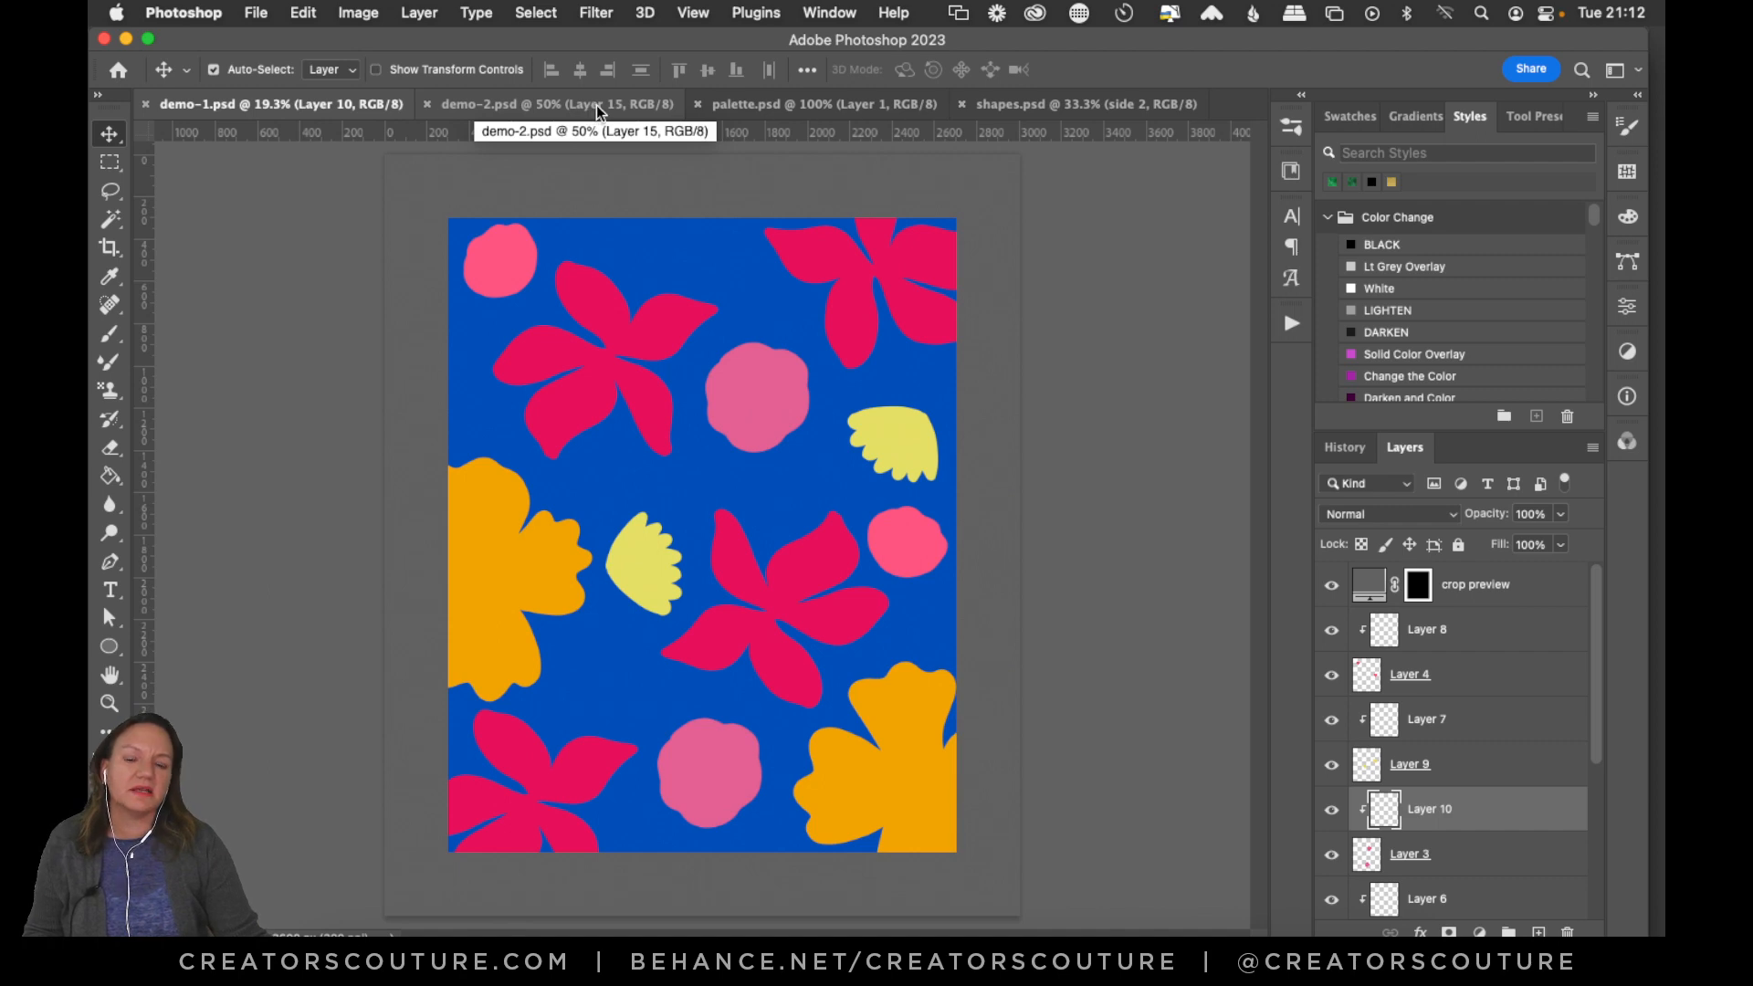
Examine the finished textured floral pattern in demo-2.psd up close and as a whole.
click(597, 106)
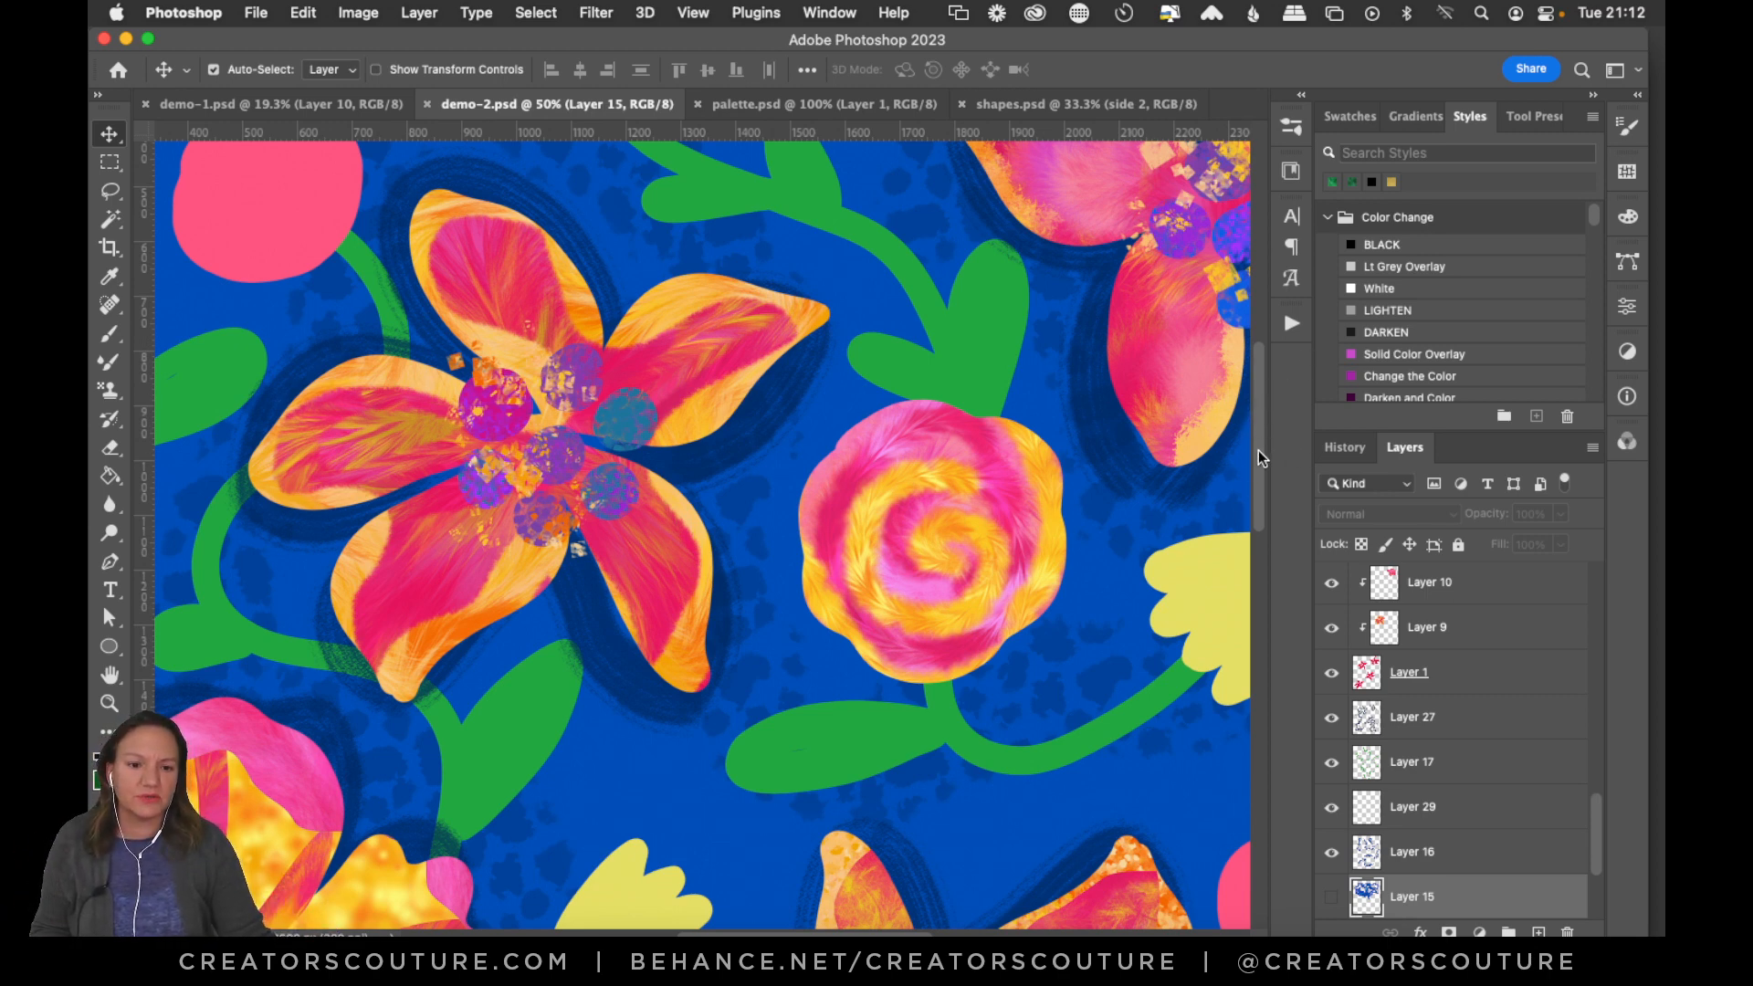
scroll(1258, 451, up, 4)
scroll(1270, 365, down, 10)
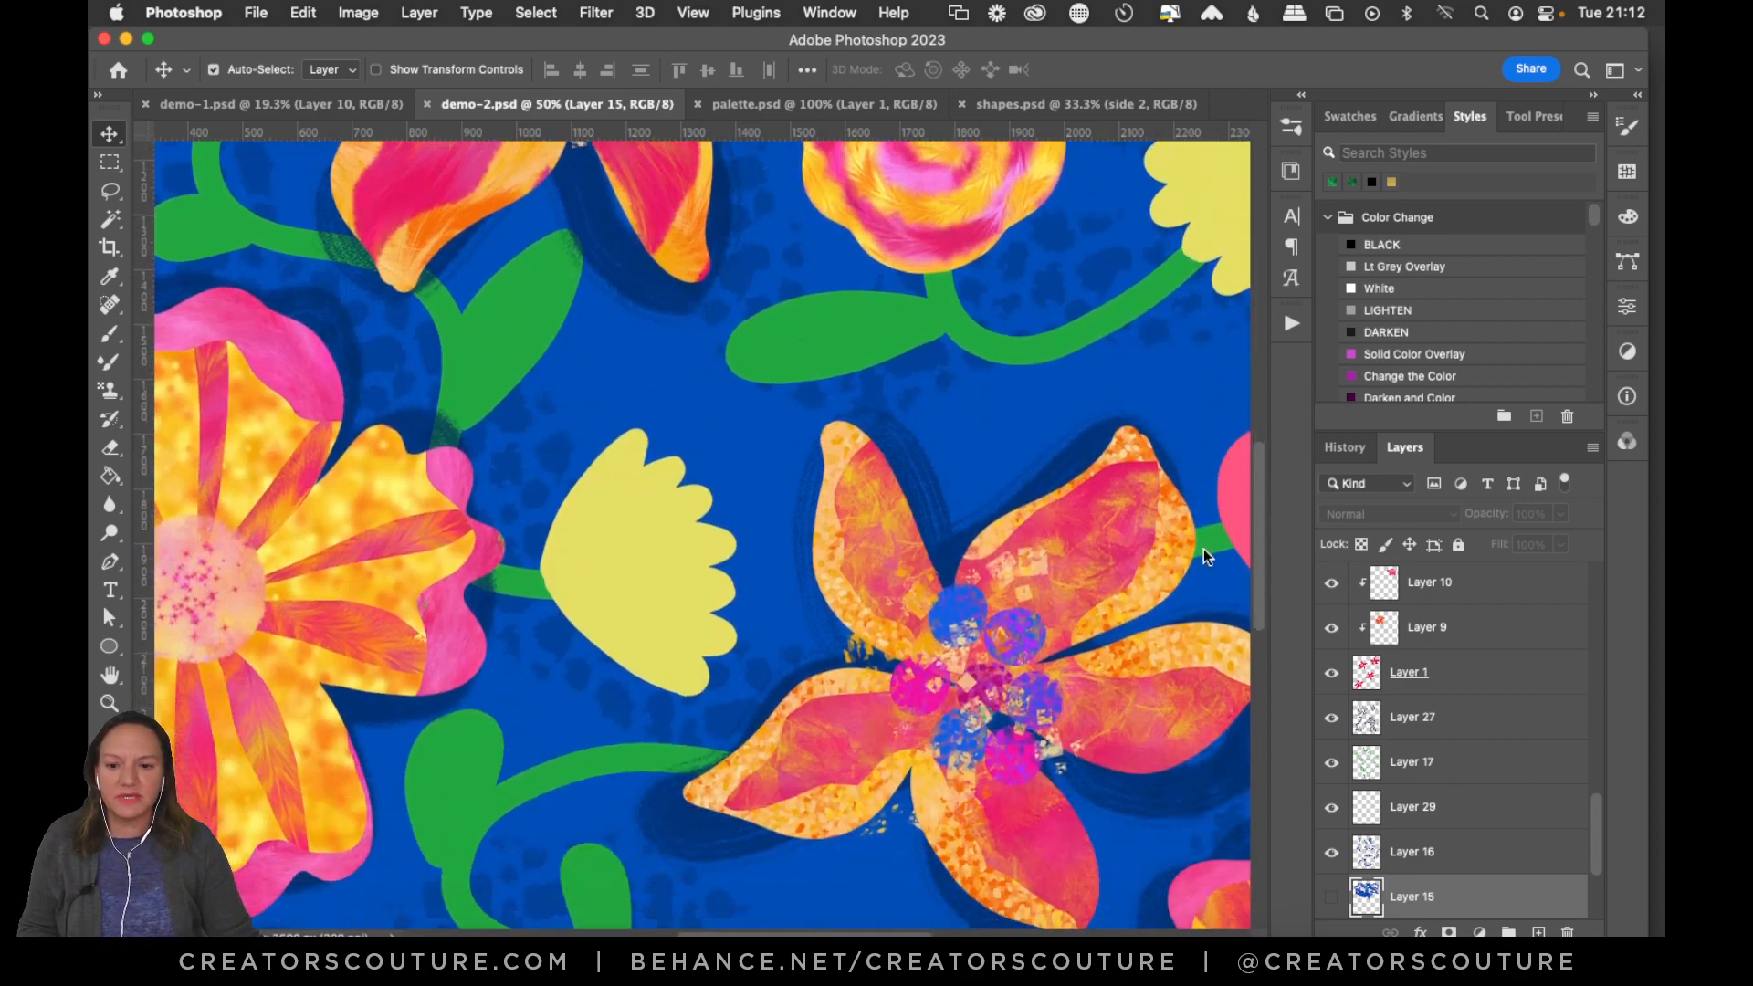
scroll(1202, 555, down, 5)
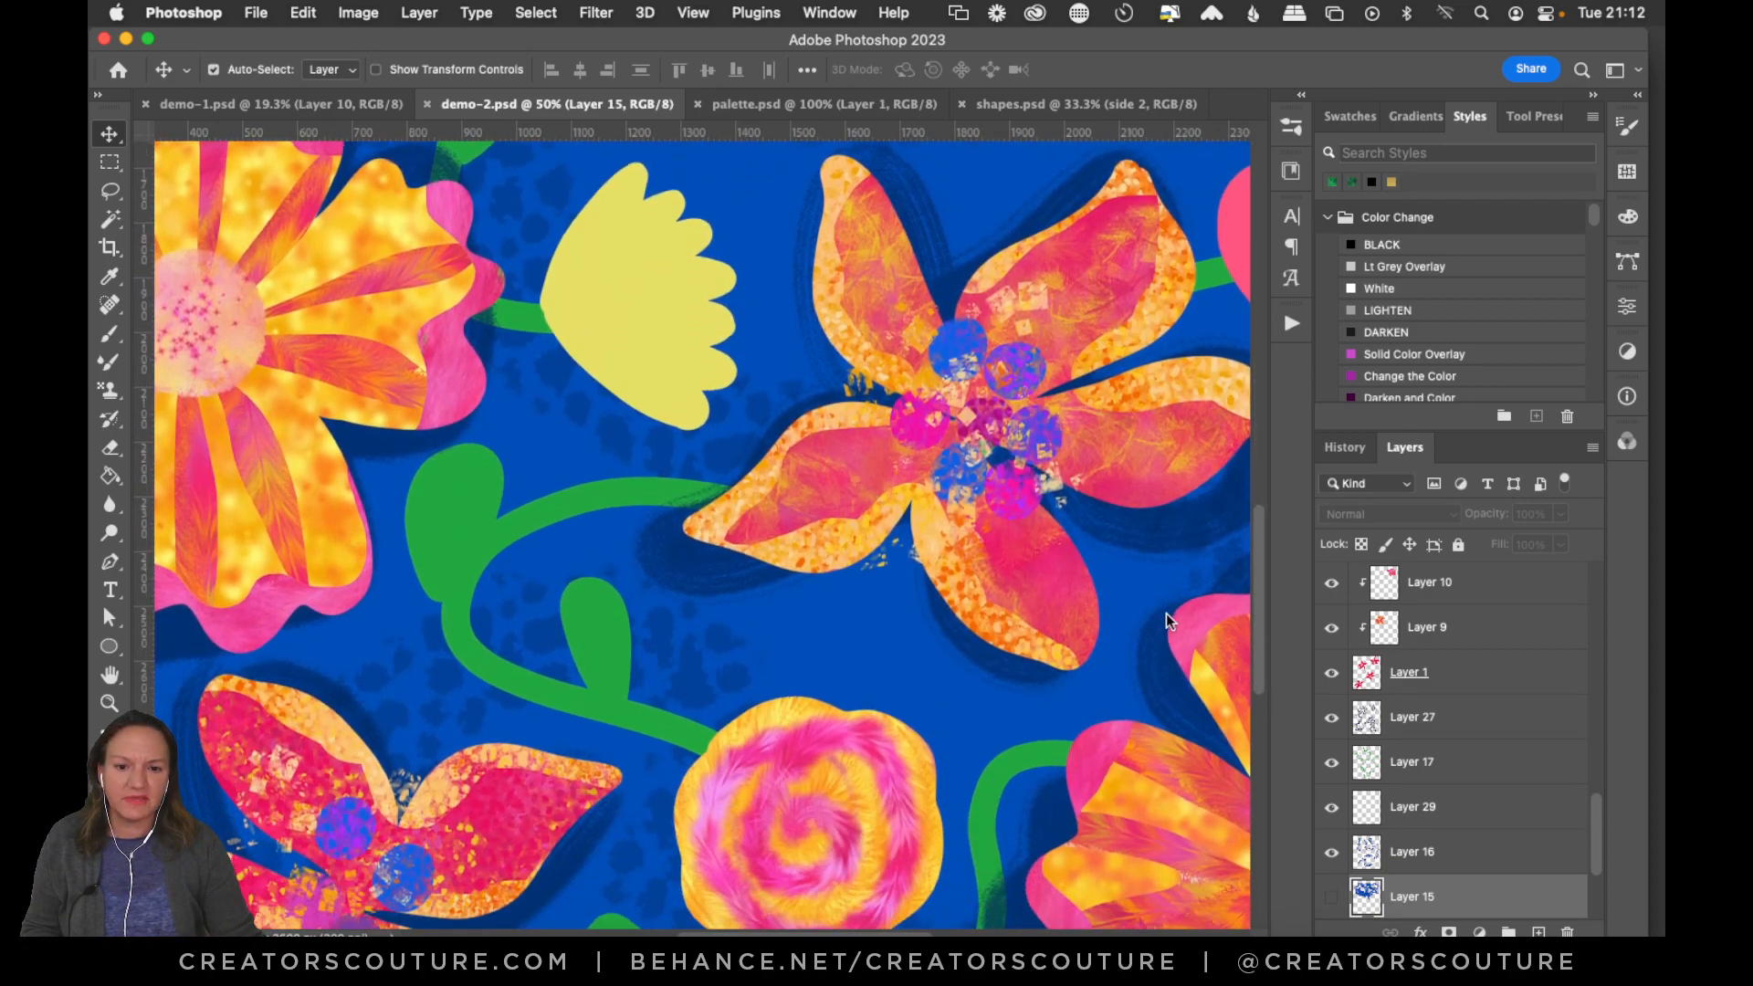
scroll(1159, 629, down, 10)
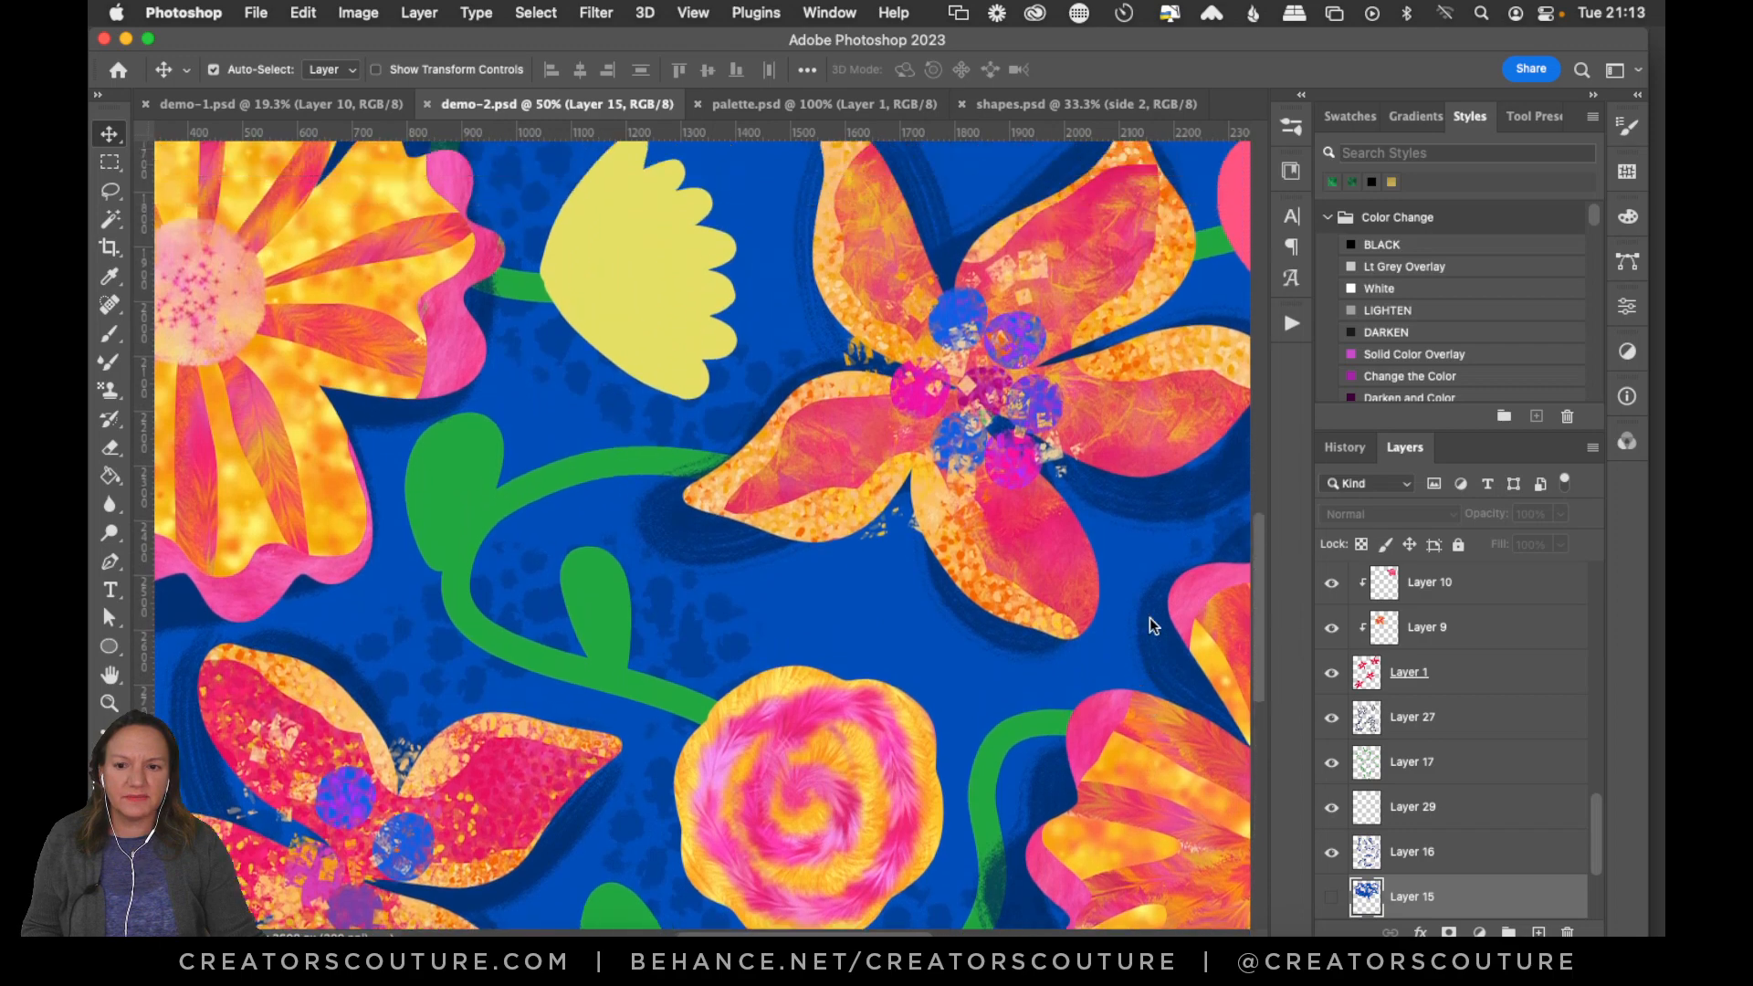
scroll(1148, 617, up, 10)
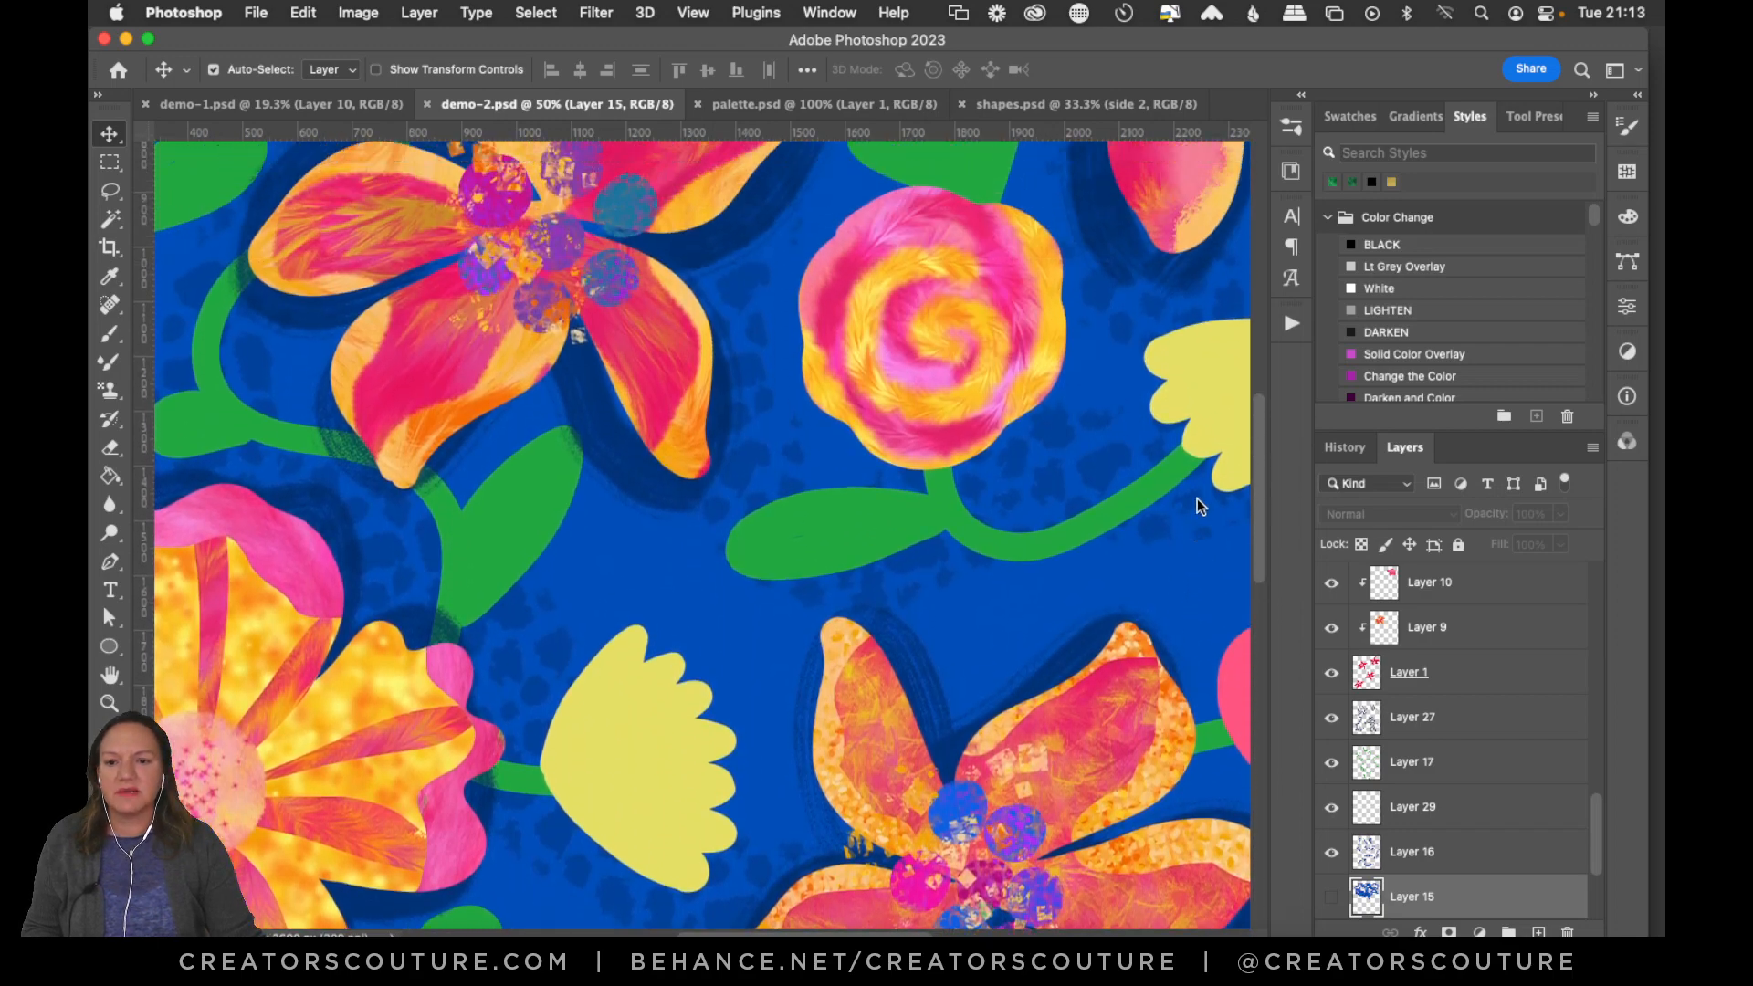
scroll(1197, 503, up, 5)
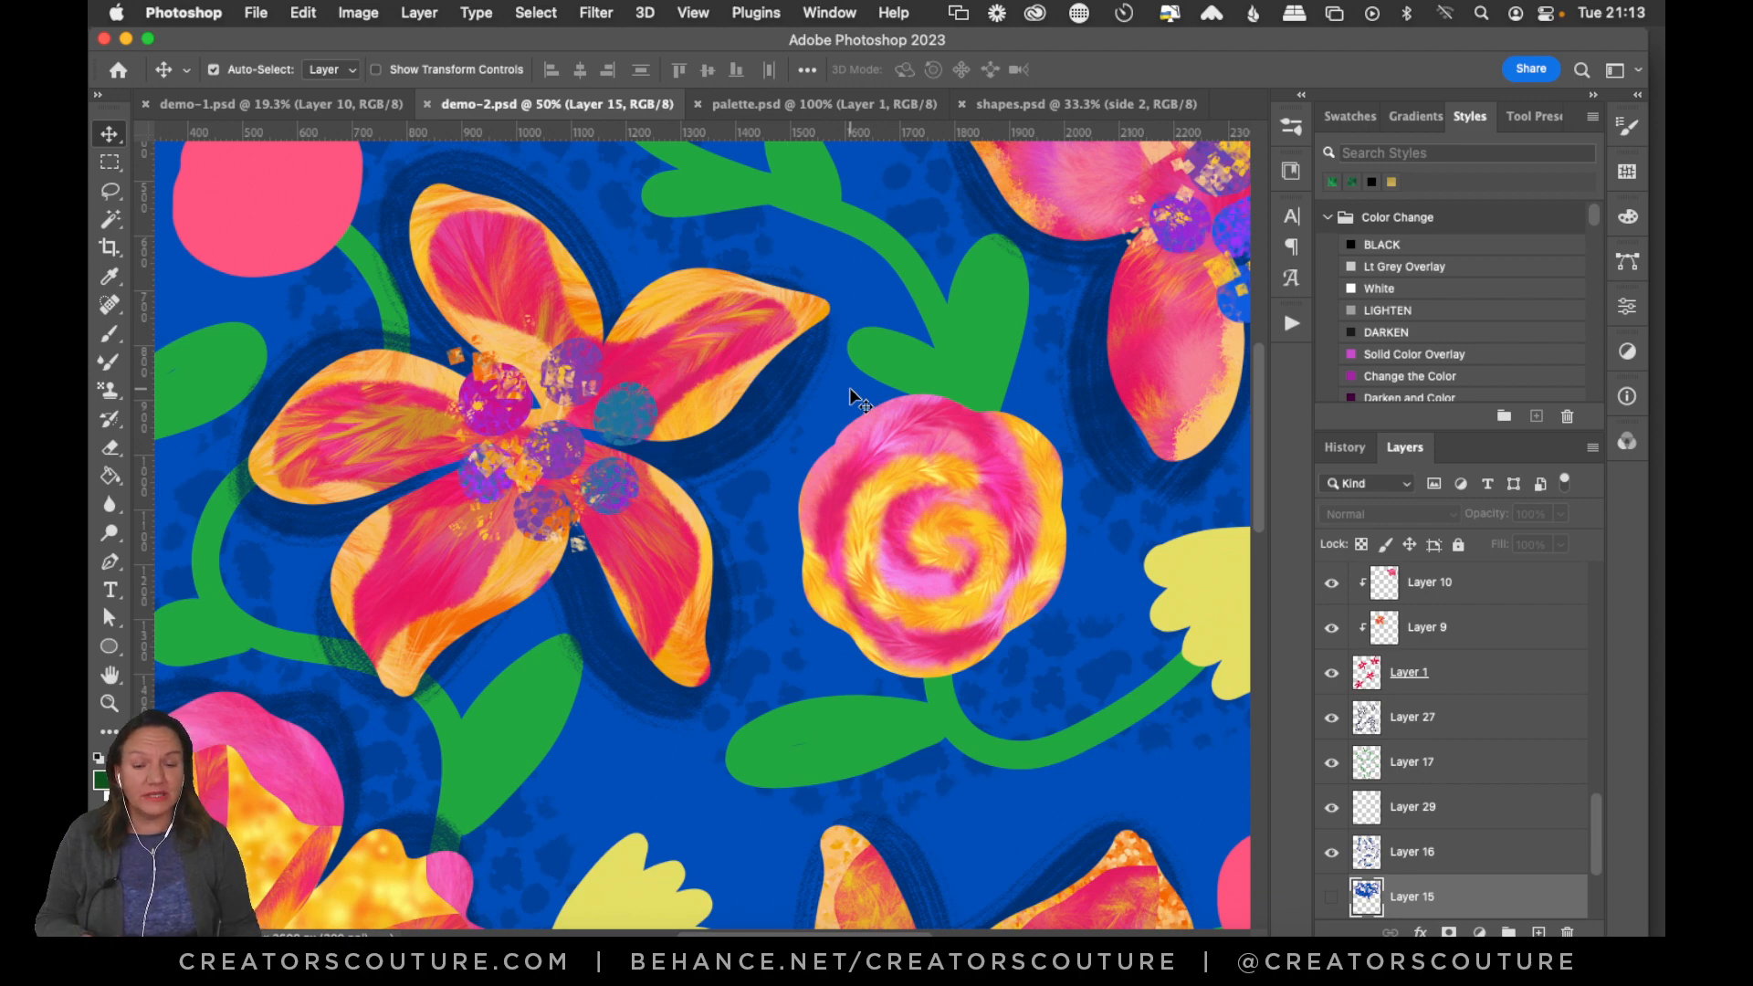
key(super+0)
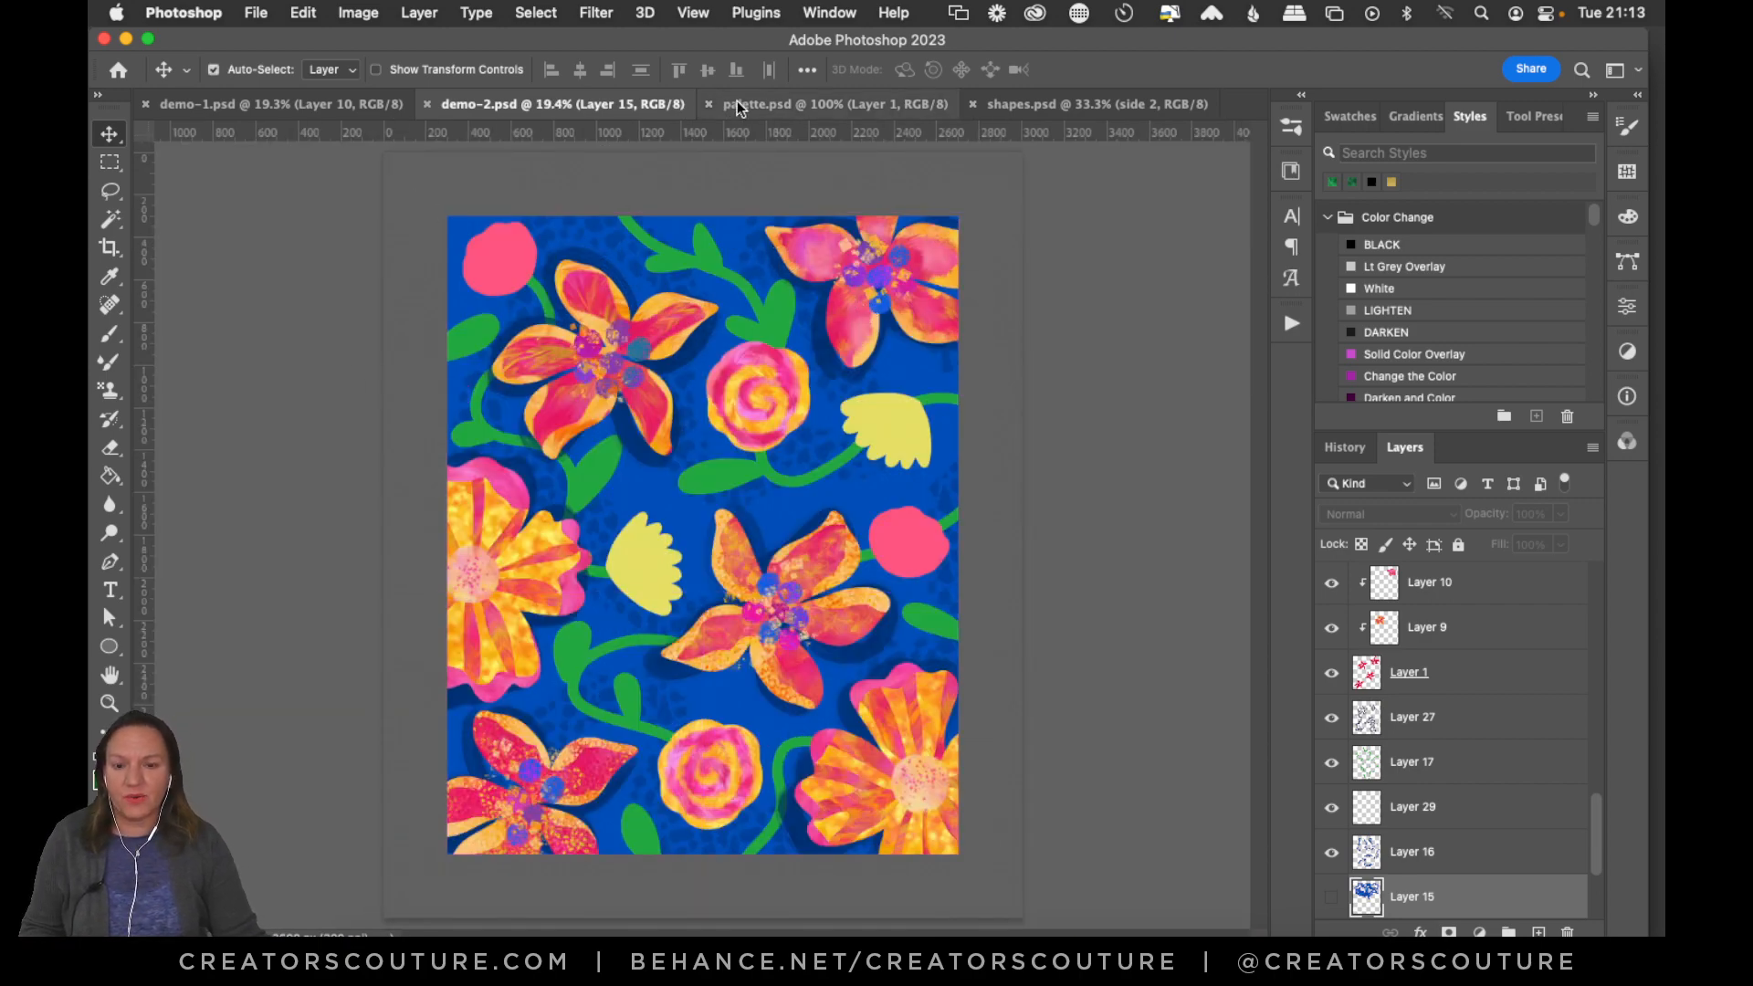
Bring up shapes.psd and shift the five-petal flower shape slightly to the right.
click(785, 105)
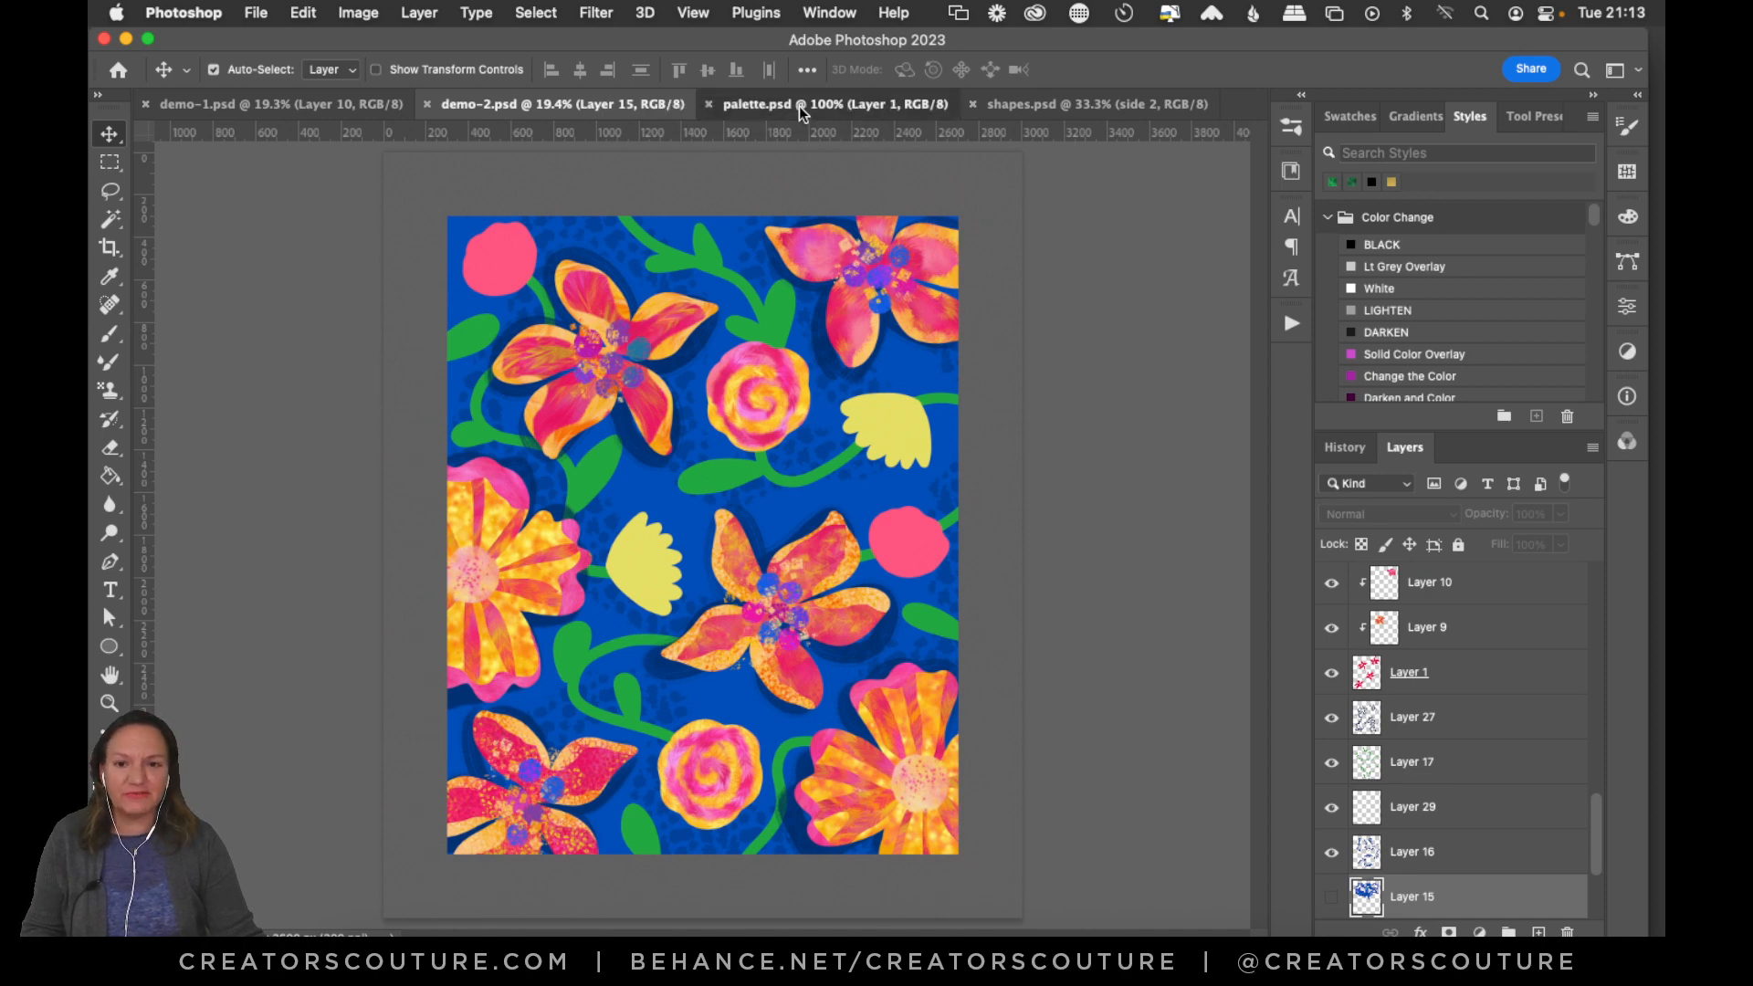
click(1021, 106)
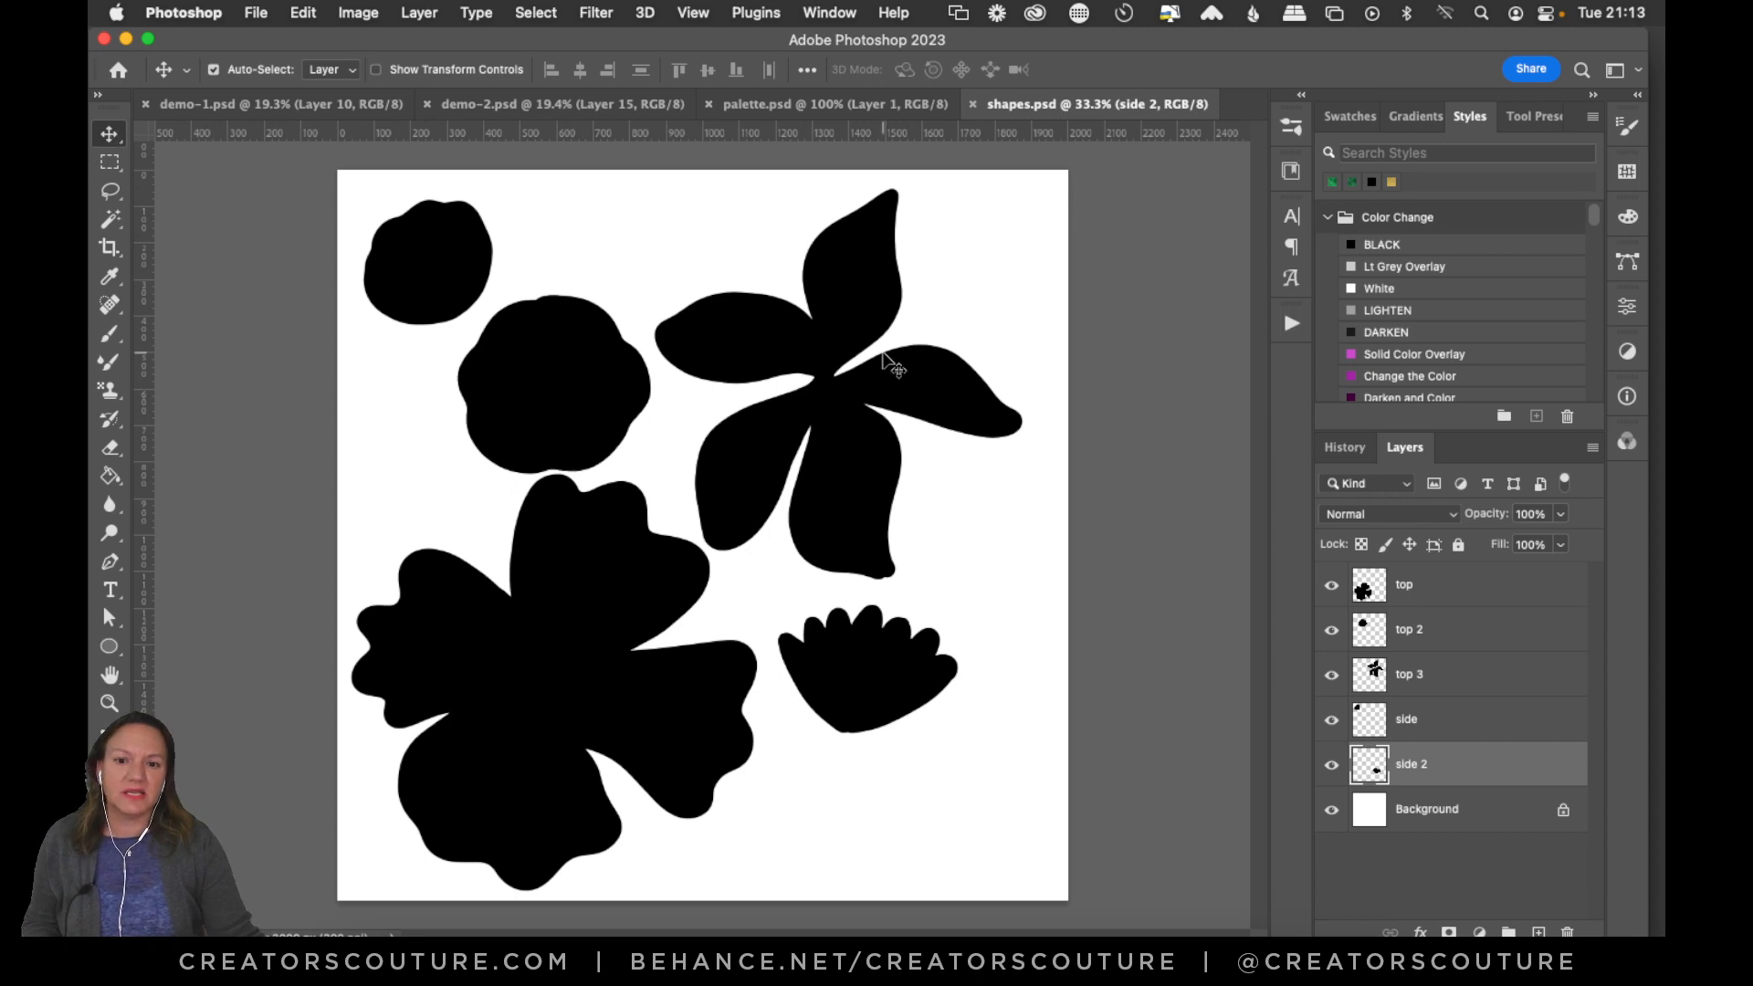
drag(870, 321, 895, 312)
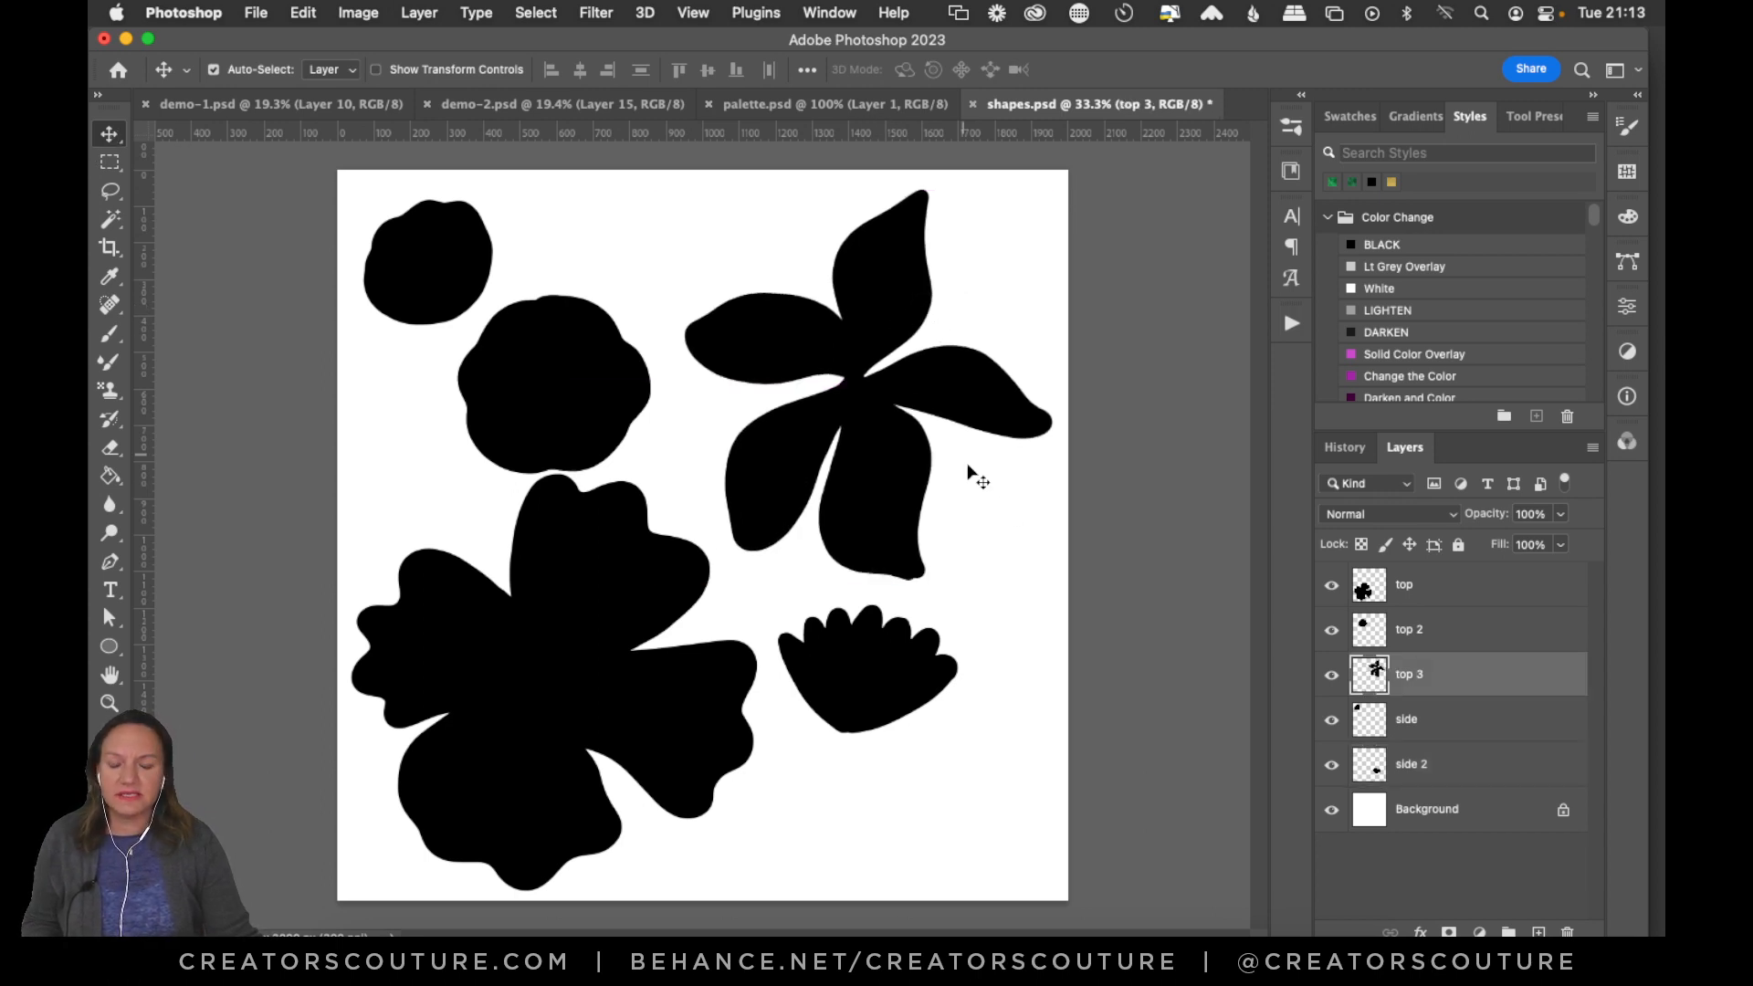
Look through the brush library down to the brushes in the flowers group.
click(1291, 126)
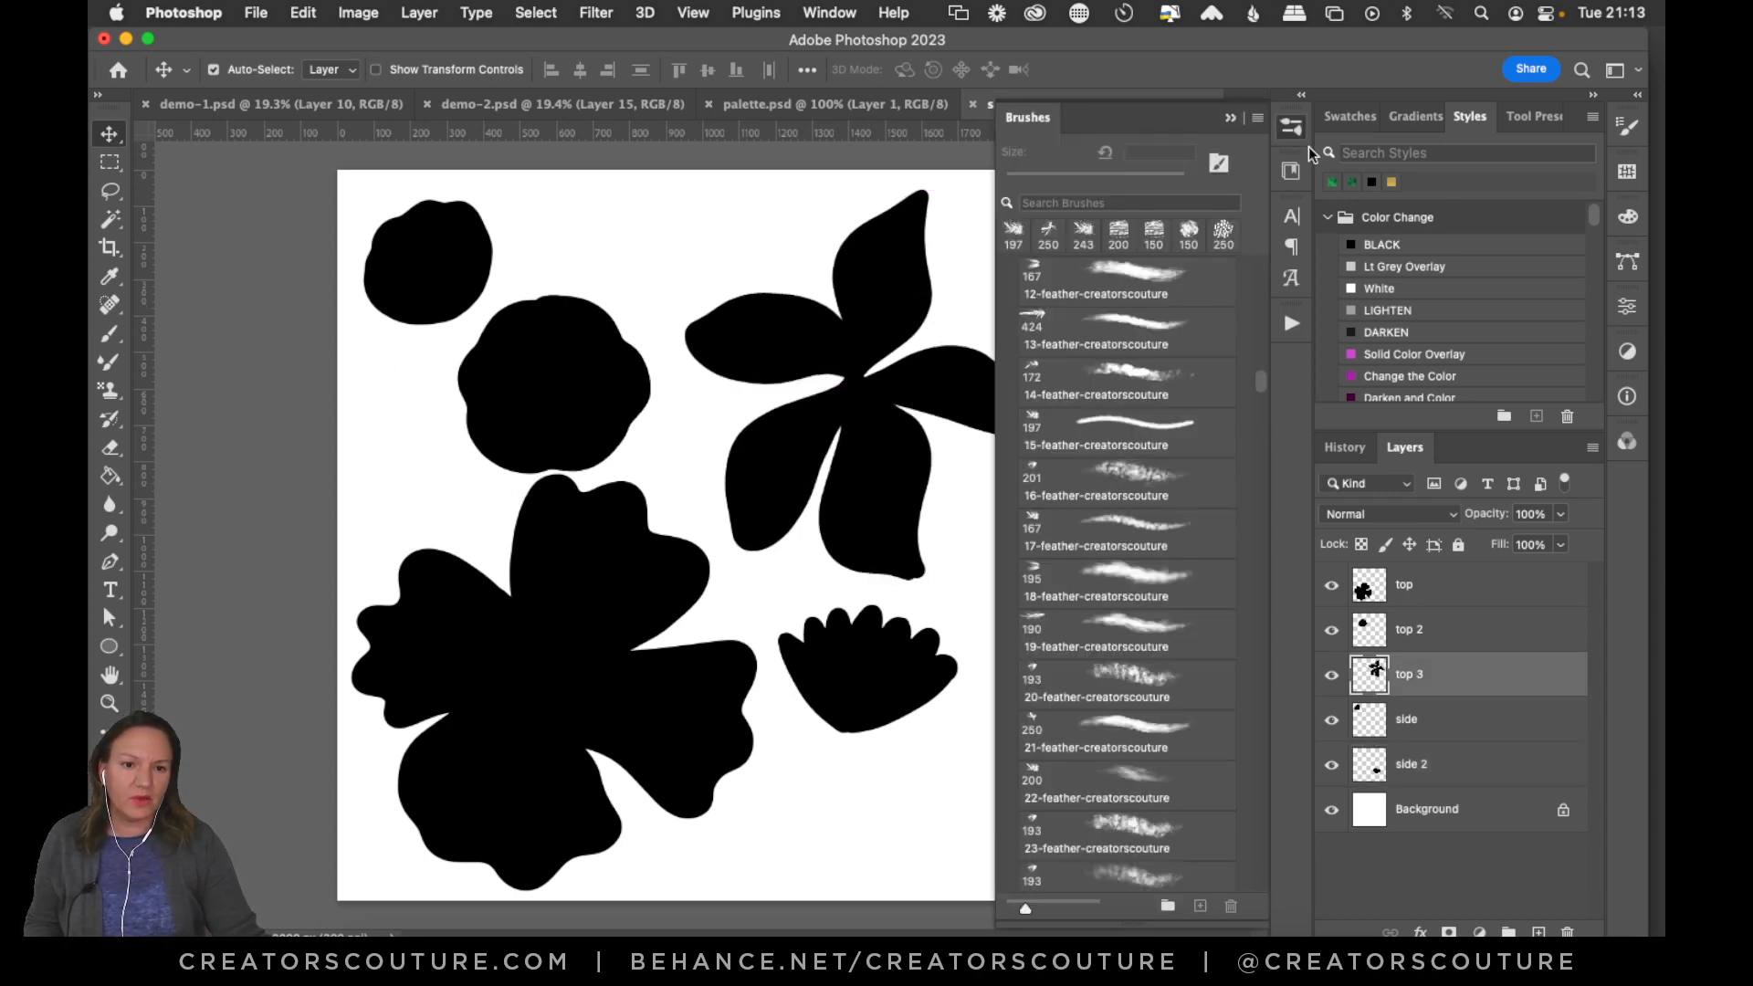
drag(1260, 391, 1239, 933)
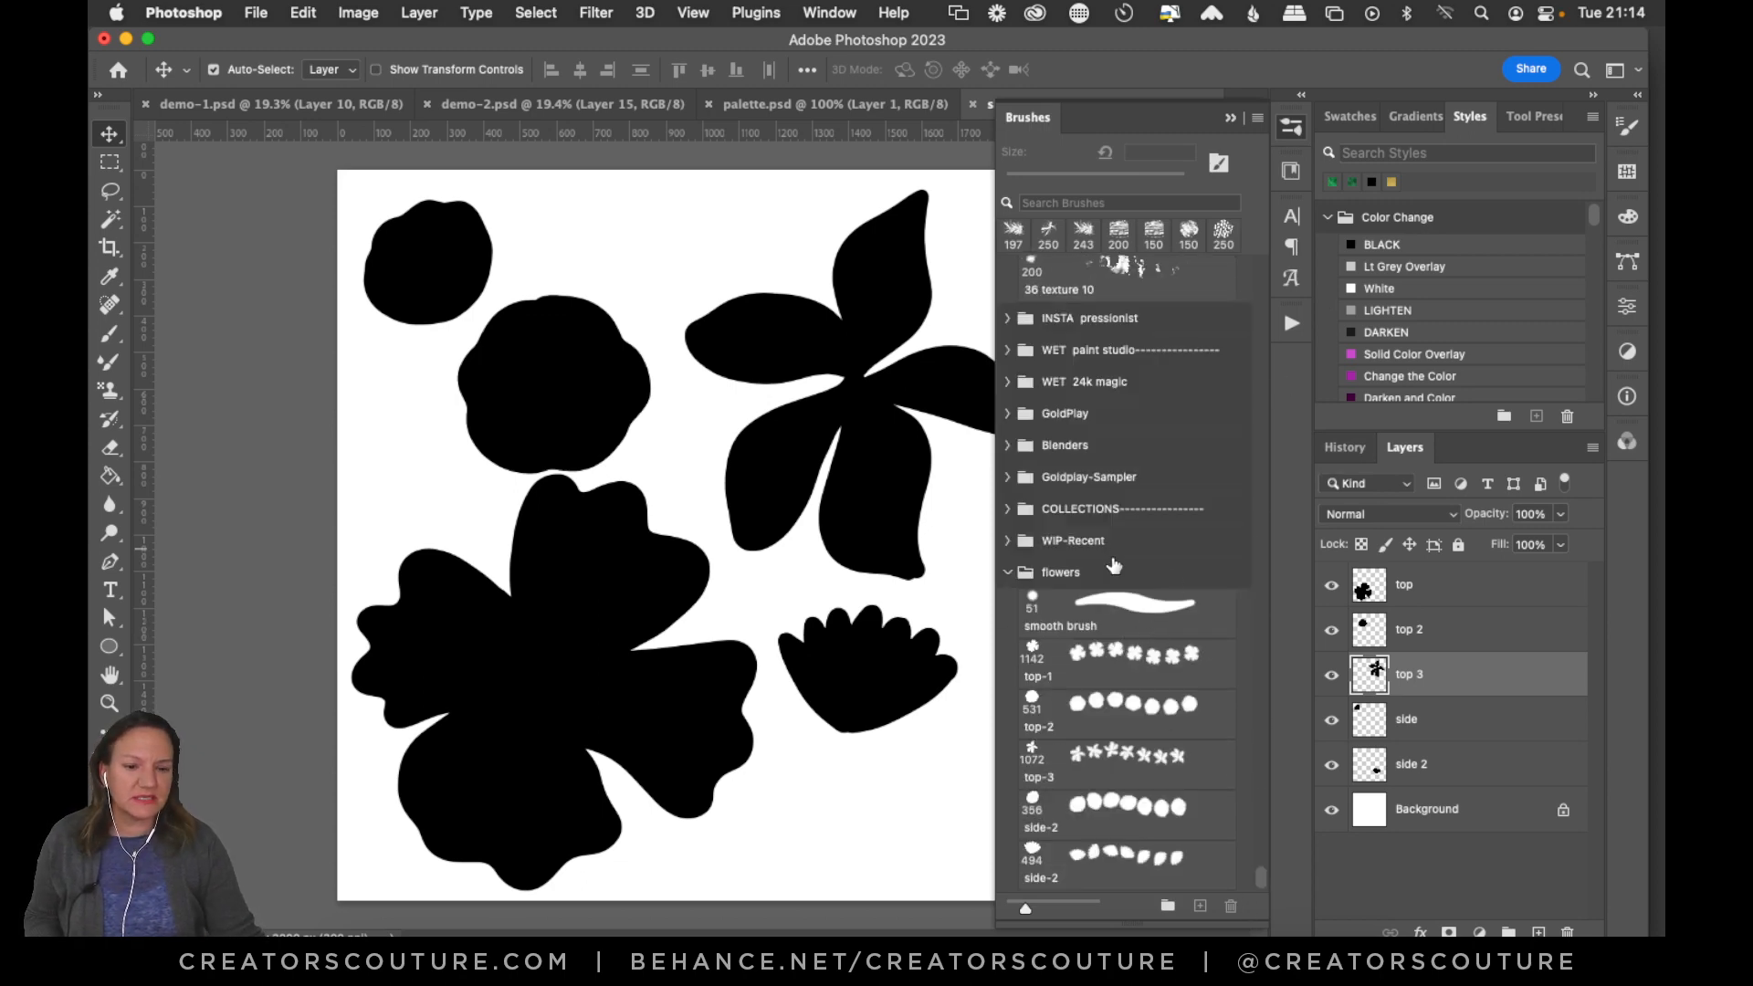
click(1291, 128)
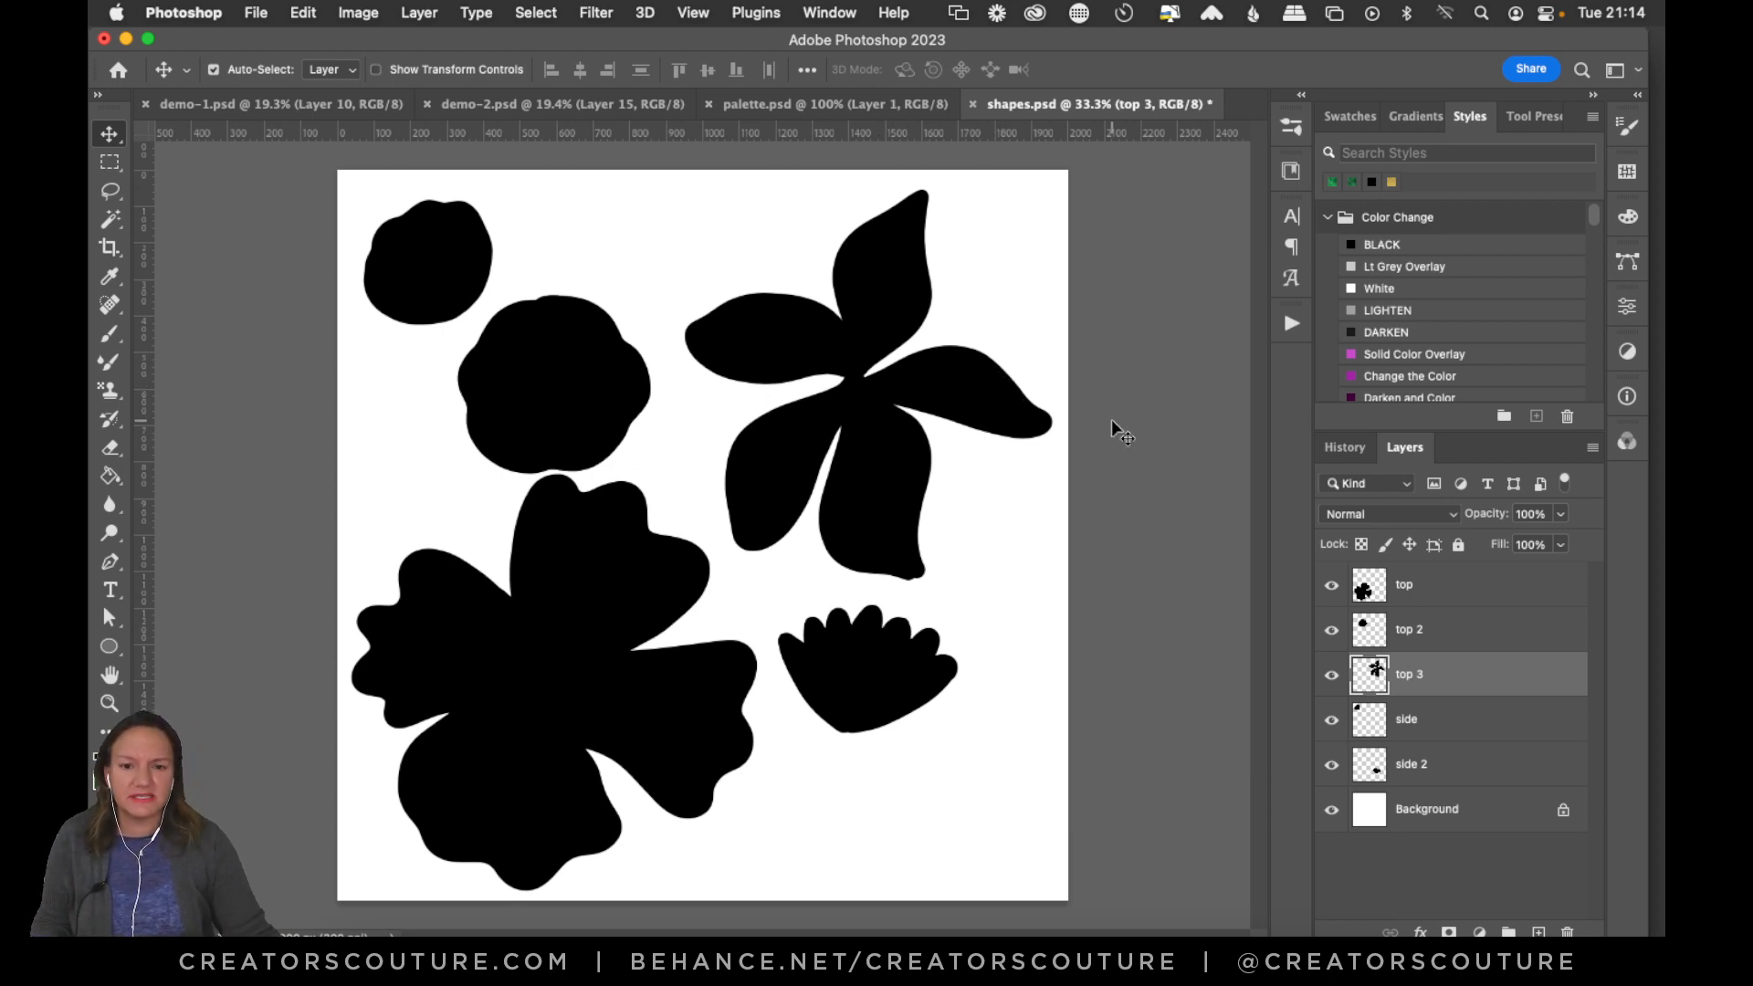
Shift the large flower shape on the top layer slightly right and down on the canvas.
click(109, 703)
click(893, 351)
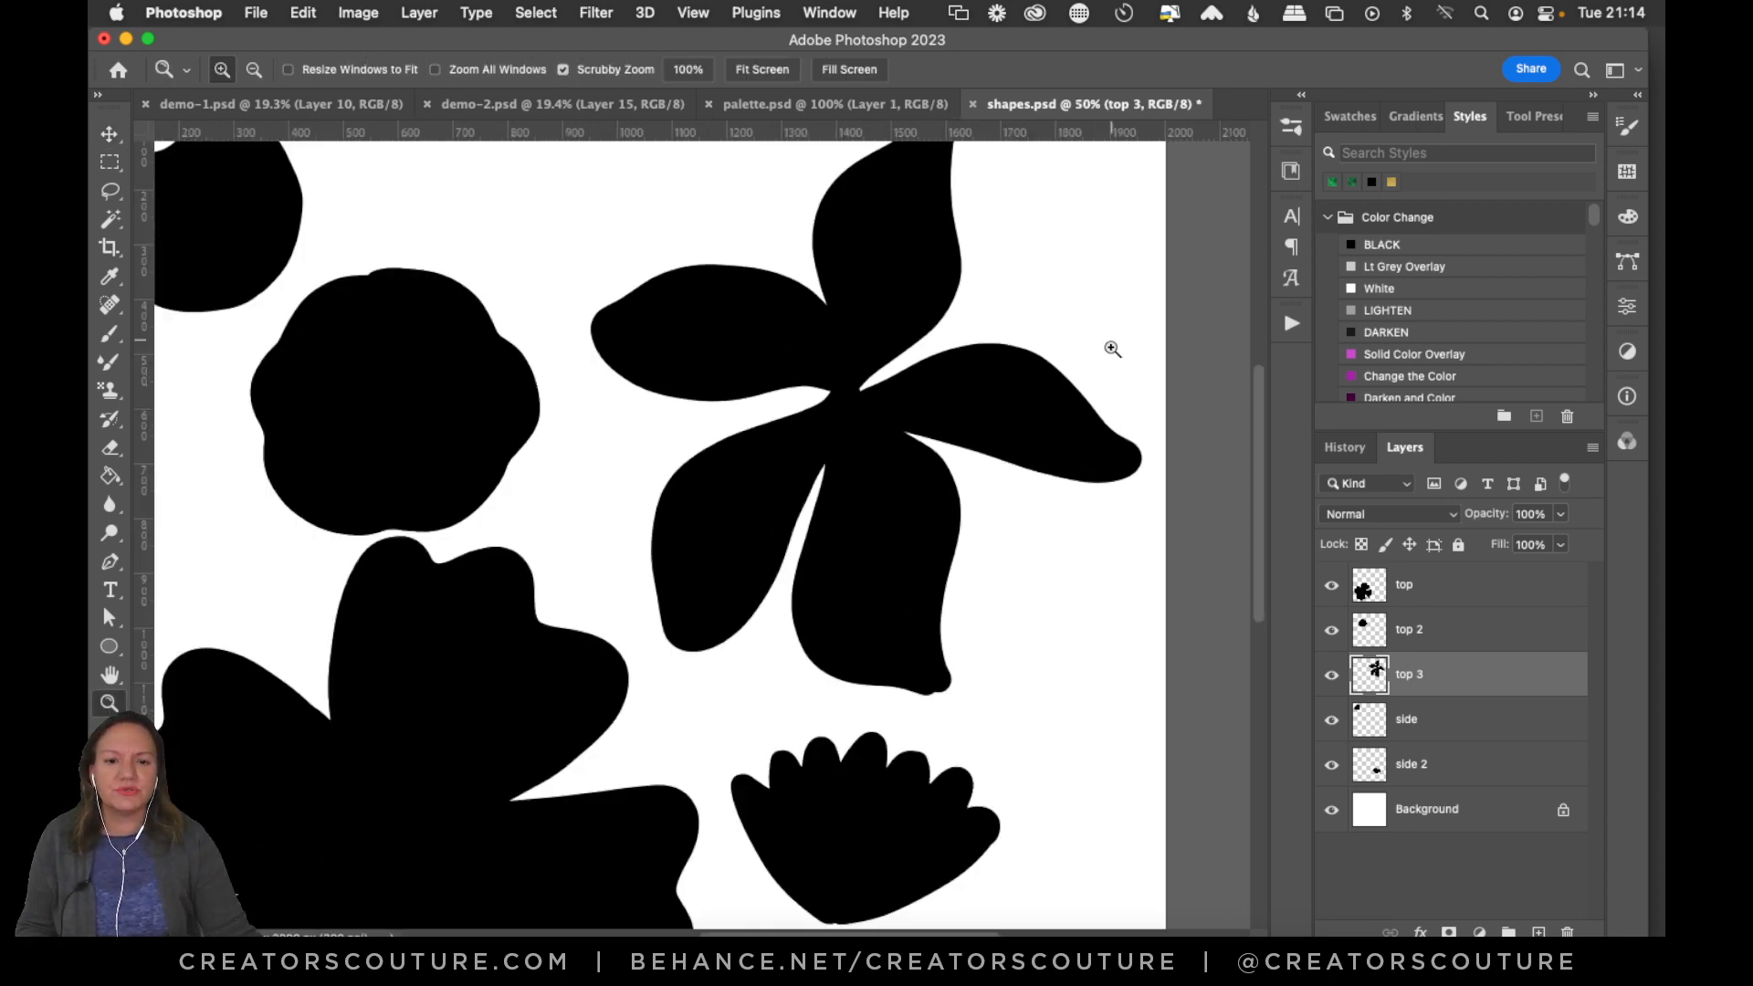
mouse_move(1257, 462)
mouse_down()
mouse_move(1265, 431)
mouse_move(1258, 453)
mouse_up()
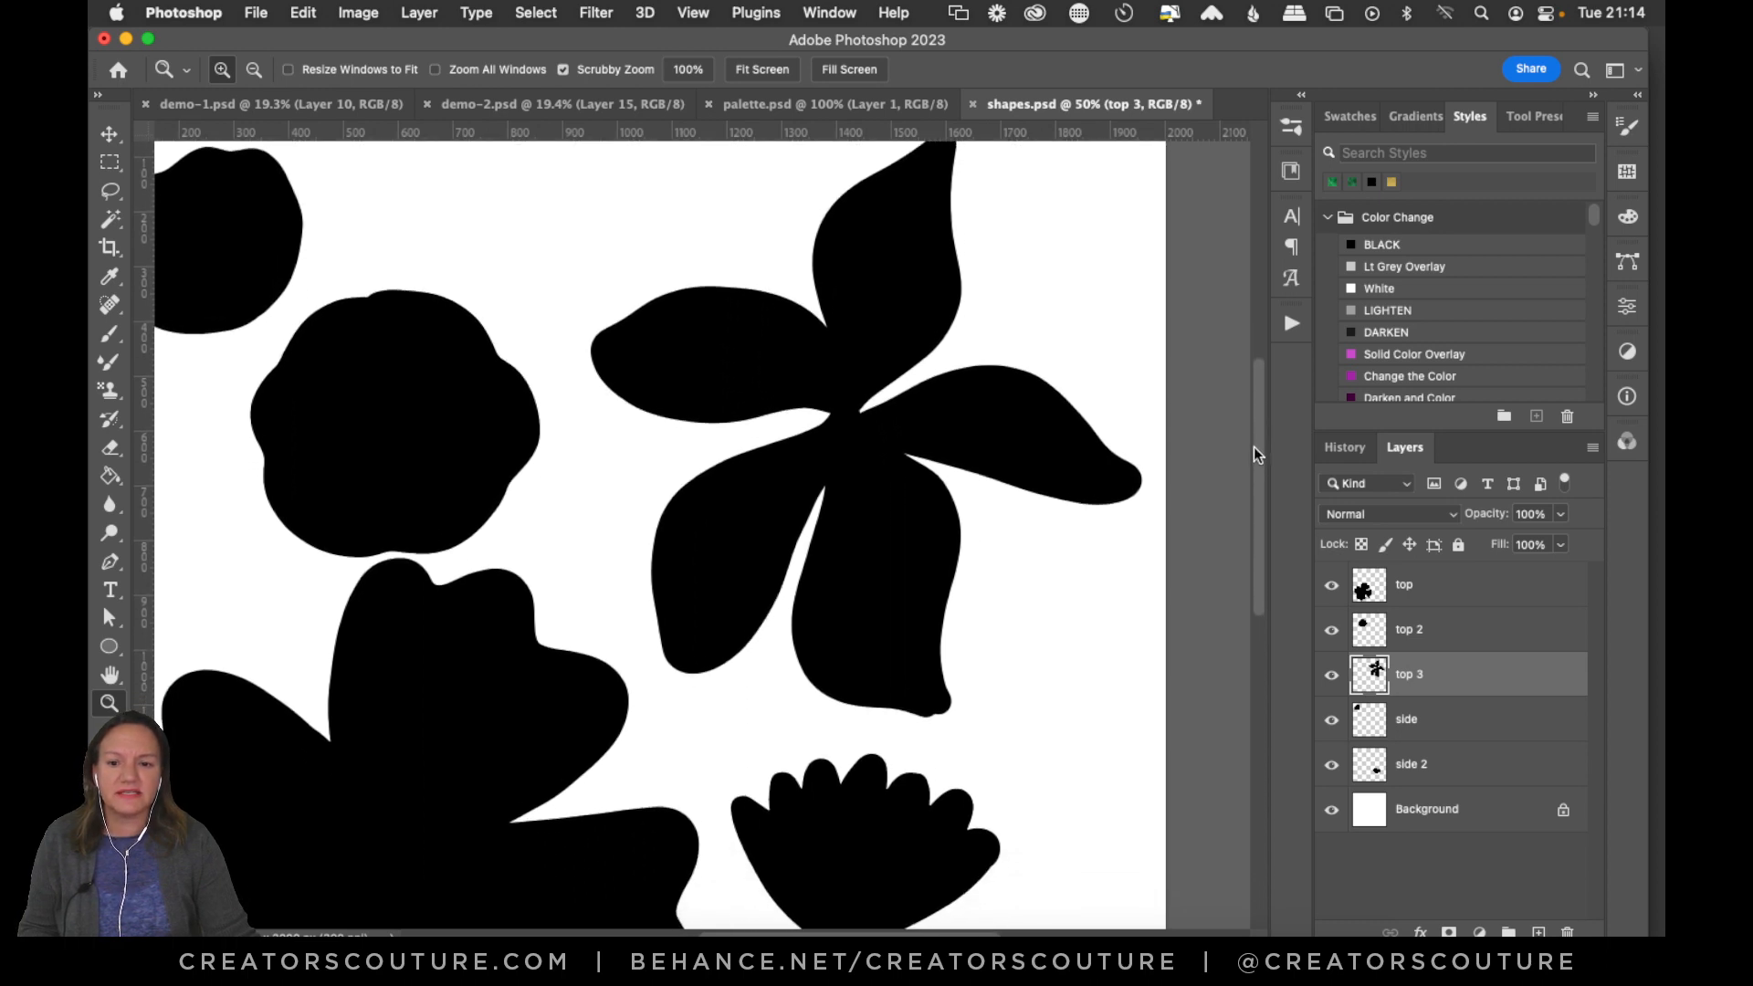
drag(769, 547, 736, 589)
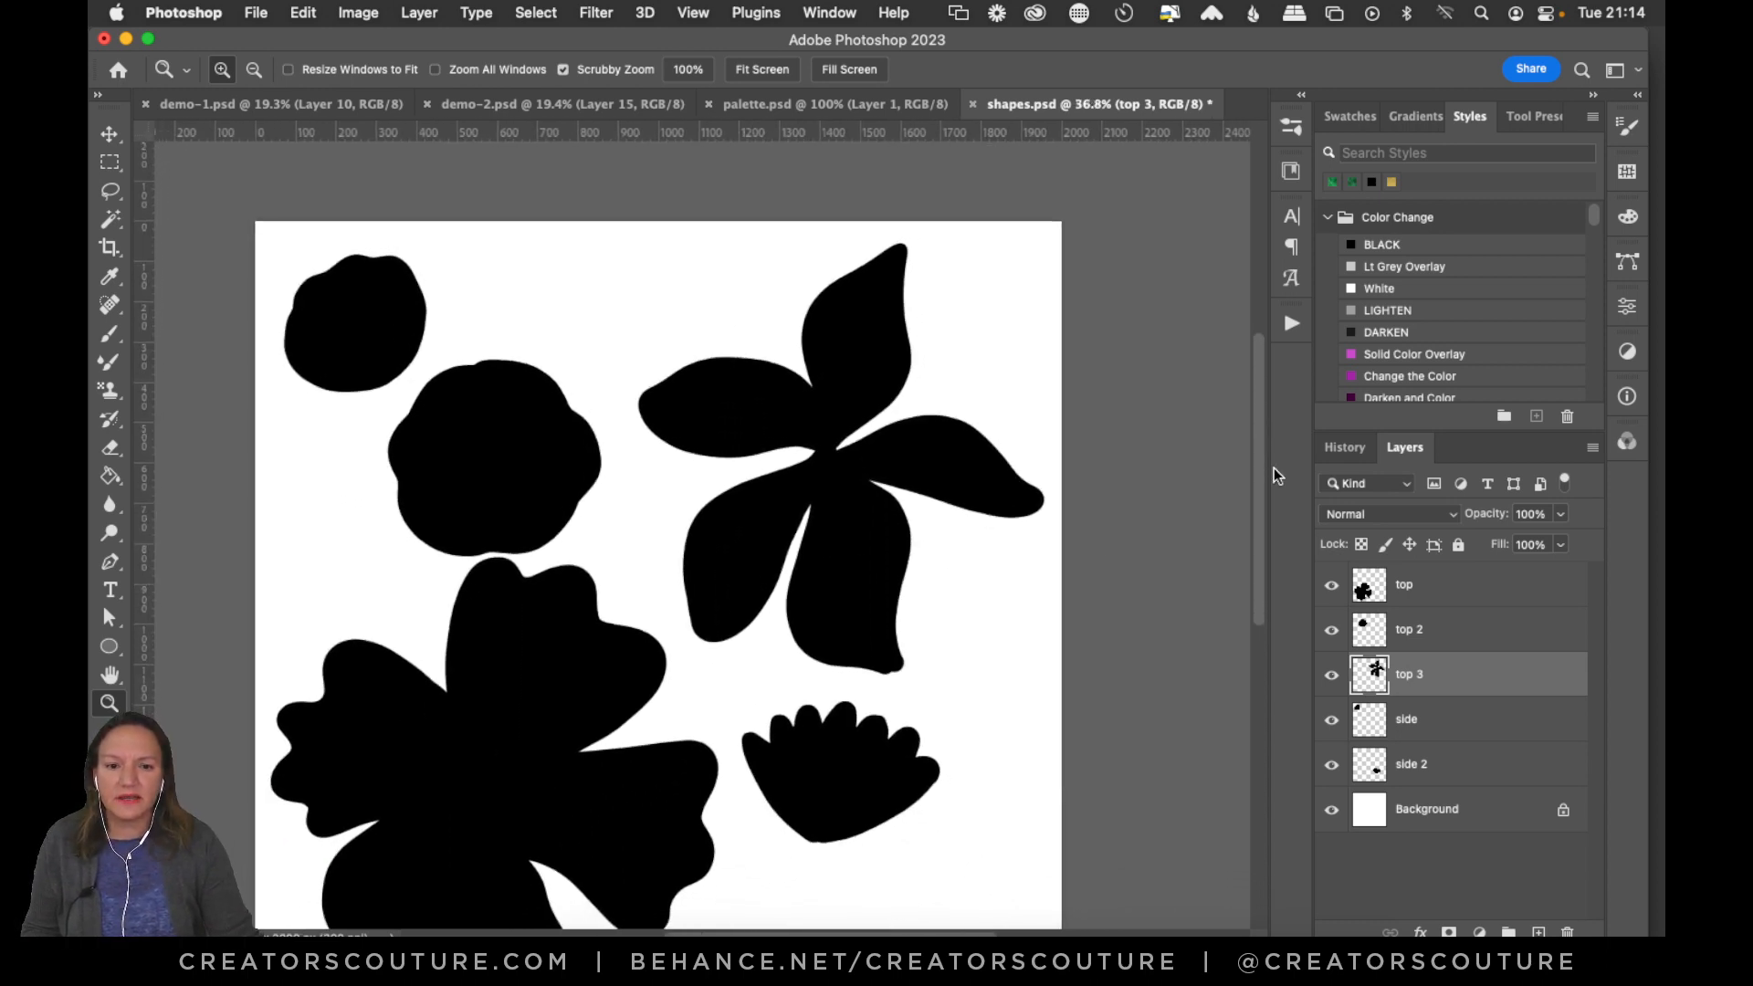
drag(1262, 473, 1258, 501)
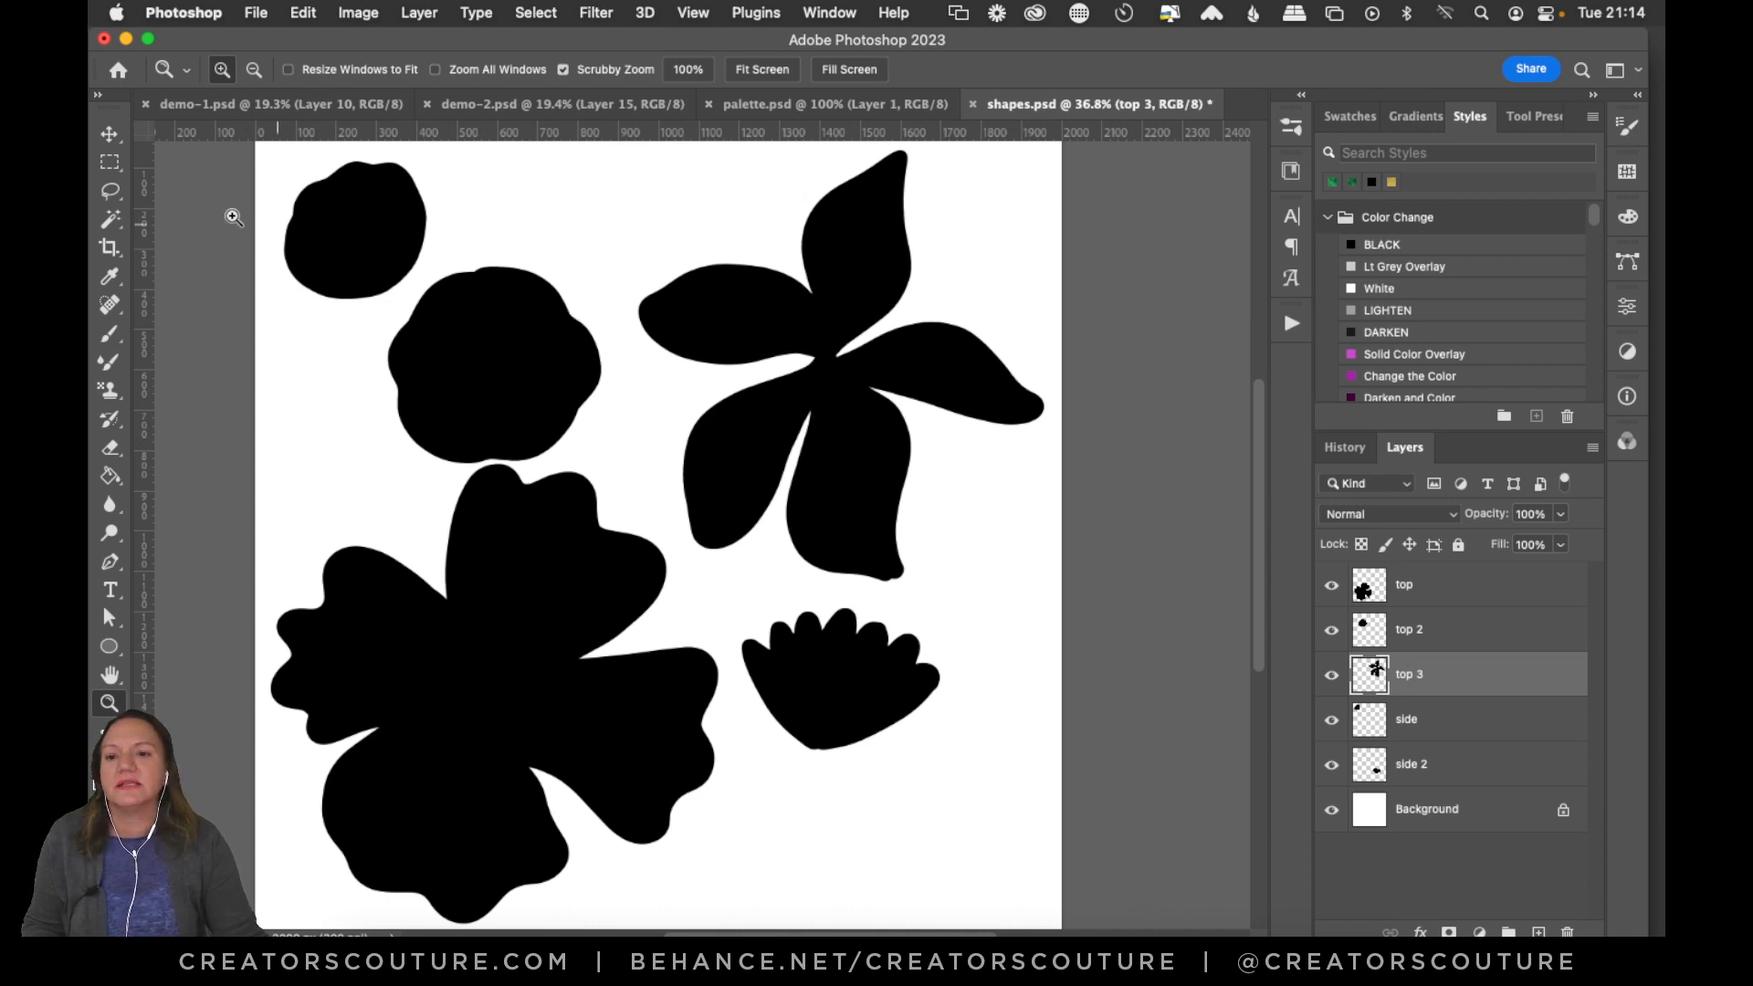
click(105, 137)
click(484, 358)
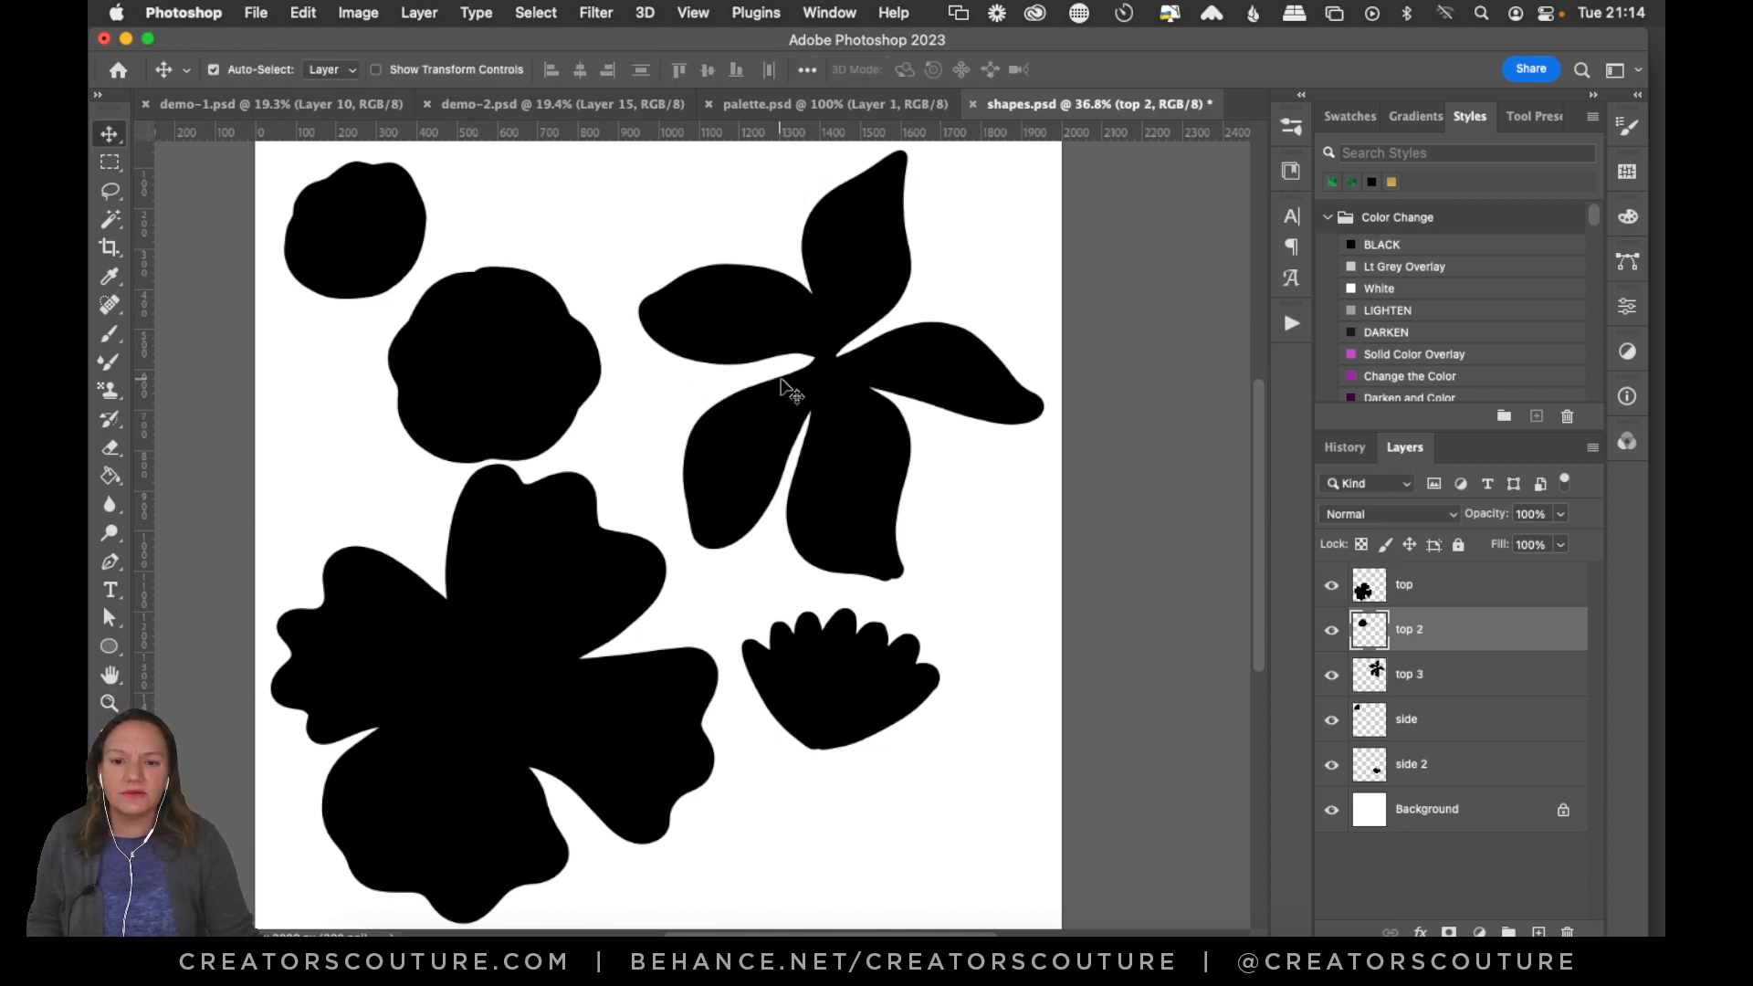
drag(498, 631, 512, 642)
drag(1258, 525, 1257, 539)
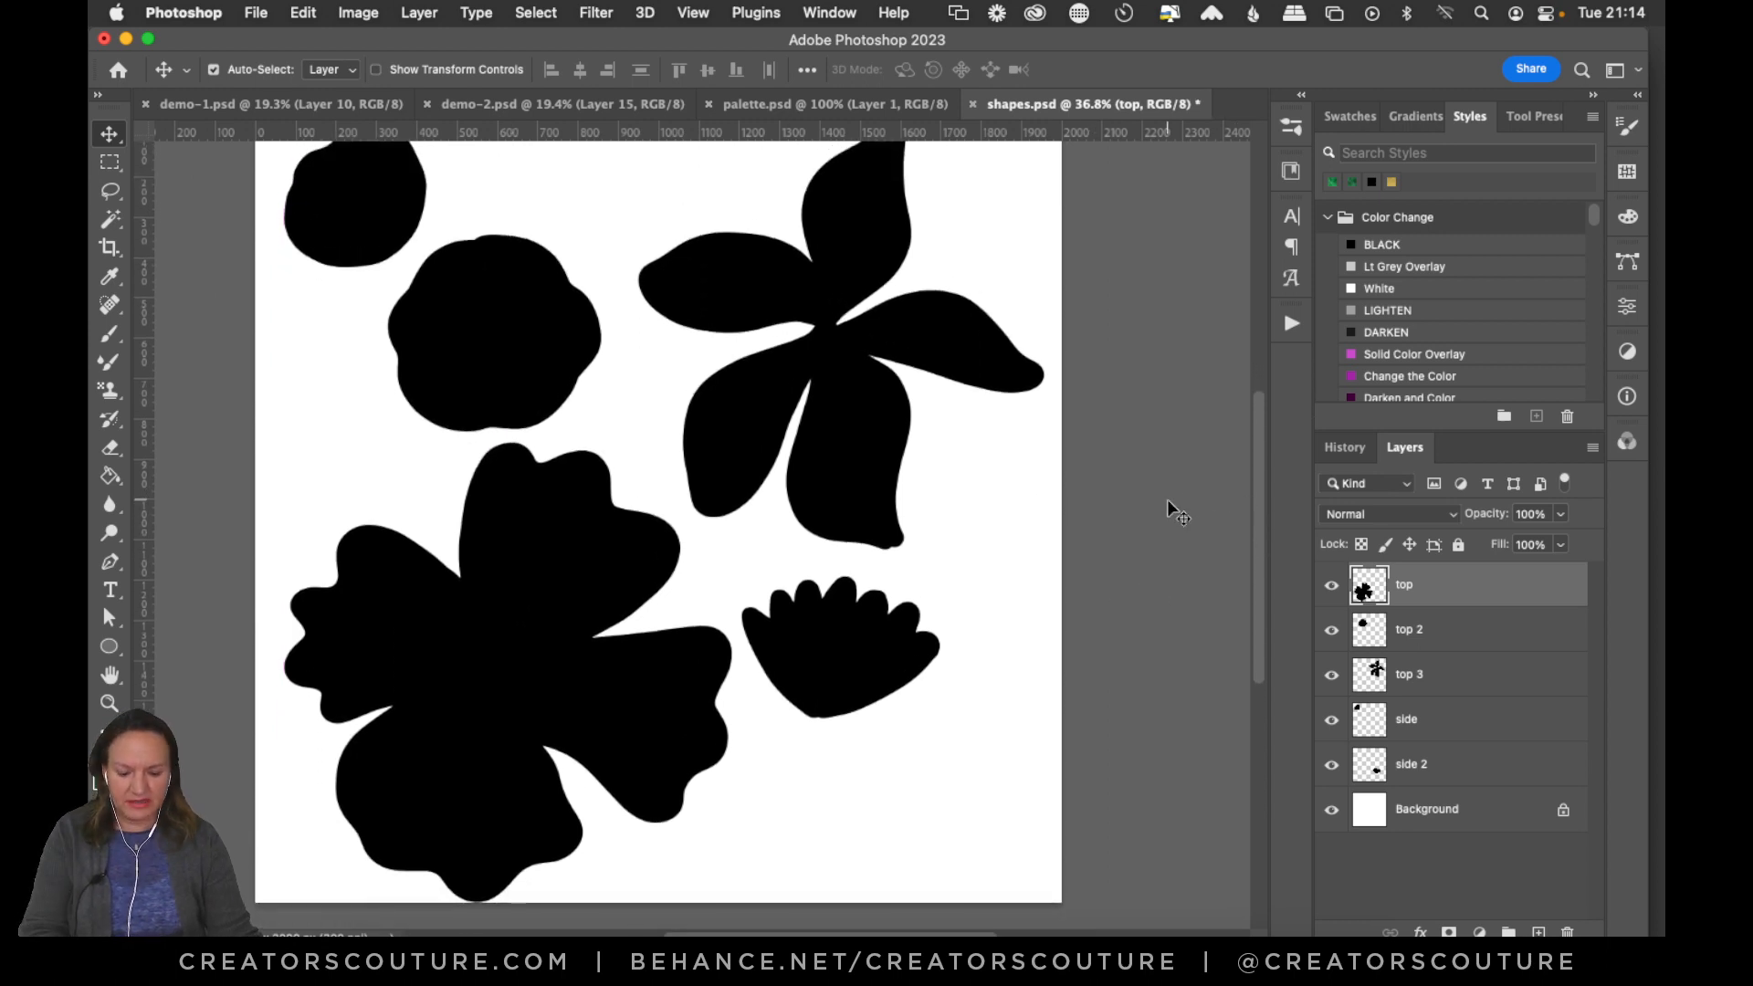
Nudge the five-petal flower slightly left, and the larger round blossom and large flower slightly up.
scroll(1167, 498, down, 1)
mouse_move(913, 413)
mouse_down()
mouse_move(907, 391)
mouse_move(896, 414)
mouse_up()
click(503, 379)
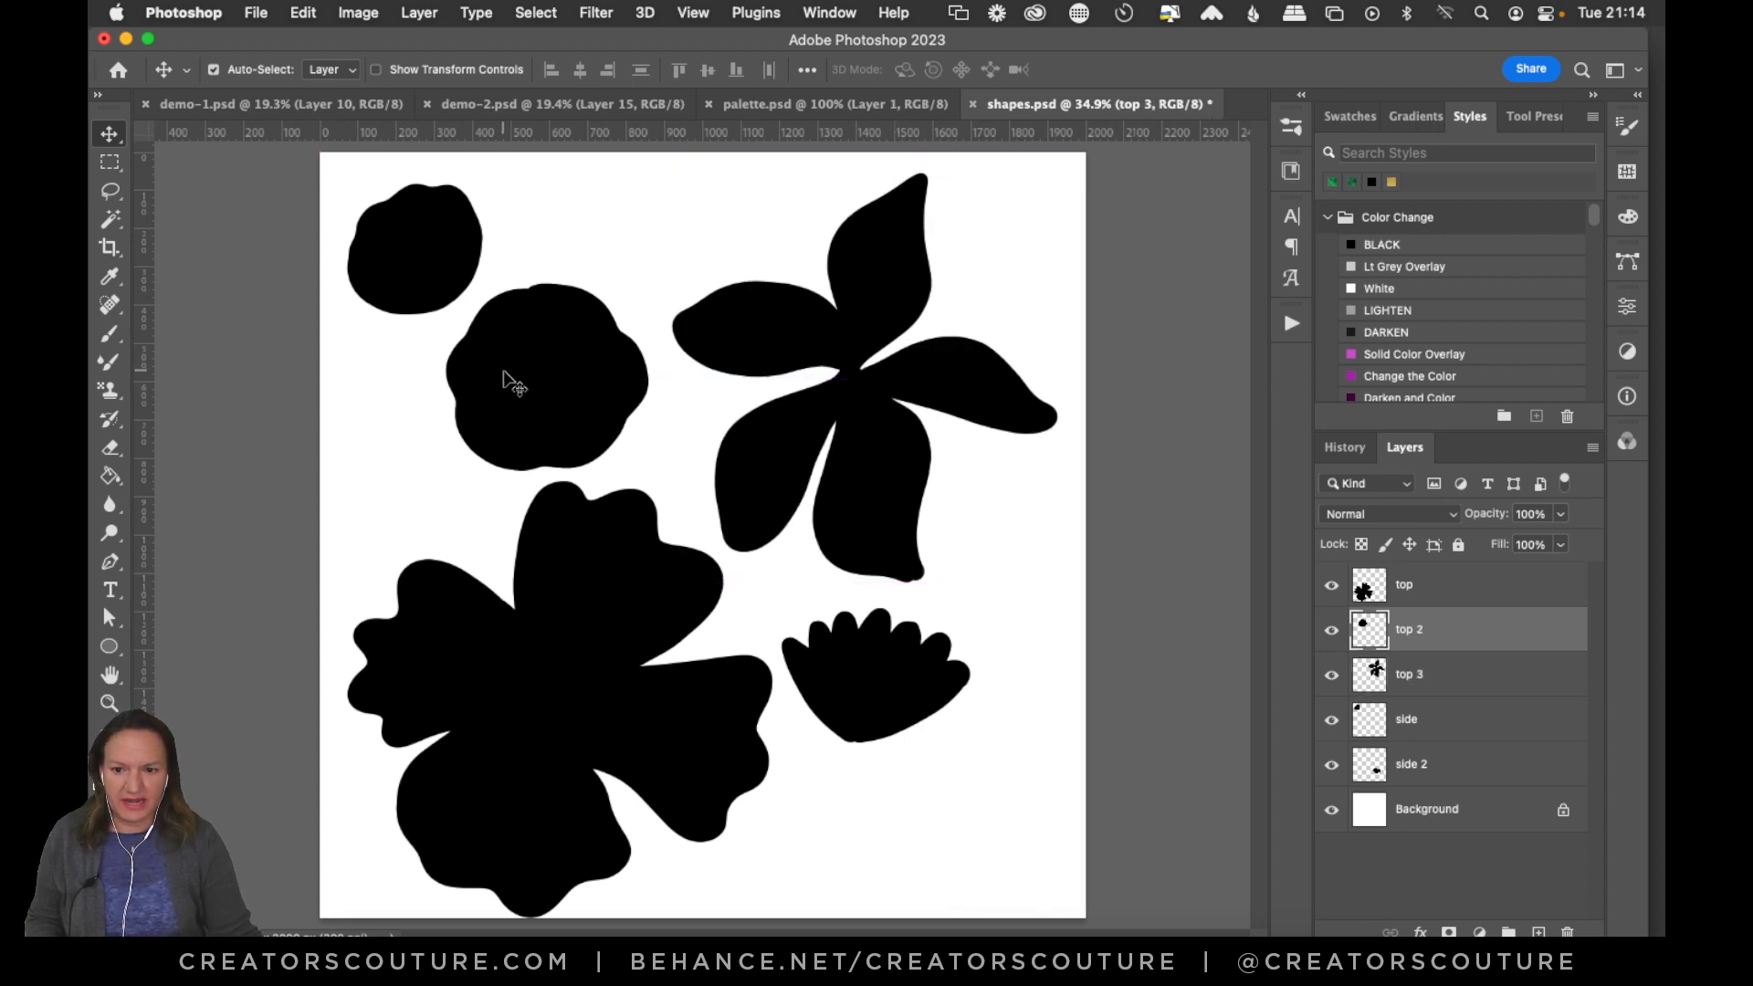
drag(503, 379, 502, 367)
drag(575, 572, 577, 551)
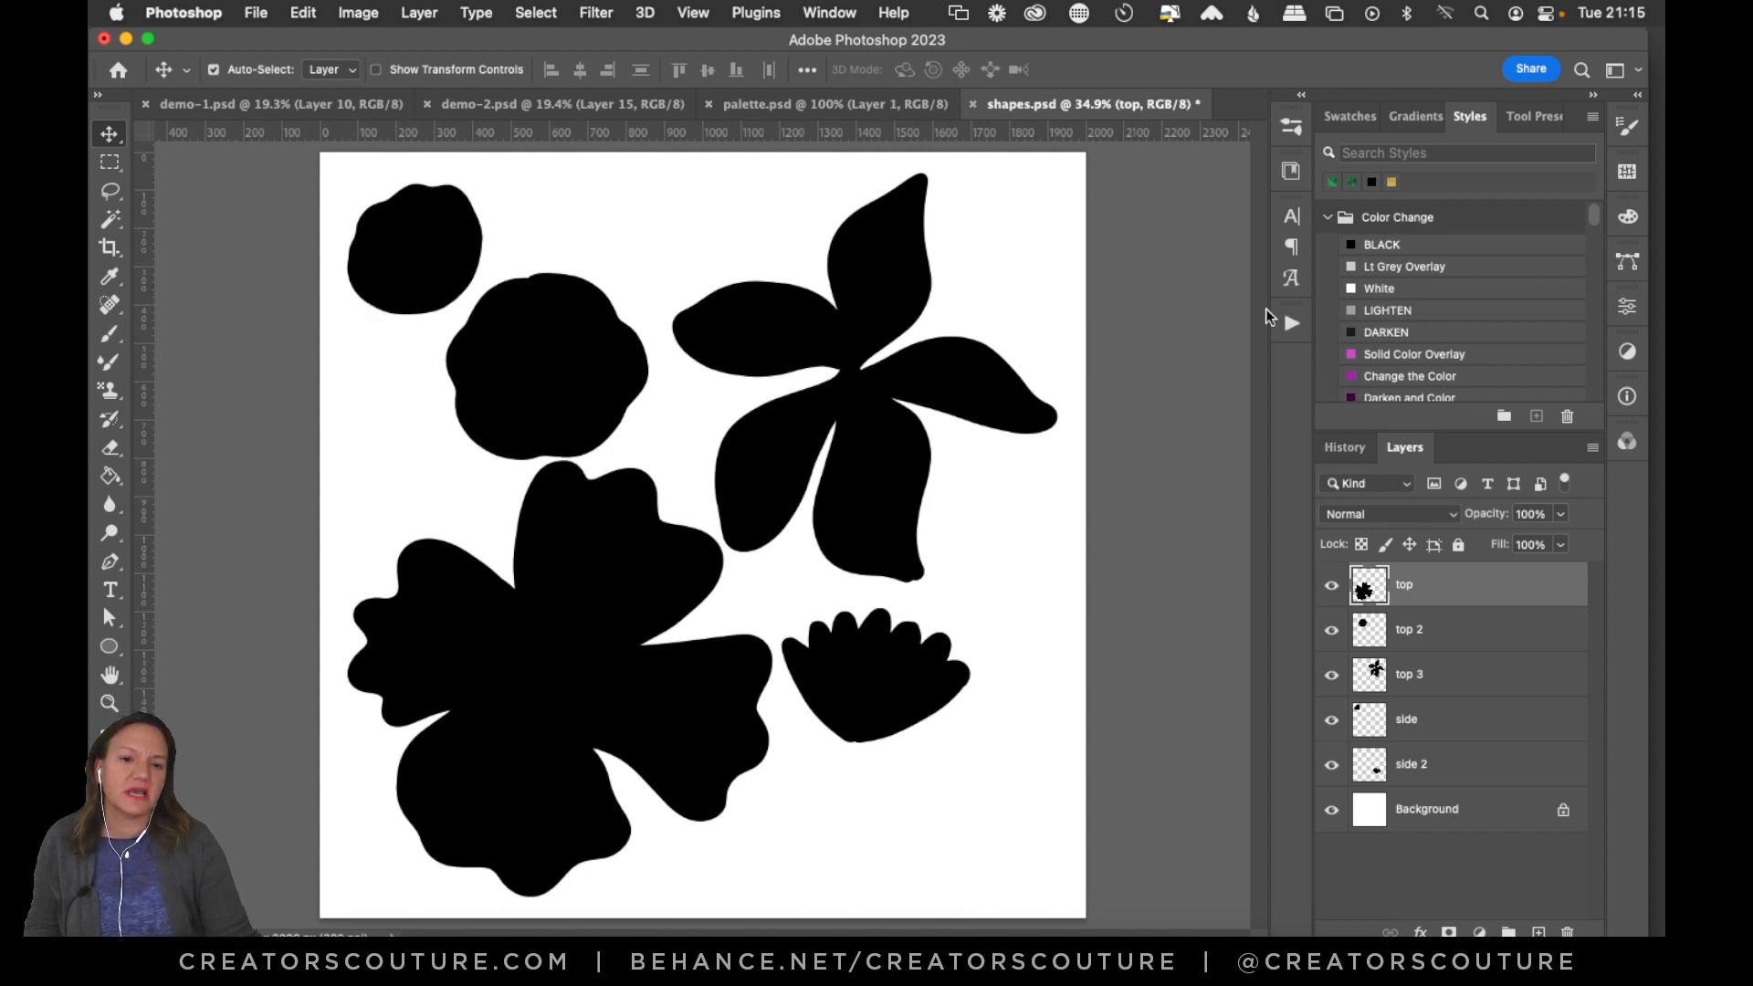
Switch to Finder, duplicate demo-1.psd in the floral-tut folder and open the copy in Photoshop.
click(1288, 169)
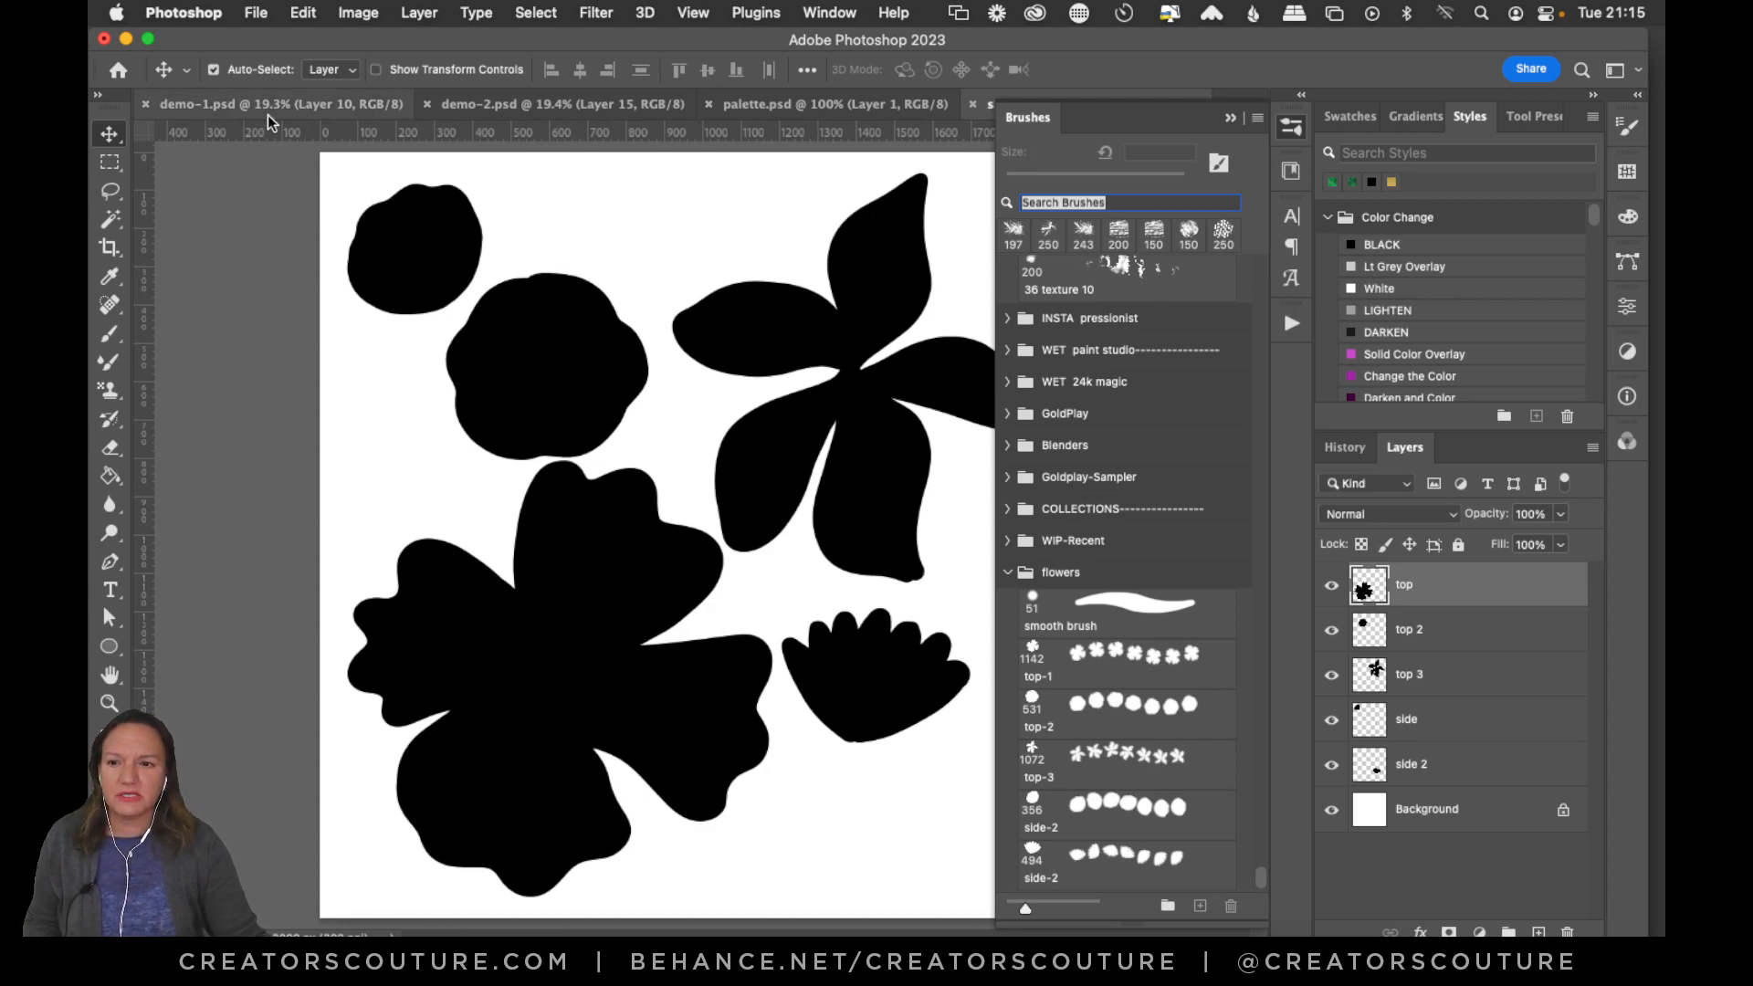
click(360, 874)
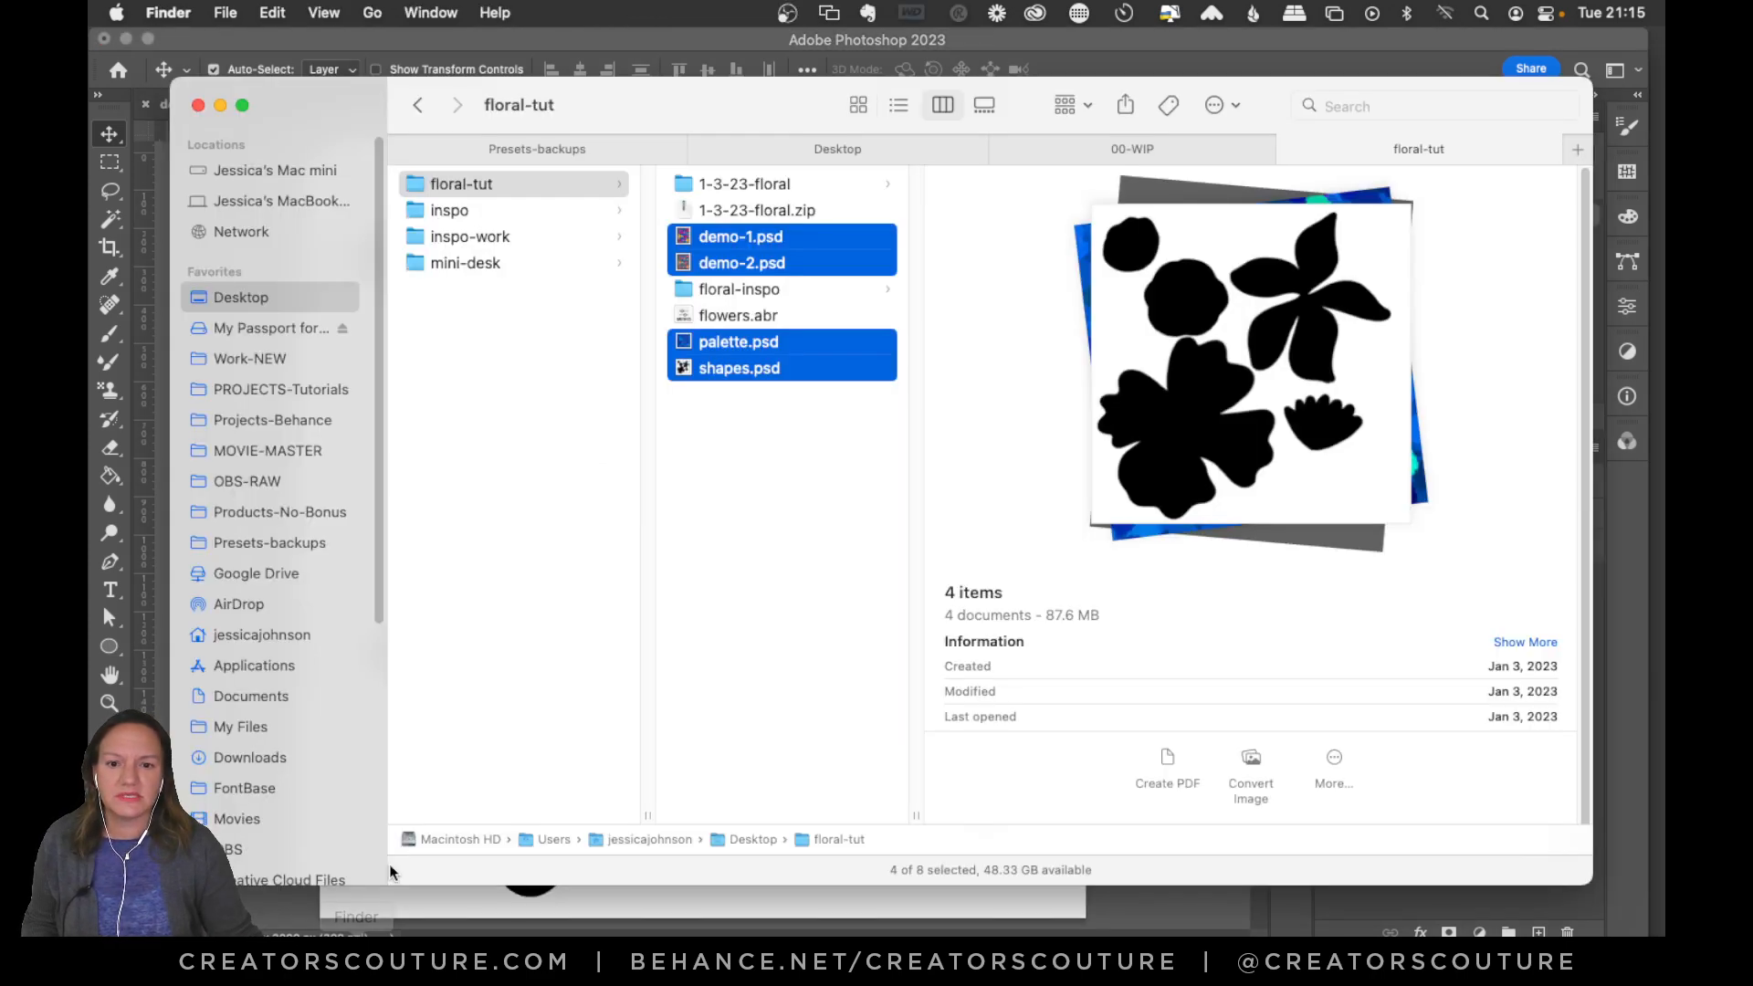
click(782, 440)
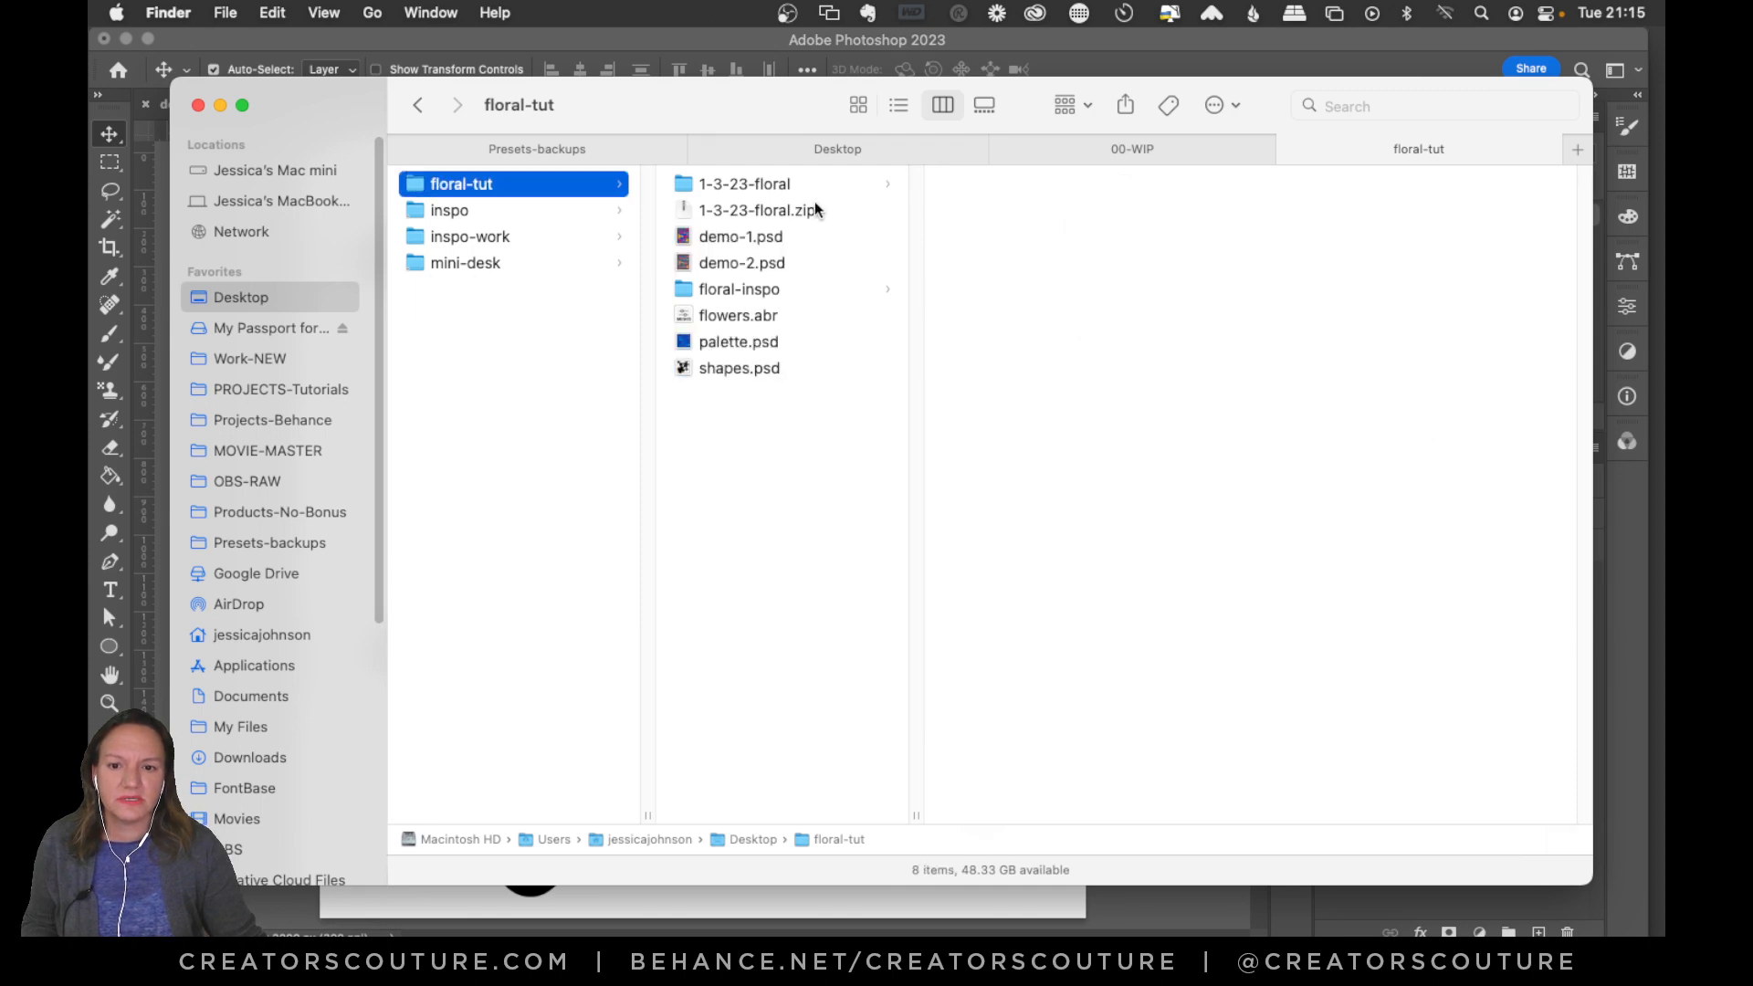
right_click(782, 239)
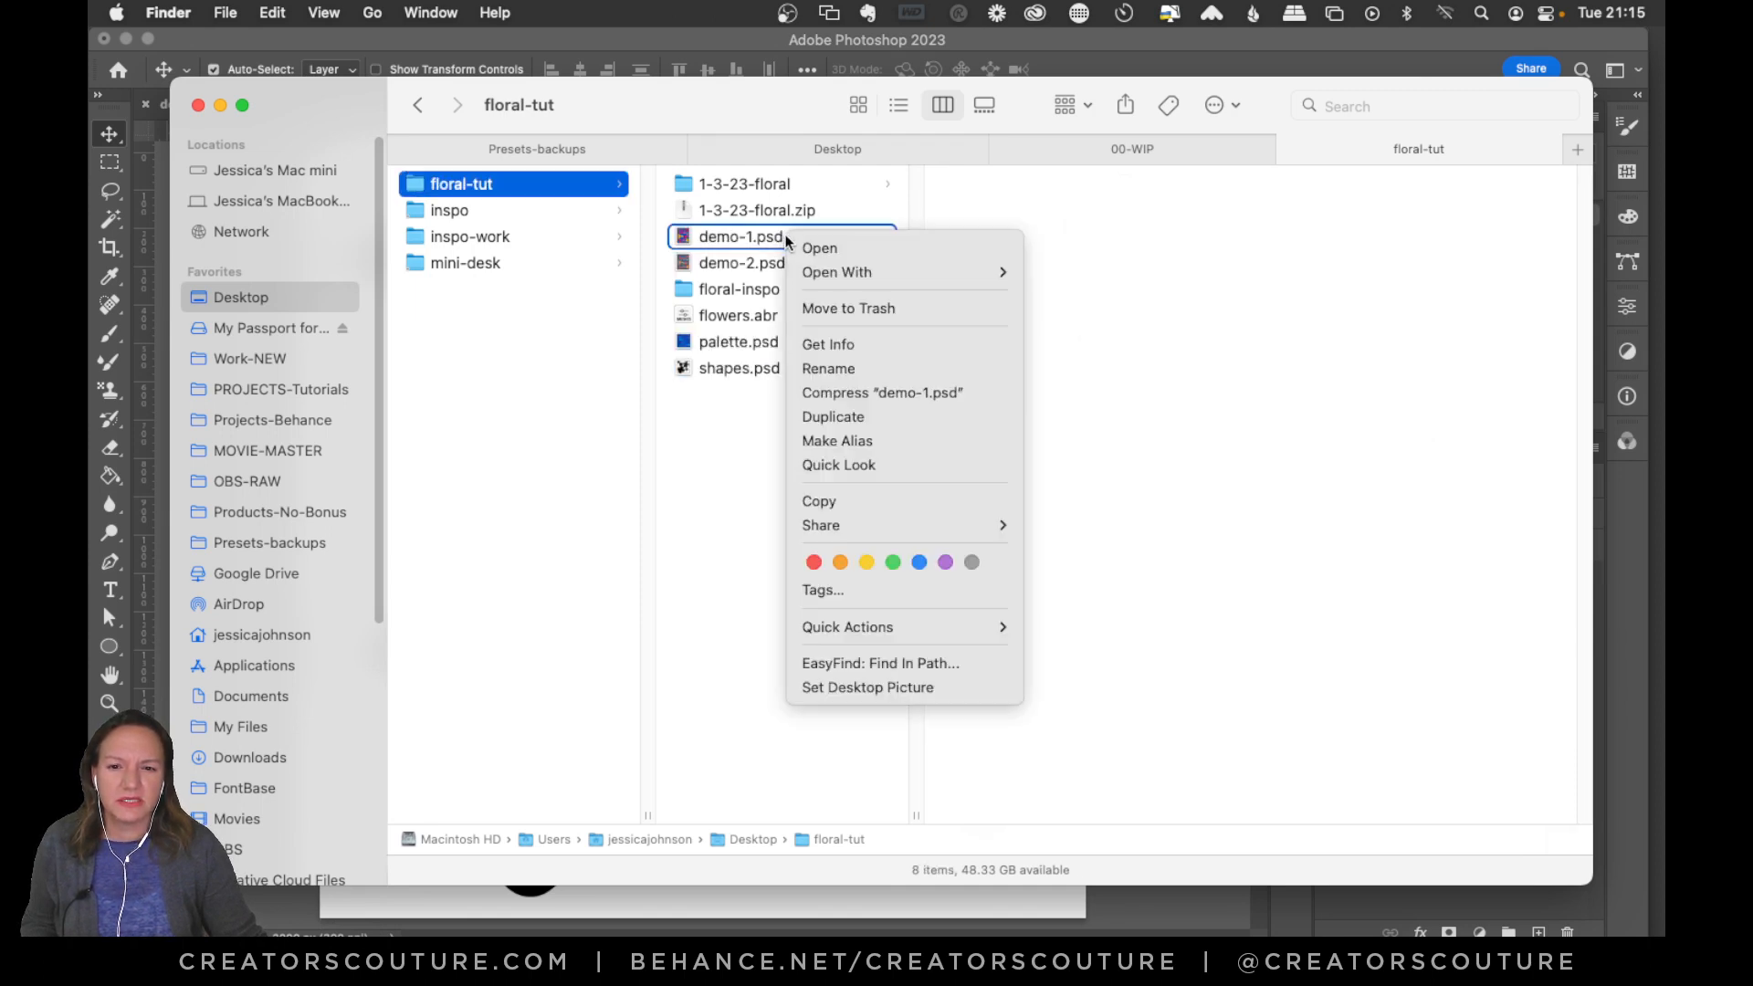
click(863, 416)
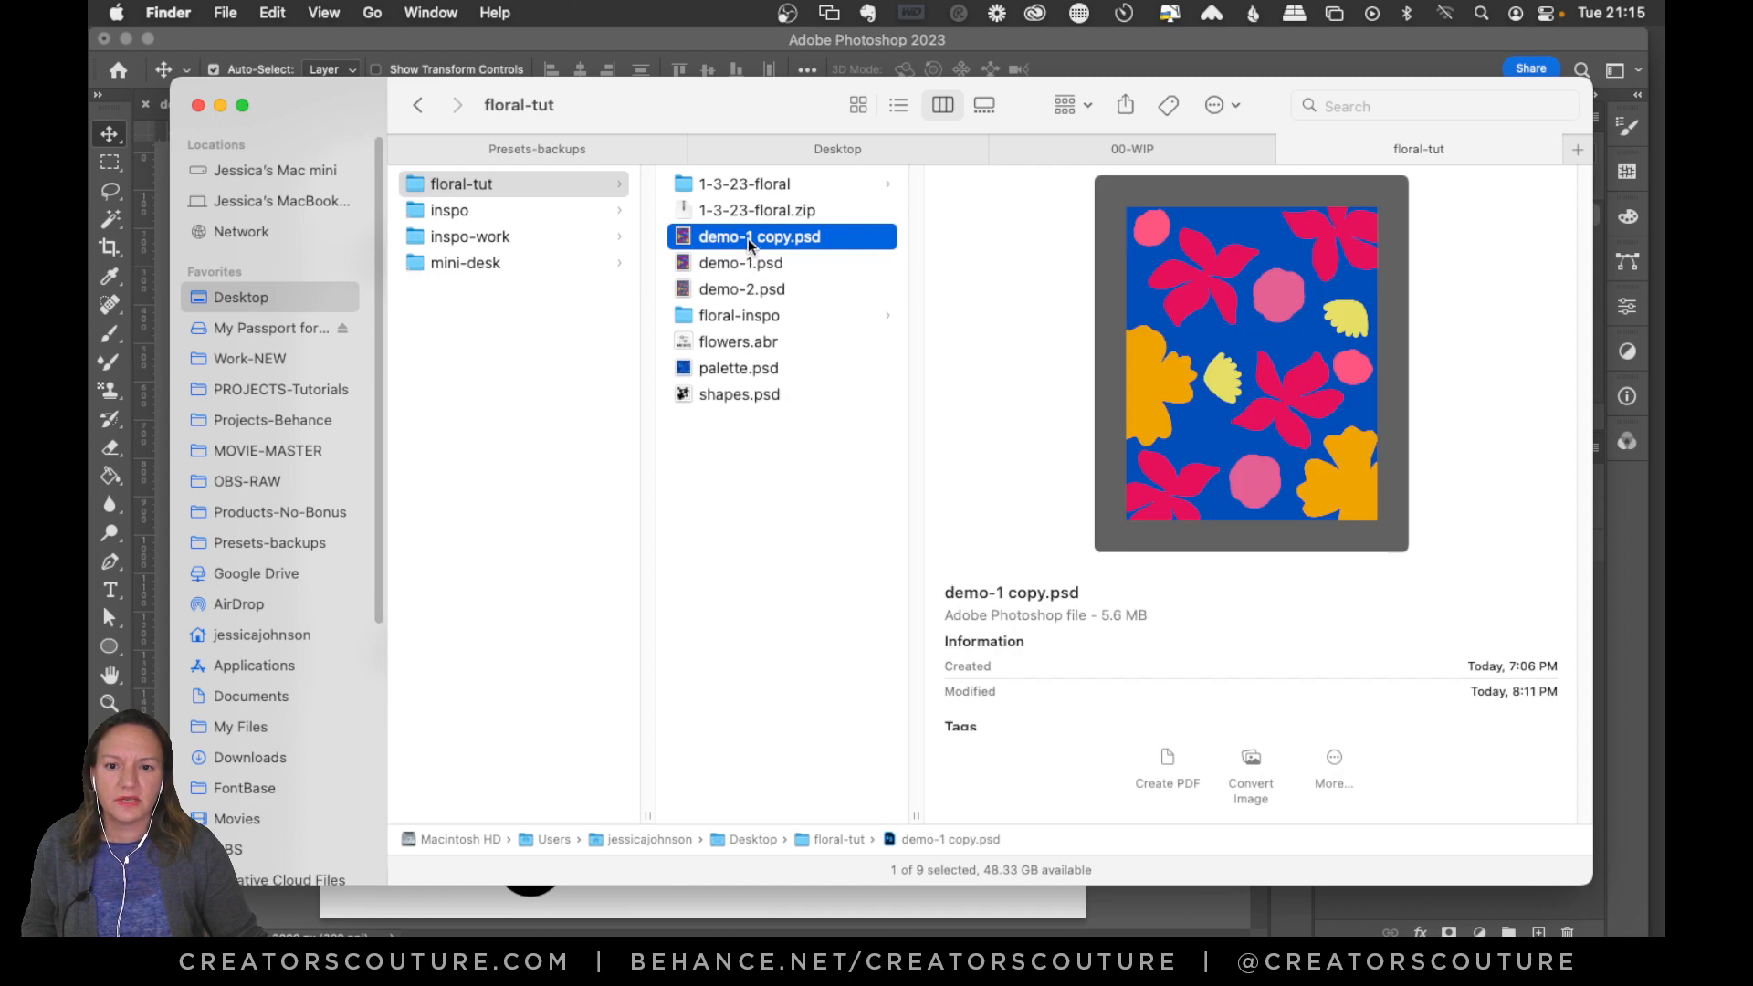
double_click(761, 239)
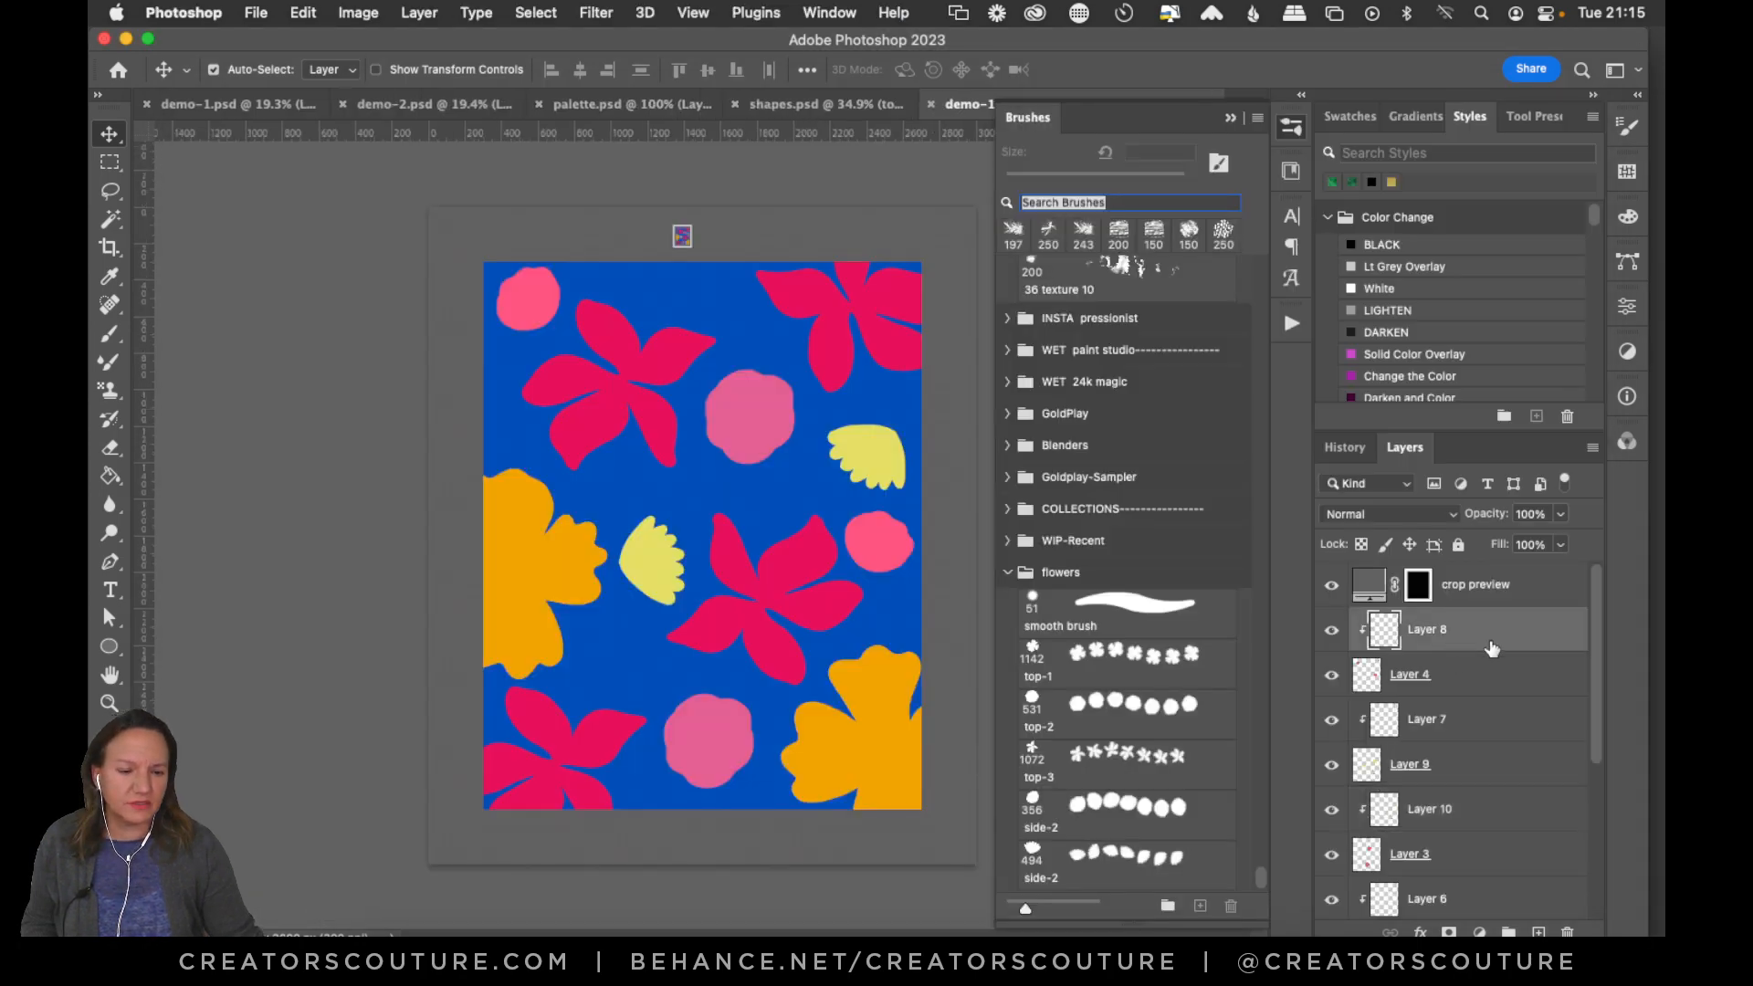
Group the layers from Layer 8 down to Layer 1 in the demo-1 copy and hide the group.
scroll(1599, 678, down, 5)
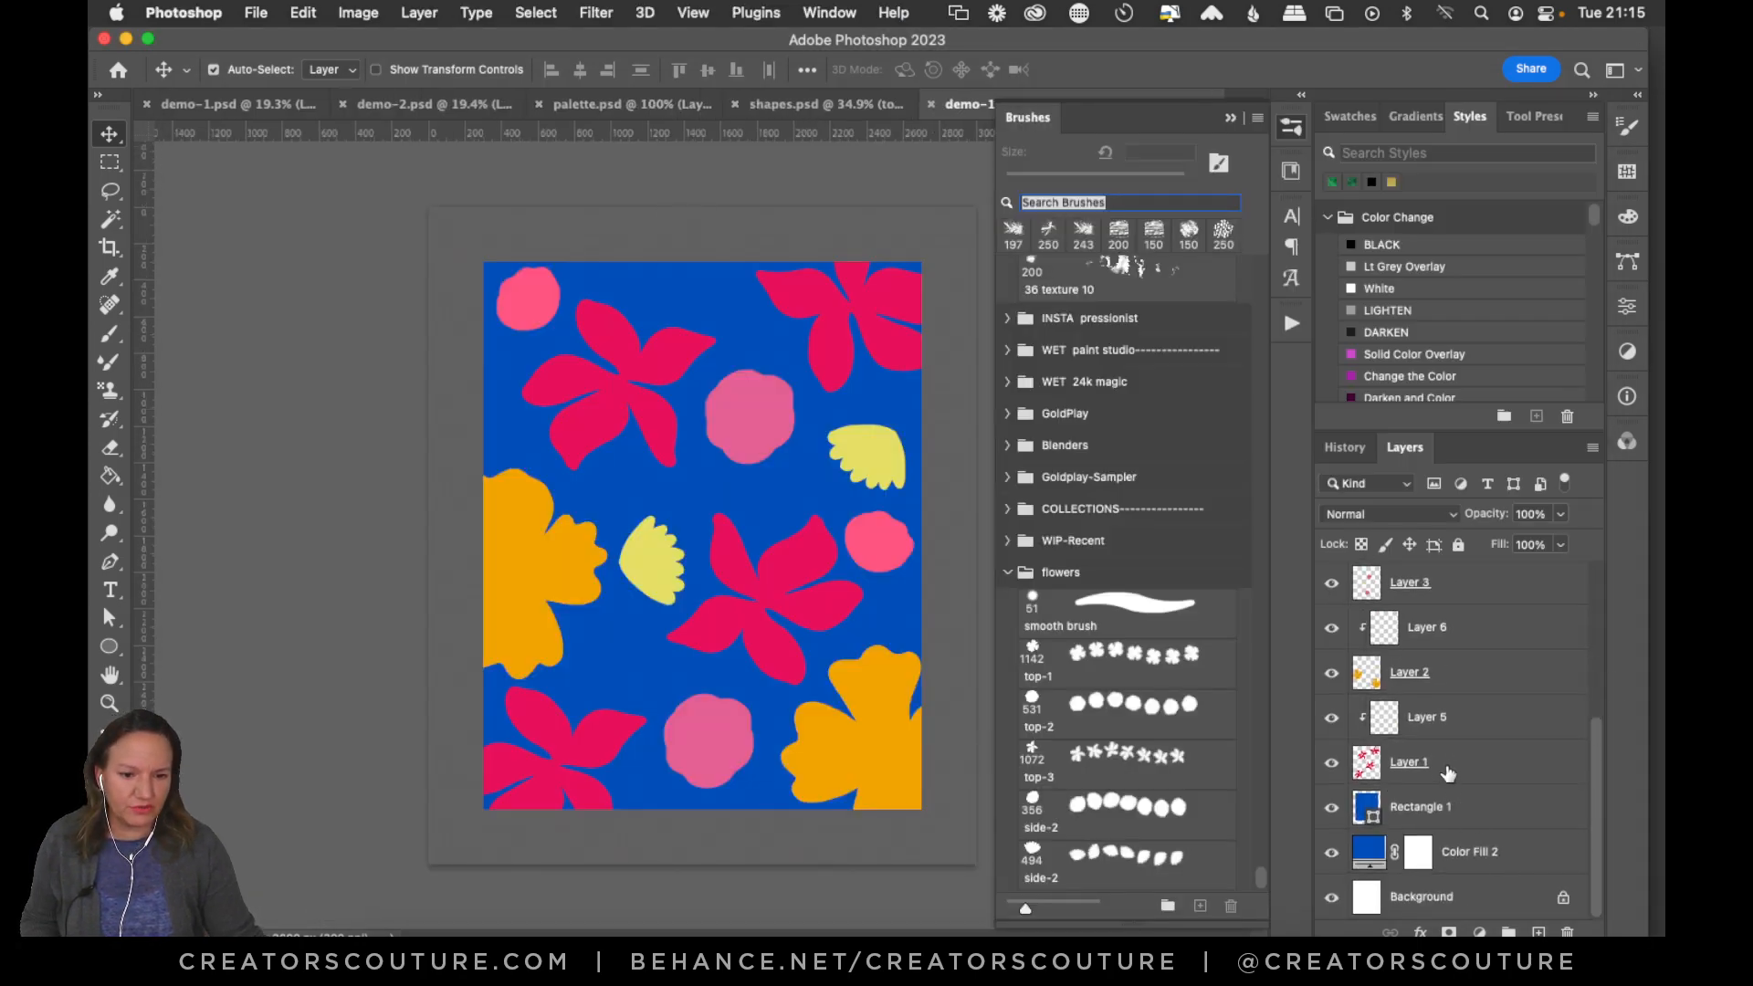
shift+click(1403, 763)
key(super+g)
click(1330, 620)
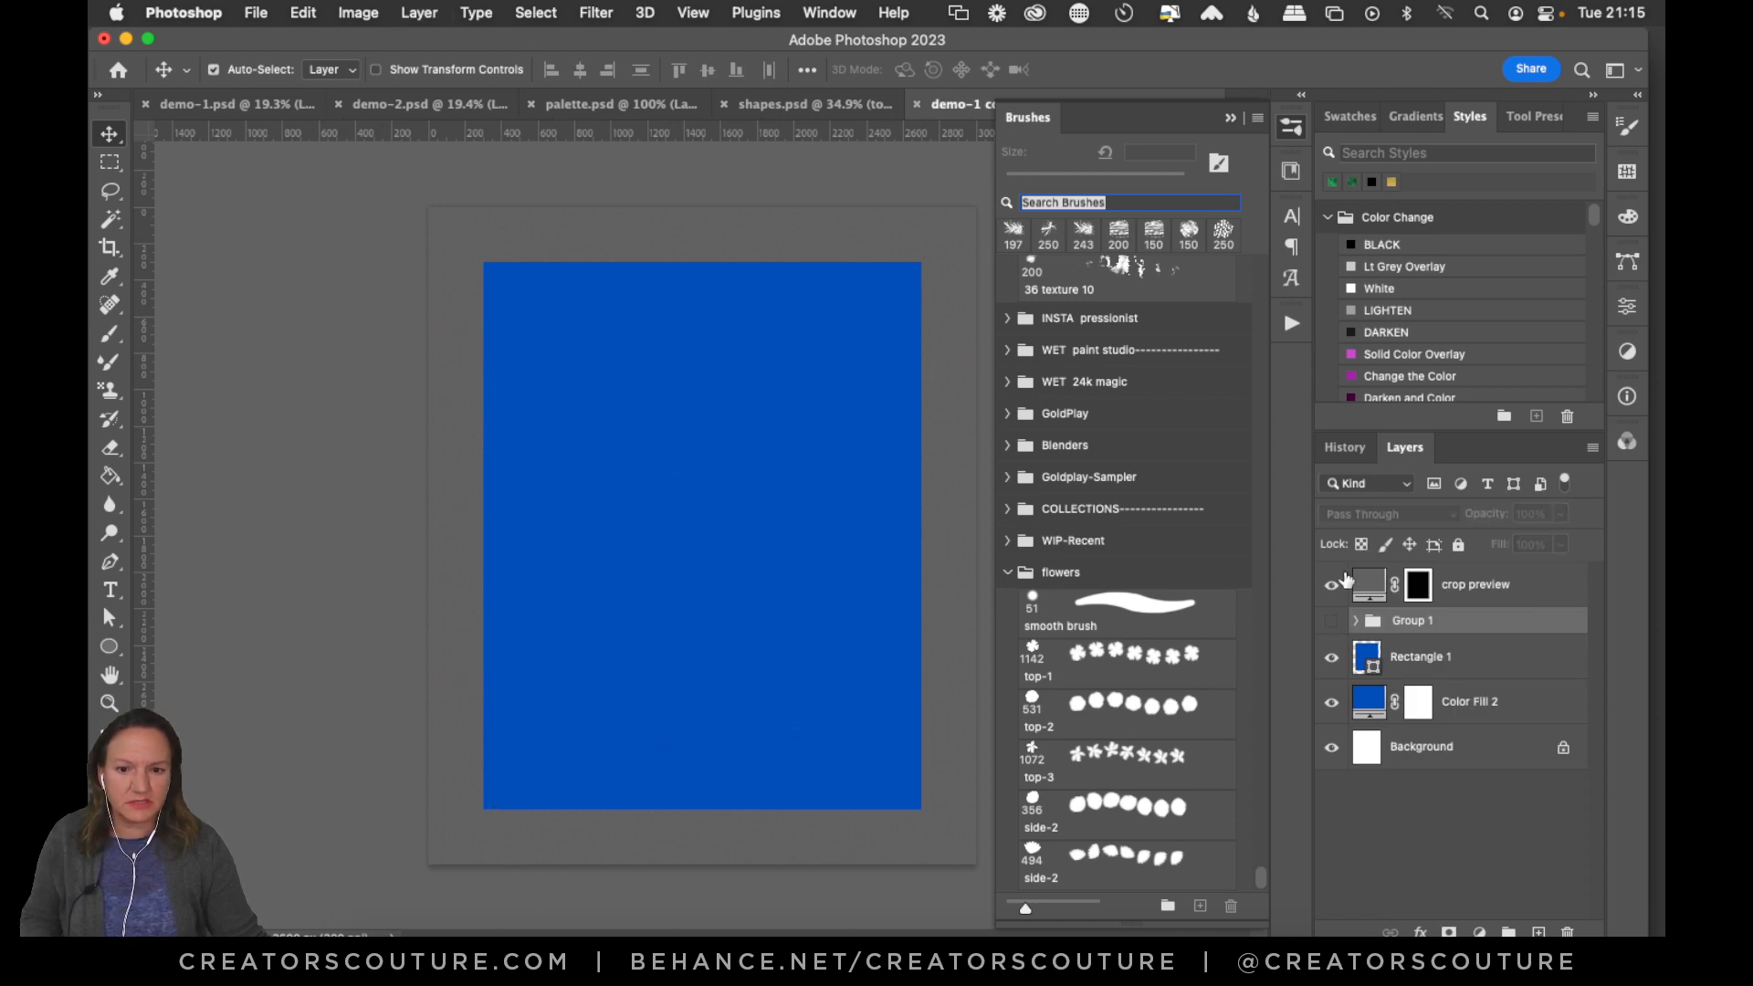
Return to shapes.psd, select the top-1 brush from the flowers group and review its Shape Dynamics settings.
click(871, 104)
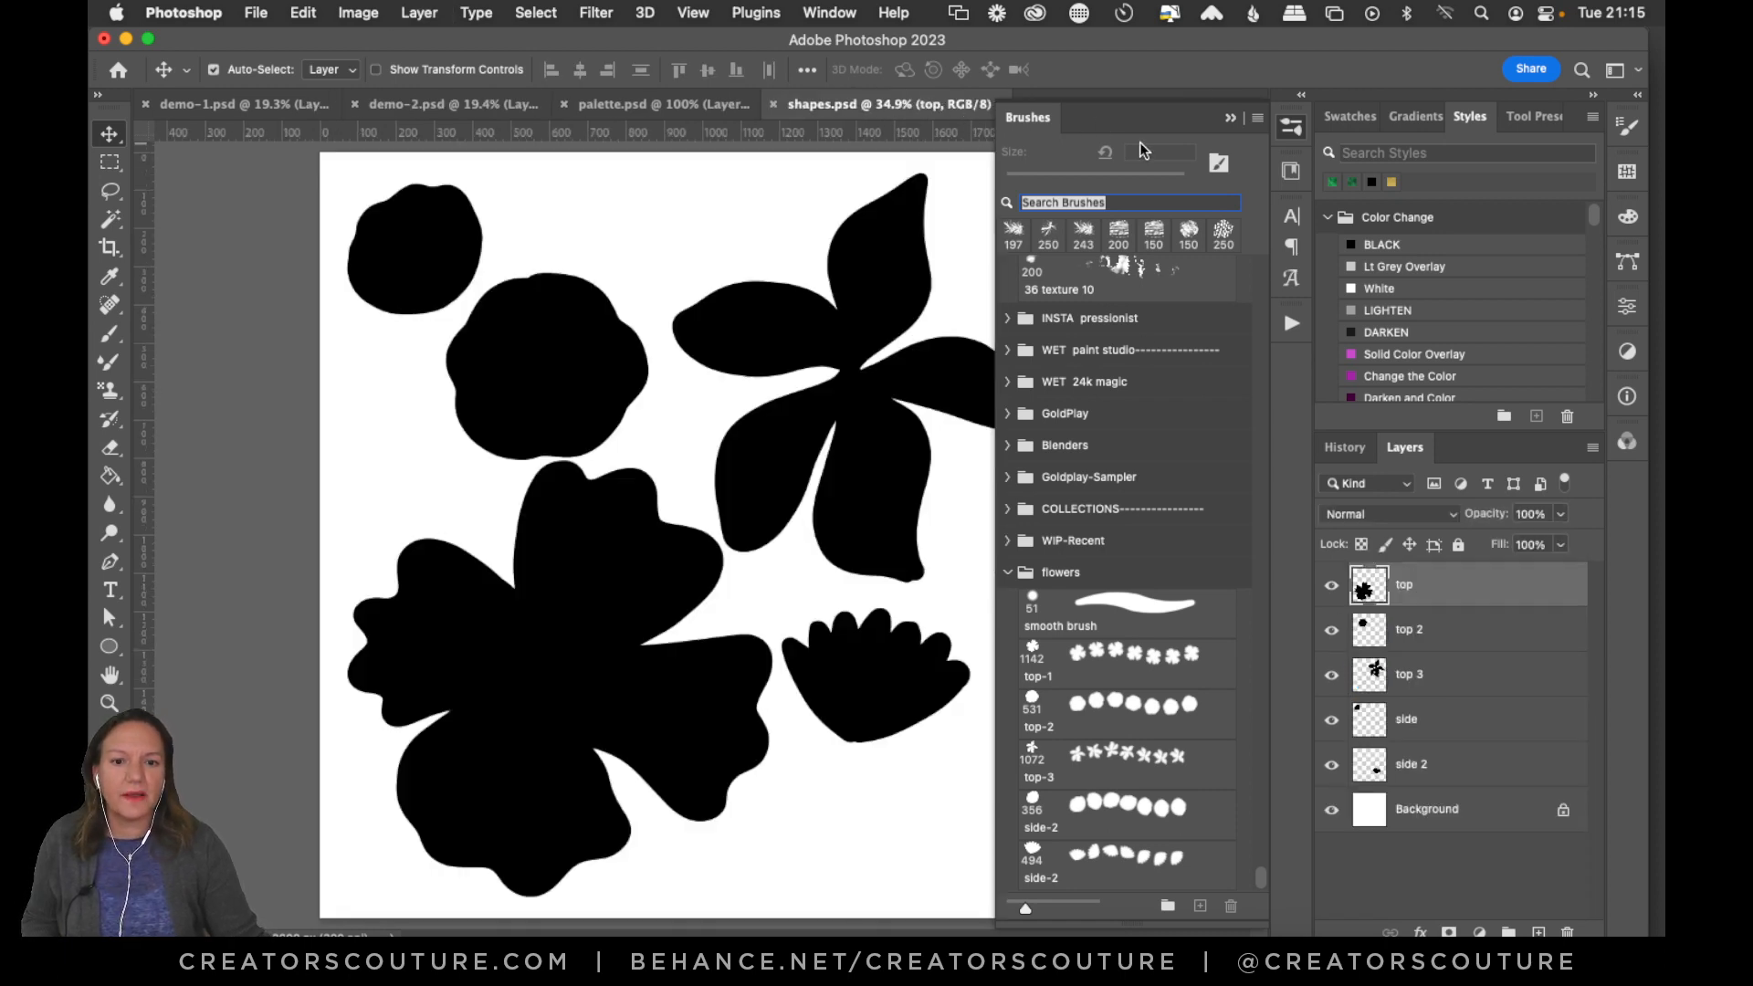
click(1288, 129)
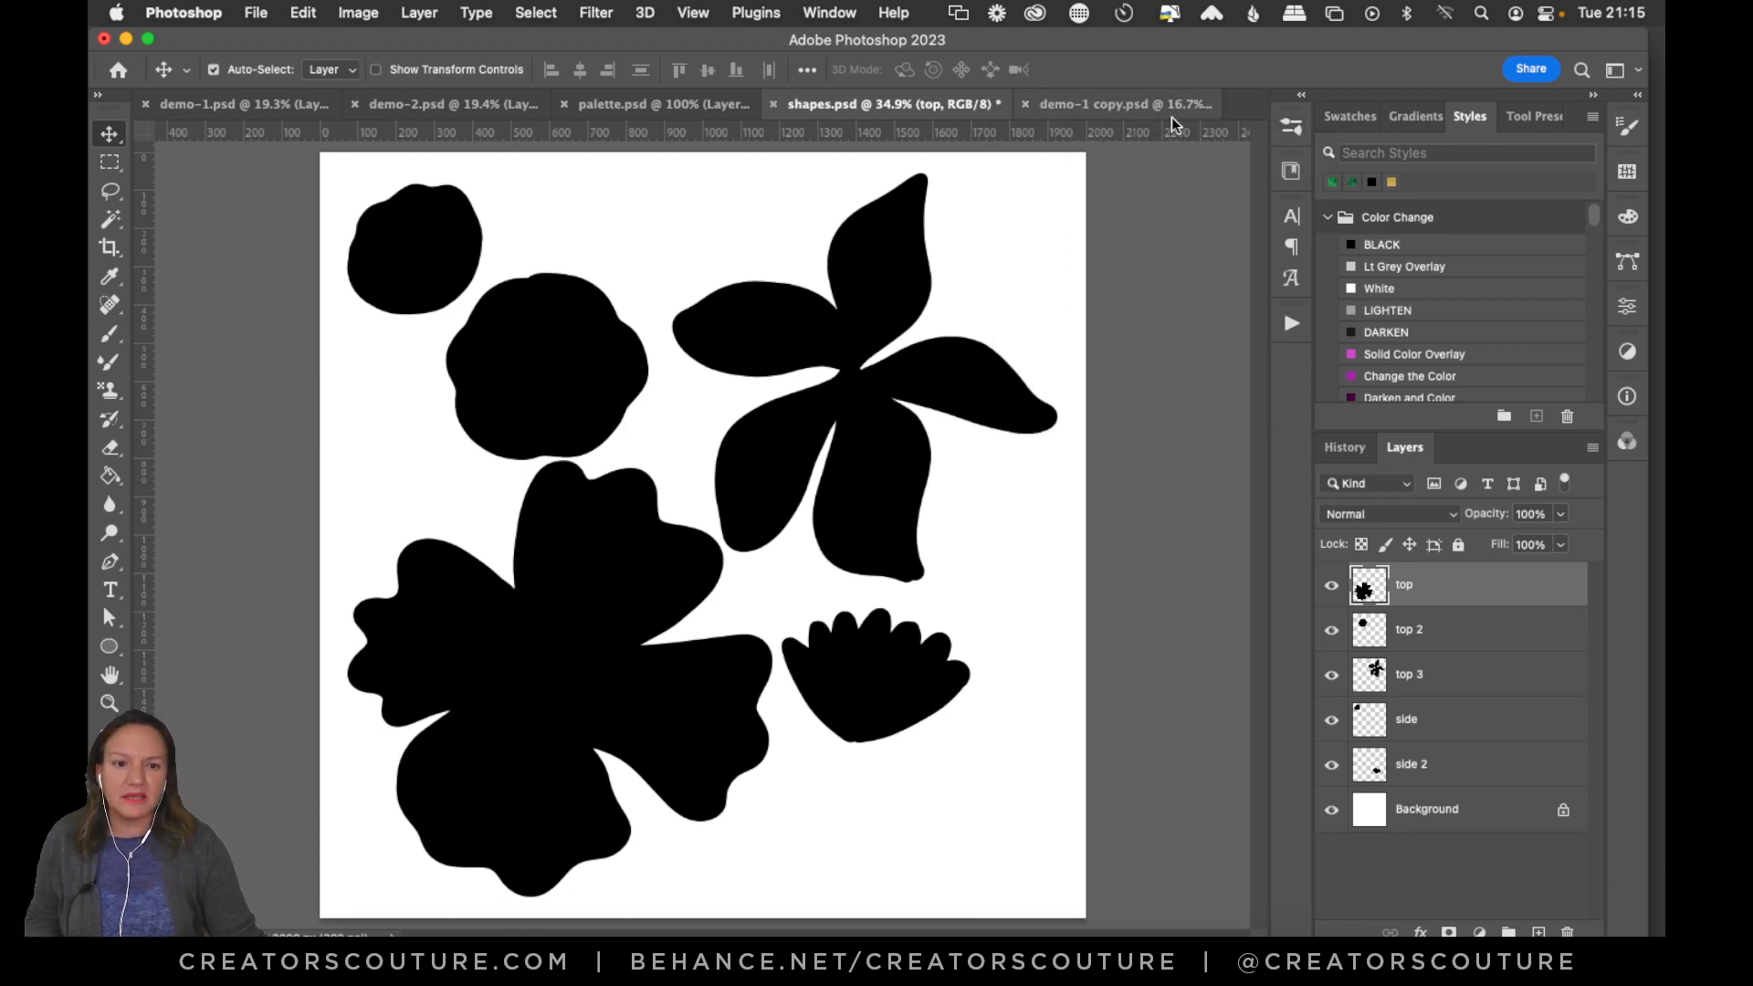
click(1289, 128)
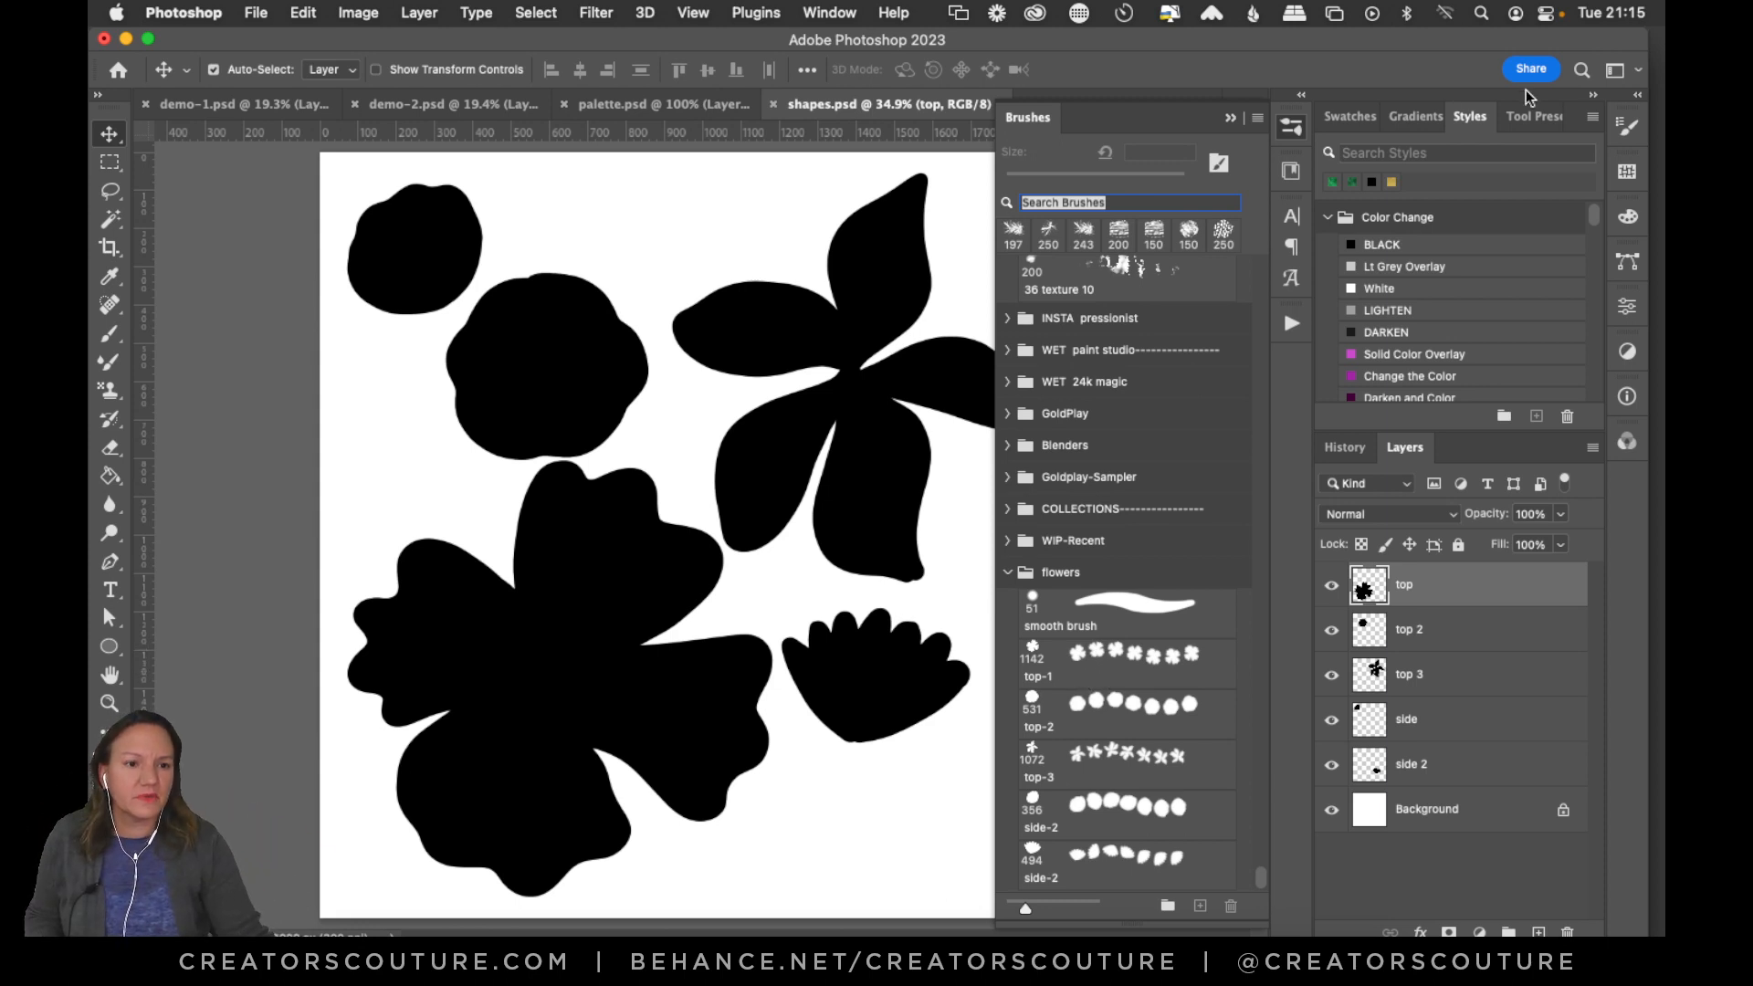
click(1627, 126)
click(1111, 668)
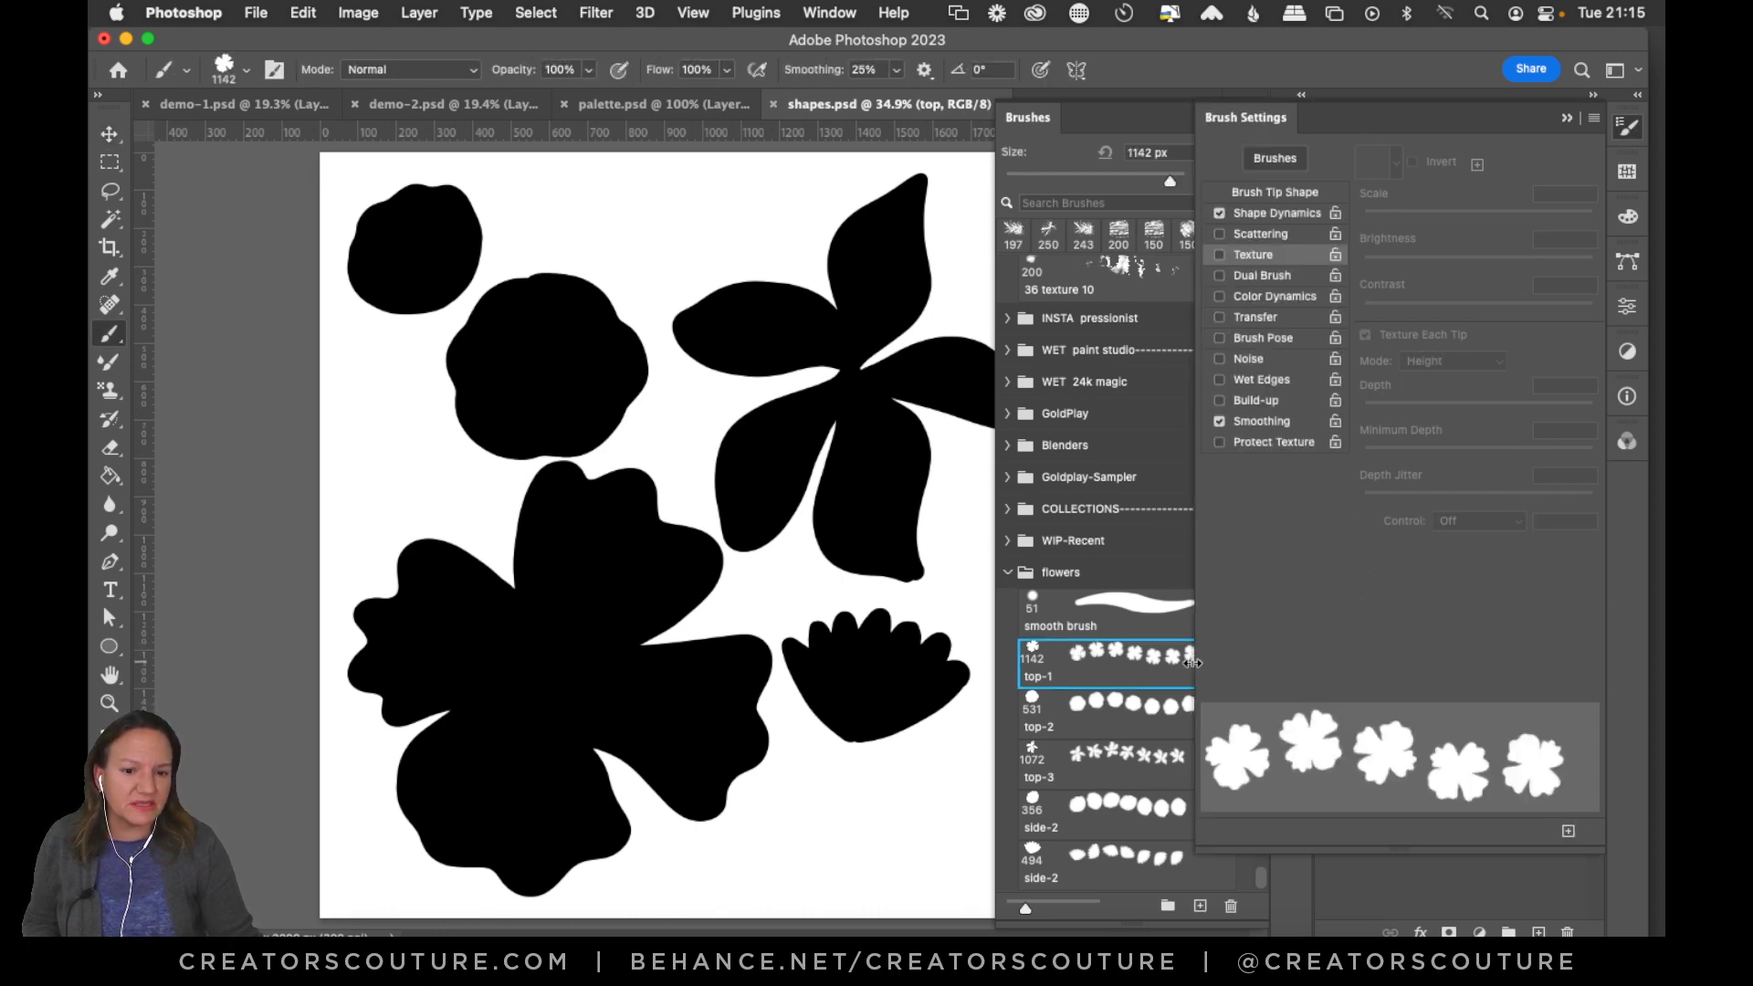
click(1296, 217)
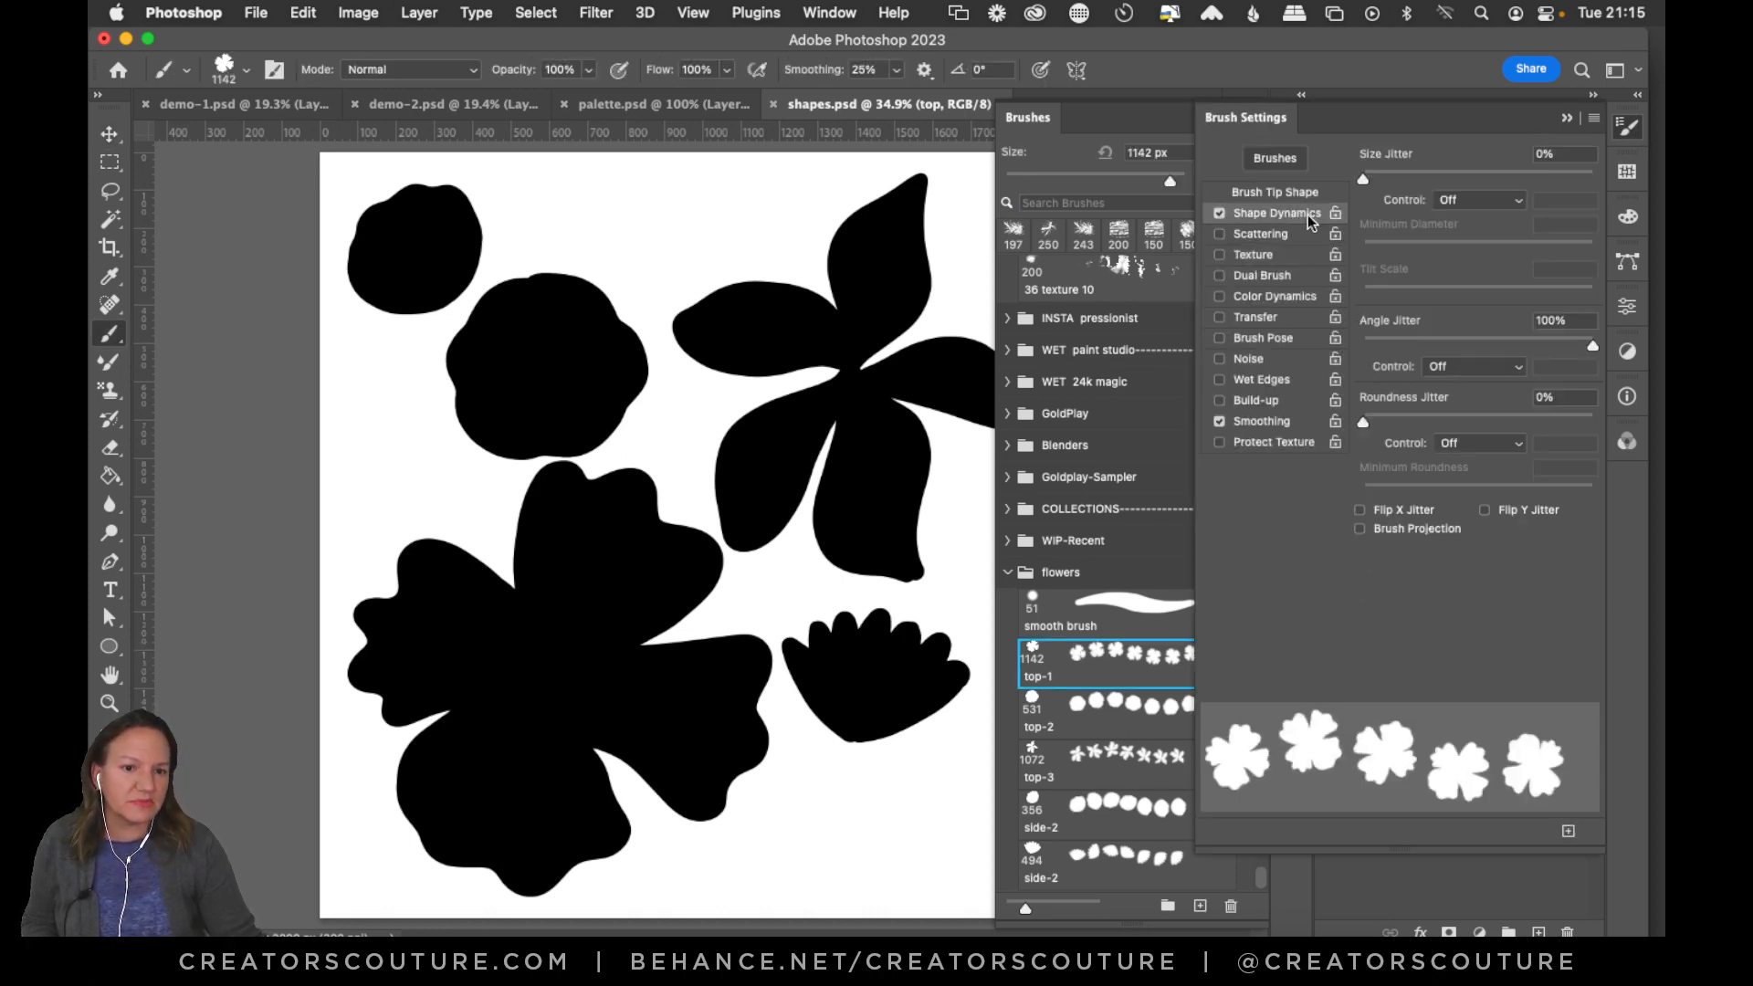
click(1628, 126)
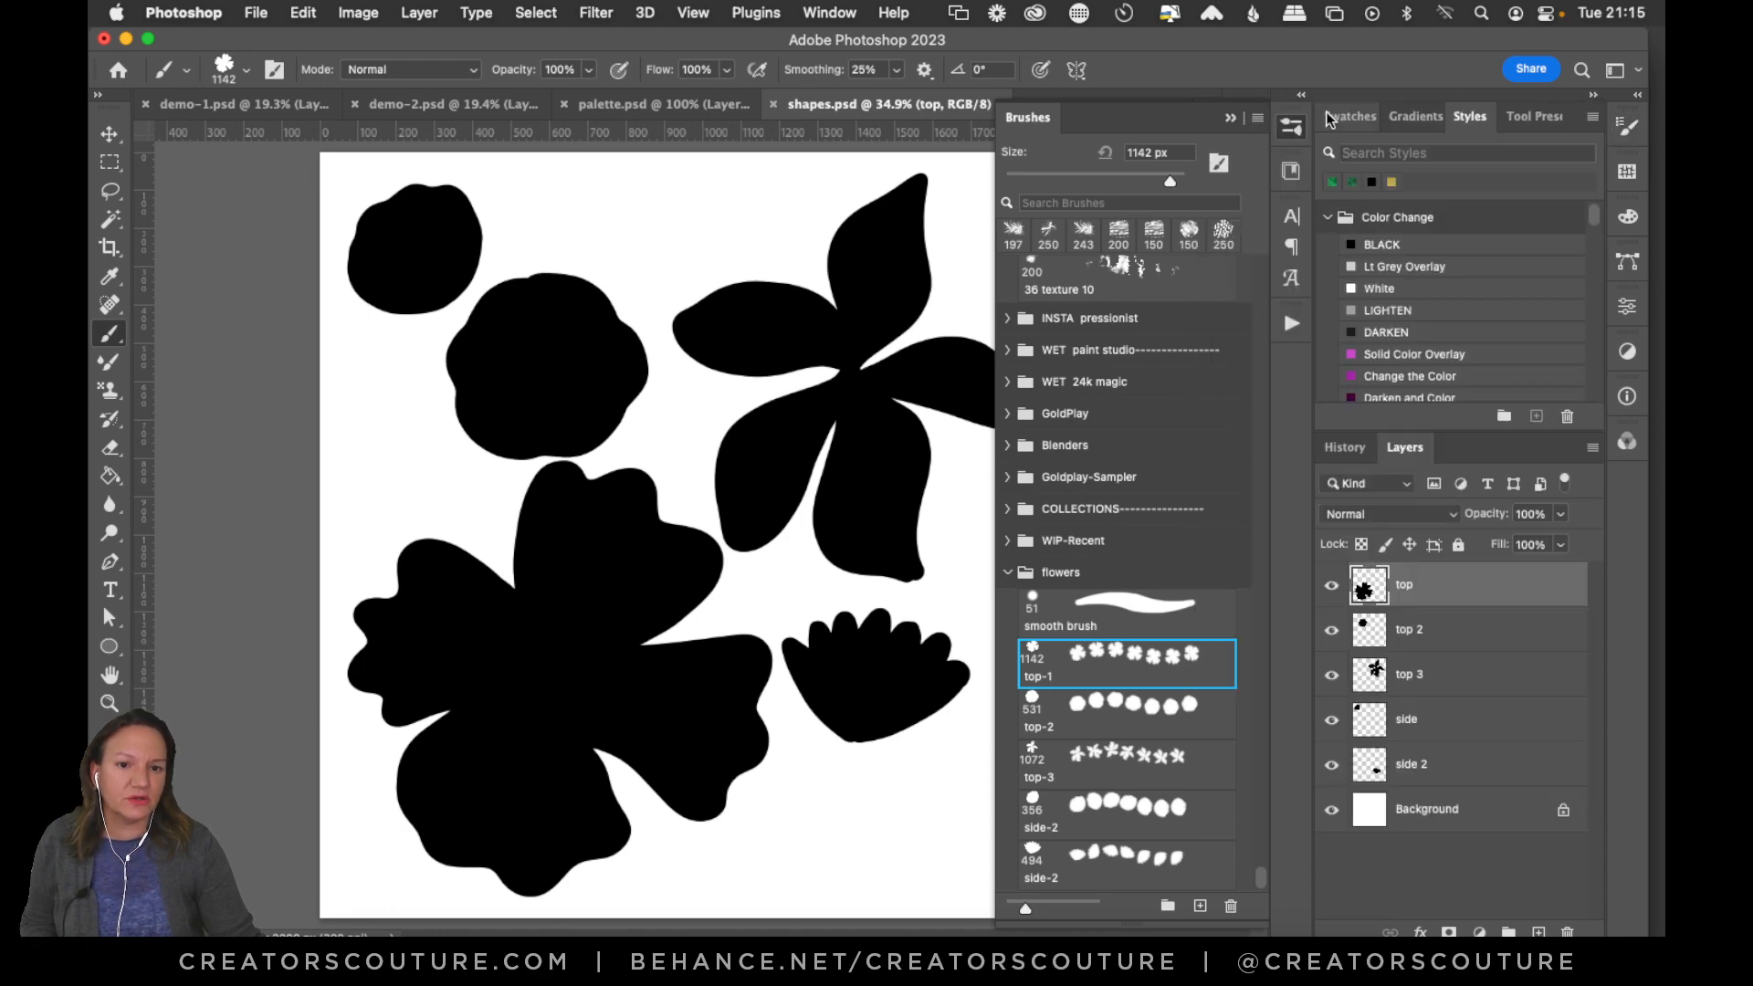
Switch to the demo-1 copy and add a new layer directly above Rectangle 1.
click(1290, 126)
click(1093, 107)
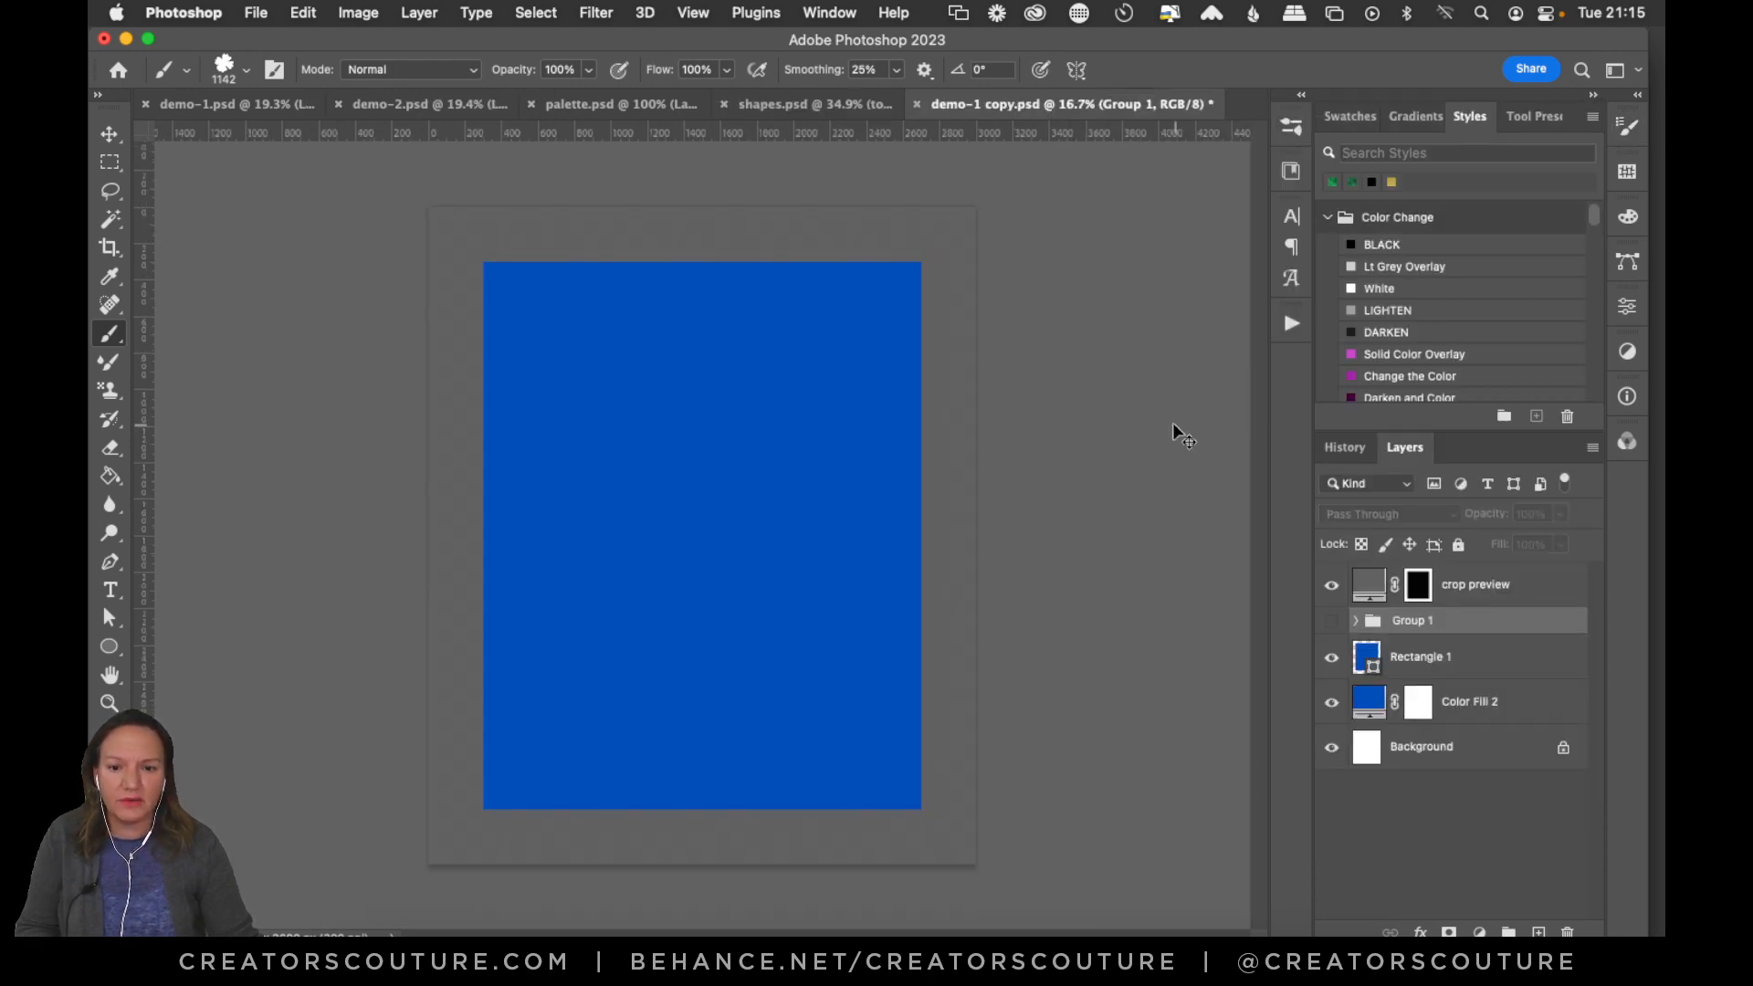
key(super+1)
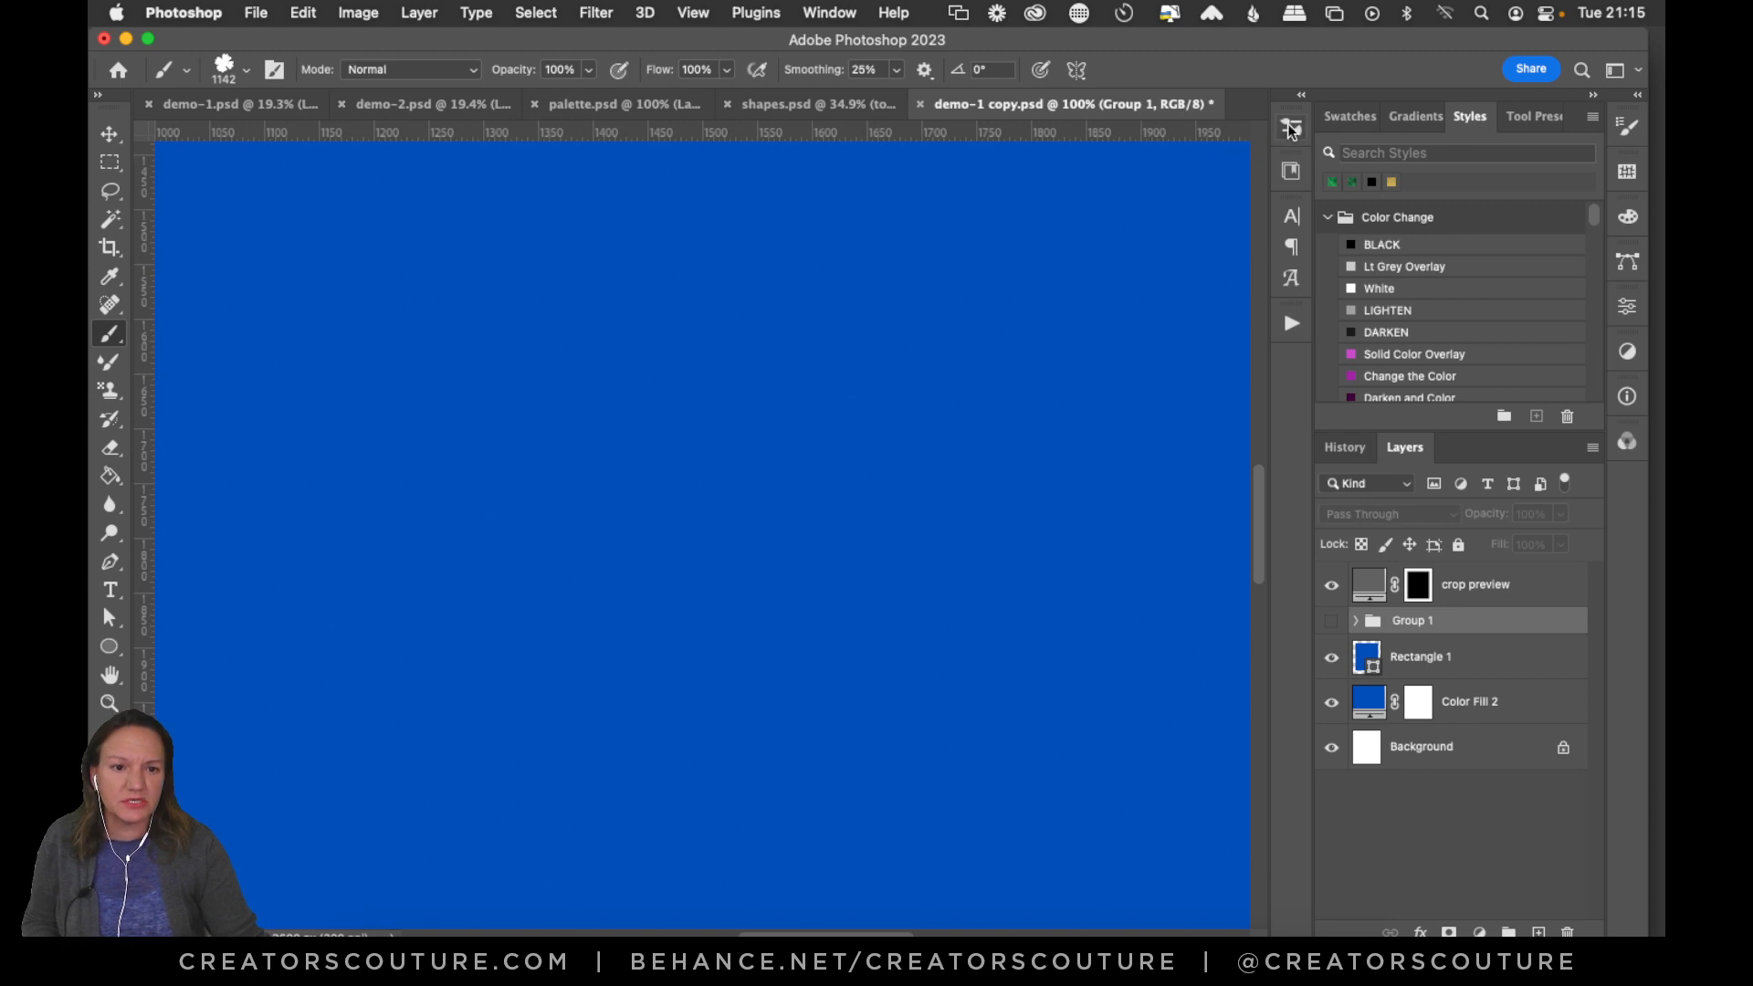
click(1290, 128)
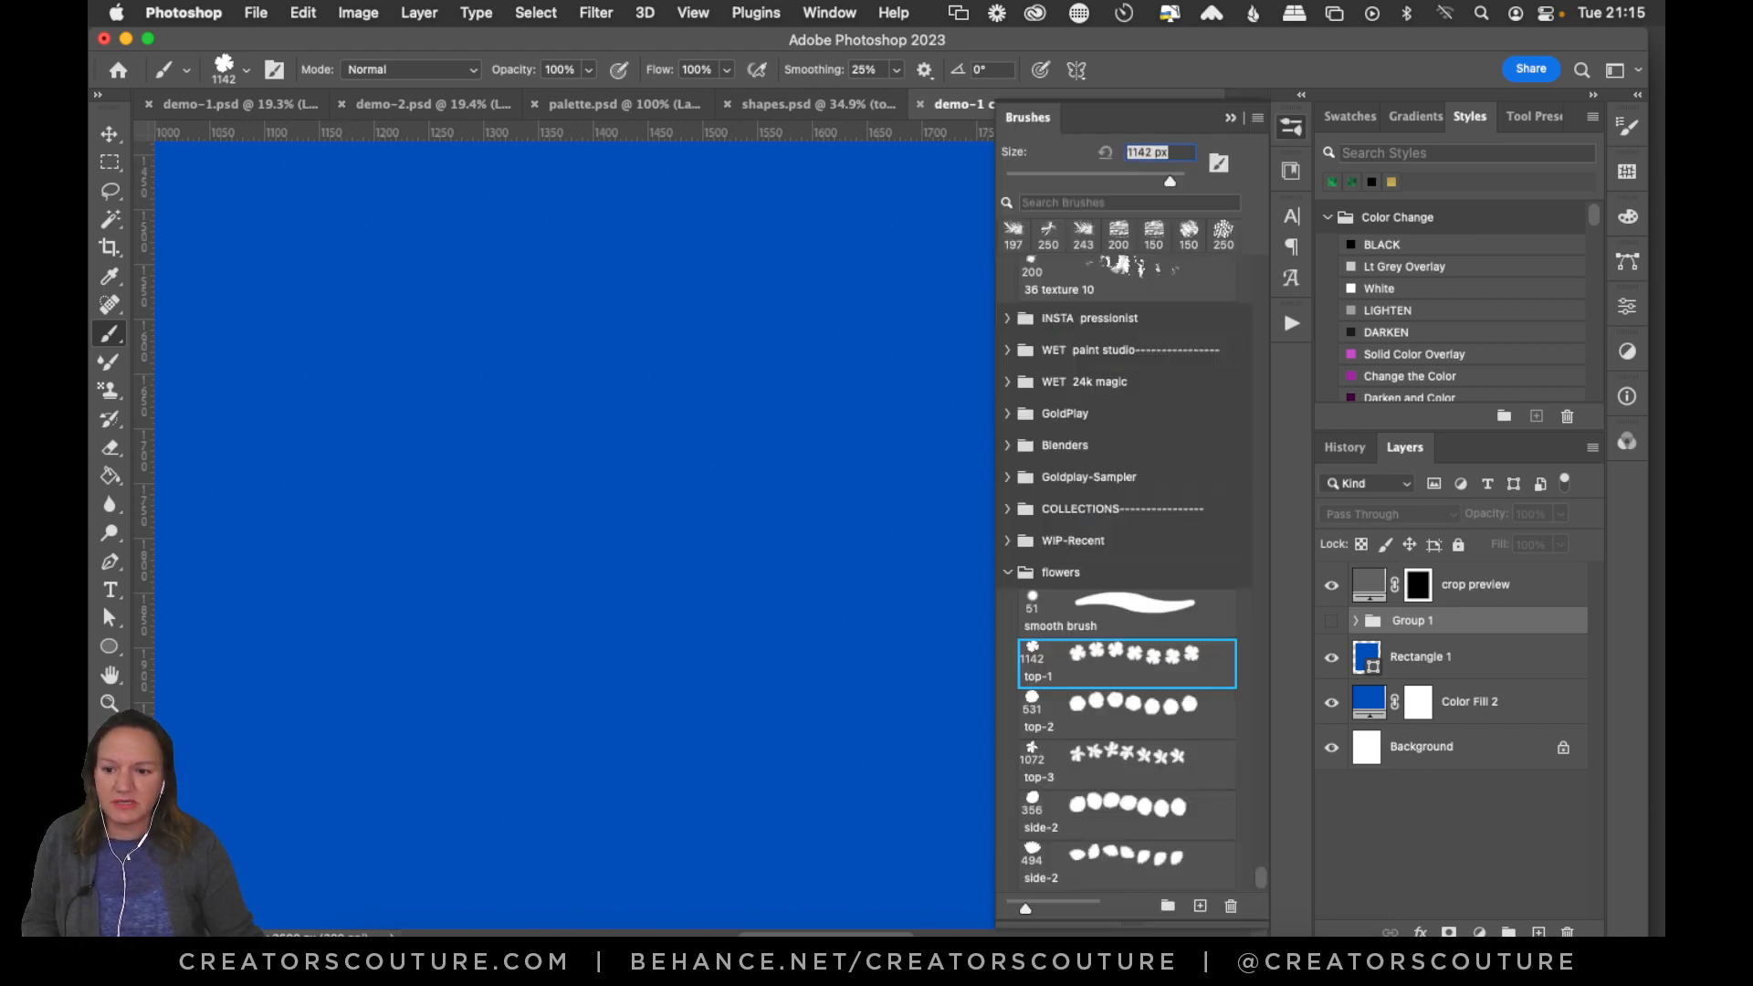
click(104, 777)
drag(1393, 597, 1400, 772)
click(1303, 557)
click(1561, 526)
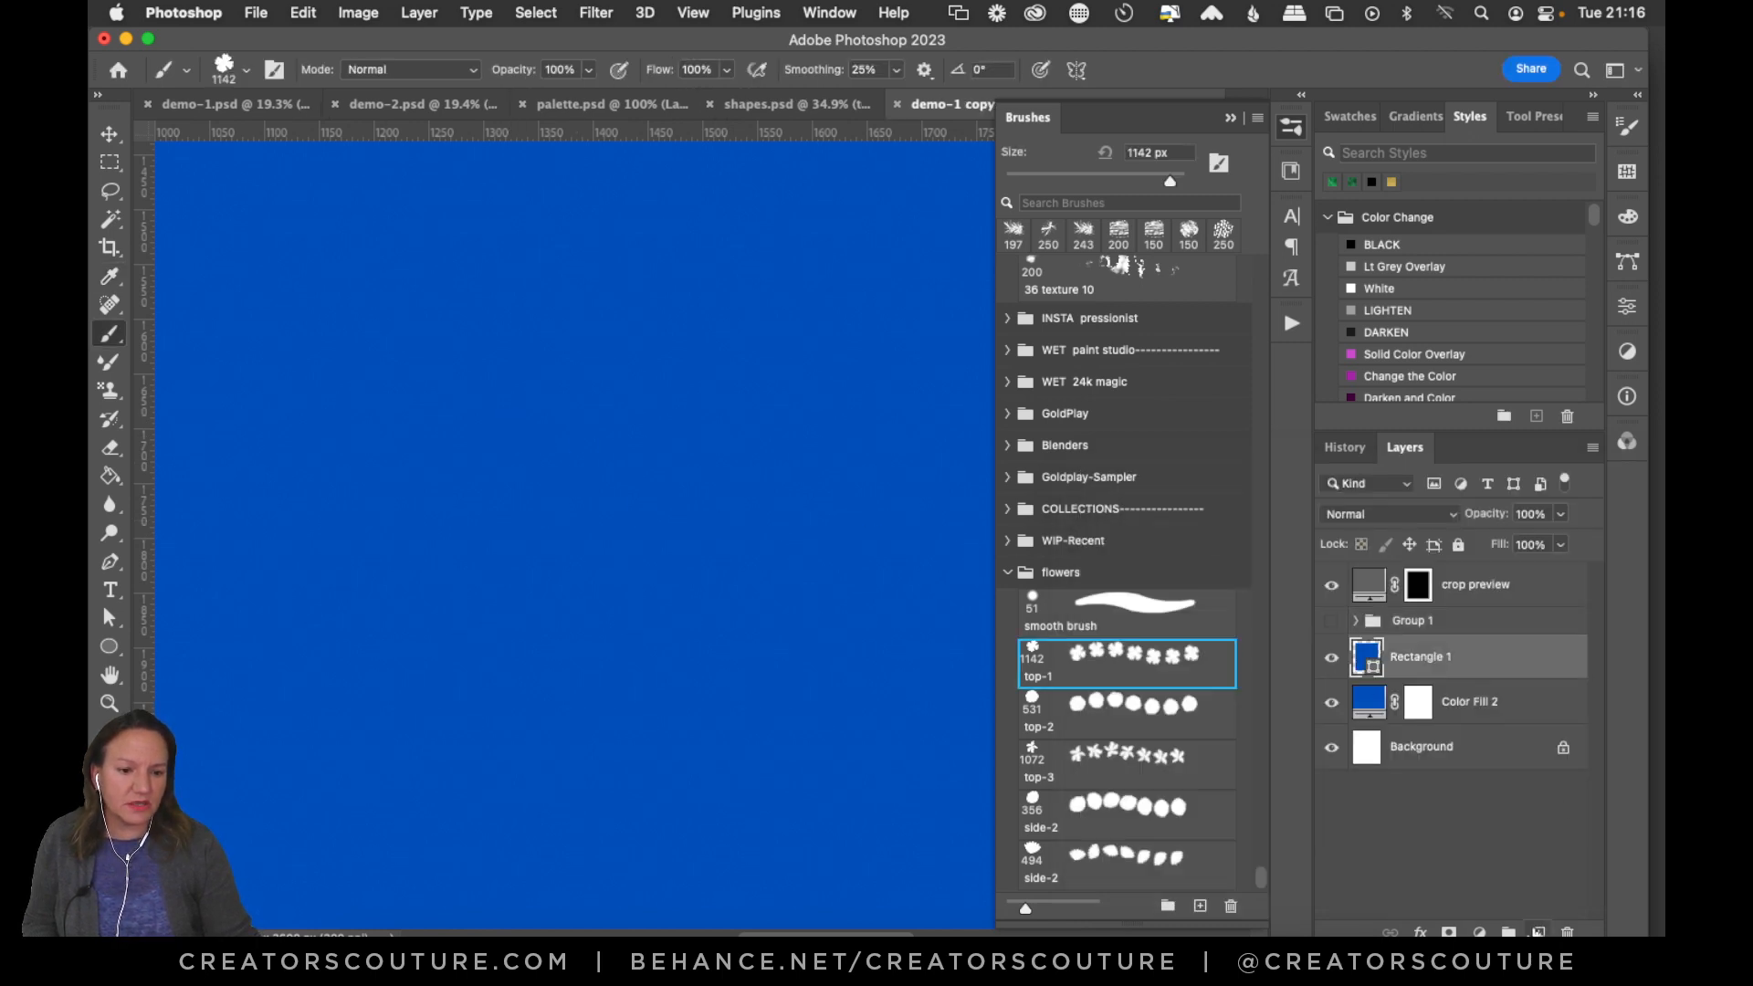
click(1538, 931)
Stamp three yellow flowers across the whole blue canvas on the new layer with the top-1 brush at 1142 px.
click(552, 490)
key(cmd+z)
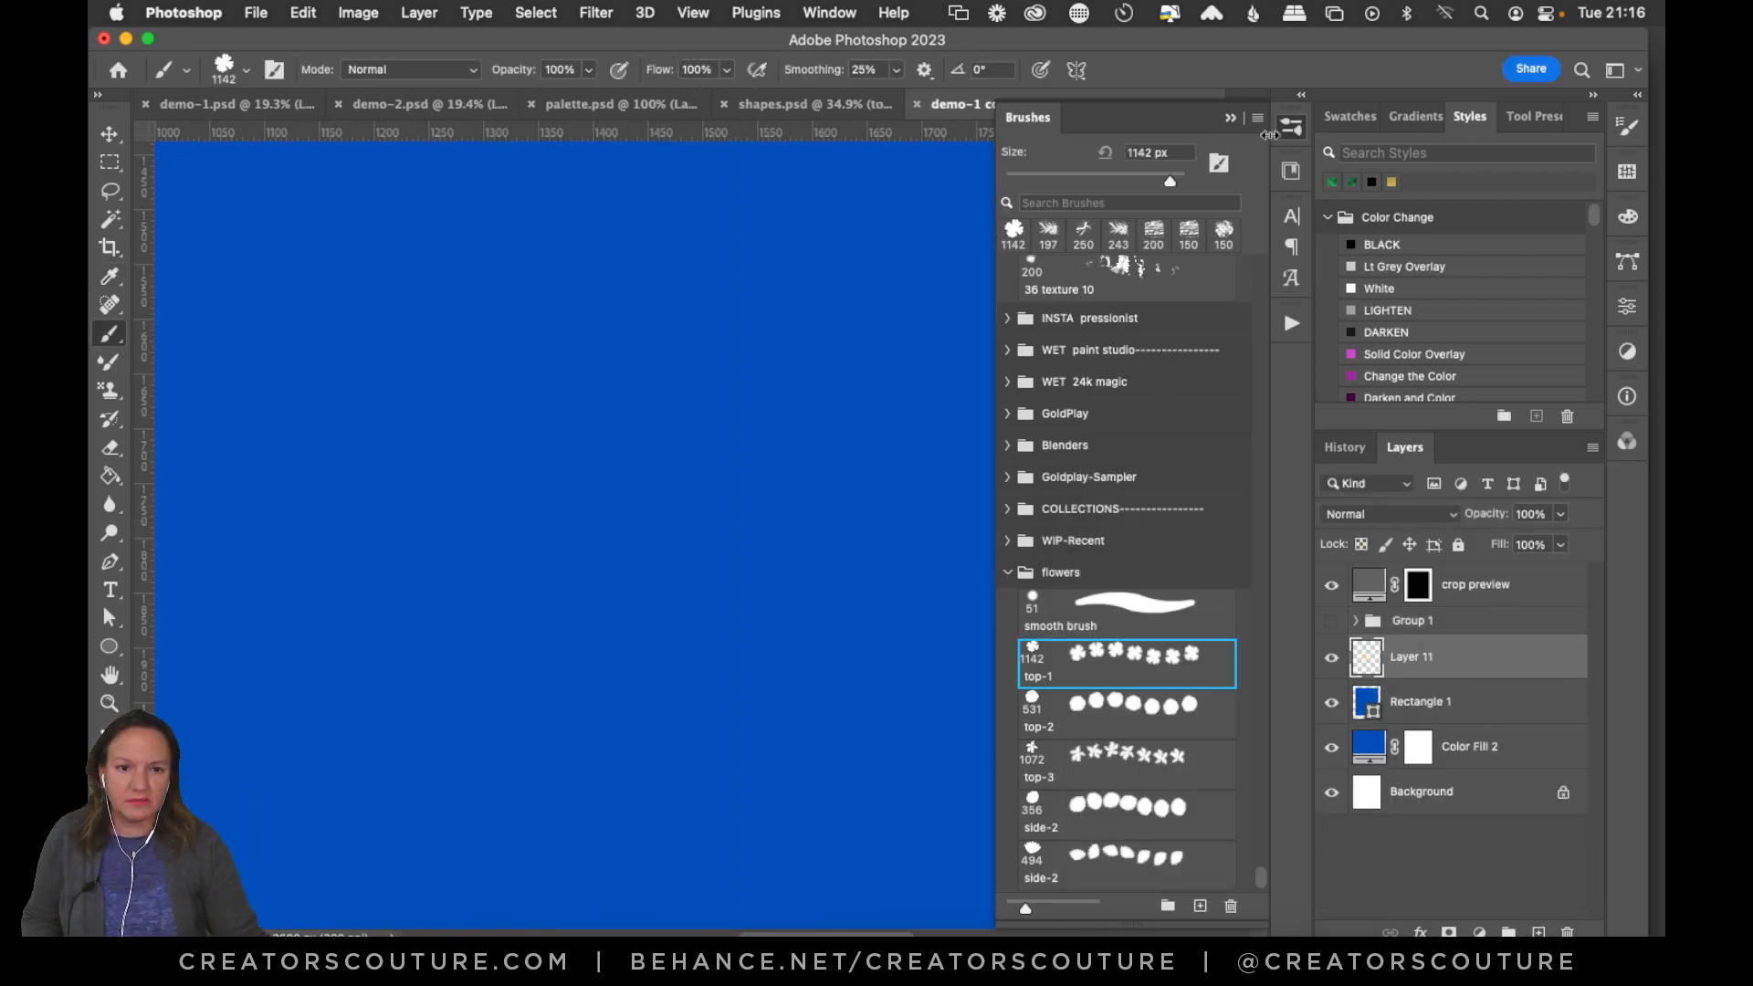
click(1293, 127)
key(cmd+0)
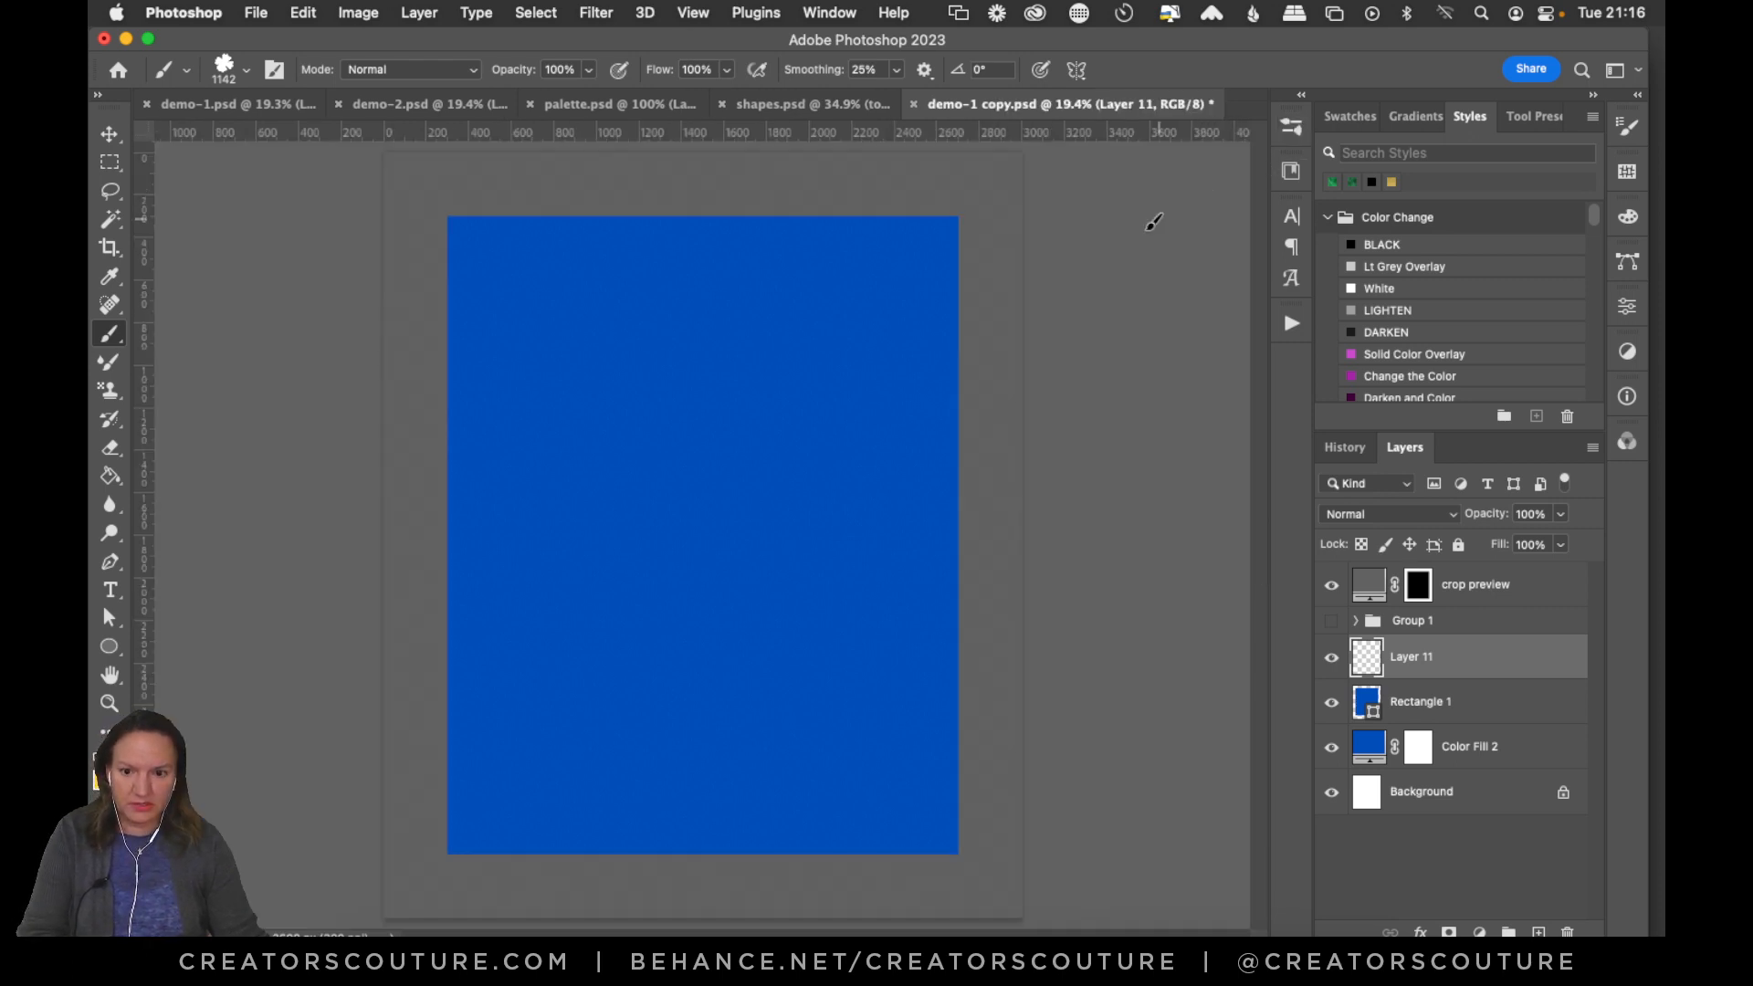
click(674, 457)
key(cmd+z)
click(778, 345)
click(604, 517)
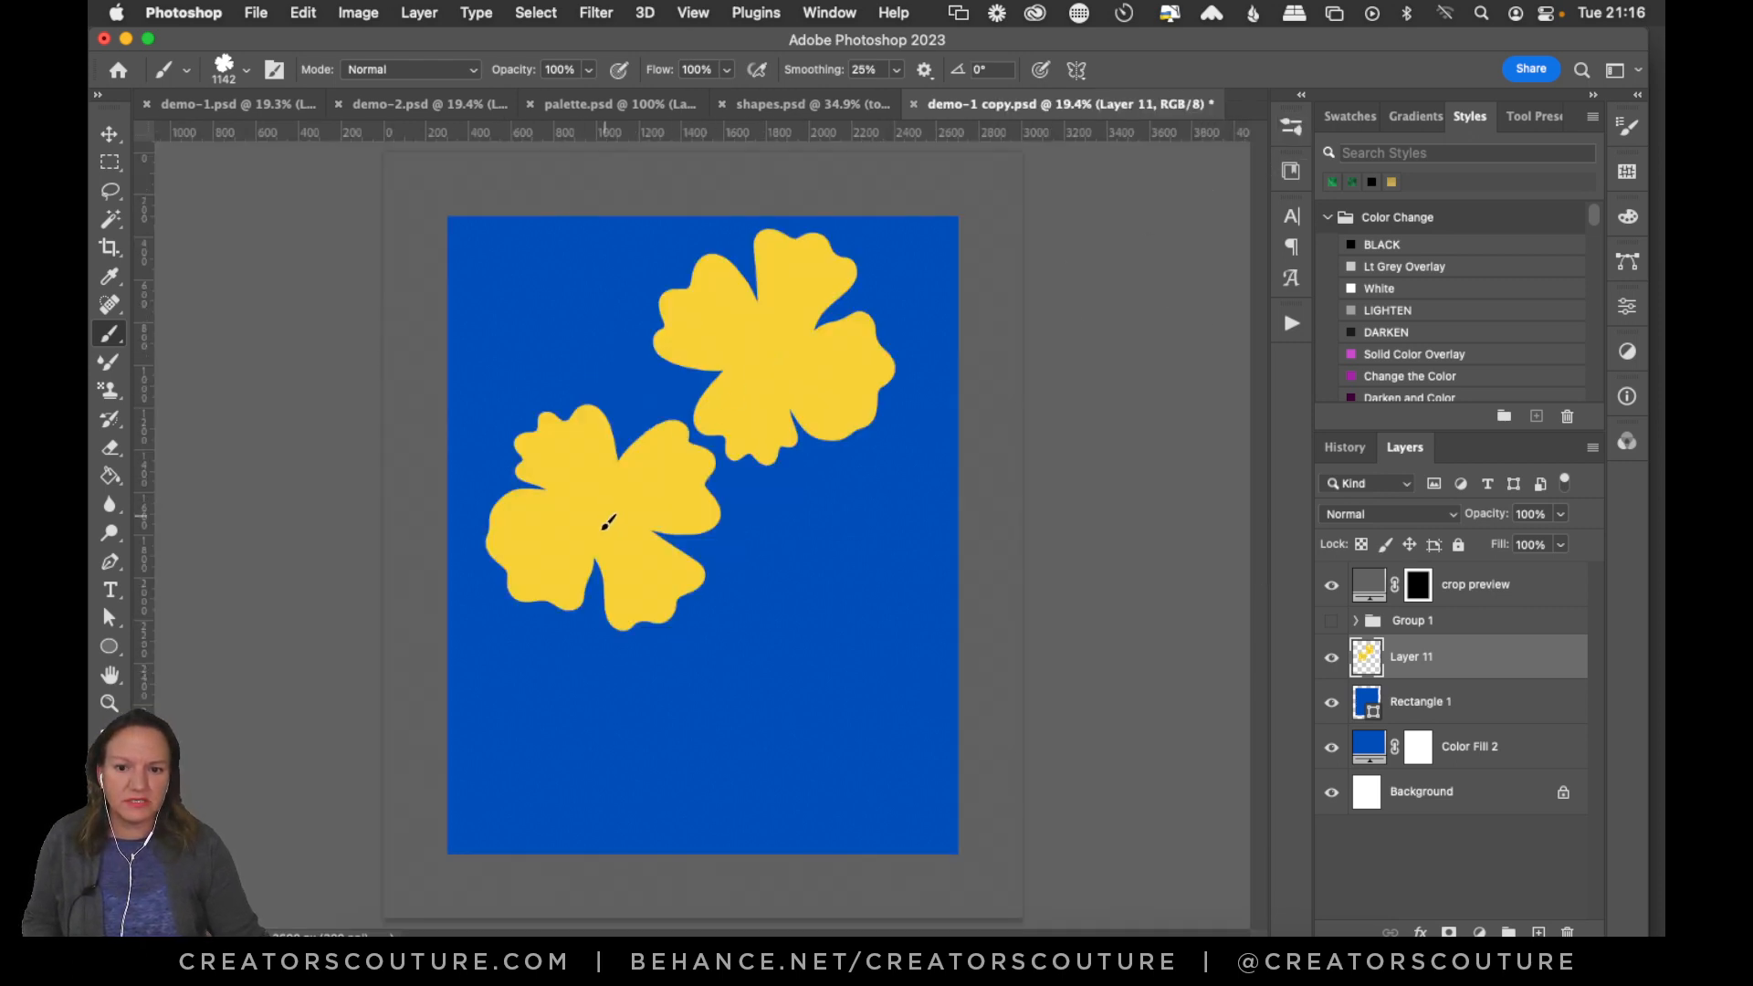
click(823, 653)
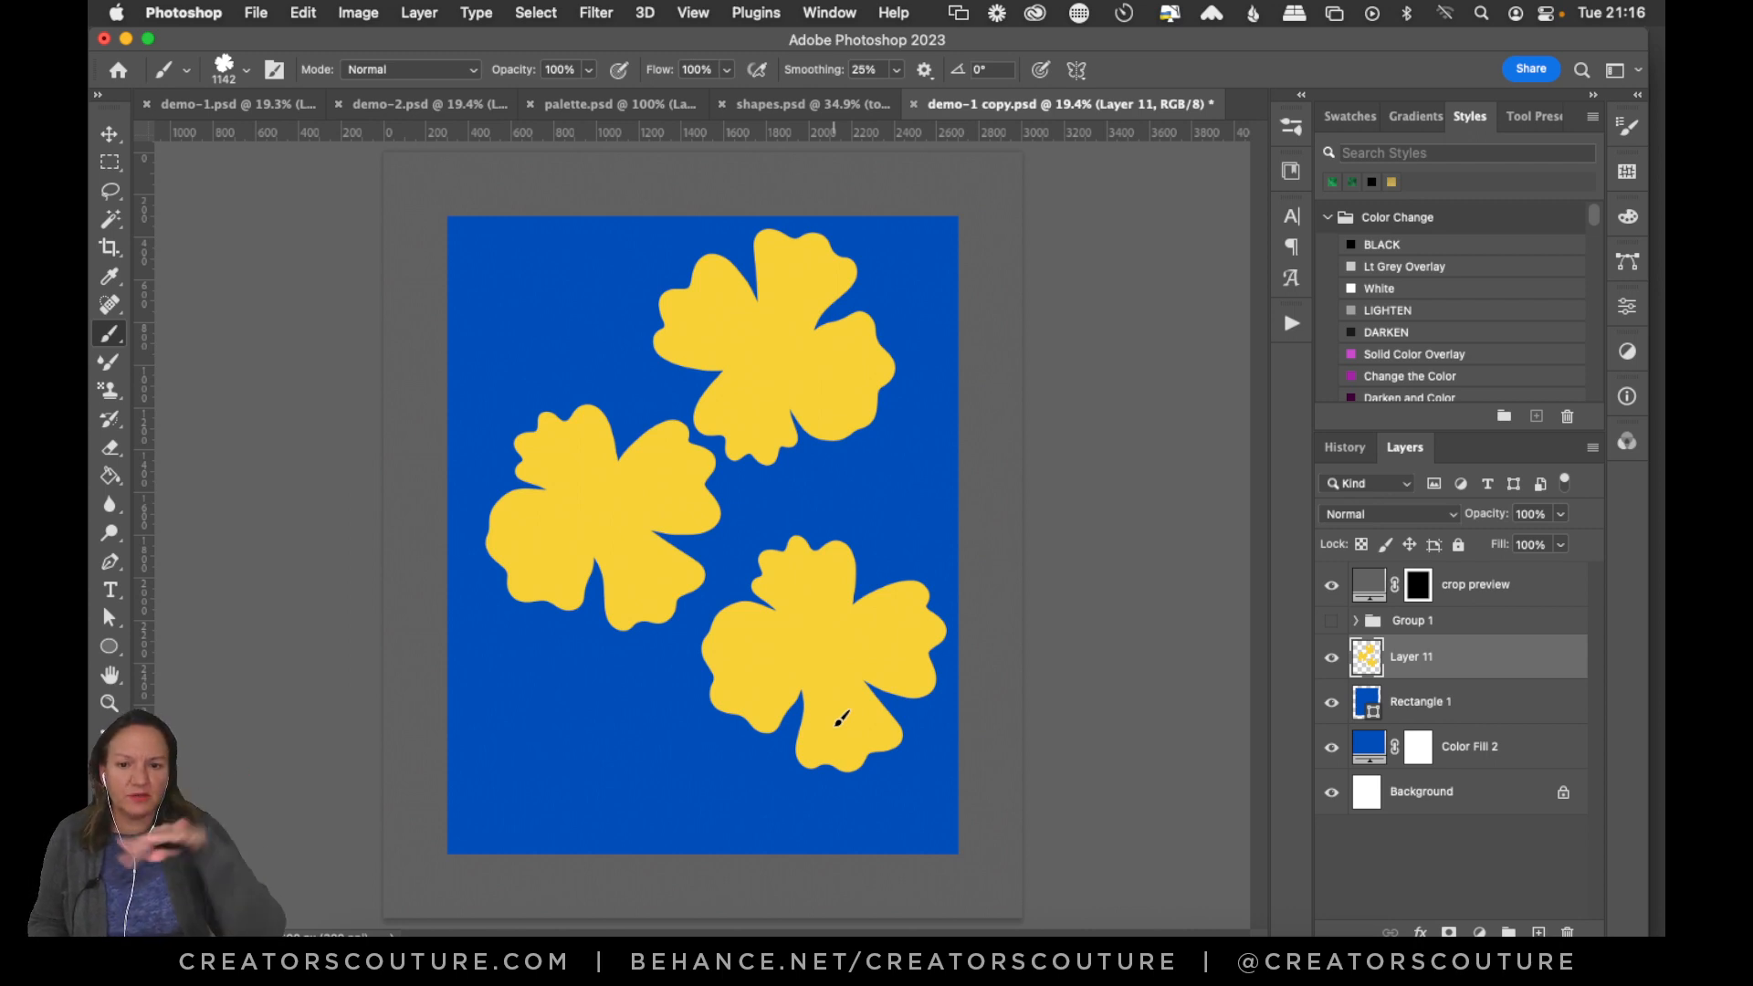
Pick the 494 px side-2 scalloped brush and undo the three large yellow flower stamps.
click(1289, 125)
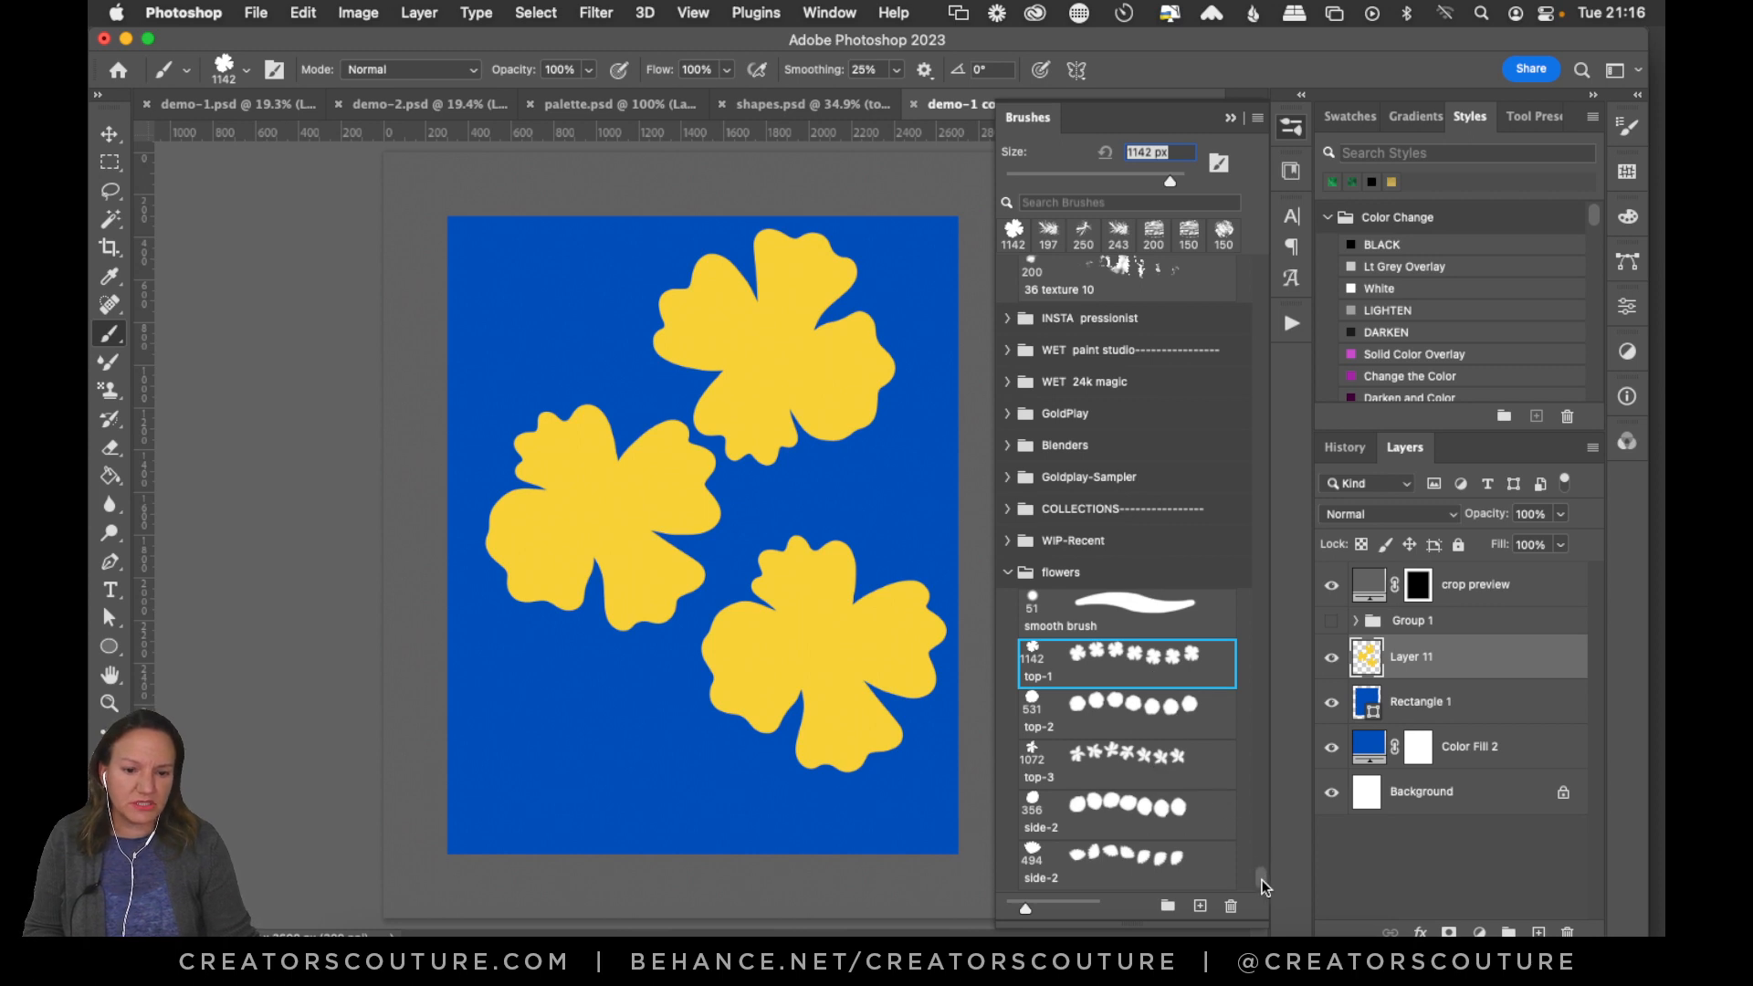
click(1132, 863)
key(super+z)
Stamp five yellow scalloped side-2 flowers scattered over the blue canvas.
click(659, 453)
click(795, 369)
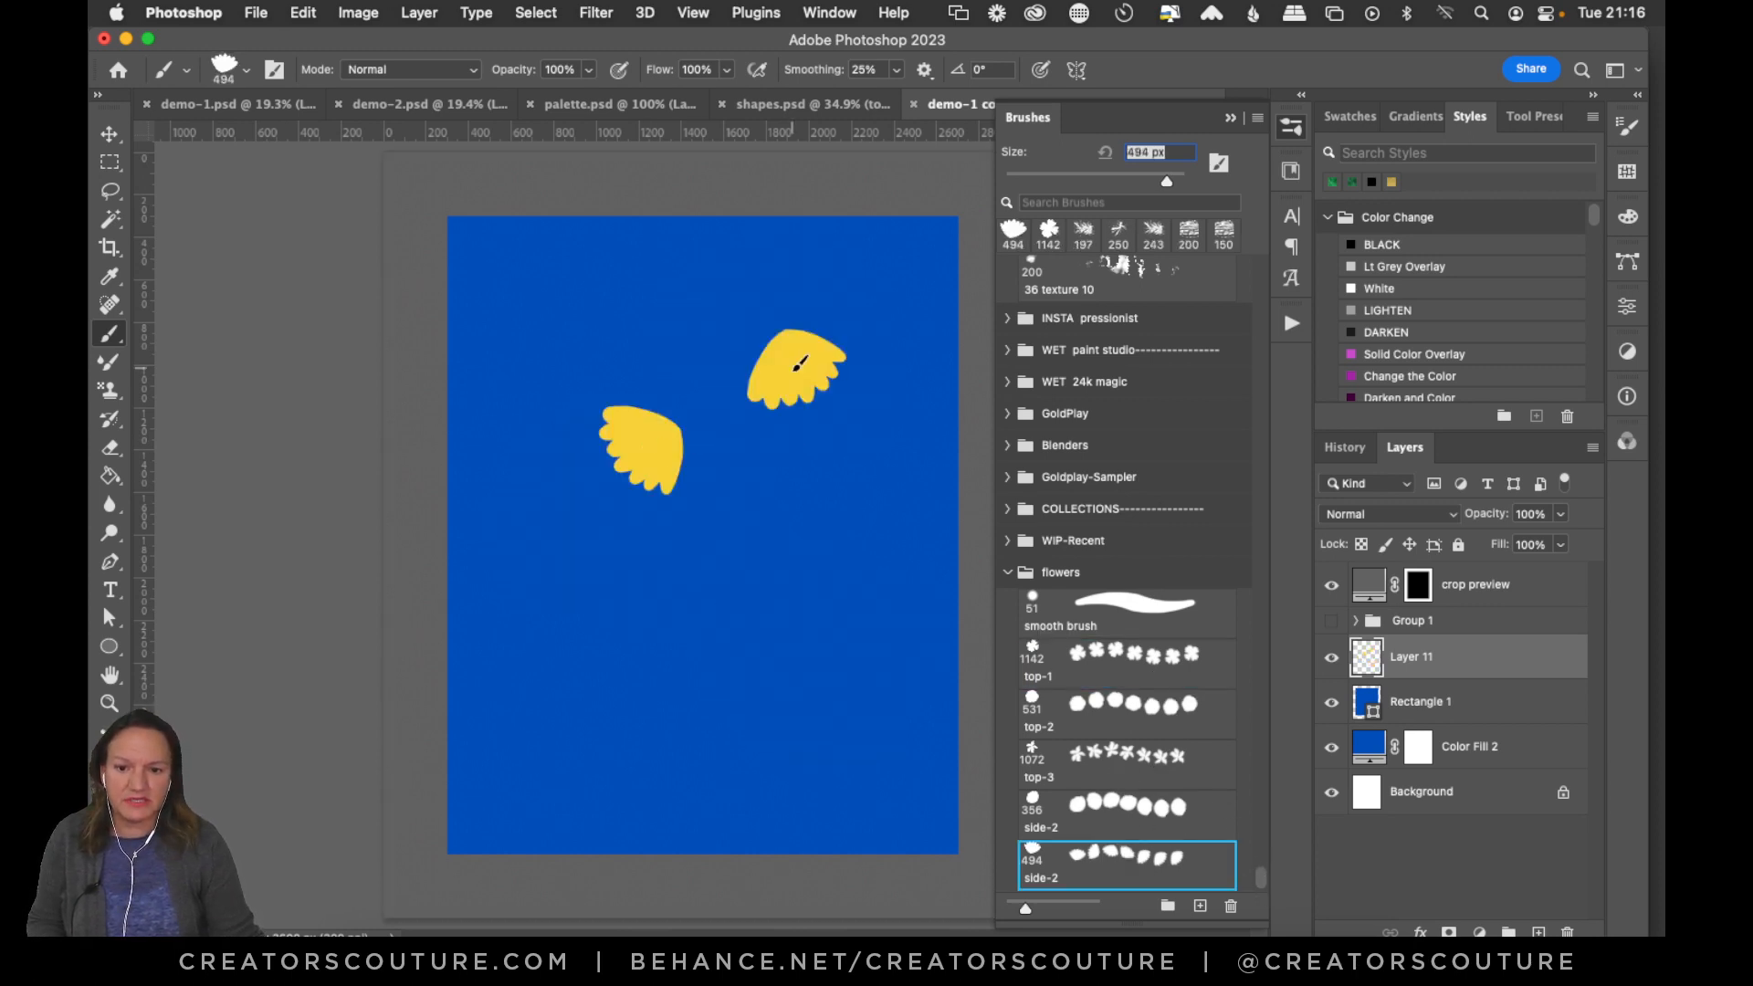
click(676, 307)
click(791, 597)
click(551, 641)
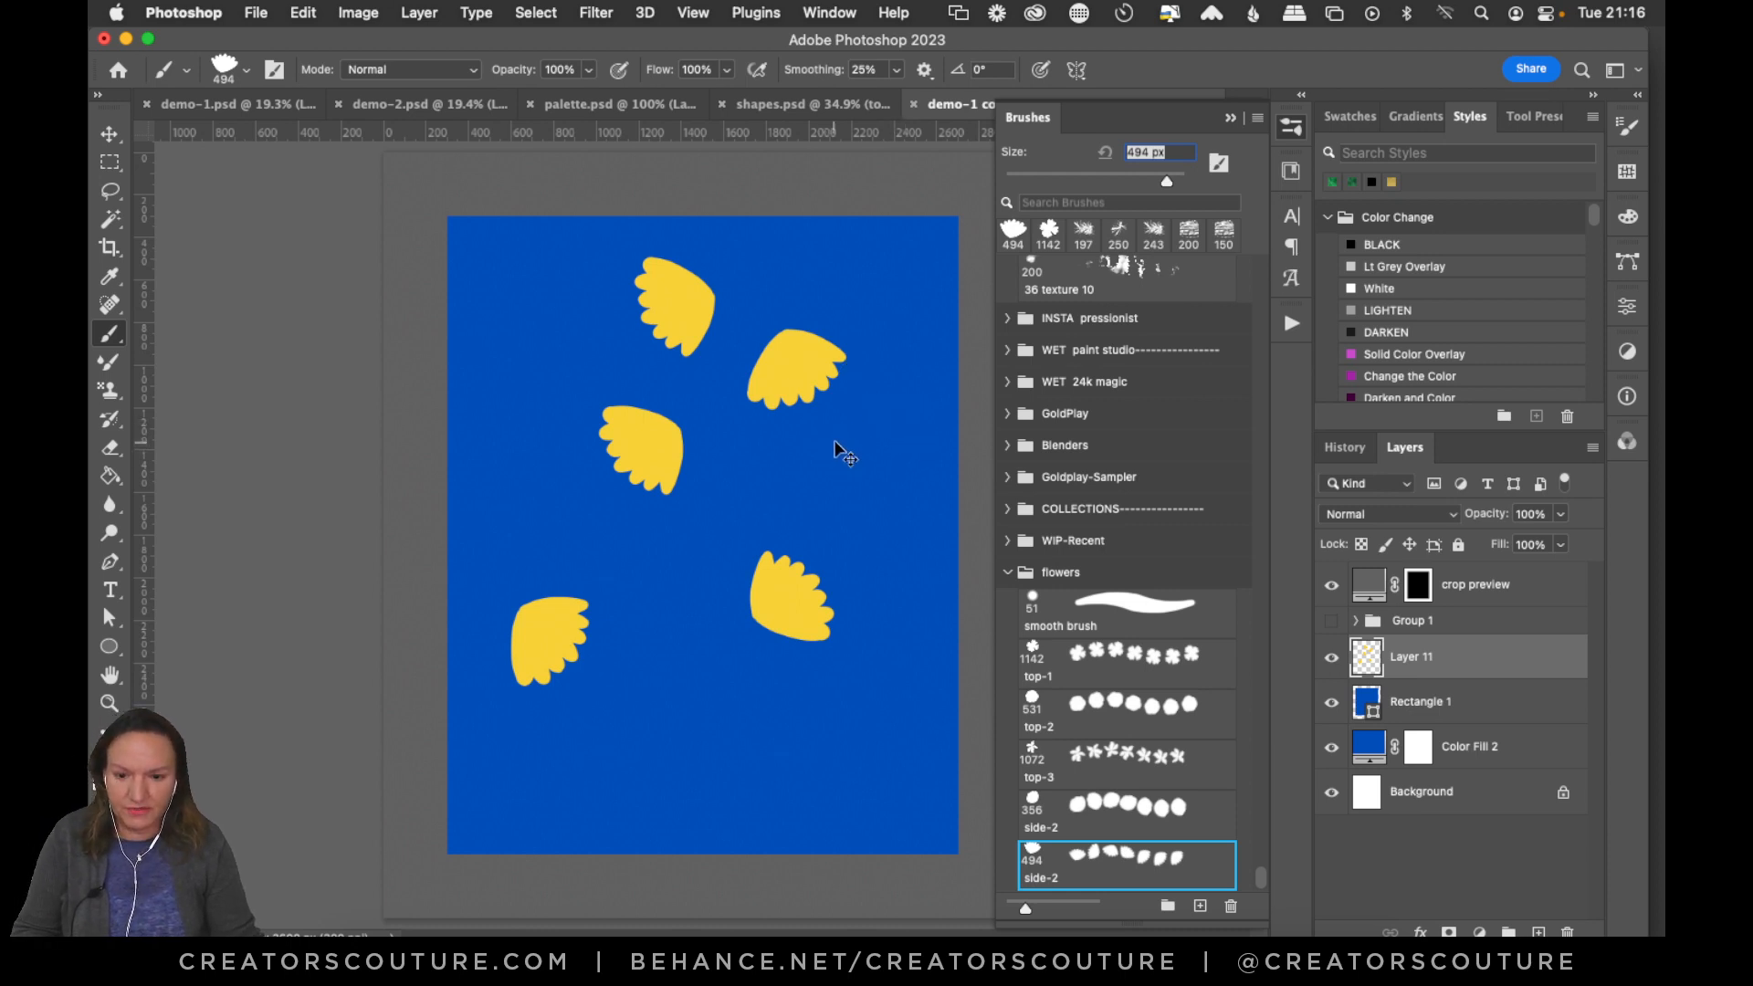
Clear all the stamped scalloped flowers from Layer 11 and deselect.
key(ctrl+t)
key(Escape)
key(super+a)
key(BackSpace)
key(super+d)
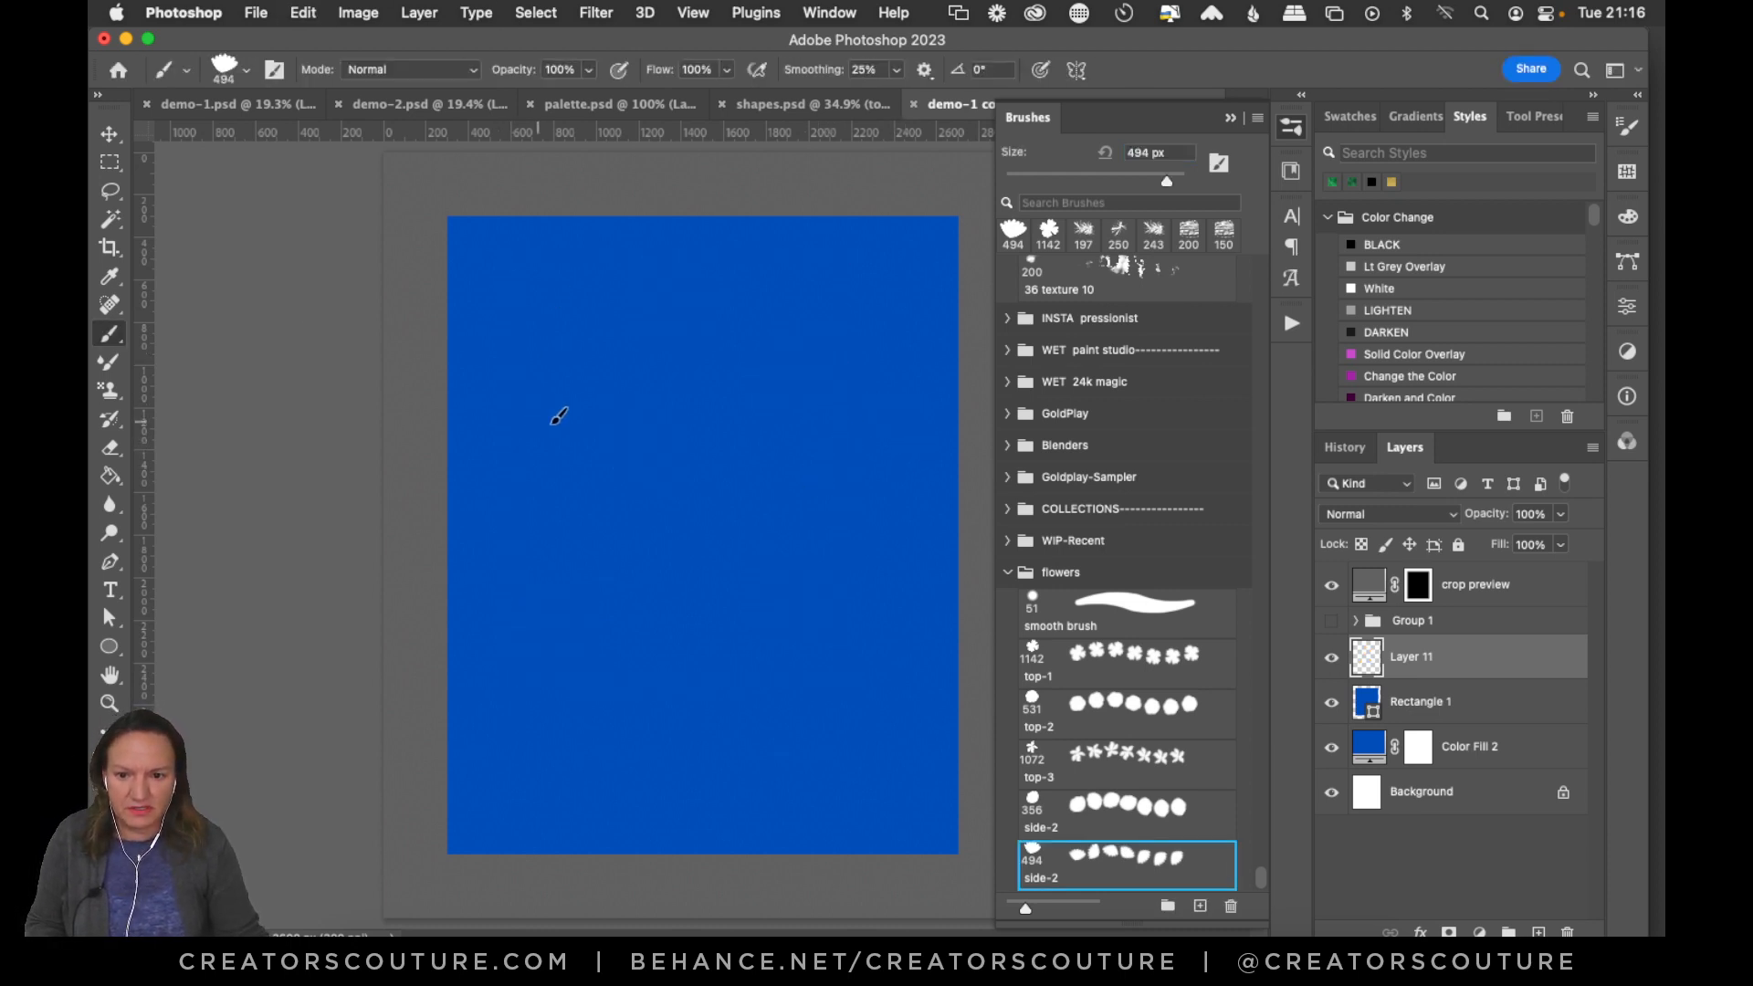
Stamp a single yellow scalloped flower in the upper middle of the blue canvas and rotate it with Free Transform.
click(632, 417)
key(super+t)
drag(727, 481, 709, 330)
key(Return)
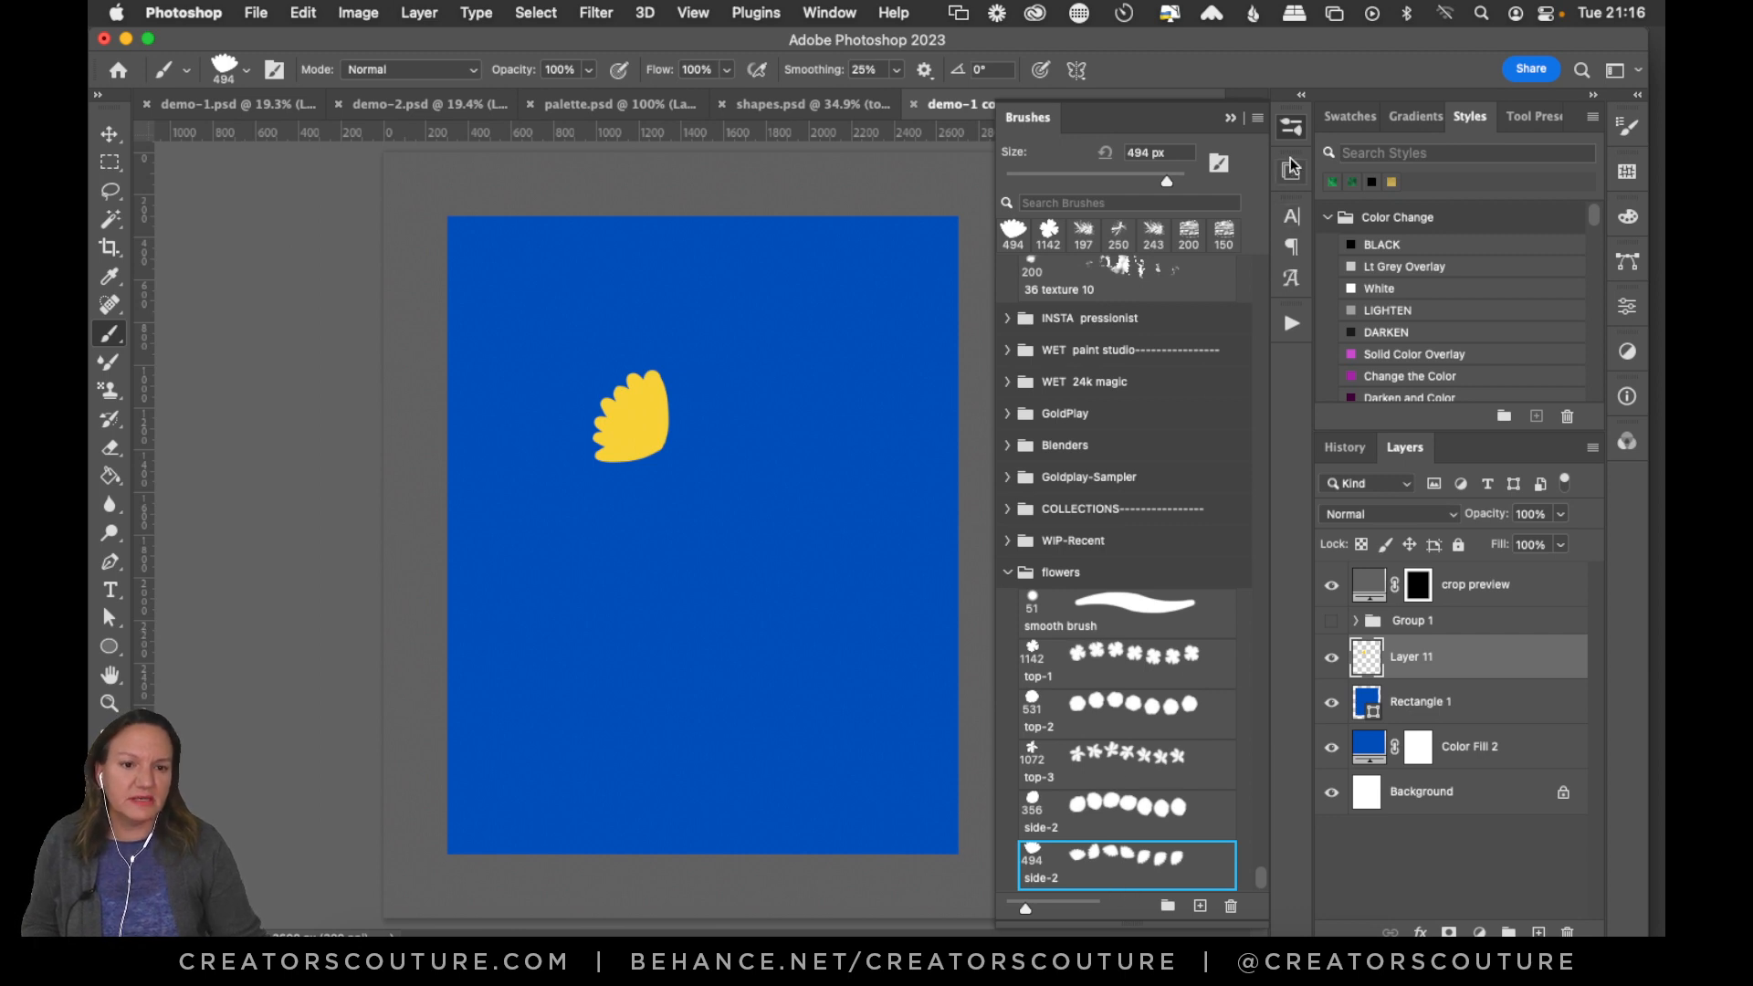
Browse the color swatches down to the tropical group.
click(1298, 116)
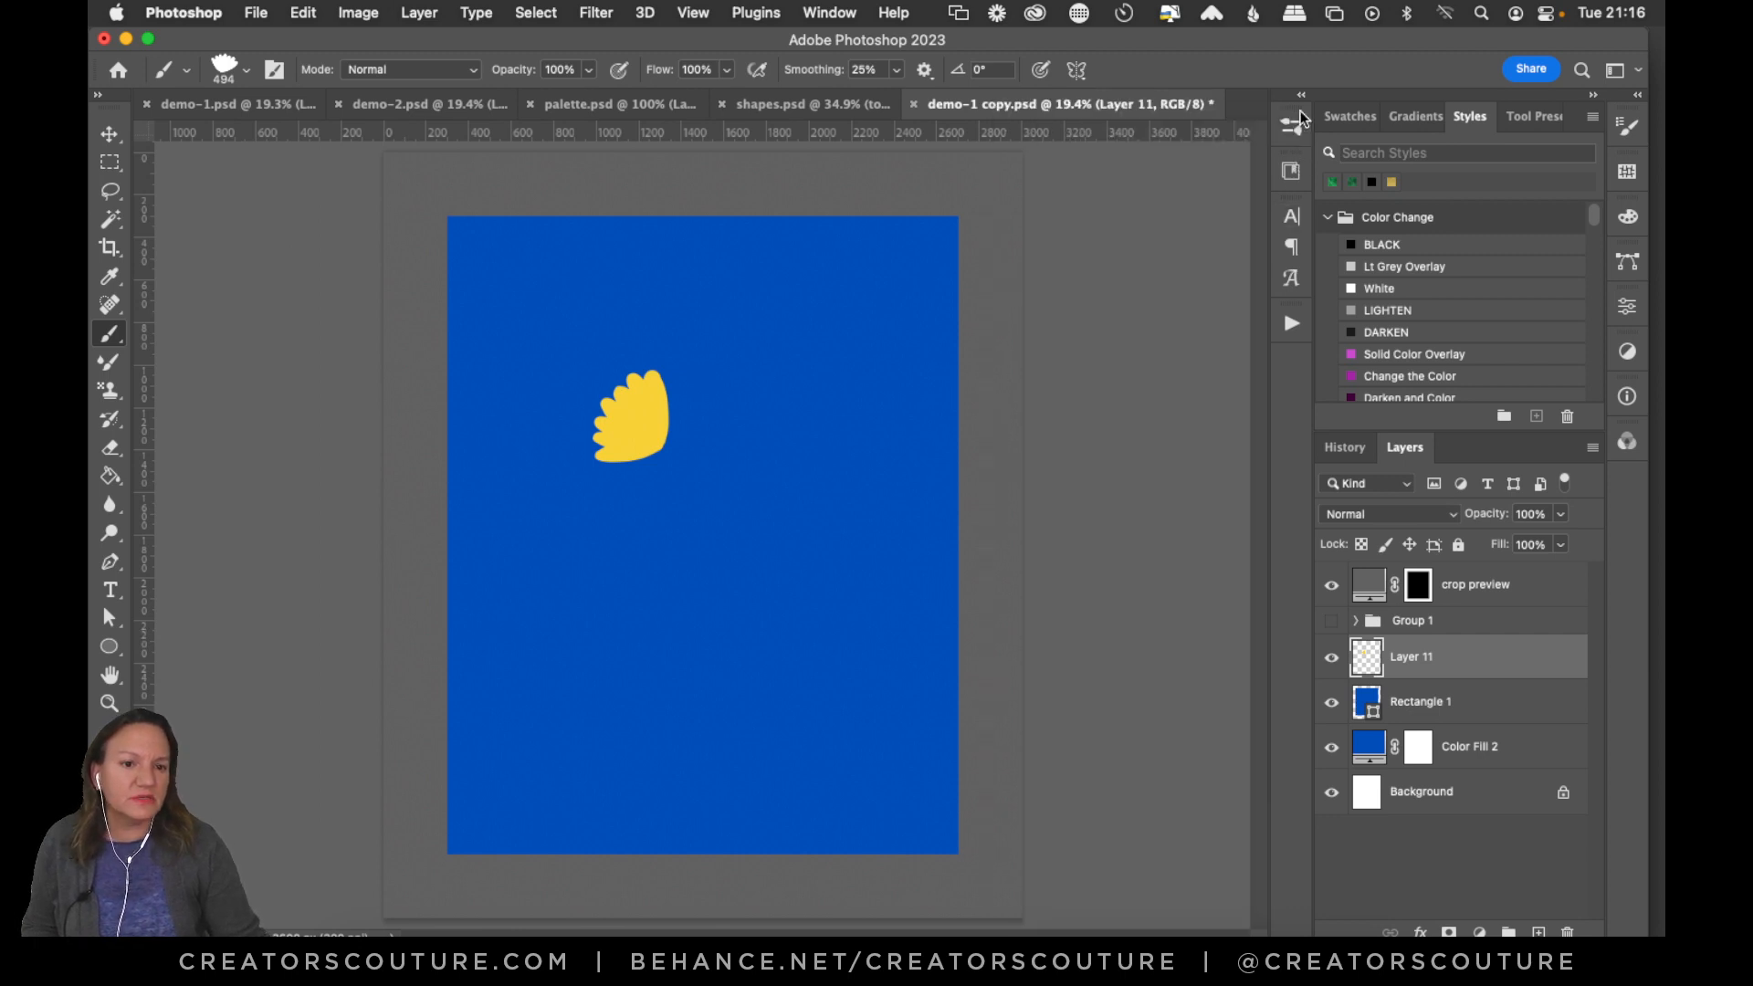
click(1422, 117)
scroll(1579, 301, down, 10)
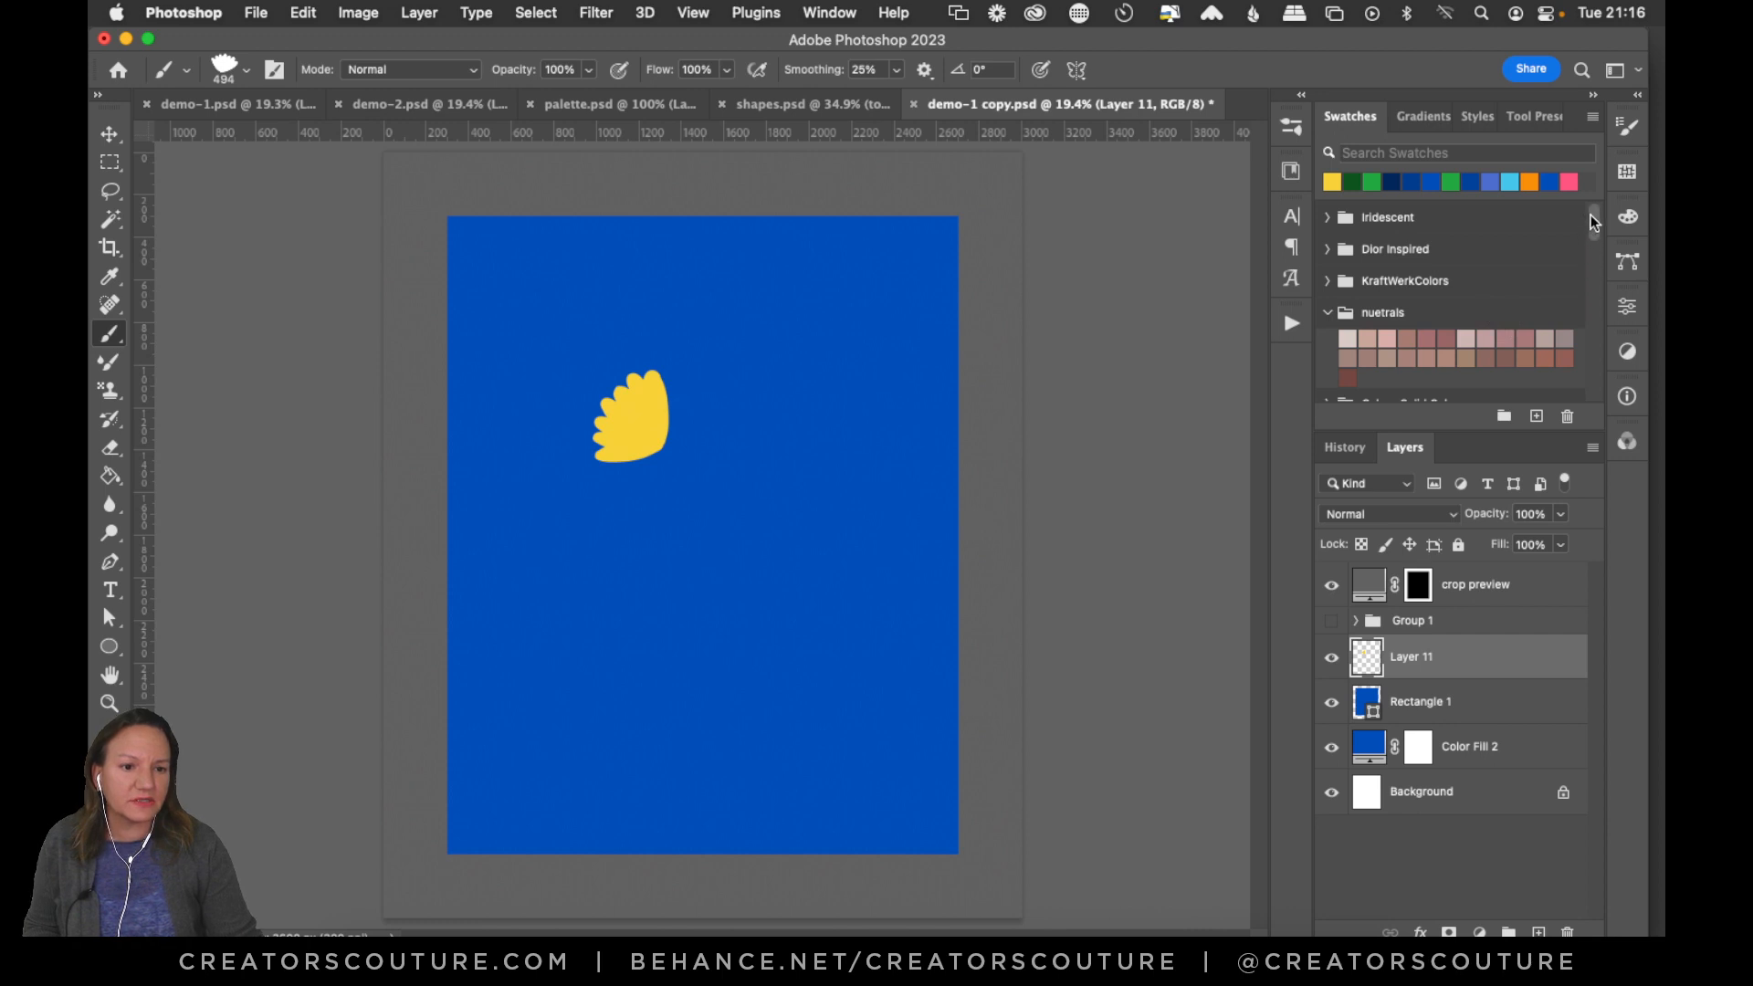
scroll(1575, 340, down, 1)
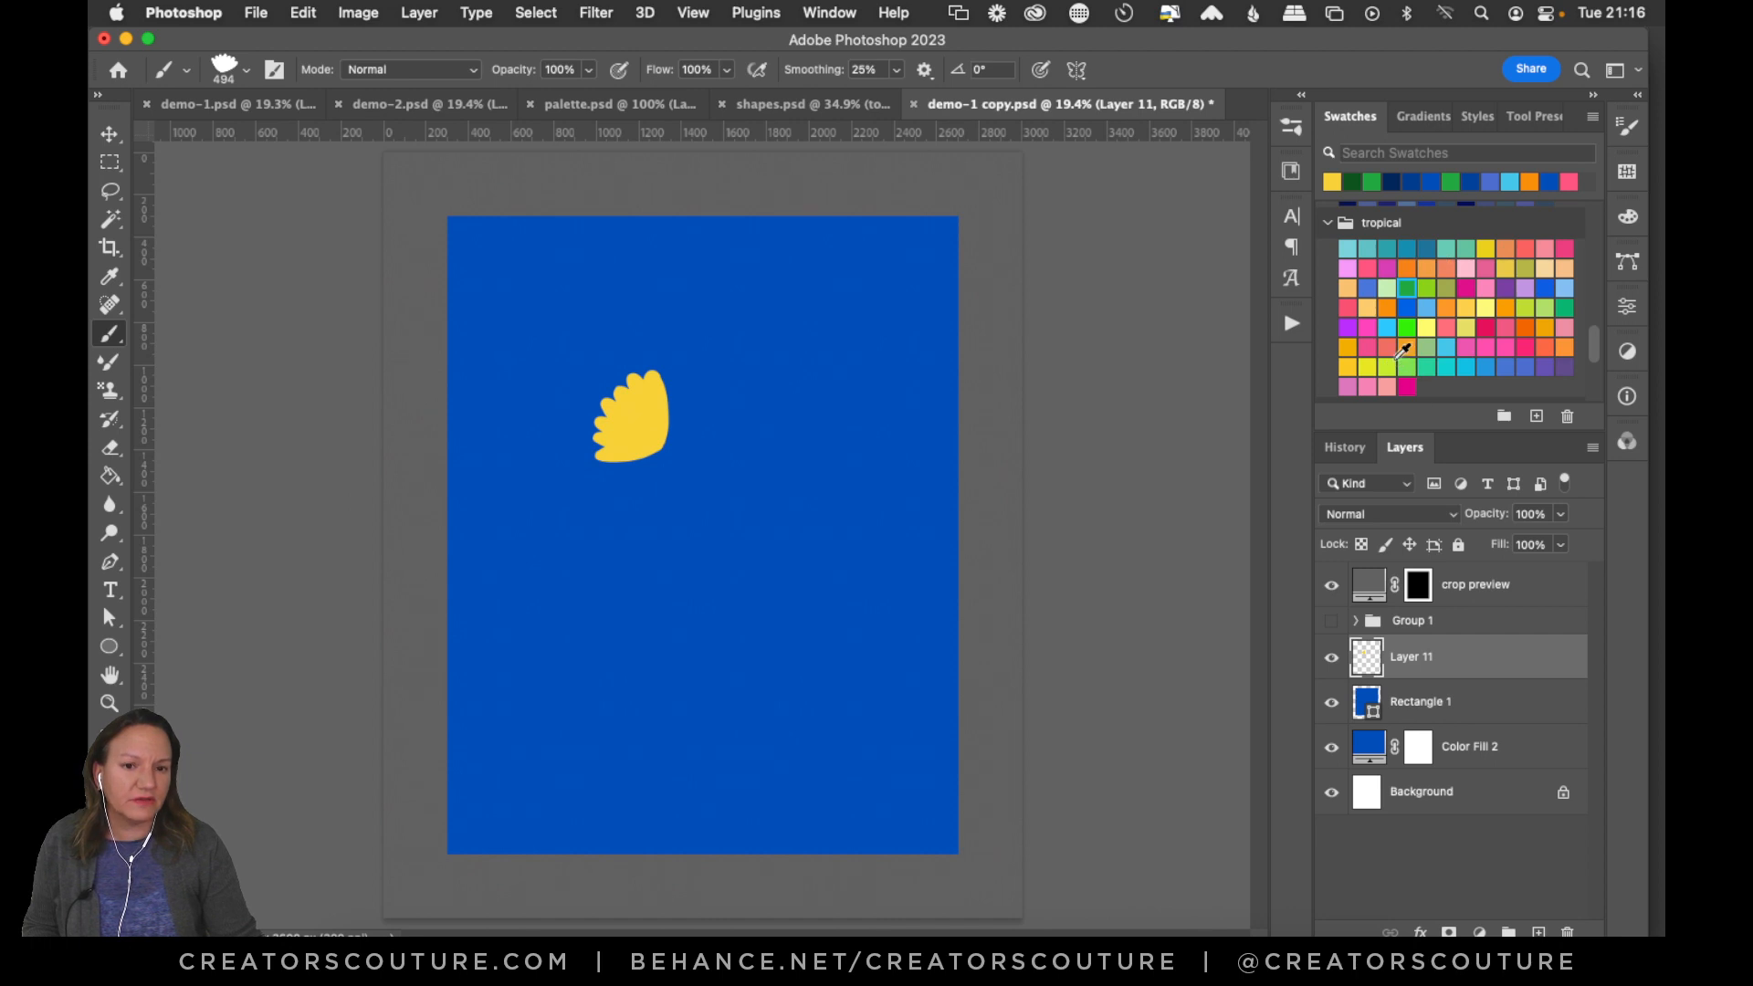
click(1406, 289)
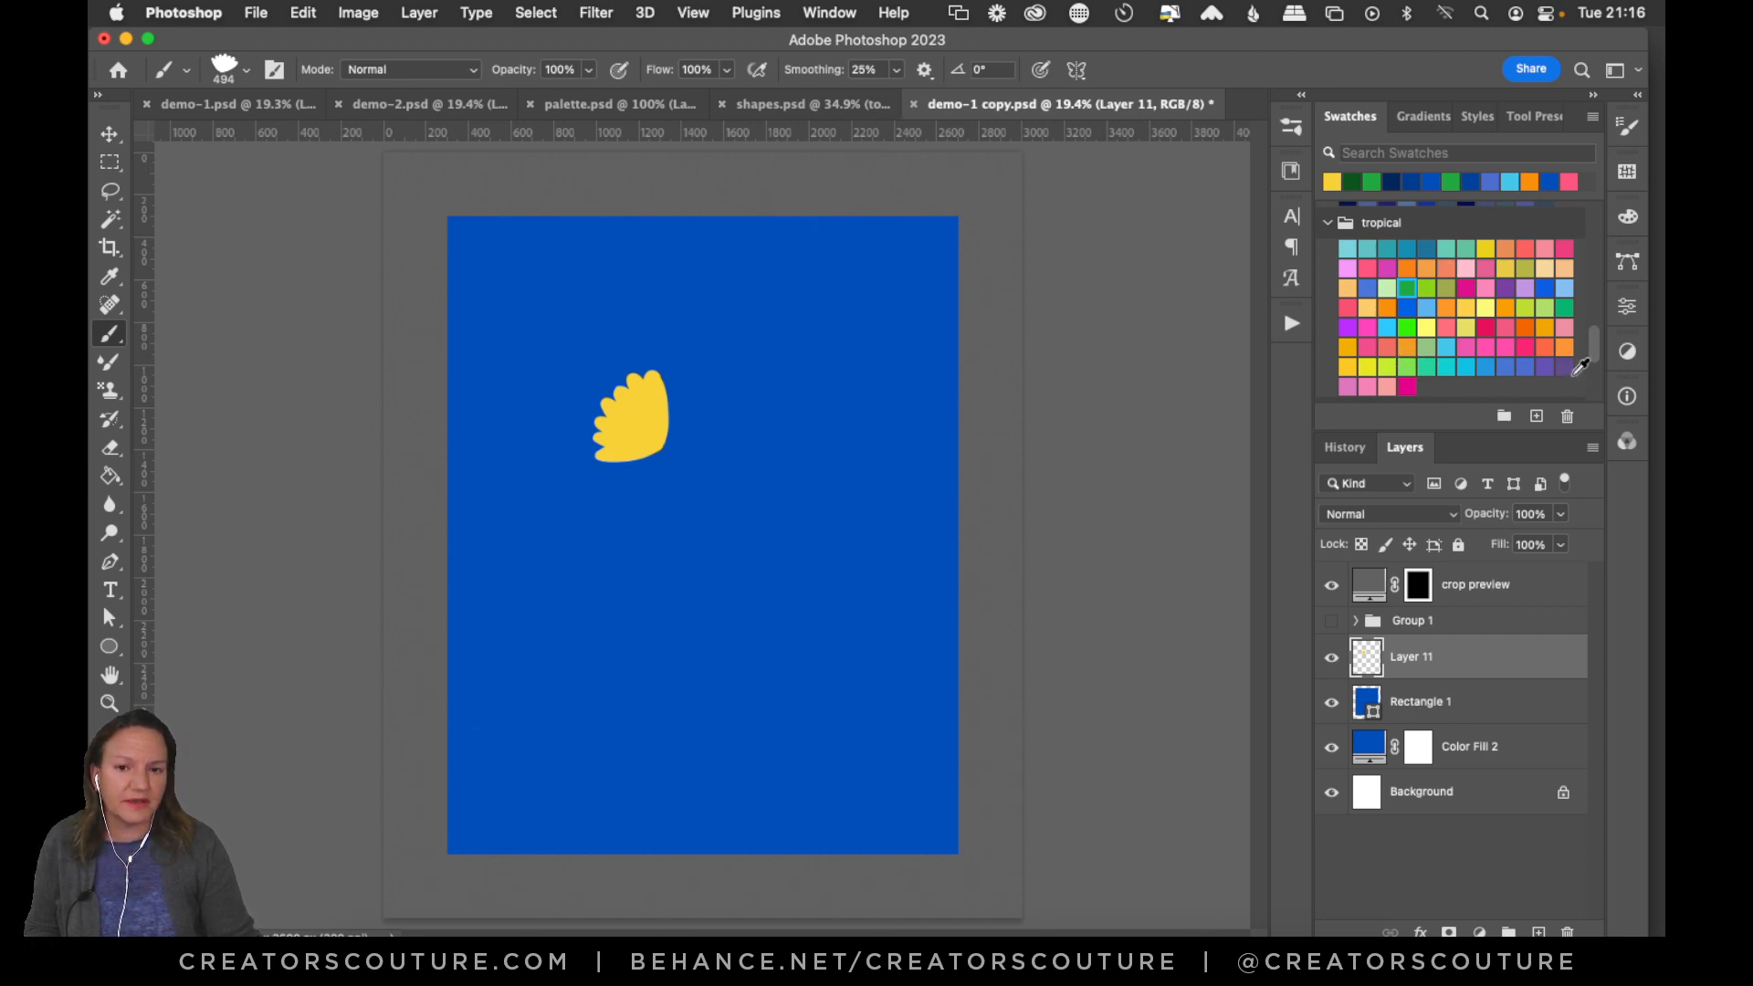
Review shapes.psd, palette.psd and demo-2.psd, and return to demo-1.psd.
click(781, 102)
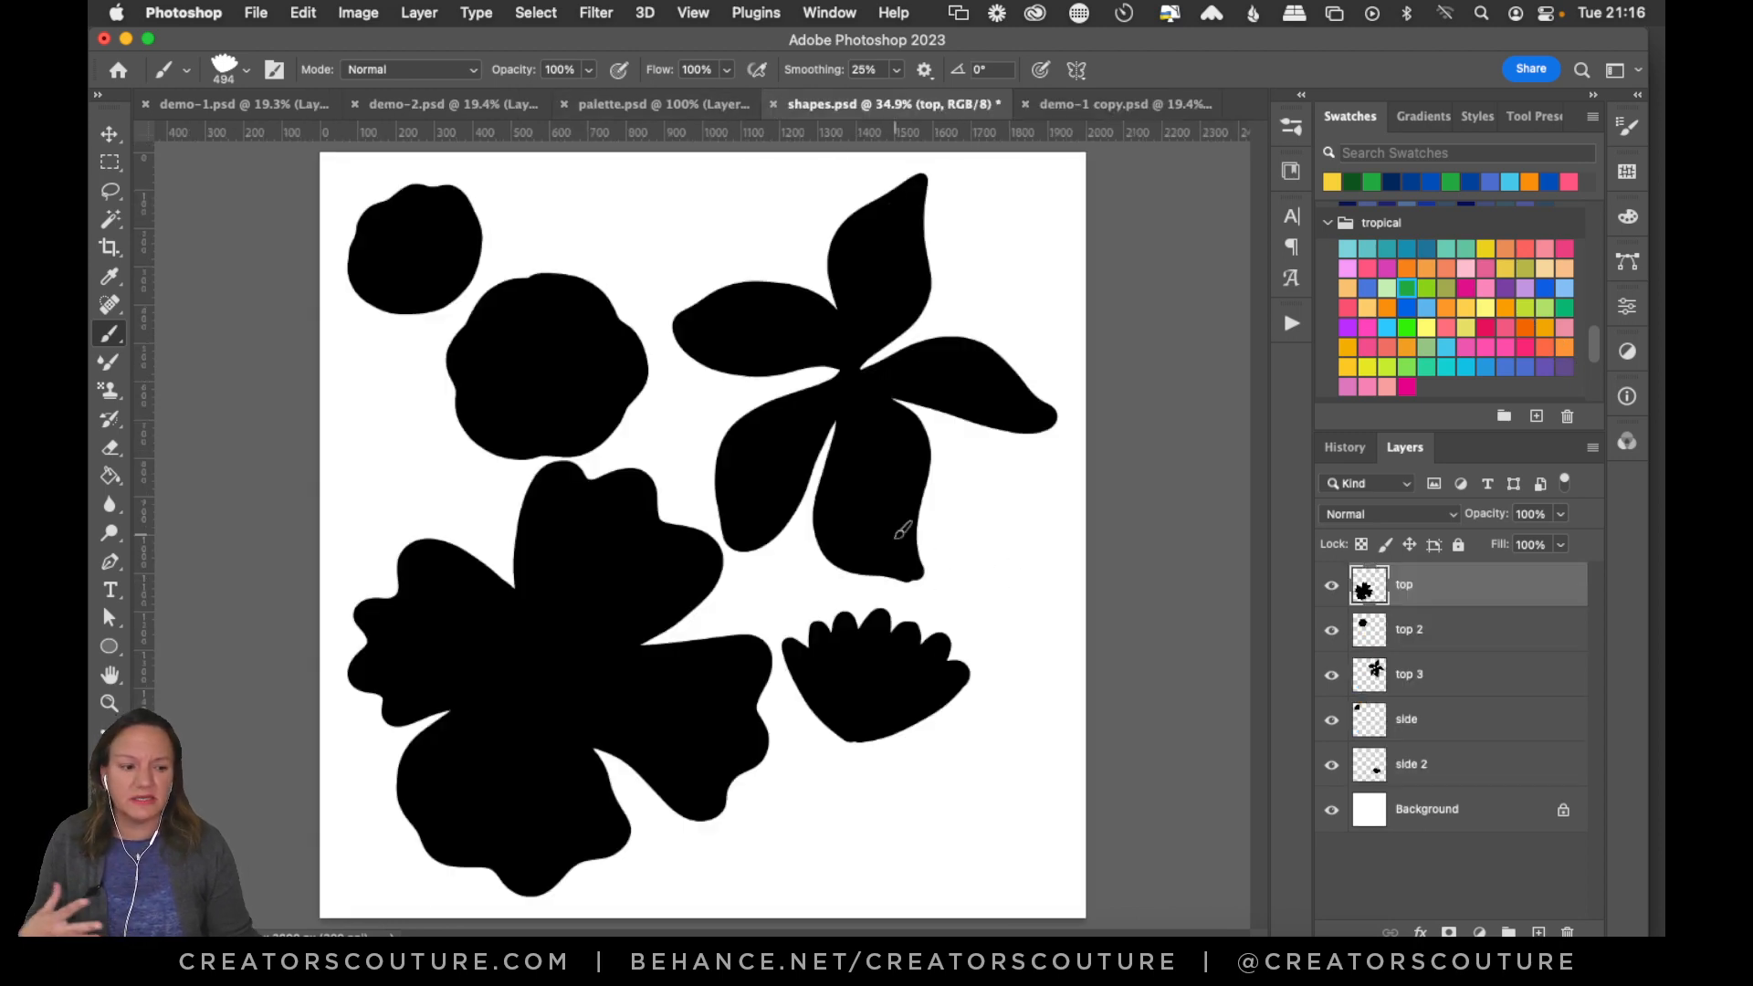
click(608, 103)
click(534, 105)
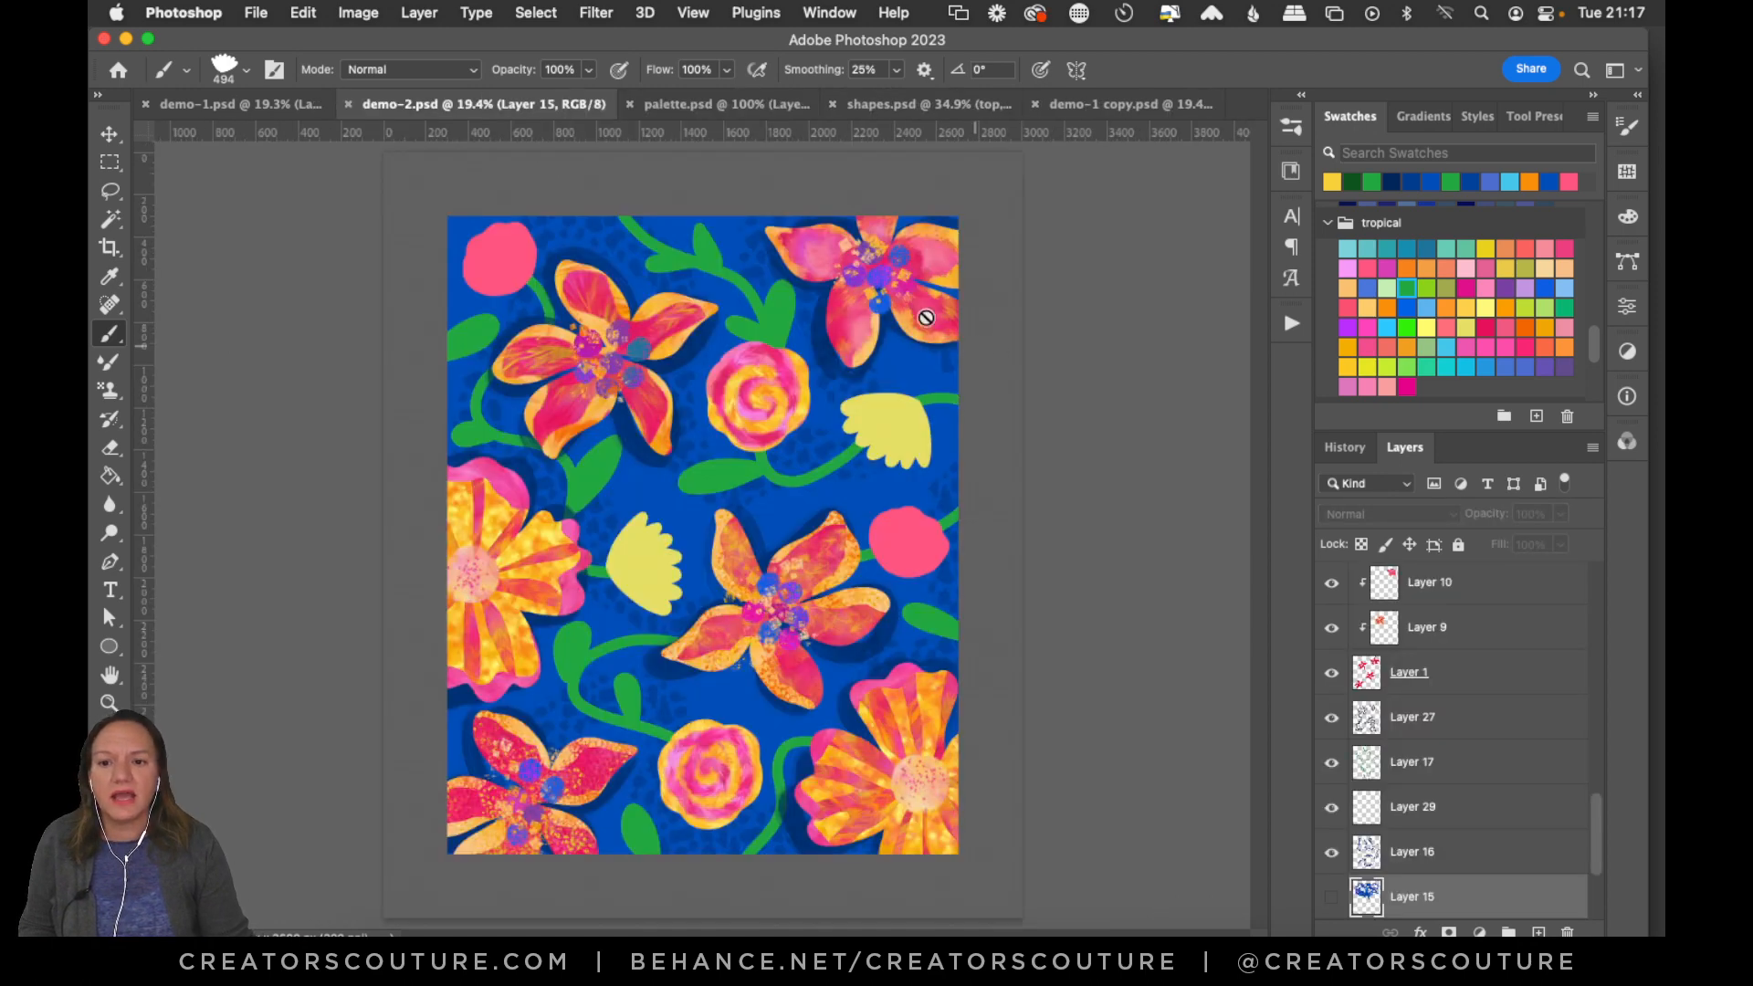
click(283, 103)
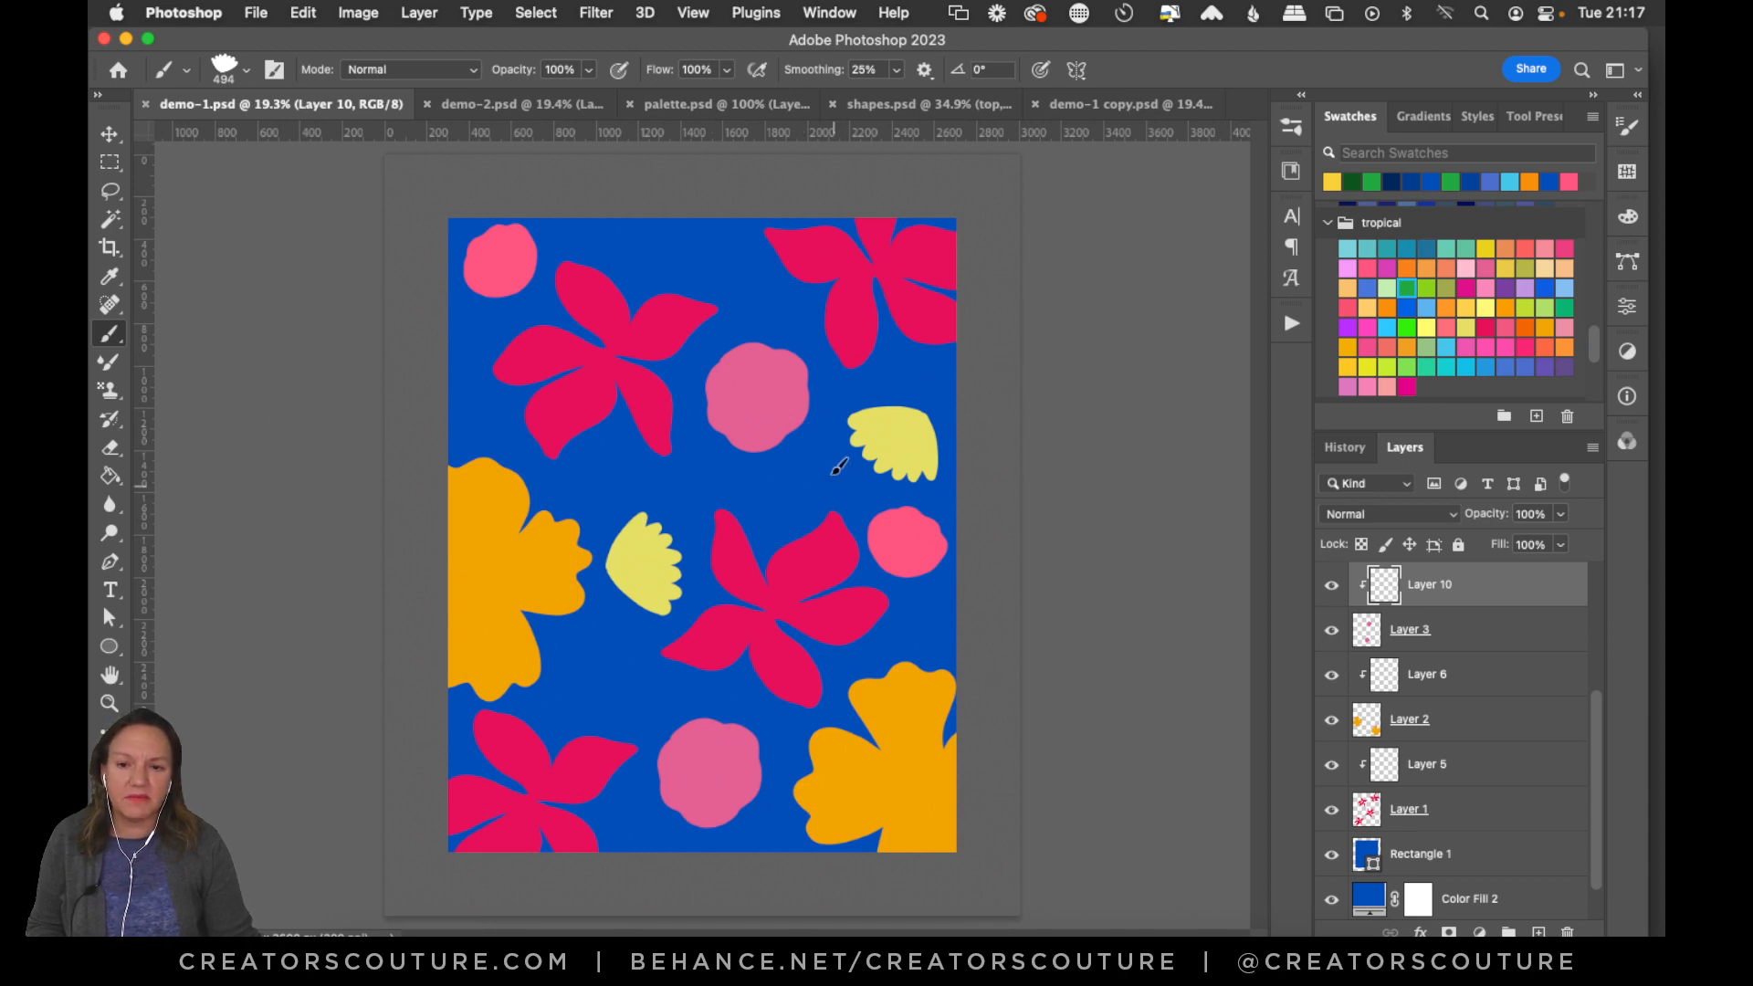
Examine Rectangle 1 and Layer 1 at the base of the demo-1 layer stack, toggling Layer 1's visibility off and on.
key(v)
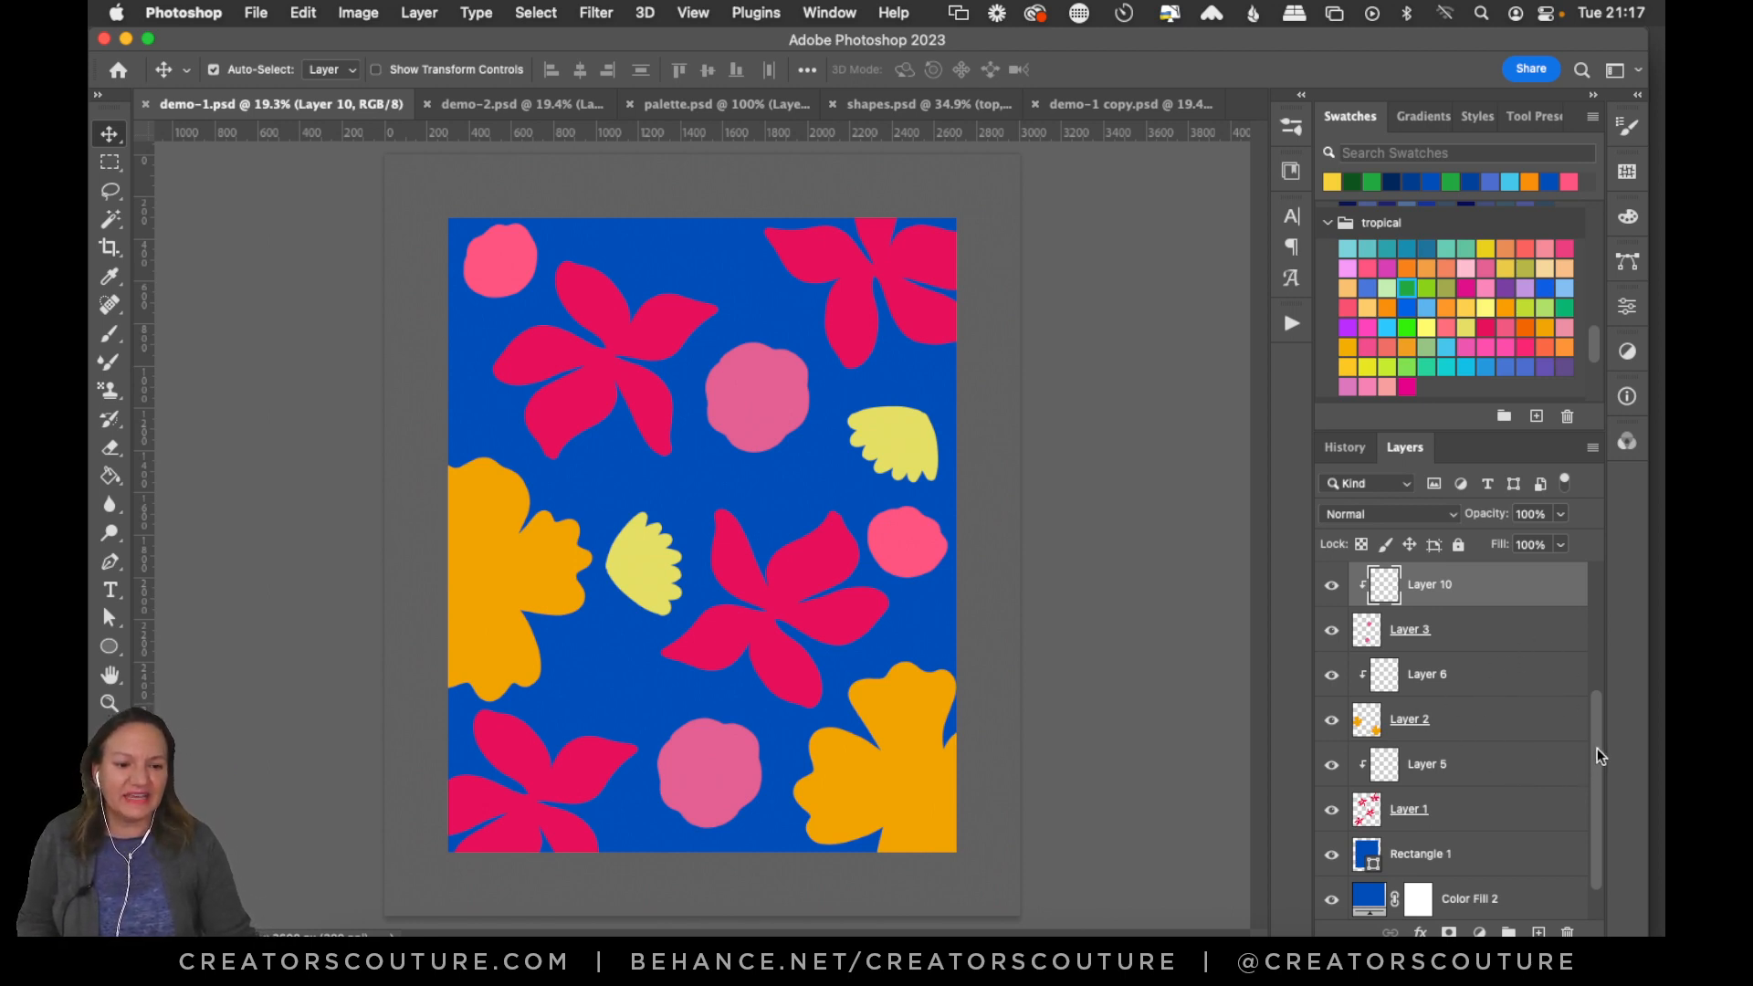
drag(1596, 747, 1561, 884)
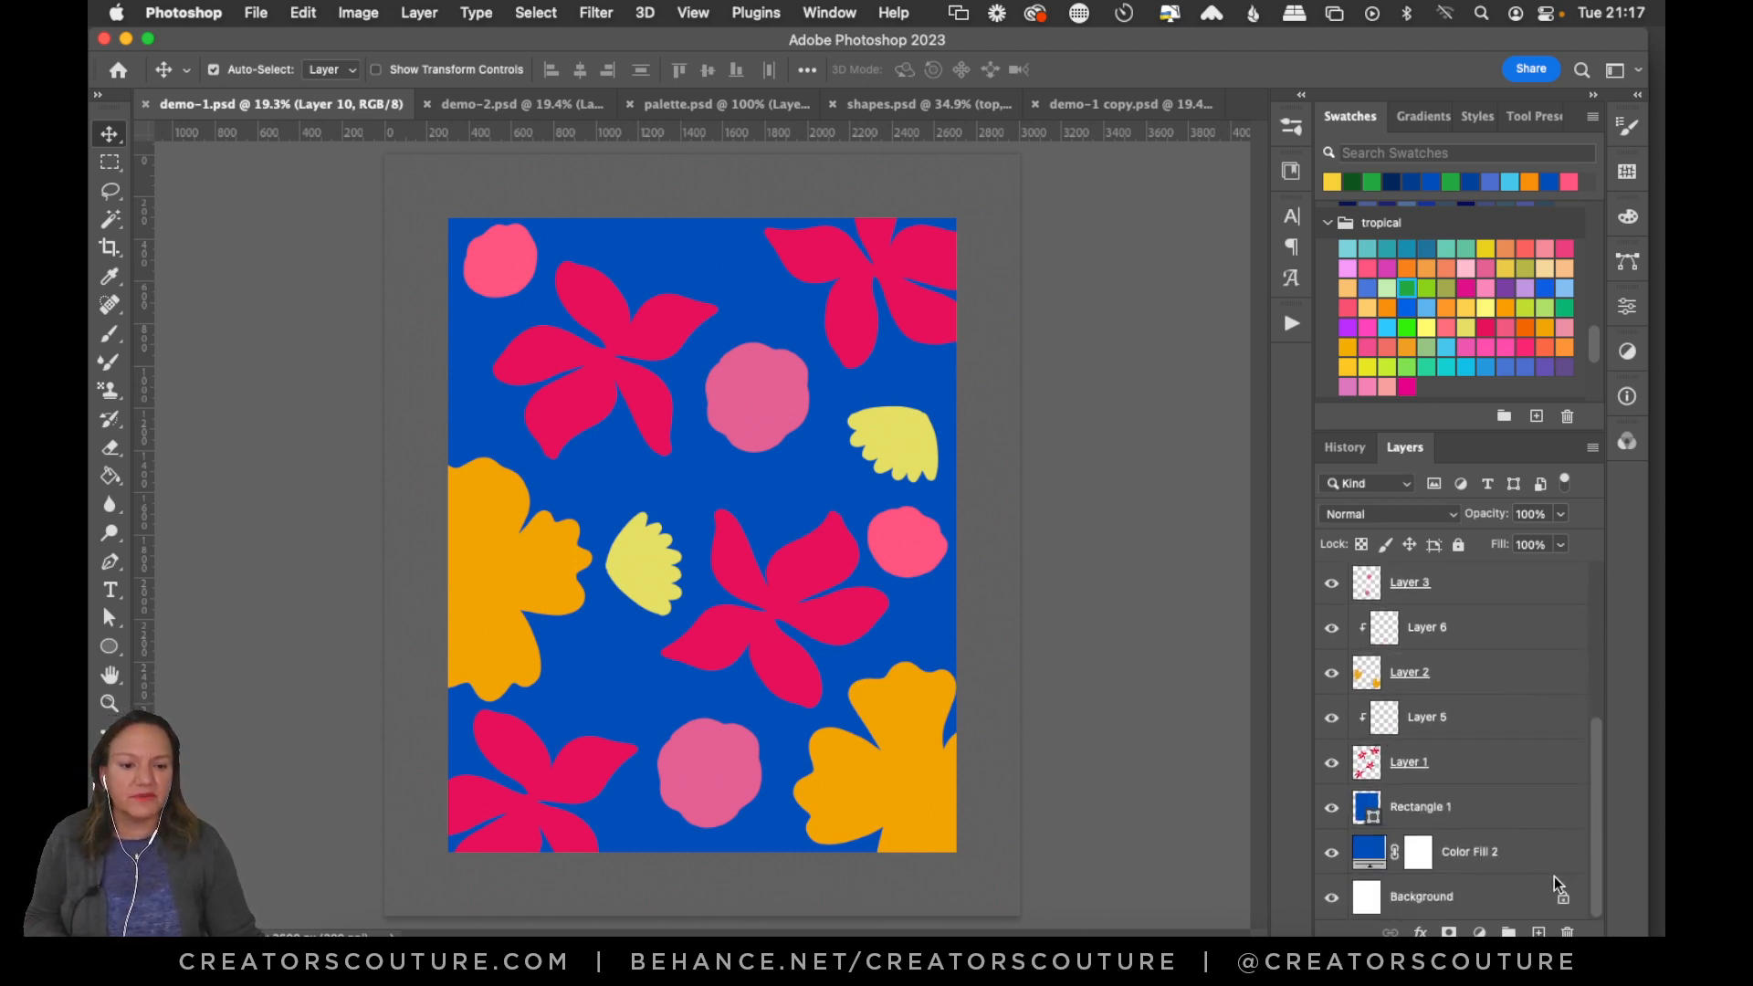
click(1443, 810)
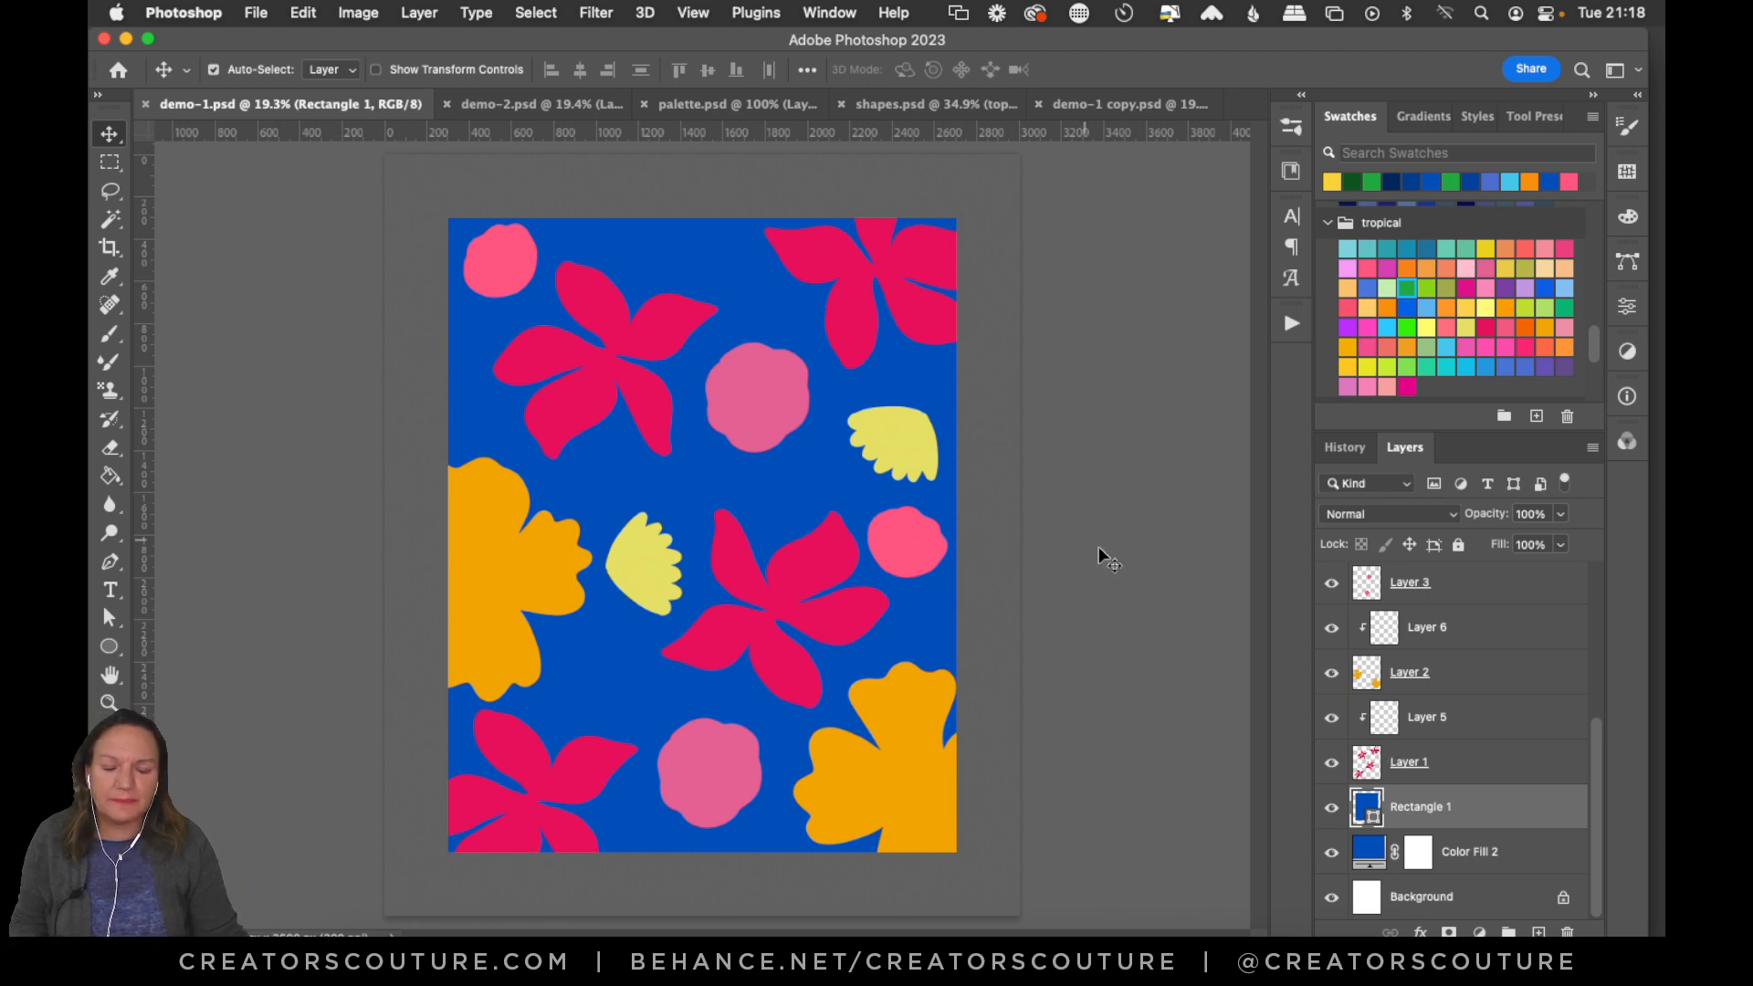
click(1409, 776)
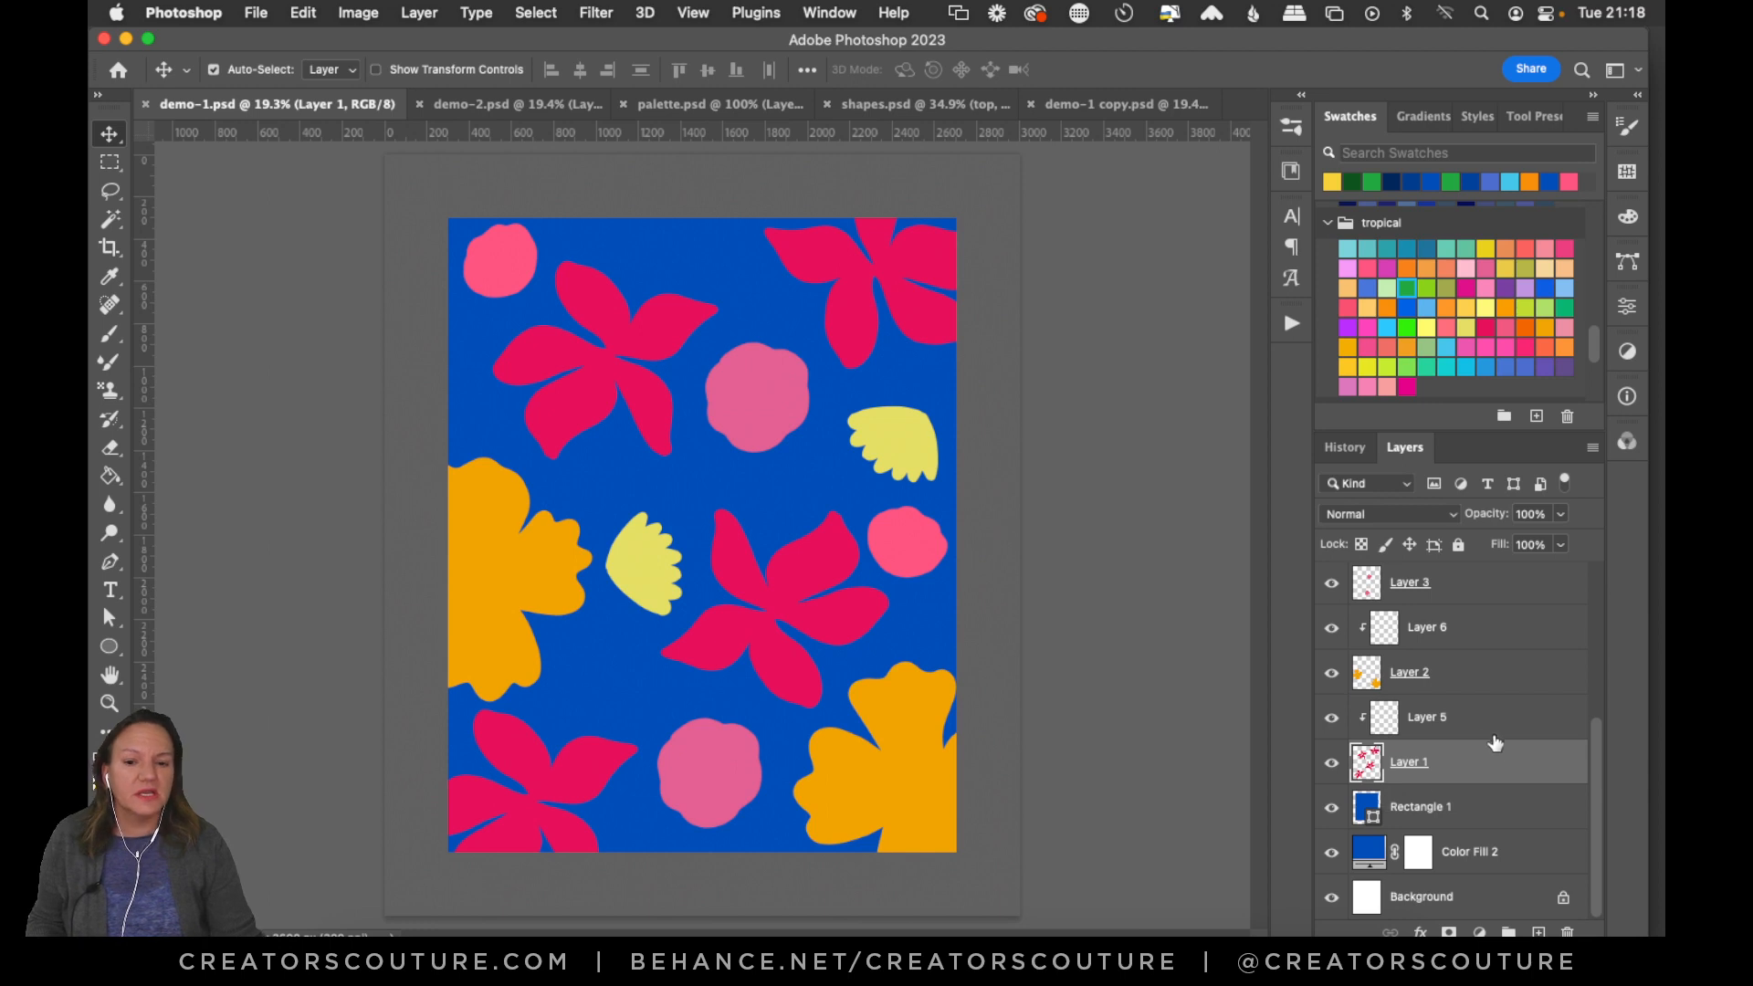
click(1330, 763)
click(1330, 765)
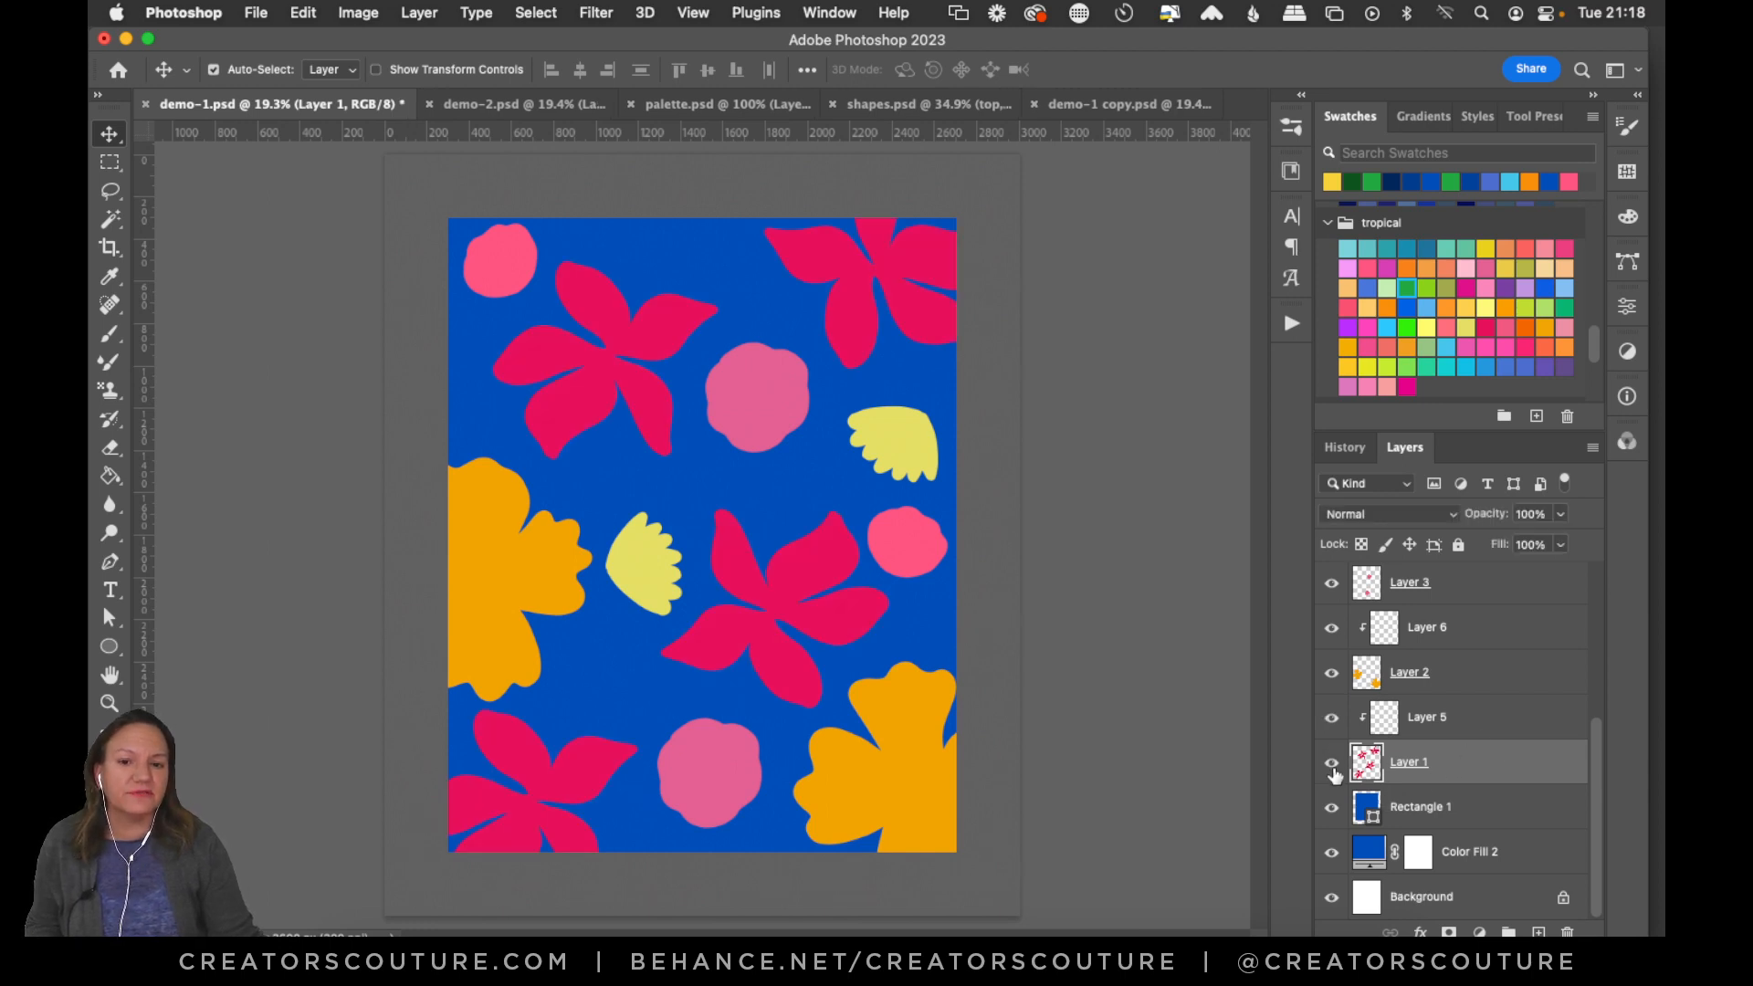
Try a new layer above Layer 5 as a clipping mask, undo the clipping and delete the new layer.
click(1421, 734)
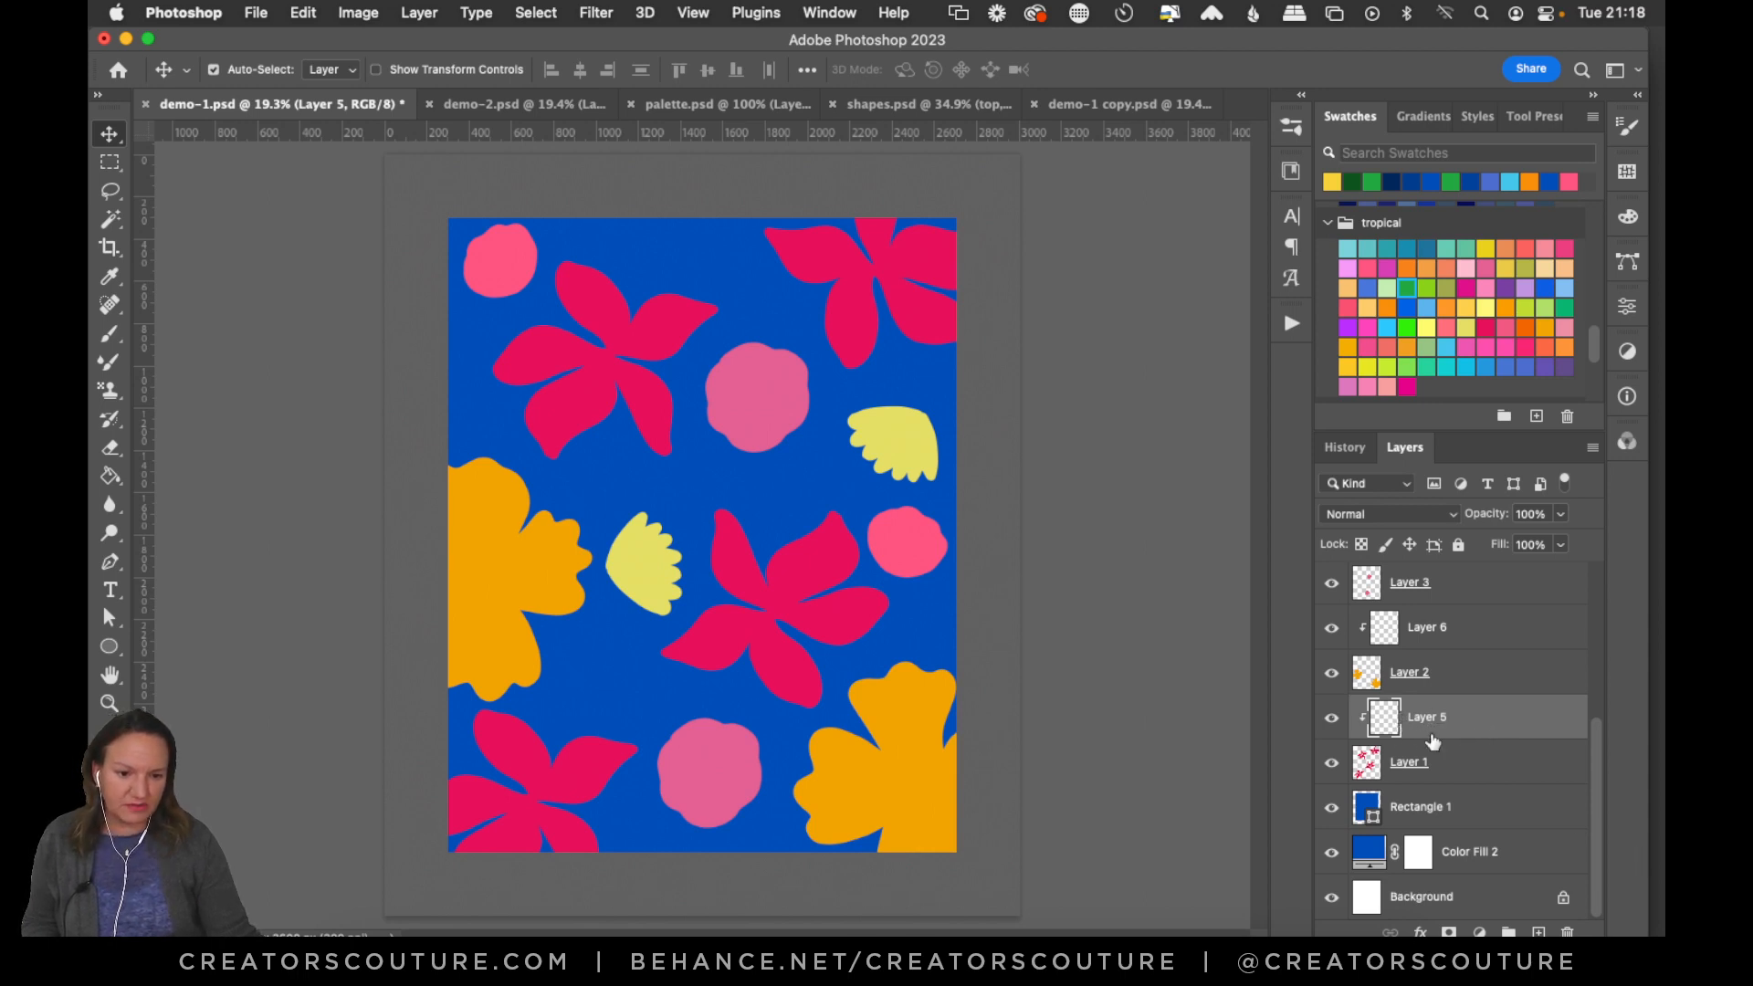
click(1533, 931)
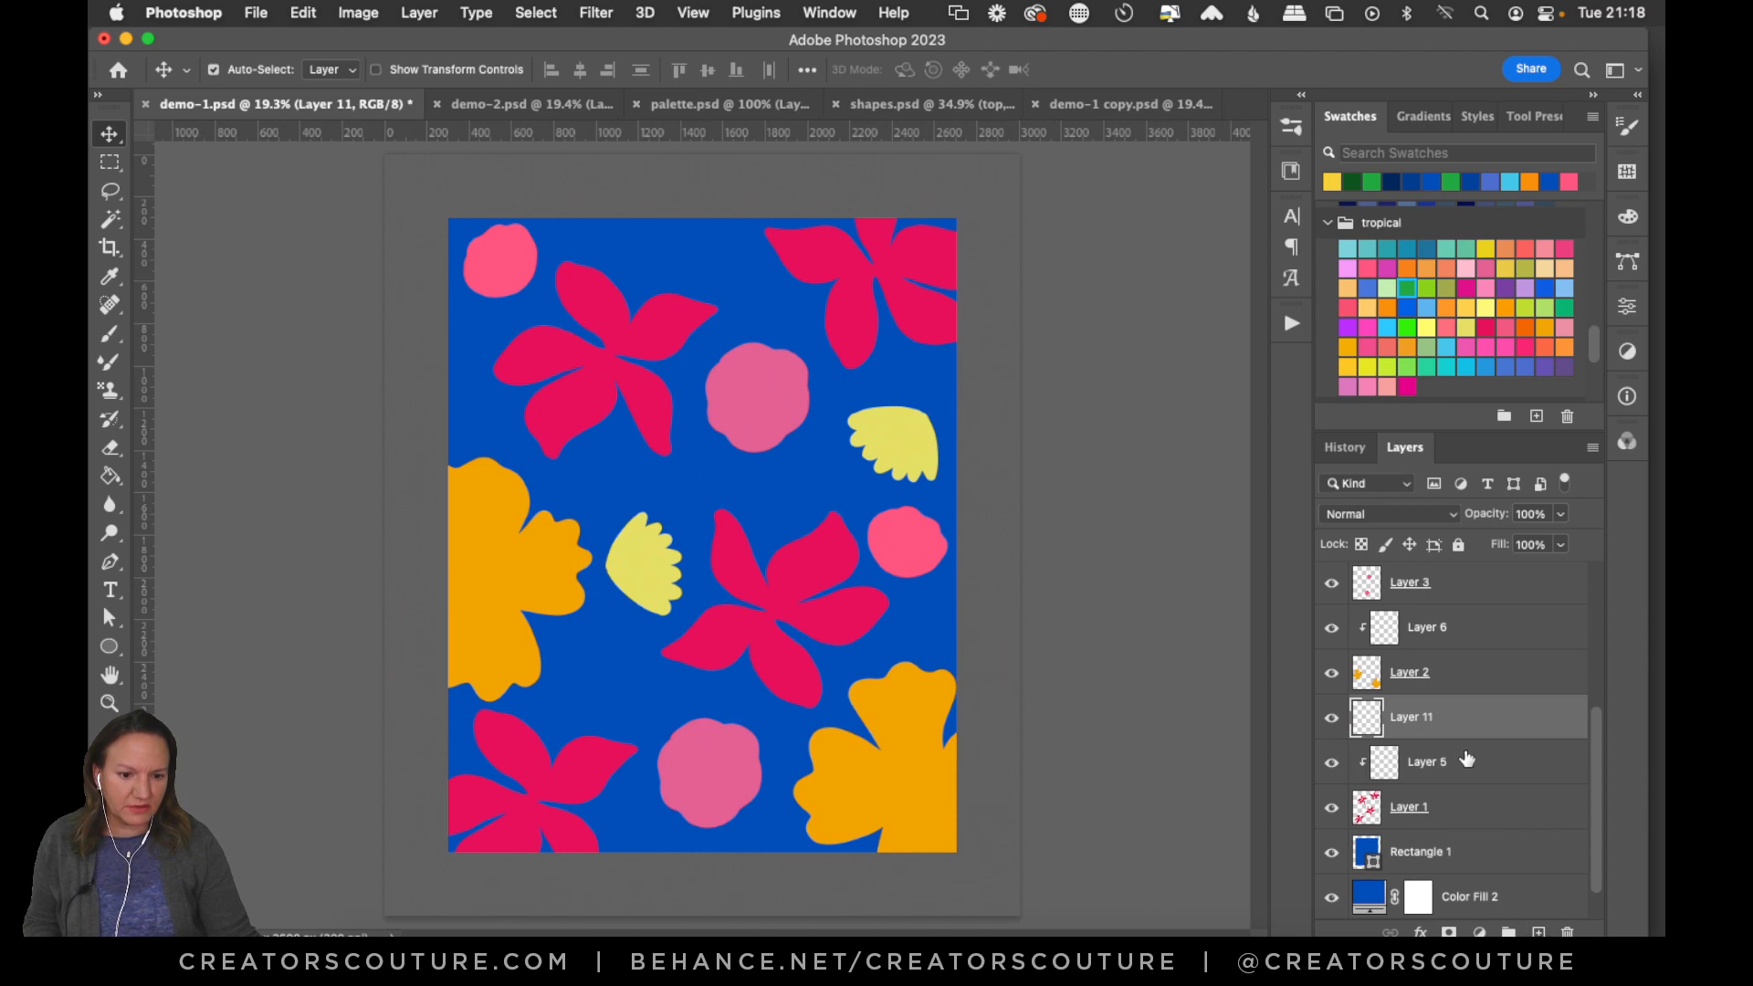
drag(1469, 738, 1468, 731)
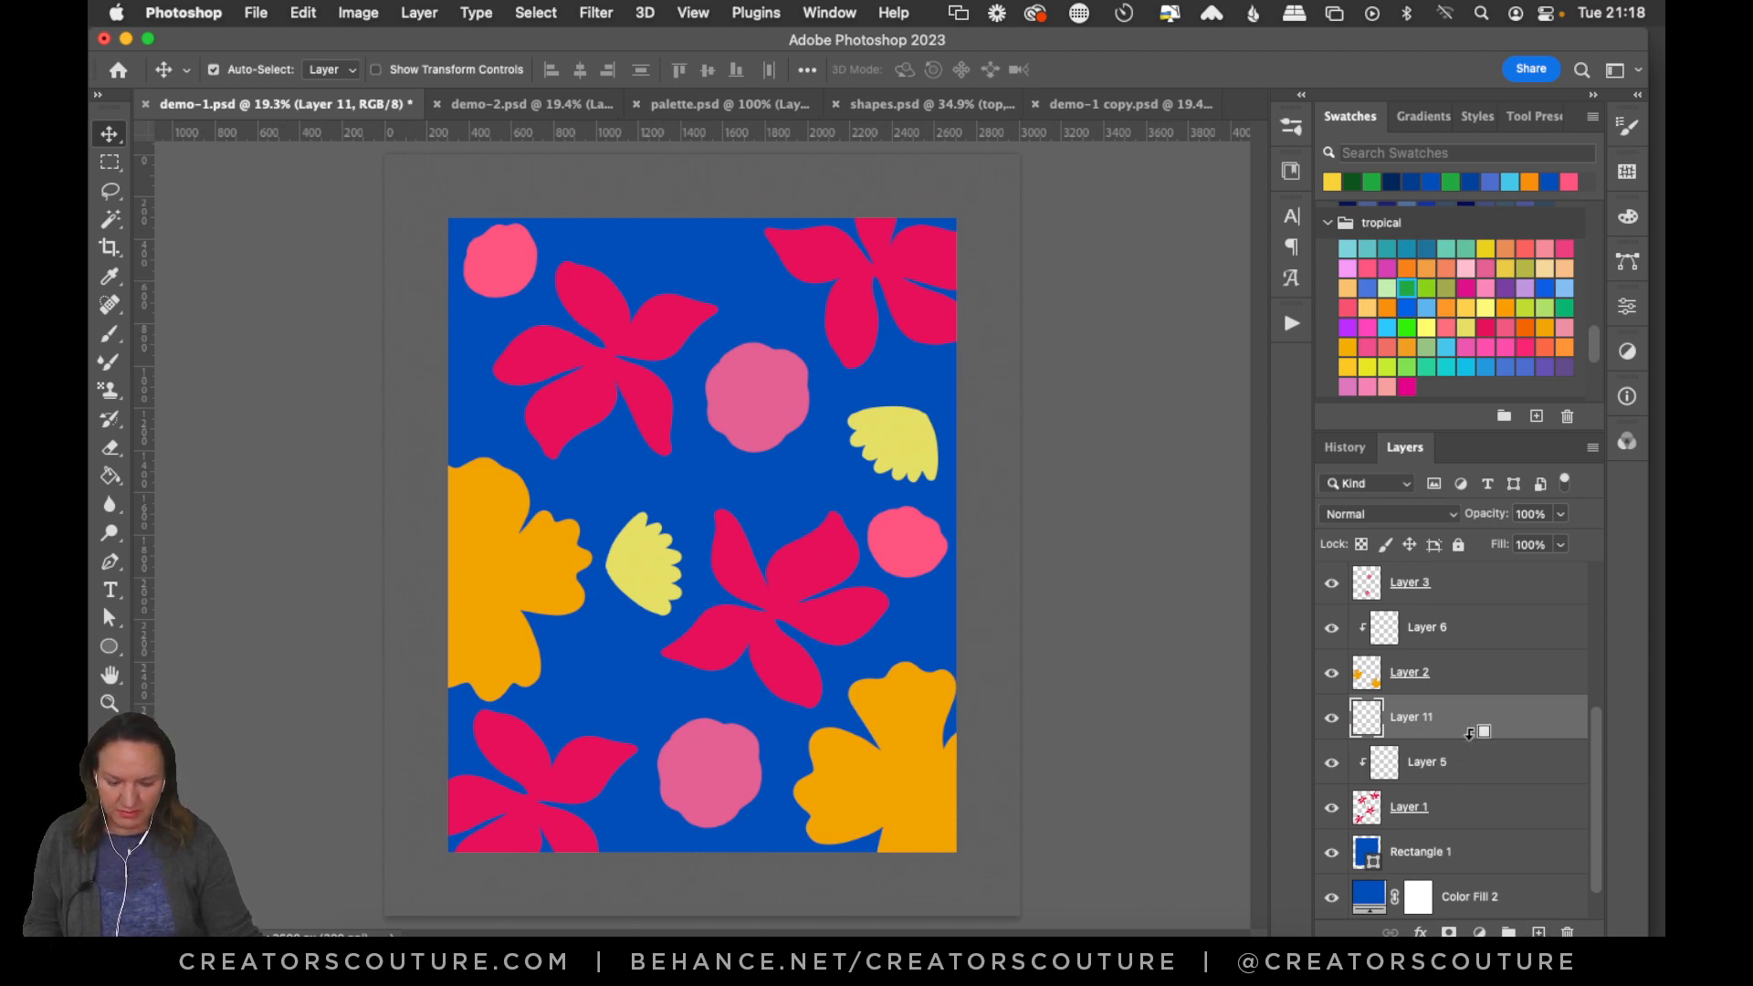
alt+click(1469, 734)
key(super+z)
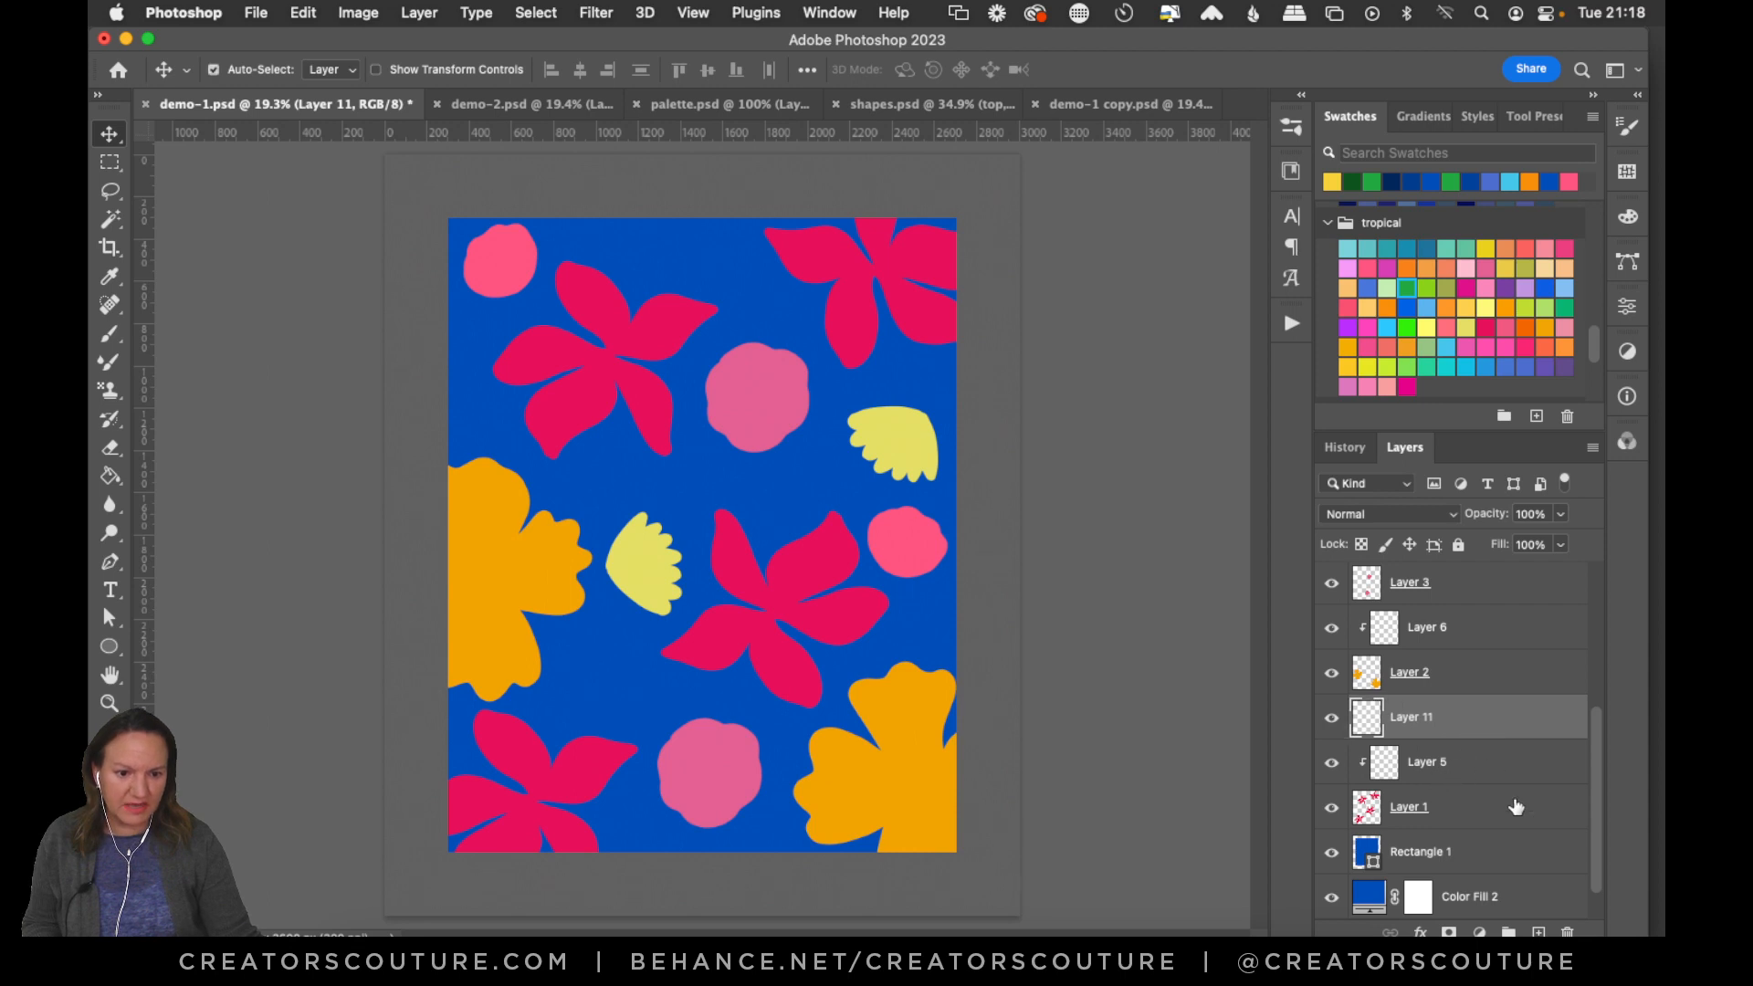
key(Delete)
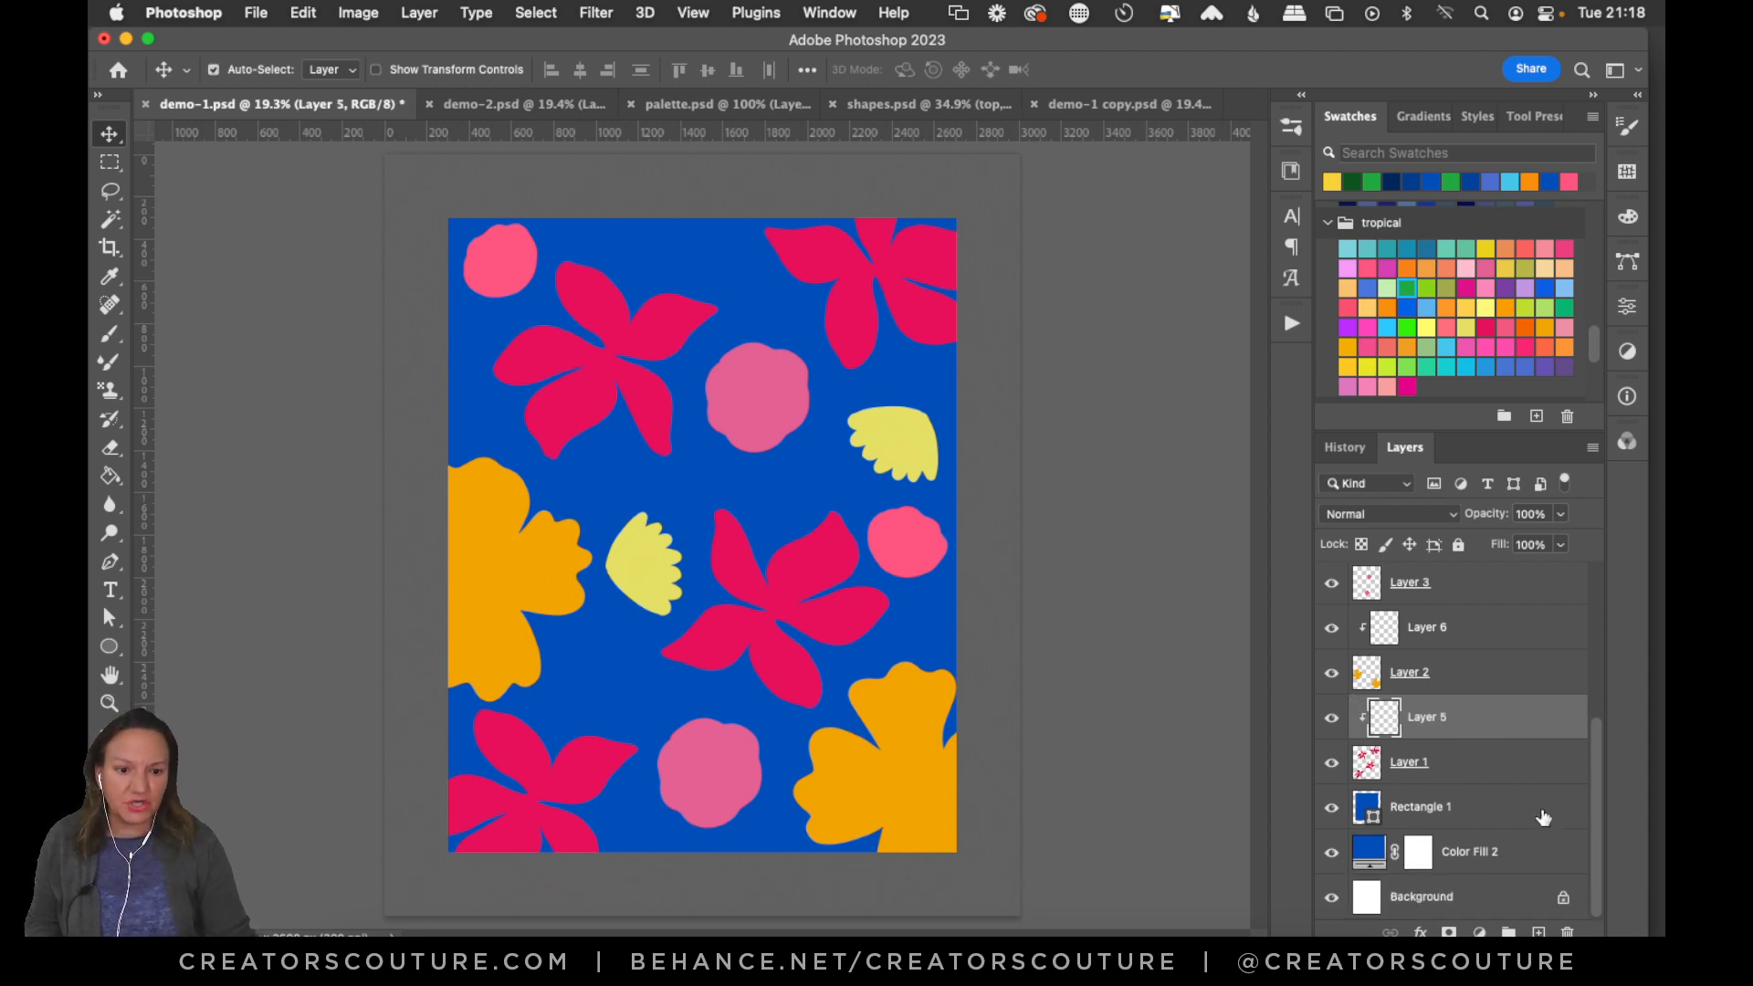
Review the layer stack, toggle Layer 1's visibility off and on, and add a clipped layer between Layer 1 and Layer 5.
drag(1593, 769, 1594, 577)
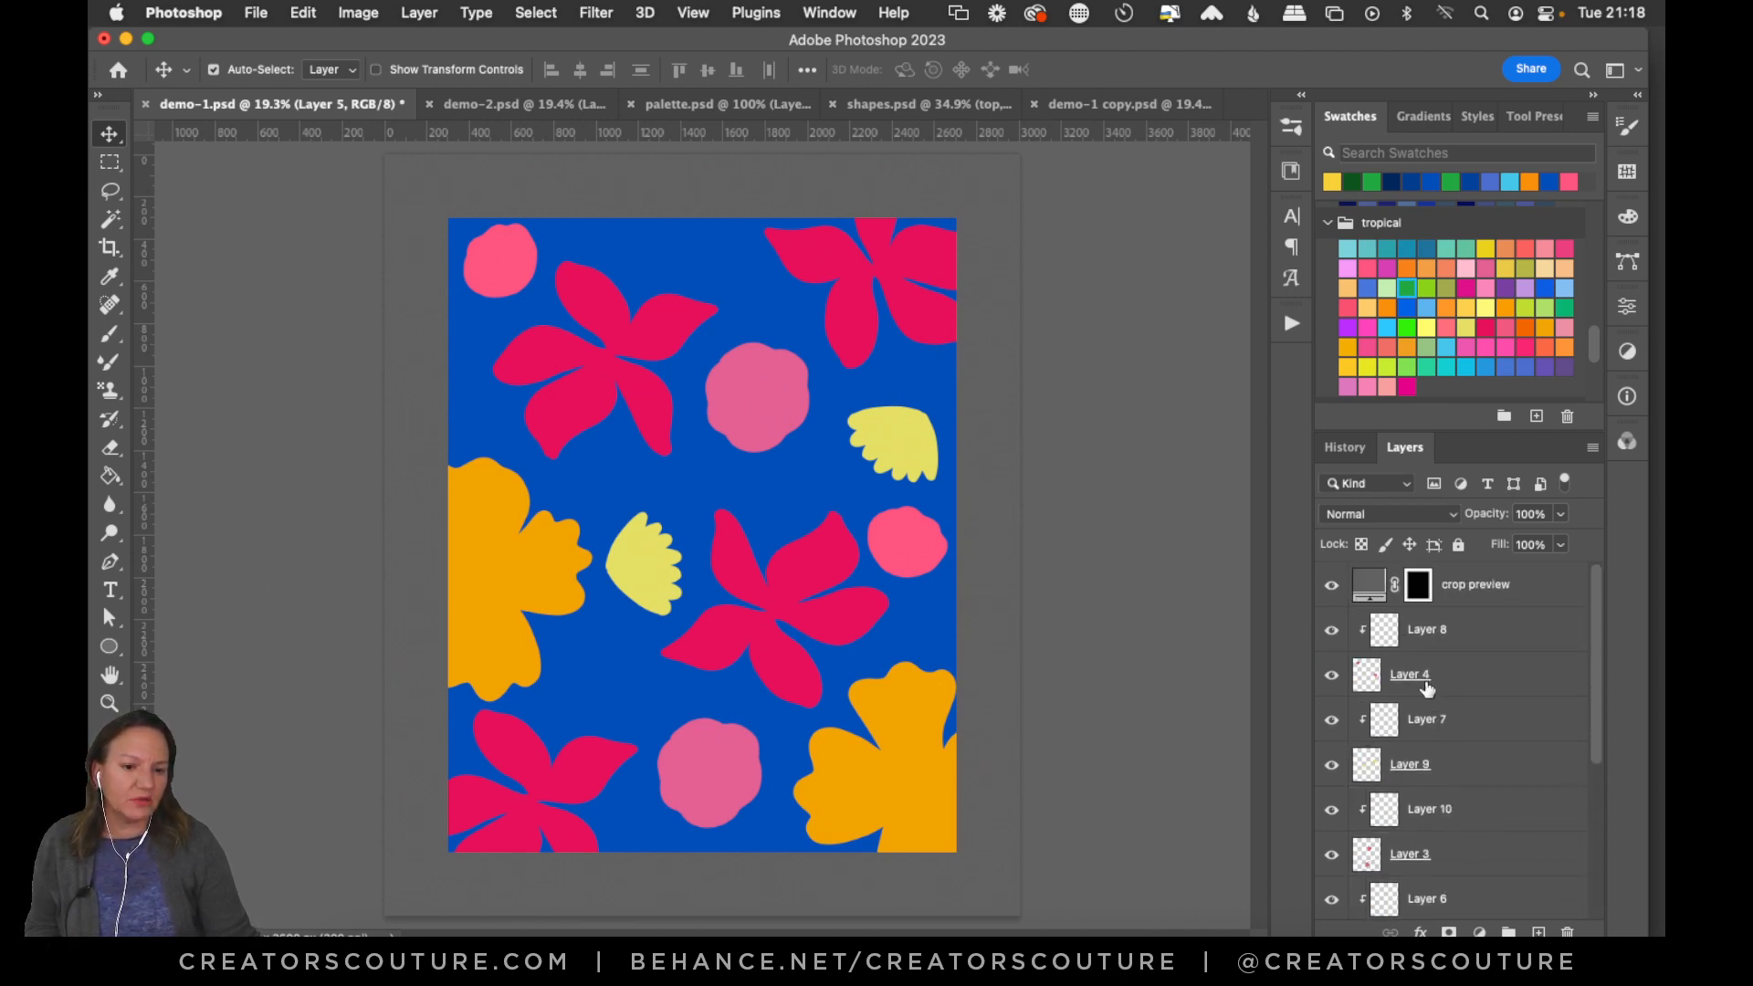
drag(1598, 685, 1572, 896)
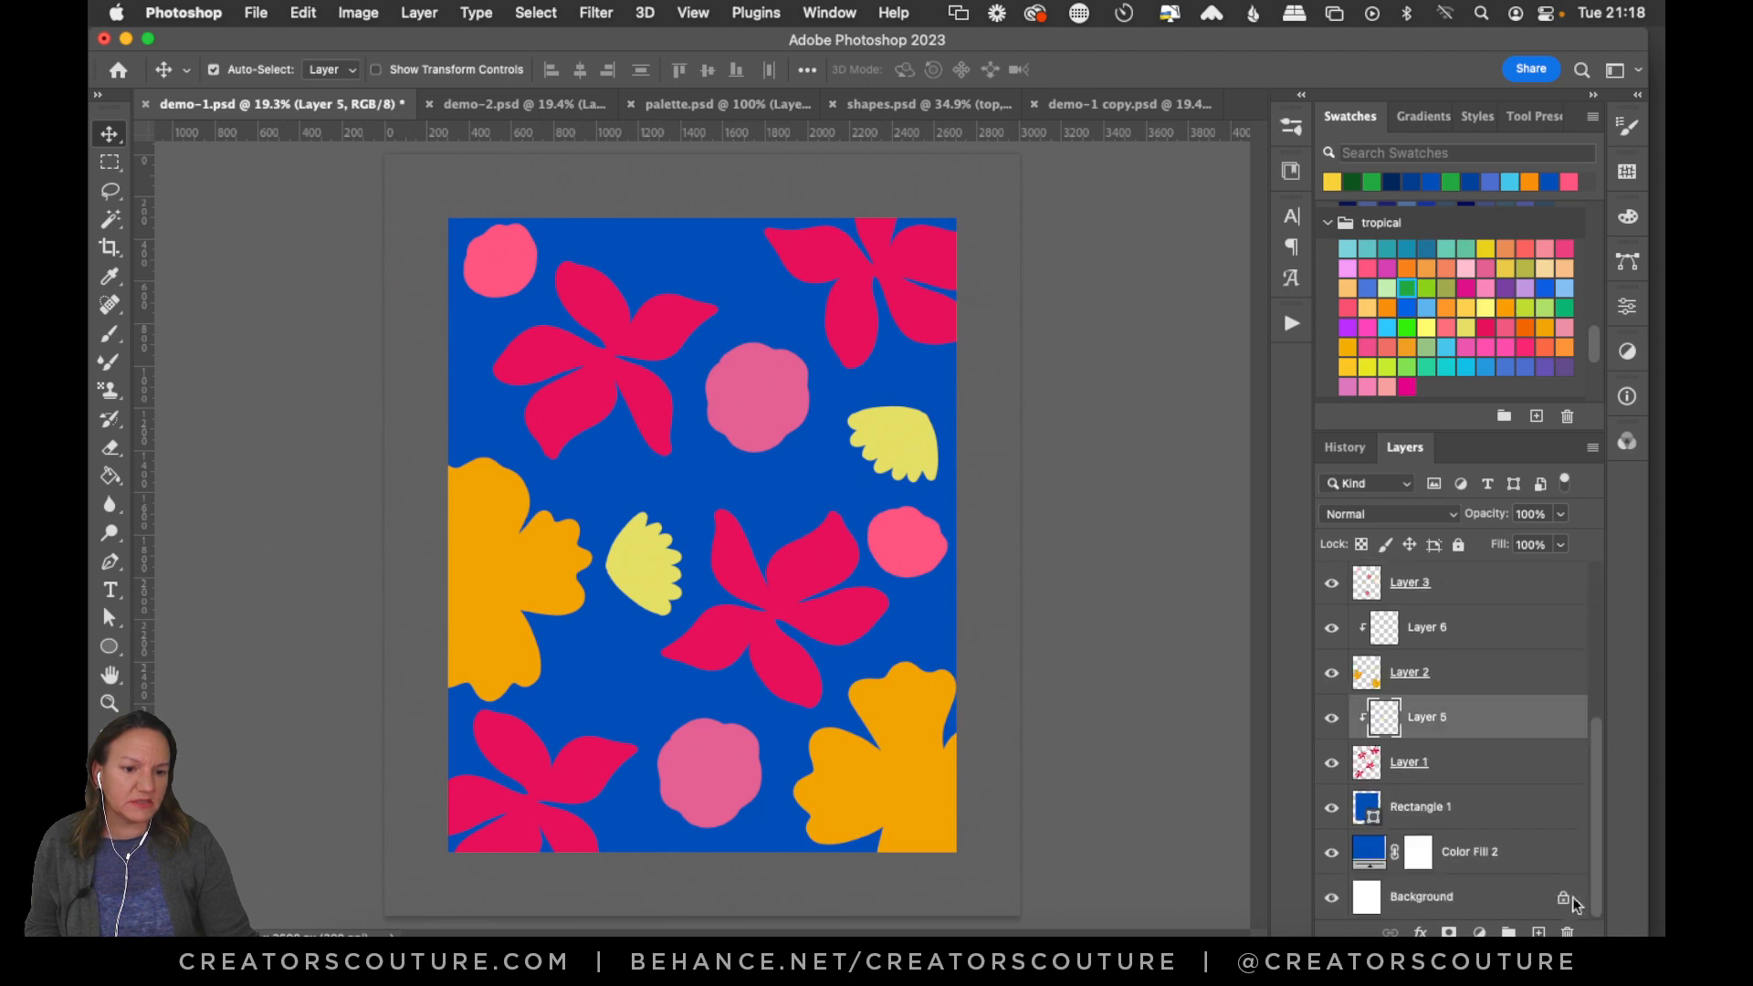
click(1333, 763)
click(1334, 765)
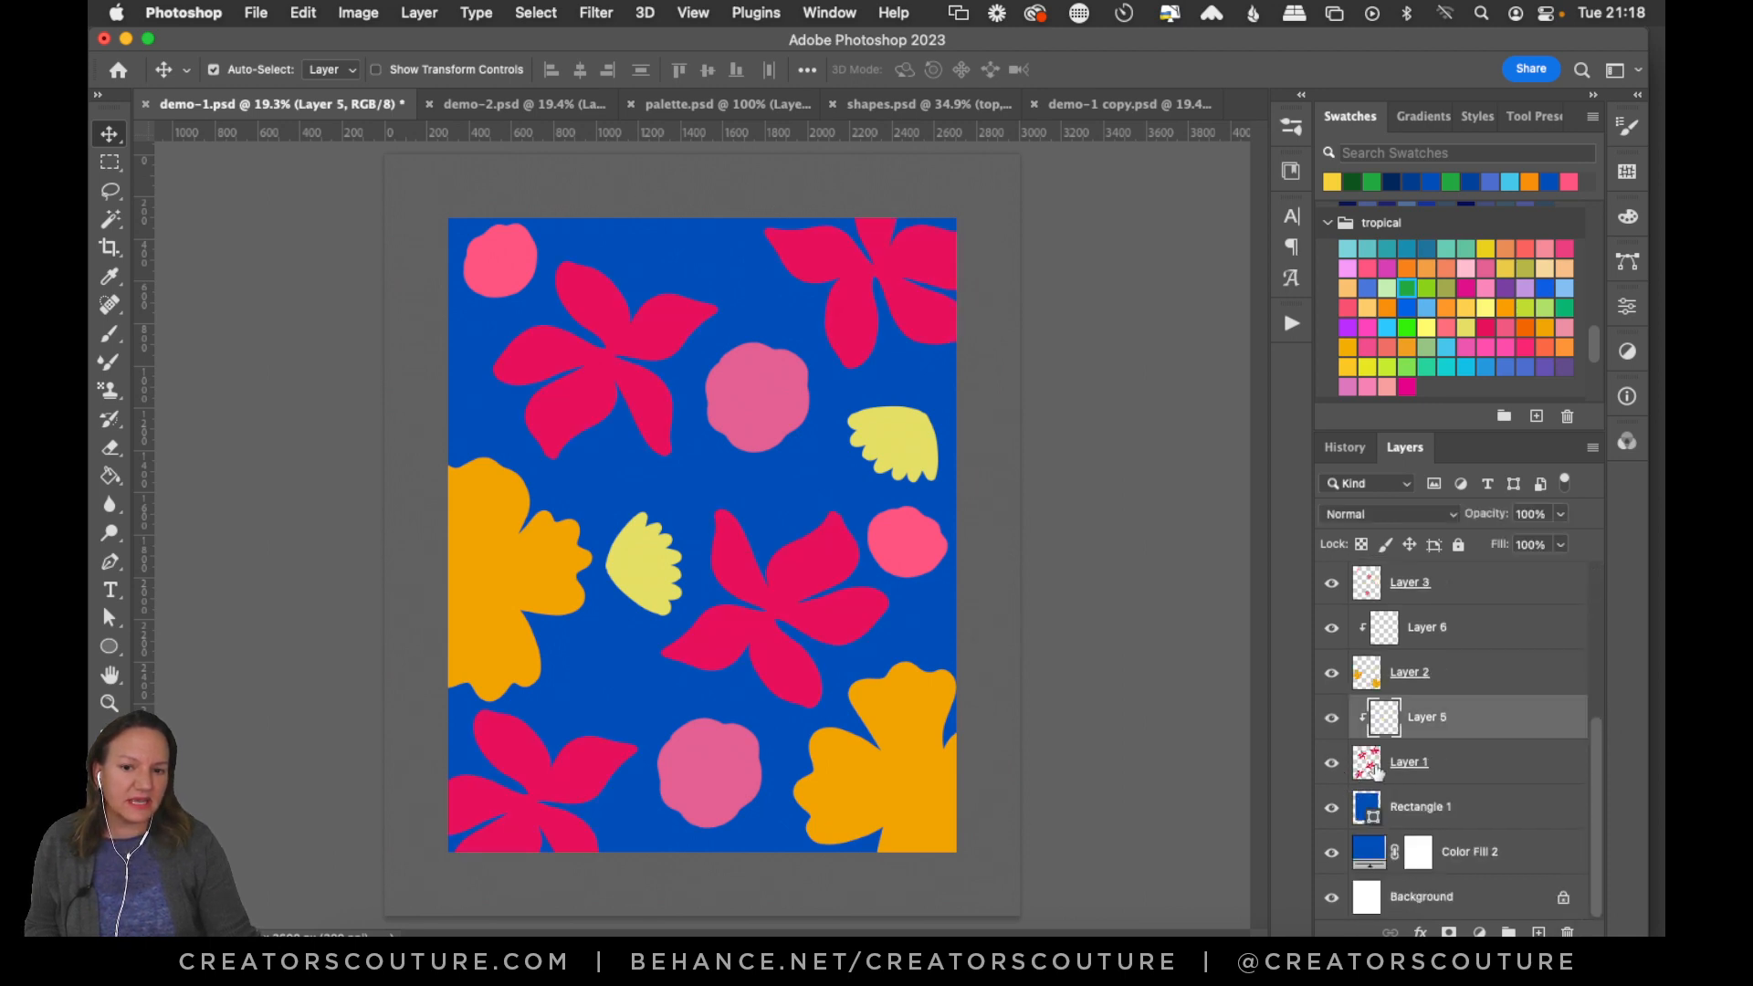
click(1431, 772)
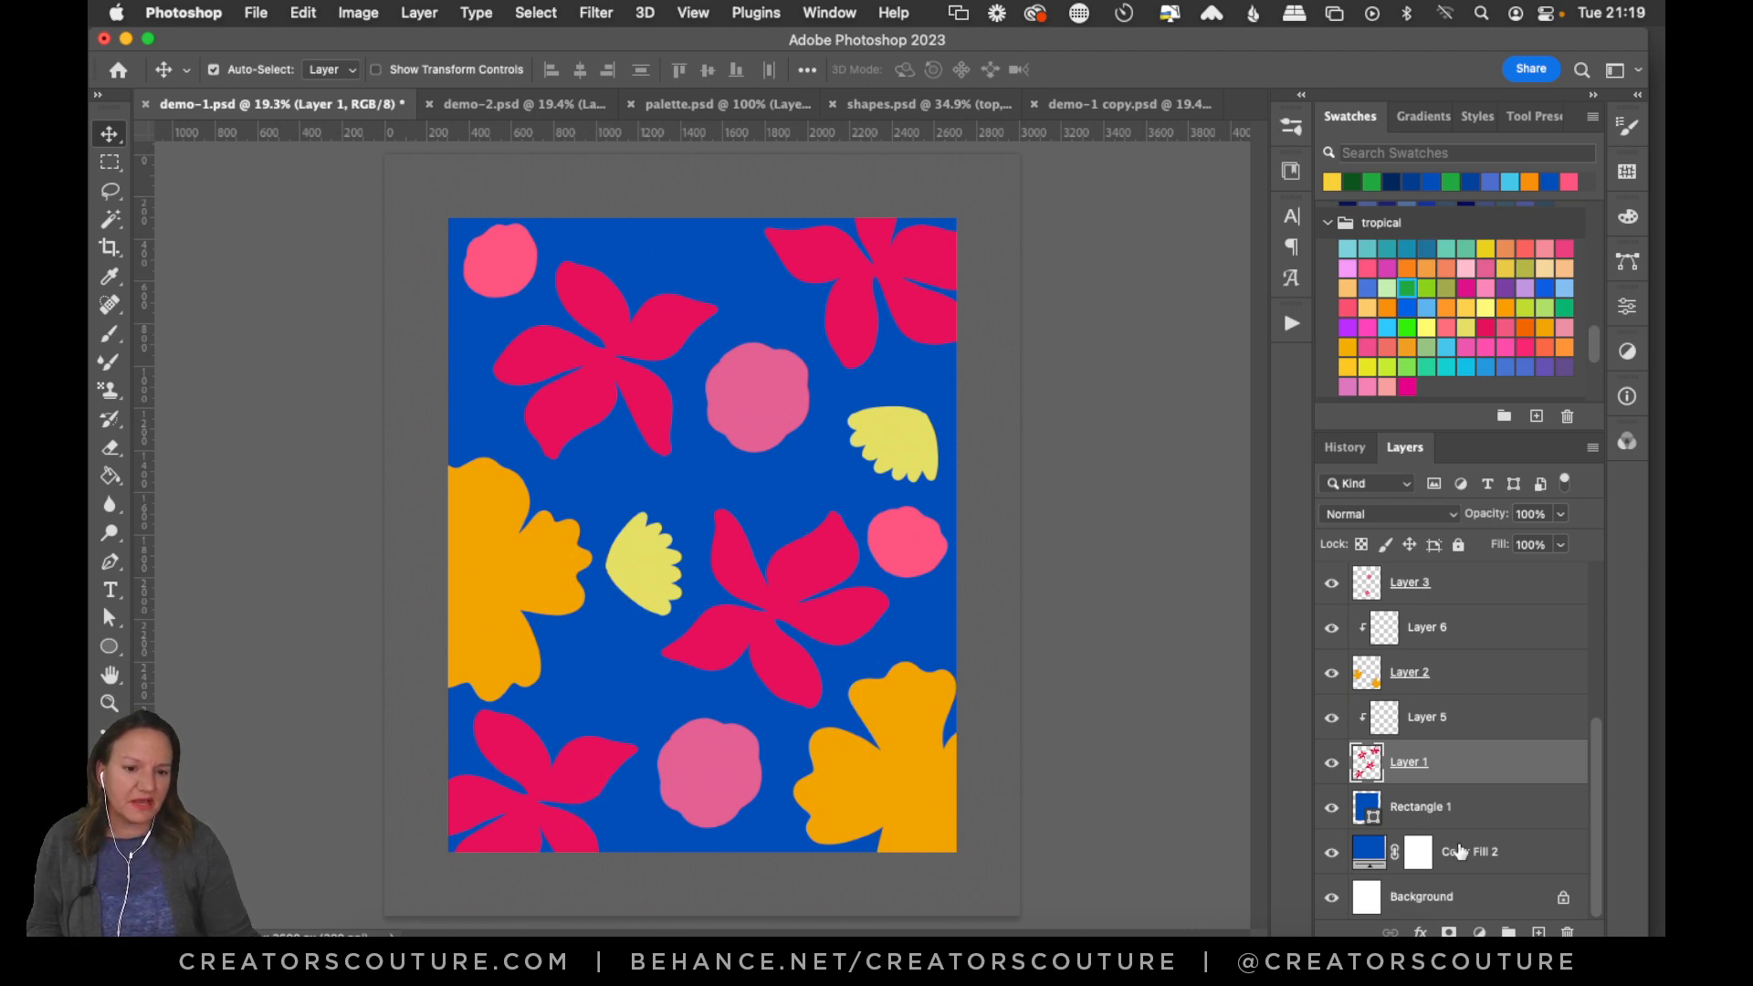
click(1538, 931)
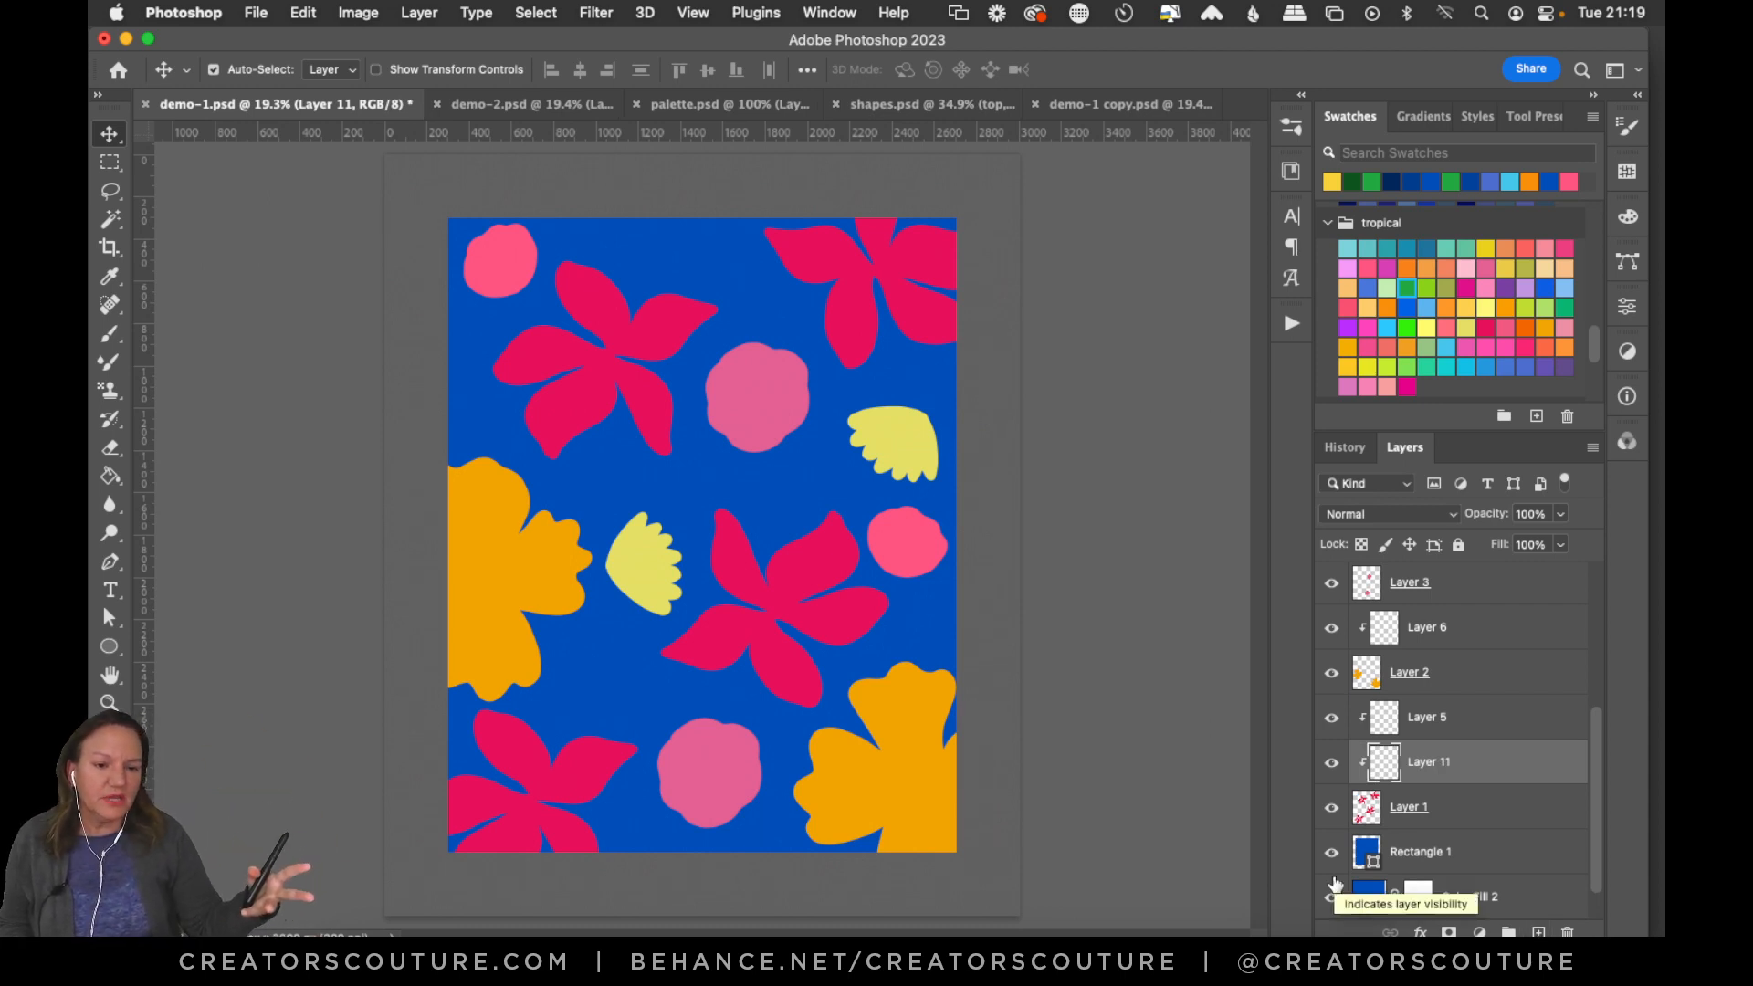
Undo the added clipped layer and replace Layer 5 with a new layer clipped to Layer 1.
key(super+z)
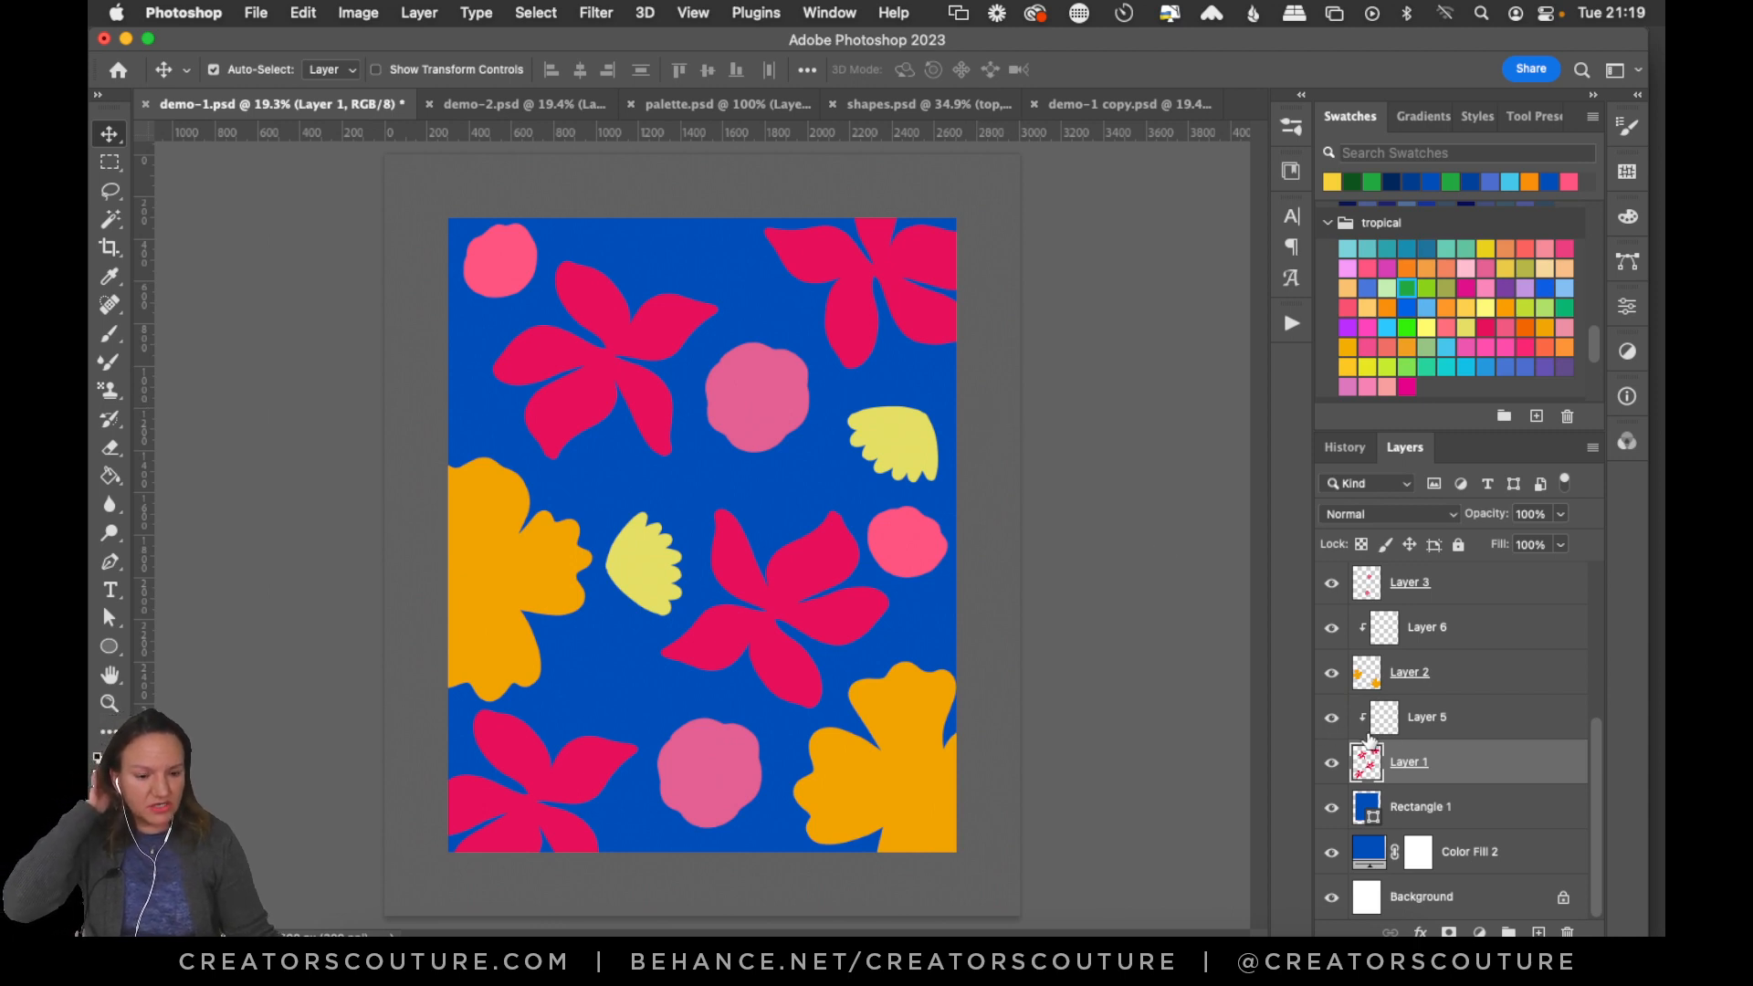
click(1450, 735)
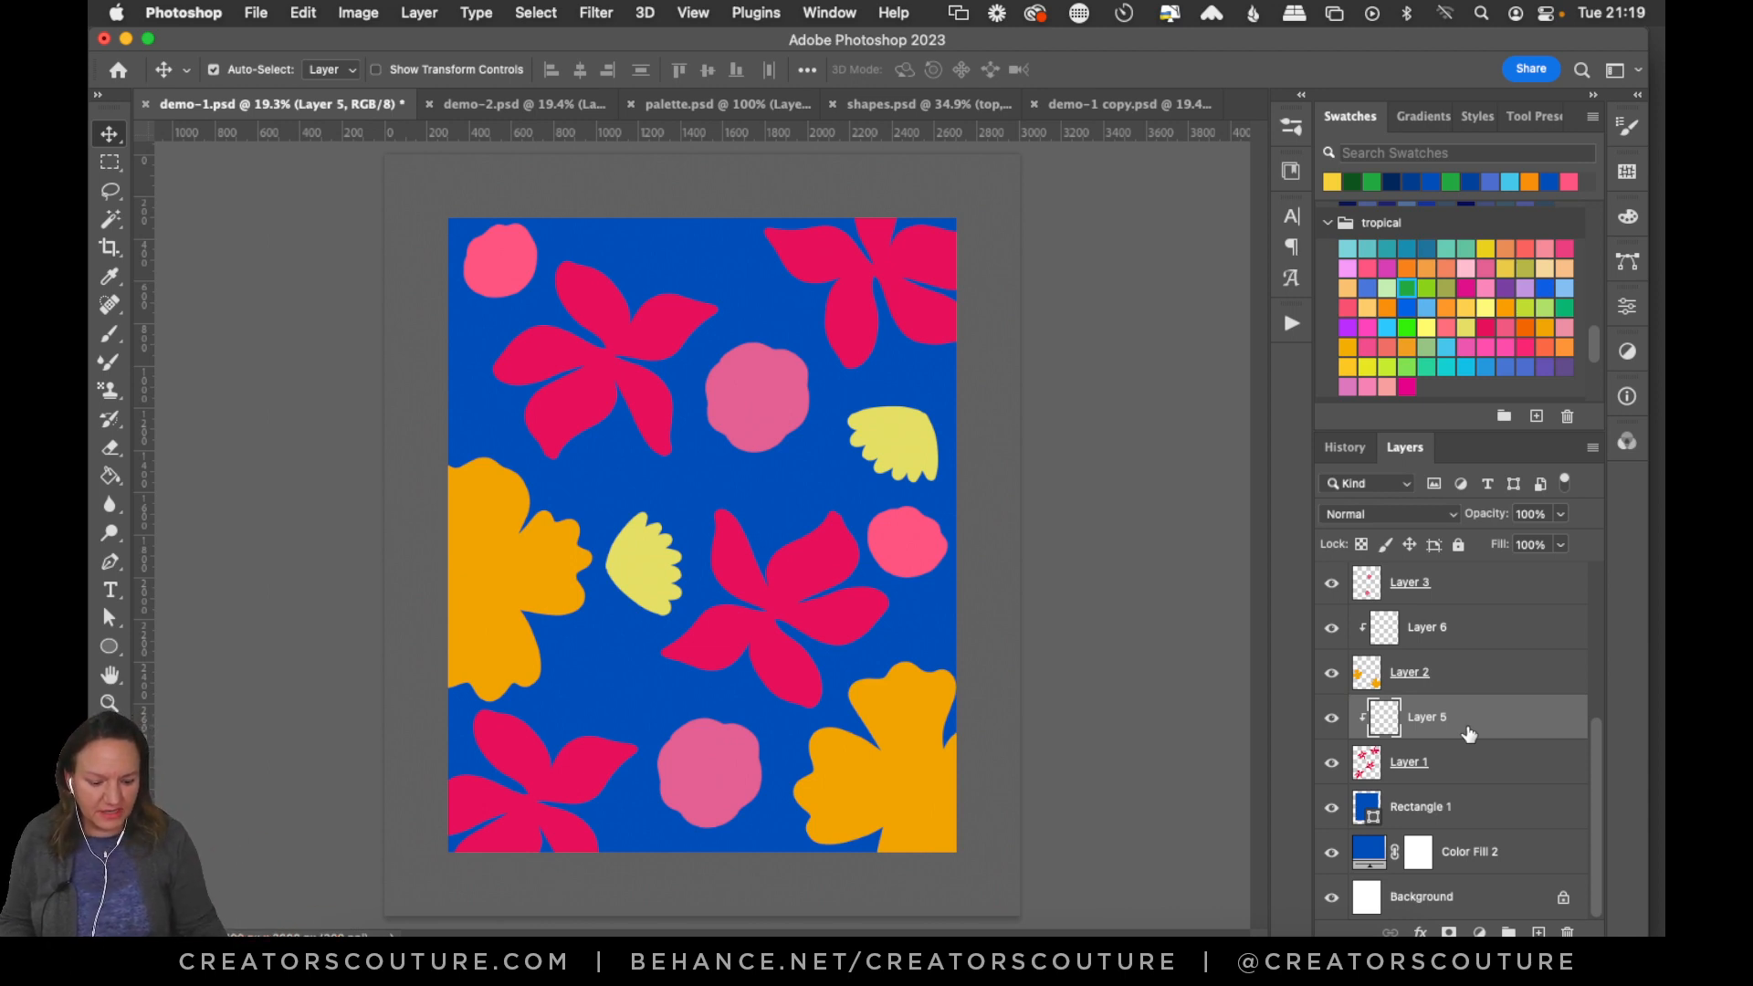
key(Delete)
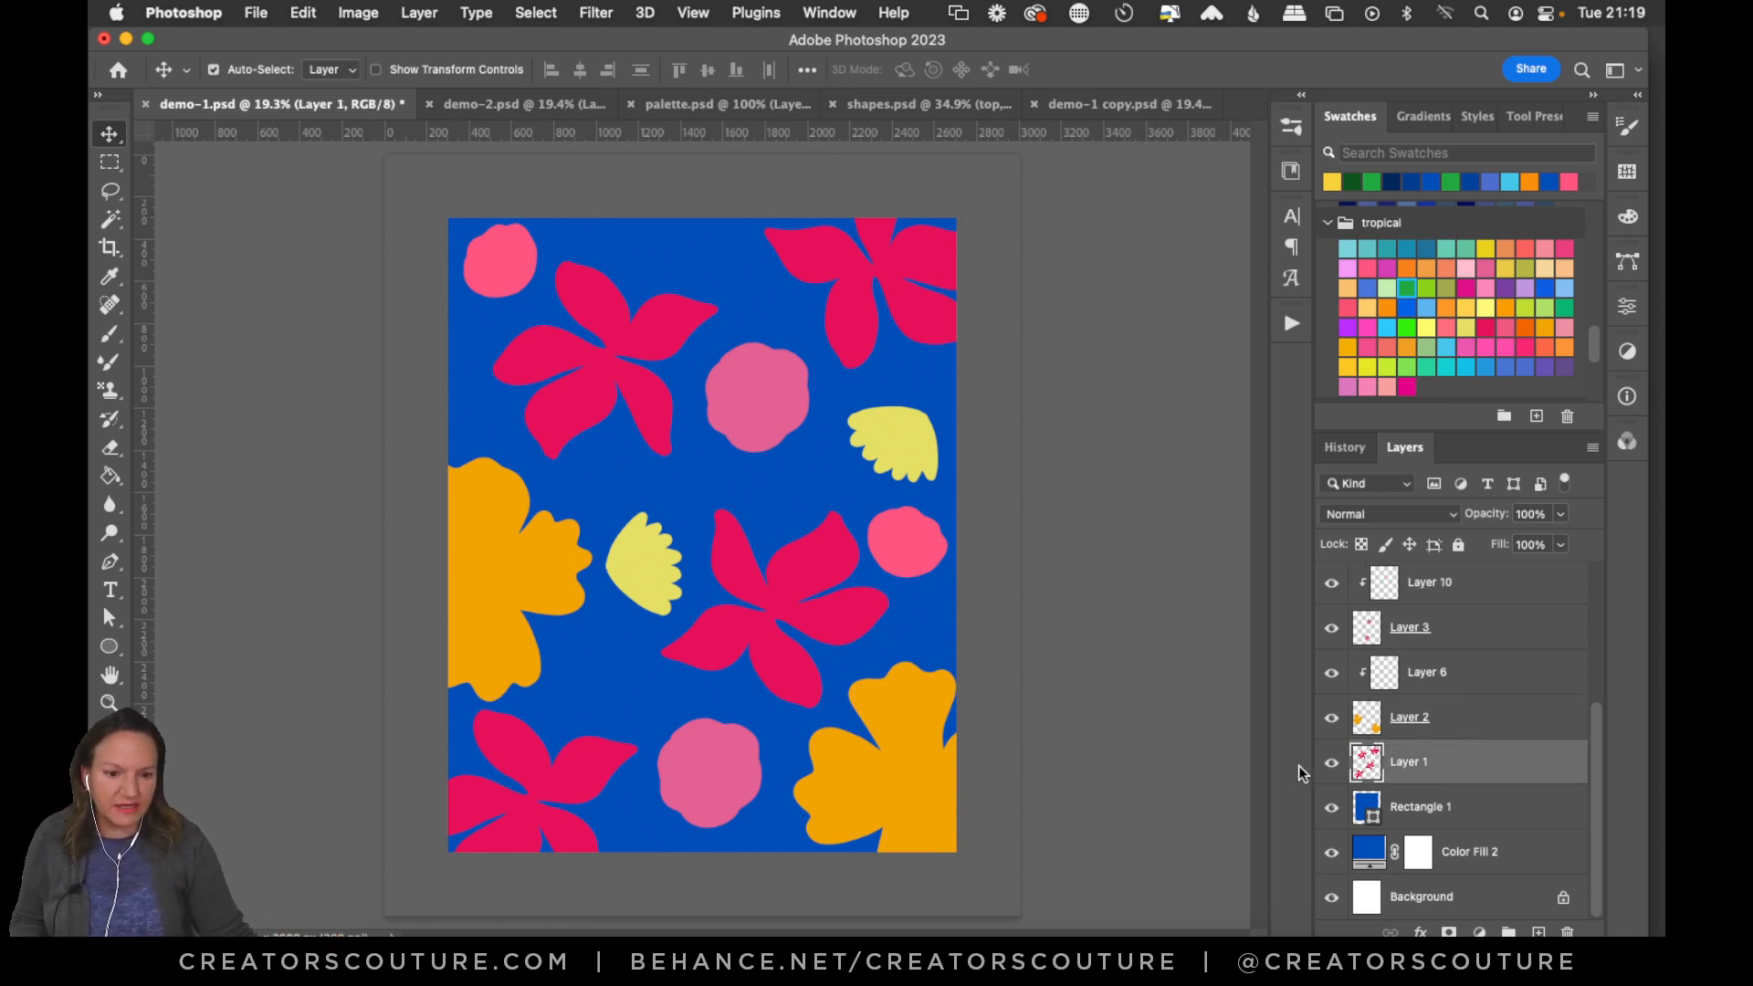
click(1332, 765)
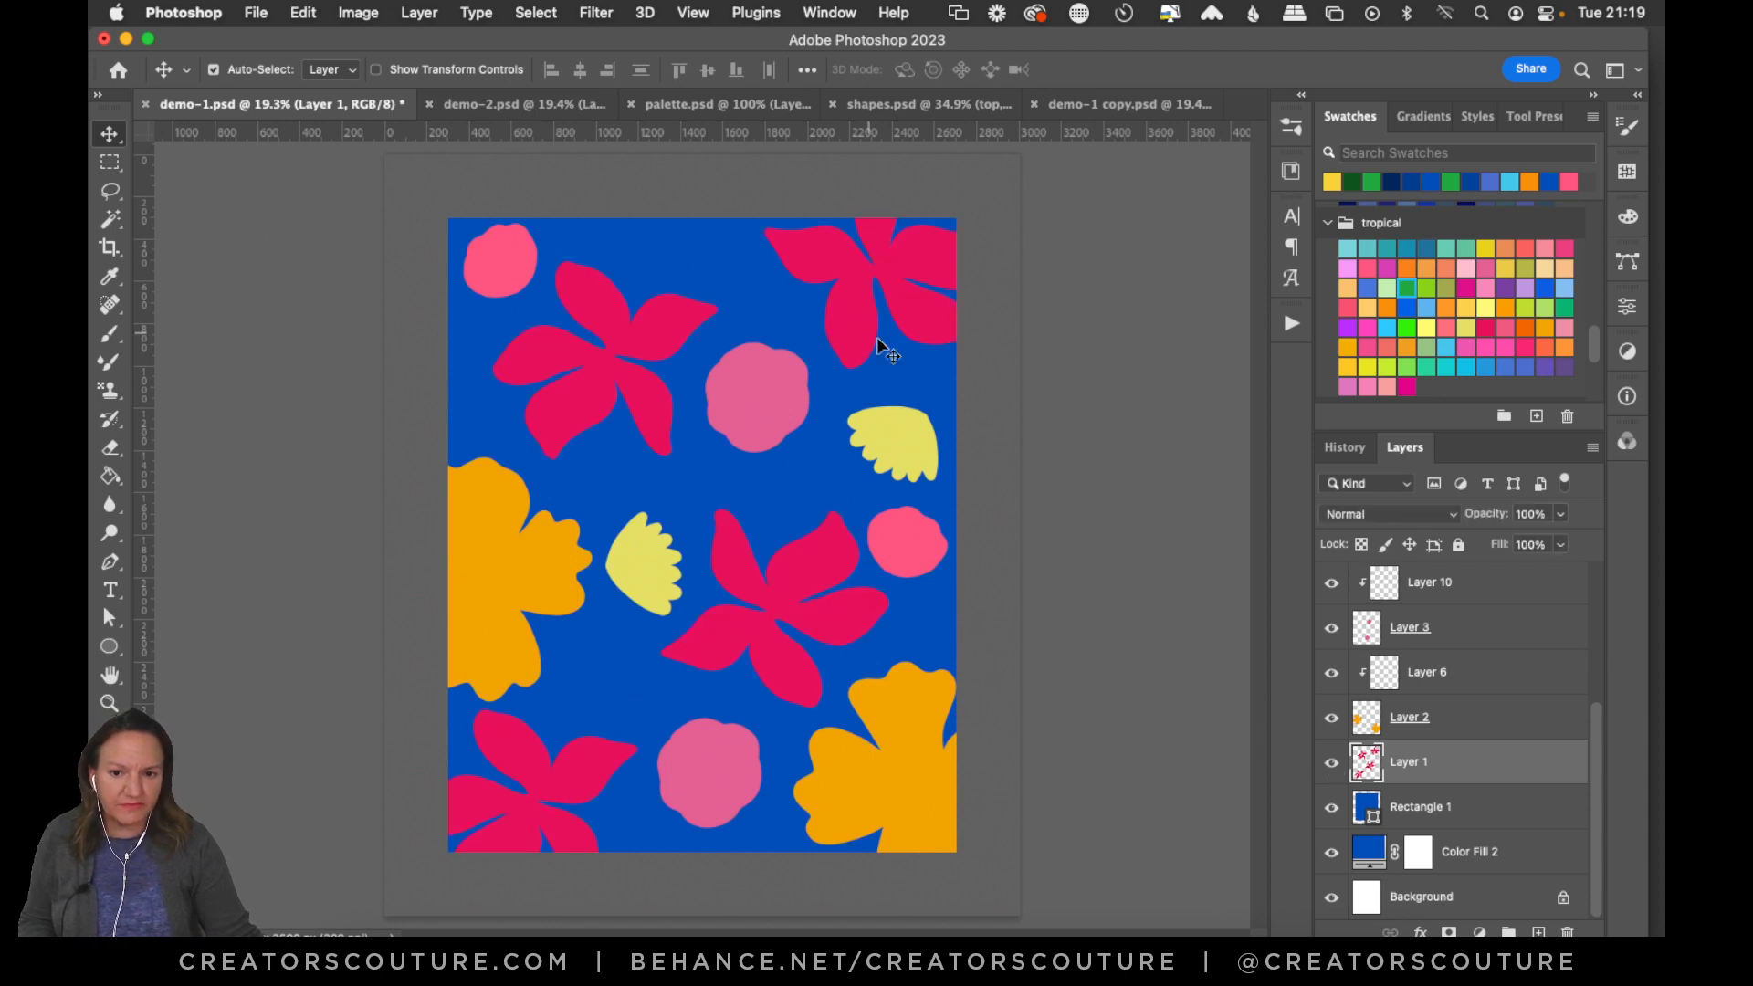
click(1538, 931)
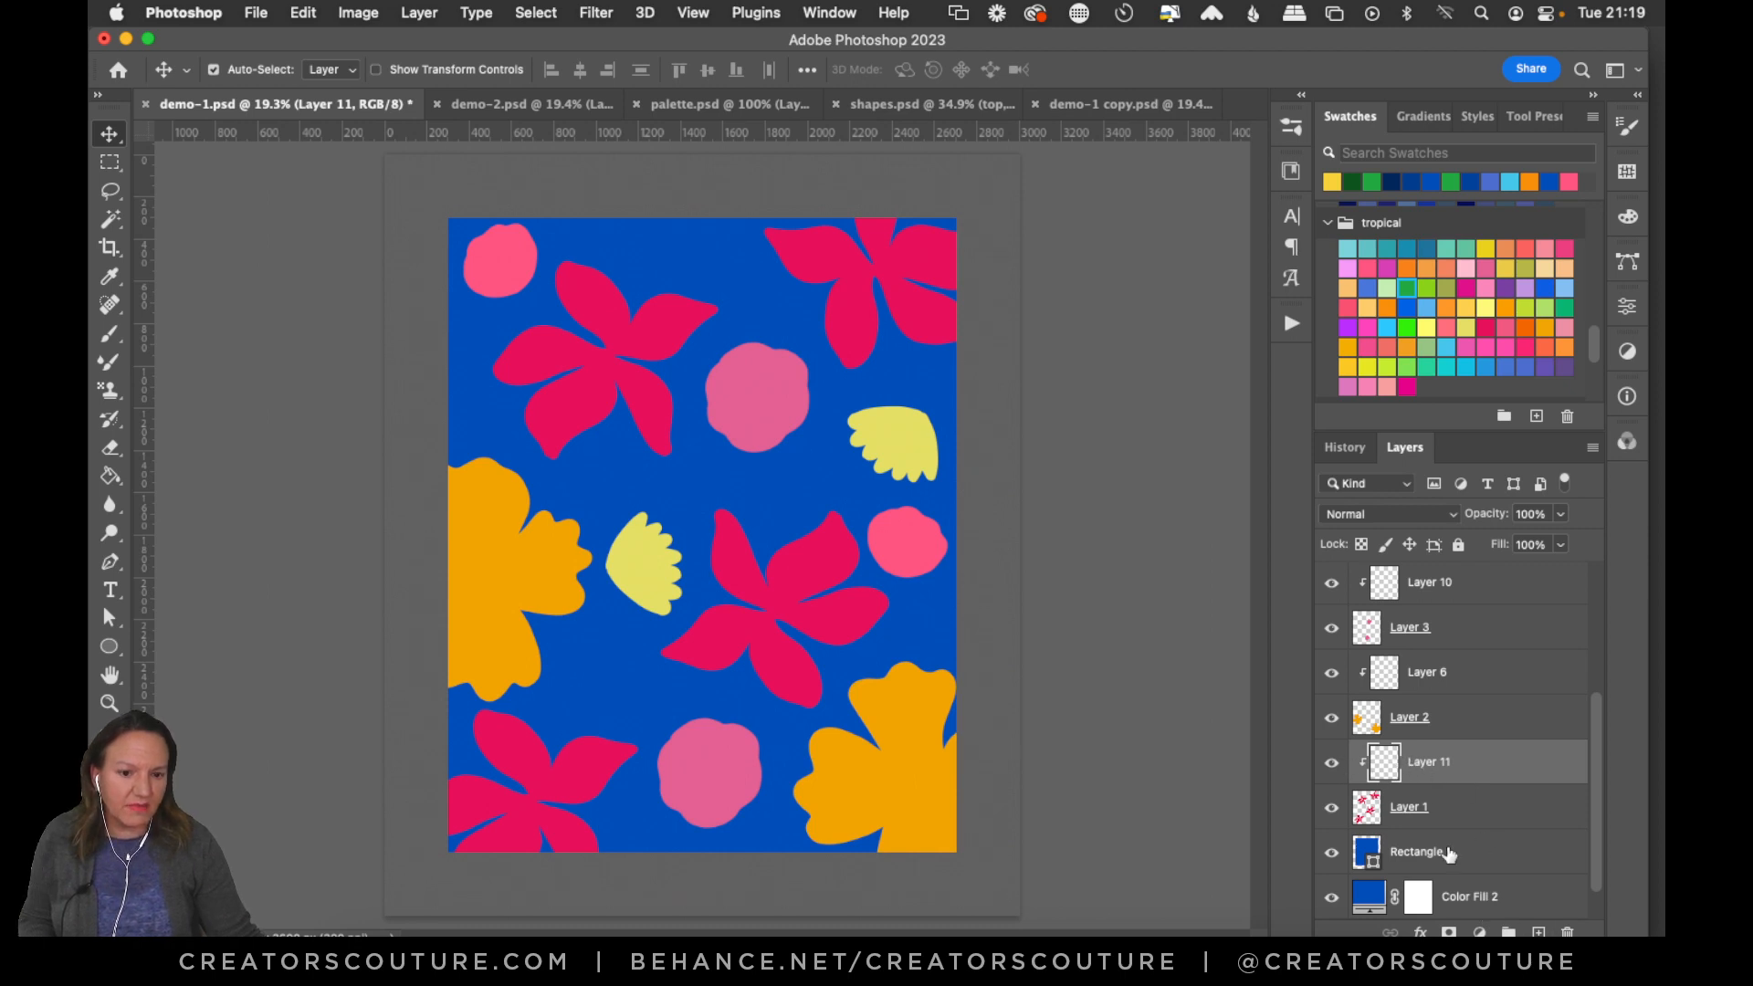
Try a second layer clipped to Layer 1 above Layer 11, and delete it.
click(1539, 932)
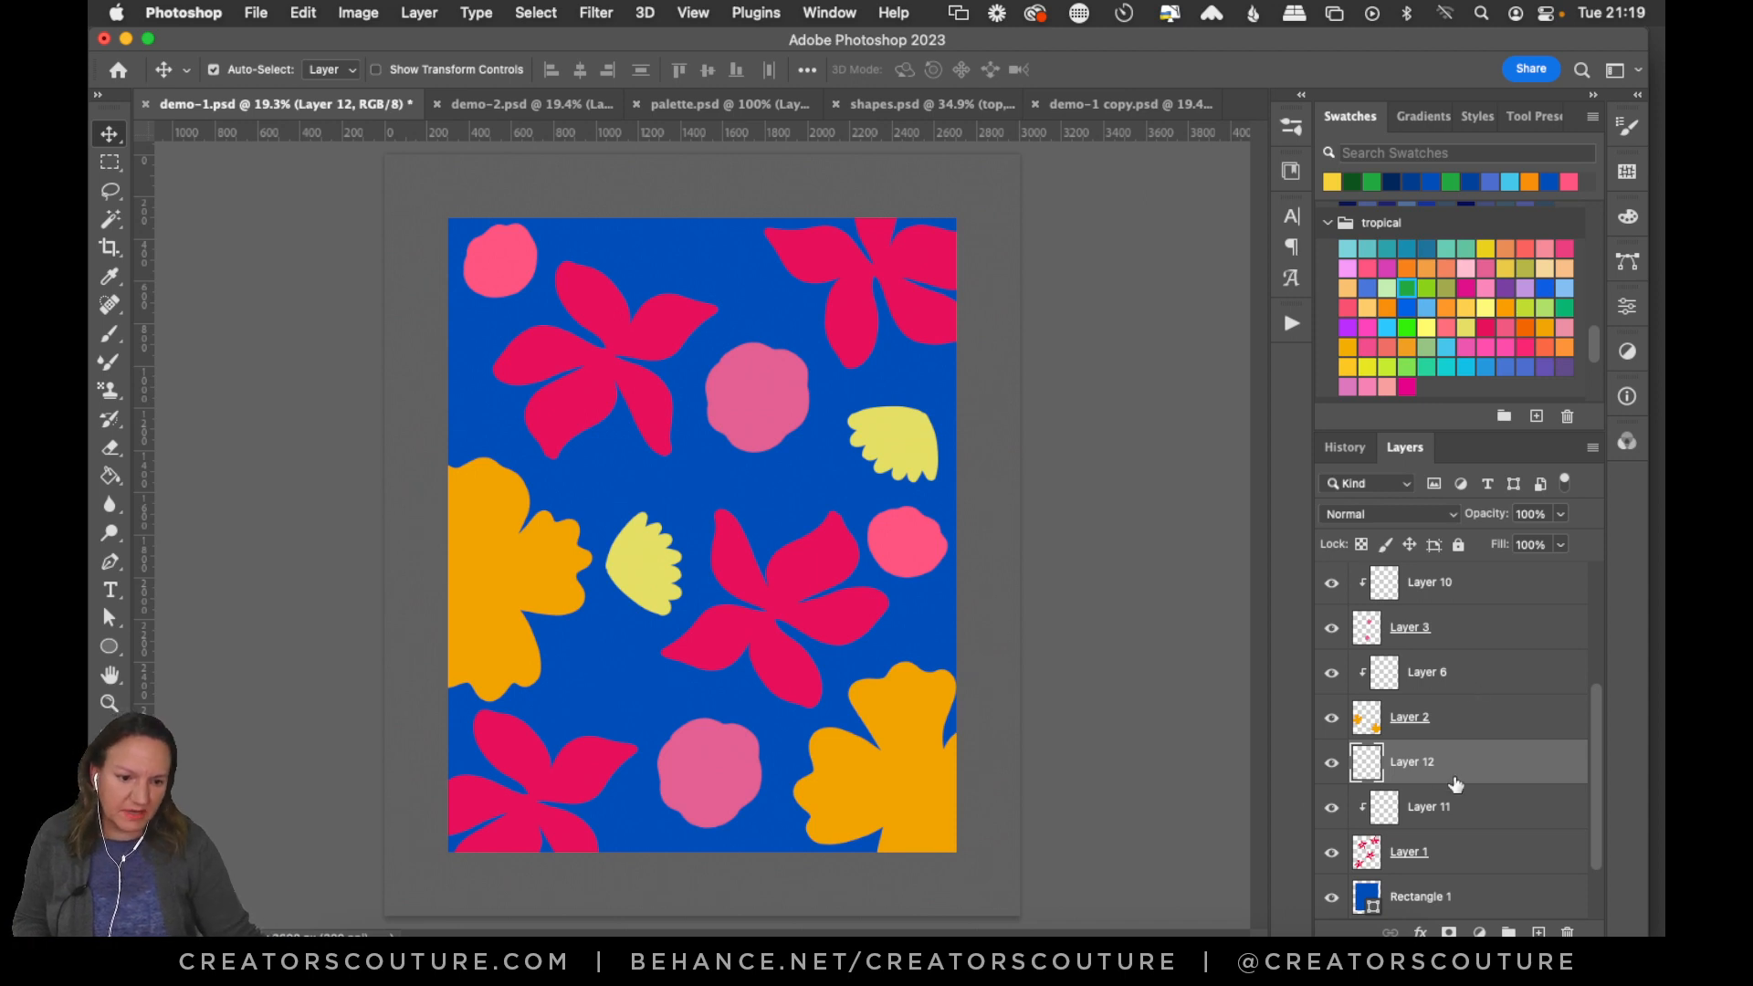
alt+click(1457, 785)
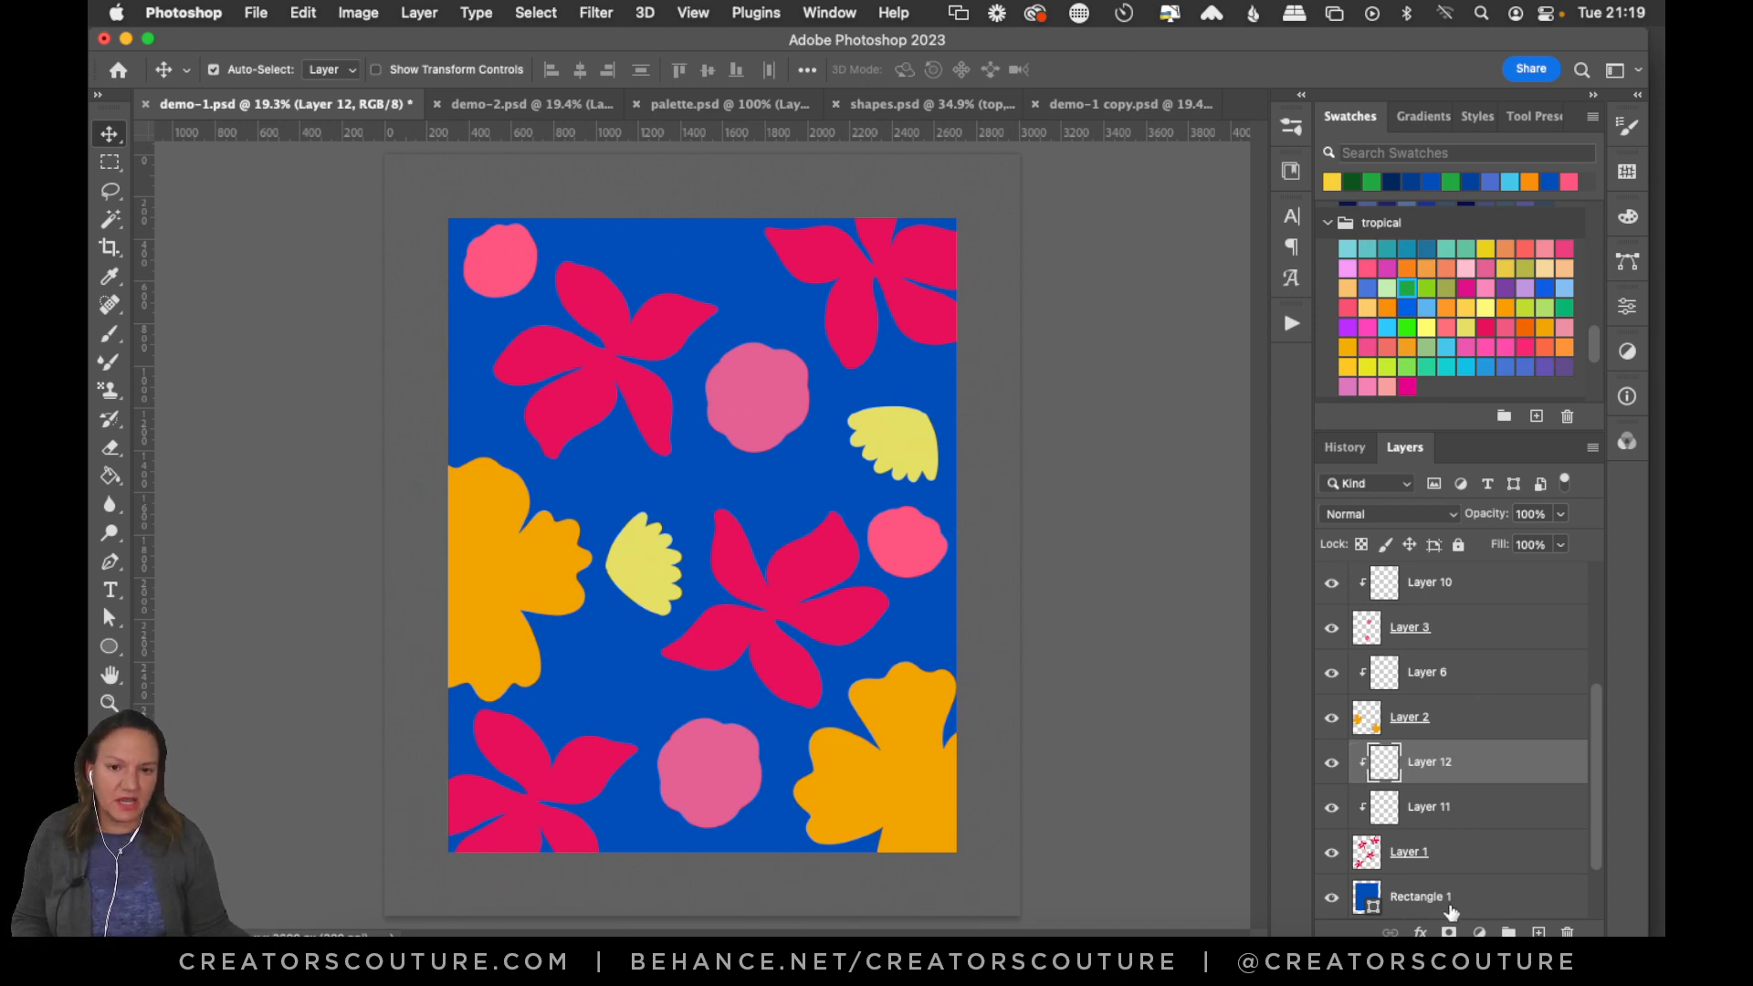
key(BackSpace)
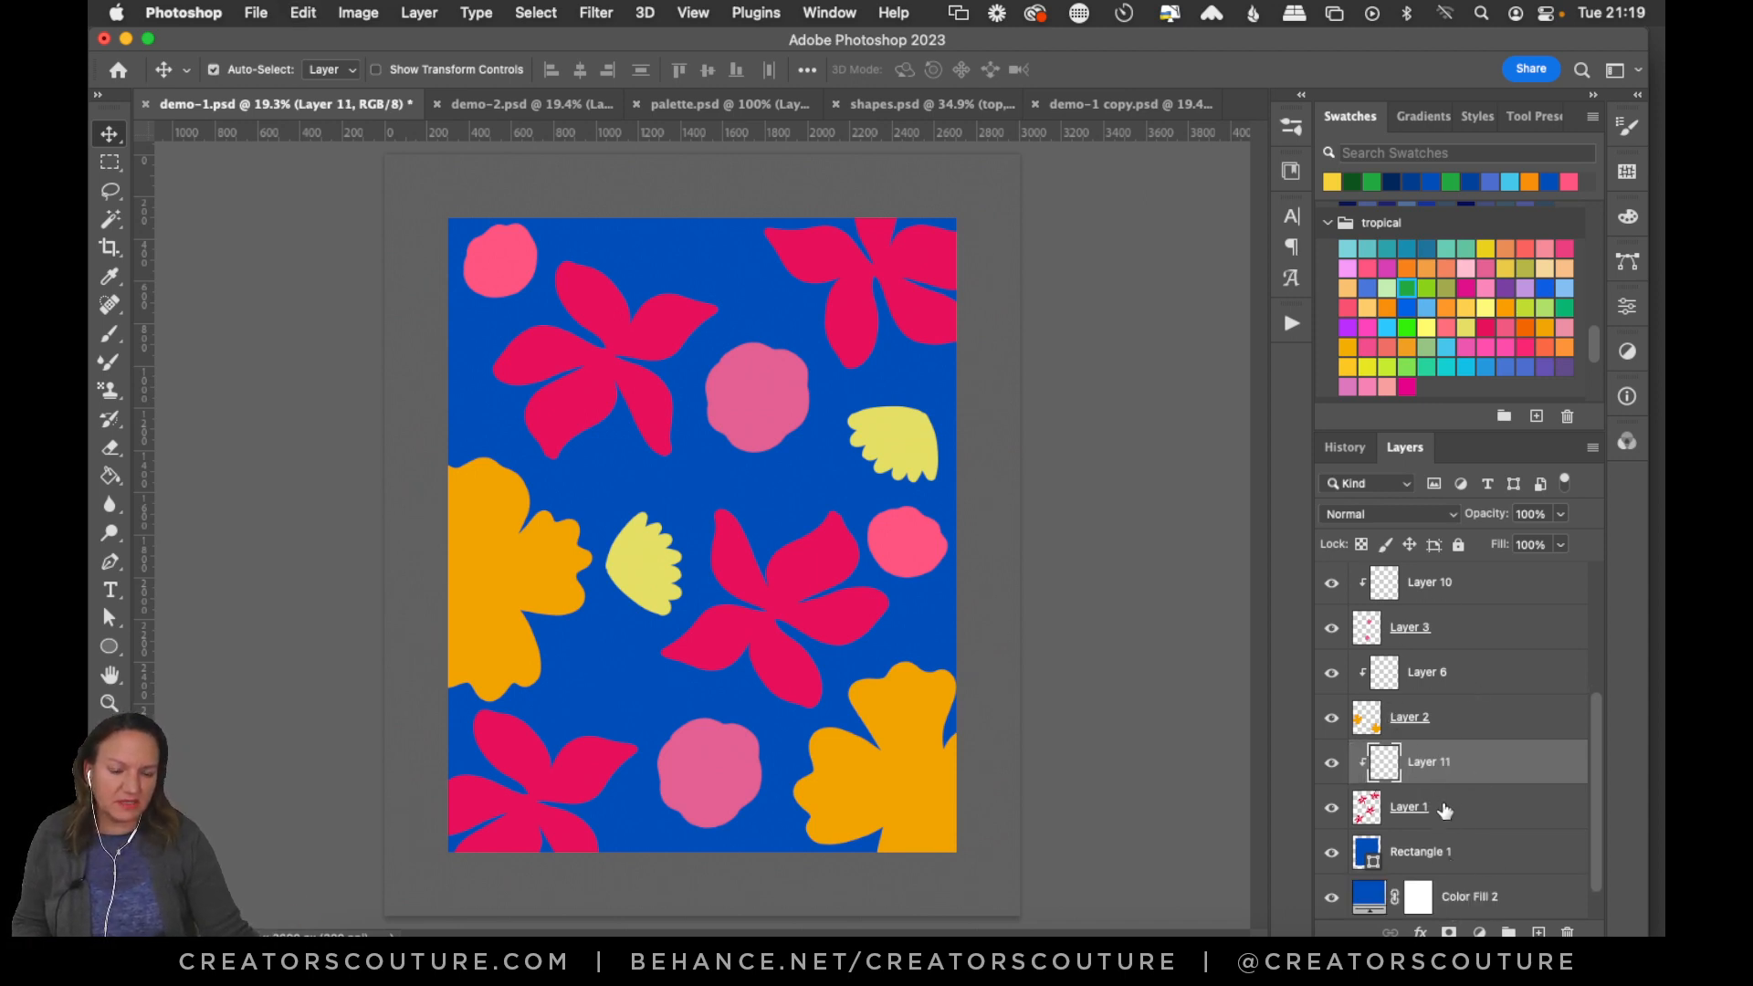
Select Layer 1, review demo-2.psd, and move palette.psd to first place among the open documents.
click(1444, 809)
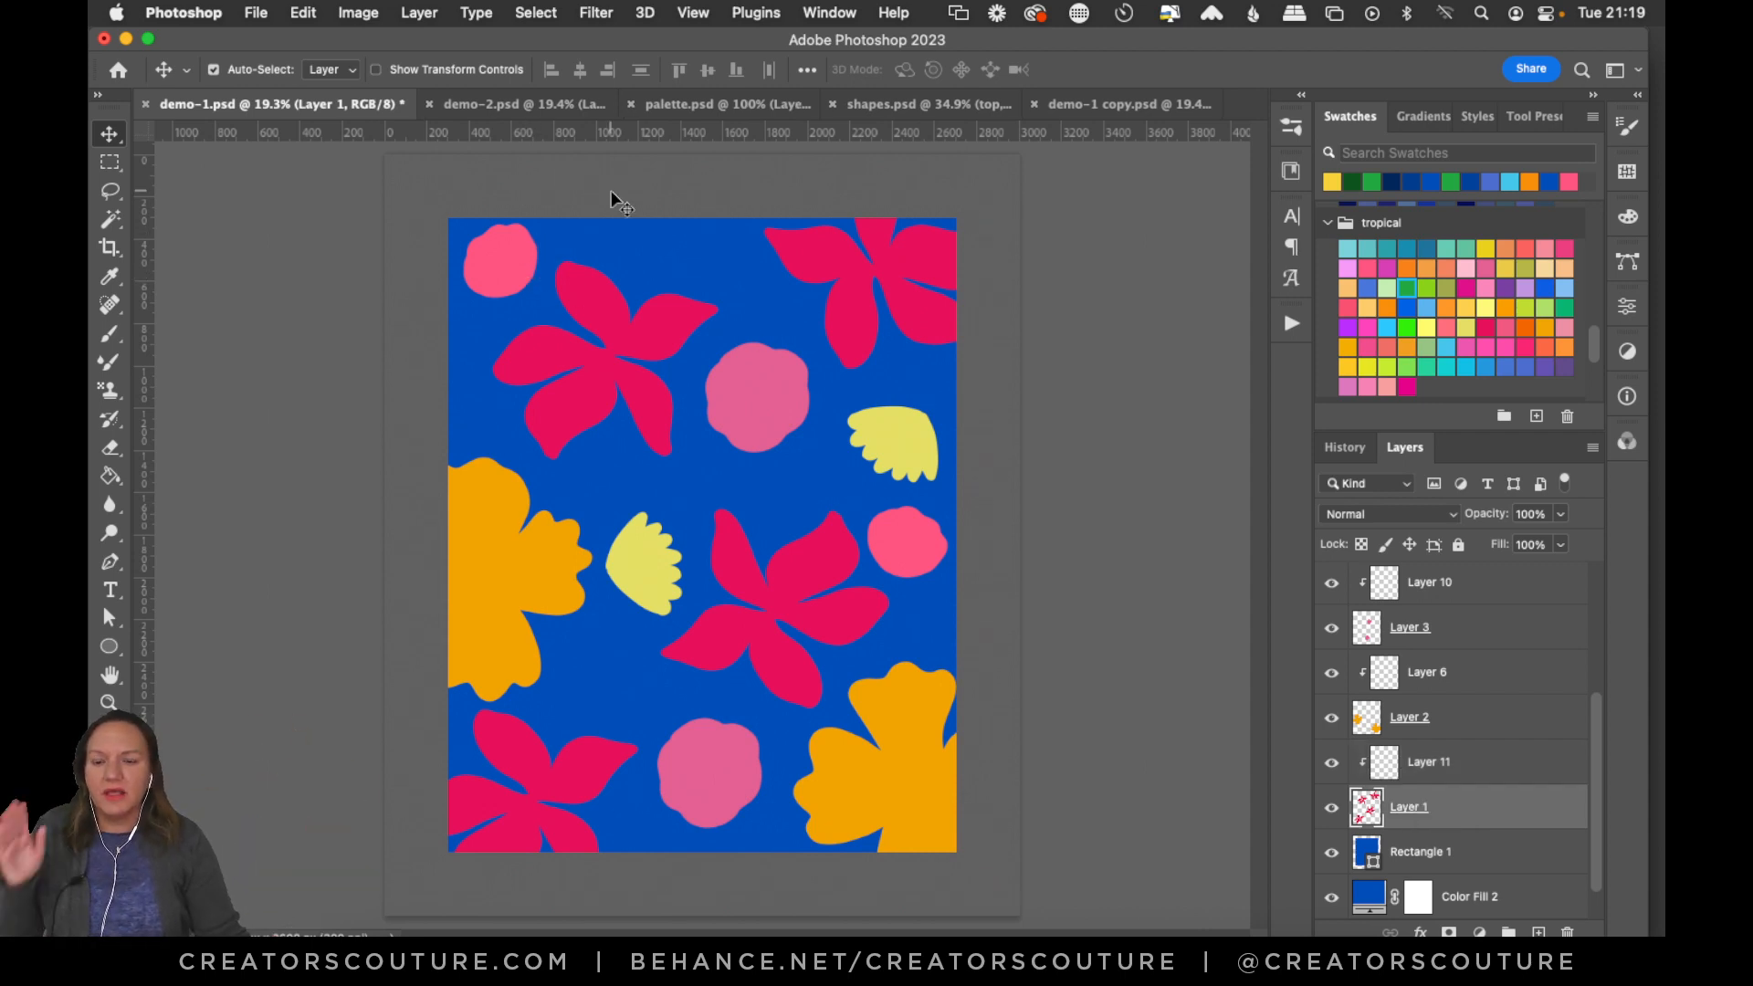
click(496, 106)
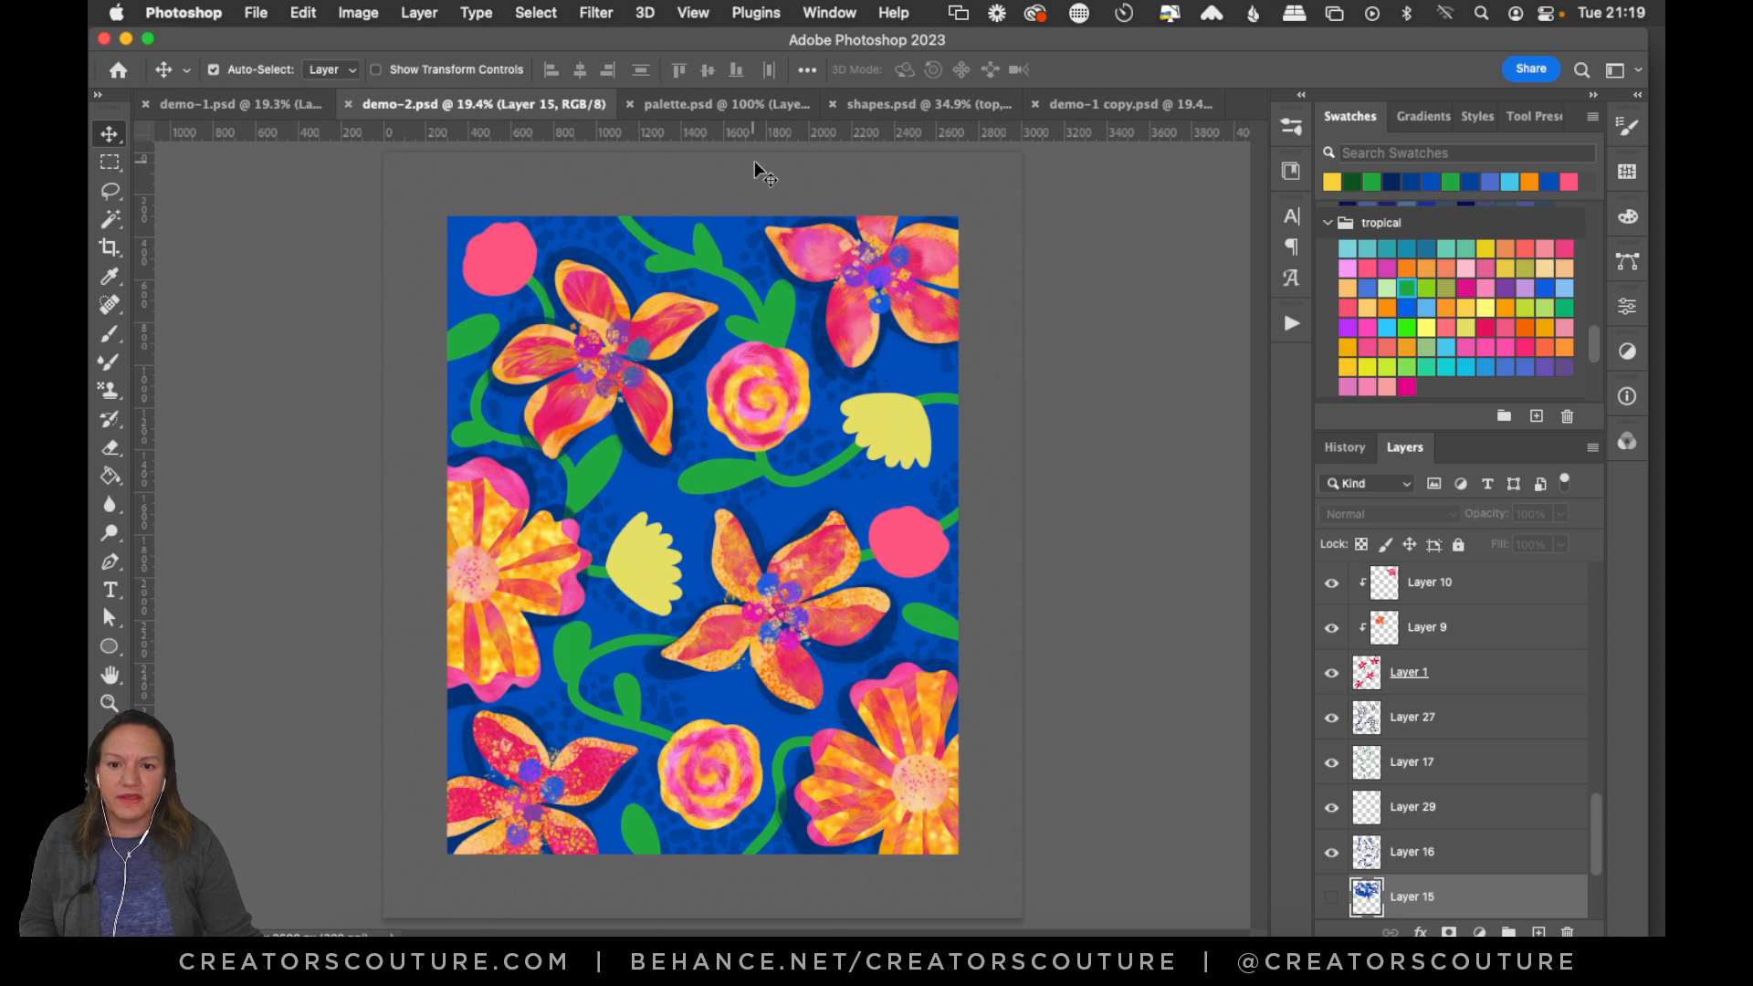
click(745, 109)
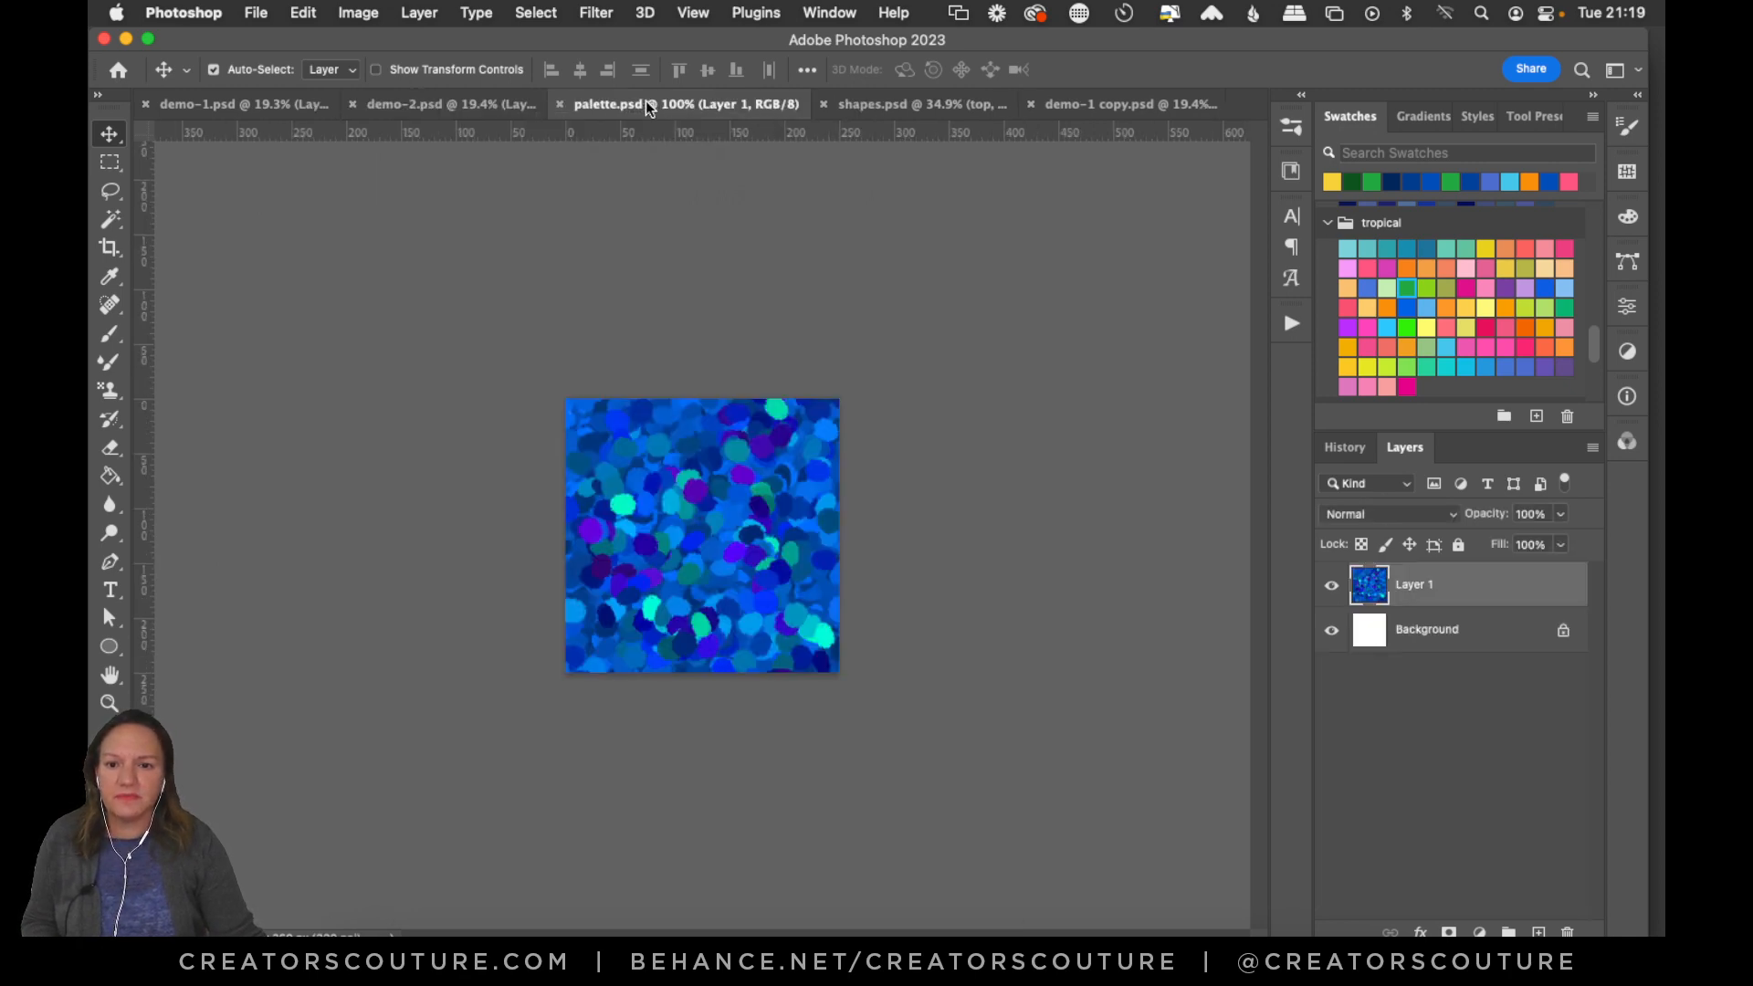
drag(645, 107, 226, 104)
Close shapes.psd without saving its changes.
click(952, 111)
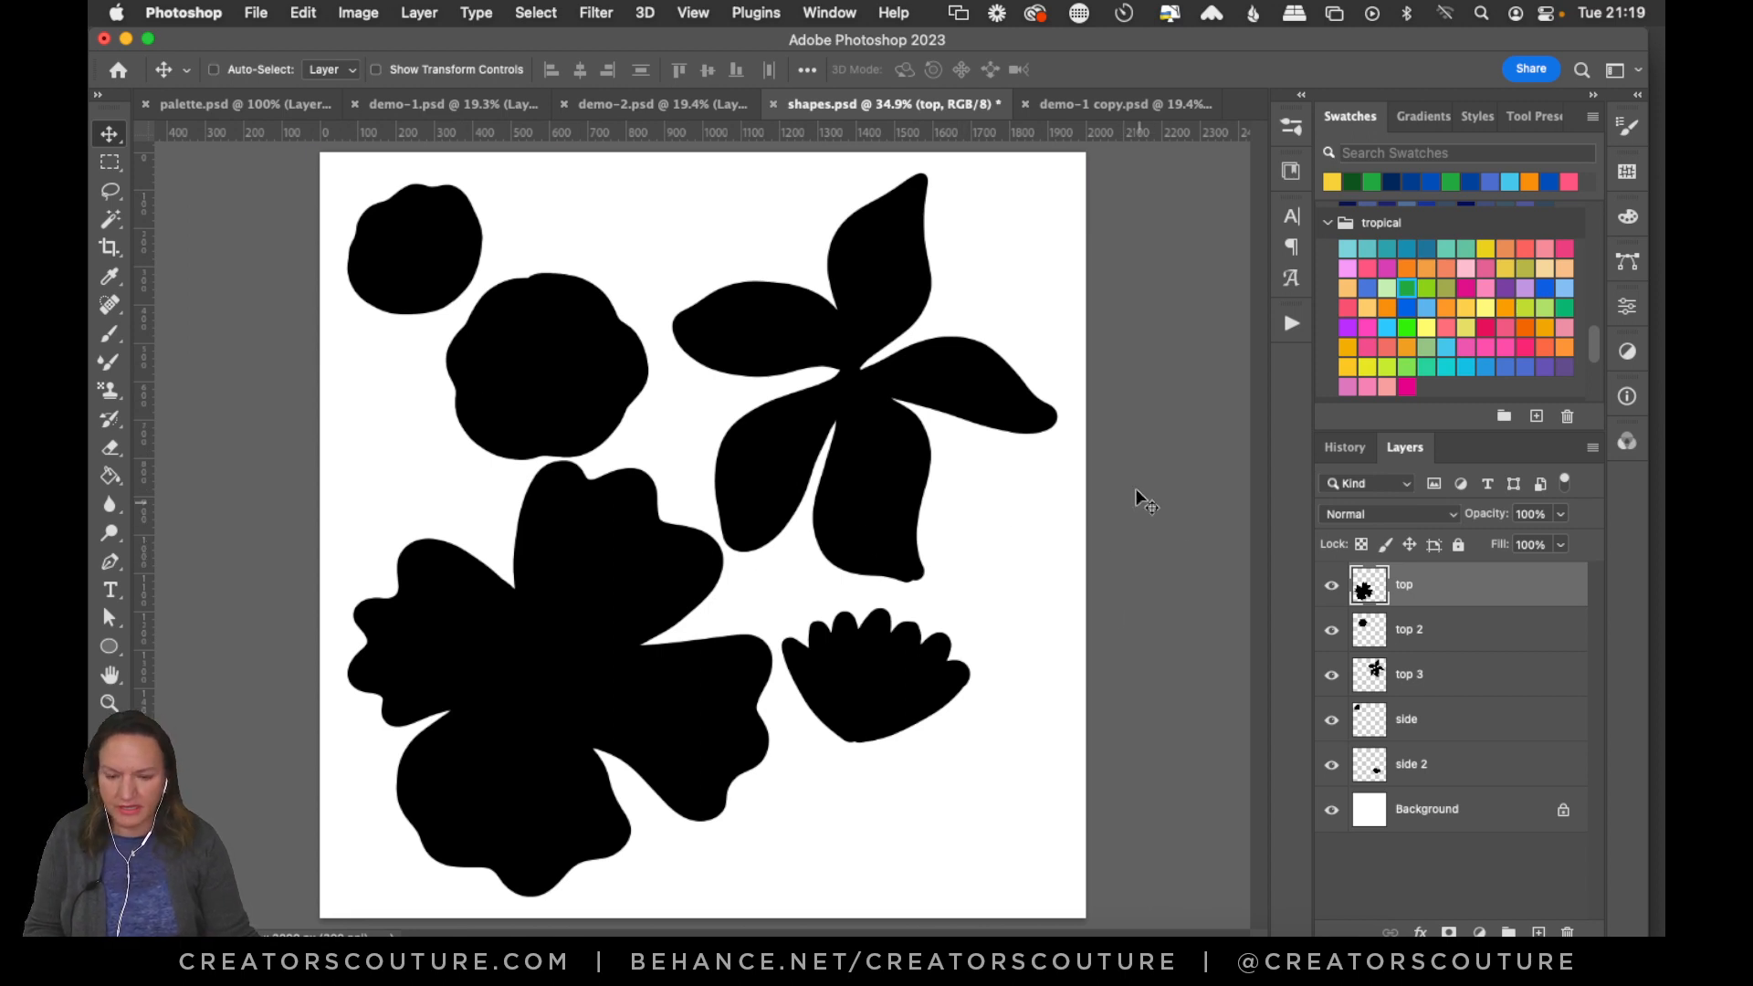
key(super+w)
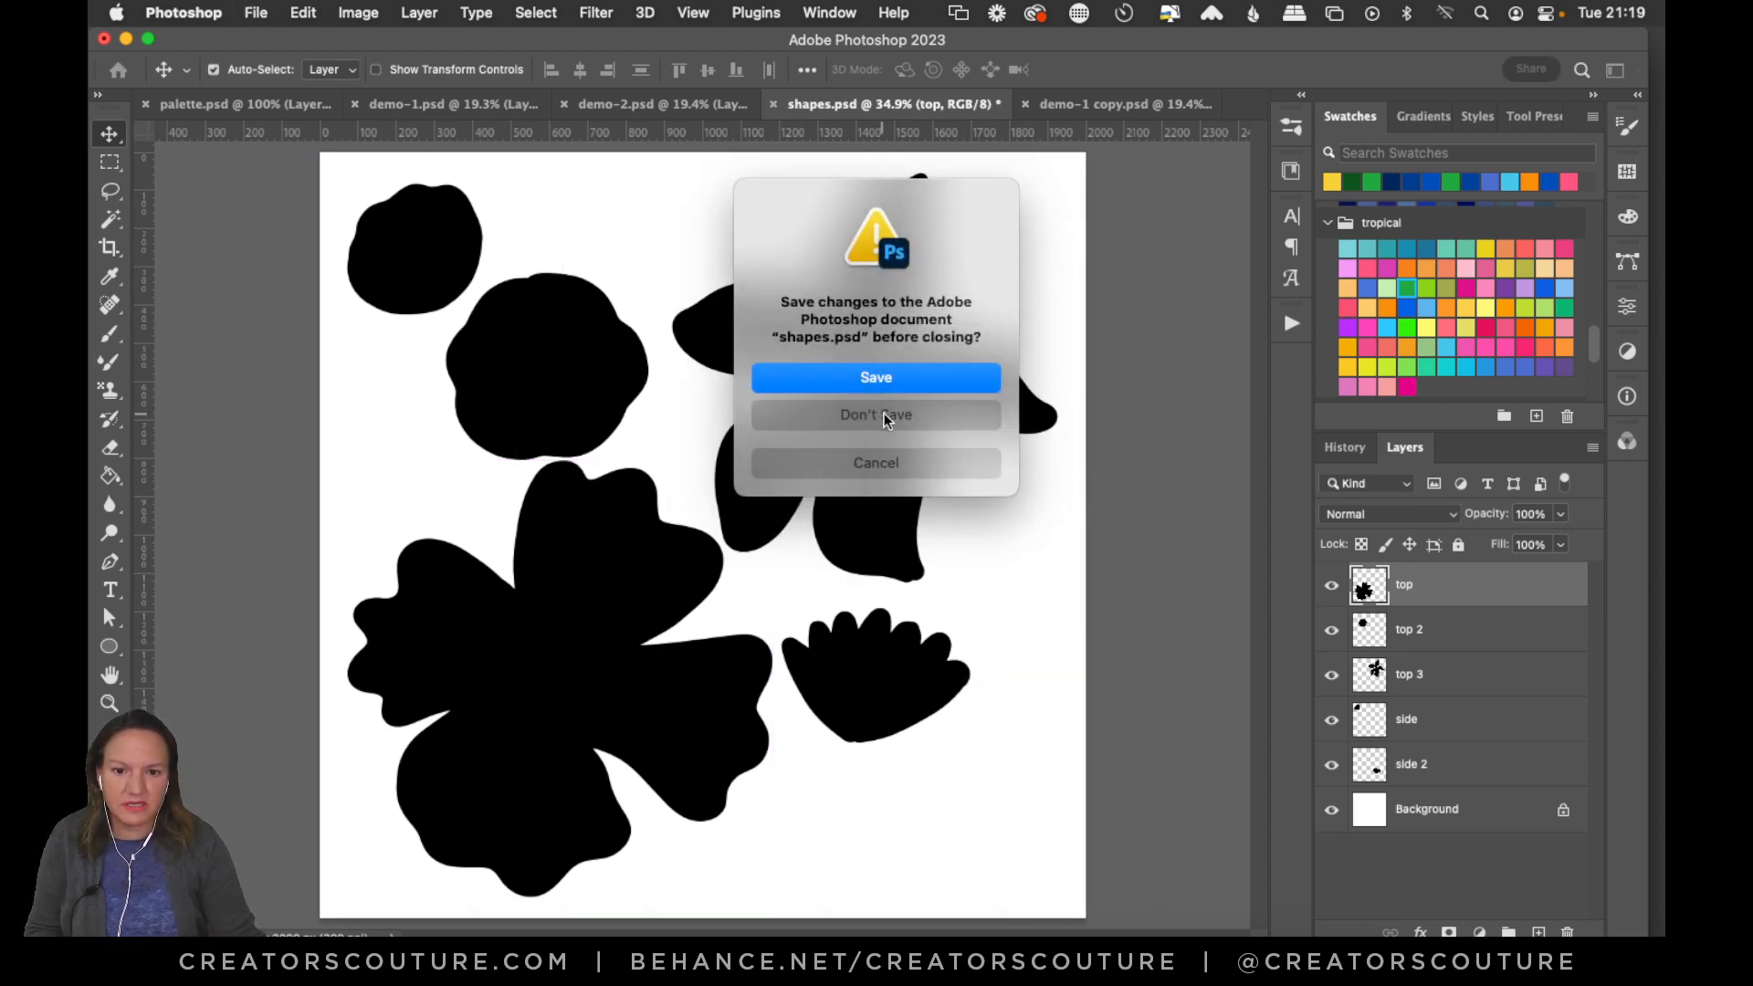
click(882, 415)
Save demo-1 copy.psd and move it directly after palette.psd in the order of open documents.
click(1004, 104)
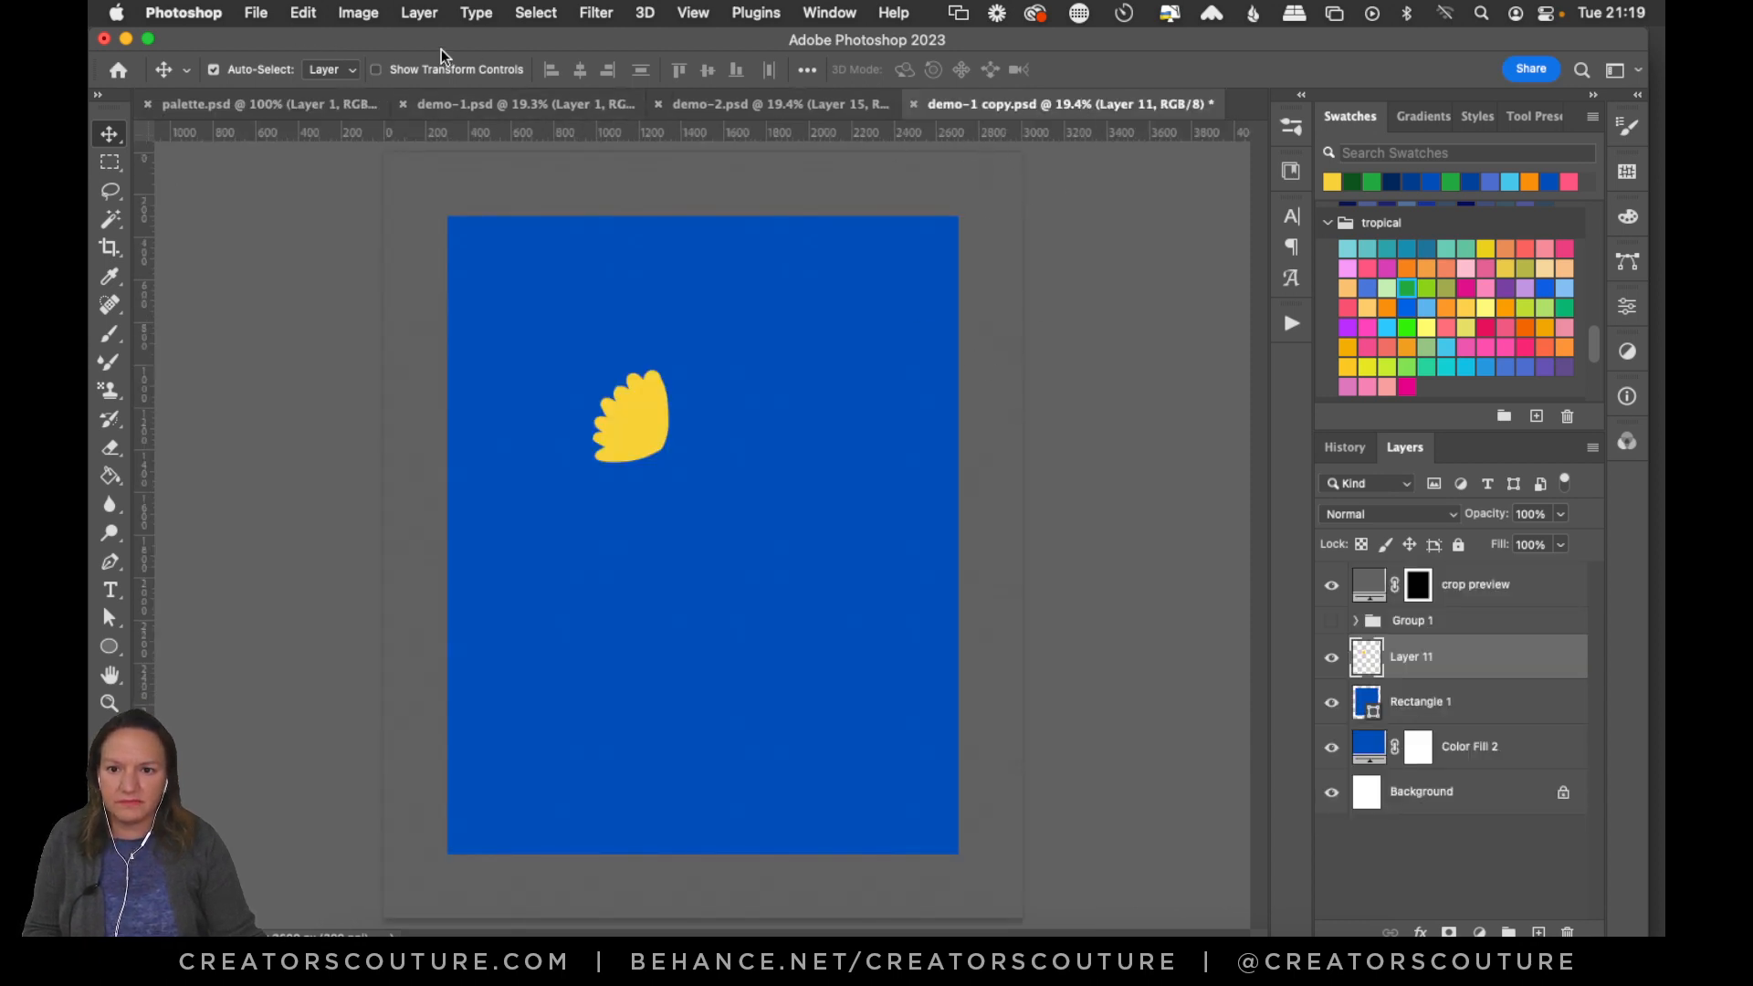
key(super+s)
drag(969, 106, 438, 106)
Compare demo-2.psd with demo-1.psd, and examine the painted petals, flower centres and shadows of demo-2.psd up close.
click(1062, 119)
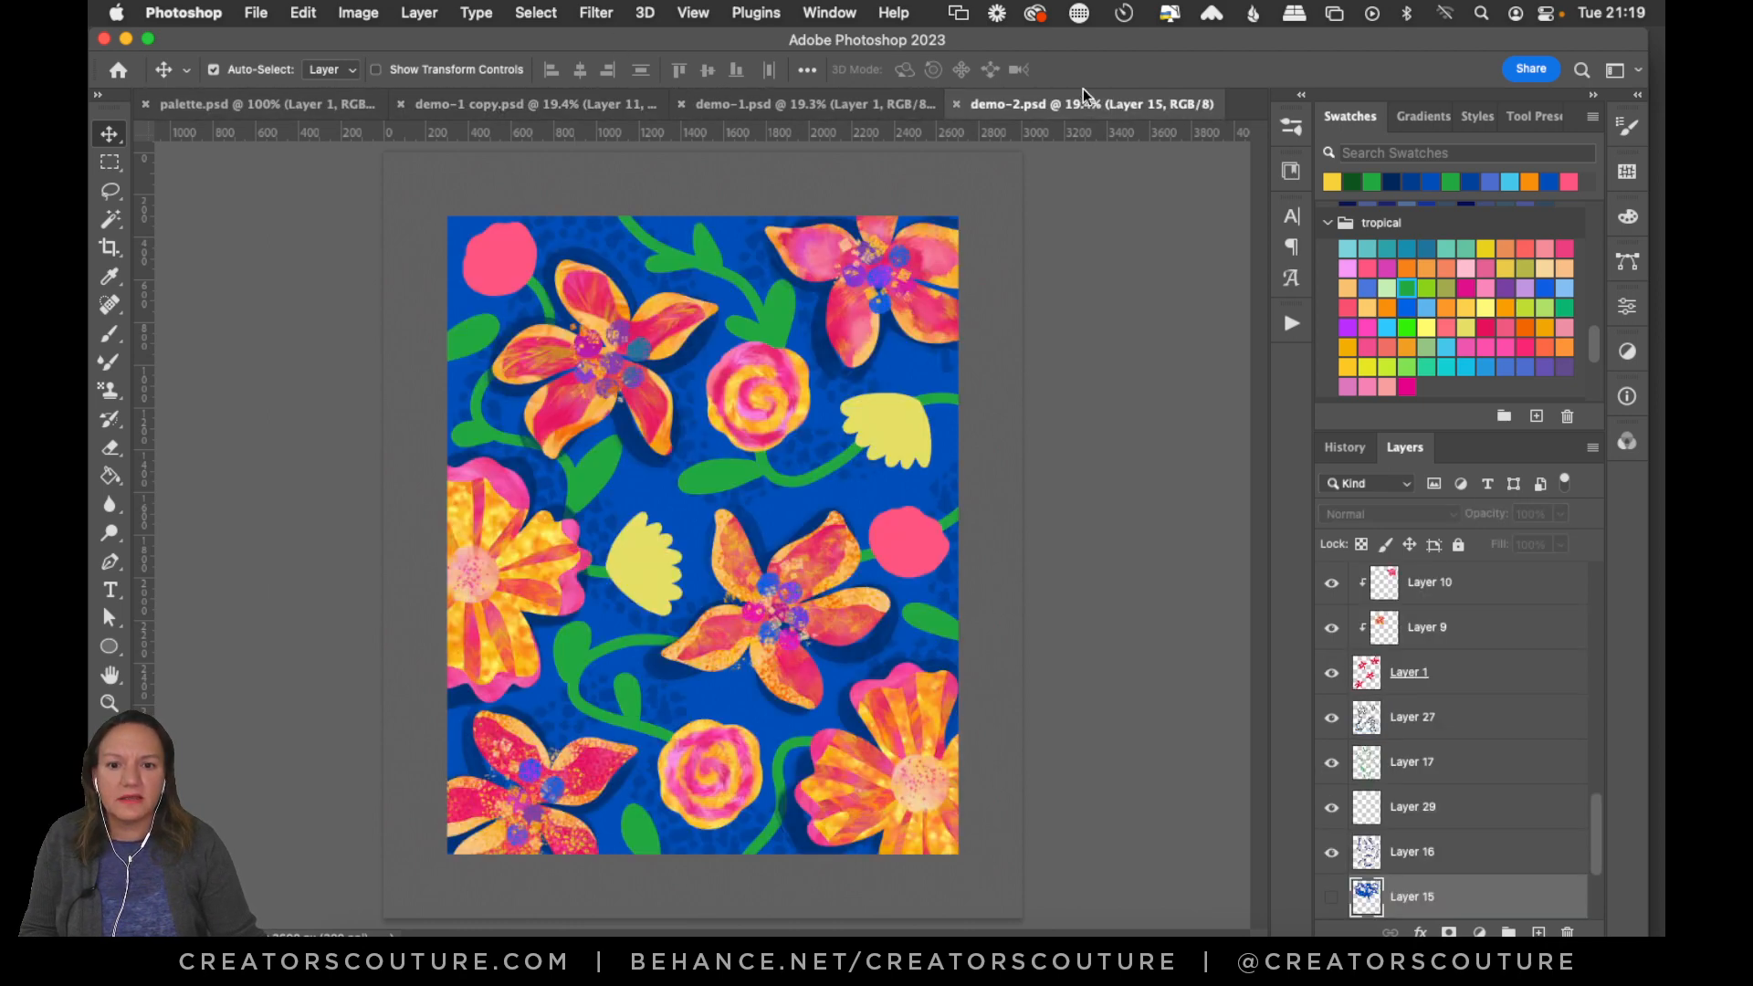
click(826, 105)
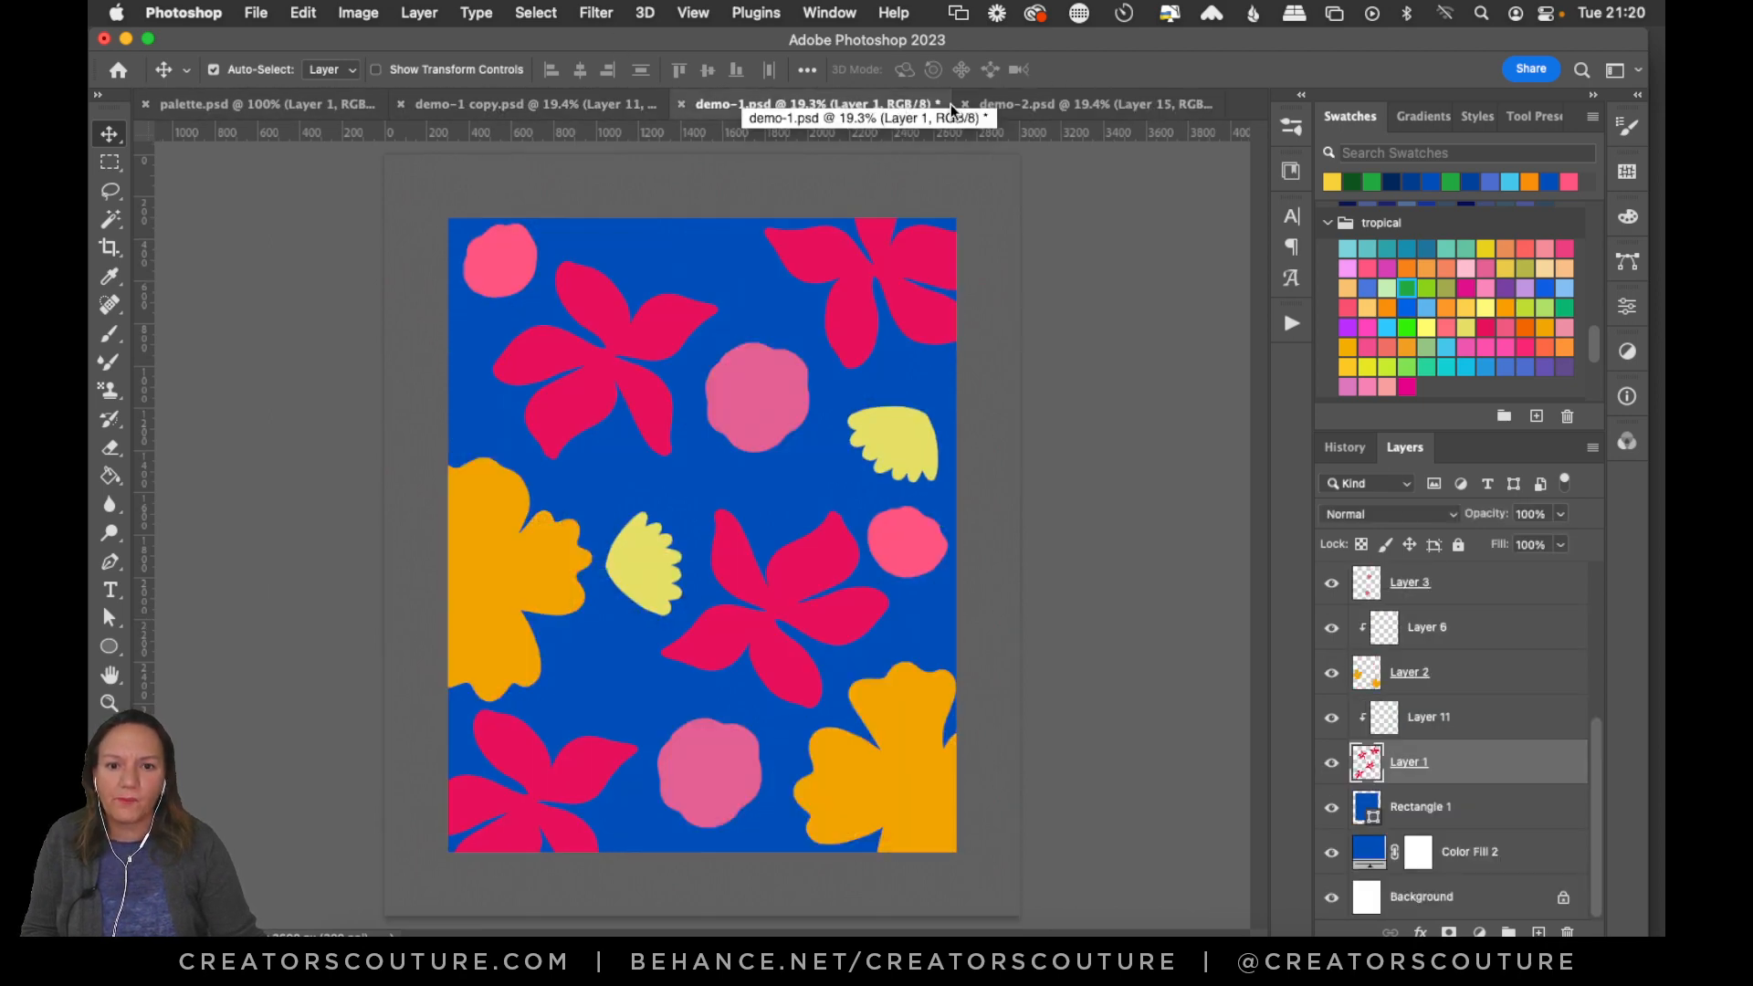
click(1013, 105)
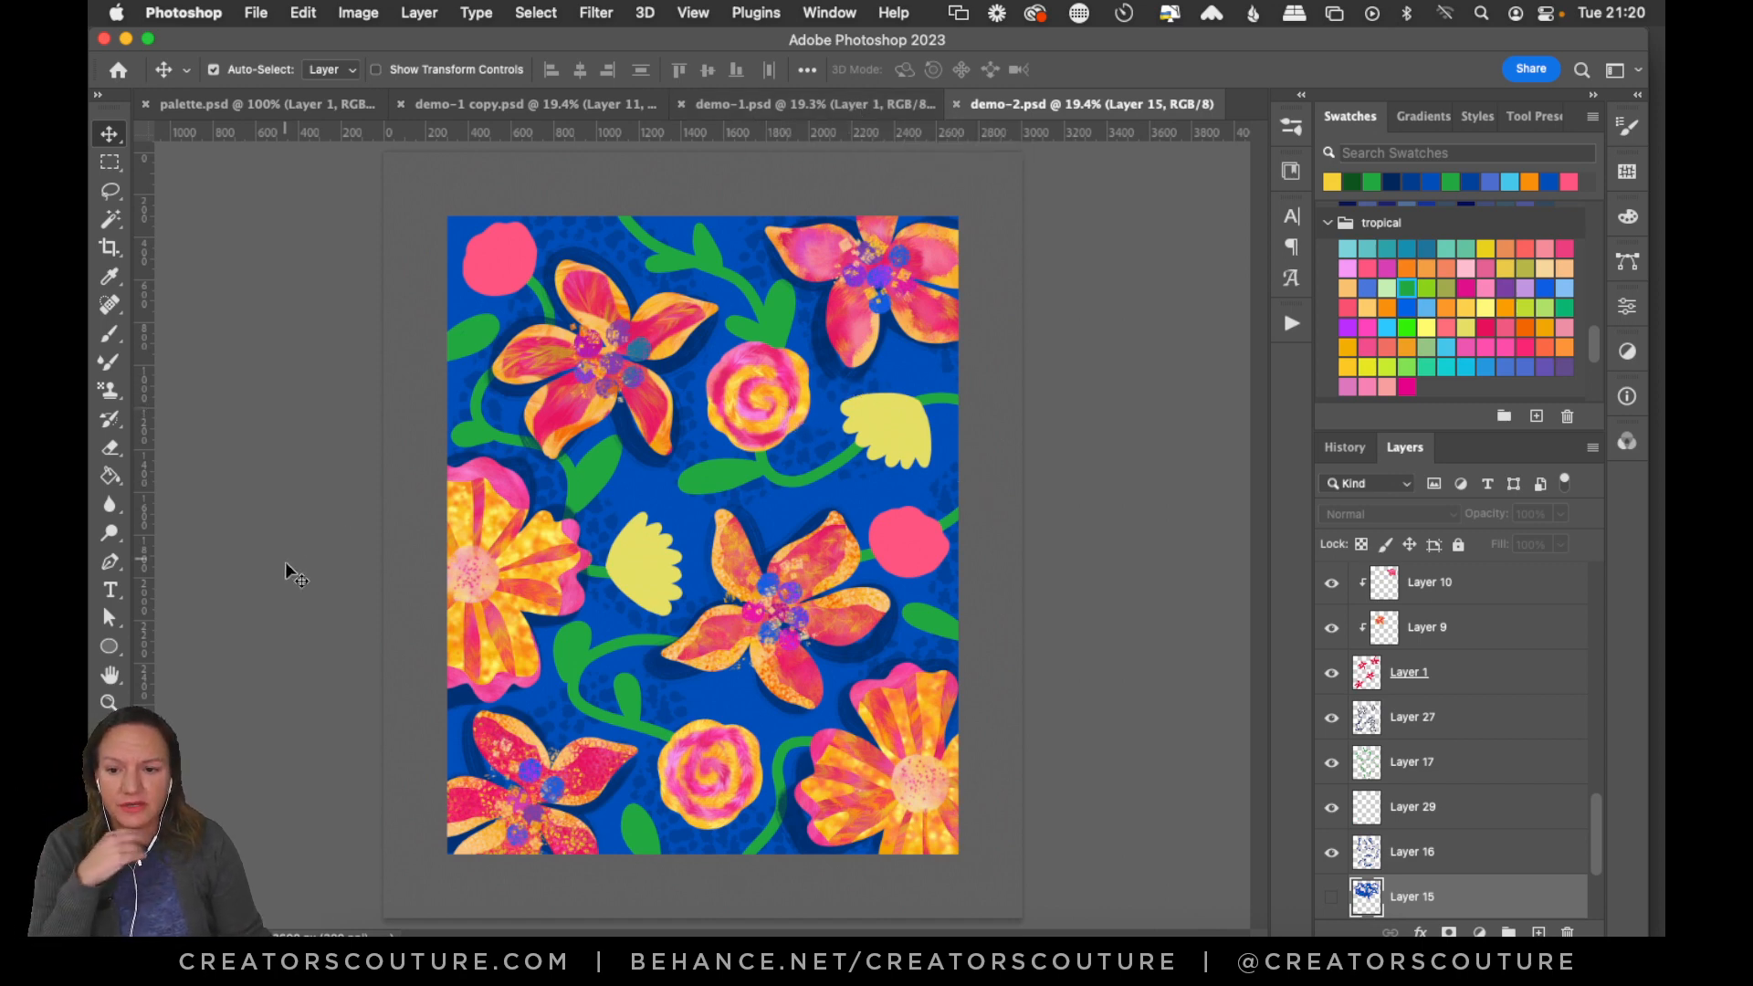
key(z)
drag(684, 370, 733, 352)
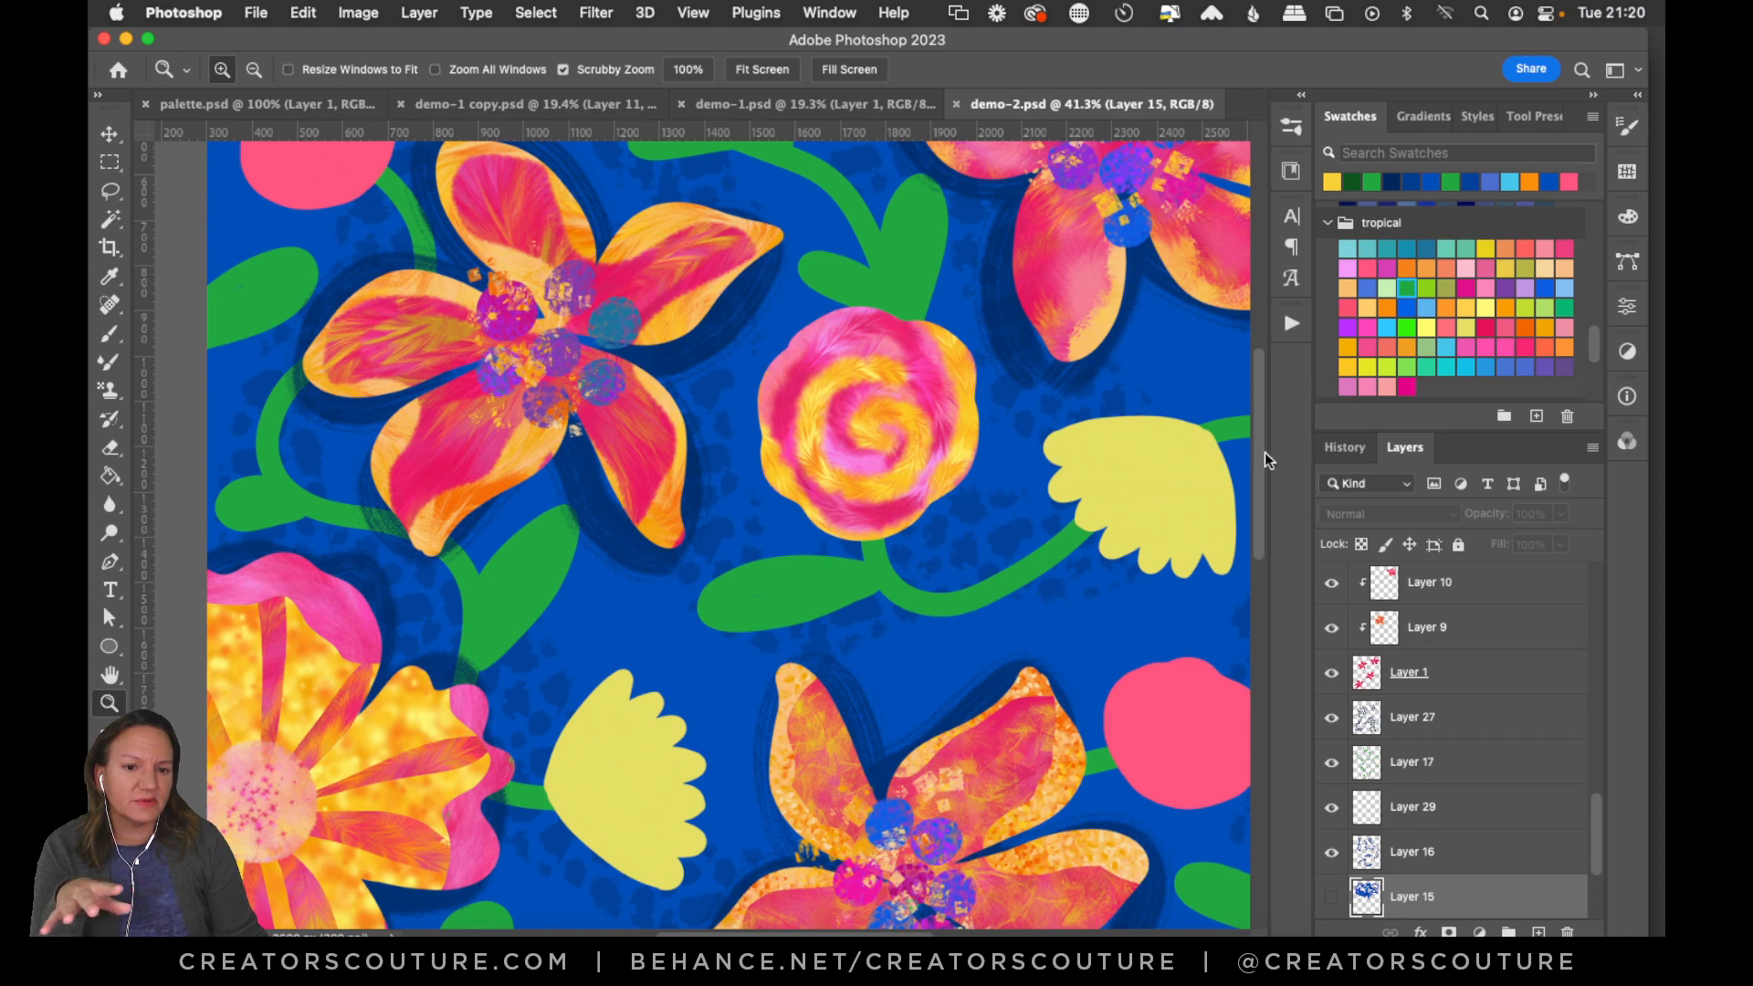
drag(1258, 452, 1269, 422)
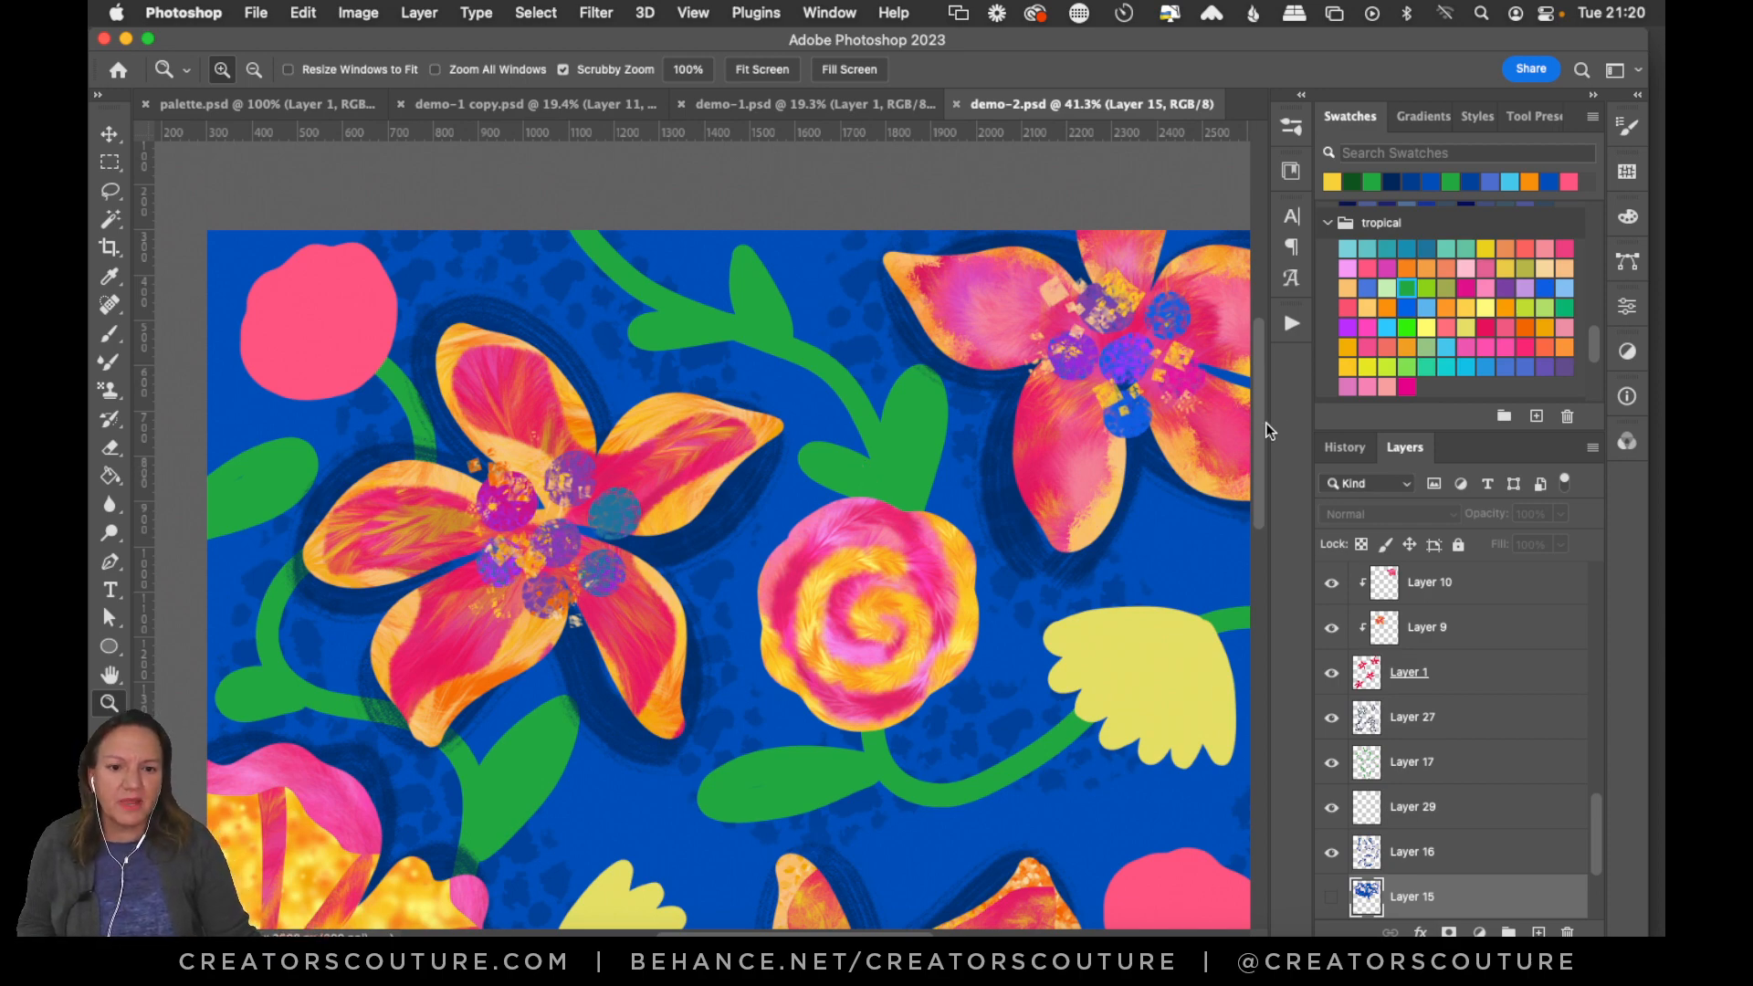
drag(1266, 424, 1271, 410)
drag(1136, 394, 611, 526)
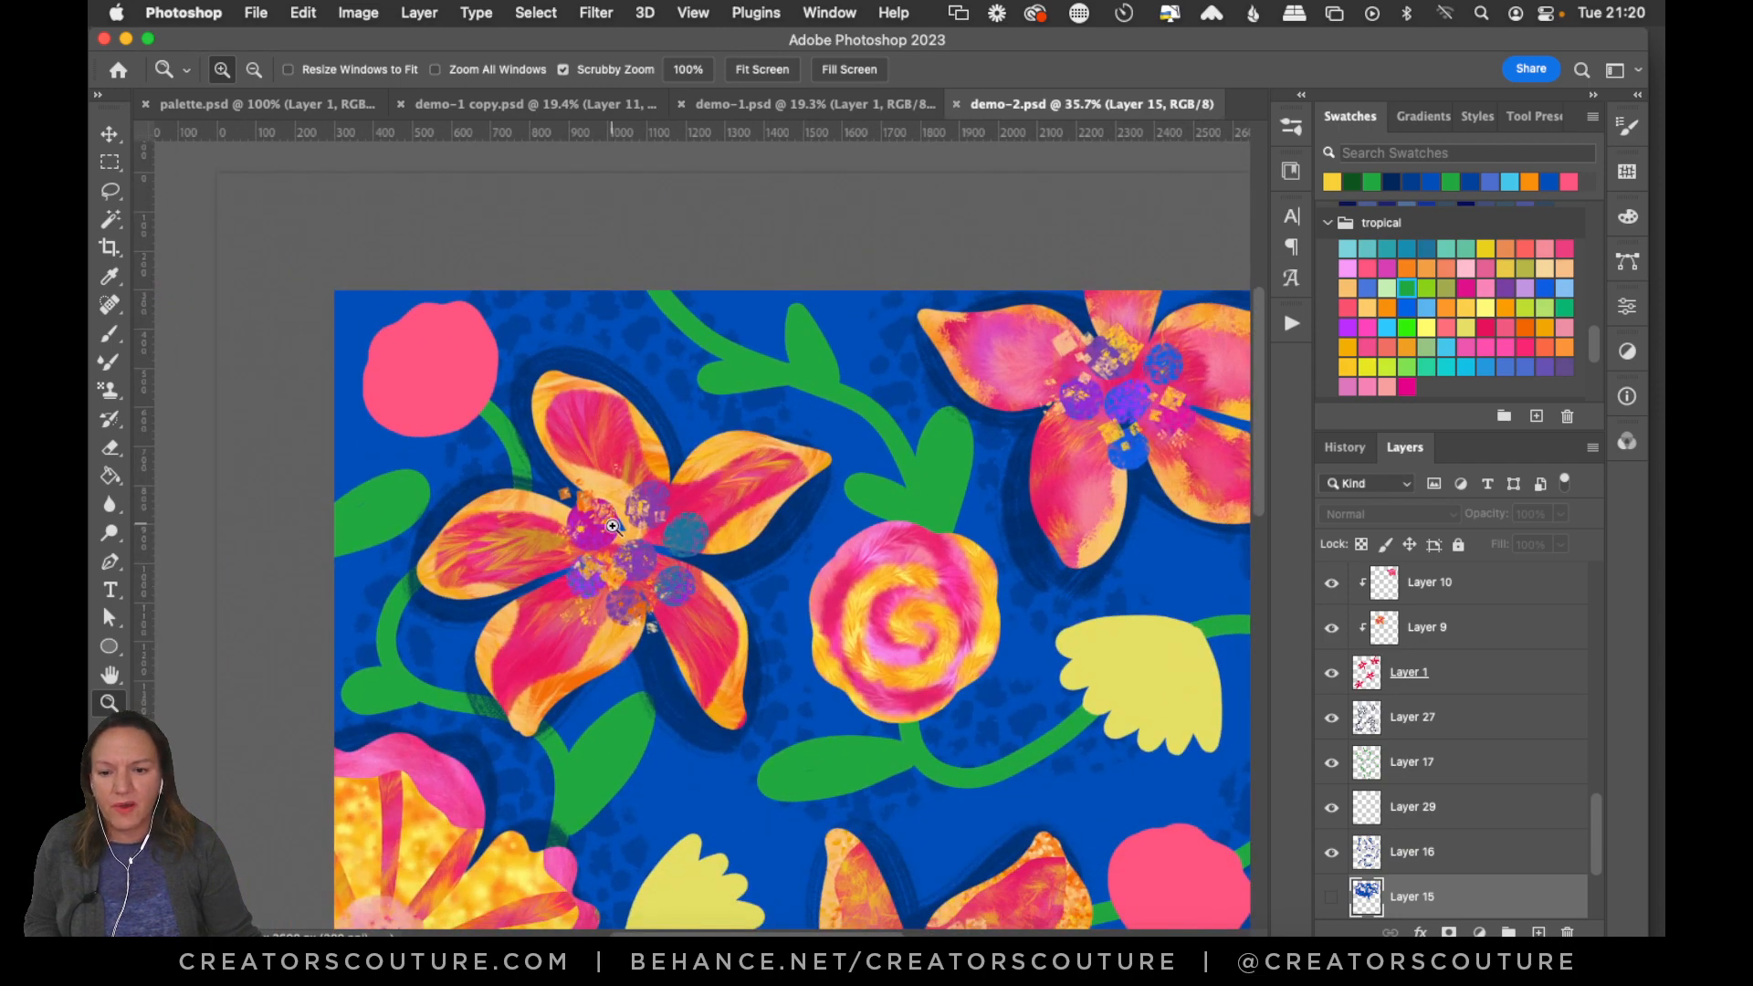
drag(627, 459, 685, 396)
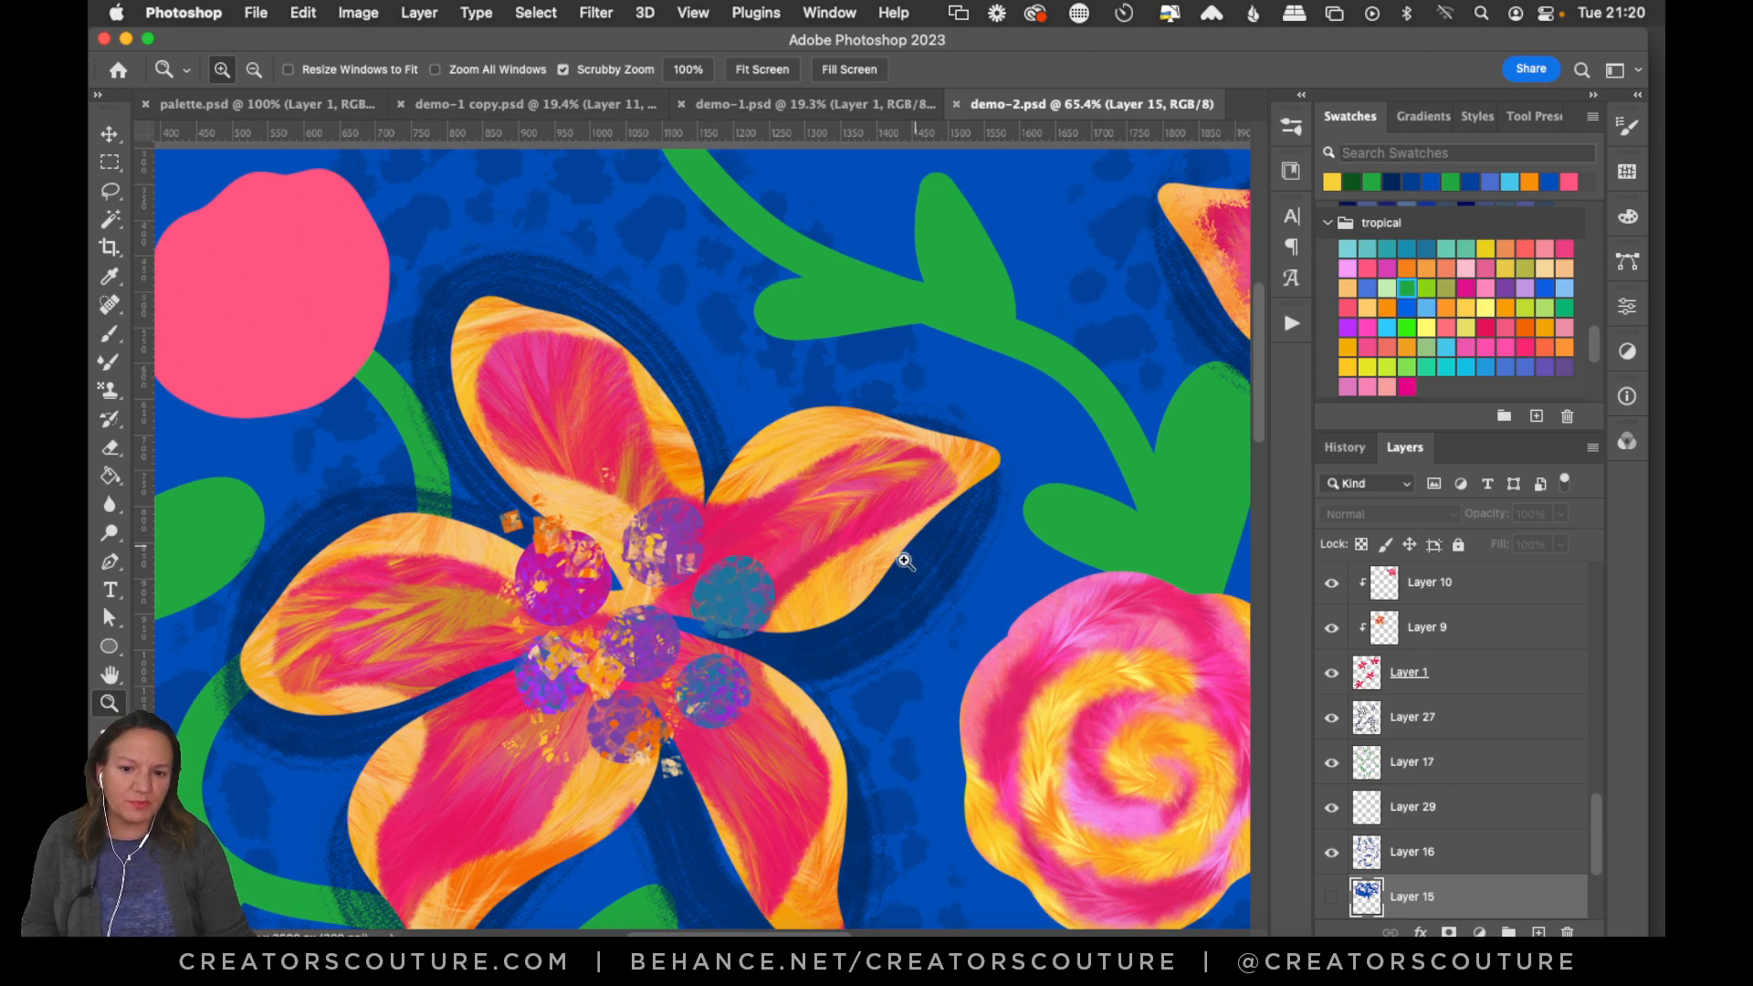
drag(1252, 418, 1212, 584)
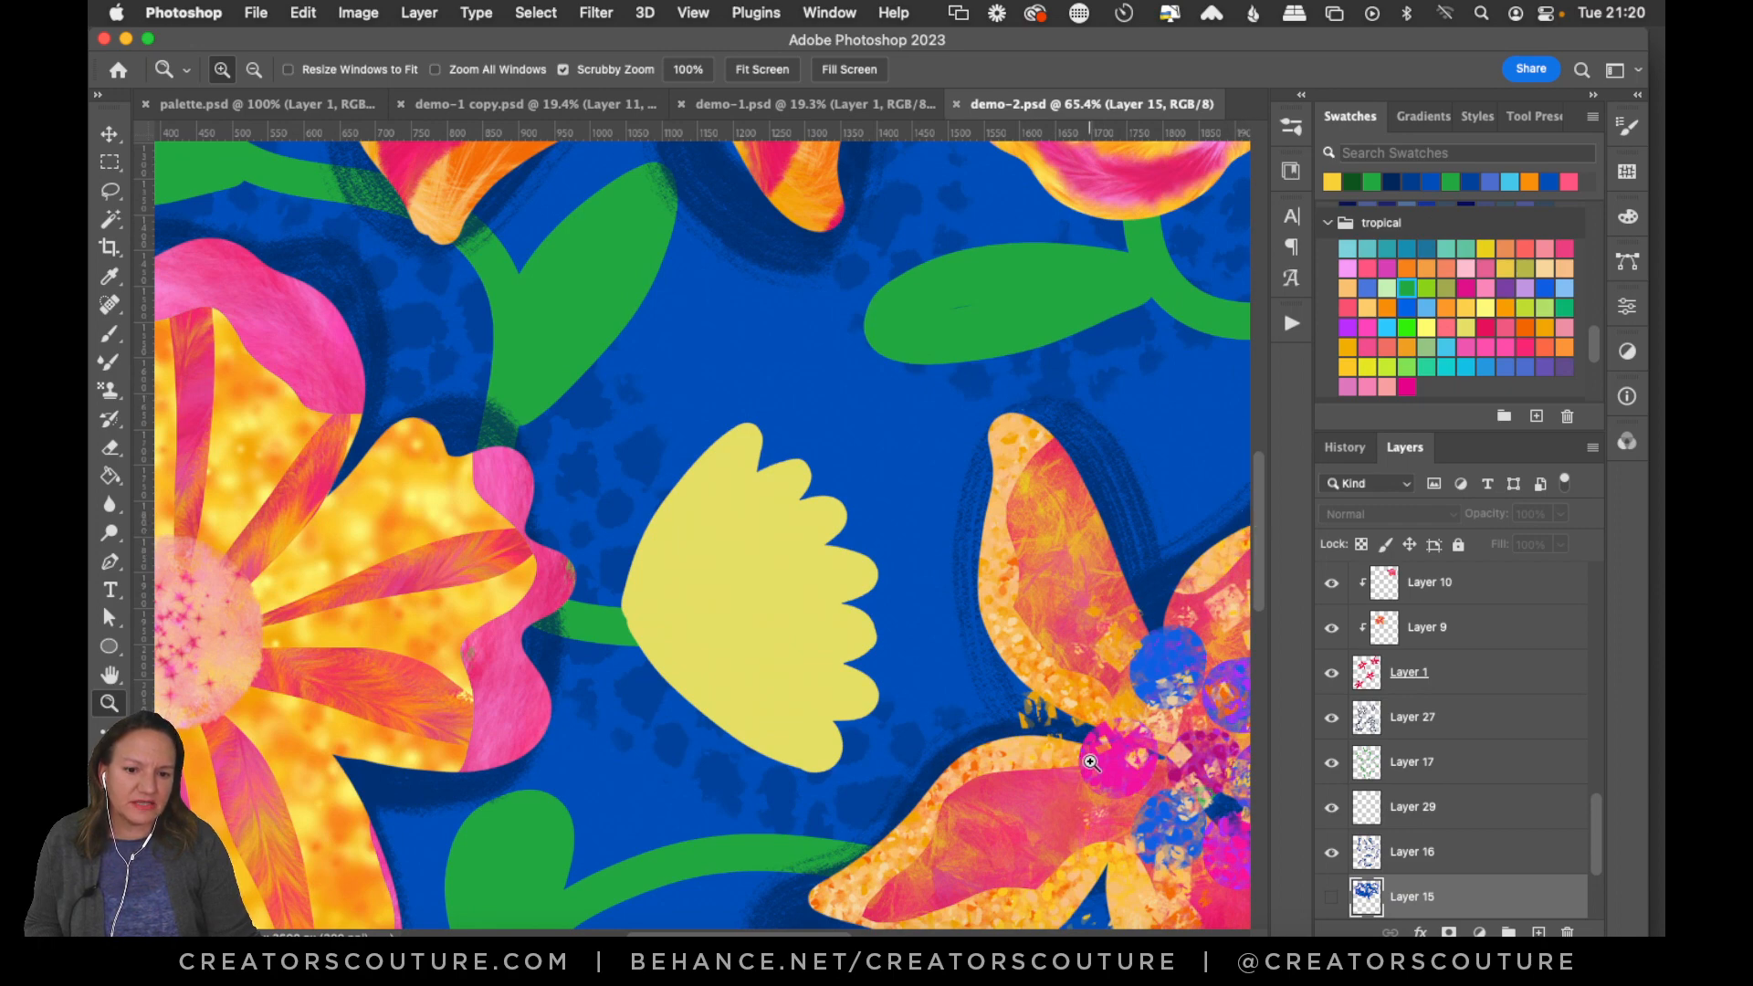
drag(1102, 769, 1057, 771)
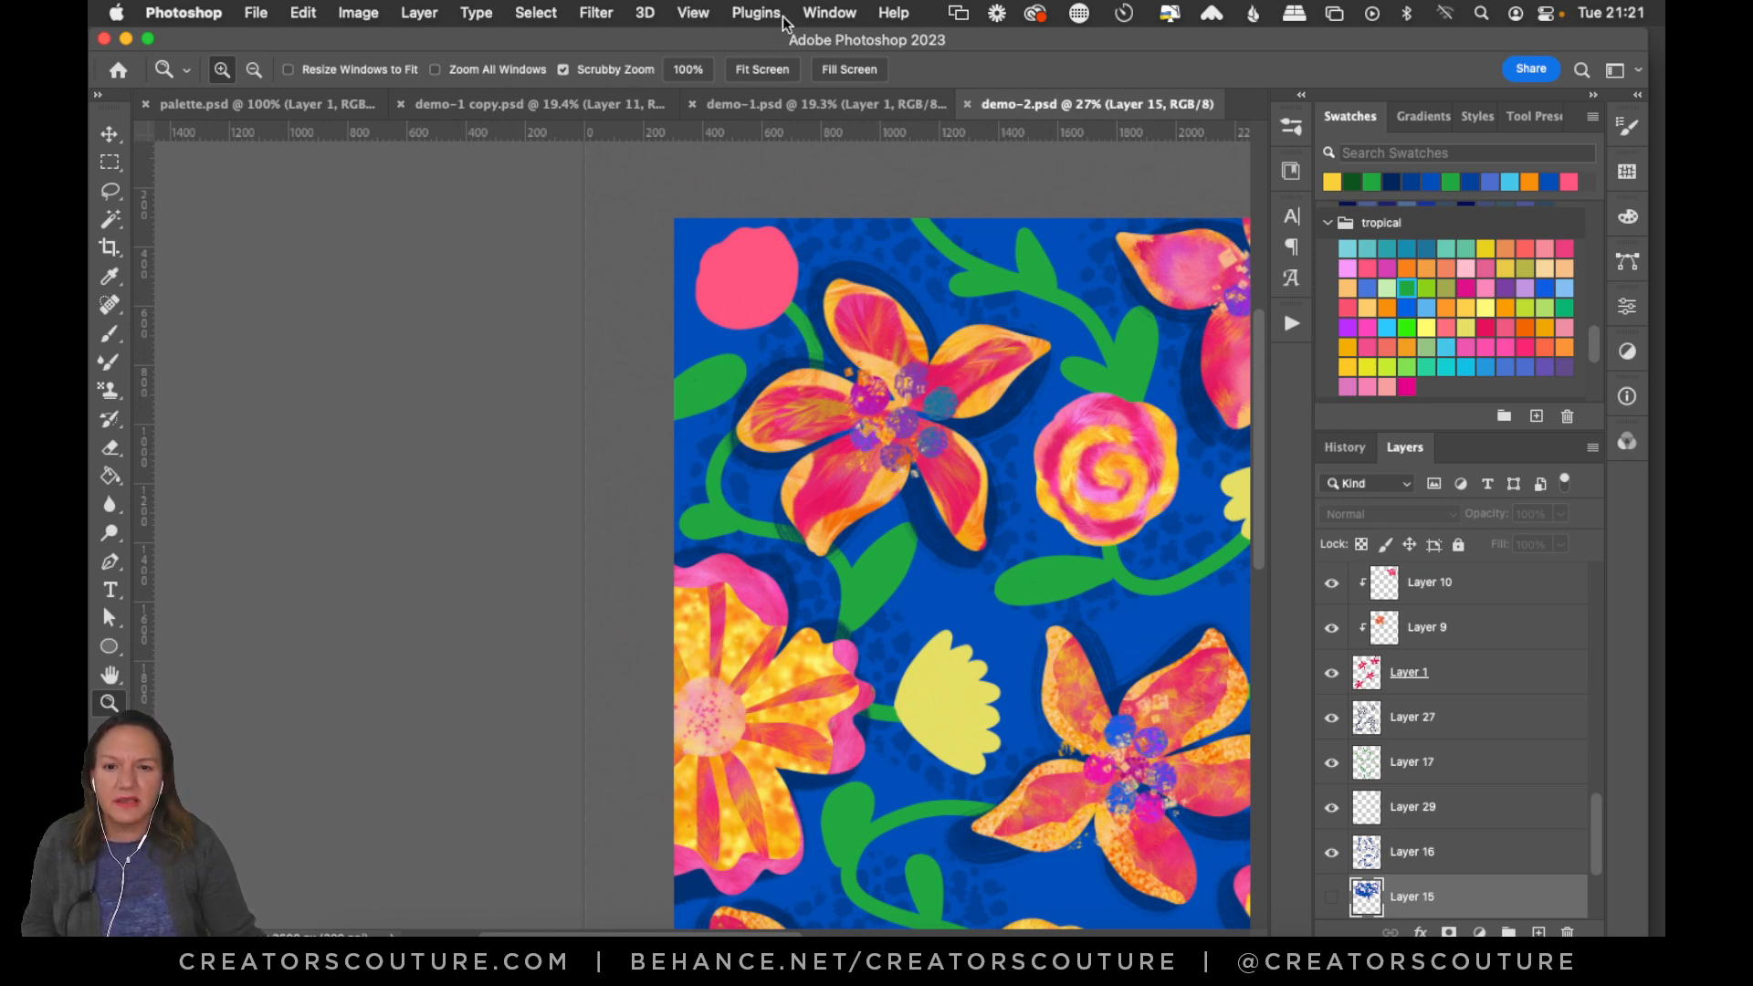
Arrange the documents 2-up vertically with demo-2.psd beside demo-1.psd, and give demo-1.psd the wider pane.
click(692, 13)
mouse_move(828, 13)
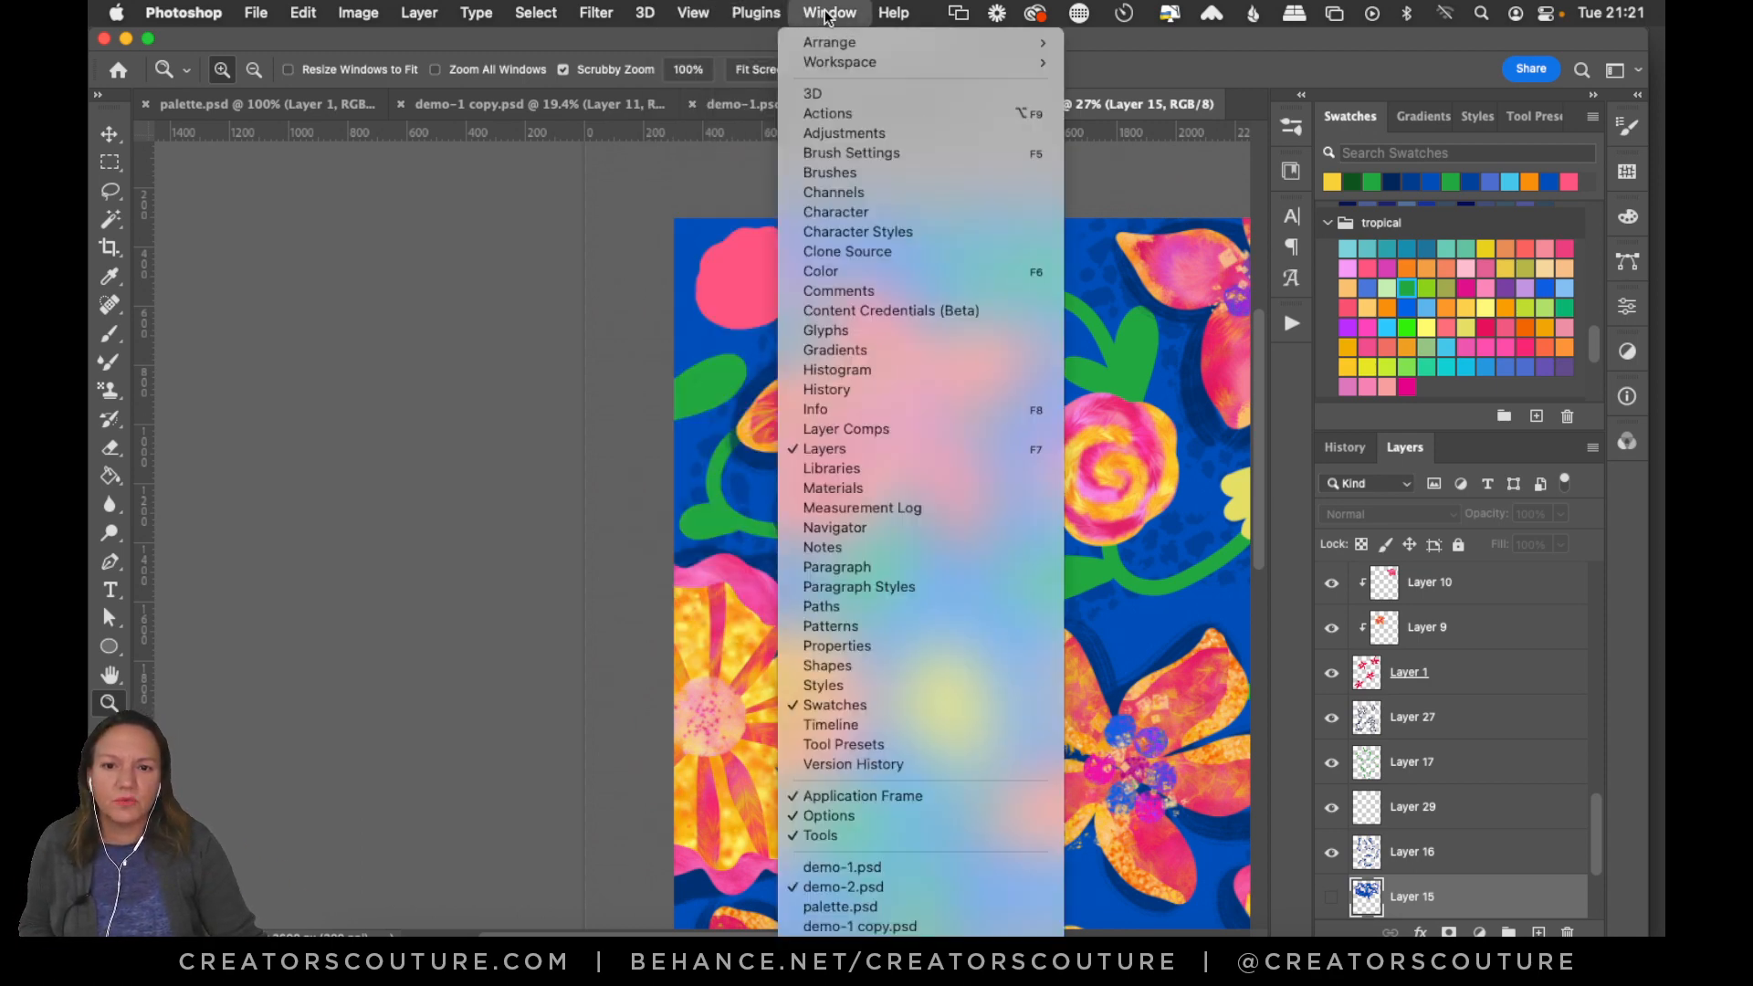
mouse_move(1048, 43)
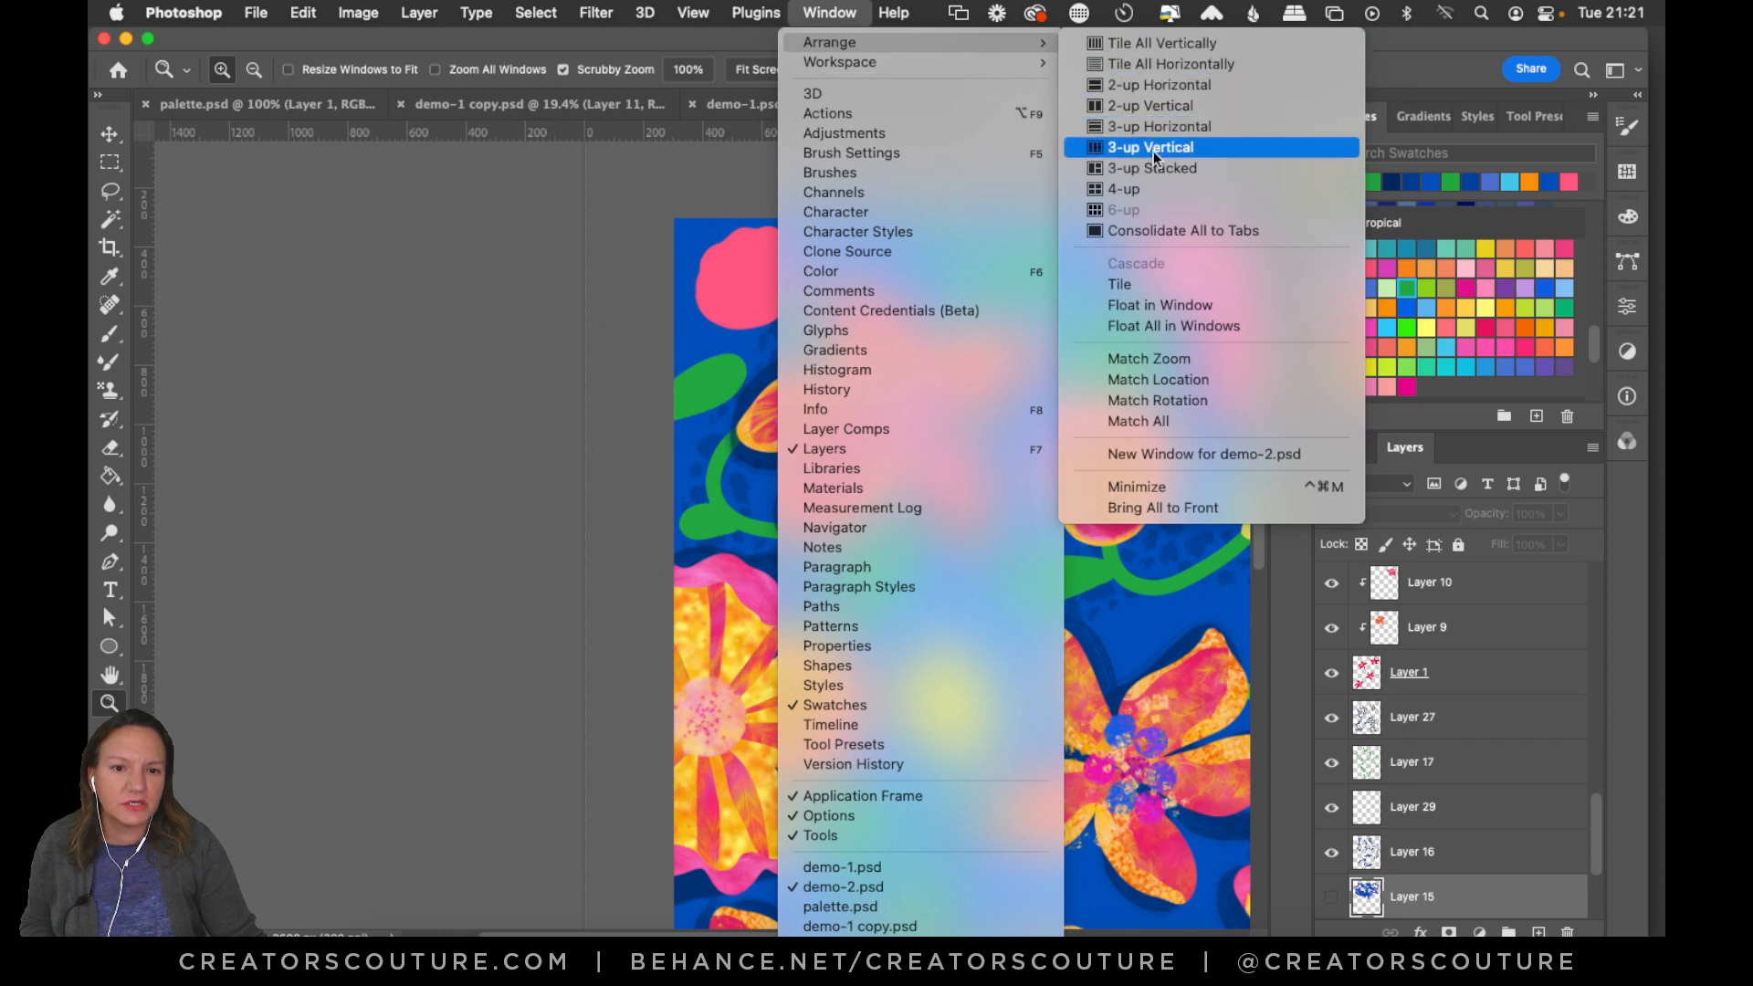
click(1150, 106)
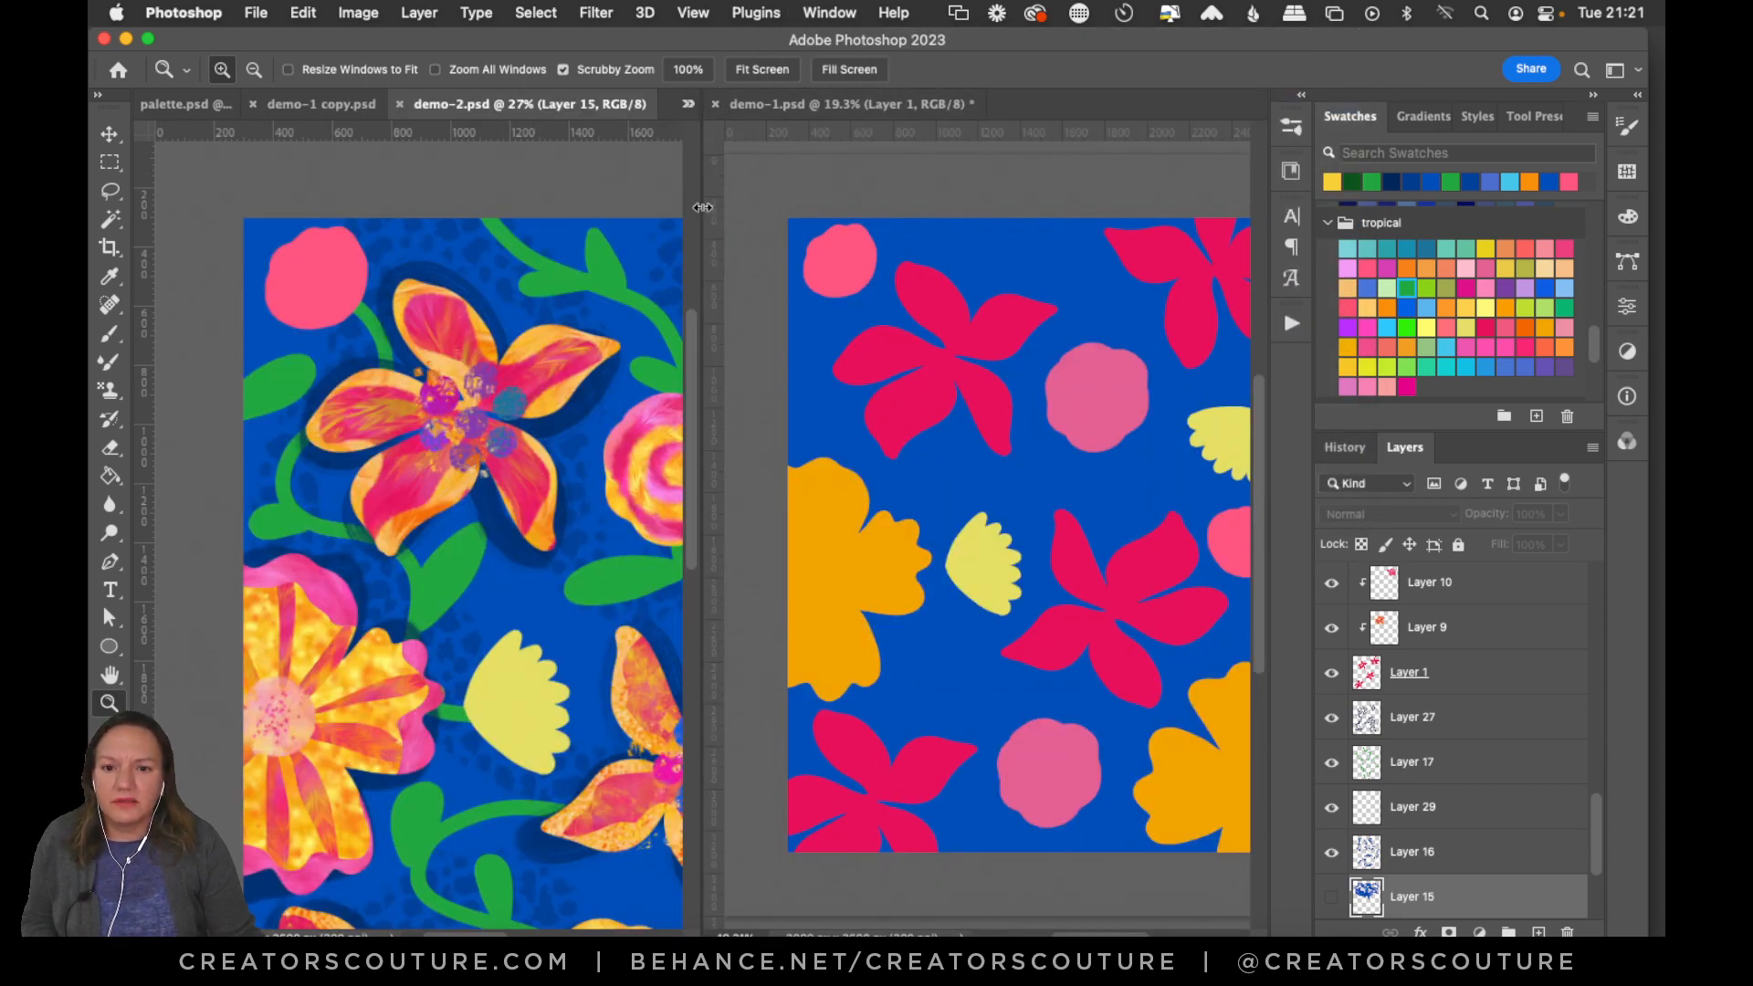
drag(703, 207, 584, 207)
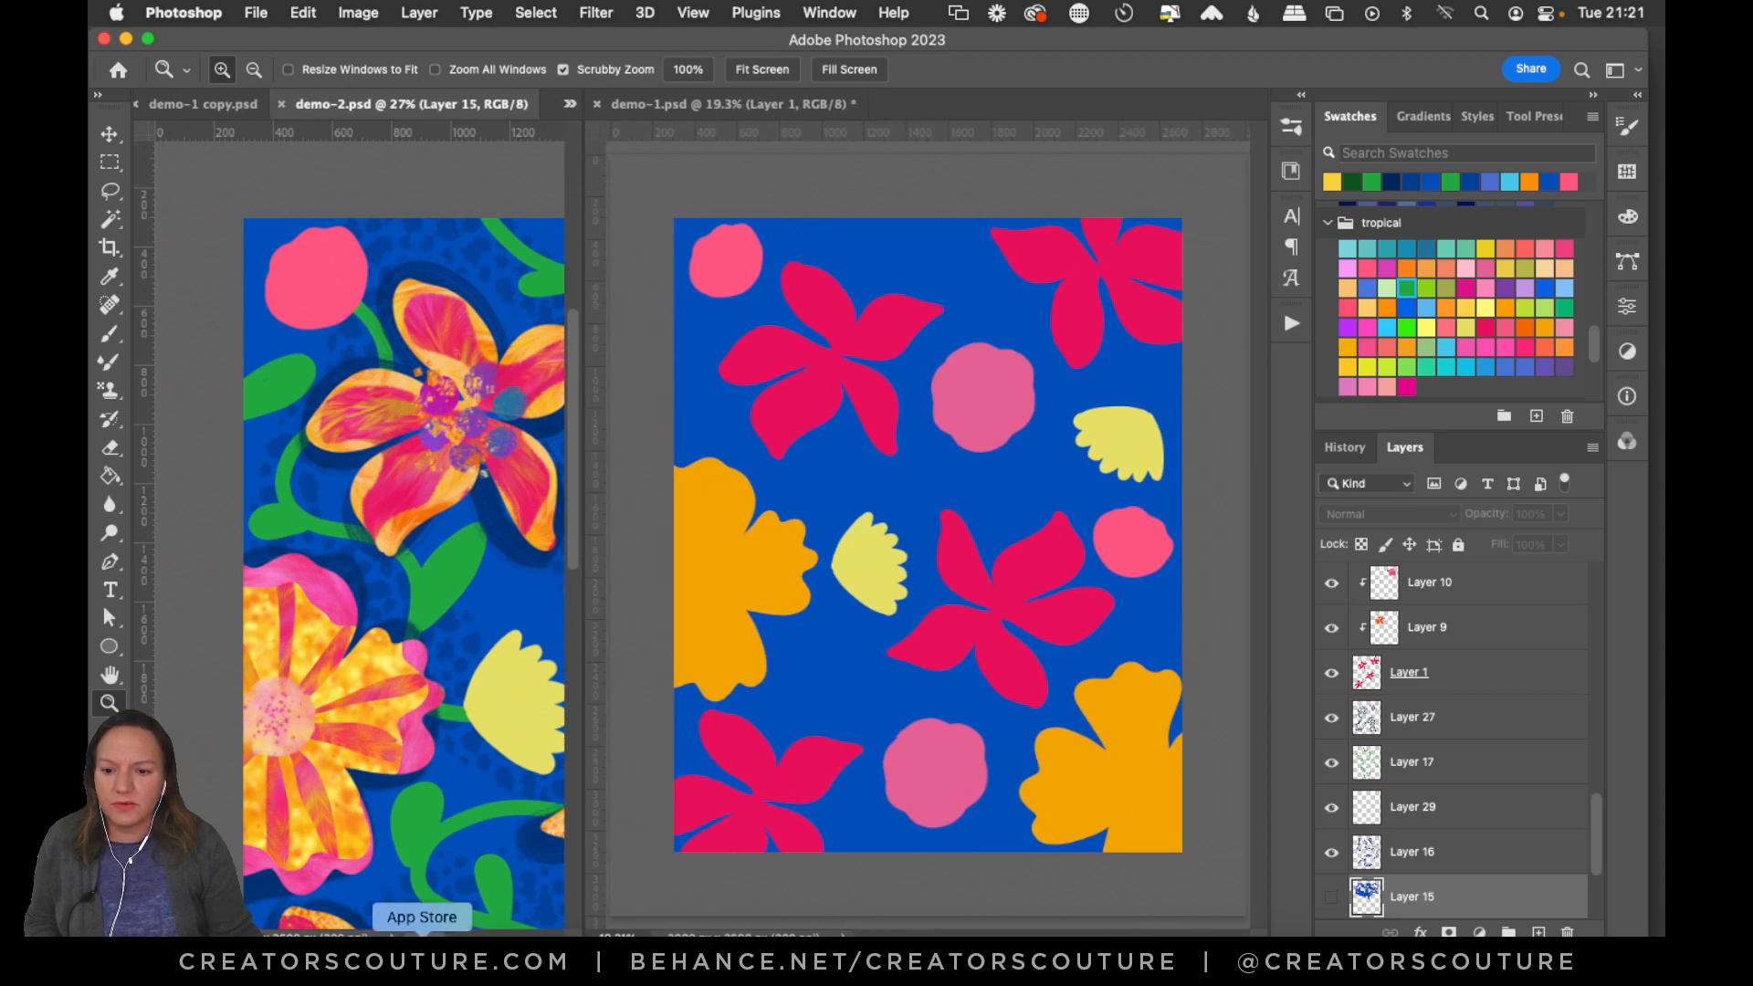
Enlarge demo-2.psd to 33.3% and frame its upper star flower and the large yellow flower as reference.
scroll(195, 708, right, 5)
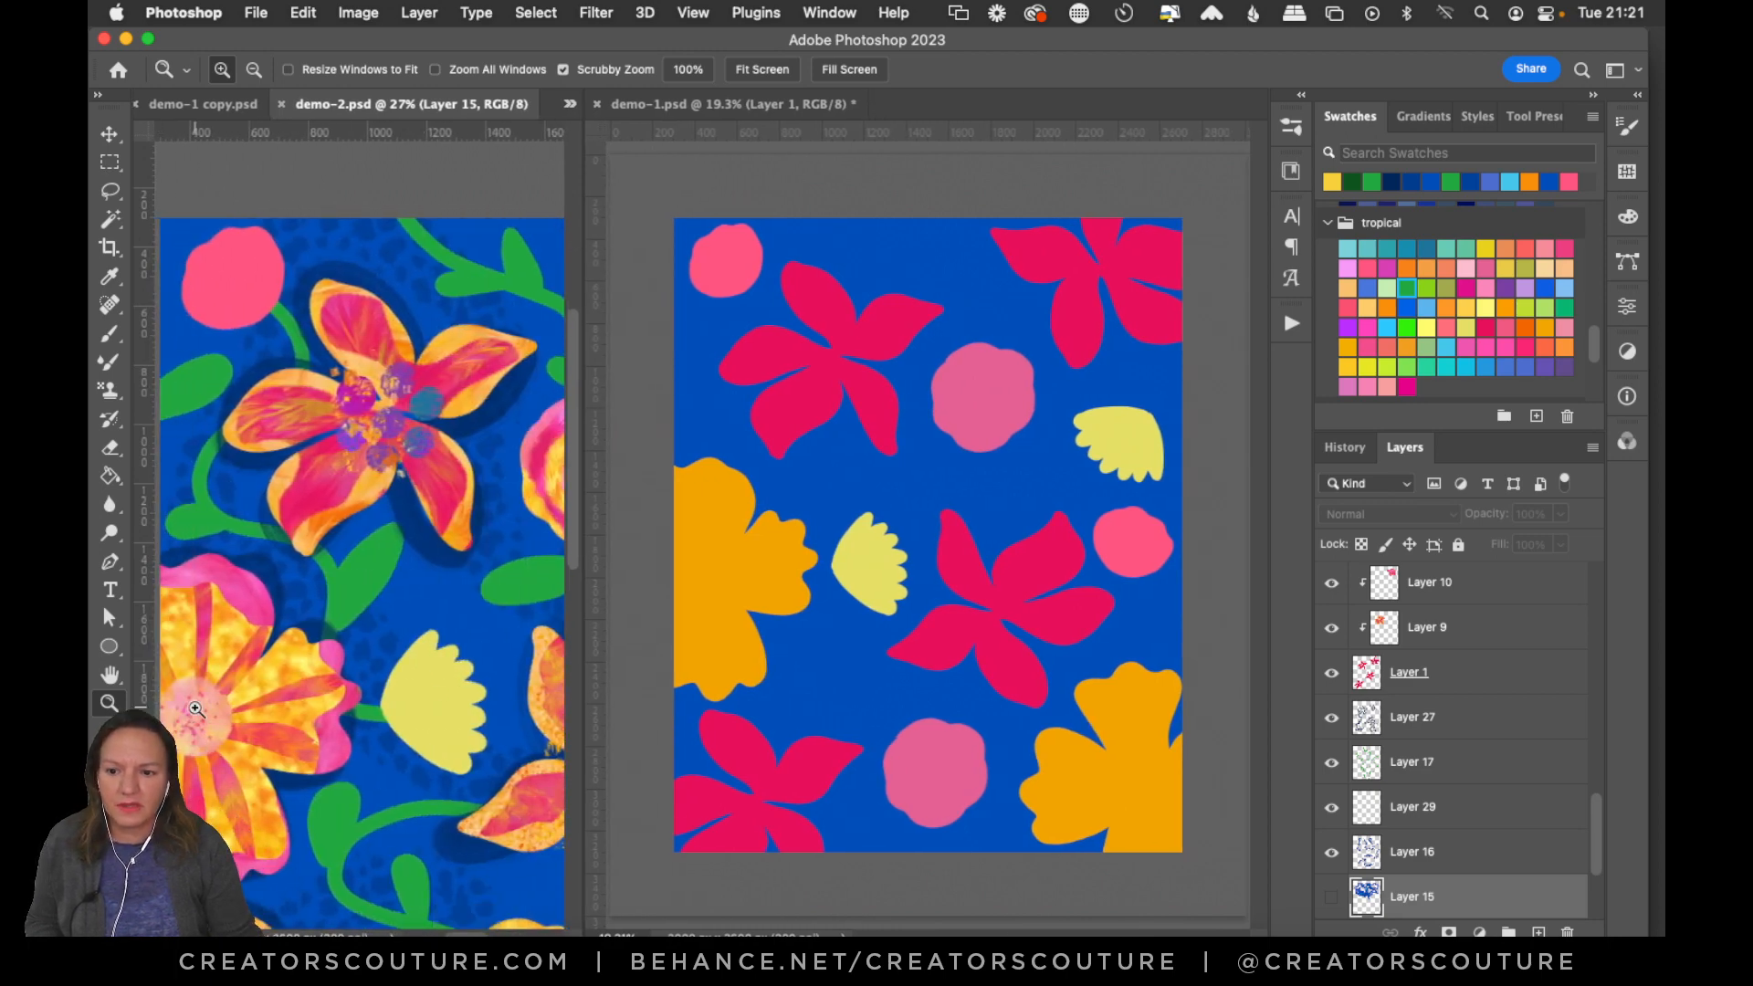
click(390, 582)
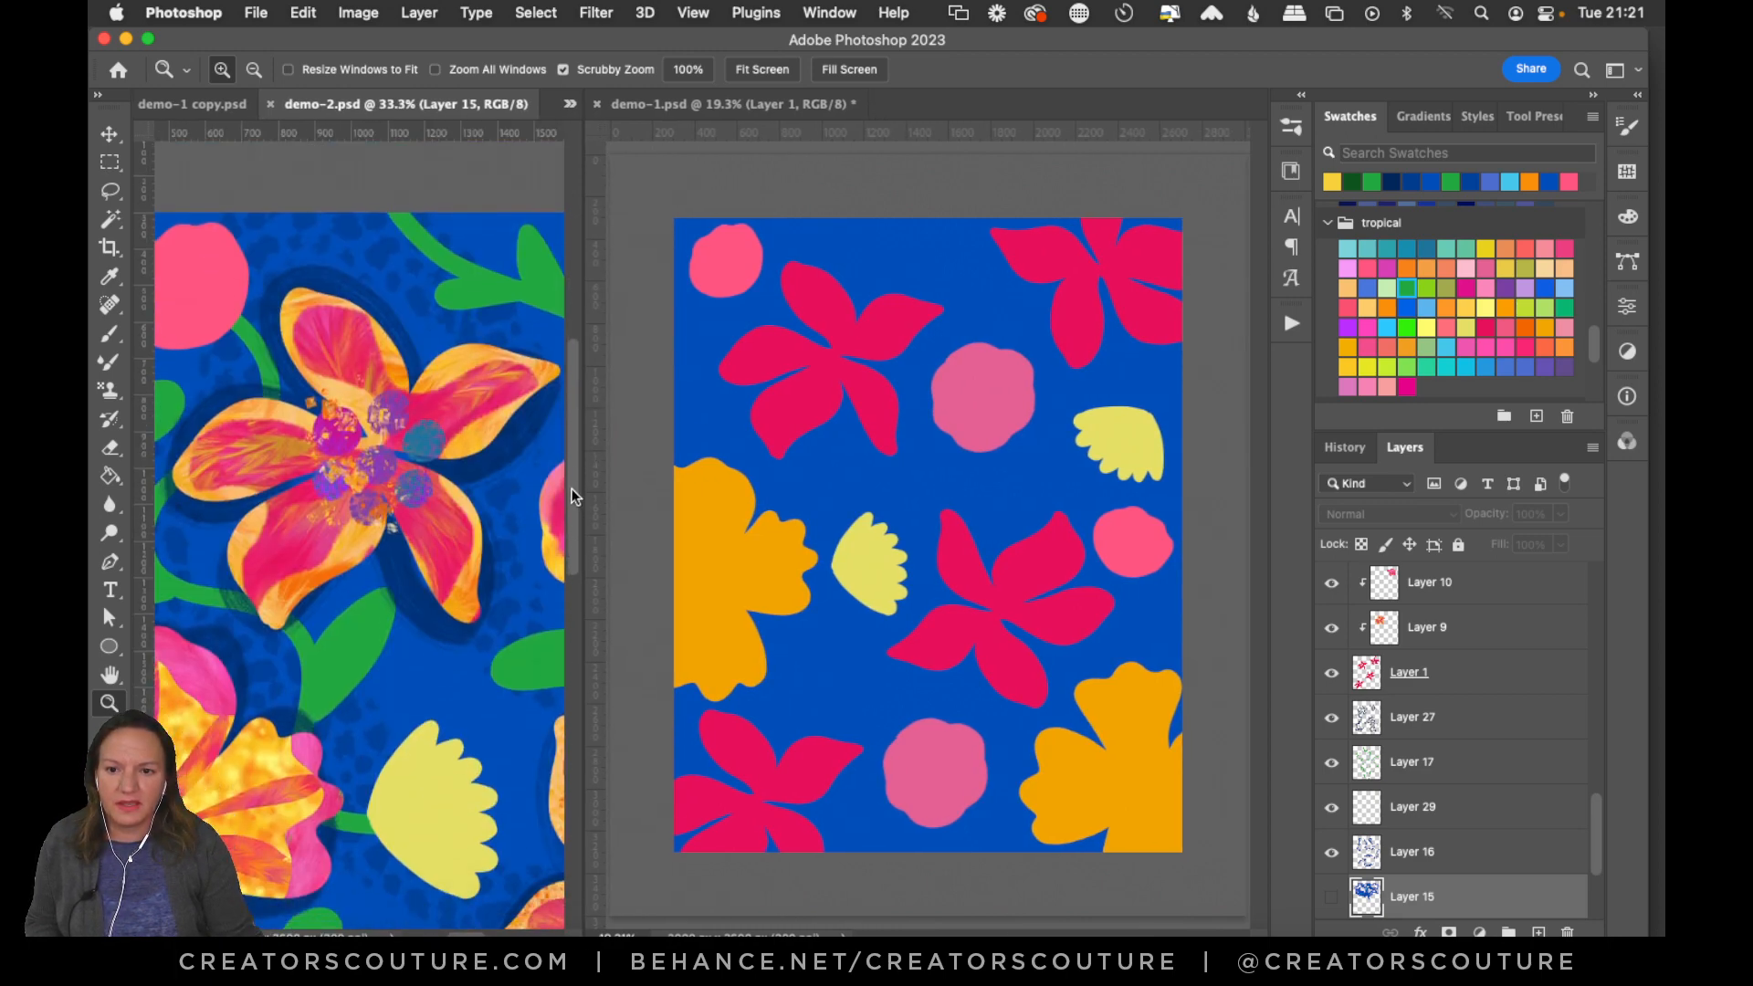
scroll(566, 502, down, 3)
scroll(564, 540, down, 2)
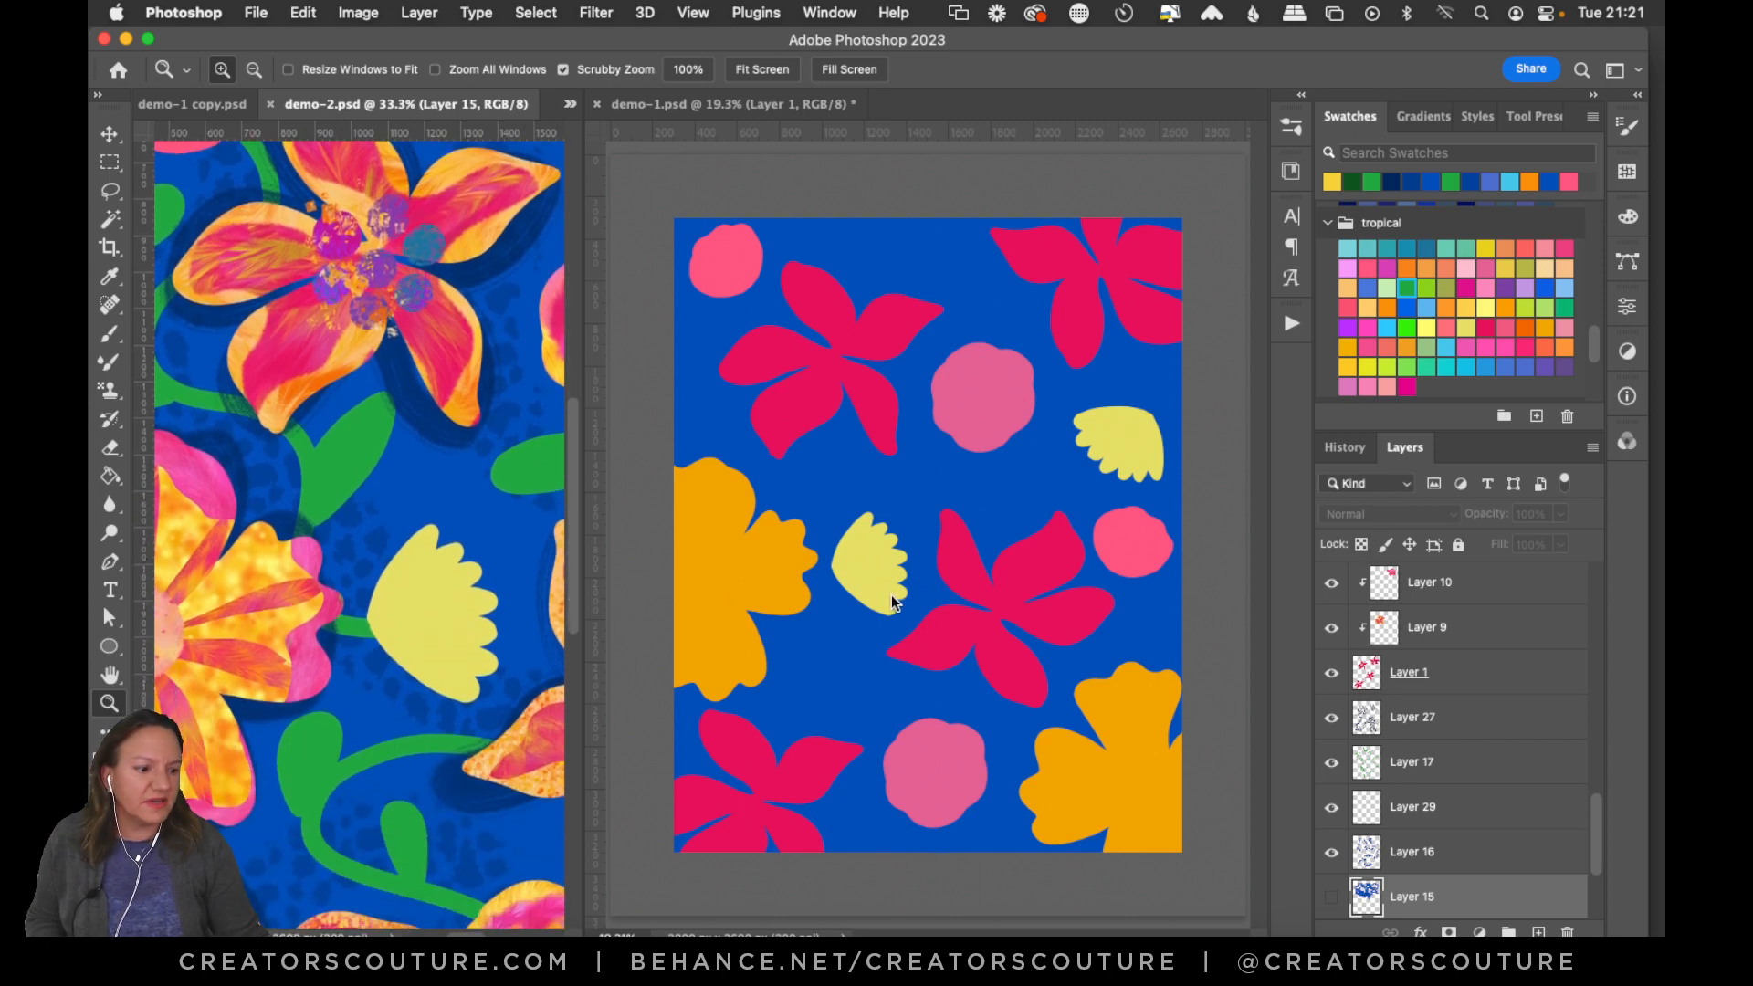
Widen the demo-1.psd pane further and enlarge its artwork to 22.9%, keeping the whole pattern in view.
click(1042, 491)
click(987, 551)
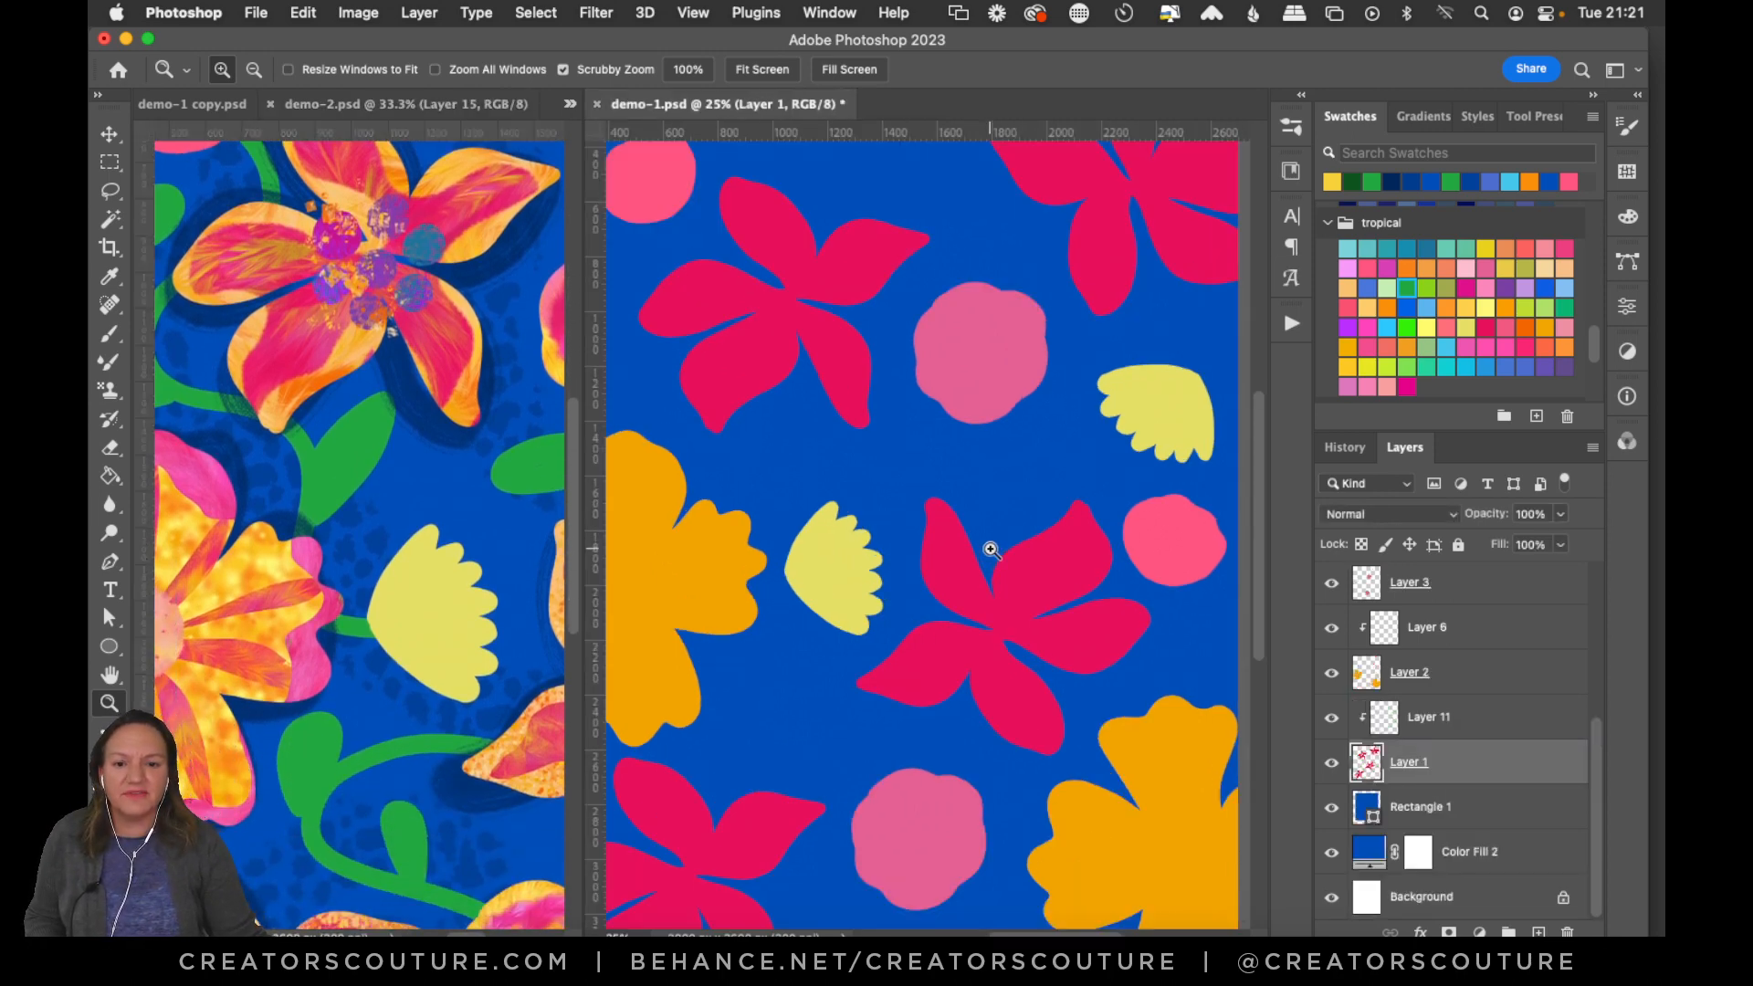
drag(1001, 558, 982, 551)
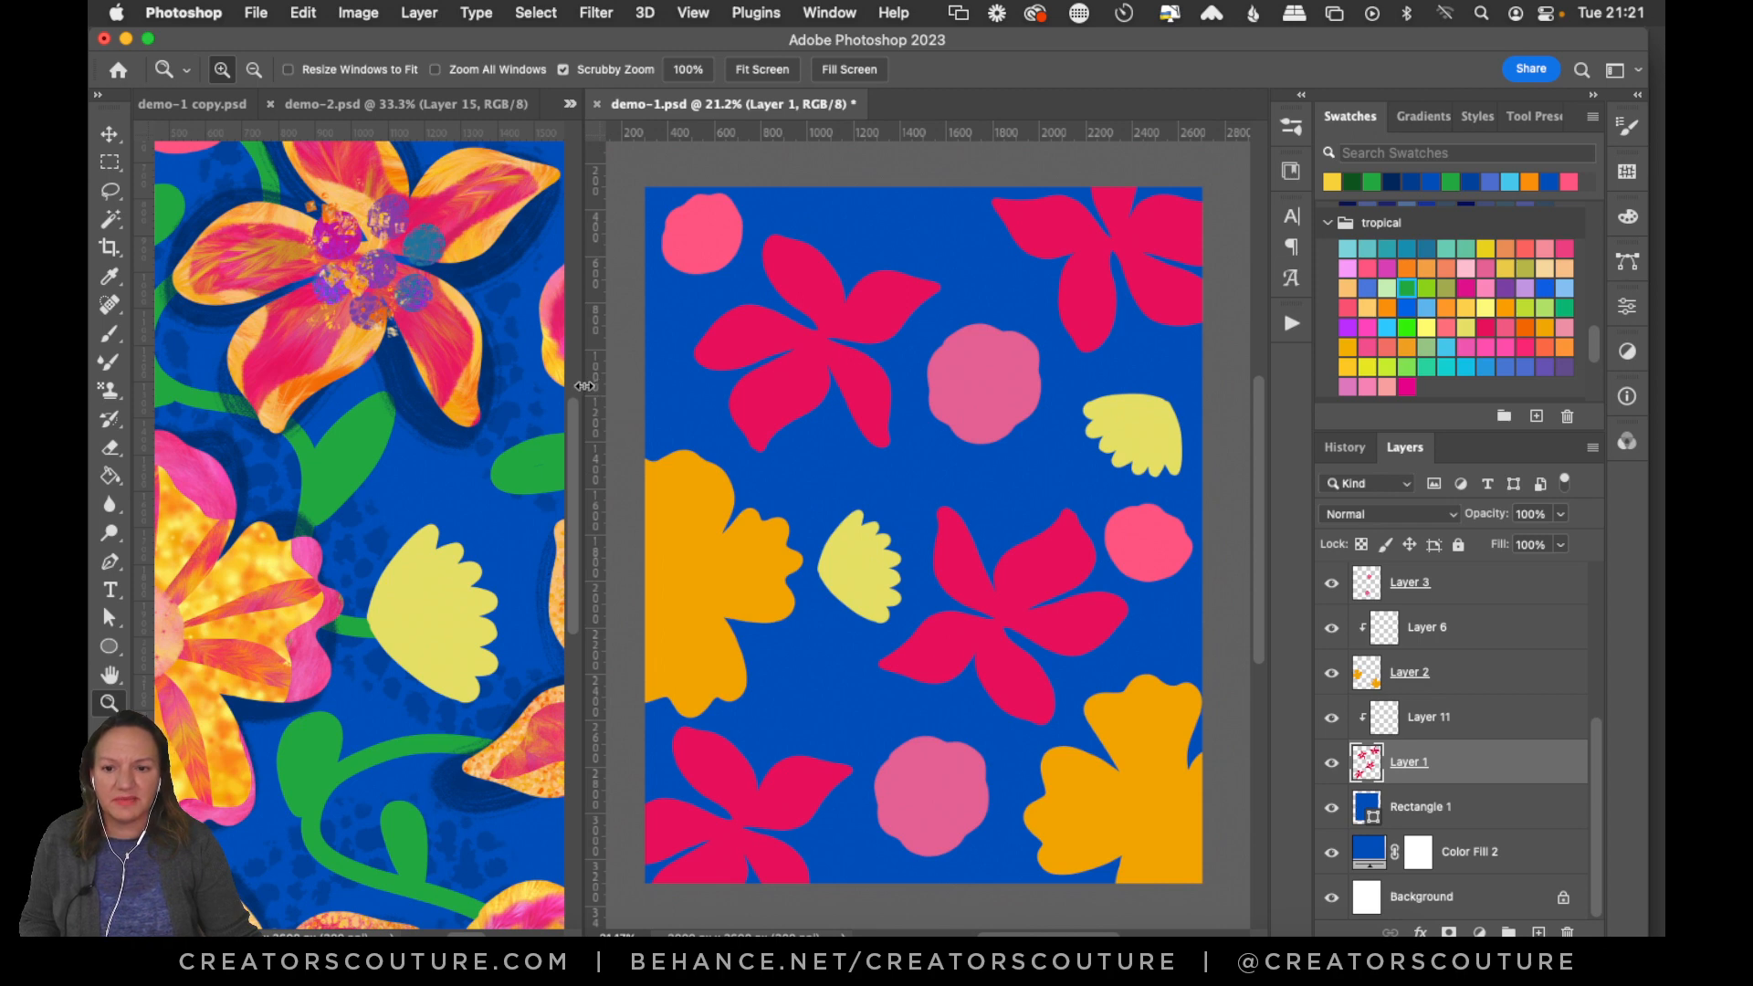
drag(585, 387, 493, 399)
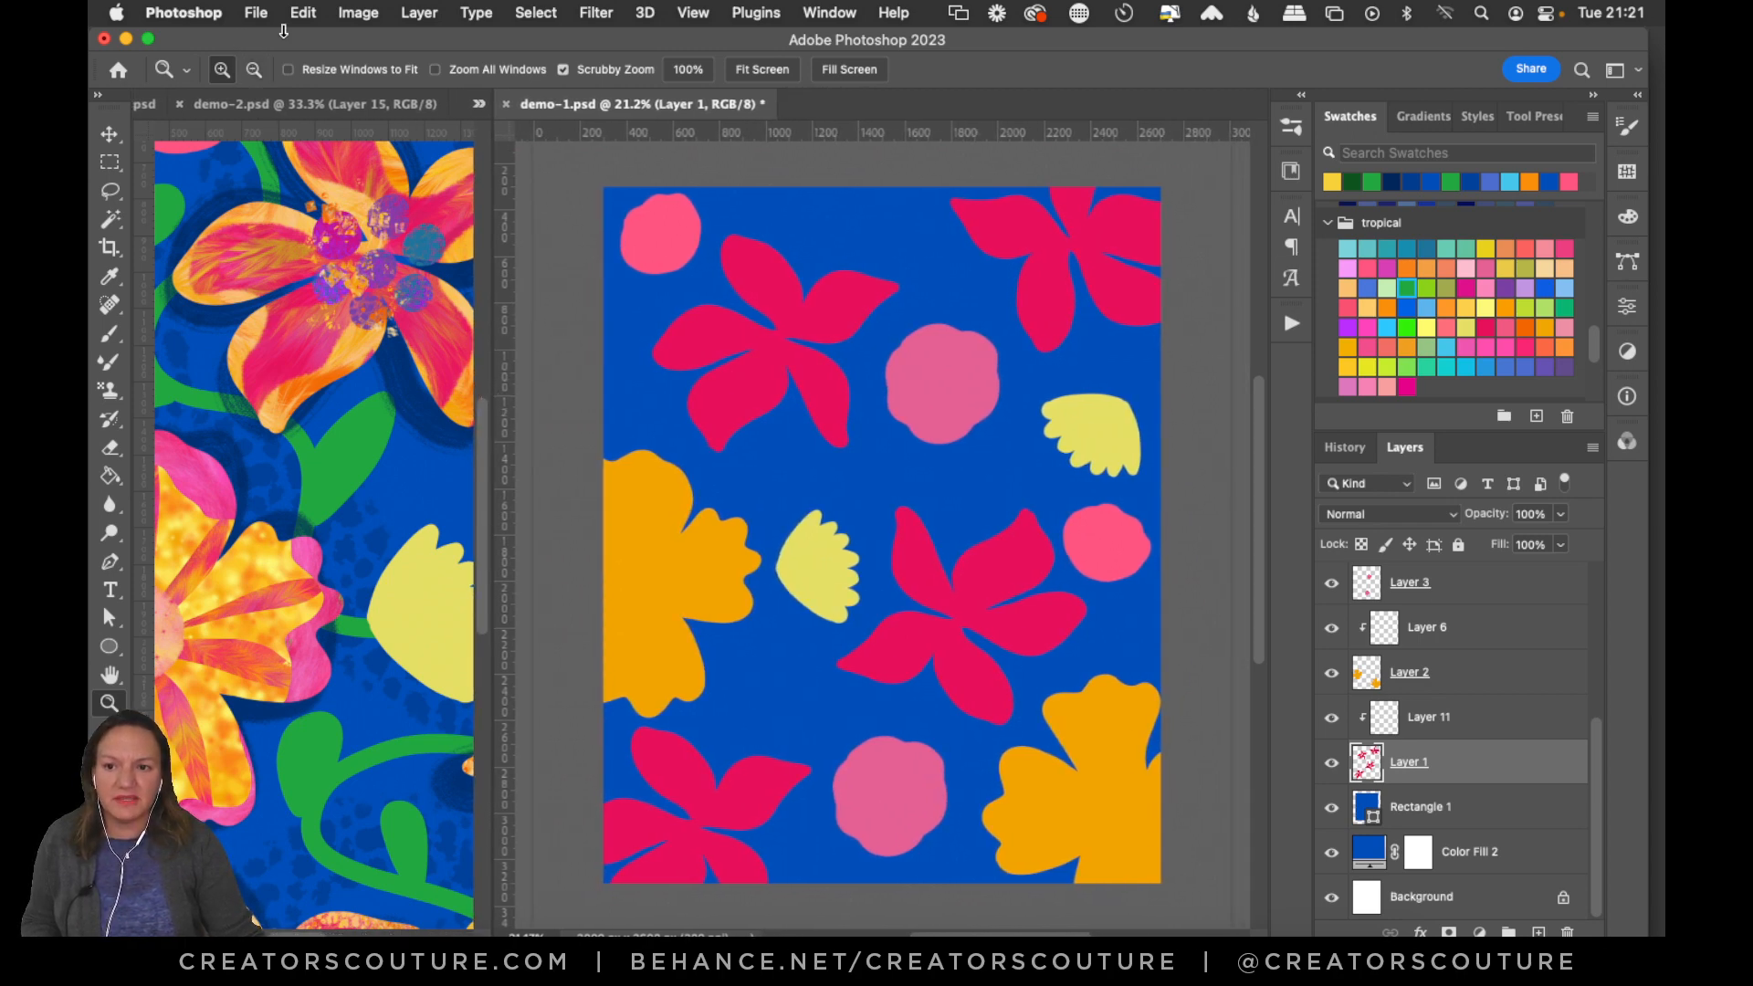
drag(931, 450, 949, 446)
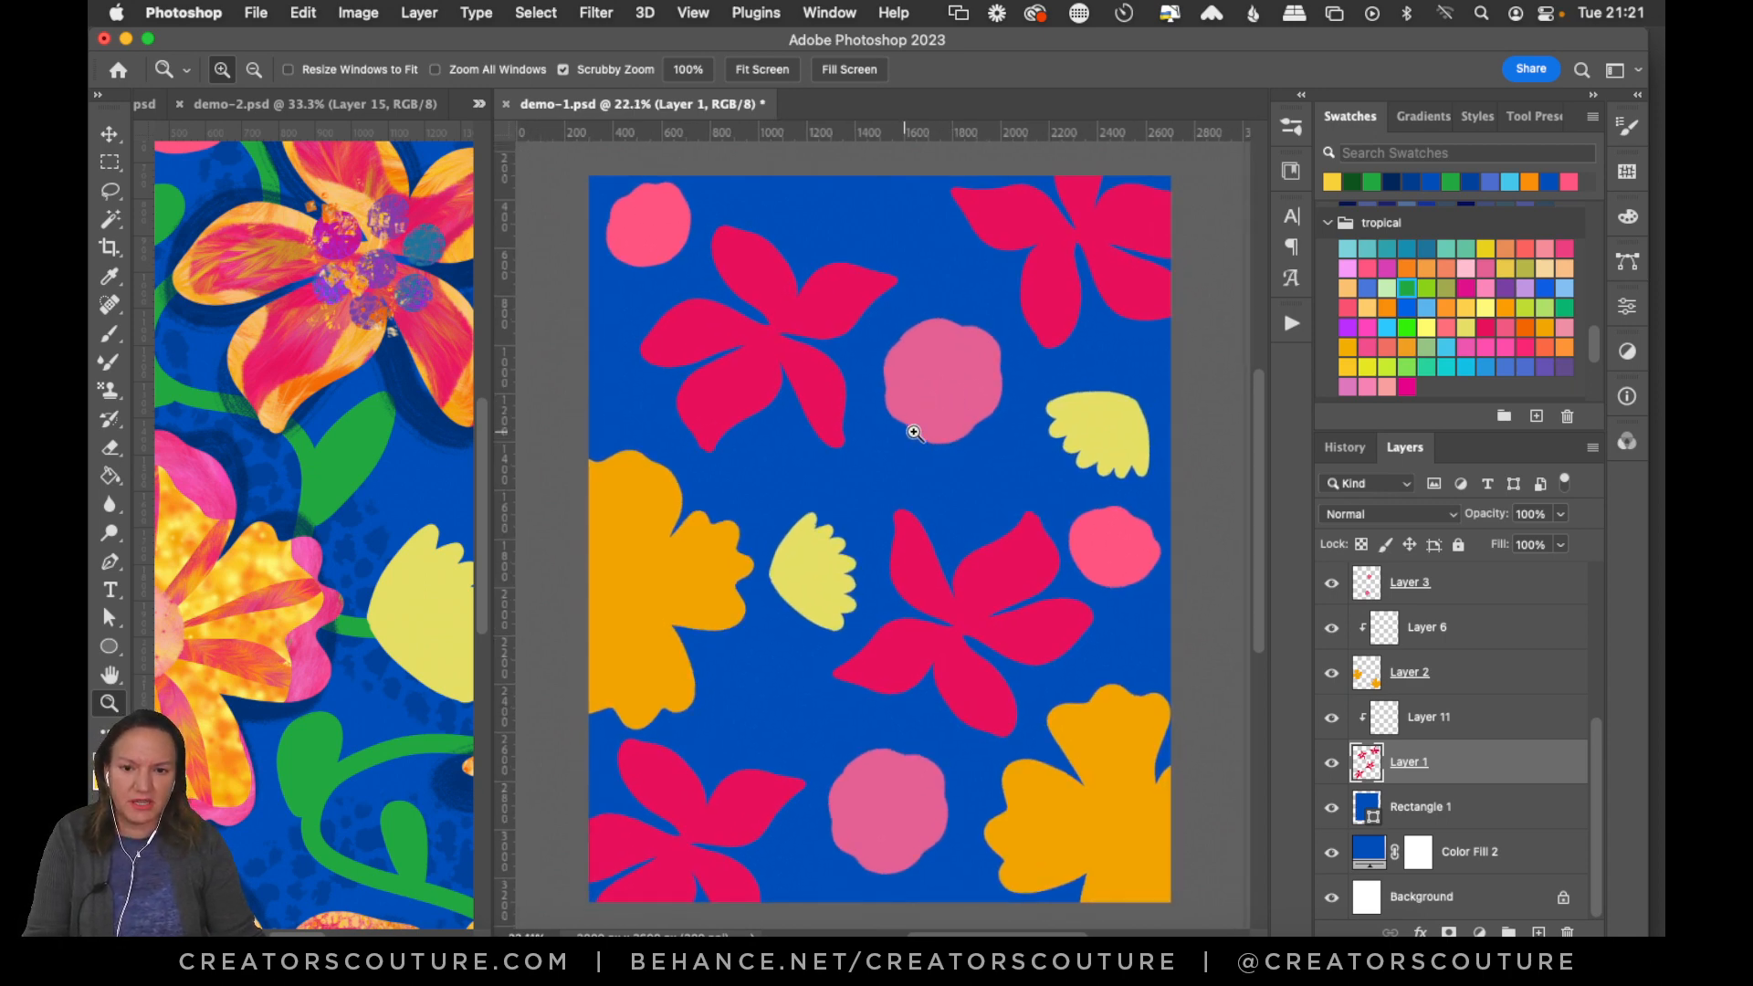
drag(912, 429, 924, 424)
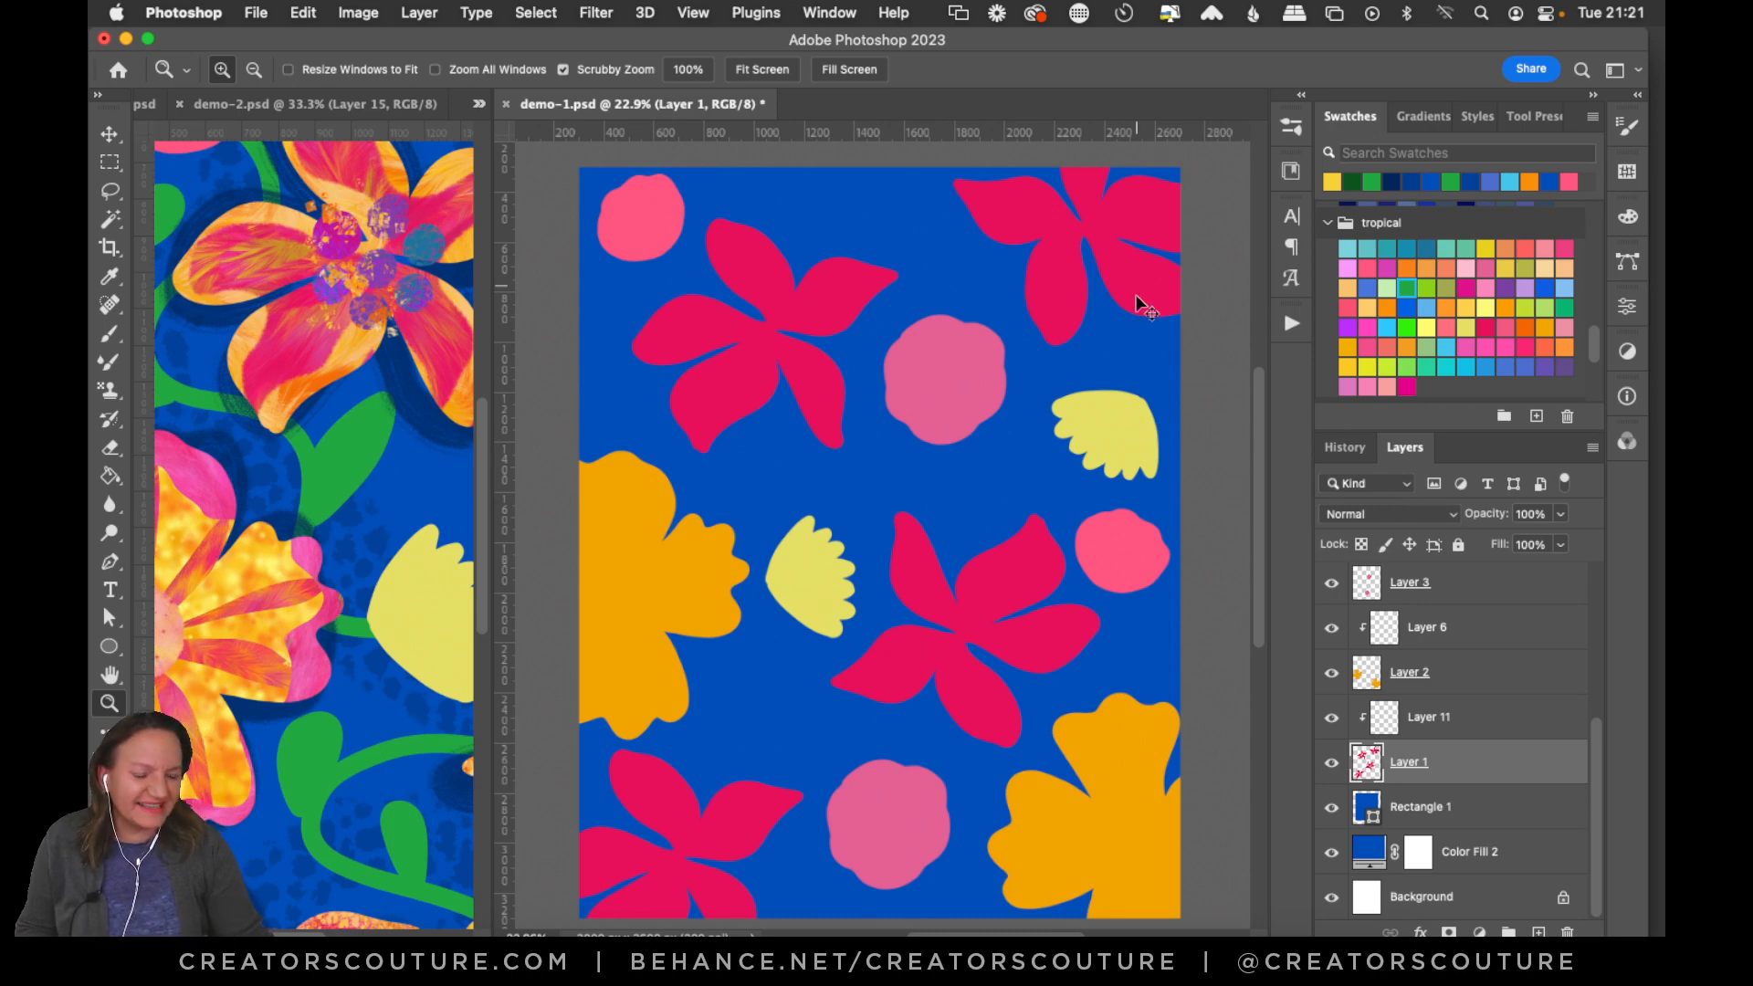
Reduce demo-2.psd to 21.9% as reference, and enlarge demo-1.psd to 48.1% around its upper crimson star flower.
drag(827, 267, 890, 274)
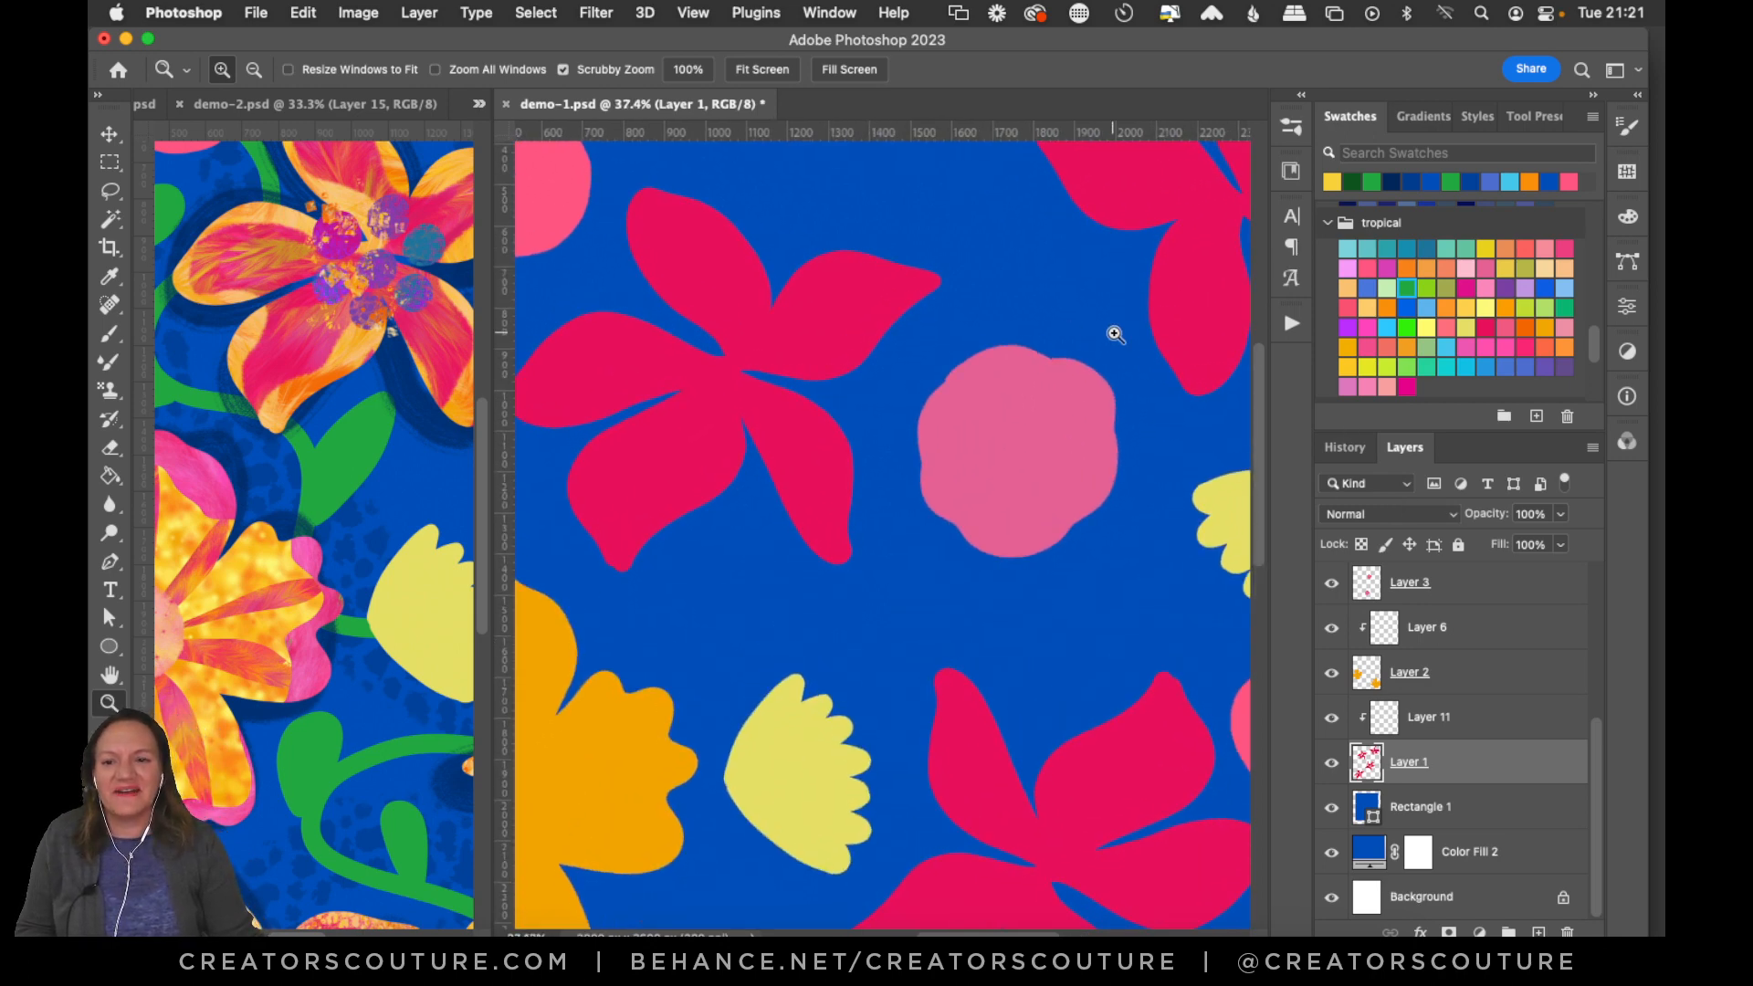
drag(814, 389, 767, 440)
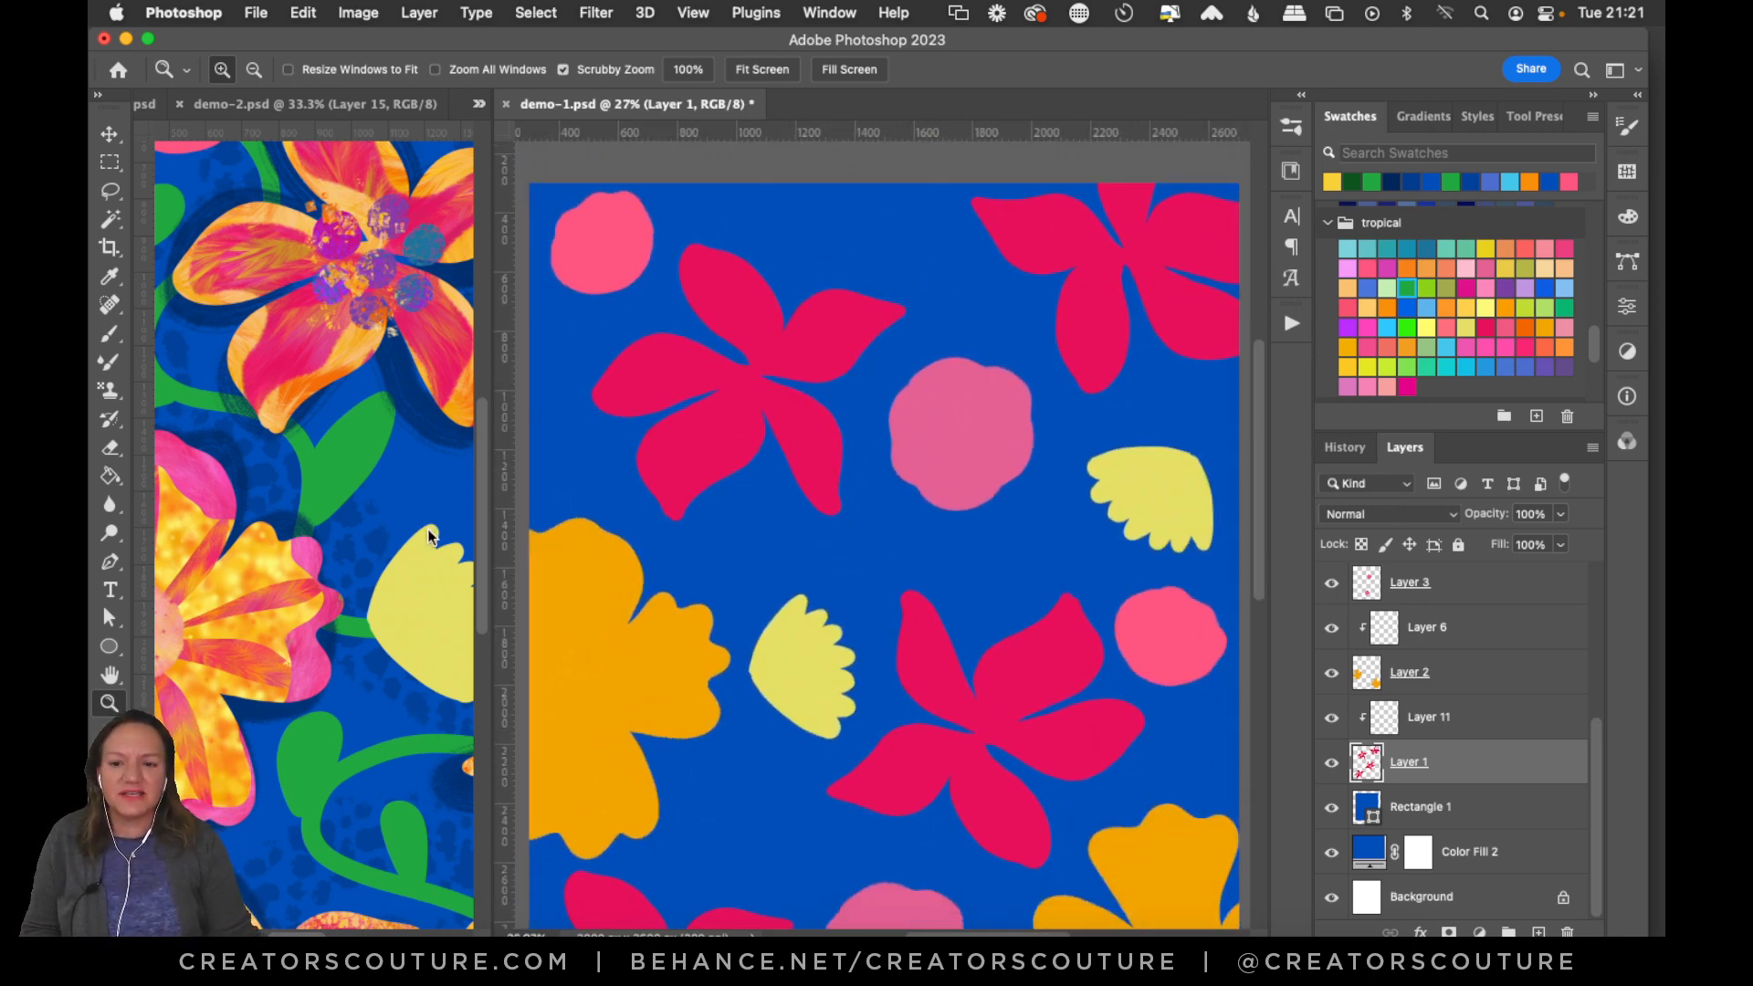
click(376, 293)
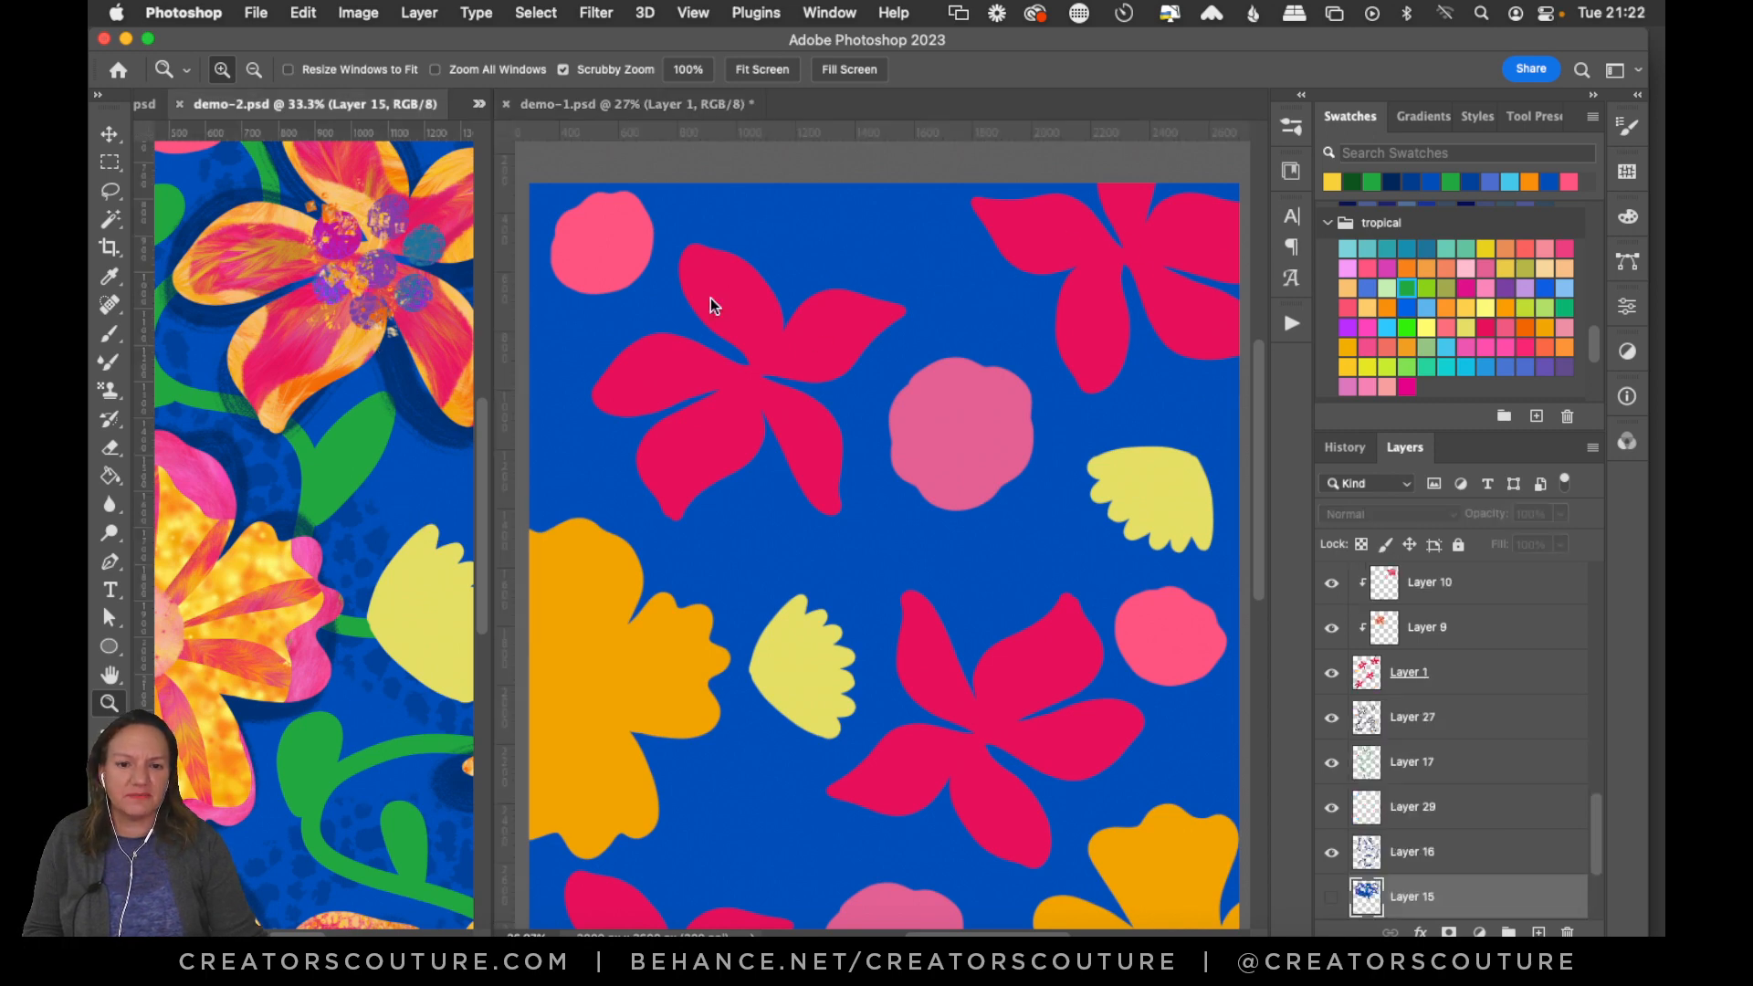
drag(464, 825, 242, 781)
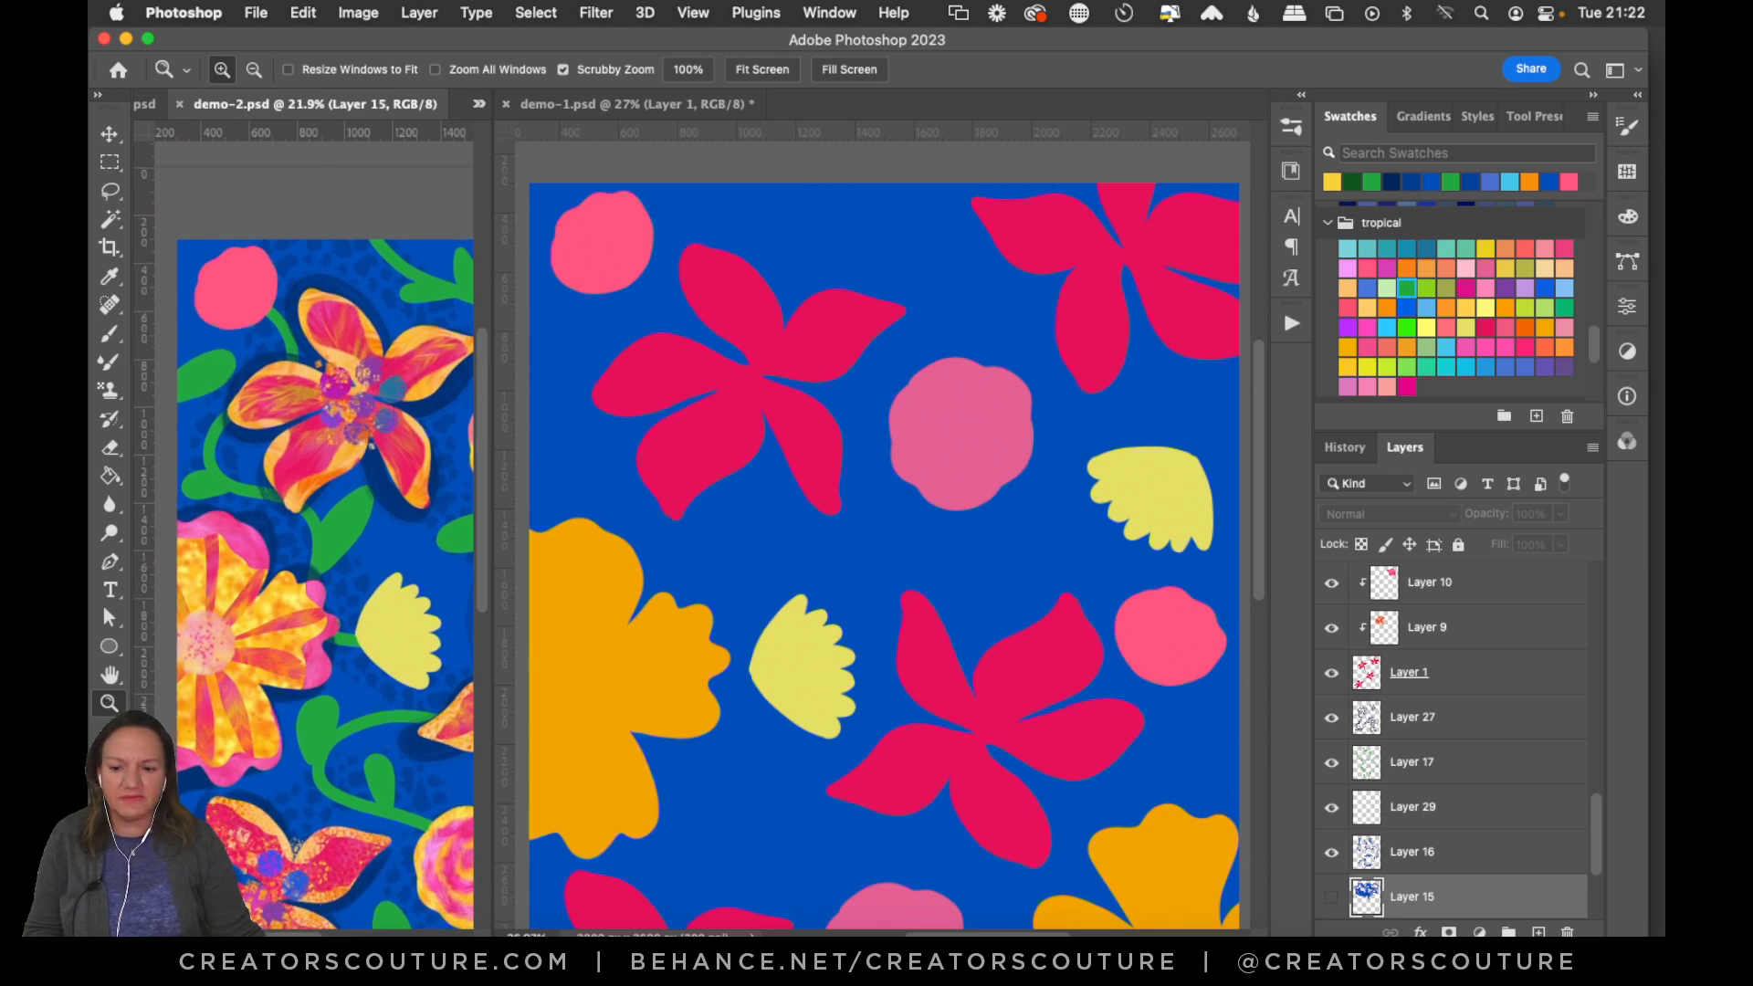
mouse_move(299, 934)
mouse_down()
mouse_move(384, 934)
mouse_move(328, 934)
mouse_up()
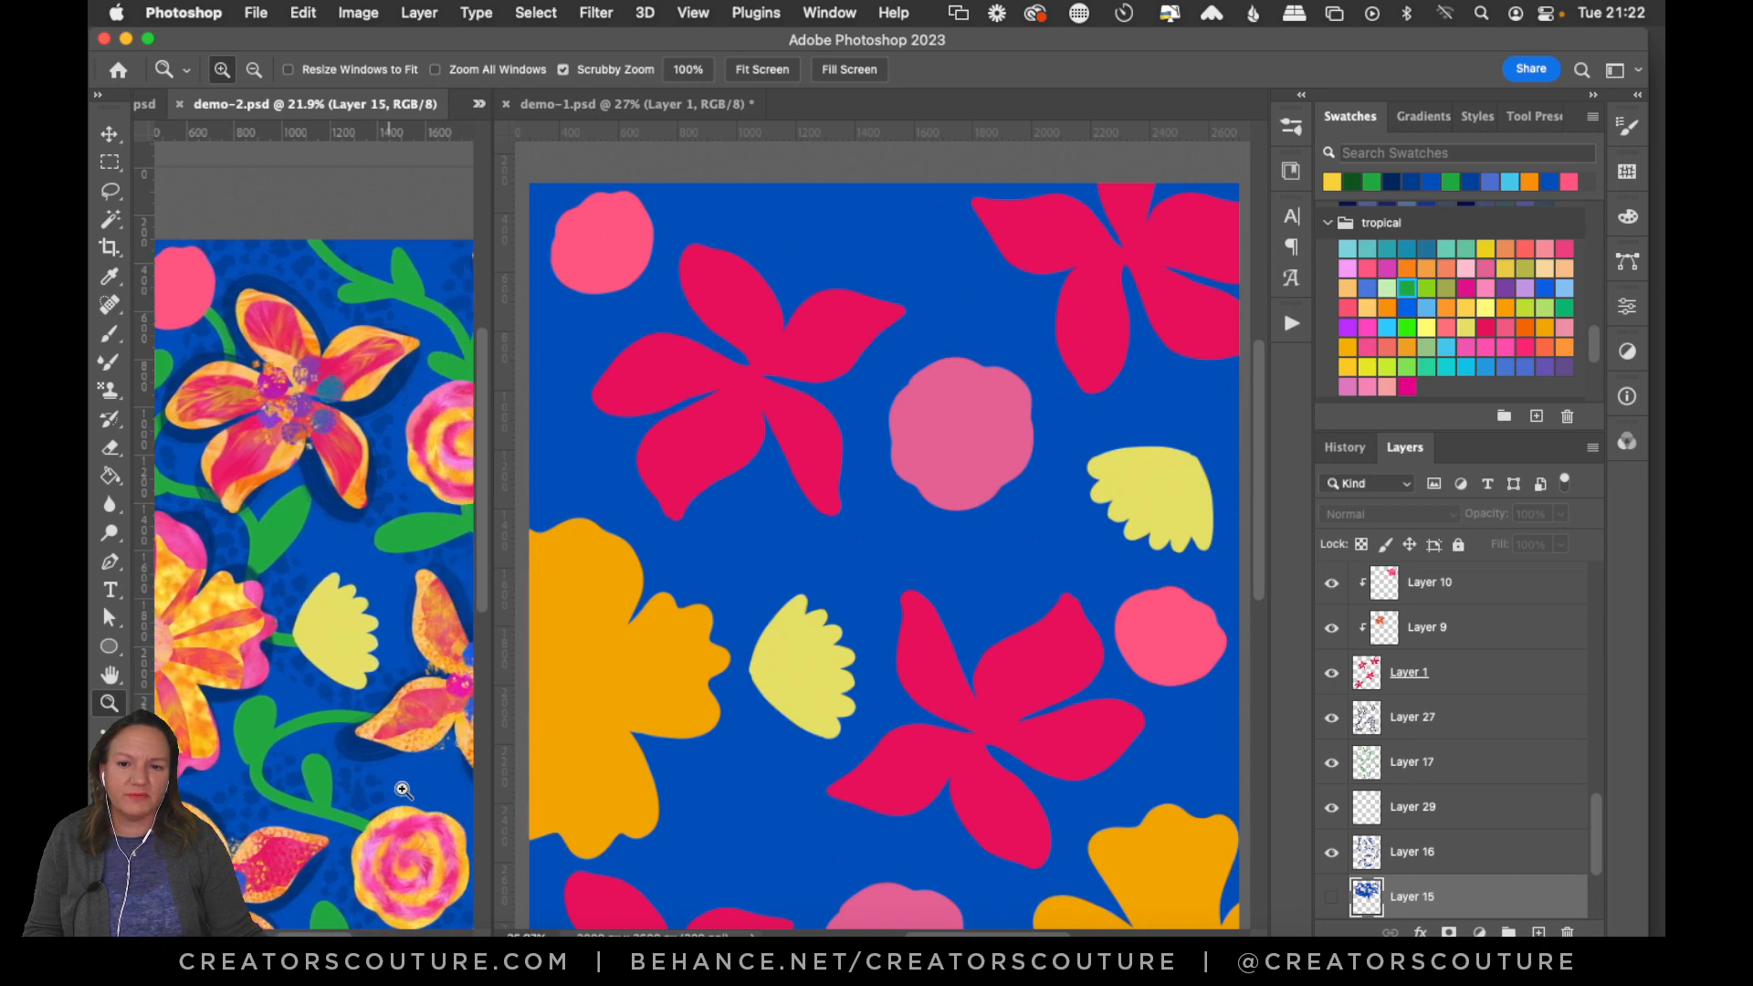
click(724, 330)
drag(667, 288, 721, 279)
Toggle Layer 1 off and on to check its flowers, and add a new layer clipped directly above it.
click(1331, 764)
click(1331, 763)
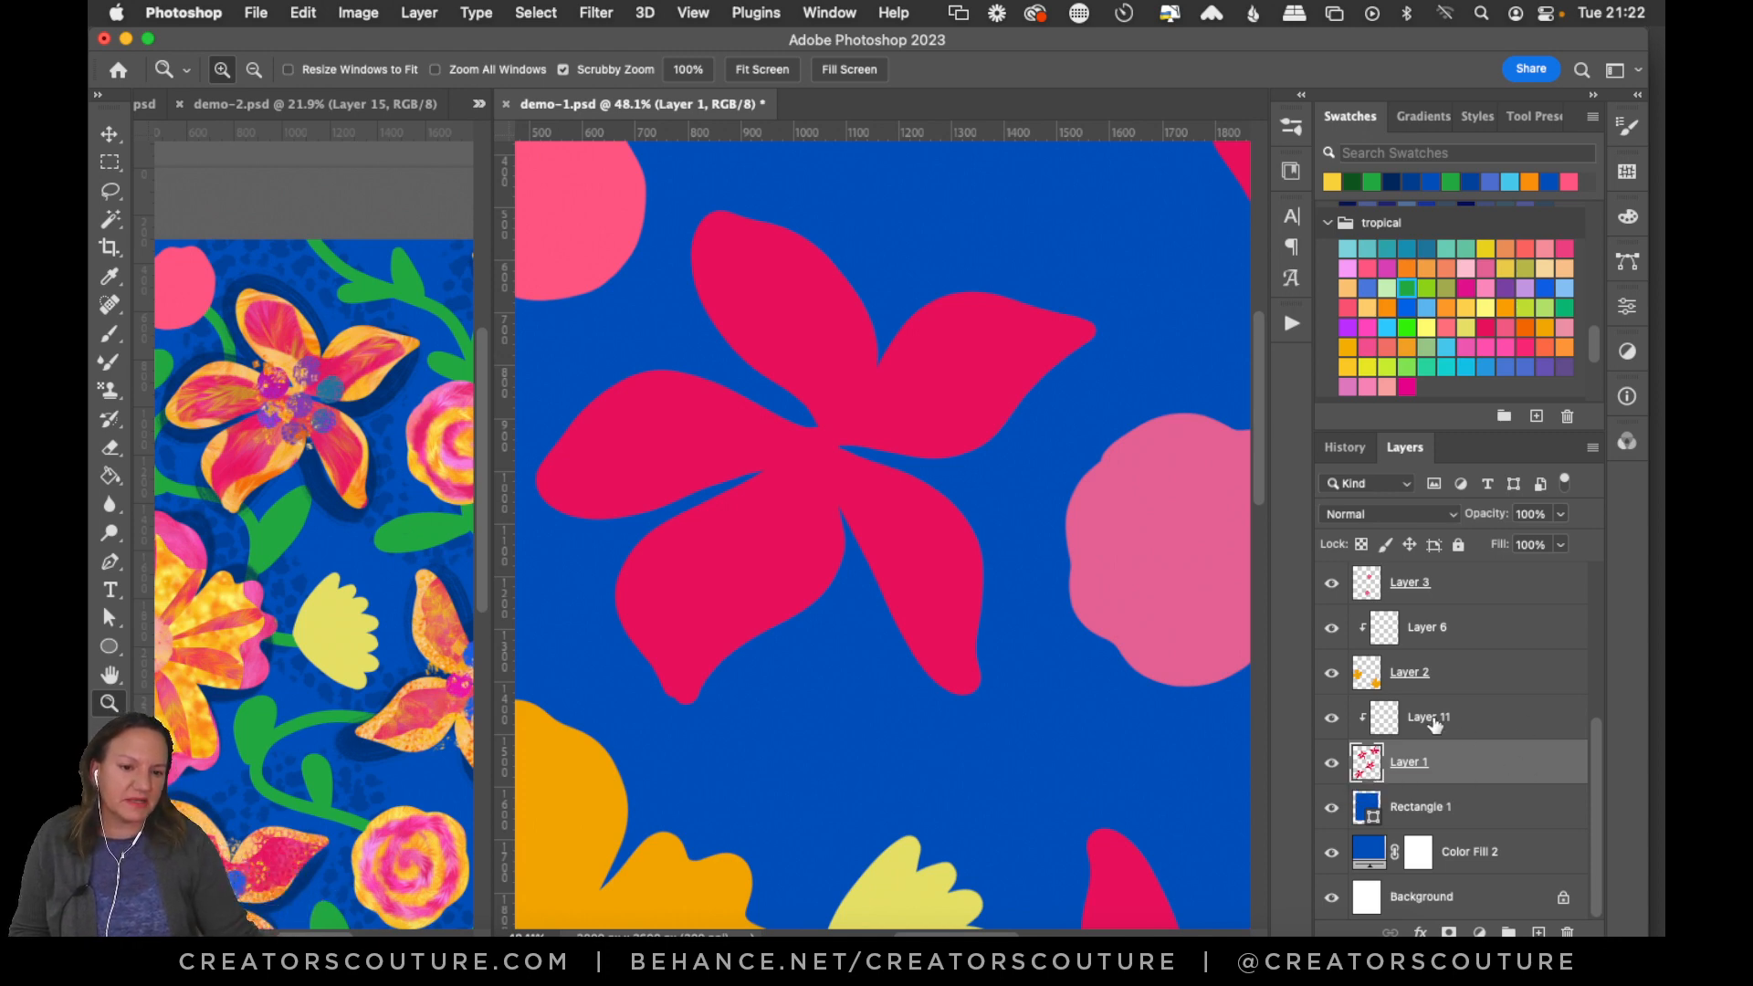
click(1538, 931)
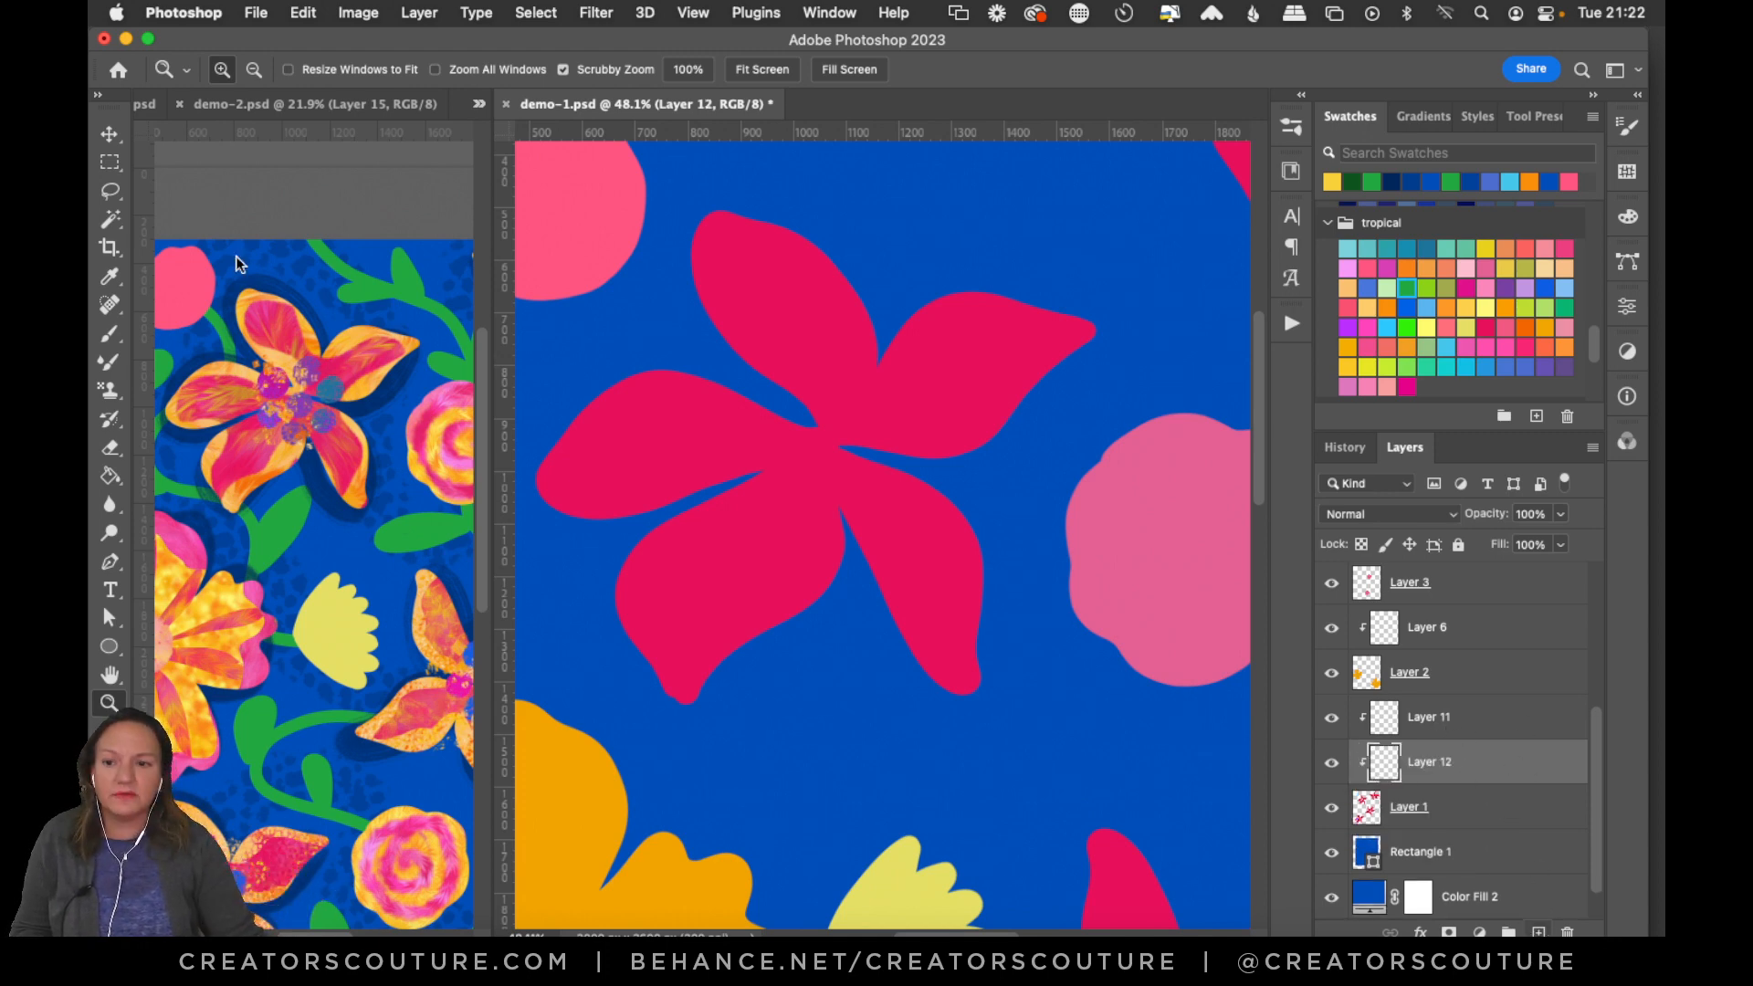
Activate the Pattern Stamp tool and choose the crimson pattern with scattered yellow-orange spots.
click(110, 395)
drag(111, 402, 196, 384)
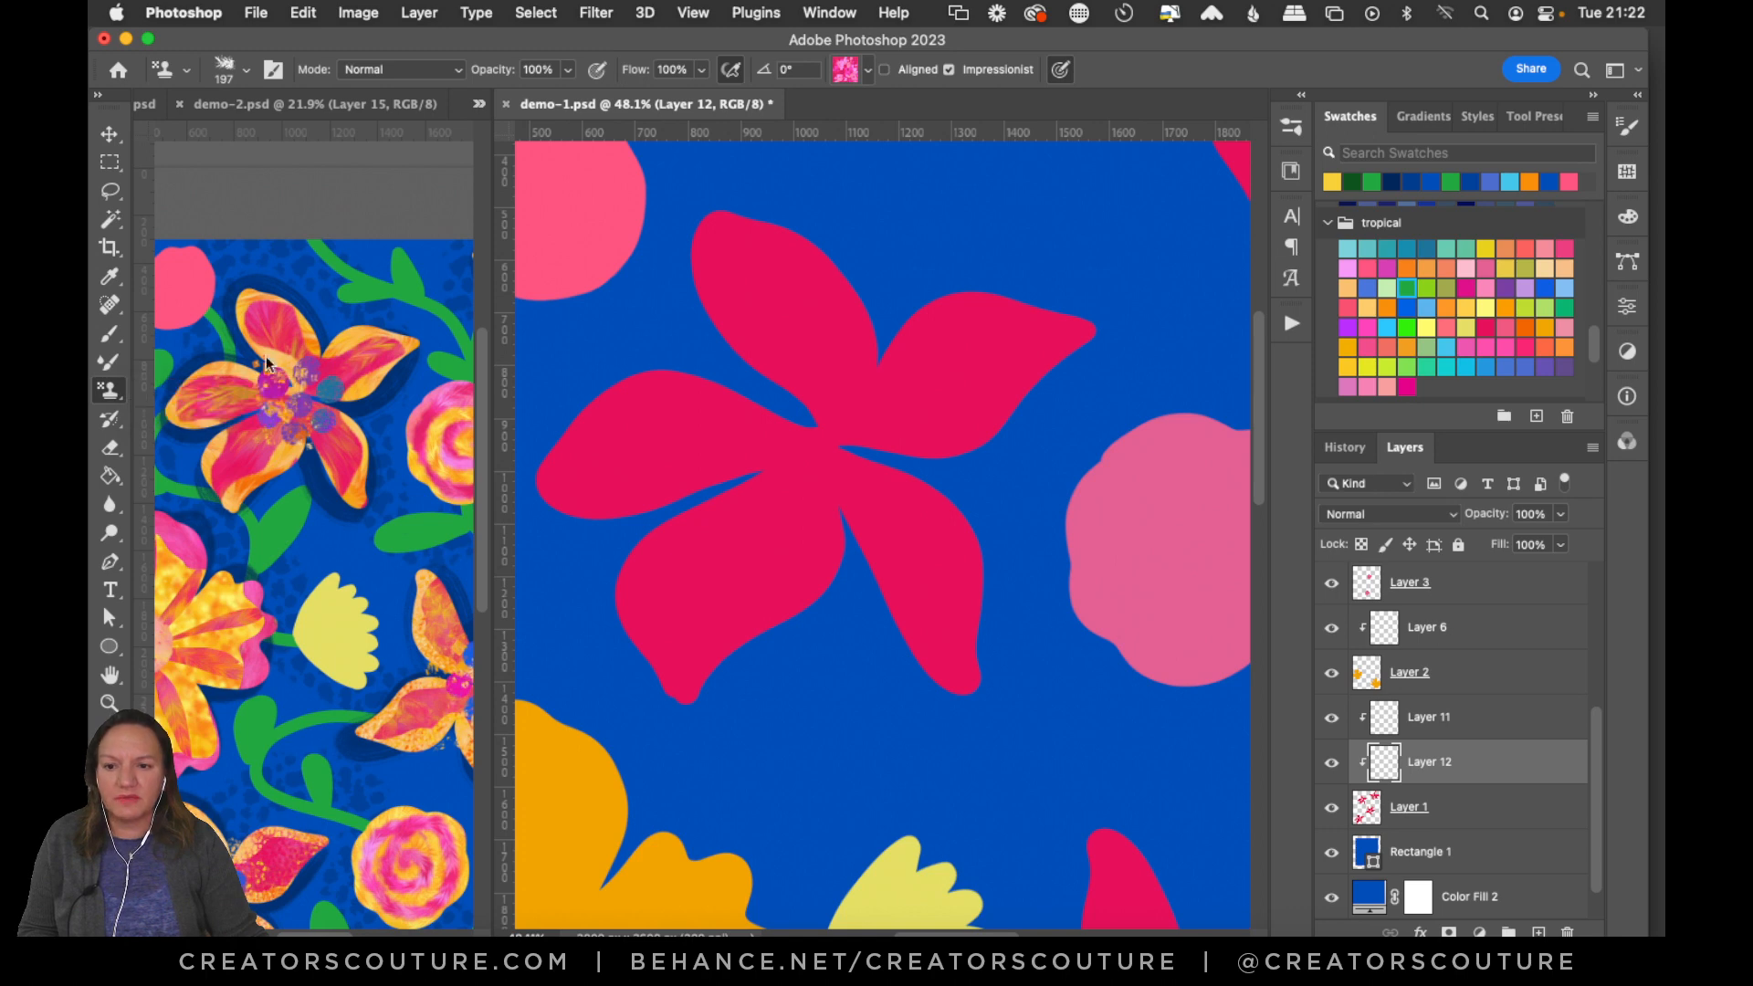
click(845, 69)
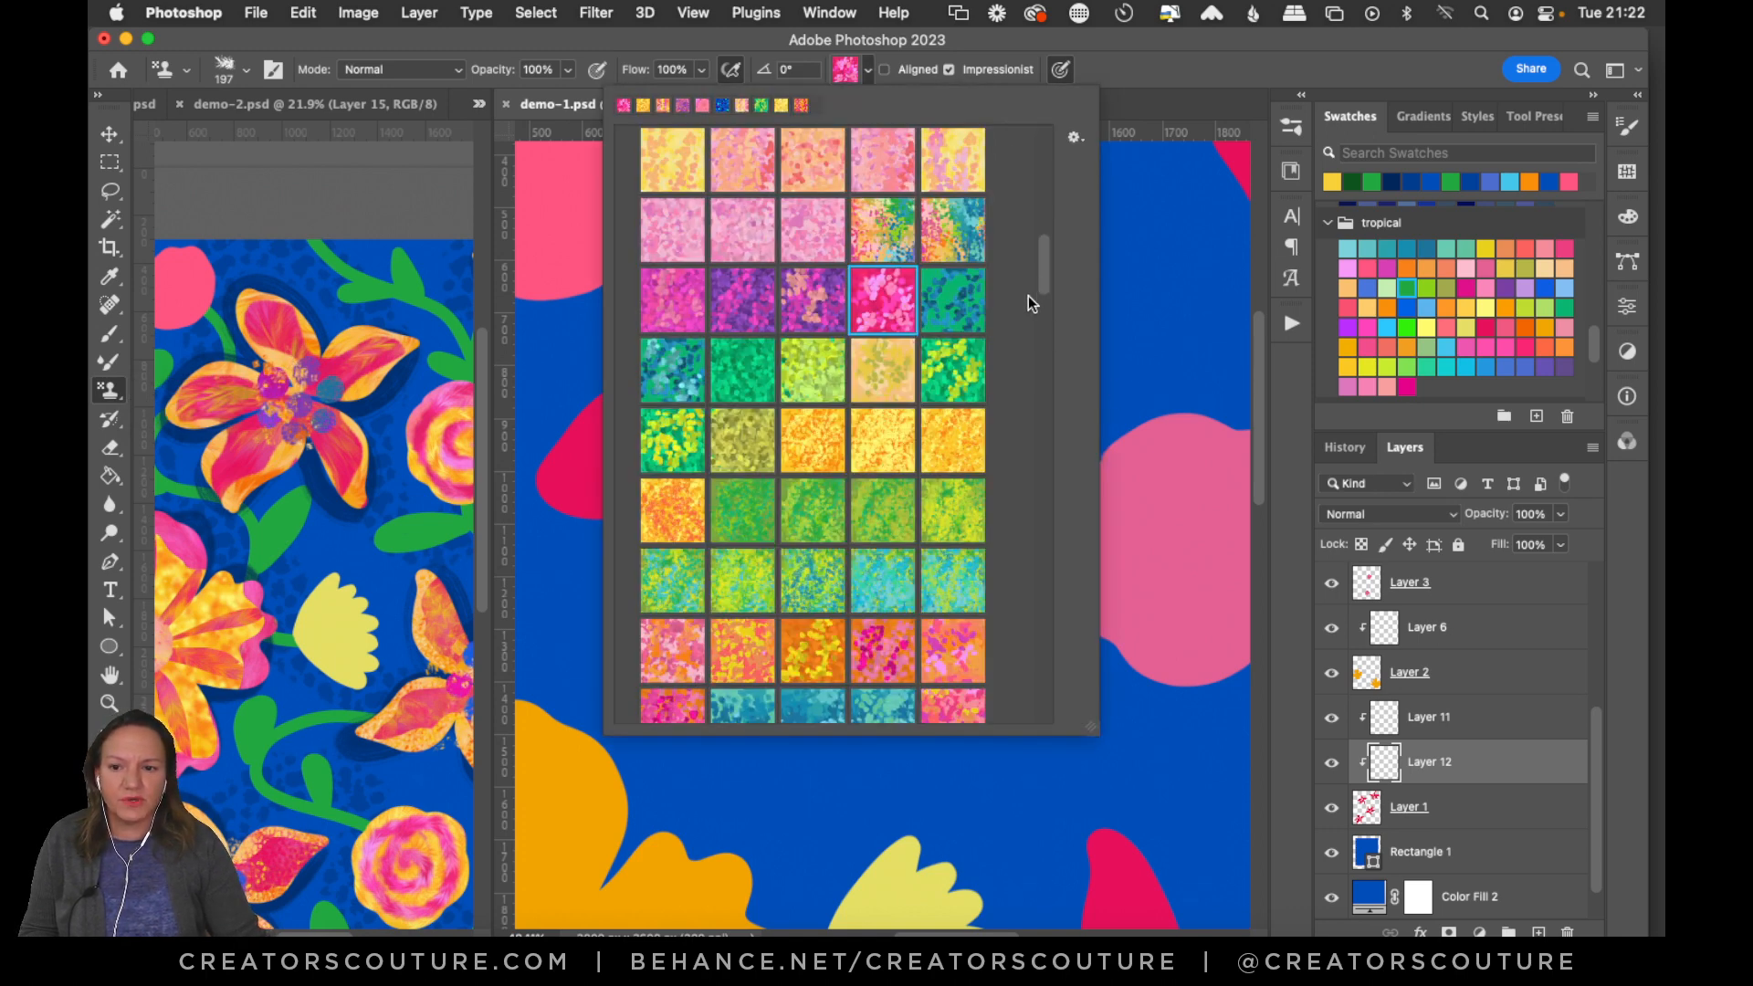
drag(1040, 272, 1033, 320)
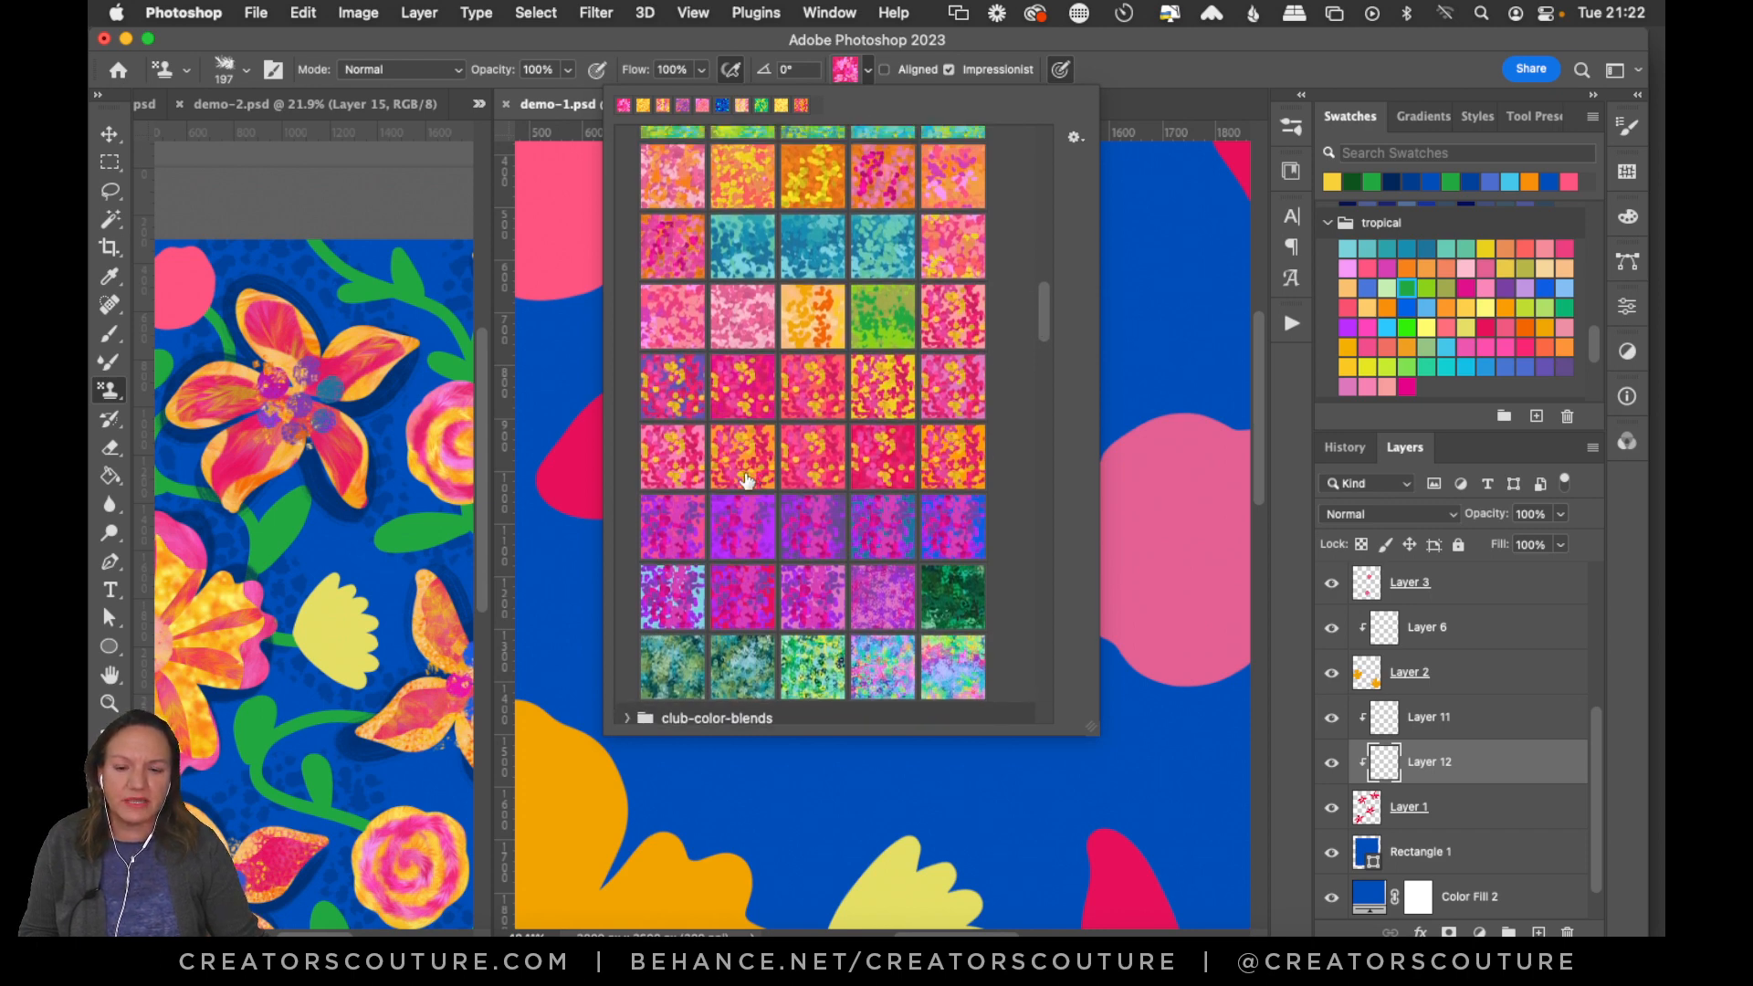
click(883, 470)
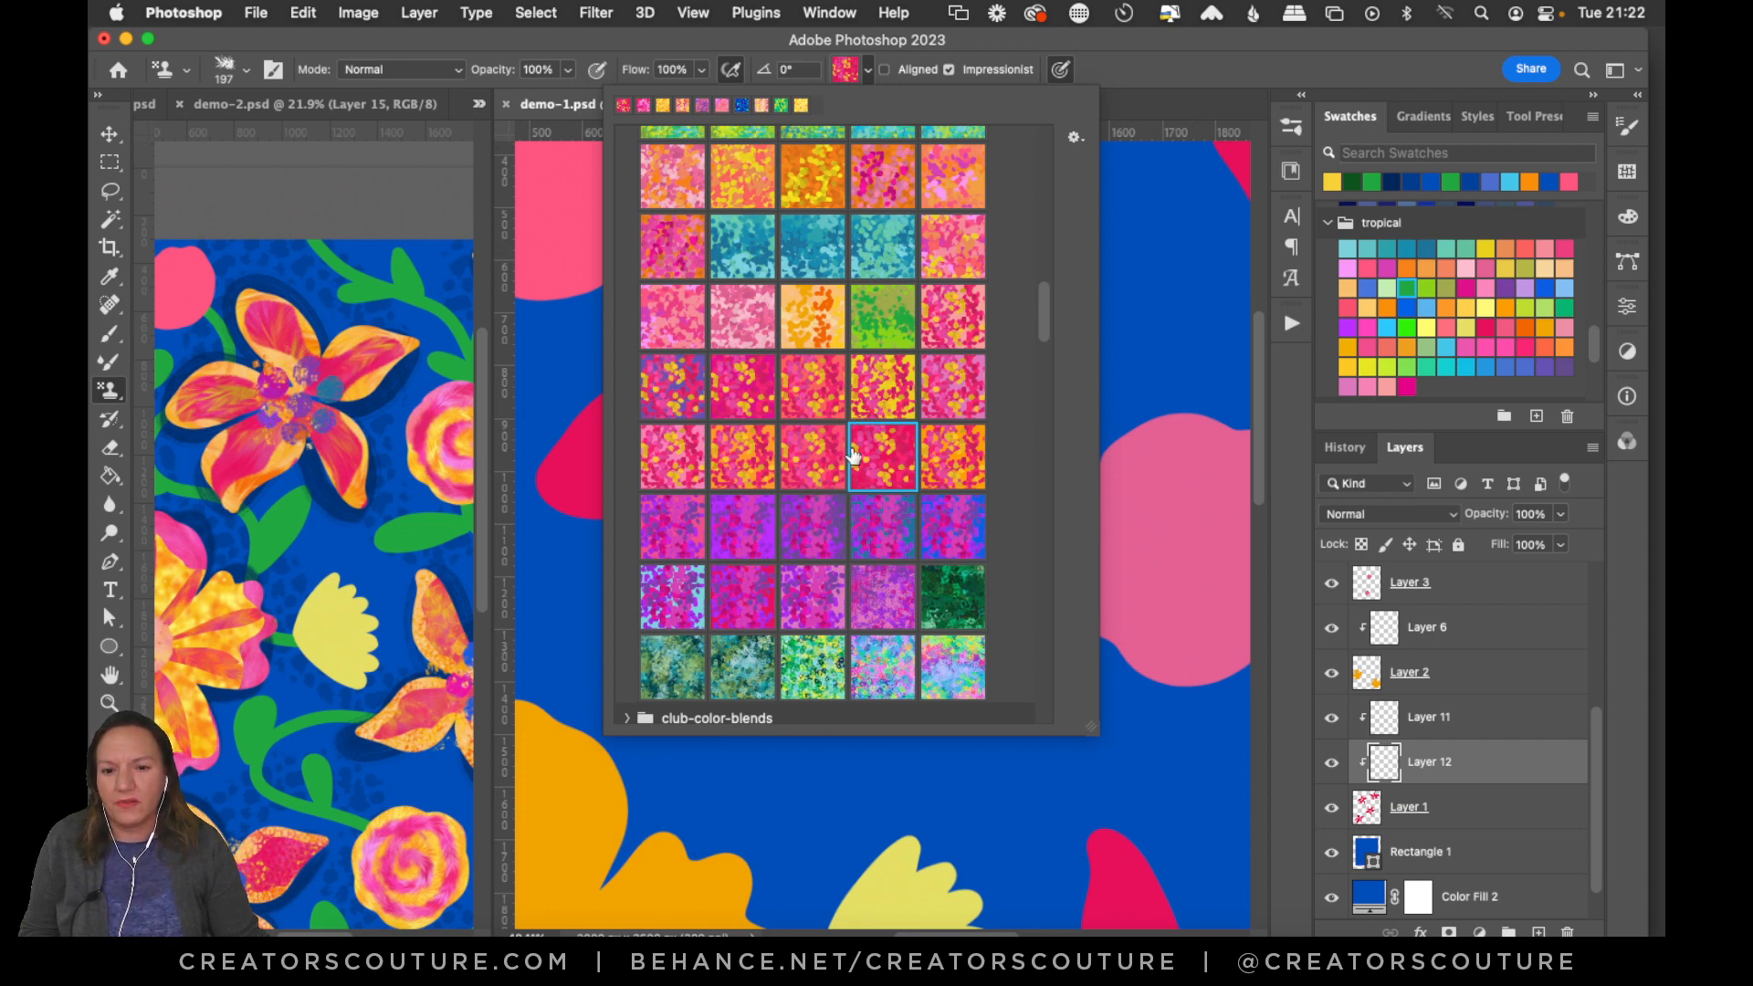
click(990, 47)
Choose the 300 px 1-feather-creatorscouture brush from the PS Feather Couture Fantasies set.
click(1291, 126)
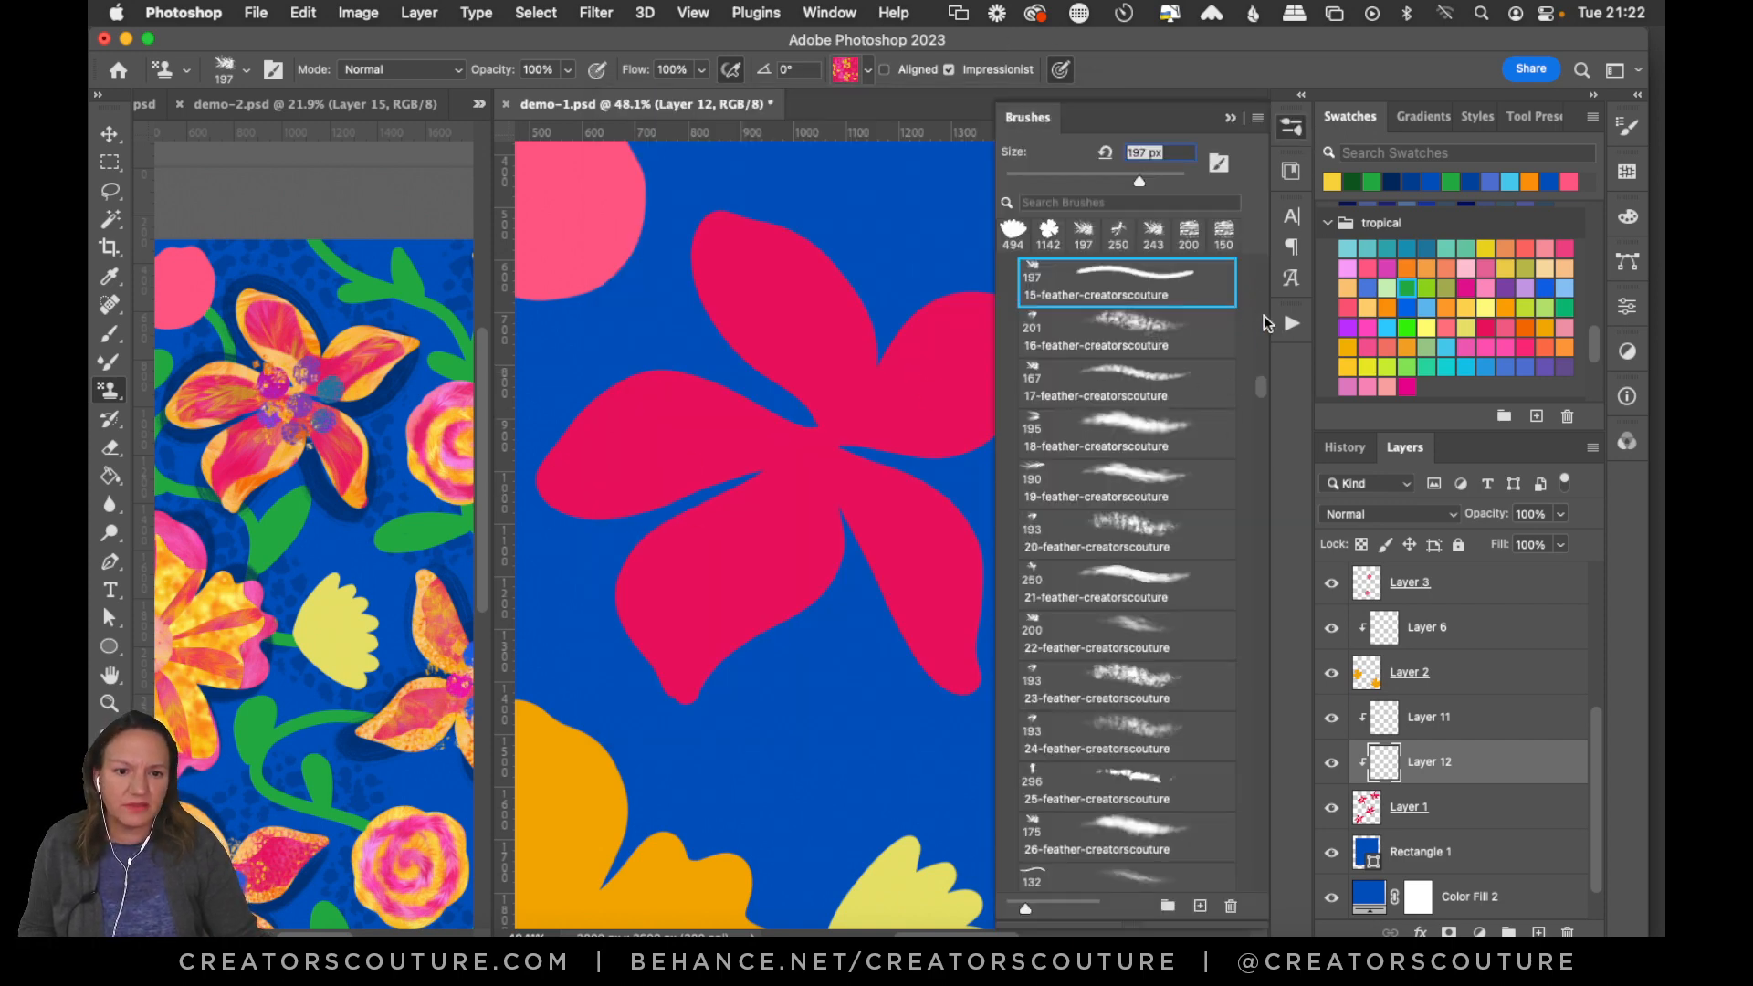
drag(1266, 395, 1260, 362)
click(1143, 337)
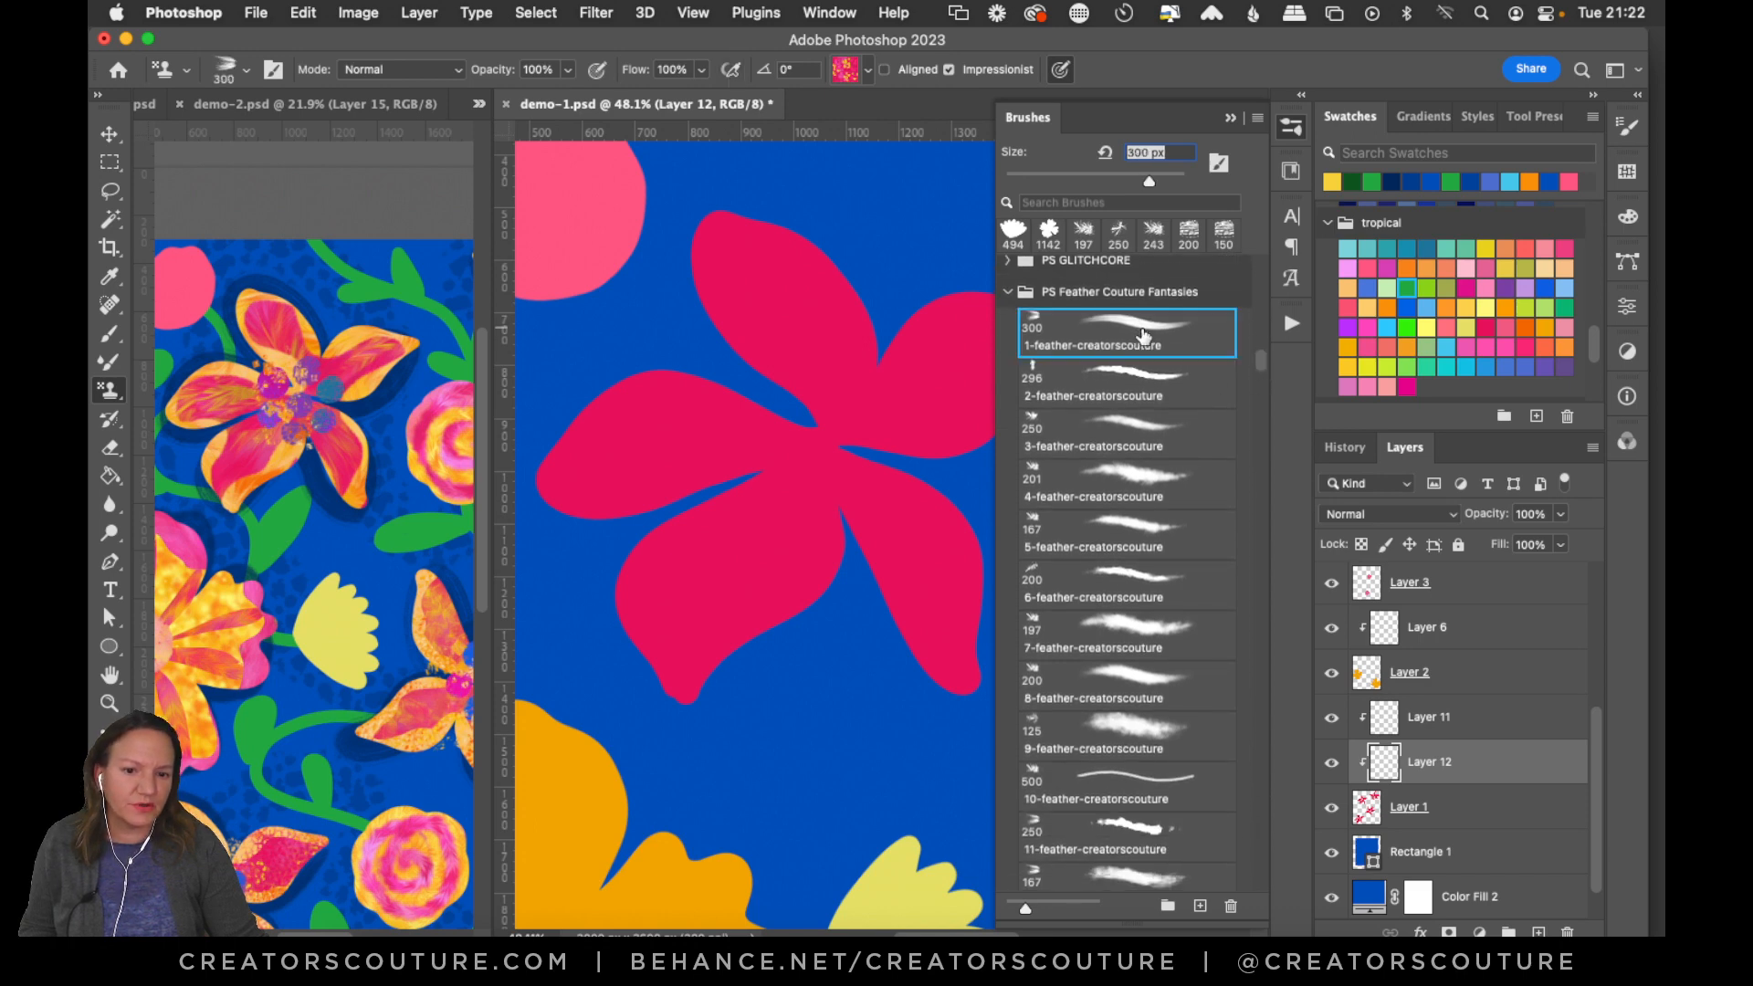
click(1287, 128)
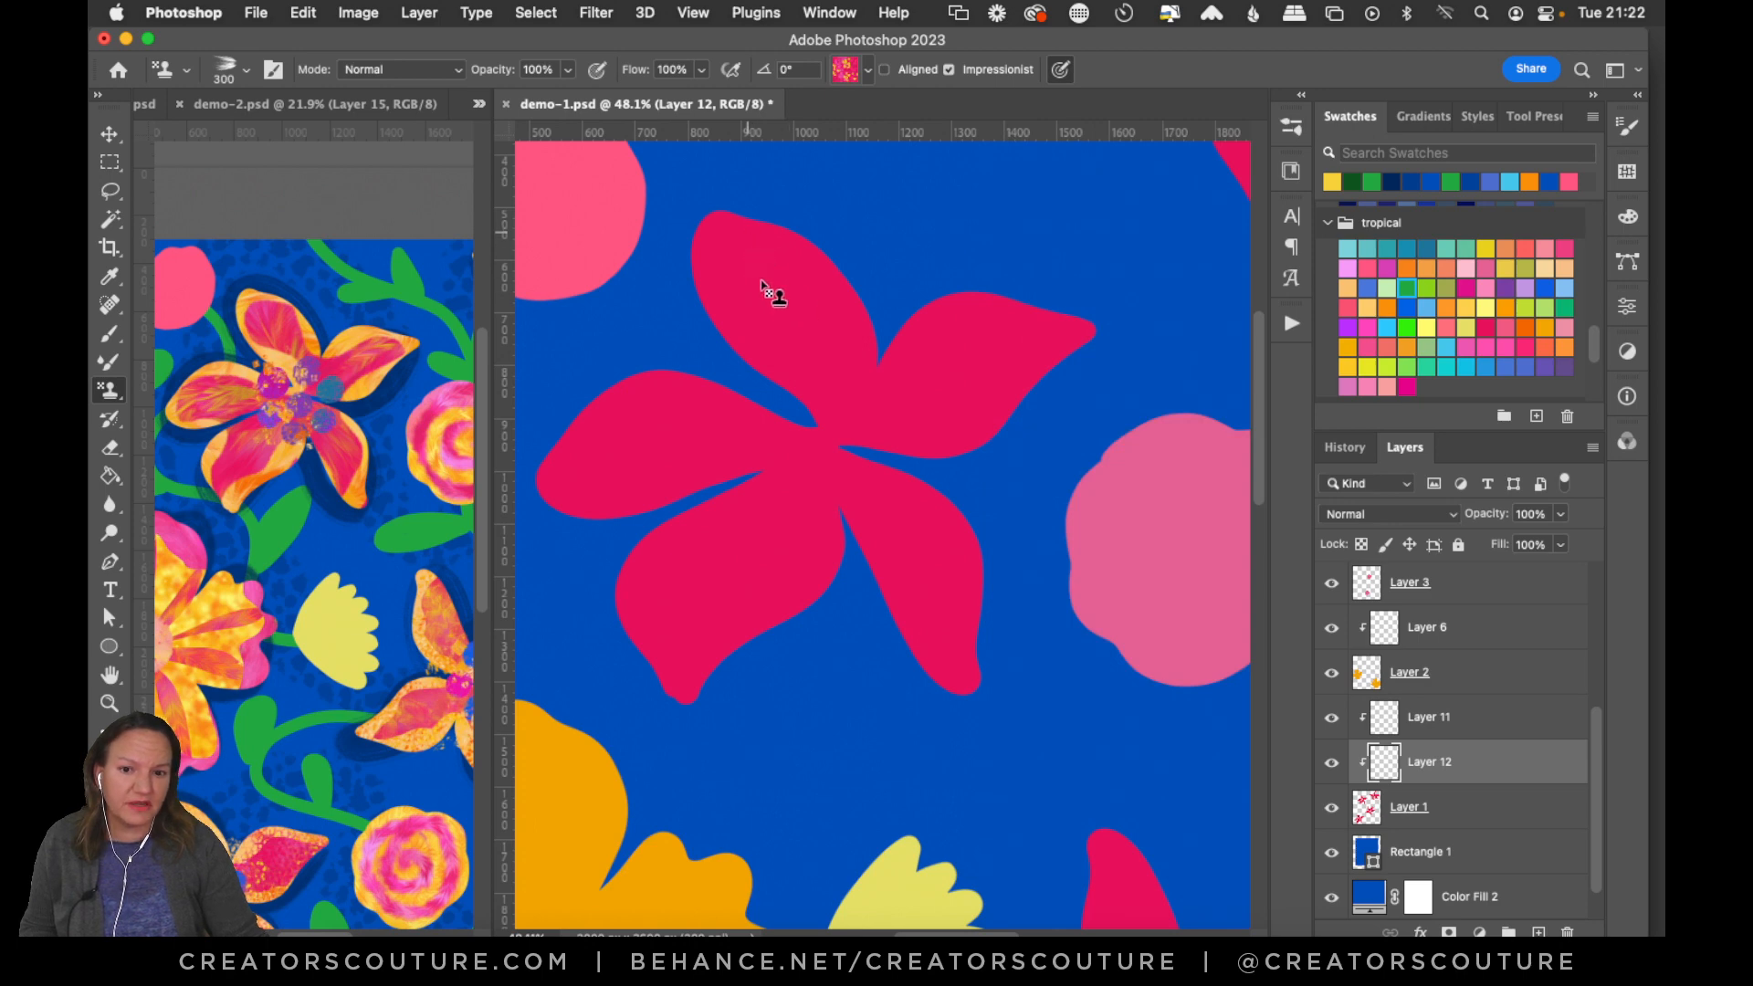
Paint feathery pattern strokes over all five petals of the upper star flower on Layer 12, following each petal towards the centre.
click(772, 292)
mouse_move(700, 248)
mouse_down()
mouse_move(867, 378)
mouse_move(722, 223)
mouse_move(786, 300)
mouse_move(830, 442)
mouse_up()
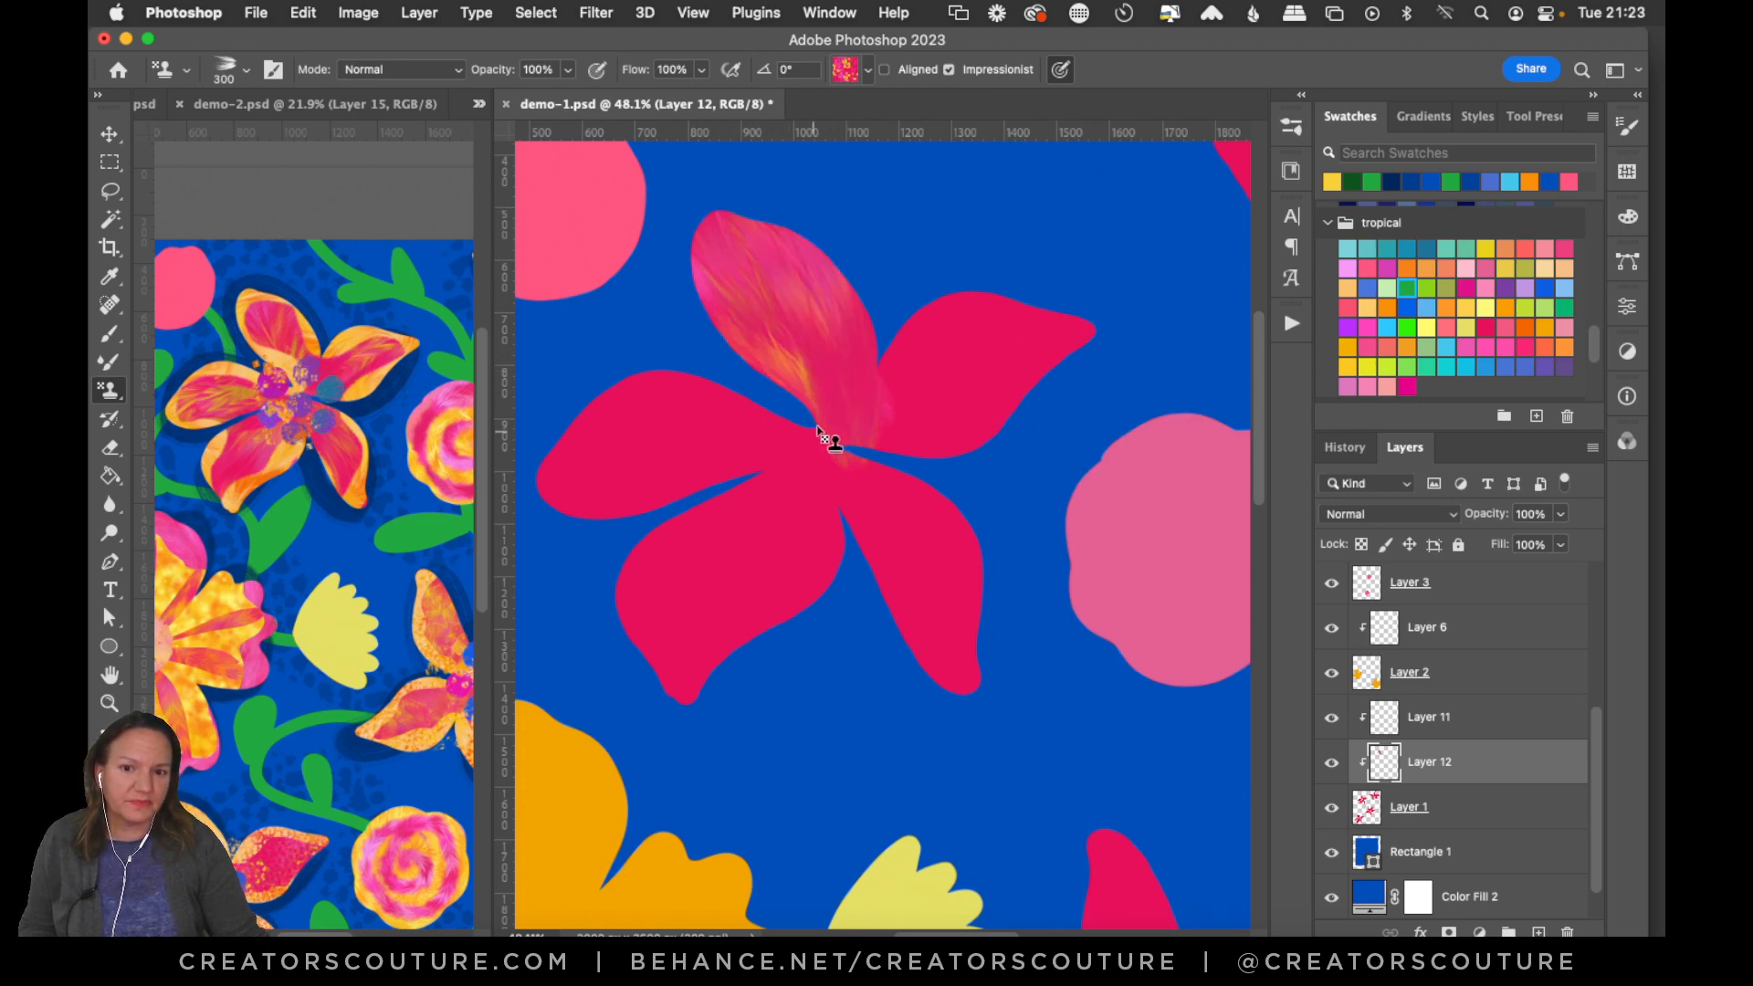
mouse_move(782, 265)
mouse_down()
mouse_move(837, 364)
mouse_move(759, 247)
mouse_move(721, 233)
mouse_move(852, 451)
mouse_move(802, 442)
mouse_move(787, 412)
mouse_up()
mouse_move(705, 246)
mouse_down()
mouse_move(825, 482)
mouse_move(739, 235)
mouse_move(895, 448)
mouse_up()
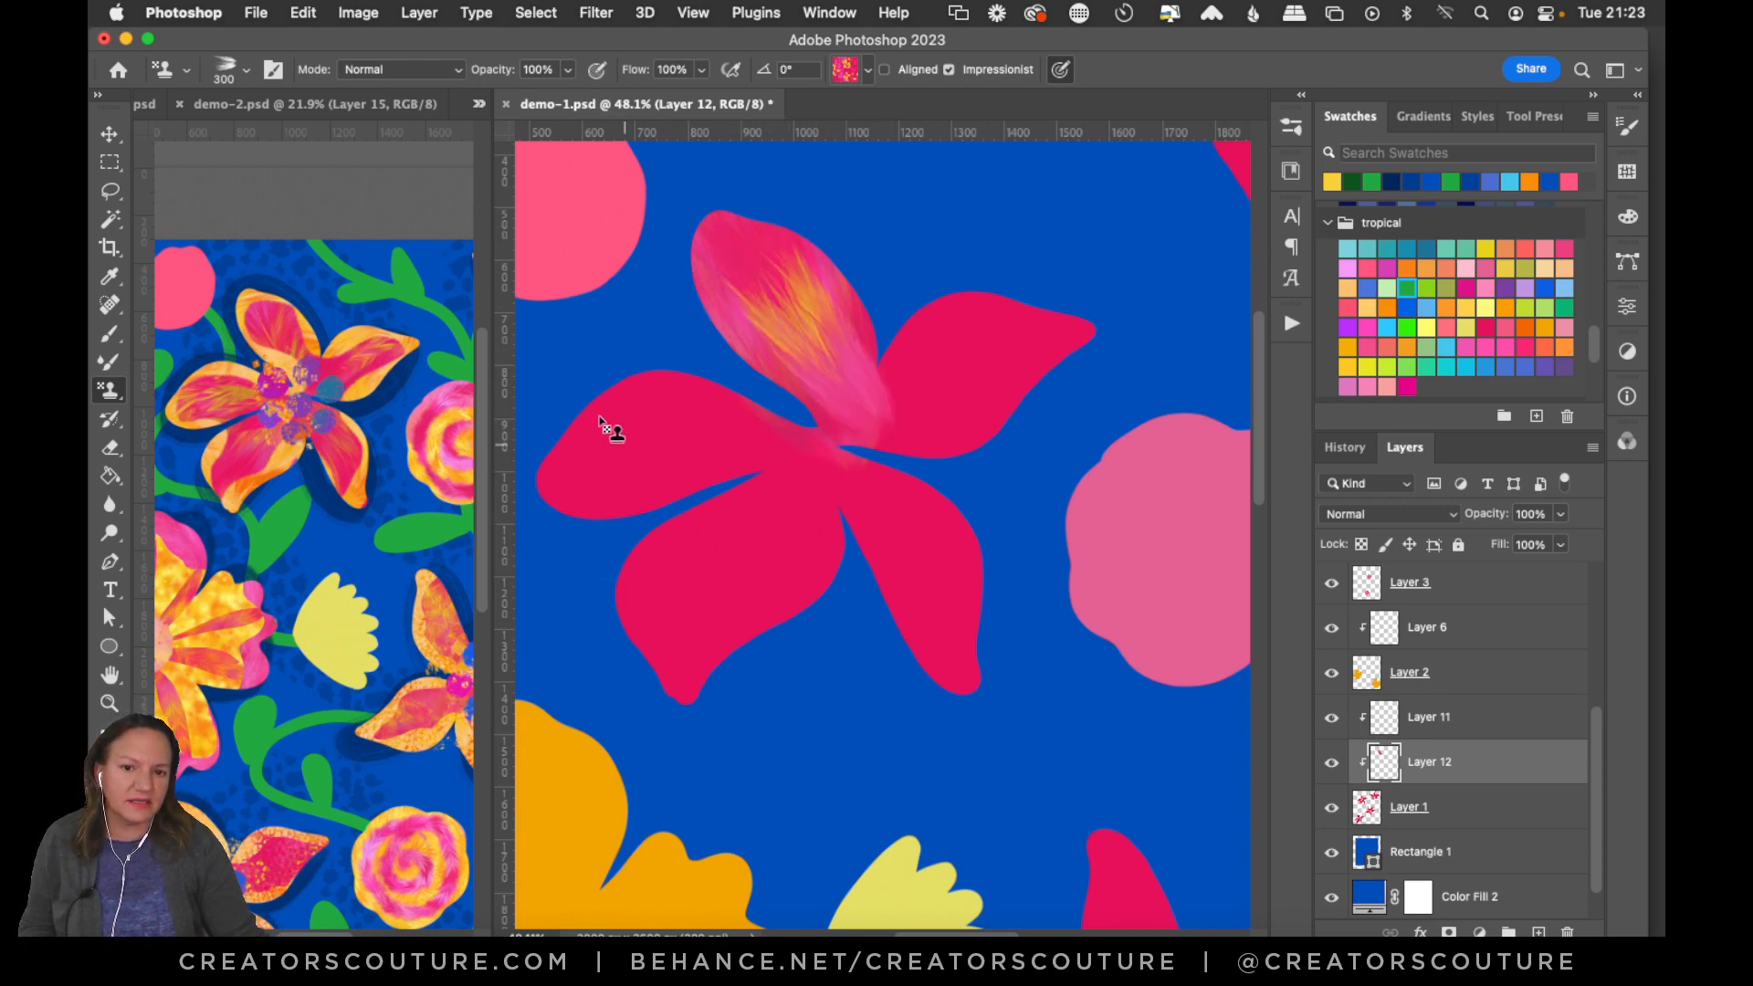
mouse_move(606, 430)
mouse_down()
mouse_move(764, 438)
mouse_move(690, 486)
mouse_move(562, 501)
mouse_move(737, 489)
mouse_move(573, 516)
mouse_move(892, 485)
mouse_up()
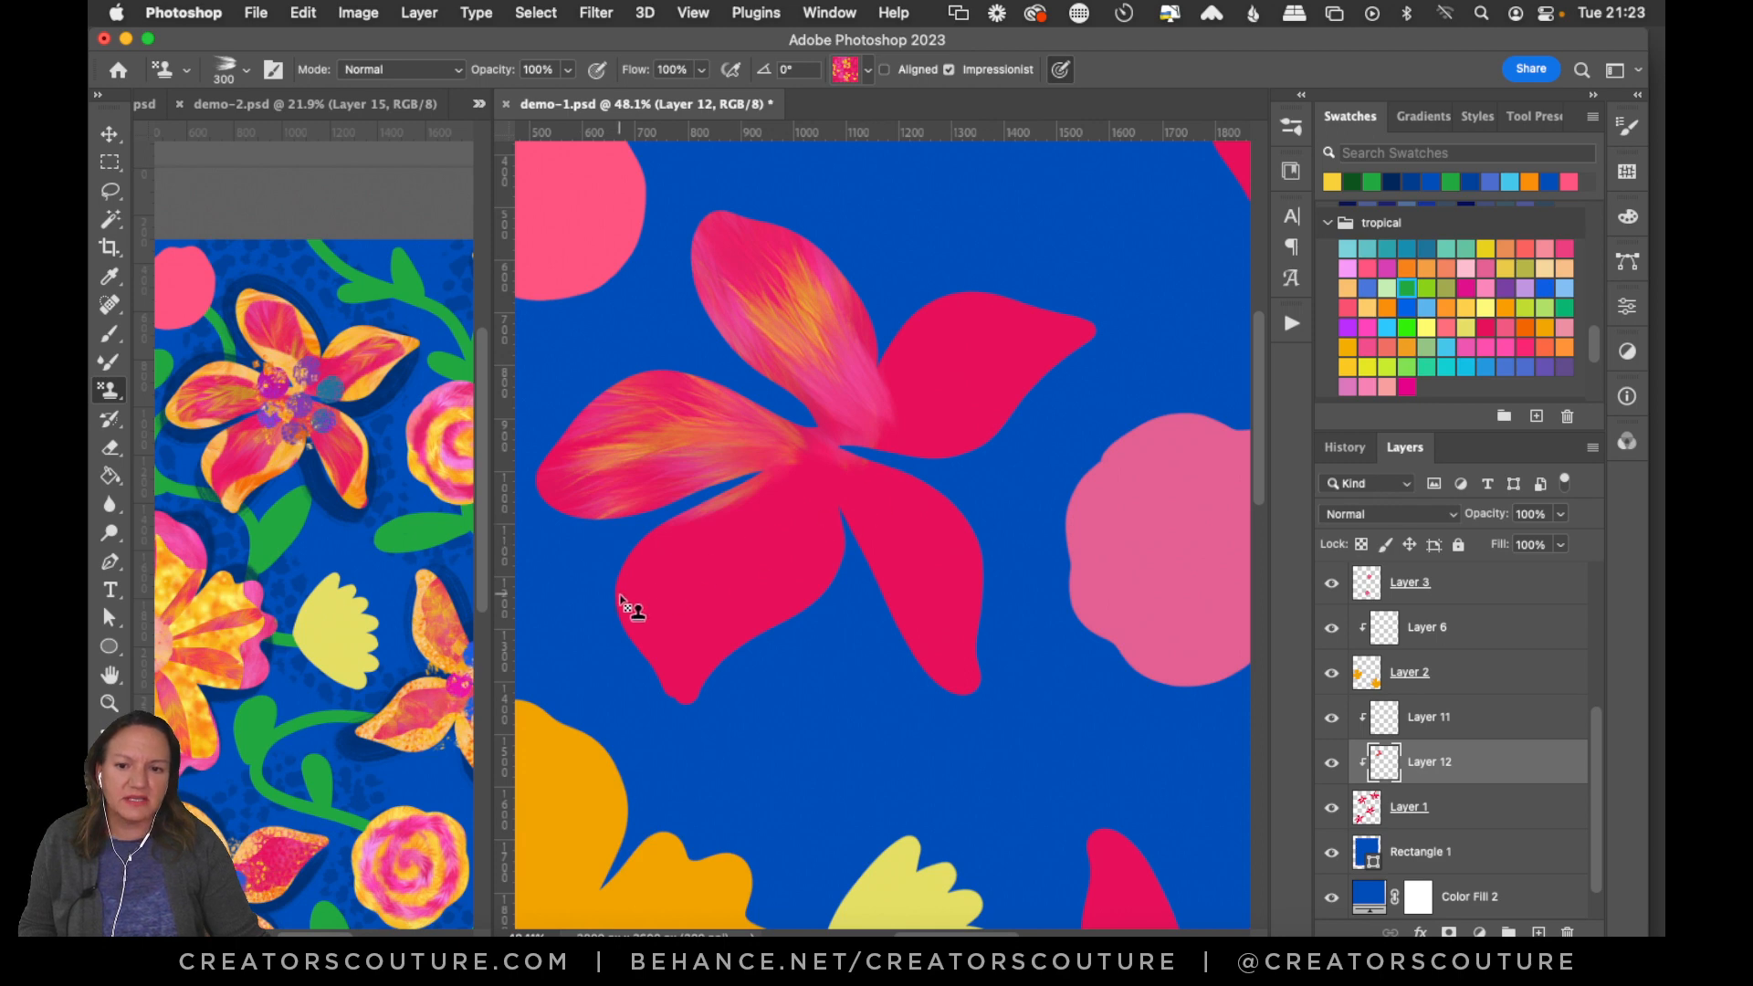
drag(630, 614, 771, 484)
drag(637, 689, 822, 506)
drag(689, 700, 844, 451)
drag(749, 675, 846, 447)
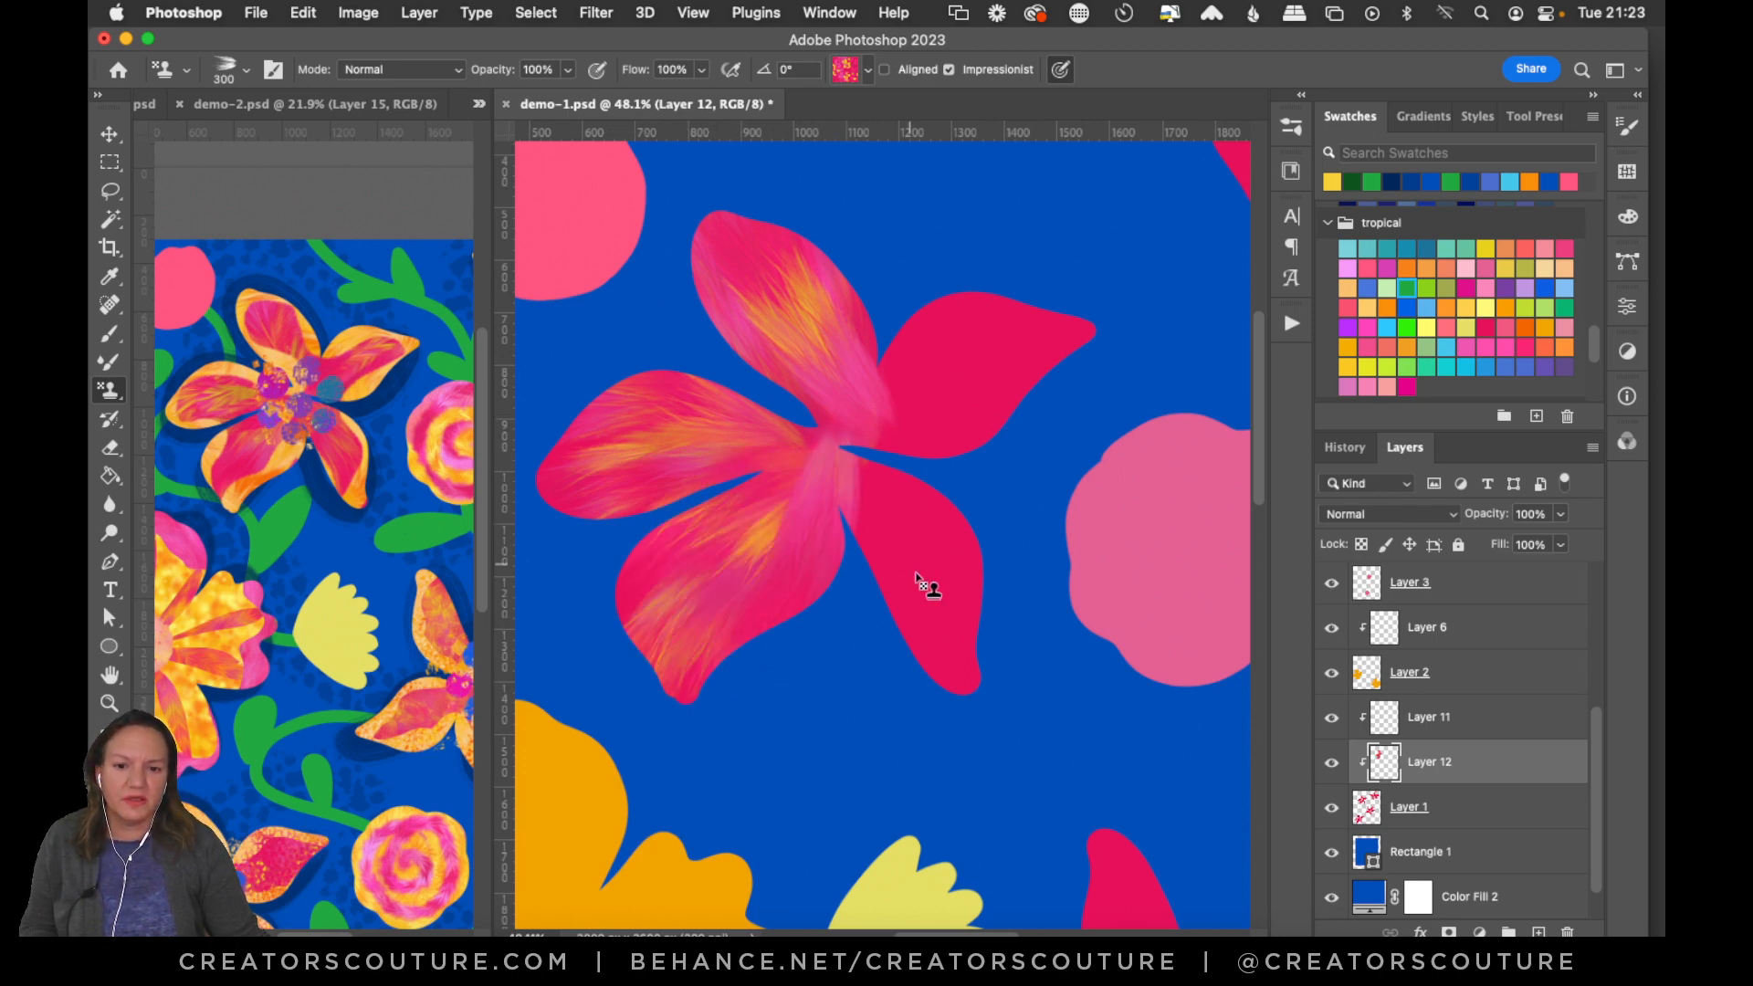
mouse_move(952, 686)
mouse_down()
mouse_move(847, 488)
mouse_move(931, 584)
mouse_move(854, 493)
mouse_up()
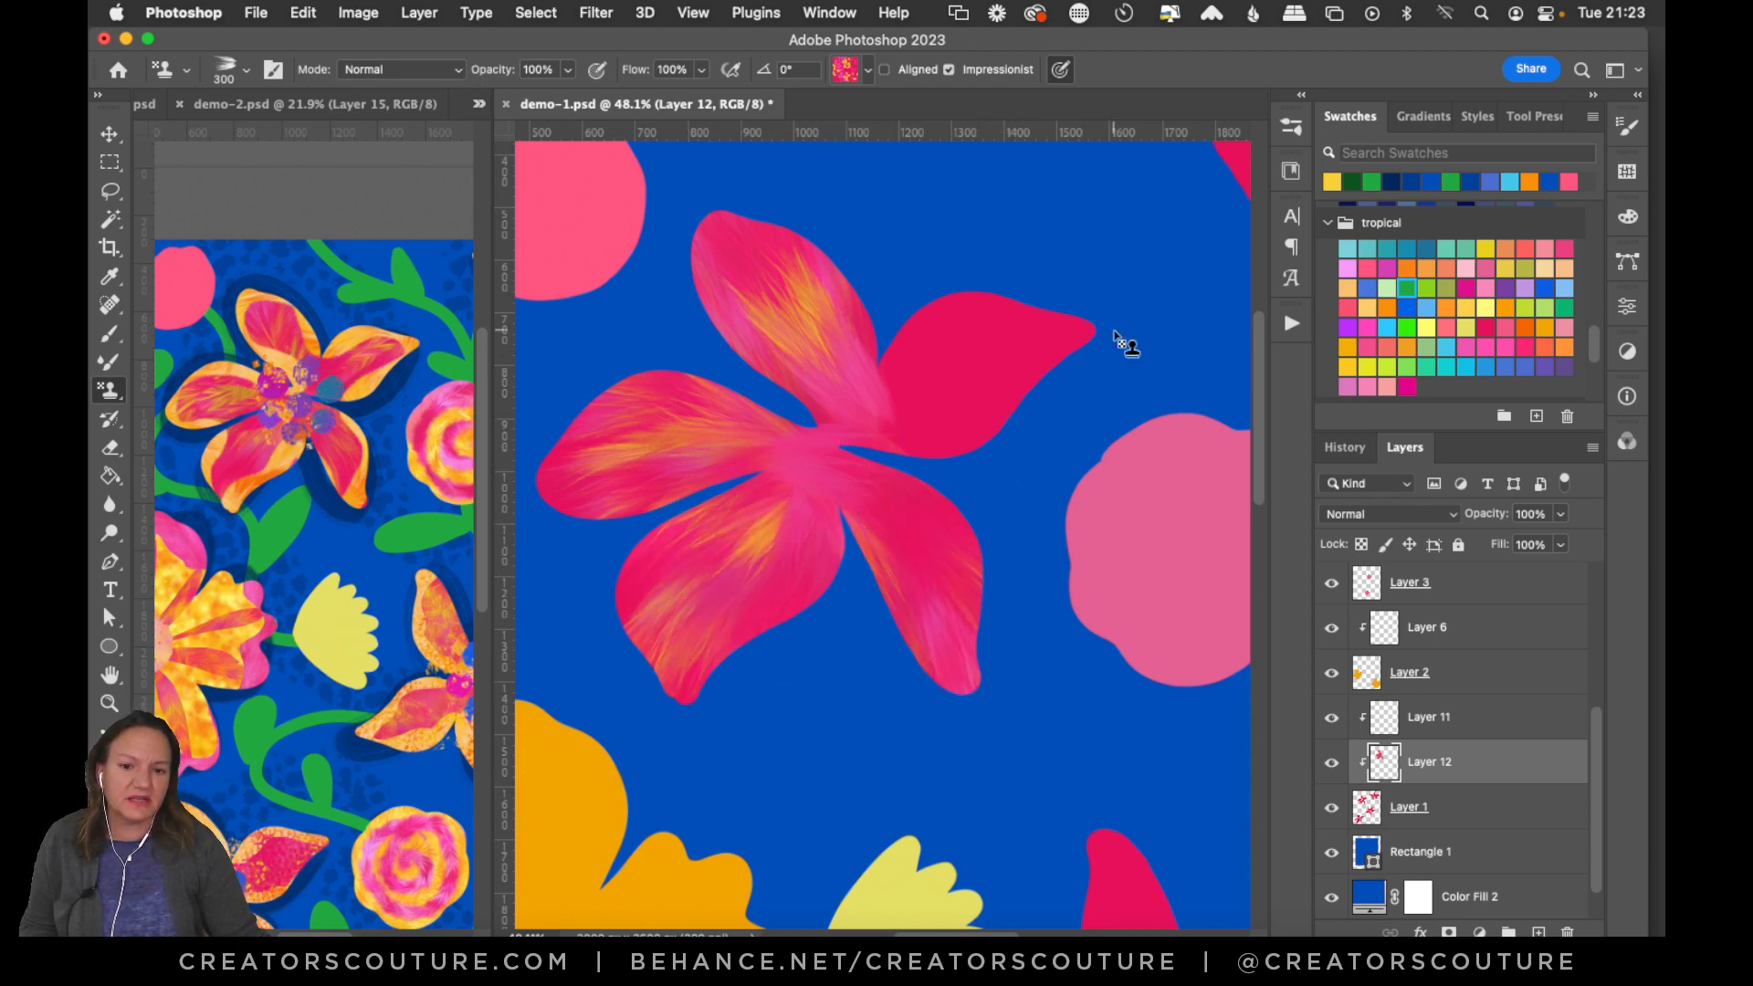
mouse_move(1049, 283)
mouse_down()
mouse_move(908, 388)
mouse_move(881, 443)
mouse_up()
drag(1041, 356, 907, 466)
drag(1091, 379, 832, 447)
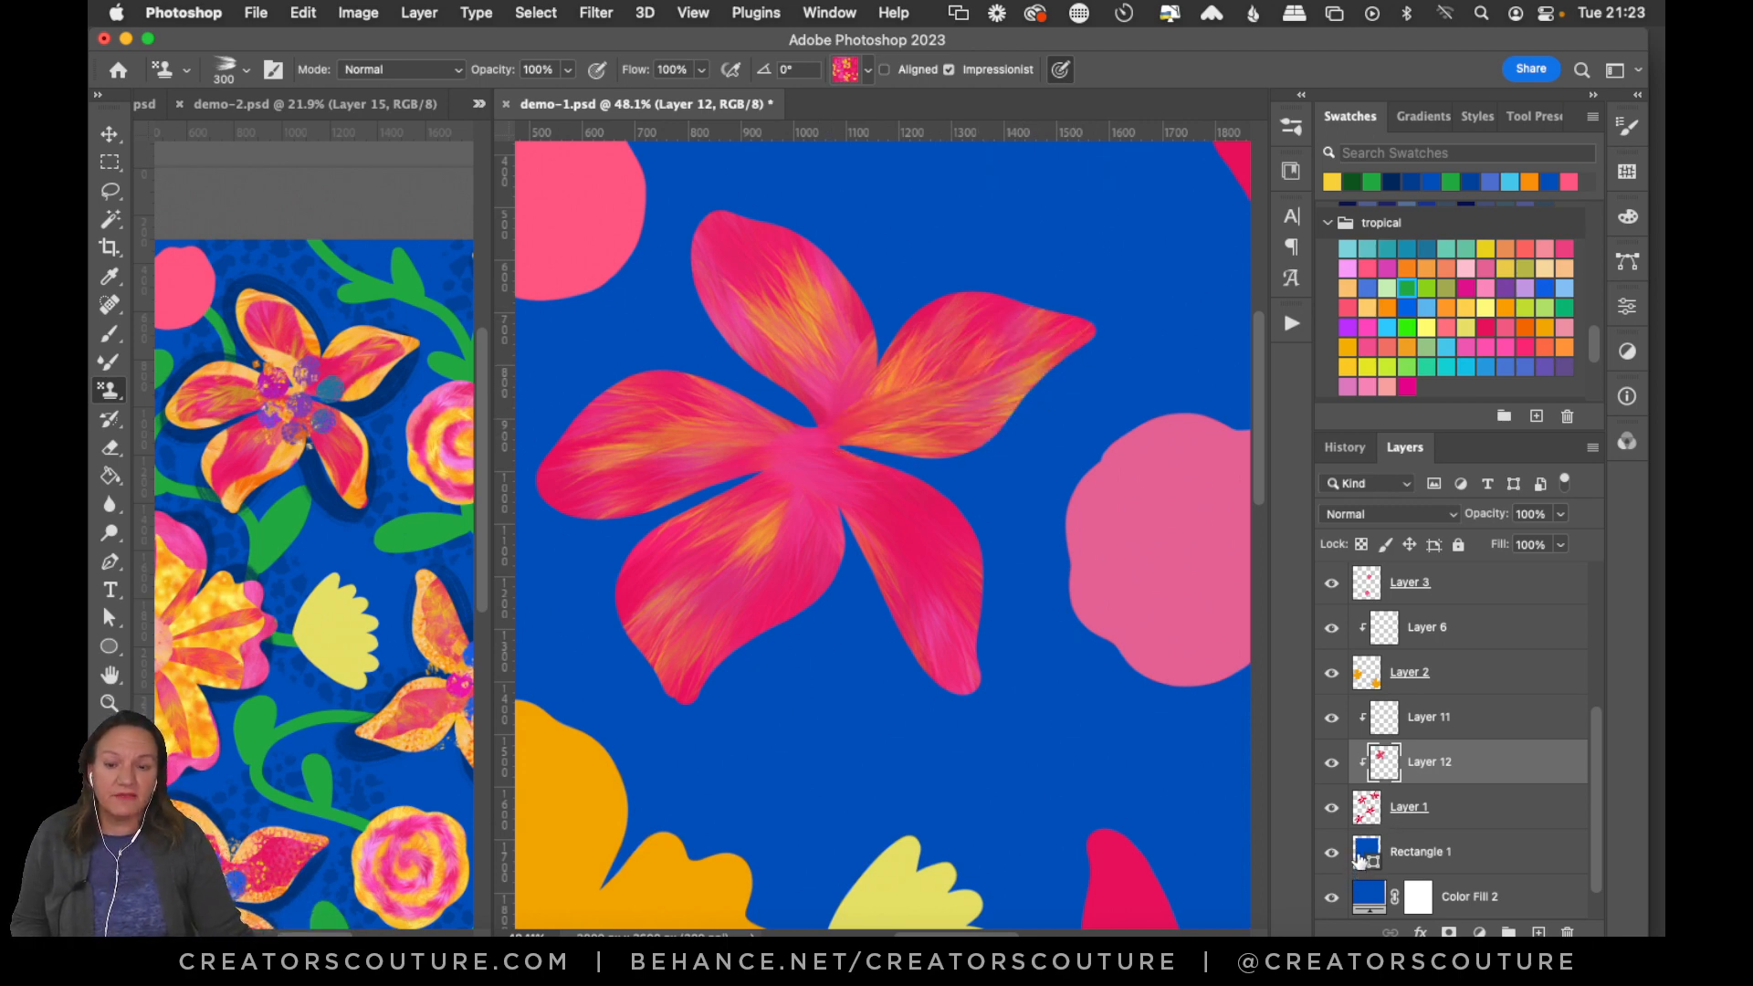
Hide the painted Layer 12 and lower the opacity of Layer 1 to 27%.
click(1445, 723)
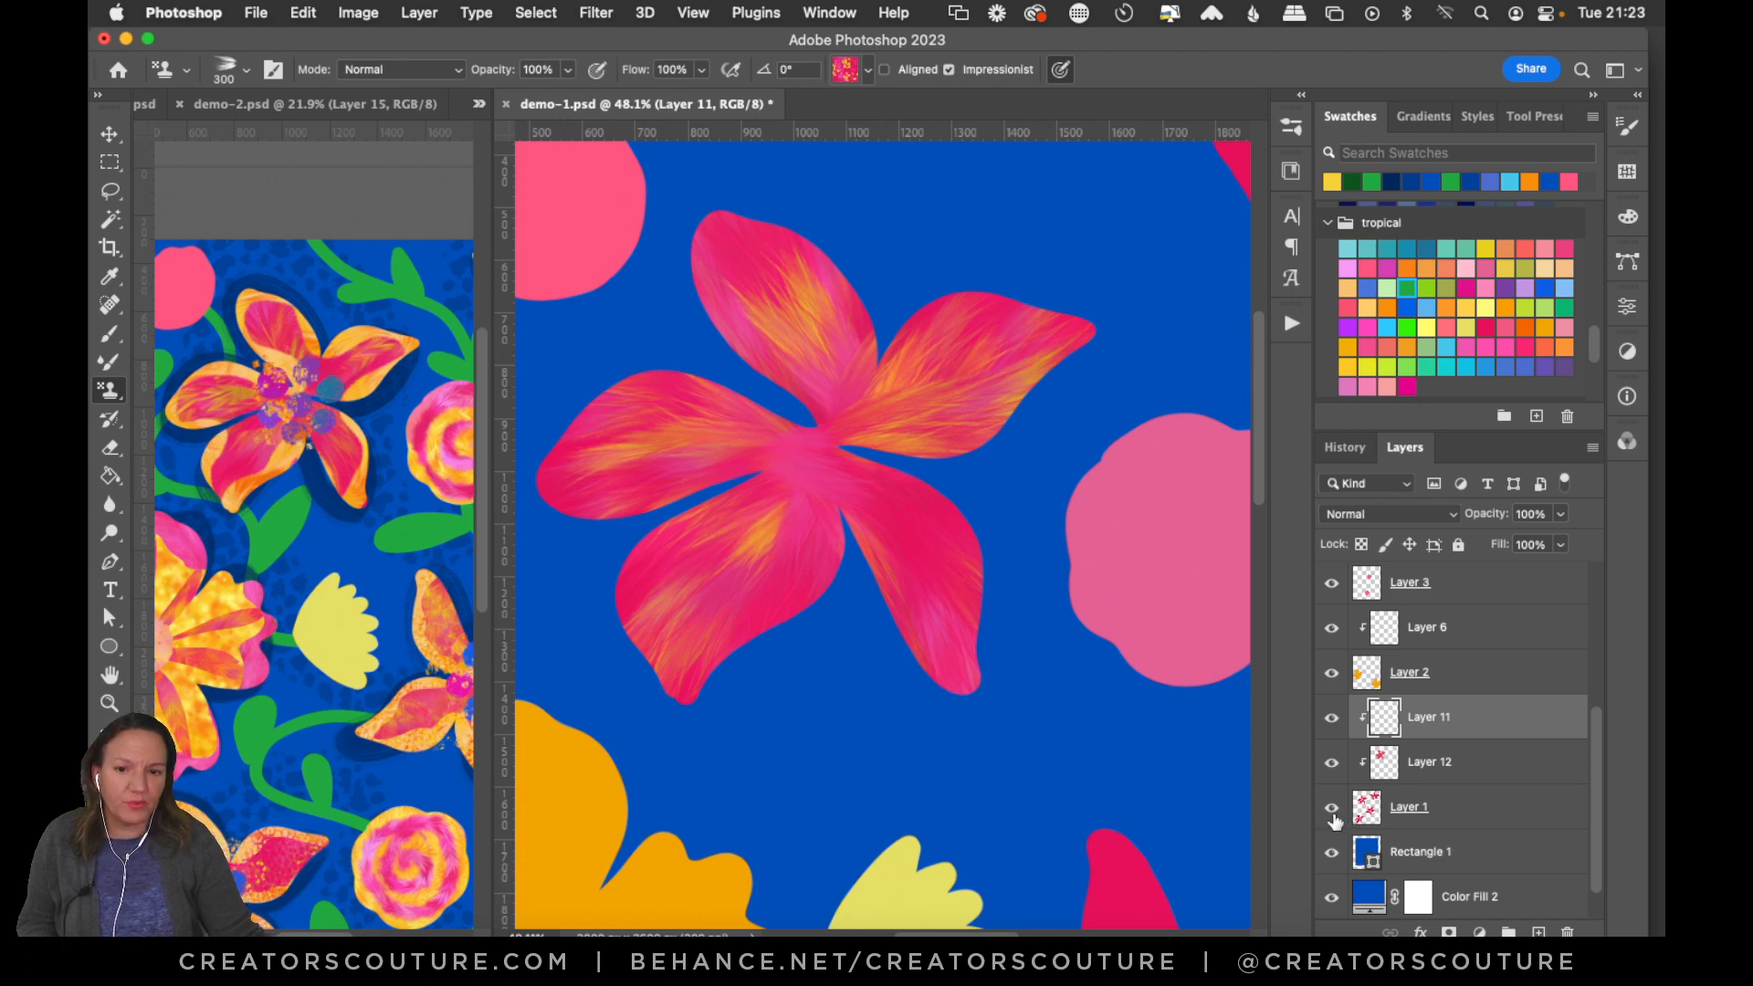
click(1332, 768)
click(1429, 811)
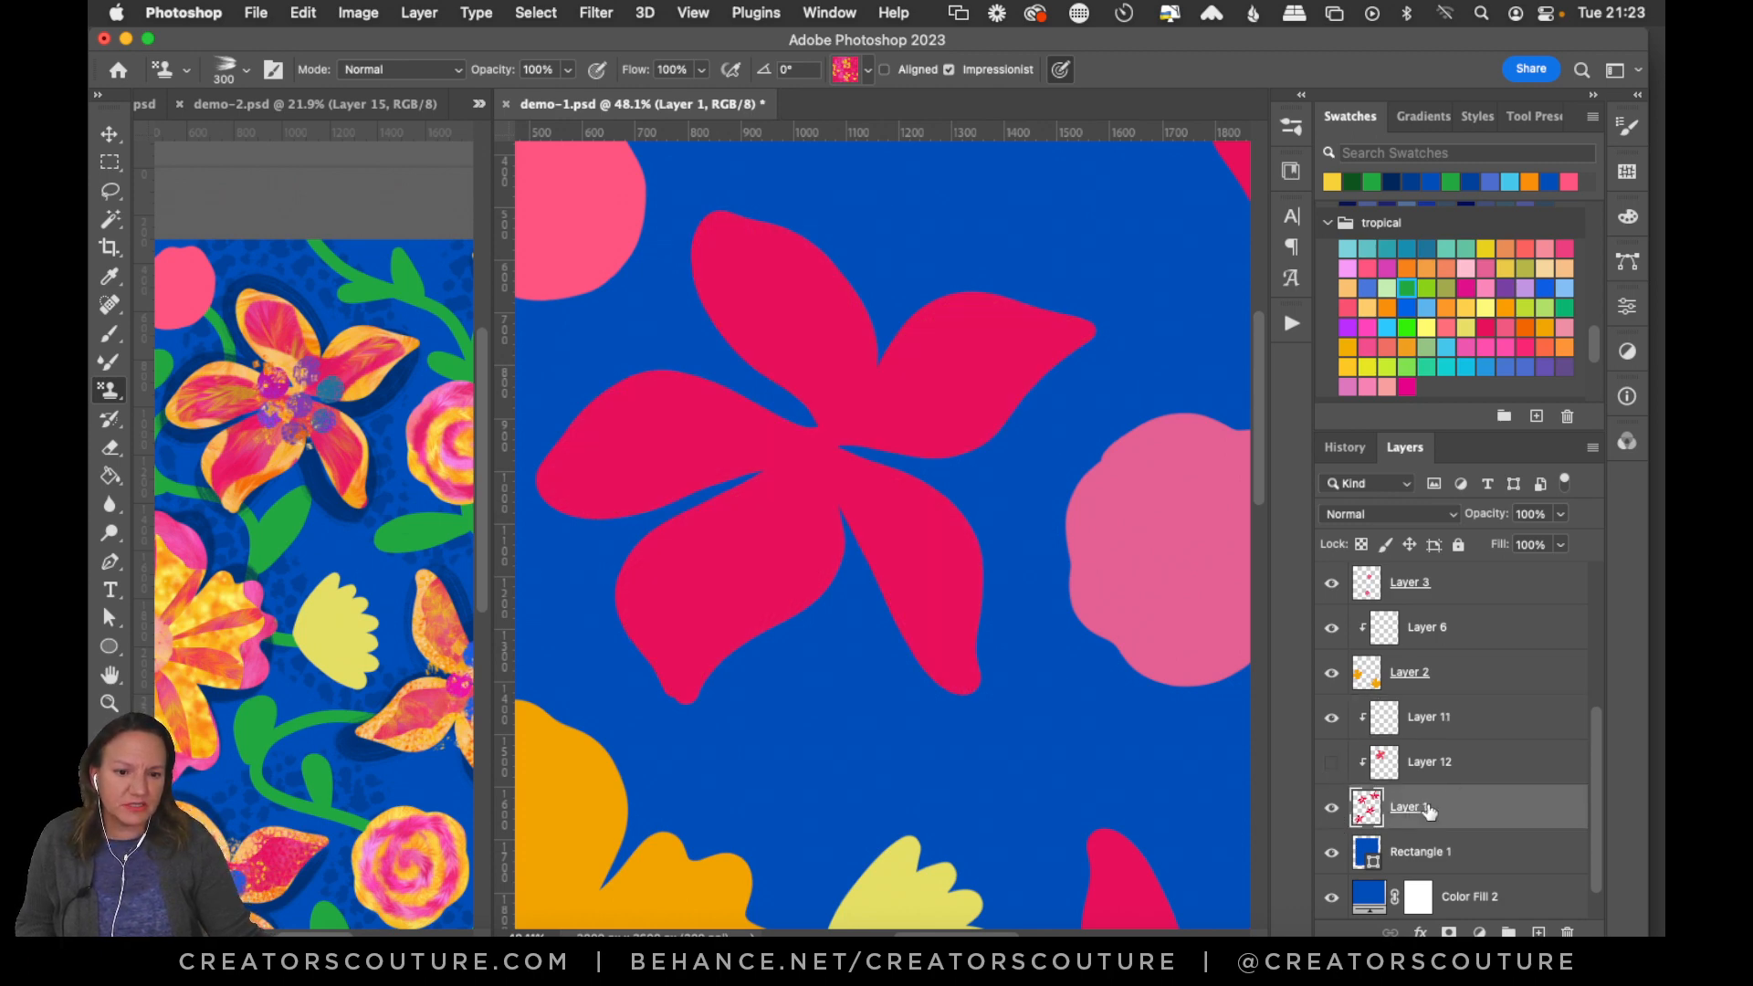
click(1561, 516)
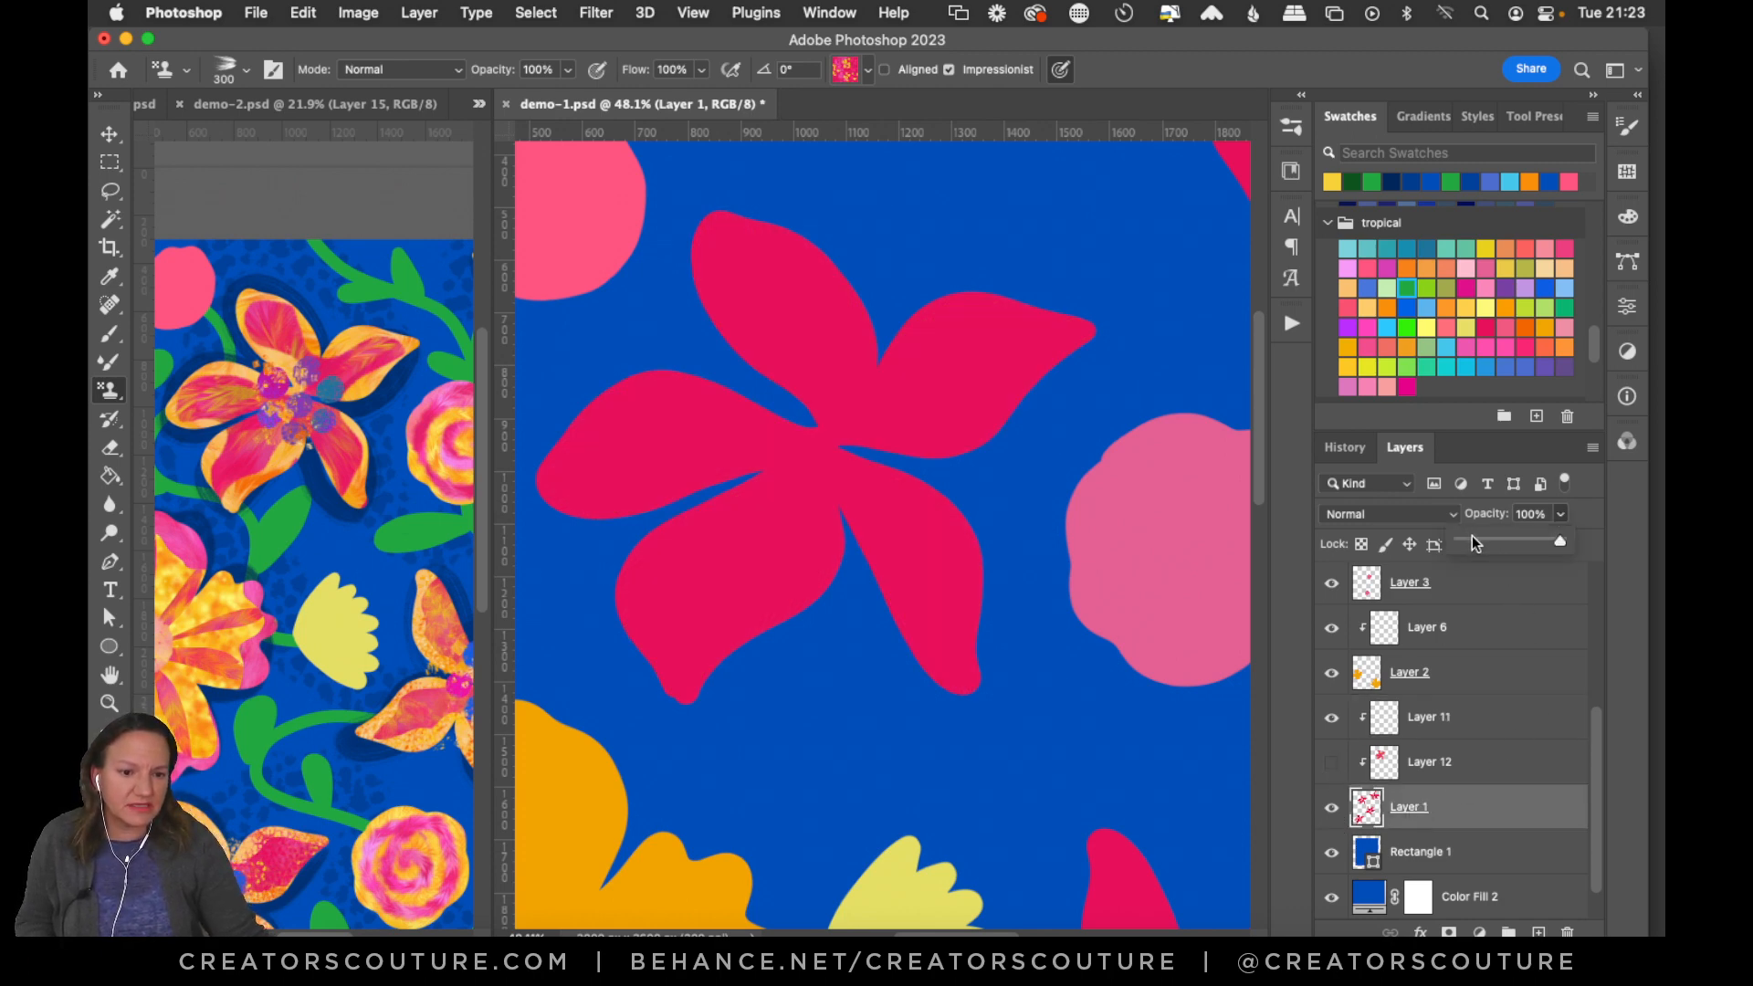
drag(1479, 541, 1487, 540)
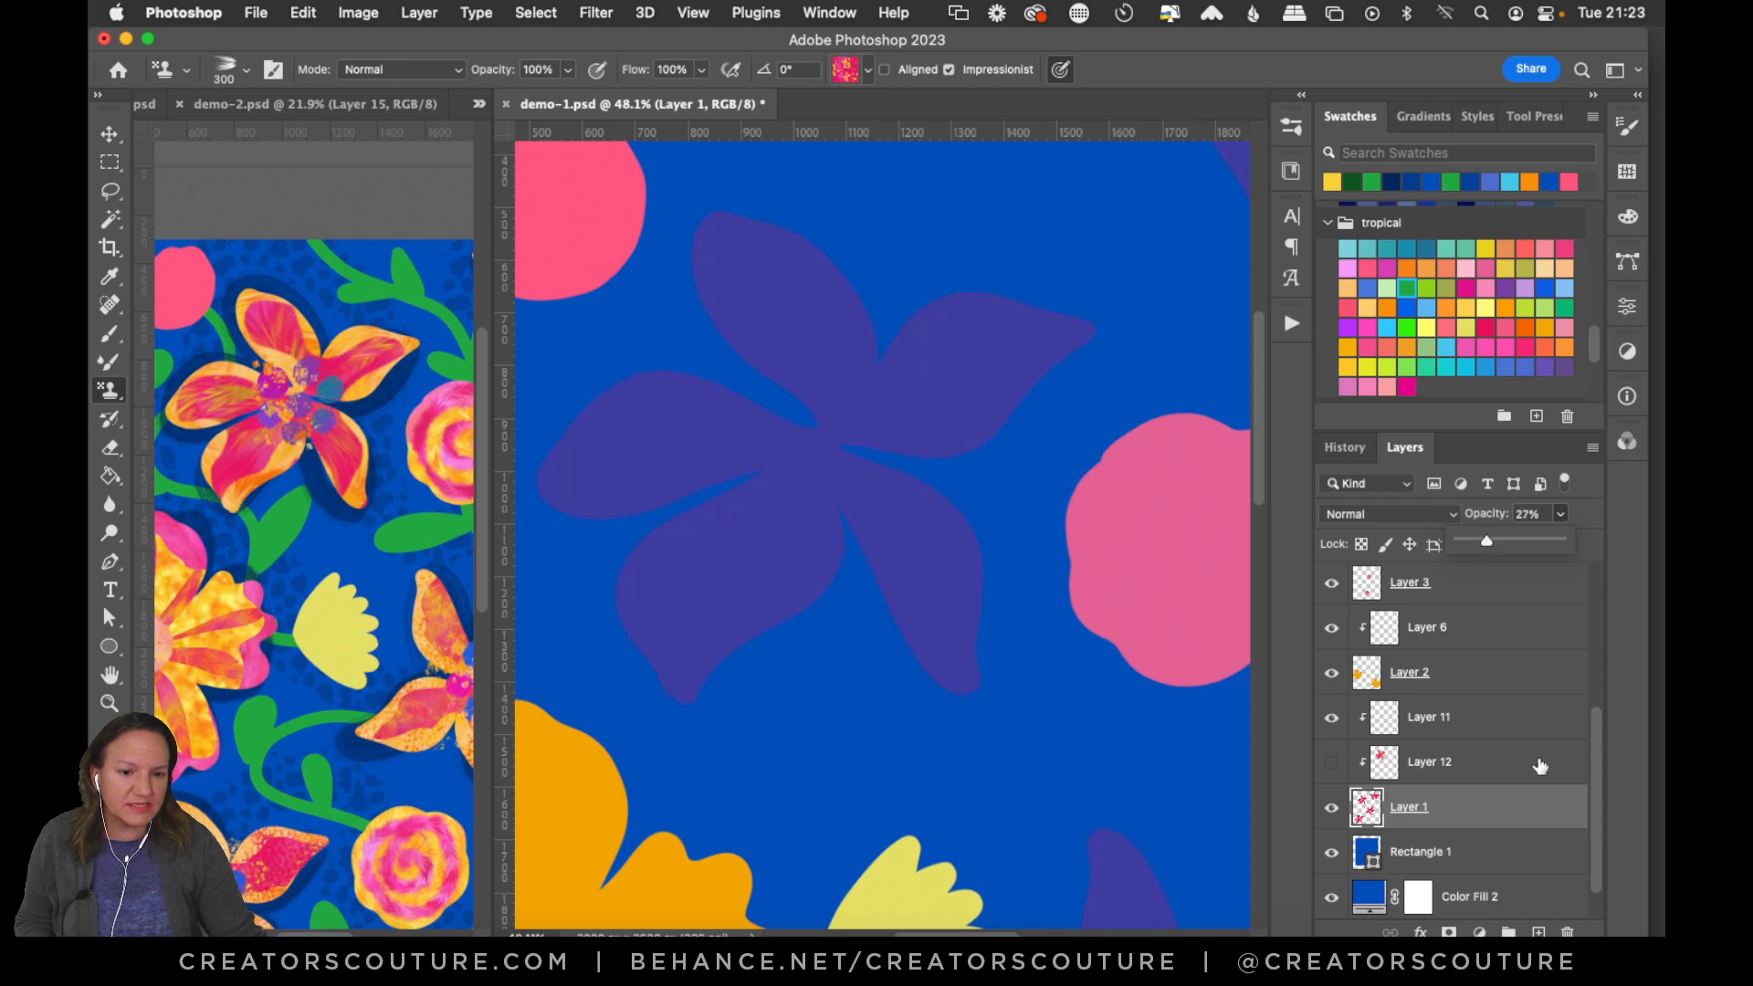
Add an unclipped layer above Layer 11 and paint feathery strokes over the faded flower's two upper petals, left petal and lower-left petal.
click(1501, 721)
click(1538, 932)
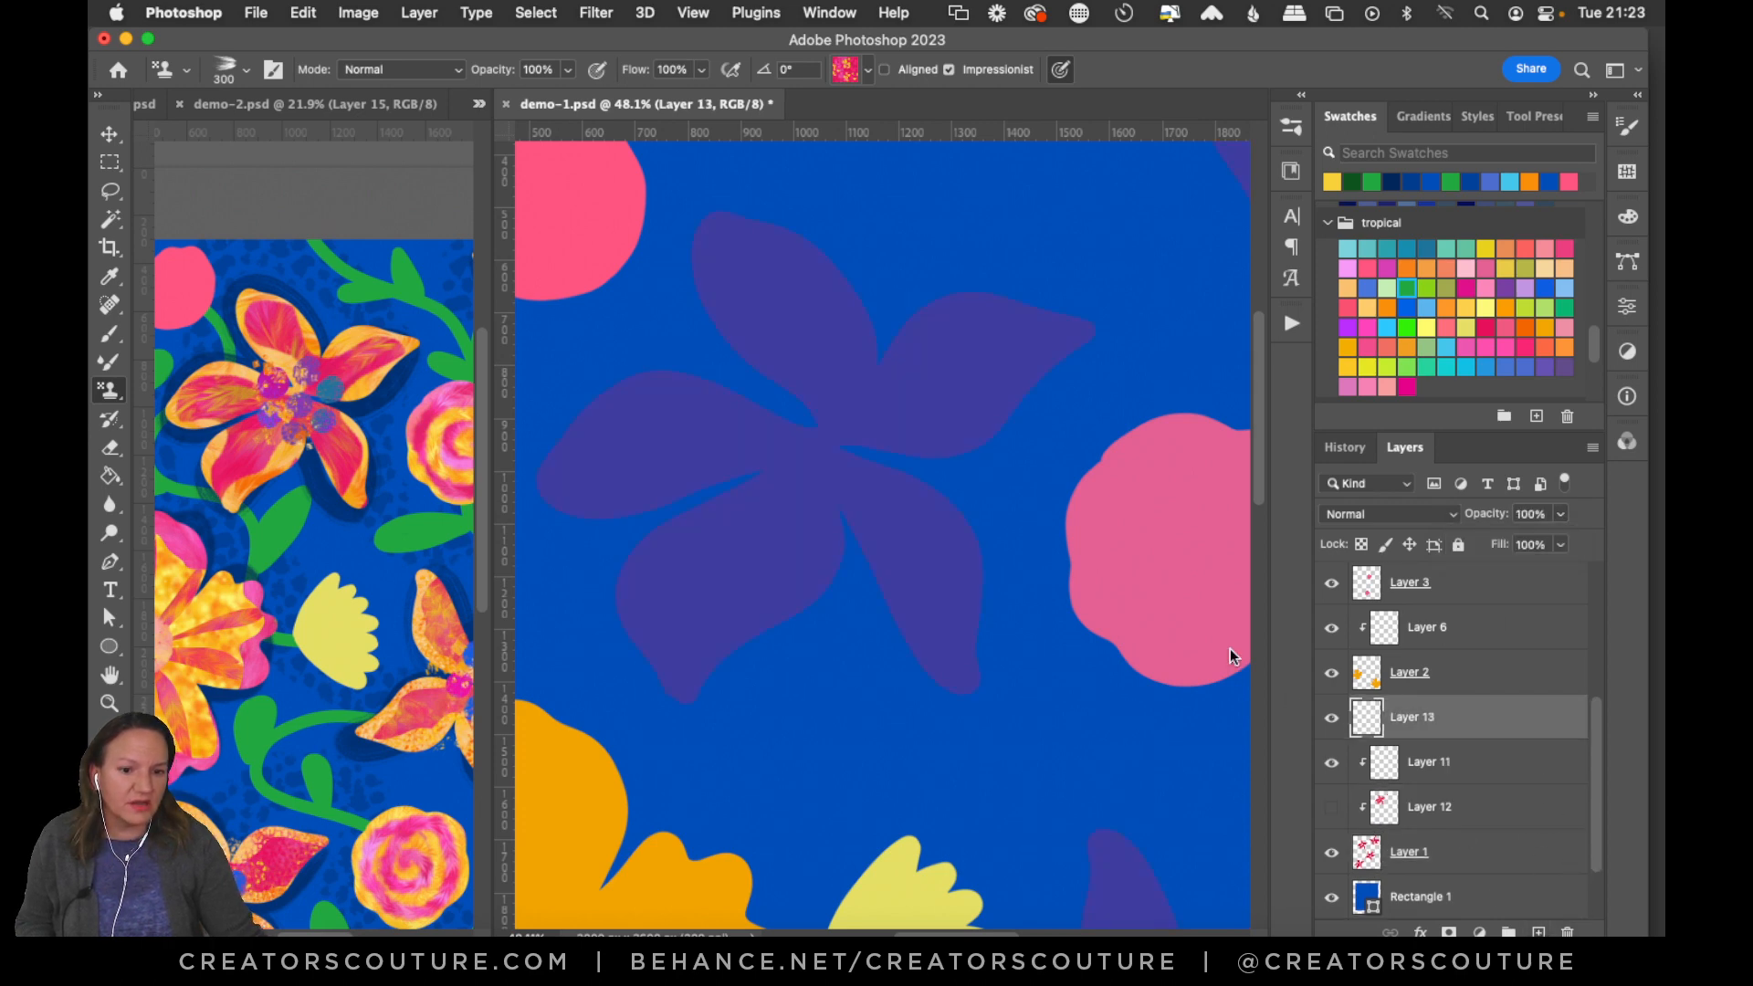
mouse_move(742, 260)
mouse_down()
mouse_move(731, 301)
mouse_move(795, 325)
mouse_up()
key(super+z)
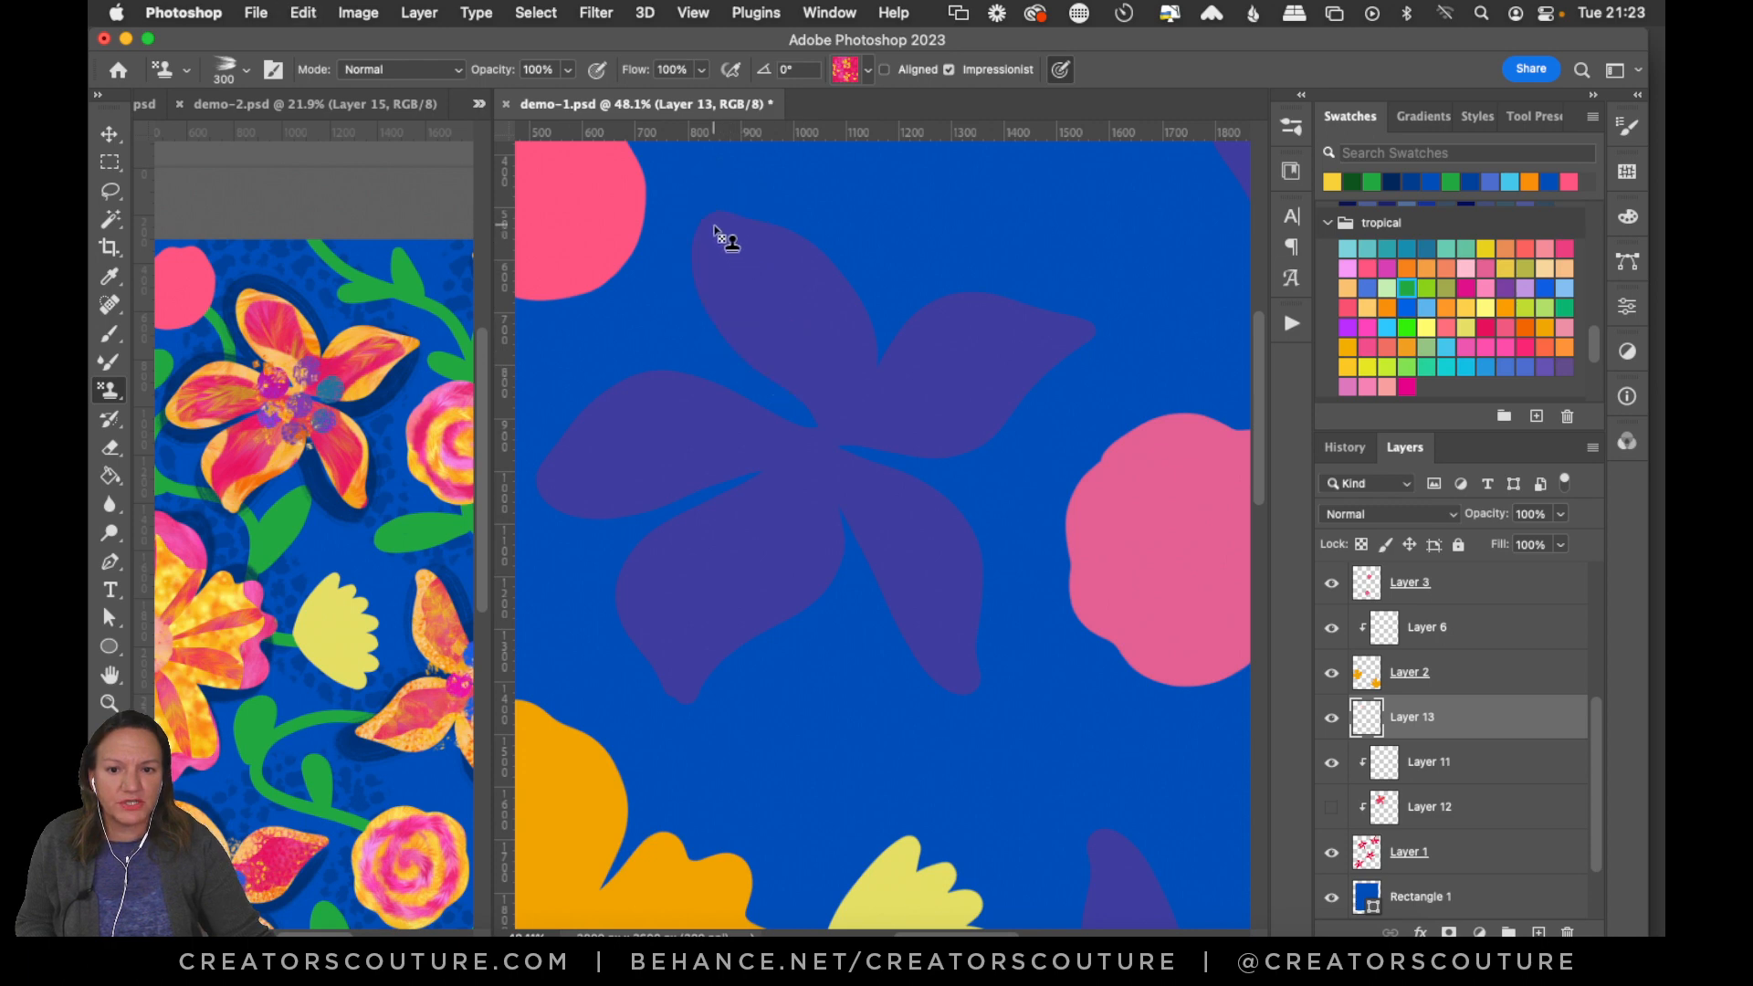
mouse_move(720, 238)
mouse_down()
mouse_move(765, 353)
mouse_move(869, 365)
mouse_move(742, 244)
mouse_move(731, 296)
mouse_move(855, 382)
mouse_move(714, 223)
mouse_move(845, 353)
mouse_move(781, 297)
mouse_move(784, 271)
mouse_move(855, 410)
mouse_move(755, 269)
mouse_move(838, 420)
mouse_move(790, 305)
mouse_move(853, 423)
mouse_up()
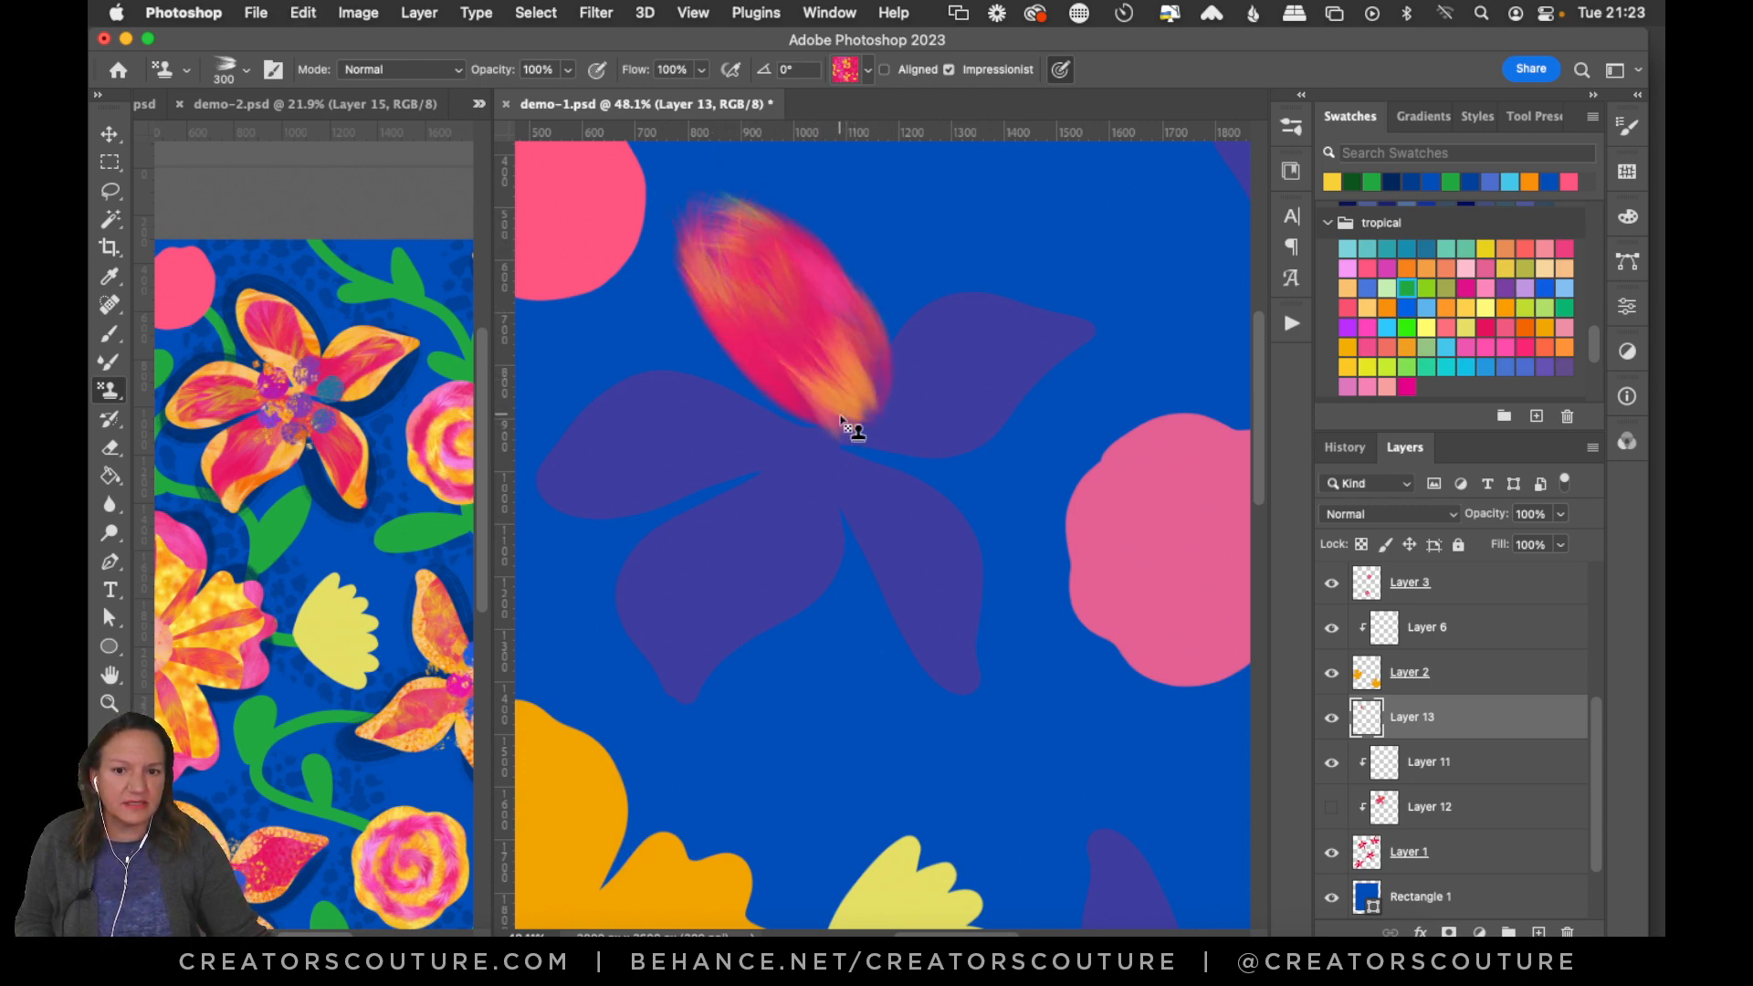
mouse_move(579, 481)
mouse_down()
mouse_move(743, 419)
mouse_move(578, 496)
mouse_move(652, 445)
mouse_move(808, 474)
mouse_up()
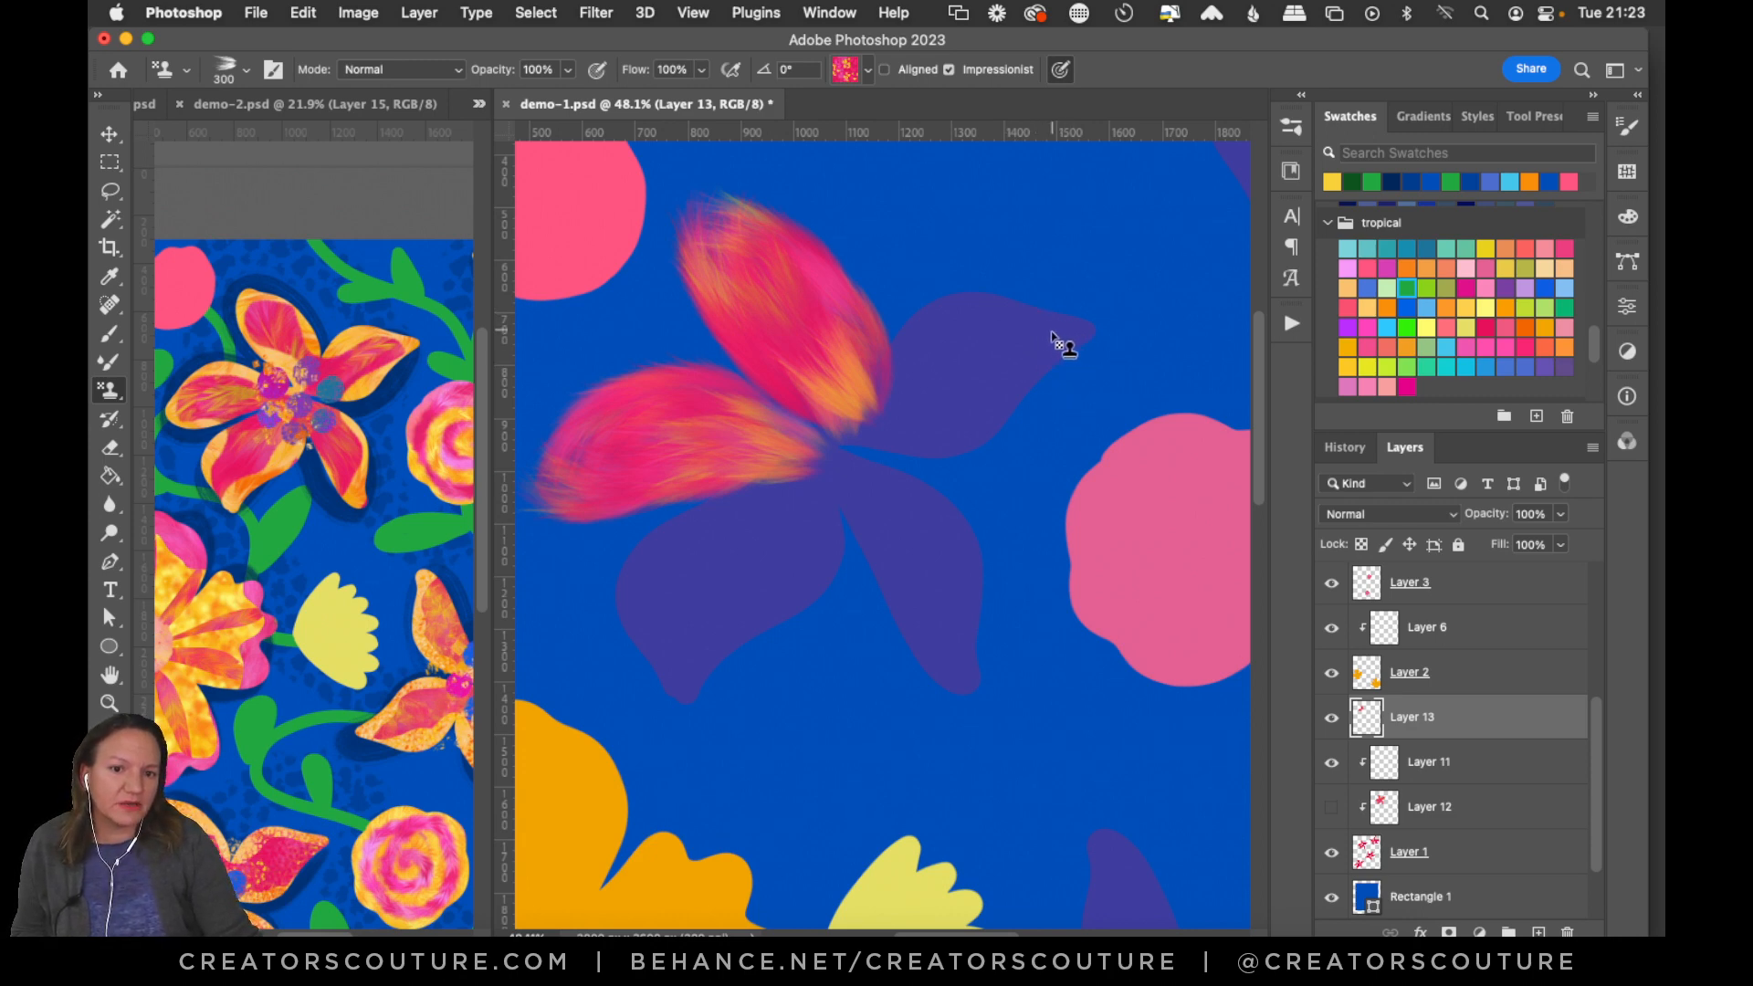
mouse_move(1056, 344)
mouse_down()
mouse_move(907, 367)
mouse_move(982, 366)
mouse_move(960, 323)
mouse_move(914, 409)
mouse_move(1068, 339)
mouse_move(885, 419)
mouse_move(991, 359)
mouse_move(915, 402)
mouse_move(911, 365)
mouse_move(935, 447)
mouse_up()
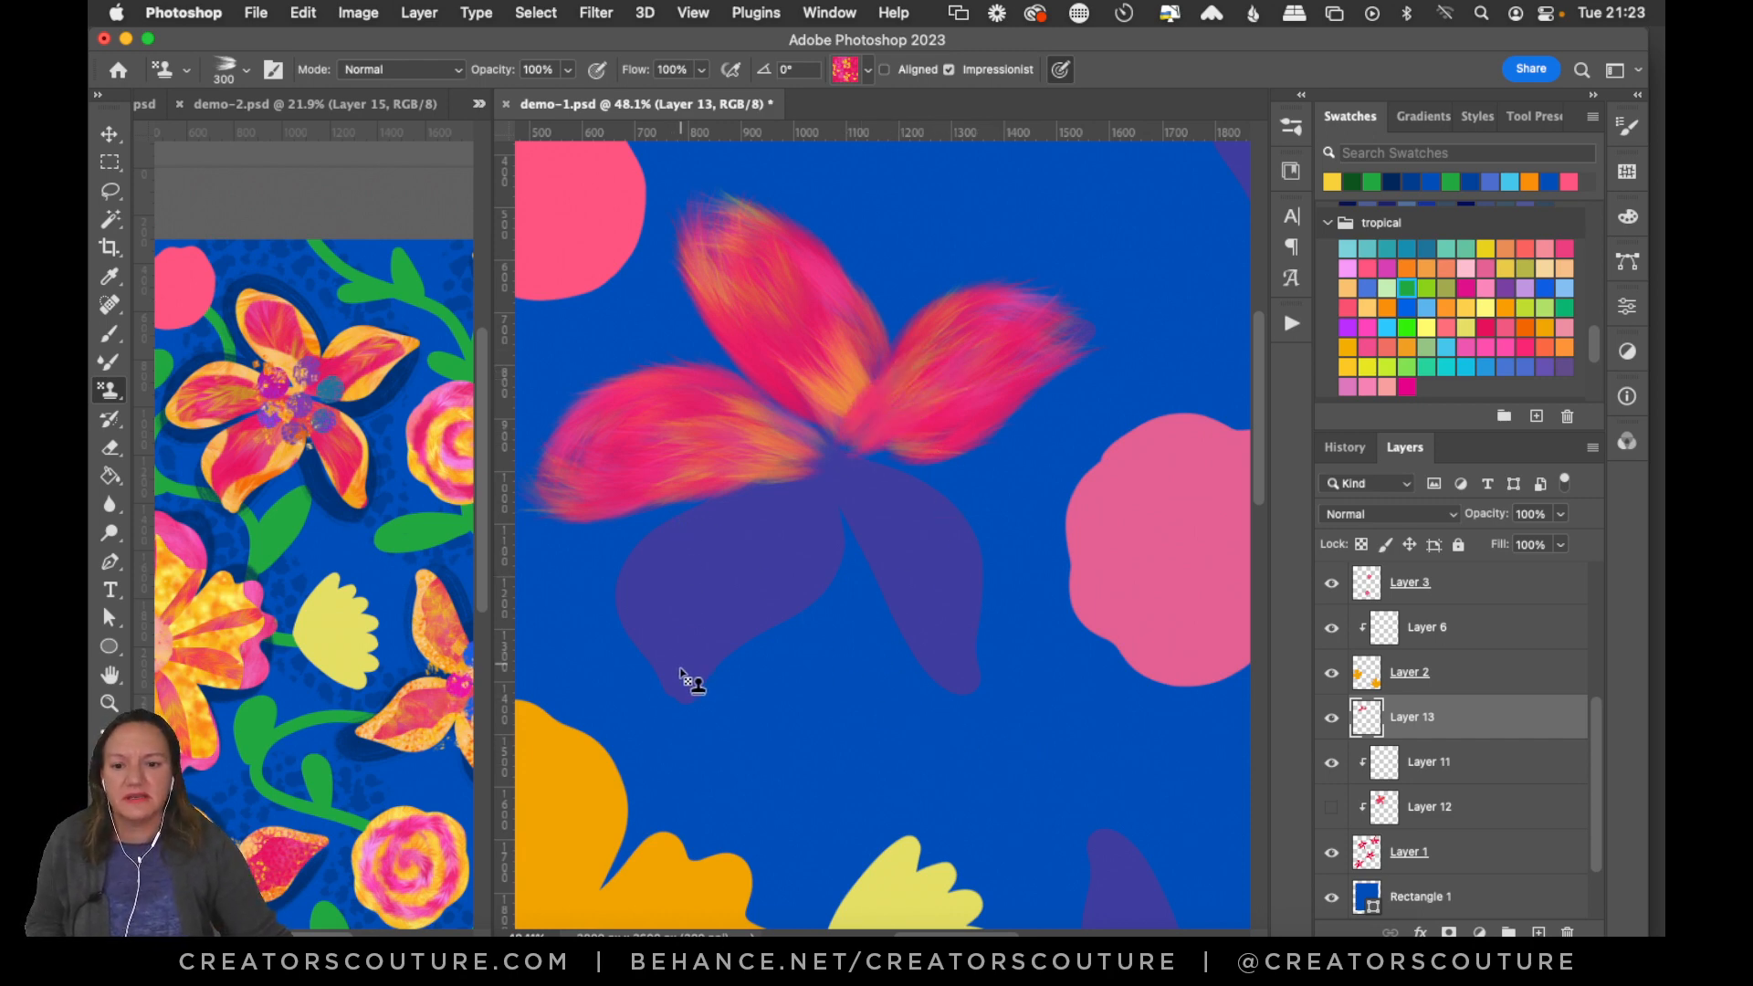
mouse_move(687, 679)
mouse_down()
mouse_move(659, 630)
mouse_move(737, 532)
mouse_move(650, 624)
mouse_move(762, 501)
mouse_move(682, 675)
mouse_move(675, 541)
mouse_move(785, 512)
mouse_move(684, 656)
mouse_move(817, 482)
mouse_move(771, 564)
mouse_move(672, 607)
mouse_move(705, 633)
mouse_move(797, 465)
mouse_move(795, 576)
mouse_move(713, 631)
mouse_move(897, 524)
mouse_up()
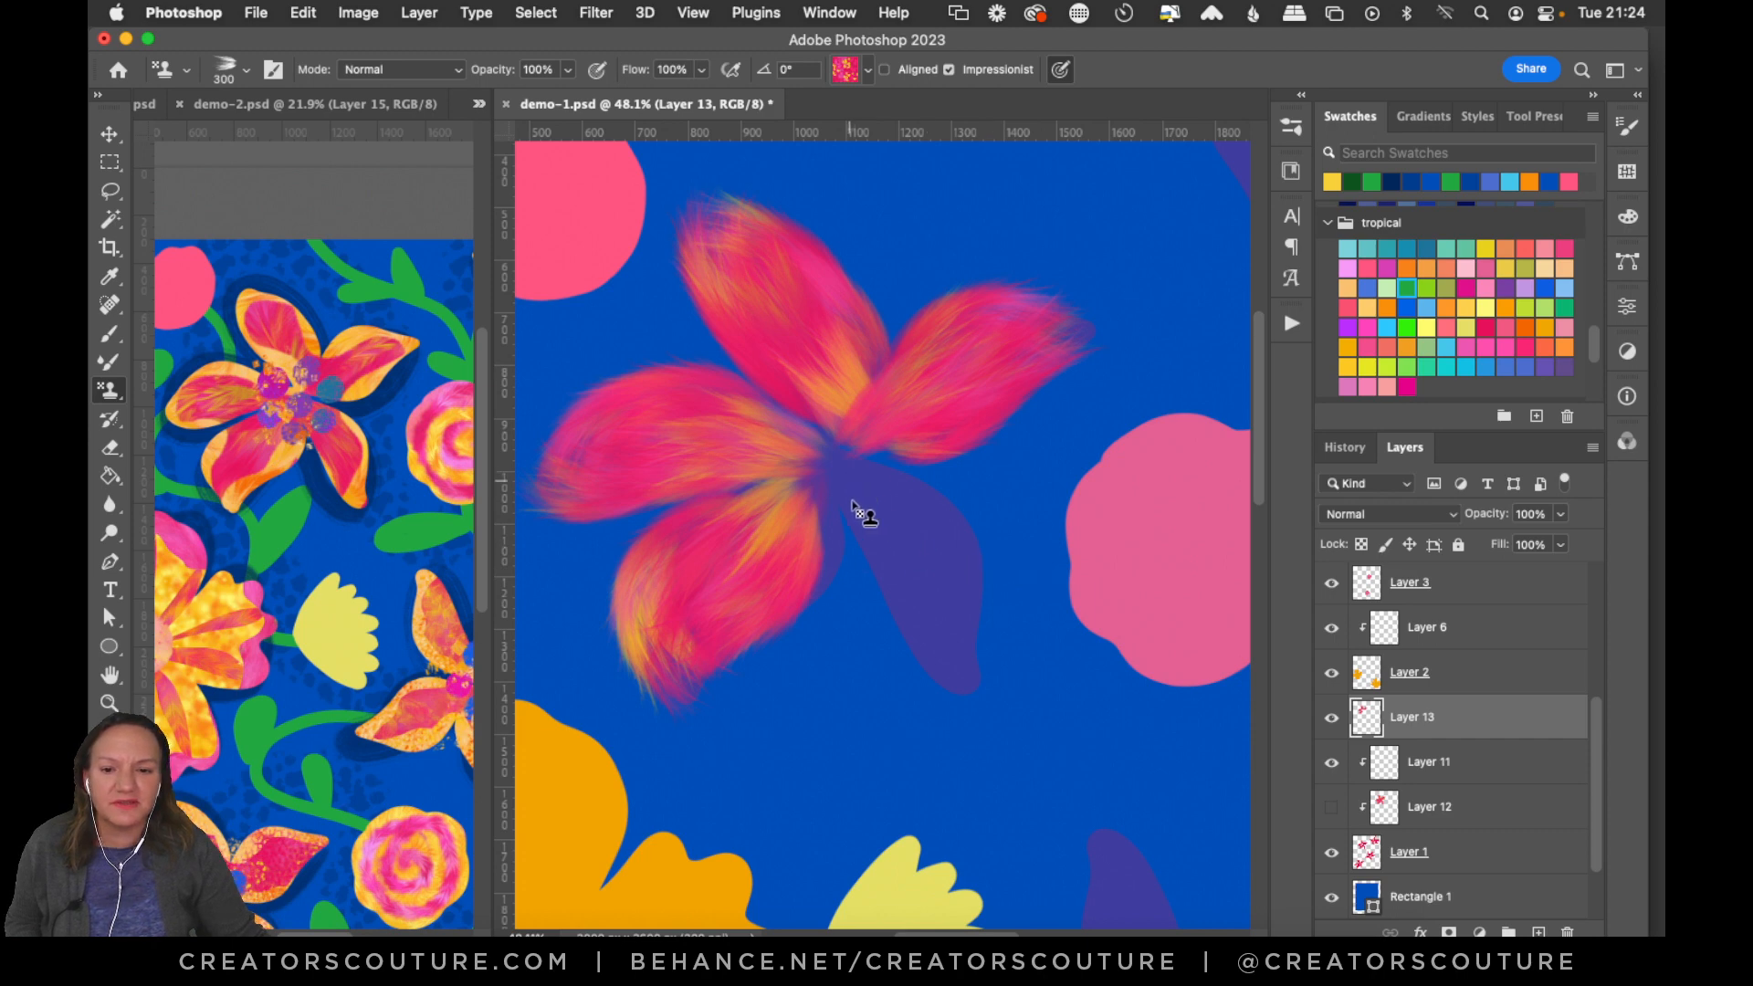
Paint the lower-right petal with the same feathery strokes, retrying strokes as needed, and fill in towards the flower's centre.
drag(860, 512, 961, 609)
key(super+z)
key(shift+super+z)
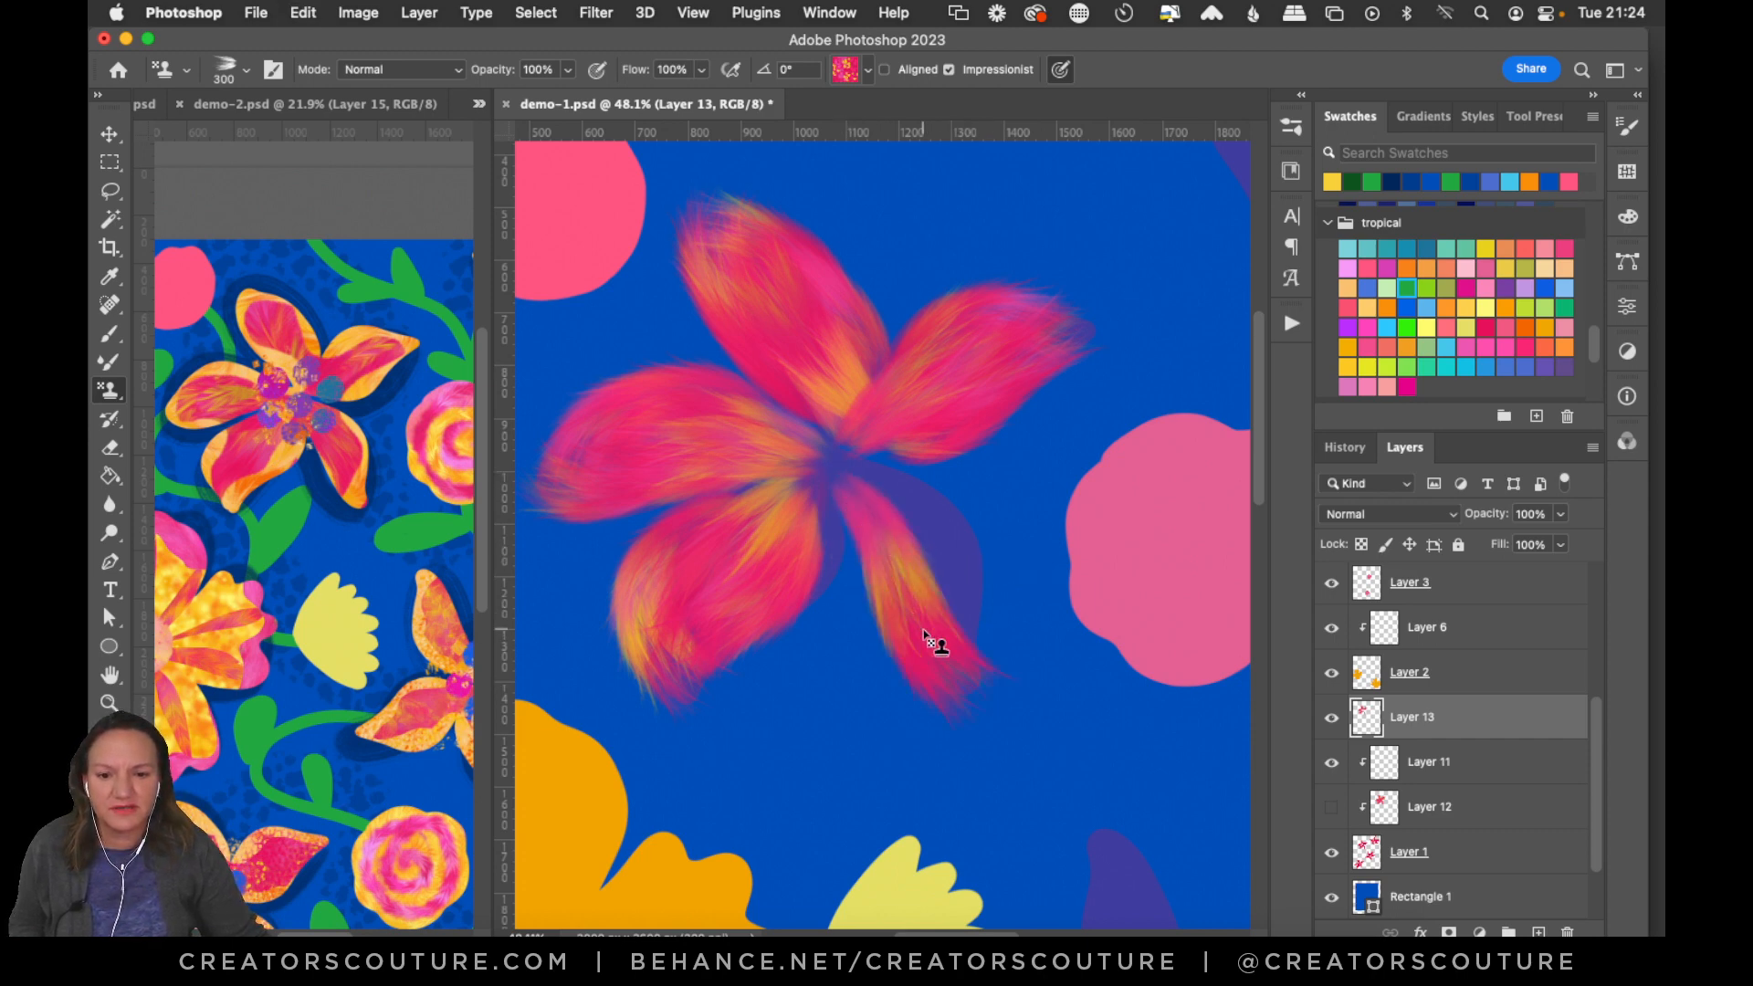
key(super+z)
key(shift+super+z)
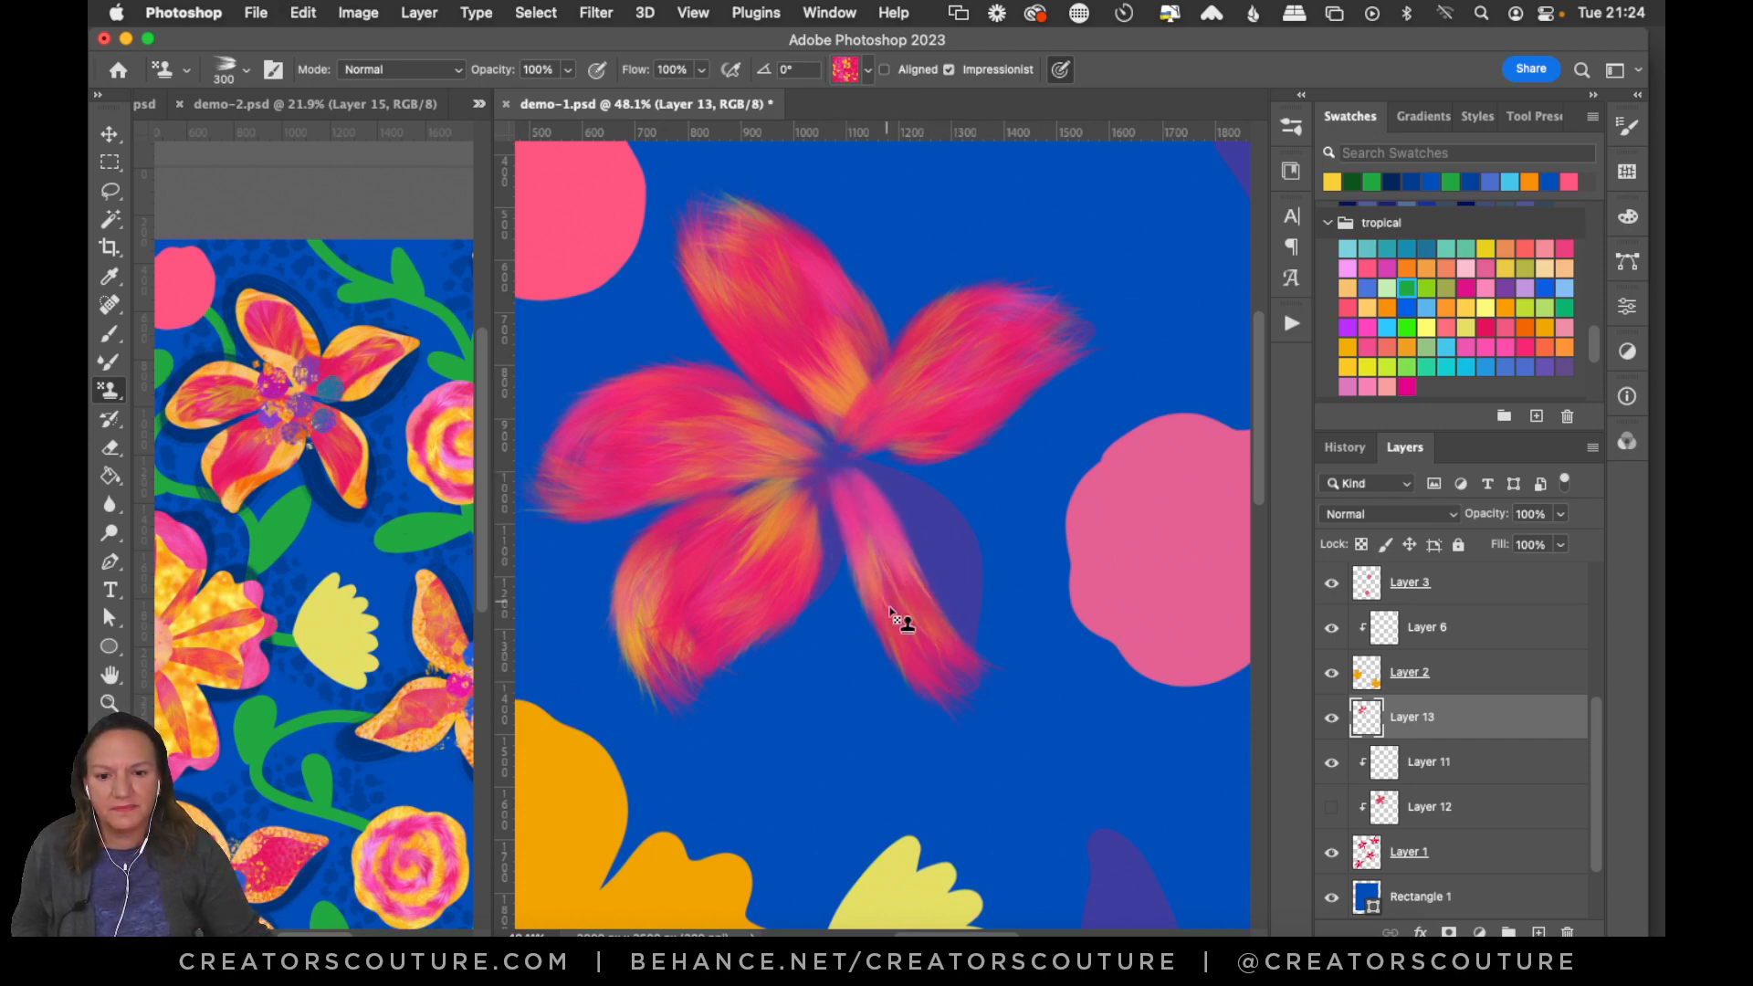
mouse_move(833, 464)
mouse_down()
mouse_move(955, 618)
mouse_move(947, 660)
mouse_move(946, 622)
mouse_move(852, 471)
mouse_move(944, 677)
mouse_move(952, 606)
mouse_move(895, 500)
mouse_move(855, 523)
mouse_move(937, 600)
mouse_move(911, 521)
mouse_move(833, 474)
mouse_move(875, 507)
mouse_move(855, 487)
mouse_move(925, 478)
mouse_move(887, 469)
mouse_move(826, 415)
mouse_up()
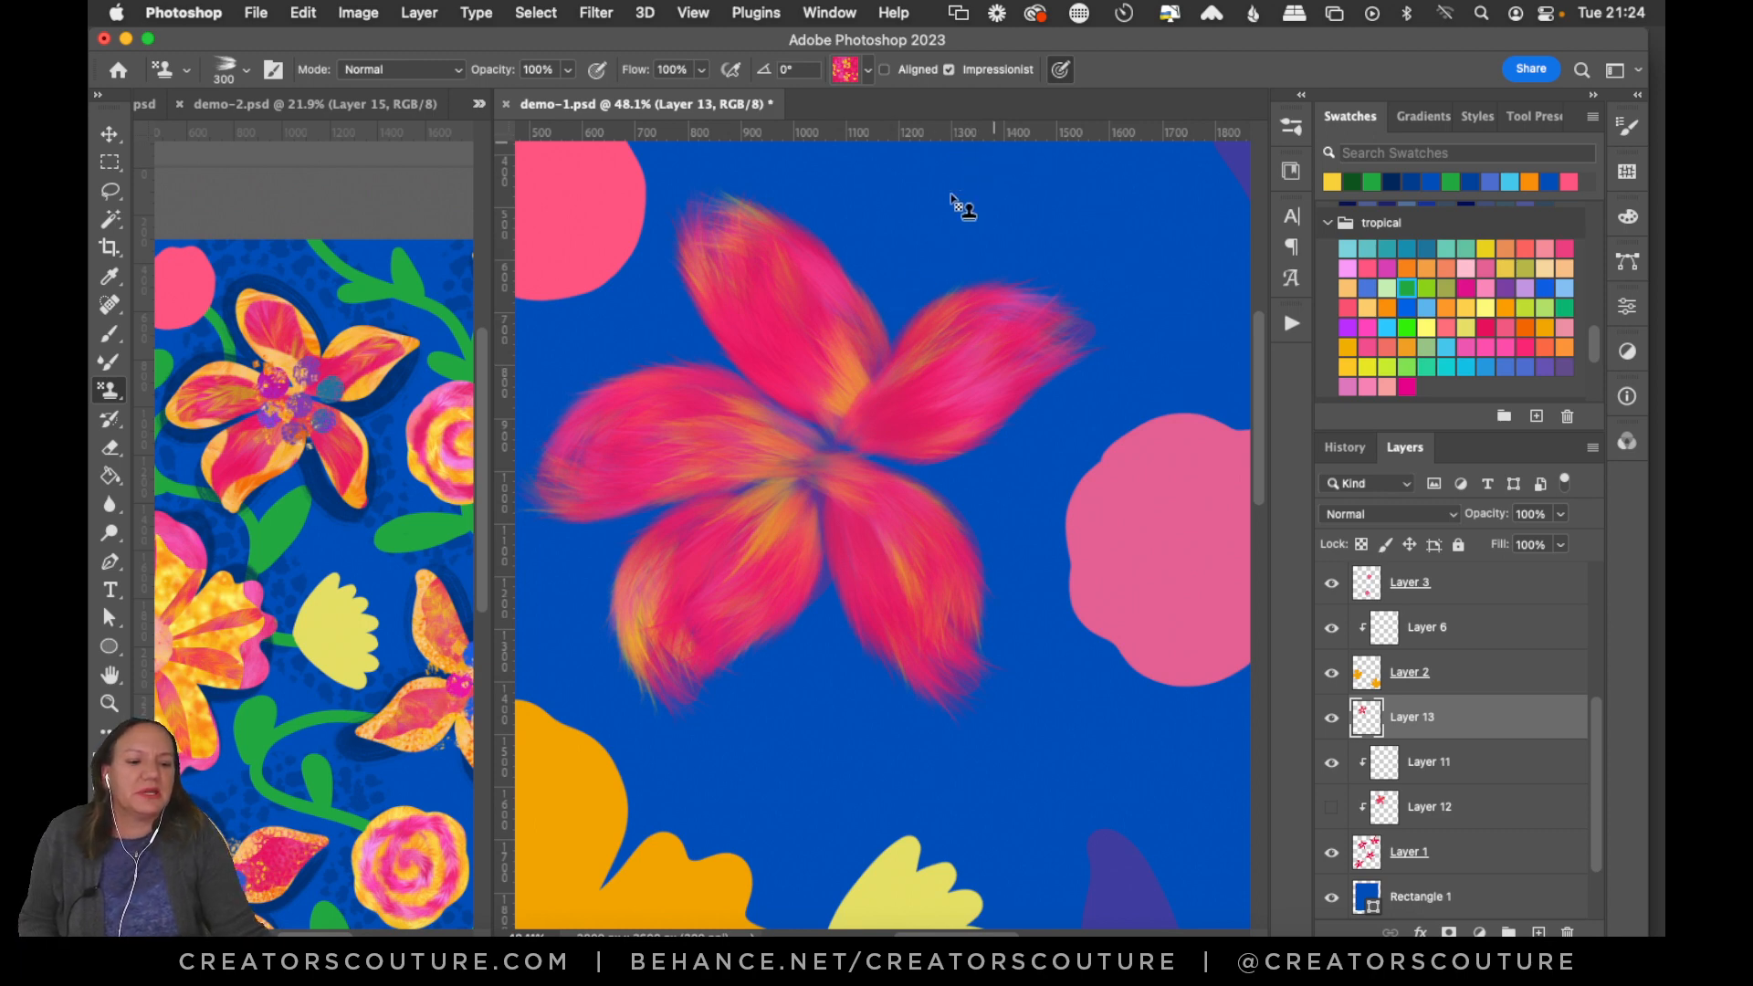
Switch the stamp pattern to the pink one with scattered yellow-orange blotches and paint more feathery strokes on the petals towards the centre of Layer 13's flower.
click(854, 70)
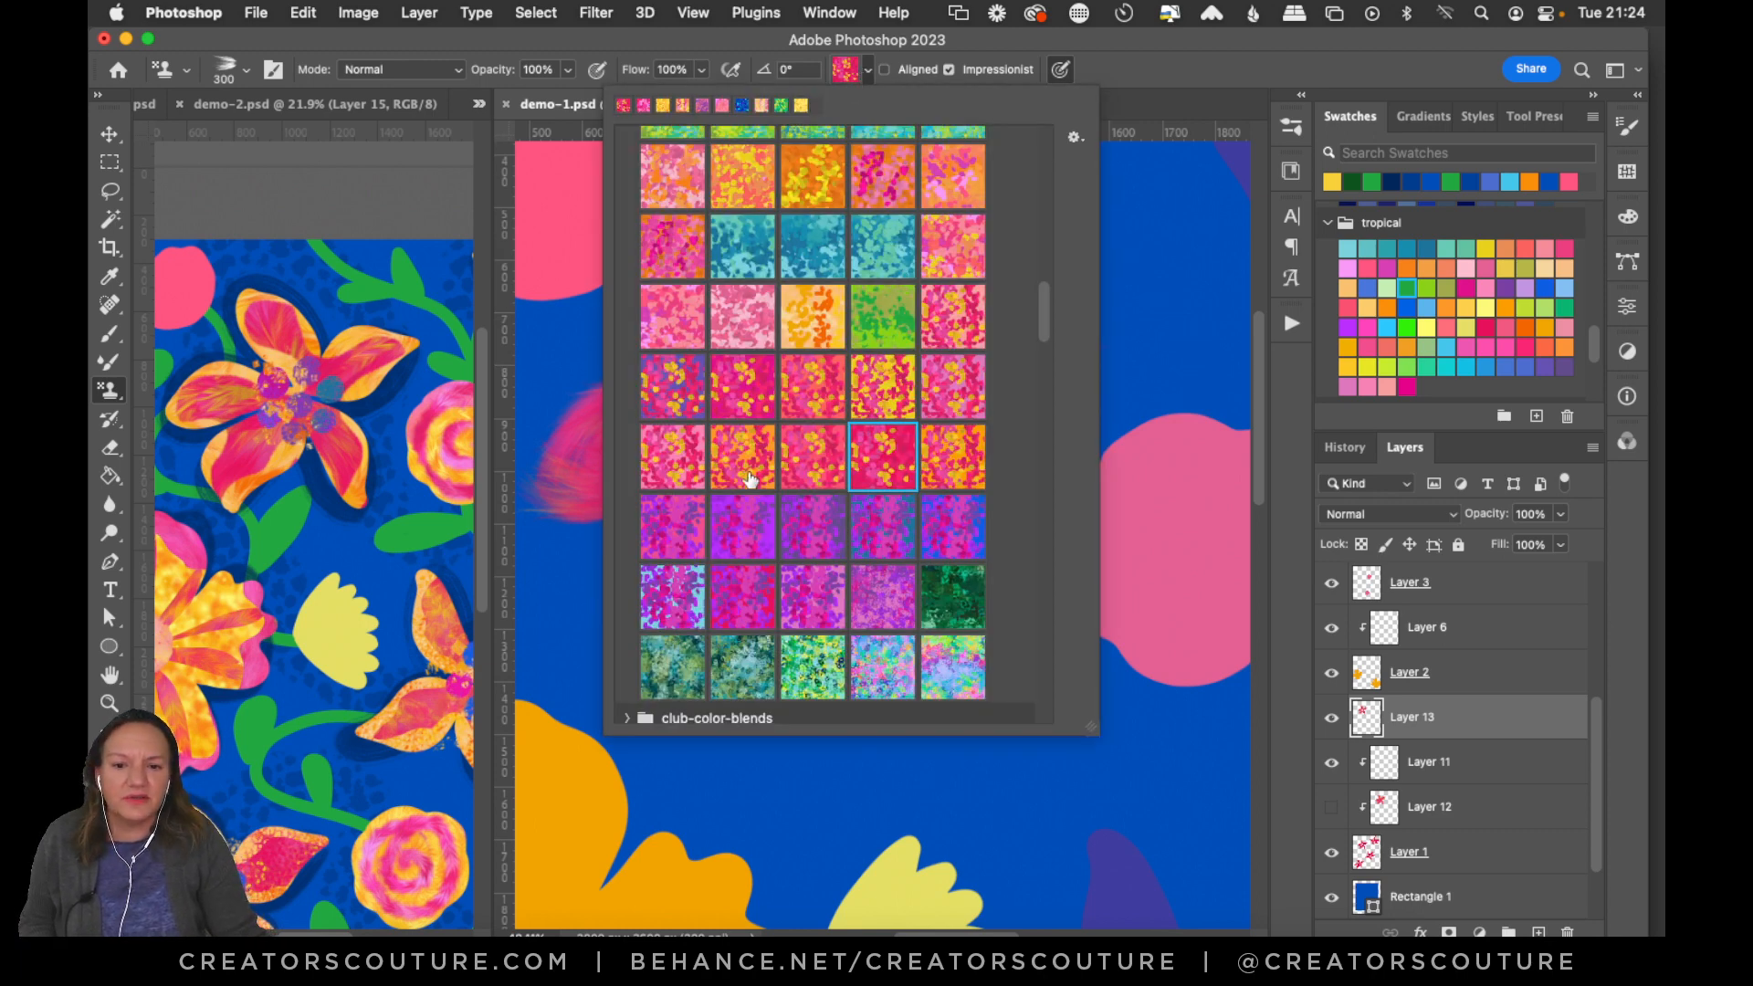
click(952, 471)
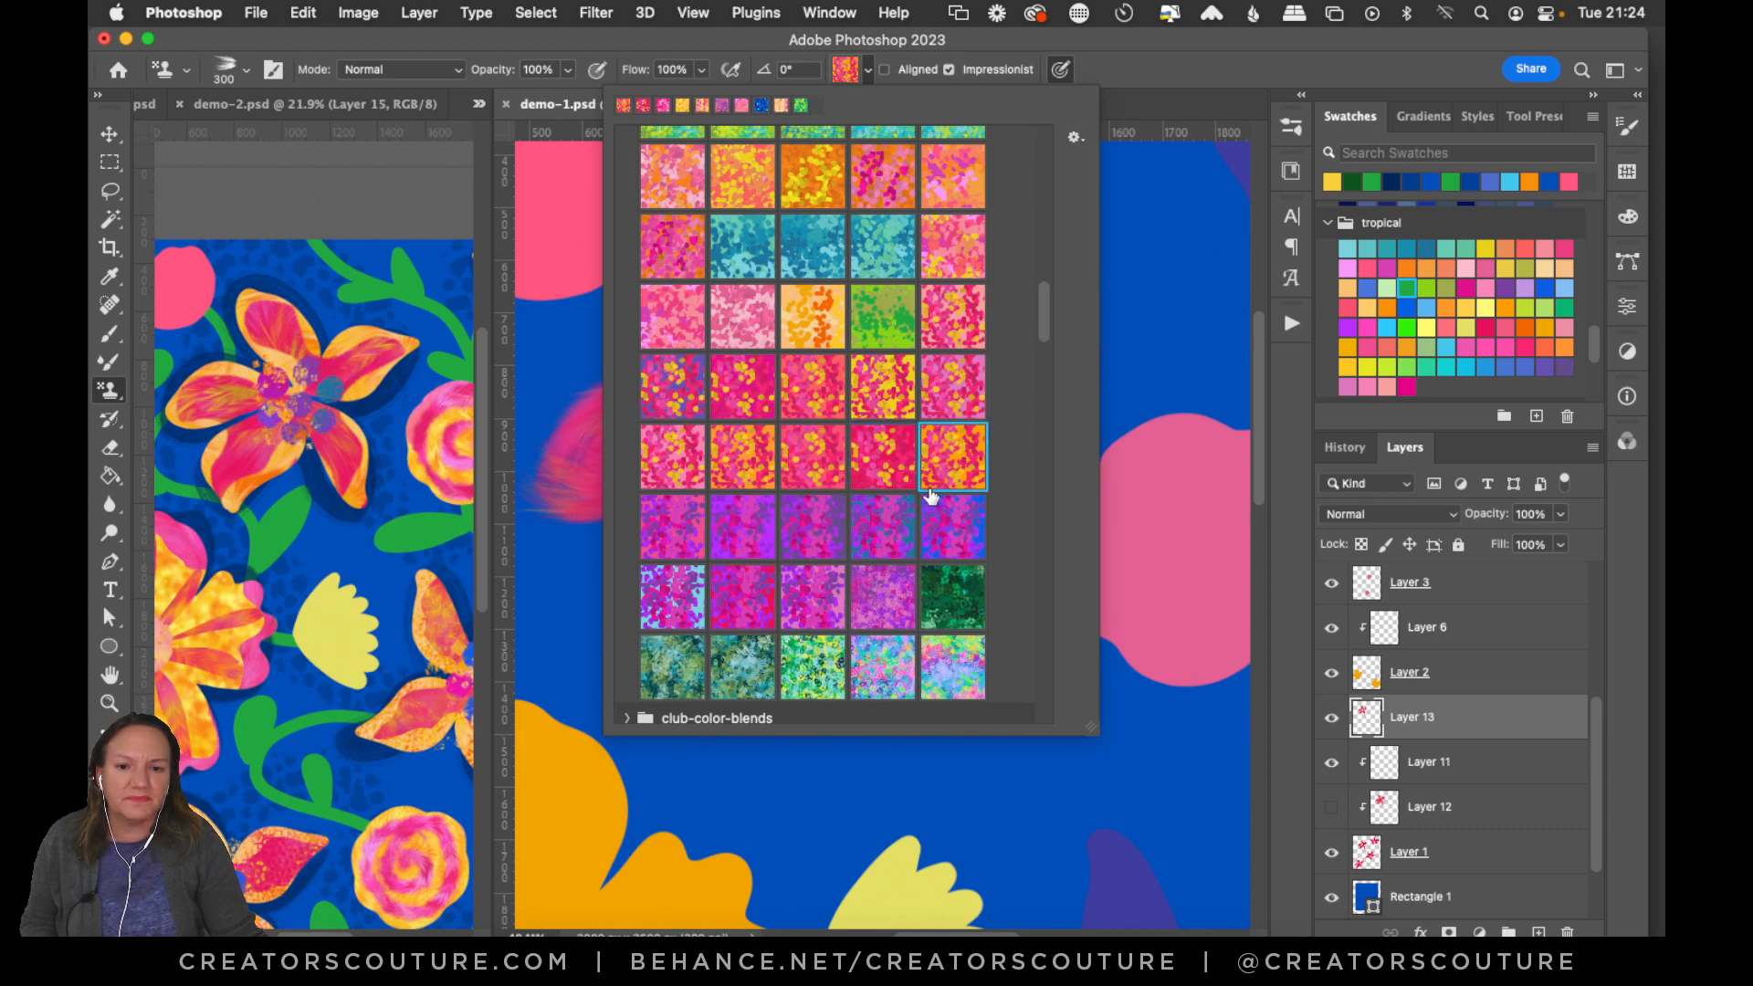
click(733, 467)
click(825, 447)
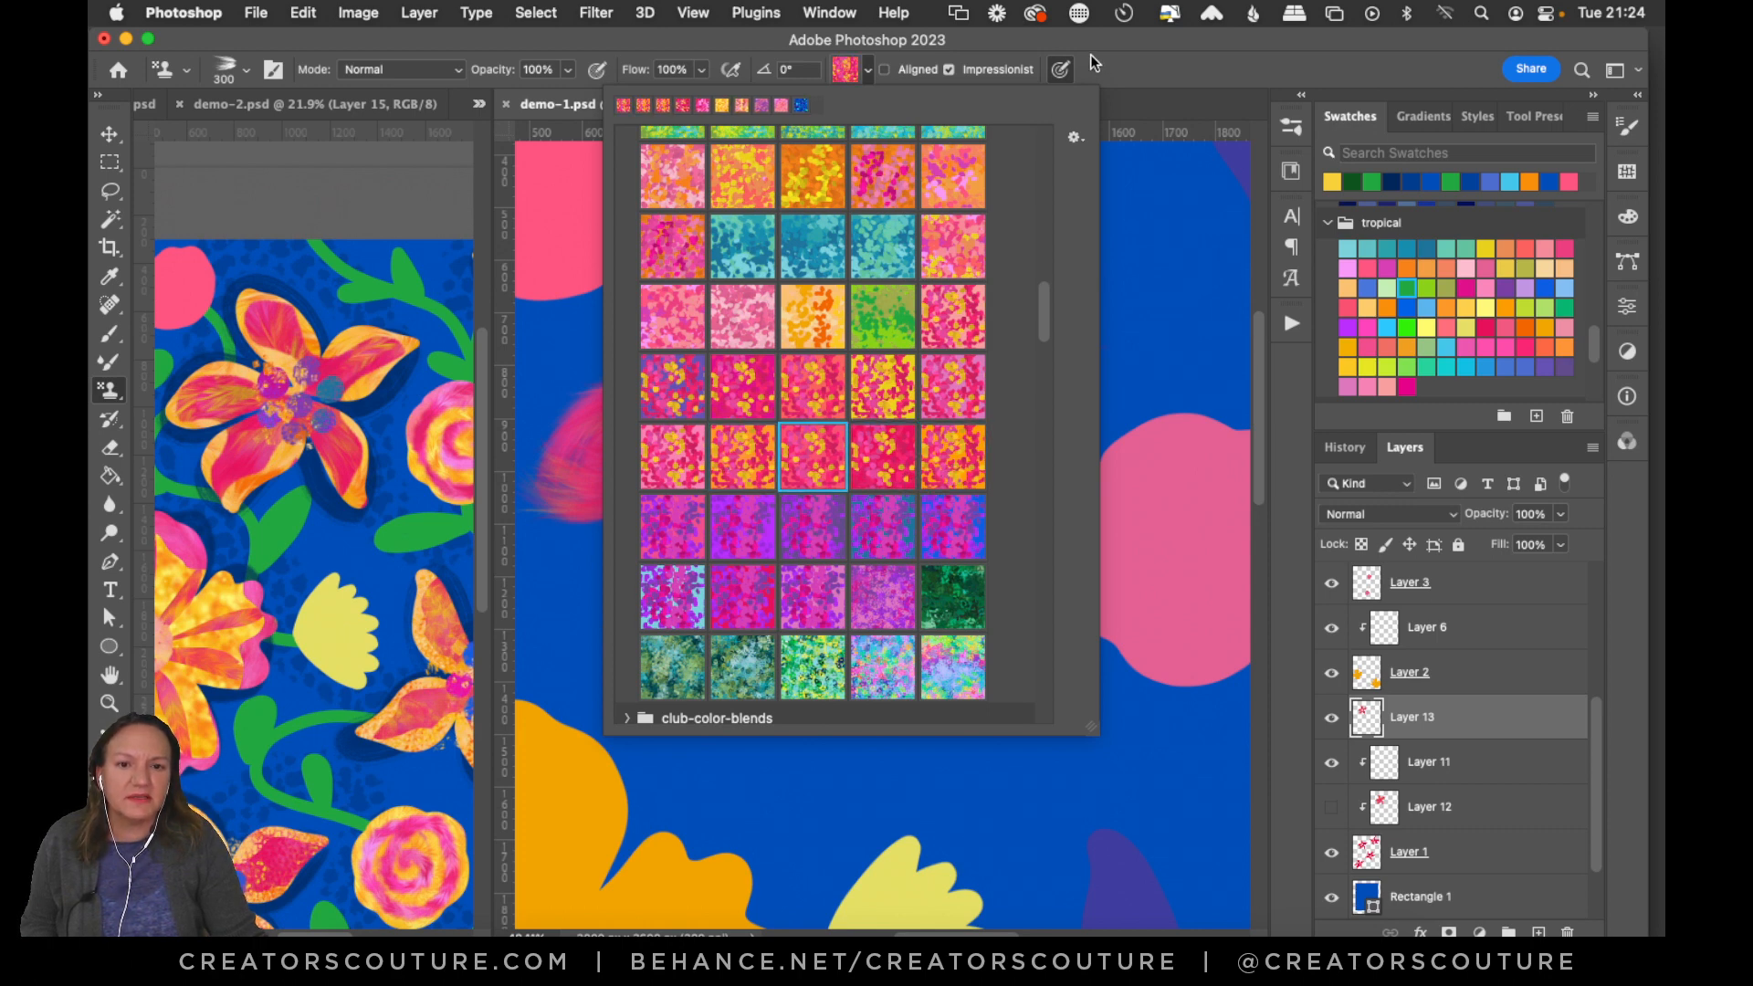
click(1088, 57)
drag(782, 373, 844, 412)
drag(774, 301, 832, 409)
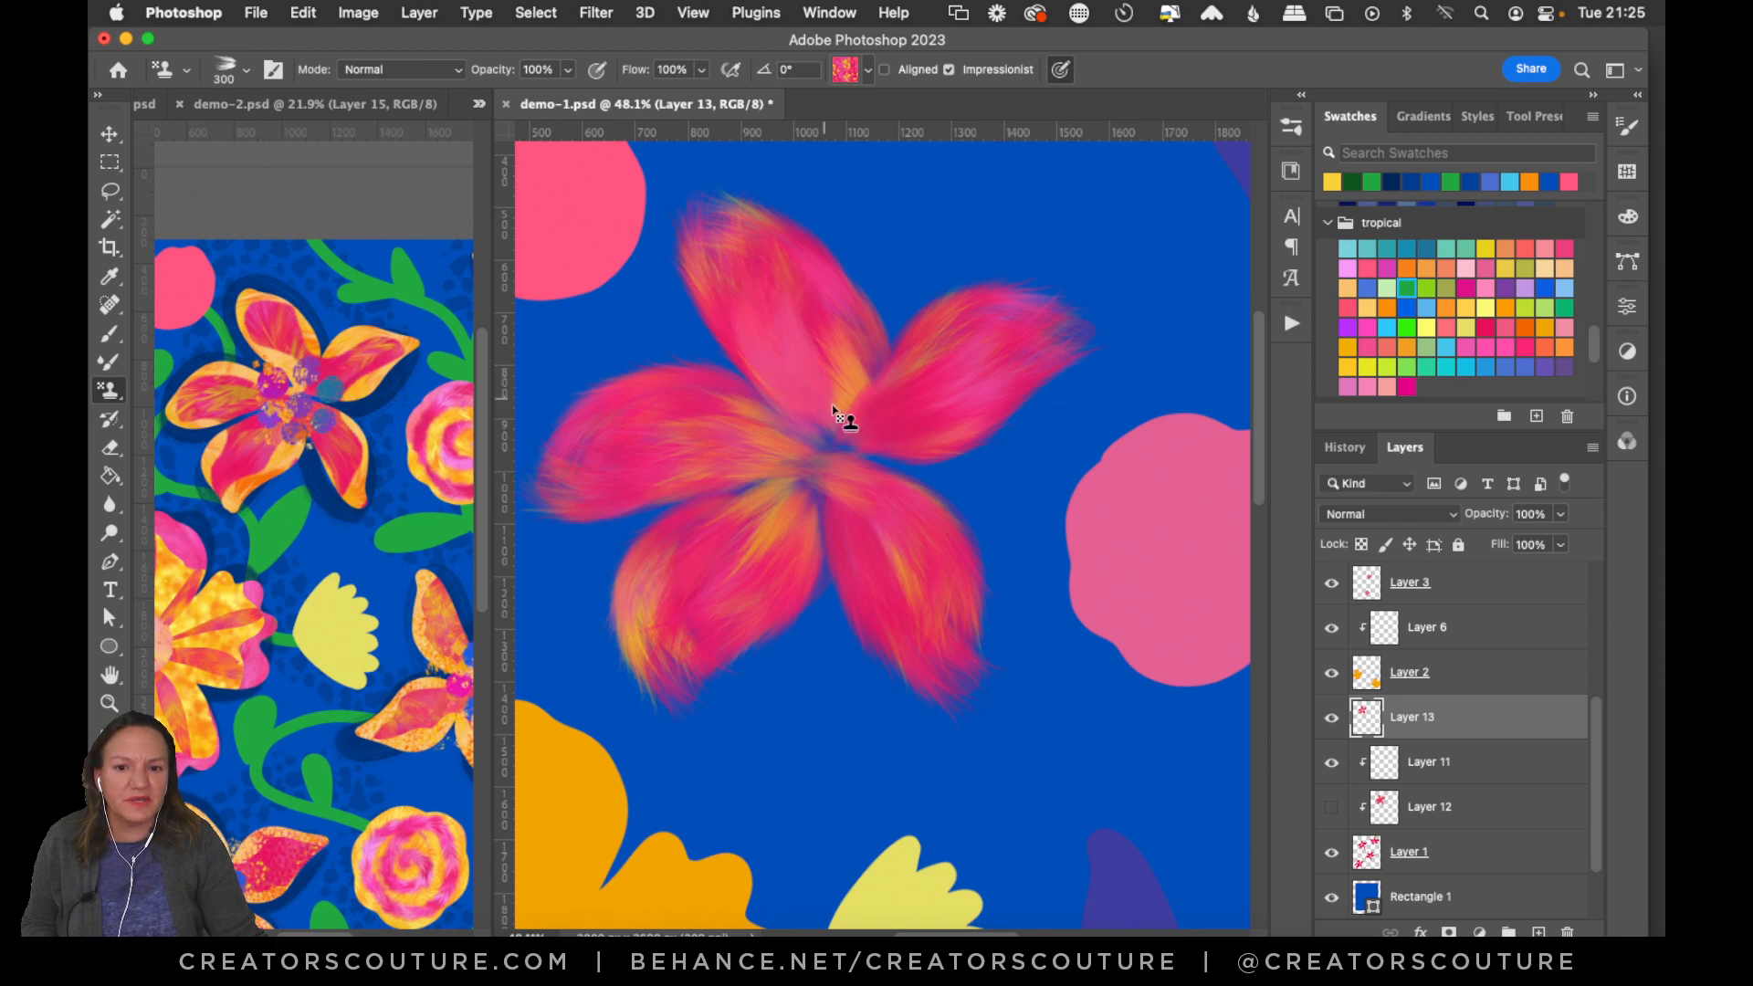
key(super+z)
drag(943, 398, 862, 456)
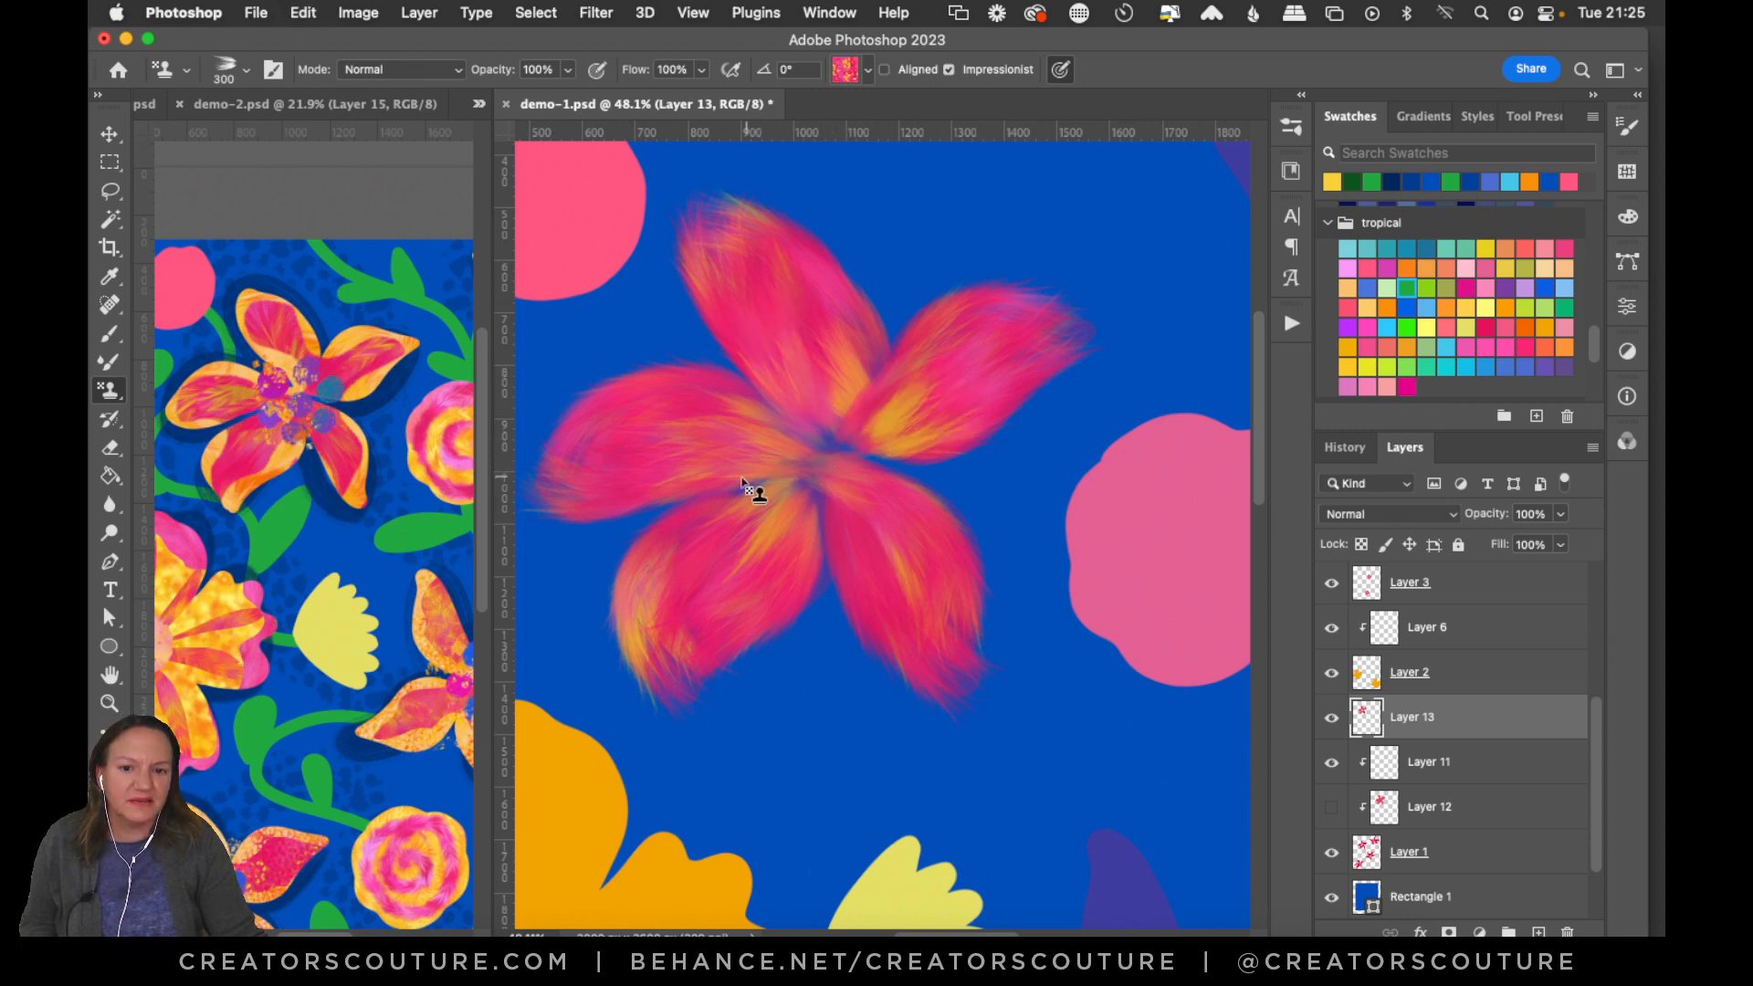
drag(731, 599, 779, 553)
drag(890, 598, 889, 560)
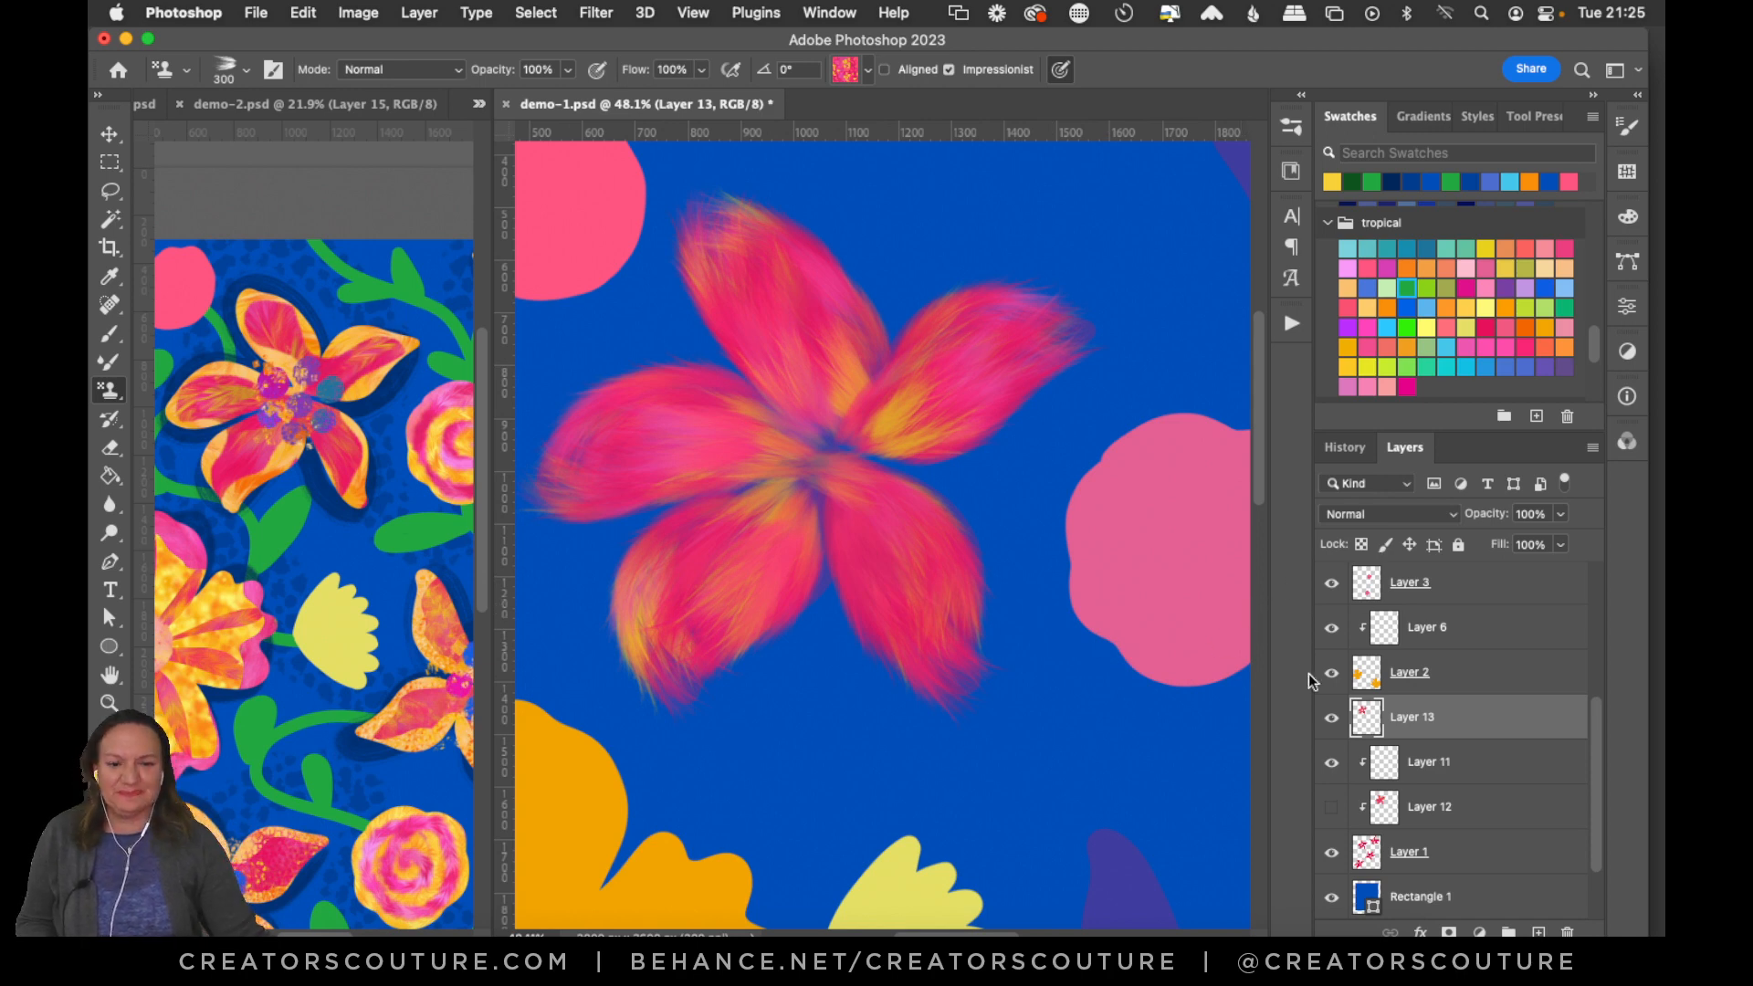
Check the visibility of Layer 1 and add another feathery stroke along the lower-right petal on Layer 13.
click(1331, 862)
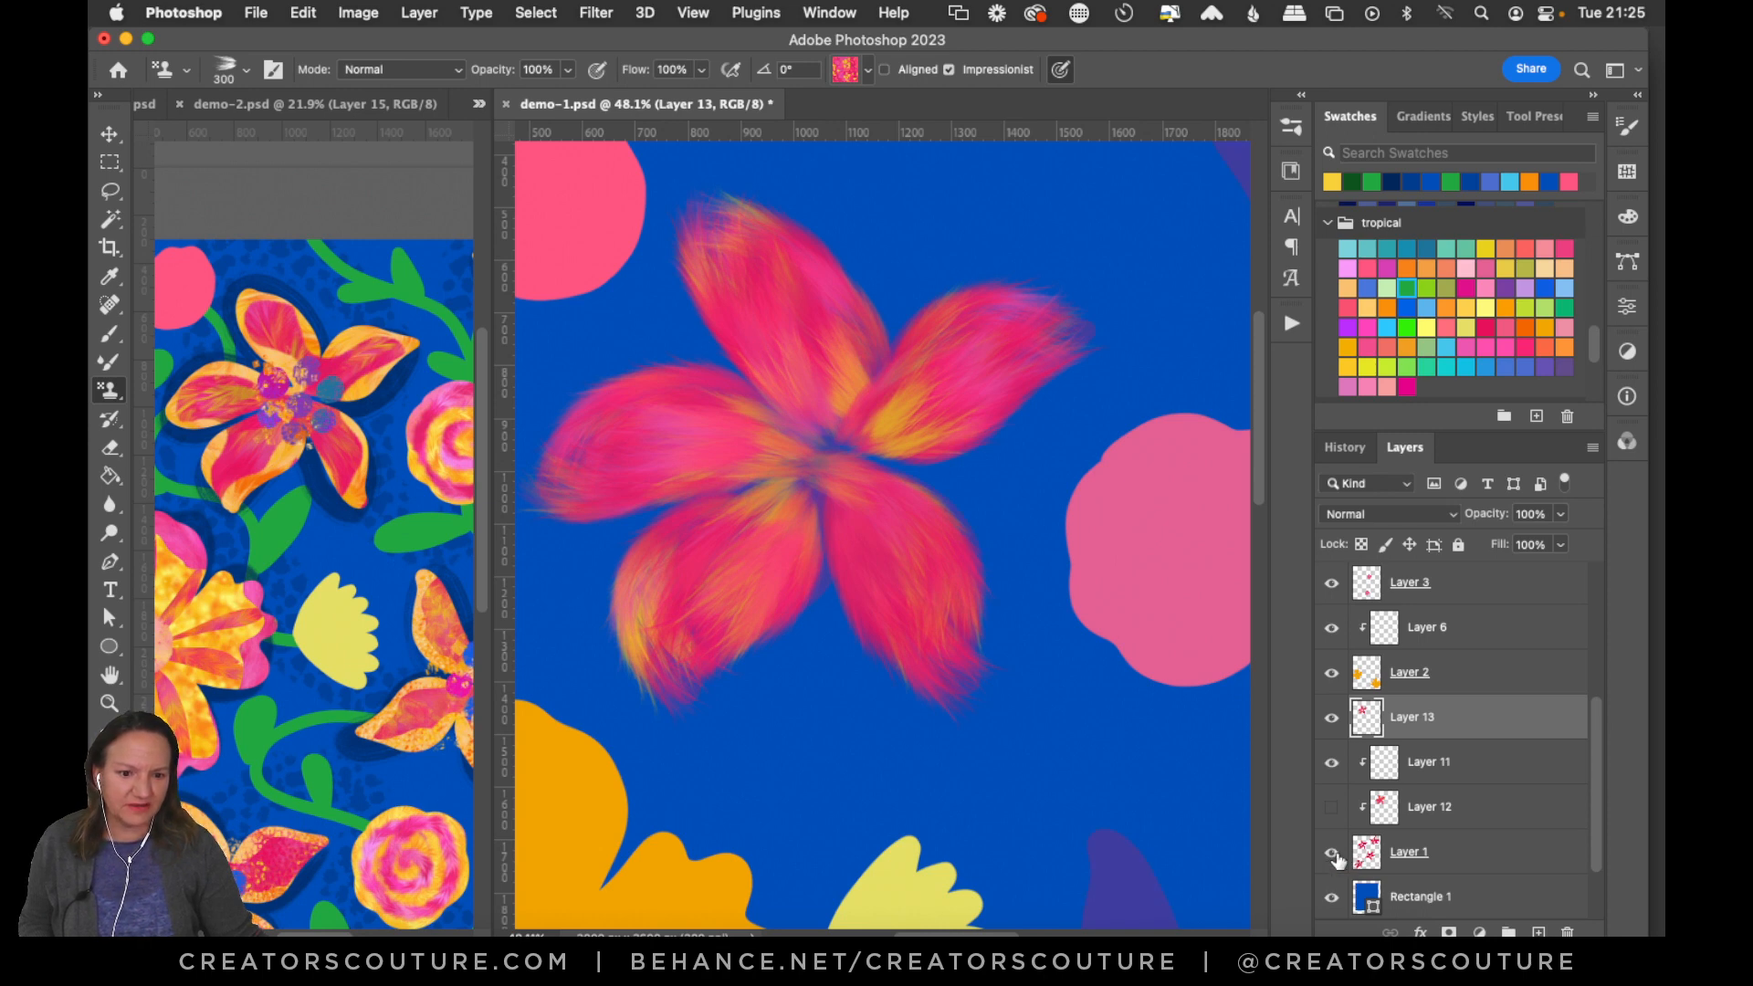
click(1330, 858)
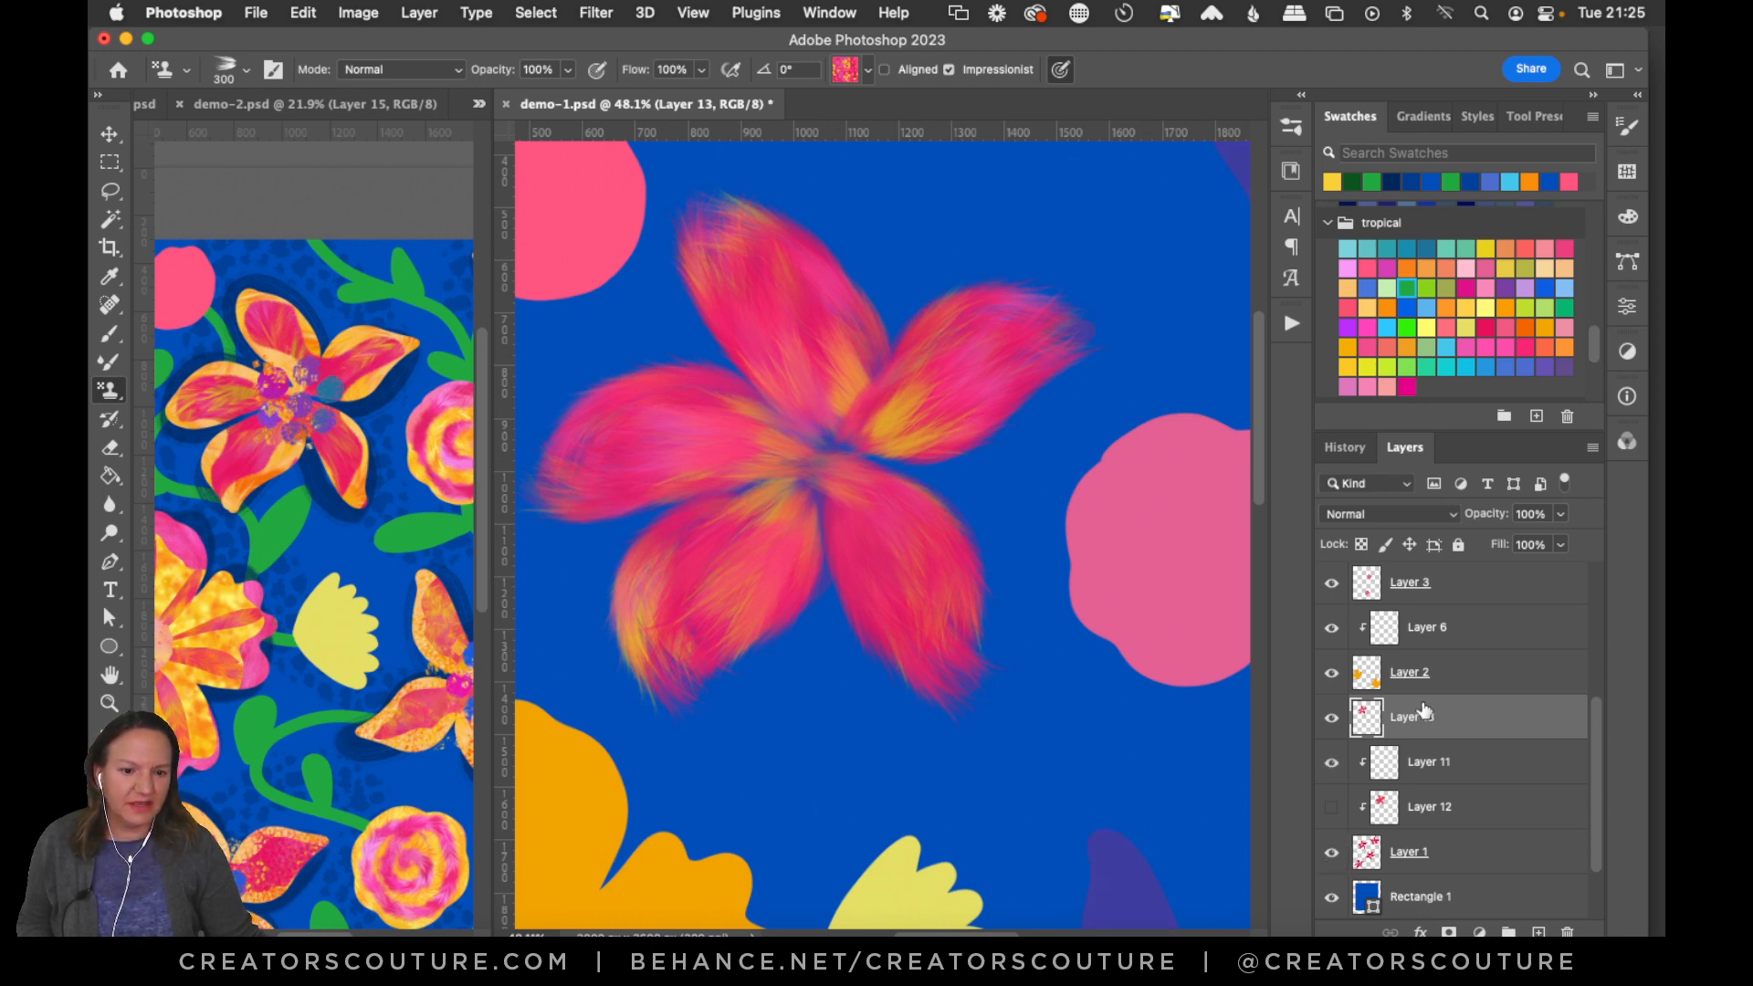
drag(960, 655, 884, 532)
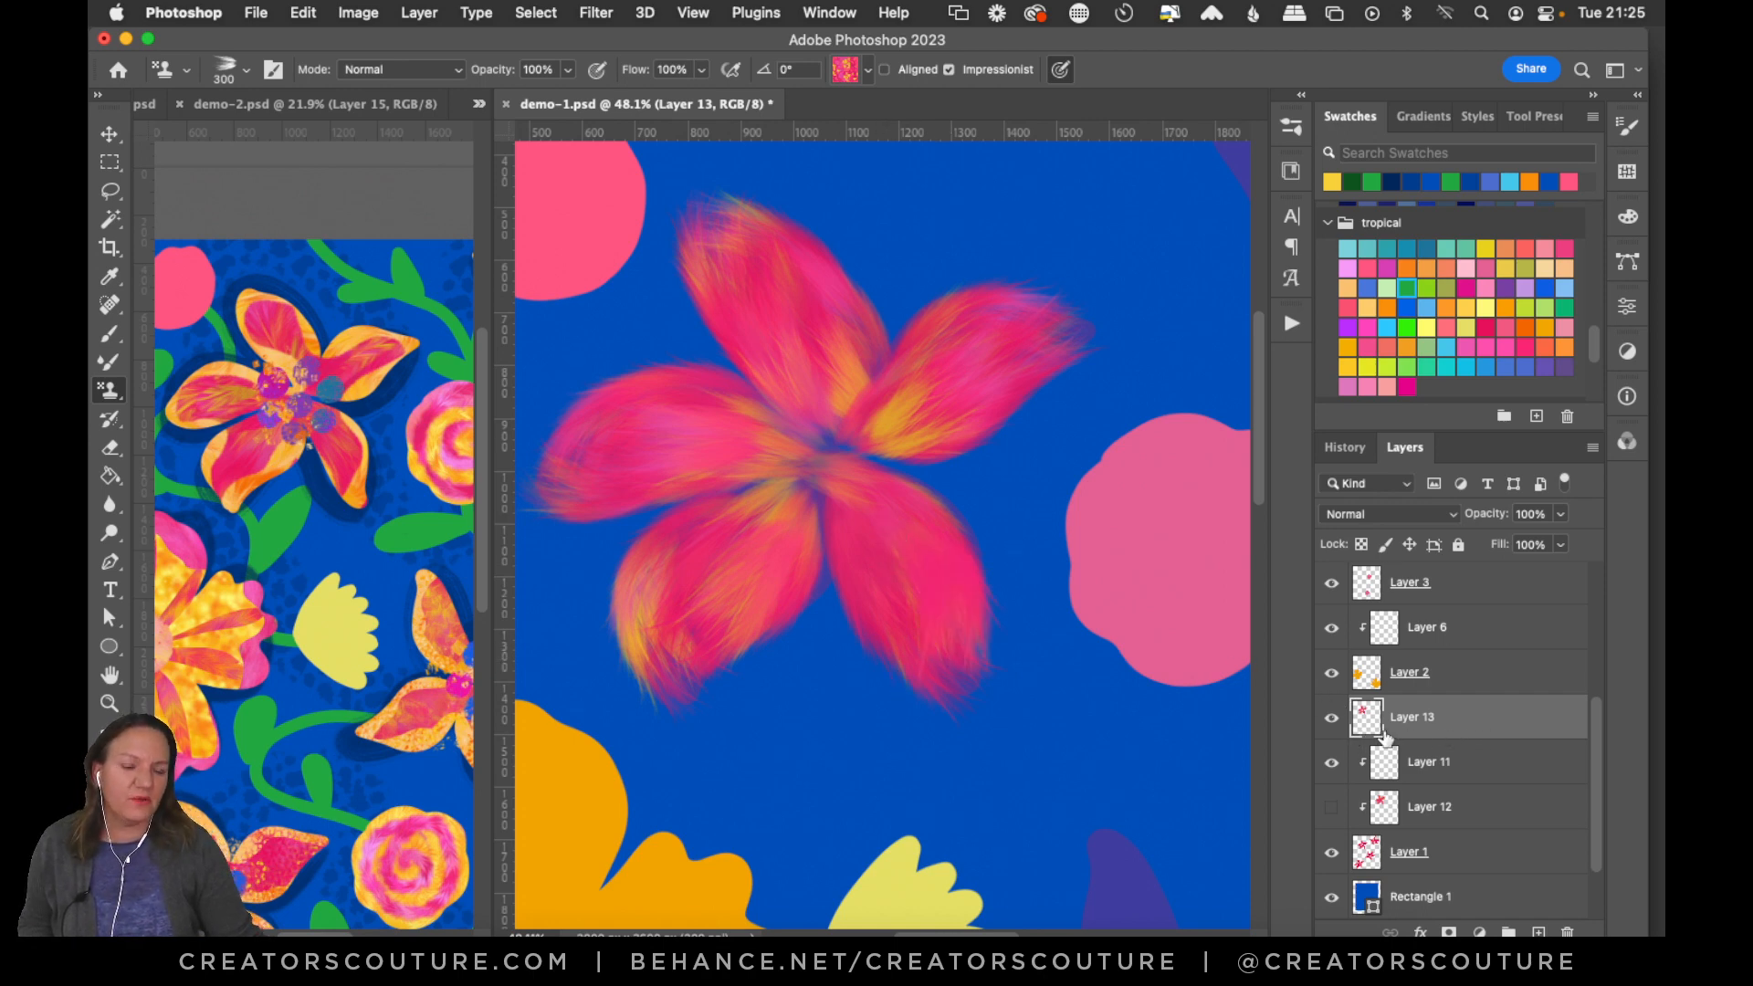
Try duplicating Layer 13 to make the petals denser, undo the duplicate, and check the layer by toggling its visibility.
key(super+j)
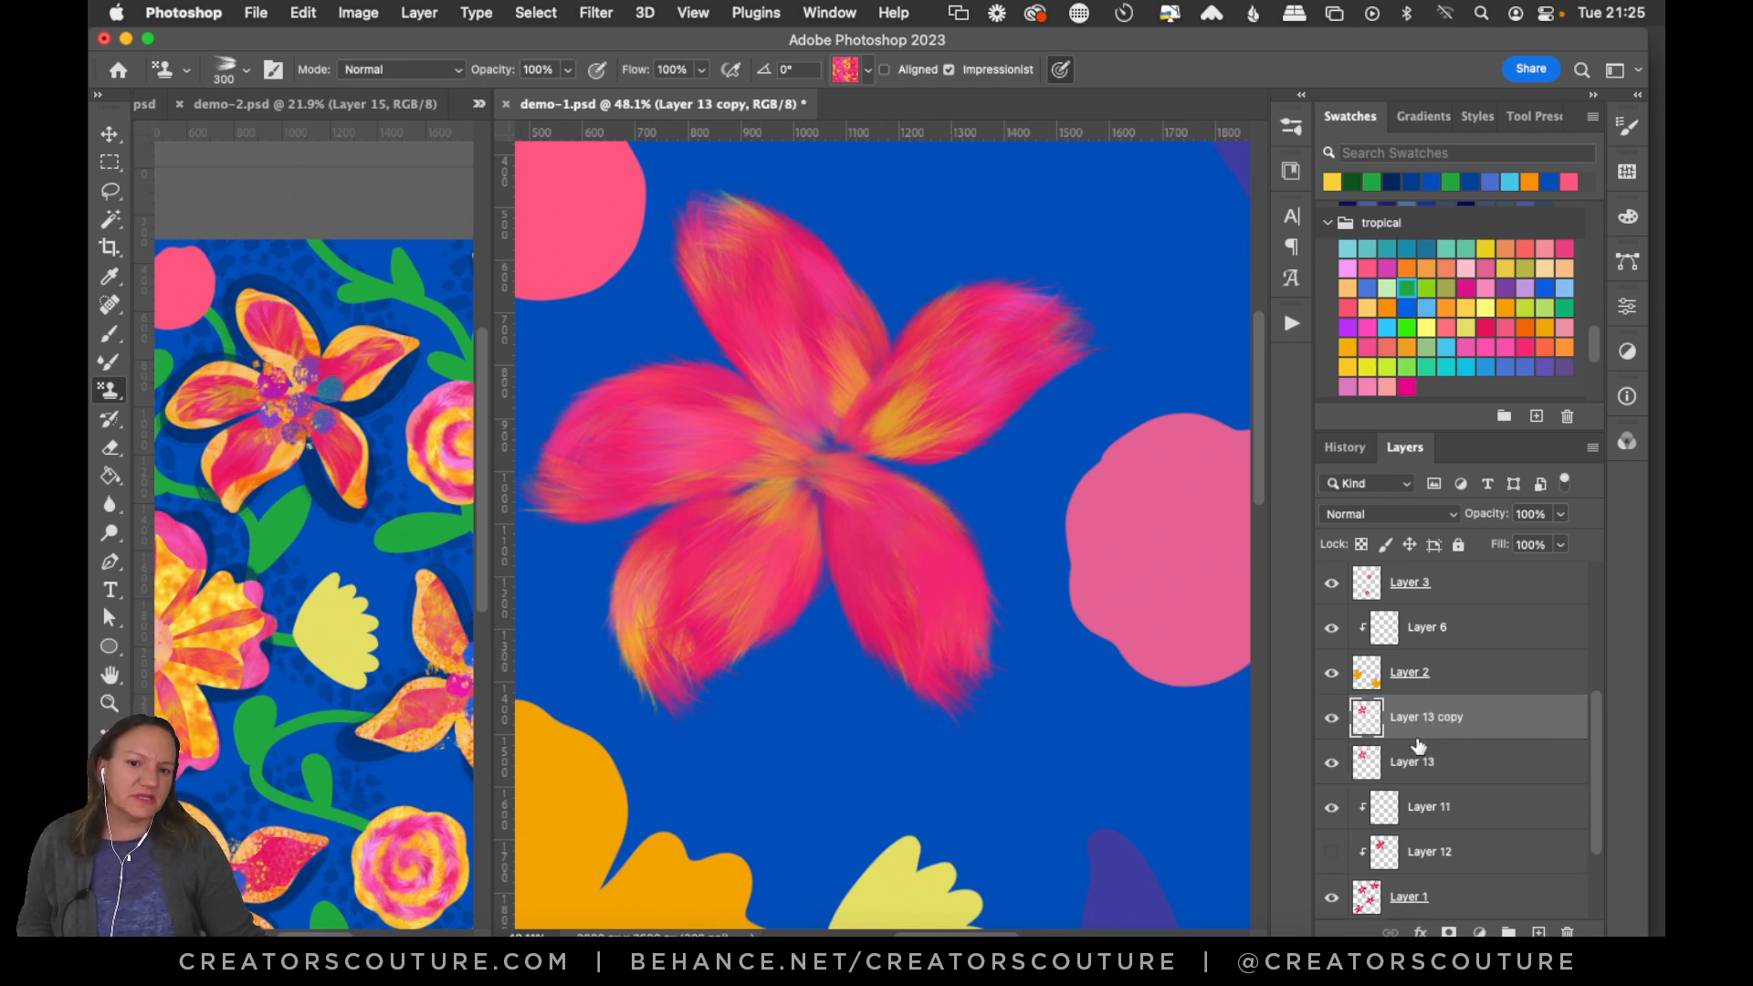
key(super+z)
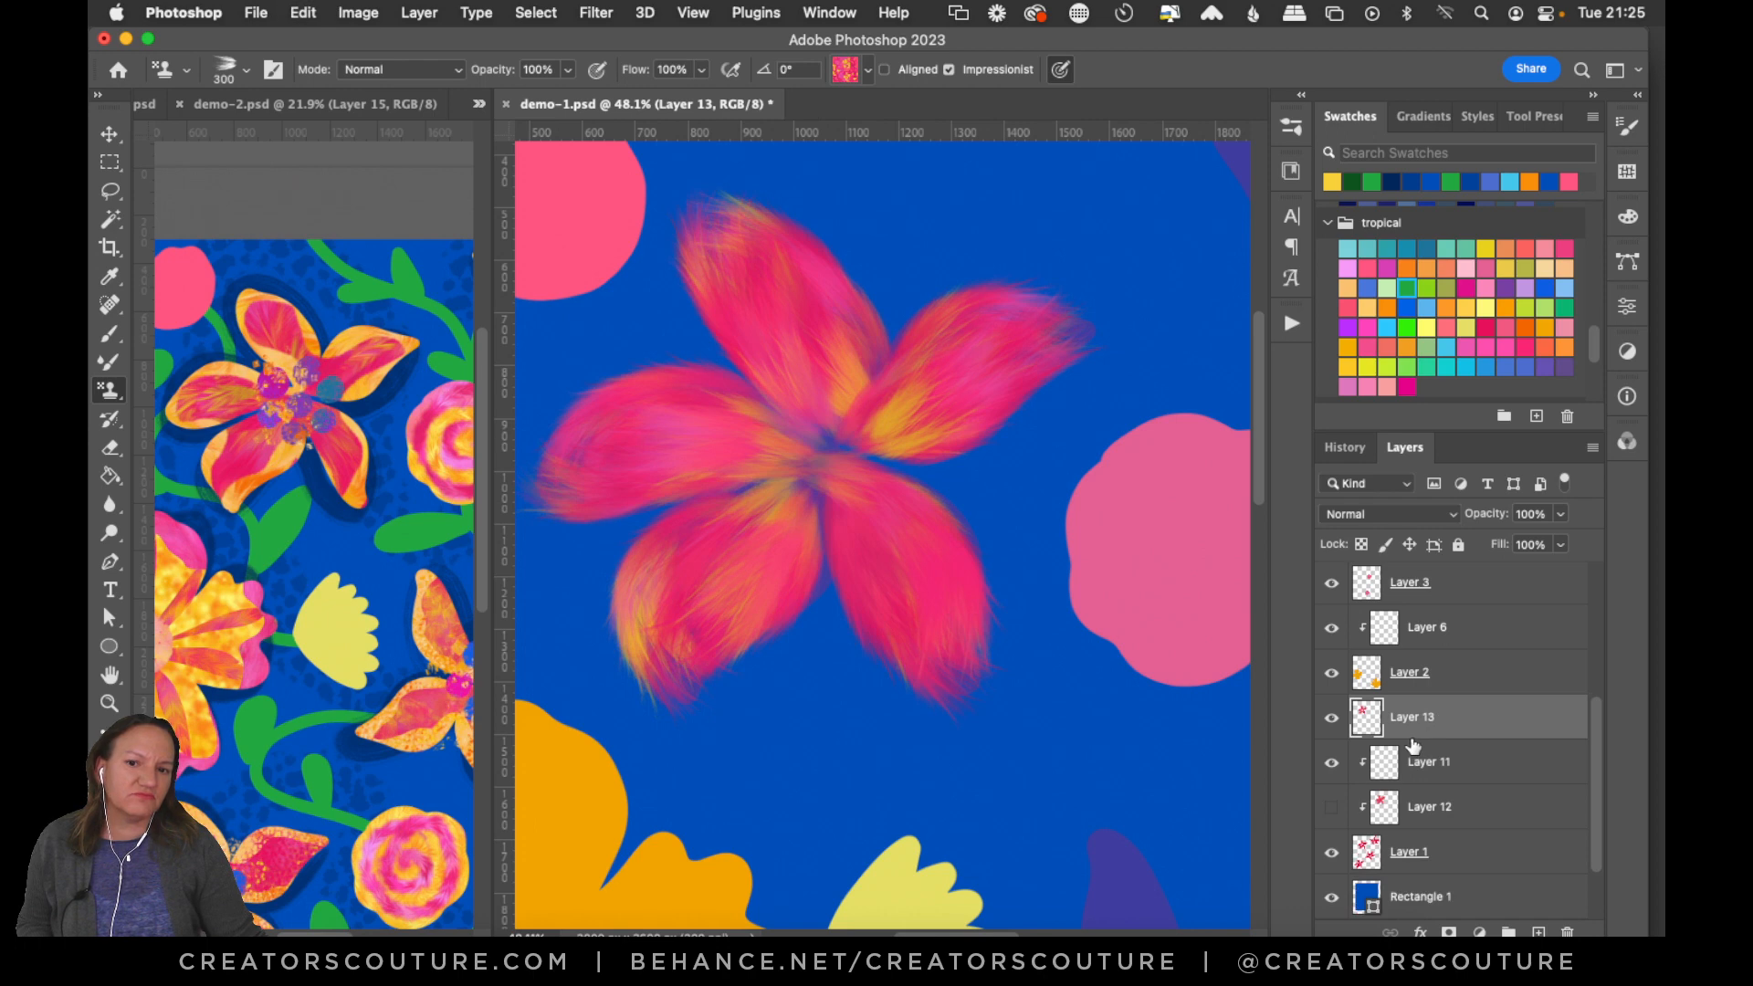
click(1330, 719)
click(1329, 725)
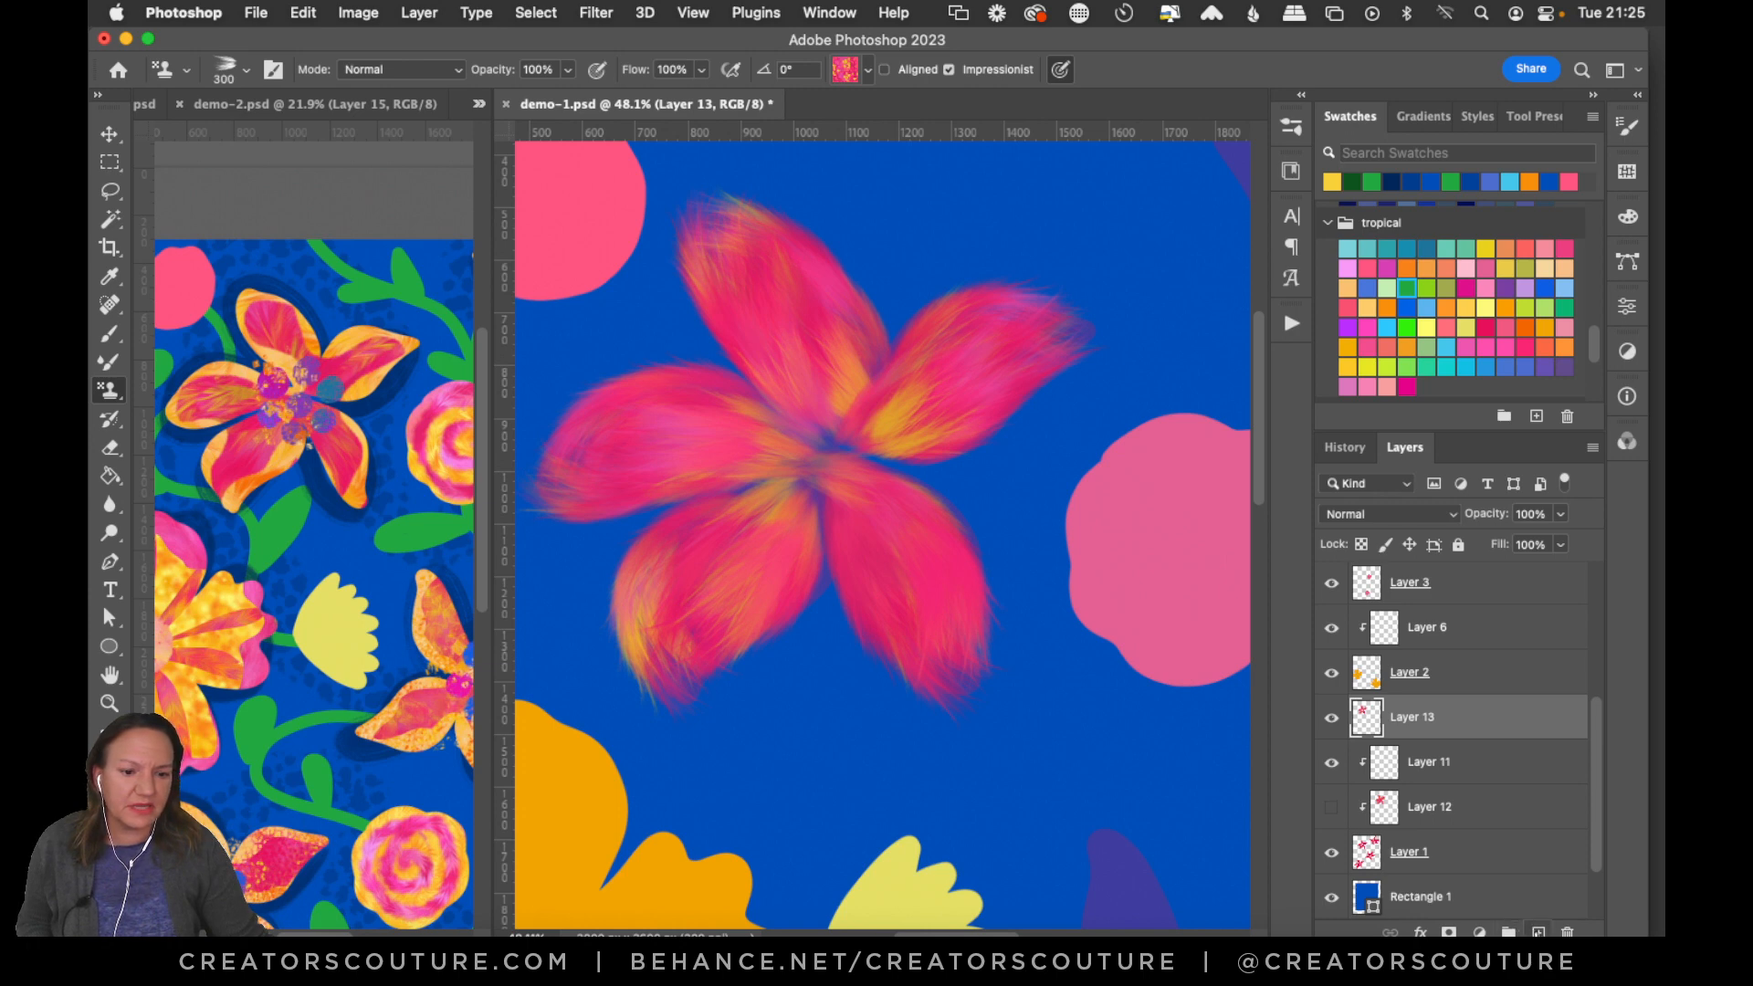
Add a new layer above Layer 13 and clip it to the painted flower.
click(1538, 931)
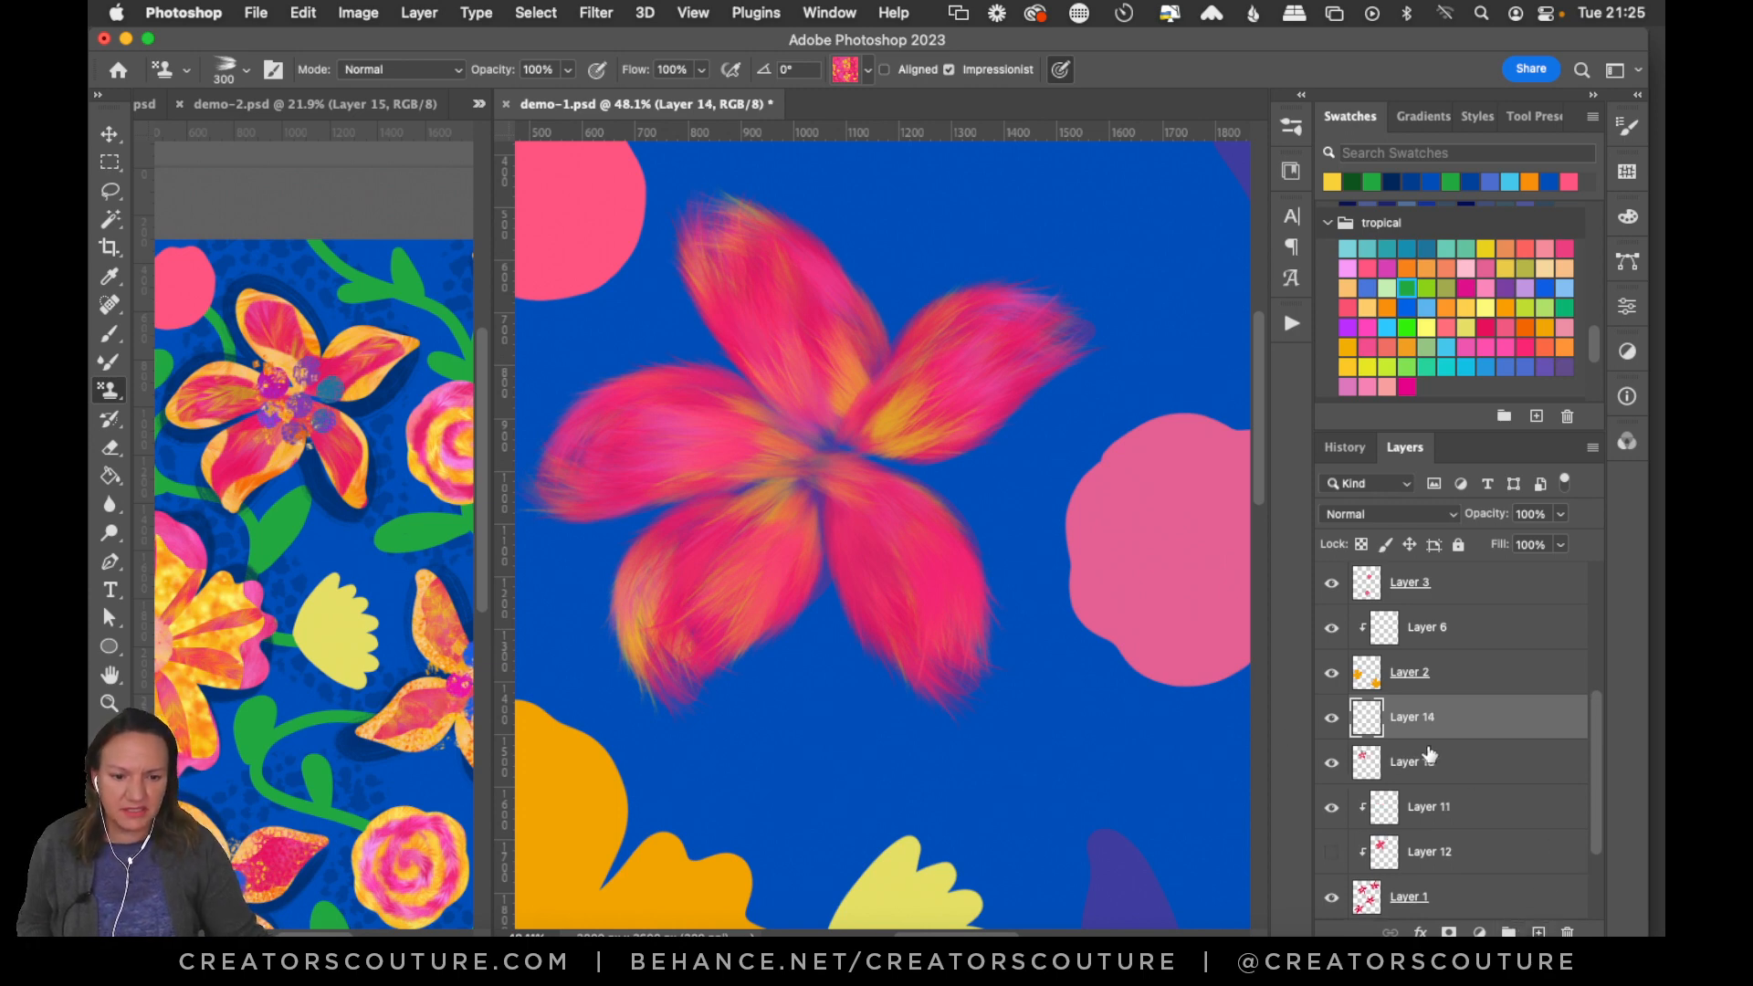
drag(1443, 754, 1447, 736)
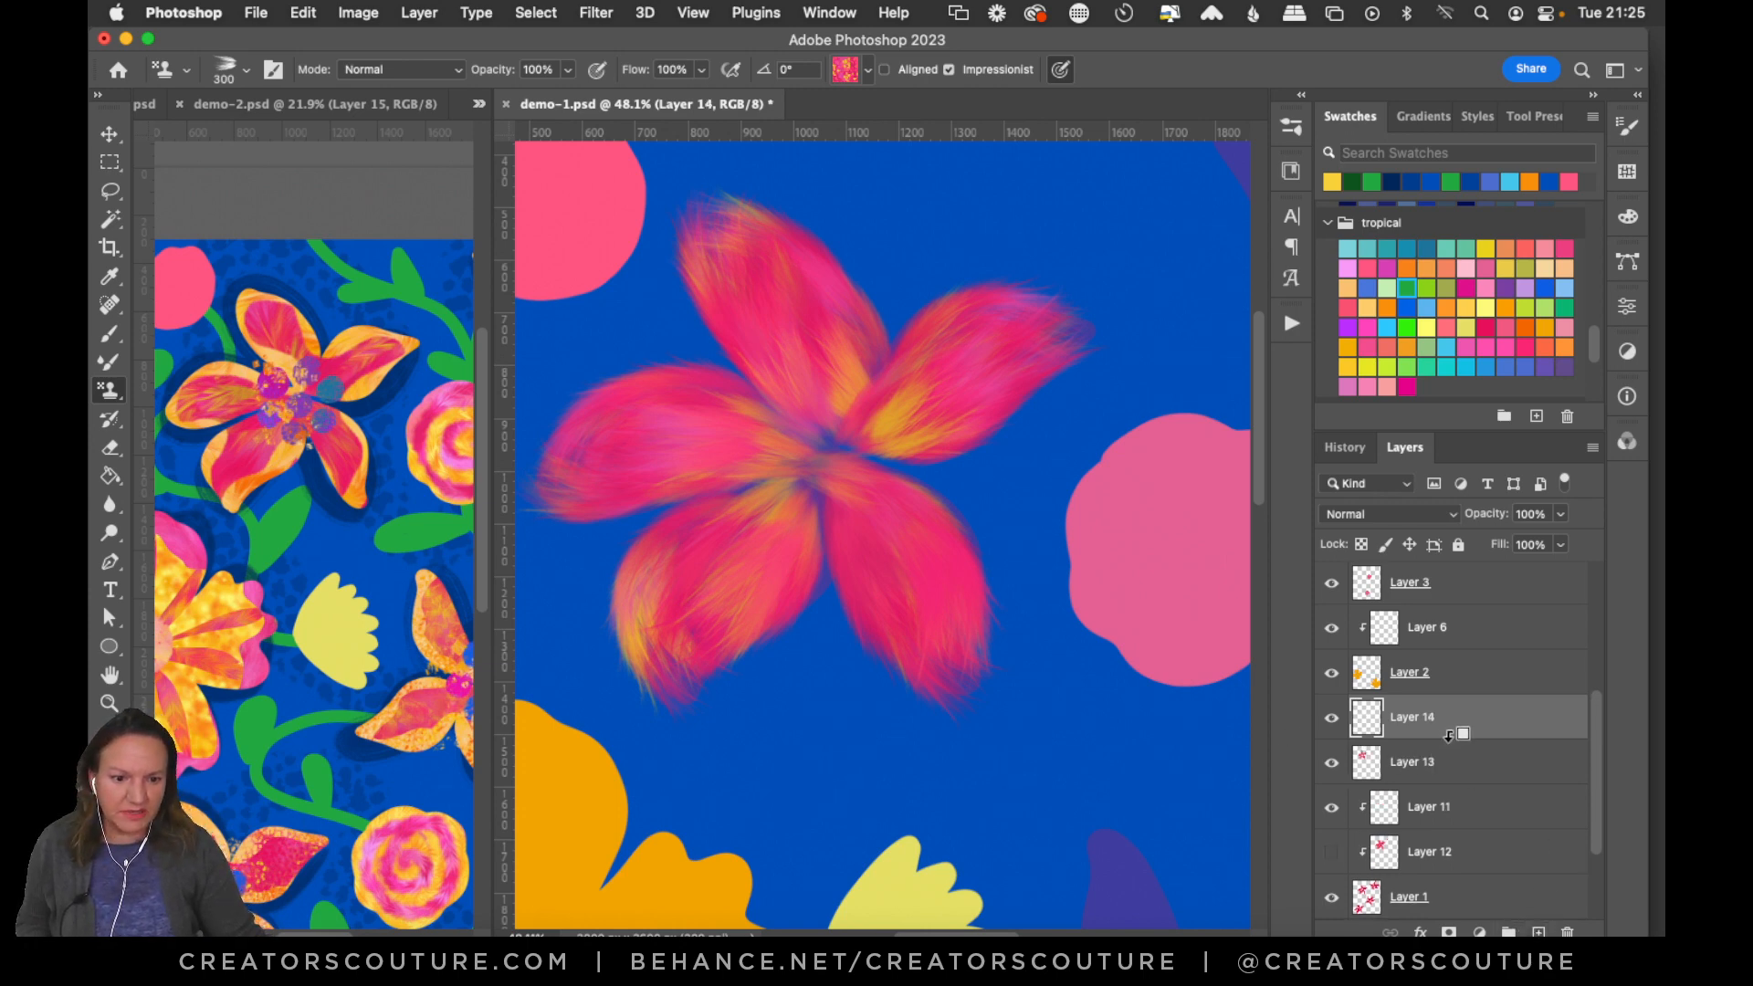
alt+click(1448, 736)
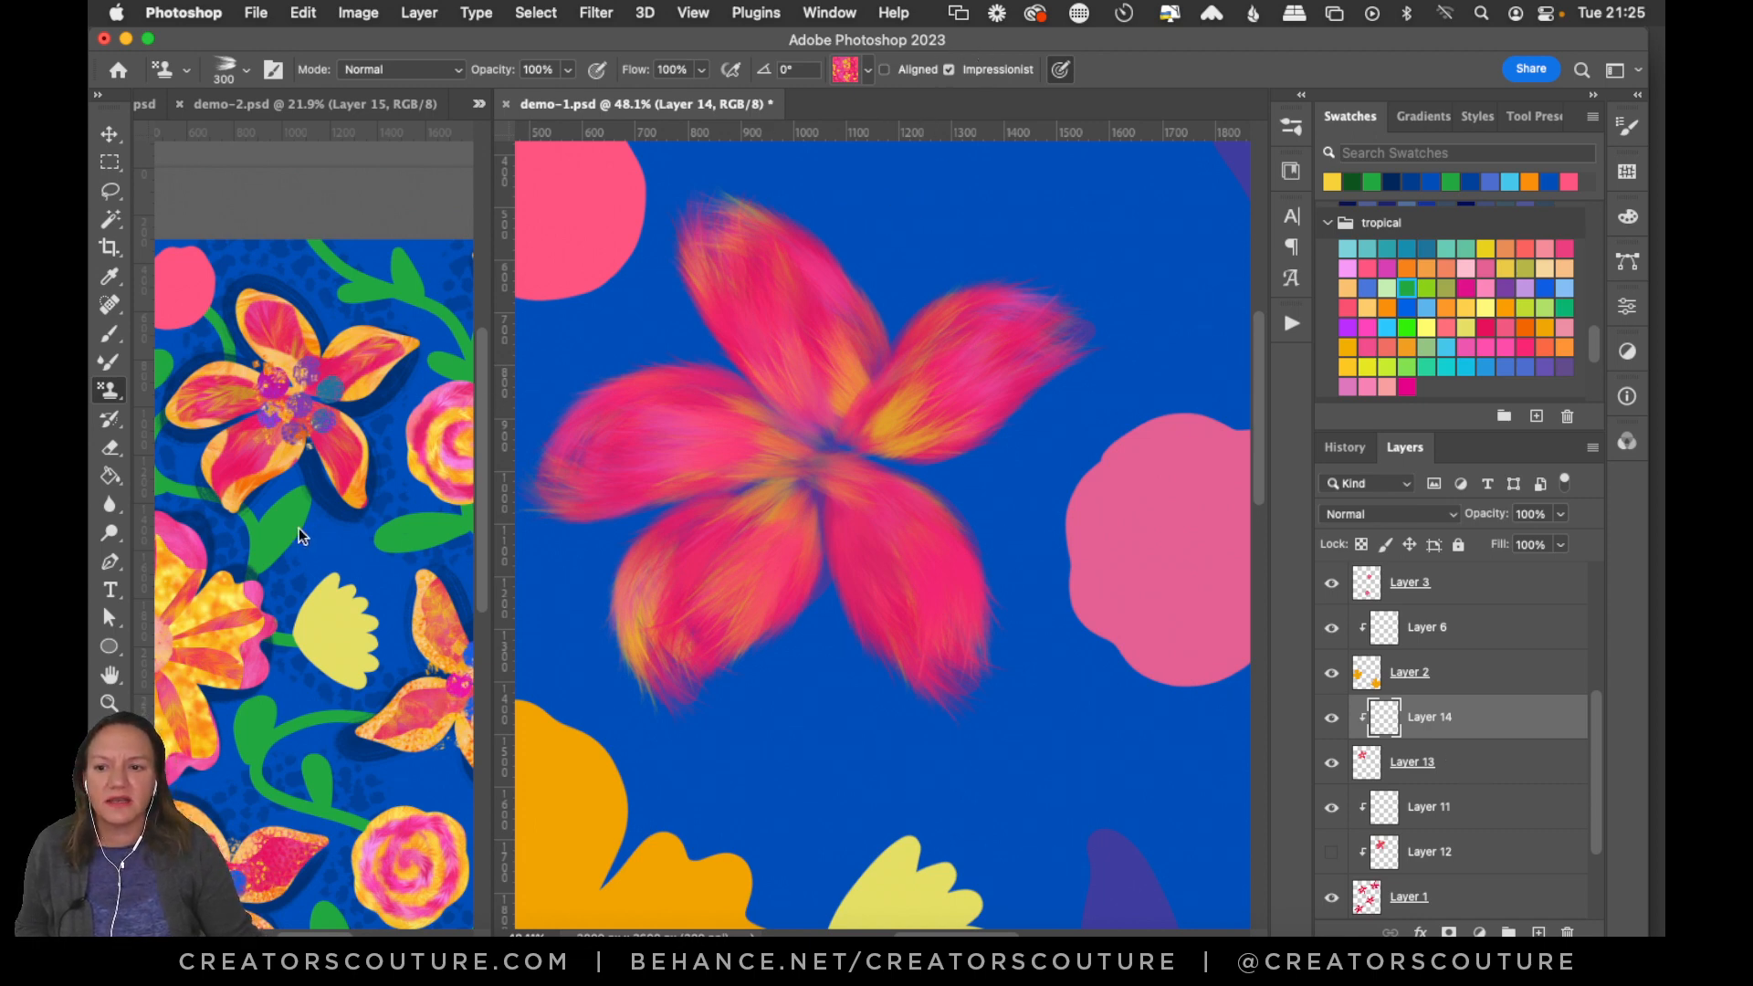
Zoom in on the demo-2 star flower as reference and set the Pattern Stamp to the 21-feather-creatorscouture brush at 250 px.
drag(483, 387, 475, 391)
drag(336, 929, 321, 927)
click(108, 703)
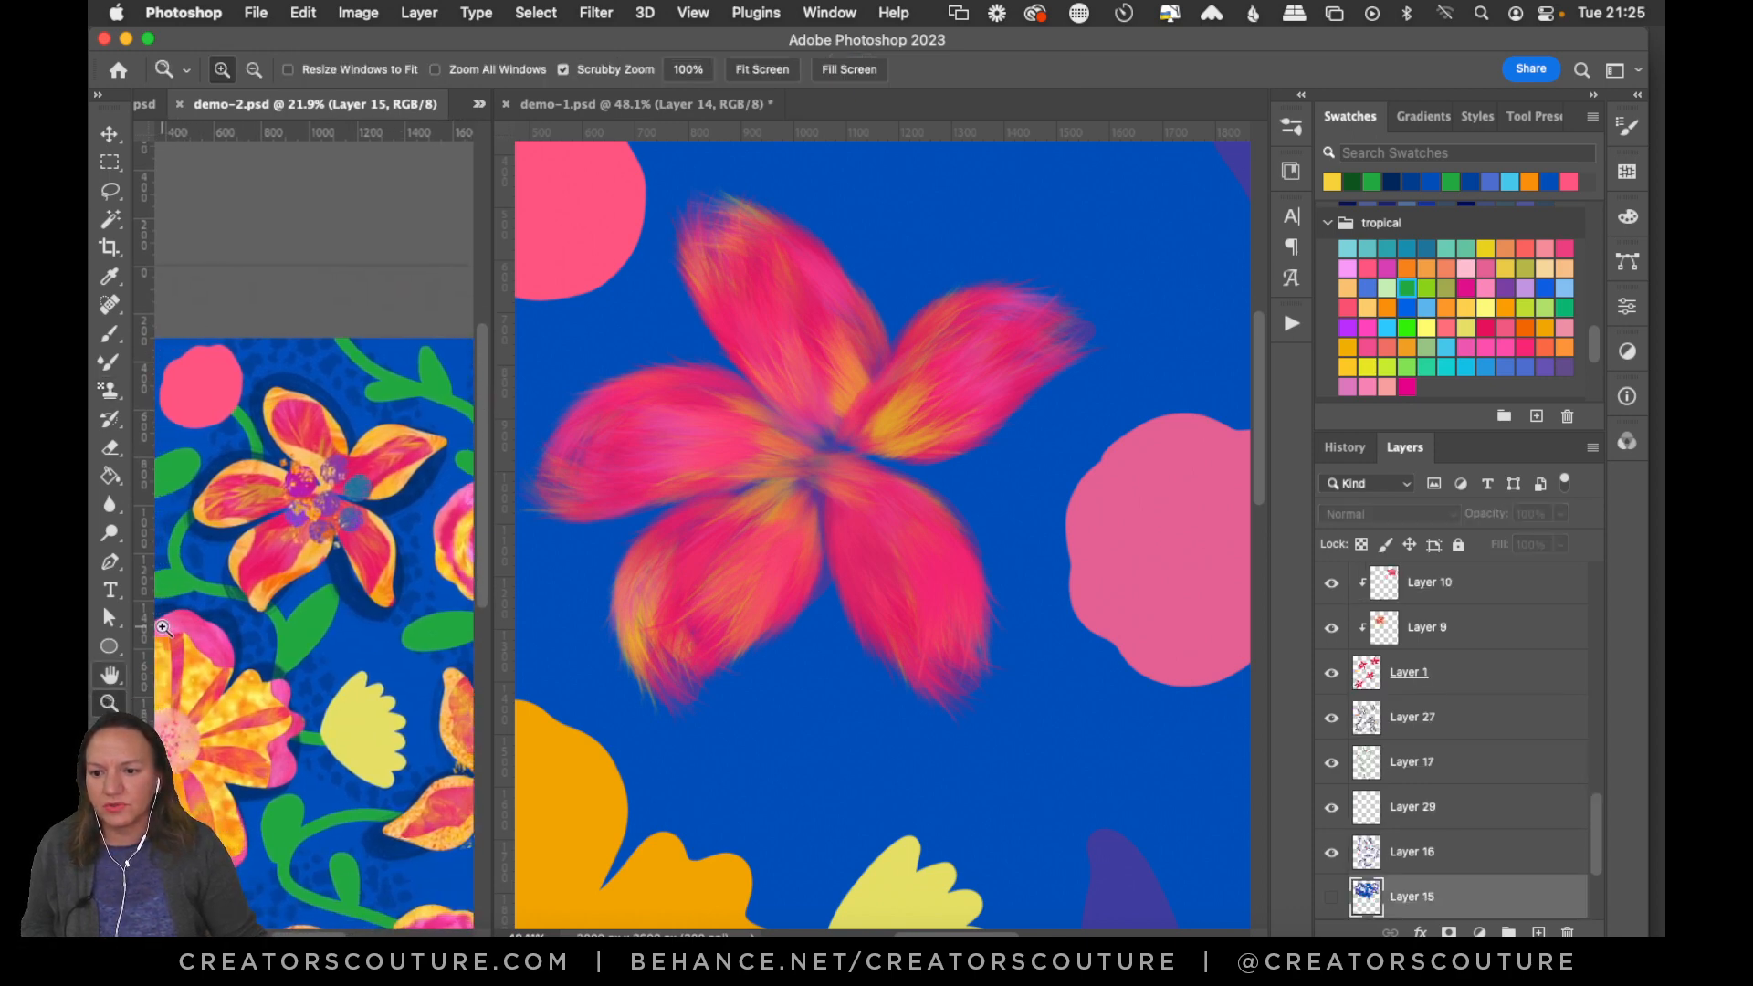
drag(266, 438, 334, 394)
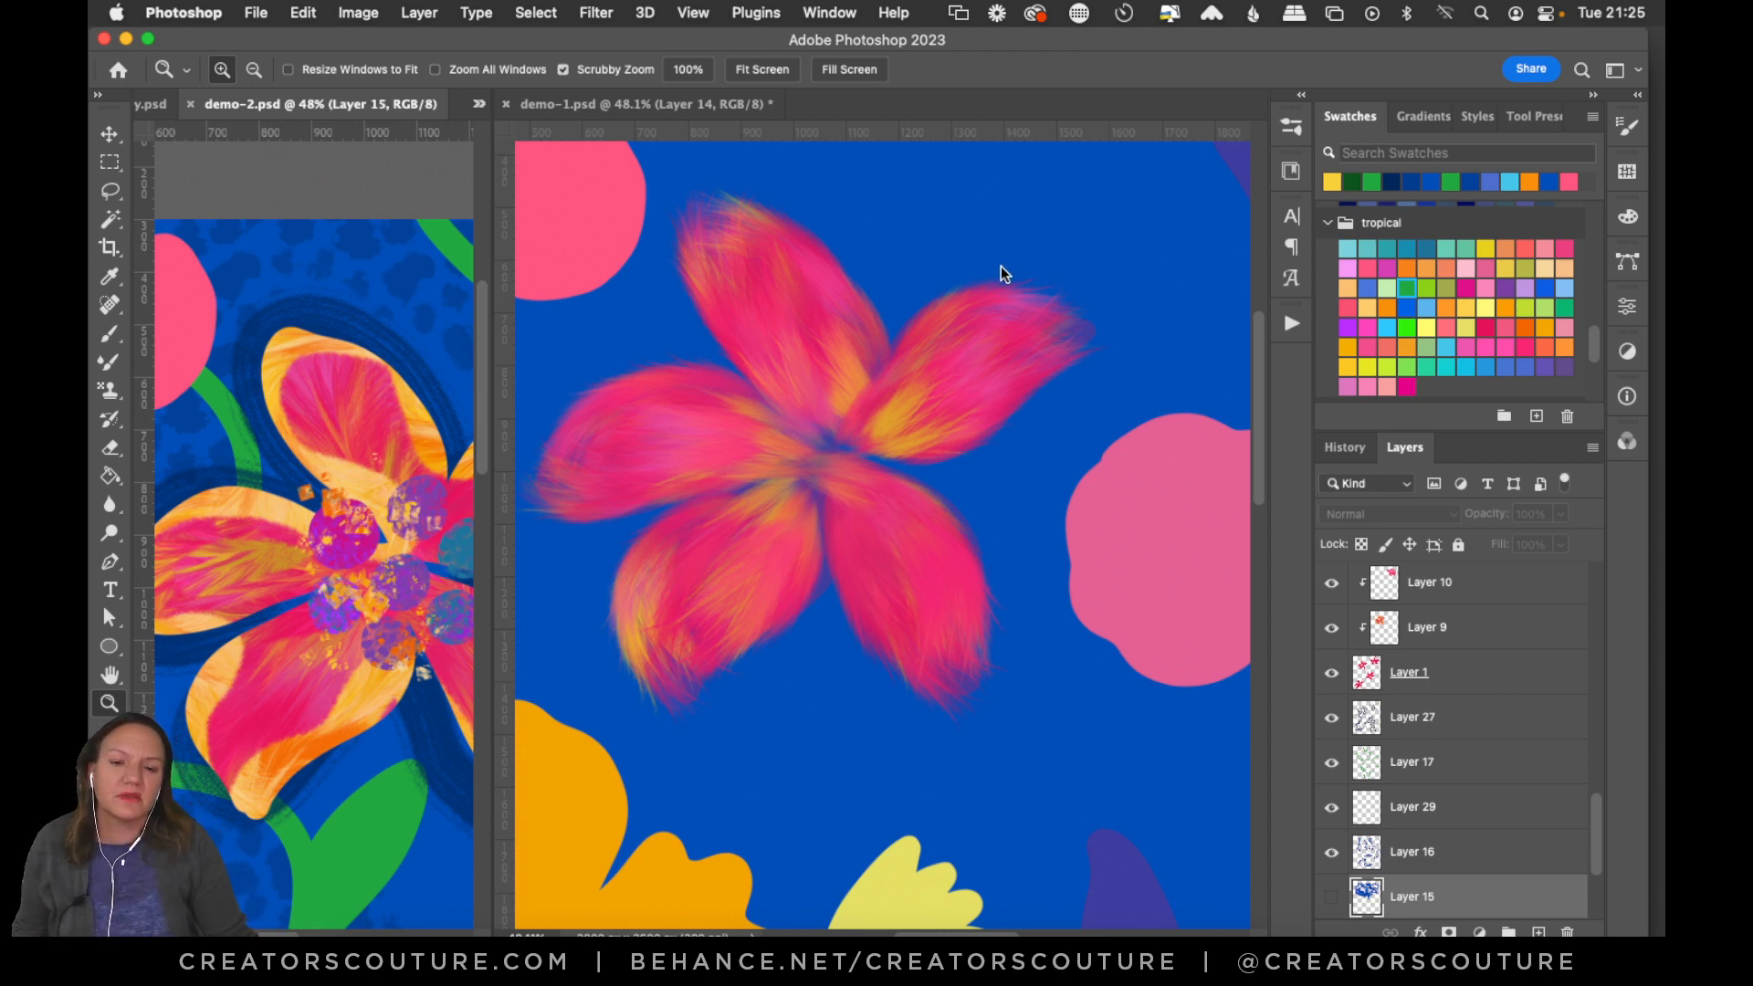
click(1293, 127)
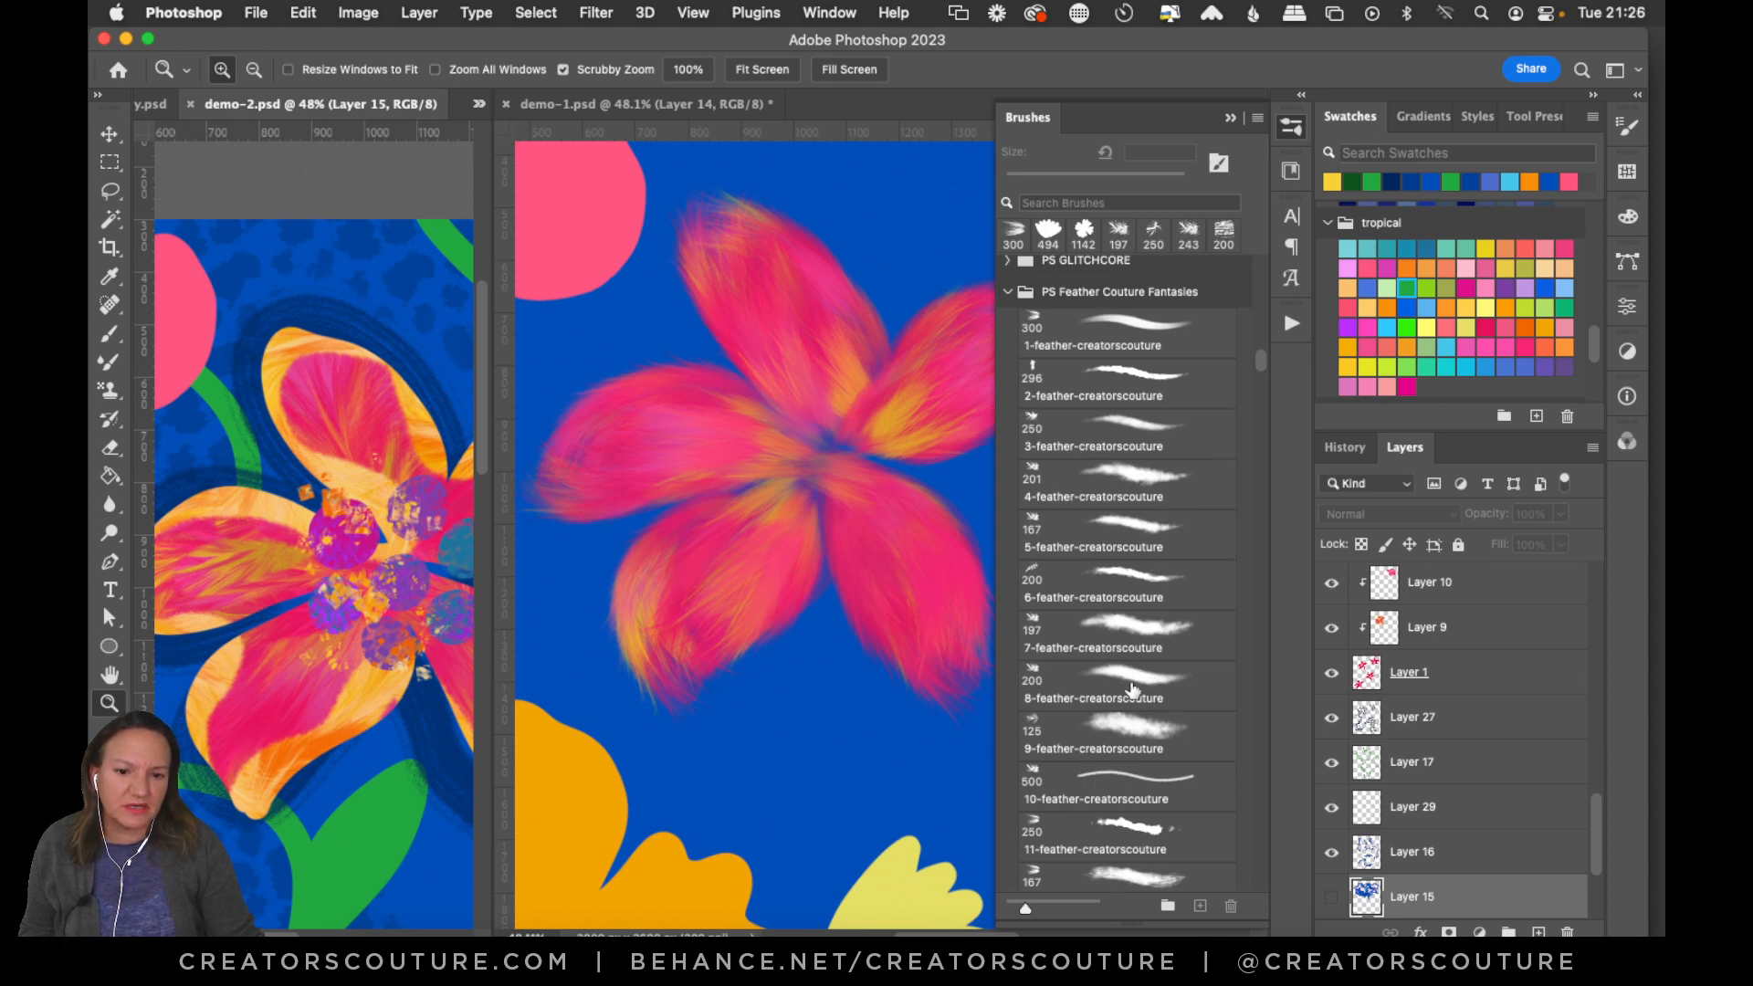
click(111, 391)
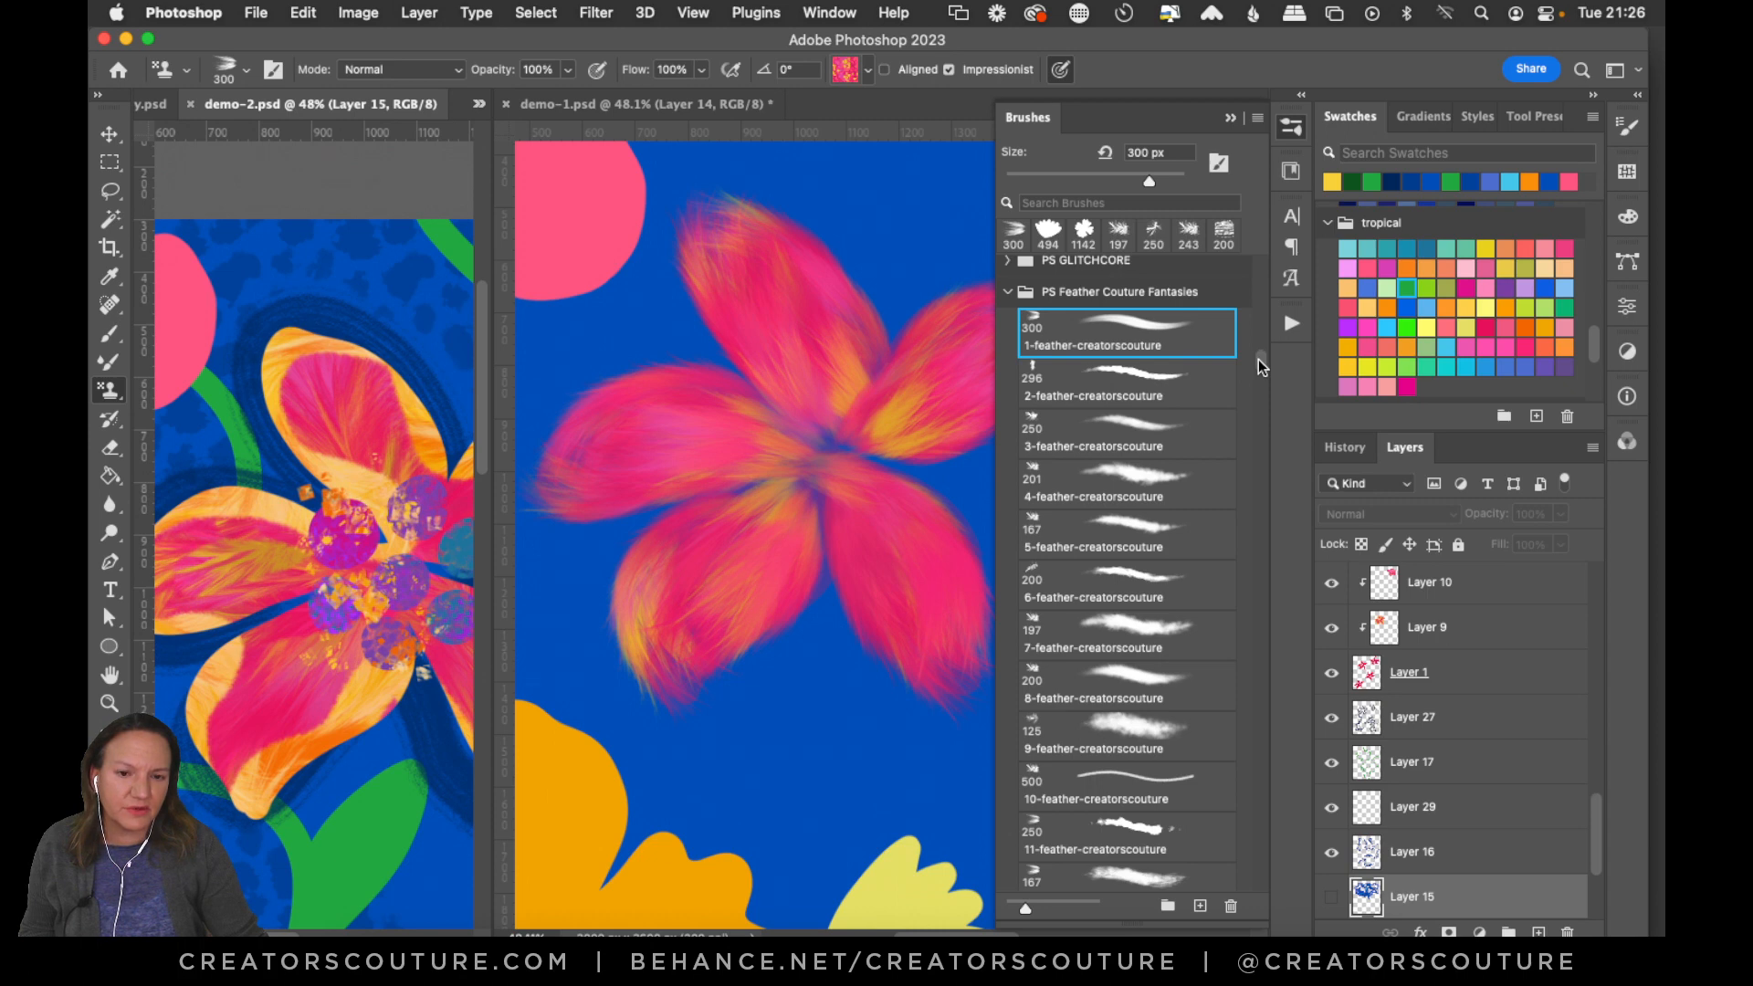
mouse_move(1260, 365)
mouse_down()
mouse_move(1256, 384)
mouse_move(1194, 390)
mouse_up()
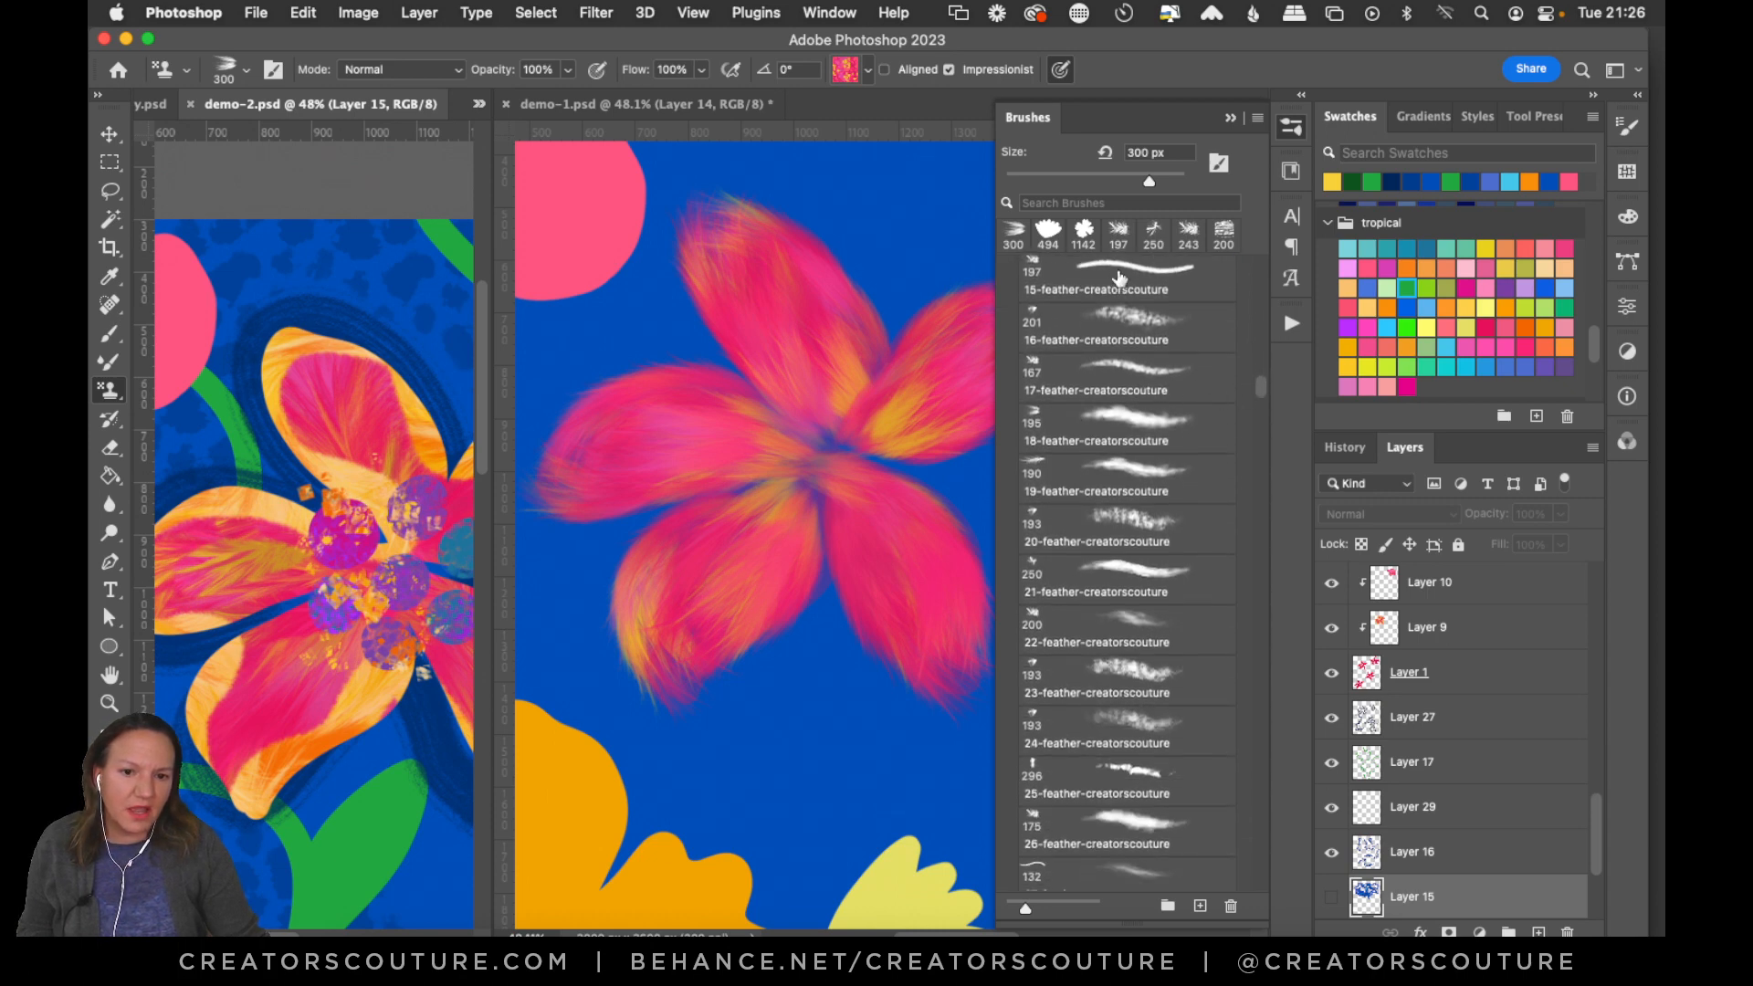
click(1119, 279)
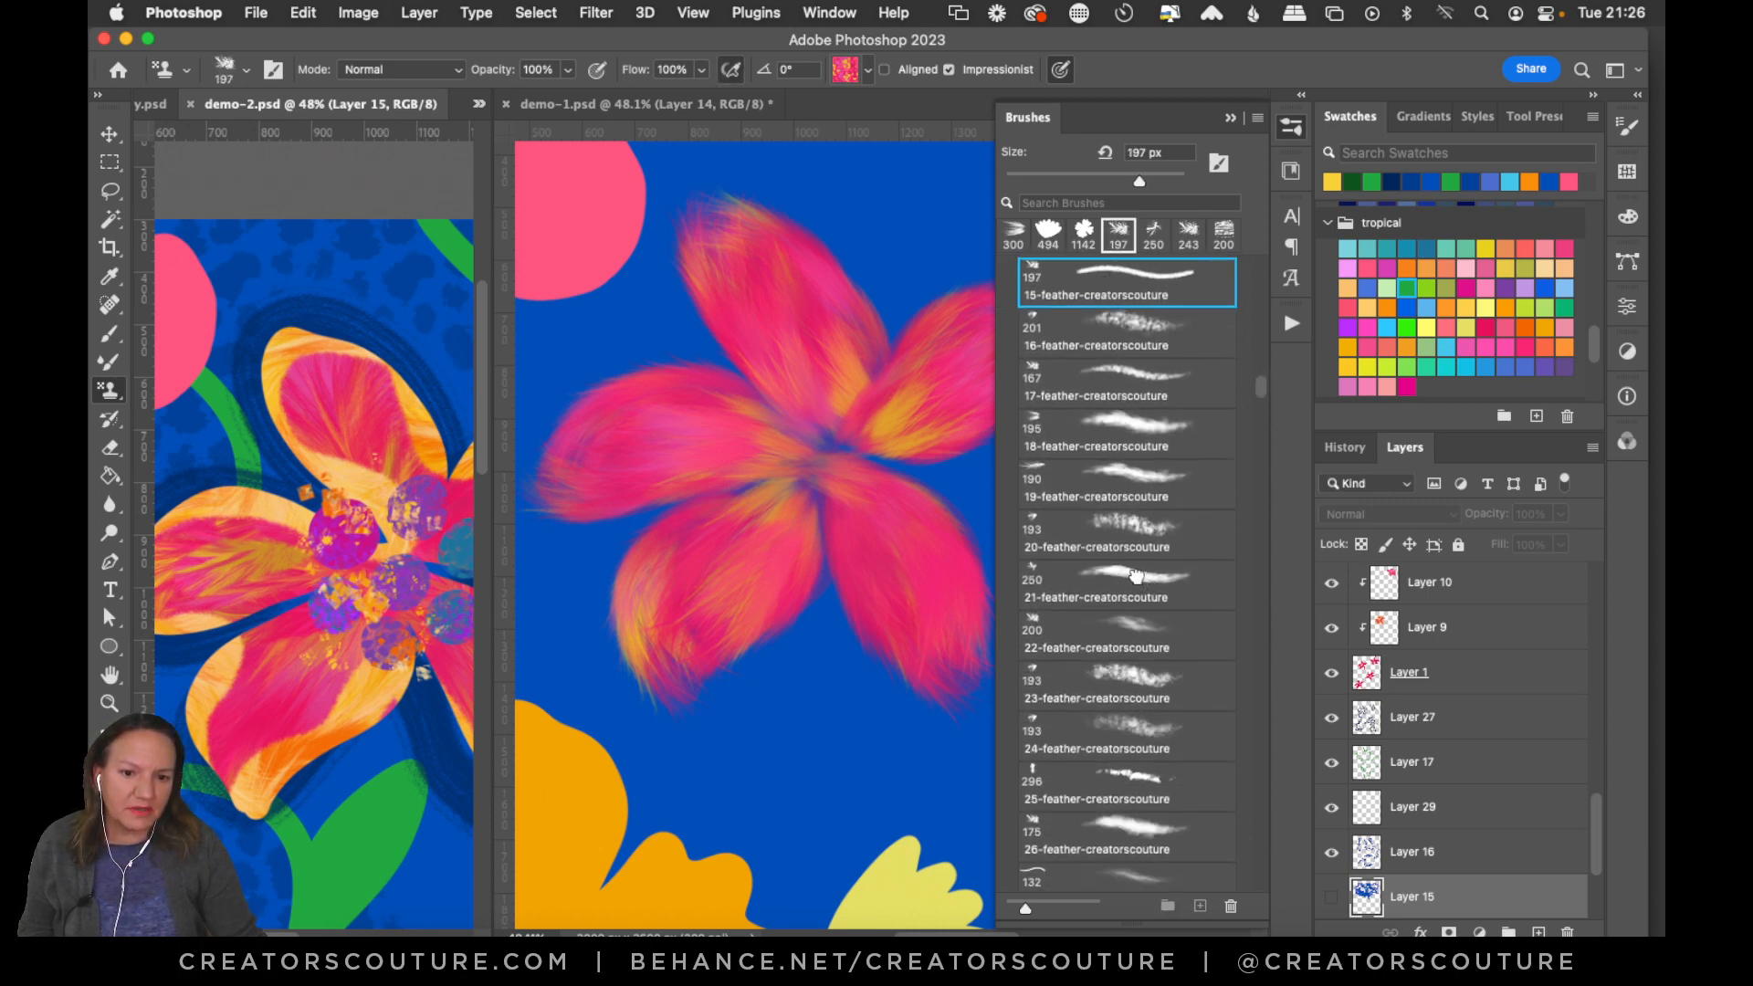
click(1136, 575)
click(680, 407)
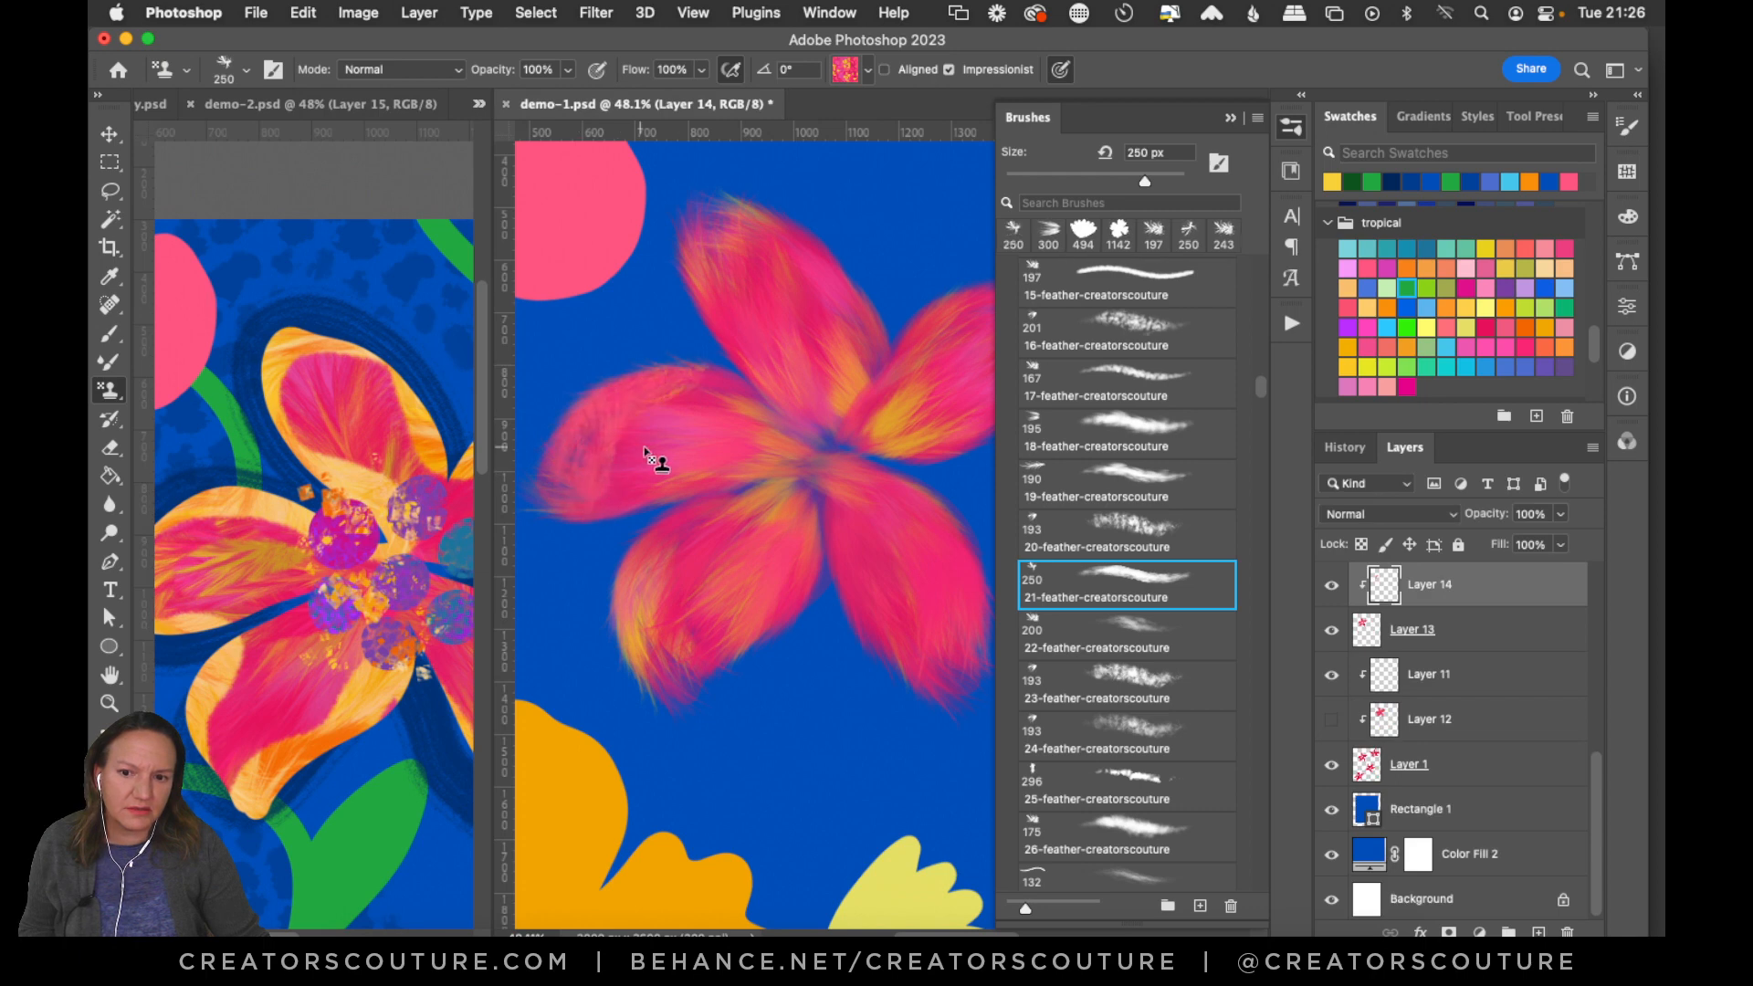
Change the stamp pattern to the light orange and yellow blotched swatch.
click(845, 69)
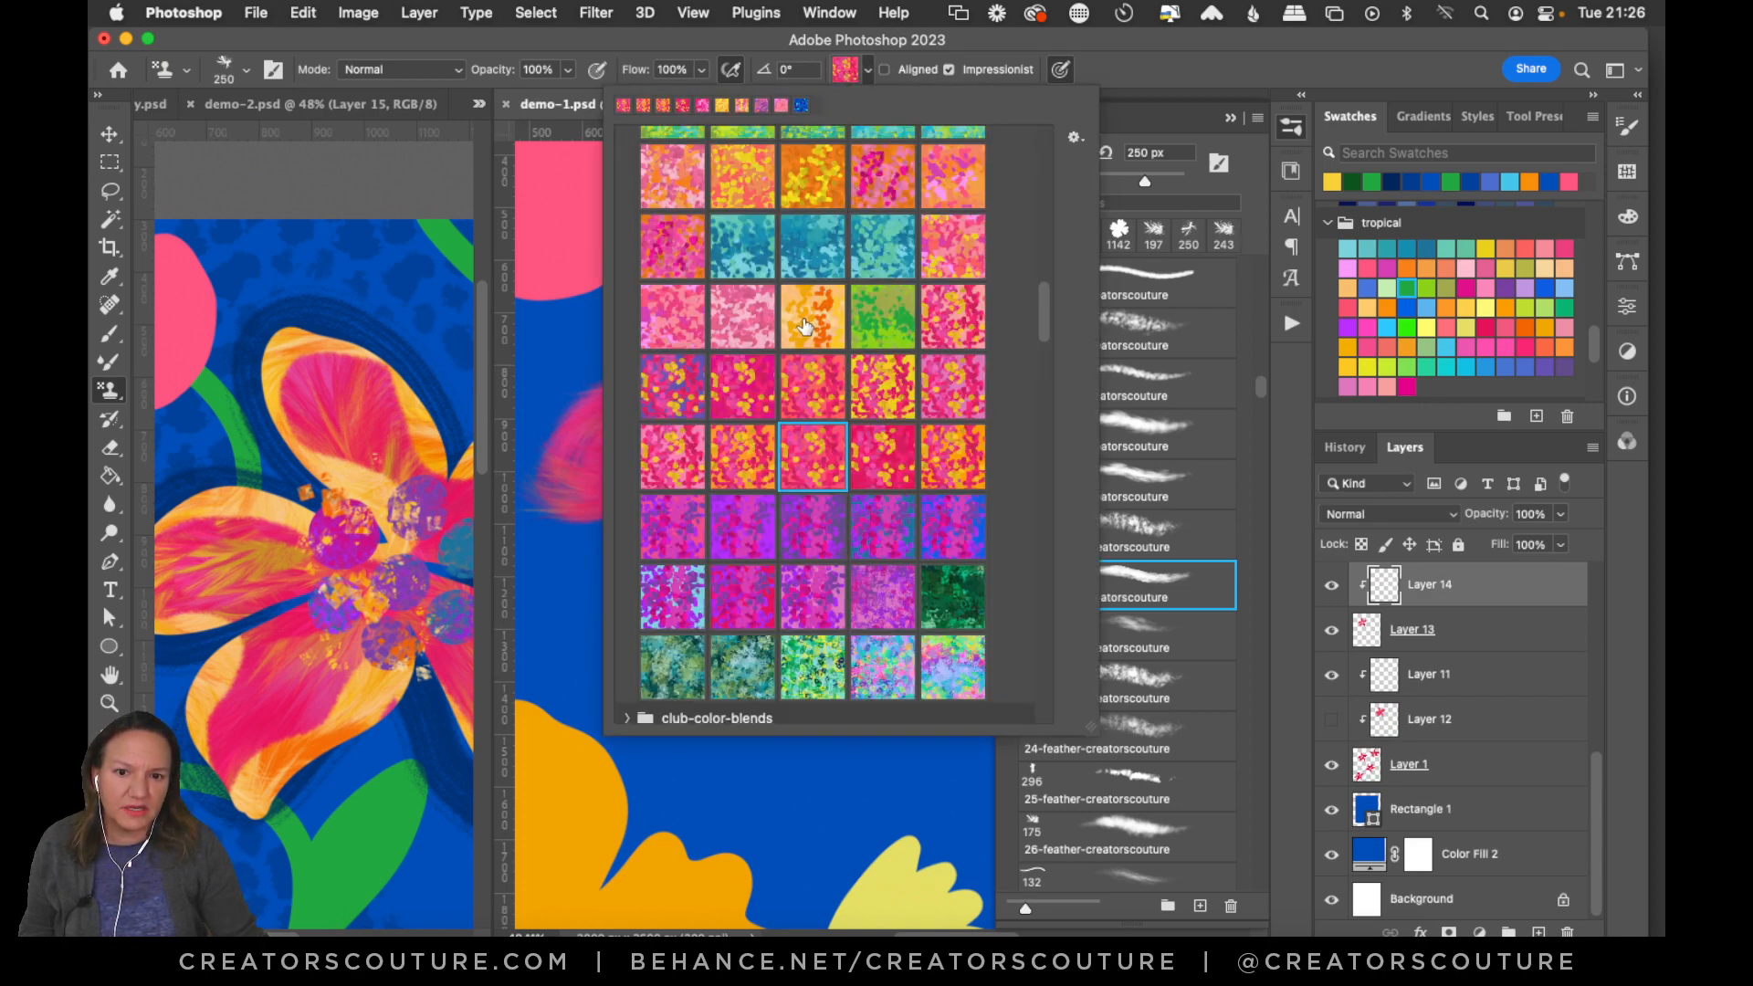
click(808, 338)
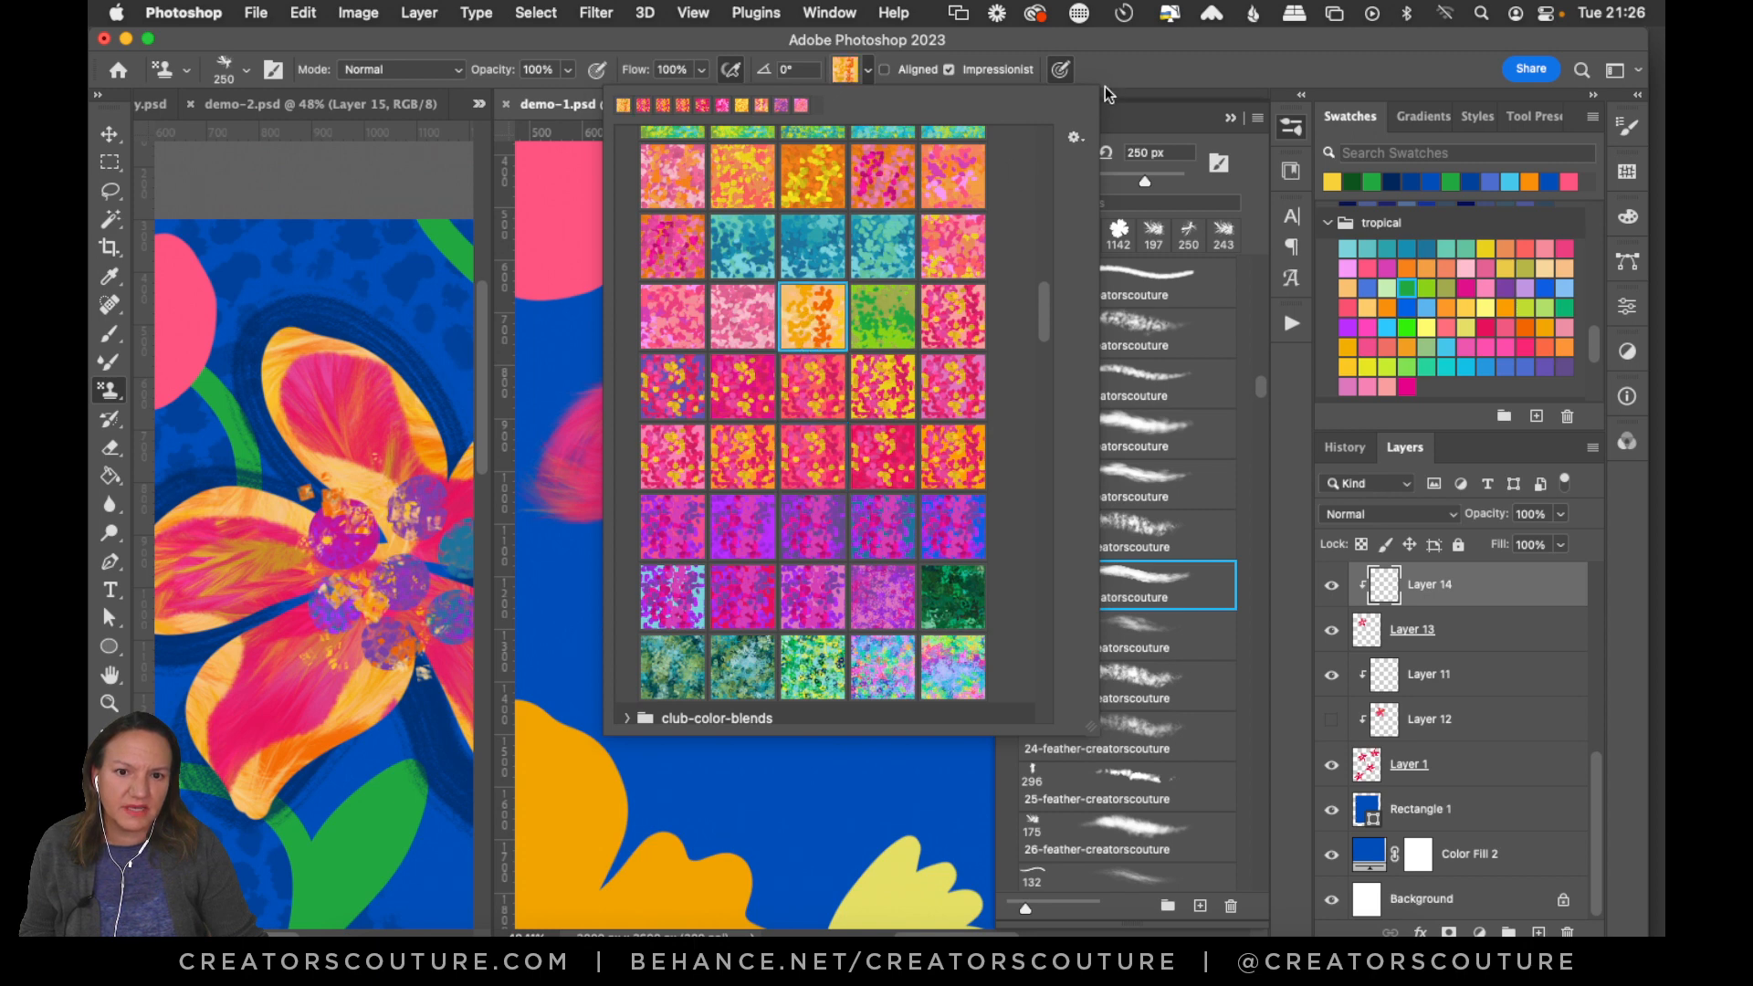
click(1138, 79)
Try painting orange feathery edges along the upper-left, left and two lower petals on the clipped layer.
mouse_move(876, 329)
mouse_down()
mouse_move(849, 265)
mouse_move(773, 223)
mouse_move(703, 262)
mouse_up()
key(super+z)
mouse_move(867, 315)
mouse_down()
mouse_move(794, 227)
mouse_move(670, 303)
mouse_move(543, 515)
mouse_up()
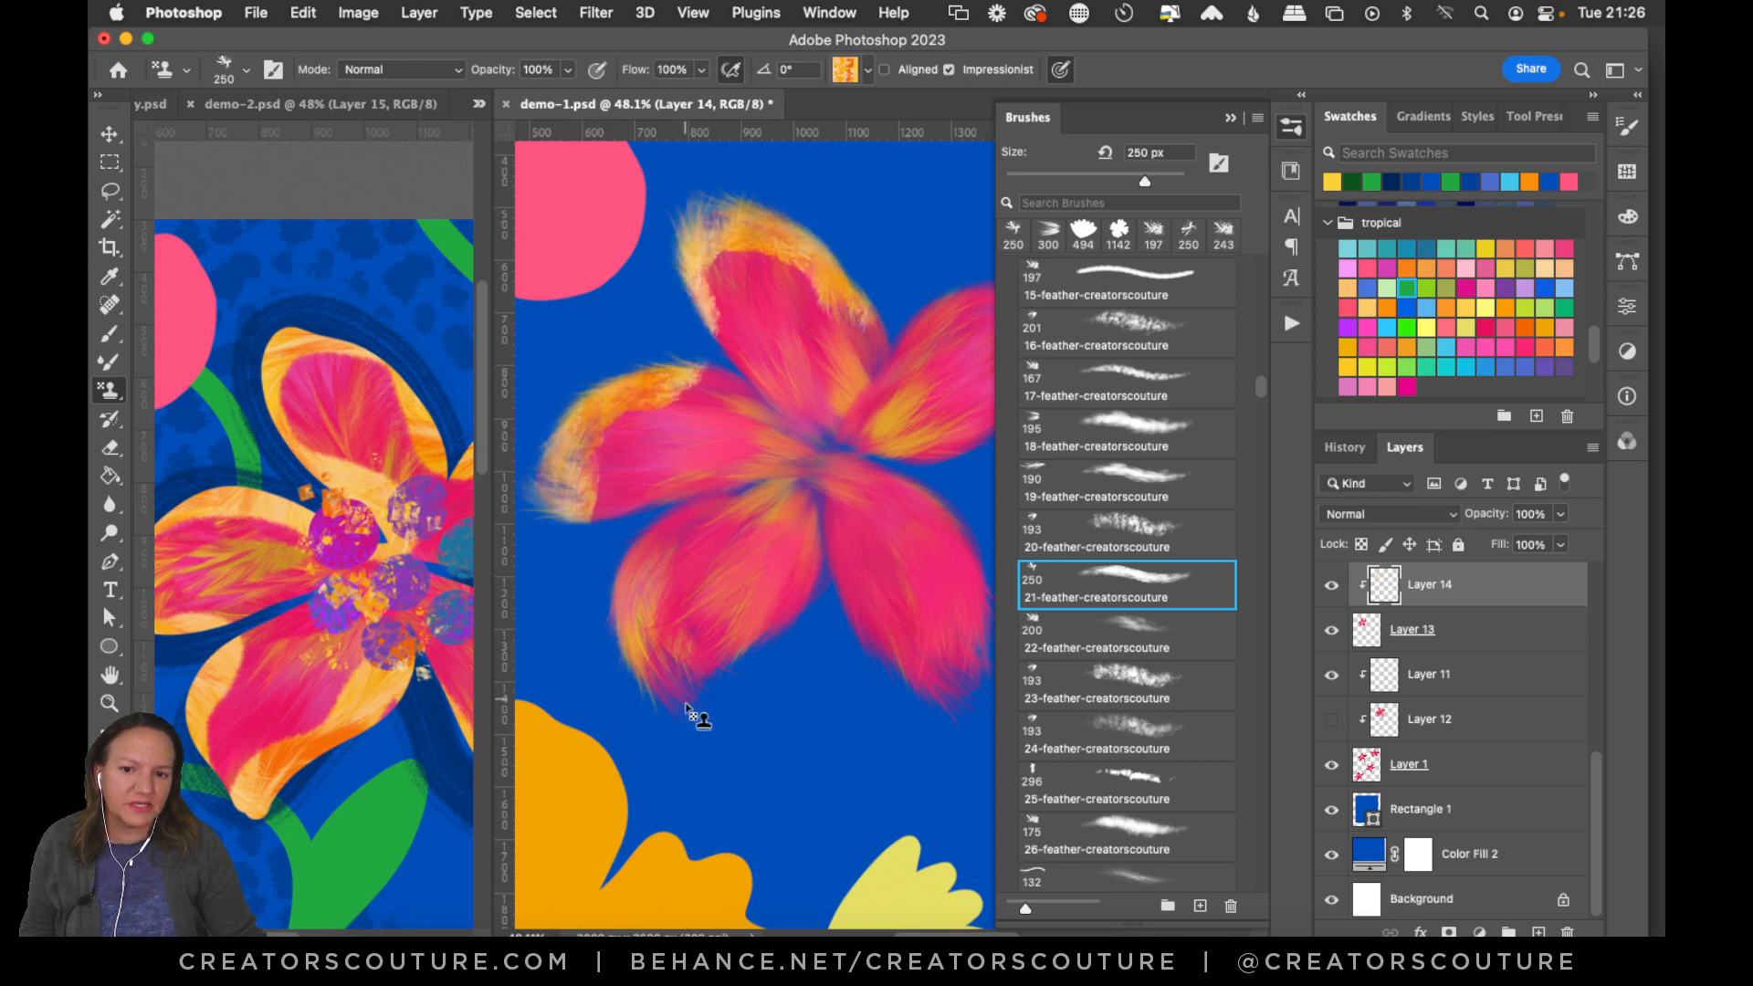
mouse_move(697, 716)
mouse_down()
mouse_move(749, 655)
mouse_move(852, 606)
mouse_move(968, 730)
mouse_up()
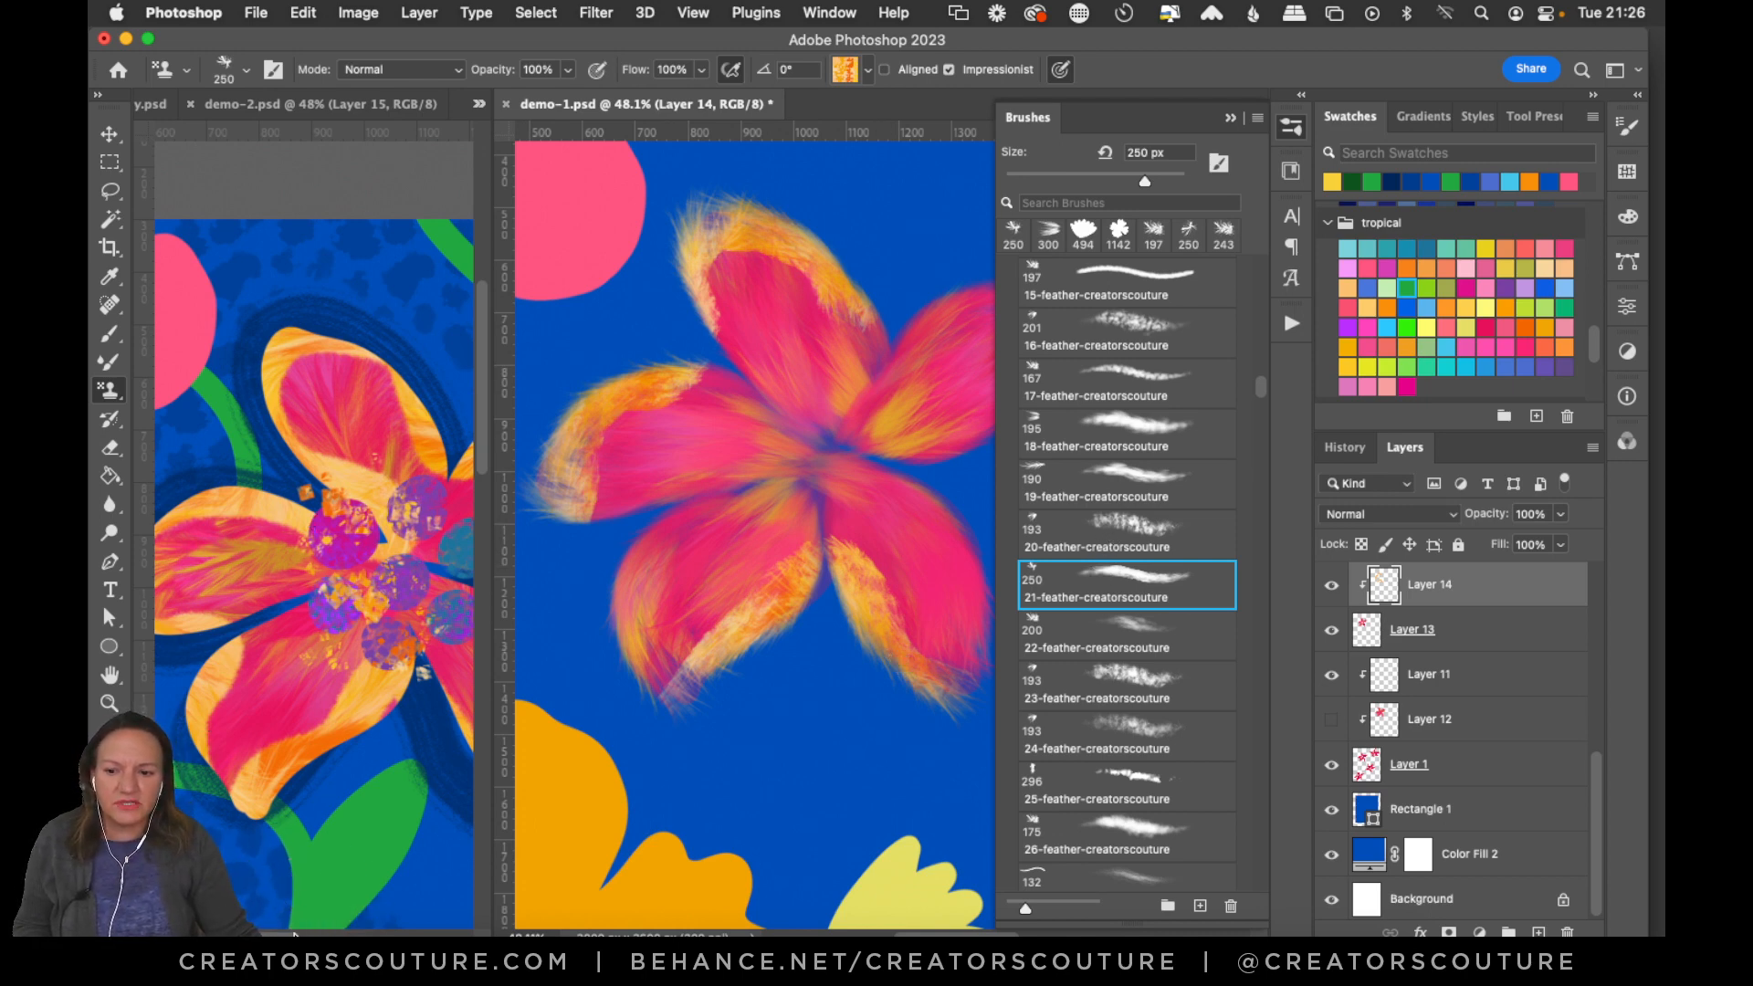
Switch to the 30-feather-creatorscouture brush at 262 px and undo the orange edging painted with the previous brush.
drag(279, 934, 313, 934)
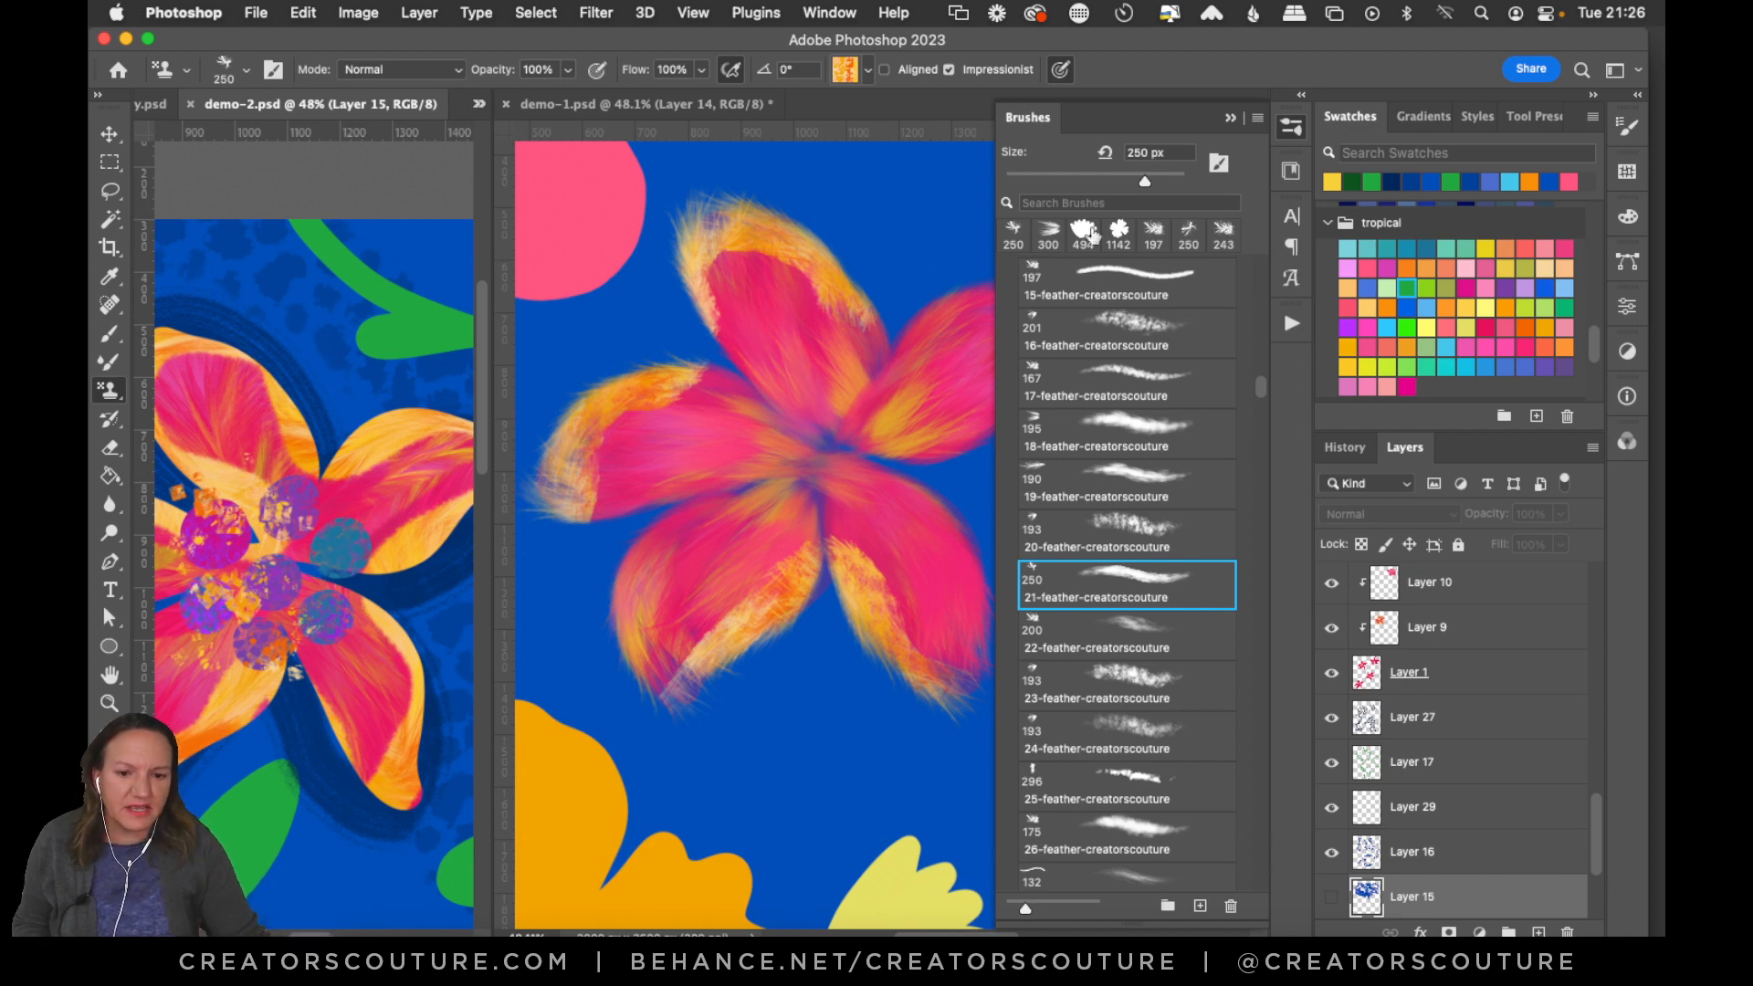
drag(1259, 374, 1259, 407)
click(1135, 388)
click(1118, 325)
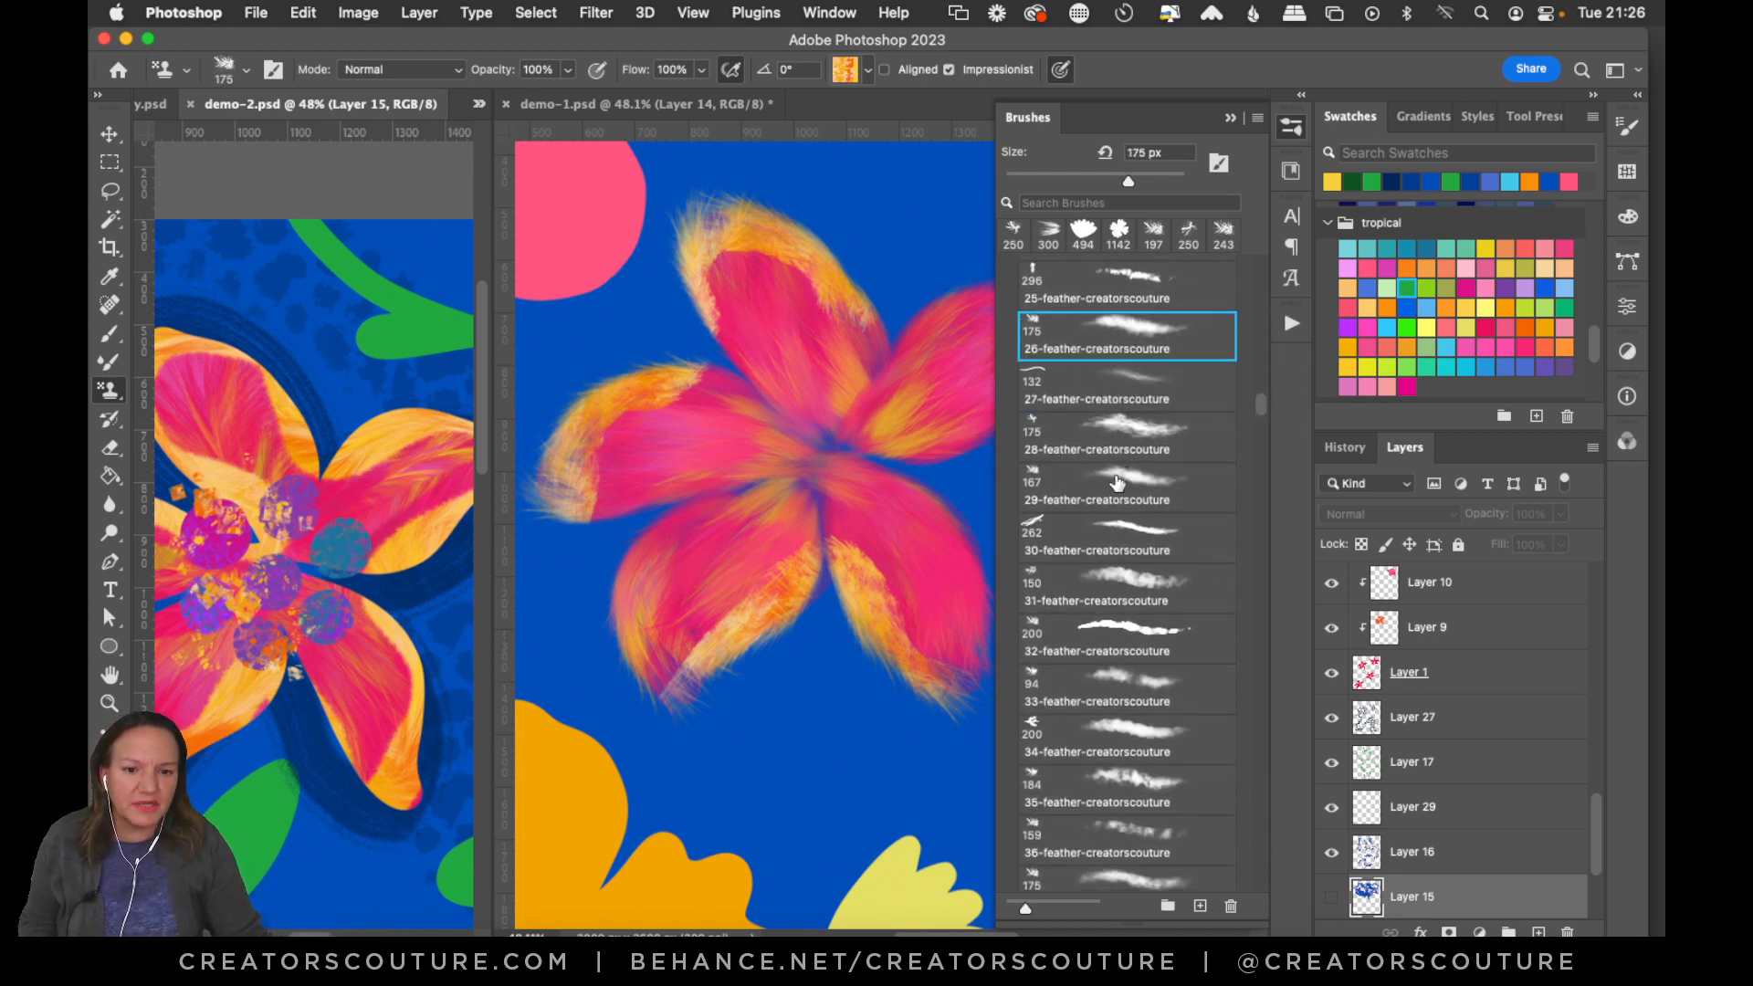
click(1112, 528)
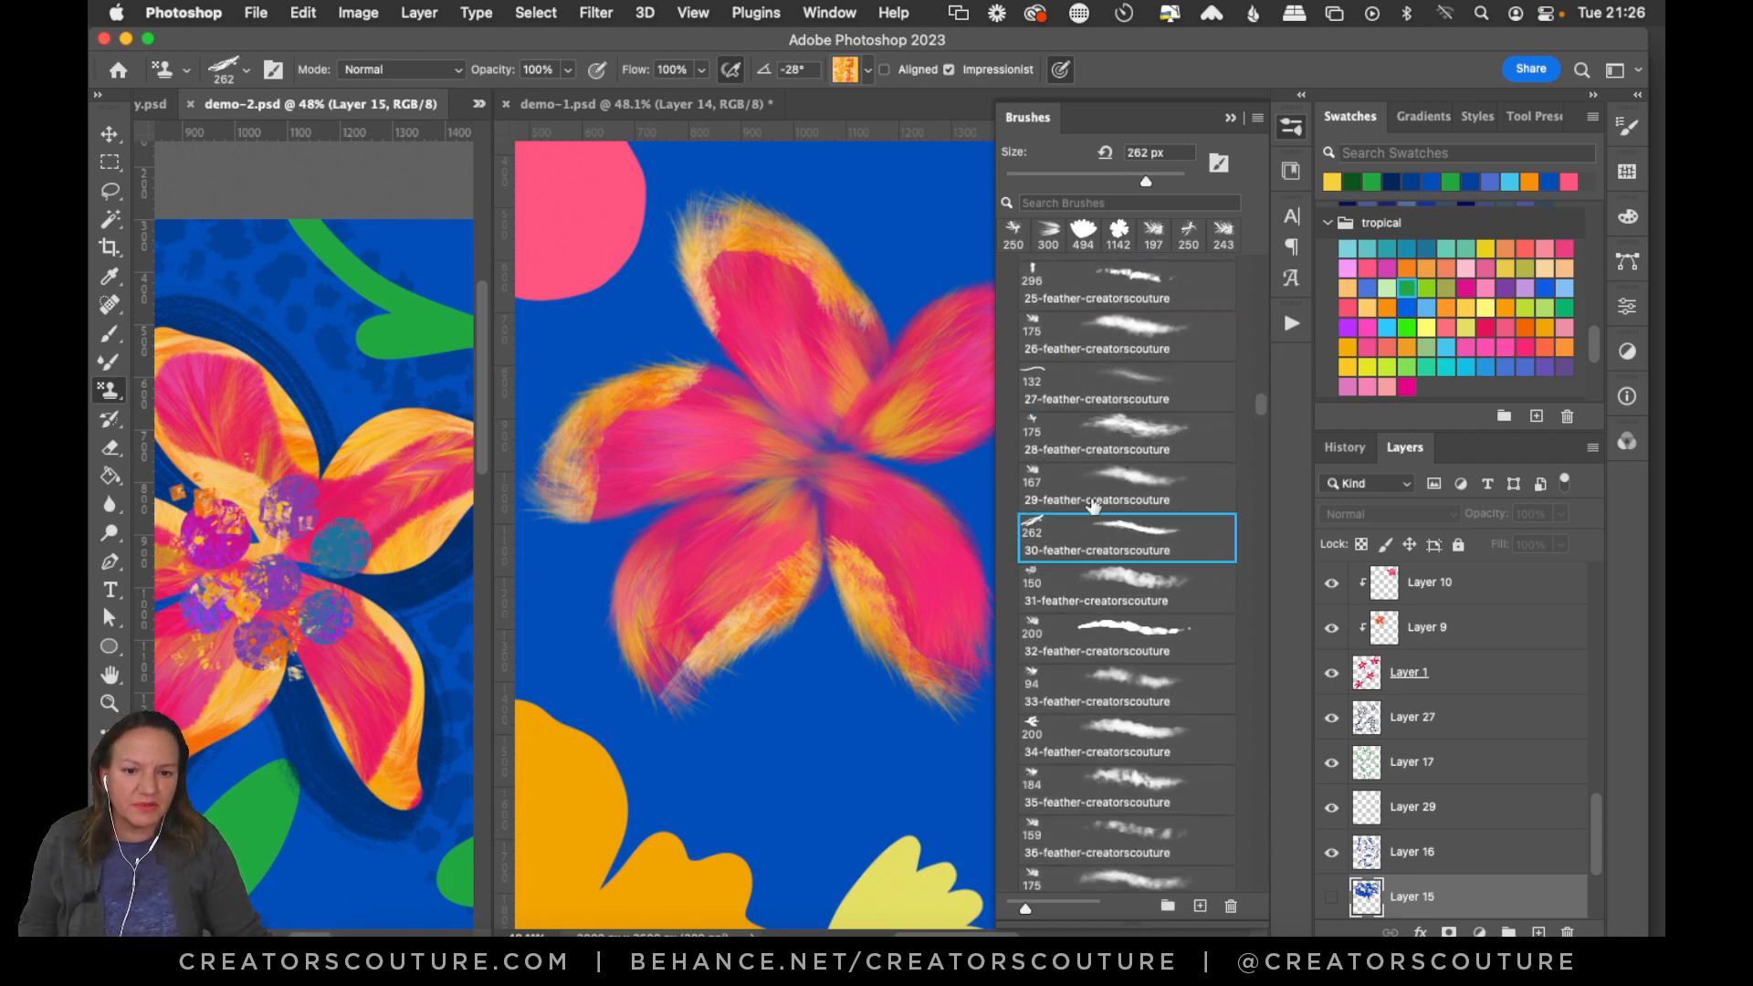
click(876, 310)
key(super+z)
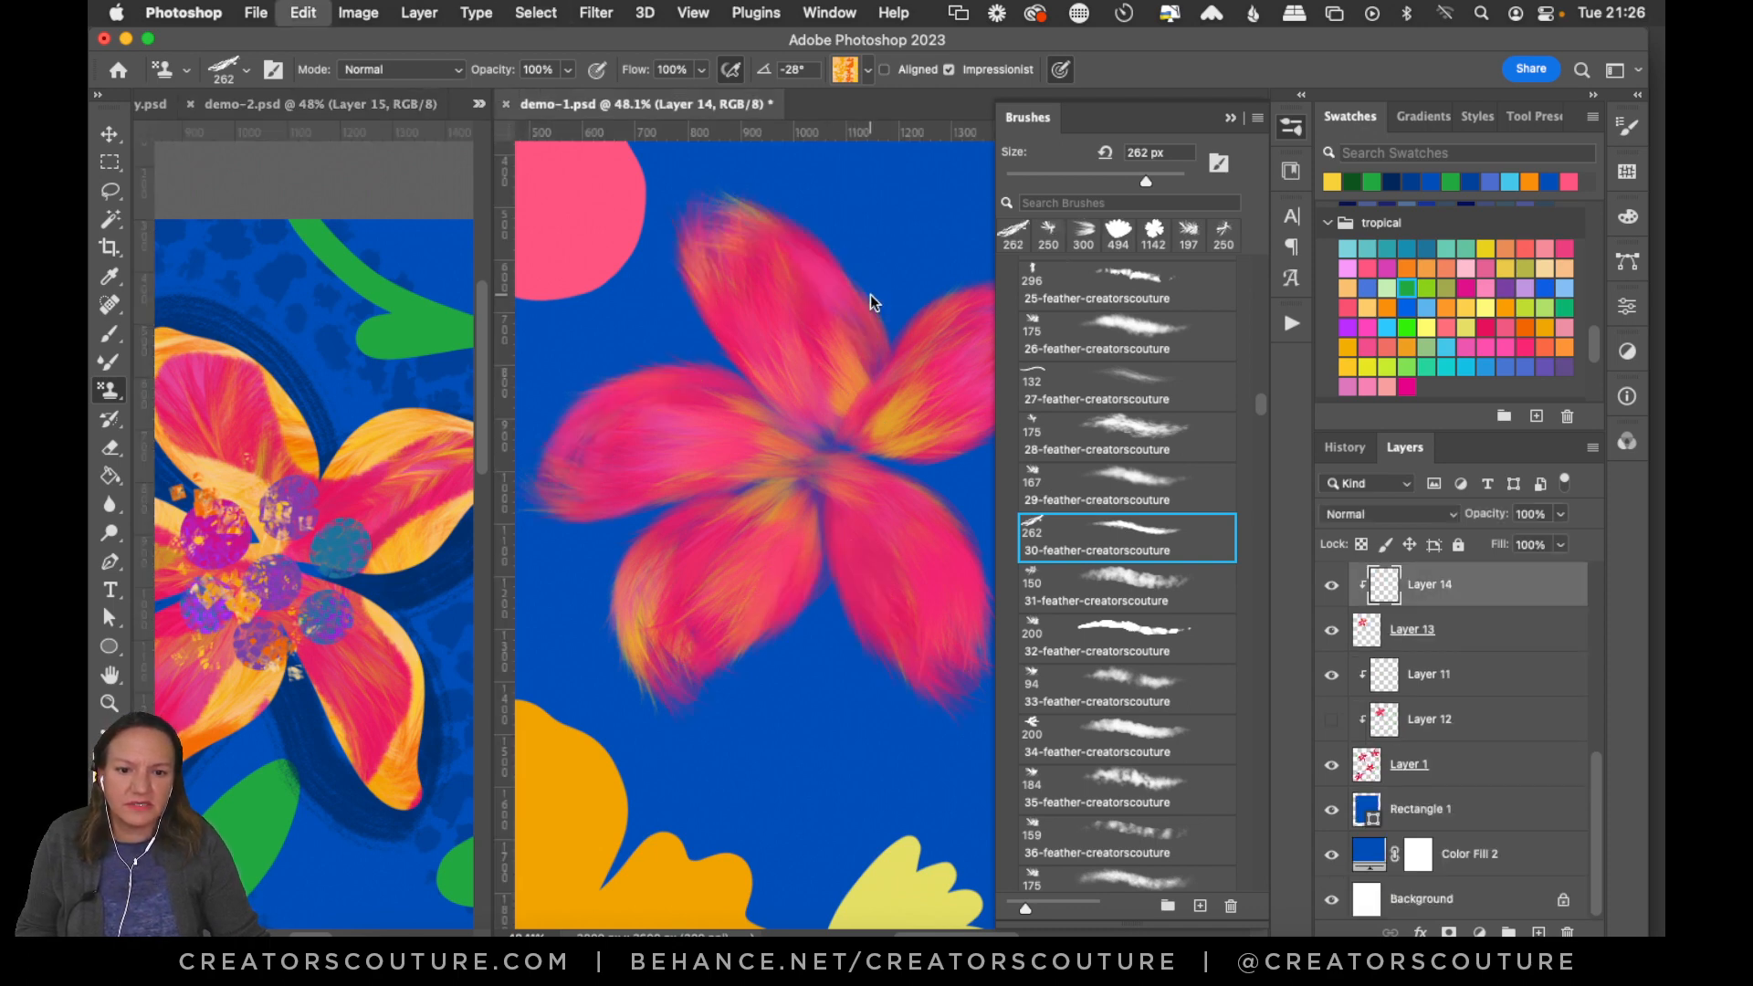
Paint orange feathery strokes along one edge of each of the five petals on clipped Layer 14.
mouse_move(872, 303)
mouse_down()
mouse_move(751, 222)
mouse_move(584, 394)
mouse_move(680, 357)
mouse_move(564, 410)
mouse_move(540, 484)
mouse_up()
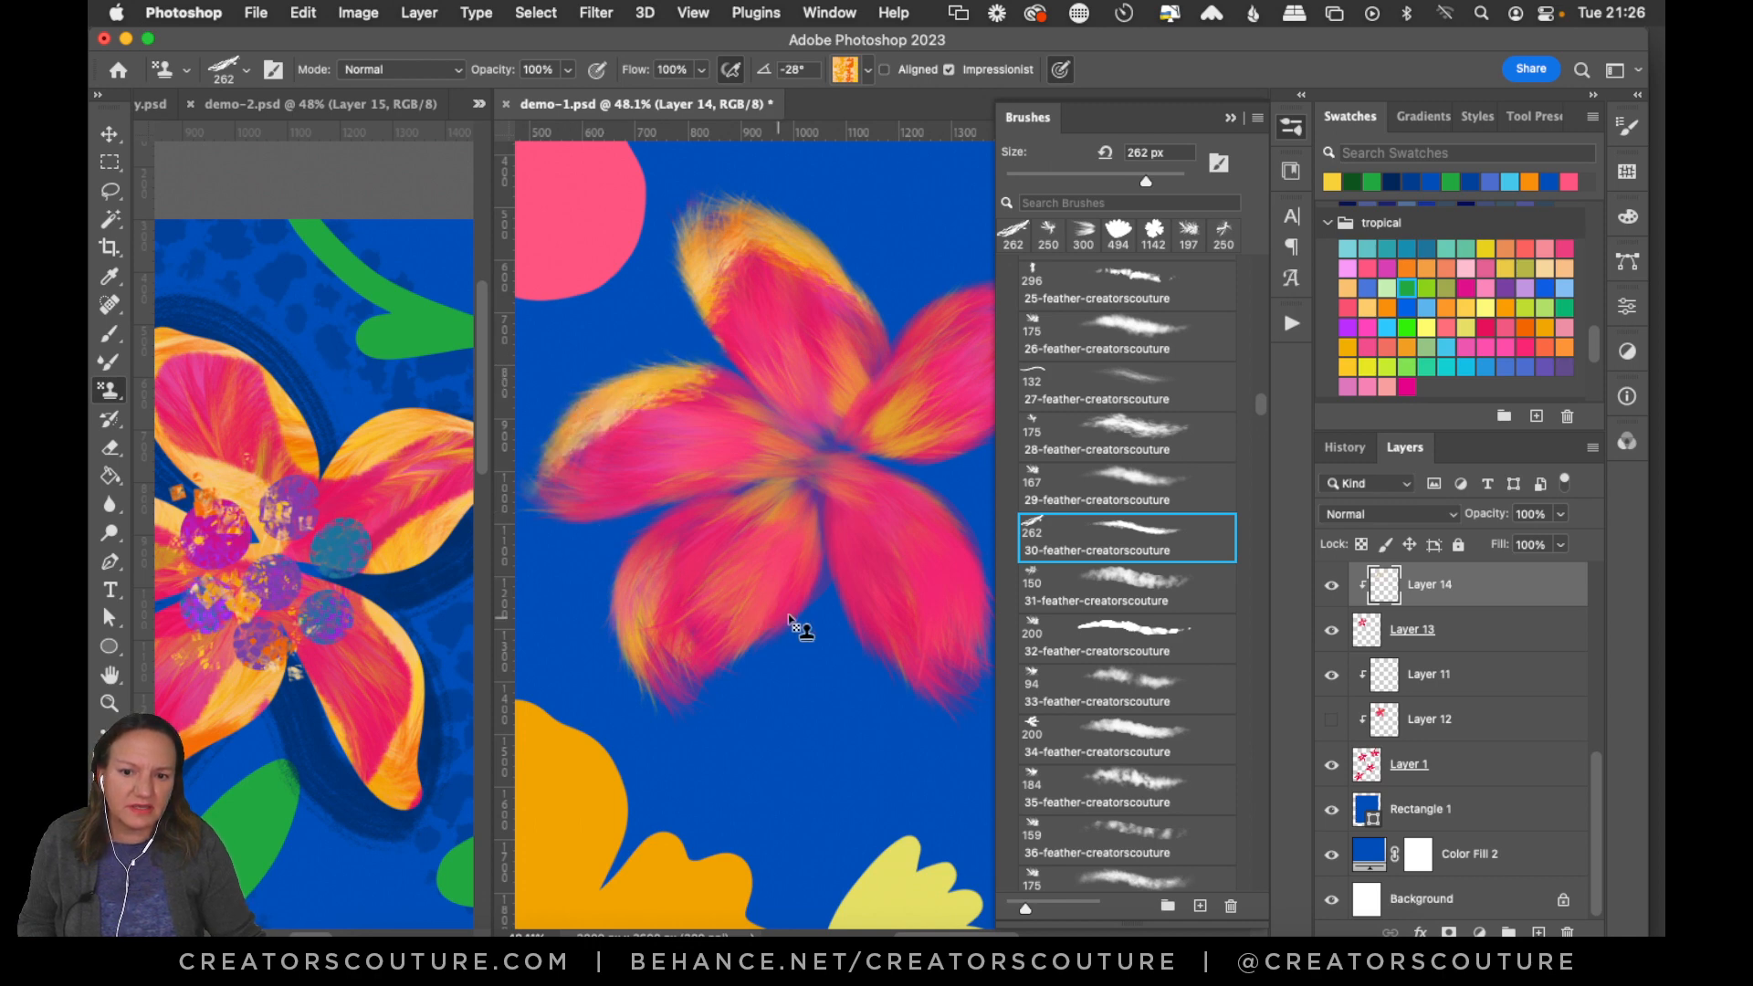
drag(817, 554, 688, 732)
drag(826, 543, 896, 738)
click(1291, 127)
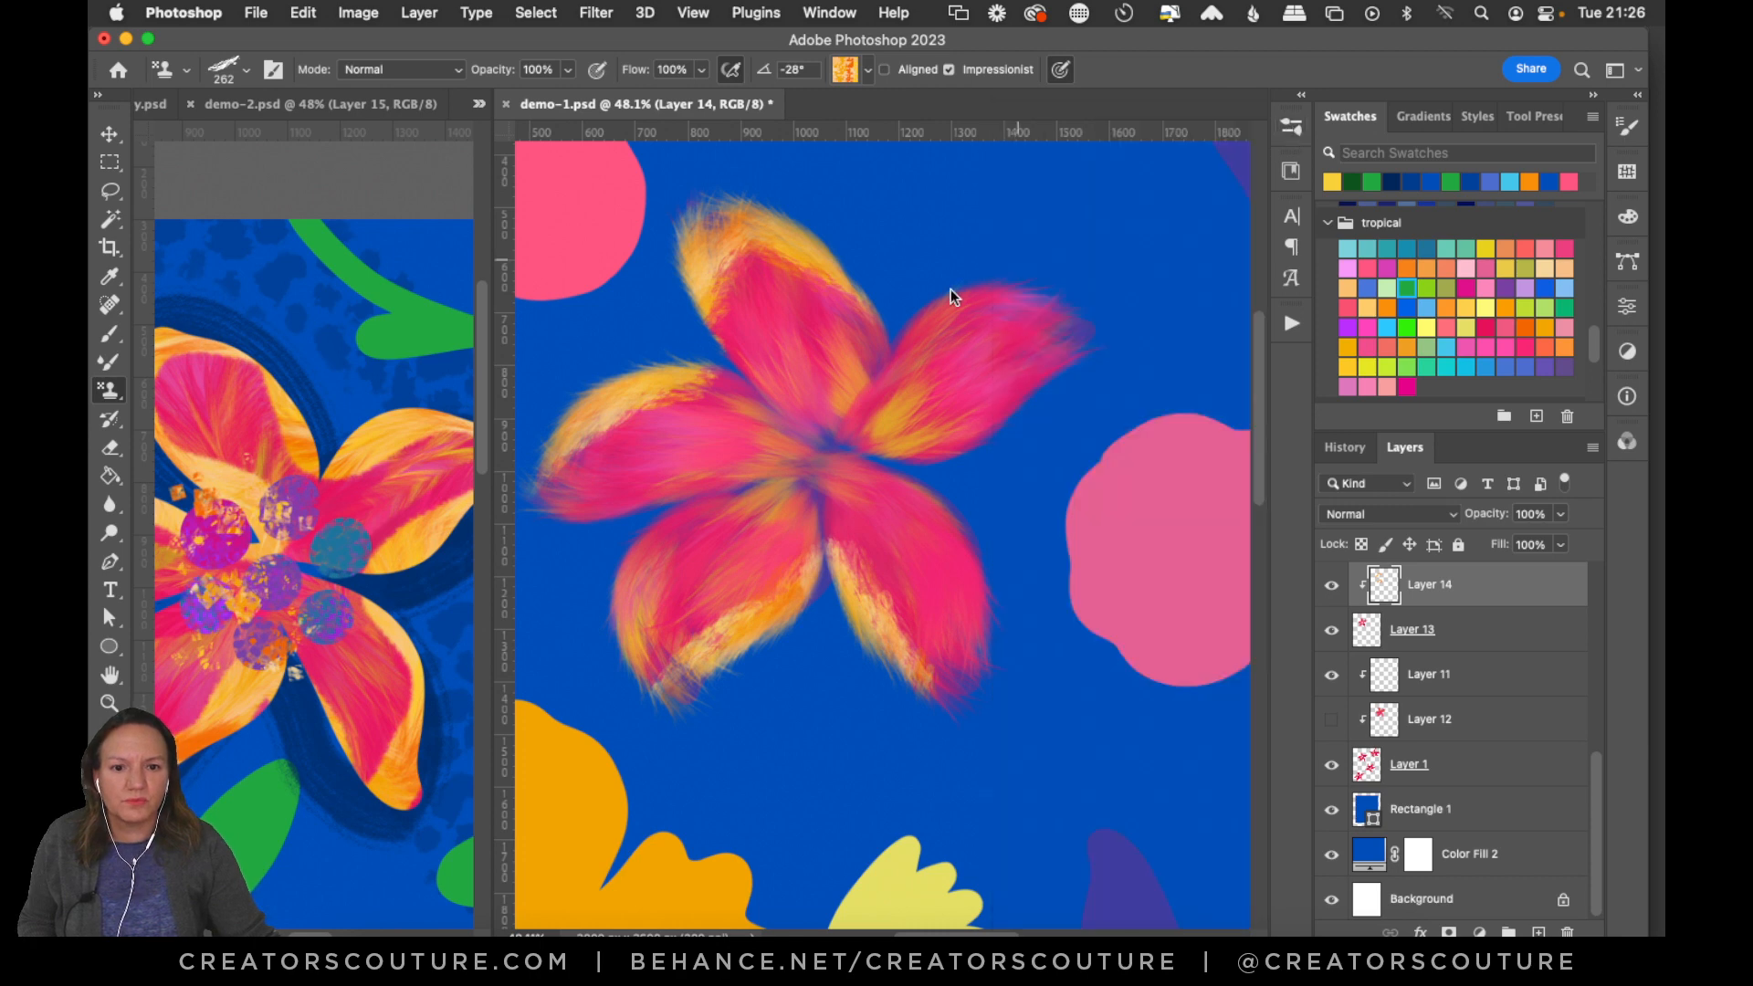
drag(951, 290, 1106, 344)
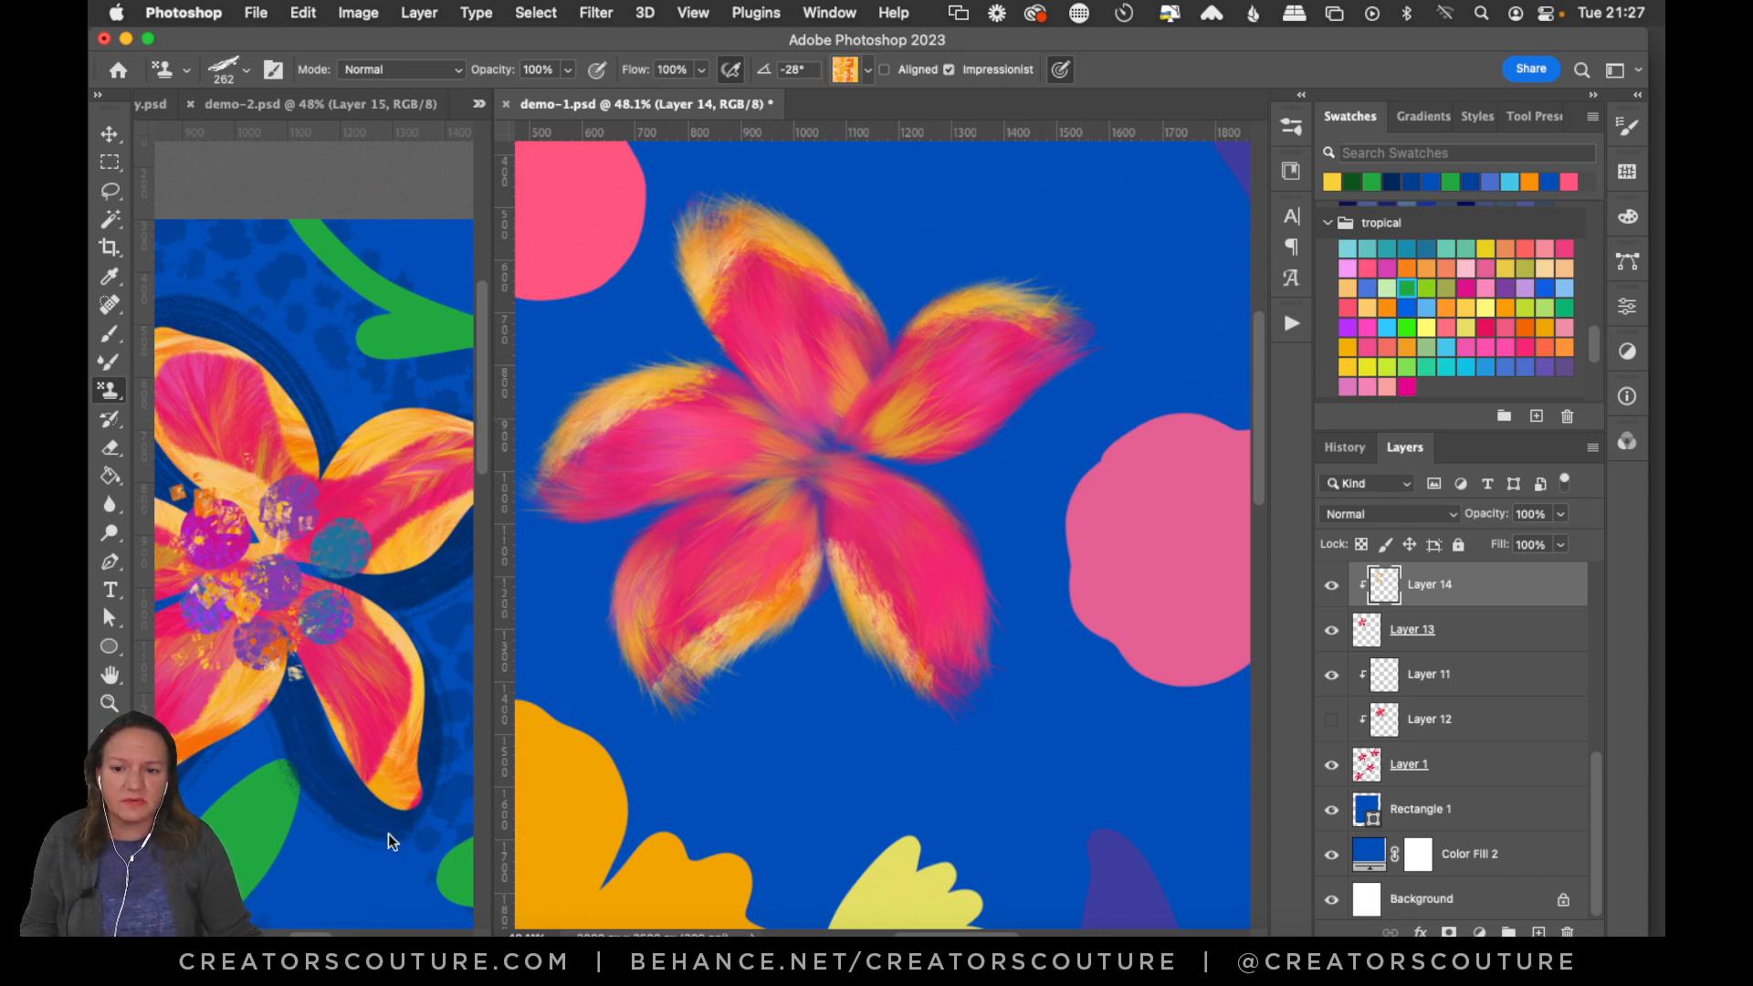
Examine the stamped flower centre and the layer stack in demo-2, and return to demo-1.
drag(485, 390, 486, 434)
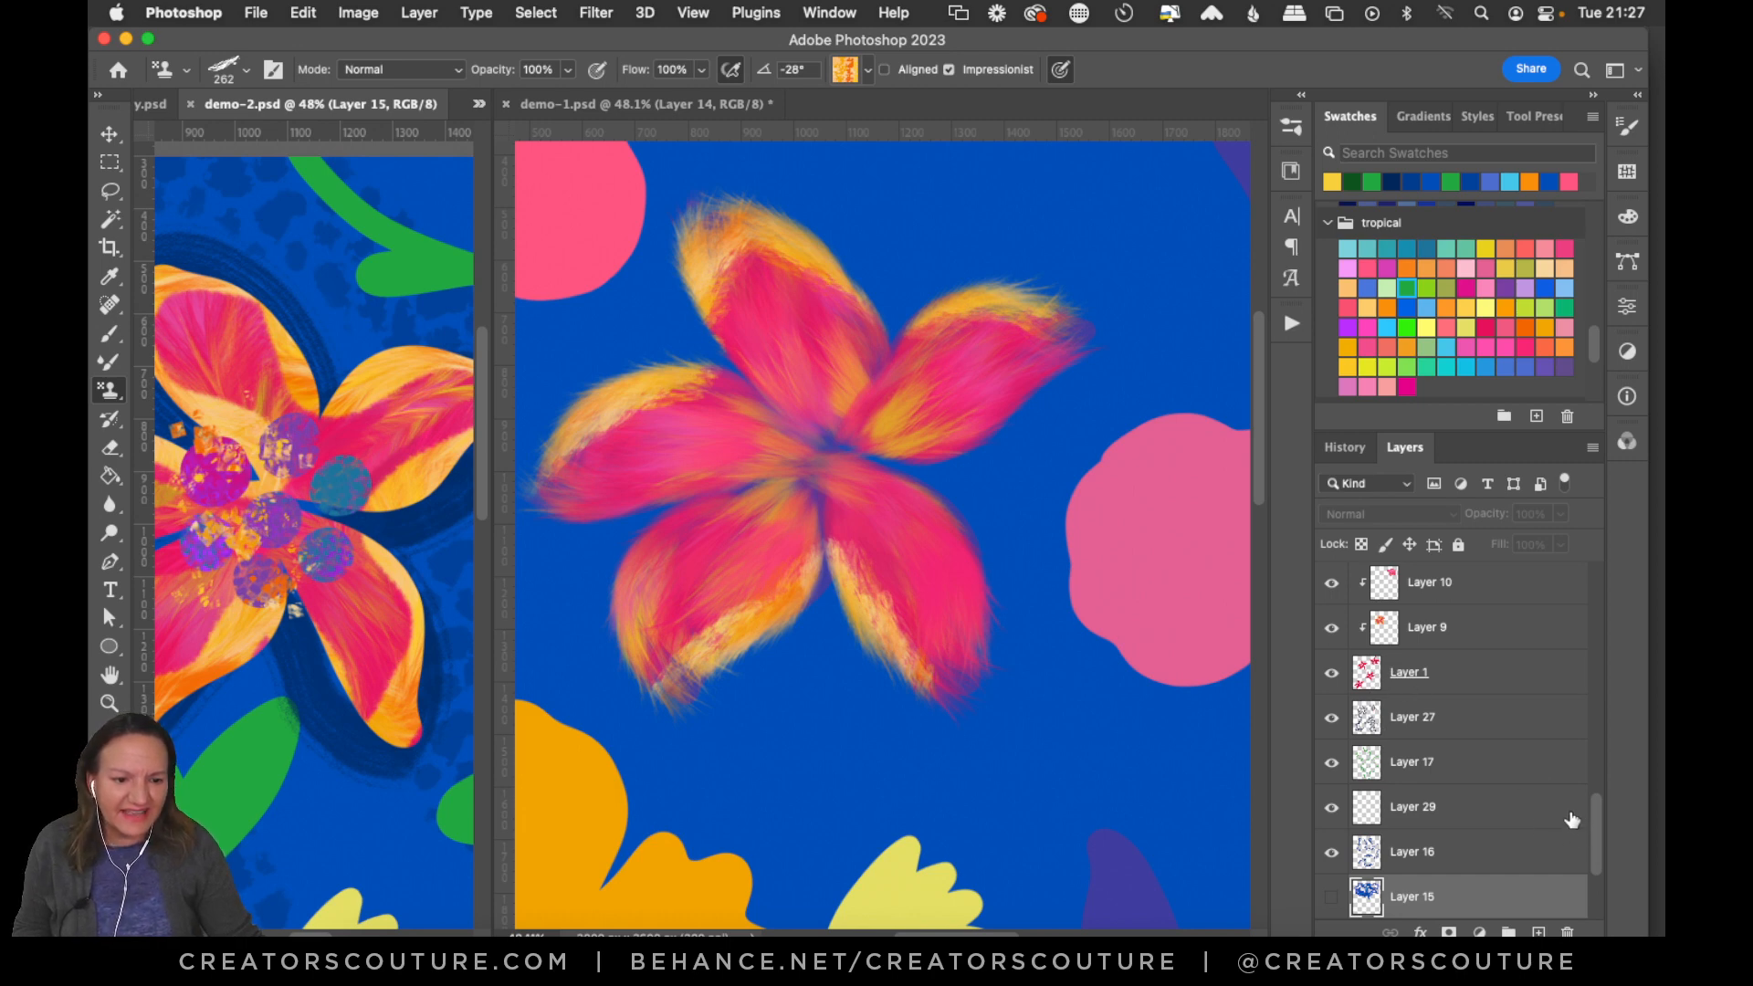
scroll(1589, 768, down, 2)
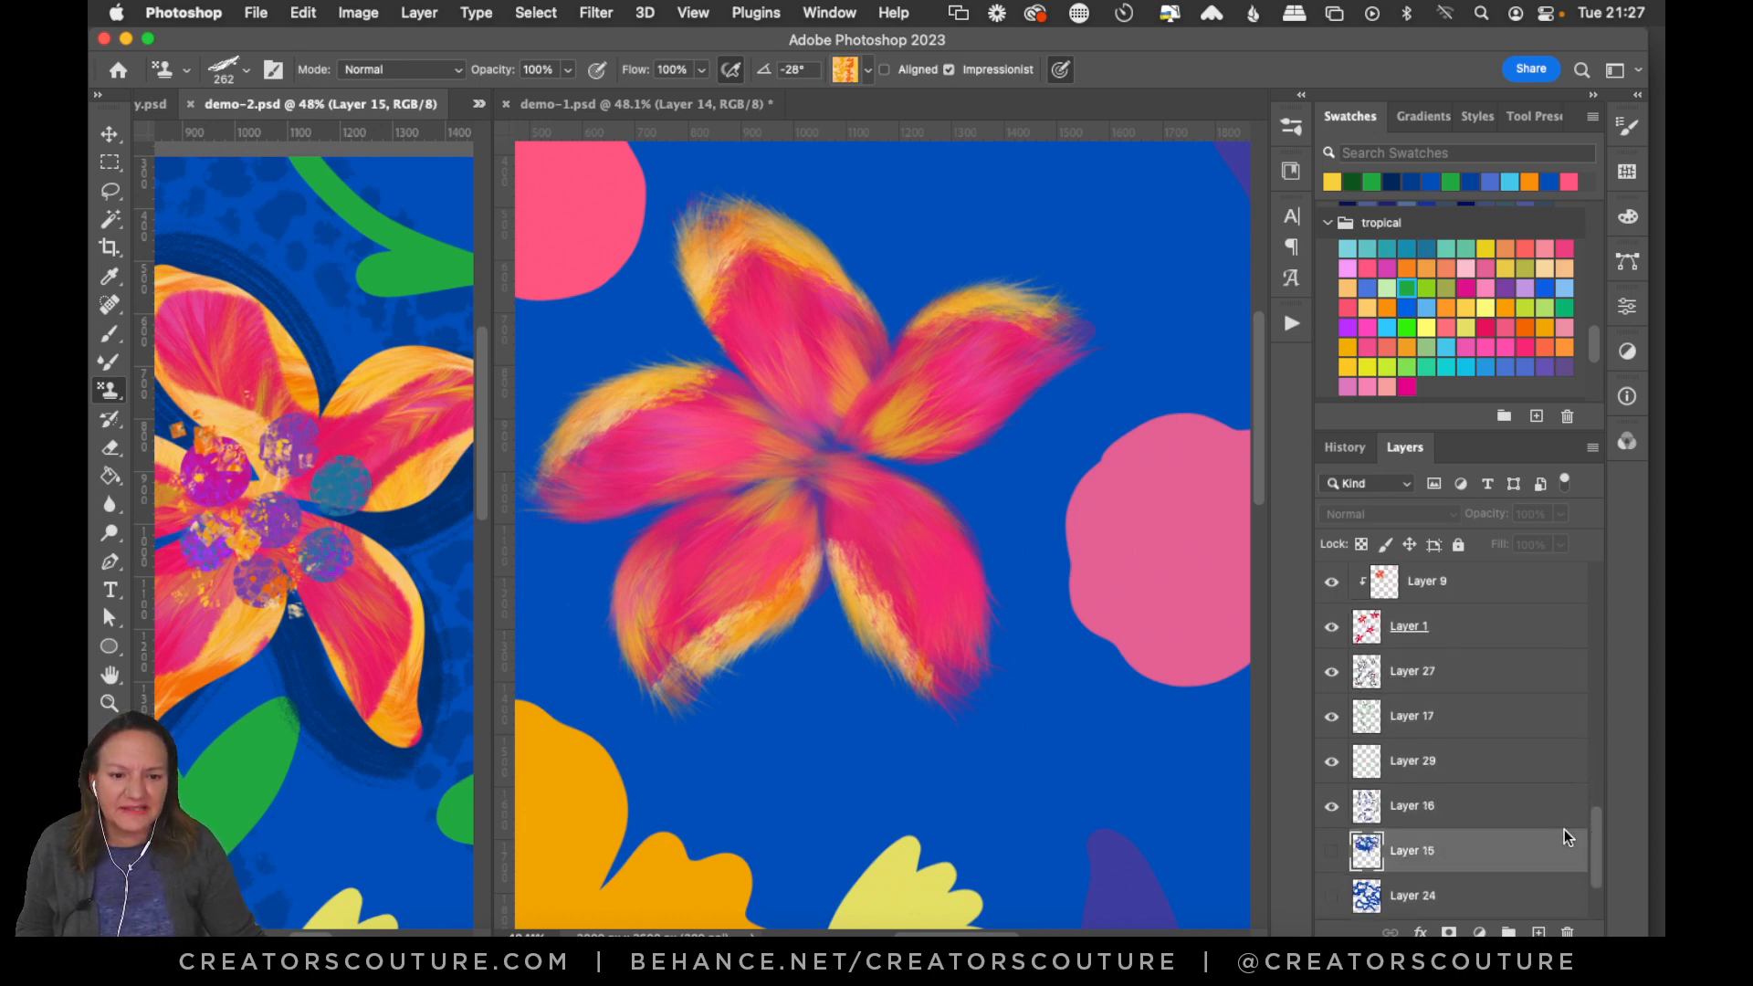
scroll(1561, 838, down, 2)
scroll(1565, 829, up, 6)
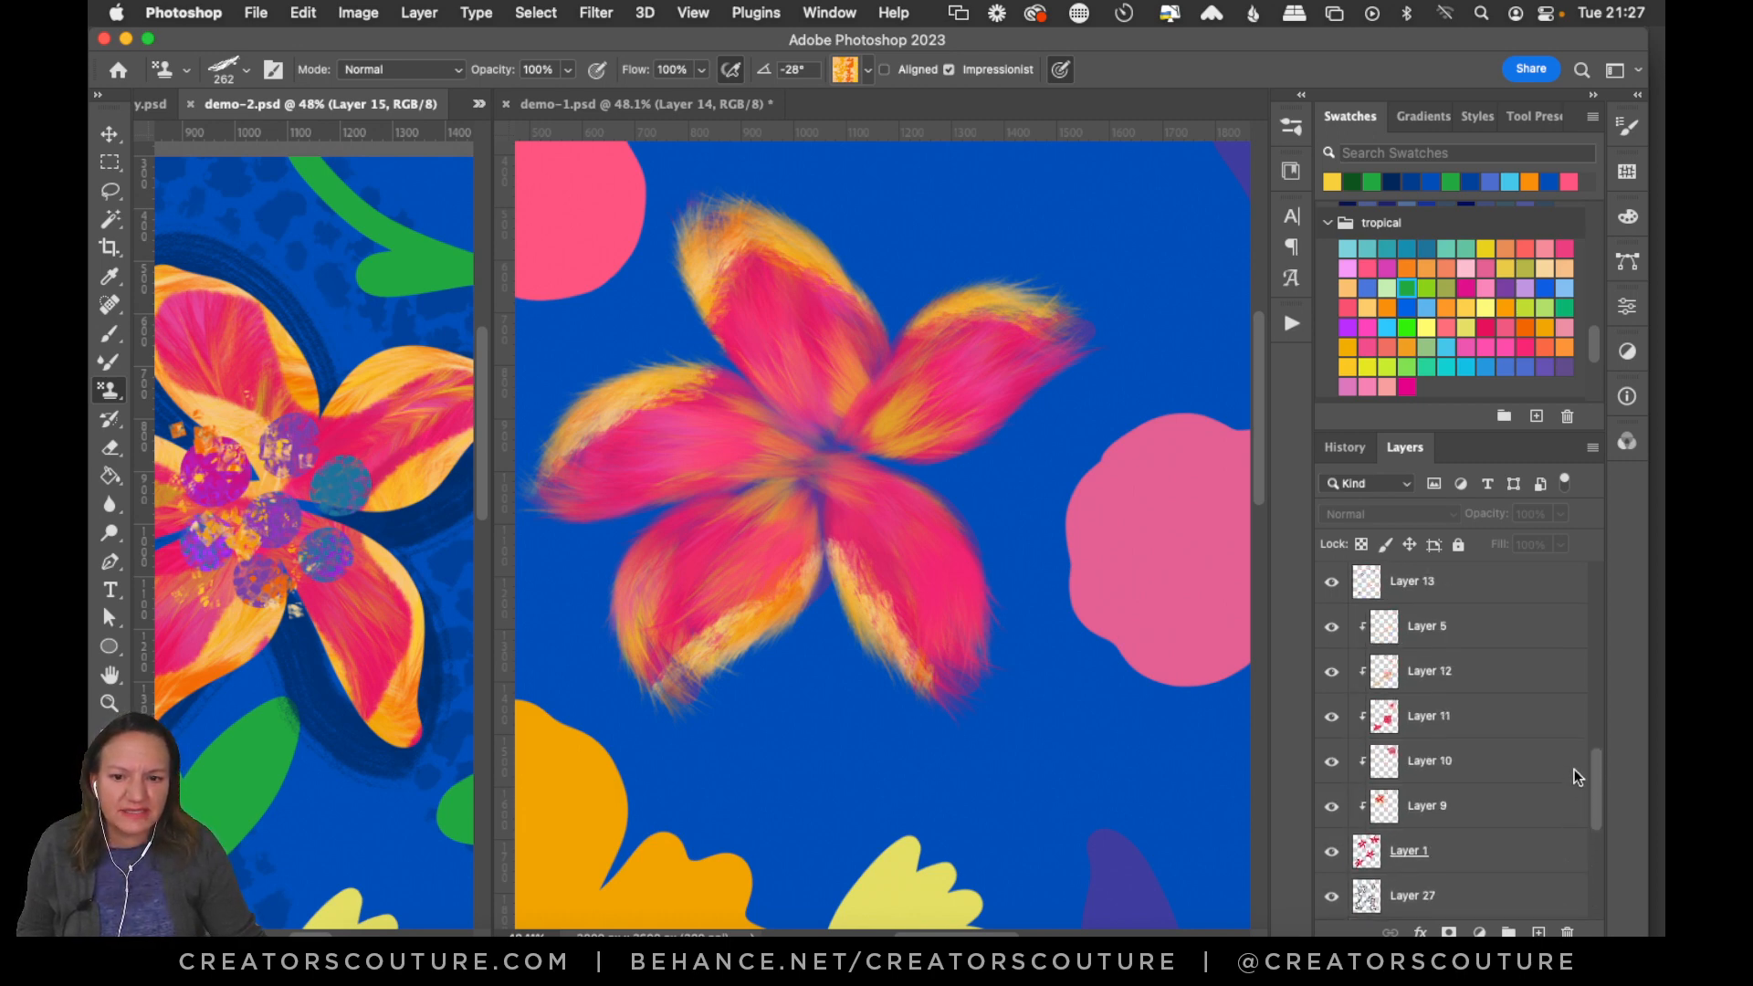
click(110, 134)
click(791, 347)
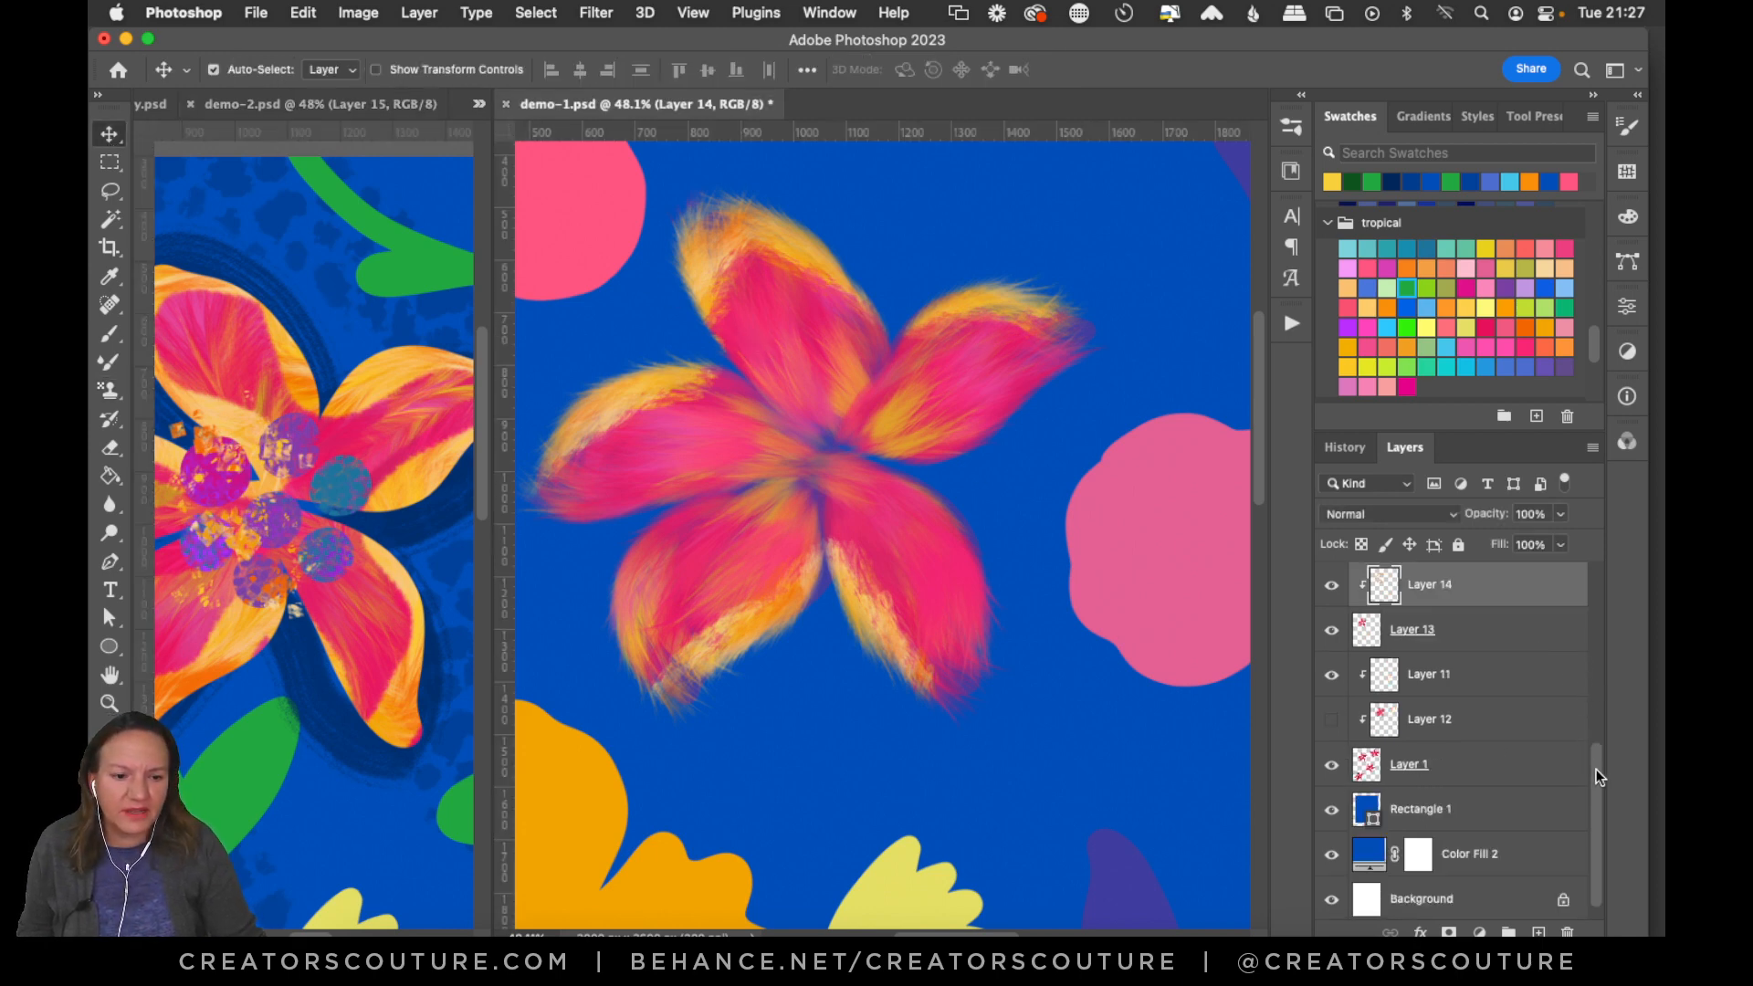
Toggle Layer 13's visibility off and on in demo-1, and add a new empty layer above Layer 14.
drag(1596, 769, 1603, 737)
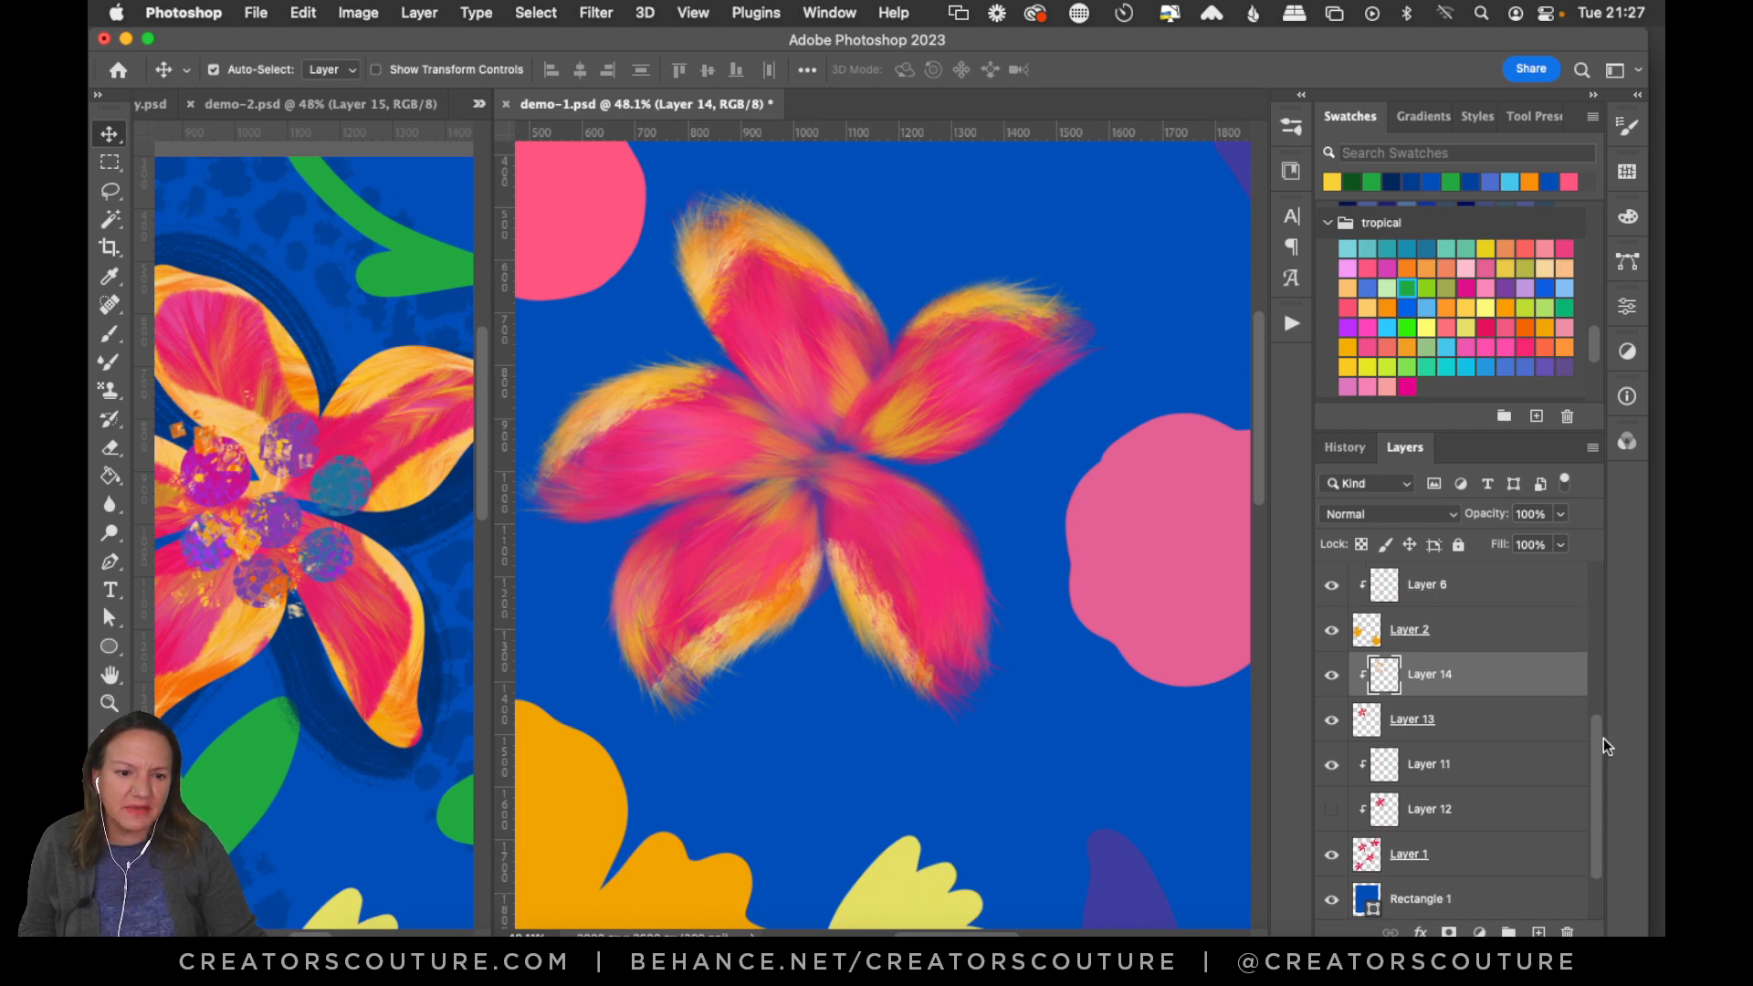
click(1333, 718)
click(1332, 718)
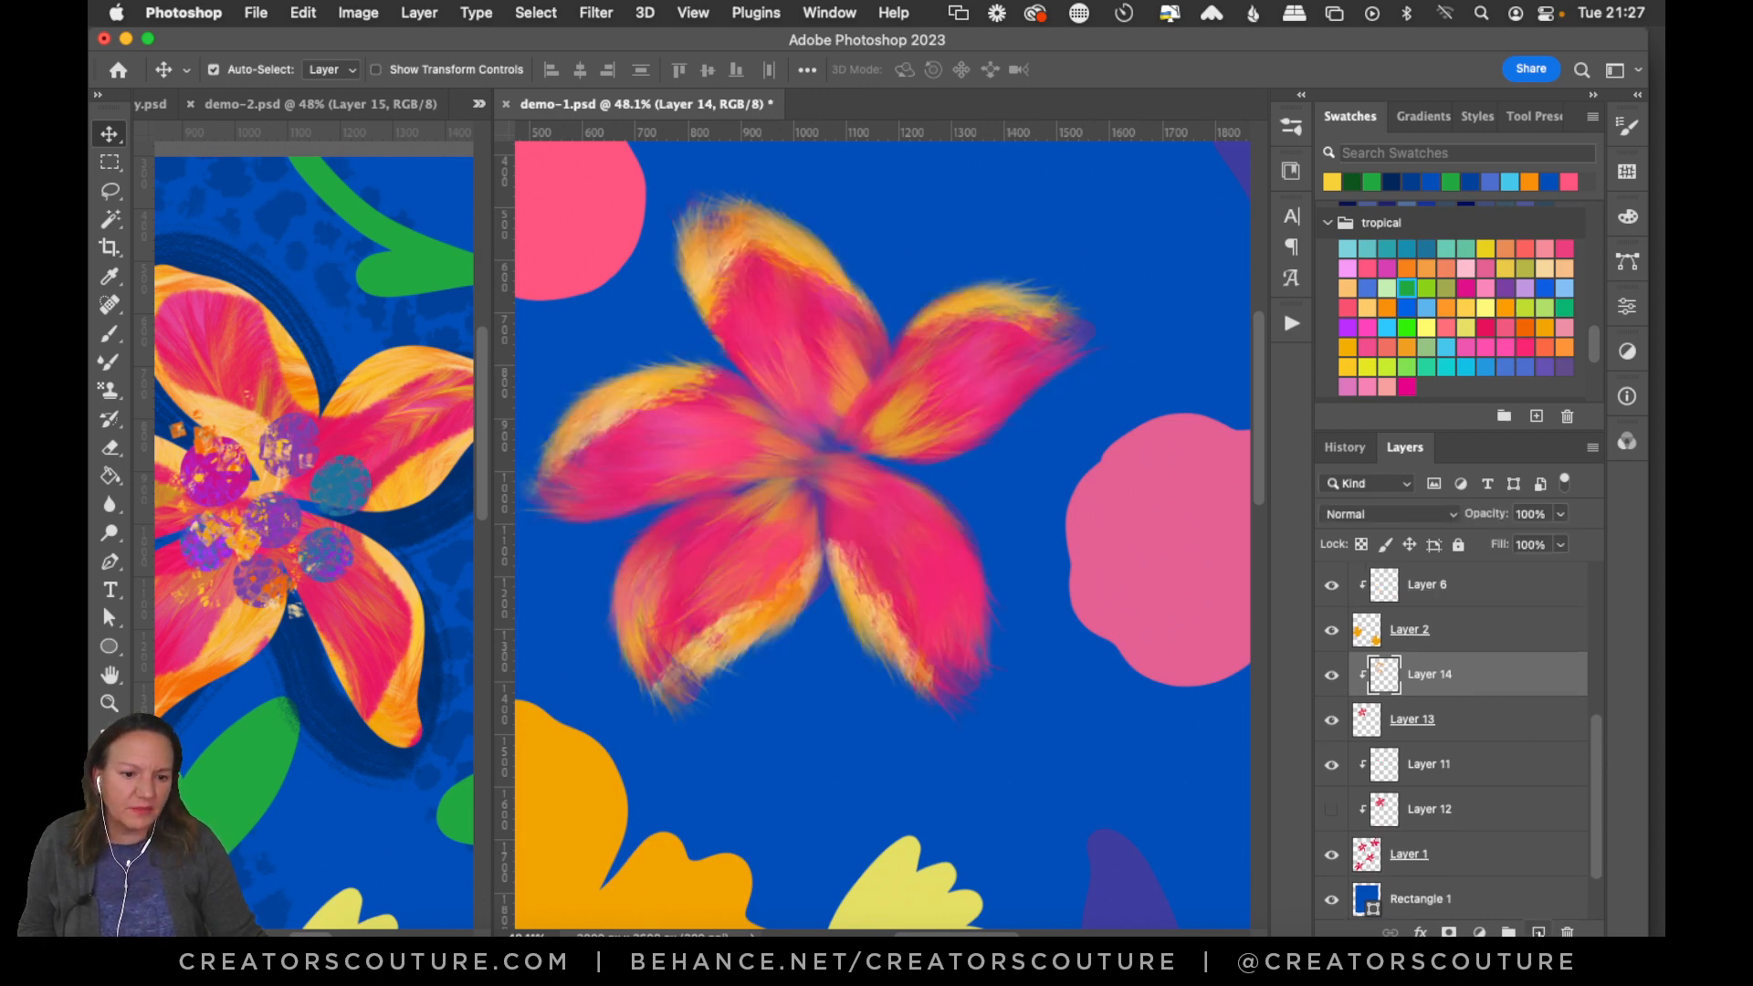
click(1538, 932)
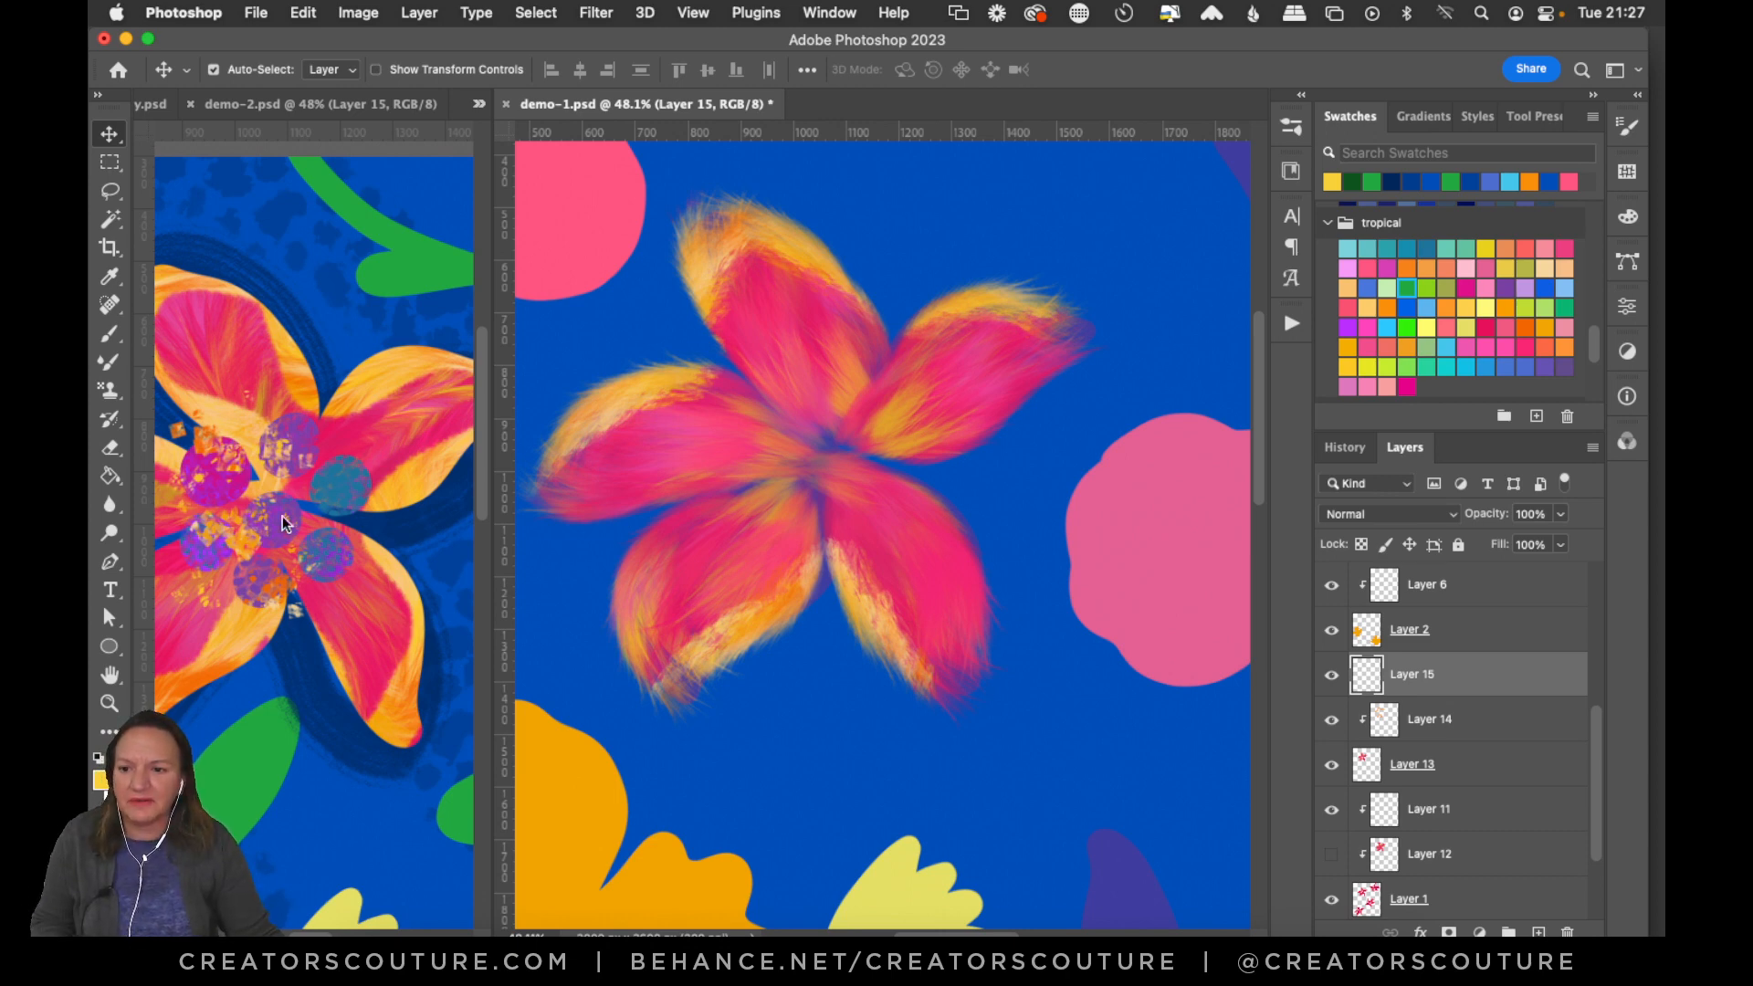
Activate the Pattern Stamp tool with the Iridescent 18 brush at 198 px and try one orange stamp on the flower's centre.
click(107, 394)
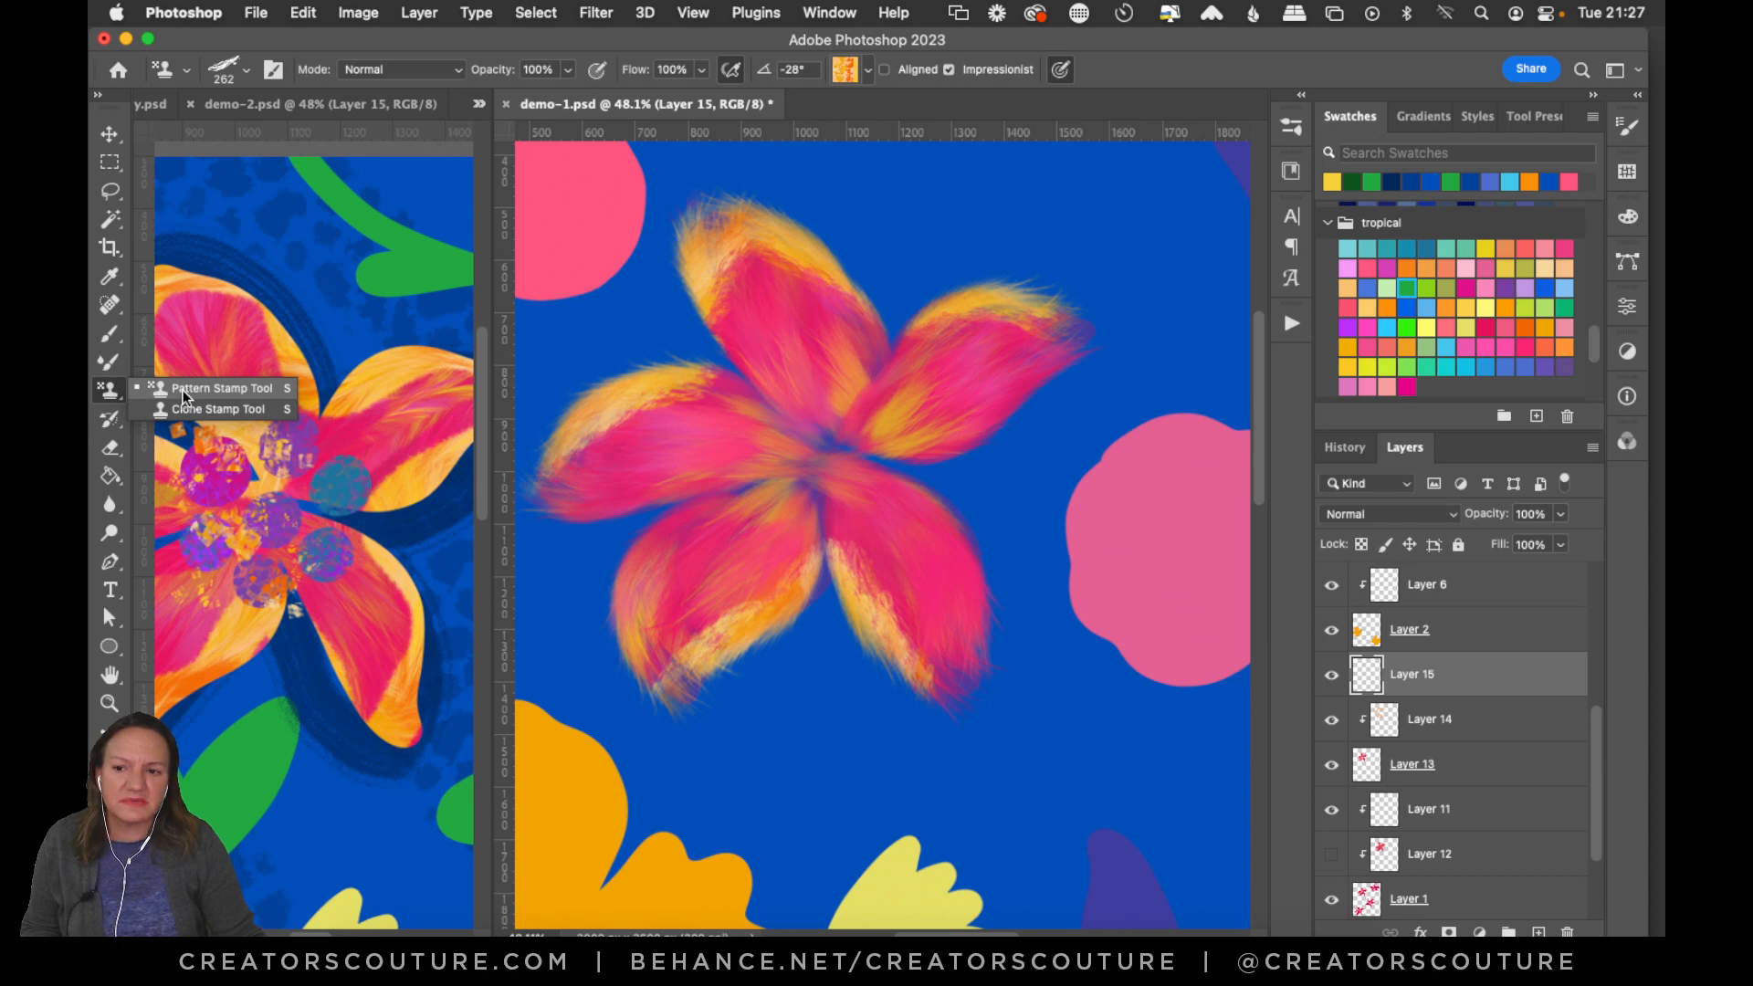
click(184, 391)
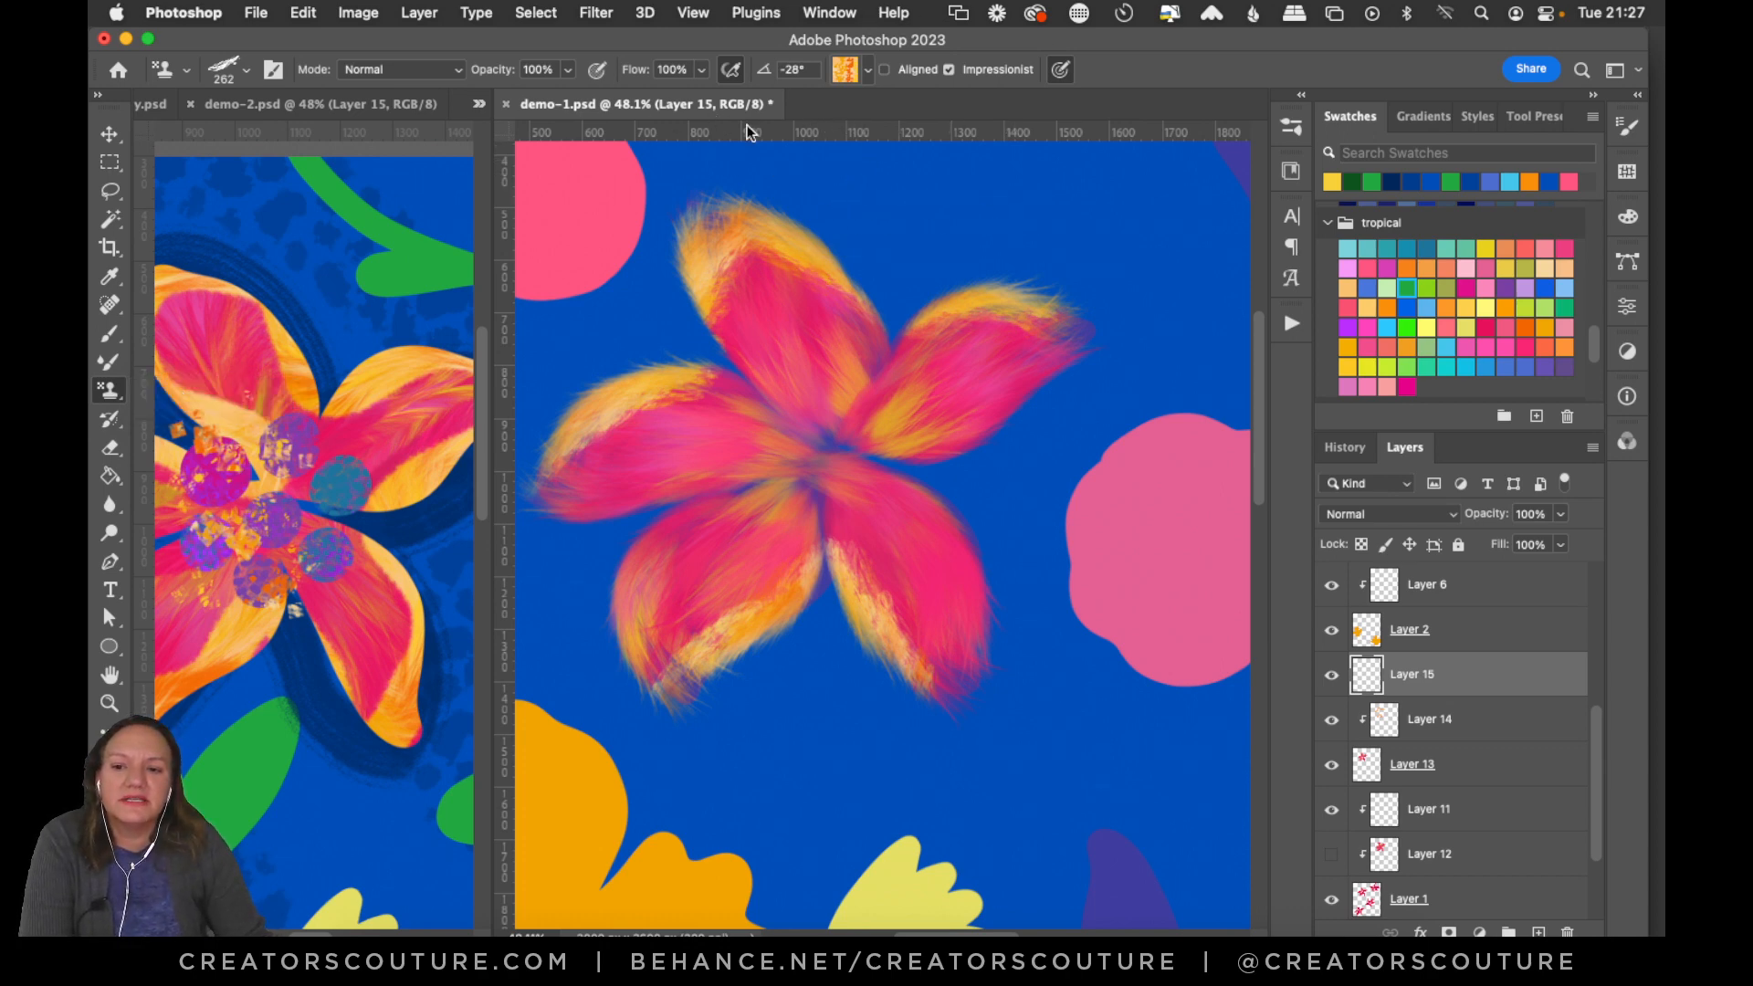
click(1297, 131)
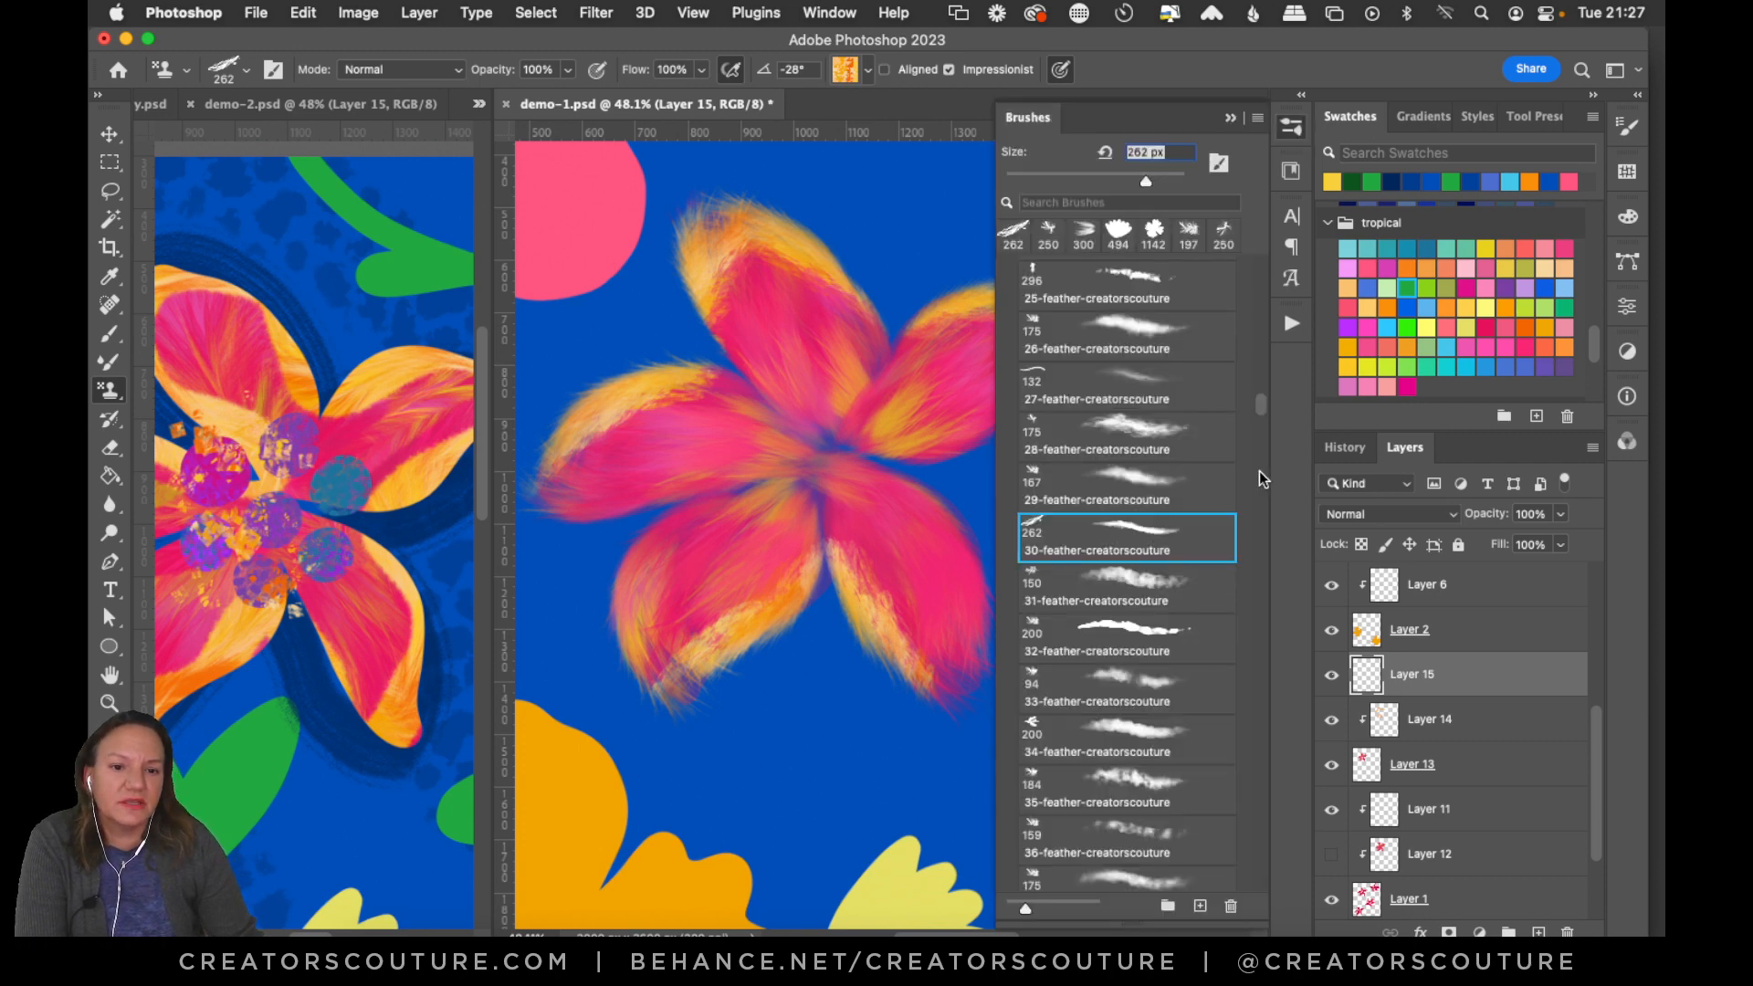
drag(1257, 408, 1226, 520)
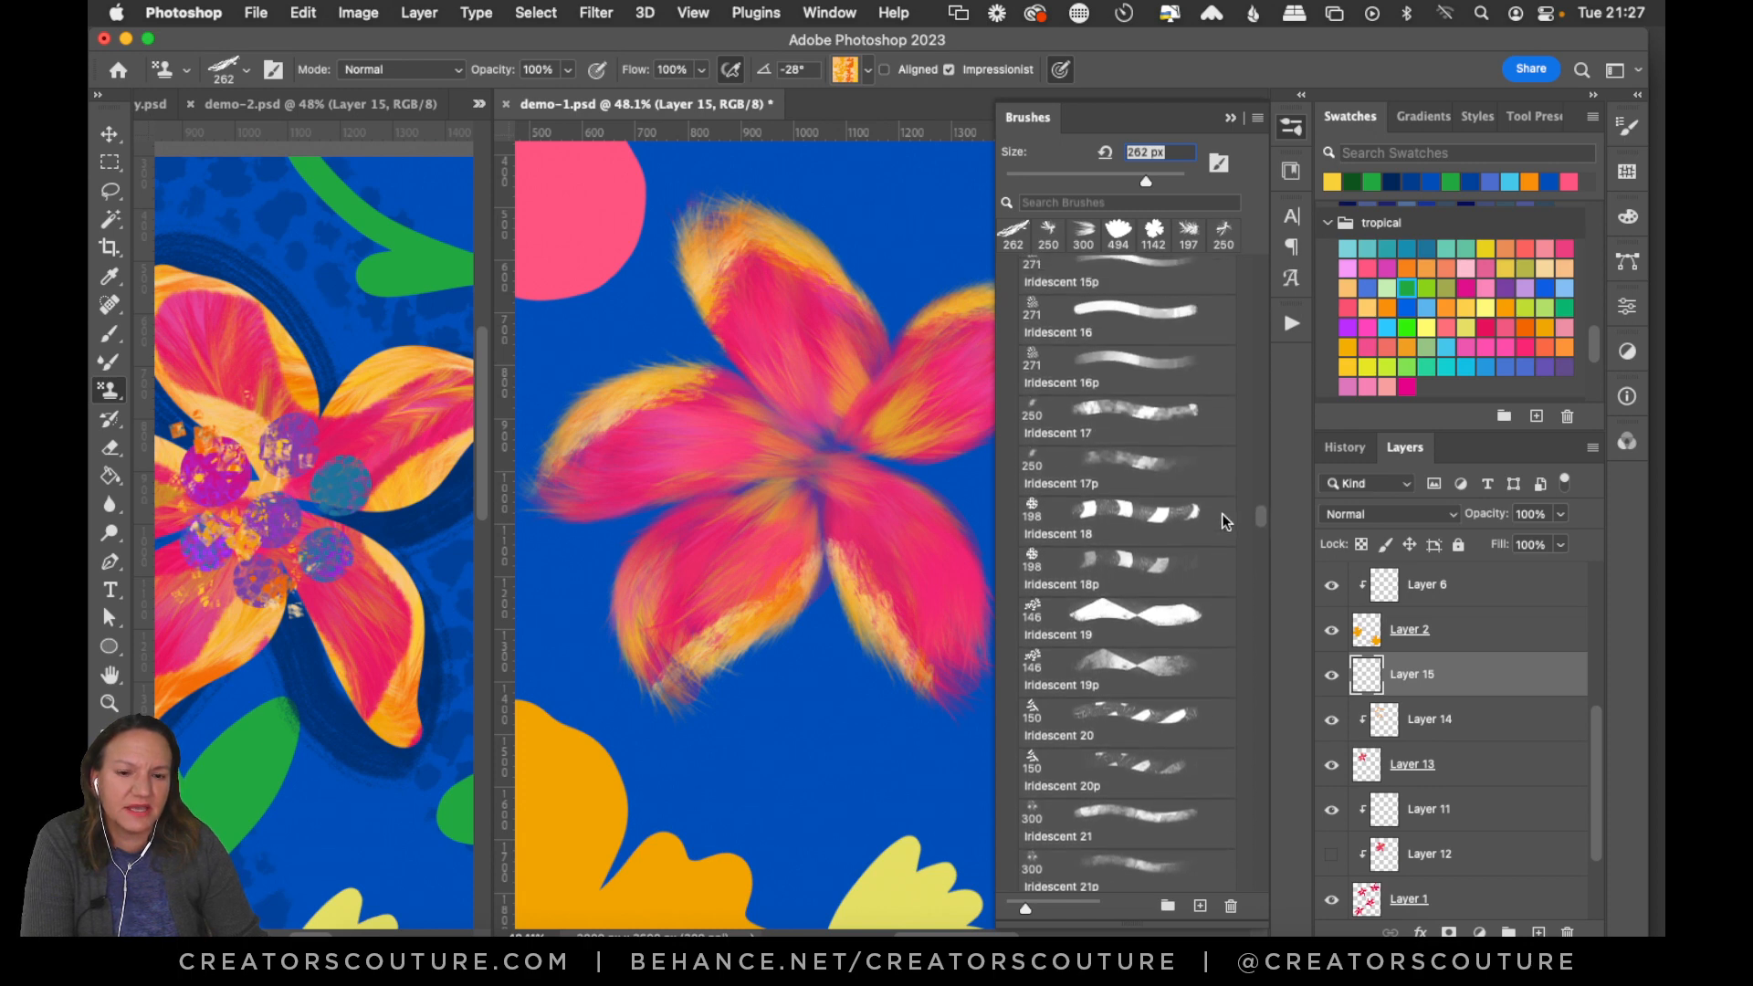
scroll(1223, 524, down, 3)
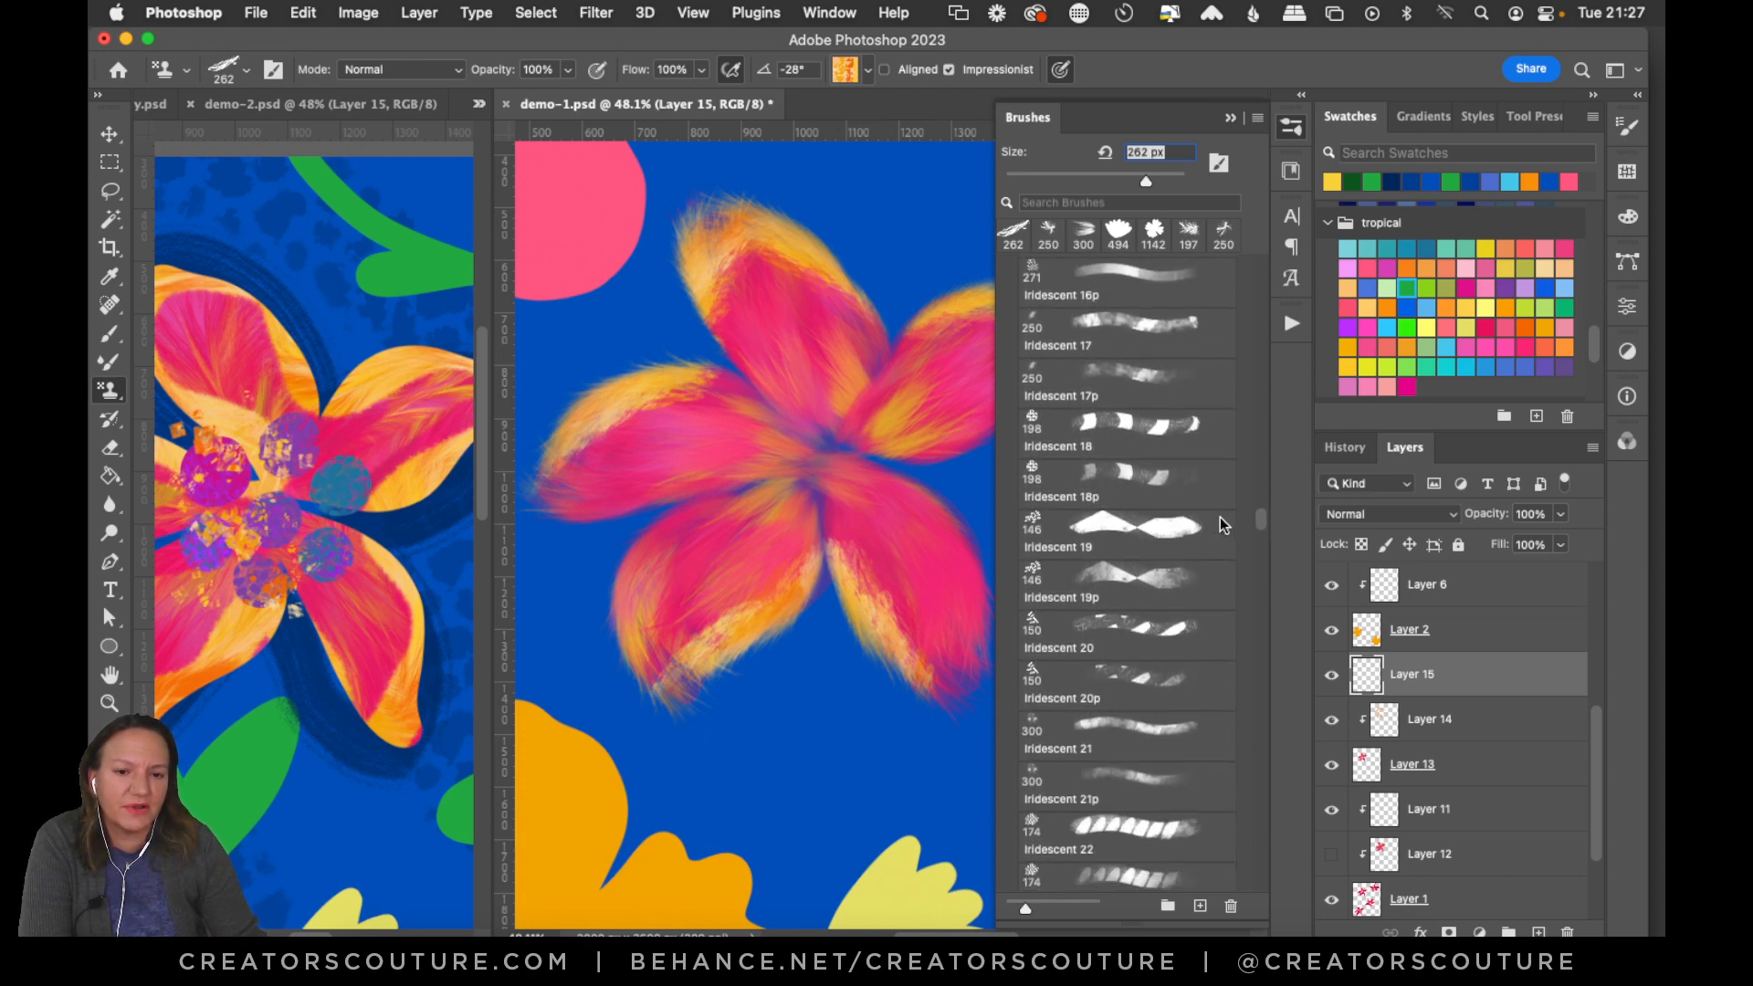
scroll(1223, 524, up, 1)
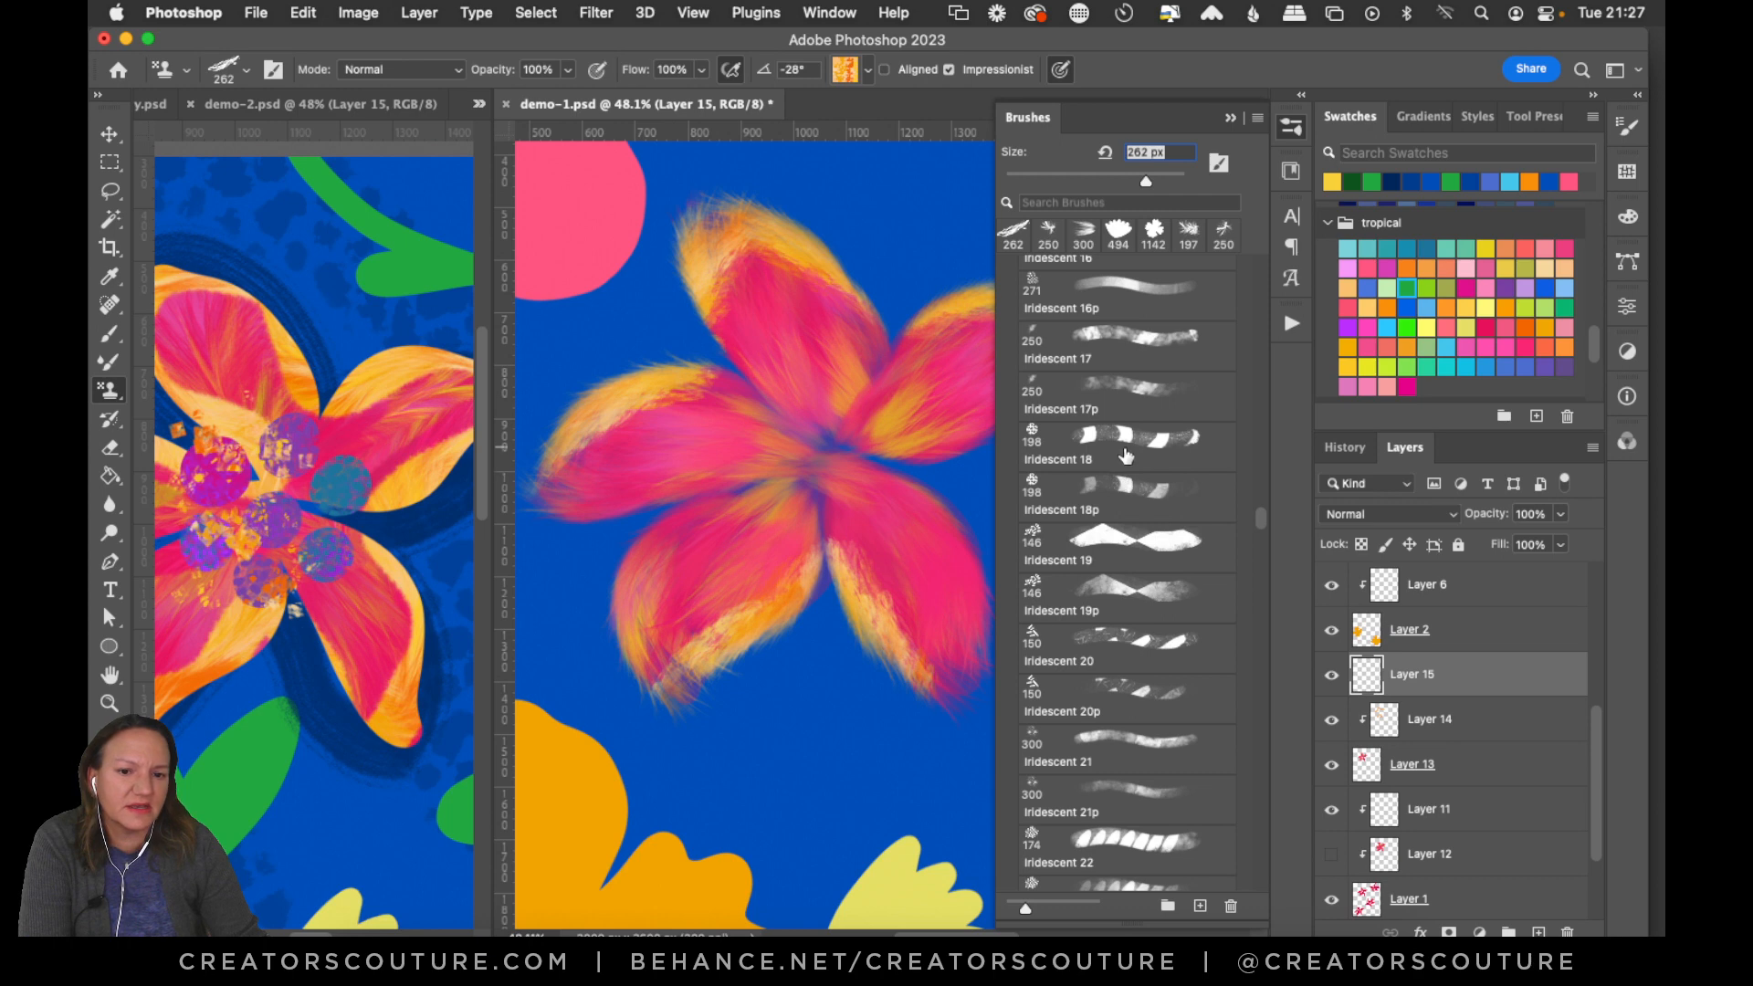
click(1126, 456)
click(800, 400)
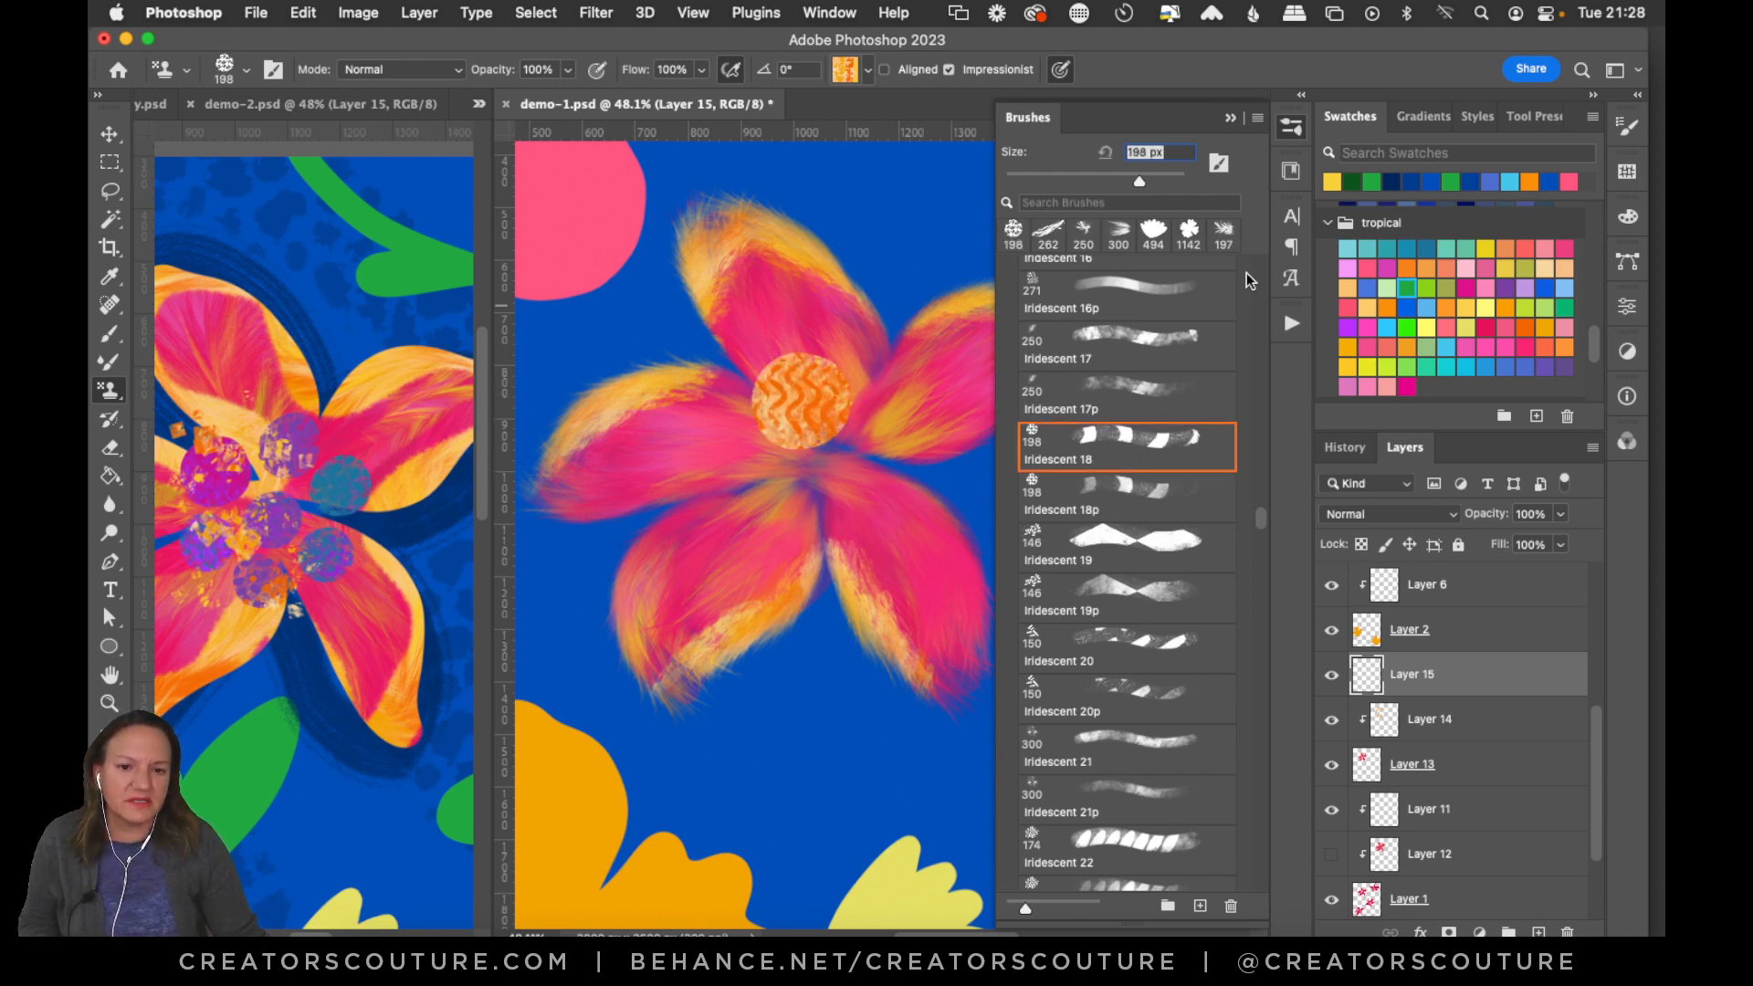
Change the stamp pattern to the purple and blue blotched swatch, try one stamp near the flower's centre and undo it.
click(846, 70)
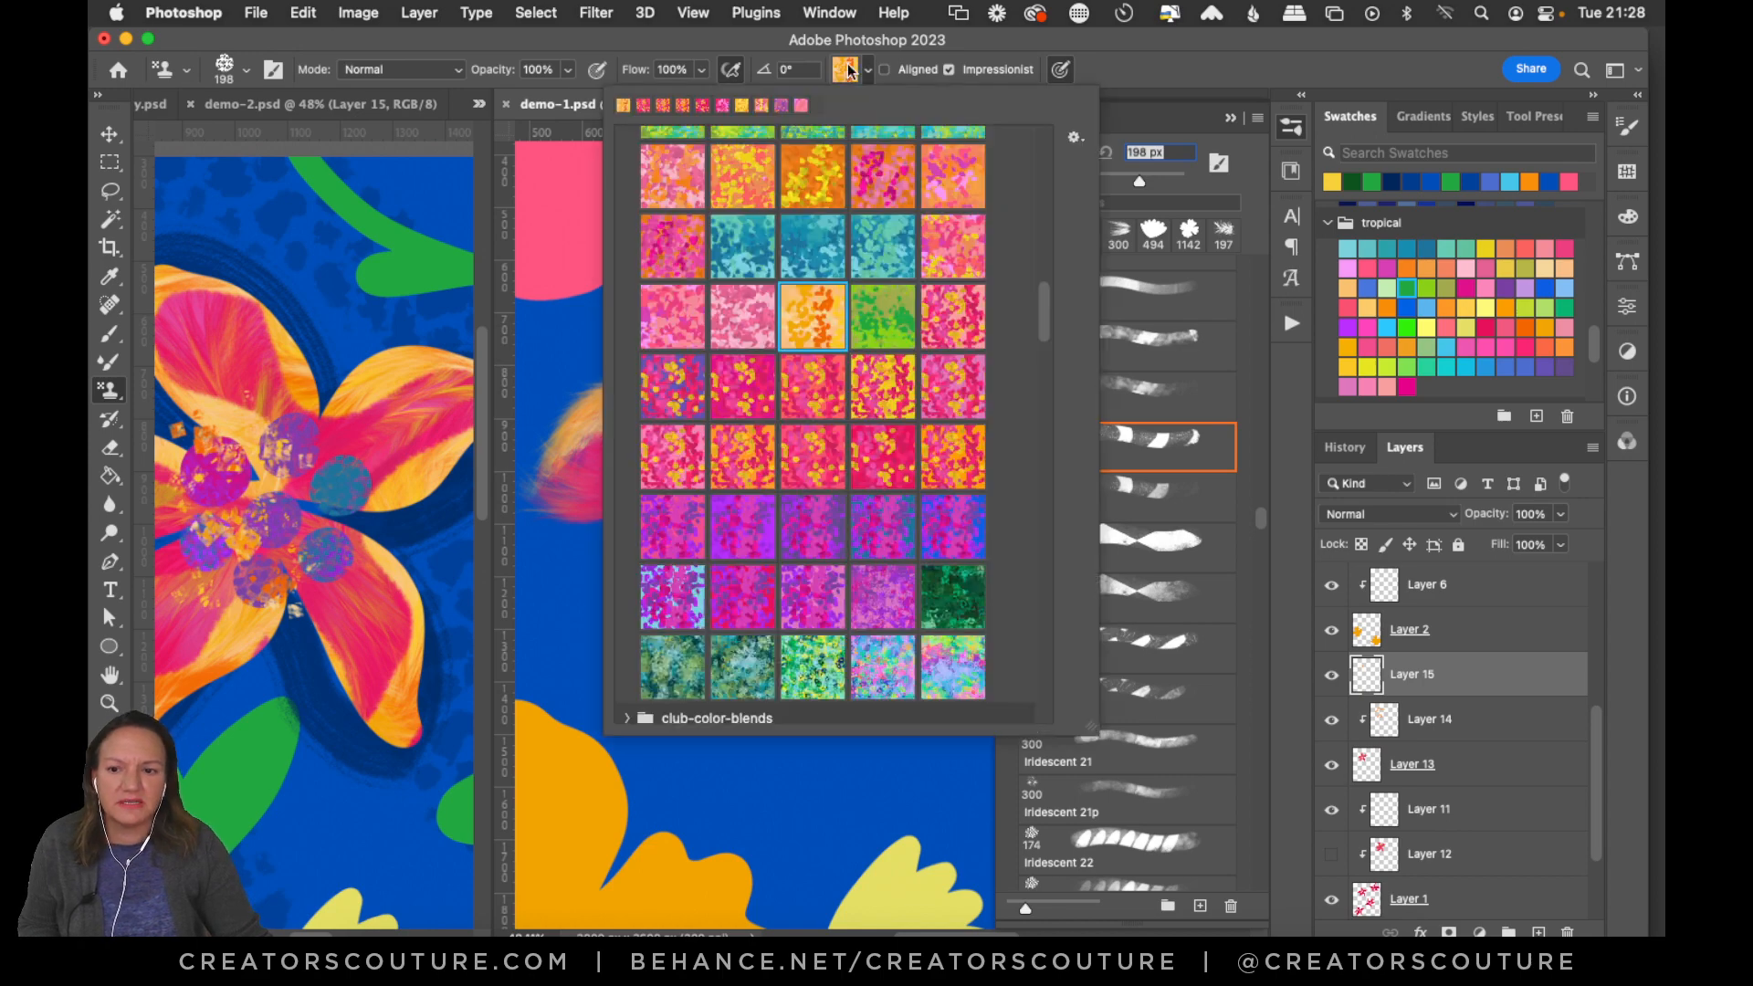
mouse_move(1044, 311)
mouse_down()
mouse_move(1029, 394)
mouse_move(1041, 320)
mouse_up()
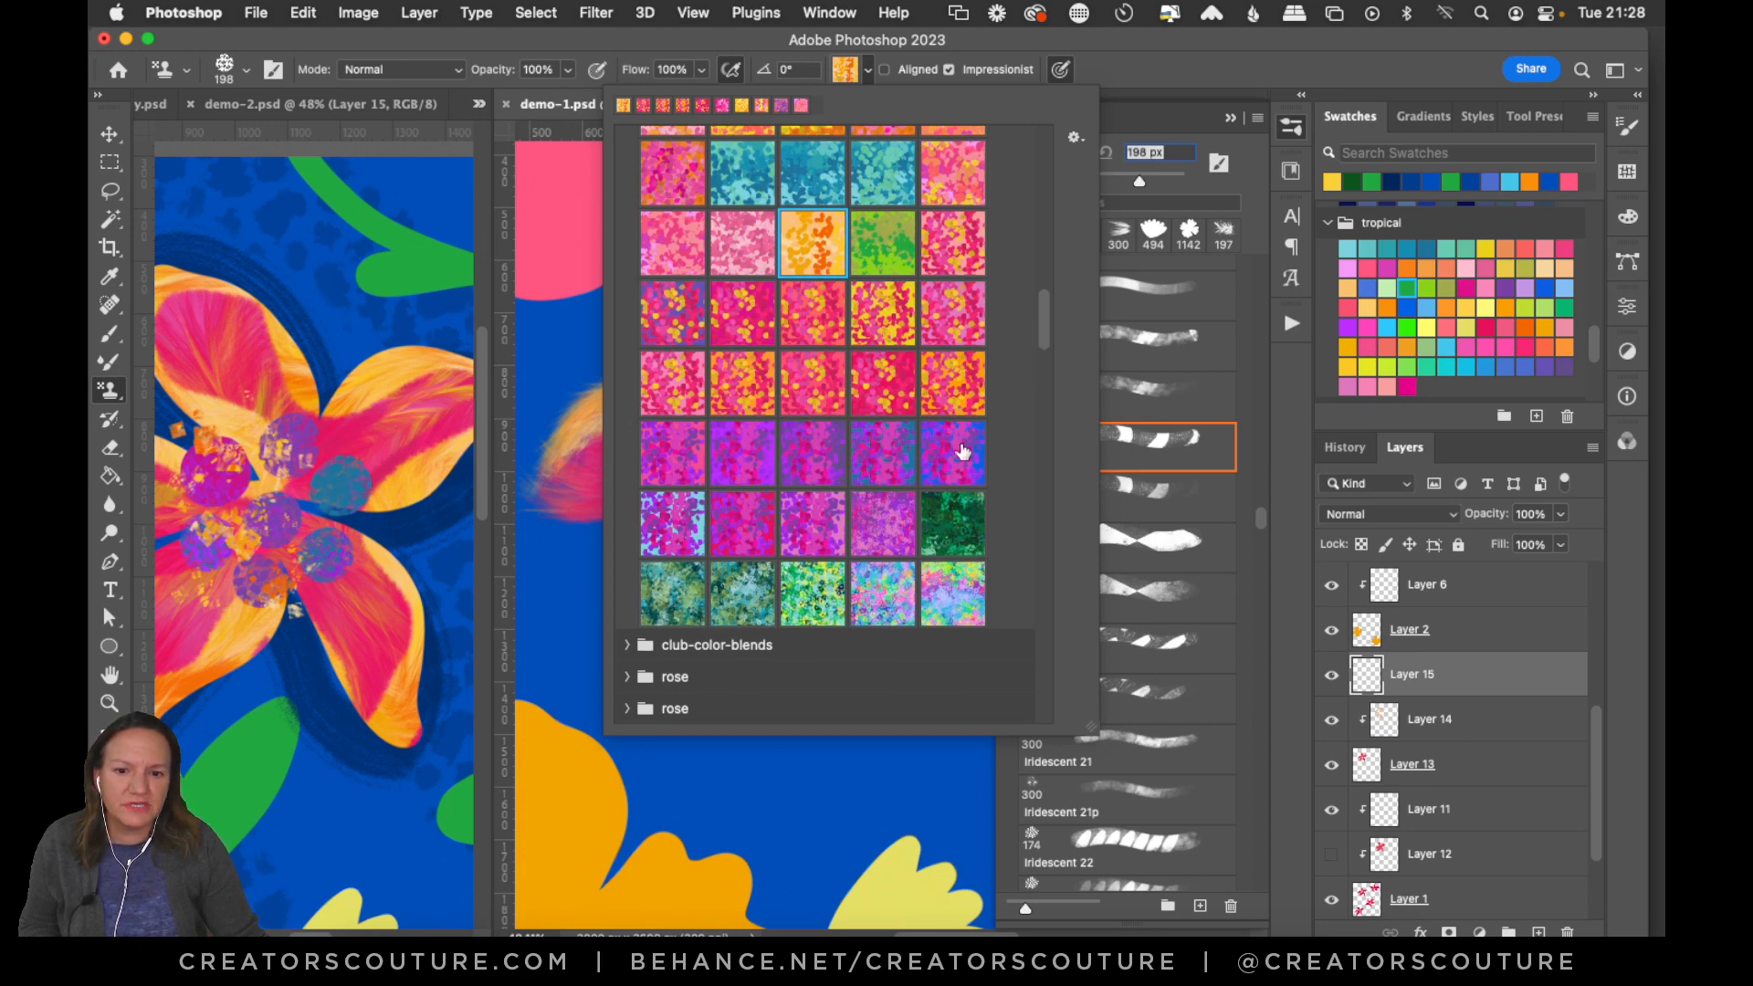
click(954, 460)
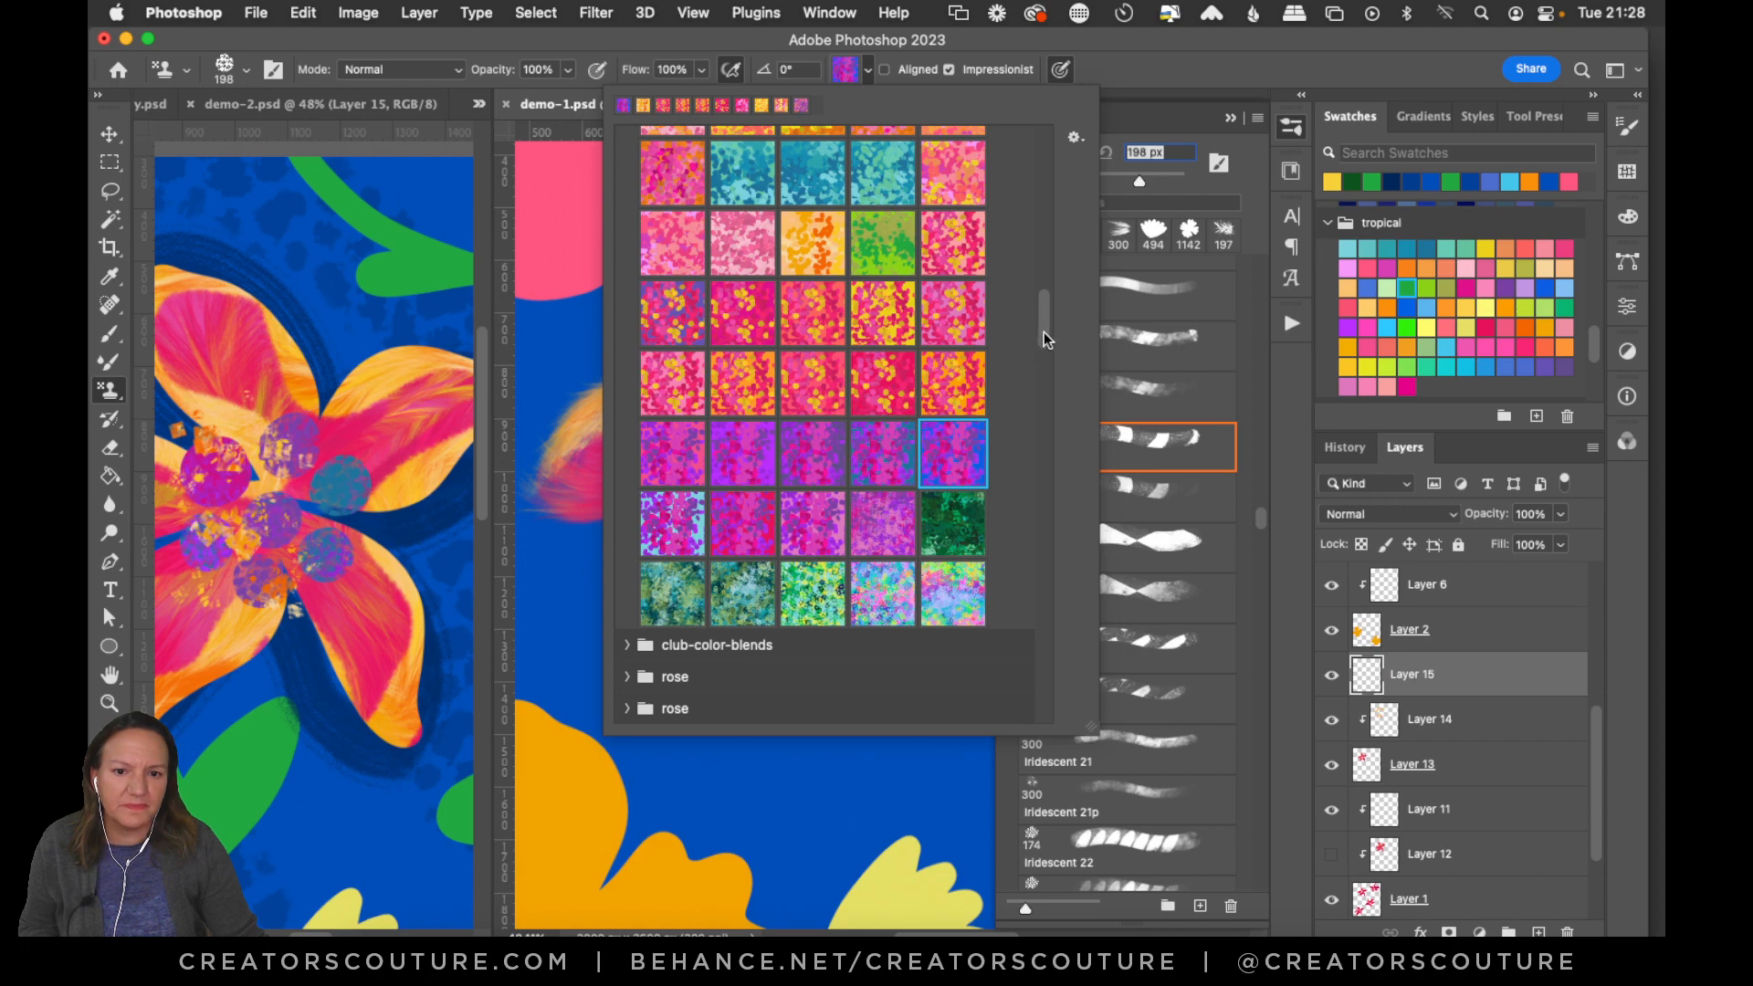
mouse_move(1044, 331)
mouse_down()
mouse_move(1067, 256)
mouse_move(1046, 328)
mouse_up()
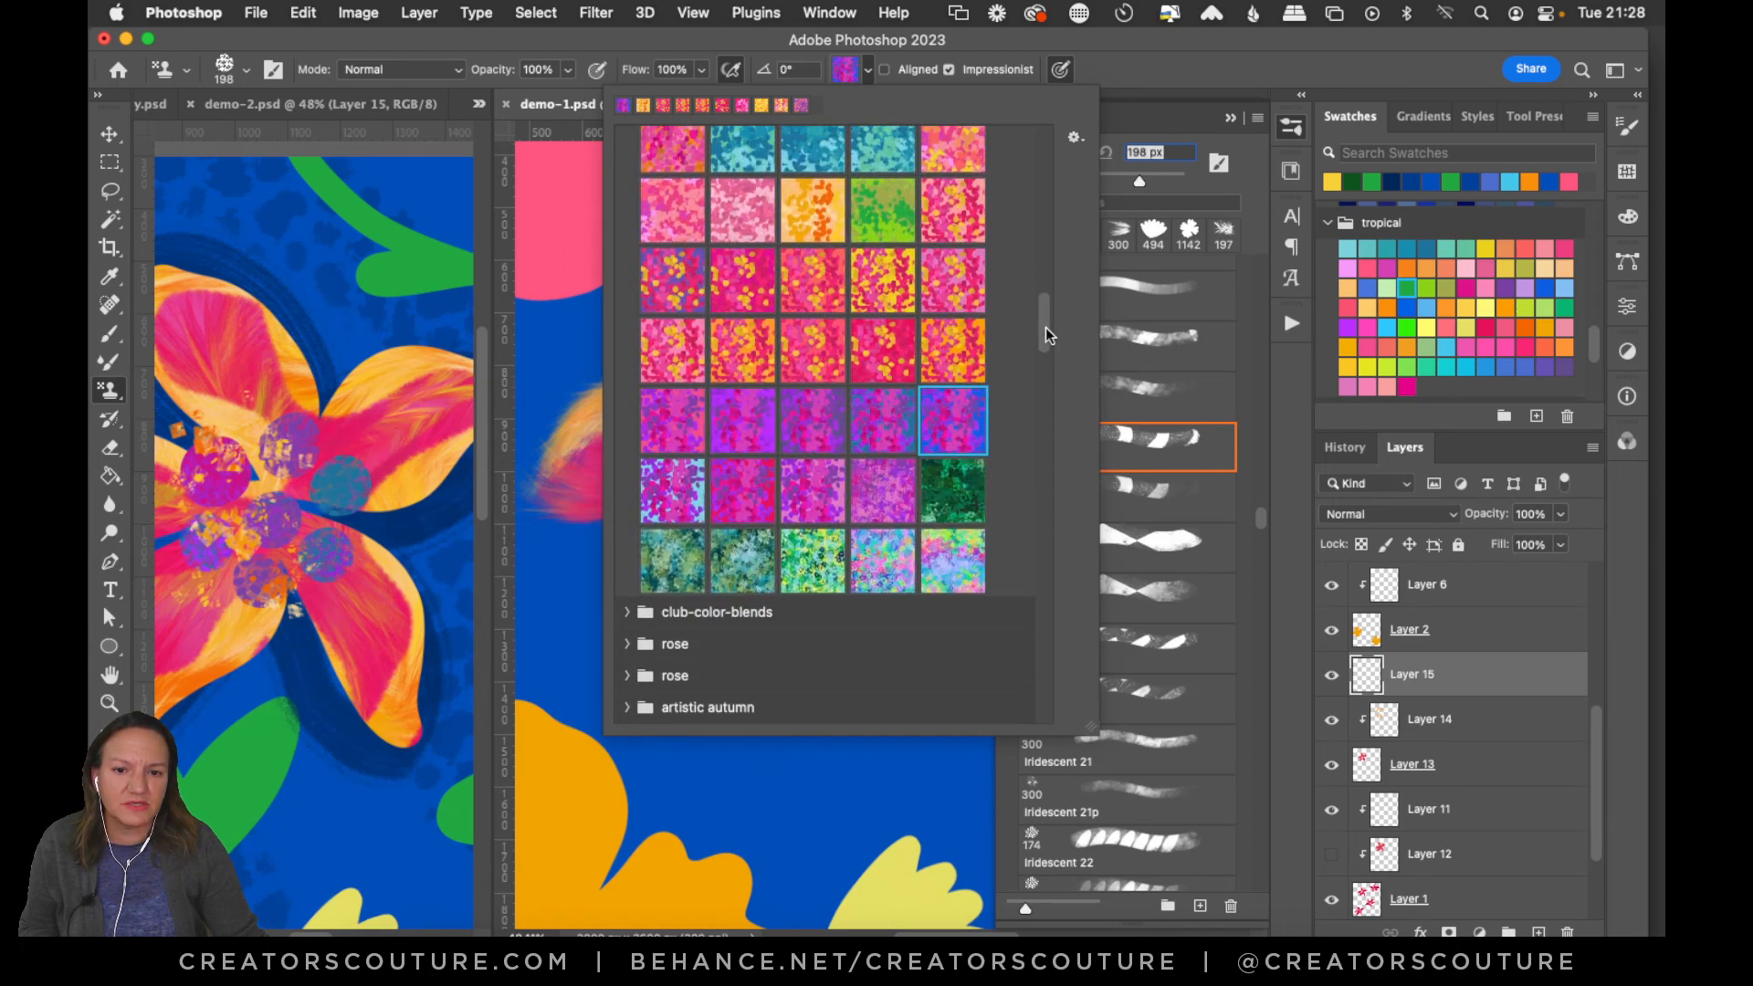
click(1149, 71)
click(763, 415)
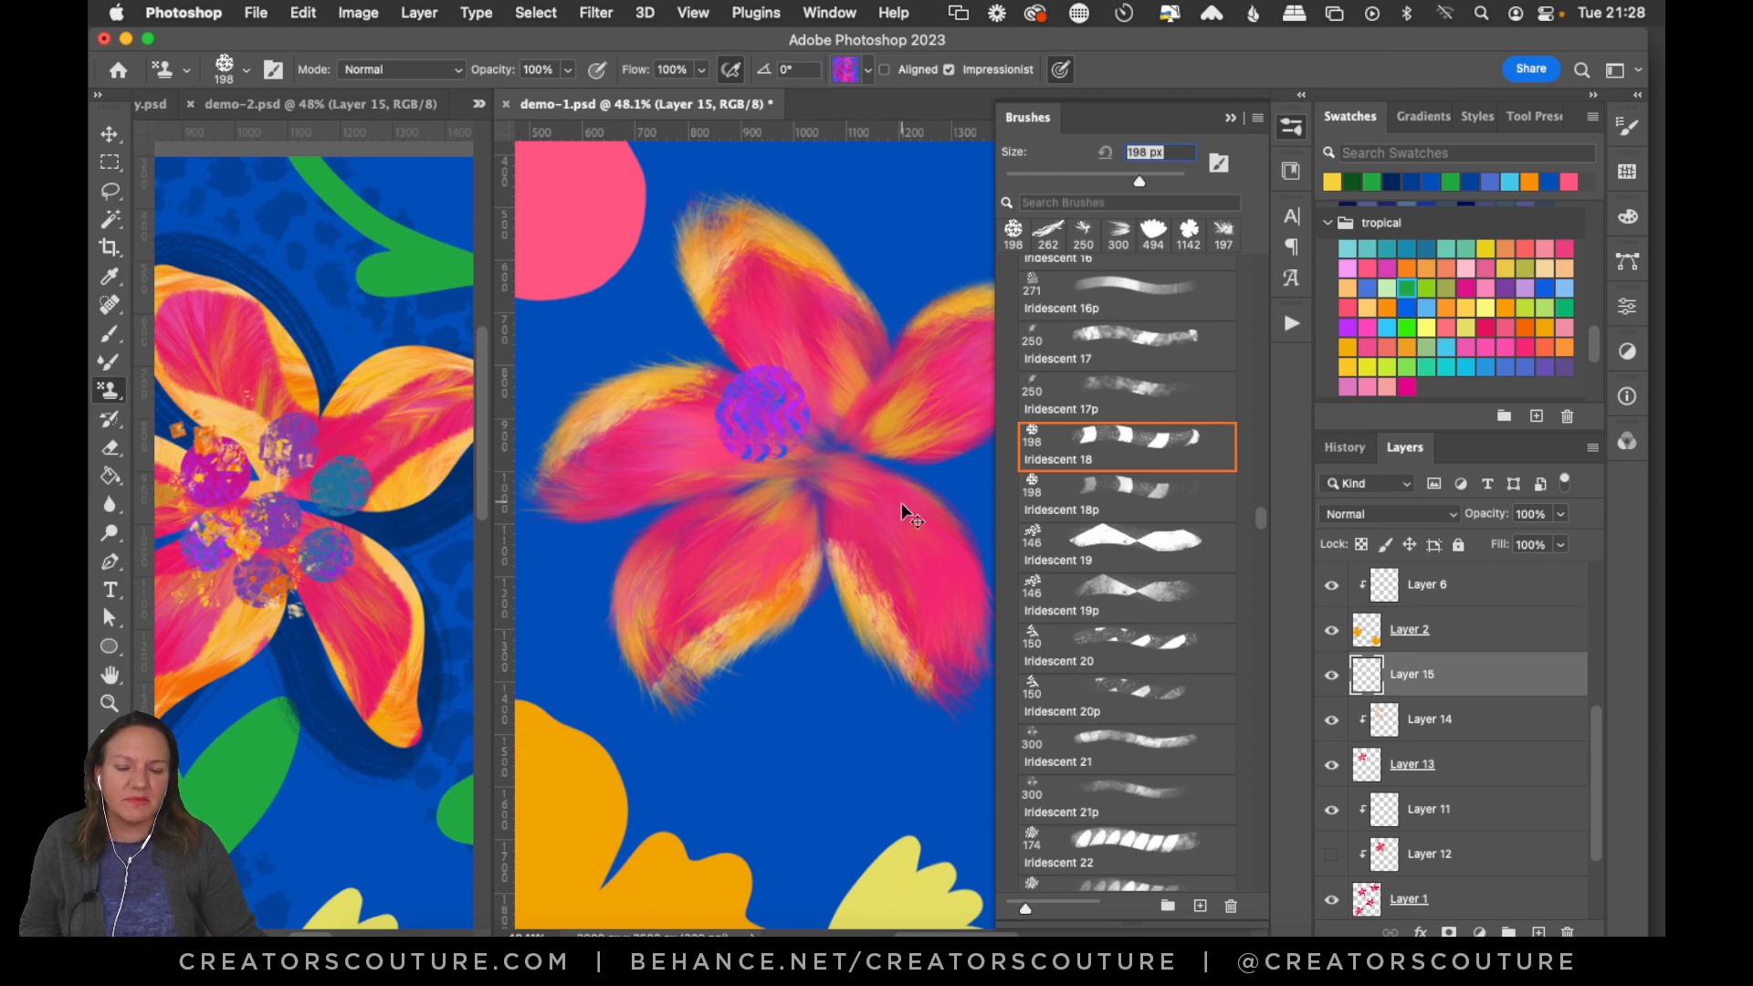
key(super+z)
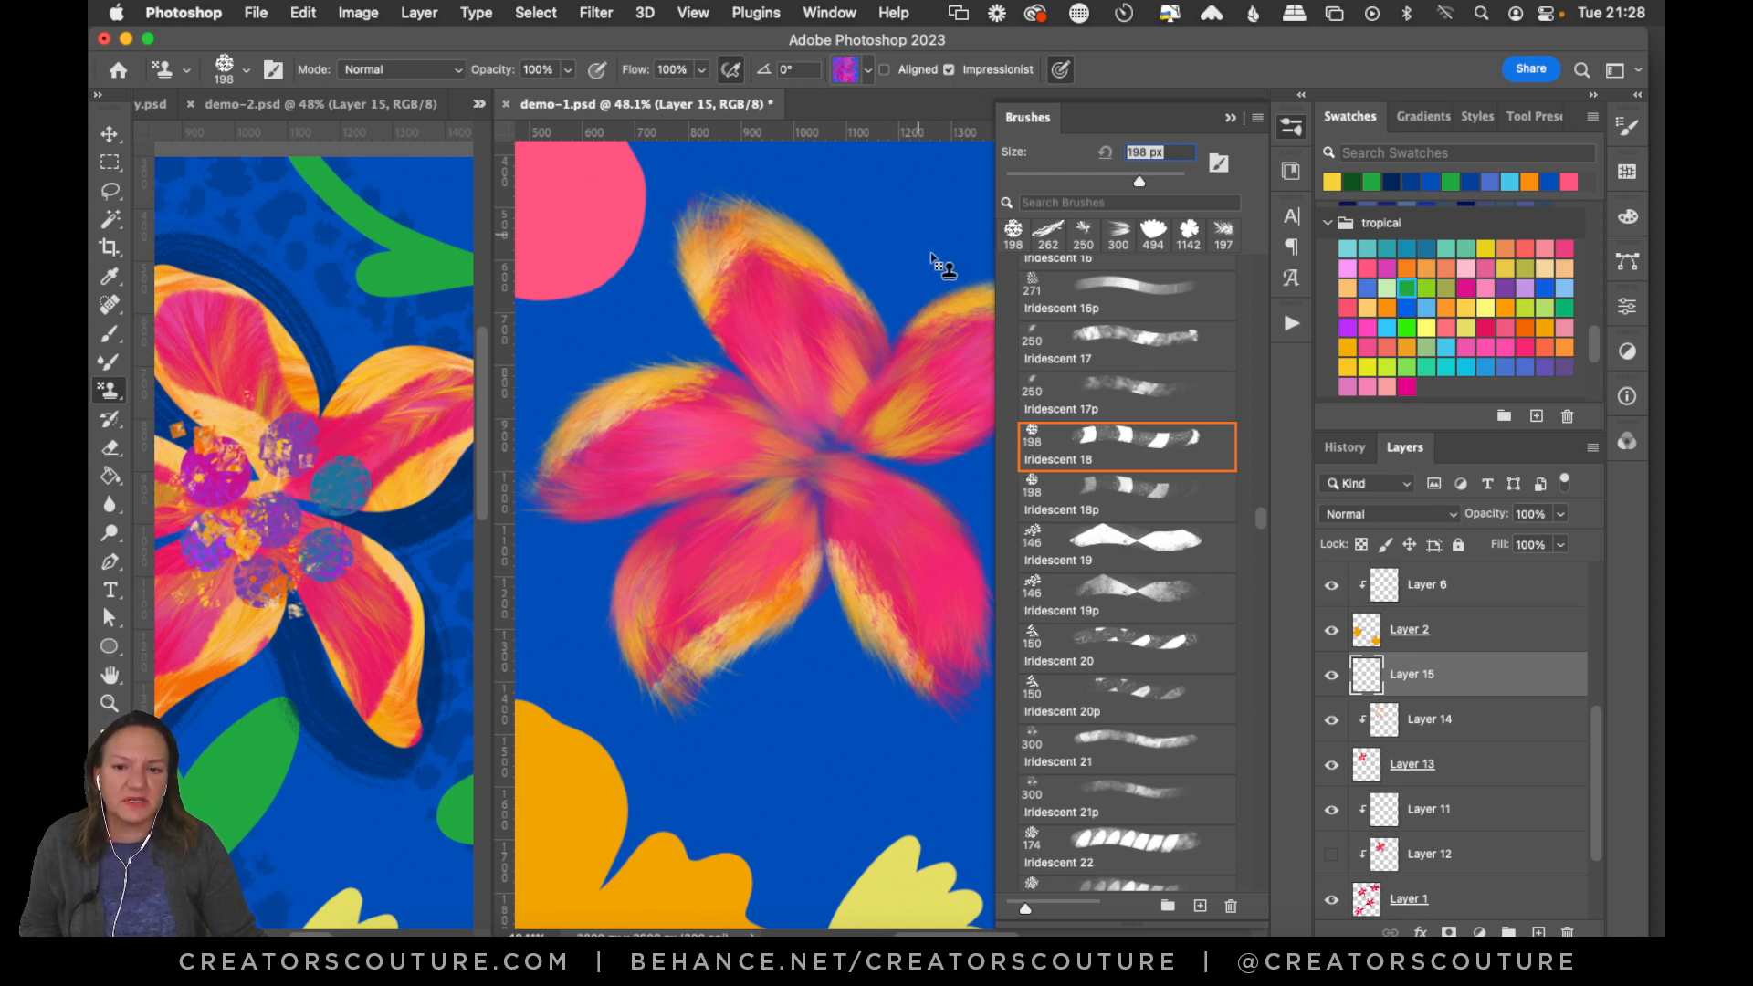
Try purple strokes down the flower with Iridescent 18 and with Iridescent 19 at 146 px, undoing each stroke.
click(865, 67)
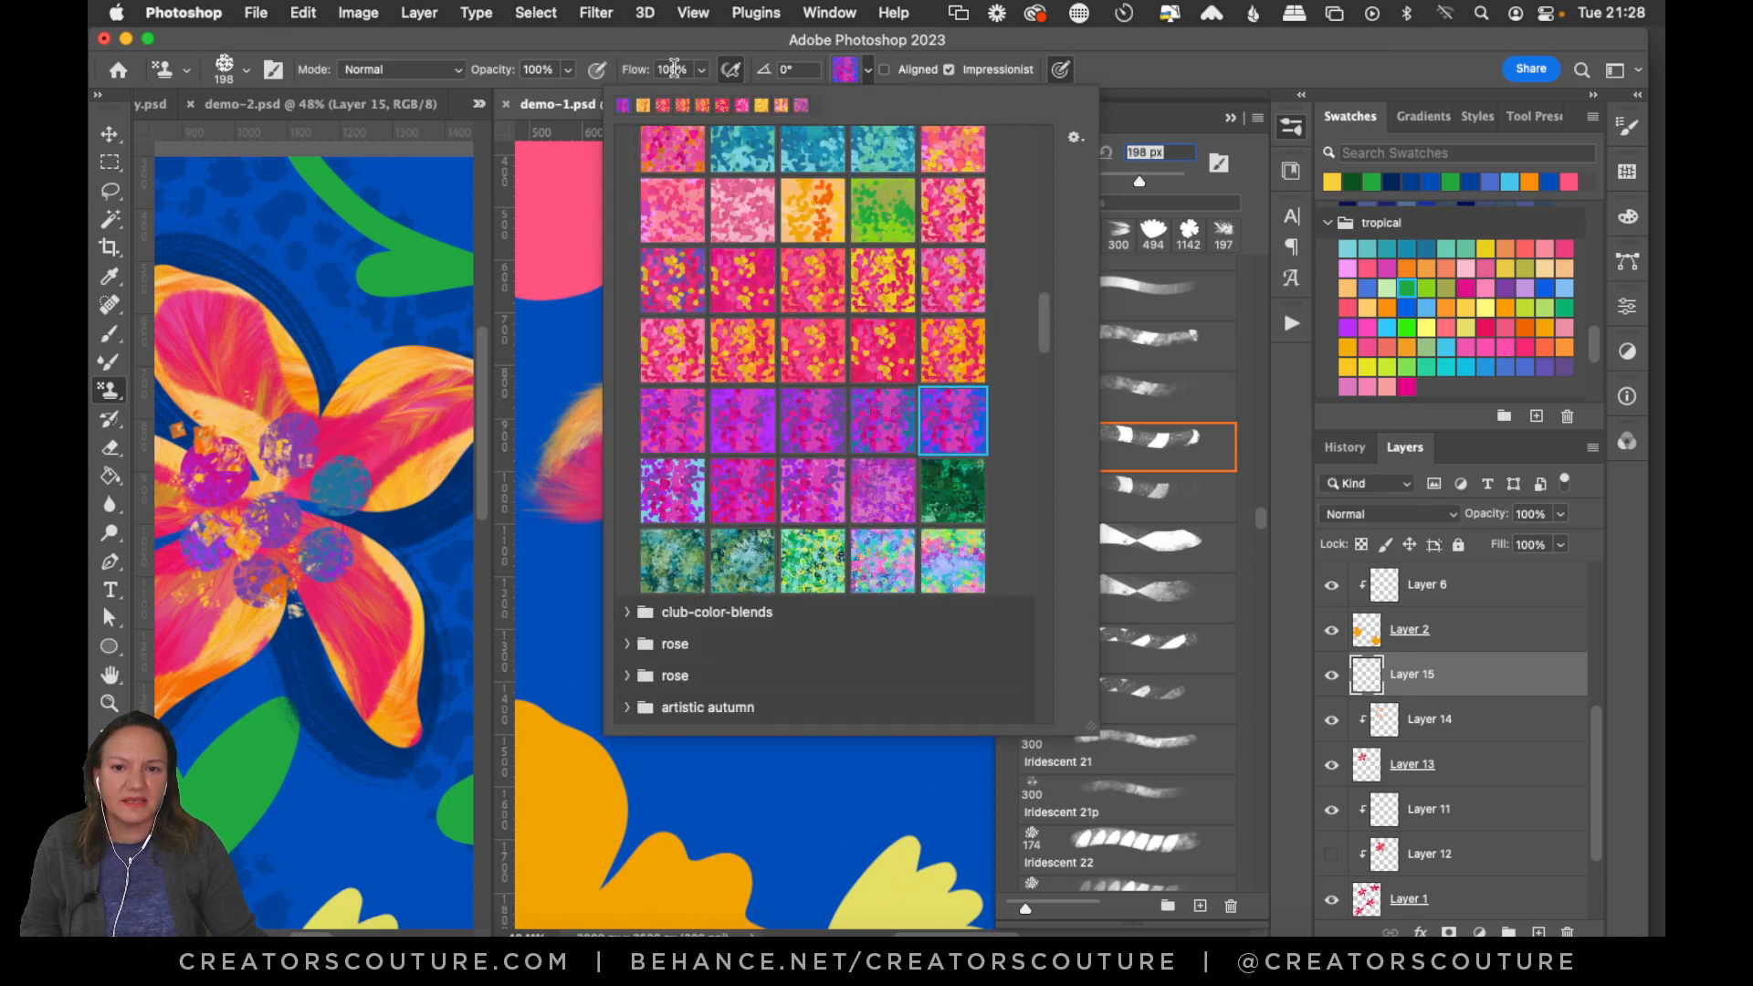
click(1098, 84)
mouse_move(913, 196)
mouse_down()
mouse_move(756, 474)
mouse_move(787, 660)
mouse_up()
key(super+z)
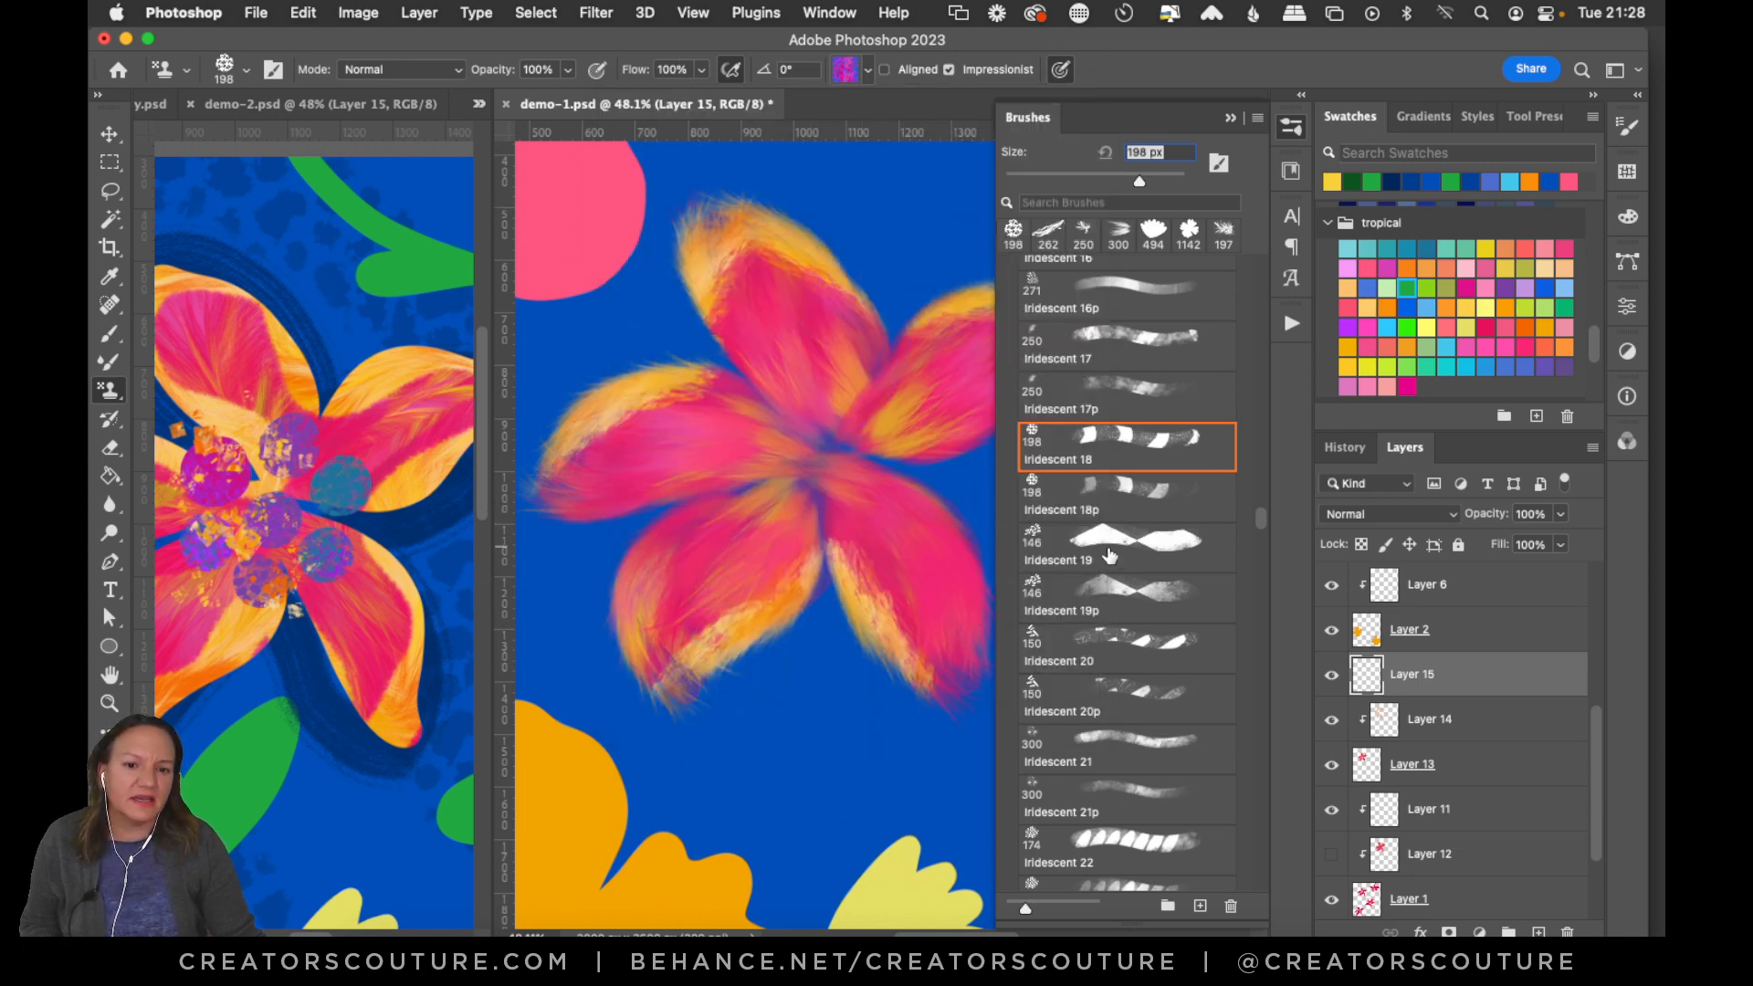
click(1109, 554)
mouse_move(868, 304)
mouse_down()
mouse_move(801, 478)
mouse_move(798, 634)
mouse_up()
key(super+z)
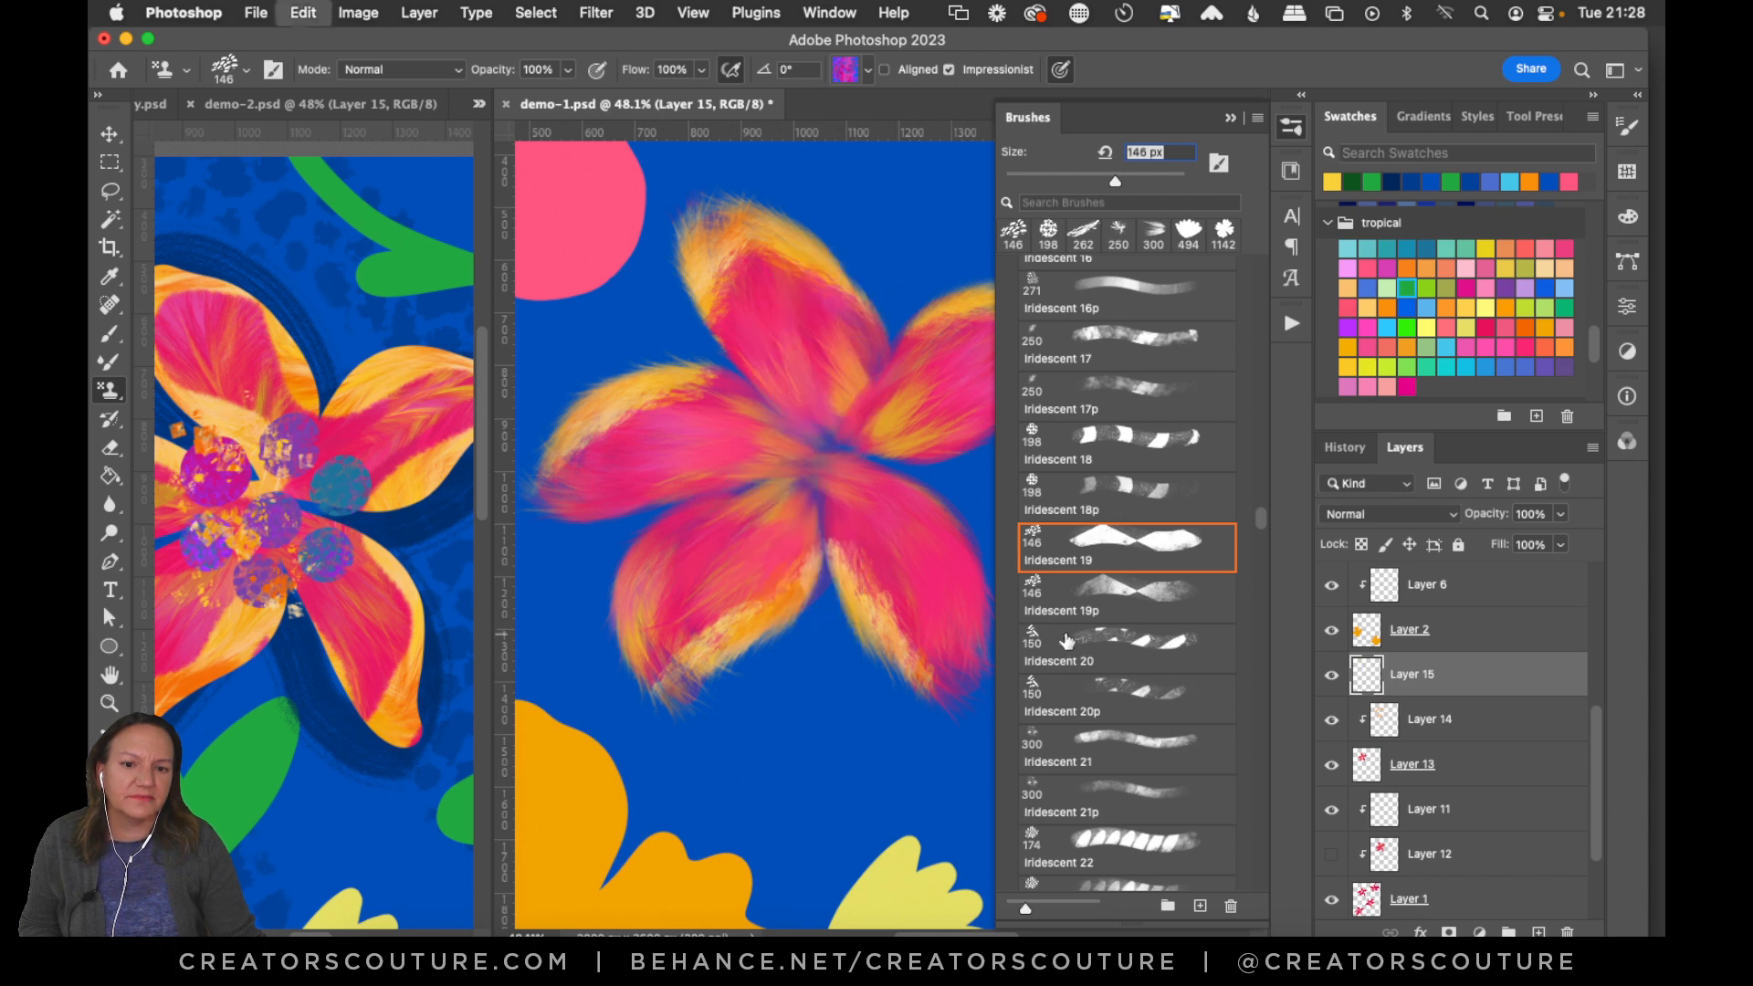
Try purple strokes over the flower with Iridescent 20 at 150 px and Iridescent 21 at 300 px, undoing each.
click(1066, 639)
drag(849, 450, 878, 631)
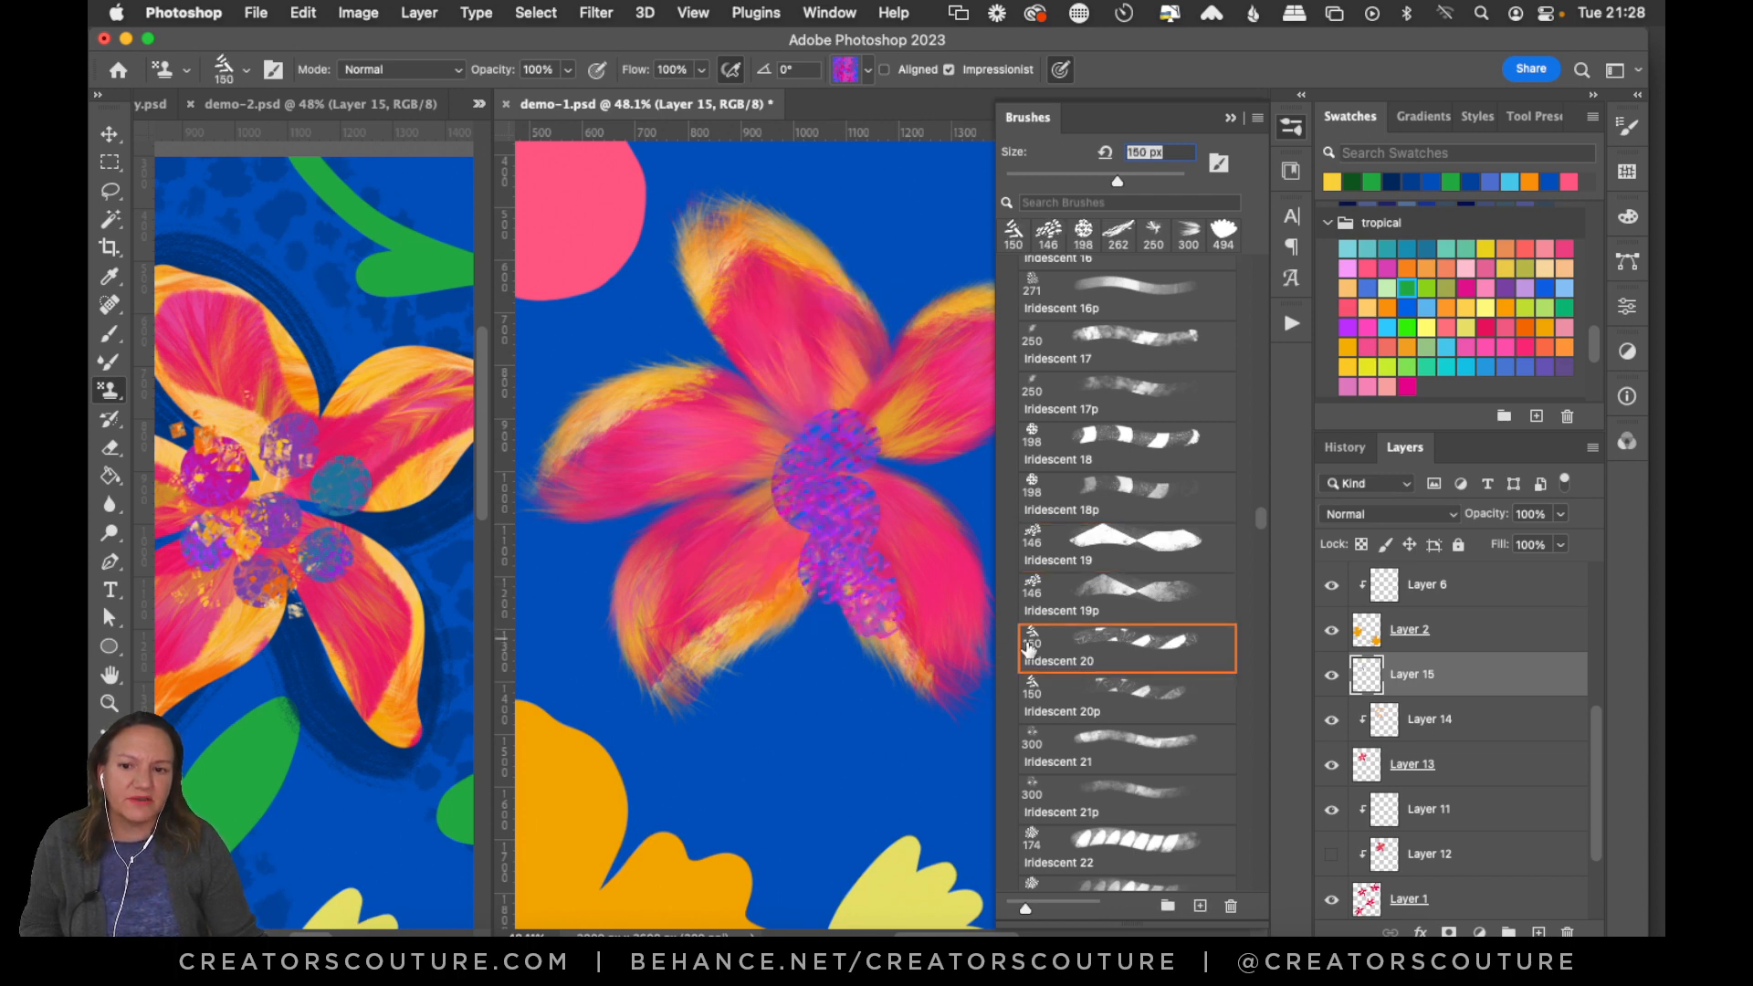
key(super+z)
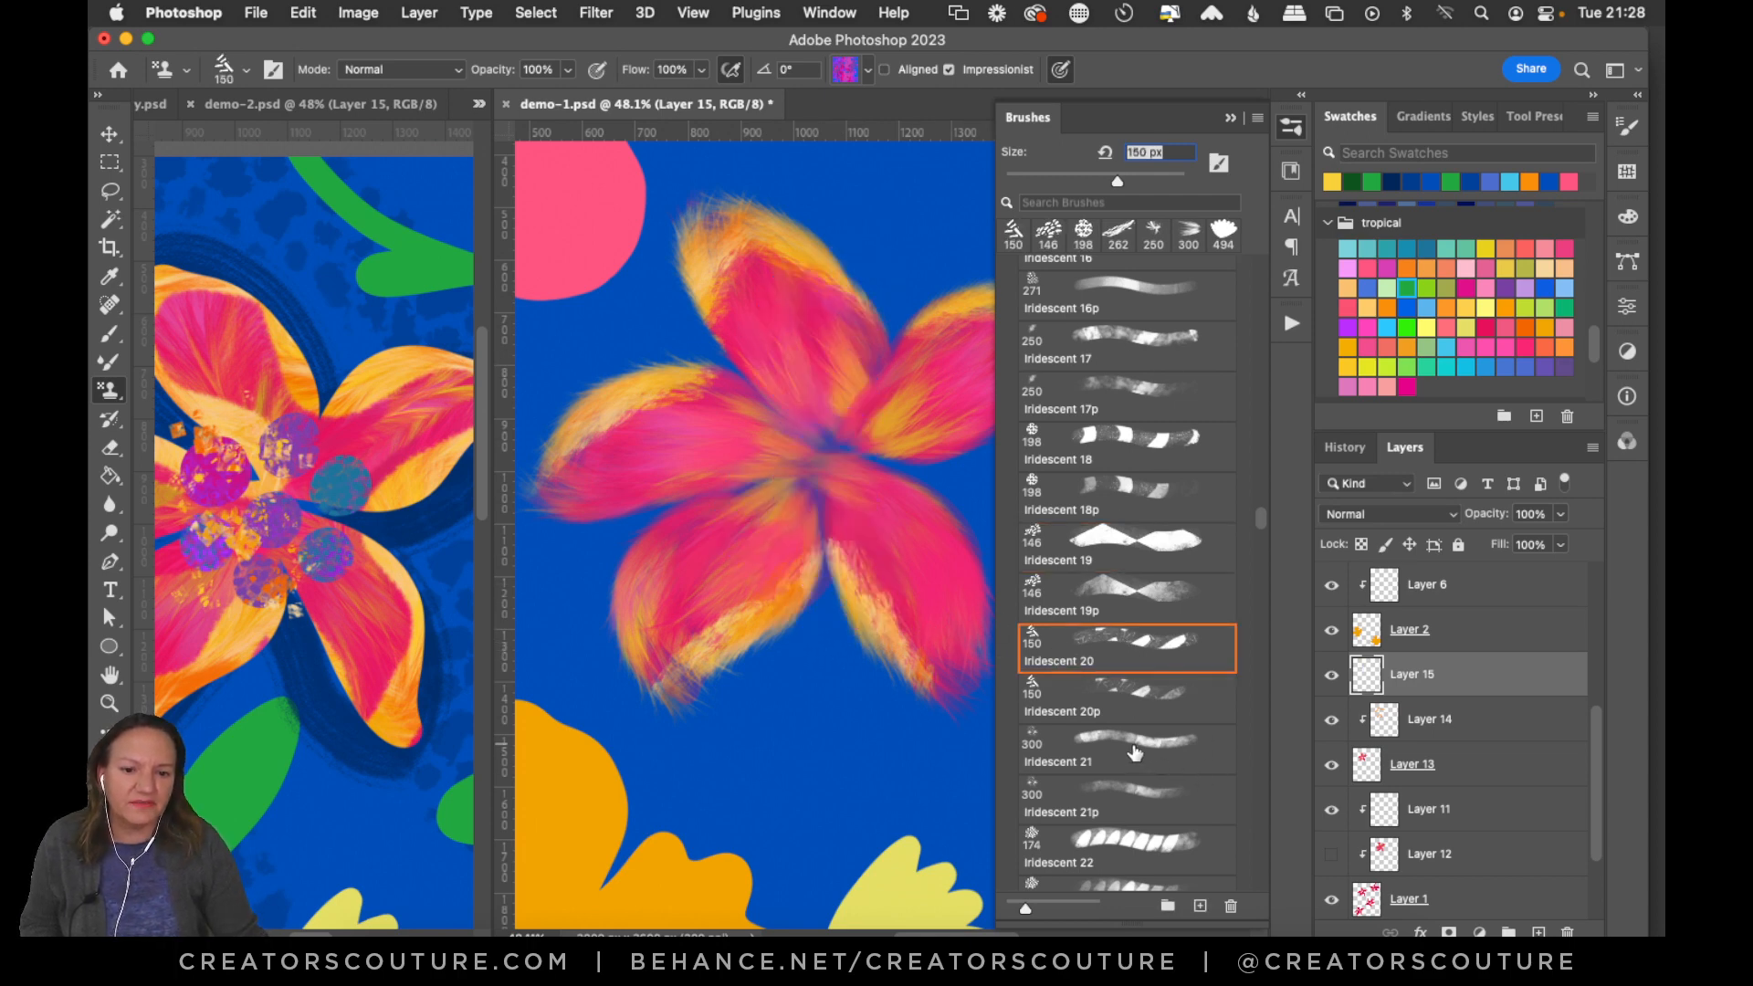
click(1132, 750)
mouse_move(841, 461)
mouse_down()
mouse_move(794, 516)
mouse_move(821, 744)
mouse_up()
key(super+z)
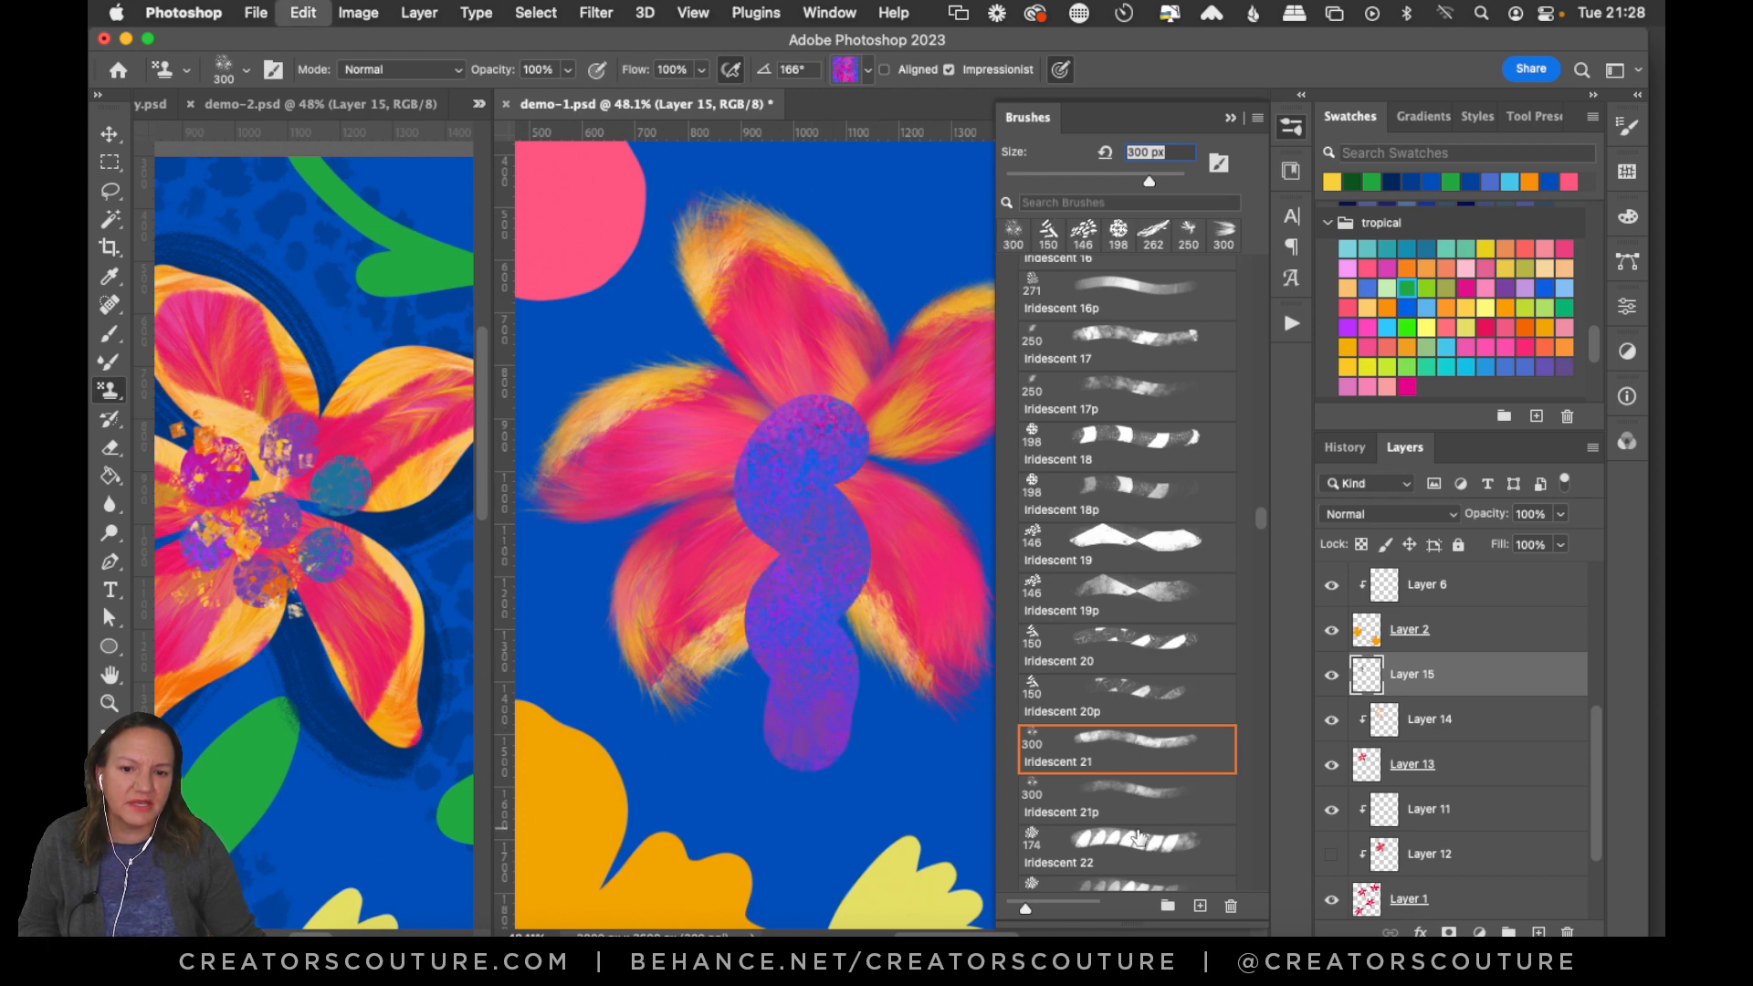
Try a winding purple stroke over the flower with the Iridescent 22 brush at 174 px and undo it.
click(1132, 845)
mouse_move(819, 360)
mouse_down()
mouse_move(810, 469)
mouse_move(755, 615)
mouse_up()
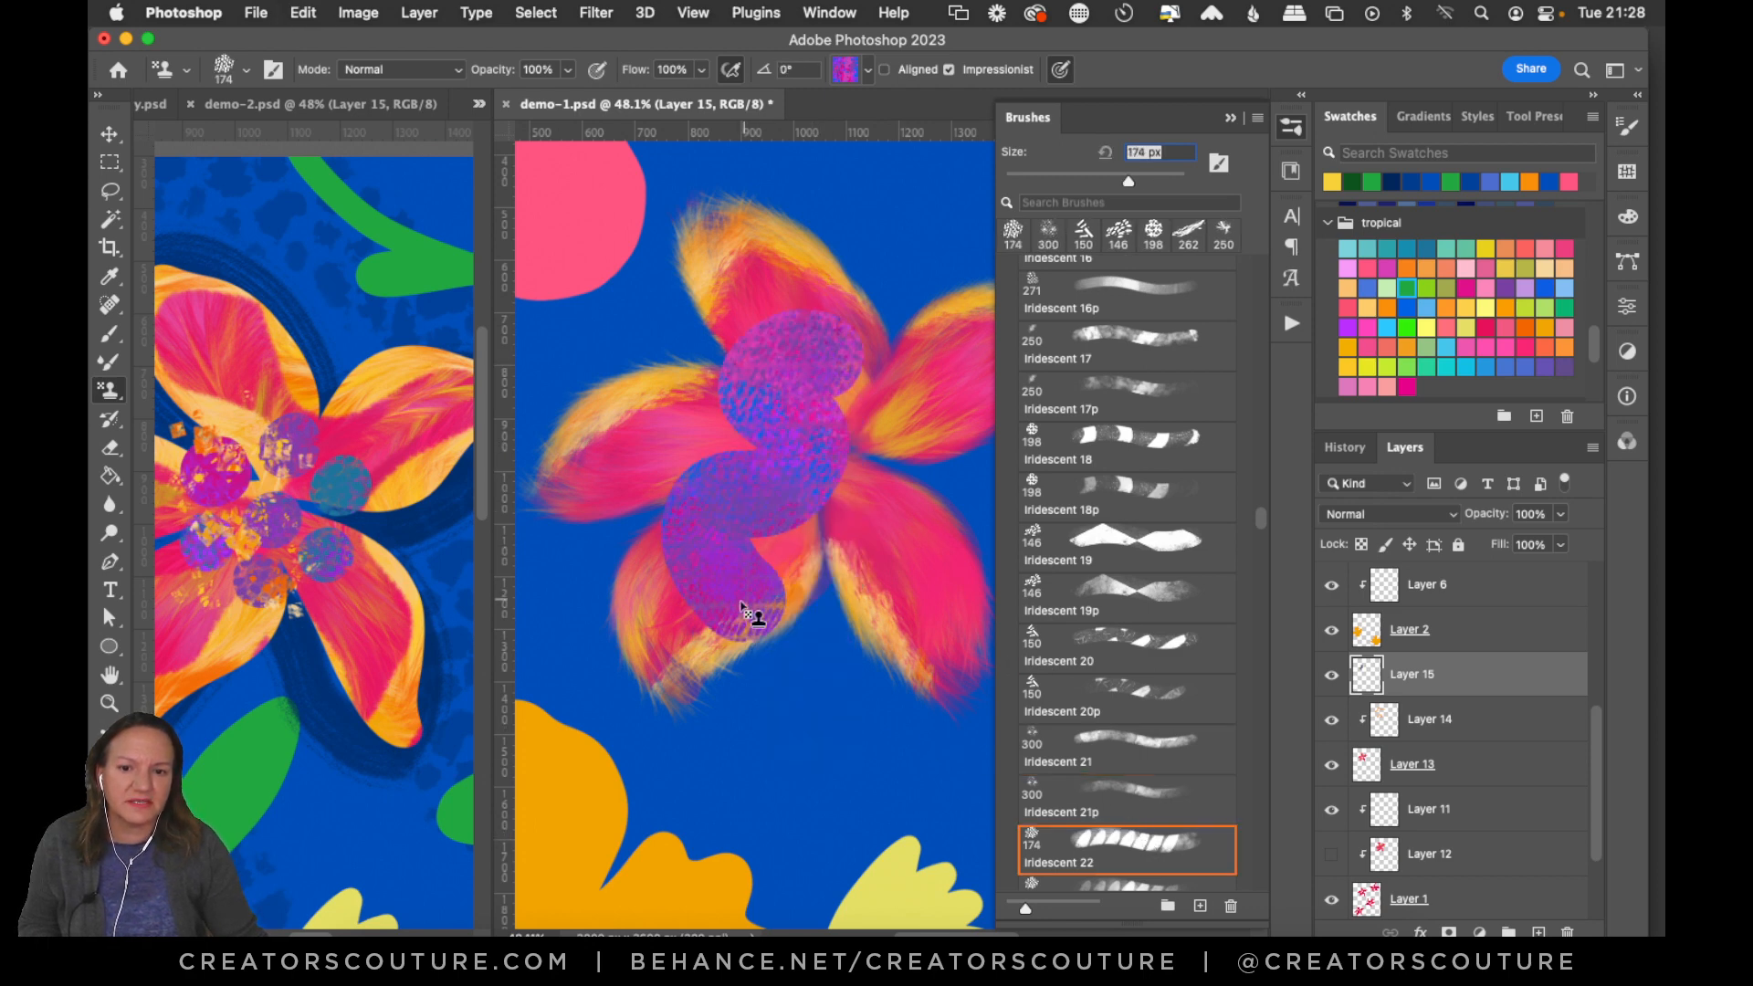
key(super+z)
Change the stamp pattern to the magenta and light blue blotched swatch, try Iridescent 22 strokes across the flower and undo them.
click(868, 69)
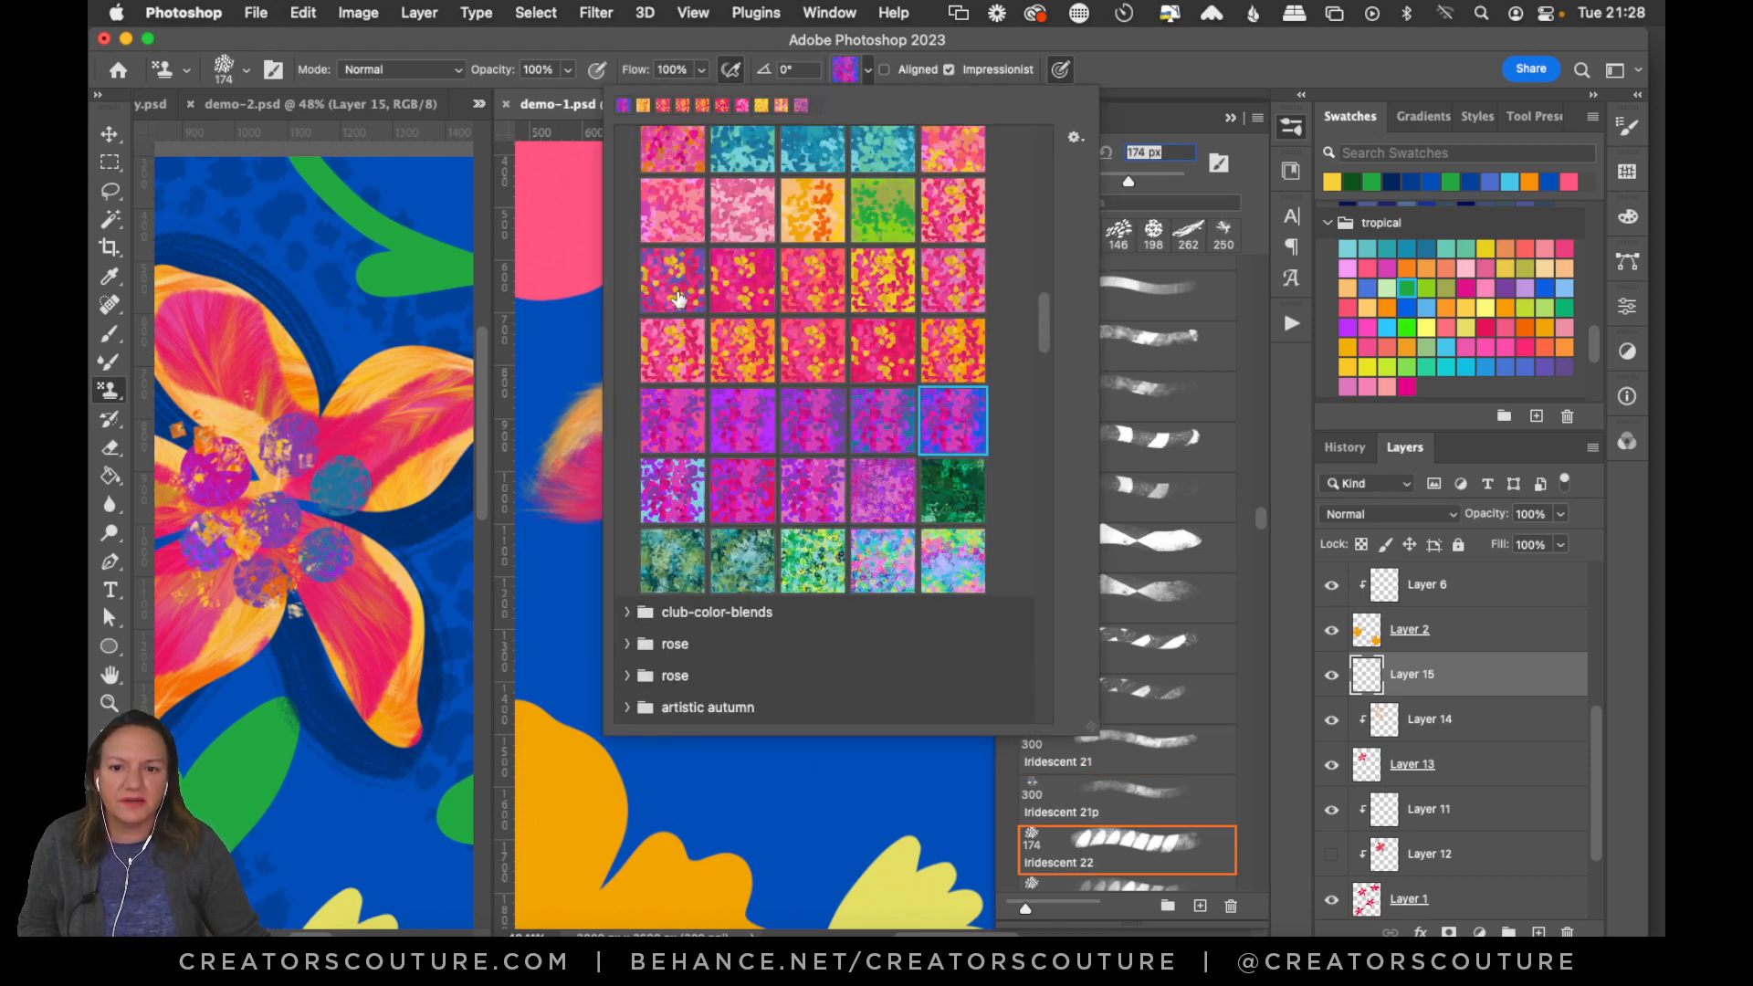
click(664, 496)
click(868, 266)
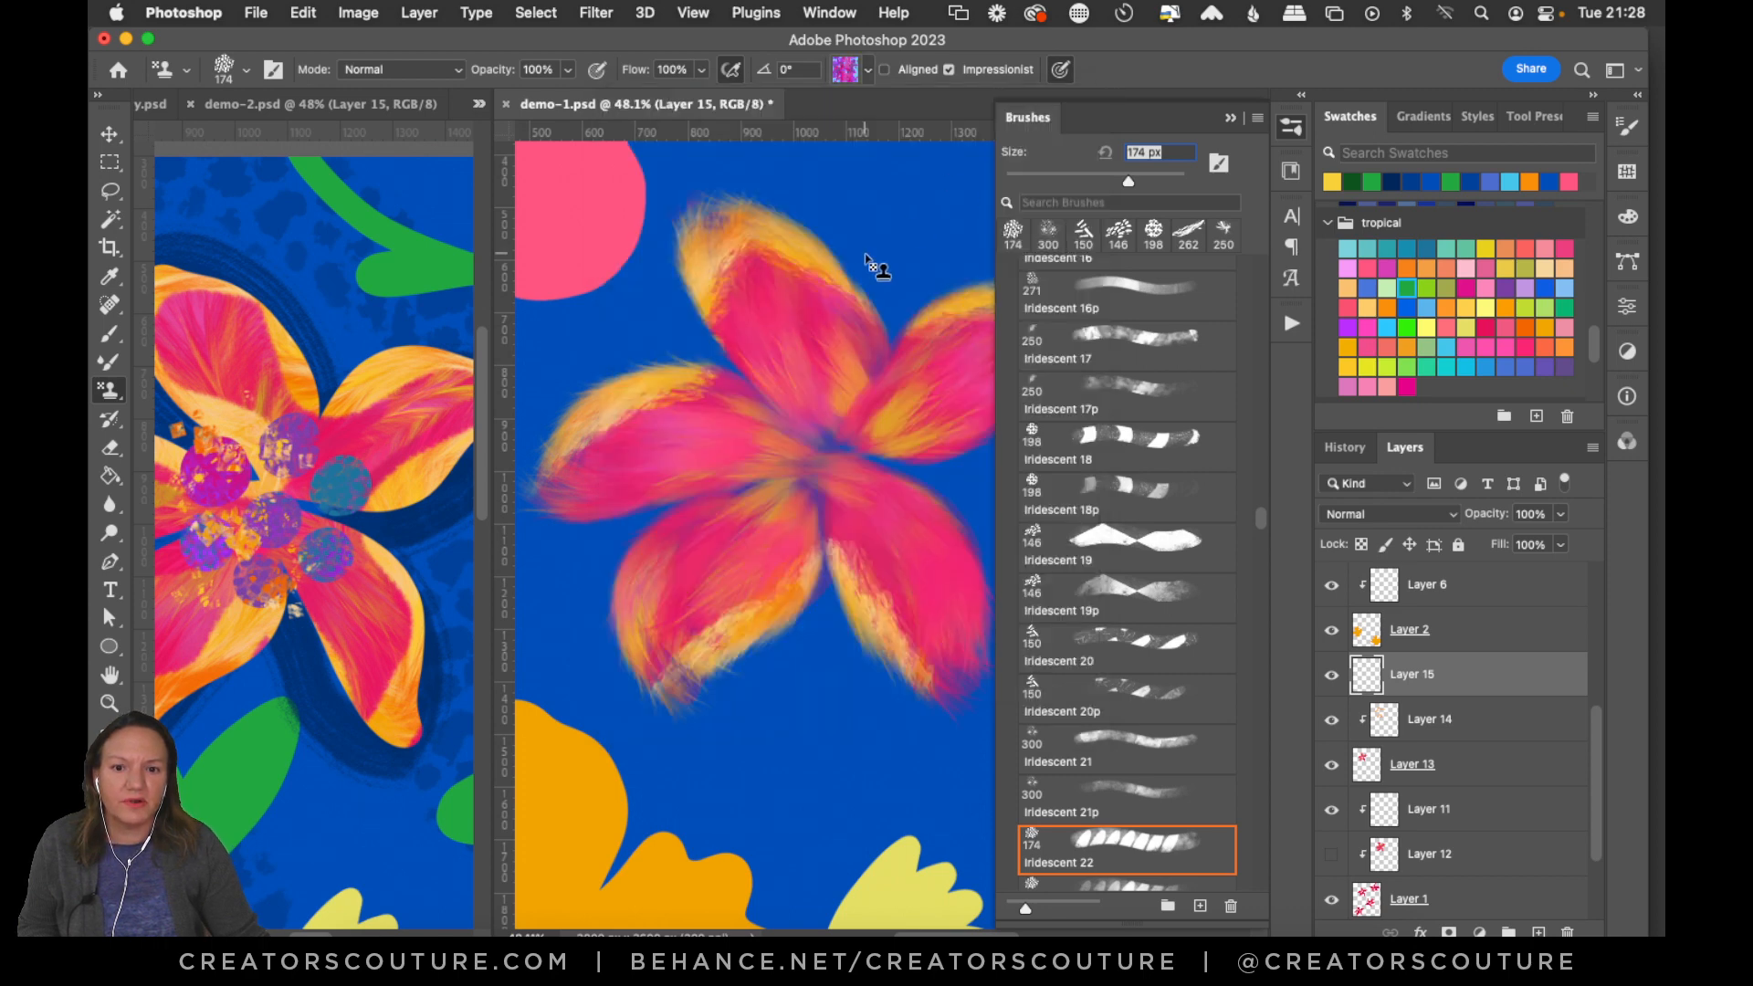
mouse_move(868, 260)
mouse_down()
mouse_move(820, 277)
mouse_move(807, 365)
mouse_move(747, 440)
mouse_move(716, 523)
mouse_move(794, 536)
mouse_up()
key(super+z)
mouse_move(703, 305)
mouse_down()
mouse_move(745, 386)
mouse_move(780, 532)
mouse_move(837, 543)
mouse_move(888, 698)
mouse_up()
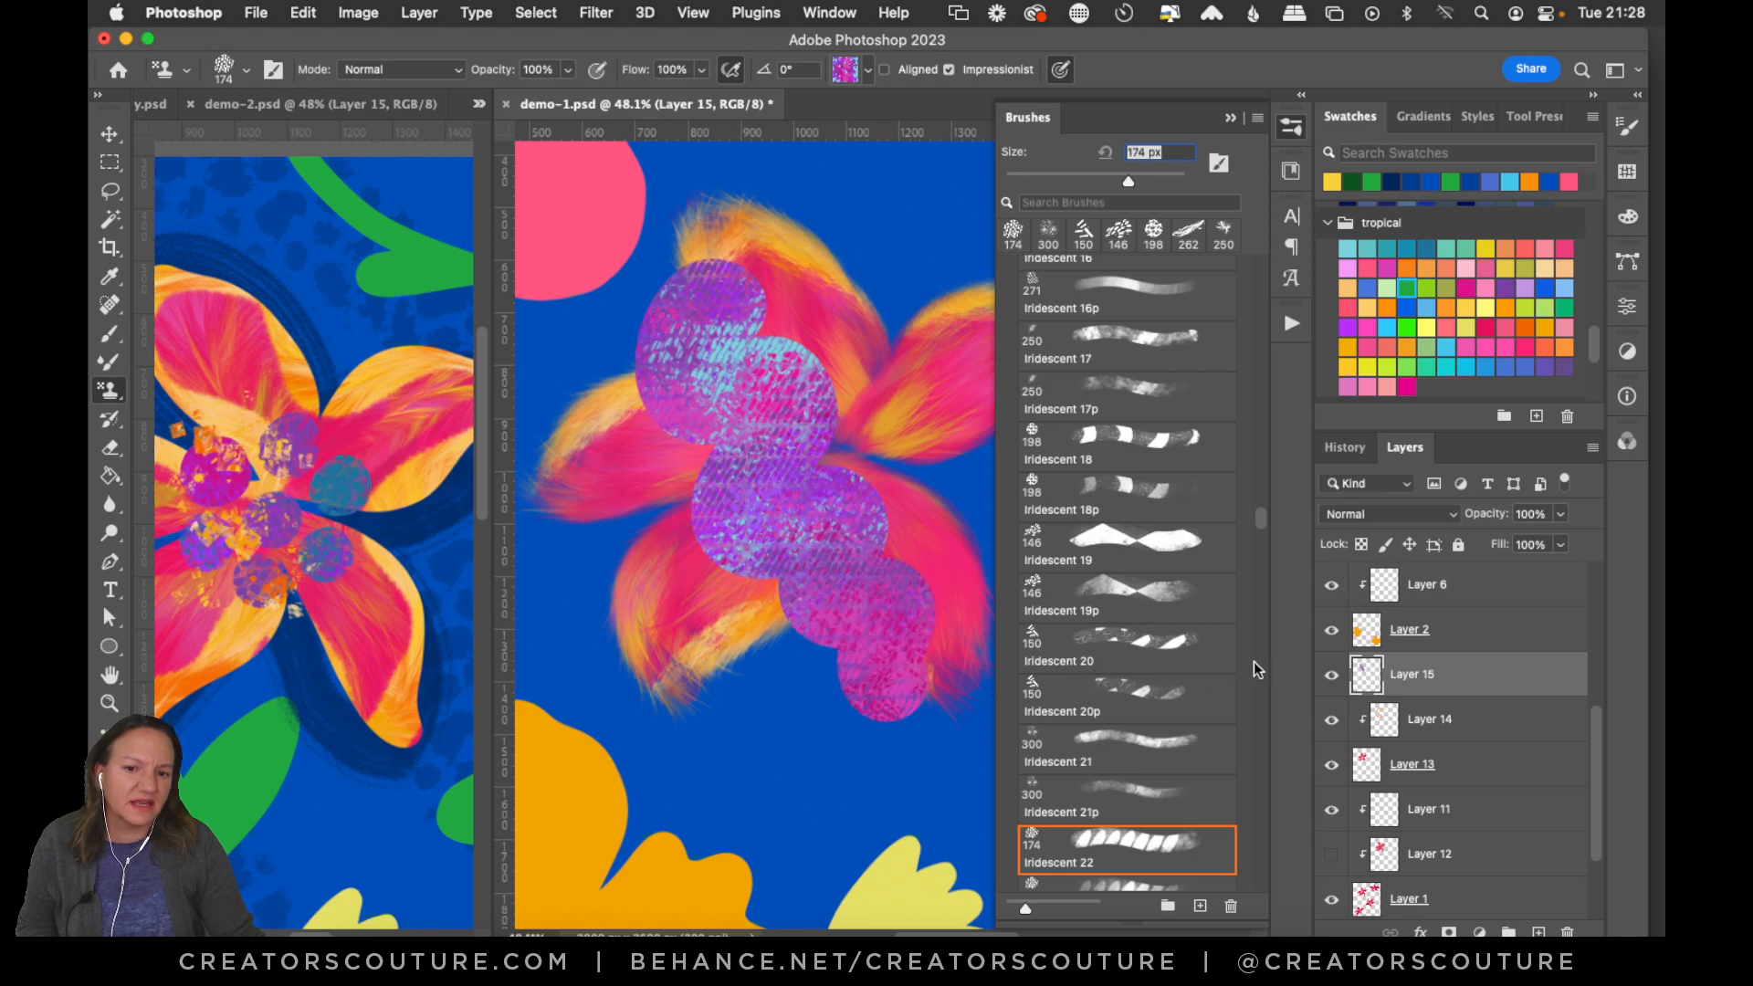
key(super+z)
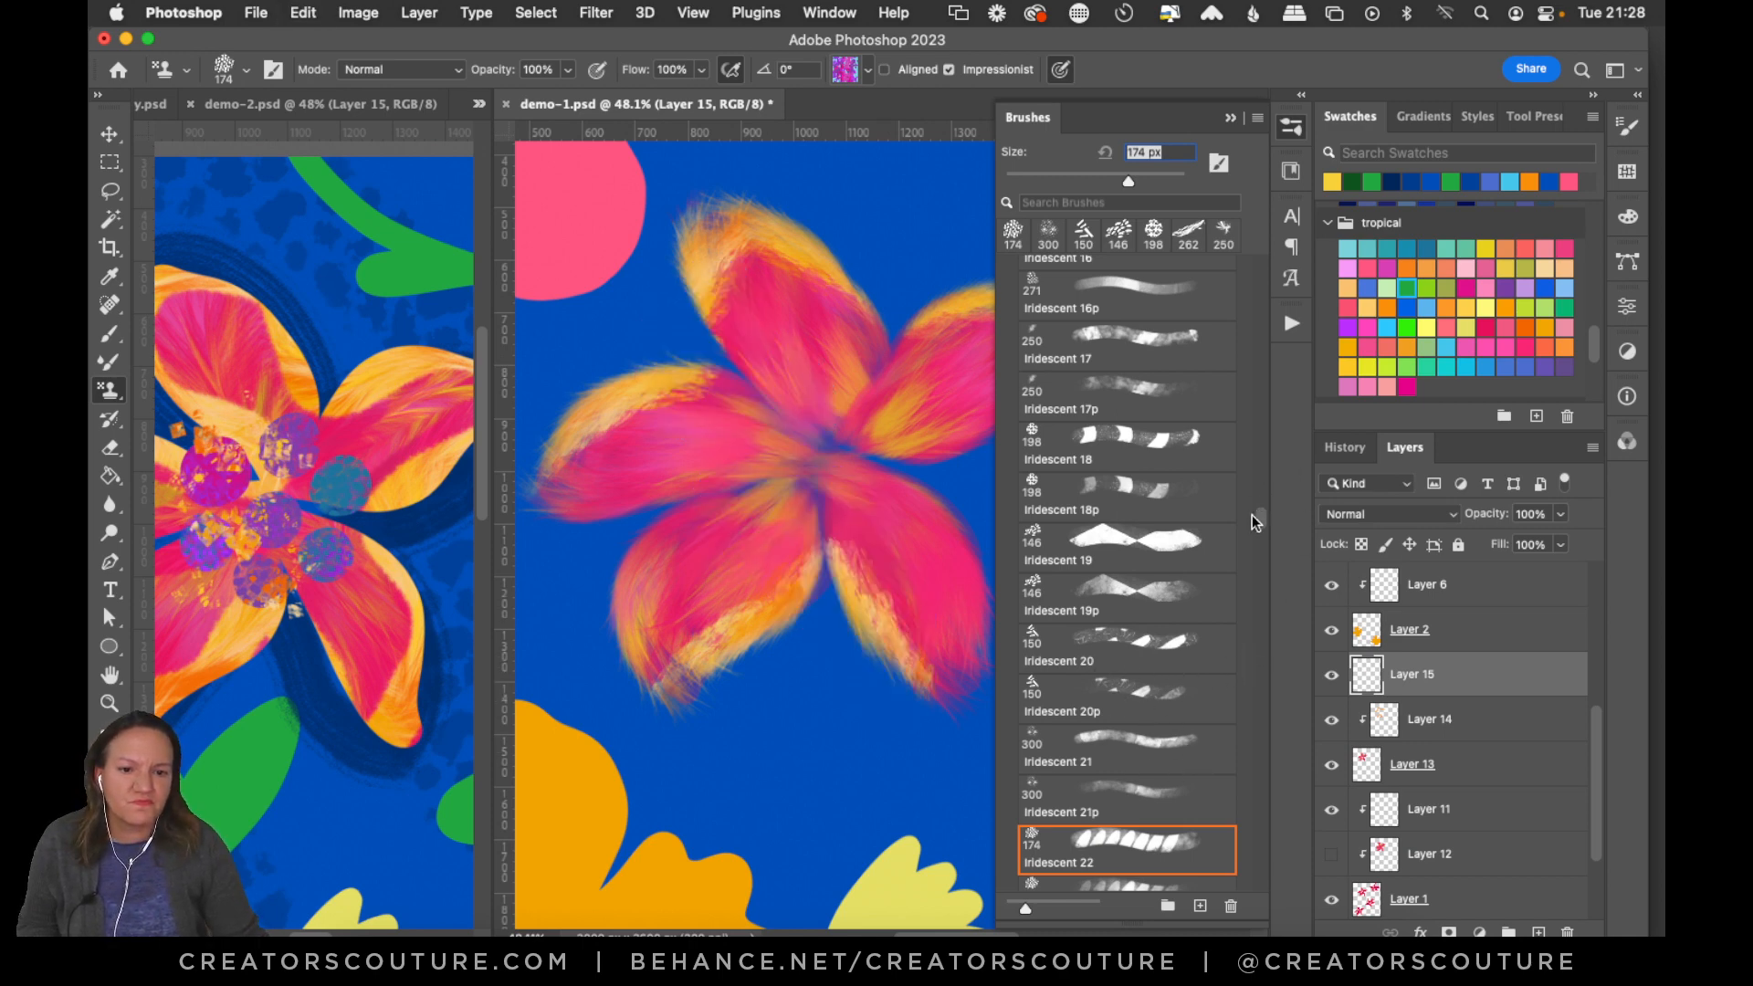
Switch to the Iridescent 25 brush at 186 px, undo the trial centre stamps and paint a long winding stroke down through the flower.
drag(1256, 521, 1259, 540)
click(1120, 558)
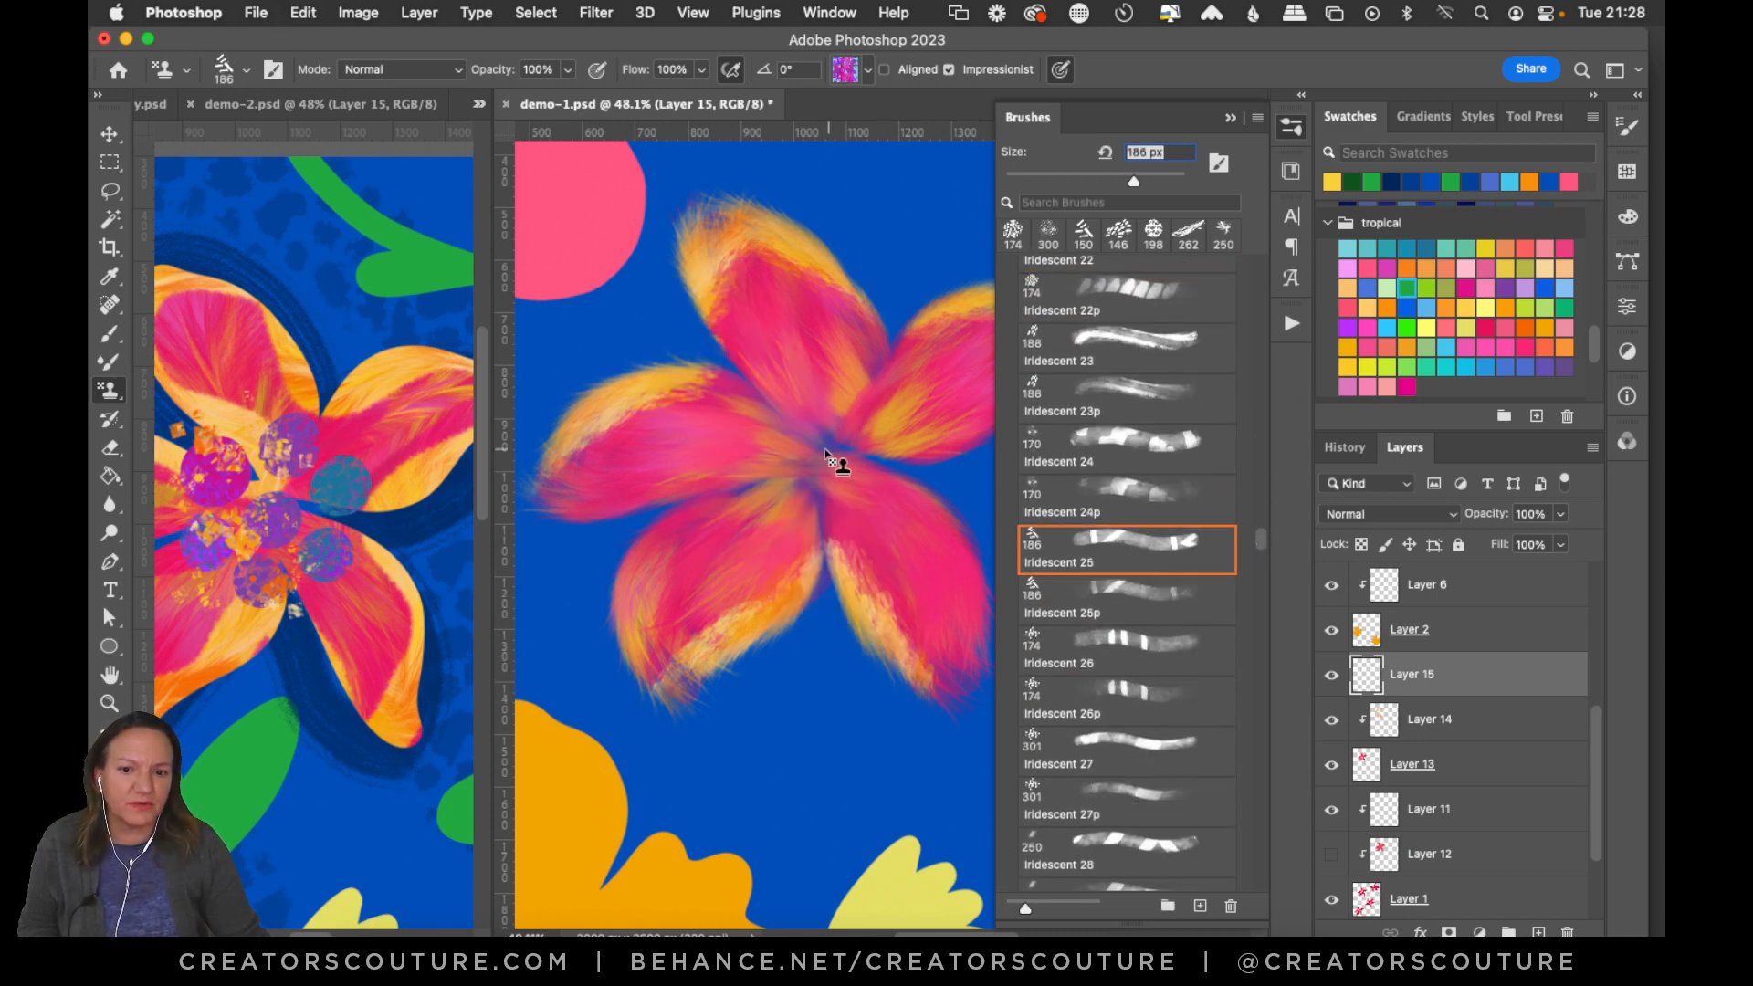
click(824, 459)
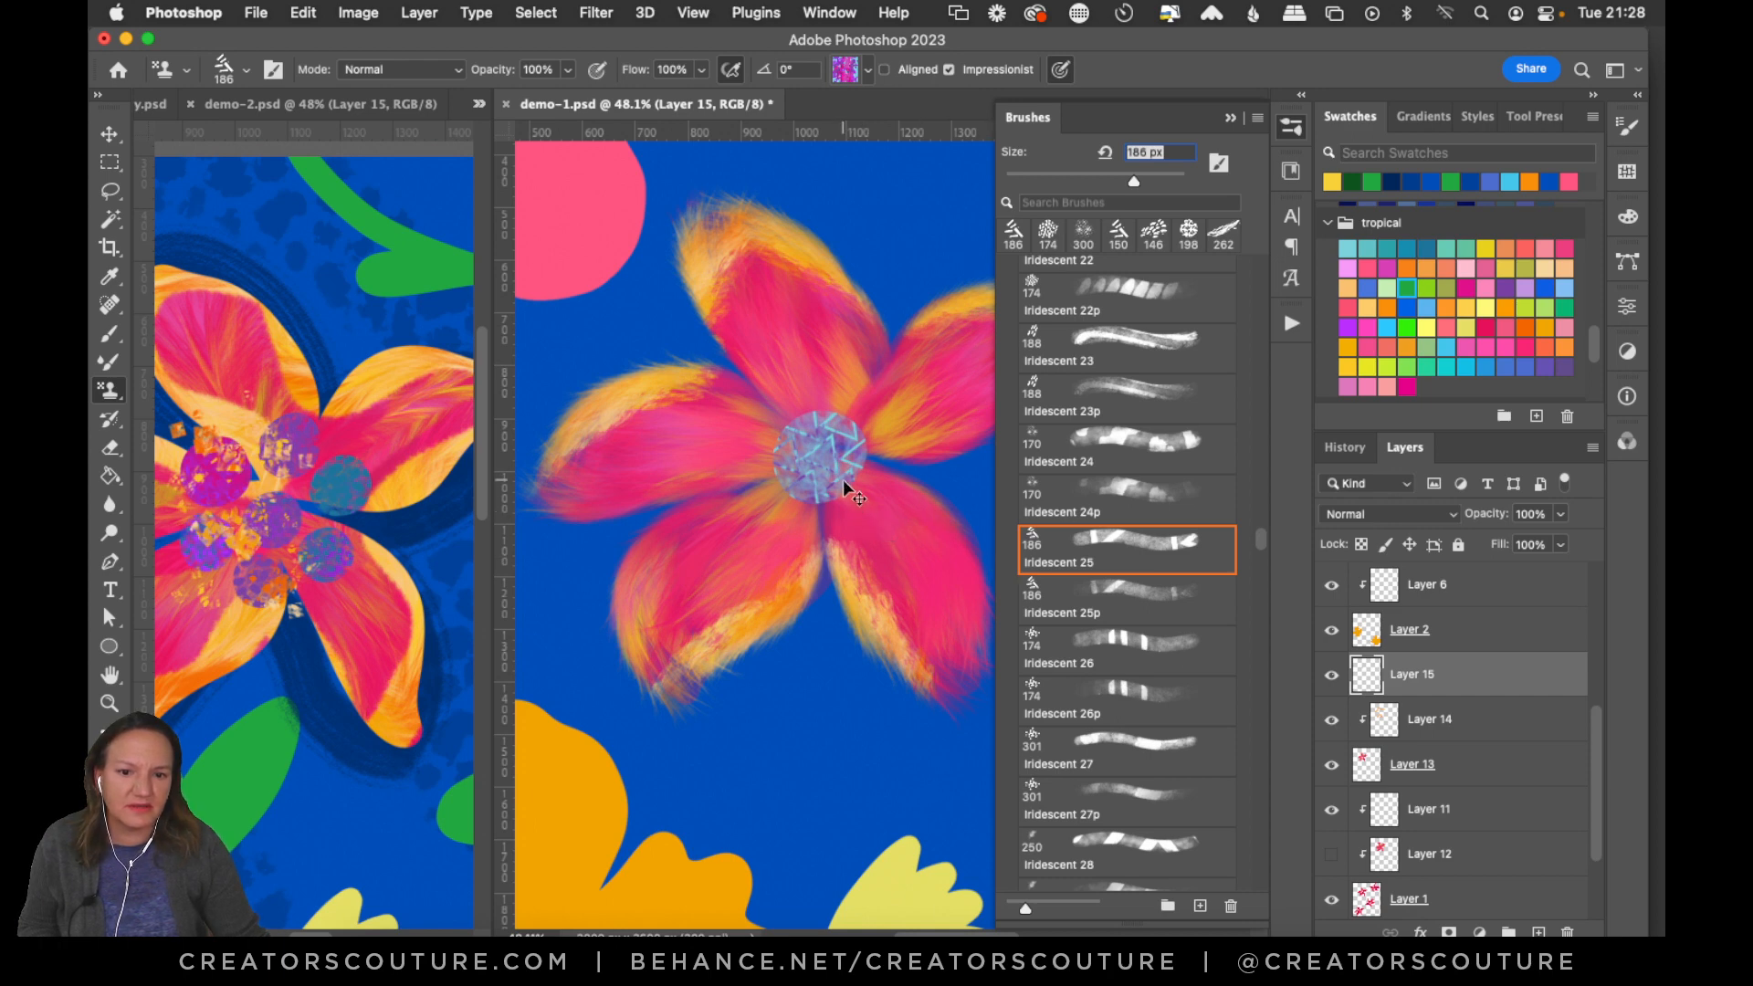
key(super+z)
click(824, 424)
key(super+z)
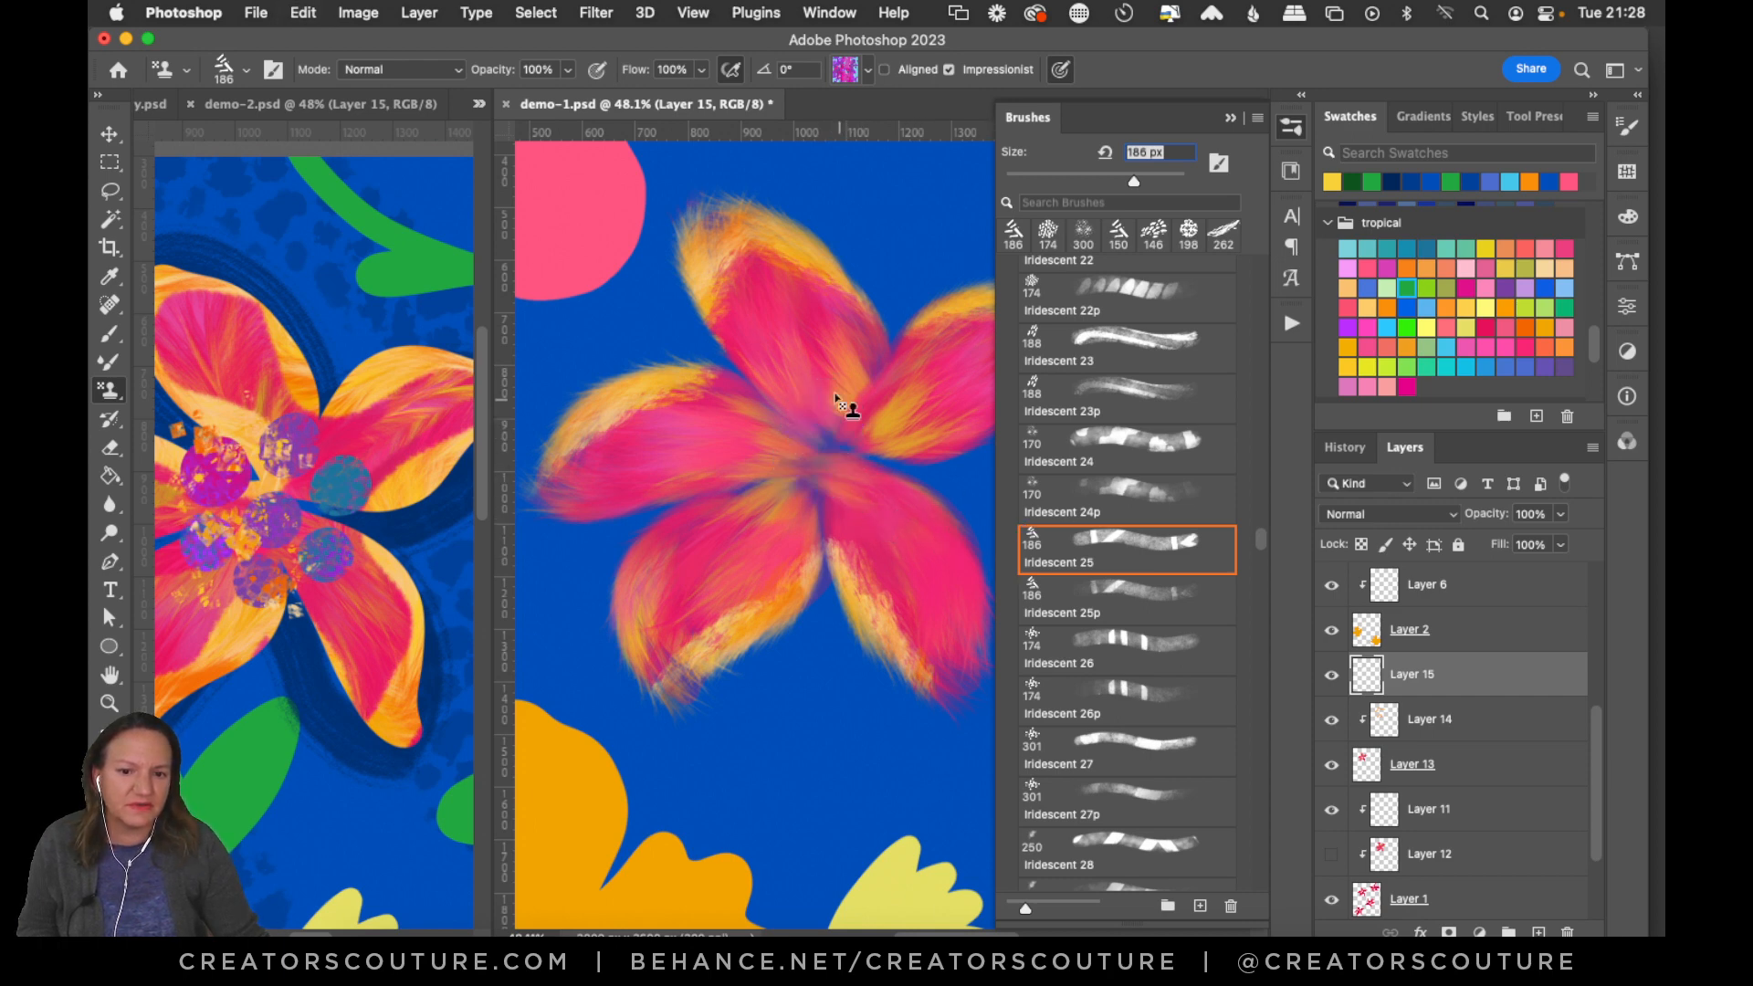
mouse_move(826, 305)
mouse_down()
mouse_move(821, 501)
mouse_move(767, 634)
mouse_move(826, 838)
mouse_up()
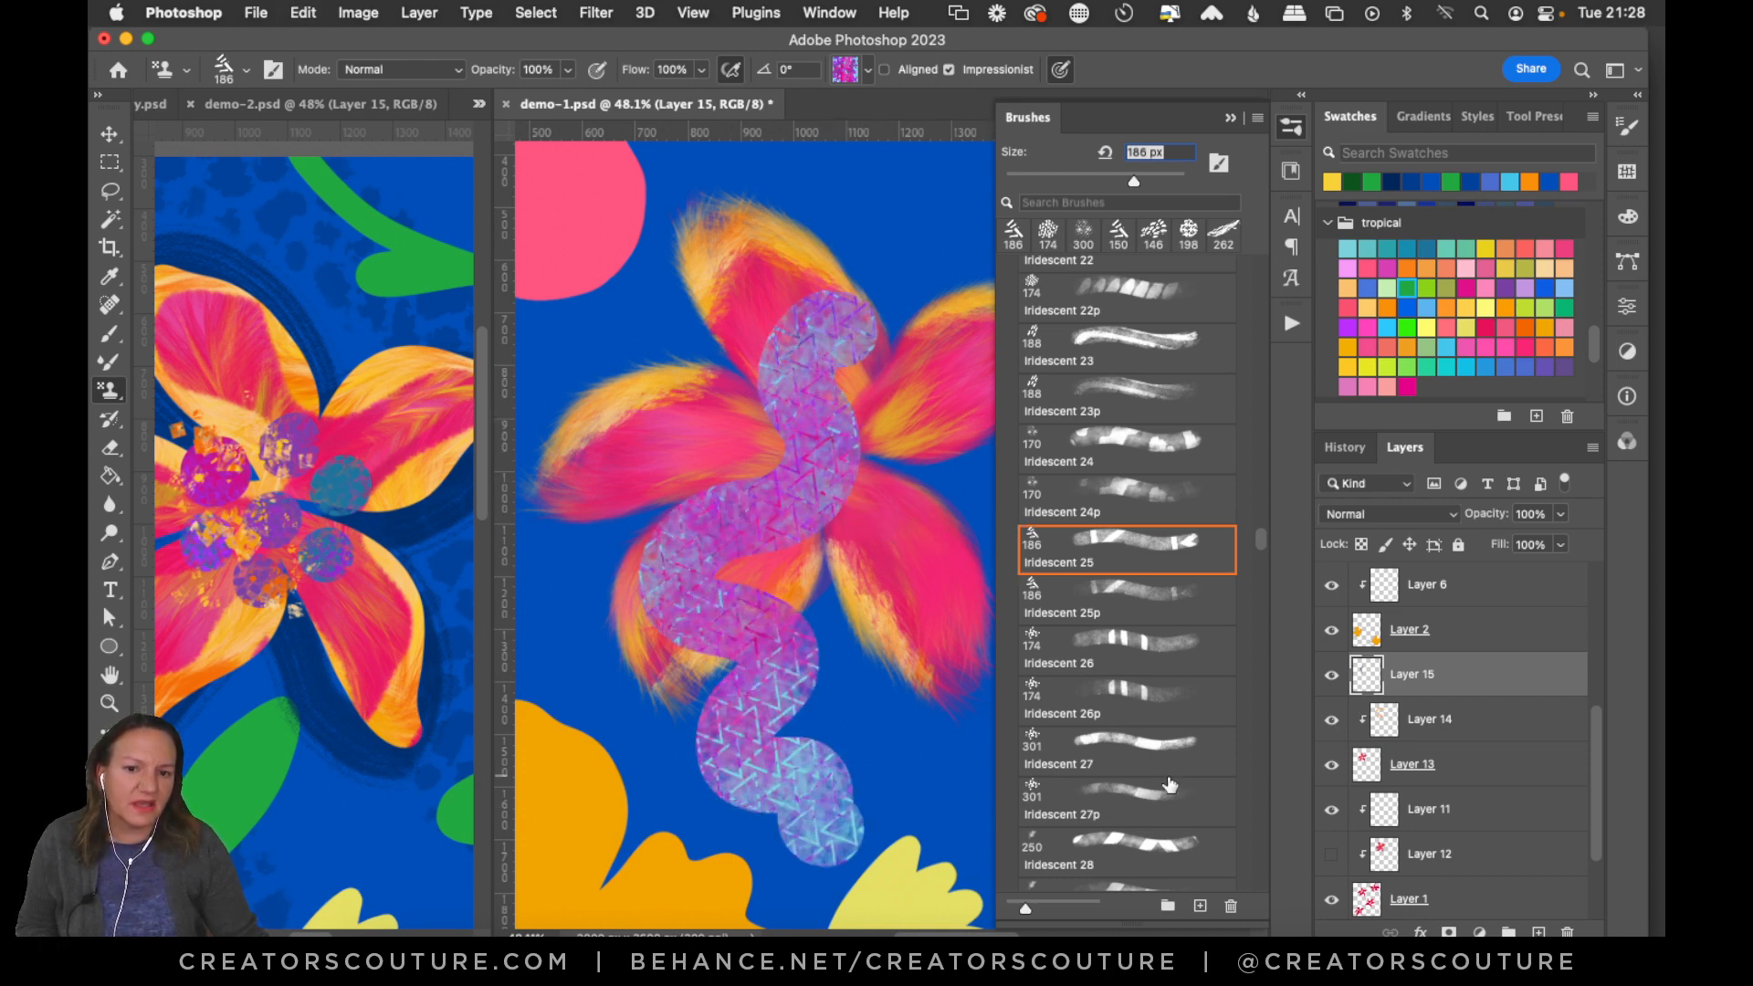
Change the stamp pattern to the light pink blotched swatch, try a stroke towards the flower and undo it.
click(844, 71)
click(722, 238)
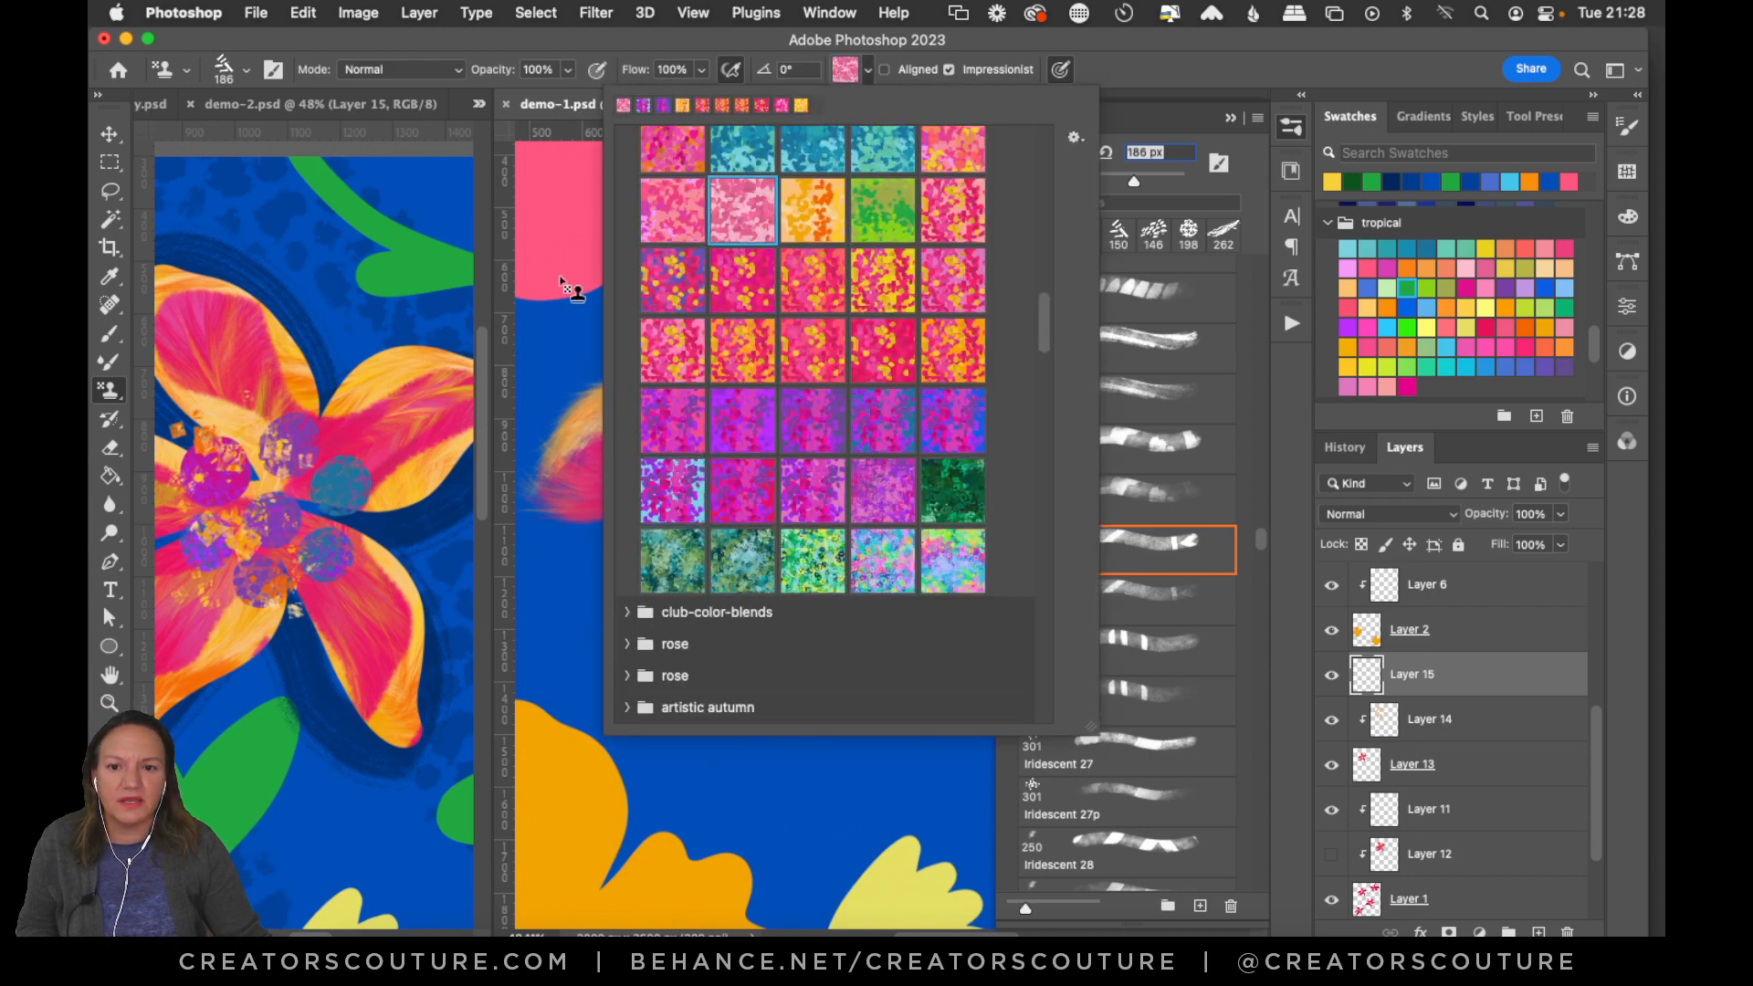
drag(557, 331, 726, 643)
key(super+z)
Return the stamp pattern to the magenta and light blue swatch, try a stroke and a stamp at the flower's centre, and undo both.
click(849, 73)
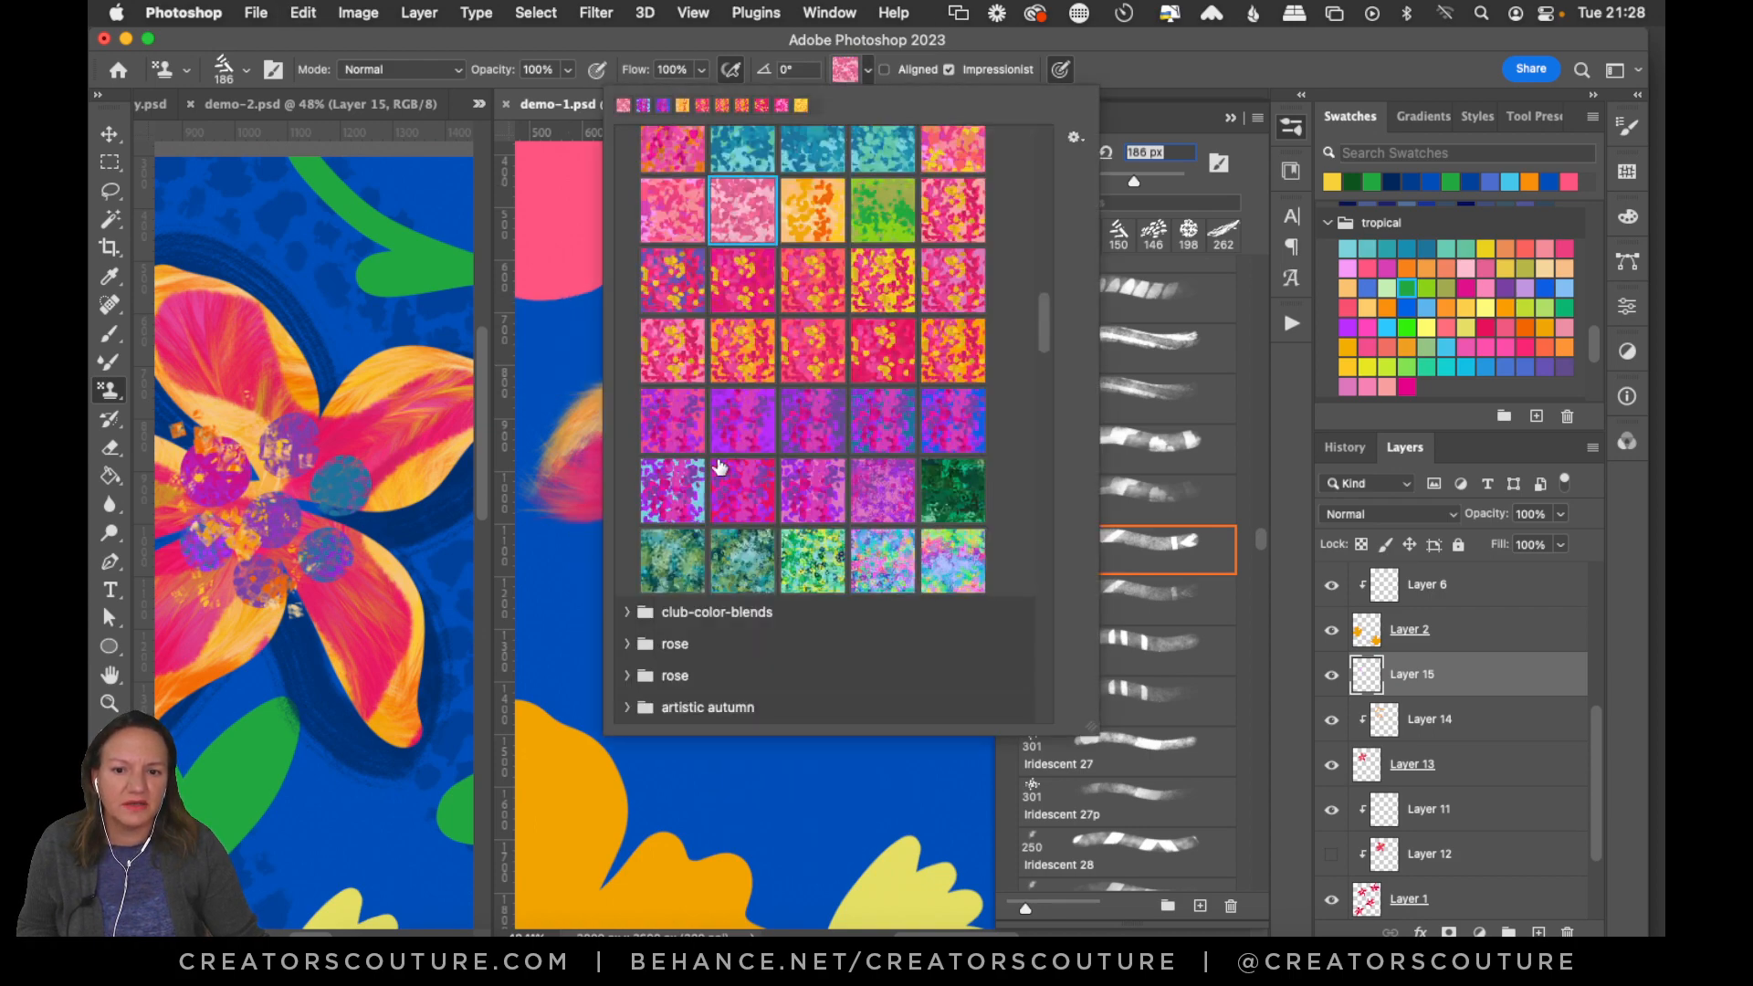
click(669, 505)
click(1157, 80)
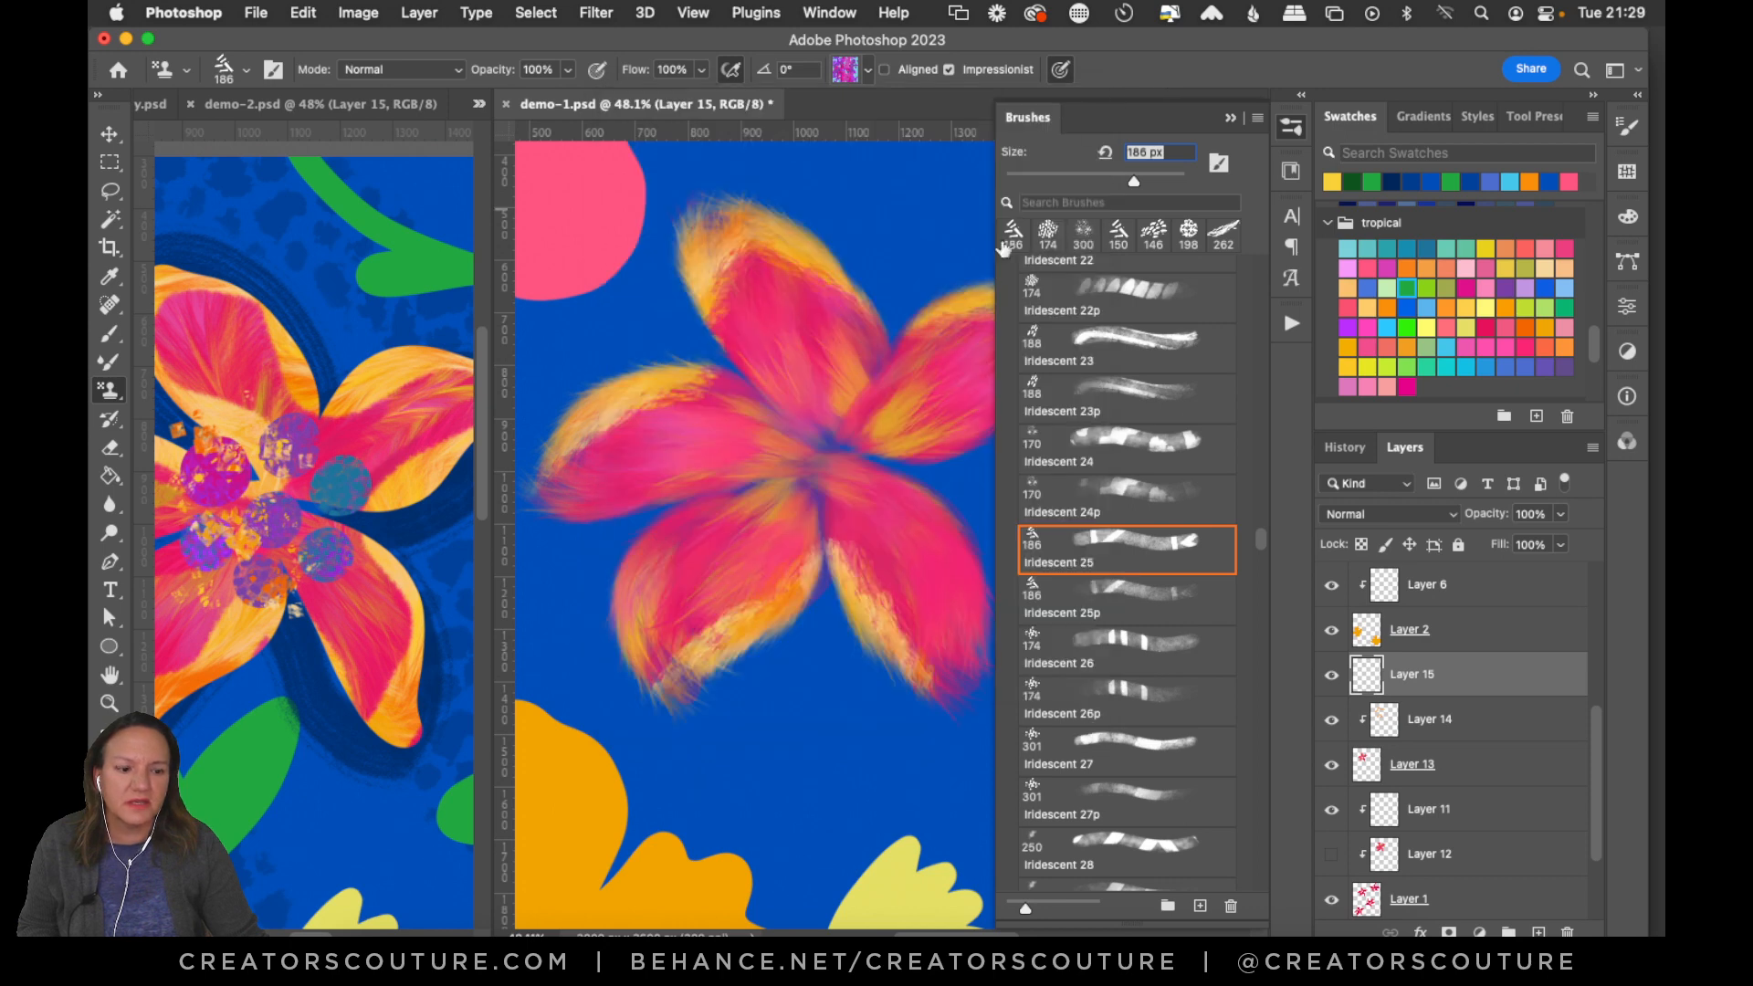
mouse_move(822, 440)
mouse_down()
mouse_move(834, 559)
mouse_move(796, 623)
mouse_up()
key(super+z)
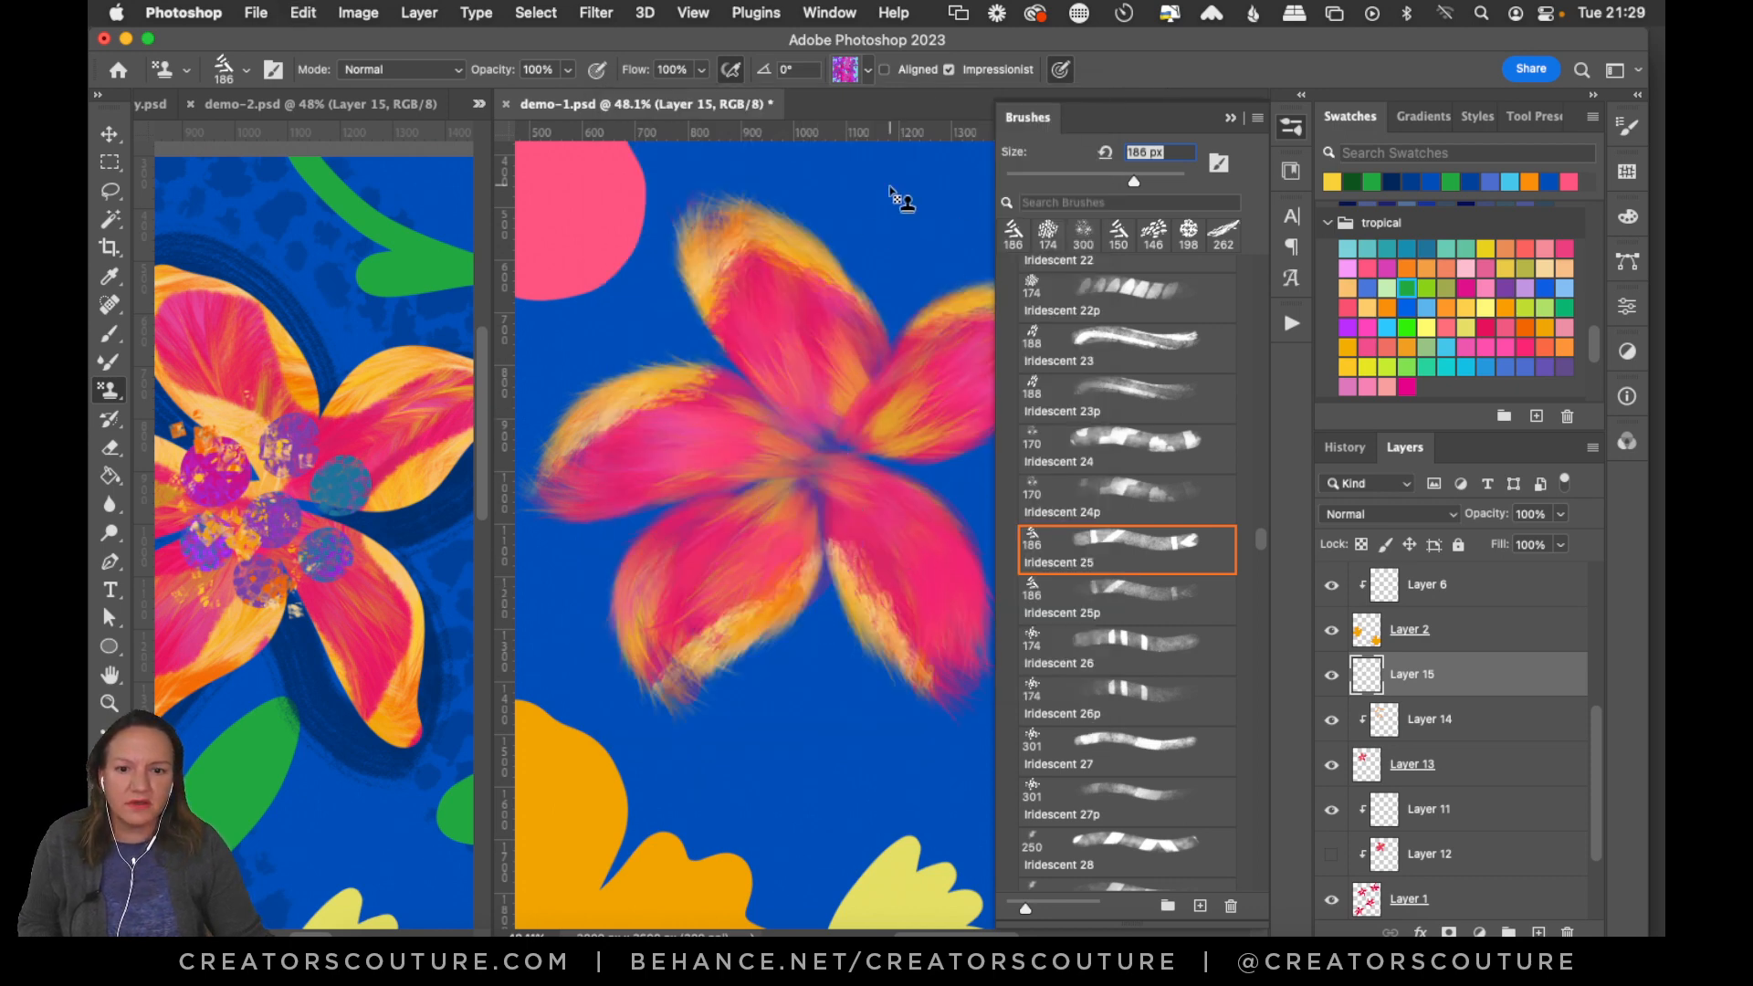
click(822, 398)
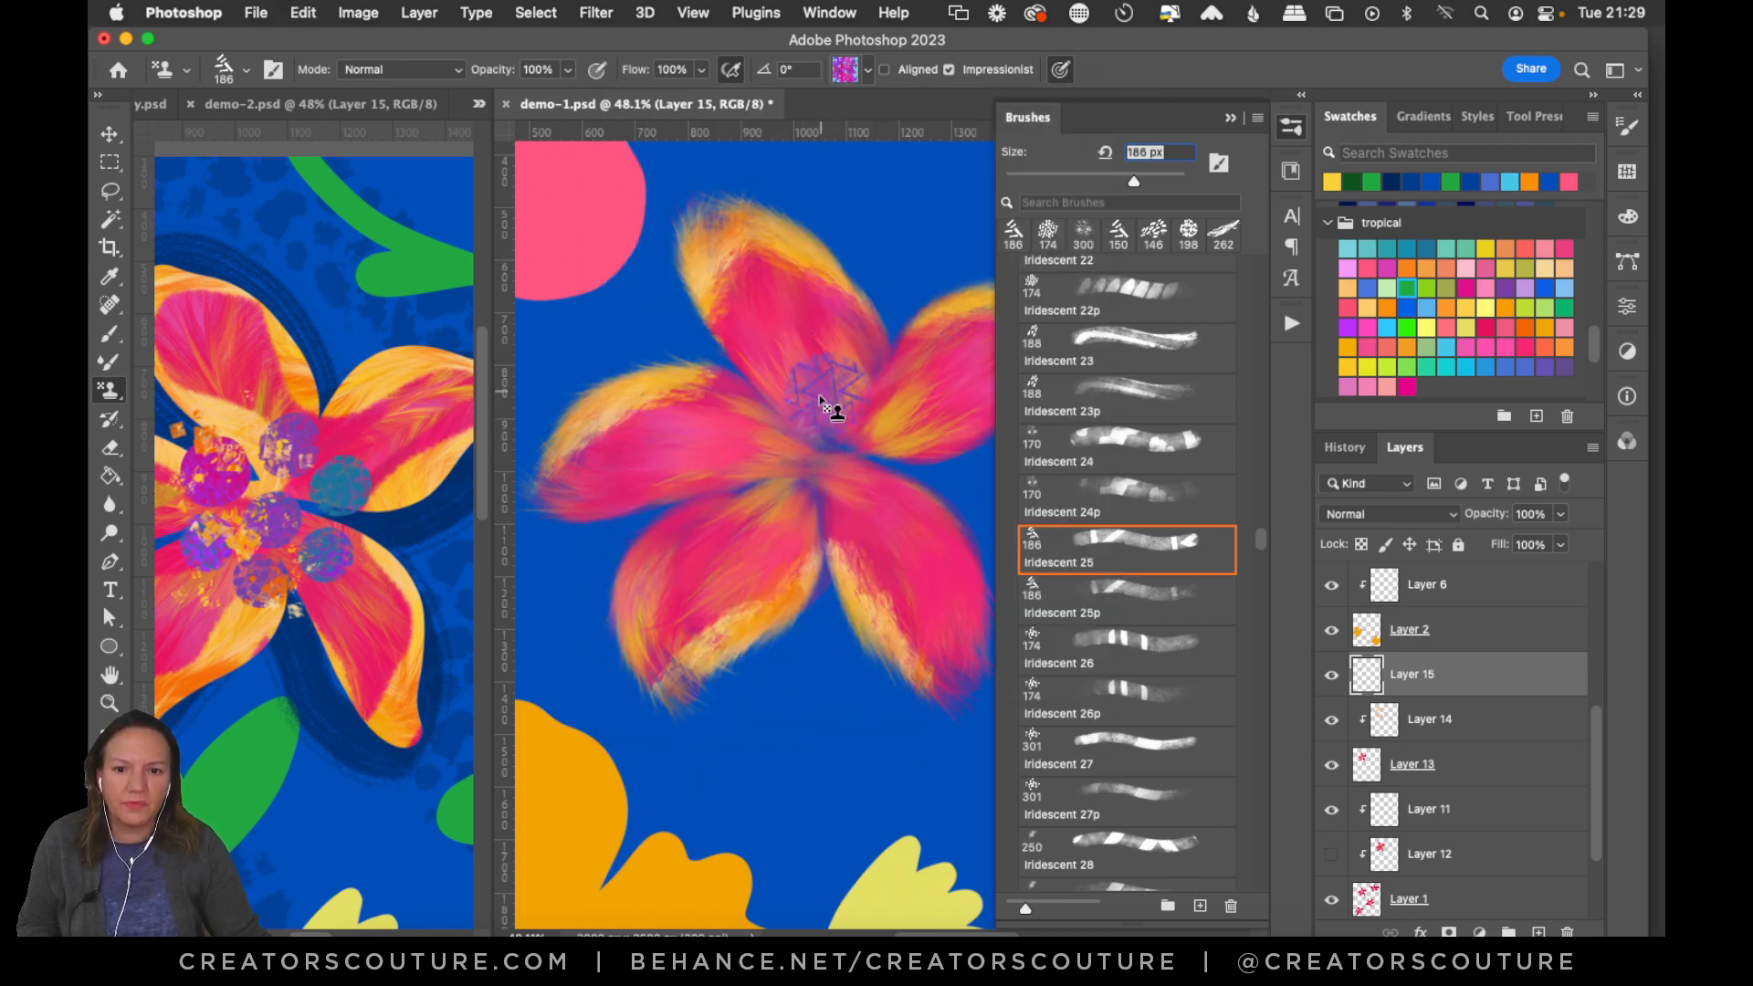
key(super+z)
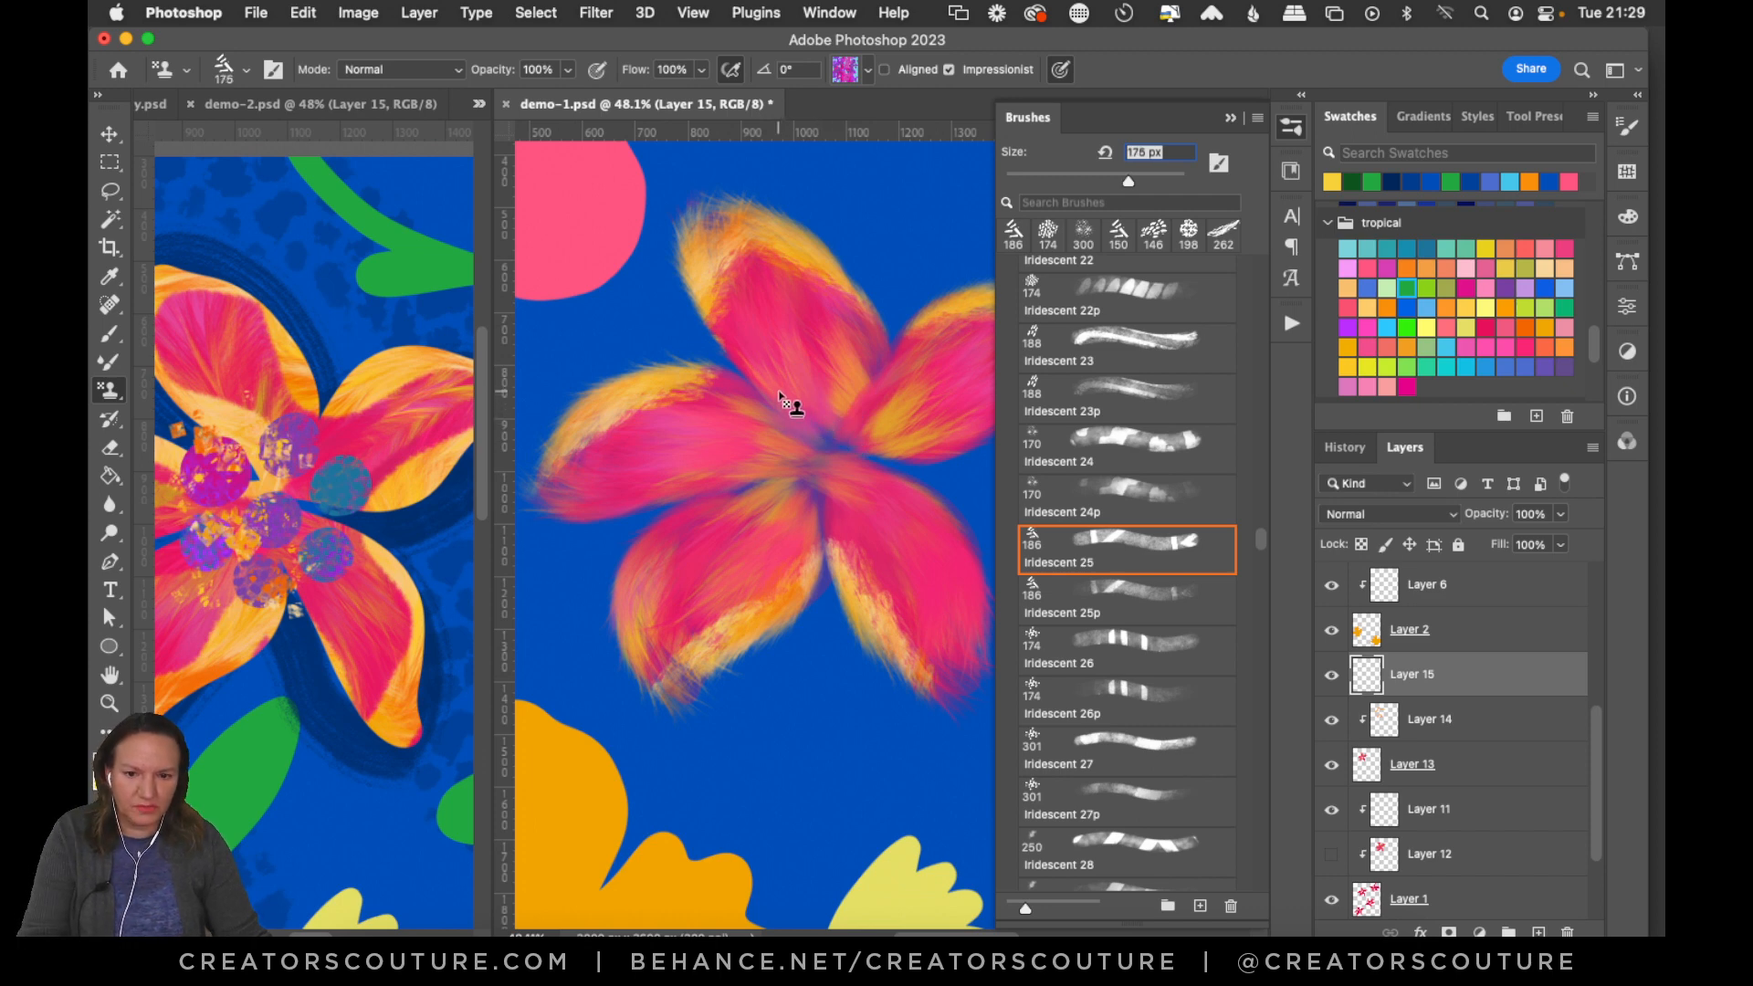
Reduce the Iridescent 25 brush to 125 px and change the stamp pattern to the teal, yellow and orange multicolour swatch.
key(bracketleft)
key(bracketleft)
key(bracketleft)
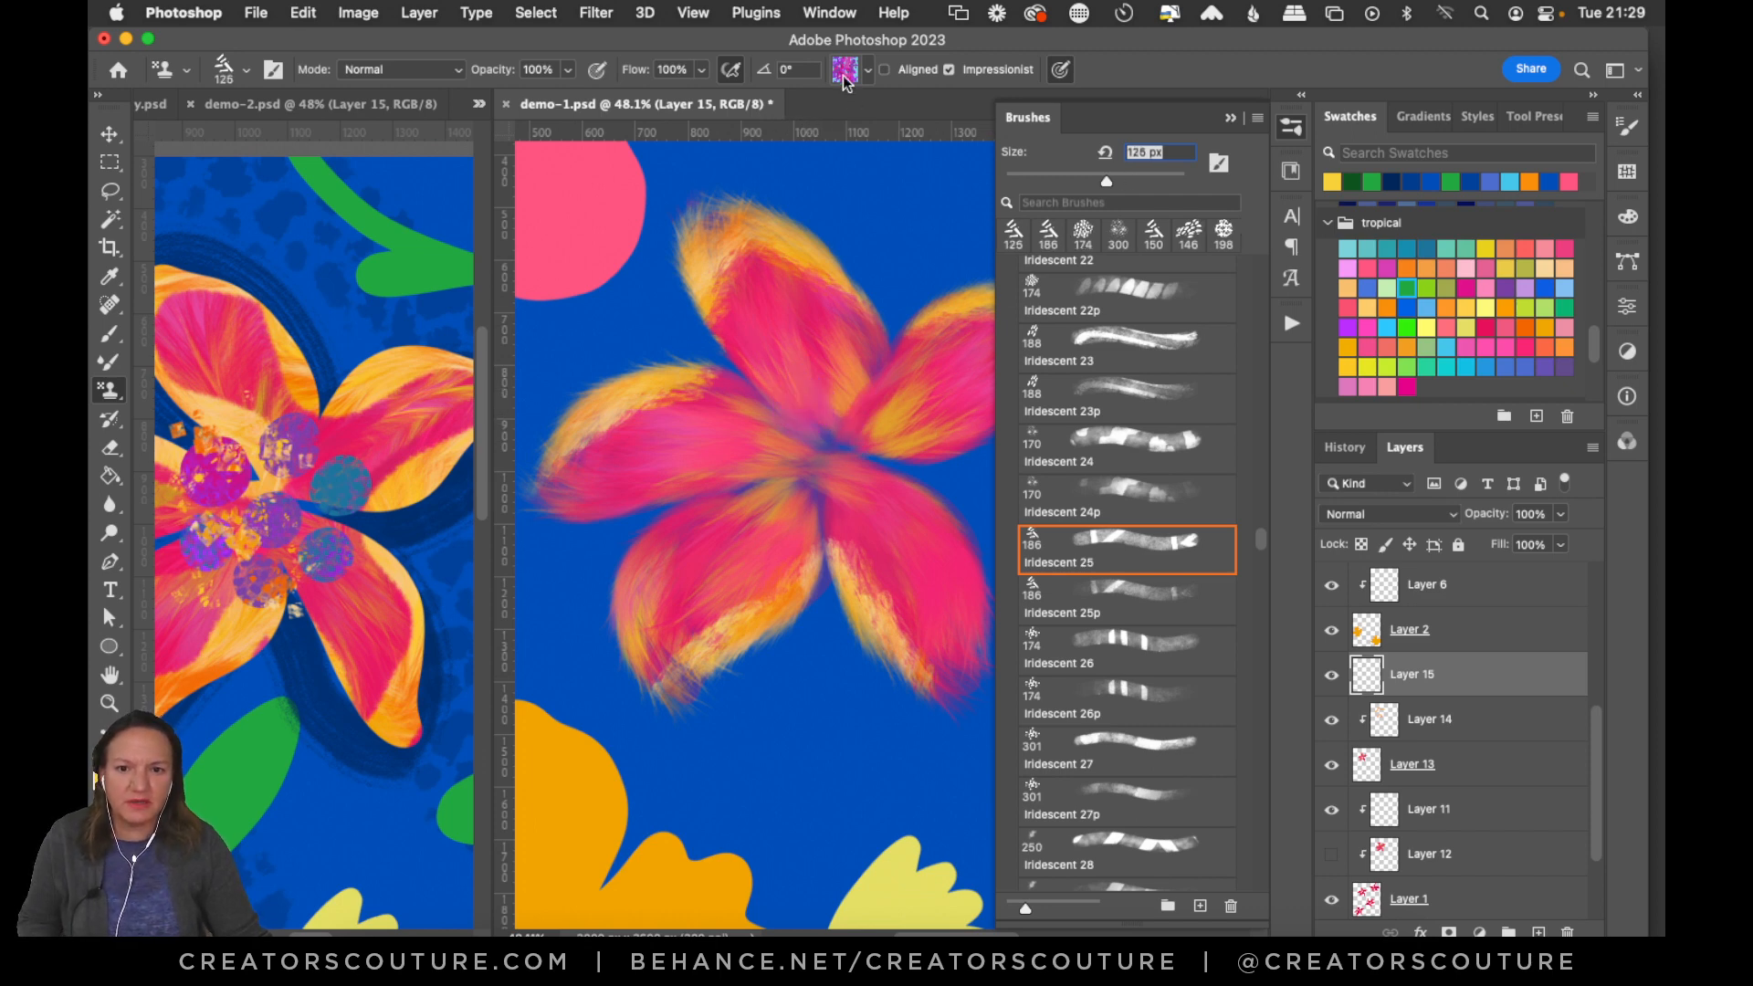
click(849, 71)
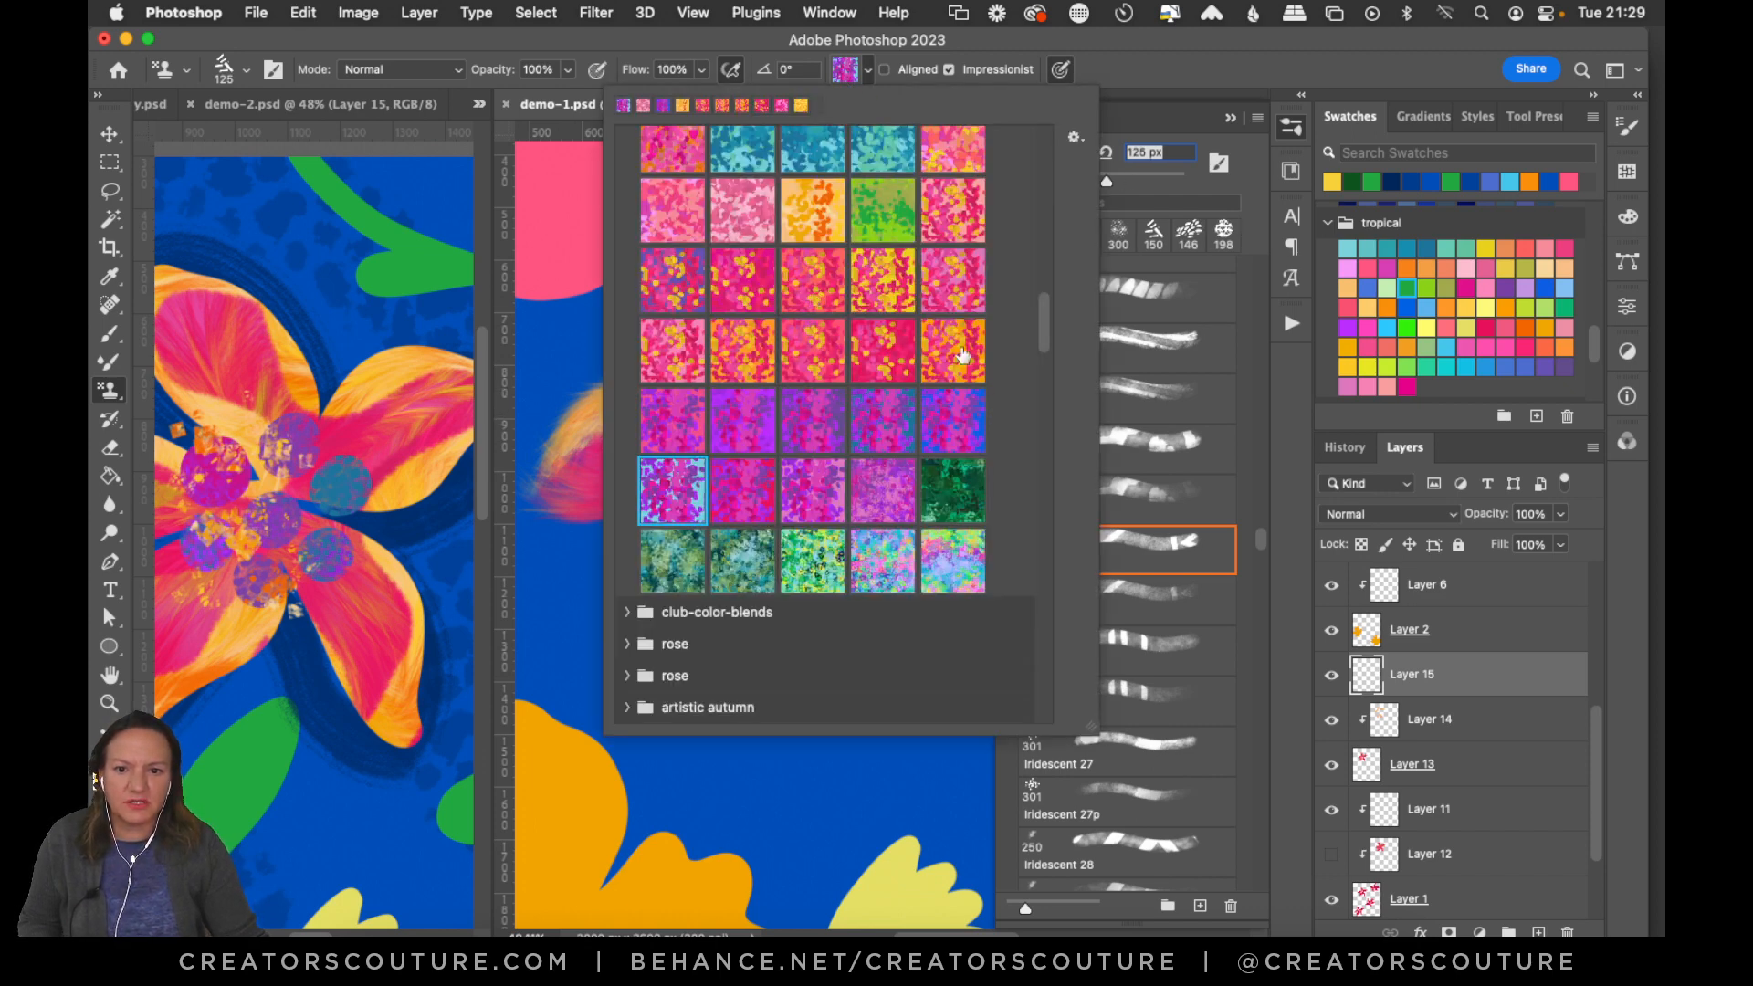
scroll(1045, 297, up, 8)
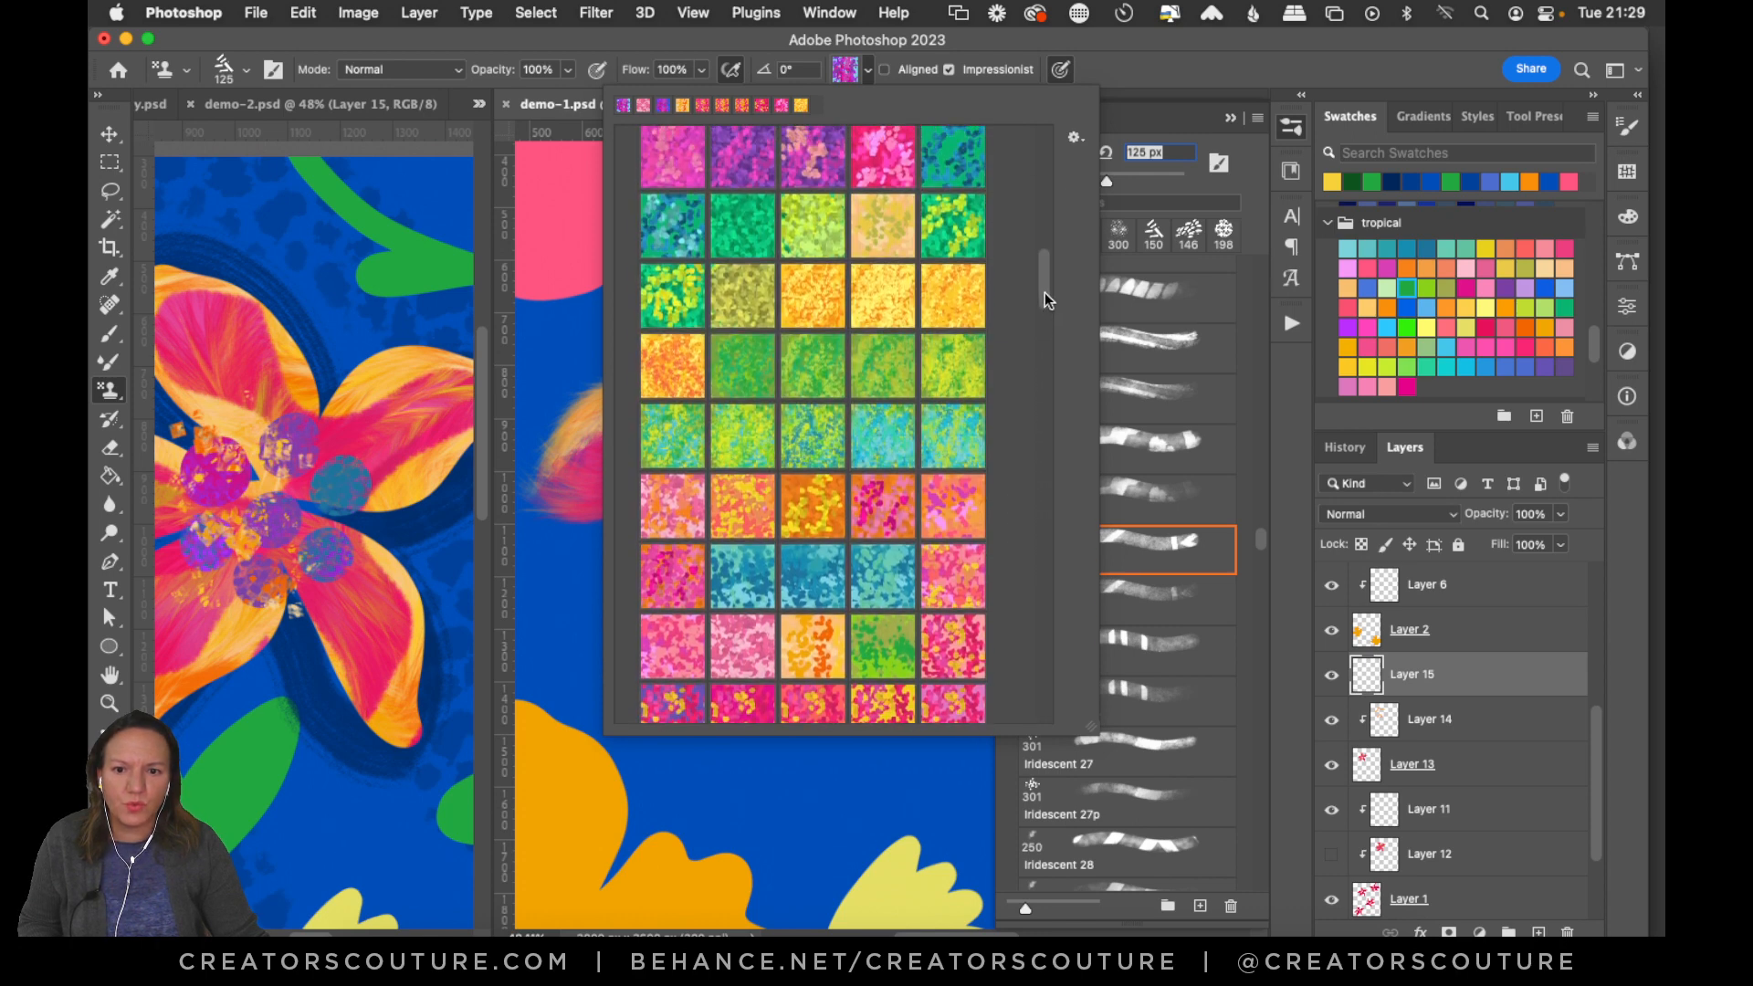
scroll(1048, 293, down, 1)
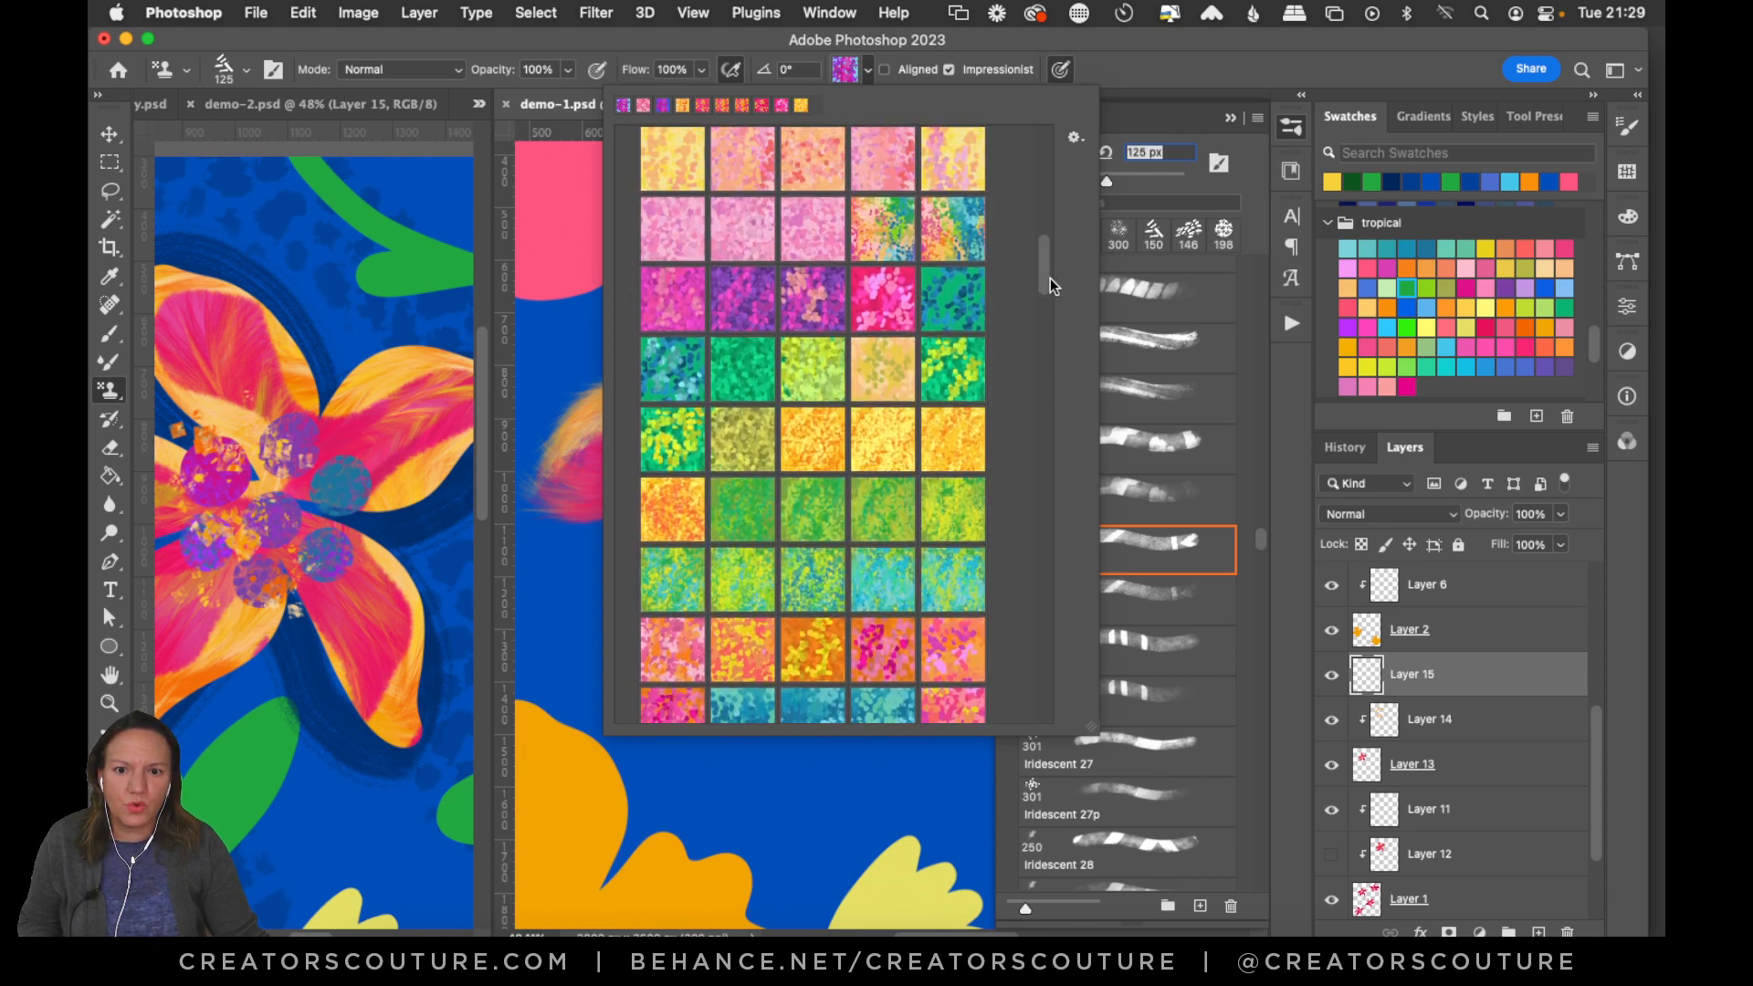
scroll(1048, 288, up, 3)
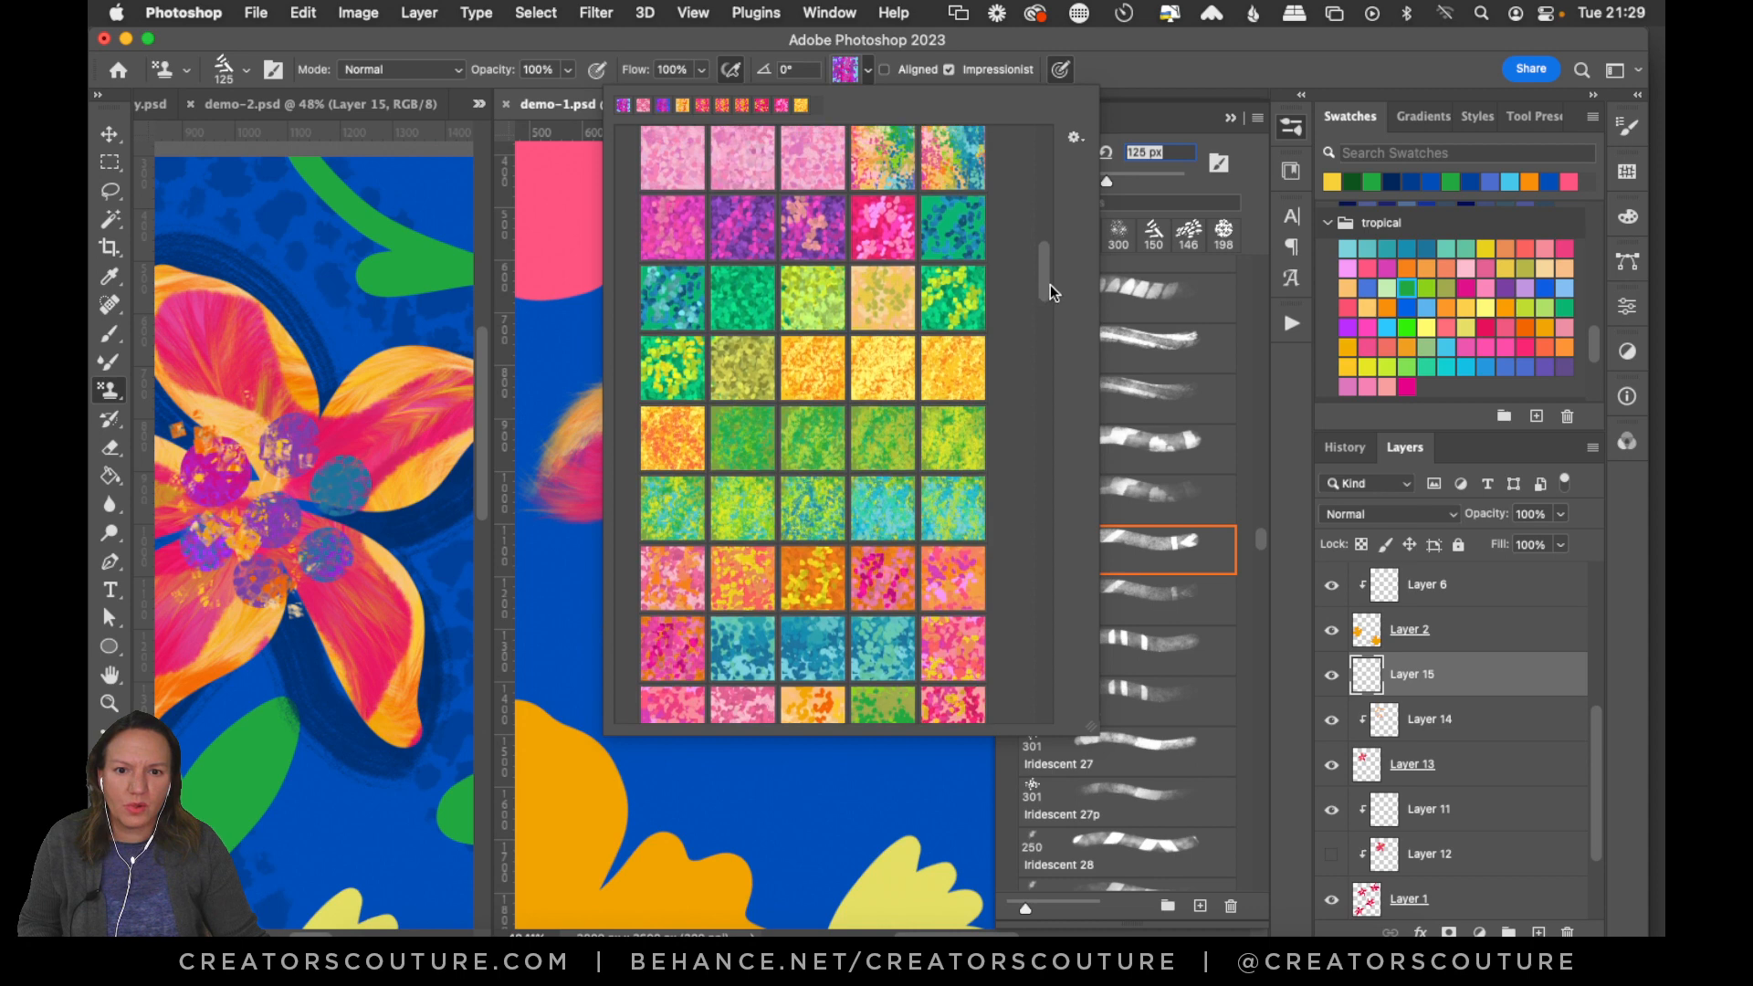
click(955, 192)
click(1168, 75)
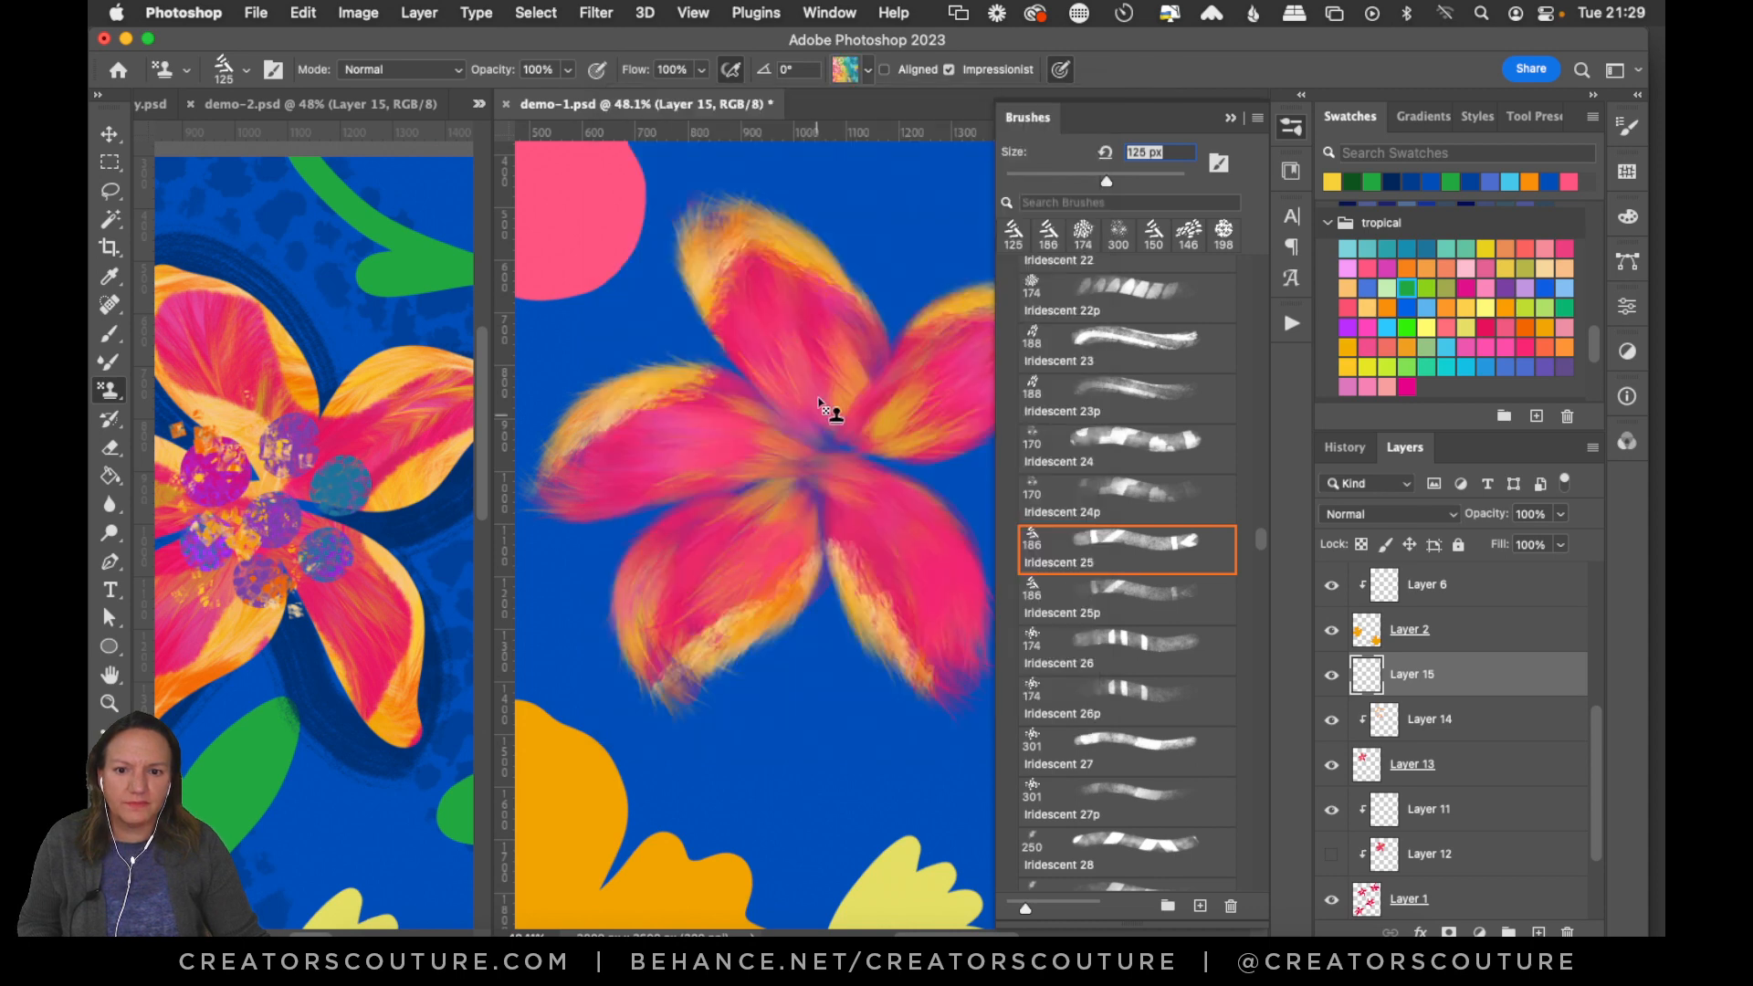
Stamp three teal circles close together around the flower's centre.
click(810, 401)
click(757, 460)
click(817, 476)
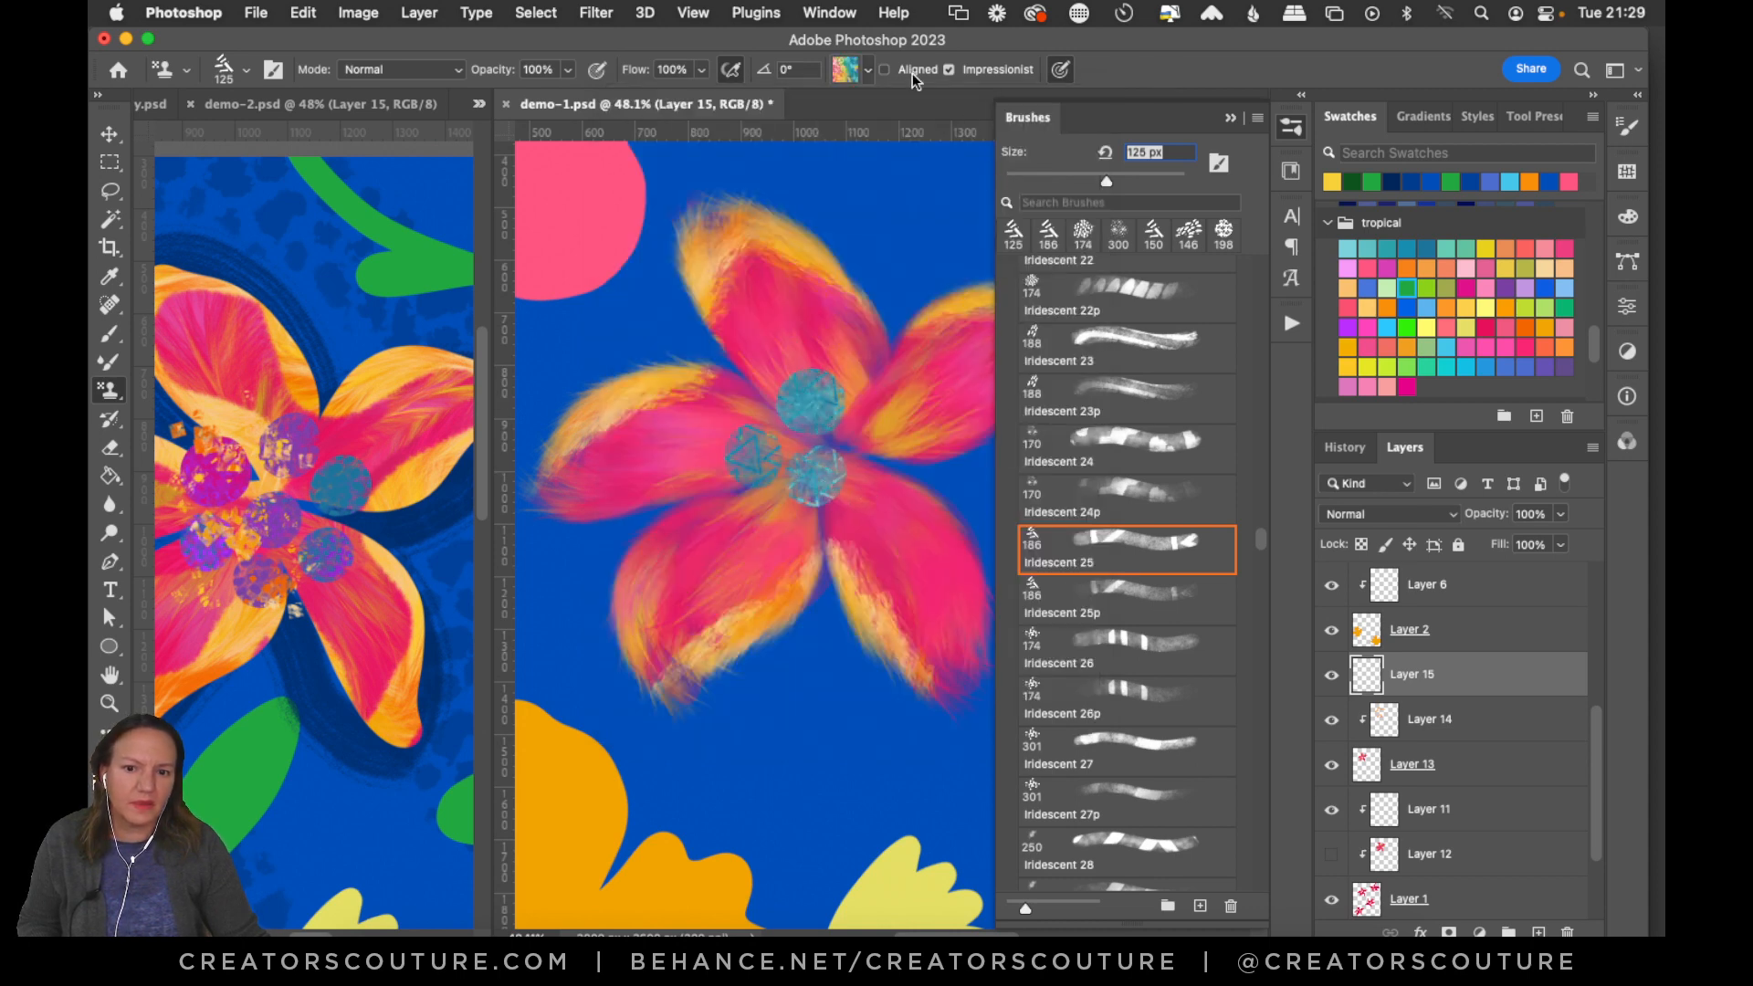
Change the stamp pattern to the magenta and blue blotched swatch and undo the three teal stamps.
click(846, 71)
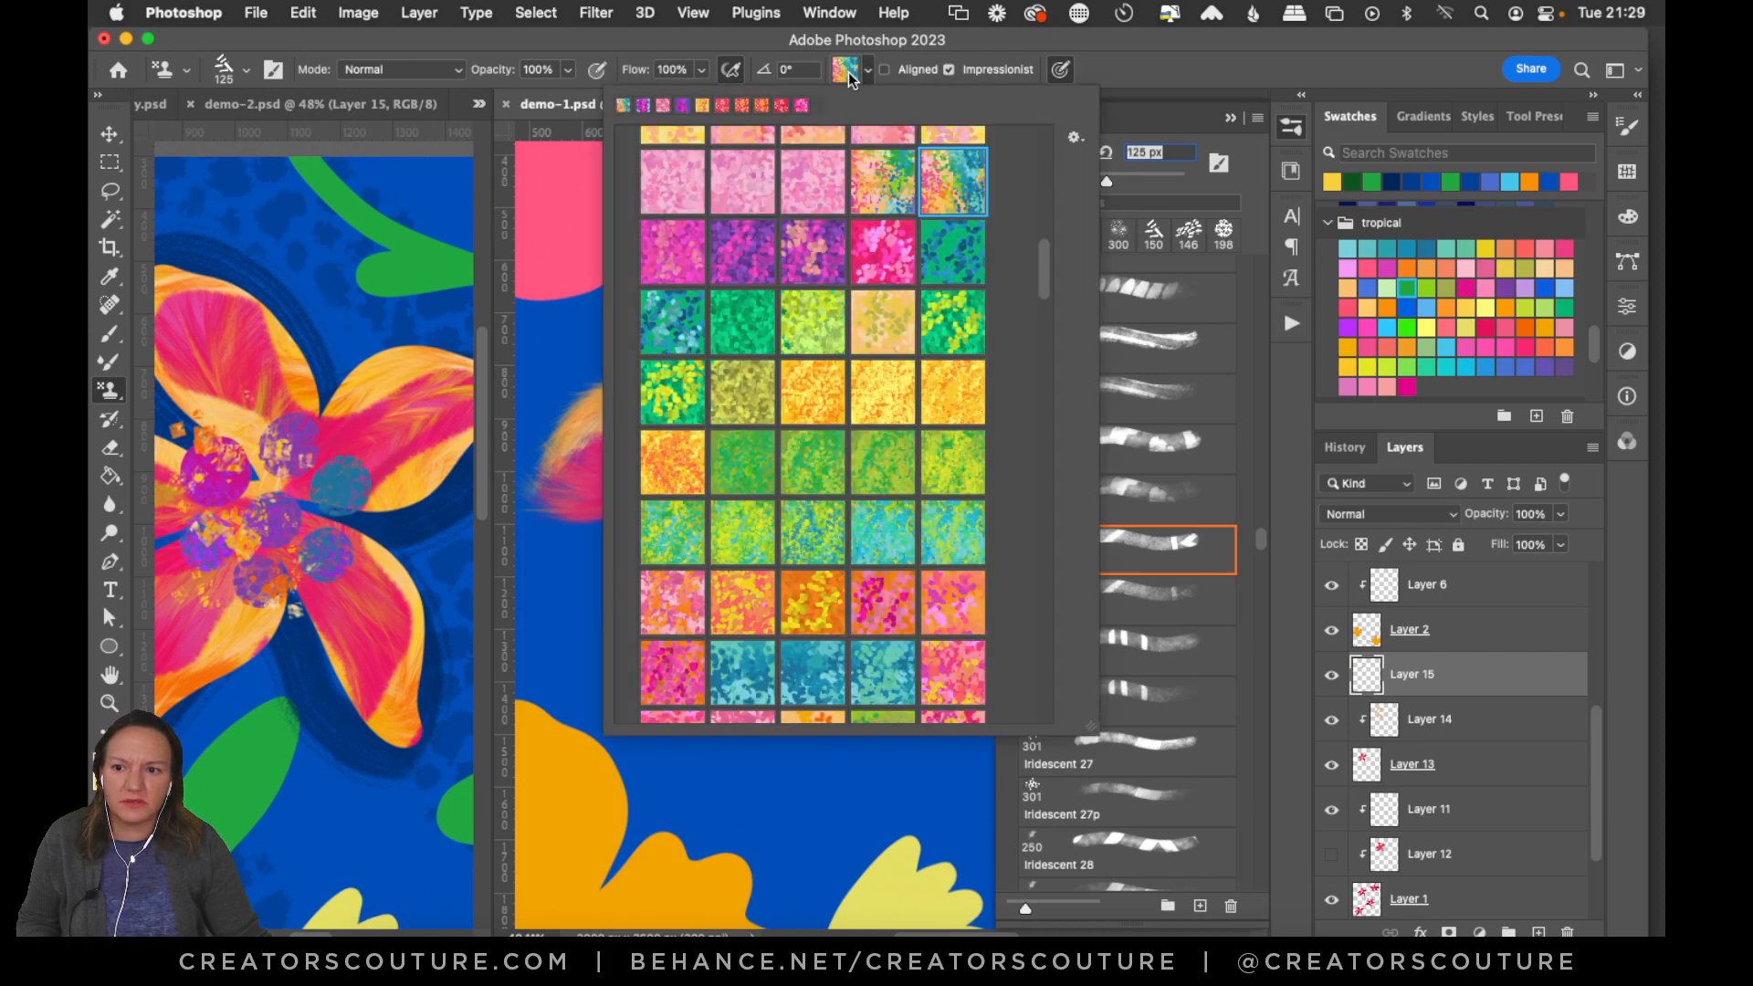
drag(1044, 277, 1046, 327)
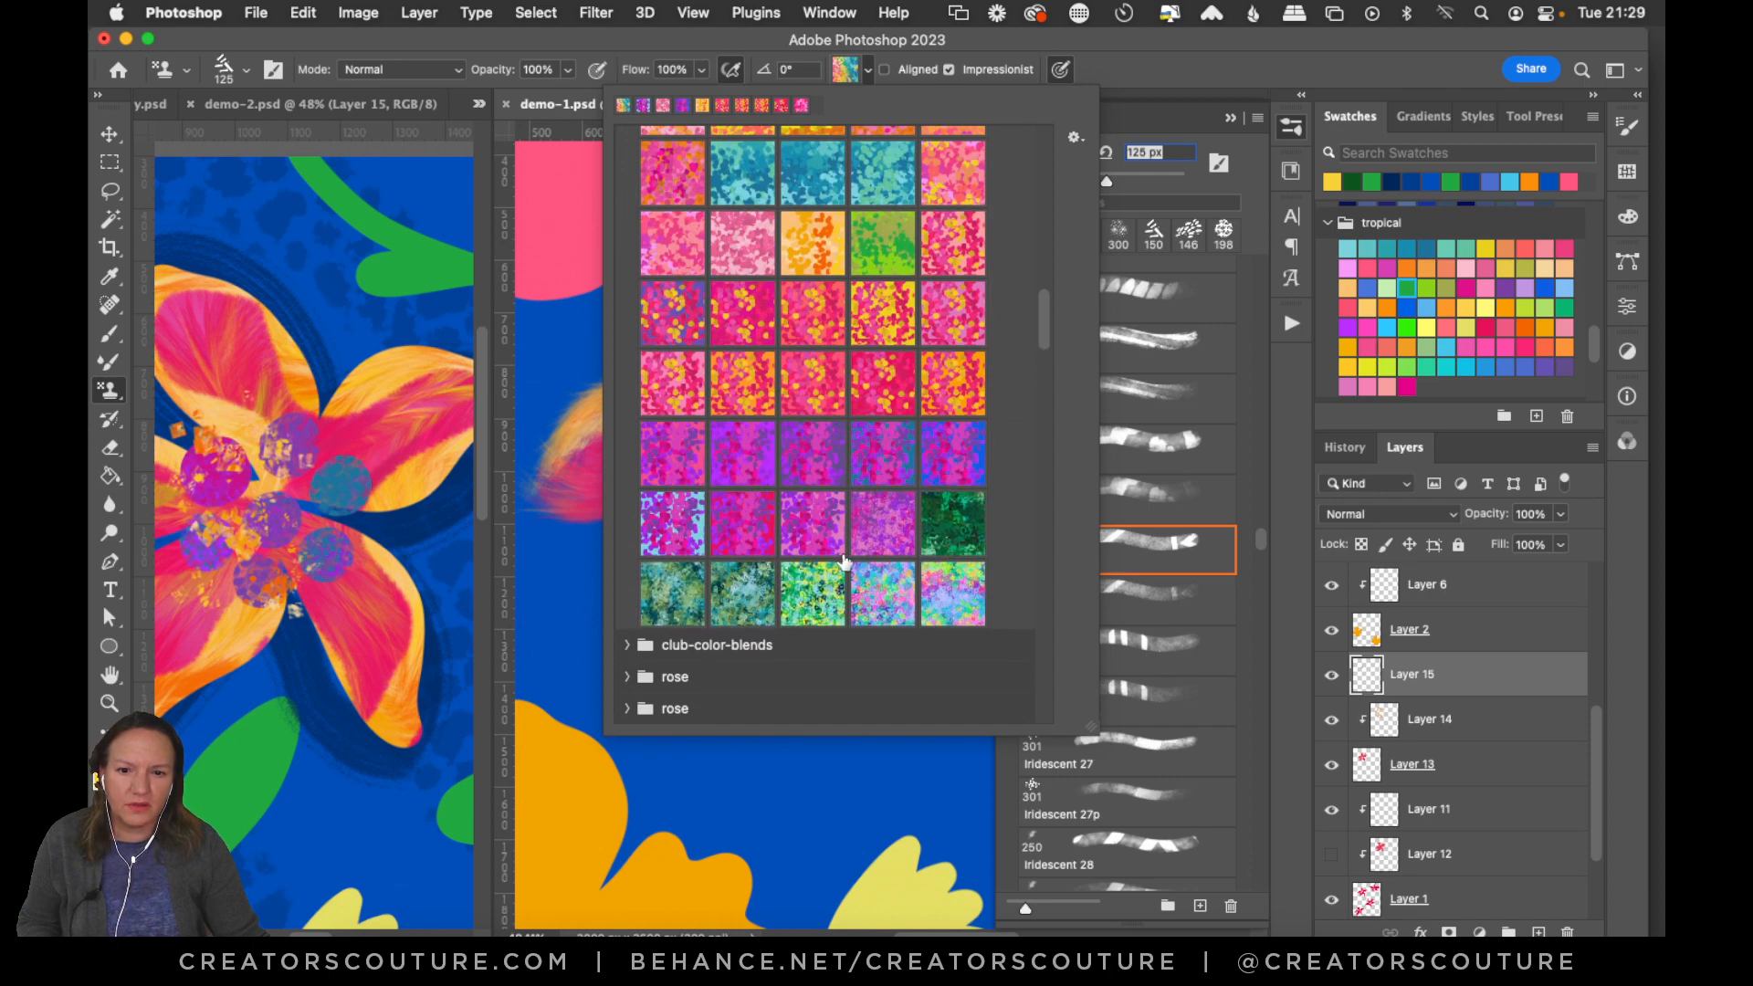
click(961, 458)
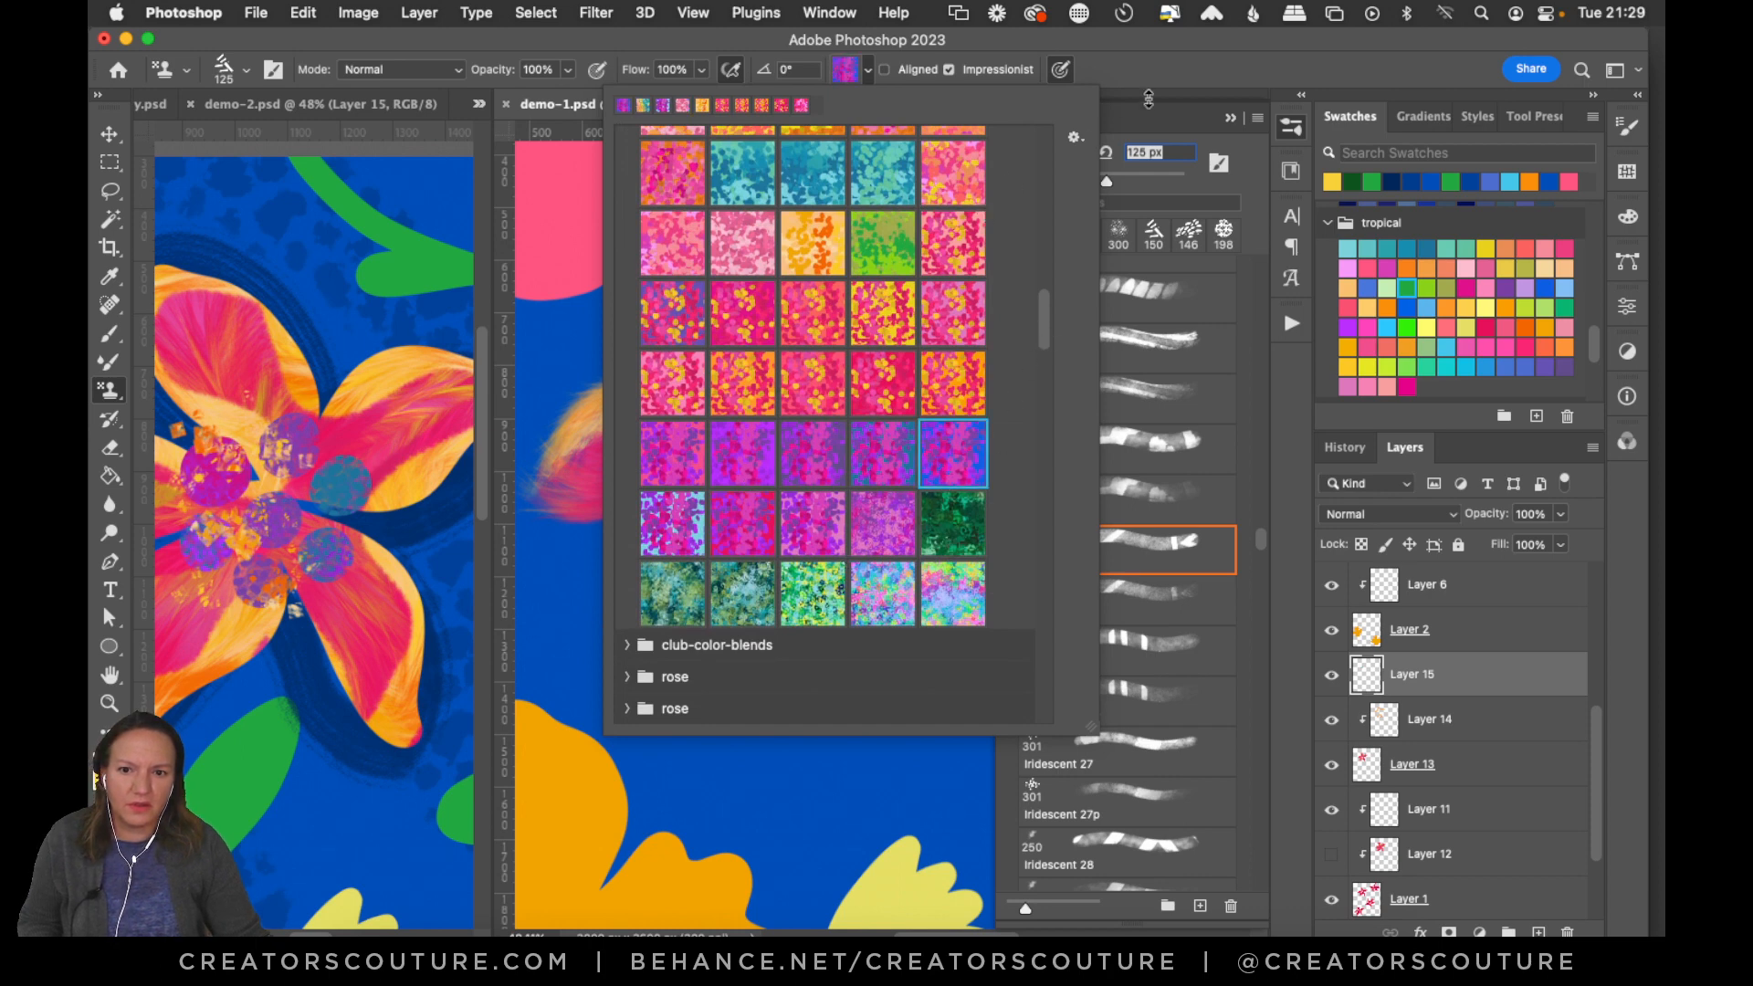
click(1152, 81)
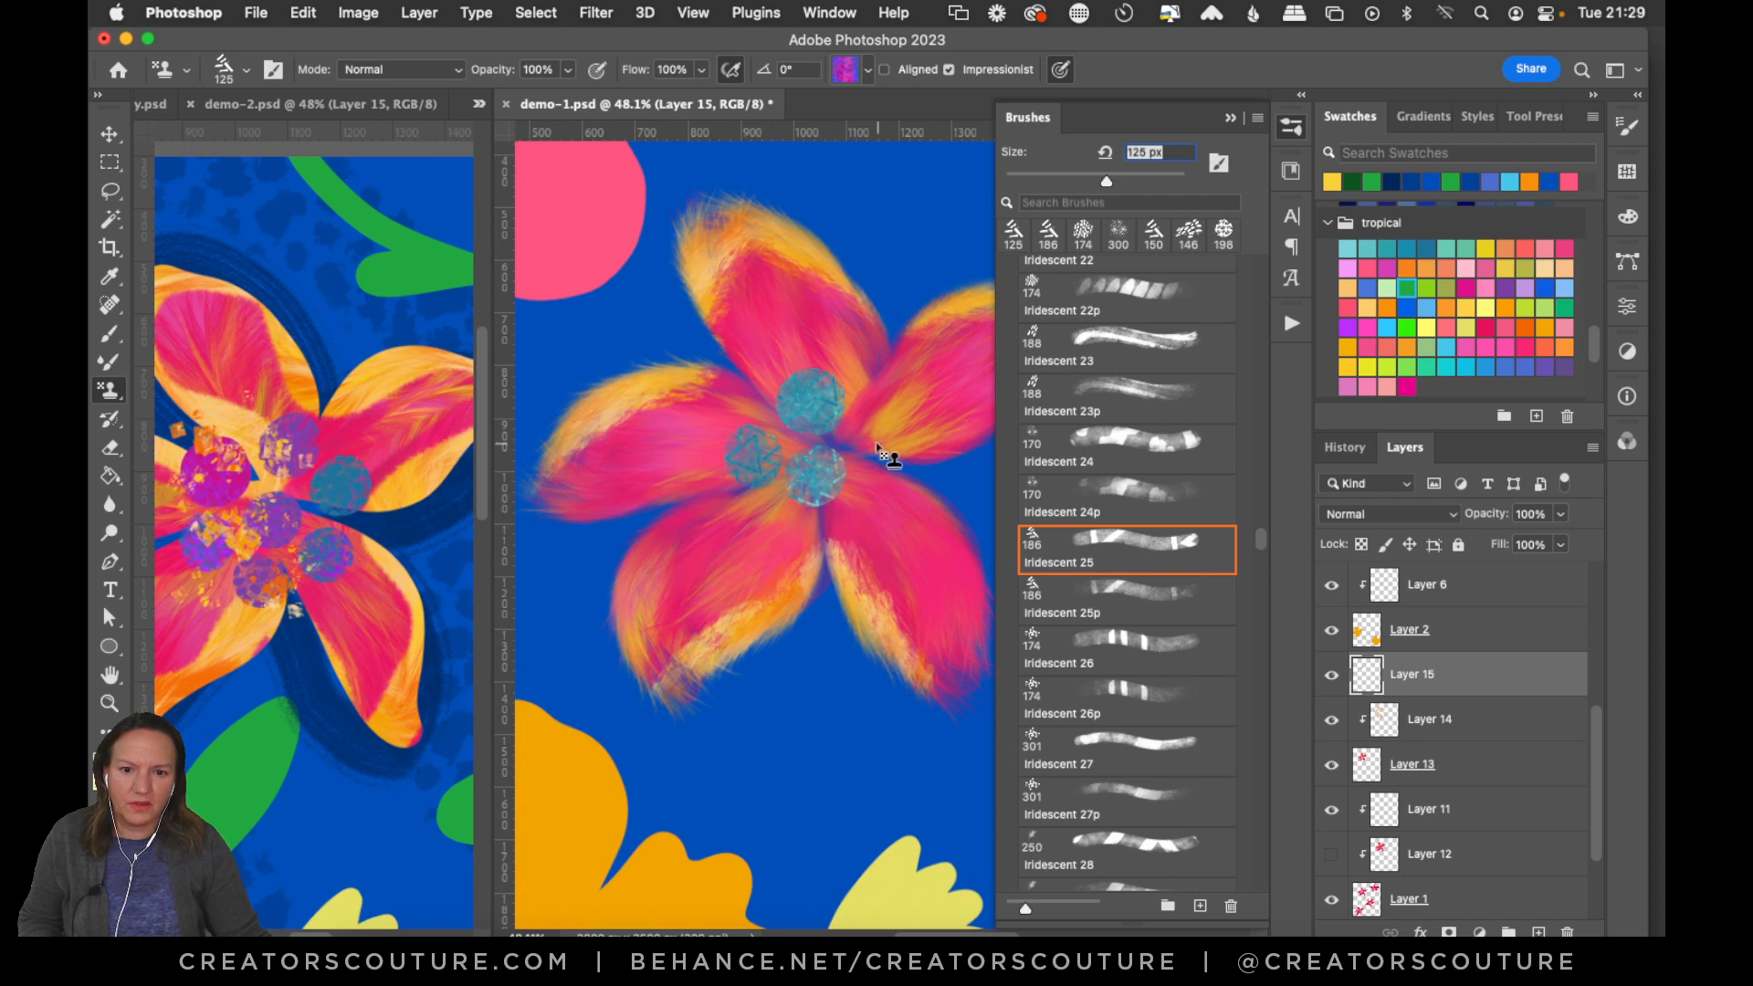
key(super+z)
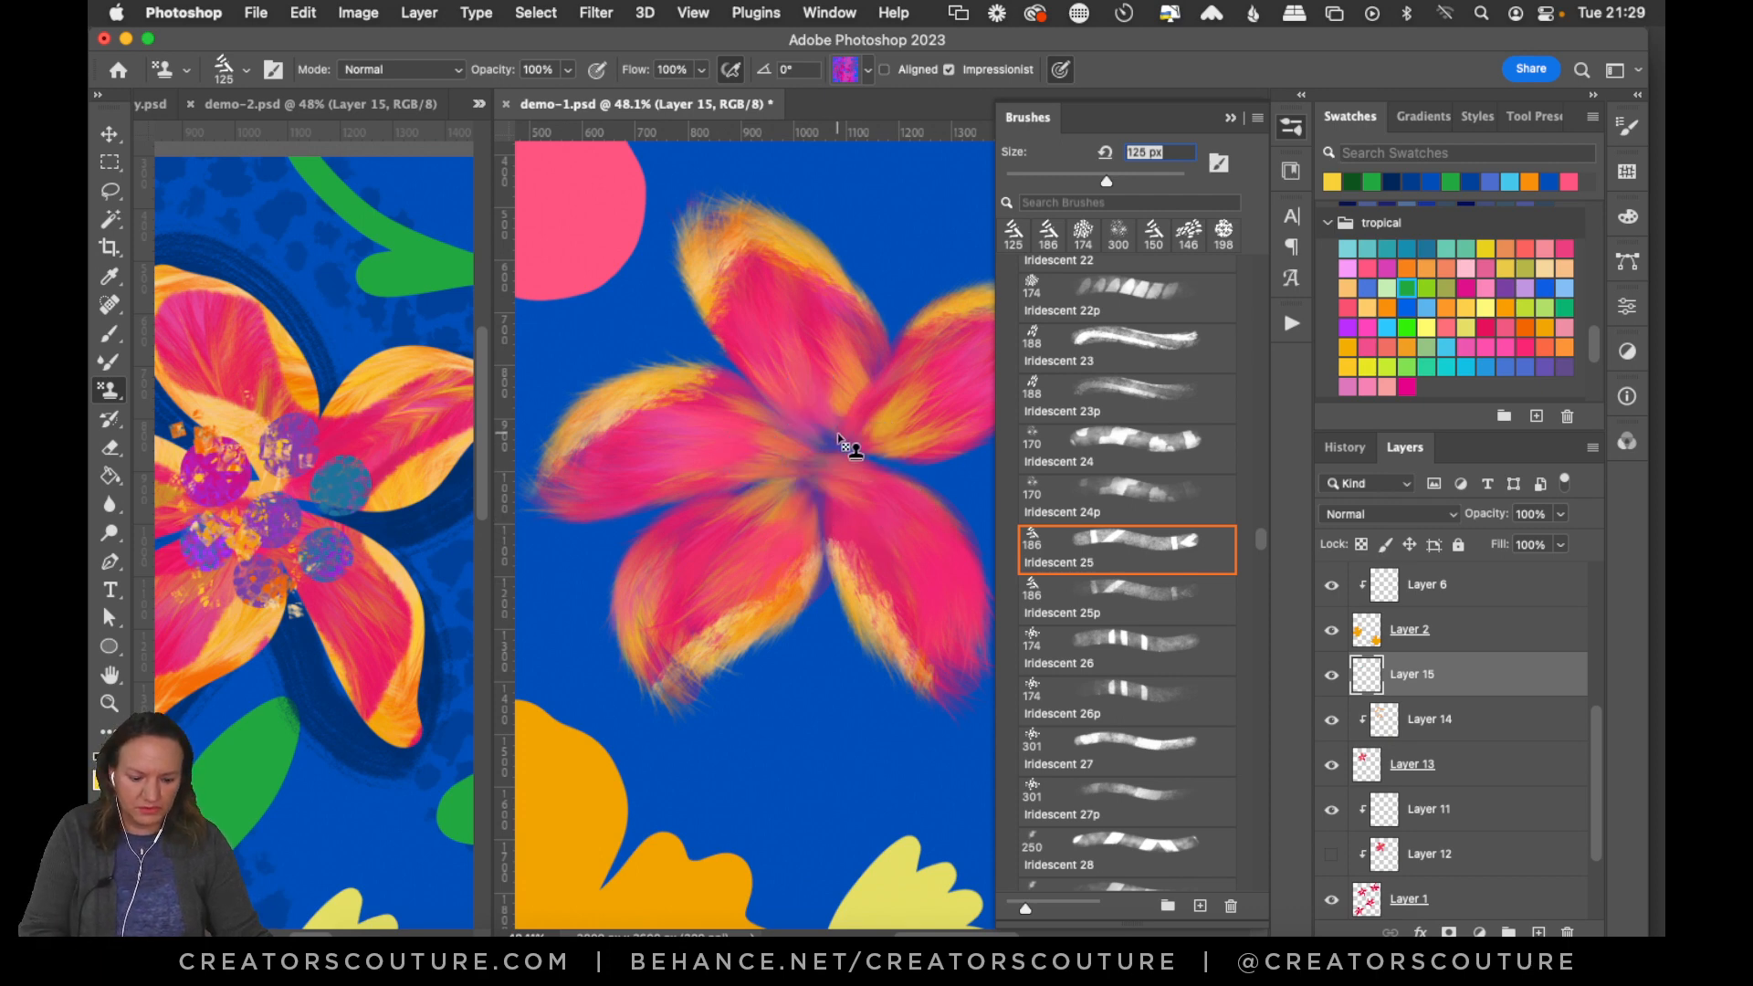
Enlarge the brush to 150 px, try one purple stamp at the flower's centre and undo it.
key(])
click(805, 396)
key(super+z)
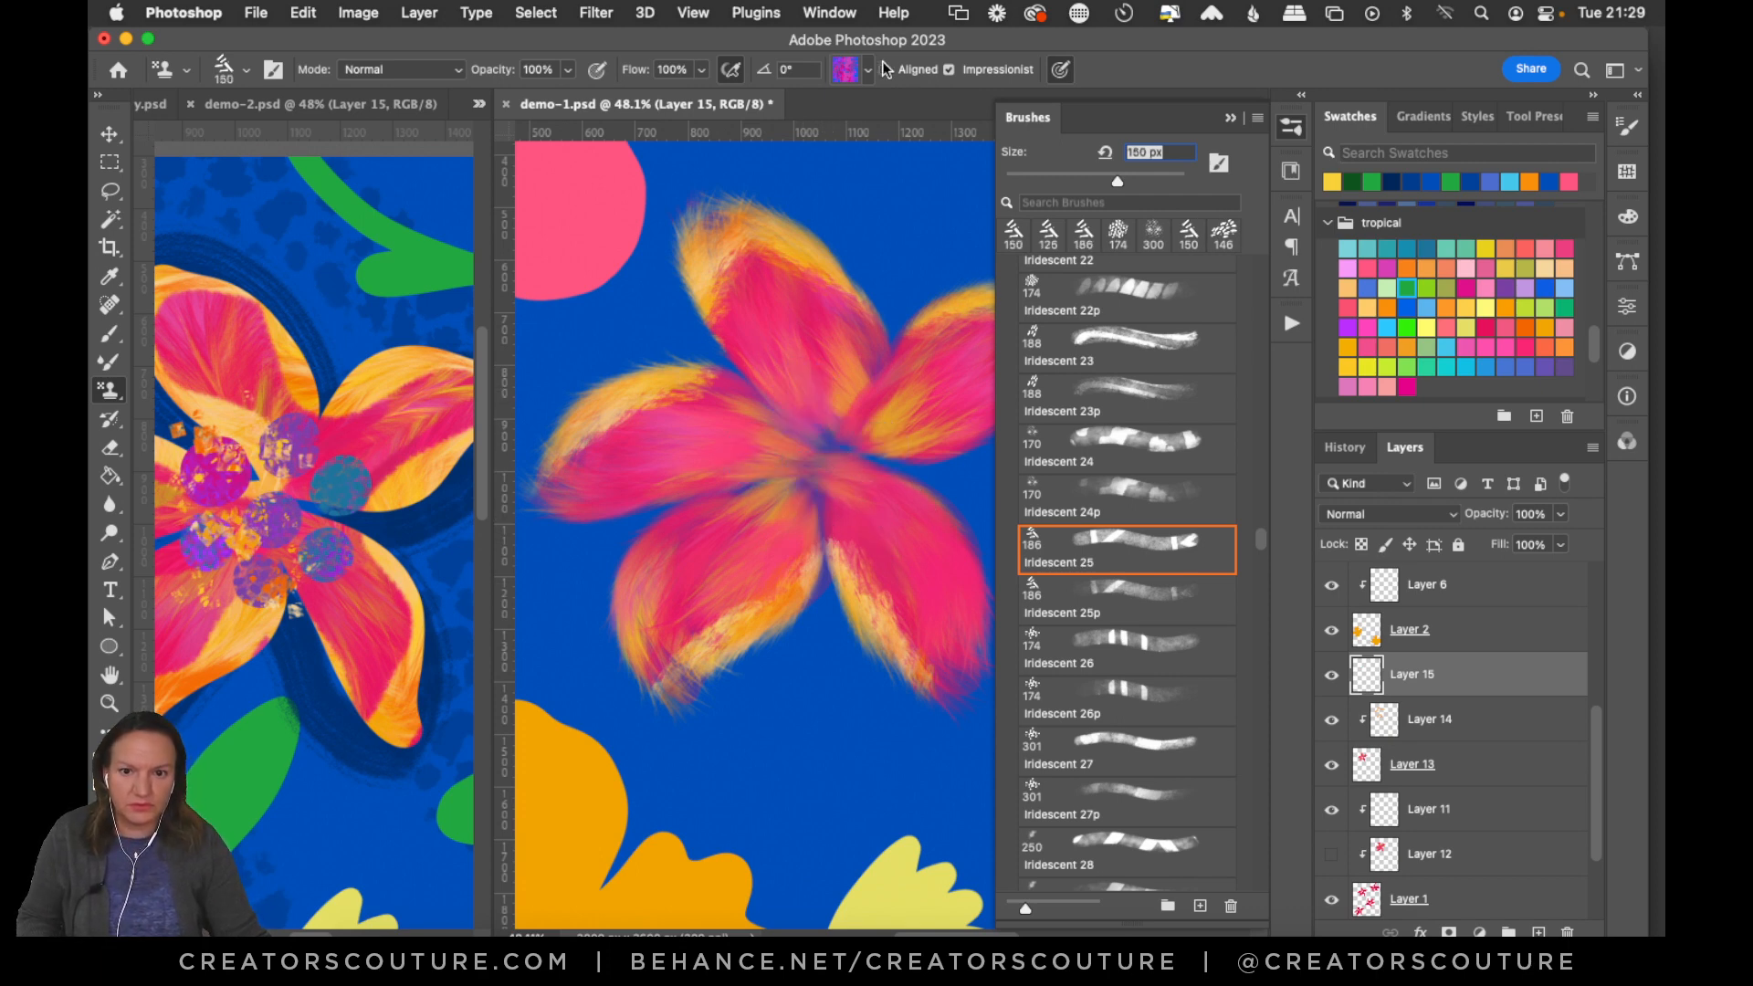
Change the stamp pattern to the teal blotched swatch and stamp five overlapping teal circles around the flower's centre.
click(845, 69)
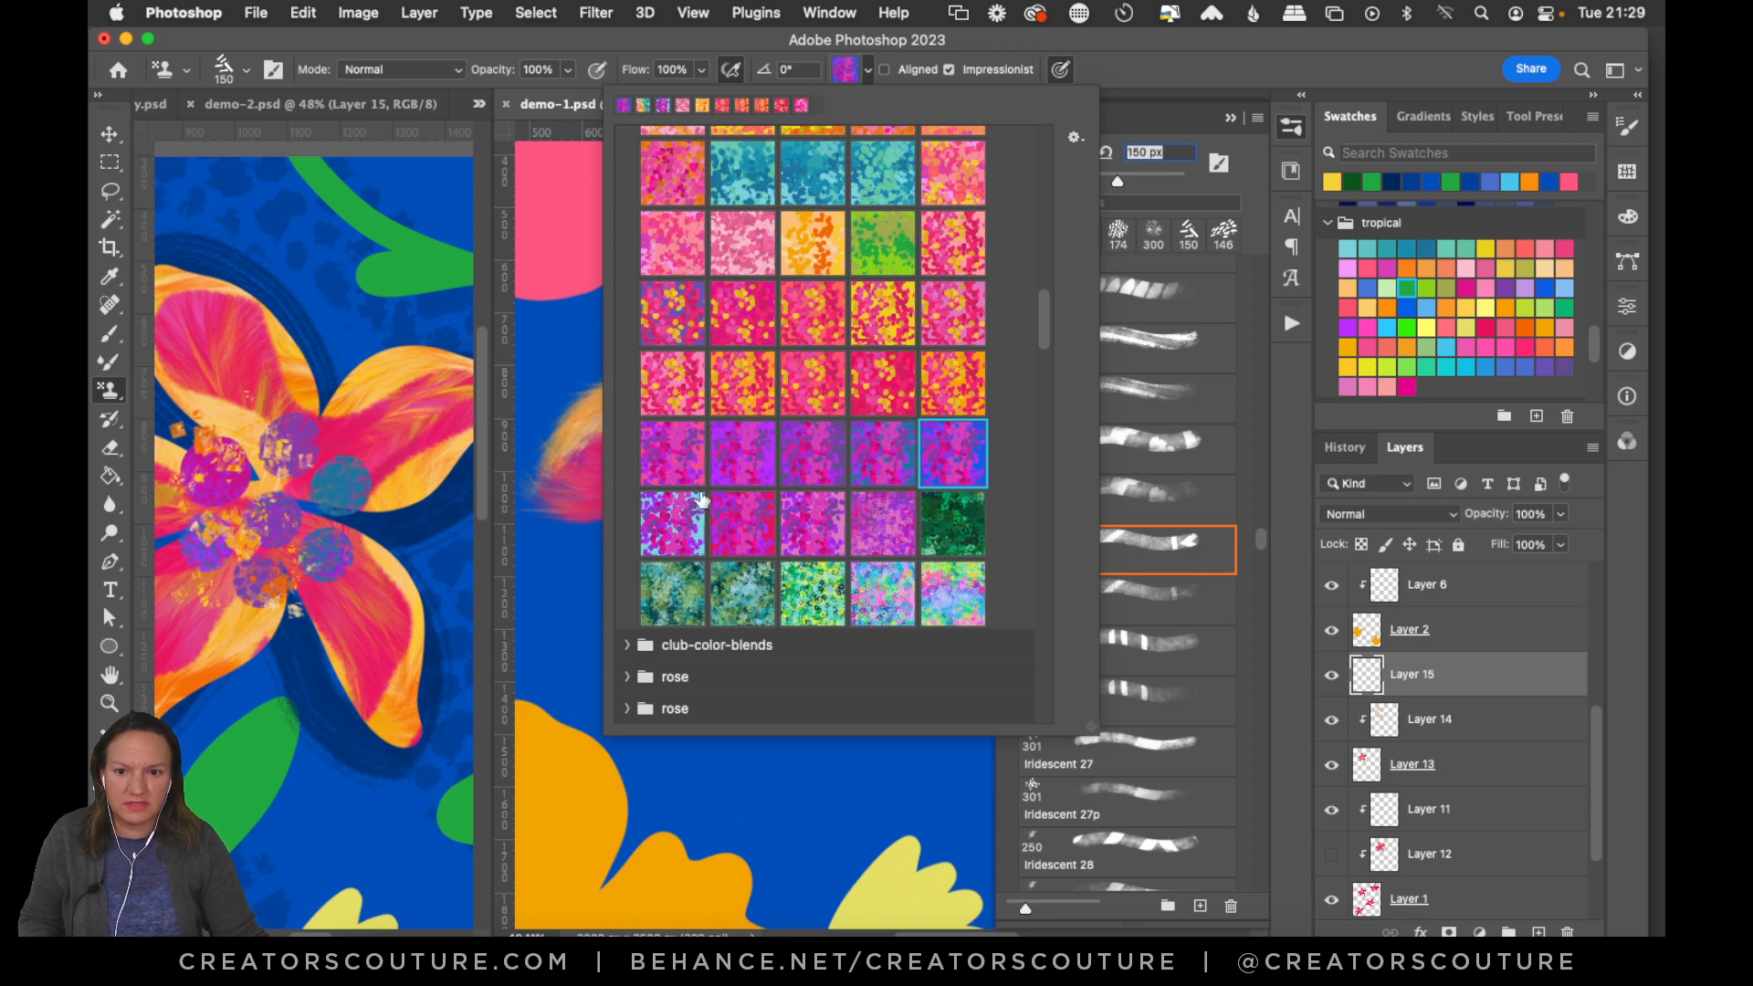
click(765, 169)
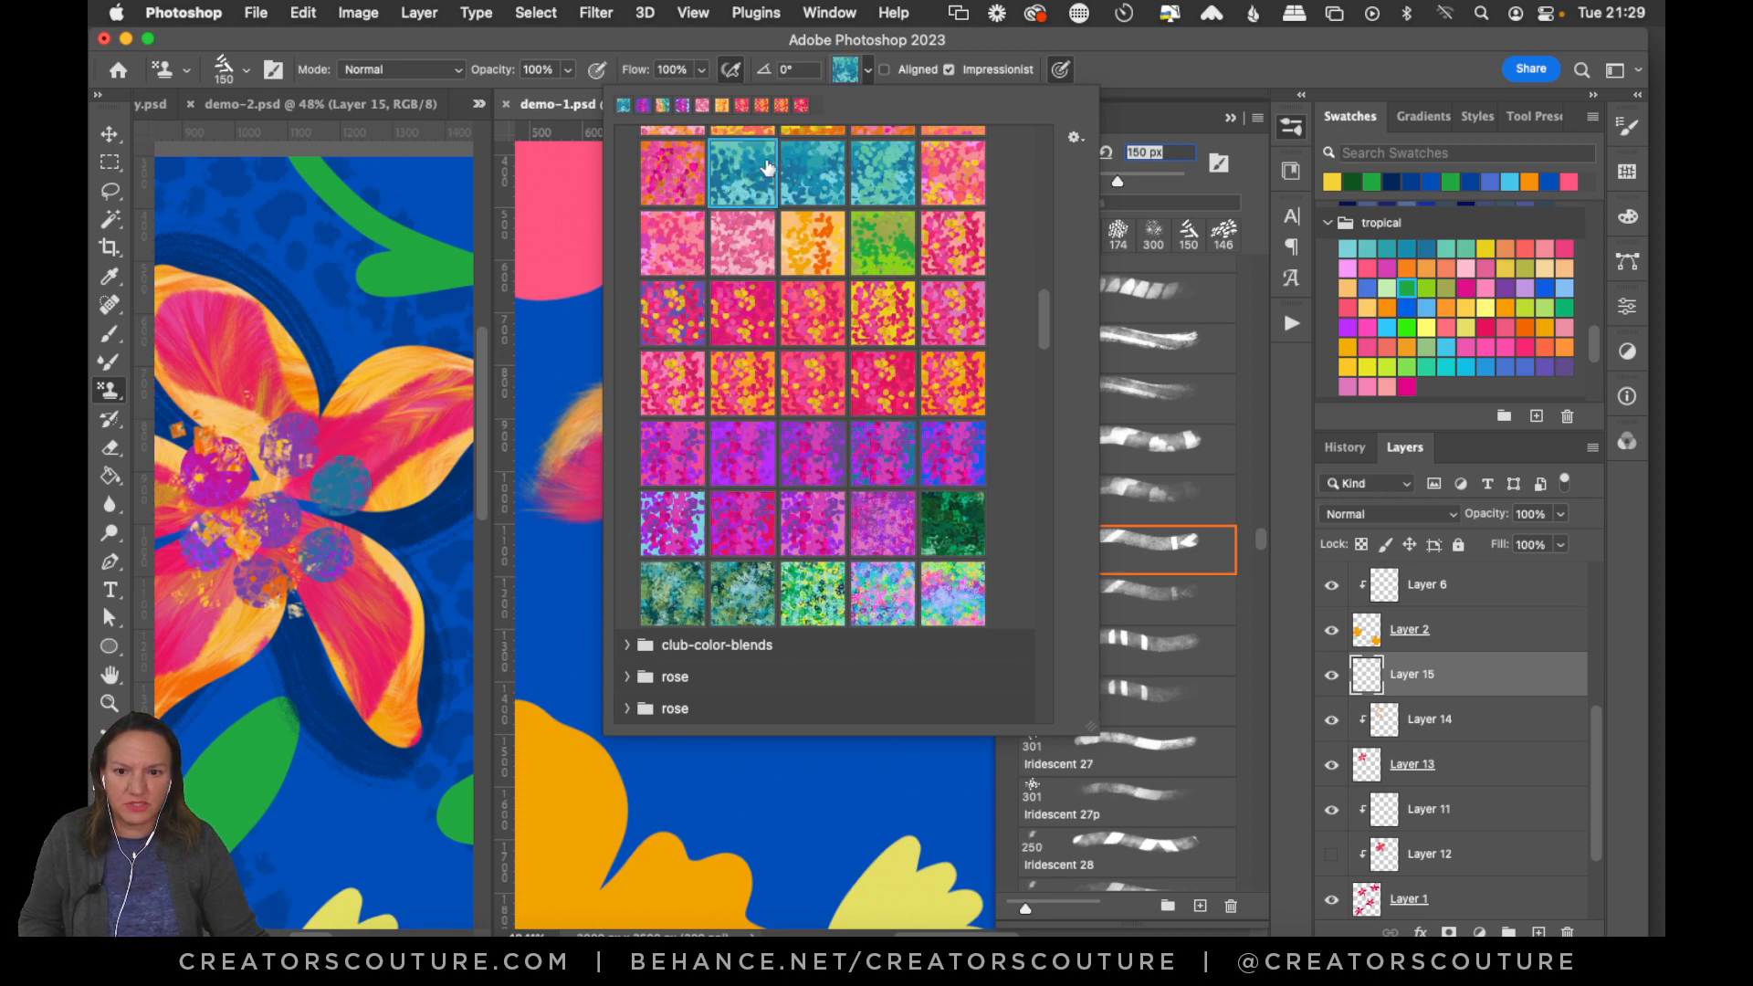
click(1163, 70)
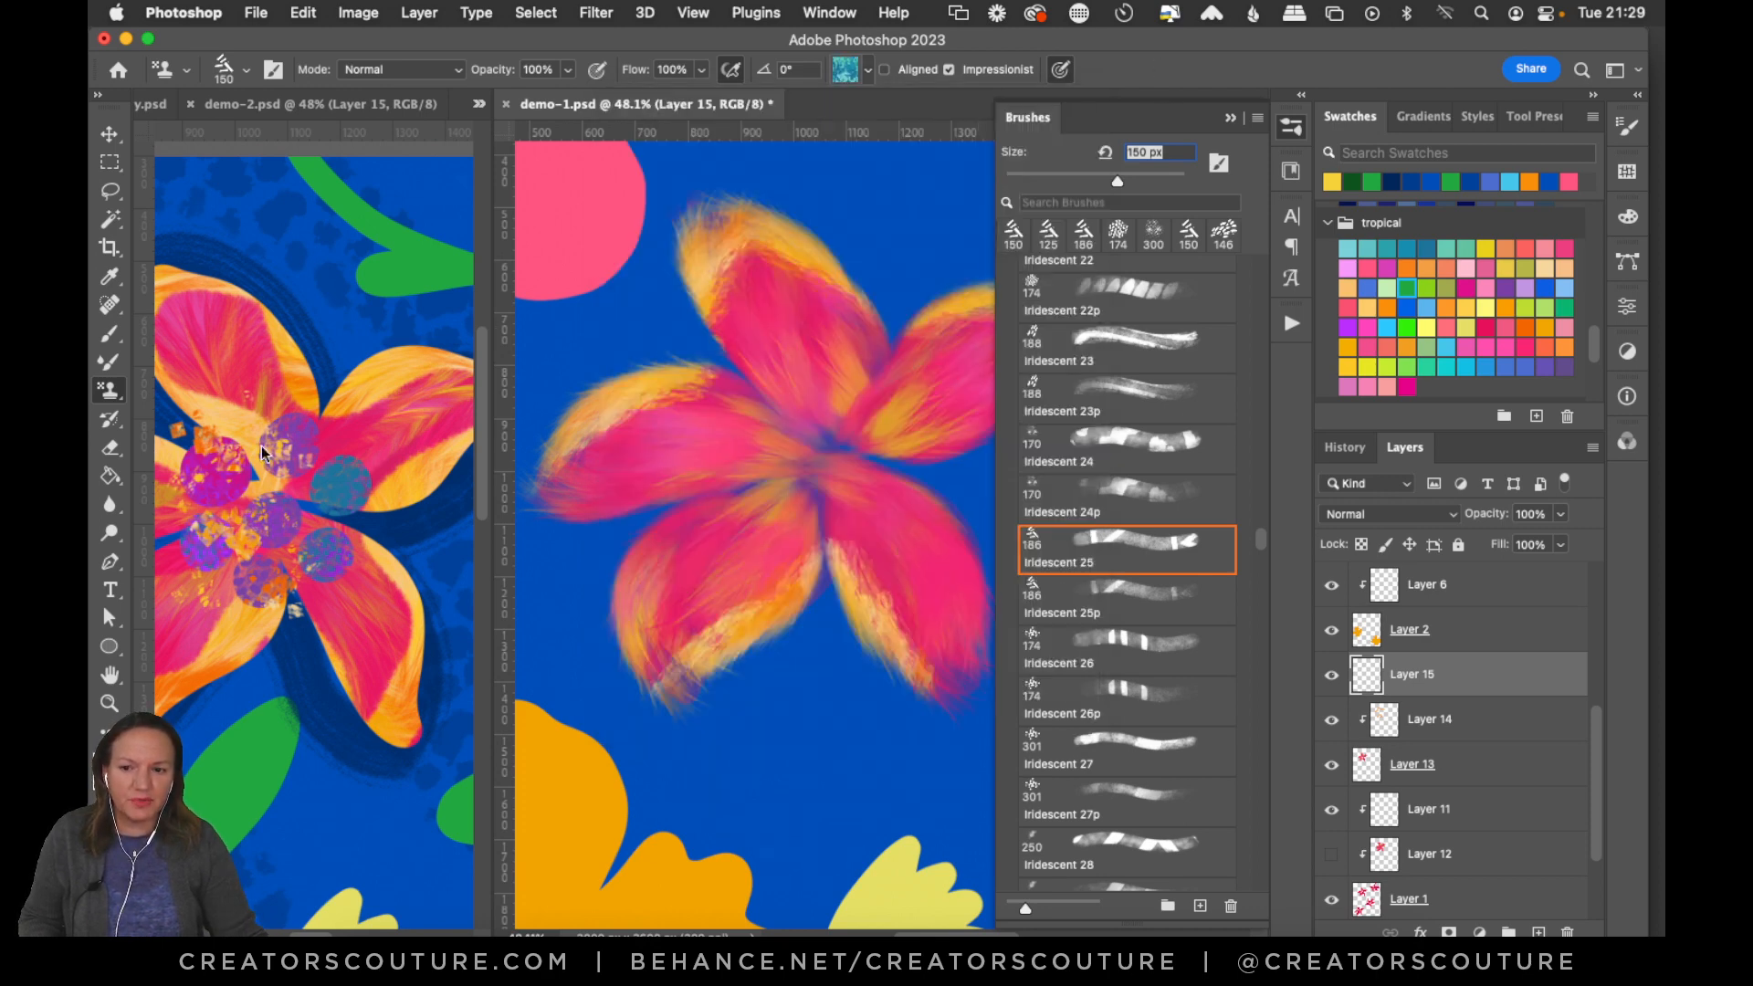
drag(792, 405, 810, 427)
click(746, 461)
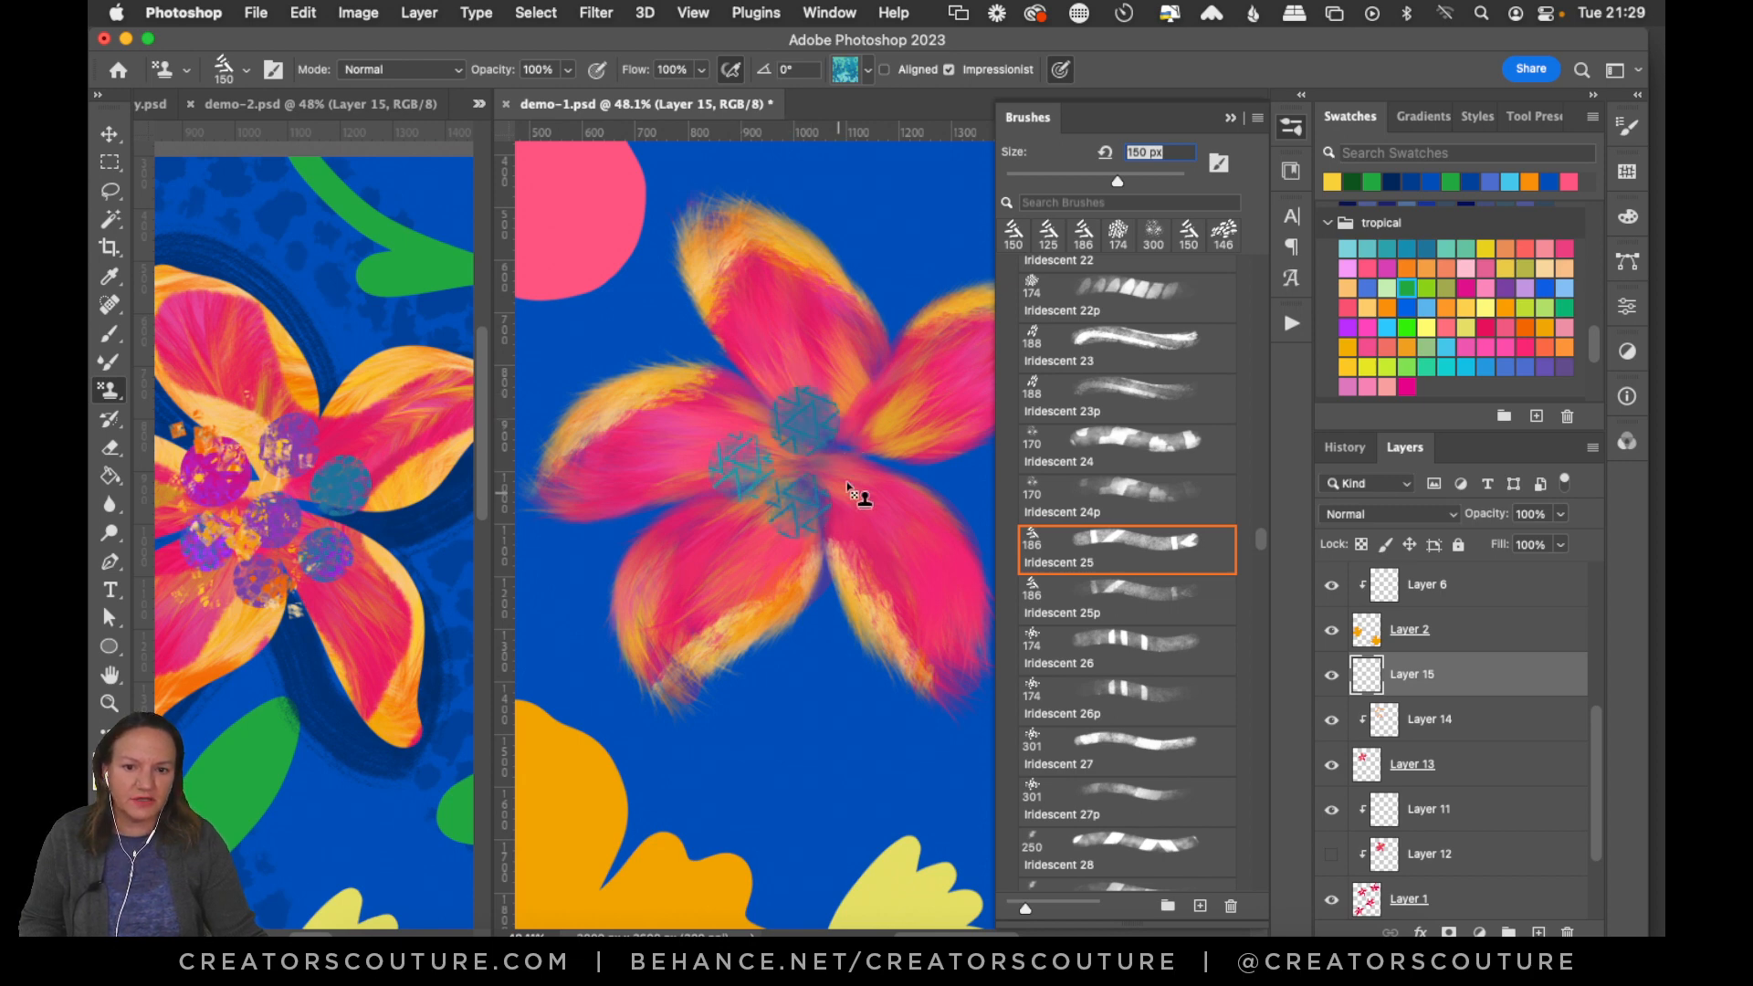
mouse_move(849, 489)
mouse_down()
mouse_move(845, 461)
mouse_move(876, 453)
mouse_up()
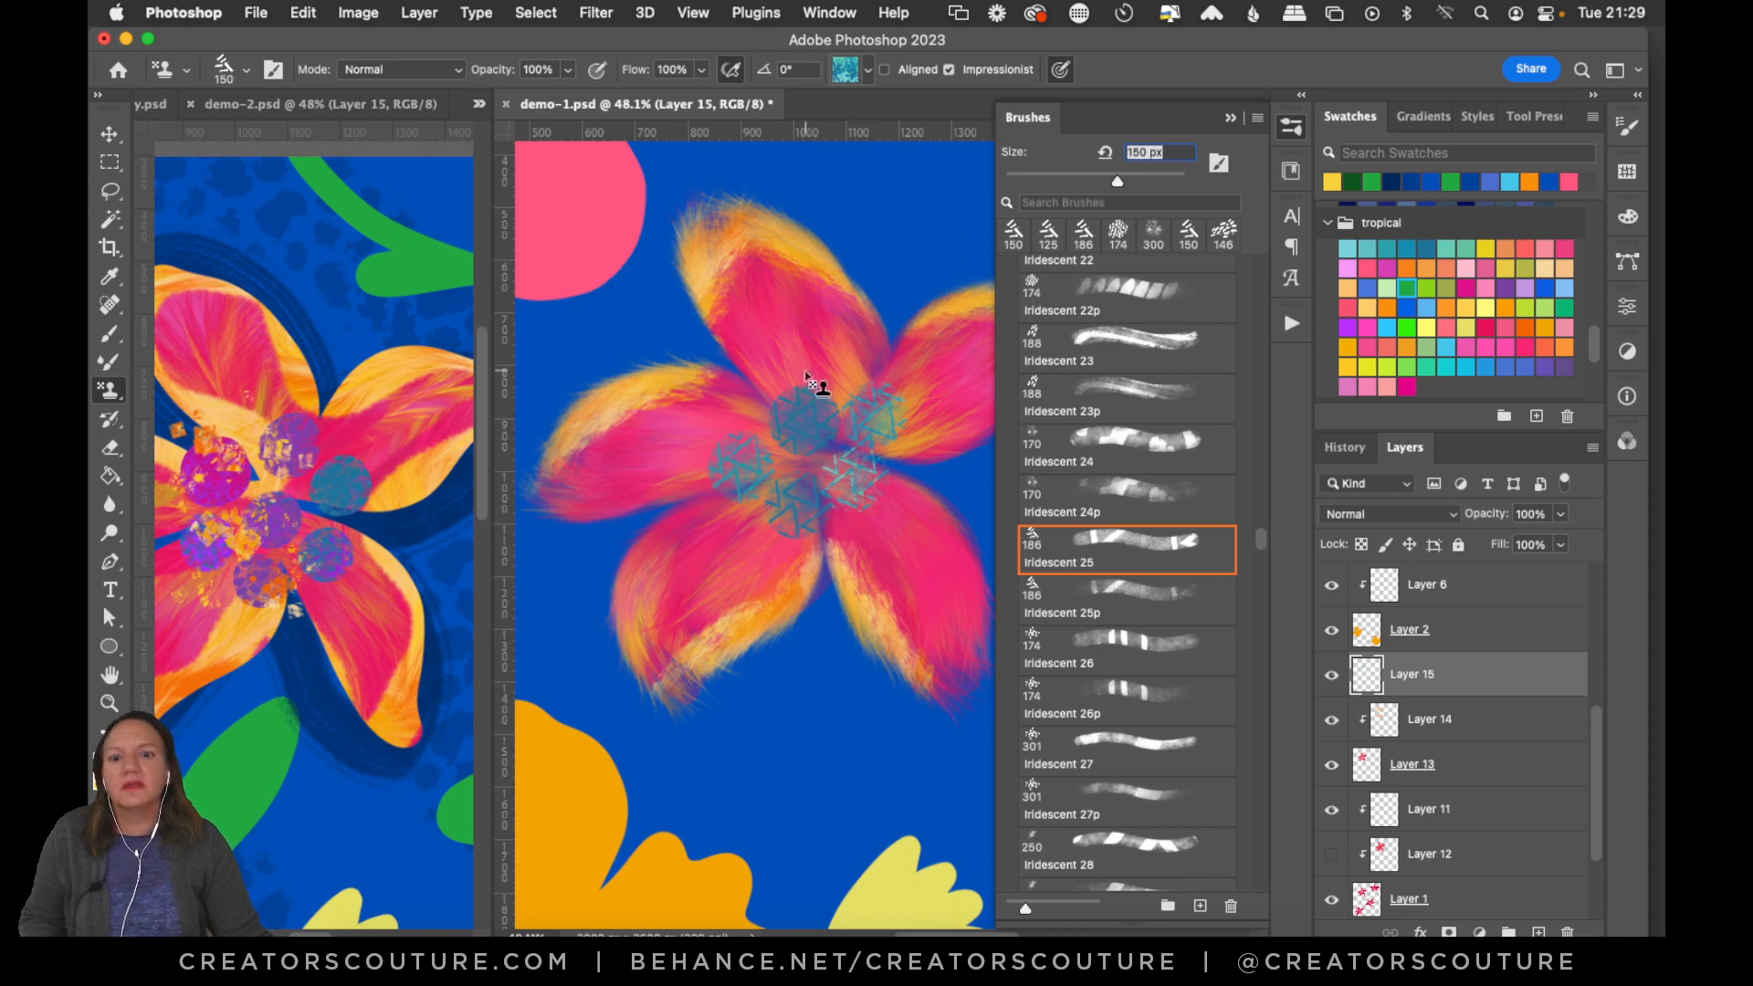
Change the stamp pattern to the orange and yellow blotched swatch and undo the teal stamps.
click(848, 76)
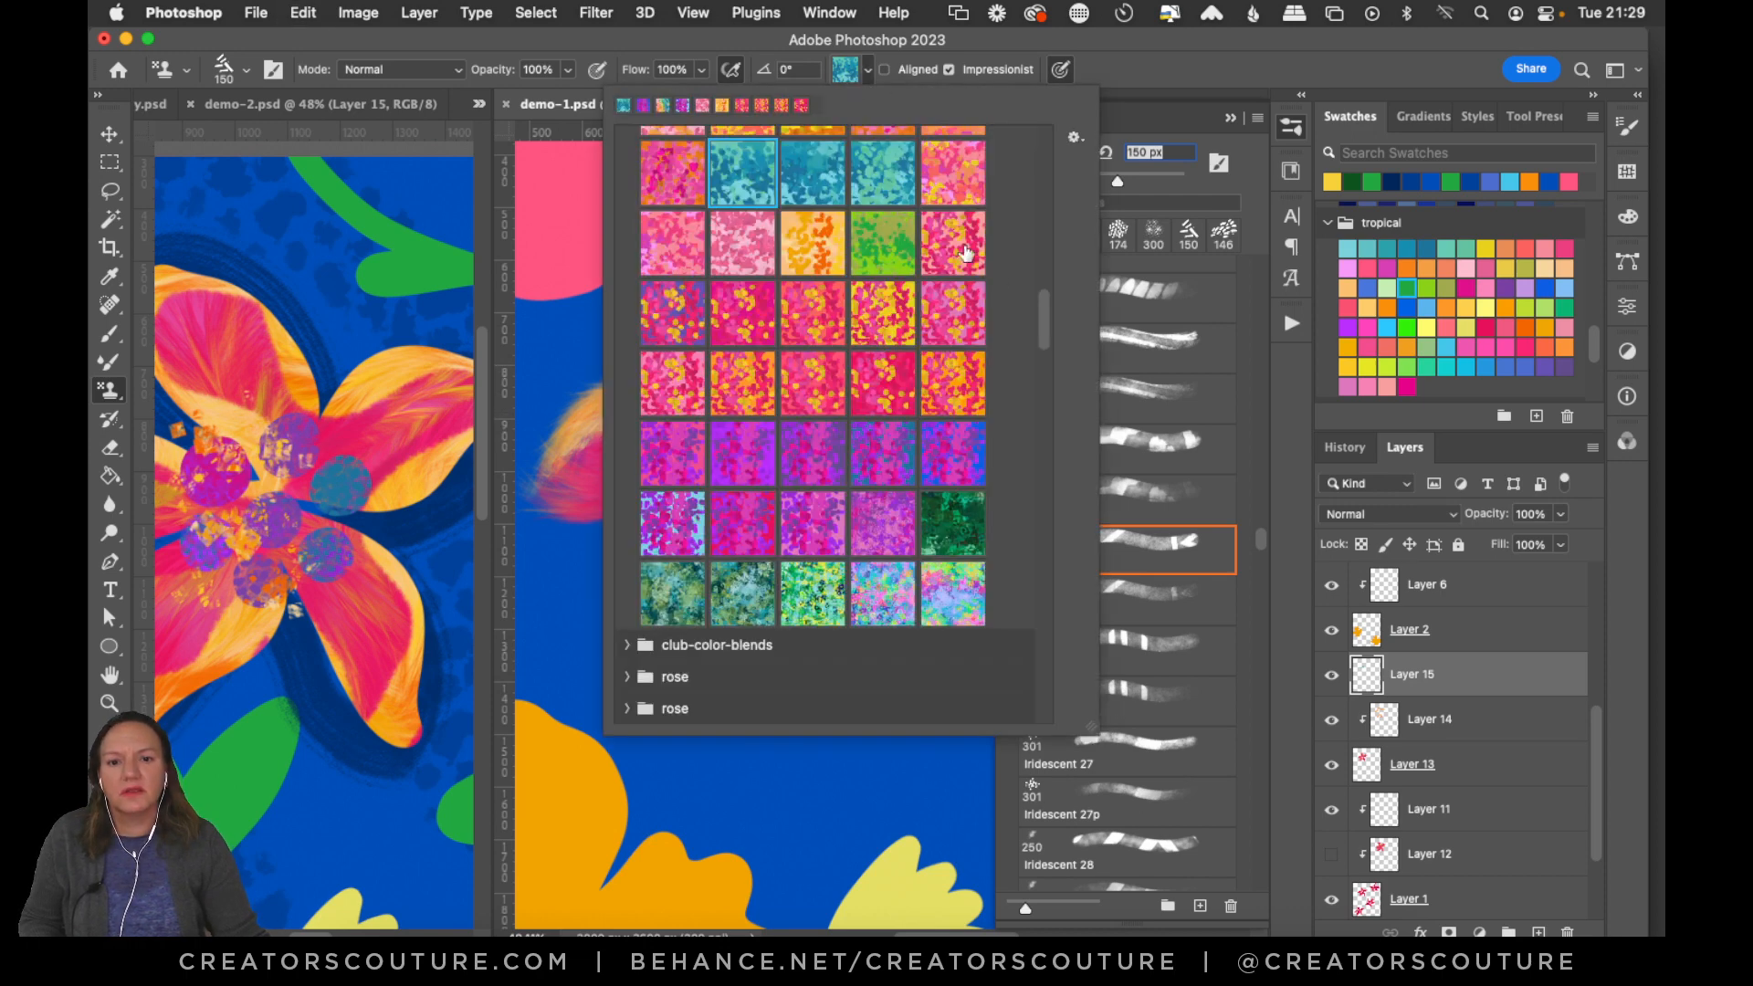
click(836, 249)
key(Return)
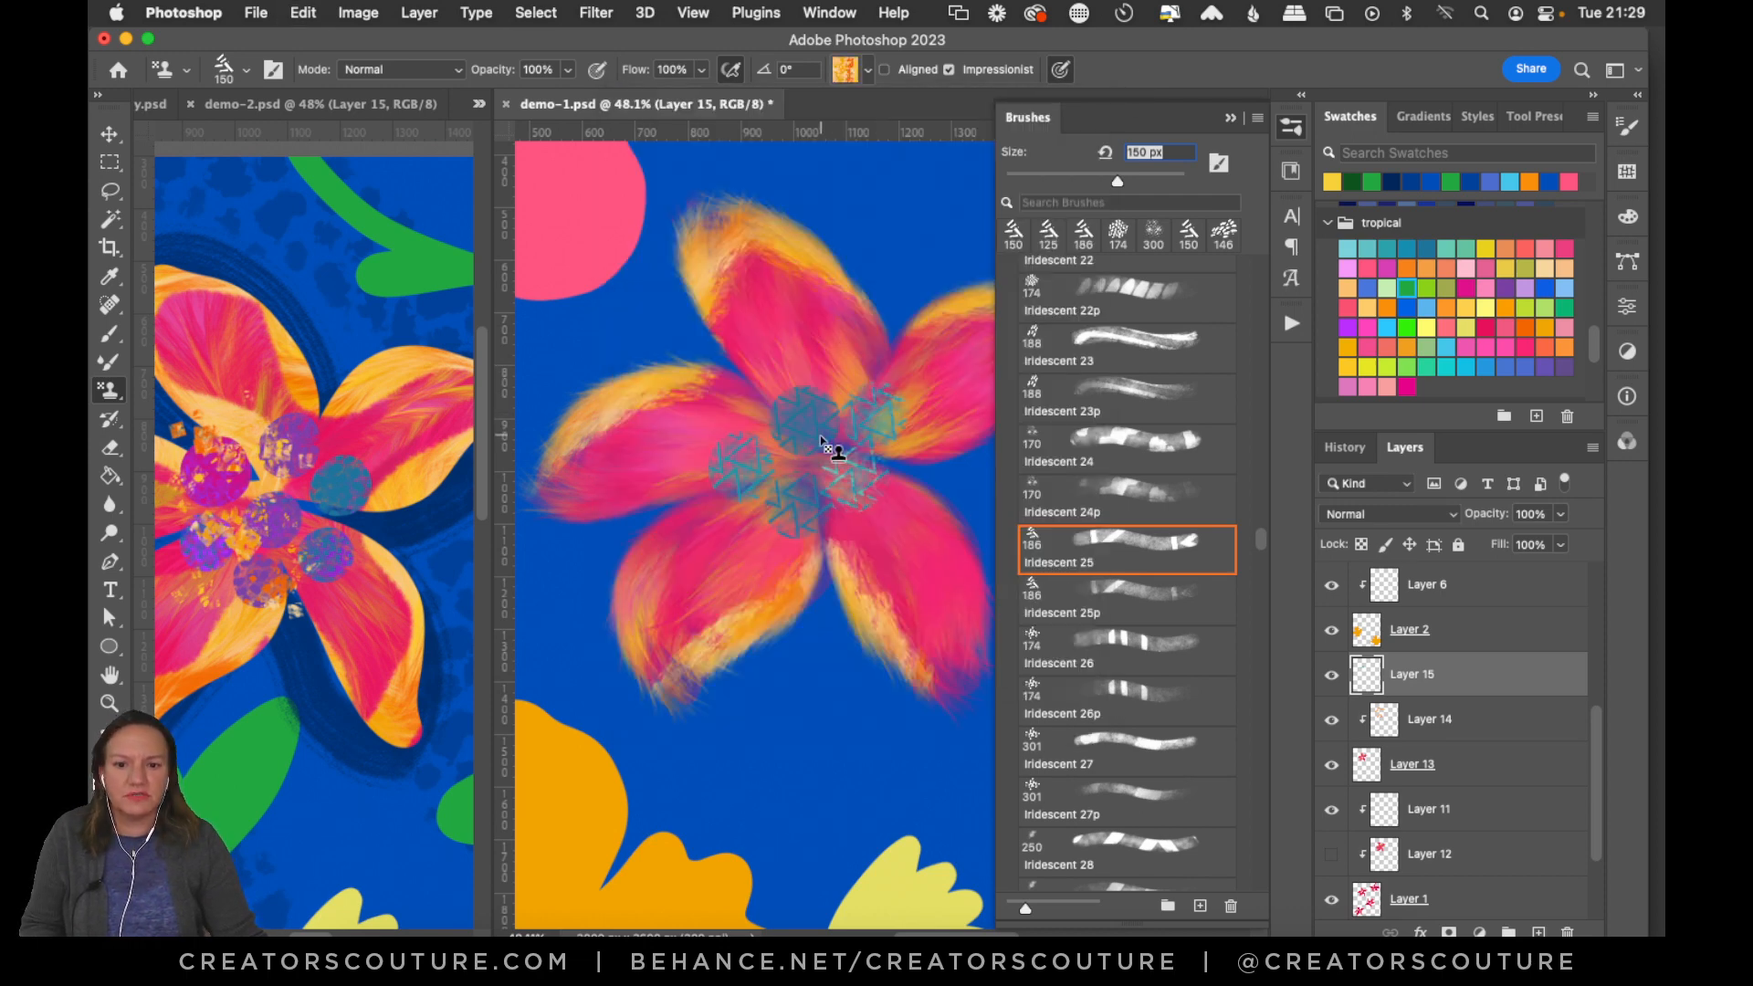
key(super+z)
key(super+z)
Try orange stamps and short strokes at the flower's centre and a long winding stroke through it at 150 px, undoing each.
click(811, 409)
key(super+z)
drag(813, 413, 741, 502)
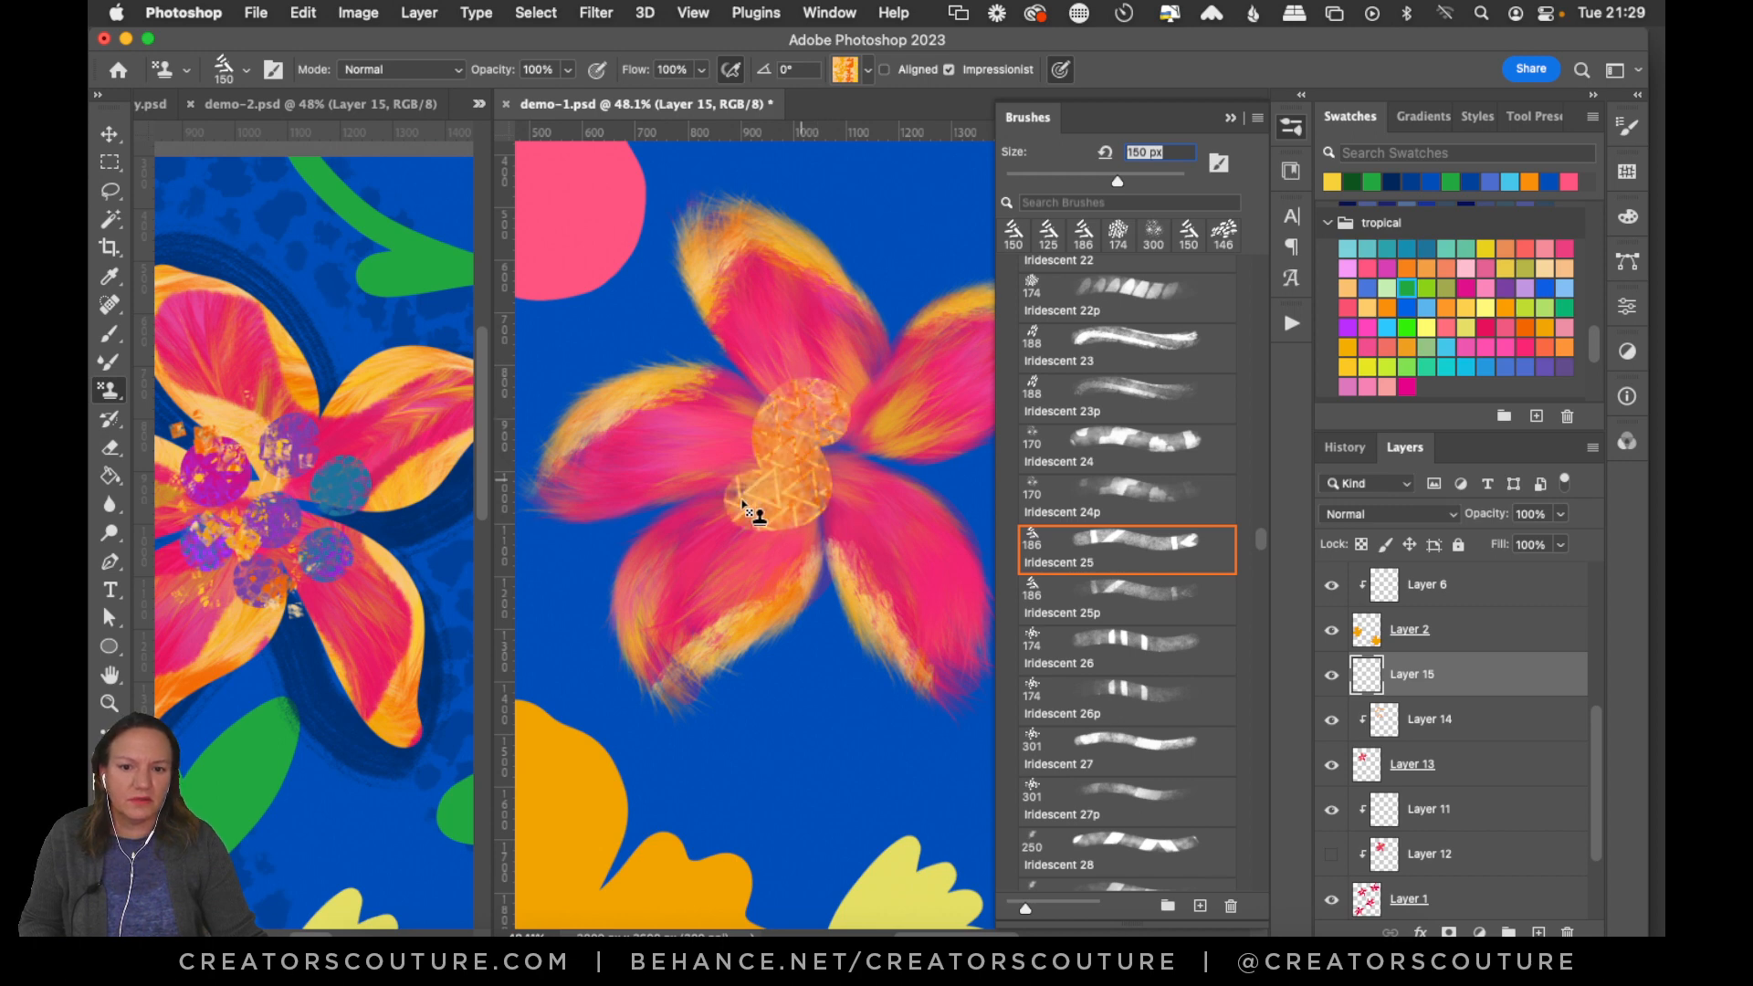
key(super+z)
drag(805, 400, 789, 416)
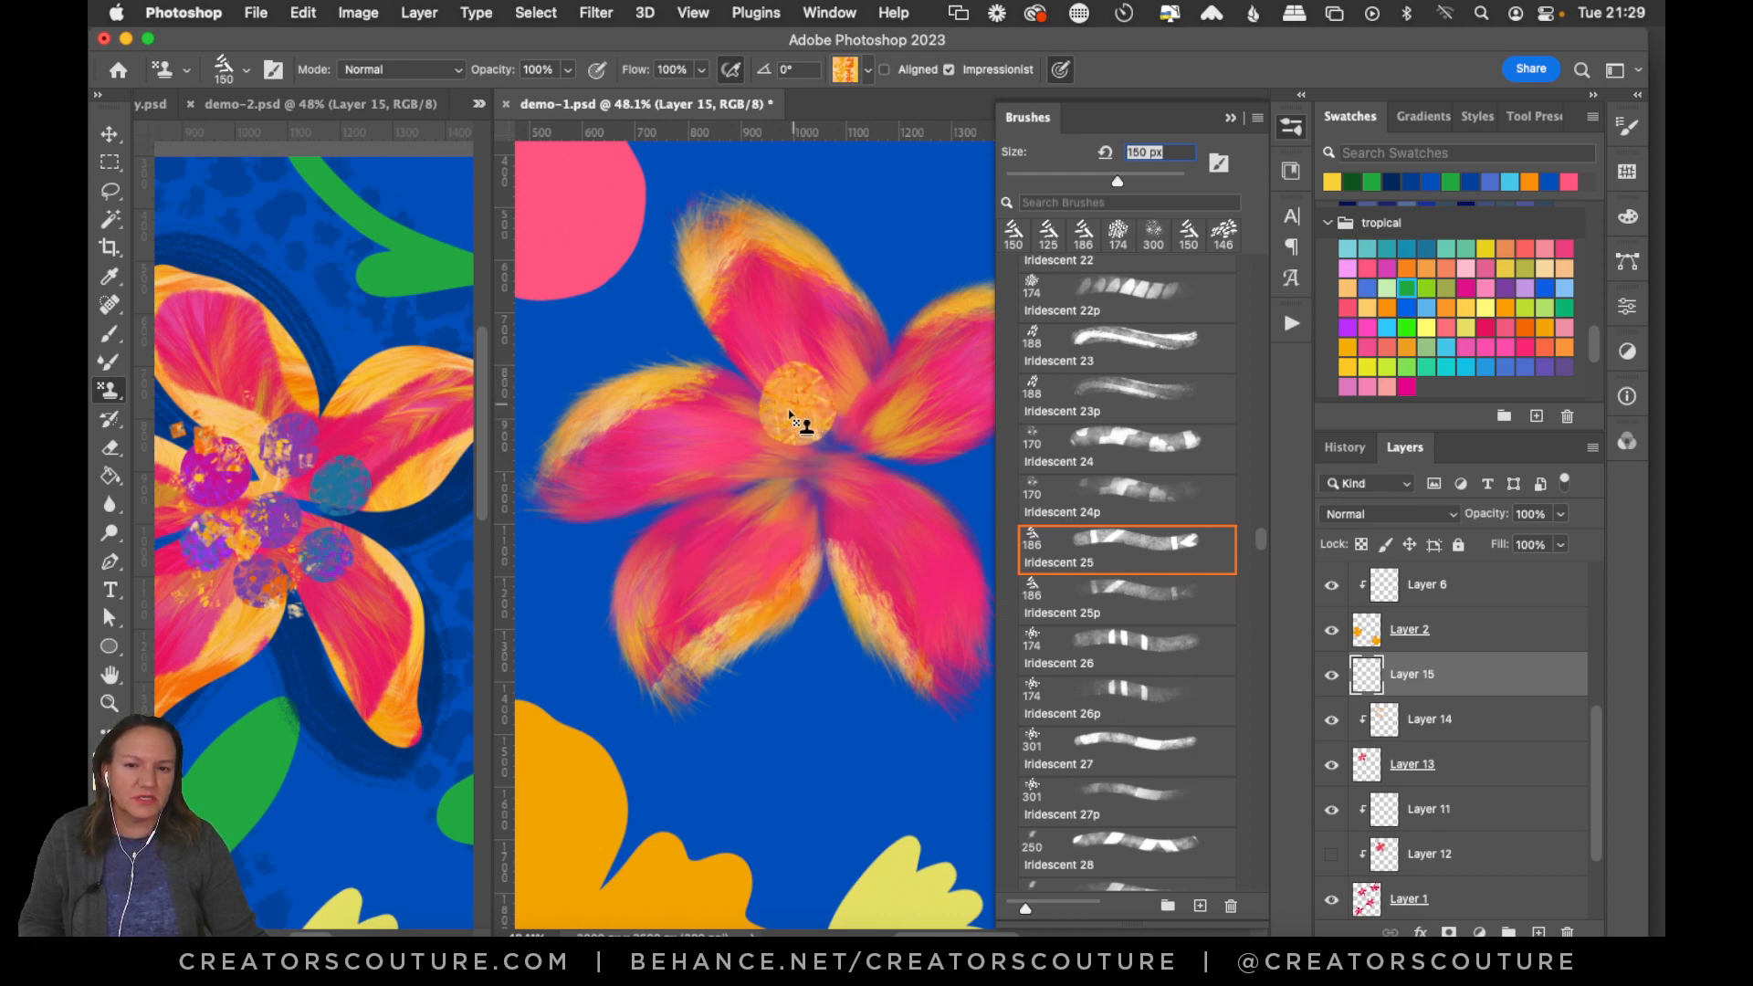
key(super+z)
click(800, 419)
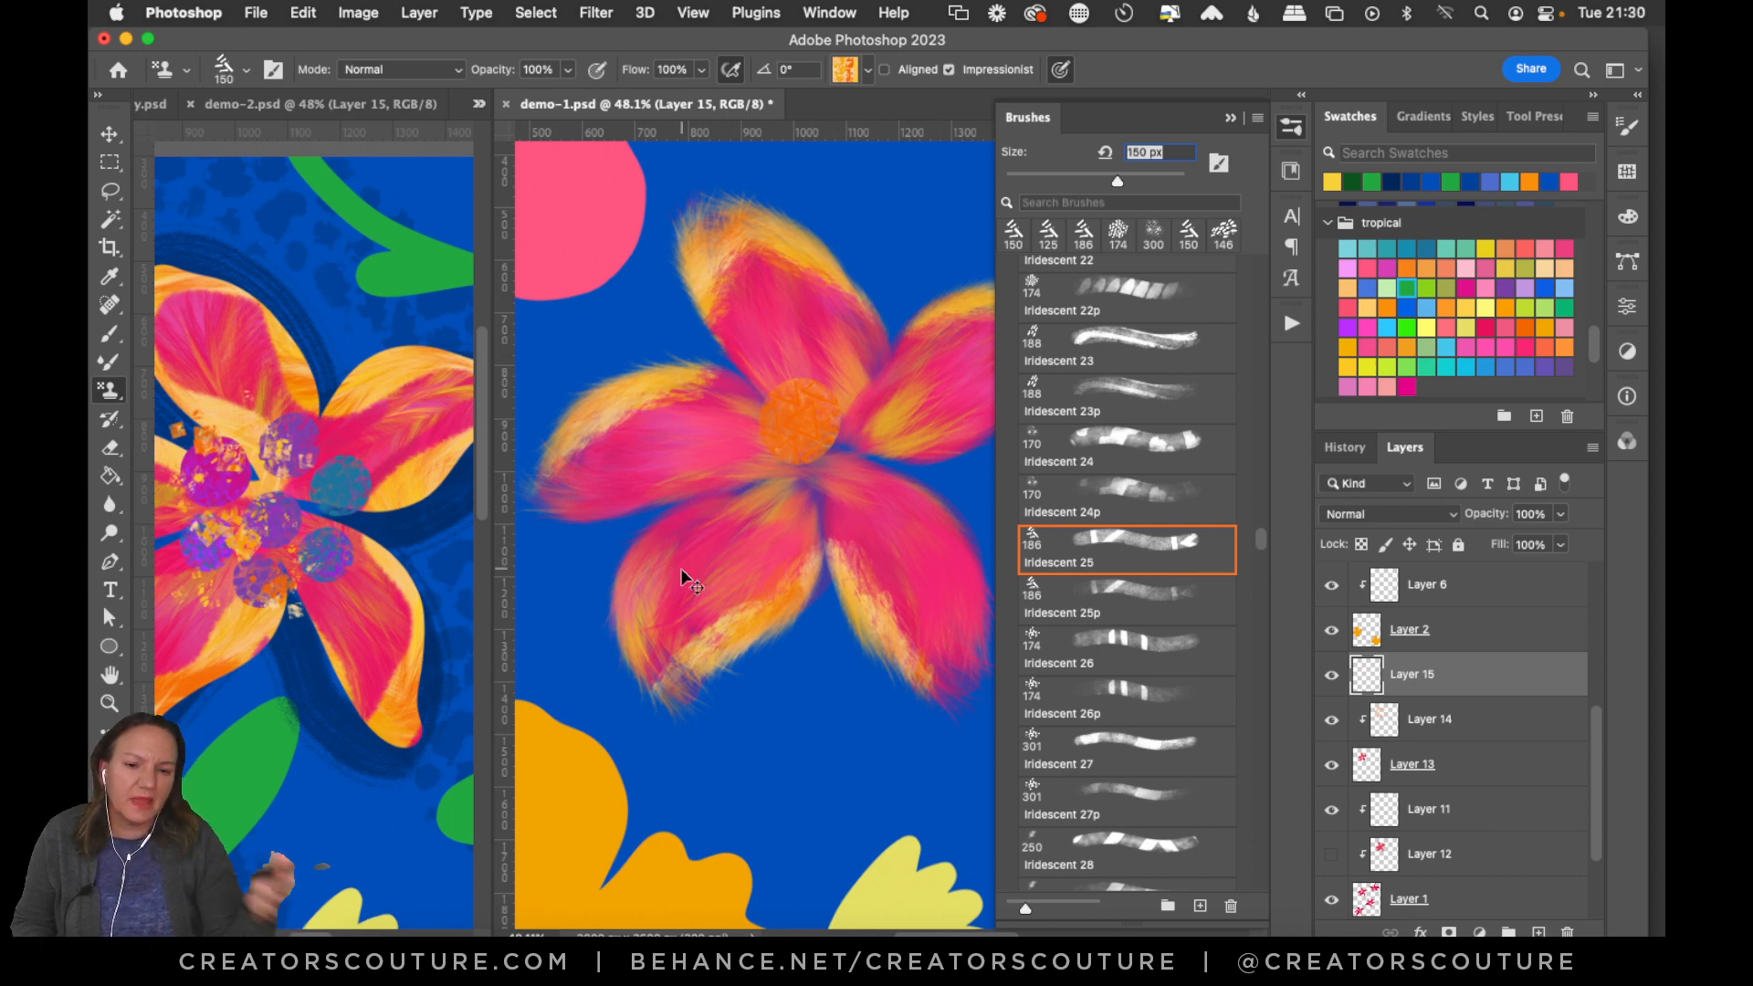
key(super+z)
mouse_move(908, 254)
mouse_down()
mouse_move(843, 302)
mouse_move(832, 417)
mouse_move(748, 470)
mouse_move(834, 630)
mouse_move(751, 711)
mouse_move(803, 808)
mouse_up()
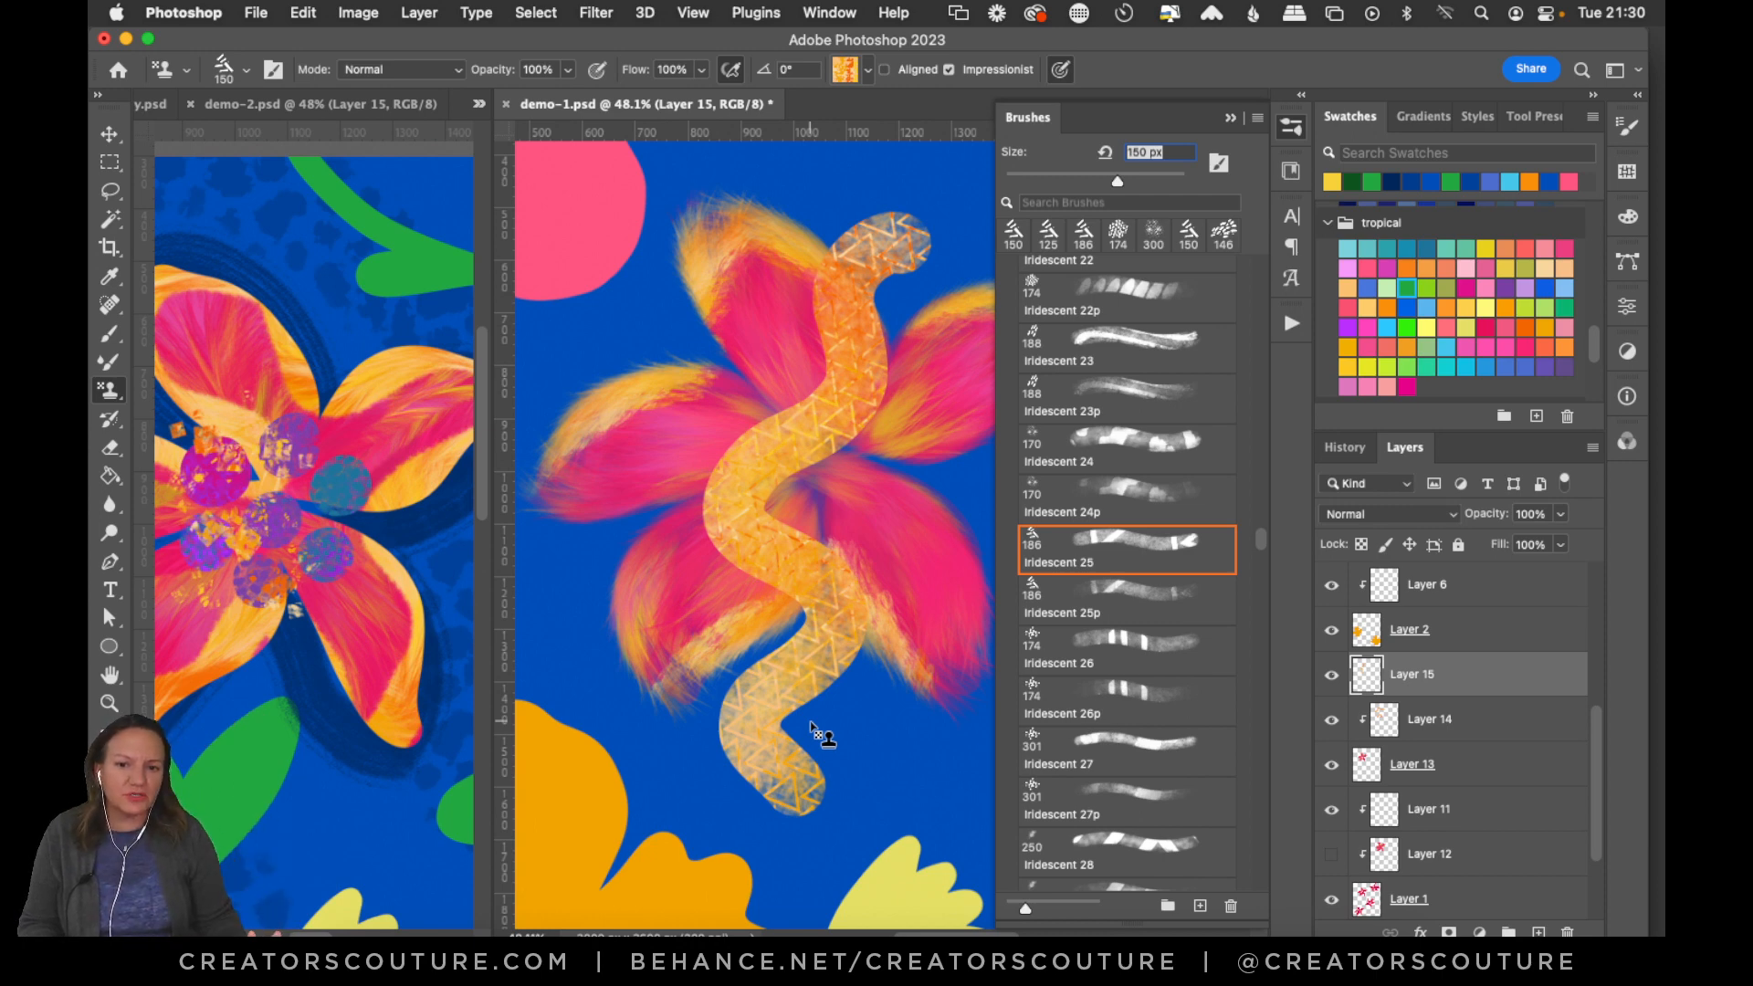
key(super+z)
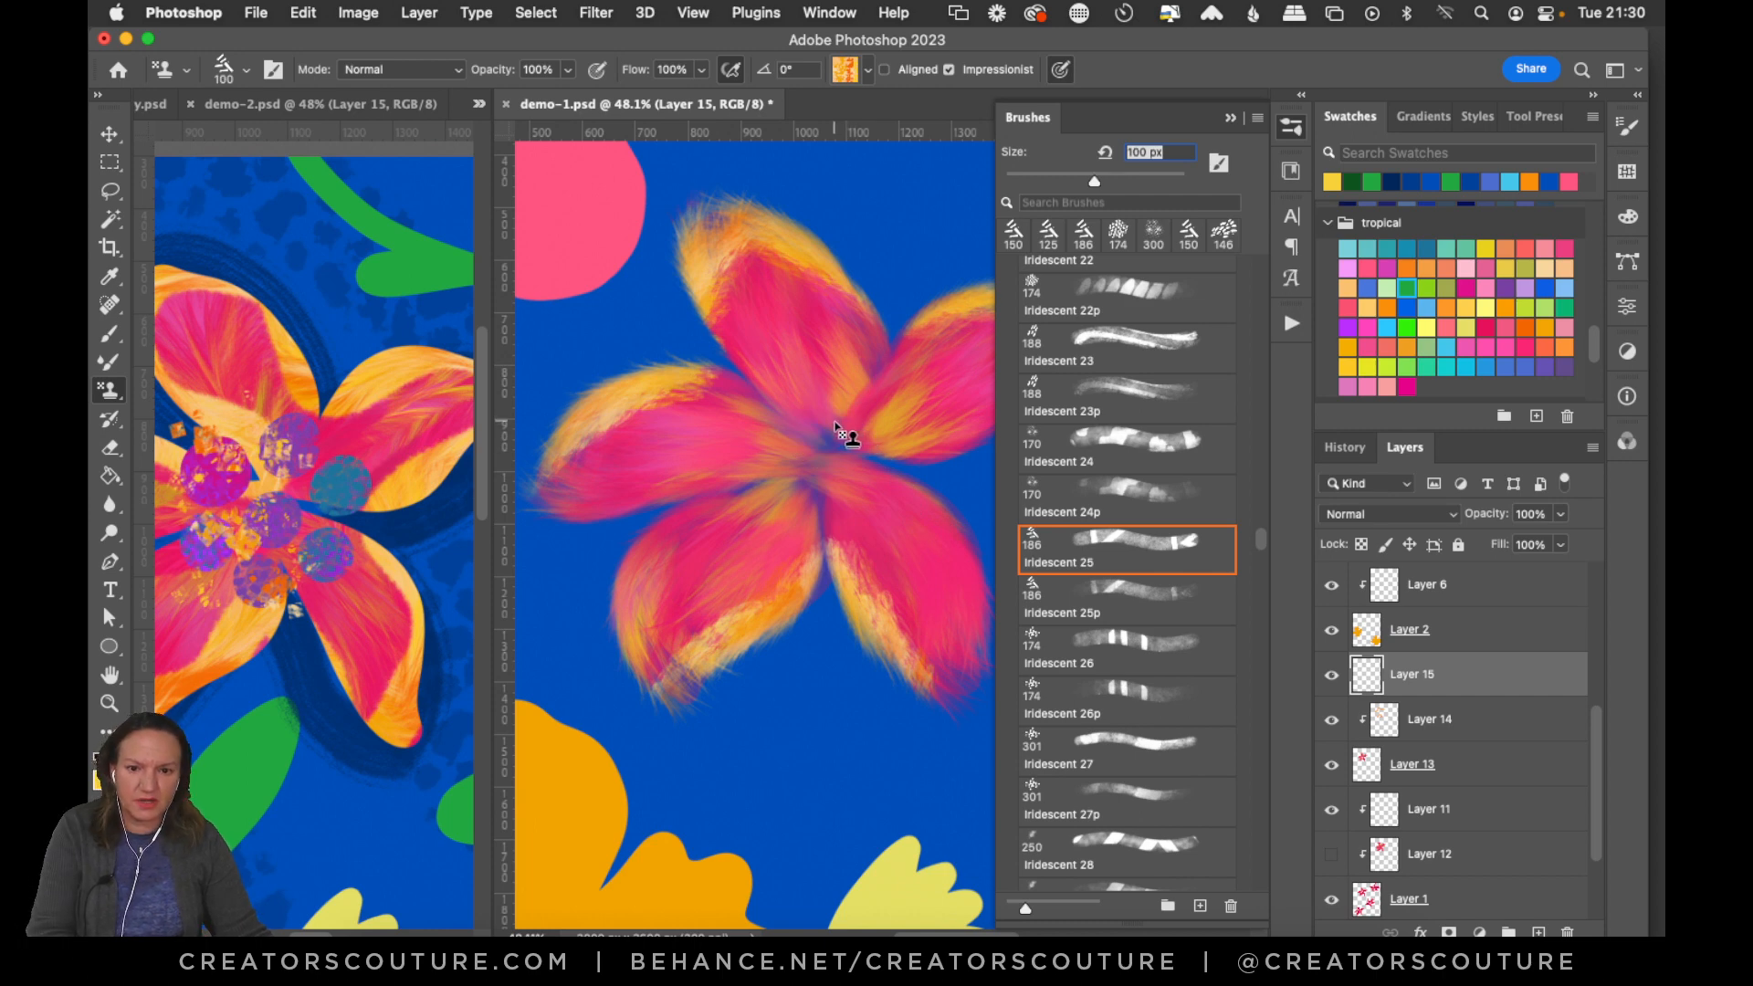
Reduce the brush to 100 px and stamp seven small yellow-orange circles clustered around the flower's centre.
click(824, 409)
click(780, 451)
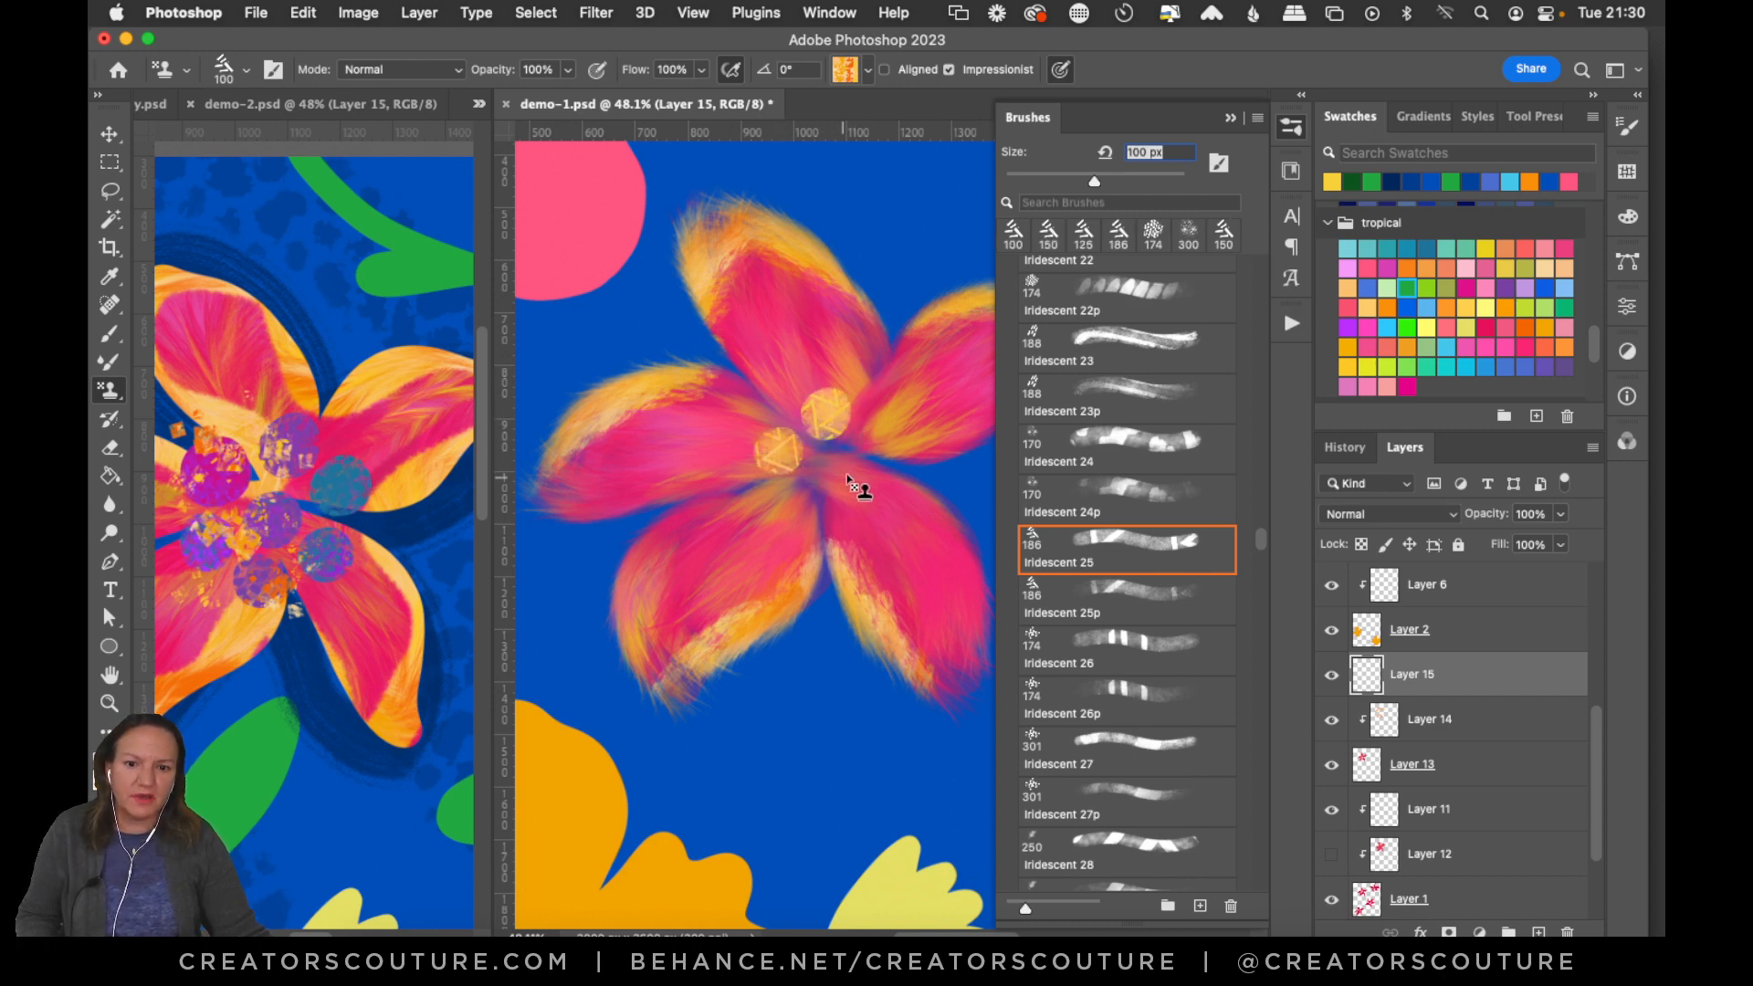
click(832, 466)
click(874, 453)
click(792, 503)
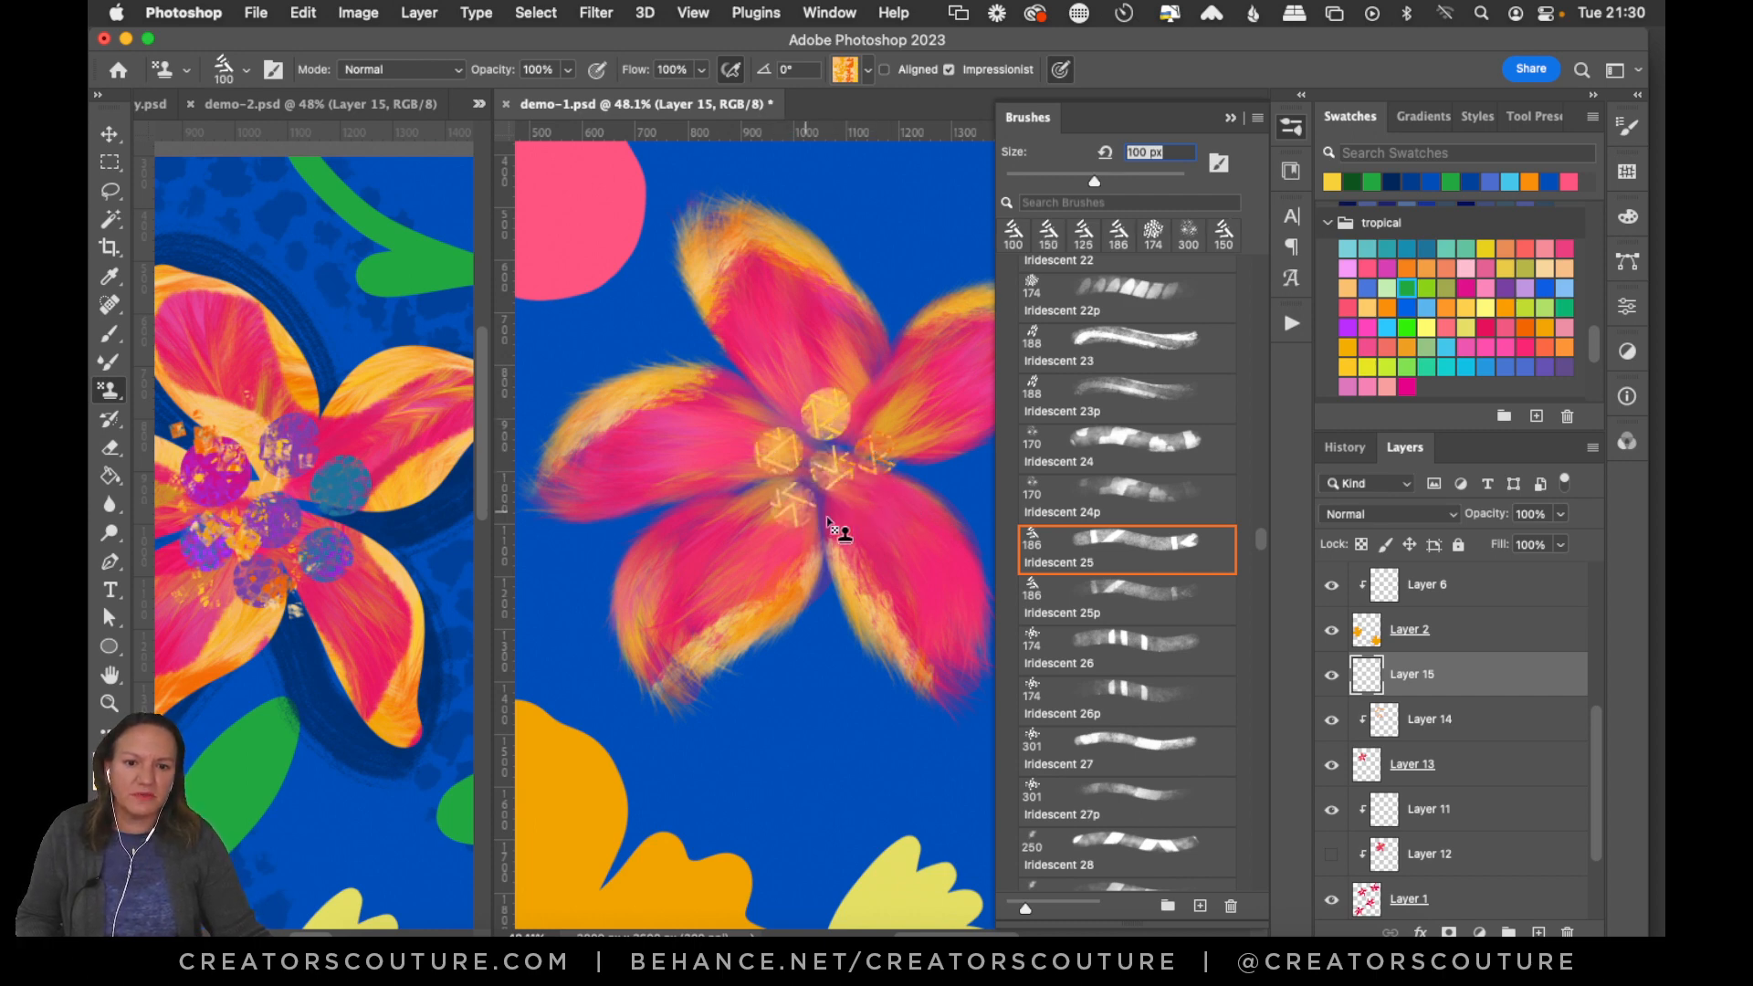
click(837, 520)
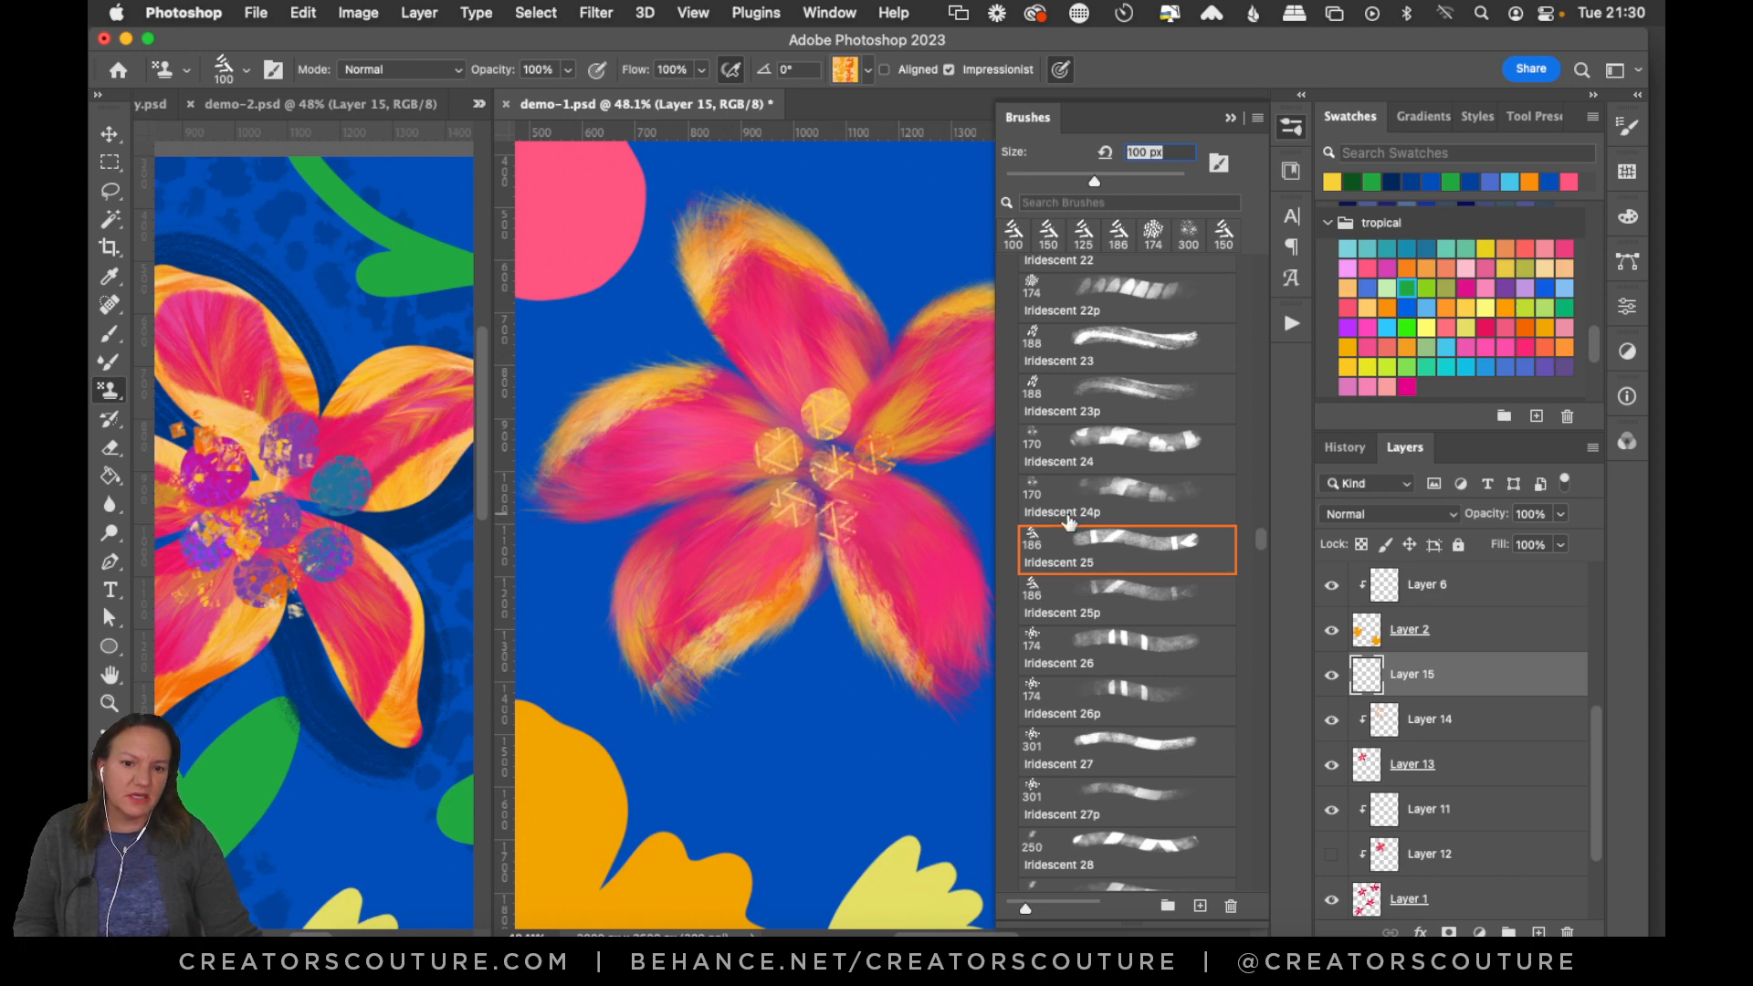
click(879, 505)
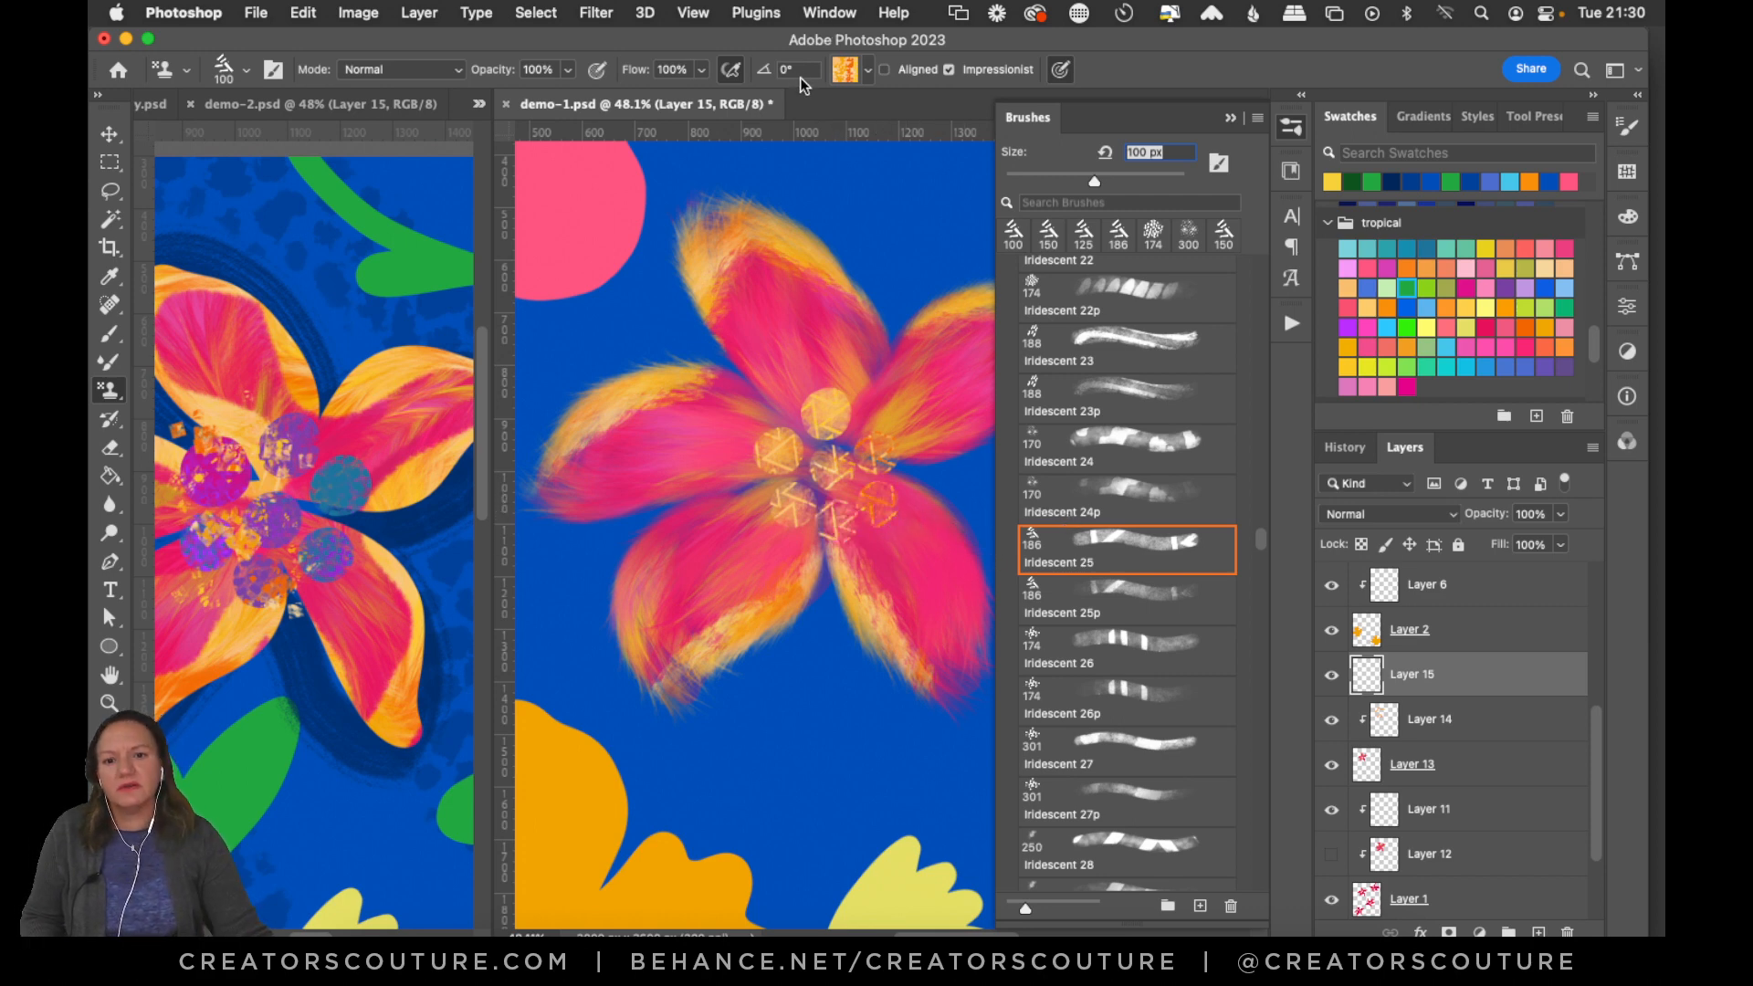
Change the stamp pattern to the purple, pink and light-blue blotched swatch.
click(850, 70)
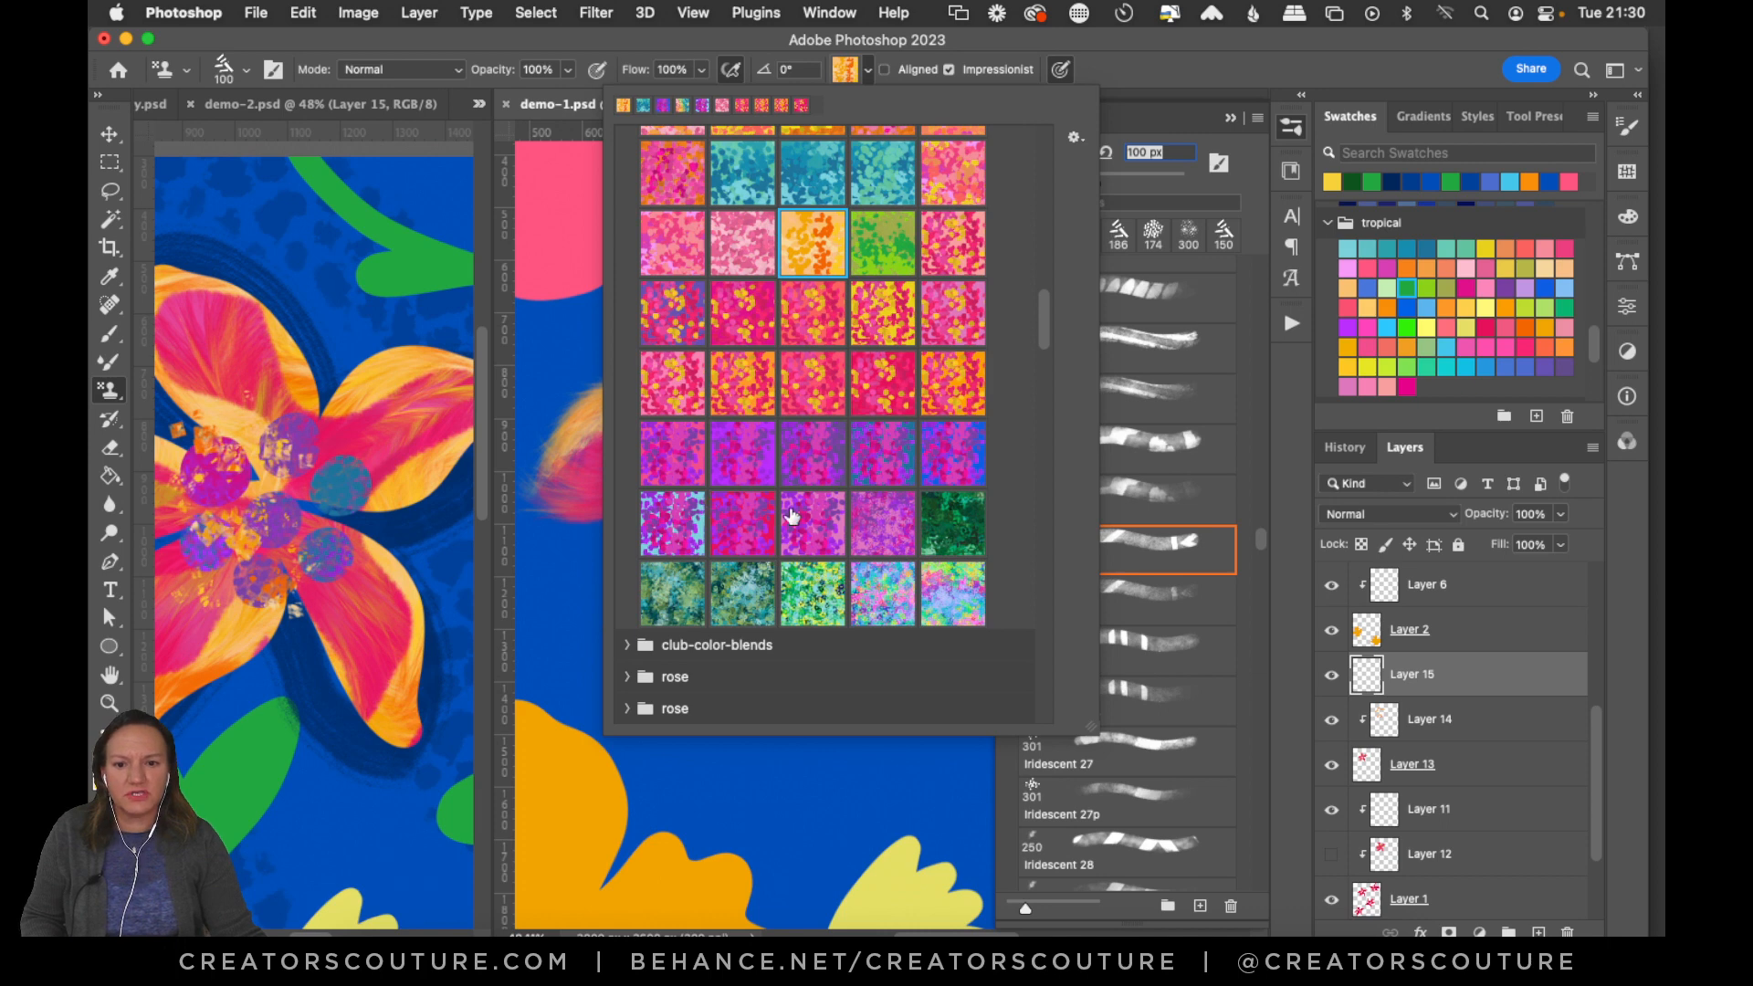
click(673, 524)
key(Return)
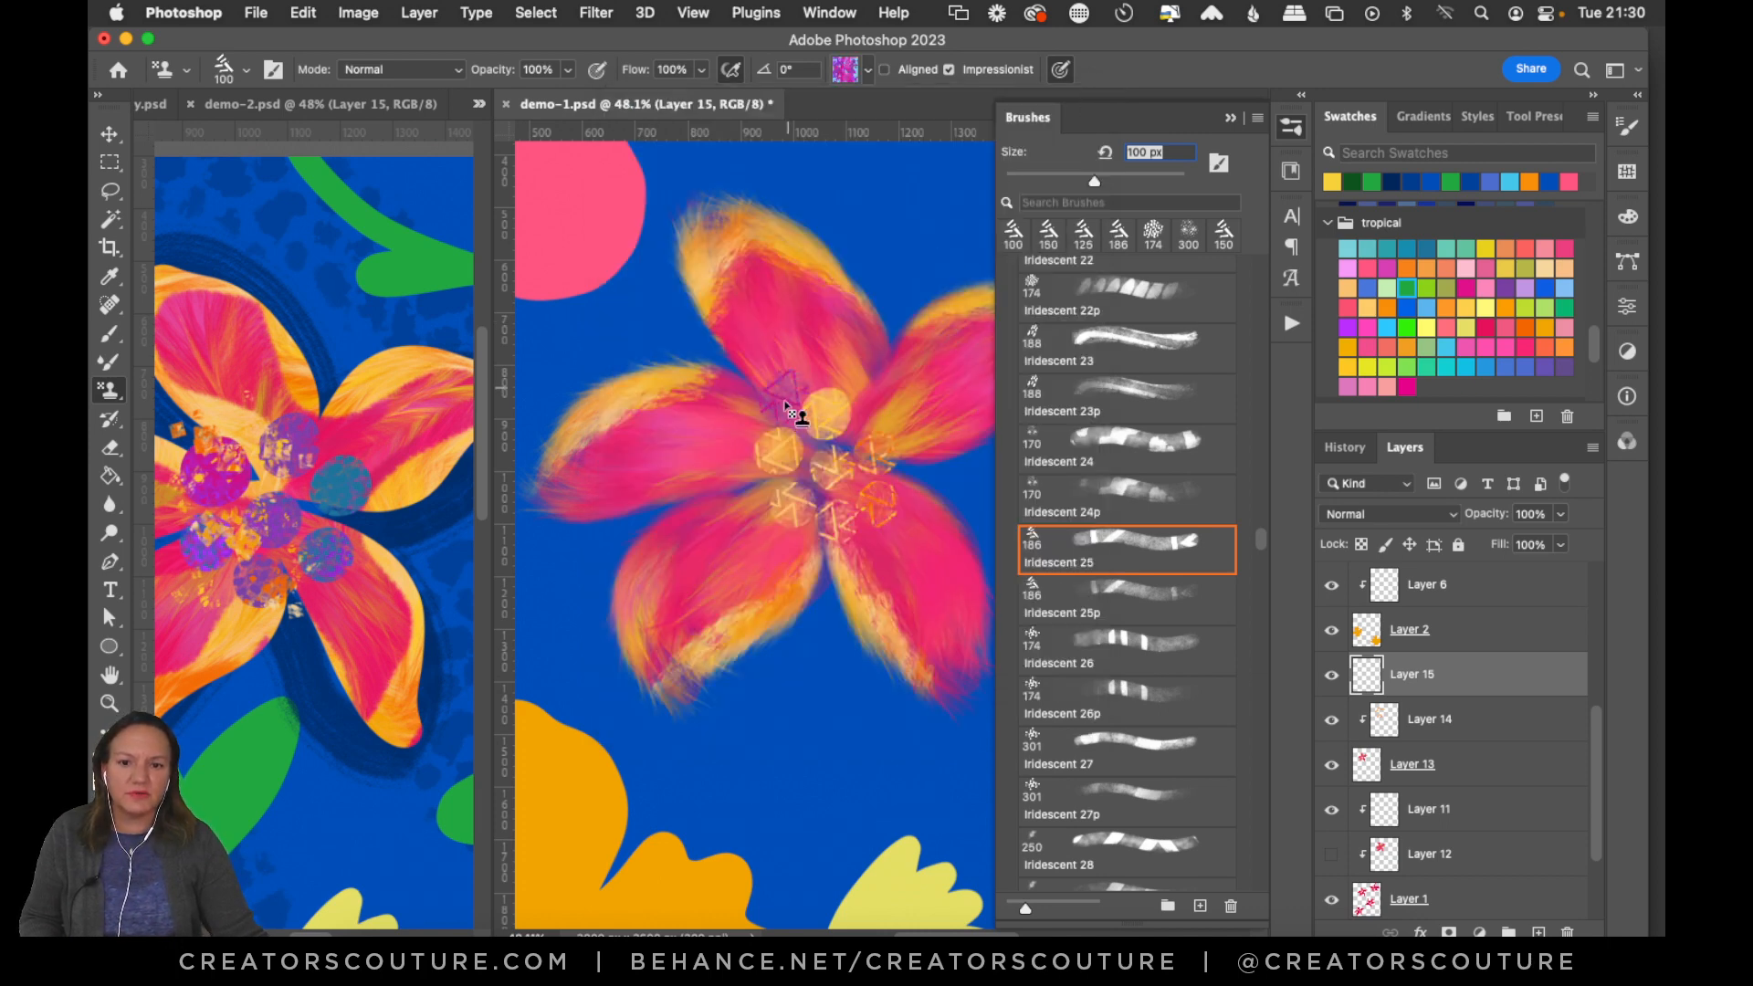
Try purple and blue circle stamps over the yellow-orange circles at the flower's centre and undo them.
mouse_move(853, 453)
mouse_down()
mouse_move(839, 505)
mouse_move(881, 506)
mouse_up()
click(791, 513)
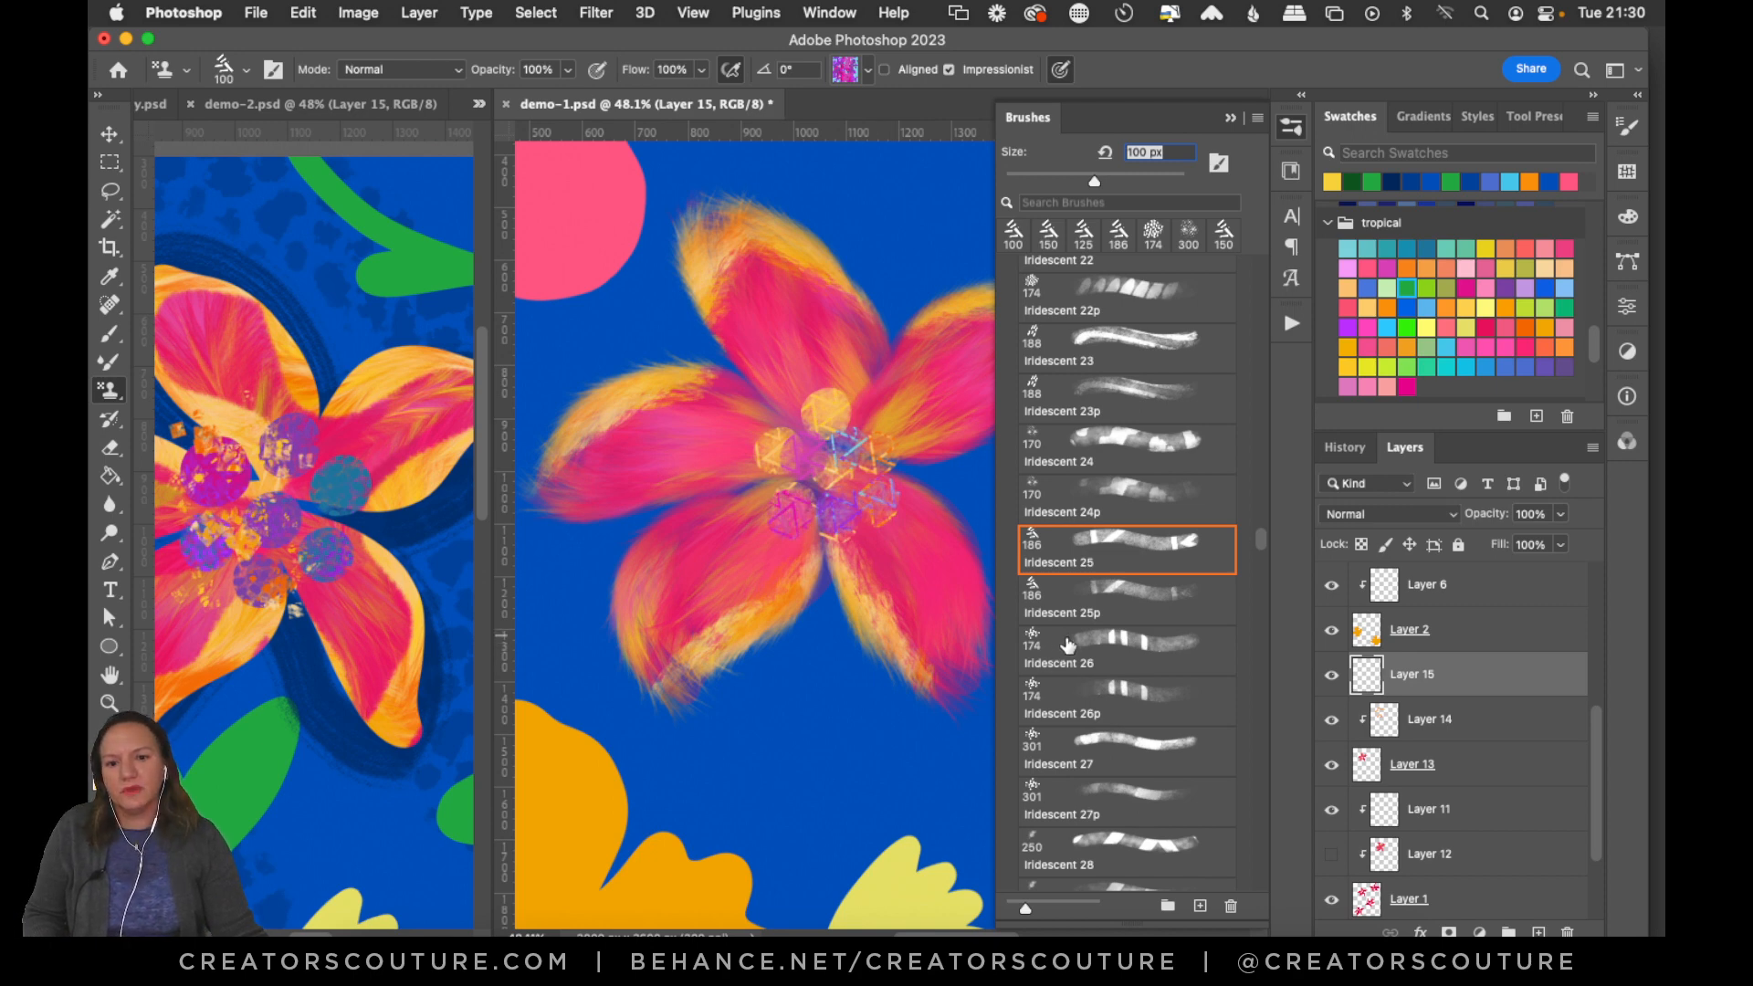
key(super+z)
key(super+z)
key(super+z)
key(super+z)
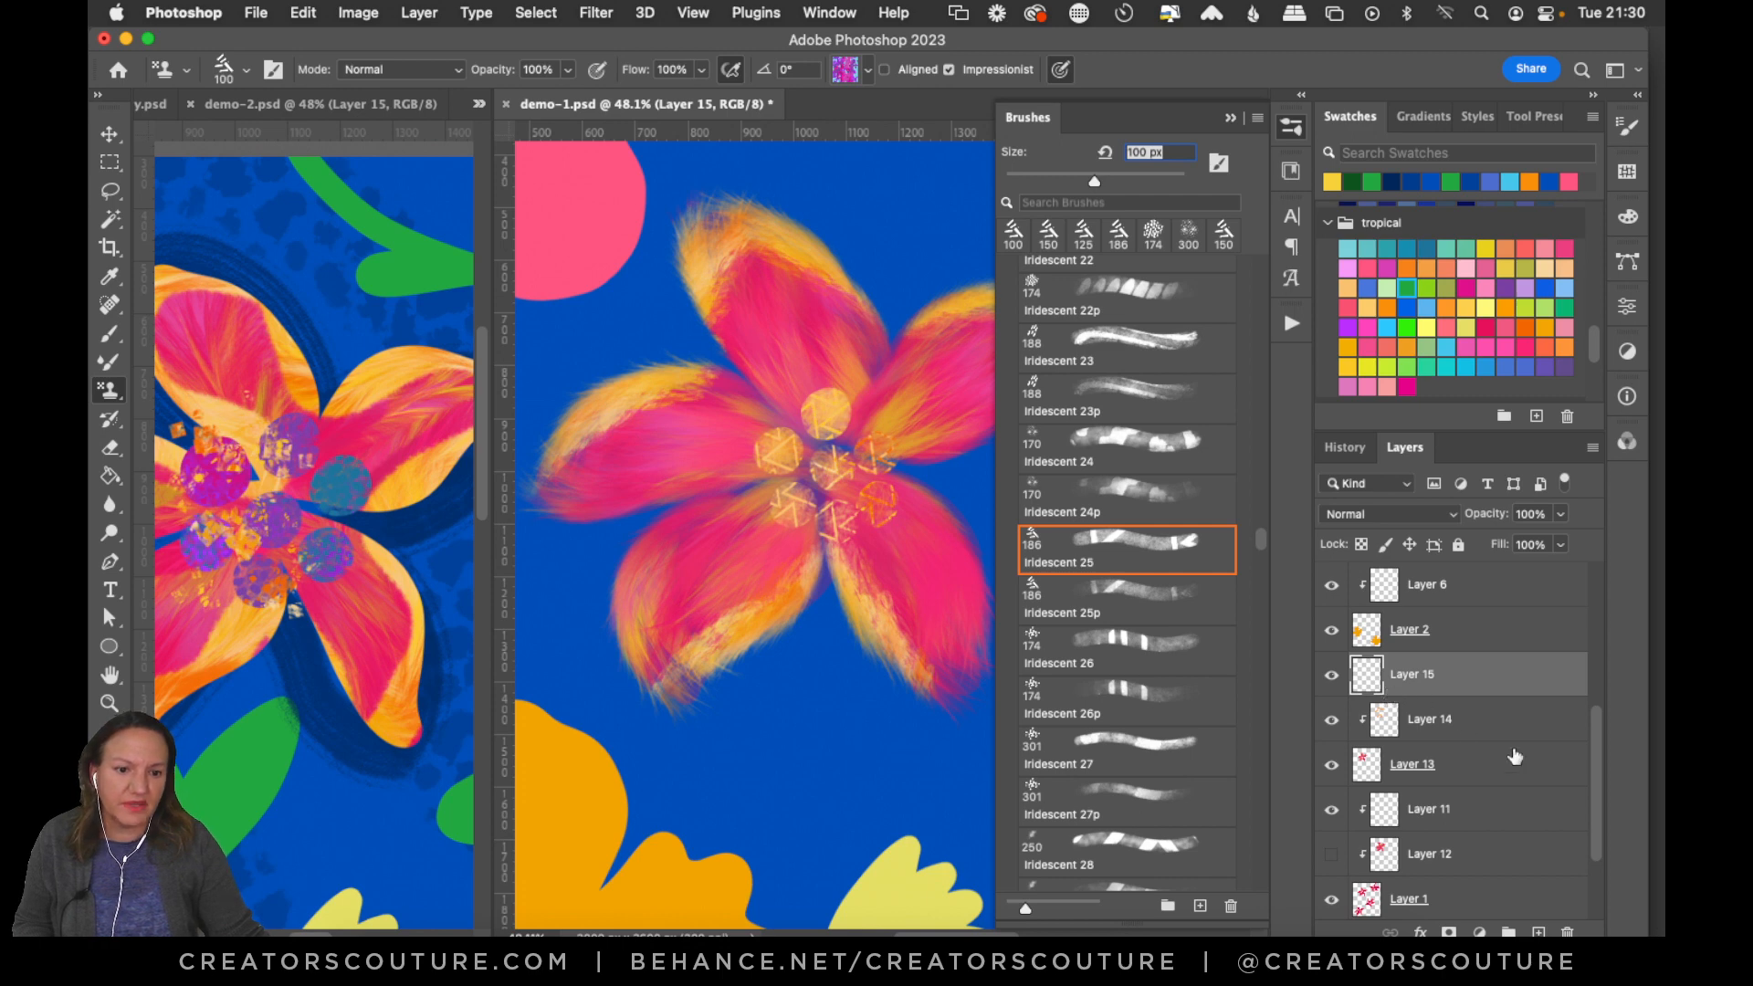
Add a new layer above Layer 15 and choose the Confetti 14 brush.
key(super+alt+shift+n)
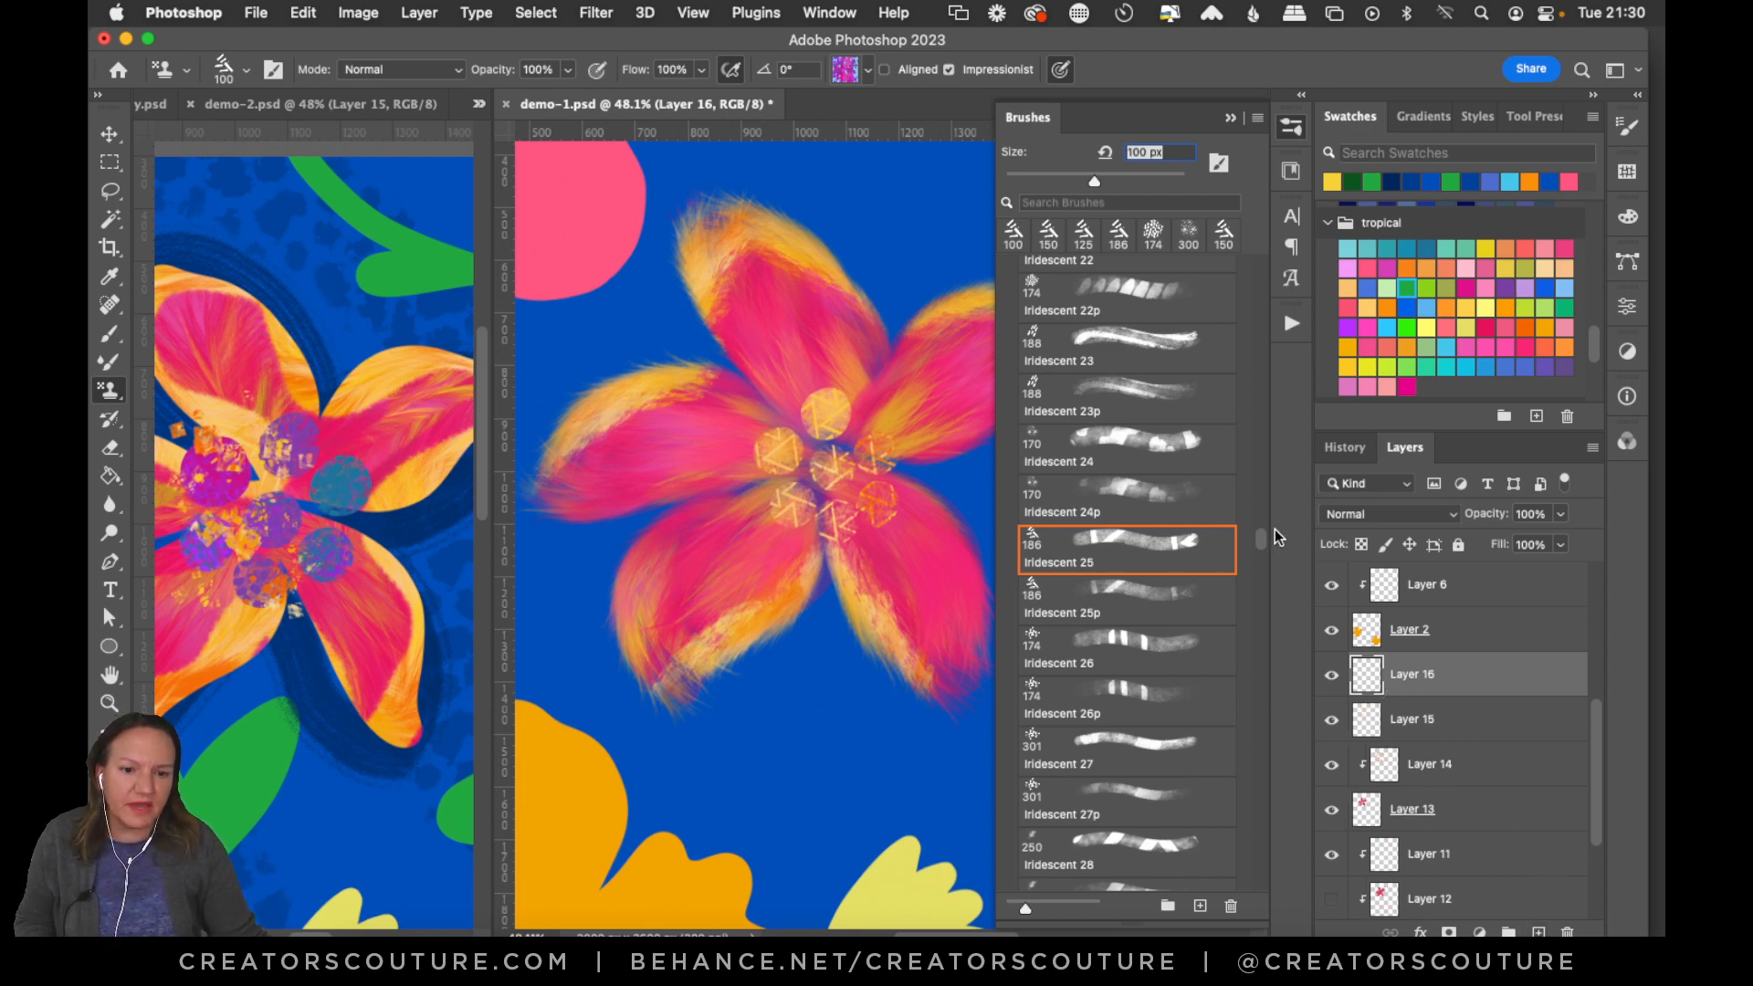
mouse_move(1261, 539)
mouse_down()
mouse_move(1260, 593)
mouse_move(1224, 648)
mouse_up()
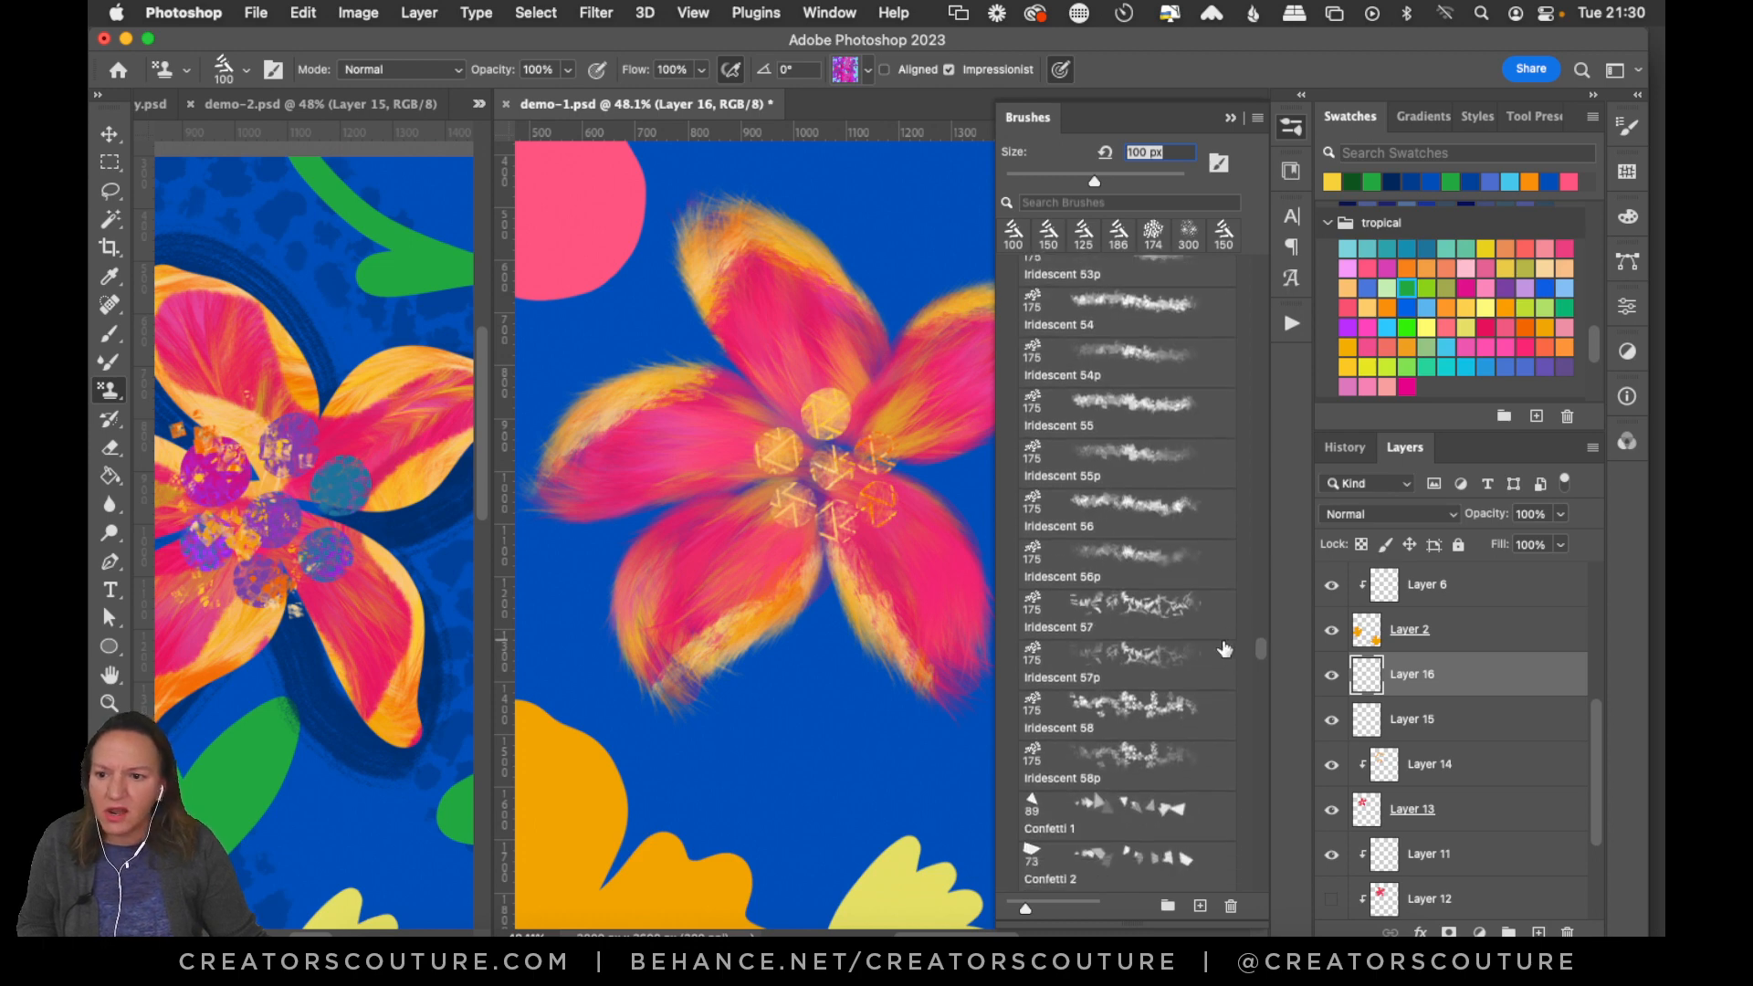
drag(315, 933, 304, 933)
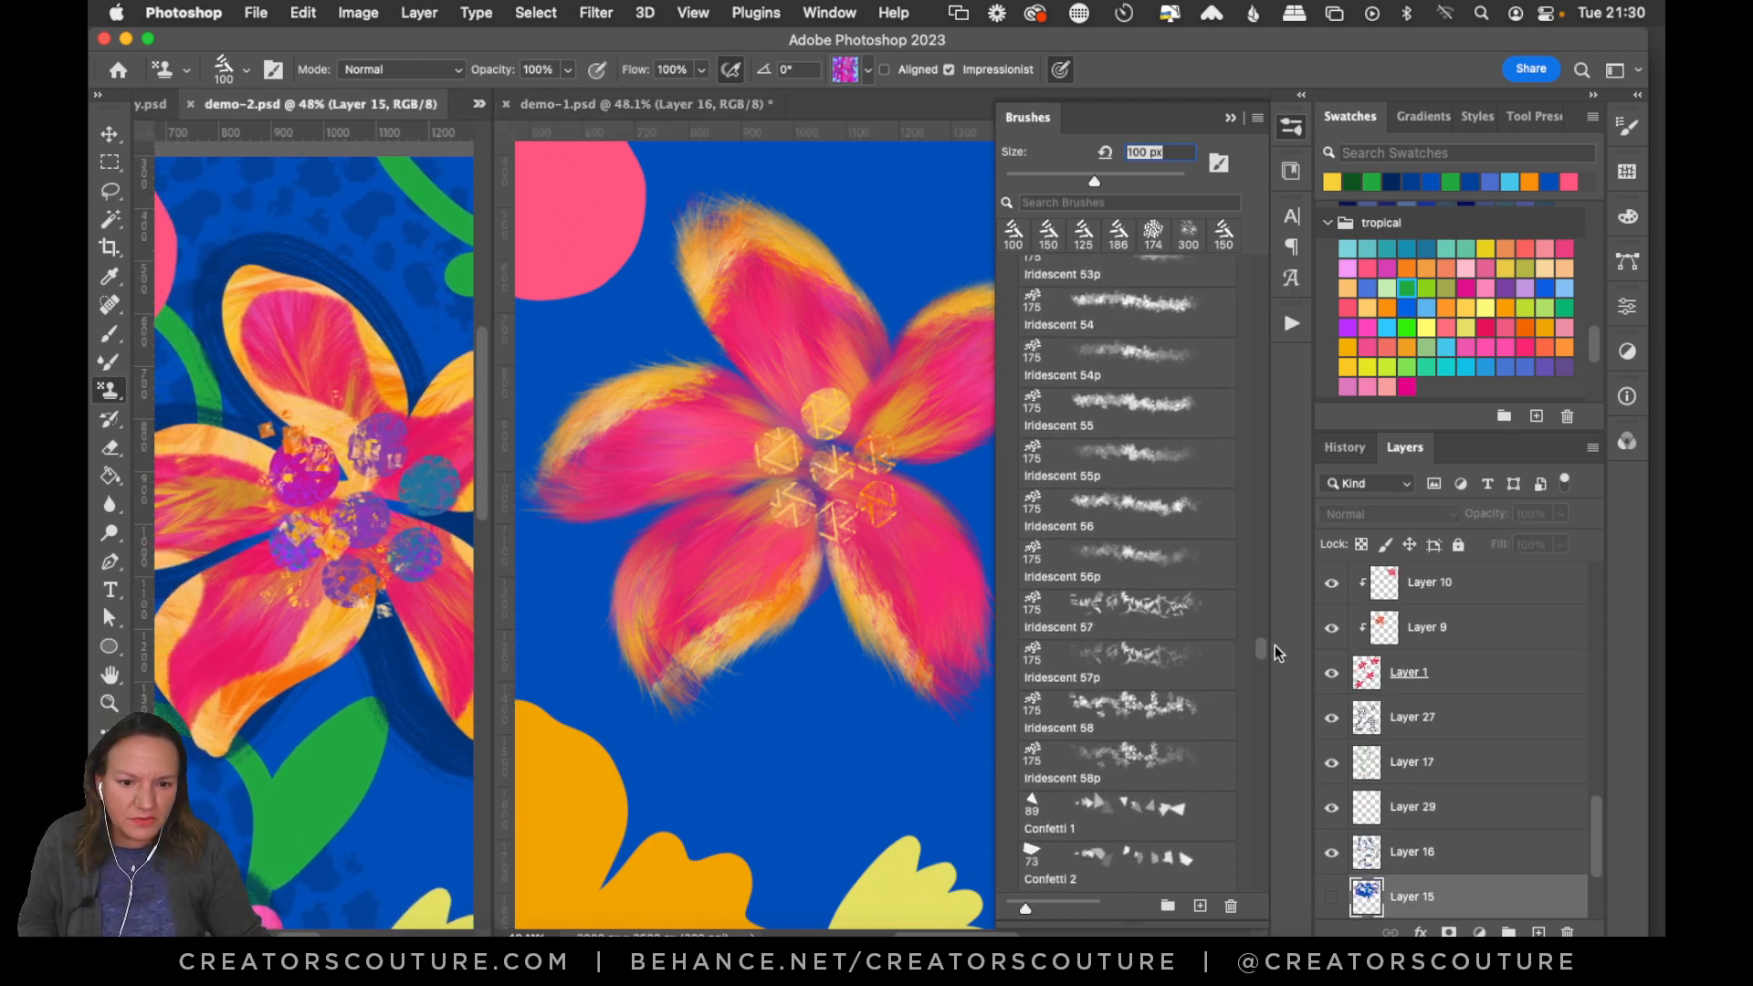
drag(1265, 651, 1245, 687)
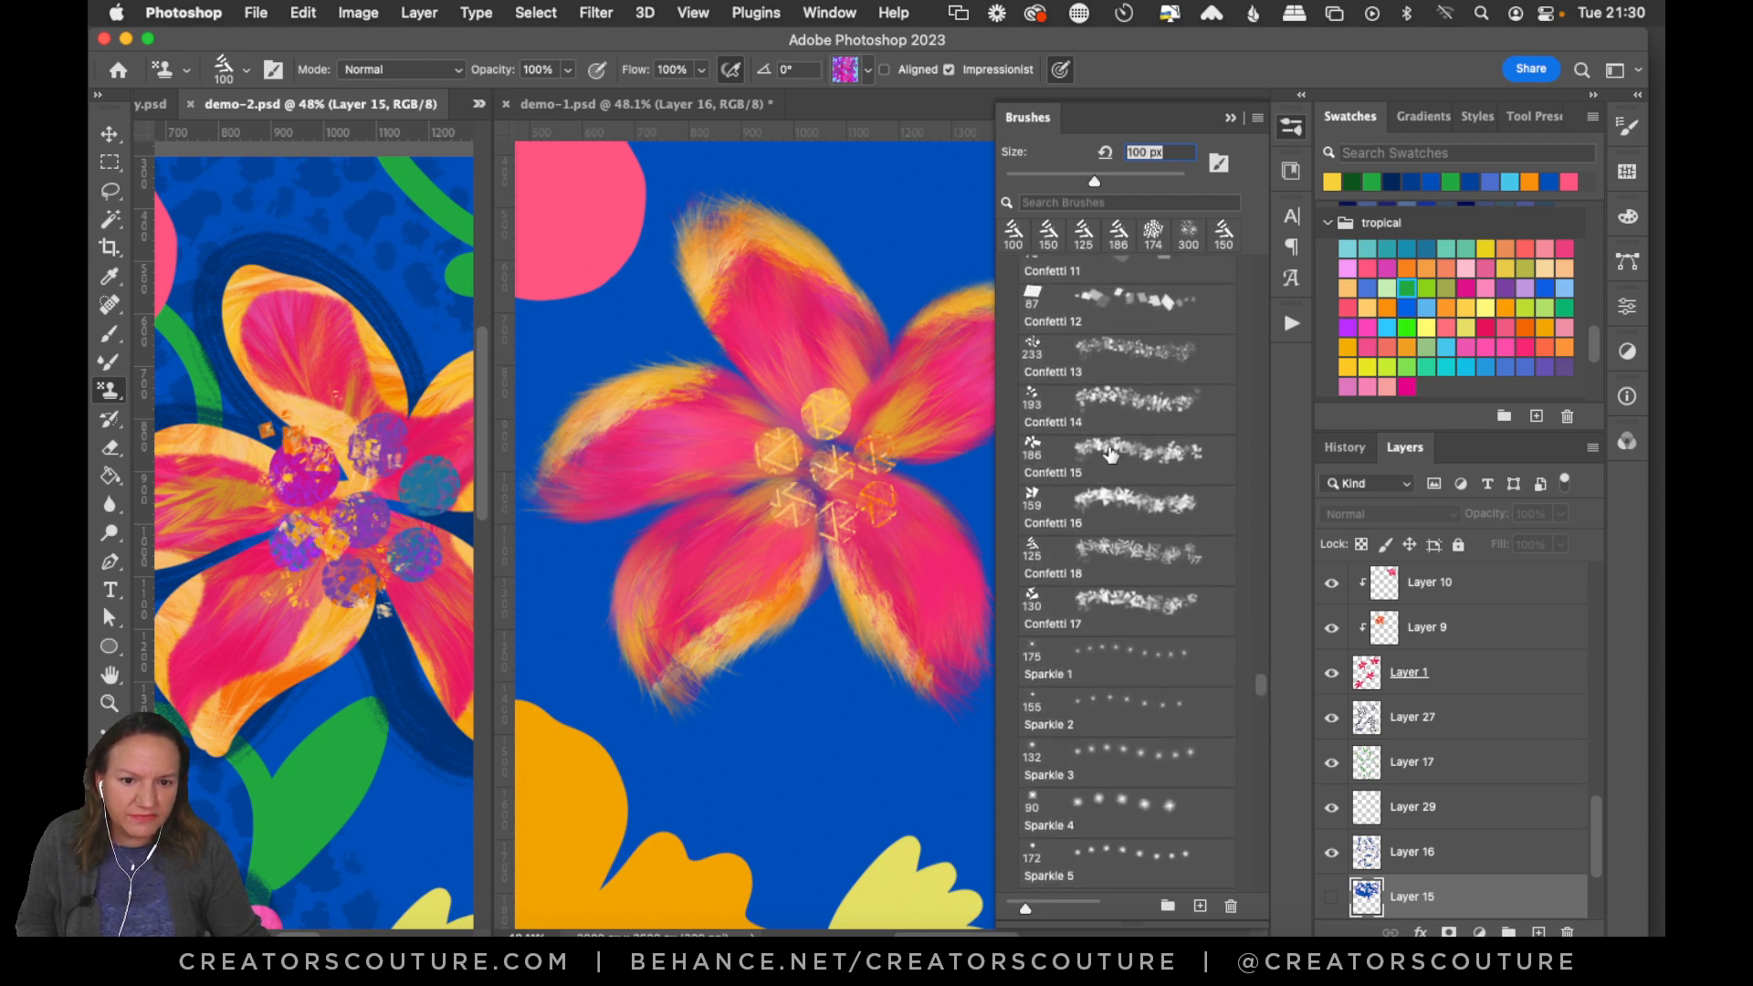
click(1110, 418)
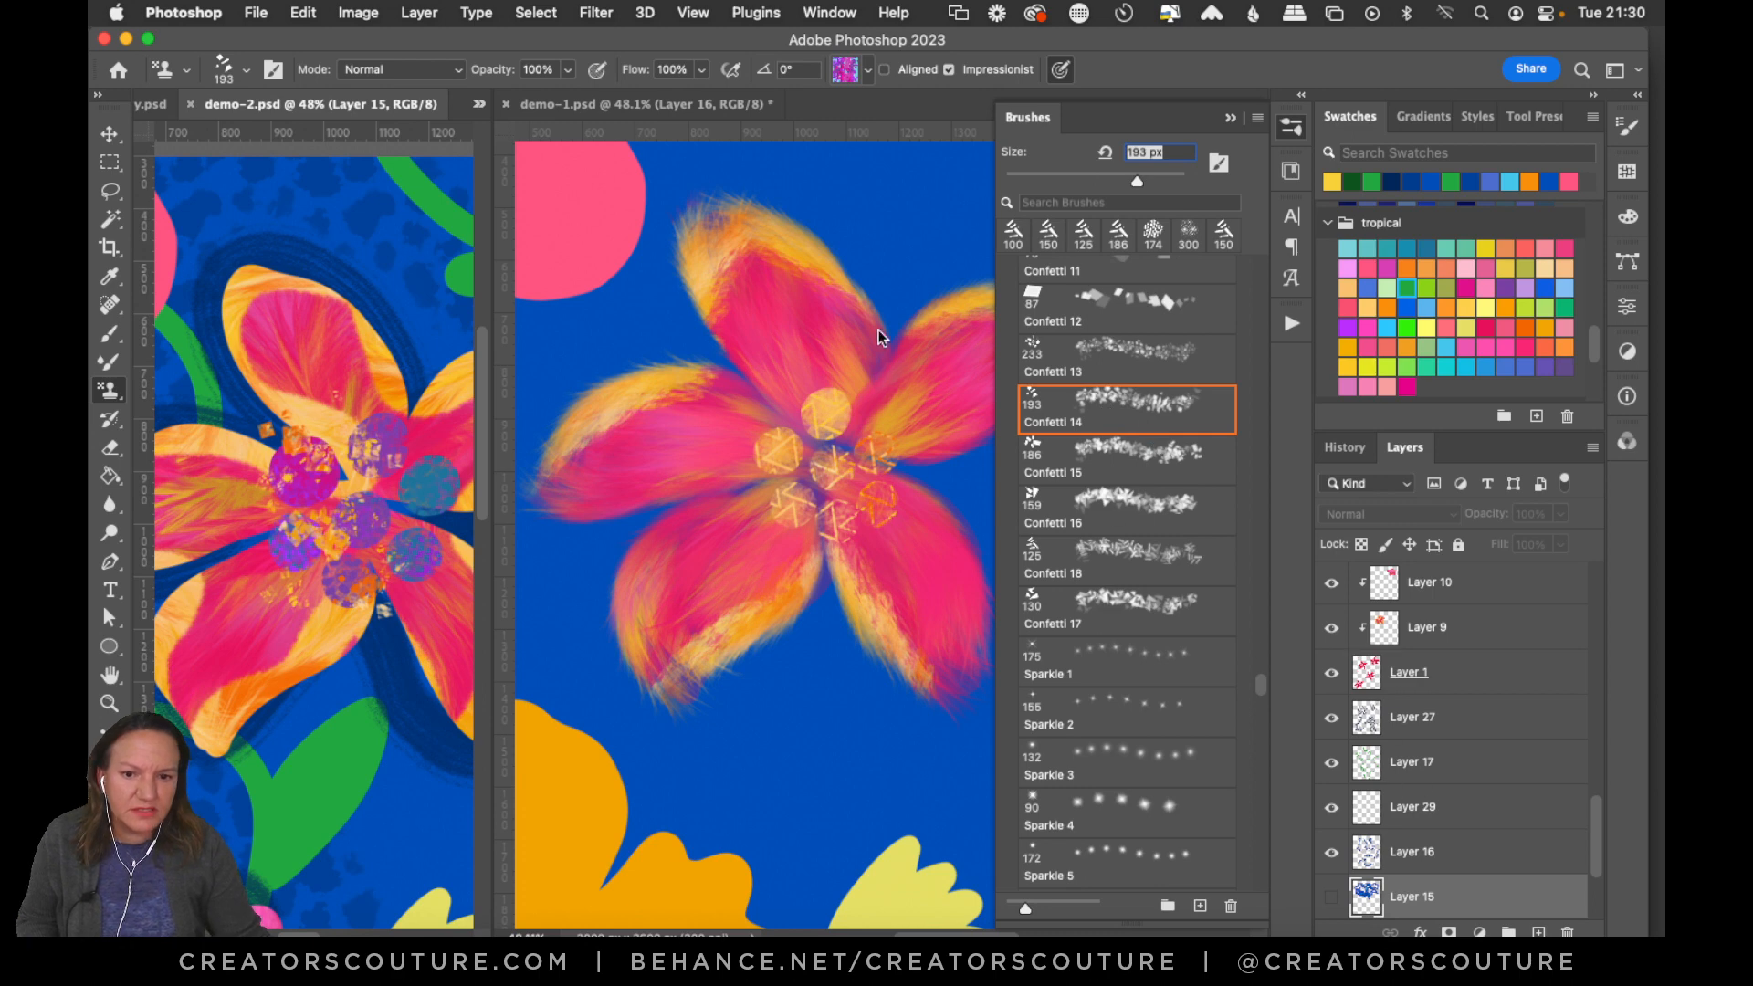
Try purple and blue Confetti 14 strokes and a single stamp over the demo-1 flower's centre, undoing each.
click(676, 106)
mouse_move(911, 476)
mouse_down()
mouse_move(846, 509)
mouse_move(860, 546)
mouse_up()
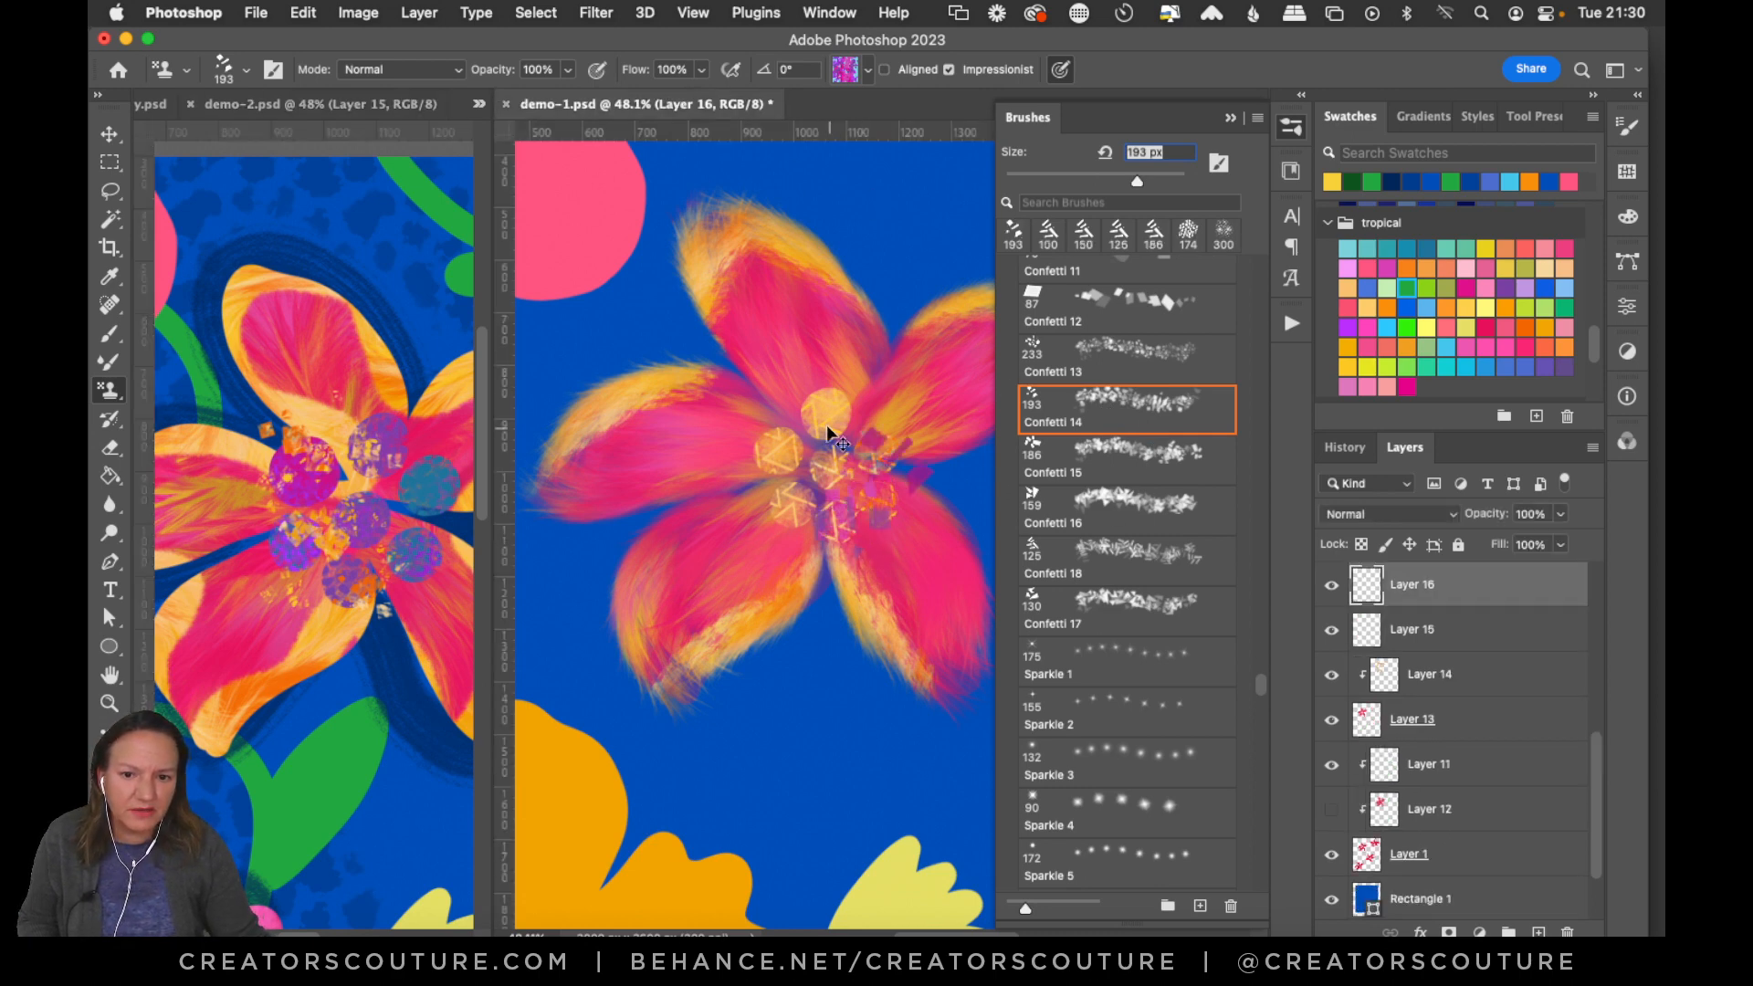
key(super+z)
mouse_move(830, 402)
mouse_down()
mouse_move(808, 449)
mouse_move(789, 559)
mouse_up()
key(super+z)
click(832, 416)
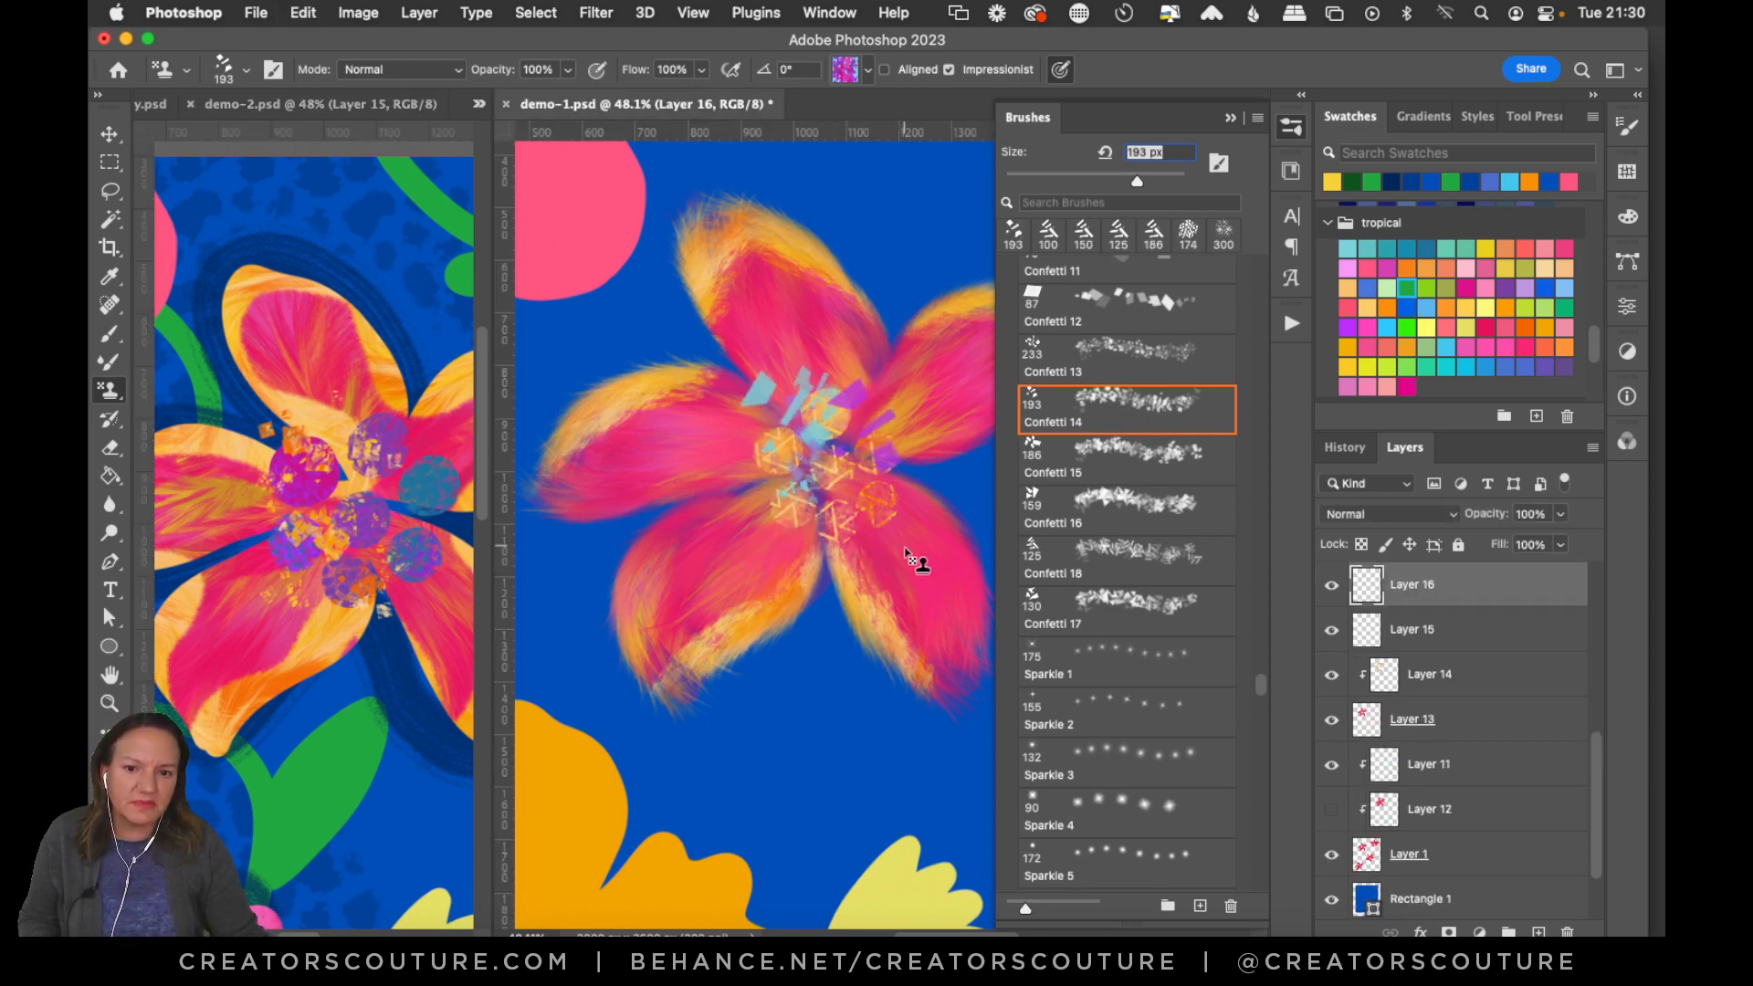
key(super+z)
Try a purple stroke with the Confetti 15 brush over the flower's centre and undo it.
click(1136, 461)
drag(881, 425, 900, 543)
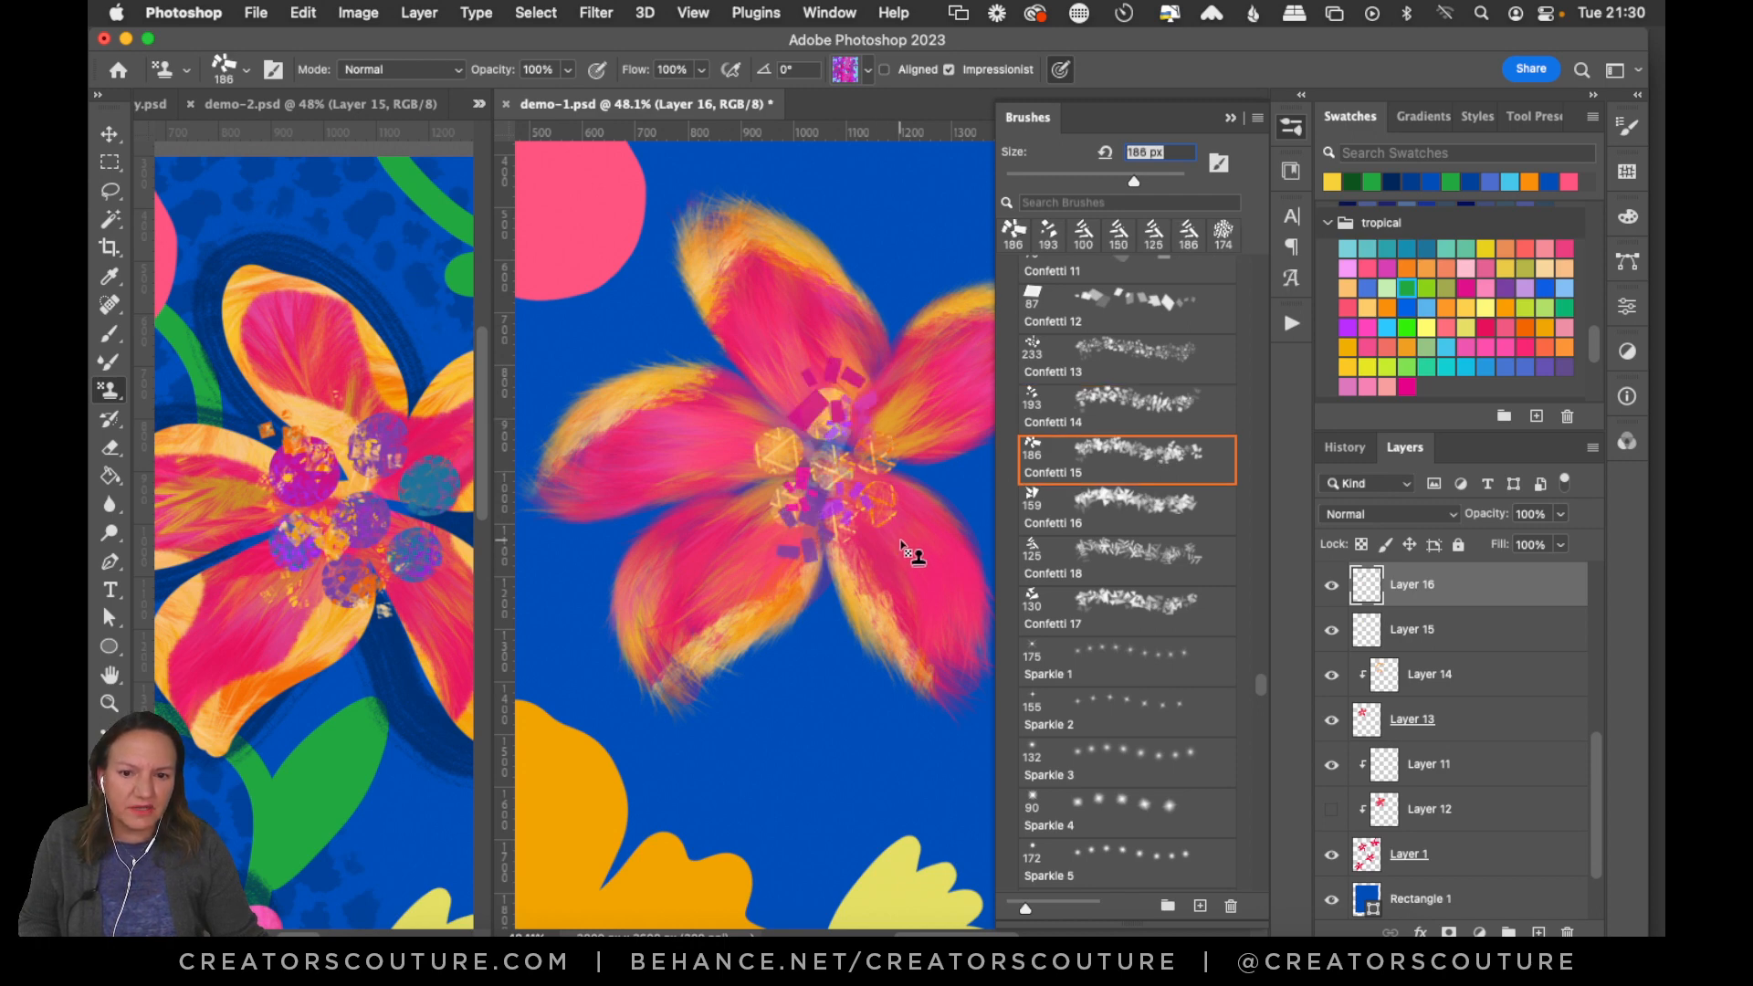
key(super+z)
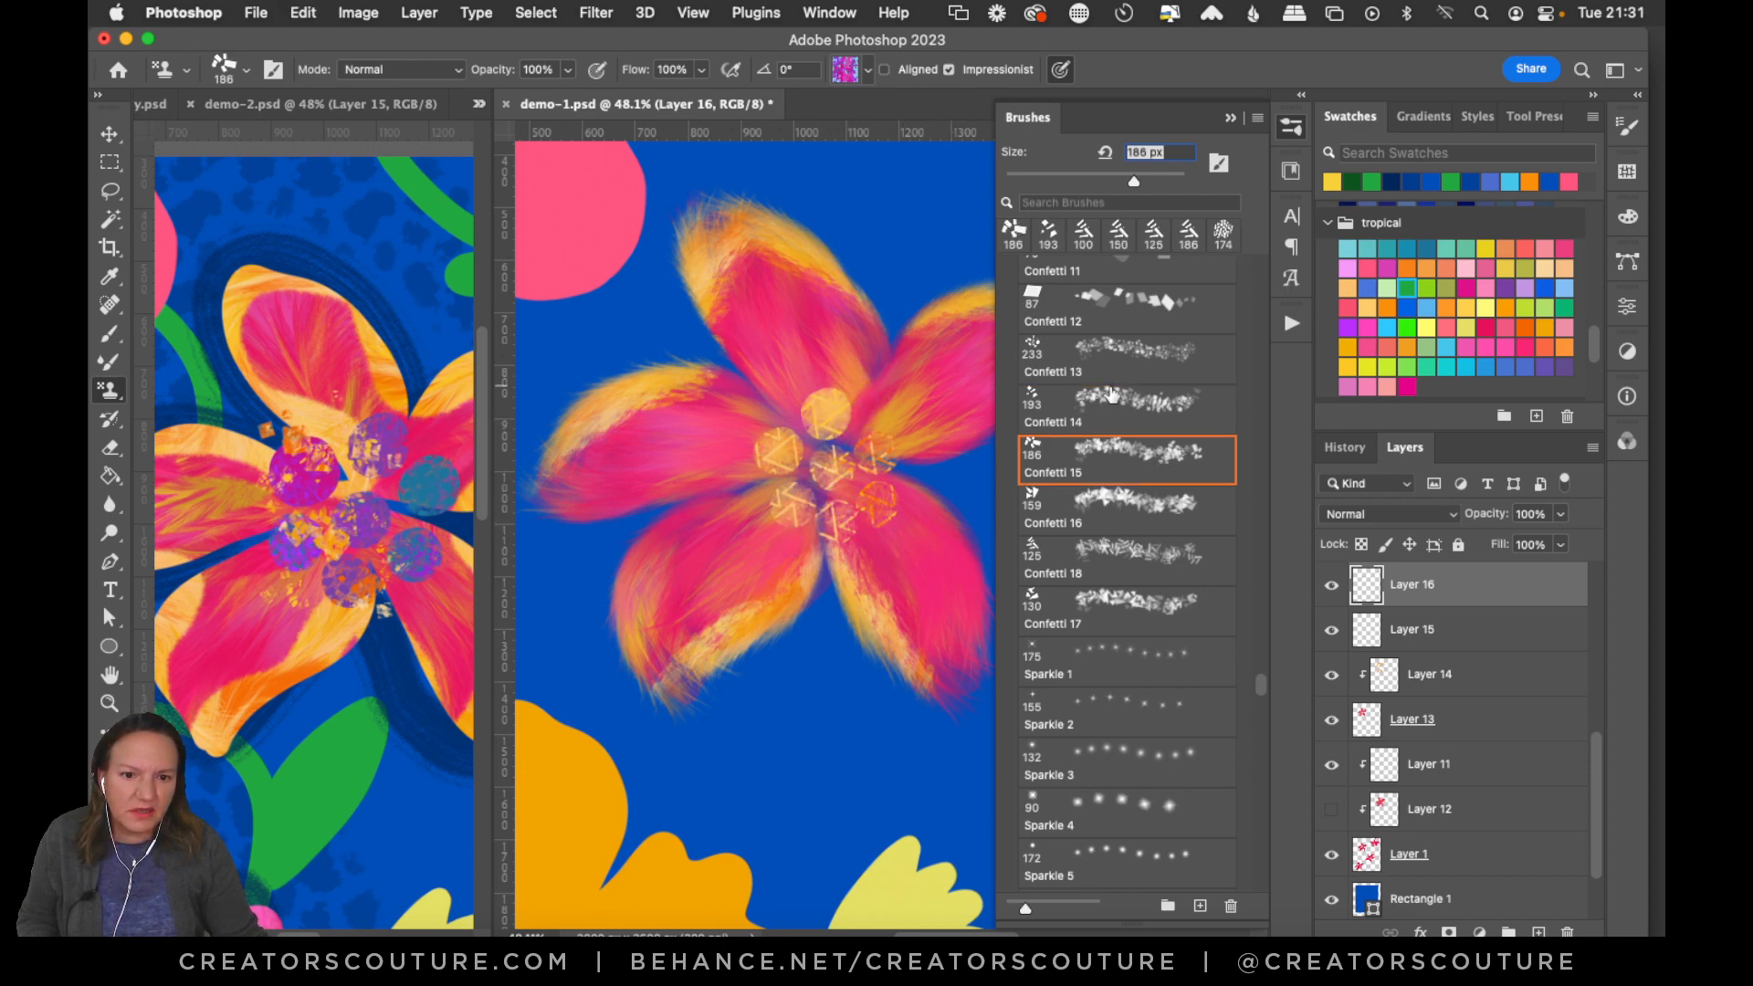
Switch to the Confetti 13 brush and try several short strokes over the flower's centre, removing each.
click(1108, 360)
drag(817, 395, 803, 484)
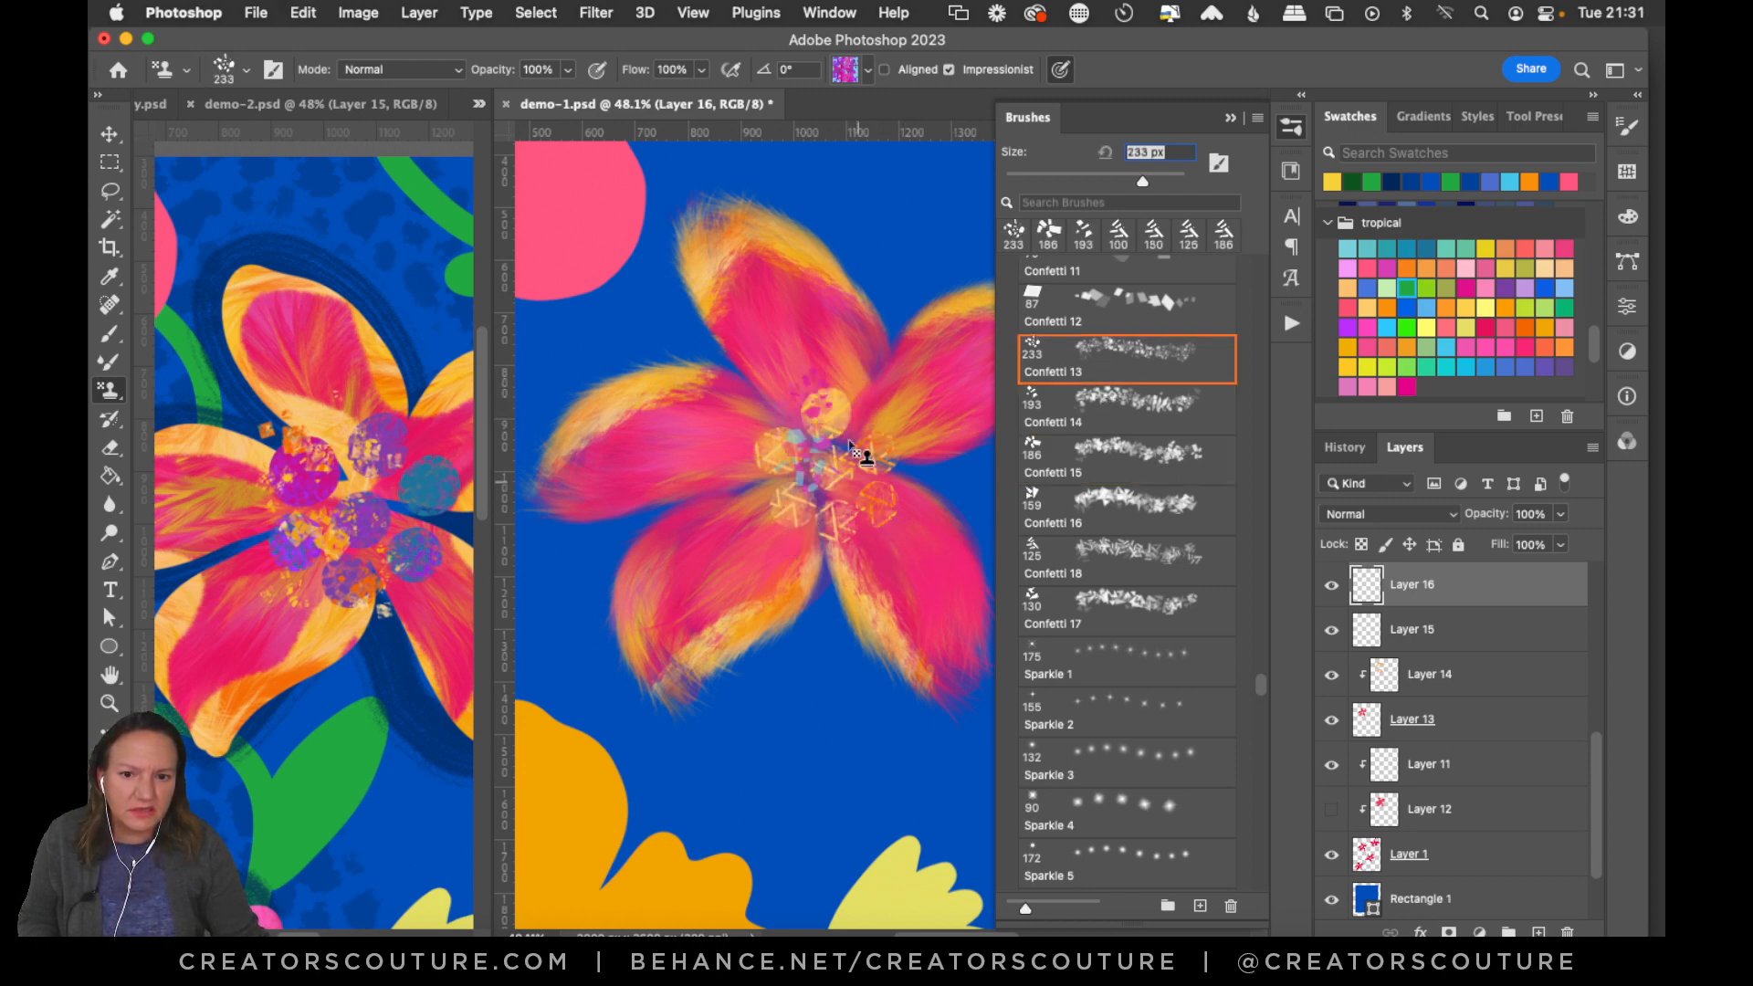
mouse_move(850, 395)
mouse_down()
mouse_move(893, 499)
mouse_move(751, 558)
mouse_move(890, 565)
mouse_up()
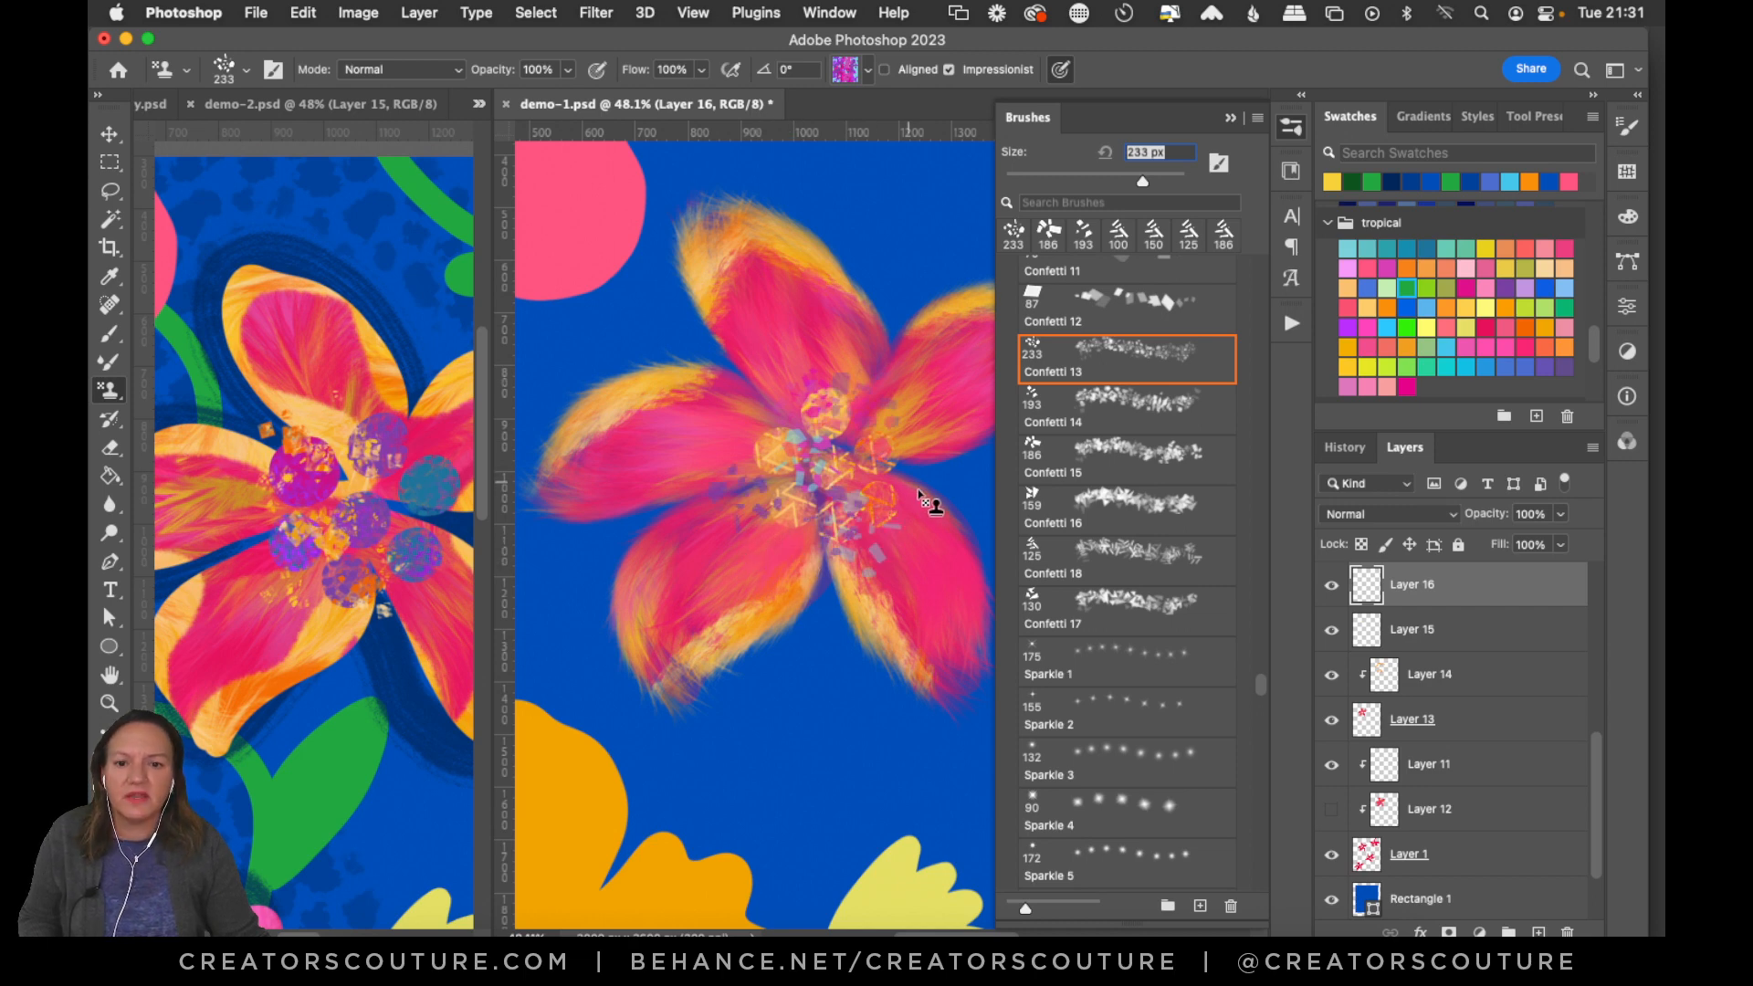
key(super+a)
key(BackSpace)
drag(825, 426, 856, 548)
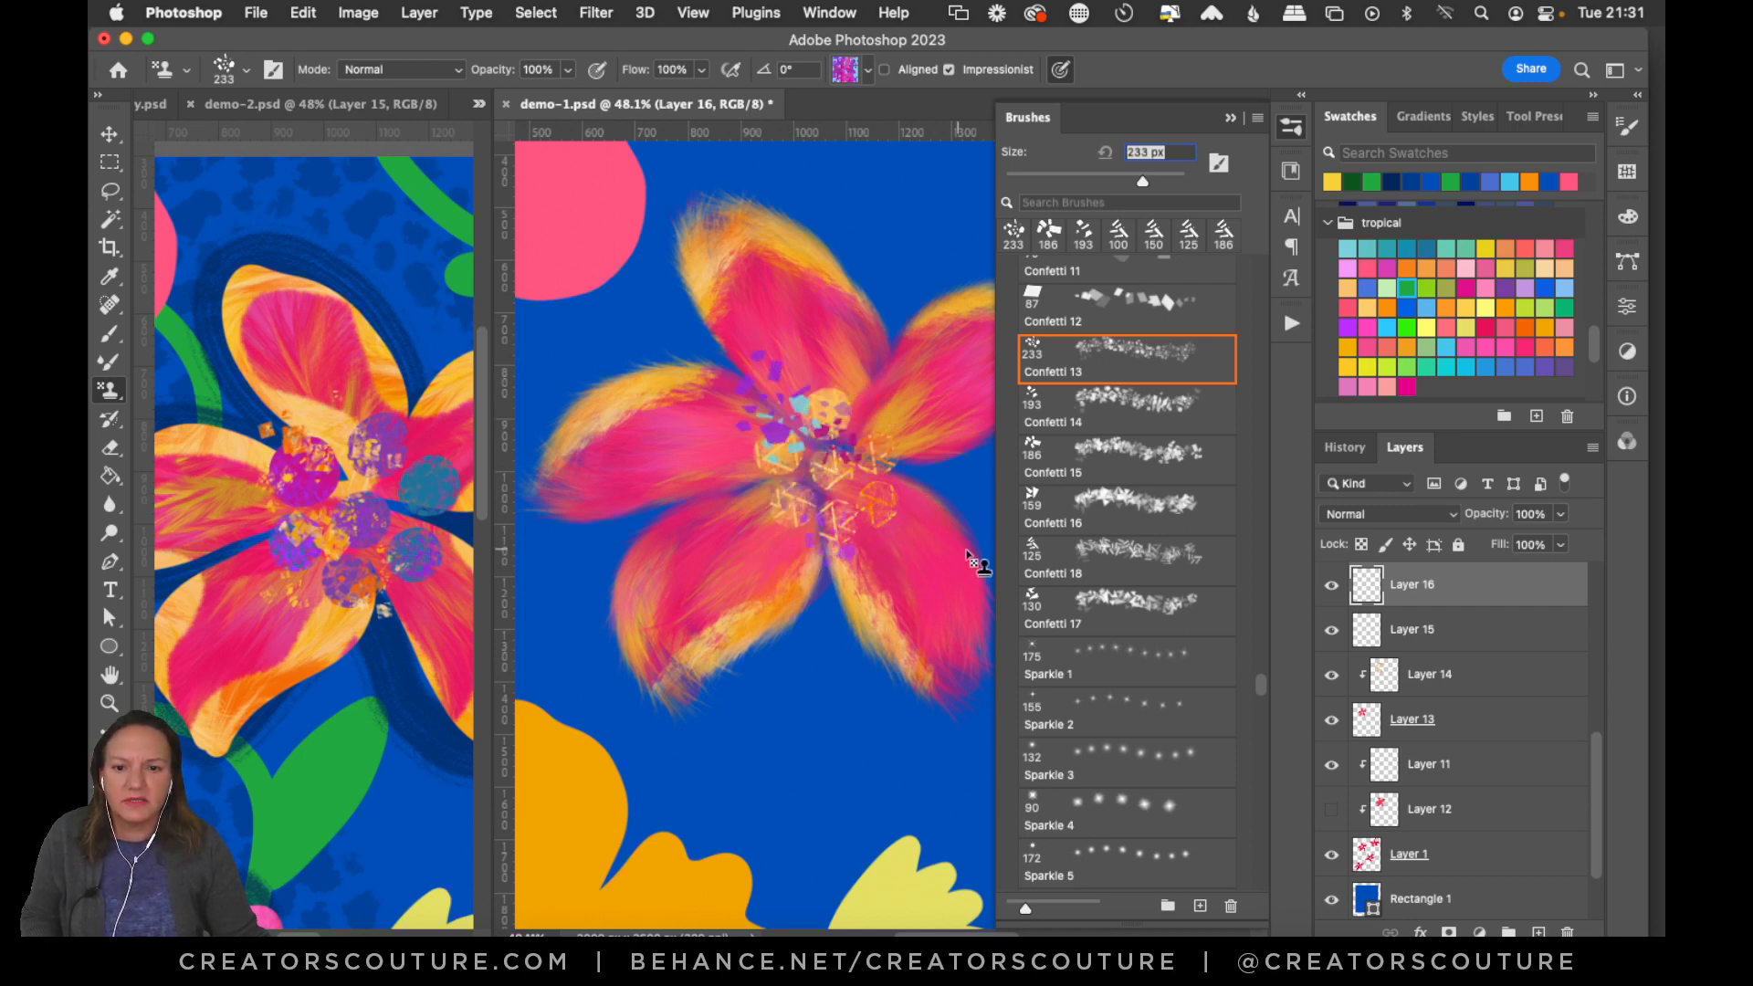
key(super+z)
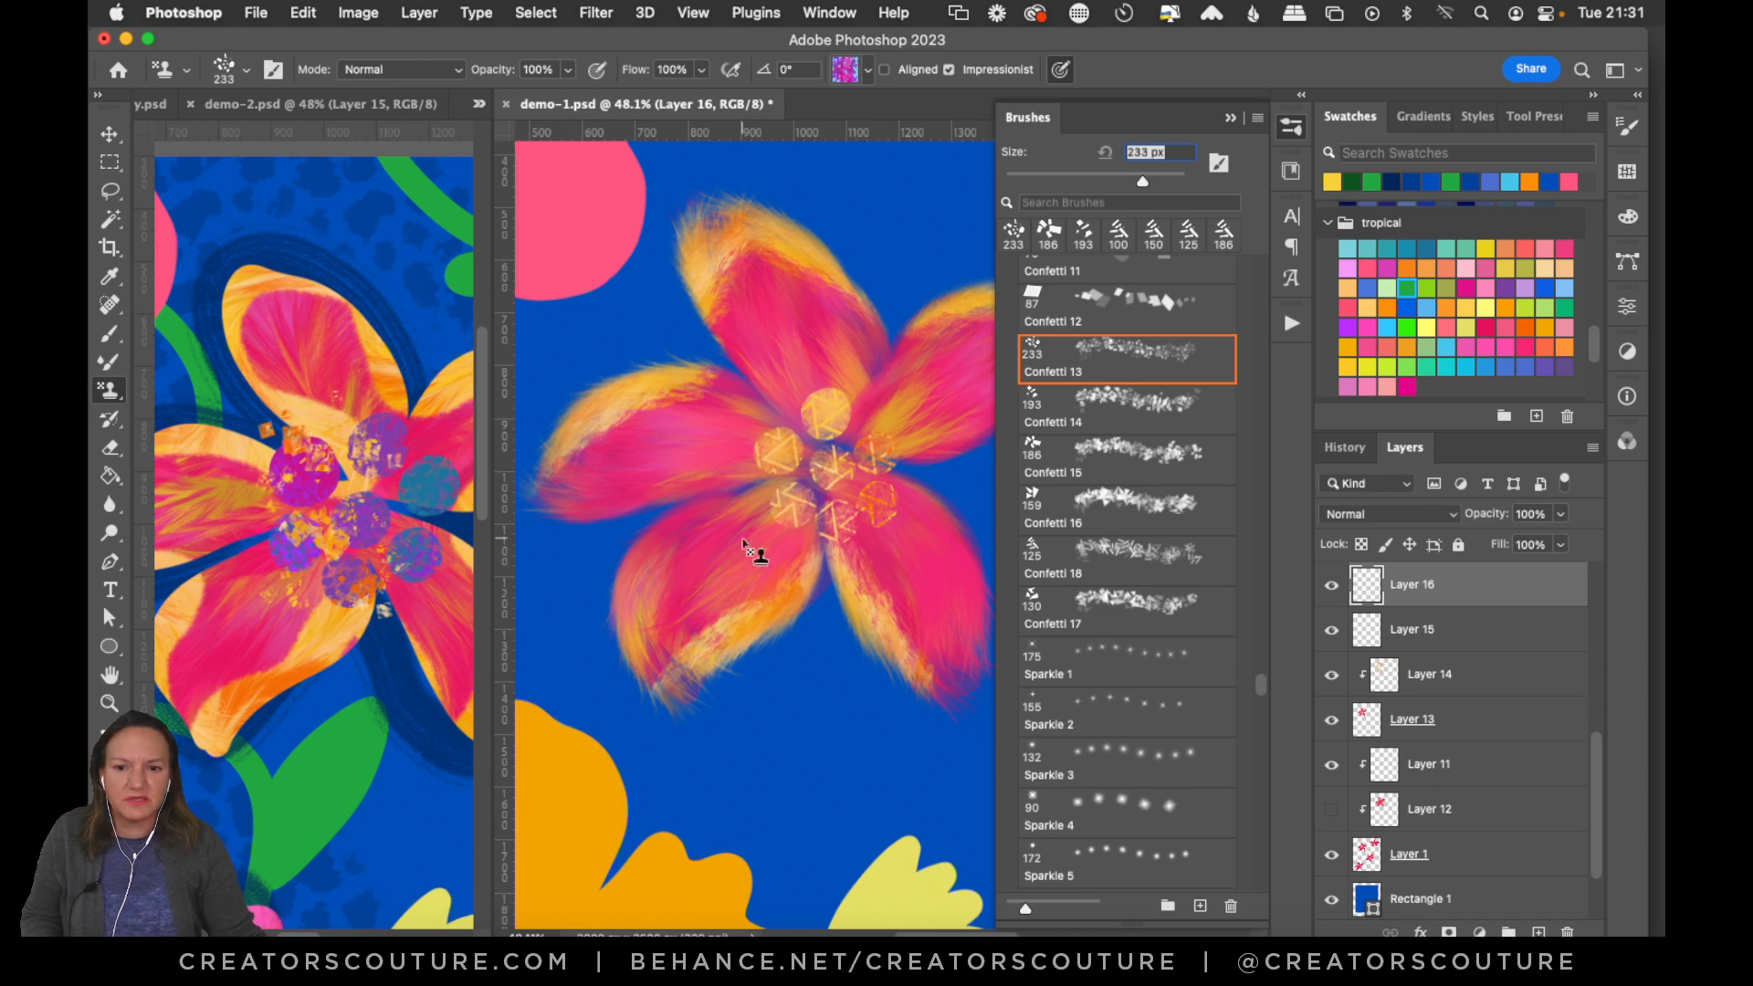
Scatter purple and teal Confetti 13 pieces around the flower's centre circles and hide the brush list.
mouse_move(743, 545)
mouse_down()
mouse_move(877, 412)
mouse_move(845, 582)
mouse_move(923, 606)
mouse_move(812, 547)
mouse_move(761, 496)
mouse_move(900, 529)
mouse_up()
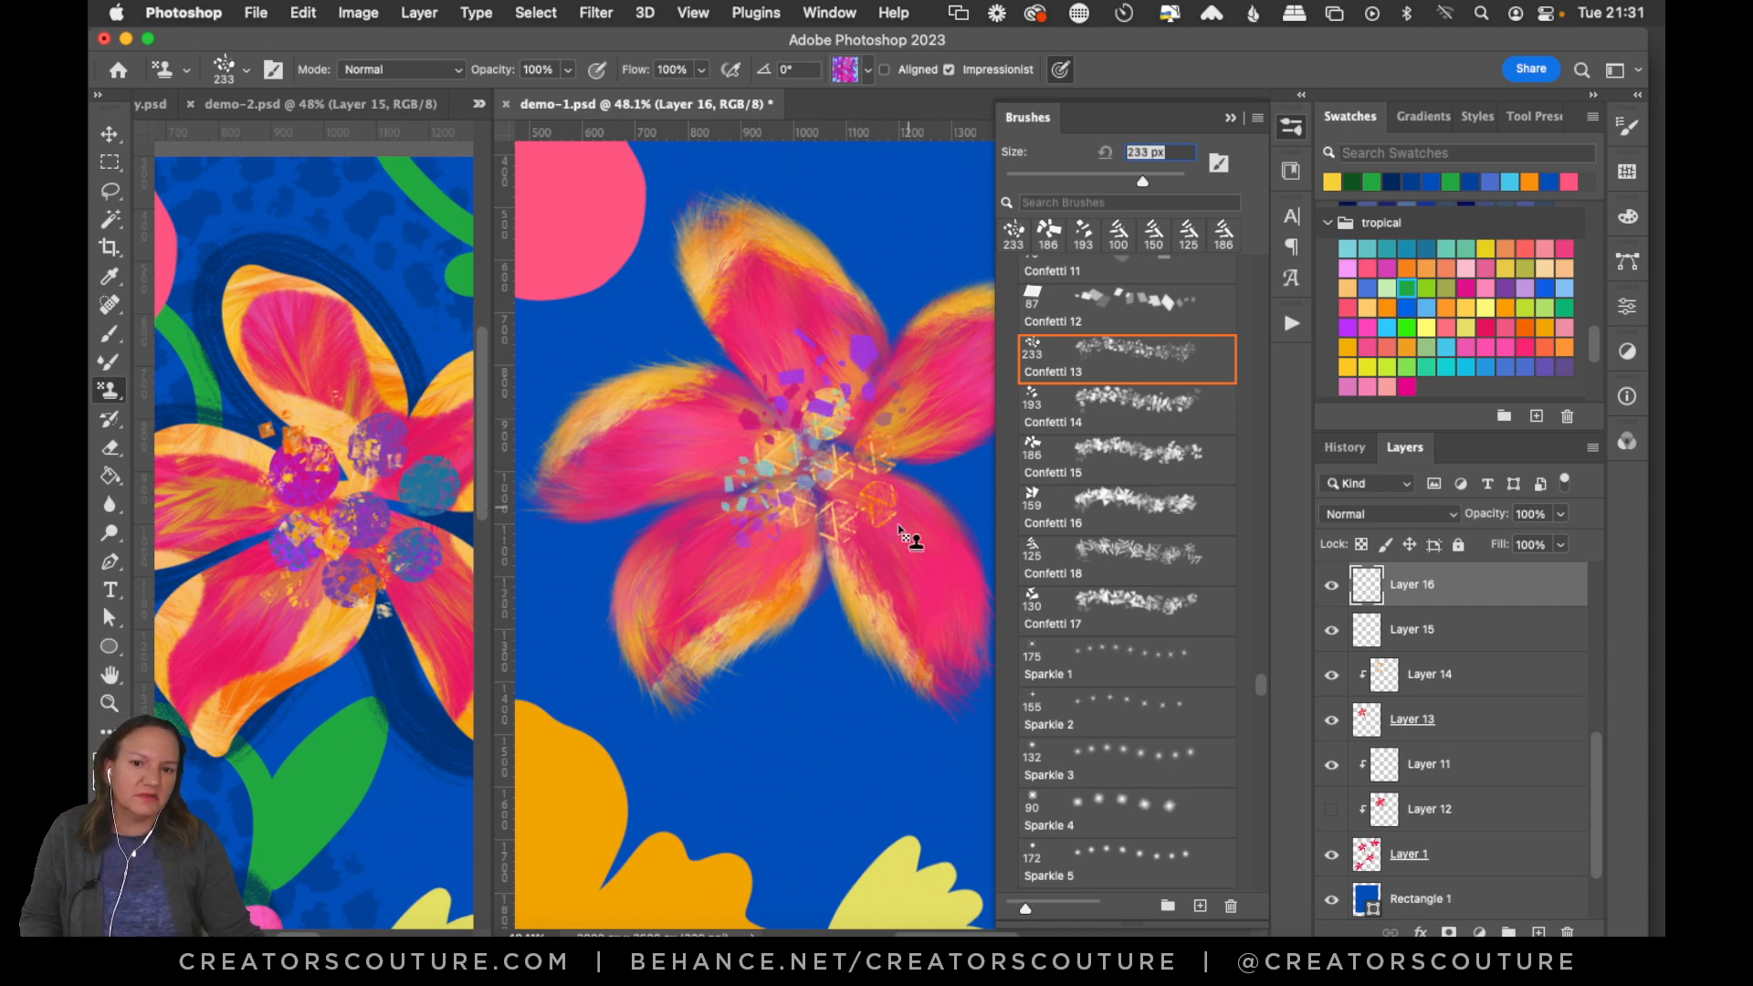
click(887, 502)
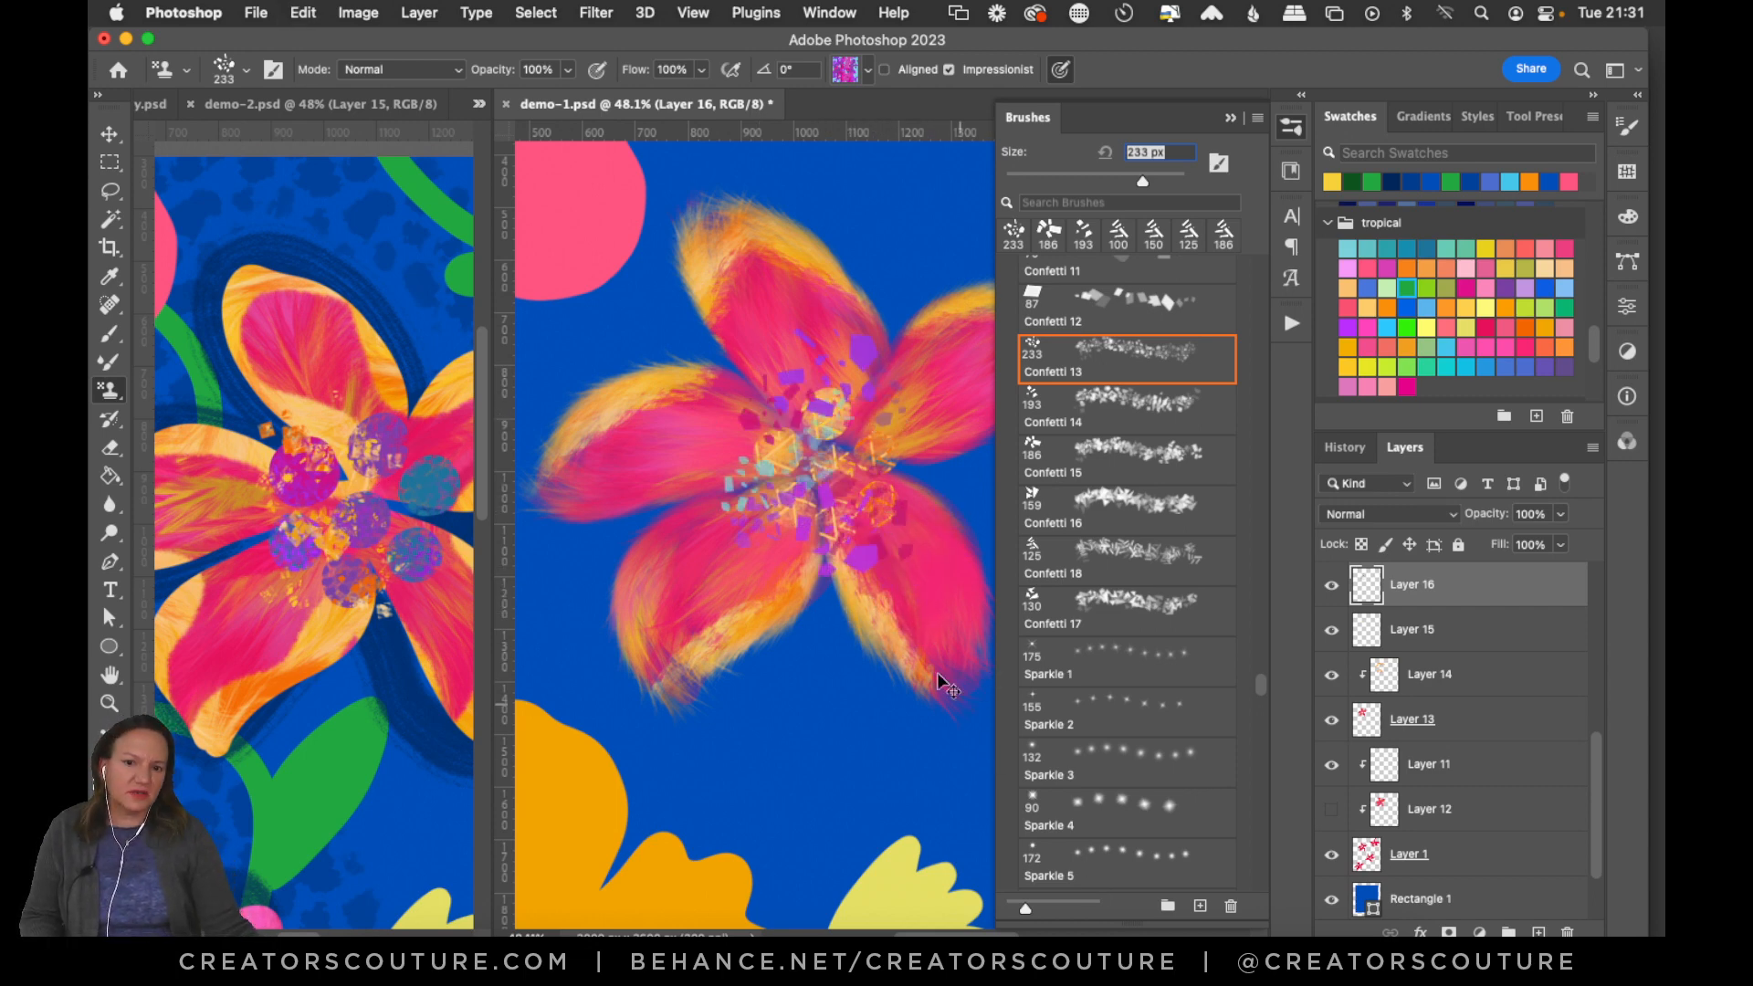
click(1291, 126)
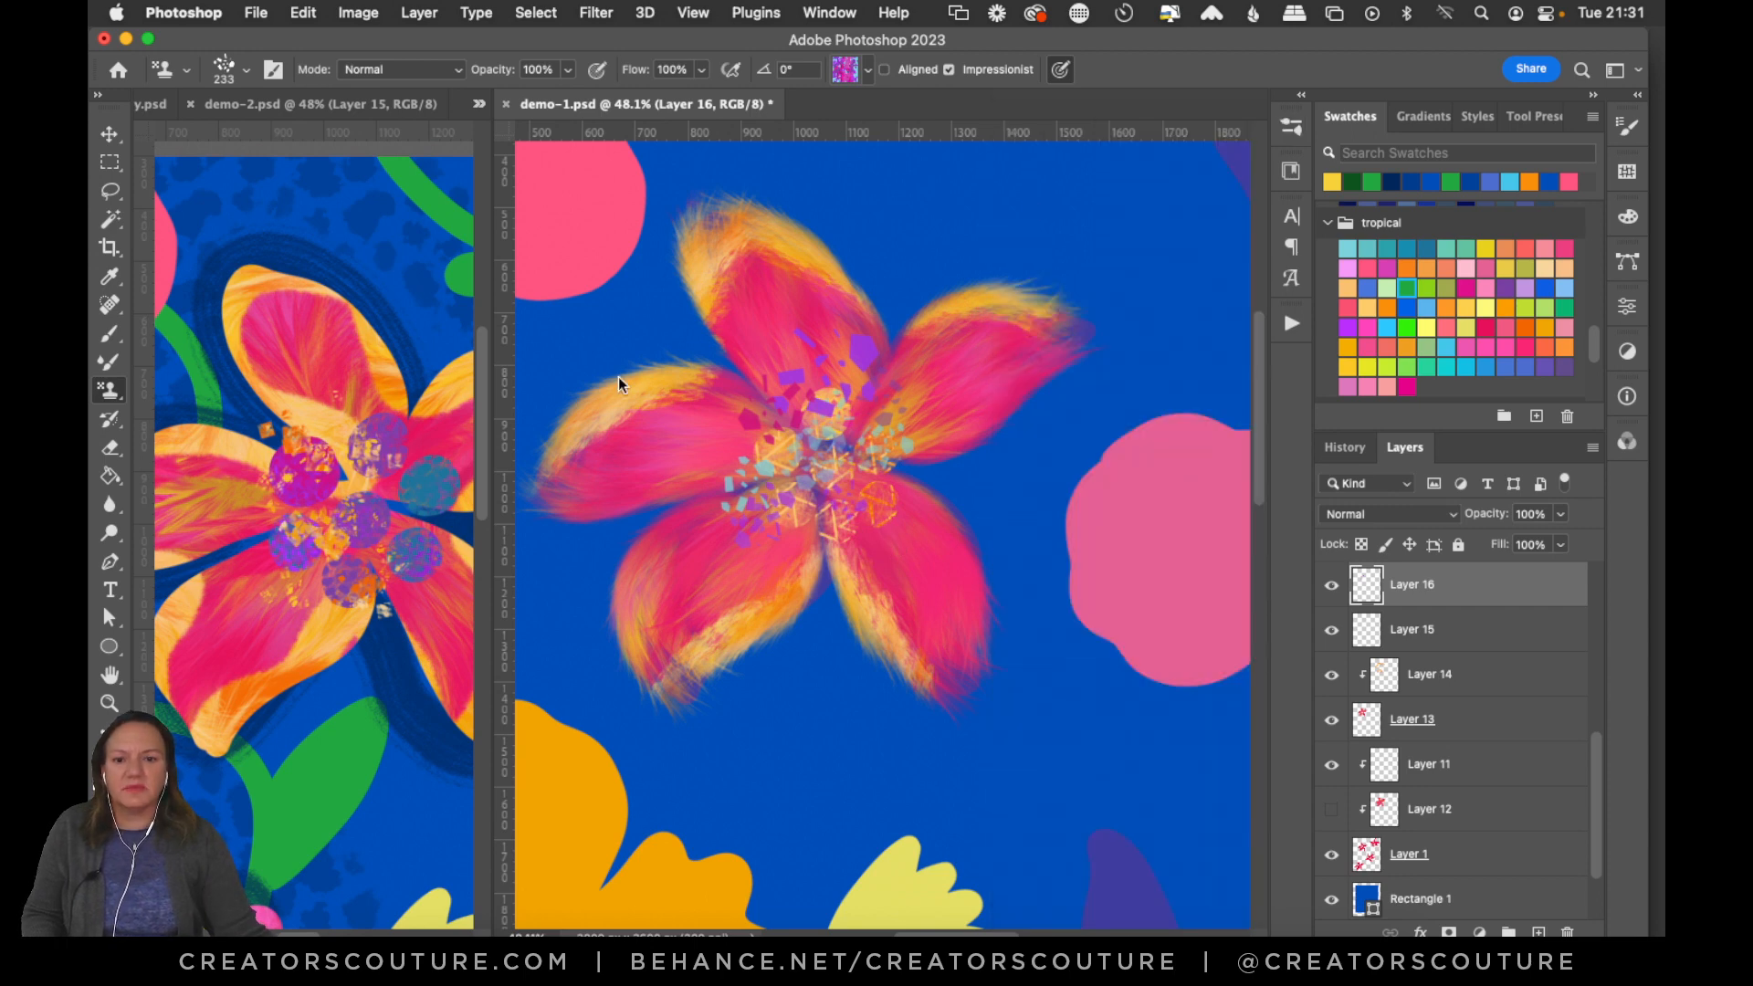
Examine the painted demo-1 flower from farther out, comparing it with the demo-2 flower and the surrounding flat shapes.
click(109, 703)
alt+click(930, 419)
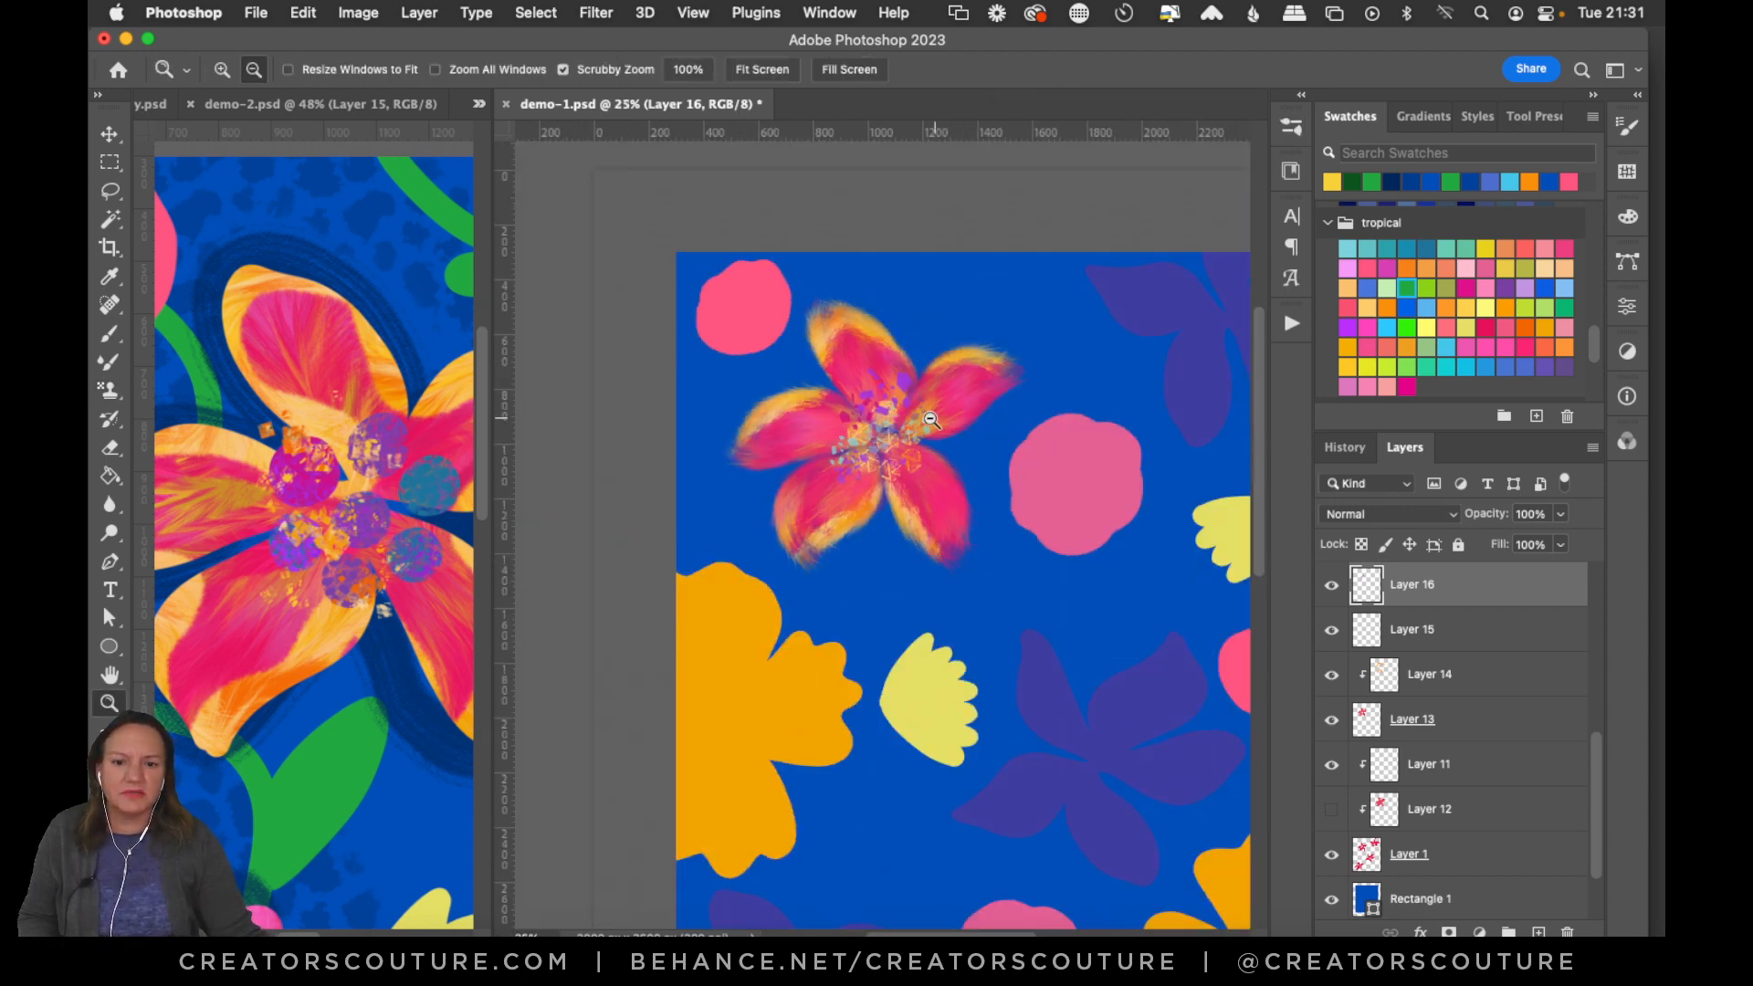
alt+click(944, 446)
drag(797, 385, 918, 351)
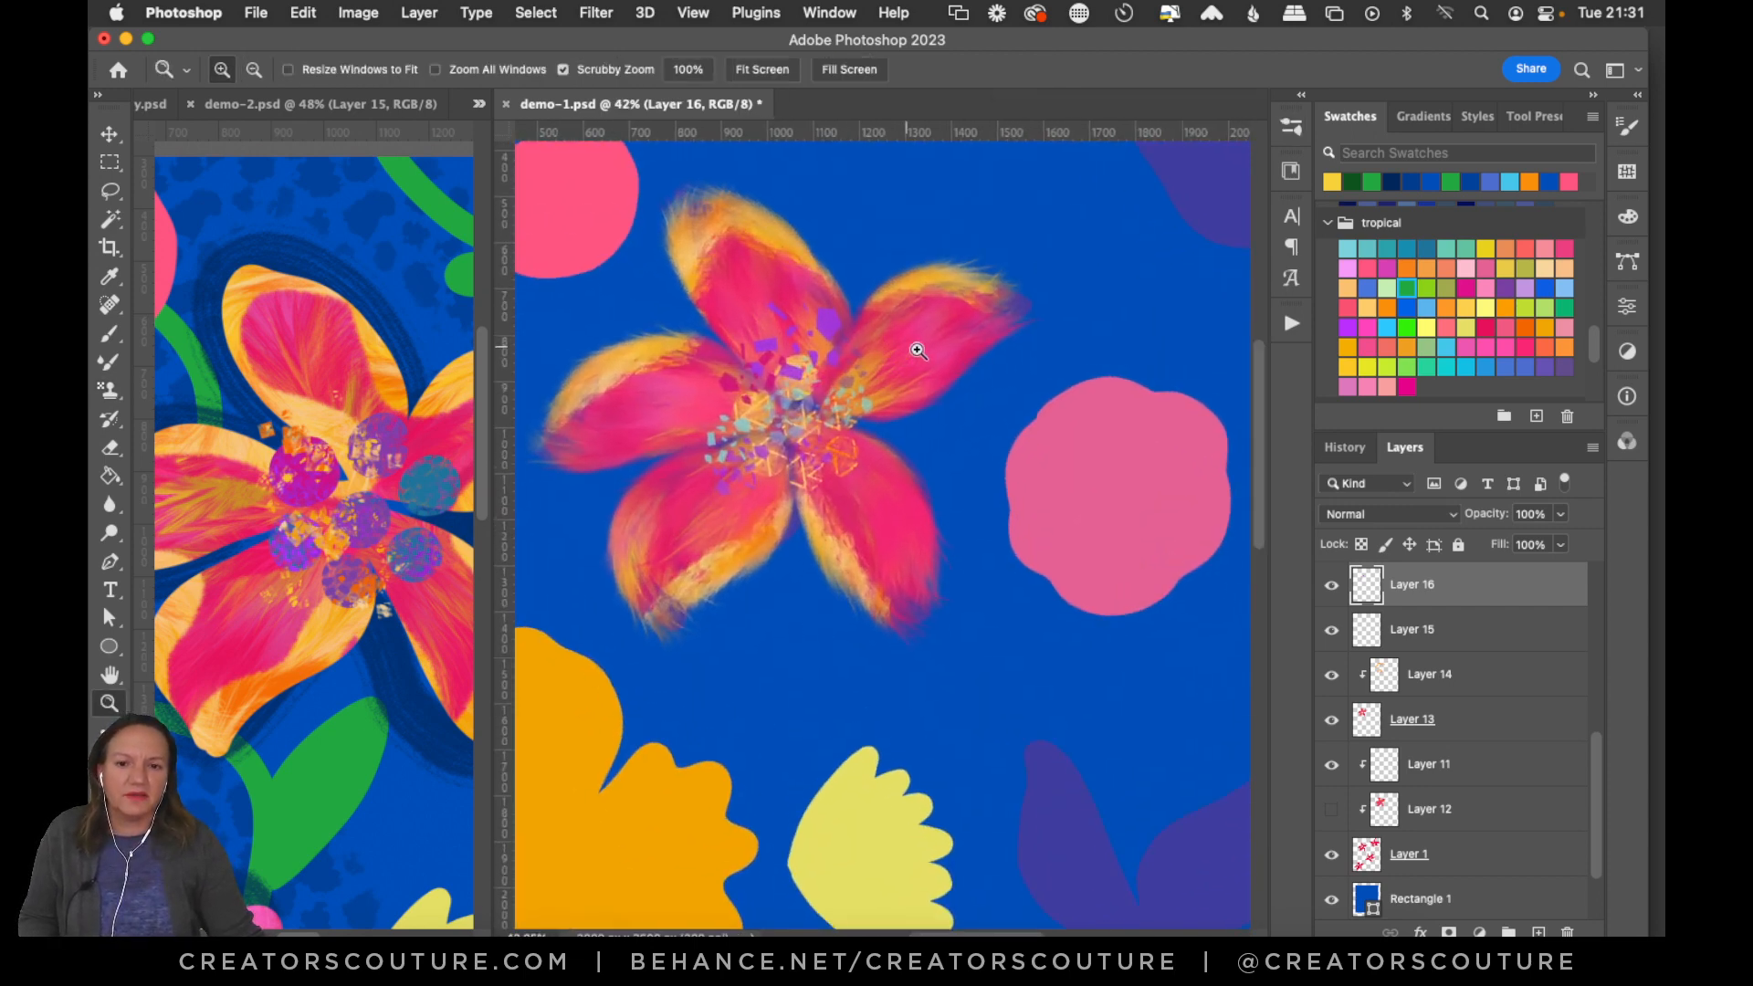
click(475, 568)
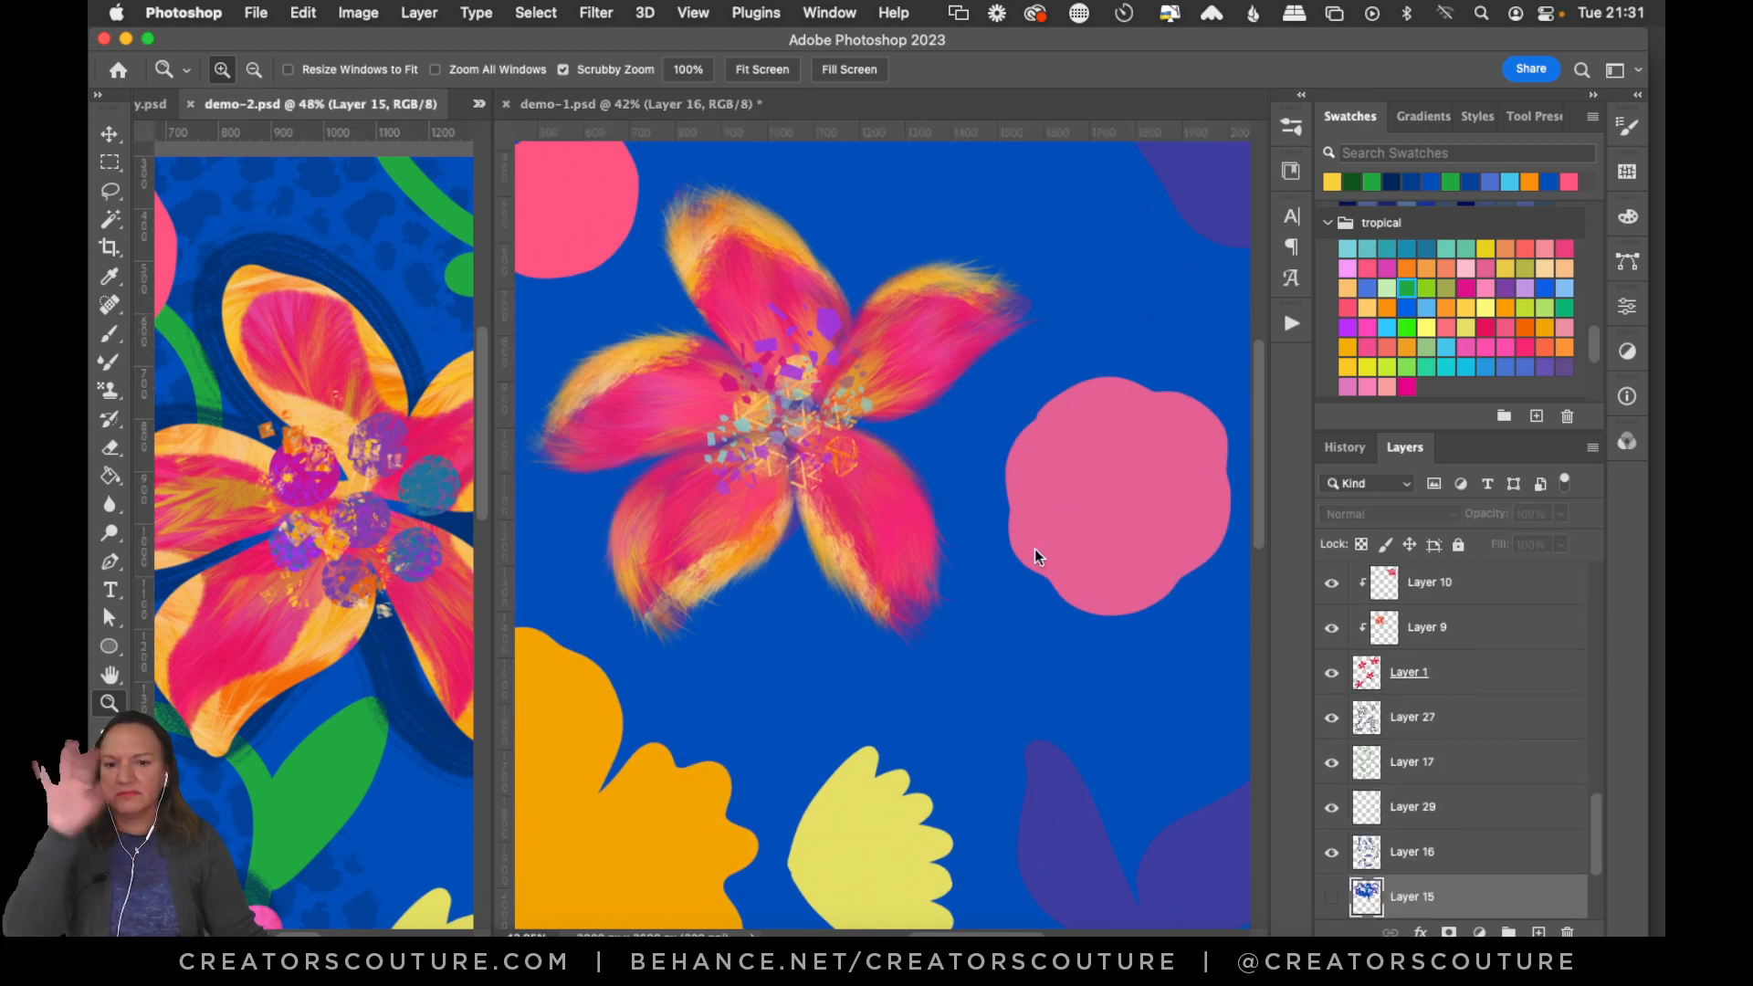
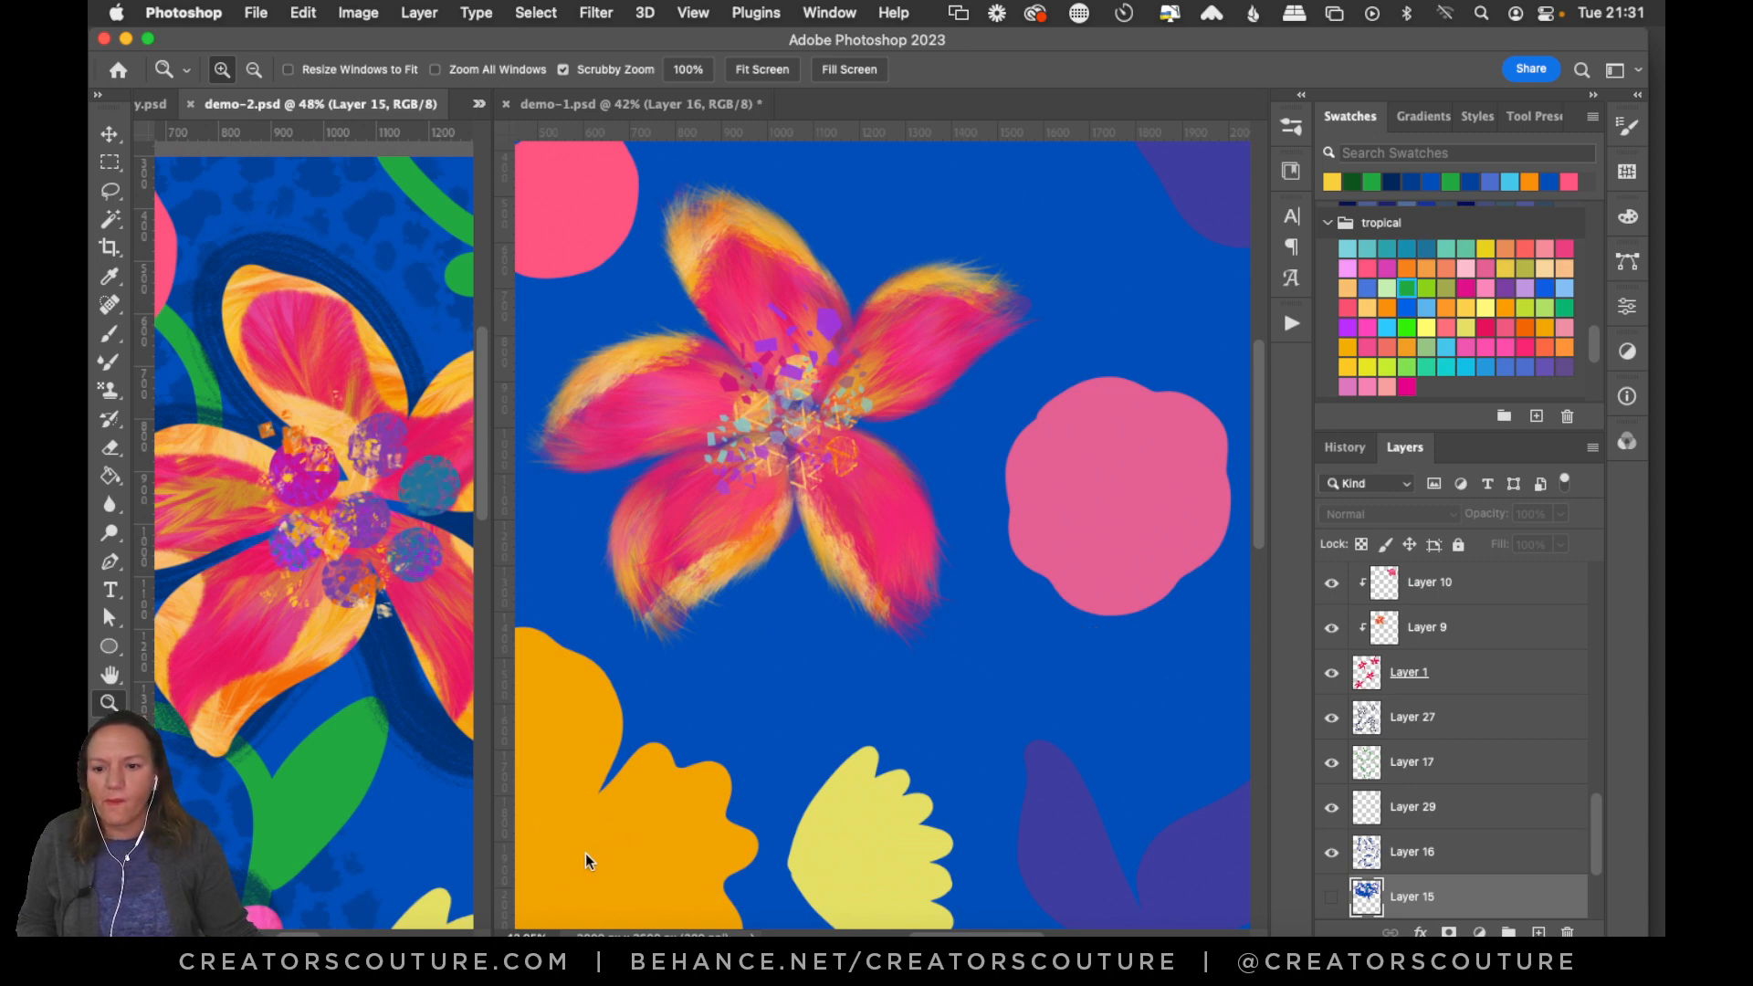
scroll(313, 548, left, 5)
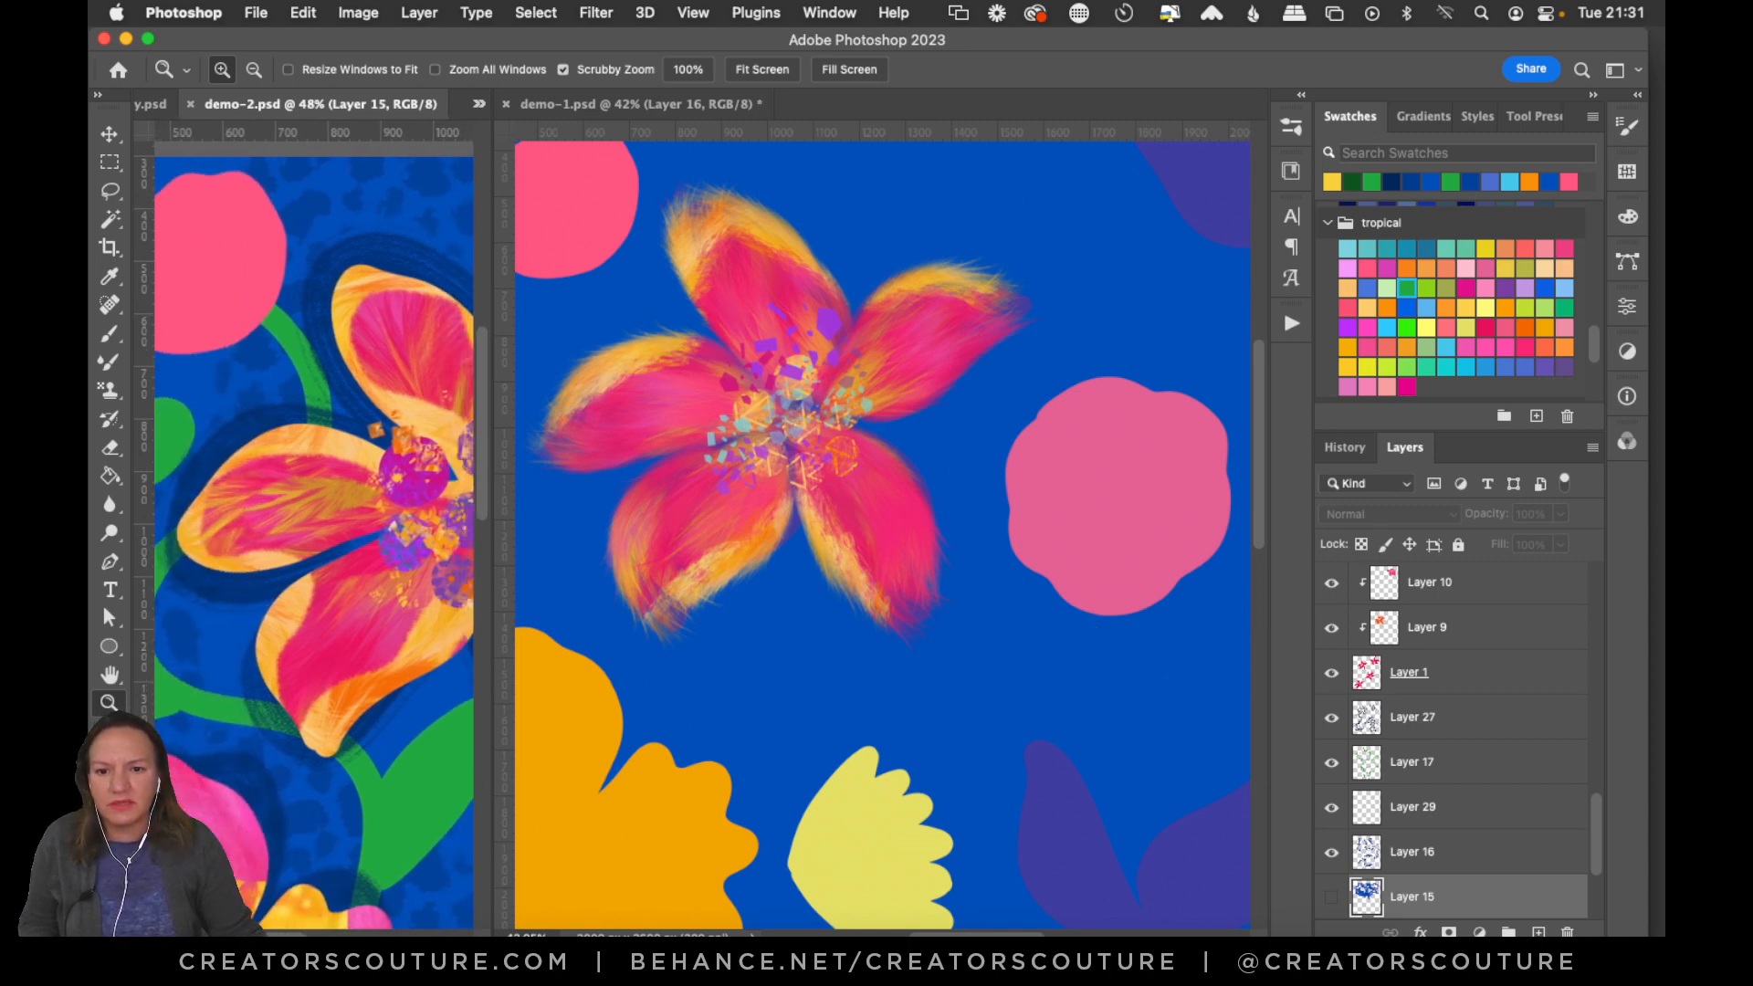
scroll(965, 916, left, 5)
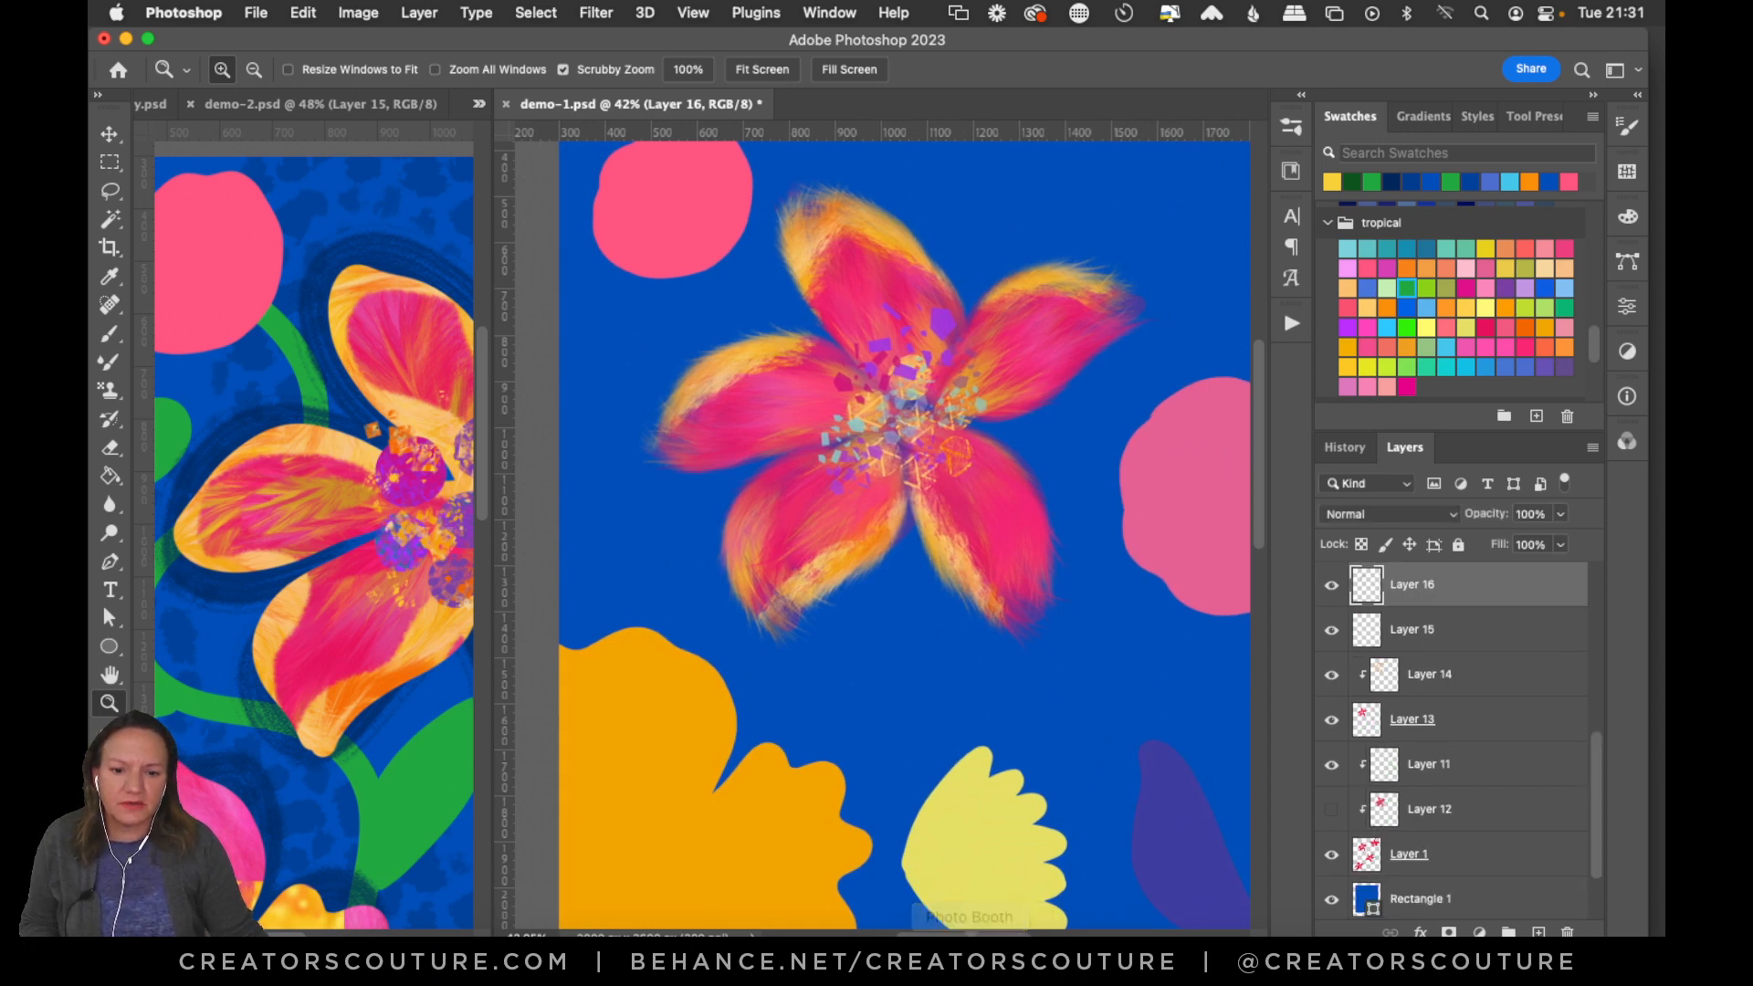
scroll(968, 916, right, 10)
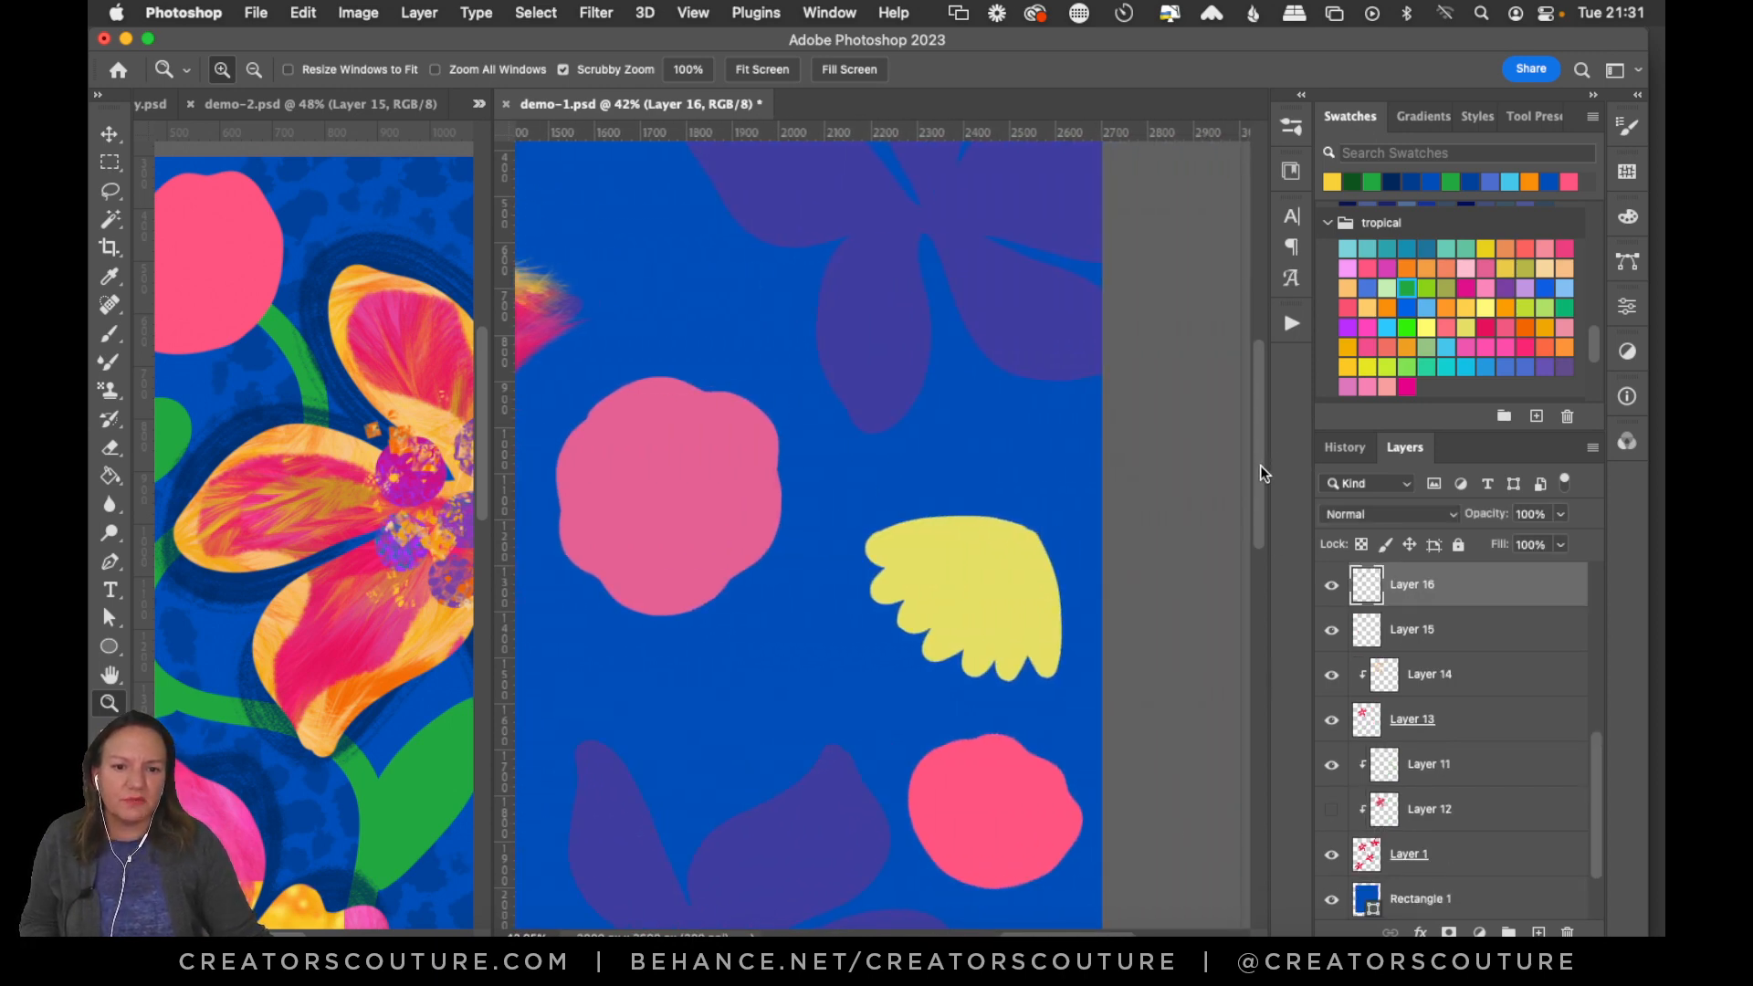
scroll(1259, 473, up, 3)
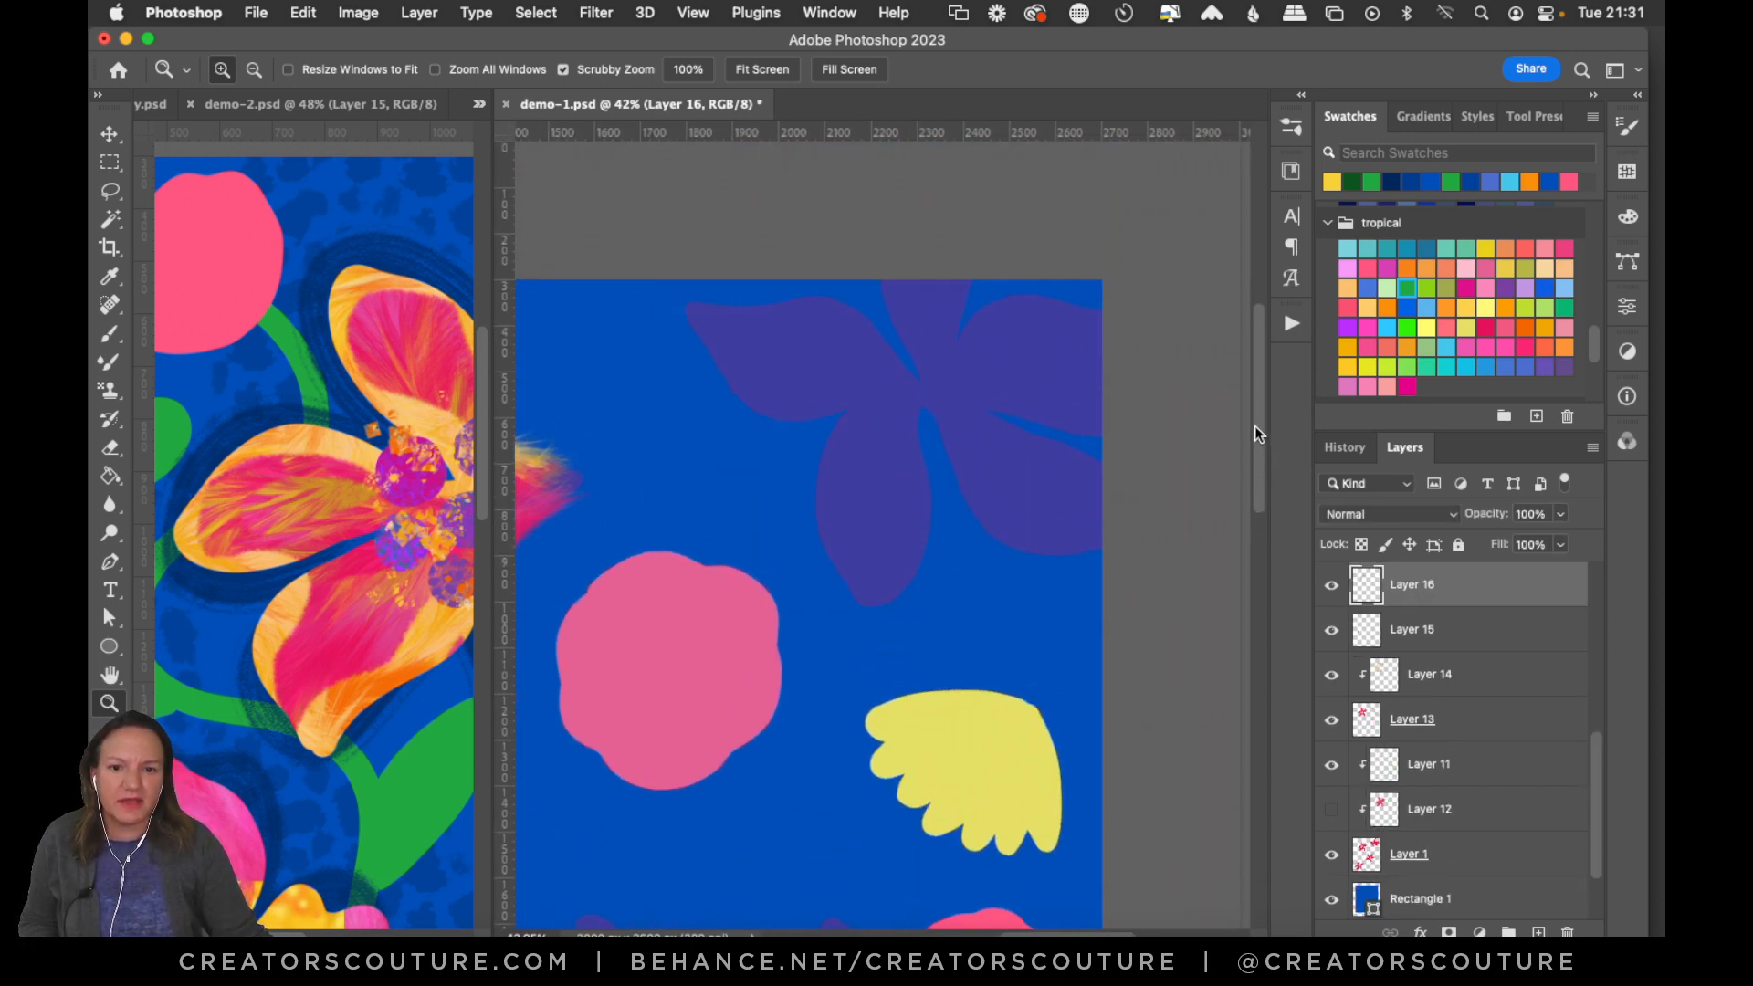
Select the painted flower's Layer 13 and toggle its visibility off and back on.
click(107, 135)
click(1408, 726)
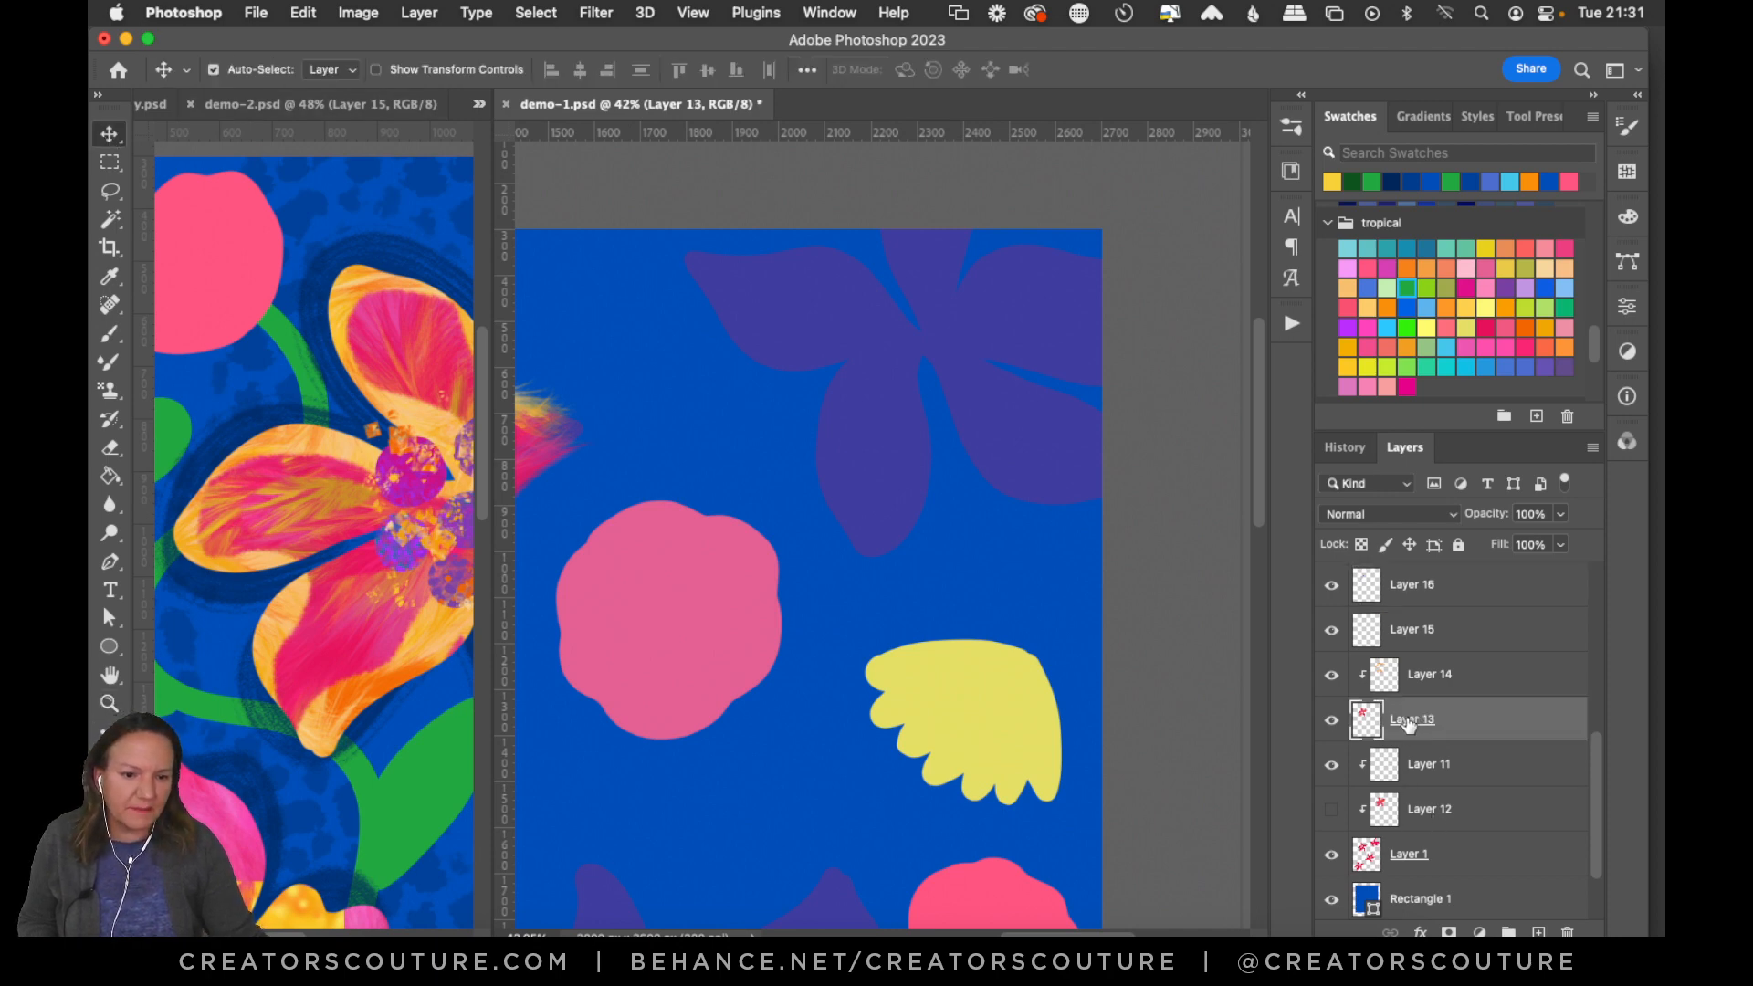
click(1331, 721)
click(1330, 721)
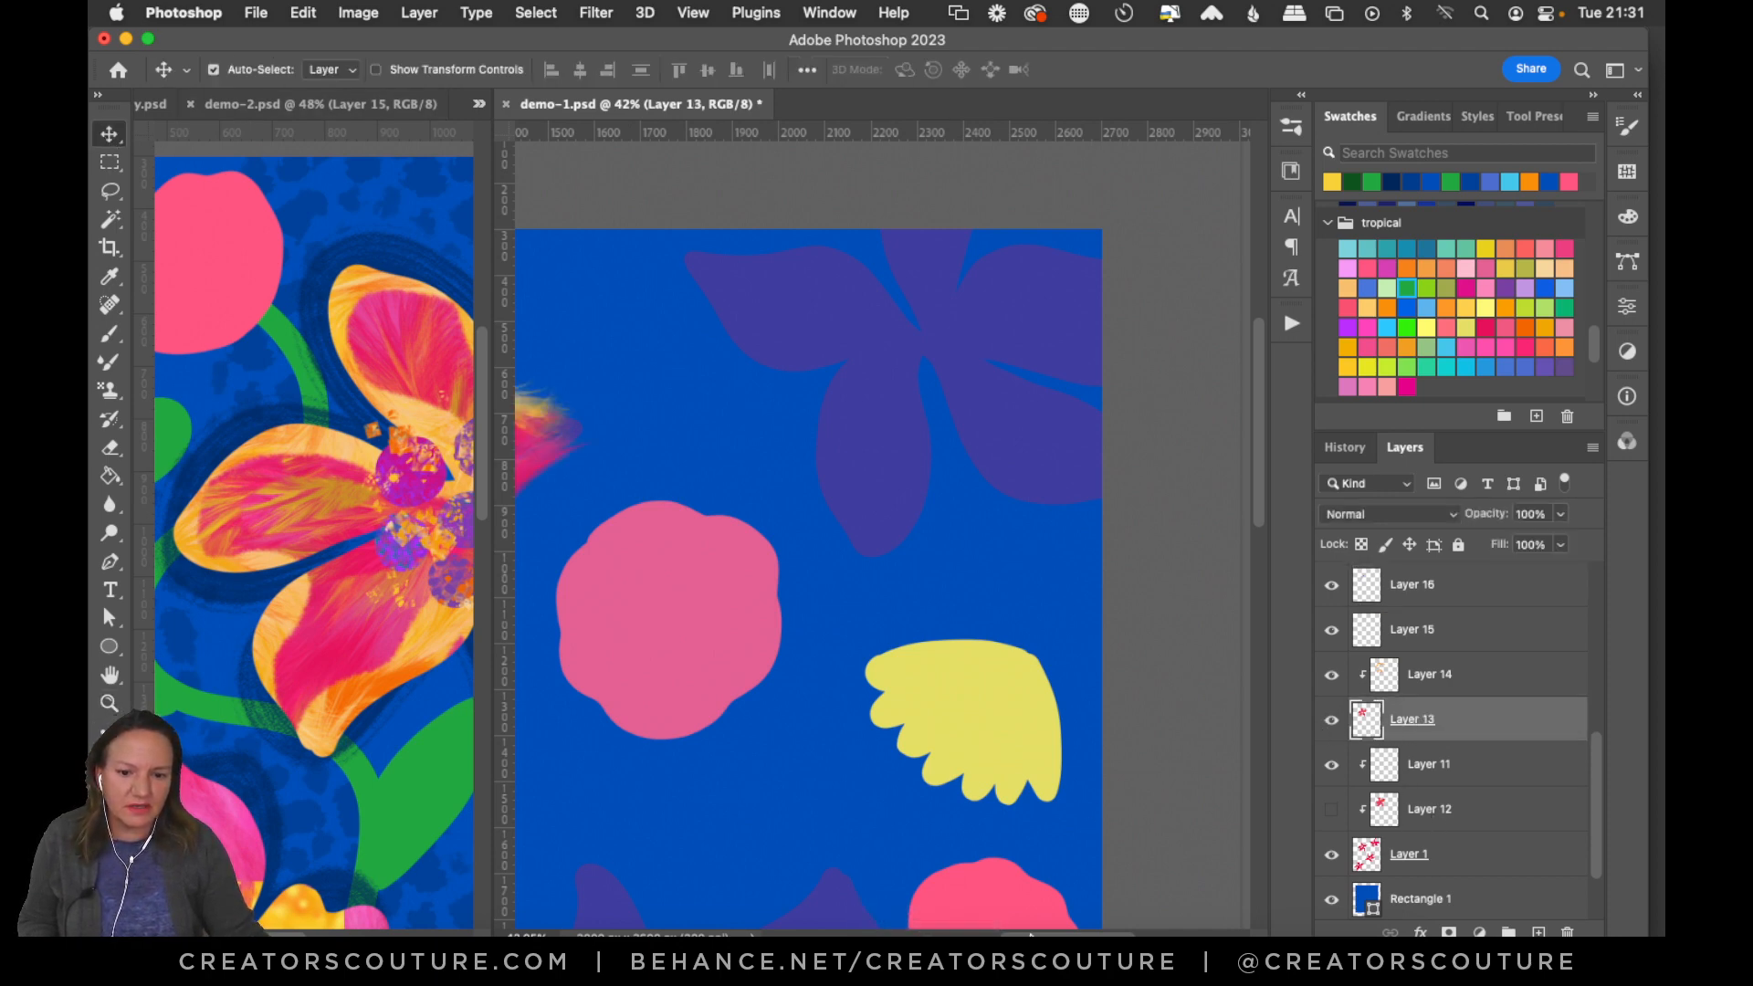
Look over the demo-1 artwork for another flat shape to paint, settling on the purple star flower in the middle.
scroll(882, 578, left, 8)
scroll(881, 579, right, 5)
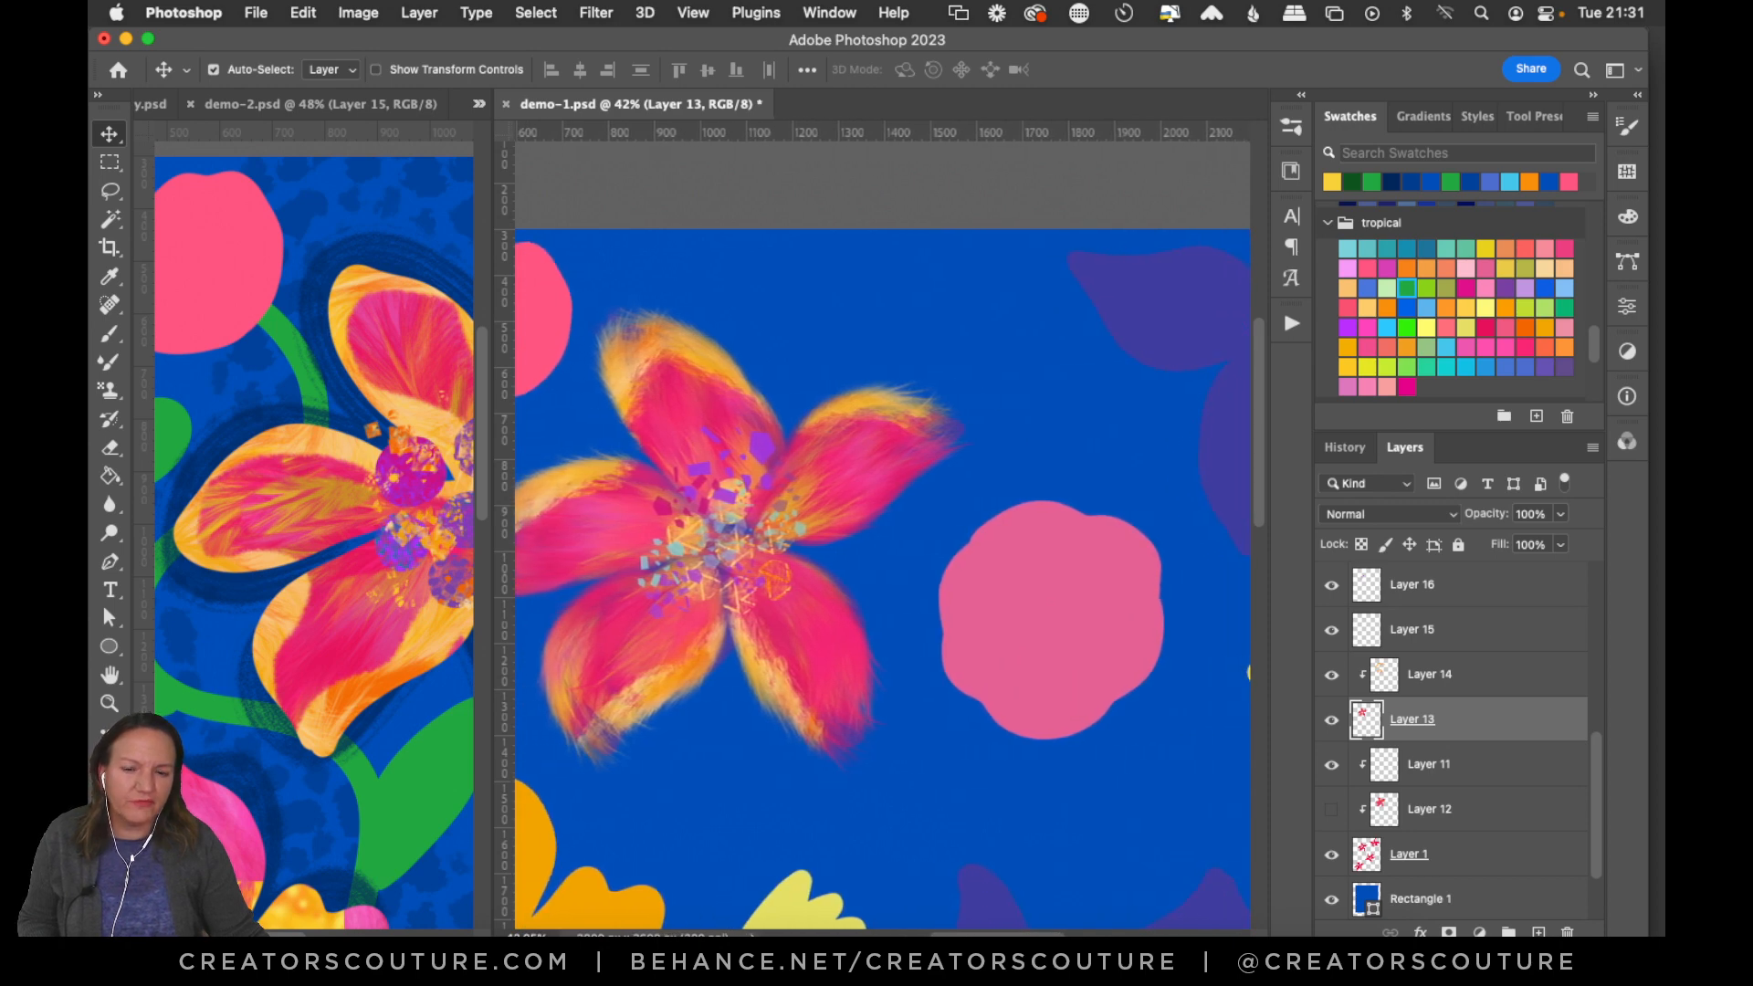
scroll(882, 579, right, 4)
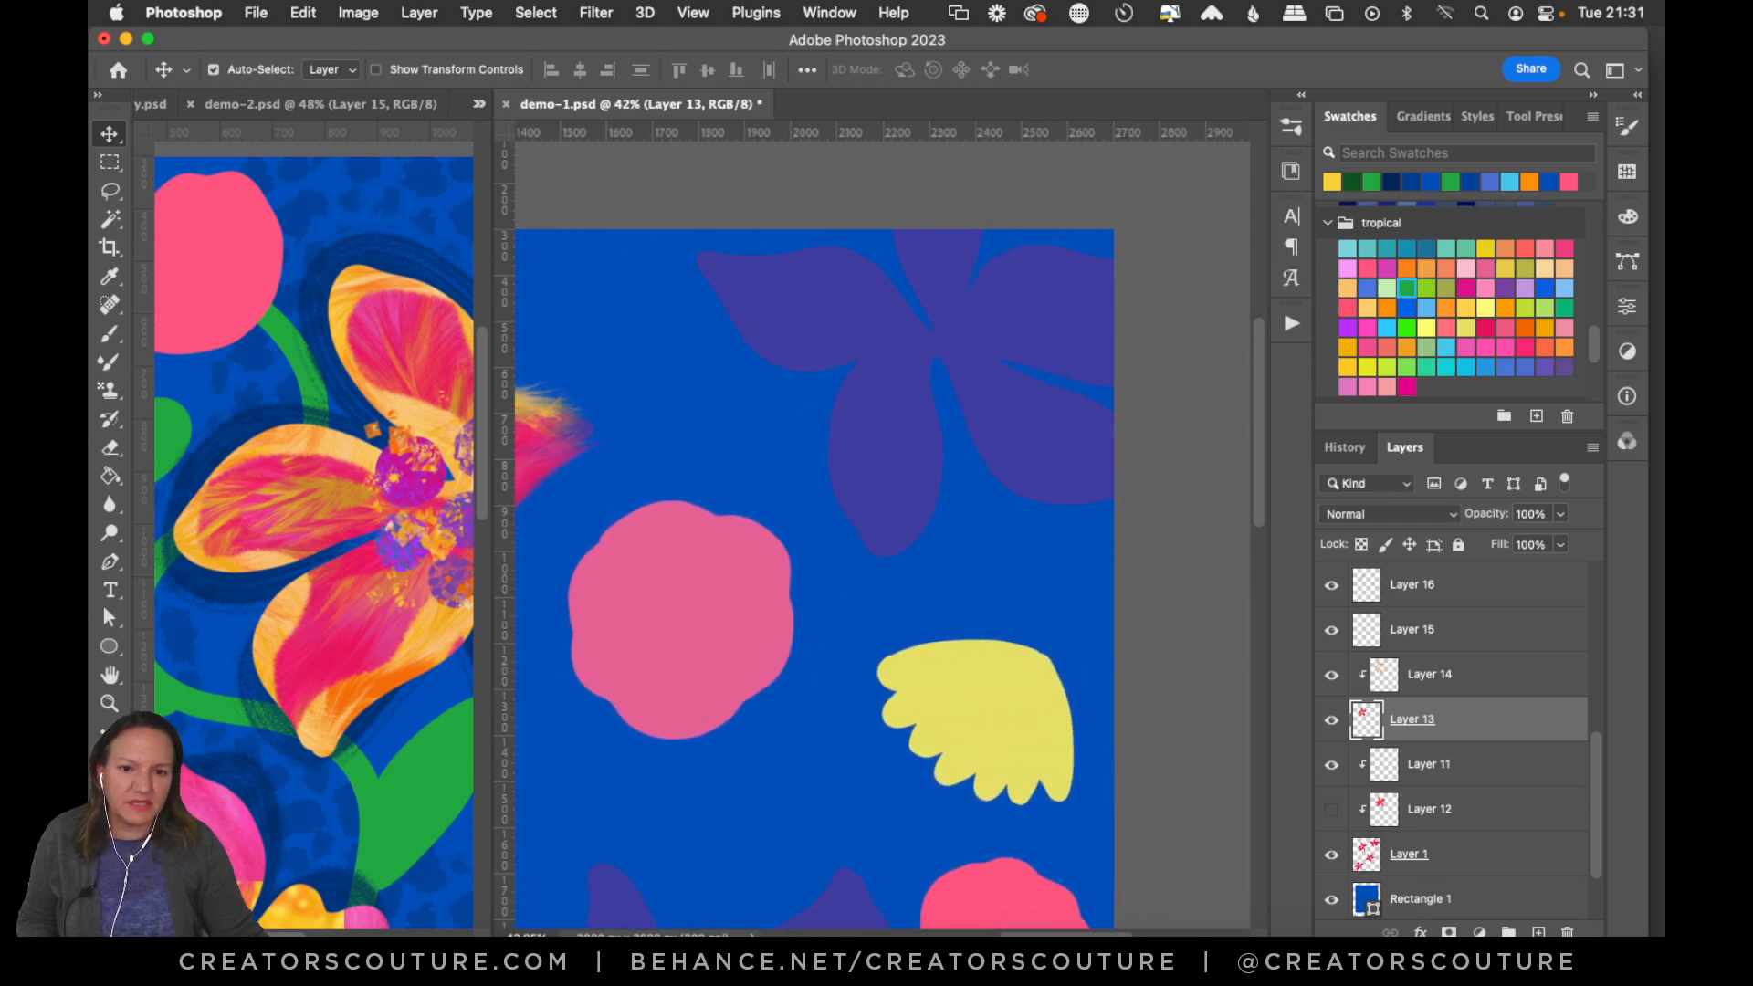
key(super+0)
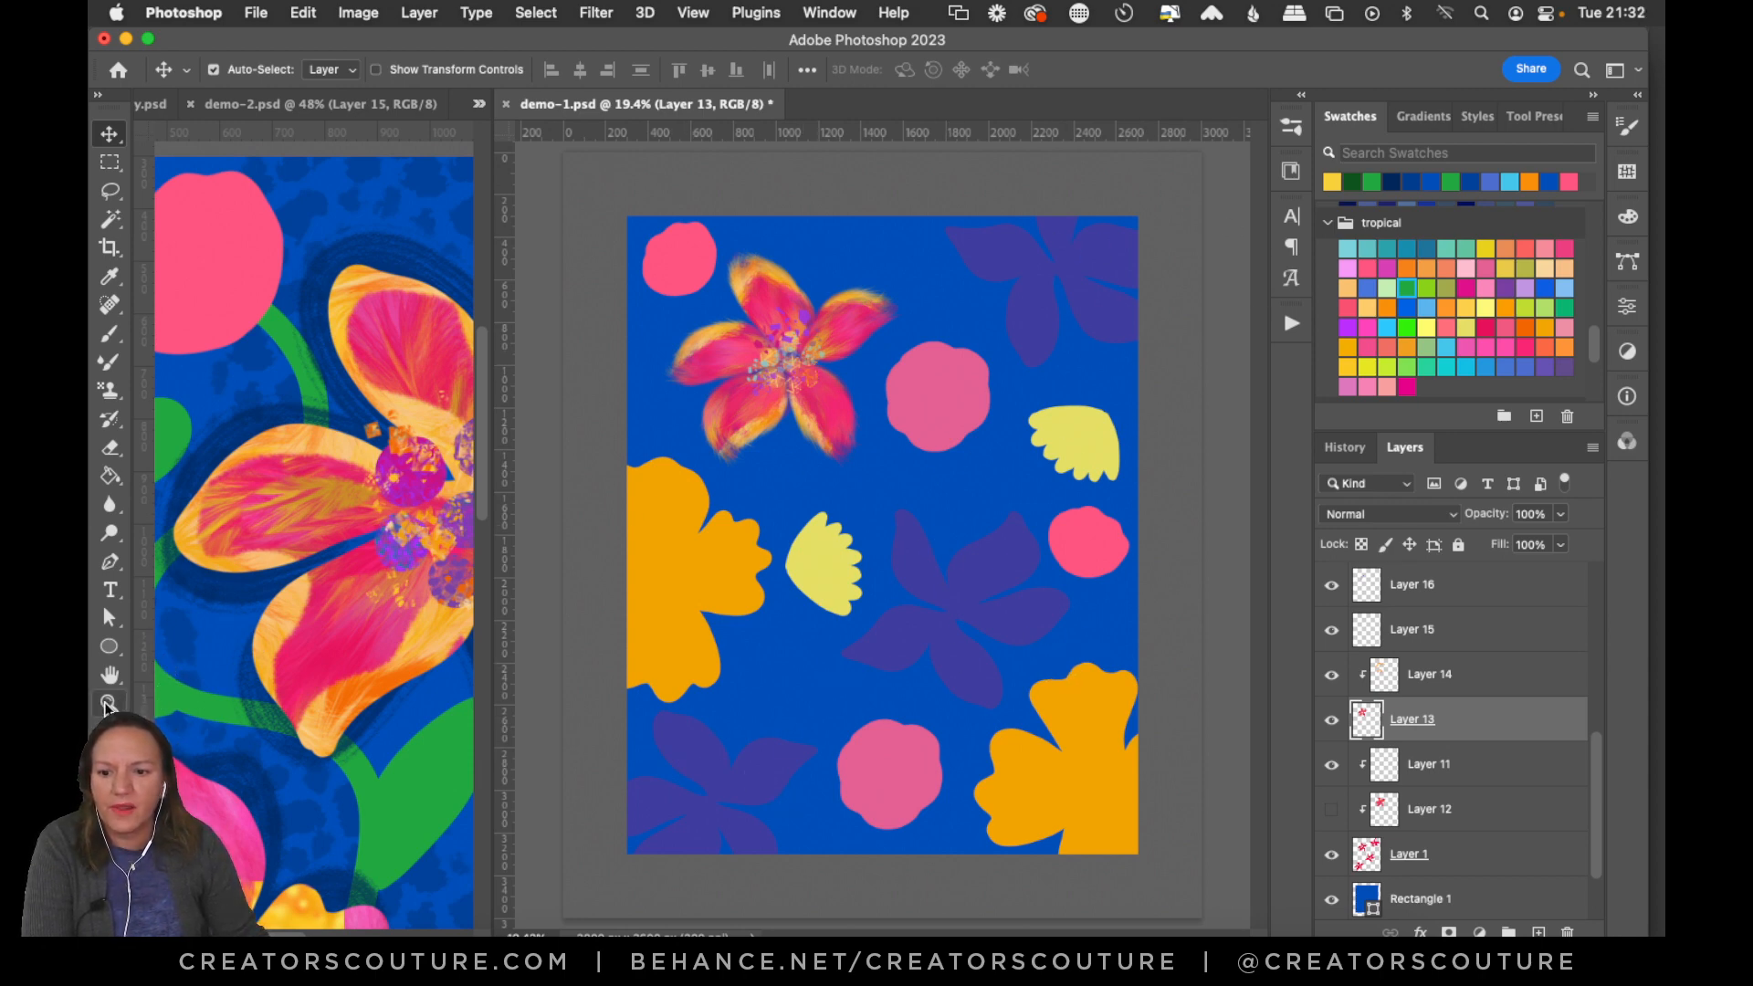
click(331, 573)
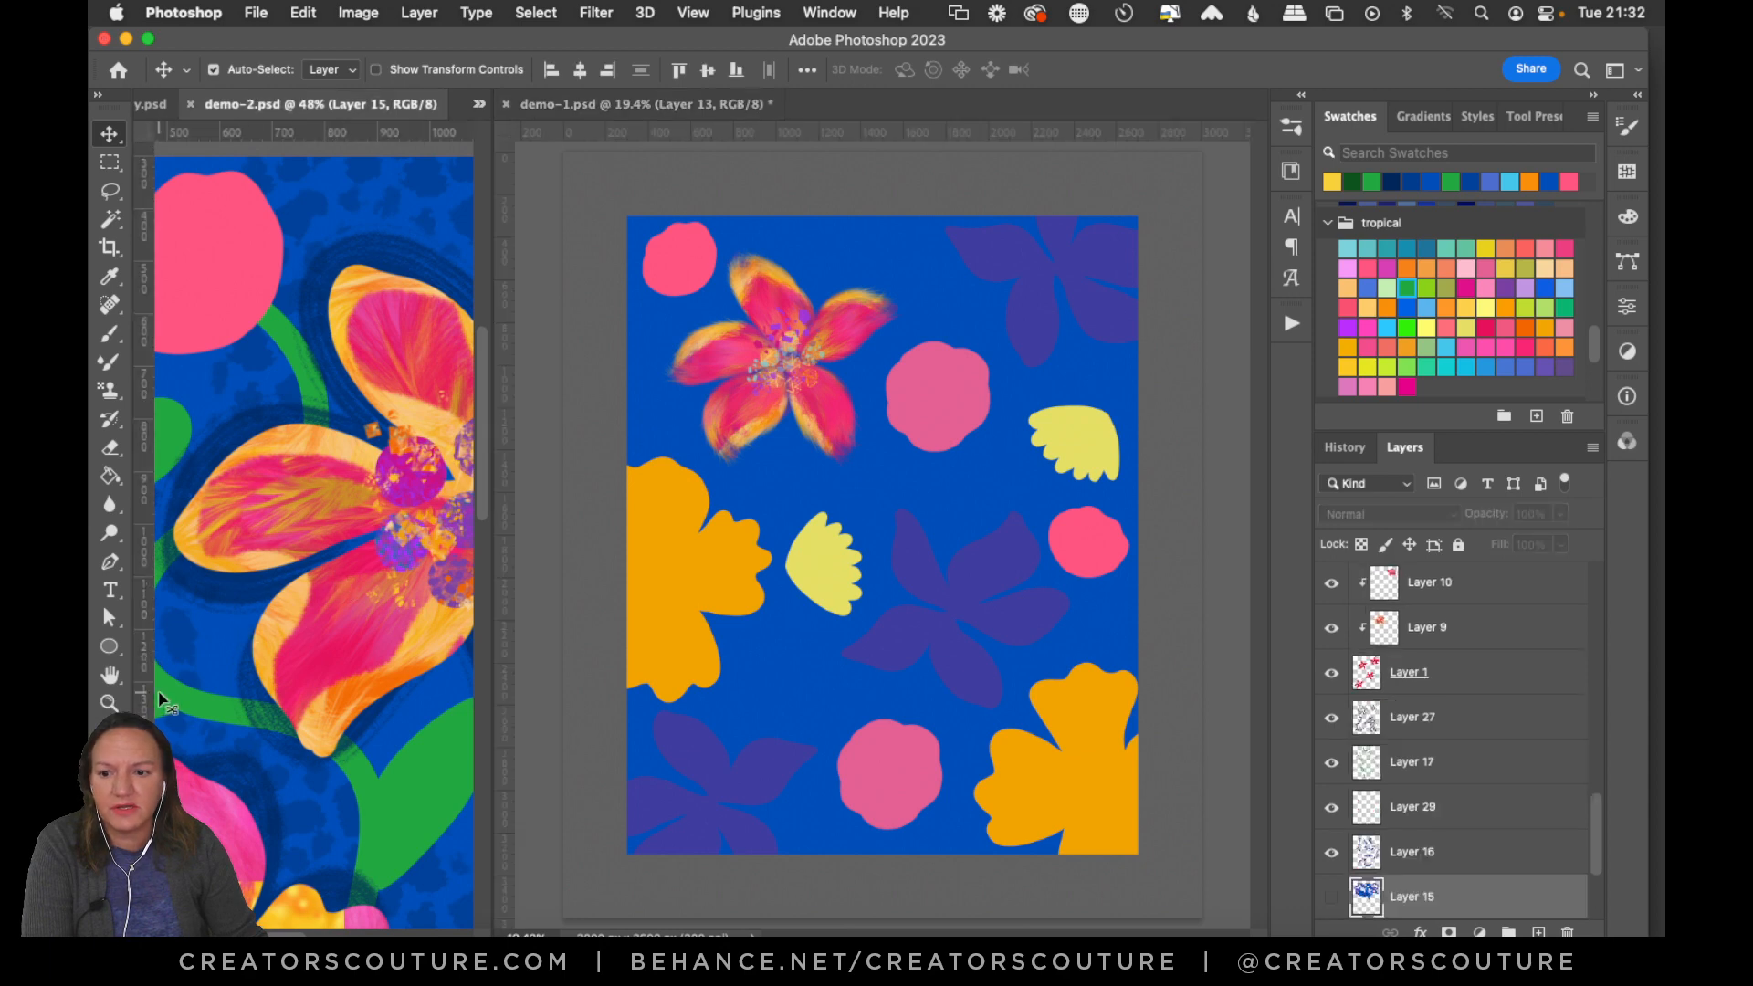
click(877, 606)
key(z)
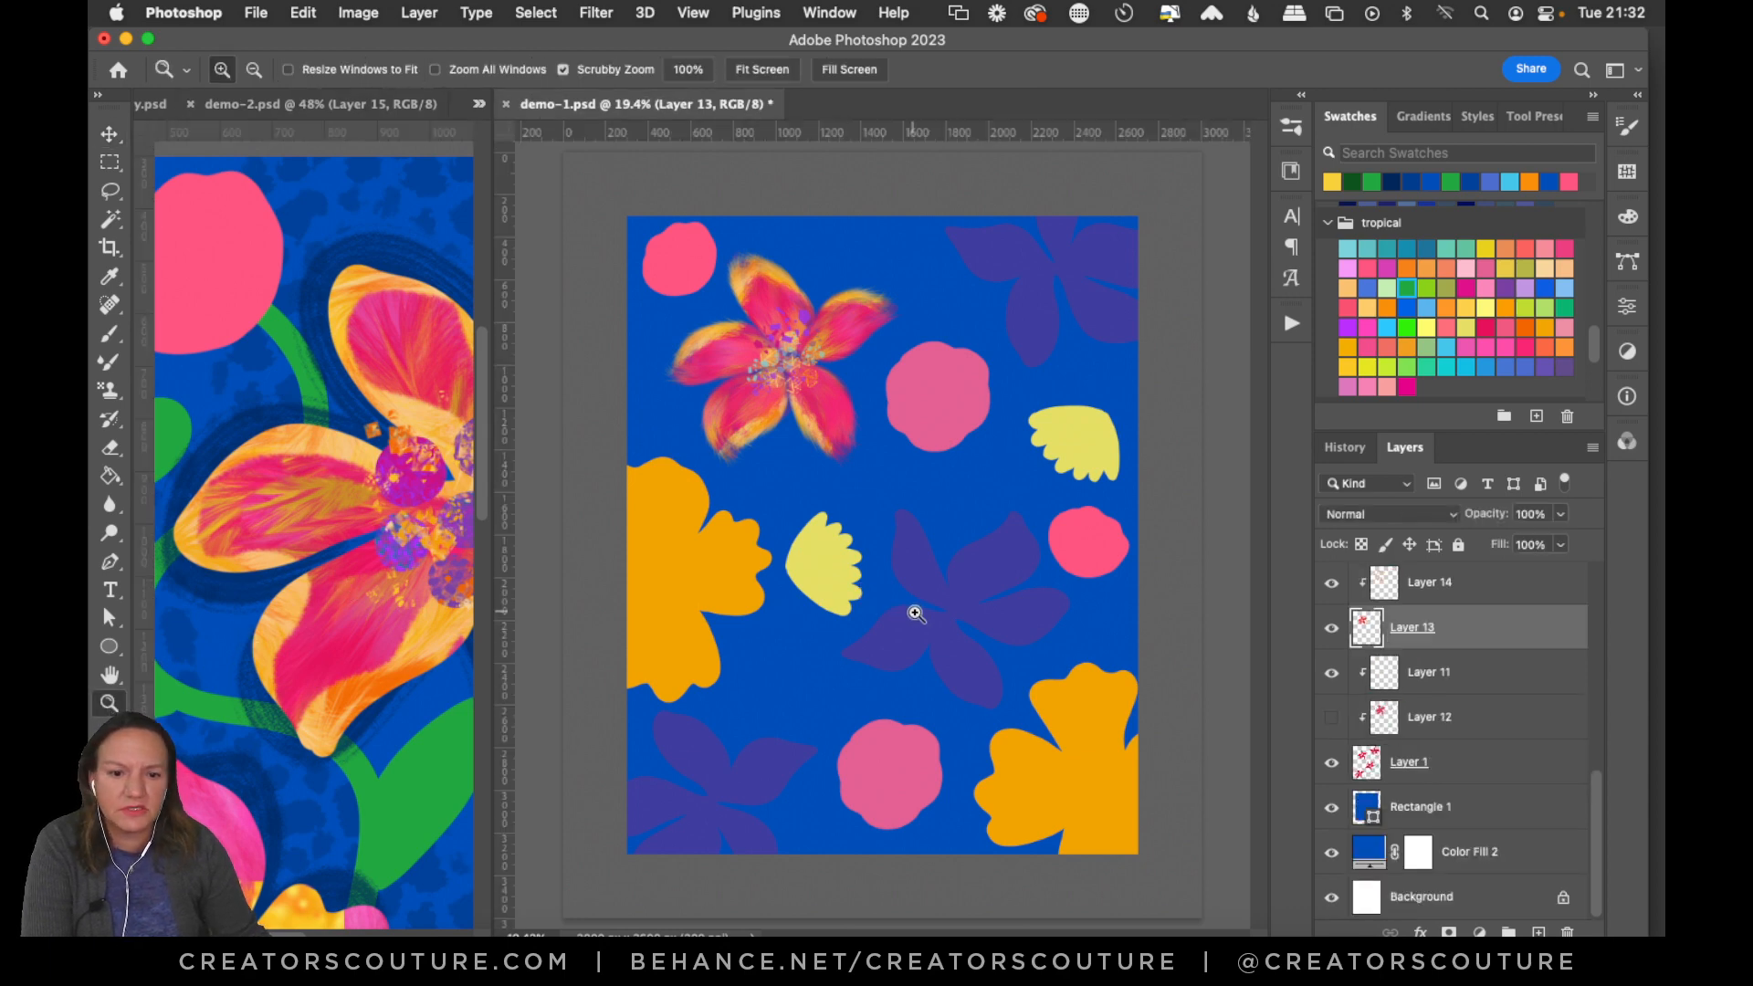
drag(915, 614, 997, 614)
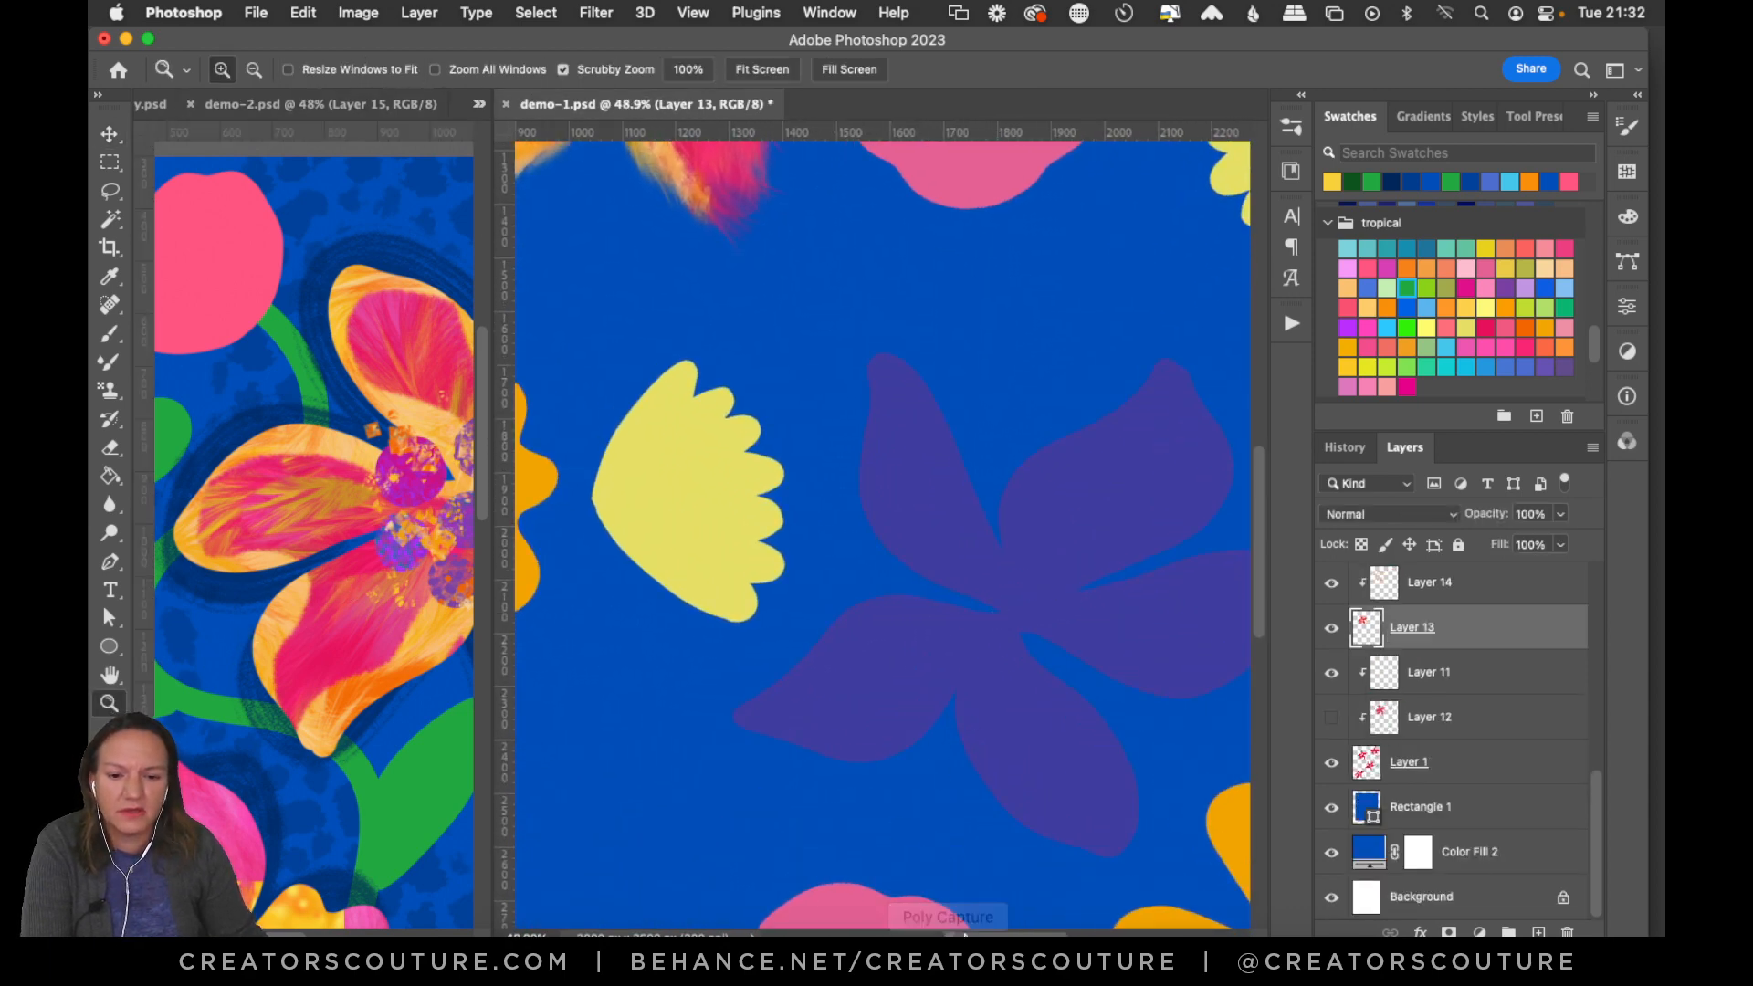
drag(964, 935, 1000, 931)
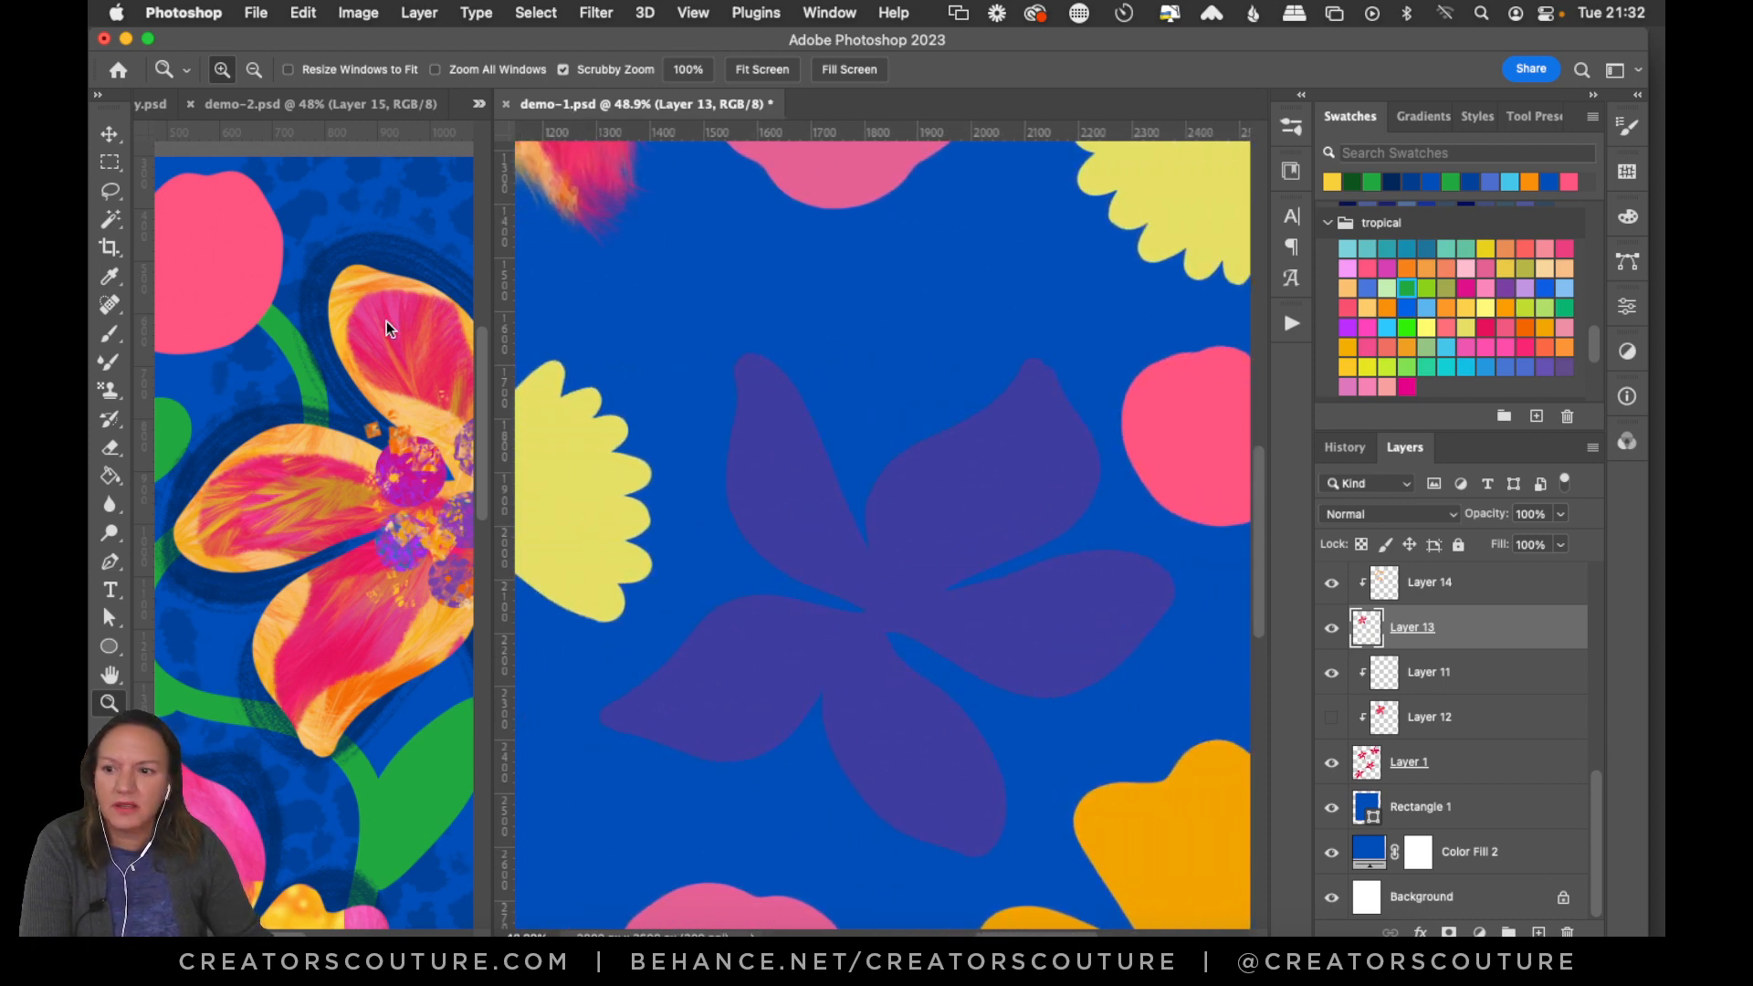
Set the Pattern Stamp to a pink, red and orange camouflage pattern and list the PS Feather Couture Fantasies brushes.
click(110, 389)
click(840, 73)
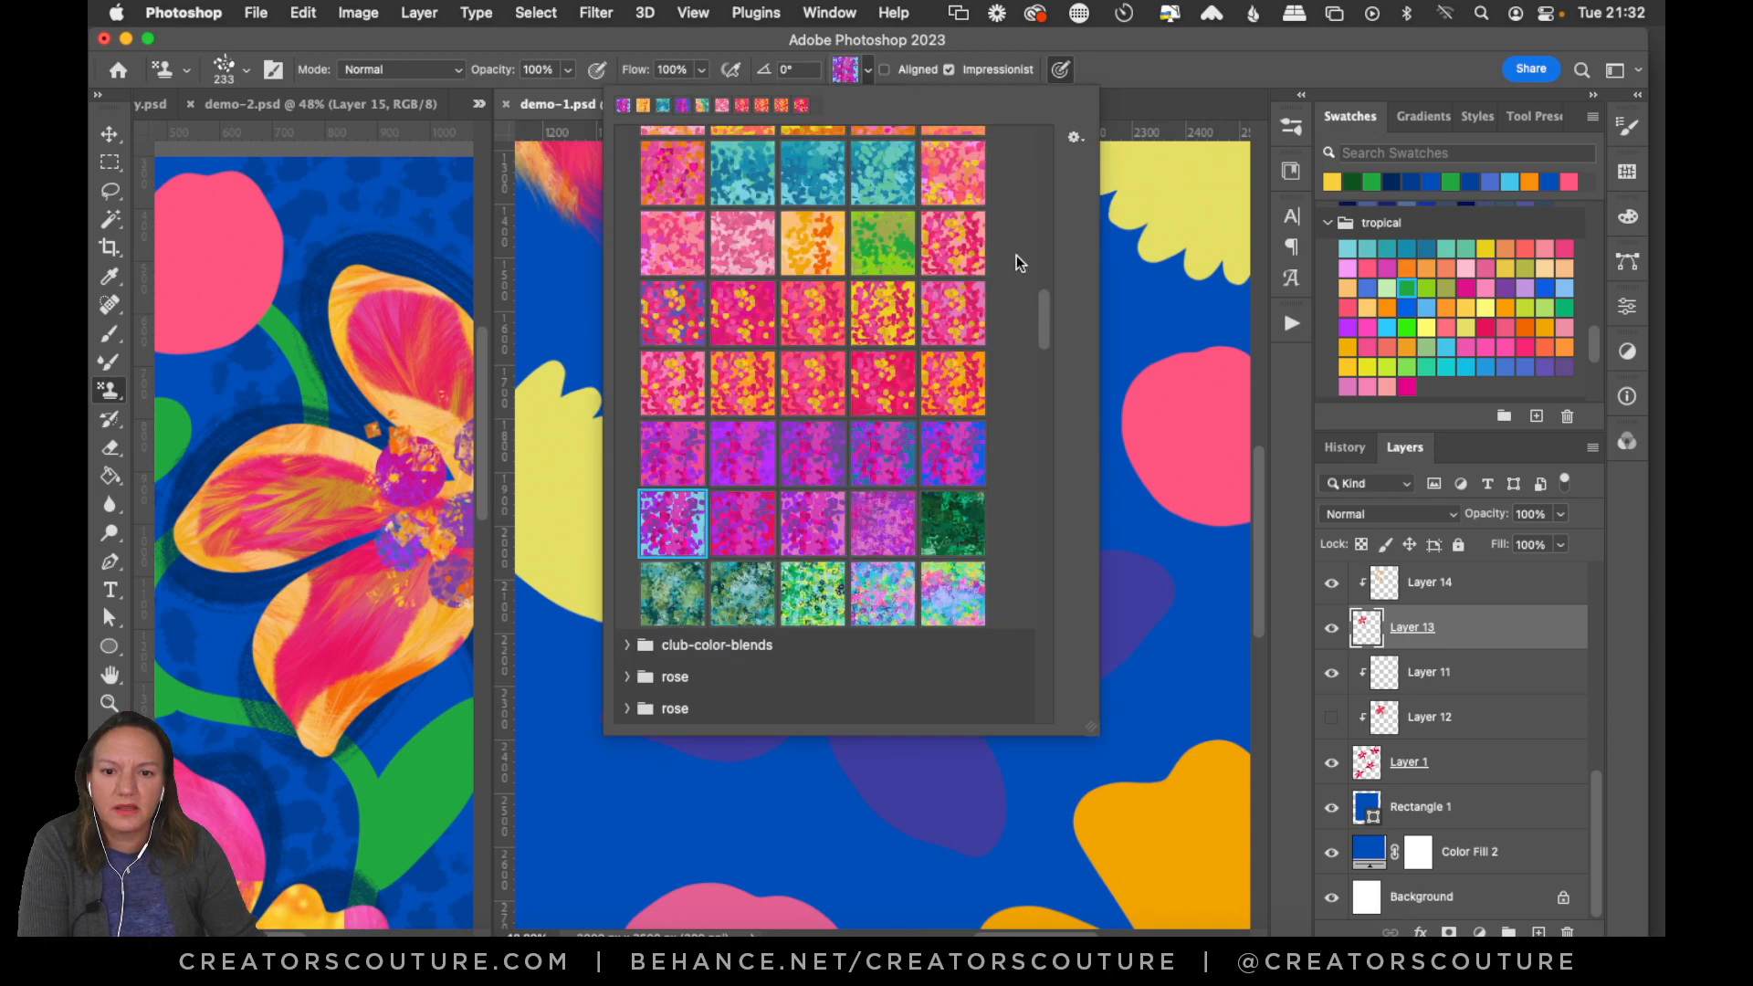
click(883, 388)
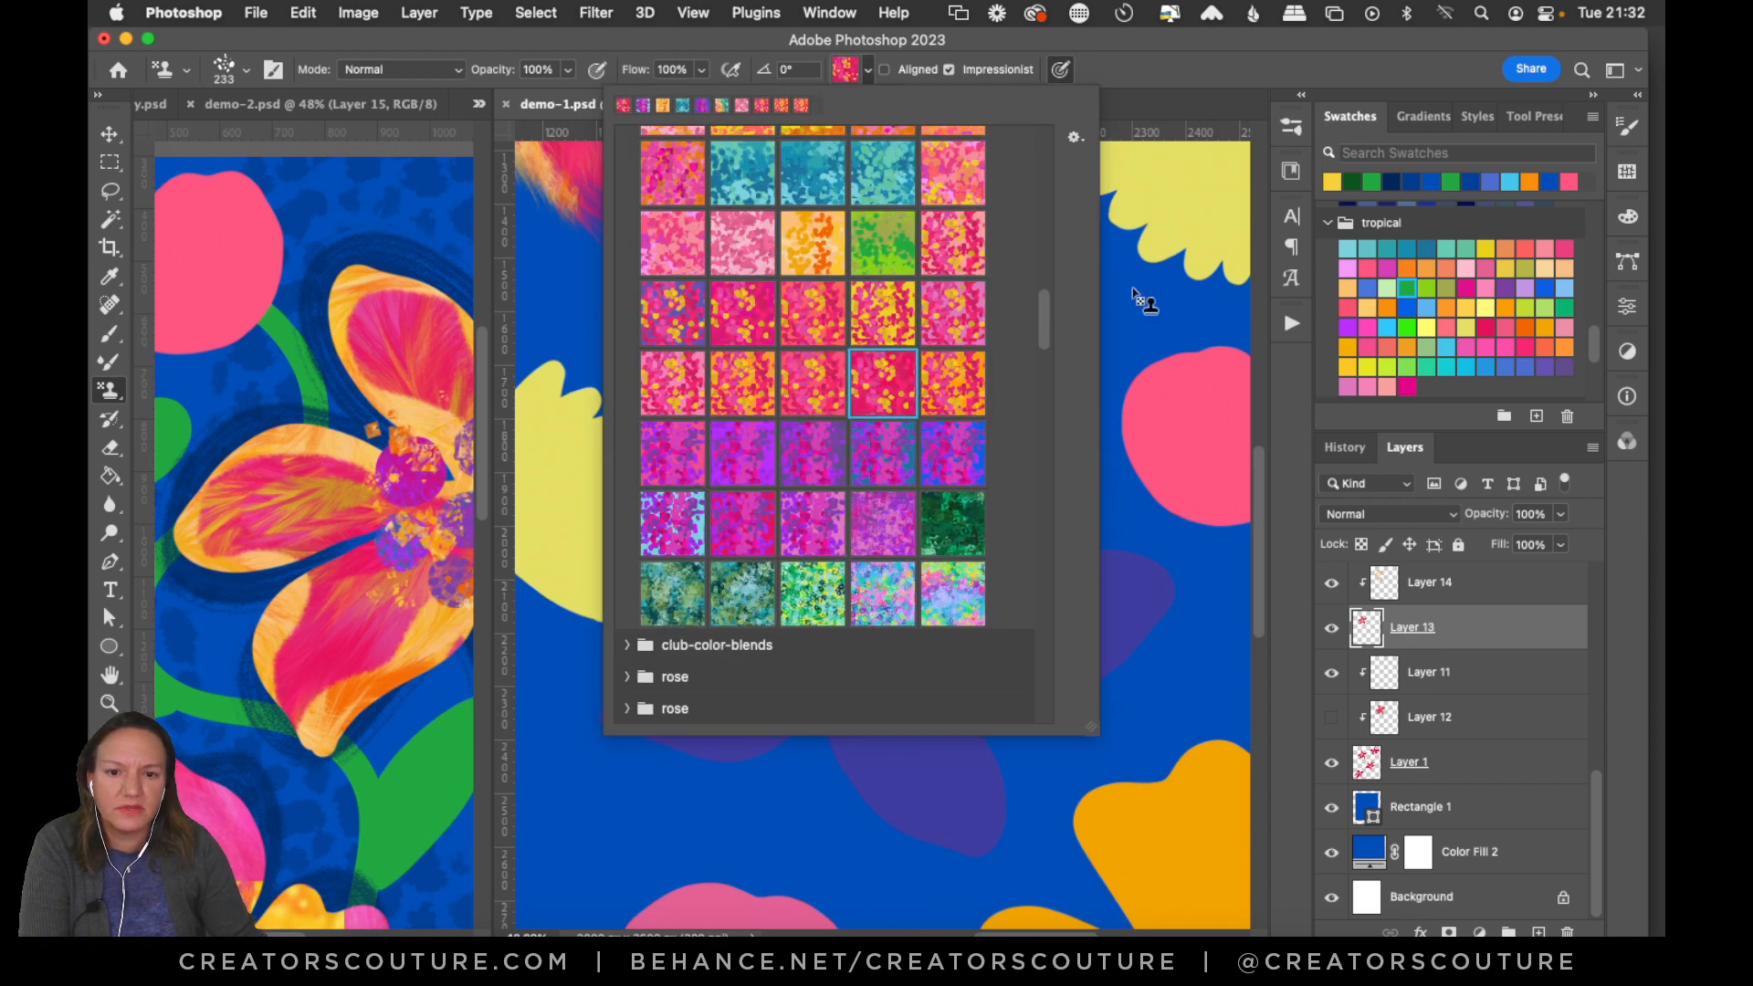
click(1290, 127)
mouse_move(1262, 696)
mouse_down()
mouse_move(1276, 376)
mouse_move(1262, 400)
mouse_move(1283, 356)
mouse_up()
scroll(1160, 399, down, 1)
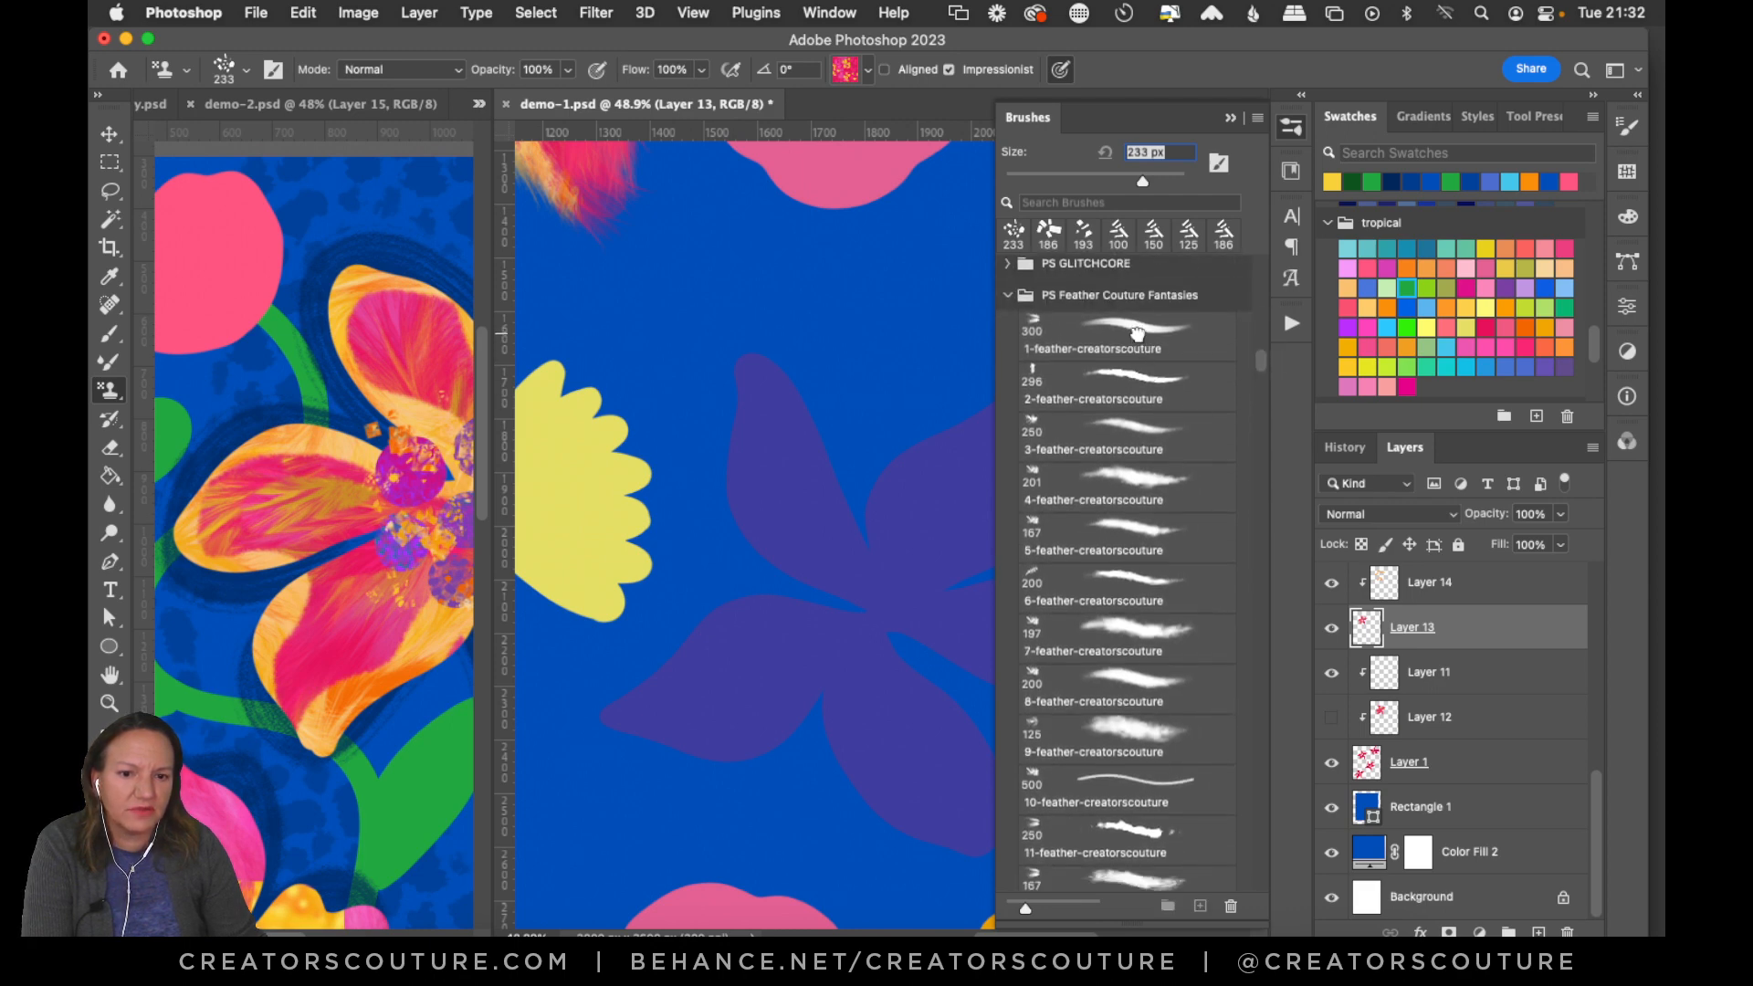
Try the 2-feather-creatorscouture and 1-feather-creatorscouture brushes on the purple flower's upper-left petal, removing each stroke.
click(1137, 334)
click(1102, 396)
drag(747, 352, 809, 550)
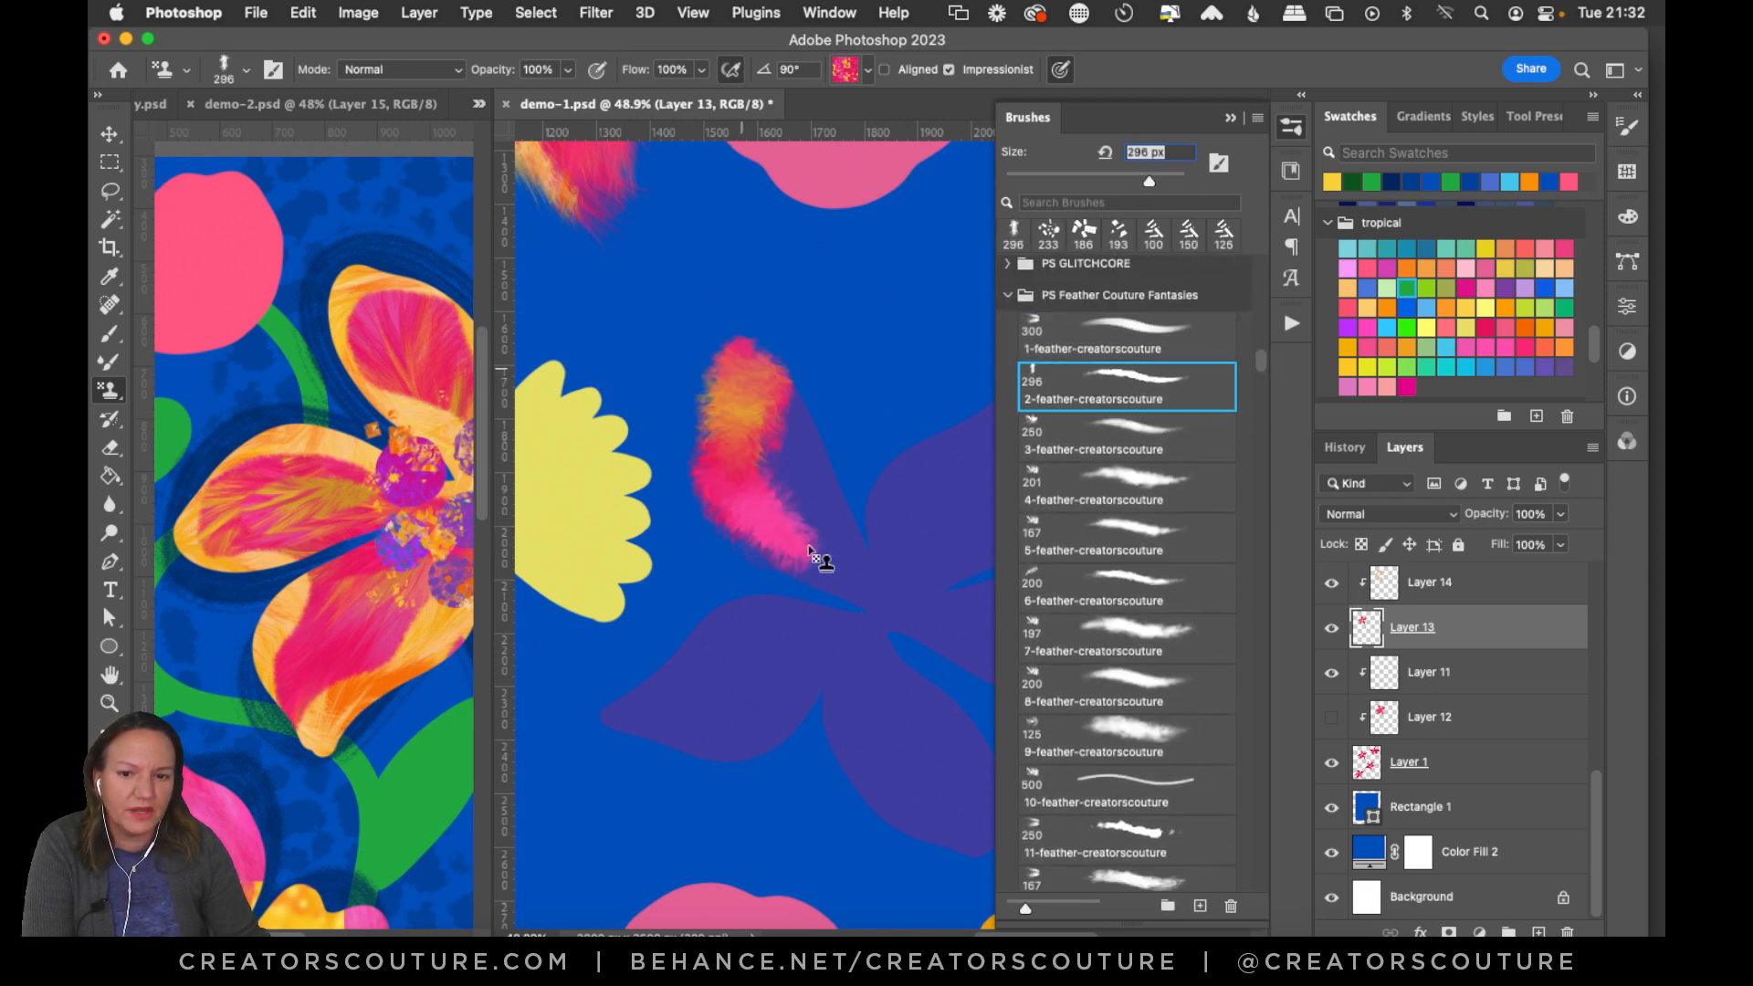
key(super+z)
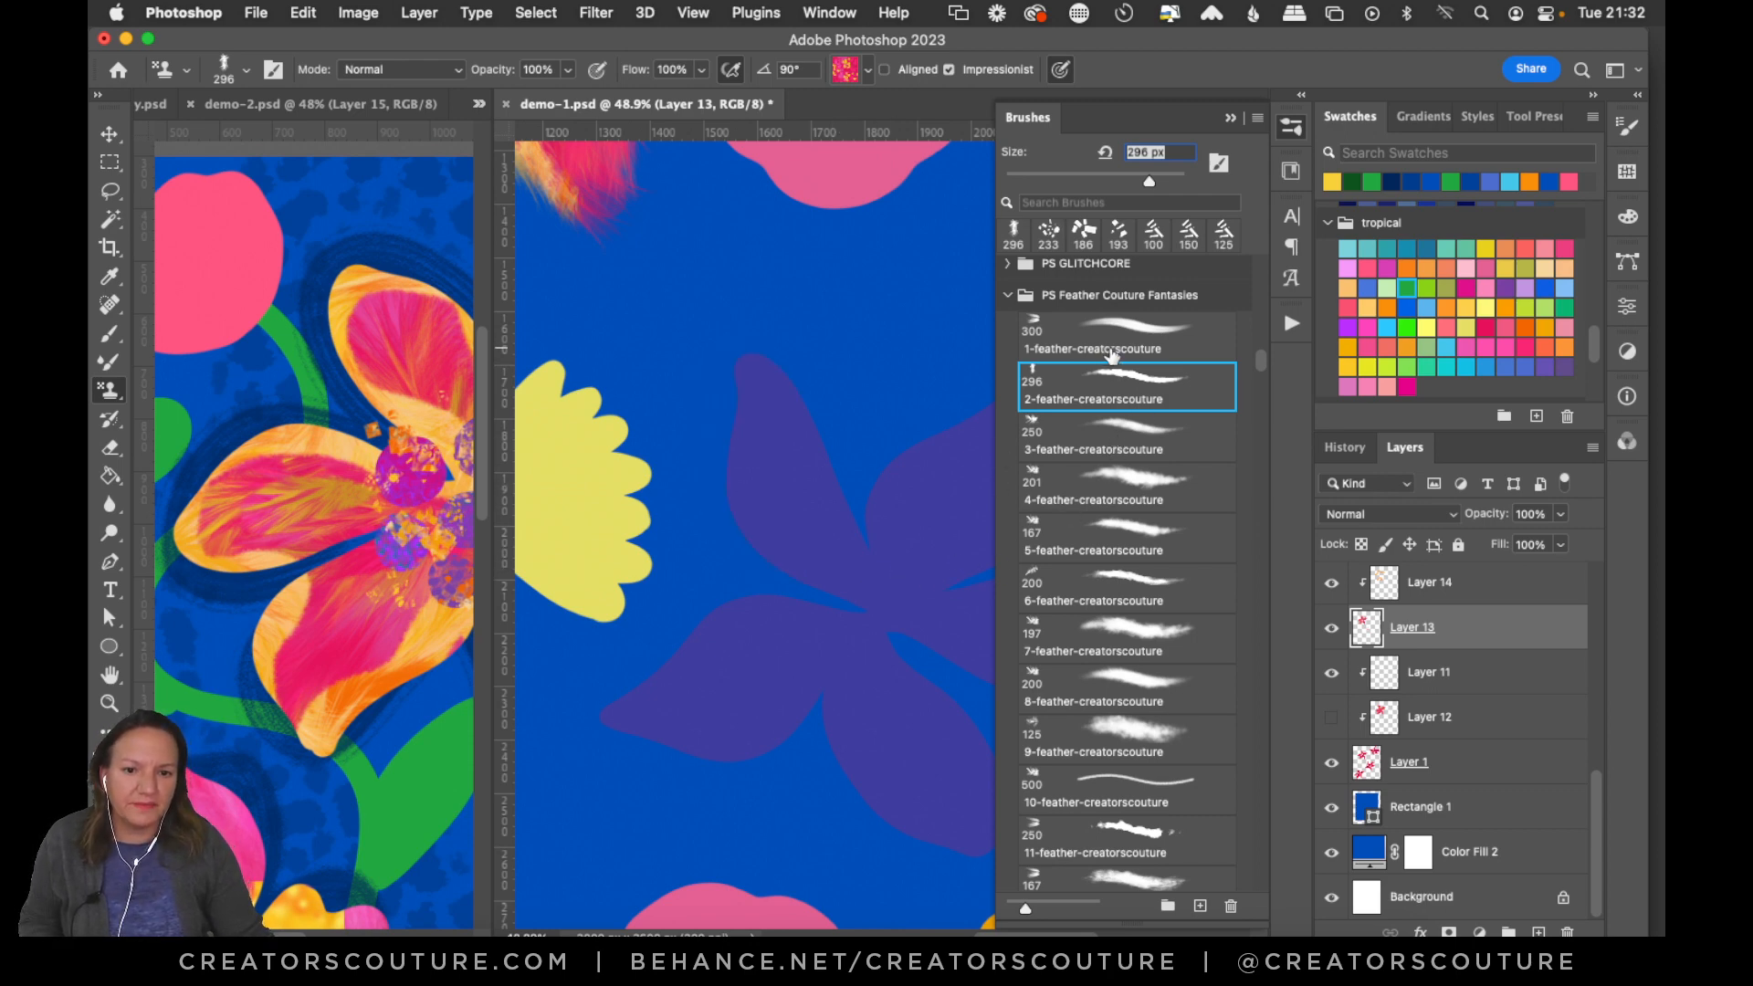
click(1111, 354)
drag(779, 429, 879, 556)
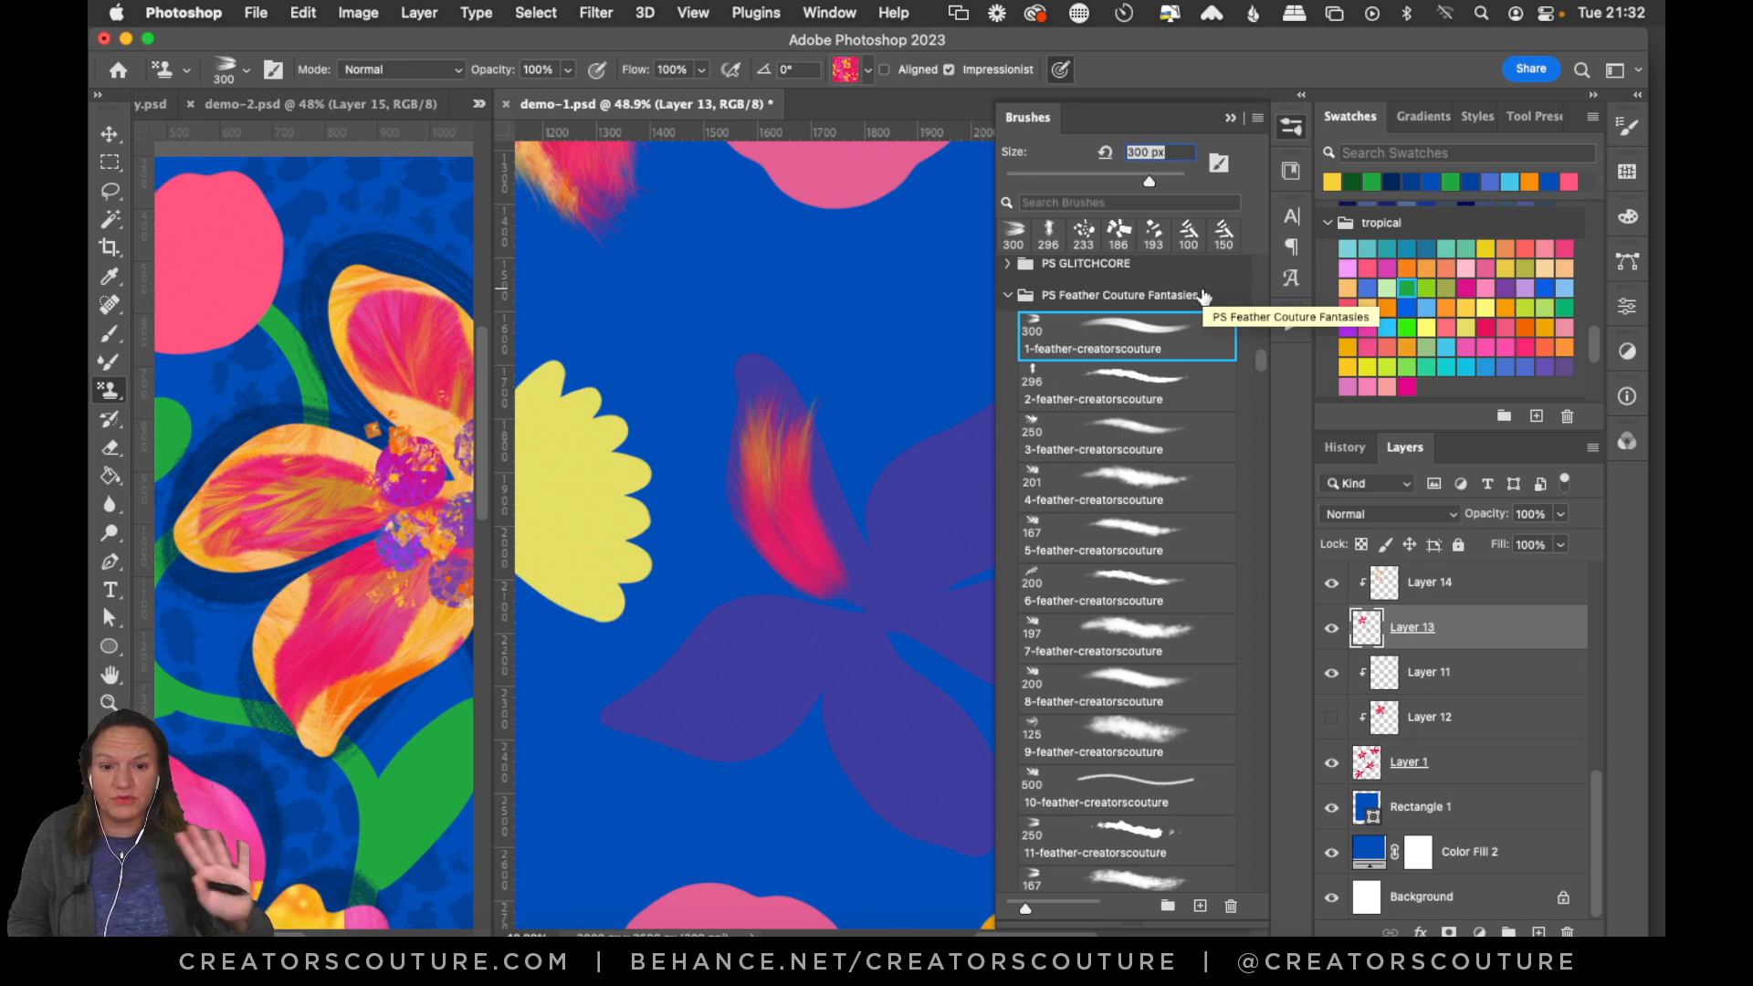
key(super+z)
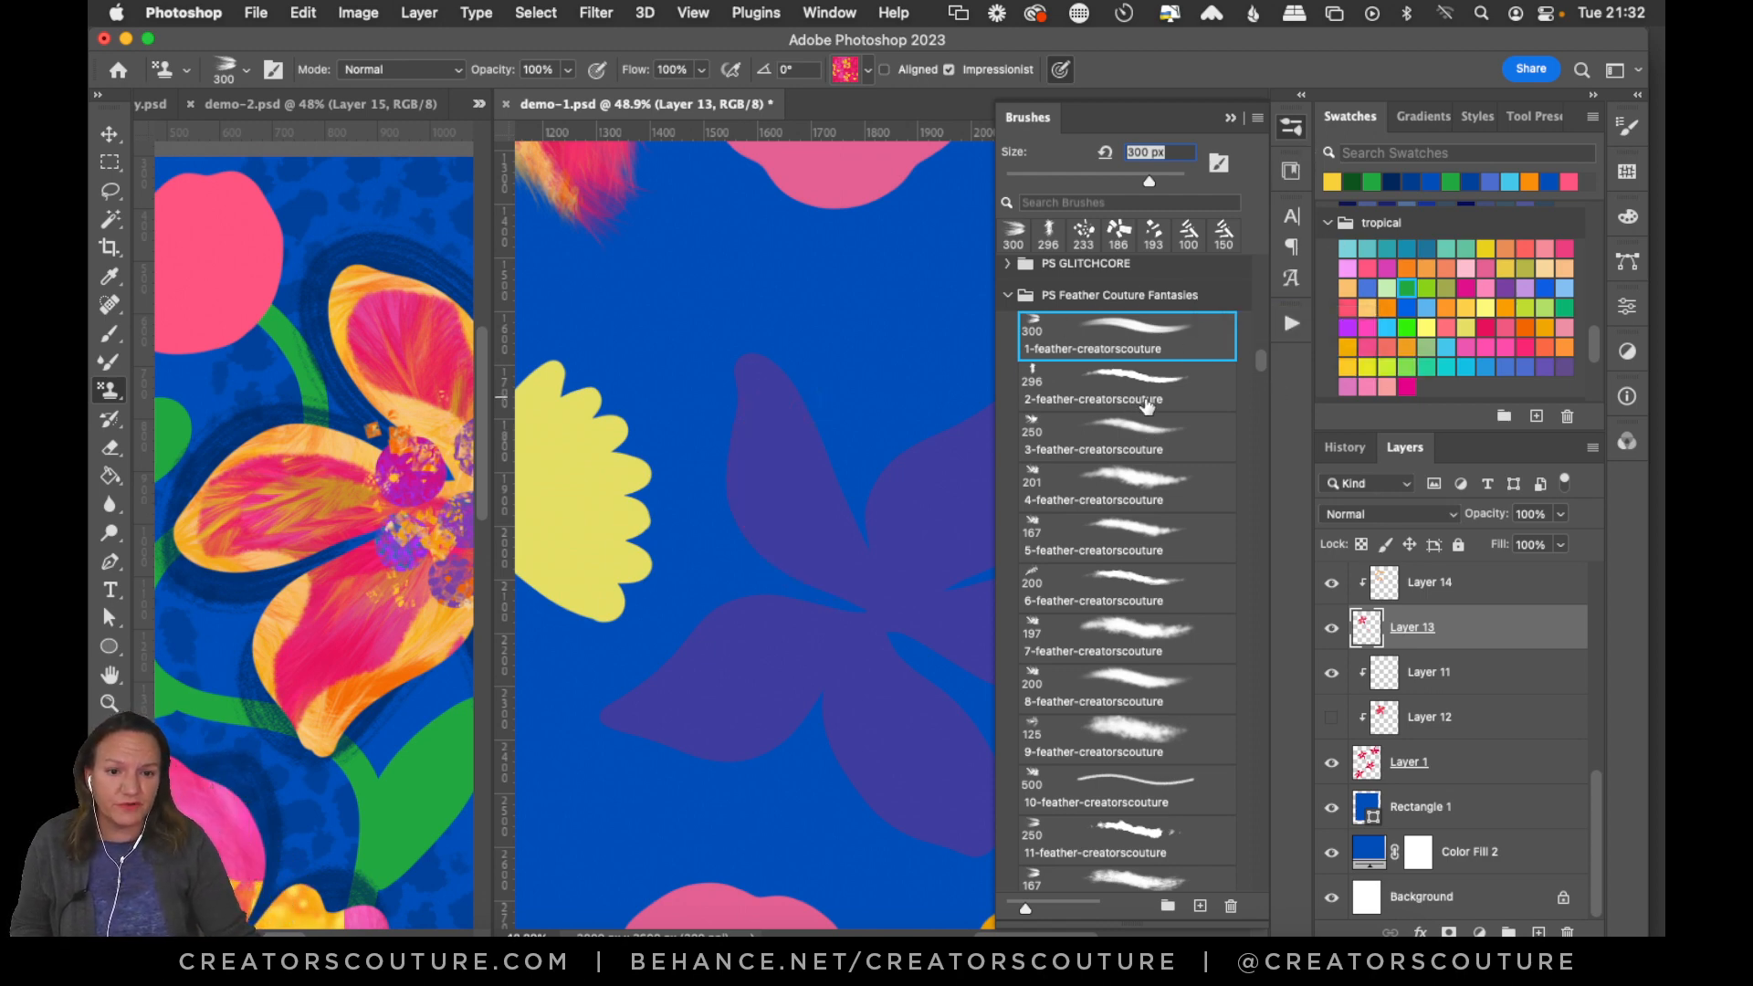
Try the 4-feather-creatorscouture and 5-feather-creatorscouture brushes along the same petal, removing each stroke.
click(1113, 482)
mouse_move(781, 406)
mouse_down()
mouse_move(763, 470)
mouse_move(868, 575)
mouse_up()
key(super+z)
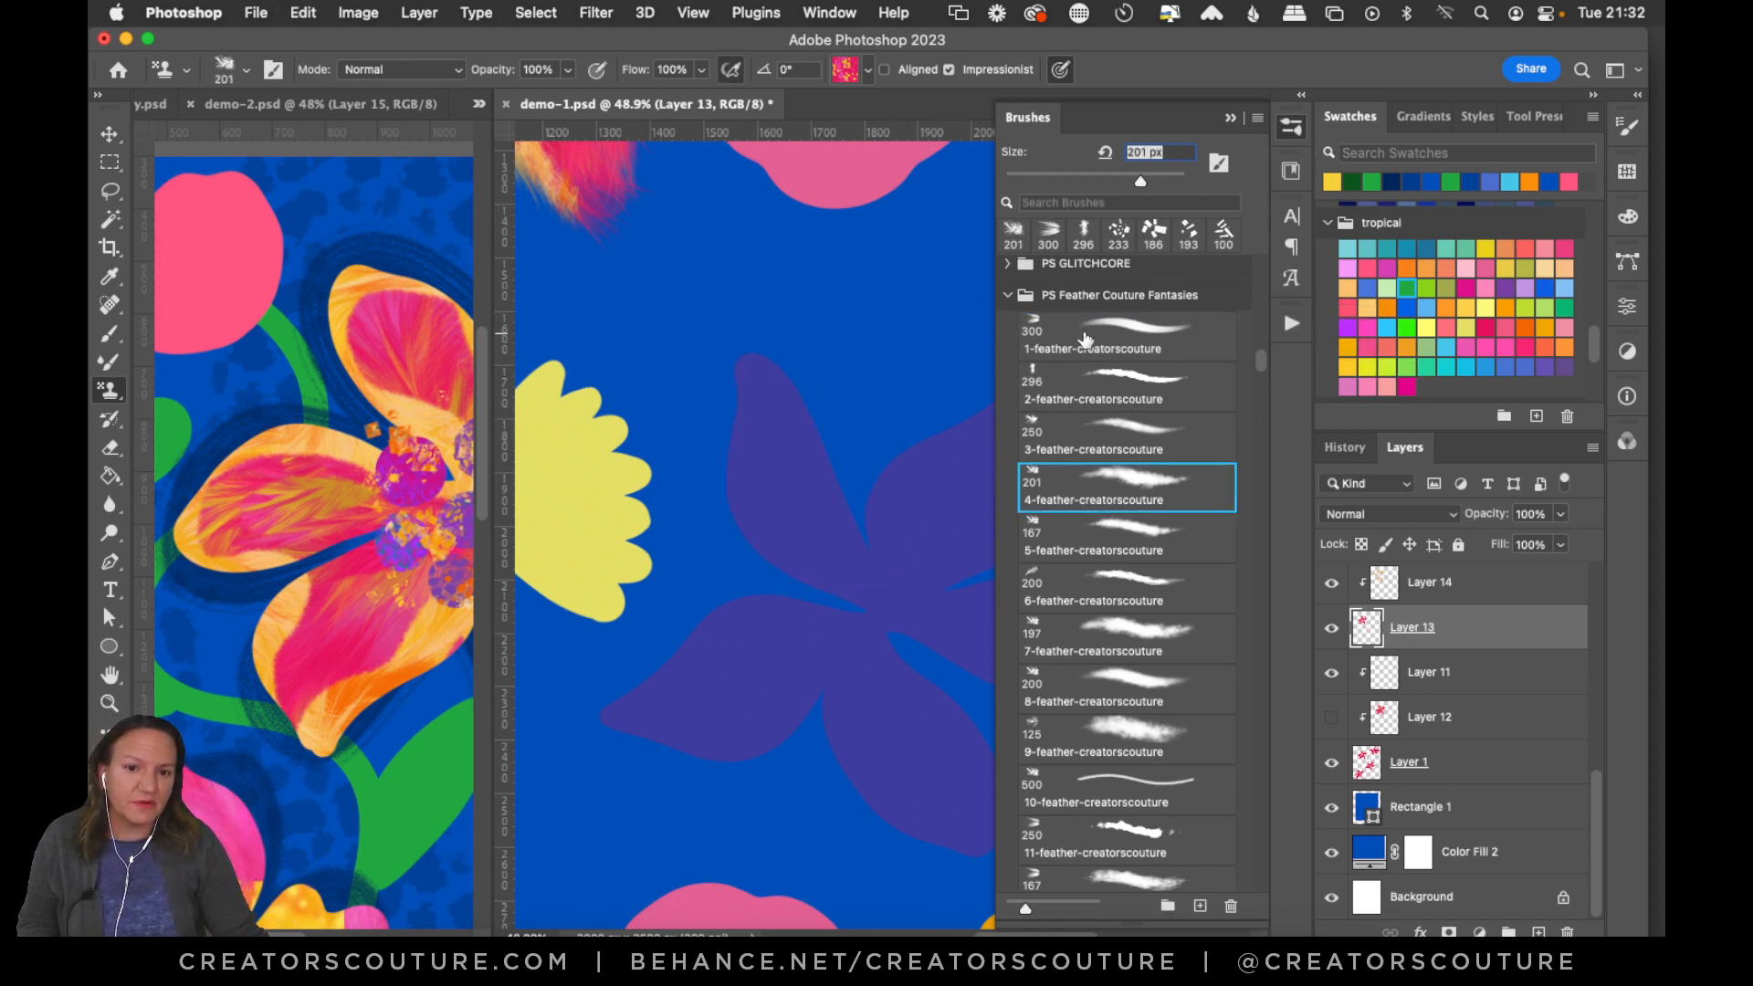
click(1120, 548)
drag(794, 394, 836, 604)
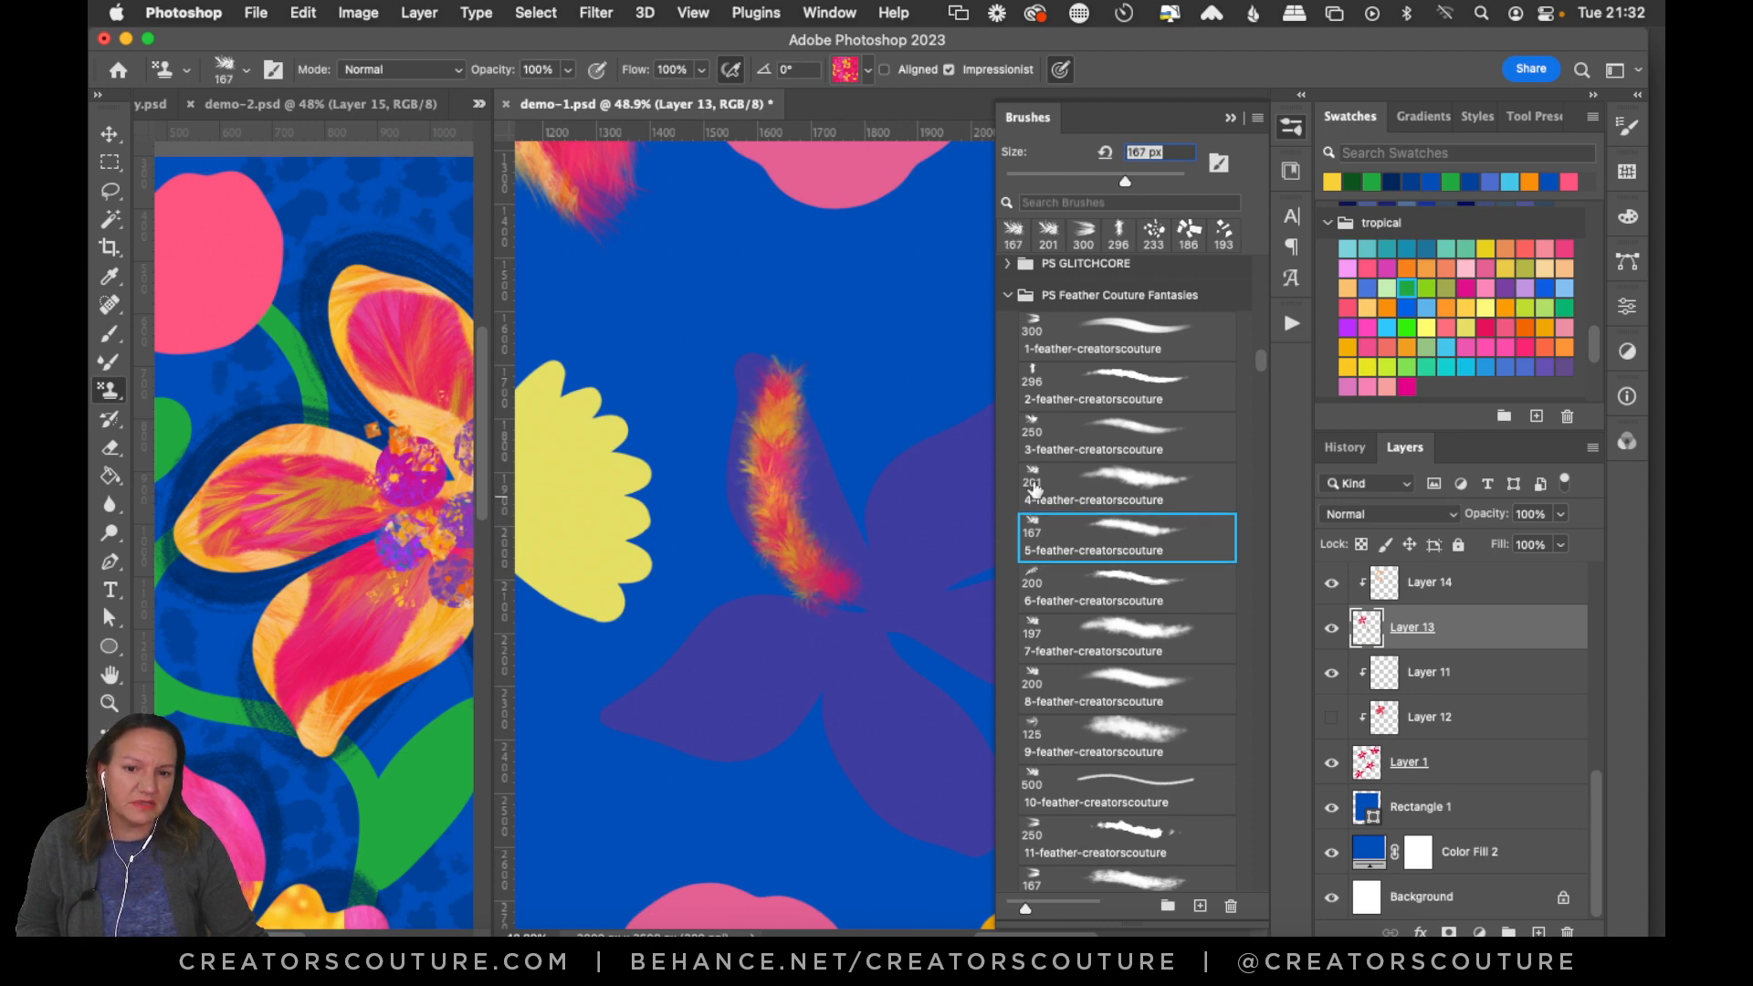
key(super+z)
Try the 6-feather-creatorscouture brush with a long stroke and a zigzag over the purple petals, removing both.
click(1118, 598)
drag(734, 364, 835, 606)
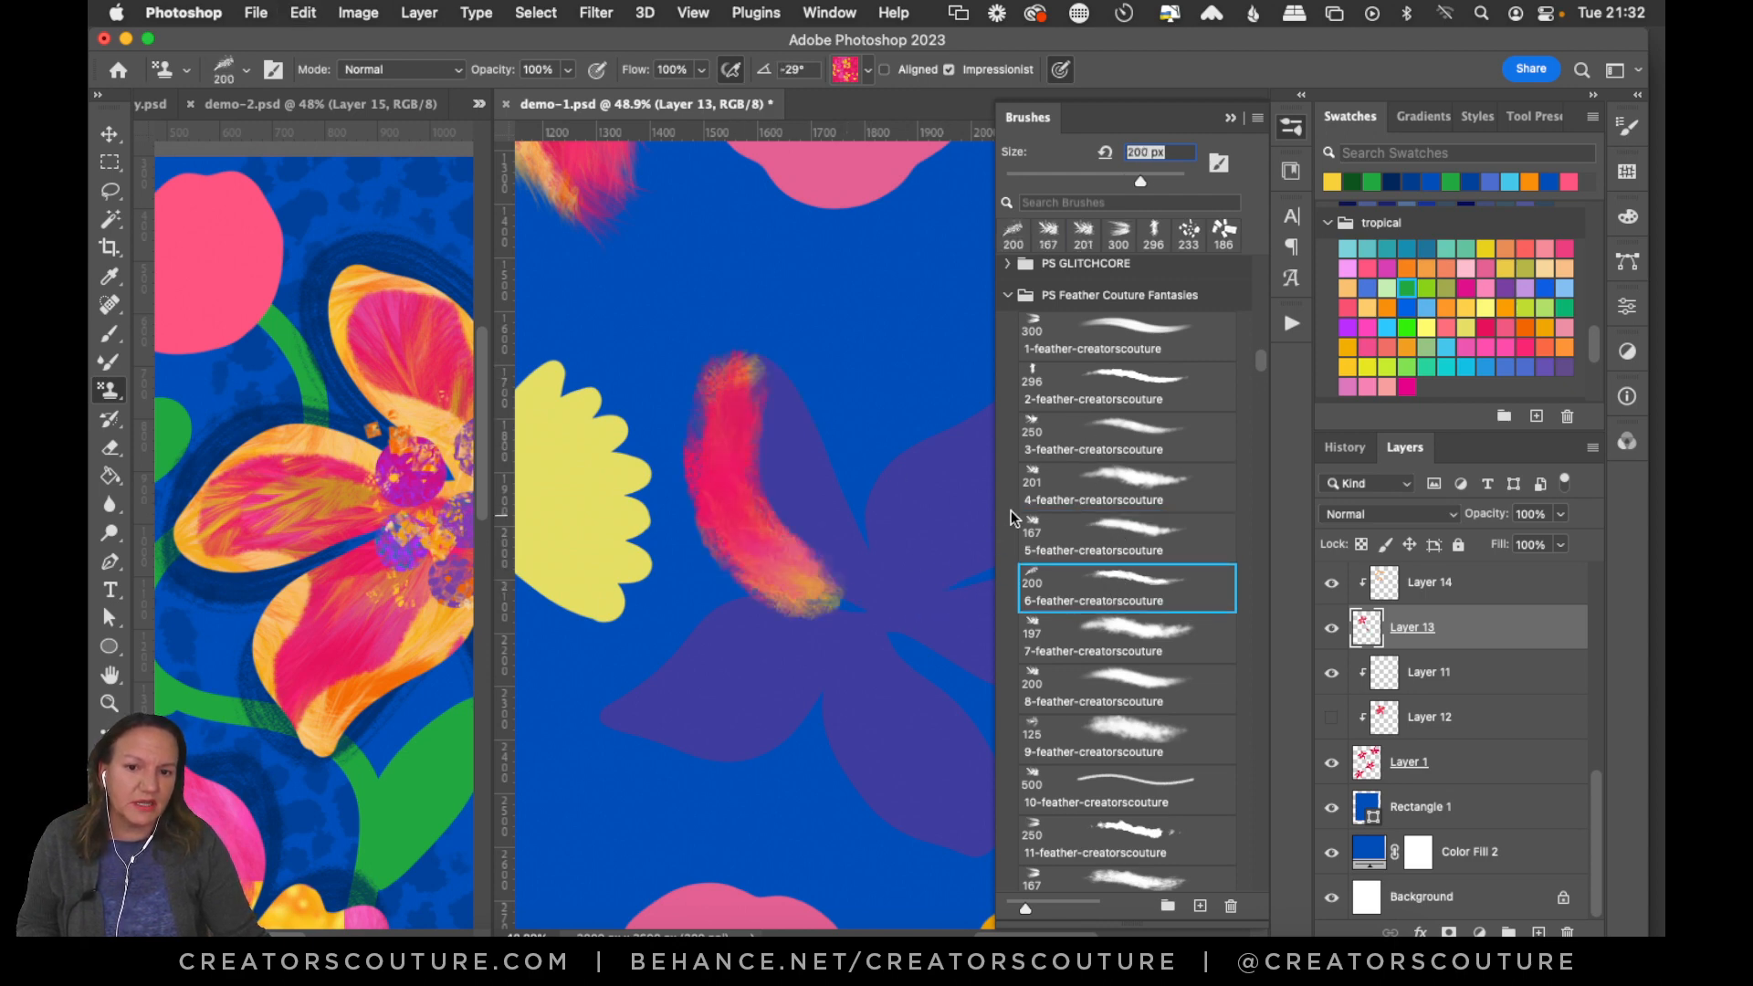
key(super+z)
mouse_move(826, 363)
mouse_down()
mouse_move(762, 532)
mouse_move(867, 680)
mouse_up()
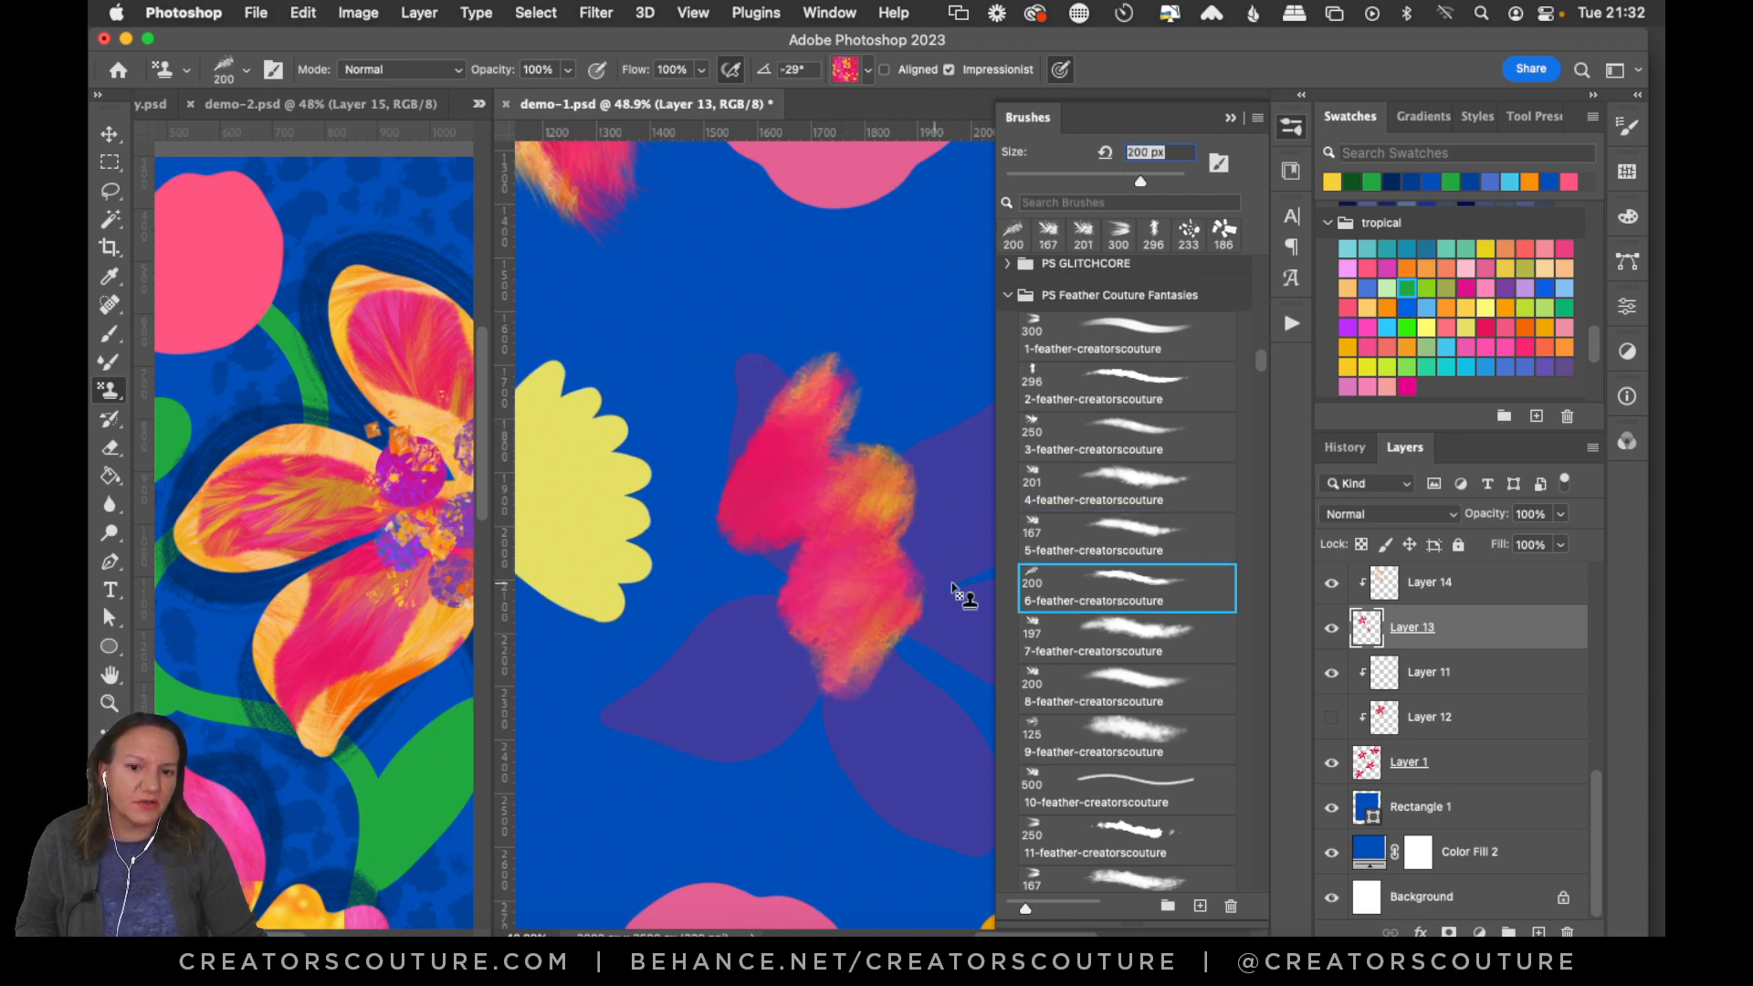
key(super+z)
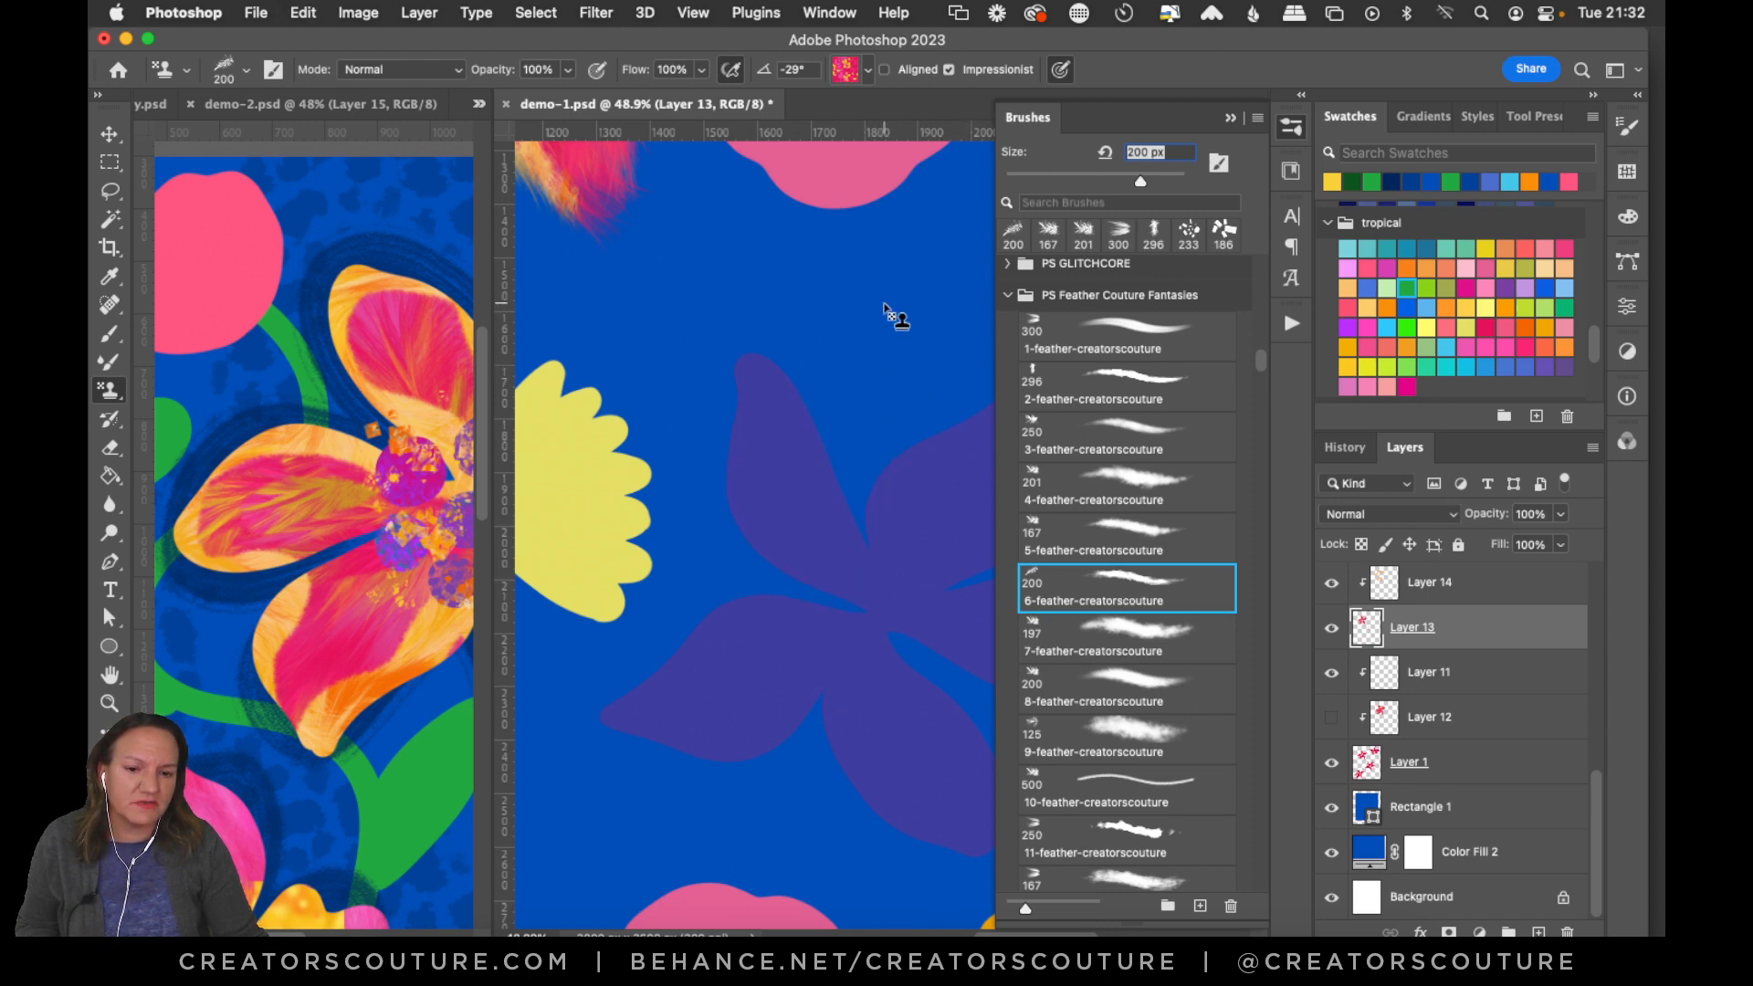
Try several parallel diagonal 6-feather-creatorscouture strokes across the purple flower and undo them all.
drag(911, 291, 730, 422)
drag(735, 516, 988, 390)
mouse_move(945, 484)
mouse_down()
mouse_move(704, 704)
mouse_move(990, 557)
mouse_up()
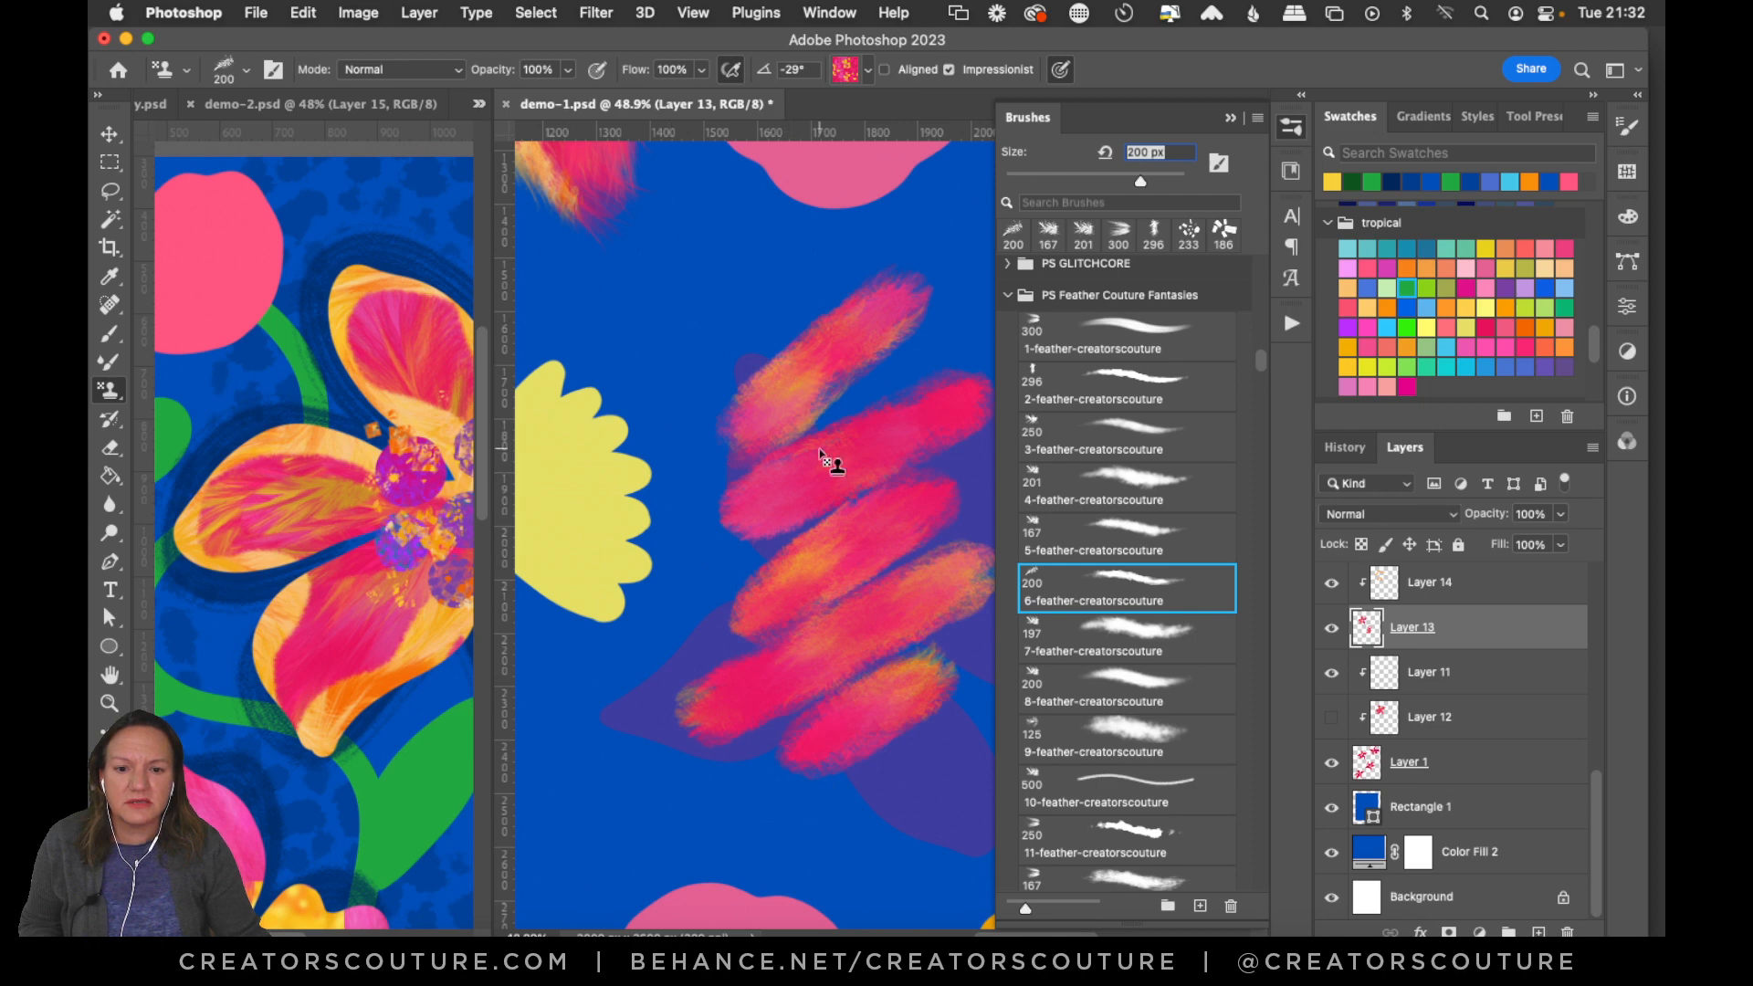
key(super+z)
key(super+z)
key(super+z)
key(super+z)
key(super+z)
key(super+z)
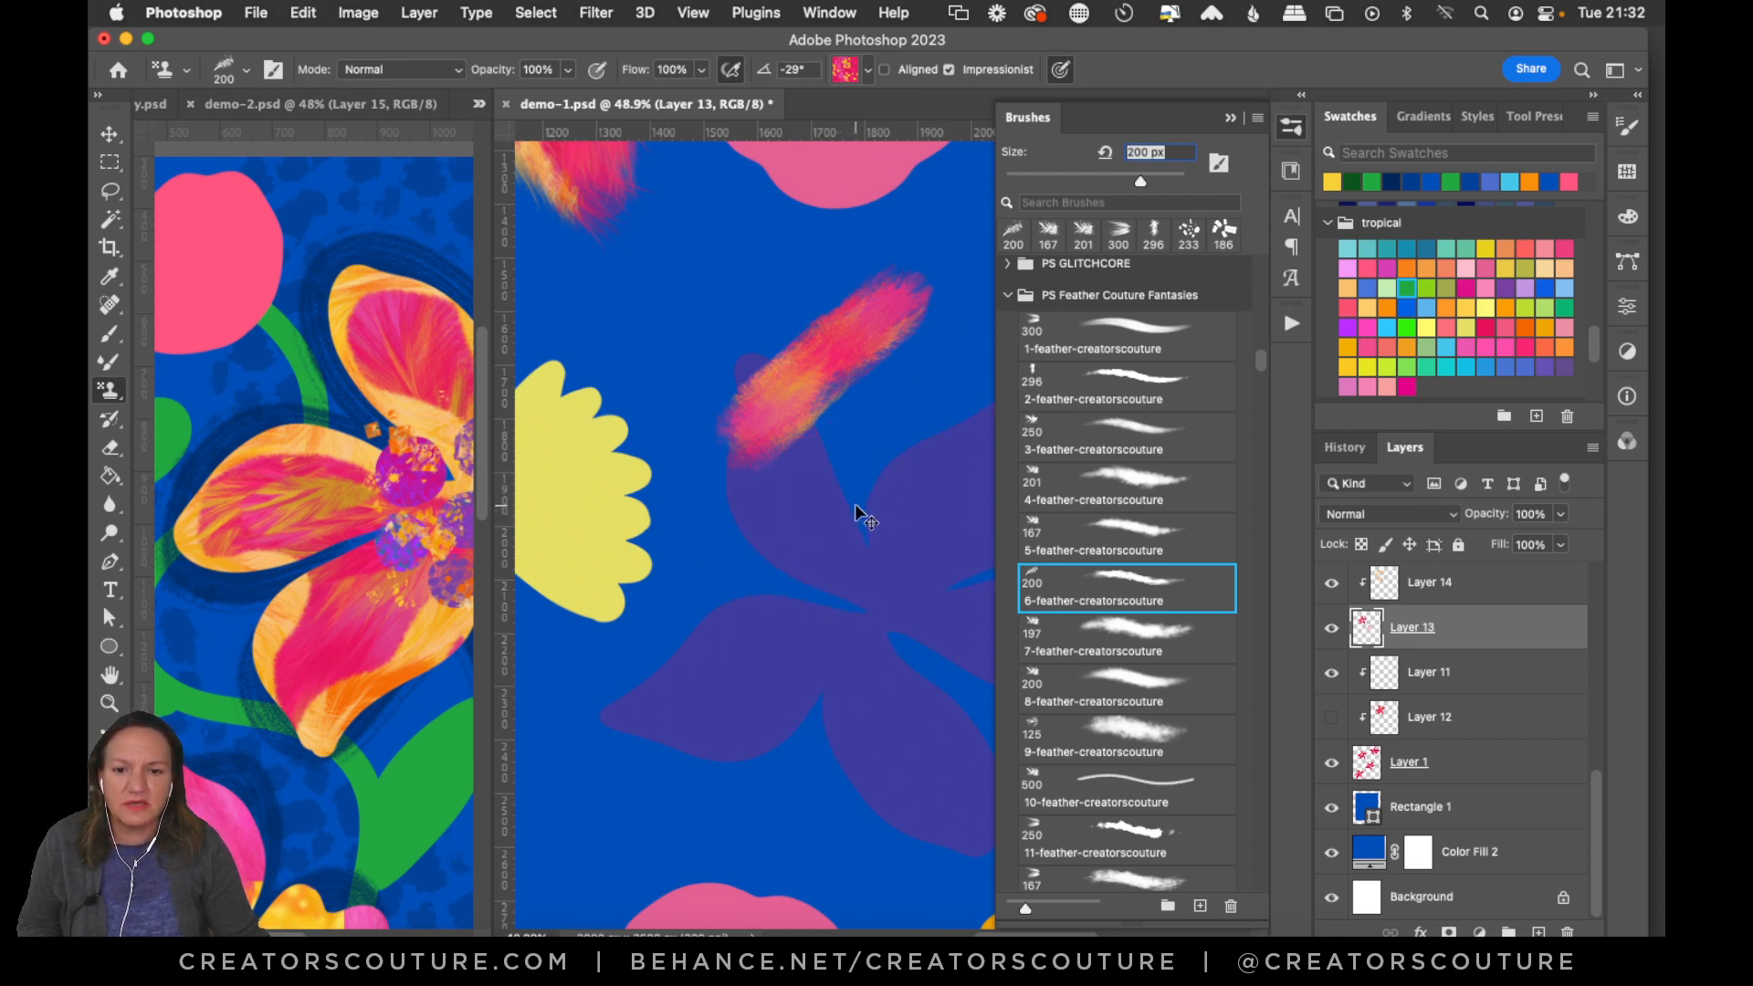
Paint the purple flower's upper-left petal with the 300 px 1-feather-creatorscouture brush and hide the brush list.
click(1107, 334)
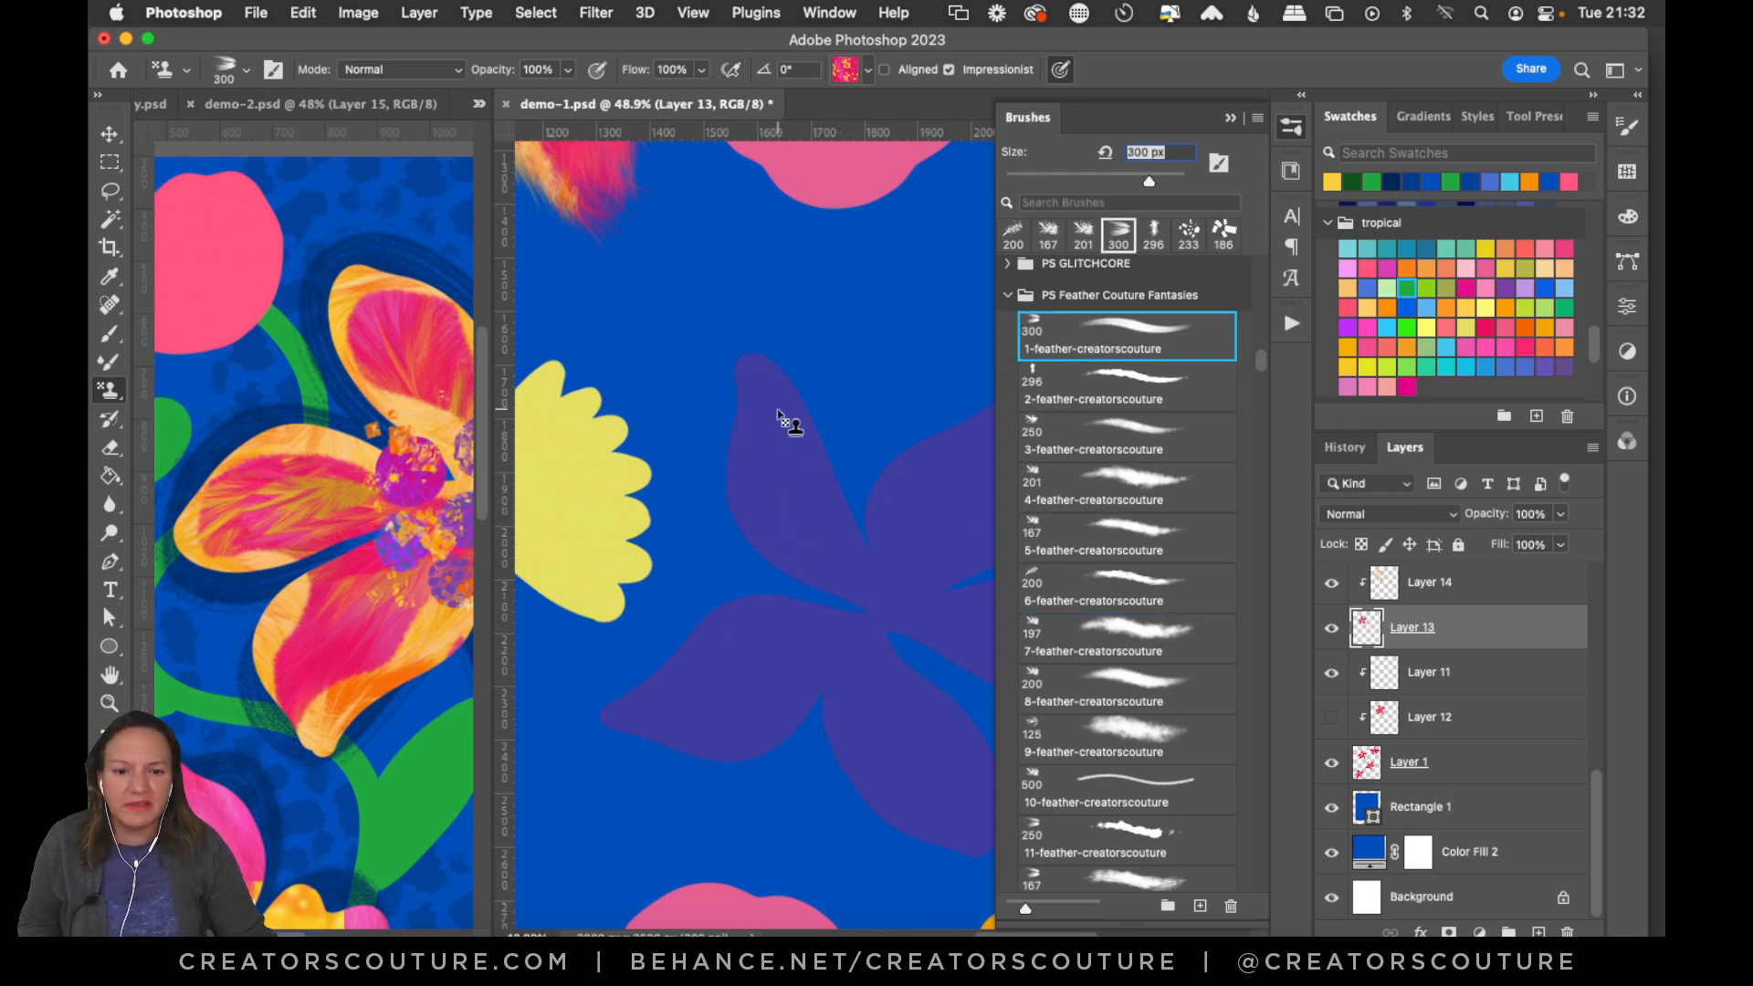
drag(749, 368, 765, 520)
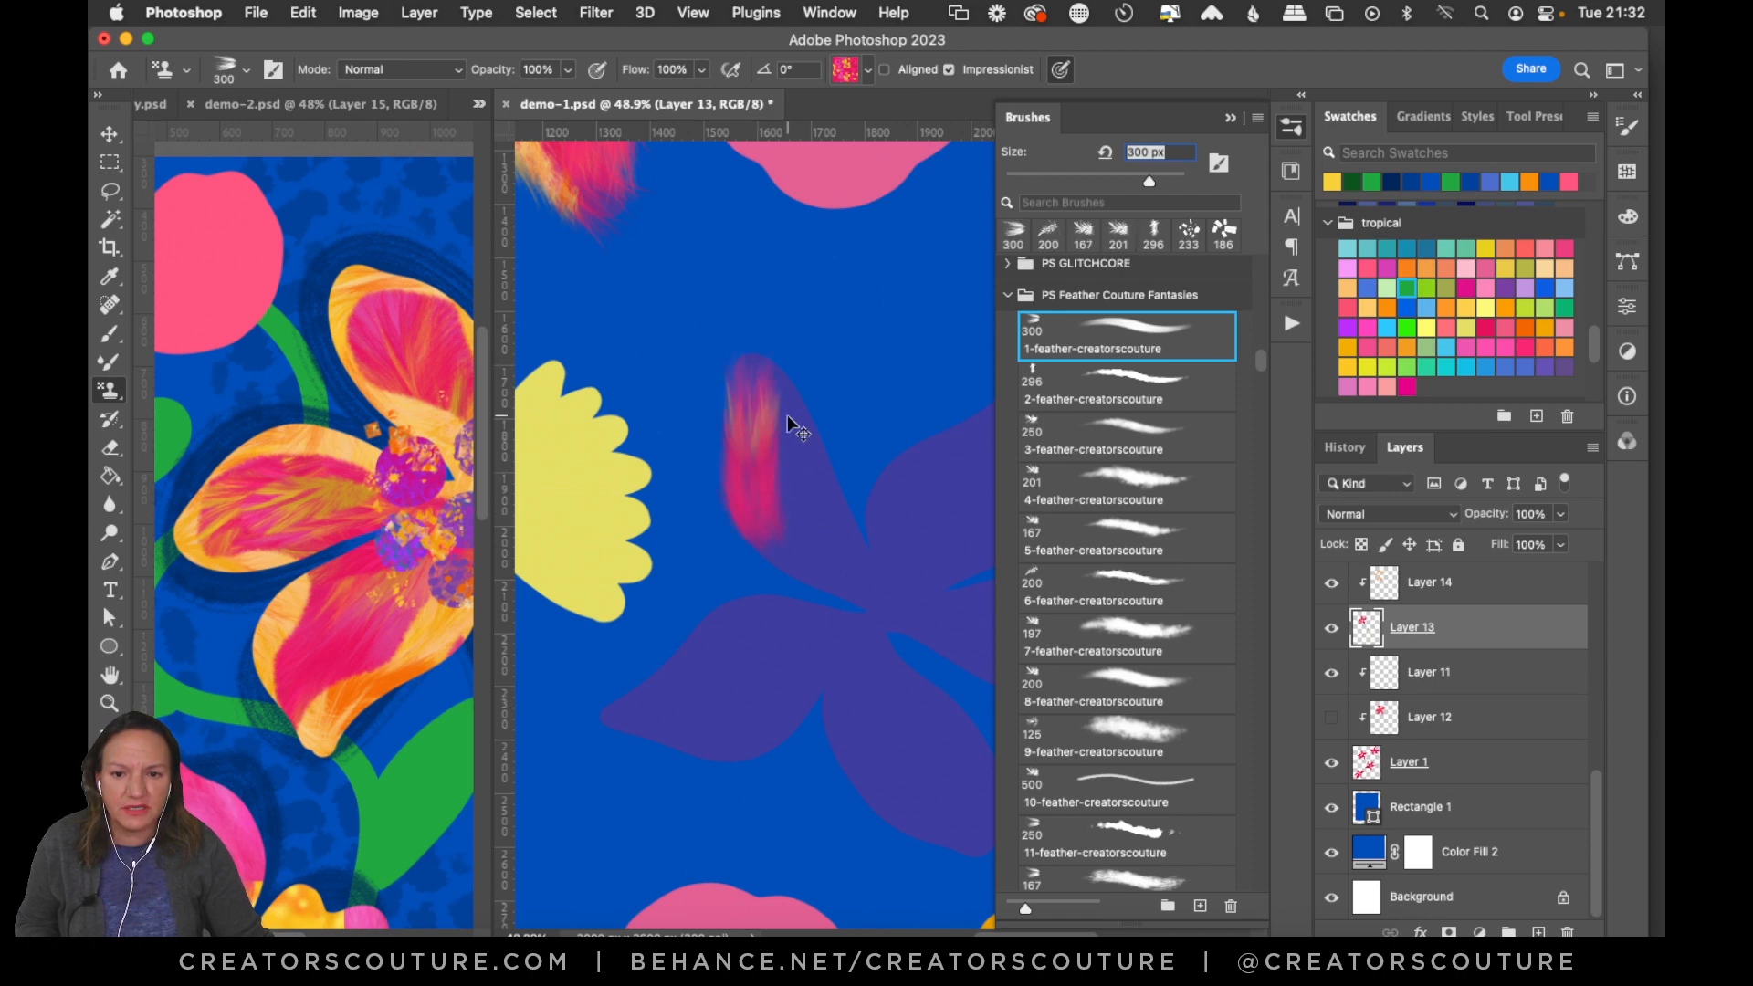
key(super+z)
mouse_move(751, 372)
mouse_down()
mouse_move(757, 505)
mouse_move(793, 562)
mouse_move(858, 595)
mouse_up()
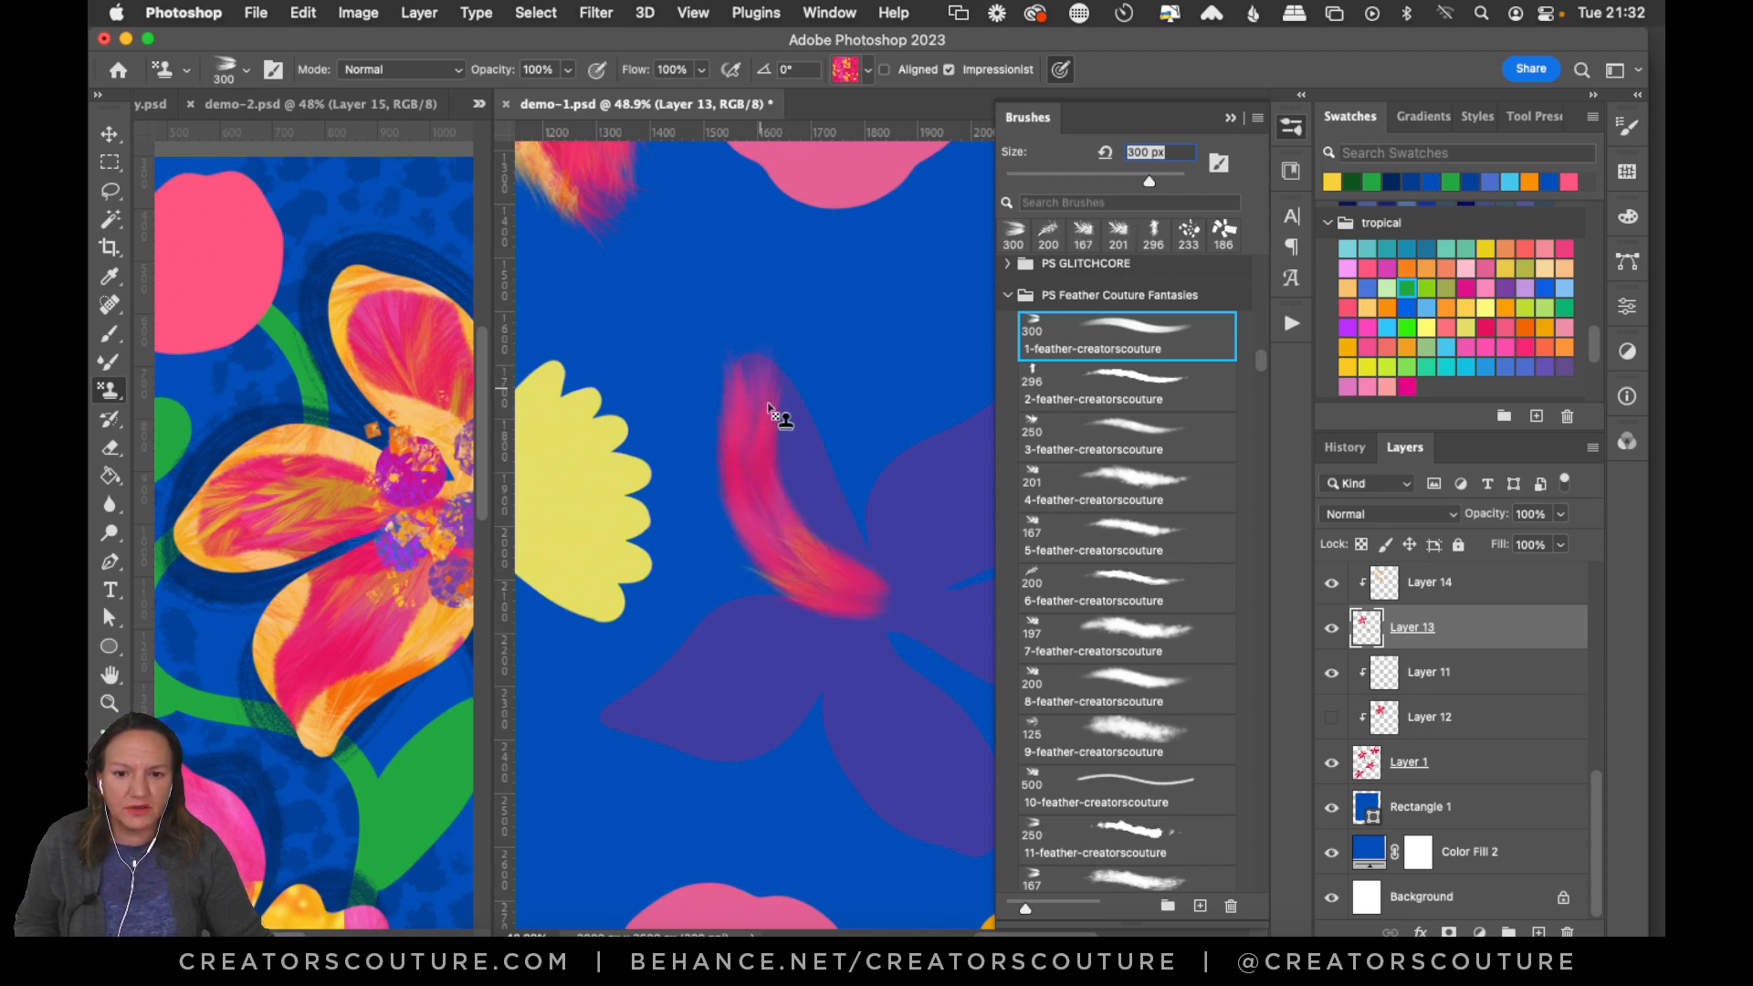
mouse_move(768, 408)
mouse_down()
mouse_move(848, 584)
mouse_move(752, 373)
mouse_move(801, 432)
mouse_move(848, 596)
mouse_move(827, 533)
mouse_move(880, 591)
mouse_up()
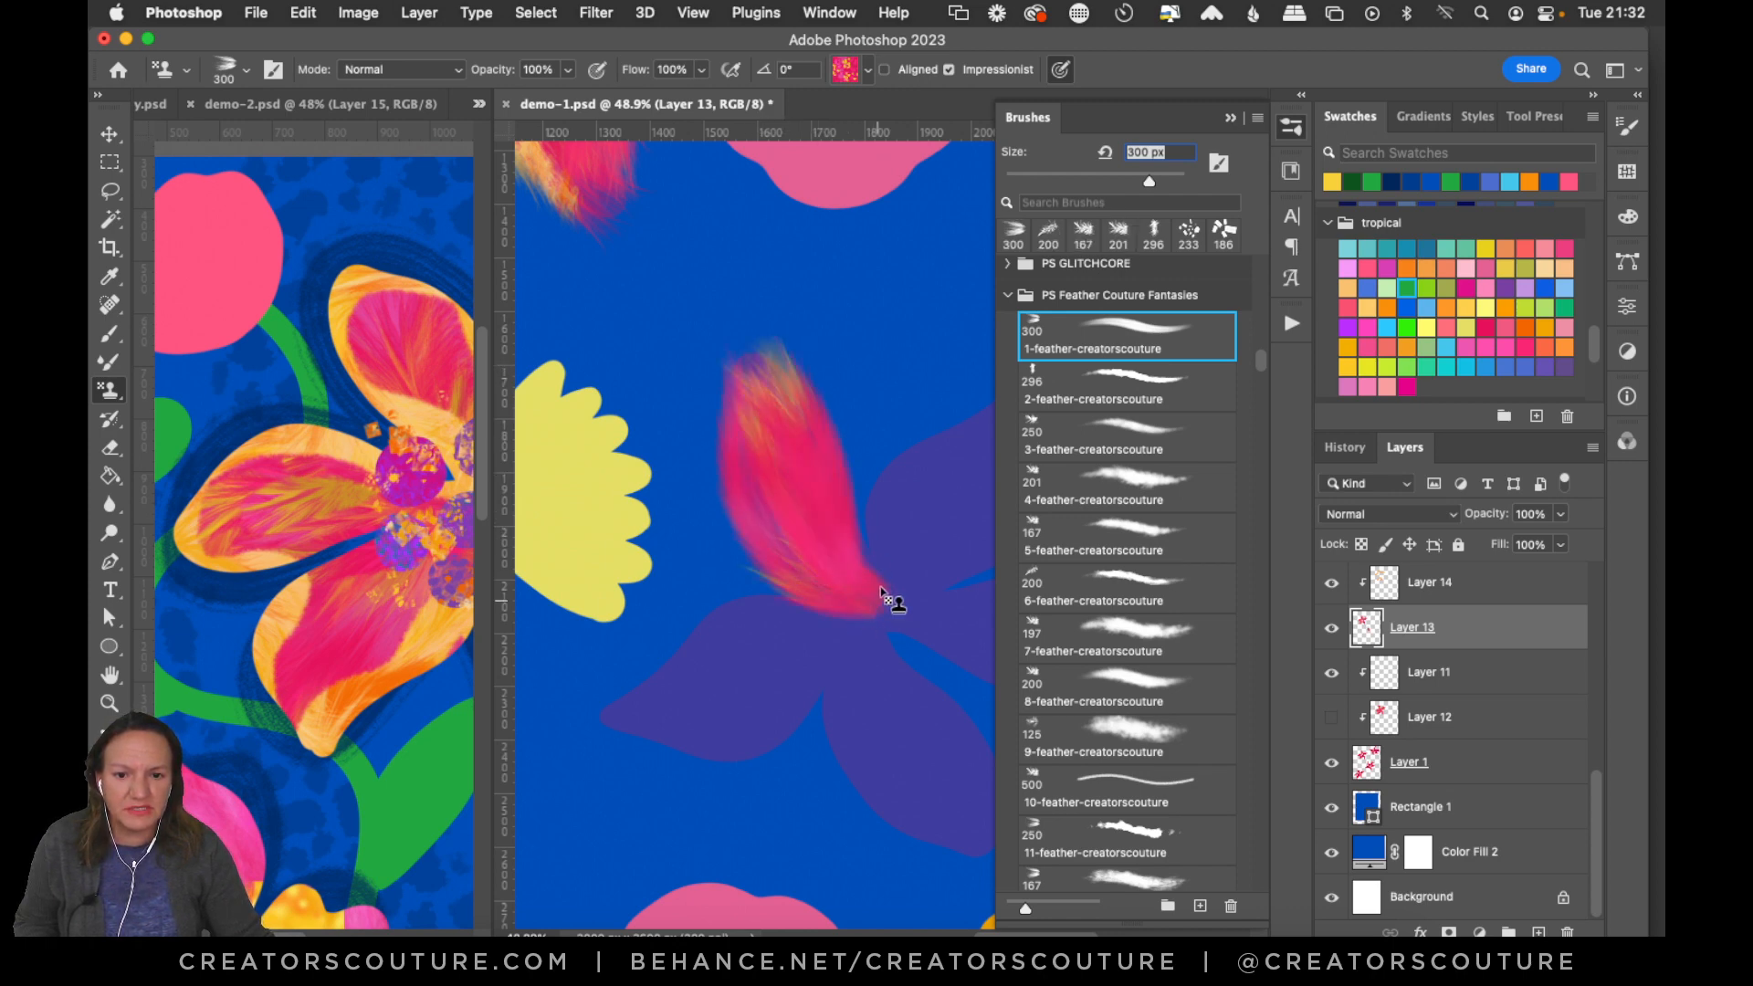
click(1290, 131)
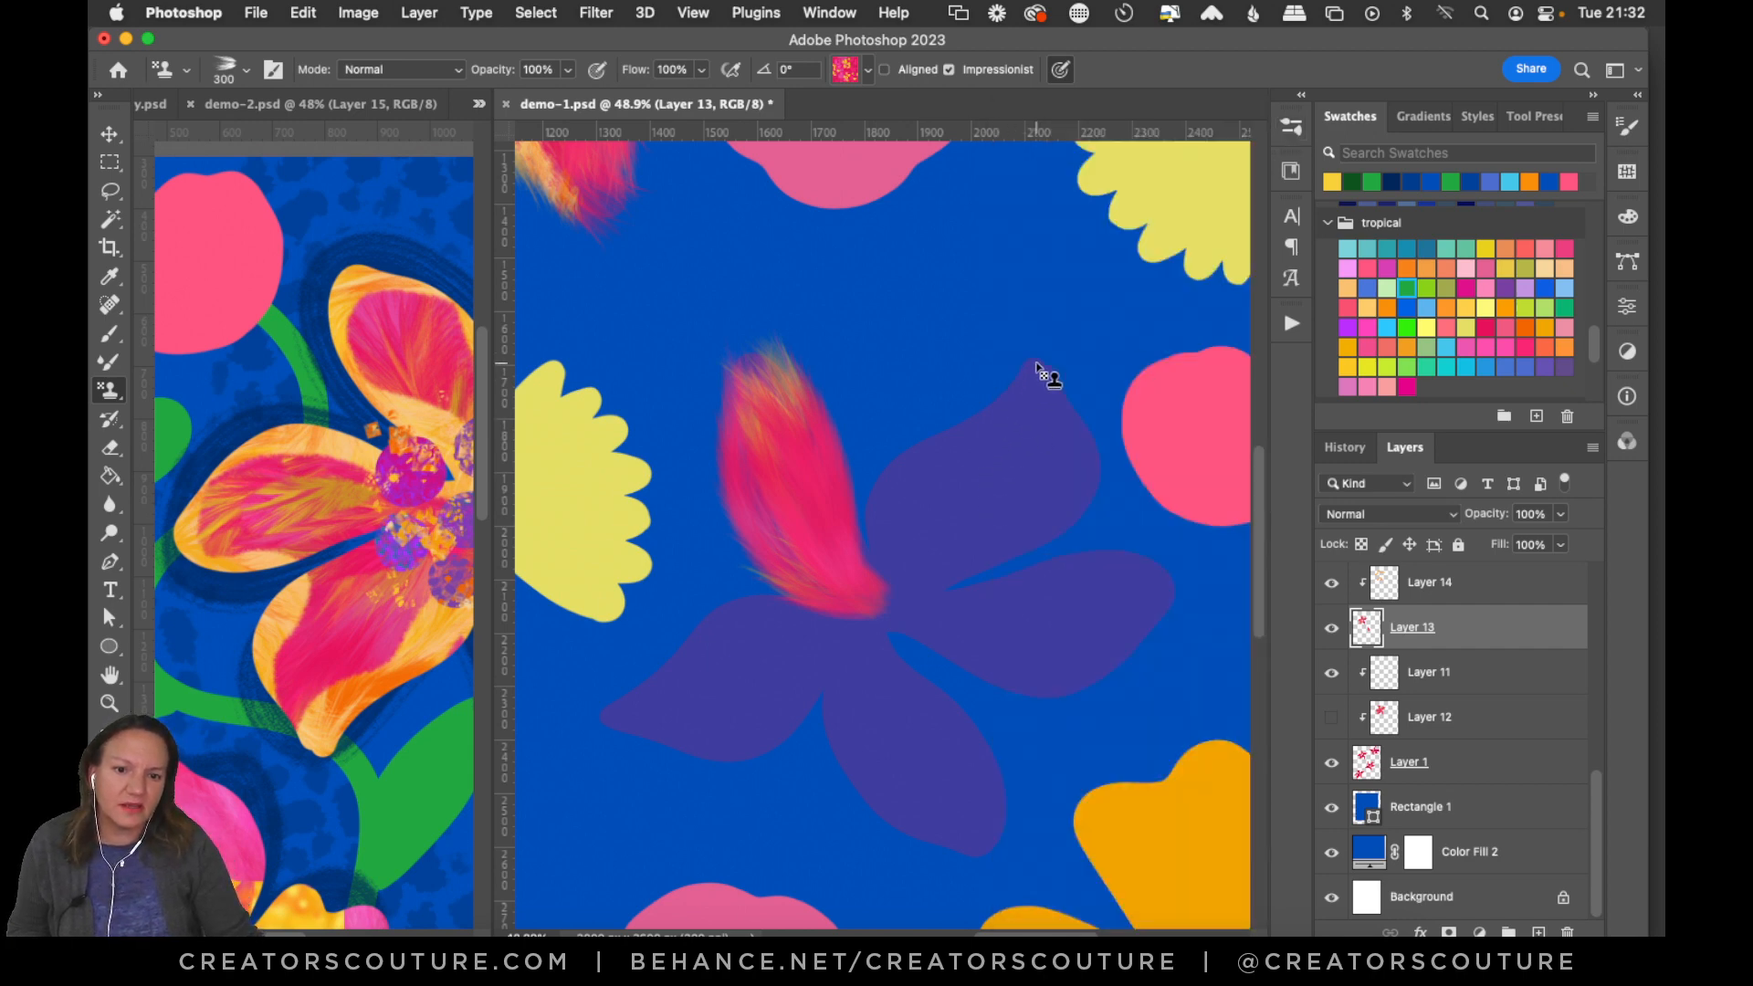
Paint the flower's upper-right petal with feather strokes towards the centre and add orange texture to the upper-left petal.
mouse_move(1037, 367)
mouse_down()
mouse_move(940, 449)
mouse_move(906, 602)
mouse_up()
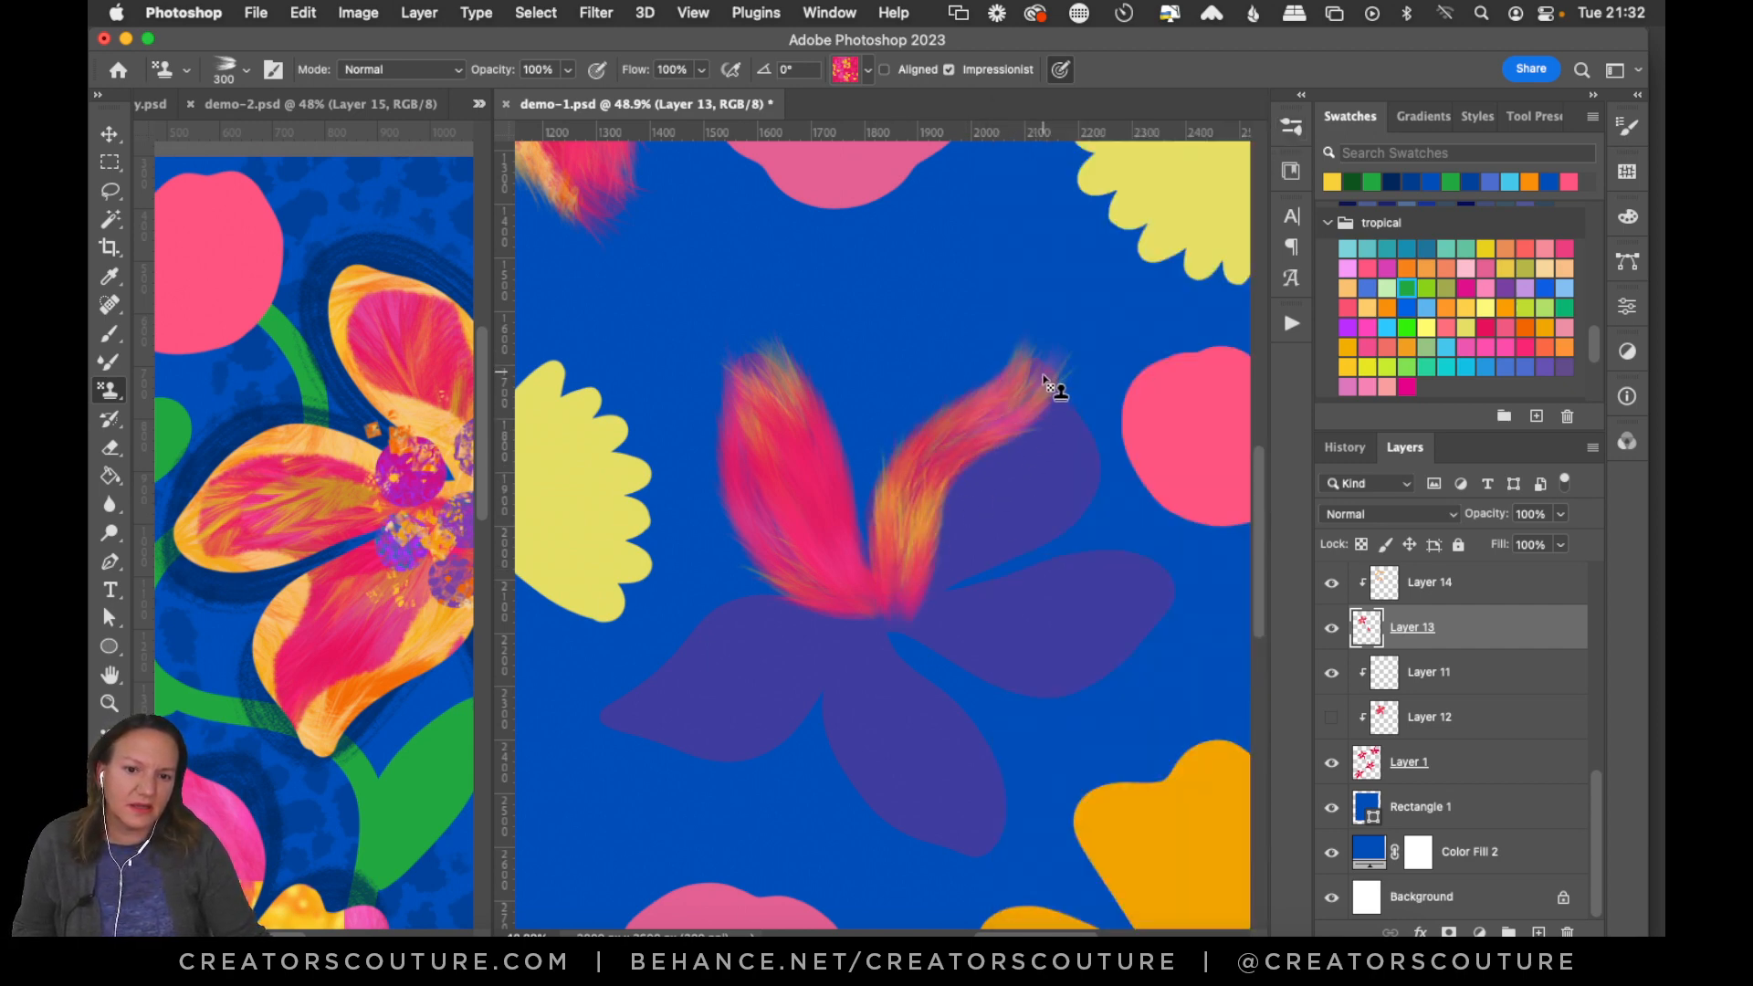
mouse_move(1045, 381)
mouse_down()
mouse_move(1045, 481)
mouse_move(927, 572)
mouse_move(956, 552)
mouse_move(1021, 421)
mouse_move(909, 607)
mouse_up()
mouse_move(1028, 438)
mouse_down()
mouse_move(911, 578)
mouse_move(1010, 442)
mouse_move(972, 545)
mouse_move(950, 524)
mouse_move(937, 572)
mouse_move(917, 549)
mouse_move(917, 599)
mouse_move(795, 458)
mouse_move(798, 542)
mouse_move(800, 509)
mouse_move(833, 539)
mouse_up()
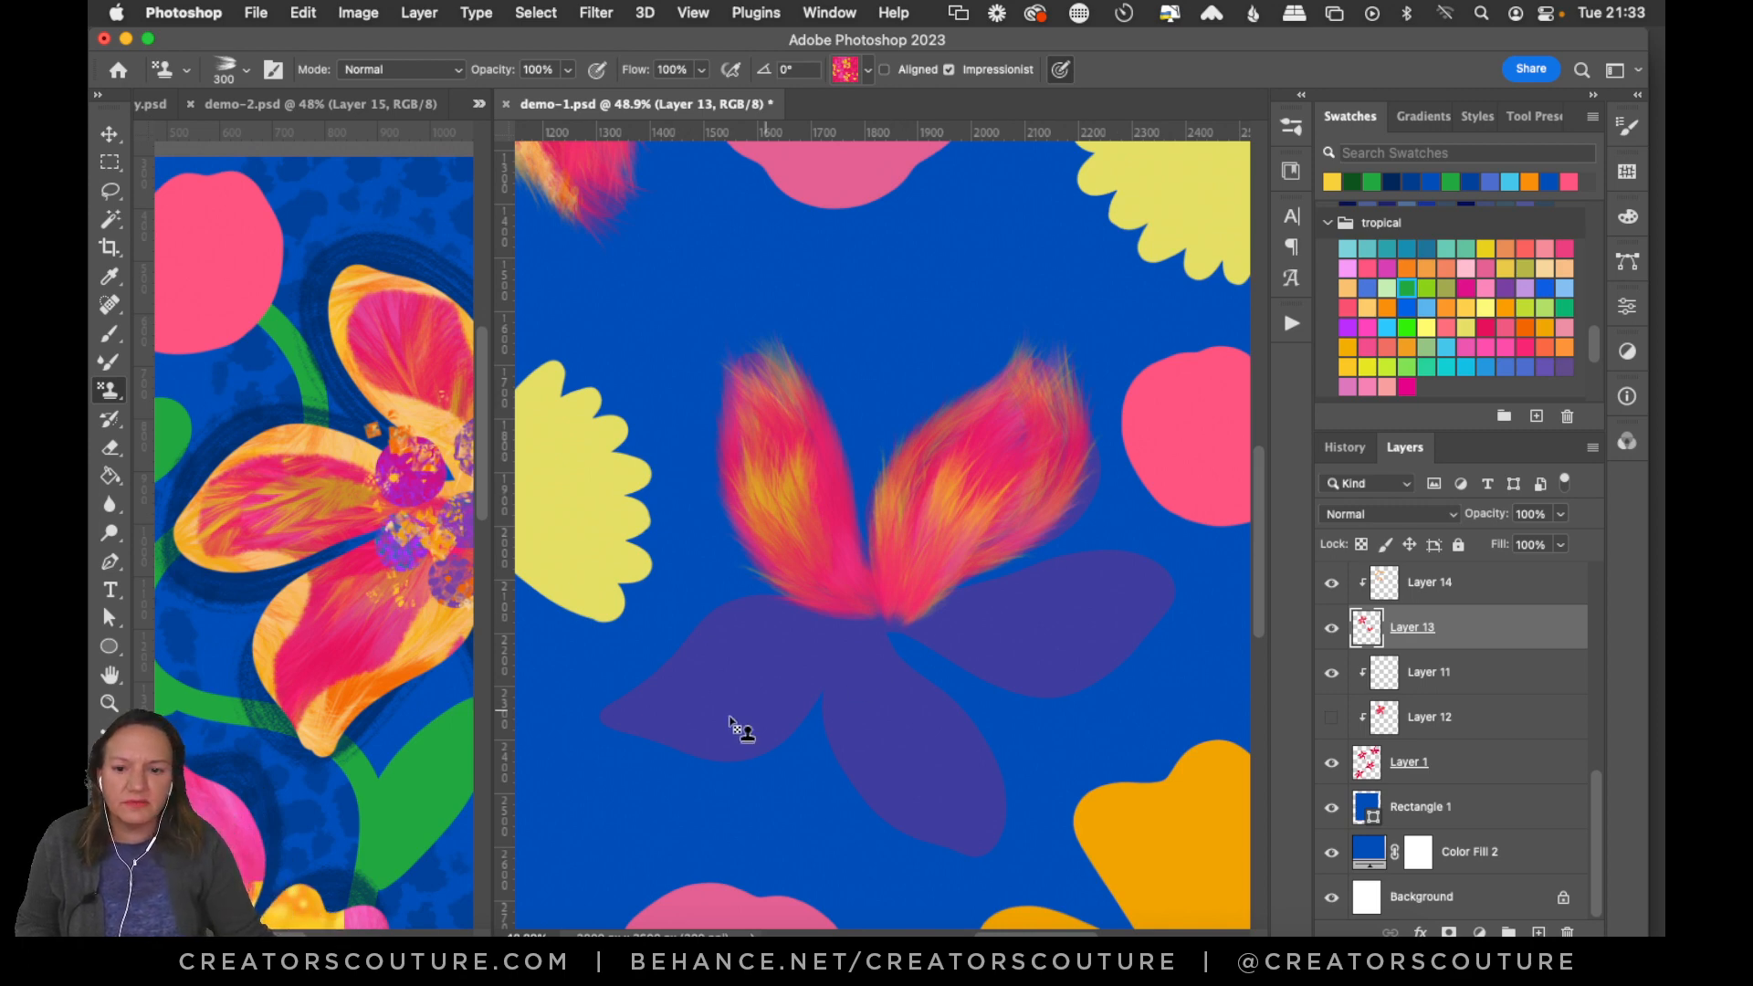
Cover the flower's lower-left petal with feather strokes from its tip to the centre, redoing the first stroke.
mouse_move(606, 724)
mouse_down()
mouse_move(712, 643)
mouse_move(815, 636)
mouse_up()
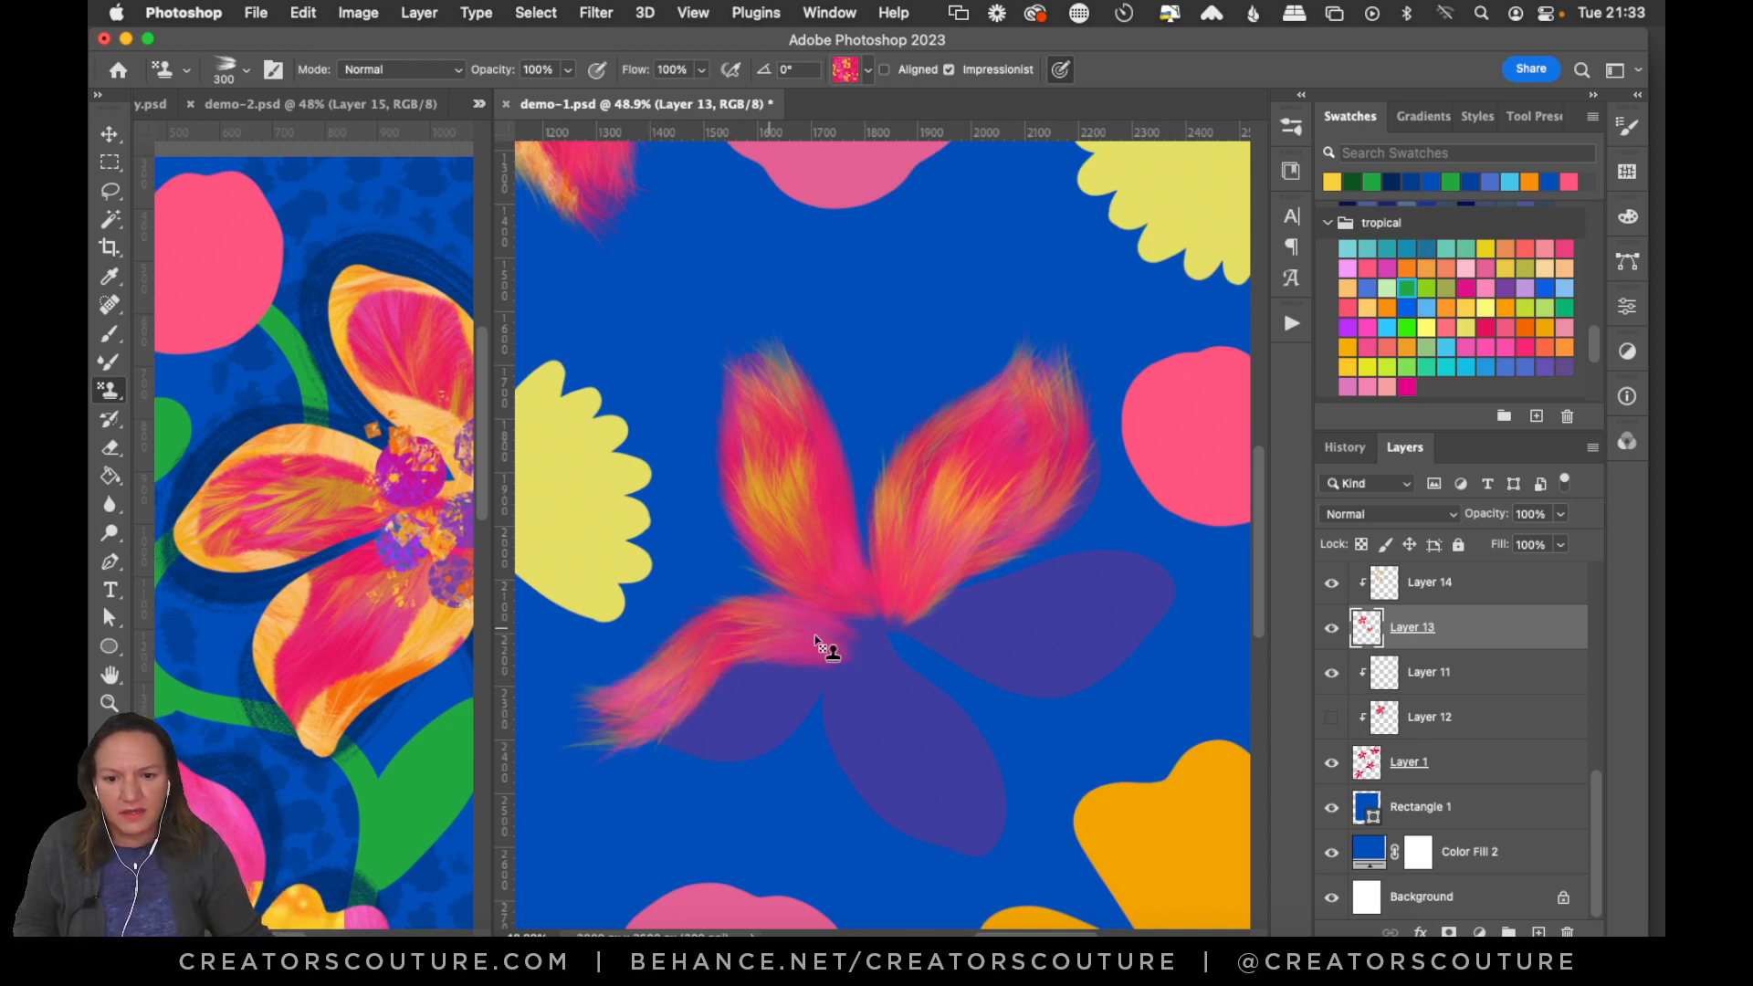
key(super+z)
mouse_move(630, 708)
mouse_down()
mouse_move(764, 639)
mouse_move(815, 657)
mouse_up()
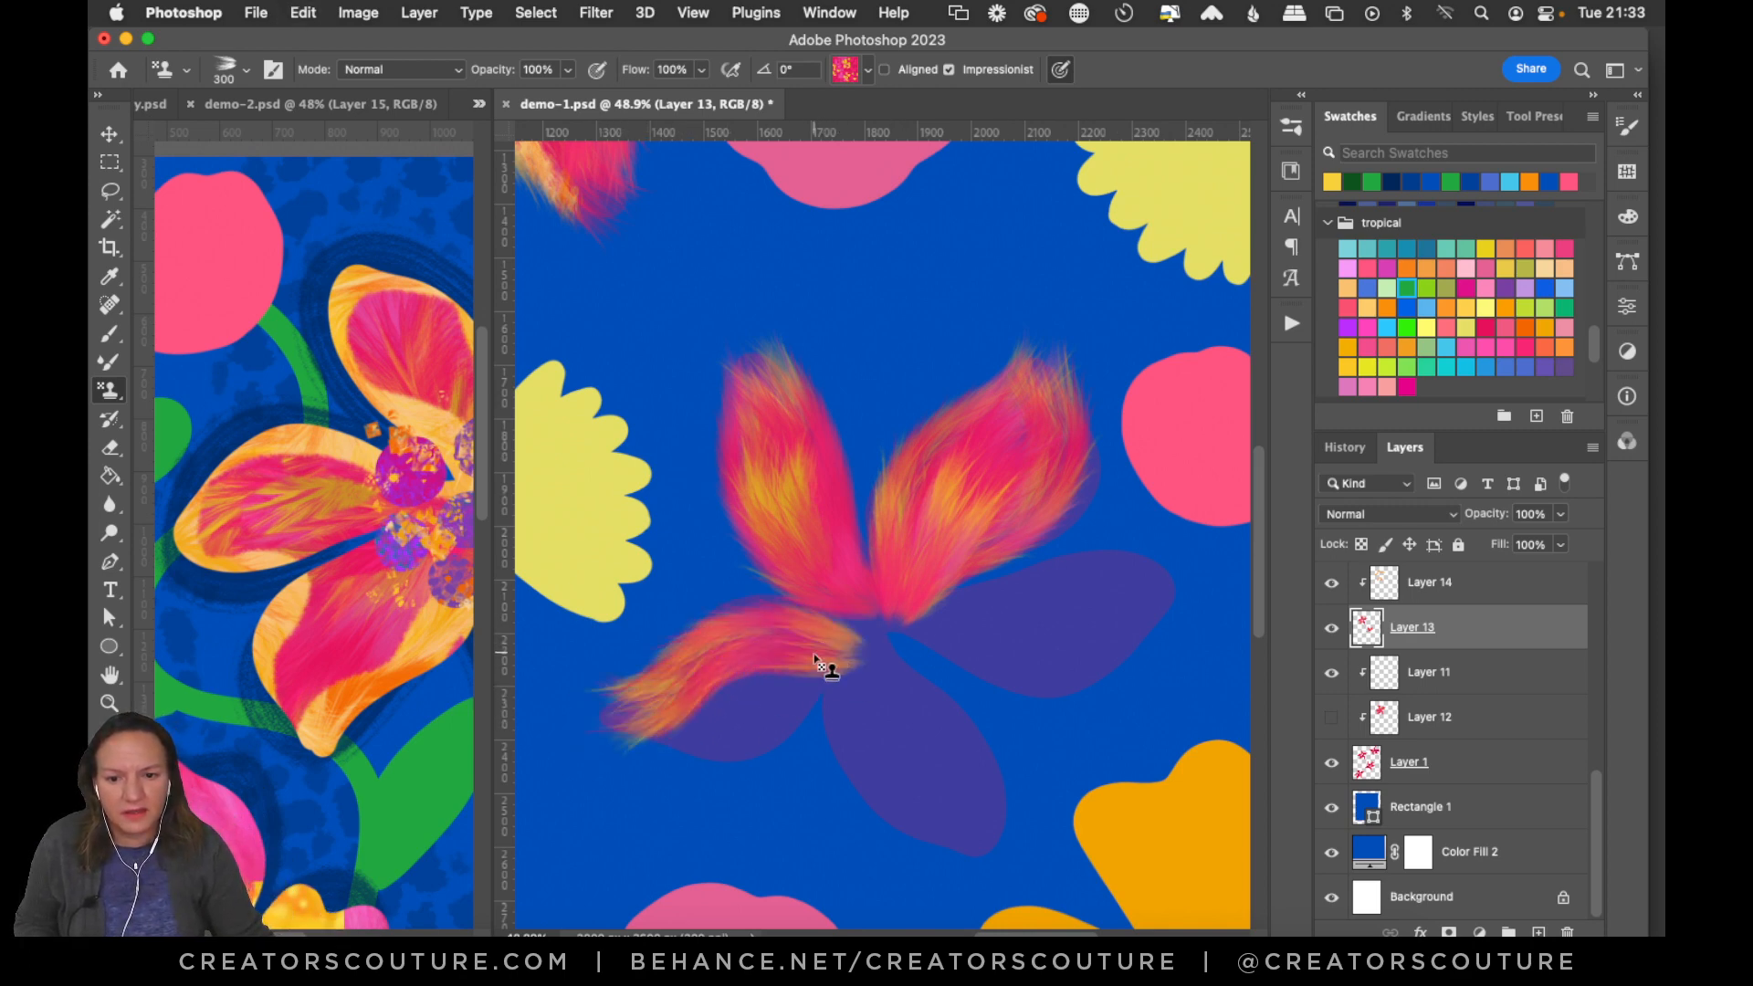
mouse_move(693, 677)
mouse_down()
mouse_move(793, 630)
mouse_move(845, 666)
mouse_up()
drag(684, 728, 823, 664)
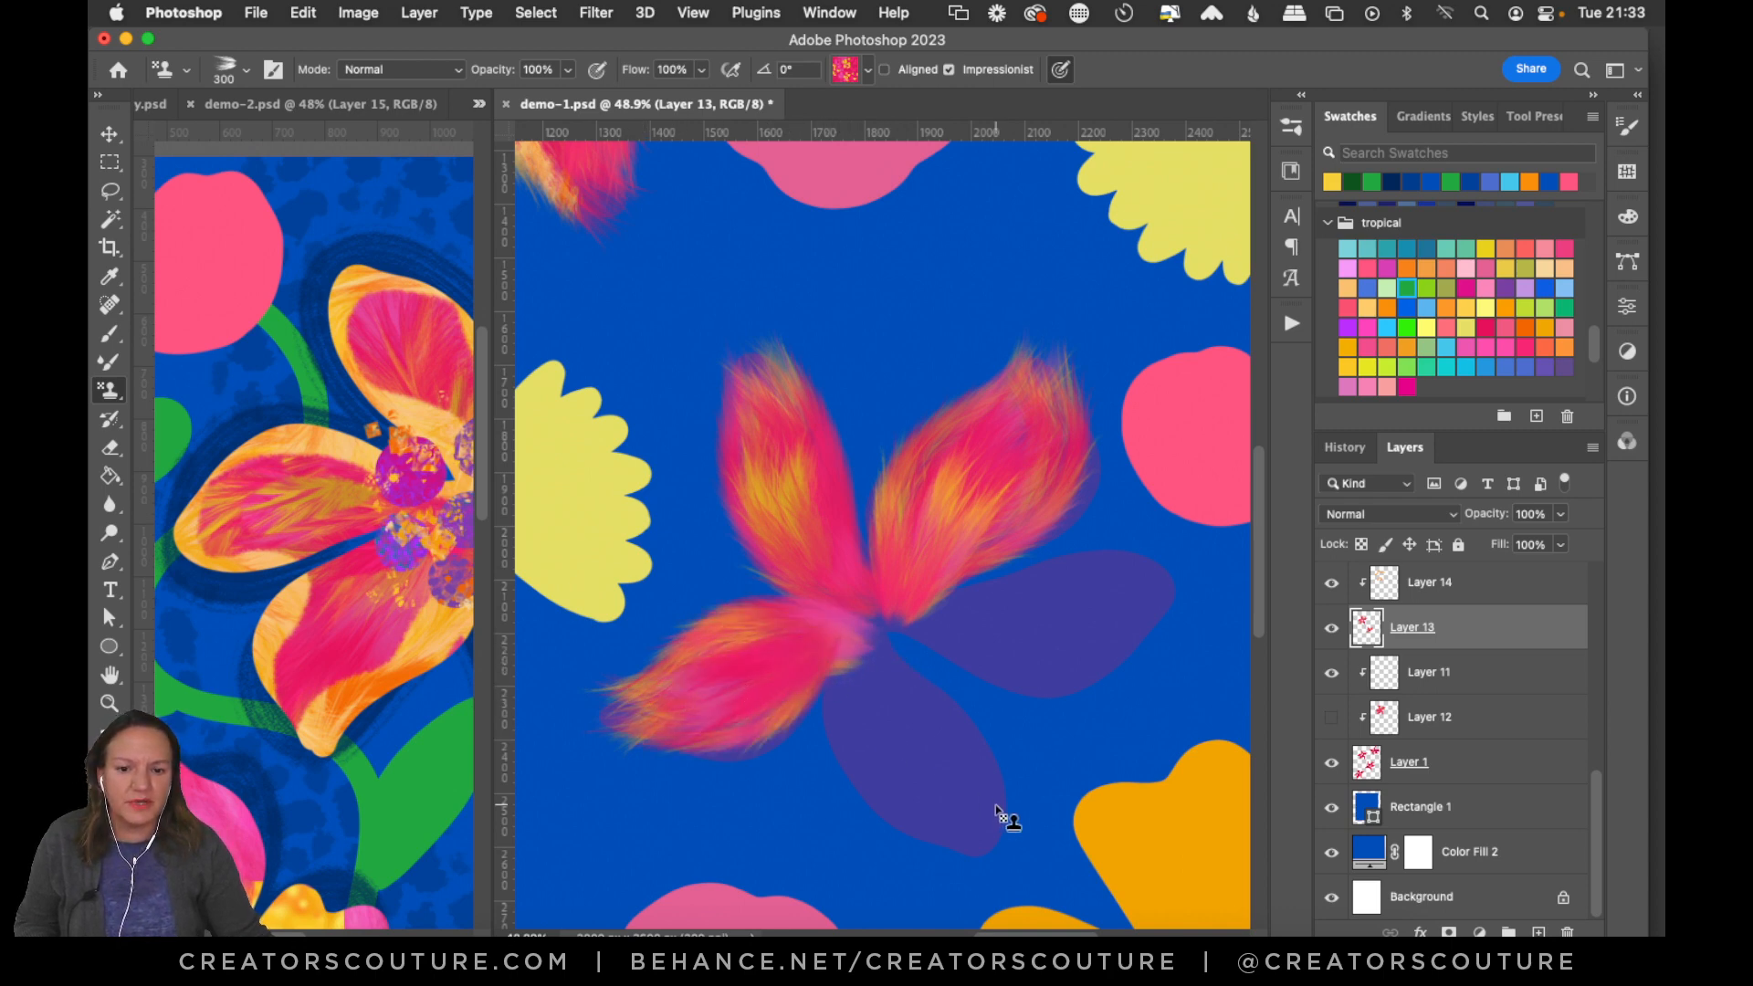
Paint the flower's lower petal with pink and orange feather strokes running from its tip into the centre.
mouse_move(982, 848)
mouse_down()
mouse_move(899, 794)
mouse_move(873, 688)
mouse_move(947, 828)
mouse_move(888, 780)
mouse_move(862, 691)
mouse_up()
mouse_move(975, 833)
mouse_down()
mouse_move(889, 795)
mouse_move(865, 678)
mouse_up()
mouse_move(978, 853)
mouse_down()
mouse_move(951, 751)
mouse_move(879, 691)
mouse_move(968, 843)
mouse_move(941, 759)
mouse_move(866, 678)
mouse_move(915, 749)
mouse_move(898, 707)
mouse_move(898, 795)
mouse_move(940, 785)
mouse_move(856, 657)
mouse_move(926, 825)
mouse_move(833, 658)
mouse_up()
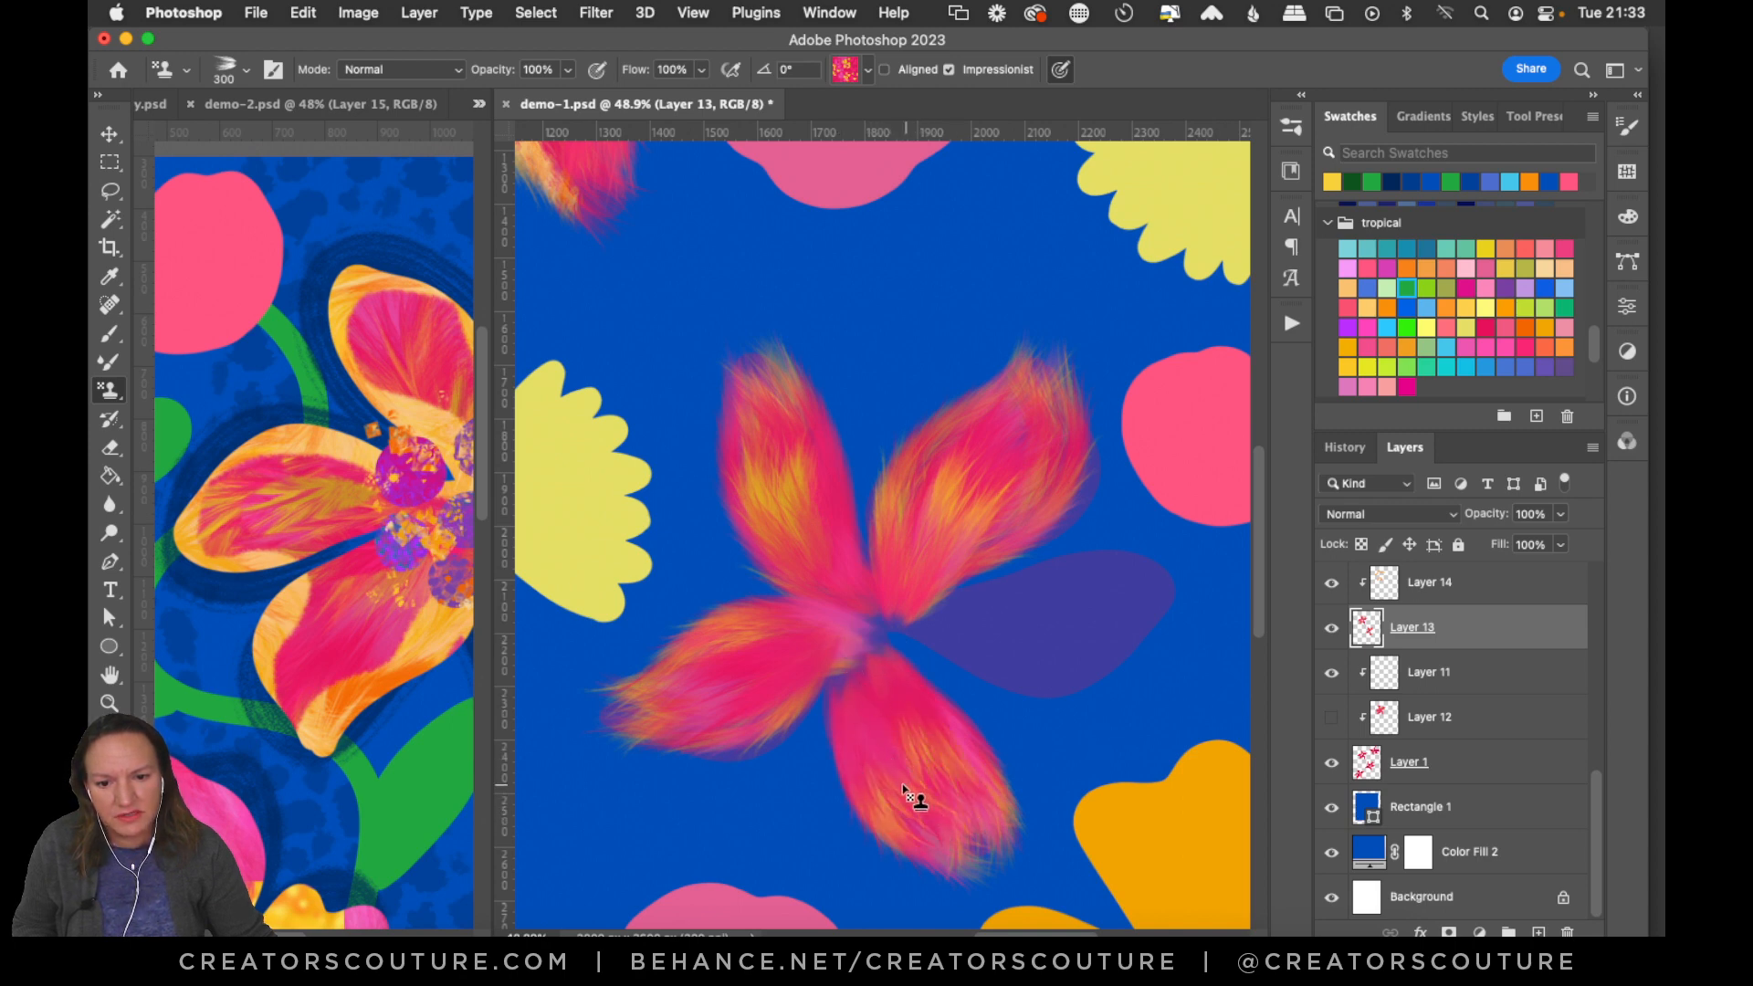
mouse_move(902, 785)
mouse_down()
mouse_move(861, 628)
mouse_move(870, 739)
mouse_move(885, 762)
mouse_move(873, 617)
mouse_move(907, 780)
mouse_move(849, 614)
mouse_up()
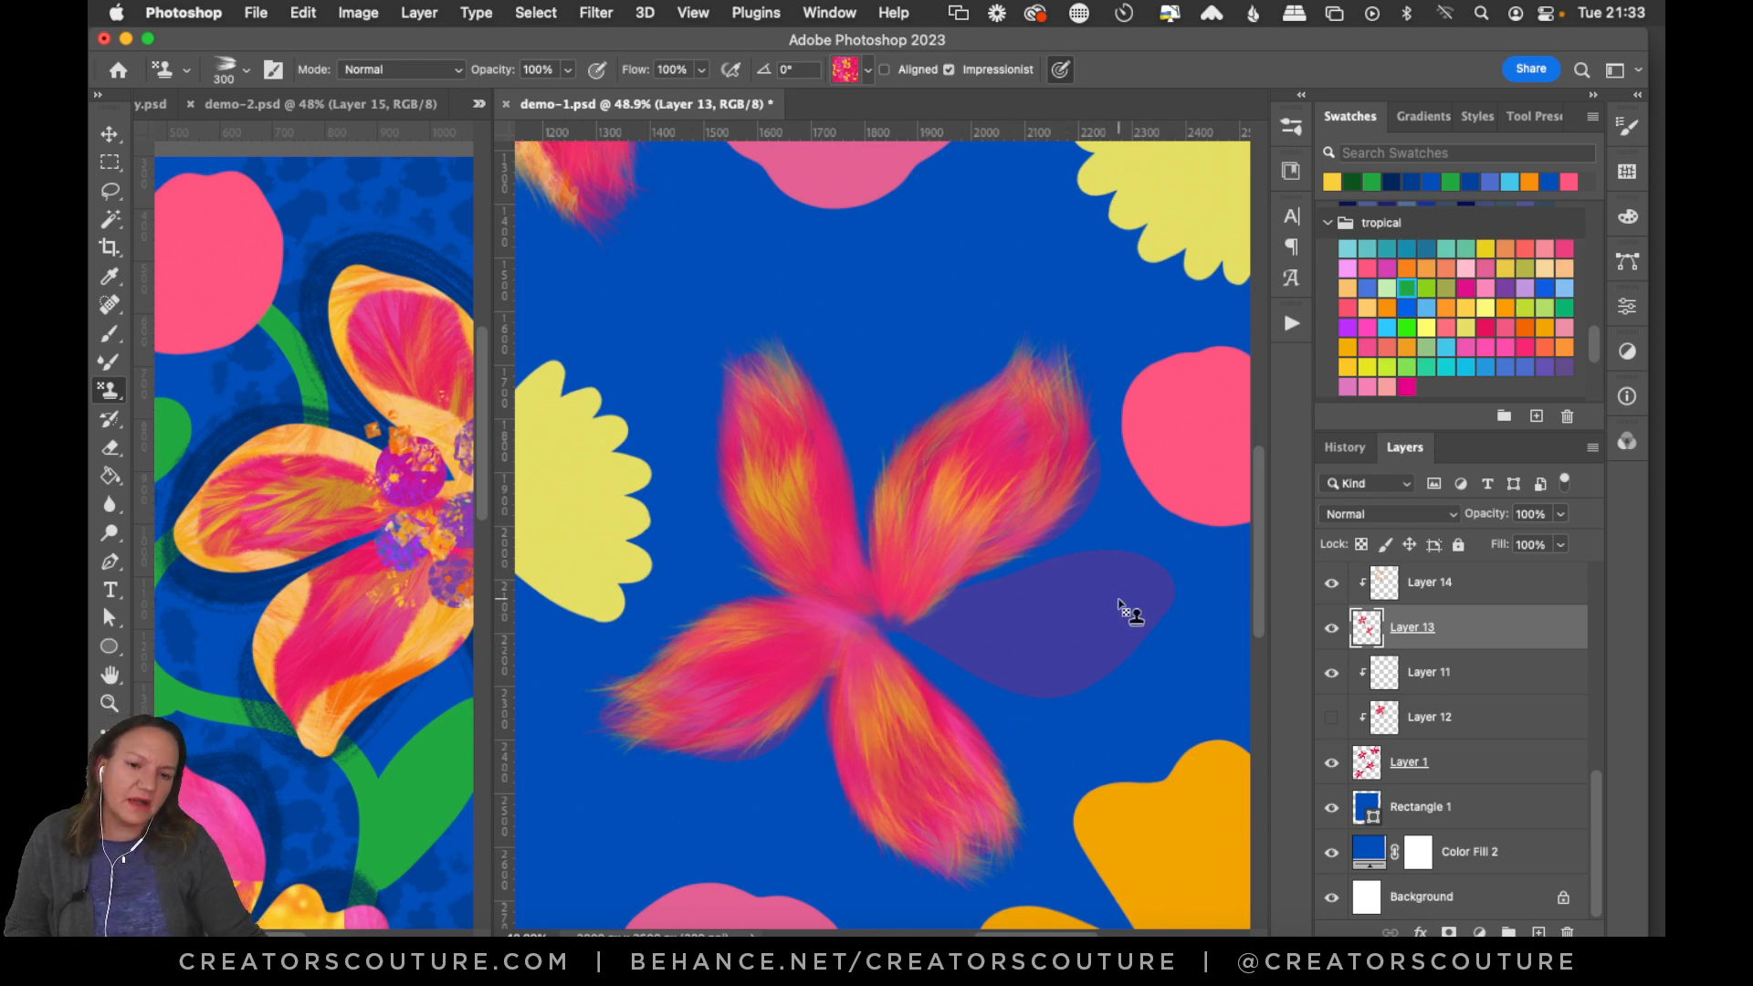
Paint the remaining purple petal on the flower's right side with feather strokes towards the centre, redoing the first one.
mouse_move(1152, 574)
mouse_down()
mouse_move(1026, 591)
mouse_move(982, 619)
mouse_up()
key(super+z)
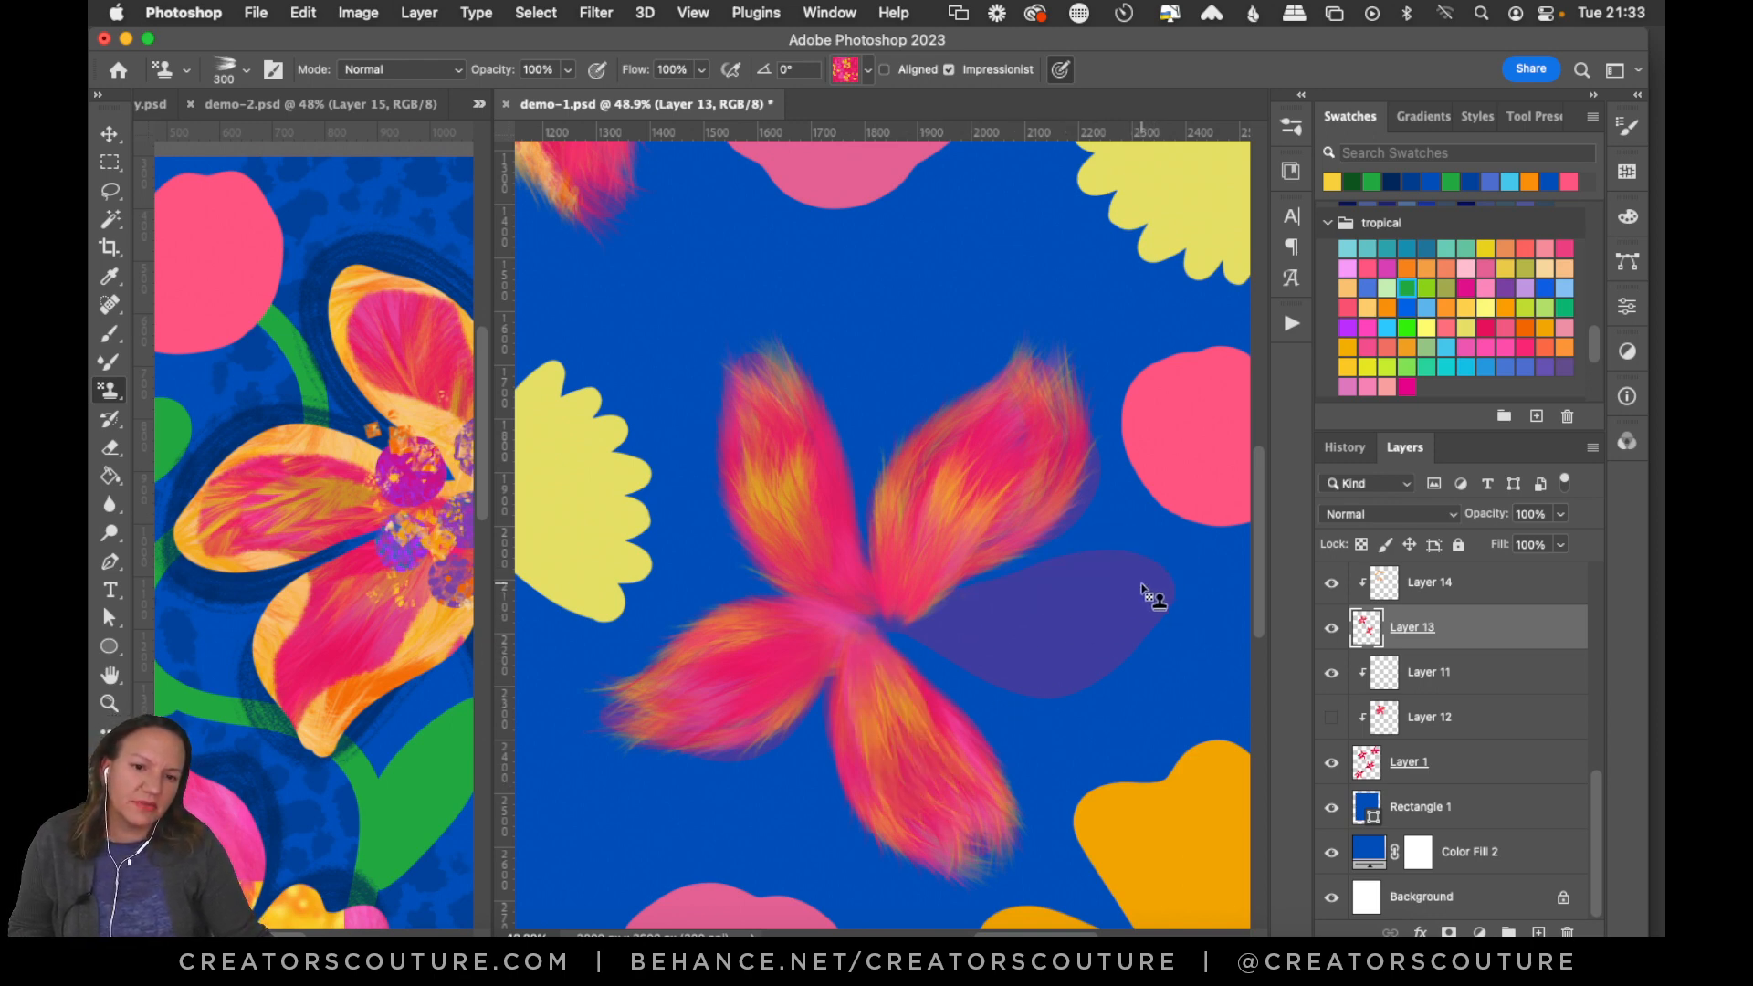
drag(1146, 577, 1025, 603)
mouse_move(1139, 594)
mouse_down()
mouse_move(971, 614)
mouse_move(1143, 588)
mouse_move(1007, 632)
mouse_move(1117, 607)
mouse_move(974, 633)
mouse_up()
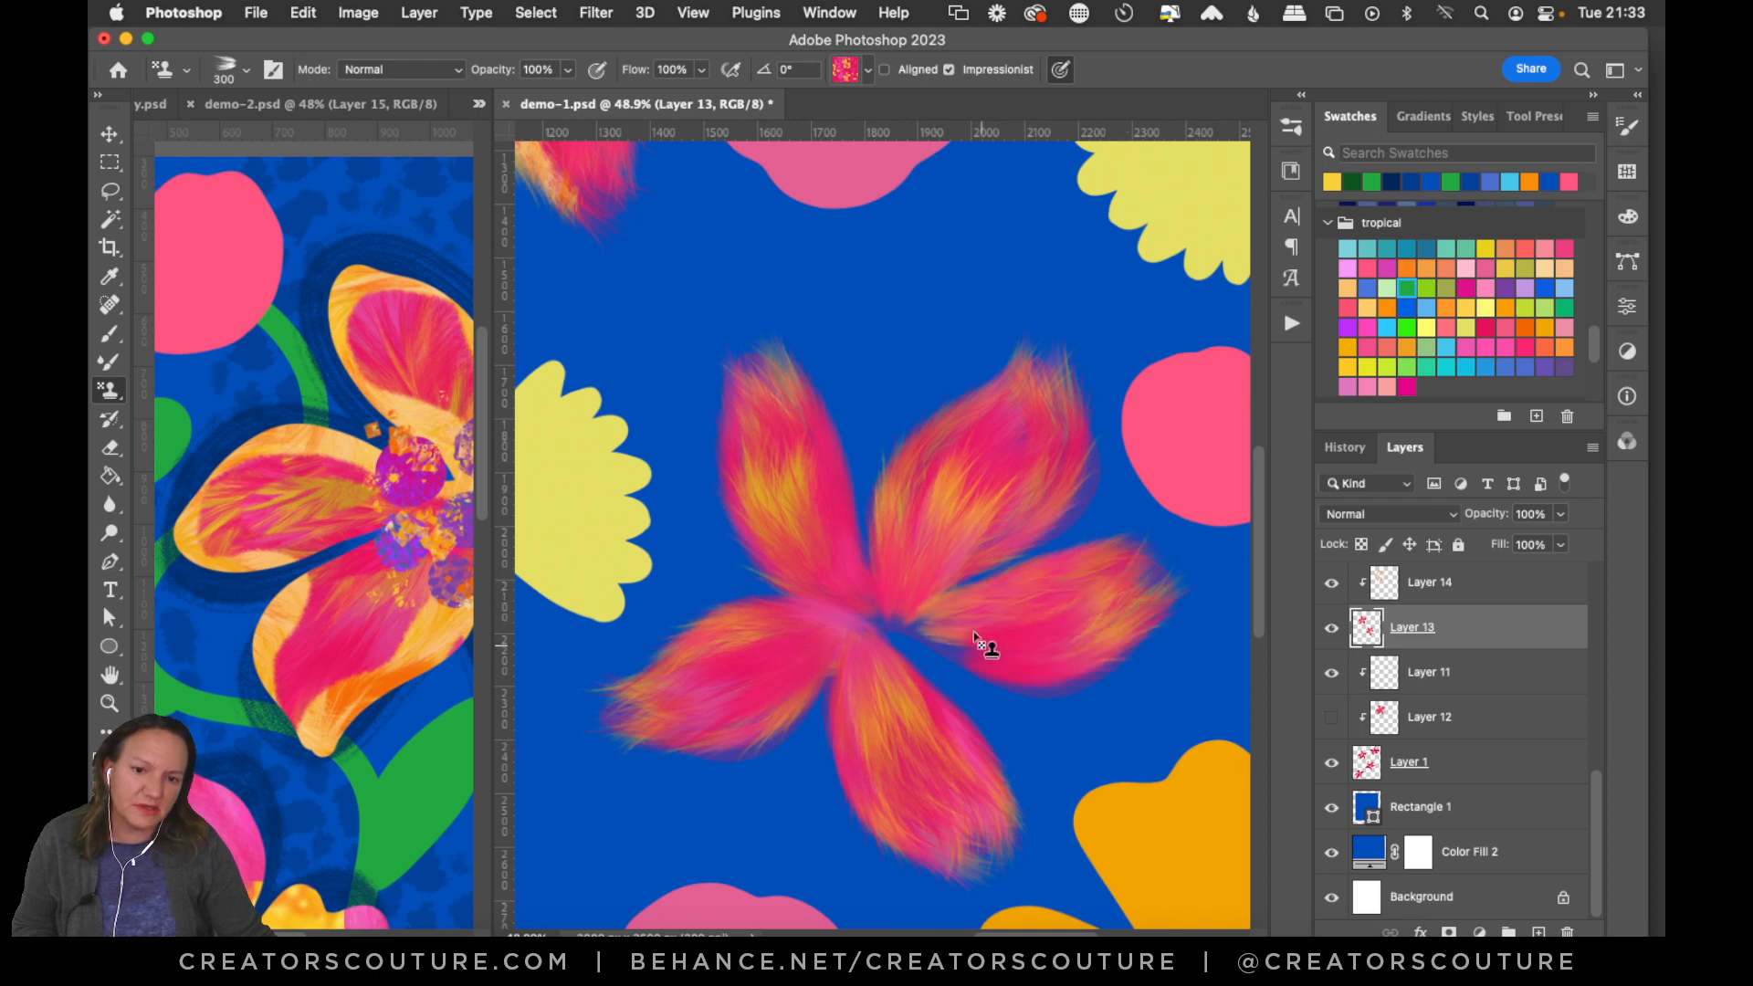
Blend the middle flower's right petal into the centre with feather strokes and add orange texture to its lower-left petal.
mouse_move(1125, 599)
mouse_down()
mouse_move(1050, 649)
mouse_move(1067, 596)
mouse_move(1135, 581)
mouse_move(1105, 613)
mouse_move(1008, 631)
mouse_move(1089, 628)
mouse_move(1105, 619)
mouse_move(894, 617)
mouse_up()
mouse_move(1018, 639)
mouse_down()
mouse_move(1069, 623)
mouse_move(1065, 608)
mouse_move(905, 625)
mouse_move(951, 602)
mouse_move(1037, 644)
mouse_move(1076, 631)
mouse_move(879, 605)
mouse_move(1034, 625)
mouse_move(1007, 632)
mouse_move(1001, 608)
mouse_move(1069, 618)
mouse_move(940, 607)
mouse_move(1043, 619)
mouse_move(1022, 625)
mouse_move(1019, 597)
mouse_move(1021, 621)
mouse_move(1008, 598)
mouse_move(1071, 614)
mouse_move(948, 607)
mouse_move(1027, 643)
mouse_move(1078, 616)
mouse_move(959, 619)
mouse_up()
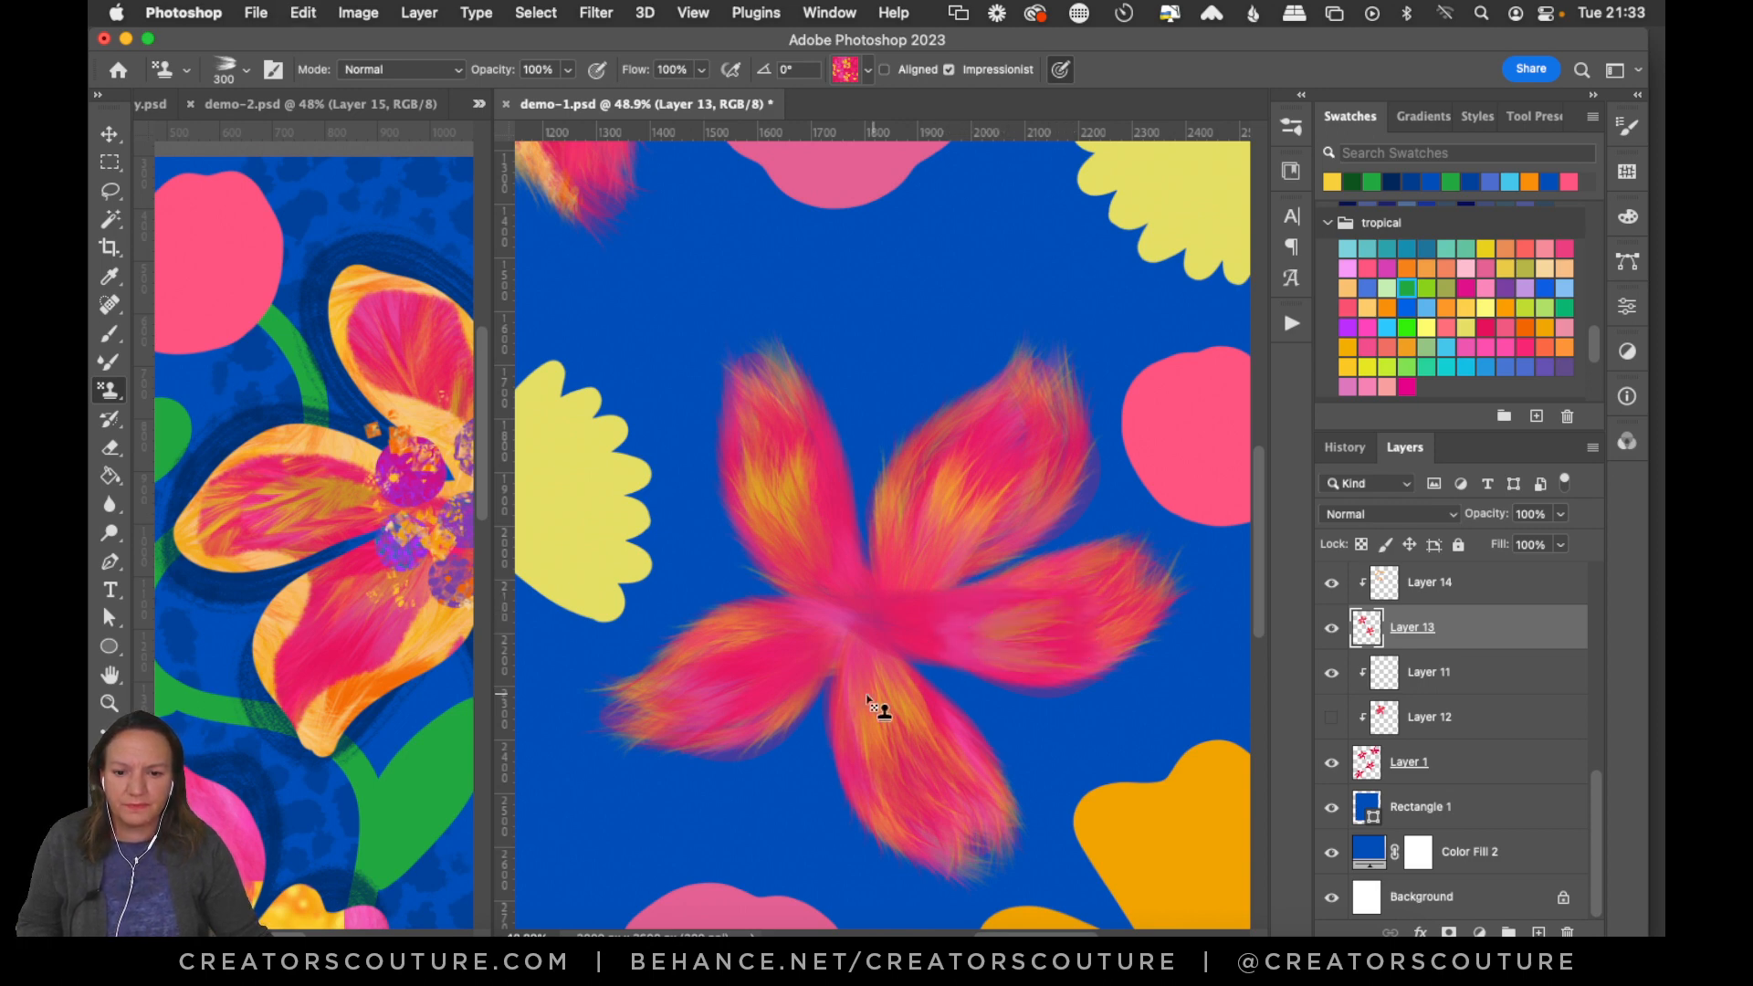
drag(739, 682, 812, 639)
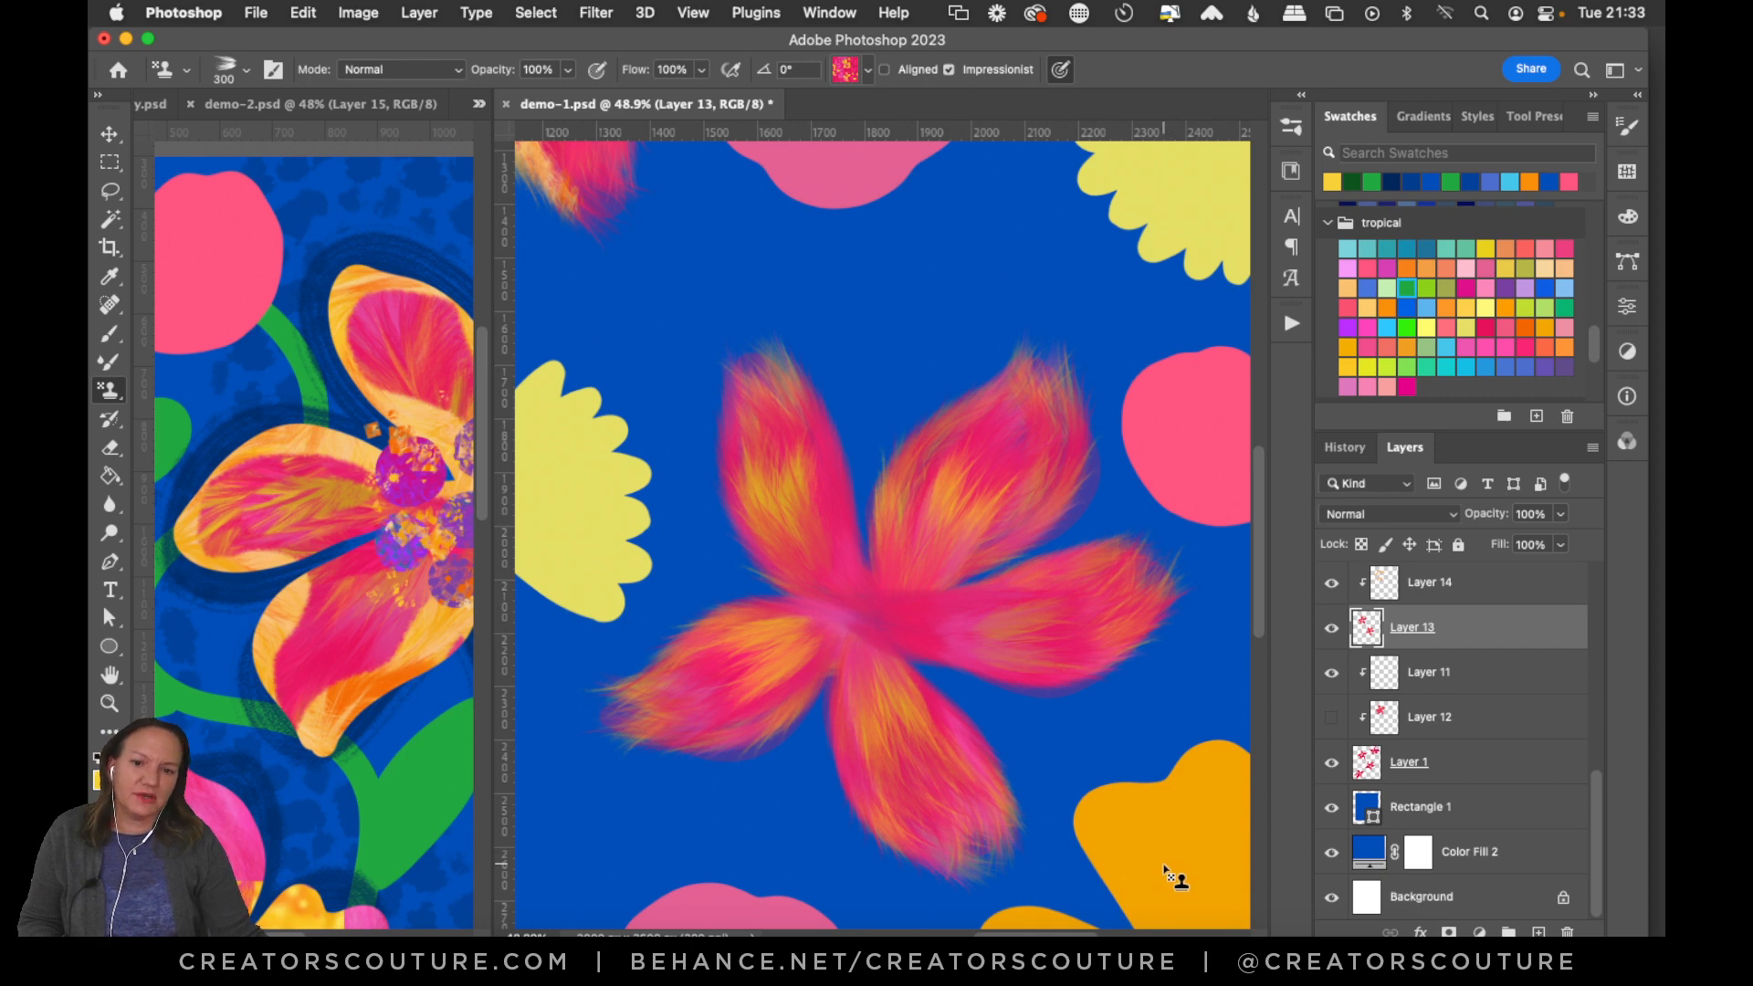
Paint the left petal of the purple flower in the artwork's upper-right corner with feather strokes towards the centre, redoing the first stroke.
drag(1262, 501, 1266, 368)
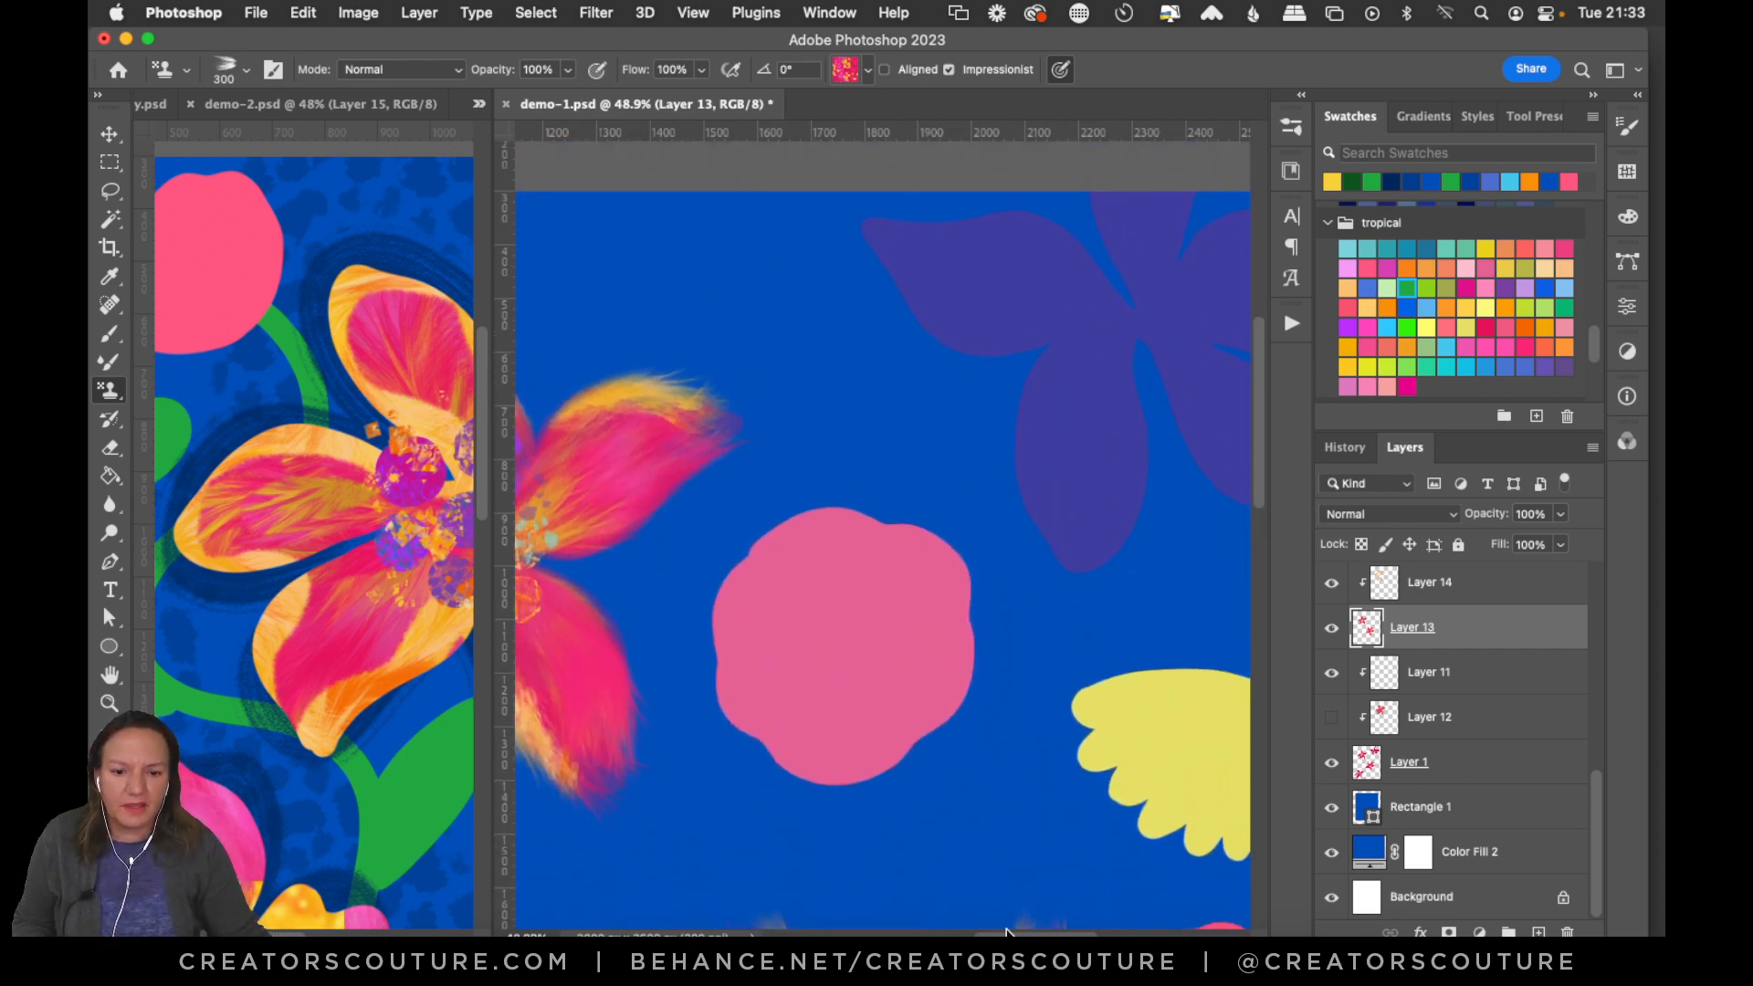
drag(1008, 936, 1044, 935)
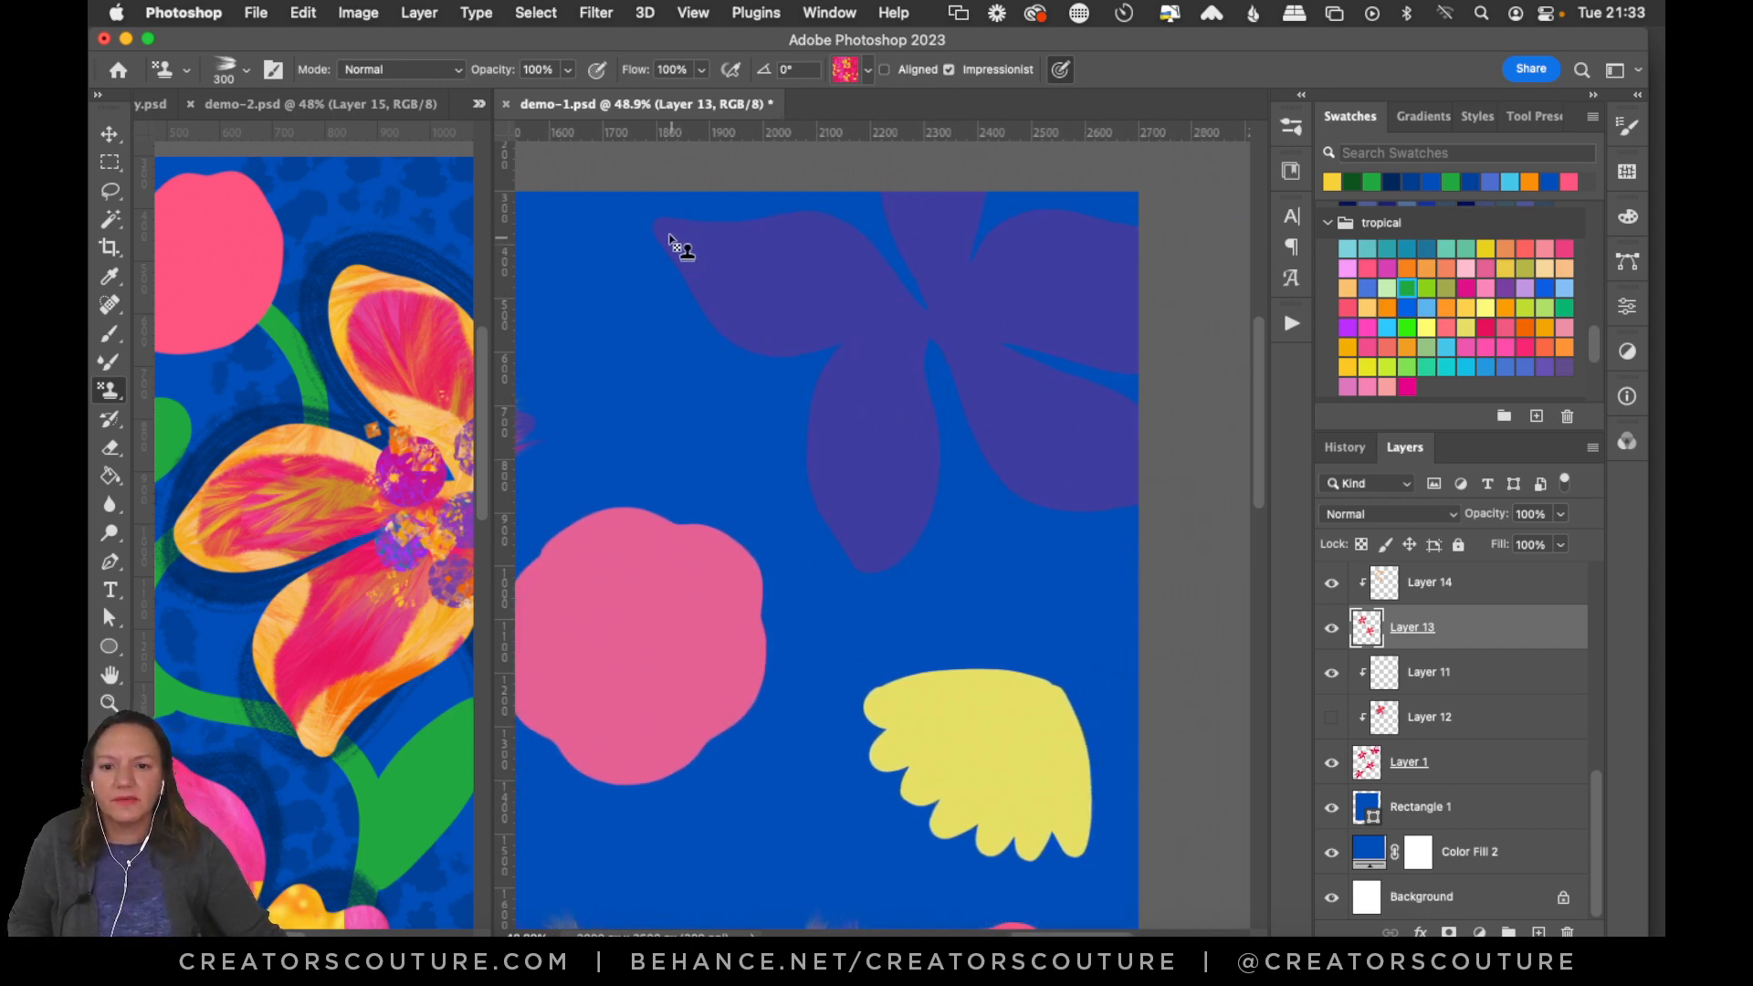
drag(673, 243, 819, 344)
key(super+z)
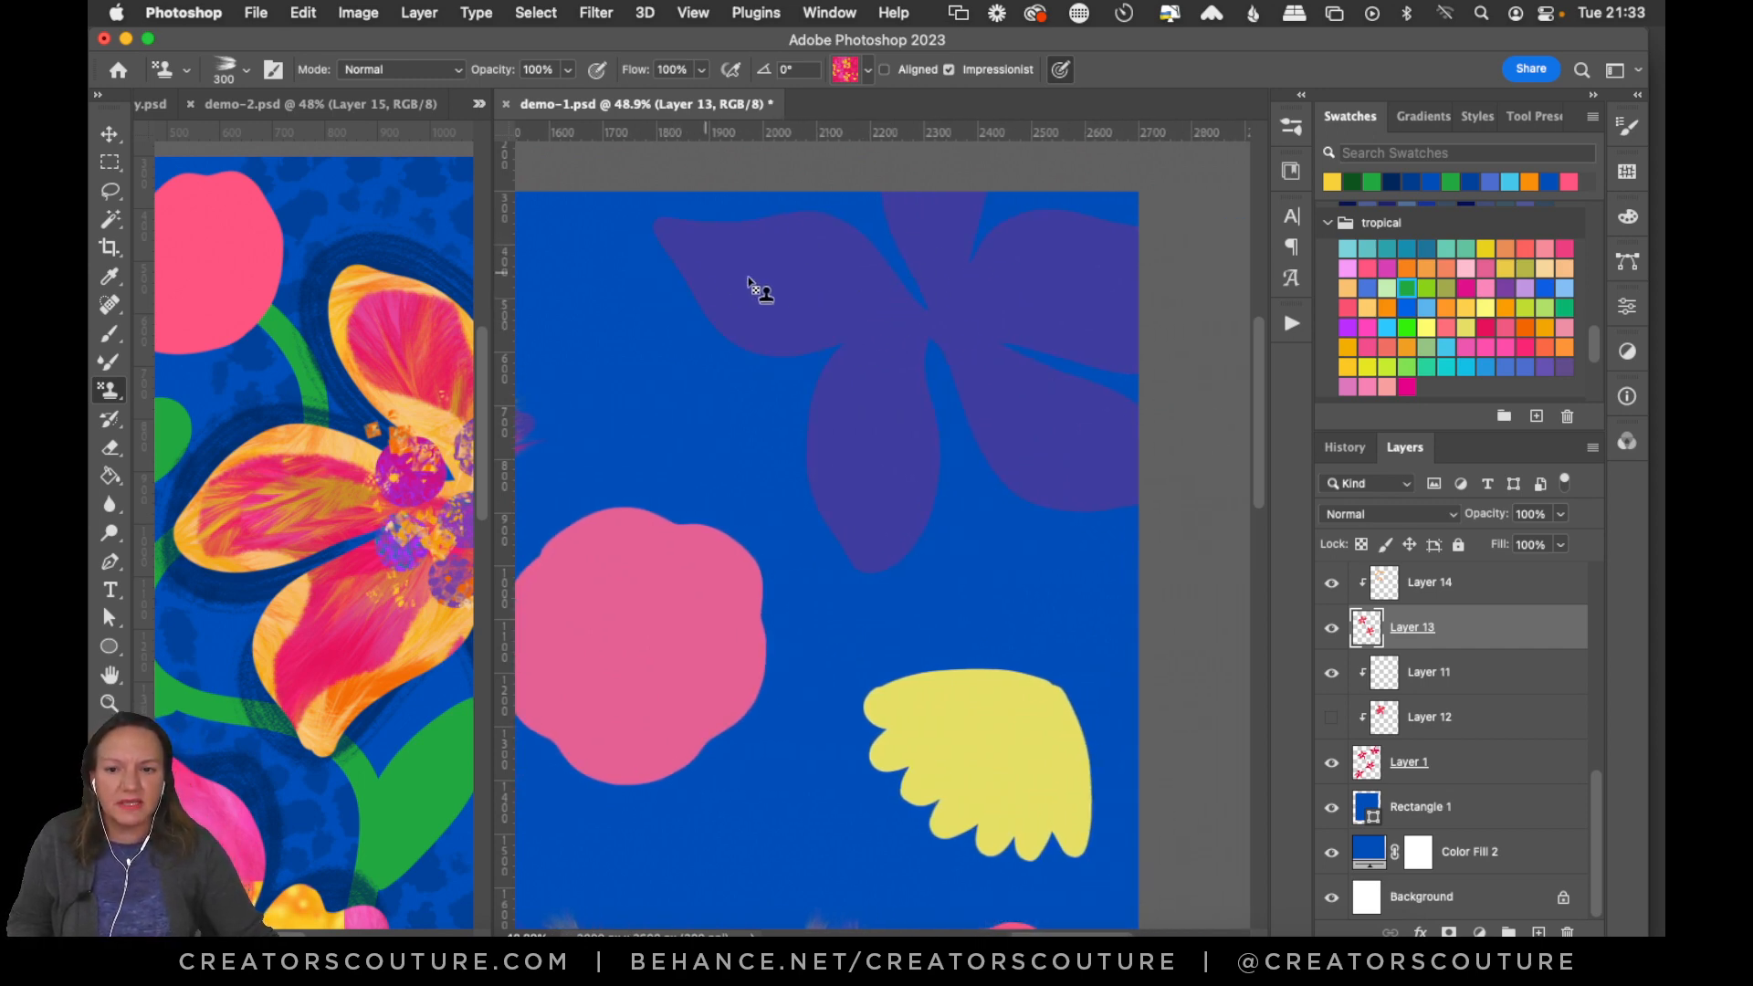
mouse_move(666, 227)
mouse_down()
mouse_move(831, 325)
mouse_move(838, 290)
mouse_move(693, 244)
mouse_move(887, 299)
mouse_move(761, 265)
mouse_move(822, 297)
mouse_up()
mouse_move(711, 252)
mouse_down()
mouse_move(890, 312)
mouse_move(867, 342)
mouse_move(751, 254)
mouse_move(727, 260)
mouse_move(893, 308)
mouse_move(881, 322)
mouse_move(781, 267)
mouse_move(924, 320)
mouse_up()
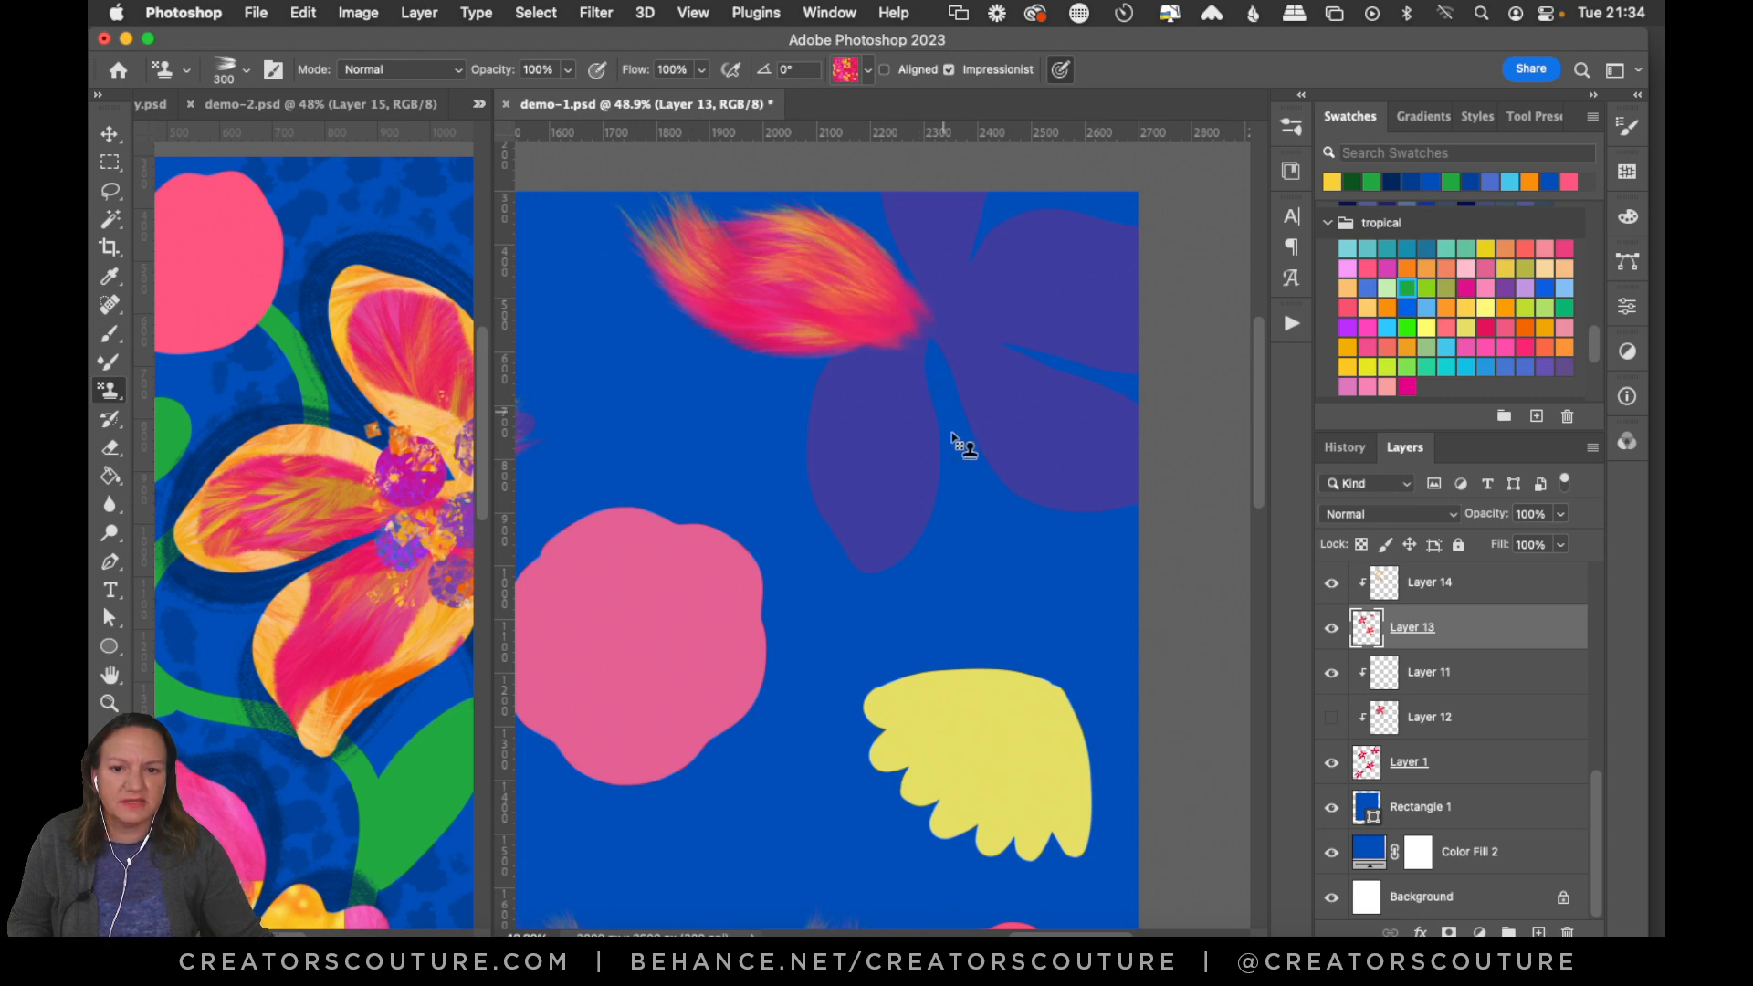
Cover the corner flower's lower petal with feather strokes from its tip to the centre, including orange texture near the centre.
mouse_move(851, 527)
mouse_down()
mouse_move(886, 524)
mouse_move(857, 457)
mouse_move(892, 544)
mouse_move(912, 355)
mouse_move(852, 403)
mouse_move(892, 536)
mouse_move(901, 508)
mouse_move(879, 366)
mouse_up()
key(super+z)
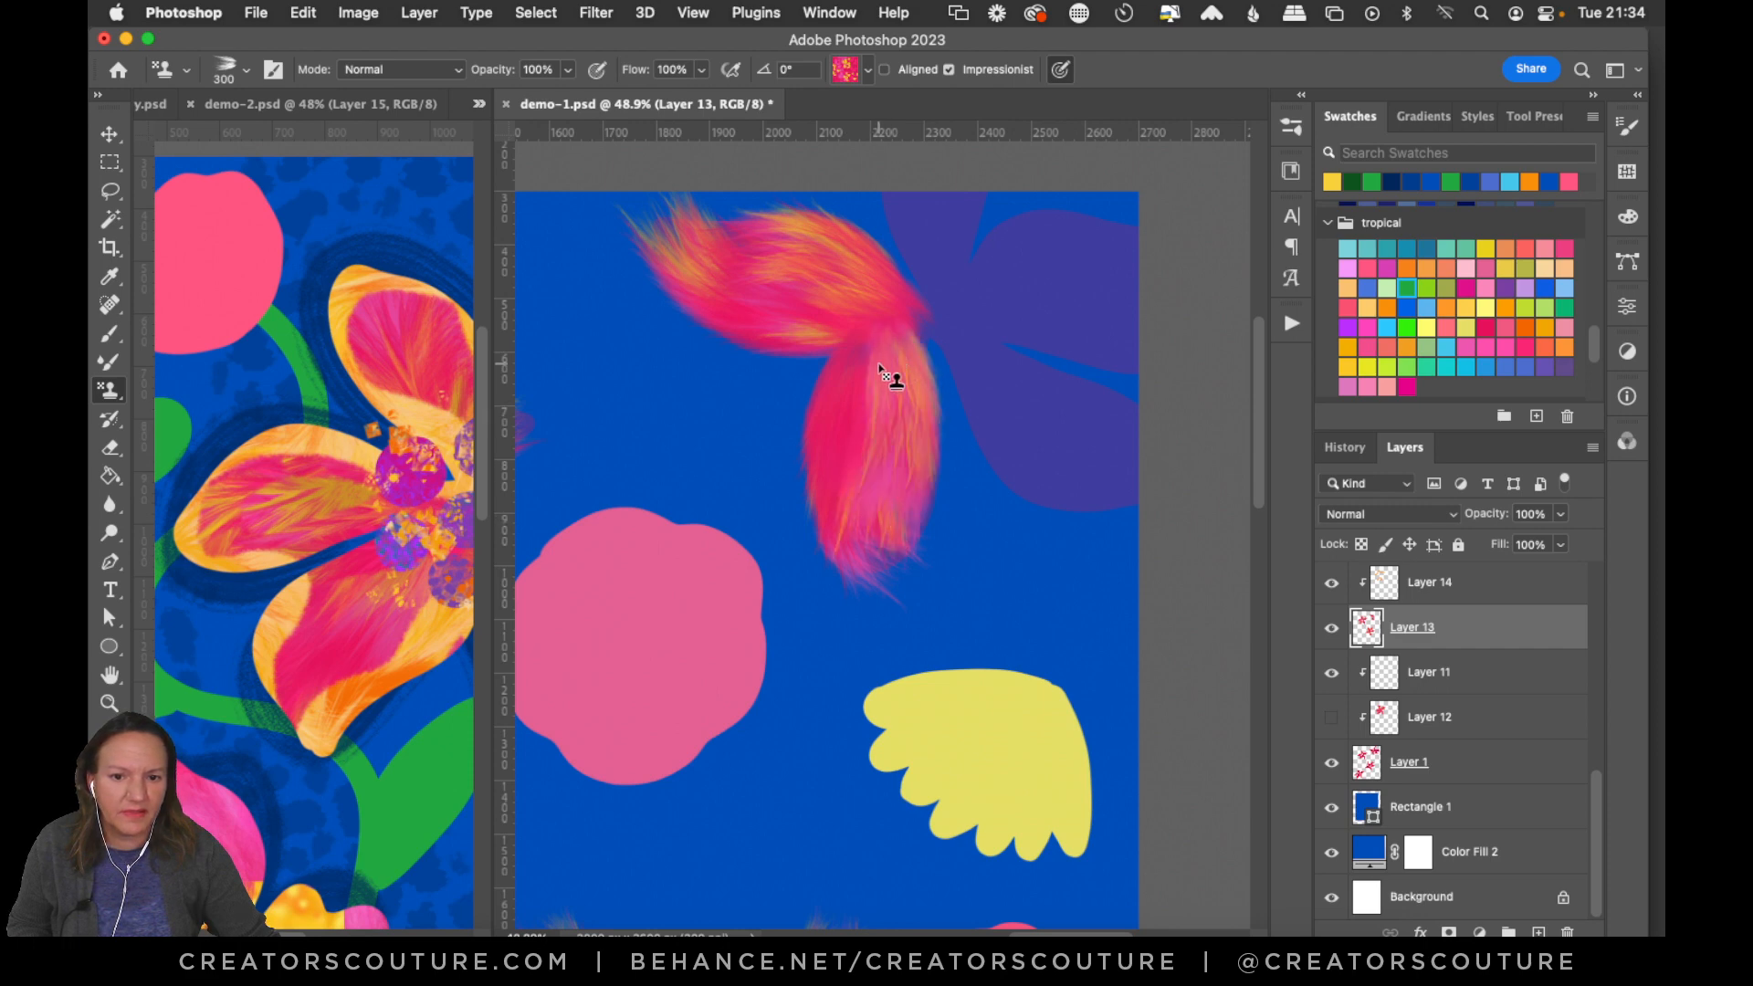
drag(863, 475, 899, 361)
drag(1152, 482, 1037, 457)
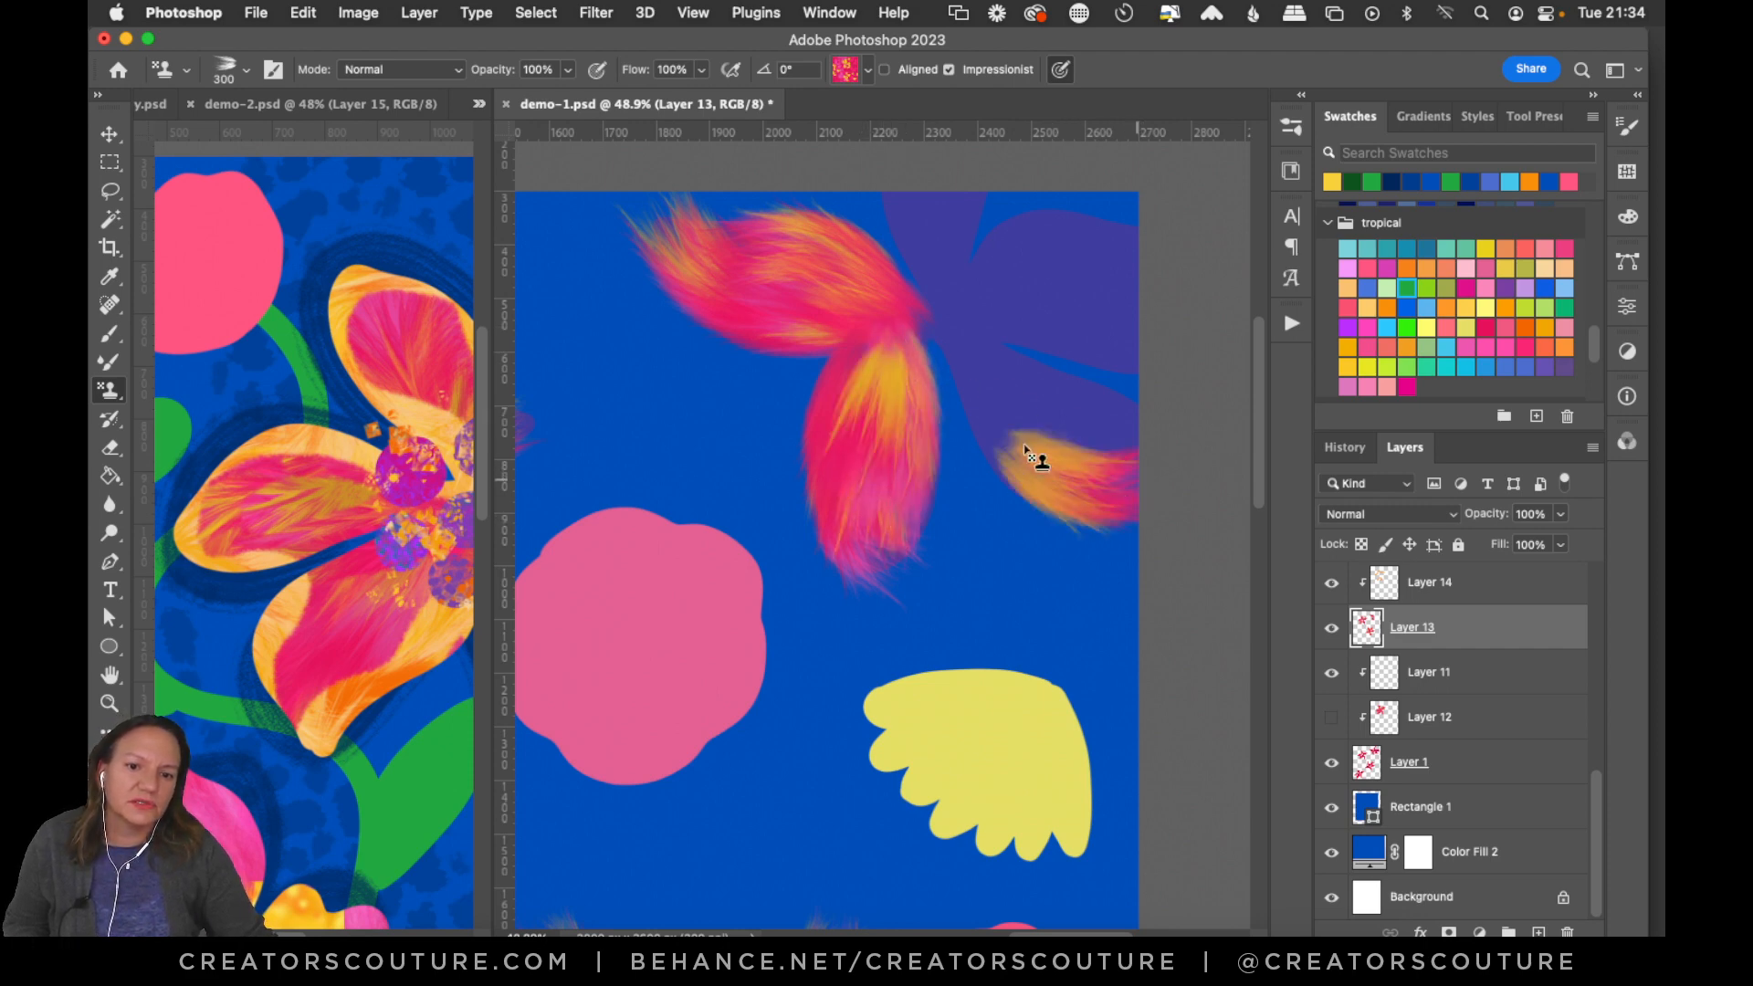
key(super+z)
mouse_move(1152, 480)
mouse_down()
mouse_move(1035, 460)
mouse_move(959, 340)
mouse_move(983, 419)
mouse_move(970, 358)
mouse_up()
key(super+z)
key(super+z)
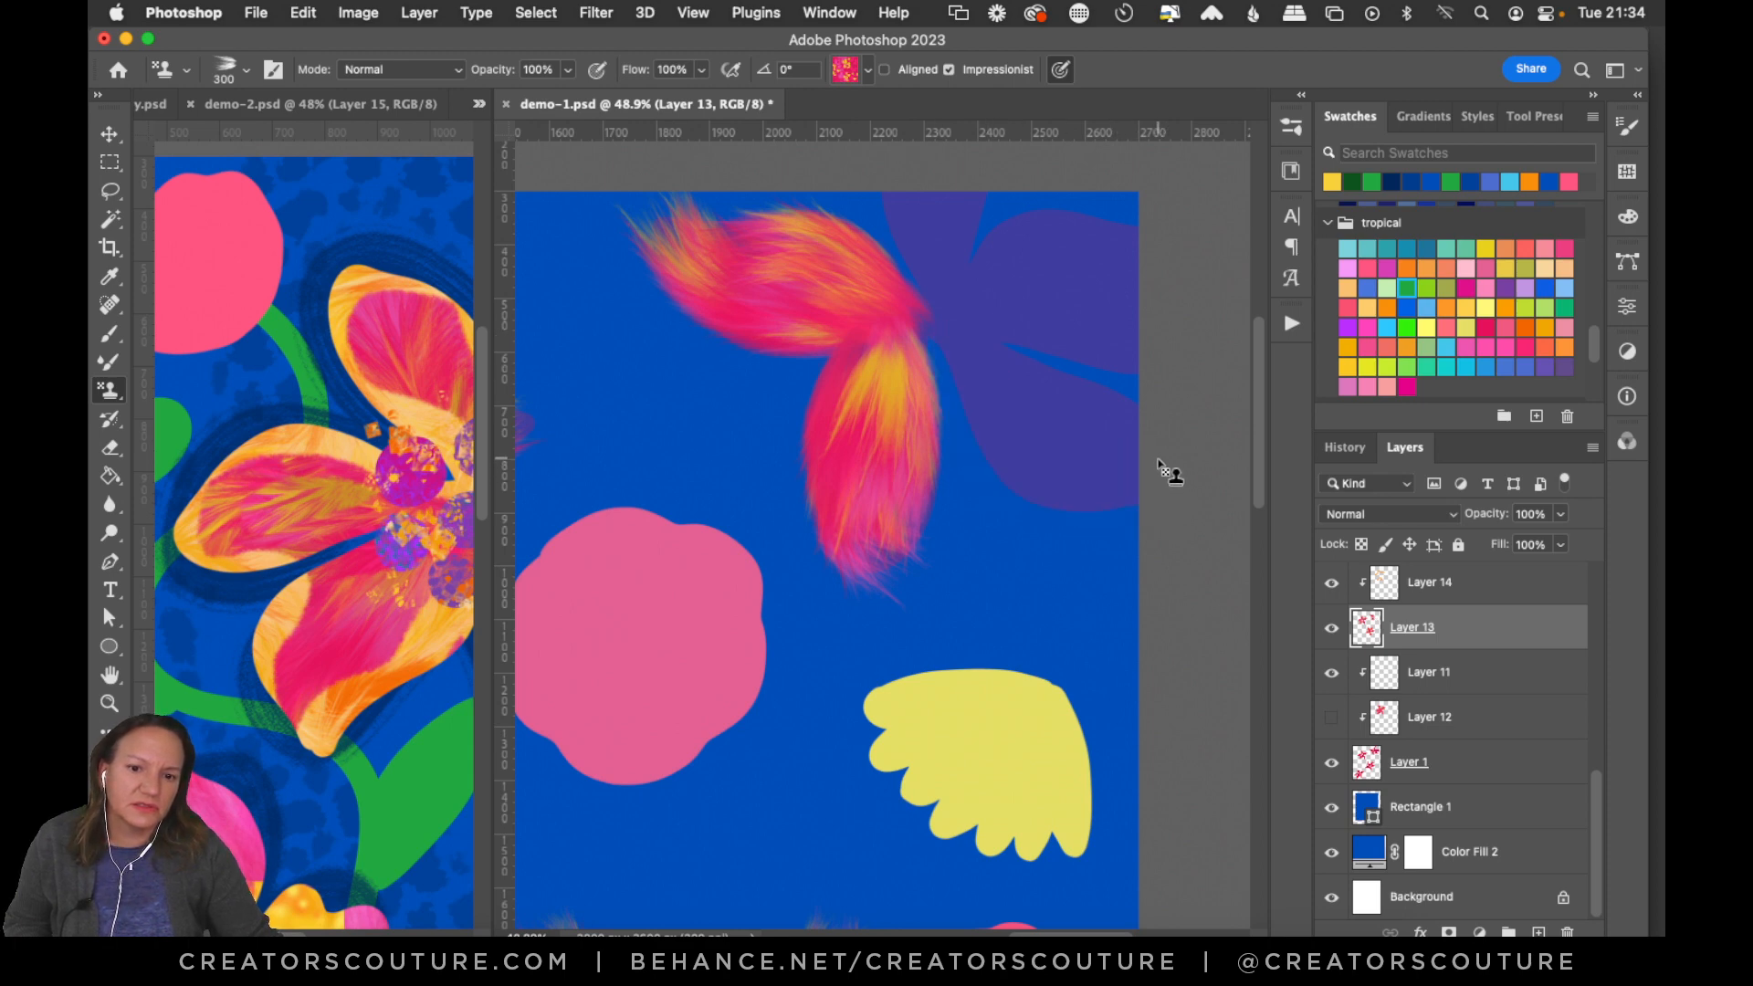
Paint the corner flower's lower-right petal with pink and orange feather strokes running from the artwork's edge into the centre.
mouse_move(1162, 470)
mouse_down()
mouse_move(1030, 458)
mouse_move(932, 348)
mouse_up()
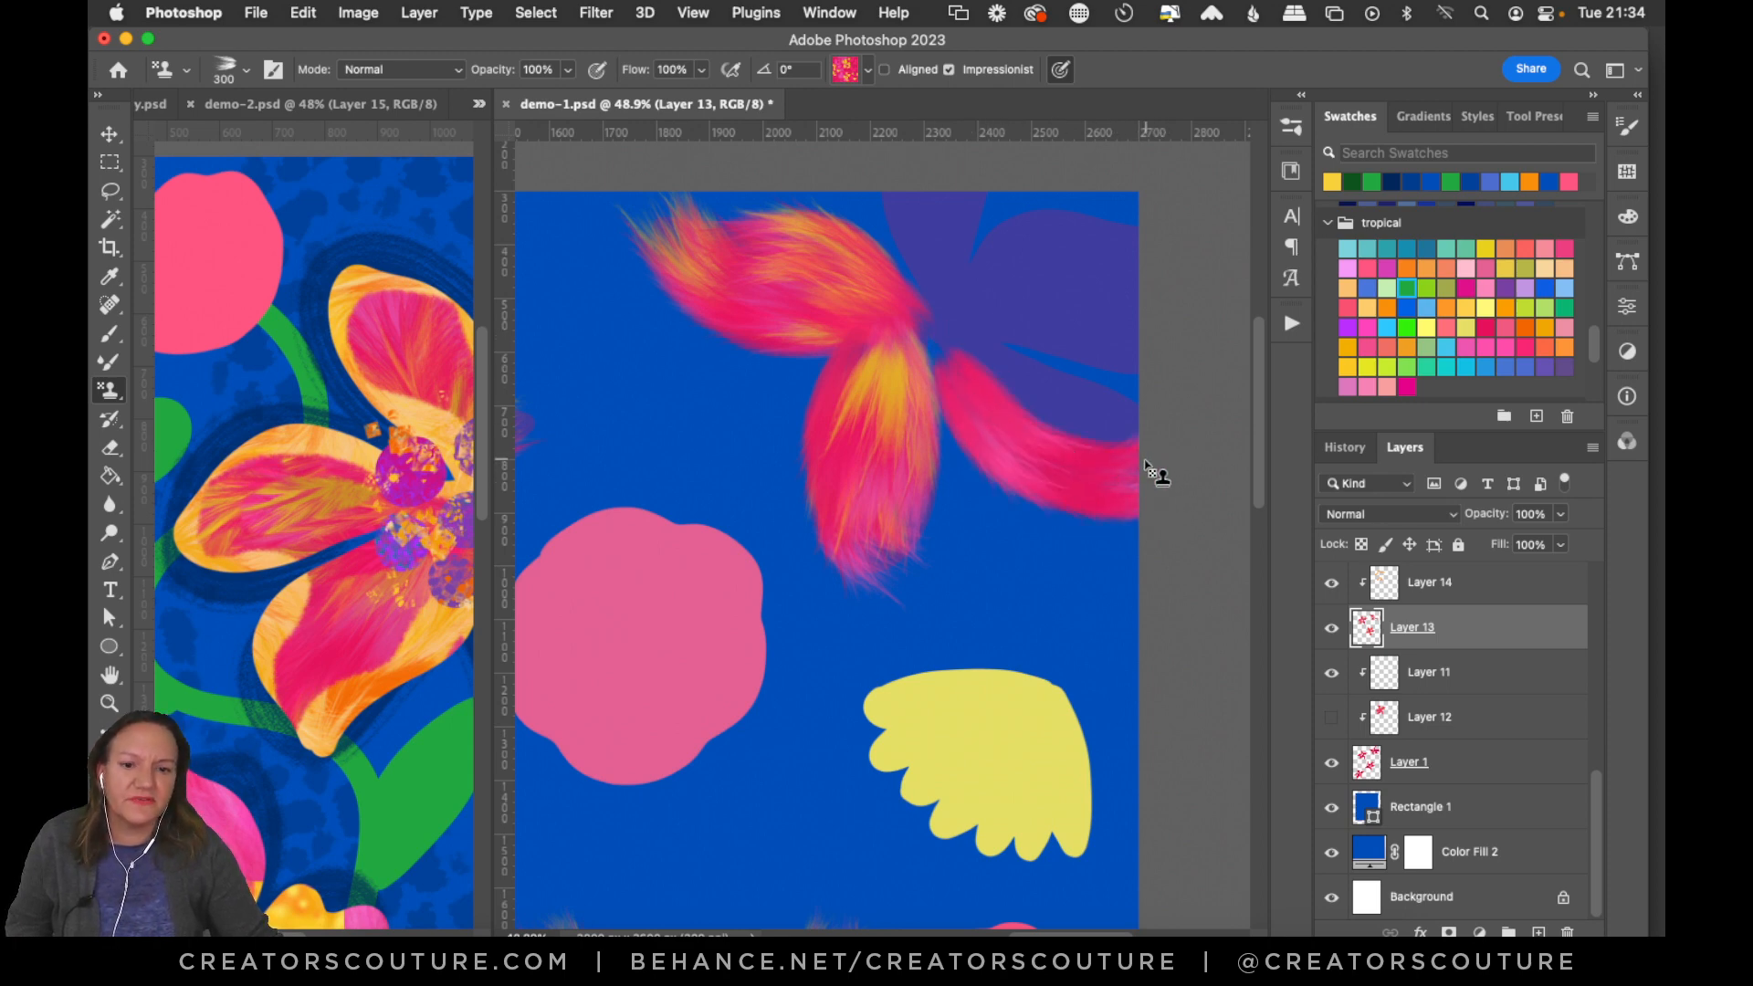
key(super+z)
drag(1147, 467, 1023, 435)
drag(1150, 449, 947, 358)
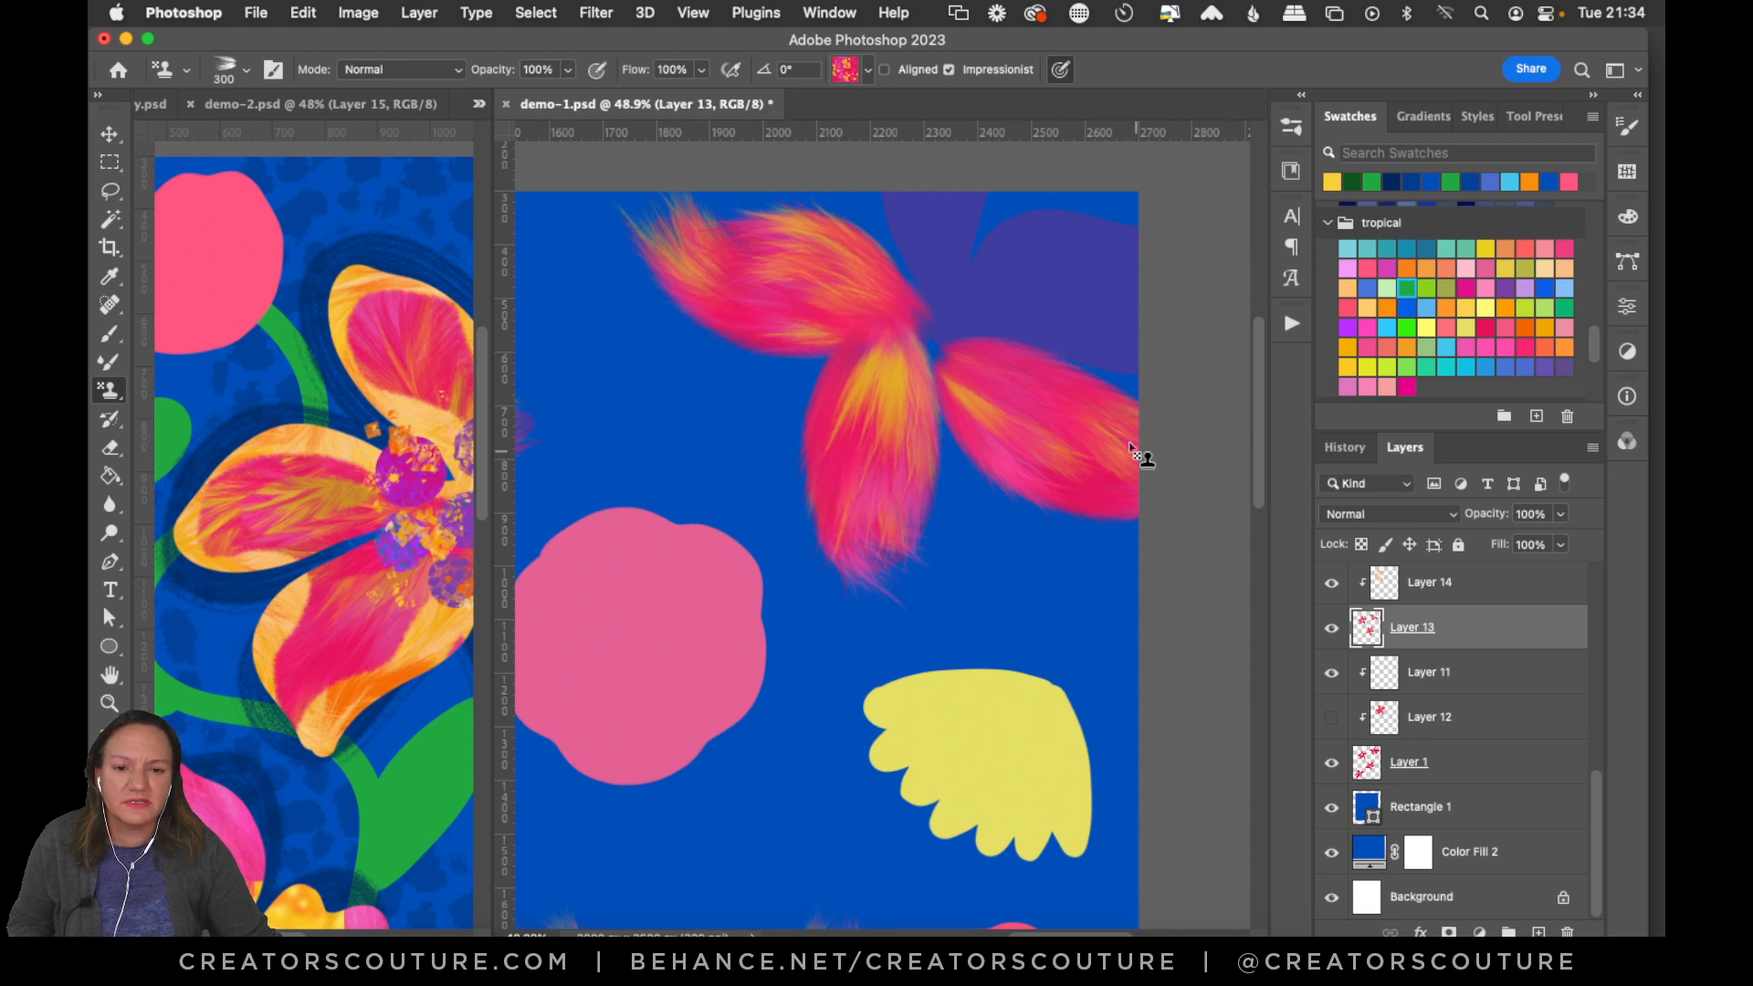
drag(1086, 442, 942, 317)
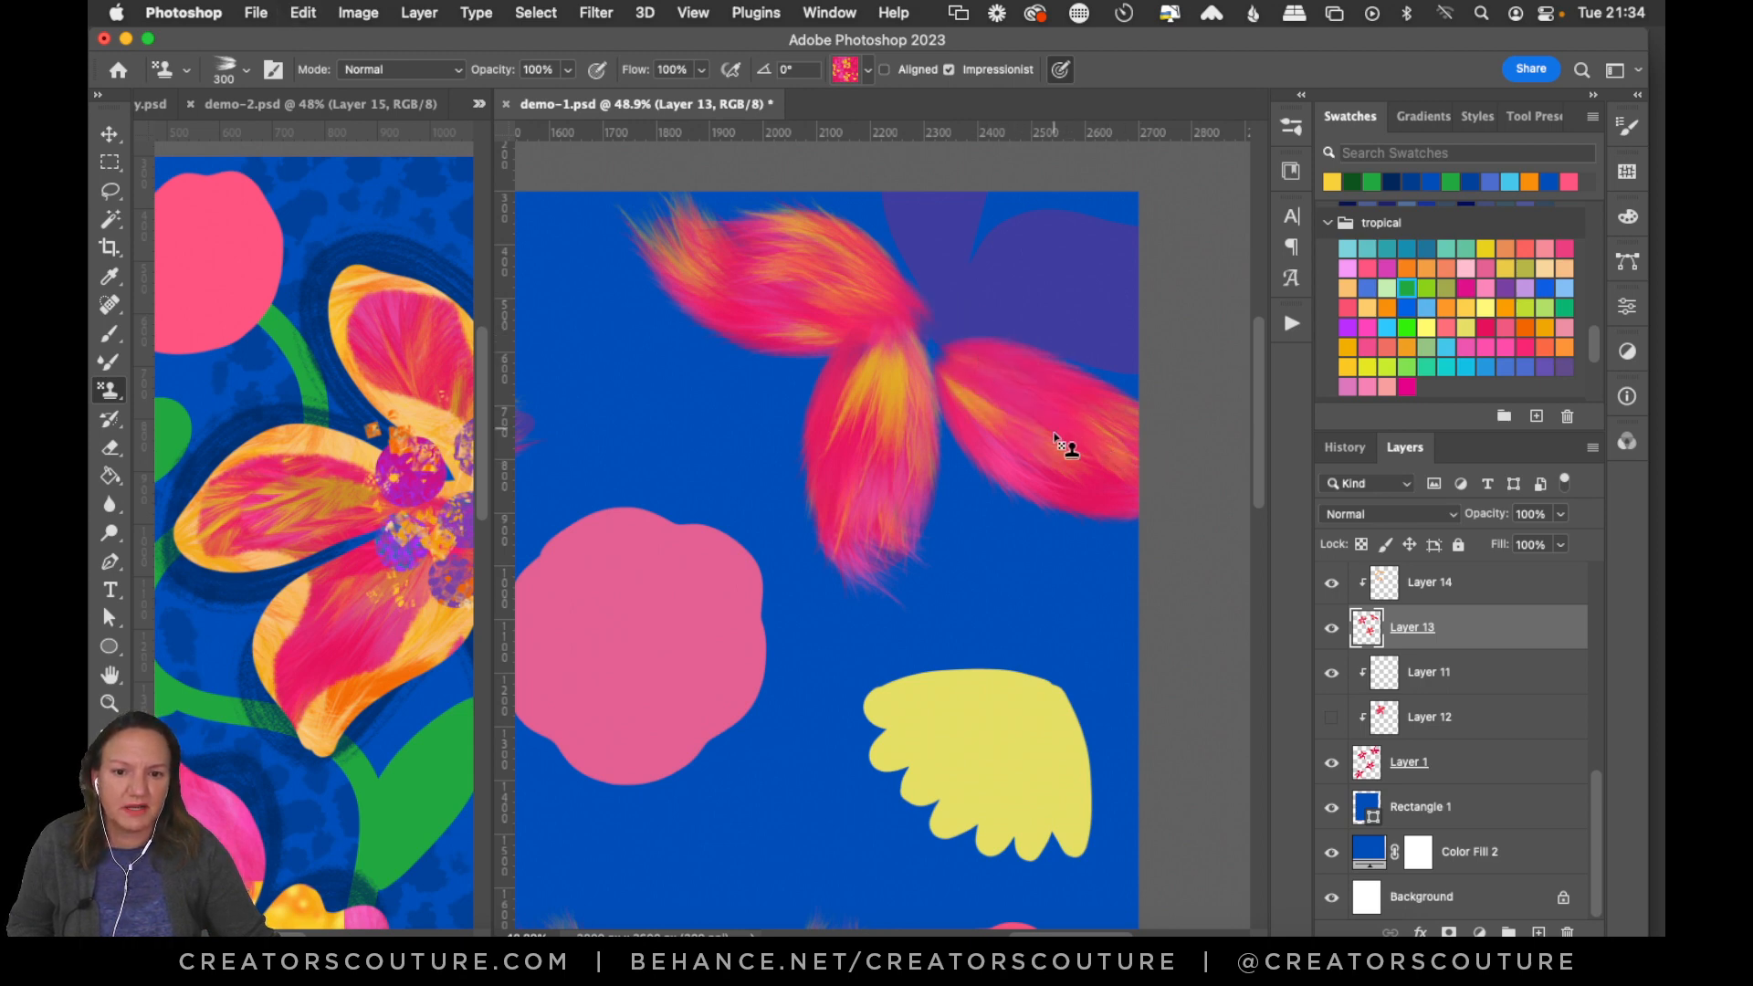
key(super+z)
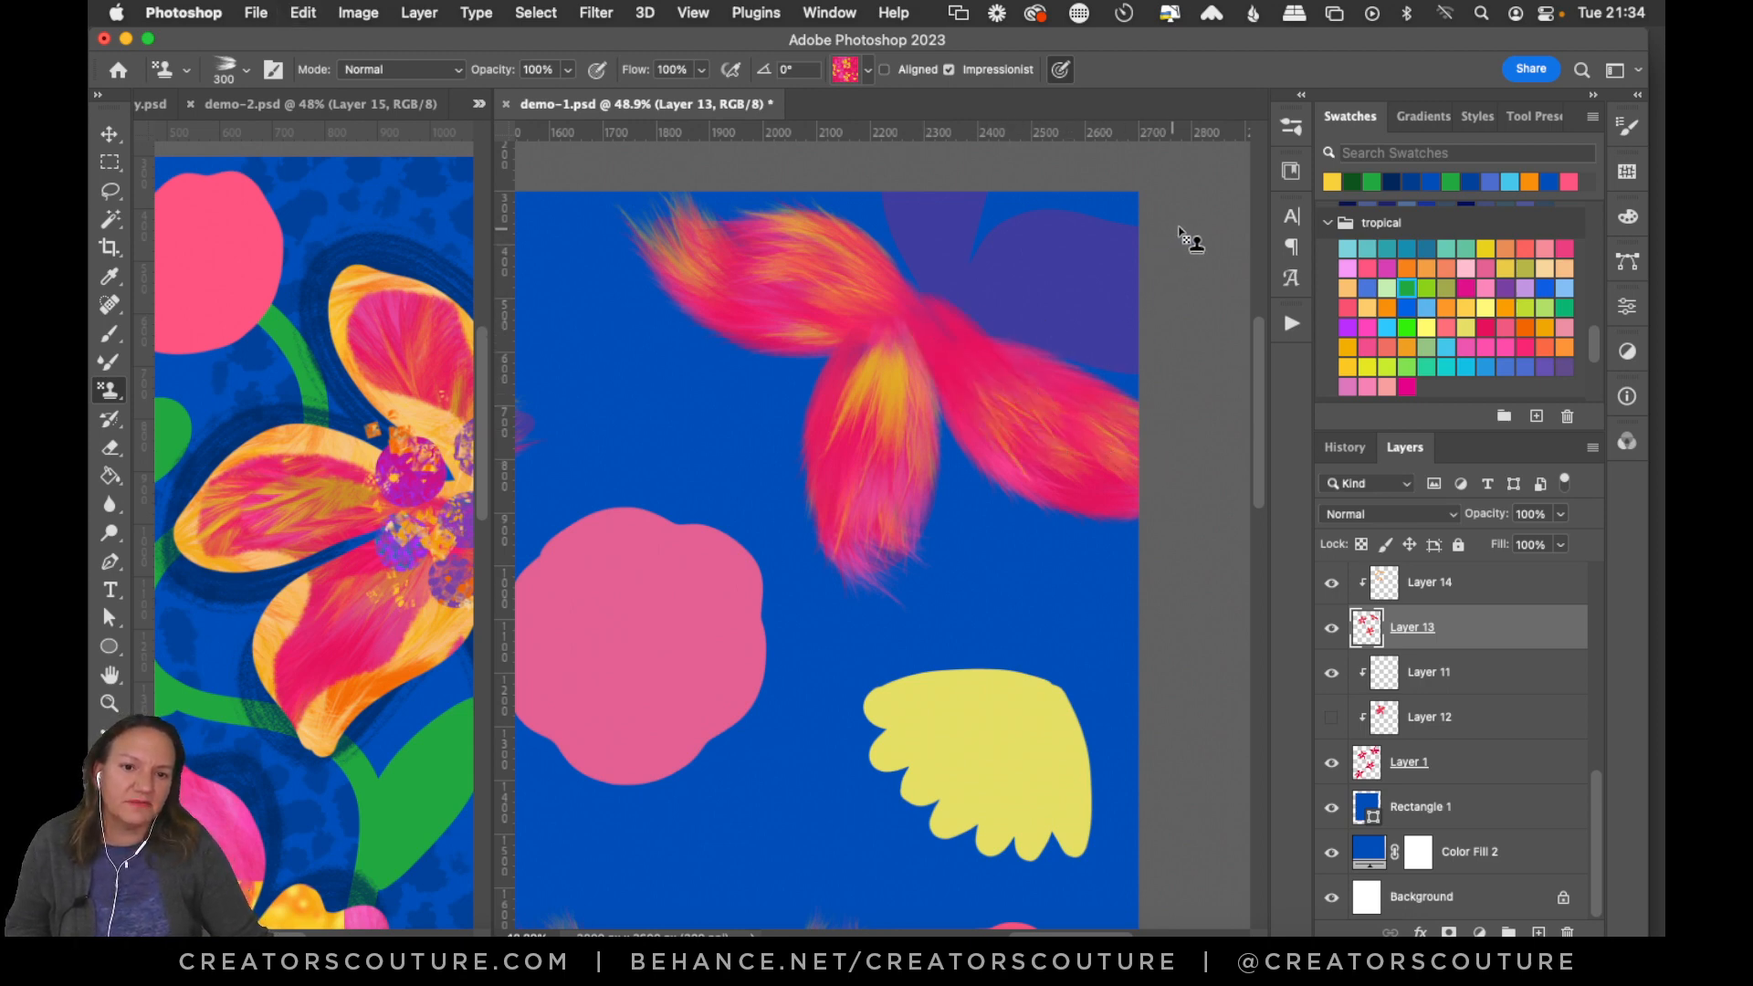
mouse_move(1177, 233)
mouse_down()
mouse_move(1113, 227)
mouse_move(994, 340)
mouse_up()
key(super+z)
drag(1174, 262, 1002, 265)
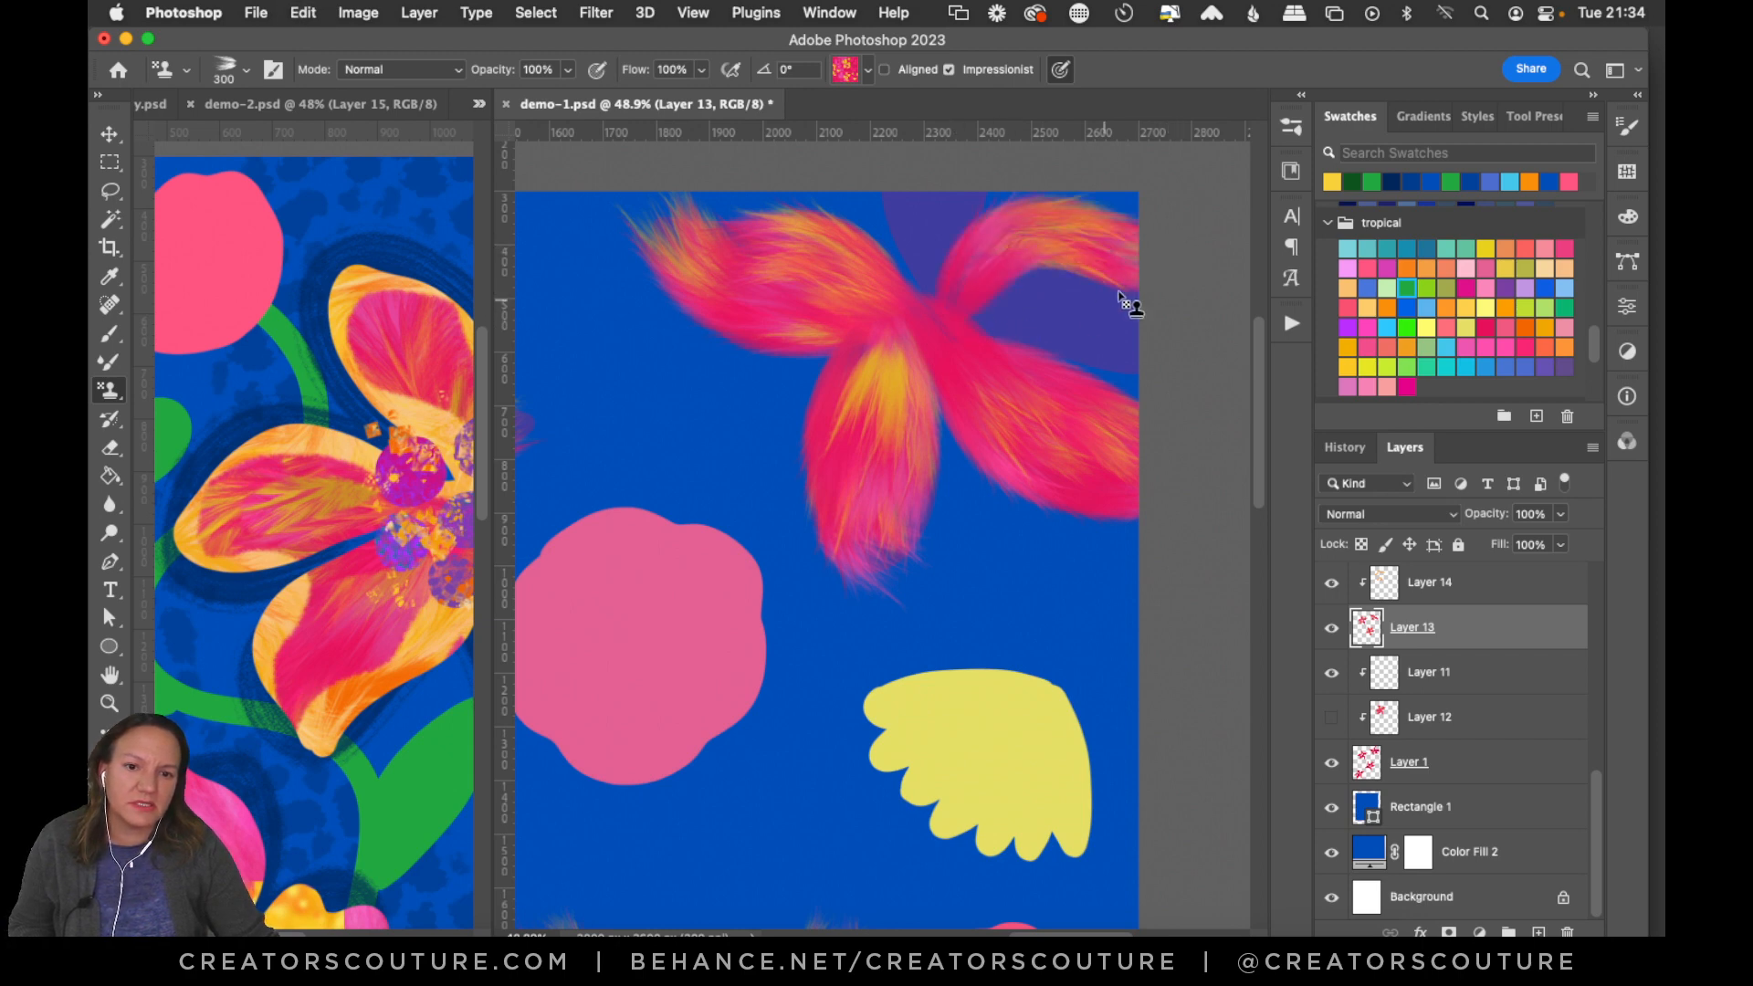
key(super+z)
Cover the corner flower's upper-right and top petals with feather strokes from the artwork's edges towards the centre.
drag(1174, 243, 980, 293)
mouse_move(1153, 274)
mouse_down()
mouse_move(967, 287)
mouse_move(1122, 306)
mouse_move(1160, 286)
mouse_move(959, 286)
mouse_up()
drag(1162, 325, 969, 290)
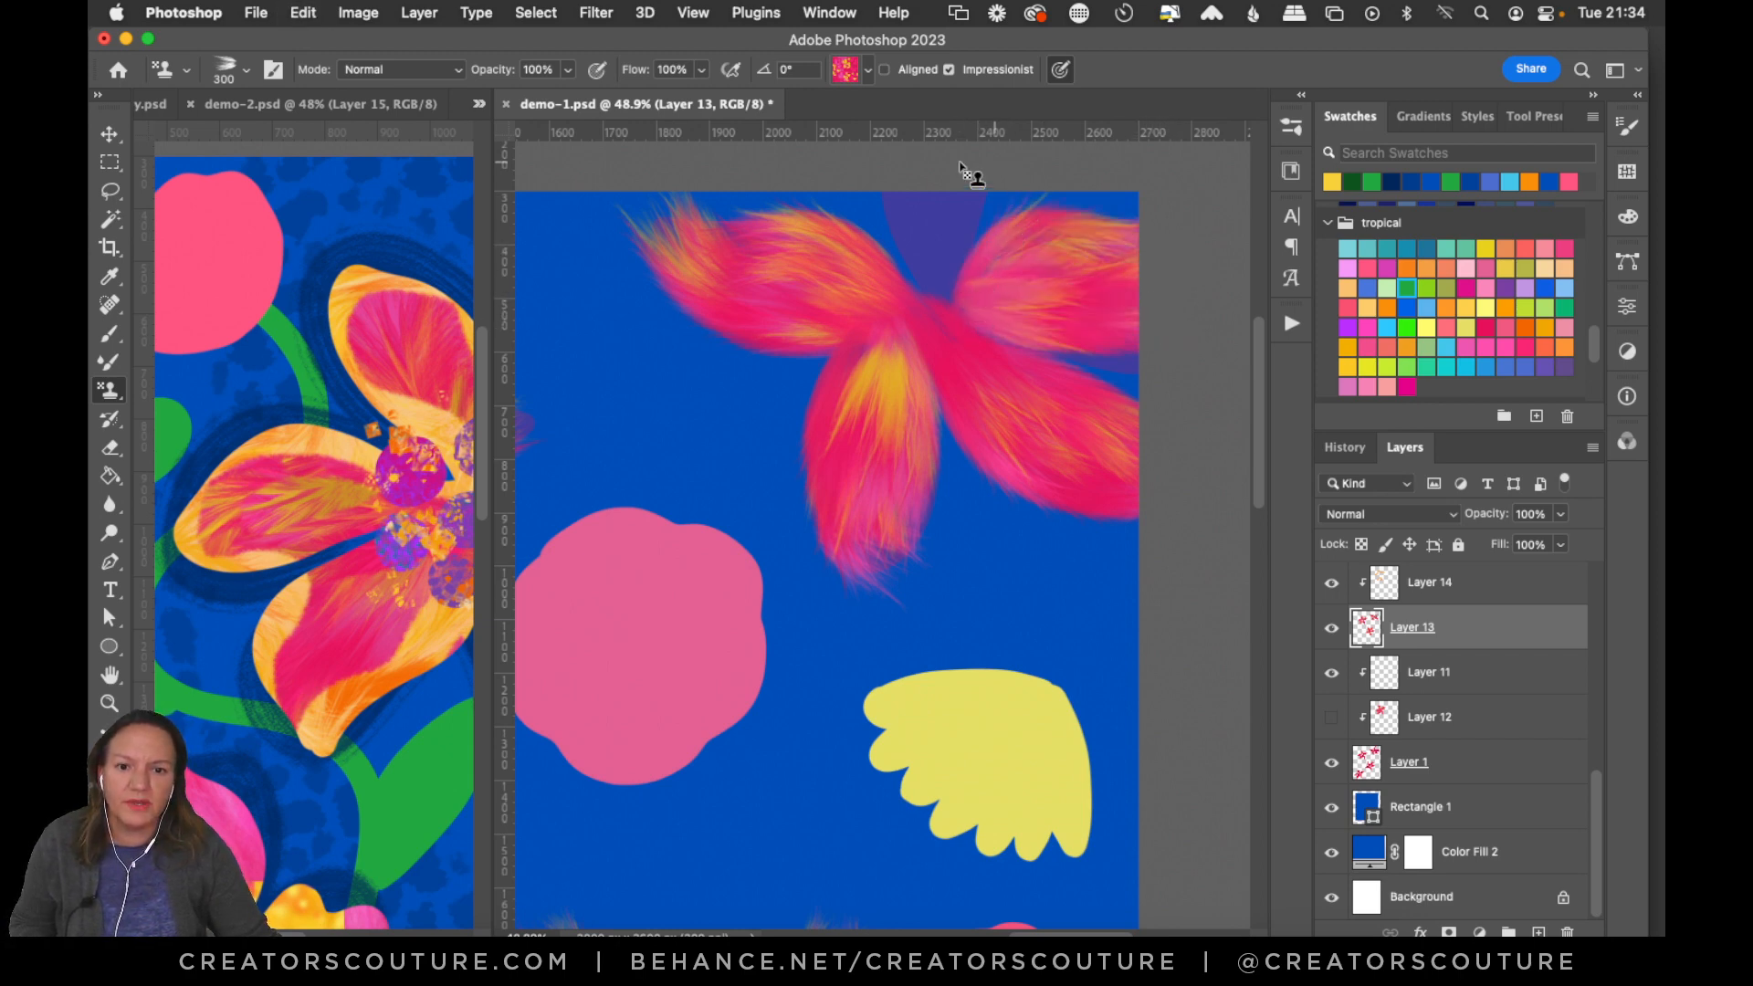
mouse_move(924, 185)
mouse_down()
mouse_move(958, 271)
mouse_move(939, 168)
mouse_move(933, 302)
mouse_up()
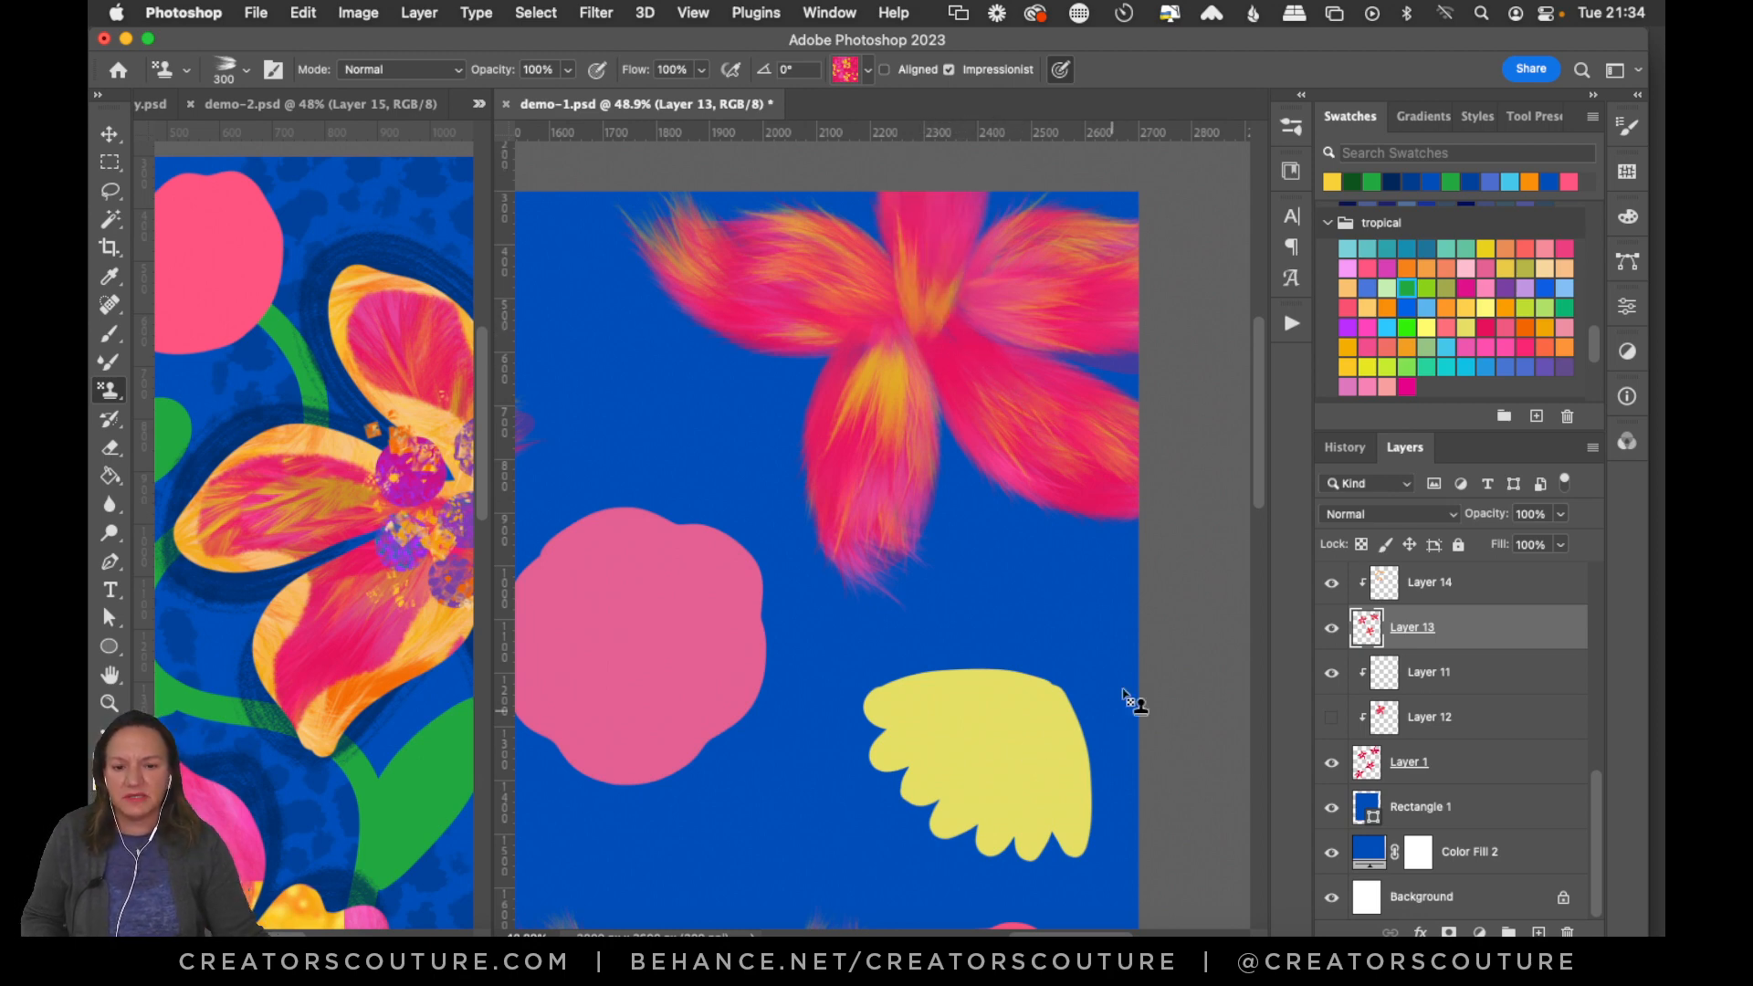
Paint the upper petal of the purple flower in the artwork's lower-left corner with Pattern Stamp feather strokes towards the centre.
key(super+0)
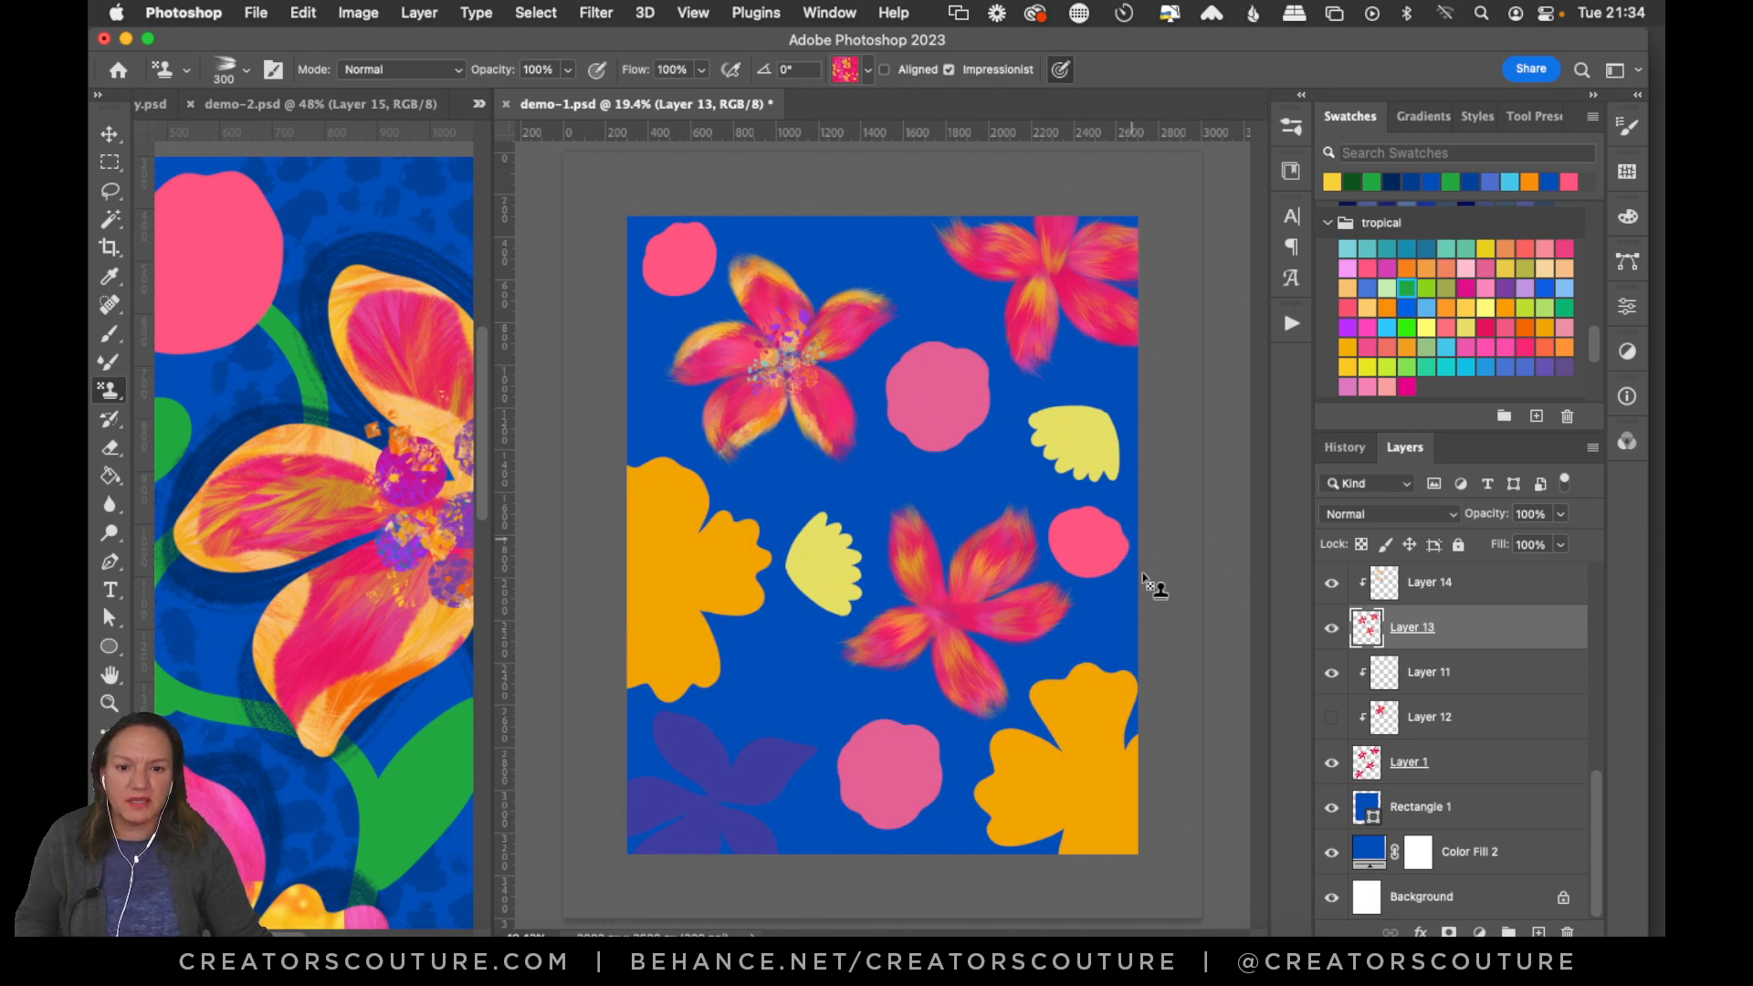
click(109, 702)
drag(729, 837, 813, 786)
scroll(1229, 594, left, 5)
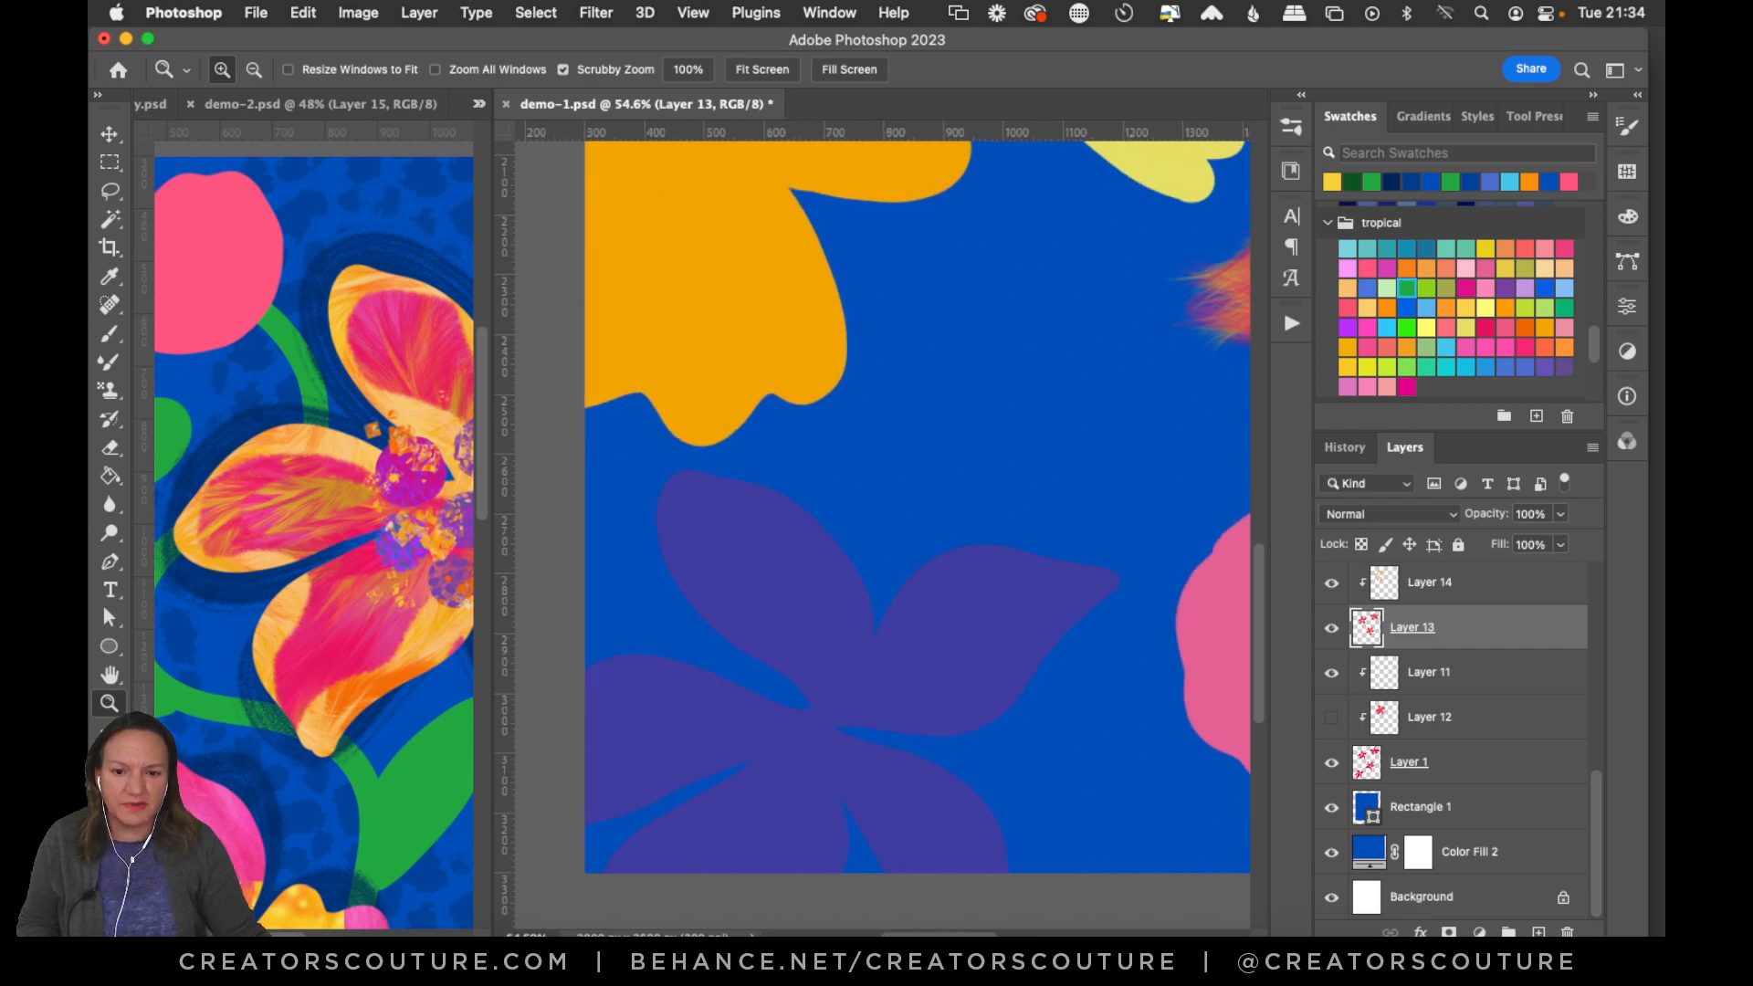
scroll(1259, 621, down, 4)
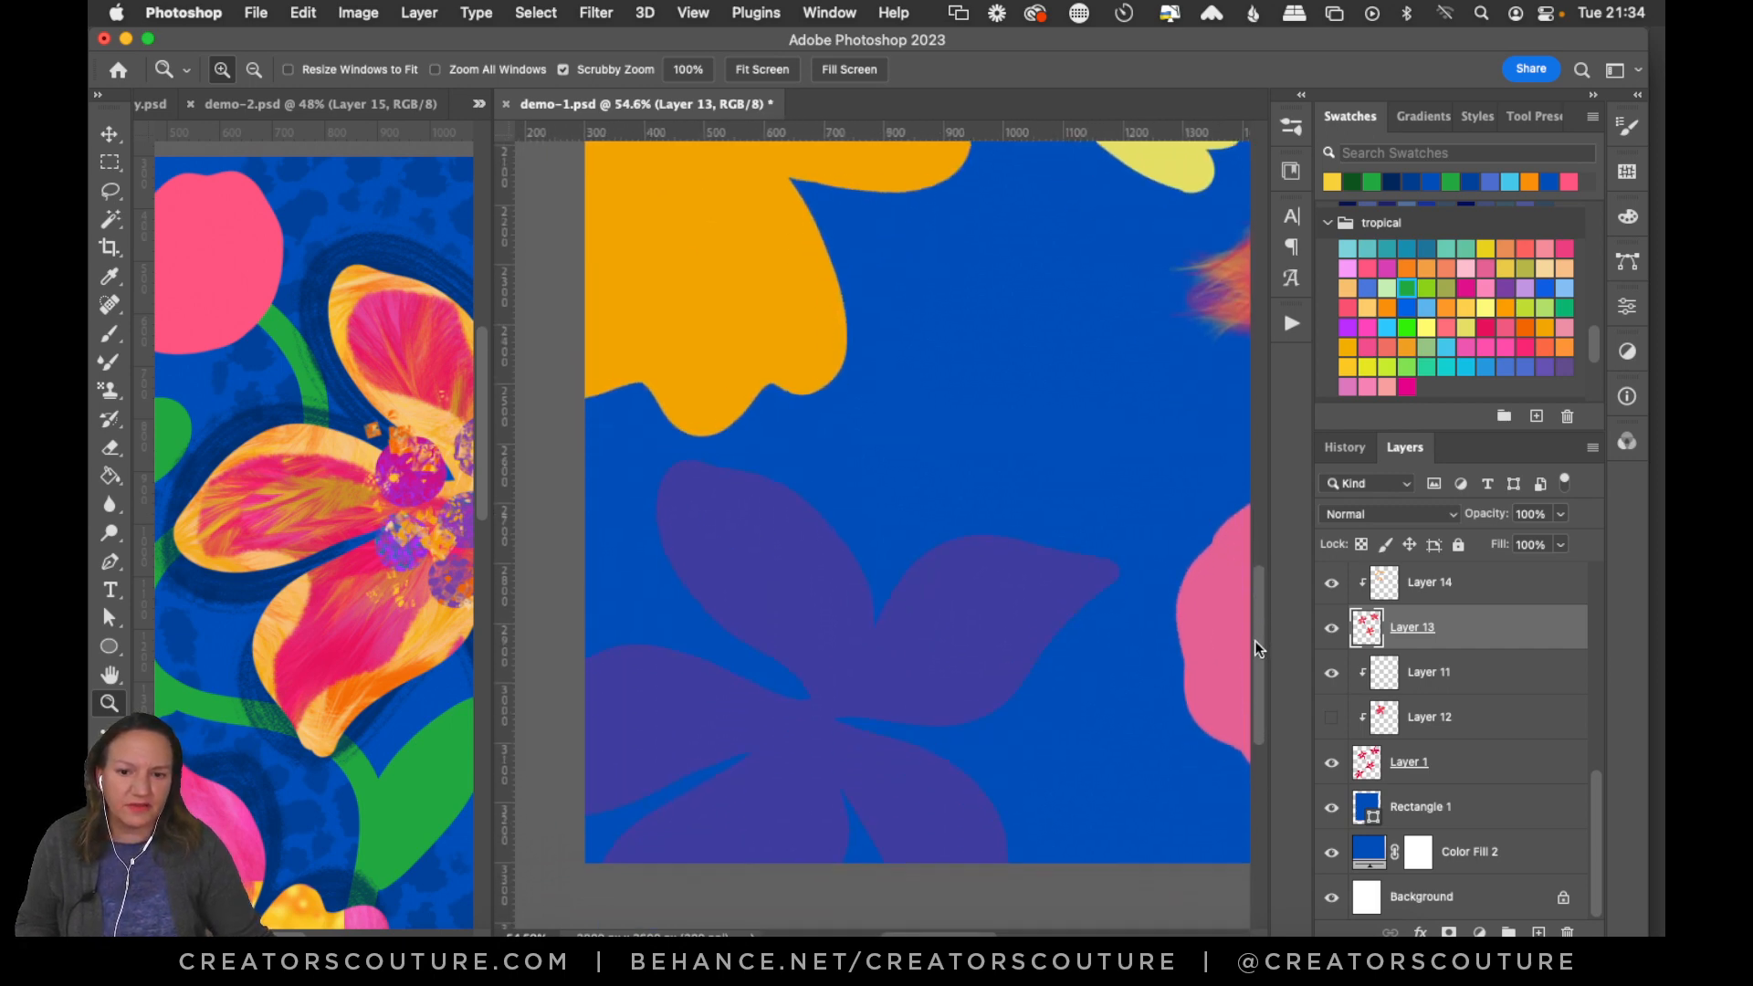
click(109, 390)
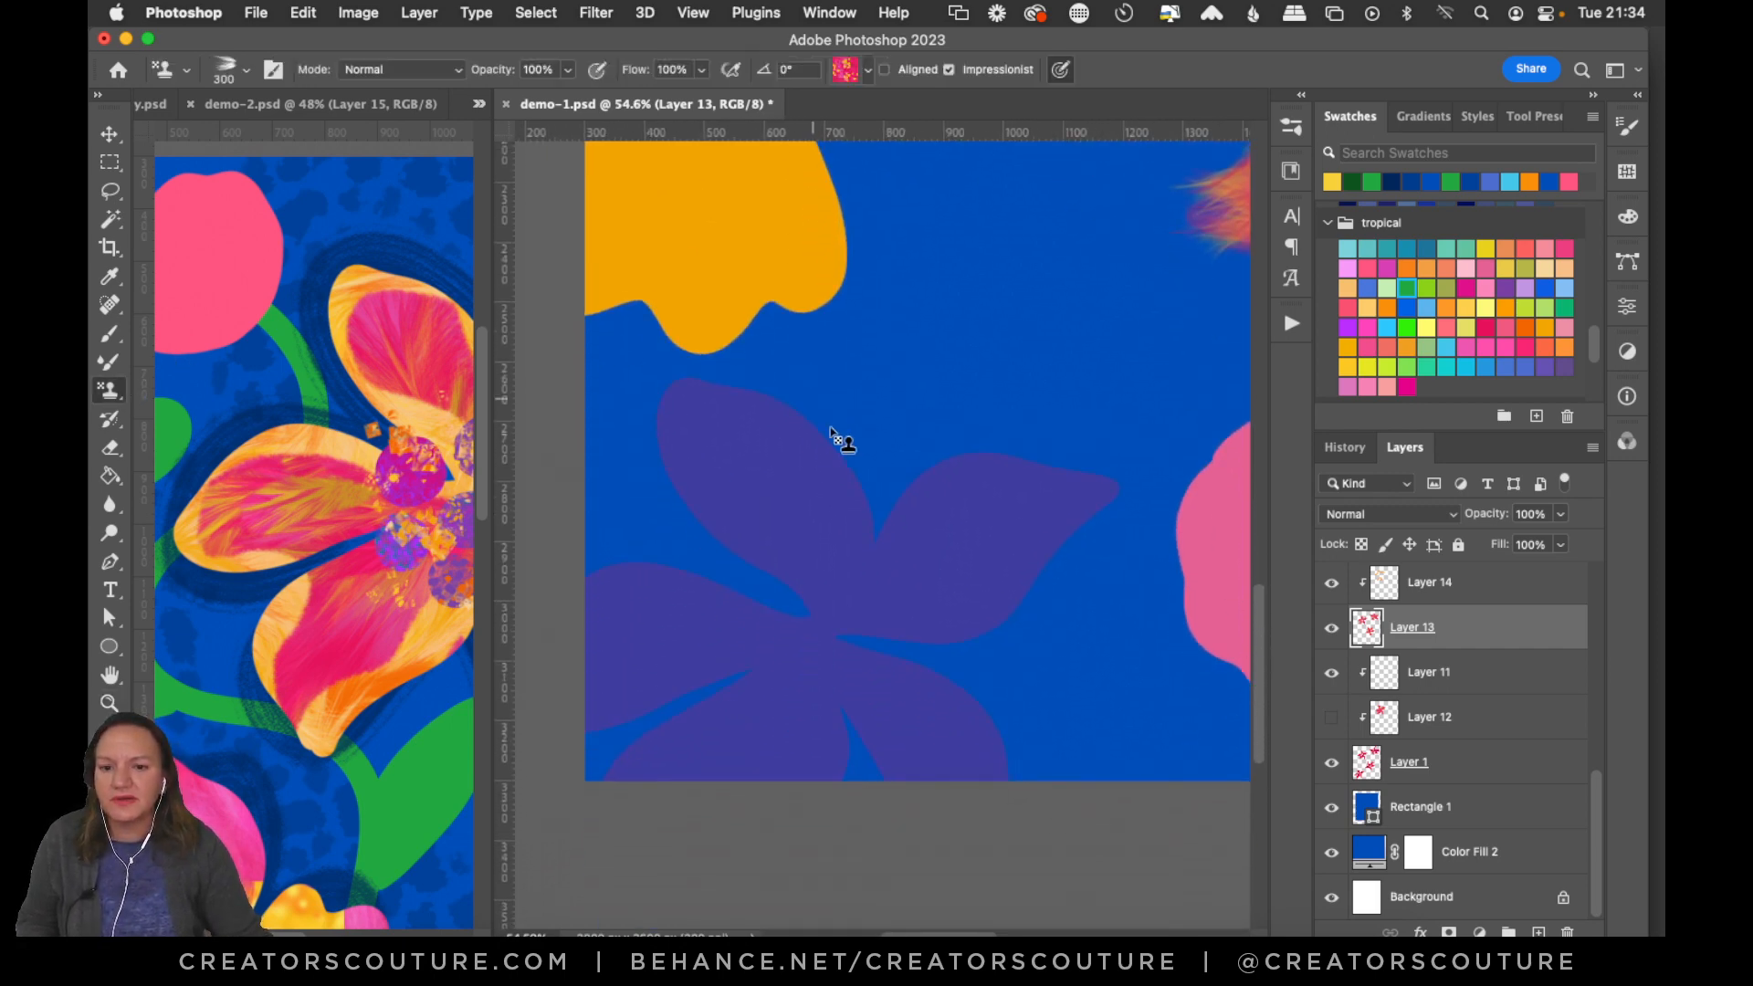
drag(696, 399, 858, 547)
mouse_move(693, 450)
mouse_down()
mouse_move(828, 596)
mouse_move(721, 440)
mouse_move(754, 476)
mouse_move(736, 434)
mouse_move(741, 476)
mouse_move(705, 430)
mouse_move(838, 603)
mouse_move(773, 497)
mouse_move(833, 526)
mouse_move(819, 591)
mouse_move(726, 440)
mouse_move(854, 639)
mouse_up()
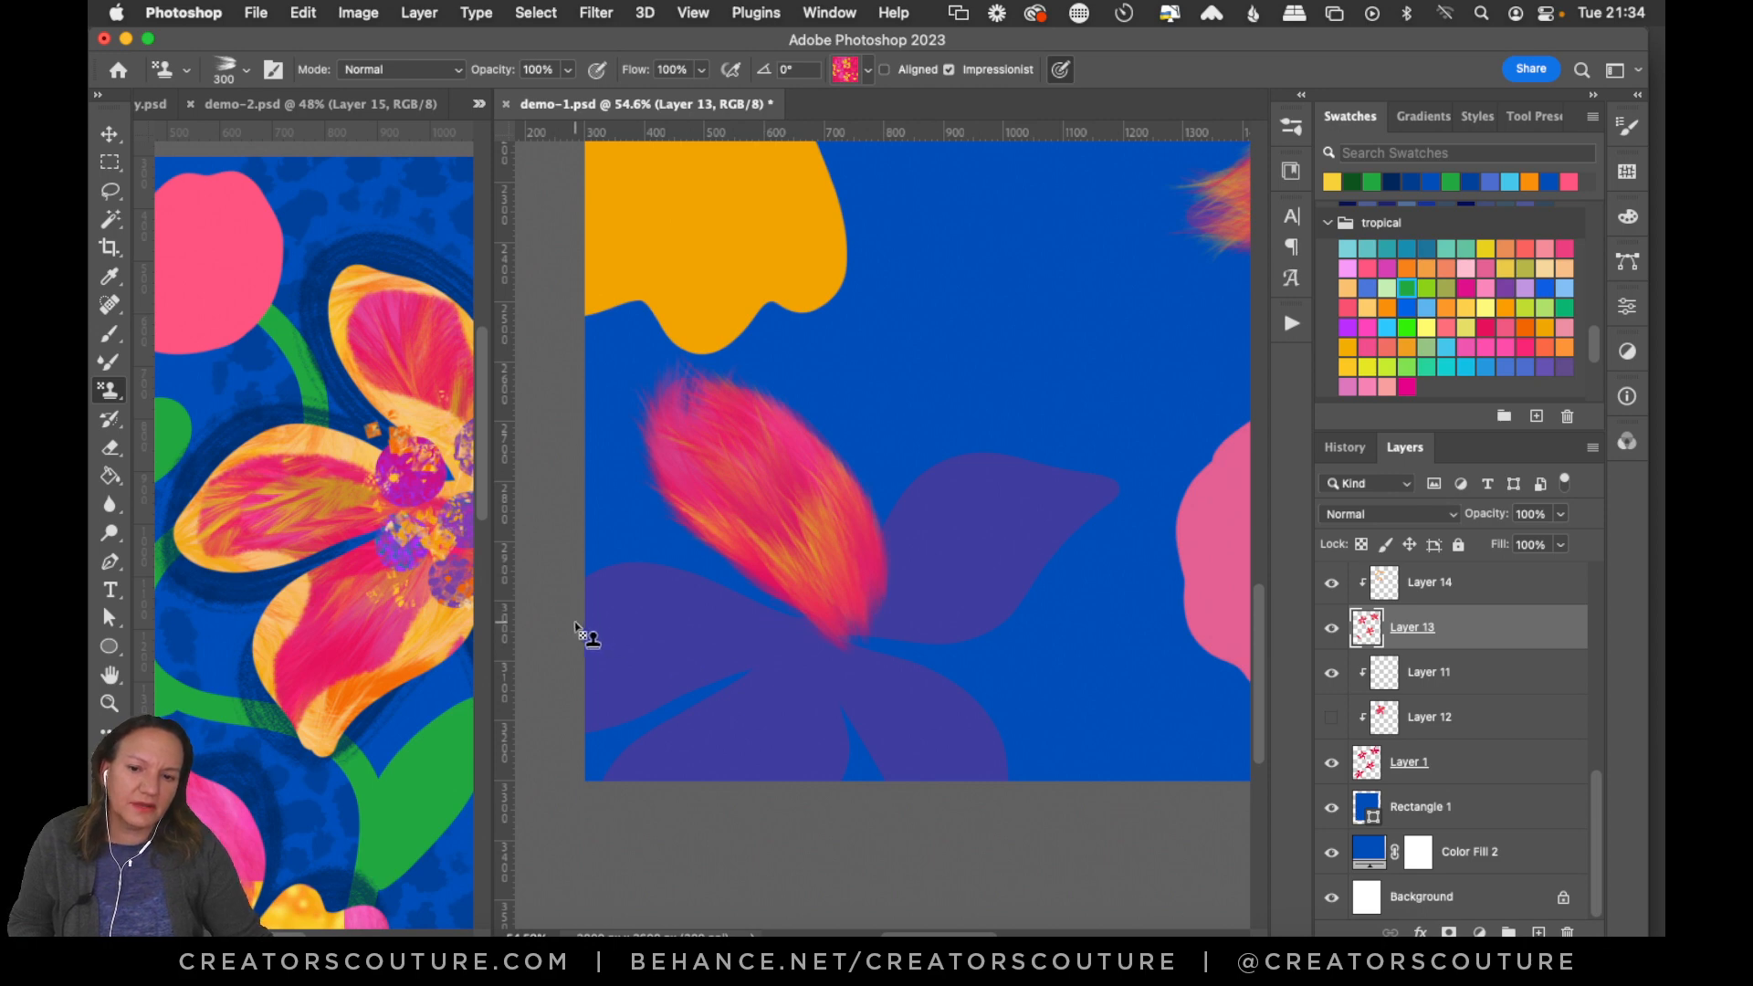
Cover the lower-left flower's left and right petals with feather strokes from their outer ends into the centre.
mouse_move(575, 622)
mouse_down()
mouse_move(737, 634)
mouse_move(582, 648)
mouse_move(813, 658)
mouse_up()
mouse_move(626, 632)
mouse_down()
mouse_move(739, 703)
mouse_move(634, 696)
mouse_move(614, 681)
mouse_move(833, 676)
mouse_up()
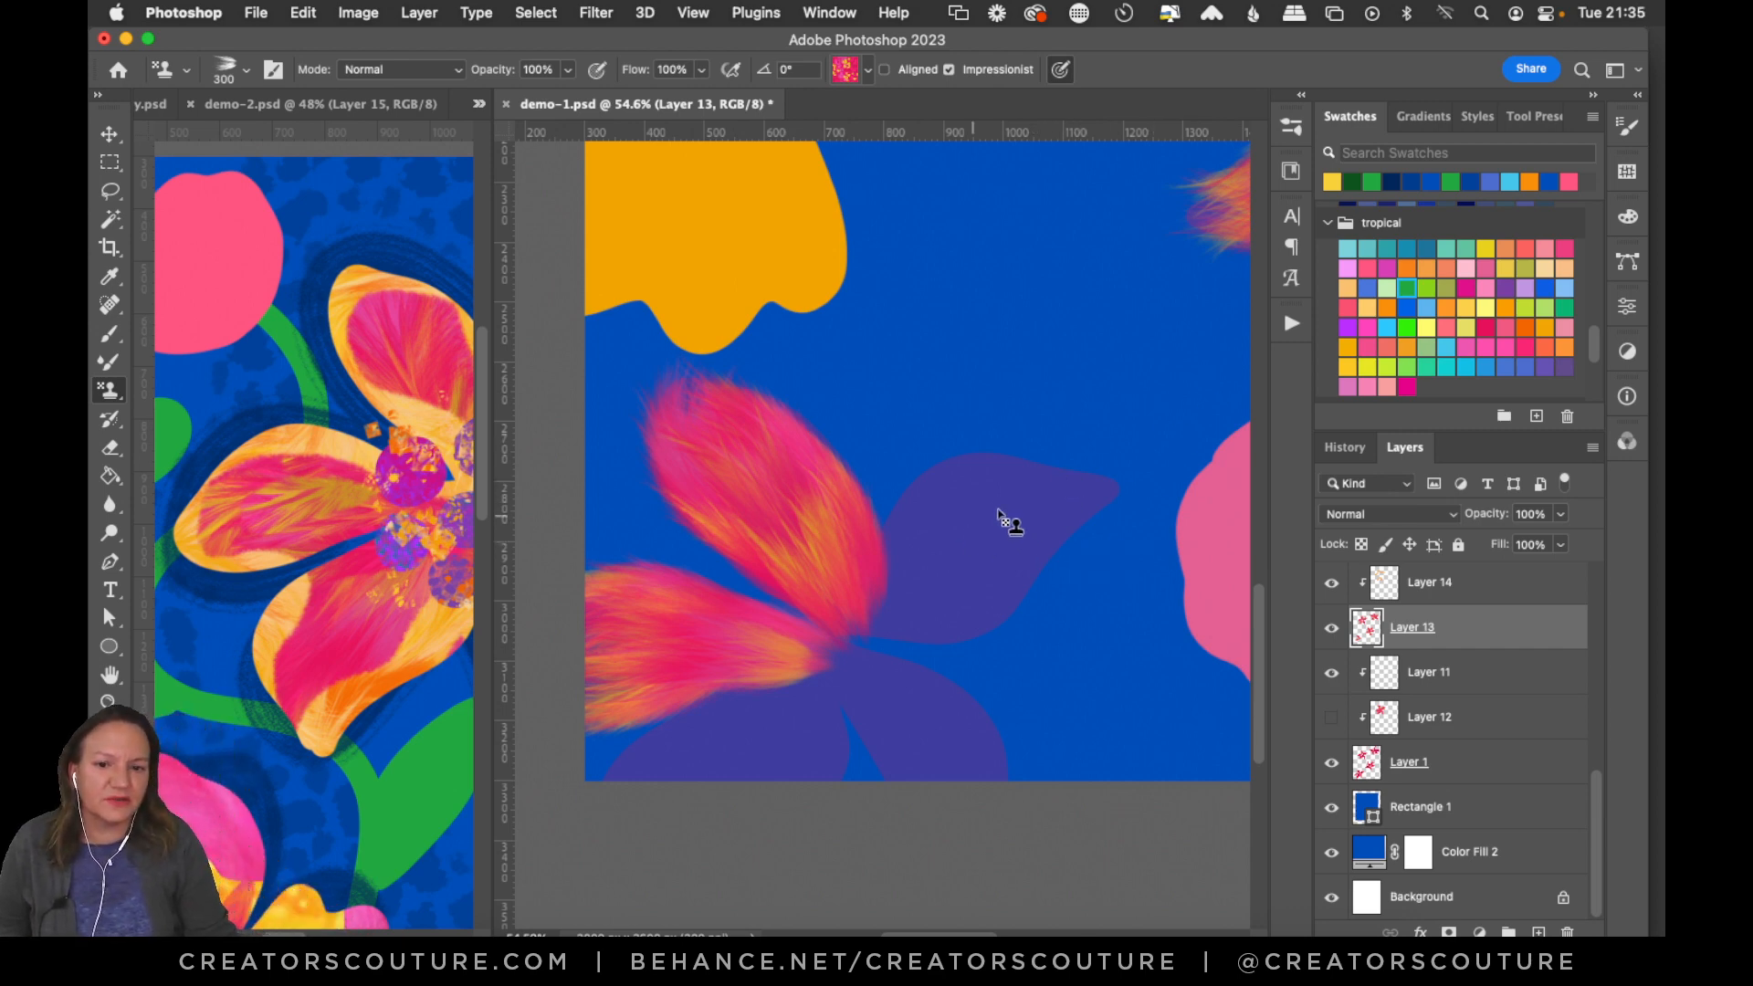
mouse_move(1083, 490)
mouse_down()
mouse_move(998, 548)
mouse_move(909, 547)
mouse_up()
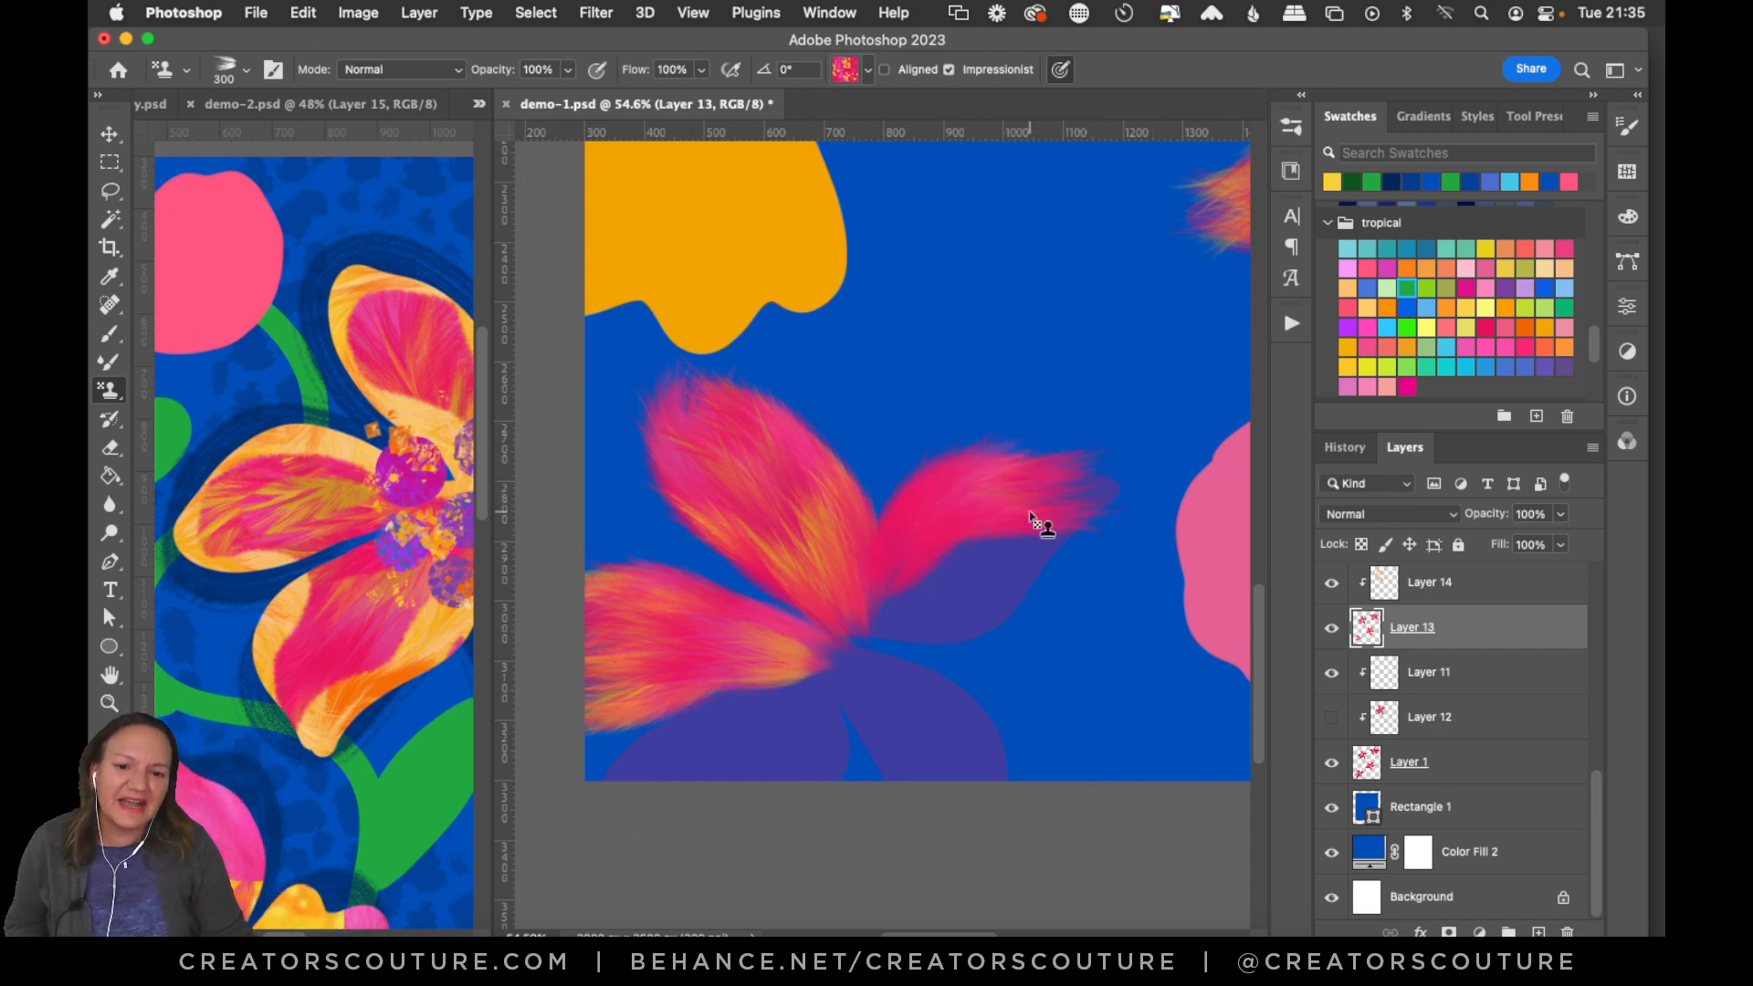
mouse_move(1029, 516)
mouse_down()
mouse_move(1049, 521)
mouse_move(901, 593)
mouse_up()
drag(1040, 527, 1009, 538)
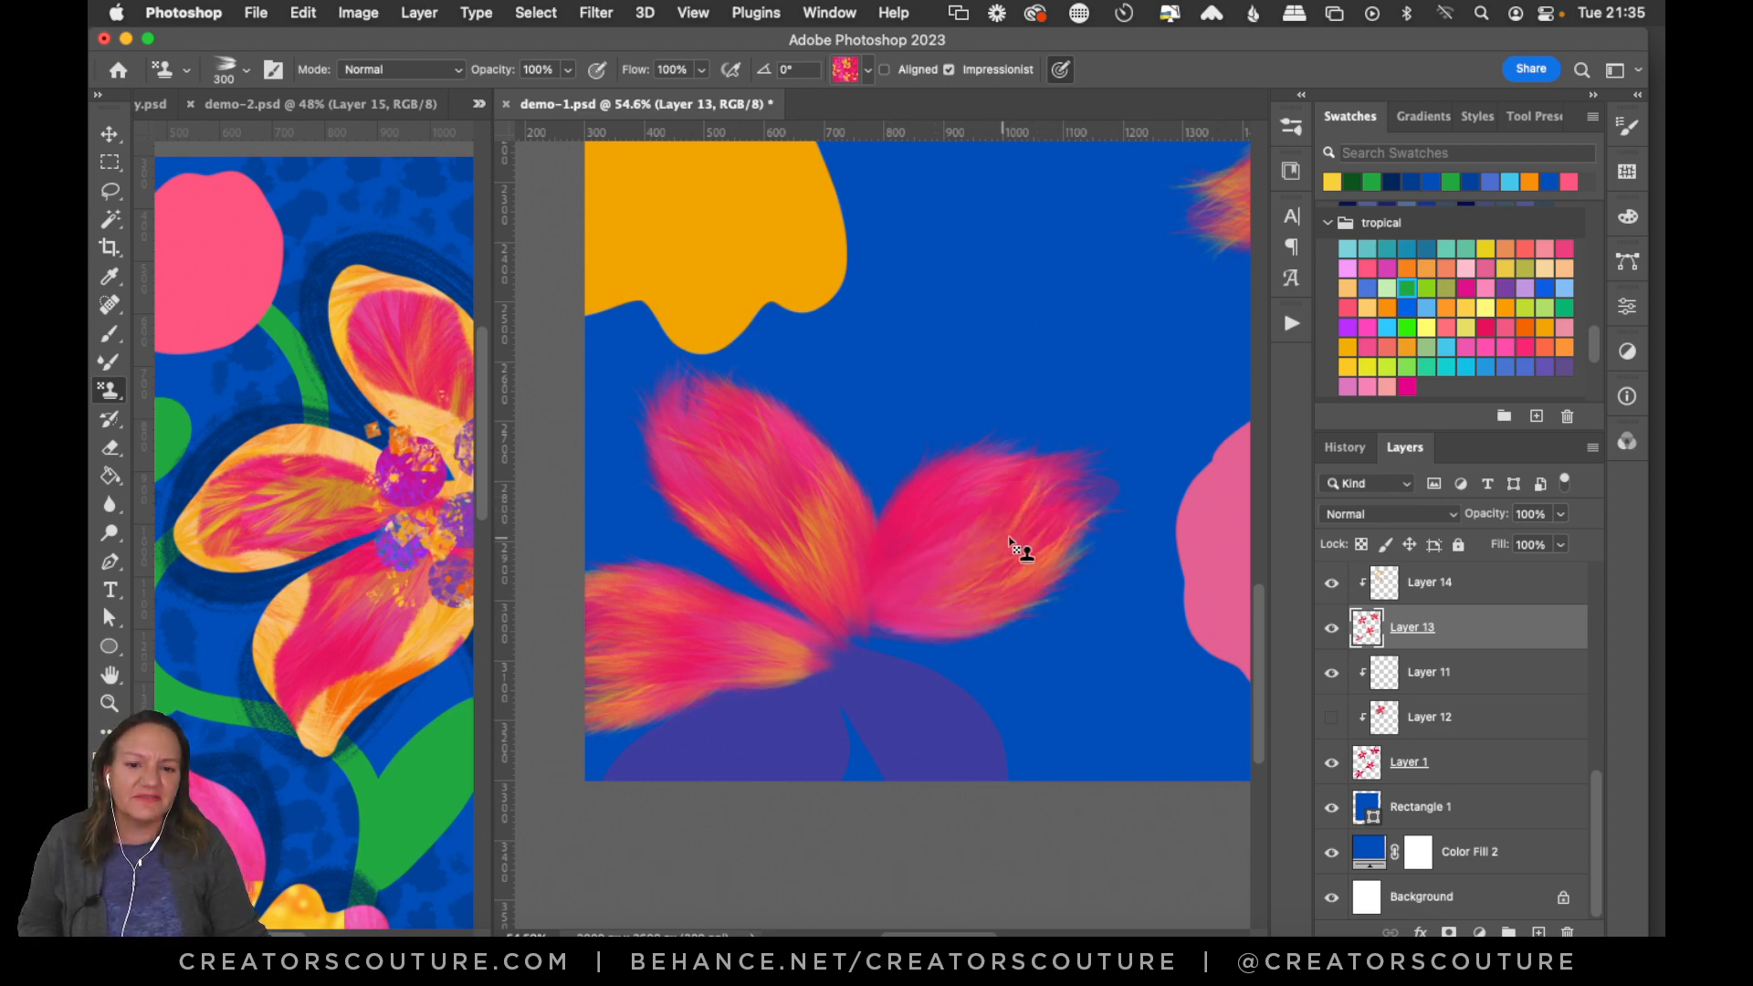
Paint the lower-left flower's two bottom petals with feather strokes from the artwork's lower edge up to the centre.
mouse_move(931, 781)
mouse_down()
mouse_move(950, 798)
mouse_move(865, 677)
mouse_up()
mouse_move(621, 792)
mouse_down()
mouse_move(755, 780)
mouse_move(799, 689)
mouse_up()
mouse_move(756, 819)
mouse_down()
mouse_move(783, 833)
mouse_move(877, 804)
mouse_up()
scroll(882, 461, right, 3)
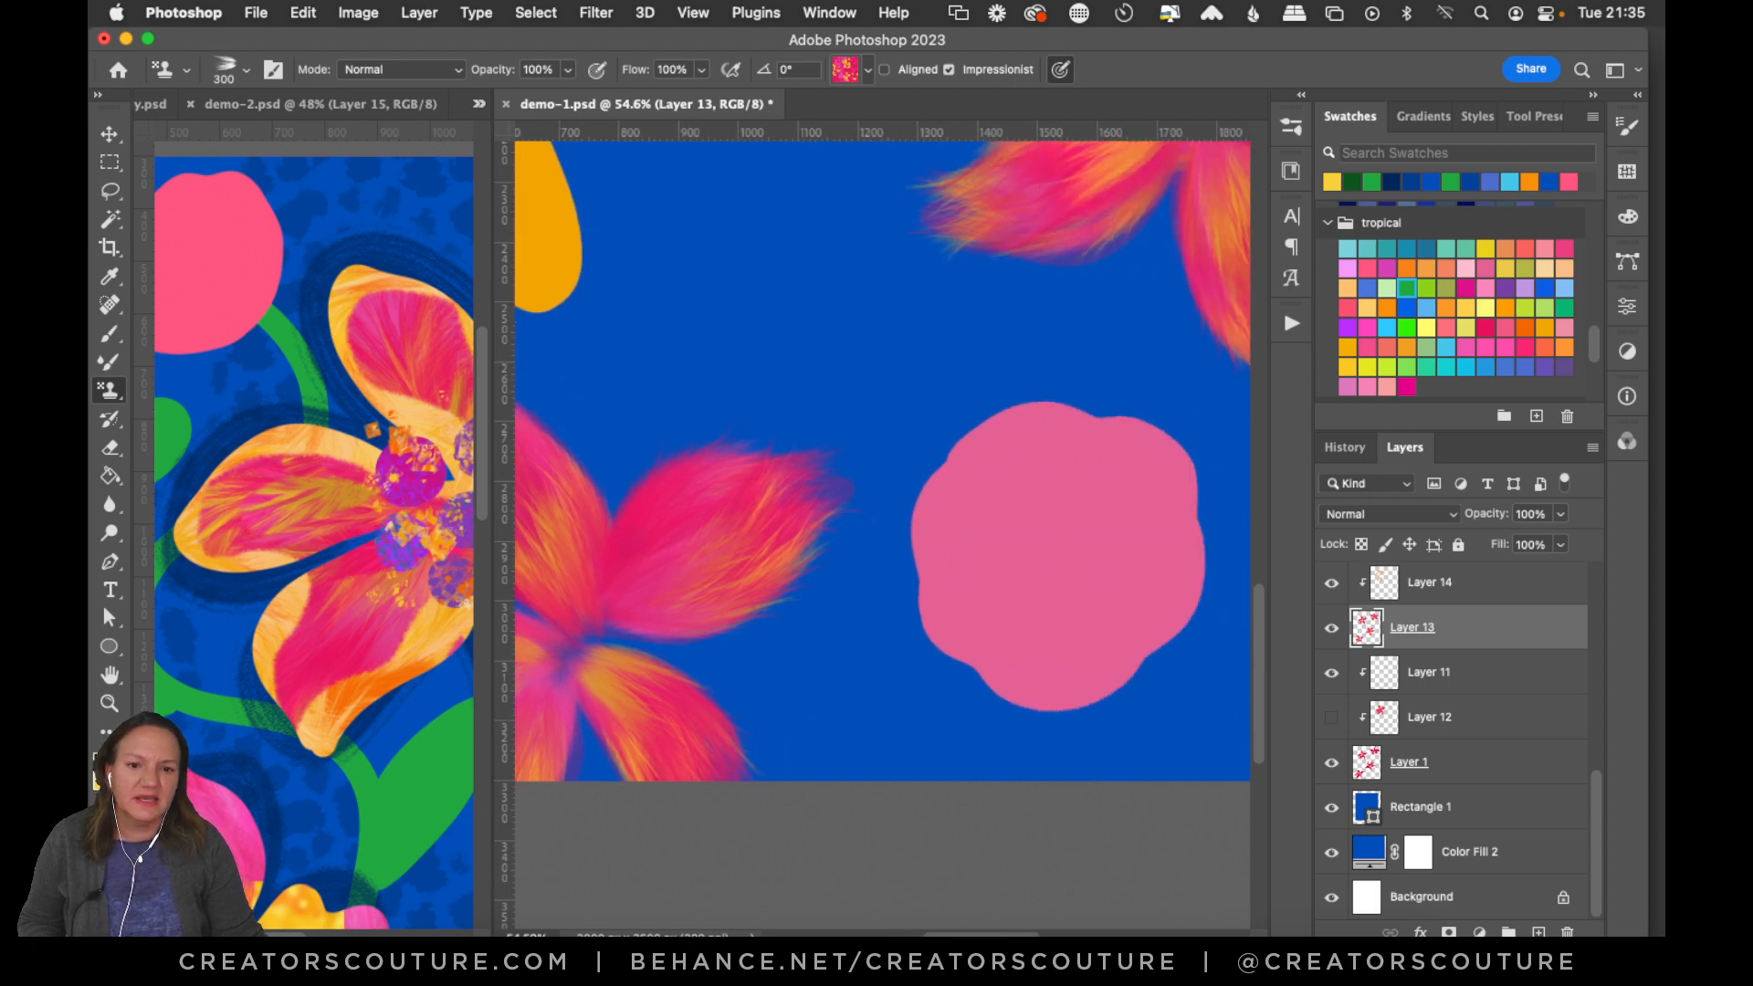
key(super+0)
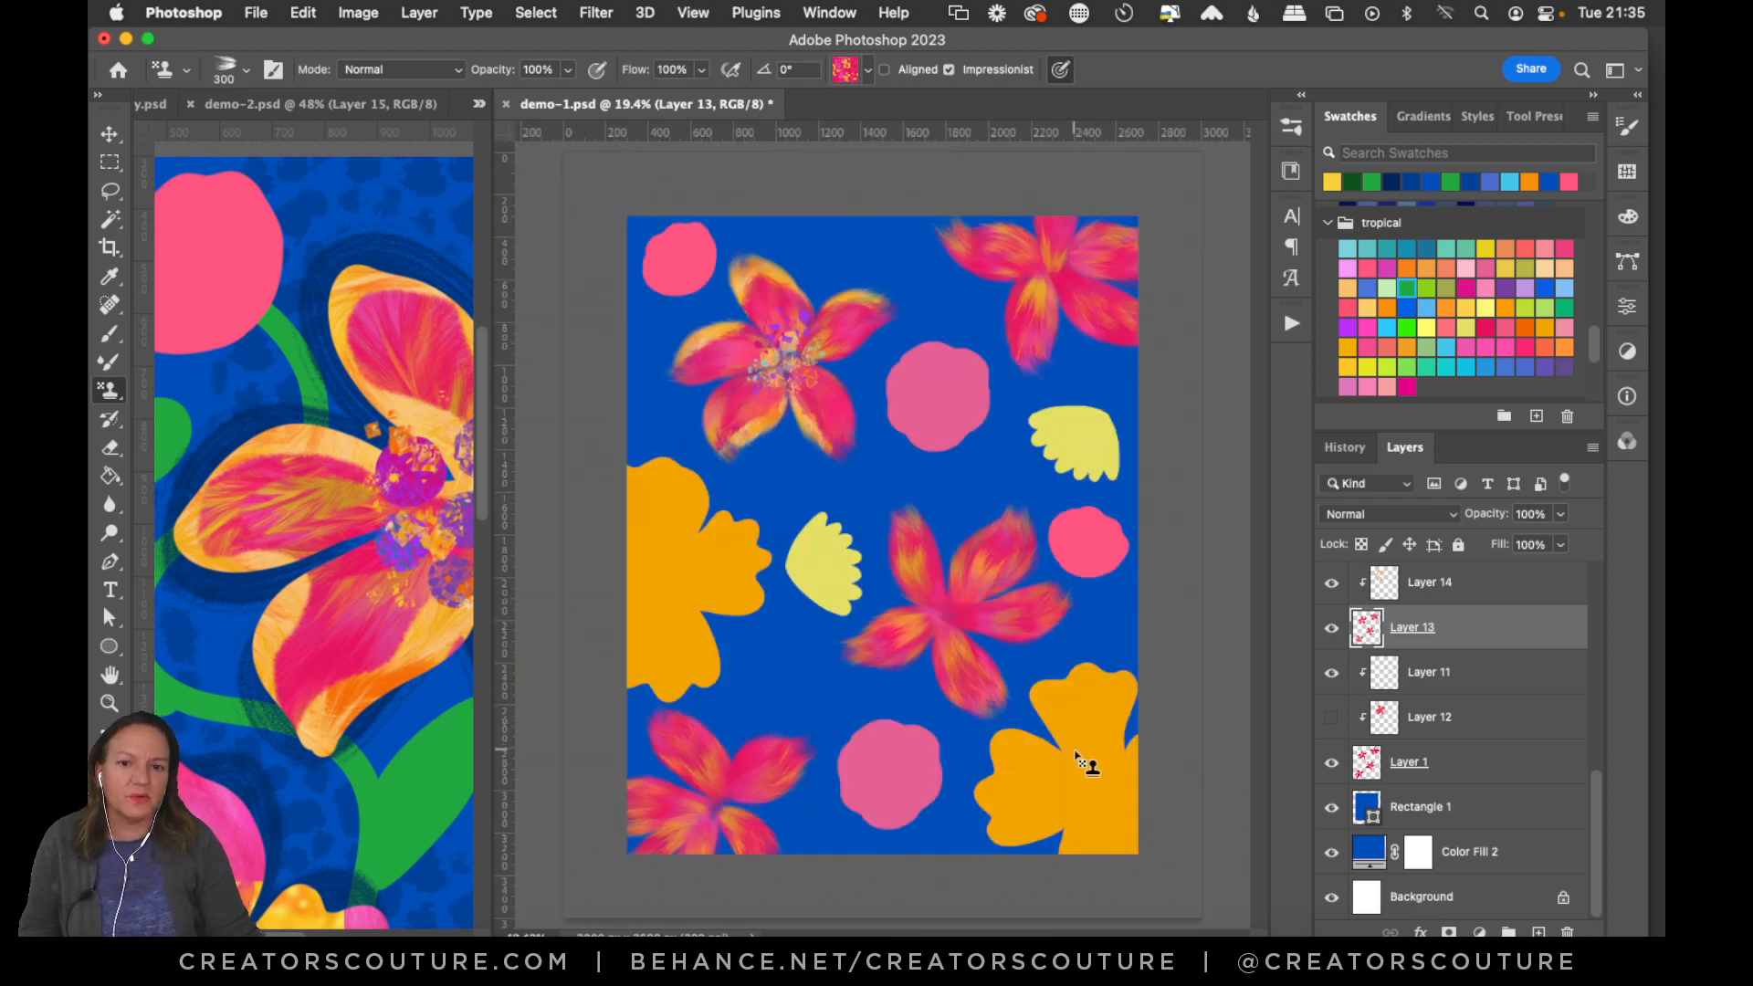
Compare with the flower centre in demo-2, hide the centre texture on Layer 15 and Layer 16 in demo-1, and save the document.
click(113, 139)
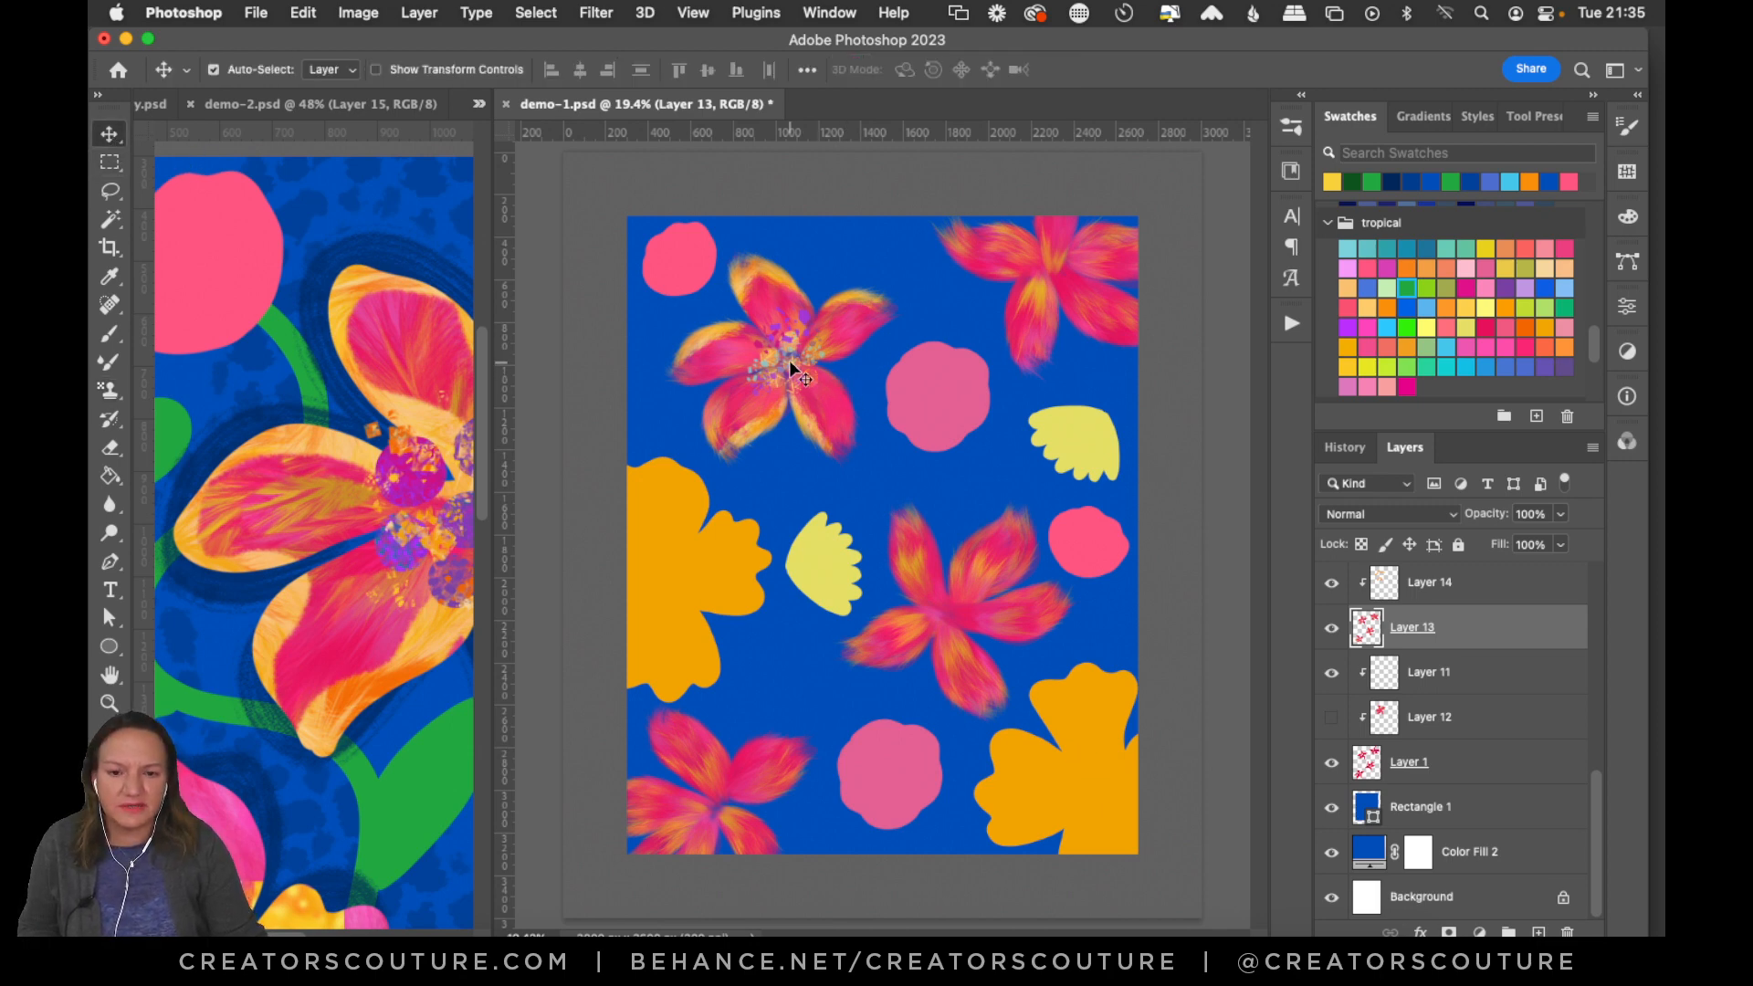
mouse_move(289, 932)
mouse_down()
mouse_move(321, 932)
mouse_move(307, 932)
mouse_up()
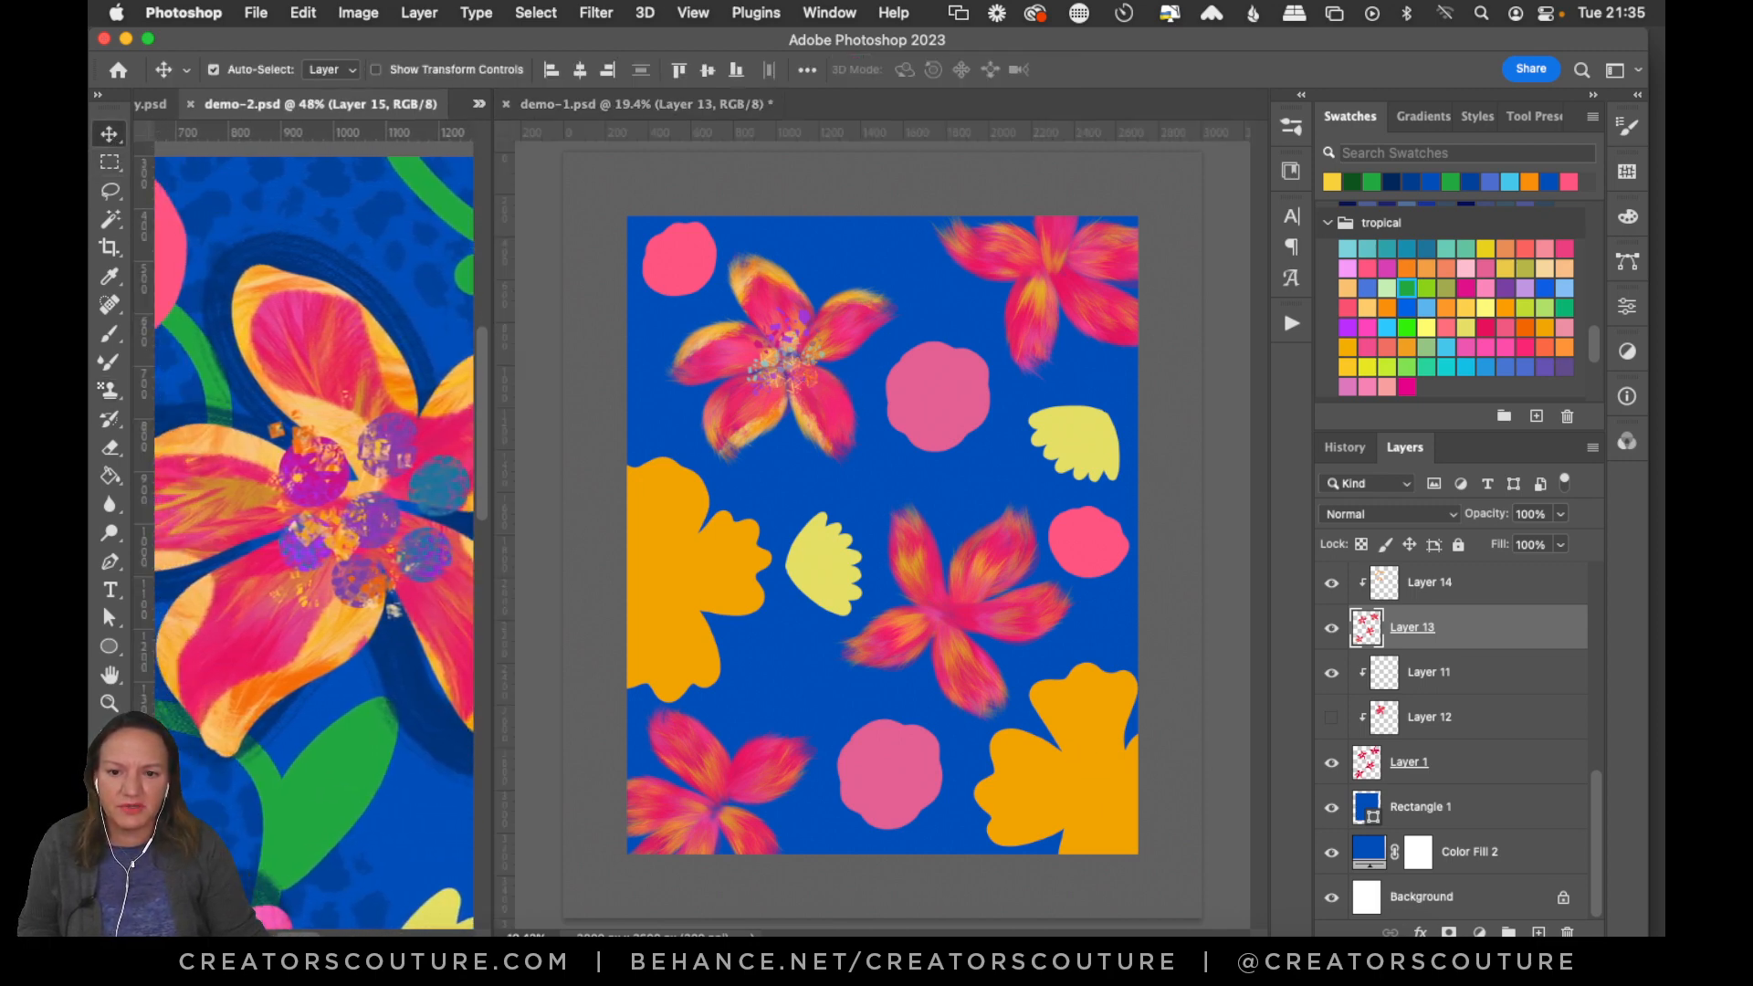
click(792, 363)
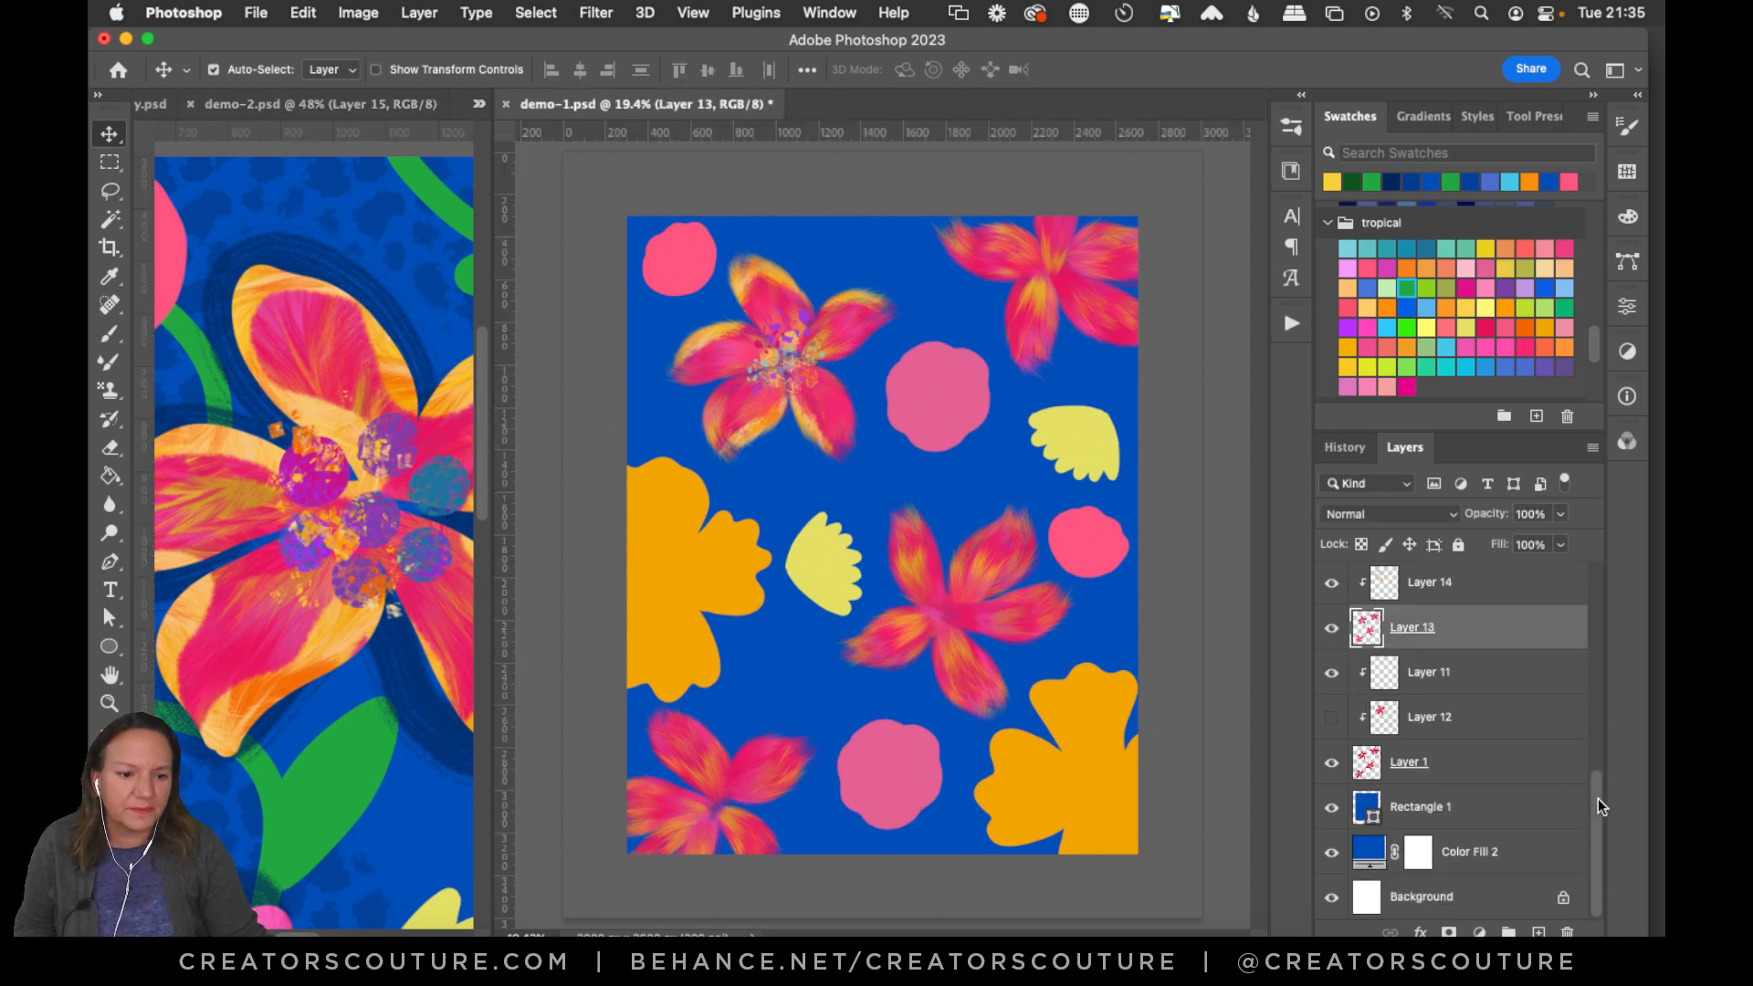
drag(1597, 798, 1598, 758)
click(1331, 675)
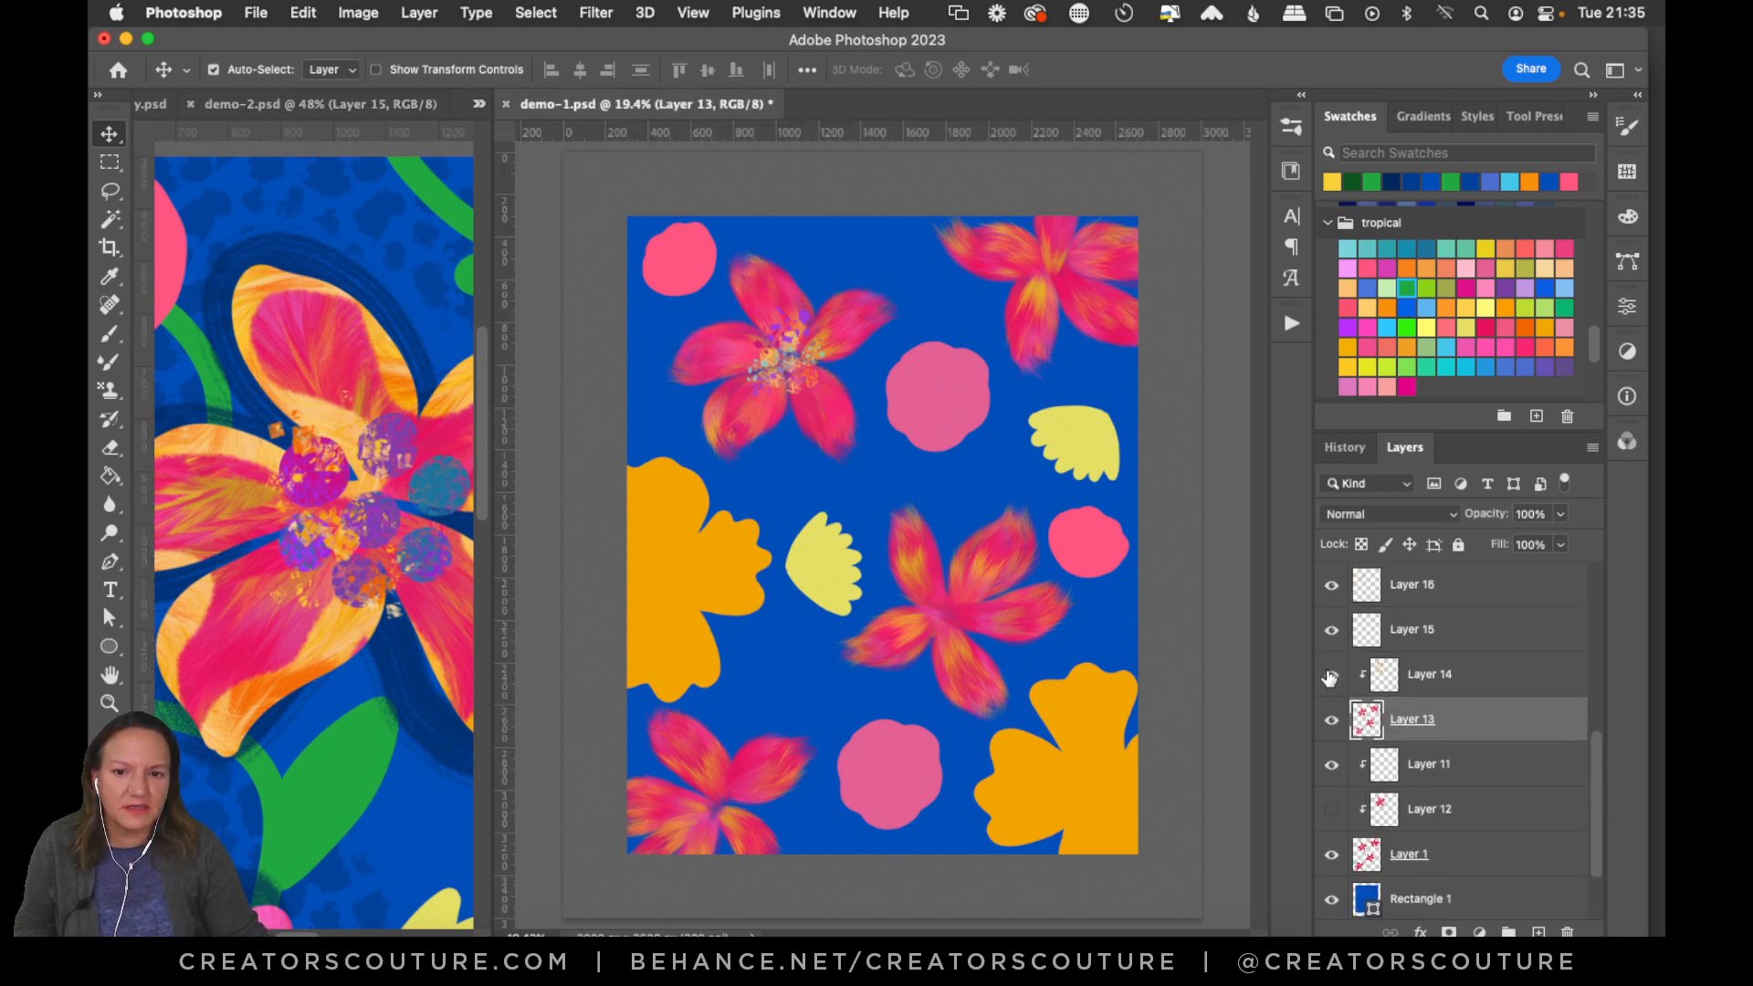
click(1330, 676)
click(1329, 630)
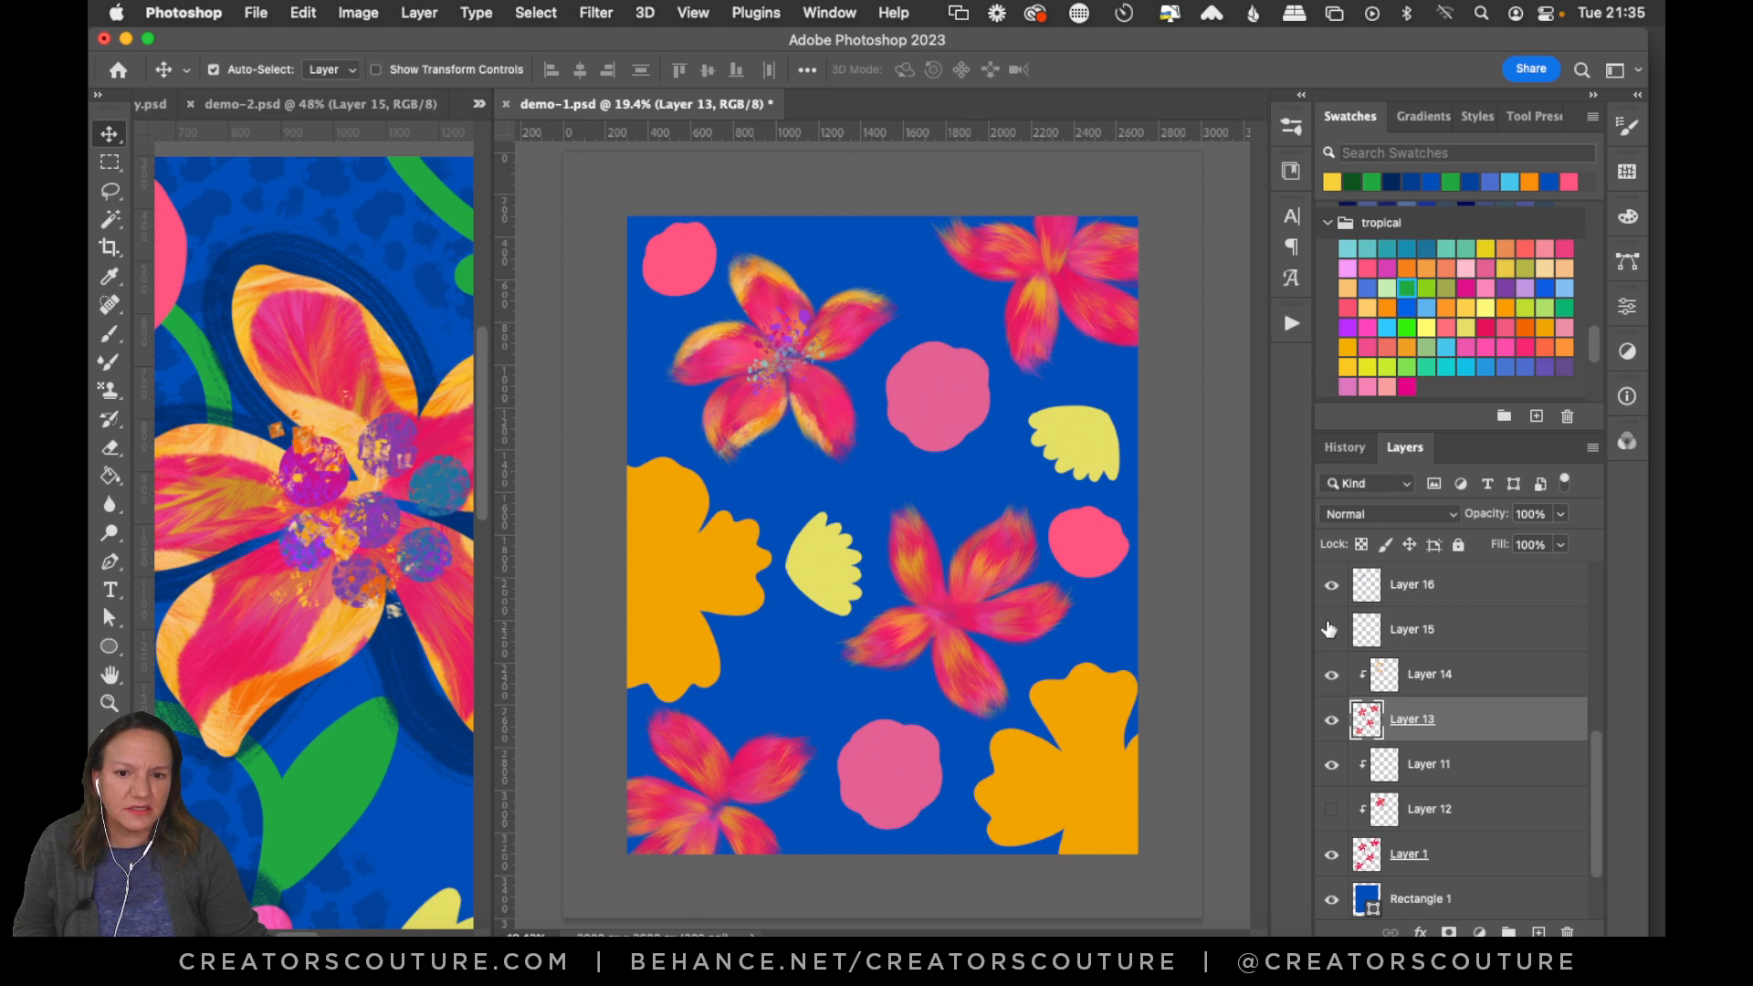
click(1329, 630)
click(1329, 630)
click(1332, 586)
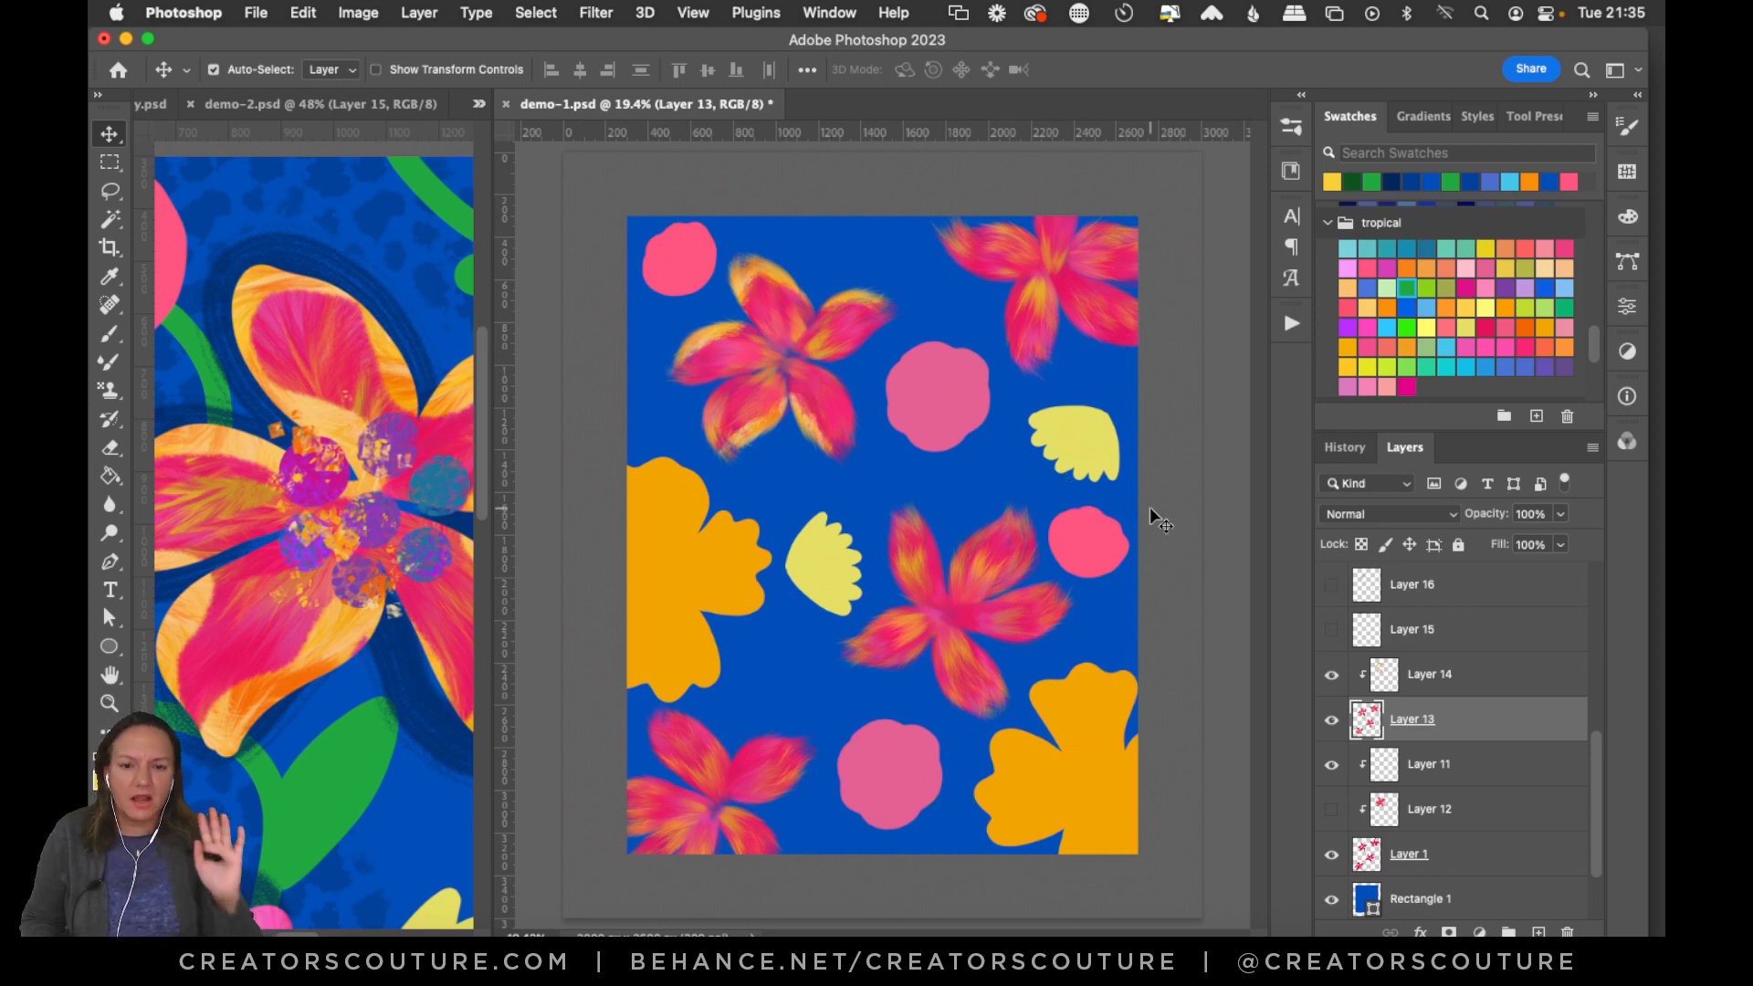
key(super+s)
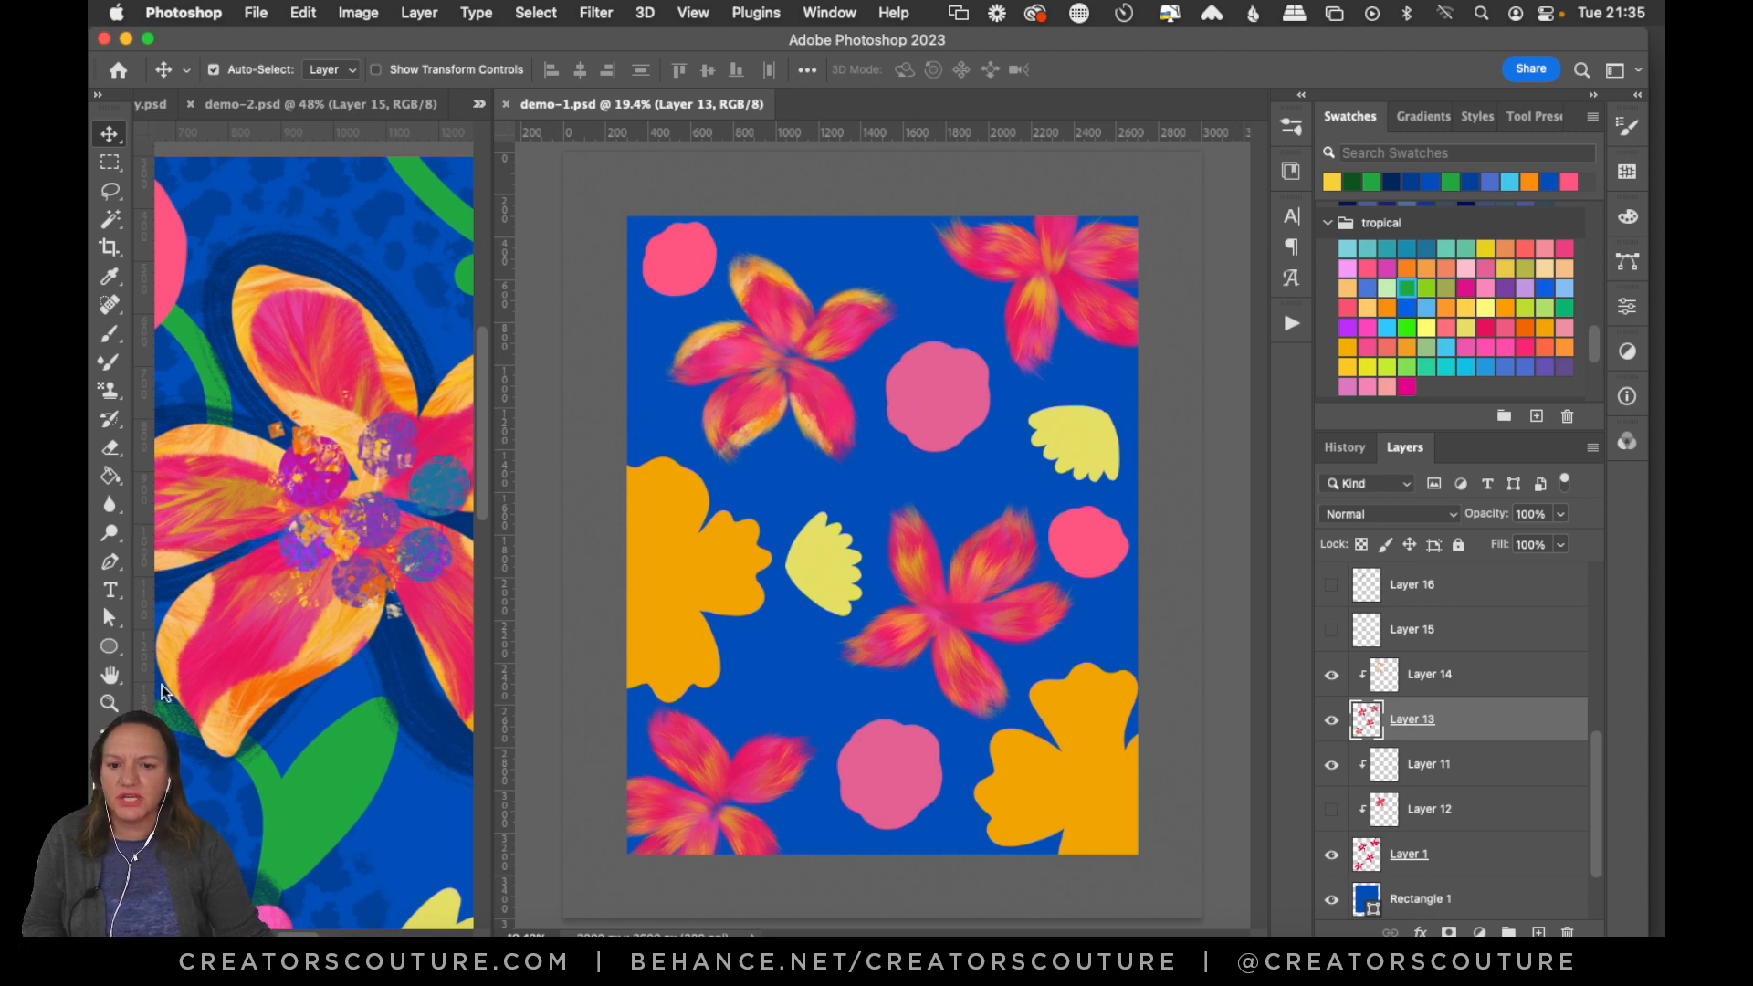
Select Layer 14, which holds the orange petal-edge texture of the upper-left flower.
click(108, 703)
mouse_move(787, 309)
mouse_down()
mouse_move(845, 304)
mouse_move(810, 293)
mouse_up()
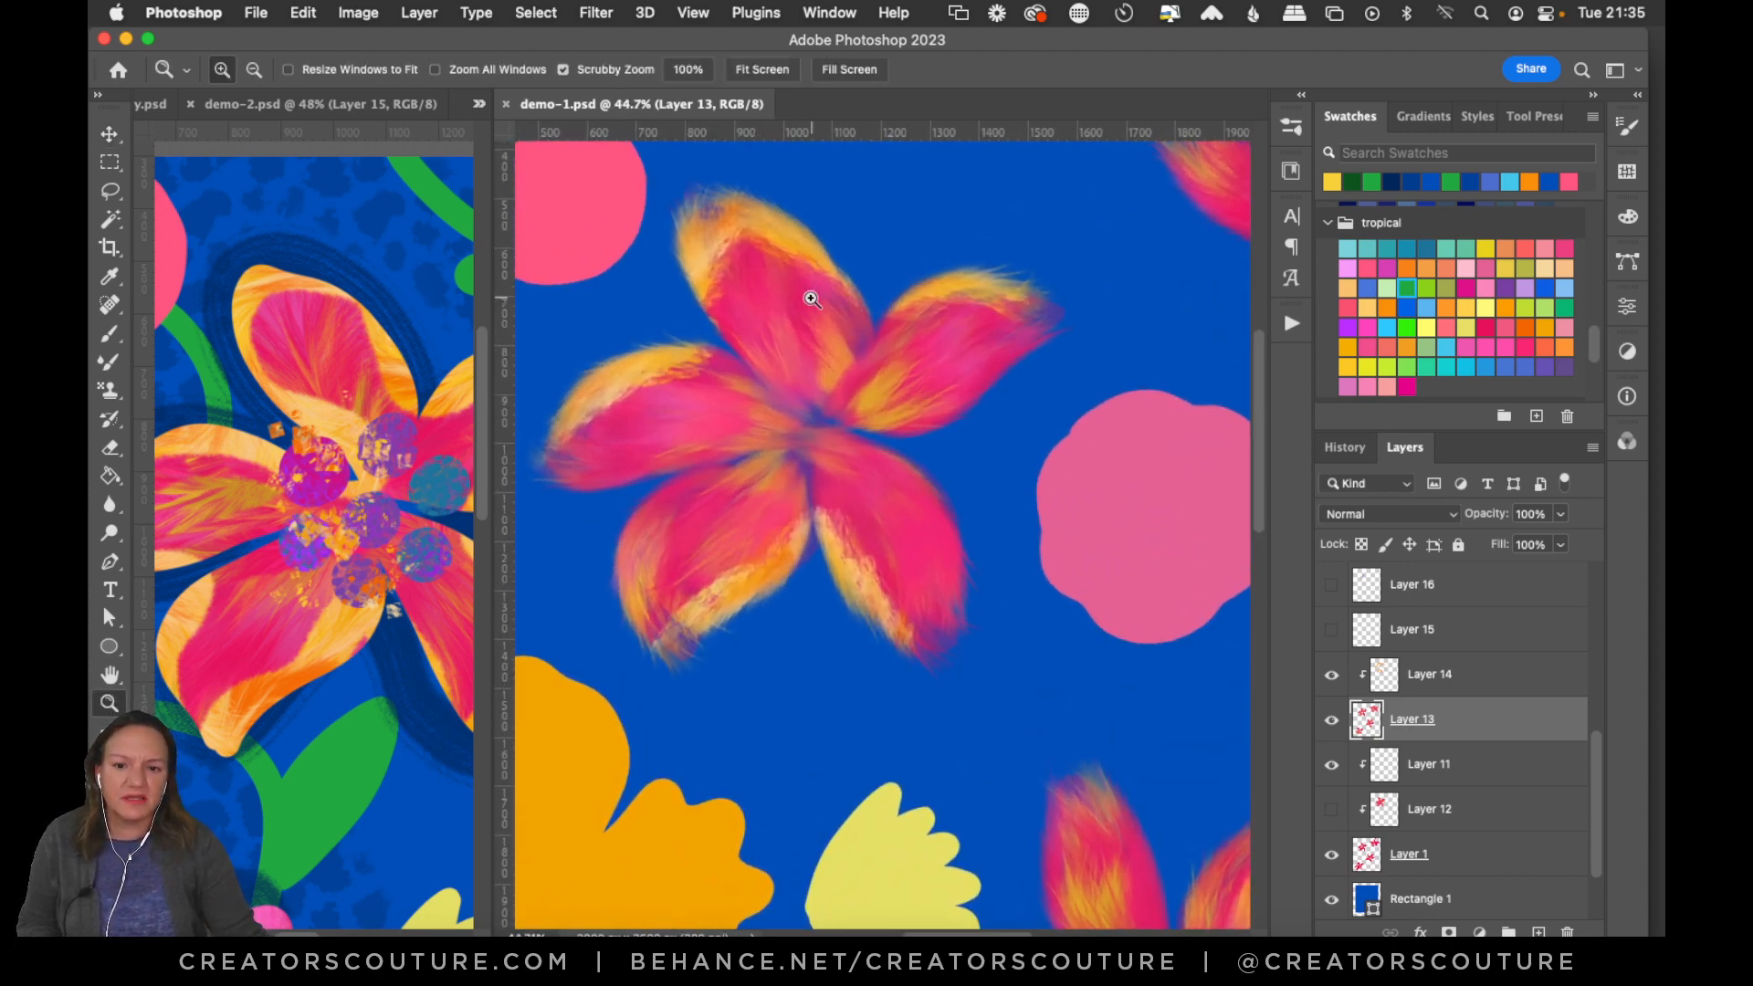
click(109, 133)
click(796, 234)
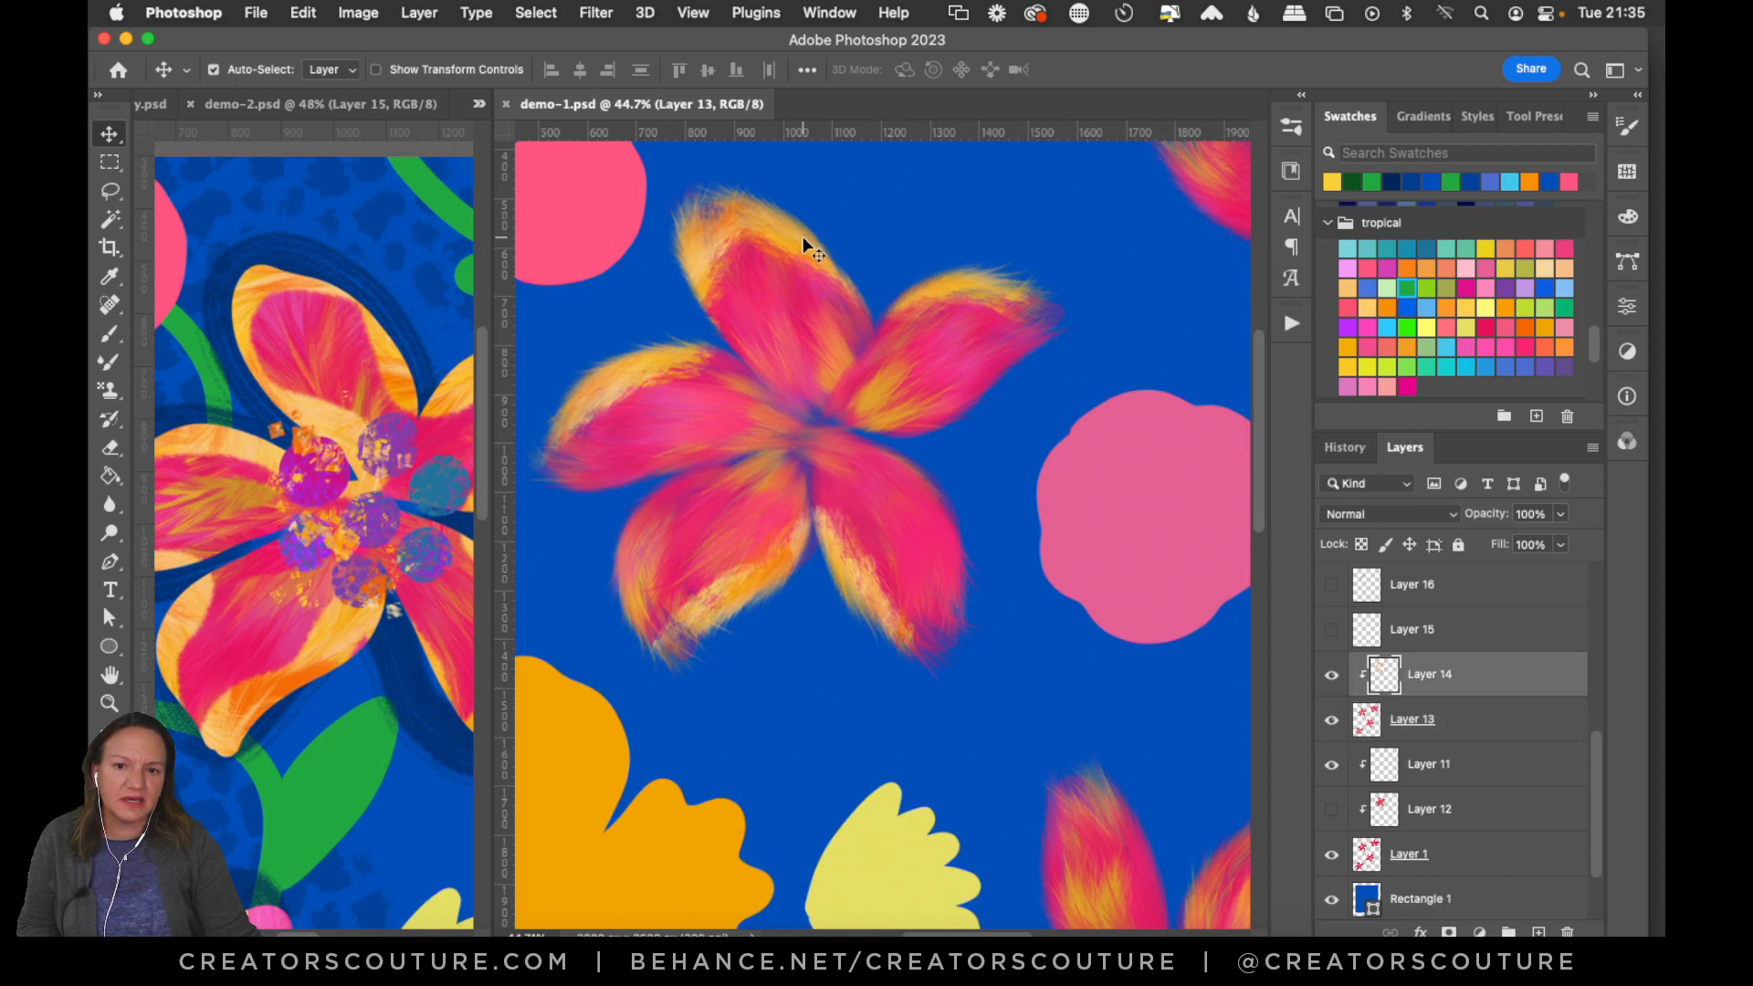
Compare the upper-left flower with and without the orange petal-edge texture on Layer 14.
click(1332, 675)
click(1332, 676)
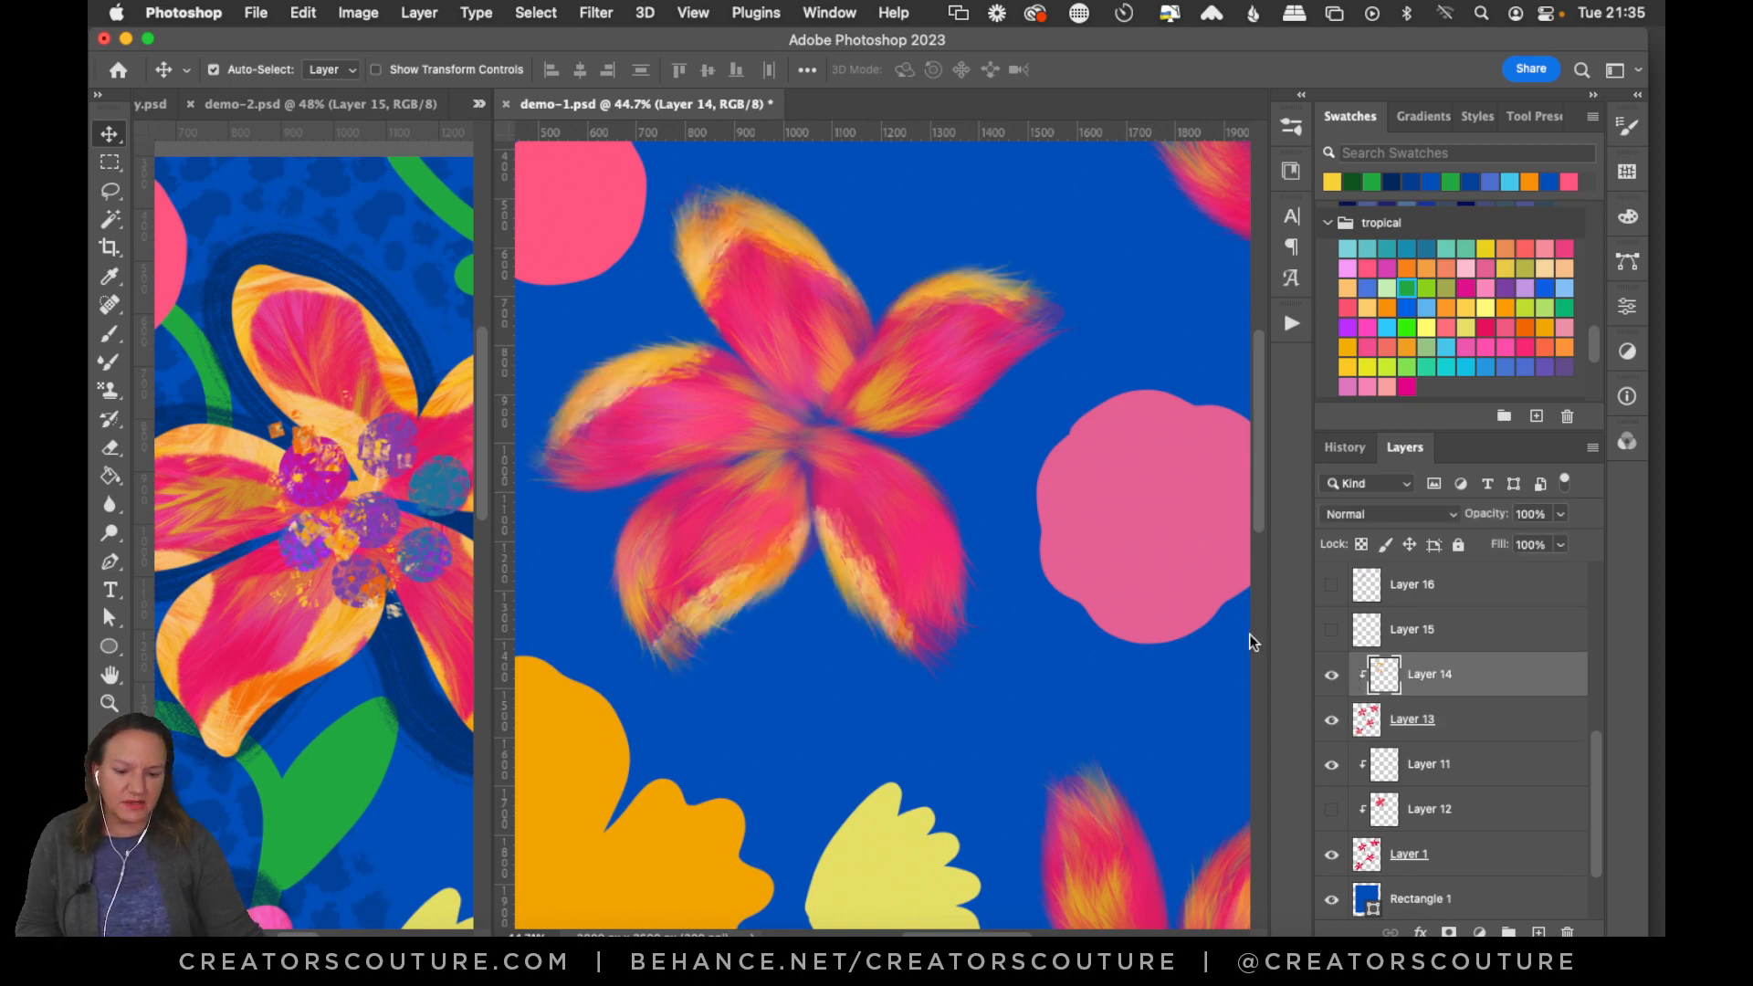
drag(1252, 462, 1265, 418)
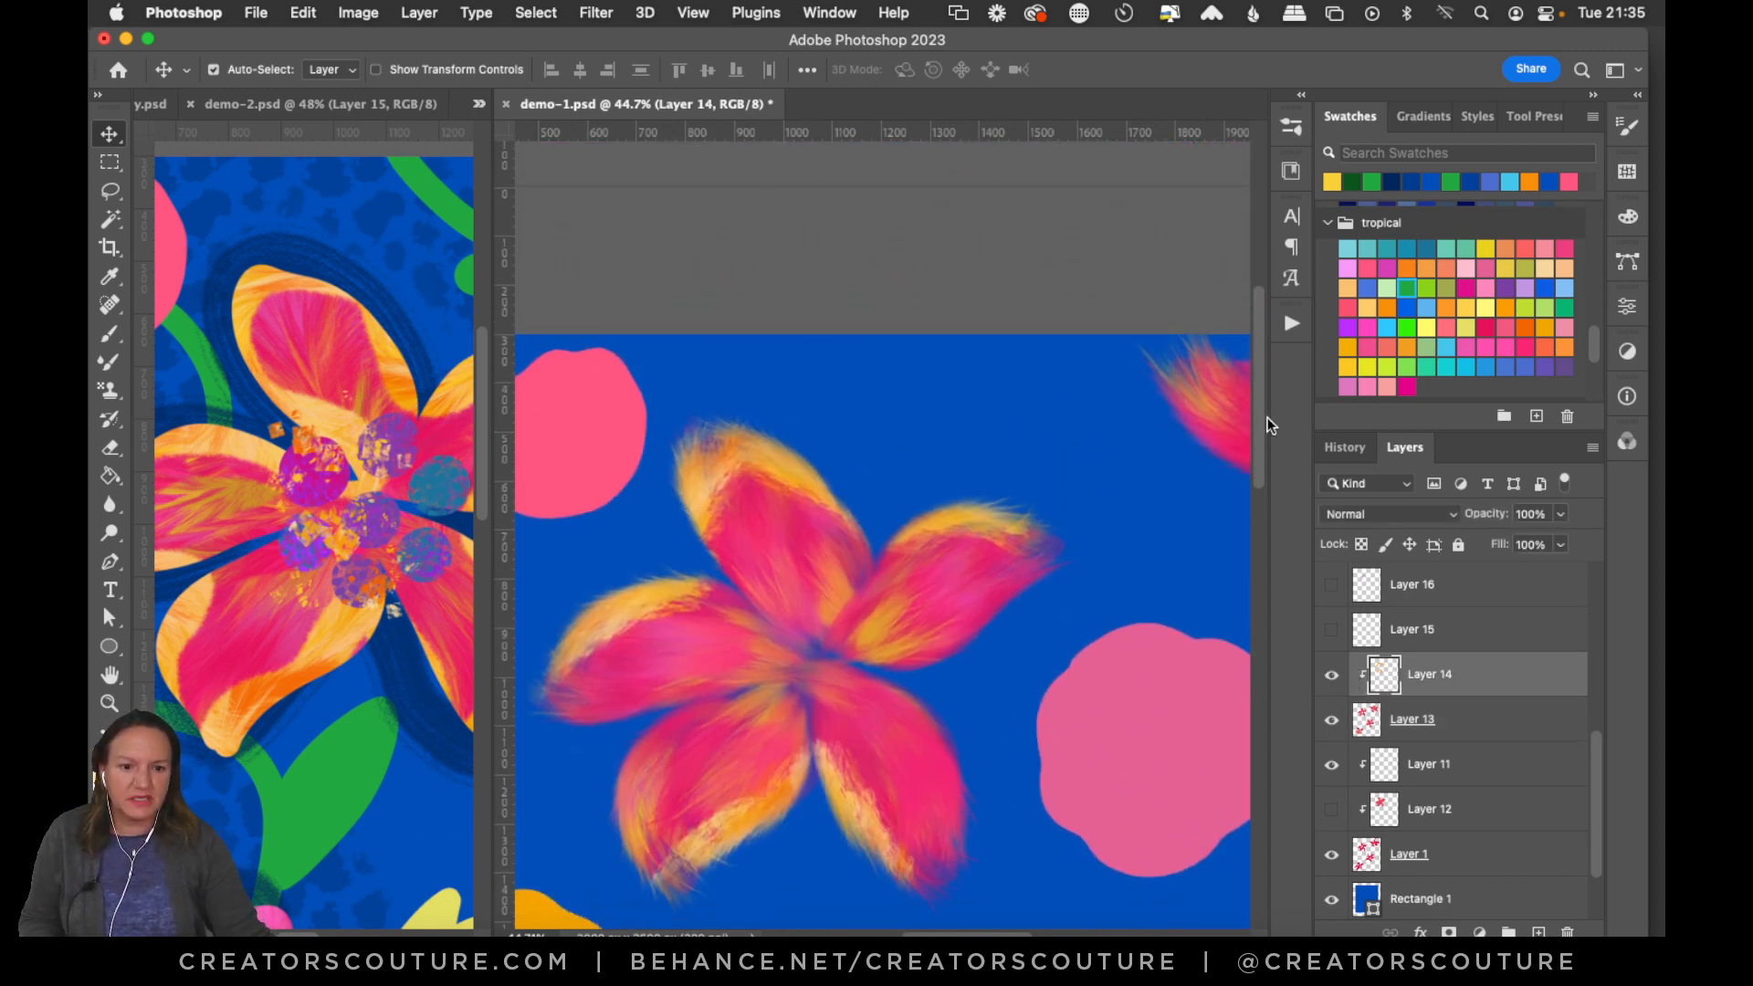
scroll(1058, 885, right, 10)
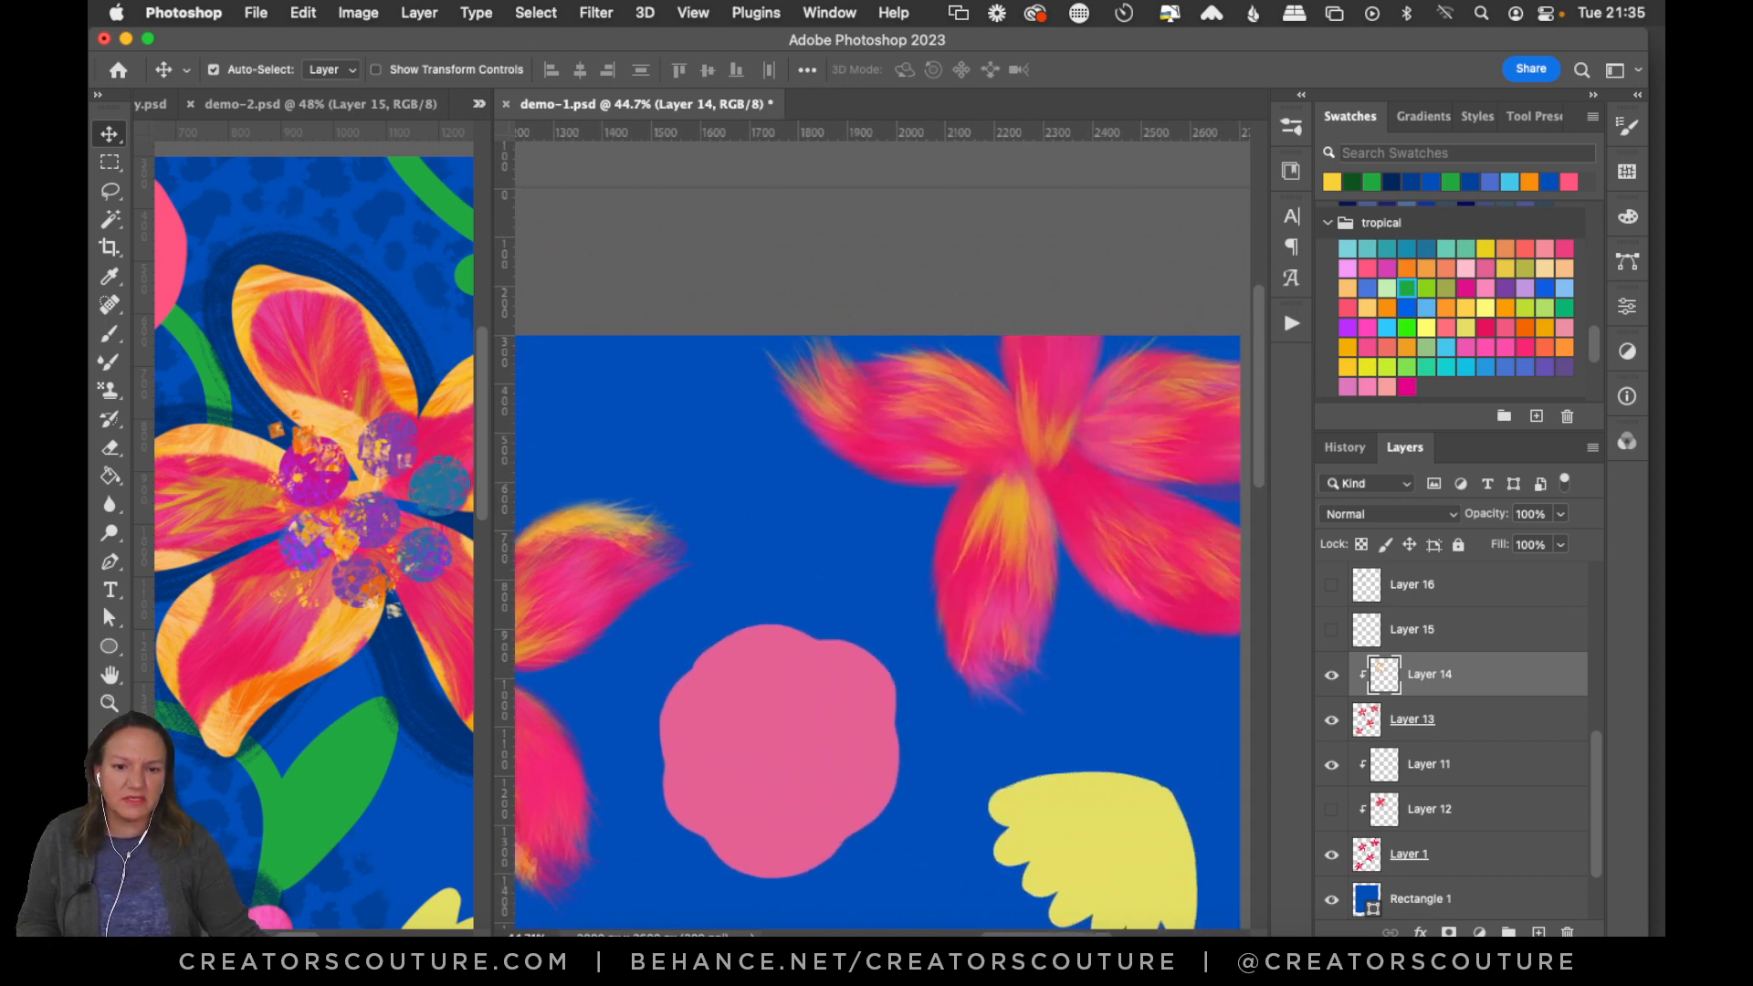
Switch to the Pattern Stamp tool, add a new layer above Layer 14 clipped to Layer 13, and reselect Layer 14.
click(109, 390)
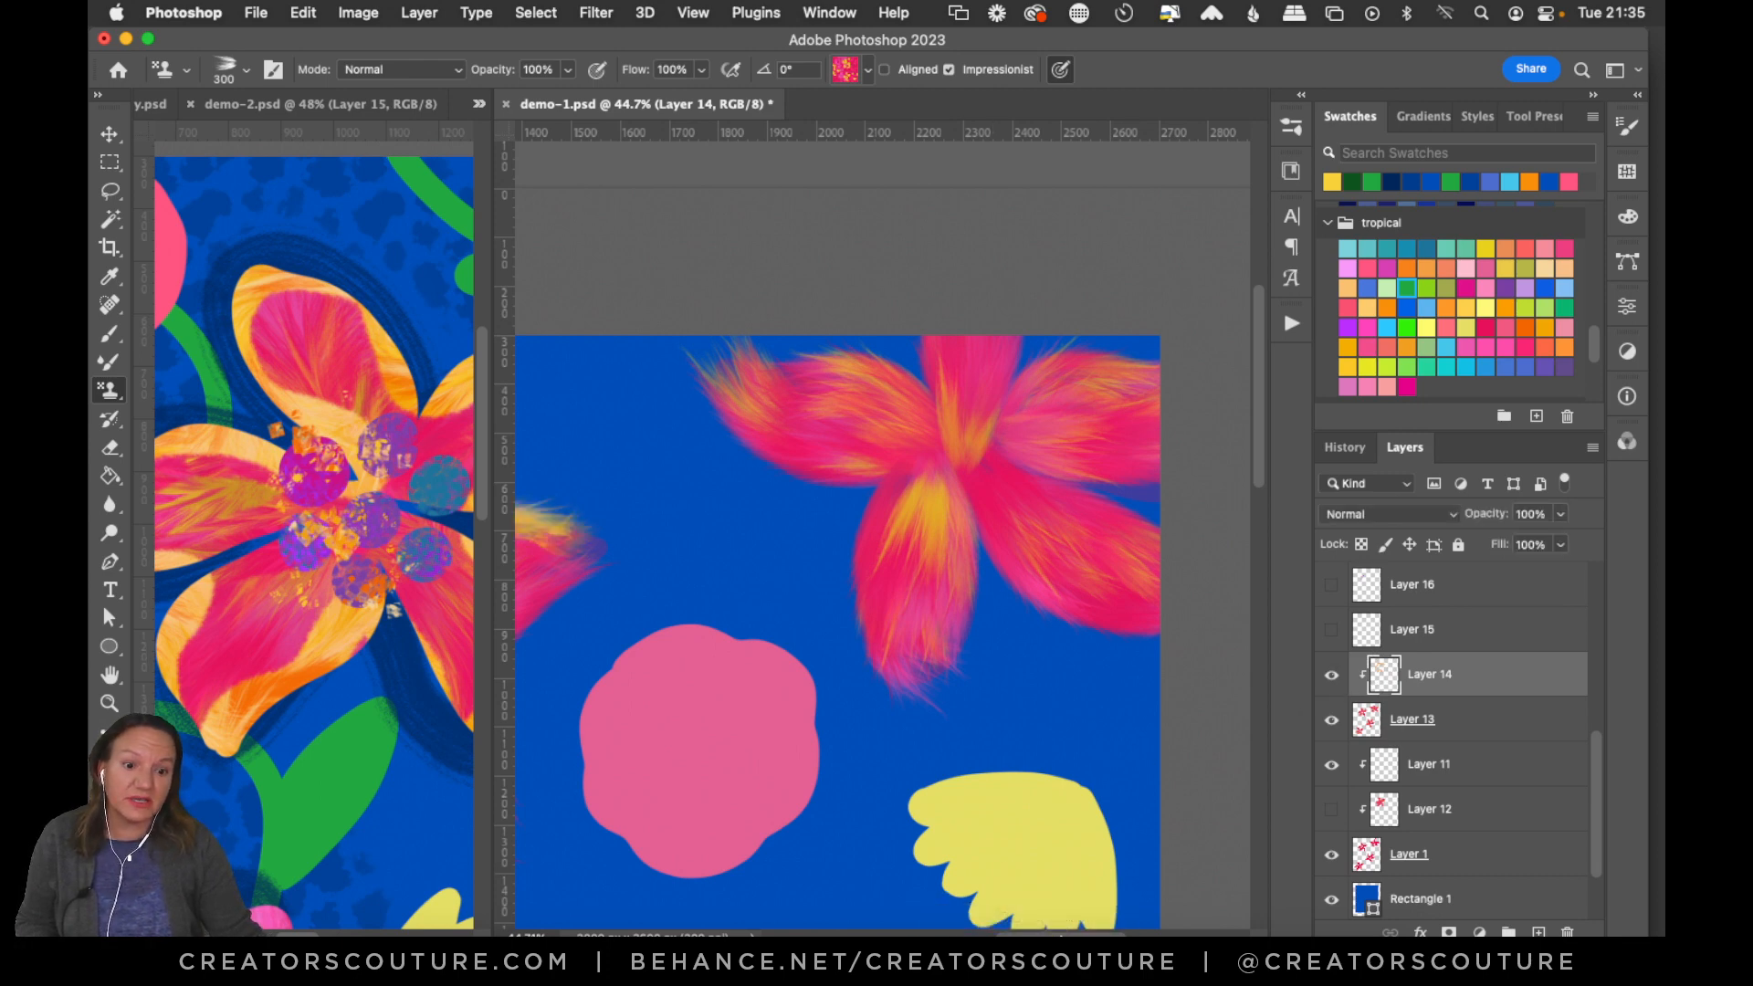
scroll(1005, 918, left, 6)
scroll(1131, 862, right, 6)
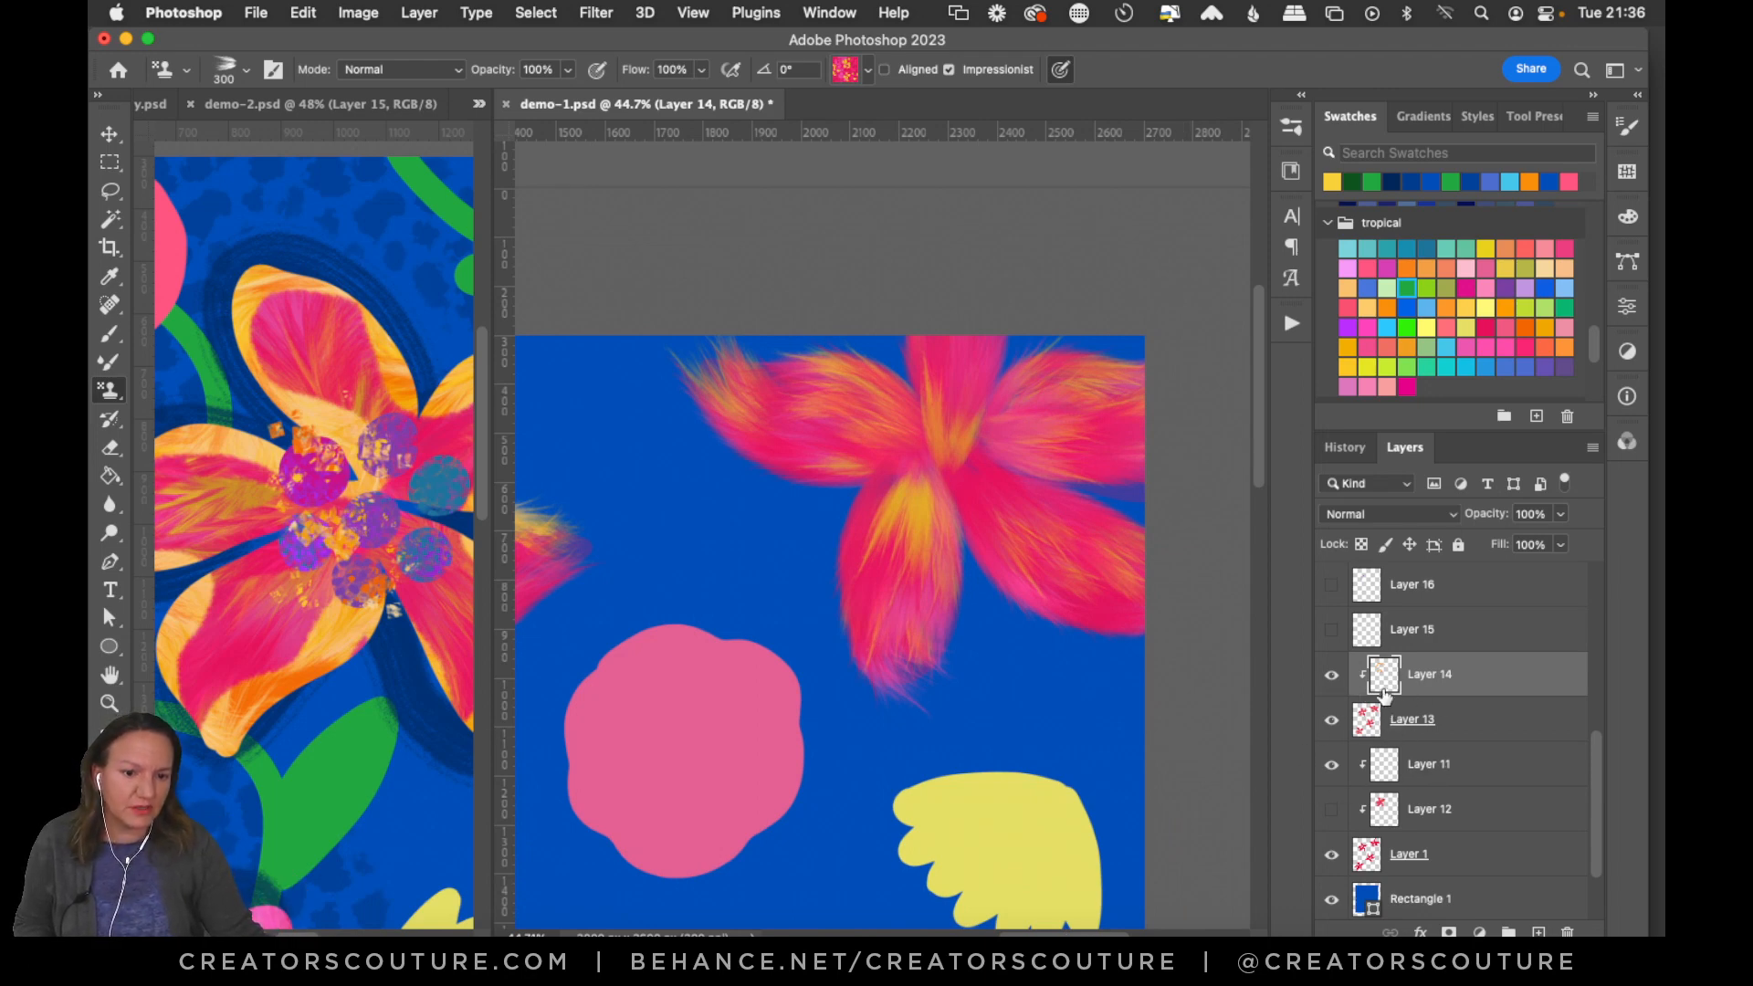
click(1538, 931)
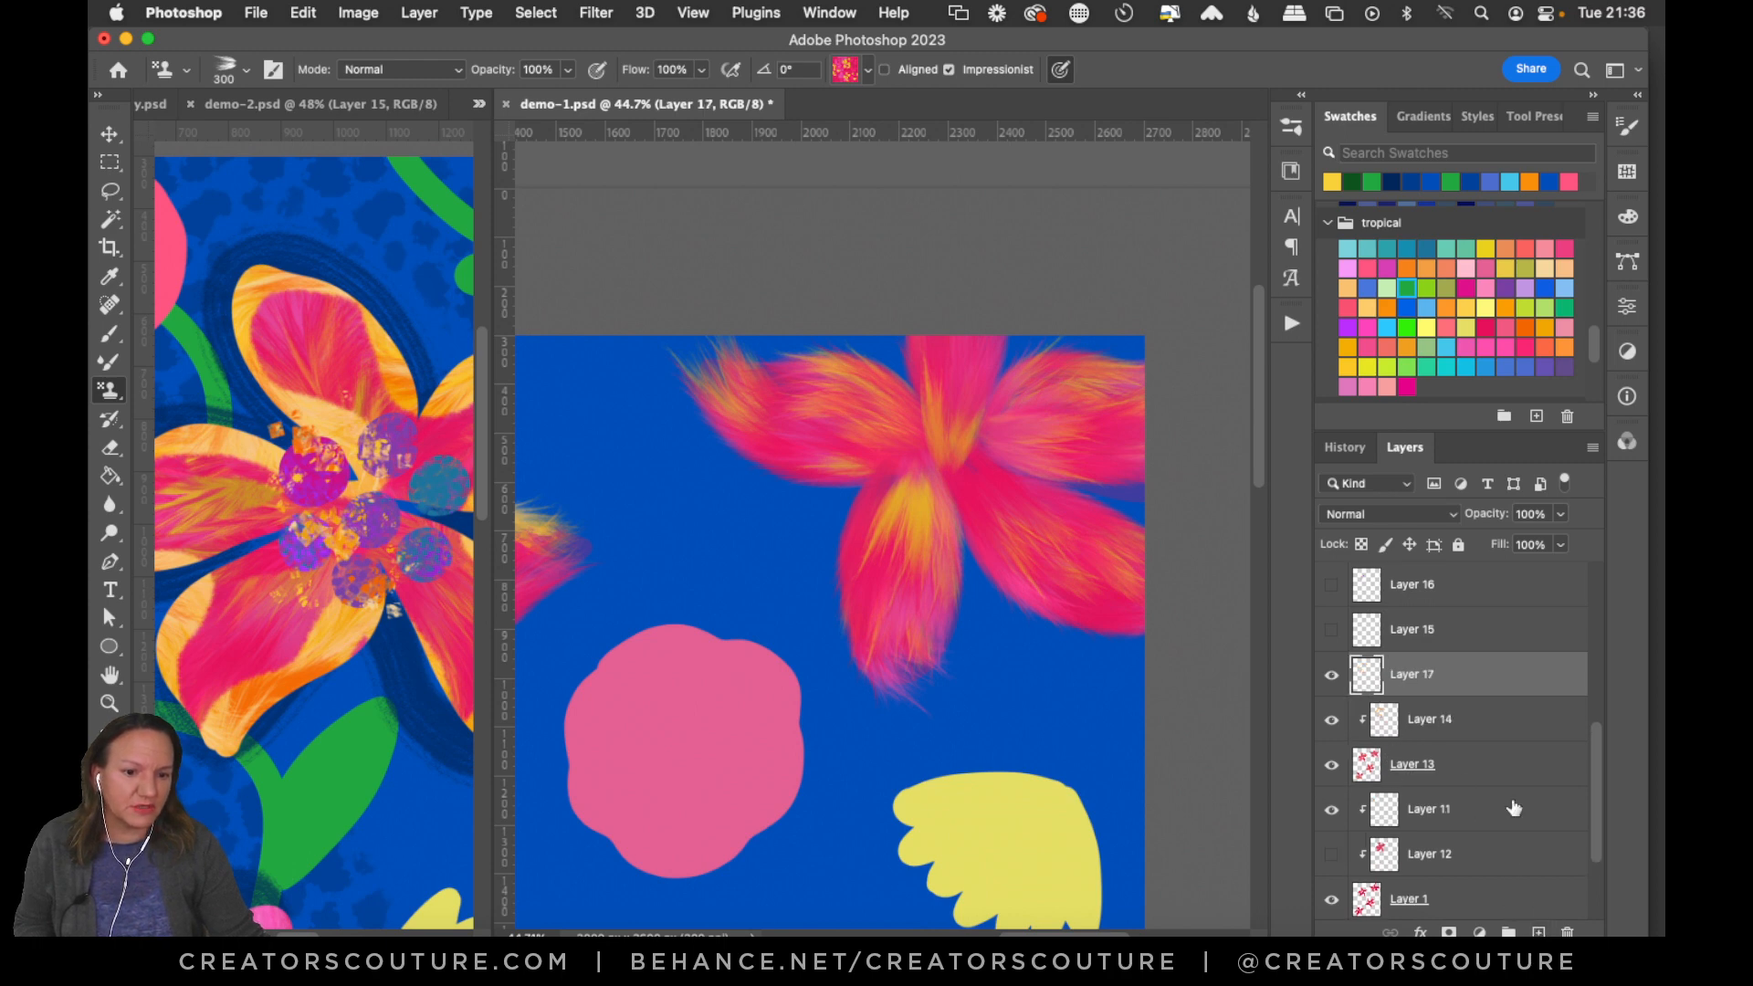
alt+click(1445, 722)
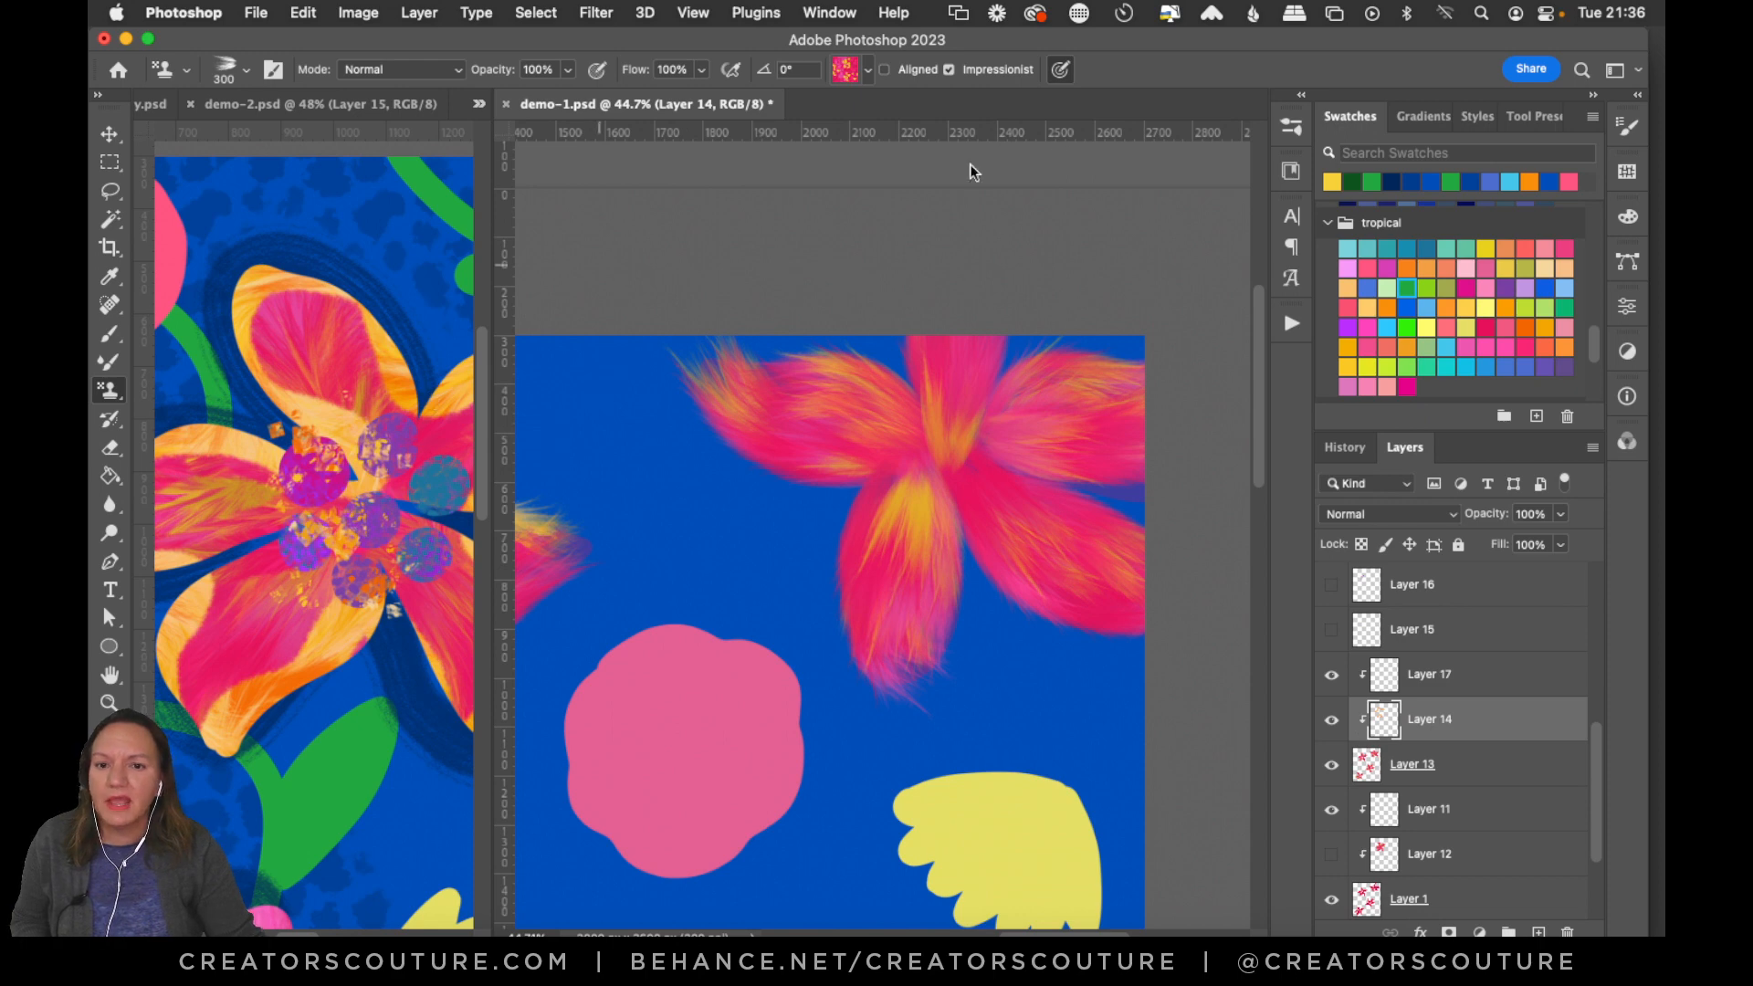
Set the Pattern Stamp to the orange-and-yellow pattern and the 51-feather-creatorscouture brush at 199 px.
click(849, 70)
click(814, 259)
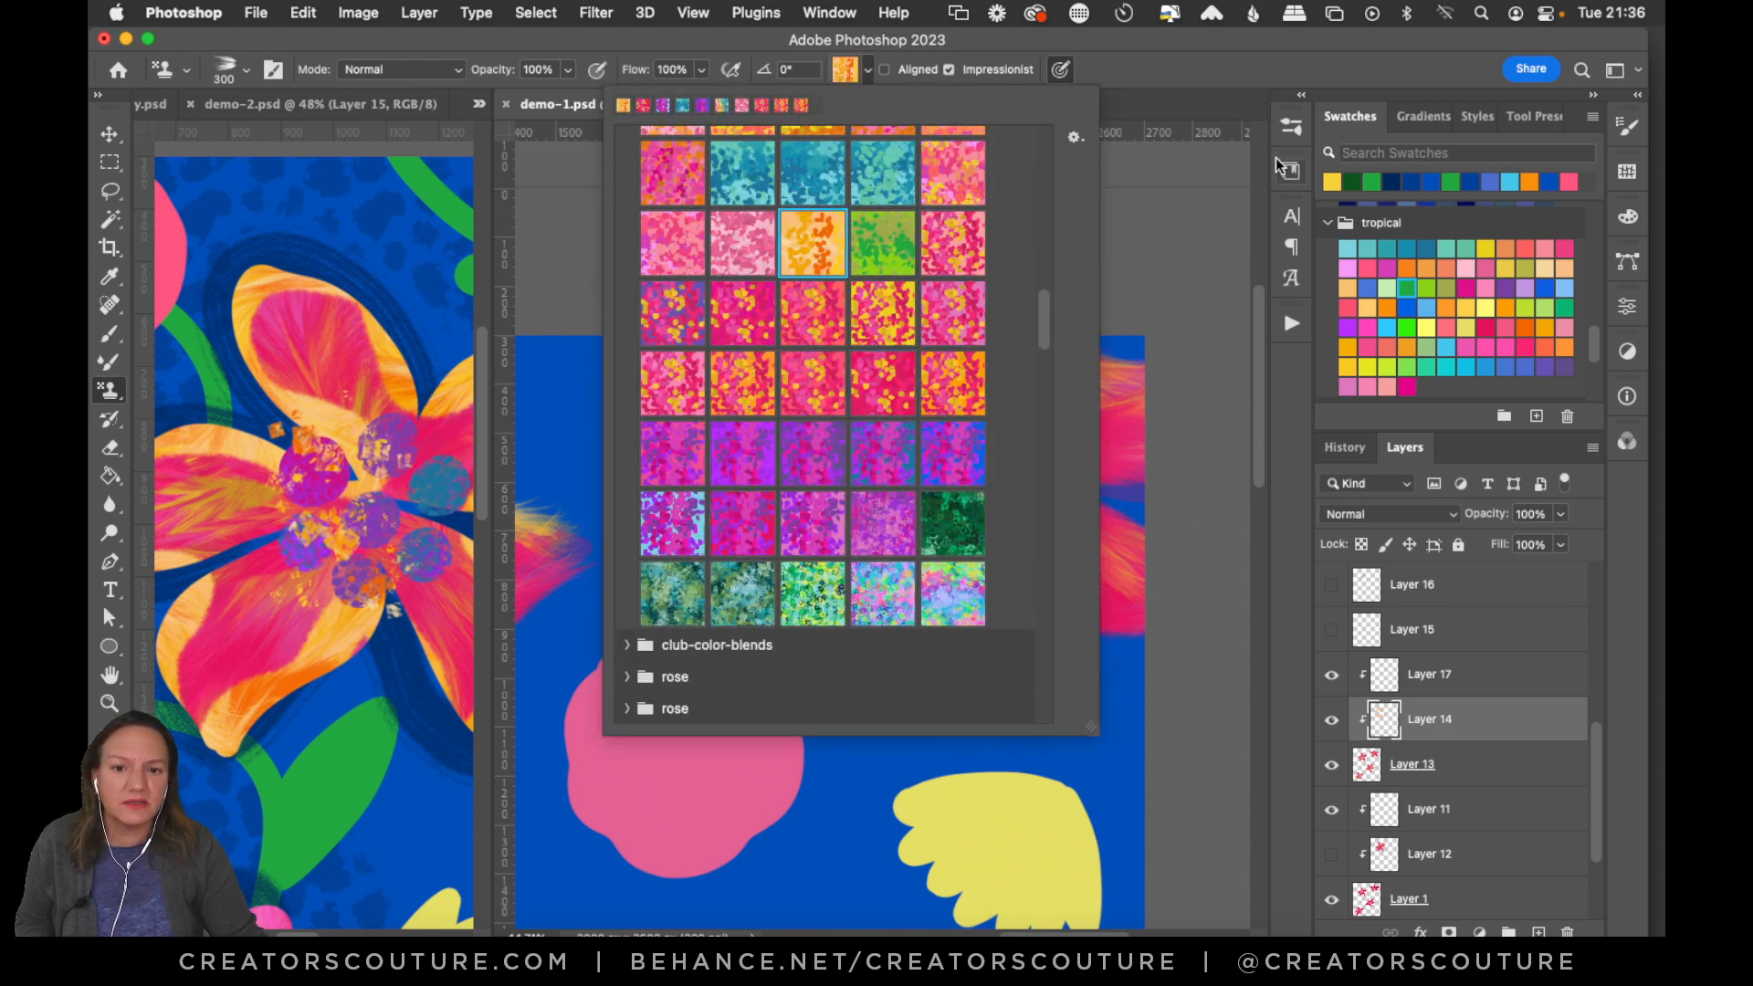
click(1290, 126)
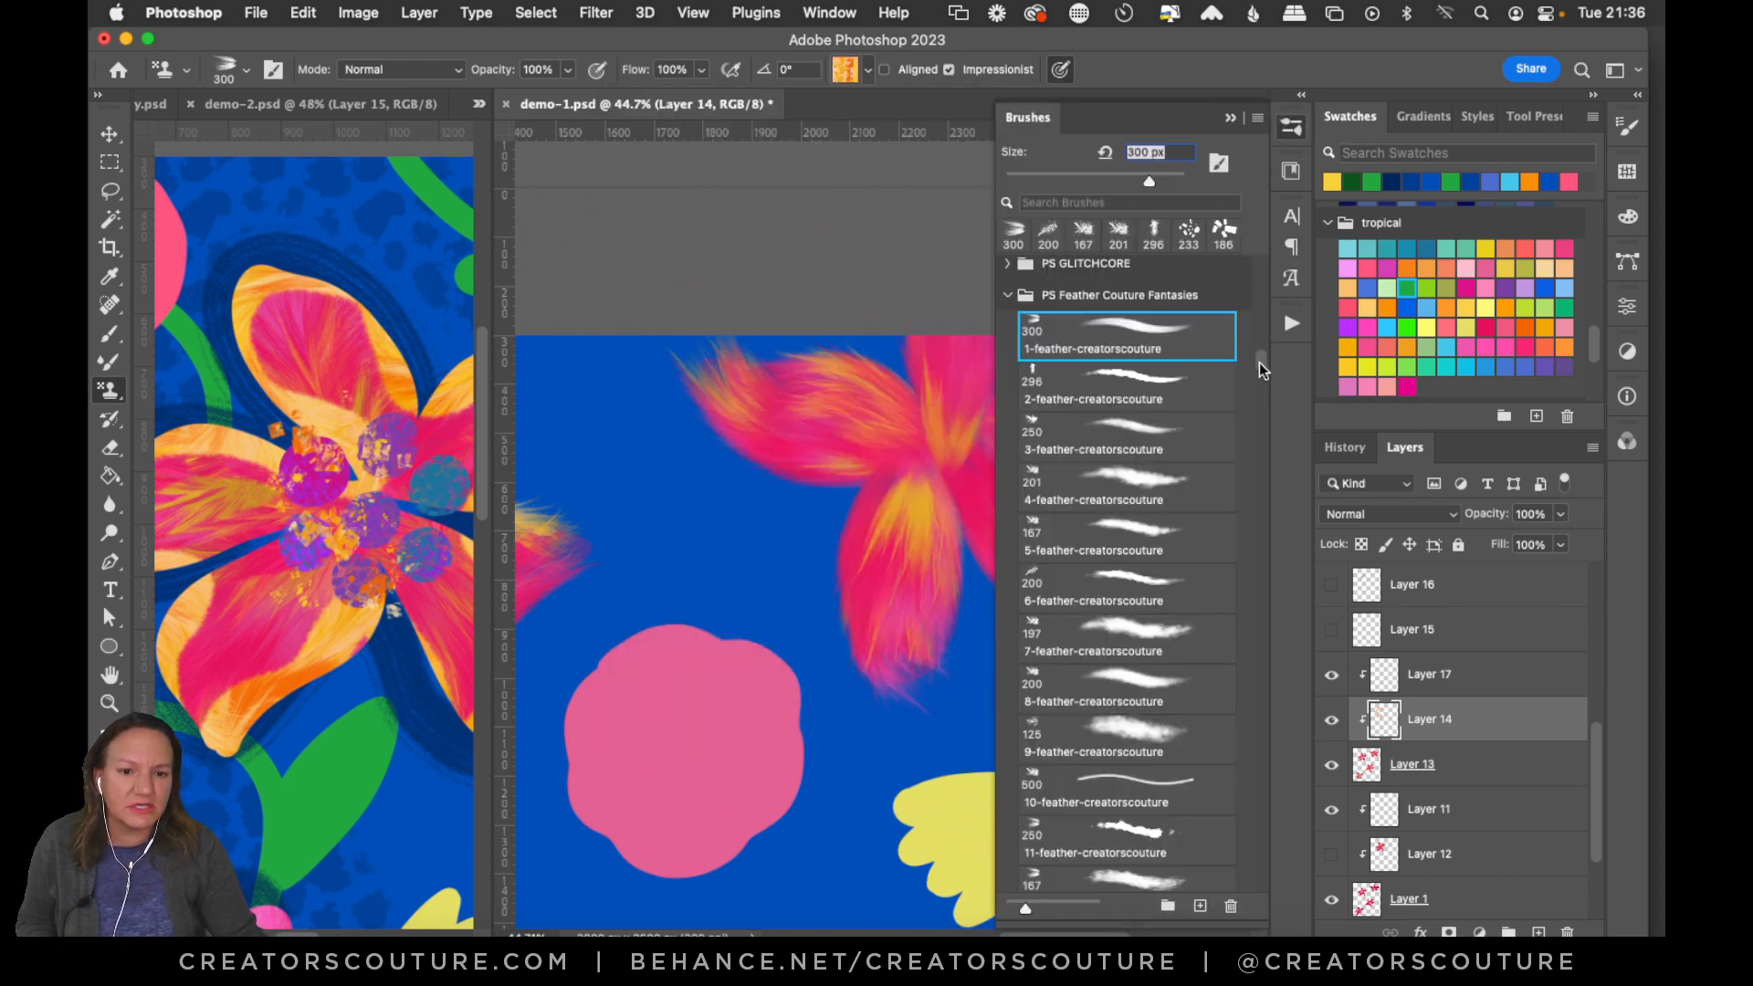
drag(1260, 367, 1254, 454)
click(1132, 391)
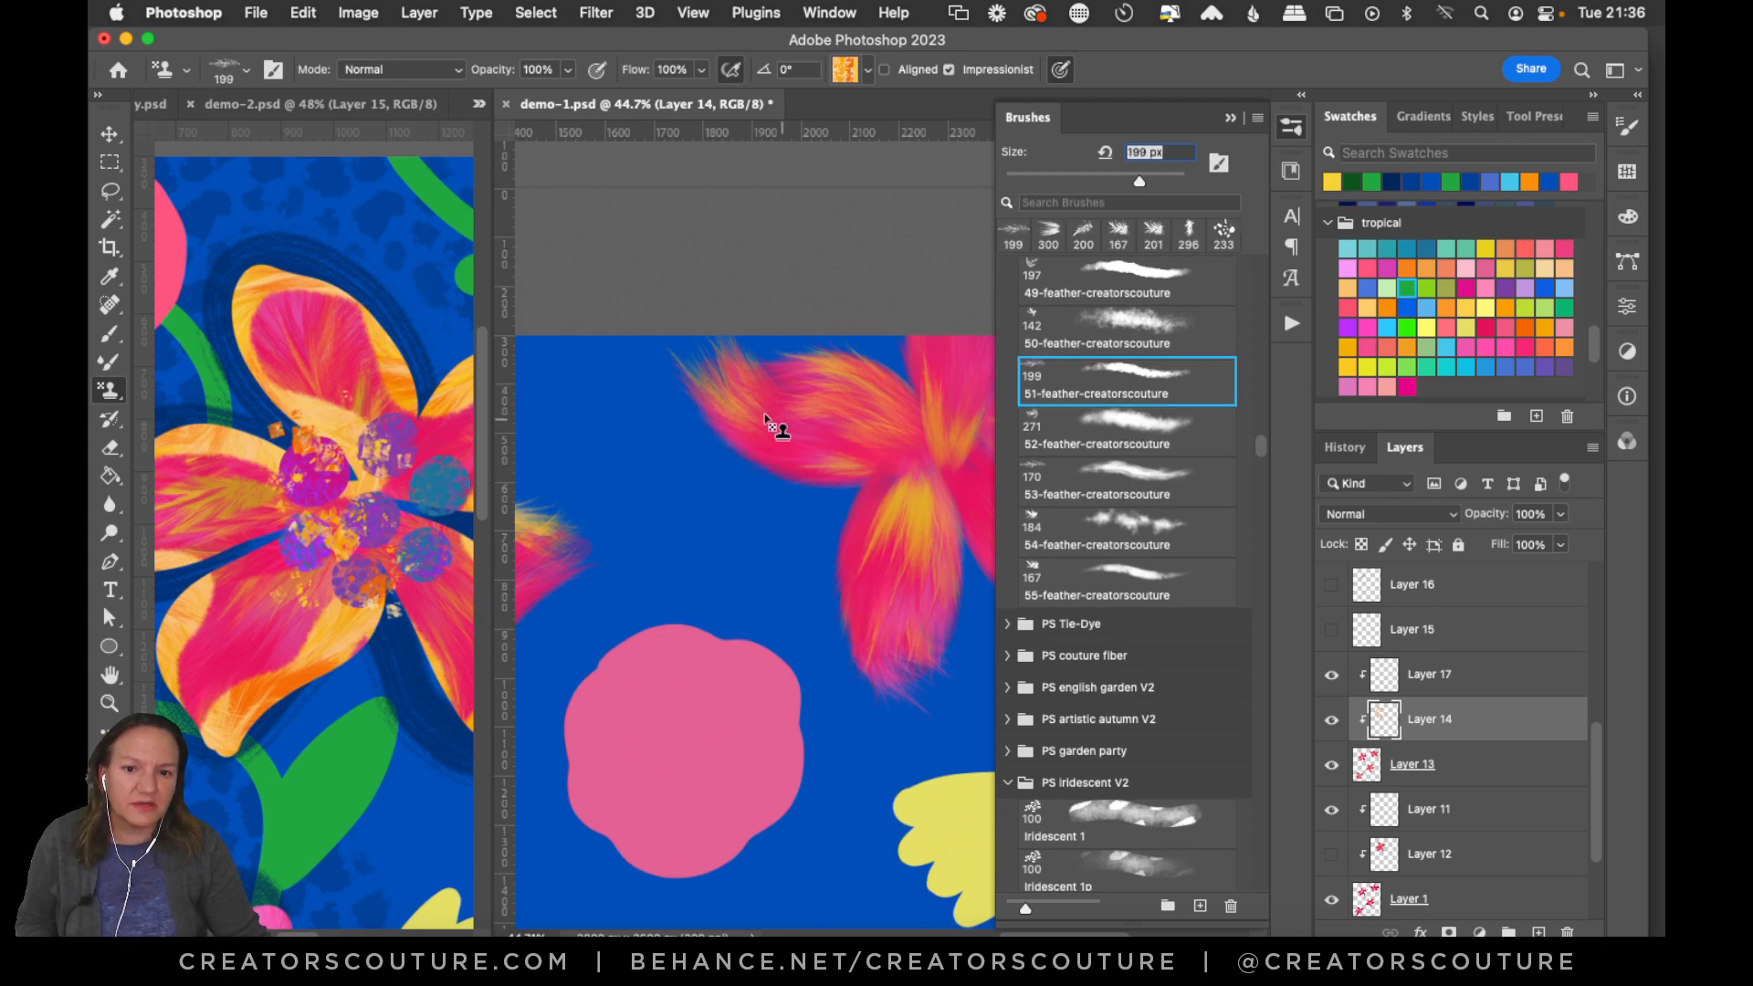
Stamp orange texture along the outer edges of the upper-right flower's left, lower-right and bottom petals on Layer 14.
drag(765, 415, 821, 521)
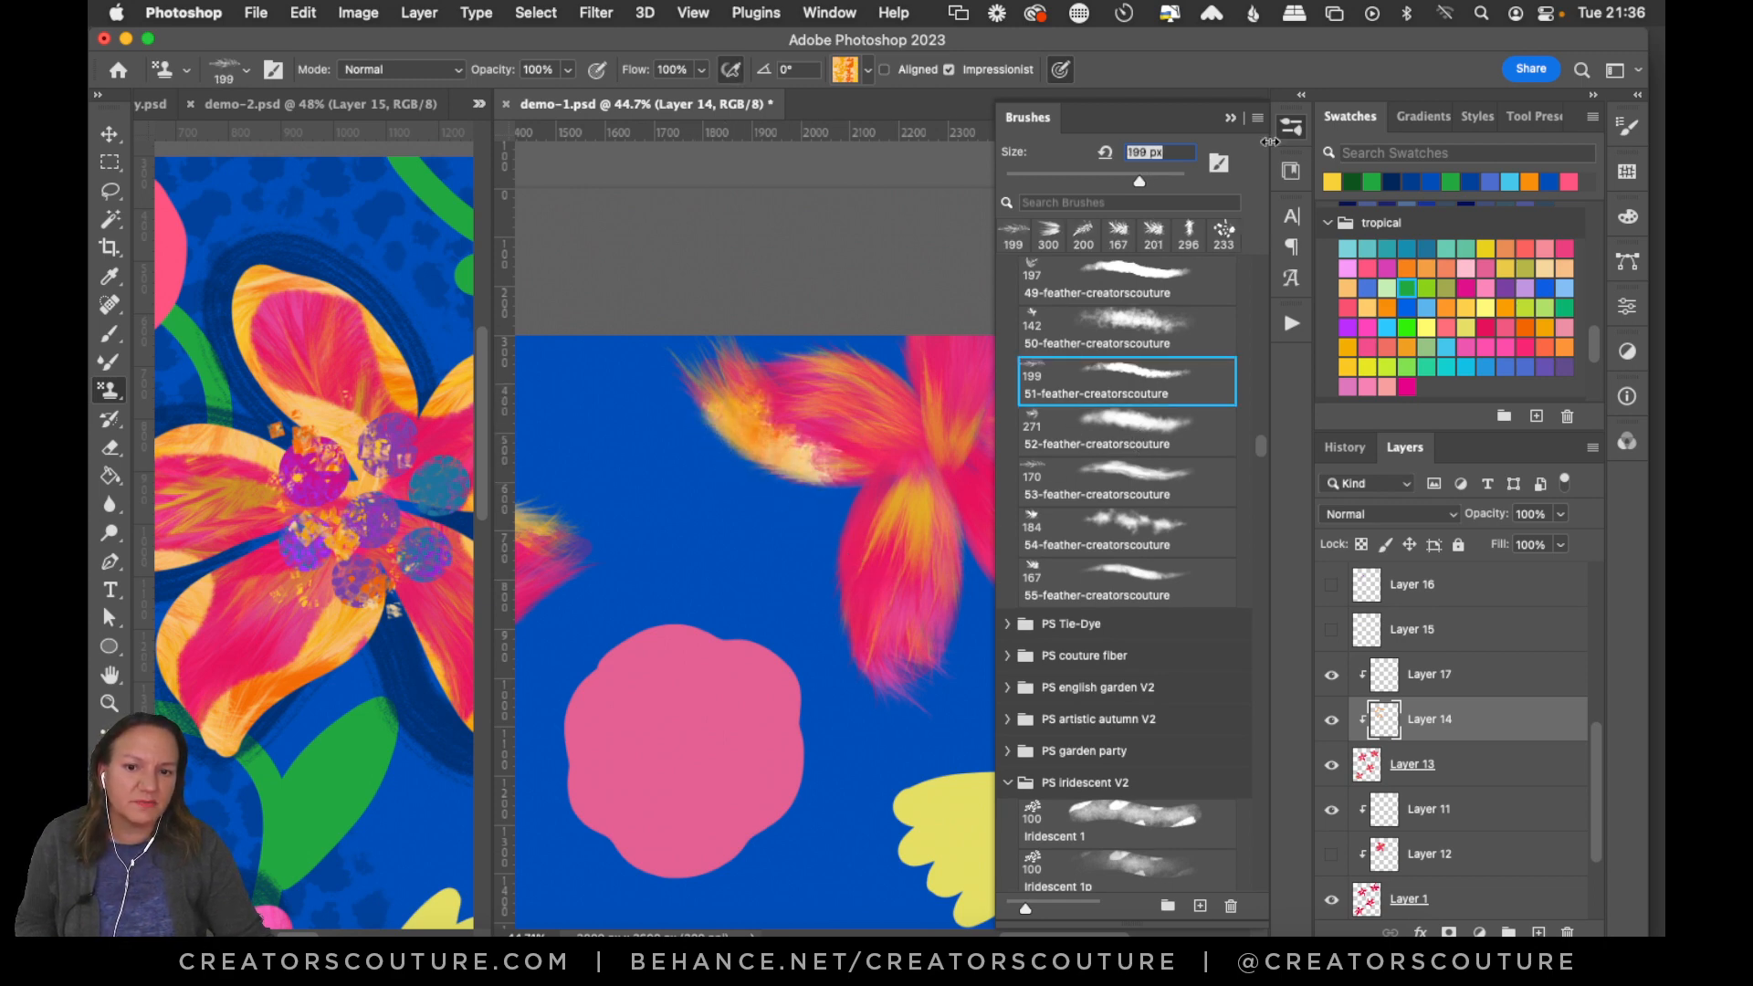
click(1299, 128)
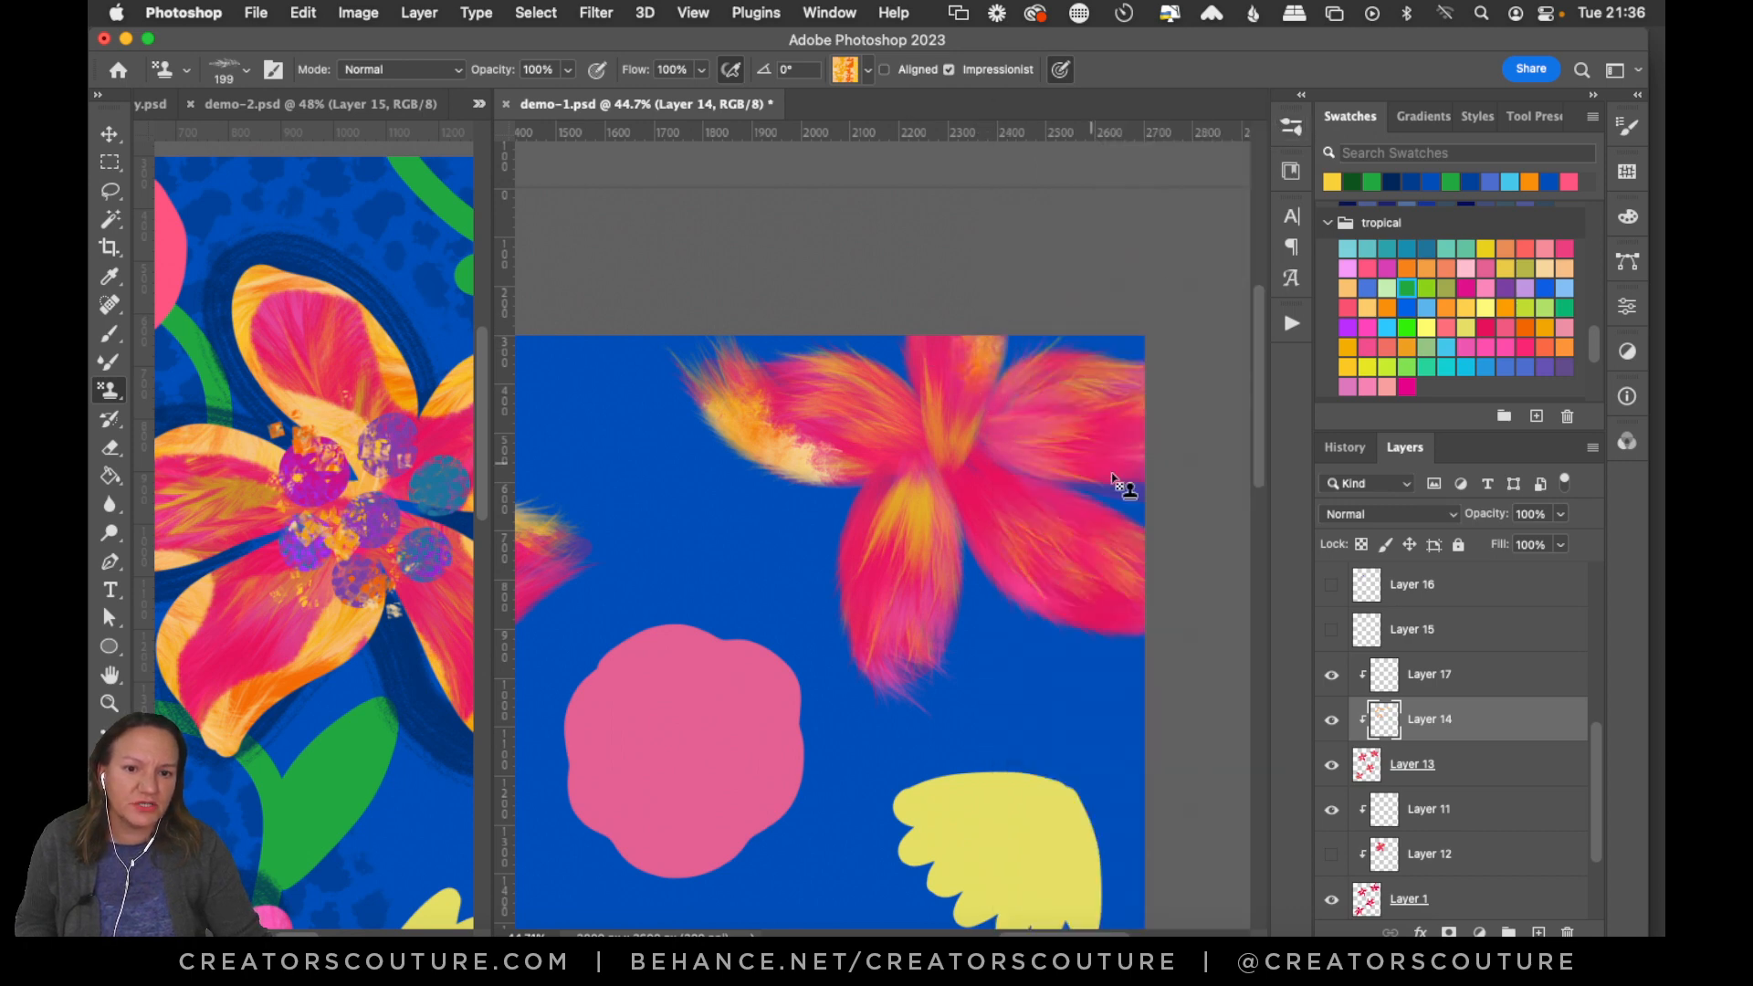
drag(1122, 483, 995, 500)
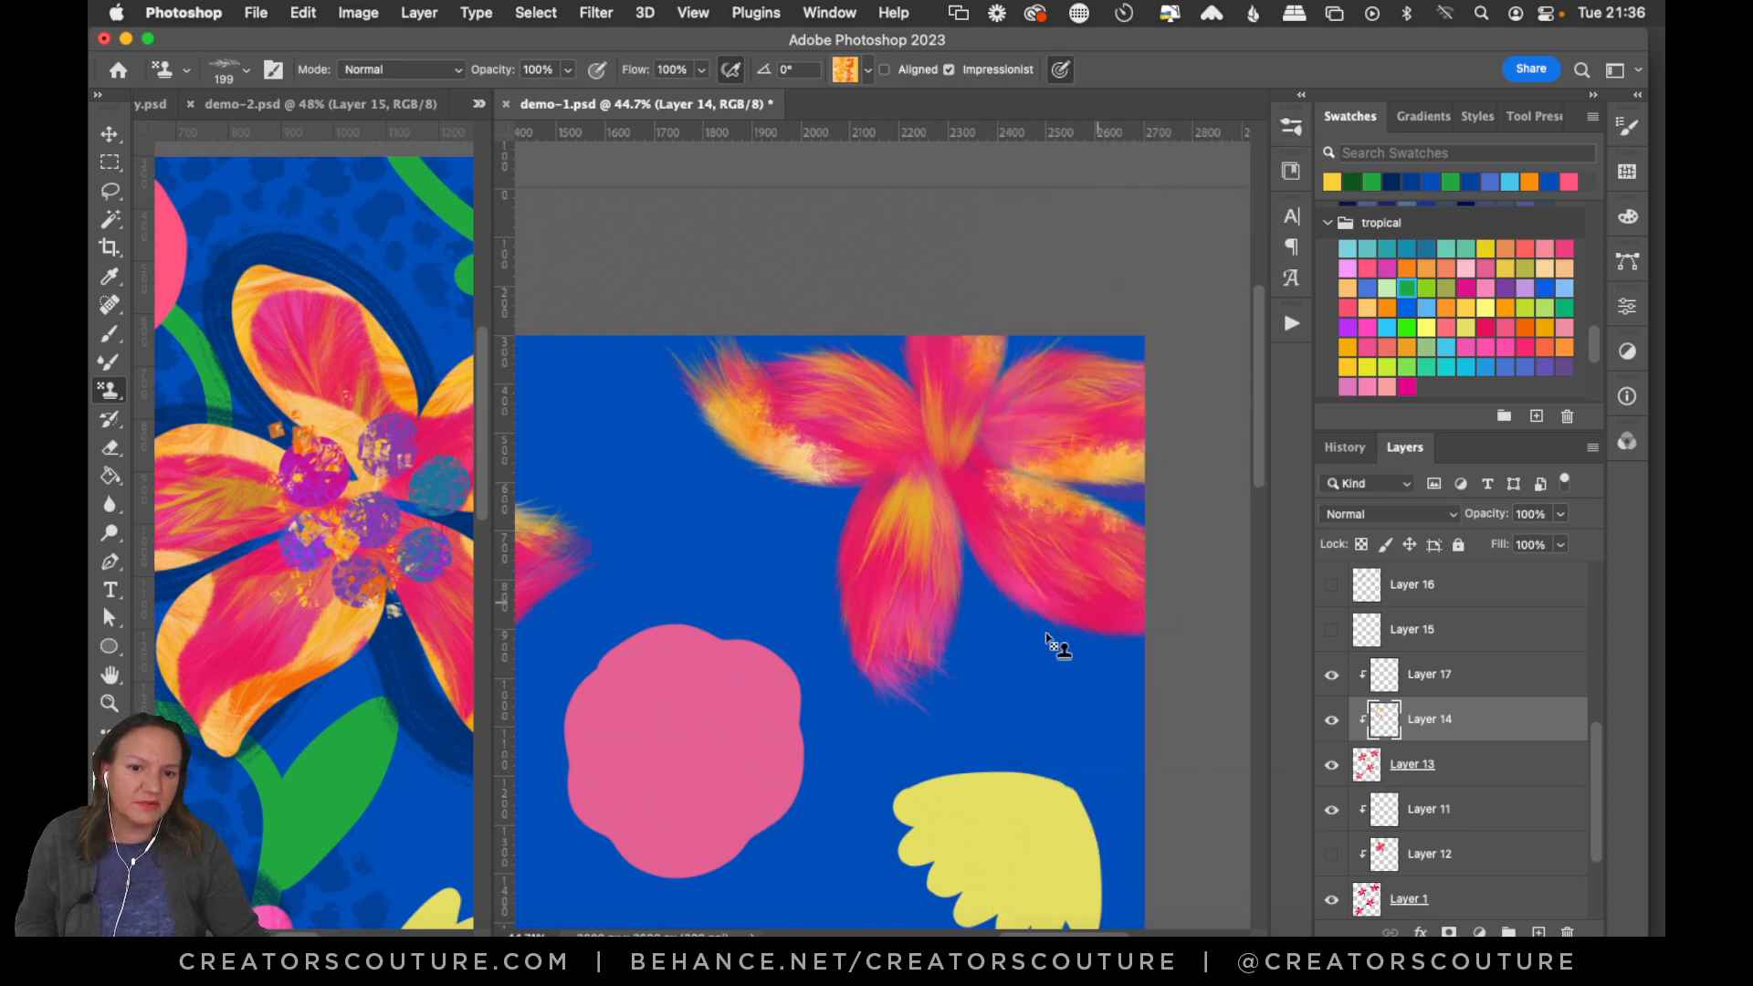
key(super+z)
mouse_move(955, 566)
mouse_down()
mouse_move(1018, 628)
mouse_move(1061, 636)
mouse_up()
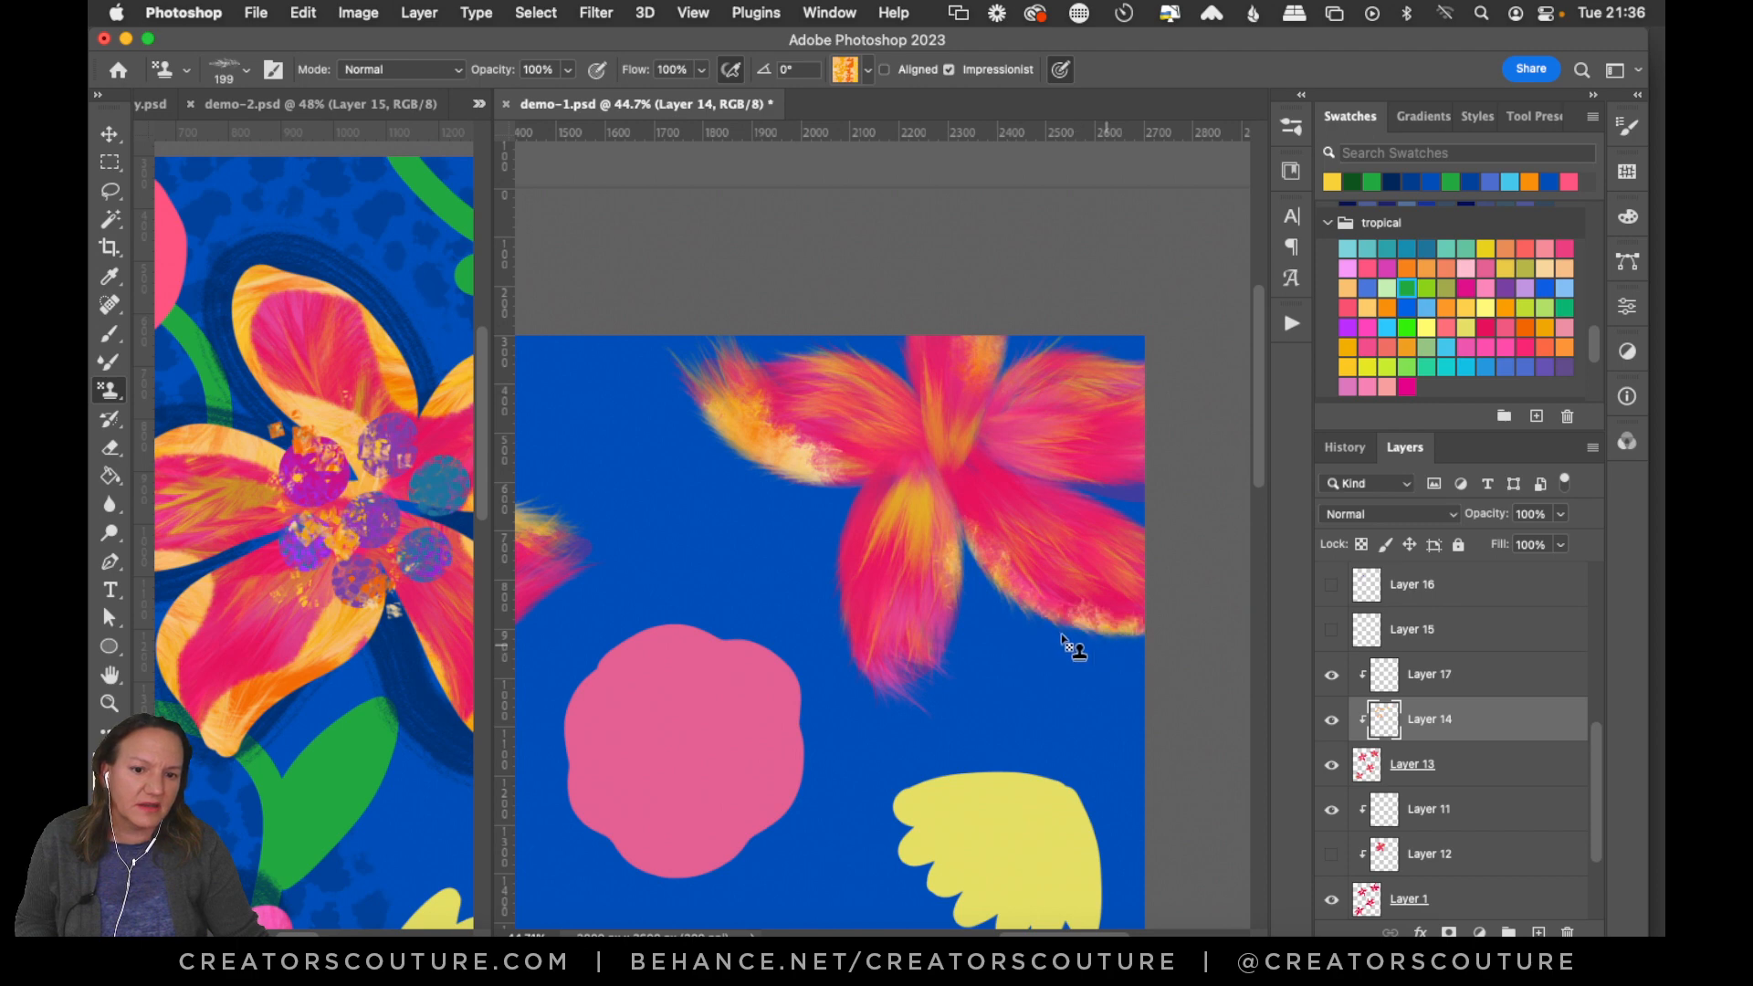
mouse_move(867, 529)
mouse_down()
mouse_move(828, 577)
mouse_move(849, 690)
mouse_move(826, 548)
mouse_move(869, 683)
mouse_up()
mouse_move(1082, 336)
mouse_down()
mouse_move(1092, 346)
mouse_move(1050, 335)
mouse_up()
Go to the lower-right star flower and choose the 32-feather-creatorscouture brush at 200 px.
drag(1256, 418, 1223, 628)
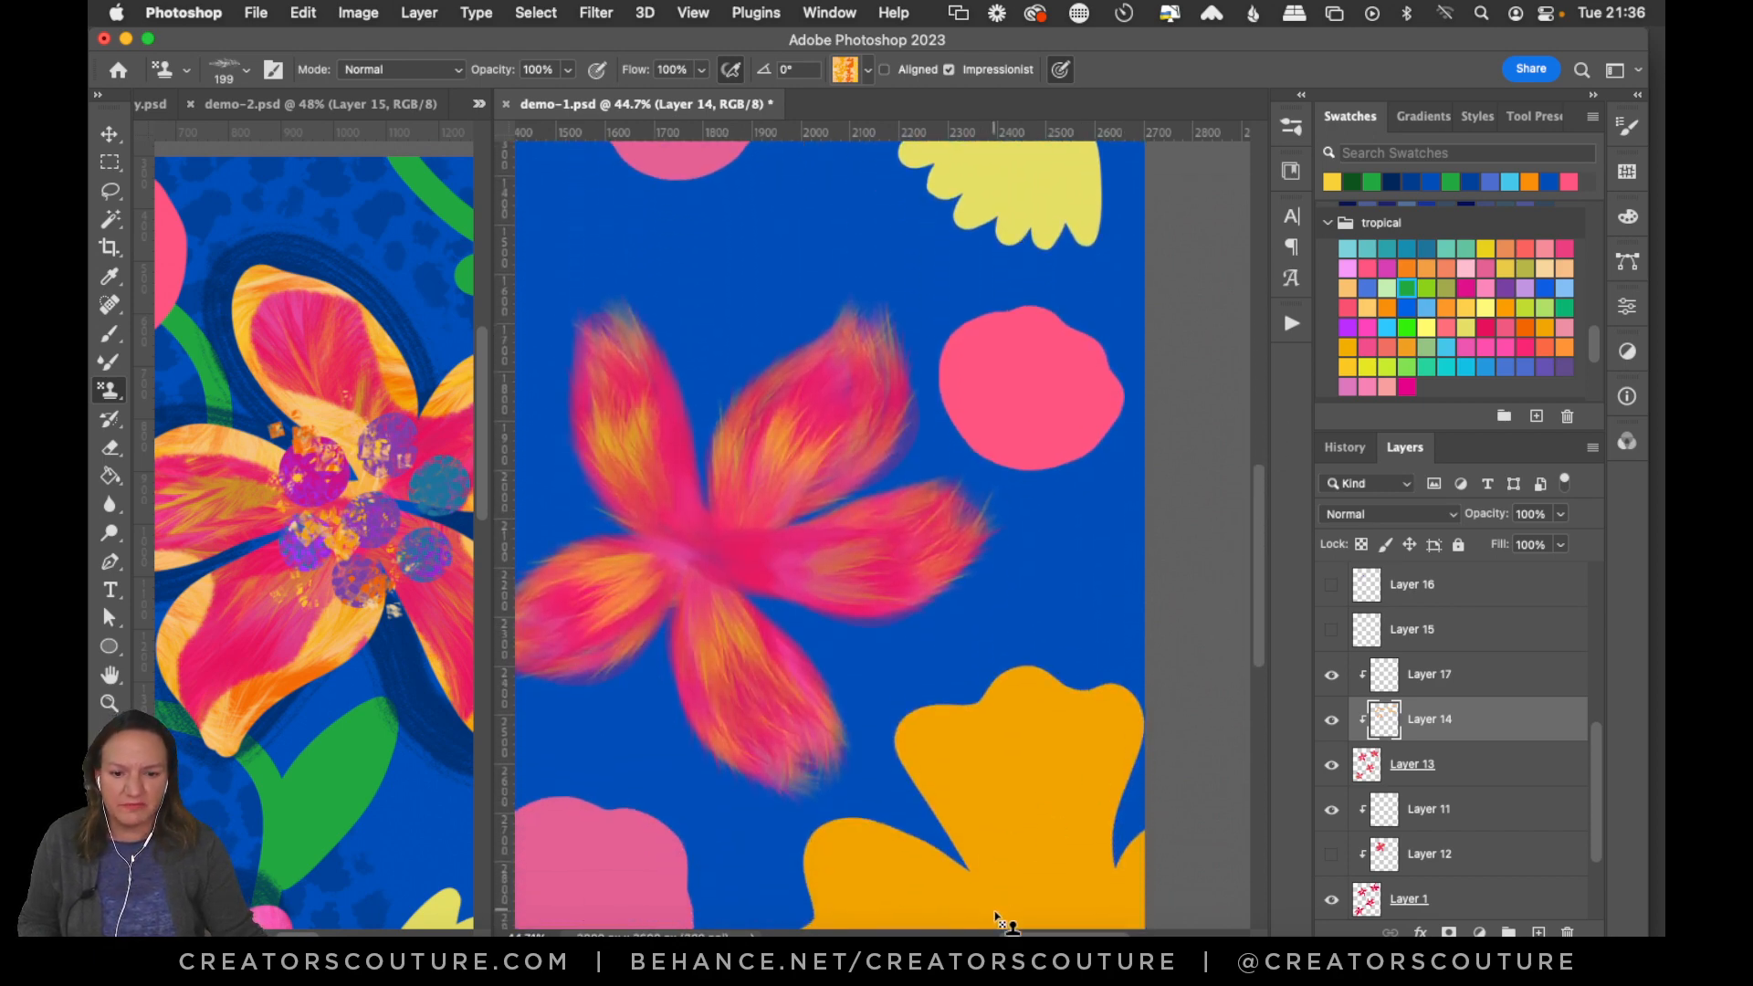
scroll(1113, 787, left, 3)
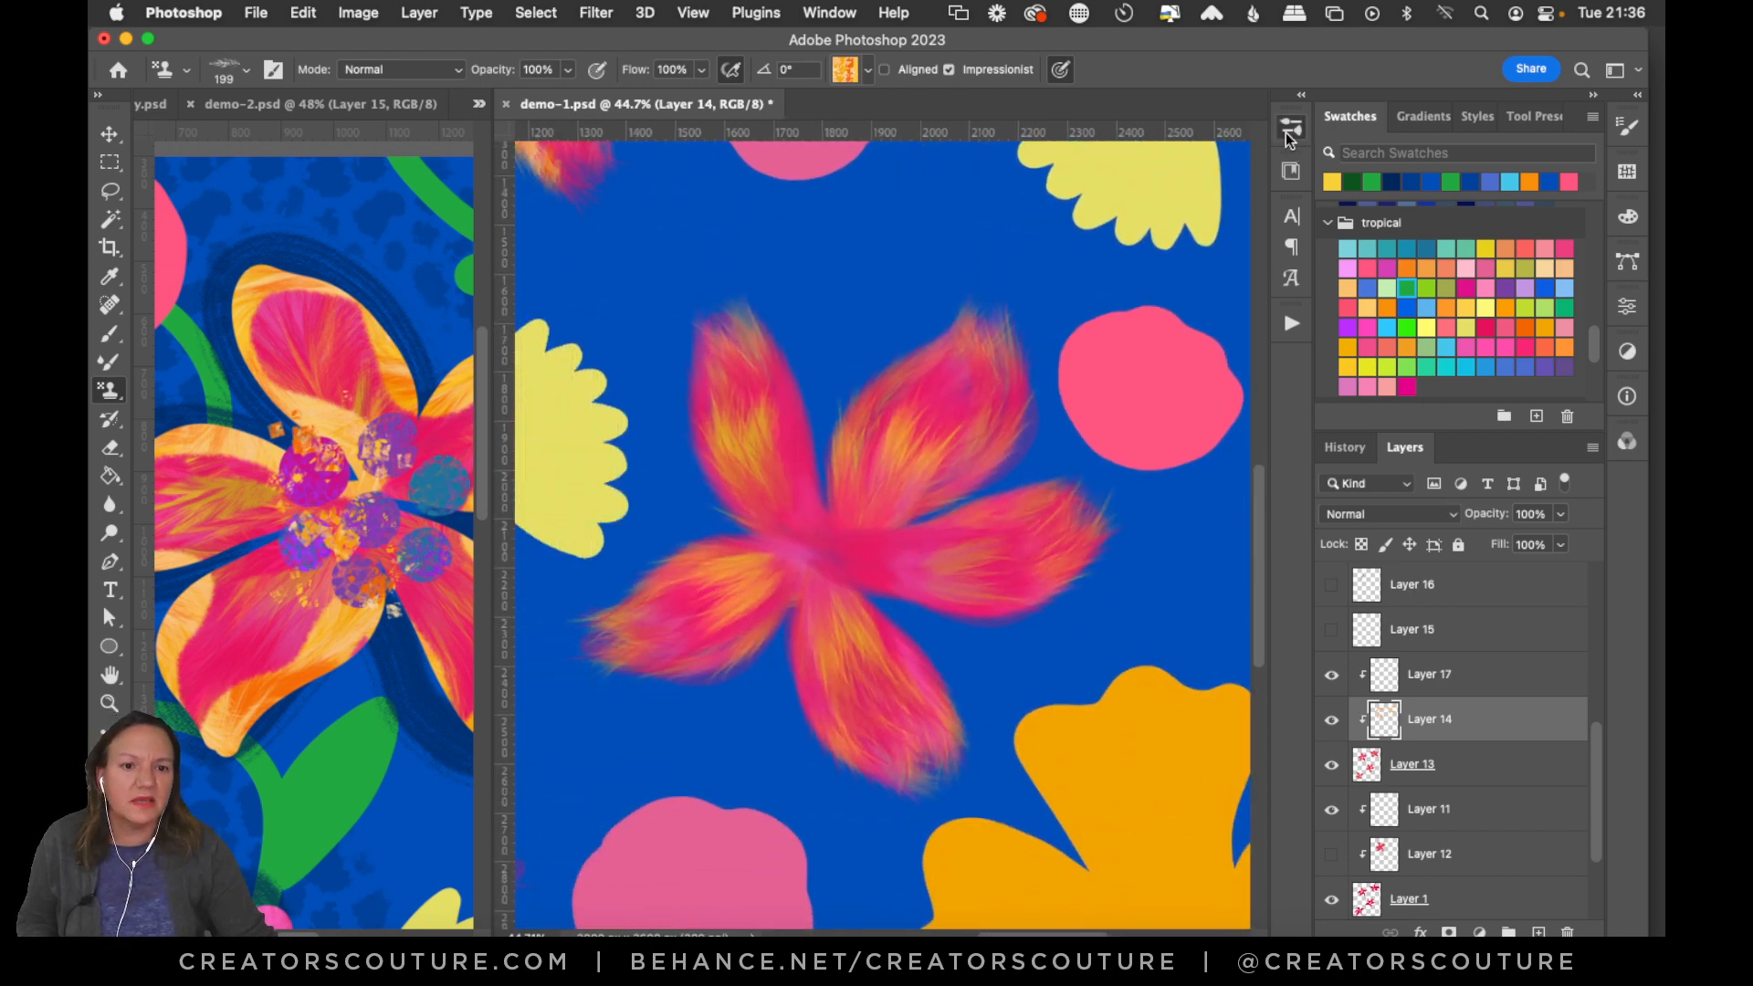
click(1289, 130)
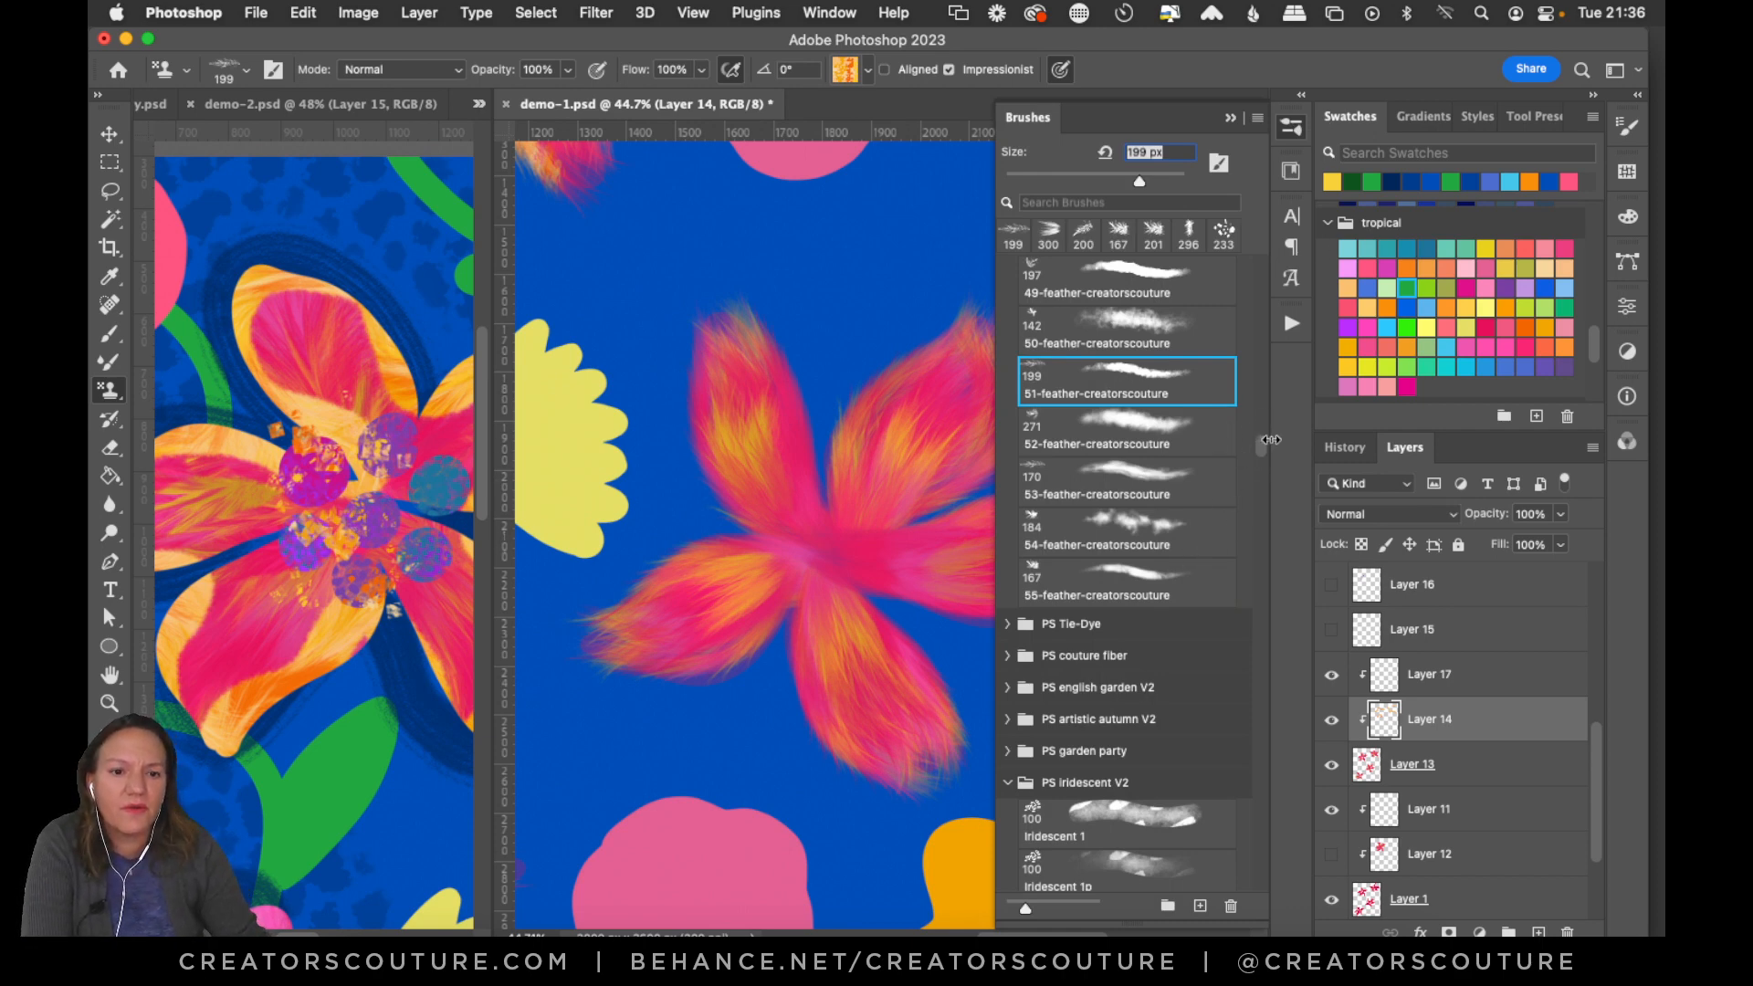
drag(1259, 449, 1262, 415)
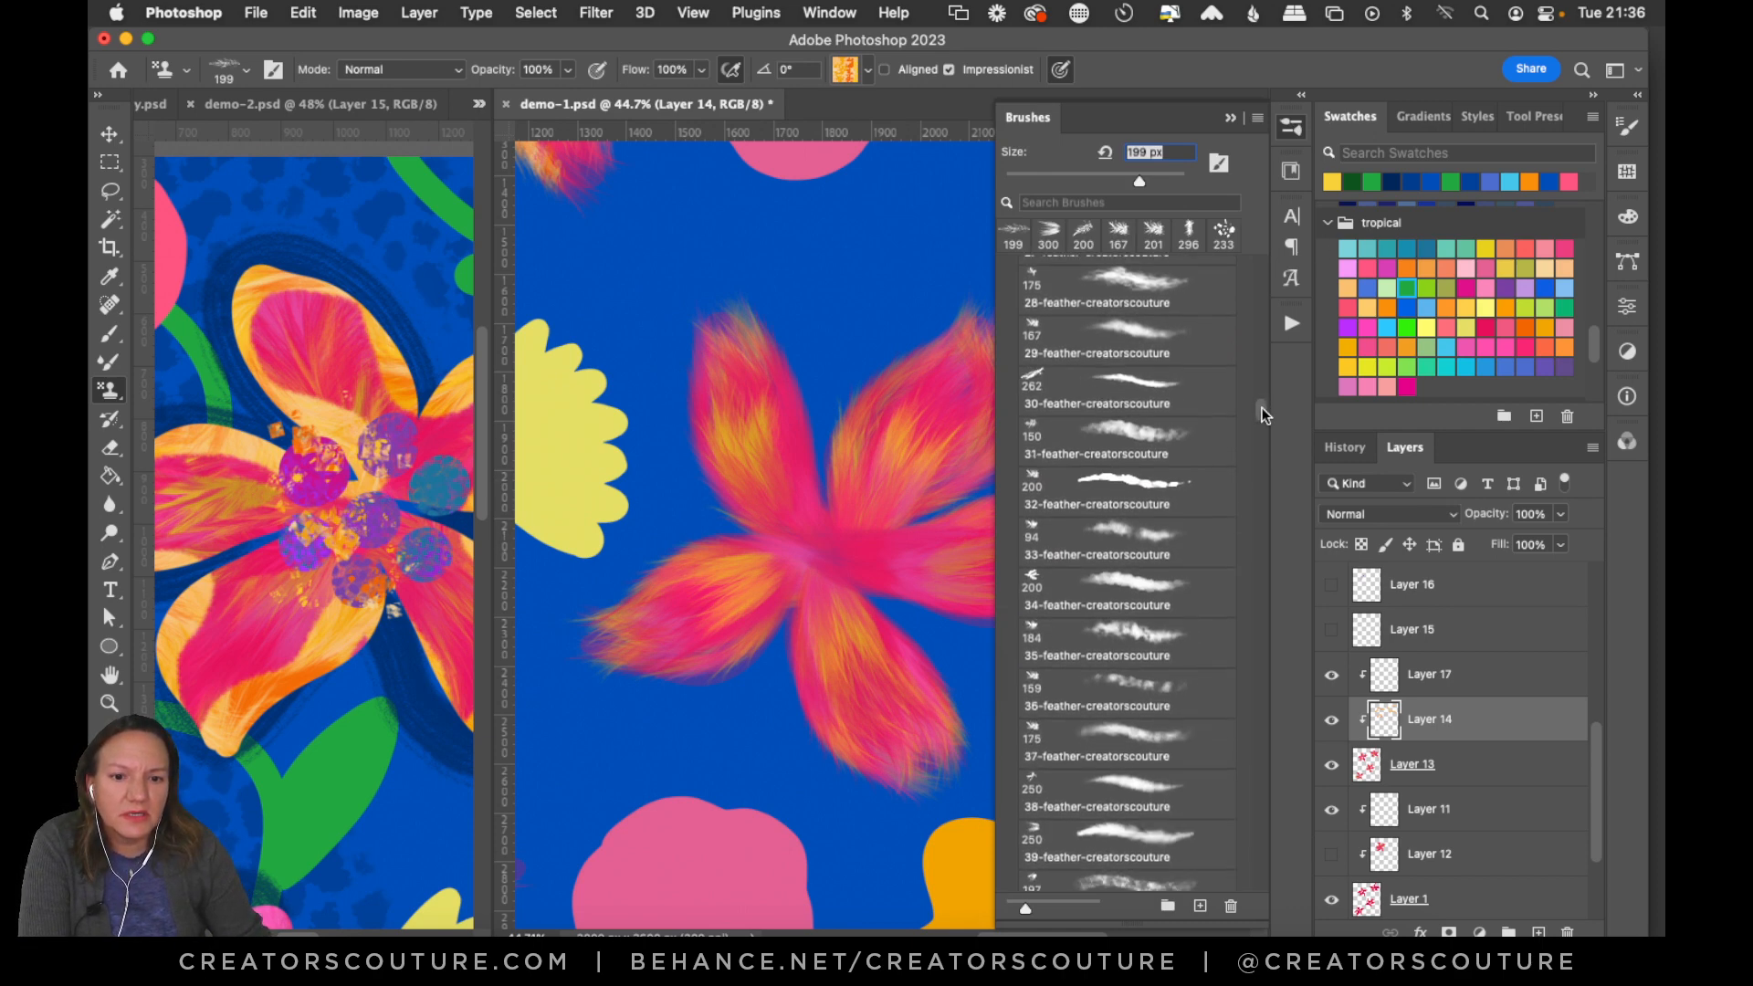
click(1121, 488)
Stamp orange edge texture along the lower-right flower's upper-left petal, left petal's lower edge and bottom petal's left edge.
mouse_move(691, 324)
mouse_down()
mouse_move(696, 458)
mouse_move(733, 517)
mouse_move(765, 546)
mouse_up()
mouse_move(760, 309)
mouse_down()
mouse_move(806, 413)
mouse_move(810, 527)
mouse_up()
key(super+z)
mouse_move(623, 691)
mouse_down()
mouse_move(720, 692)
mouse_move(781, 641)
mouse_move(626, 686)
mouse_move(759, 645)
mouse_move(900, 708)
mouse_move(775, 628)
mouse_move(814, 737)
mouse_move(904, 814)
mouse_up()
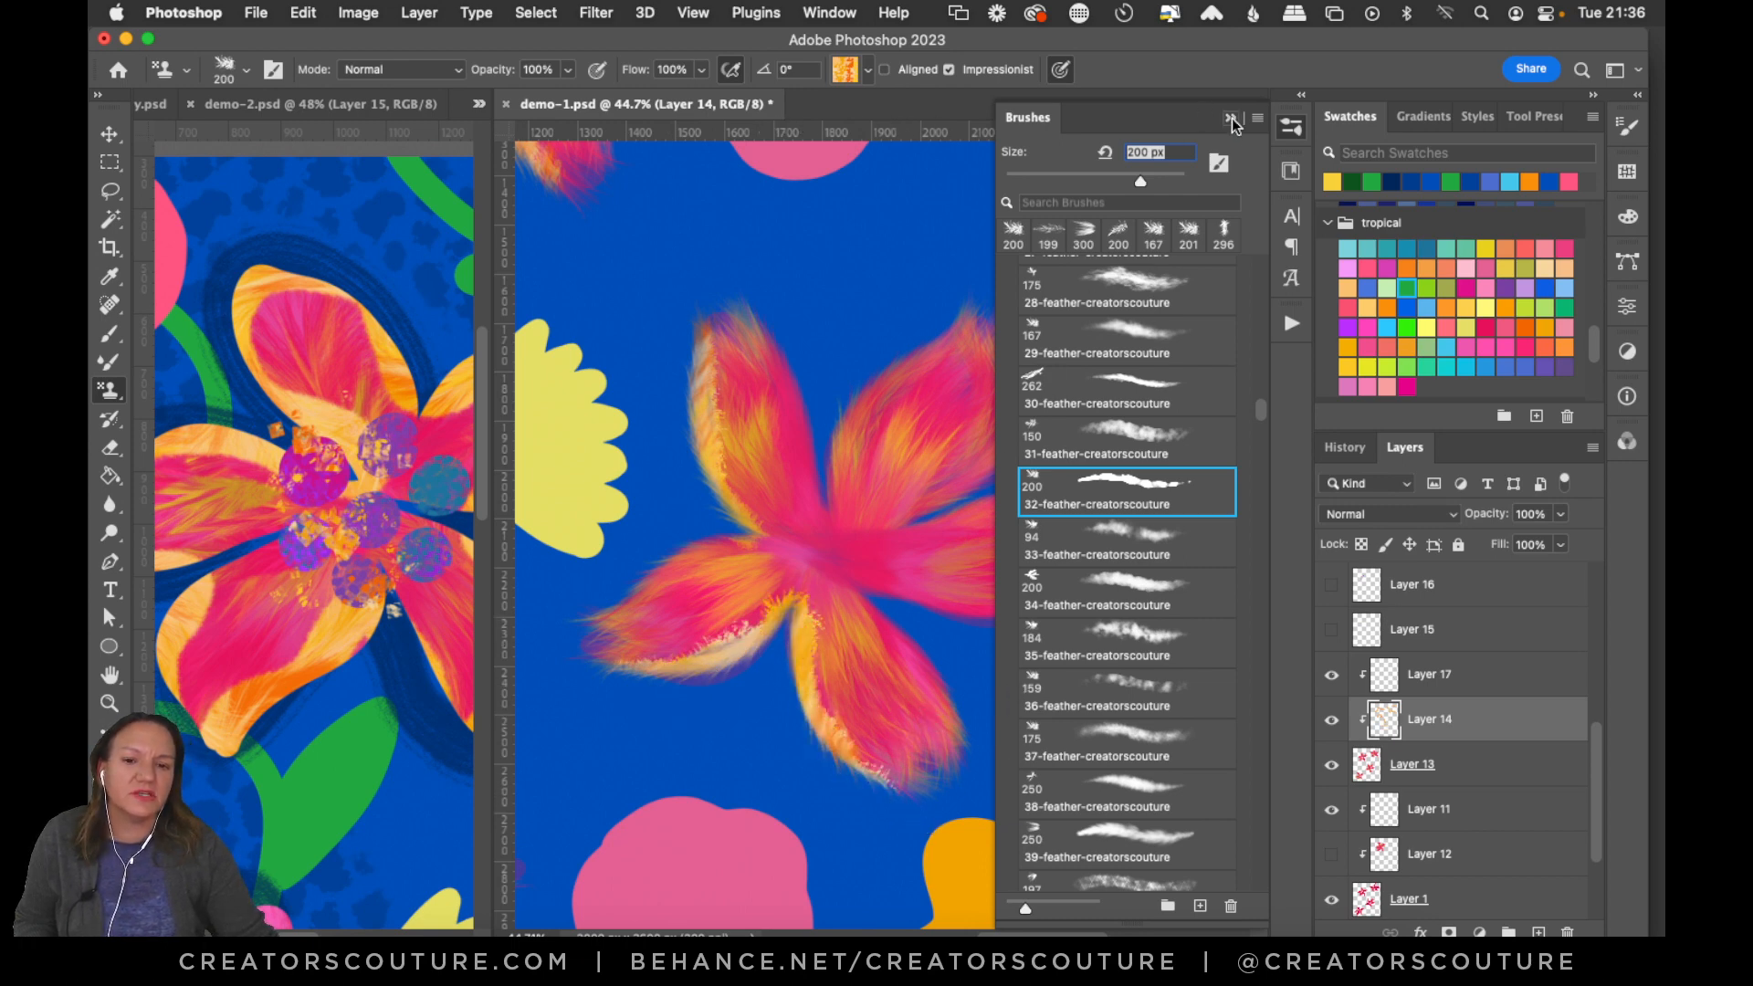
Paint yellow-orange pattern highlights on Layer 14 along the middle flower's upper-right petal's inner edge and the right petal's lower edge.
click(1291, 129)
mouse_move(1011, 363)
mouse_down()
mouse_move(973, 465)
mouse_move(900, 516)
mouse_up()
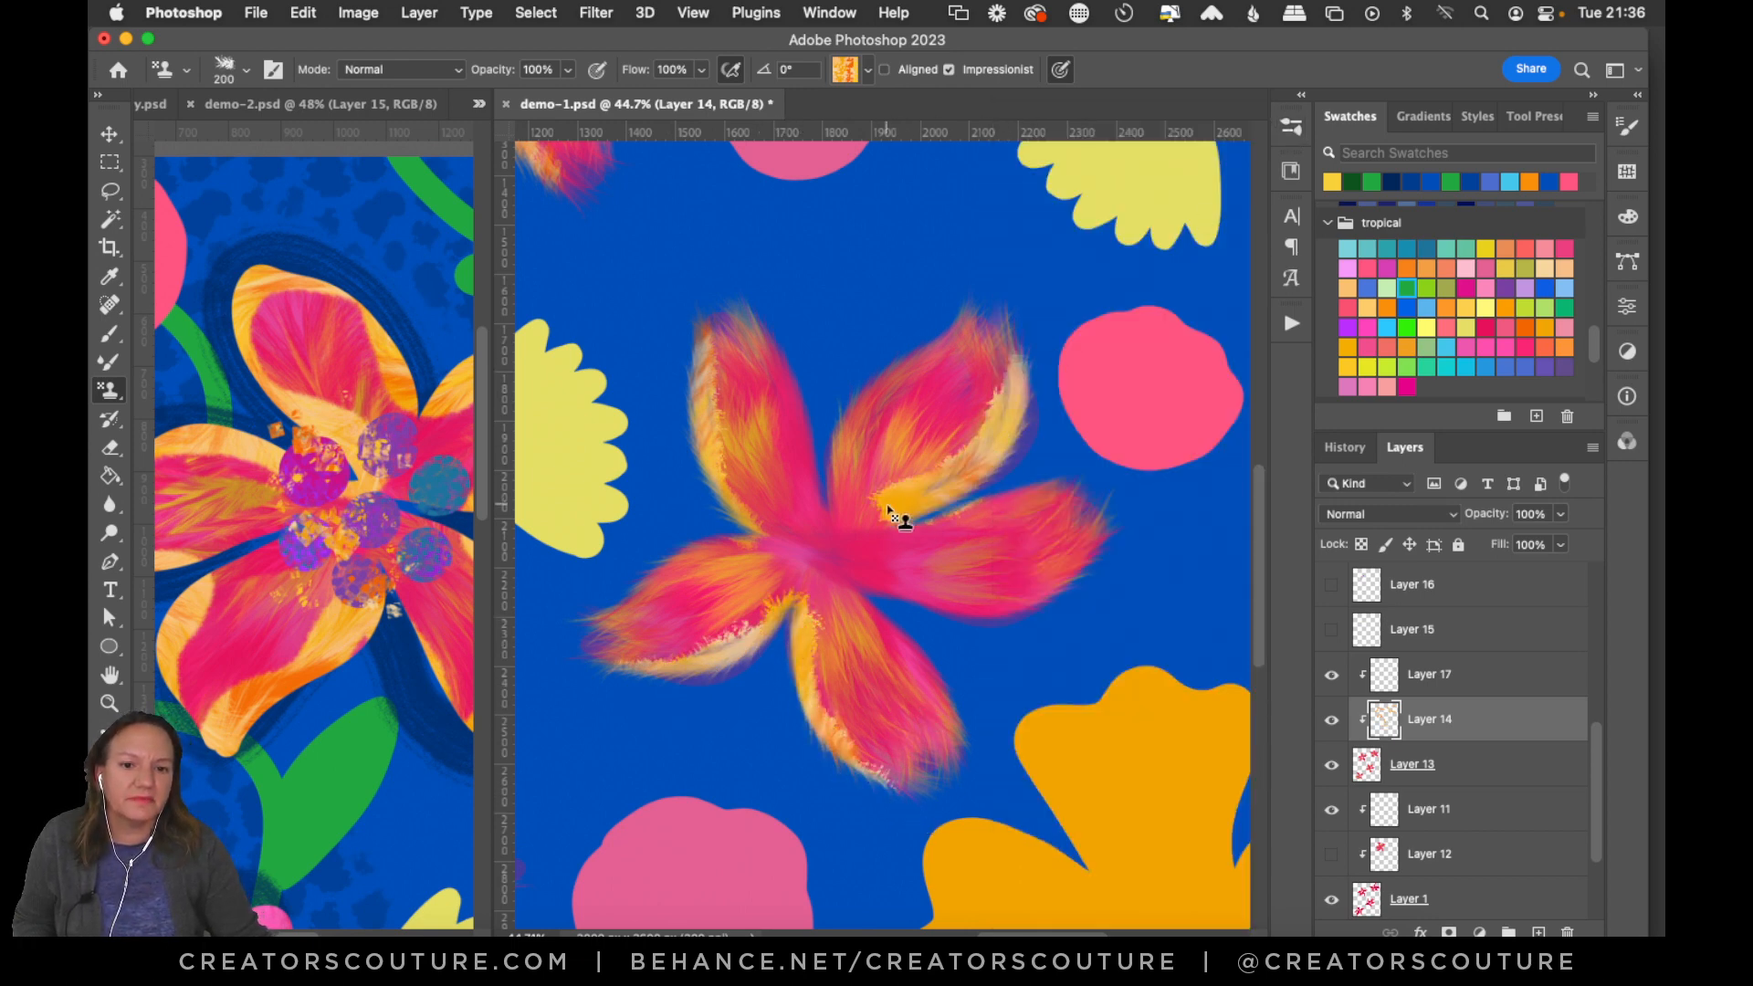
key(super+z)
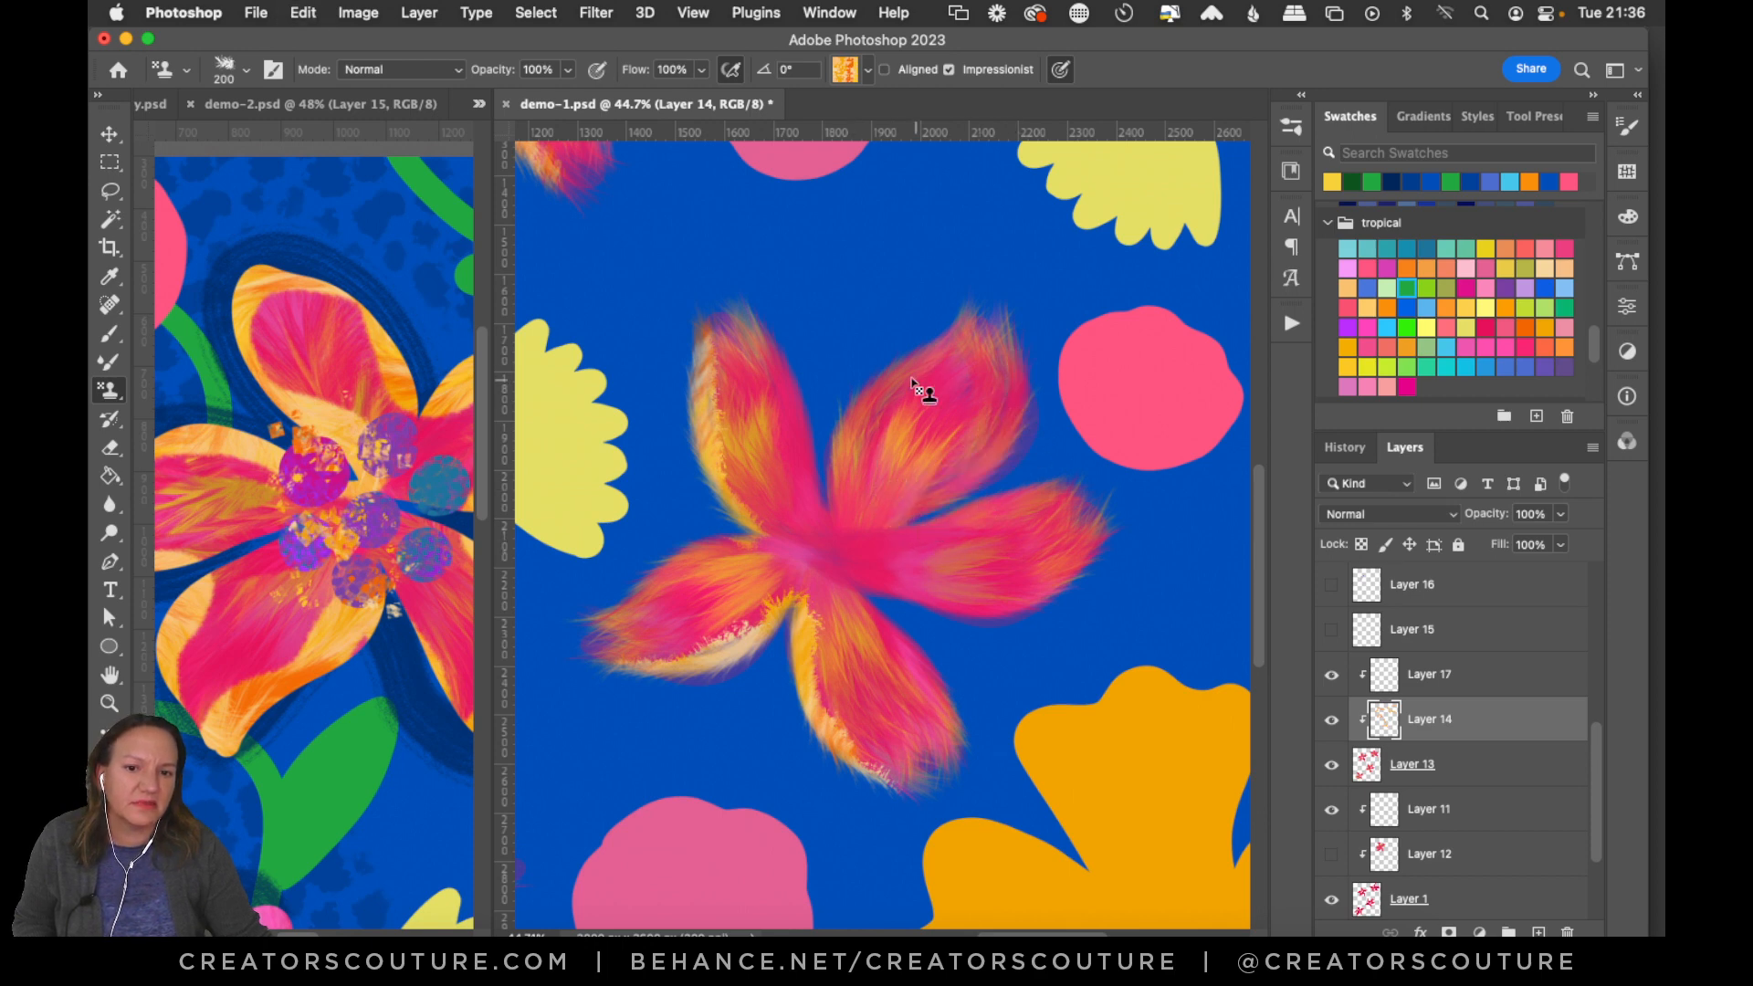
mouse_move(917, 337)
mouse_down()
mouse_move(840, 404)
mouse_move(870, 435)
mouse_move(928, 327)
mouse_move(840, 488)
mouse_up()
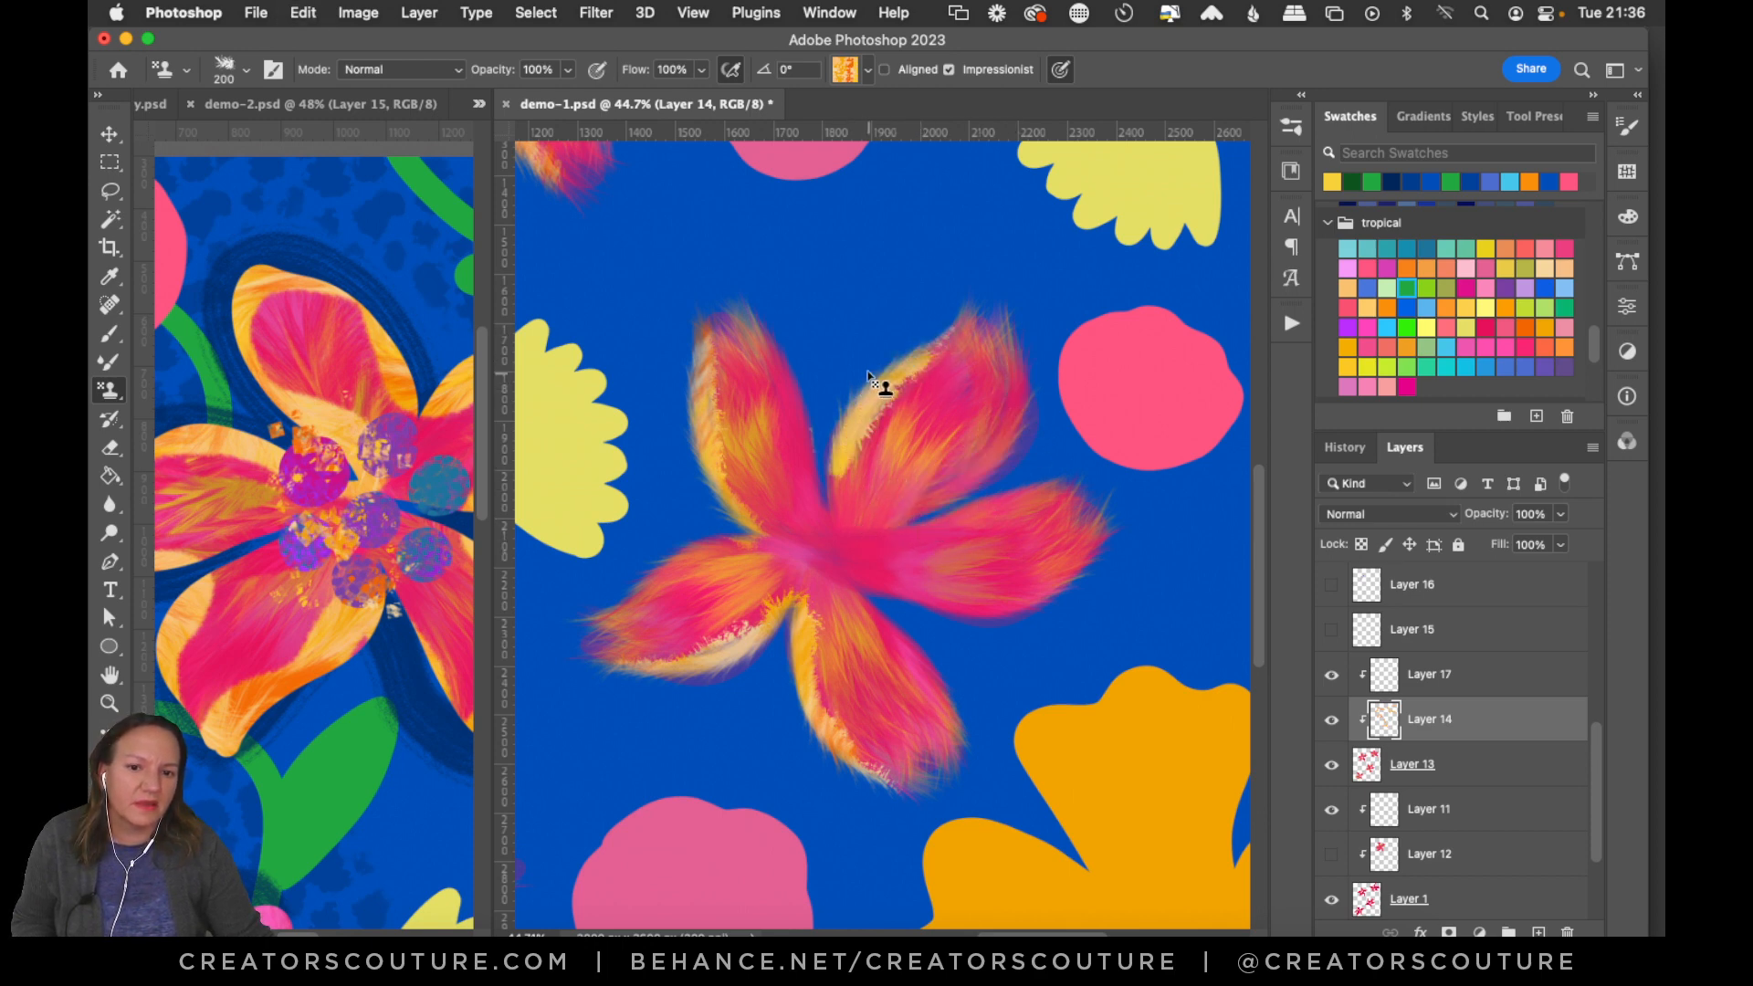
mouse_move(906, 552)
mouse_down()
mouse_move(946, 643)
mouse_move(885, 604)
mouse_move(1053, 627)
mouse_move(921, 615)
mouse_move(1130, 593)
mouse_up()
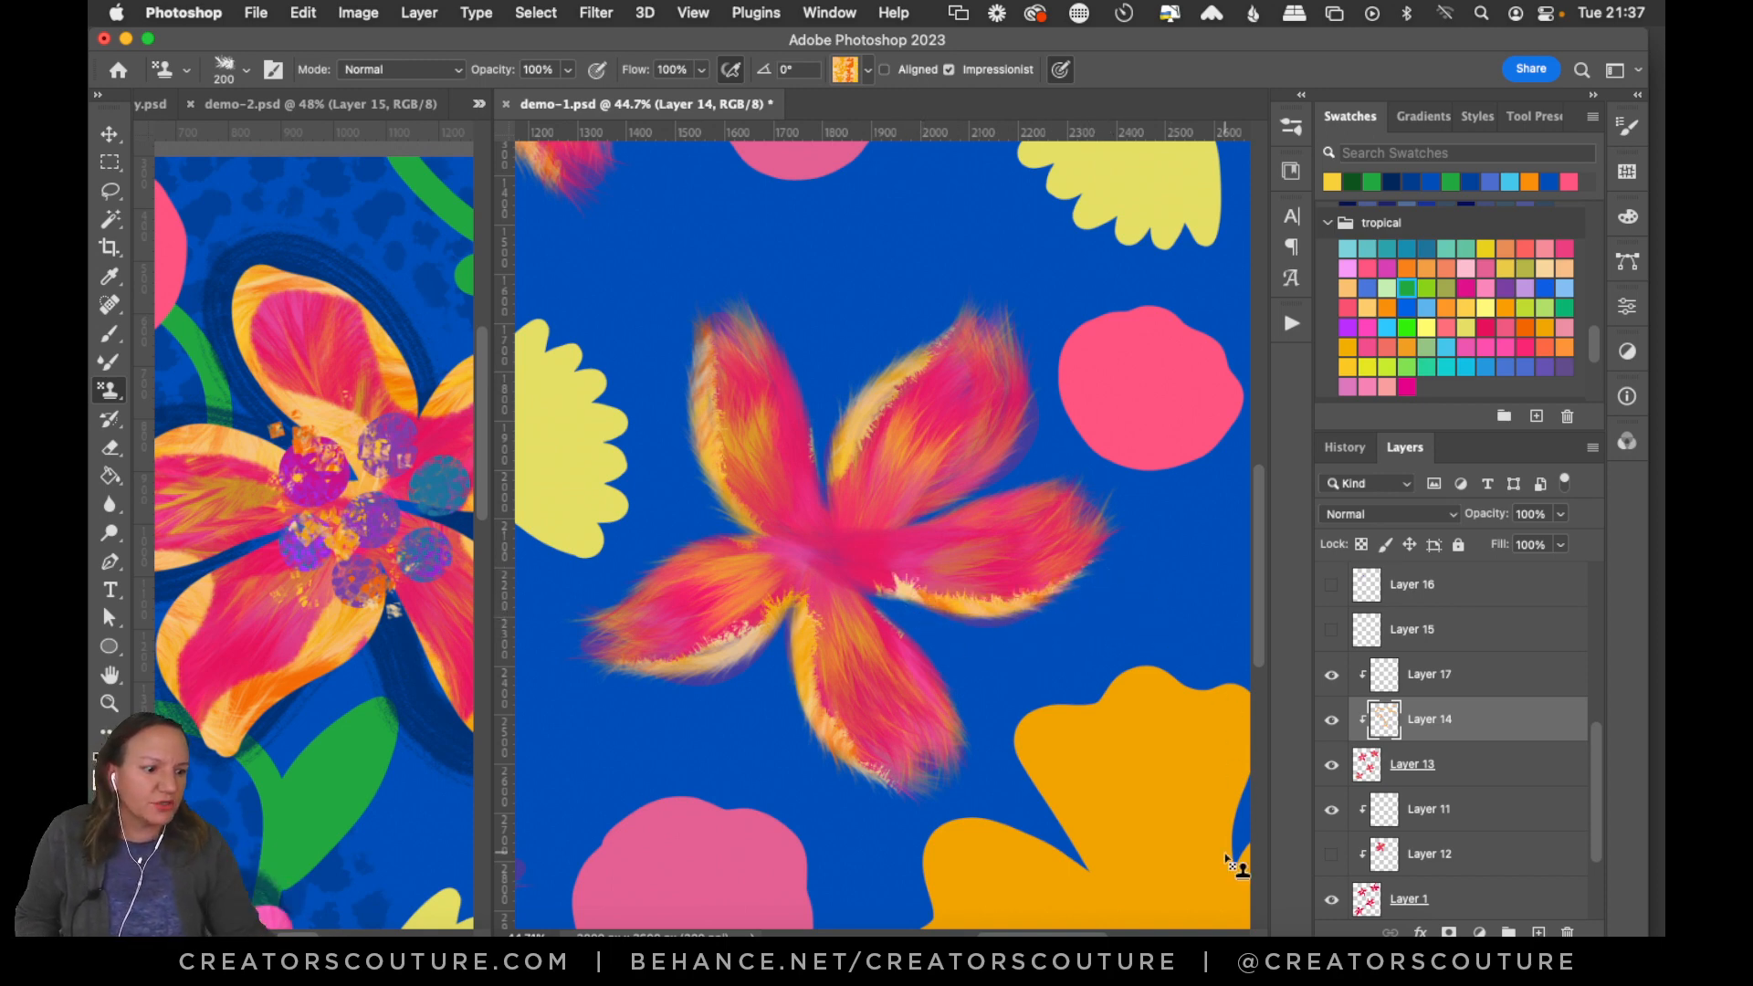
Choose the 30-feather-creatorscouture brush and paint yellow-orange highlights over the tip of the lower-left flower's top petal.
drag(1254, 594, 1217, 560)
scroll(1218, 561, down, 10)
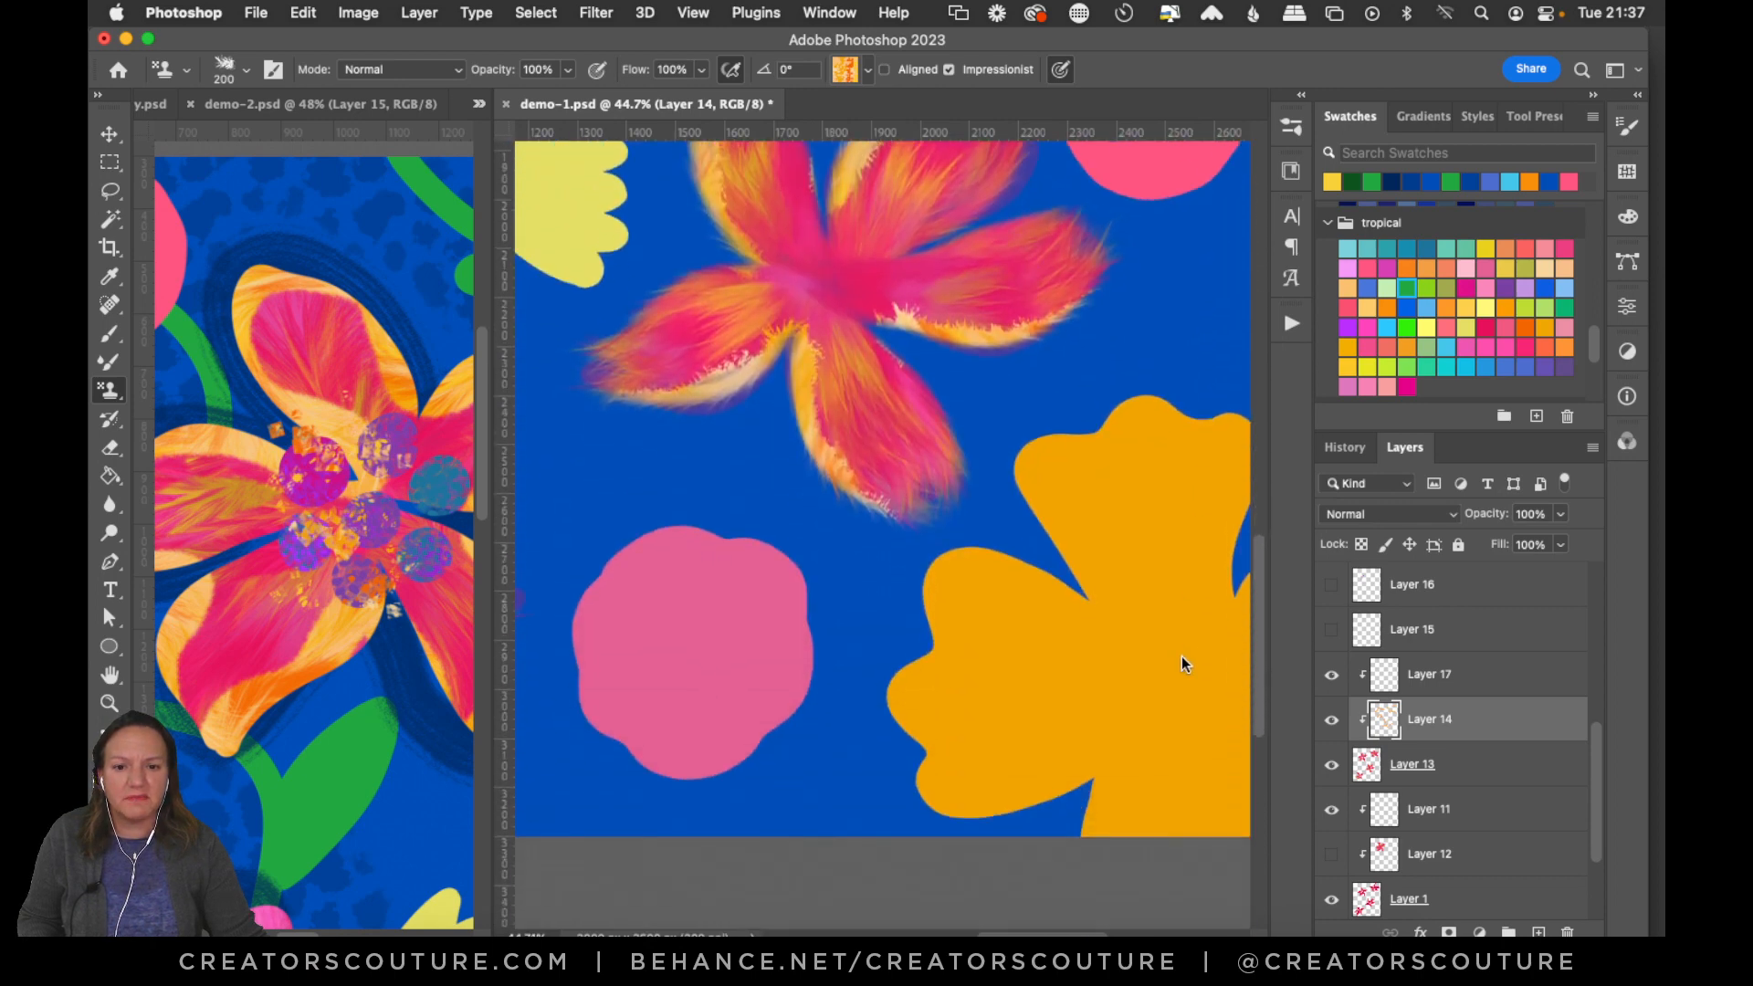
scroll(882, 457, left, 10)
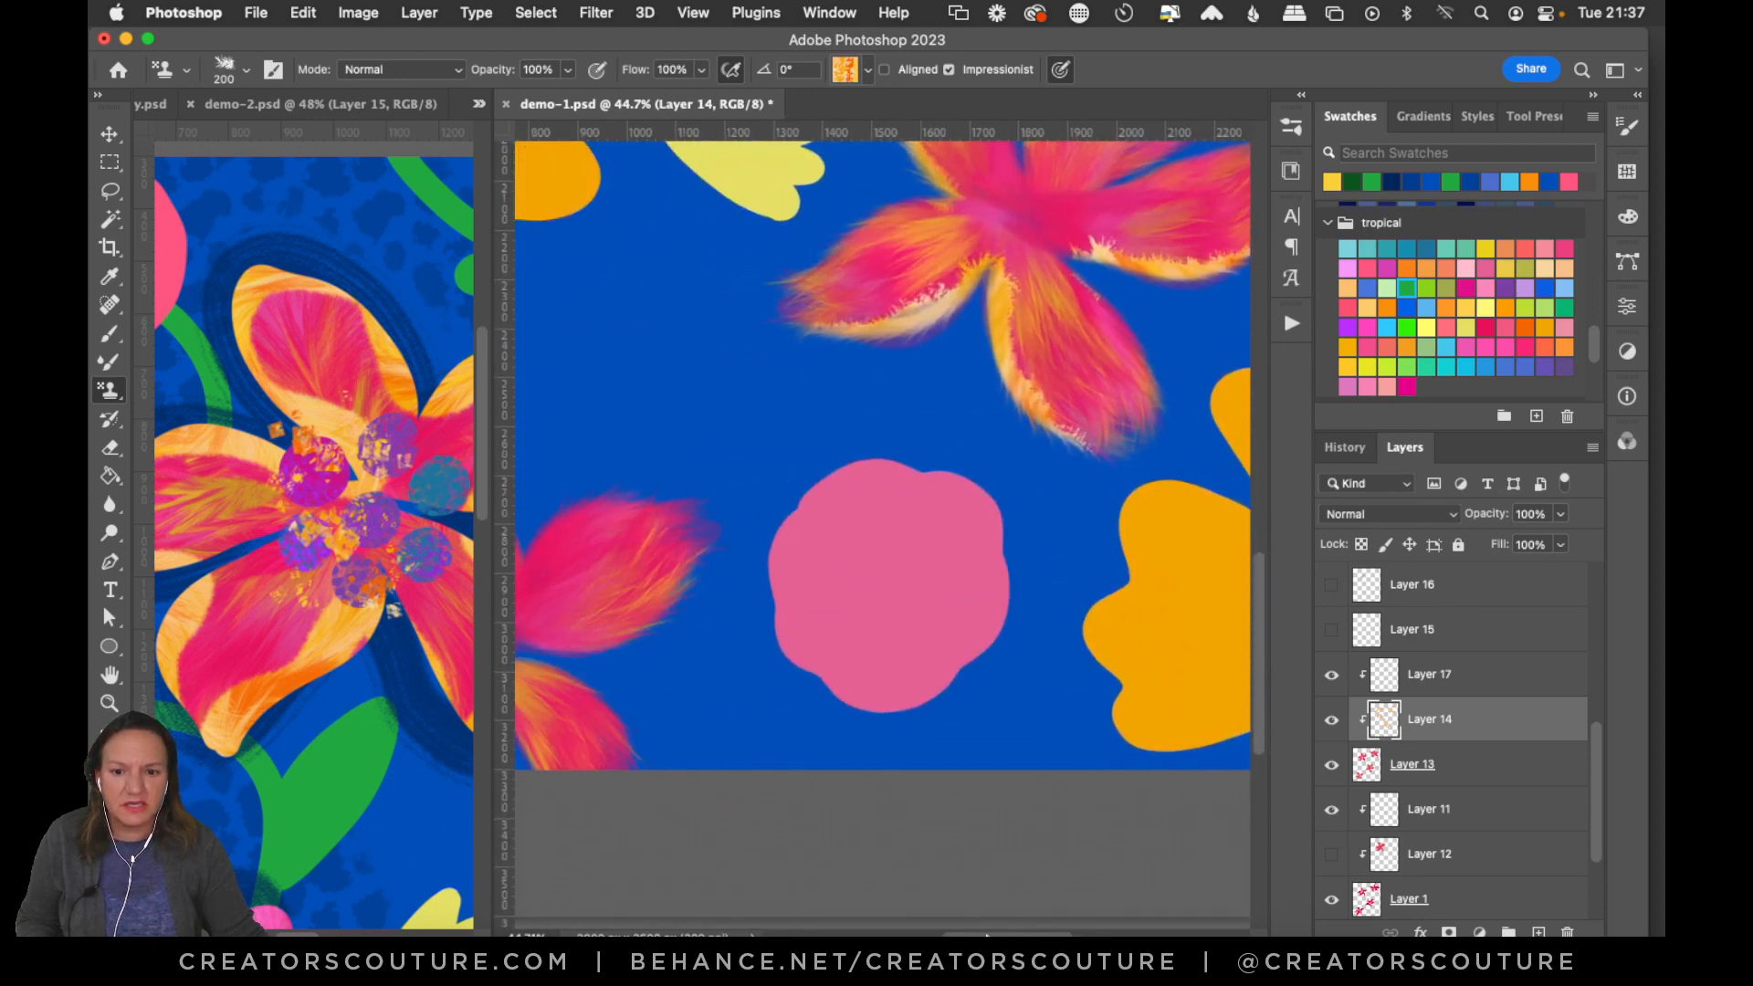
click(1293, 128)
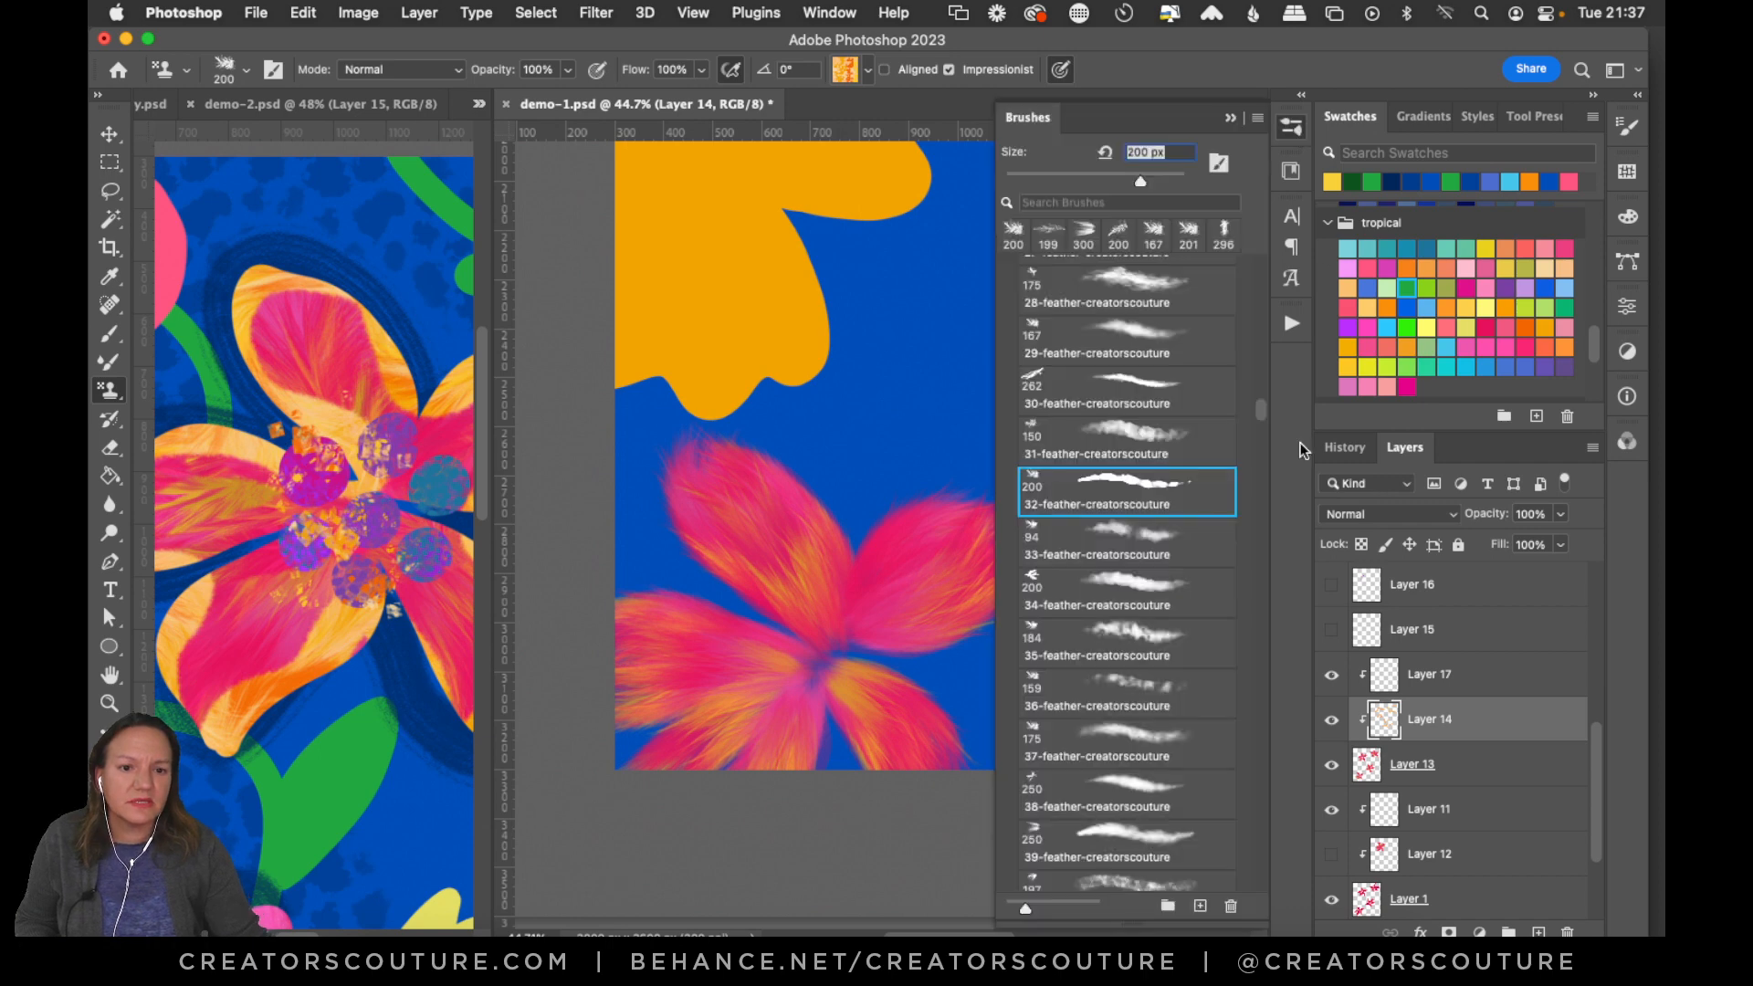
click(1171, 385)
drag(757, 442, 840, 572)
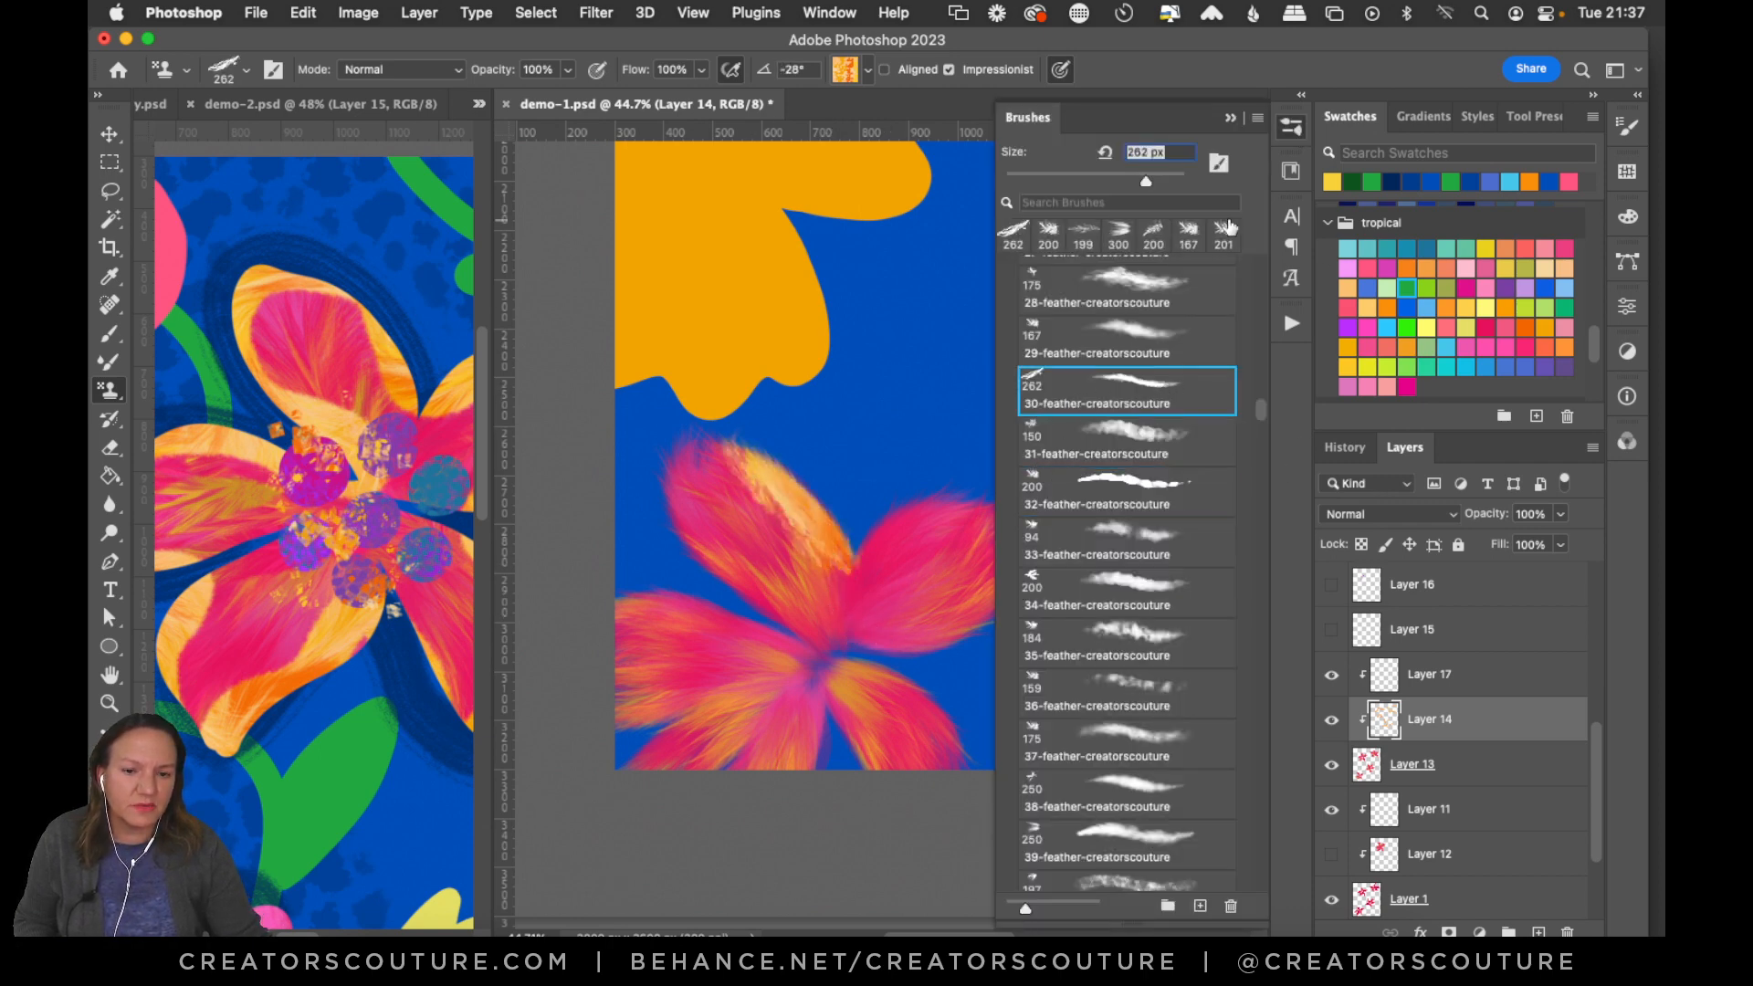
click(1289, 129)
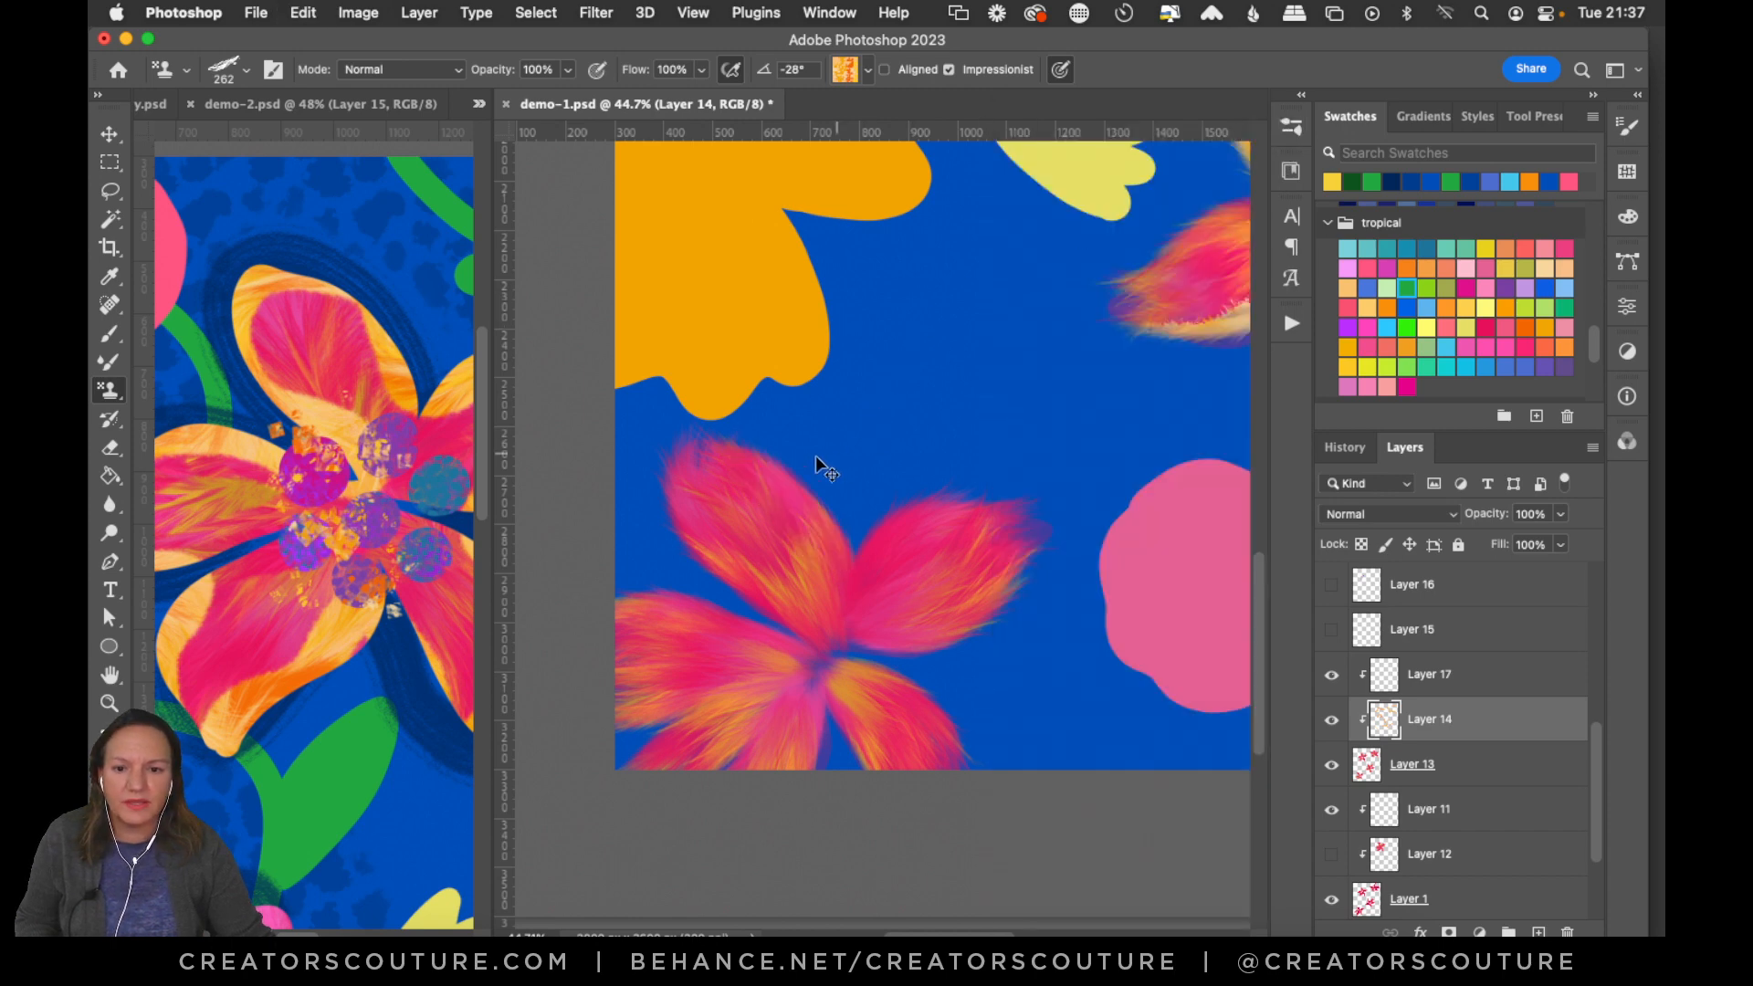
mouse_move(694, 448)
mouse_down()
mouse_move(826, 501)
mouse_move(709, 472)
mouse_move(789, 530)
mouse_up()
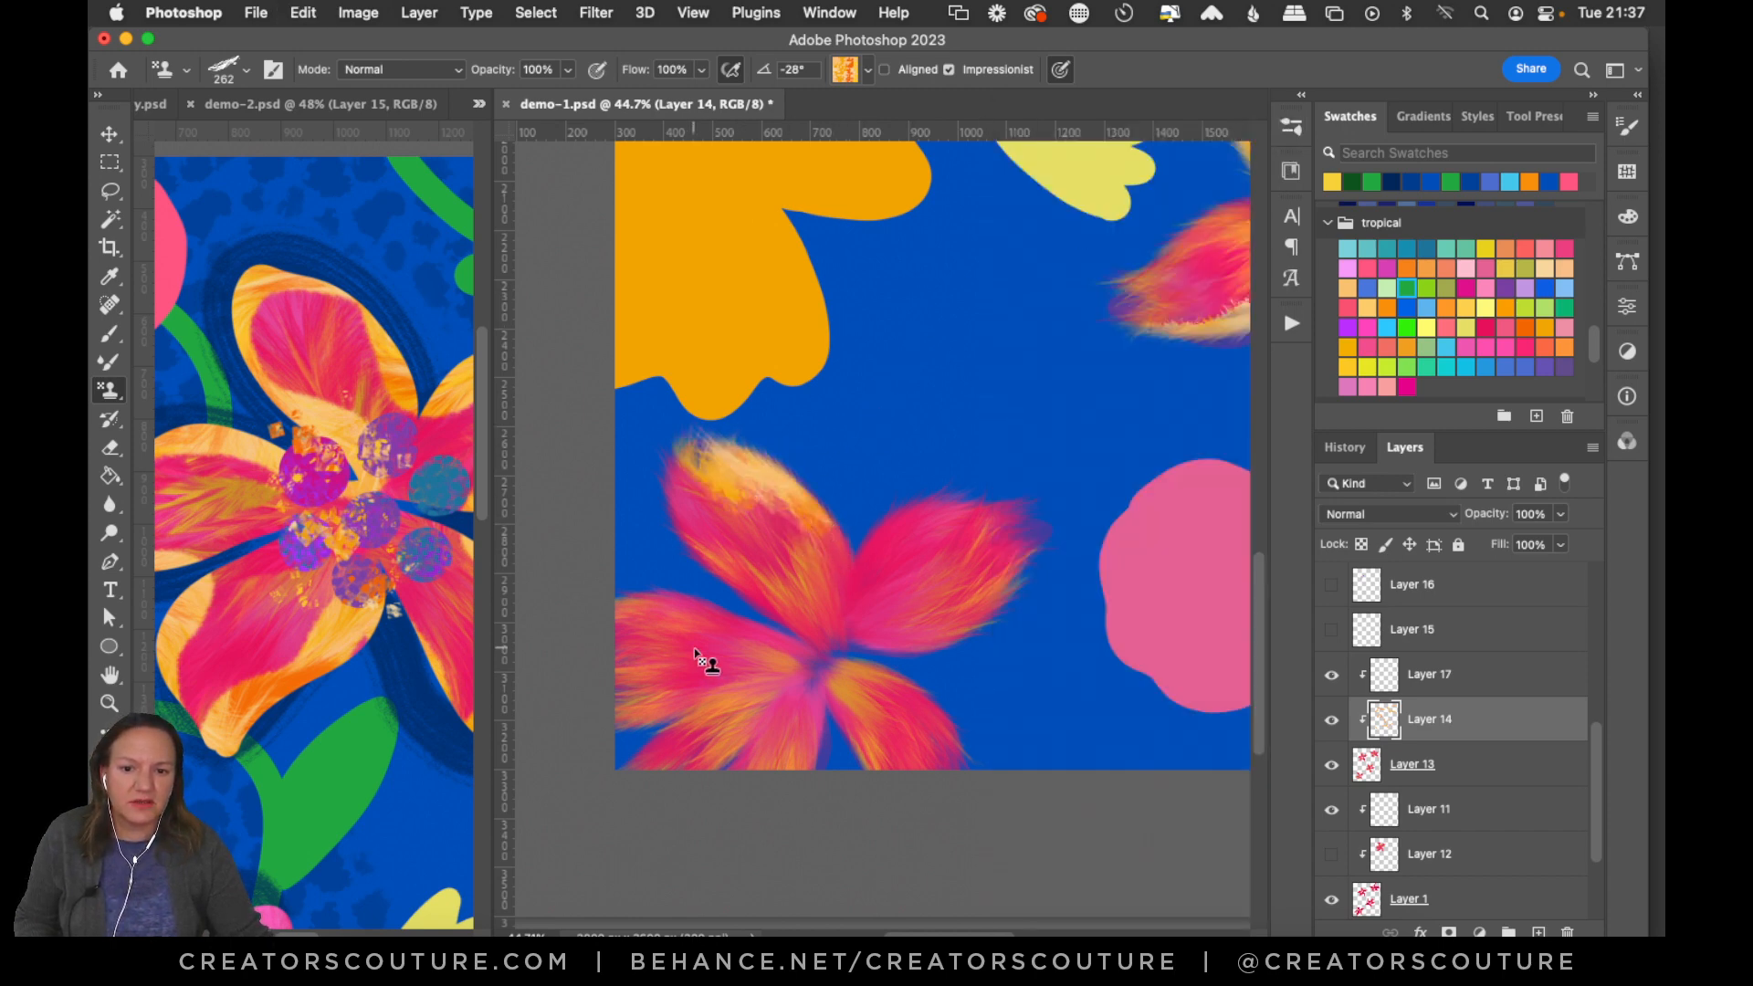
drag(683, 493, 680, 557)
drag(671, 465, 731, 536)
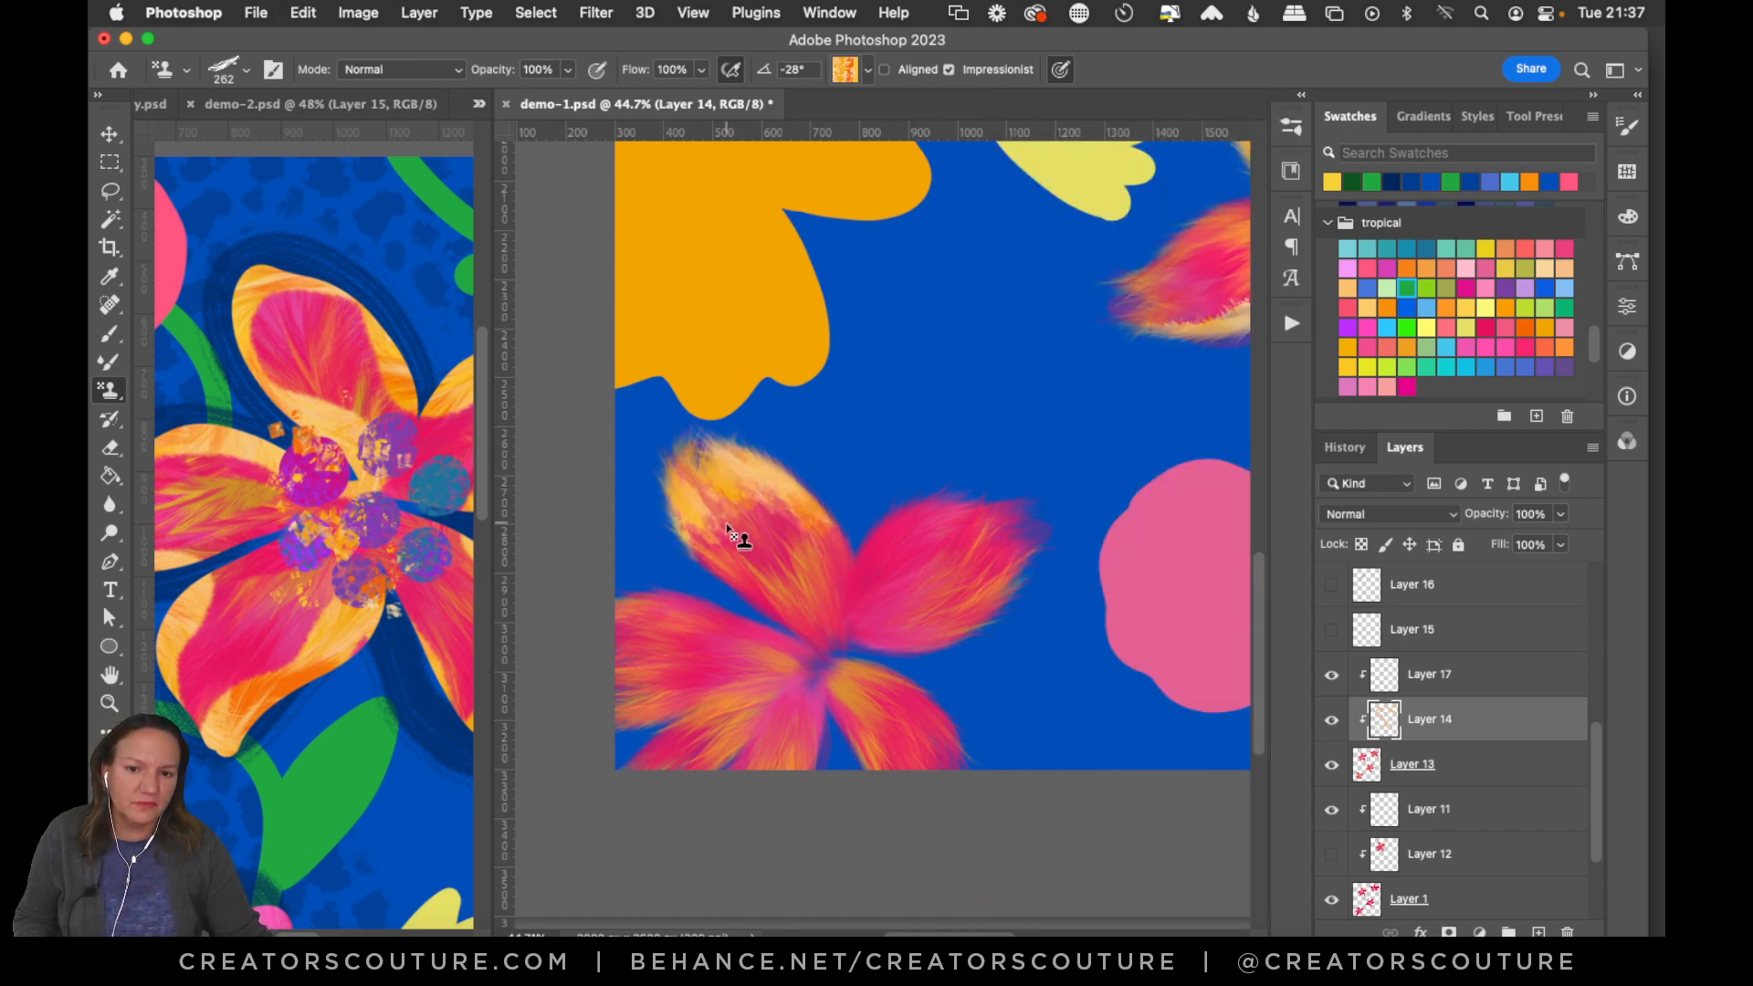
Paint matching yellow-orange highlights on the lower-left flower's right, lower-right and left petals.
mouse_move(1032, 502)
mouse_down()
mouse_move(970, 512)
mouse_move(967, 559)
mouse_move(1041, 549)
mouse_up()
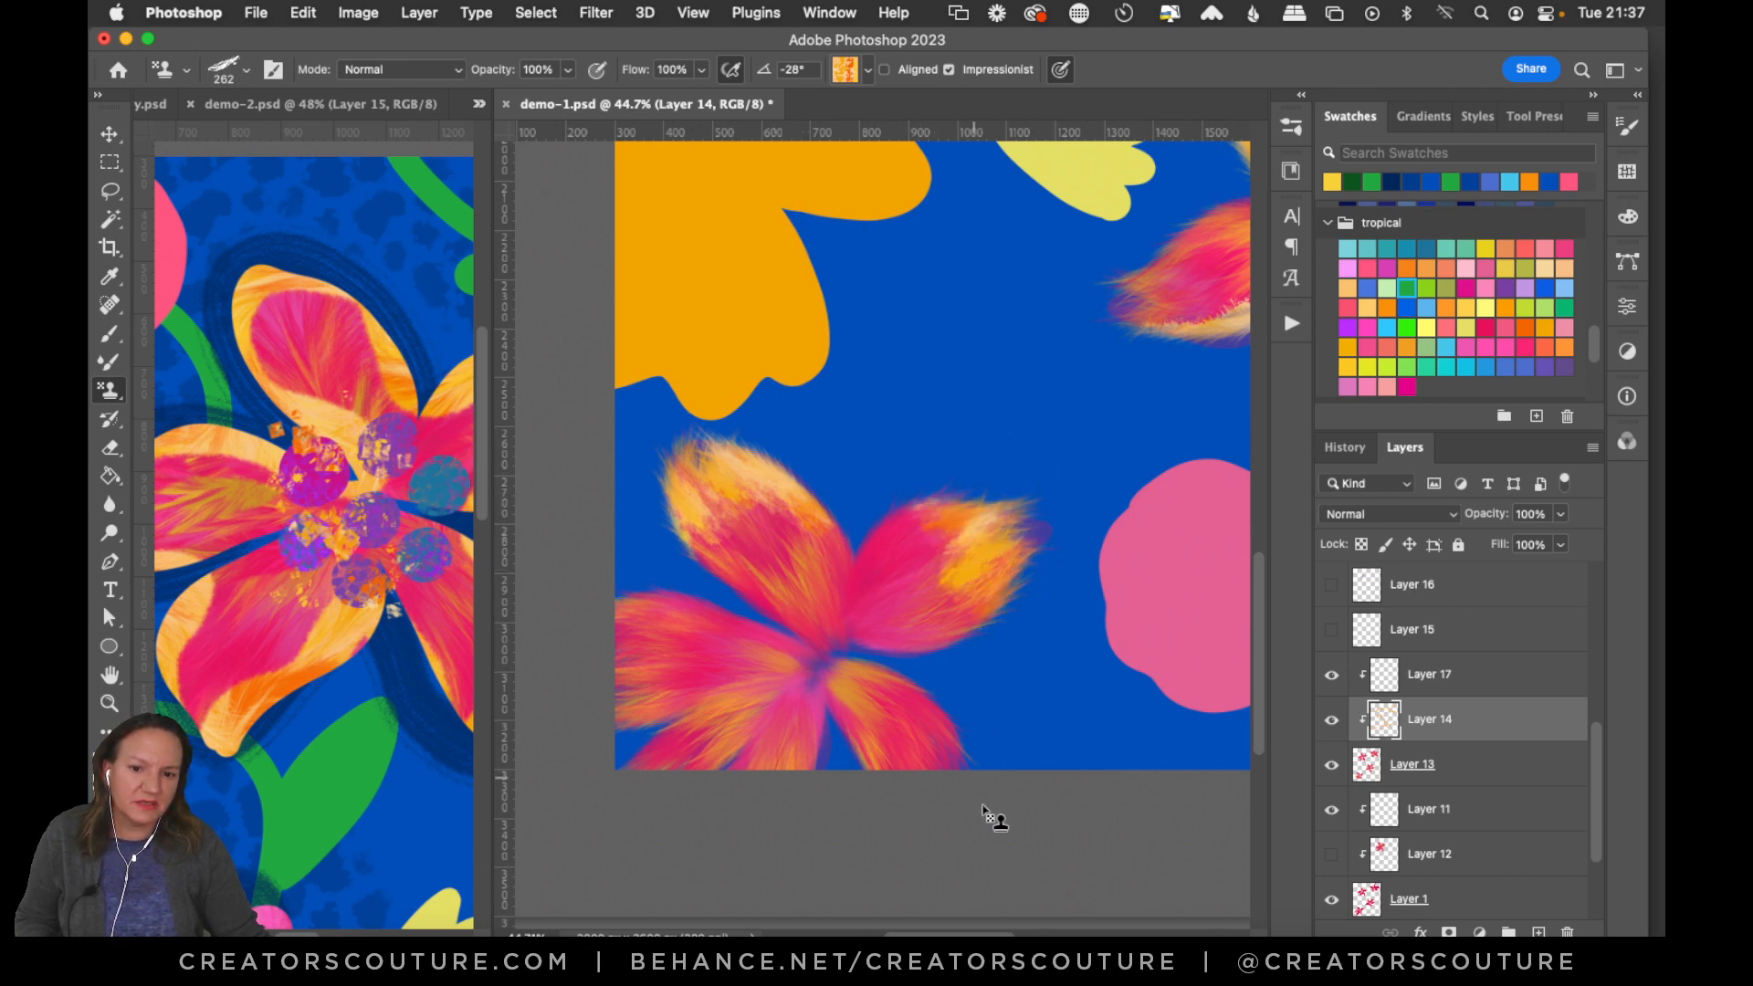
mouse_move(990, 822)
mouse_down()
mouse_move(955, 767)
mouse_move(939, 813)
mouse_move(891, 772)
mouse_up()
mouse_move(630, 644)
mouse_down()
mouse_move(684, 661)
mouse_move(602, 701)
mouse_move(689, 717)
mouse_up()
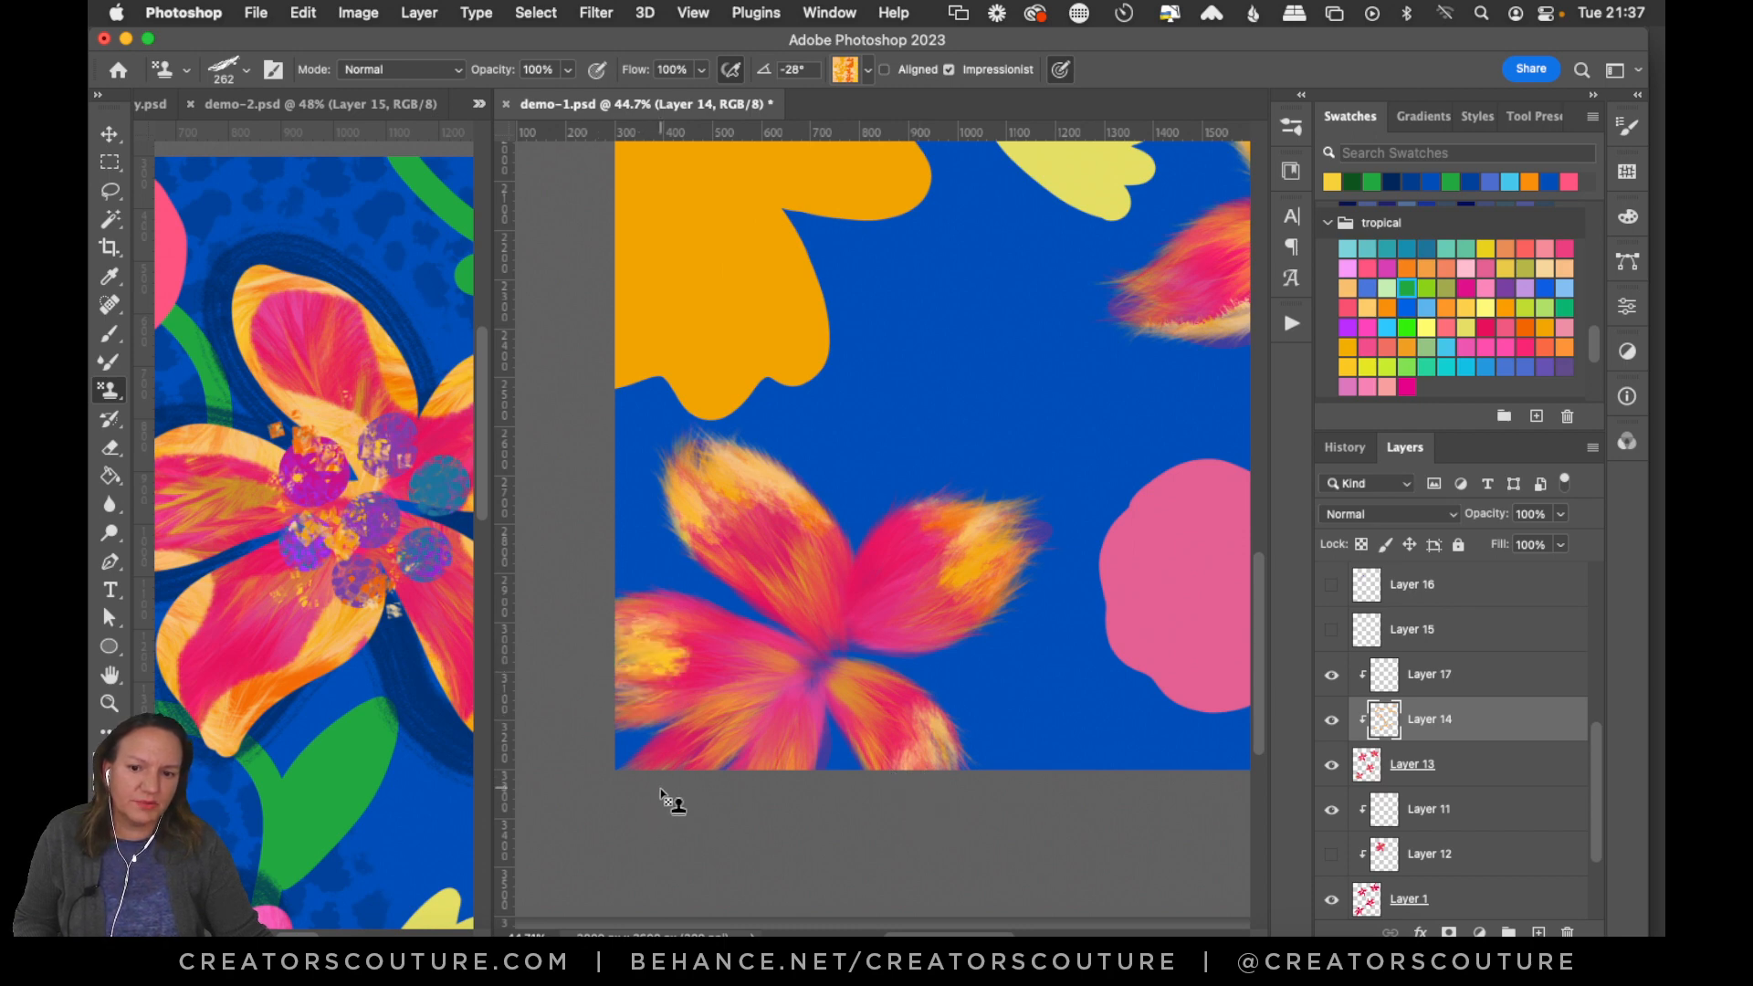
Review the whole demo-1.psd pattern and compare its flowers with the finished ones in demo-2.psd.
scroll(989, 776, down, 5)
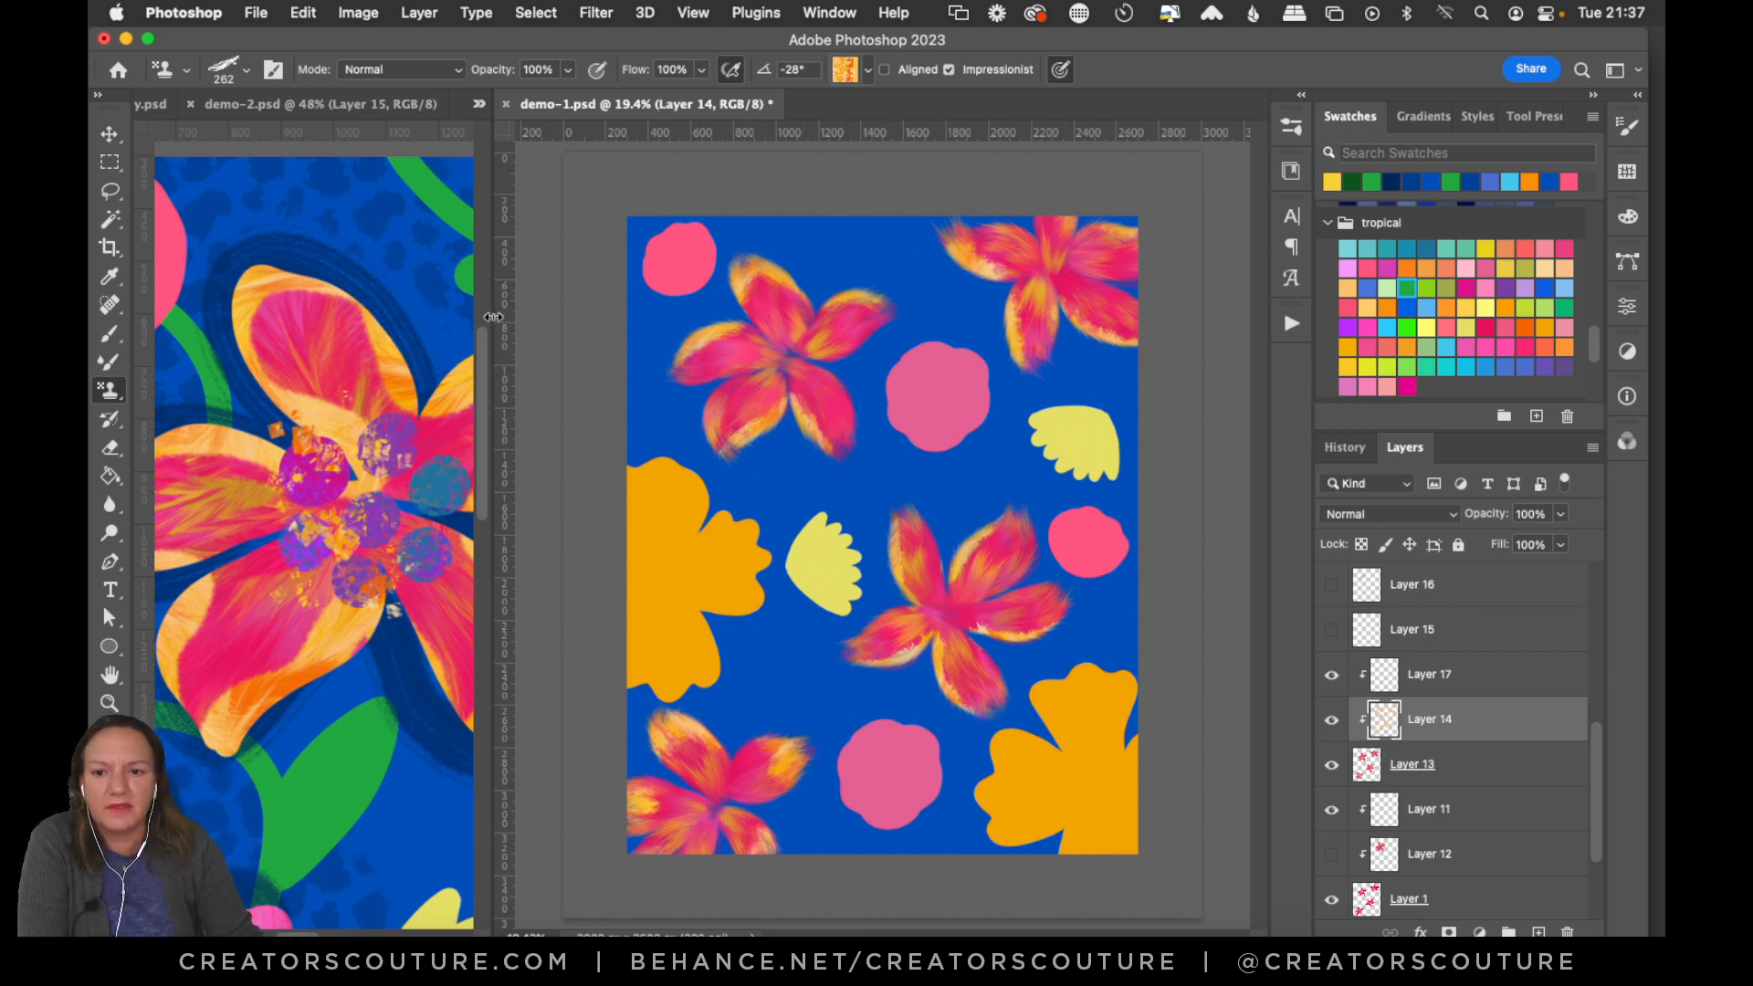
drag(493, 316, 580, 401)
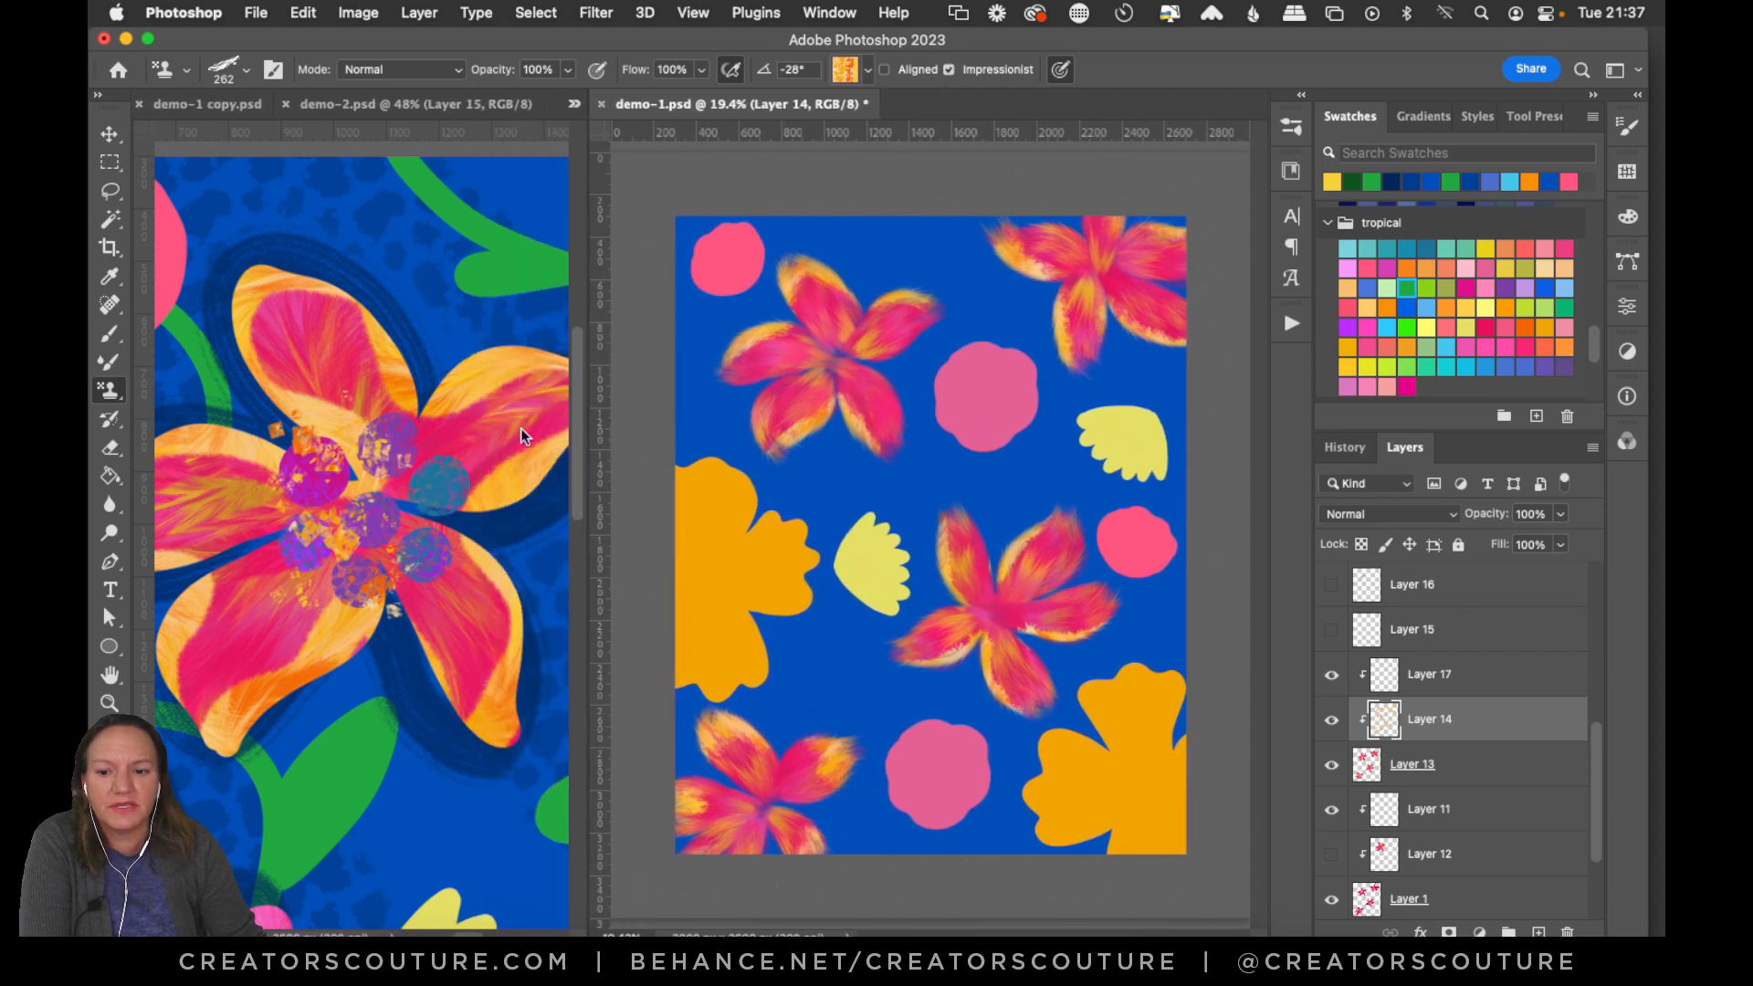
click(219, 589)
click(108, 703)
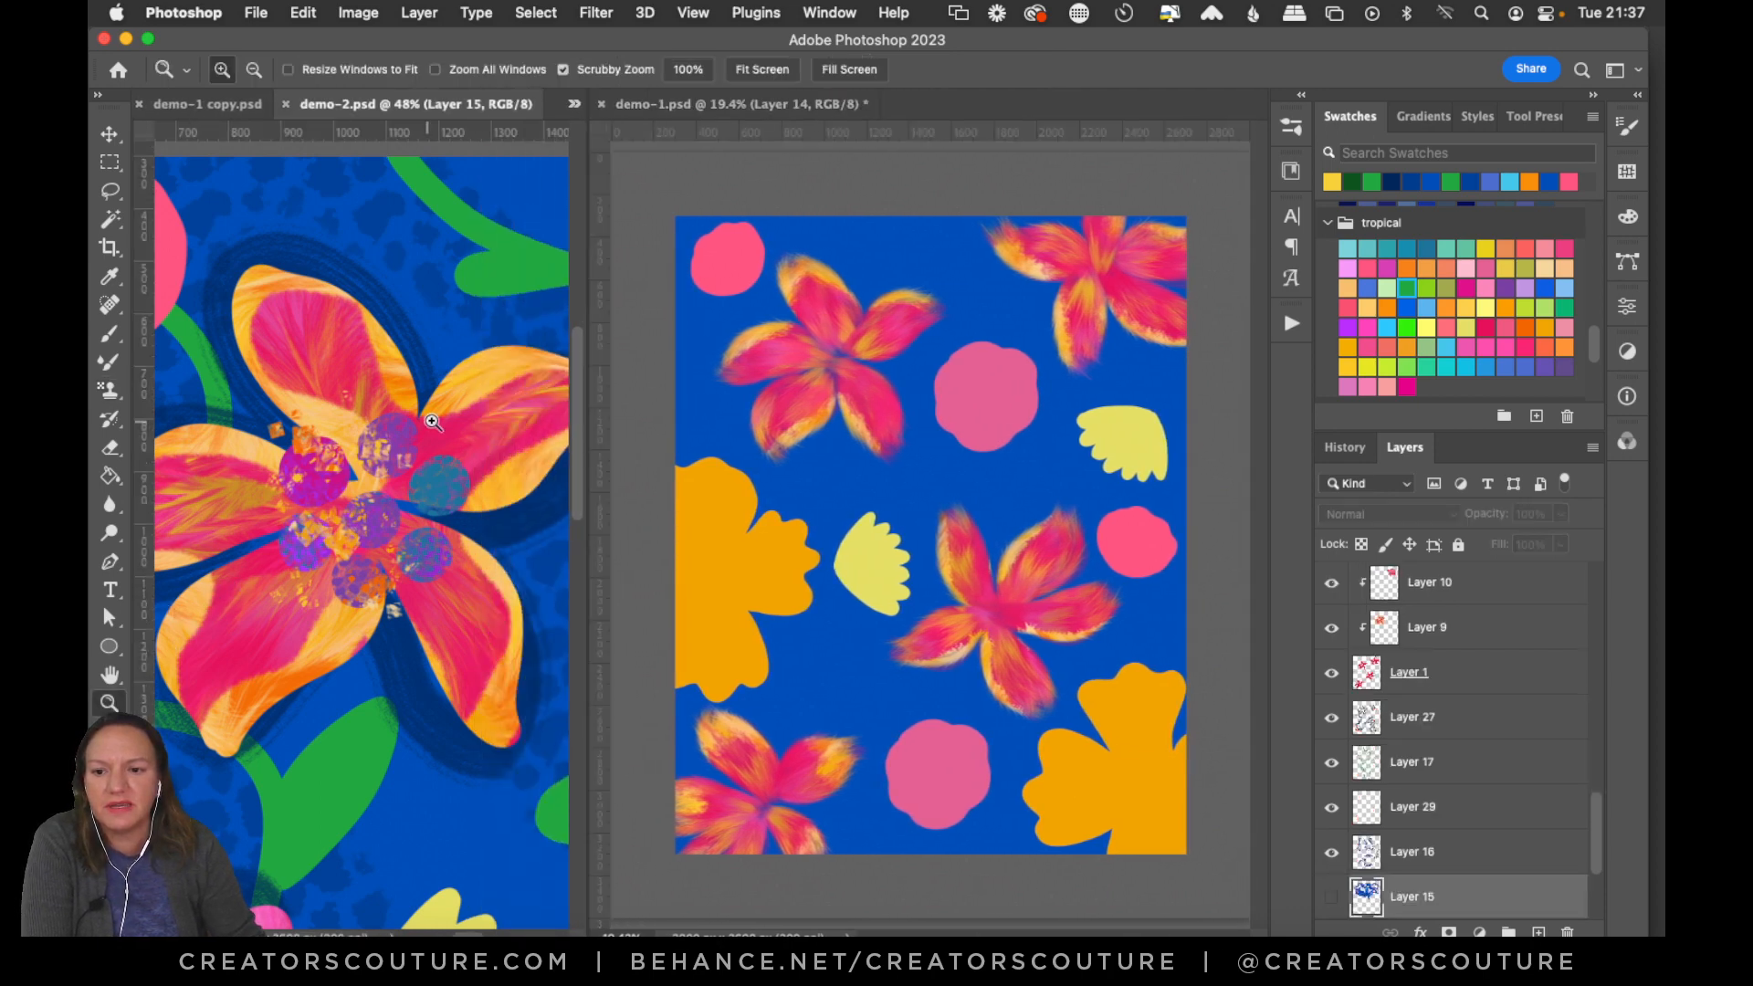
drag(429, 422, 394, 514)
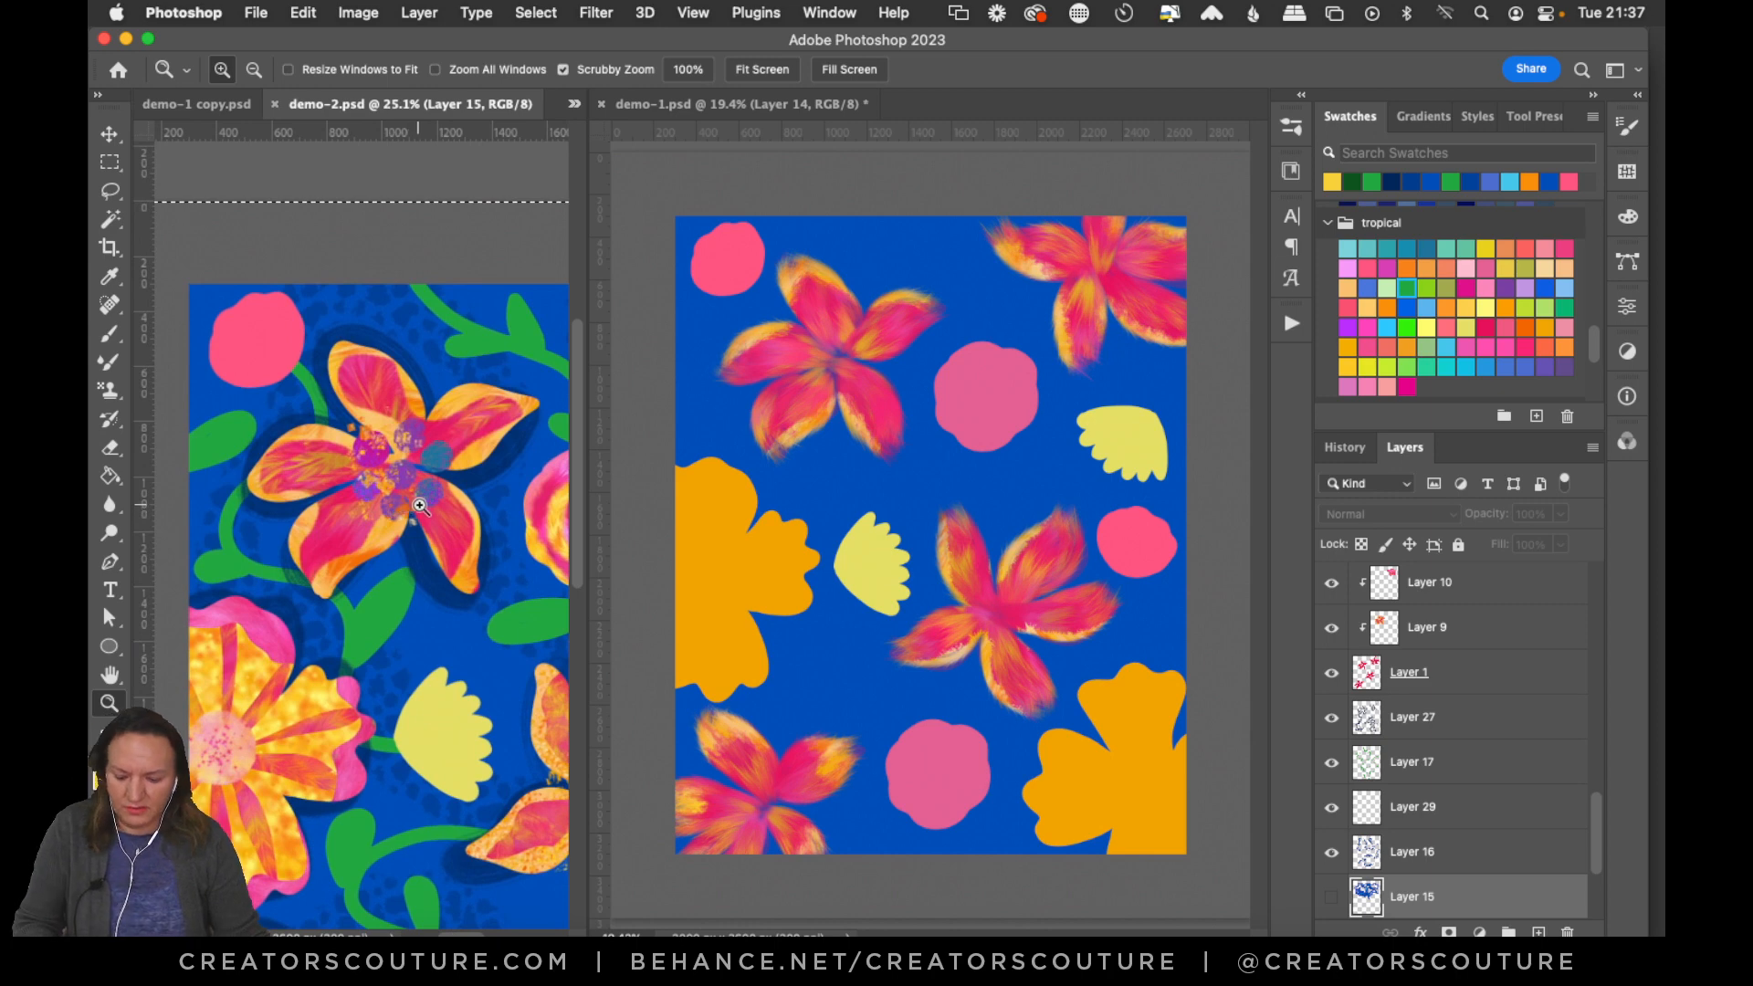
click(418, 530)
drag(578, 429, 563, 539)
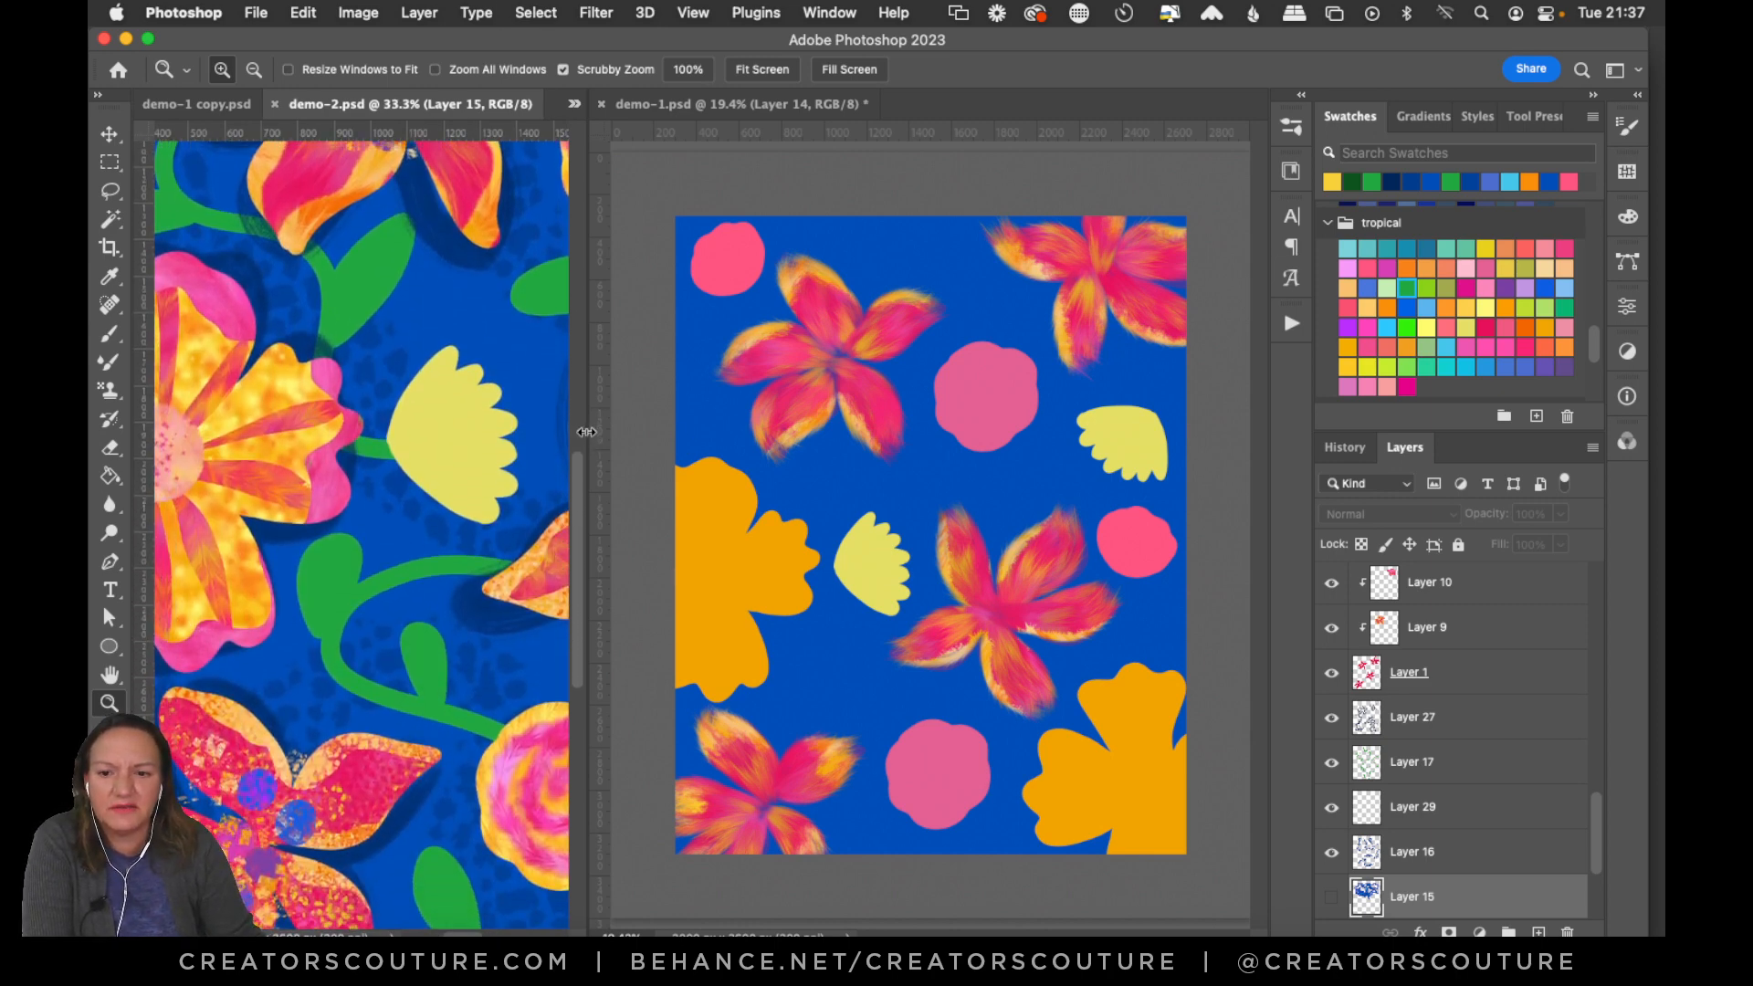
drag(586, 432, 502, 429)
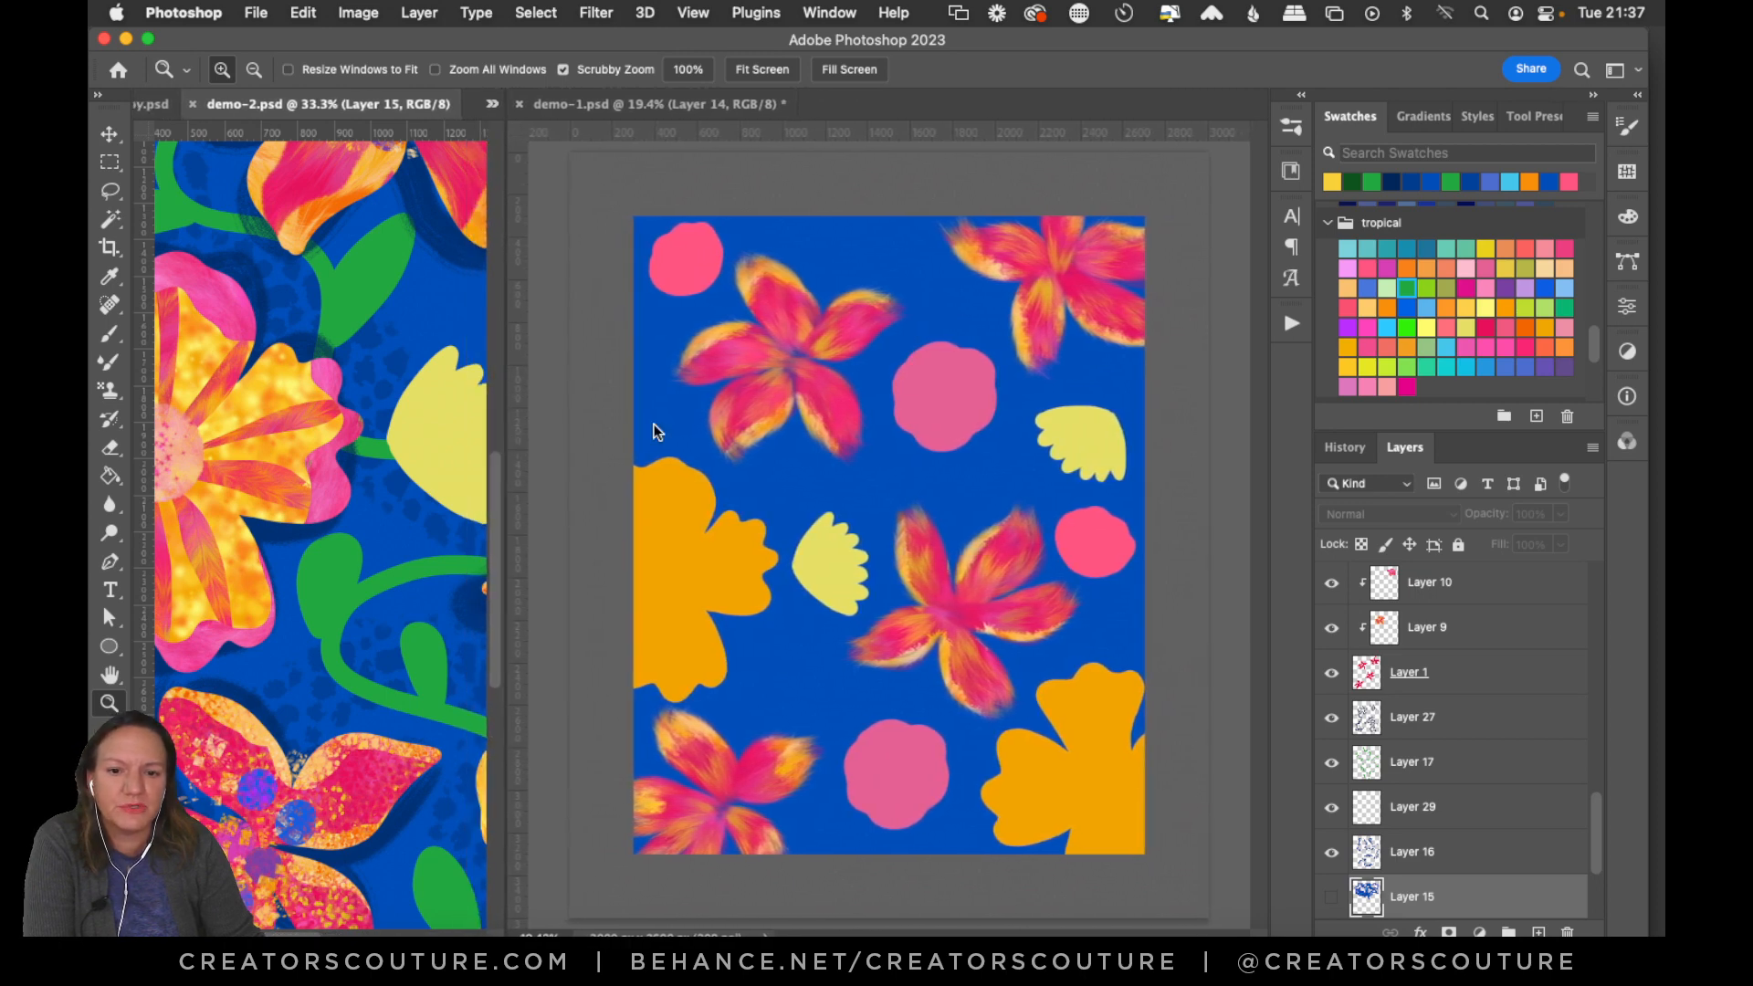
Return to demo-1.psd and add a new empty layer directly above Layer 17.
click(628, 491)
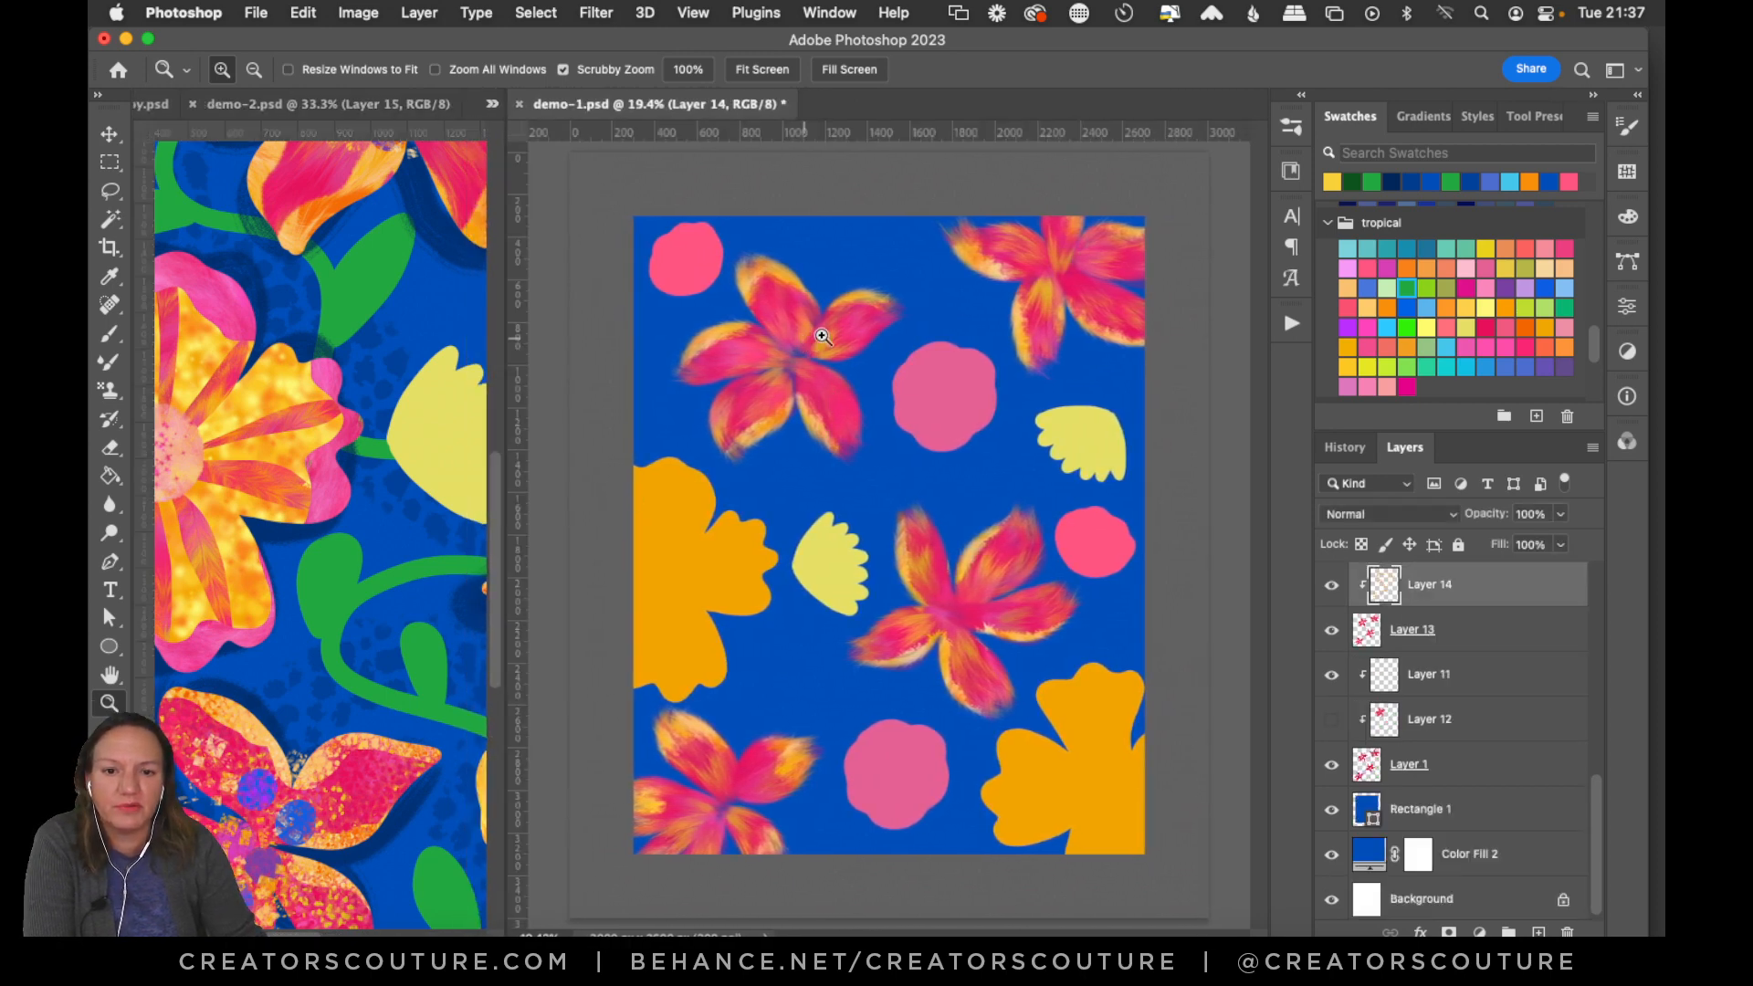
drag(847, 334, 900, 312)
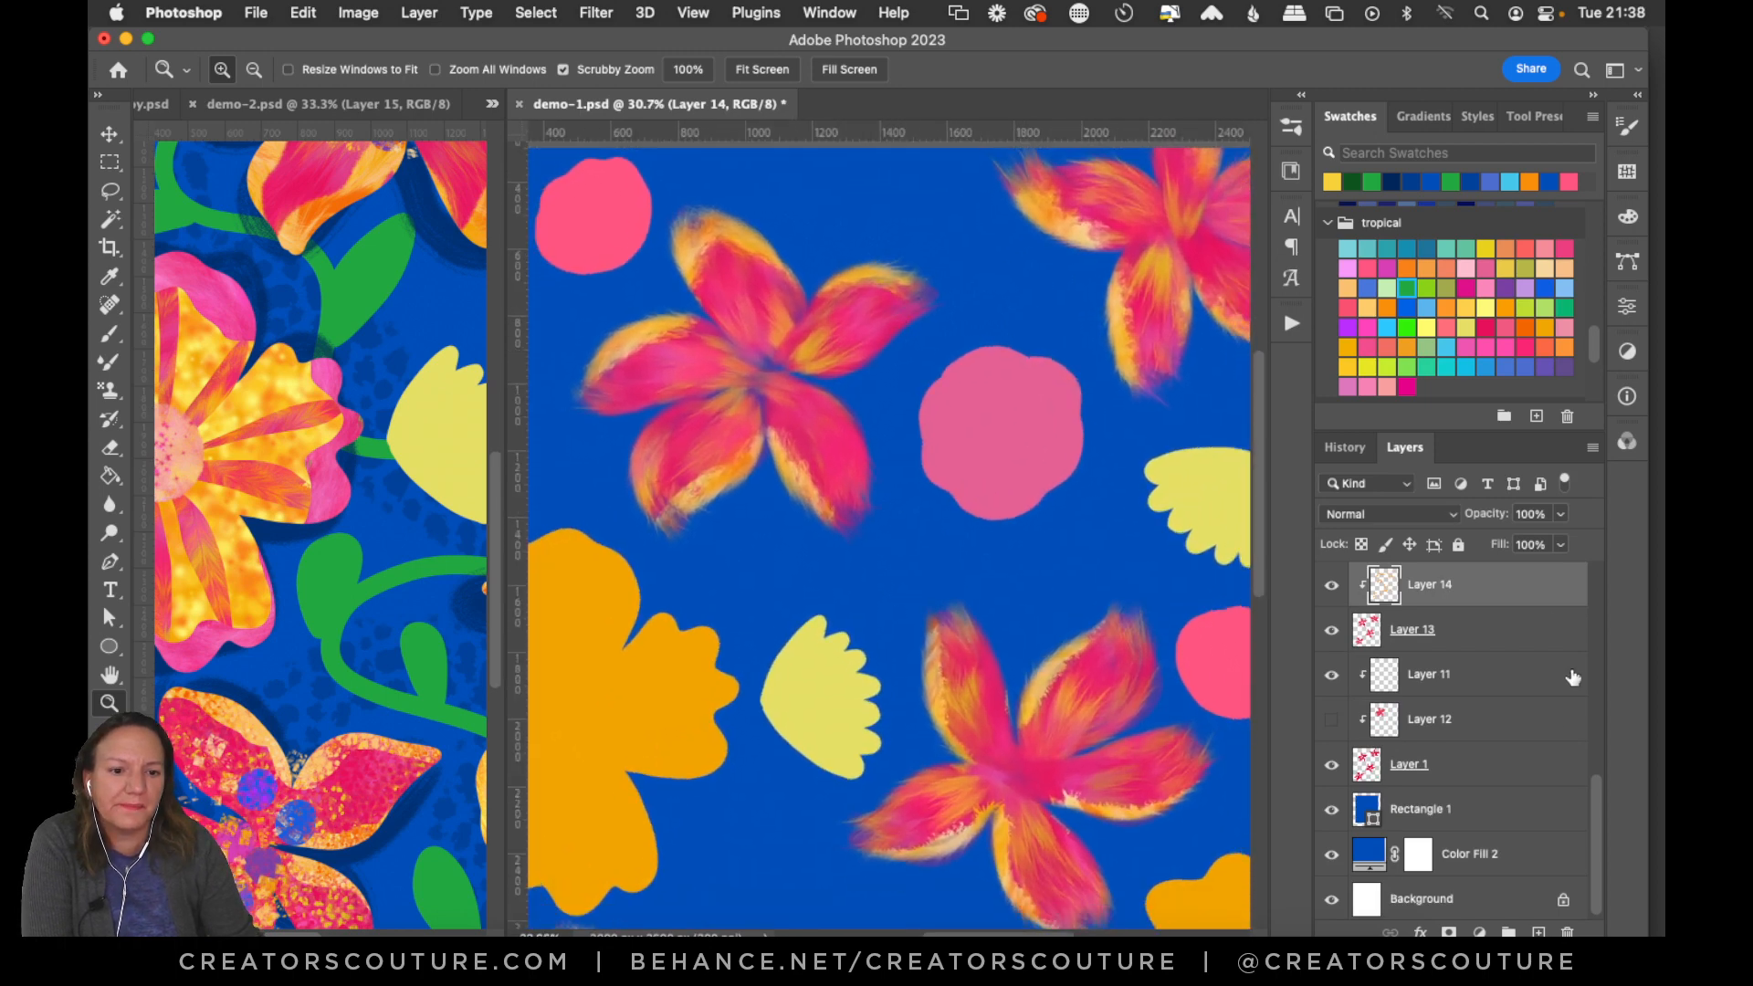
scroll(1596, 818, up, 3)
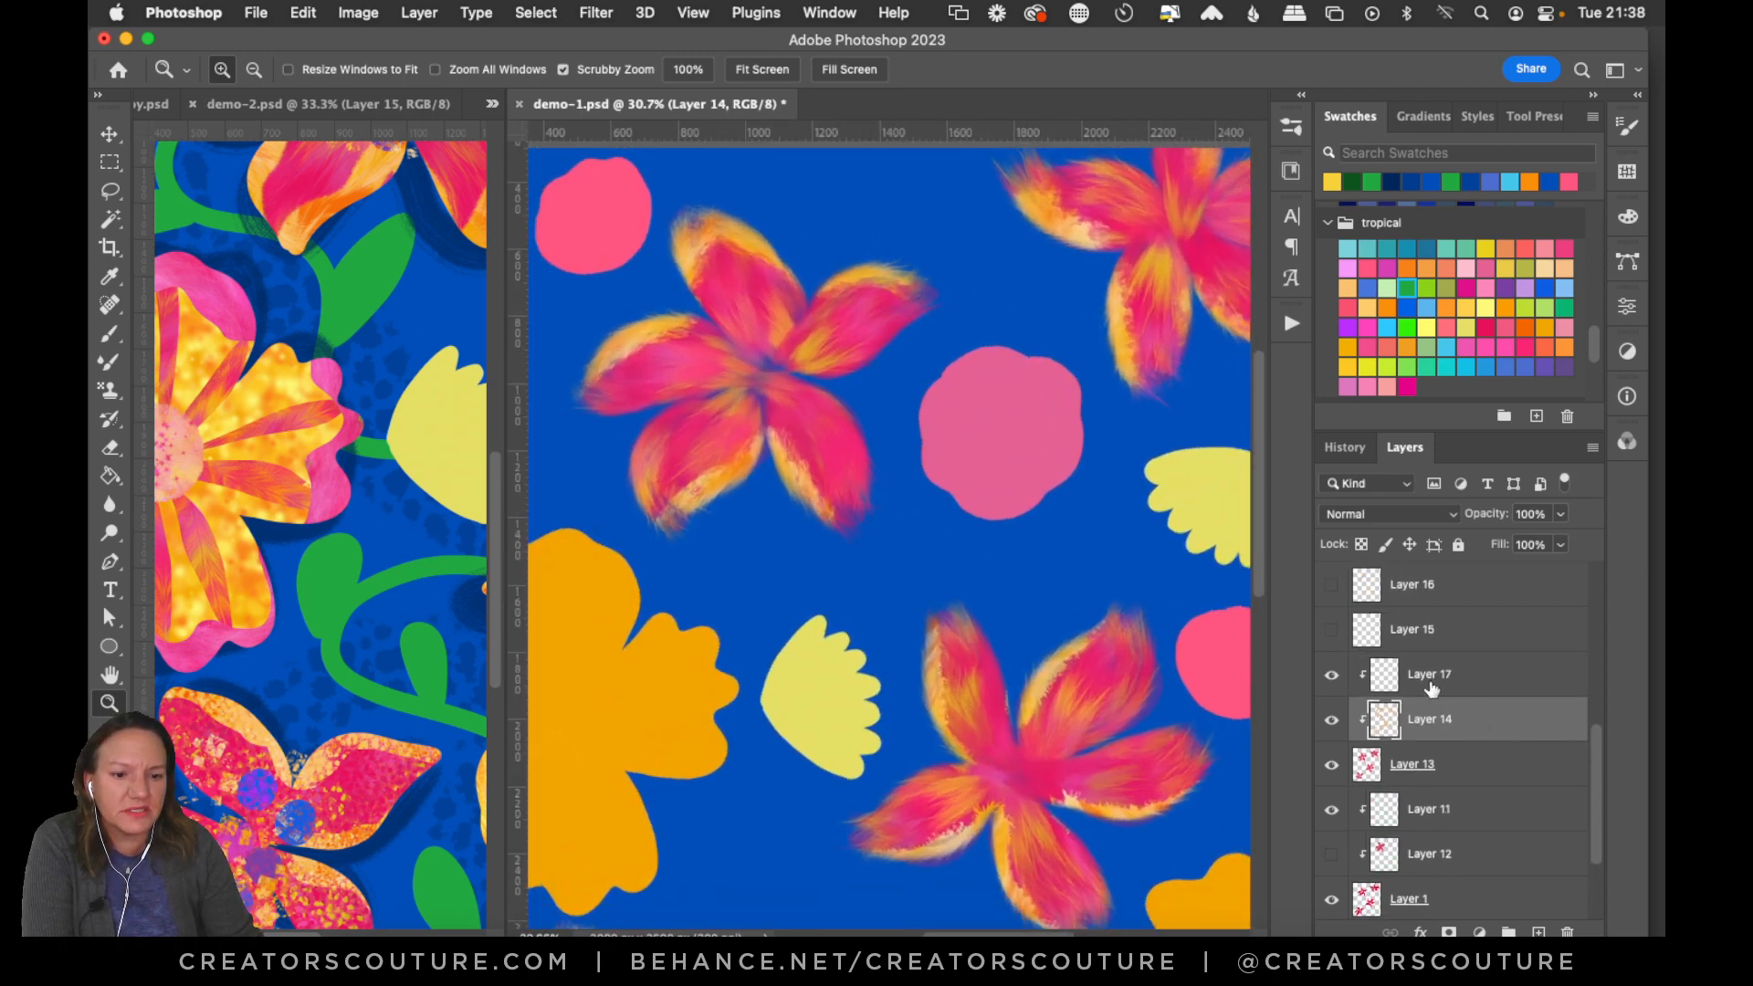
key(super+shift+alt+n)
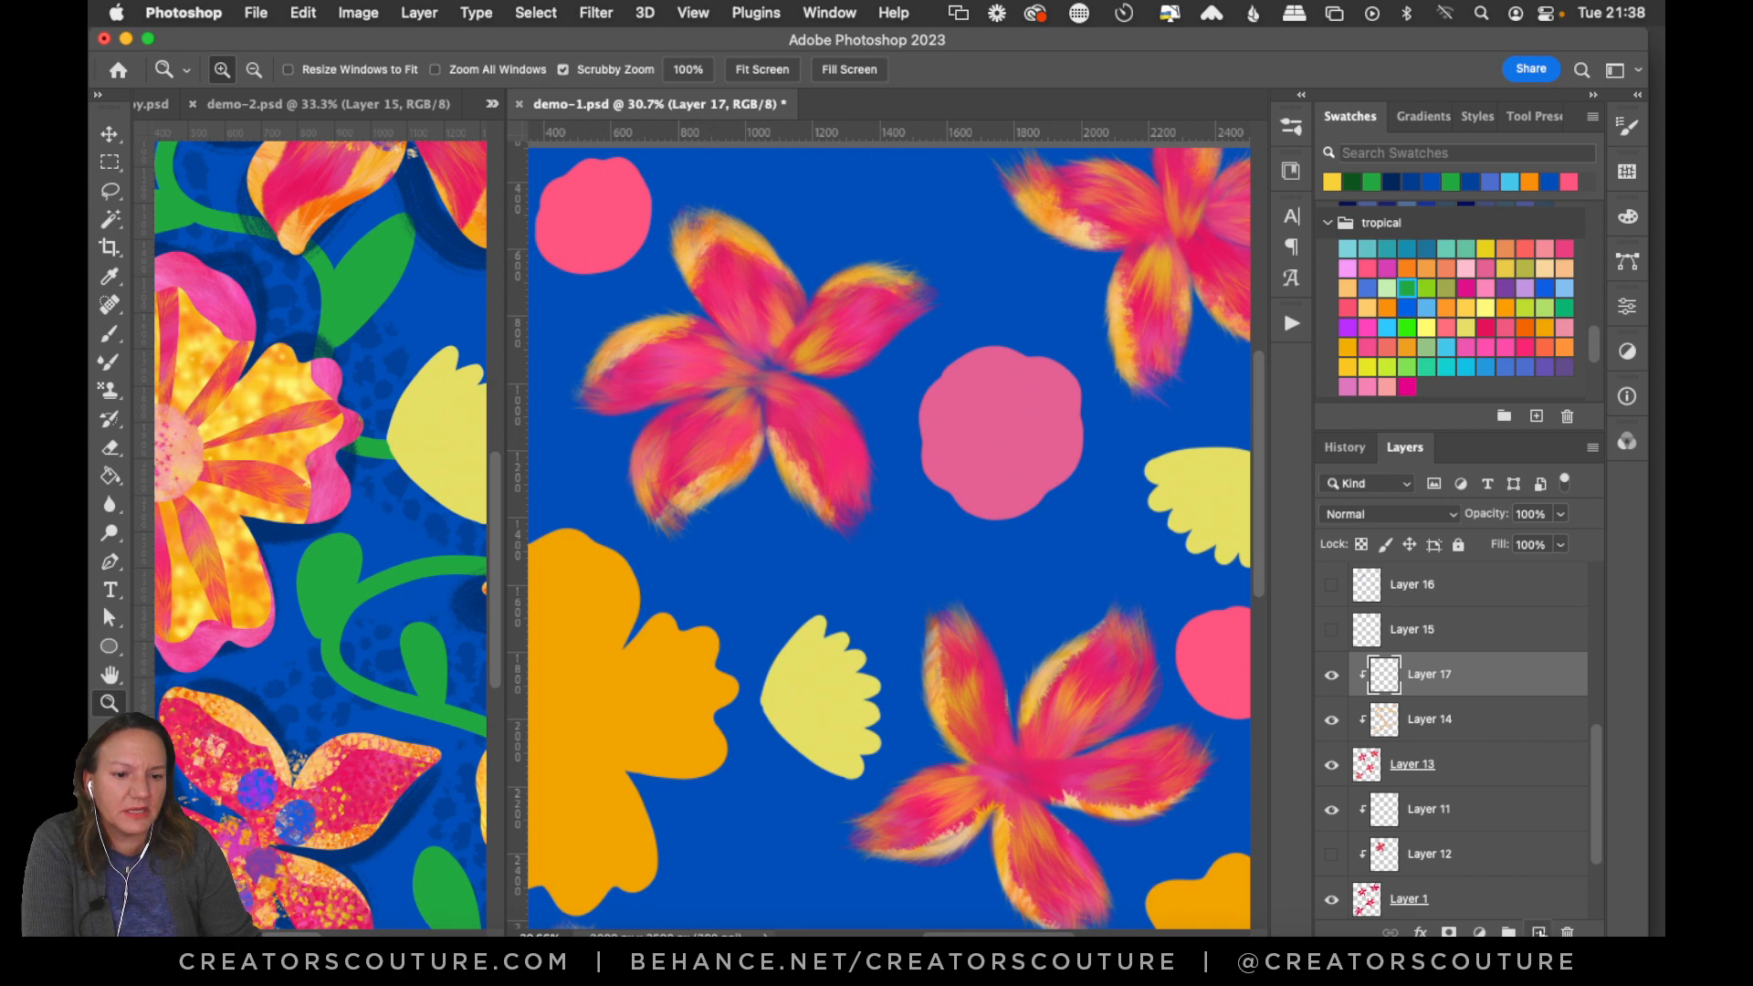
click(1539, 931)
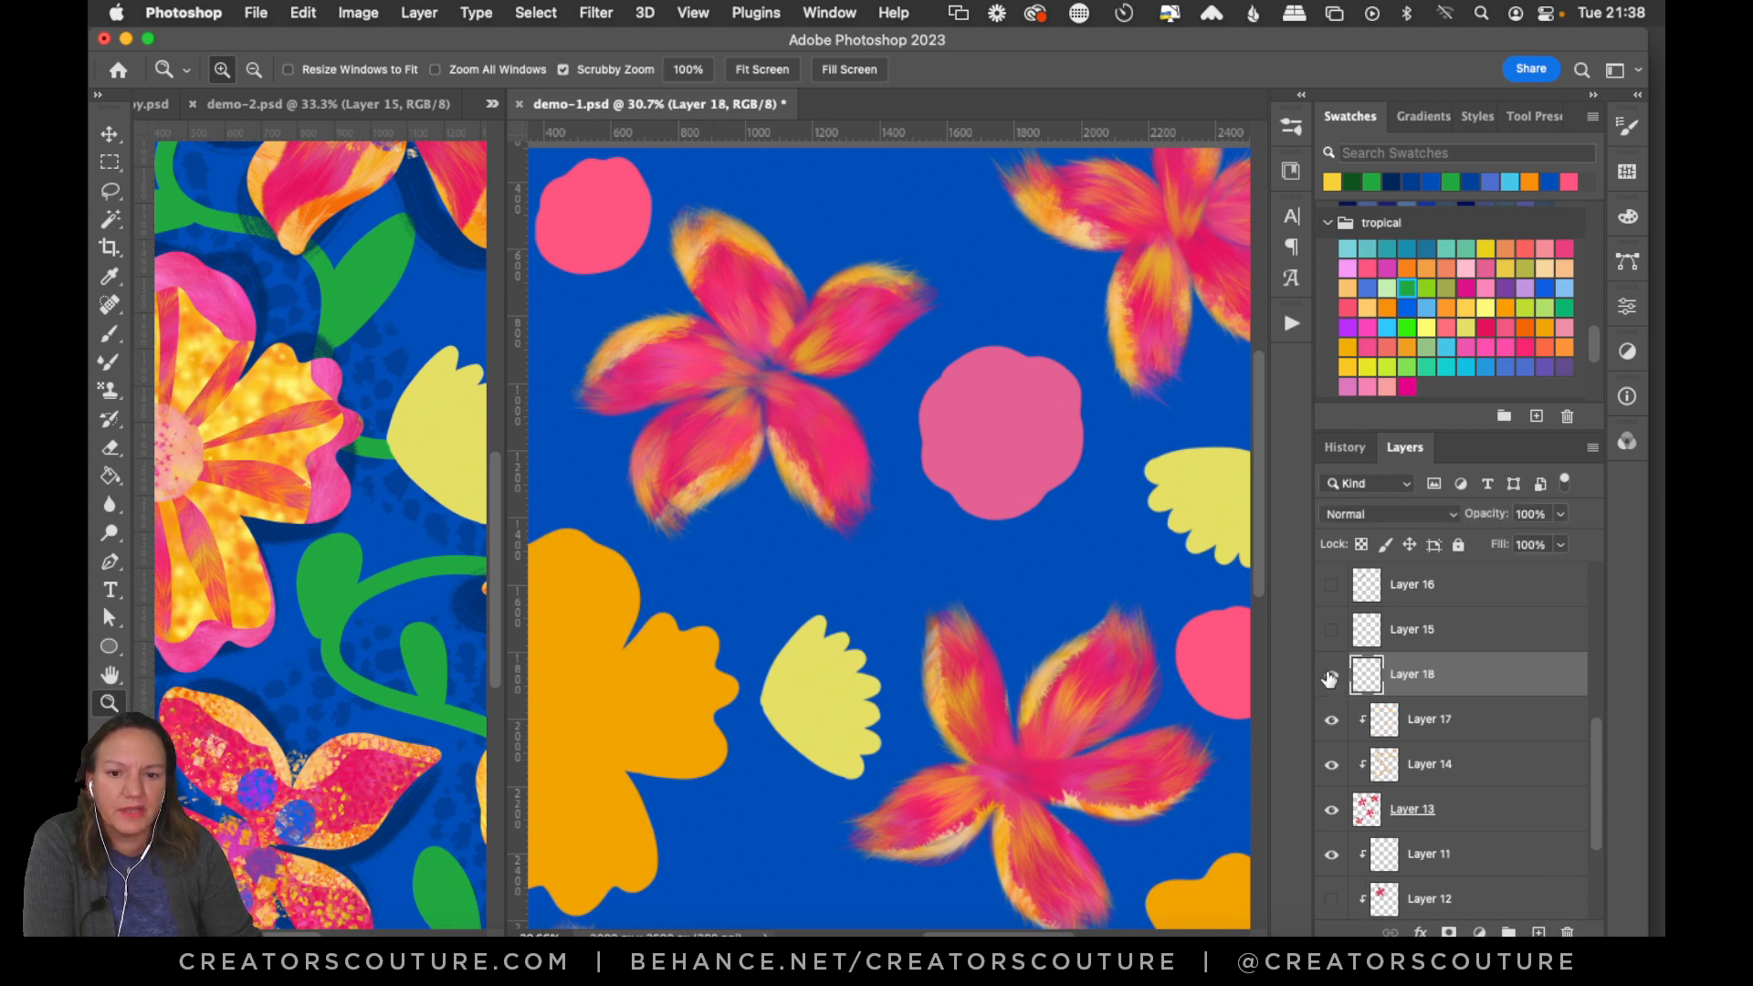
Set the Pattern Stamp tool to the 32-feather-creatorscouture brush and try a stroke near the upper-left flower's center.
drag(771, 365, 794, 360)
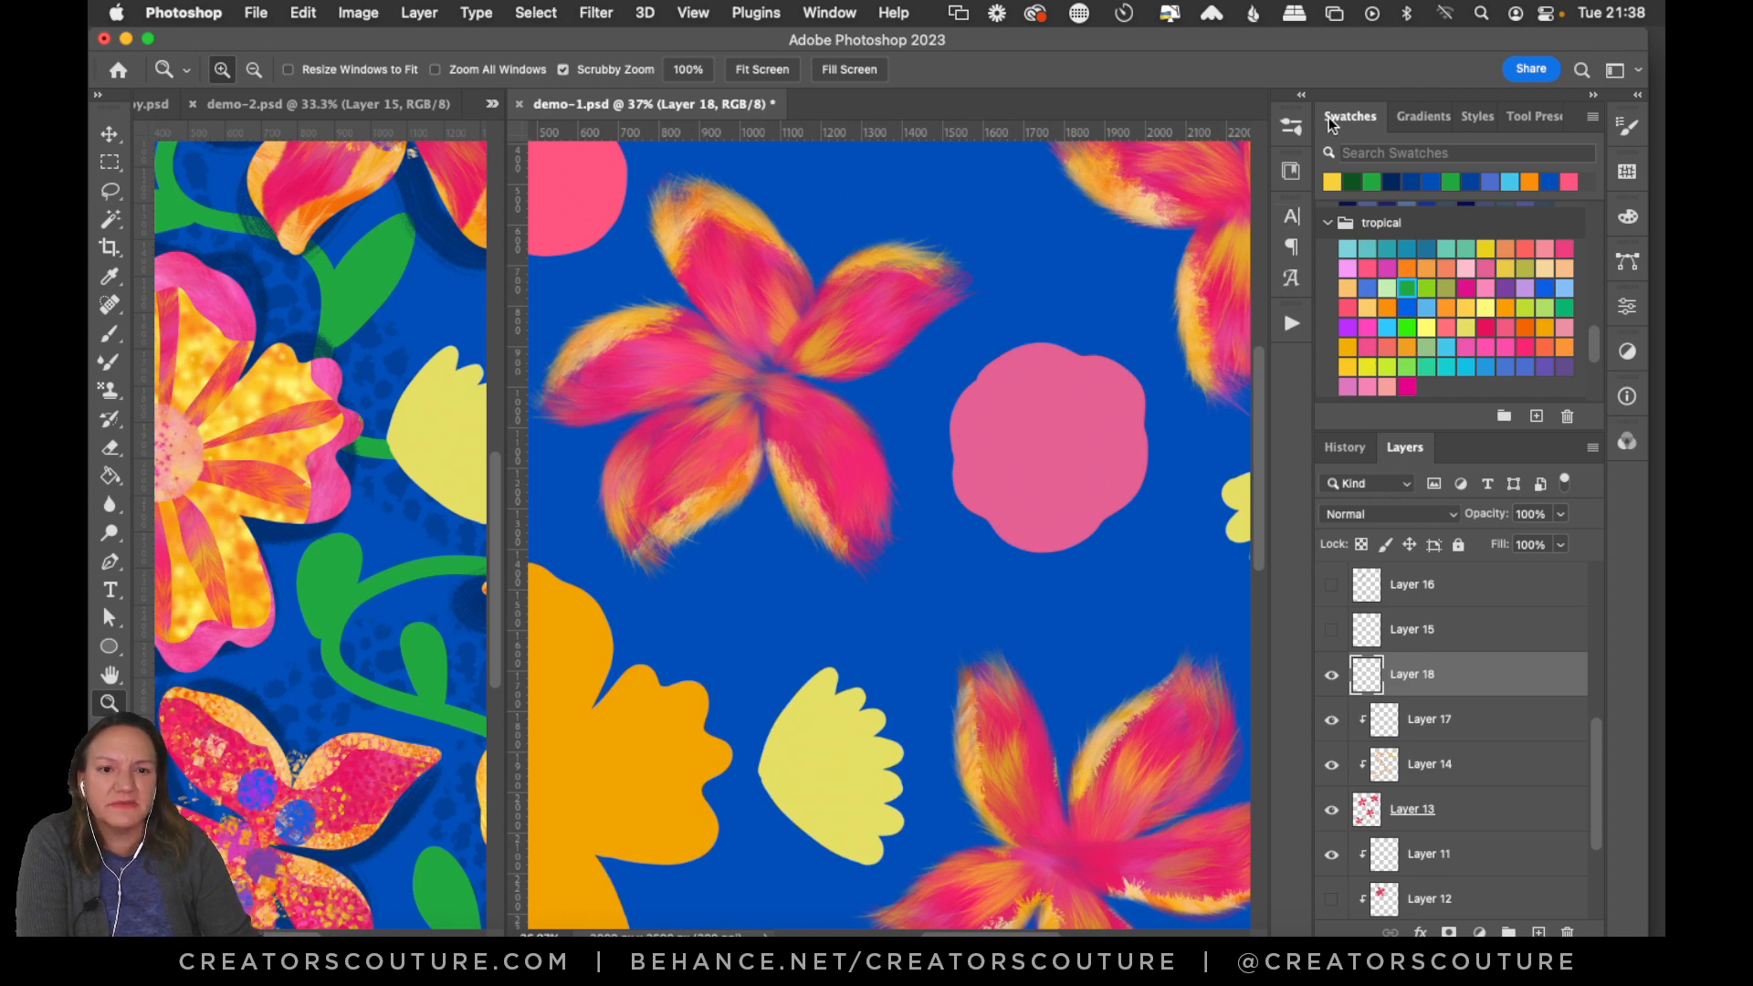
click(1288, 129)
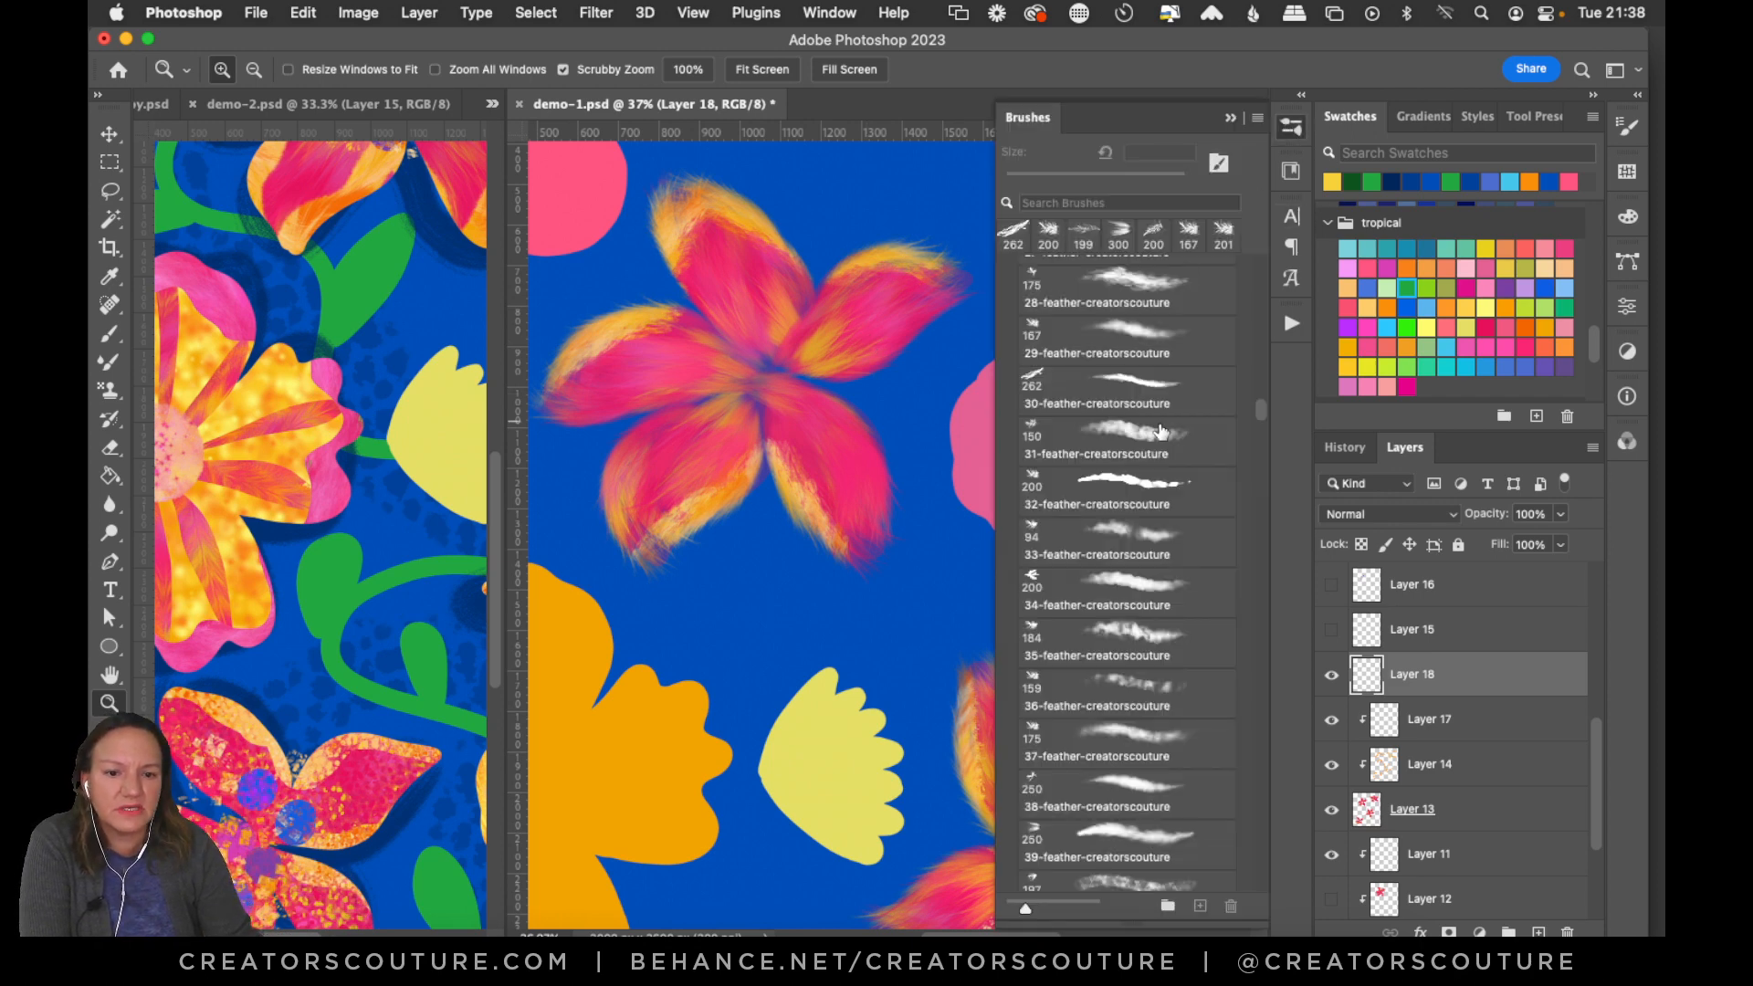
click(109, 390)
click(1117, 497)
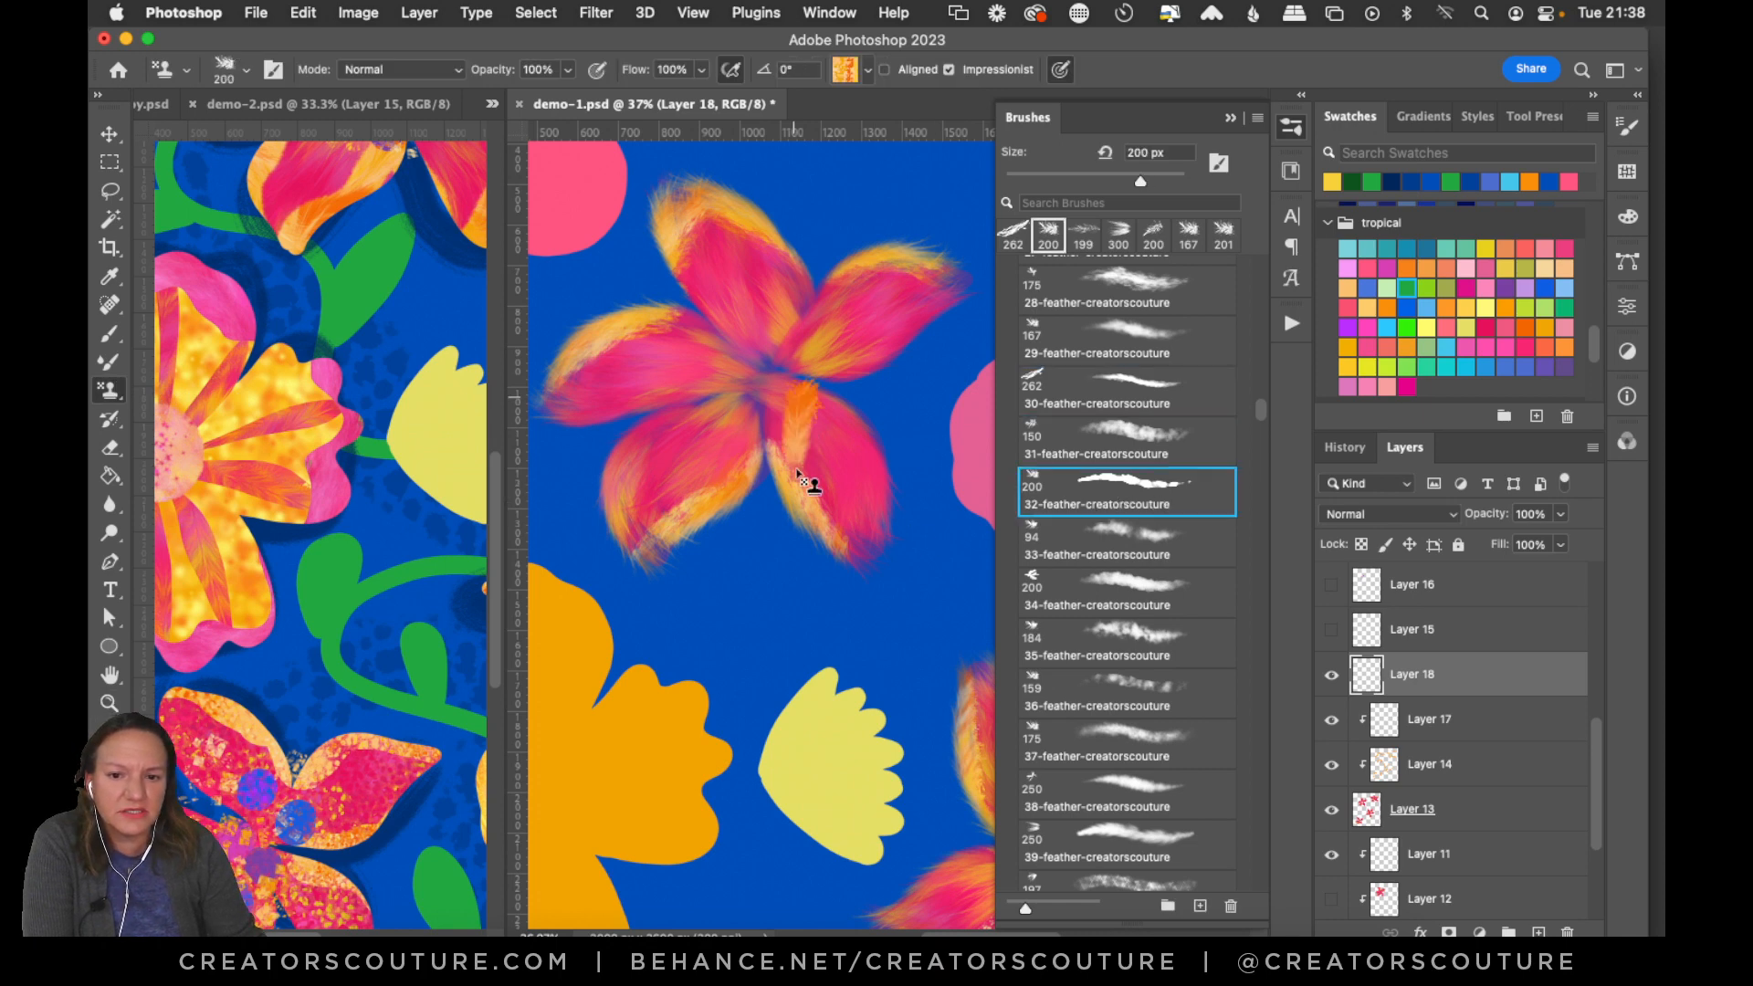
click(1290, 128)
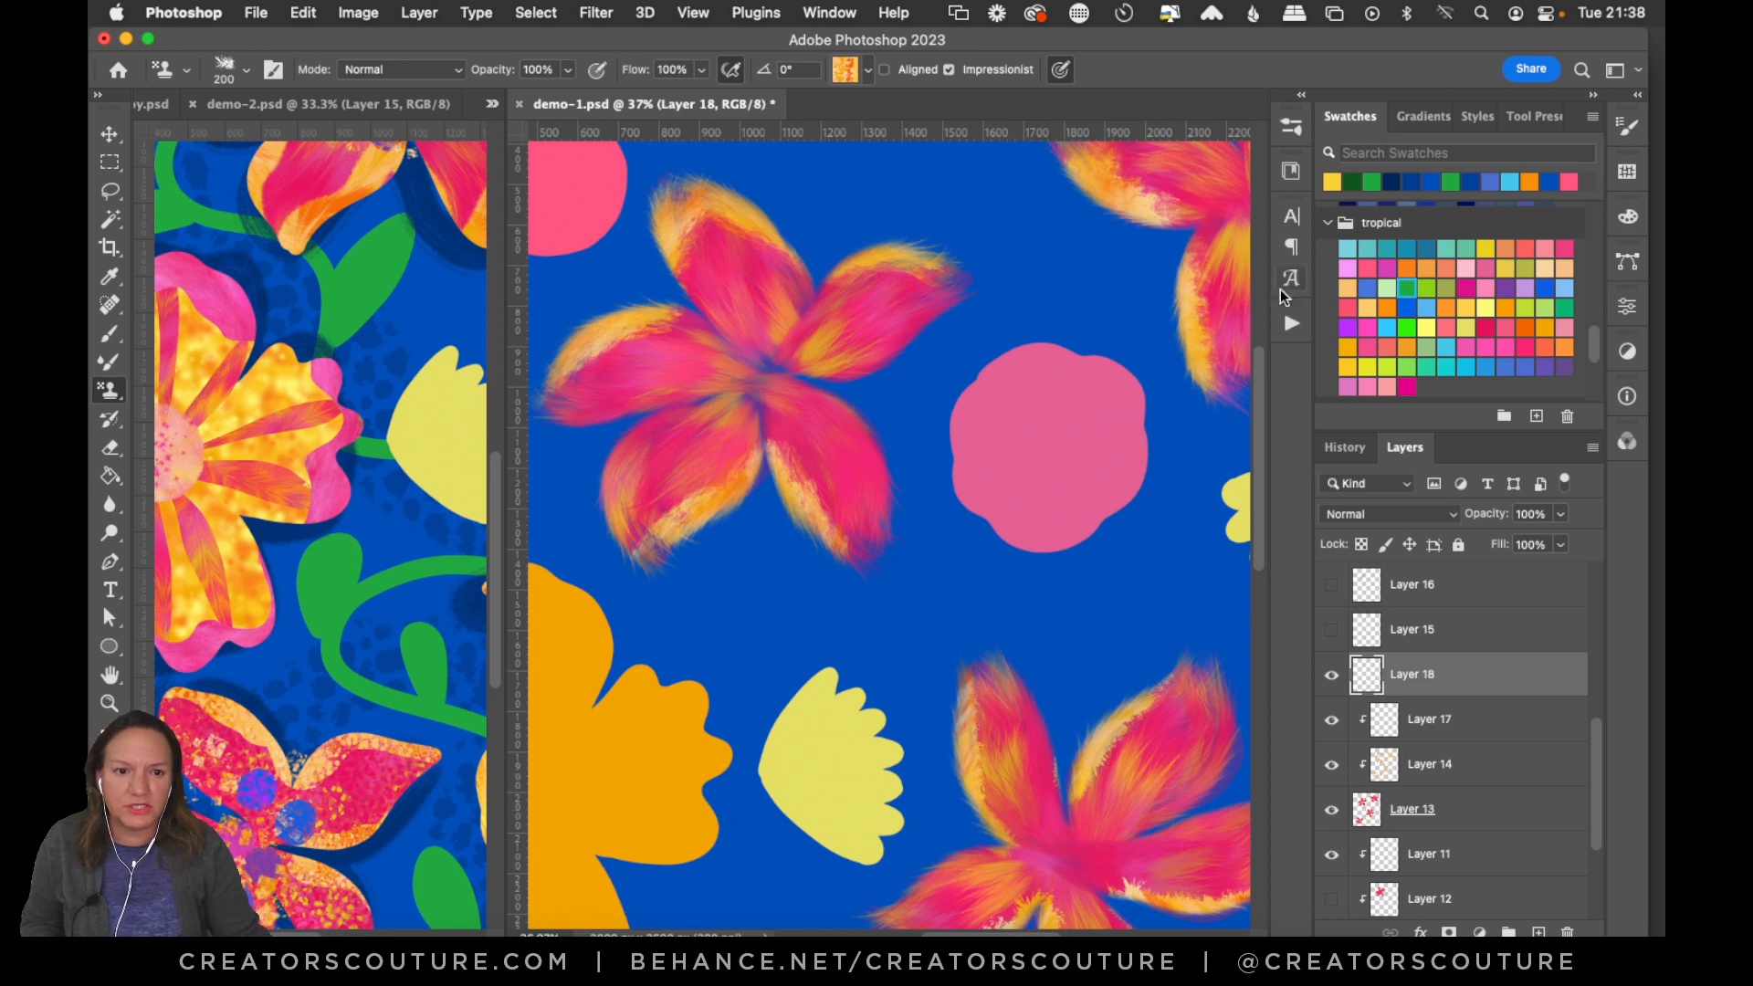
Open the feather chart from the 00 brush charts library to examine the available brush strokes.
click(1295, 132)
click(1291, 171)
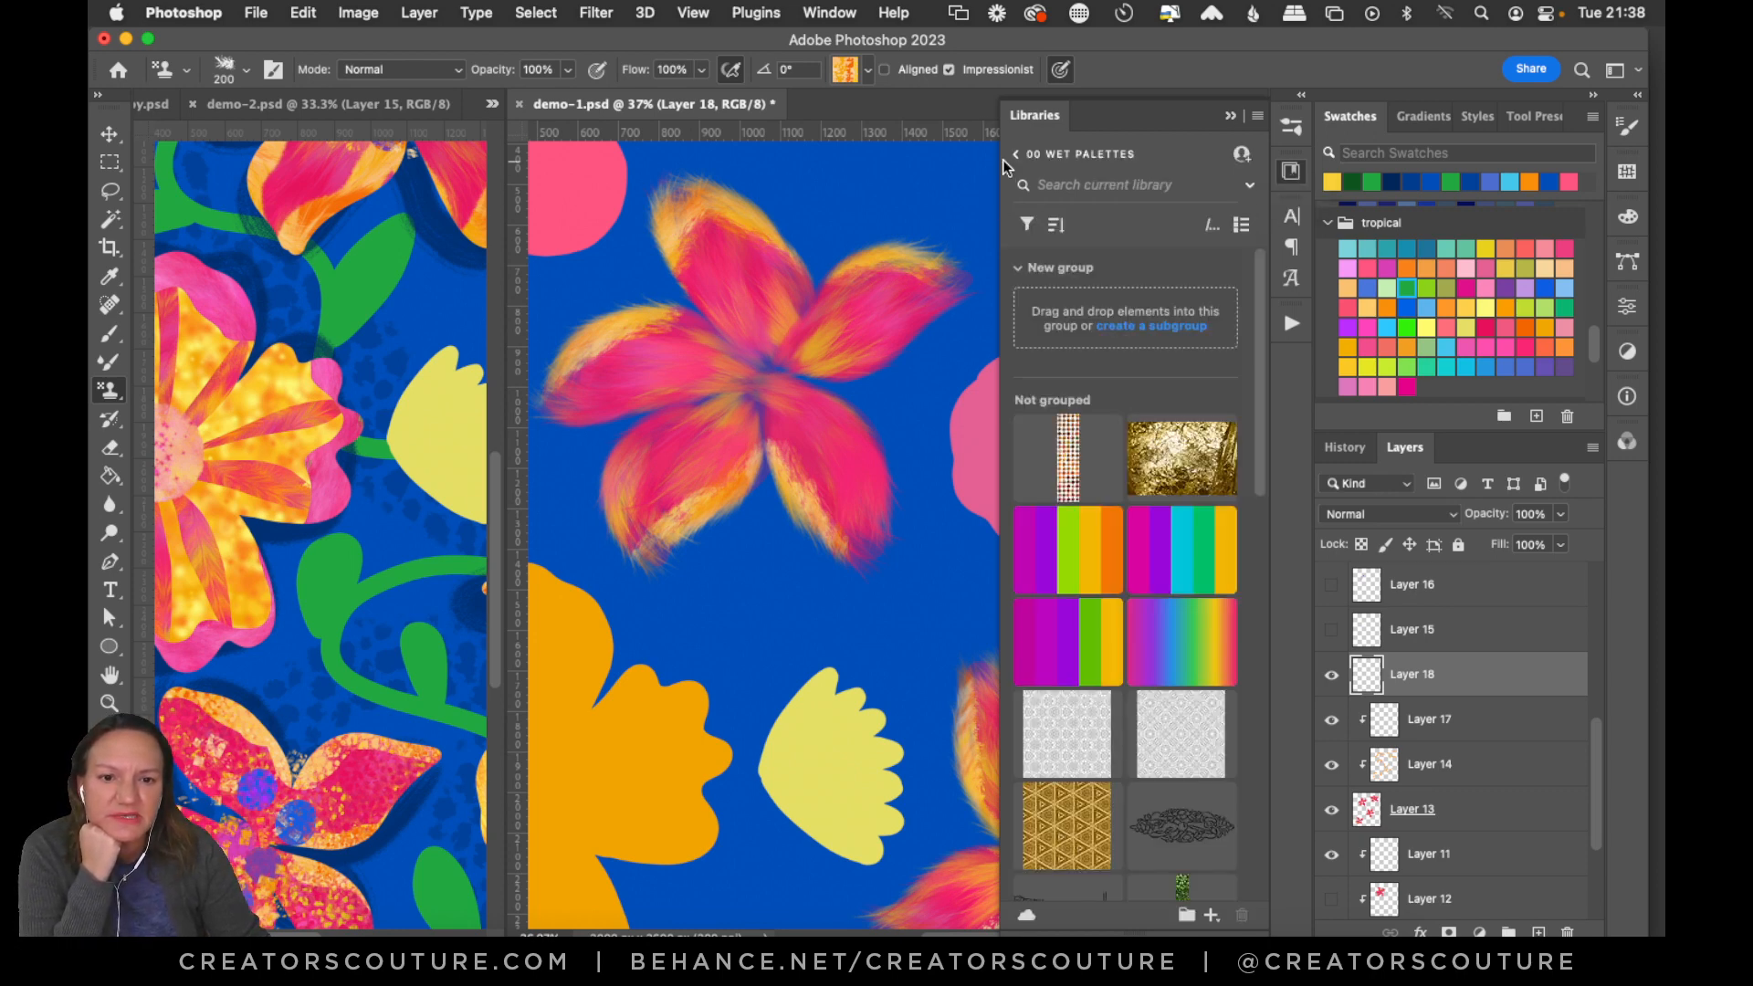
click(1018, 158)
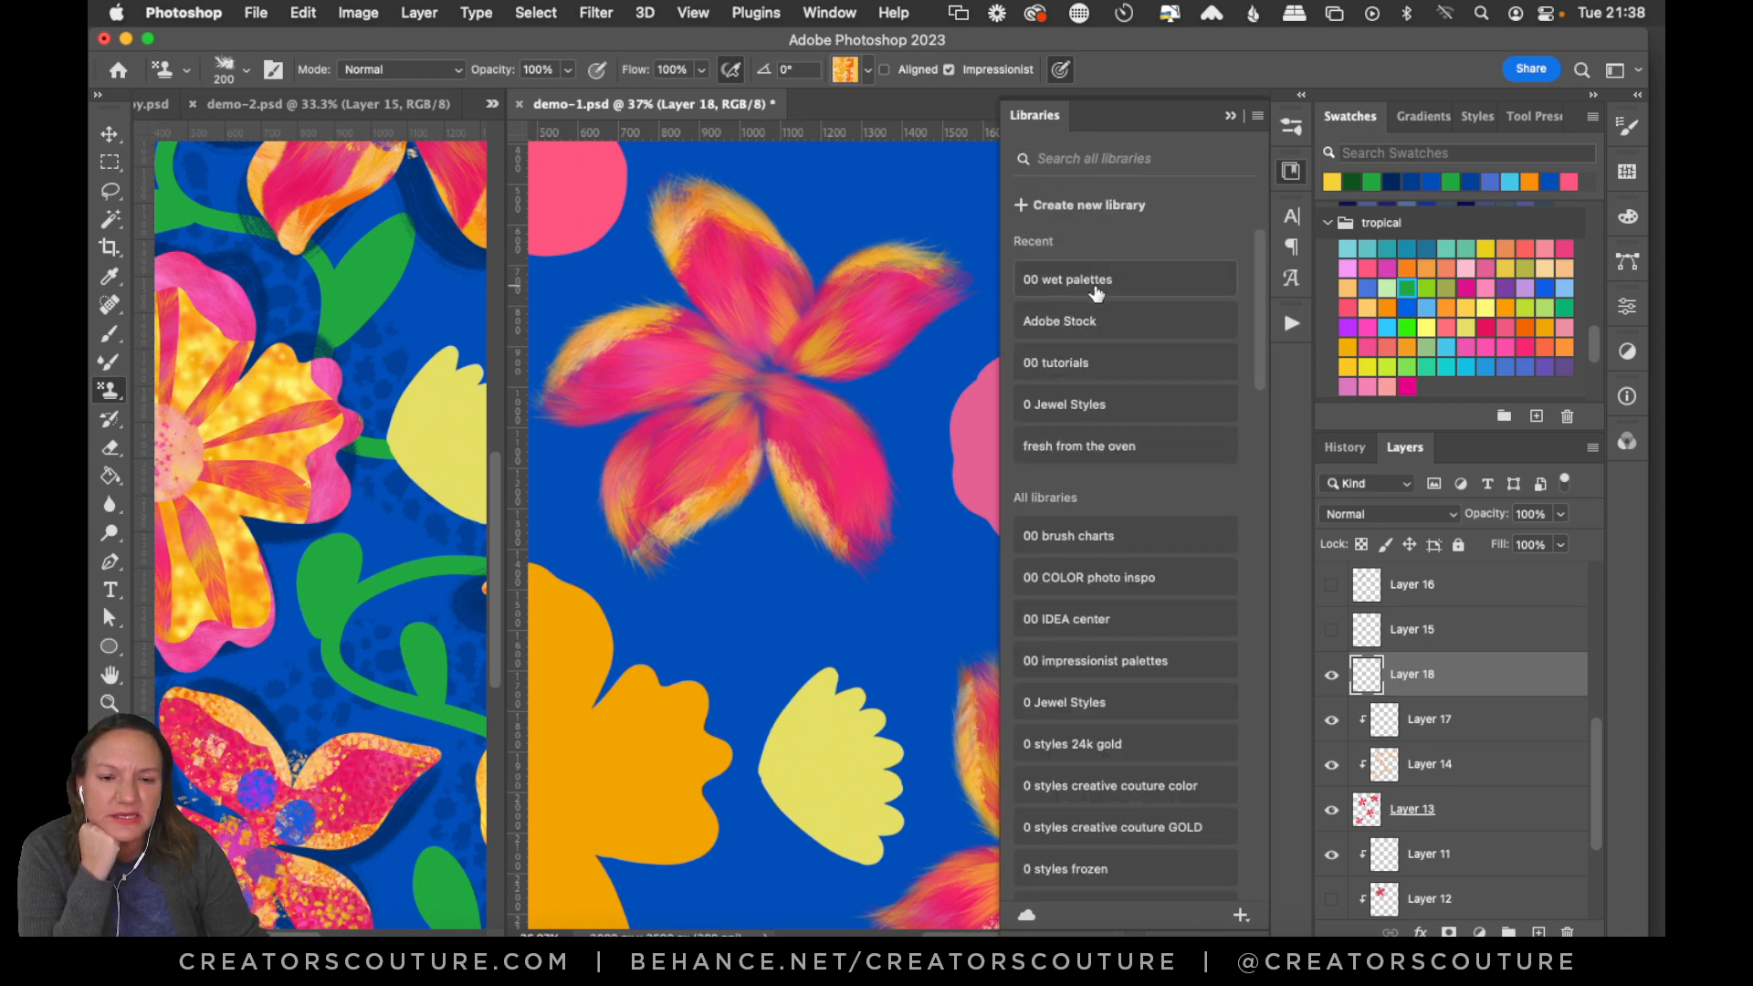
drag(1267, 323, 1246, 385)
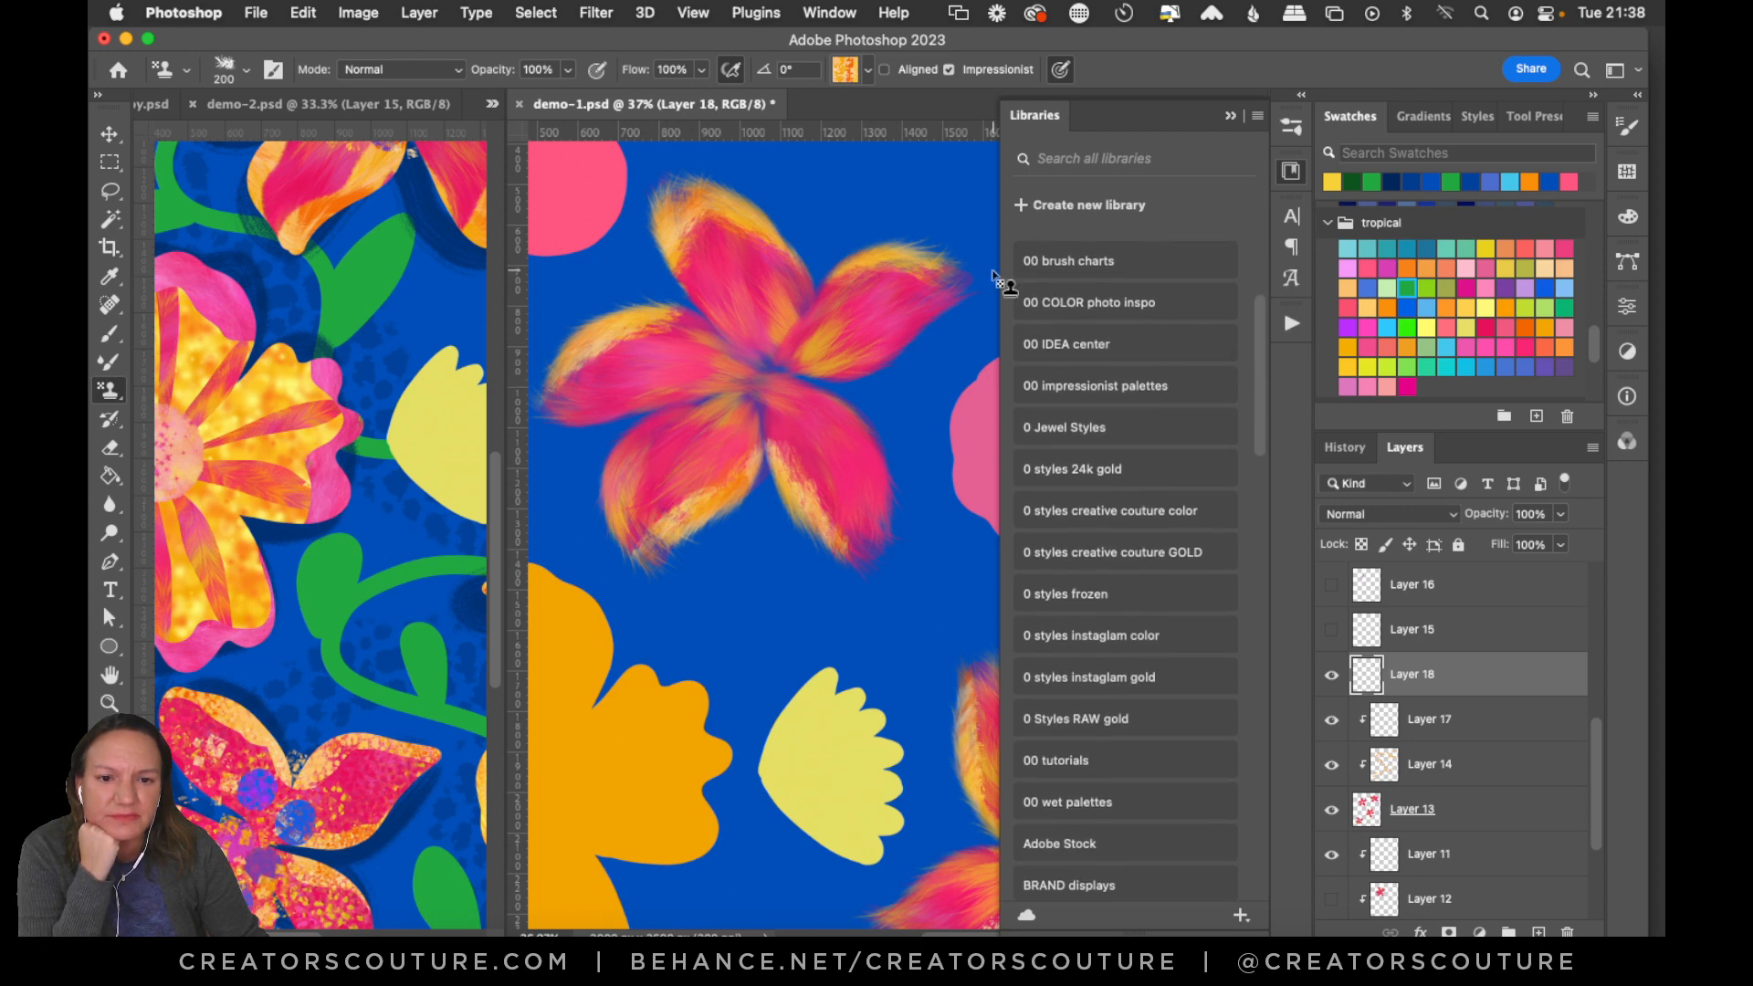
click(1083, 265)
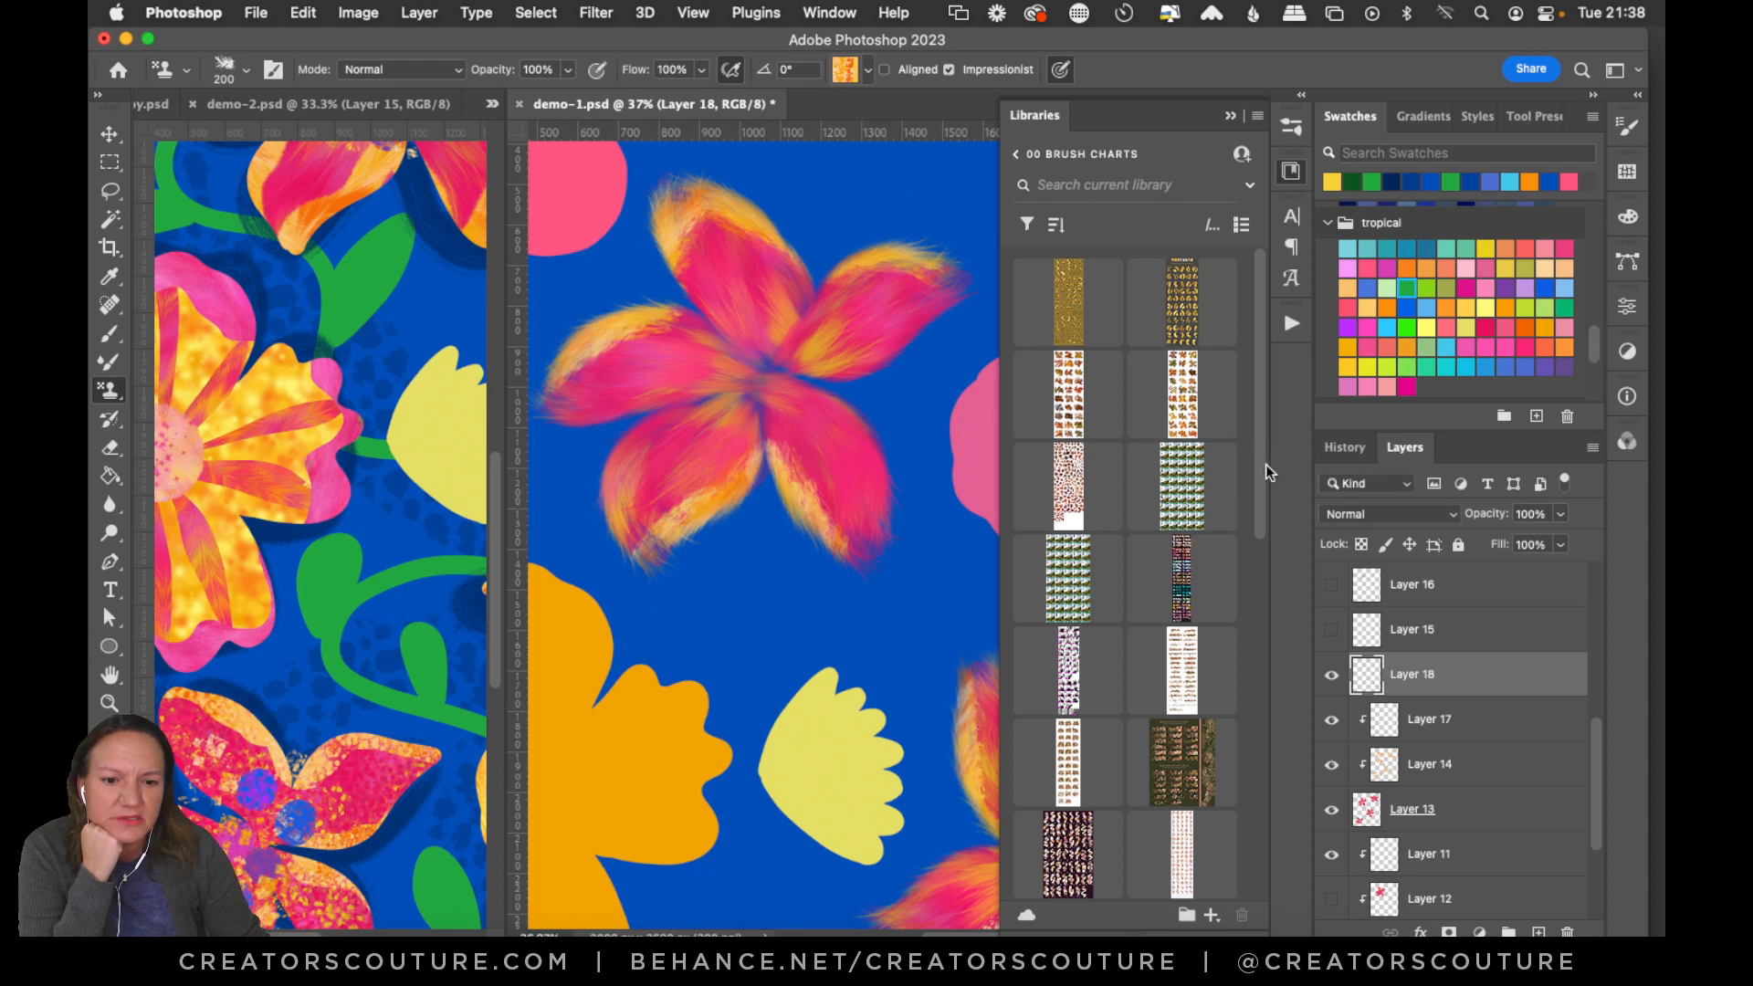
drag(1263, 465, 1218, 696)
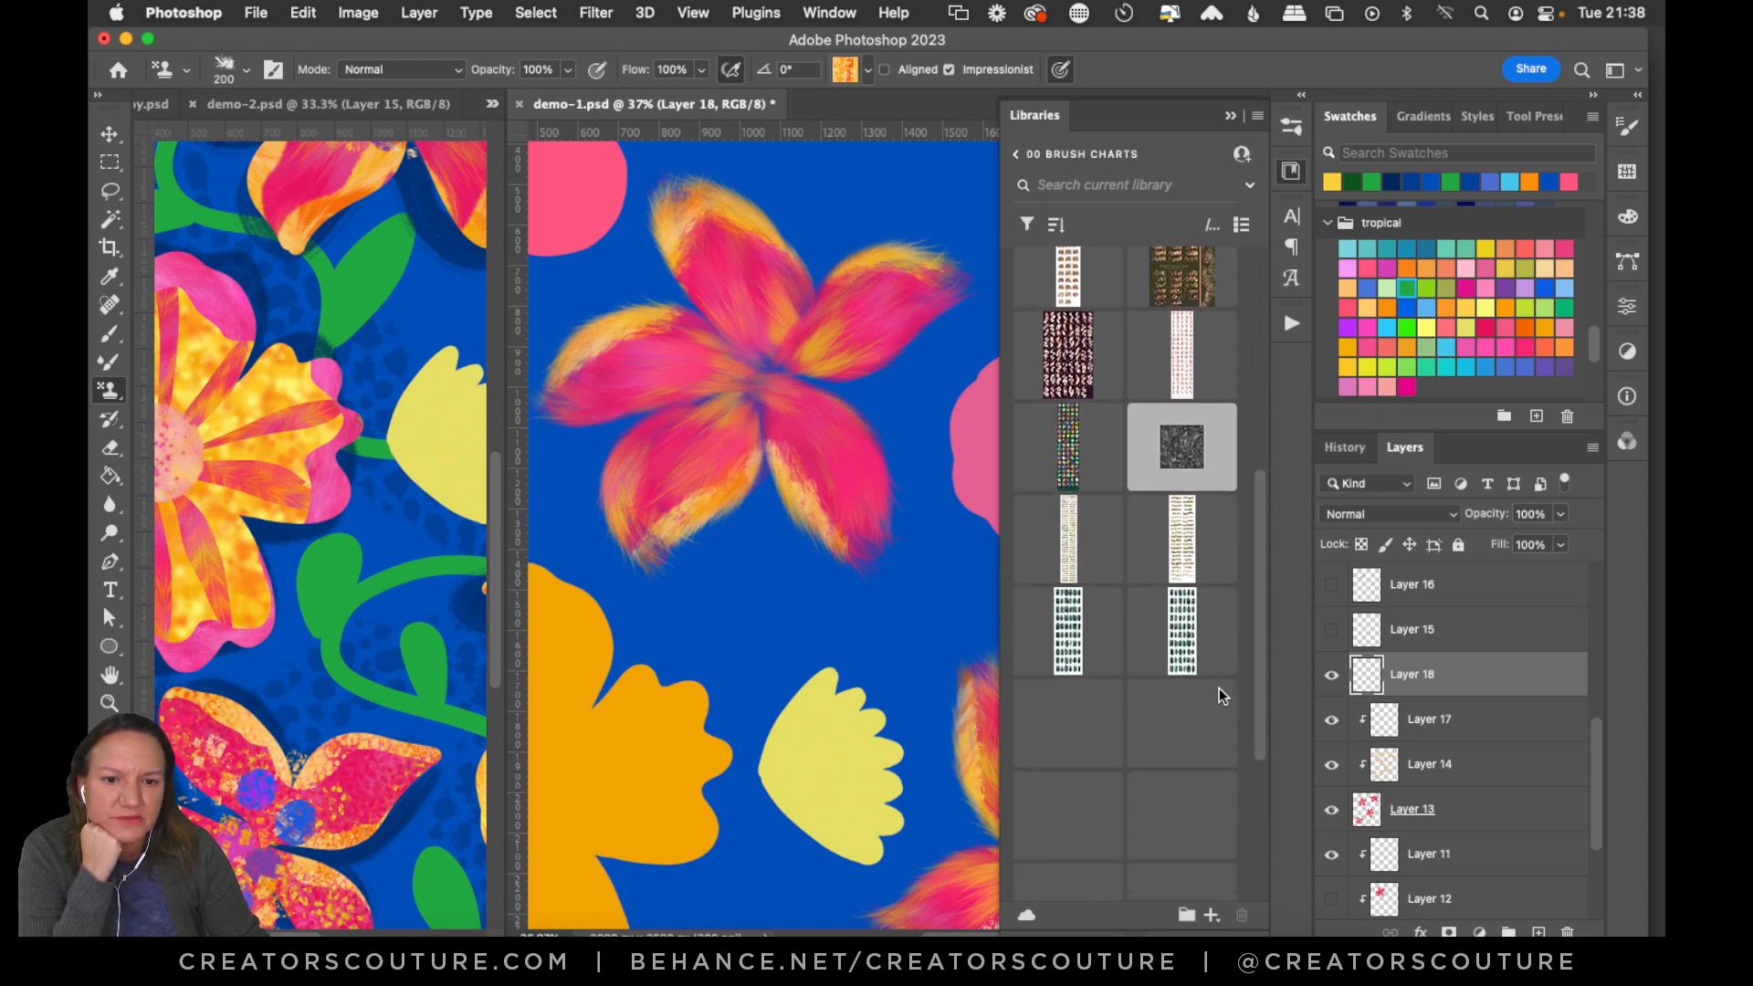
double_click(1076, 347)
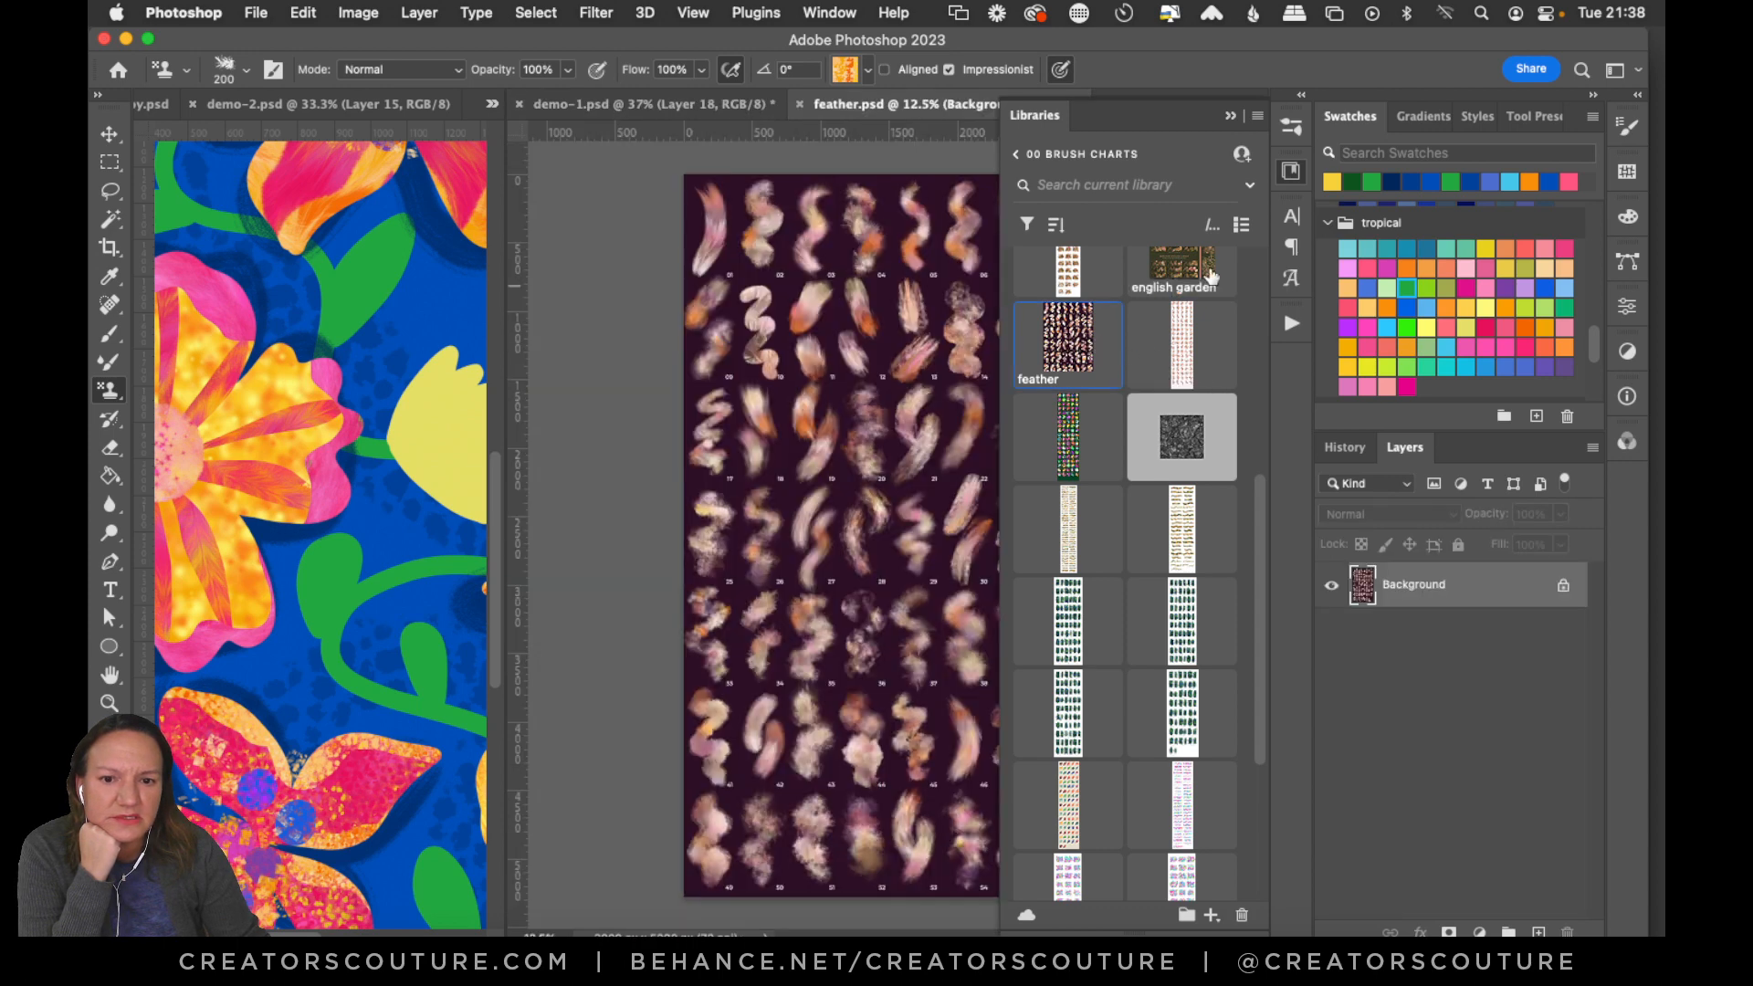
click(1290, 168)
key(super+1)
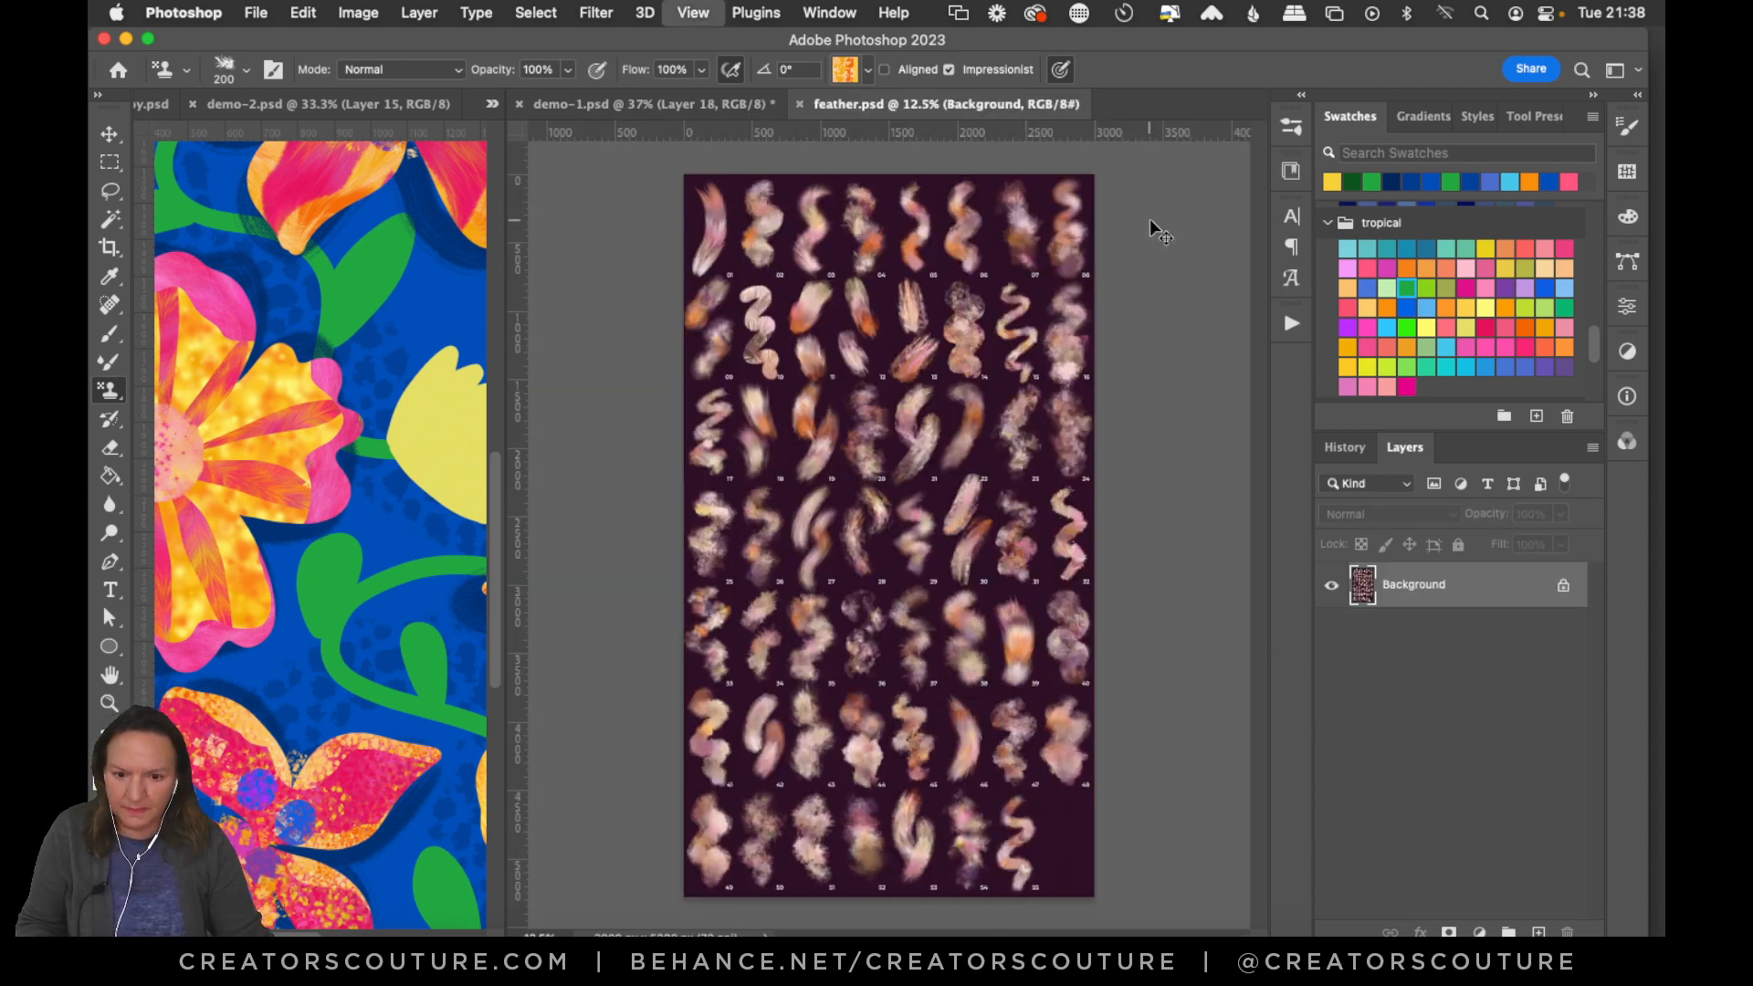
Examine the numbered feather brush strokes up close across the upper and lower rows of the feather.psd chart.
click(109, 703)
alt+click(863, 474)
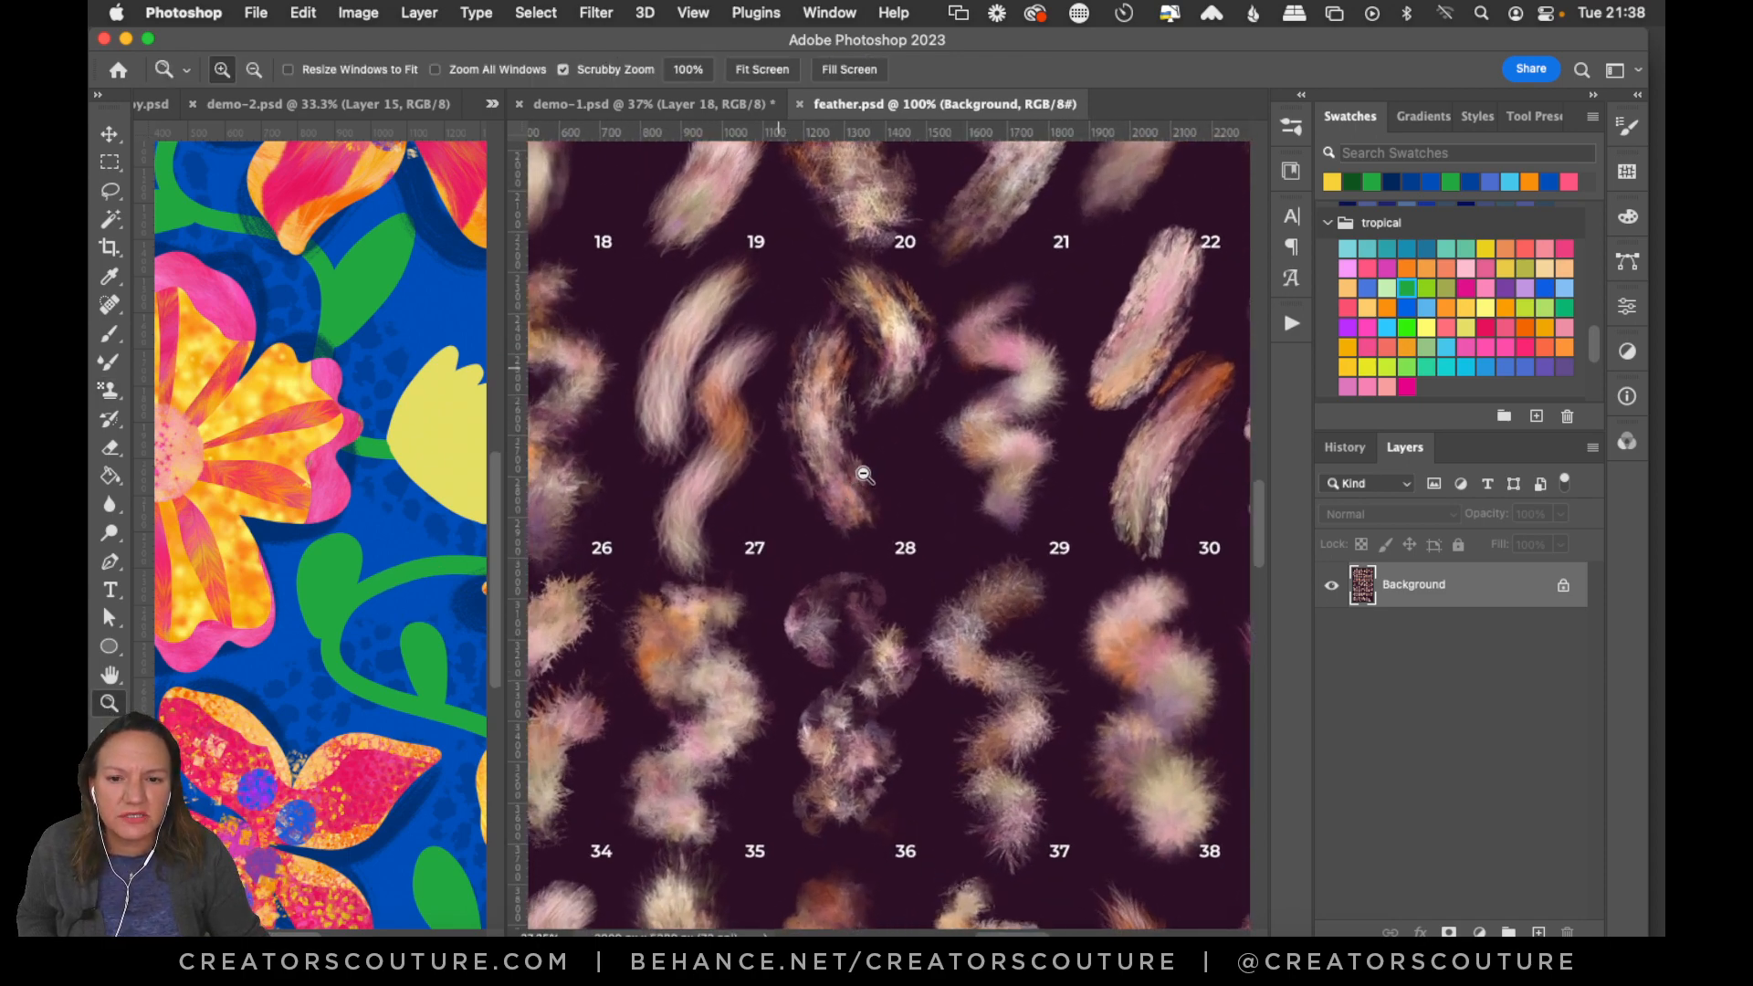
drag(863, 473, 1031, 598)
drag(1255, 506, 1258, 336)
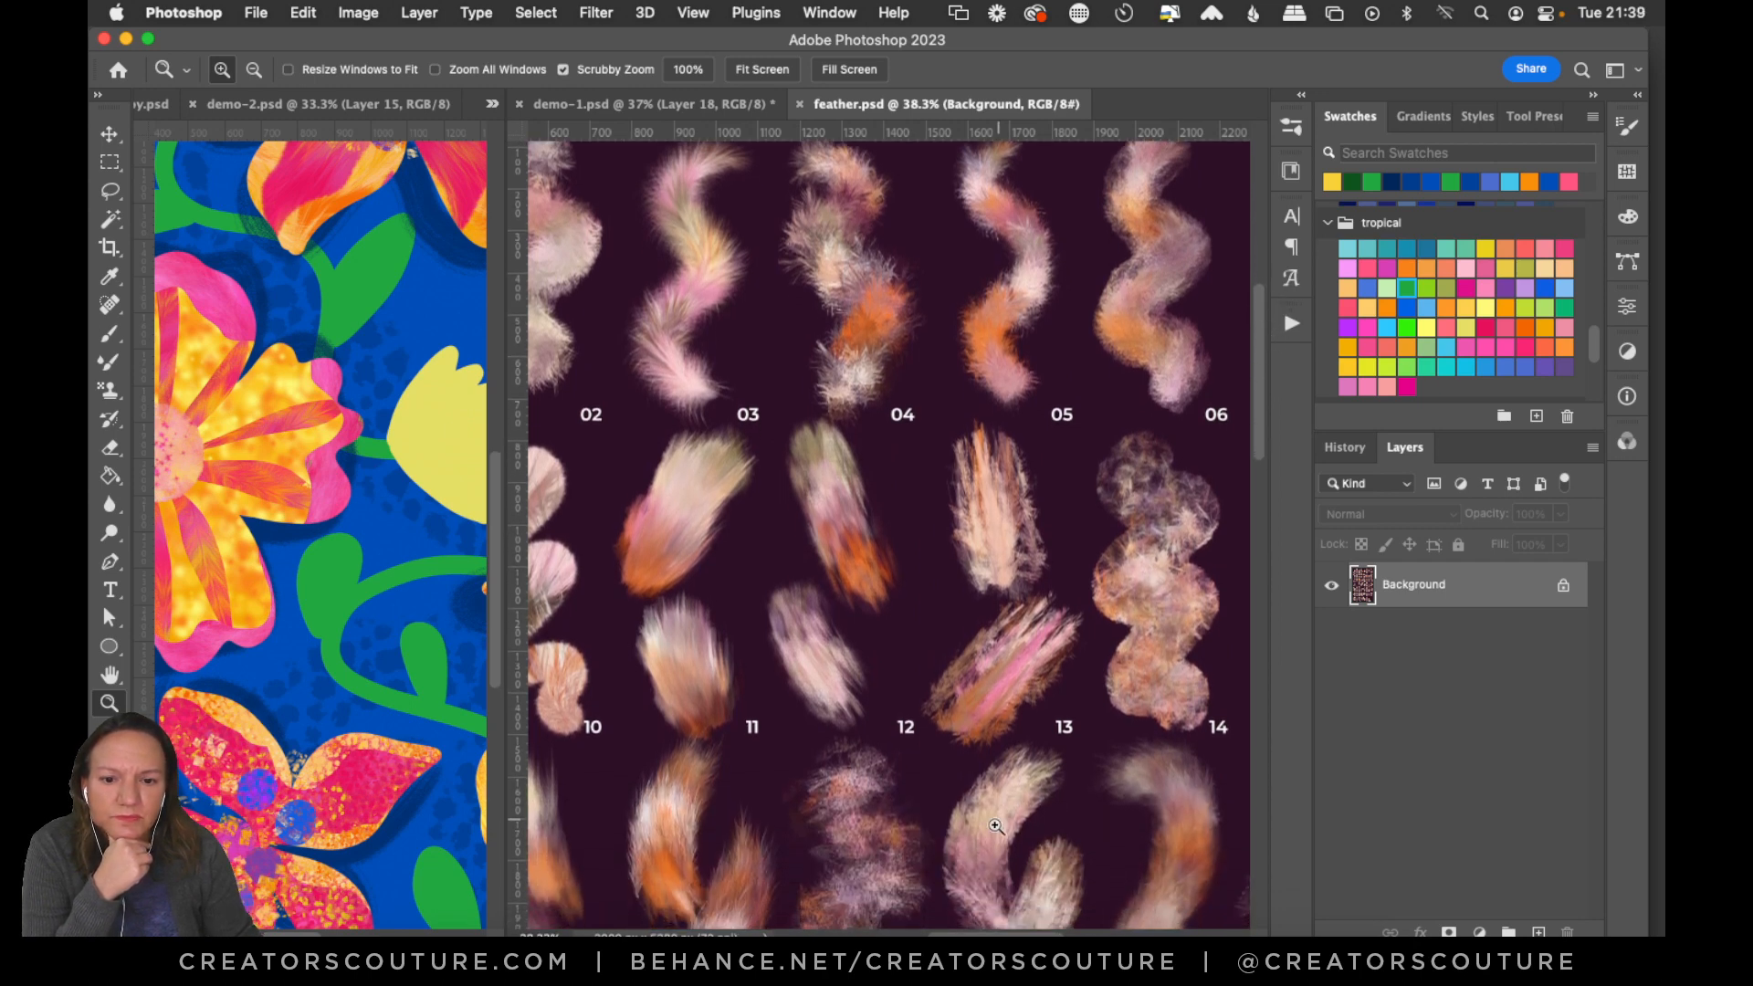
drag(995, 933, 950, 934)
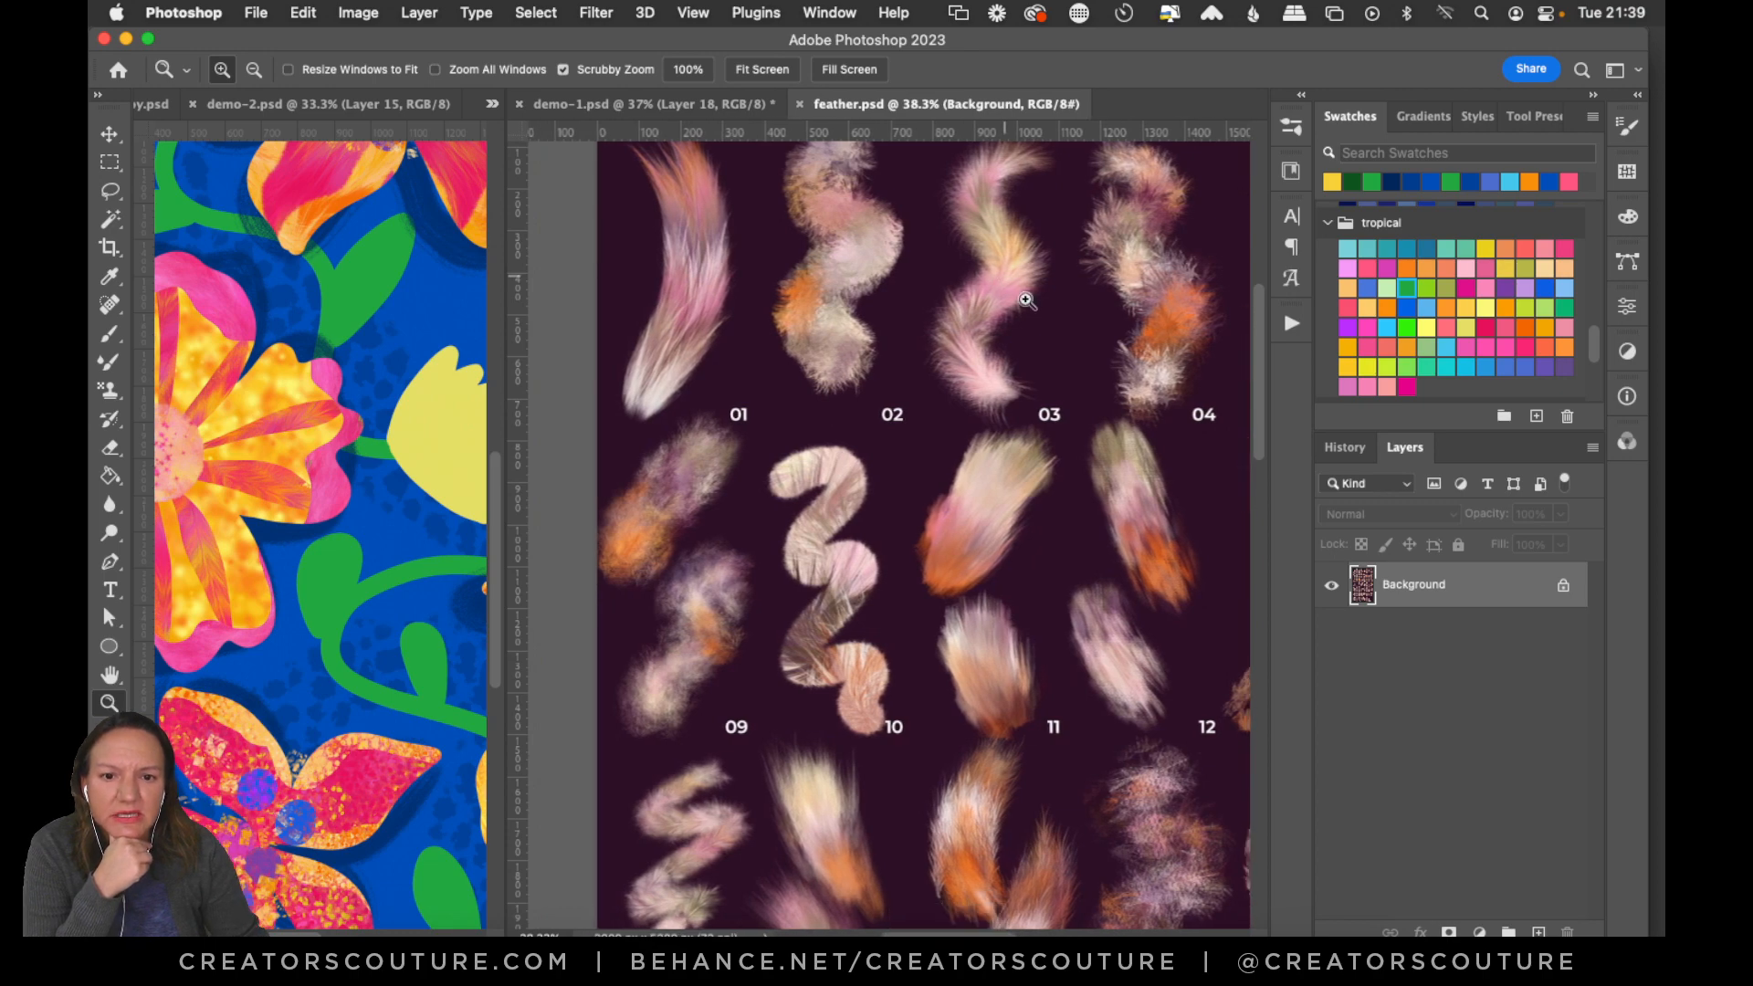
drag(1262, 341, 1190, 616)
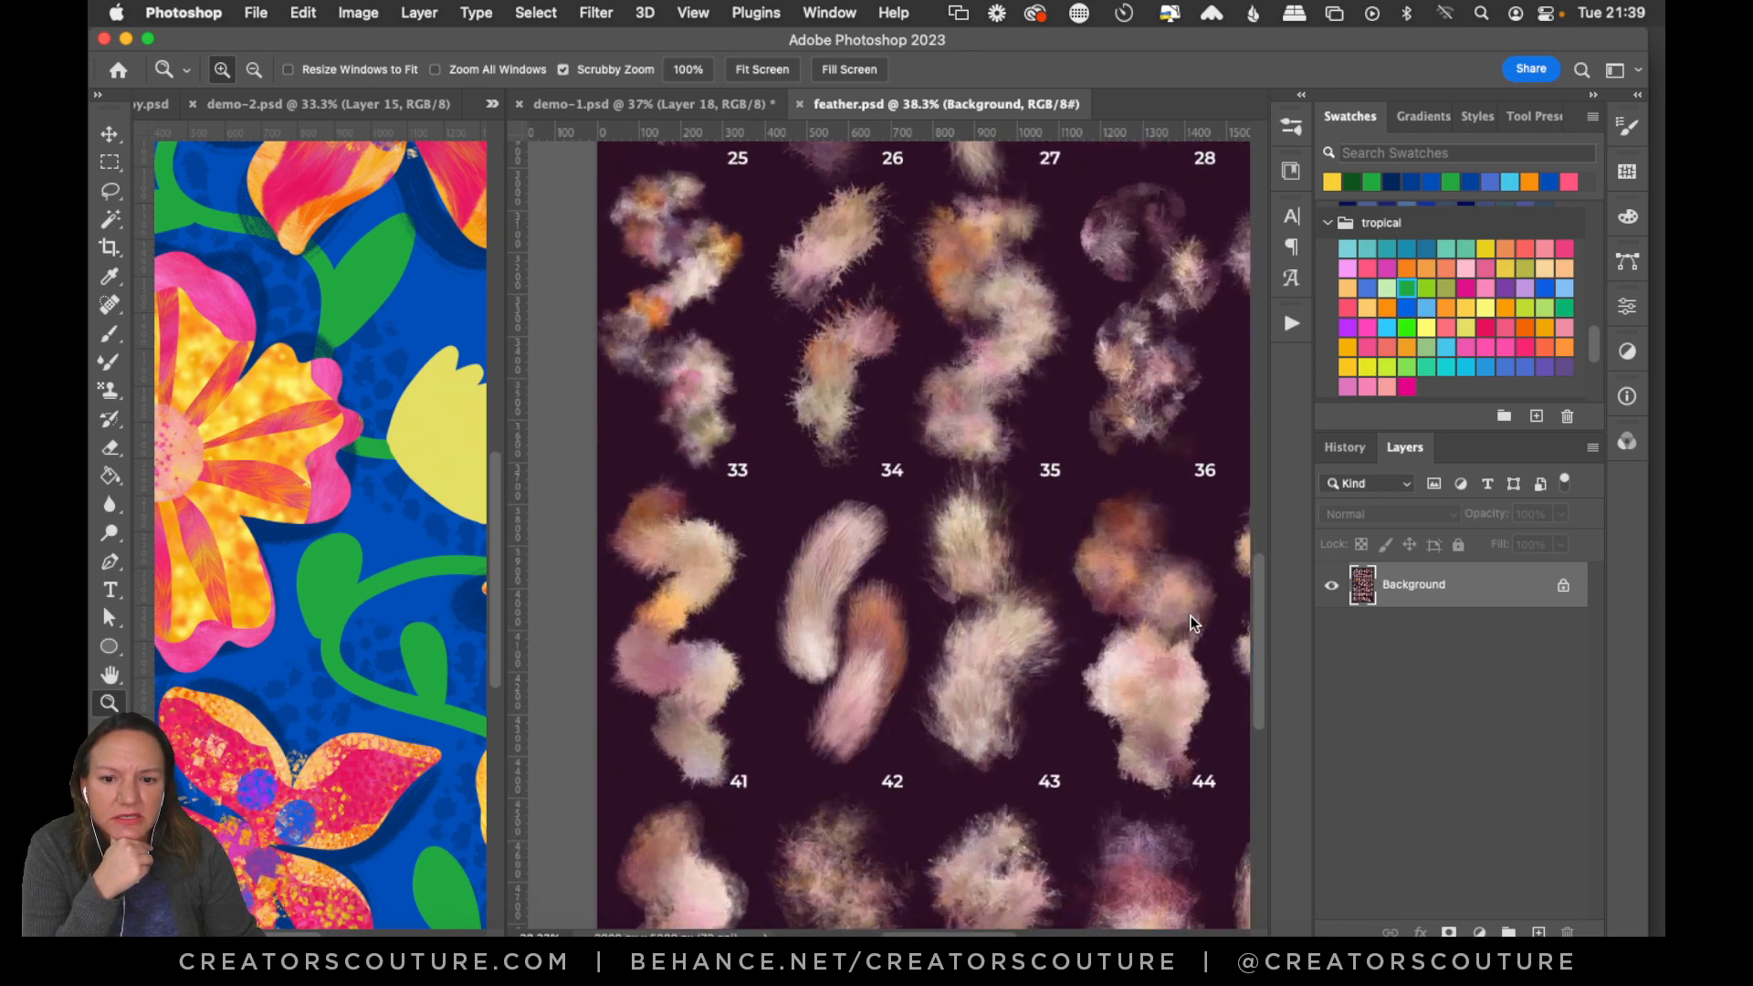
Return to demo-1.psd with the Pattern Stamp tool, try a feather stroke beside the upper-left flower, and undo it.
click(712, 103)
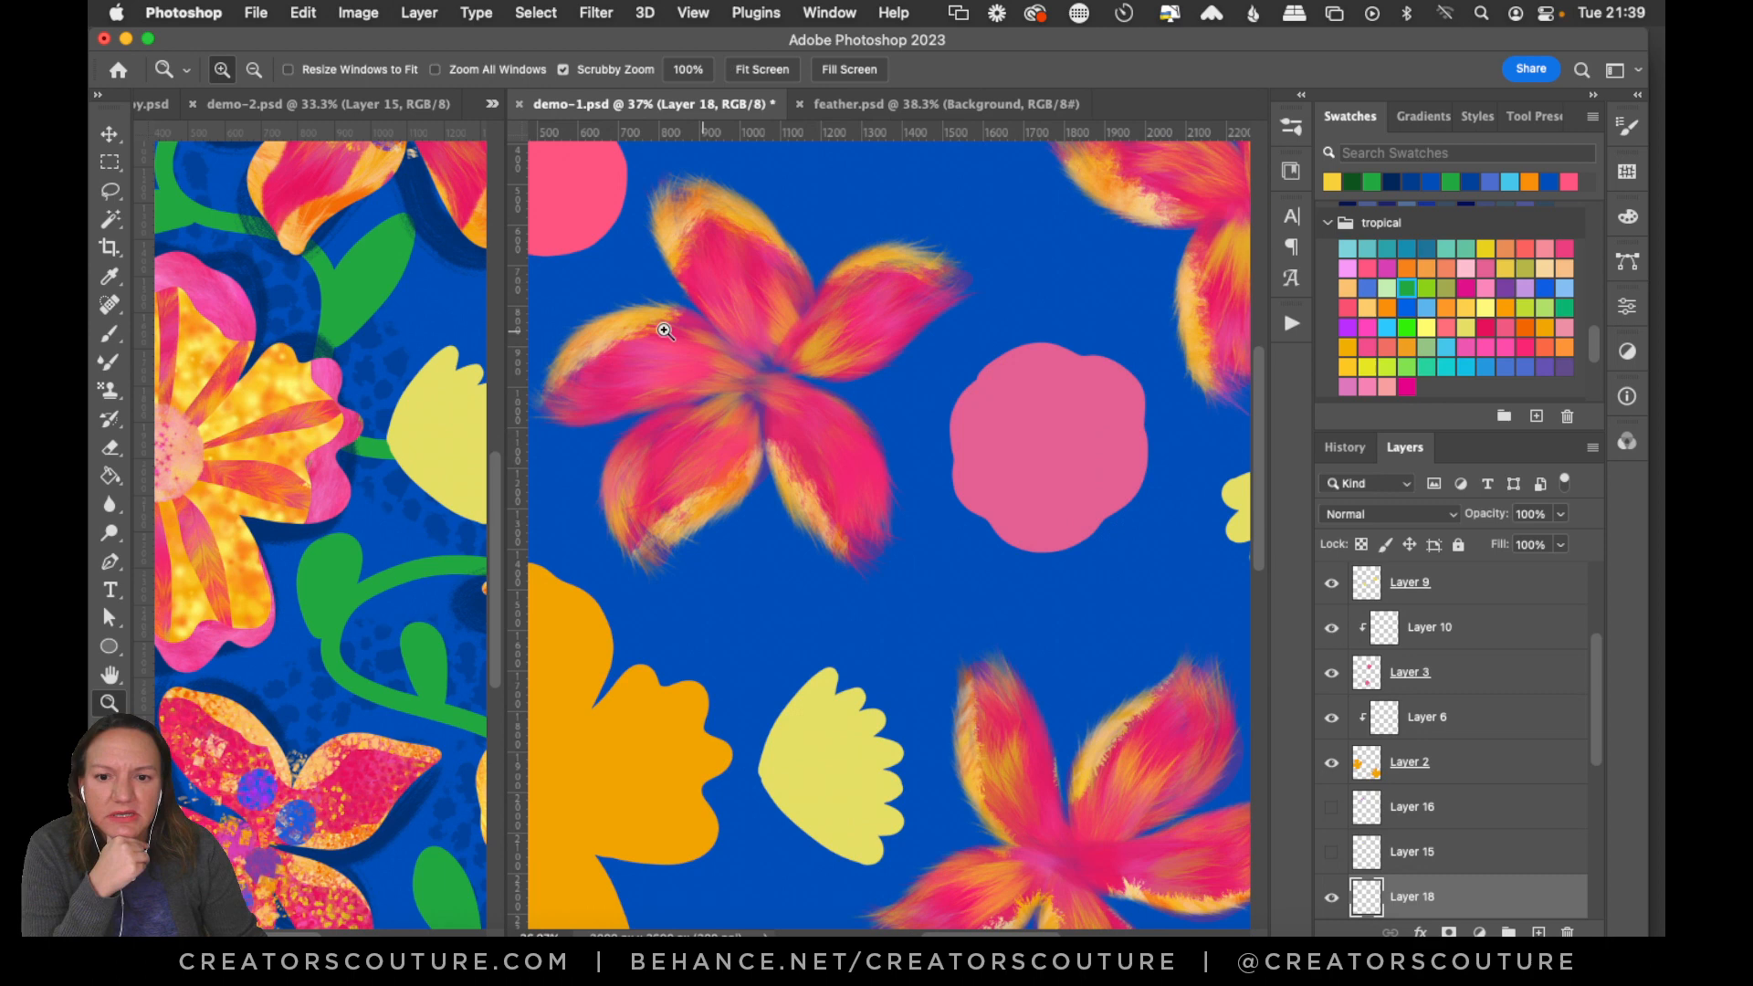
click(109, 390)
drag(959, 275, 929, 449)
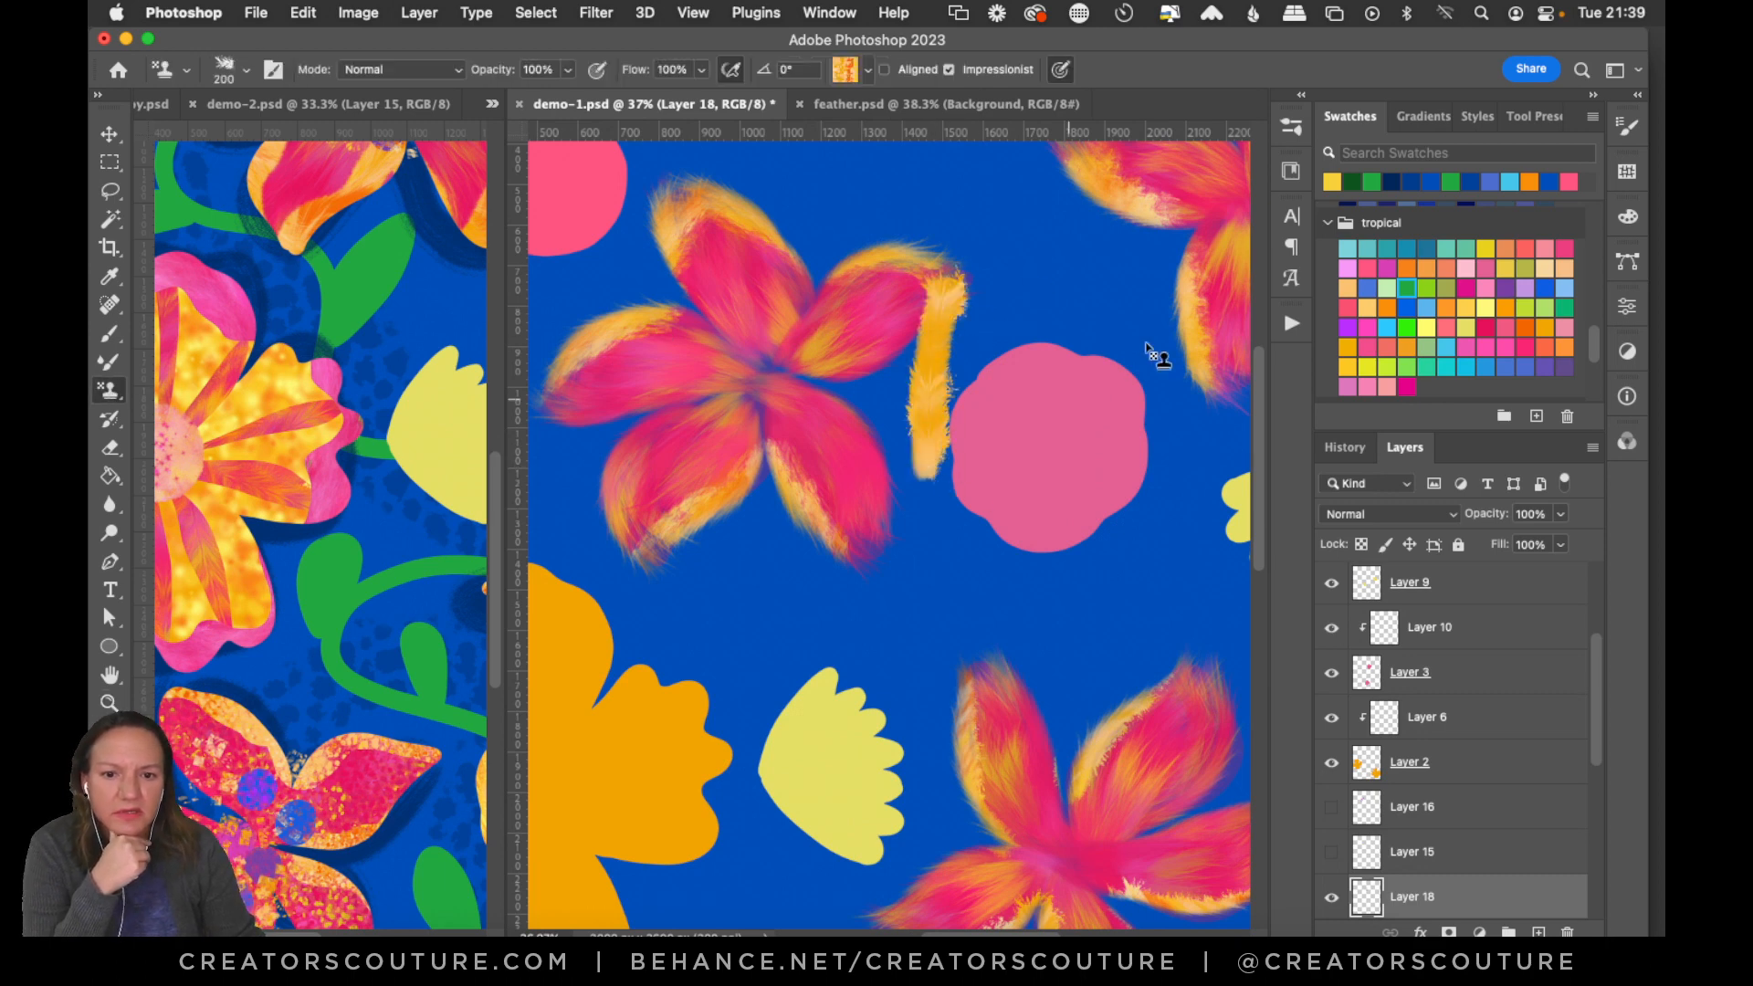
click(1291, 129)
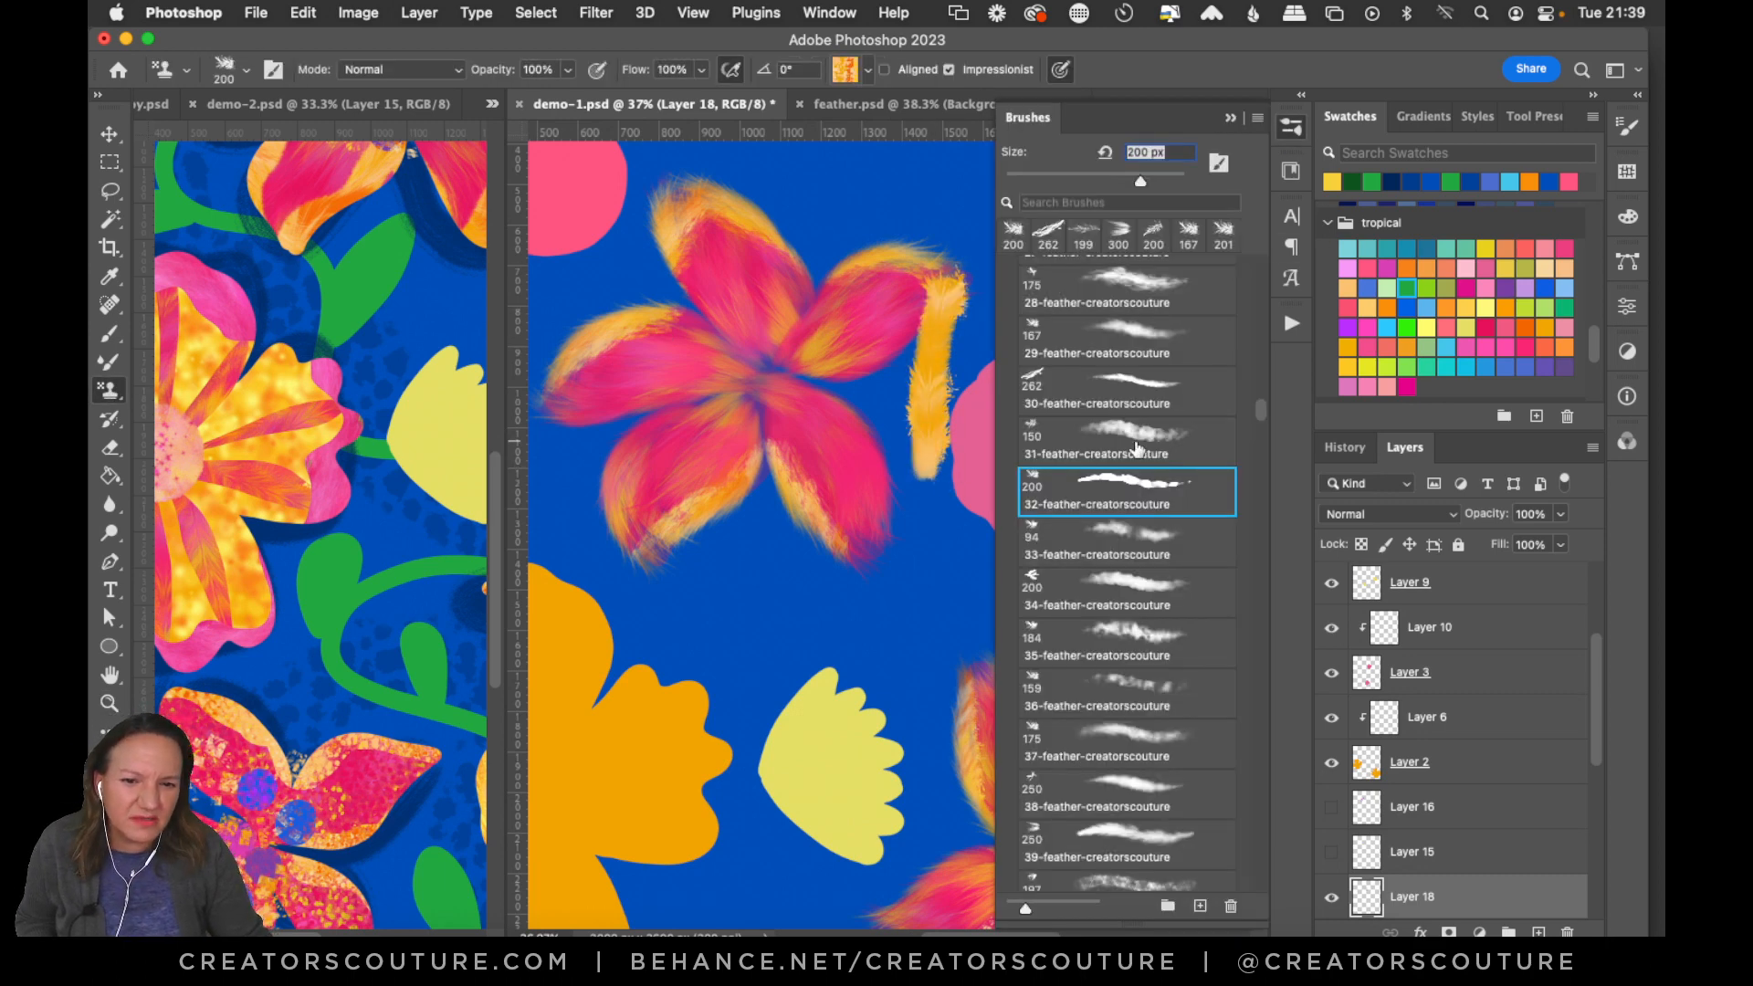
key(super+z)
click(1291, 128)
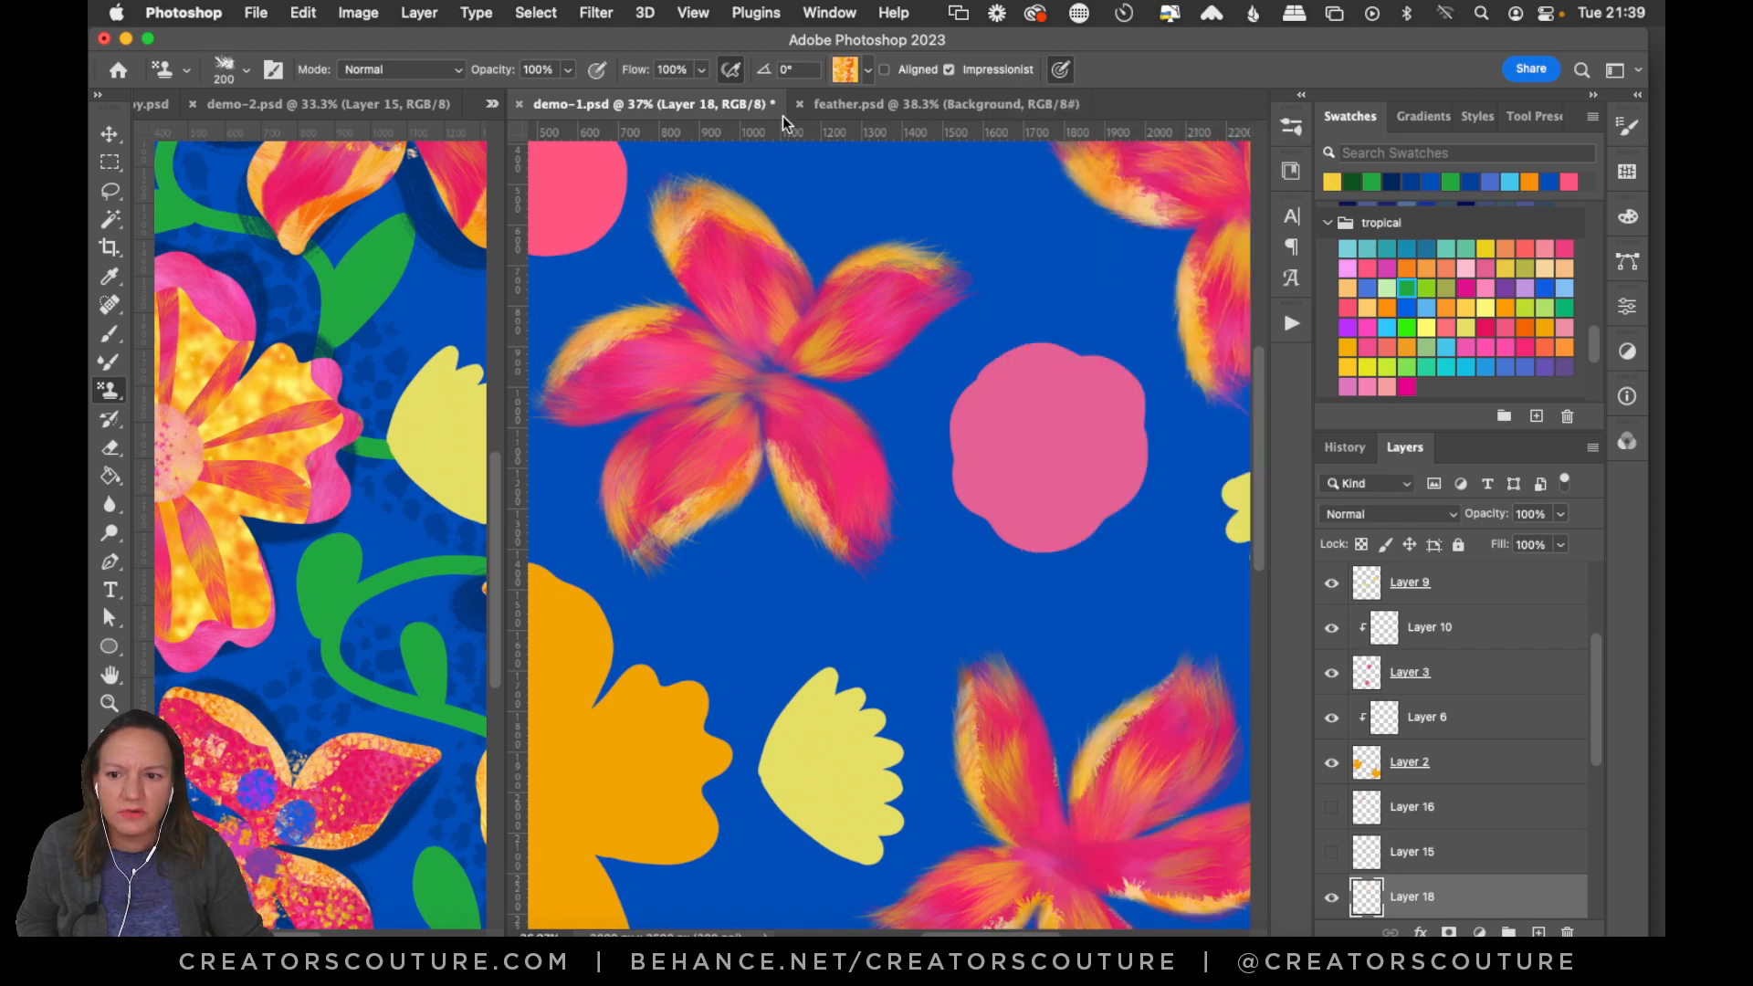
Load the dark orange pattern with yellow speckles as the source for the Pattern Stamp tool.
click(855, 73)
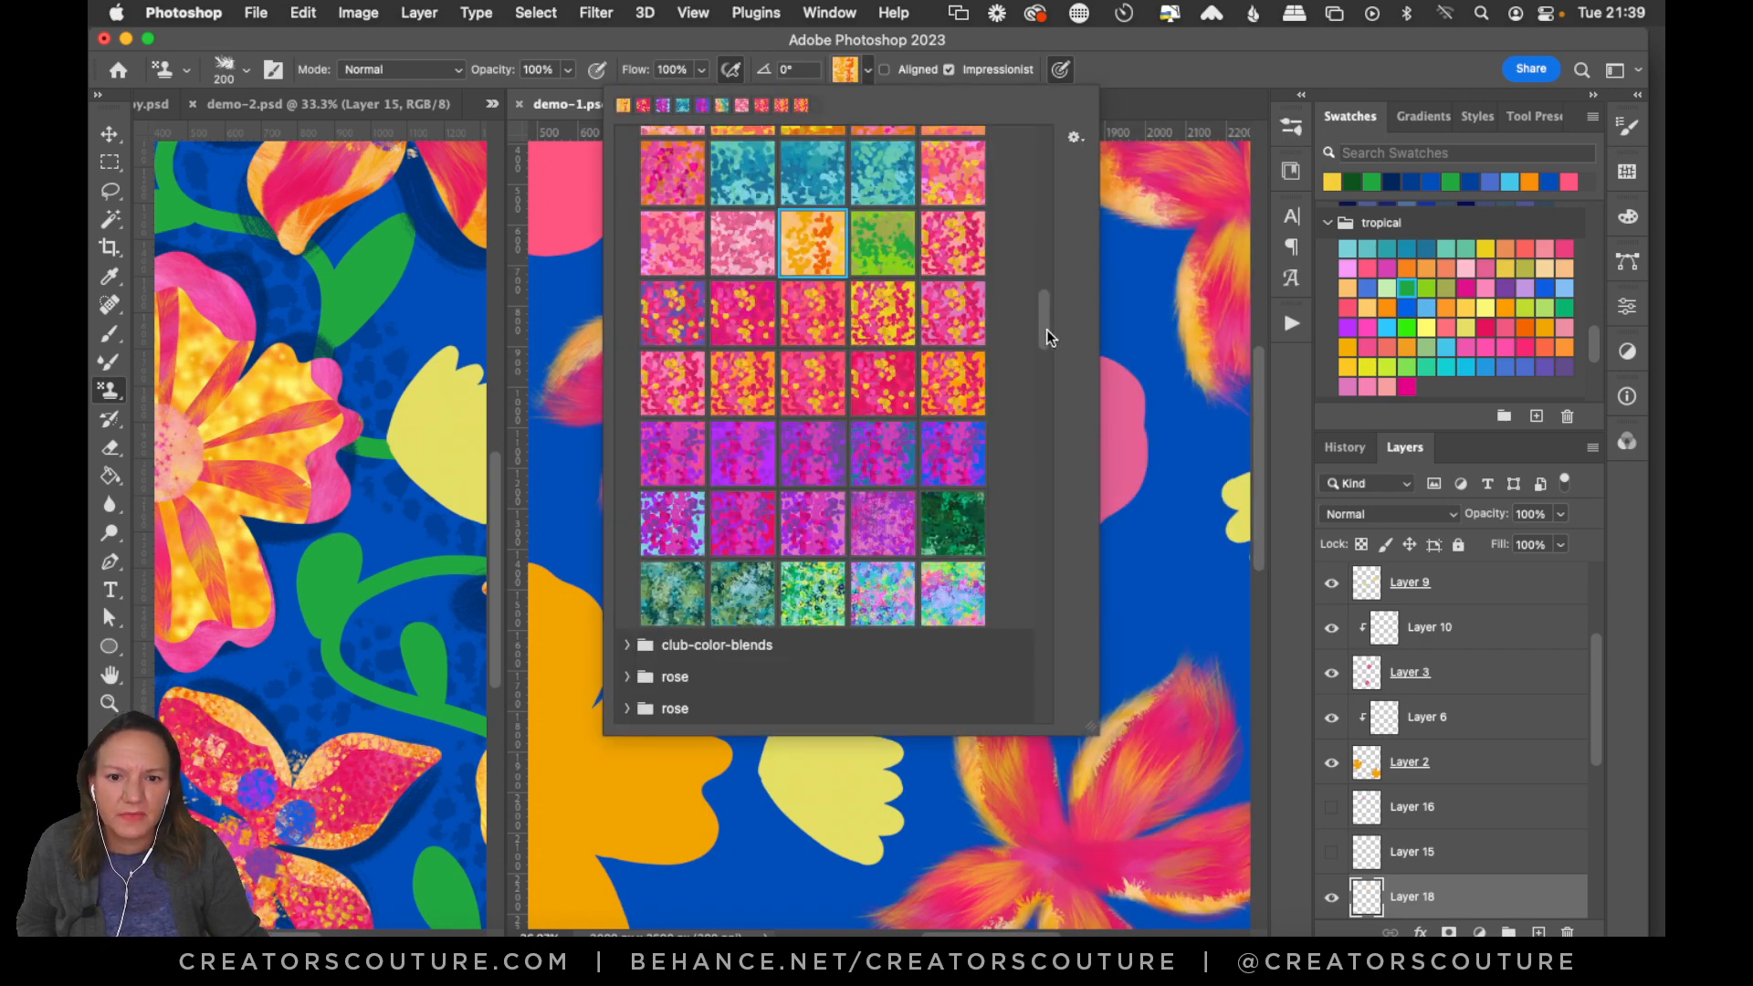
scroll(1040, 293, up, 5)
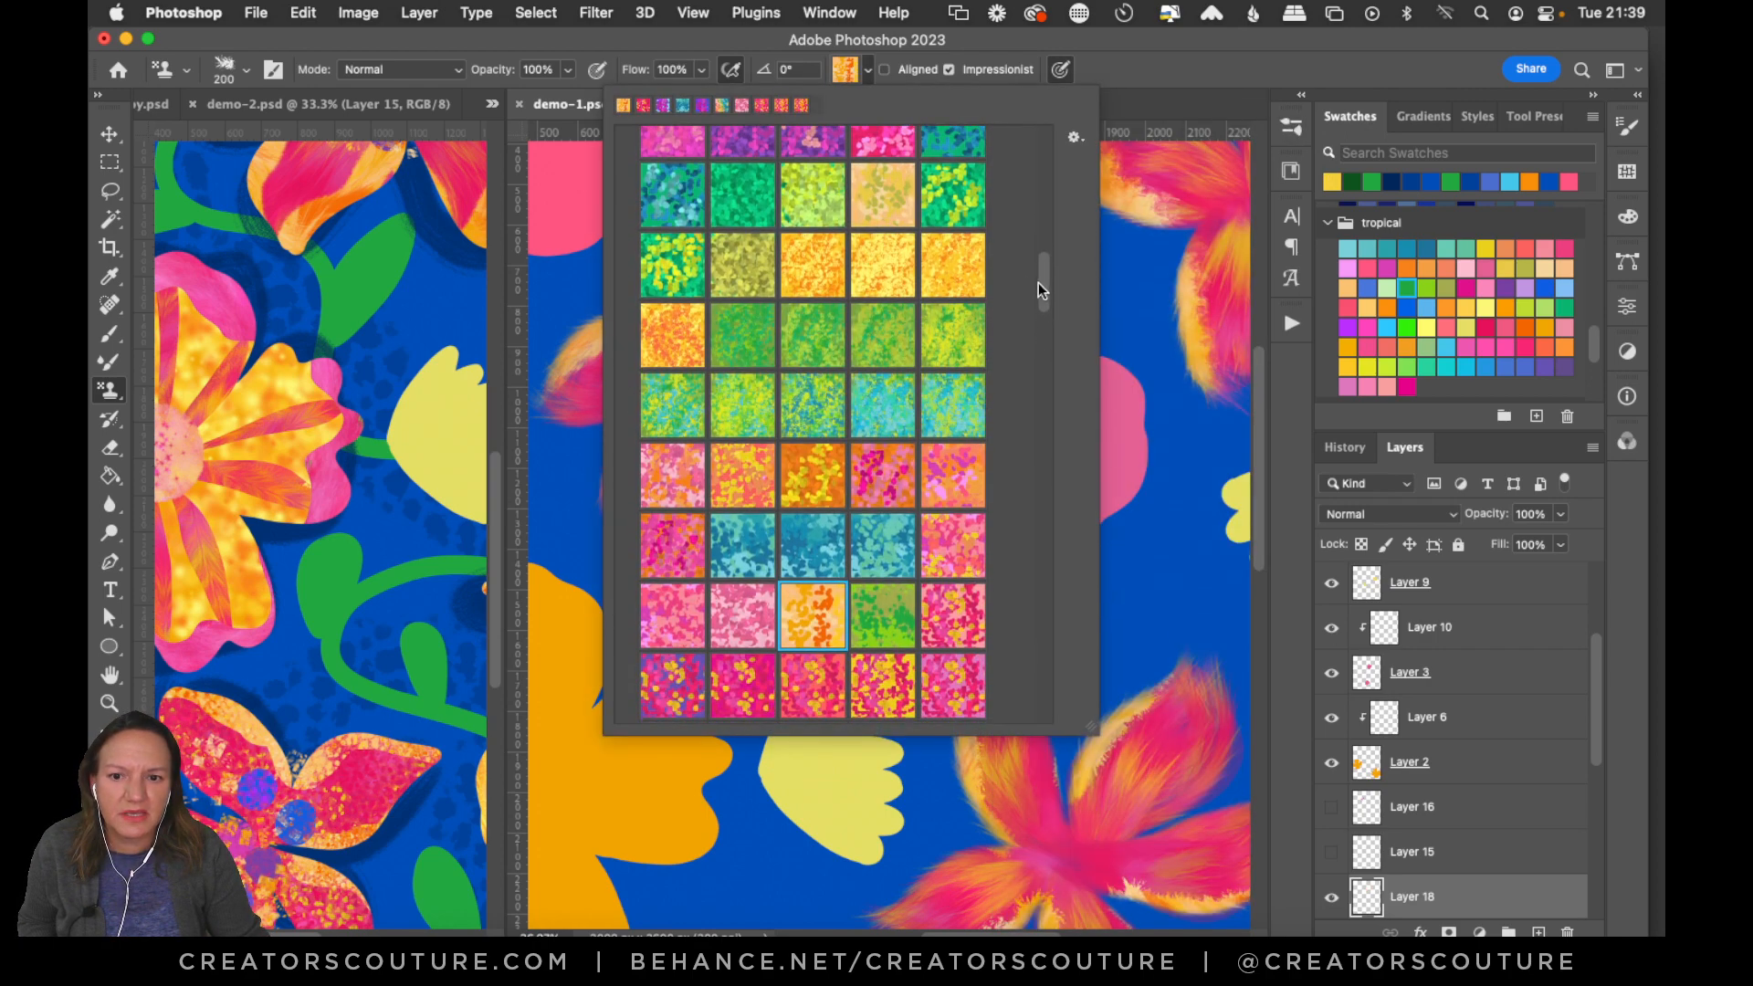
scroll(1037, 283, down, 1)
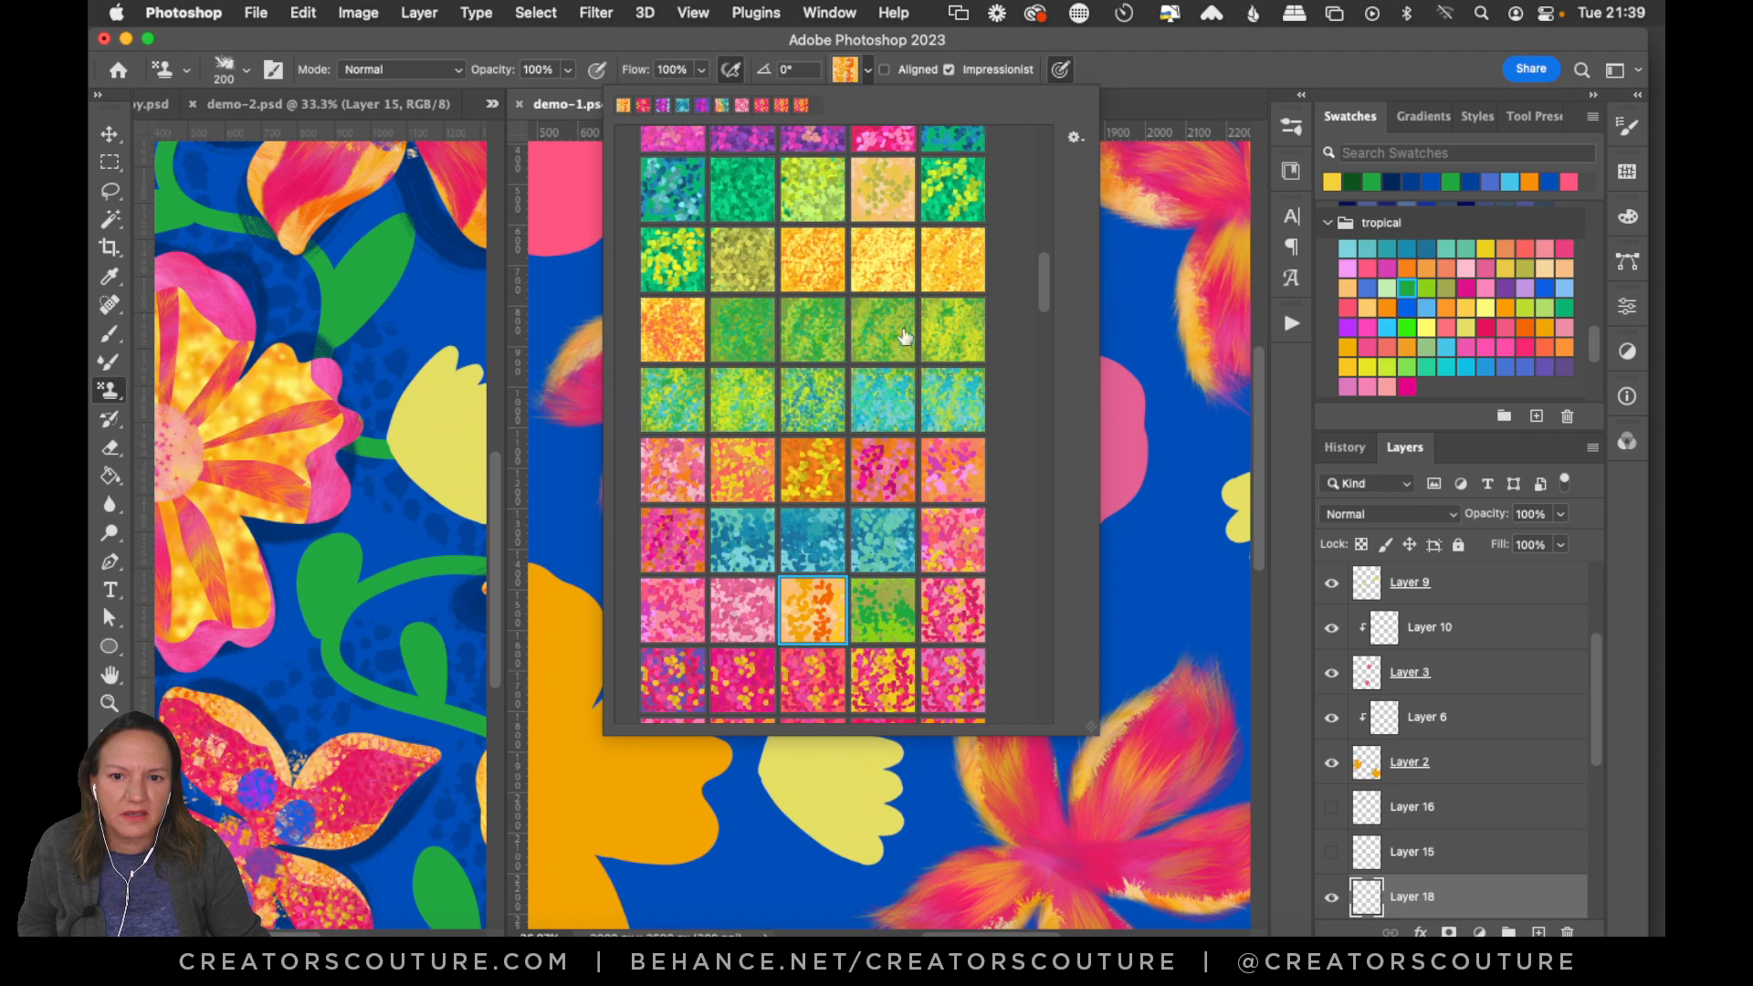
click(811, 472)
click(1147, 66)
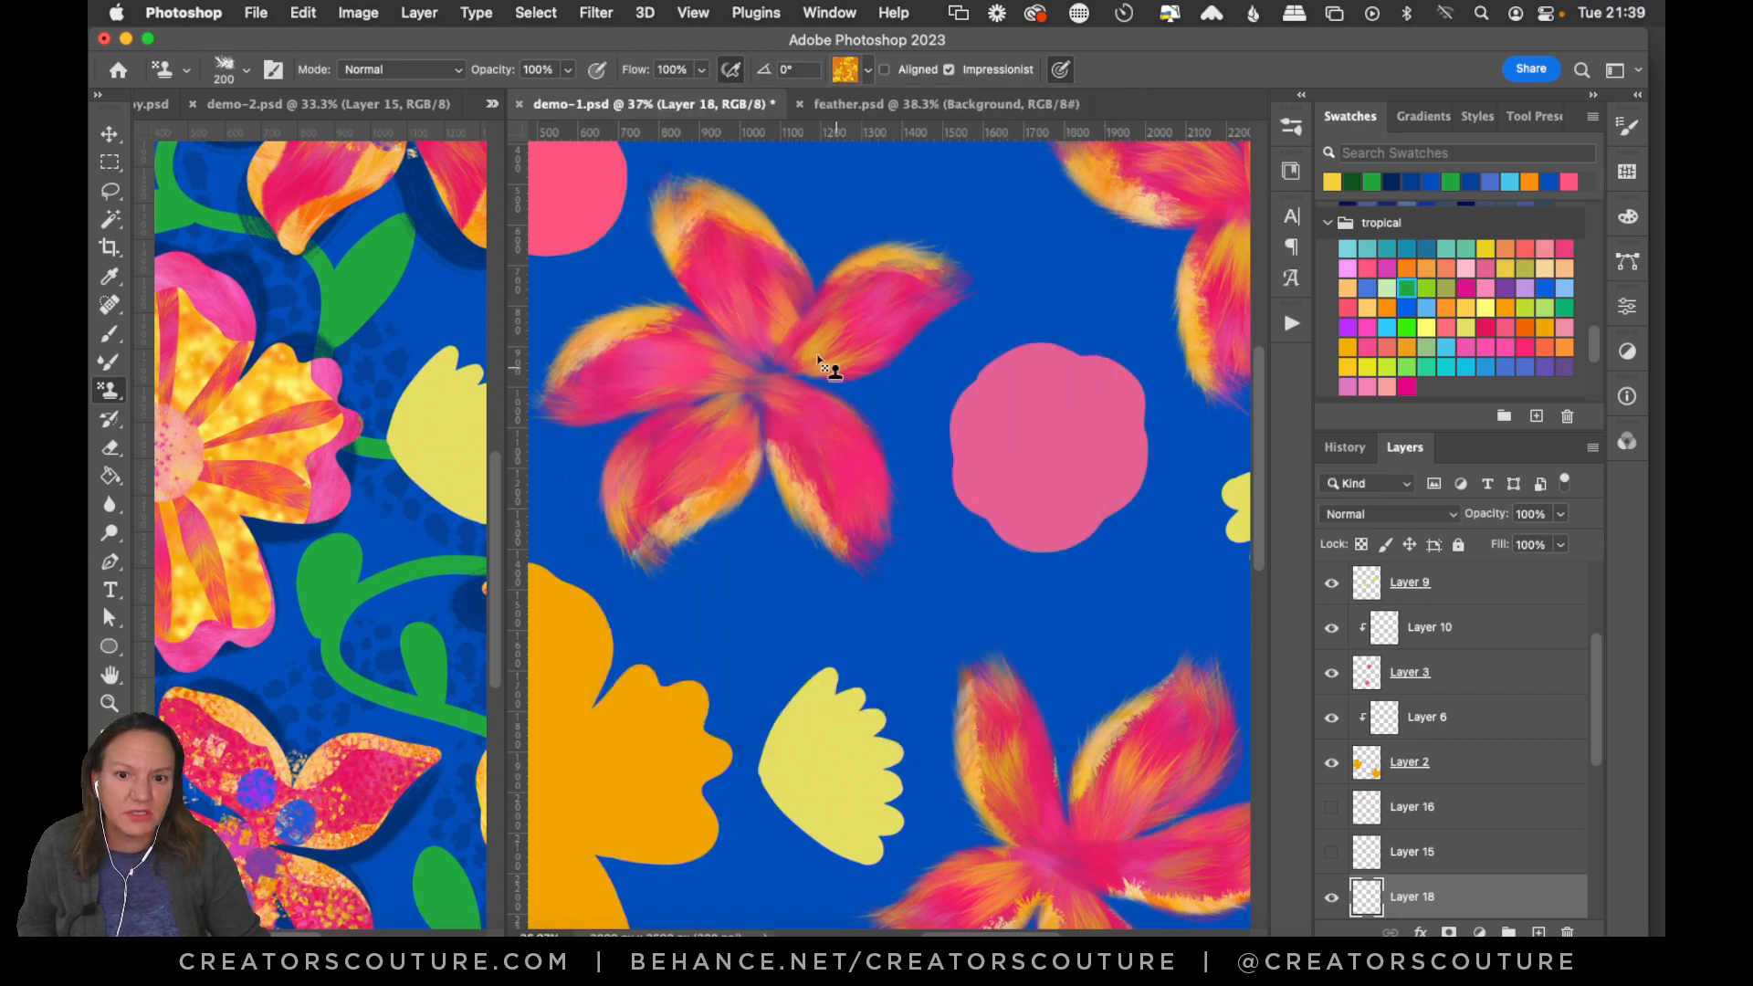
Paint short golden feather strokes outward from the upper-left flower's center onto its petals on Layer 18.
drag(782, 291, 762, 363)
mouse_move(751, 302)
mouse_down()
mouse_move(743, 390)
mouse_move(770, 391)
mouse_move(790, 334)
mouse_move(765, 376)
mouse_up()
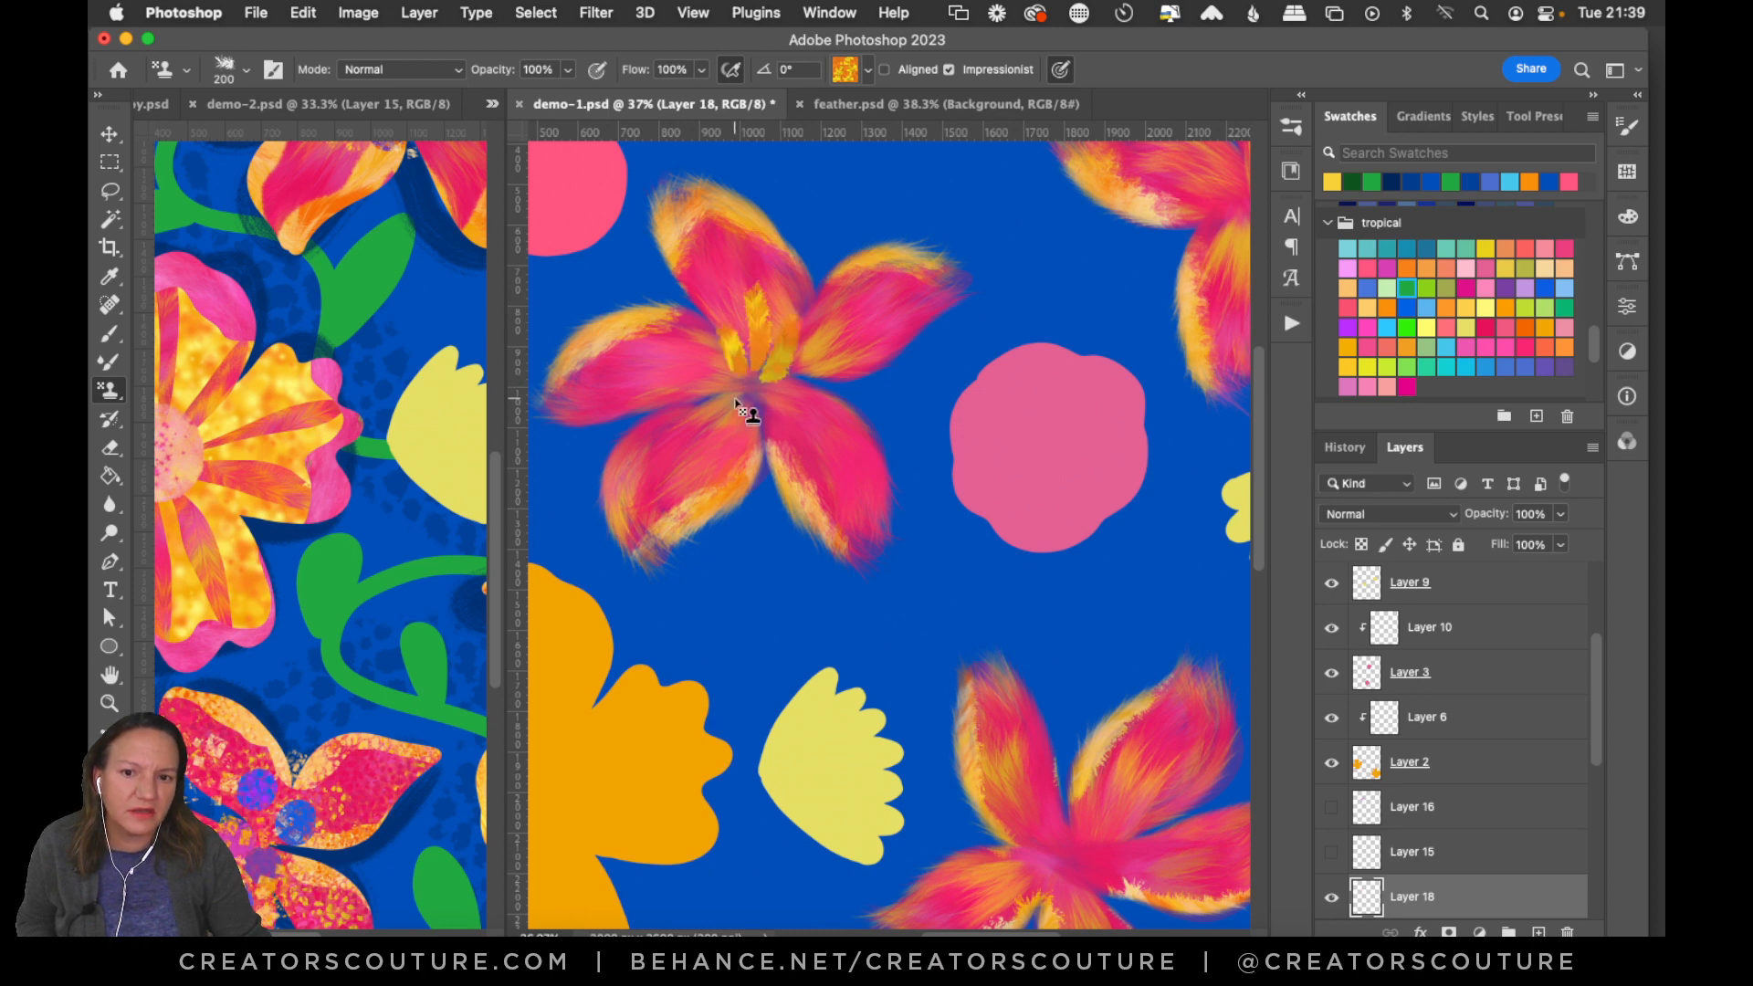
mouse_move(719, 438)
mouse_down()
mouse_move(754, 390)
mouse_move(765, 437)
mouse_move(724, 435)
mouse_move(697, 383)
mouse_move(768, 382)
mouse_move(796, 411)
mouse_move(759, 396)
mouse_move(823, 456)
mouse_move(819, 492)
mouse_move(772, 391)
mouse_up()
key(super+z)
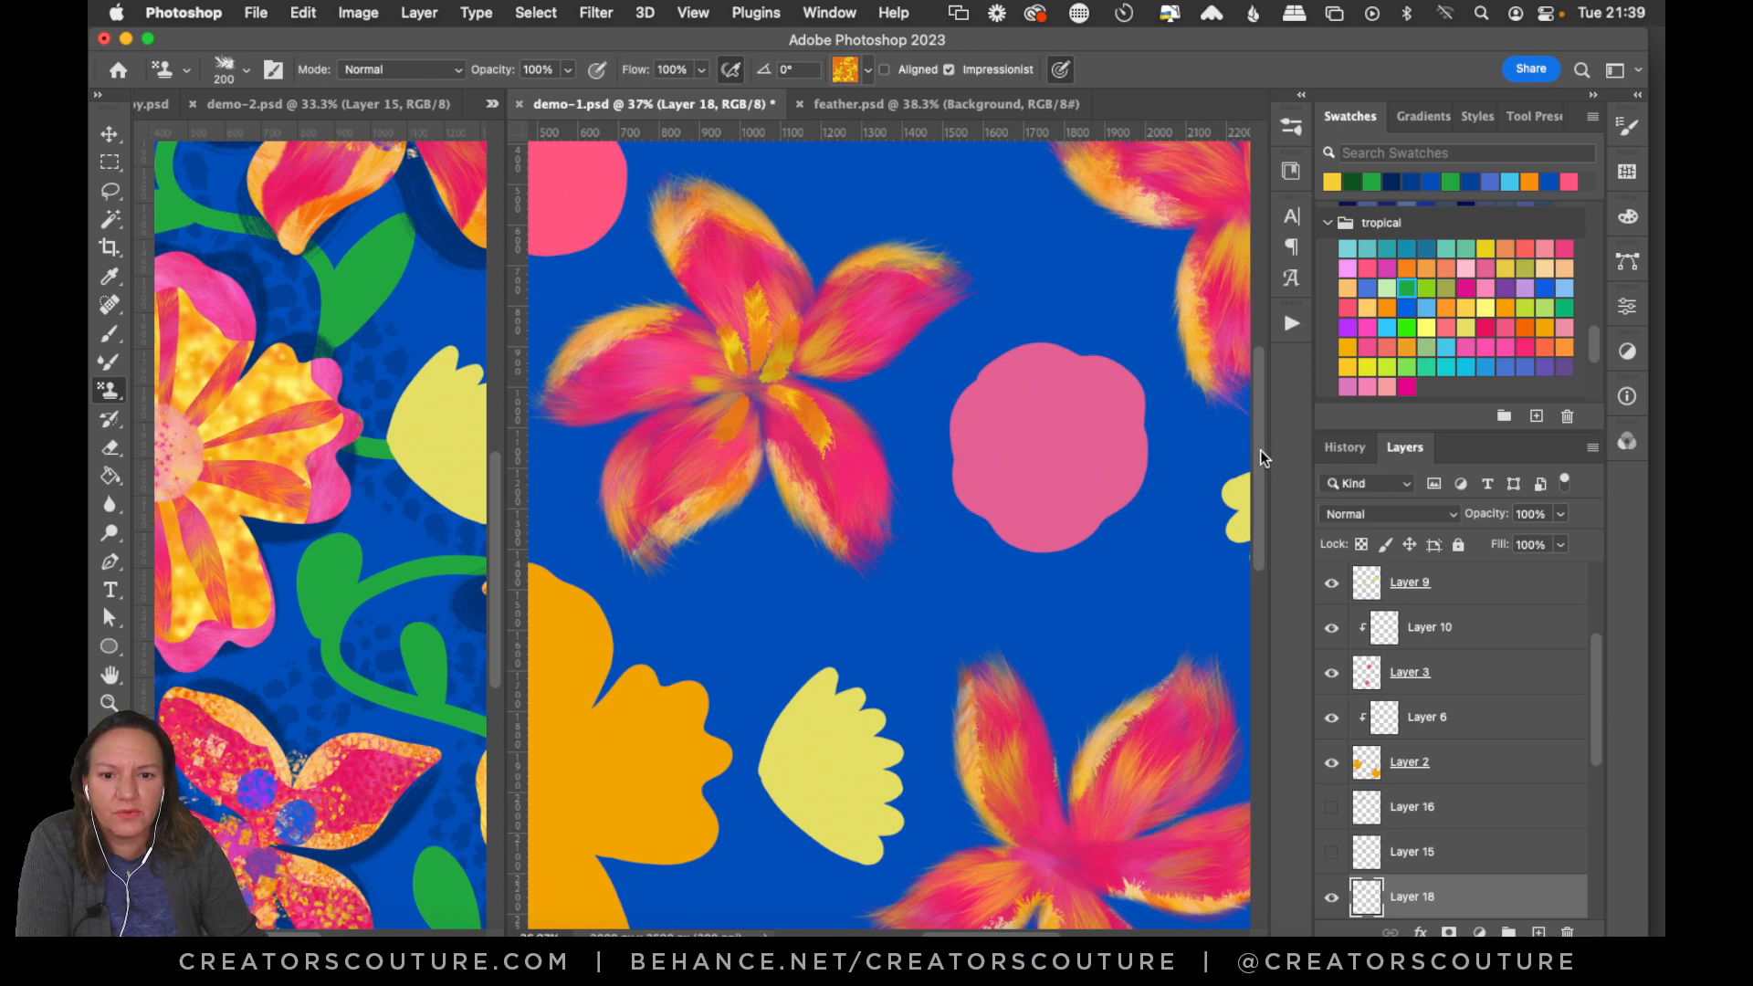
Paint matching golden strokes radiating from the center of the lower-right pink flower, keeping the same pattern.
scroll(1260, 451, down, 5)
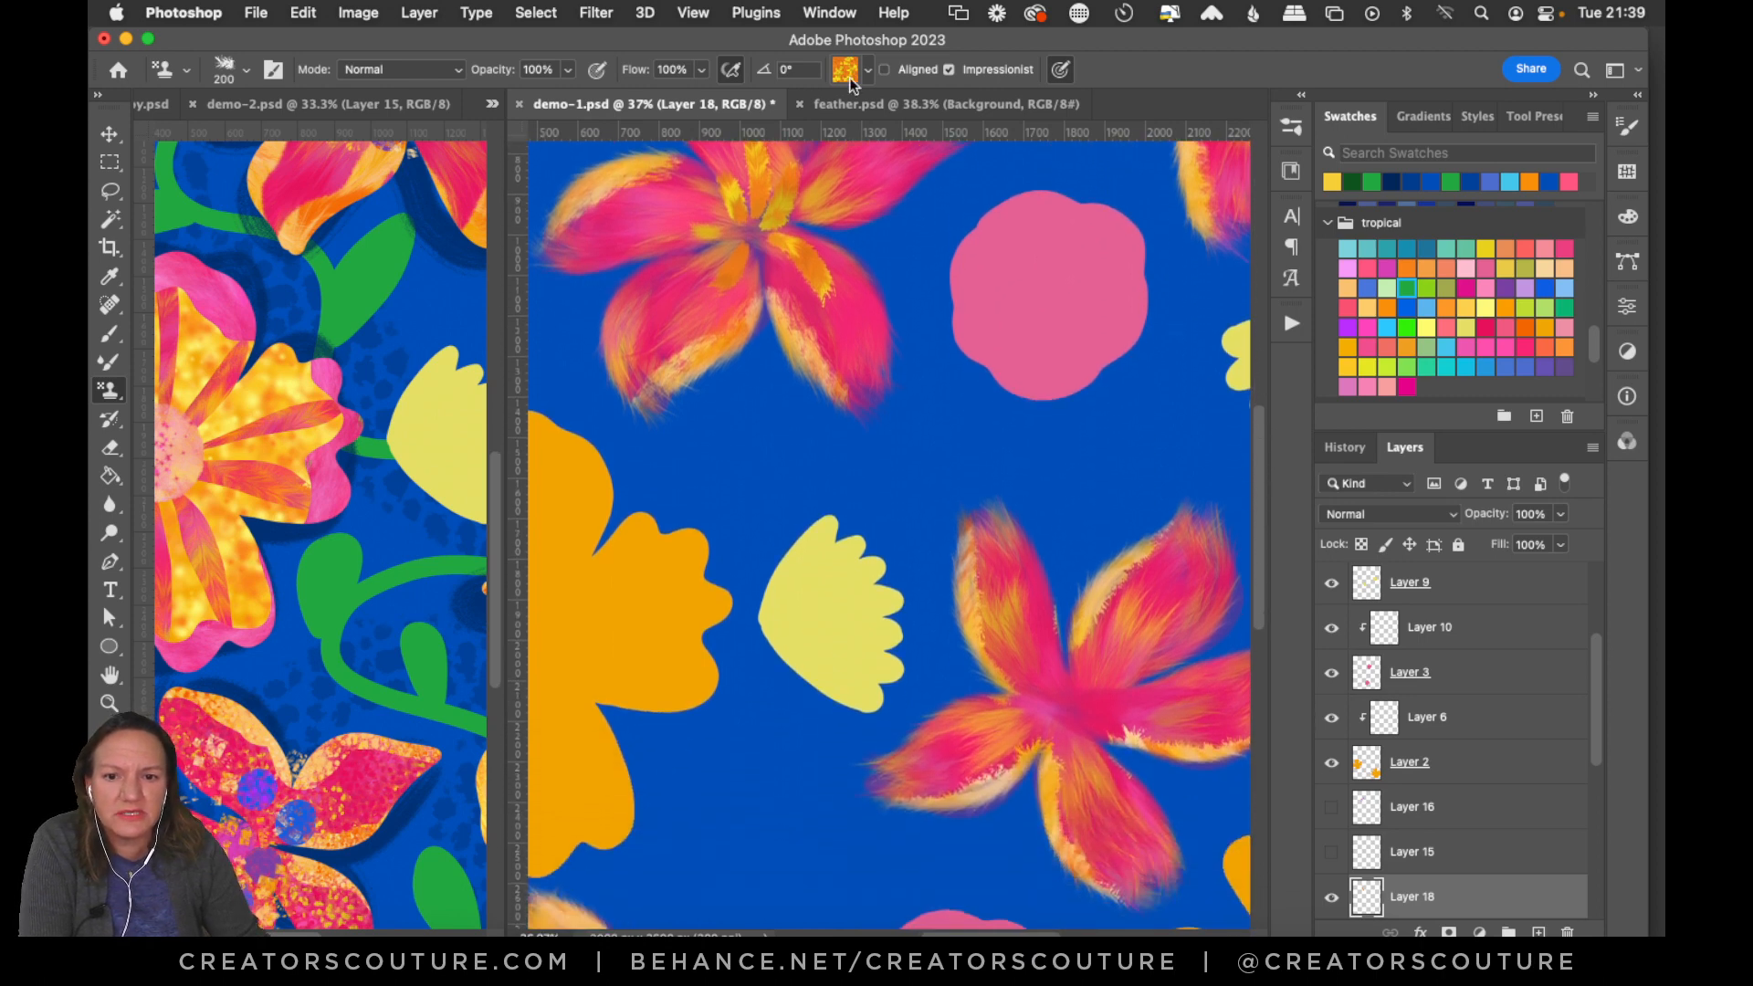
click(840, 70)
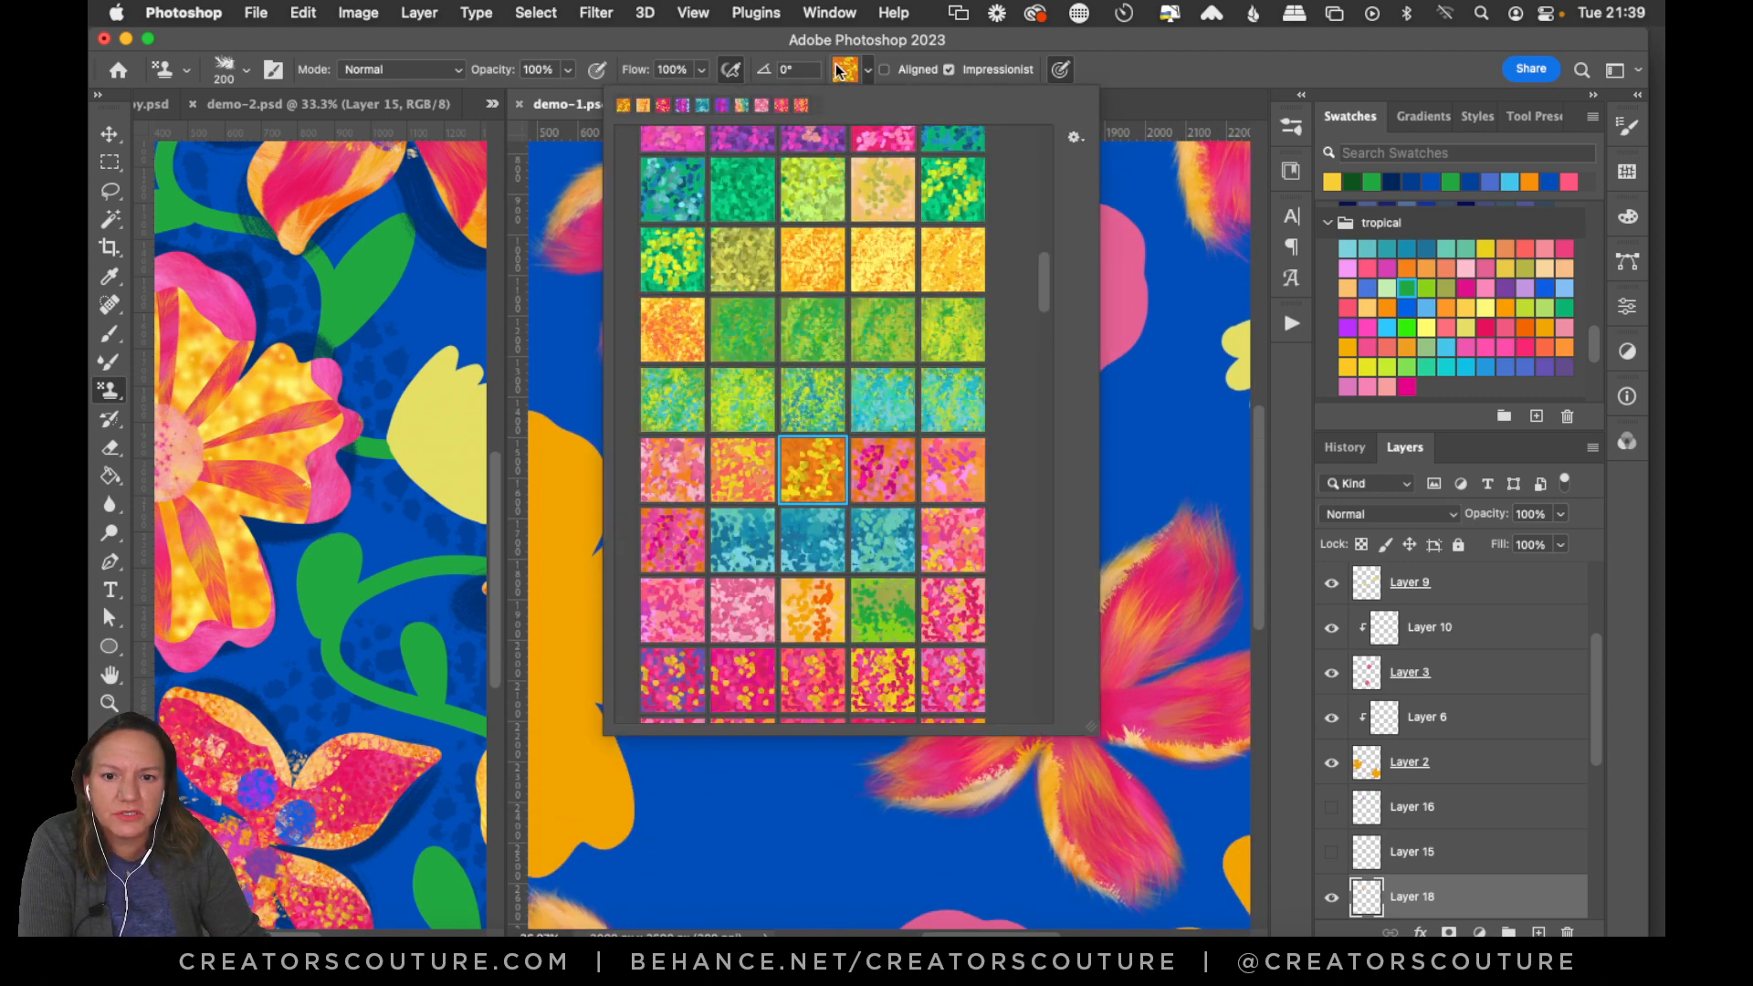
click(846, 70)
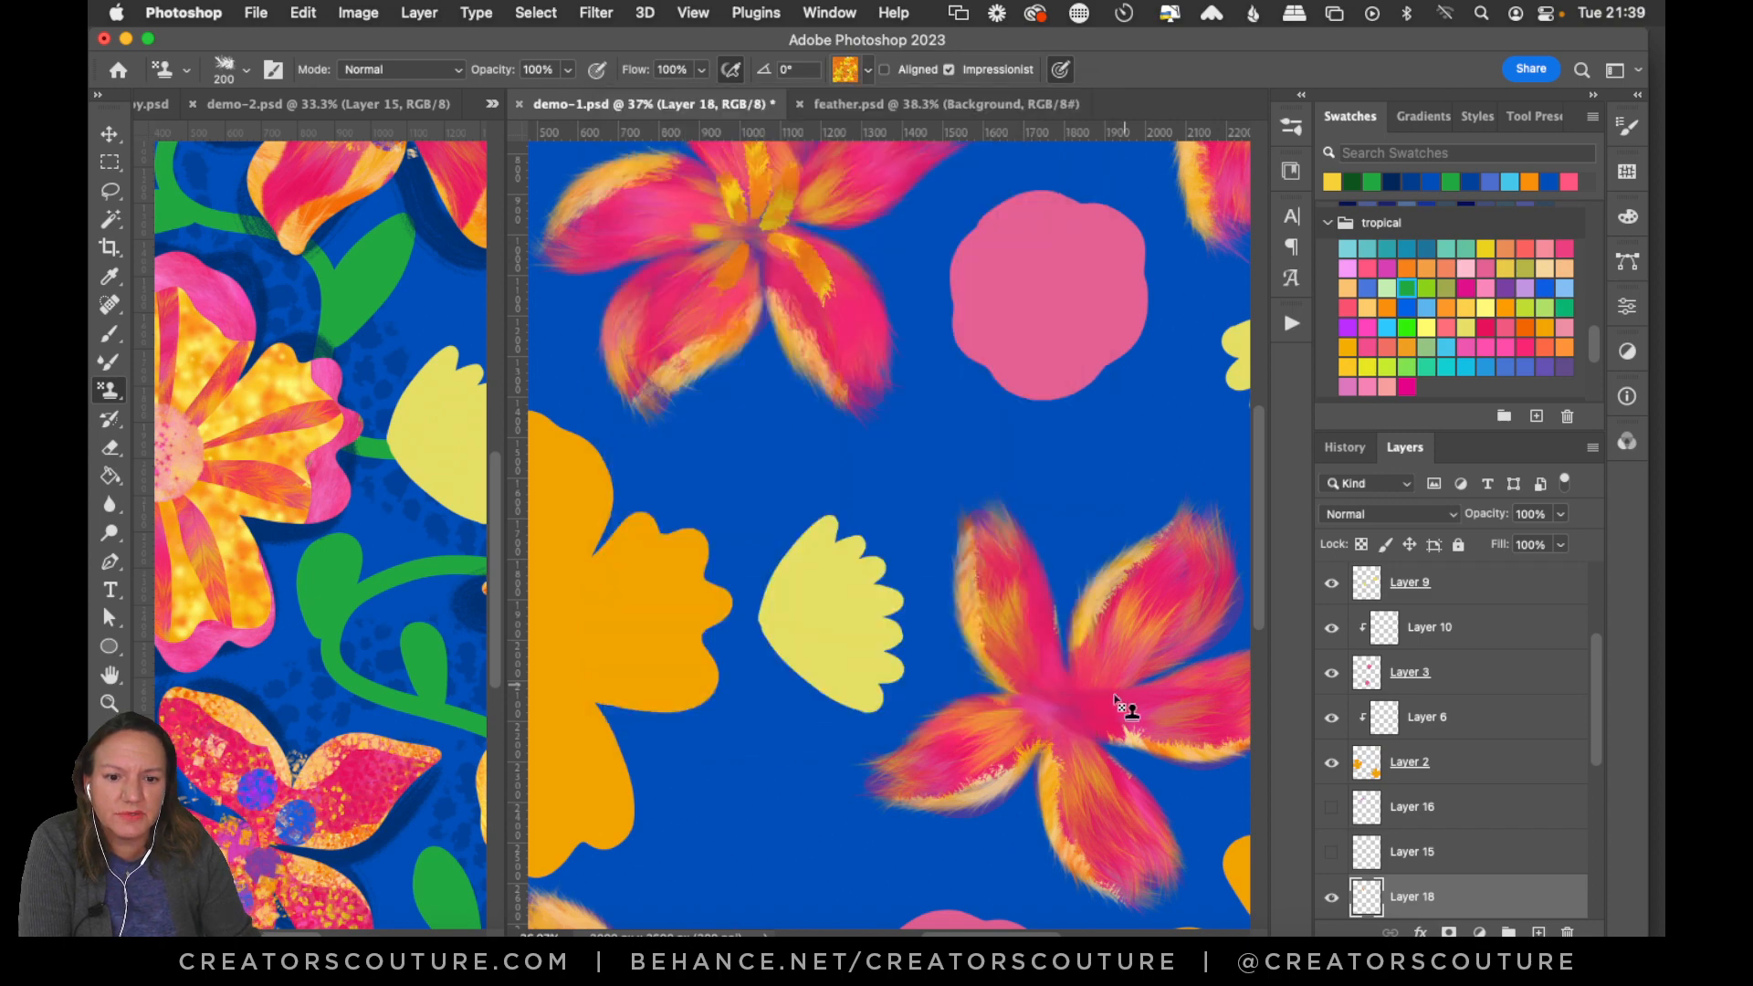
mouse_move(1093, 696)
mouse_down()
mouse_move(1106, 653)
mouse_move(1058, 689)
mouse_move(1045, 652)
mouse_move(1052, 703)
mouse_move(1026, 683)
mouse_move(1088, 776)
mouse_move(1055, 725)
mouse_move(1114, 738)
mouse_move(1120, 723)
mouse_move(1073, 722)
mouse_move(1095, 764)
mouse_move(1010, 723)
mouse_move(1041, 717)
mouse_move(1164, 787)
mouse_up()
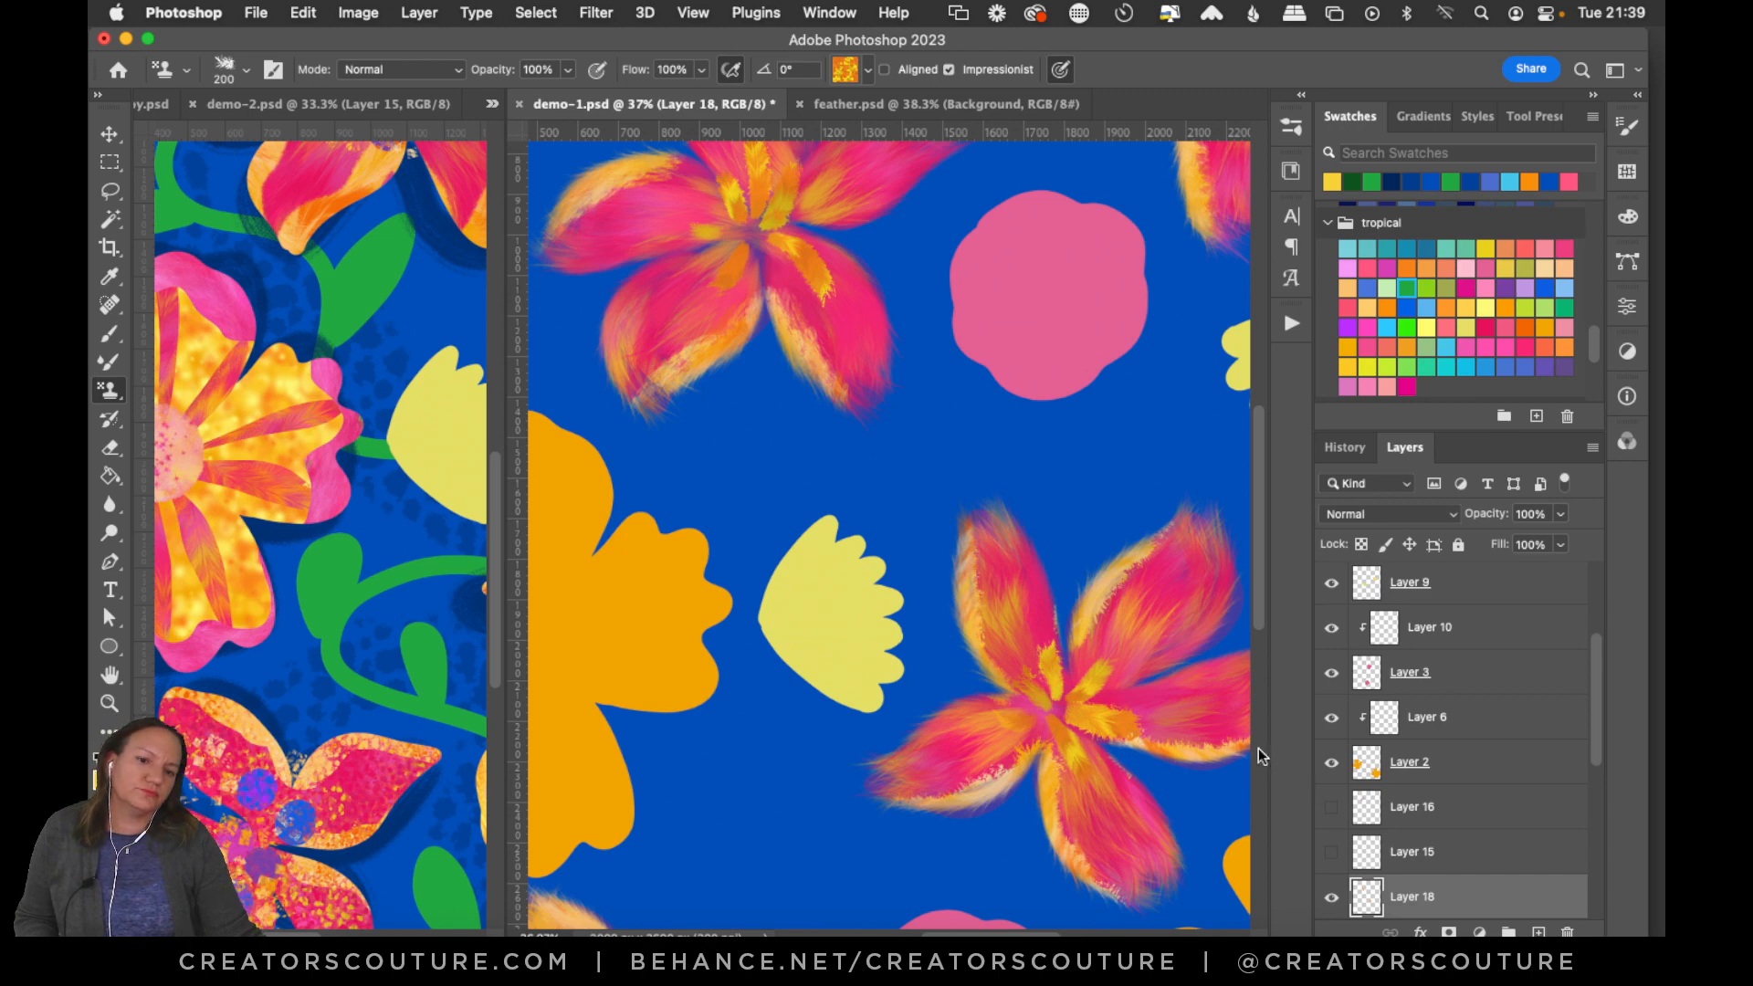
Hide the golden strokes on Layer 18 and add a new empty layer directly above it.
drag(1264, 614, 1269, 533)
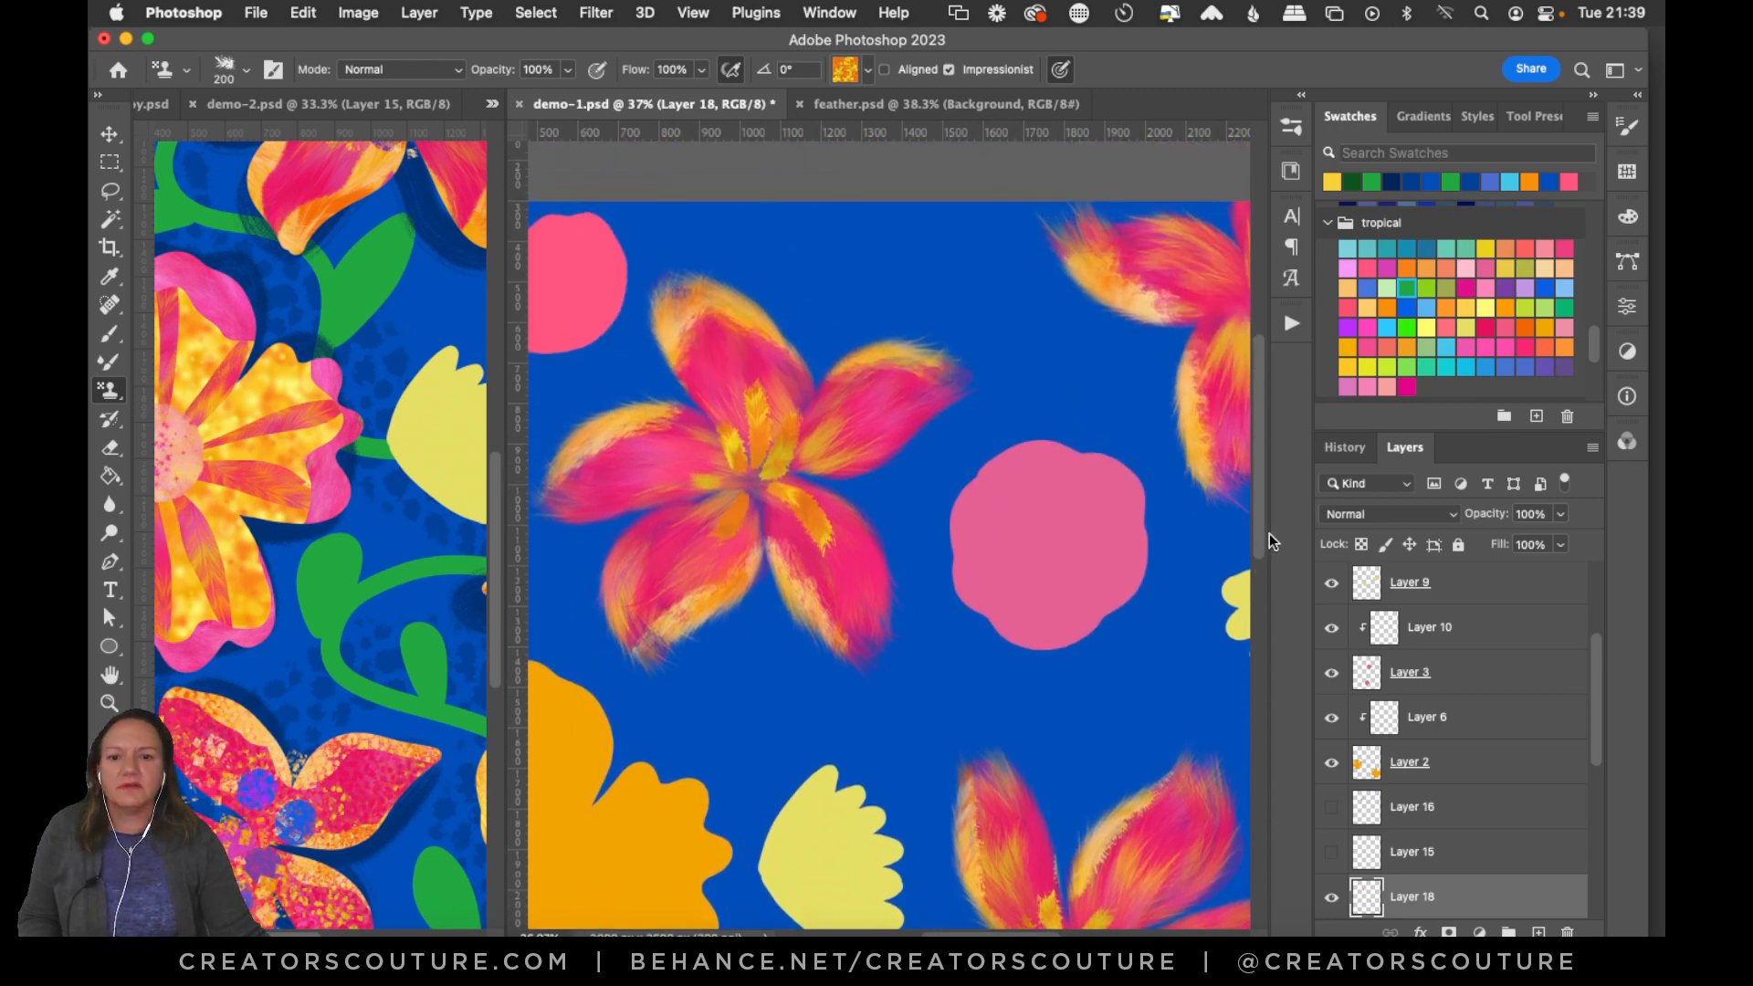
click(1332, 898)
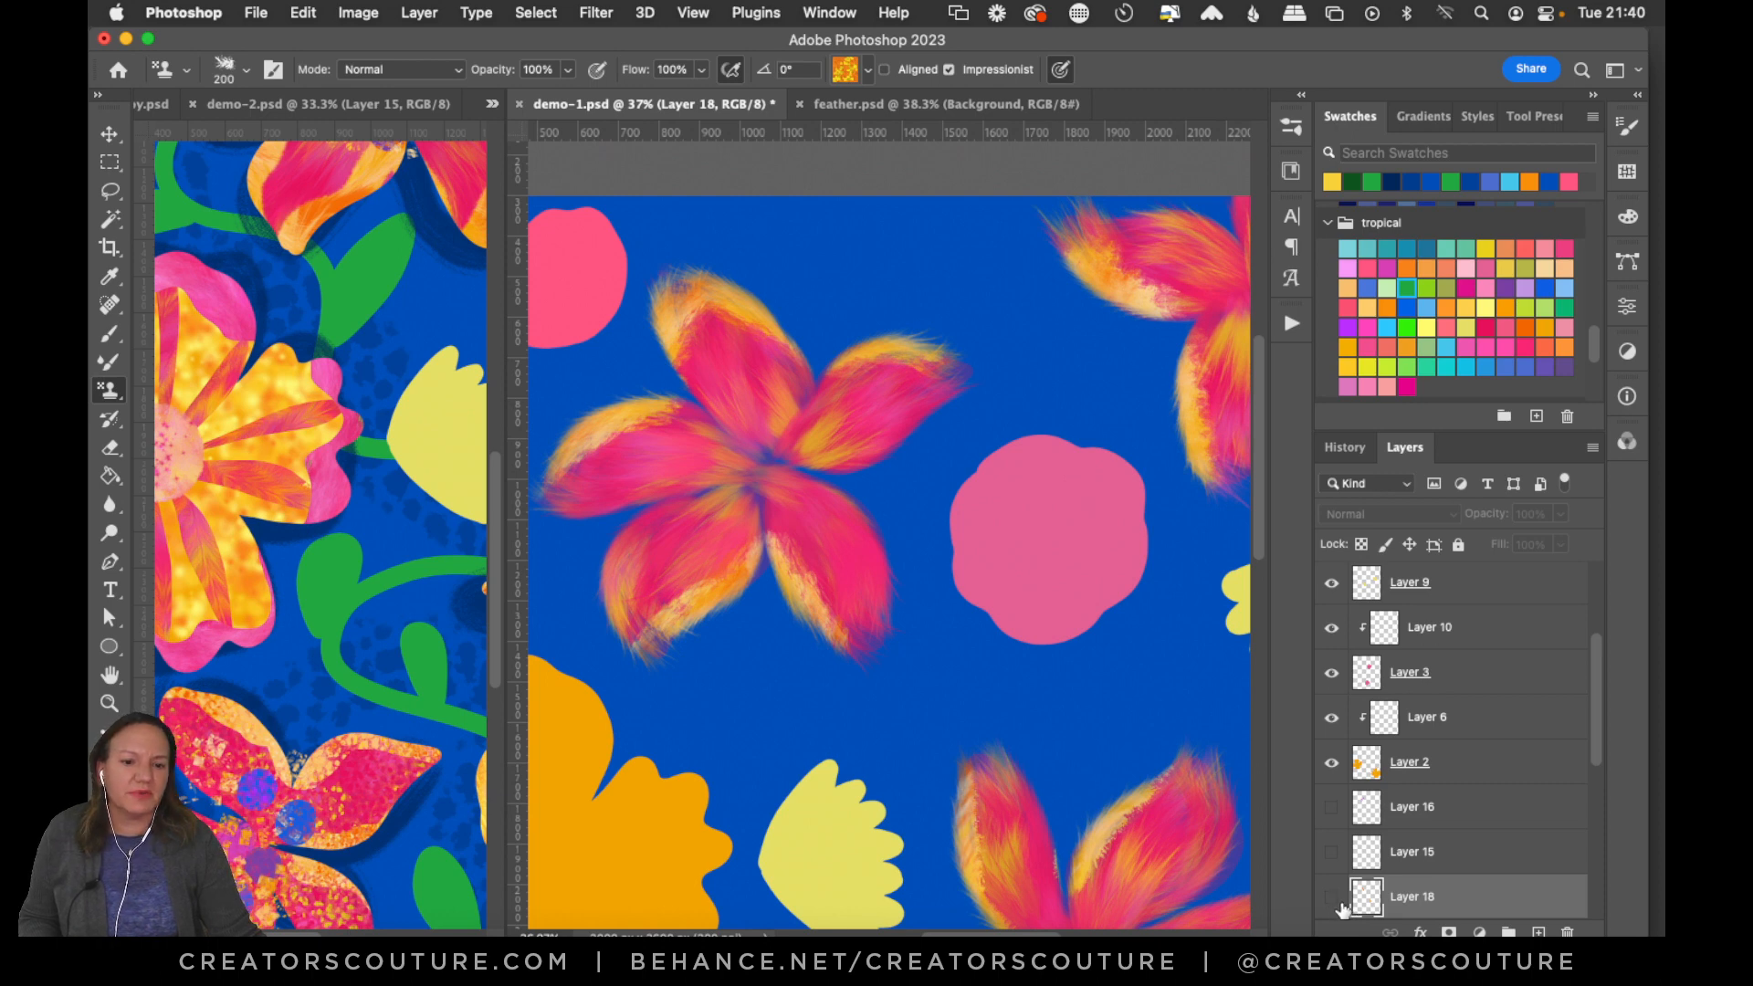
drag(1597, 720, 1587, 742)
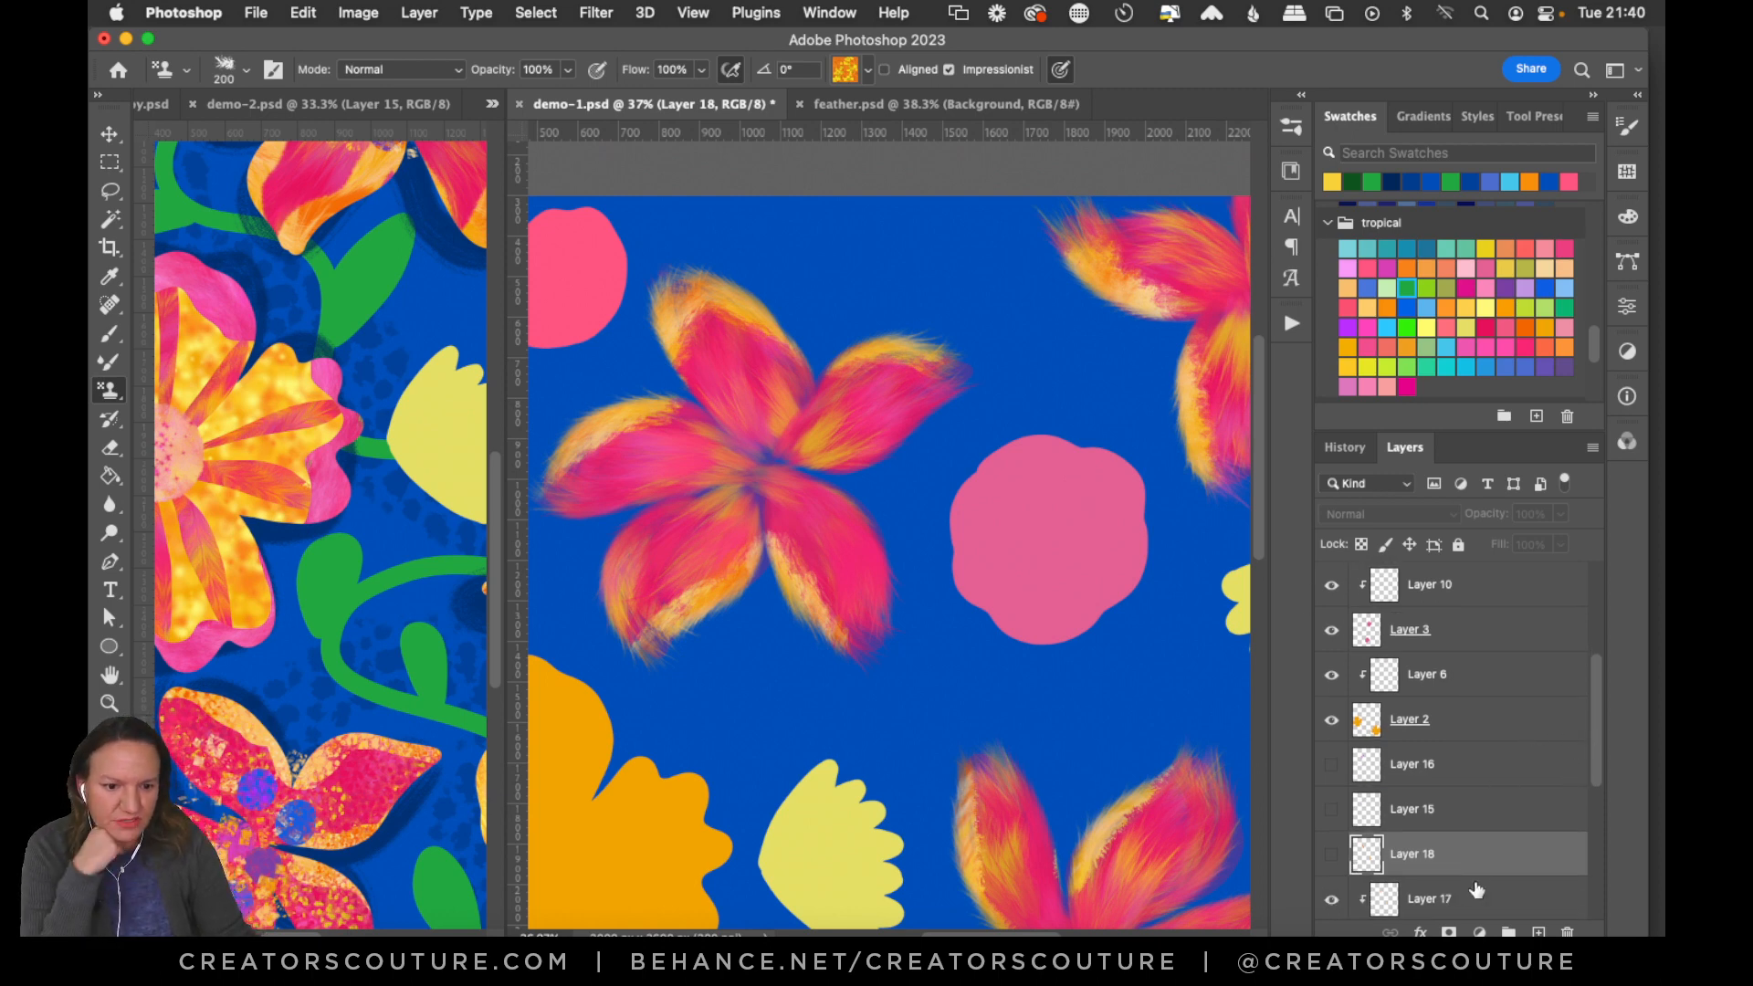
drag(1592, 754, 1591, 779)
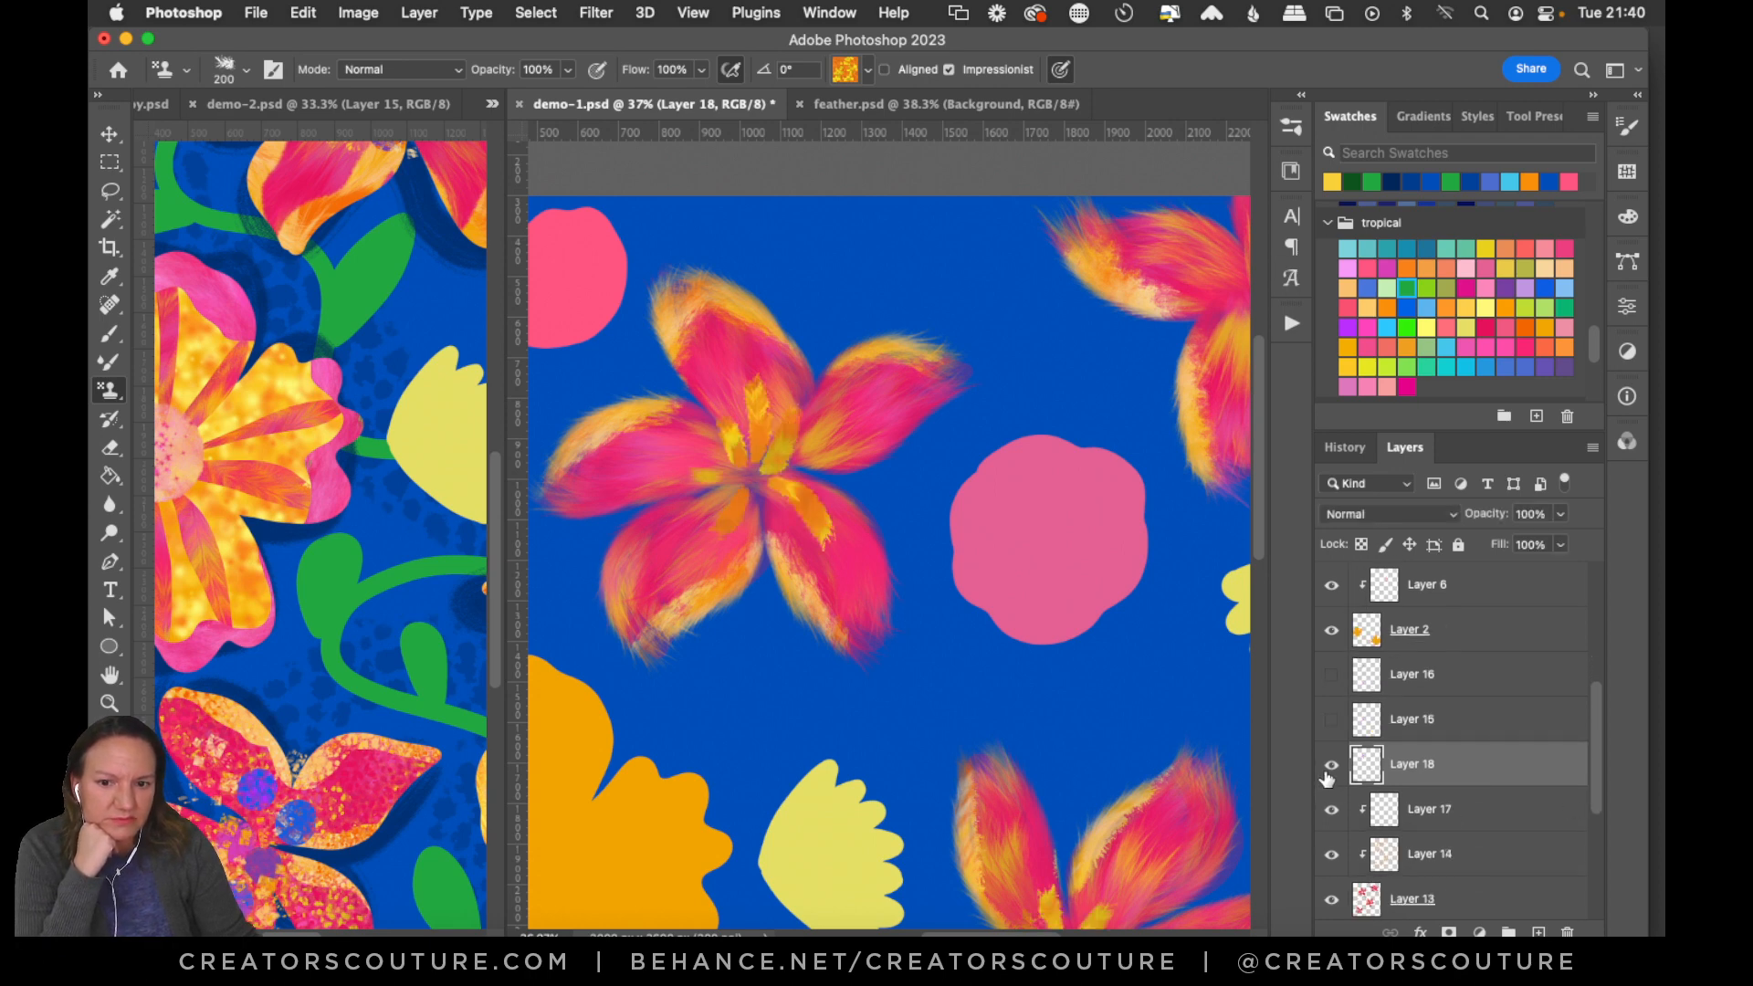
click(1538, 931)
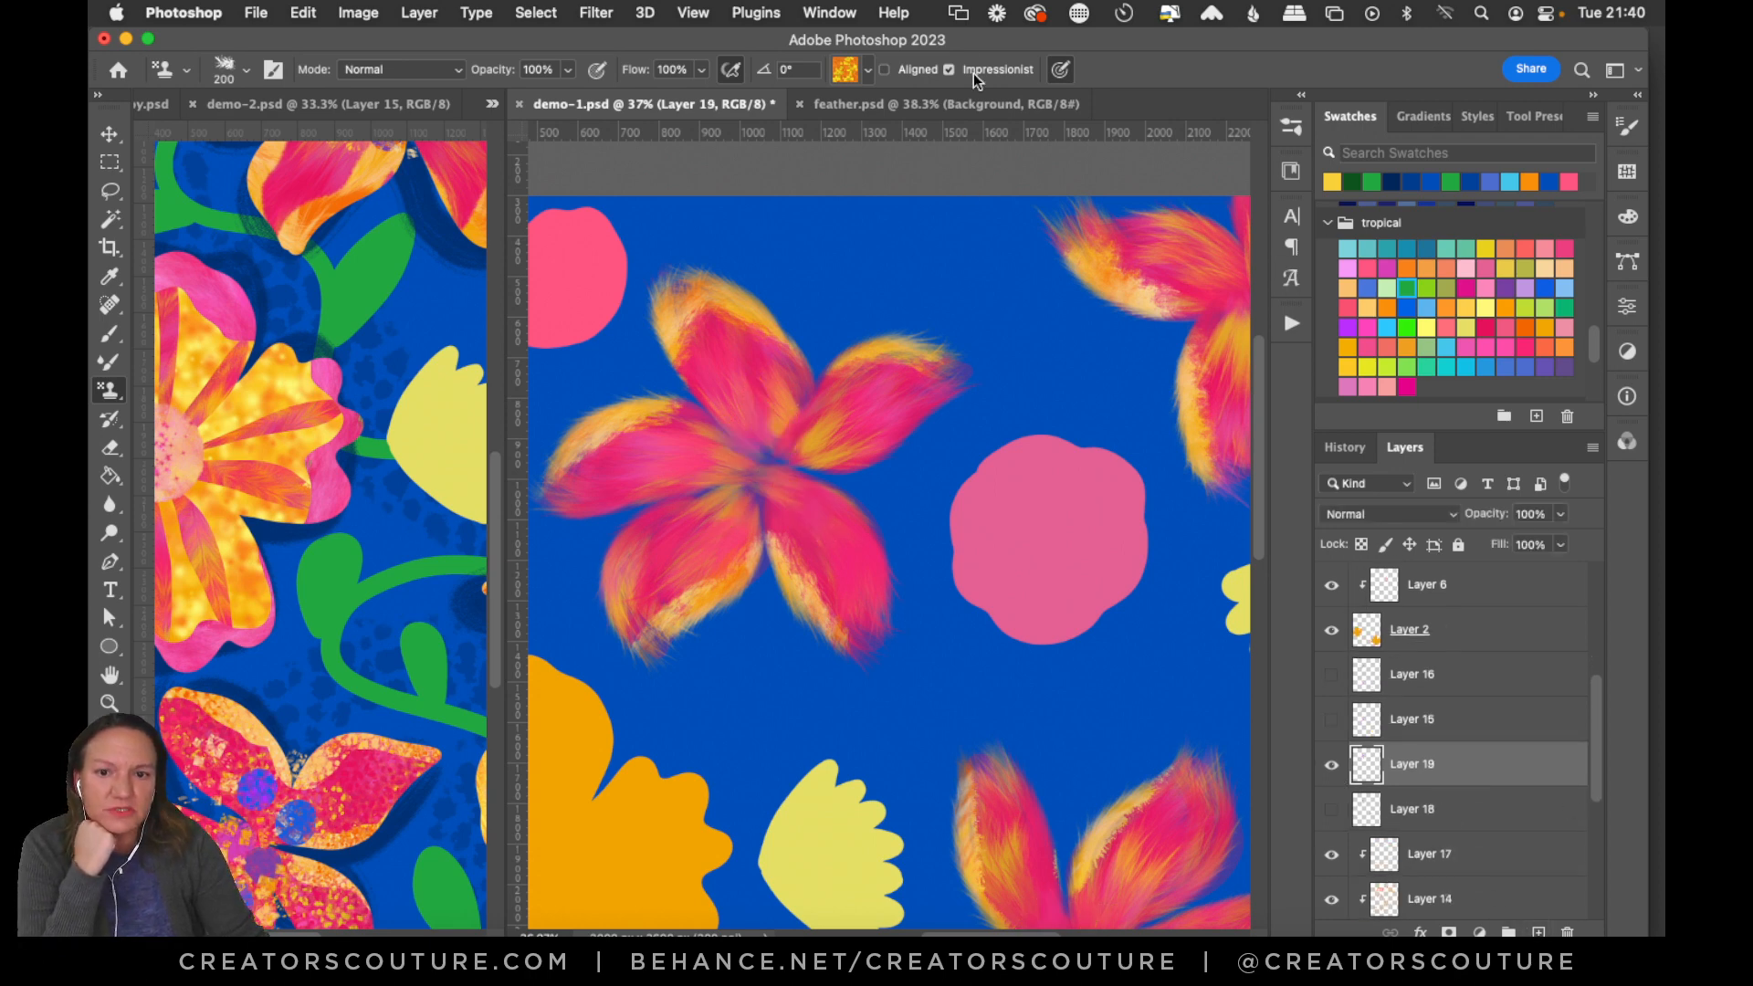
Try the 30-feather-creatorscouture brush with a dab on the upper-left flower's center, and undo it.
click(1289, 127)
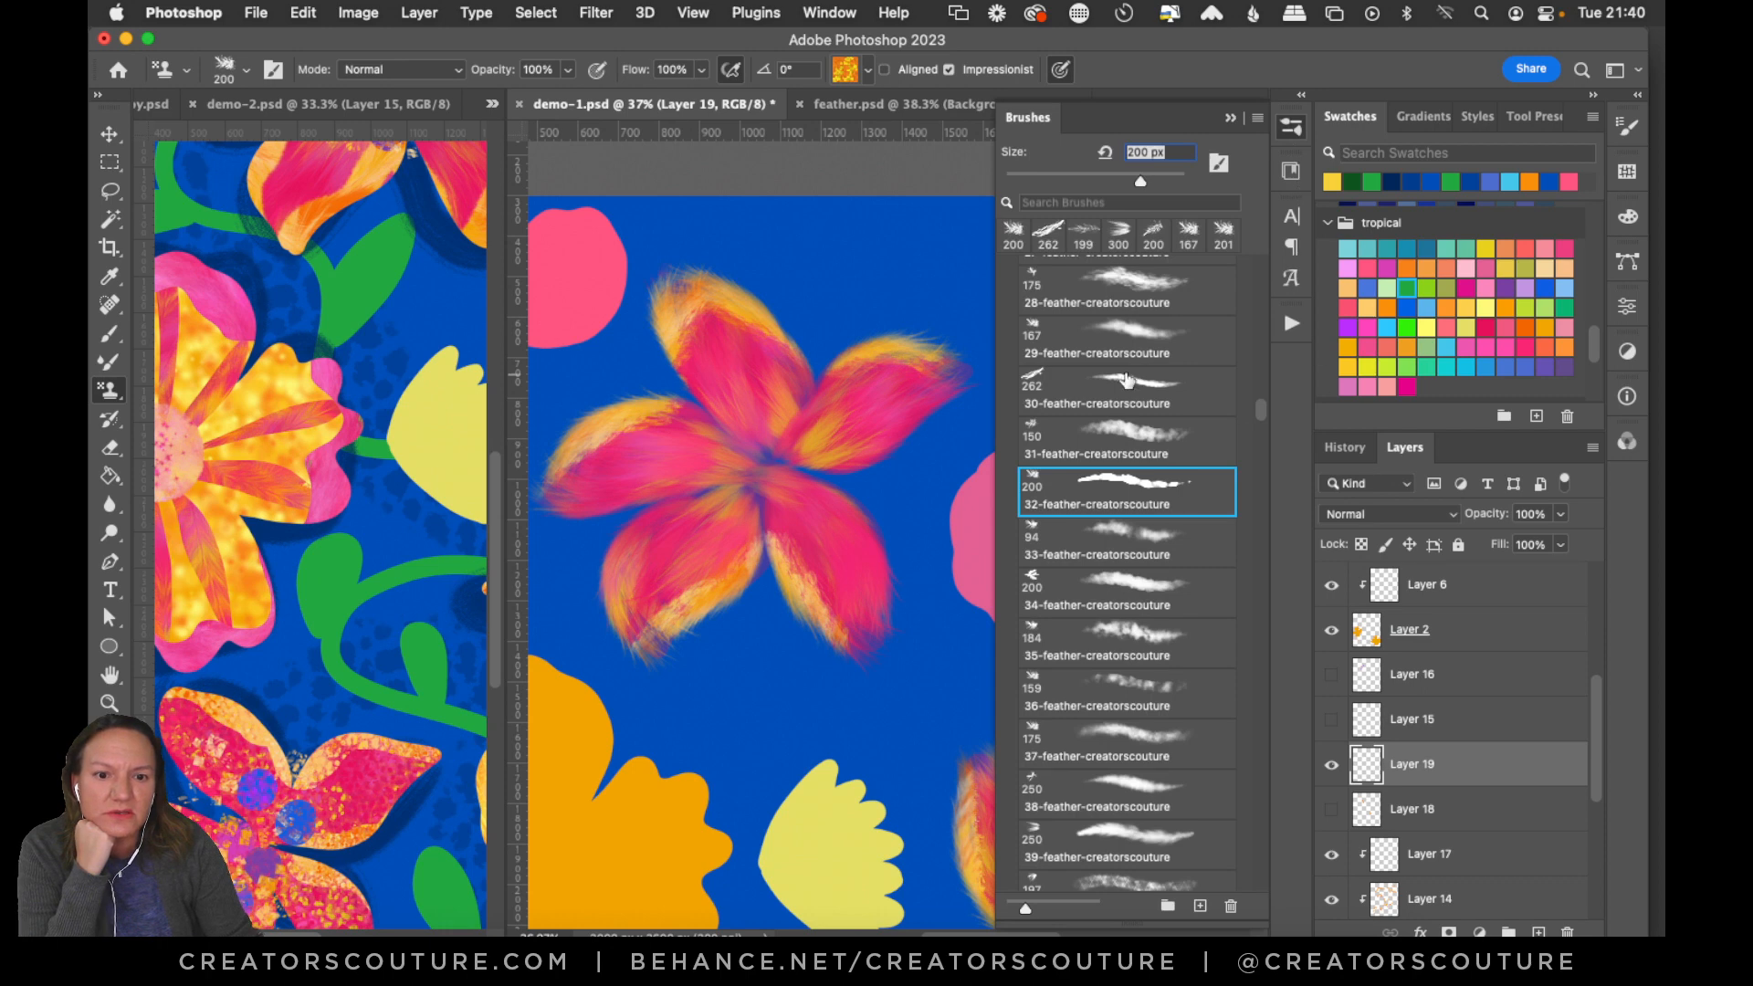
click(1121, 374)
drag(799, 456, 794, 457)
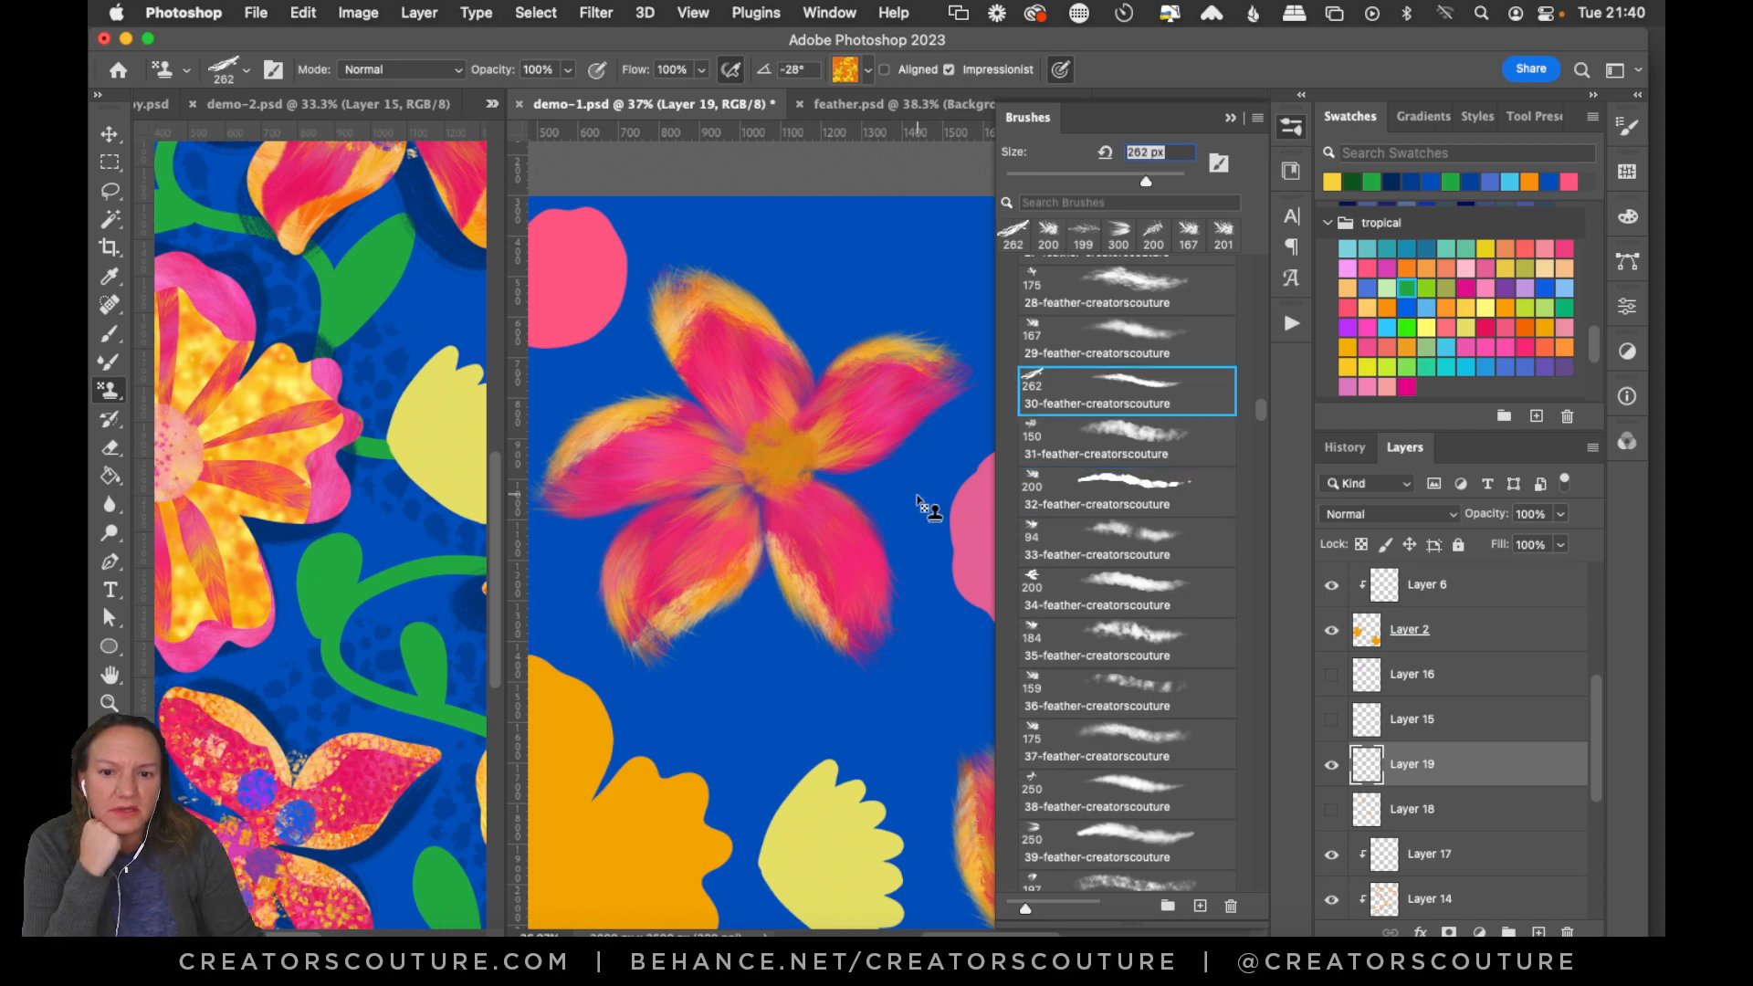
key(super+z)
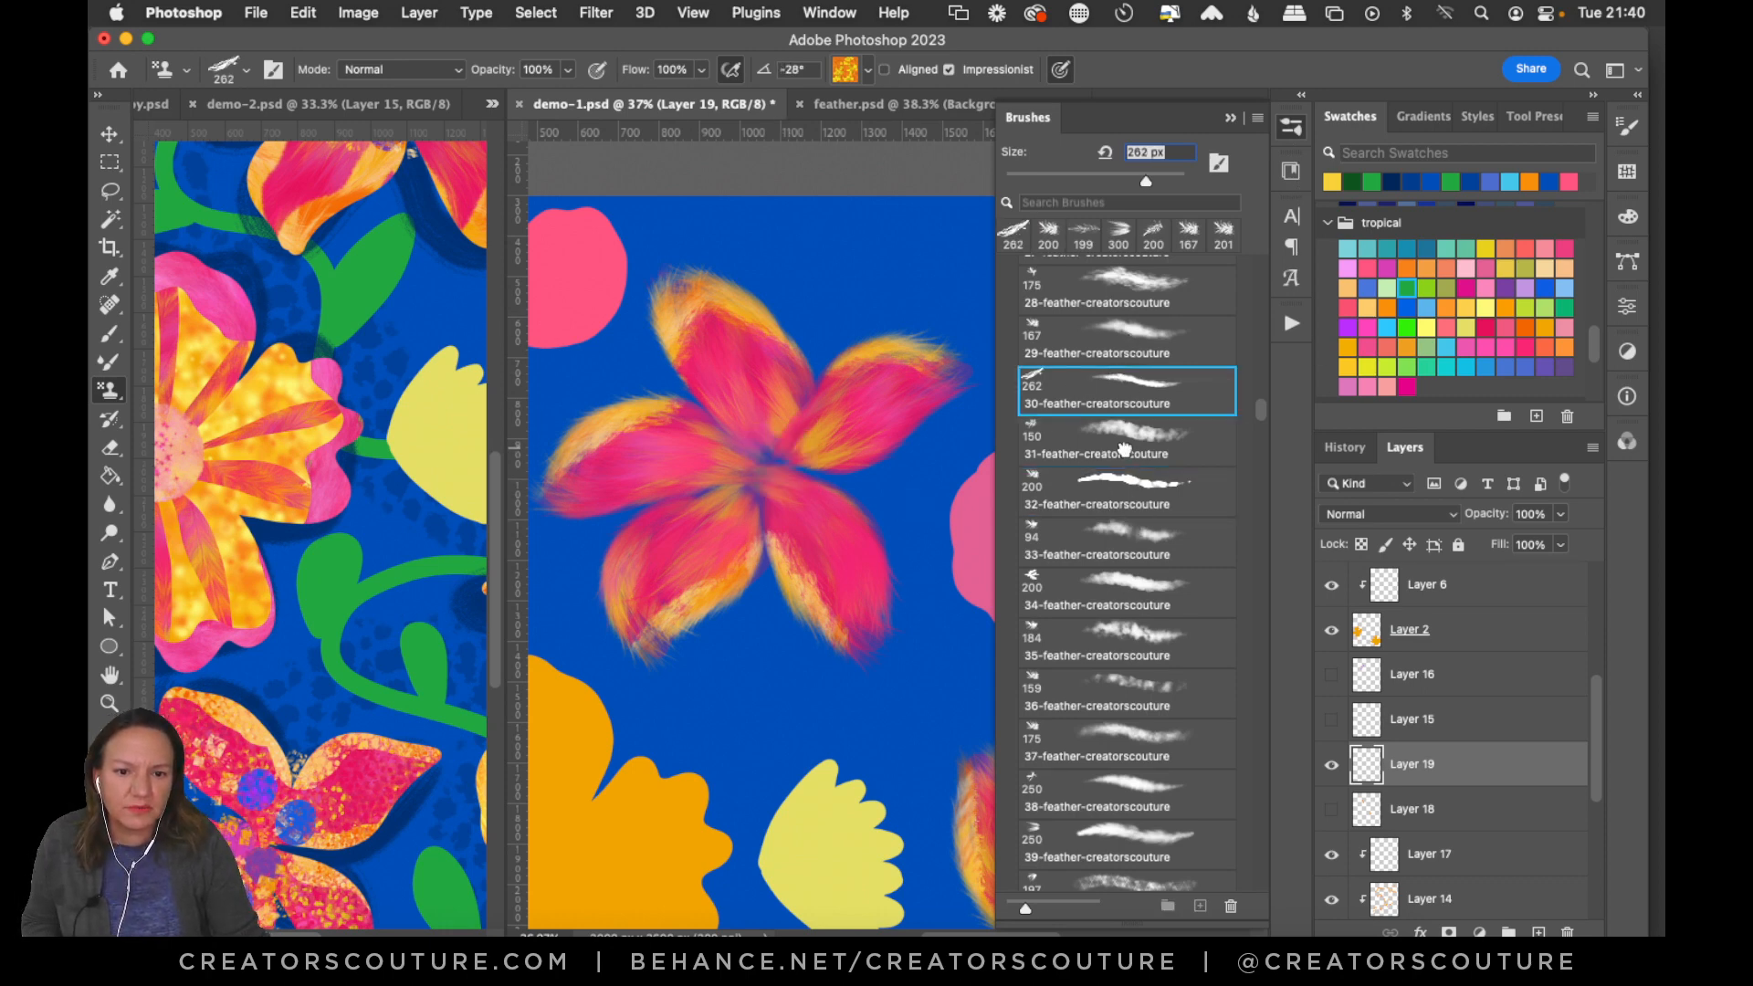
Dab orange and yellow dots around the upper-left flower's center using the 31-feather-creatorscouture brush at 90 px.
click(1125, 447)
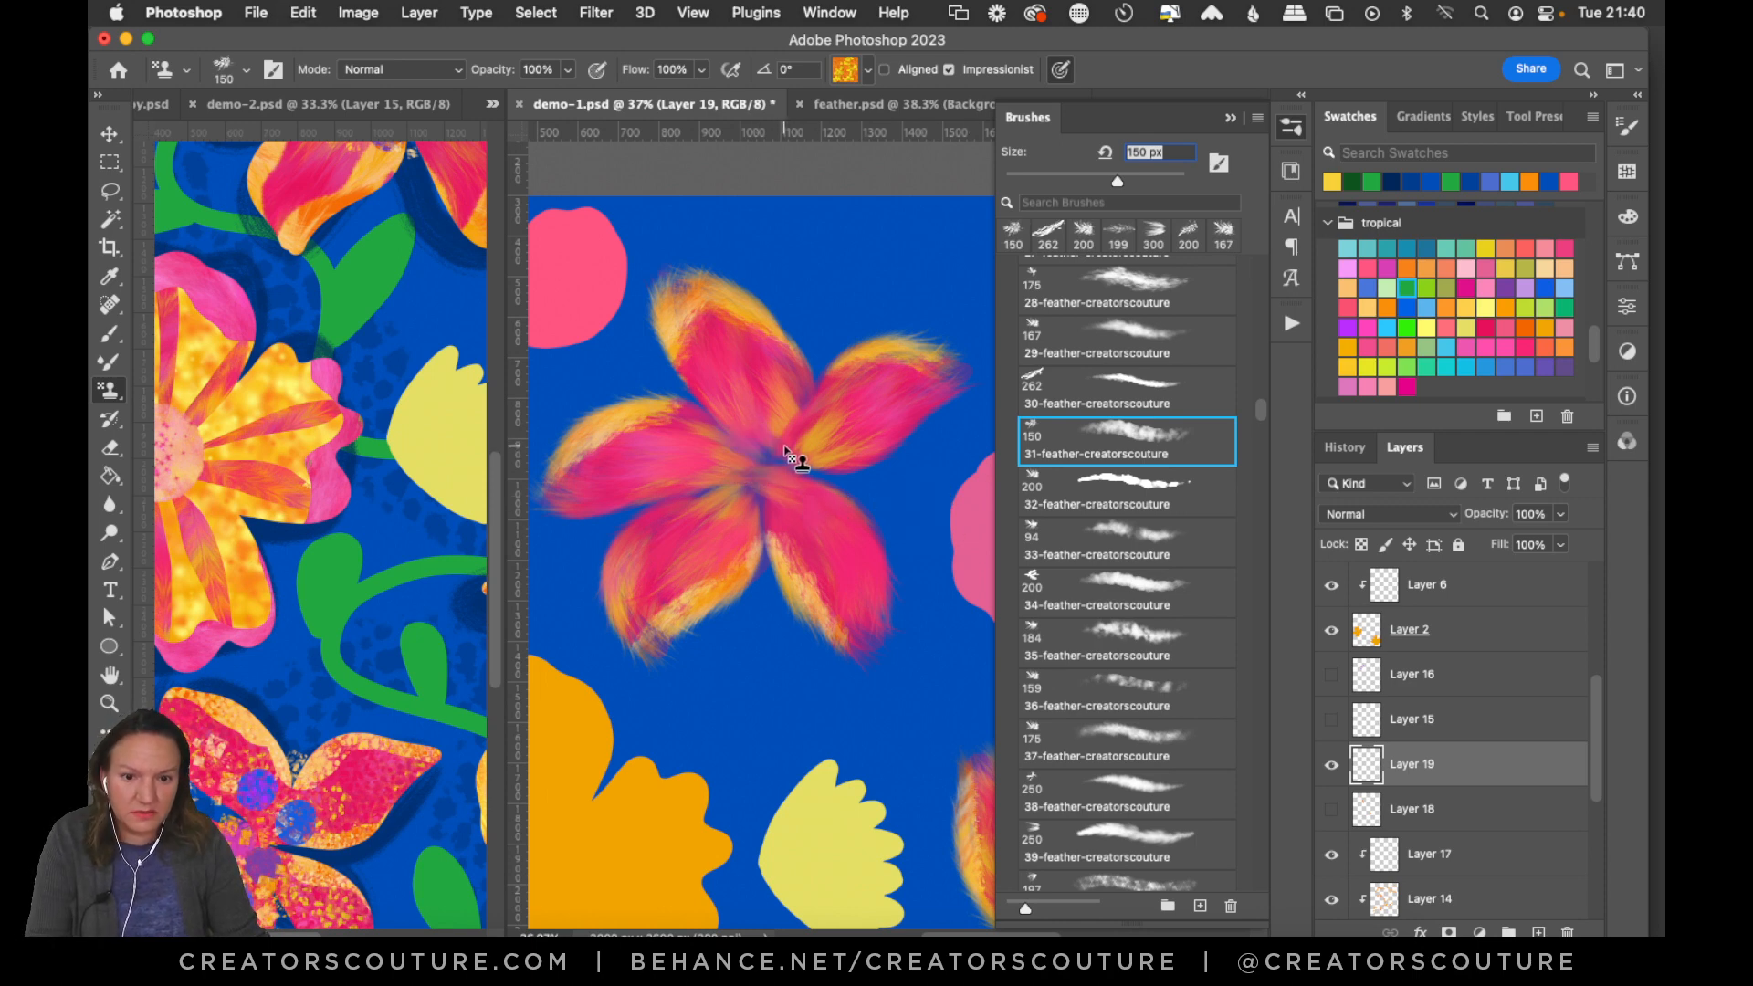
key(bracketleft)
key(bracketleft)
key(bracketleft)
click(750, 445)
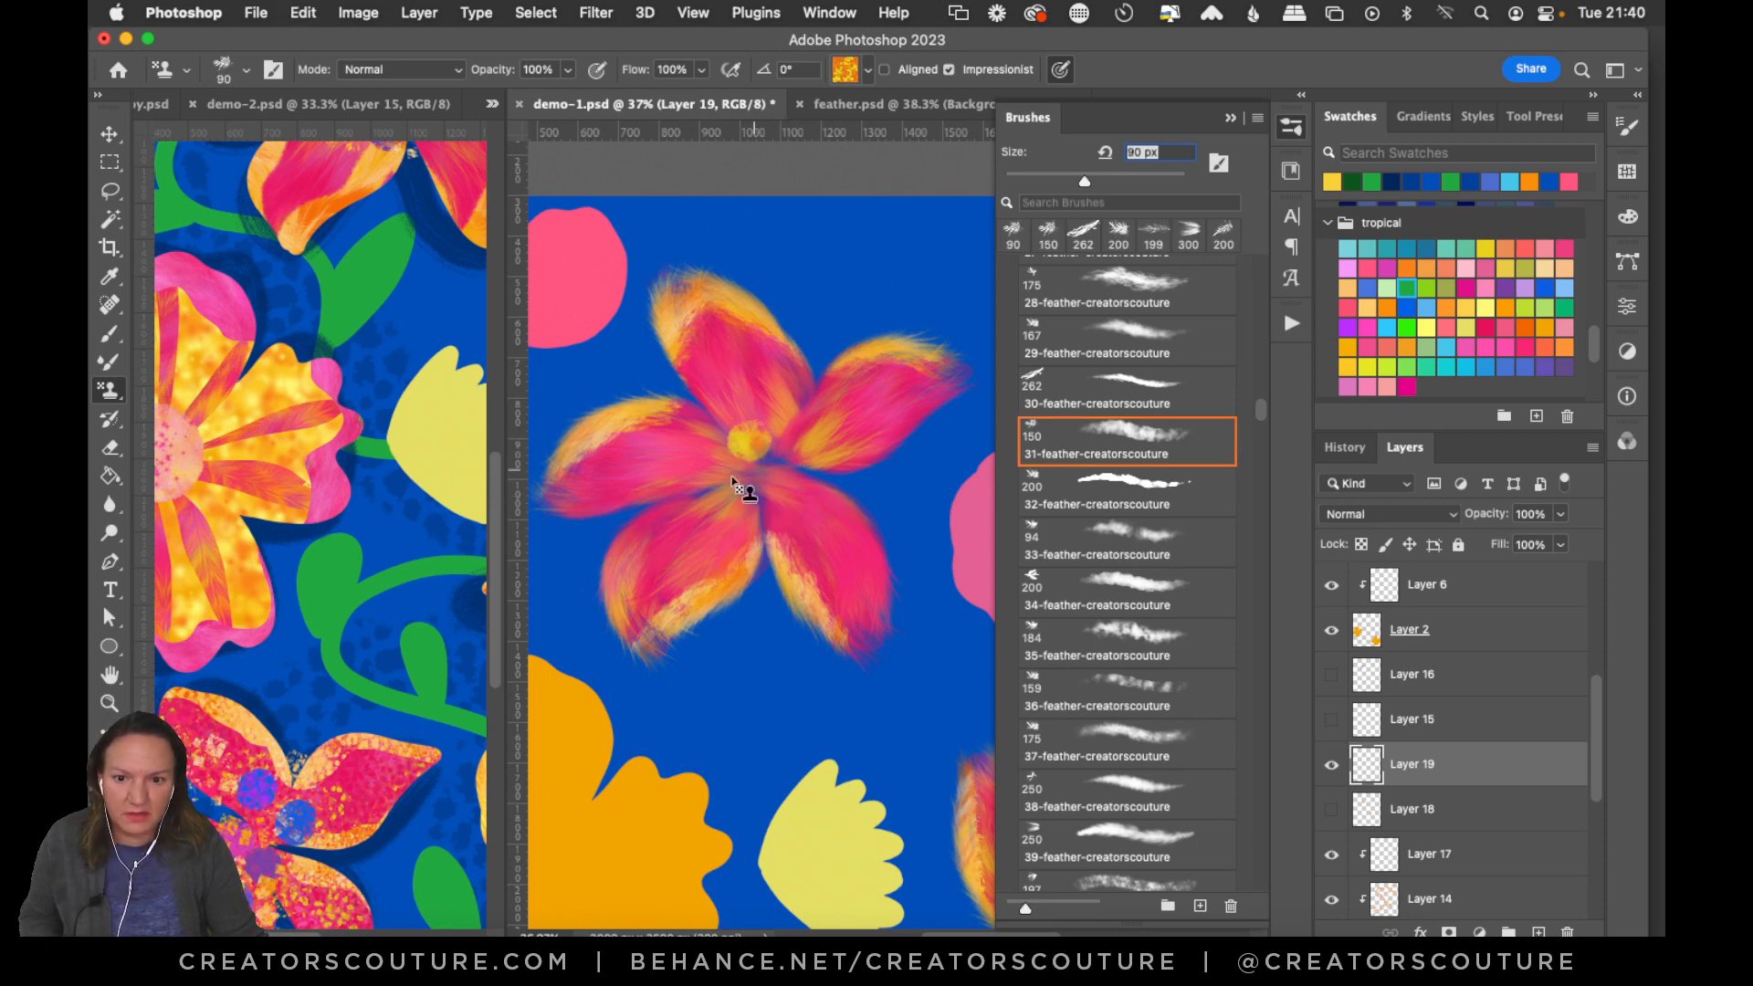
click(765, 485)
click(801, 471)
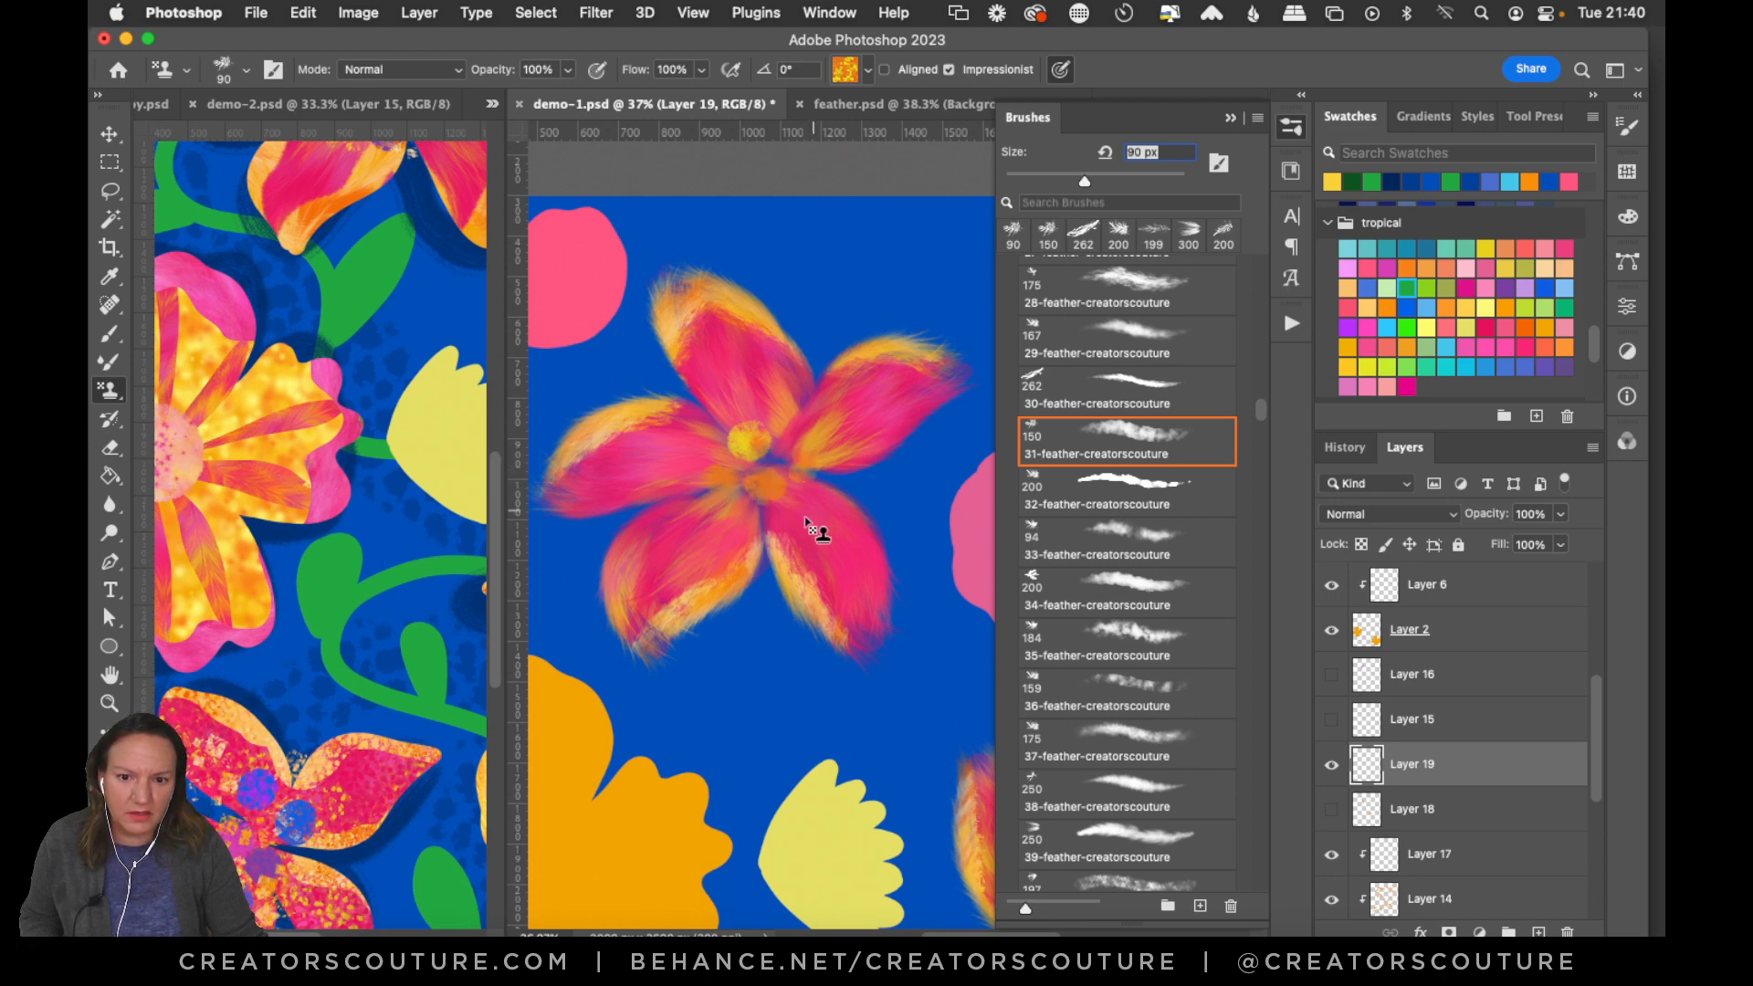
click(813, 515)
click(690, 456)
click(737, 396)
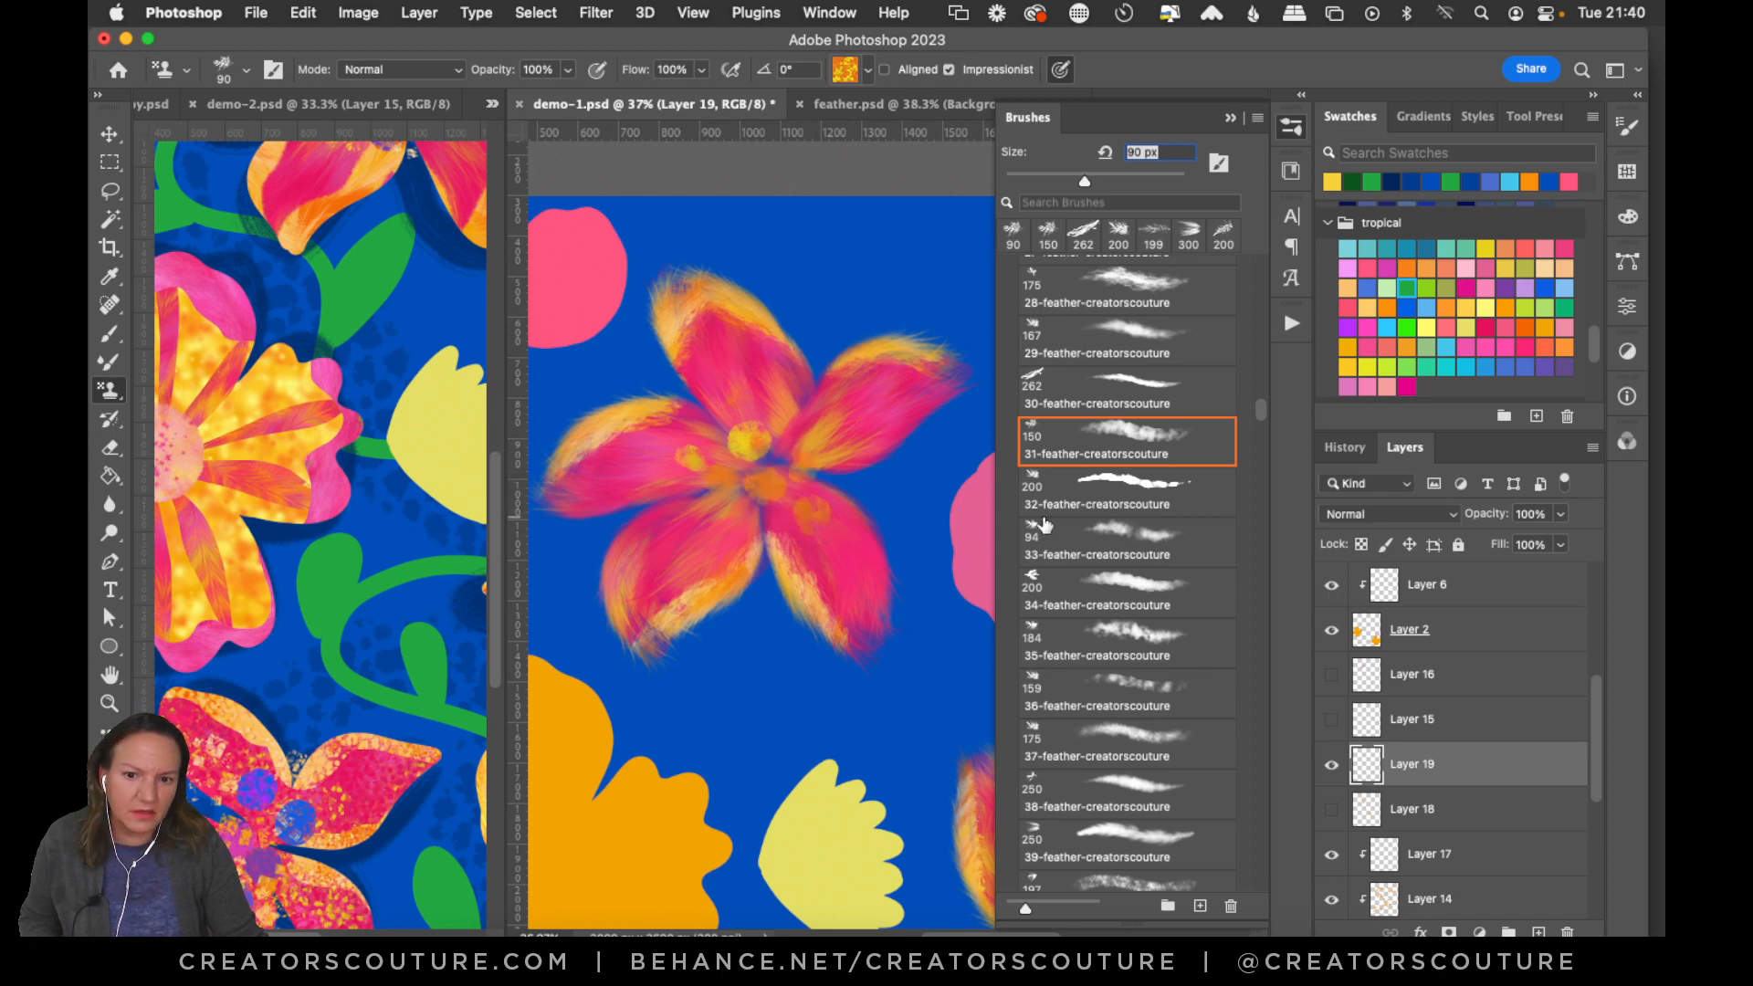
click(743, 403)
click(743, 407)
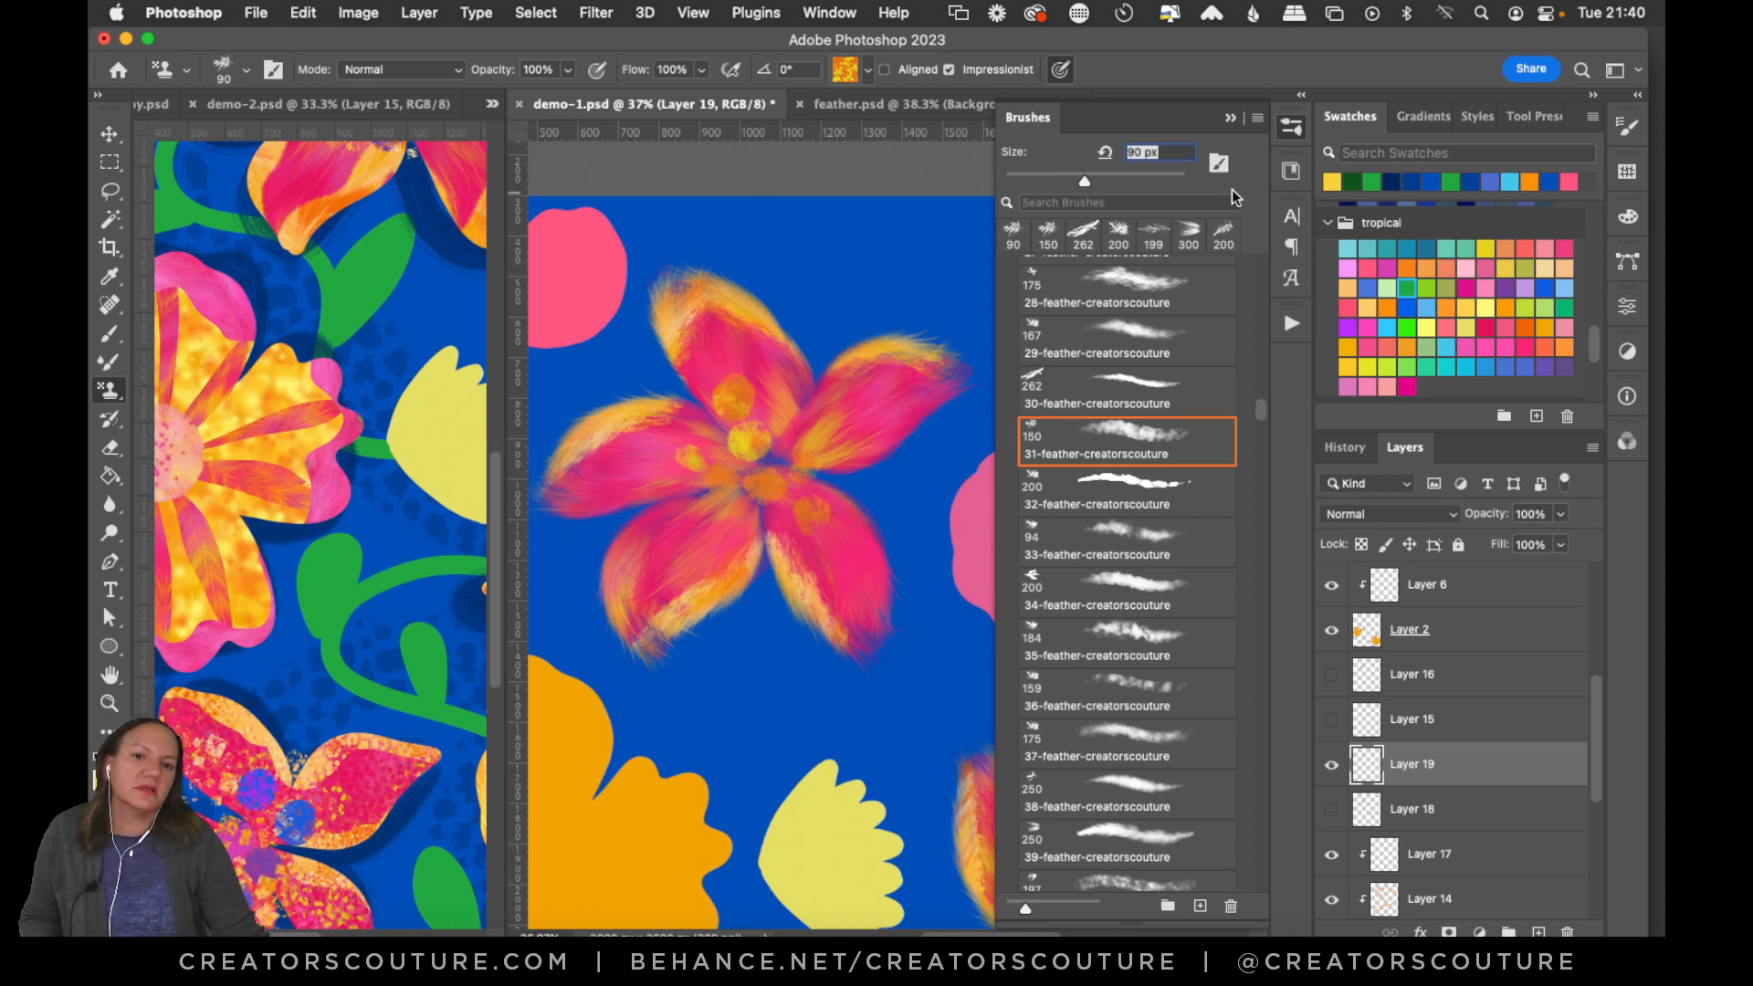
click(1279, 129)
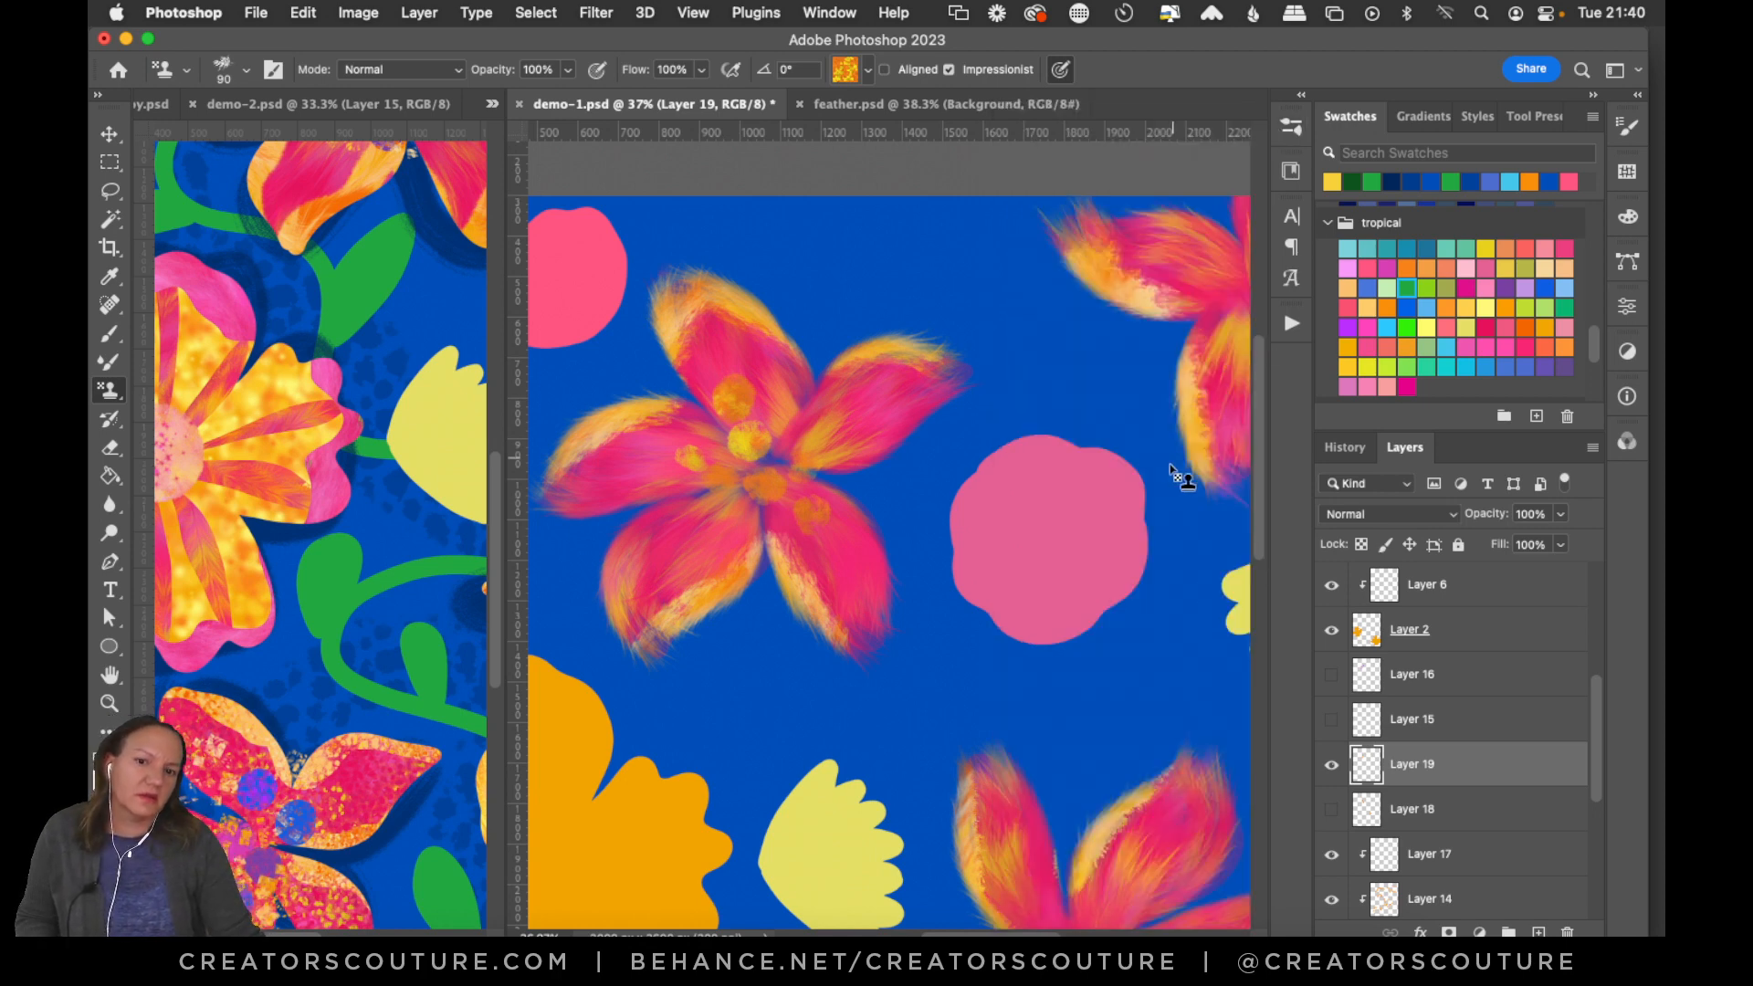
Toggle Layer 19 to compare the flower without its dots, leave it hidden, and add a new empty layer above.
click(1331, 765)
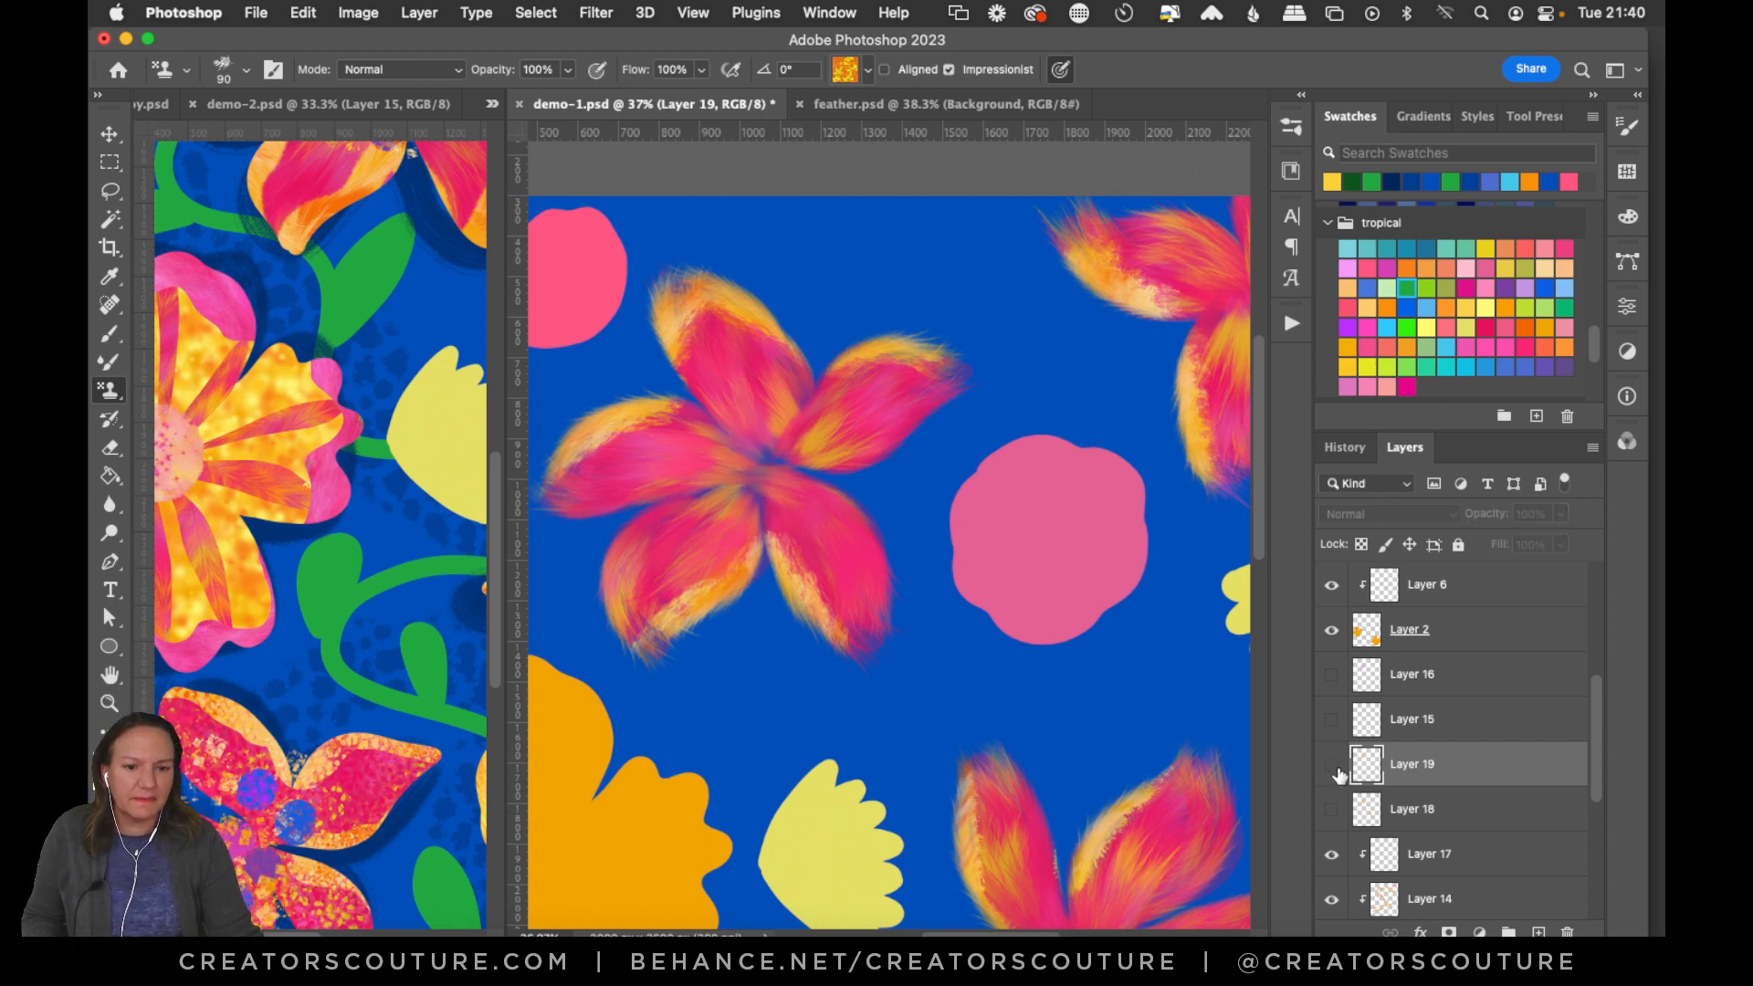
click(1333, 768)
click(1333, 769)
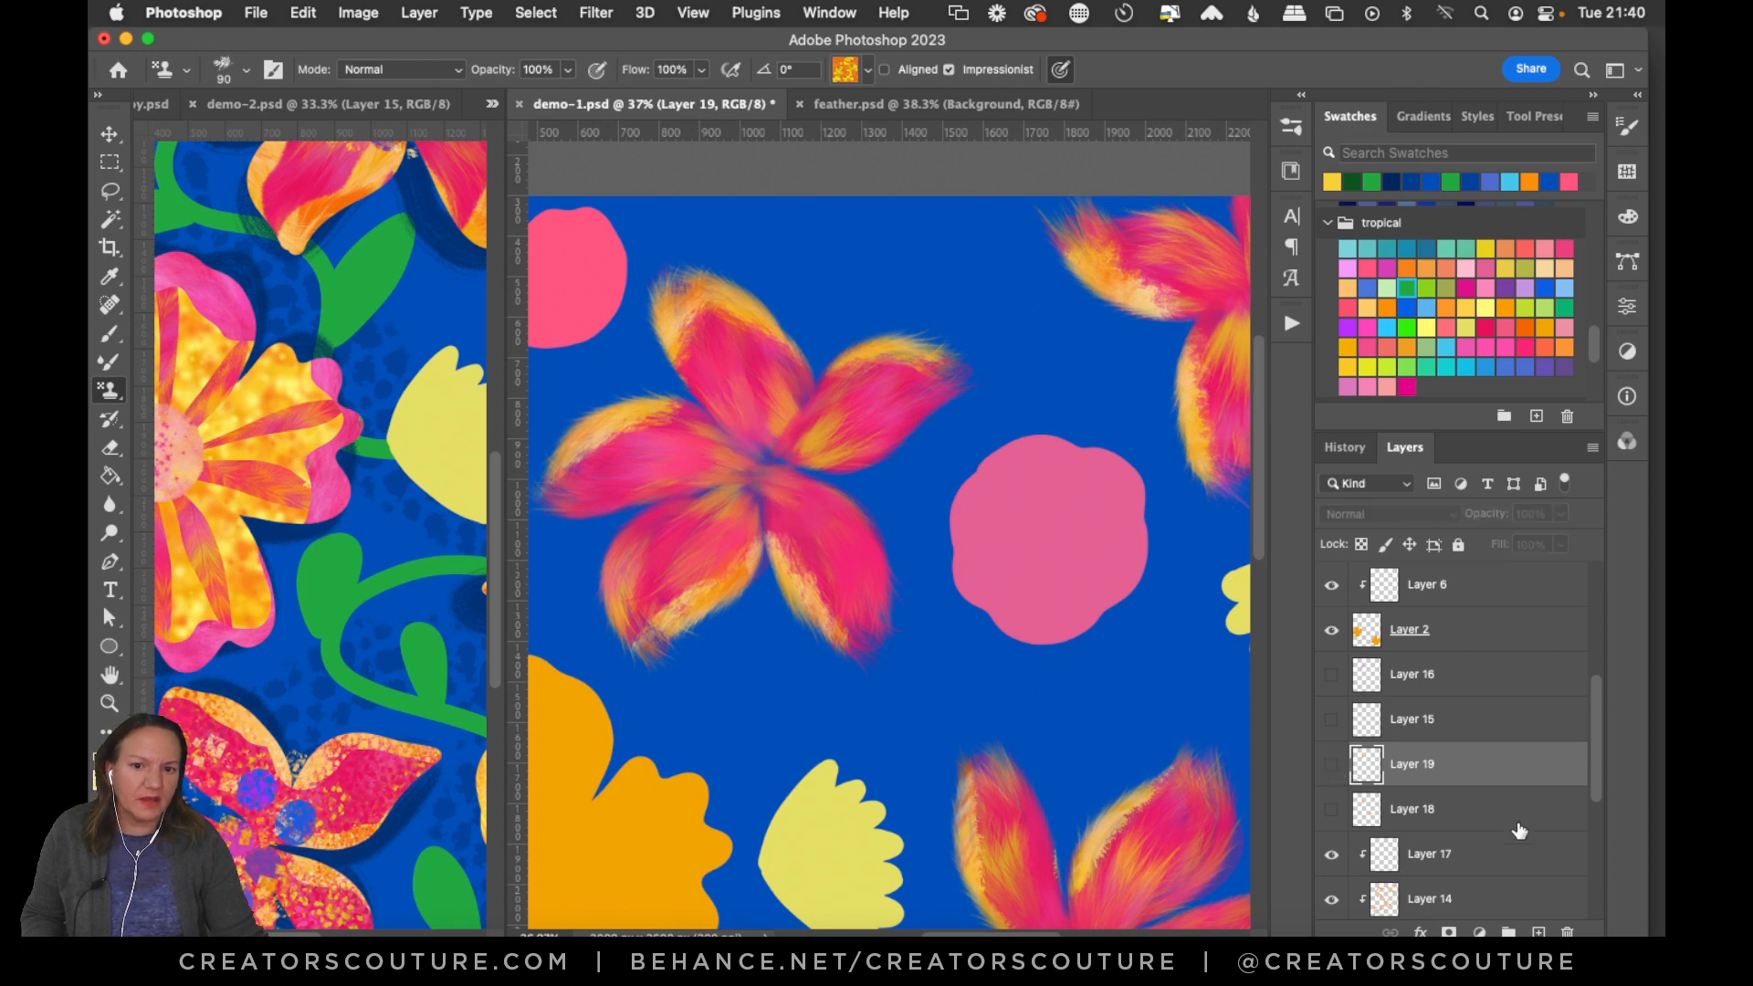
click(1540, 933)
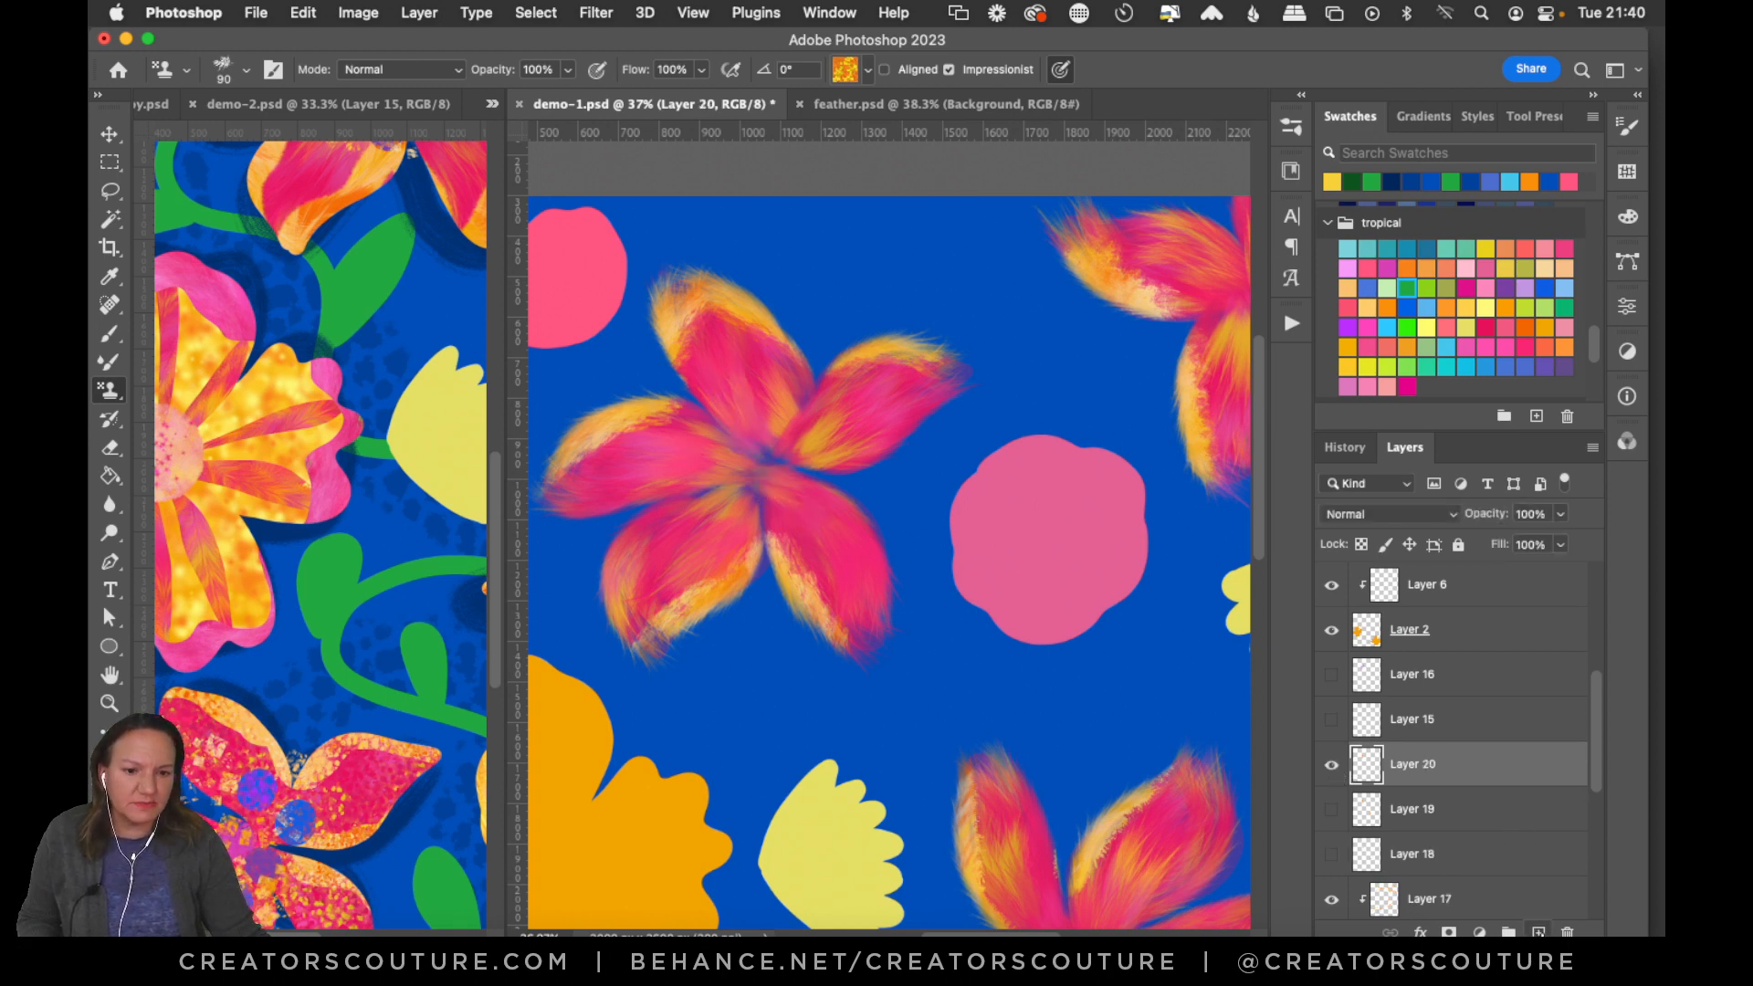
Try the Sparkle 13 brush from the brush library with a dab on the upper-left flower's center, and undo it.
click(1293, 137)
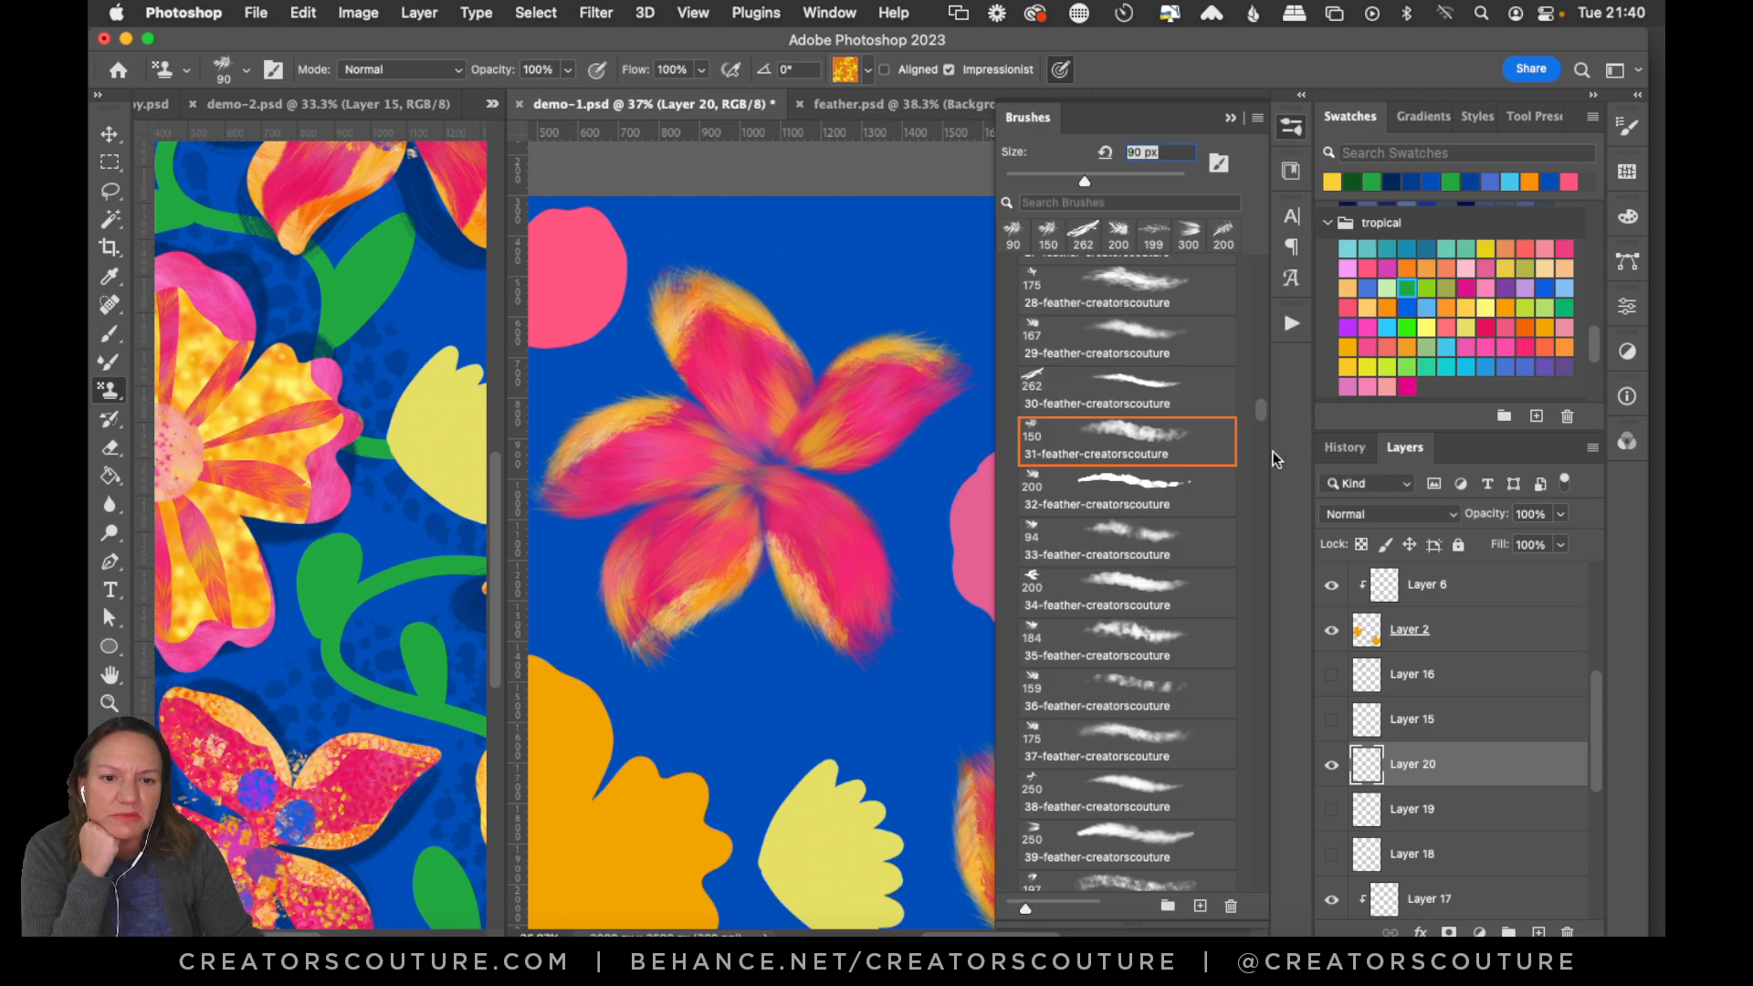
drag(1261, 397, 1171, 676)
scroll(1156, 703, down, 8)
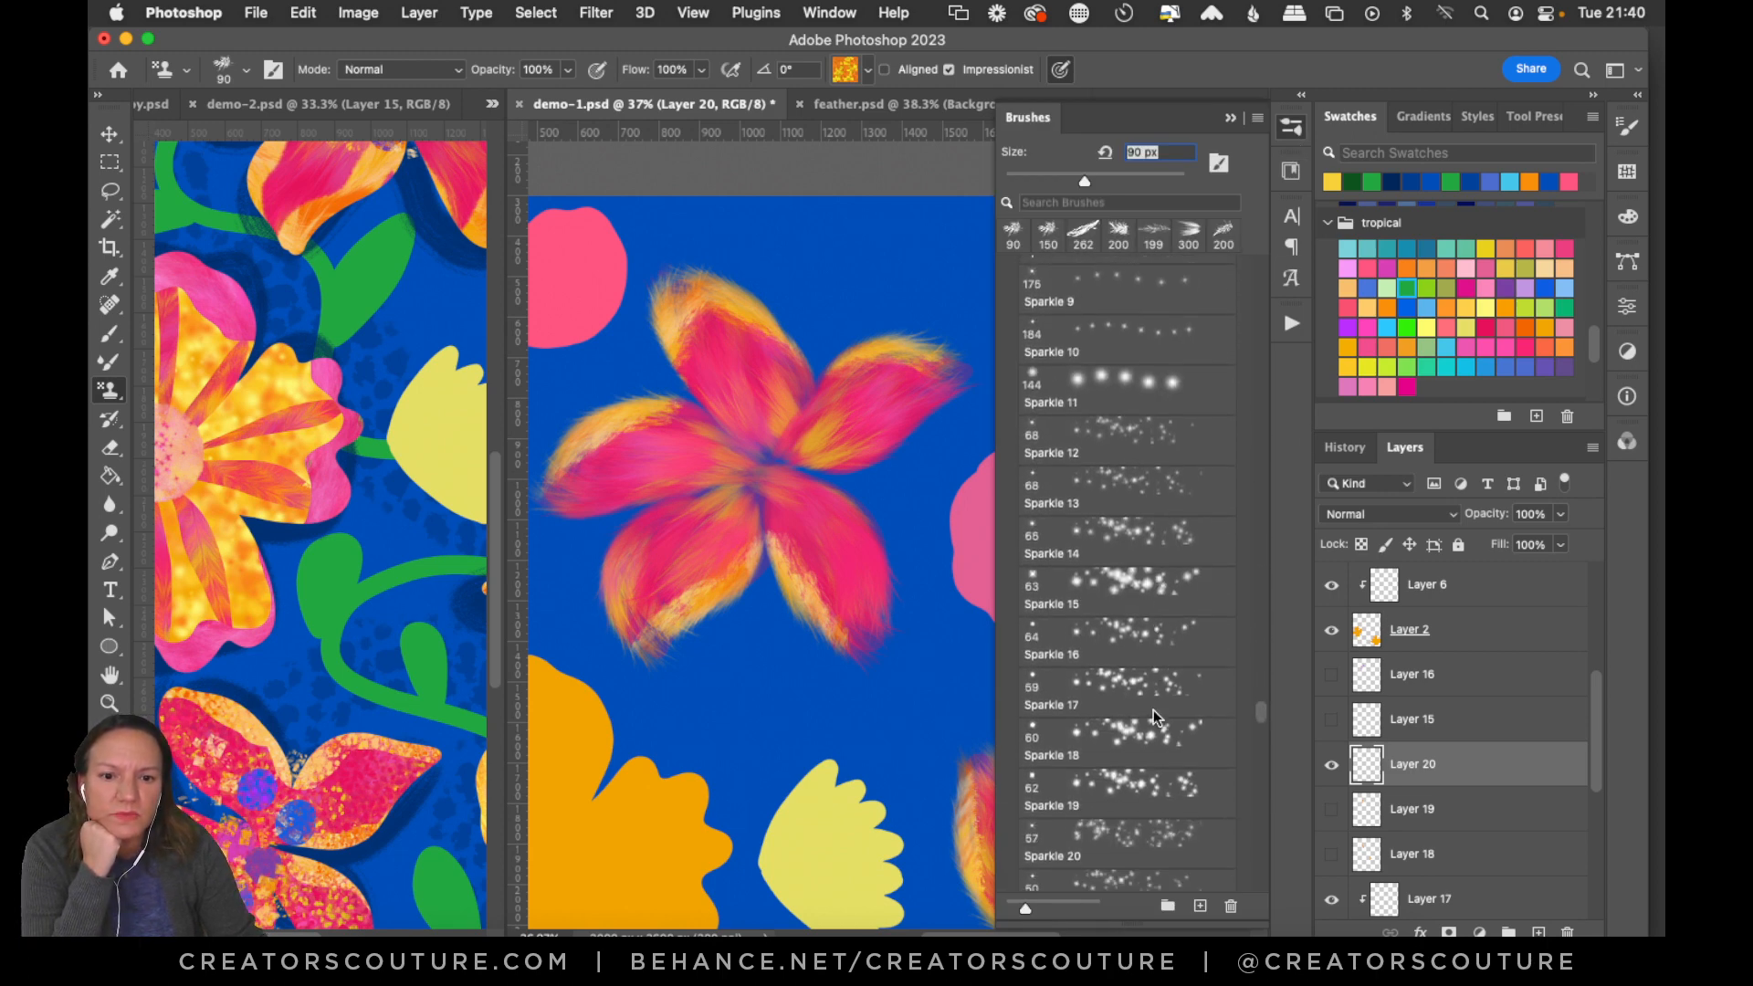
scroll(1159, 699, down, 5)
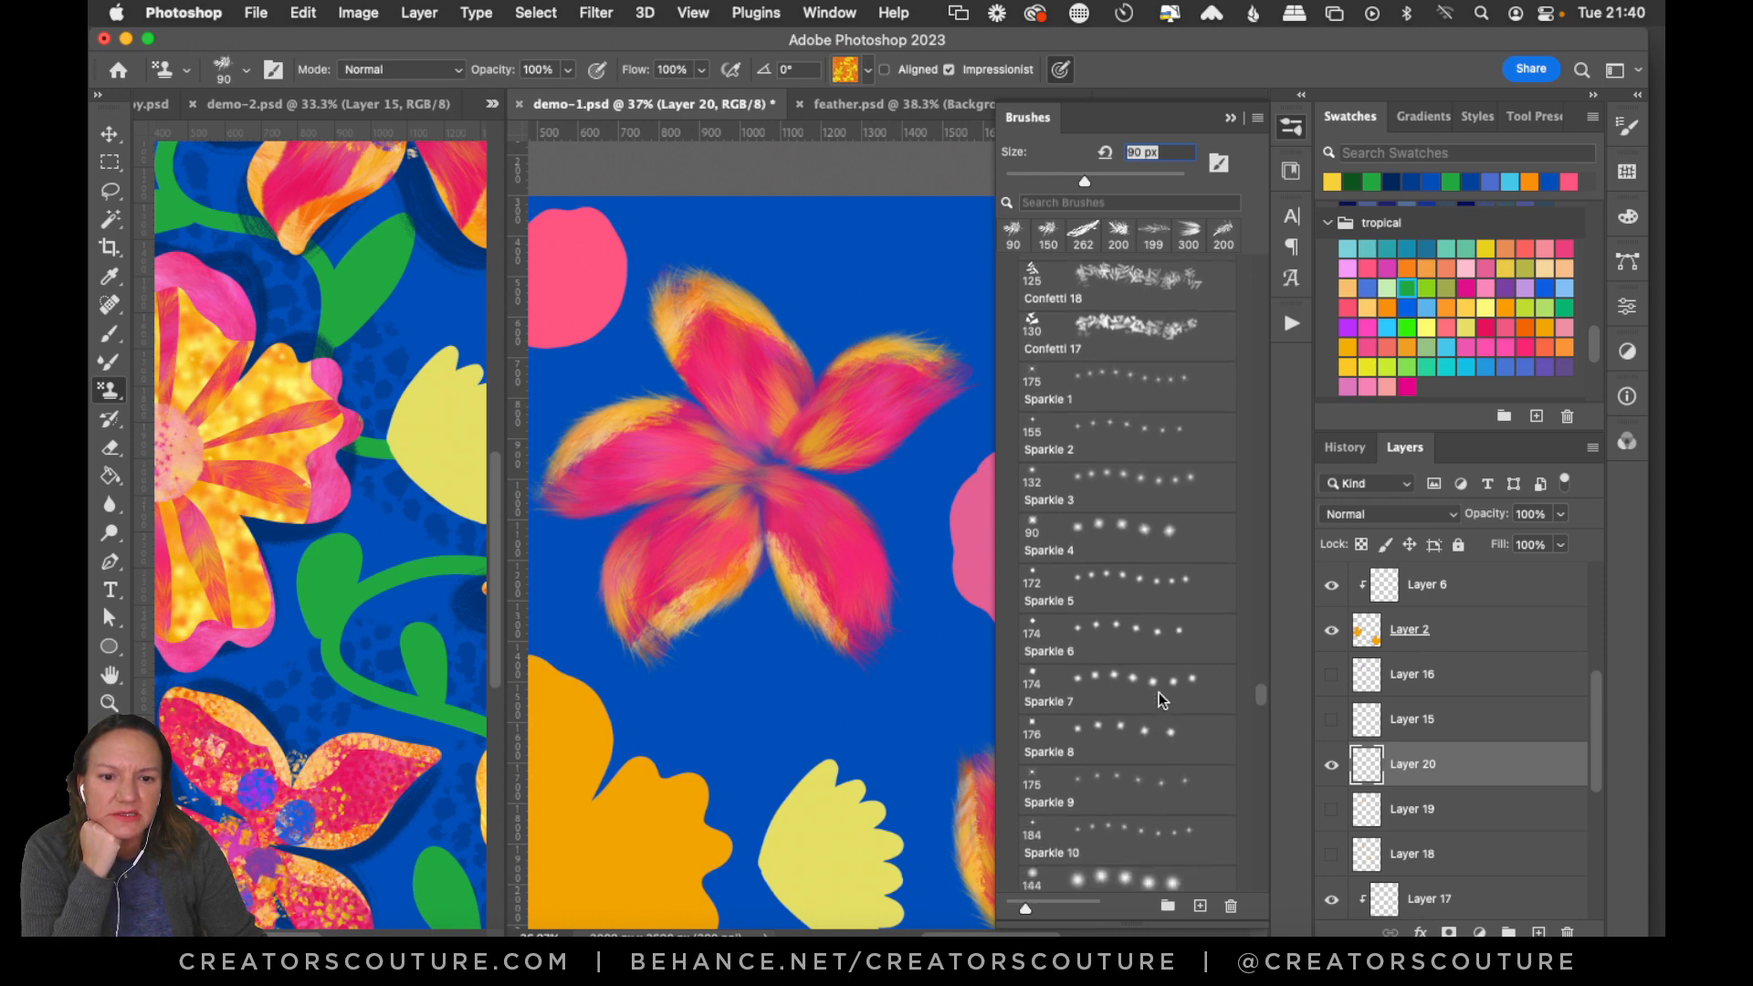
scroll(1152, 704, down, 7)
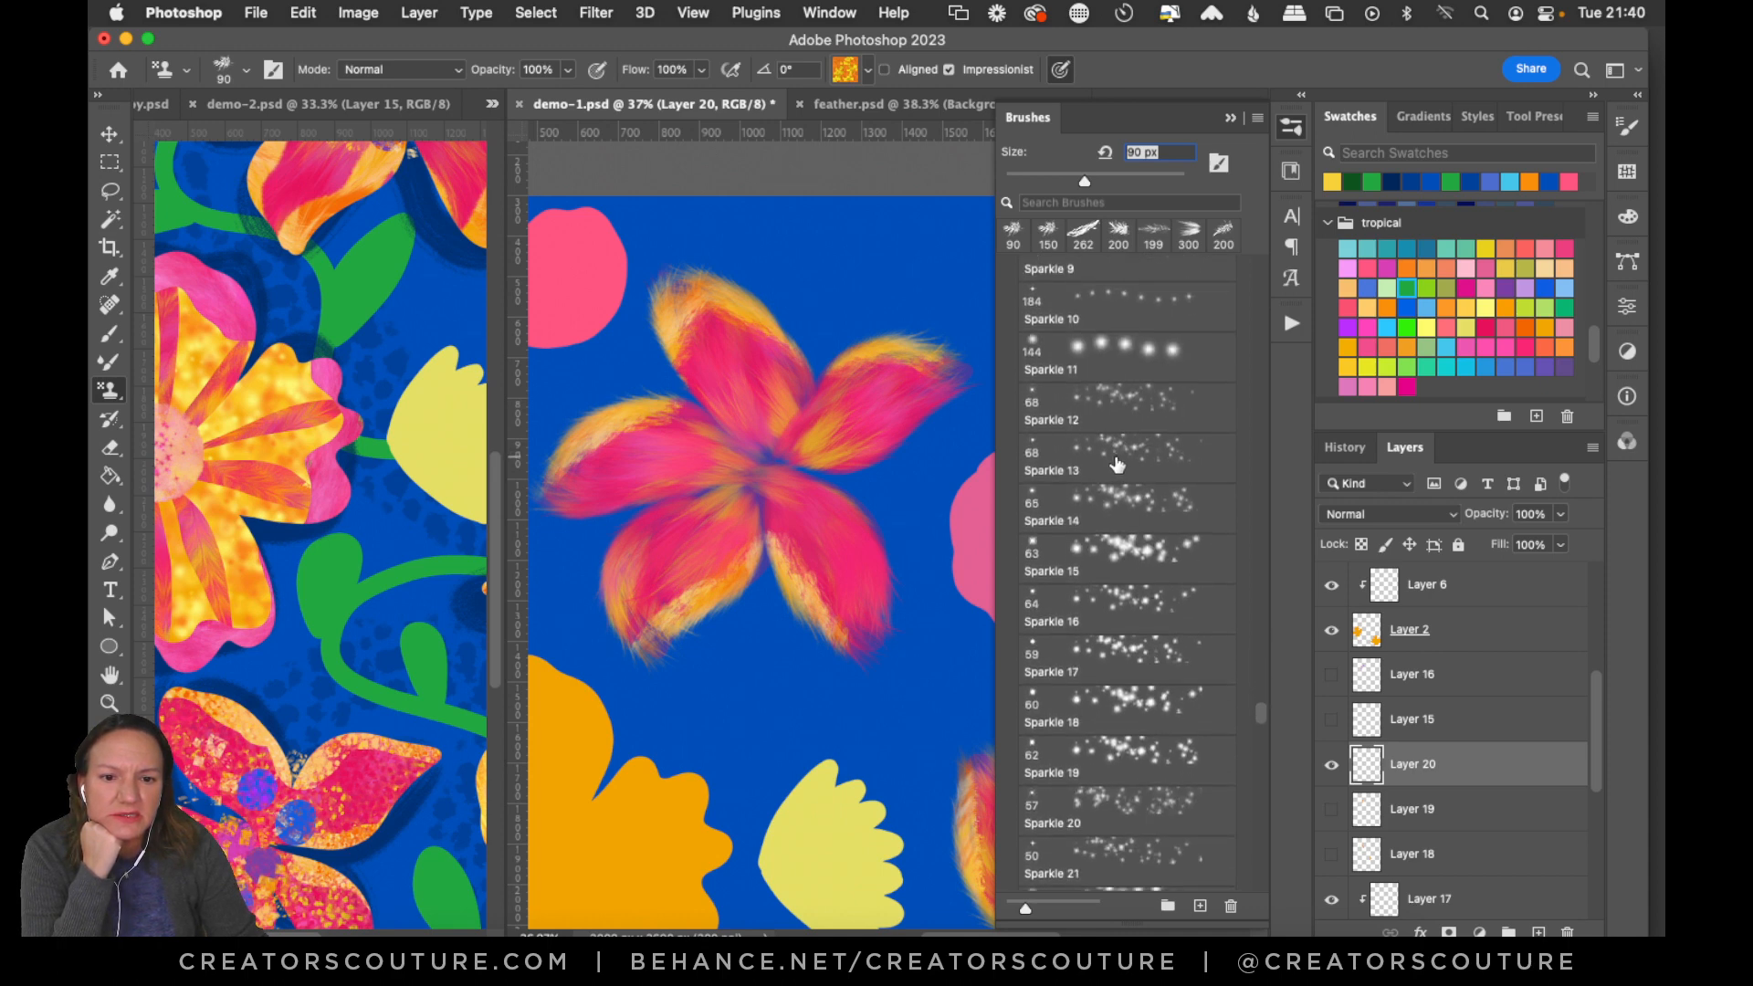
click(1116, 467)
mouse_move(1258, 715)
mouse_down()
mouse_move(1269, 684)
mouse_move(1244, 723)
mouse_move(1257, 735)
mouse_move(1253, 717)
mouse_up()
drag(782, 464, 761, 505)
key(super+z)
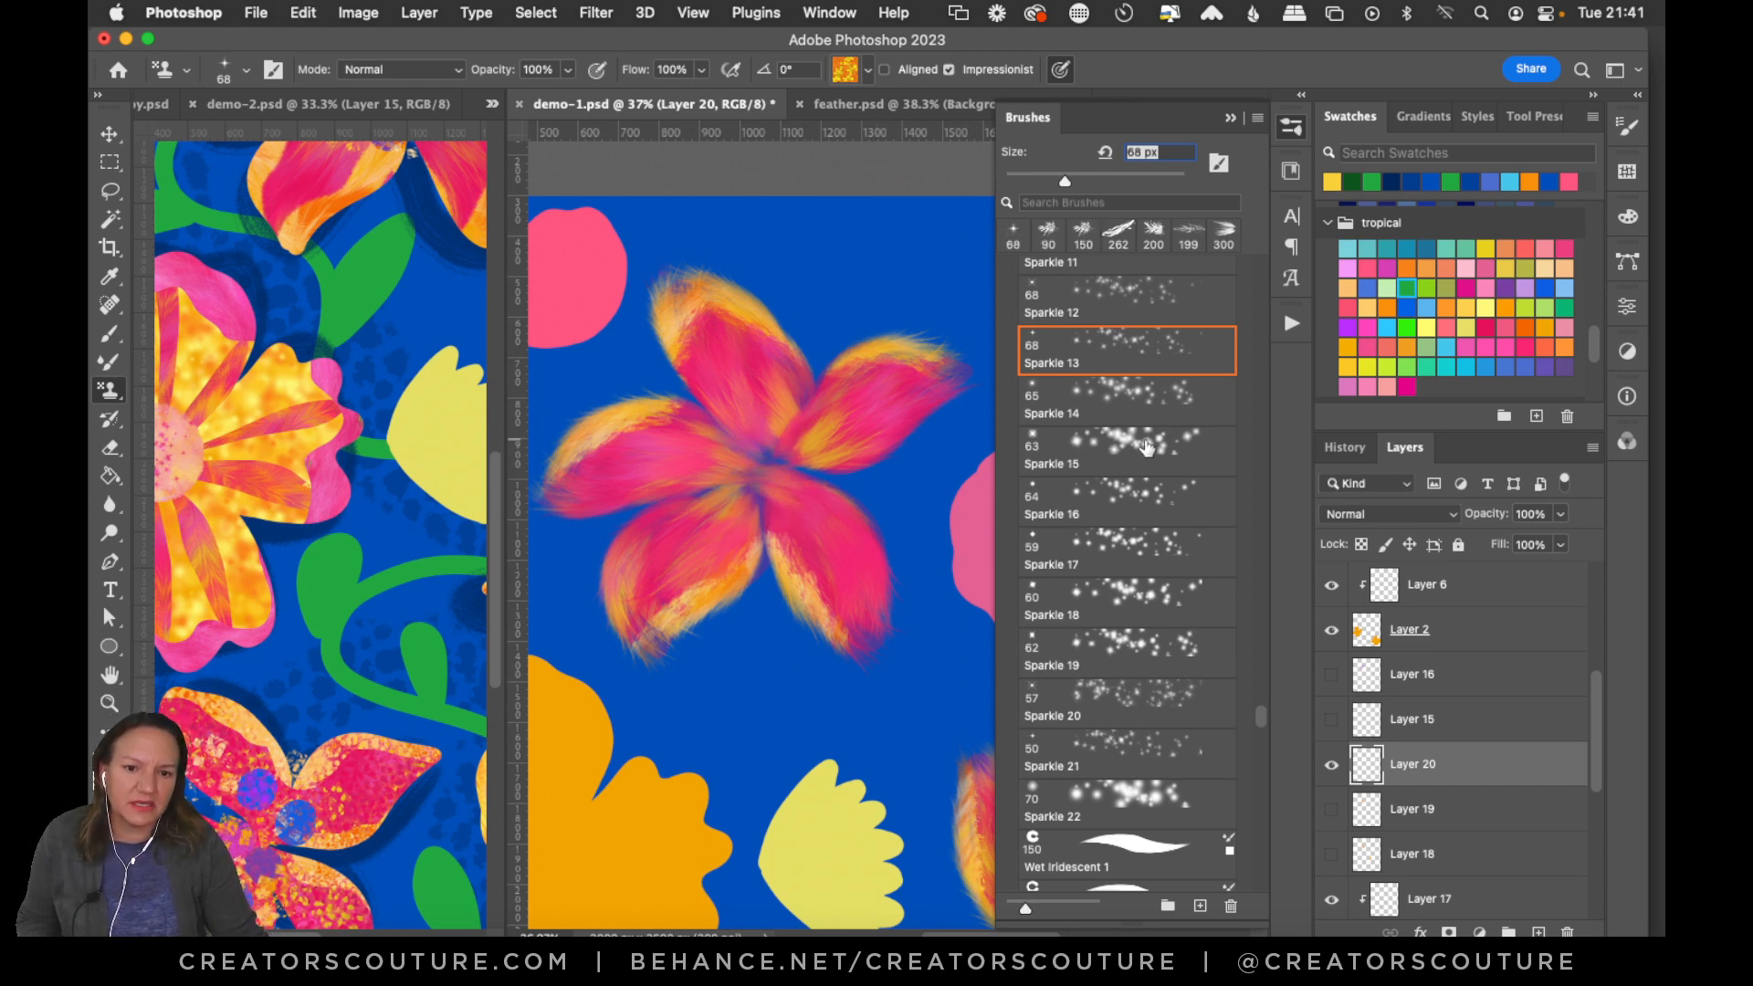
Dab golden sparkle dots around the upper-left flower's center on Layer 20 using the Sparkle 15 brush at 63 px.
key(period)
key(period)
mouse_move(783, 489)
mouse_down()
mouse_move(746, 450)
mouse_move(751, 497)
mouse_up()
key(super+z)
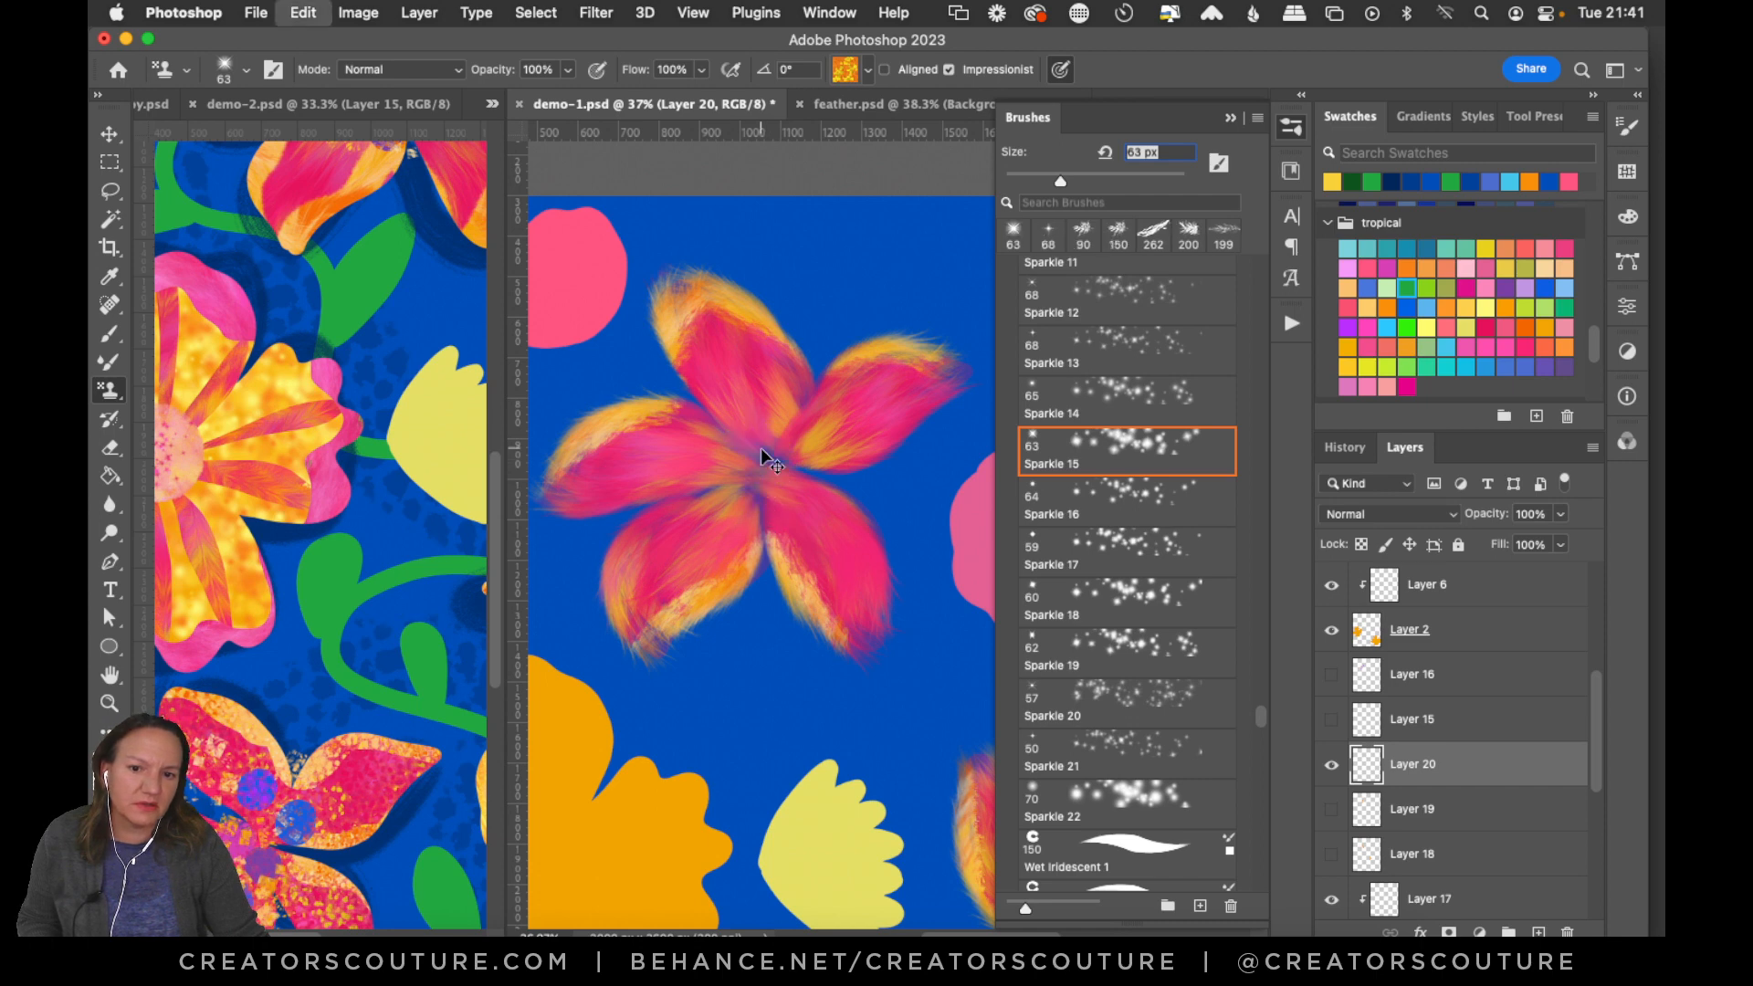
mouse_move(763, 420)
mouse_down()
mouse_move(725, 456)
mouse_move(789, 521)
mouse_move(782, 456)
mouse_move(802, 532)
mouse_up()
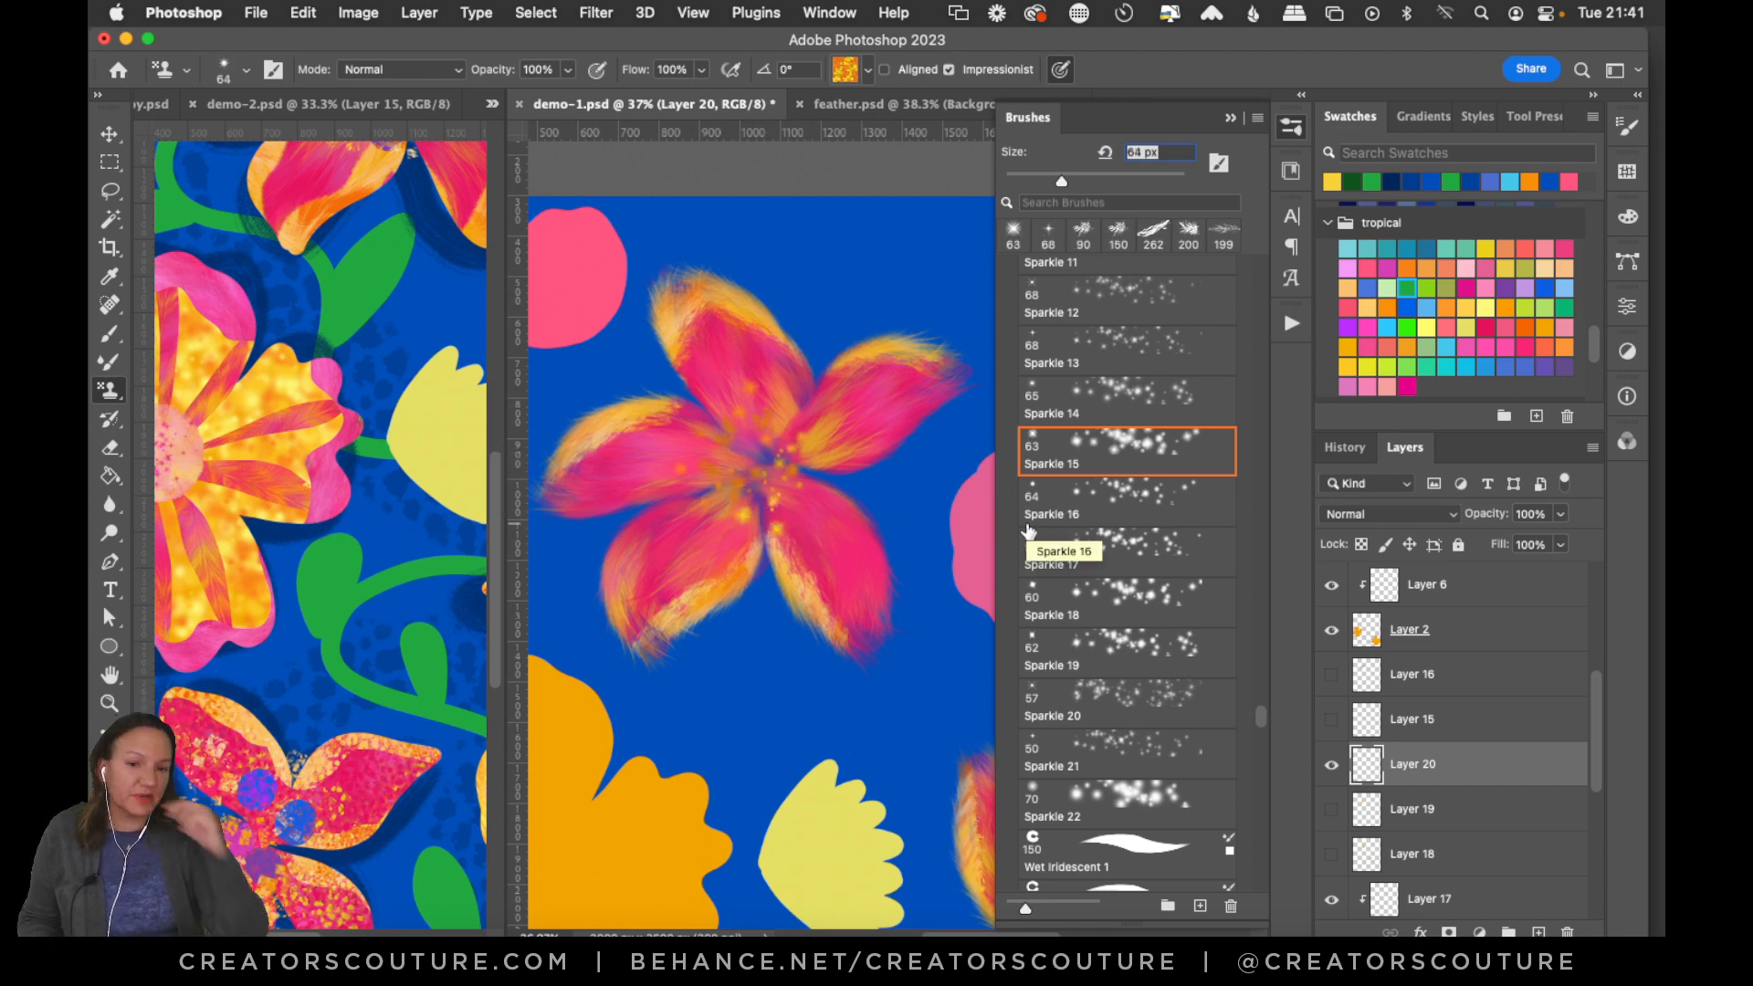
click(1291, 127)
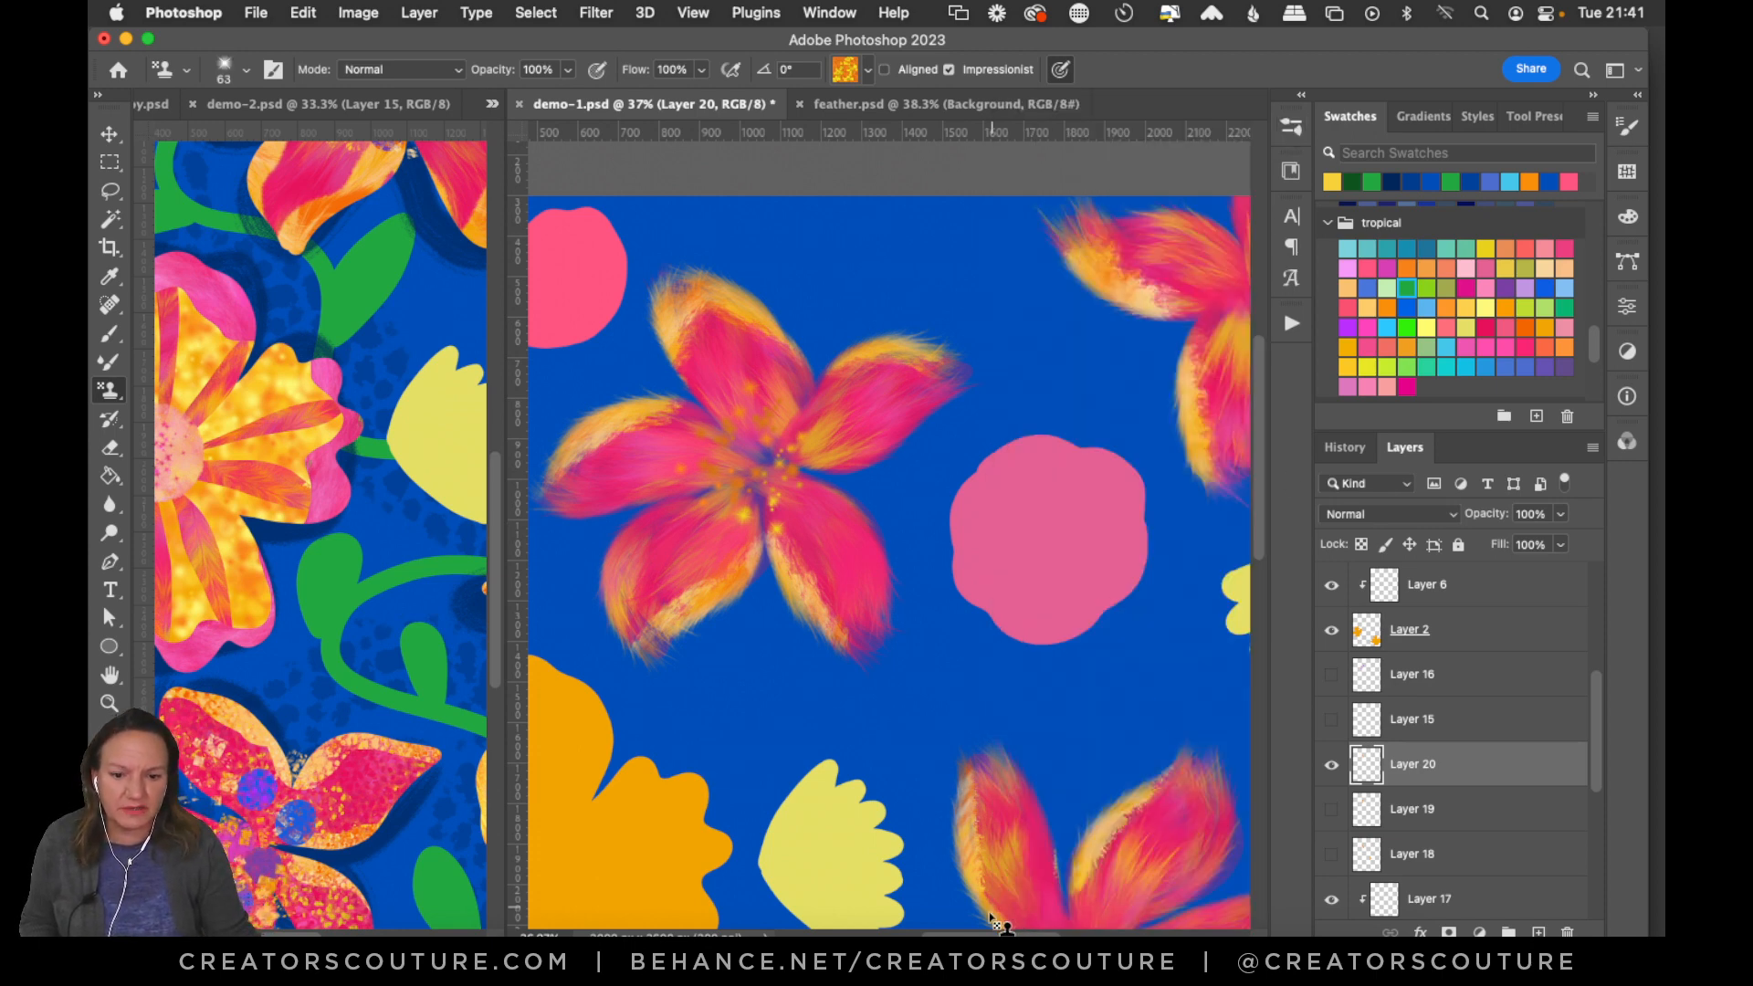
Dab the same golden sparkle dots onto the centers of the upper-right flower and the feathery flower in the middle of the pattern.
drag(976, 933, 1024, 933)
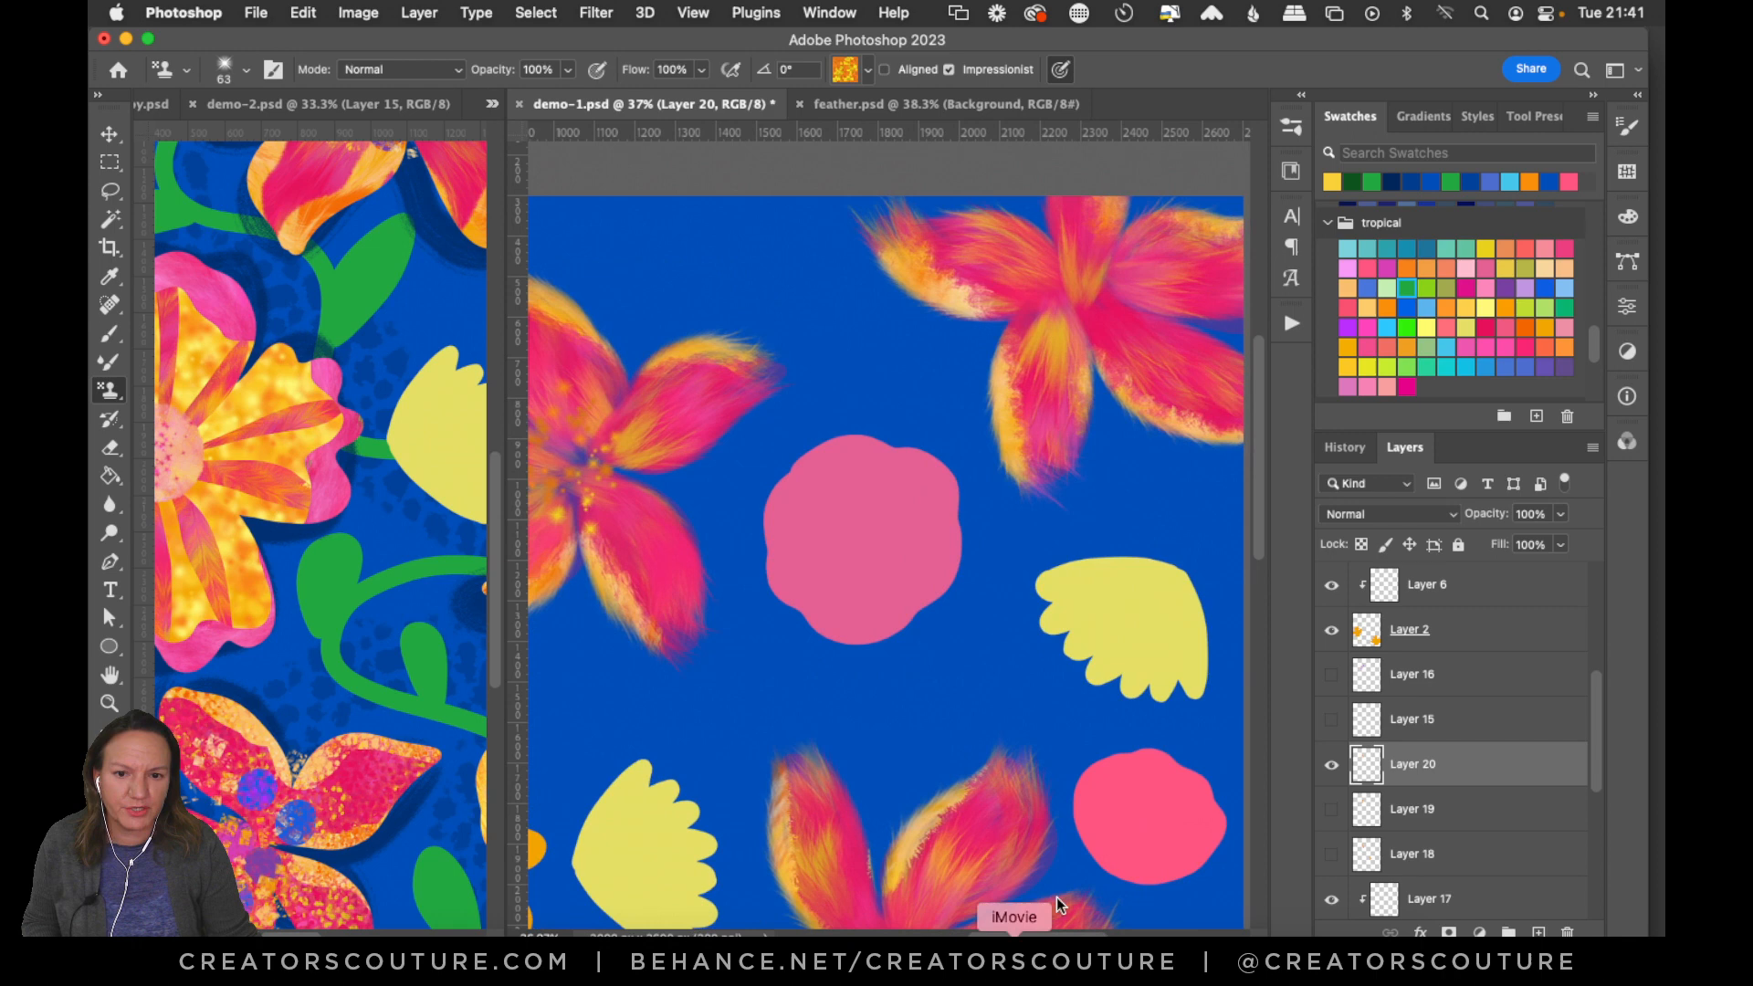
drag(1086, 293, 1087, 279)
click(1069, 286)
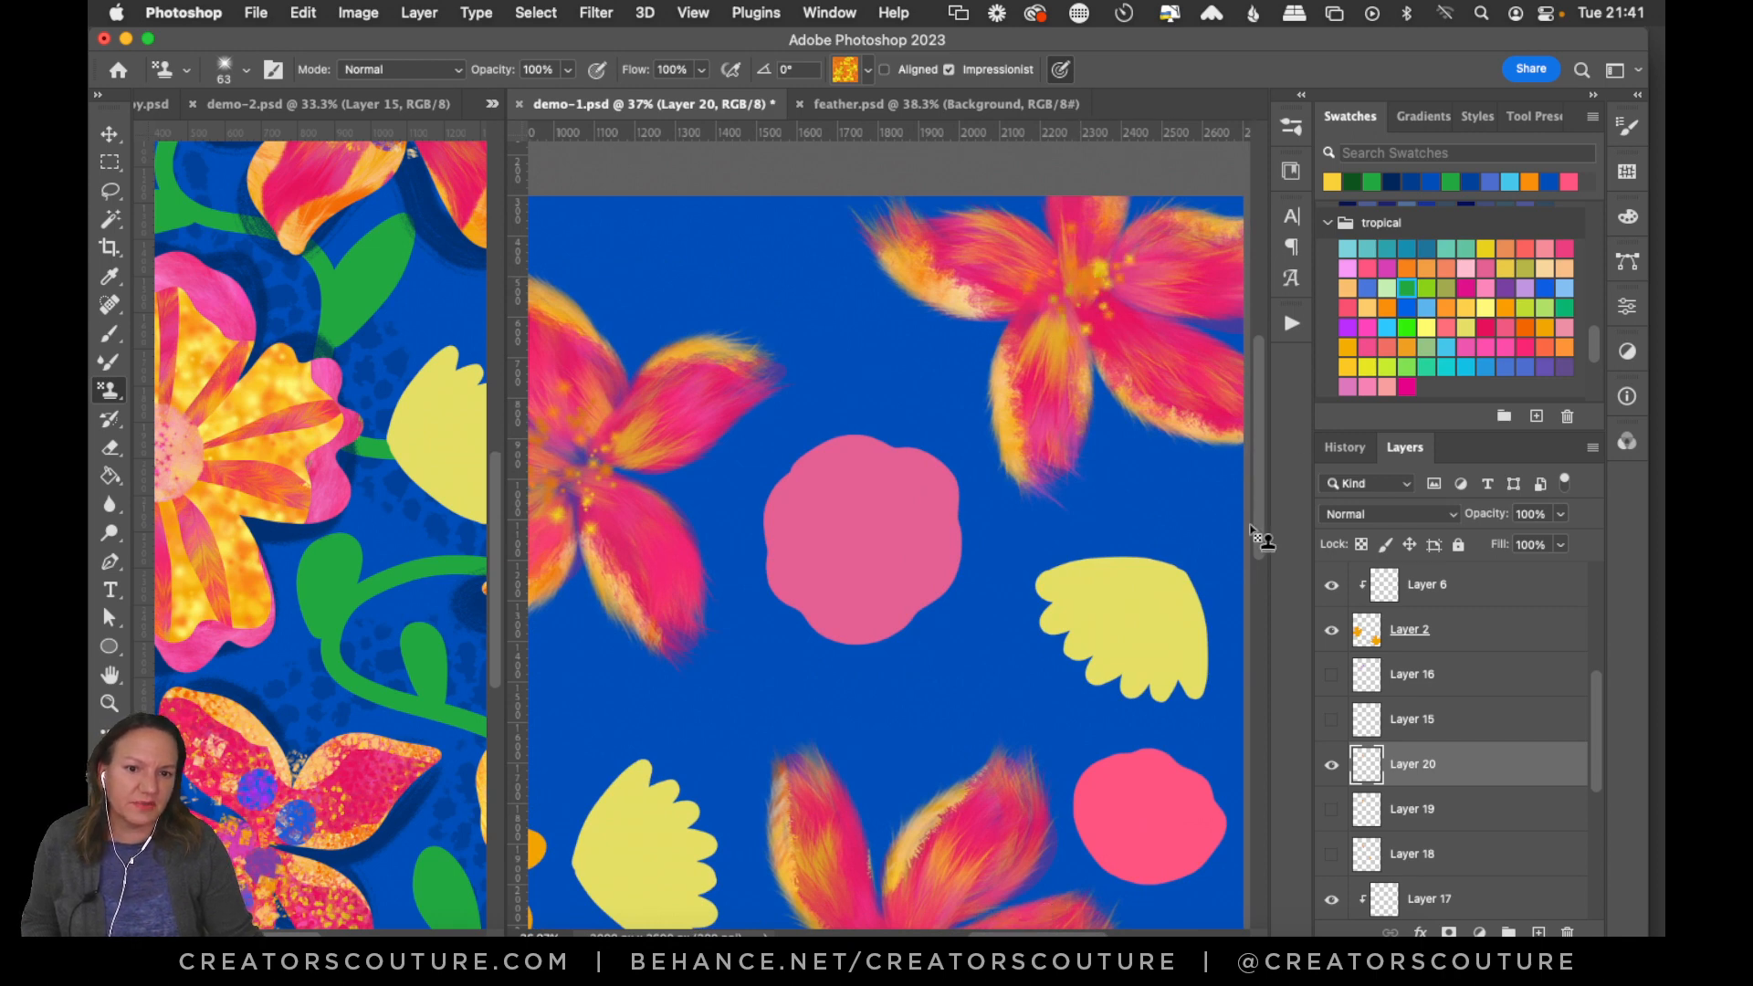
drag(1256, 484, 1256, 578)
mouse_move(871, 605)
mouse_down()
mouse_move(890, 619)
mouse_move(851, 624)
mouse_up()
click(890, 619)
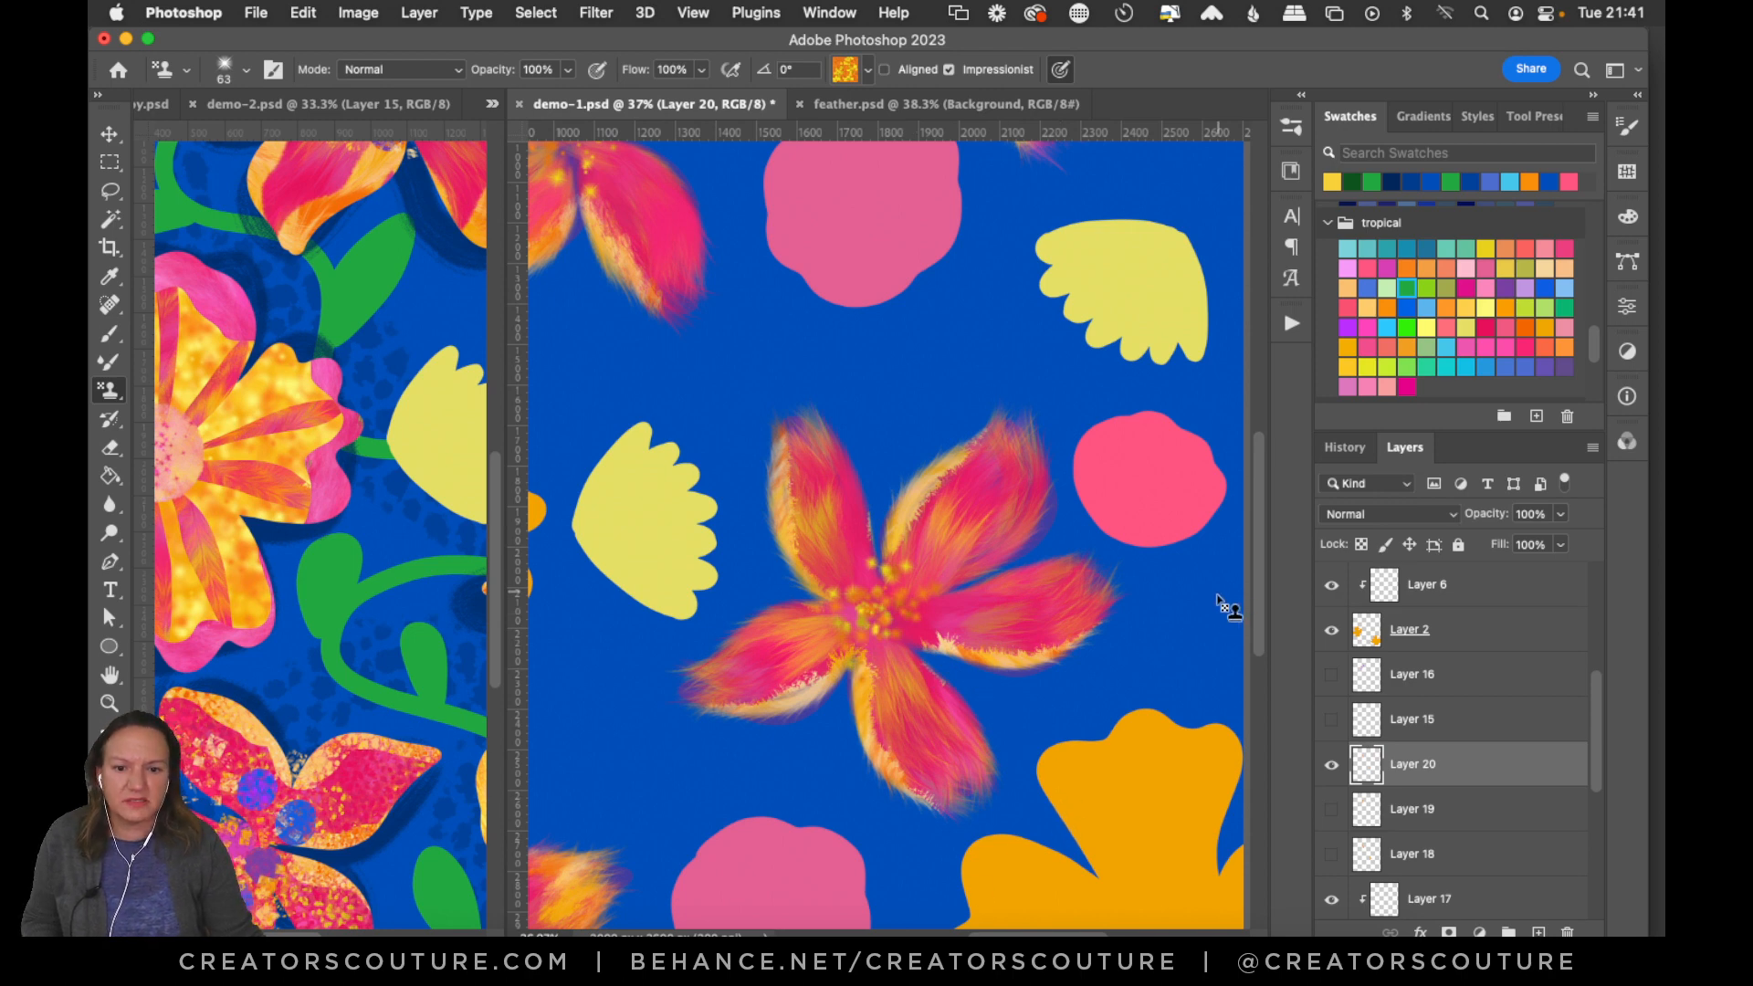
Dab golden sparkle dots around the lower-left flower's center, and save the document.
drag(1258, 588, 1256, 683)
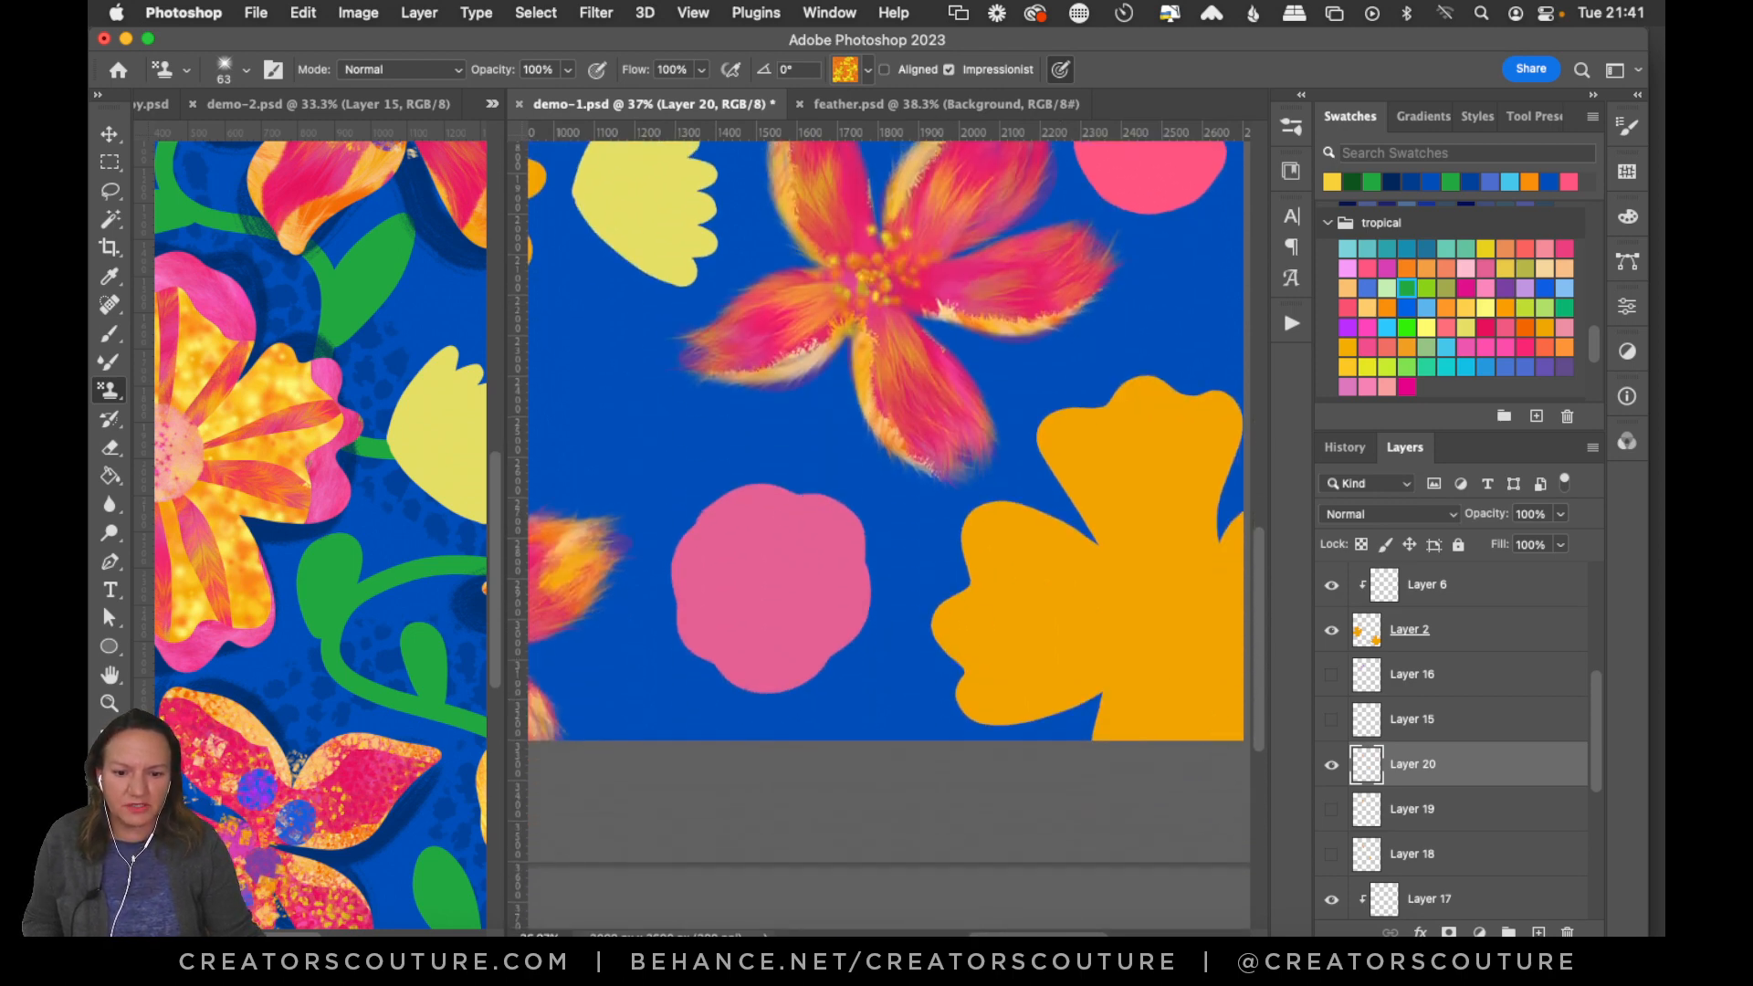
scroll(982, 834, left, 10)
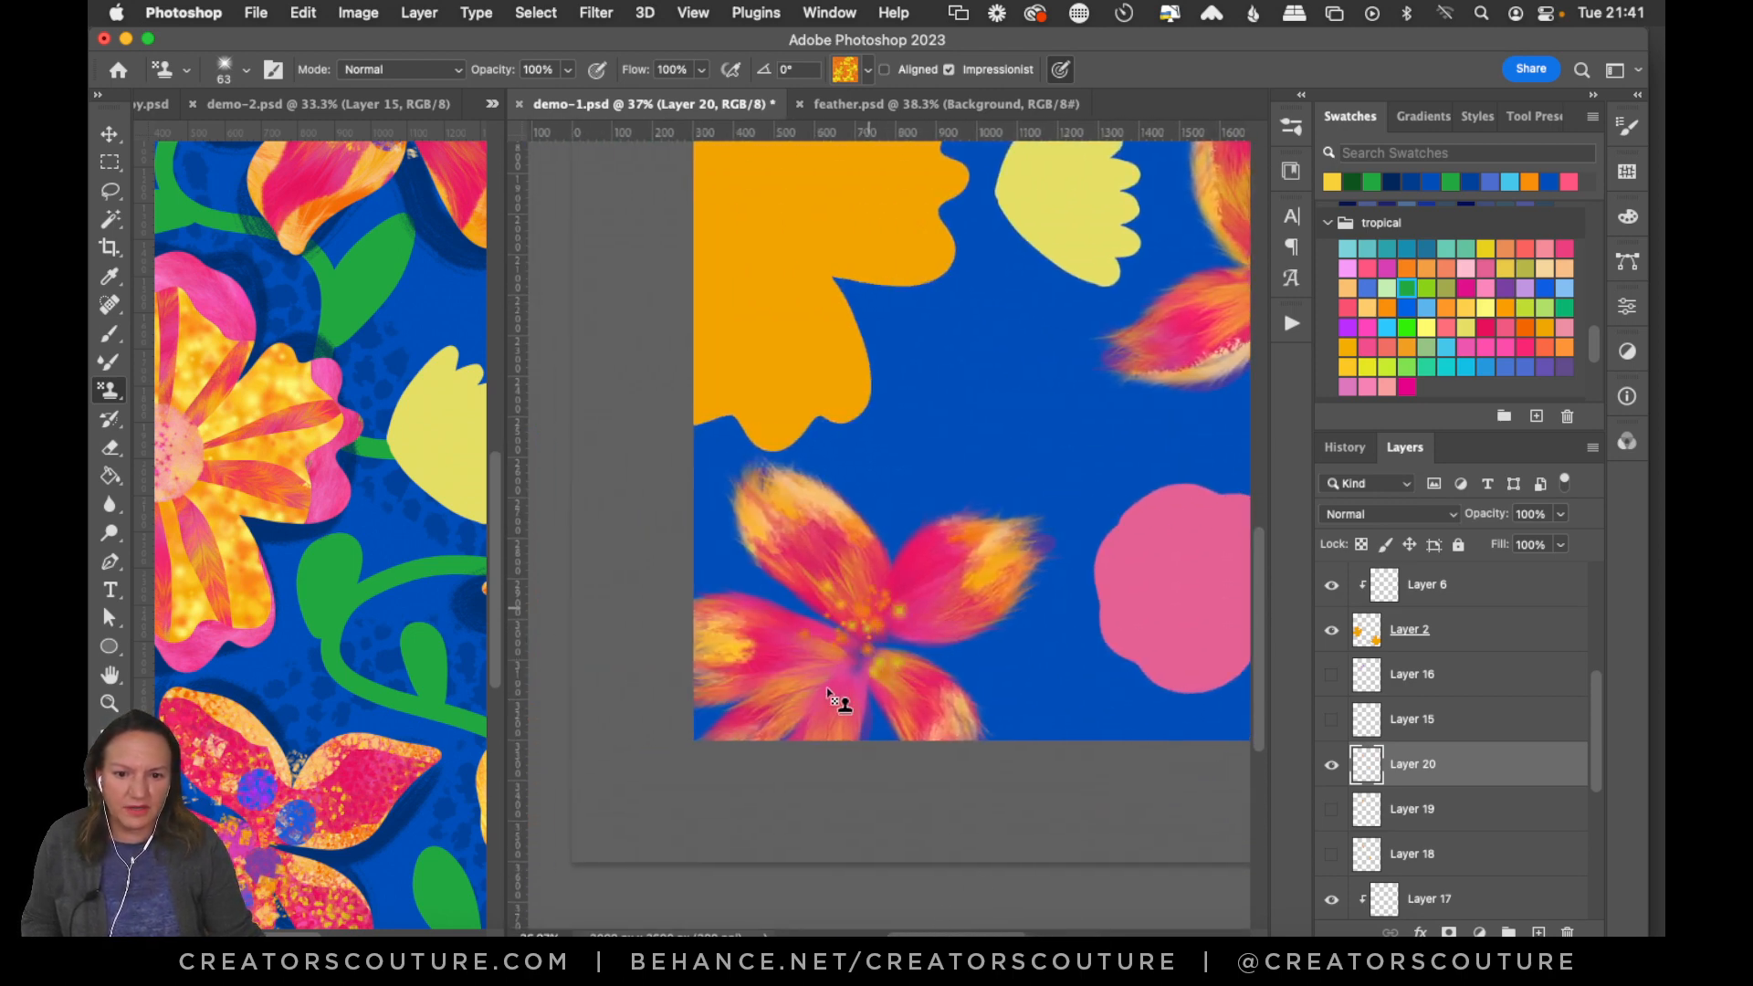
click(851, 645)
click(815, 683)
click(886, 604)
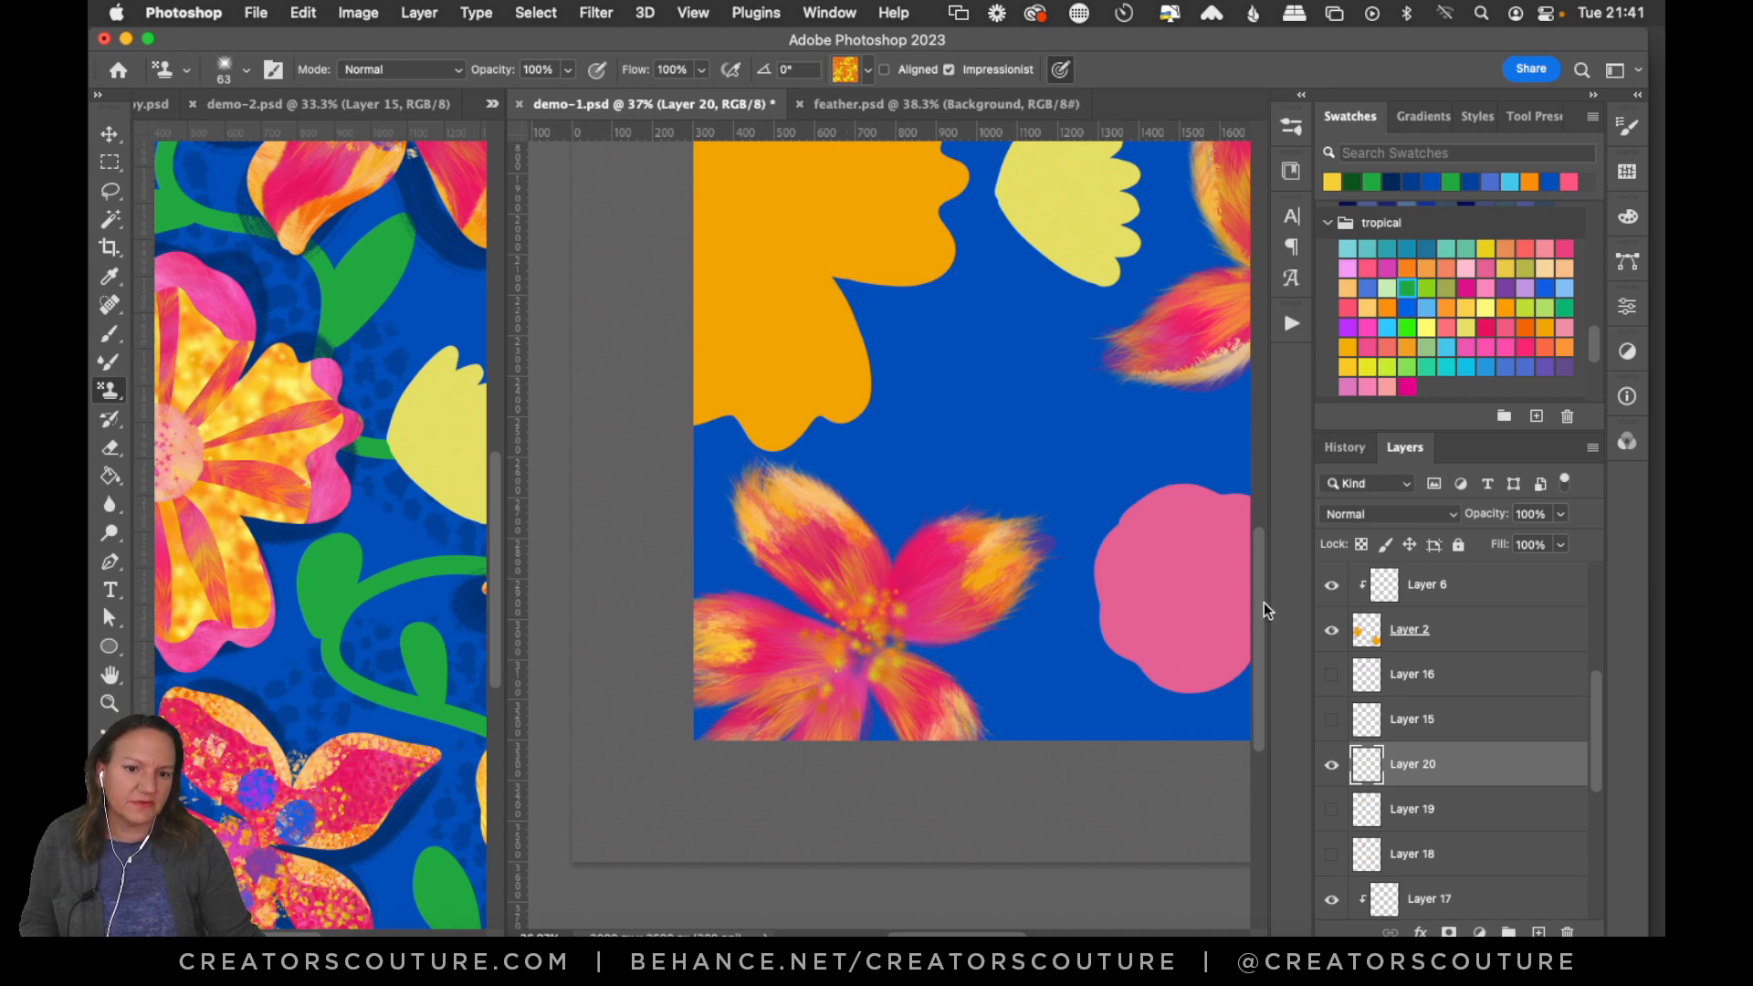
drag(1263, 600, 1279, 407)
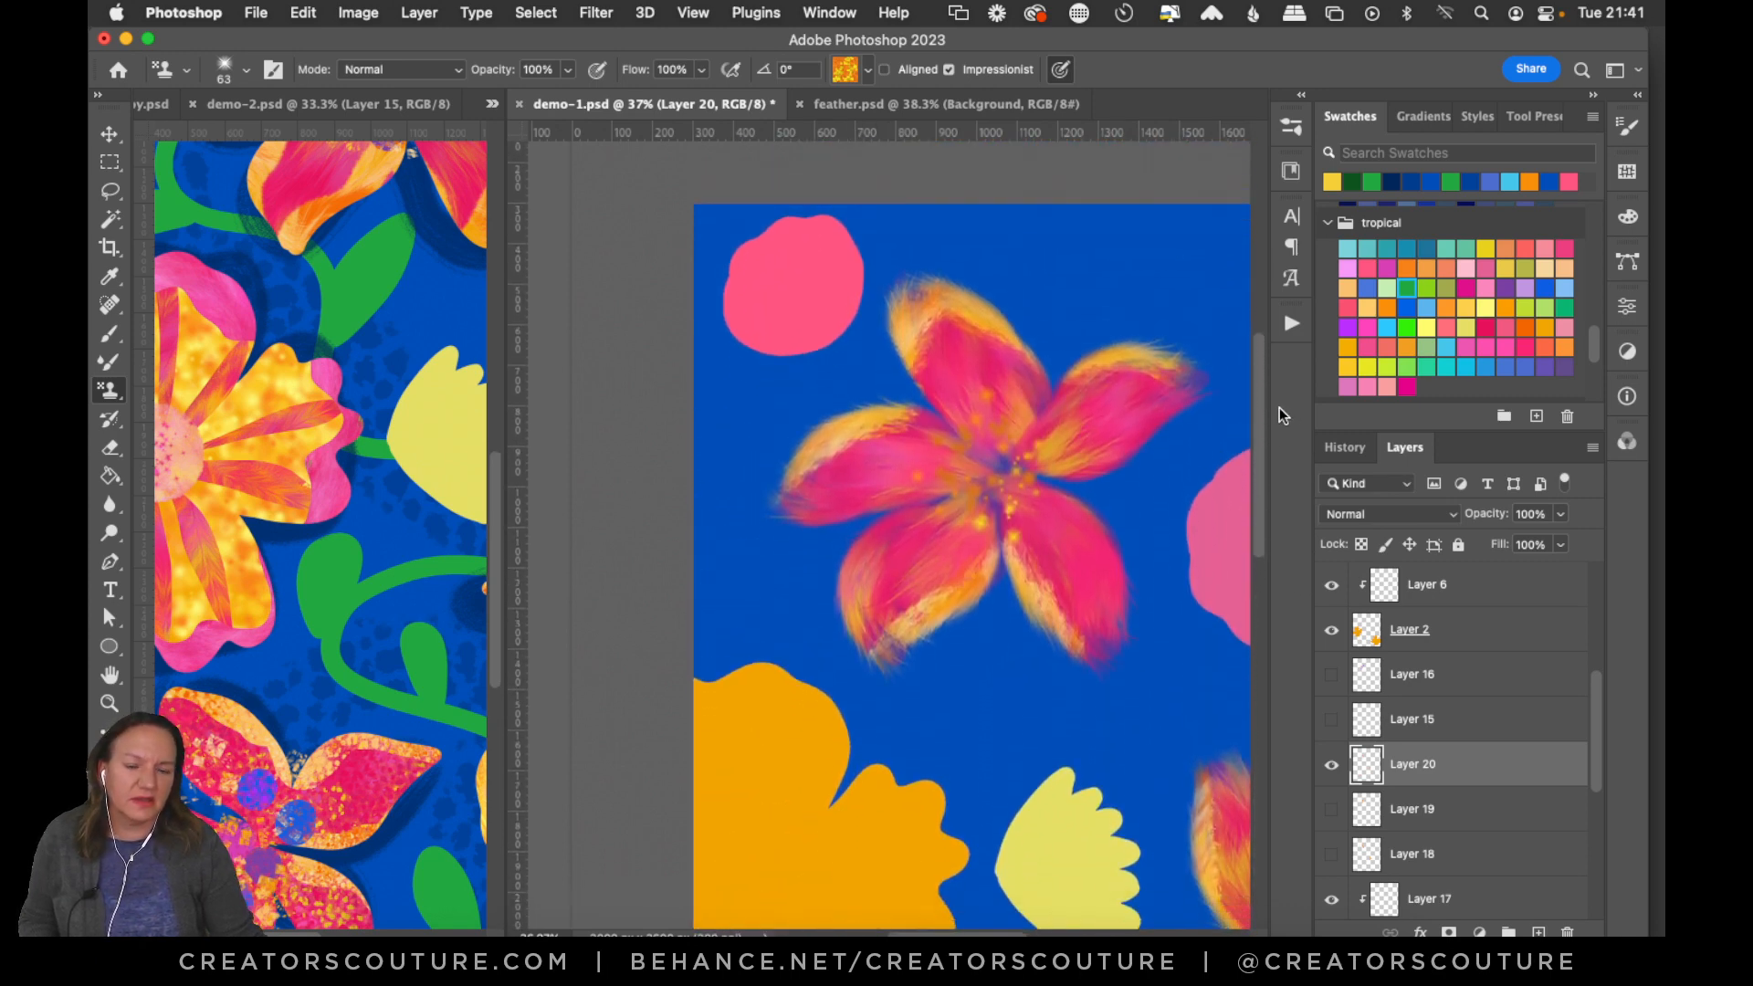
key(super+s)
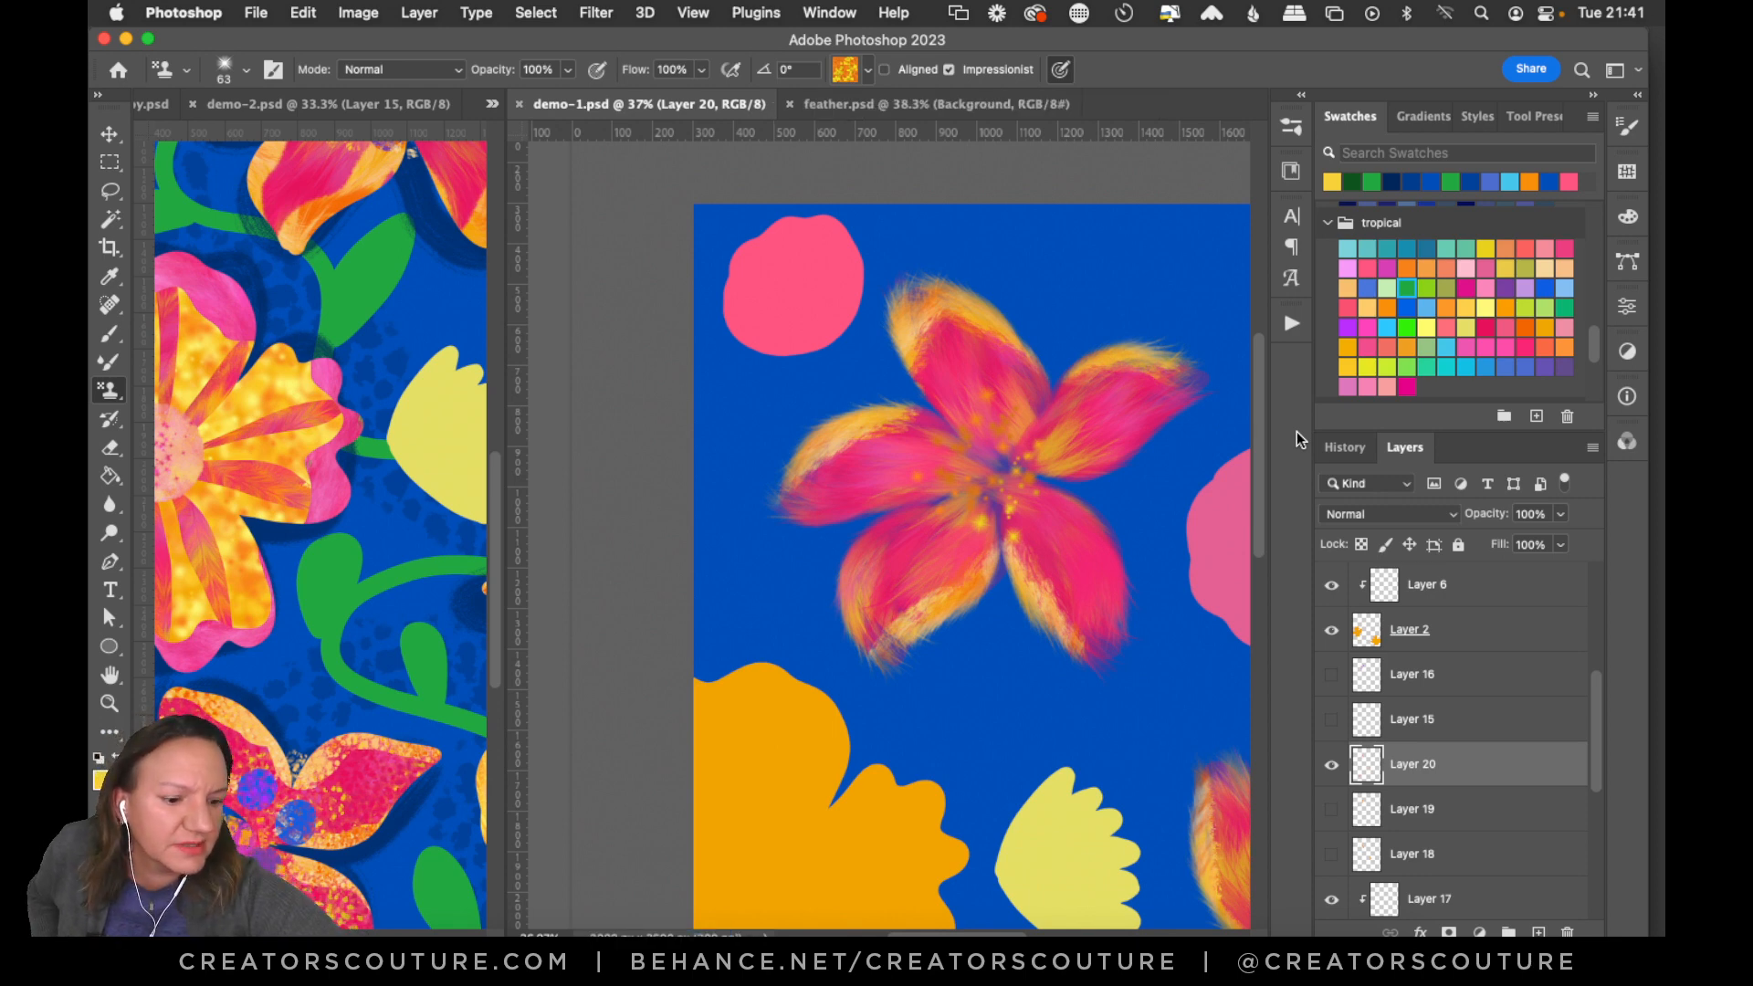
Check the Restream Chat window for new messages, close it, and return to Photoshop.
click(1385, 950)
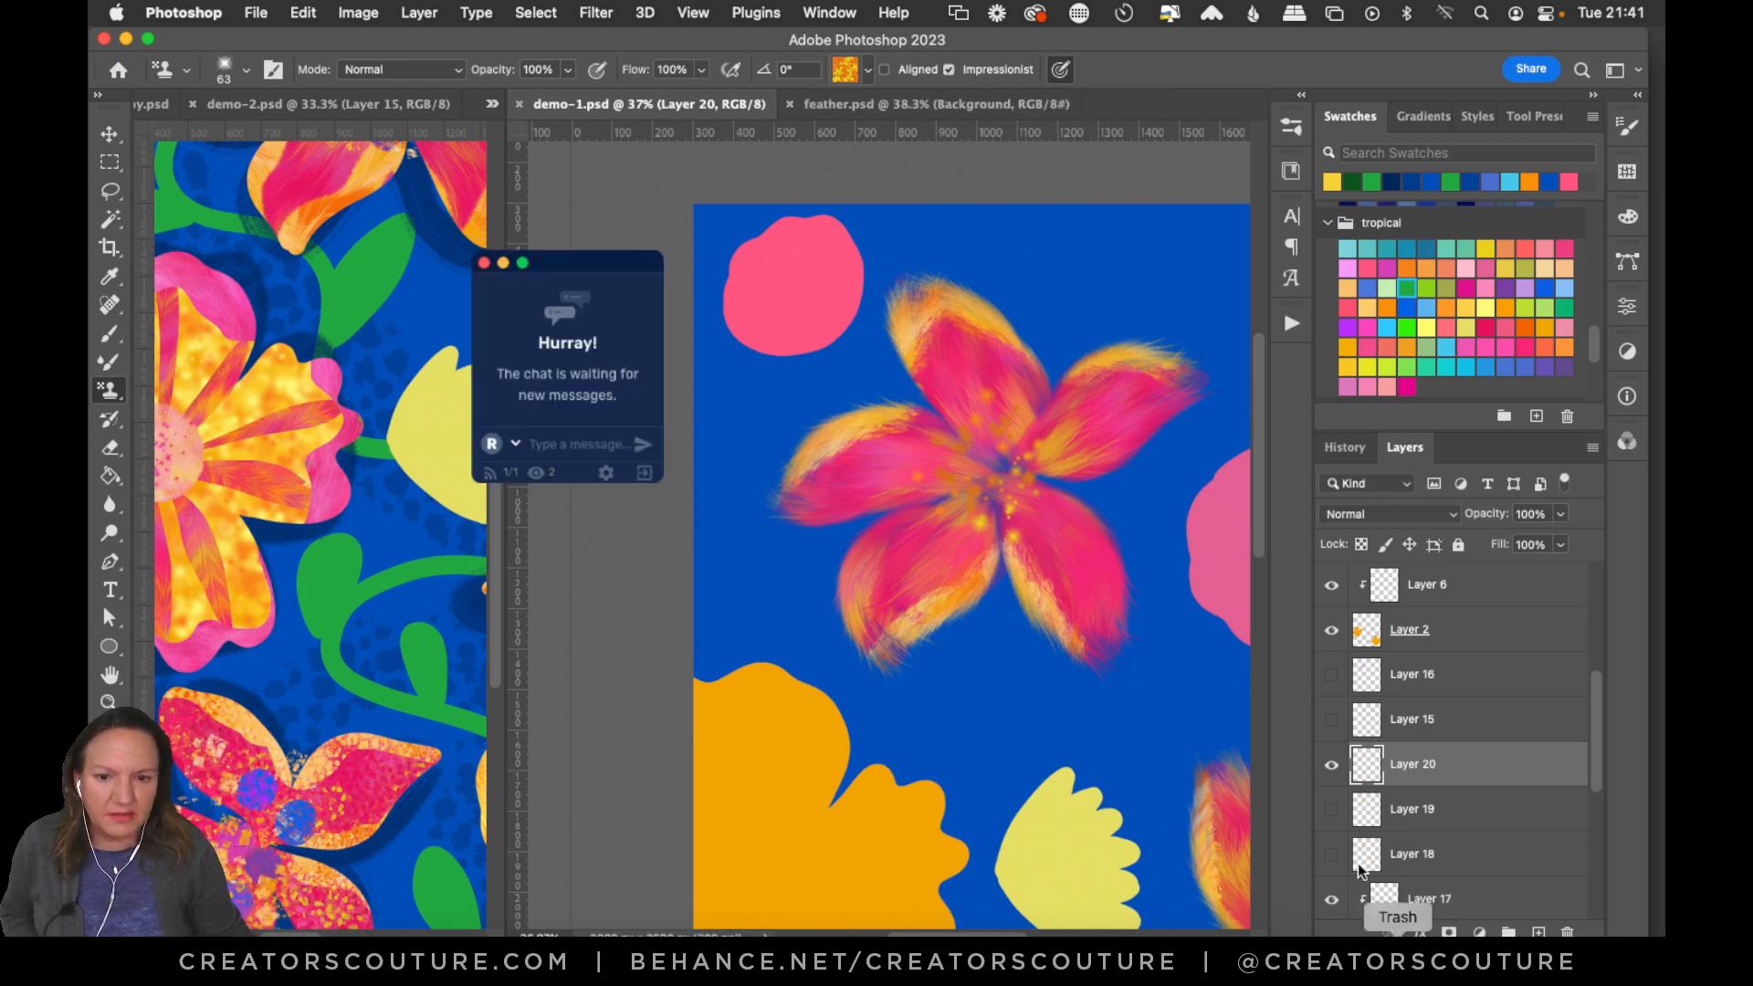
click(380, 167)
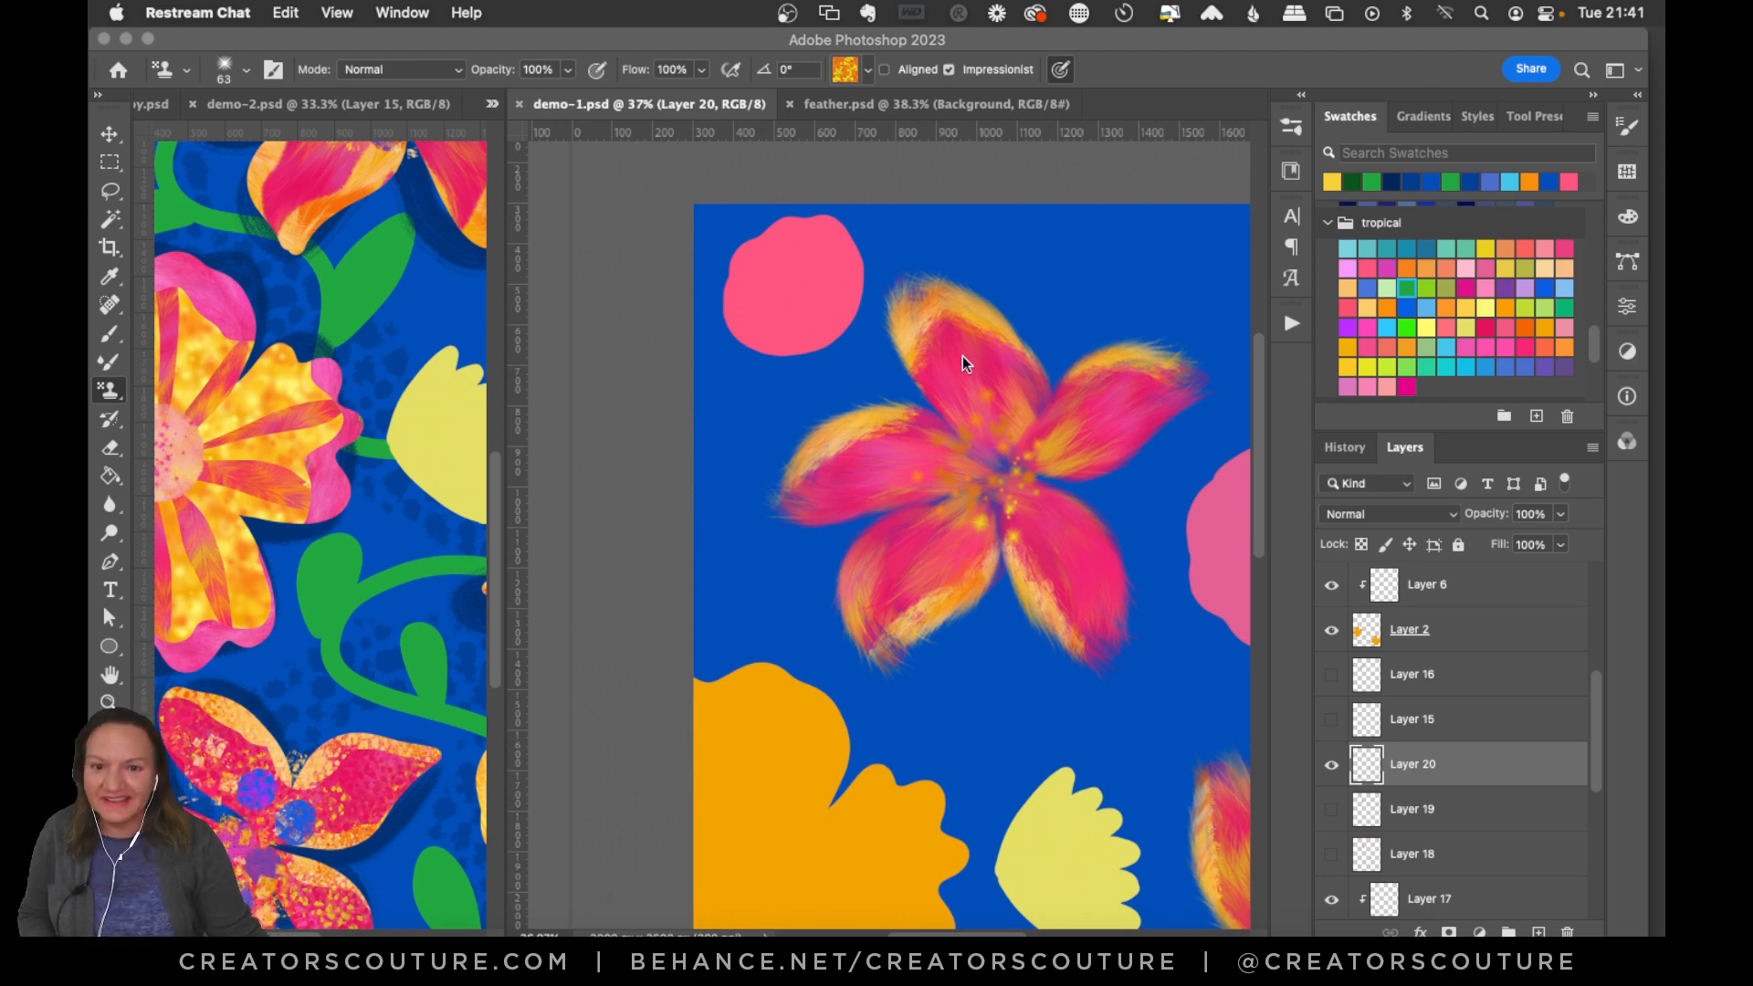
click(768, 103)
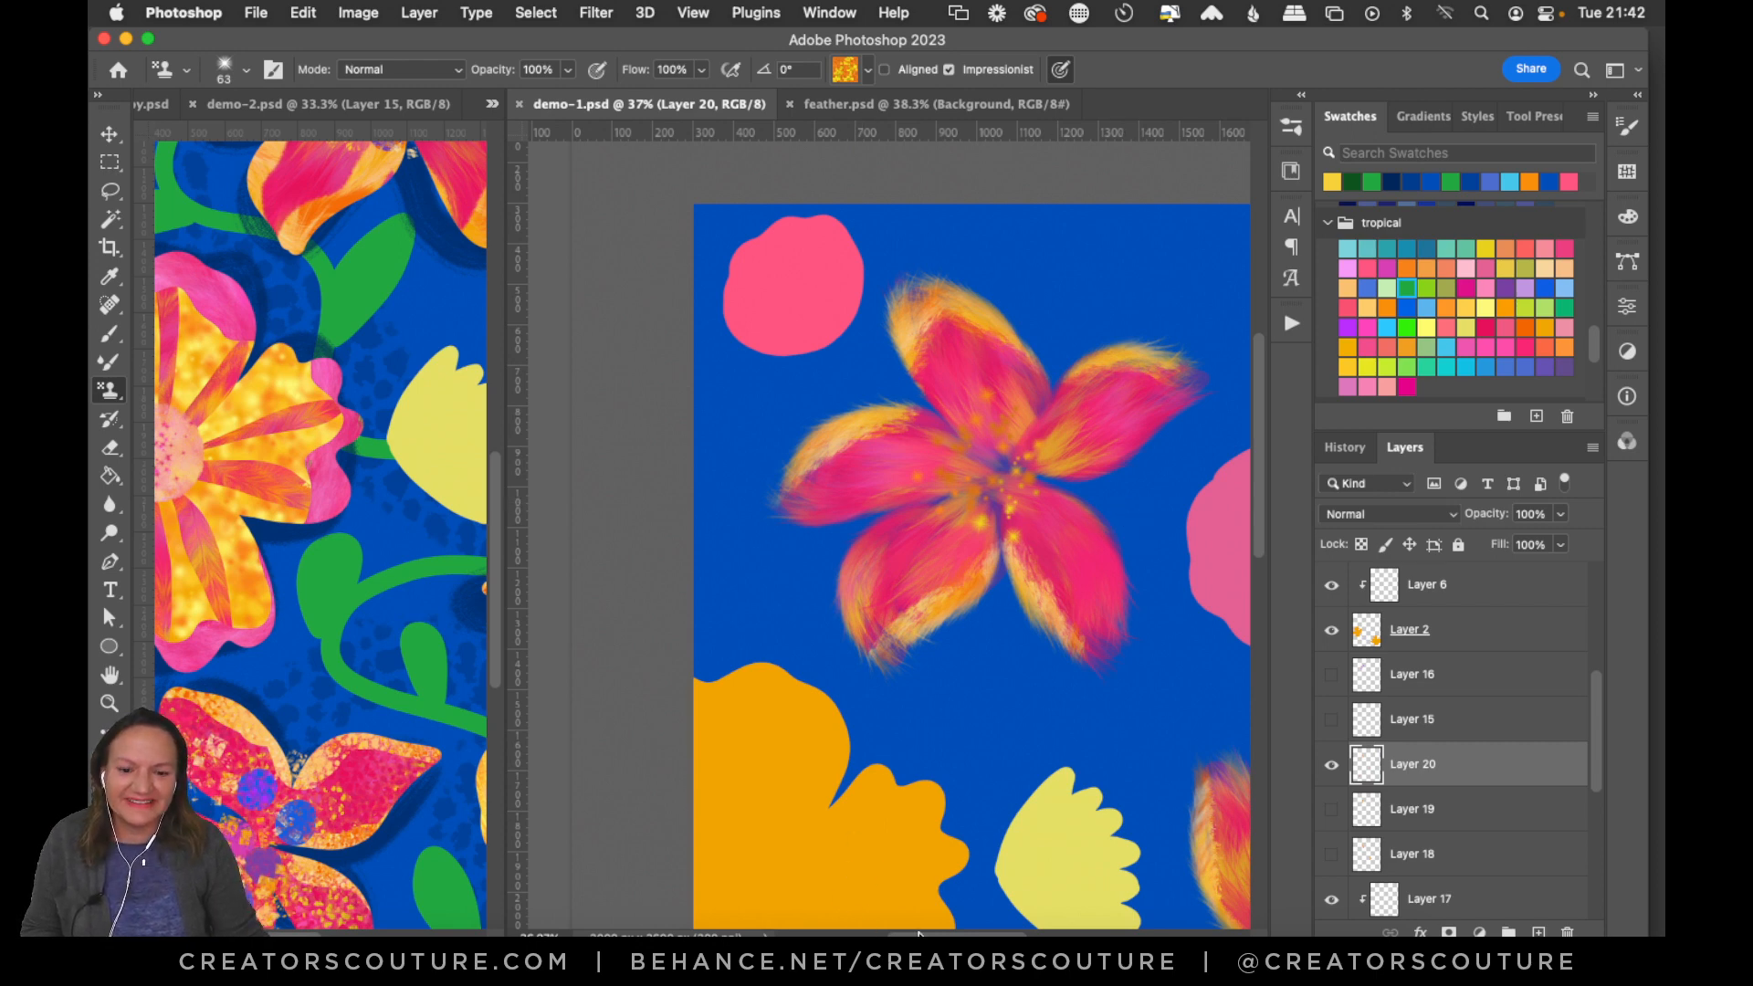
scroll(889, 566, right, 6)
scroll(888, 566, left, 4)
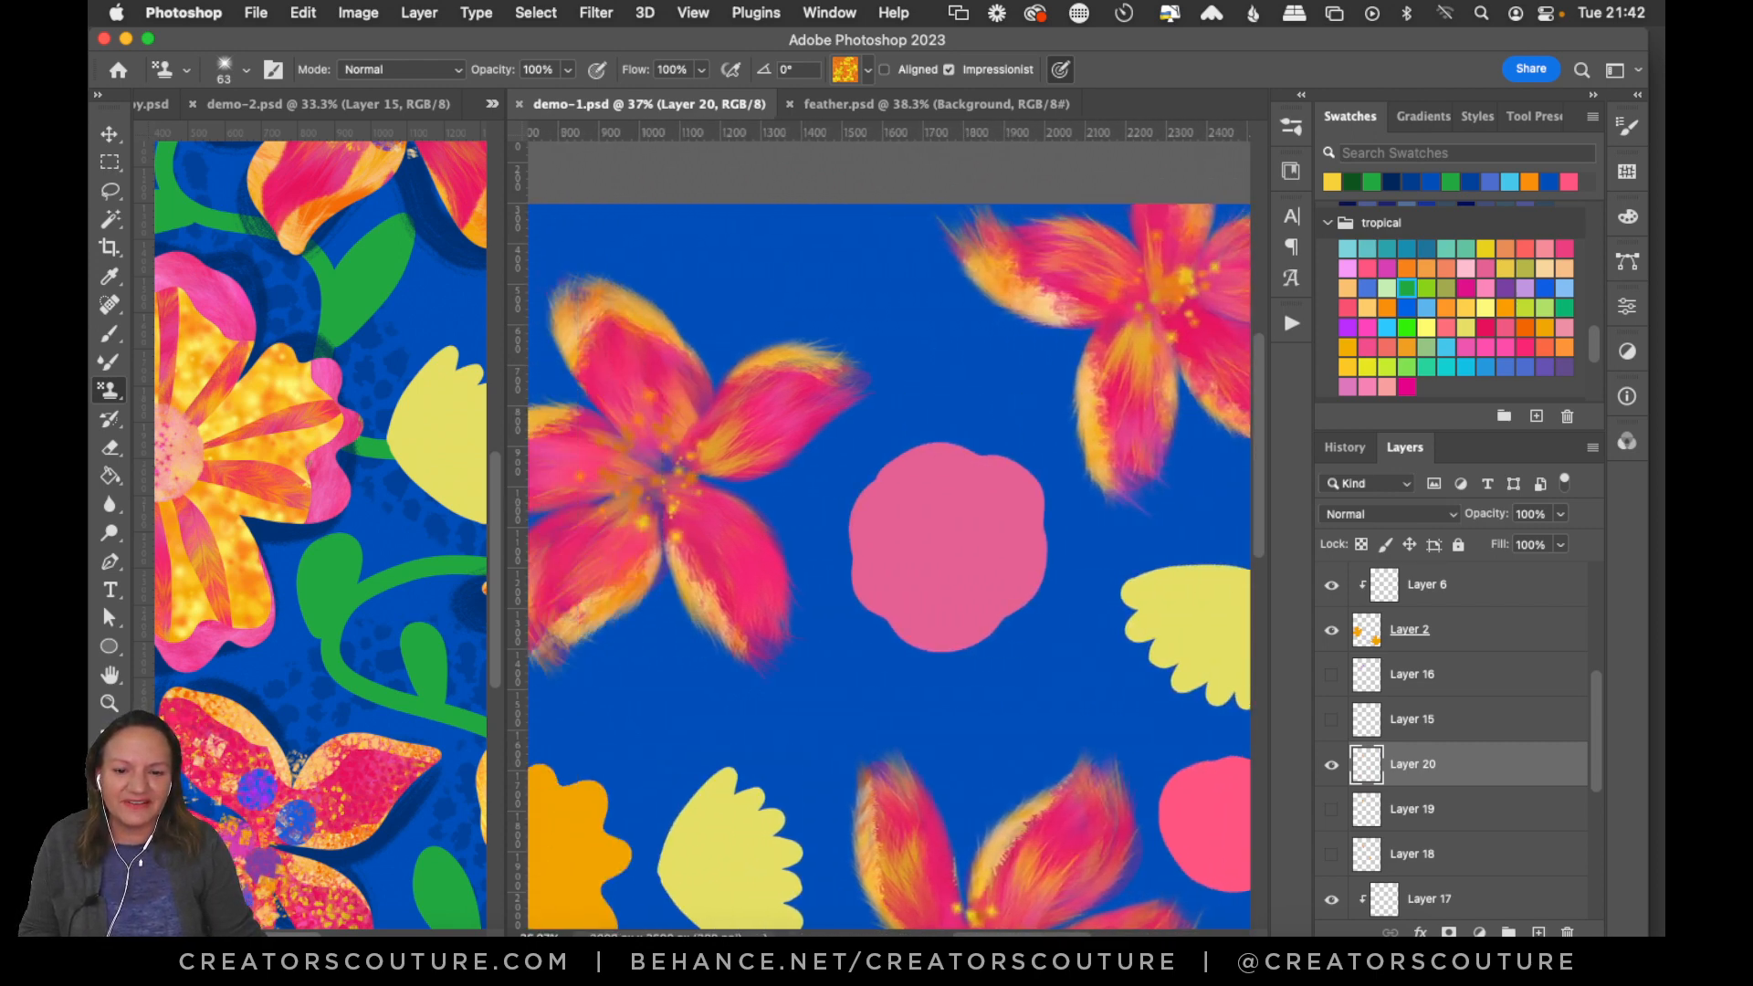
scroll(888, 566, left, 2)
scroll(888, 566, right, 1)
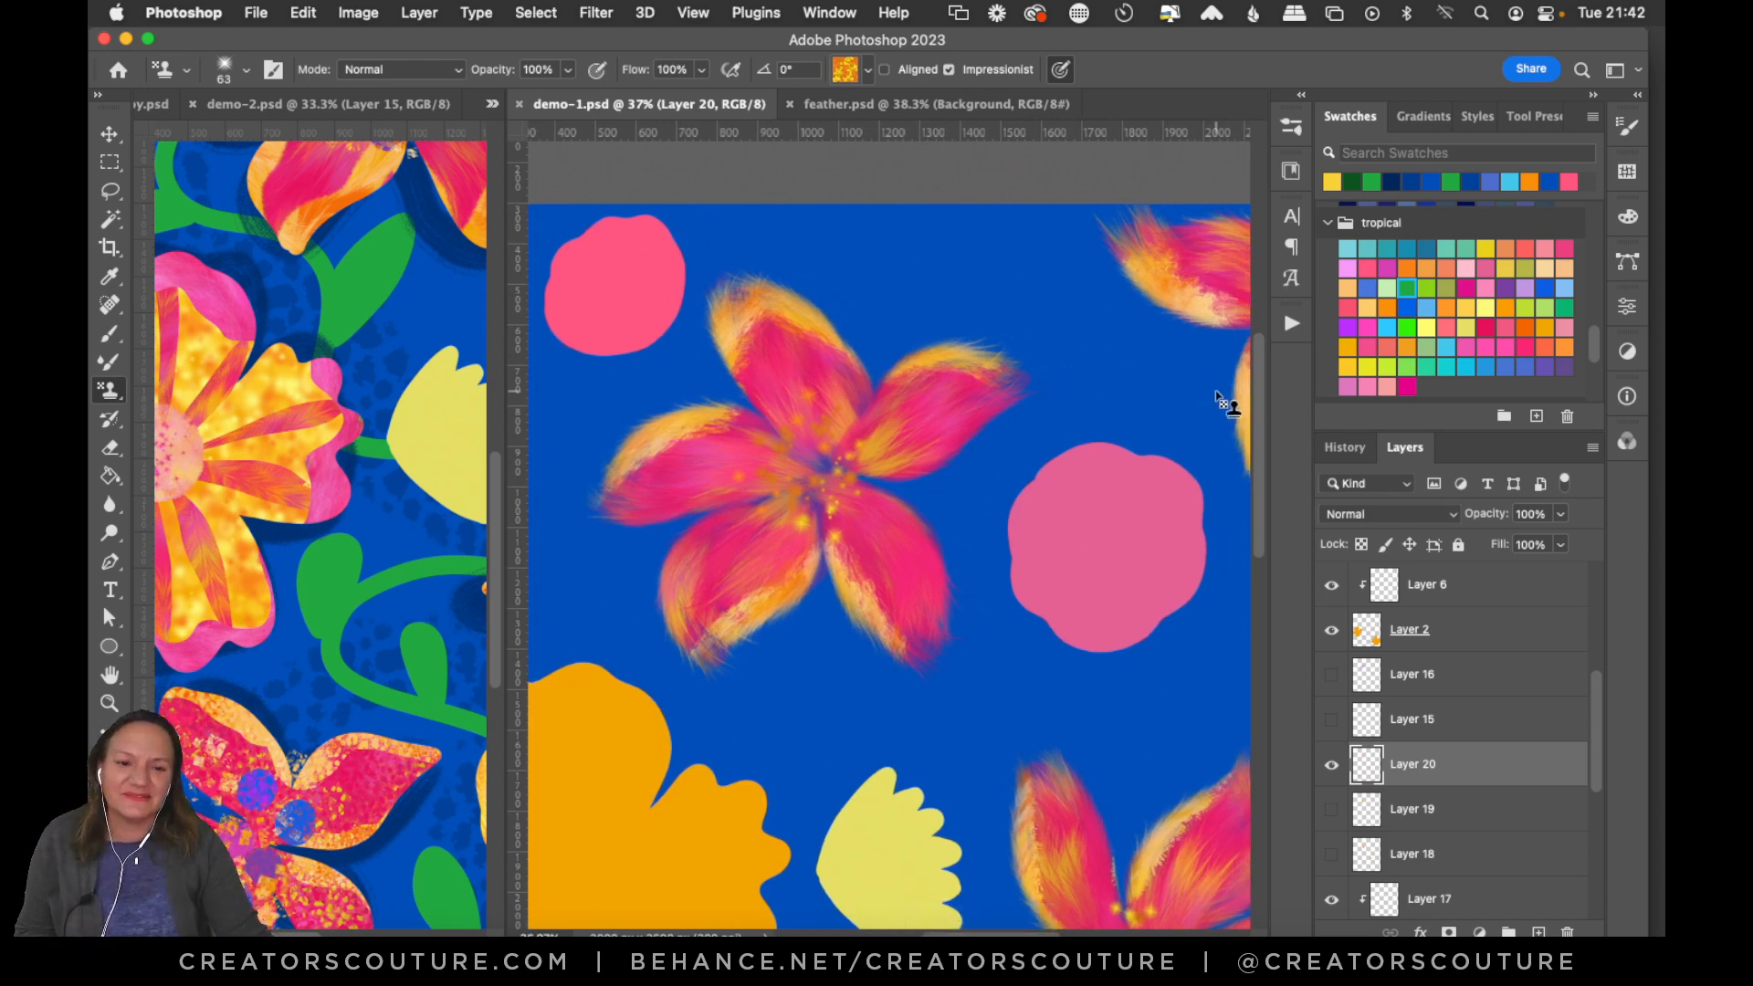
drag(1258, 430, 1223, 531)
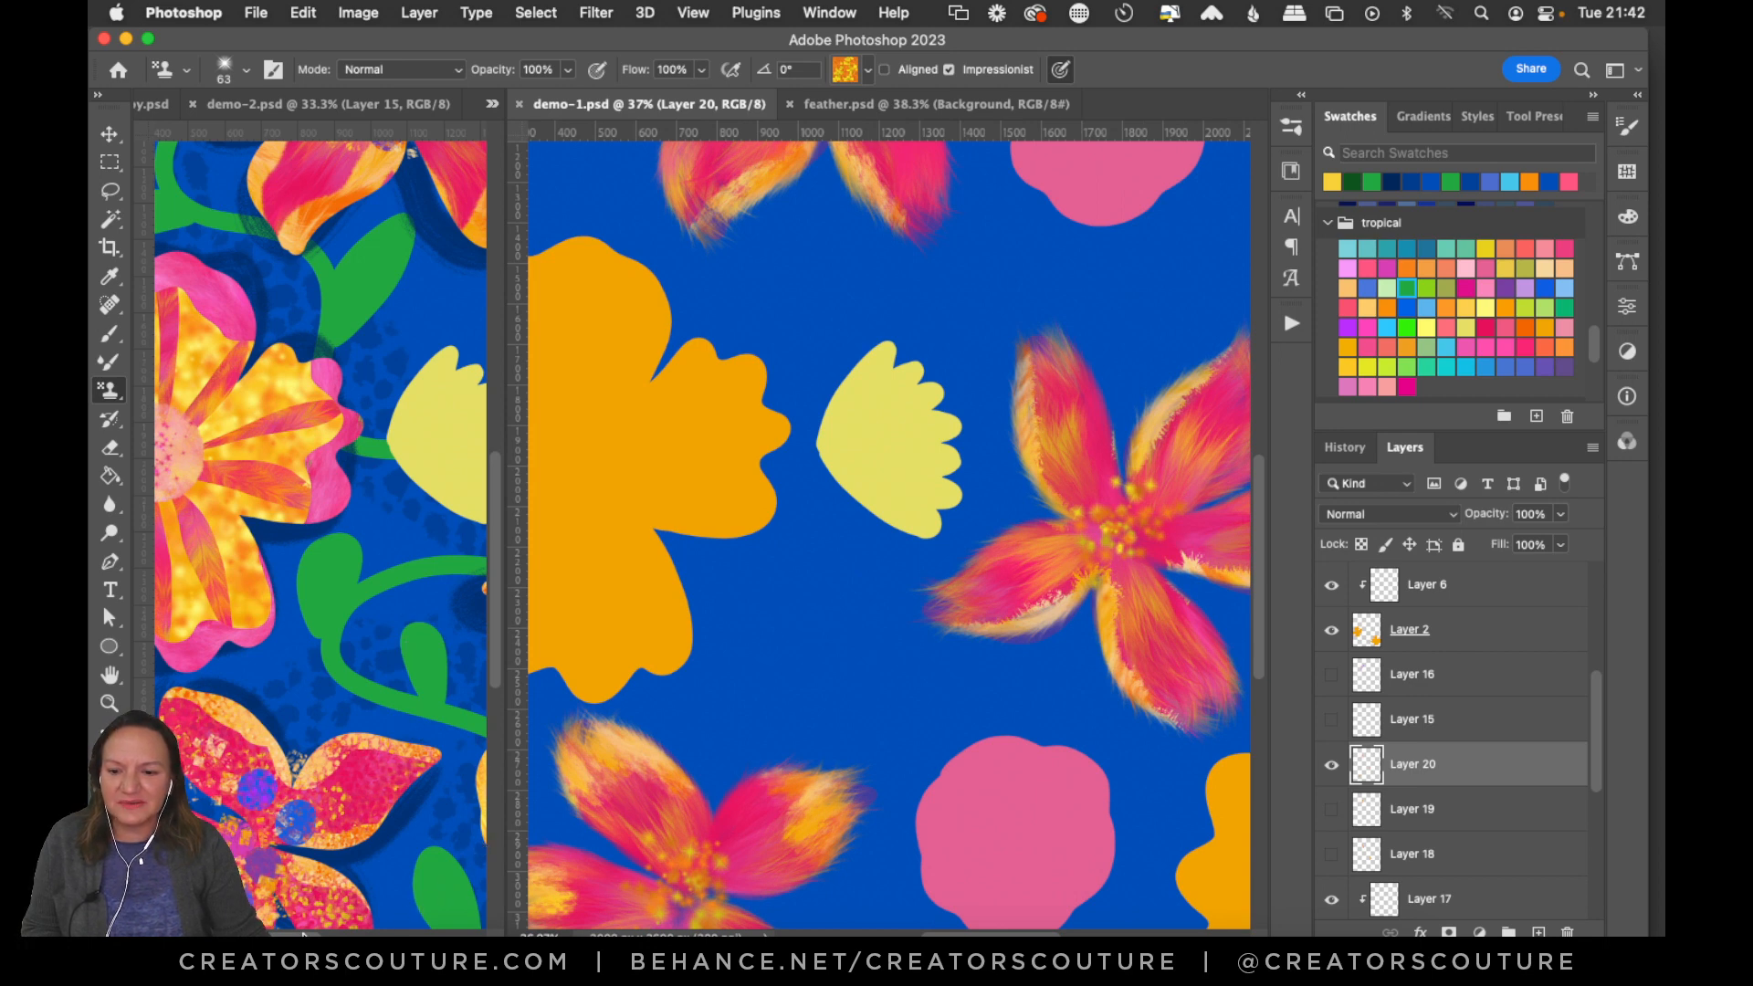
Move demo-2.psd into the same document group as demo-1.psd, and consolidate all open documents into a single tab group.
drag(304, 933, 288, 932)
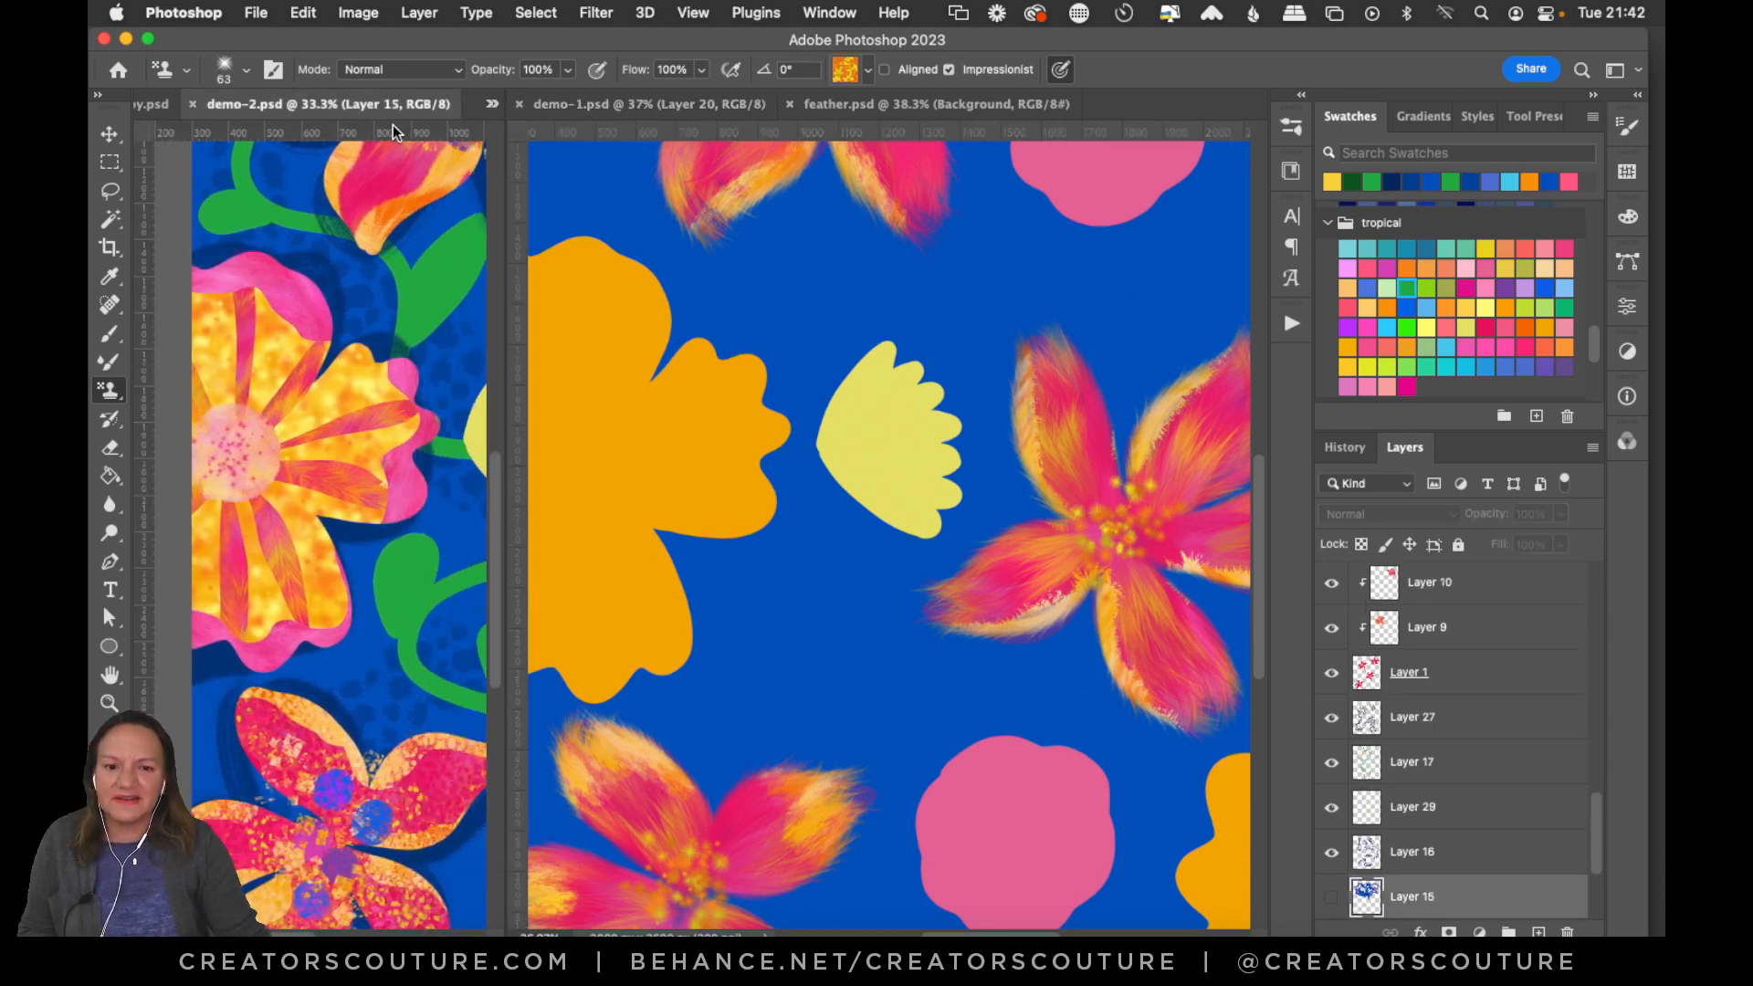
drag(342, 108, 1004, 104)
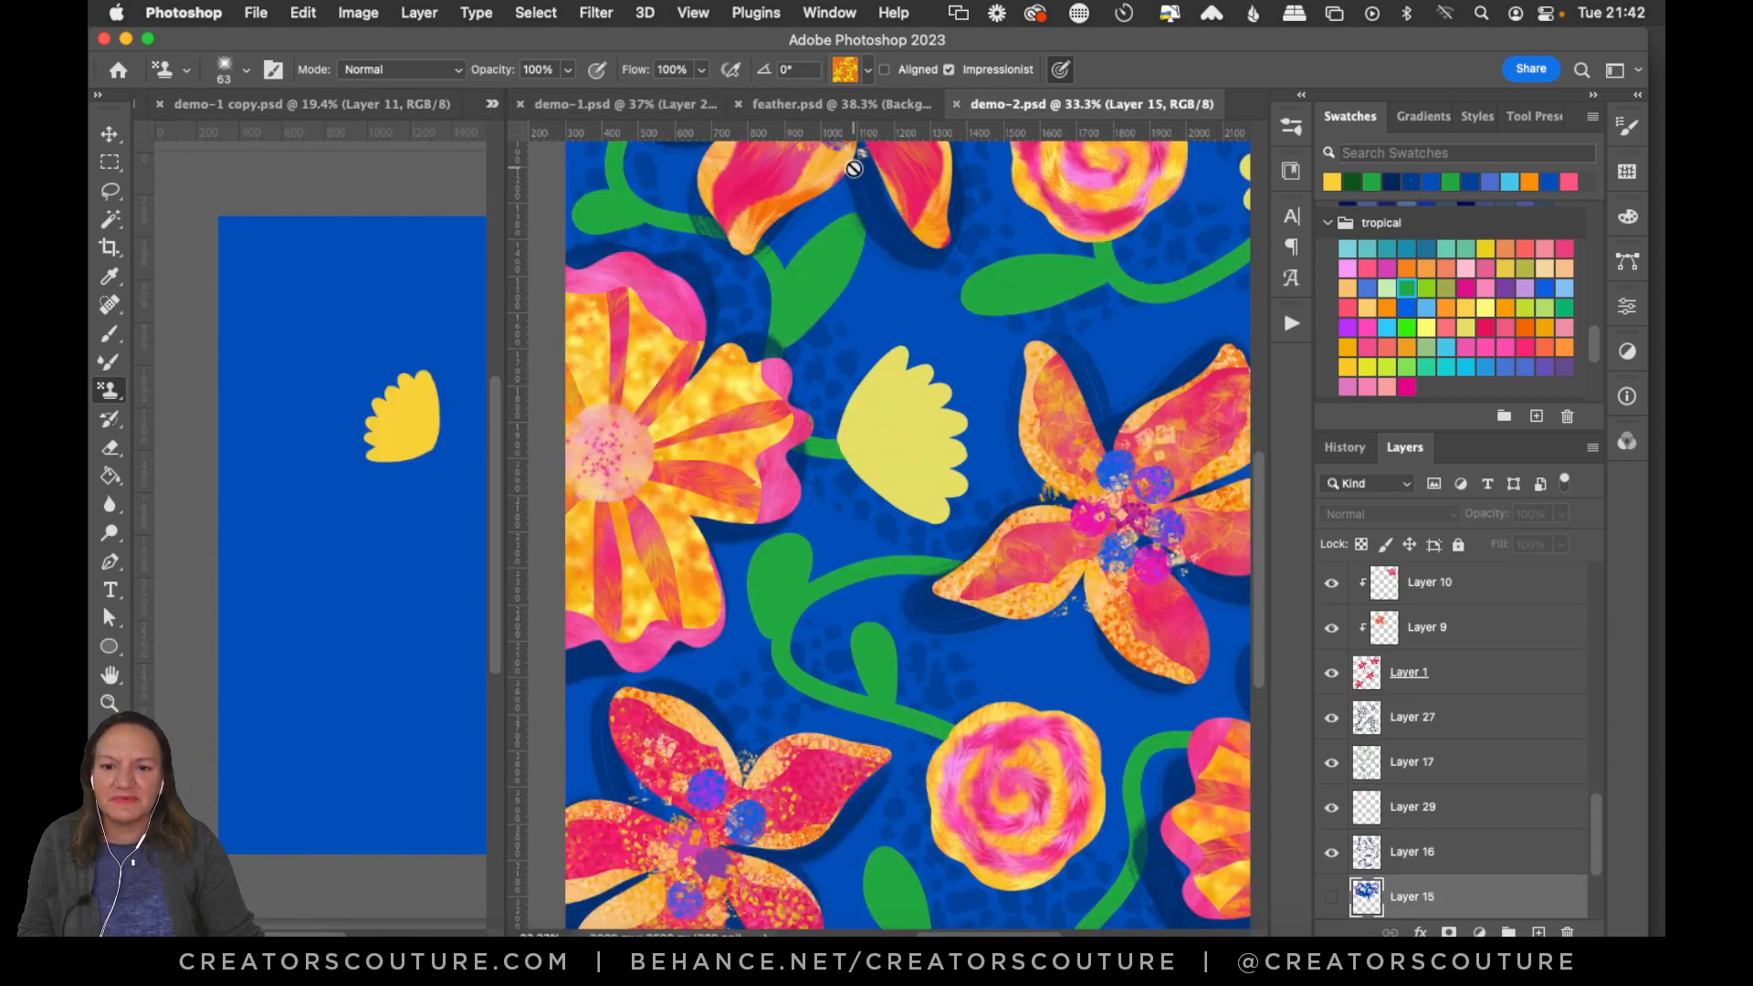
click(829, 12)
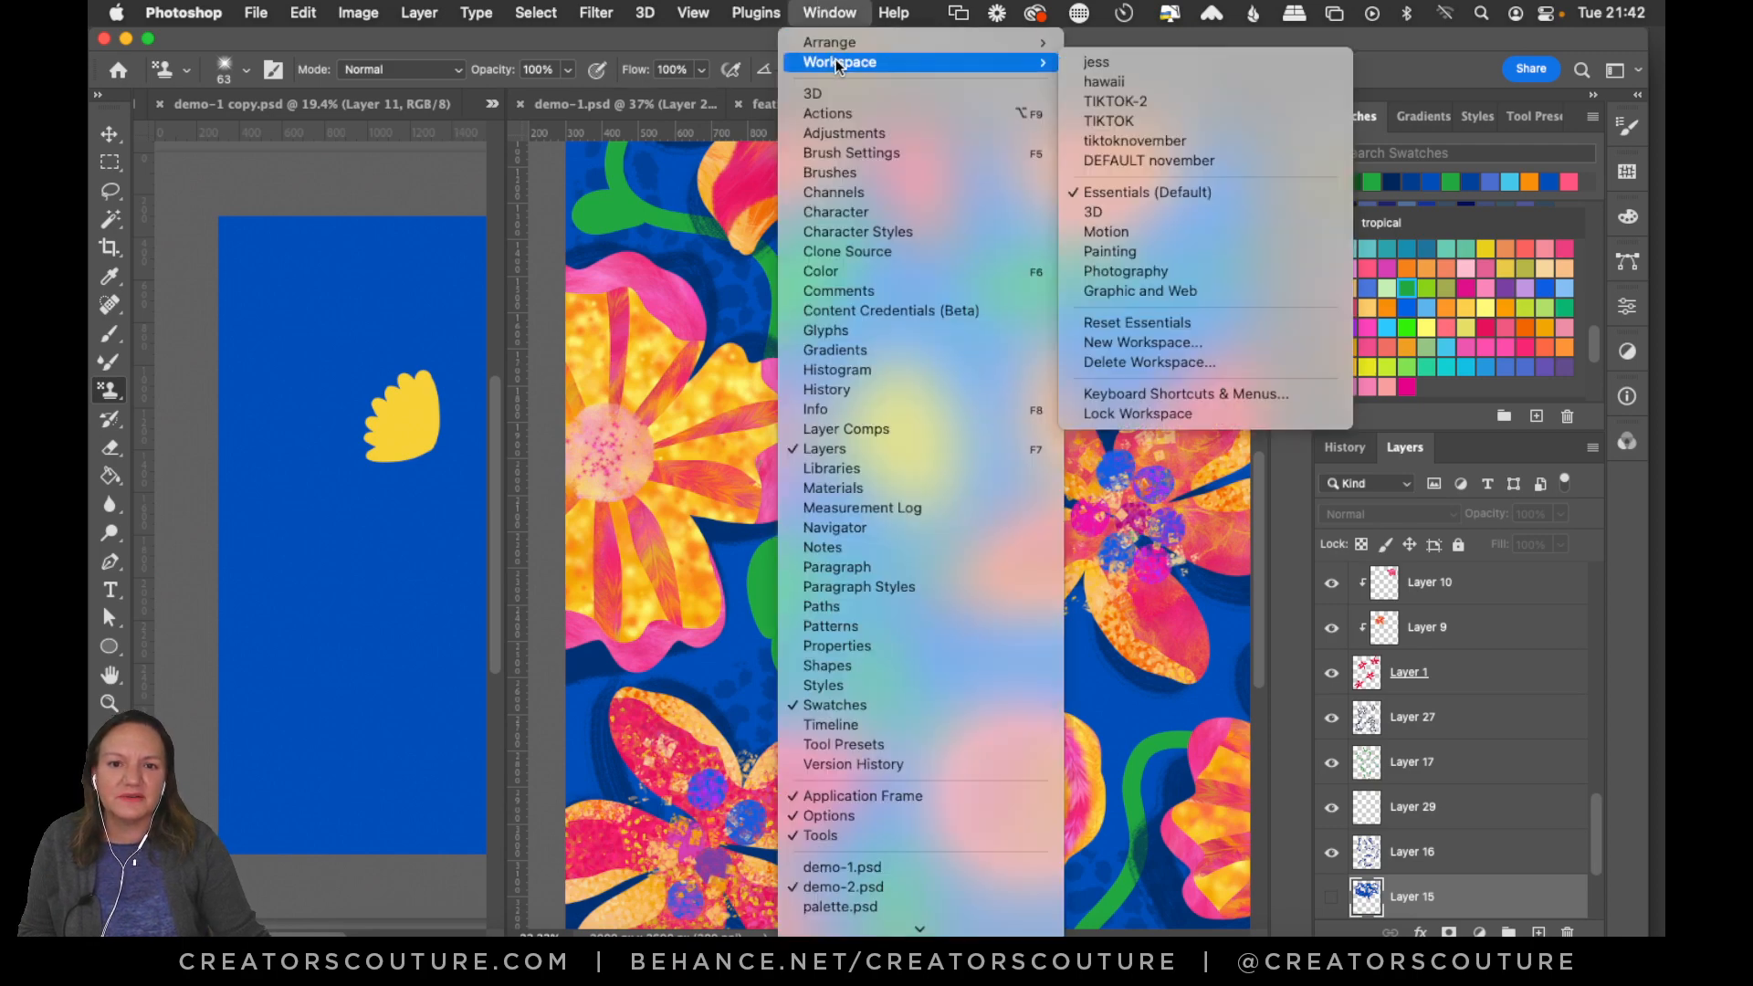
mouse_move(1032, 42)
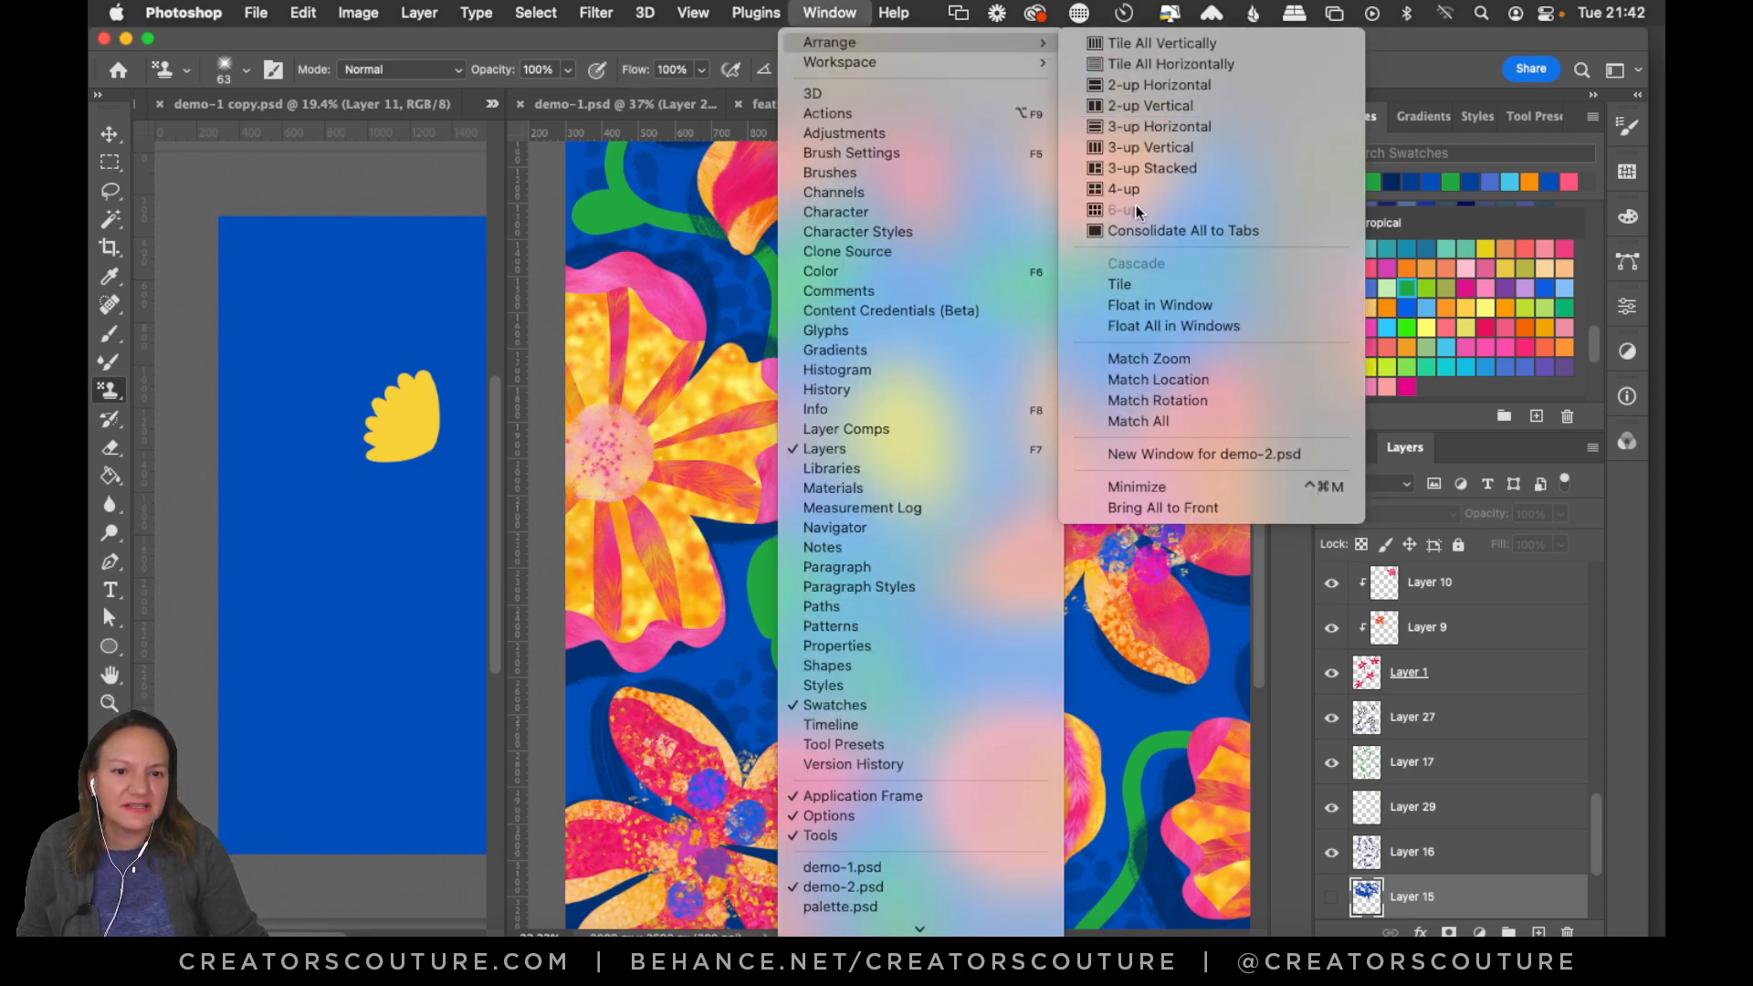
click(1137, 233)
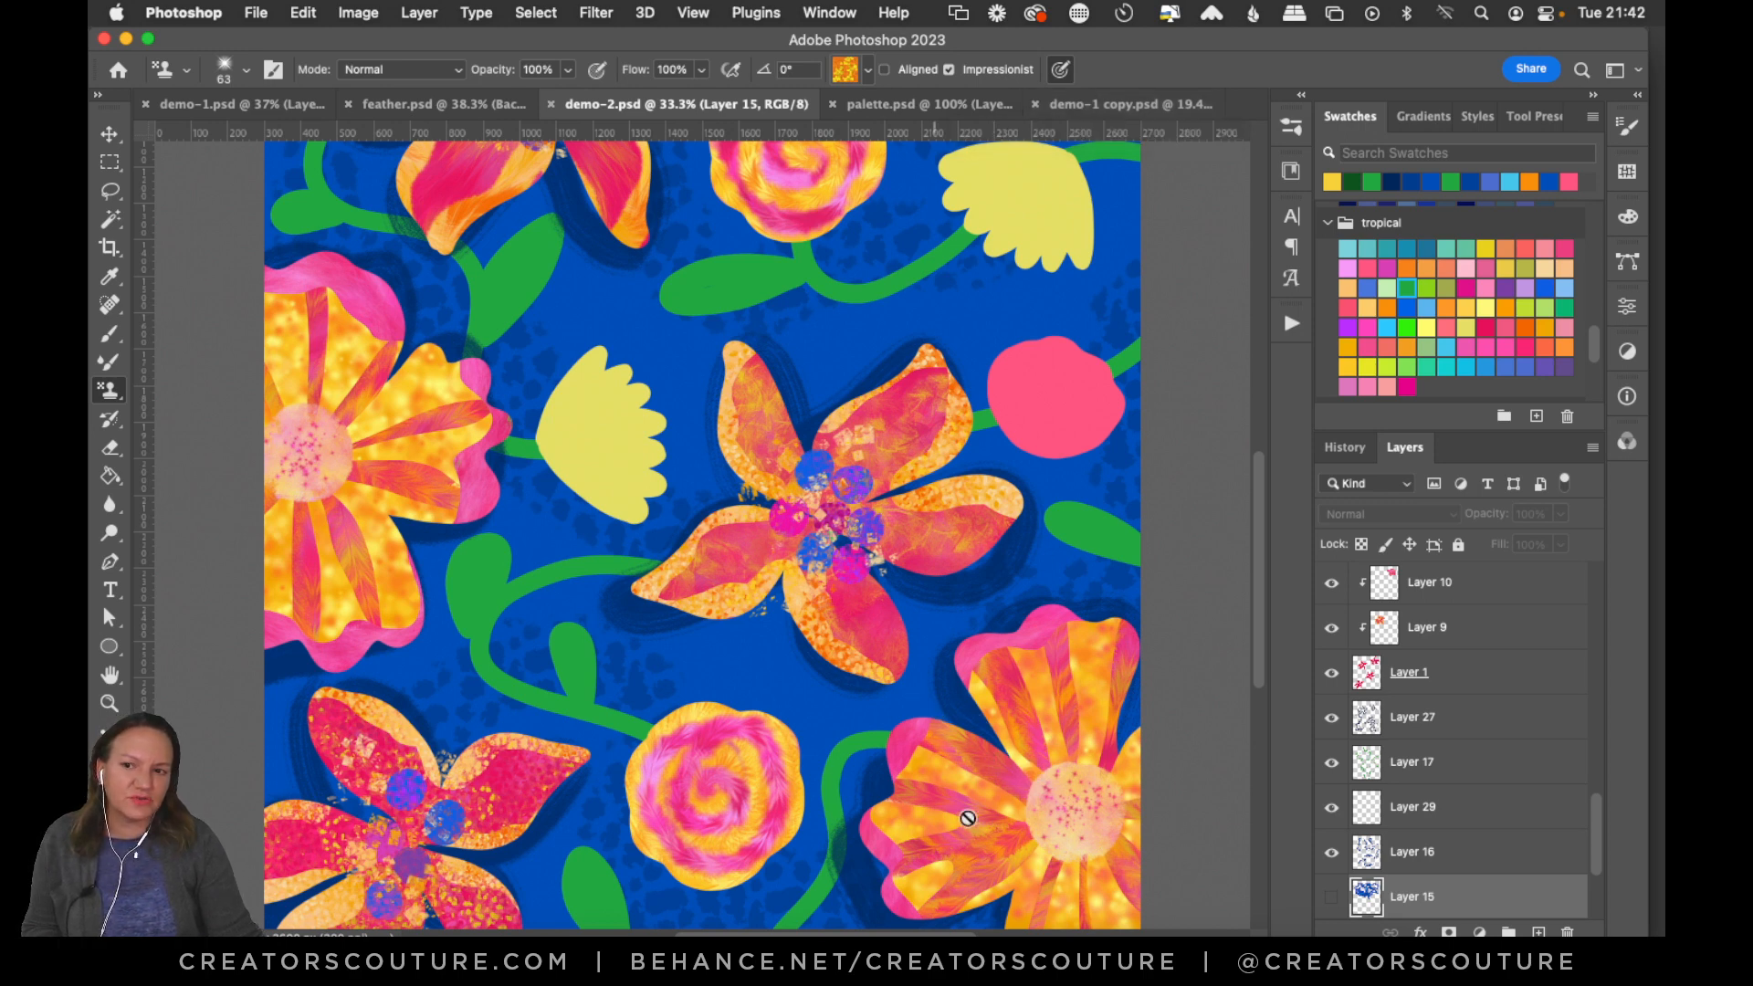
Activate the Lasso tool, look at the blue texture in palette.psd, and switch back to demo-1.psd.
click(110, 191)
click(200, 189)
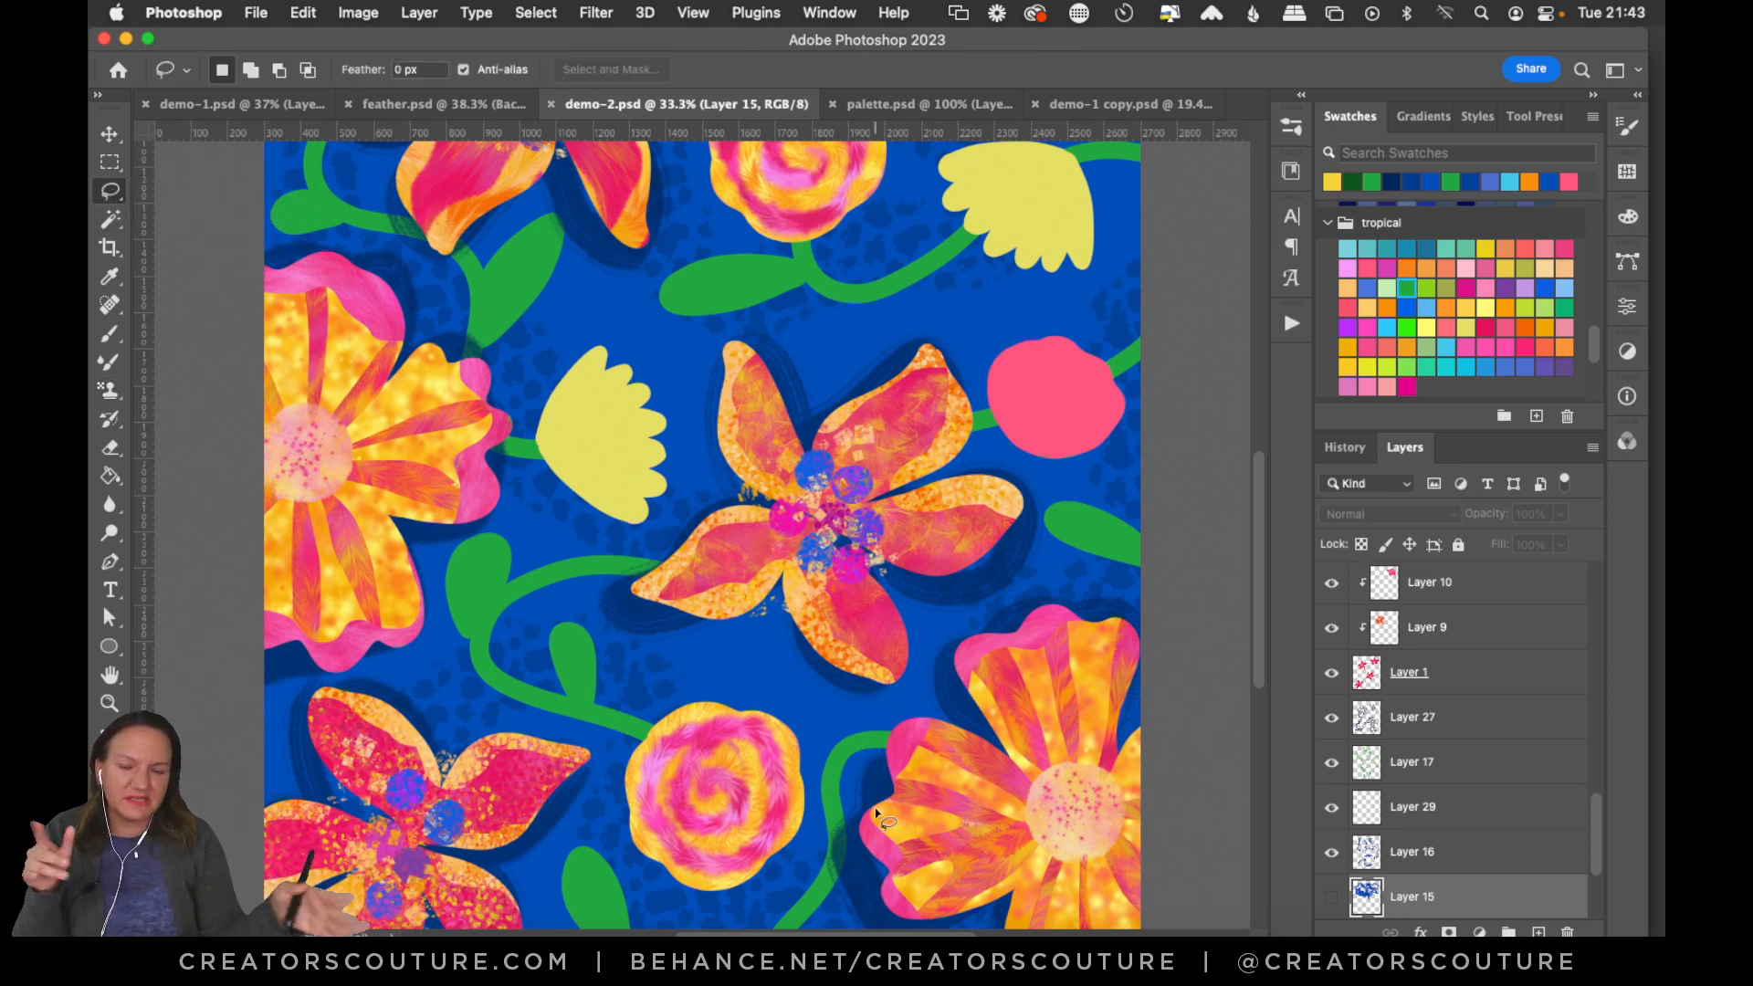
click(1095, 103)
click(846, 101)
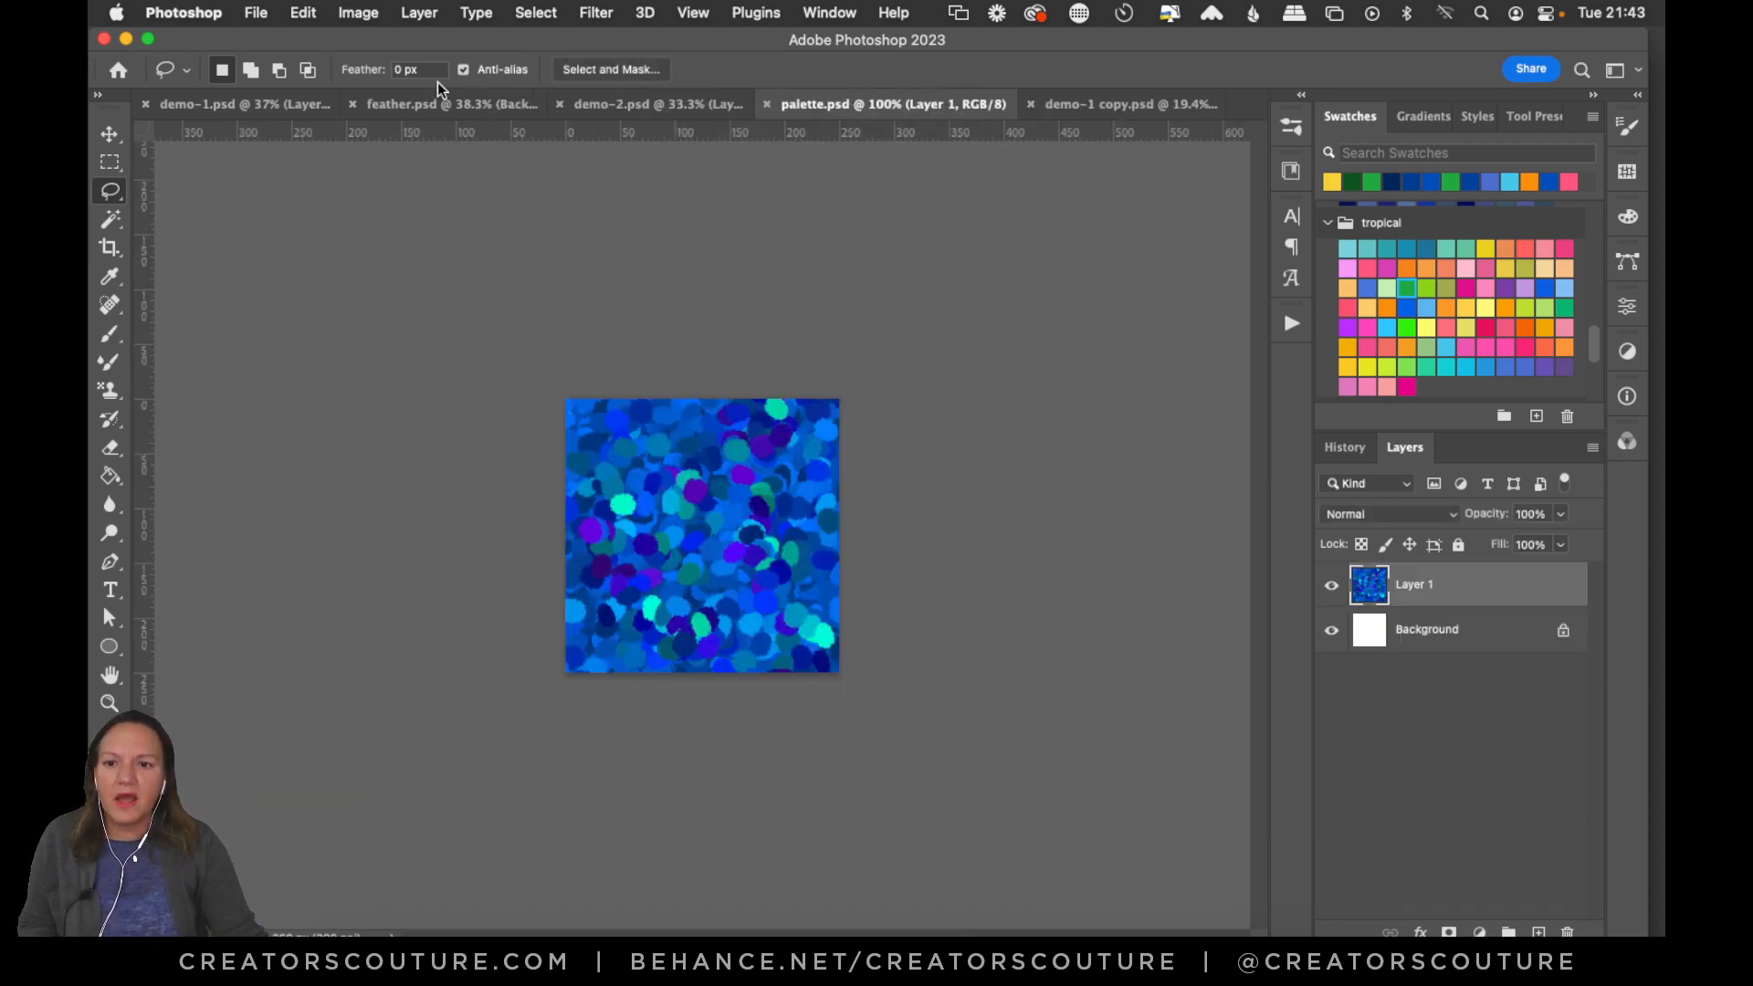
click(272, 104)
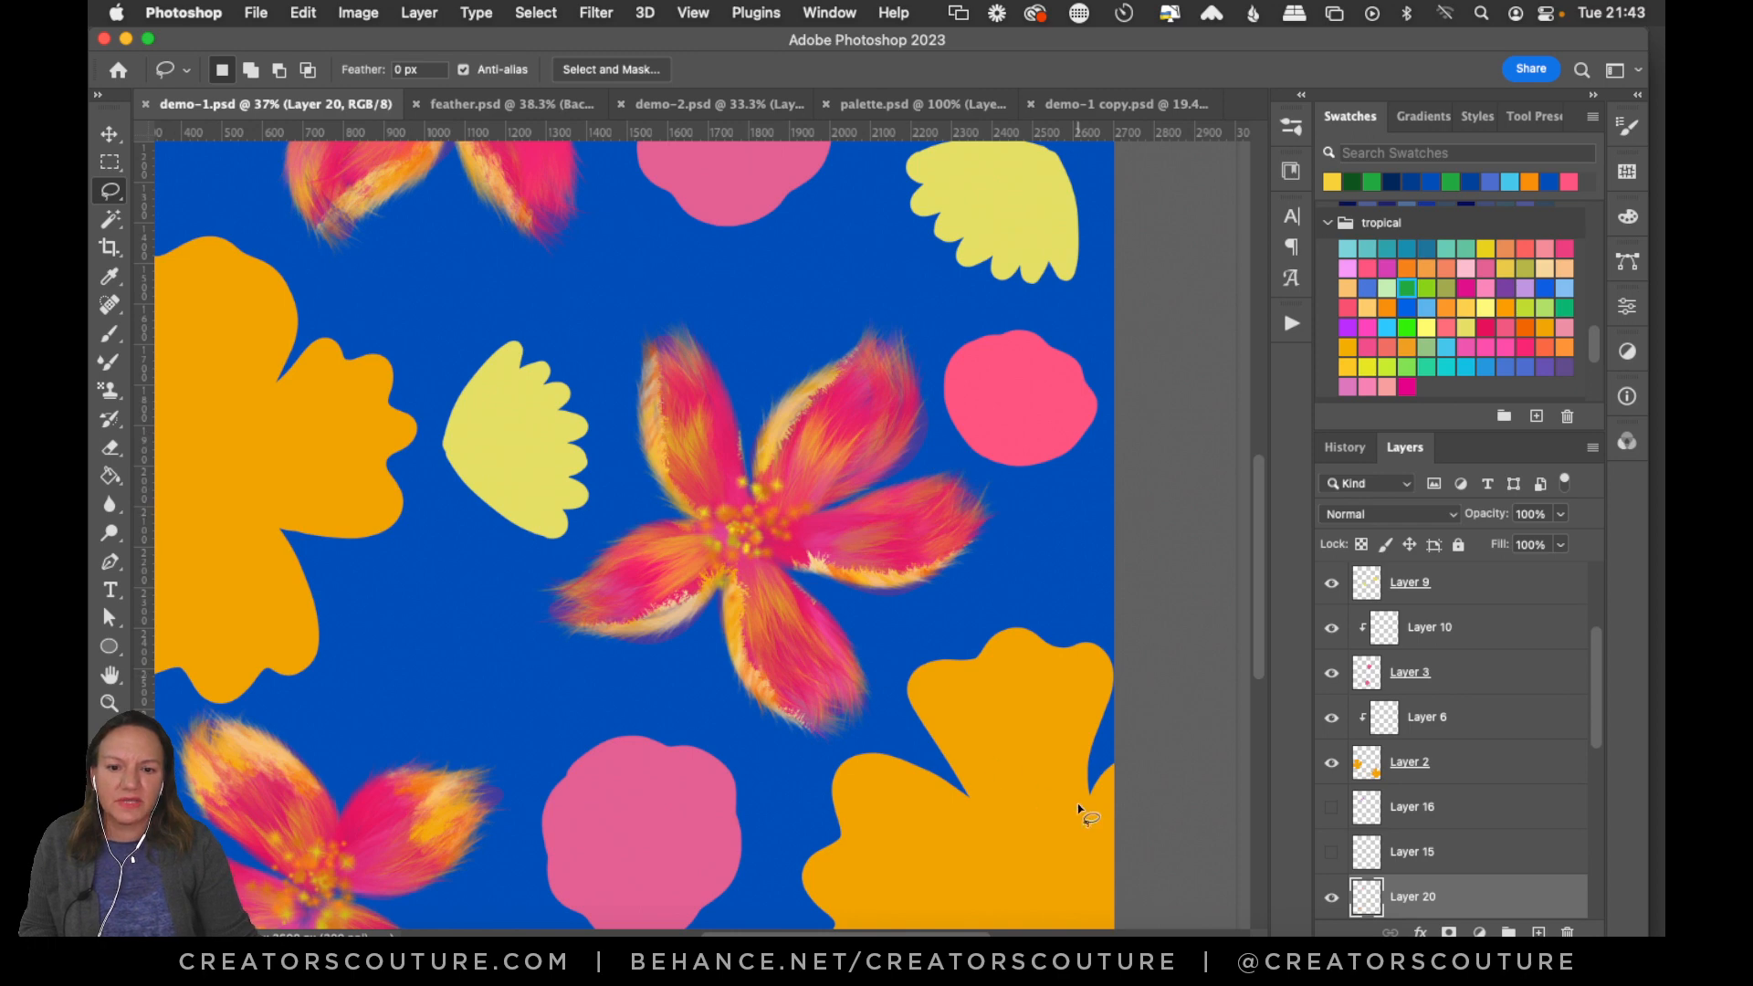
Select the orange flowers' layer, Layer 2, and zoom in on the lower-right orange flower.
click(110, 133)
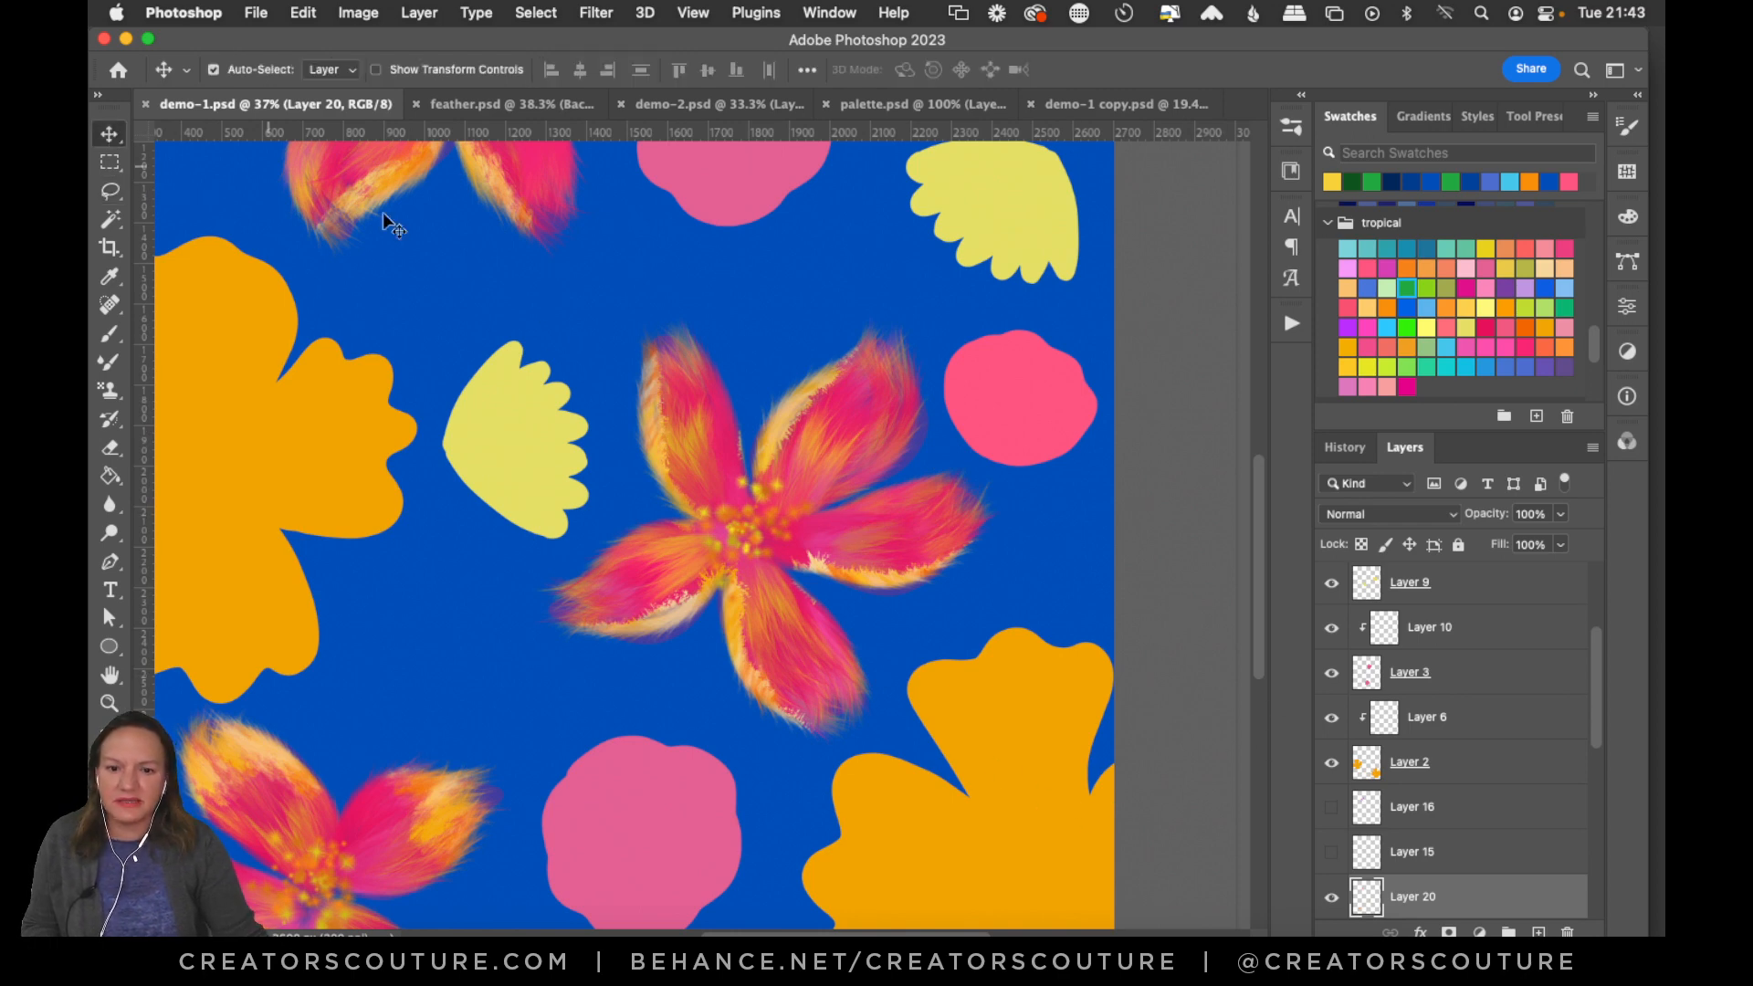
click(1028, 779)
key(super+0)
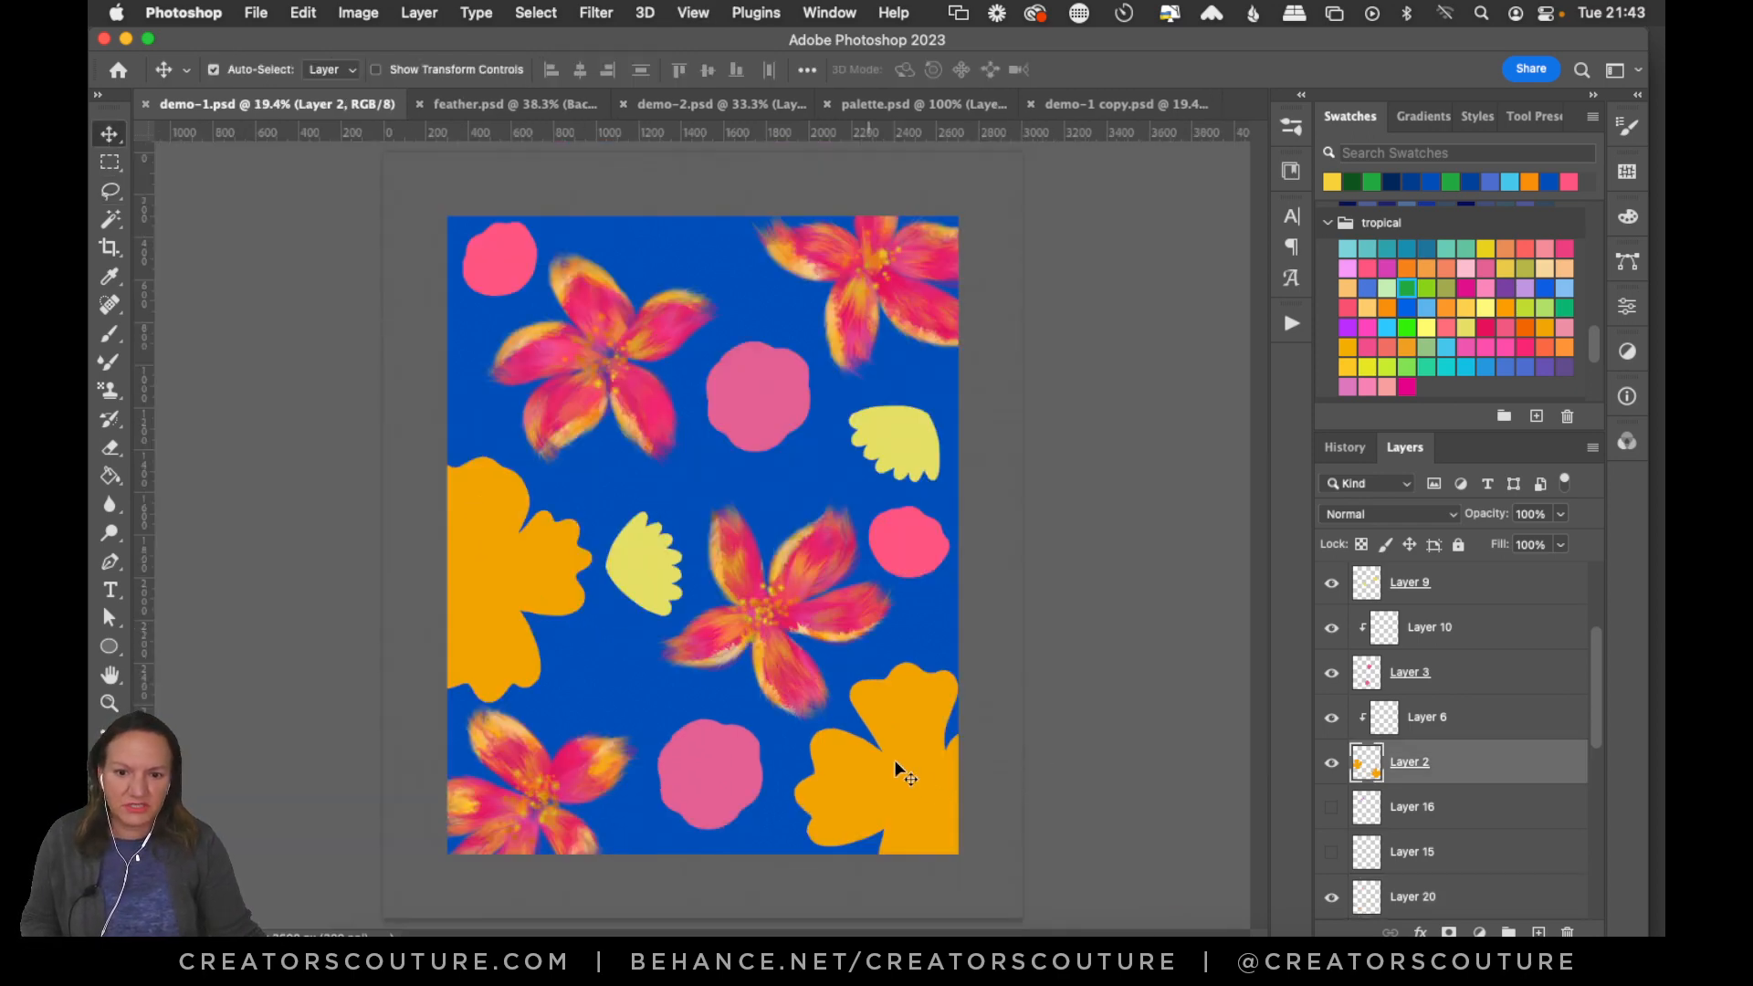
key(z)
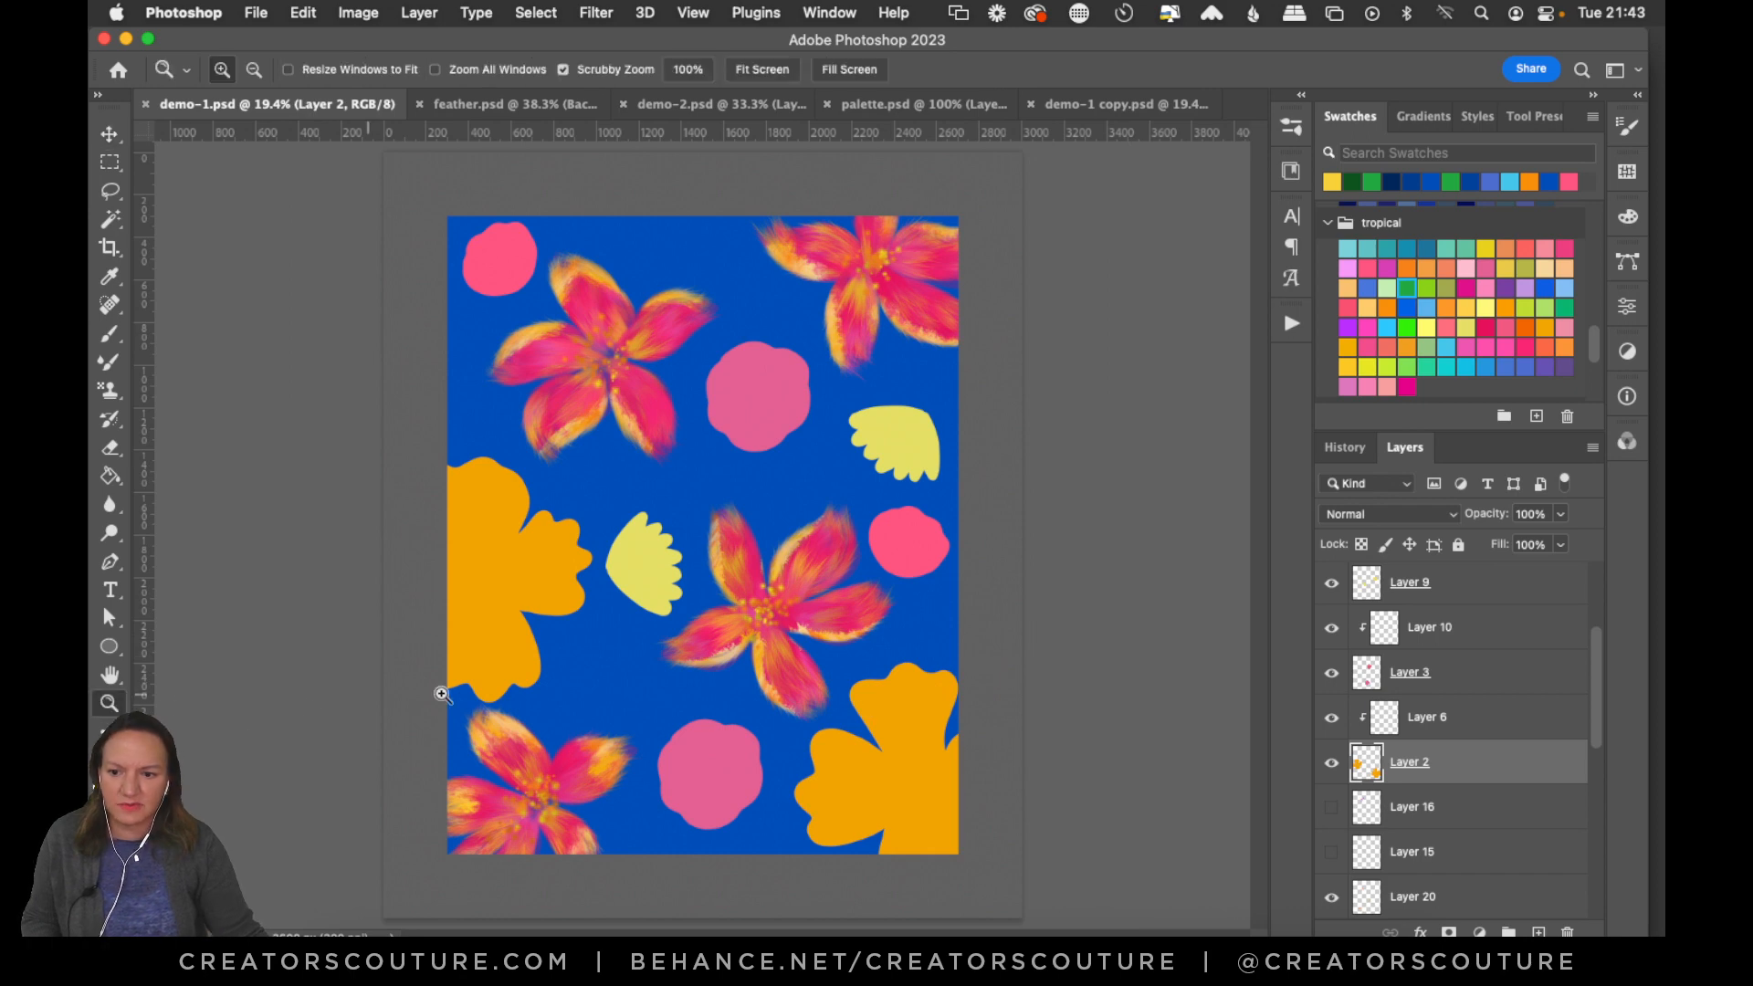
drag(444, 696, 865, 743)
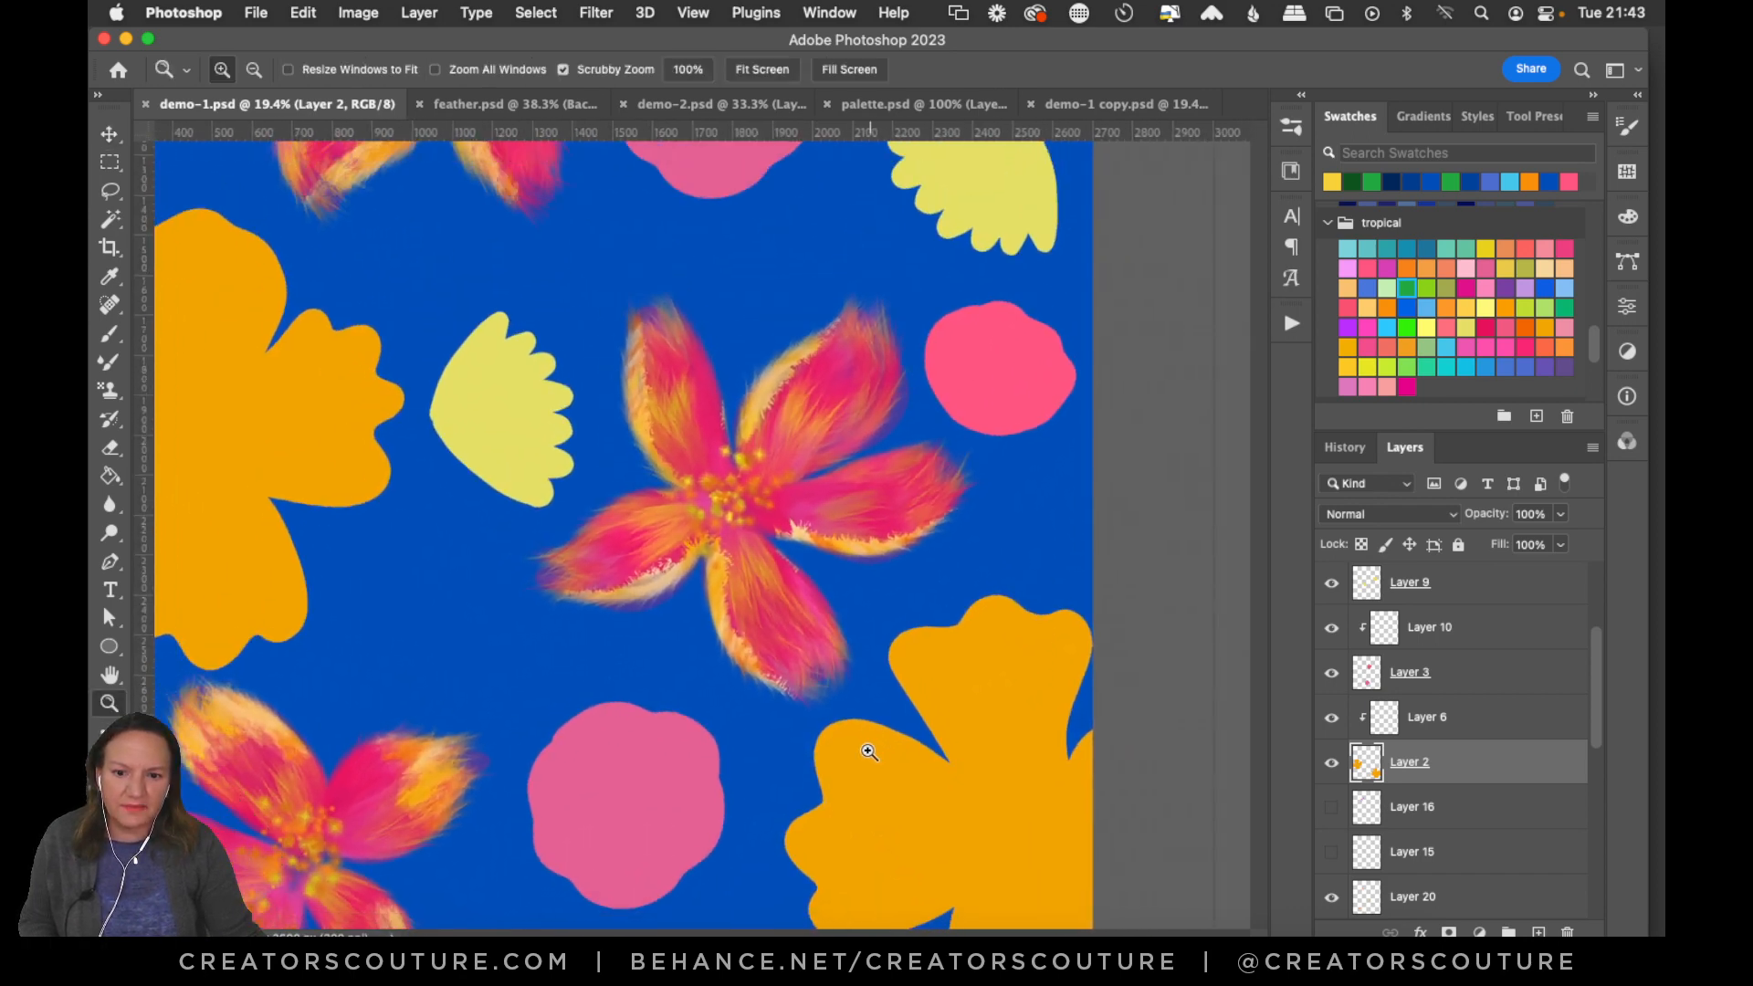
drag(1263, 626, 1252, 690)
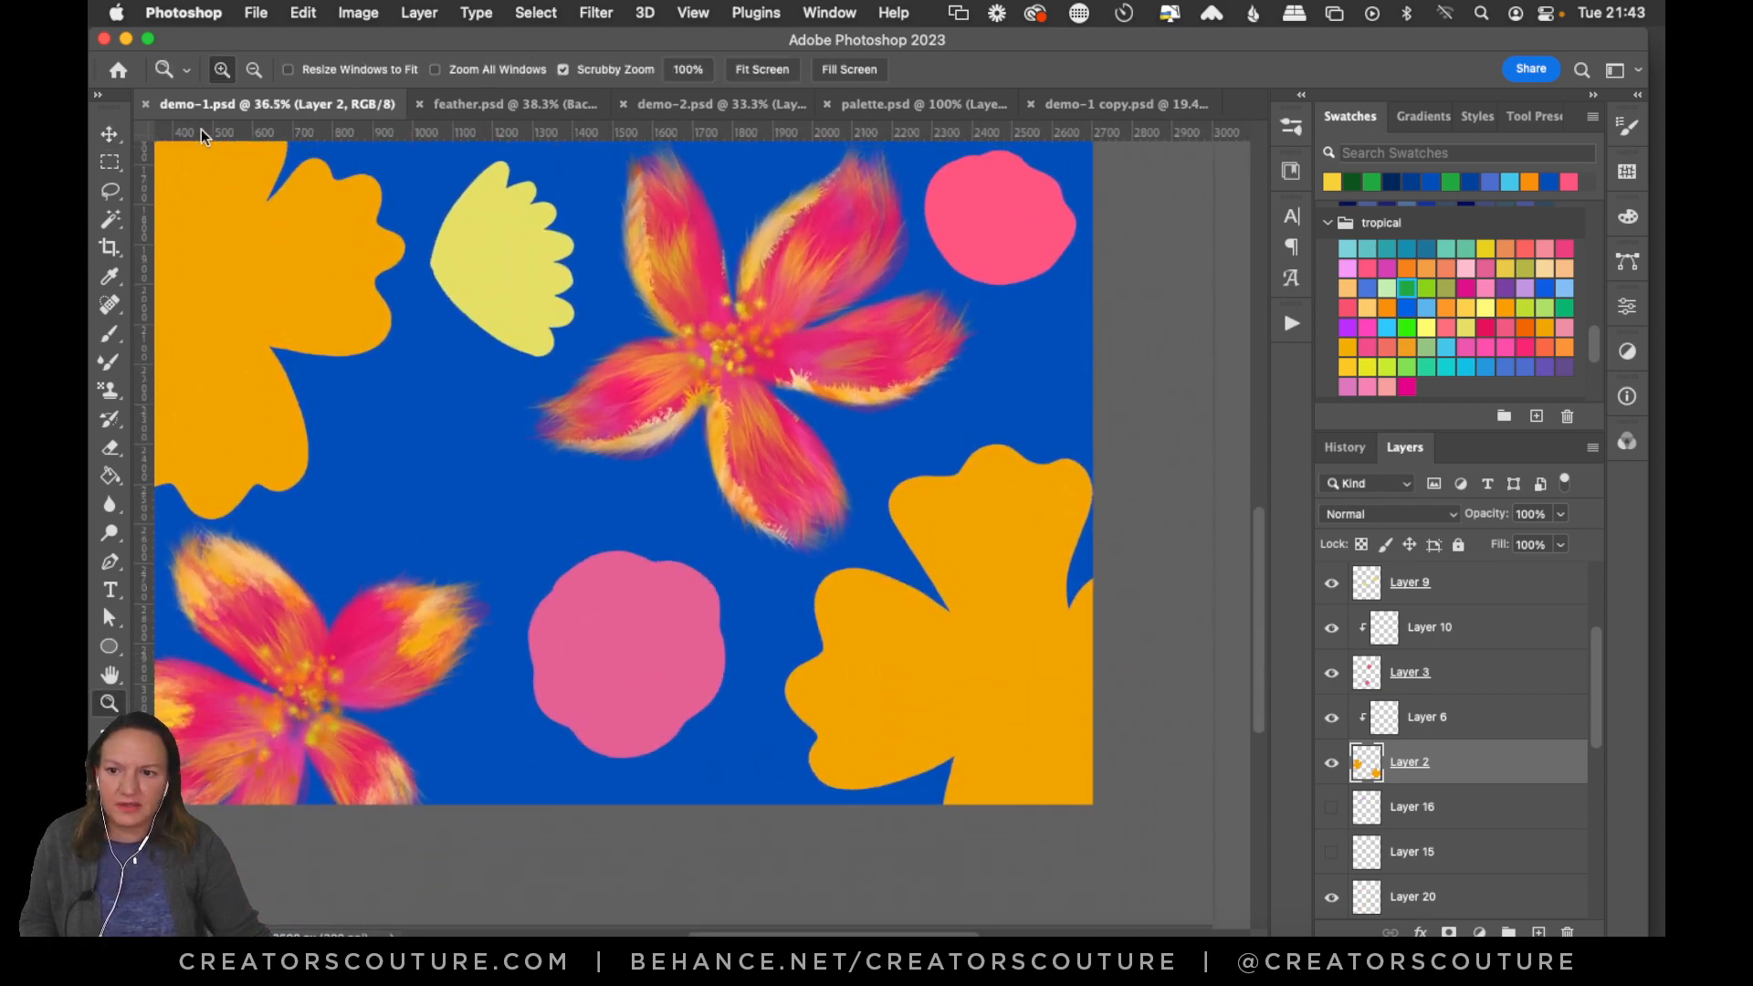
Lower the opacity of the orange flowers' Layer 2 to 40%.
click(109, 133)
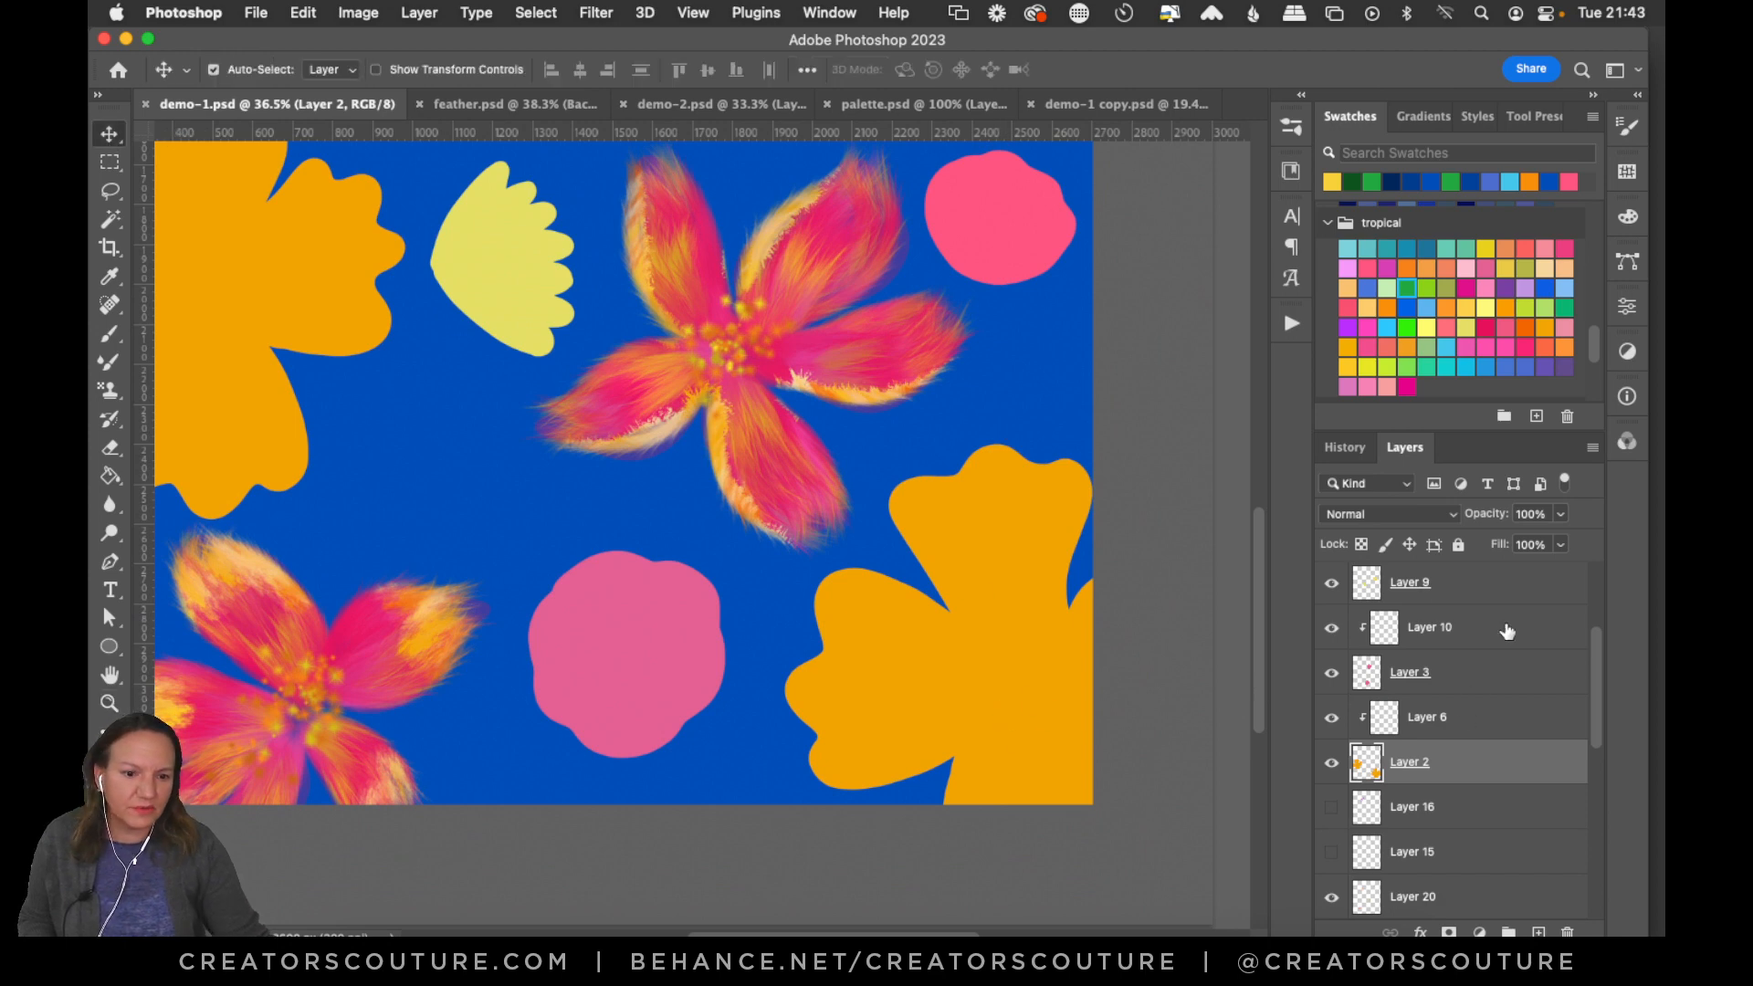
click(1561, 514)
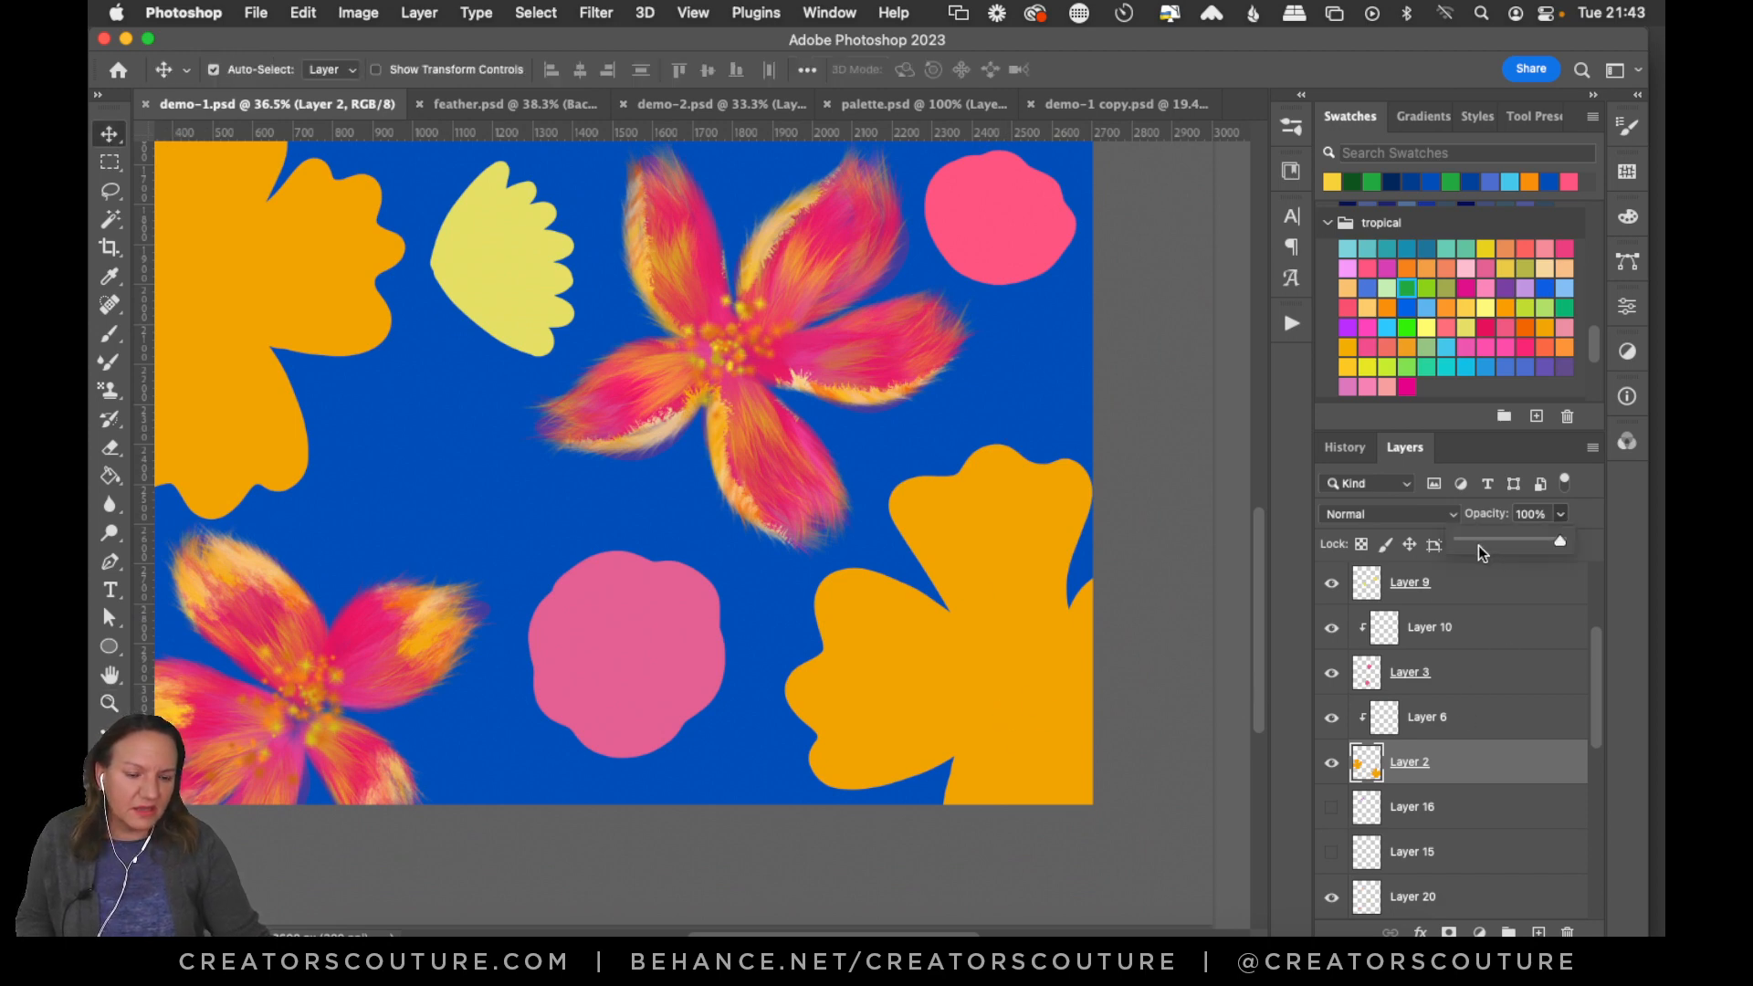
drag(1467, 540, 1498, 541)
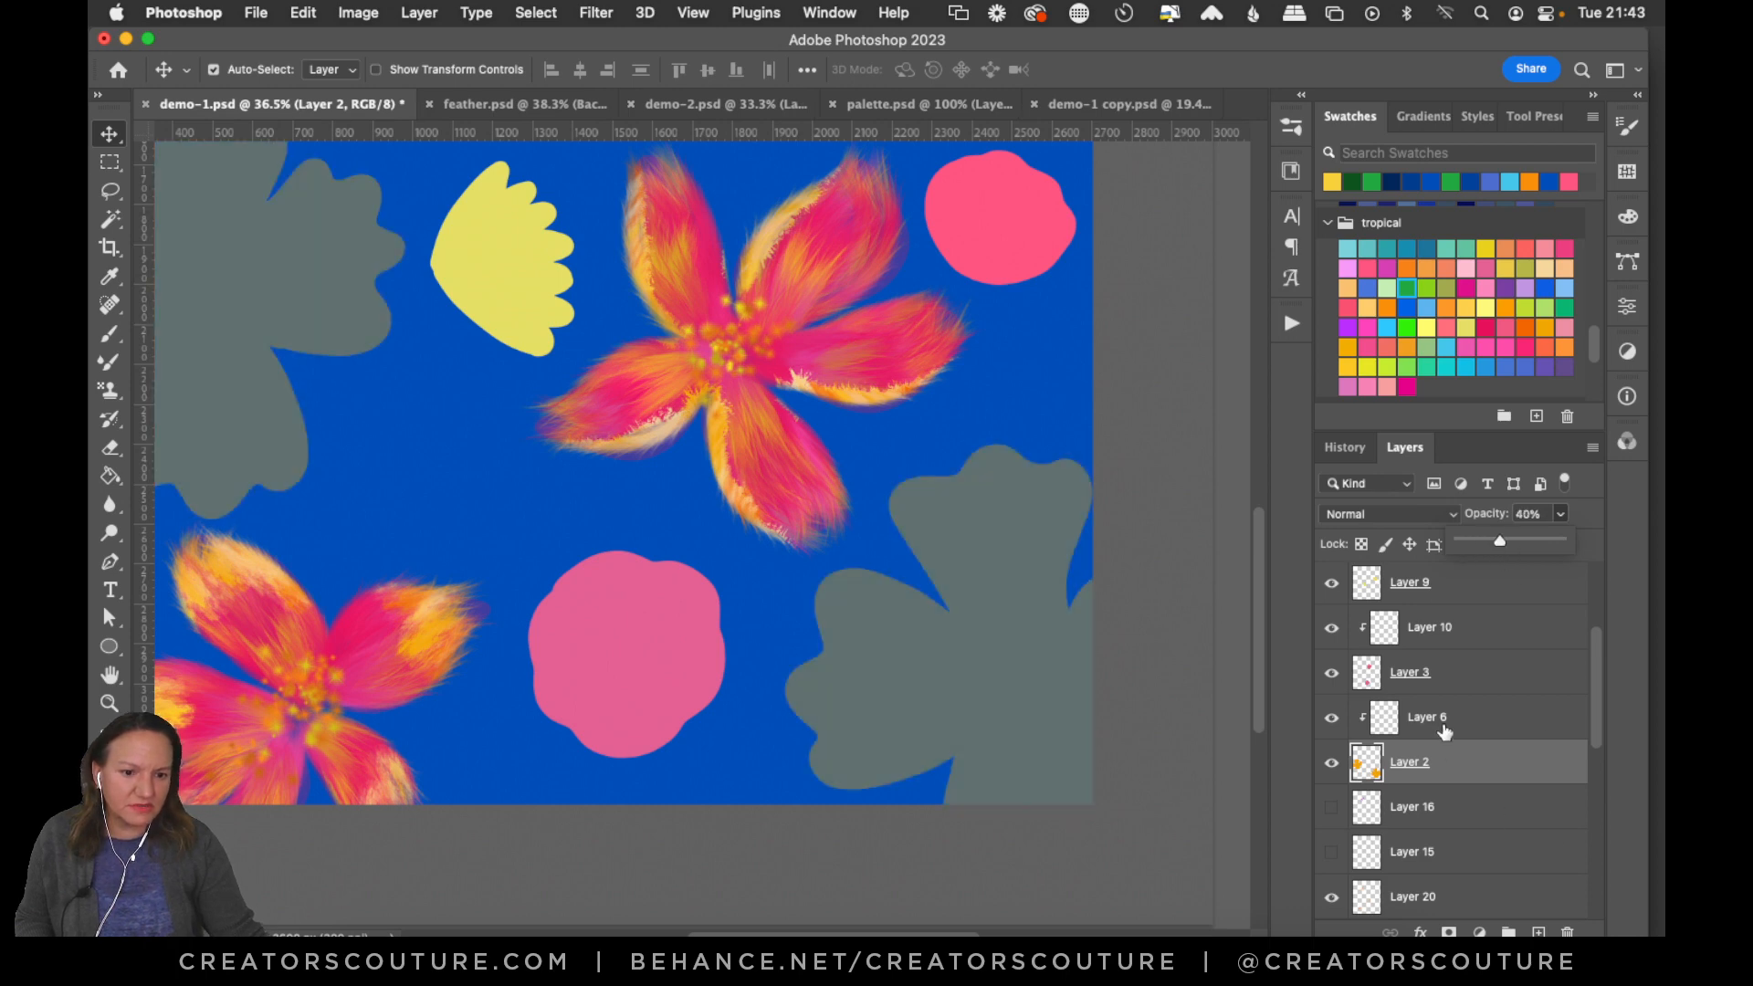
Add a new layer directly above Layer 2, beneath the clipped Layer 6, and name it BIG.
click(1447, 726)
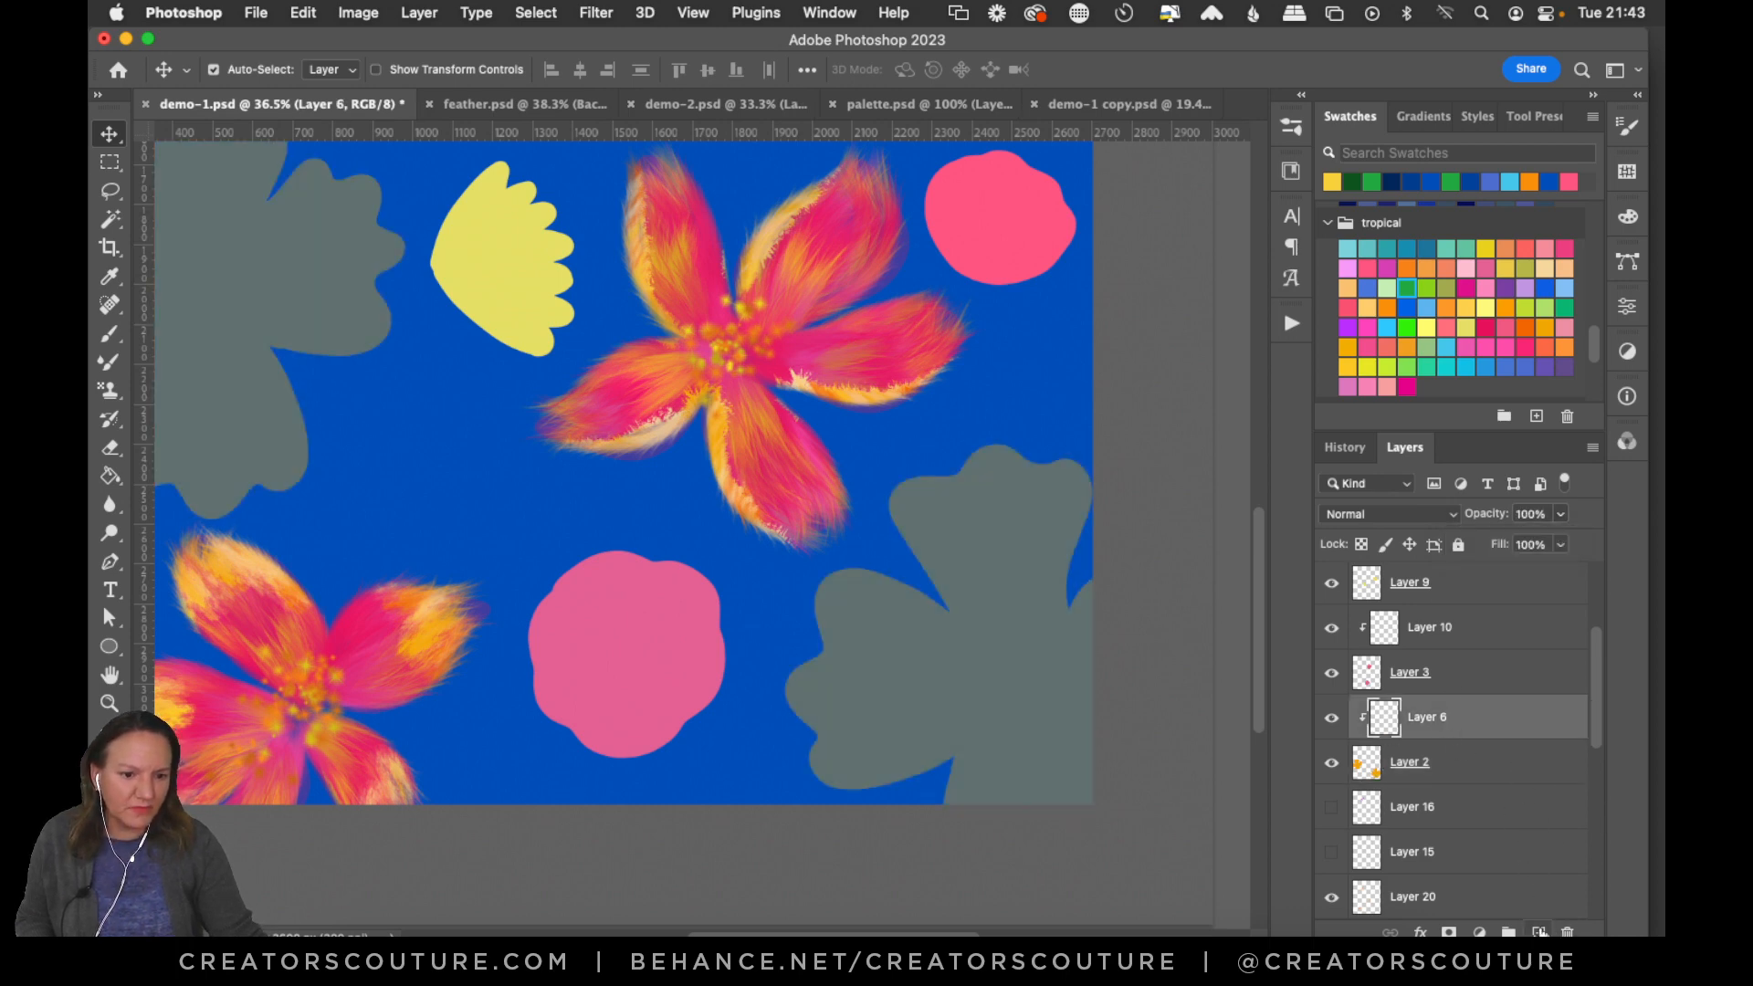
click(1539, 931)
mouse_move(1462, 750)
mouse_down()
mouse_move(1424, 762)
mouse_move(1443, 735)
mouse_up()
alt+click(1447, 733)
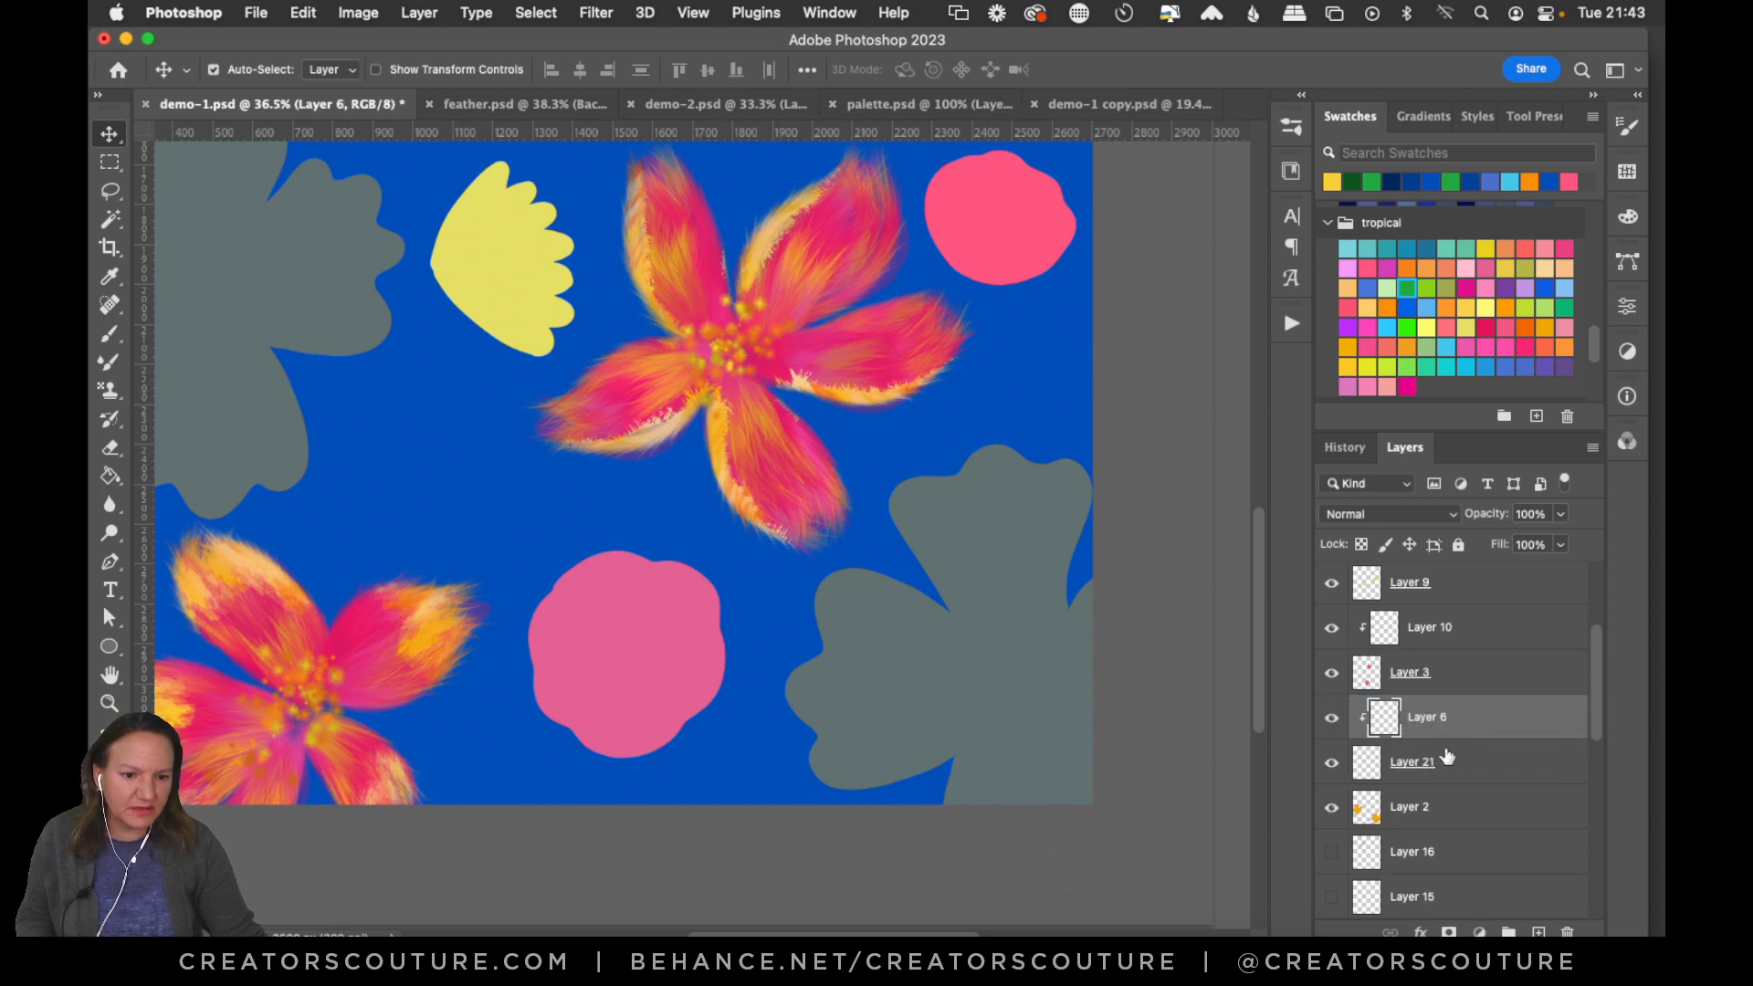
click(1431, 771)
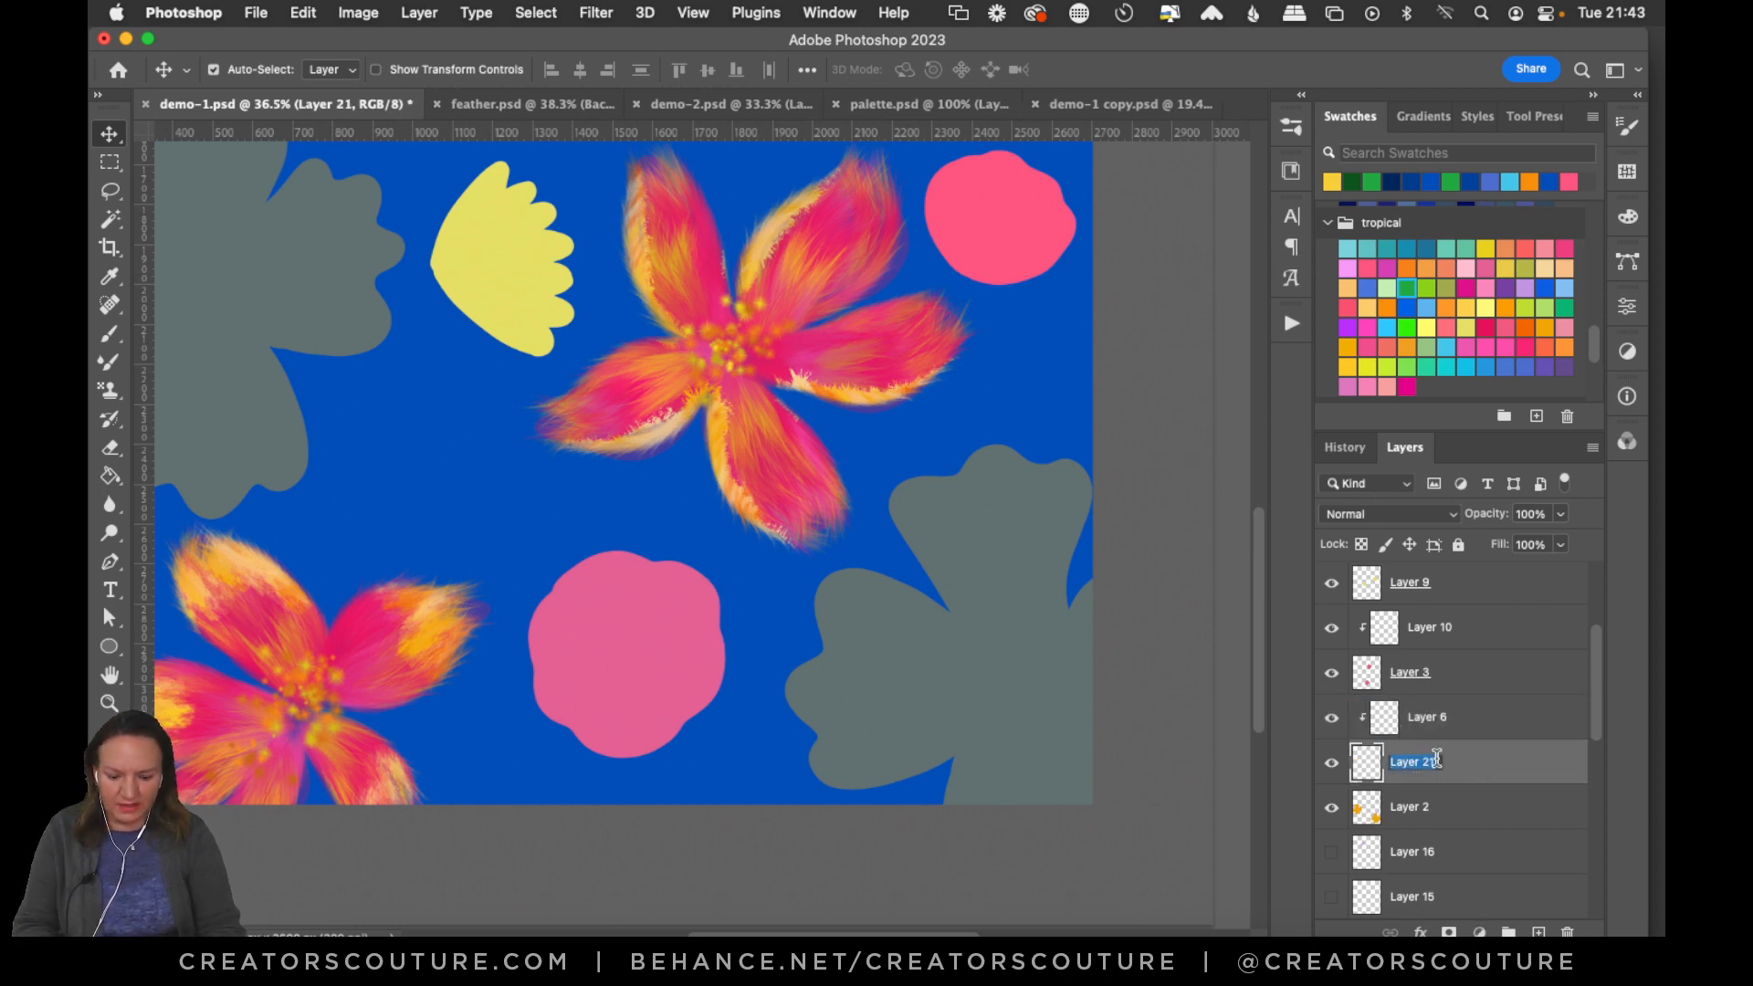
text(BIG)
key(Return)
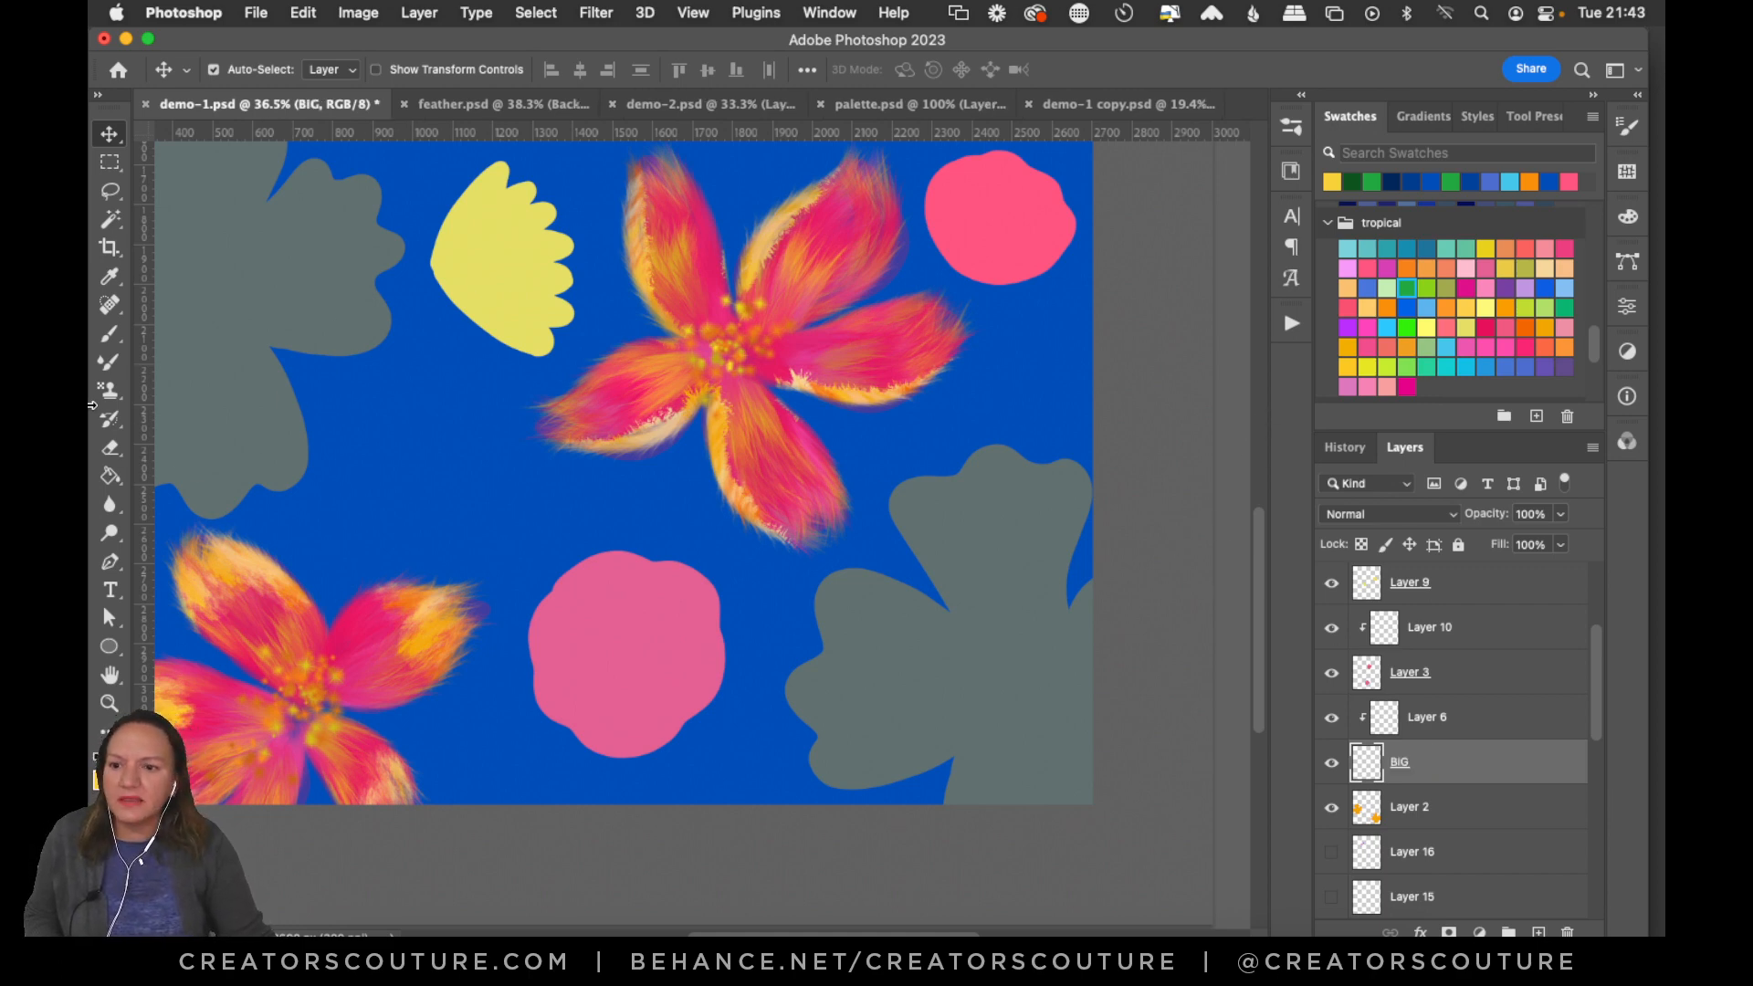
With the Pattern Stamp tool active, examine feather.psd, demo-2.psd and palette.psd alongside the brush list for a suitable texture brush, returning to demo-1.psd.
click(109, 390)
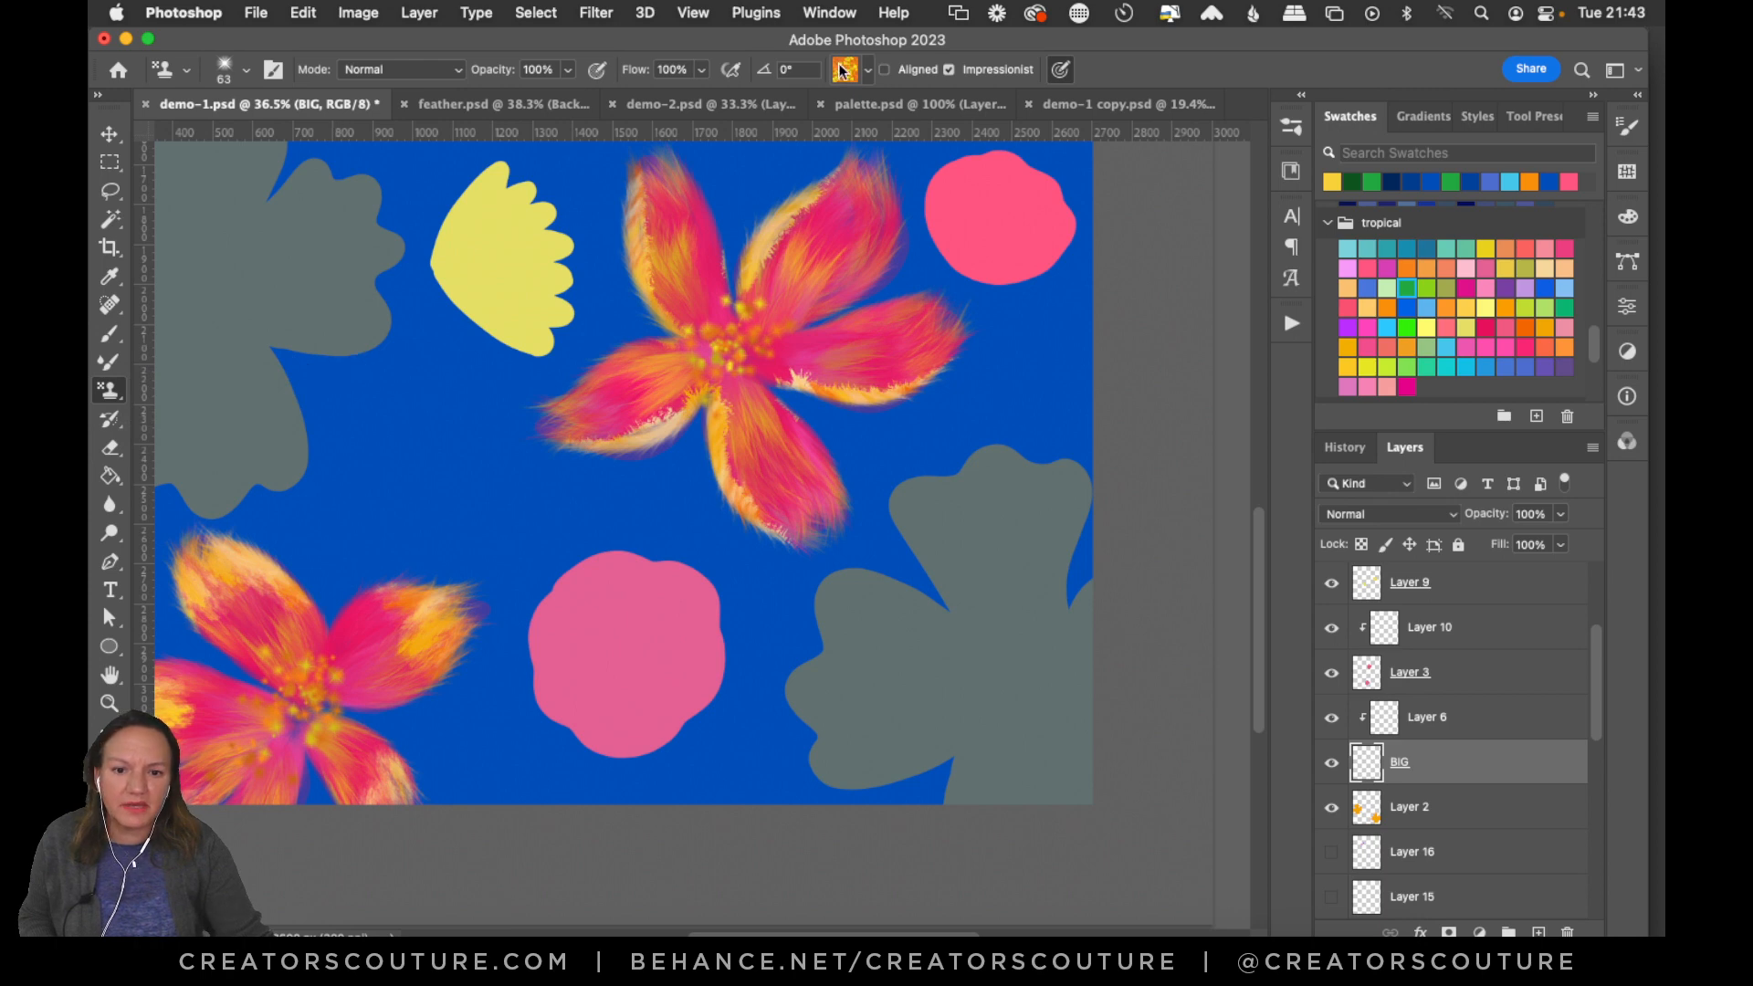
click(882, 102)
click(447, 104)
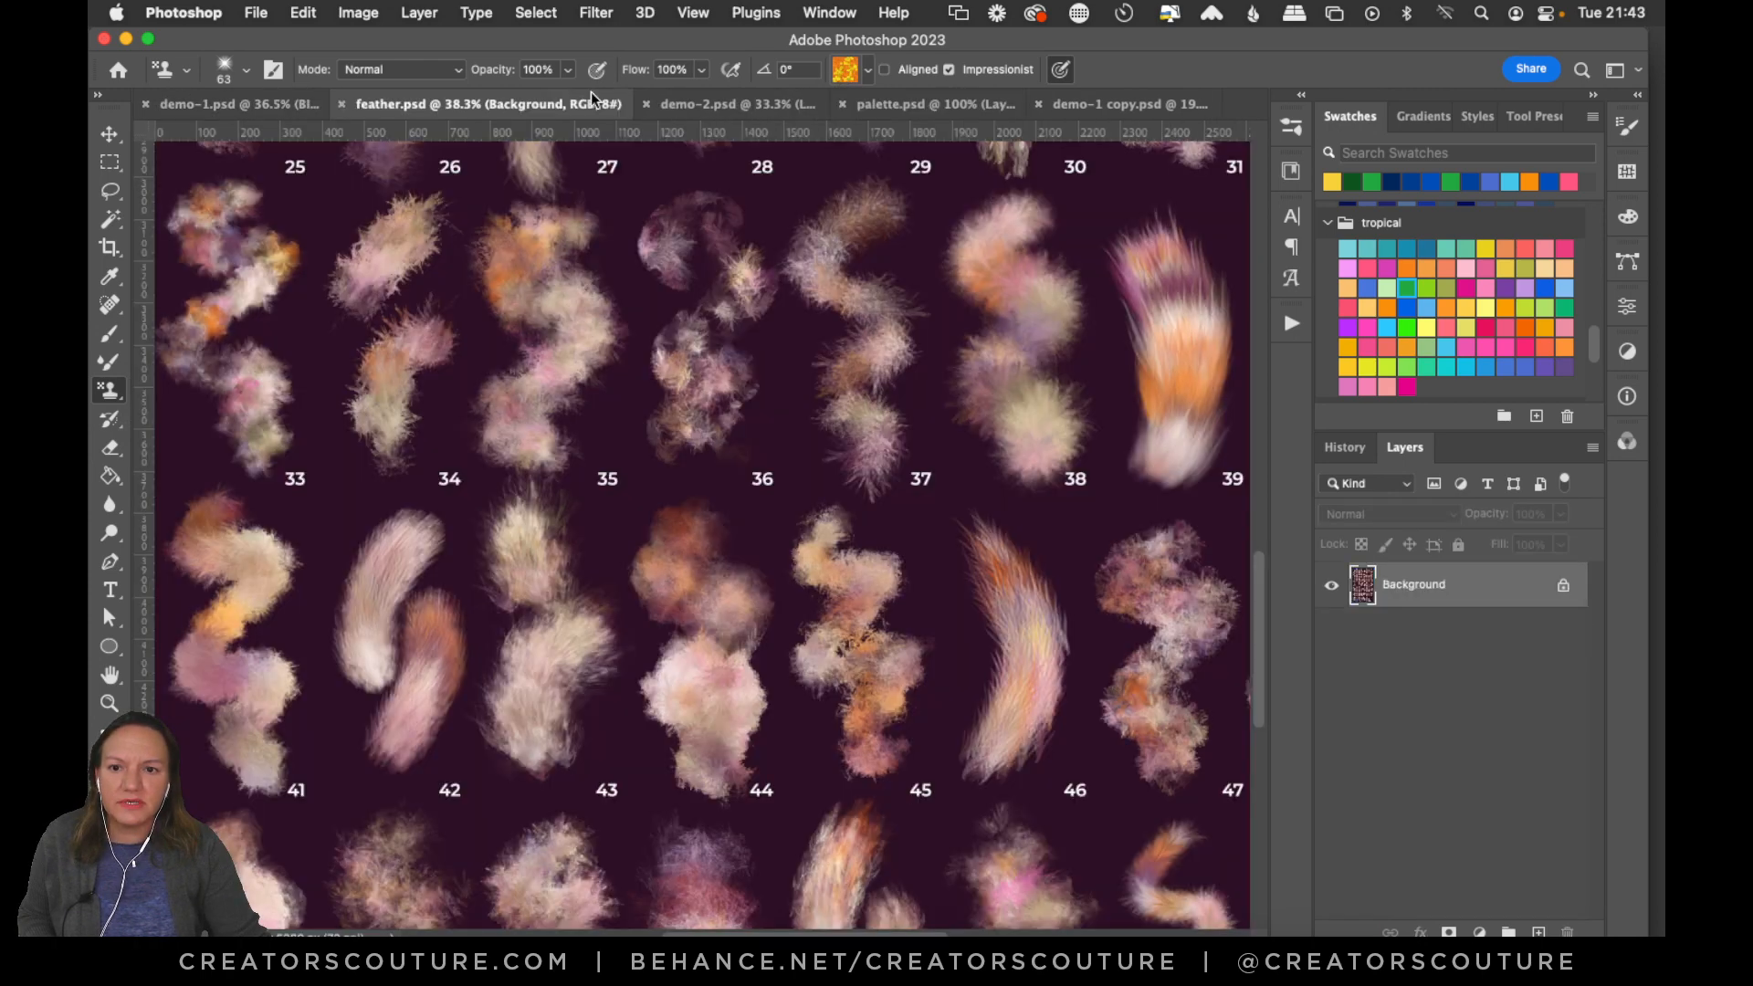
click(697, 106)
click(310, 107)
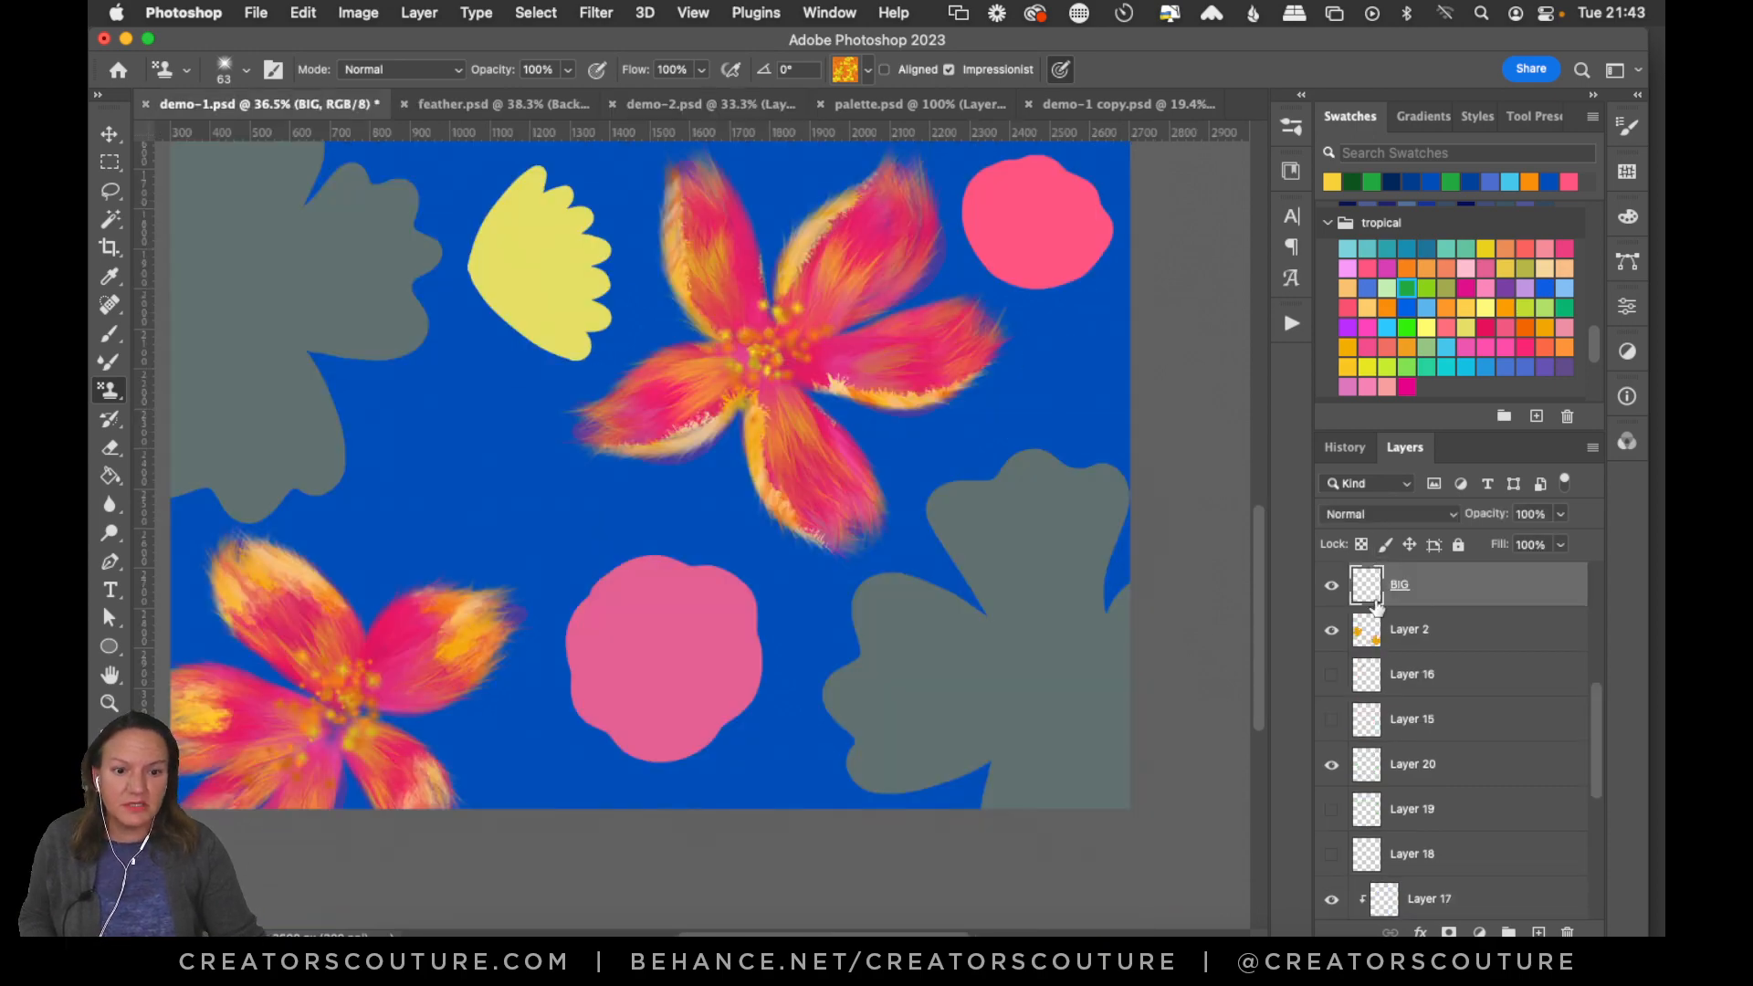
click(1291, 128)
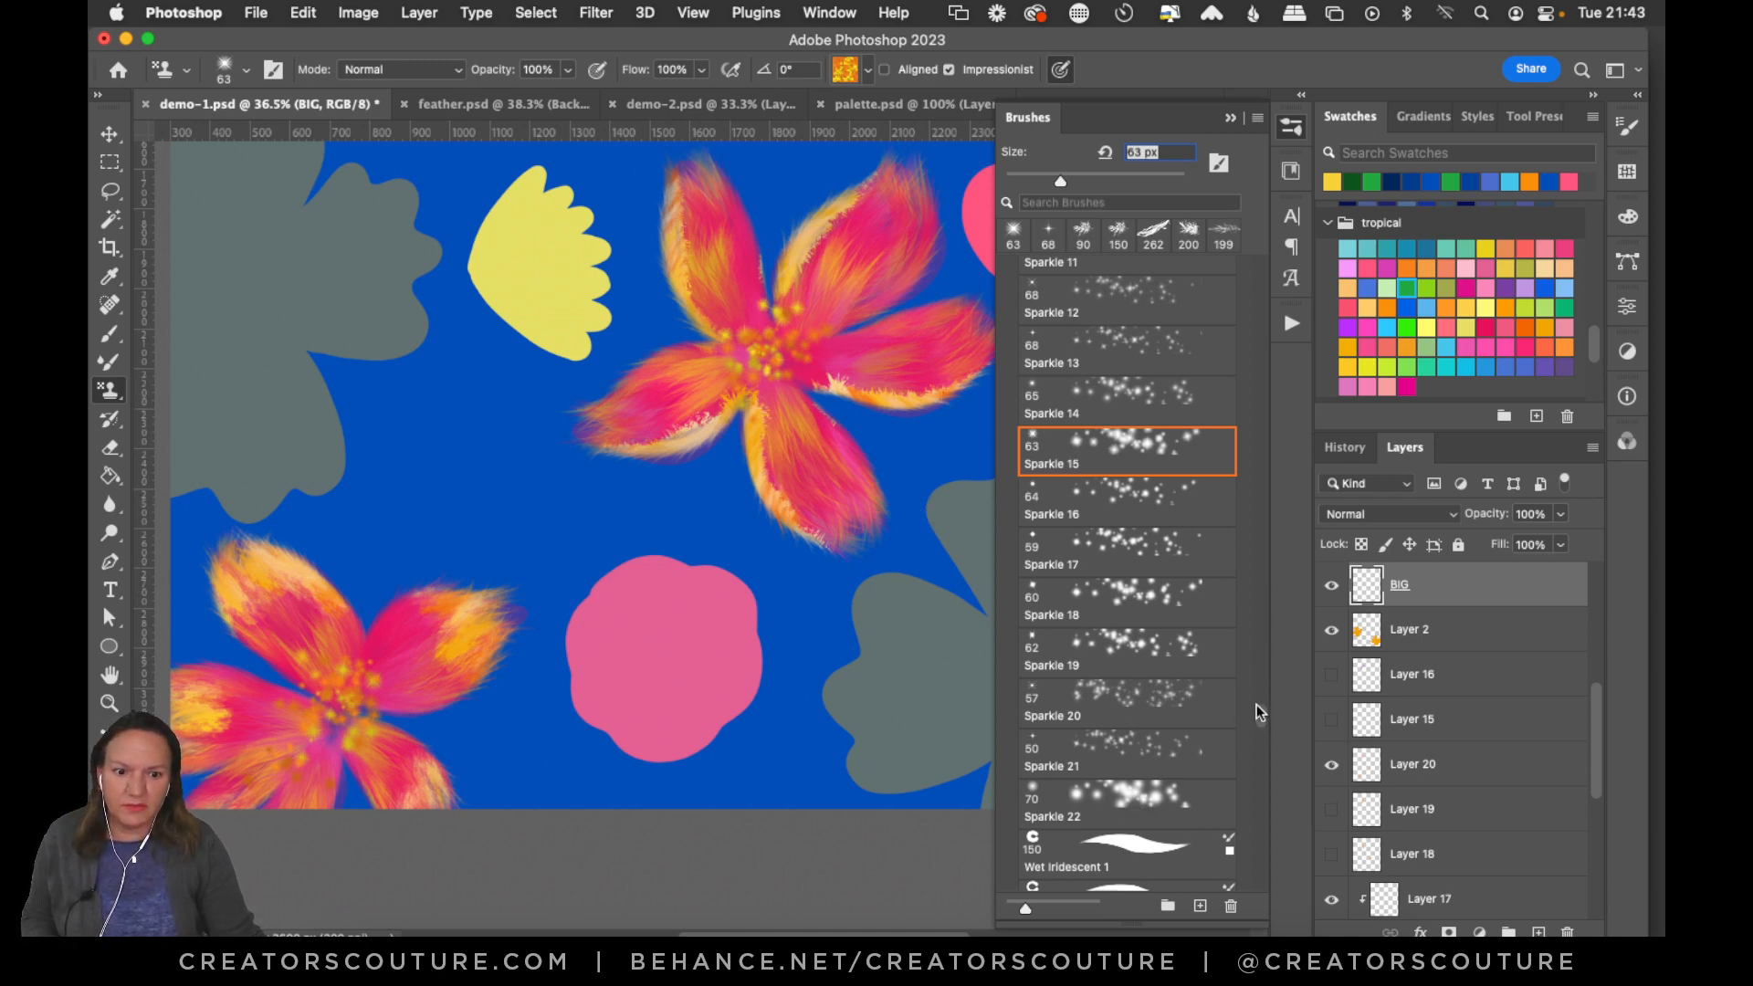
drag(1260, 721, 1268, 645)
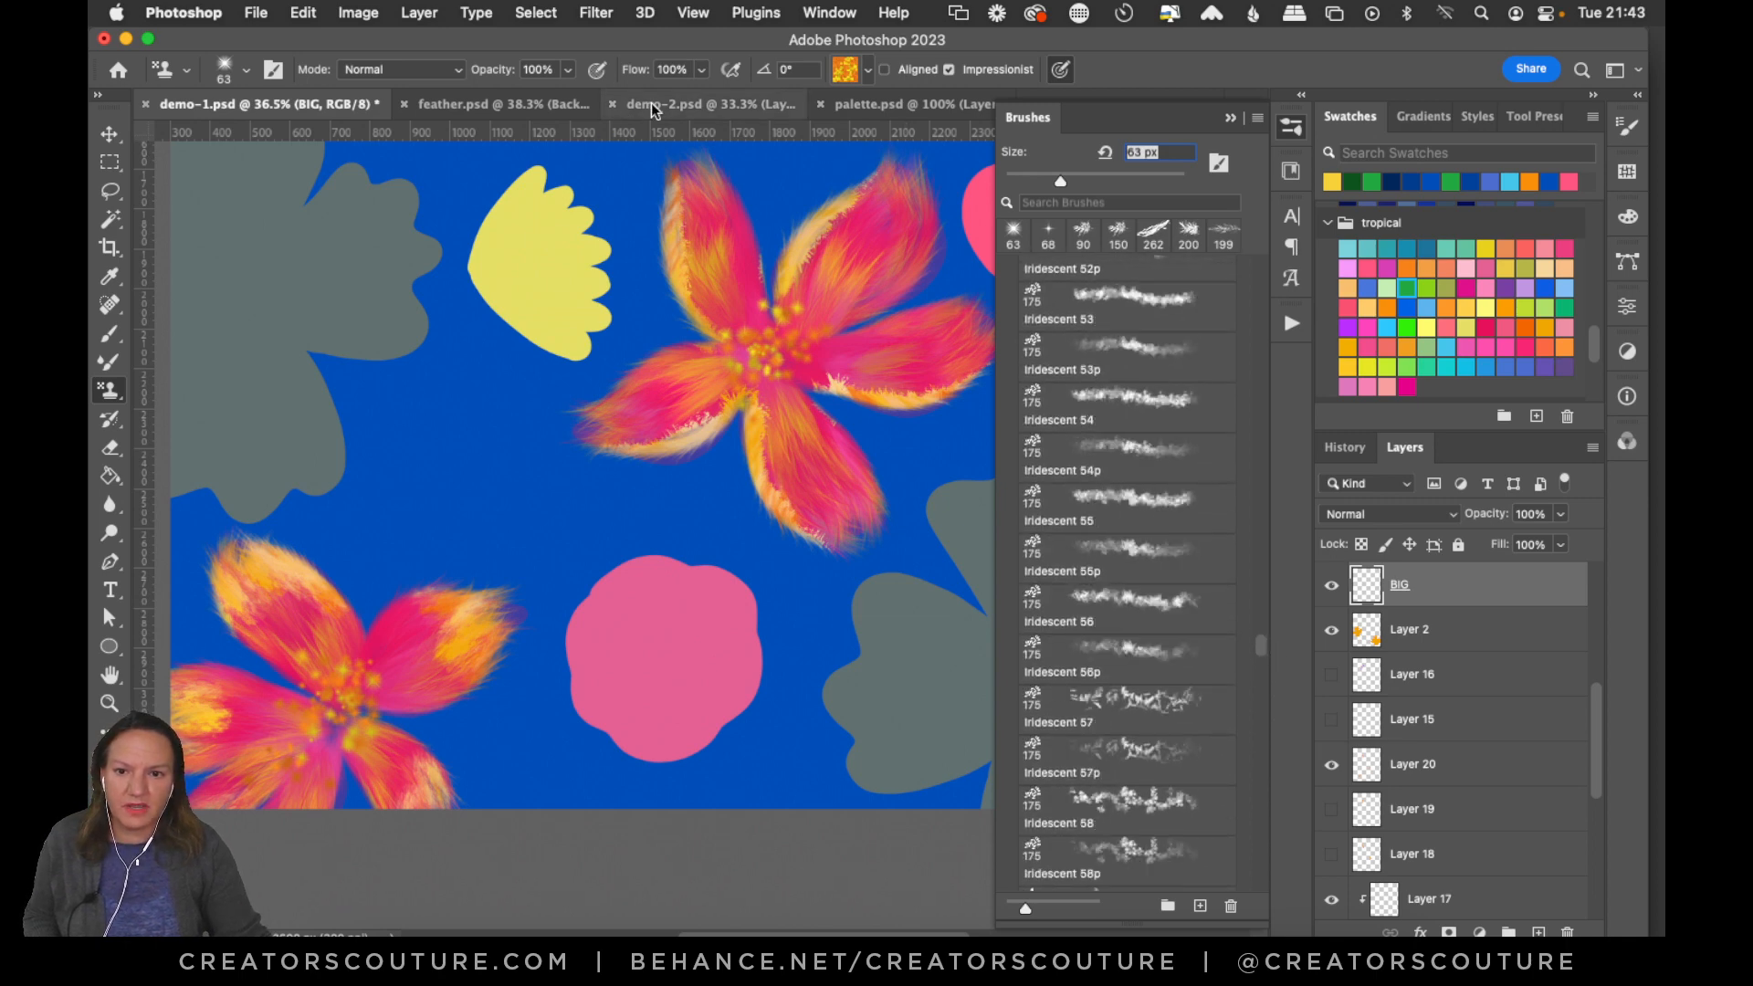
click(691, 106)
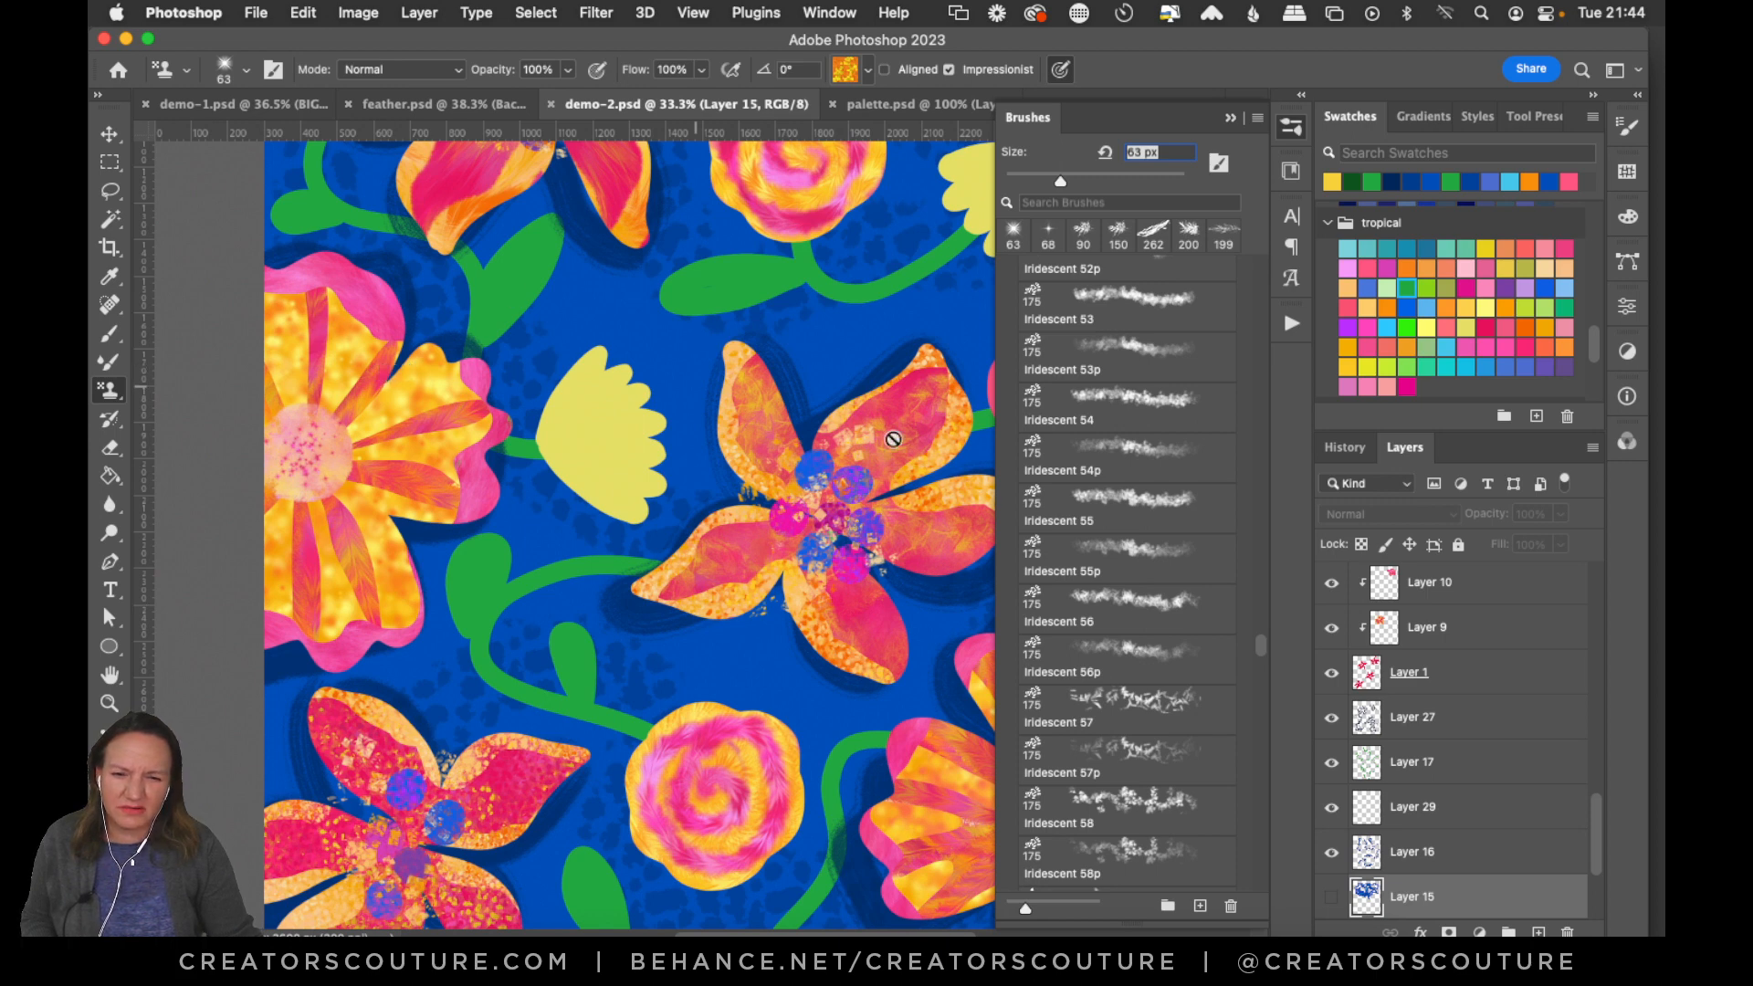
mouse_move(1259, 650)
mouse_down()
mouse_move(1231, 805)
mouse_move(1246, 741)
mouse_up()
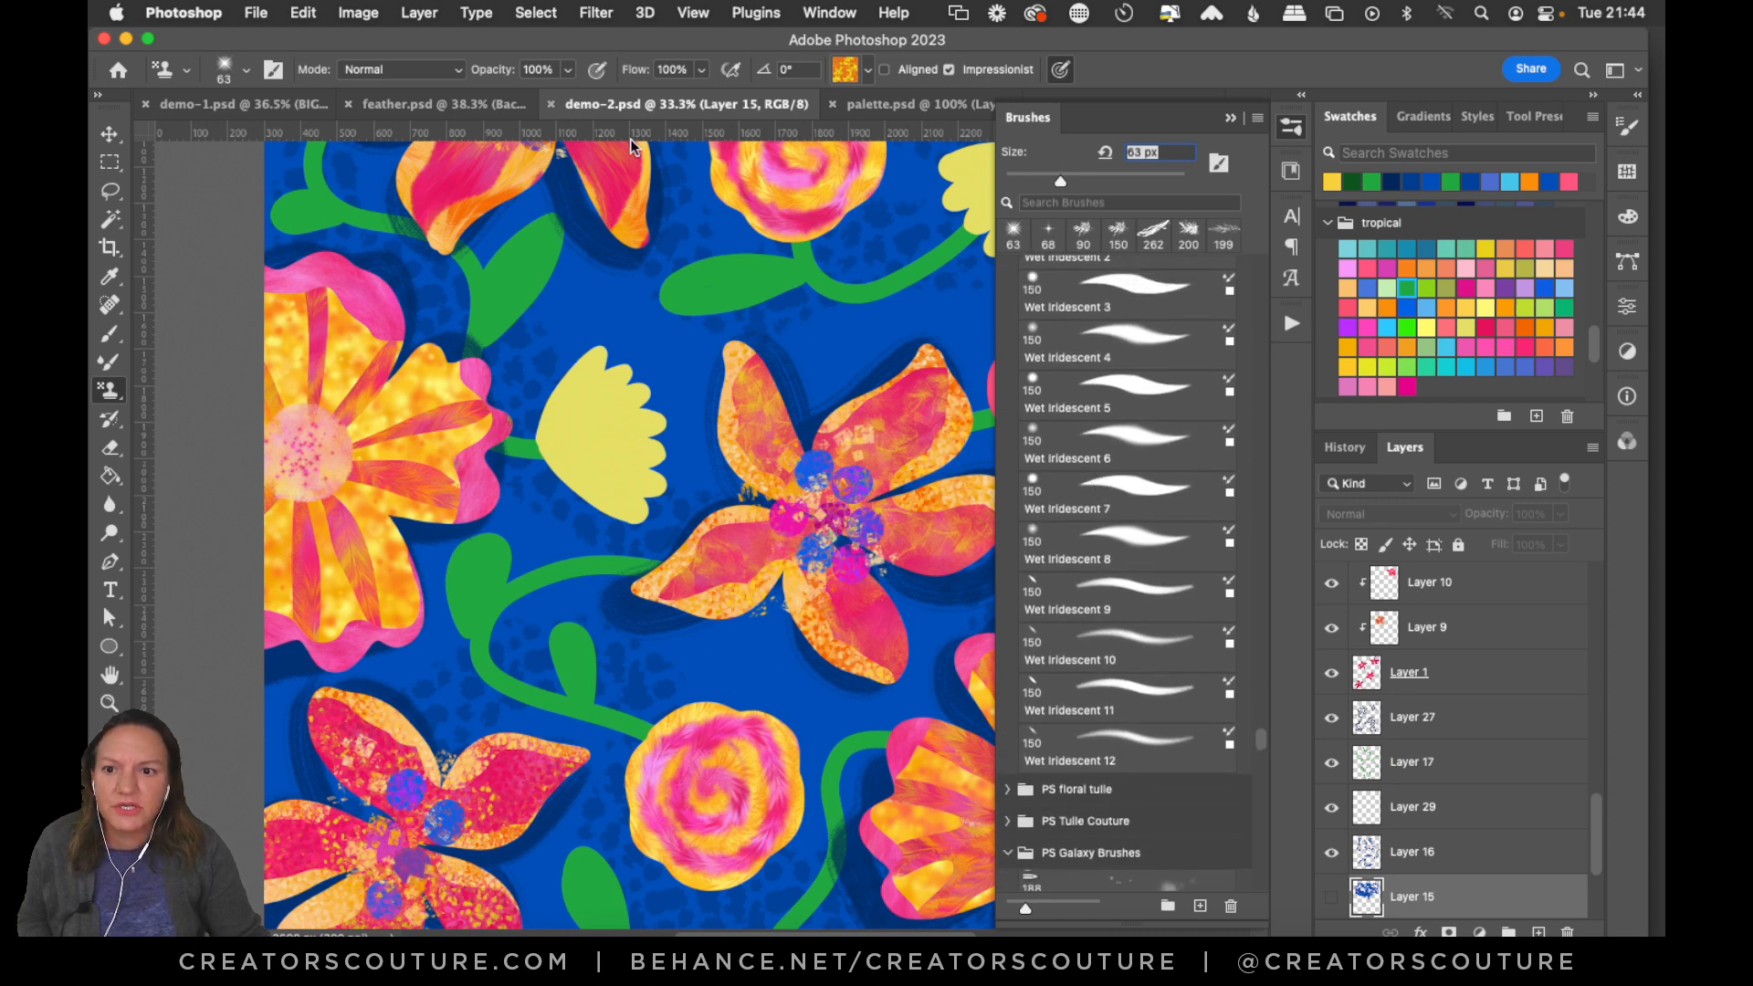
click(909, 104)
click(222, 103)
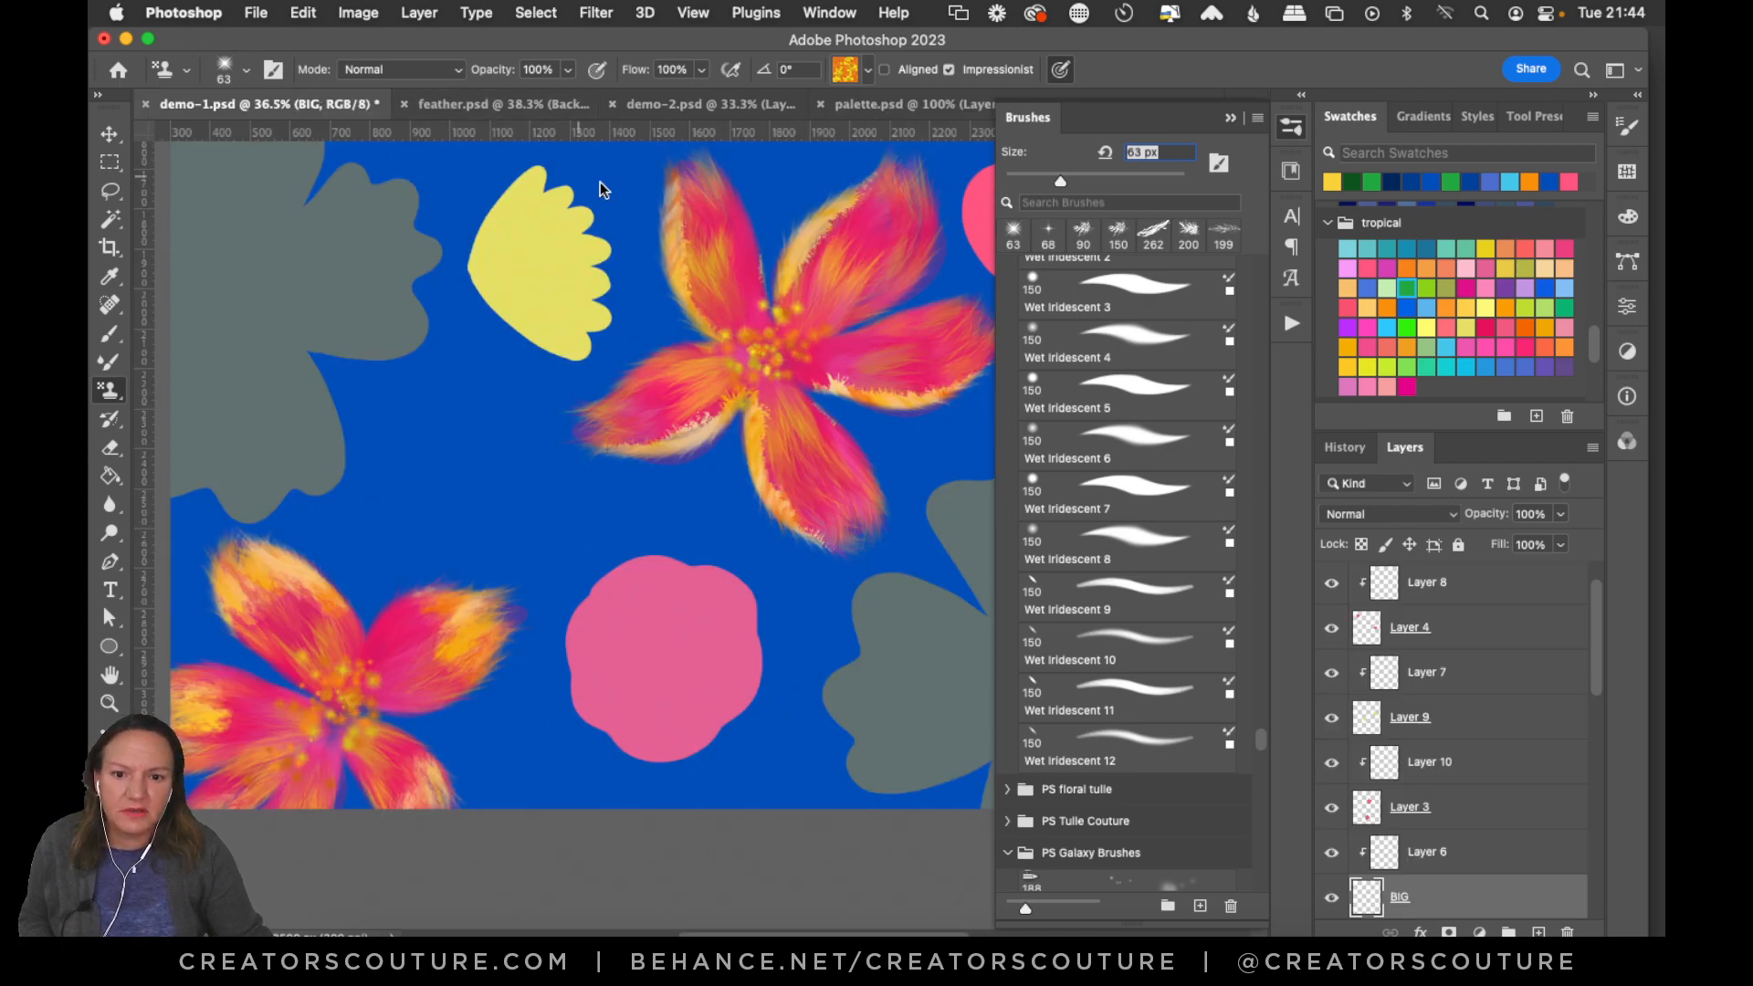
click(468, 99)
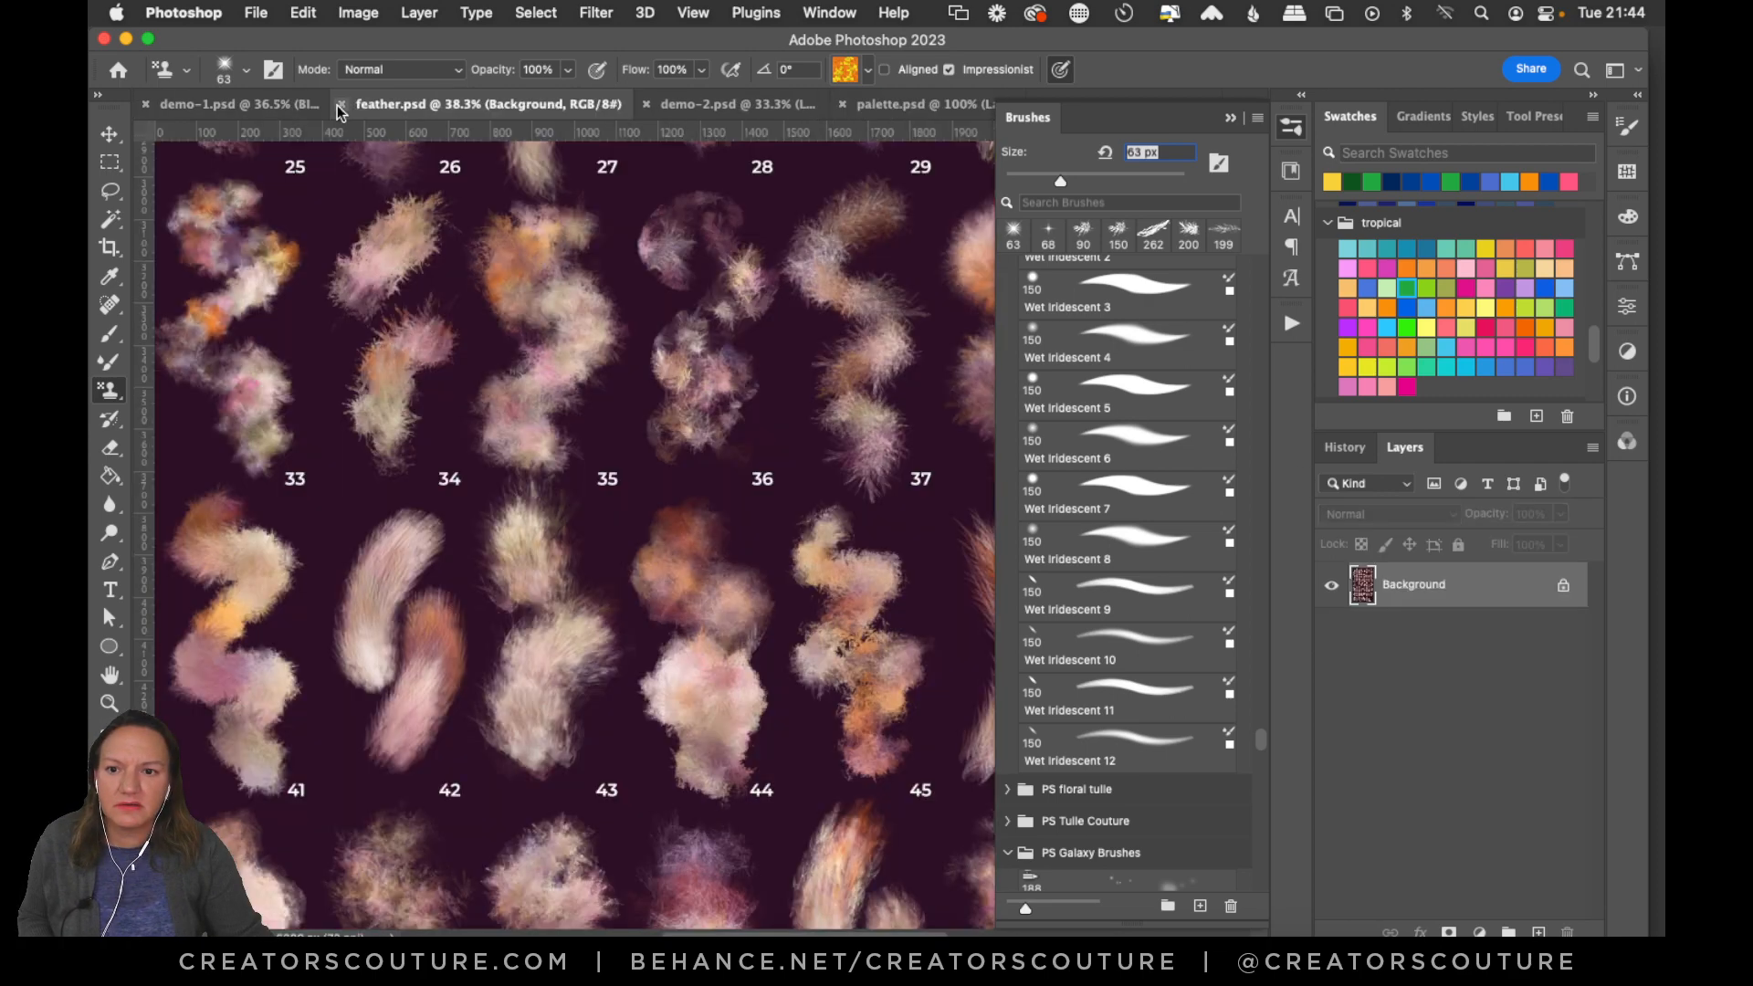
click(339, 105)
click(1291, 127)
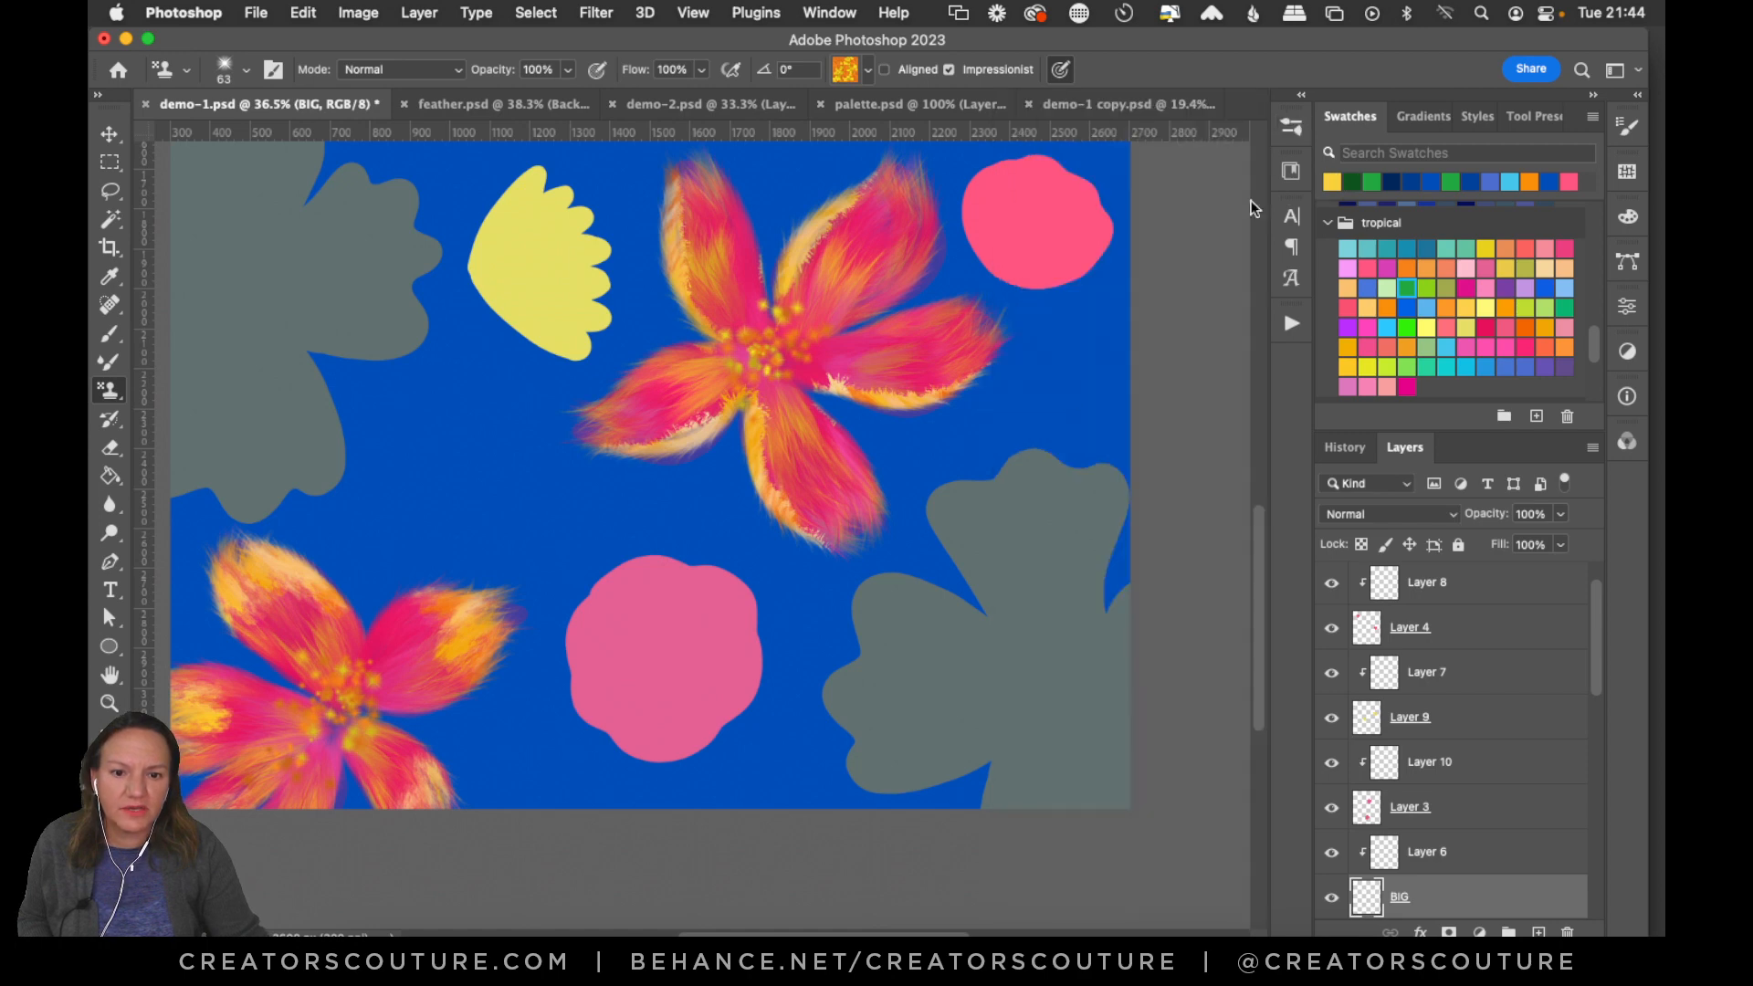
Reselect the large flowers' Layer 2, toggle its visibility to check it, and lower its opacity to 27%.
click(109, 136)
click(973, 632)
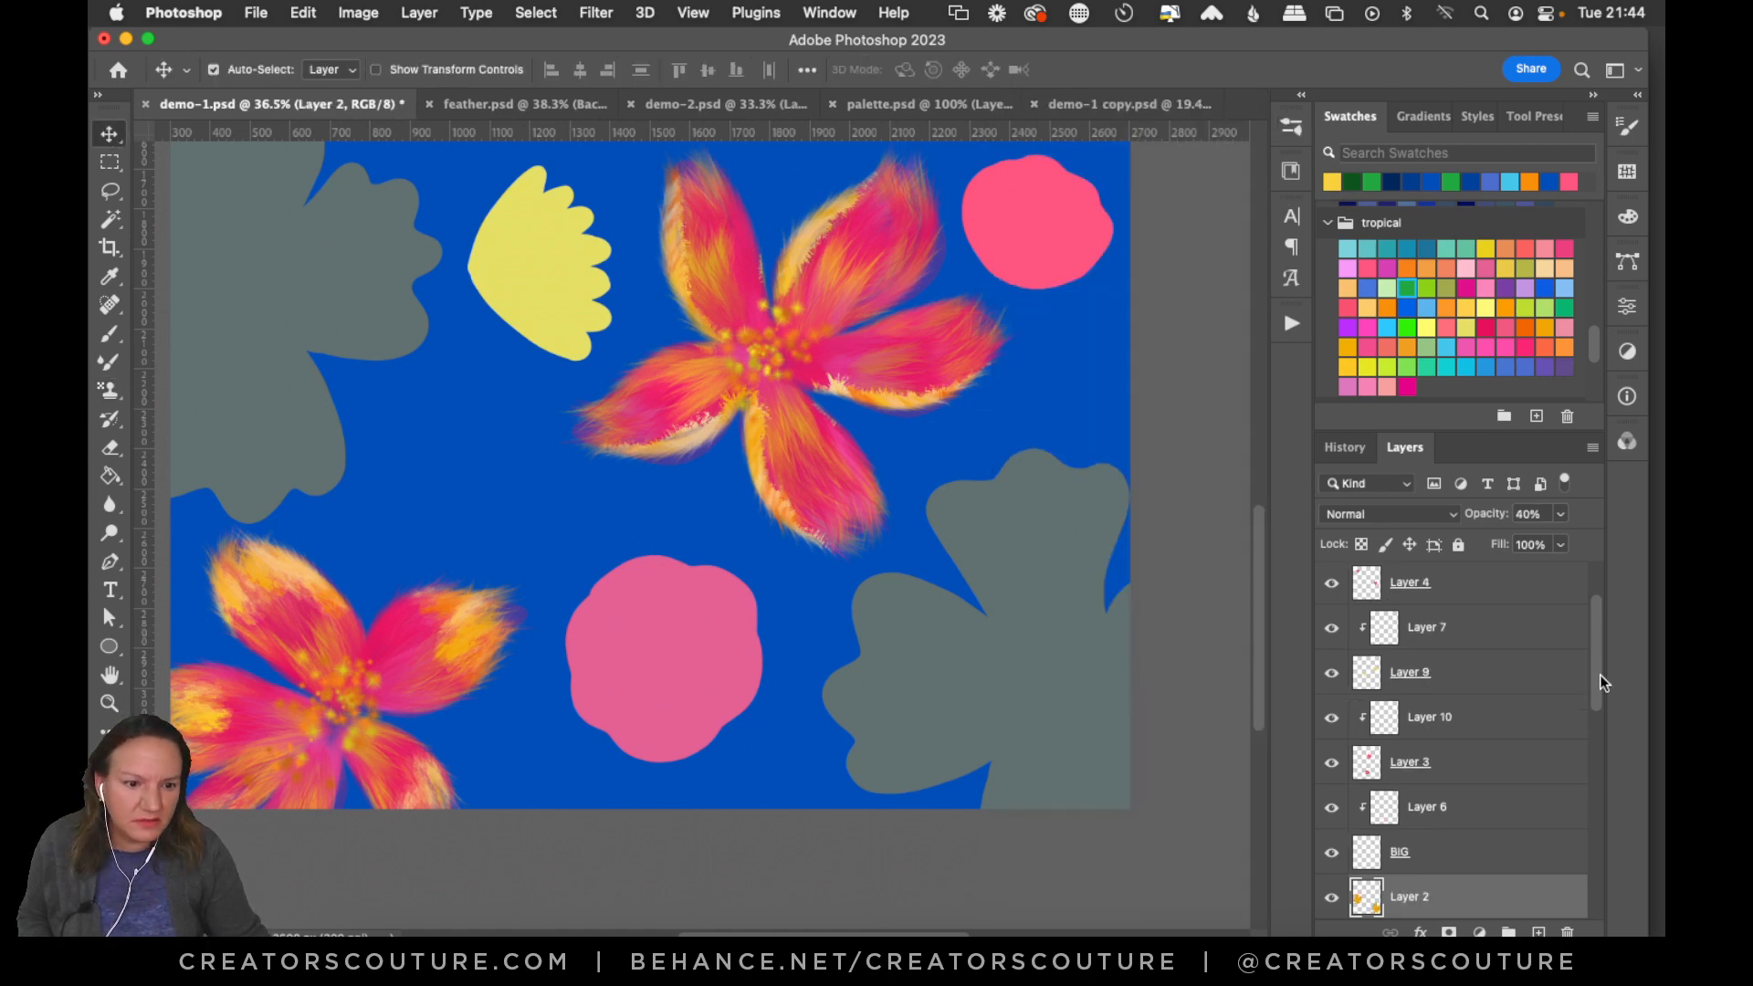
drag(1596, 675, 1592, 703)
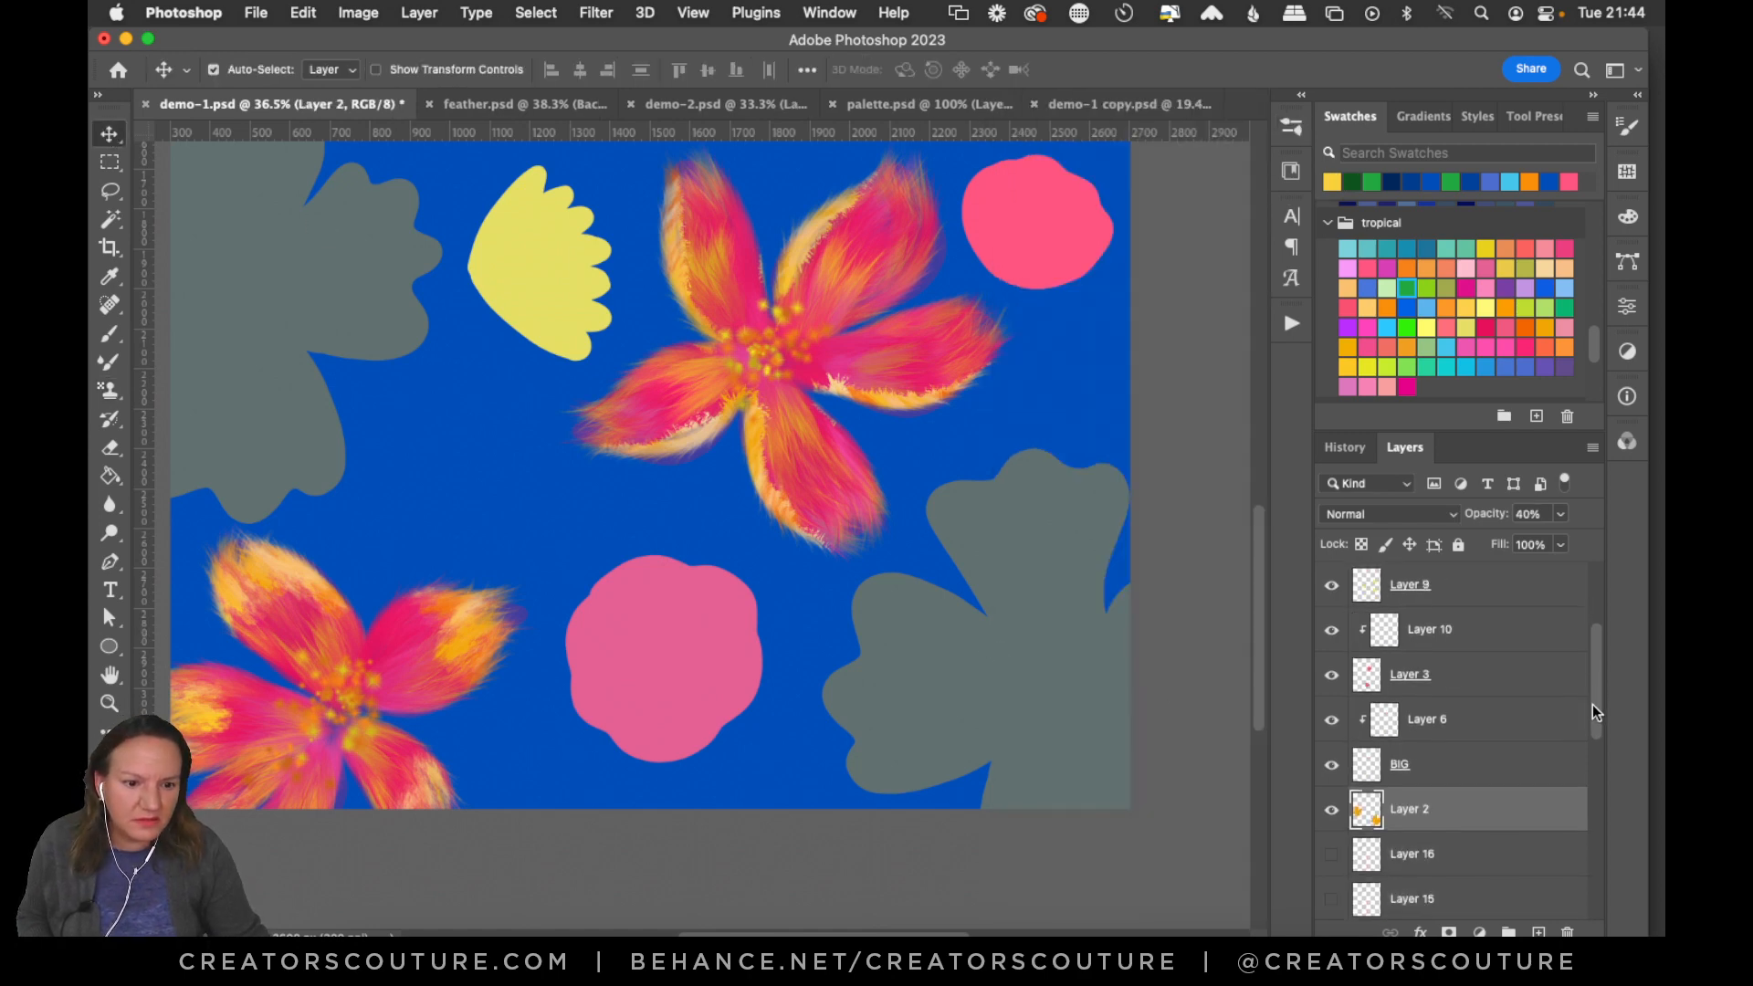
click(1332, 811)
click(1333, 813)
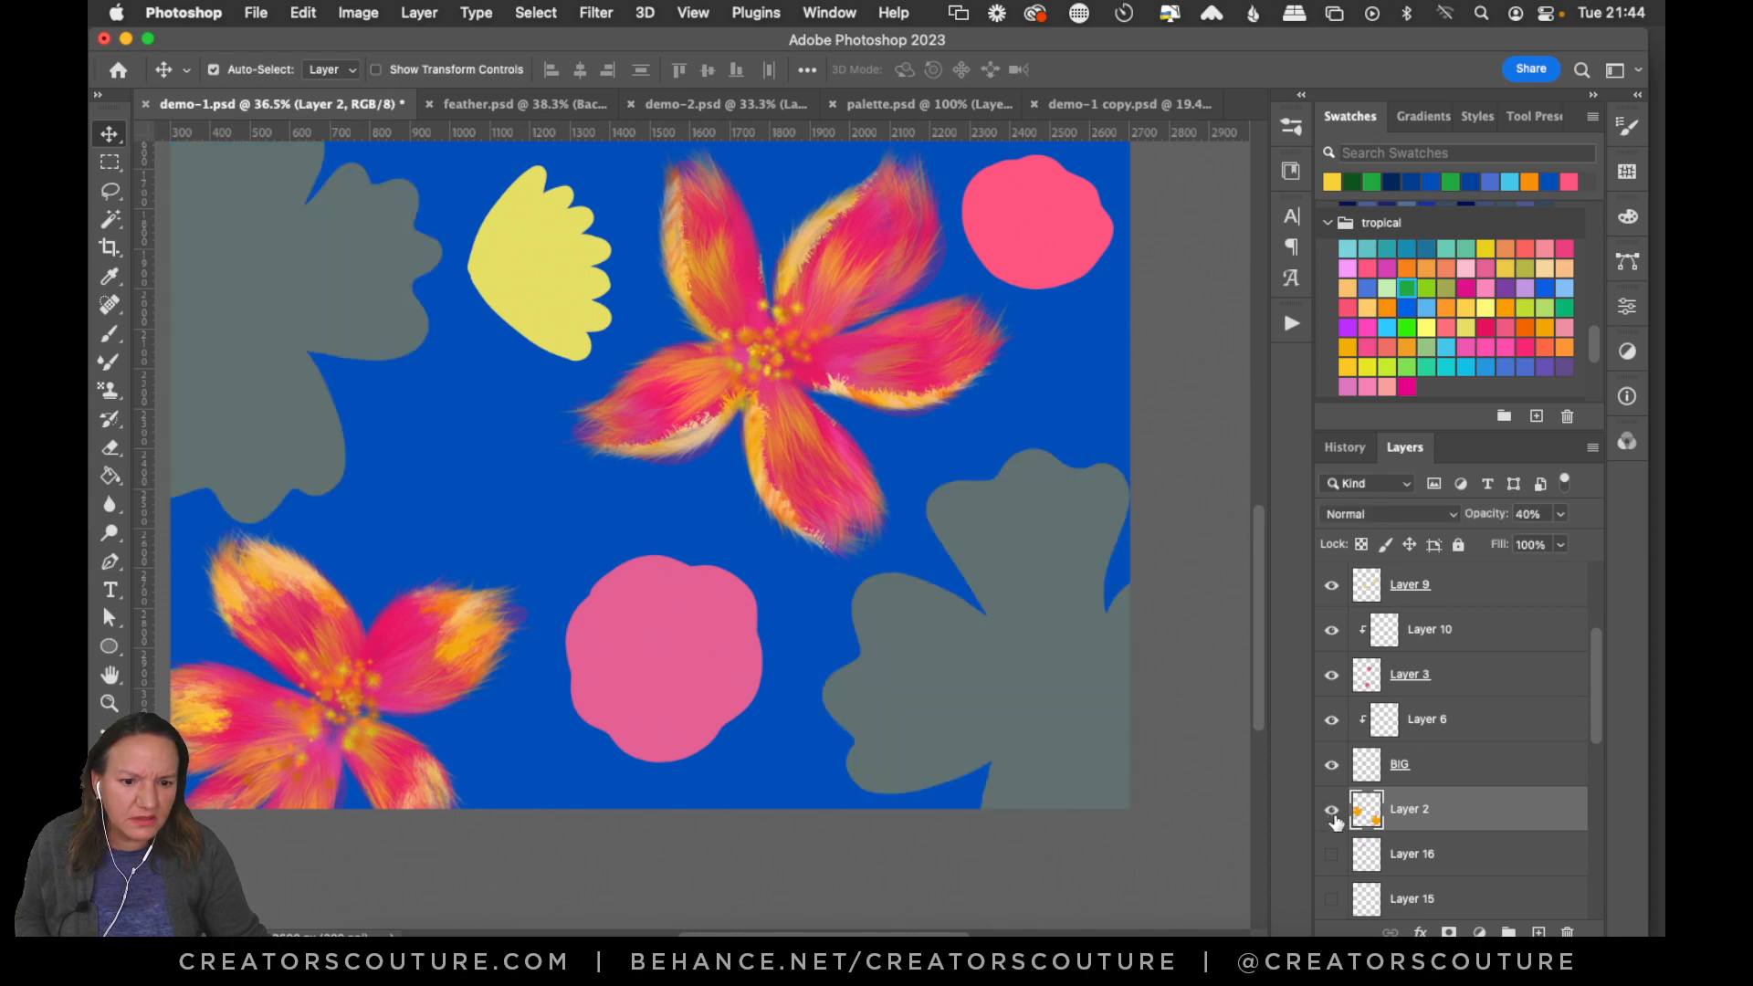
click(1562, 516)
mouse_move(1499, 539)
mouse_down()
mouse_move(1581, 540)
mouse_move(1488, 535)
mouse_move(1517, 545)
mouse_up()
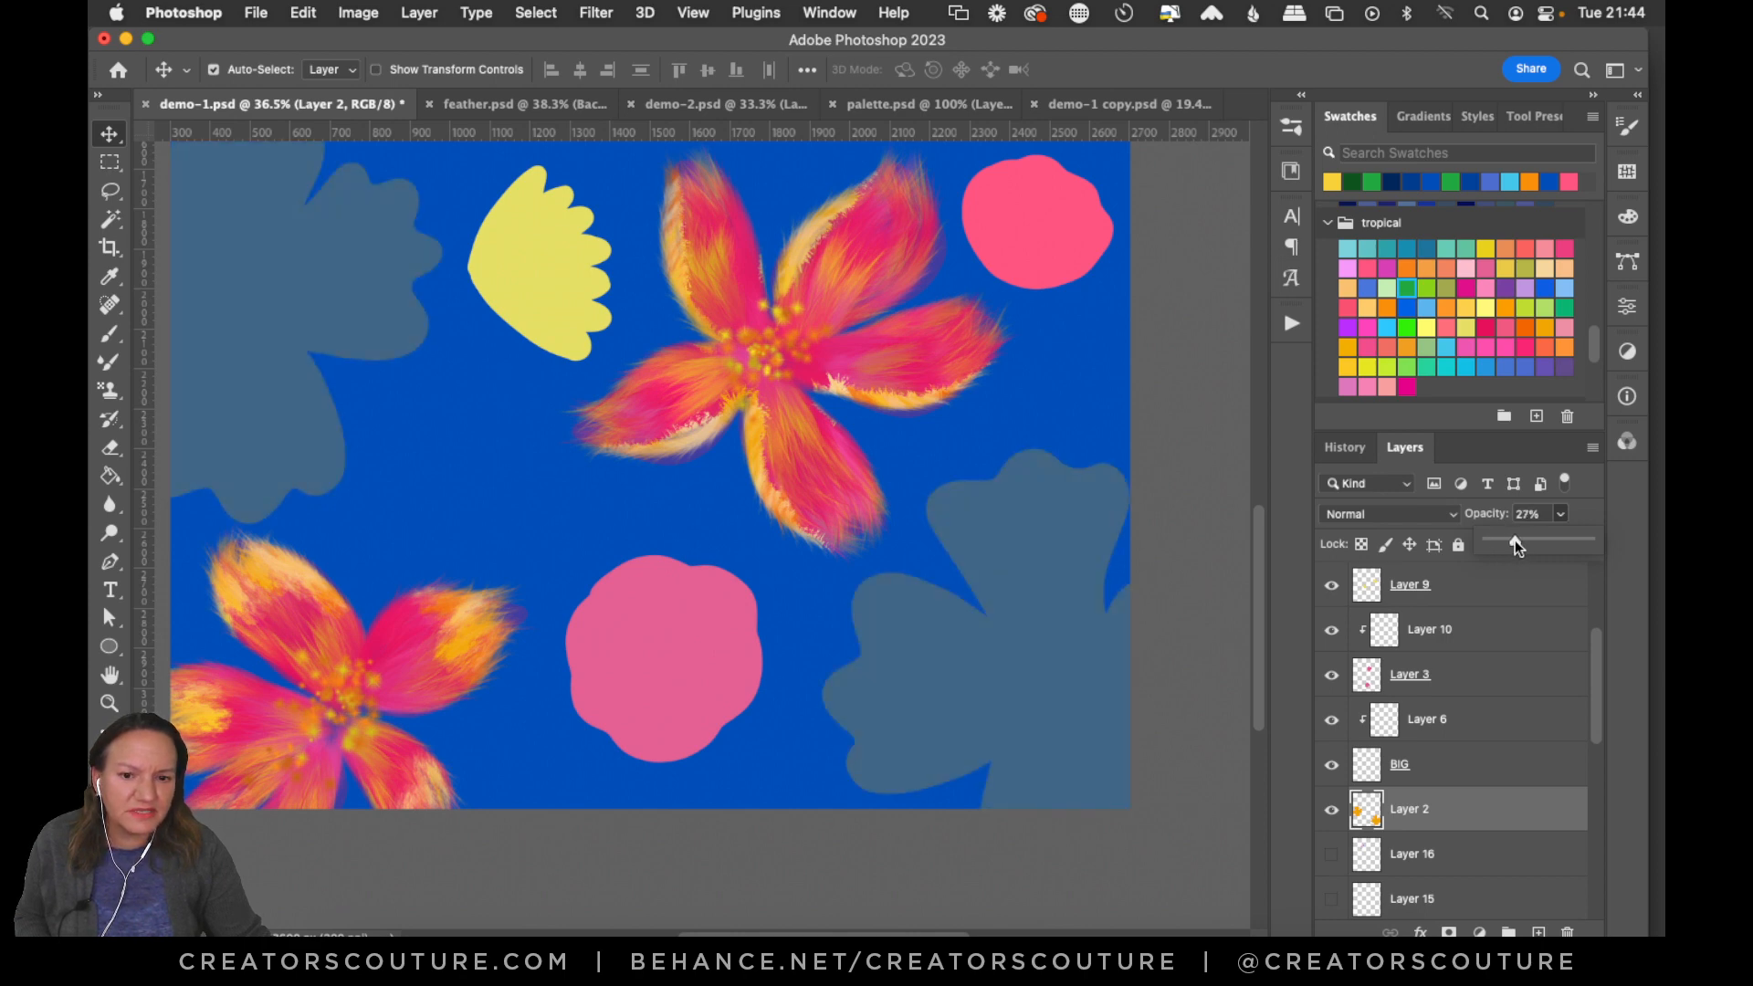
Select the BIG layer, test the 45-feather-creatorscouture brush with the Pattern Stamp tool on the lower-right flower, and undo the stroke.
click(1413, 769)
click(124, 391)
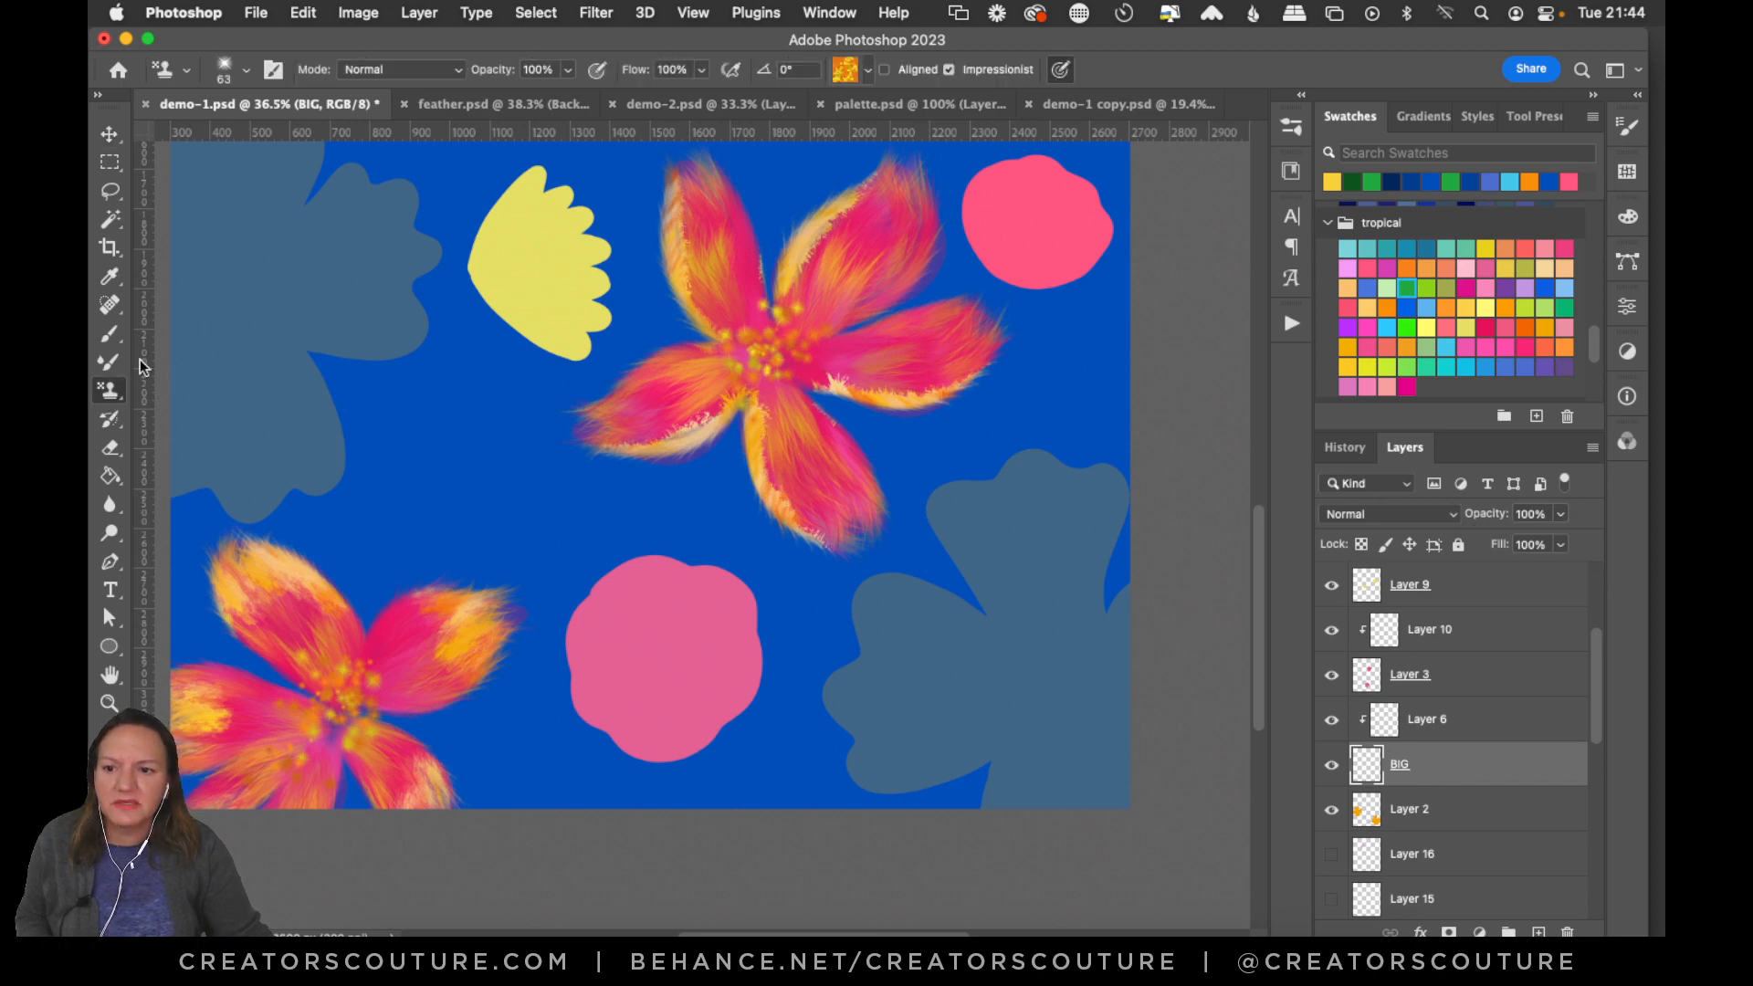
click(1290, 126)
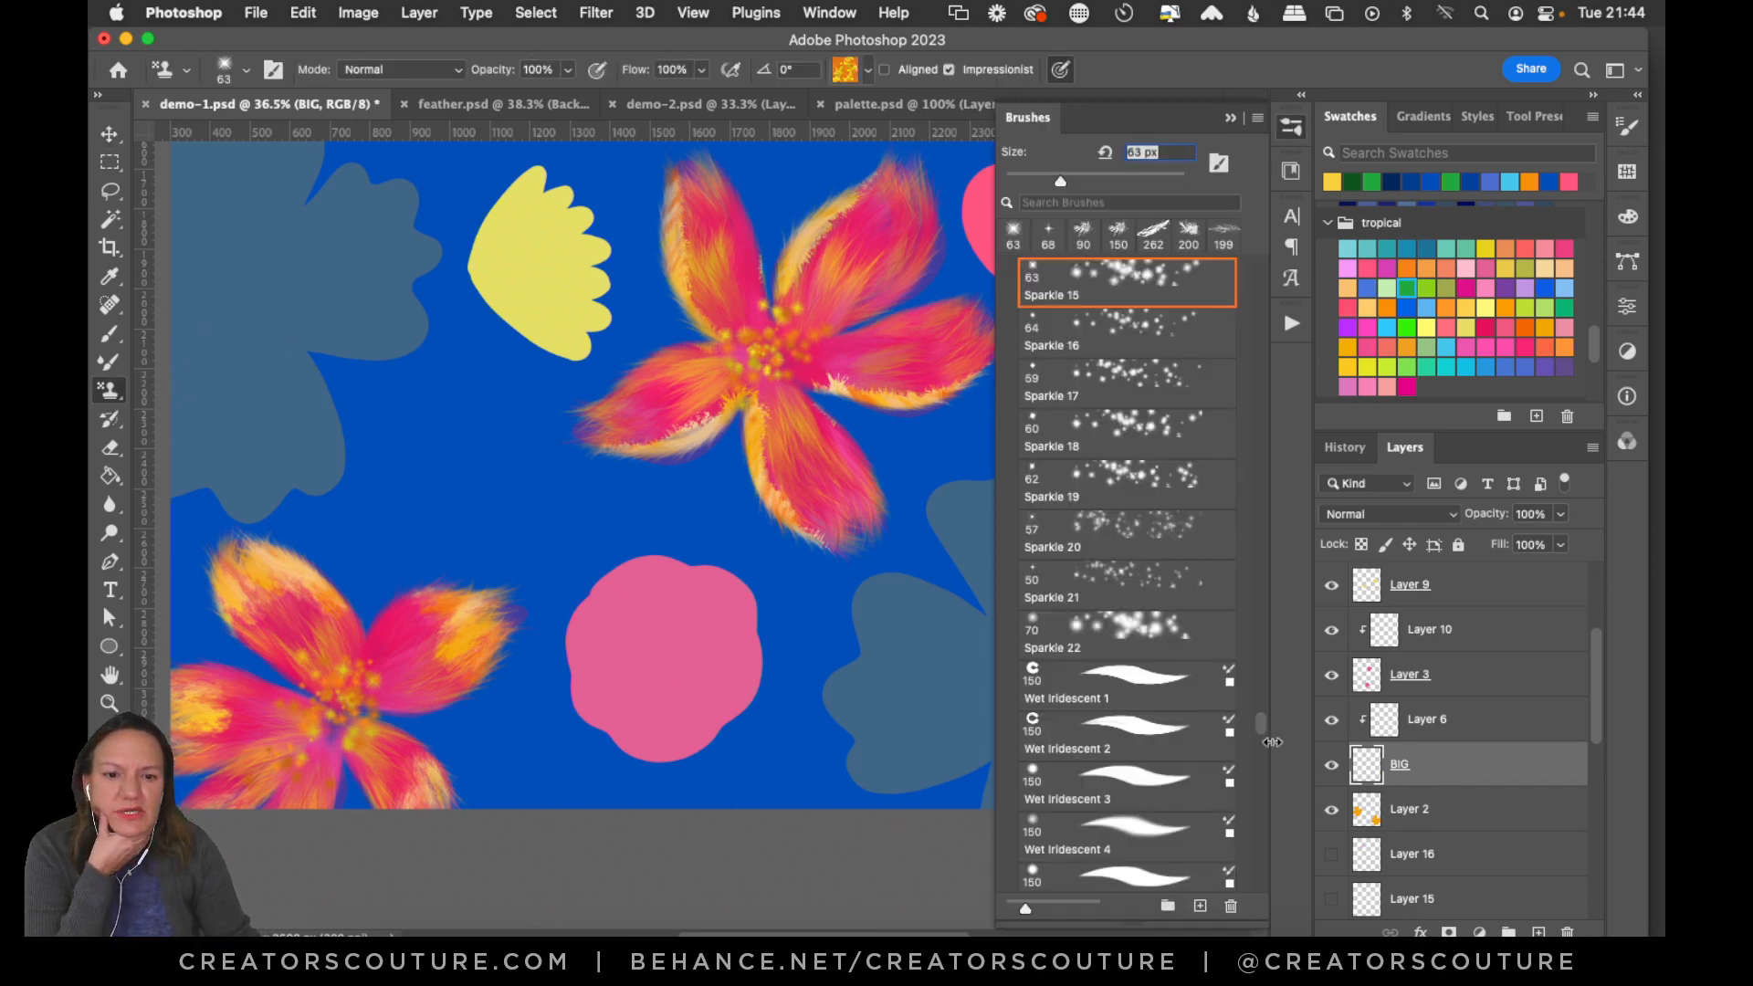
drag(1263, 730, 1283, 434)
click(1130, 460)
drag(876, 621, 903, 689)
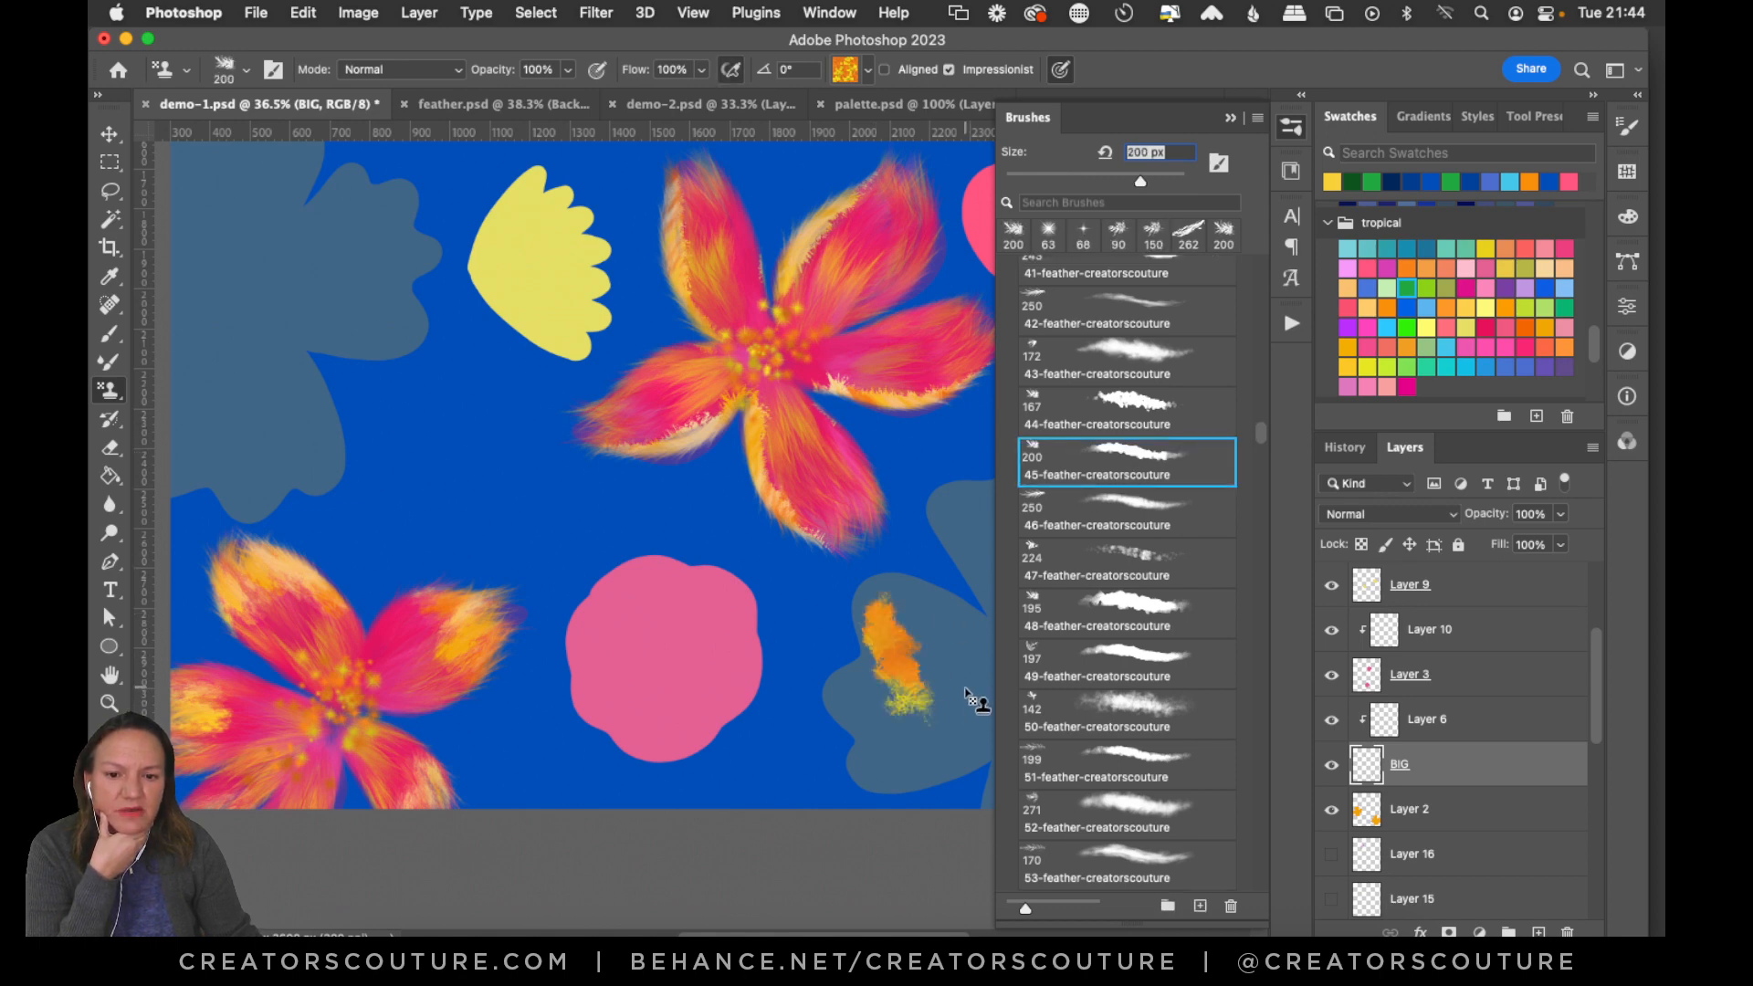
key(super+z)
Choose the 6-feather-creatorscouture brush for the Pattern Stamp, try strokes on the lower-right flower's upper petal, and undo them.
mouse_move(1260, 442)
mouse_down()
mouse_move(1258, 387)
mouse_move(1274, 378)
mouse_up()
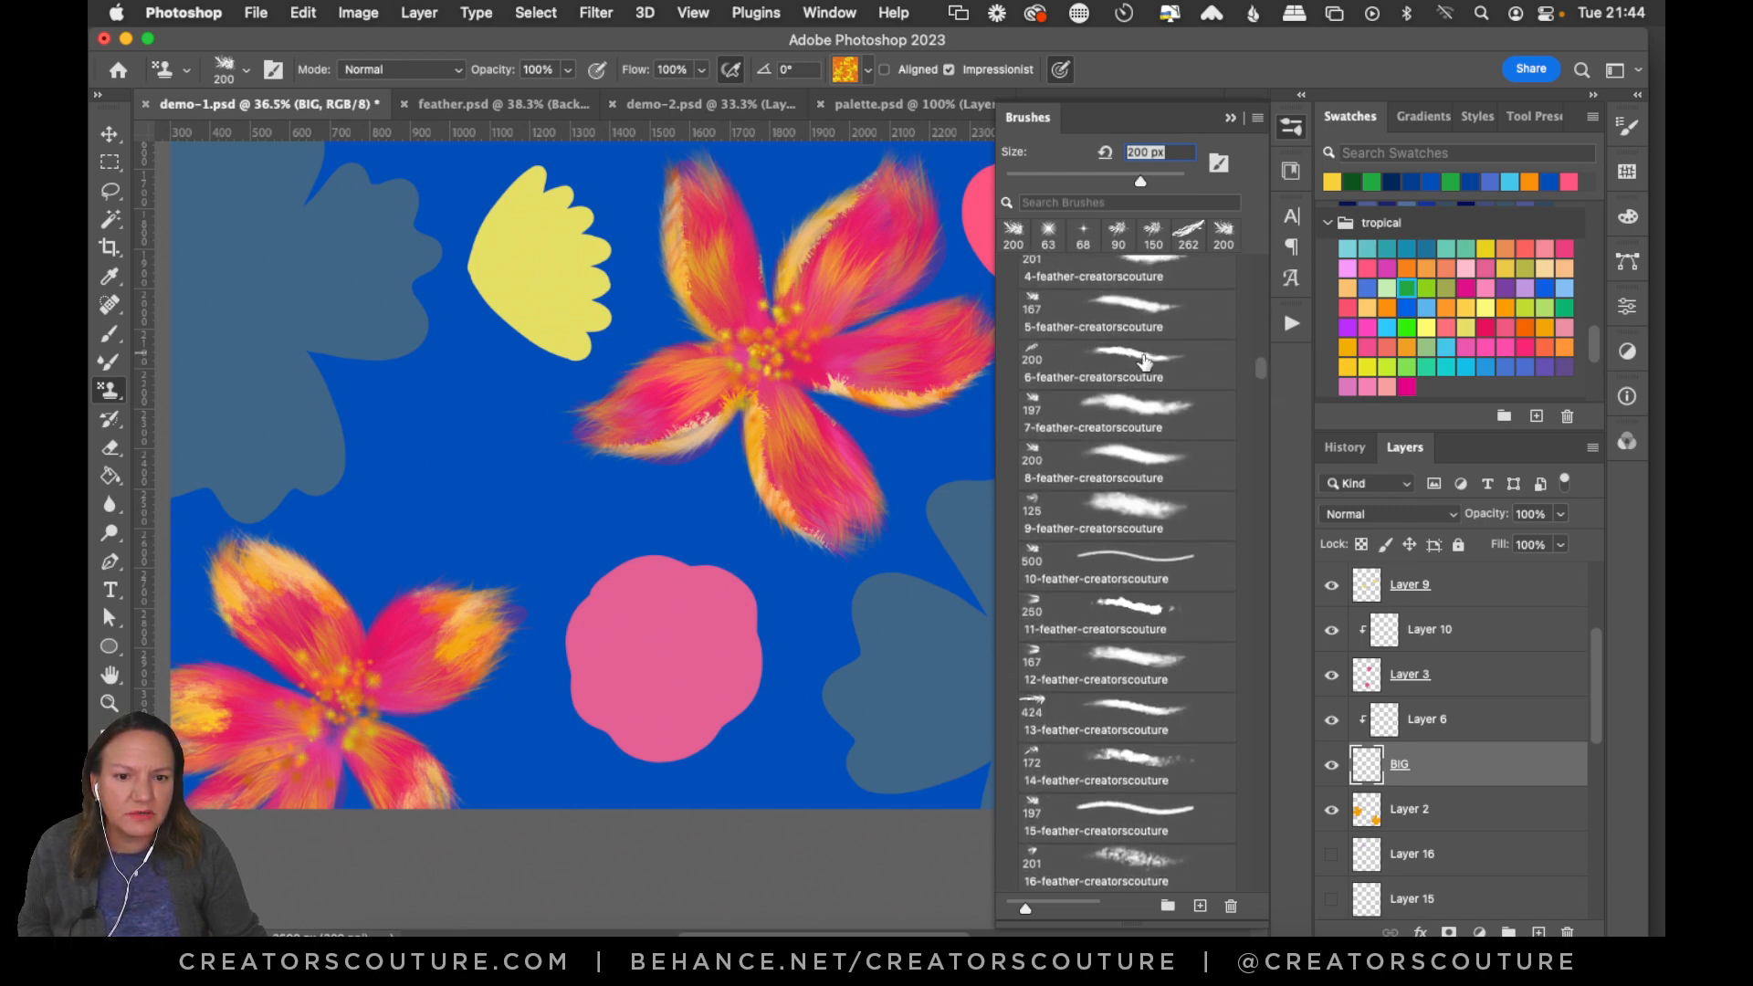
click(1145, 361)
click(1293, 132)
drag(944, 500, 1041, 671)
key(super+z)
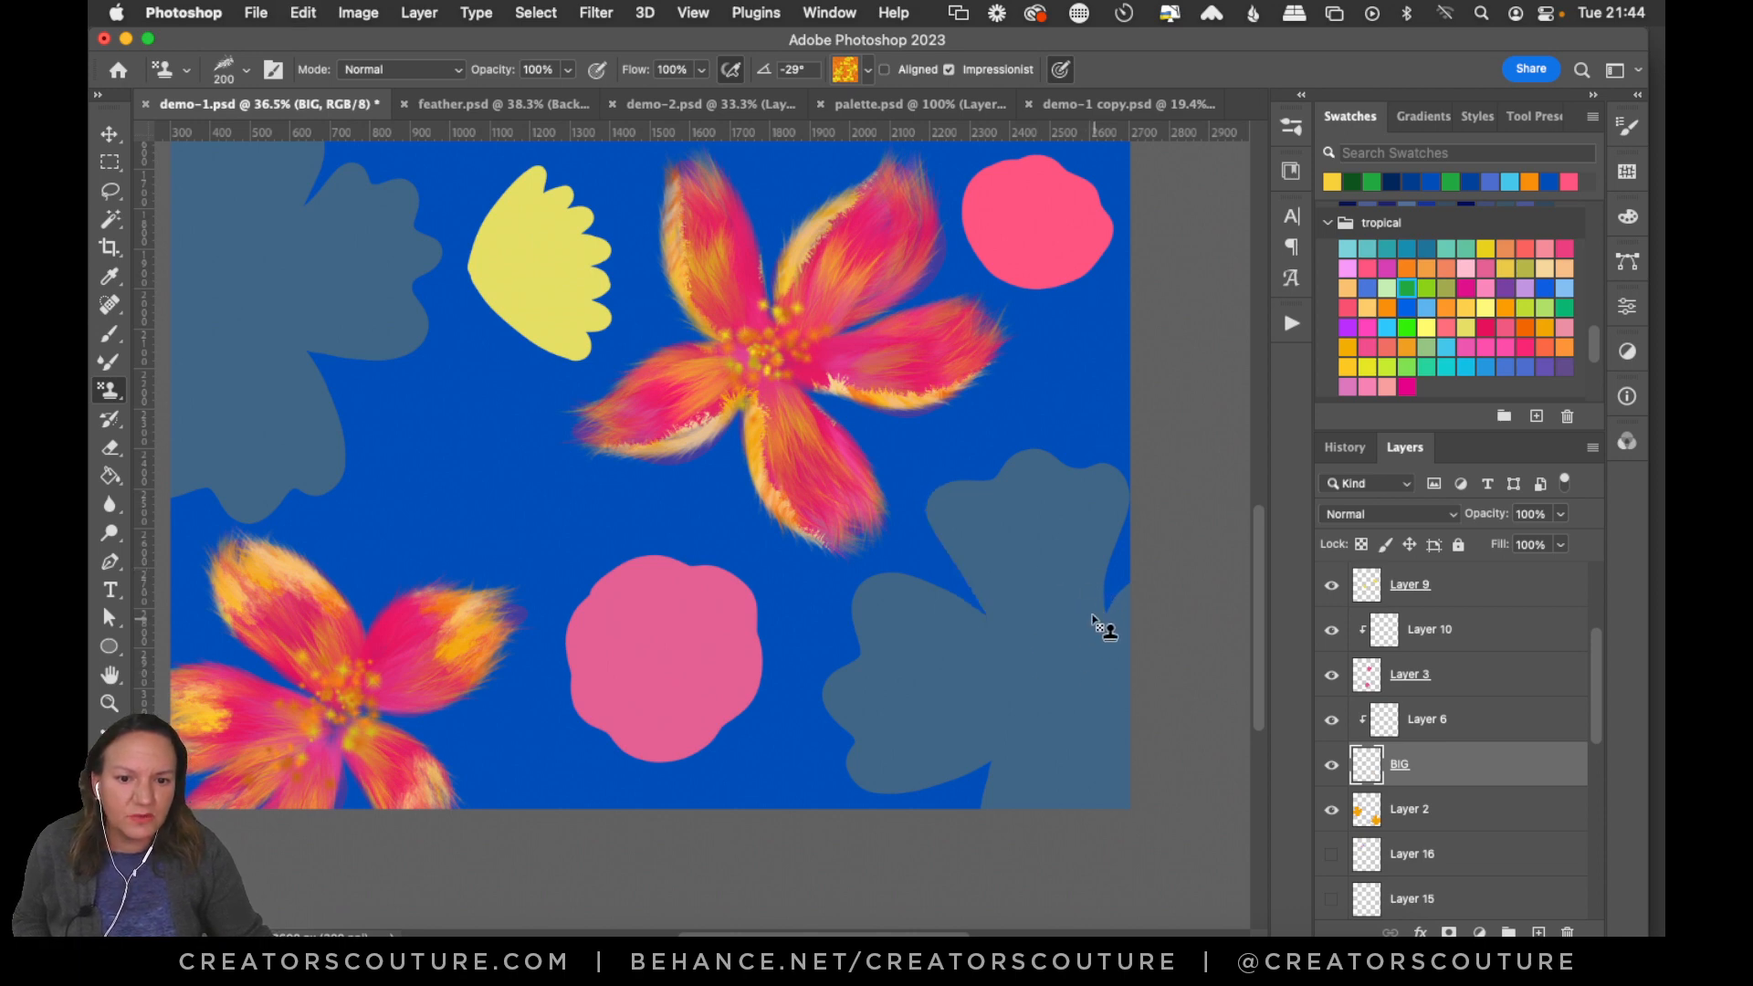
mouse_move(1094, 618)
mouse_down()
mouse_move(1105, 482)
mouse_move(1033, 459)
mouse_move(963, 482)
mouse_move(954, 516)
mouse_up()
key(super+z)
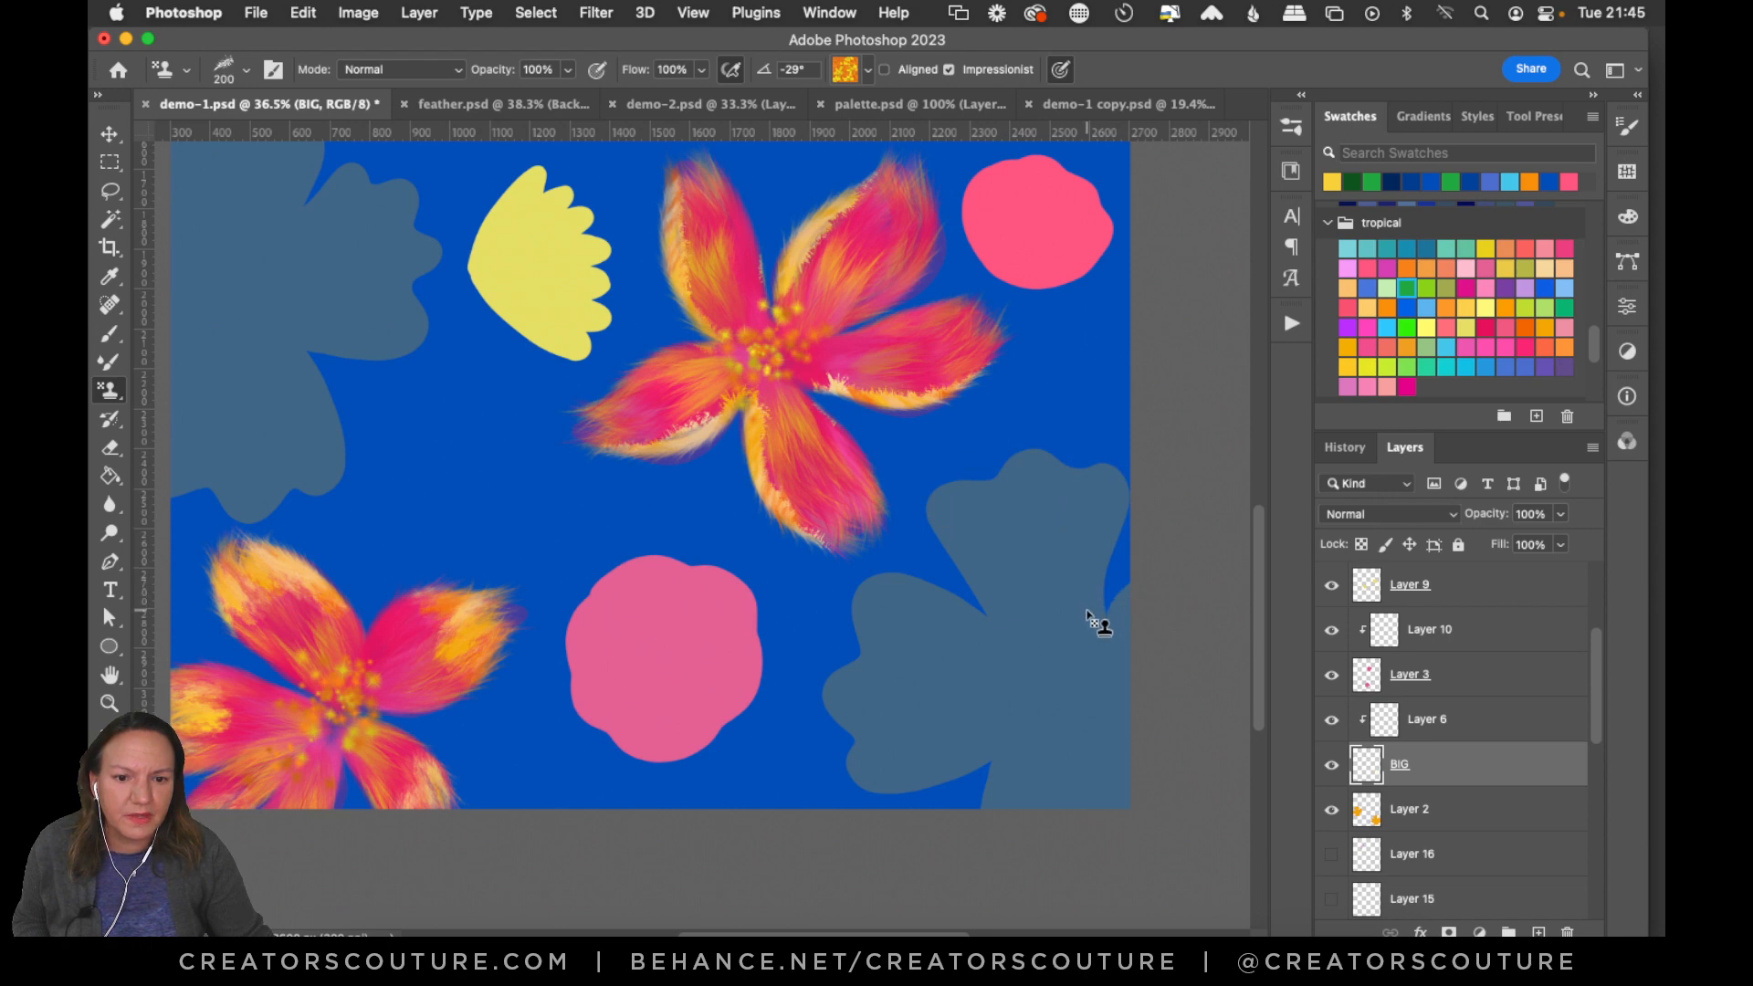
Paint the lower-right flower's upper petal with orange-yellow feather strokes and outline its left petal, undoing one unwanted stroke.
drag(946, 509, 1008, 623)
mouse_move(956, 495)
mouse_down()
mouse_move(1038, 649)
mouse_move(965, 487)
mouse_move(1039, 683)
mouse_up()
drag(1020, 511, 1065, 654)
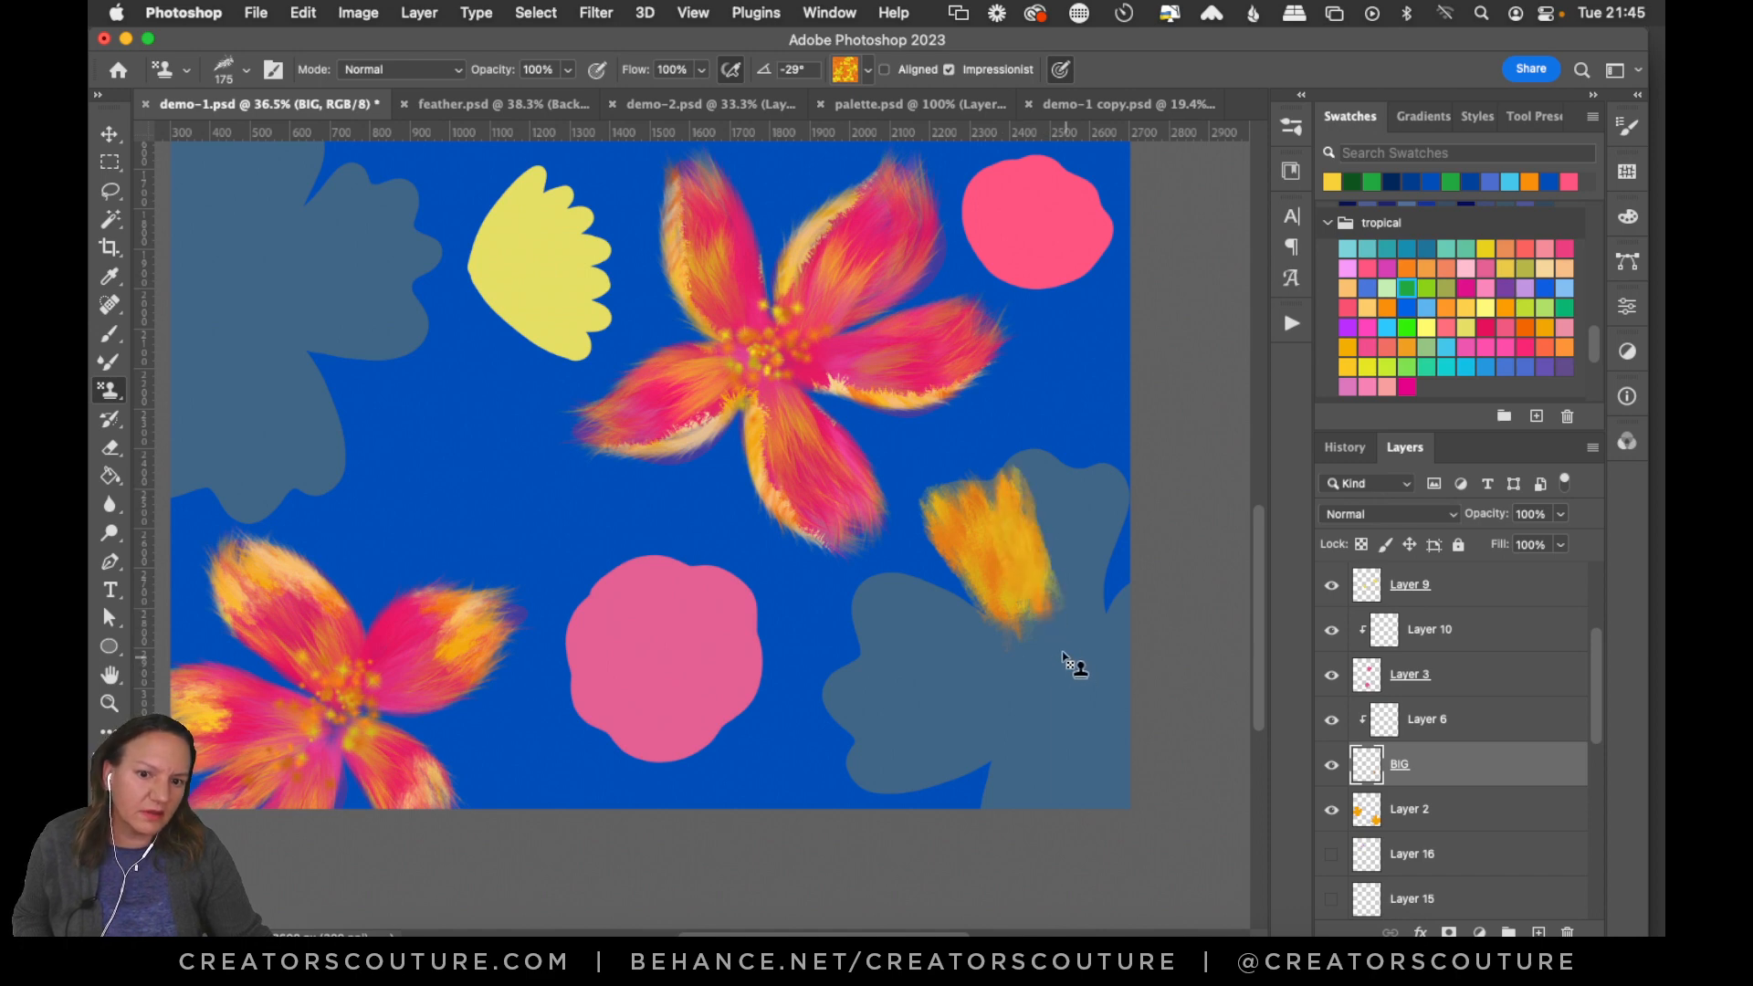
key(super+z)
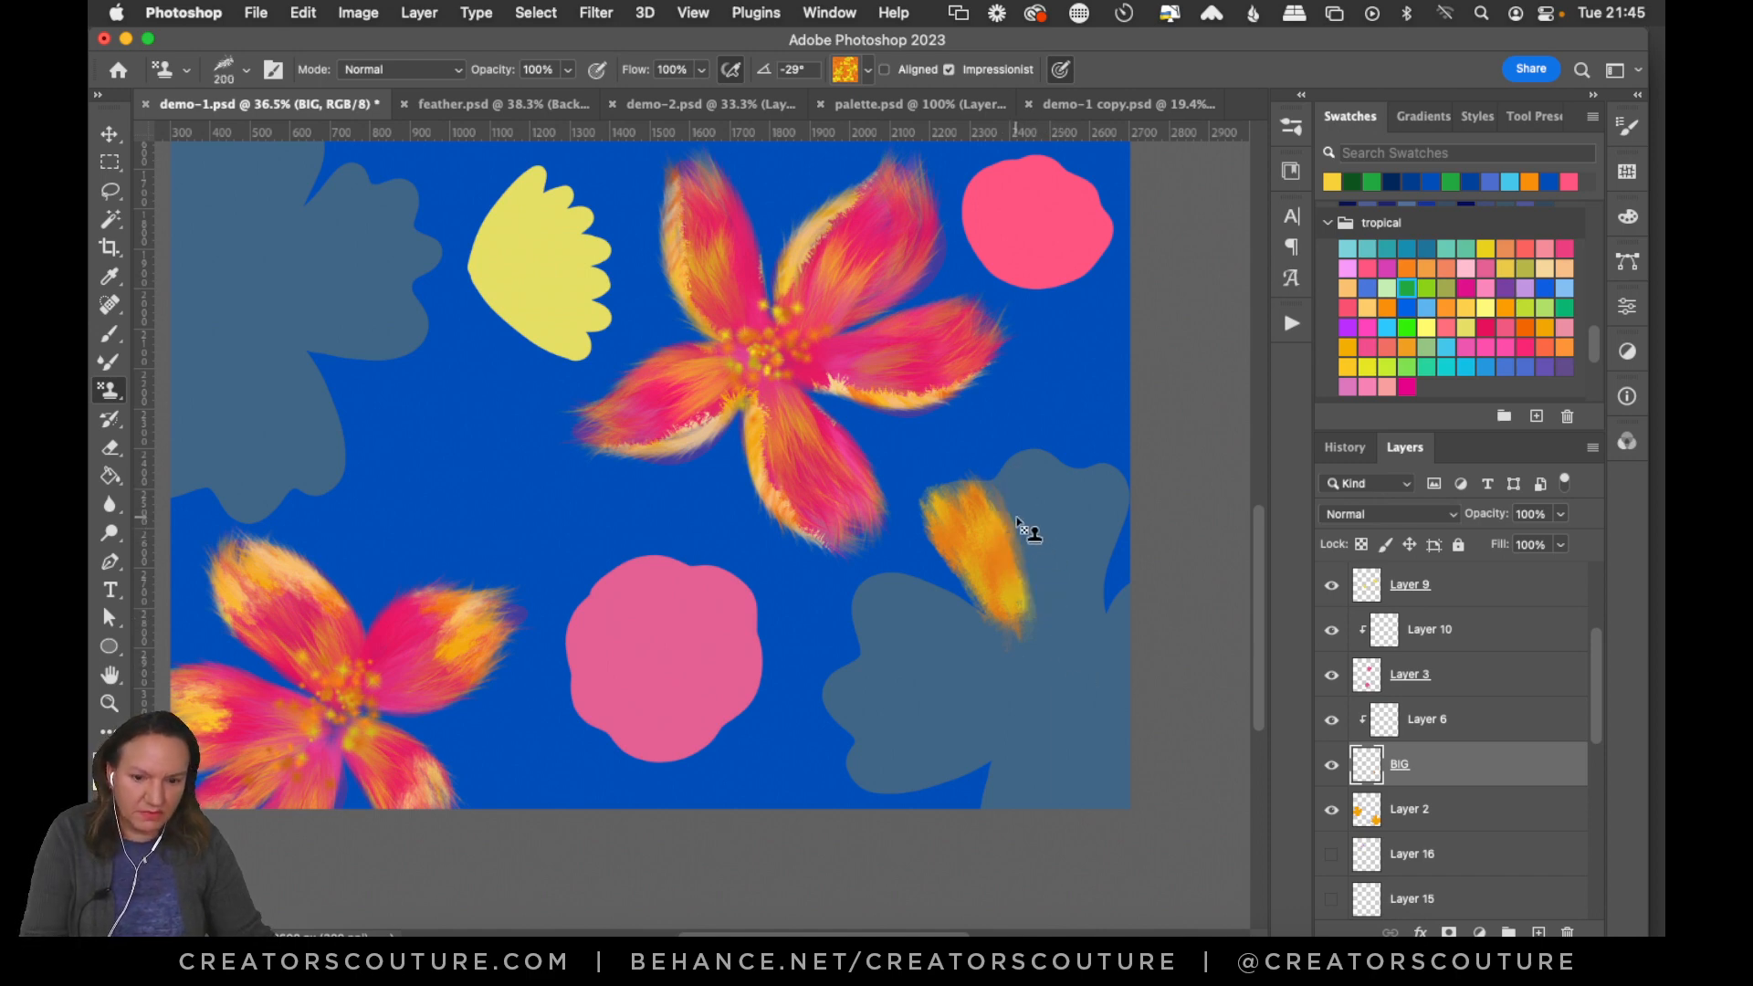
mouse_move(994, 638)
mouse_down()
mouse_move(880, 596)
mouse_move(886, 662)
mouse_move(856, 673)
mouse_move(849, 702)
mouse_move(879, 744)
mouse_up()
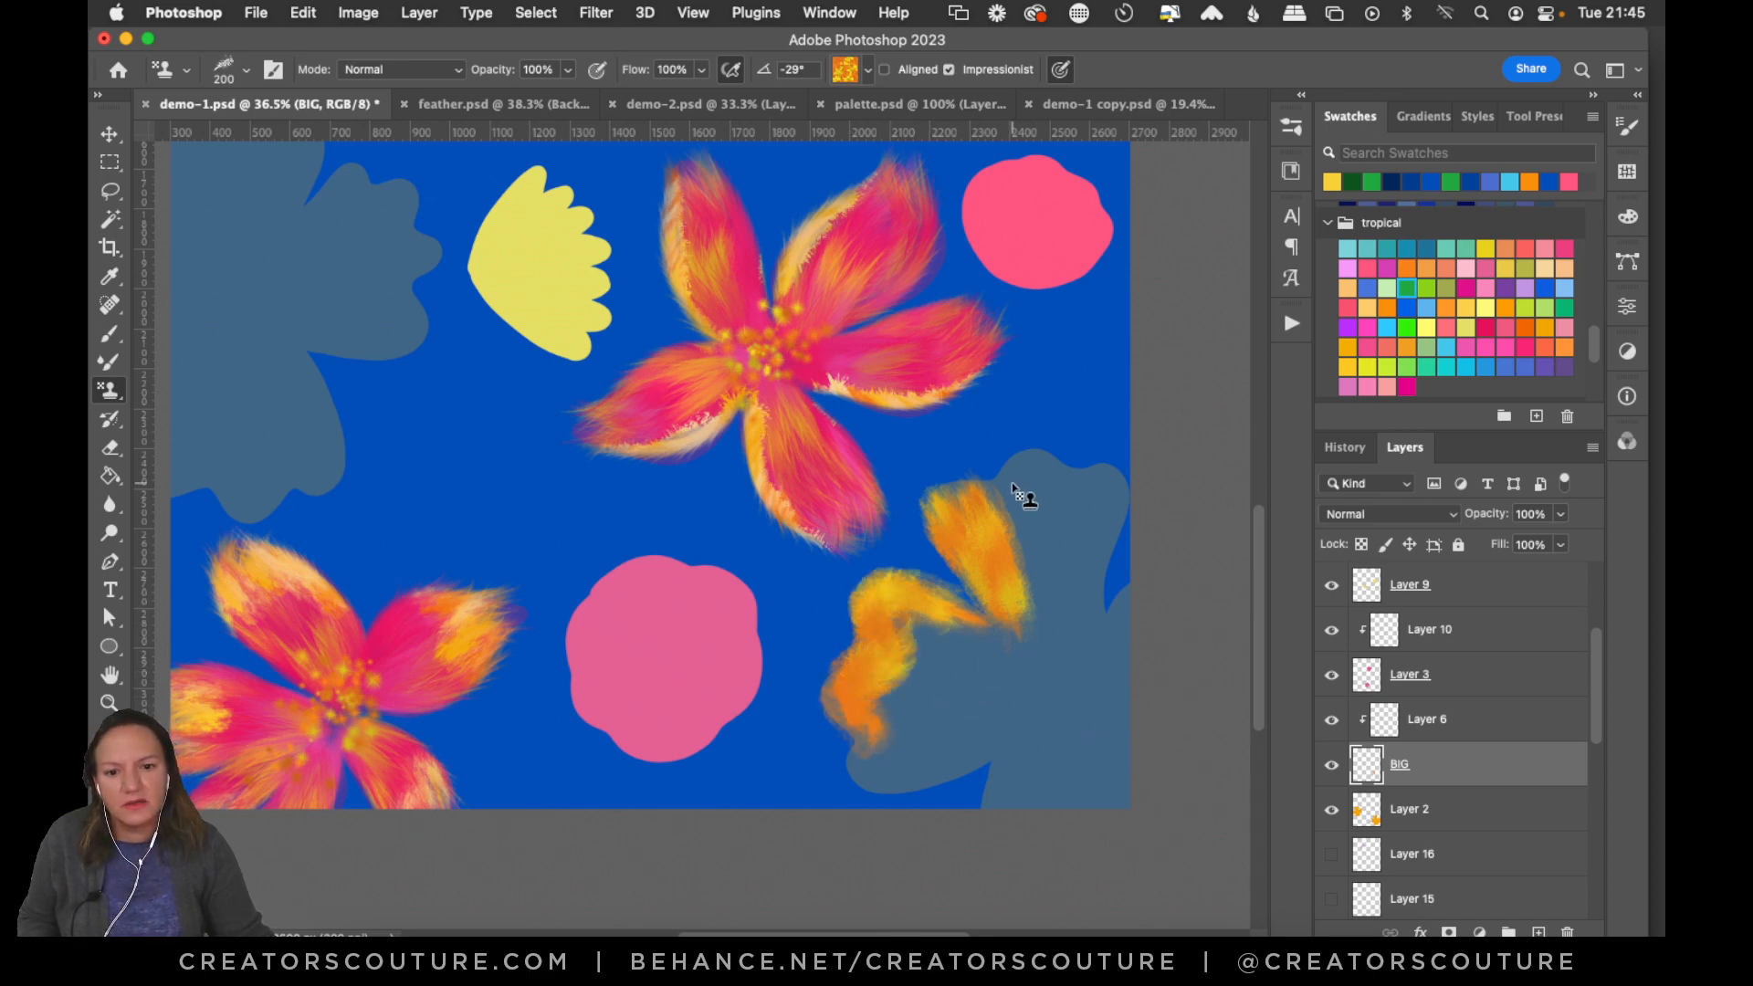
drag(1012, 484, 1037, 645)
mouse_move(1034, 501)
mouse_down()
mouse_move(1068, 497)
mouse_move(1060, 649)
mouse_move(1103, 512)
mouse_move(1072, 571)
mouse_move(1096, 529)
mouse_up()
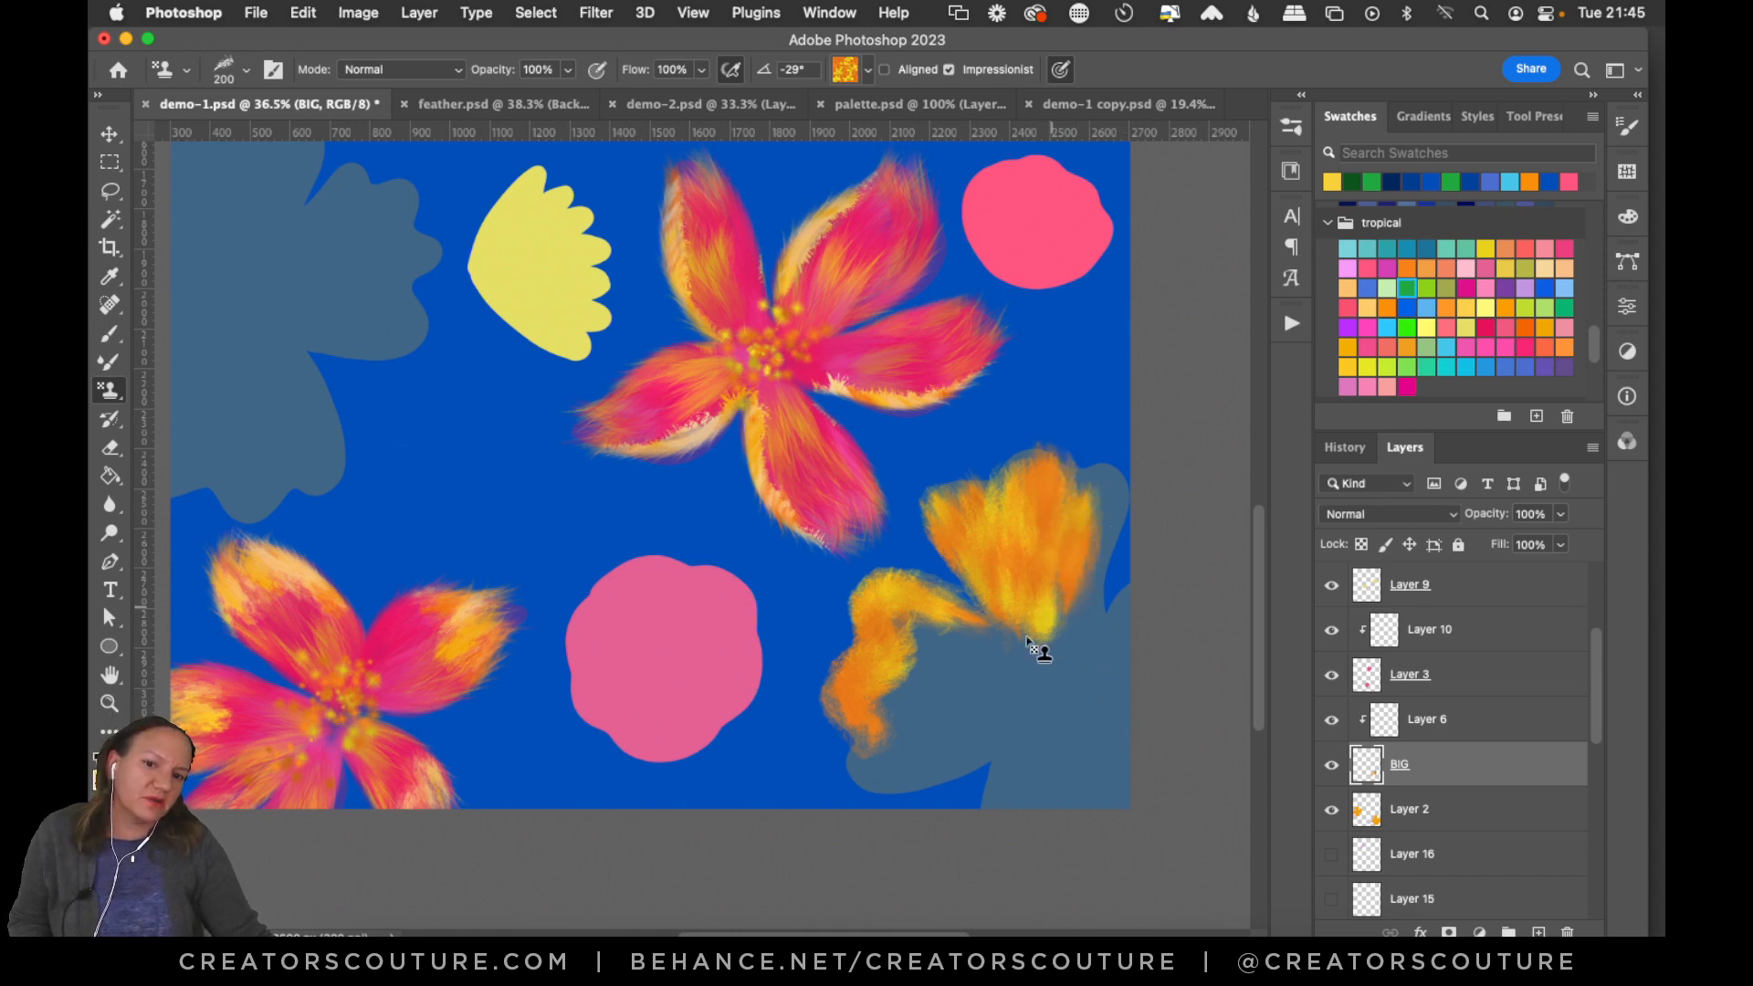
Fill the lower-right flower's left petal with orange-yellow feather strokes, and undo the stray stroke at the upper petal's right edge.
mouse_move(946, 677)
mouse_down()
mouse_move(1026, 673)
mouse_move(918, 656)
mouse_move(1019, 695)
mouse_move(893, 690)
mouse_move(1033, 699)
mouse_move(904, 722)
mouse_move(1026, 714)
mouse_up()
key(super+z)
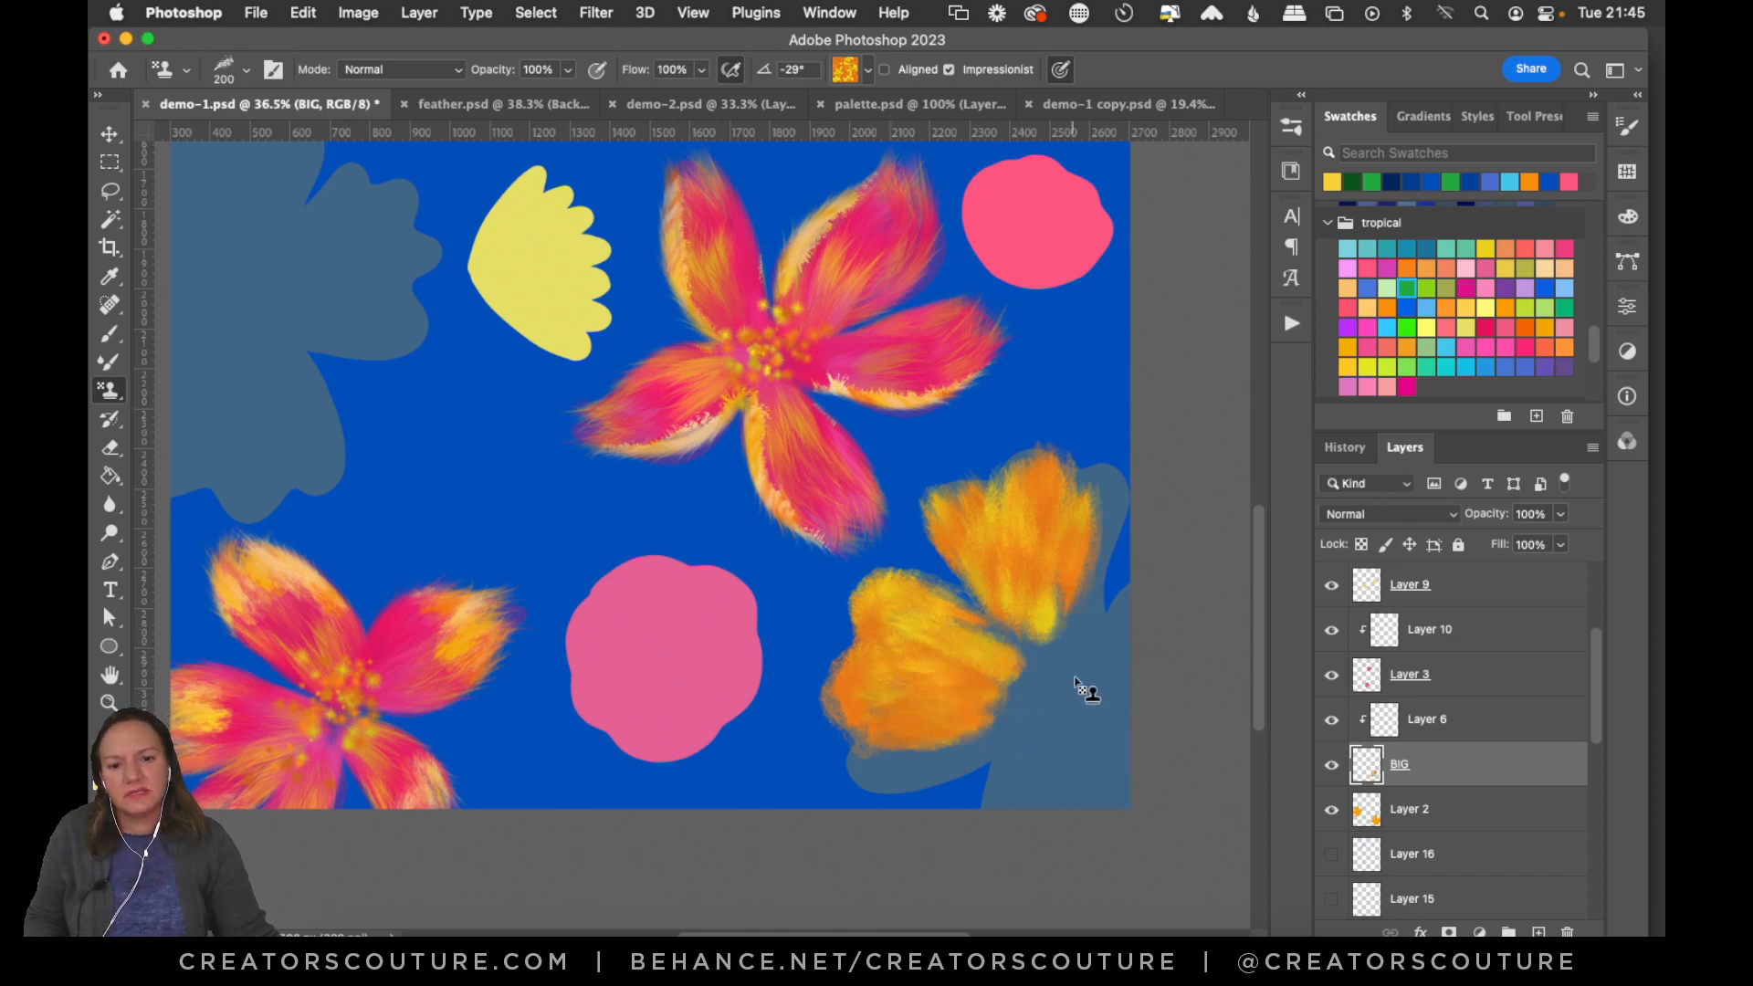
key(super+z)
mouse_move(943, 638)
mouse_down()
mouse_move(982, 642)
mouse_move(912, 752)
mouse_move(877, 716)
mouse_move(868, 779)
mouse_move(1026, 743)
mouse_move(895, 743)
mouse_move(1142, 697)
mouse_move(890, 748)
mouse_up()
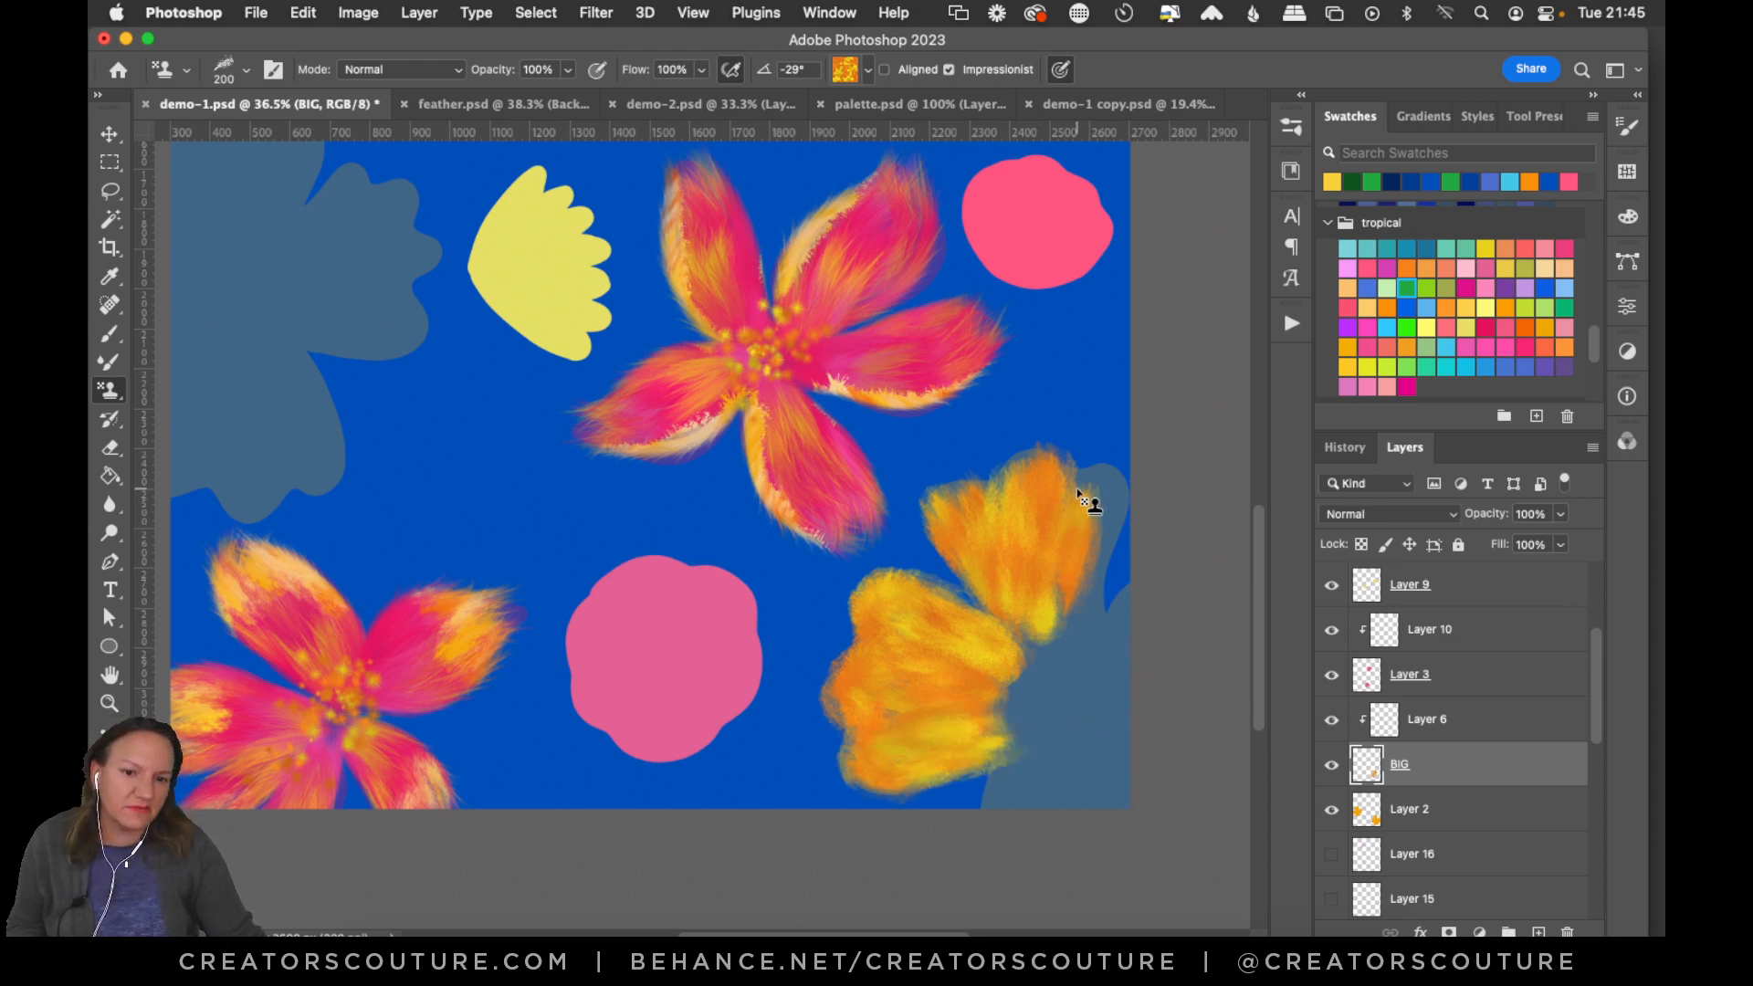
mouse_move(1092, 501)
mouse_down()
mouse_move(1092, 572)
mouse_move(1087, 546)
mouse_up()
key(super+z)
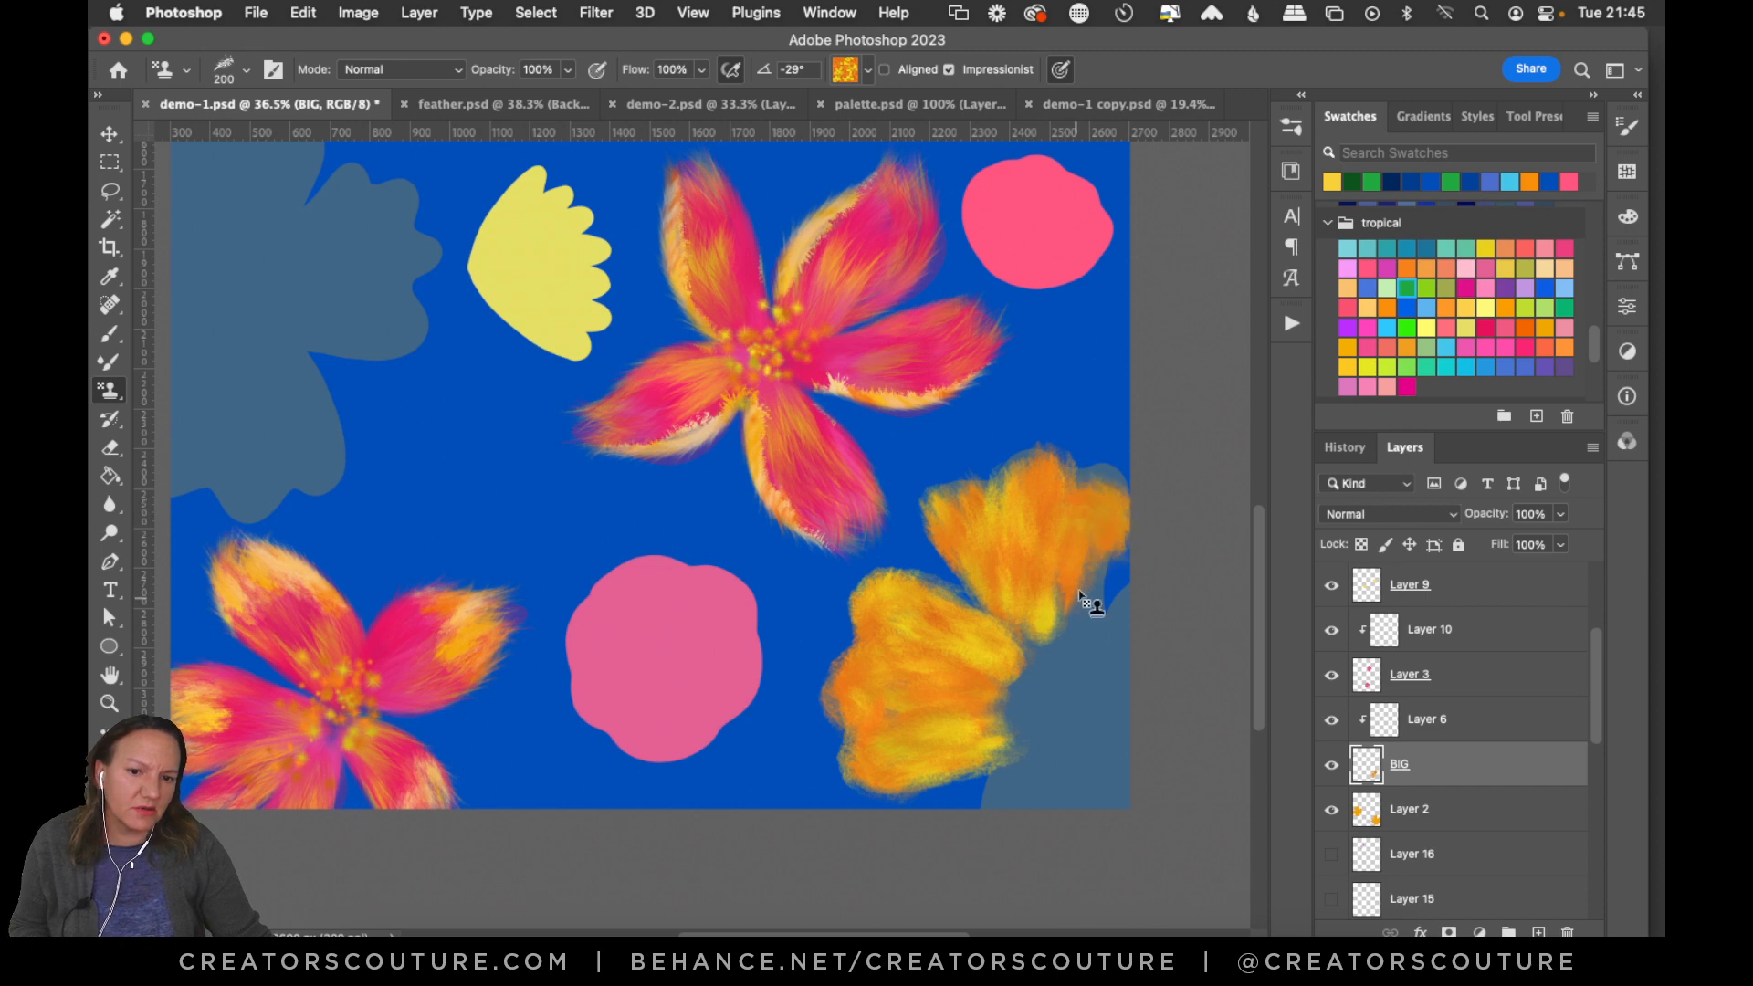
Try orange-yellow feather strokes with the Pattern Stamp around the lower-right flower's centre and right petal, and undo them.
click(109, 702)
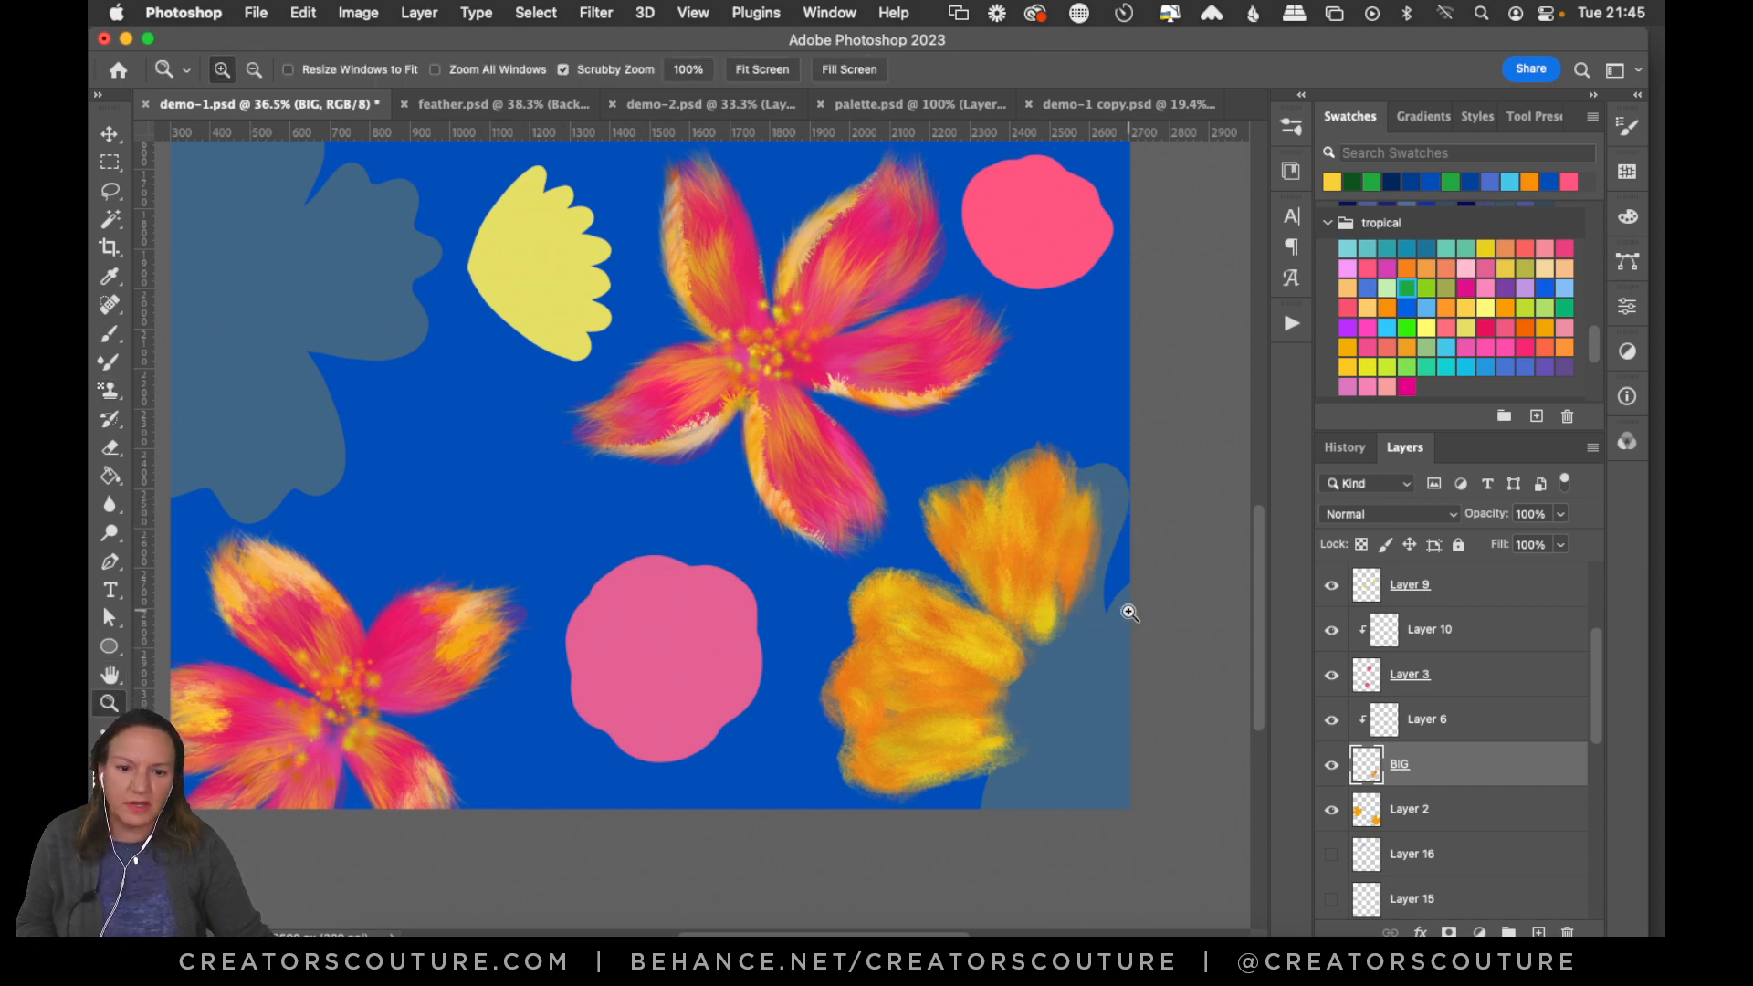
click(1128, 620)
click(1099, 649)
drag(1093, 671, 1090, 676)
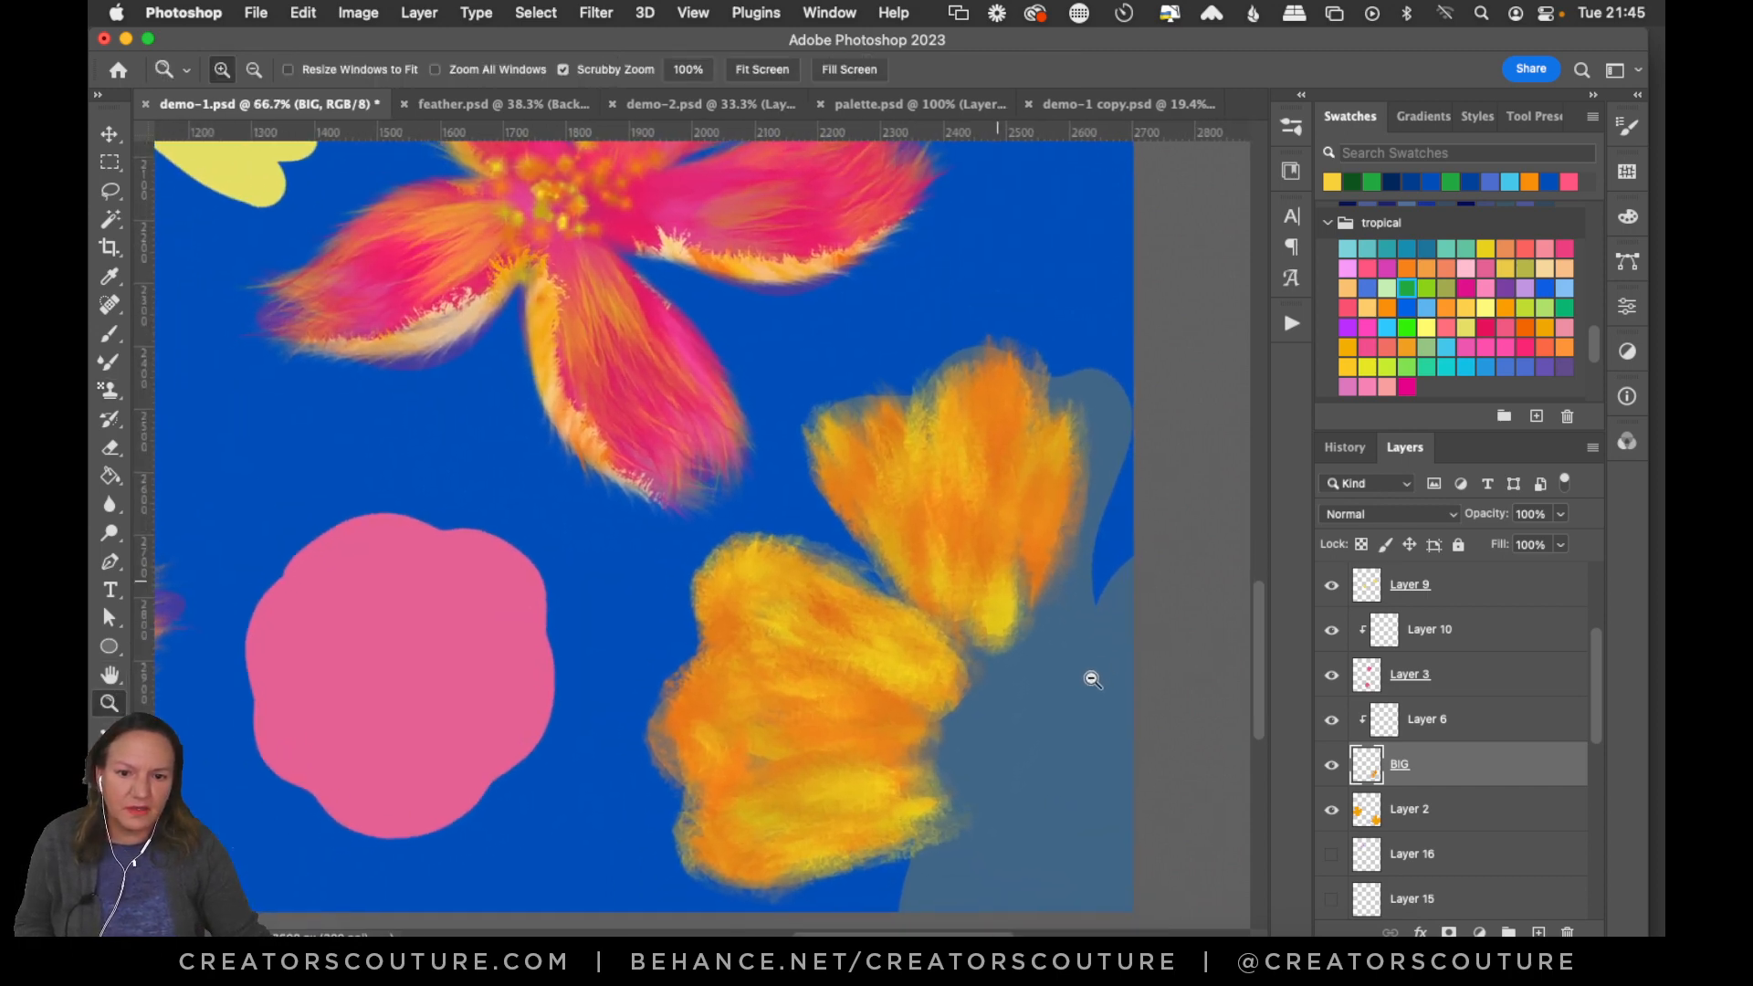
click(110, 395)
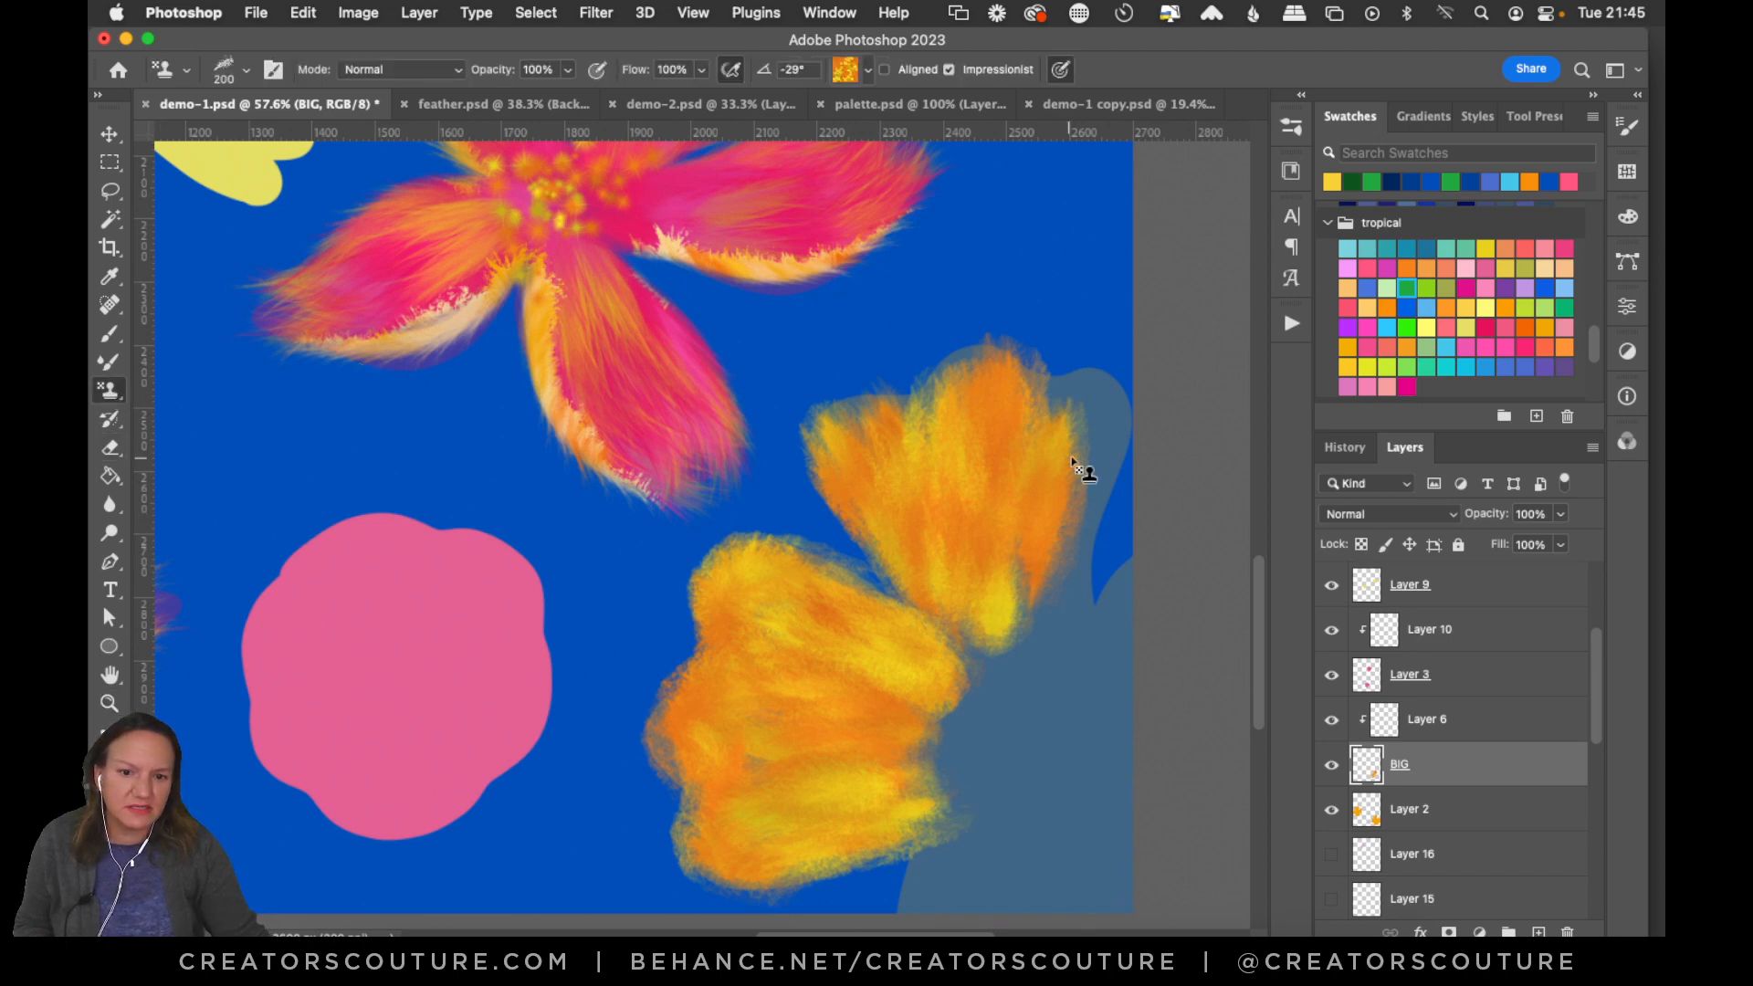
drag(1077, 680, 1049, 804)
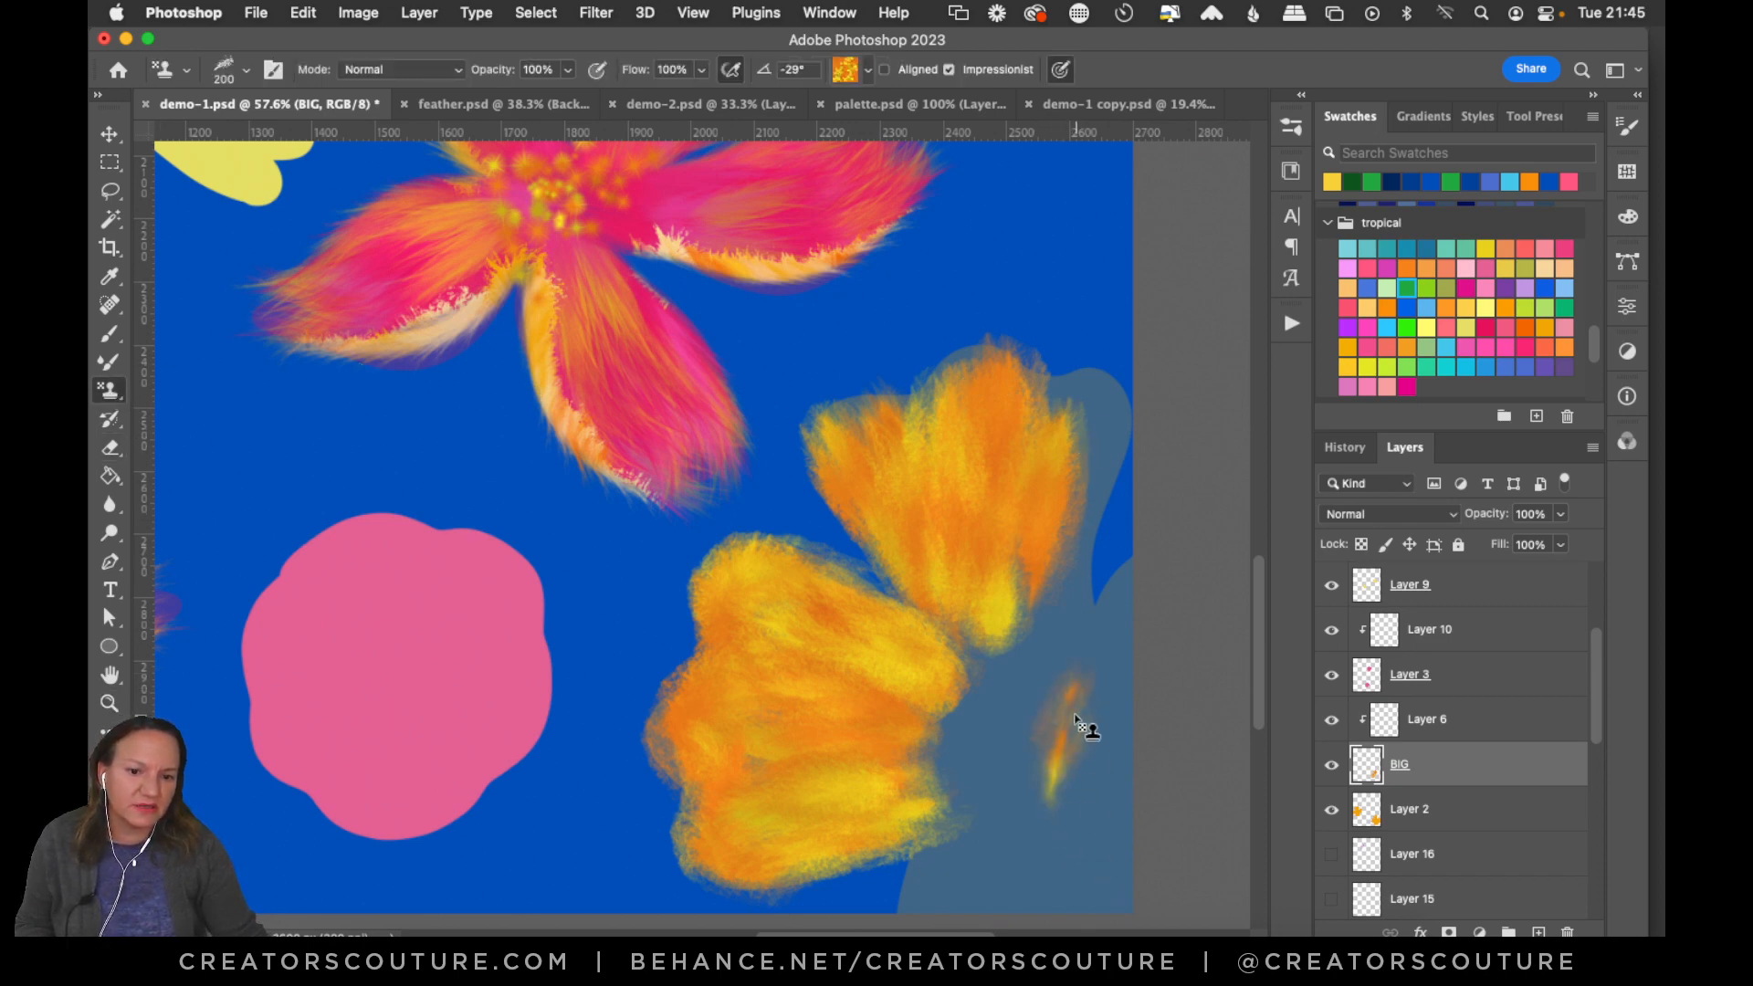
key(super+z)
mouse_move(1095, 420)
mouse_down()
mouse_move(1081, 527)
mouse_move(1037, 617)
mouse_move(1059, 785)
mouse_move(1013, 835)
mouse_up()
key(super+z)
key(super+z)
drag(1109, 665, 1031, 854)
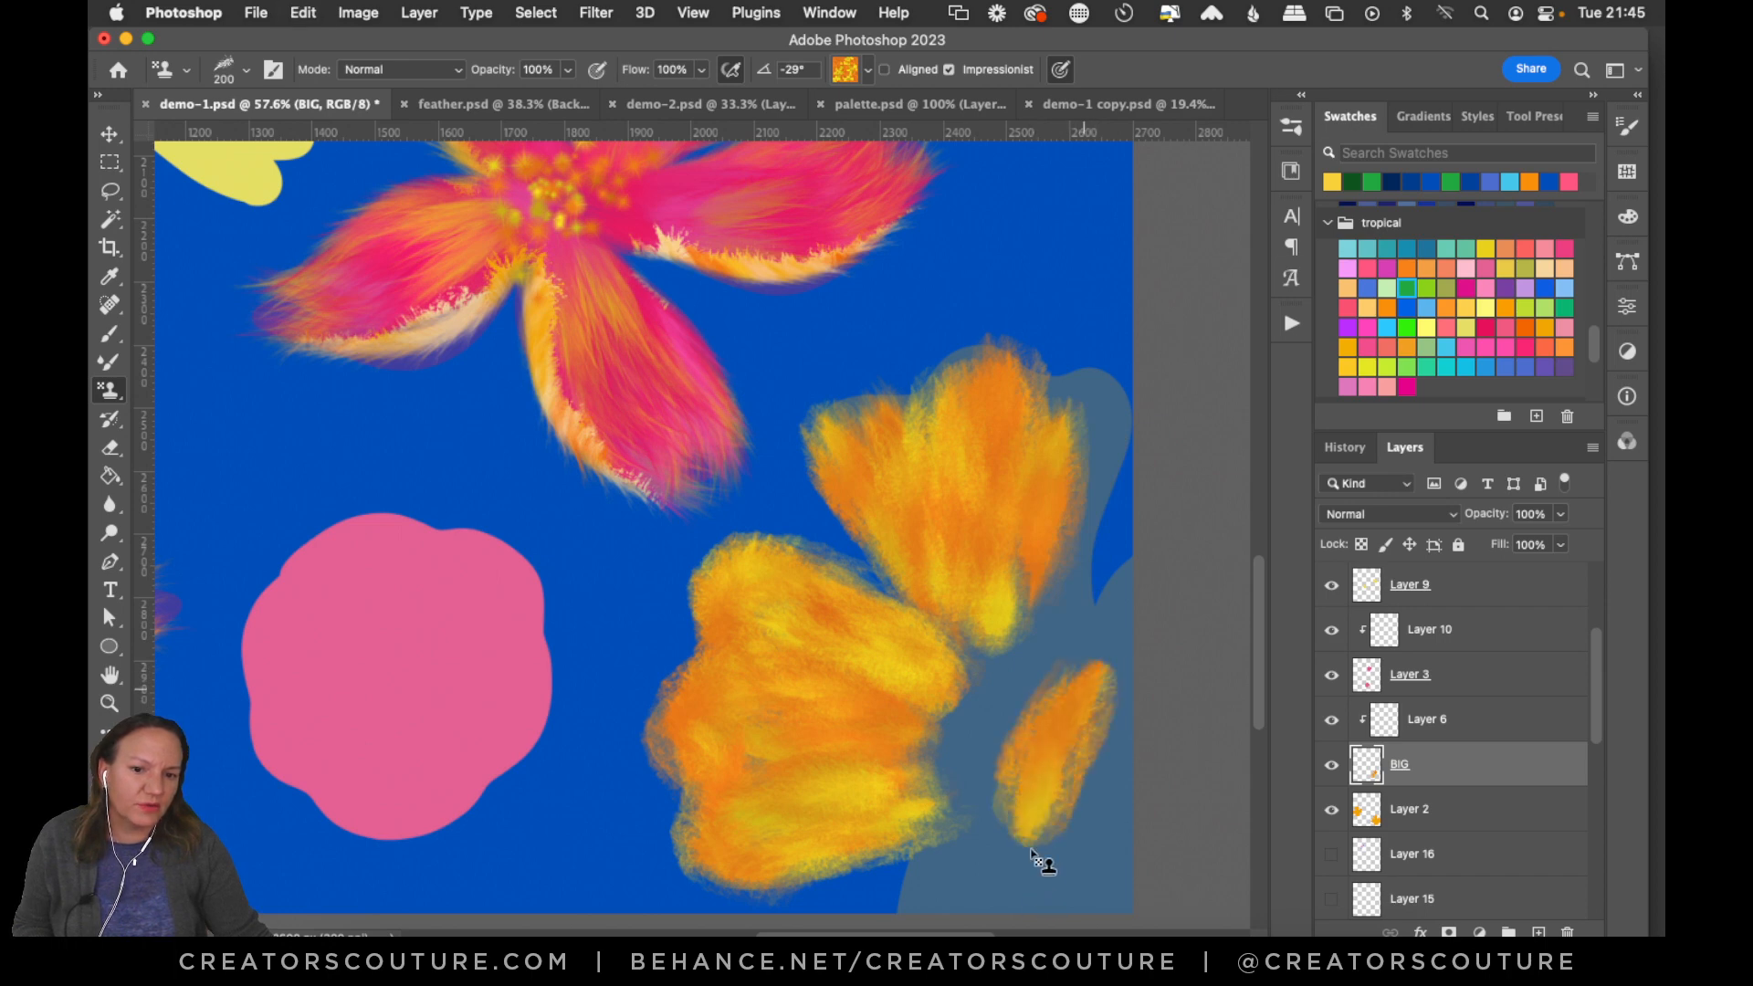
key(super+z)
Paint the rest of the lower-right flower's upper petal and its right and lower petals with orange-yellow feather strokes.
drag(1103, 415, 1041, 637)
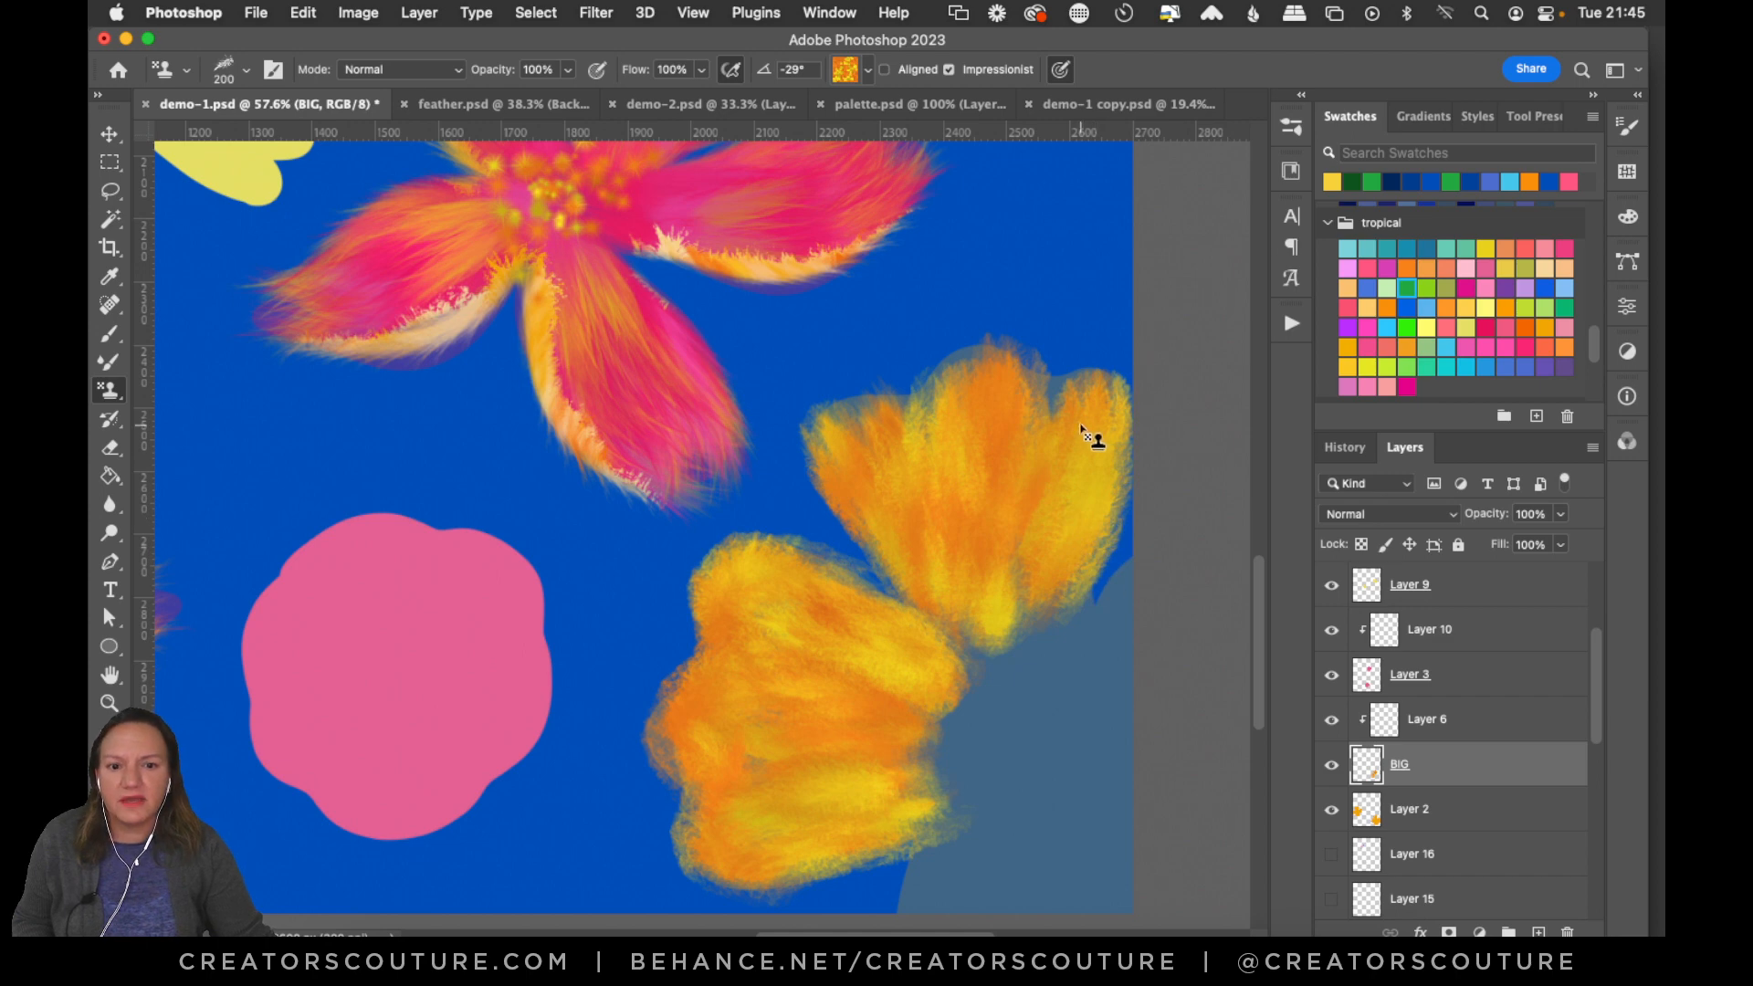
mouse_move(1032, 403)
mouse_down()
mouse_move(1089, 404)
mouse_move(933, 393)
mouse_up()
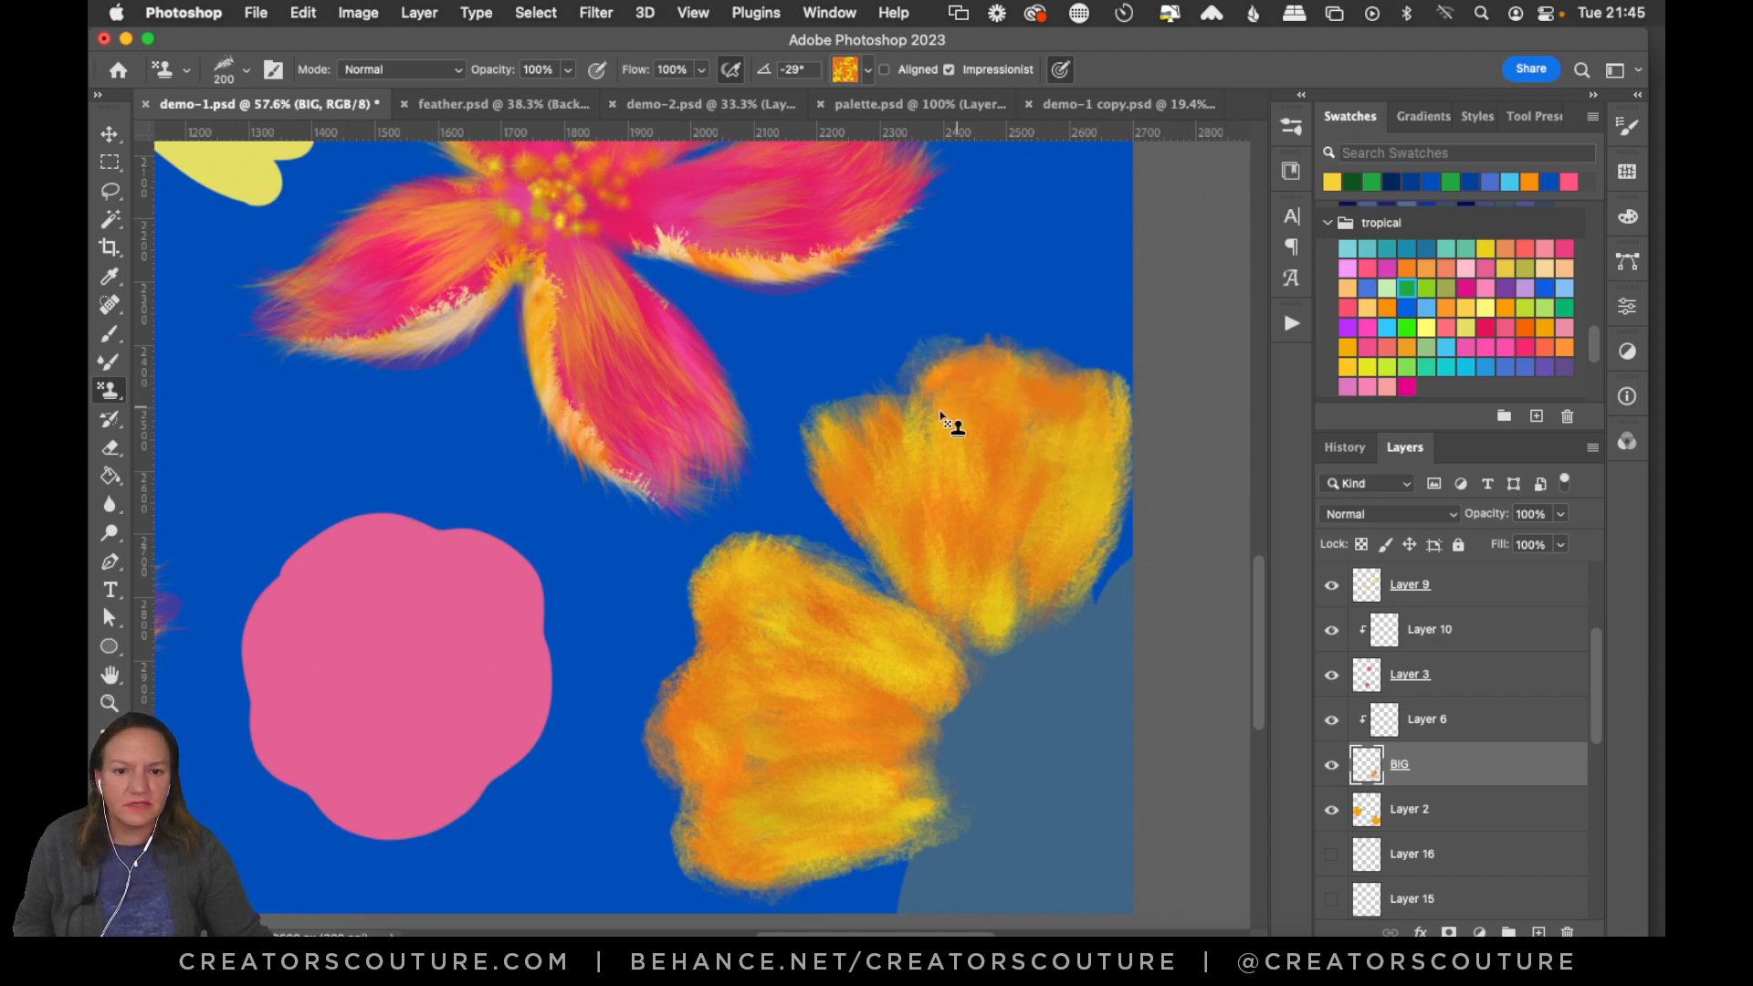
drag(1129, 642, 1070, 667)
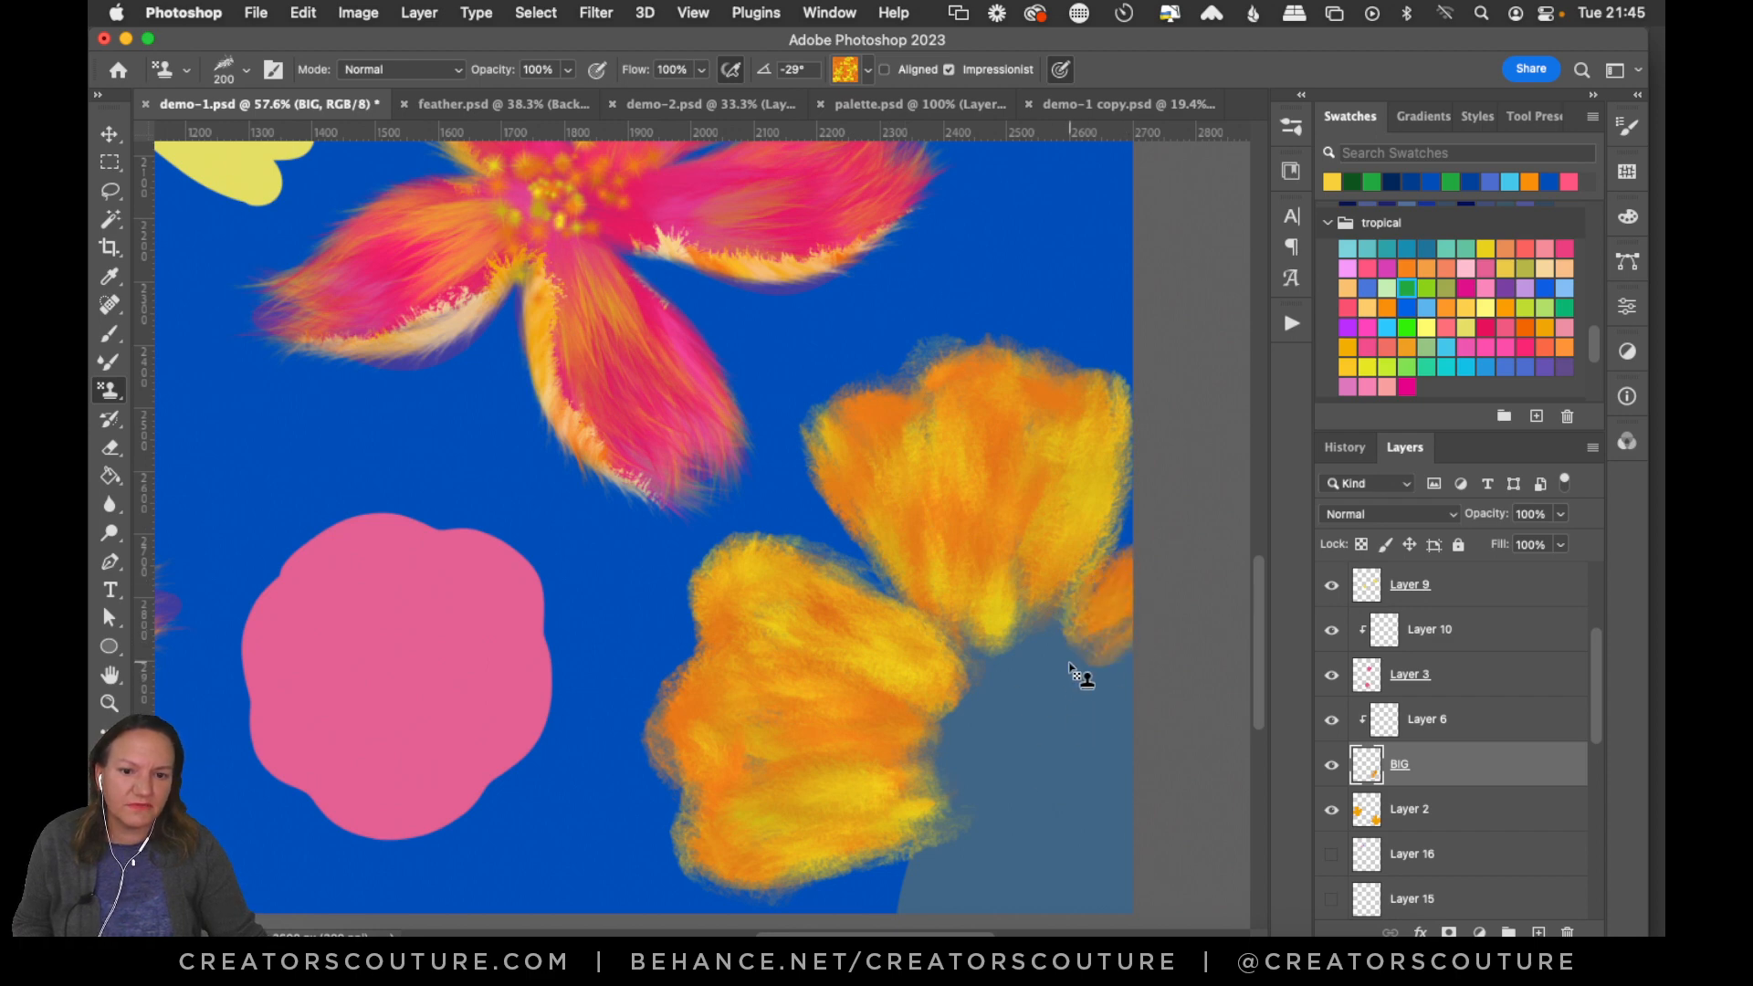
drag(940, 920, 972, 808)
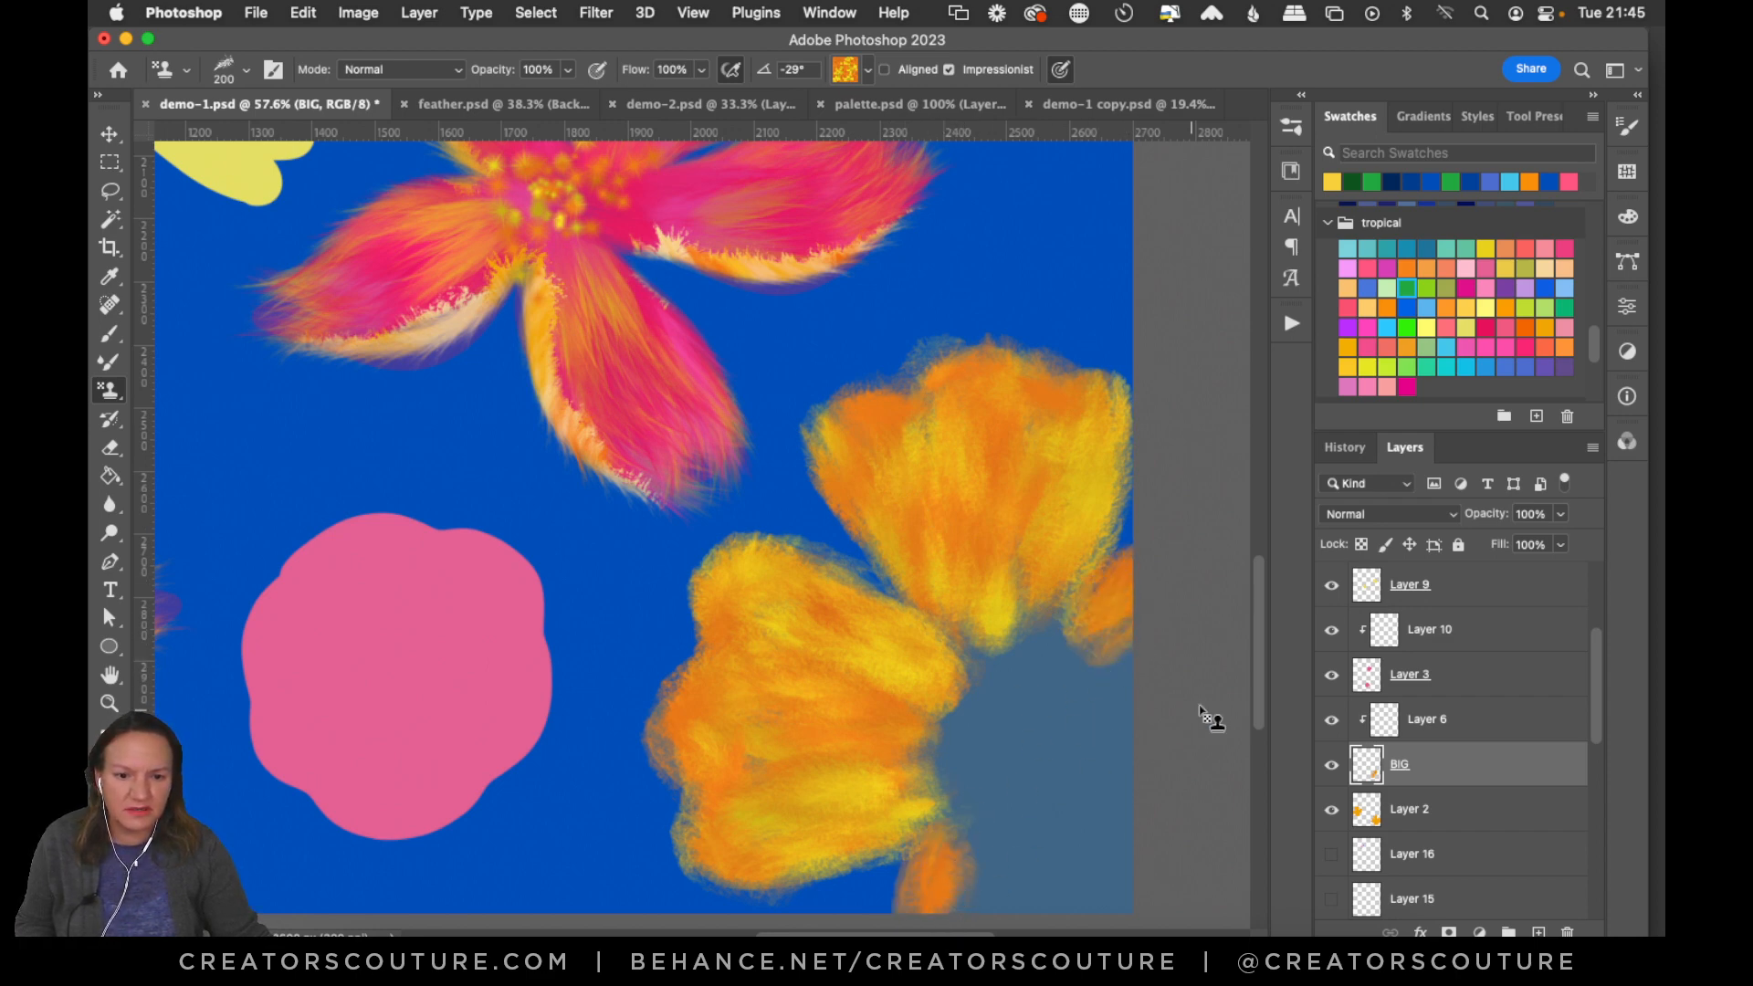
drag(1252, 652, 1254, 686)
drag(928, 850, 992, 738)
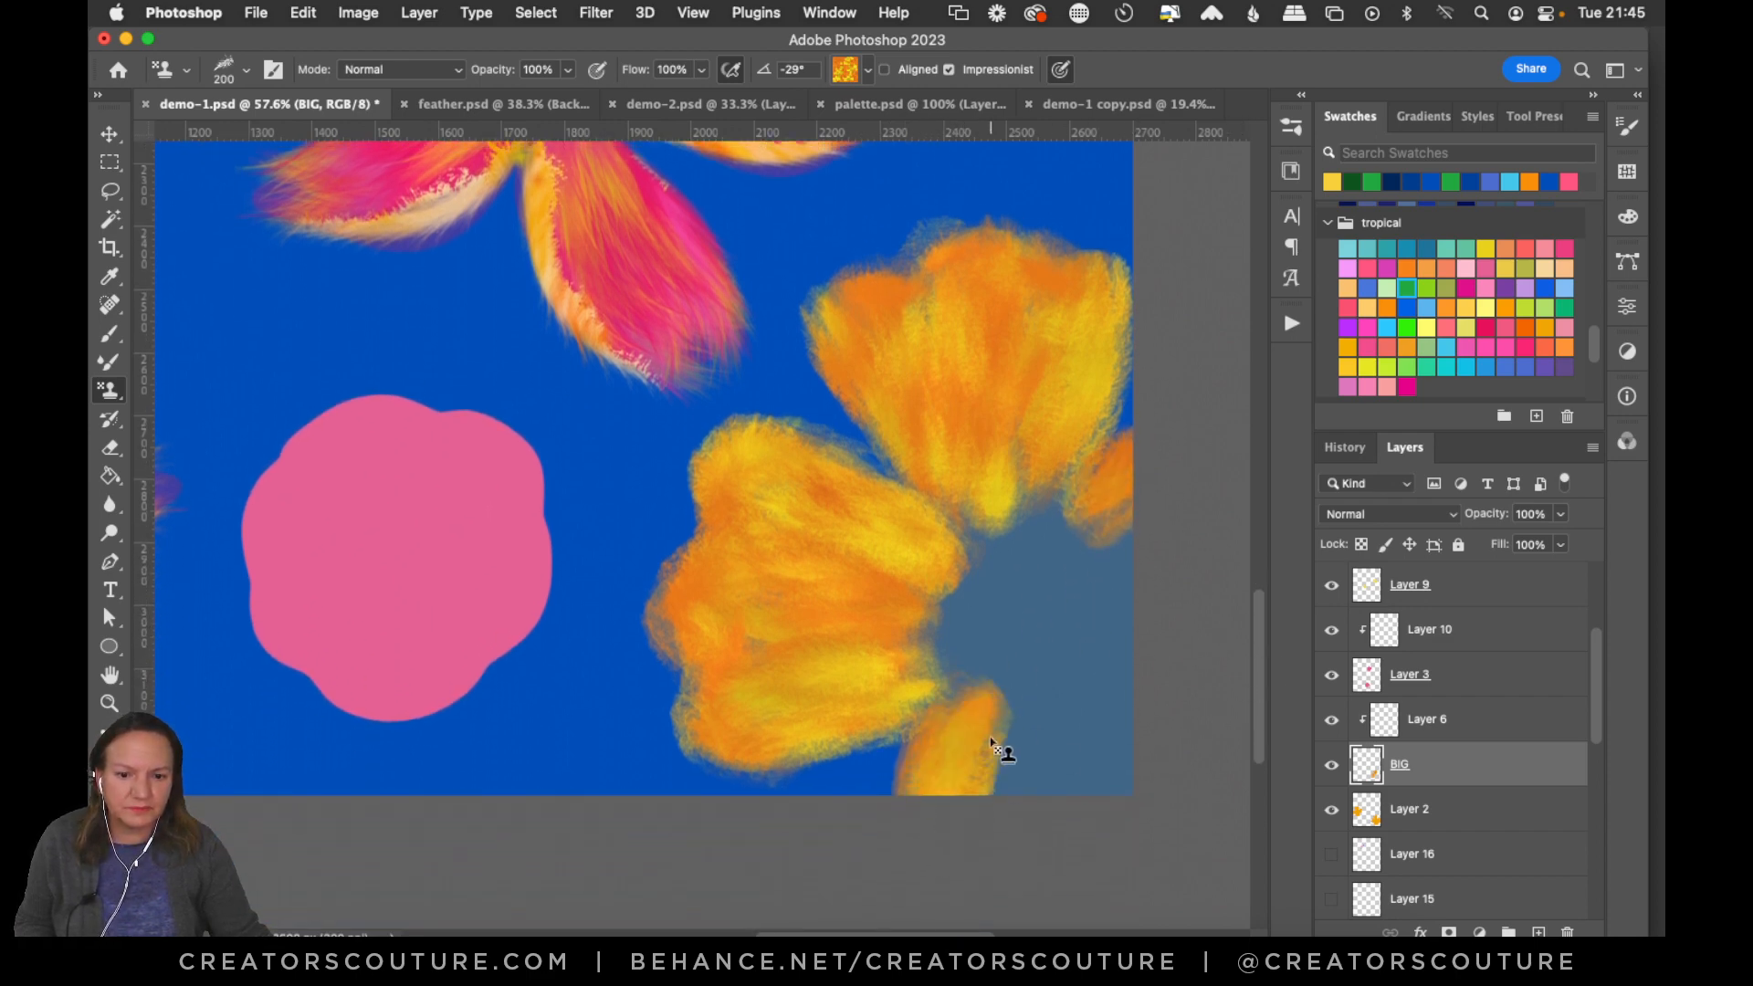
mouse_move(984, 853)
mouse_down()
mouse_move(1010, 763)
mouse_move(1015, 839)
mouse_move(1020, 696)
mouse_move(1077, 818)
mouse_move(1050, 752)
mouse_move(1082, 701)
mouse_move(1161, 801)
mouse_move(1062, 653)
mouse_move(1141, 670)
mouse_move(1175, 714)
mouse_up()
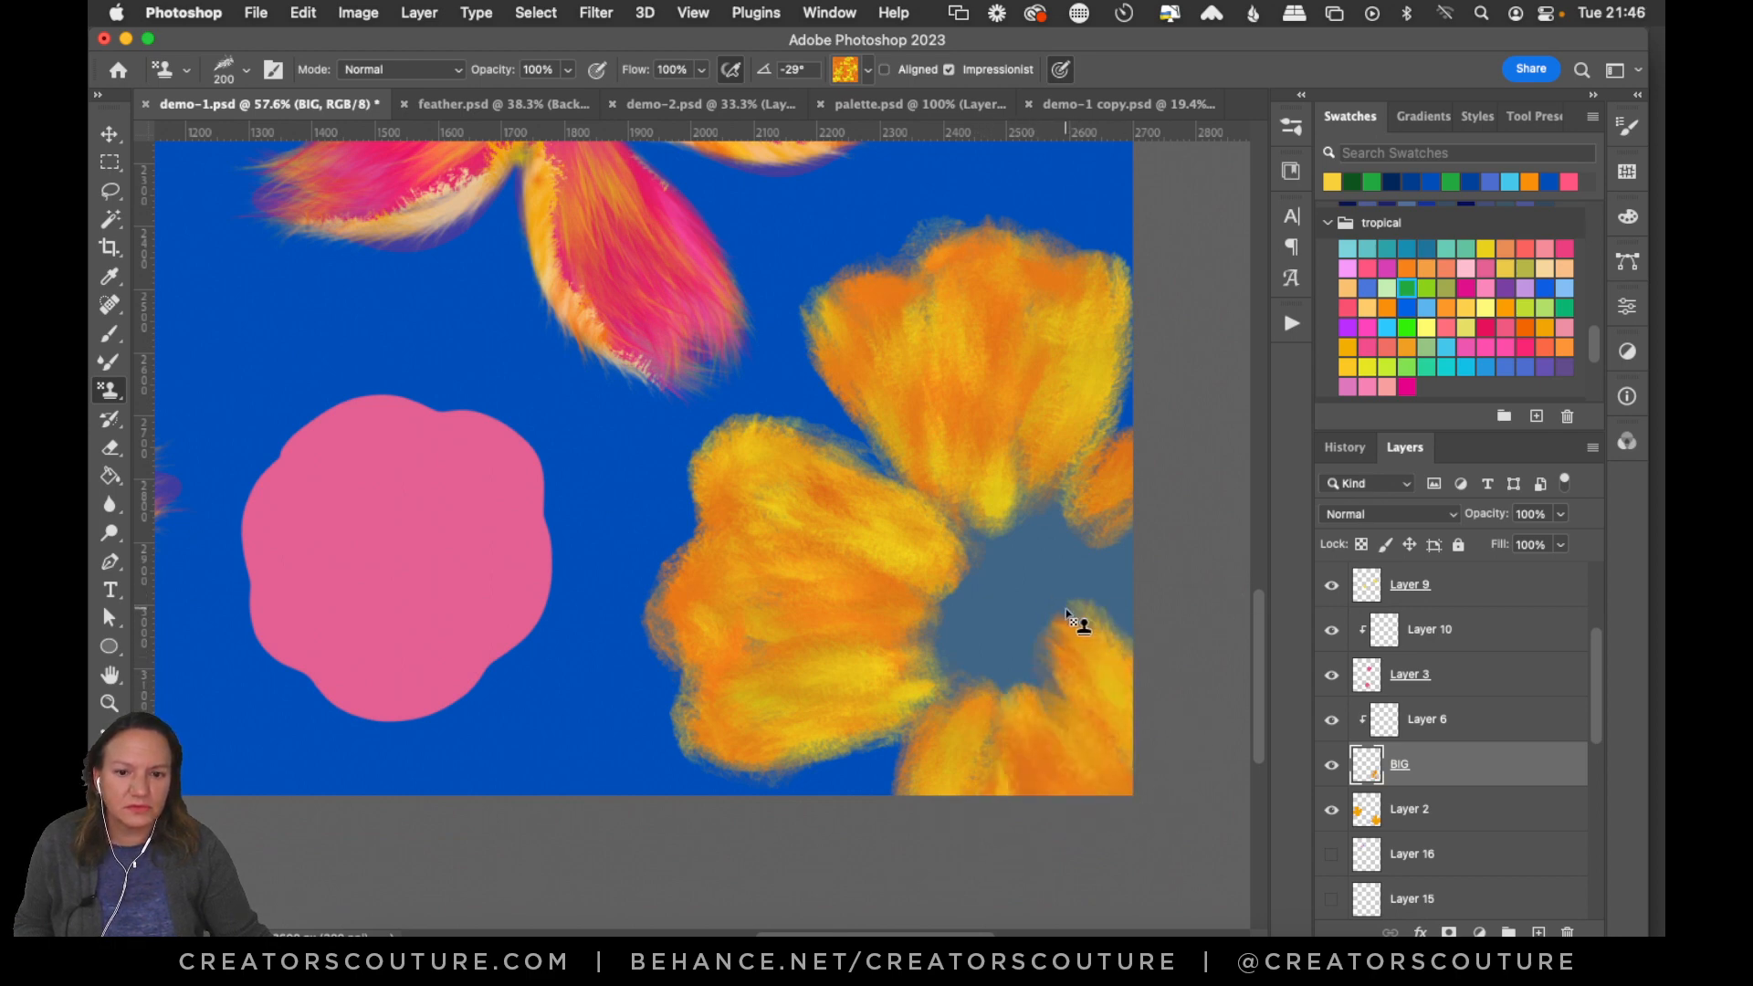
mouse_move(1068, 616)
mouse_down()
mouse_move(1162, 662)
mouse_move(1107, 557)
mouse_up()
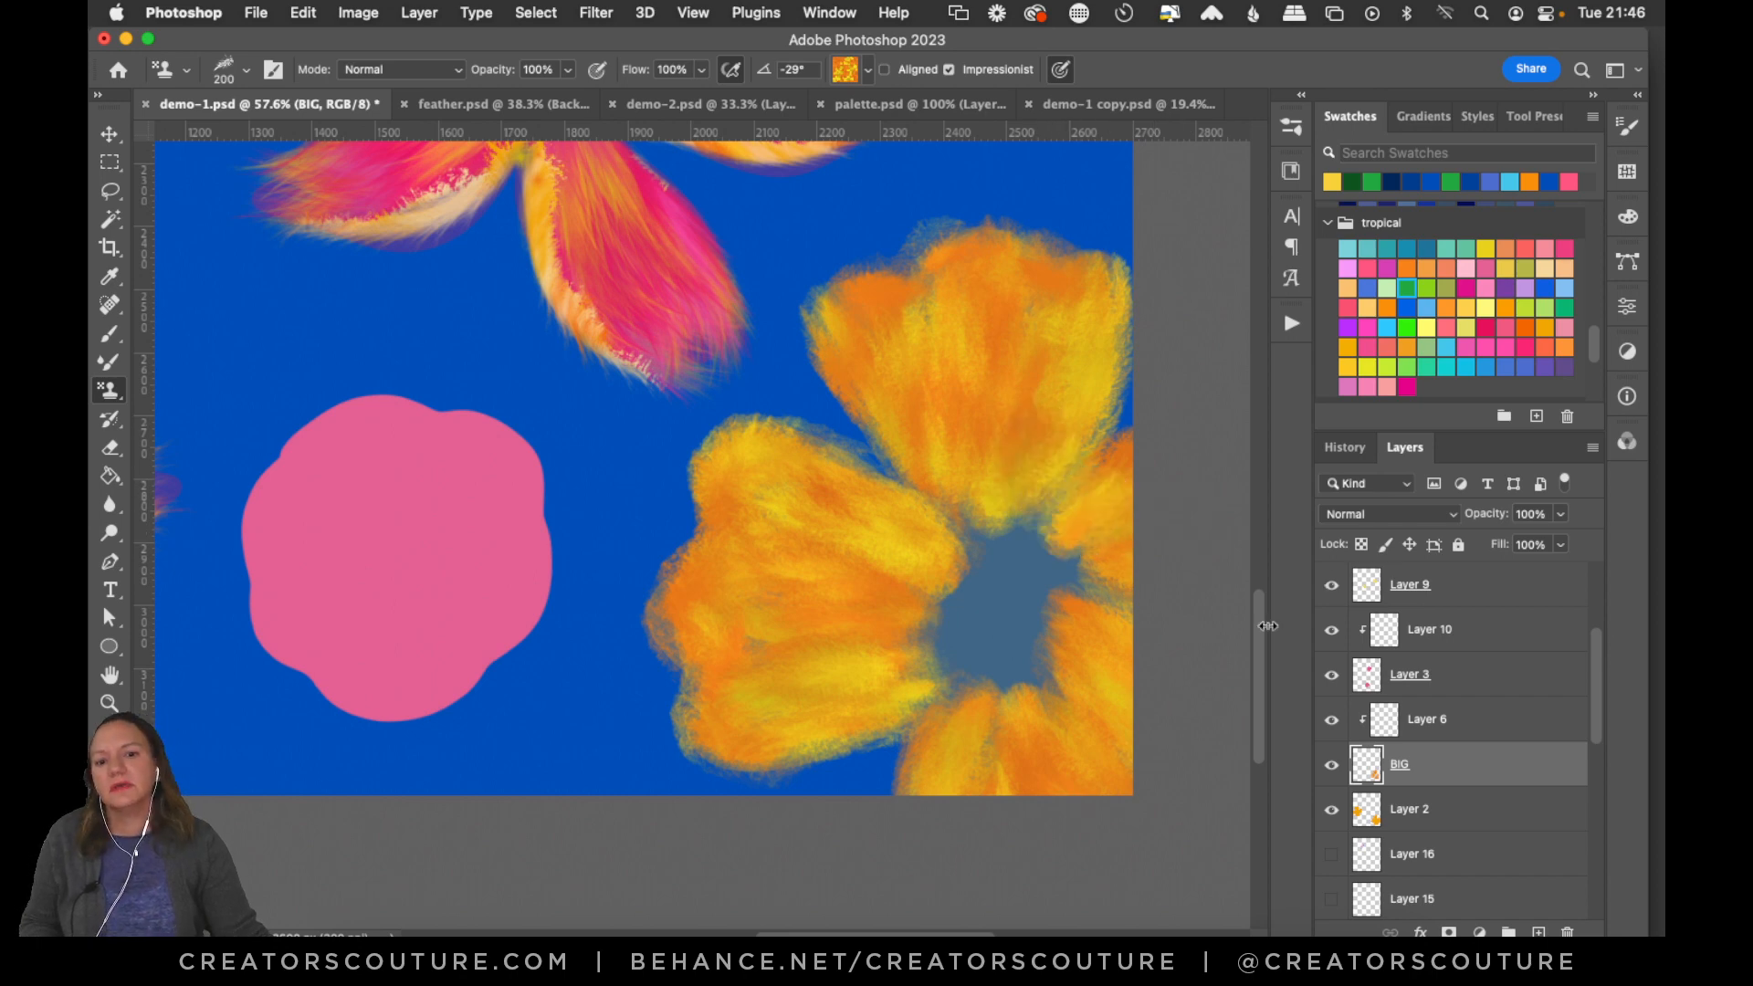
Check the finished flowers in demo-2.psd, return to demo-1.psd, and add a new layer directly above Layer 2.
click(671, 105)
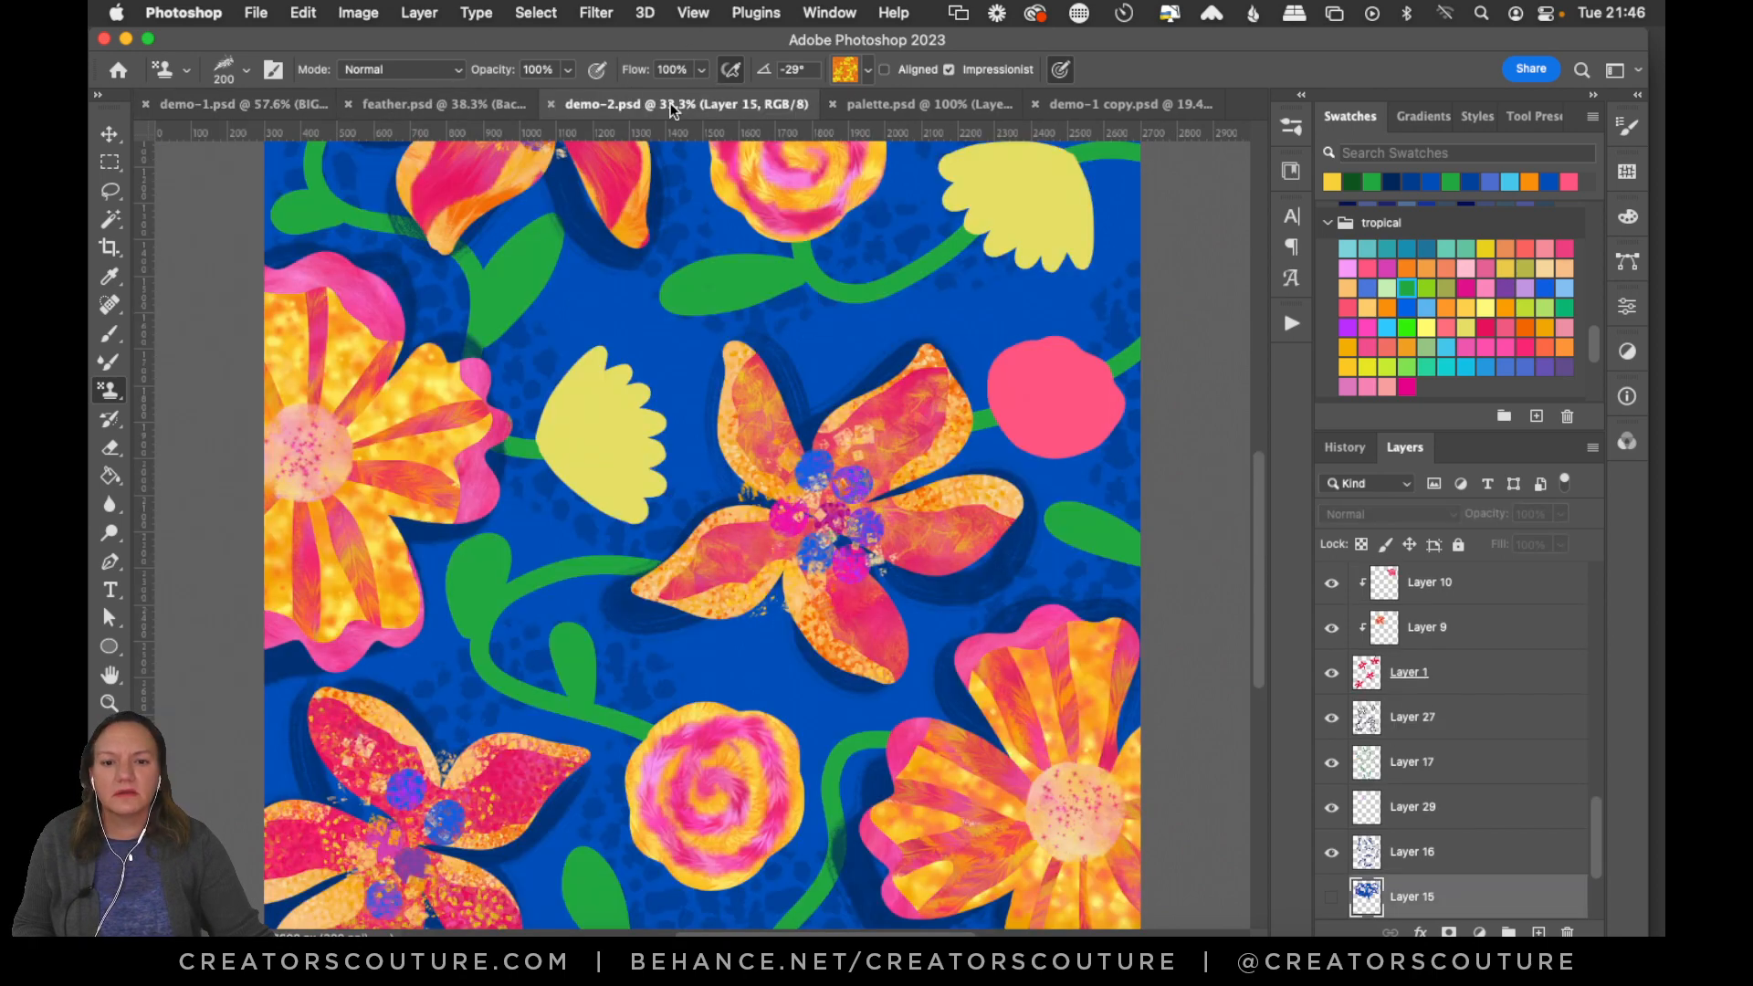
click(283, 112)
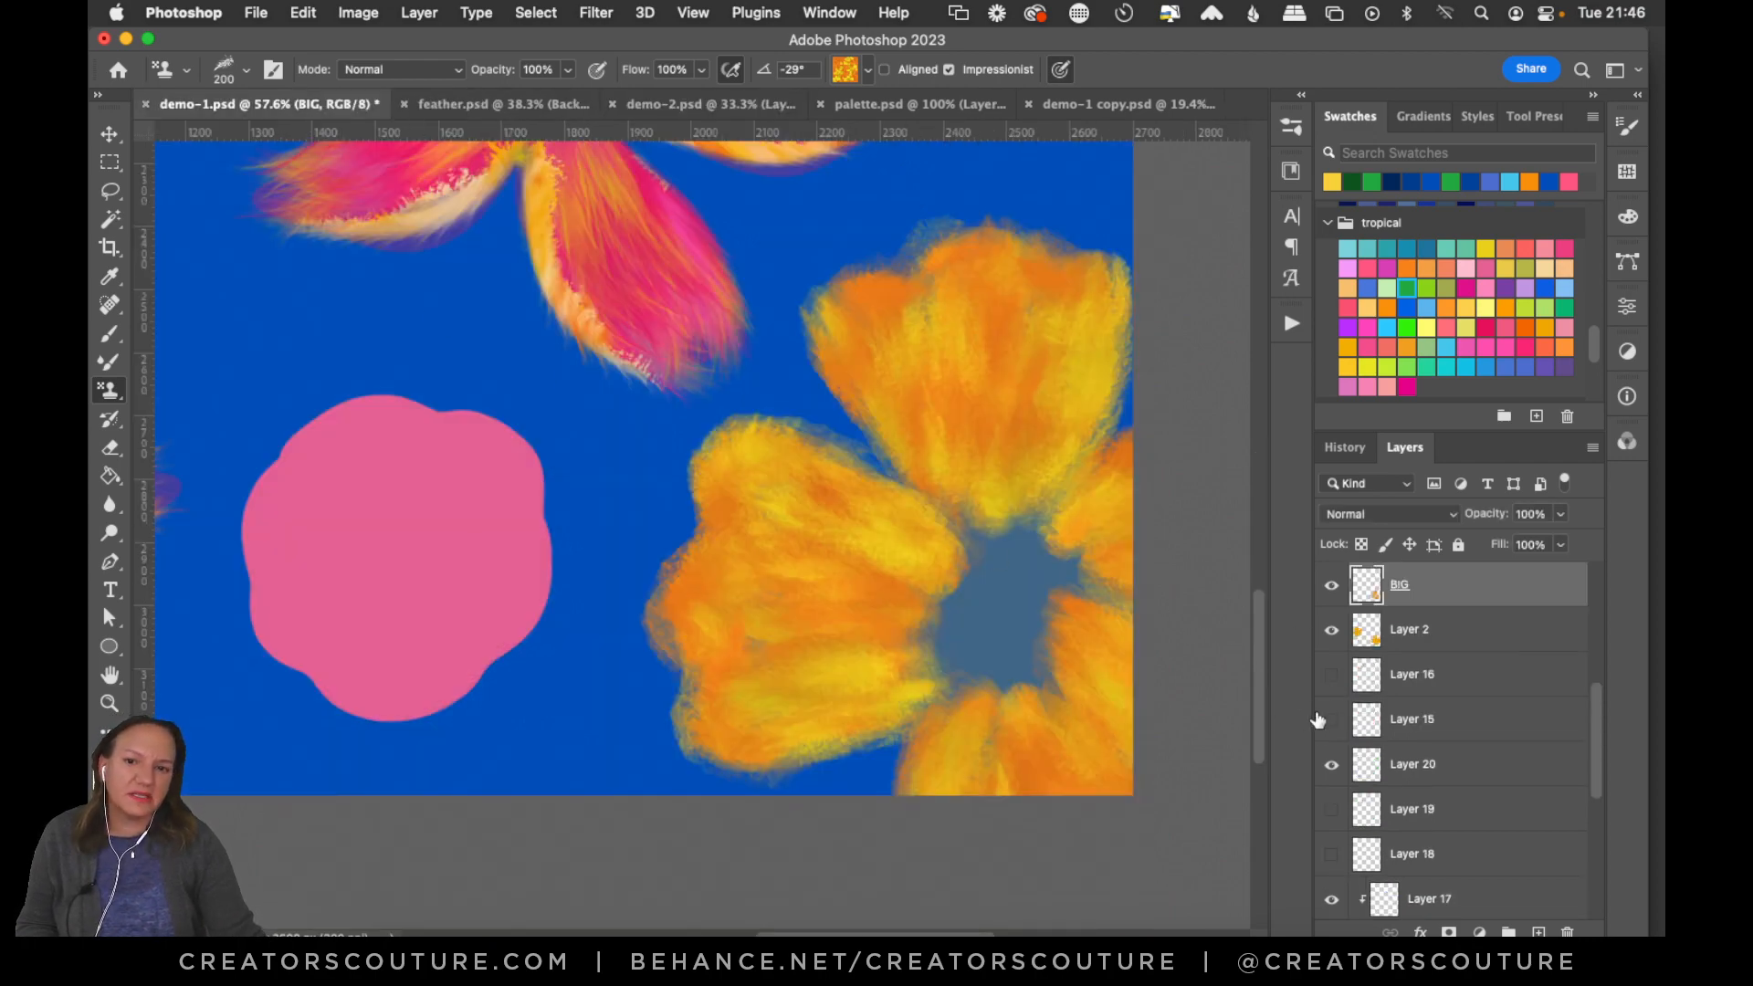
click(1330, 630)
click(1410, 633)
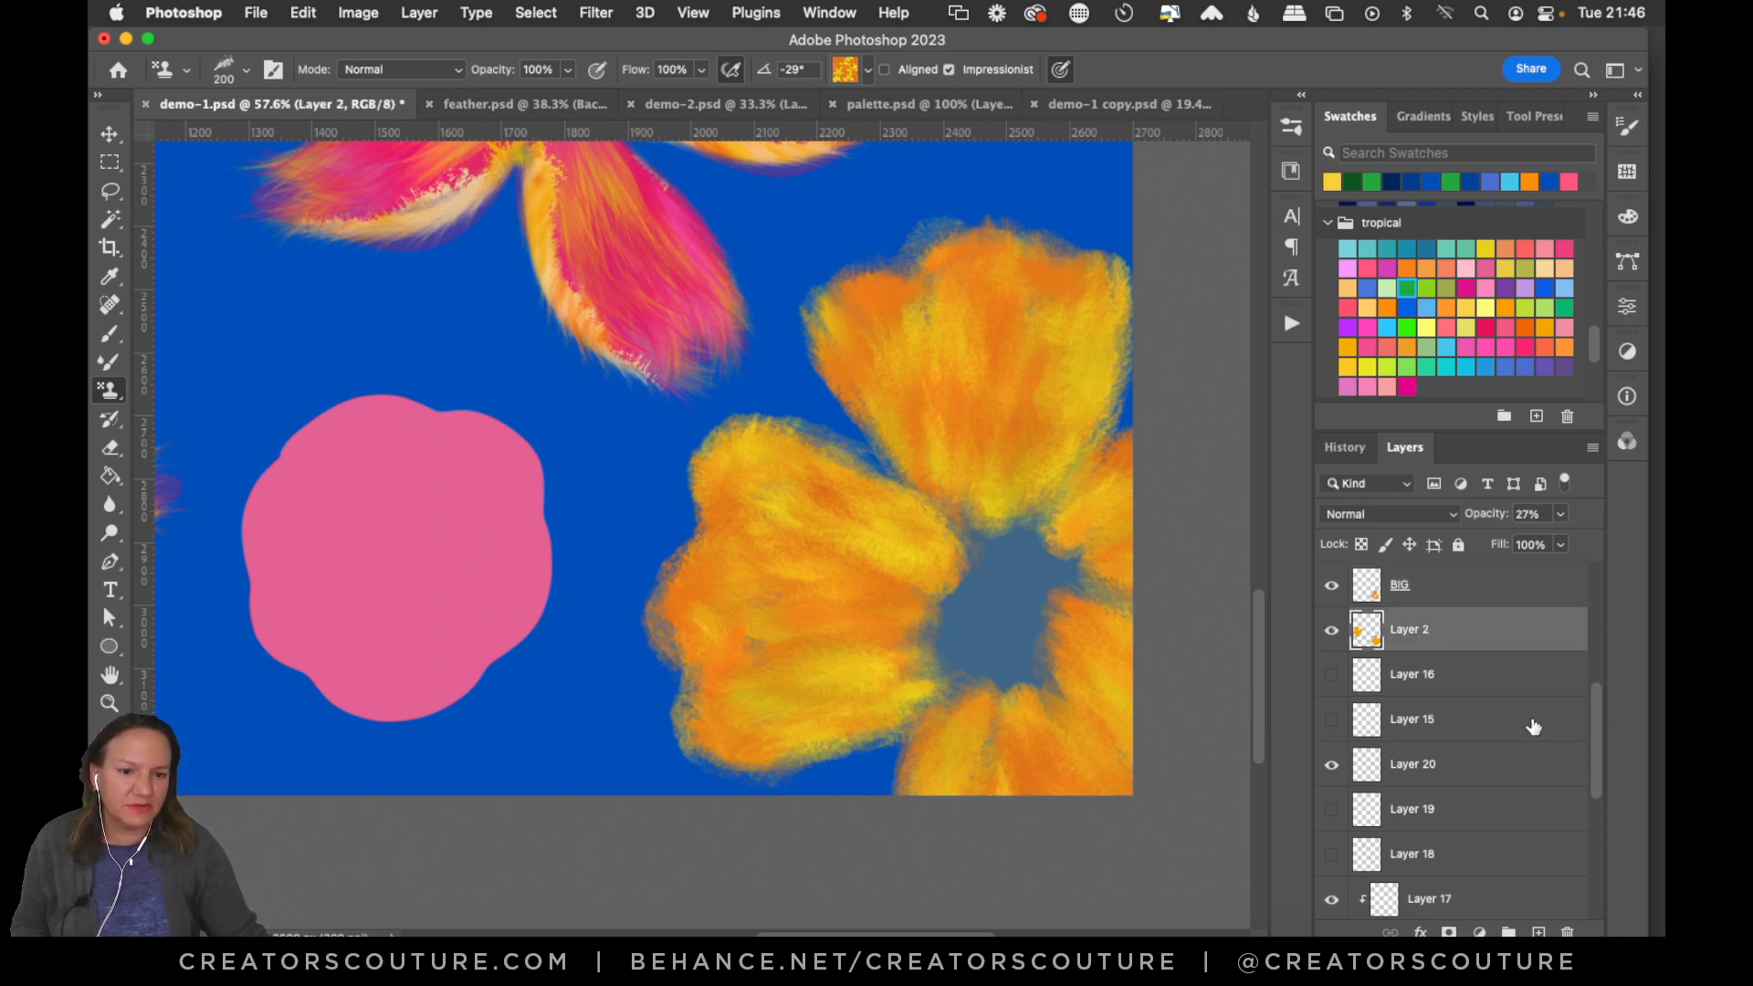
click(1539, 931)
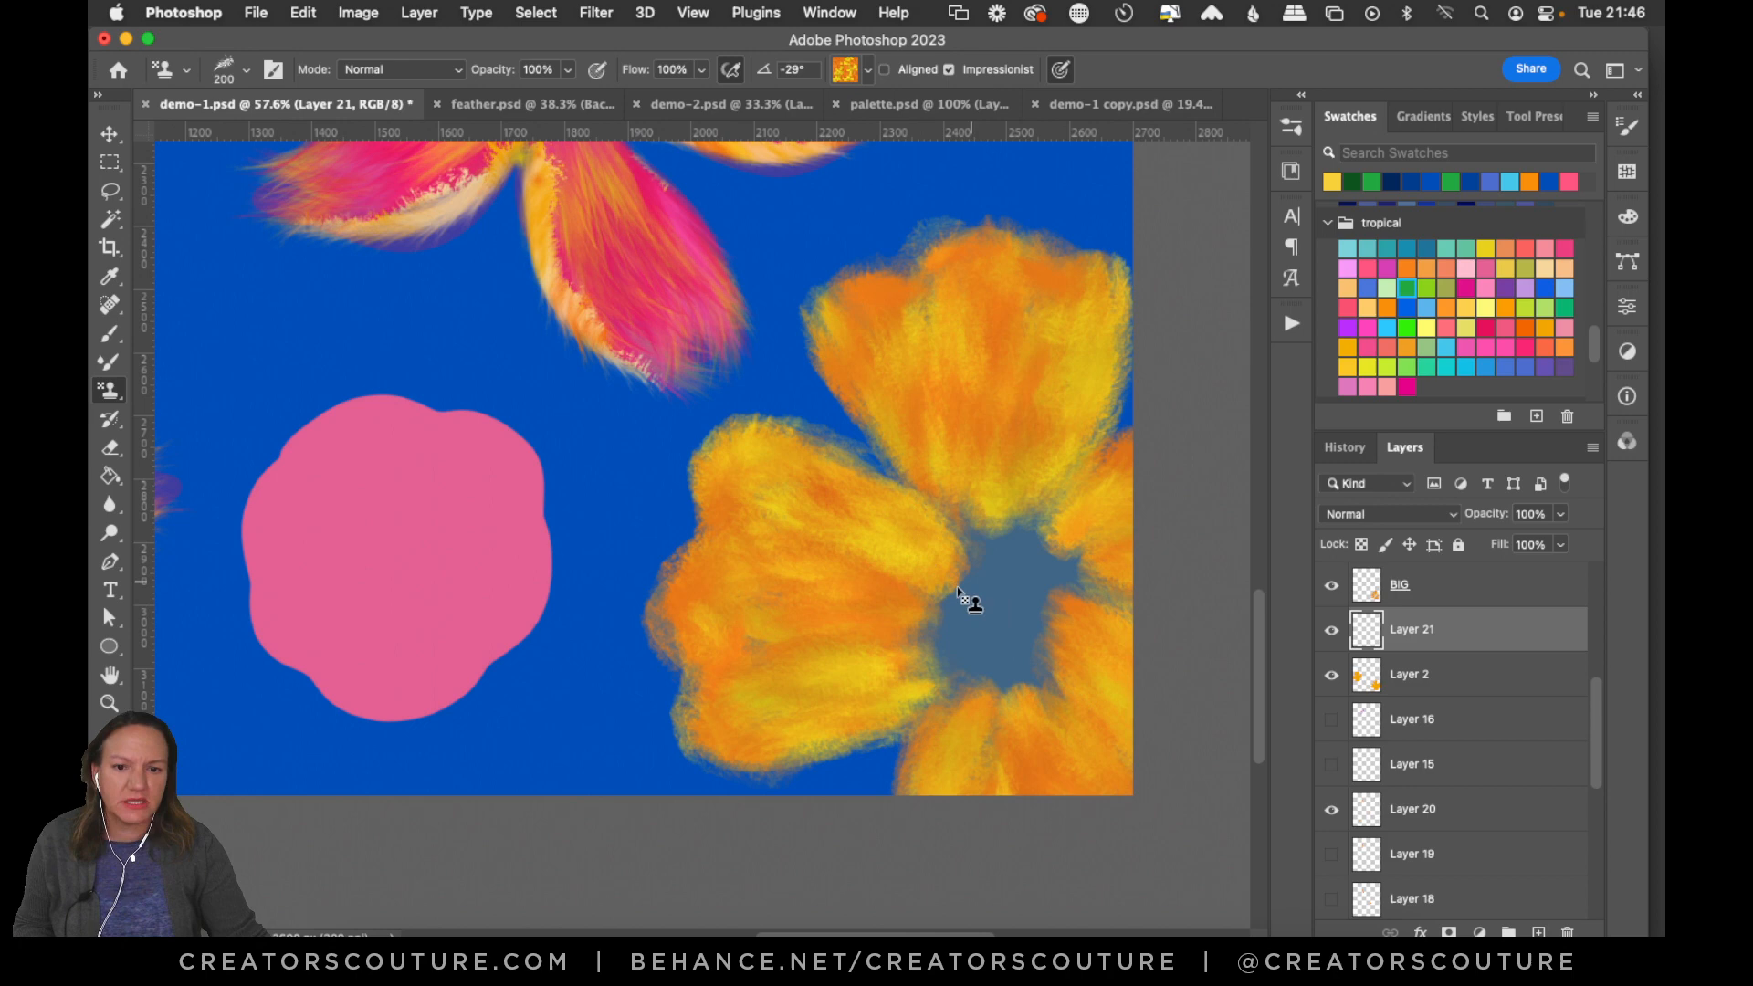
Choose the magenta-pink mottled pattern for the Pattern Stamp and paint the lower-right flower's centre with it.
click(867, 70)
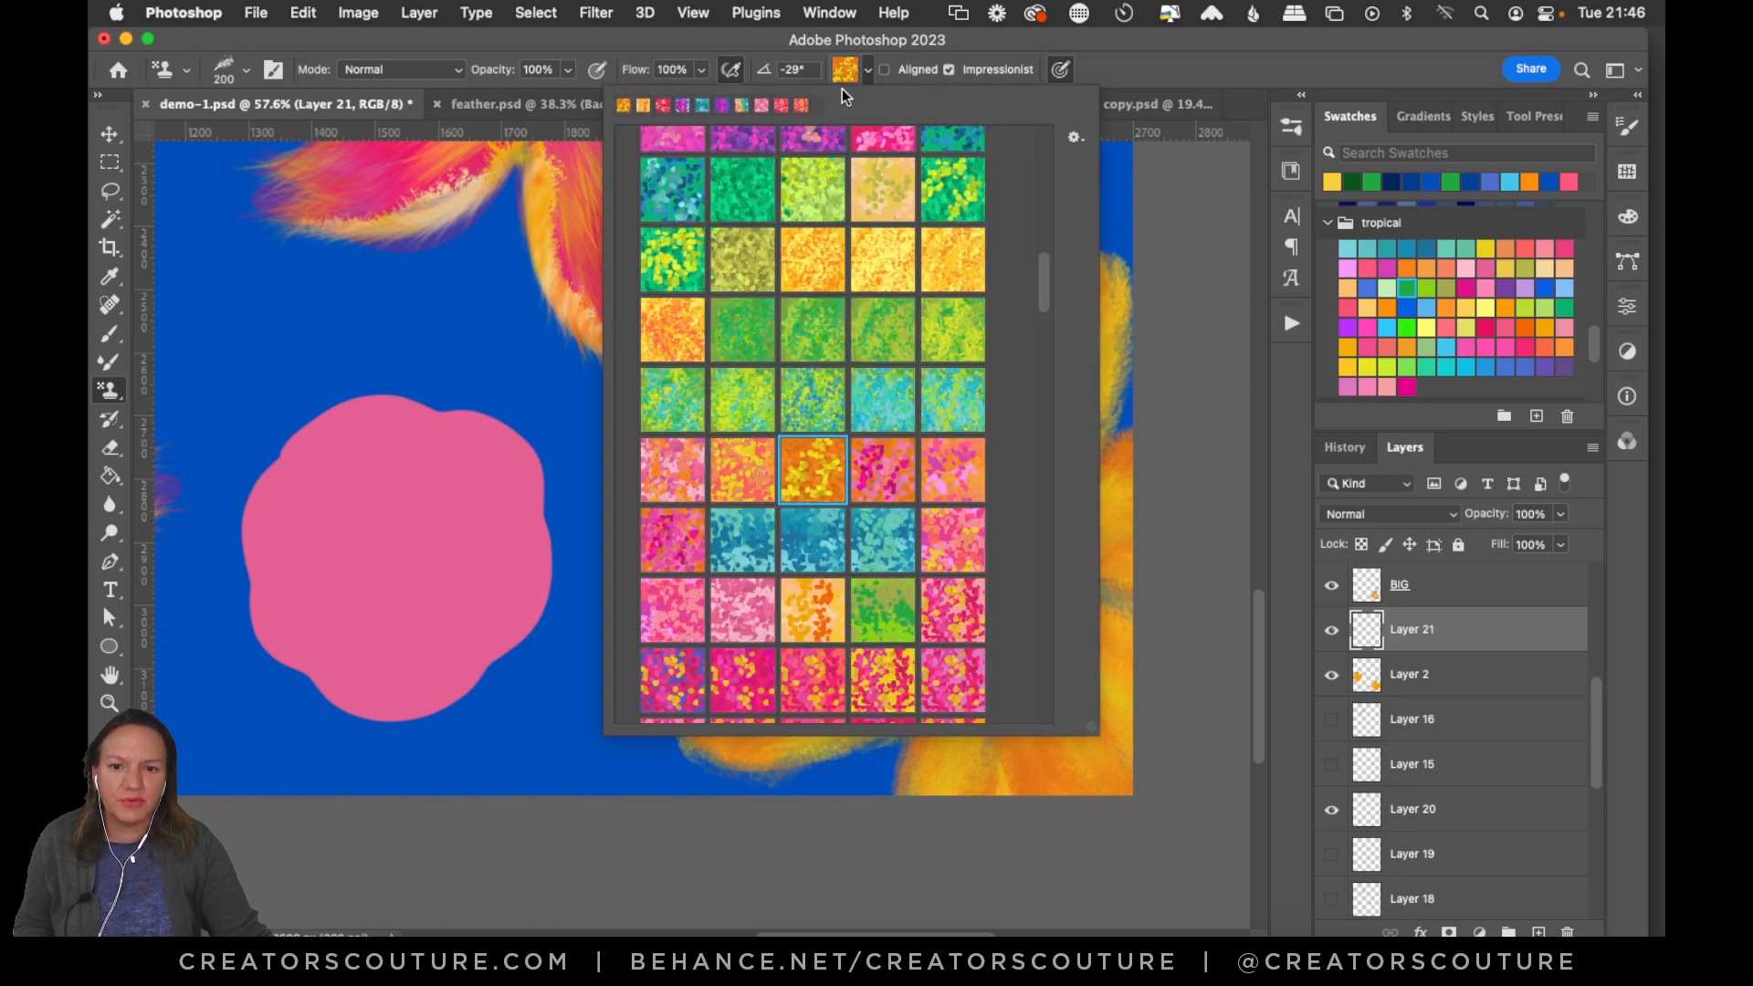
click(674, 556)
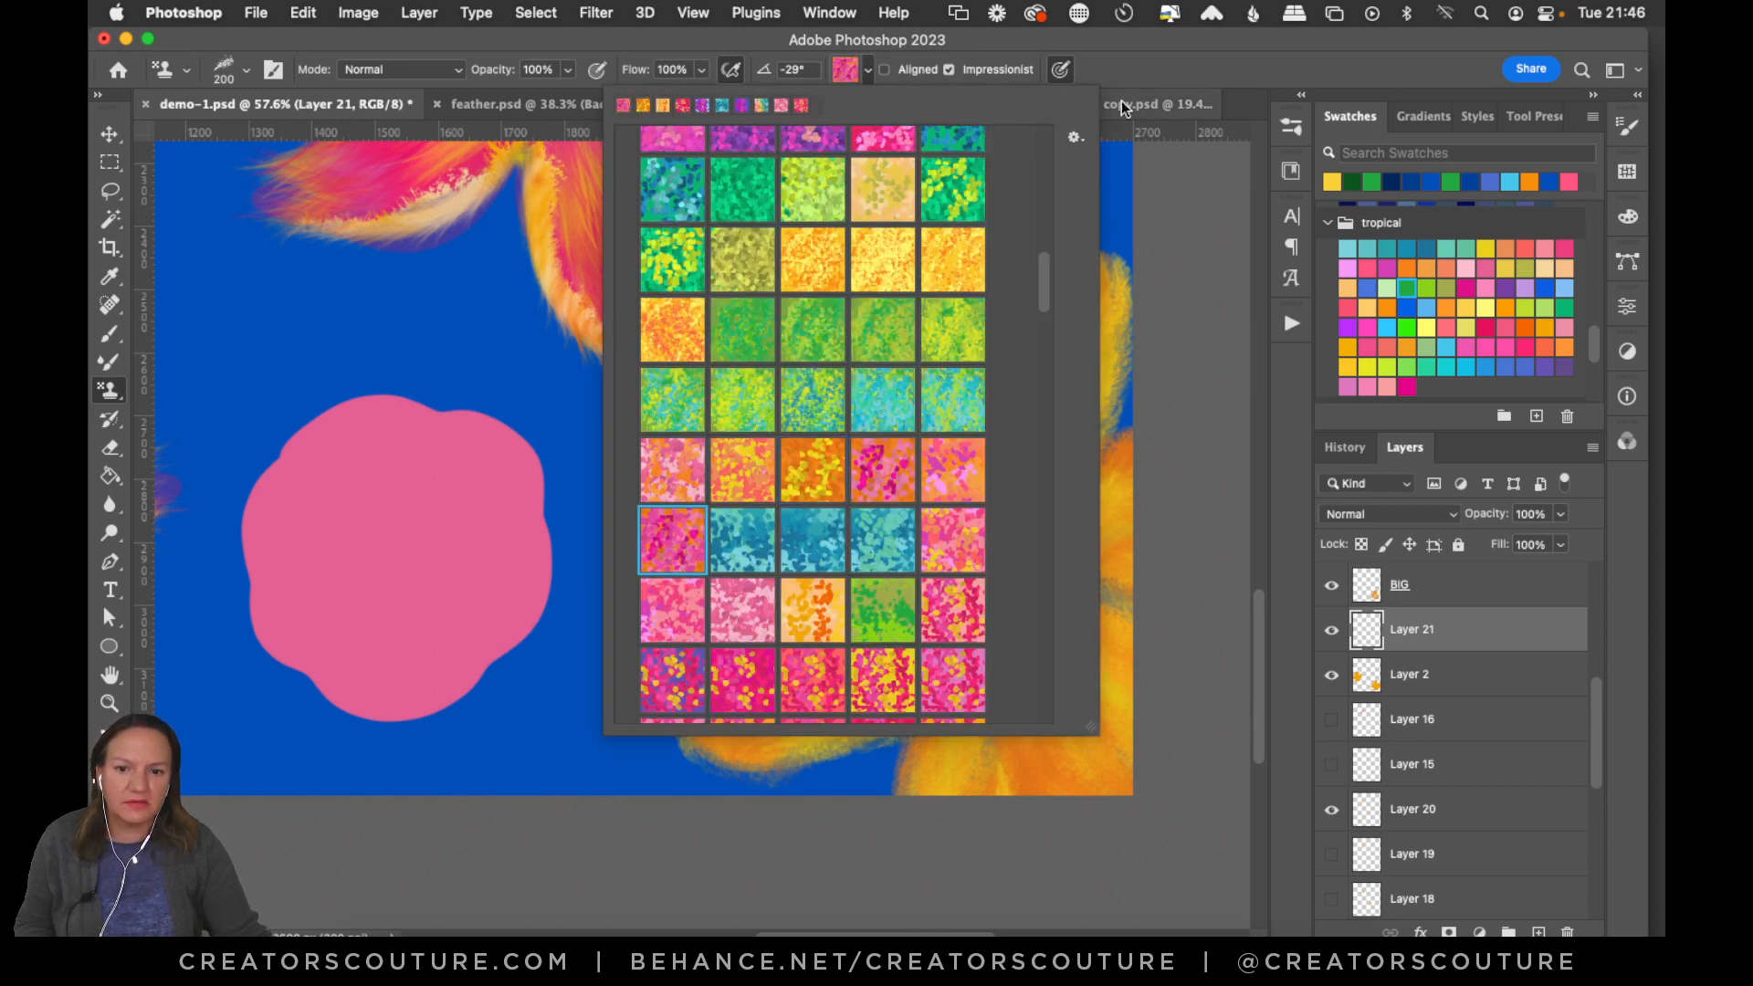
click(1146, 56)
mouse_move(977, 501)
mouse_down()
mouse_move(992, 593)
mouse_move(1052, 555)
mouse_move(996, 587)
mouse_move(1043, 572)
mouse_move(941, 548)
mouse_move(1040, 523)
mouse_move(1065, 676)
mouse_move(1089, 676)
mouse_move(1031, 535)
mouse_move(1063, 670)
mouse_move(953, 622)
mouse_move(998, 637)
mouse_move(992, 558)
mouse_move(998, 622)
mouse_move(1026, 552)
mouse_move(1043, 642)
mouse_move(982, 665)
mouse_move(1059, 639)
mouse_up()
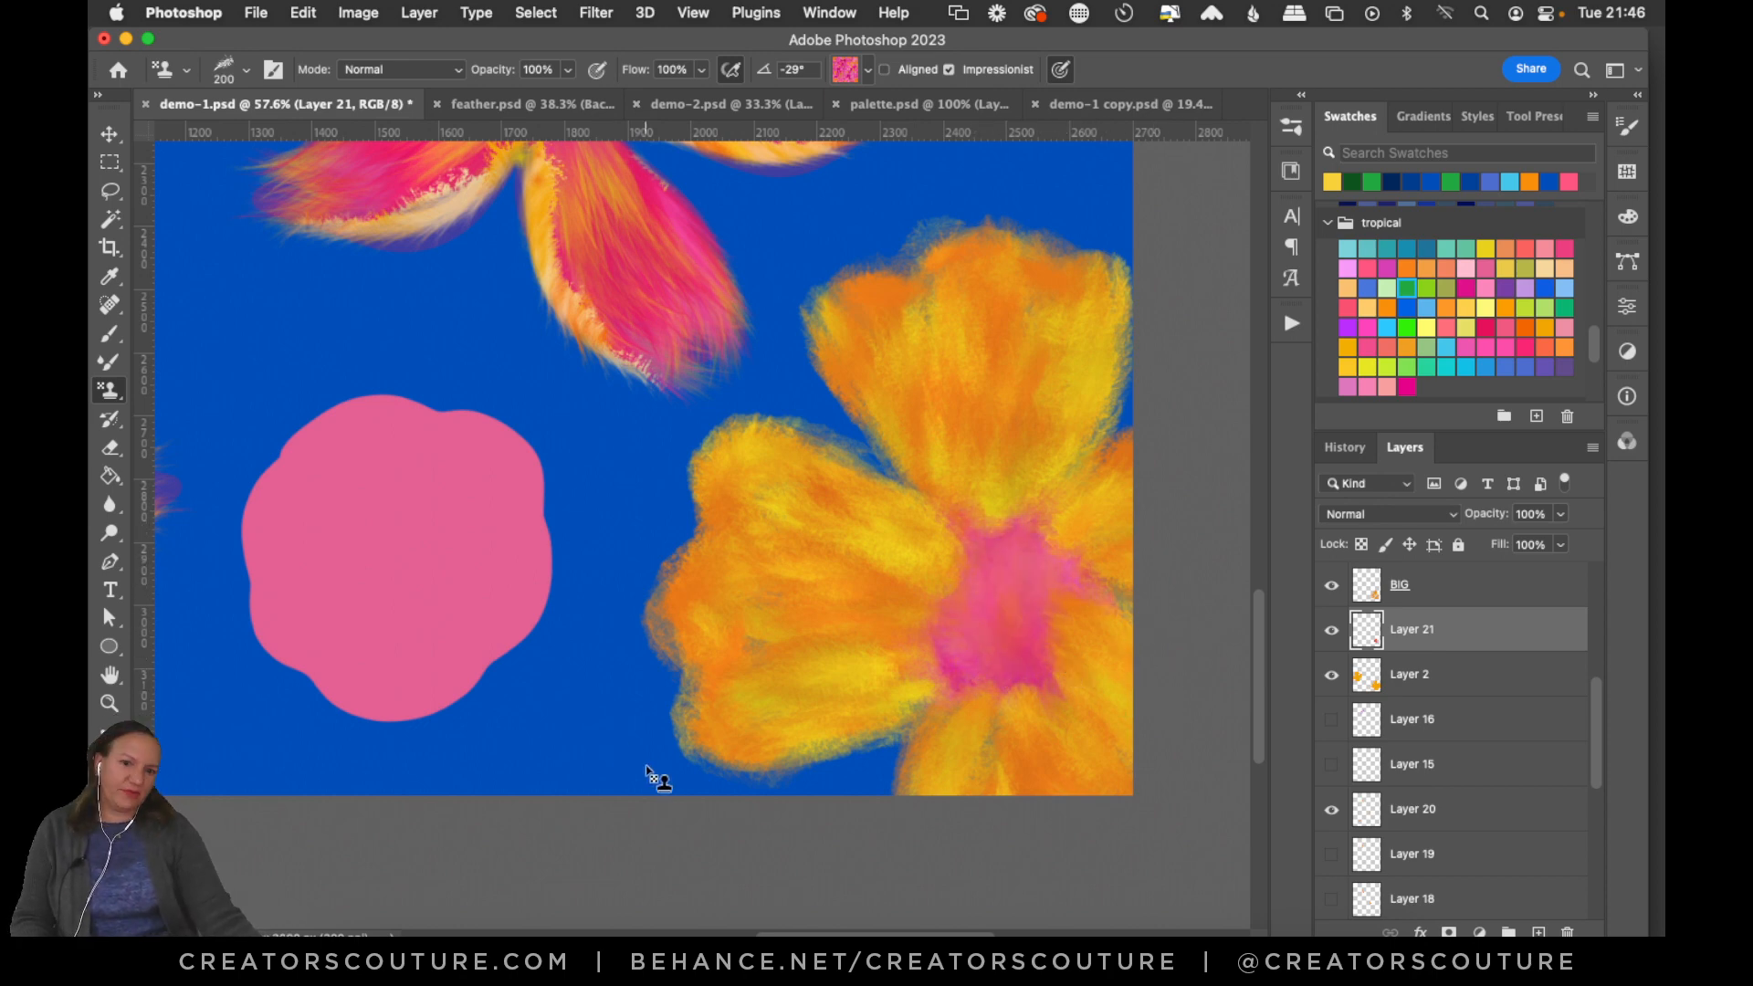
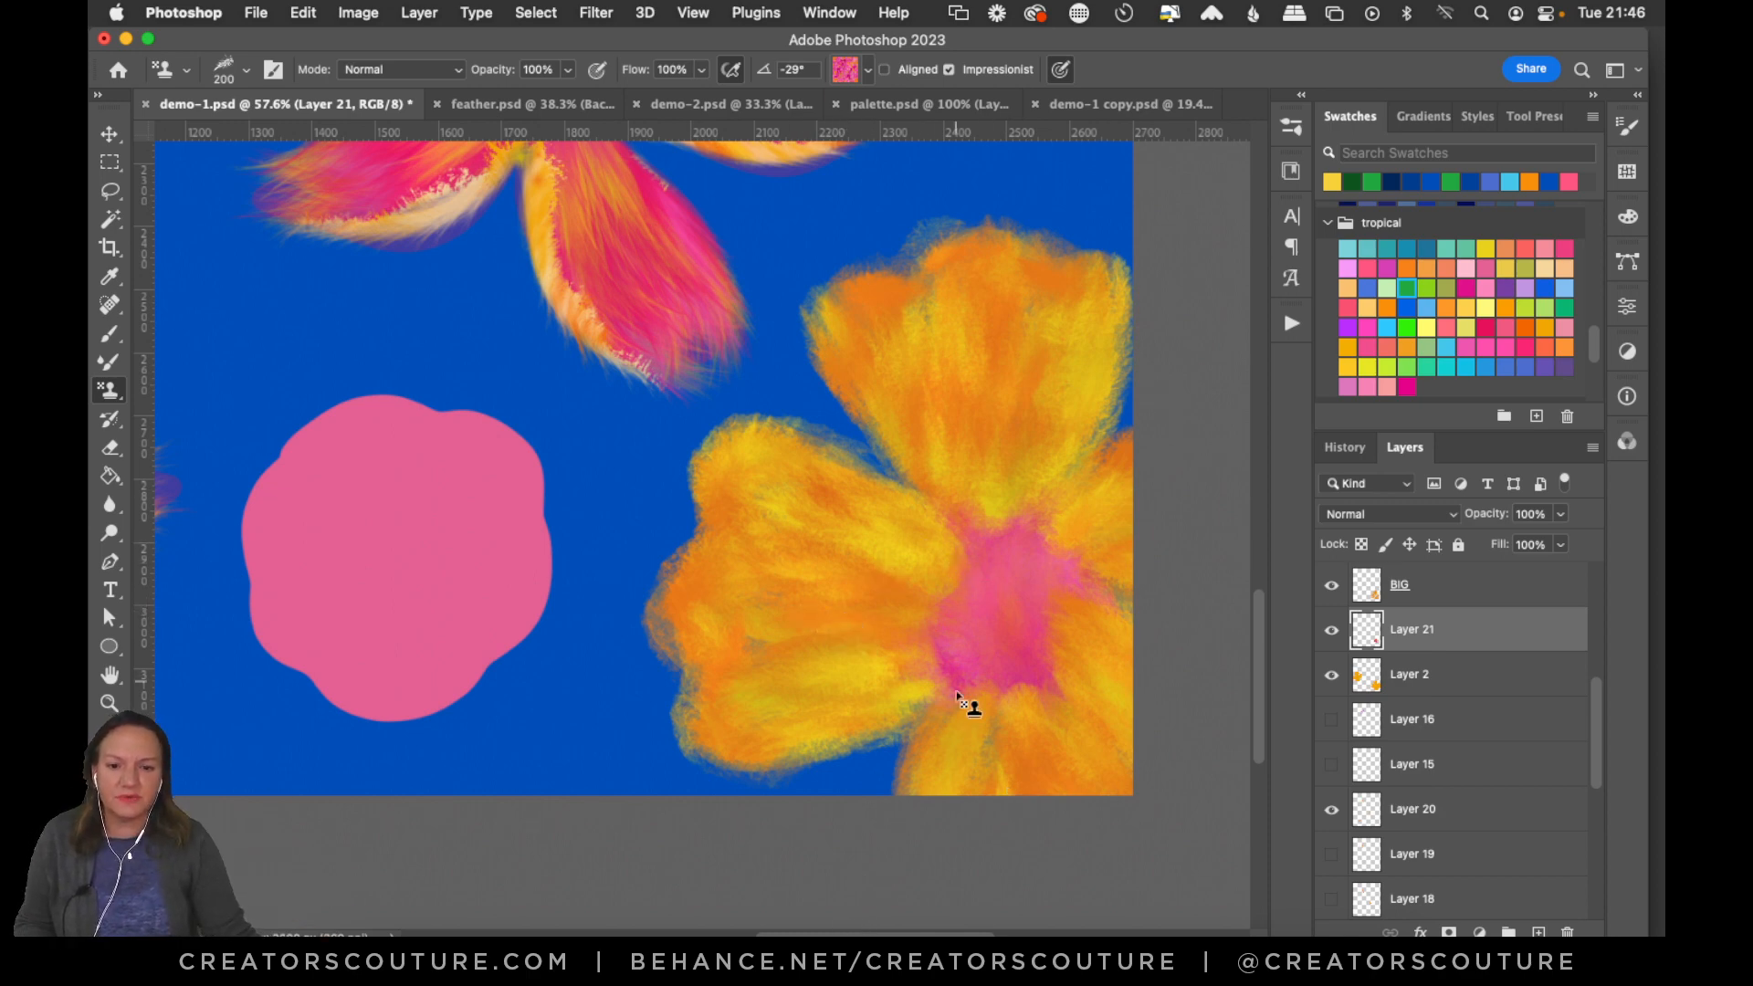
Examine the unpainted large flower at the canvas's left edge and compare it with the painted lower-right flower.
scroll(834, 913, left, 10)
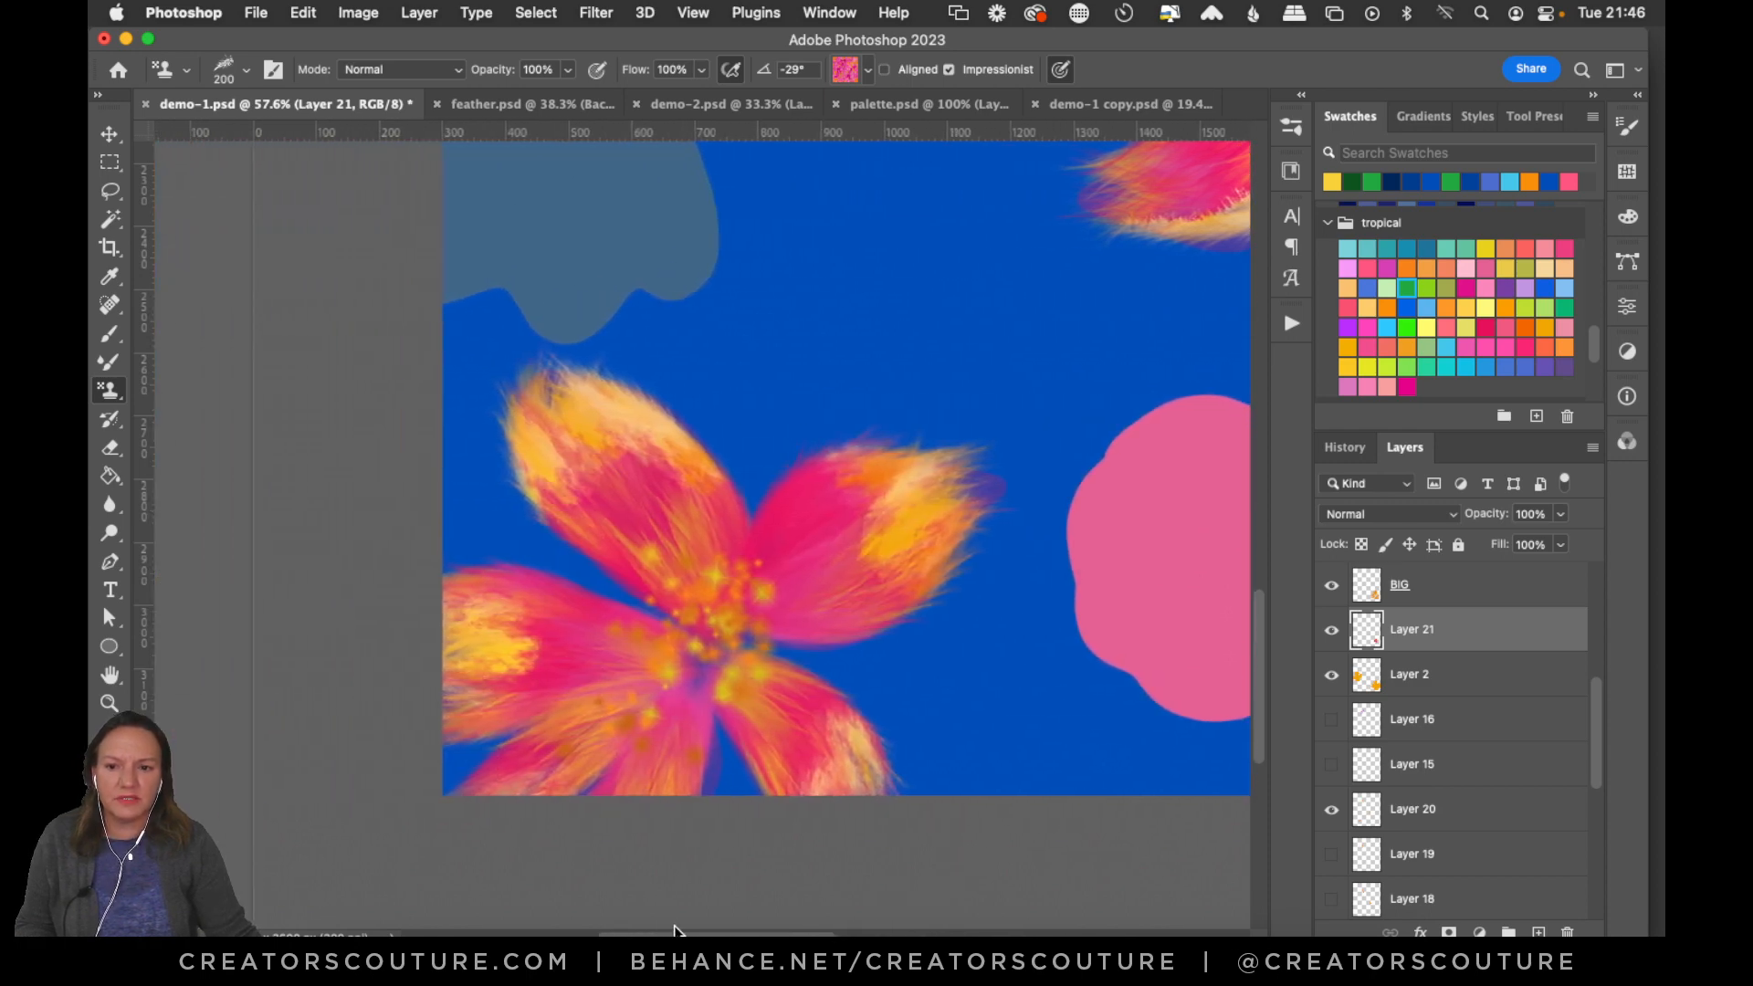
drag(1258, 616, 1248, 491)
click(1429, 679)
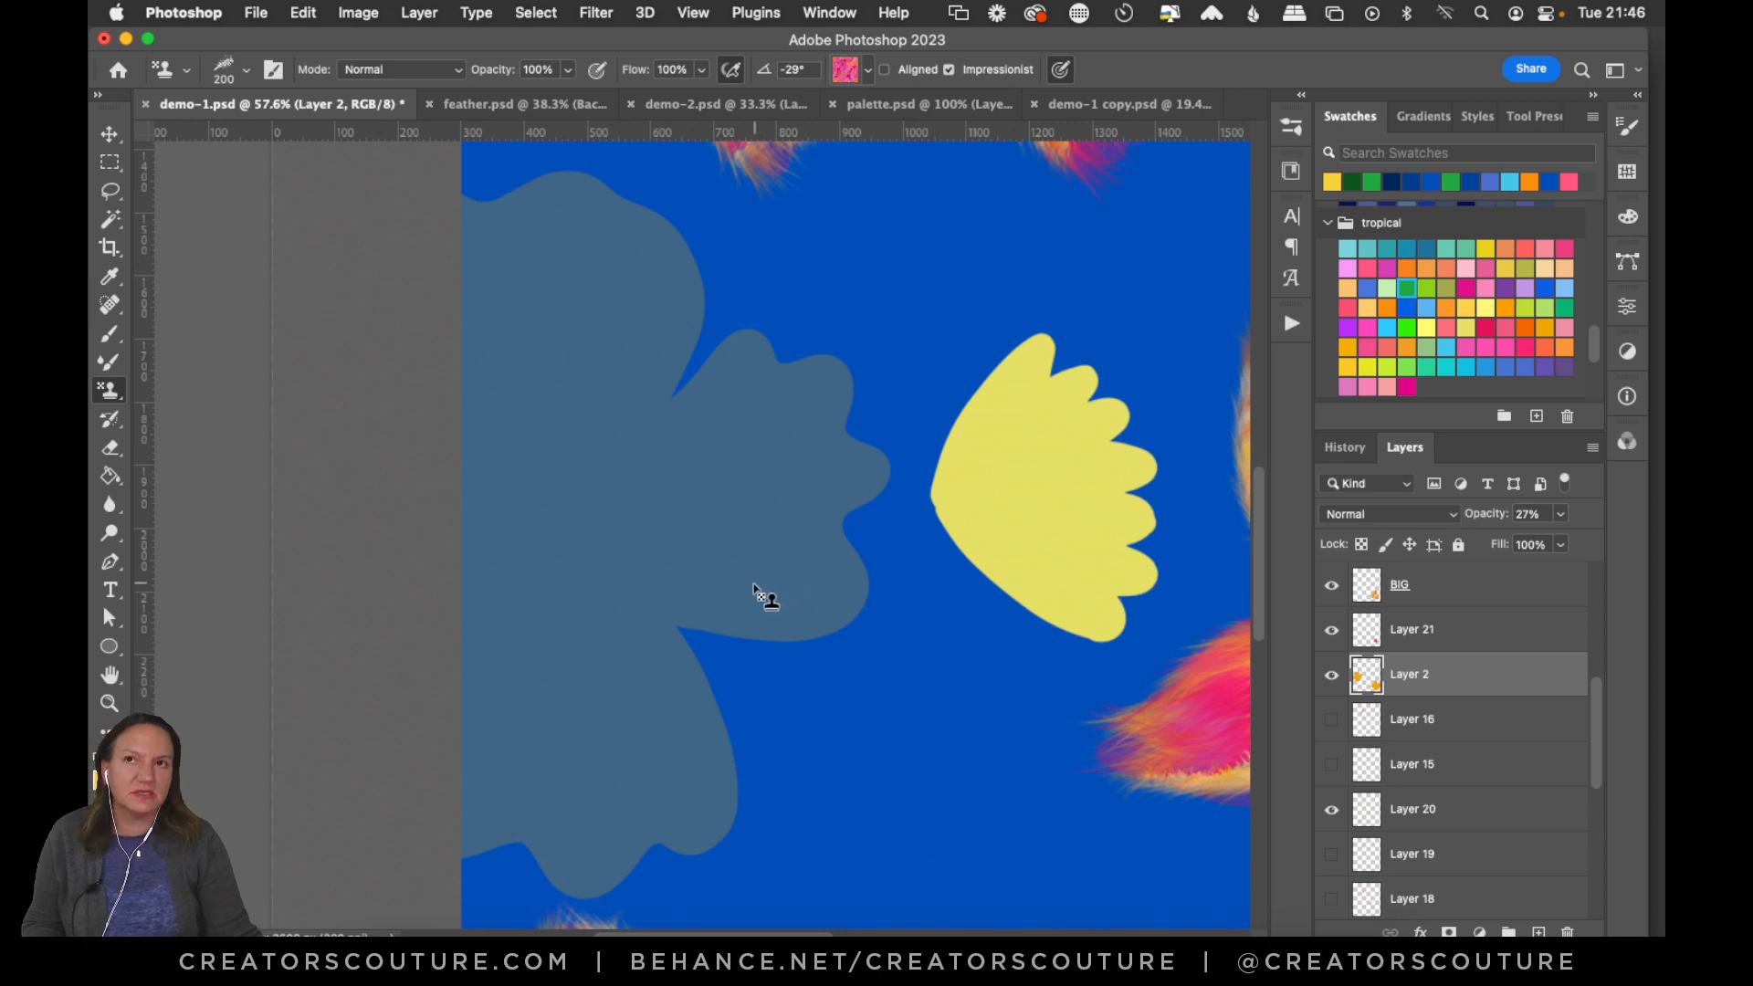
scroll(794, 918, right, 10)
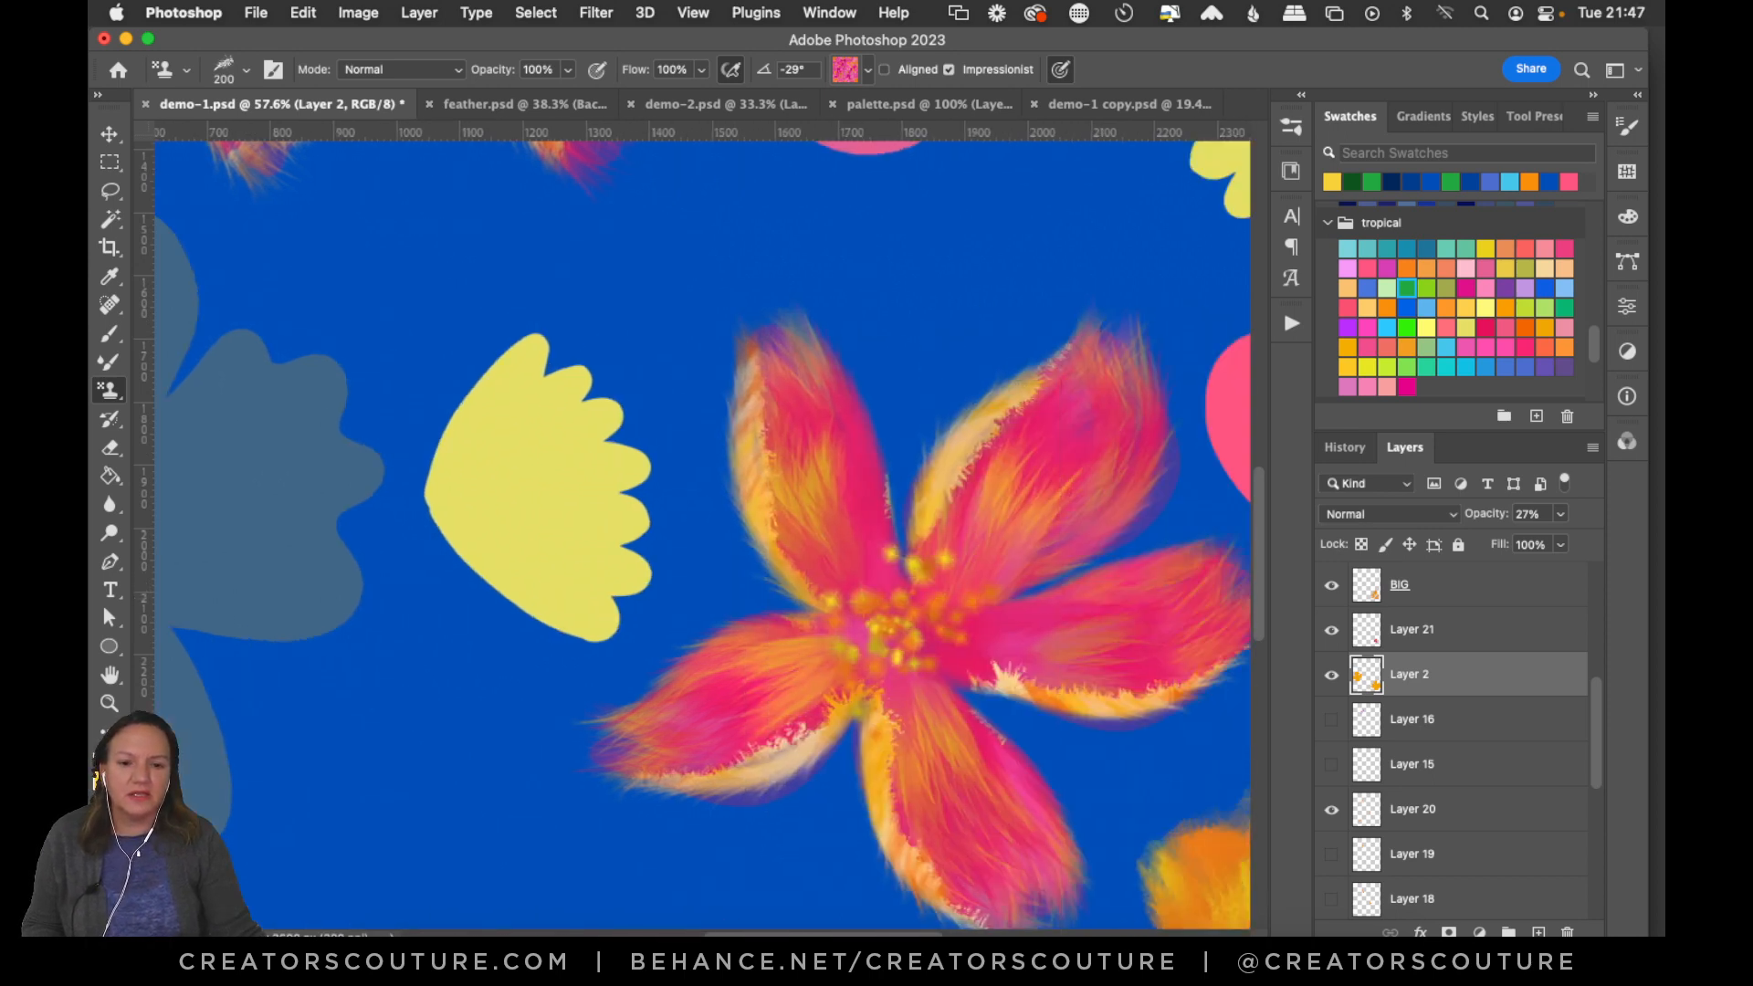
scroll(1004, 927, right, 8)
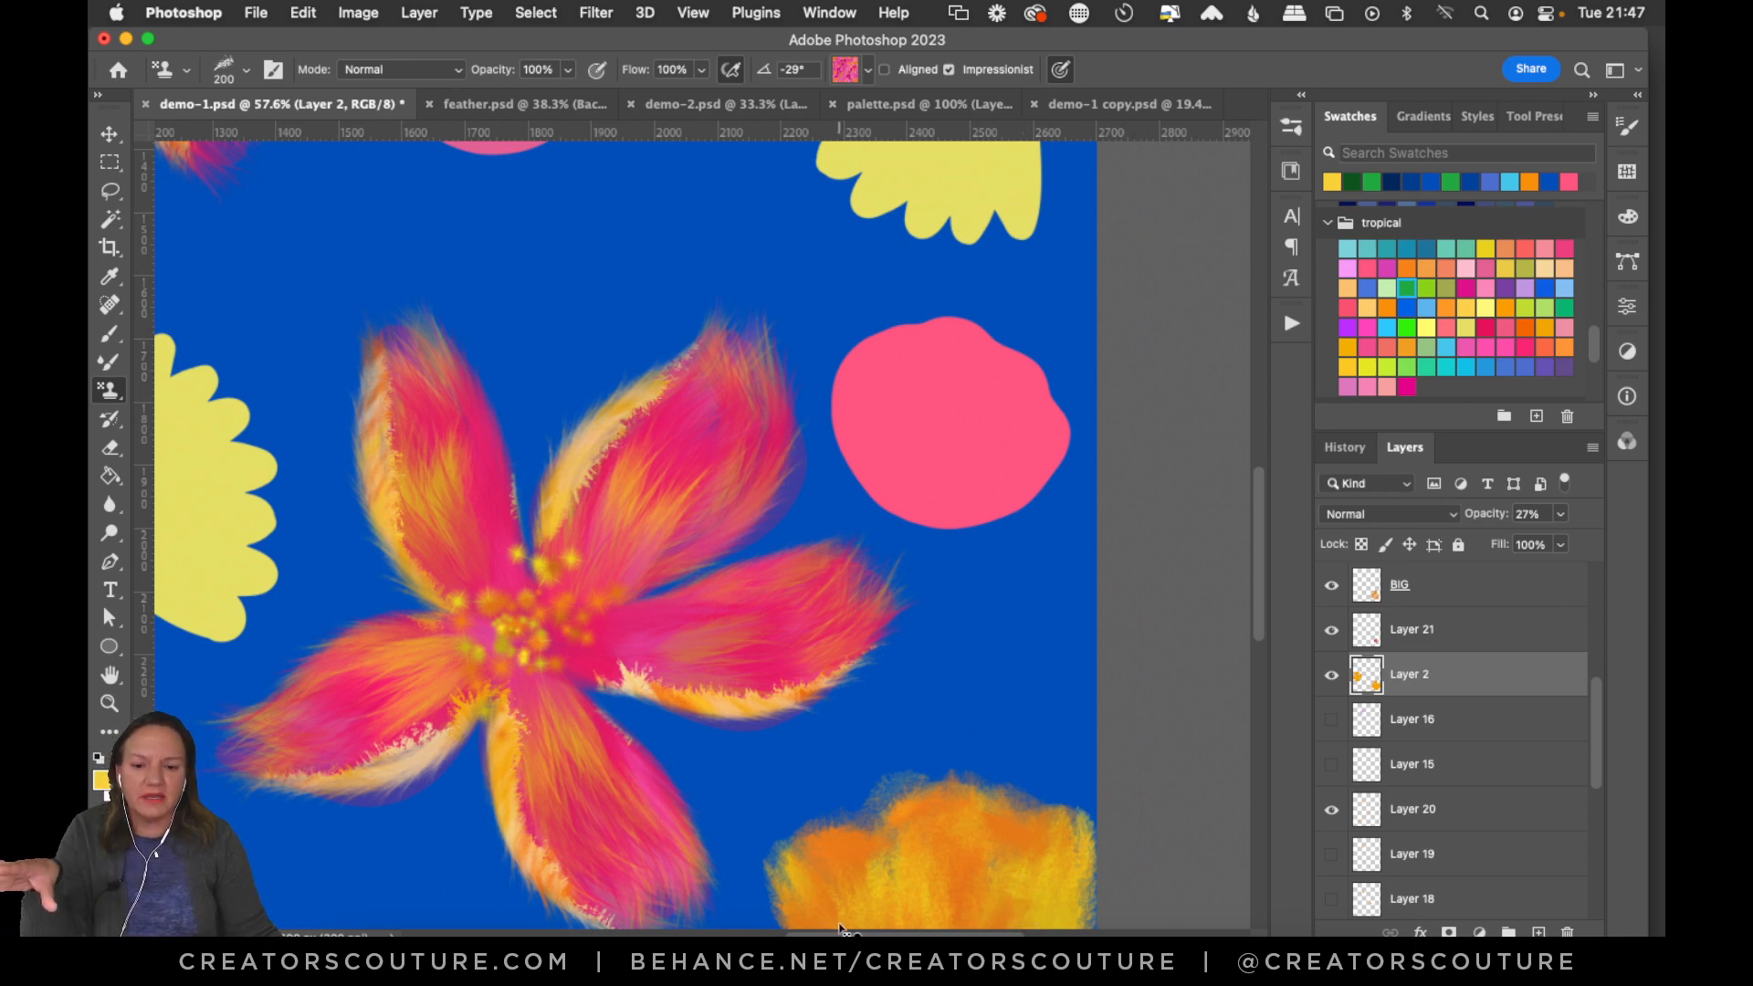
scroll(833, 927, right, 2)
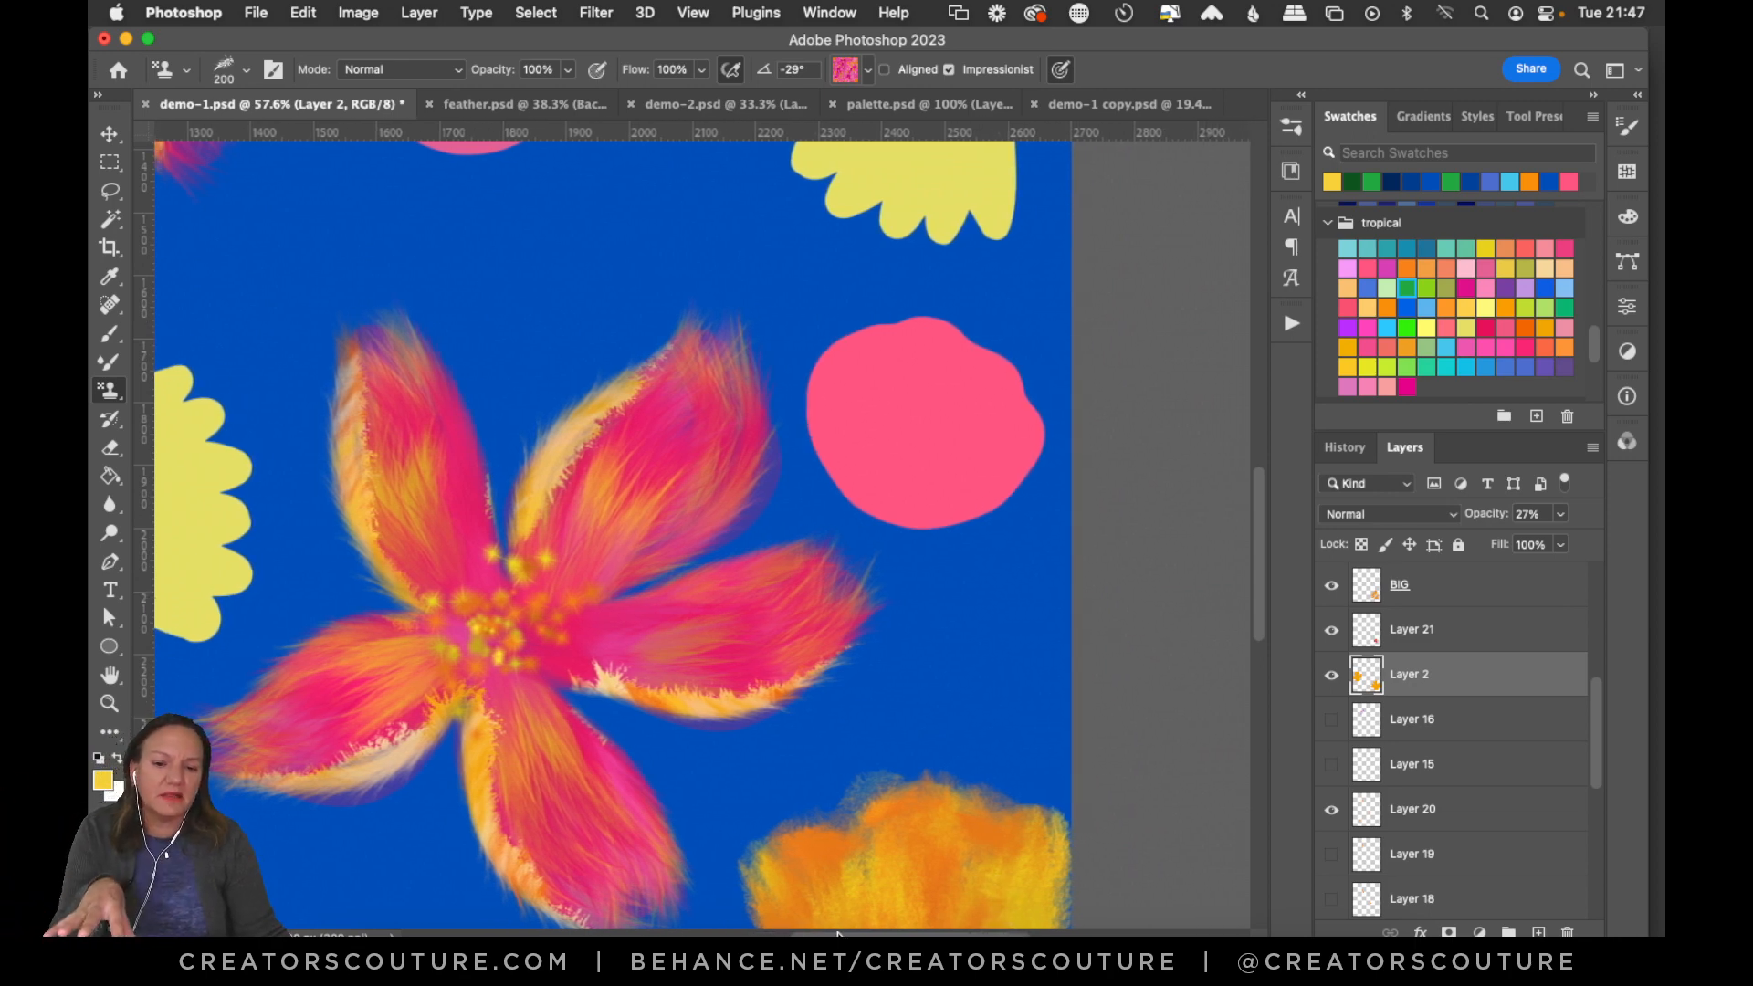
drag(1256, 586, 1242, 692)
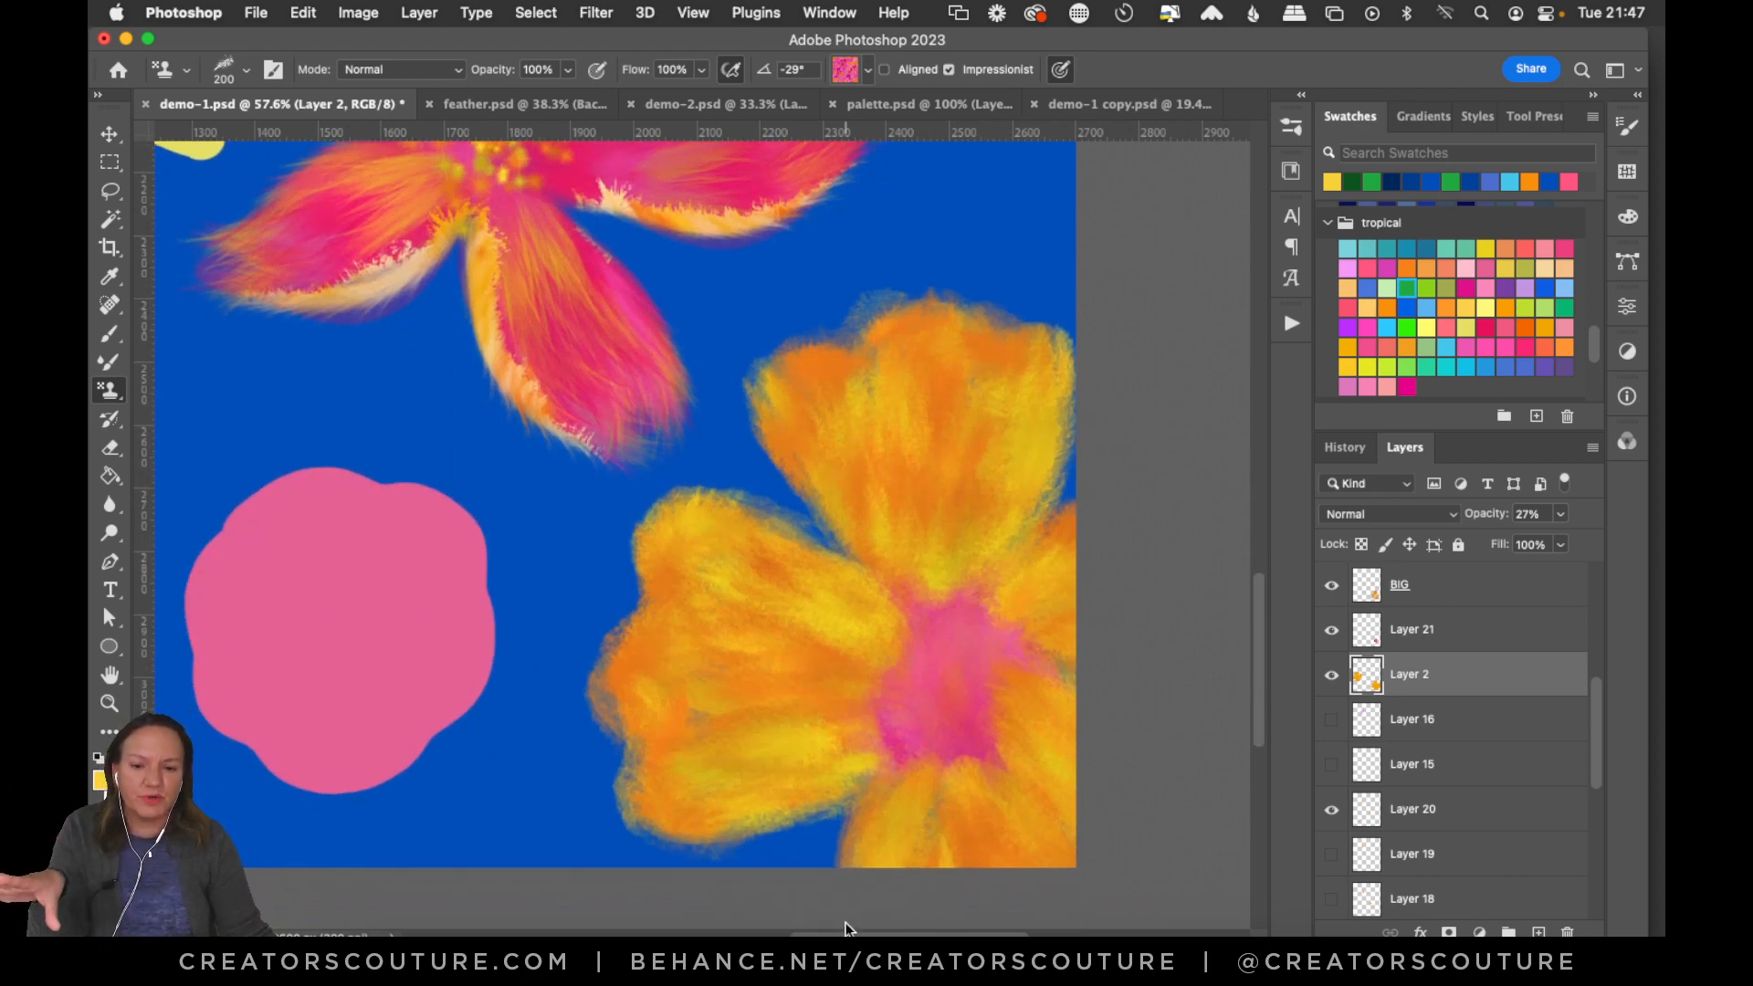
drag(849, 929, 624, 893)
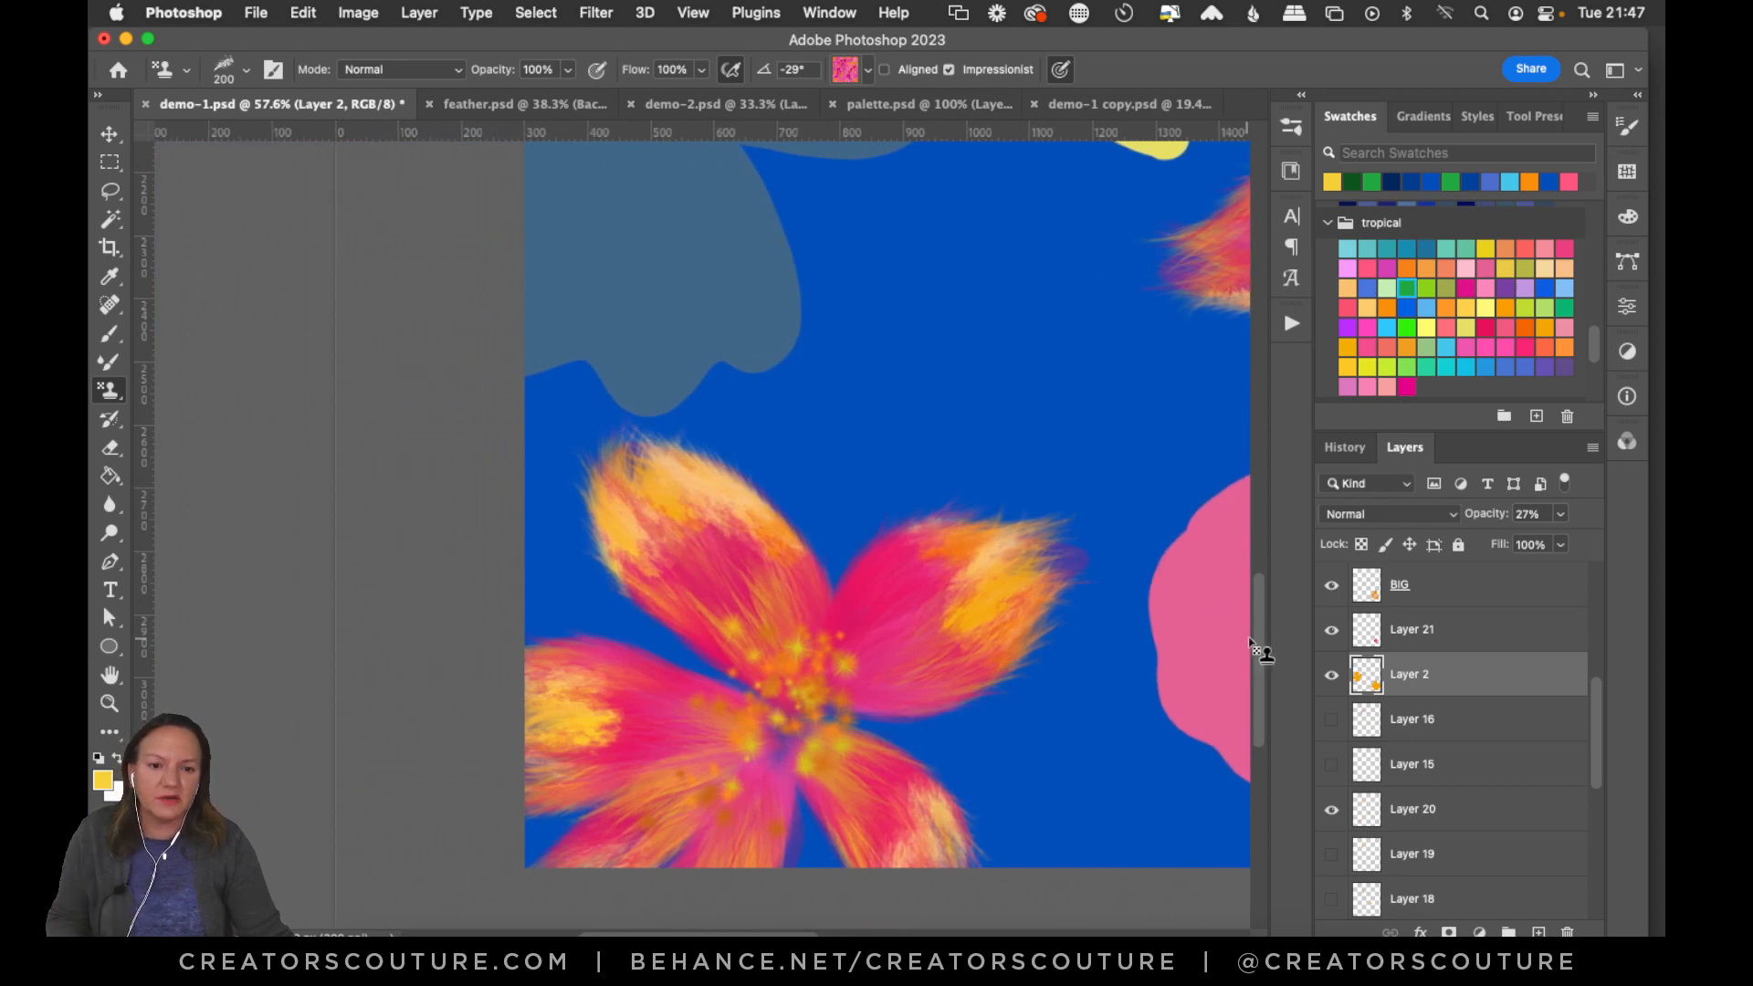
drag(1256, 630, 1256, 510)
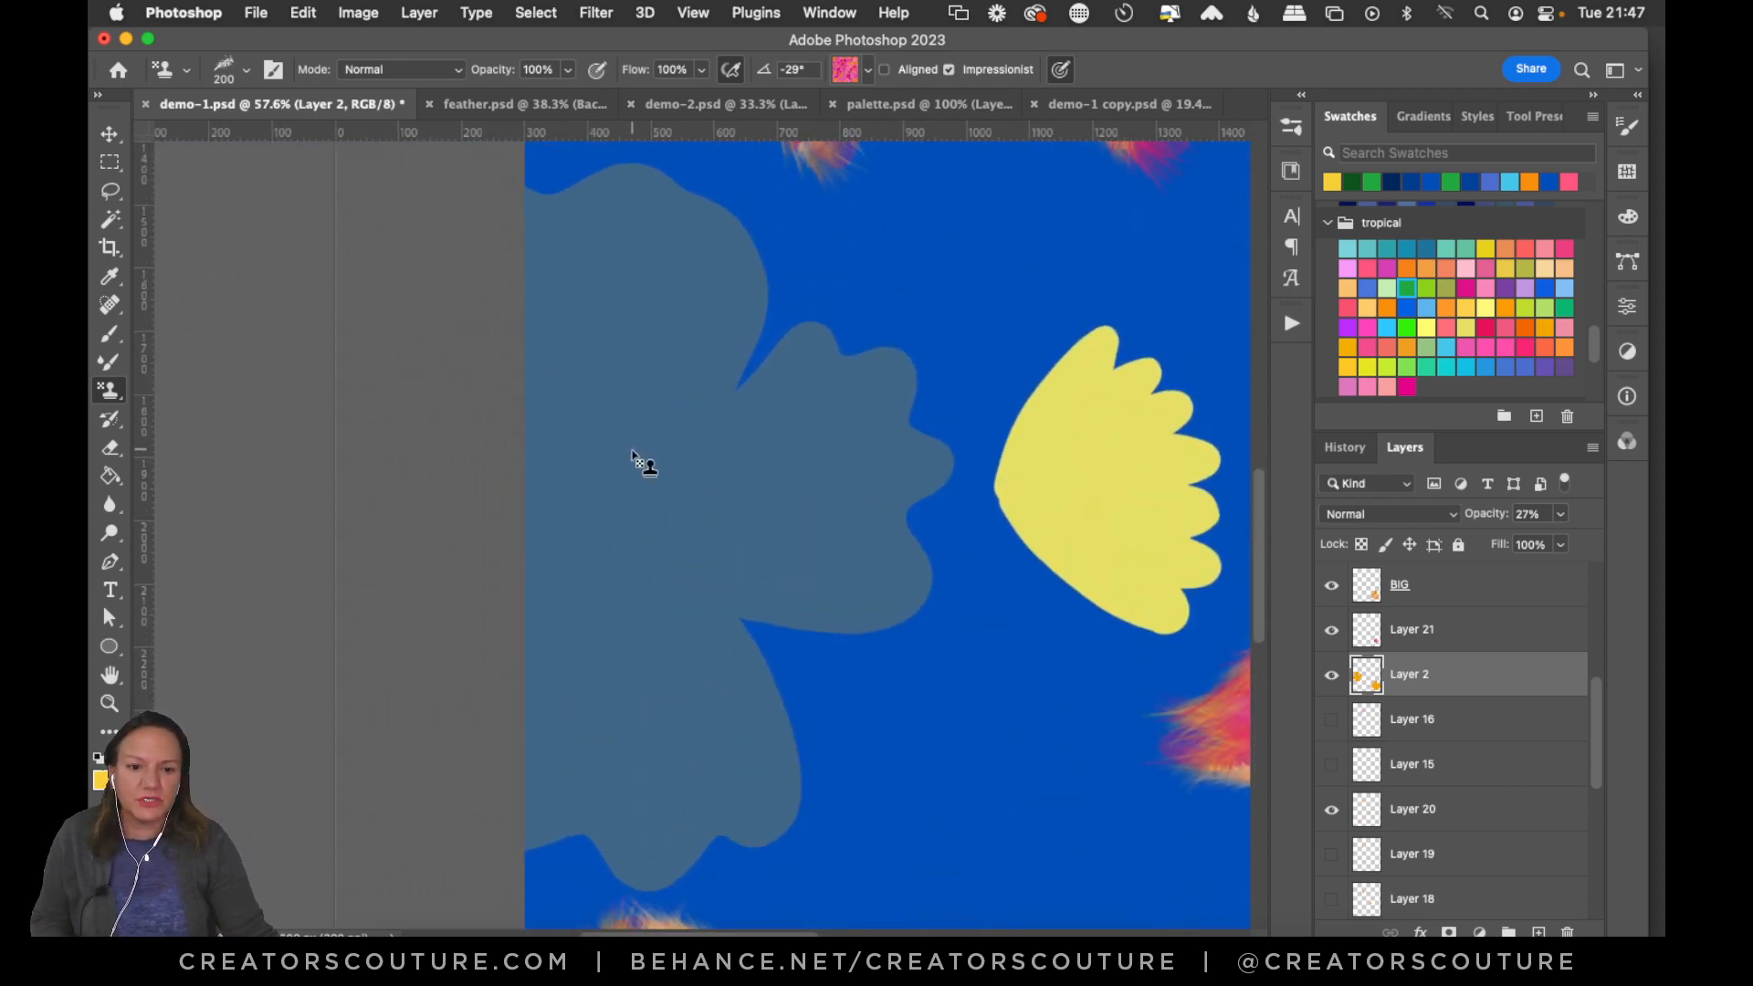
Paint a round magenta-pink centre on the large left-edge flower on Layer 21.
click(1390, 639)
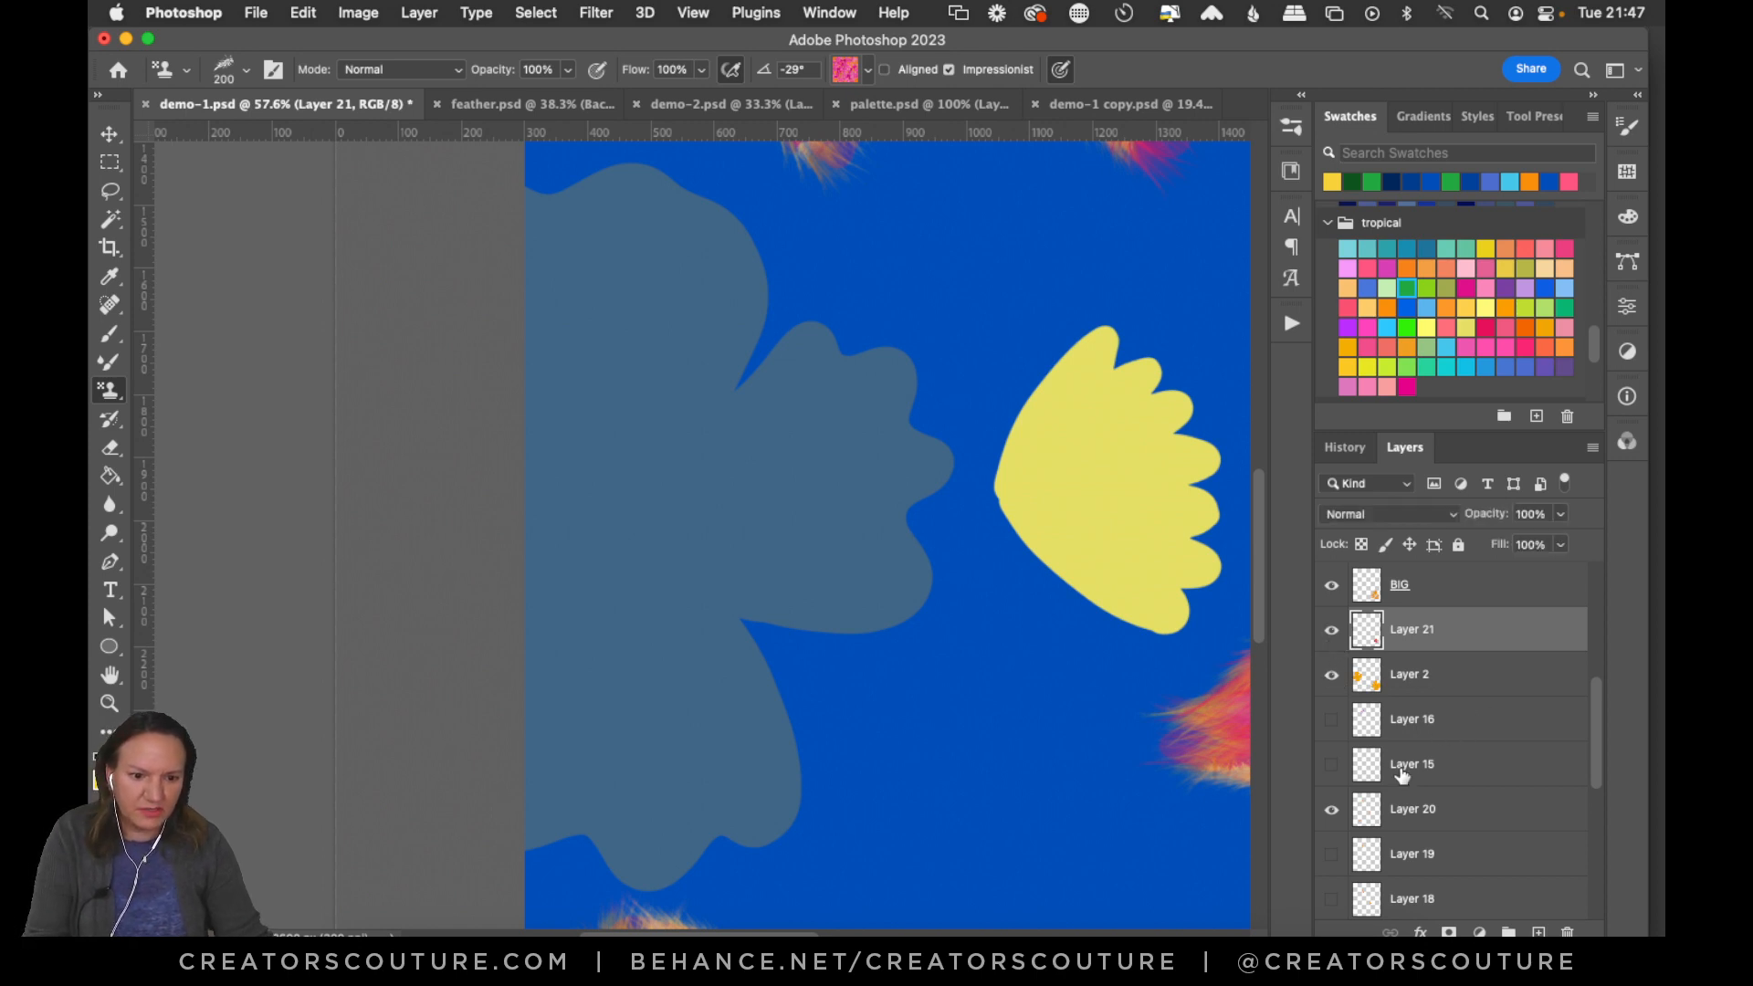
key(super+0)
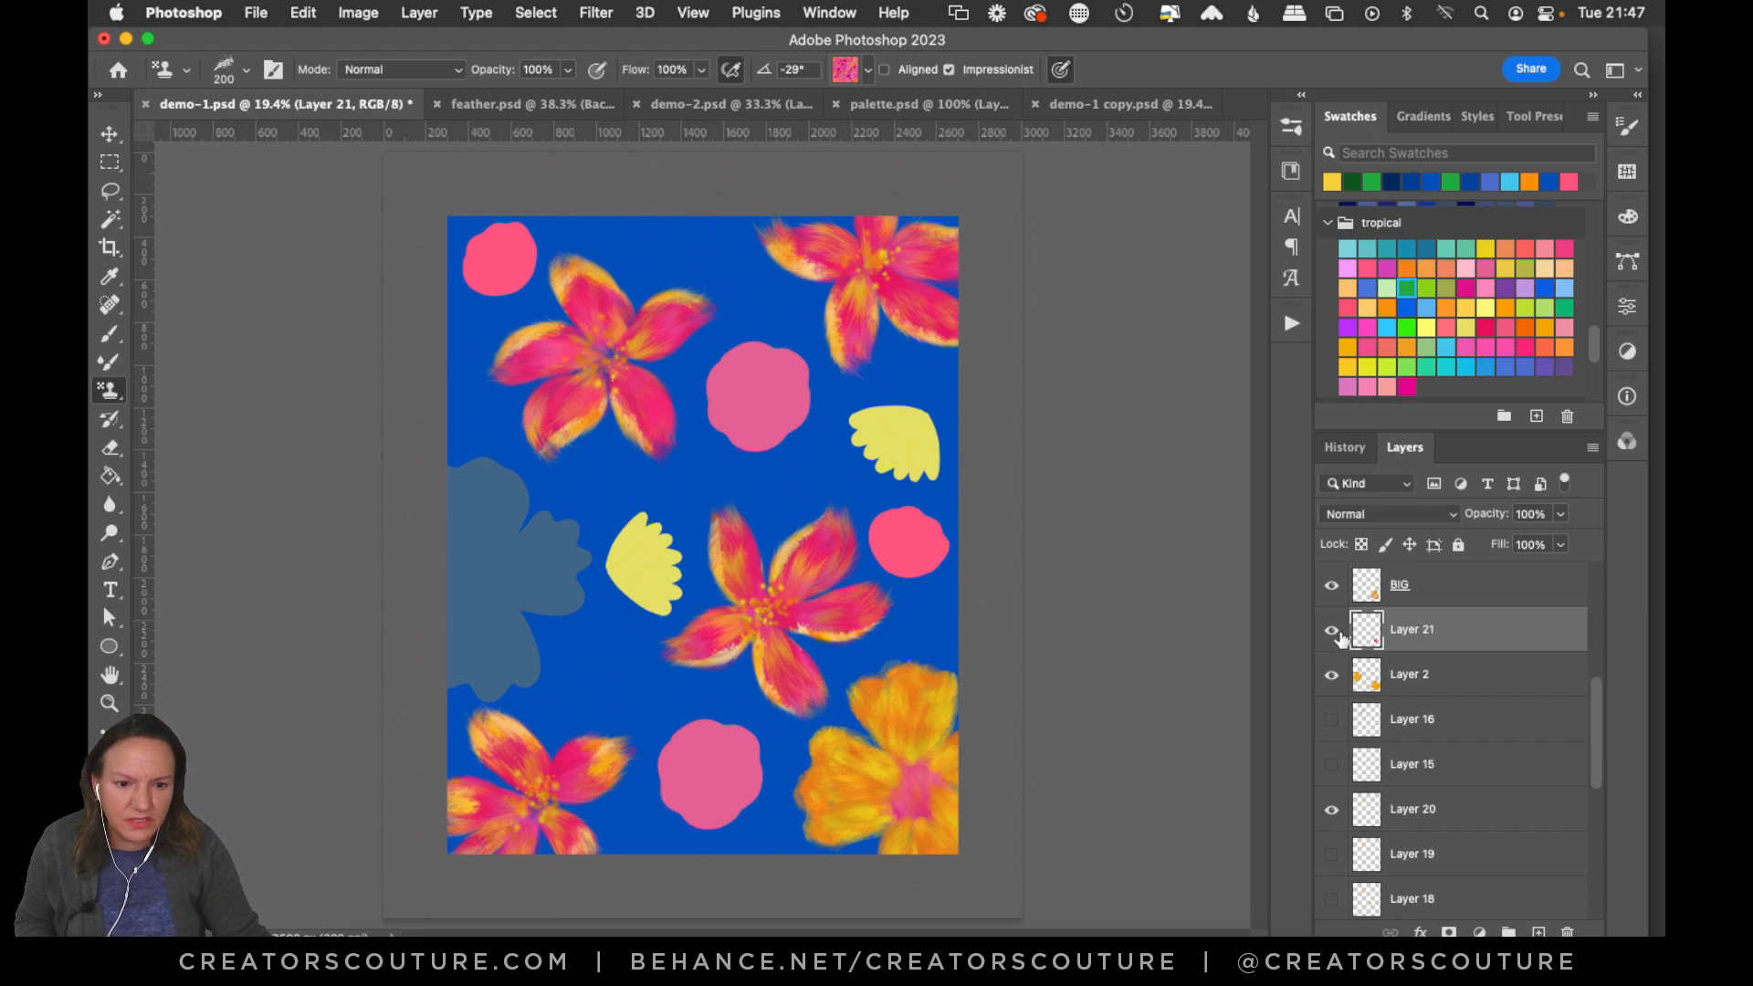
mouse_move(1433, 639)
mouse_down()
mouse_move(1428, 696)
mouse_move(1432, 647)
mouse_move(1445, 654)
mouse_up()
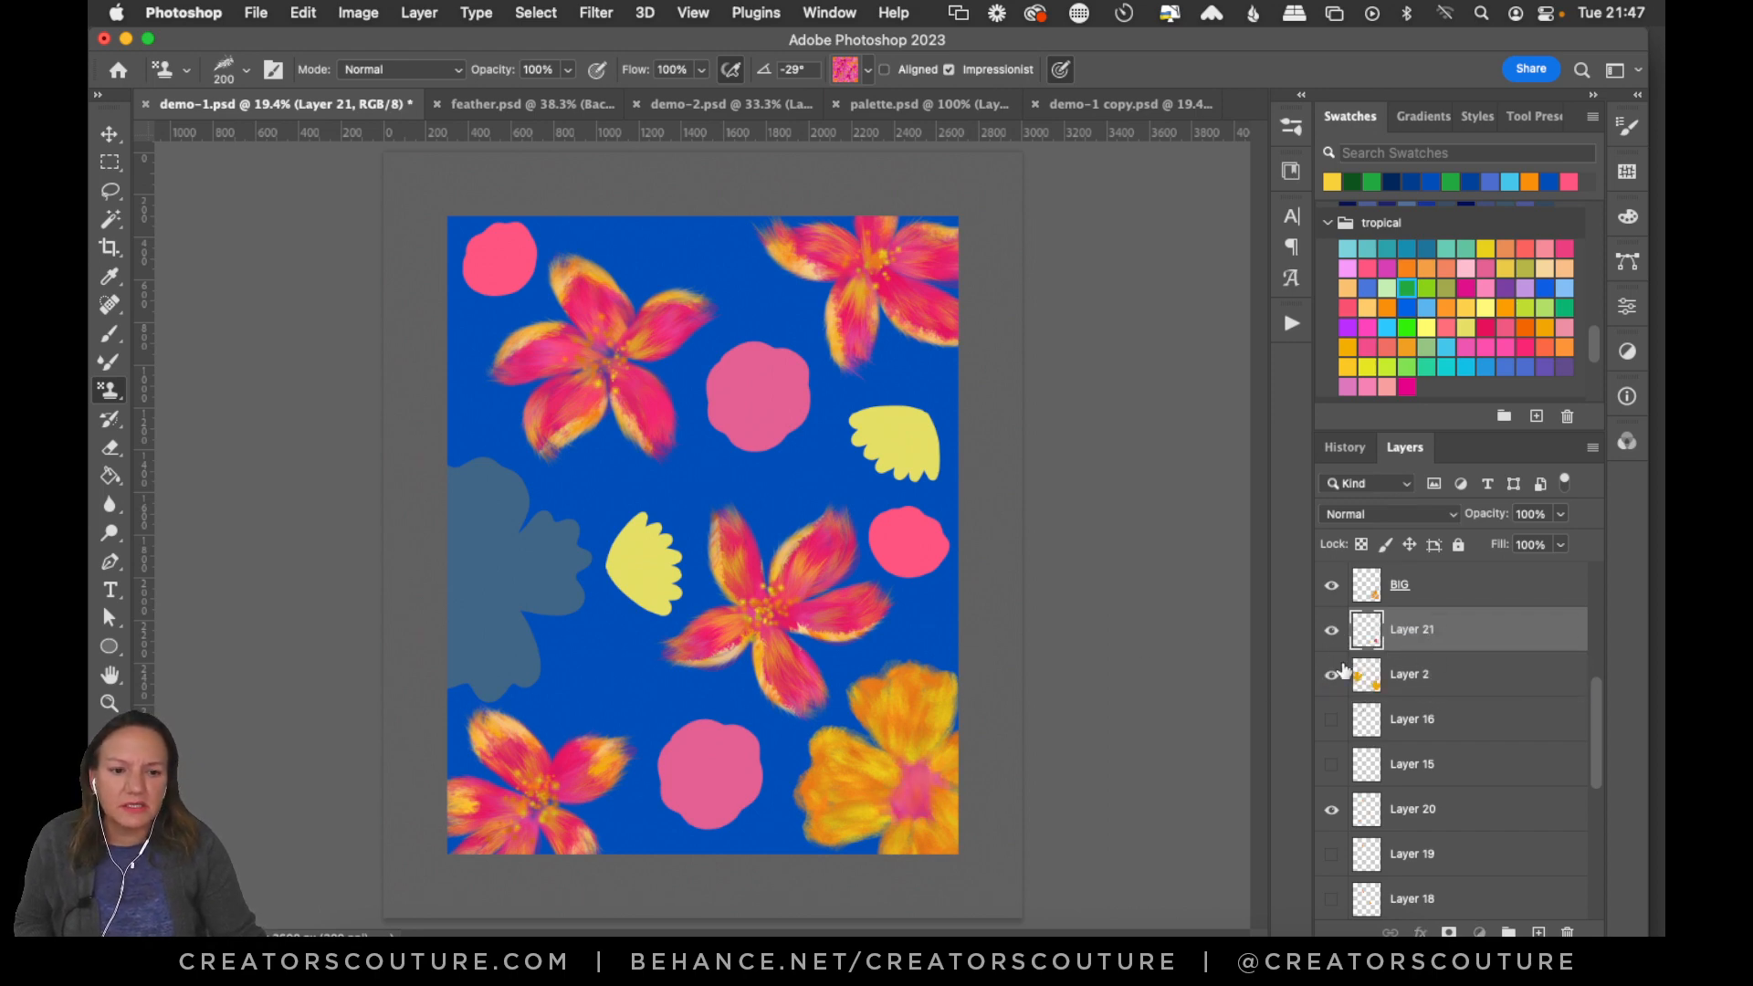
mouse_move(493, 593)
mouse_down()
mouse_move(473, 563)
mouse_move(470, 599)
mouse_move(475, 574)
mouse_move(458, 575)
mouse_move(462, 601)
mouse_move(492, 582)
mouse_move(488, 551)
mouse_move(491, 600)
mouse_move(493, 568)
mouse_move(451, 573)
mouse_move(489, 592)
mouse_move(478, 560)
mouse_move(481, 598)
mouse_move(491, 539)
mouse_move(487, 585)
mouse_up()
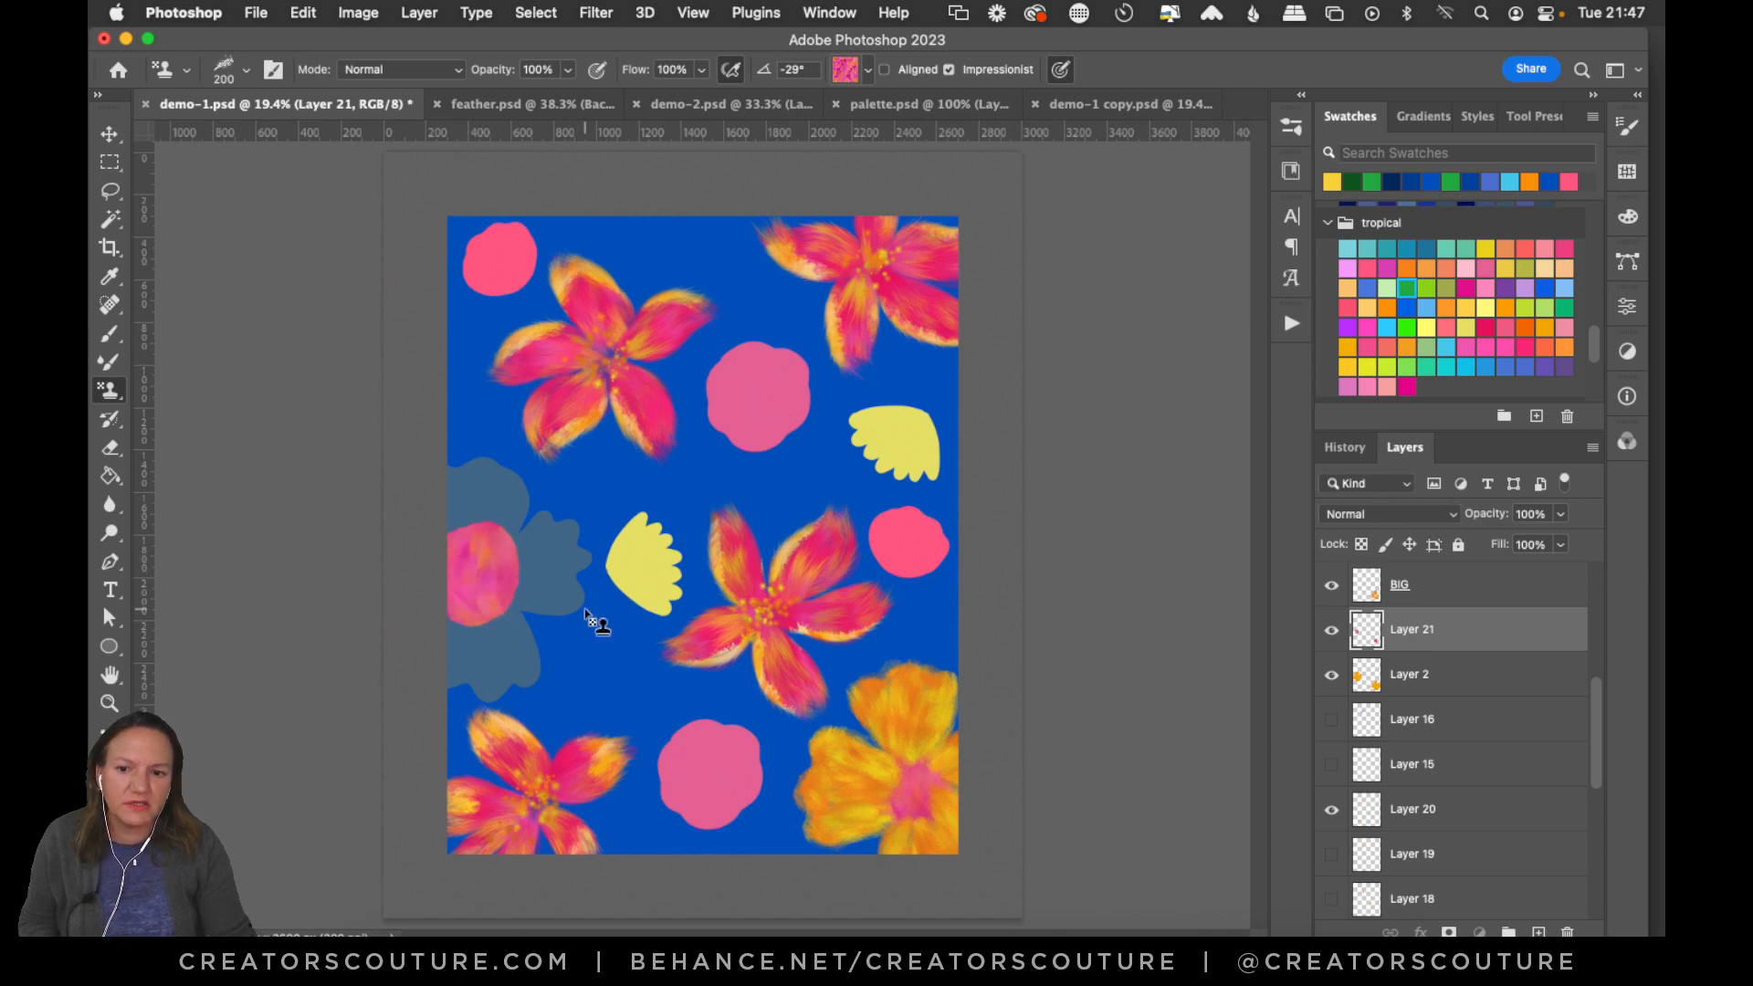
Select the BIG layer and toggle its visibility to check which petals it holds, leaving it shown.
key(alt+bracketright)
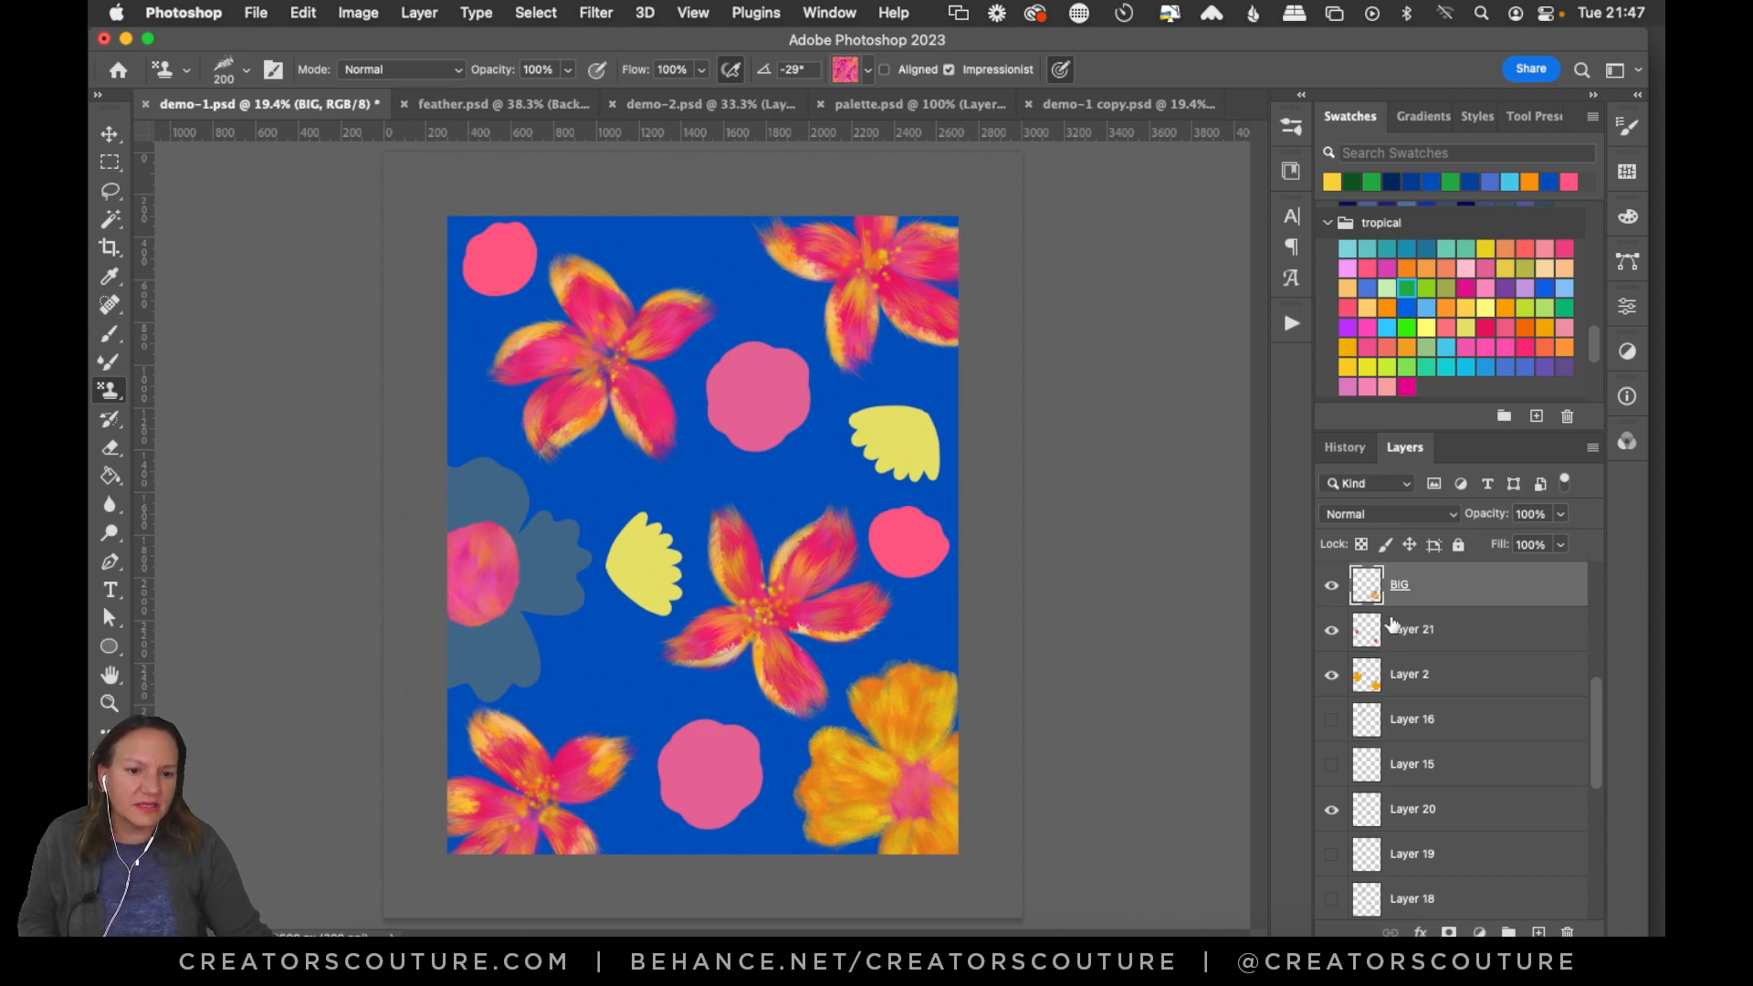
click(1332, 586)
click(1332, 586)
click(1331, 586)
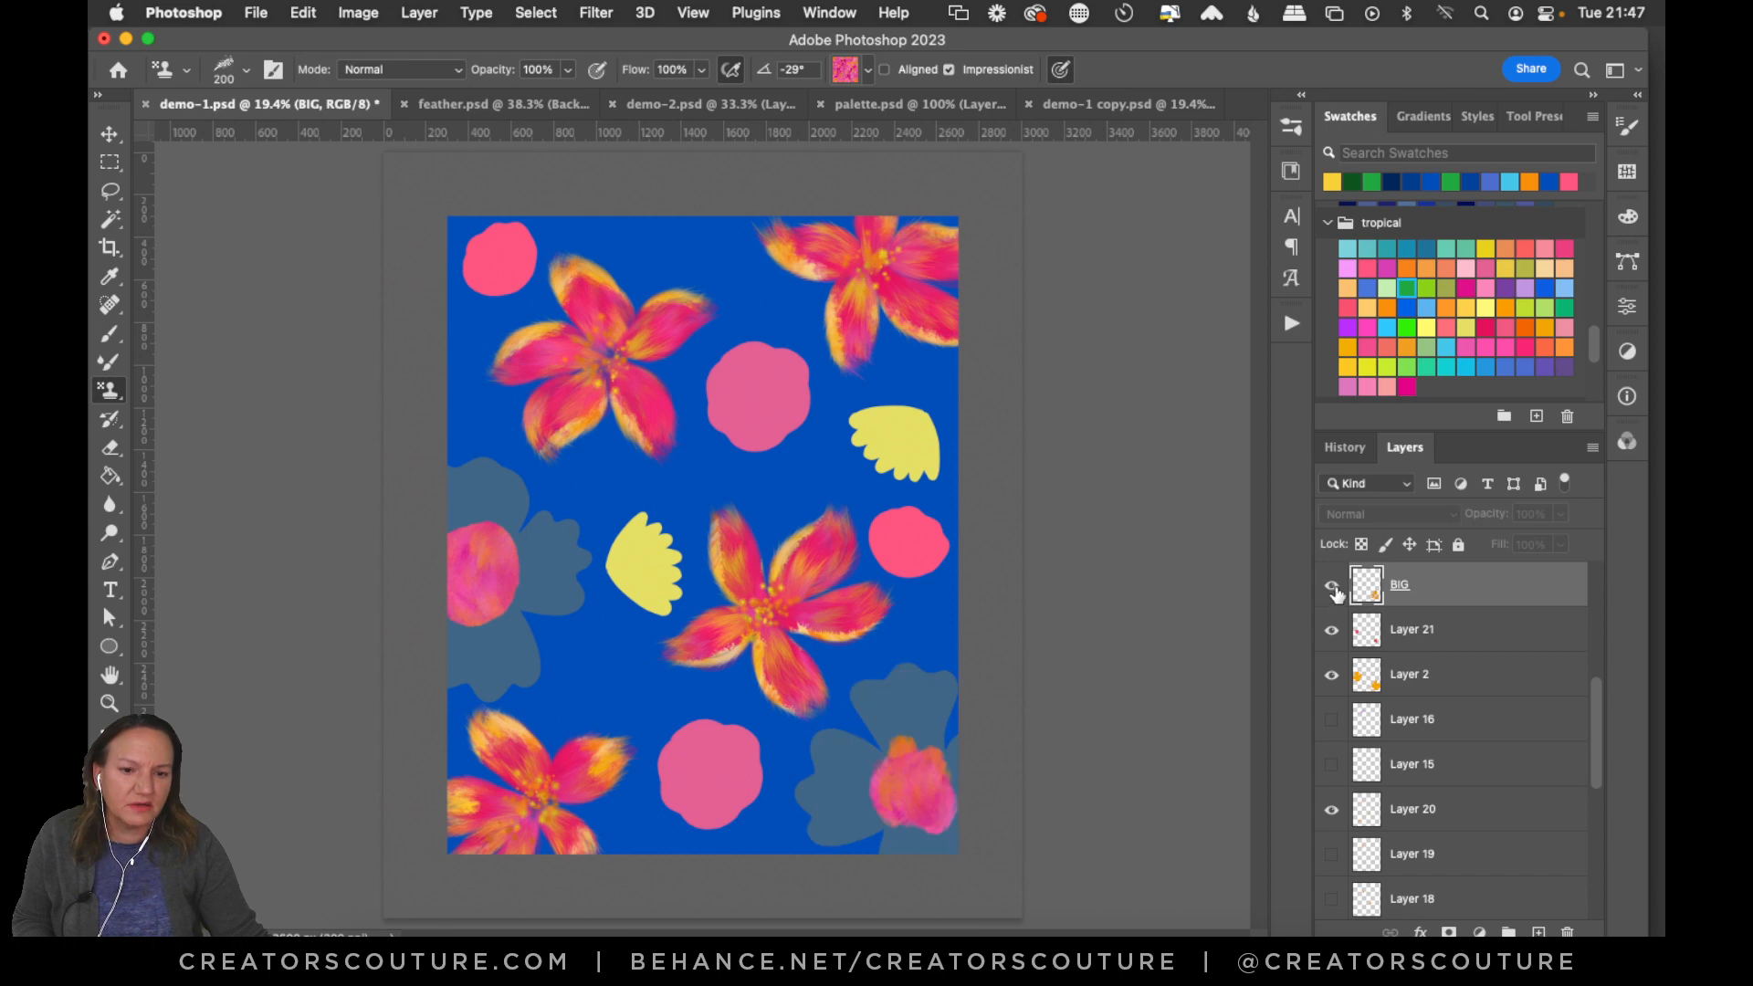
click(1332, 586)
click(847, 72)
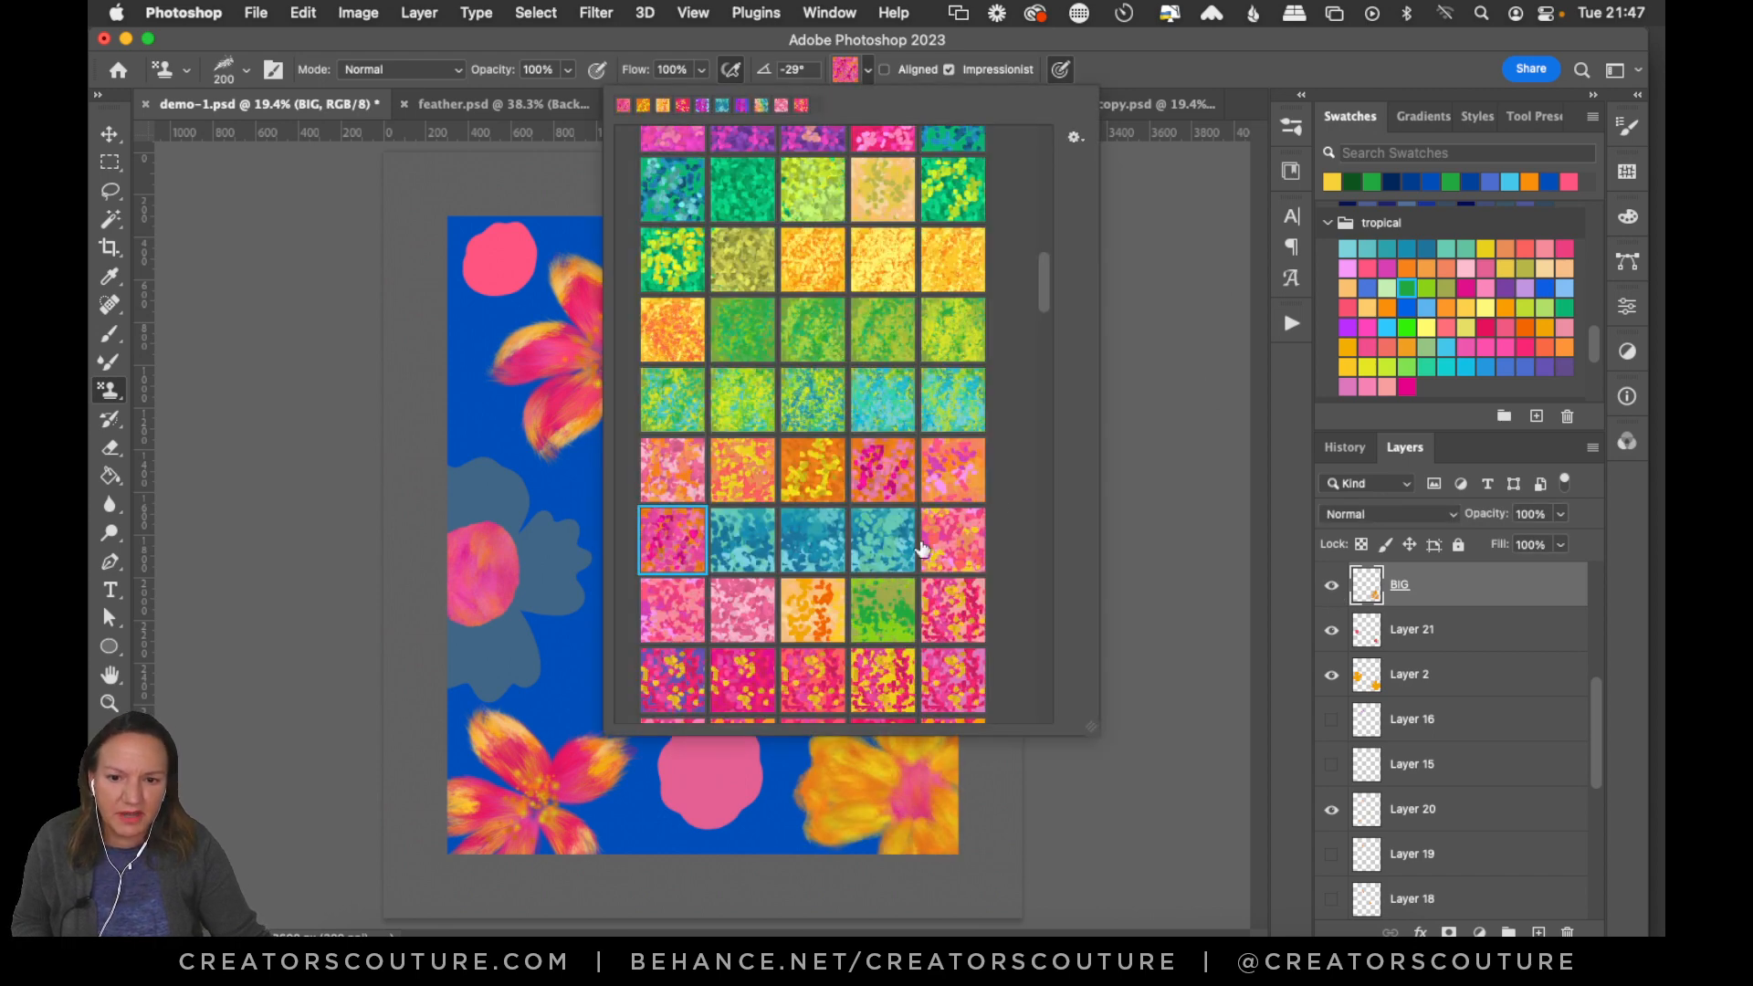
scroll(1043, 305, down, 5)
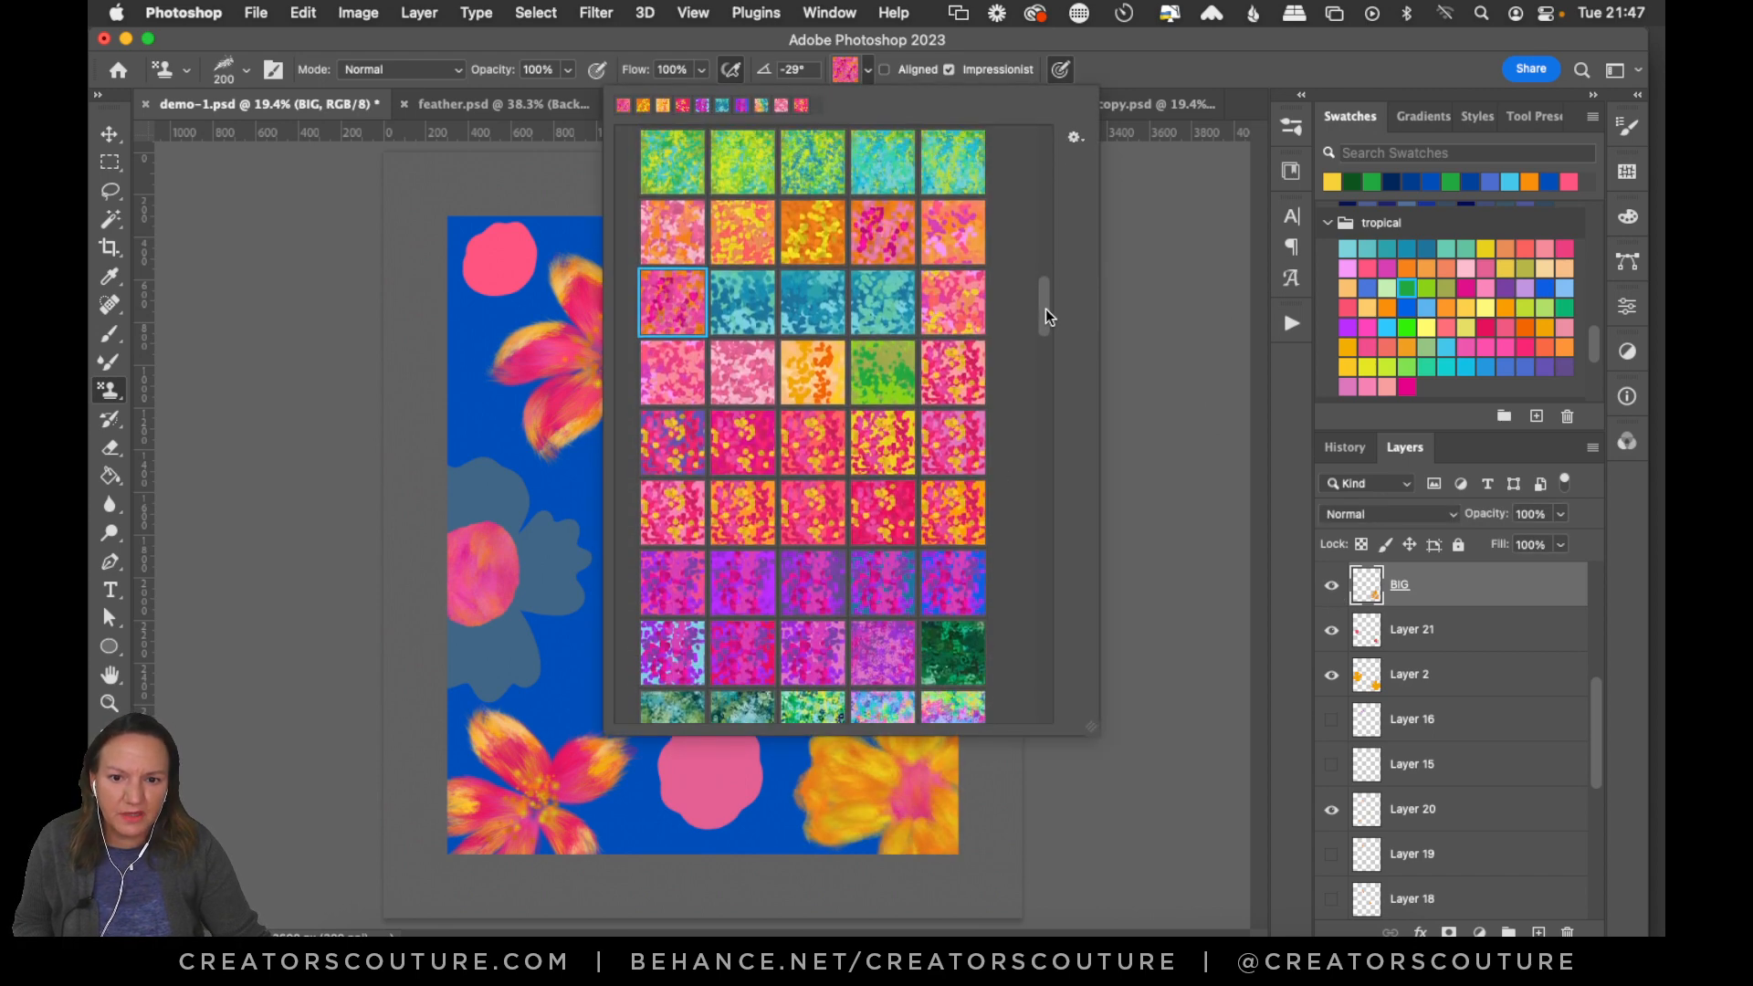
scroll(1044, 309, up, 1)
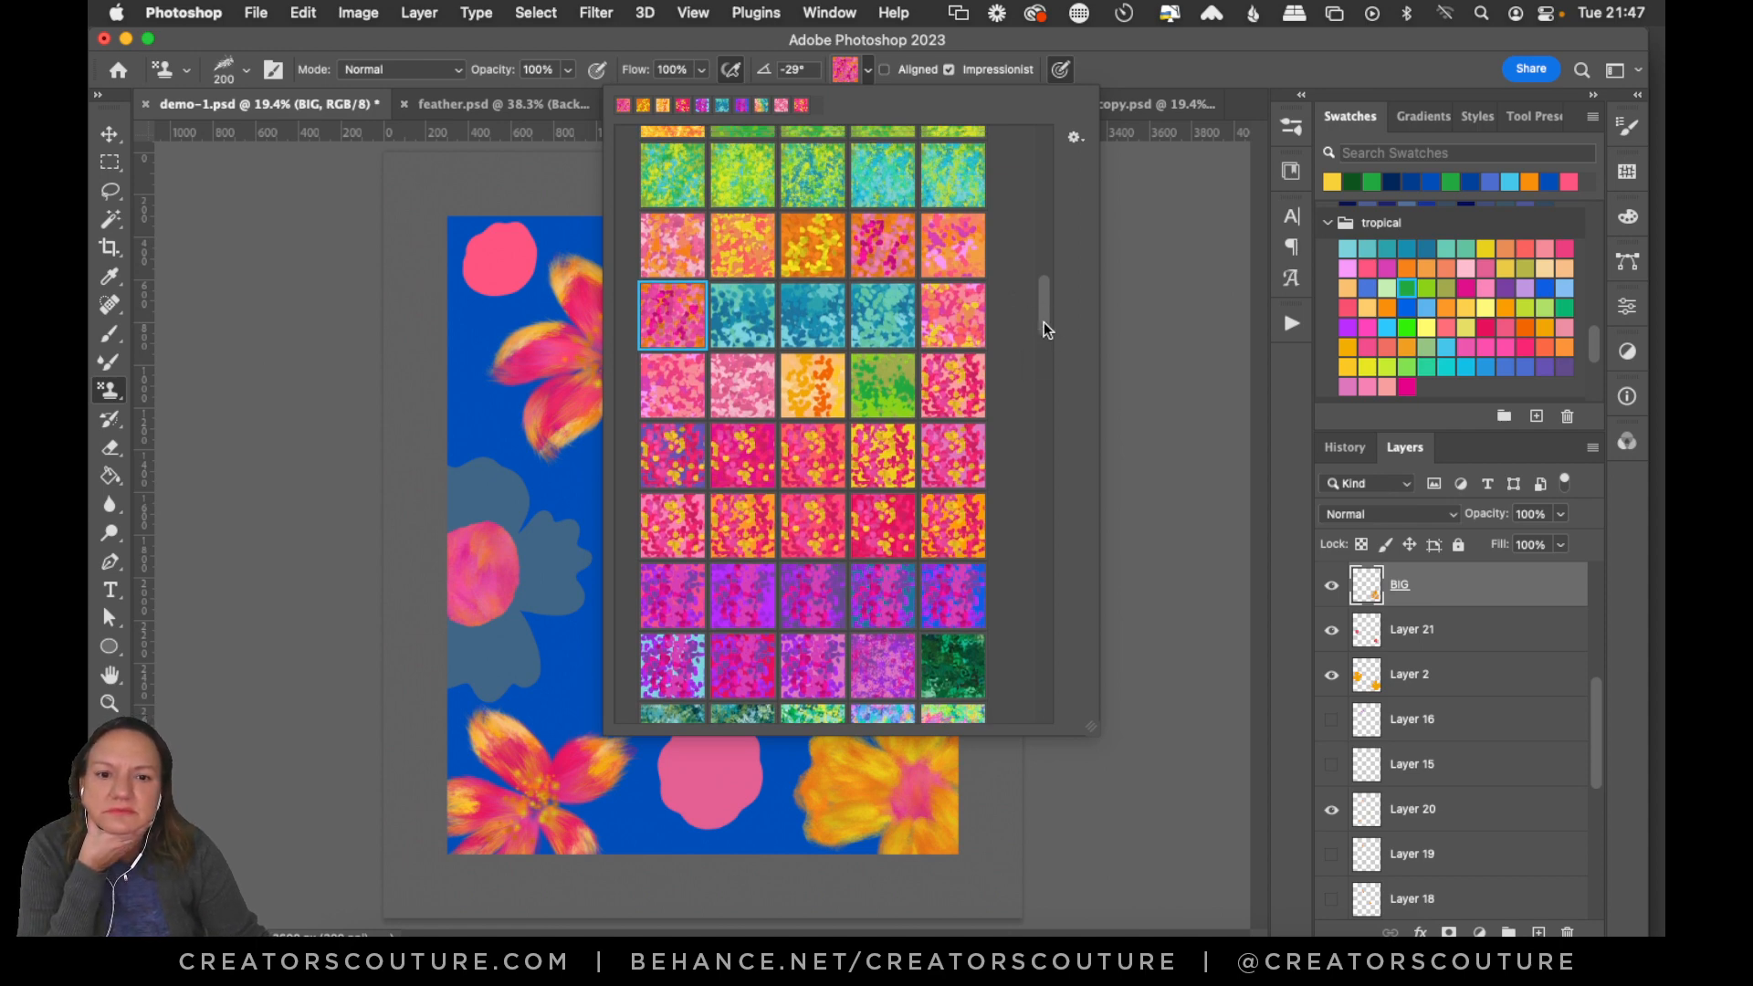
scroll(1045, 301, up, 3)
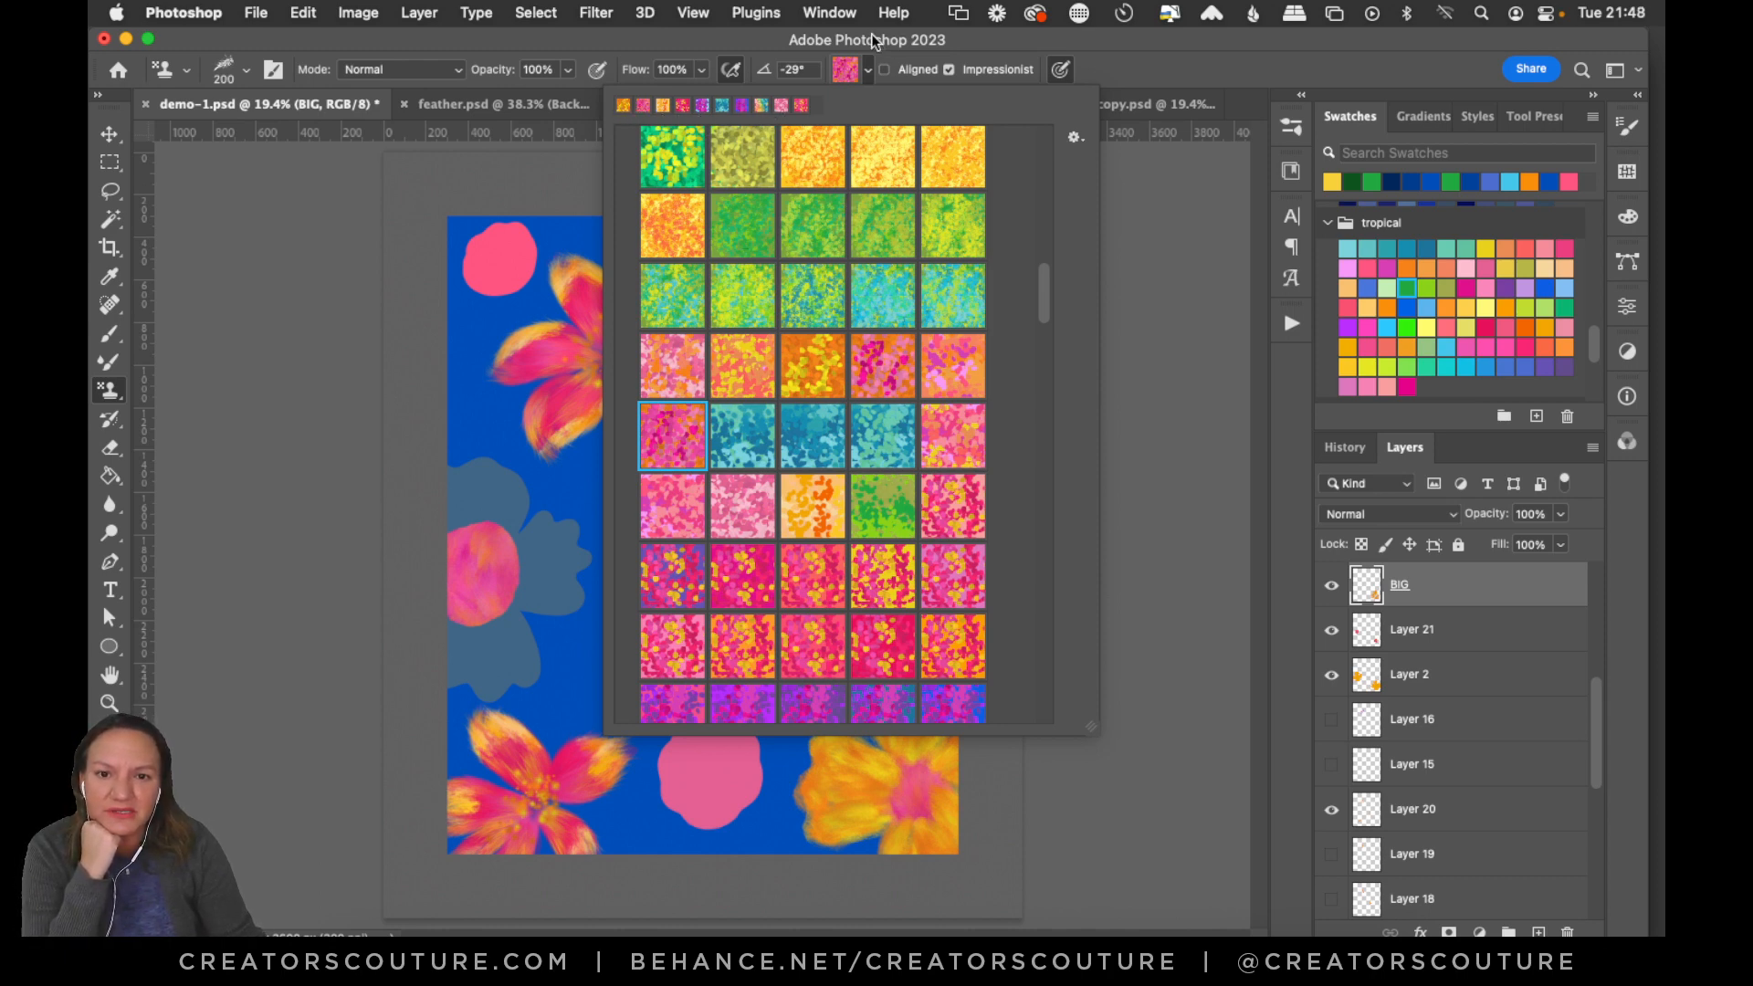
click(938, 54)
Focus on the large left-edge flower and choose the orange pattern with yellow mottling for the Pattern Stamp.
click(118, 675)
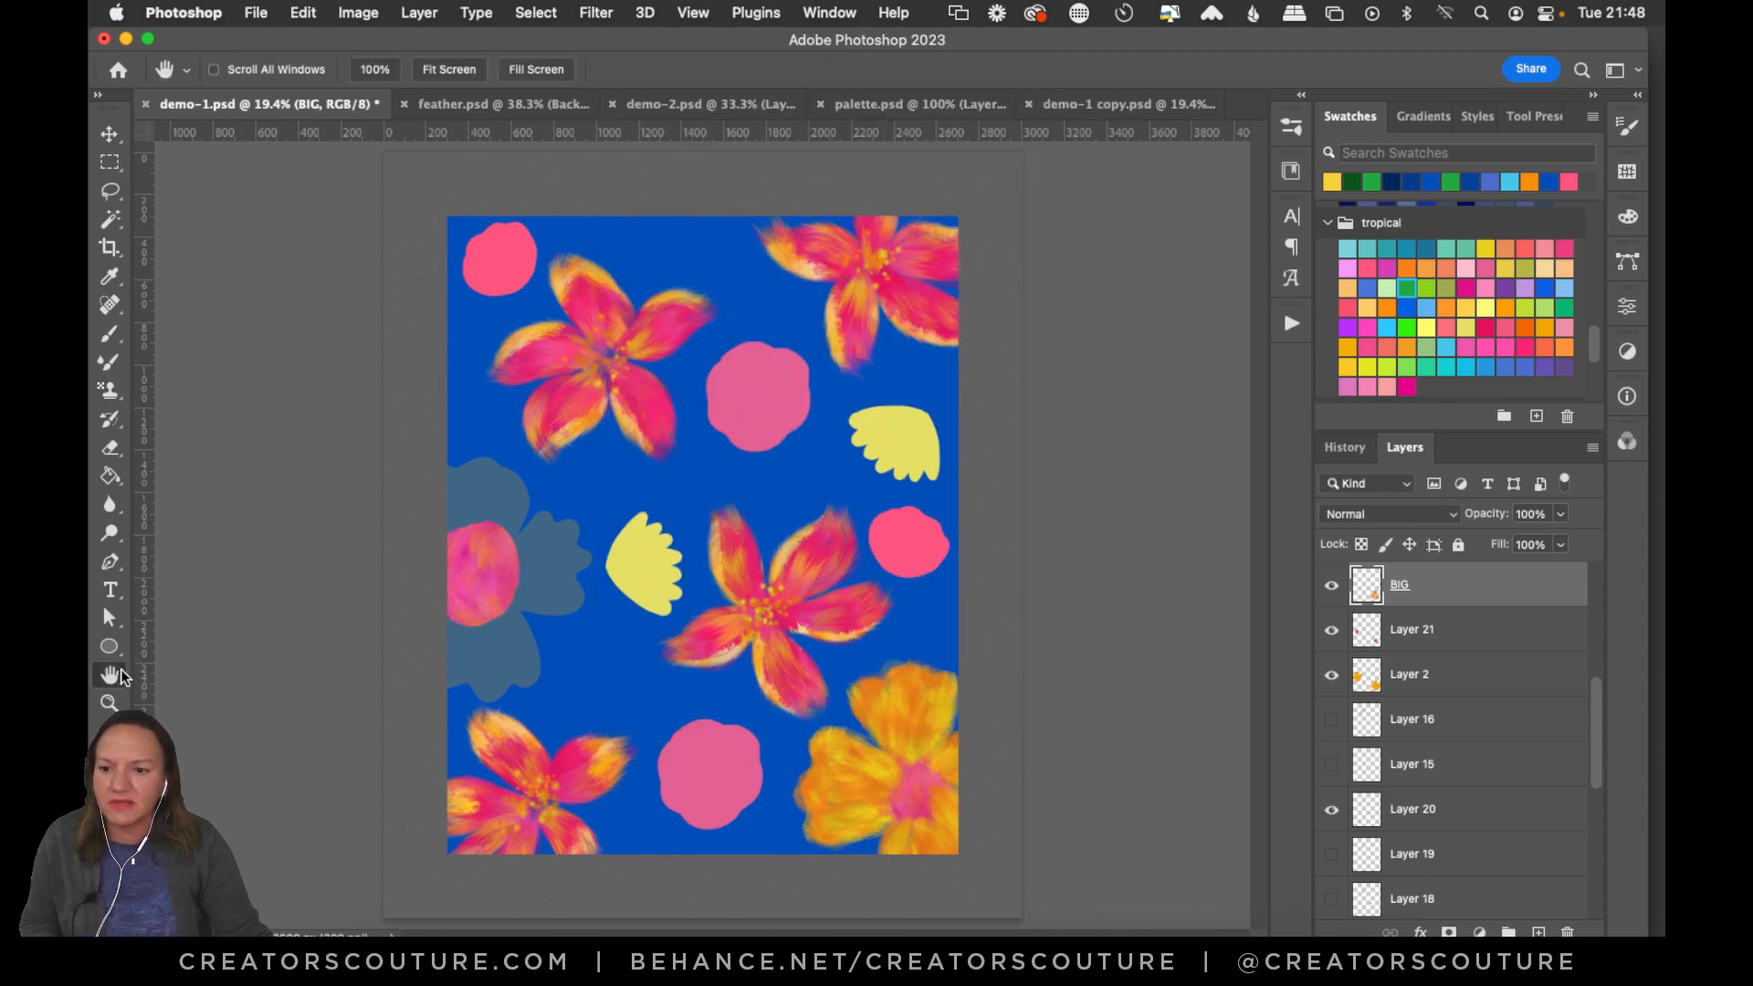
click(109, 703)
drag(505, 558, 576, 547)
click(115, 395)
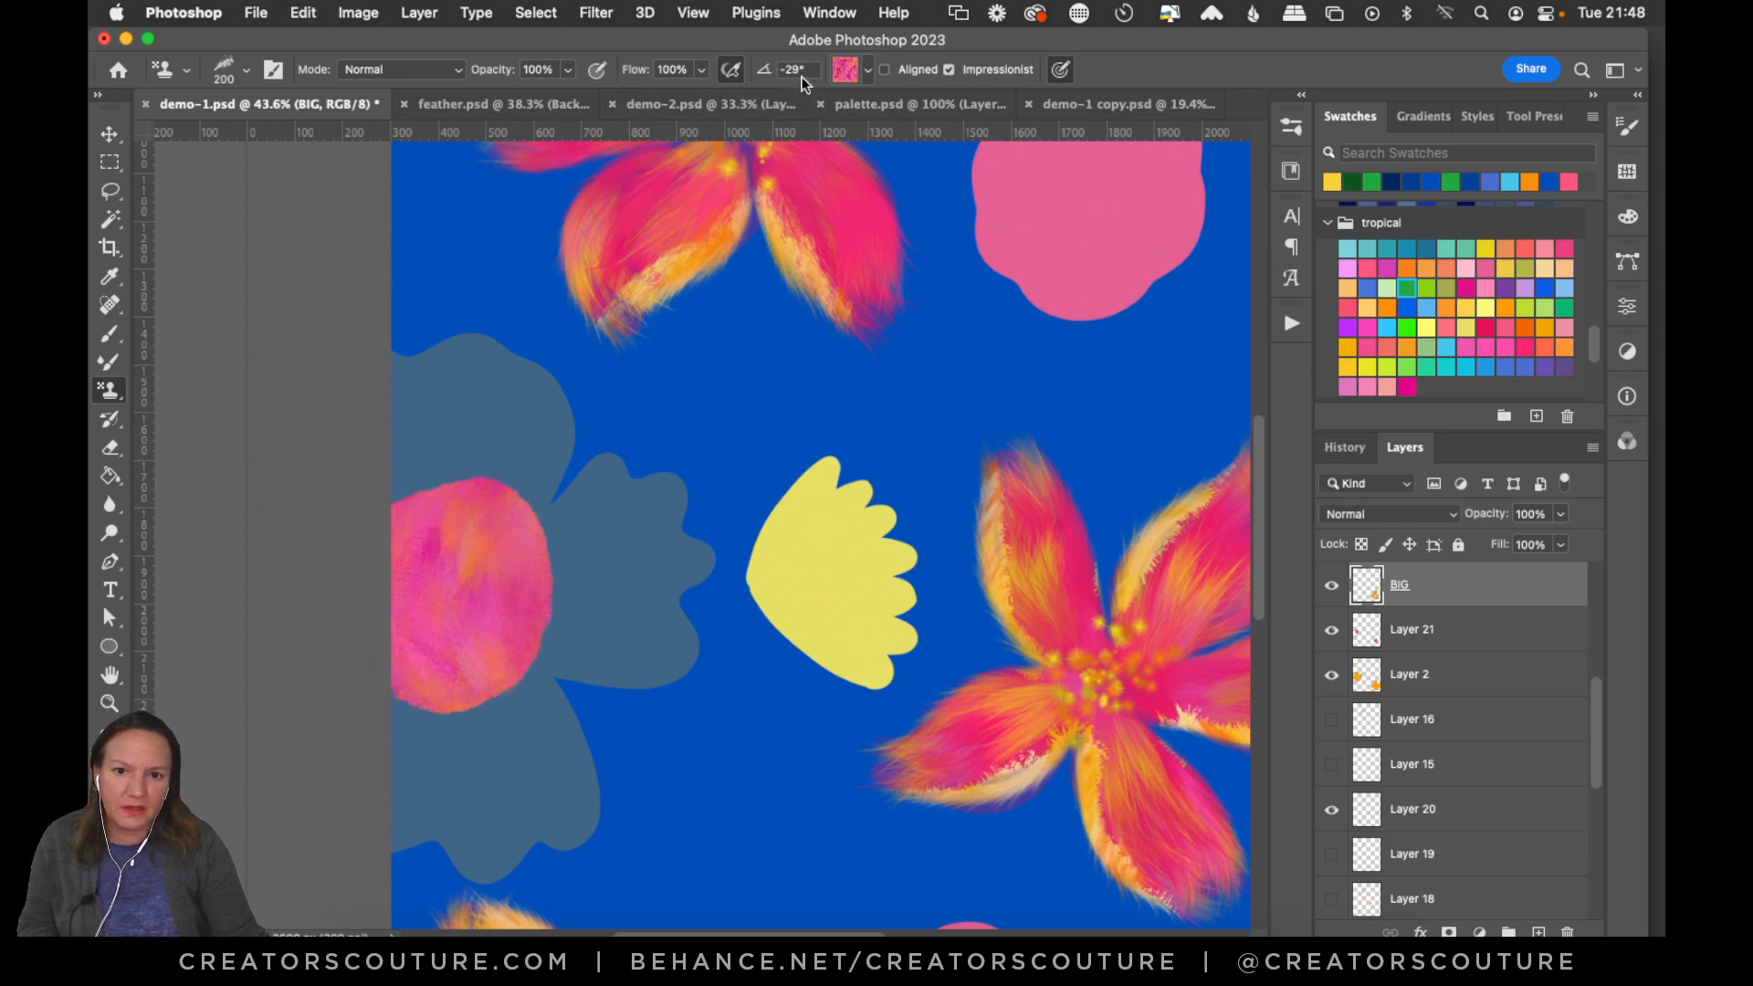
click(849, 73)
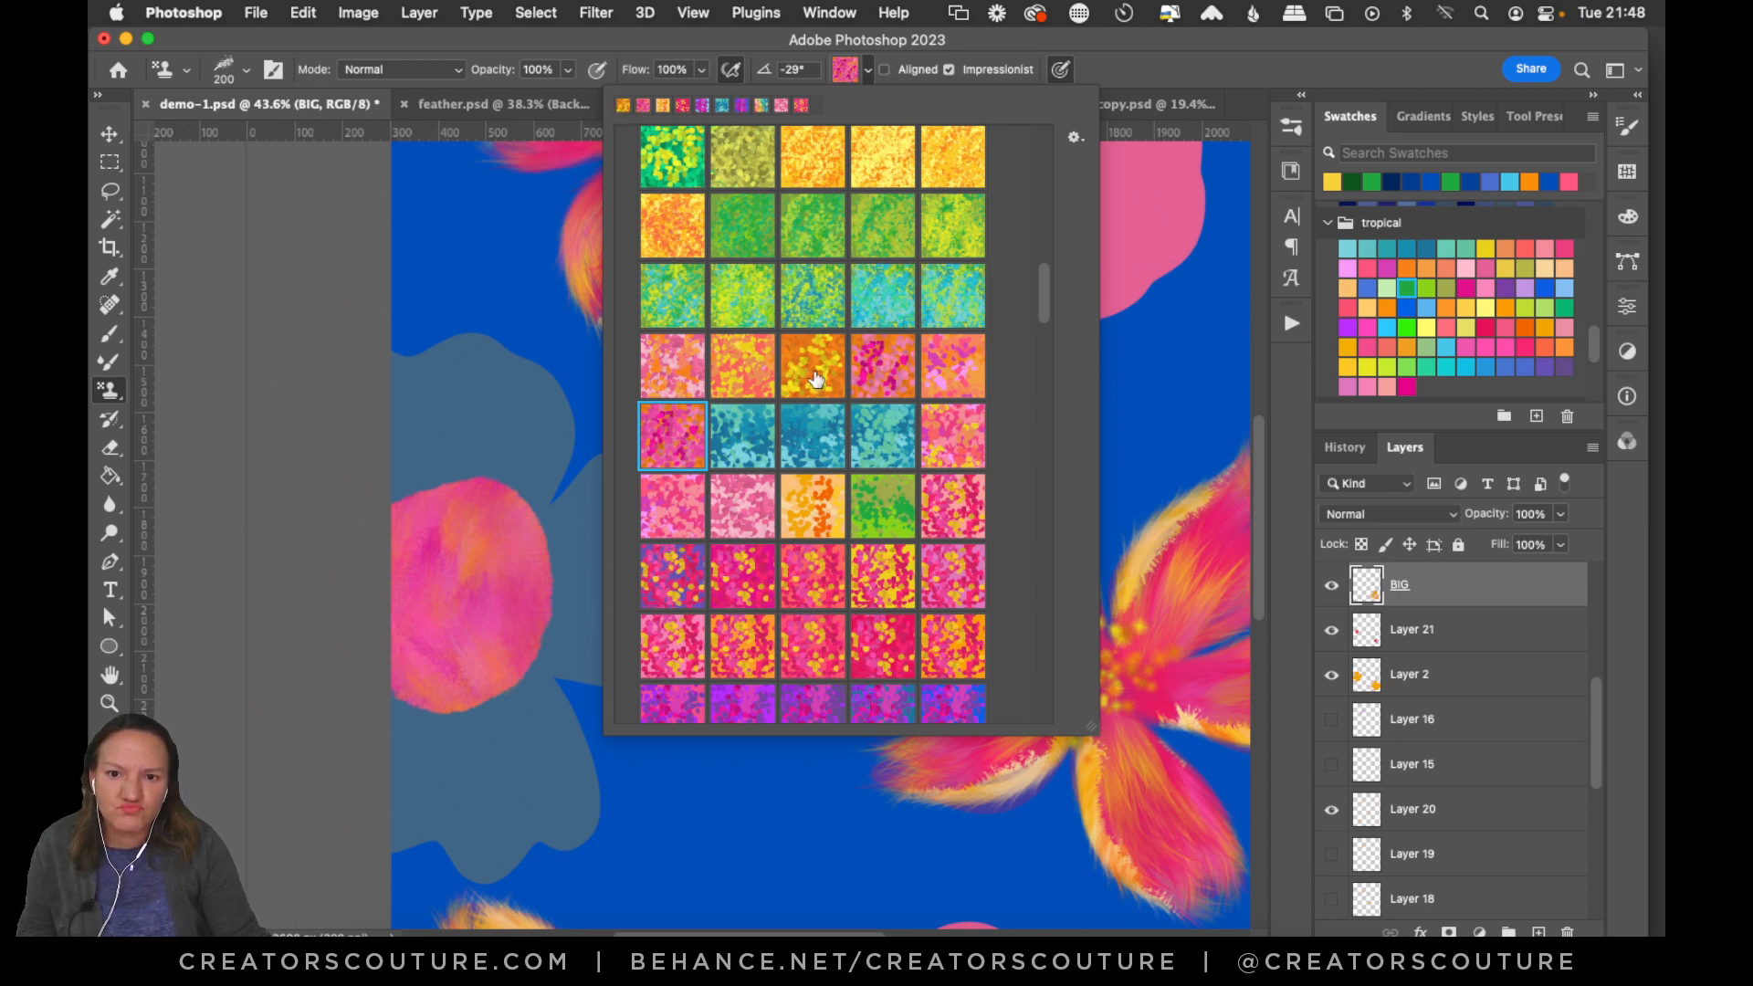
drag(657, 113, 666, 116)
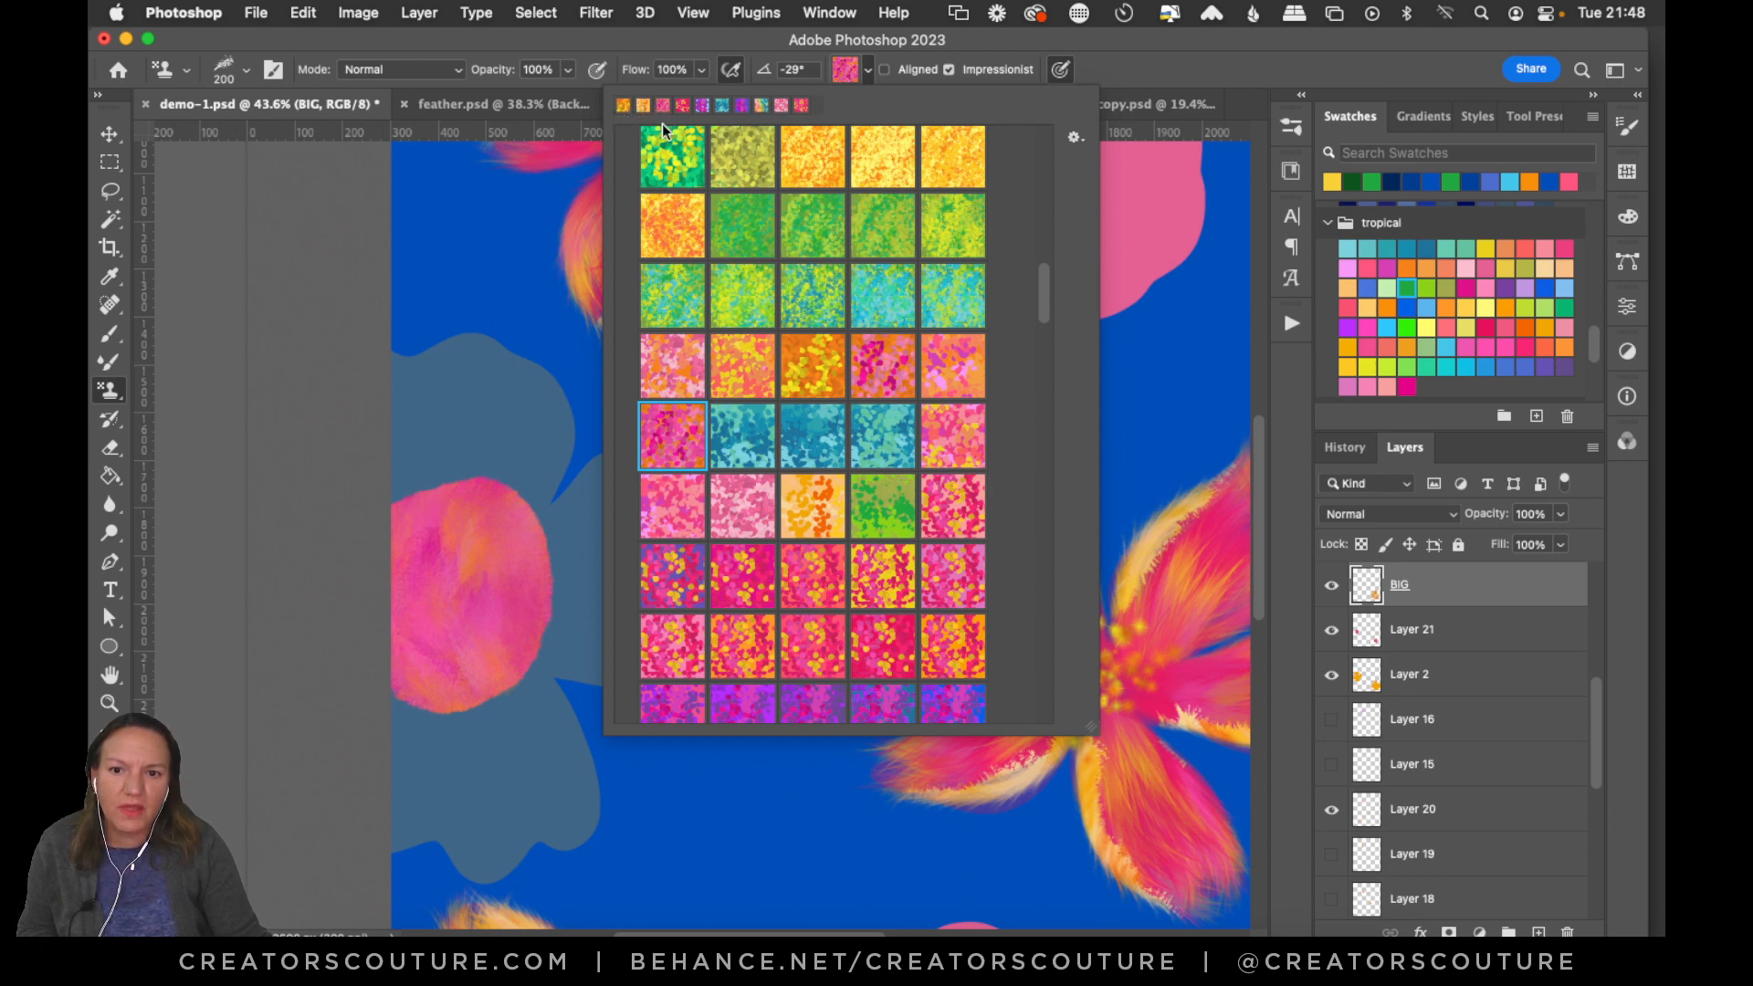
click(856, 76)
click(847, 75)
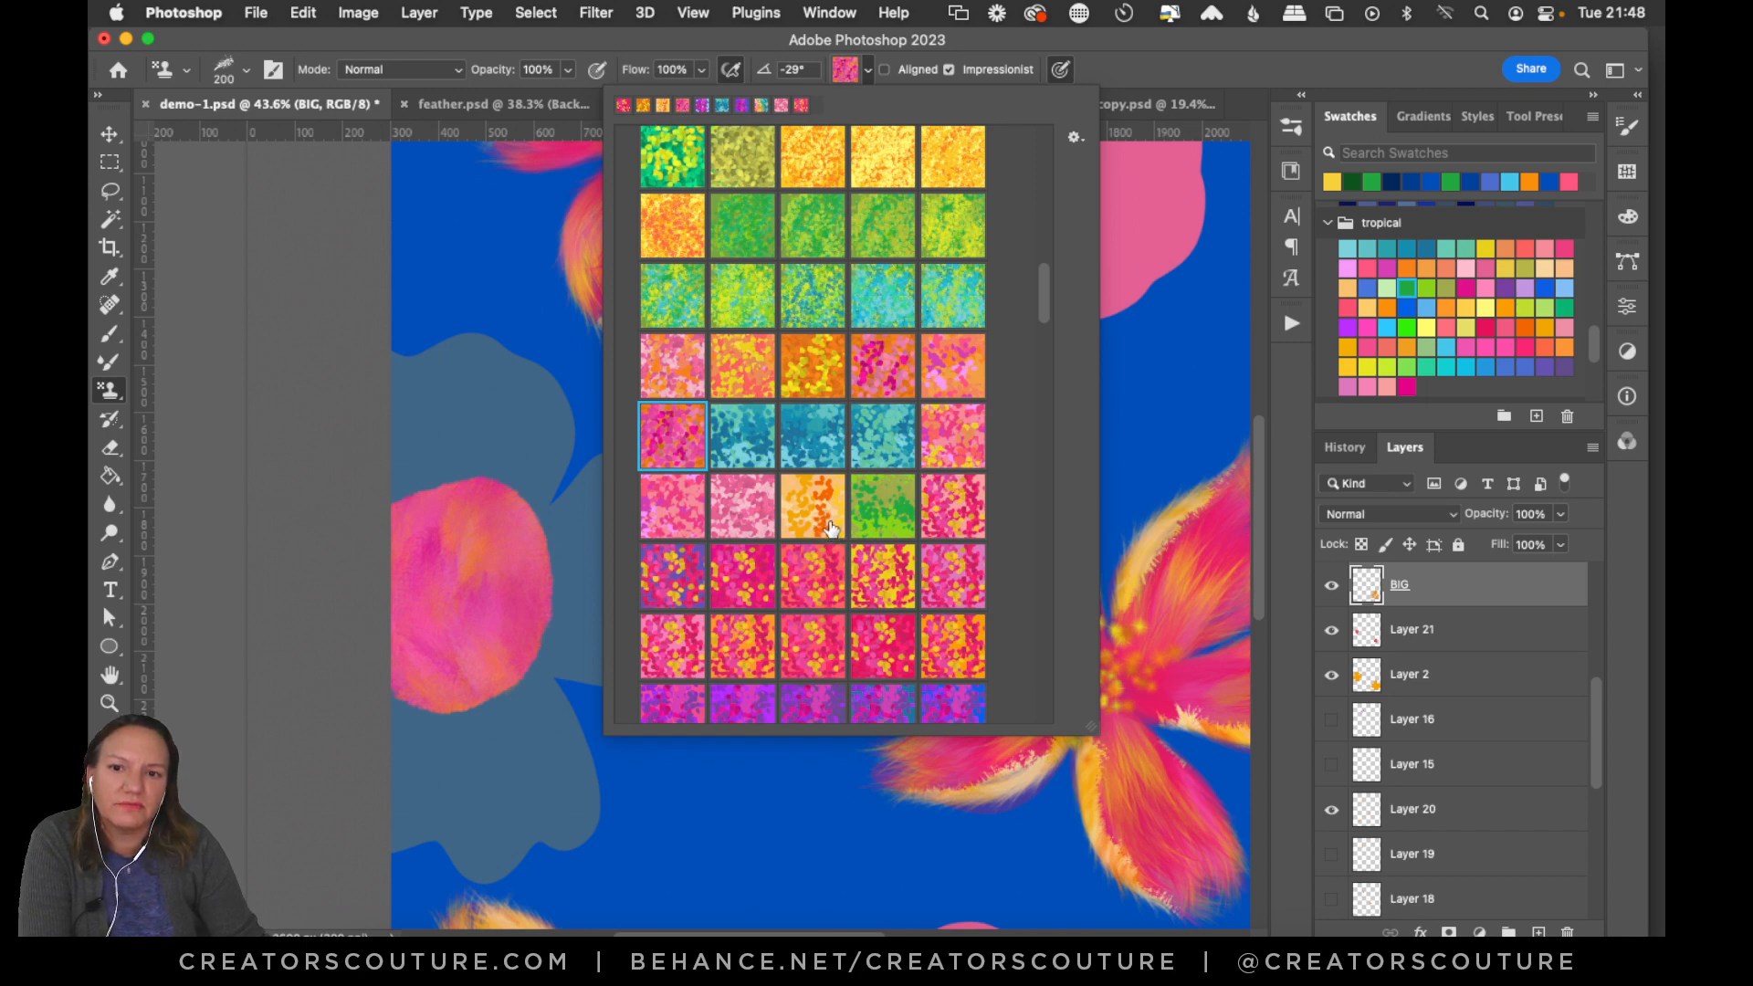
click(826, 378)
click(1107, 65)
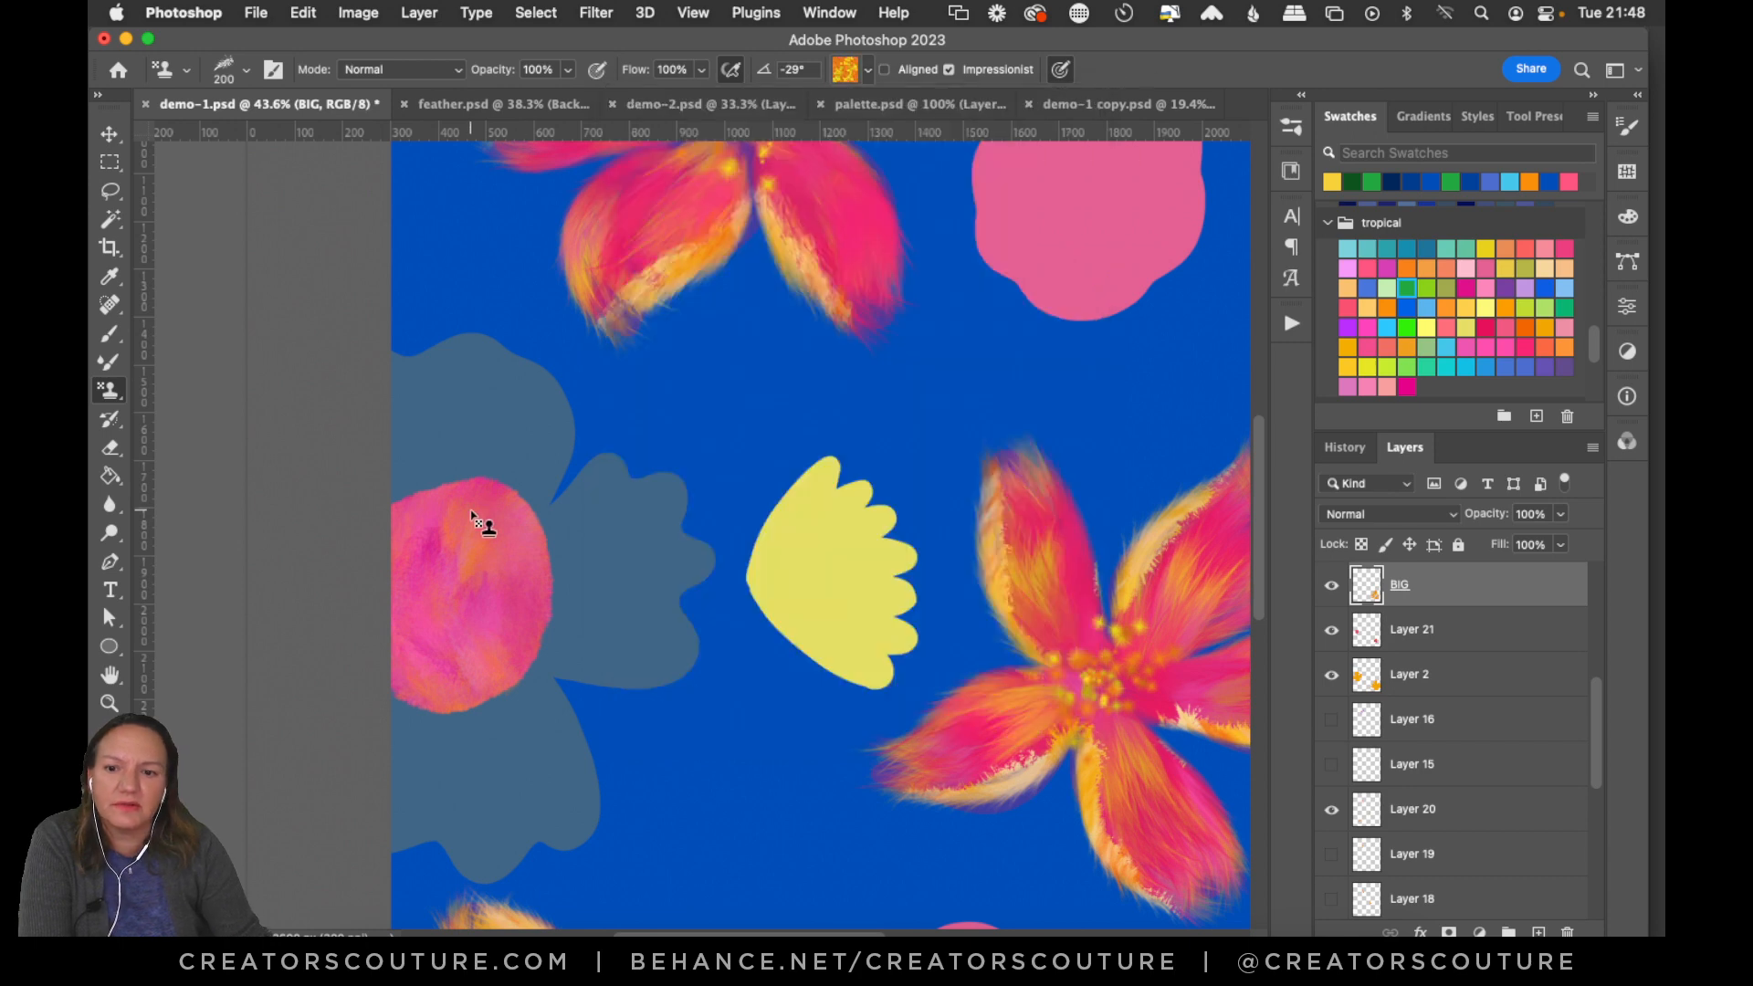
Paint the left-edge flower's petals with the orange-yellow pattern on the BIG layer, overlapping the pink centre's edges, and save demo-1.psd.
drag(465, 403, 483, 542)
key(super+z)
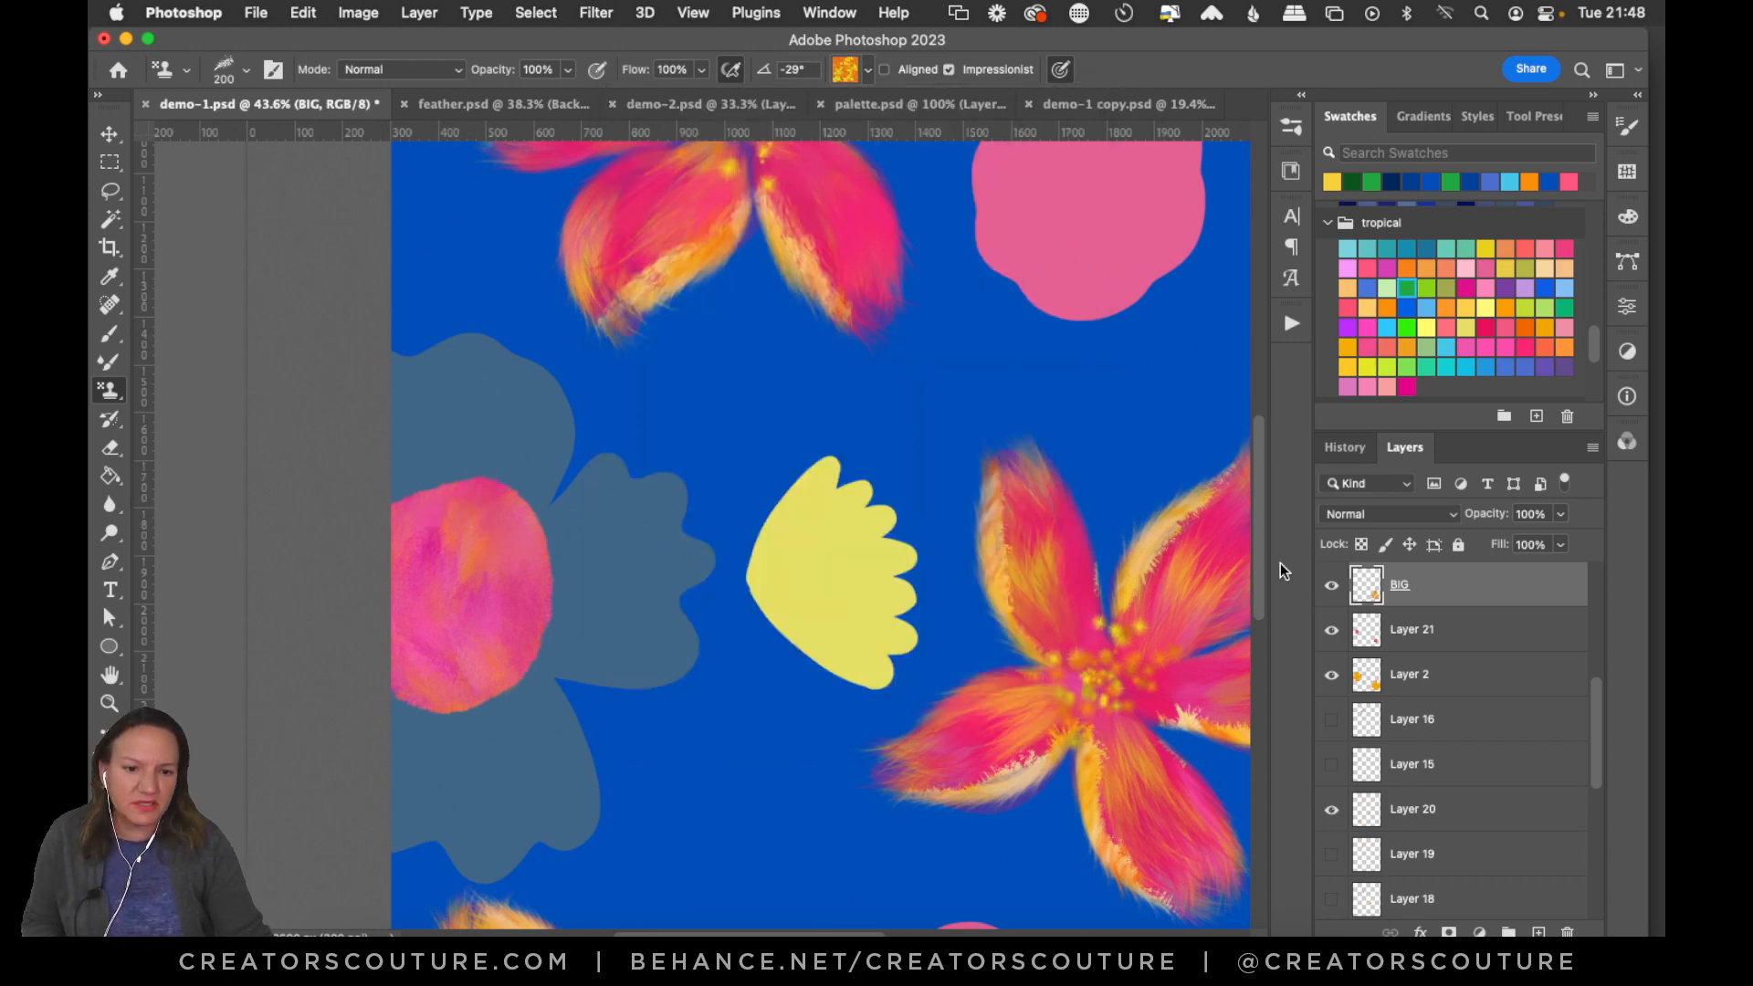
mouse_move(491, 421)
mouse_down()
mouse_move(529, 486)
mouse_move(503, 516)
mouse_move(532, 424)
mouse_move(481, 504)
mouse_move(516, 407)
mouse_move(485, 499)
mouse_move(492, 403)
mouse_move(468, 418)
mouse_move(448, 506)
mouse_move(444, 363)
mouse_move(442, 471)
mouse_move(404, 408)
mouse_move(418, 509)
mouse_move(500, 457)
mouse_move(468, 448)
mouse_move(447, 532)
mouse_move(437, 472)
mouse_move(541, 463)
mouse_move(487, 550)
mouse_move(479, 483)
mouse_move(418, 462)
mouse_up()
mouse_move(435, 390)
mouse_down()
mouse_move(471, 362)
mouse_move(521, 405)
mouse_move(522, 379)
mouse_move(548, 398)
mouse_move(505, 434)
mouse_move(423, 378)
mouse_move(395, 408)
mouse_up()
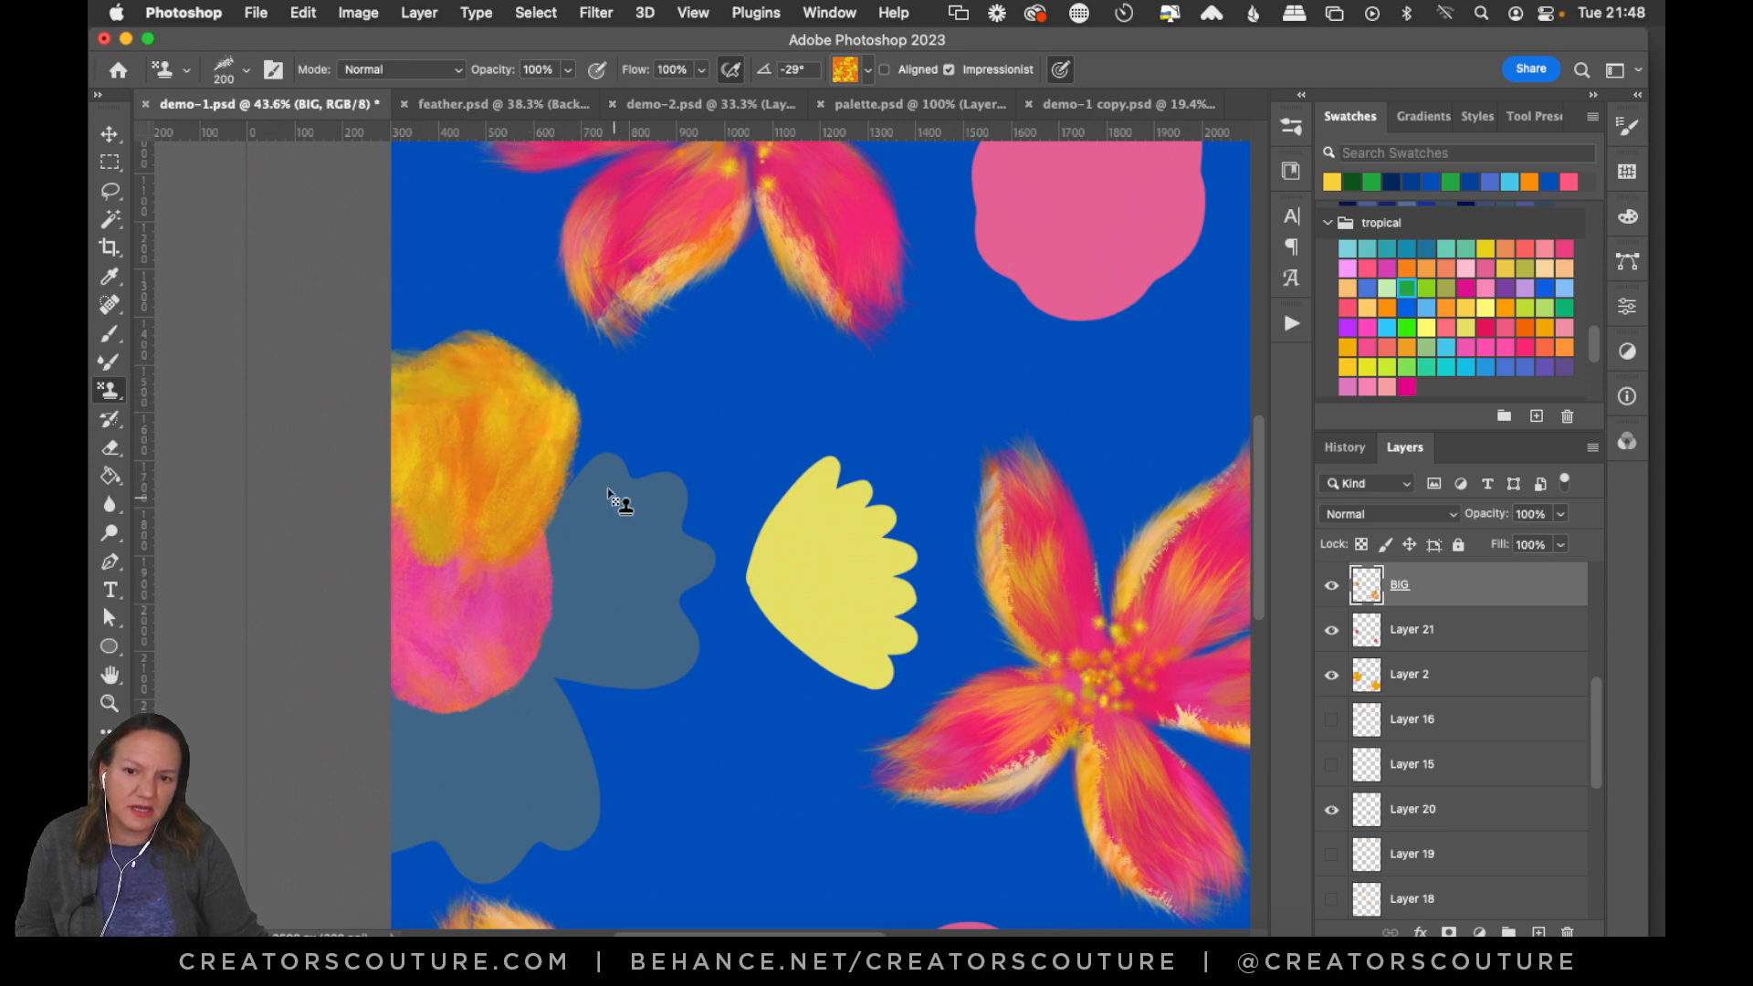
mouse_move(612, 497)
mouse_down()
mouse_move(550, 550)
mouse_move(607, 517)
mouse_move(530, 573)
mouse_move(633, 501)
mouse_move(545, 568)
mouse_move(661, 513)
mouse_move(510, 576)
mouse_move(593, 606)
mouse_move(525, 601)
mouse_move(694, 555)
mouse_move(612, 587)
mouse_move(602, 544)
mouse_move(649, 501)
mouse_move(581, 669)
mouse_move(532, 652)
mouse_move(639, 644)
mouse_move(651, 665)
mouse_move(486, 610)
mouse_move(676, 645)
mouse_move(587, 610)
mouse_move(651, 640)
mouse_move(604, 622)
mouse_move(624, 631)
mouse_move(572, 777)
mouse_move(494, 695)
mouse_move(528, 779)
mouse_move(514, 698)
mouse_move(564, 769)
mouse_move(554, 810)
mouse_move(493, 674)
mouse_move(569, 785)
mouse_move(478, 734)
mouse_move(470, 697)
mouse_move(445, 797)
mouse_move(479, 680)
mouse_move(492, 841)
mouse_move(421, 667)
mouse_move(407, 748)
mouse_move(389, 749)
mouse_move(400, 776)
mouse_move(412, 678)
mouse_move(385, 464)
mouse_move(398, 563)
mouse_move(462, 482)
mouse_up()
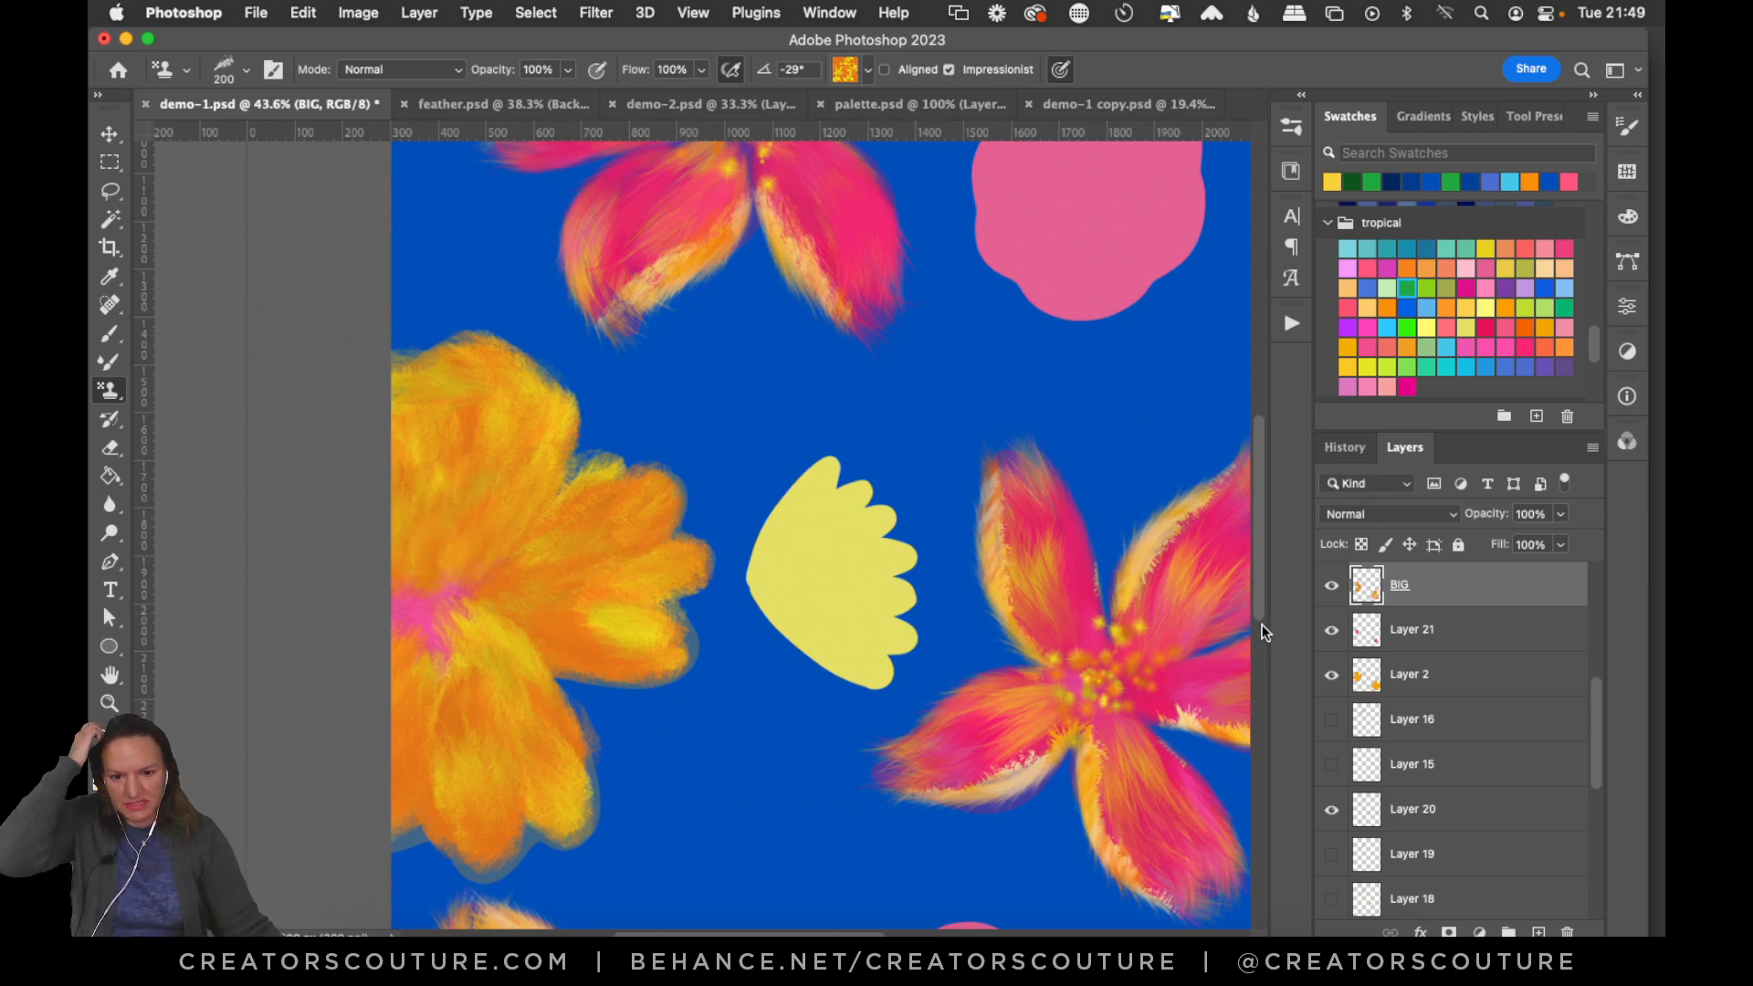
key(super+0)
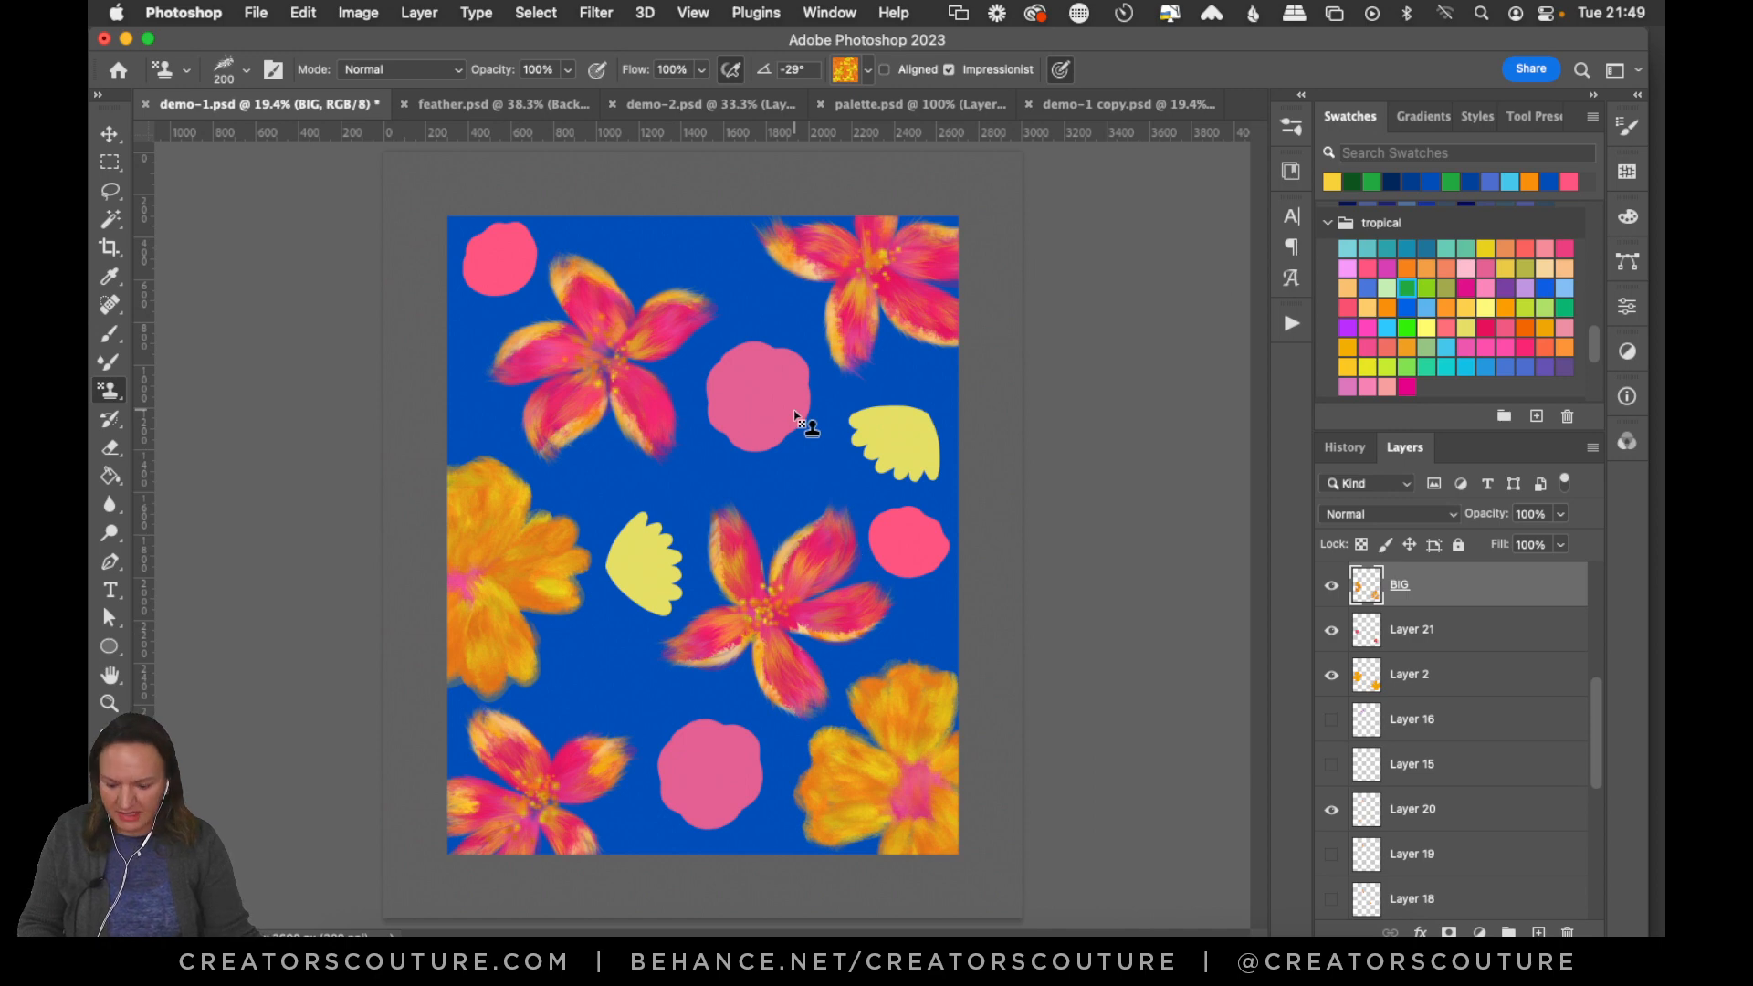
key(super+s)
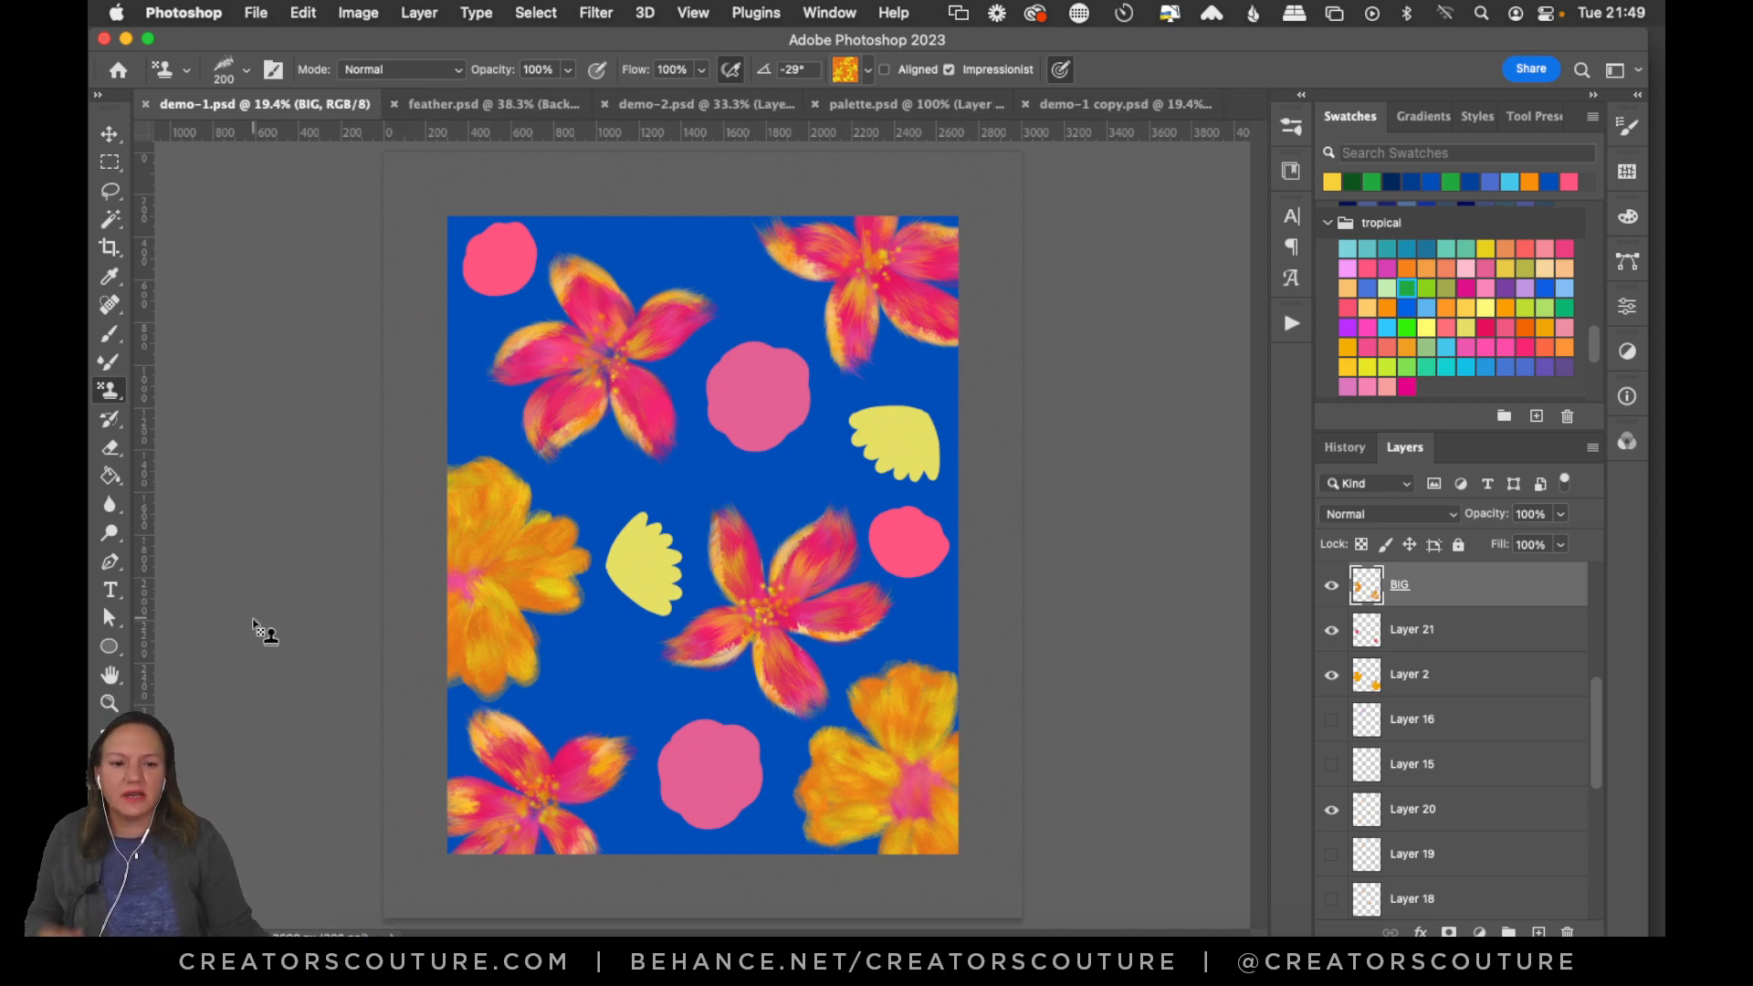
Check Layer 6 by toggling its visibility, and add a new clipped layer directly above the BIG layer.
drag(1598, 722, 1597, 663)
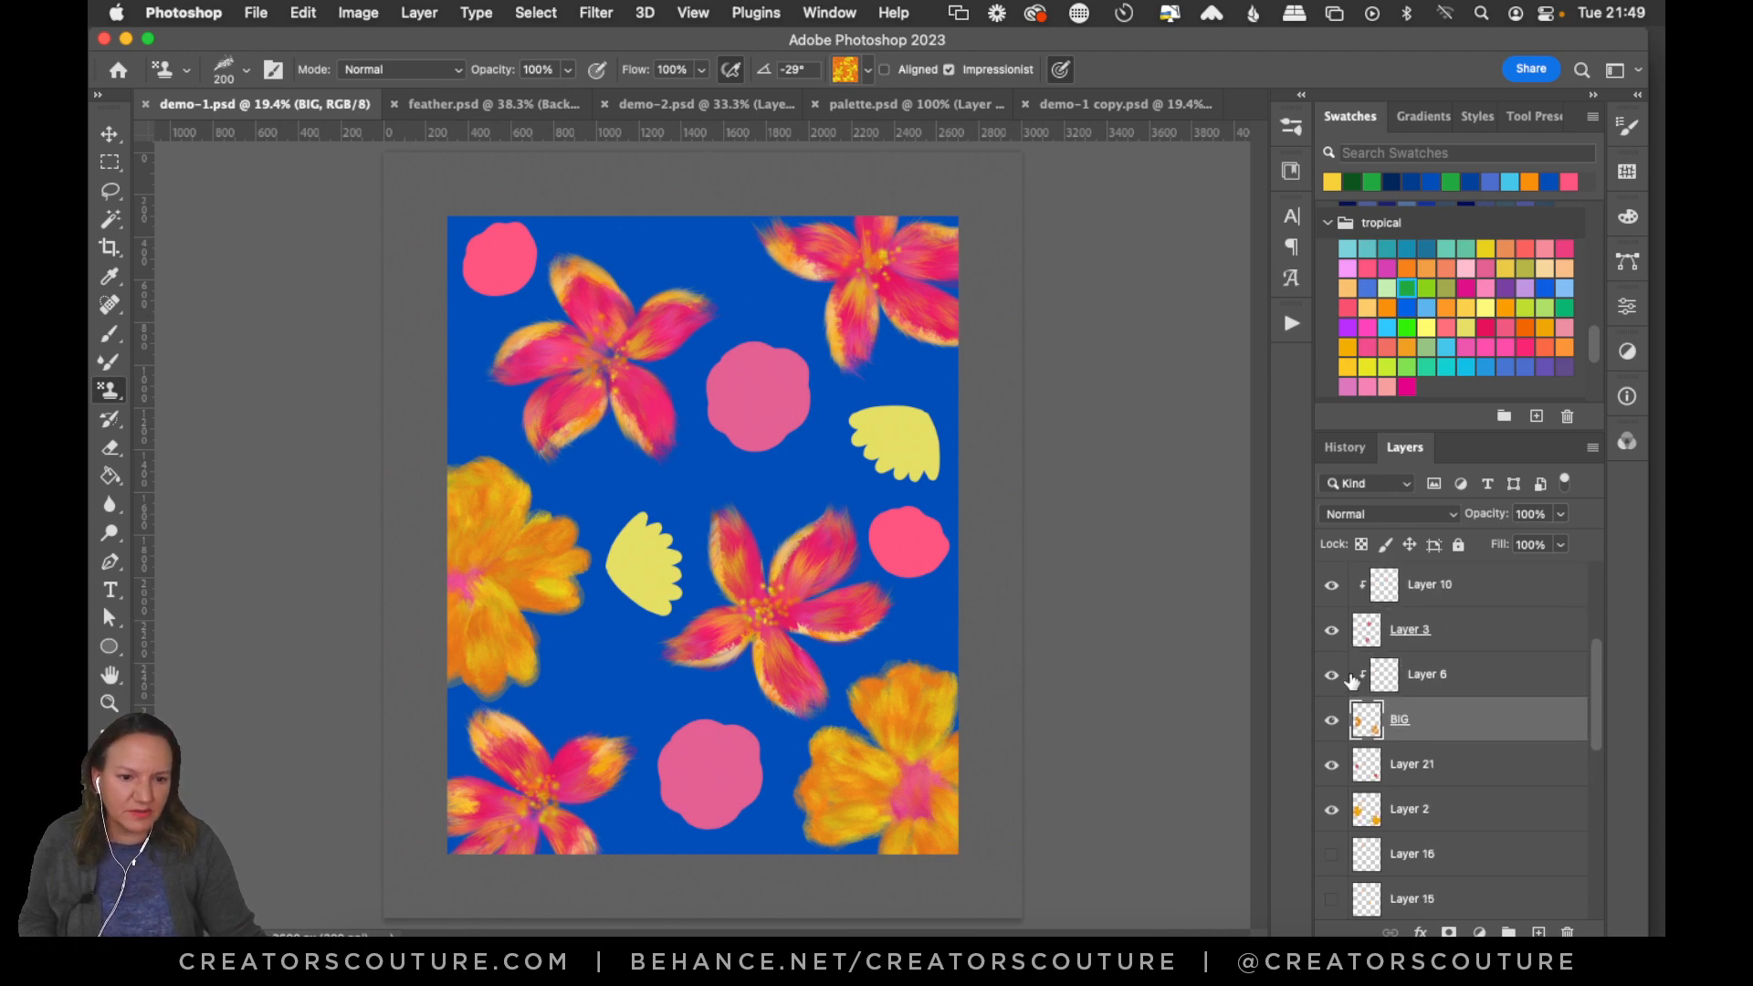
click(1332, 767)
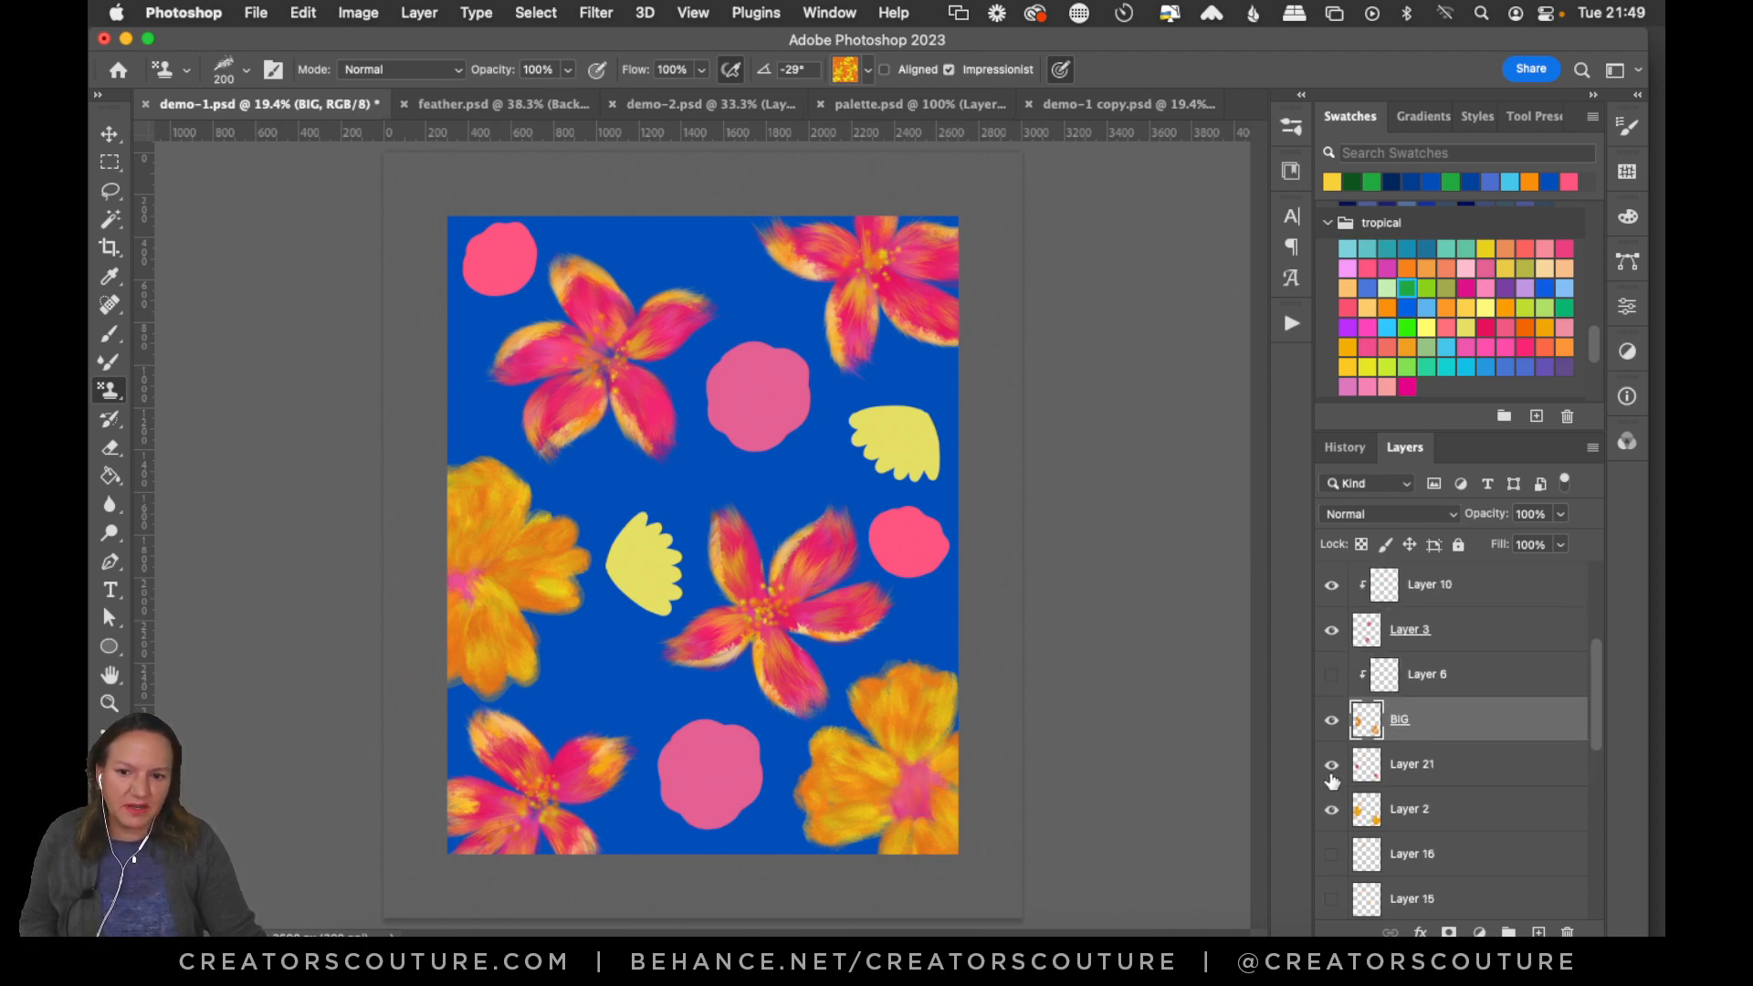
click(1440, 694)
click(1401, 726)
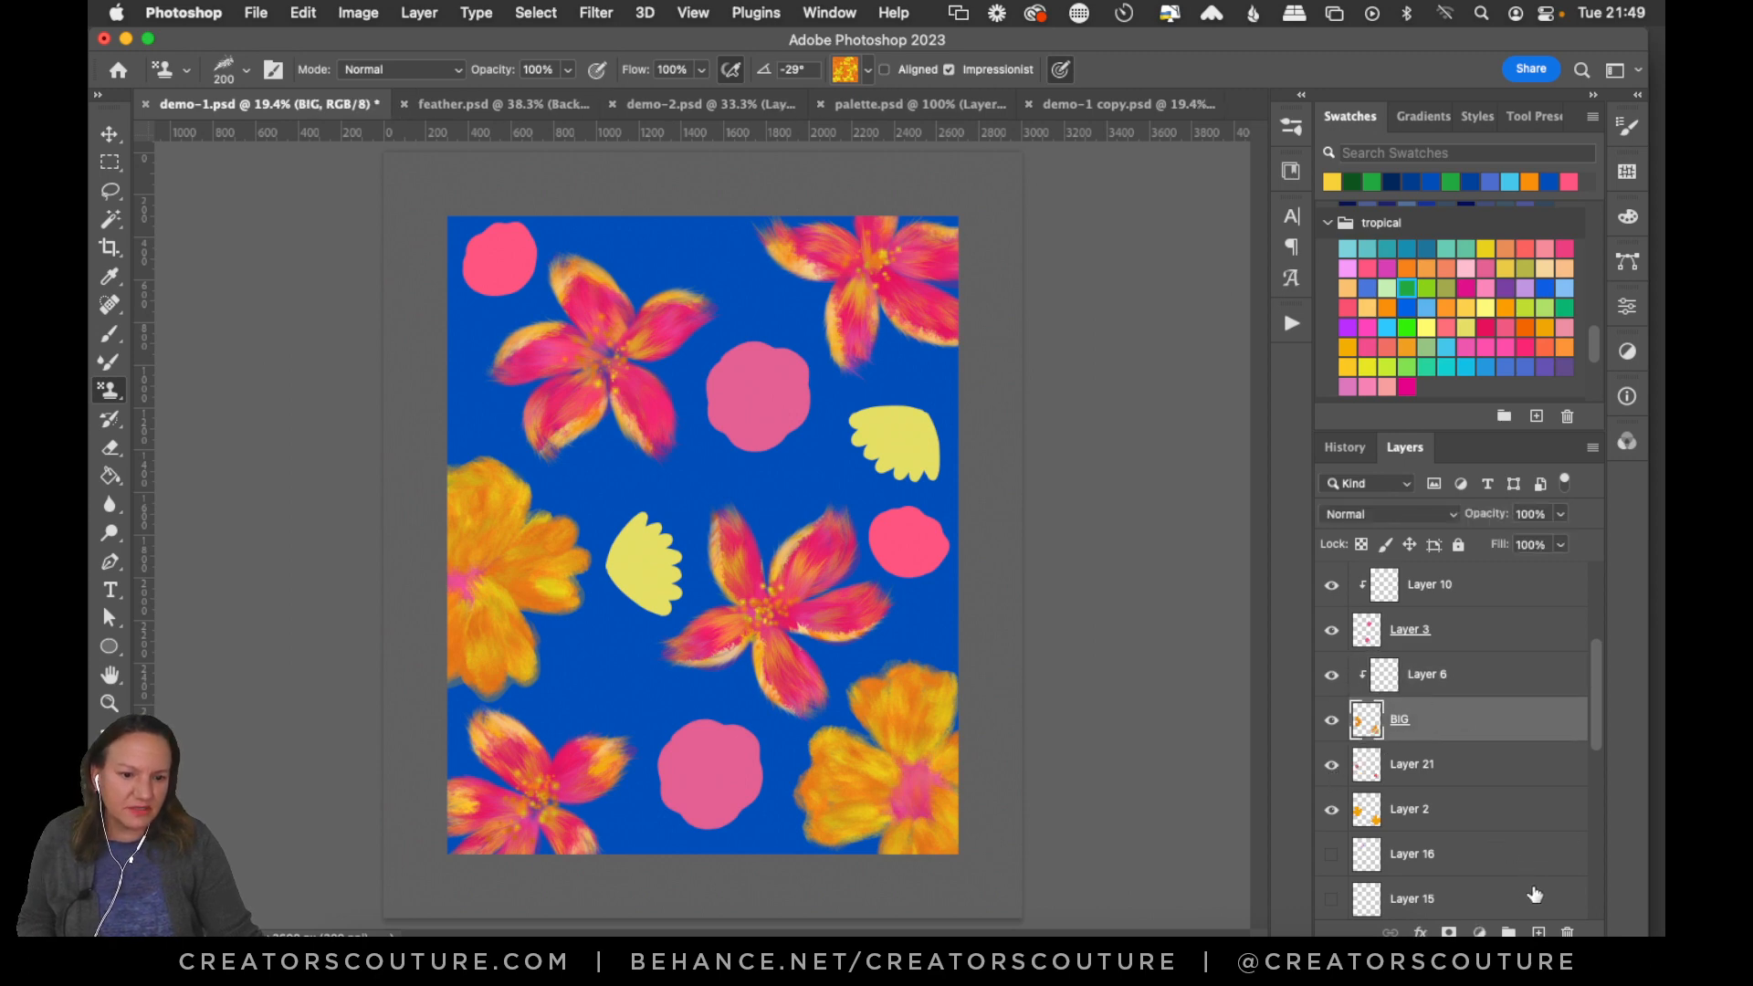
click(1539, 931)
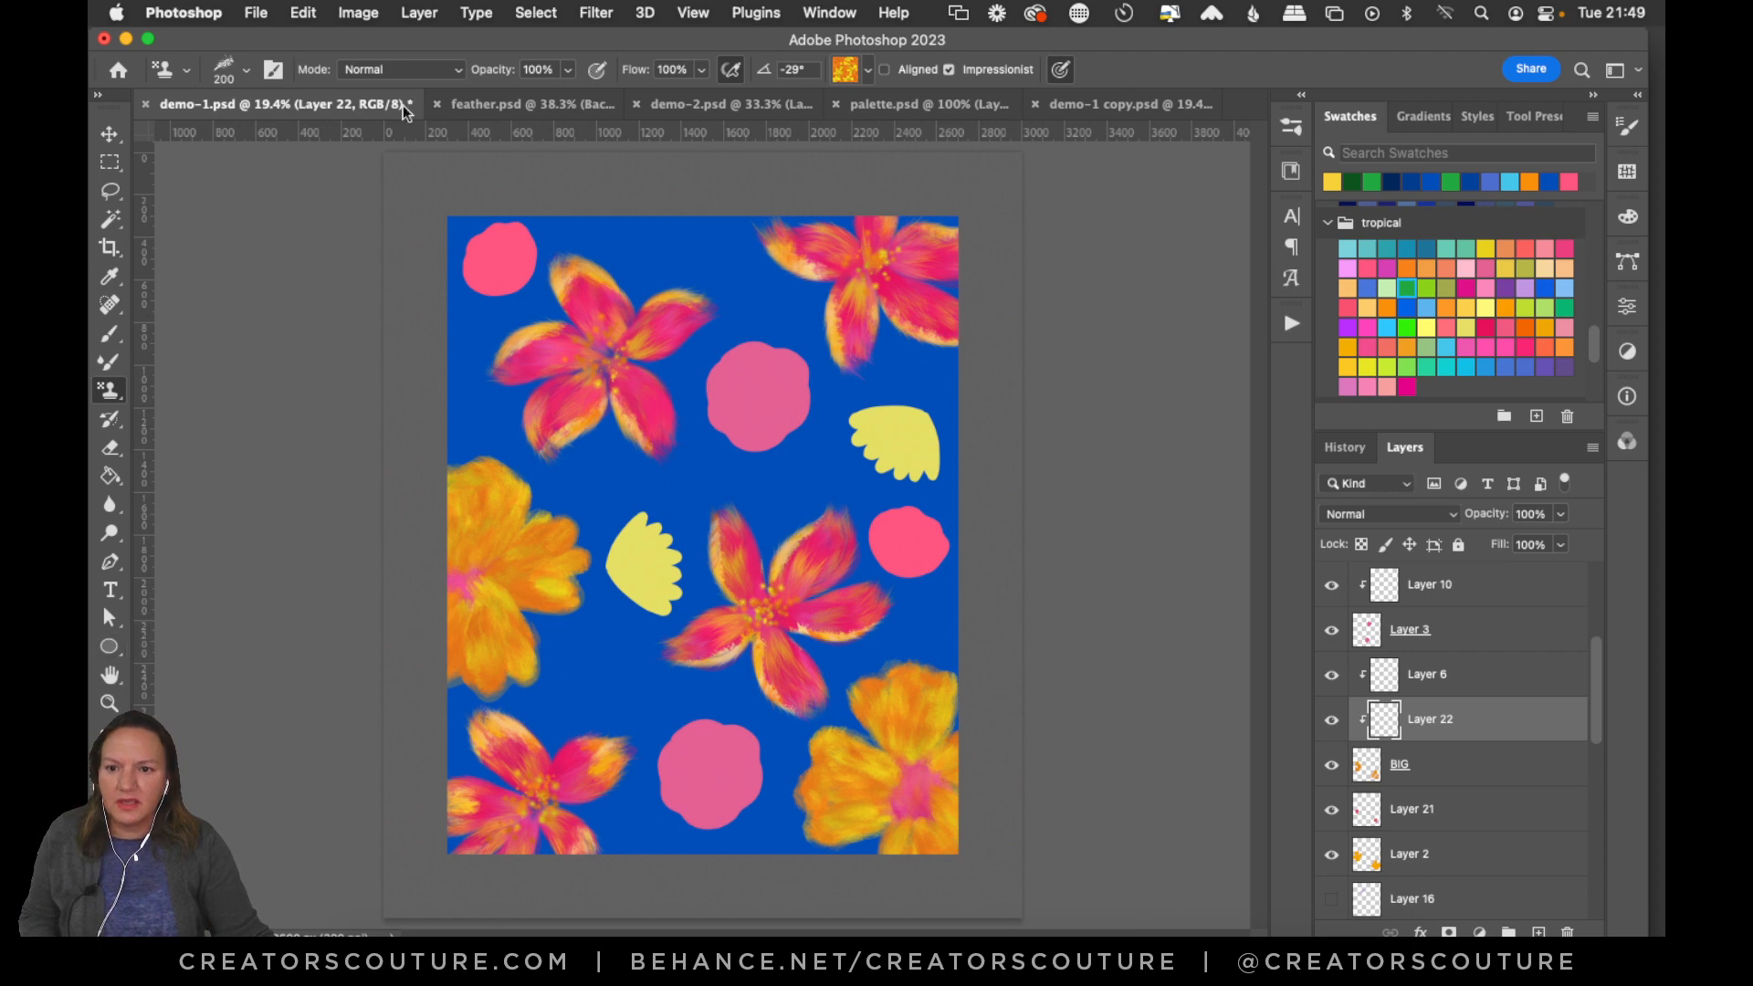
Check the striped large flowers in demo-2.psd, and get the Pattern Stamp ready at the lower-right flower in demo-1.psd.
click(735, 105)
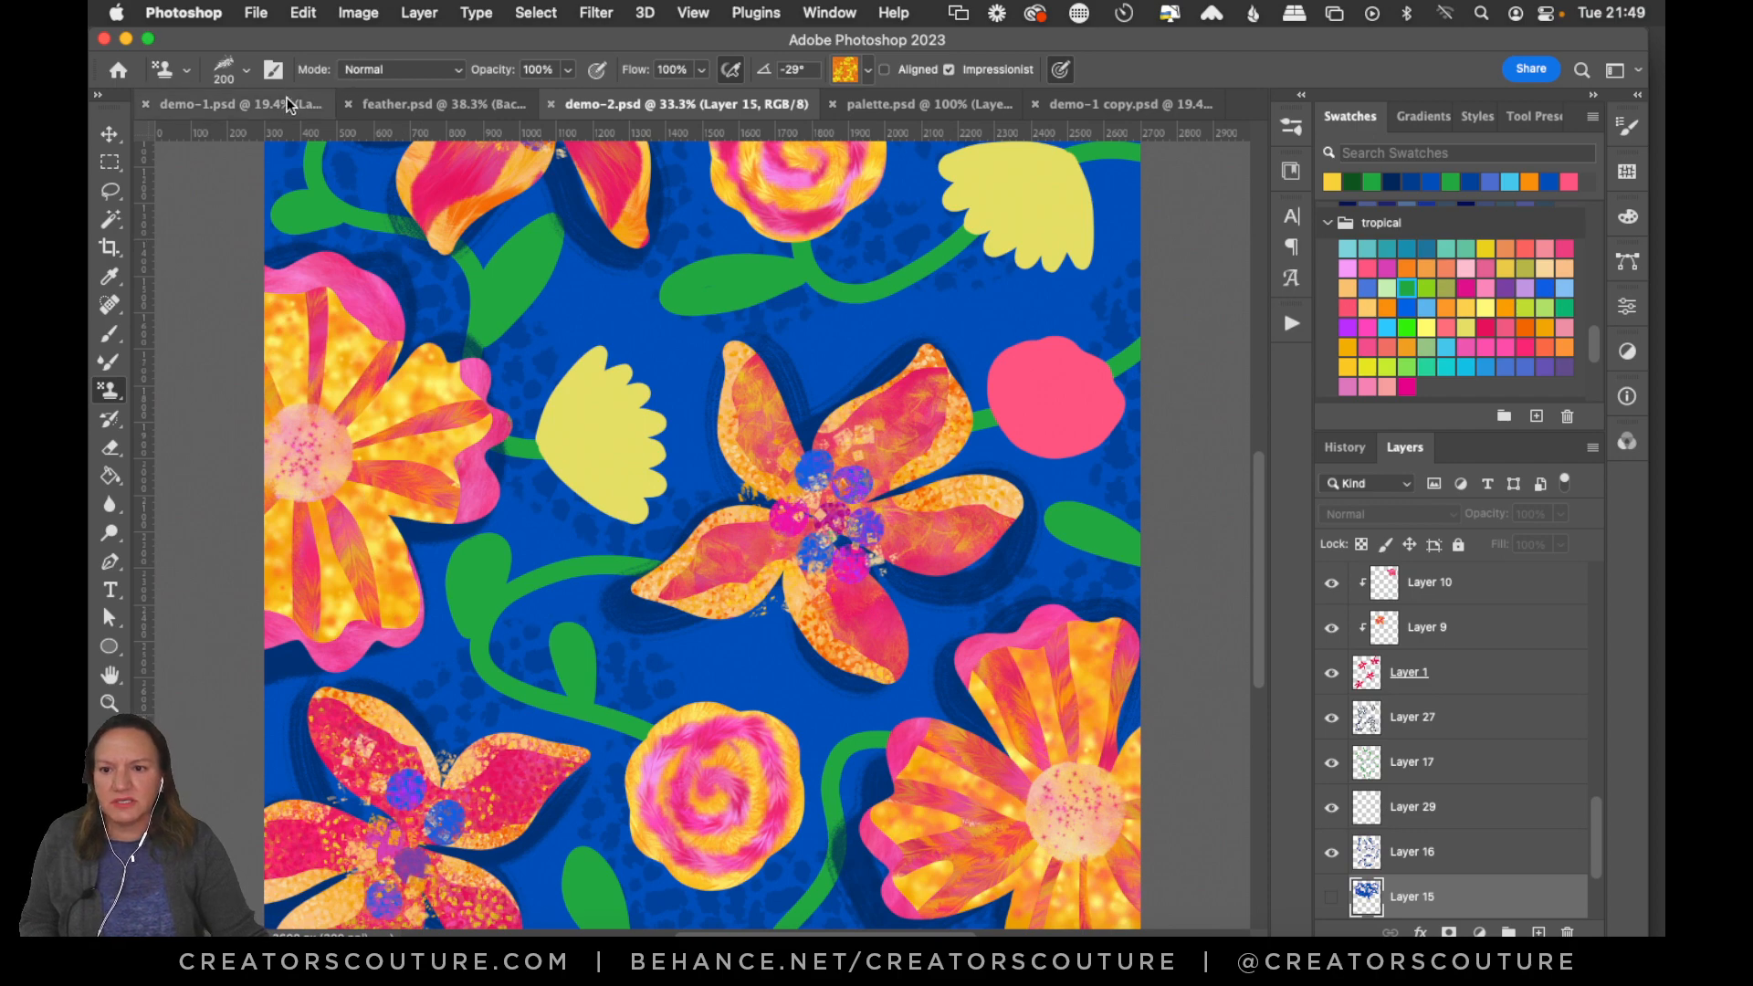
click(234, 106)
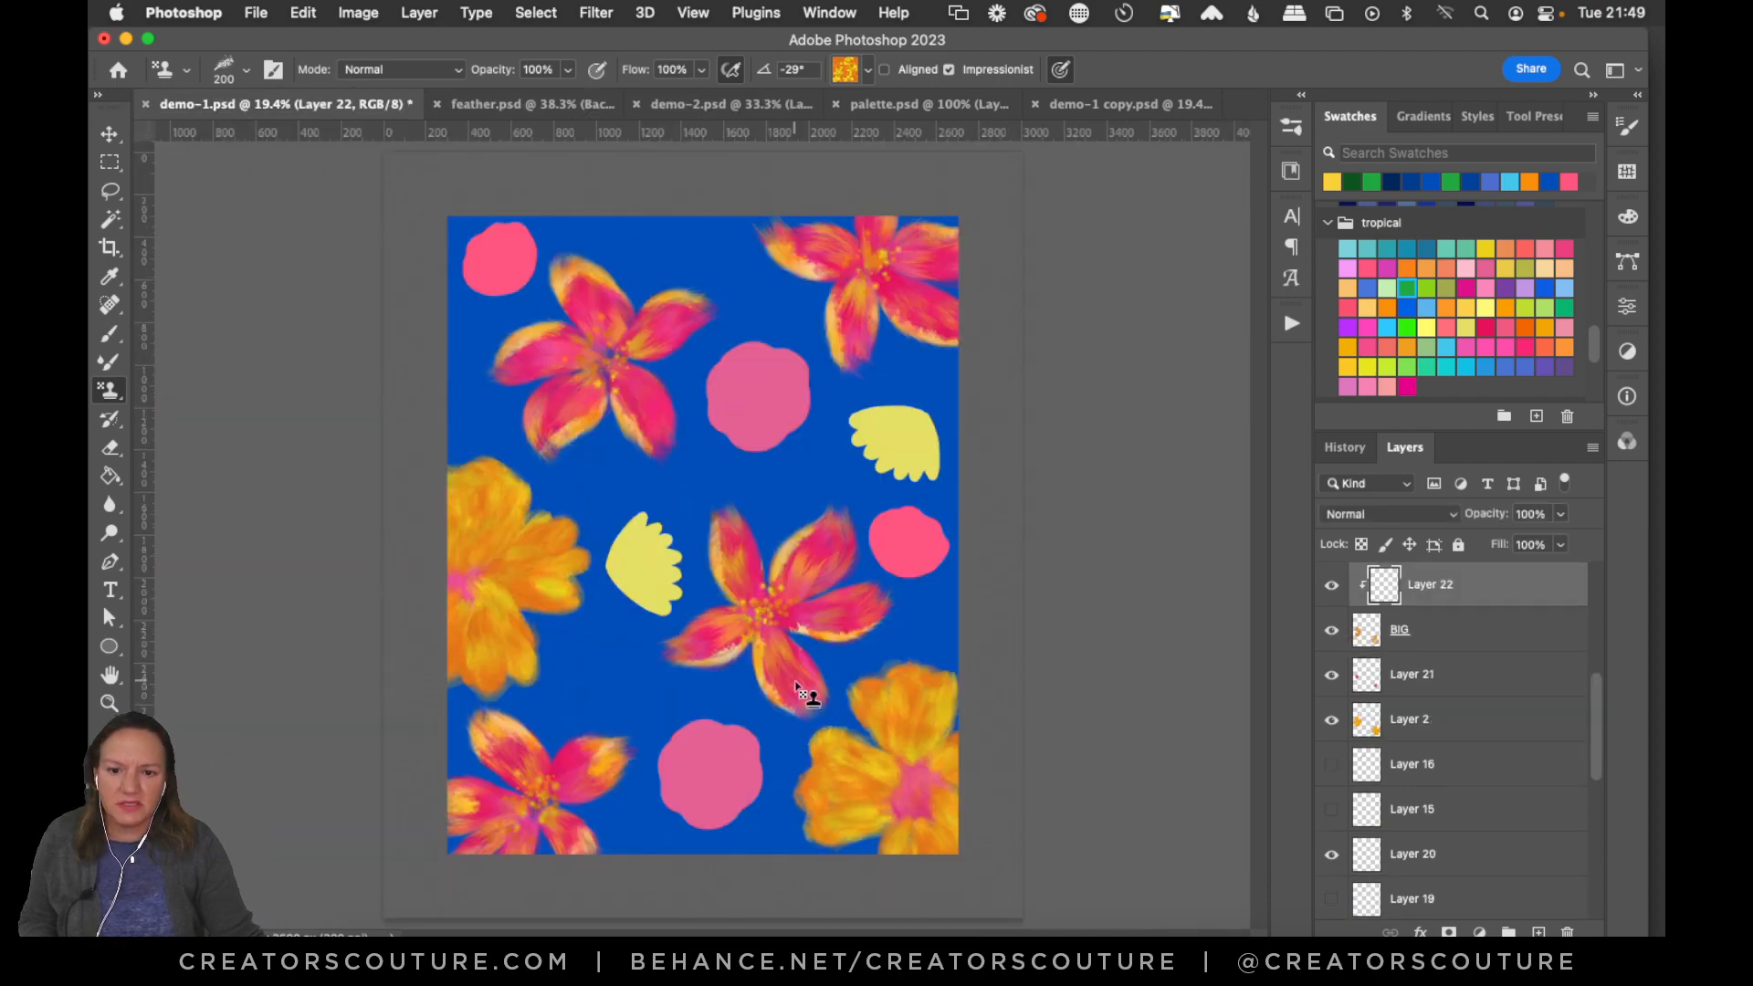
click(108, 704)
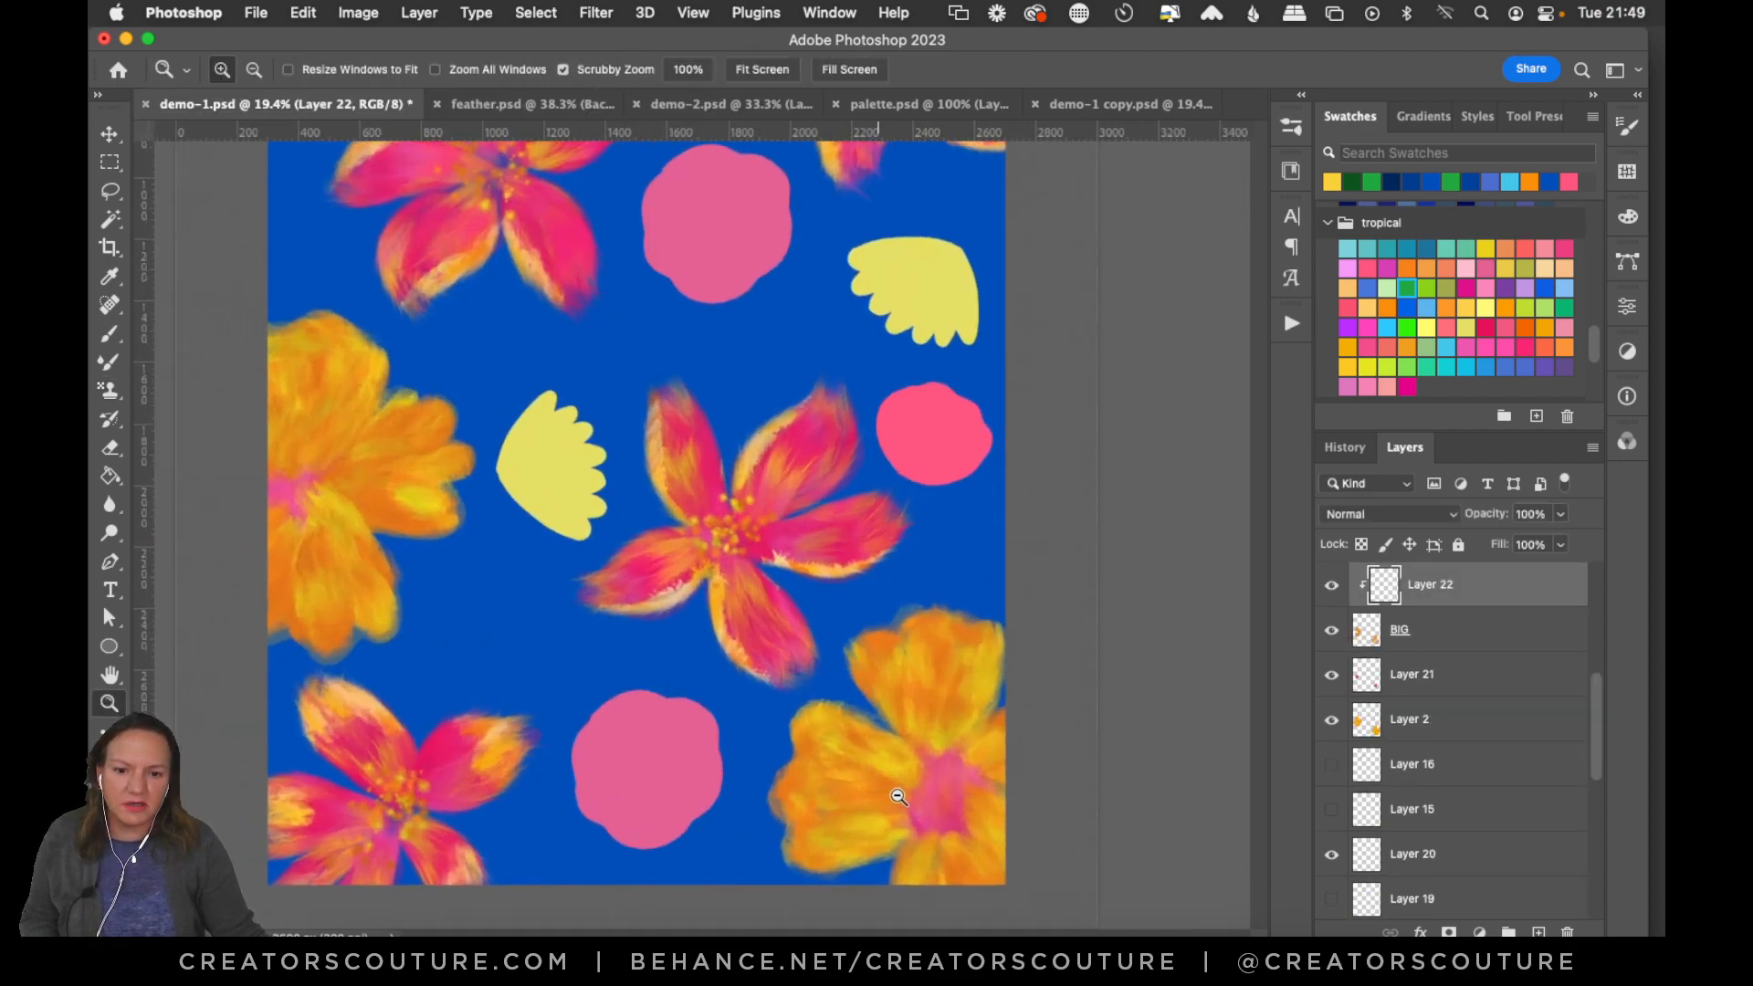
drag(858, 787, 925, 798)
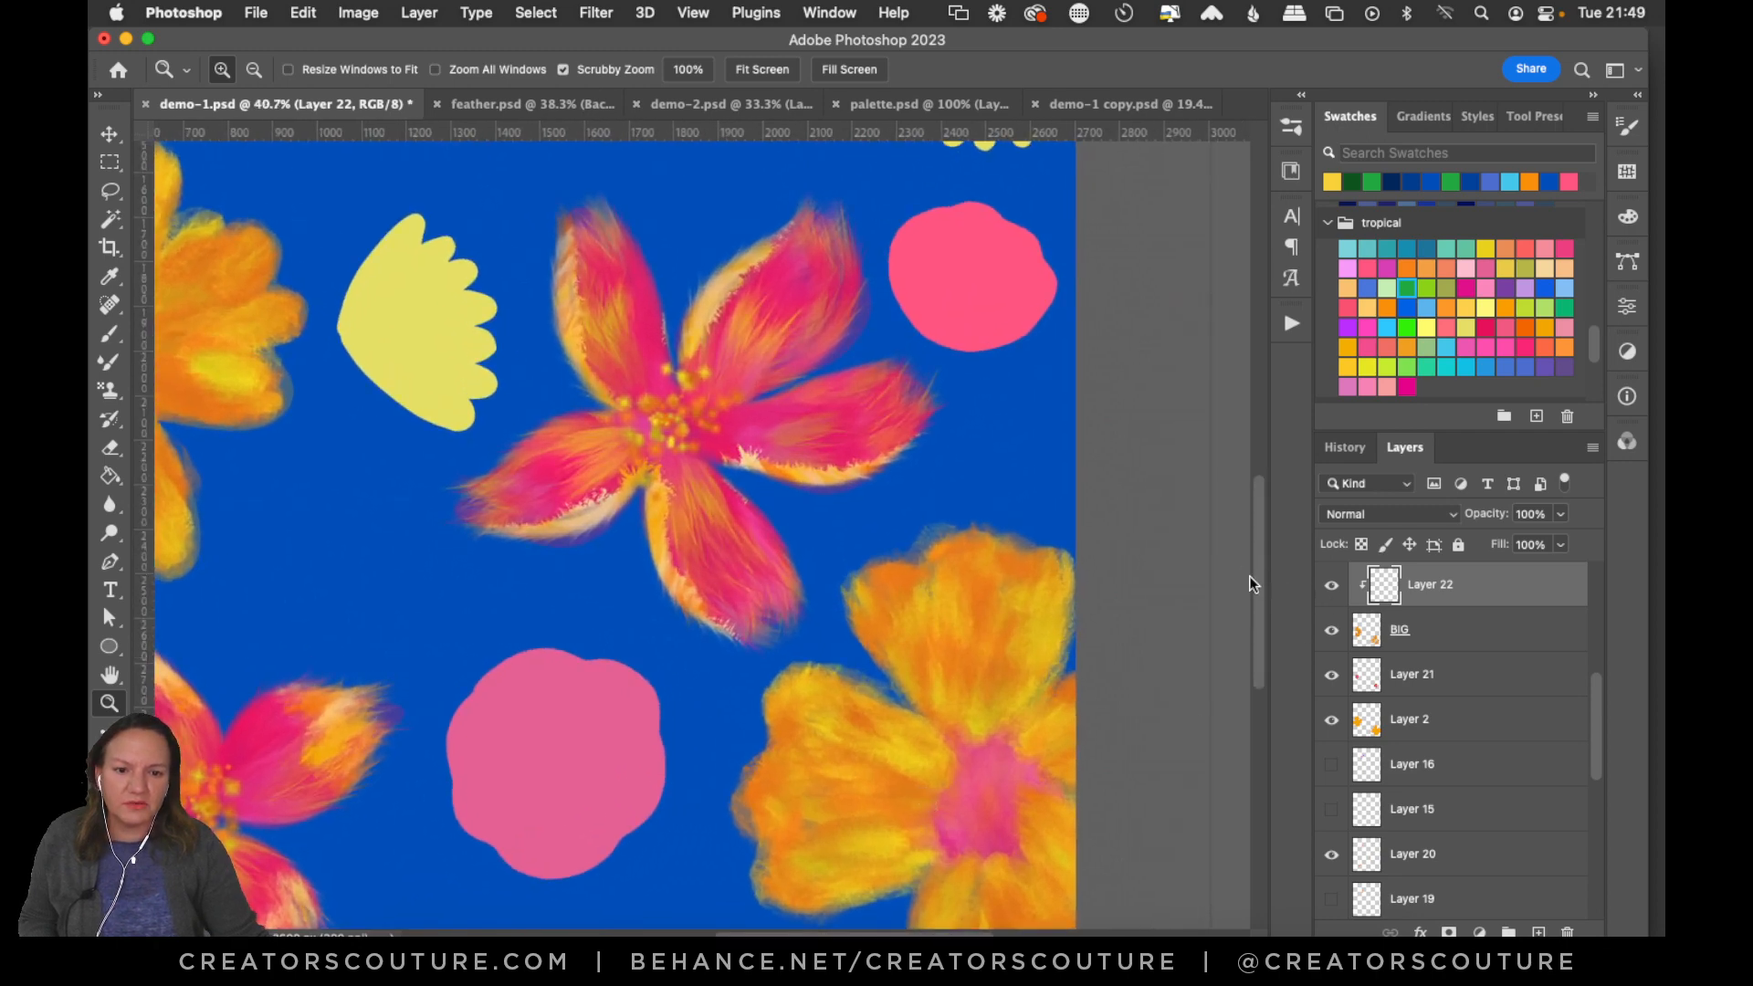
drag(1257, 579, 1259, 632)
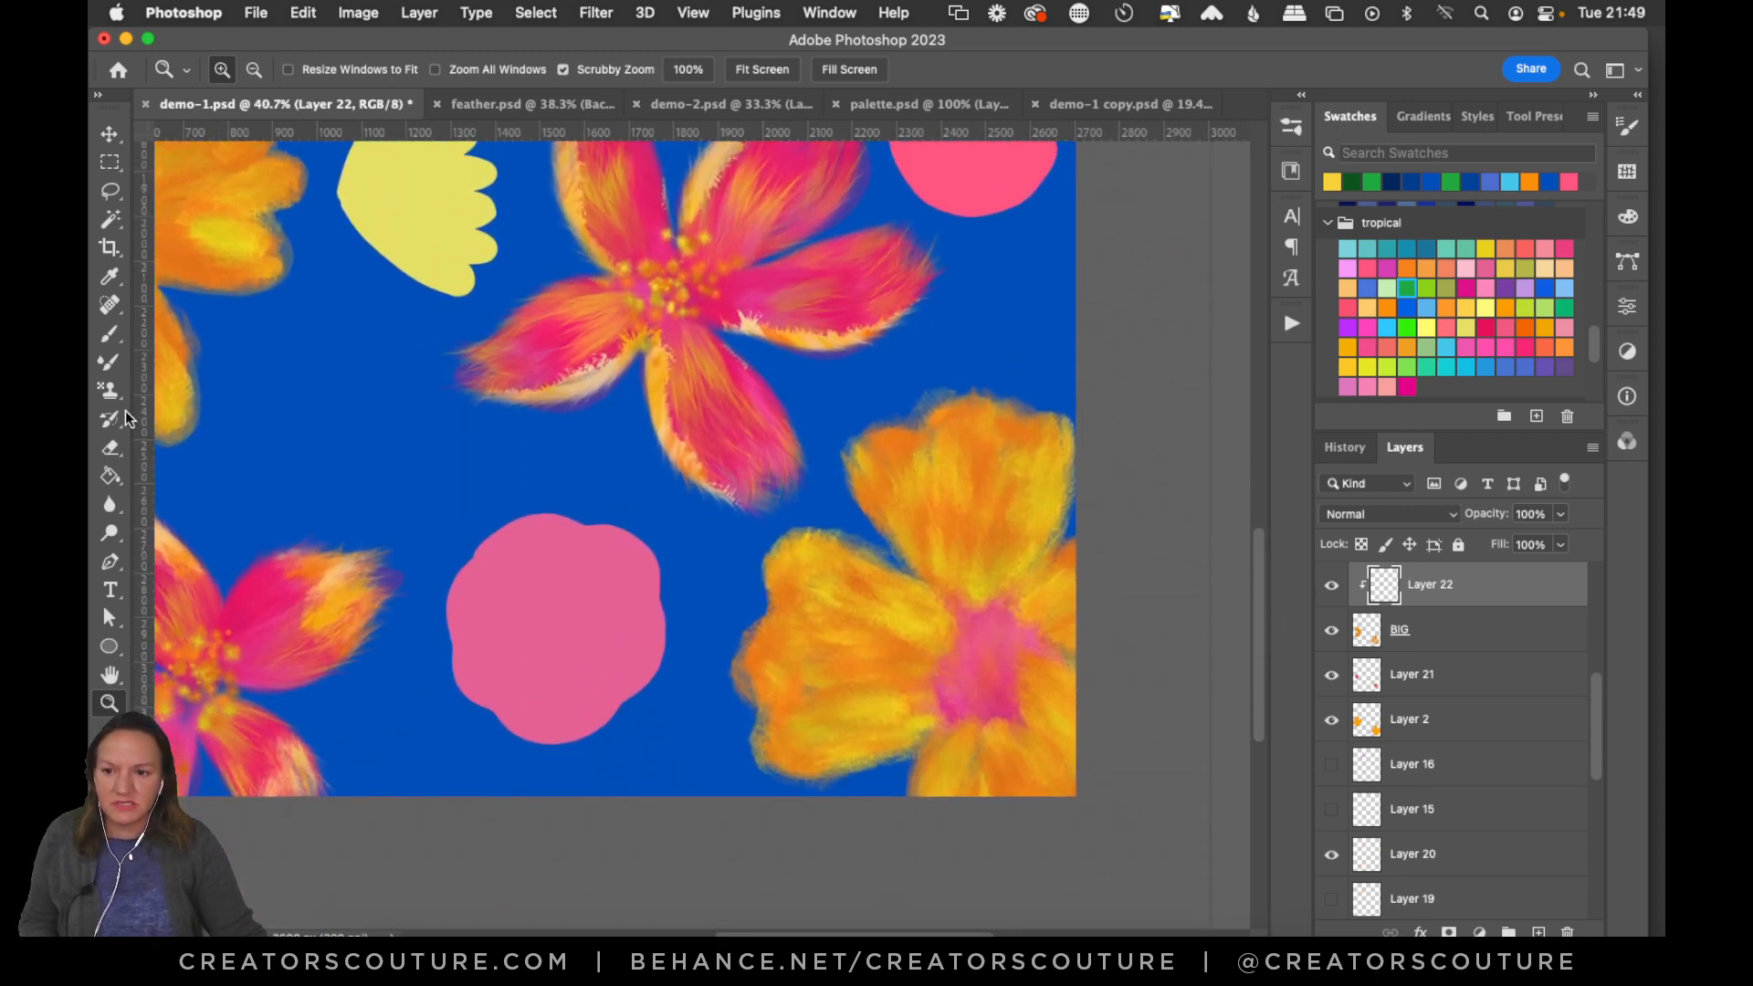
click(108, 390)
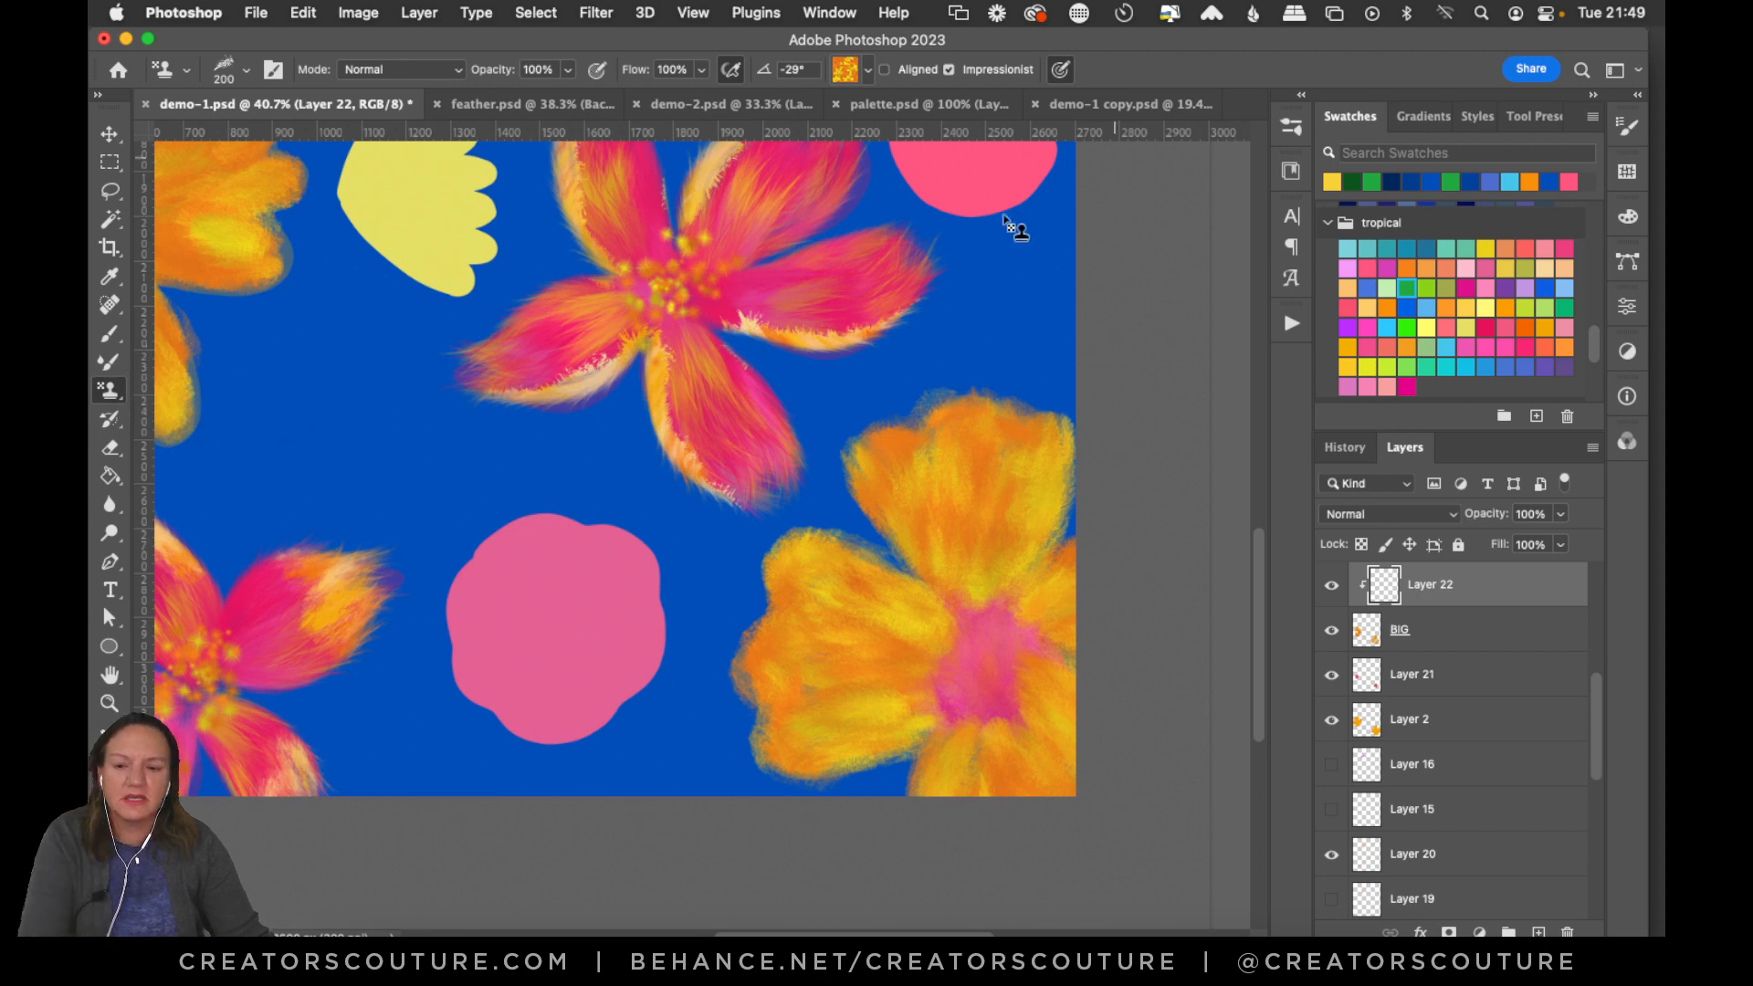
Try several pink patterns for the Pattern Stamp and settle on the pink-and-magenta mottled one.
drag(1599, 721, 1590, 680)
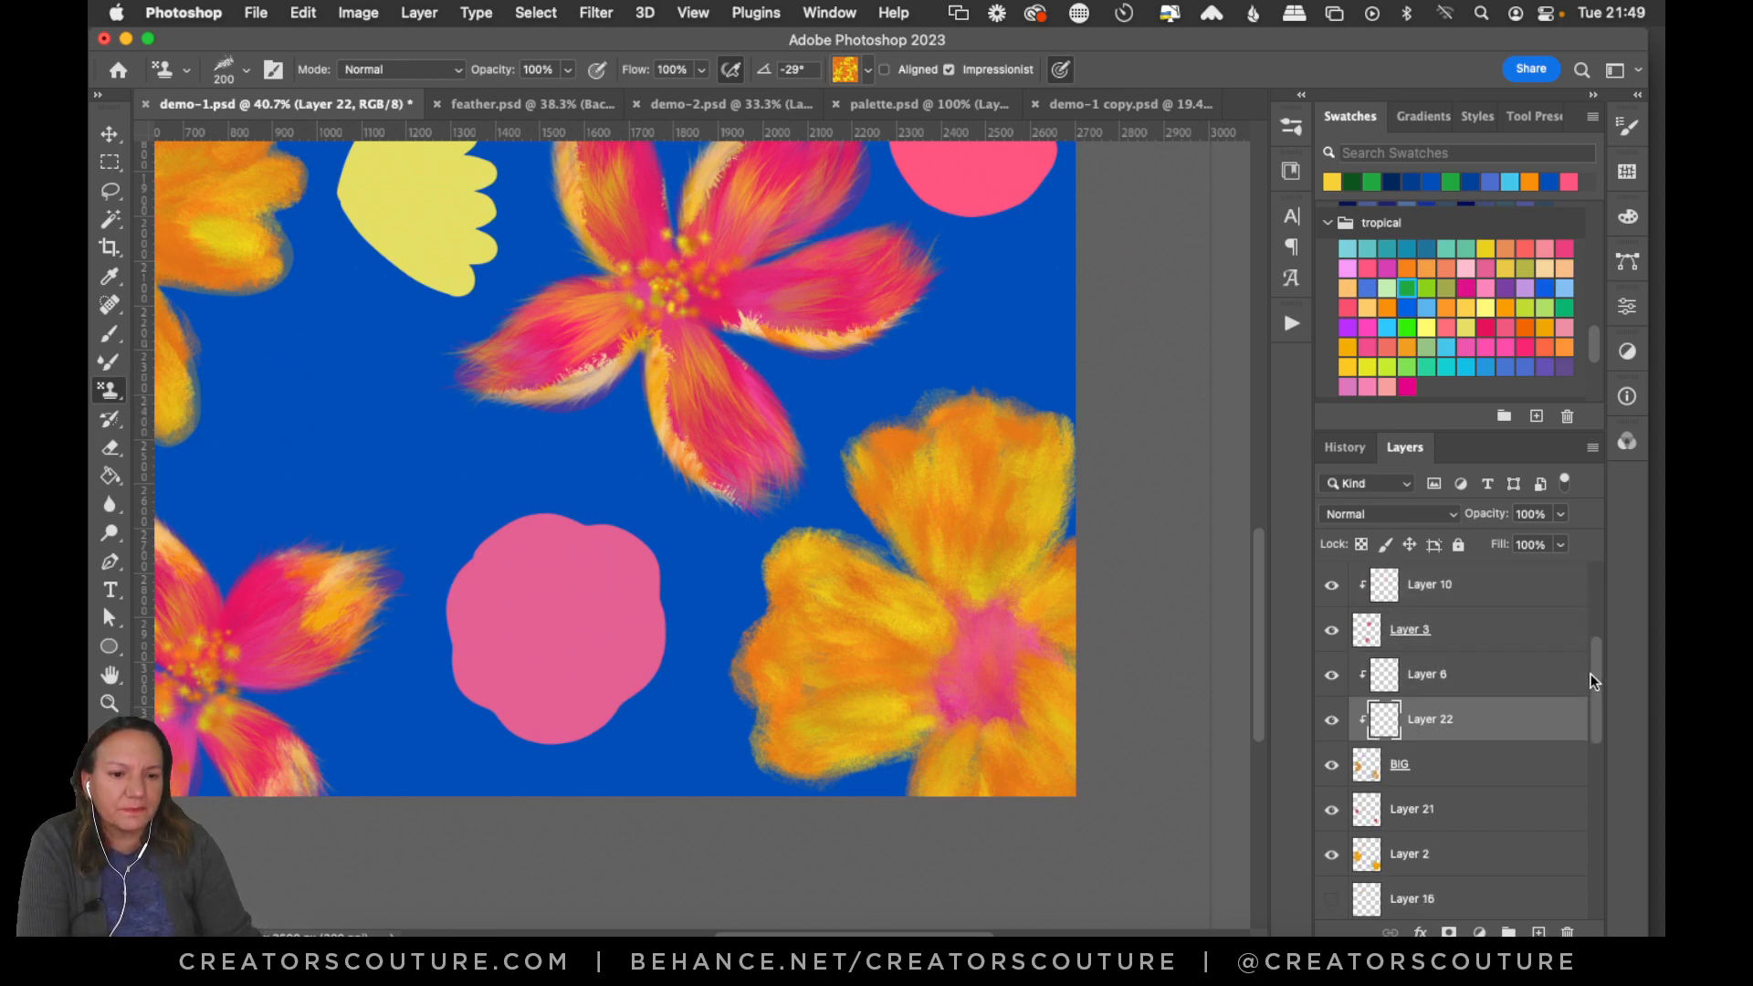
click(858, 75)
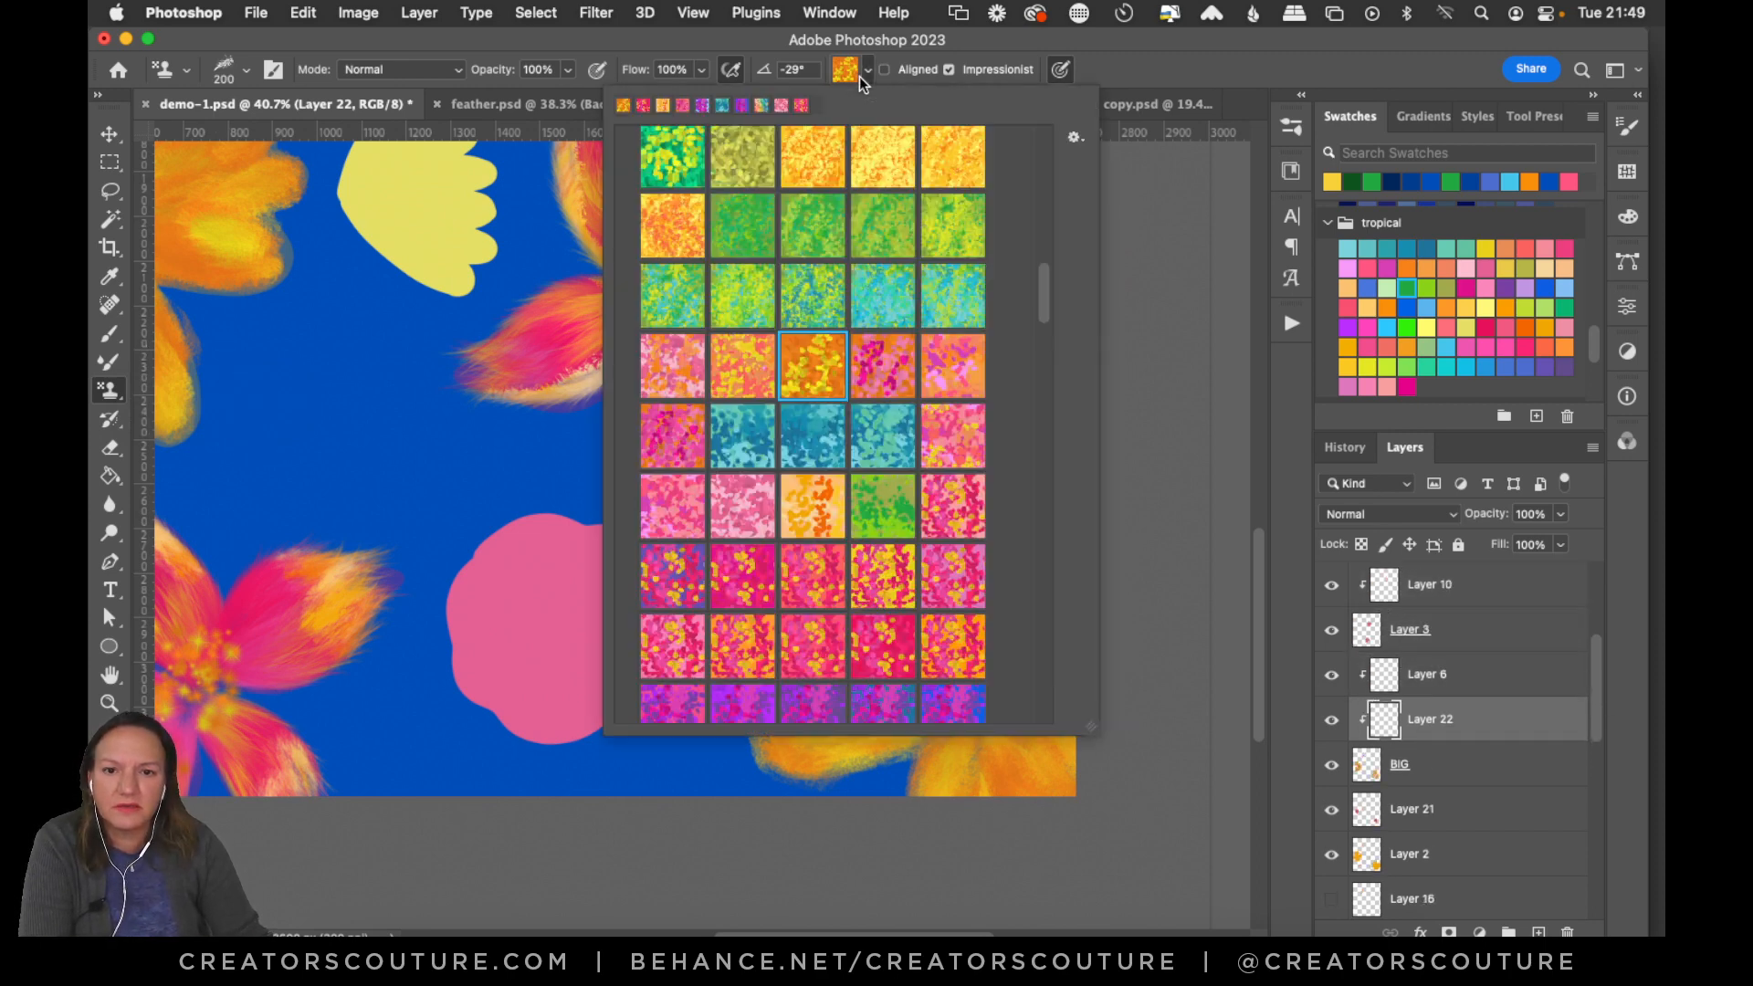
click(754, 600)
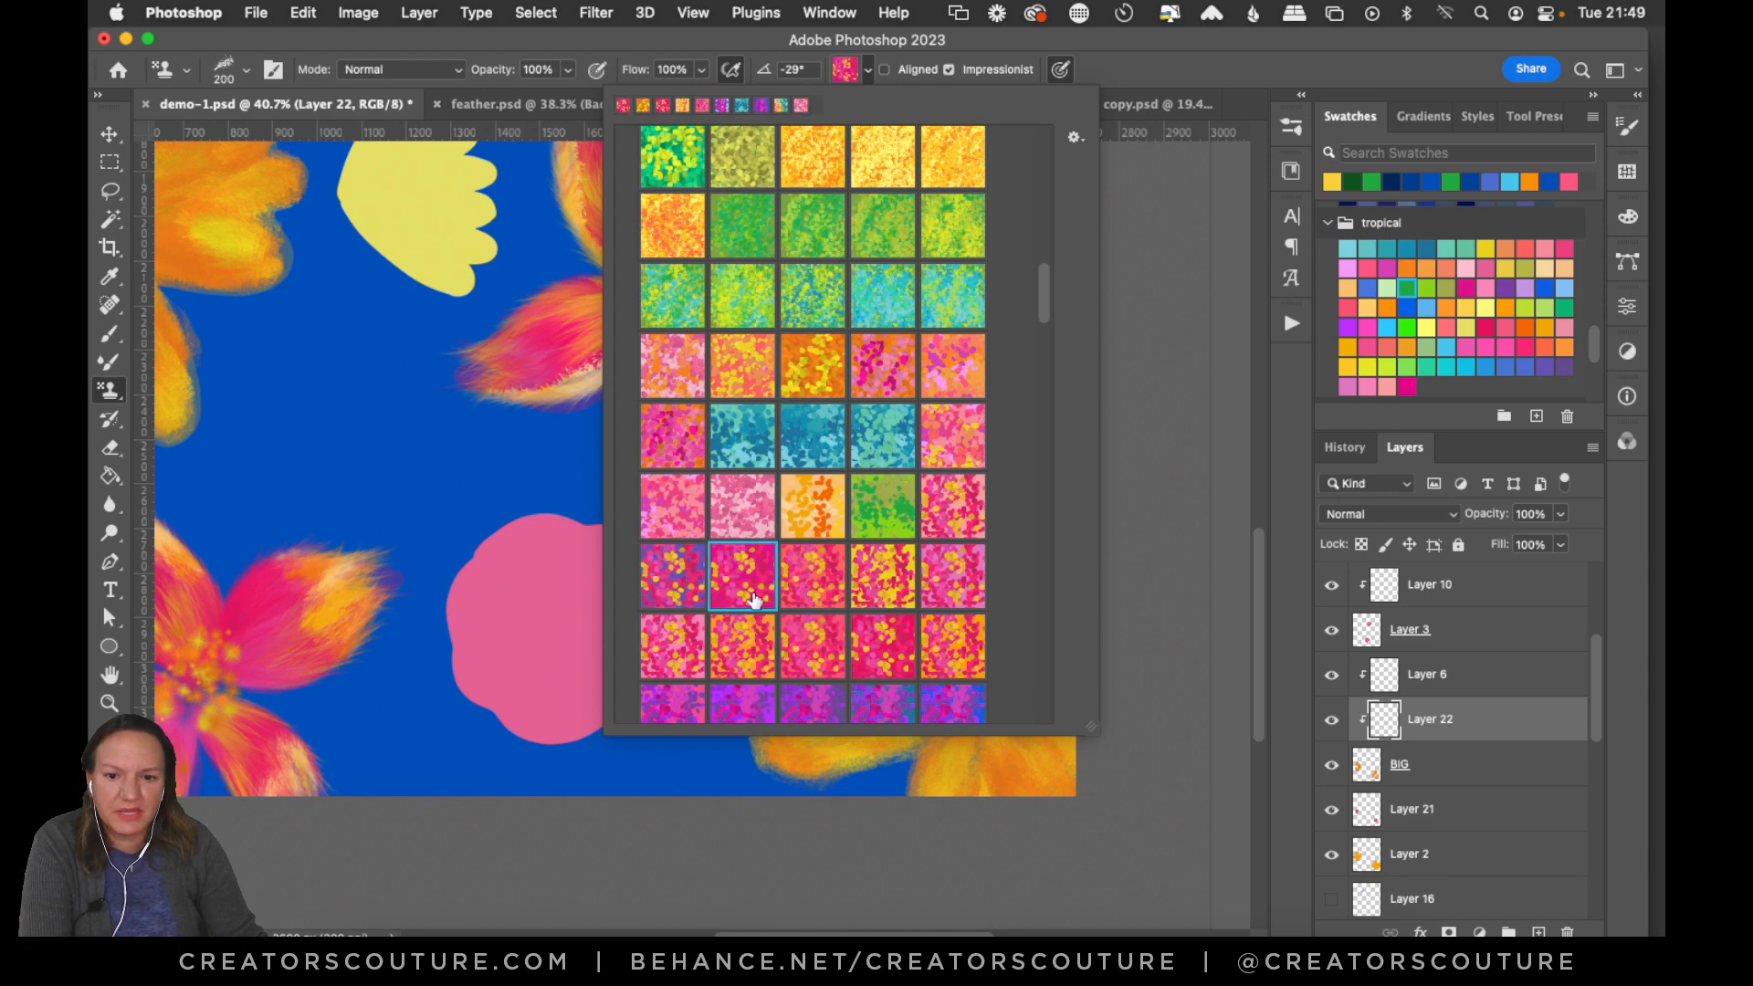
click(807, 593)
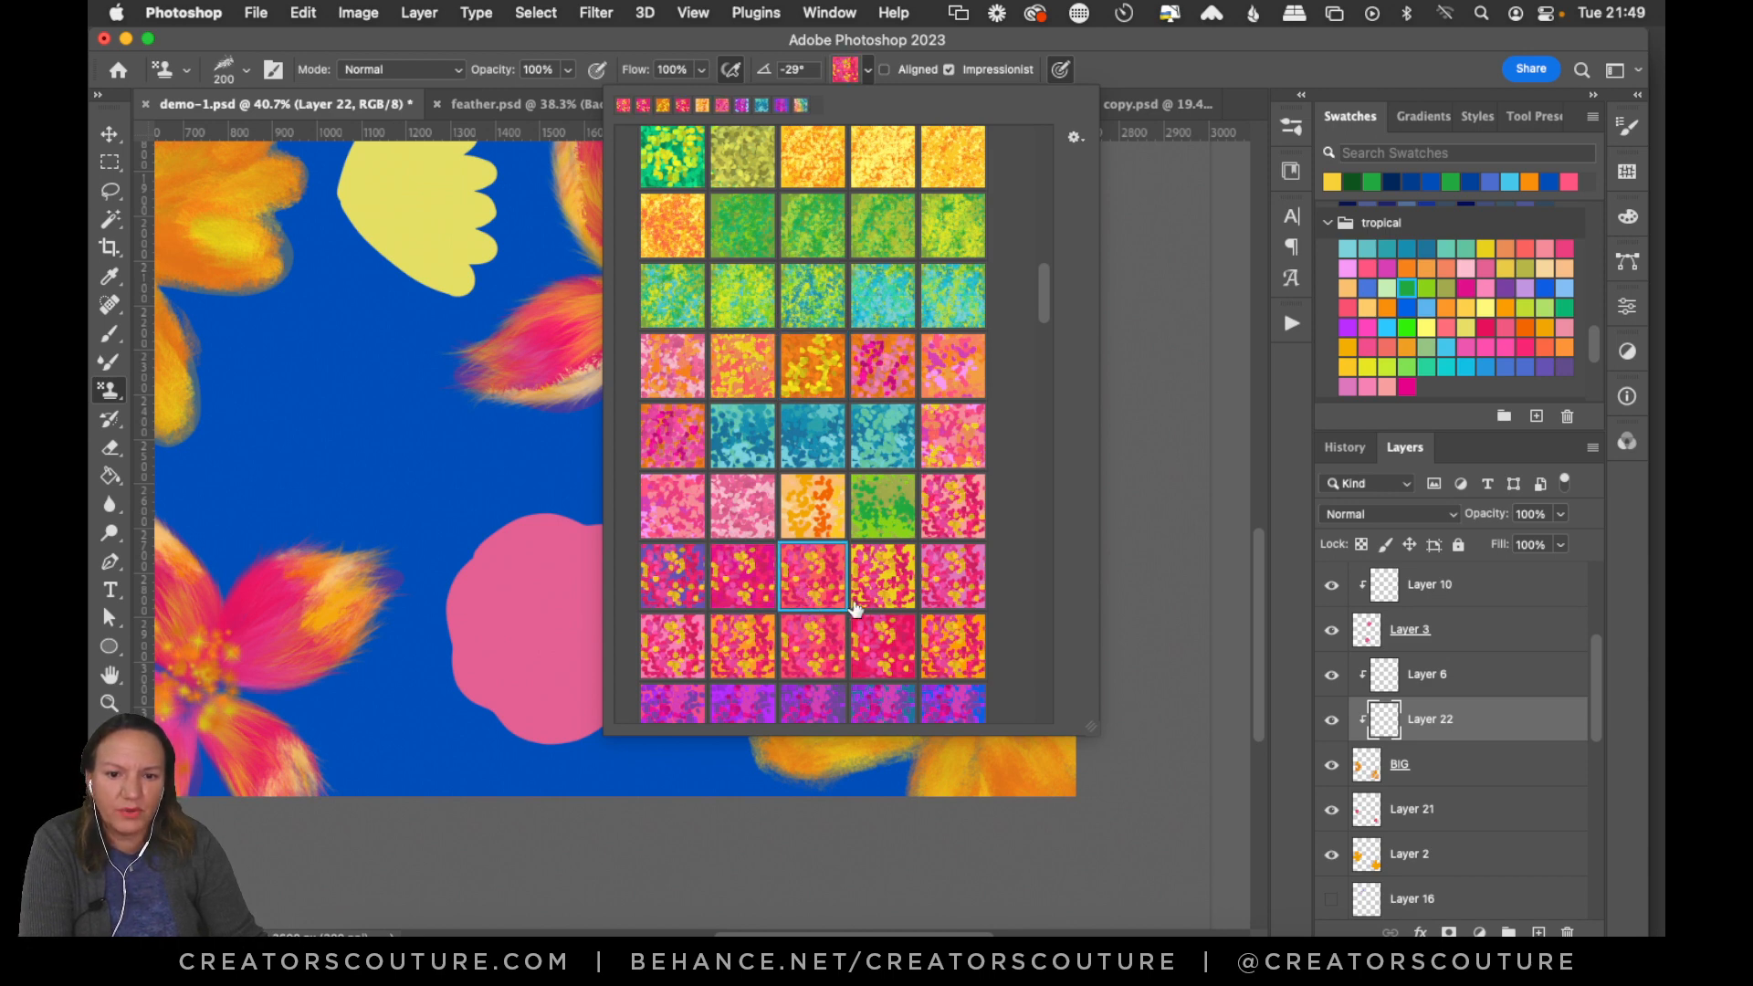
click(954, 586)
Try the Iridescent 17p brush for the Pattern Stamp on the lower-right flower's upper petal and undo the test strokes.
click(1294, 128)
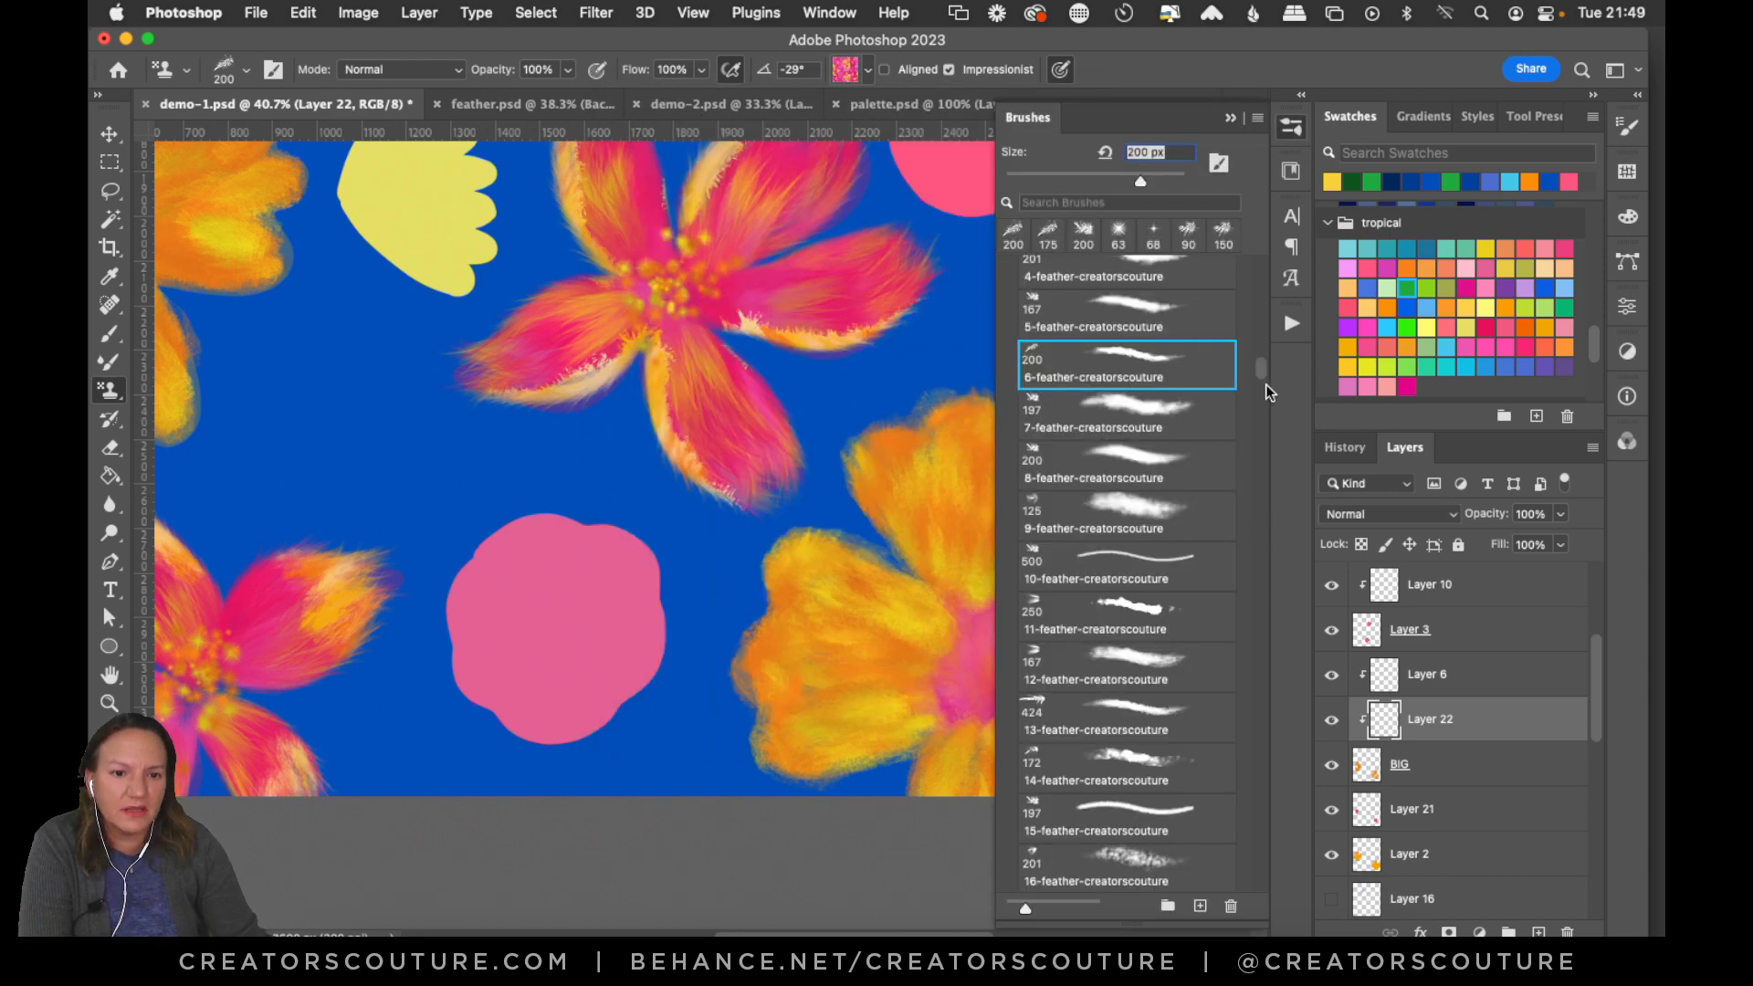
drag(1260, 374, 1258, 508)
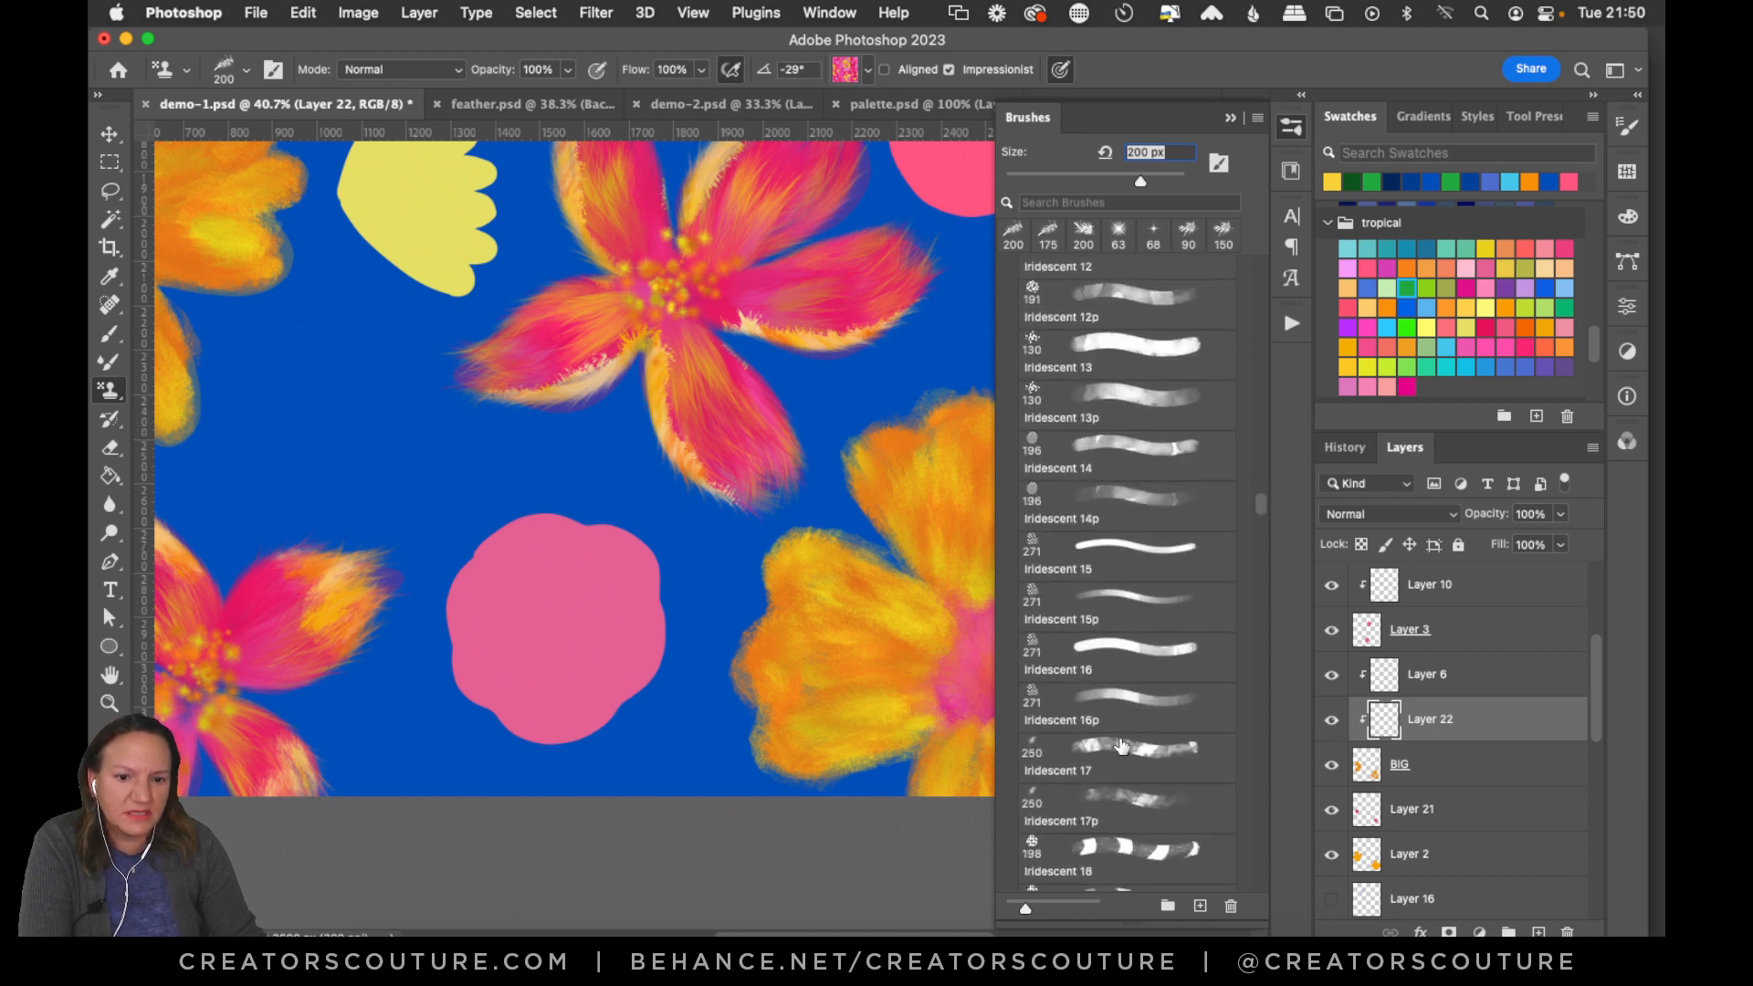
click(1137, 807)
click(1291, 171)
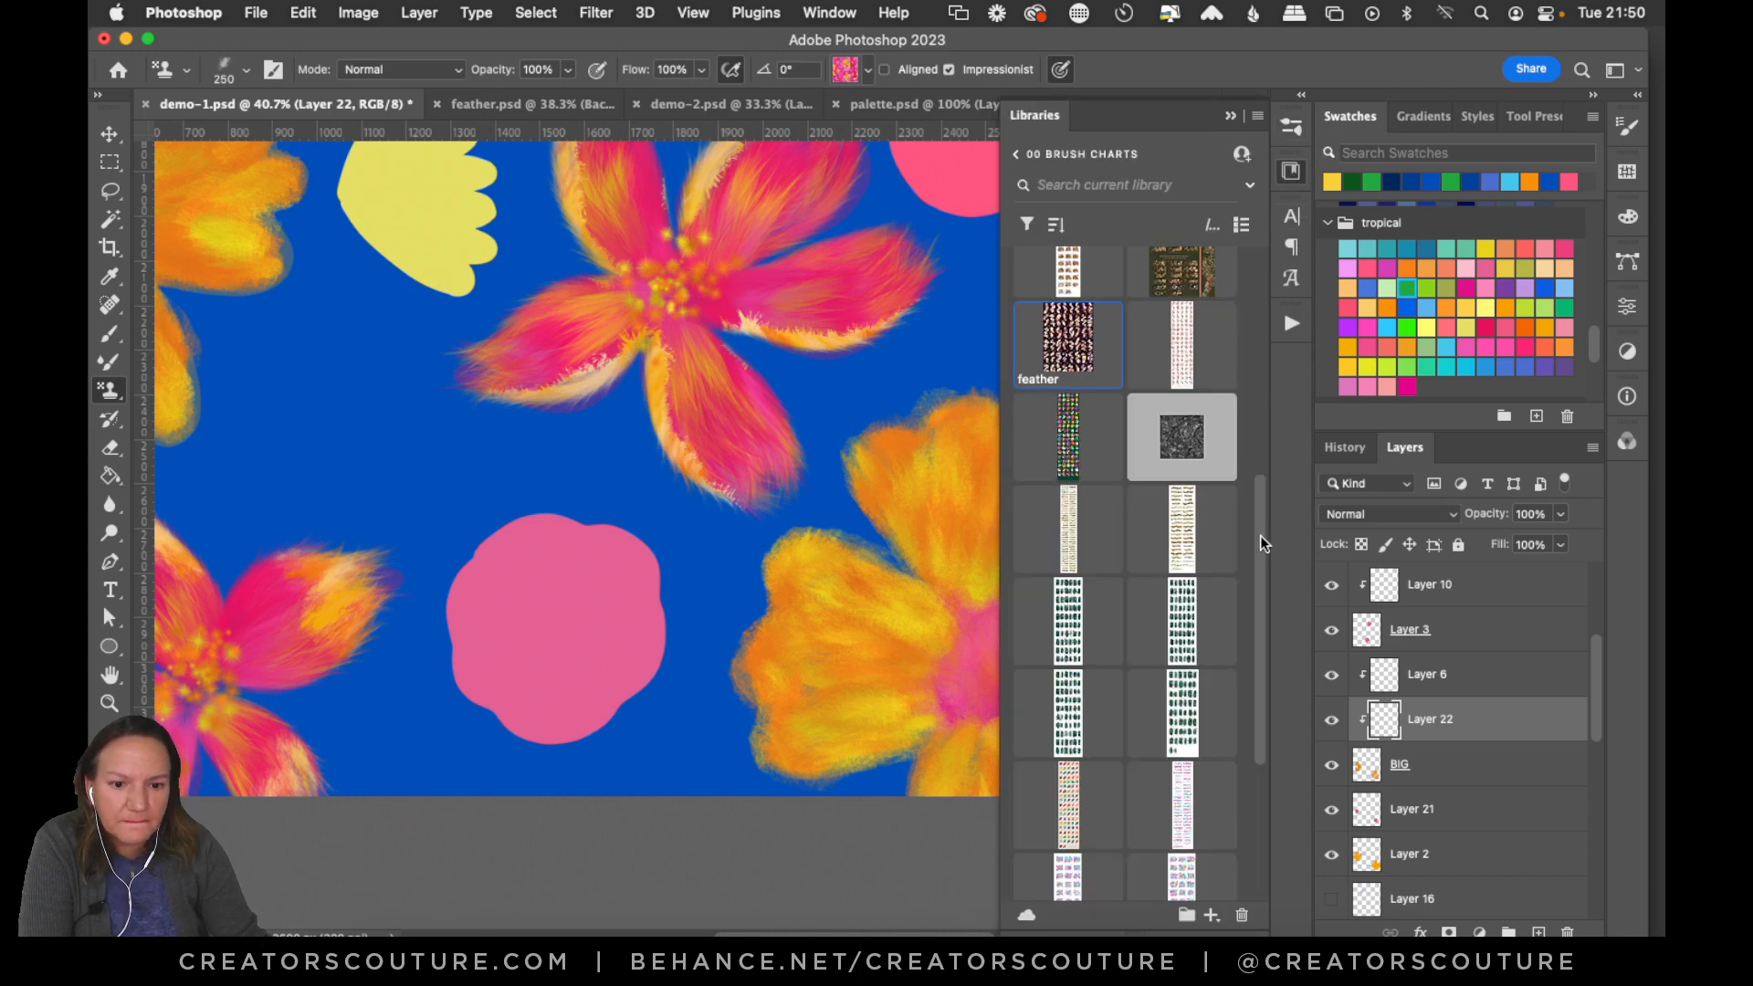
mouse_move(1259, 537)
mouse_down()
mouse_move(1241, 673)
mouse_move(1293, 256)
mouse_move(1236, 453)
mouse_up()
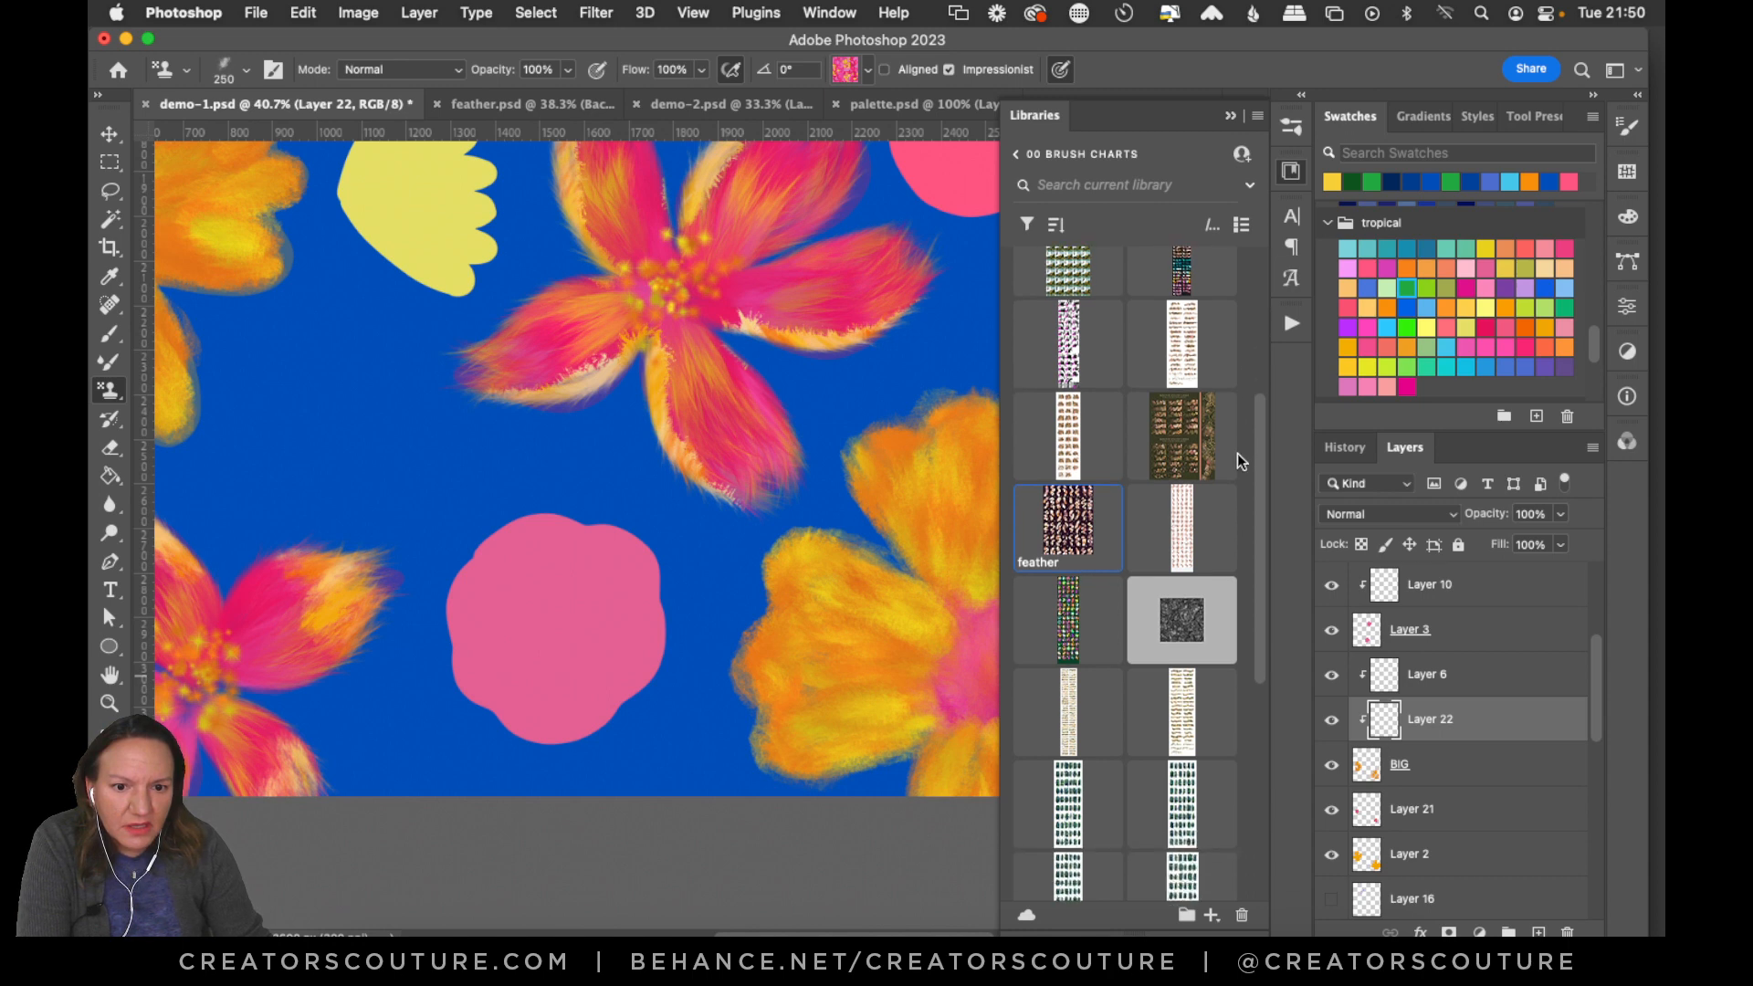
click(1302, 139)
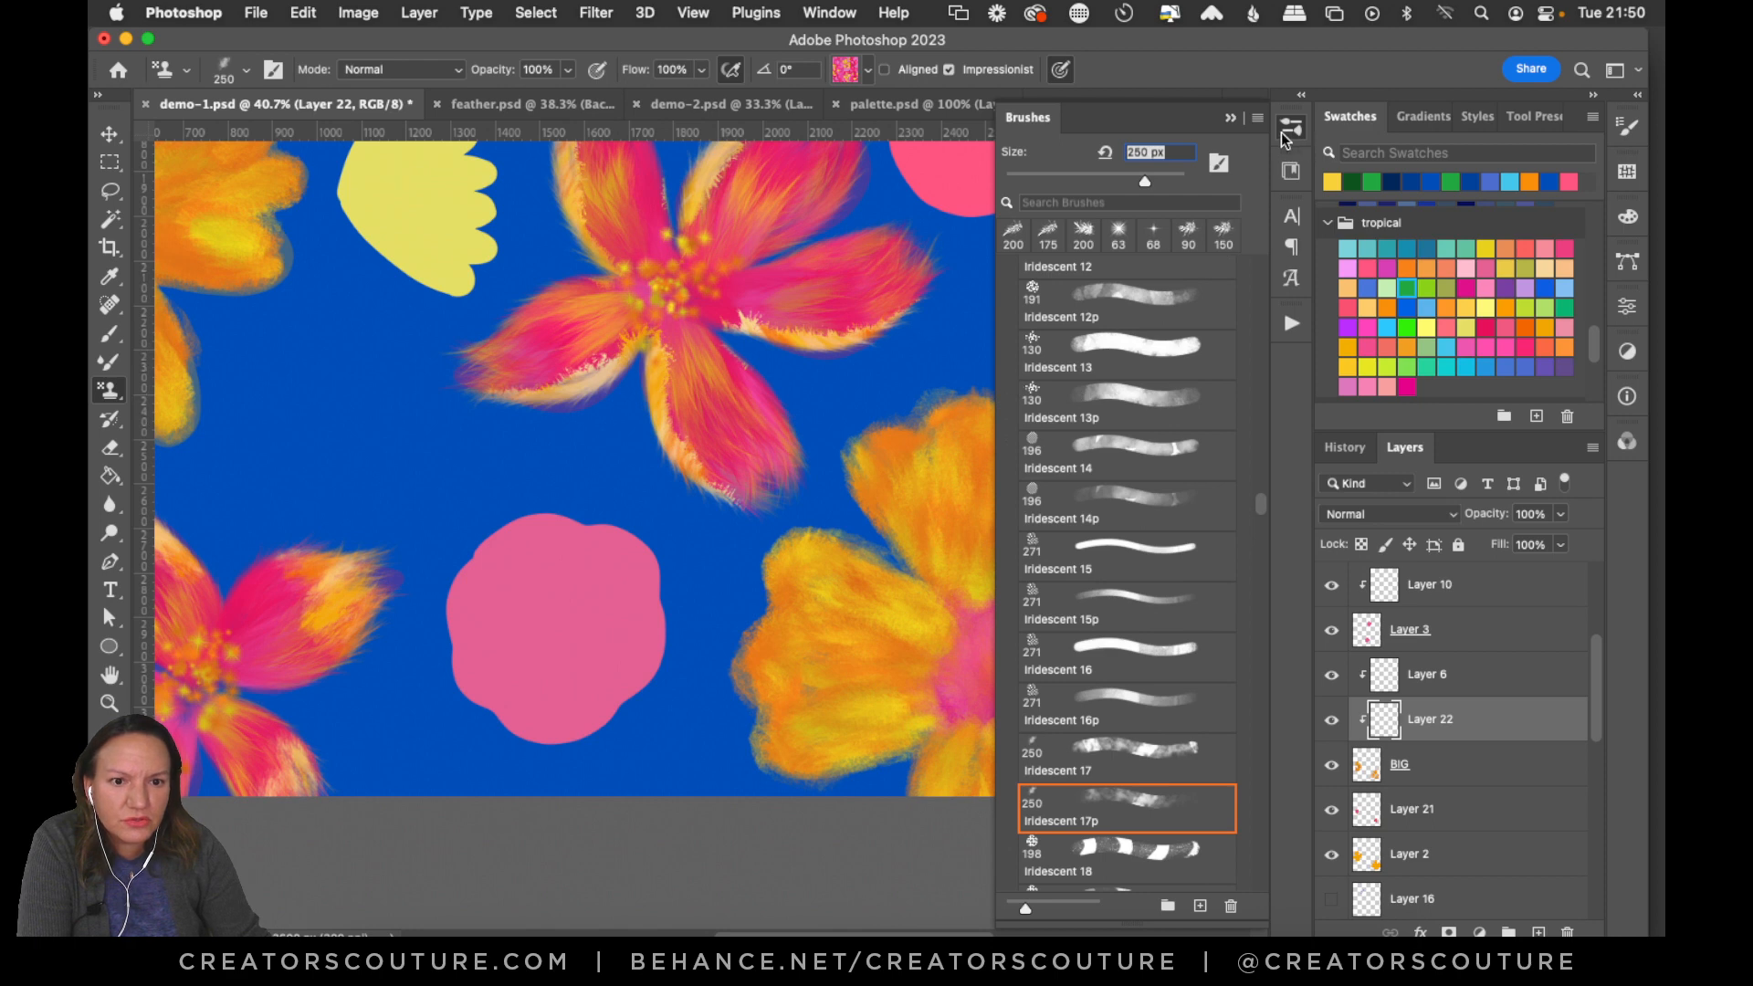
click(1284, 139)
mouse_move(959, 430)
mouse_down()
mouse_move(867, 453)
mouse_move(1059, 428)
mouse_move(977, 431)
mouse_move(1019, 490)
mouse_move(949, 514)
mouse_move(967, 617)
mouse_up()
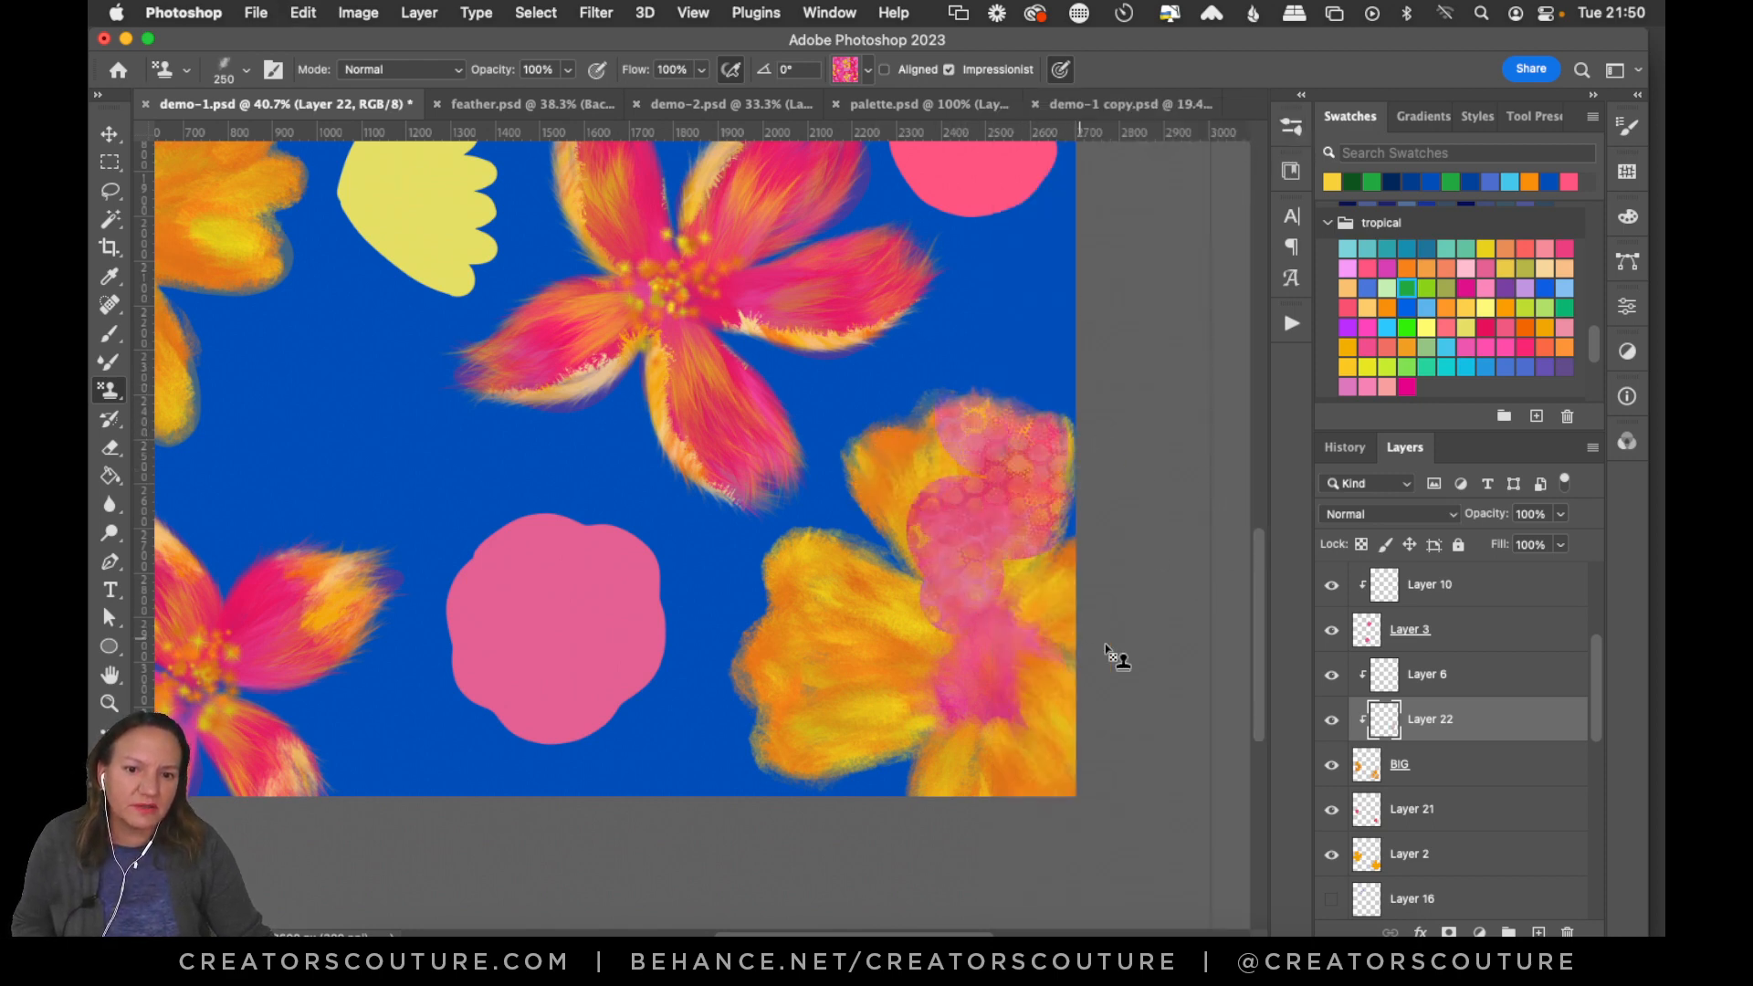
key(super+z)
mouse_move(990, 434)
mouse_down()
mouse_move(958, 408)
mouse_move(847, 434)
mouse_move(1003, 403)
mouse_move(1083, 431)
mouse_move(926, 409)
mouse_move(862, 470)
mouse_up()
key(super+z)
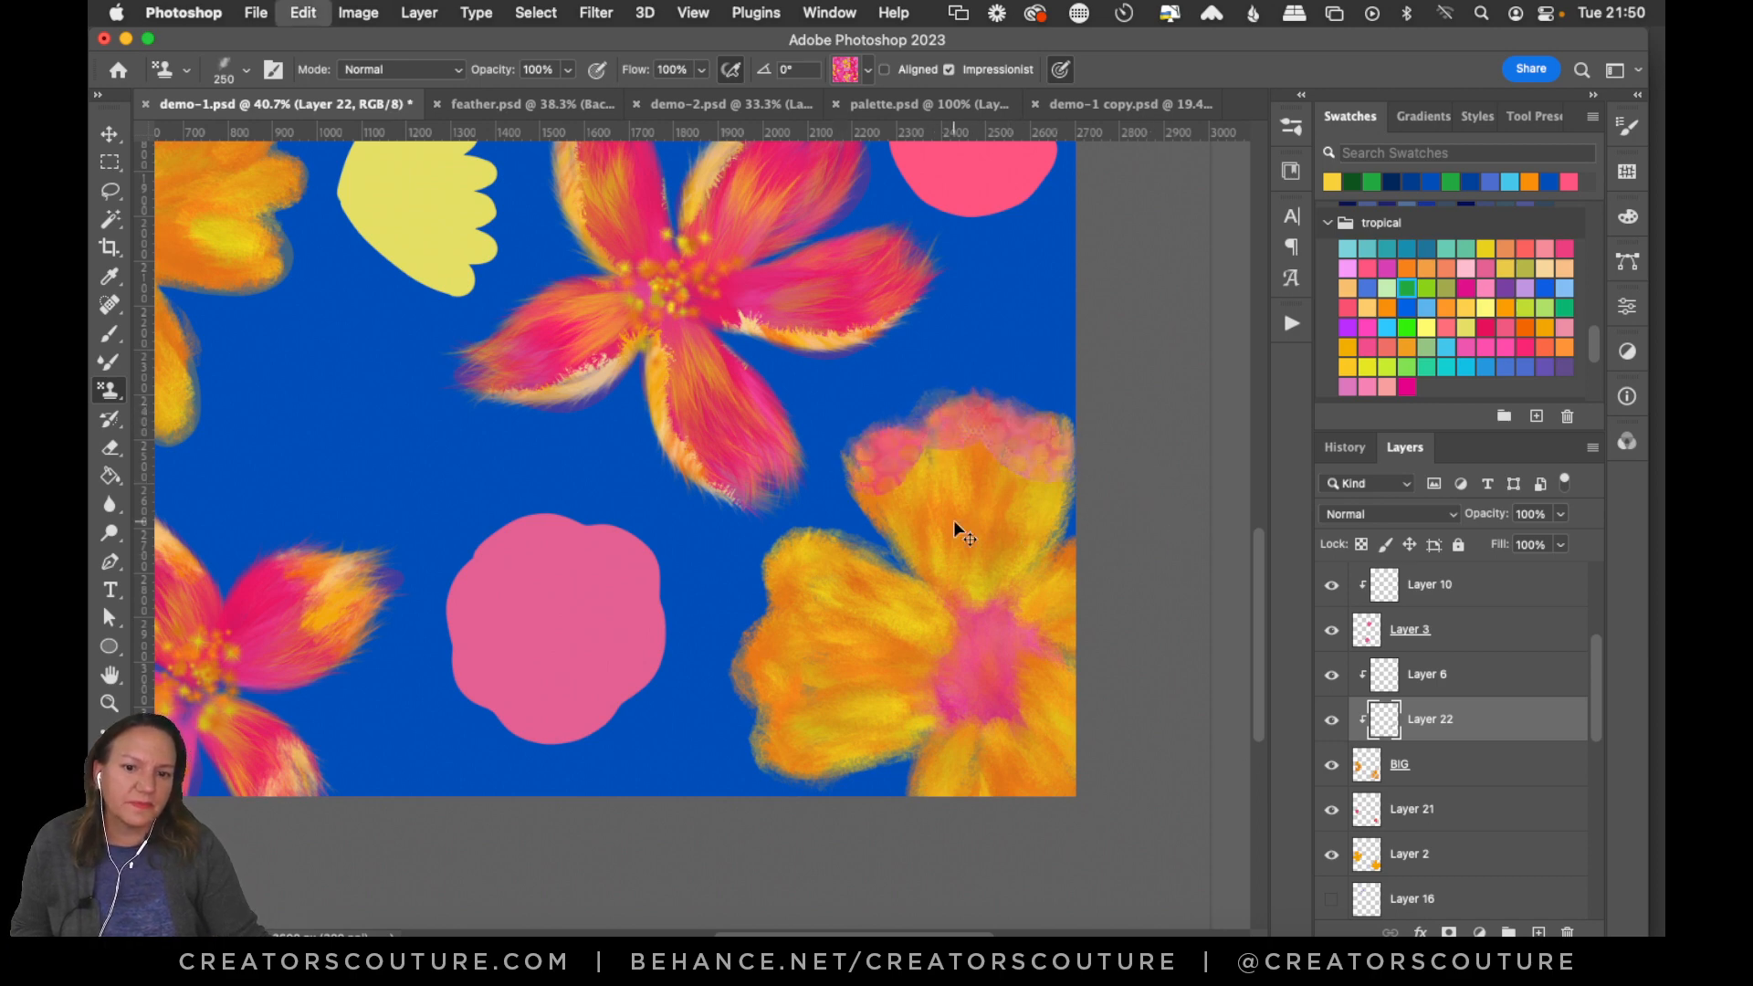
key(super+z)
Try the Iridescent 28 and Iridescent 30 brushes on the lower-right flower's left petals, undoing each test stroke.
click(1291, 126)
click(1141, 553)
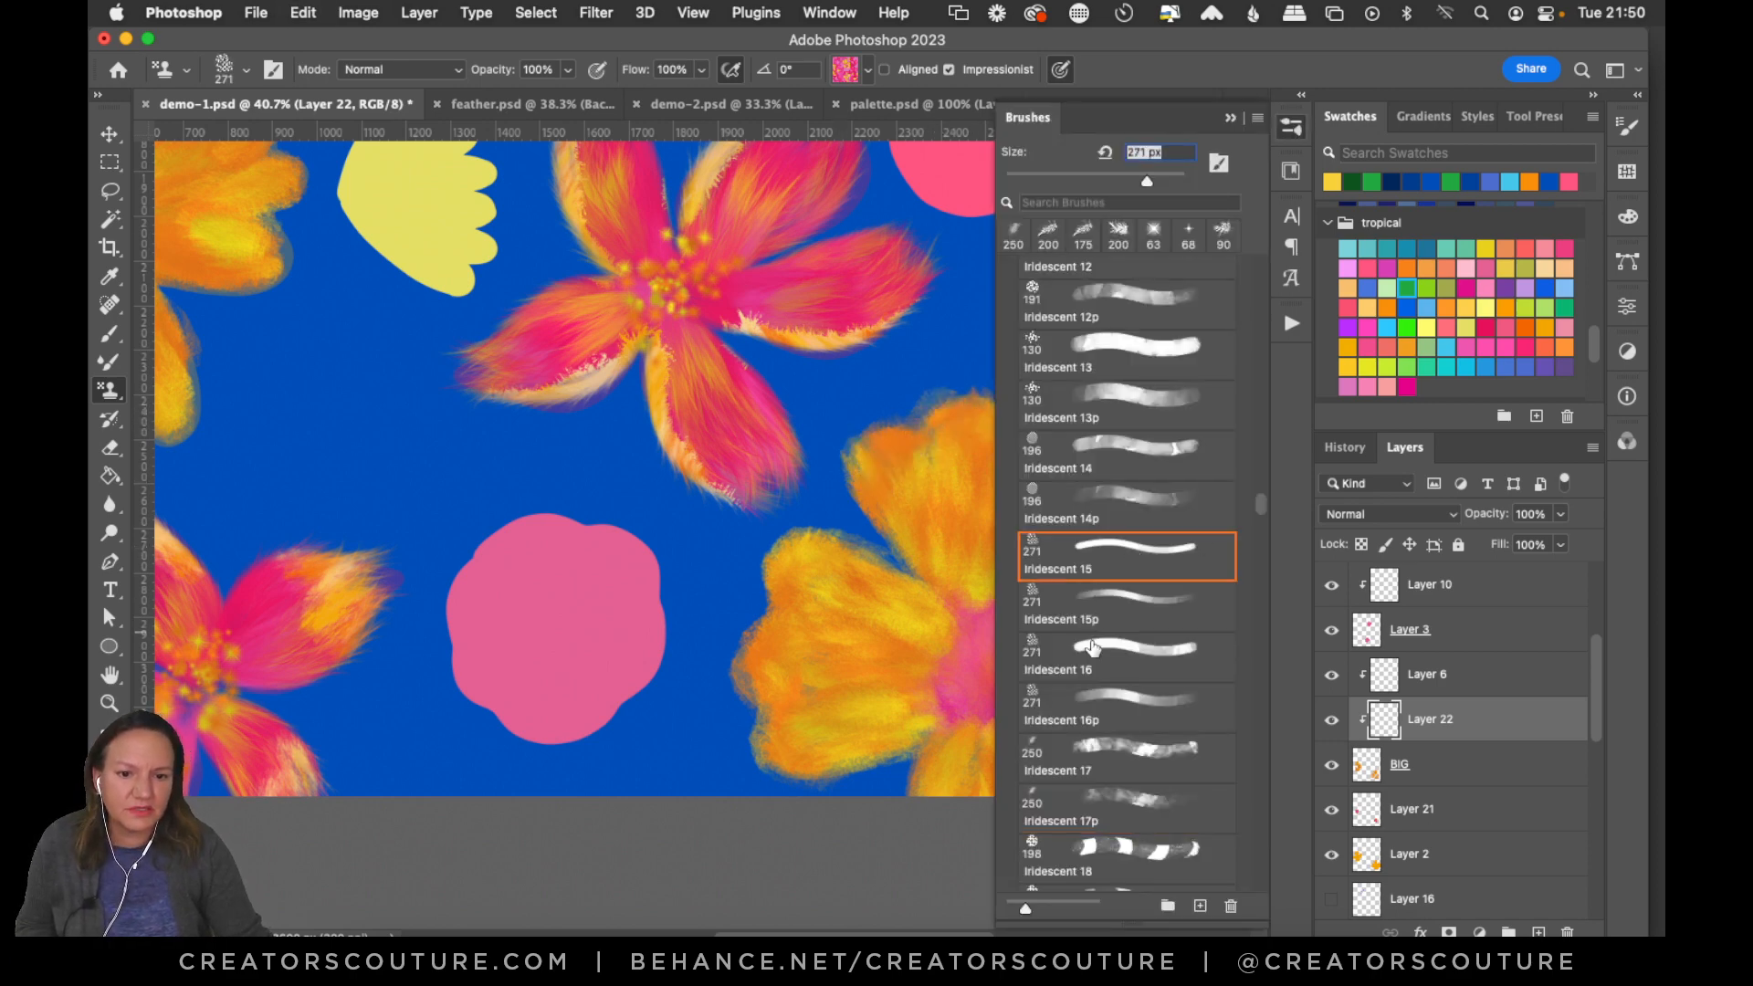
drag(1258, 506, 1250, 545)
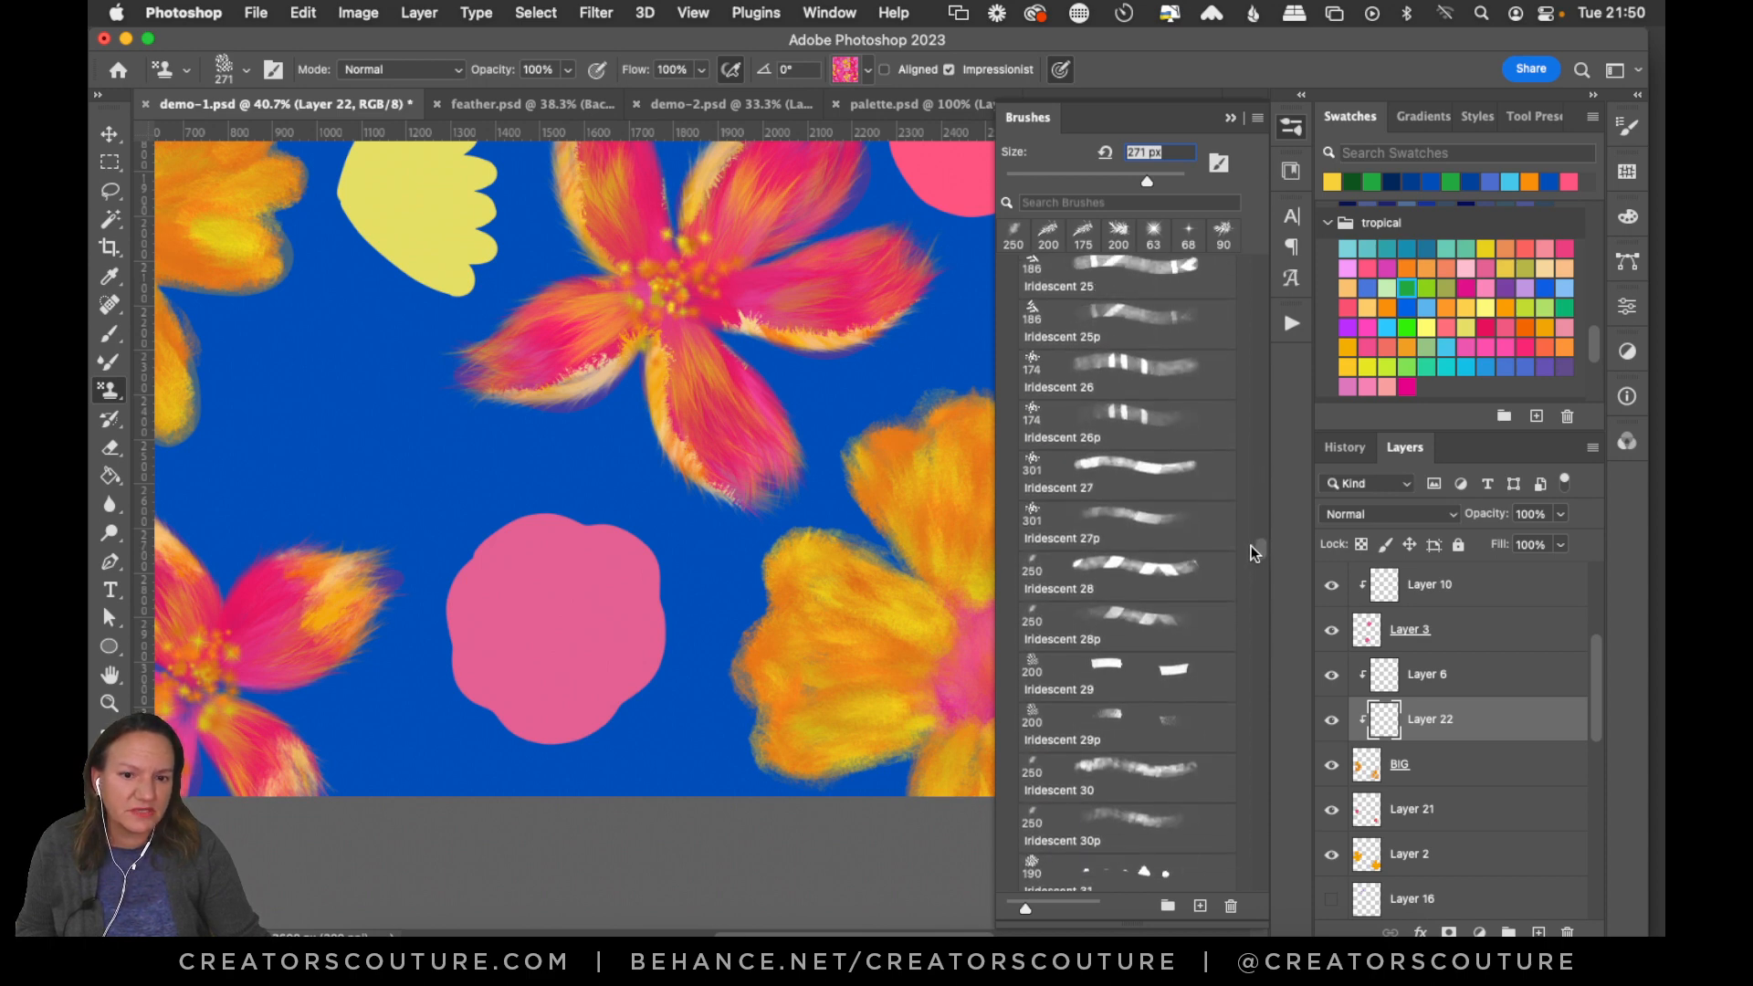
click(1133, 574)
mouse_move(833, 586)
mouse_down()
mouse_move(801, 645)
mouse_move(849, 757)
mouse_up()
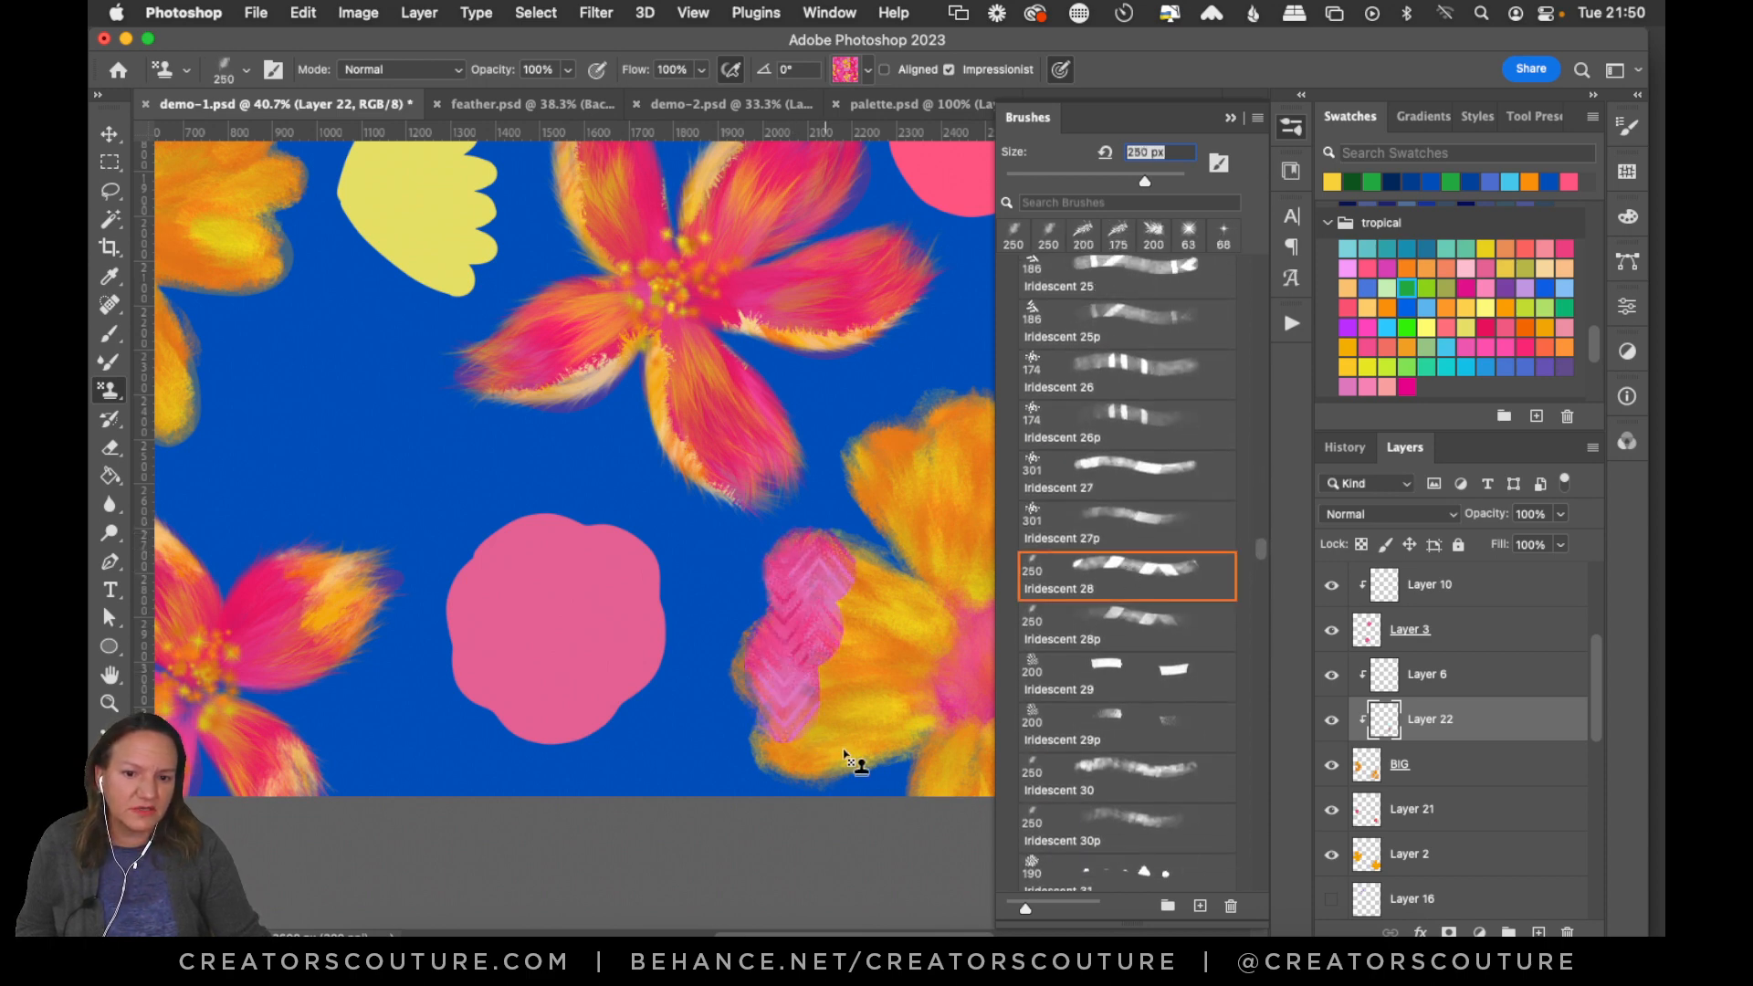
key(super+z)
drag(793, 558, 743, 731)
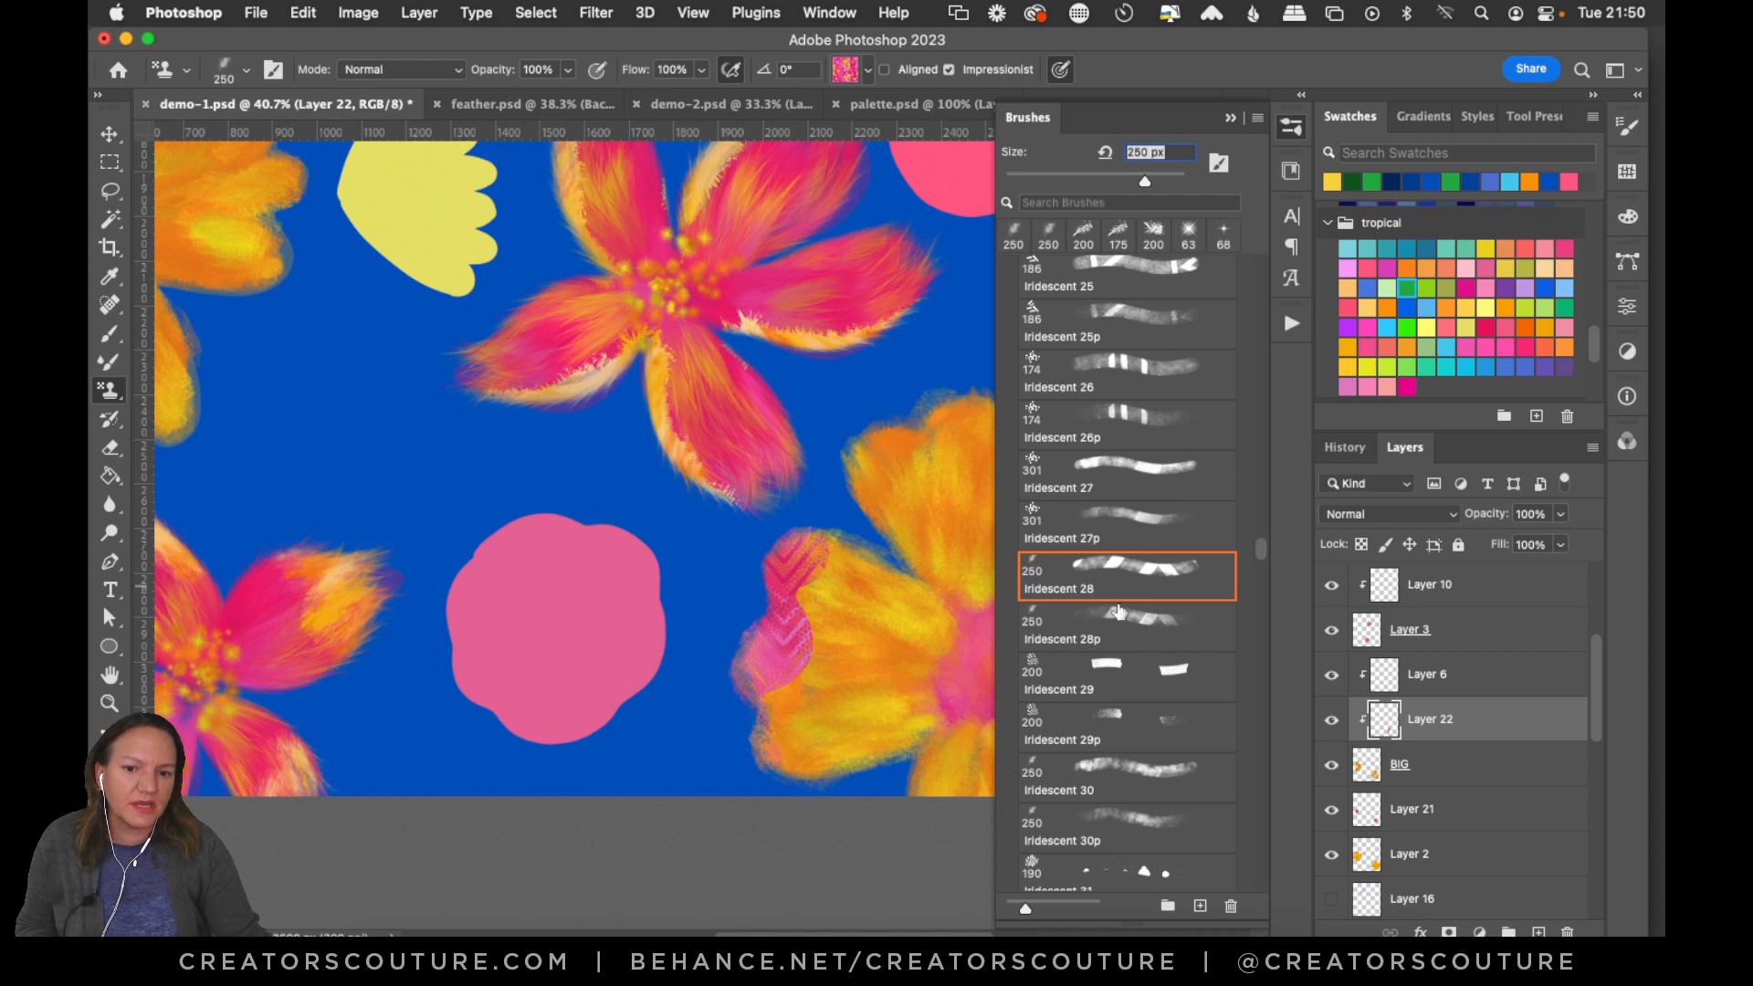
key(super+z)
click(1104, 769)
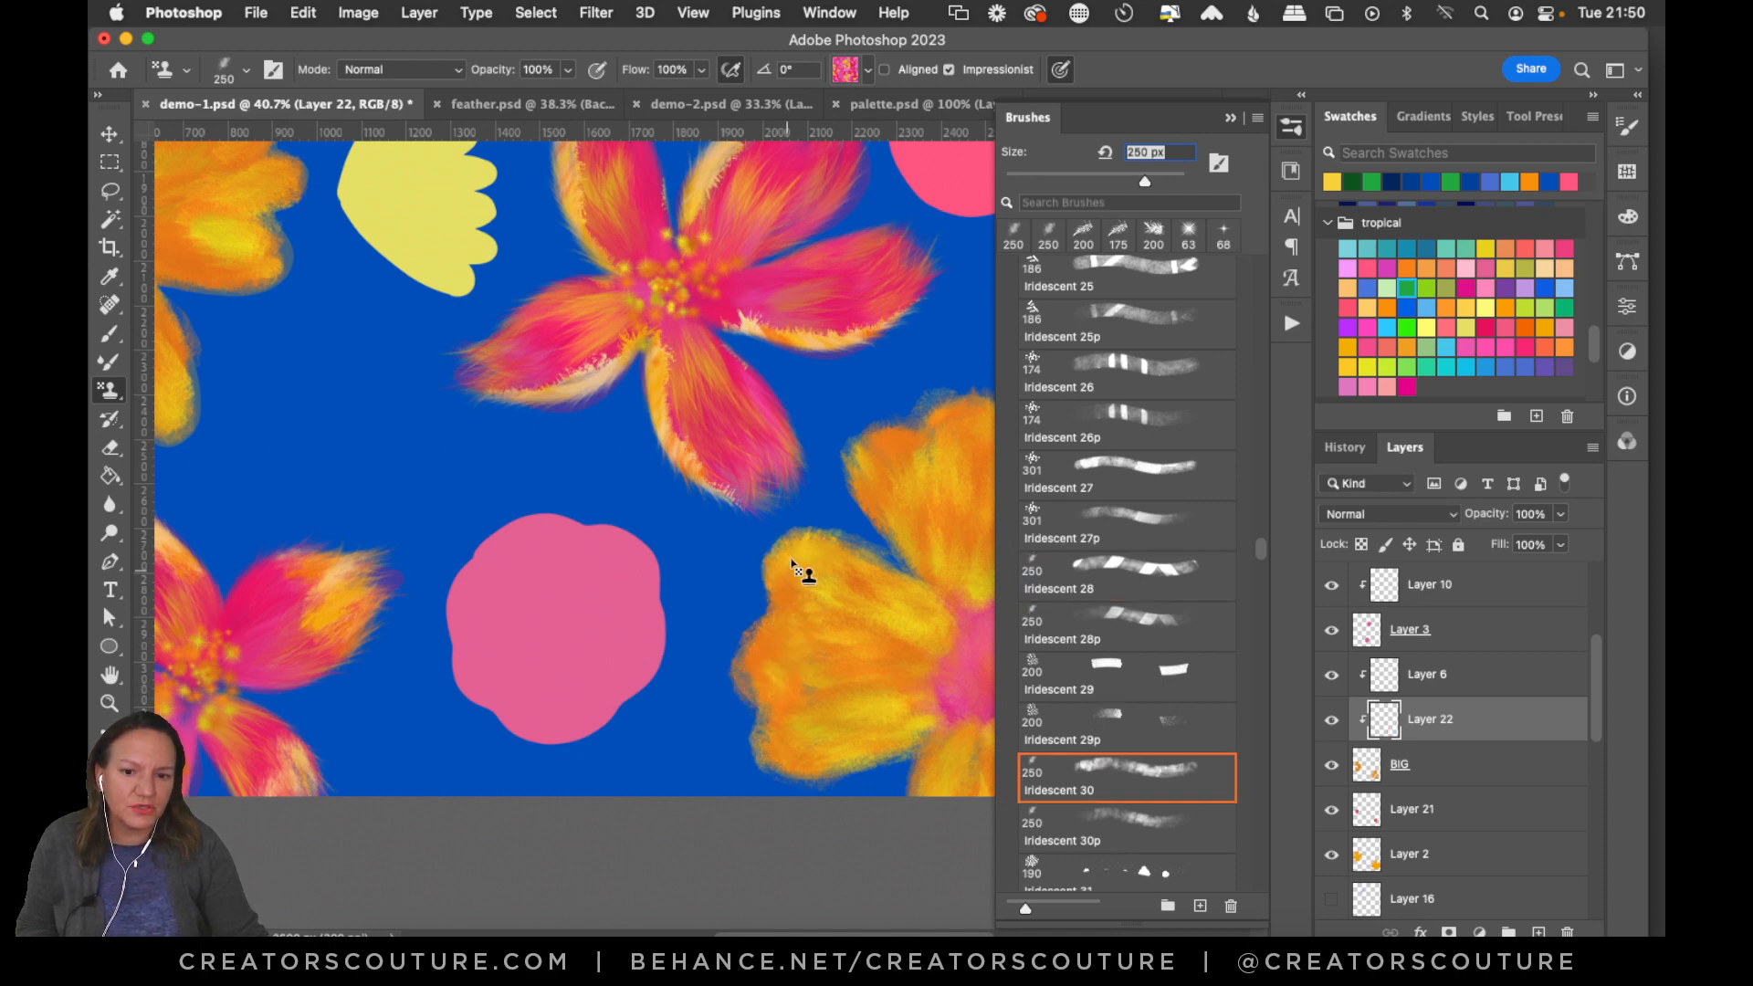
mouse_move(803, 575)
mouse_down()
mouse_move(787, 628)
mouse_move(739, 684)
mouse_move(768, 744)
mouse_up()
key(super+z)
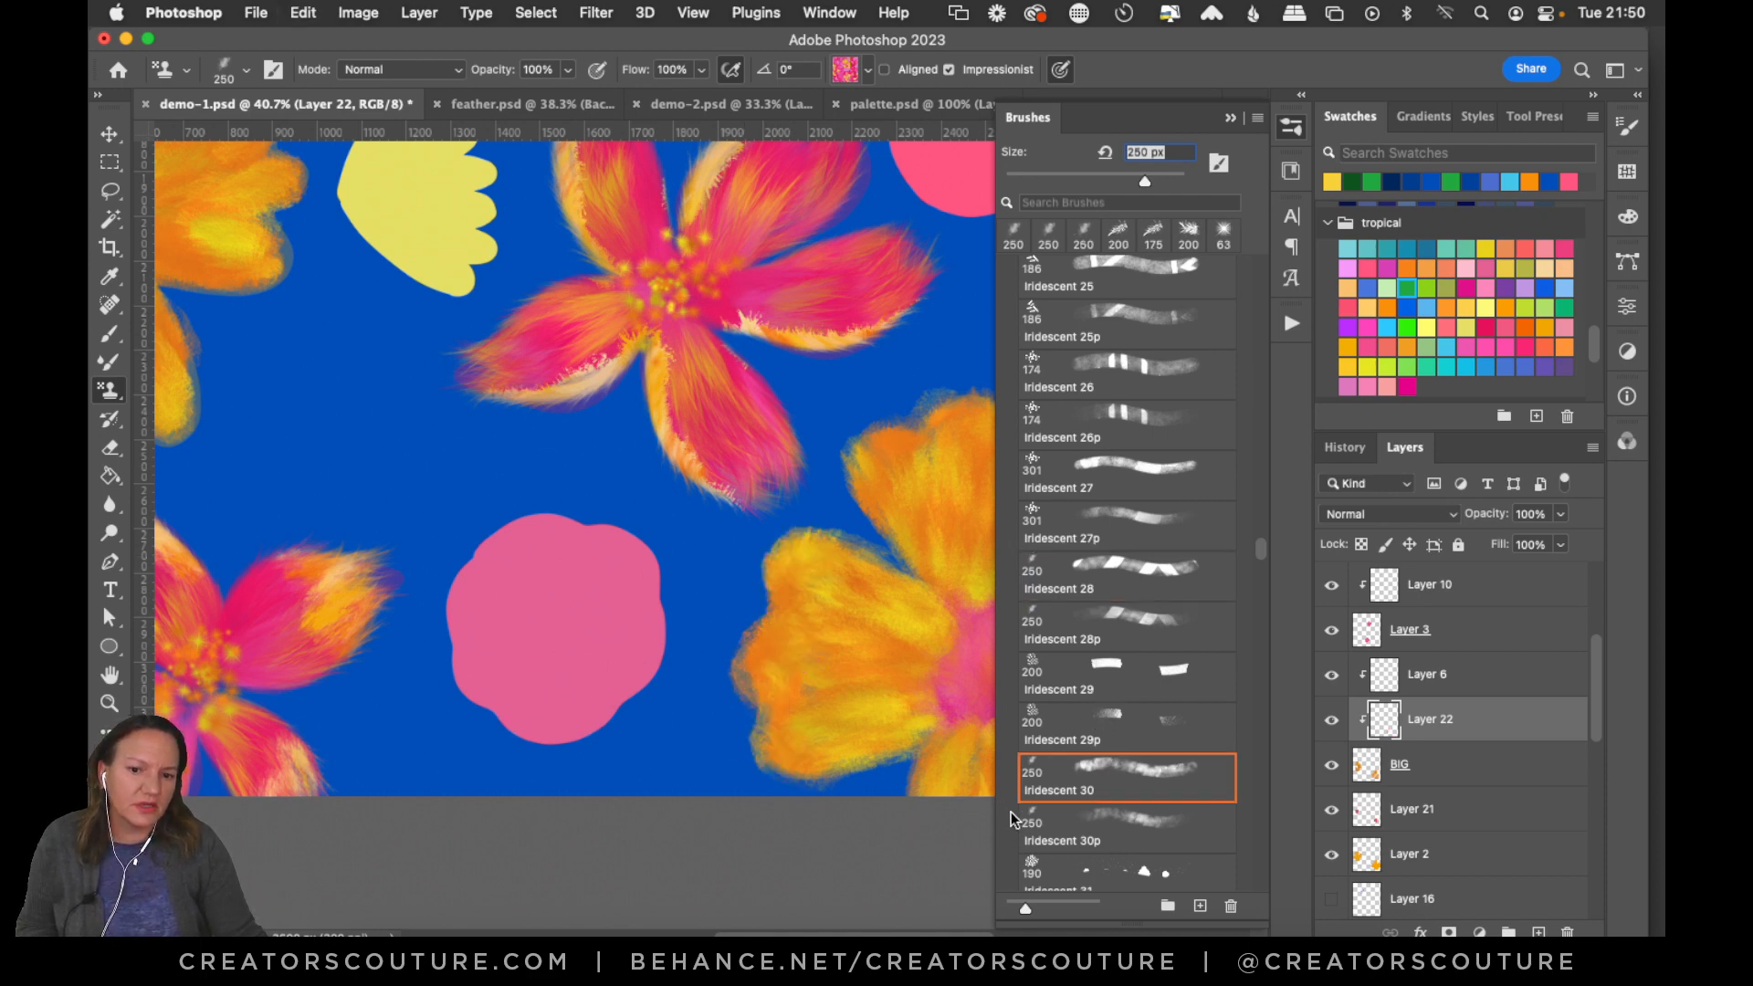
Test the Iridescent 11p and Iridescent 46p brushes on the lower-right flower's left petals and undo the strokes.
drag(1264, 552, 1259, 496)
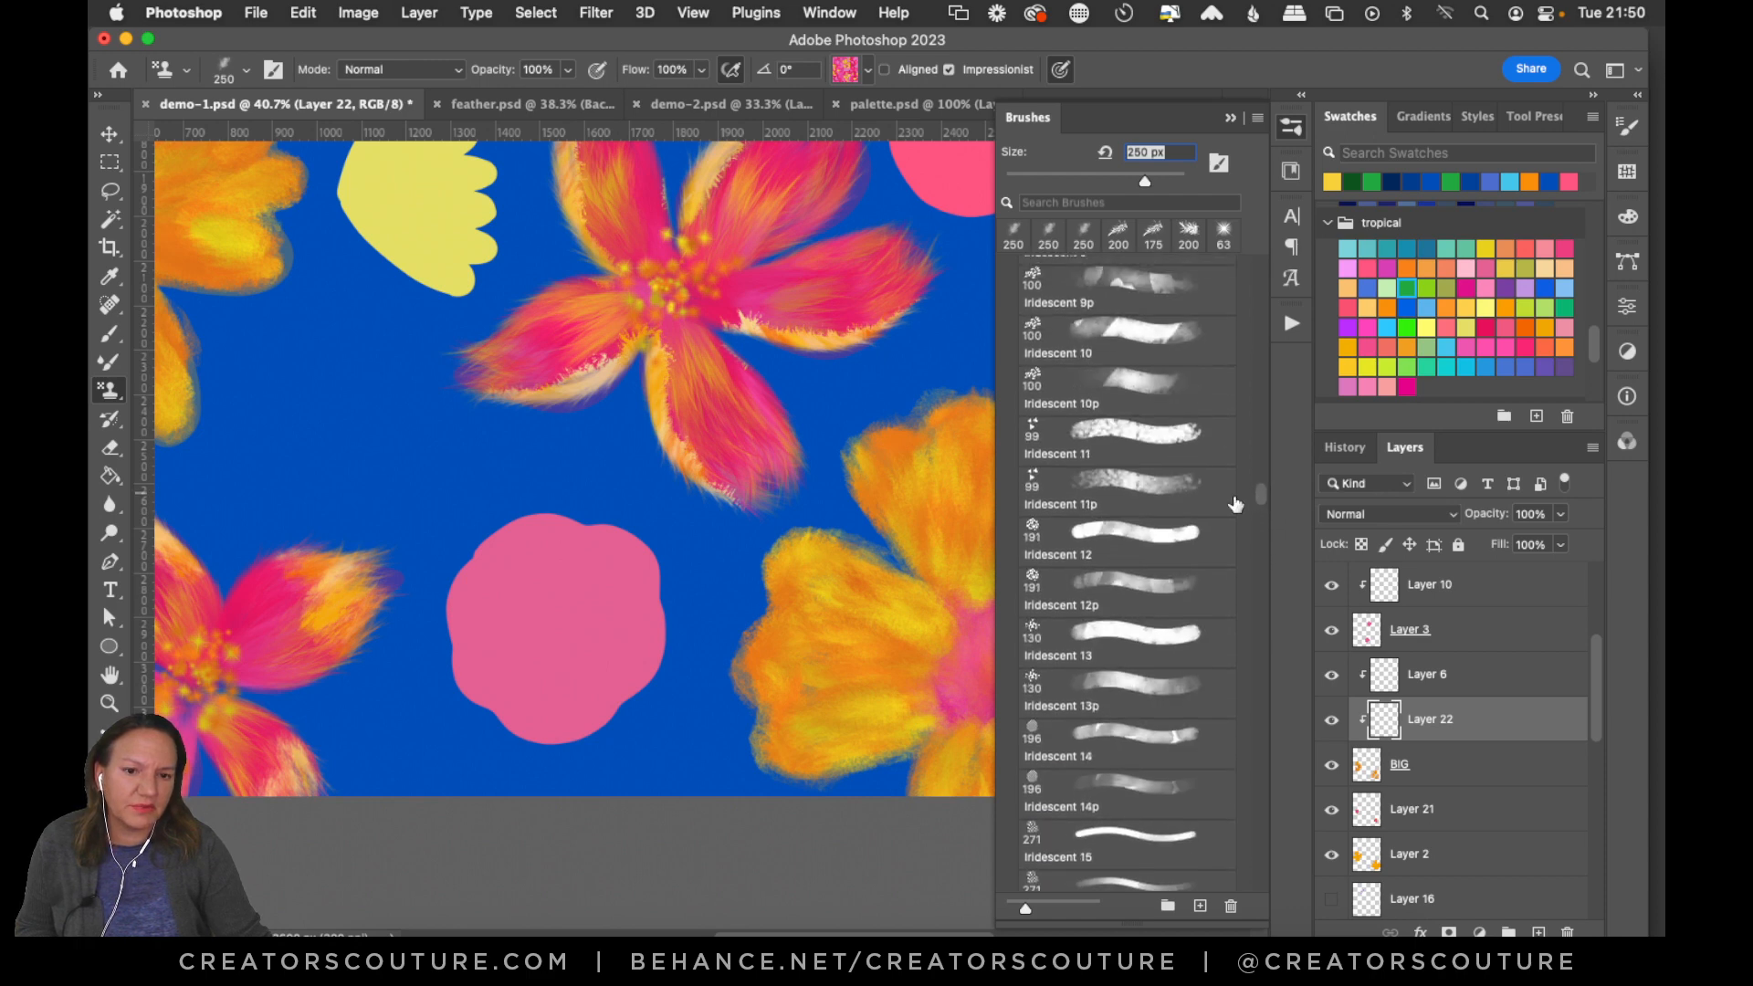
click(1115, 497)
mouse_move(751, 577)
mouse_down()
mouse_move(760, 669)
mouse_move(799, 671)
mouse_up()
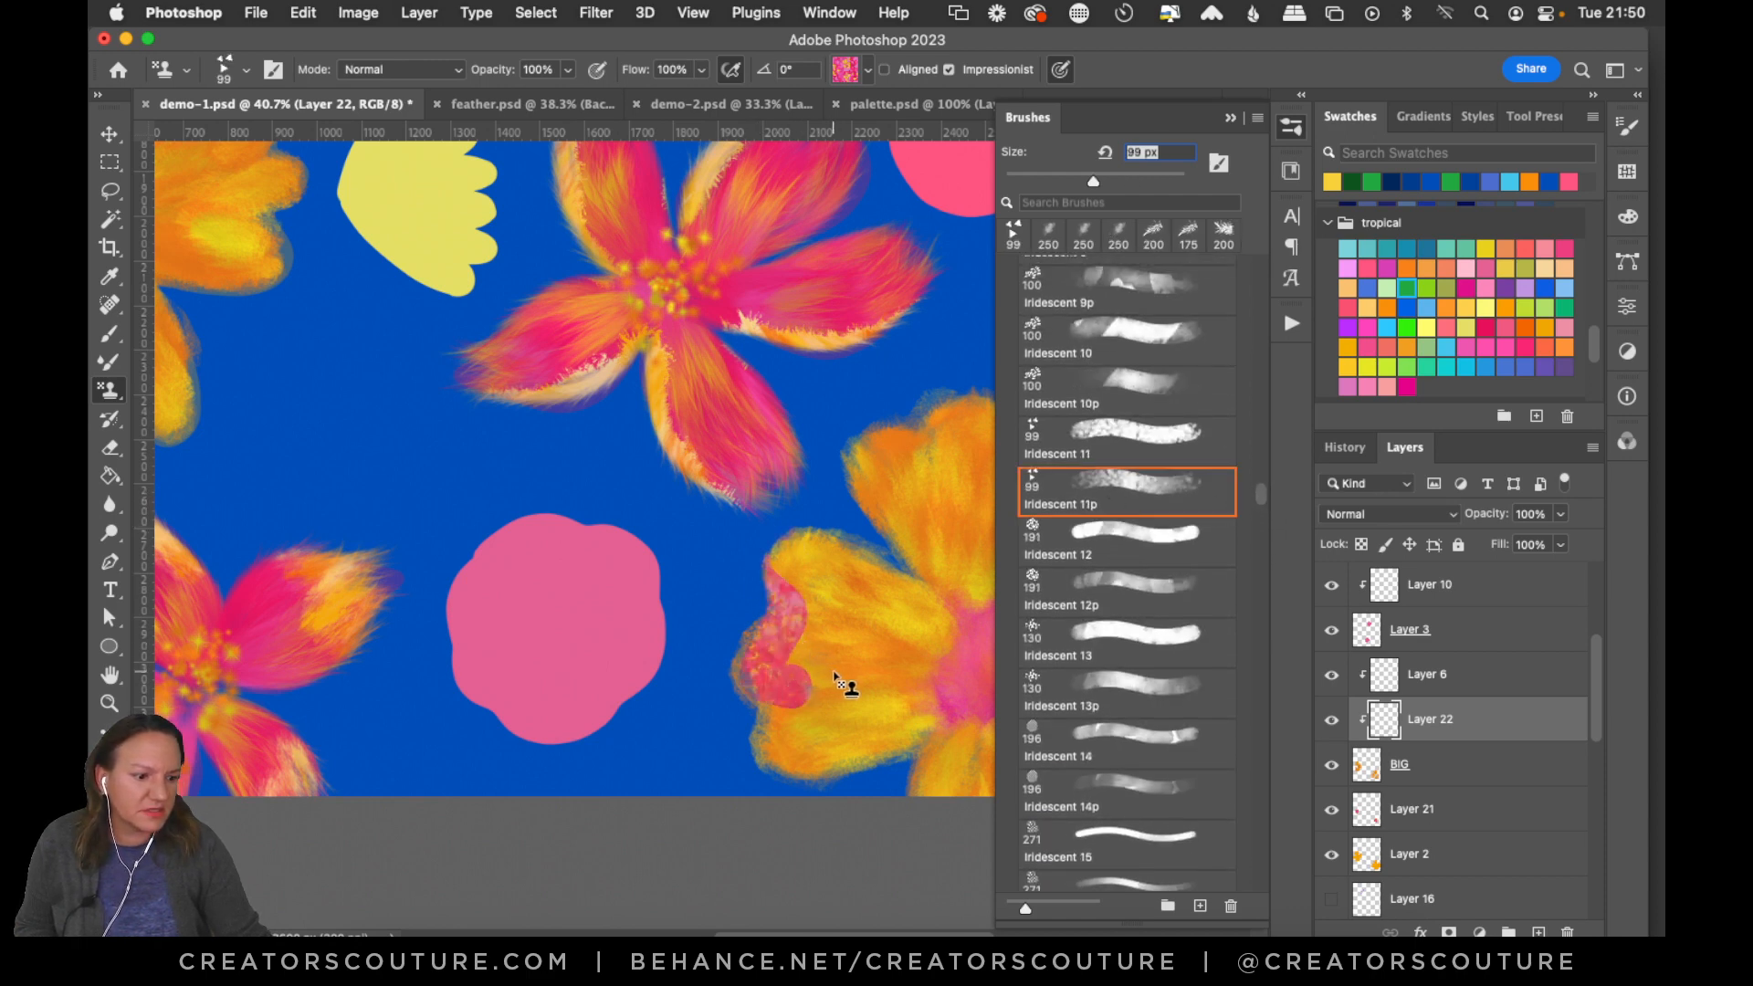
key(super+z)
mouse_move(909, 665)
mouse_down()
mouse_move(843, 668)
mouse_move(803, 741)
mouse_up()
key(super+z)
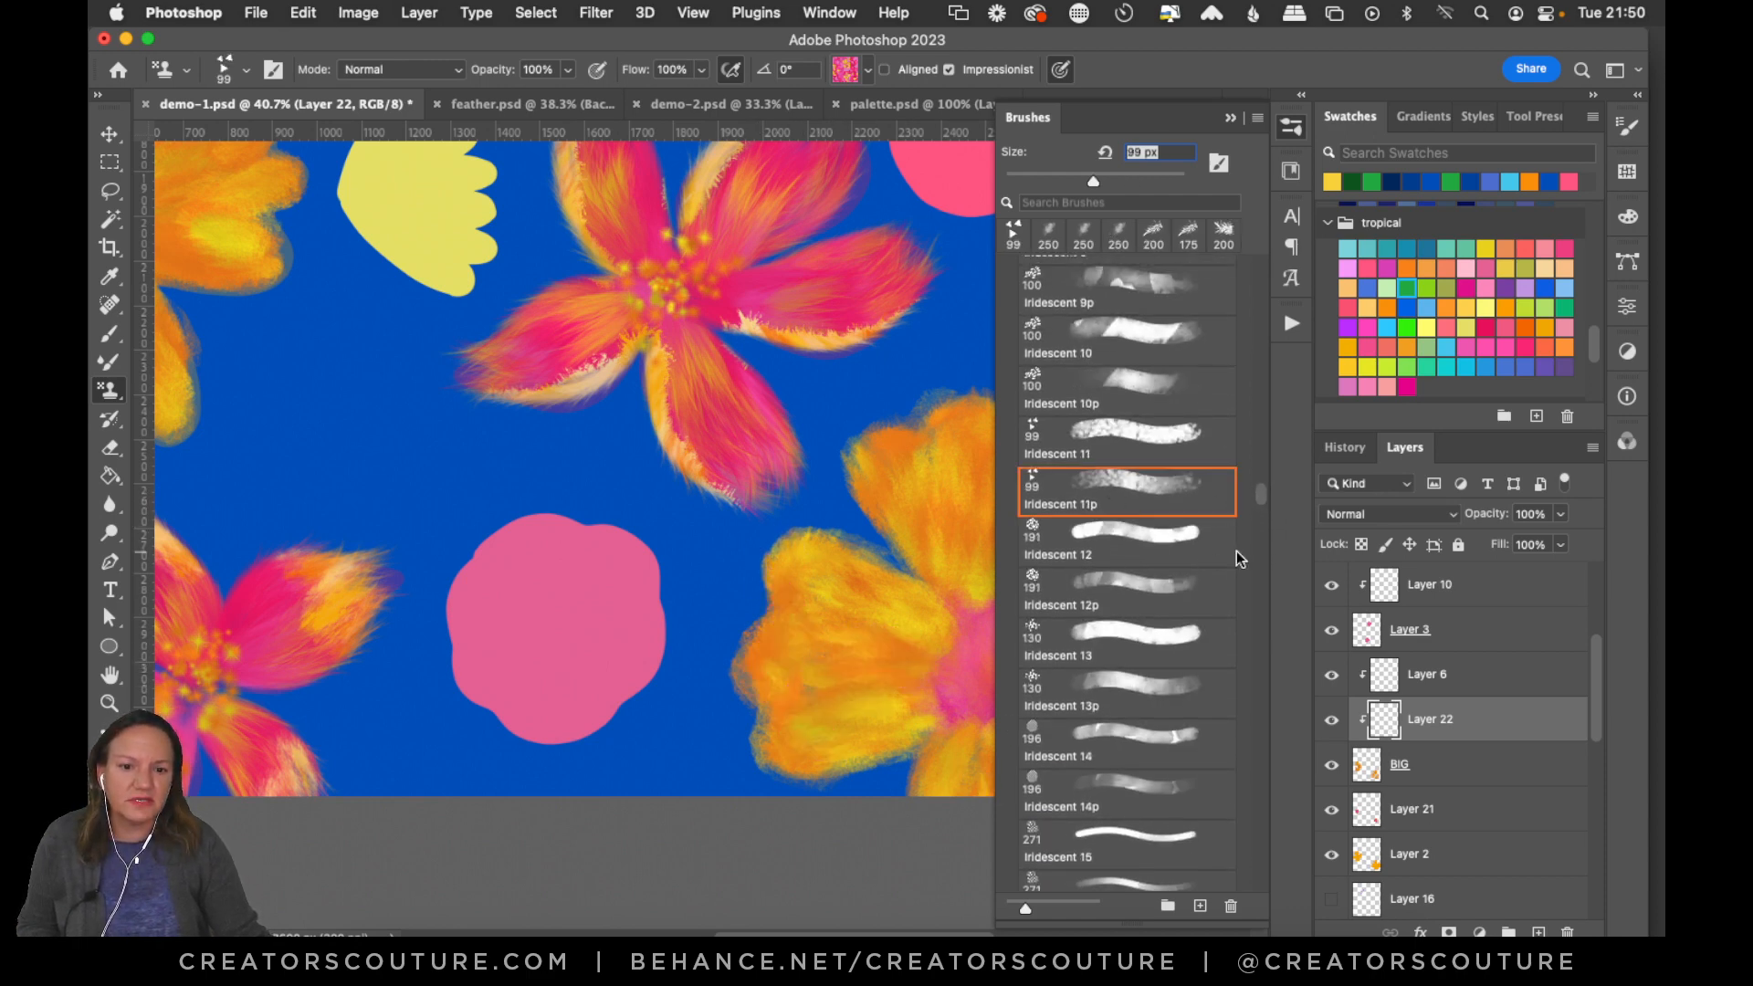
drag(1262, 498, 1238, 628)
click(1129, 493)
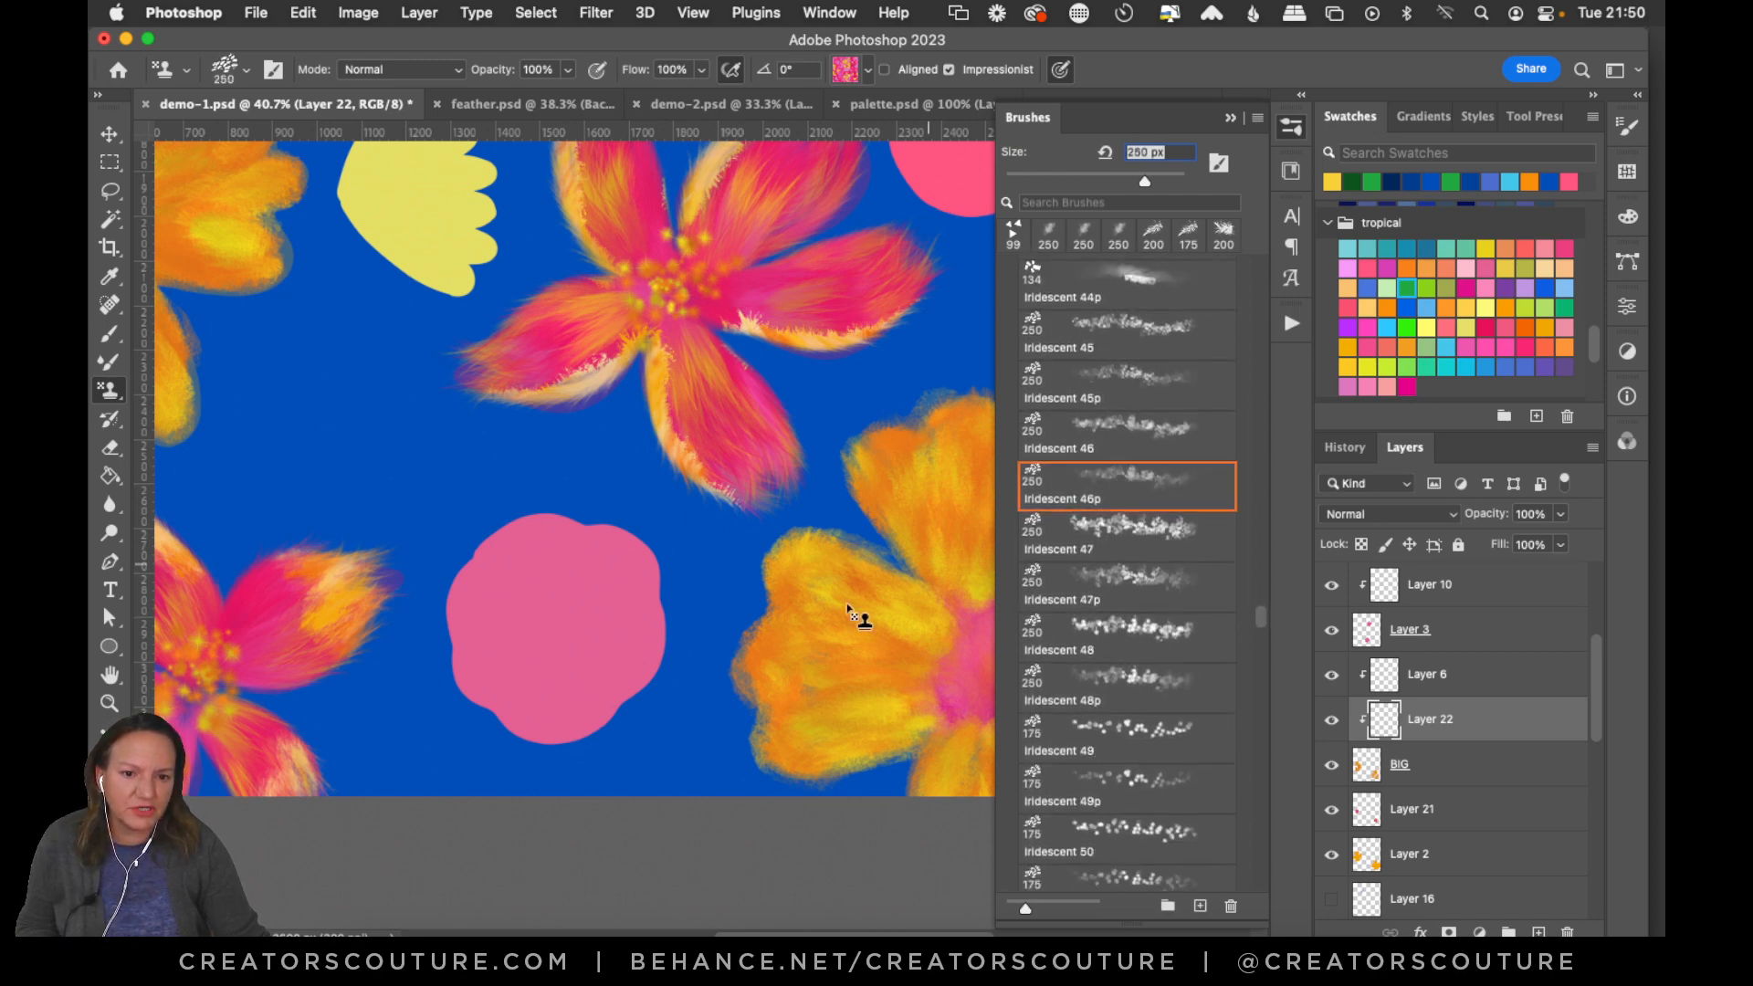
drag(833, 546, 780, 767)
key(super+z)
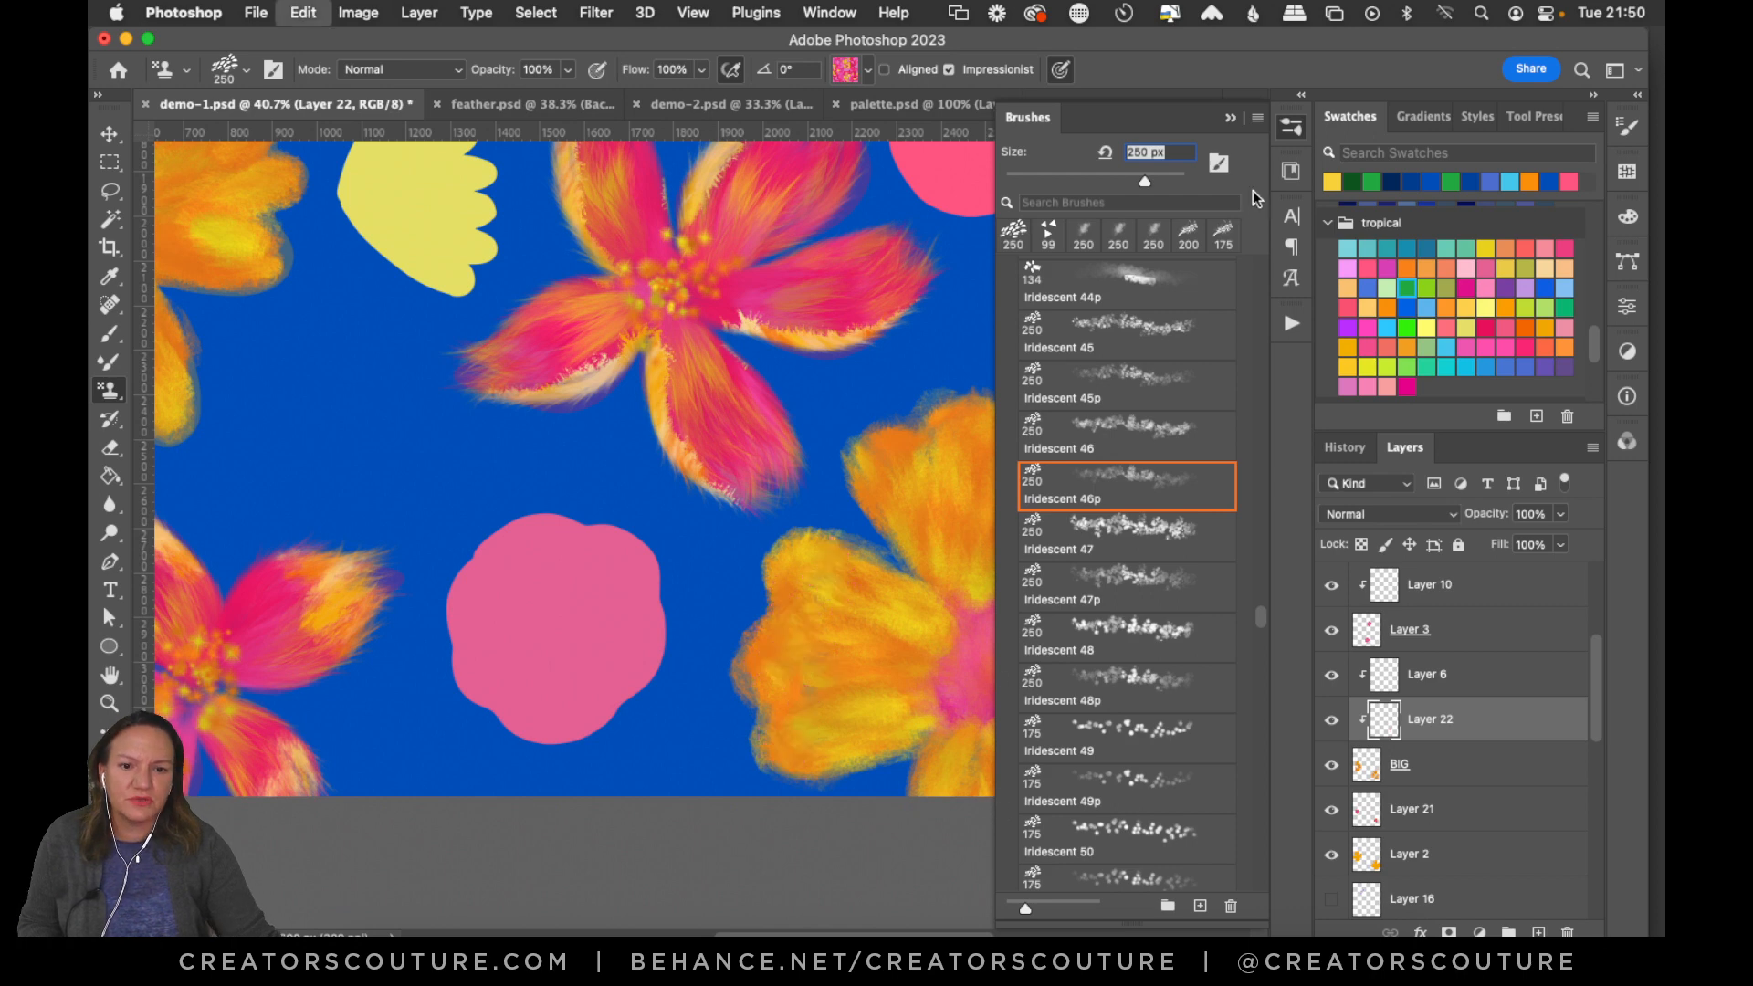
Go back to the feather brush set and choose the 10-feather-creatorscouture brush for the Pattern Stamp.
drag(1261, 608, 1295, 358)
scroll(1158, 445, down, 5)
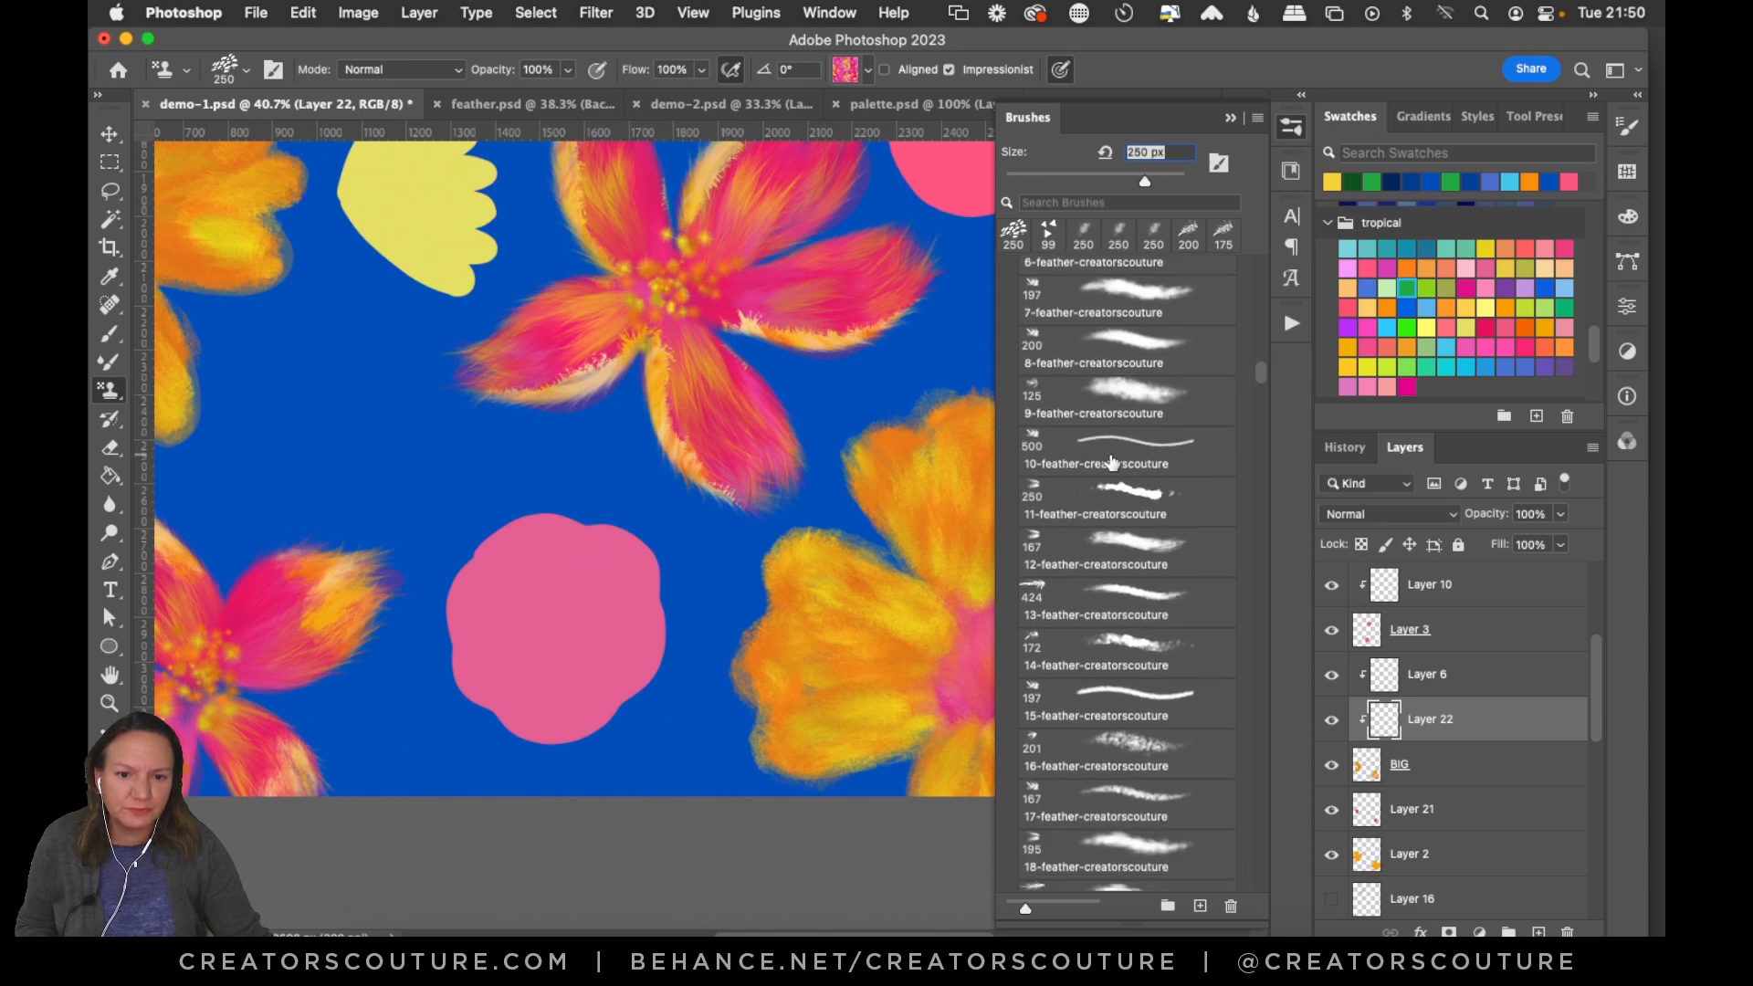
click(1111, 445)
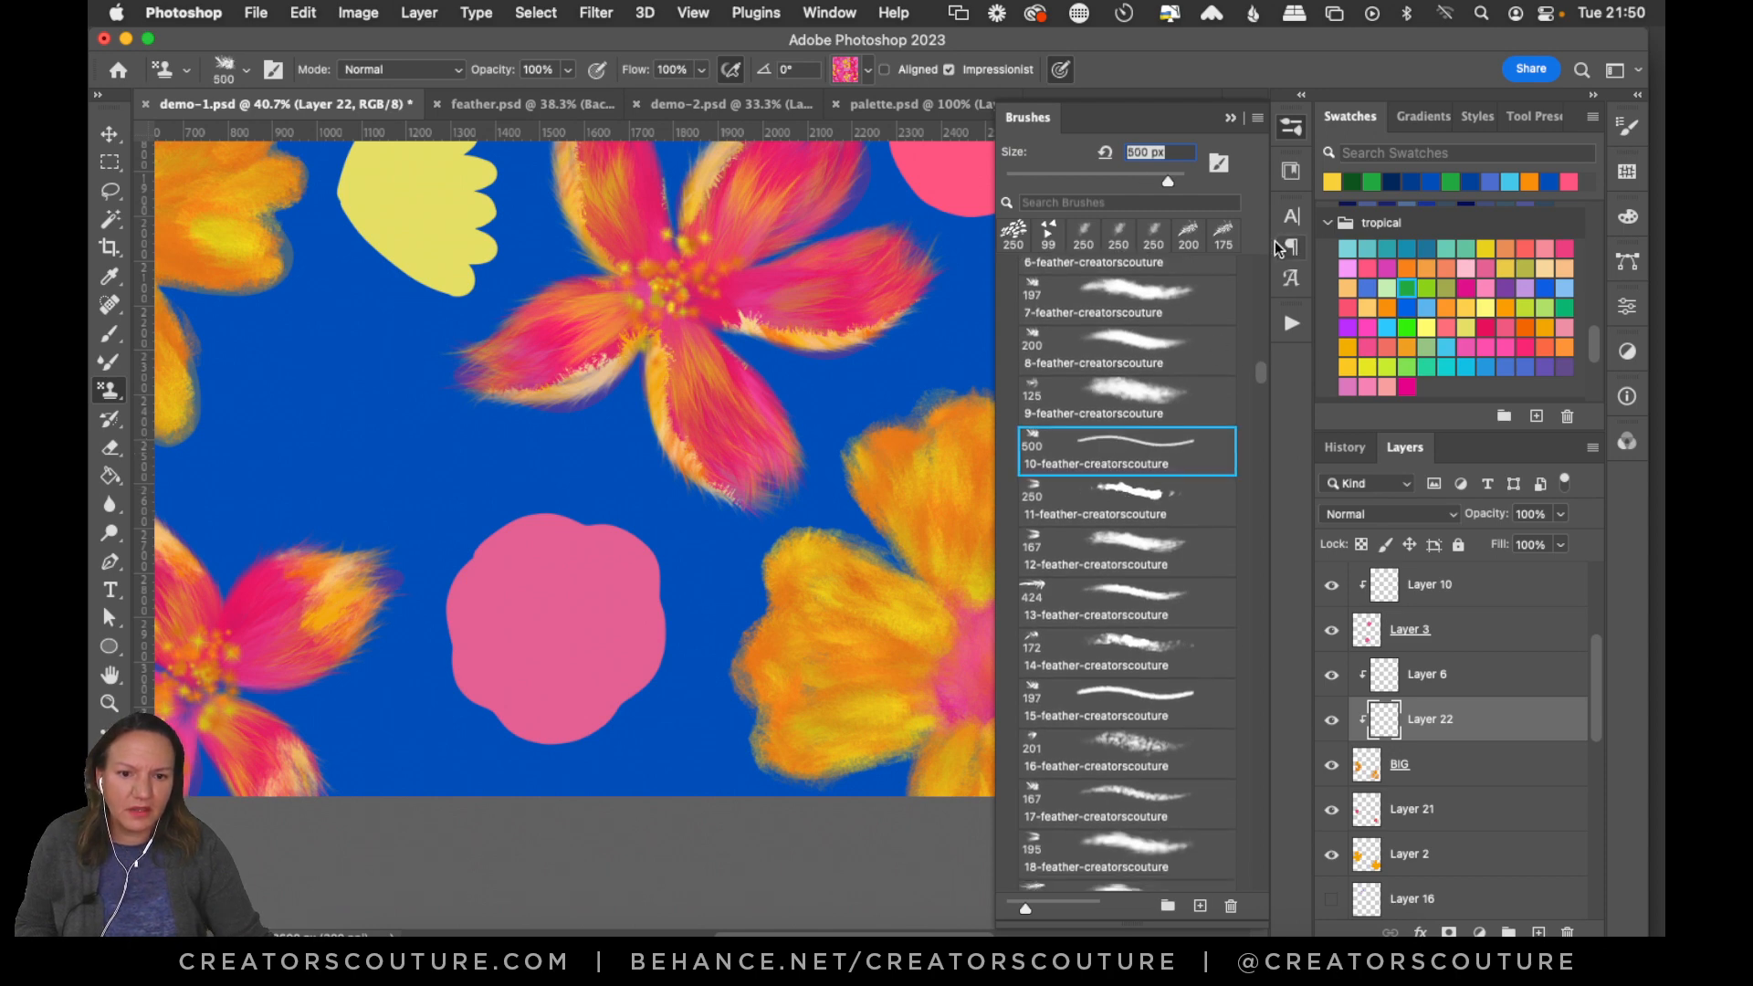
click(1291, 128)
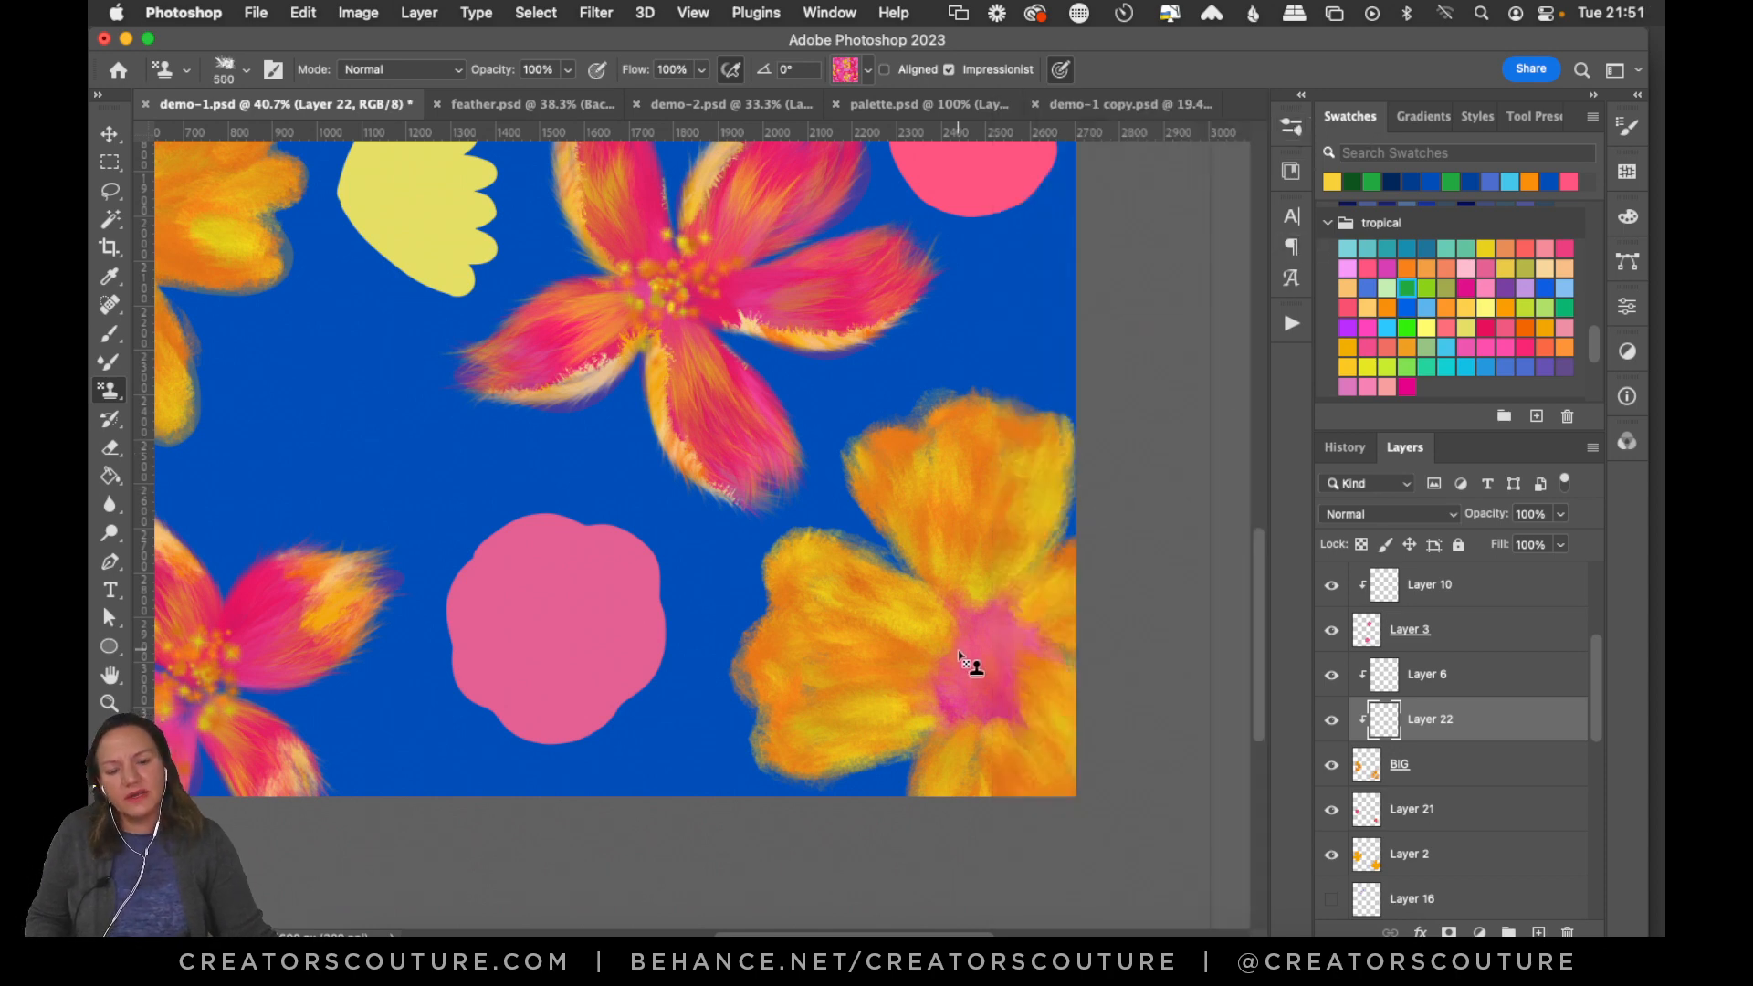
click(1288, 125)
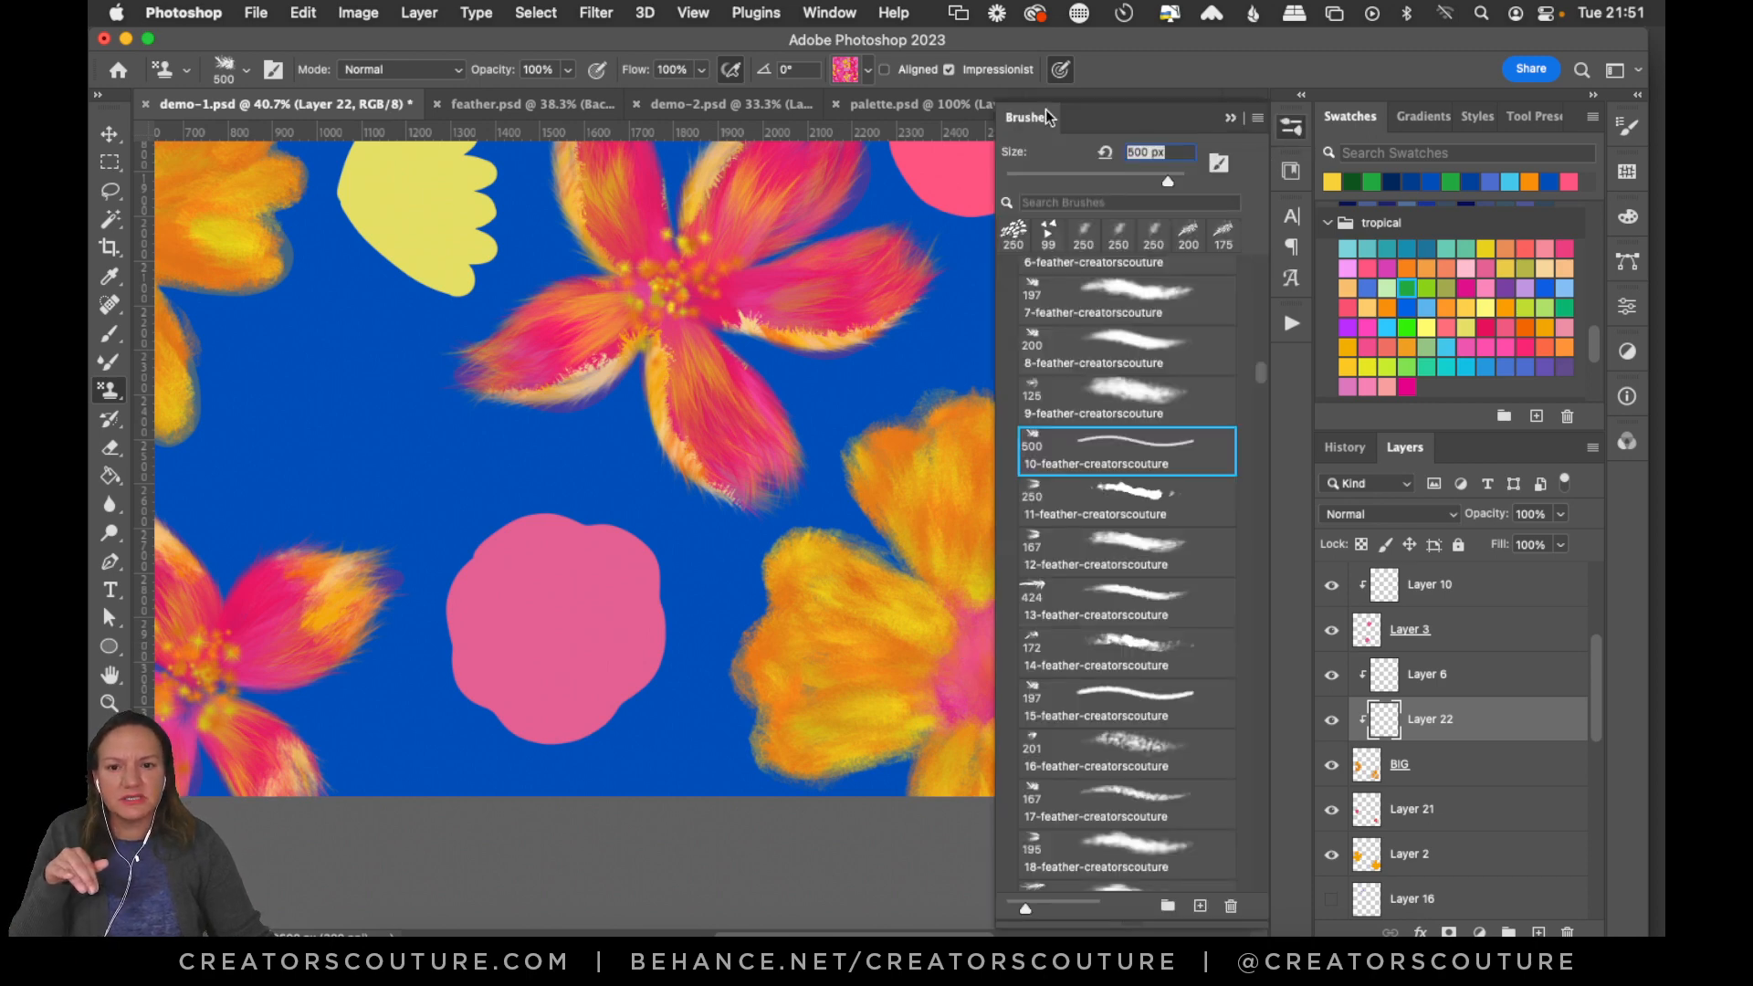
Check the large flowers' petal accents in demo-2.psd and return to demo-1.psd.
click(706, 106)
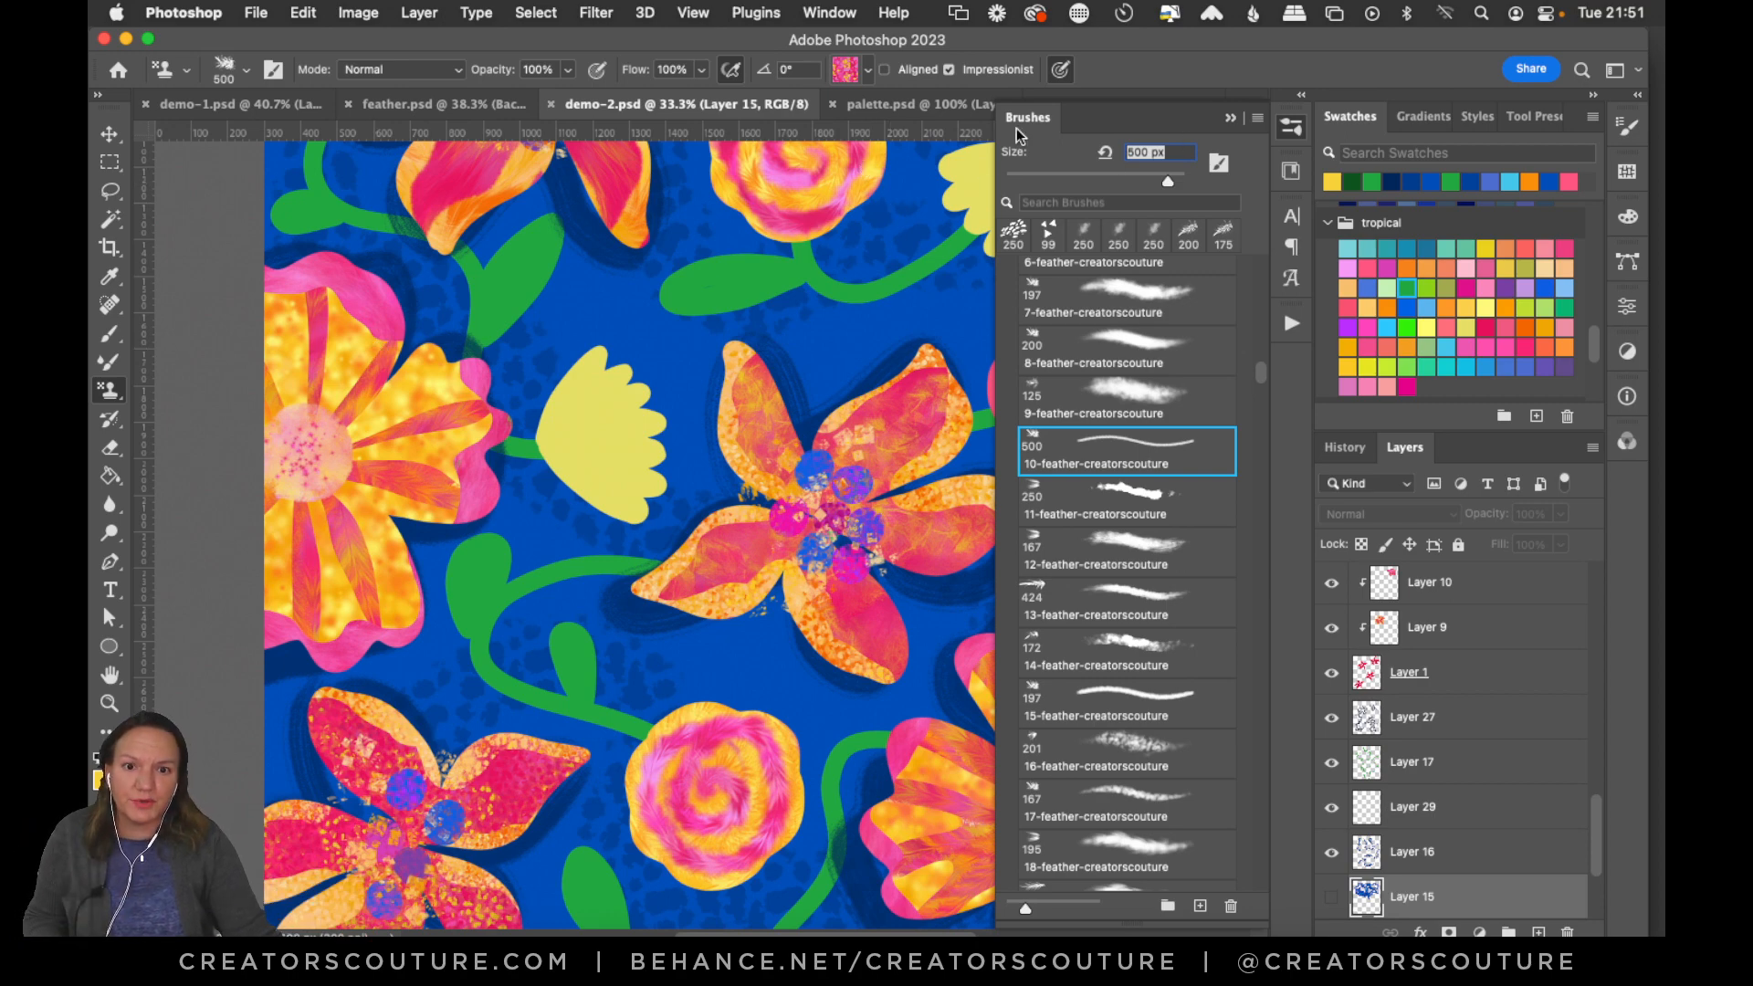
click(885, 104)
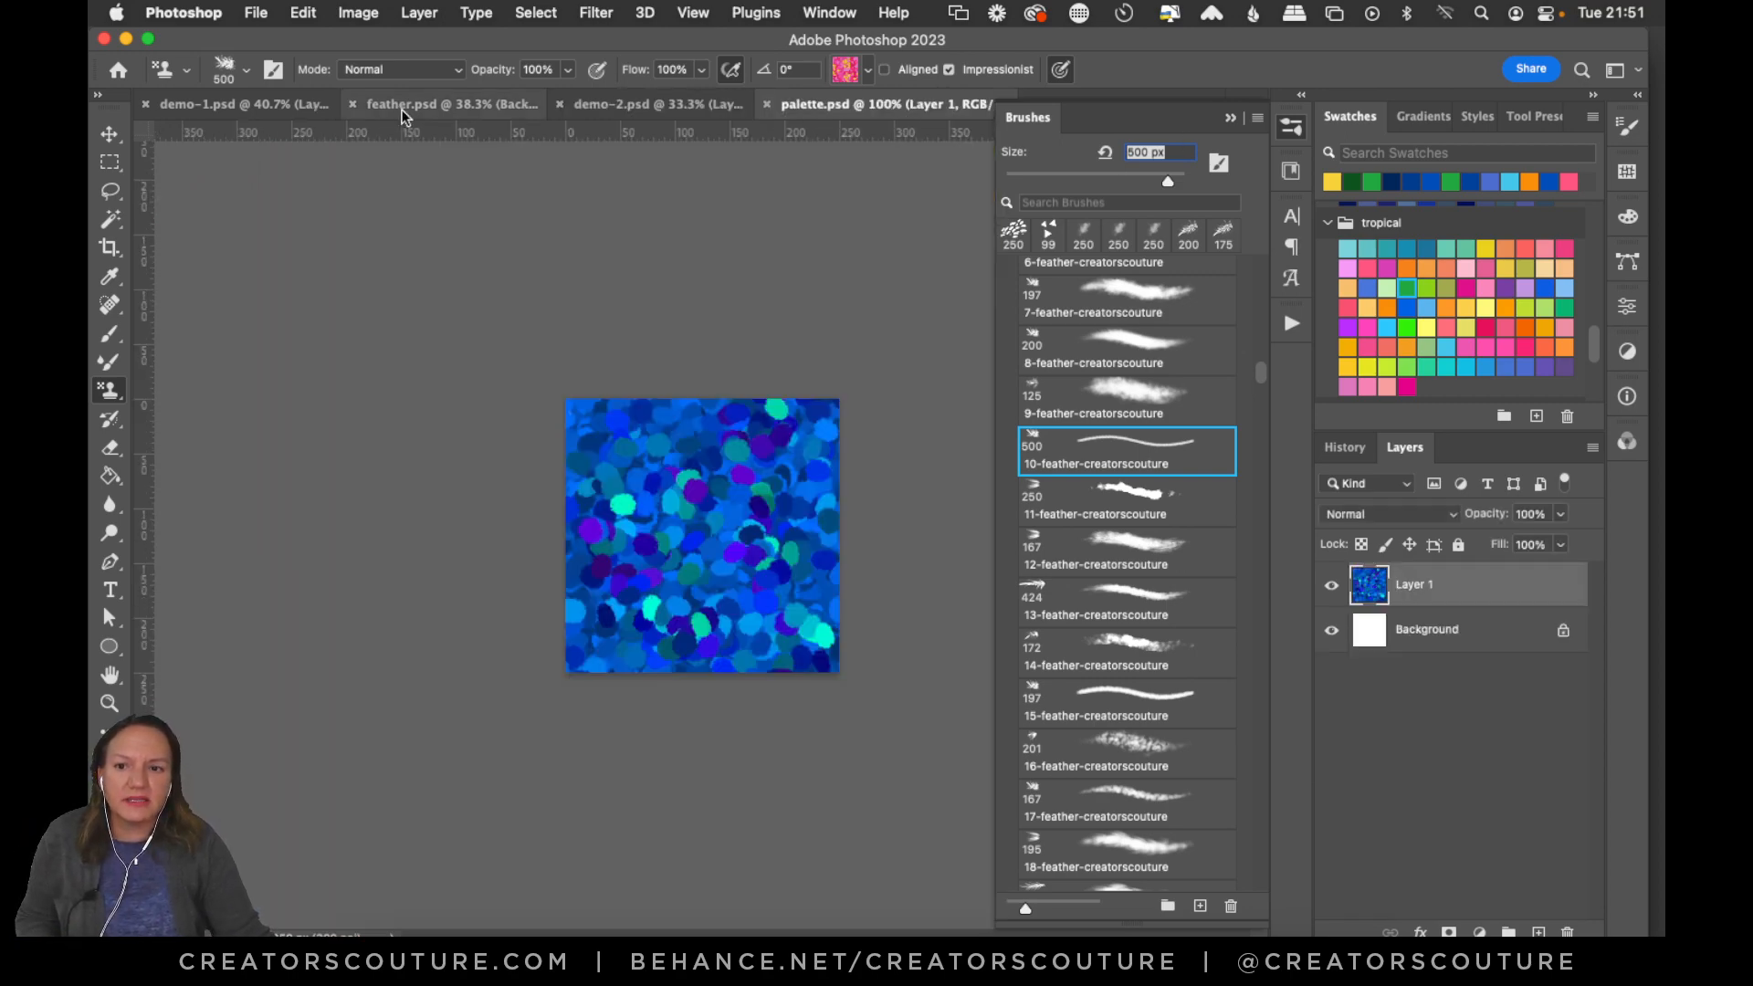
click(278, 108)
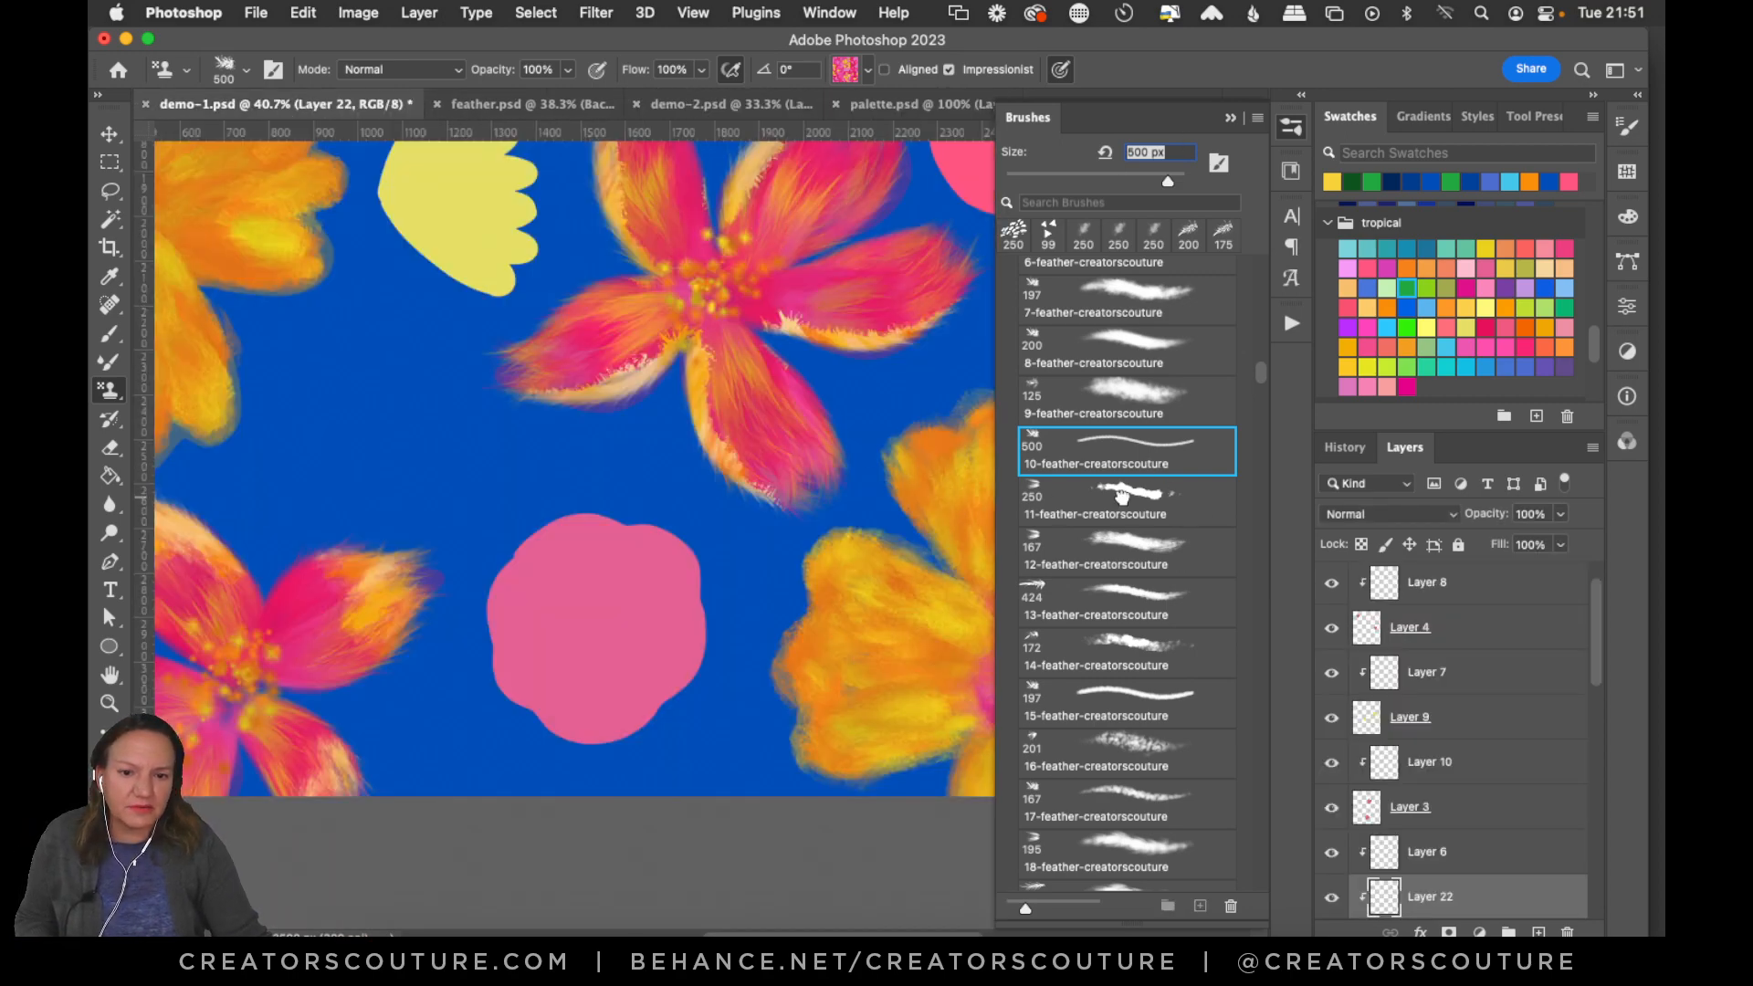
Try the 11-feather-creatorscouture brush along the lower-right flower's left petal edge and undo the stroke.
click(1121, 496)
mouse_move(849, 556)
mouse_down()
mouse_move(801, 604)
mouse_move(808, 767)
mouse_up()
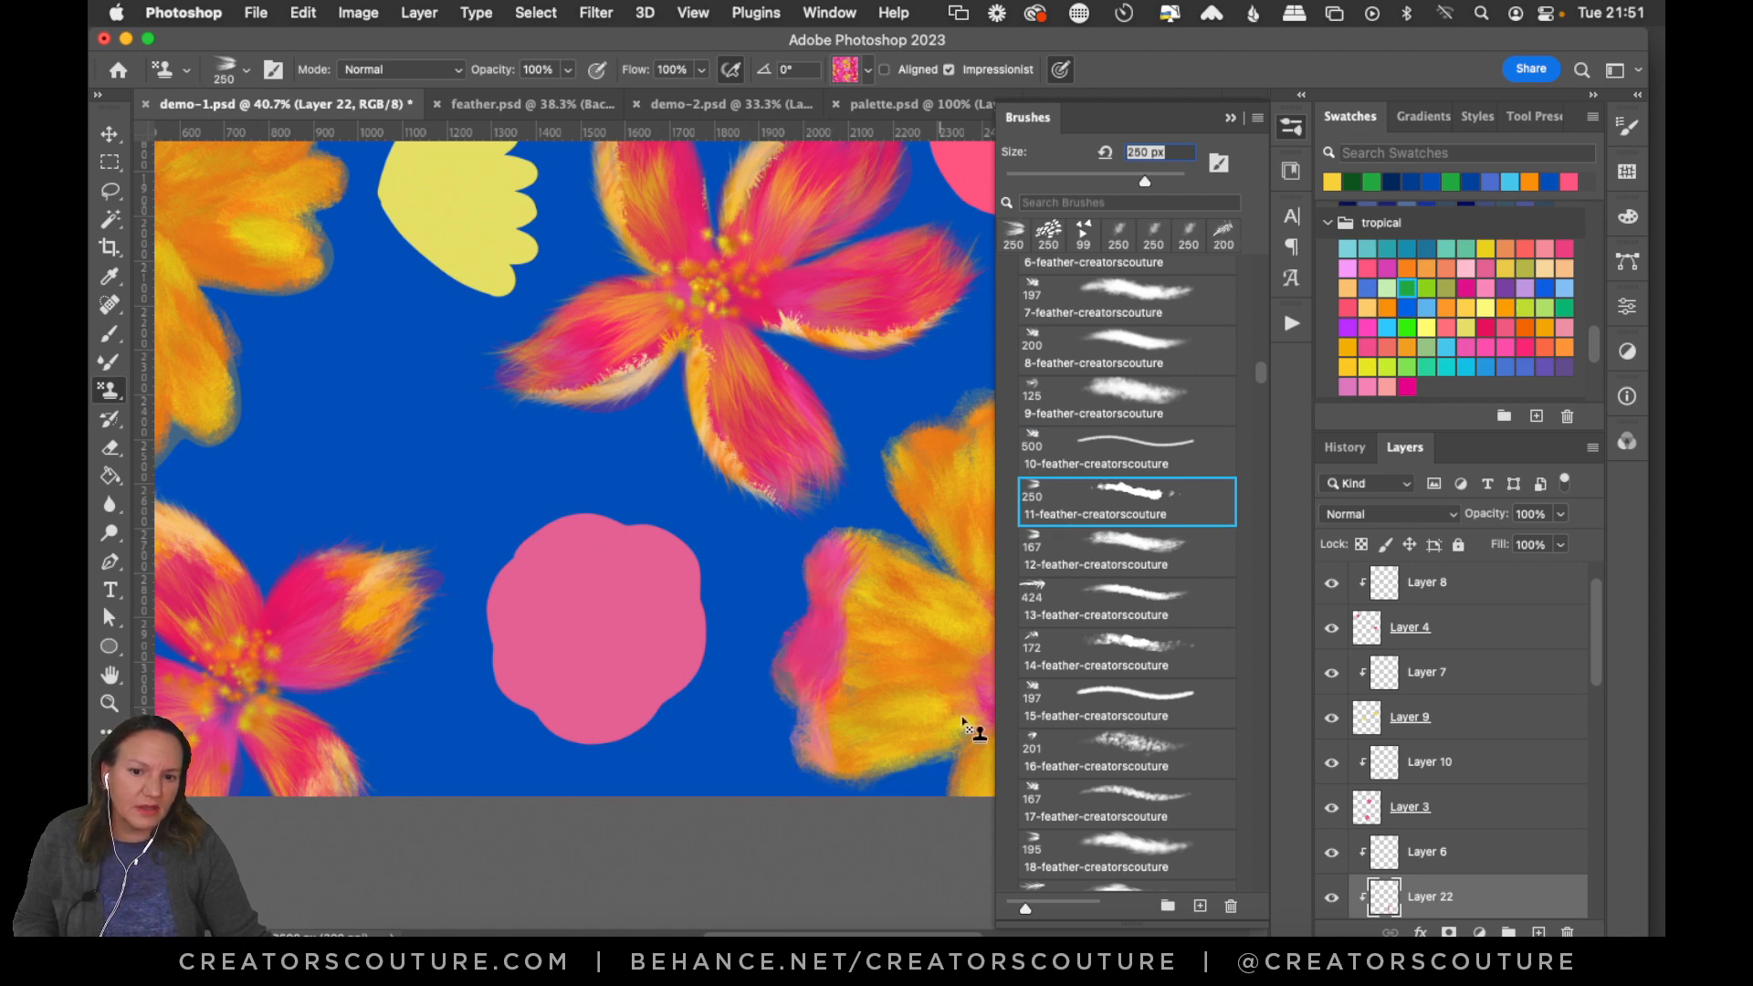
key(super+z)
Choose the 12-feather-creatorscouture brush and test it along the lower-right flower's left petals, undoing the strokes.
click(1107, 546)
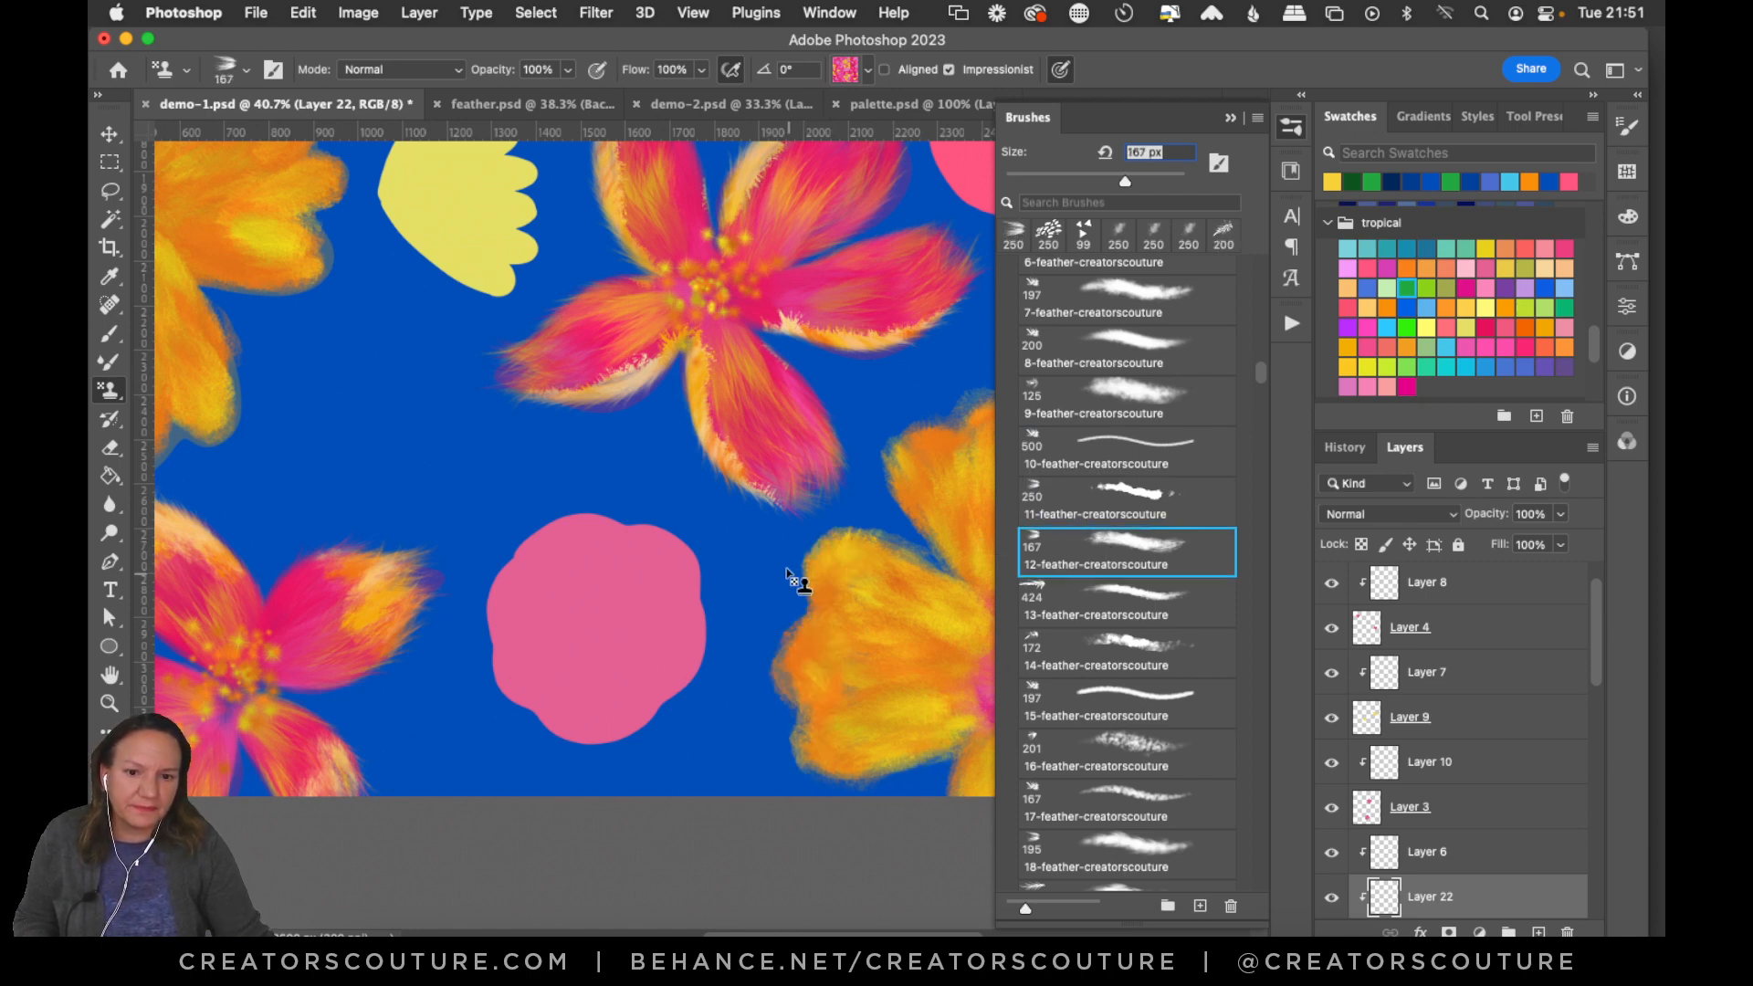
mouse_move(794, 578)
mouse_down()
mouse_move(786, 721)
mouse_move(807, 761)
mouse_move(858, 789)
mouse_up()
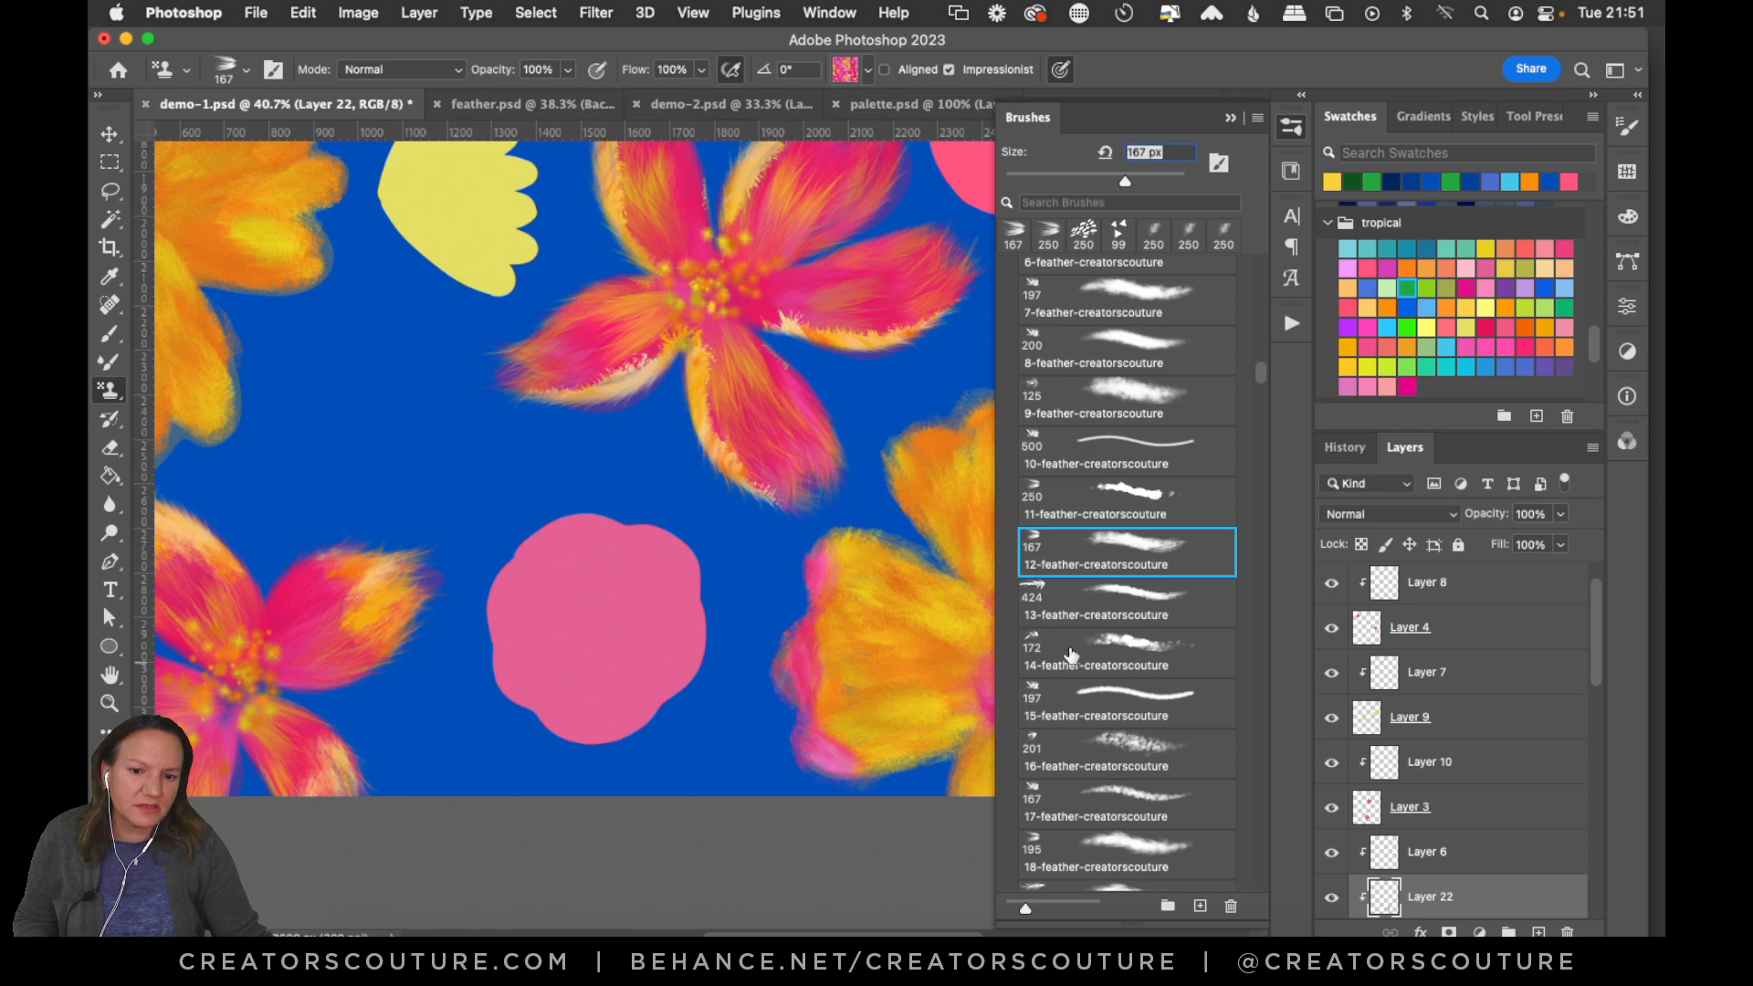
click(1304, 133)
key(super+z)
mouse_move(805, 534)
mouse_down()
mouse_move(779, 745)
mouse_move(857, 785)
mouse_move(966, 769)
mouse_up()
key(super+z)
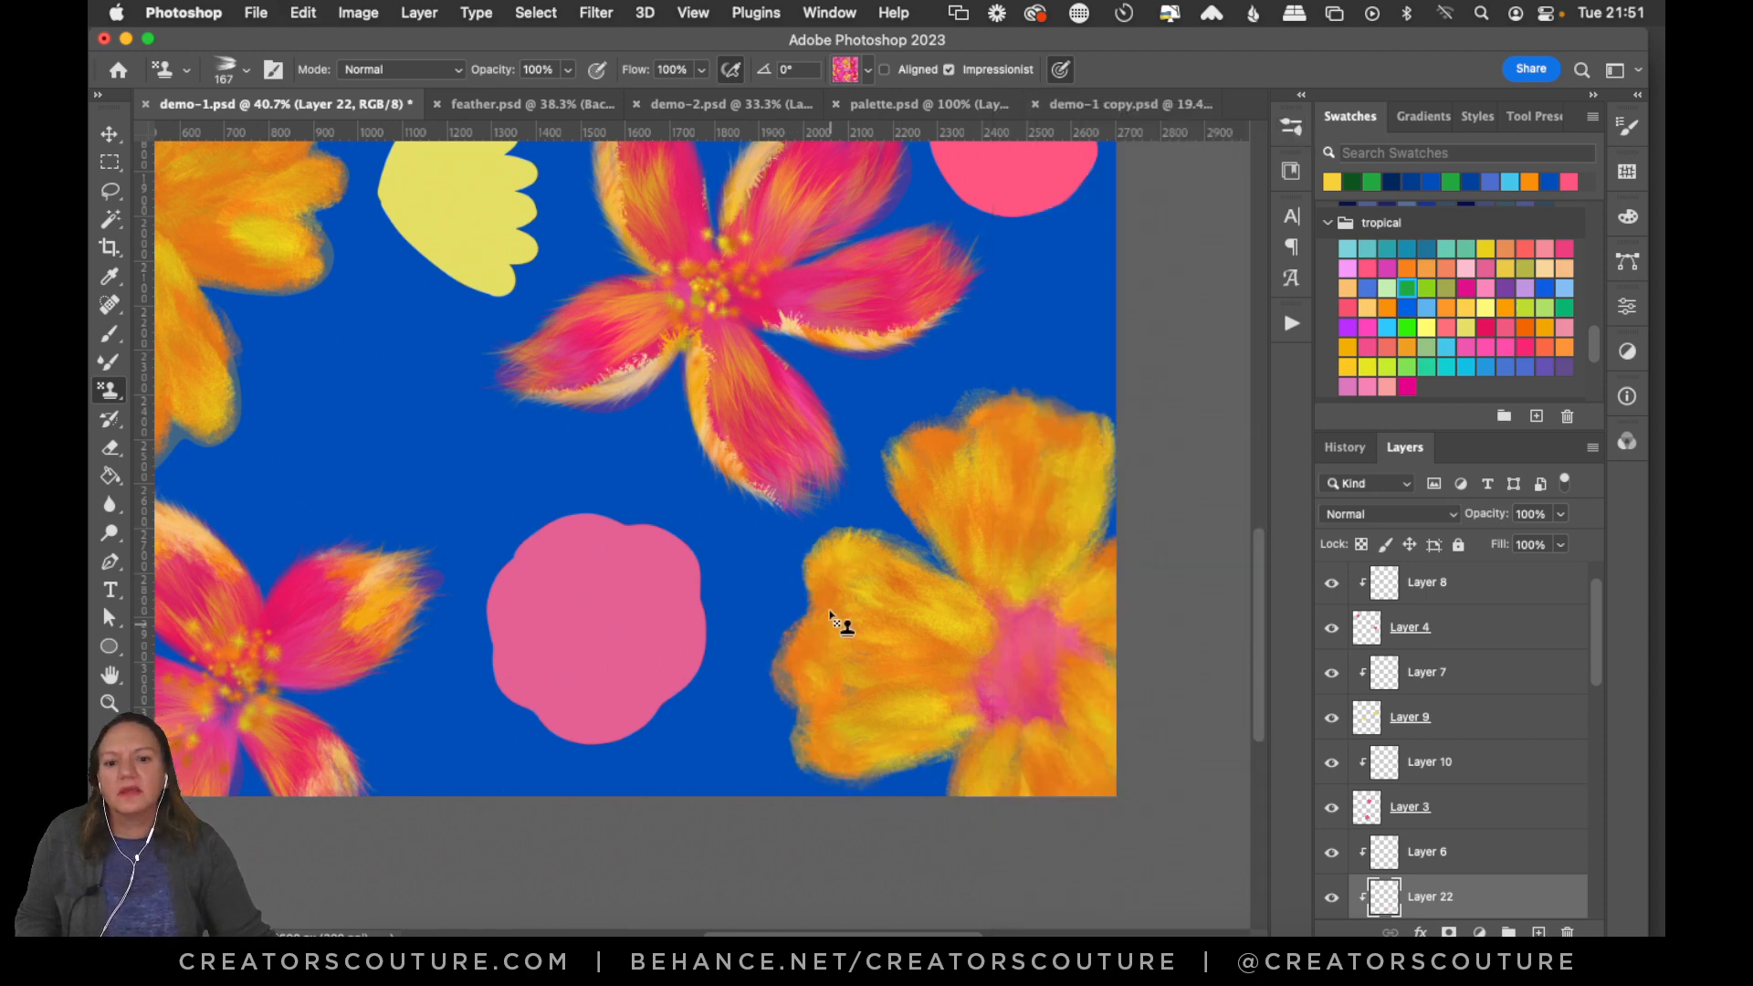
drag(840, 618, 785, 694)
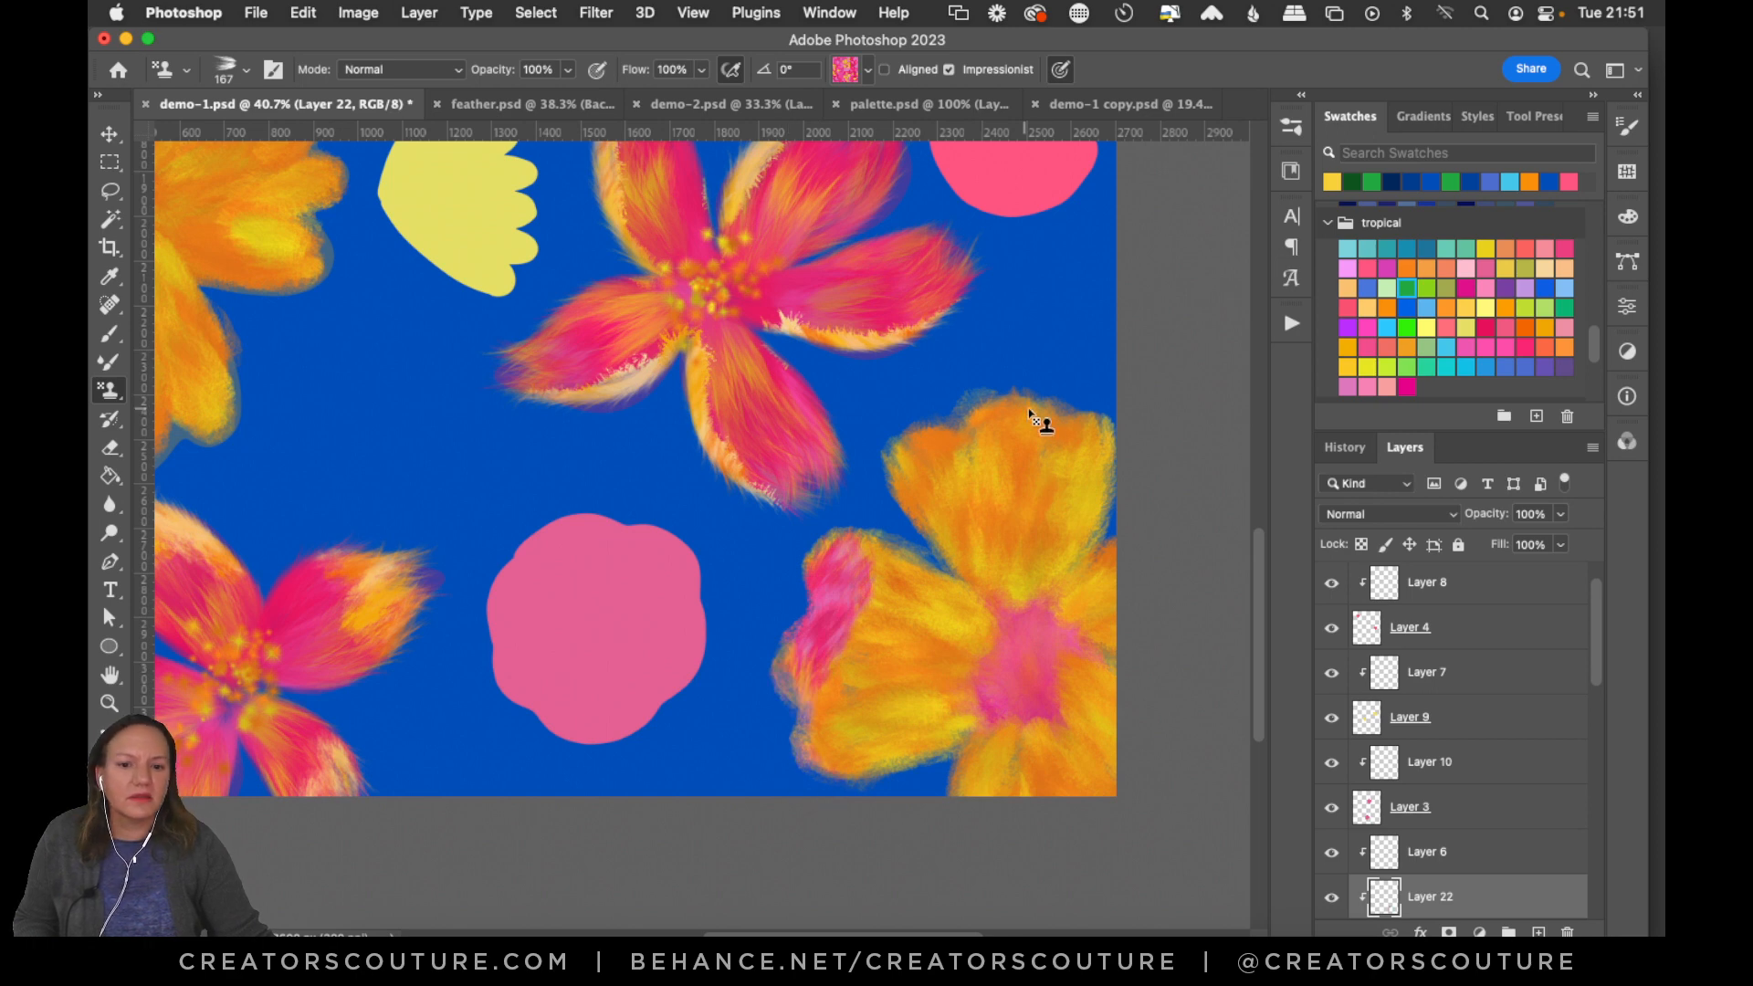
key(super+z)
Try pink strokes along the rim and across the lower-right flower's upper petal, undoing each attempt.
drag(887, 466, 1005, 388)
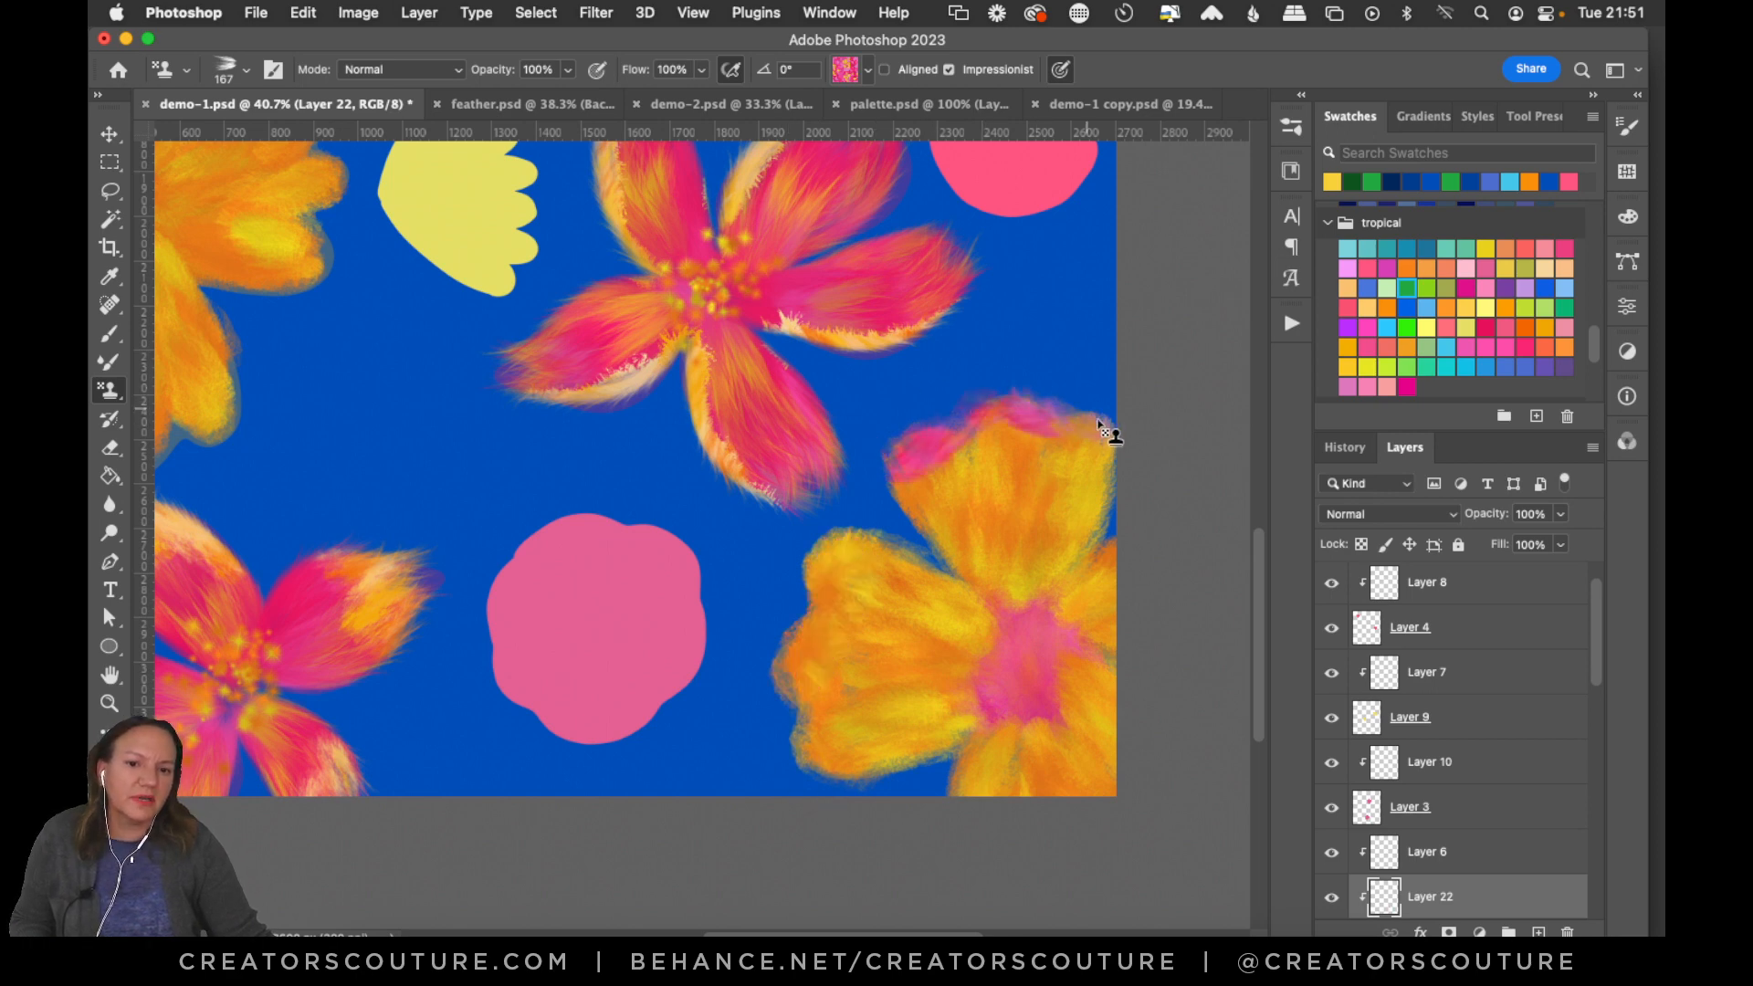
key(super+z)
drag(952, 454, 1004, 566)
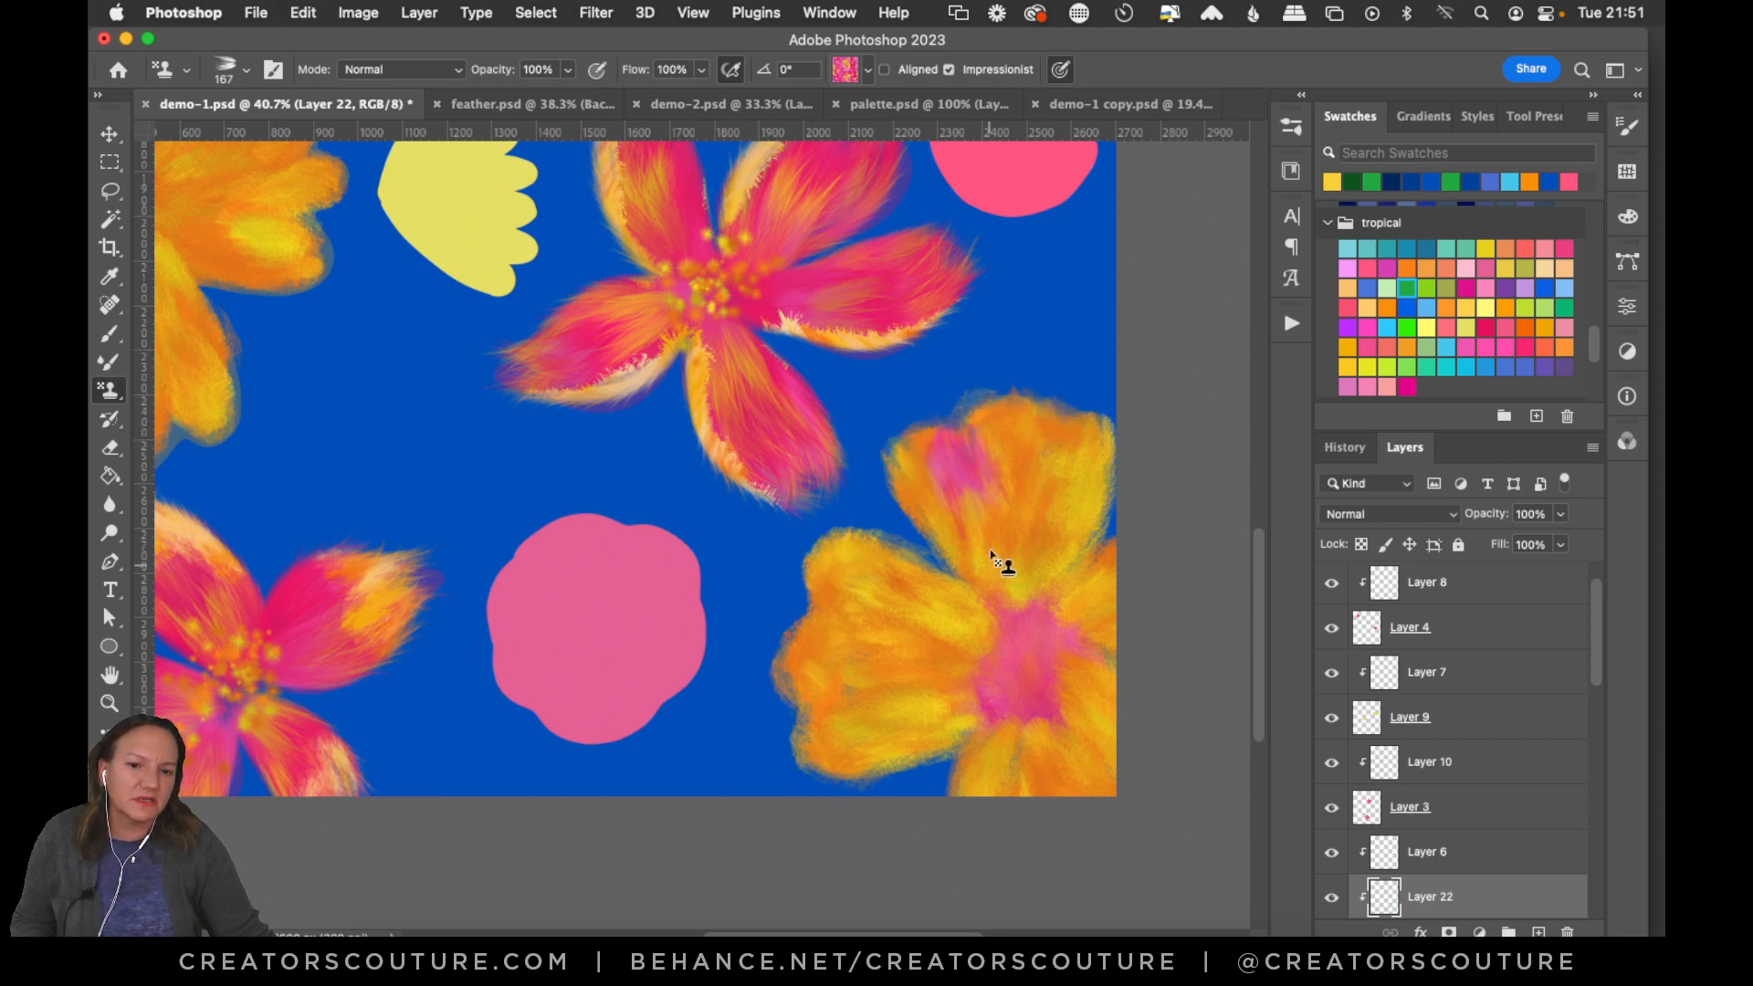
key(super+z)
mouse_move(908, 430)
mouse_down()
mouse_move(947, 470)
mouse_move(1026, 379)
mouse_move(1095, 419)
mouse_move(1100, 507)
mouse_up()
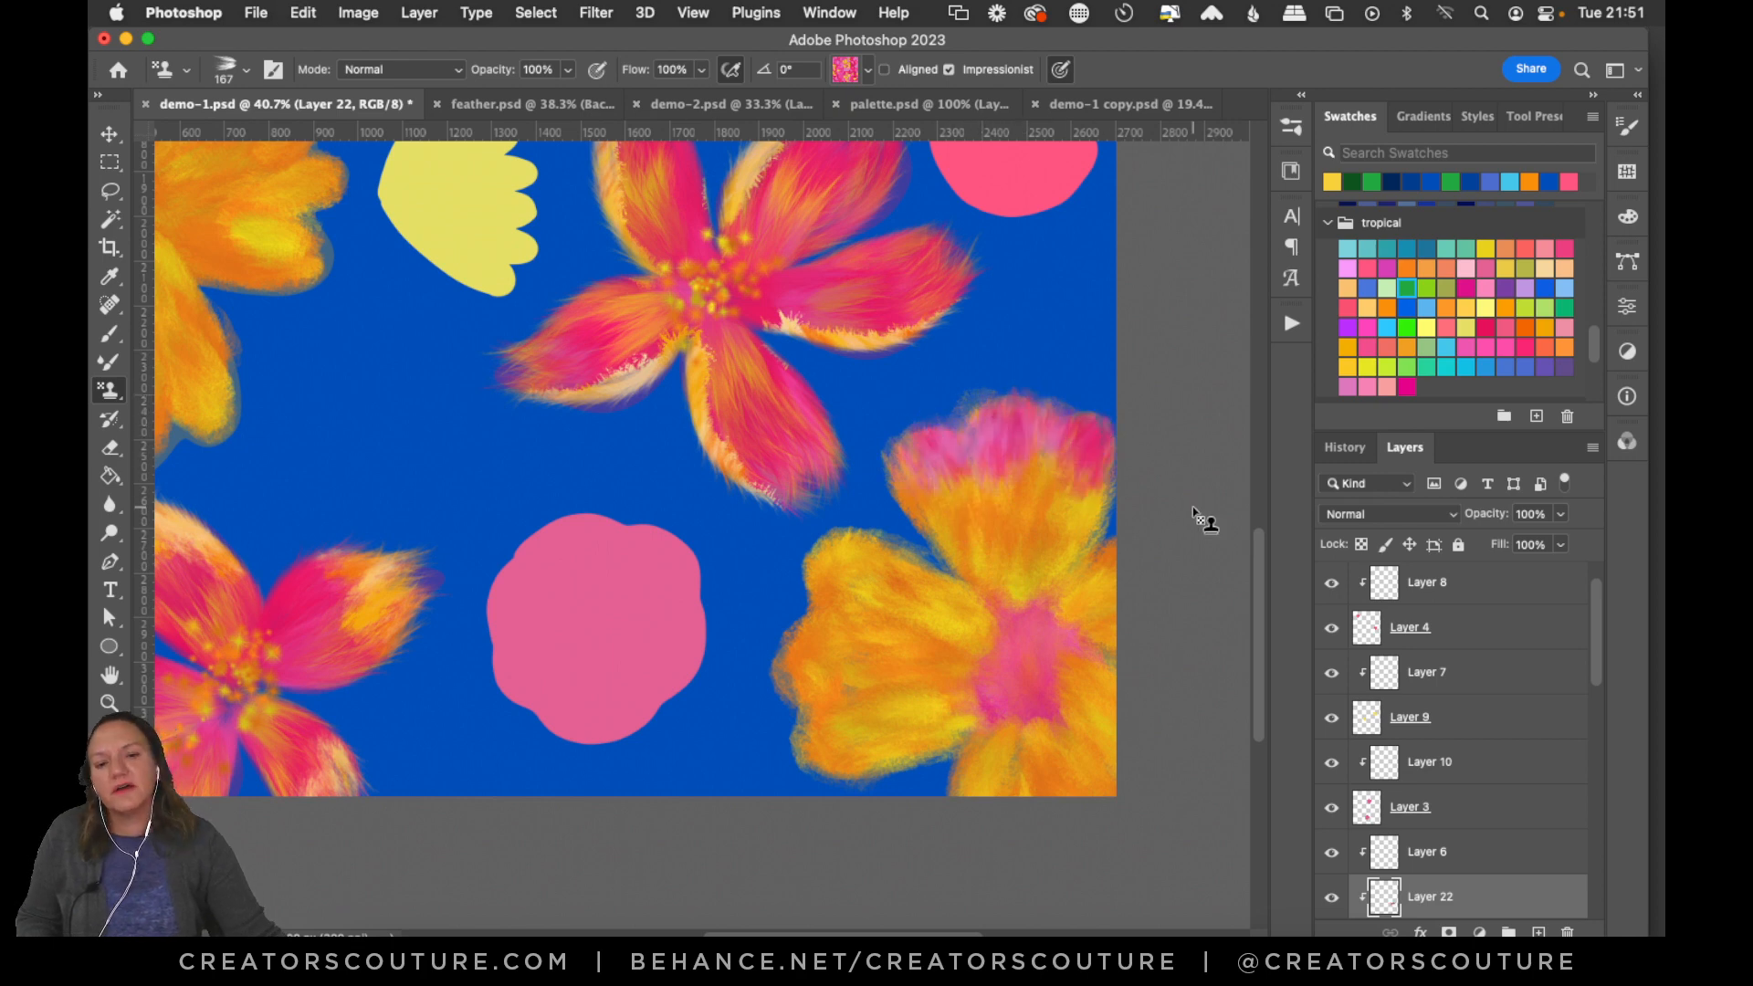
key(super+z)
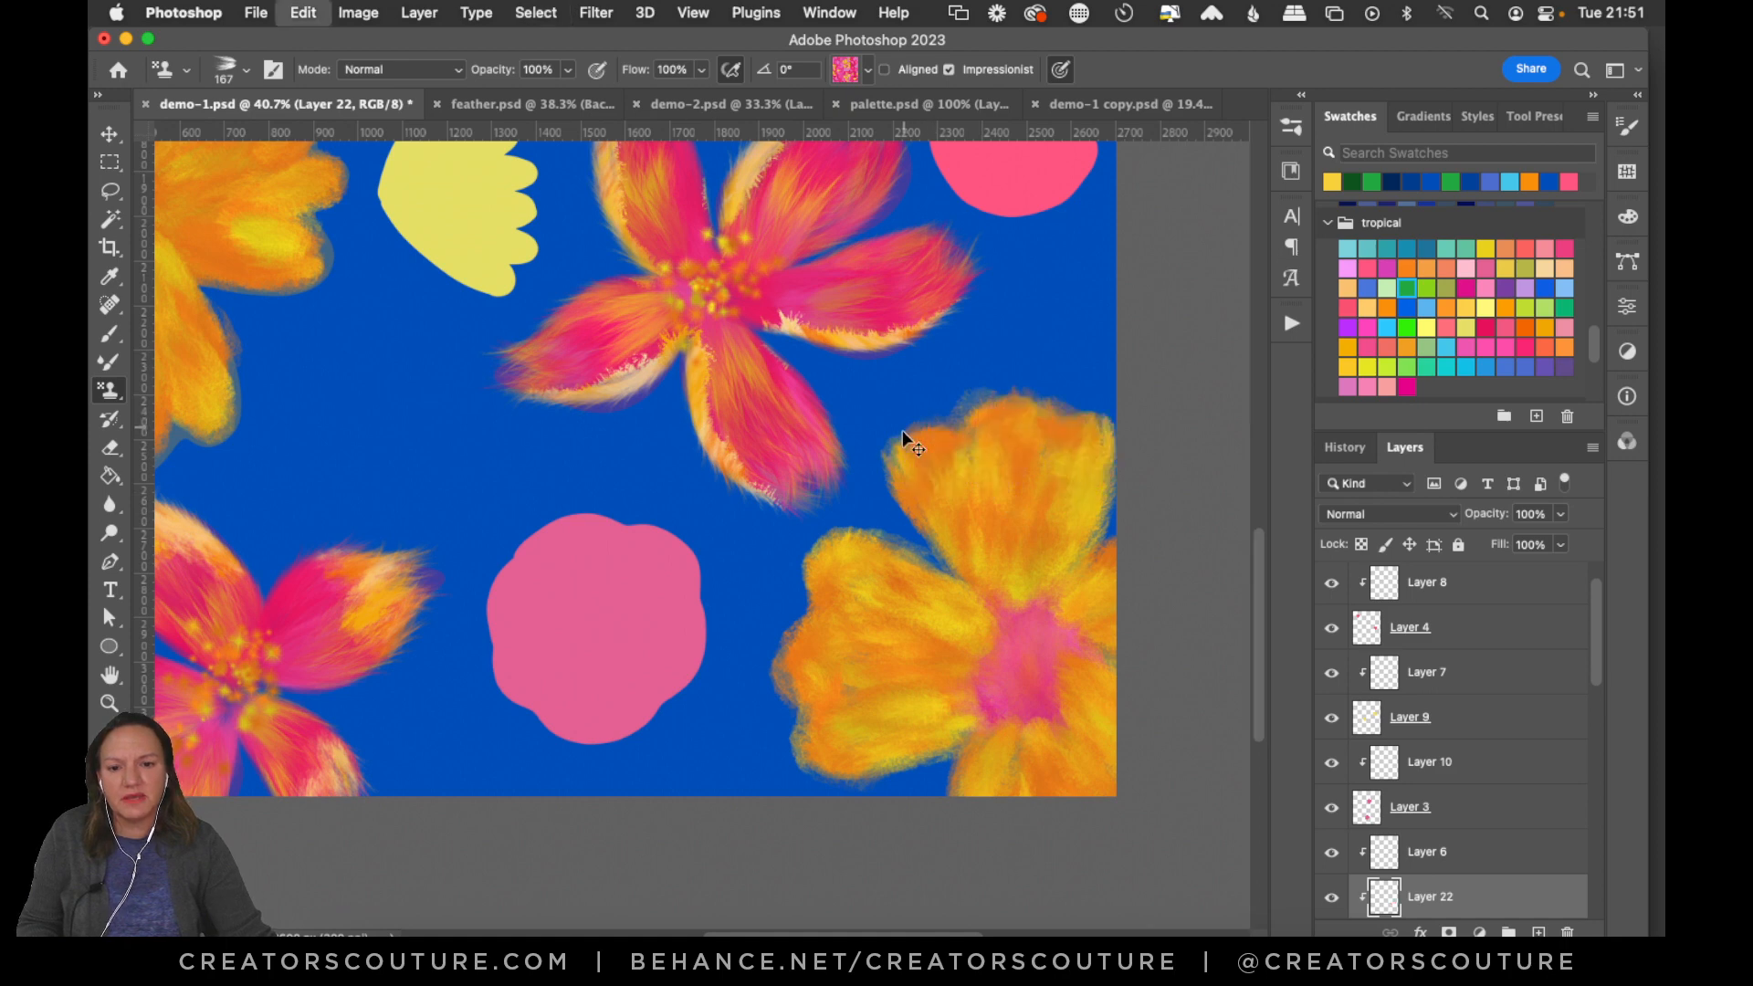
Try pink strokes across the lower-right flower's upper petal rim and inside its left petal, undoing them all.
mouse_move(902, 430)
mouse_down()
mouse_move(951, 487)
mouse_move(948, 421)
mouse_move(980, 412)
mouse_move(995, 456)
mouse_move(1008, 383)
mouse_move(1020, 484)
mouse_move(1034, 462)
mouse_move(1021, 548)
mouse_up()
drag(1040, 417, 1043, 484)
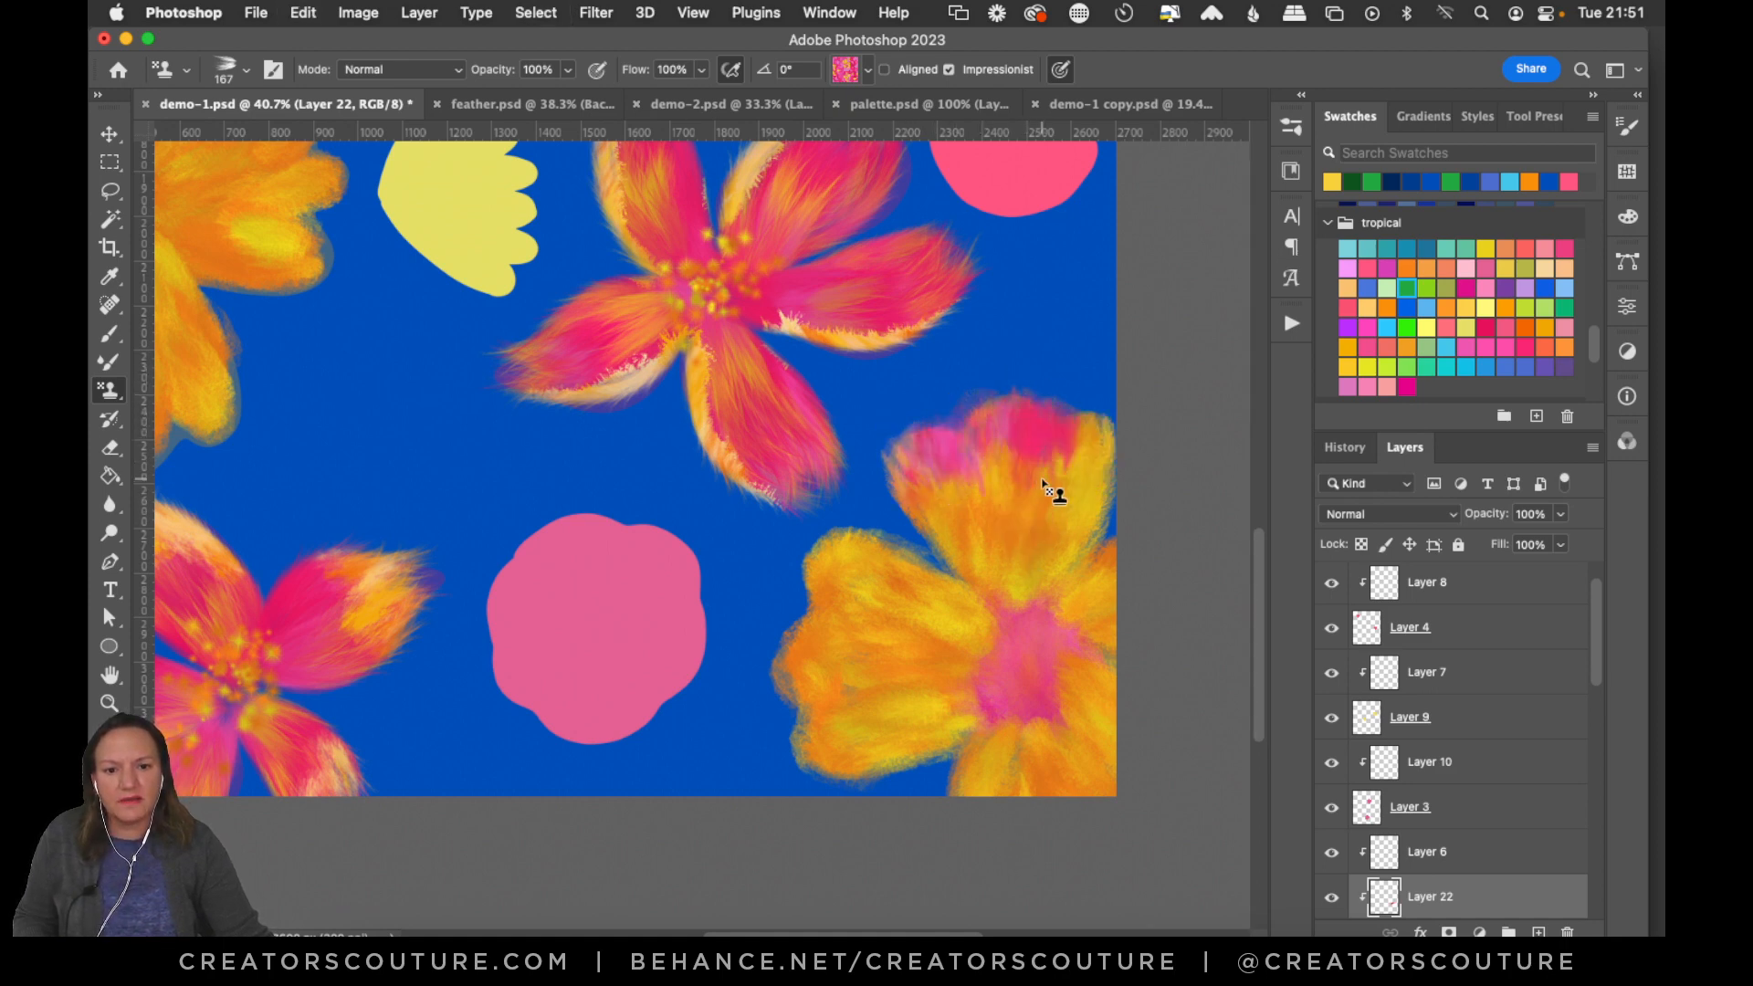
drag(812, 571, 954, 662)
key(super+z)
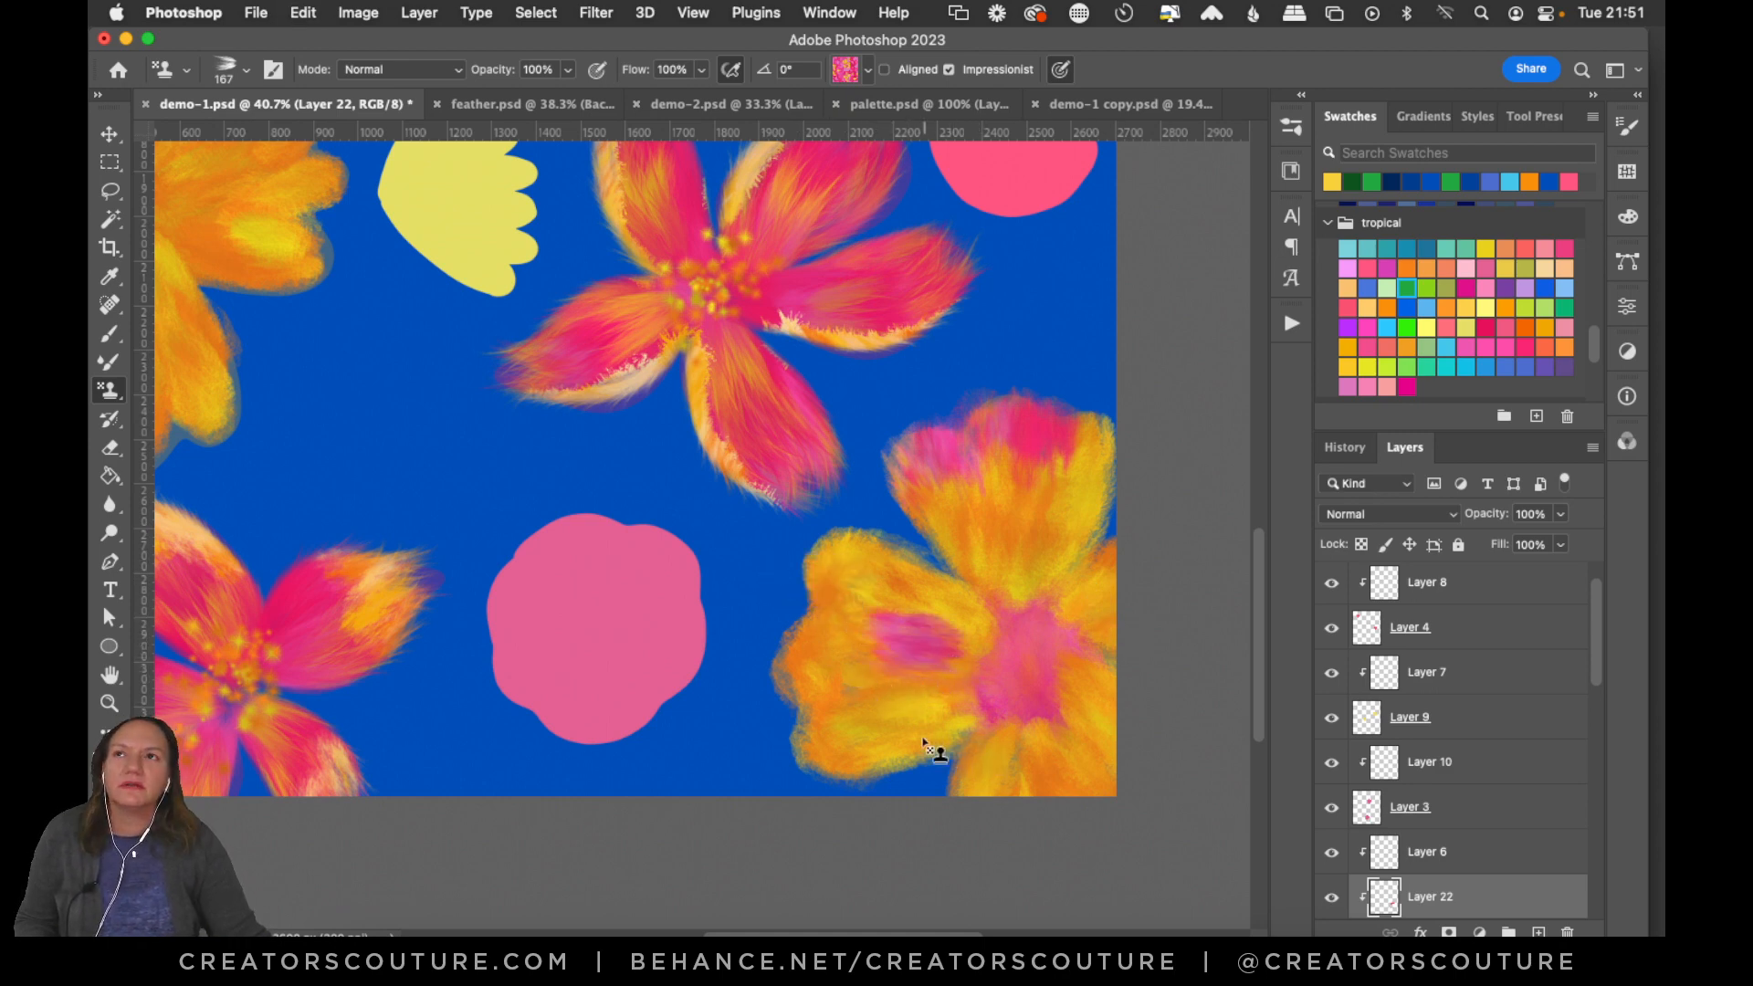
key(super+z)
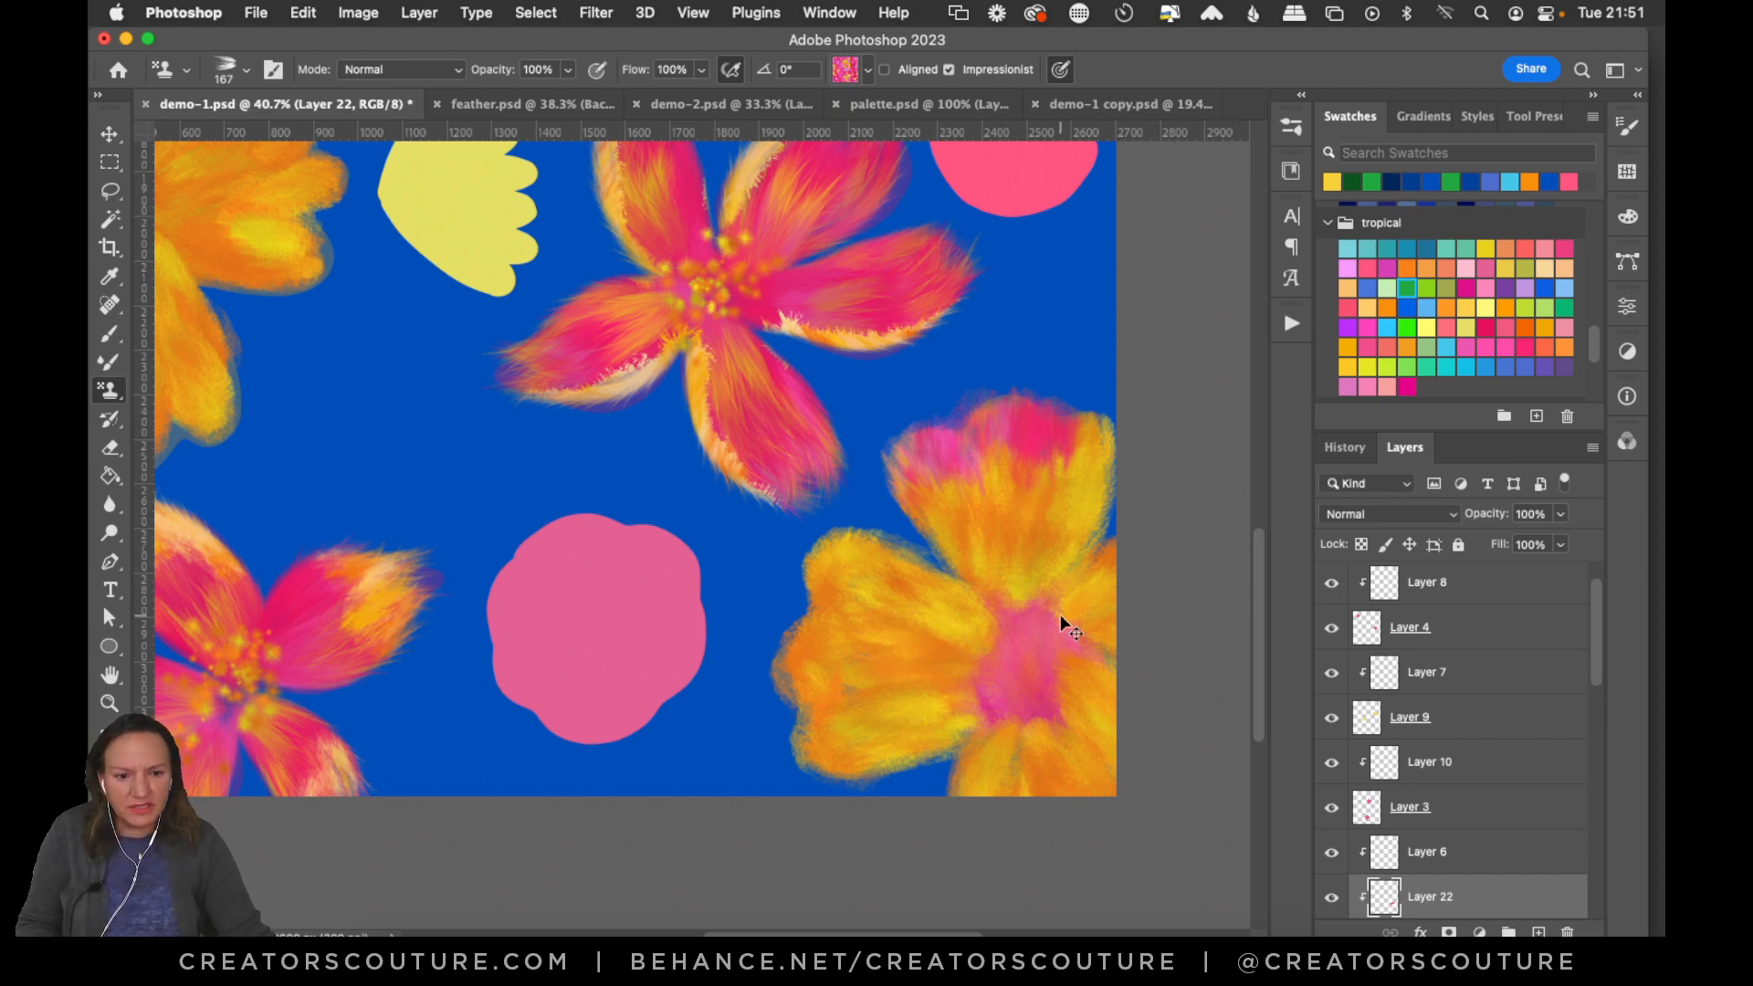
key(super+z)
key(super+z)
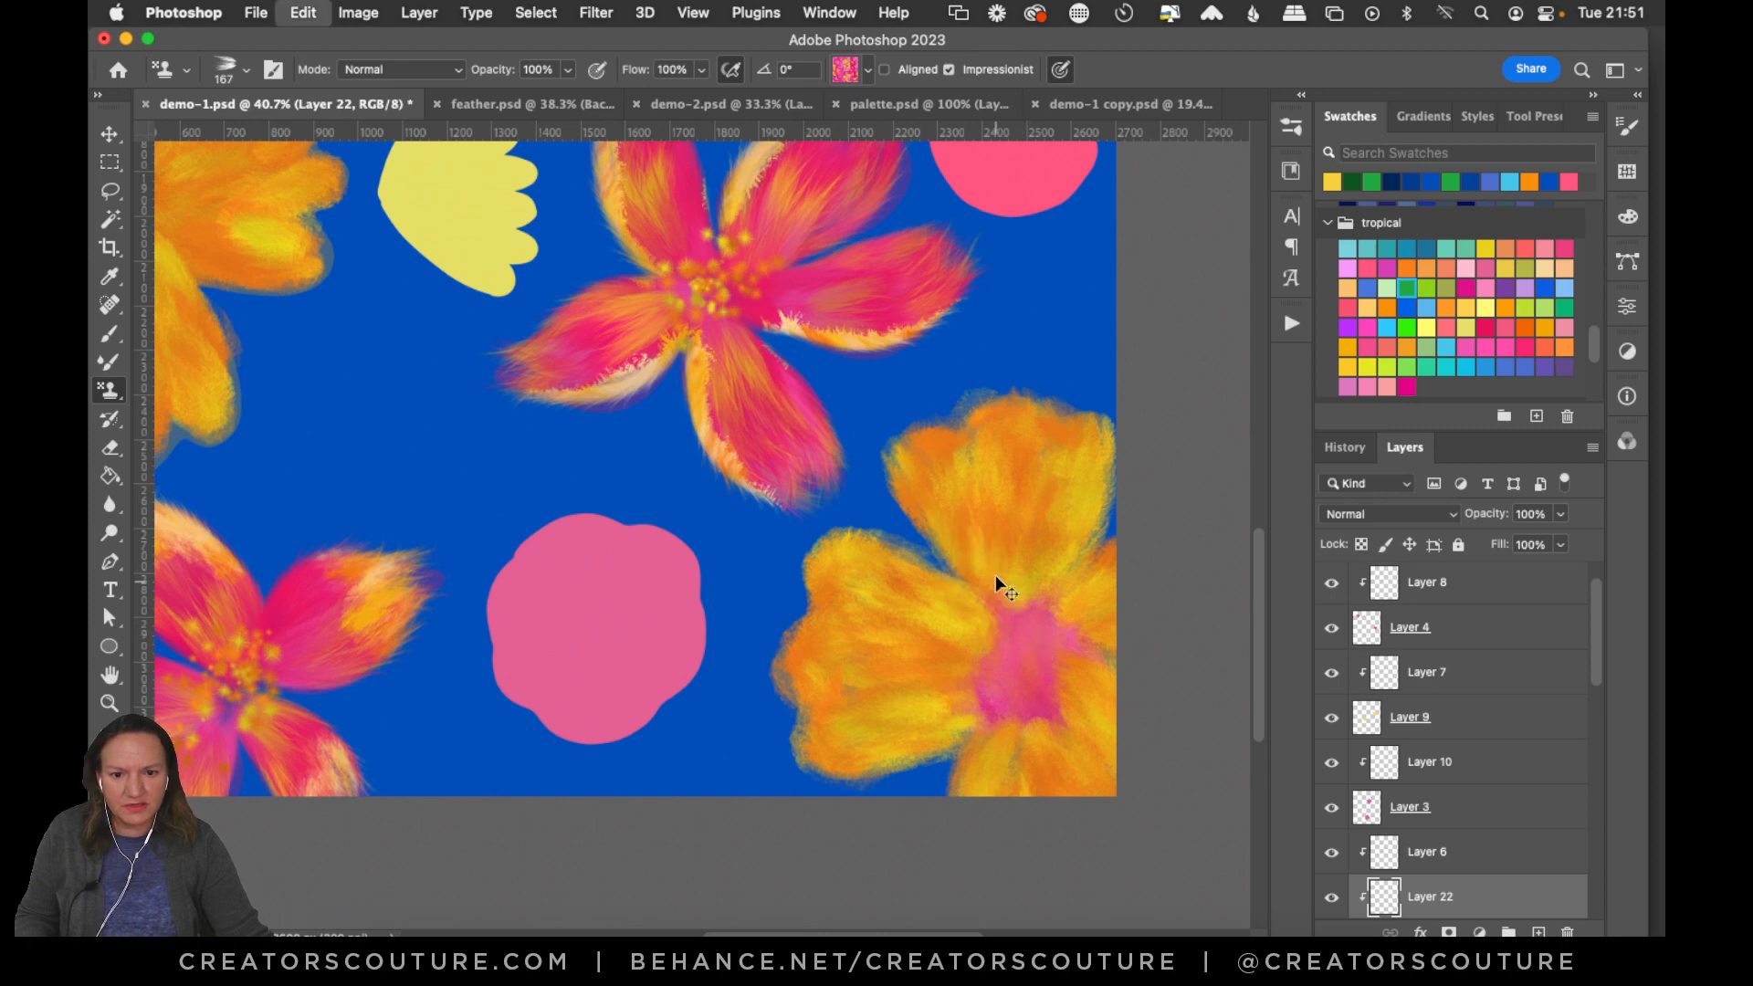
Try pink strokes radiating from the lower-right flower's center into its petals and undo them.
mouse_move(995, 575)
mouse_down()
mouse_move(1044, 646)
mouse_move(1041, 579)
mouse_move(1032, 669)
mouse_move(929, 671)
mouse_move(984, 653)
mouse_move(926, 701)
mouse_move(977, 469)
mouse_move(1037, 618)
mouse_move(1041, 555)
mouse_move(1049, 599)
mouse_move(903, 626)
mouse_move(1025, 641)
mouse_move(940, 678)
mouse_move(974, 715)
mouse_move(913, 717)
mouse_up()
key(super+z)
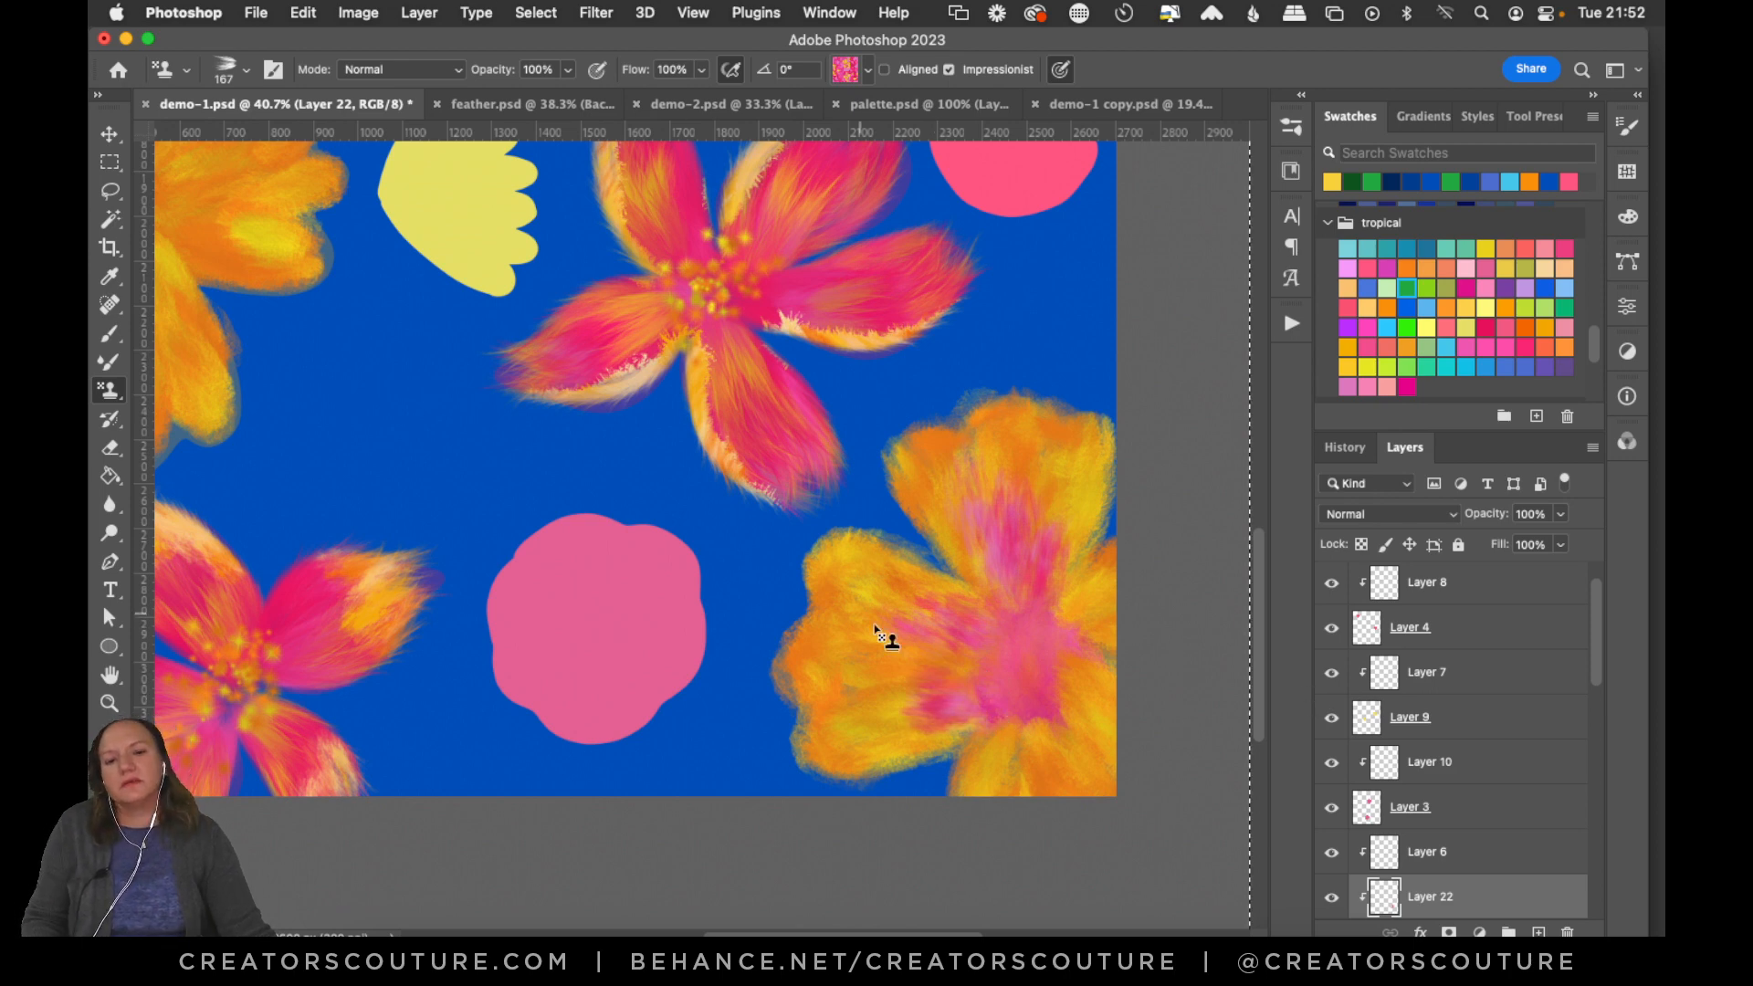
key(super+z)
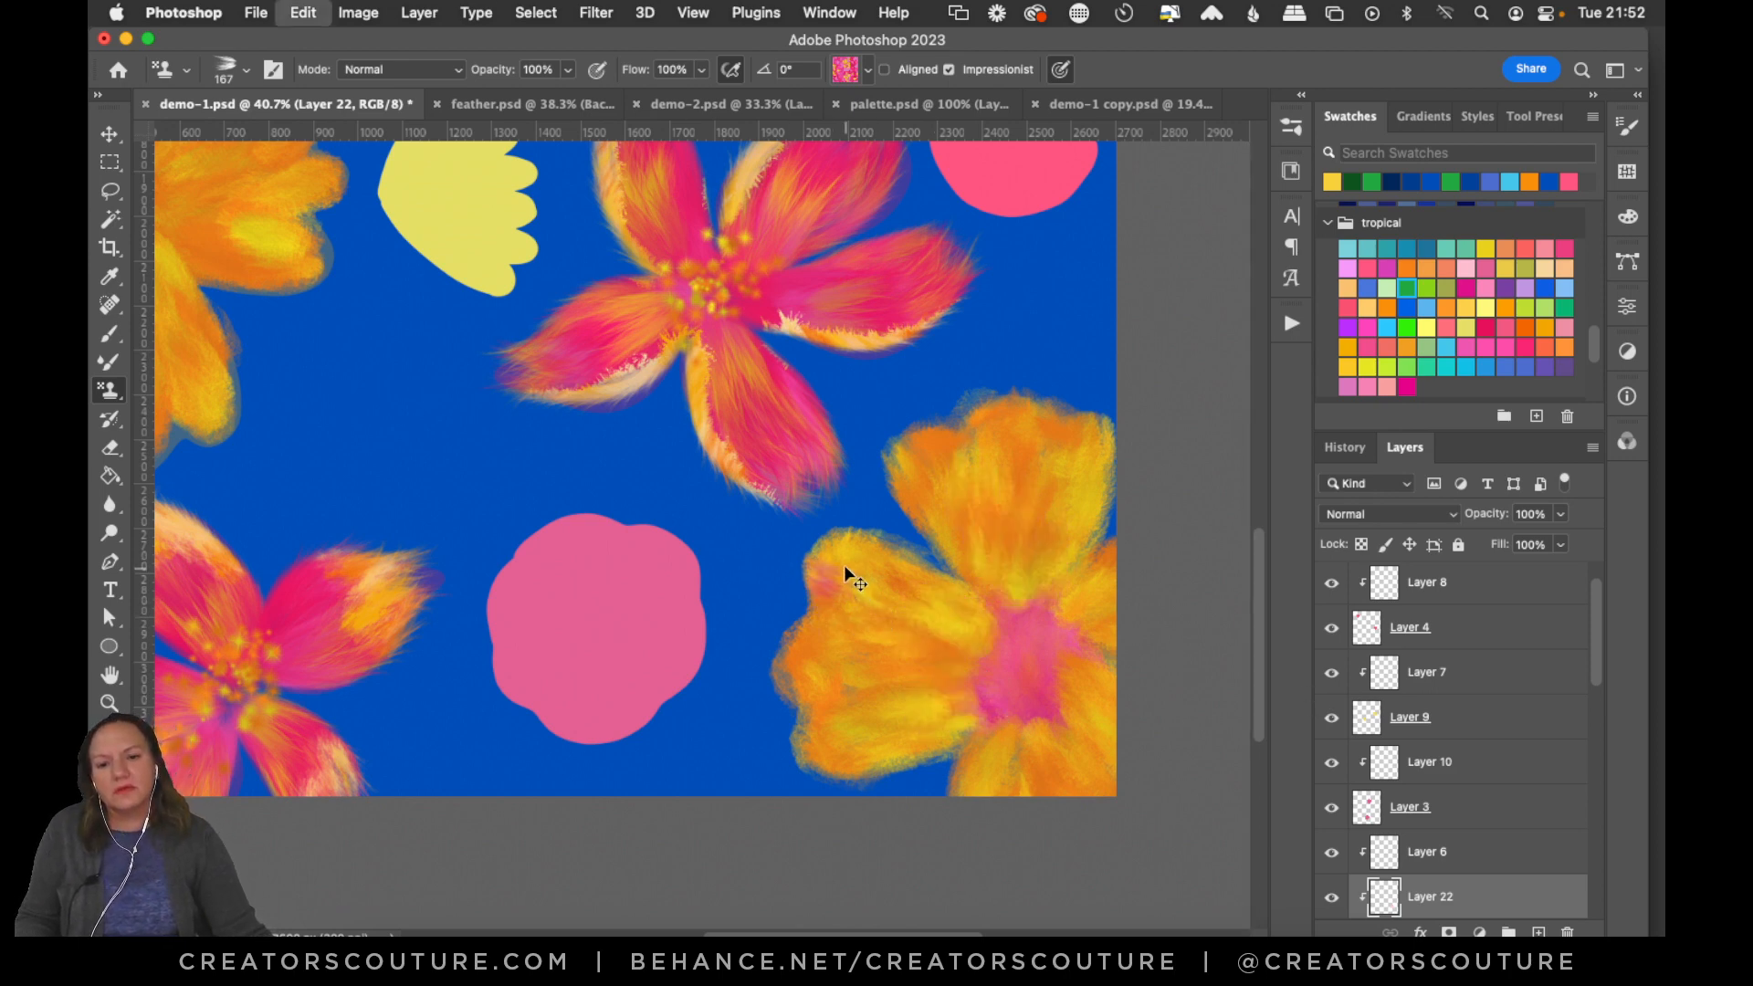
Try pink strokes down the lower-right flower's left petal edges and through its upper petal, undoing each attempt.
mouse_move(845, 575)
mouse_down()
mouse_move(815, 553)
mouse_move(772, 702)
mouse_move(794, 663)
mouse_up()
key(super+z)
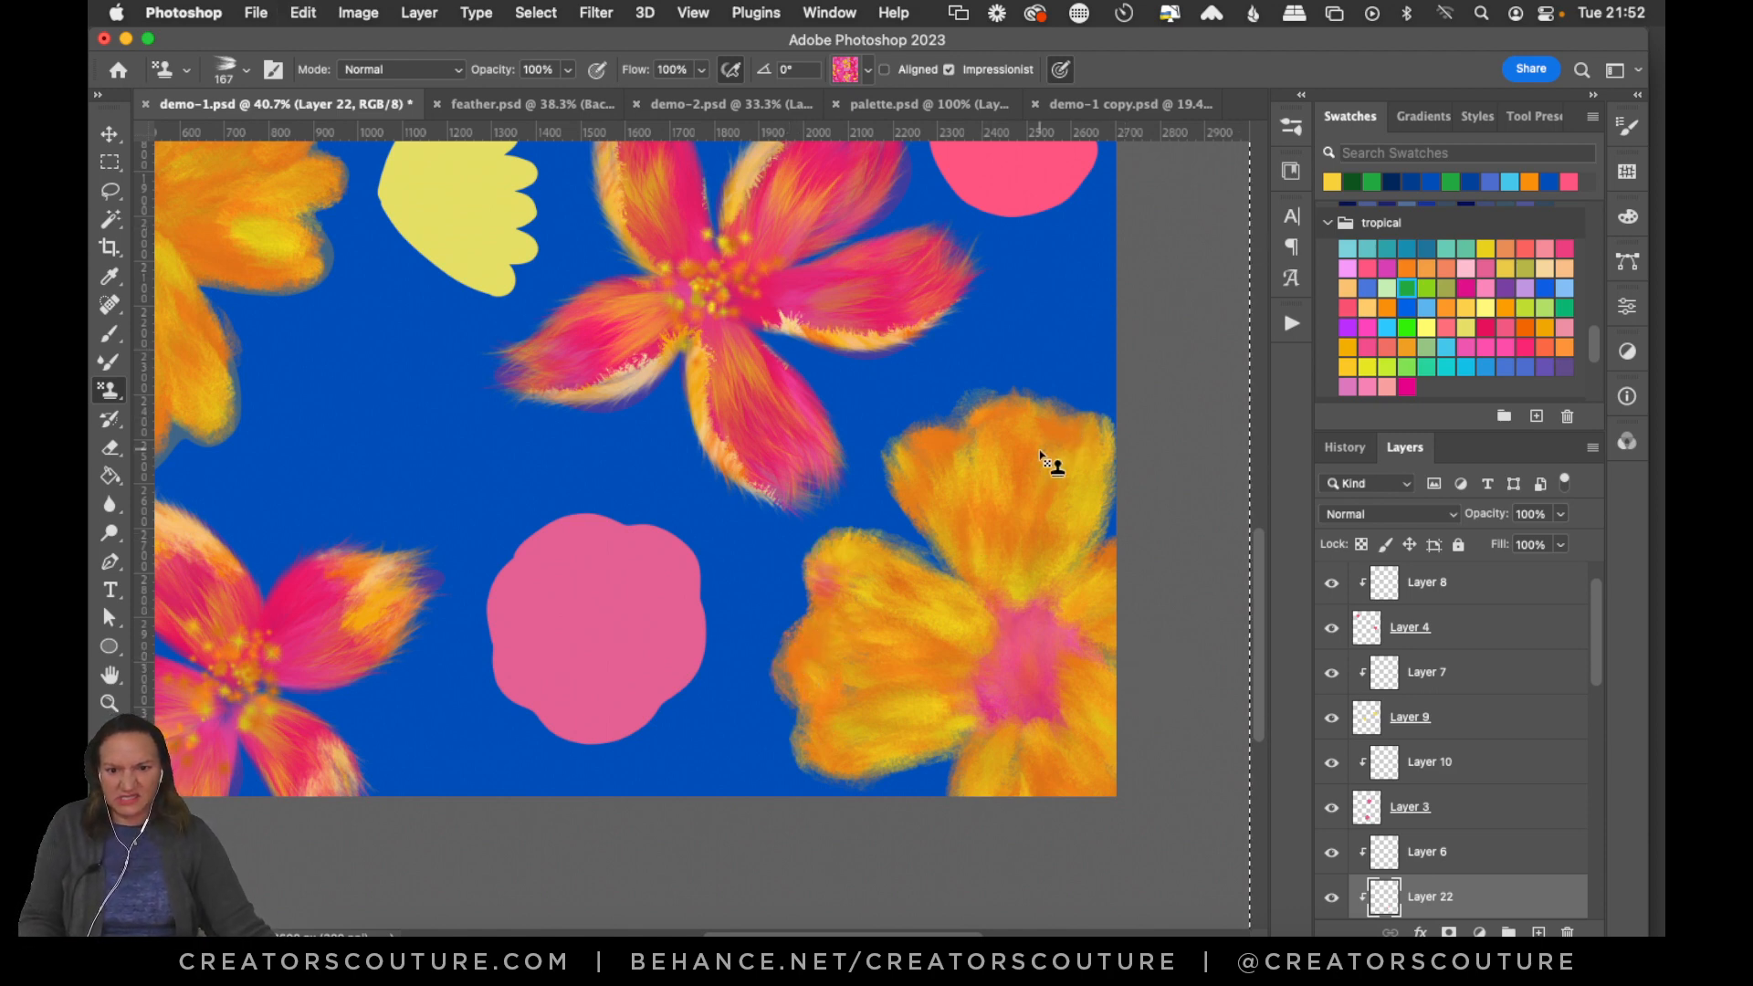
mouse_move(838, 573)
mouse_down()
mouse_move(772, 665)
mouse_move(821, 767)
mouse_up()
key(super+z)
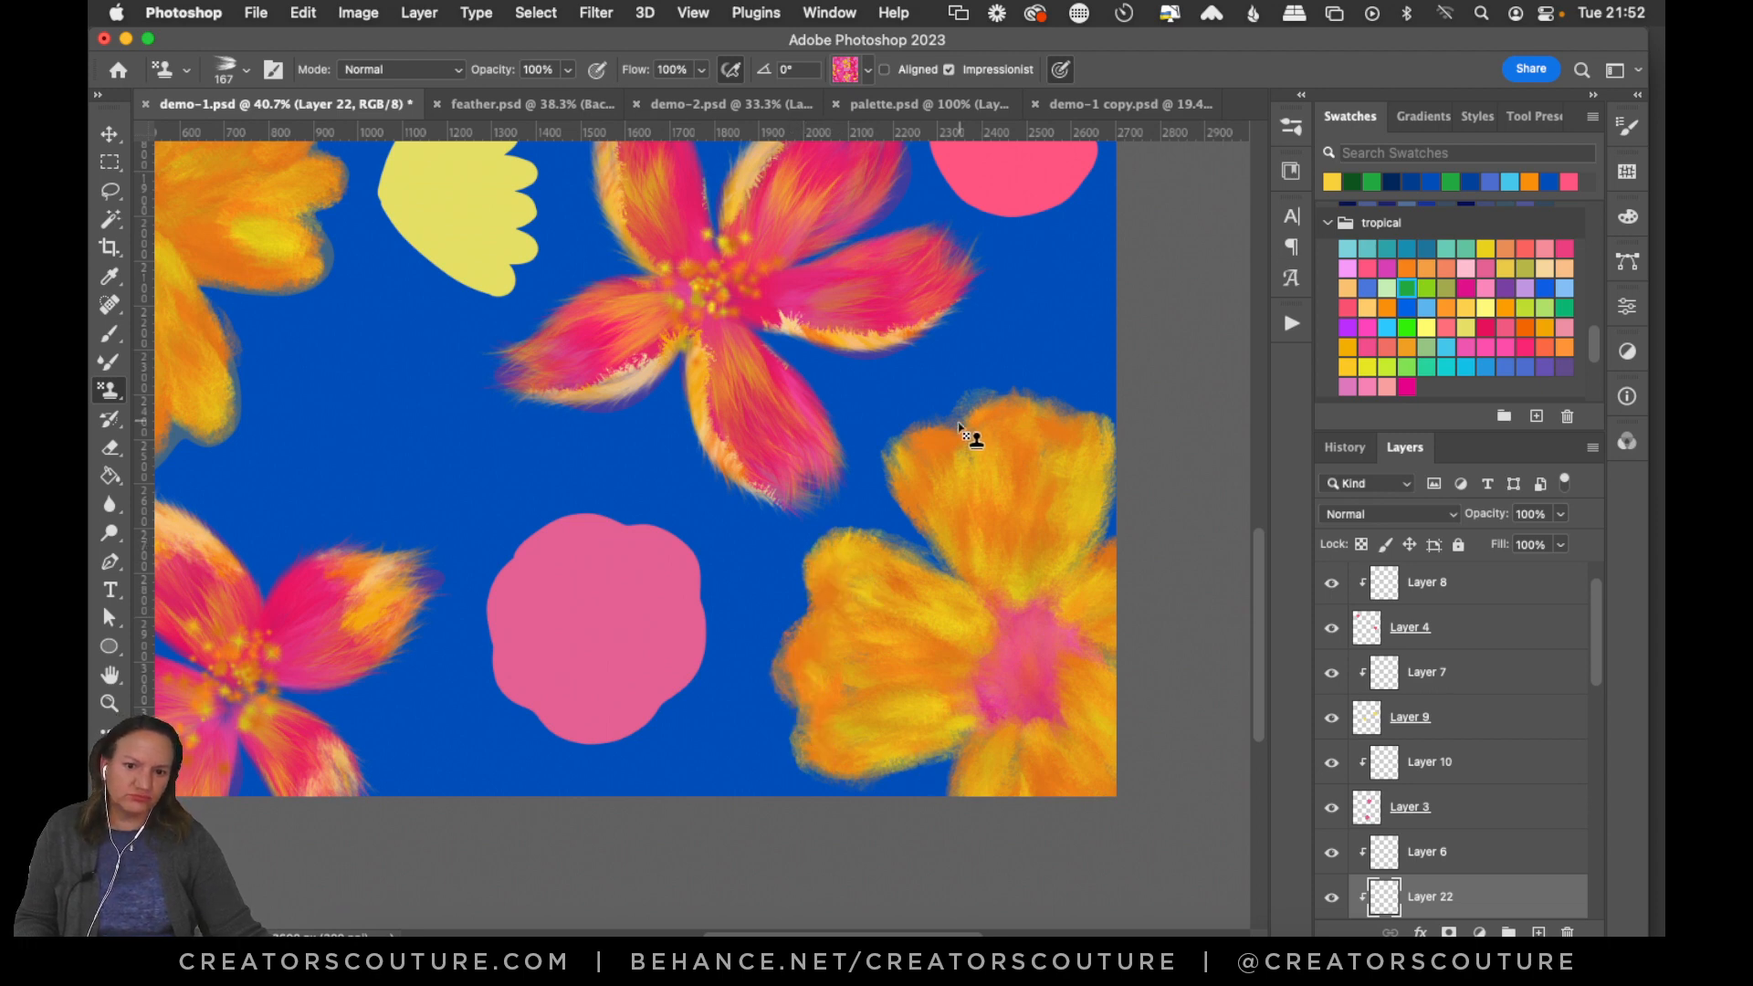
mouse_move(933, 445)
mouse_down()
mouse_move(972, 563)
mouse_move(1029, 591)
mouse_up()
key(super+z)
drag(1025, 394, 1012, 684)
key(super+z)
Paint short pink accents at the middle of the upper, left and lower petal tips on the lower-right flower.
drag(1002, 384, 1009, 456)
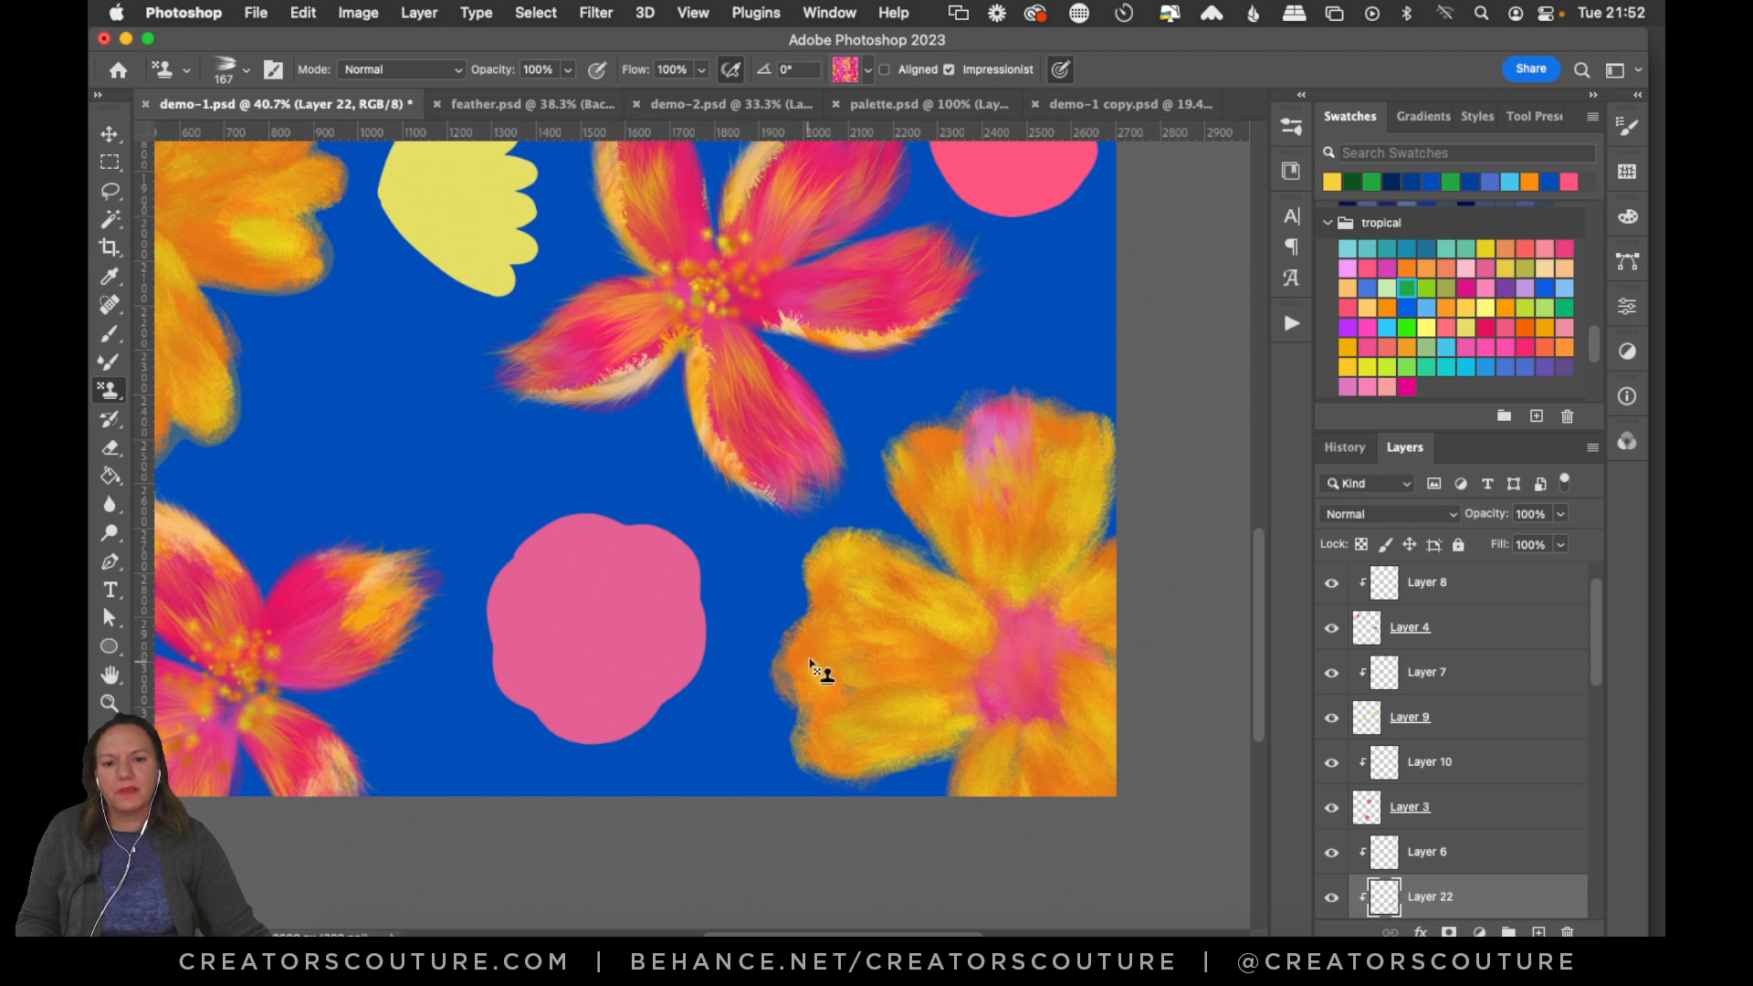
drag(811, 661, 889, 683)
mouse_move(783, 644)
mouse_down()
mouse_move(875, 661)
mouse_move(841, 634)
mouse_up()
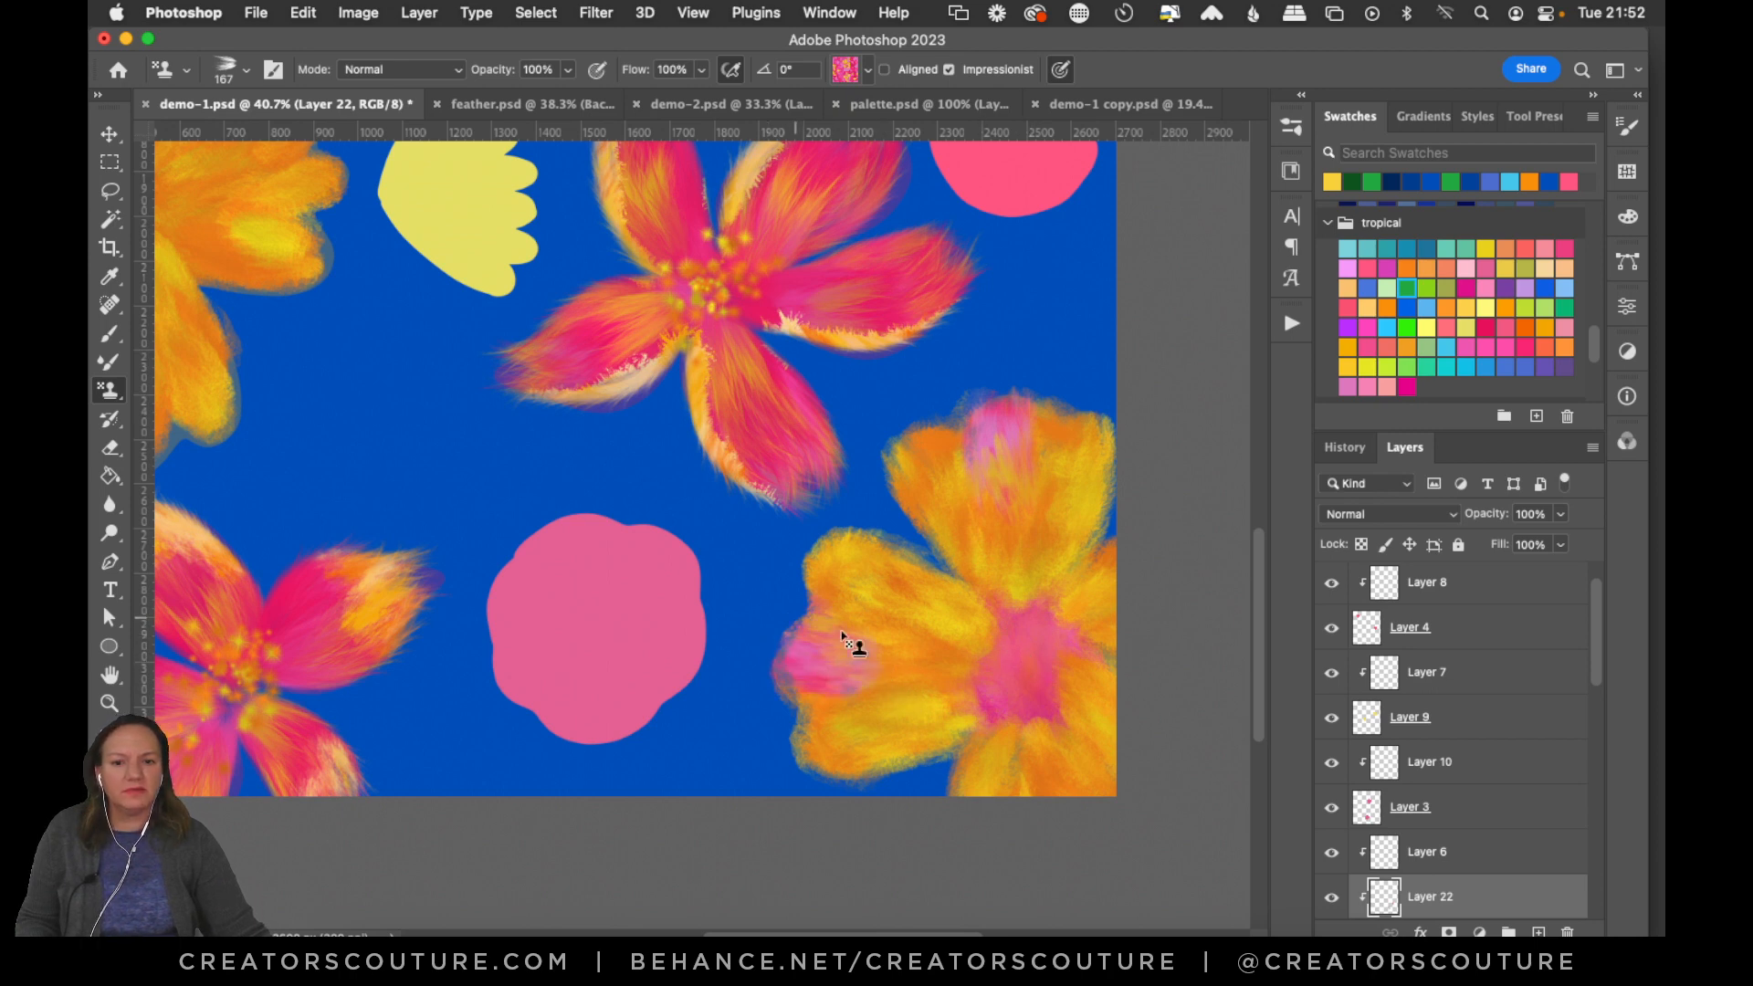
drag(1025, 462, 1009, 406)
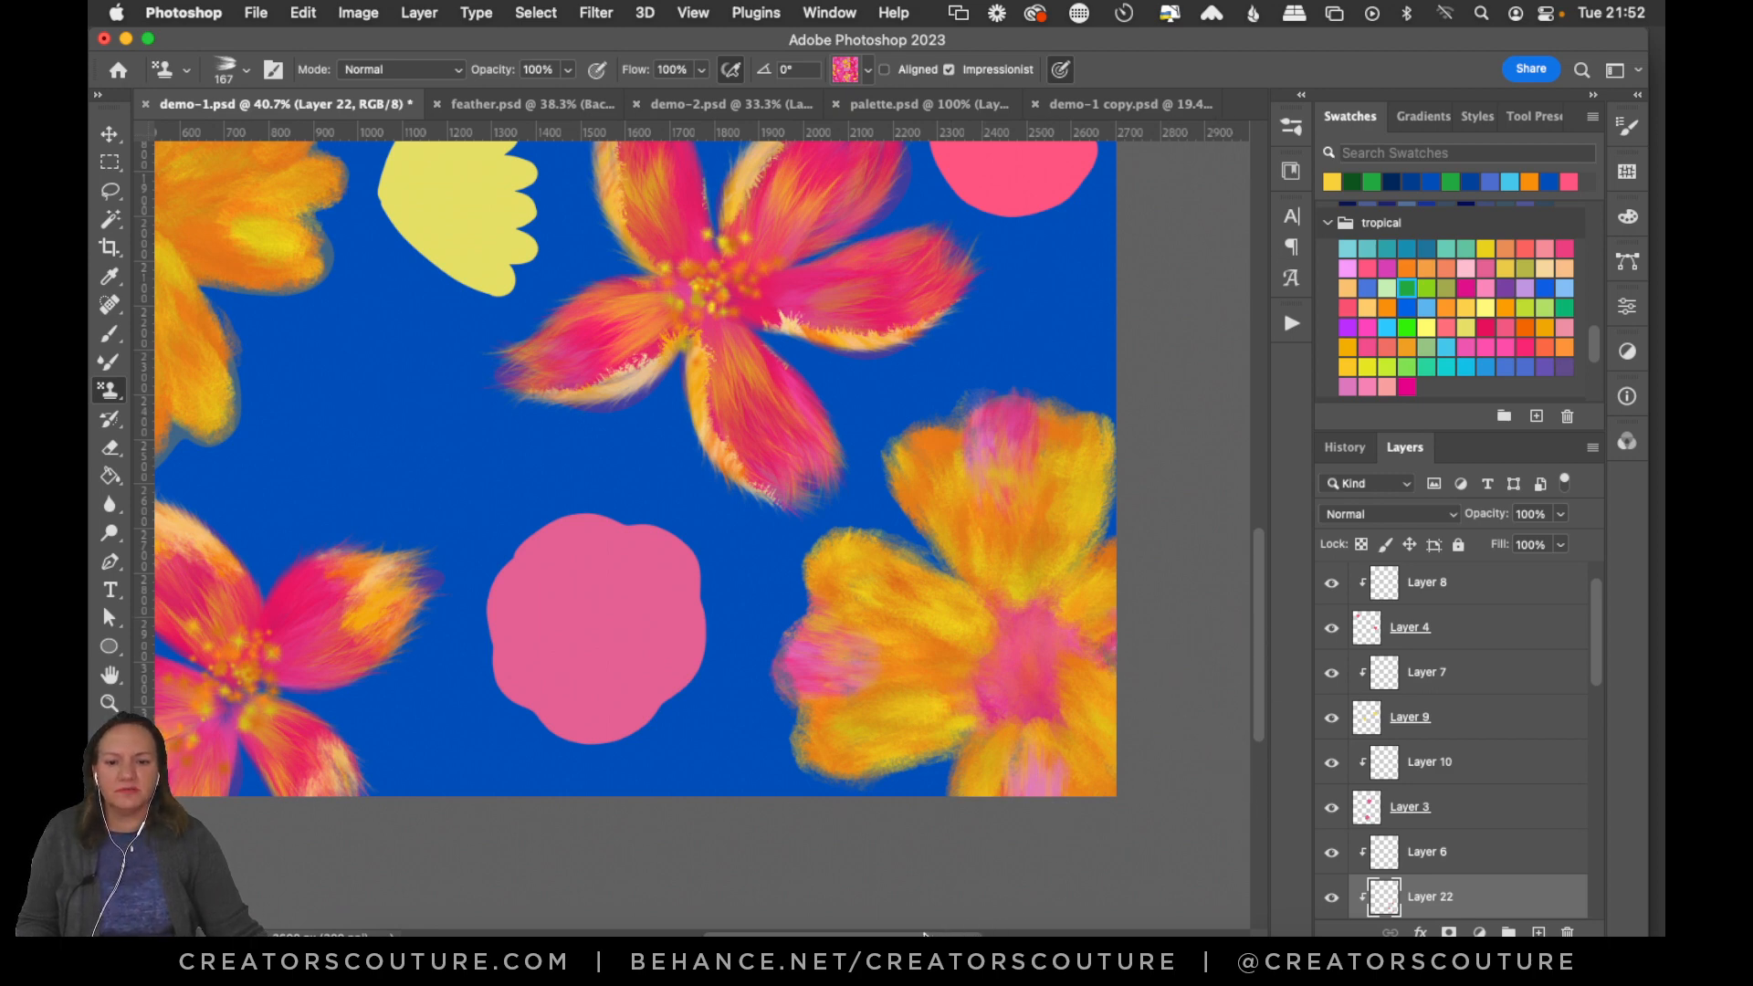
Paint matching pink accents on the top, right and lower petals of the large orange flower at the canvas's left edge.
drag(924, 932, 840, 933)
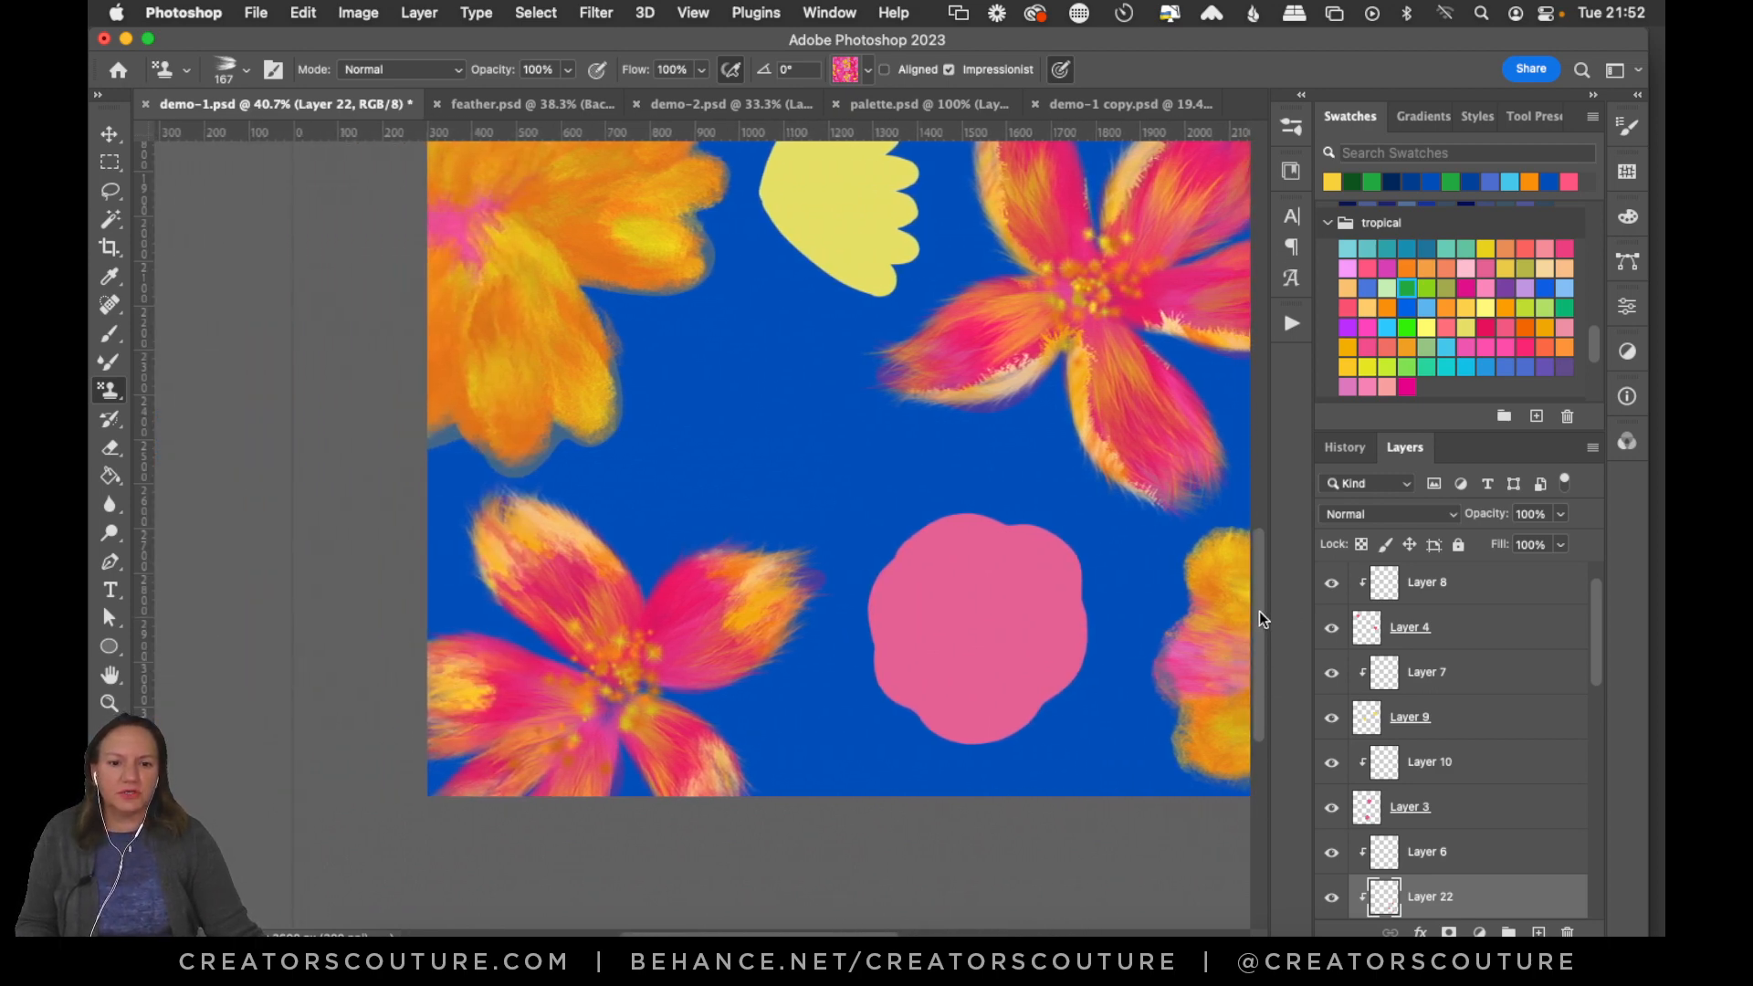
drag(1258, 611, 1253, 535)
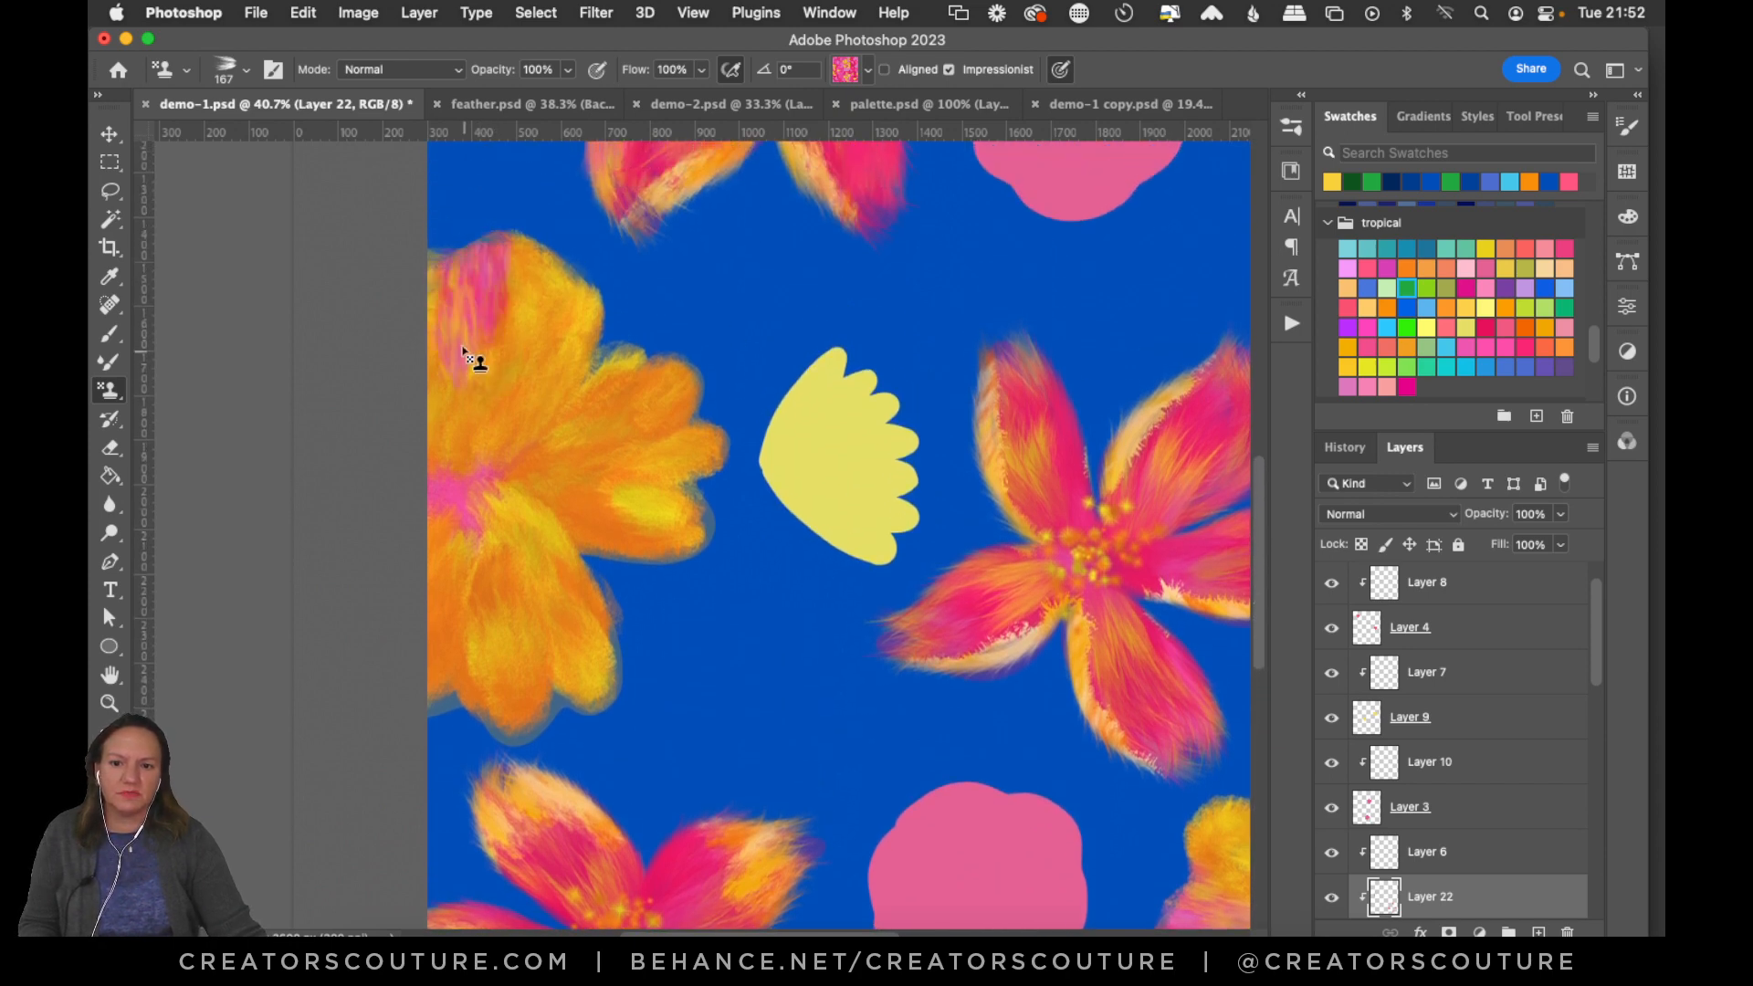
mouse_move(462, 348)
mouse_down()
mouse_move(485, 256)
mouse_move(455, 260)
mouse_move(614, 375)
mouse_move(473, 226)
mouse_move(475, 399)
mouse_up()
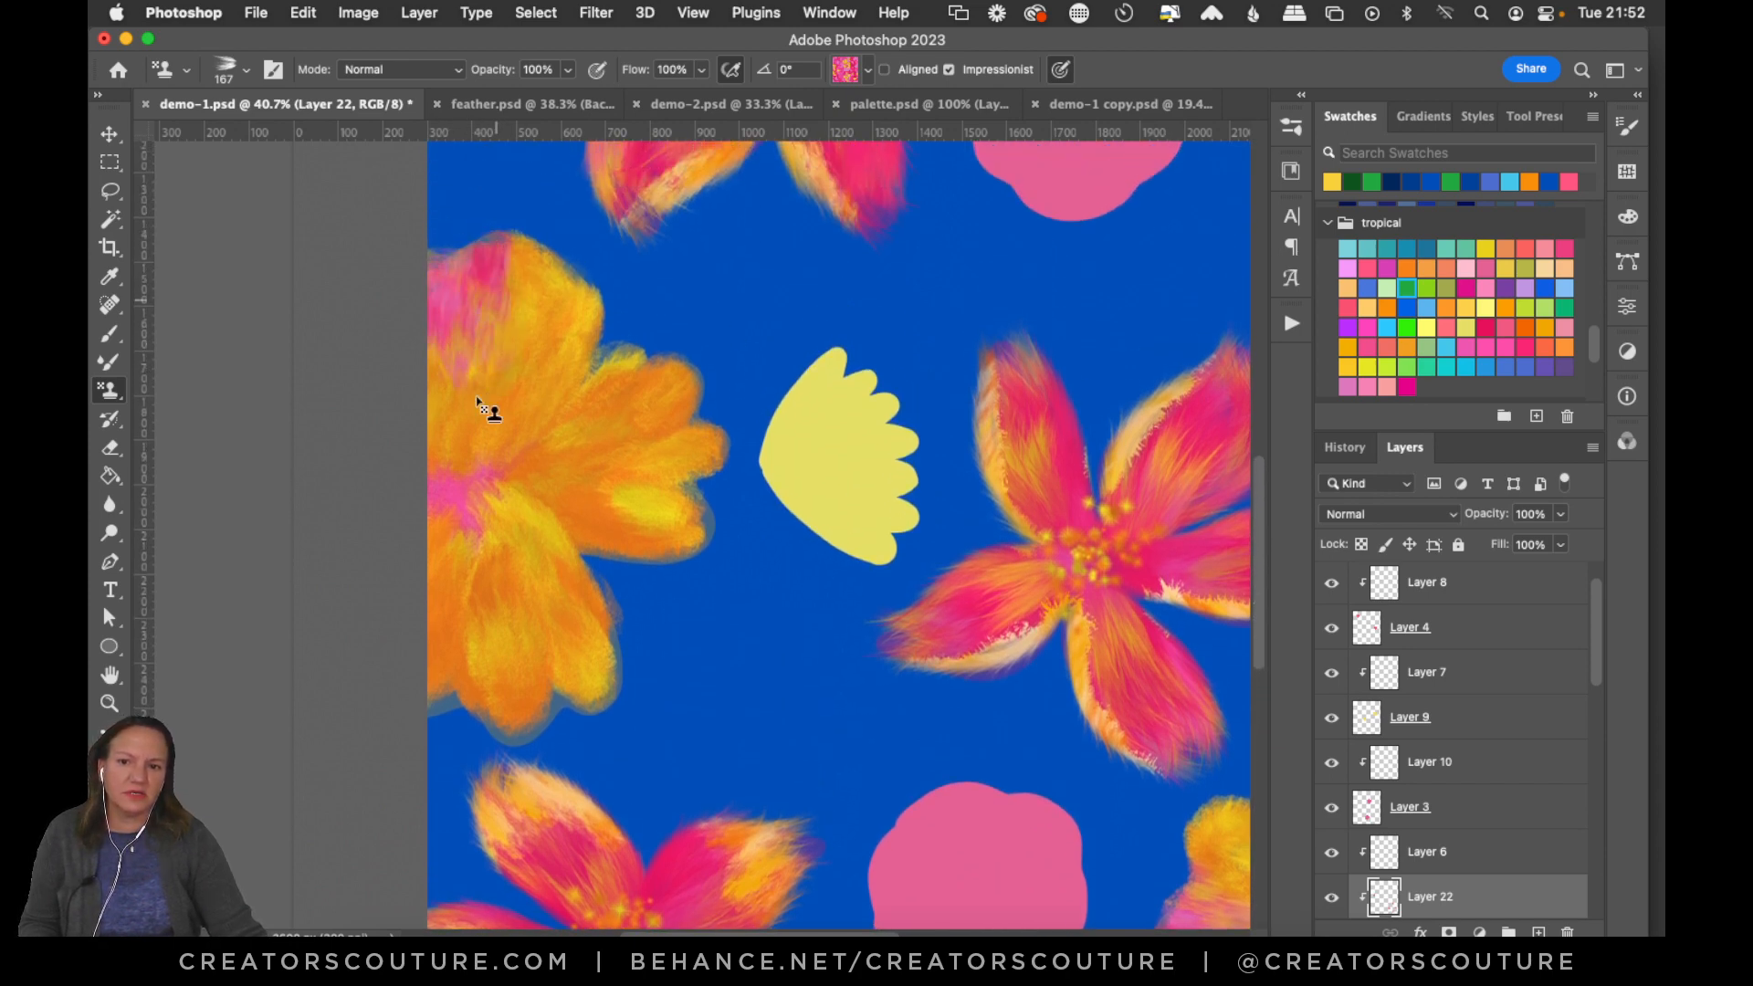
mouse_move(591, 473)
mouse_down()
mouse_move(675, 447)
mouse_move(608, 472)
mouse_move(657, 497)
mouse_up()
mouse_move(481, 717)
mouse_down()
mouse_move(462, 606)
mouse_move(479, 710)
mouse_move(501, 649)
mouse_up()
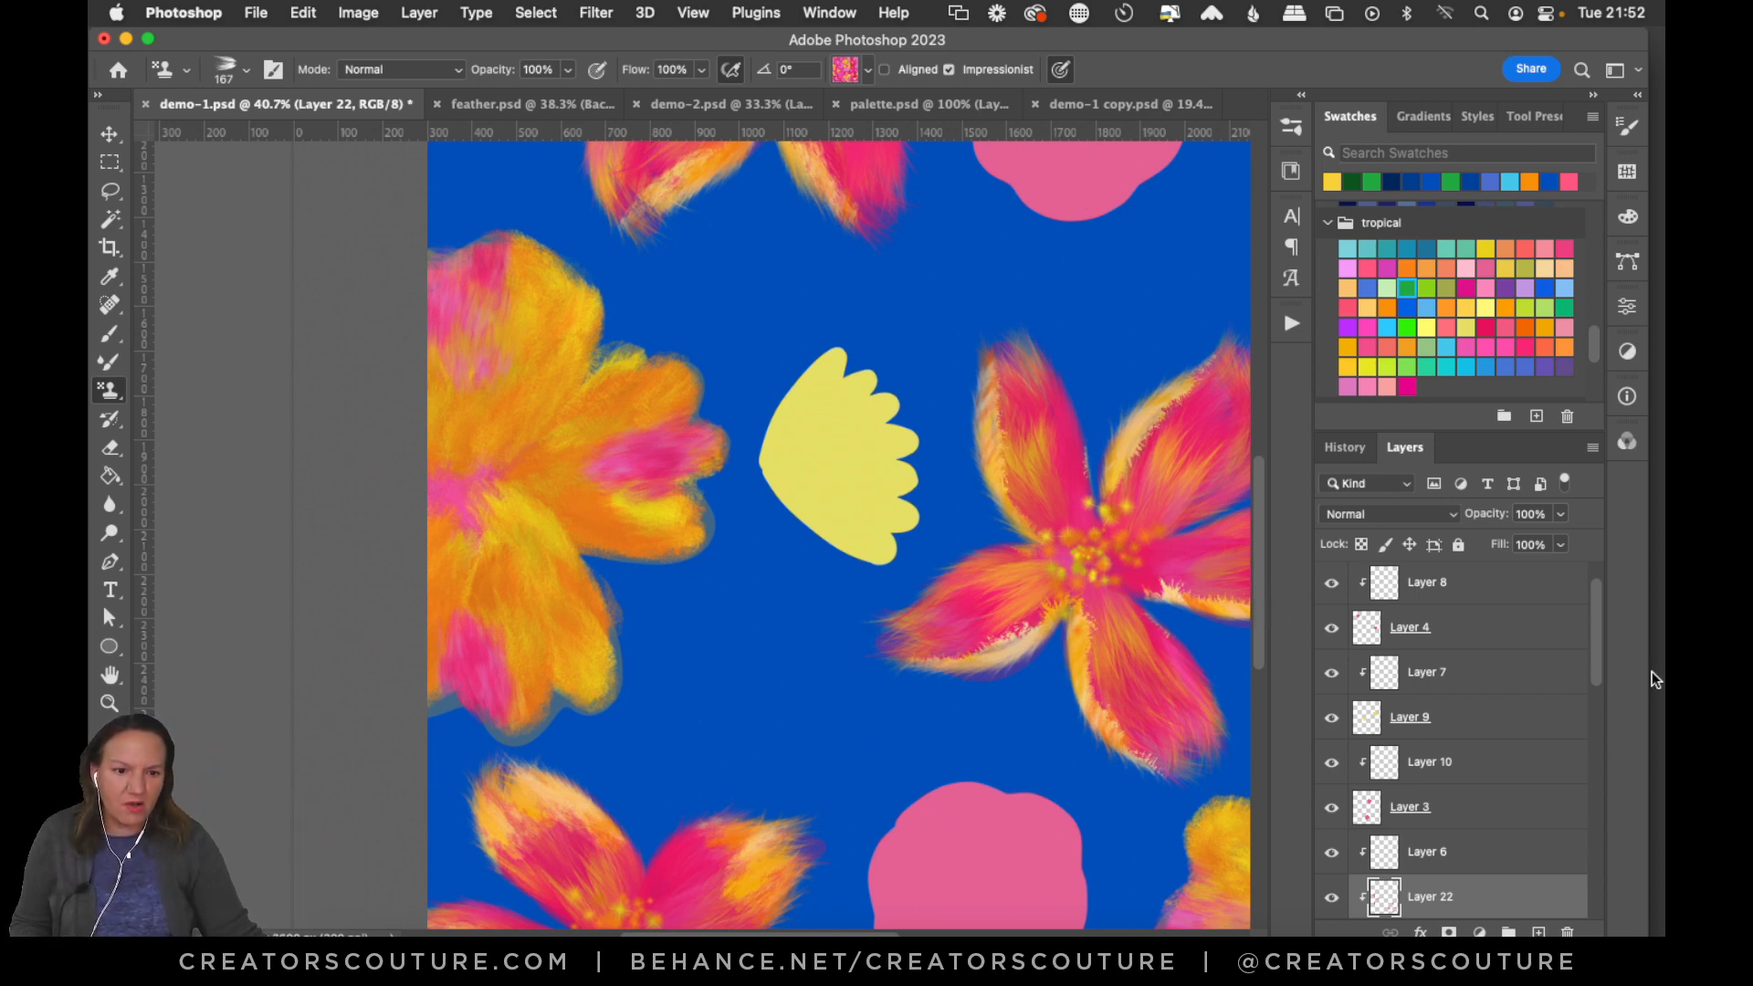
Add a new layer clipped to the BIG layer, directly above it.
drag(1592, 630, 1582, 692)
click(1423, 770)
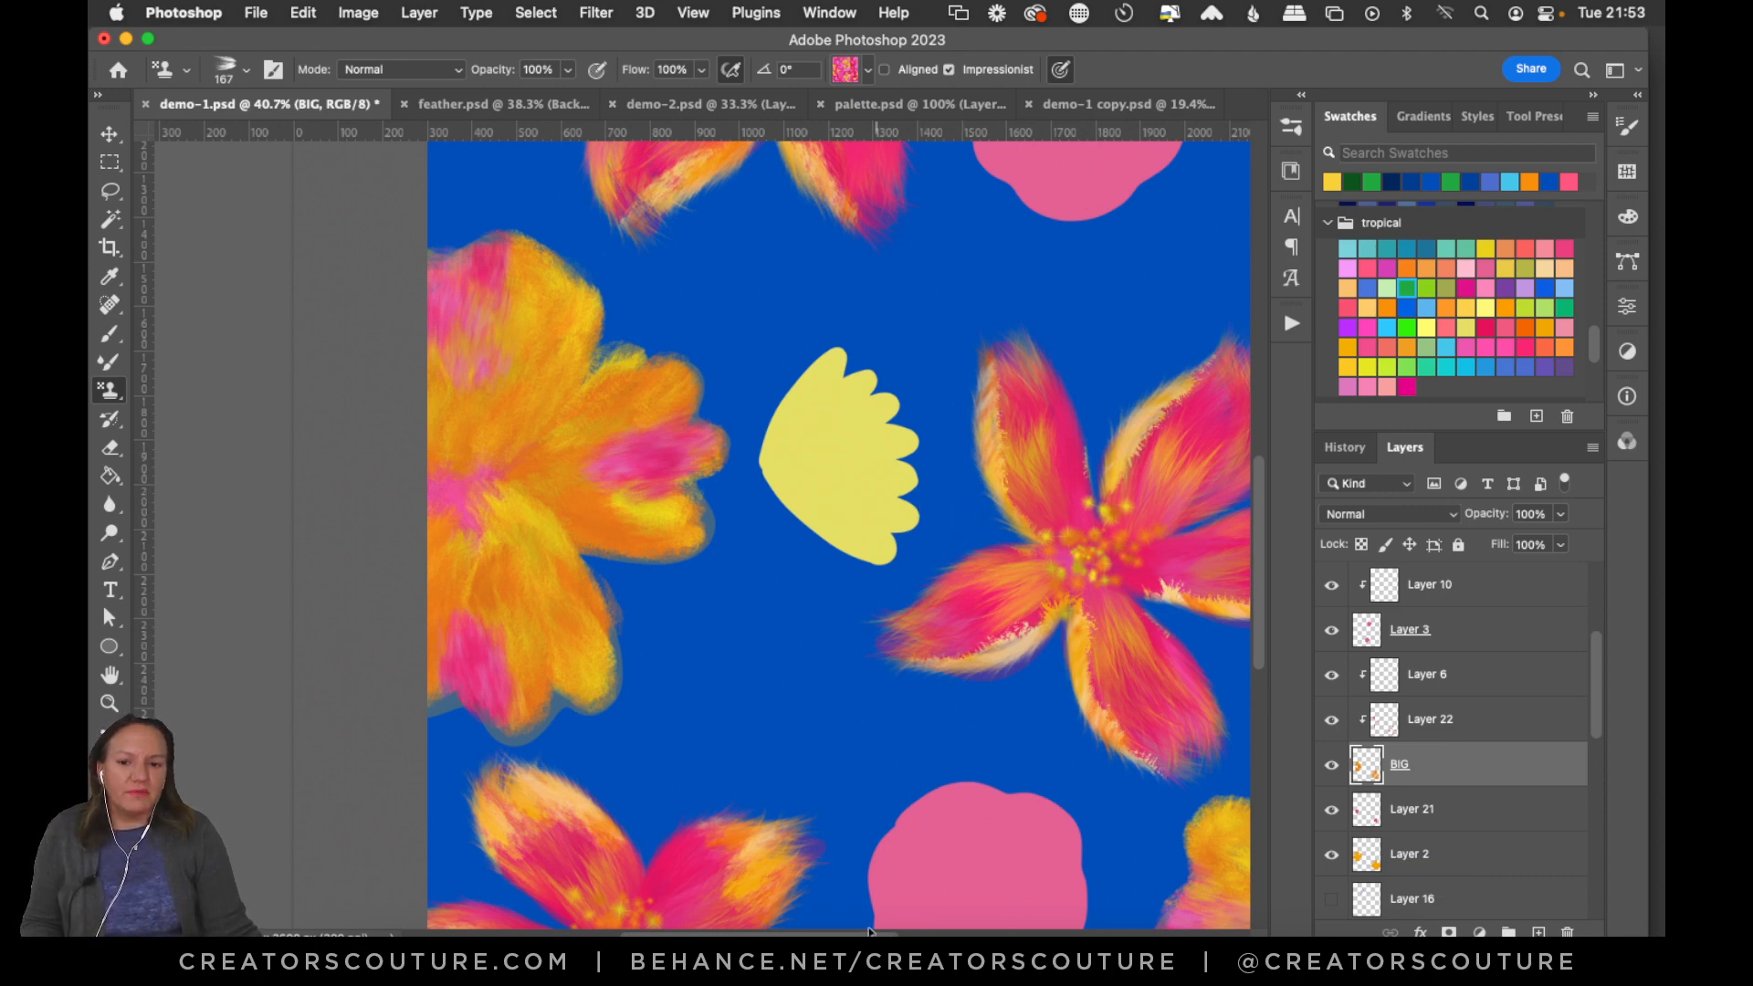
scroll(1258, 582, right, 10)
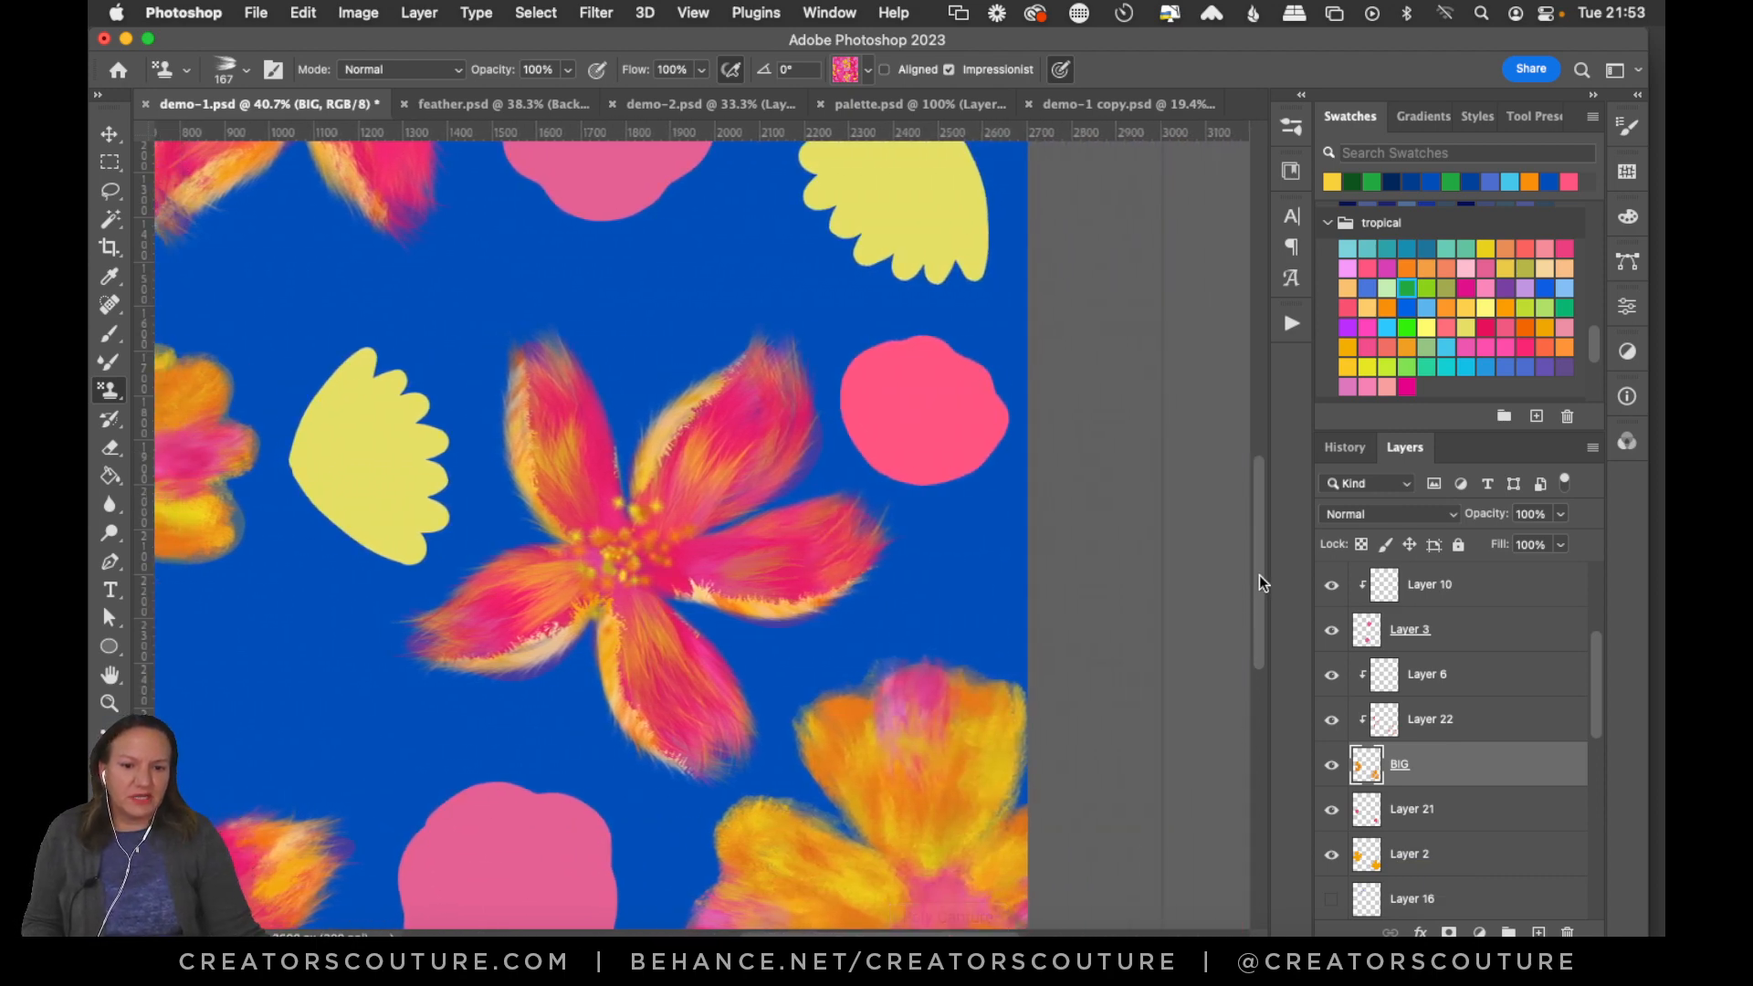
scroll(1263, 592, down, 5)
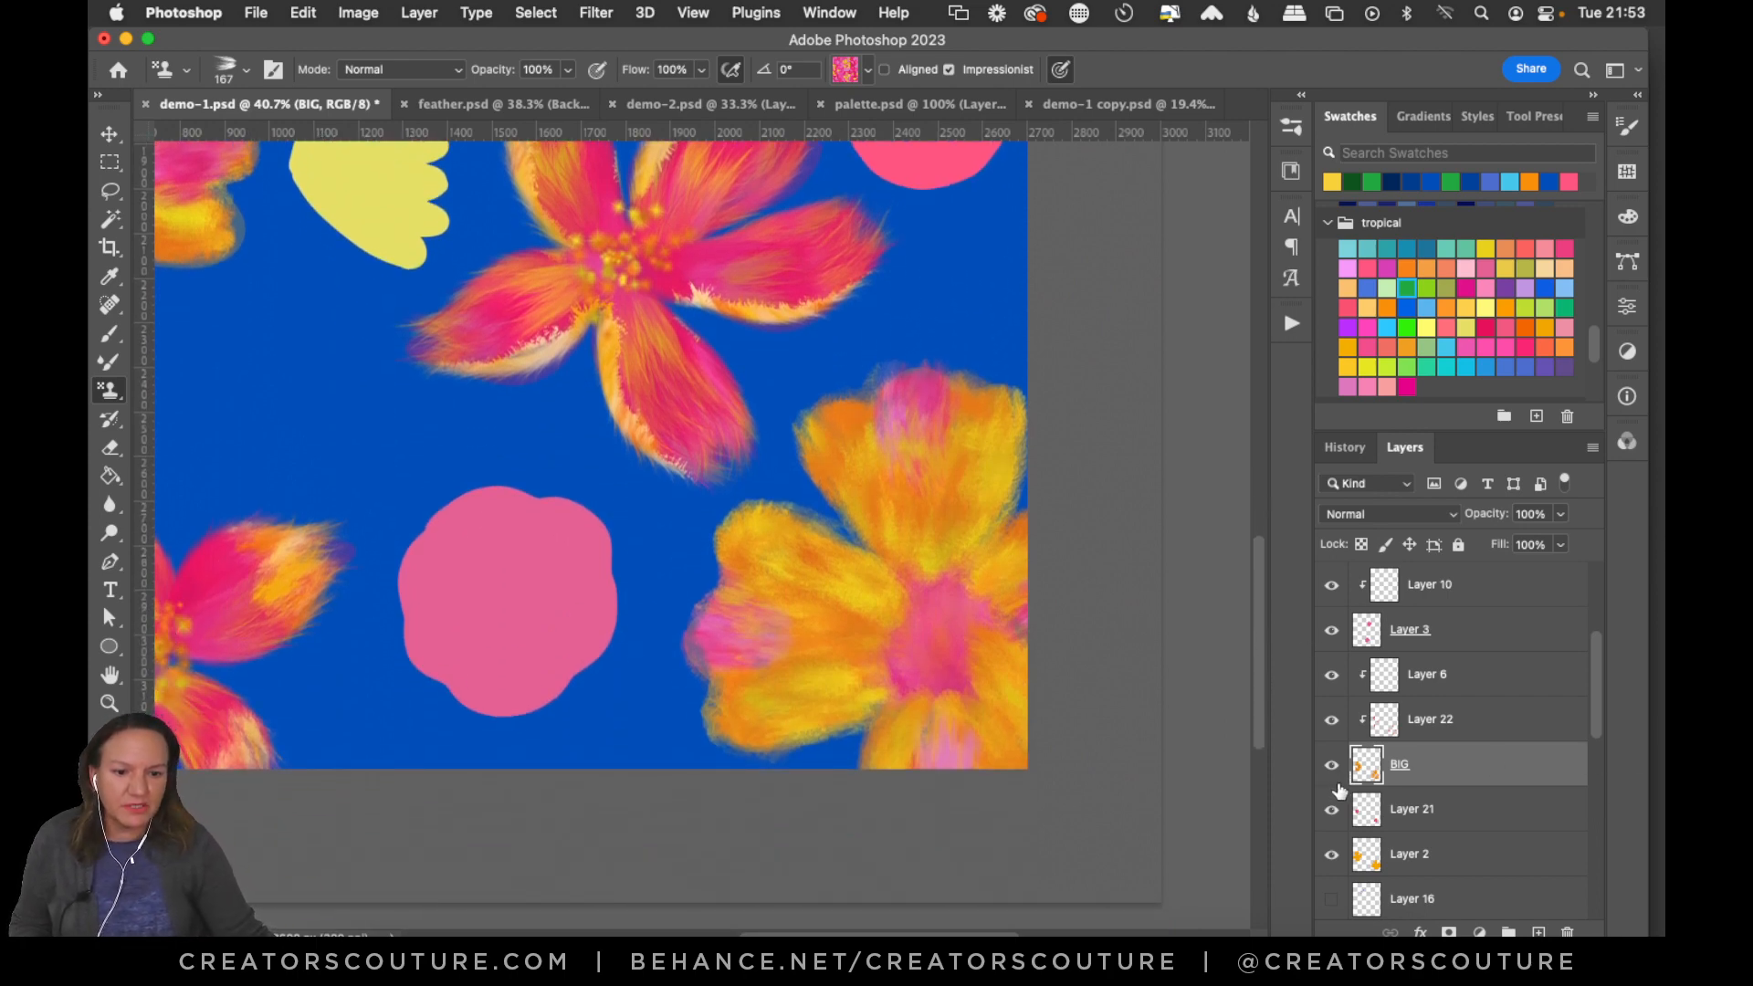
key(alt+shift+super+n)
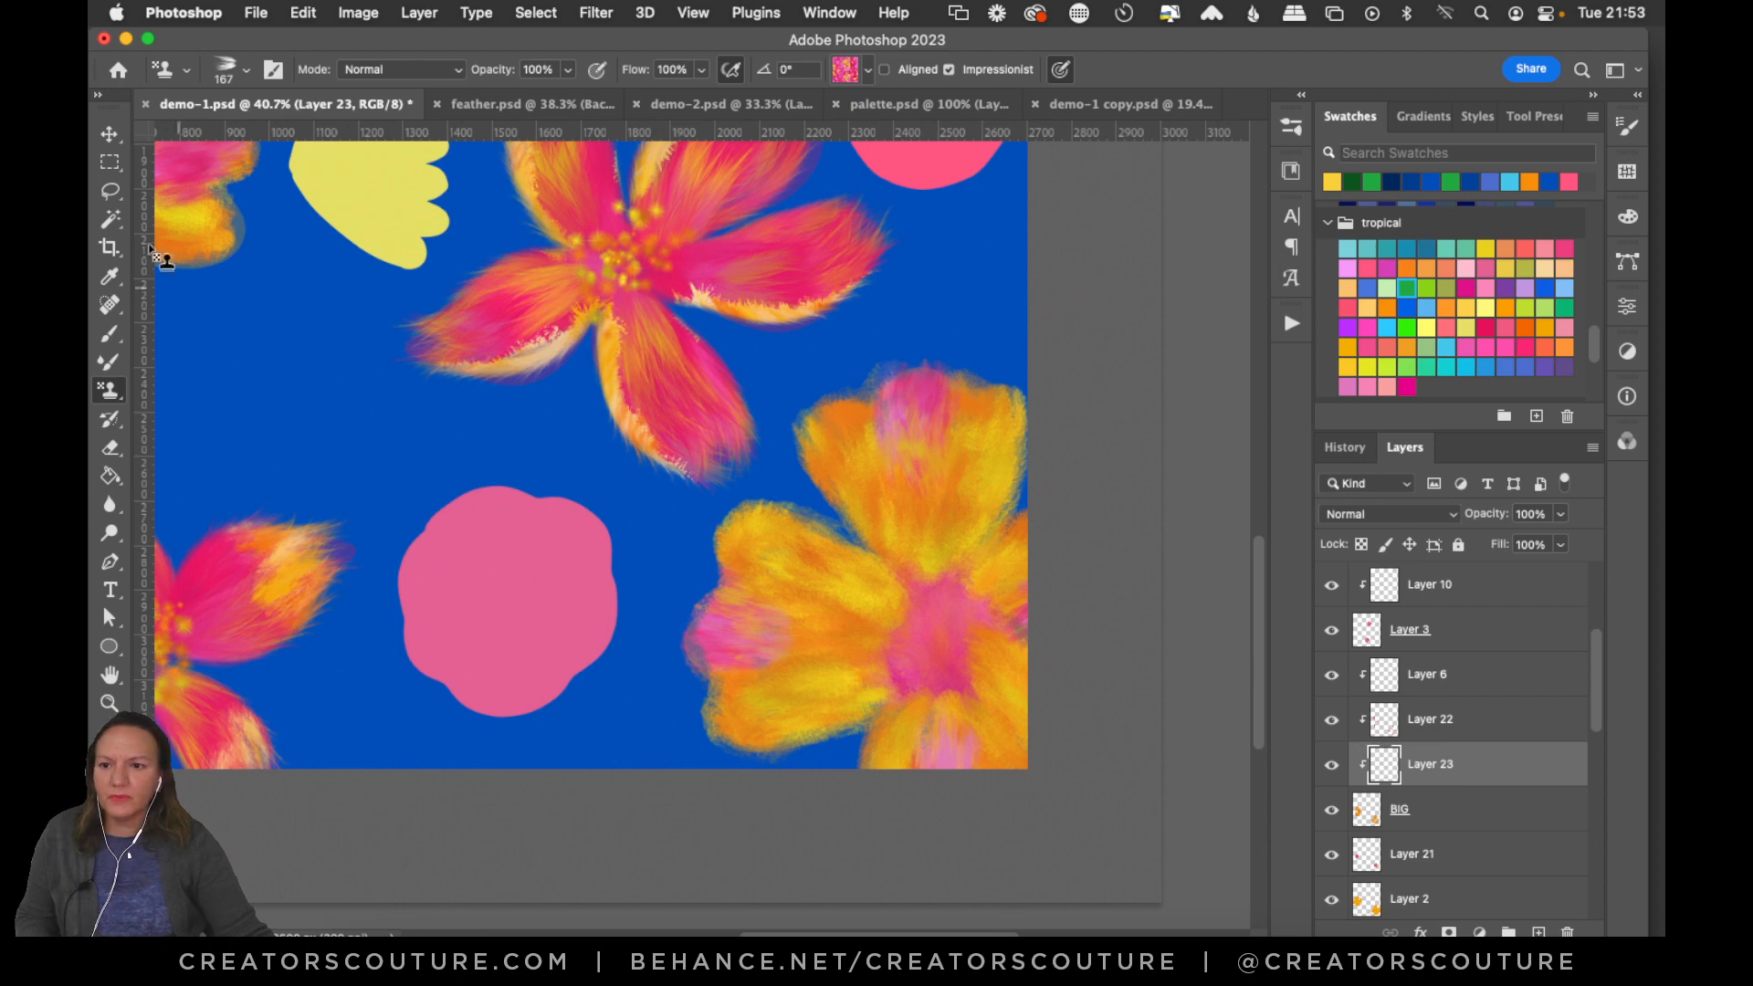
Lasso a freehand selection of thin loops radiating from the lower-right flower's center through each petal.
click(110, 190)
click(195, 186)
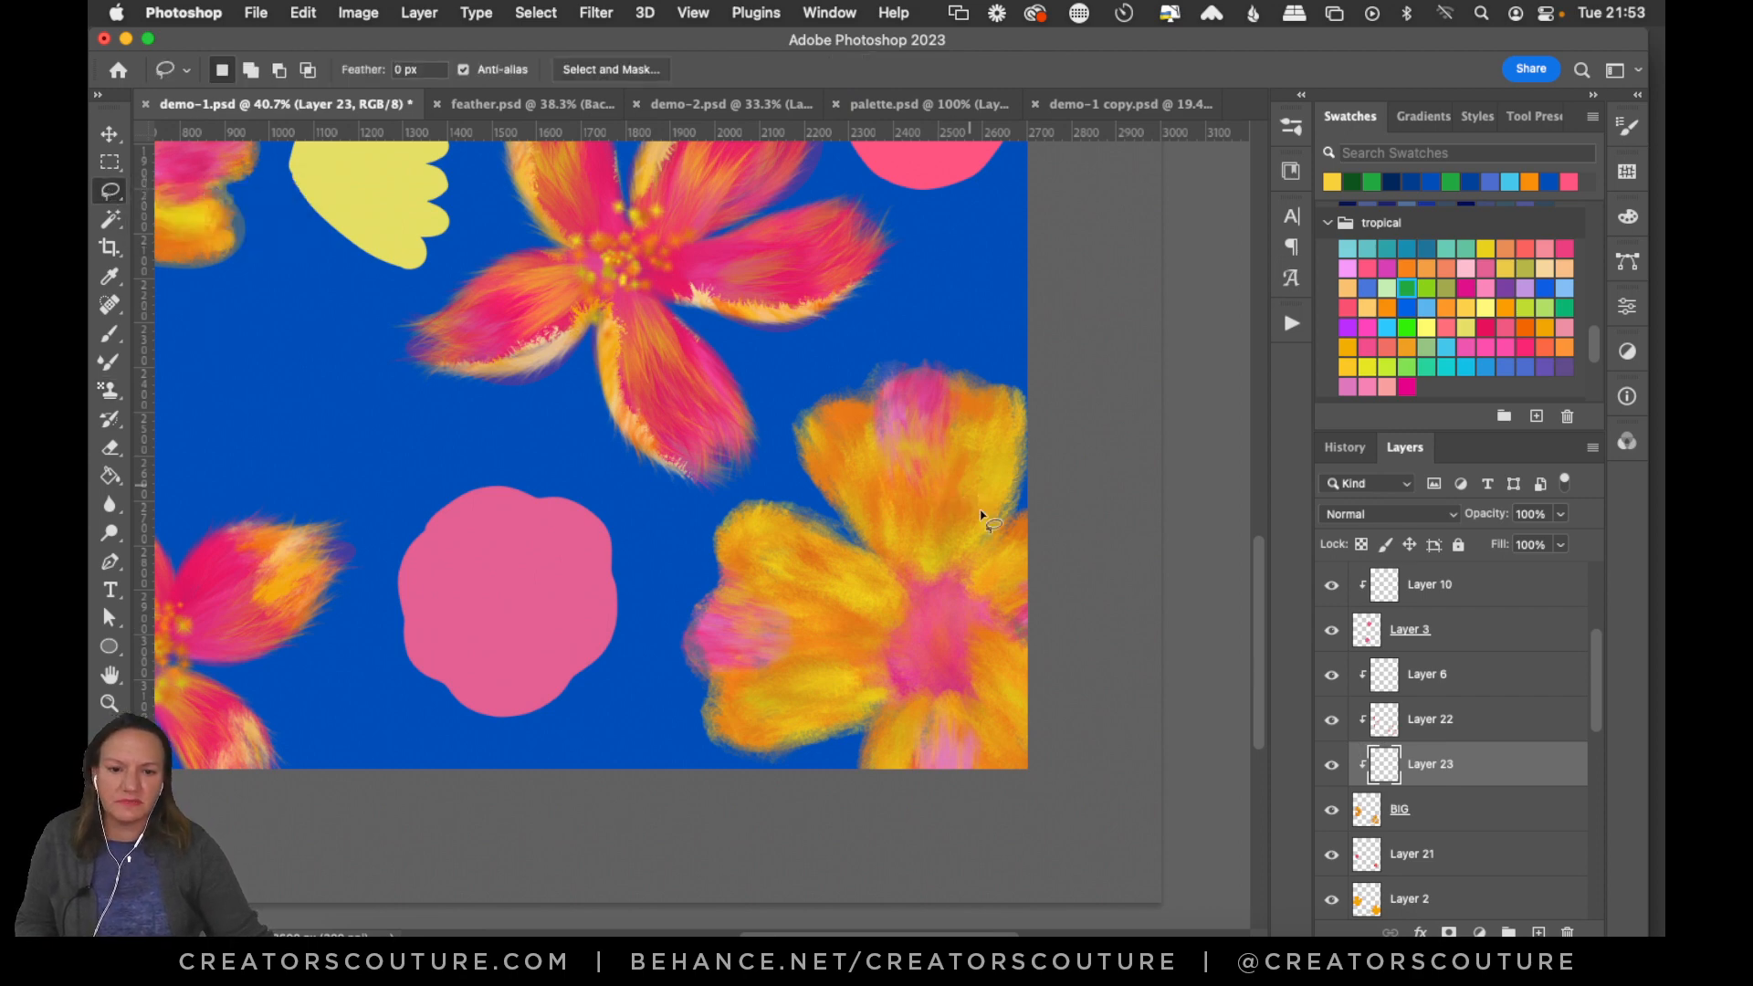
drag(972, 509, 969, 418)
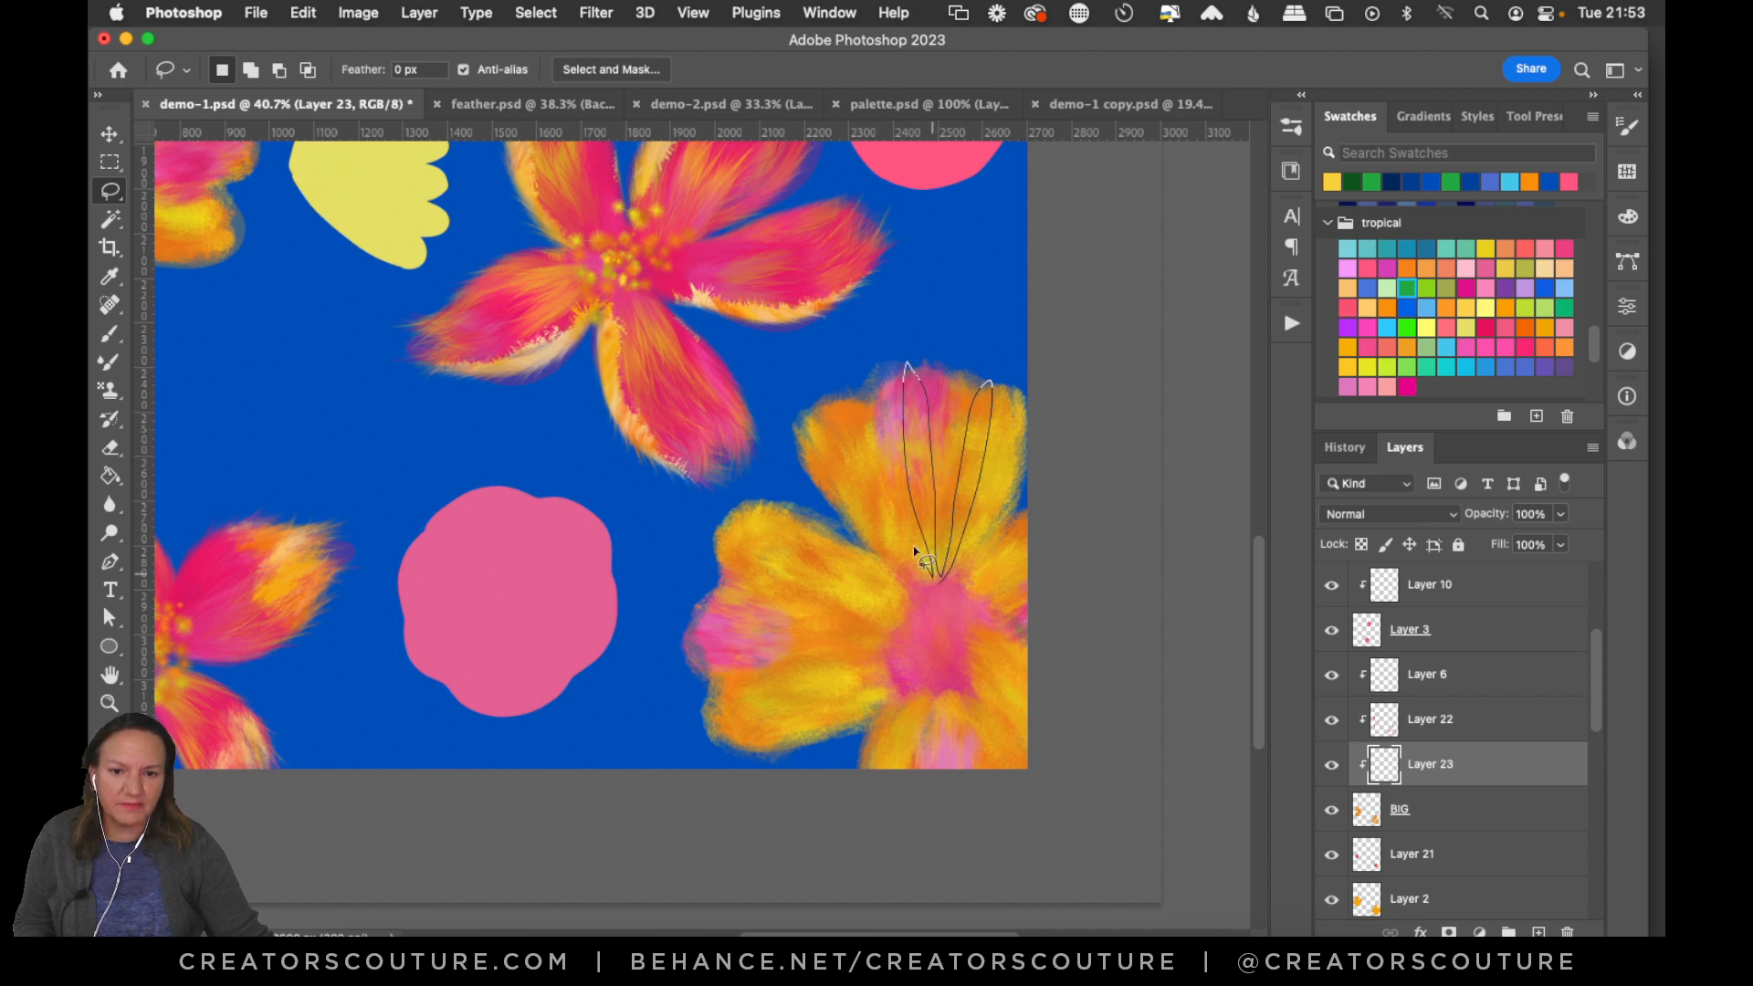
mouse_move(835, 412)
mouse_down()
mouse_move(923, 583)
mouse_move(770, 565)
mouse_move(705, 580)
mouse_move(928, 602)
mouse_move(724, 664)
mouse_move(815, 655)
mouse_move(927, 605)
mouse_move(759, 709)
mouse_move(872, 669)
mouse_move(935, 605)
mouse_up()
drag(910, 759, 933, 657)
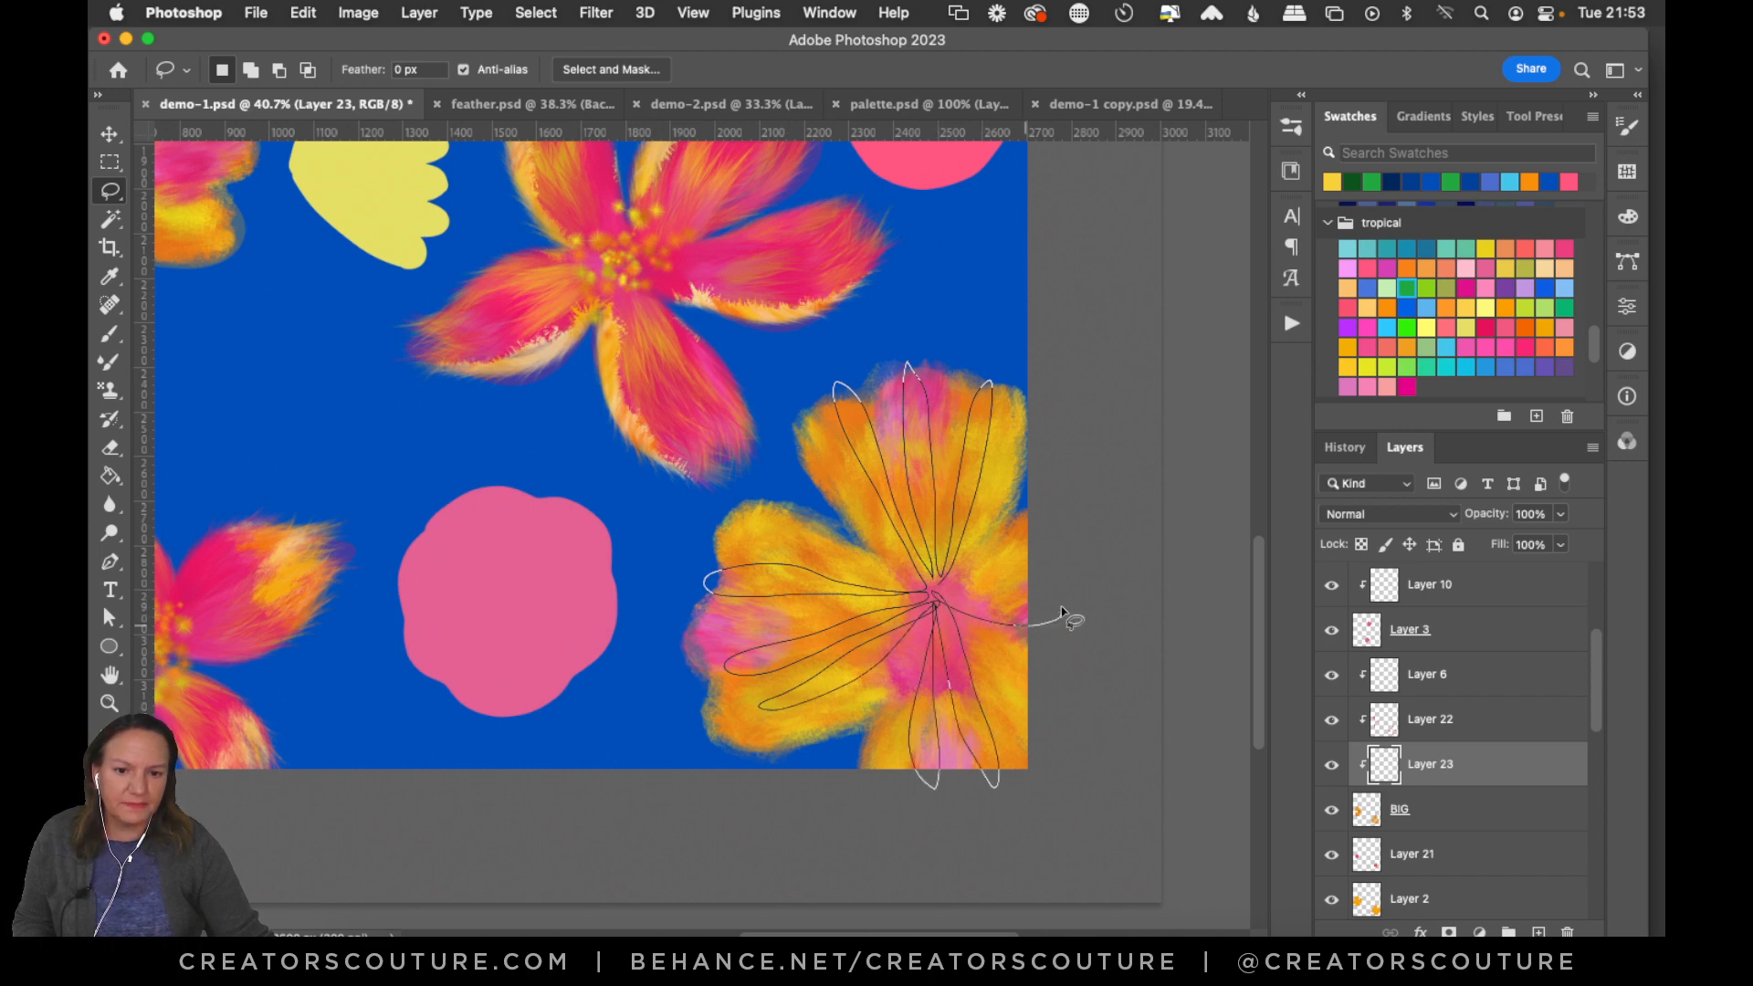
mouse_move(913, 605)
mouse_down()
mouse_move(1021, 594)
mouse_move(1052, 553)
mouse_move(916, 606)
mouse_up()
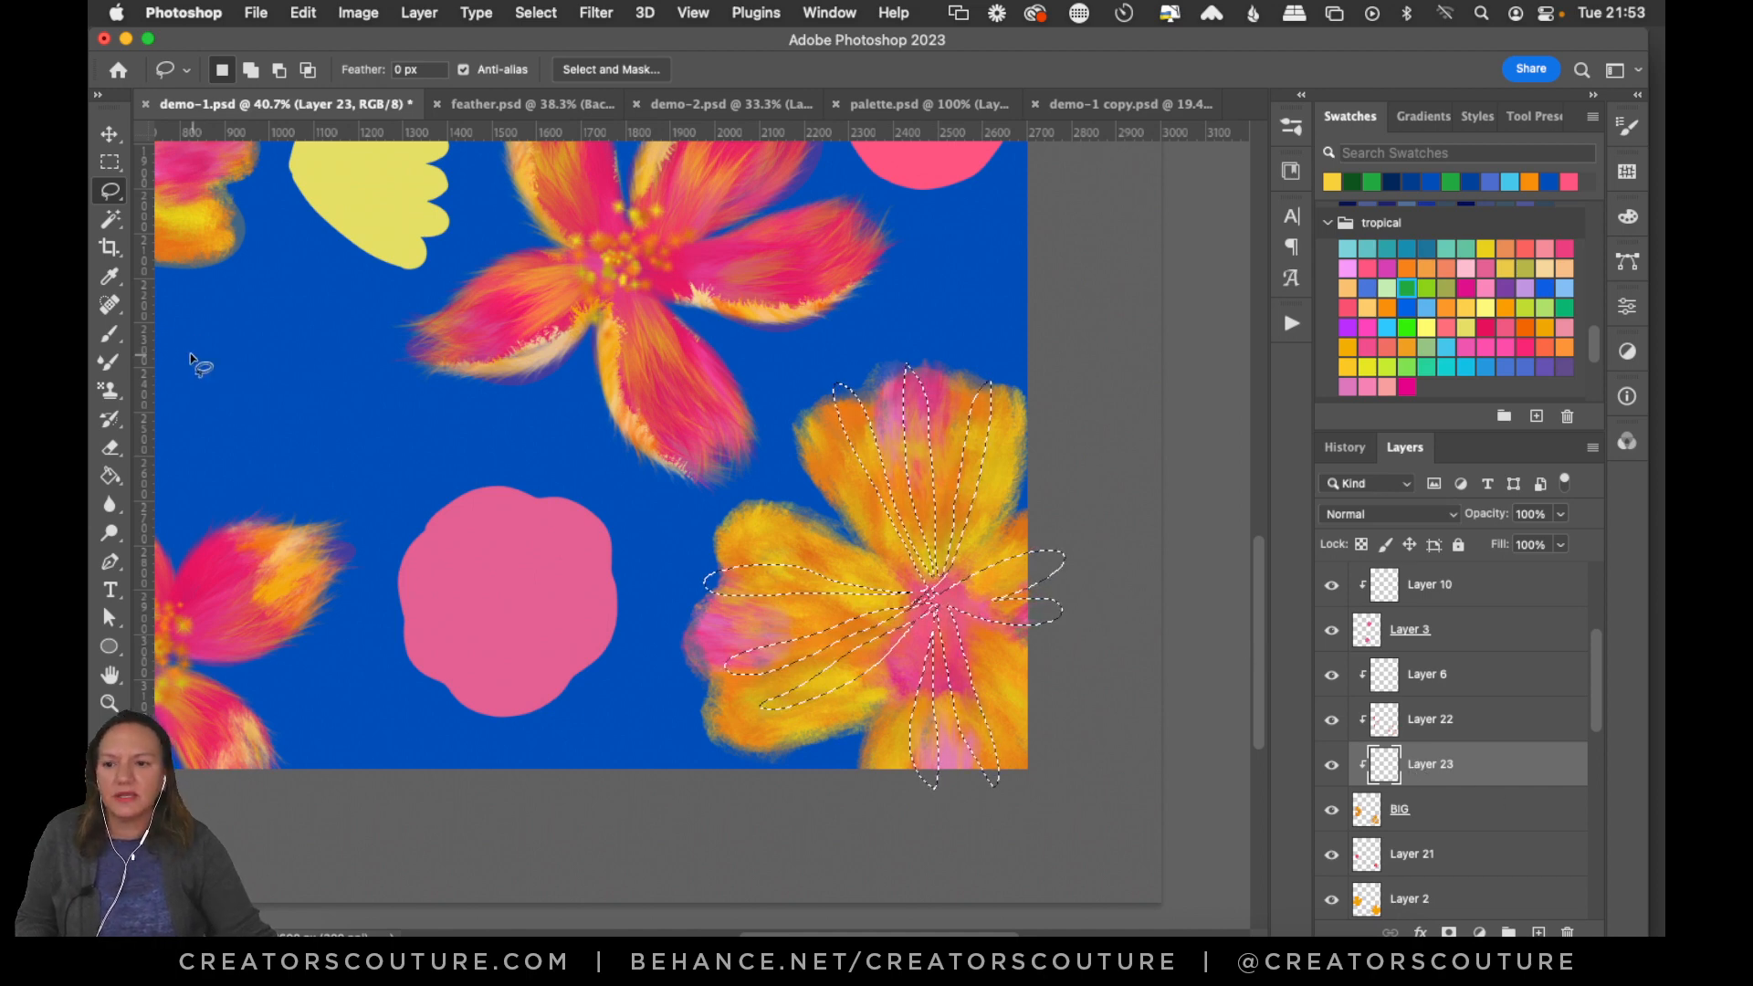
Switch to the Pattern Stamp tool and choose the pale yellow and pink speckled pattern.
click(108, 391)
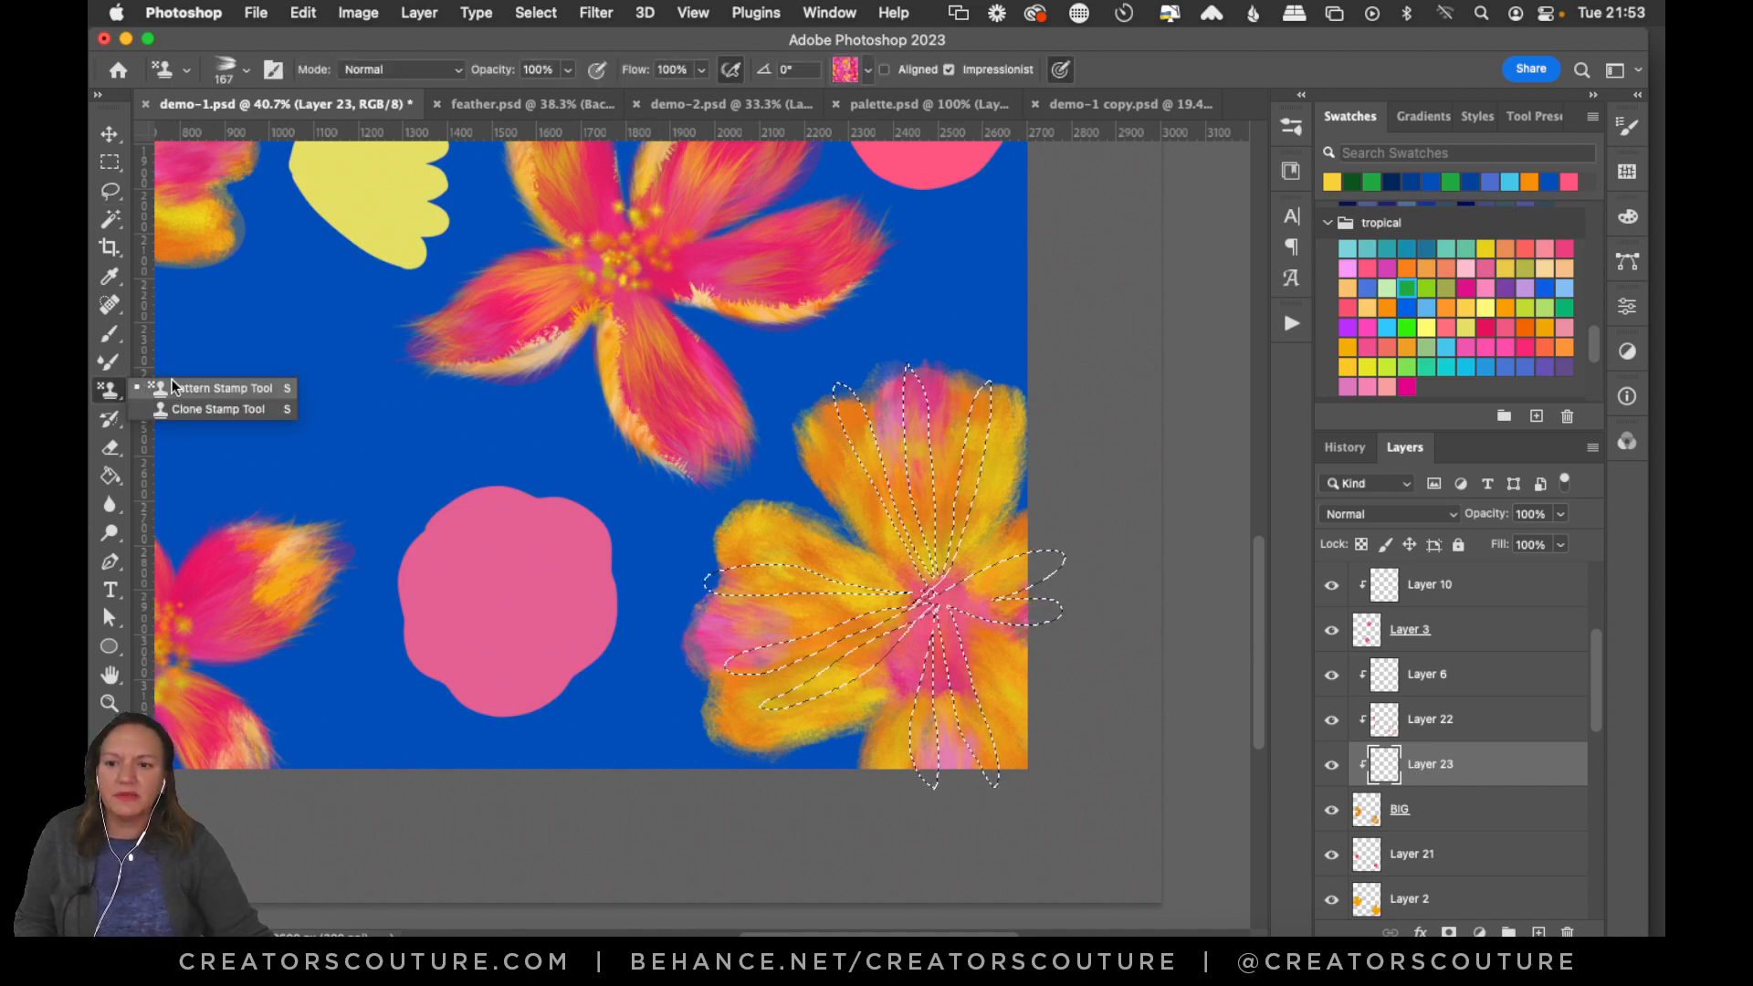
click(184, 381)
click(867, 69)
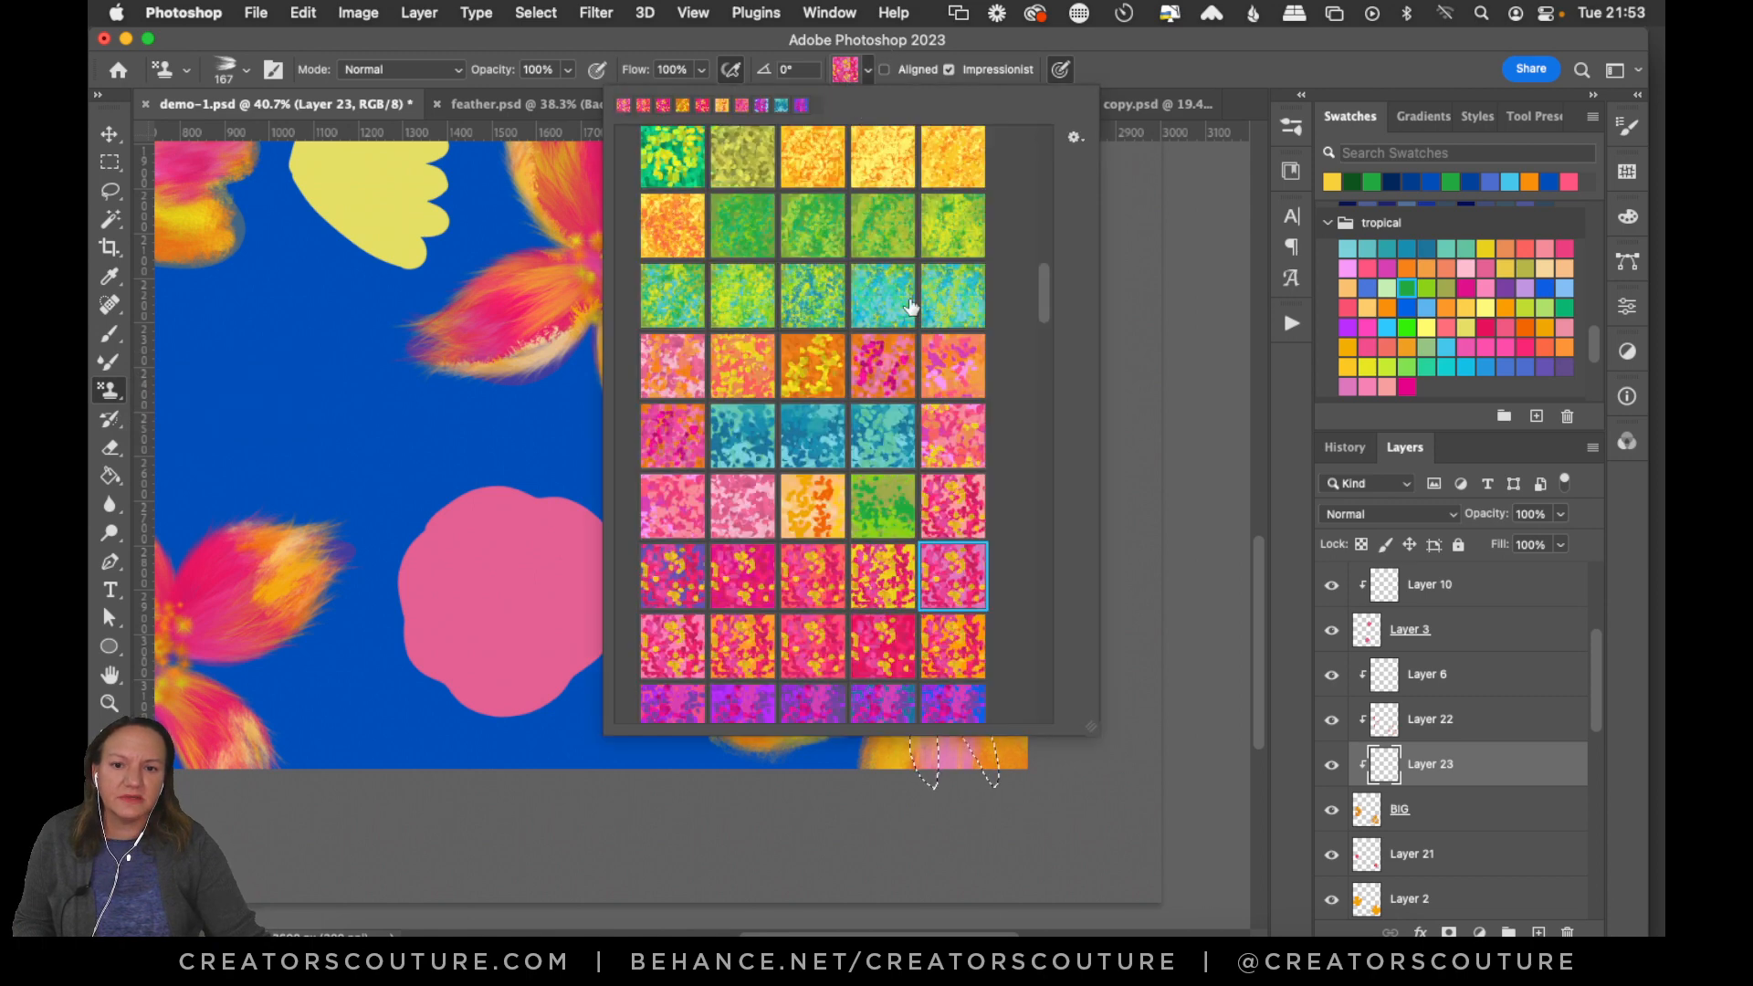
drag(1040, 292, 1050, 238)
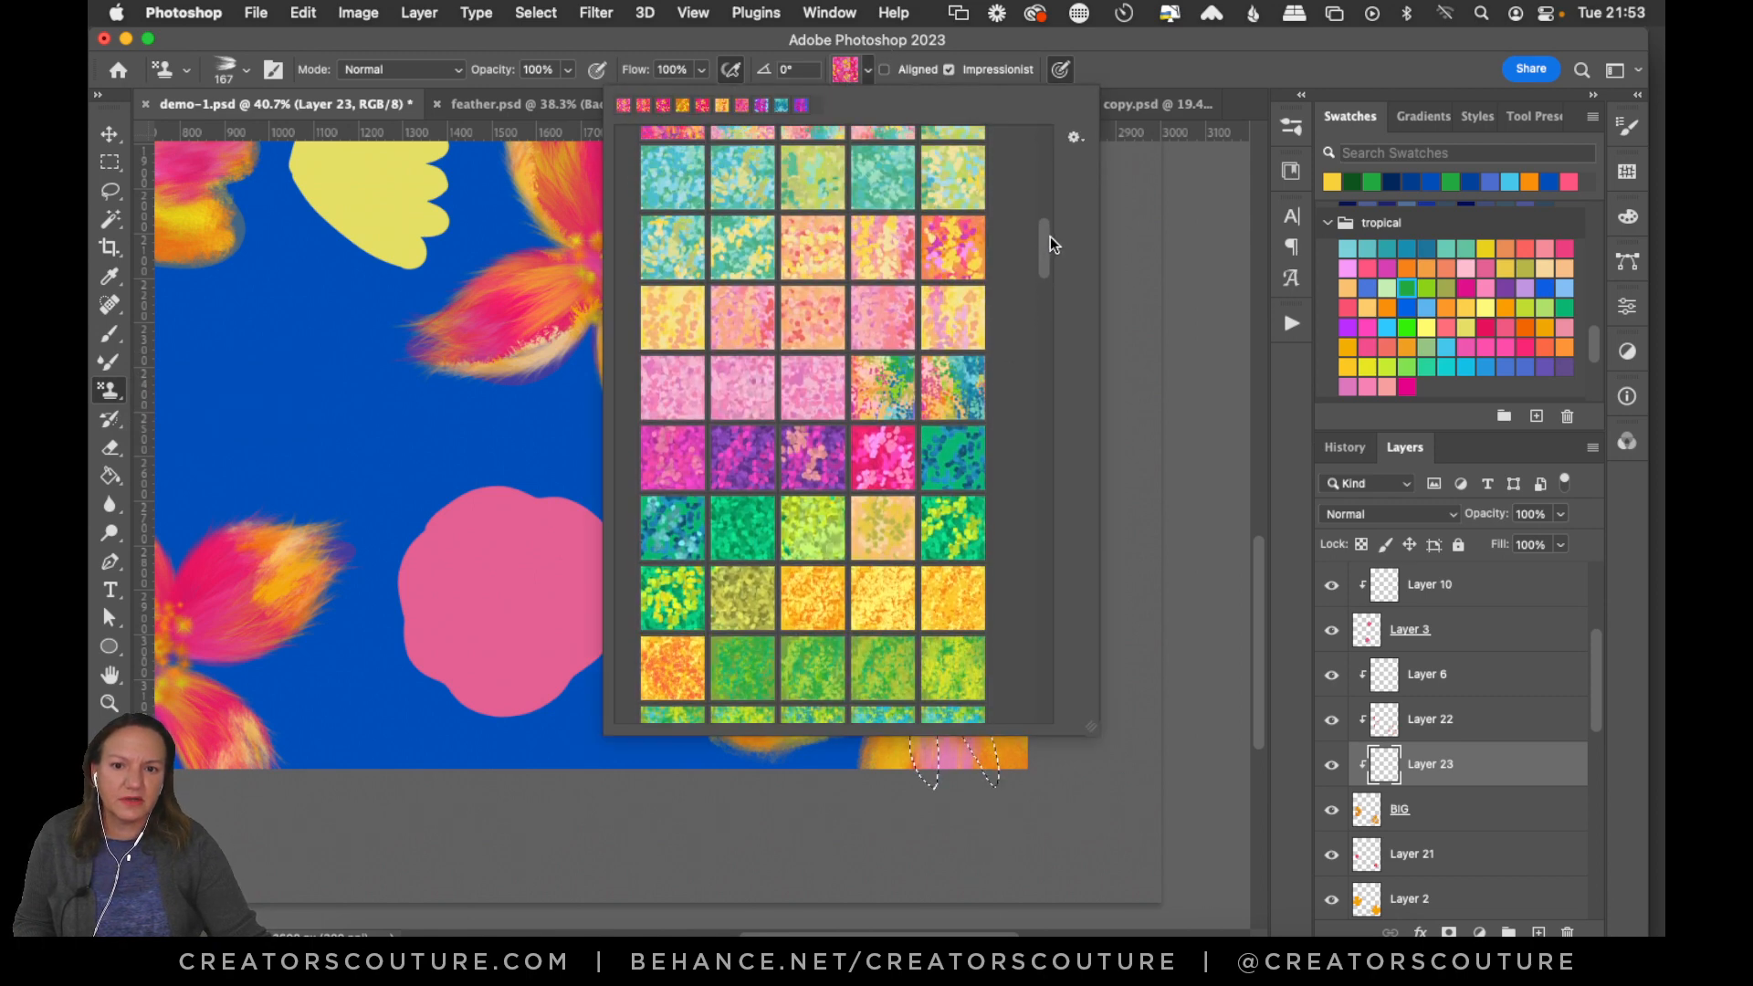
click(687, 321)
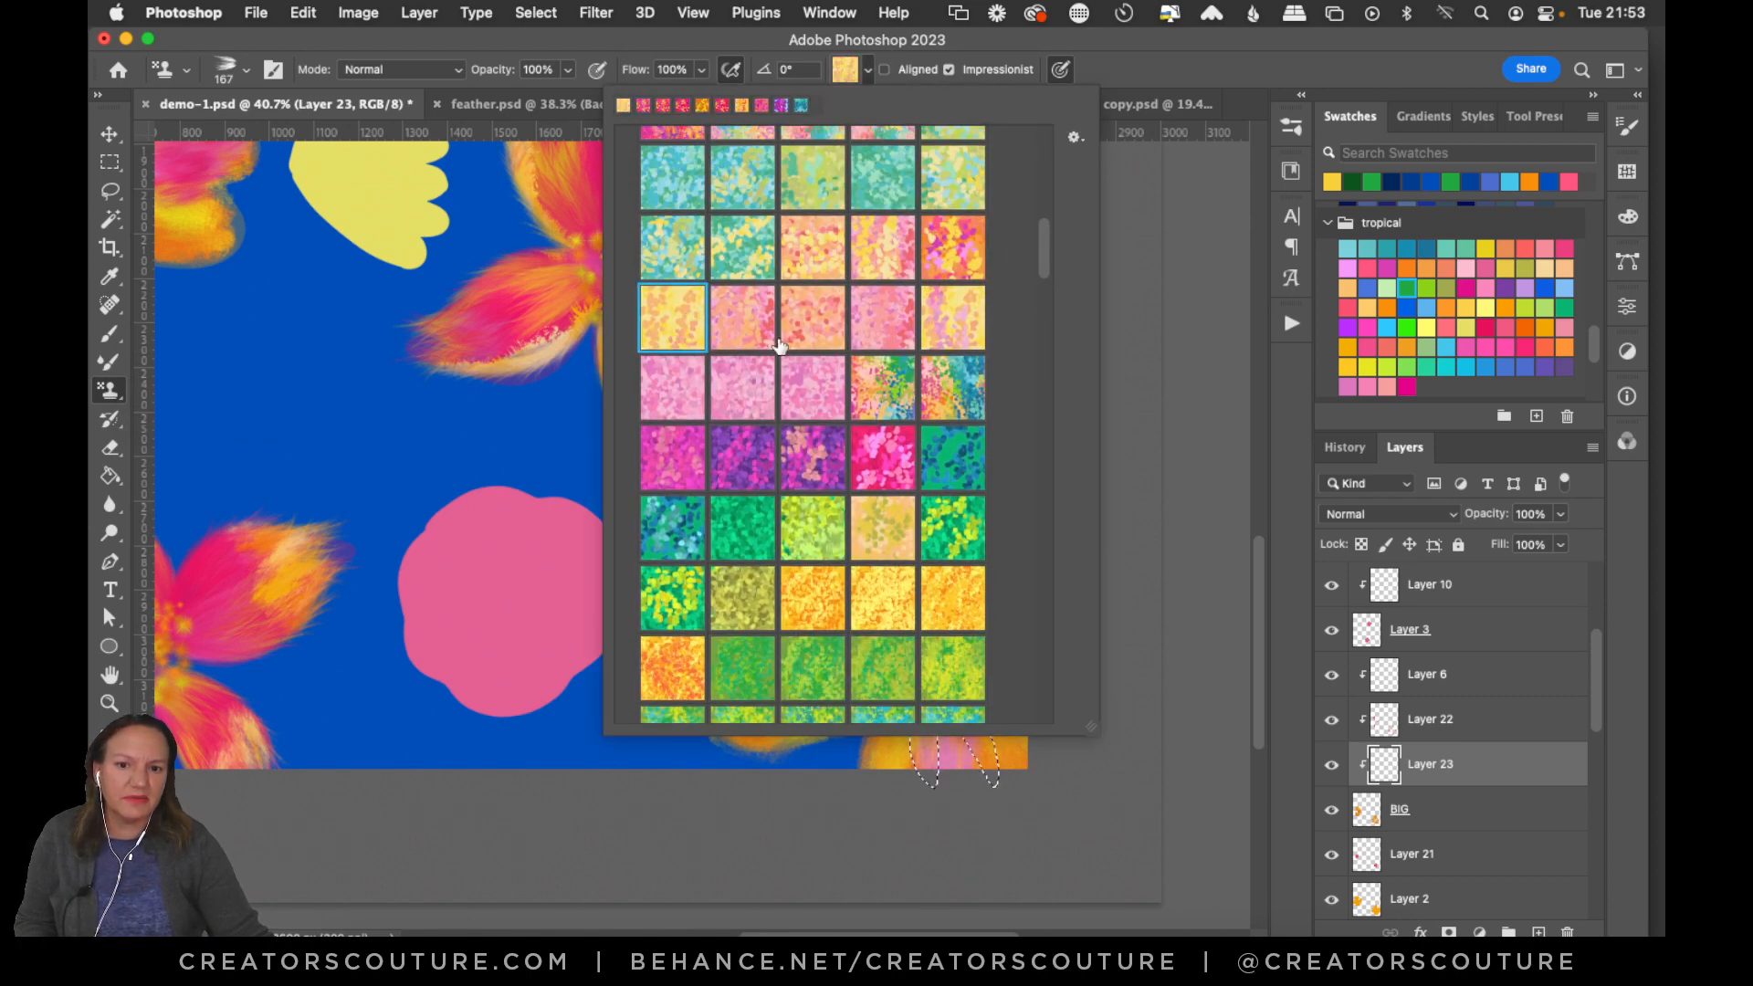
click(947, 328)
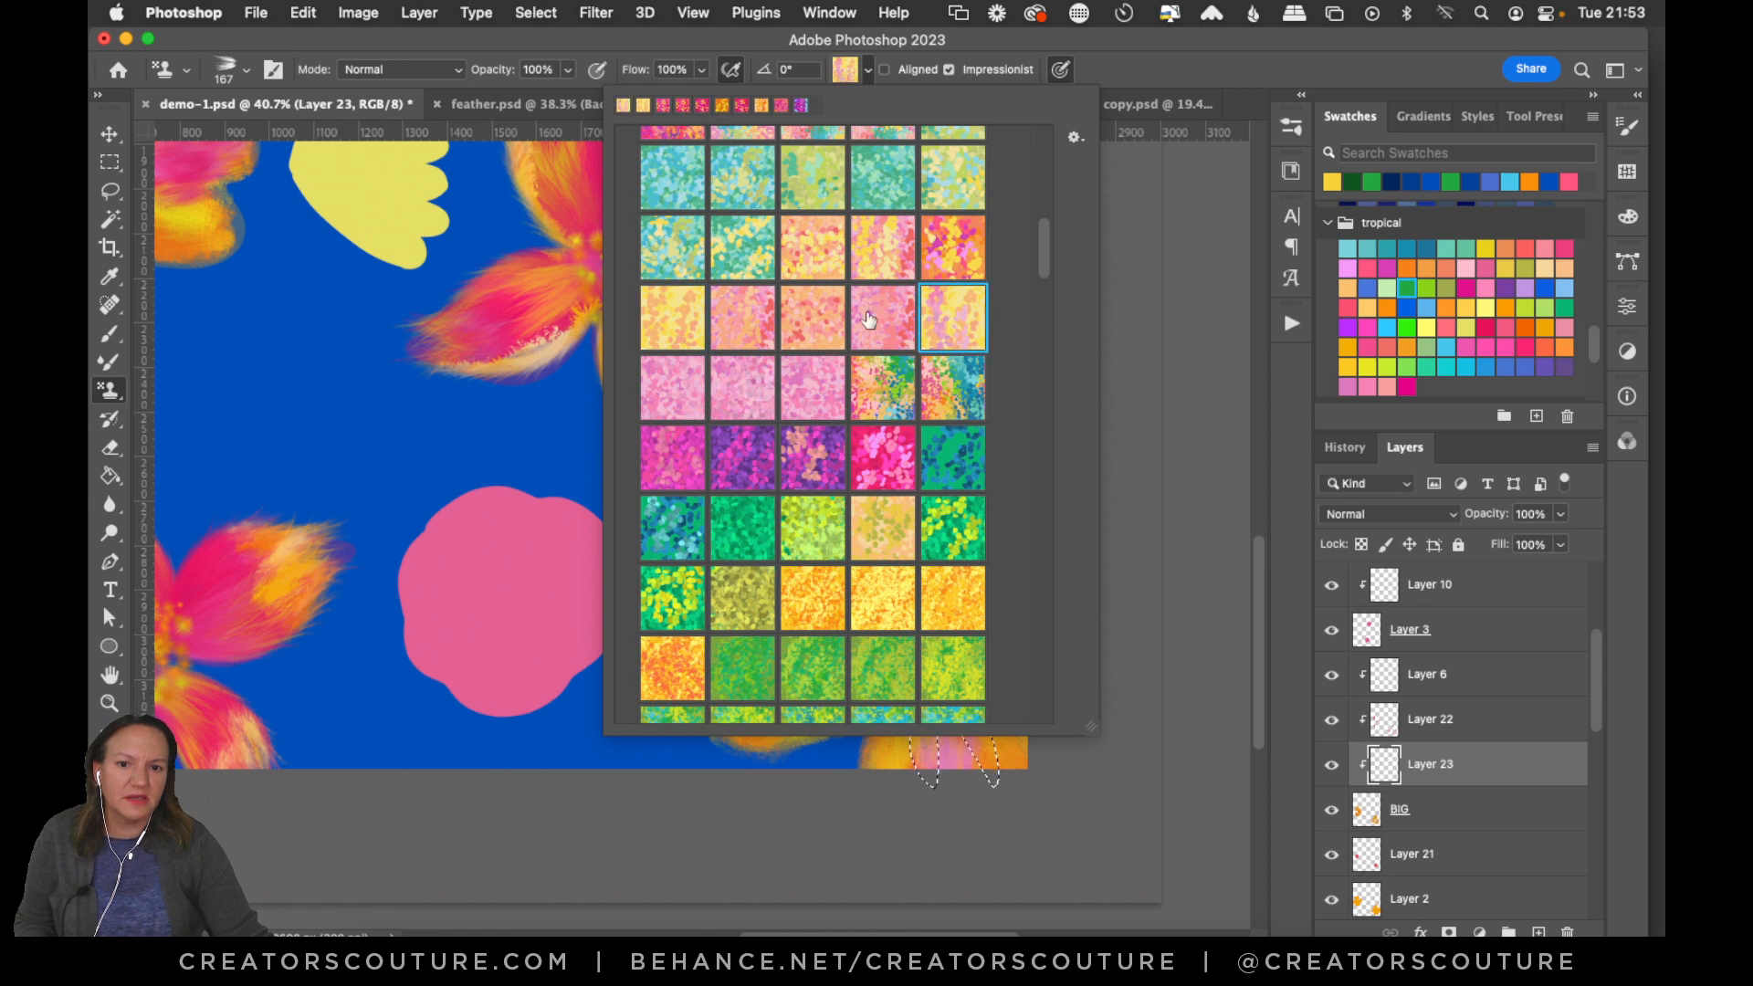
Choose the 9-feather-creatorscouture brush at 125 px and paint pale streaks inside the selected loops on the lower-right flower.
click(1287, 127)
click(1127, 395)
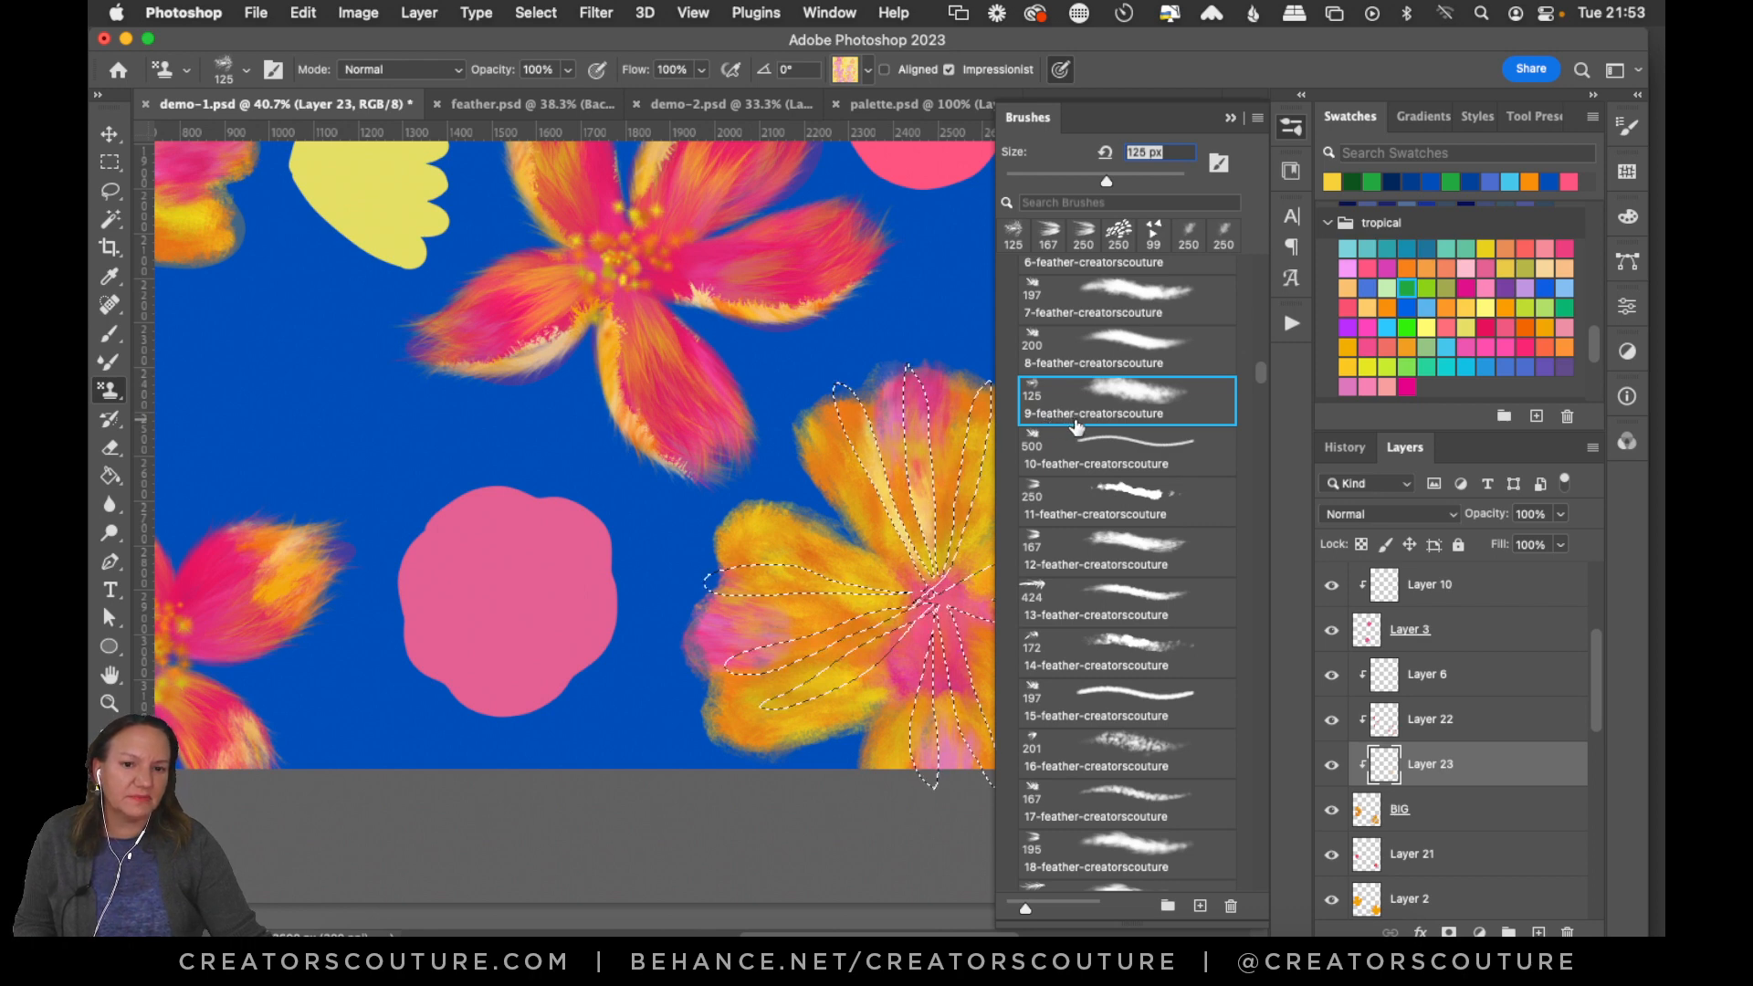
click(1292, 130)
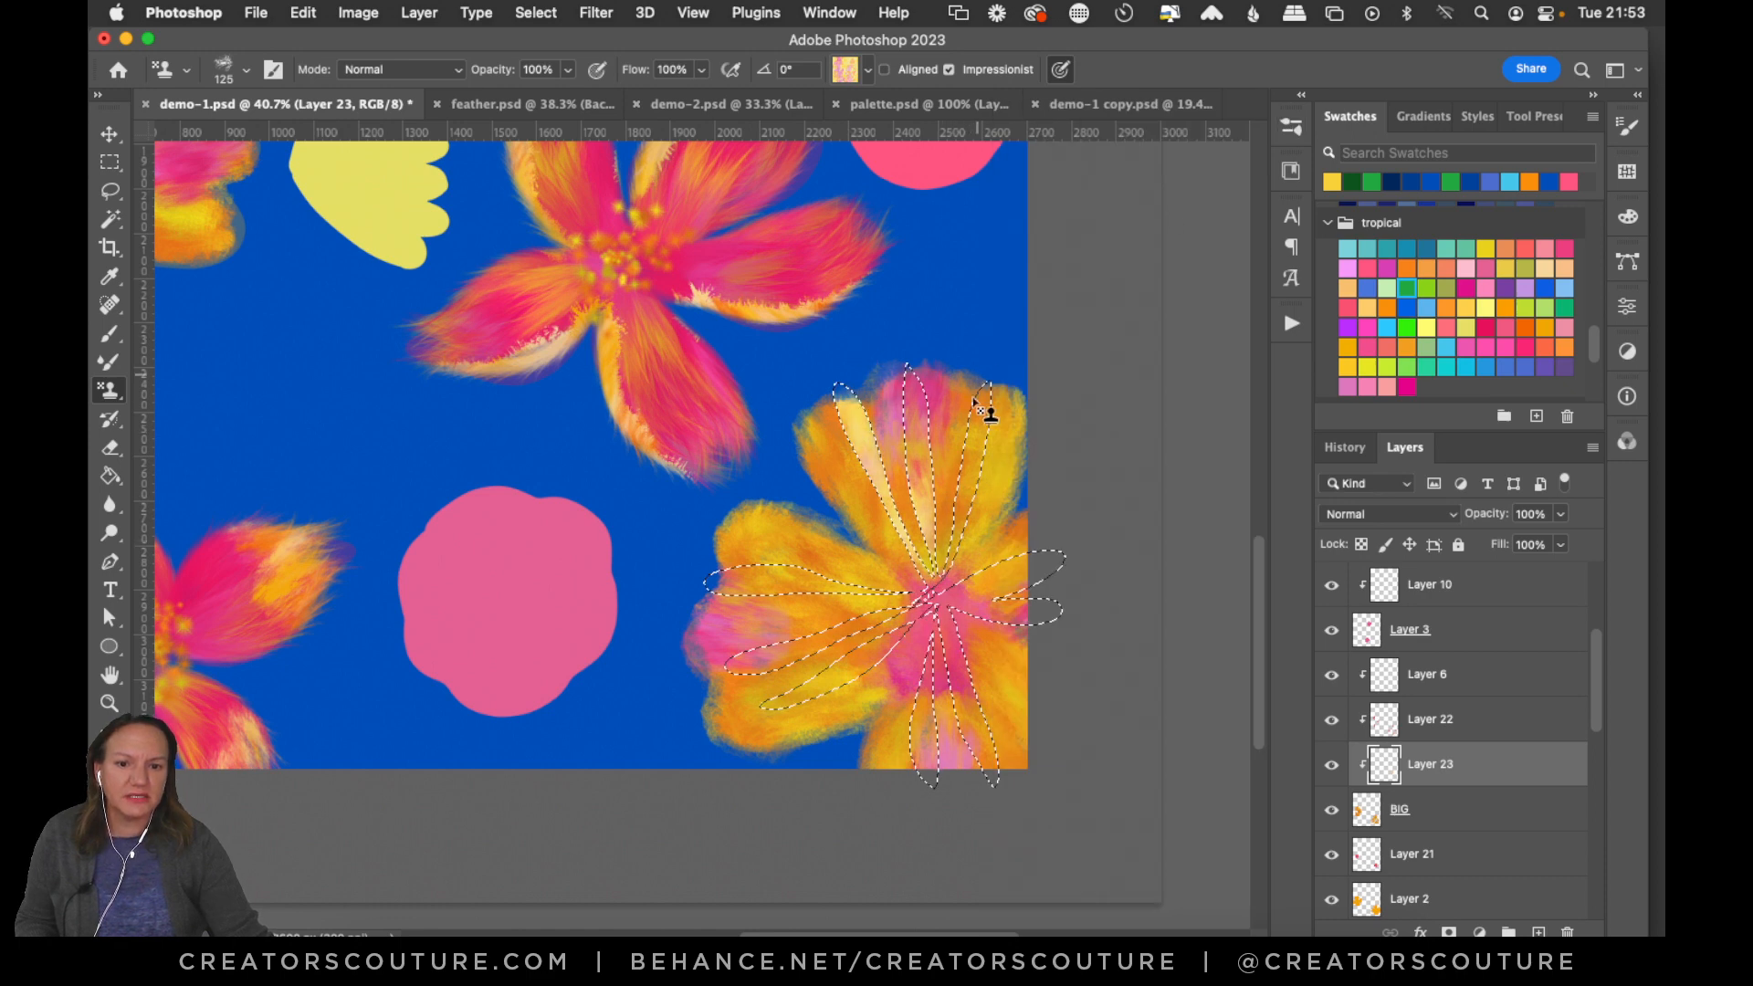
mouse_move(973, 458)
mouse_down()
mouse_move(956, 601)
mouse_move(854, 645)
mouse_move(768, 580)
mouse_move(834, 589)
mouse_move(901, 634)
mouse_move(753, 663)
mouse_move(897, 628)
mouse_move(853, 683)
mouse_move(777, 689)
mouse_move(1035, 625)
mouse_move(965, 577)
mouse_move(1070, 593)
mouse_move(1025, 637)
mouse_up()
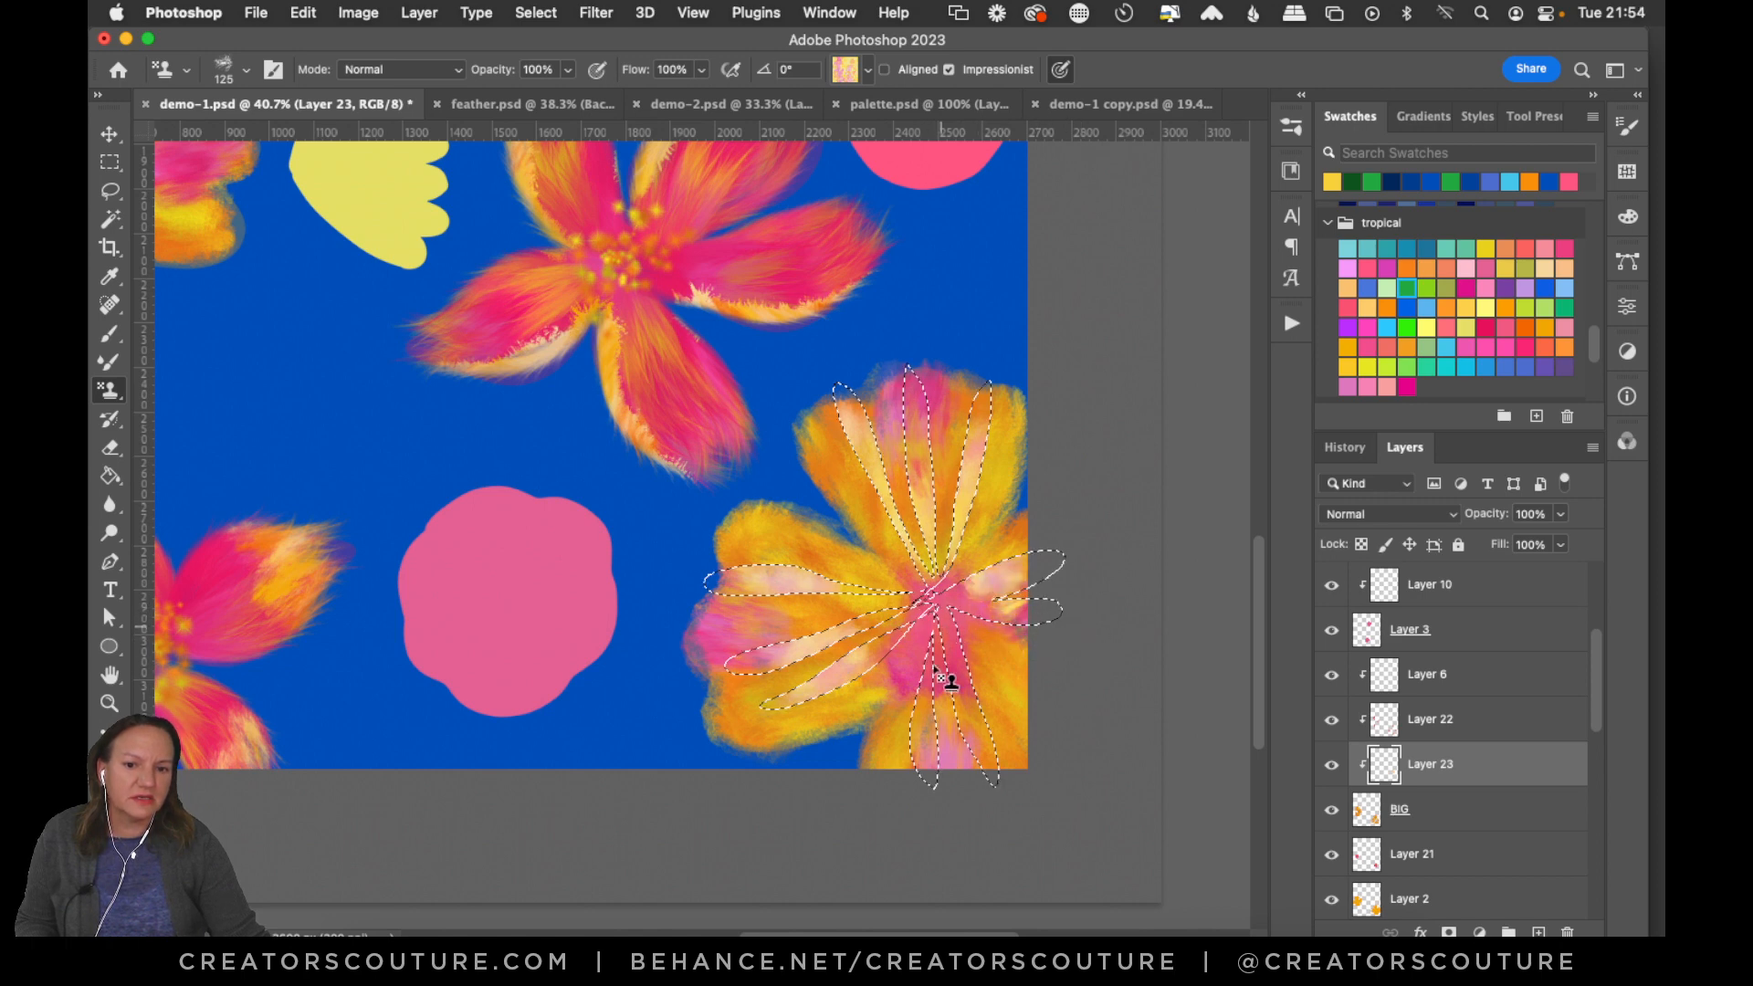
mouse_move(939, 672)
mouse_down()
mouse_move(967, 688)
mouse_move(1000, 771)
mouse_move(988, 787)
mouse_up()
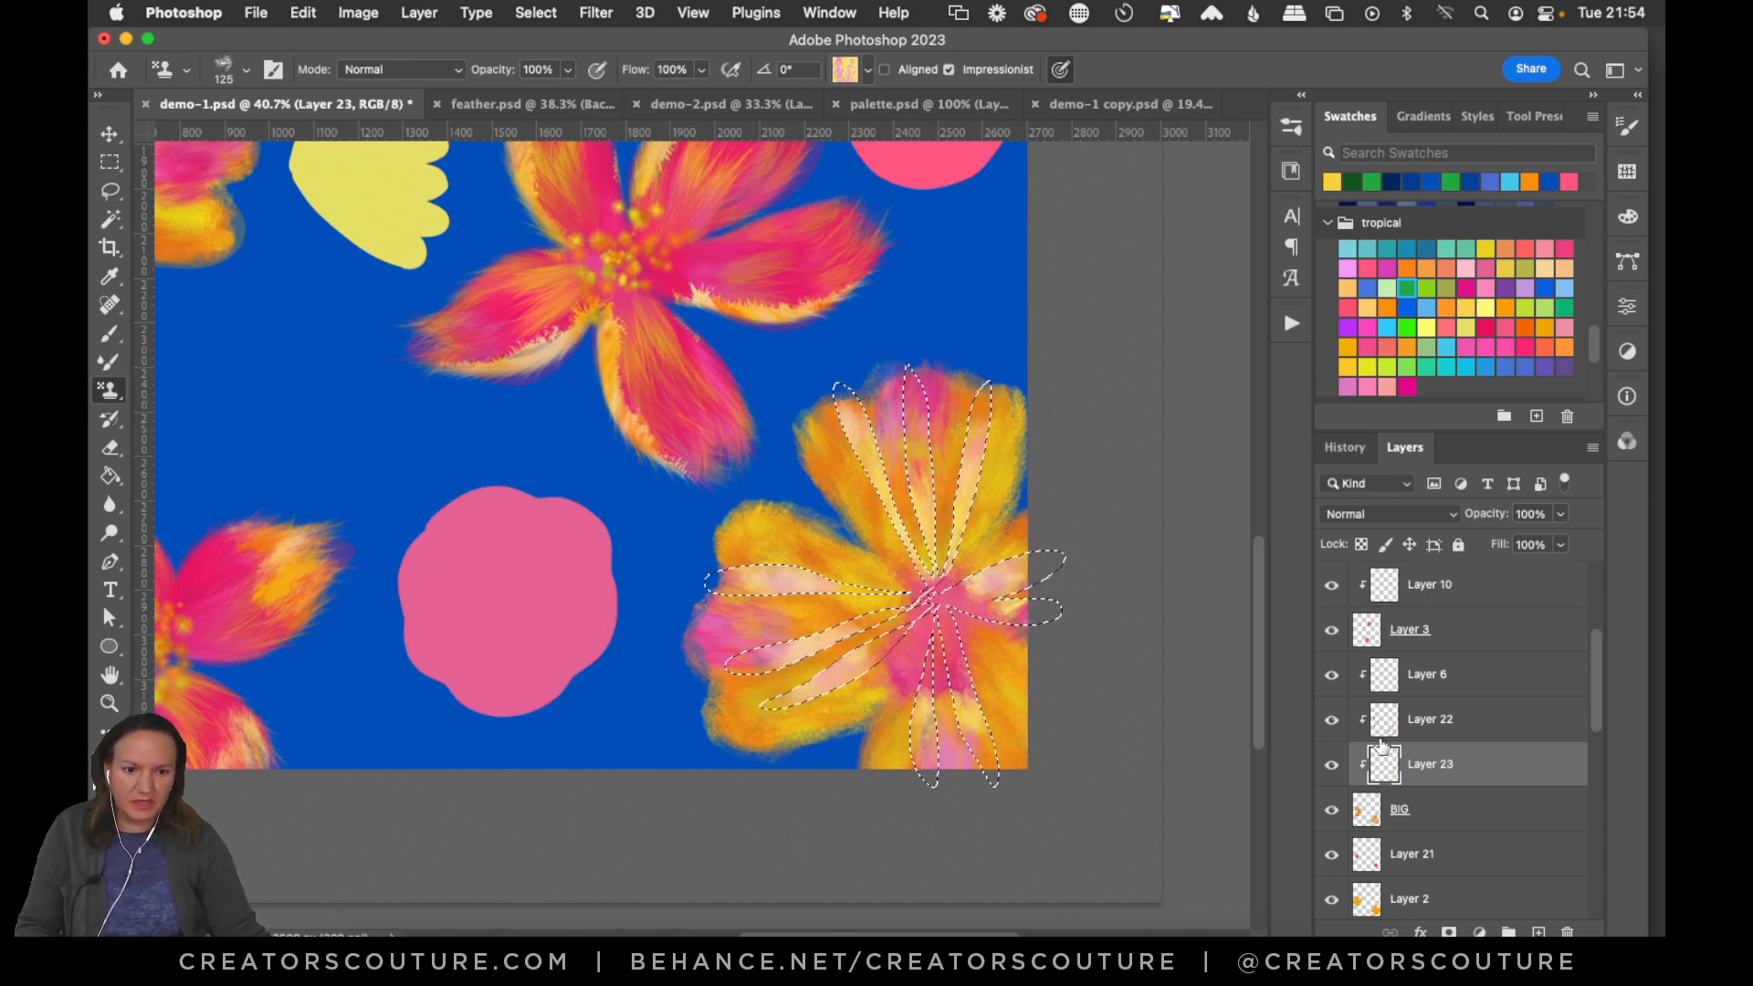
Move Layer 23 above Layer 22 and toggle the visibility of Layer 3 and Layer 22 to check their contents.
drag(1421, 762, 1422, 707)
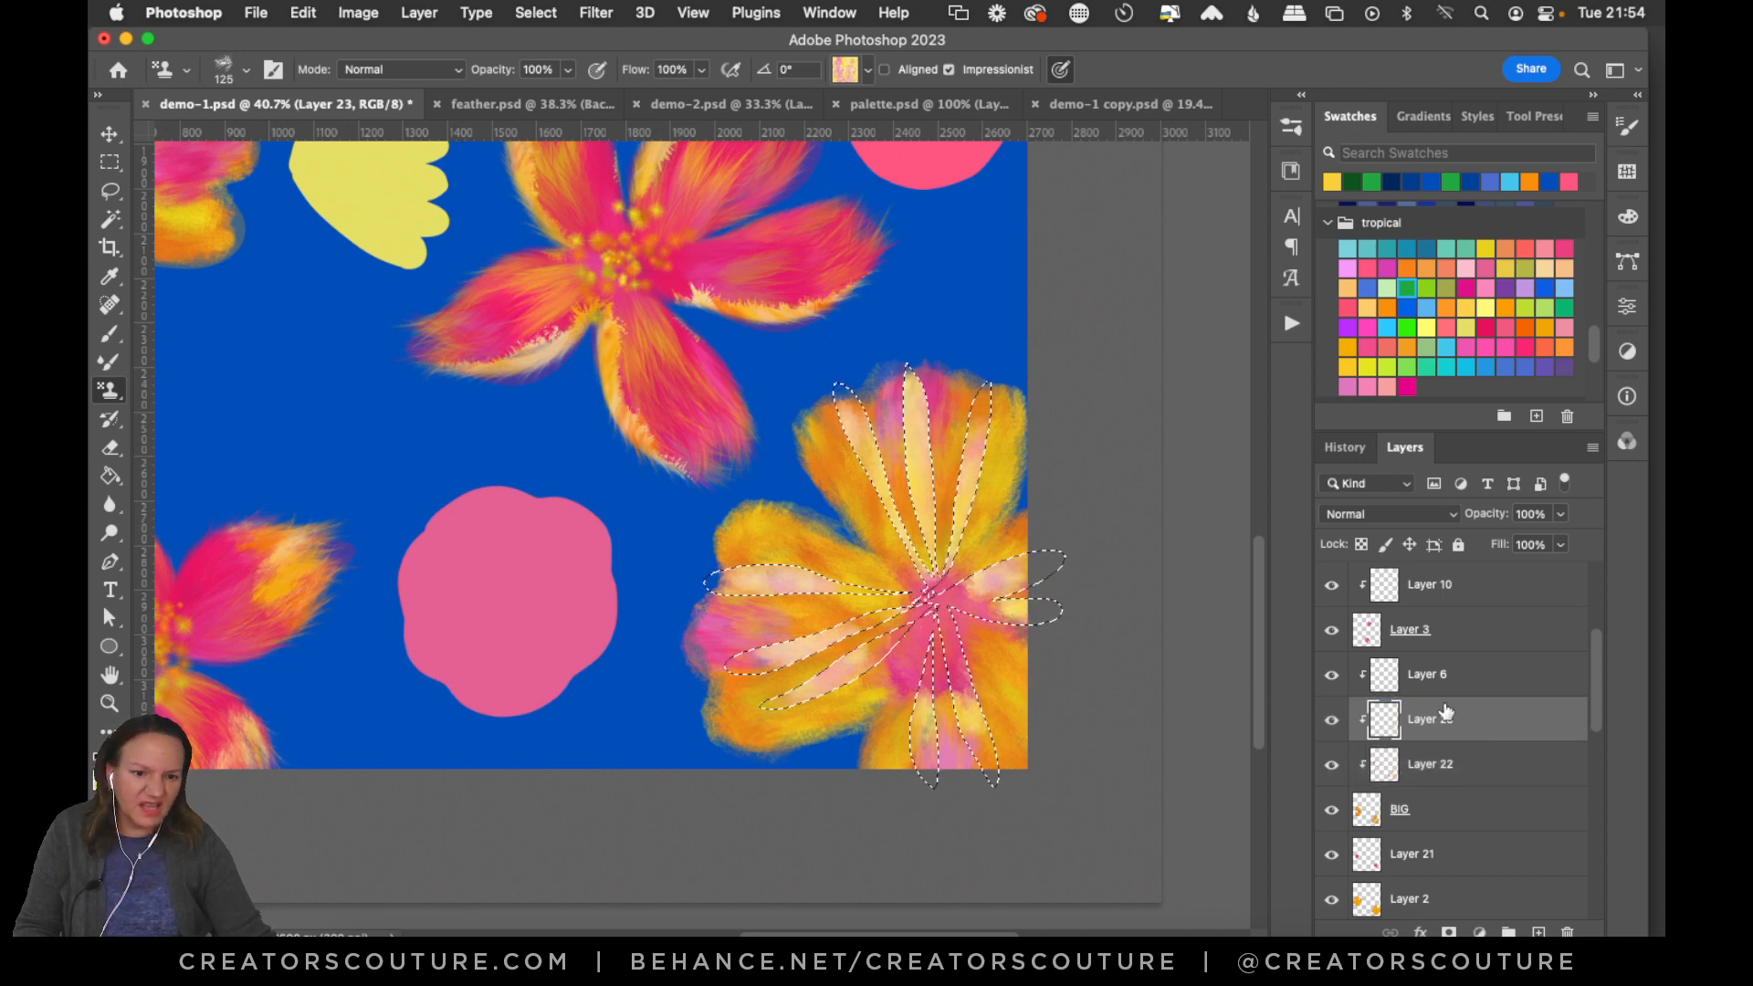
click(1330, 631)
click(1330, 631)
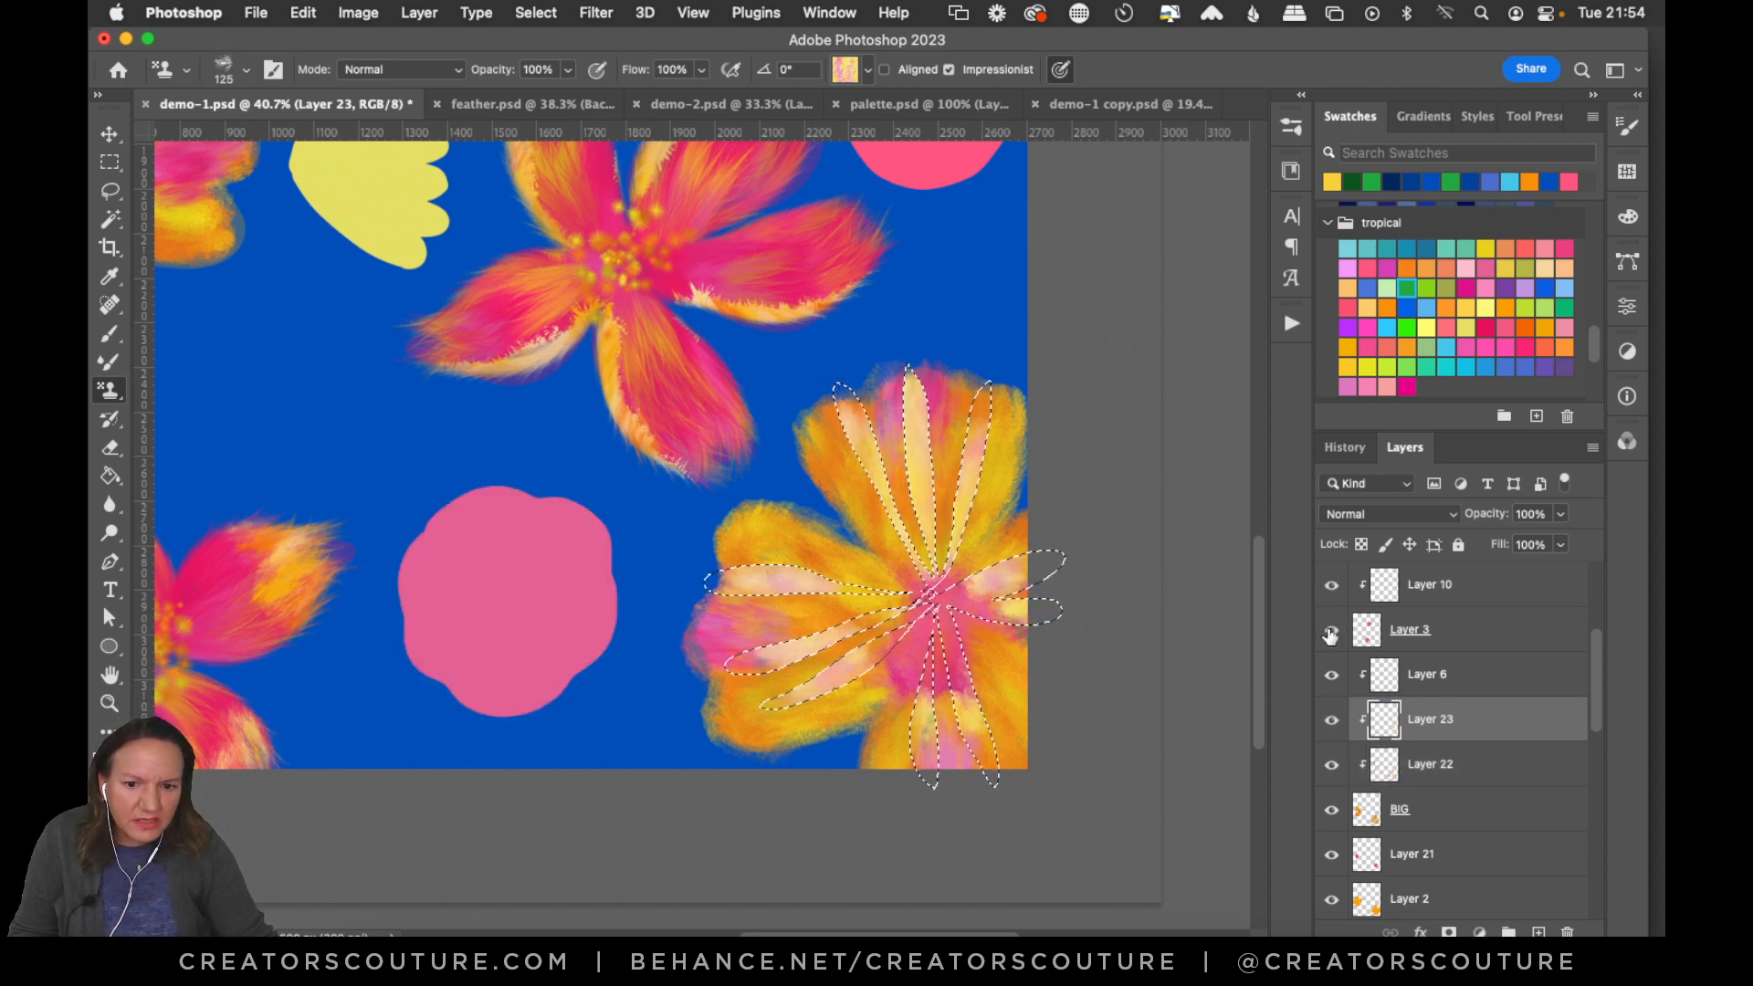
click(1331, 765)
click(1331, 765)
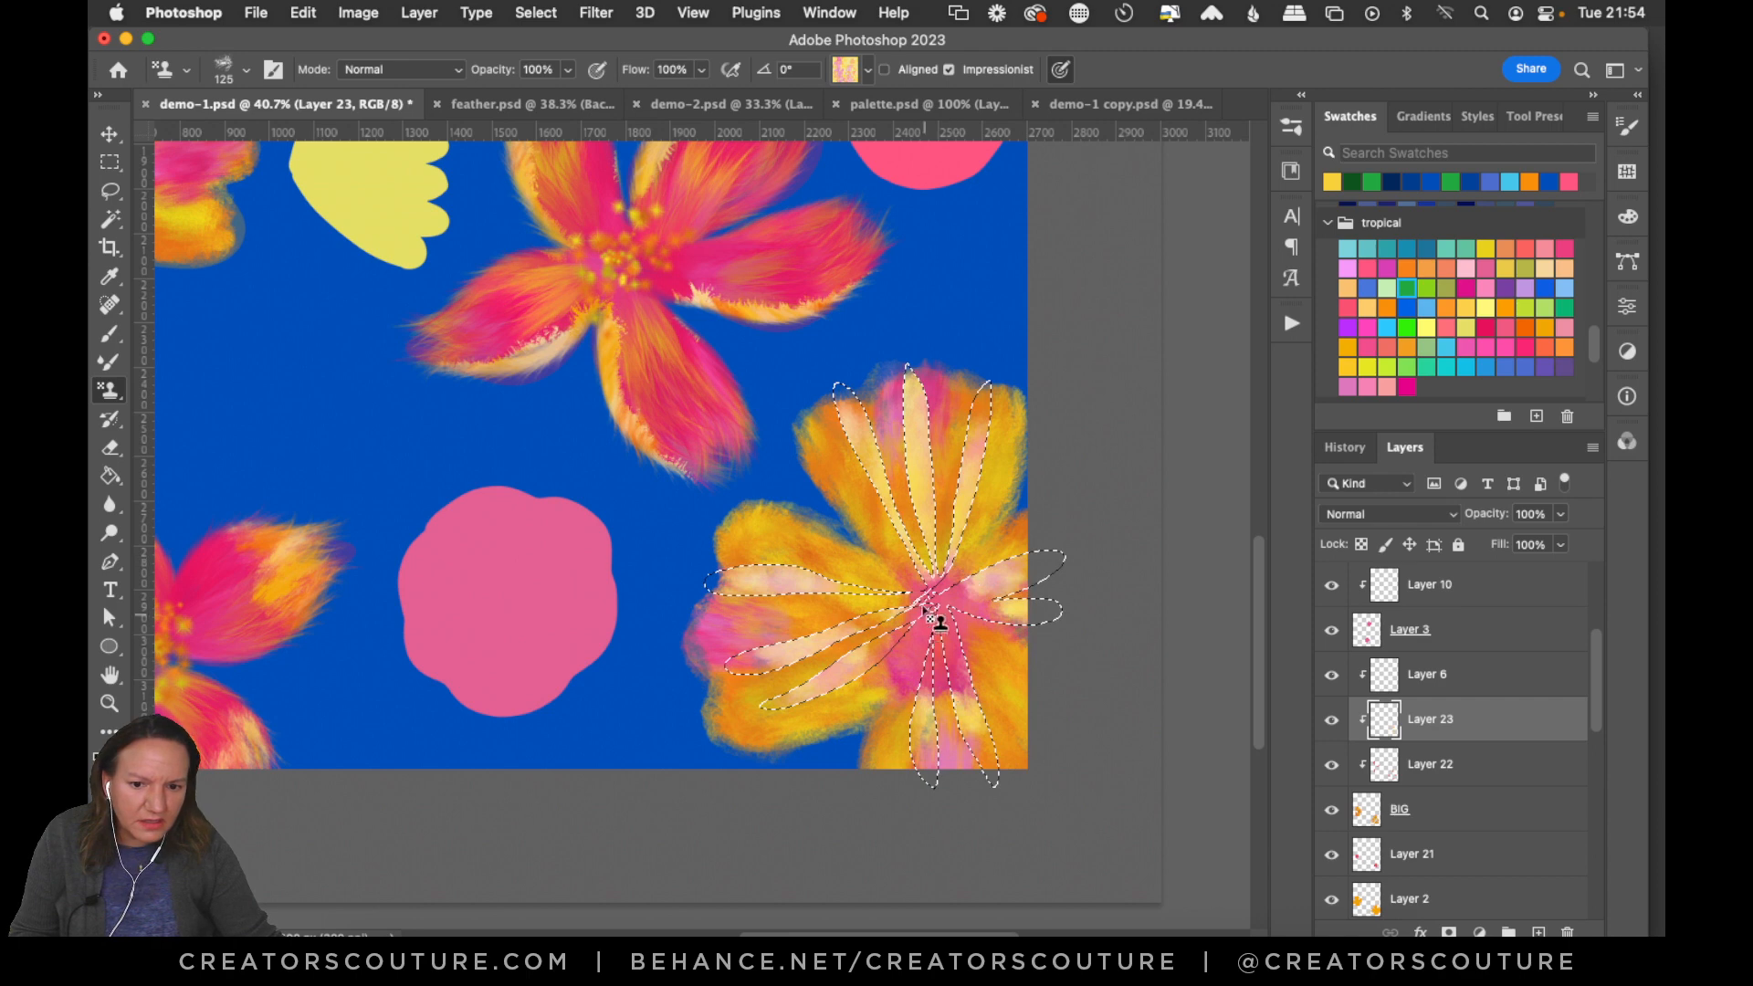
Deselect the petal loops and toggle Layer 21 off and on to check its contents.
key(super+d)
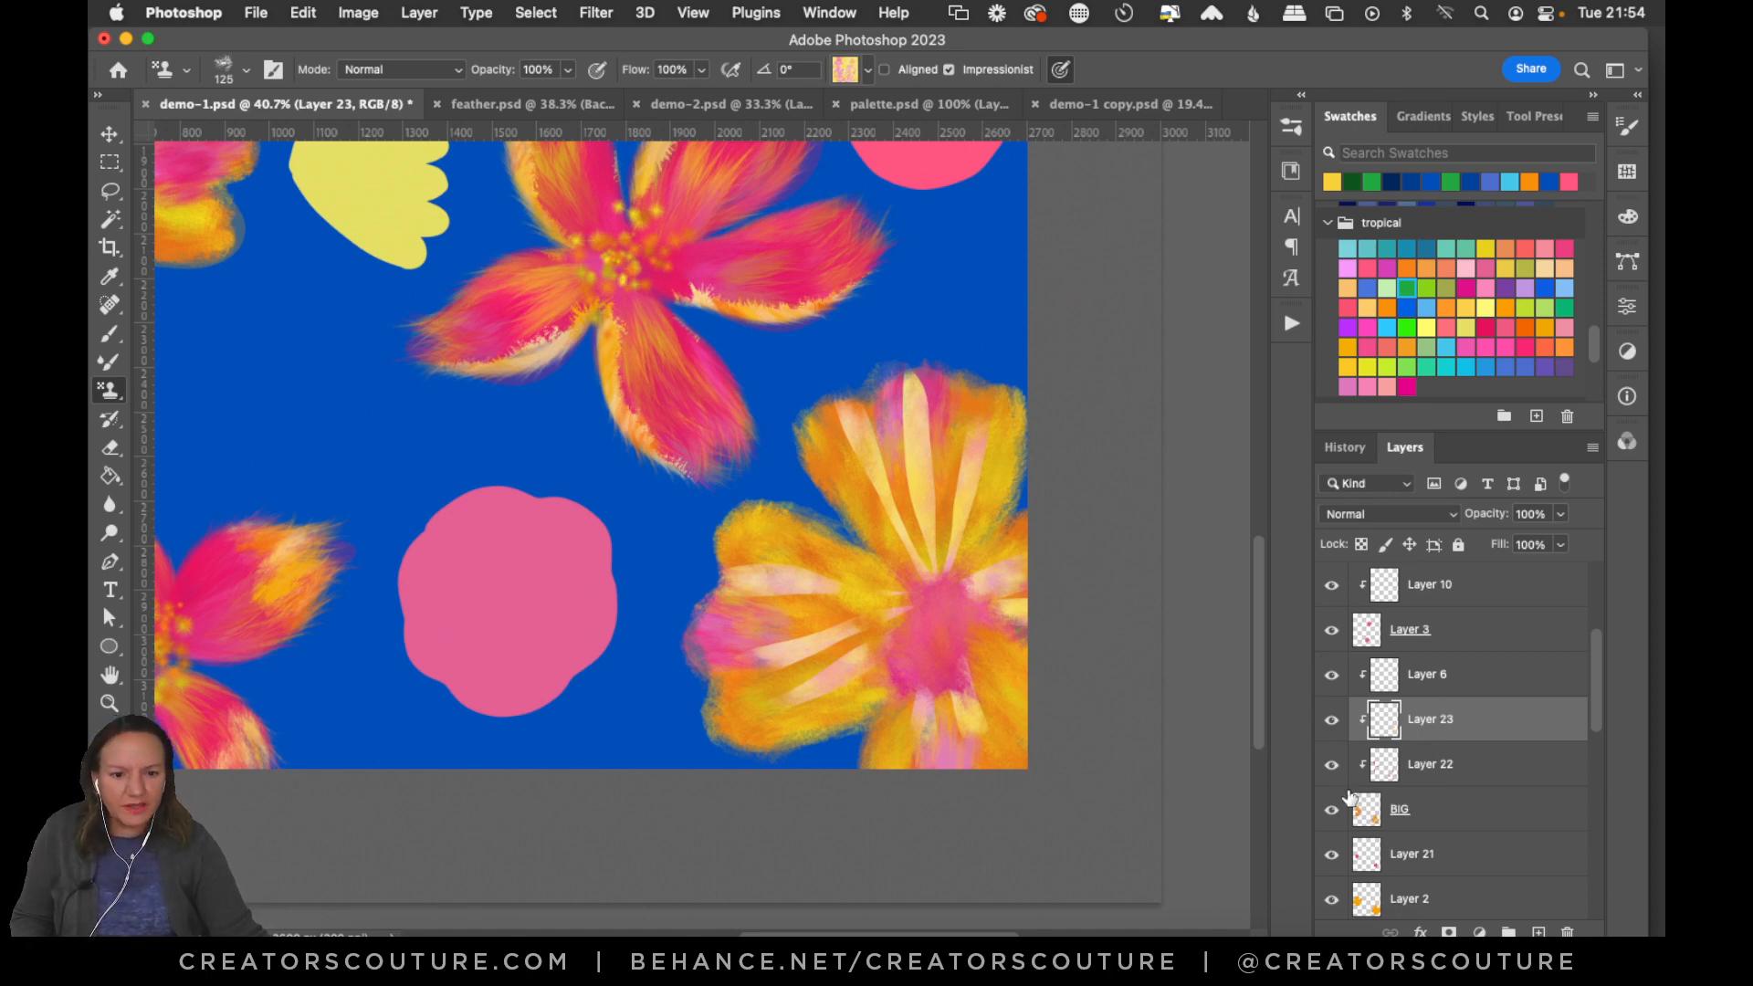
click(1331, 856)
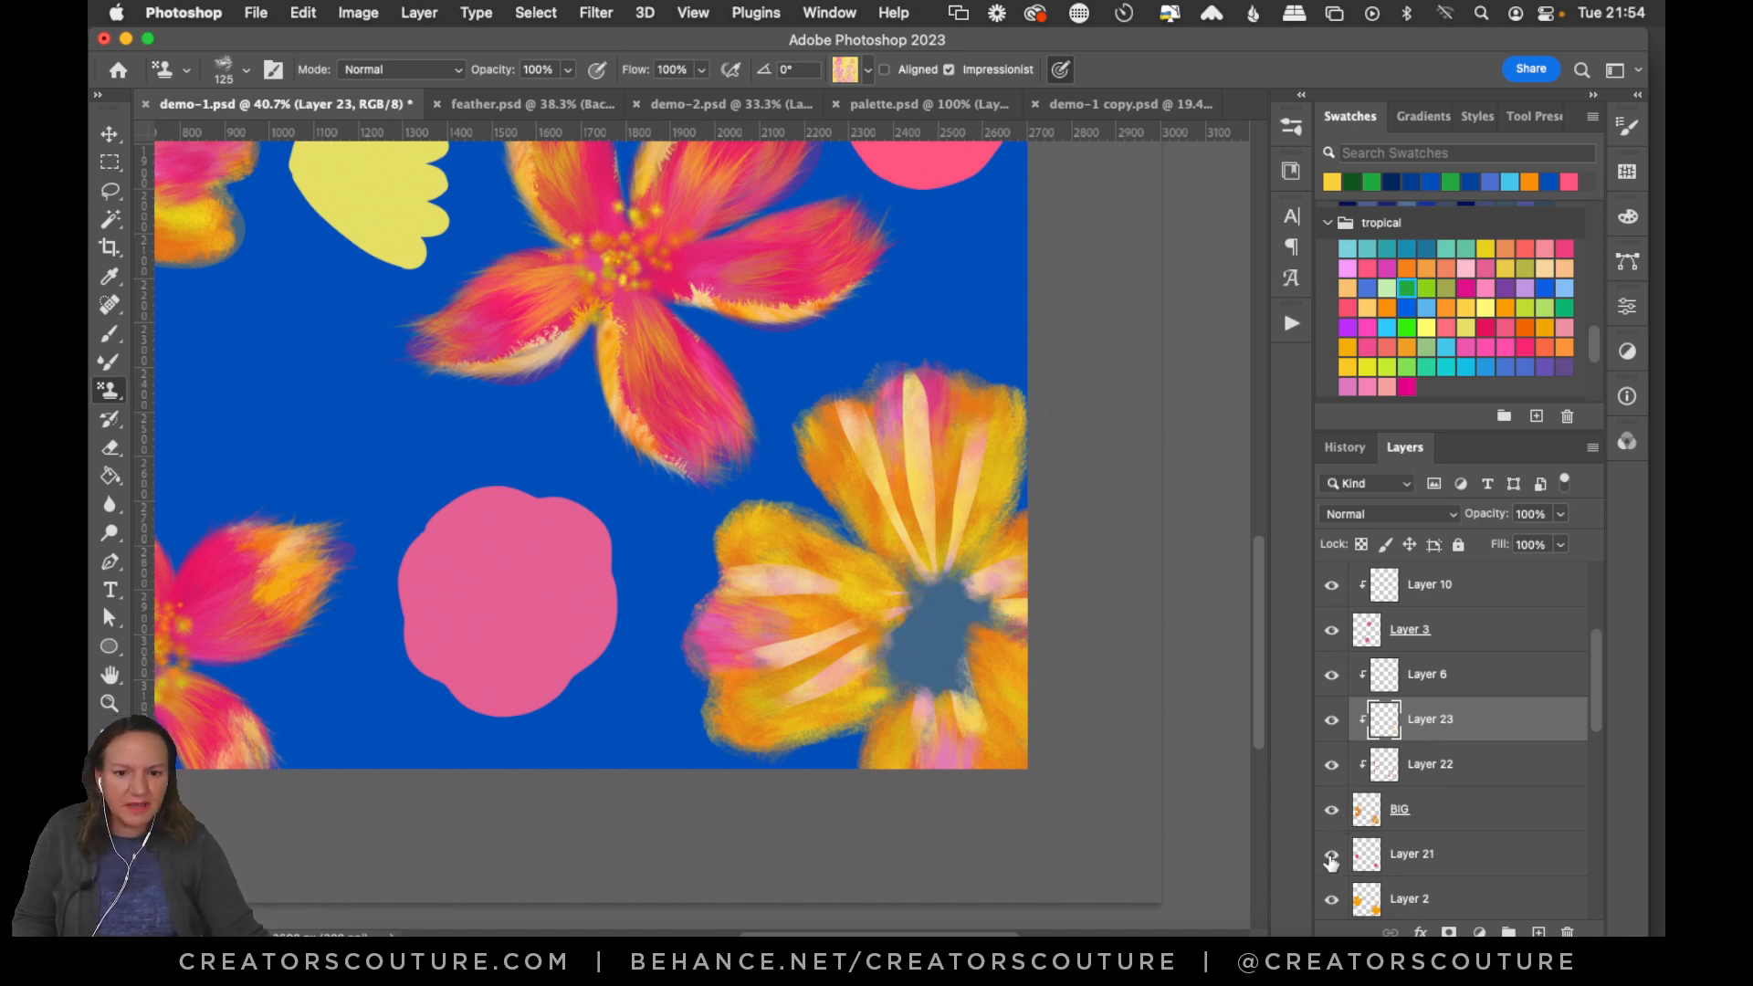
click(1331, 858)
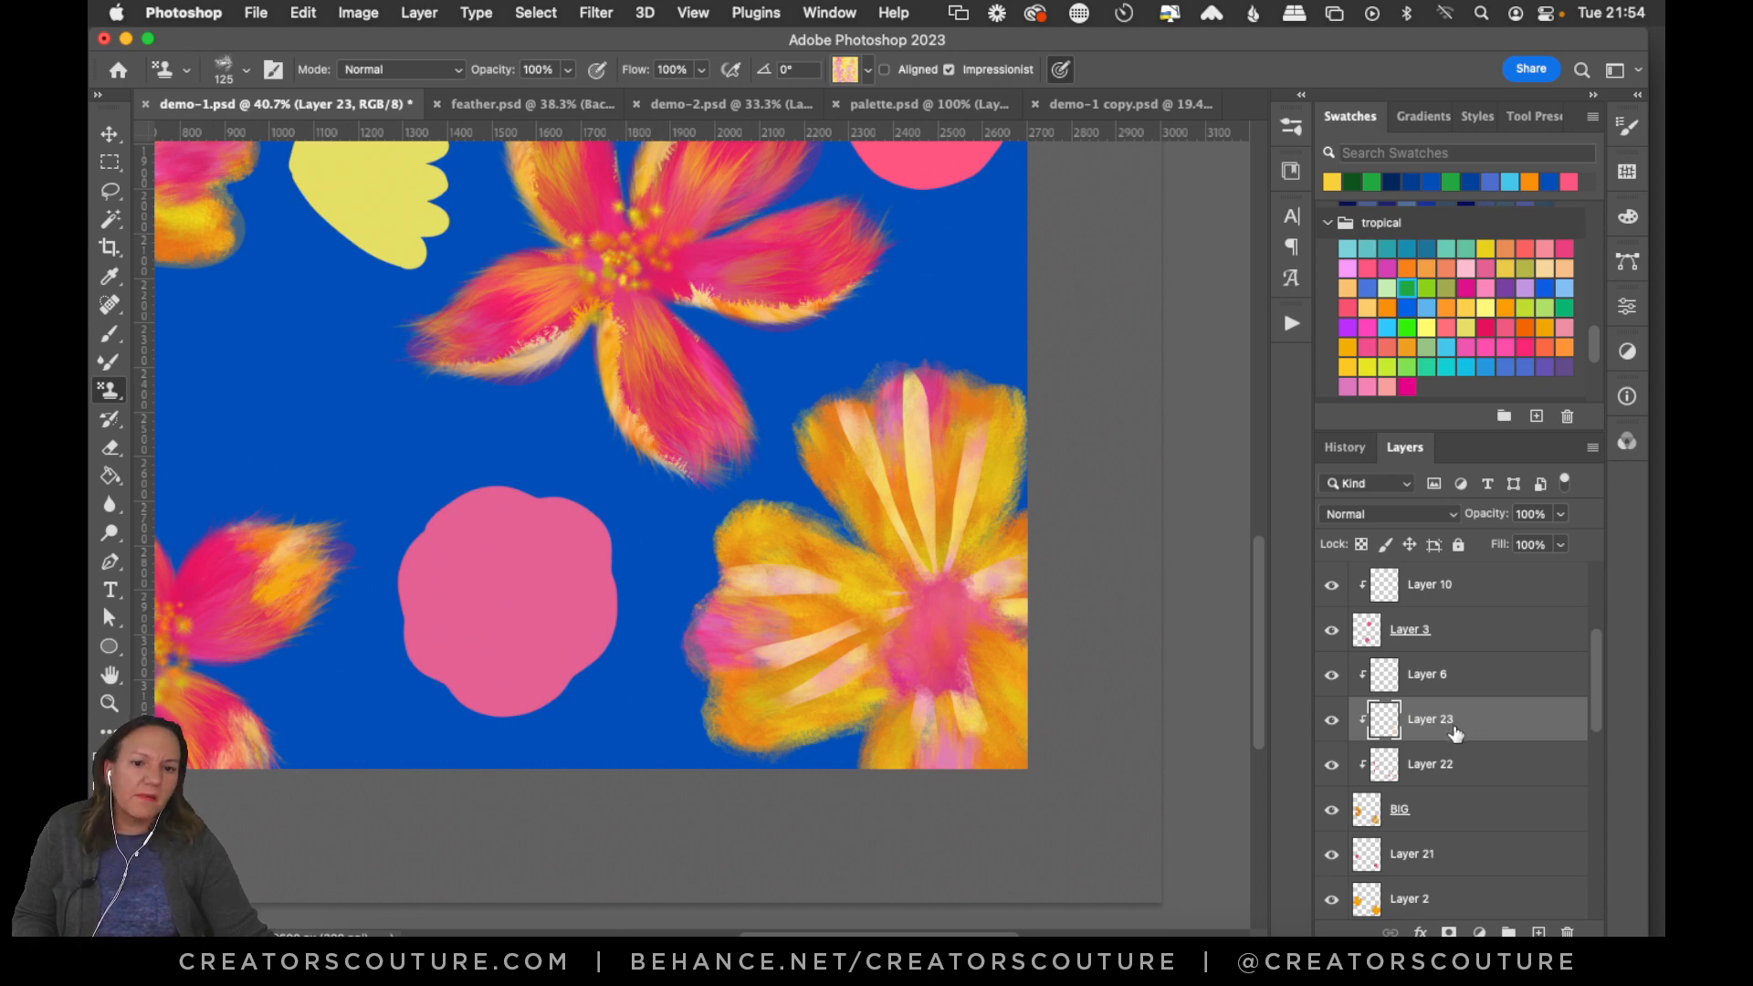
Try different opacities on Layer 23, settle on 80%, and hide the layer.
click(1560, 515)
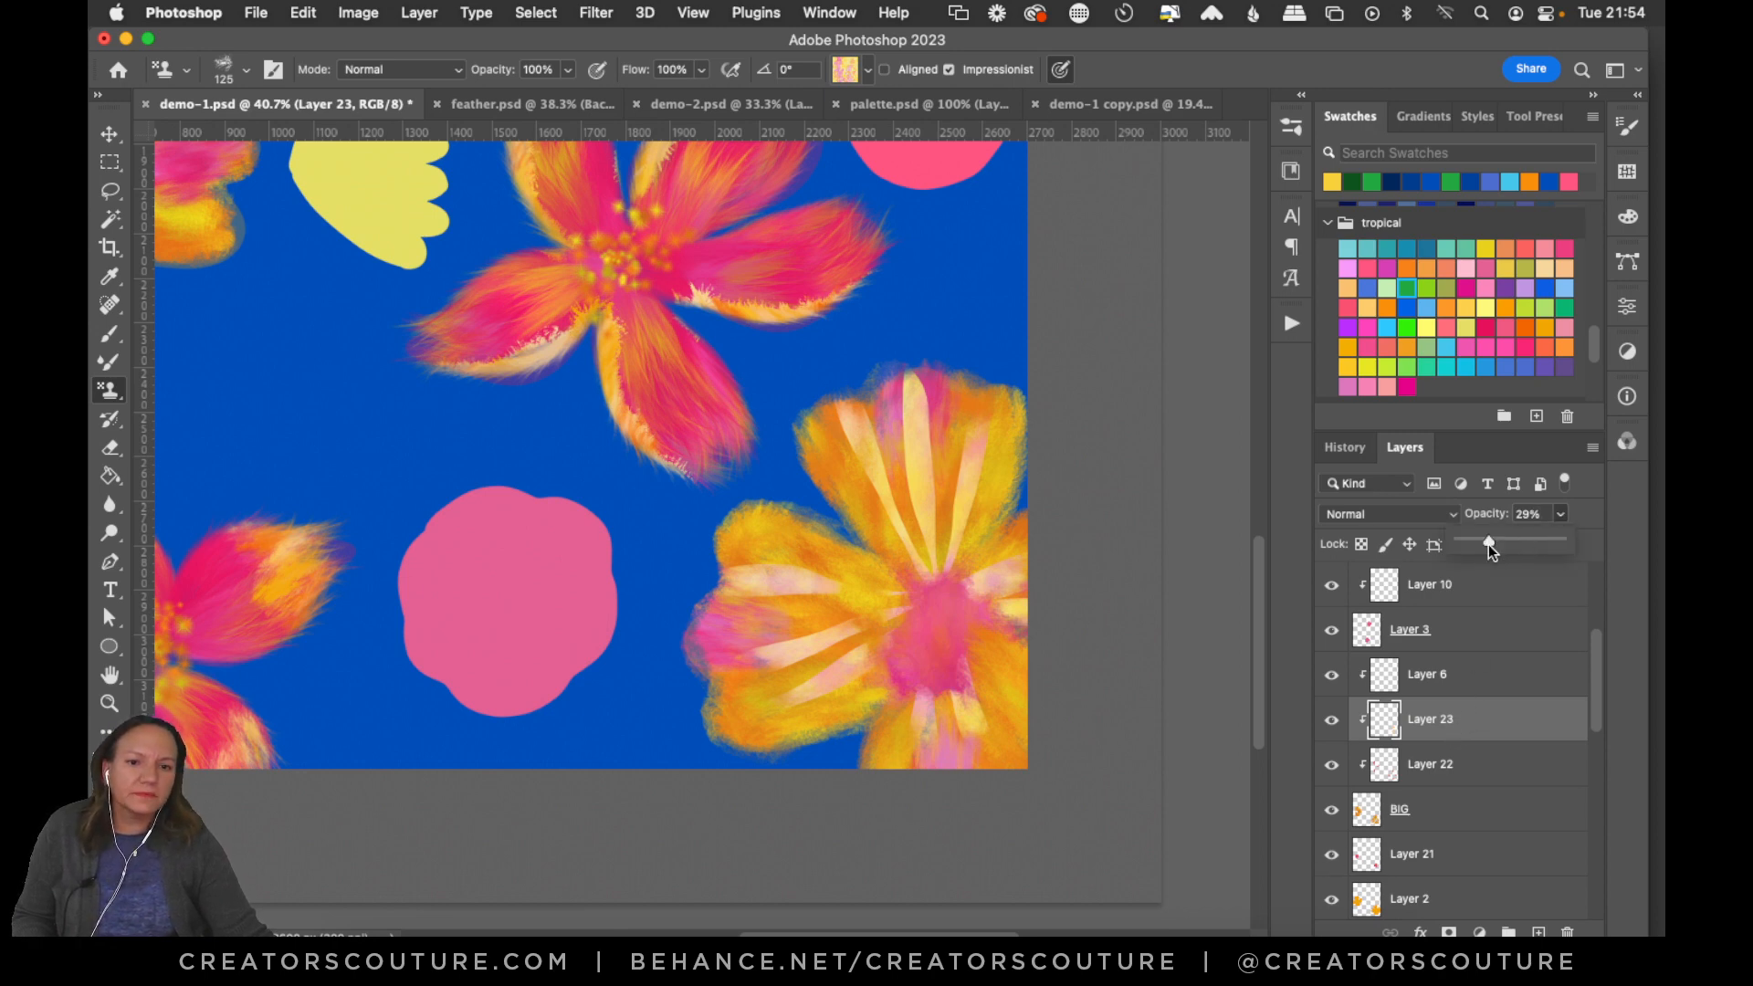
drag(1488, 544, 1515, 546)
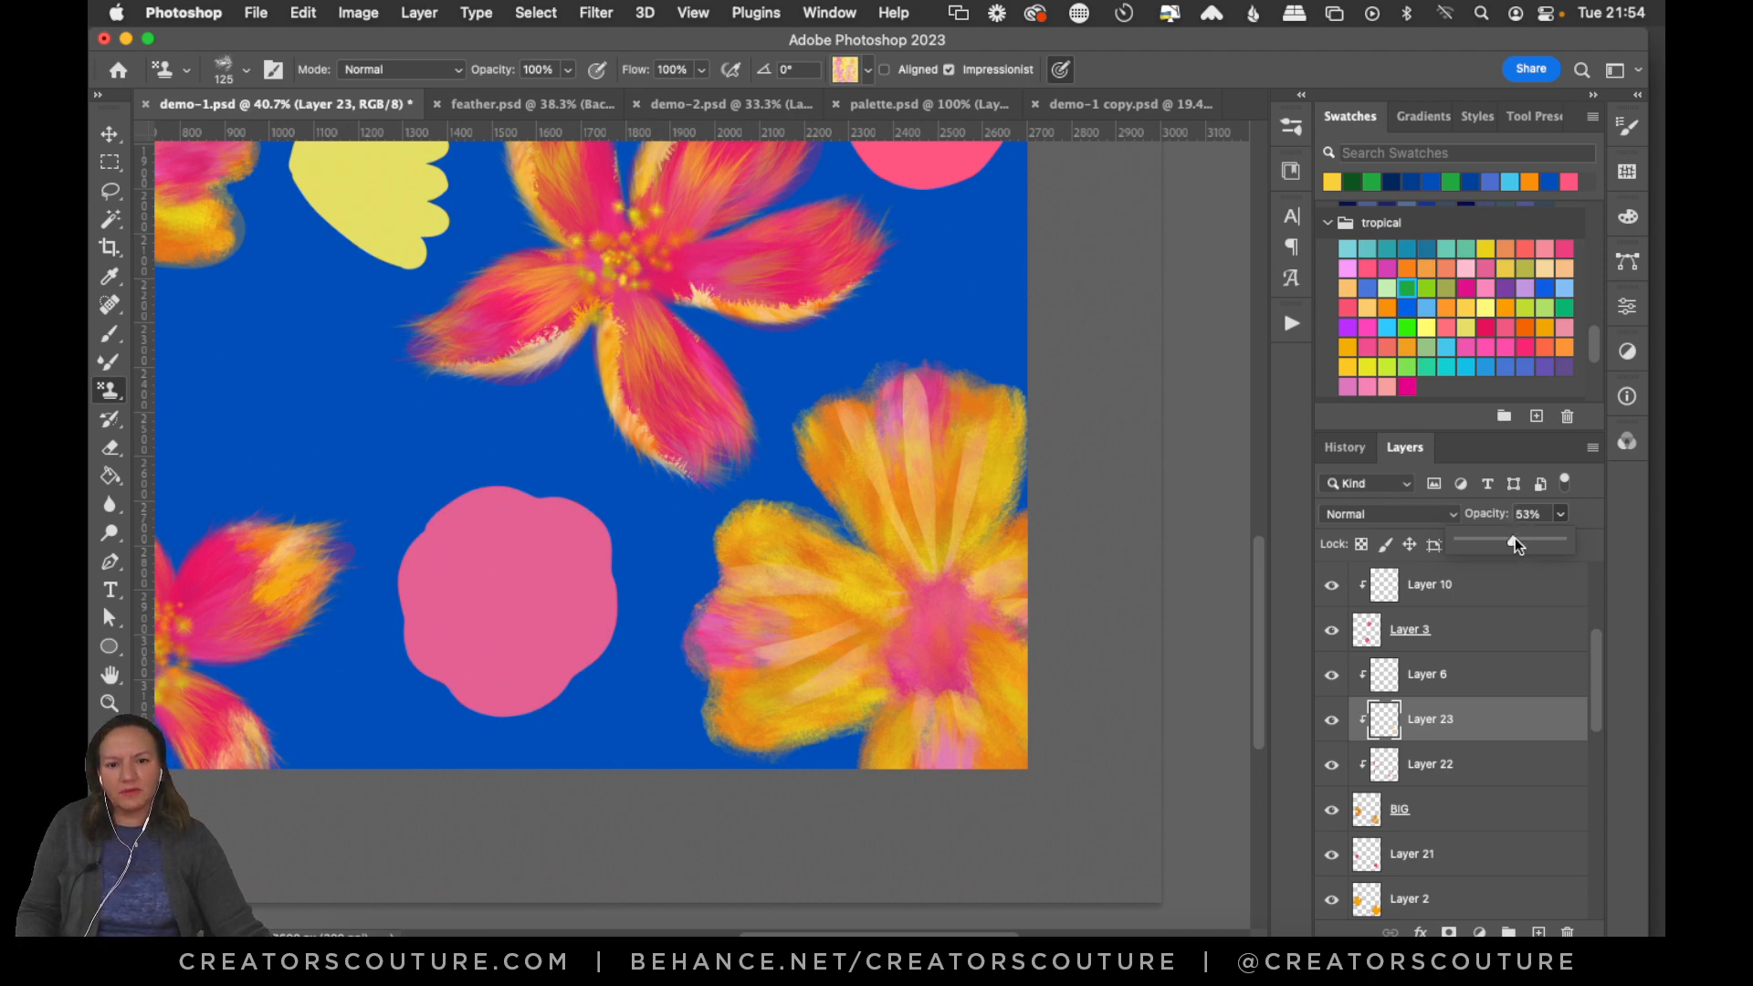
drag(1514, 539, 1567, 546)
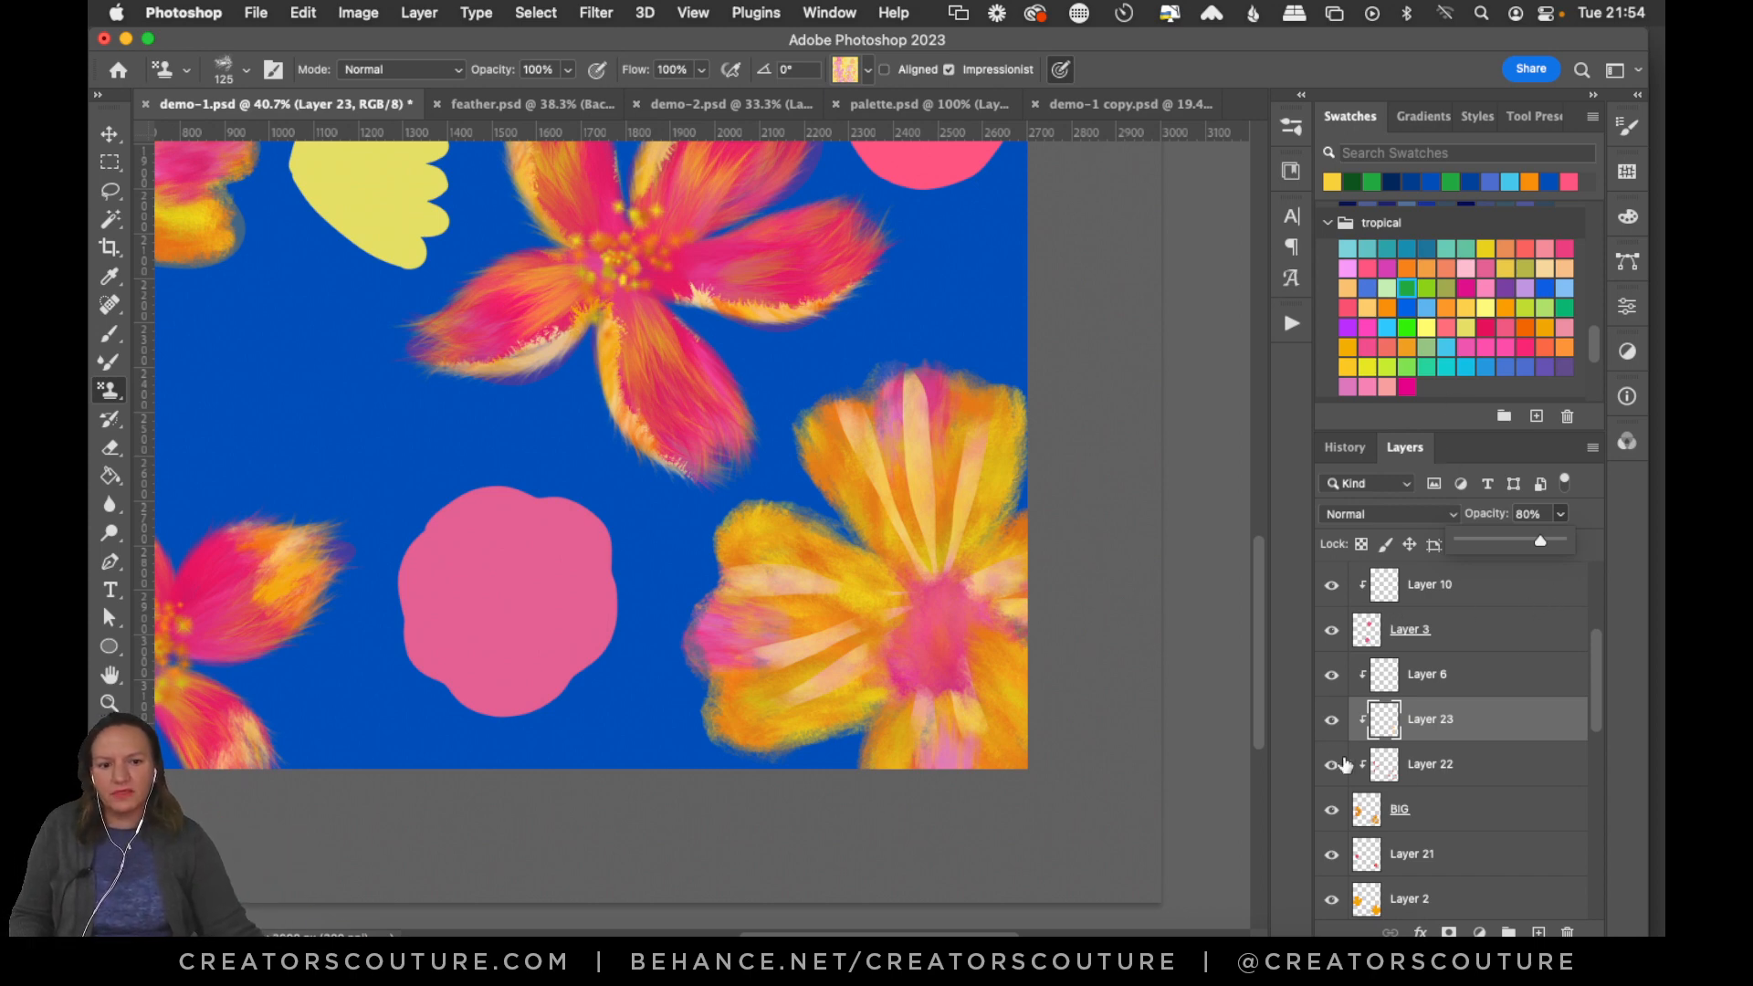
click(1332, 720)
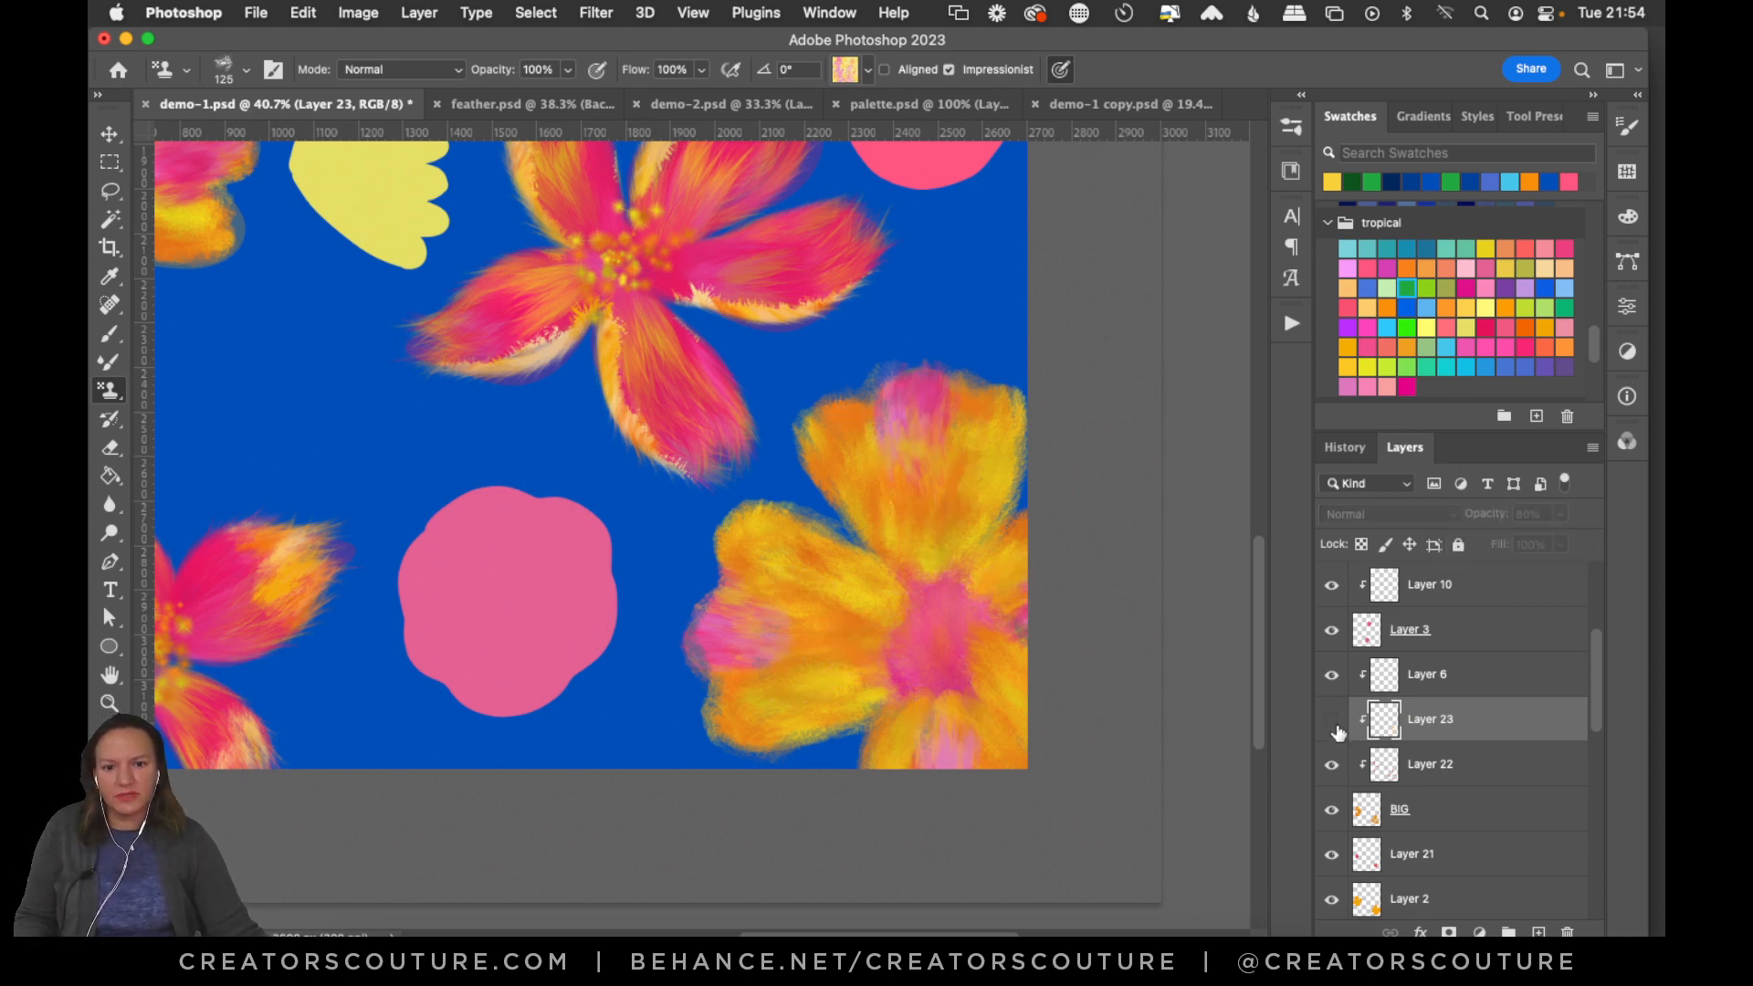
Add a new layer above Layer 23 and reduce the Pattern Stamp brush to 50 px, undoing the trial streak.
key(super+alt+shift+n)
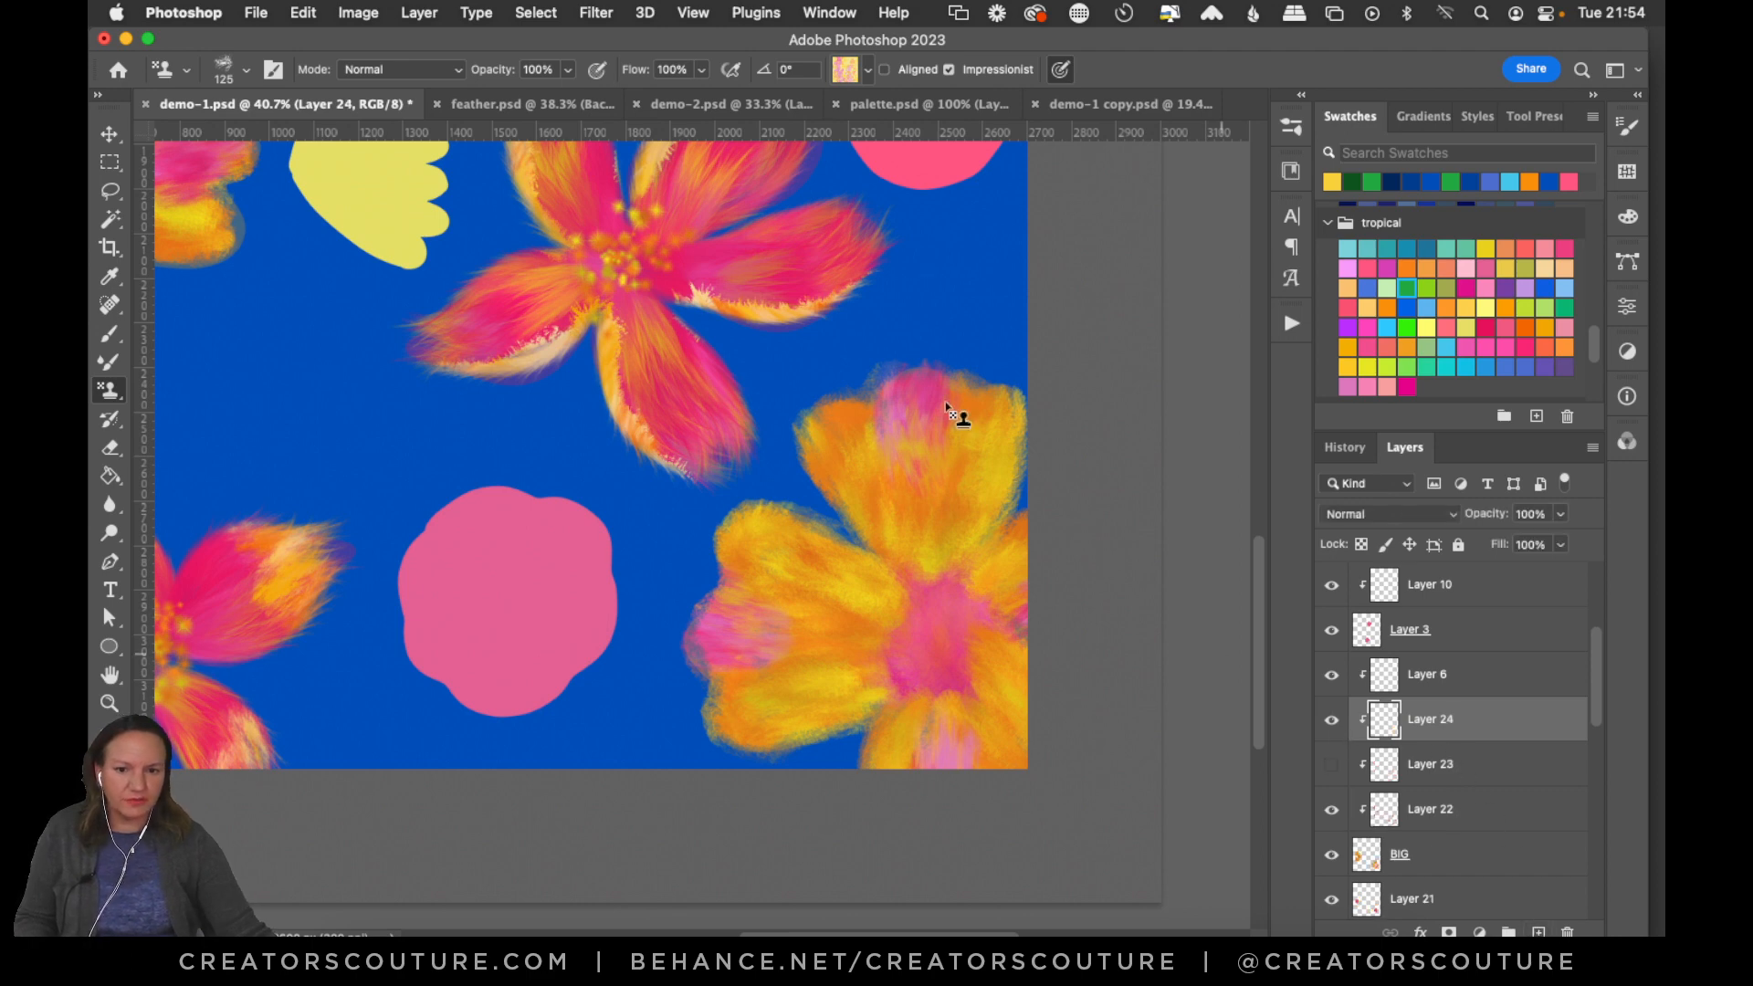
key(bracketleft)
key(bracketleft)
key(bracketleft)
key(bracketleft)
key(bracketleft)
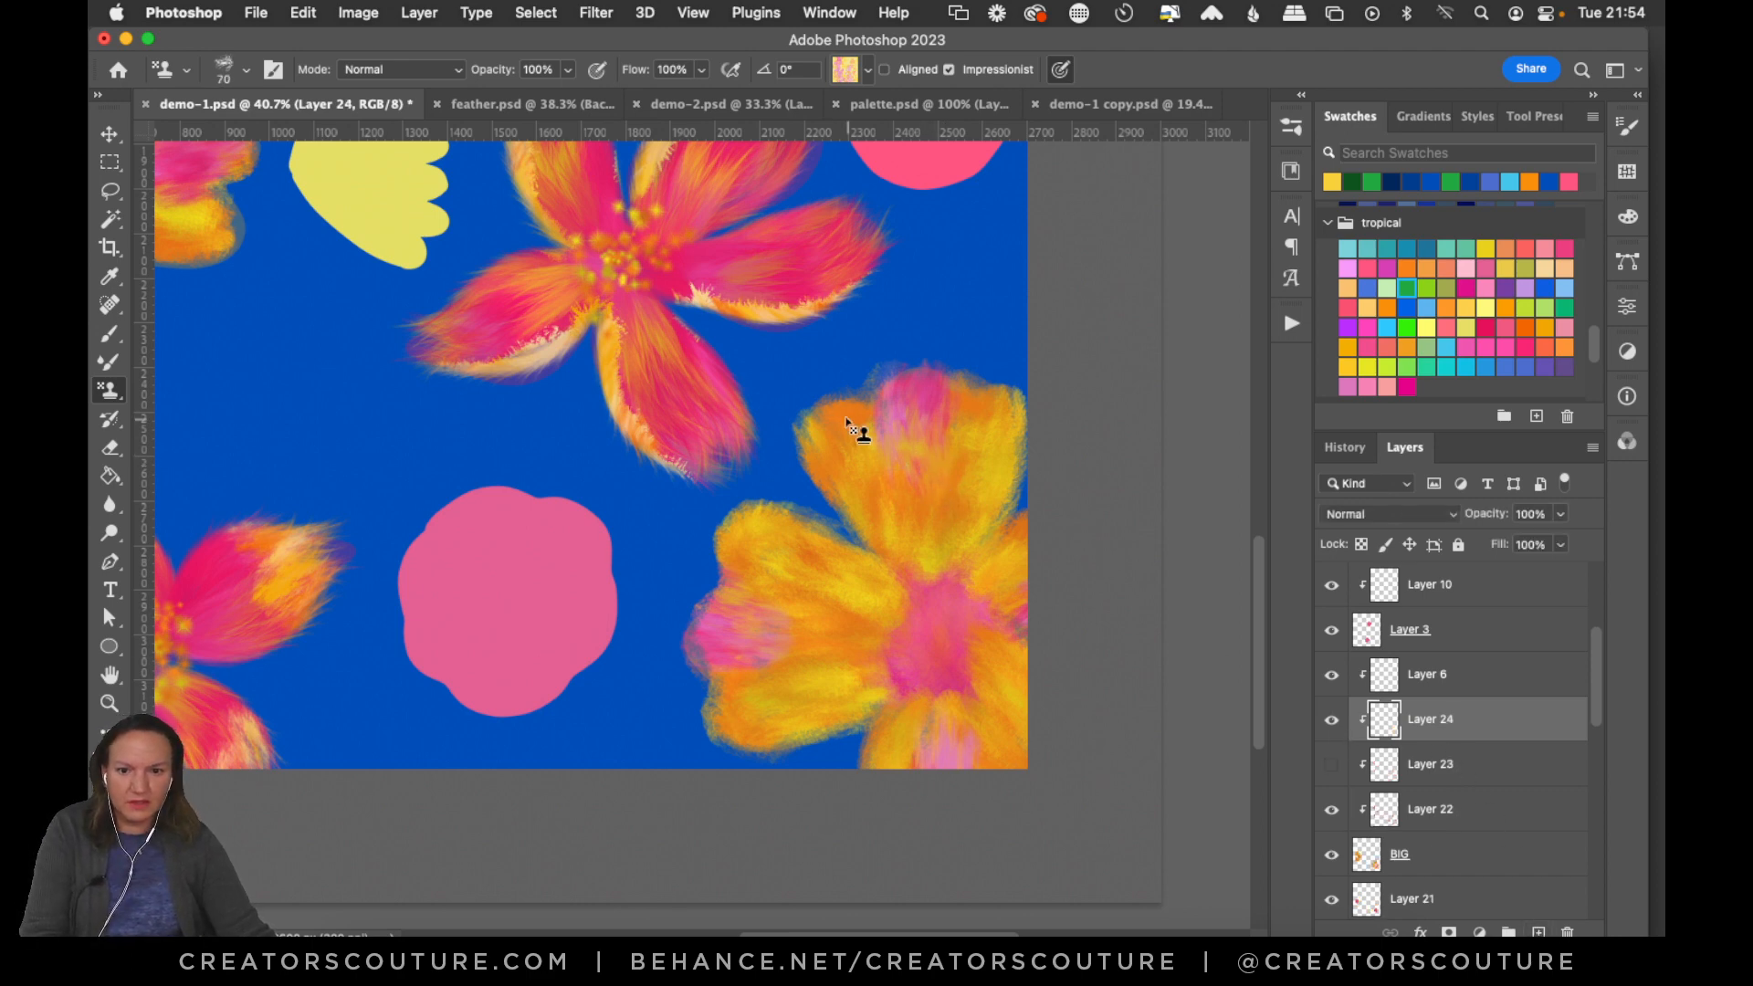
drag(854, 426, 899, 558)
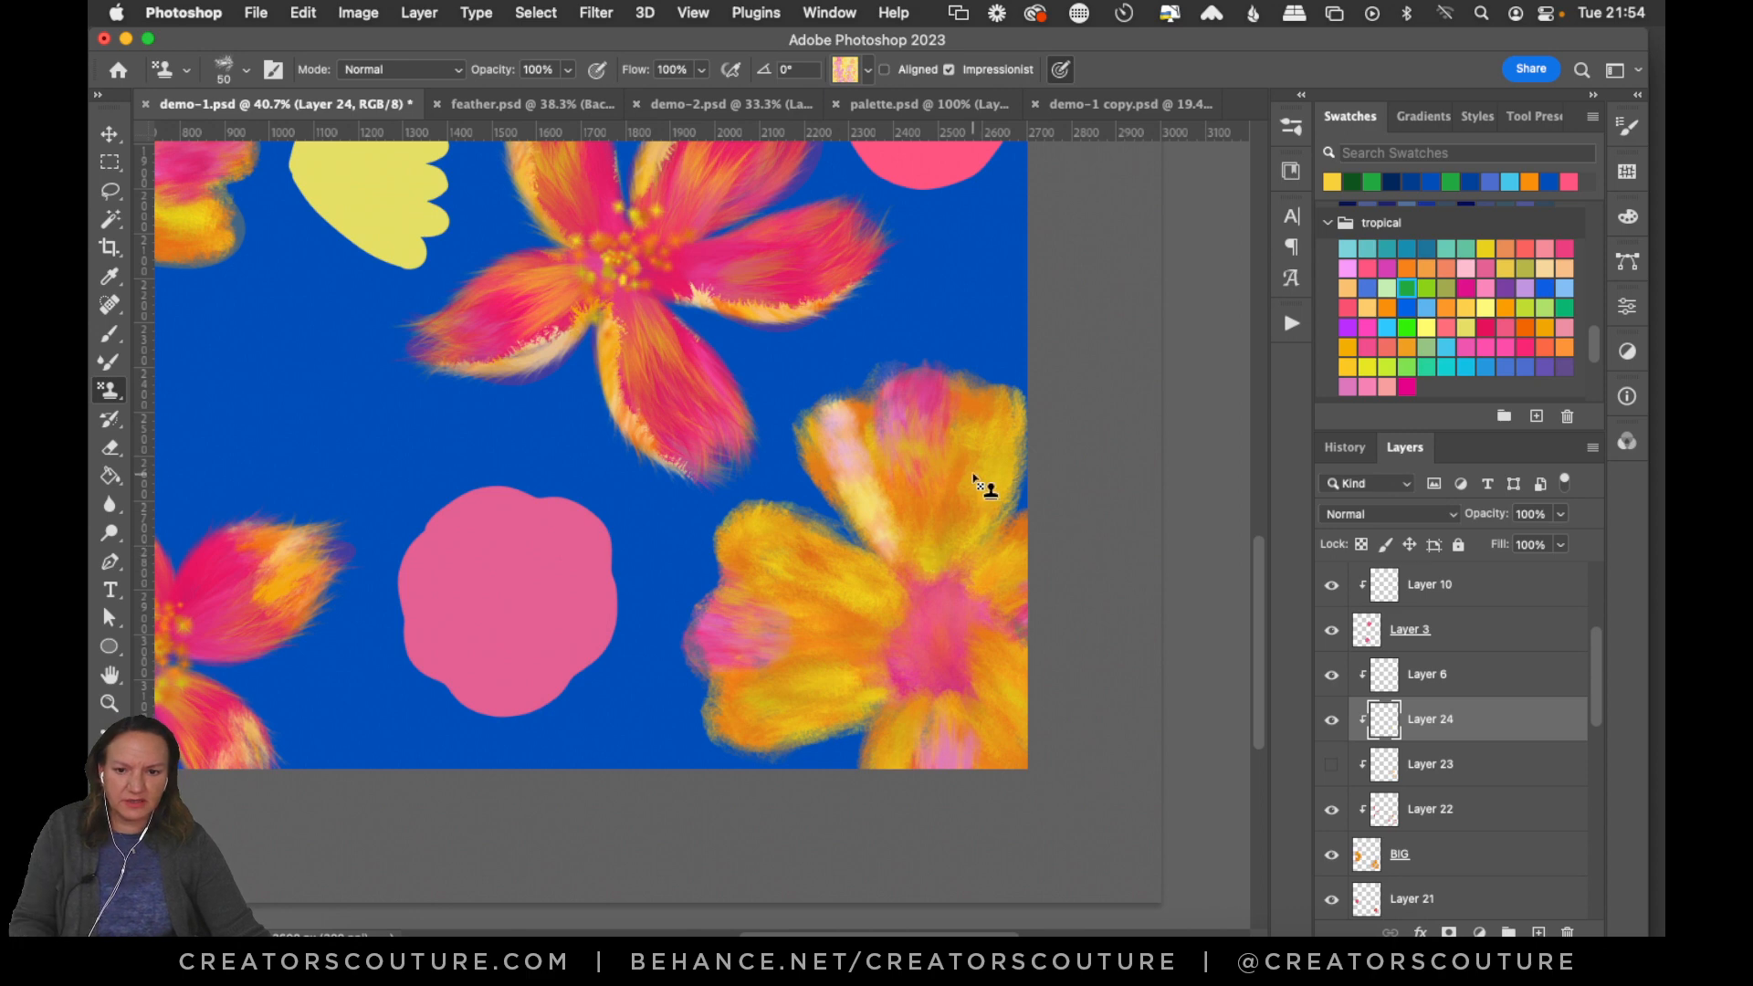
key(super+z)
Paint thin pale streaks from the lower-right flower's upper petal edge toward its center.
drag(917, 397, 926, 571)
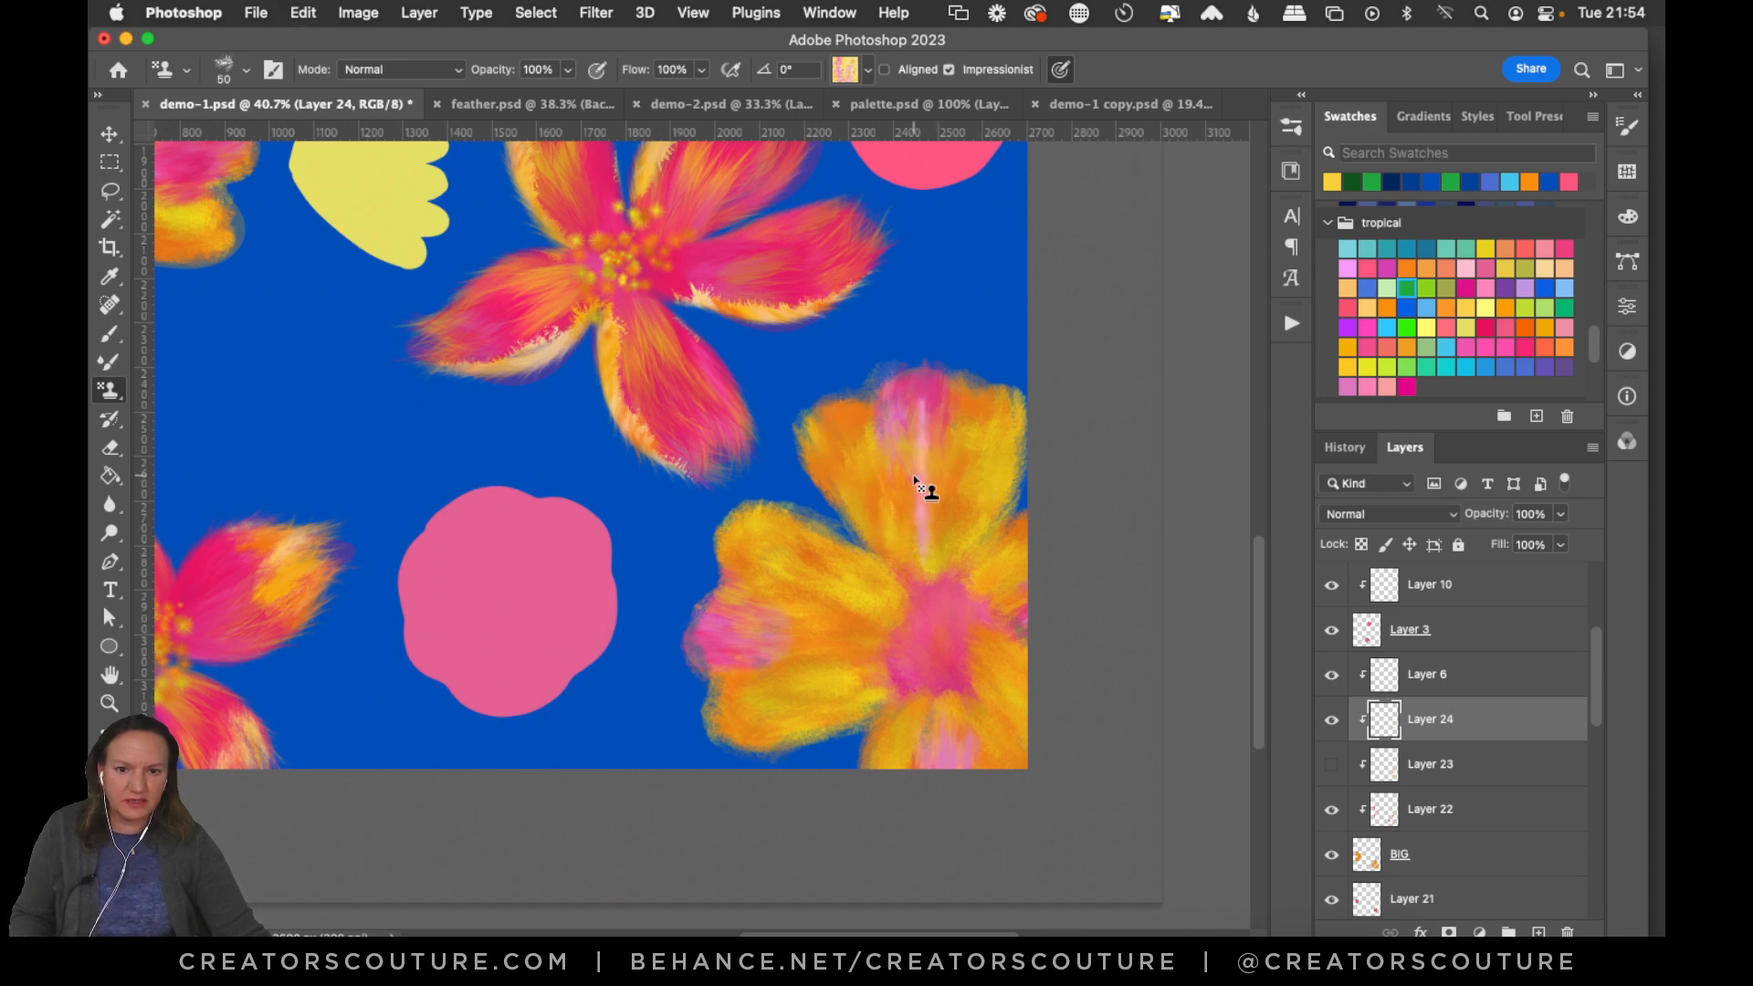
drag(950, 404, 941, 534)
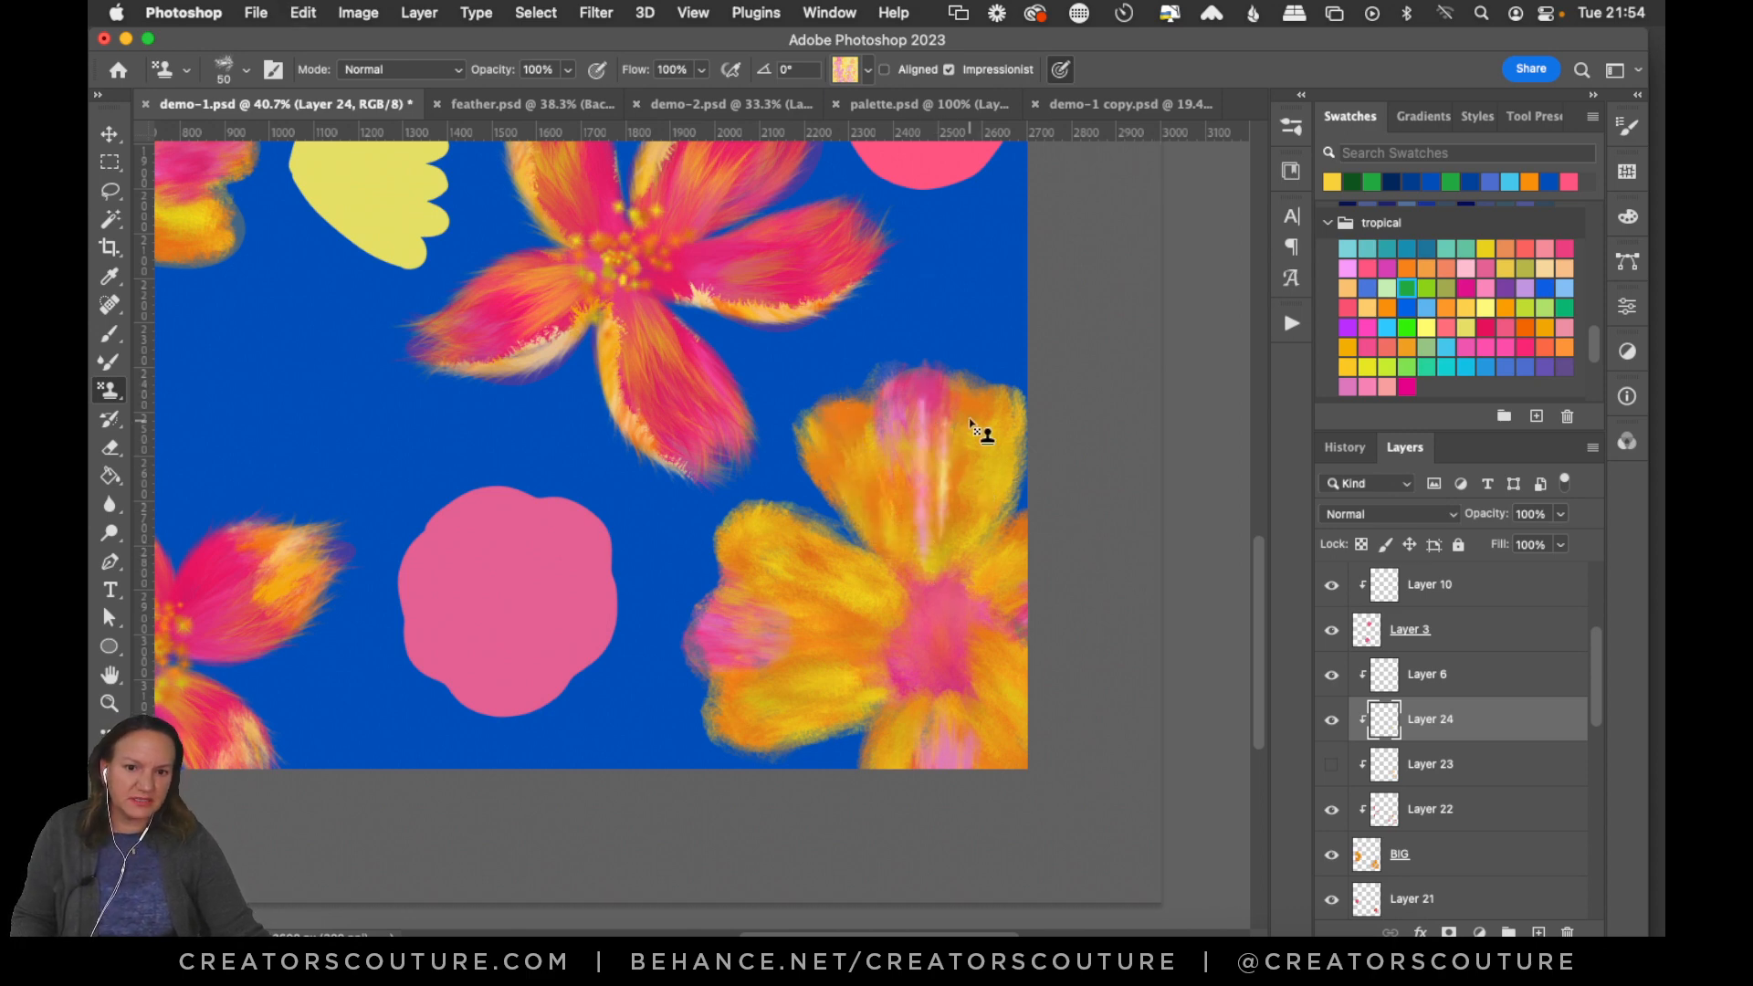
drag(971, 422, 933, 571)
drag(979, 458, 942, 540)
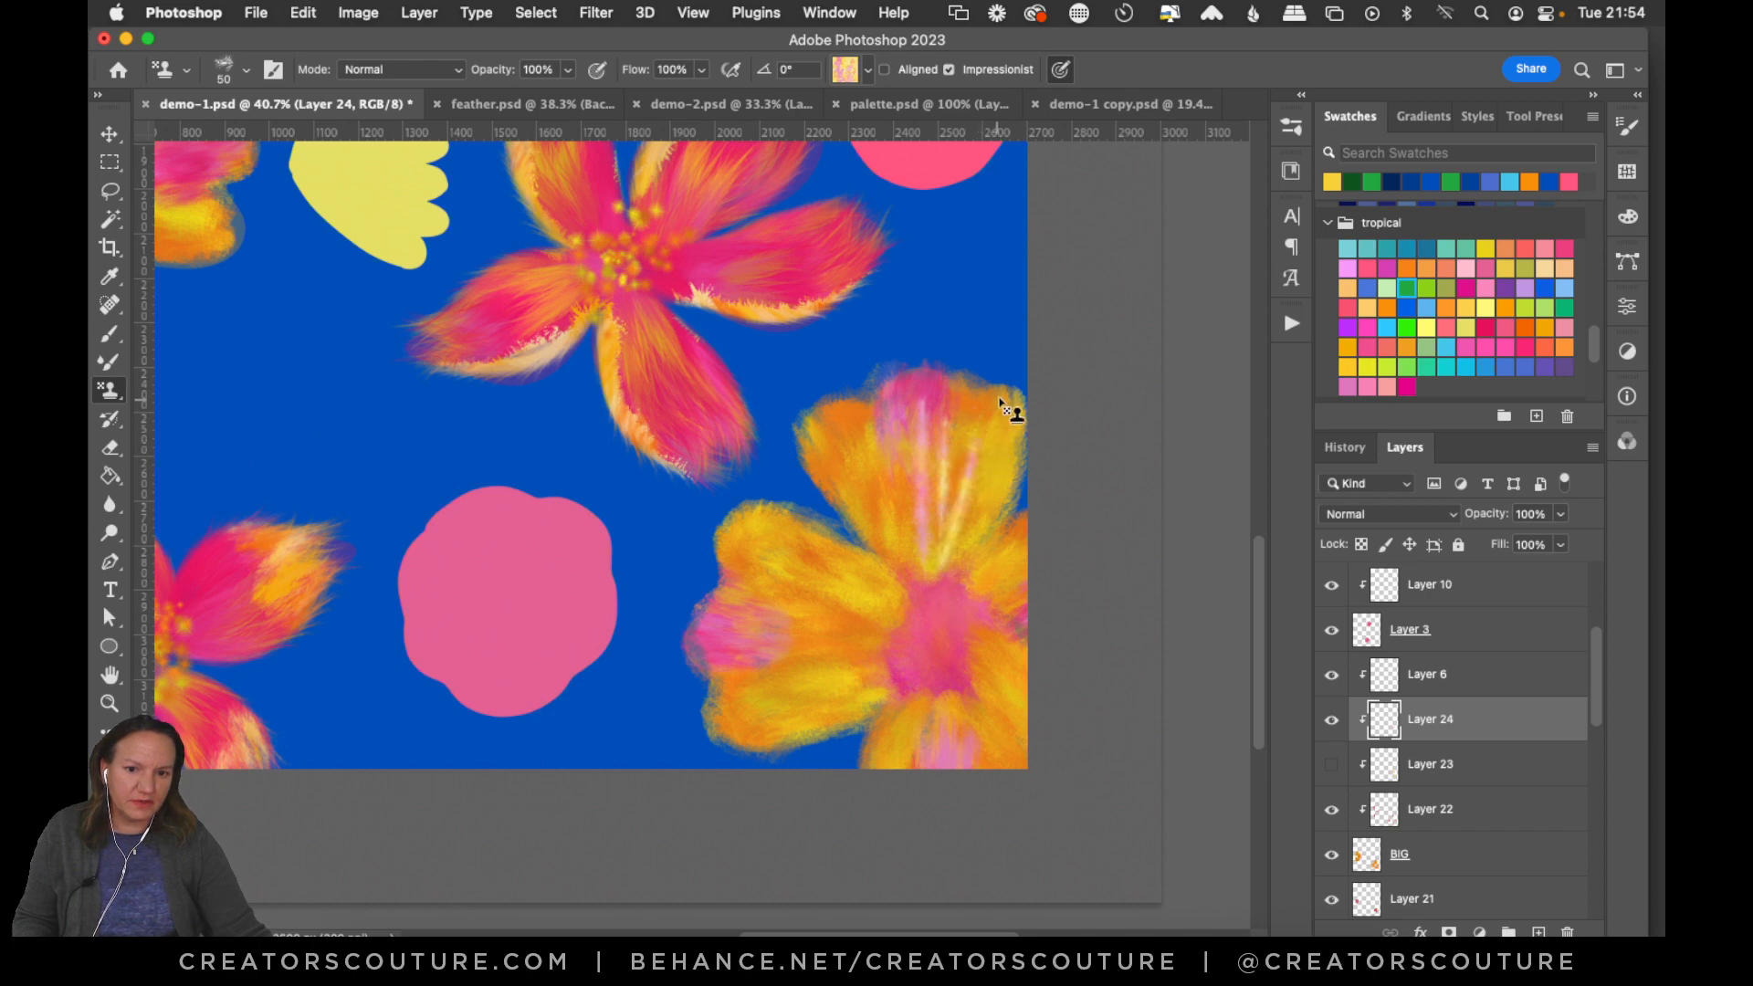
drag(1010, 403, 977, 507)
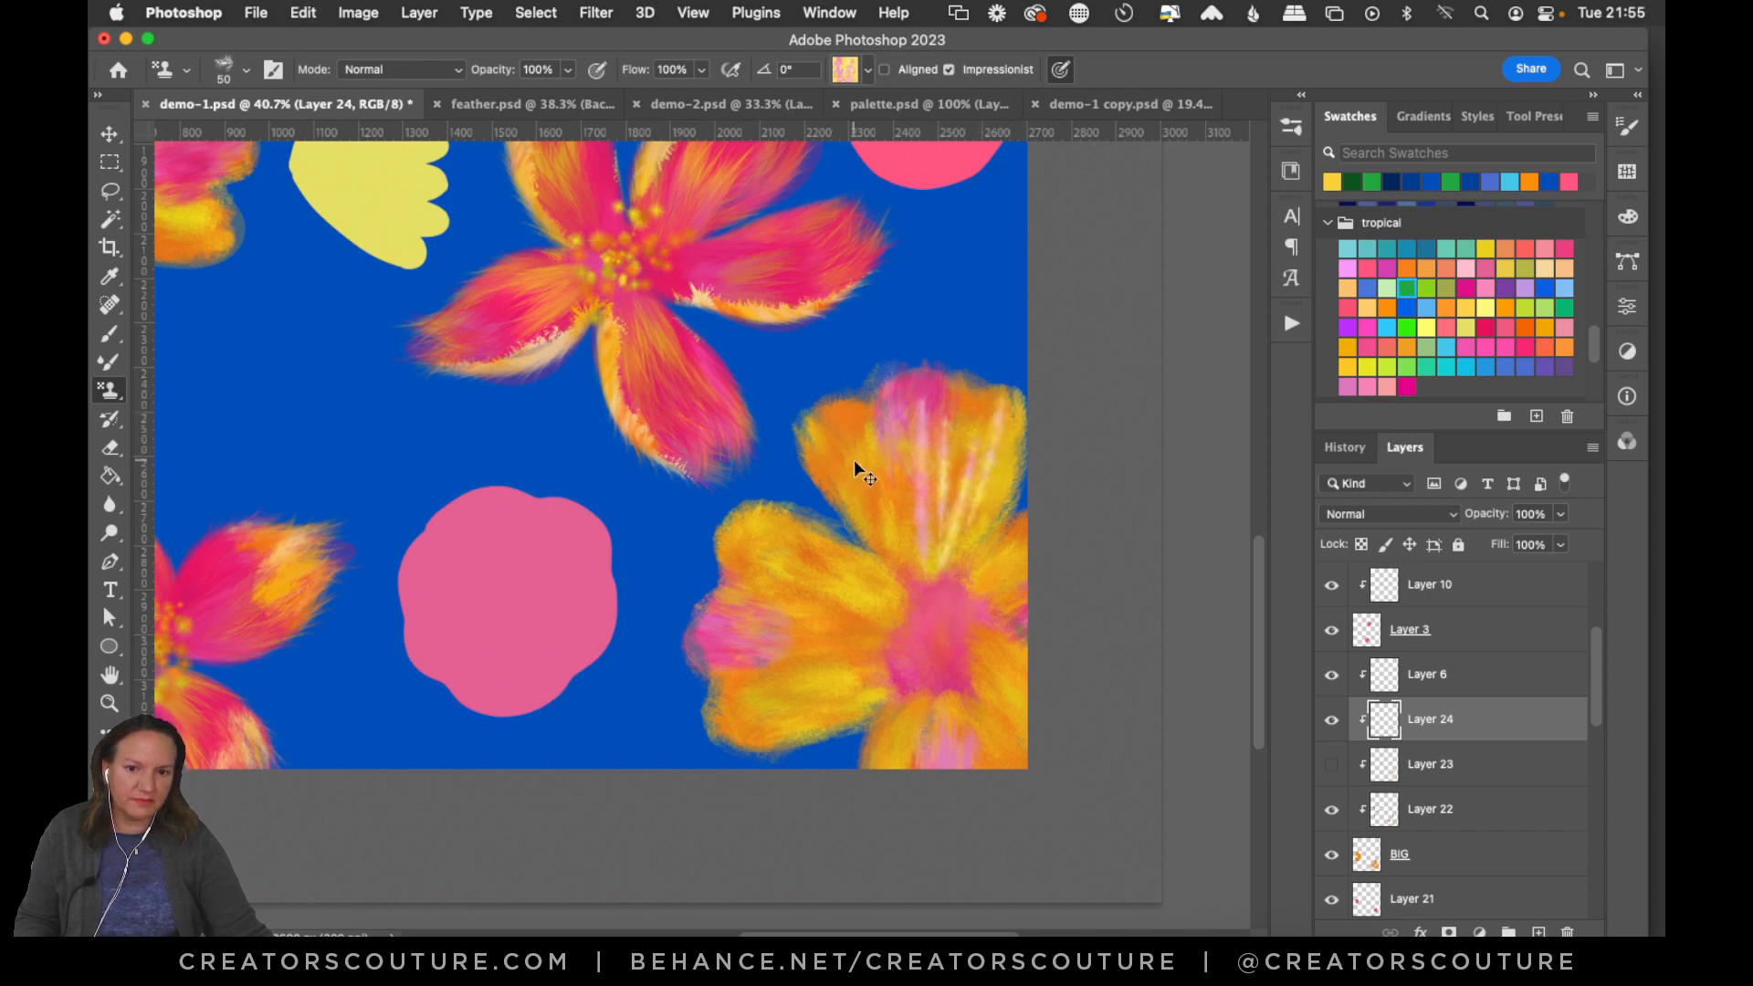
Extend the pale streaks from the upper petal's left side across the left petals of the lower-right flower.
mouse_move(854, 438)
mouse_down()
mouse_move(878, 546)
mouse_move(827, 593)
mouse_move(884, 633)
mouse_up()
drag(785, 679, 867, 660)
drag(789, 708, 856, 691)
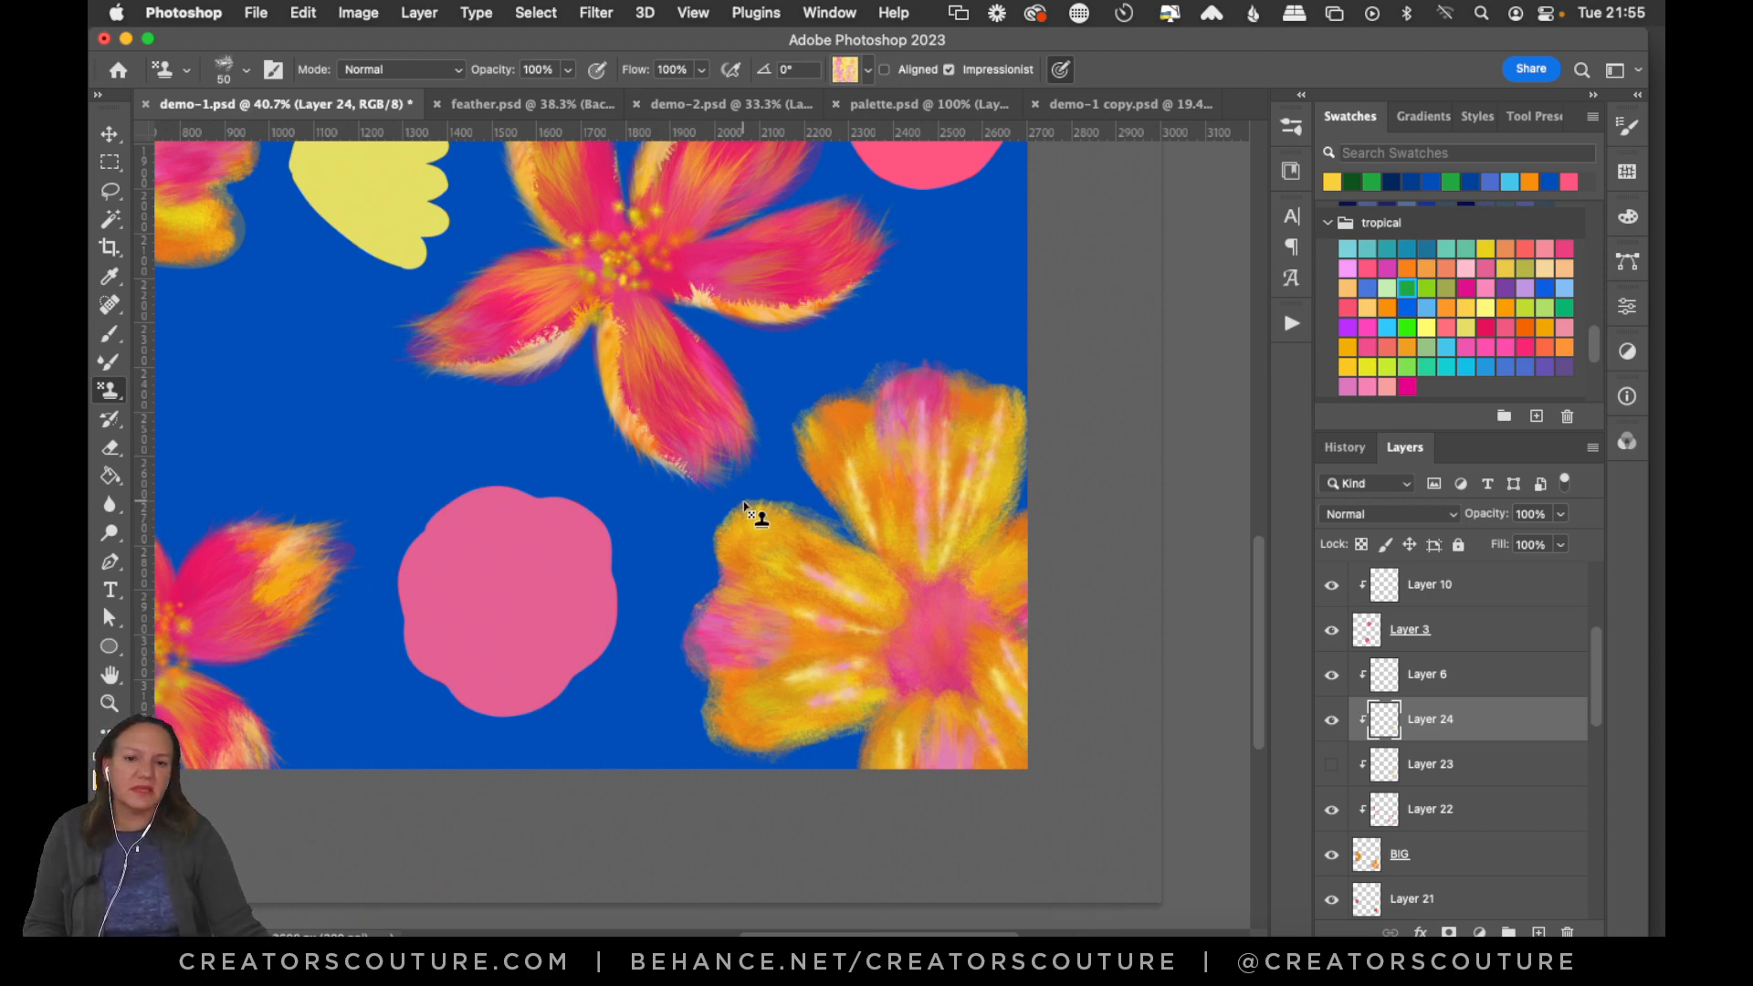
Paint thin pale streaks on the upper petal of the orange flower at the canvas's left edge, redoing unsatisfactory strokes.
drag(1257, 626, 1225, 517)
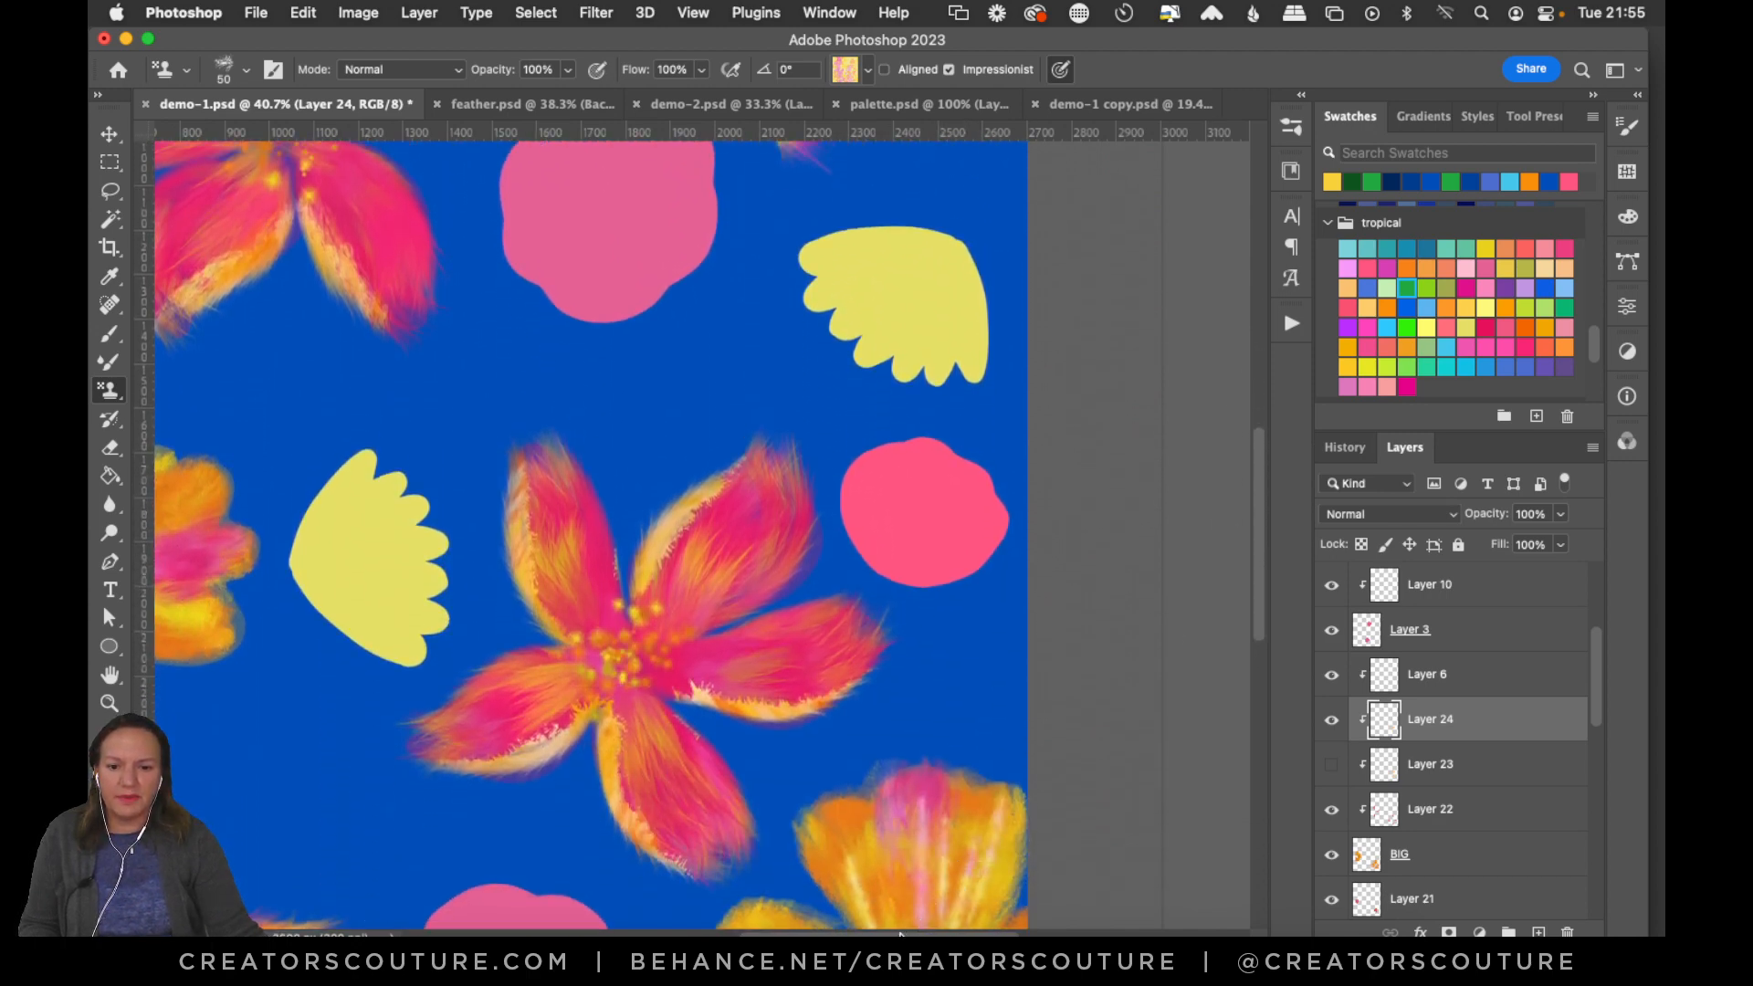
drag(899, 932, 790, 933)
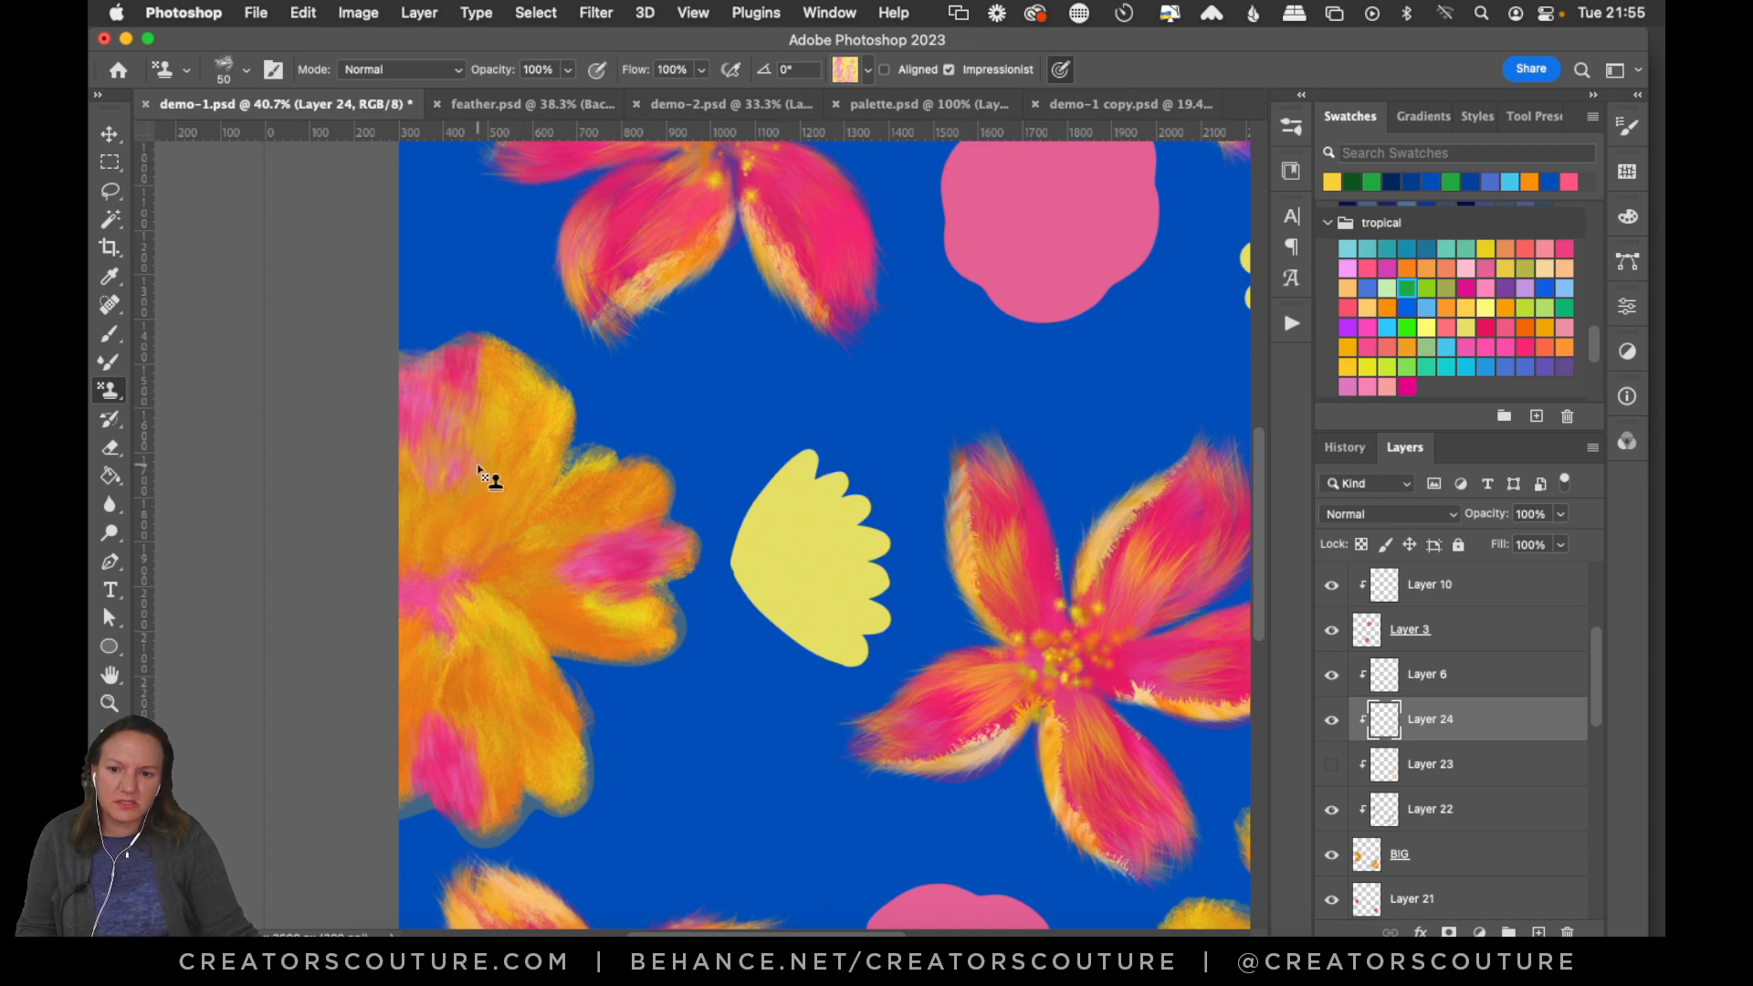
drag(491, 441, 438, 604)
key(super+z)
drag(502, 422, 443, 559)
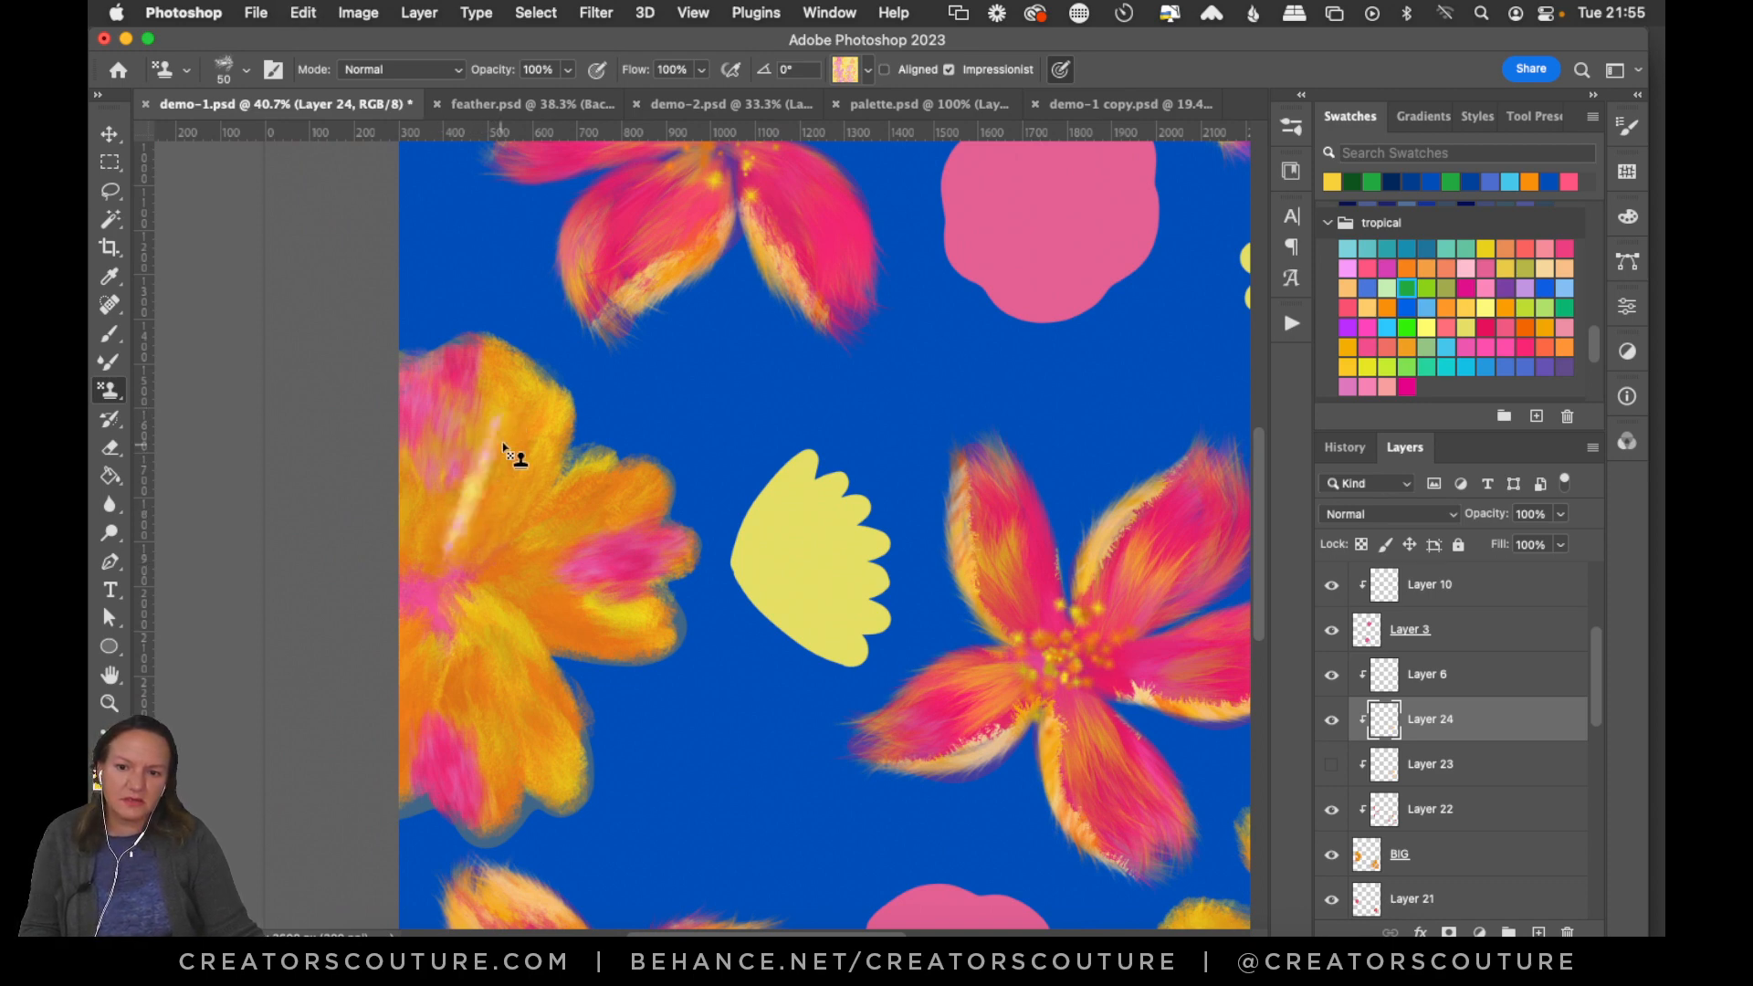
key(super+z)
mouse_move(501, 423)
mouse_down()
mouse_move(470, 500)
mouse_move(515, 421)
mouse_move(440, 575)
mouse_up()
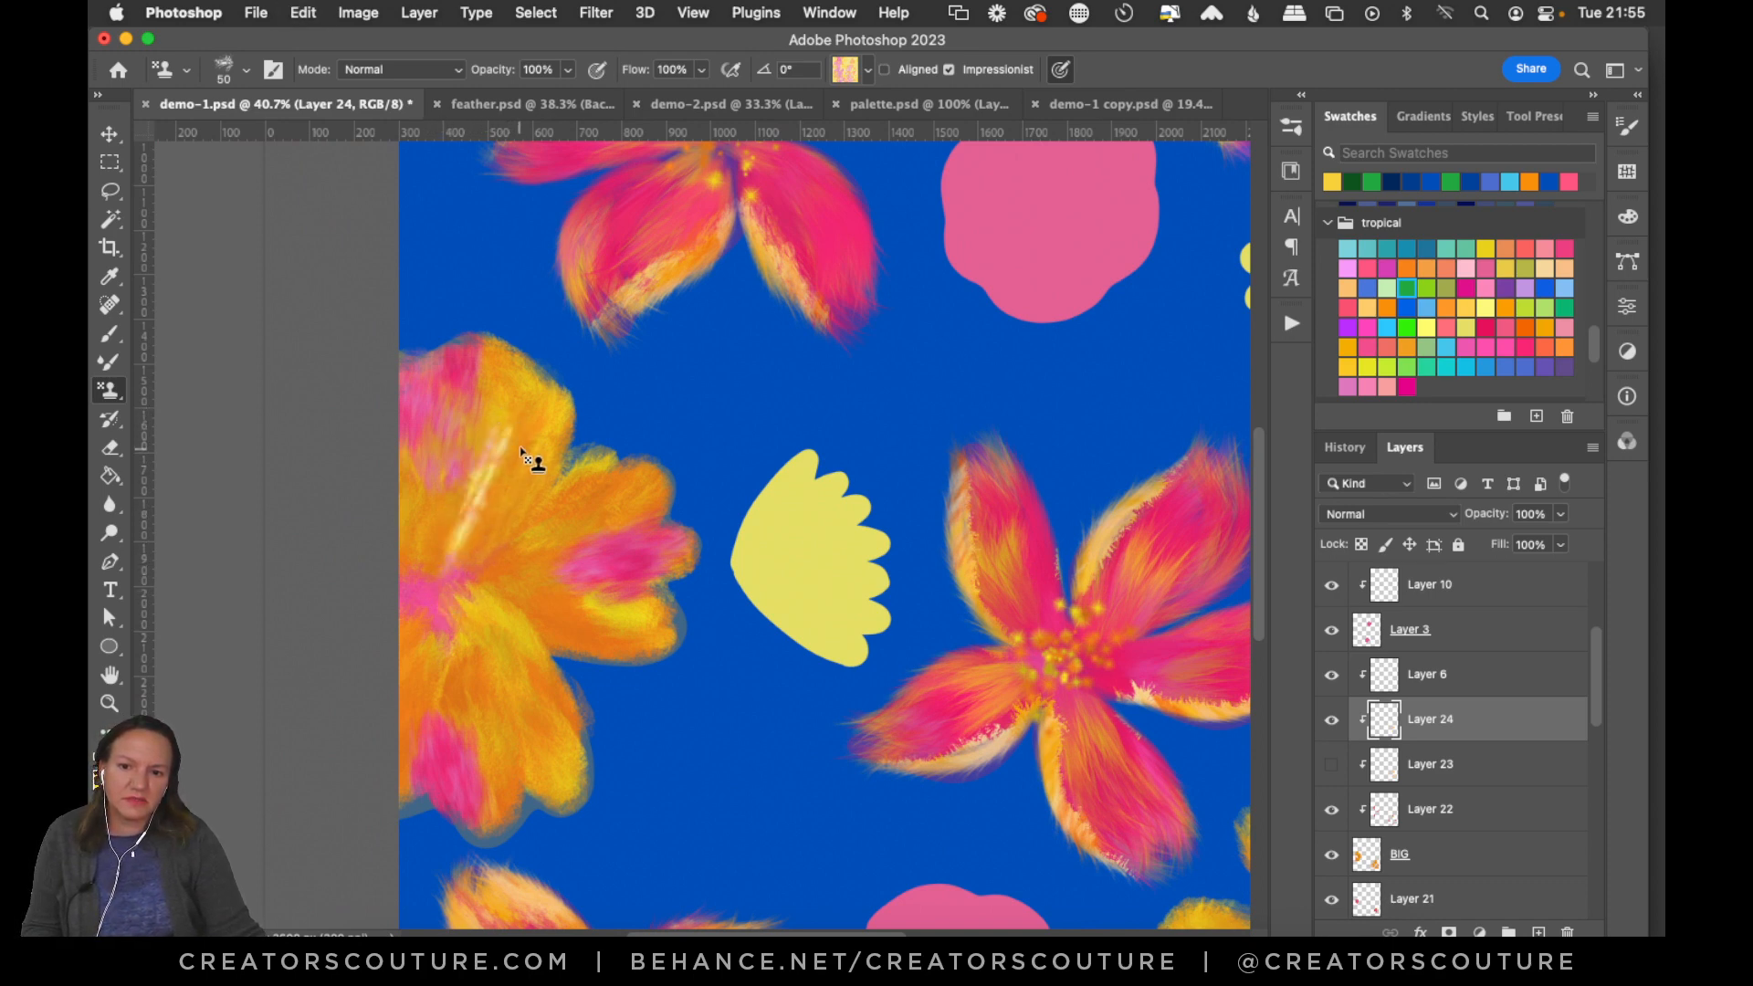
key(super+z)
drag(523, 435, 477, 533)
drag(452, 463, 425, 552)
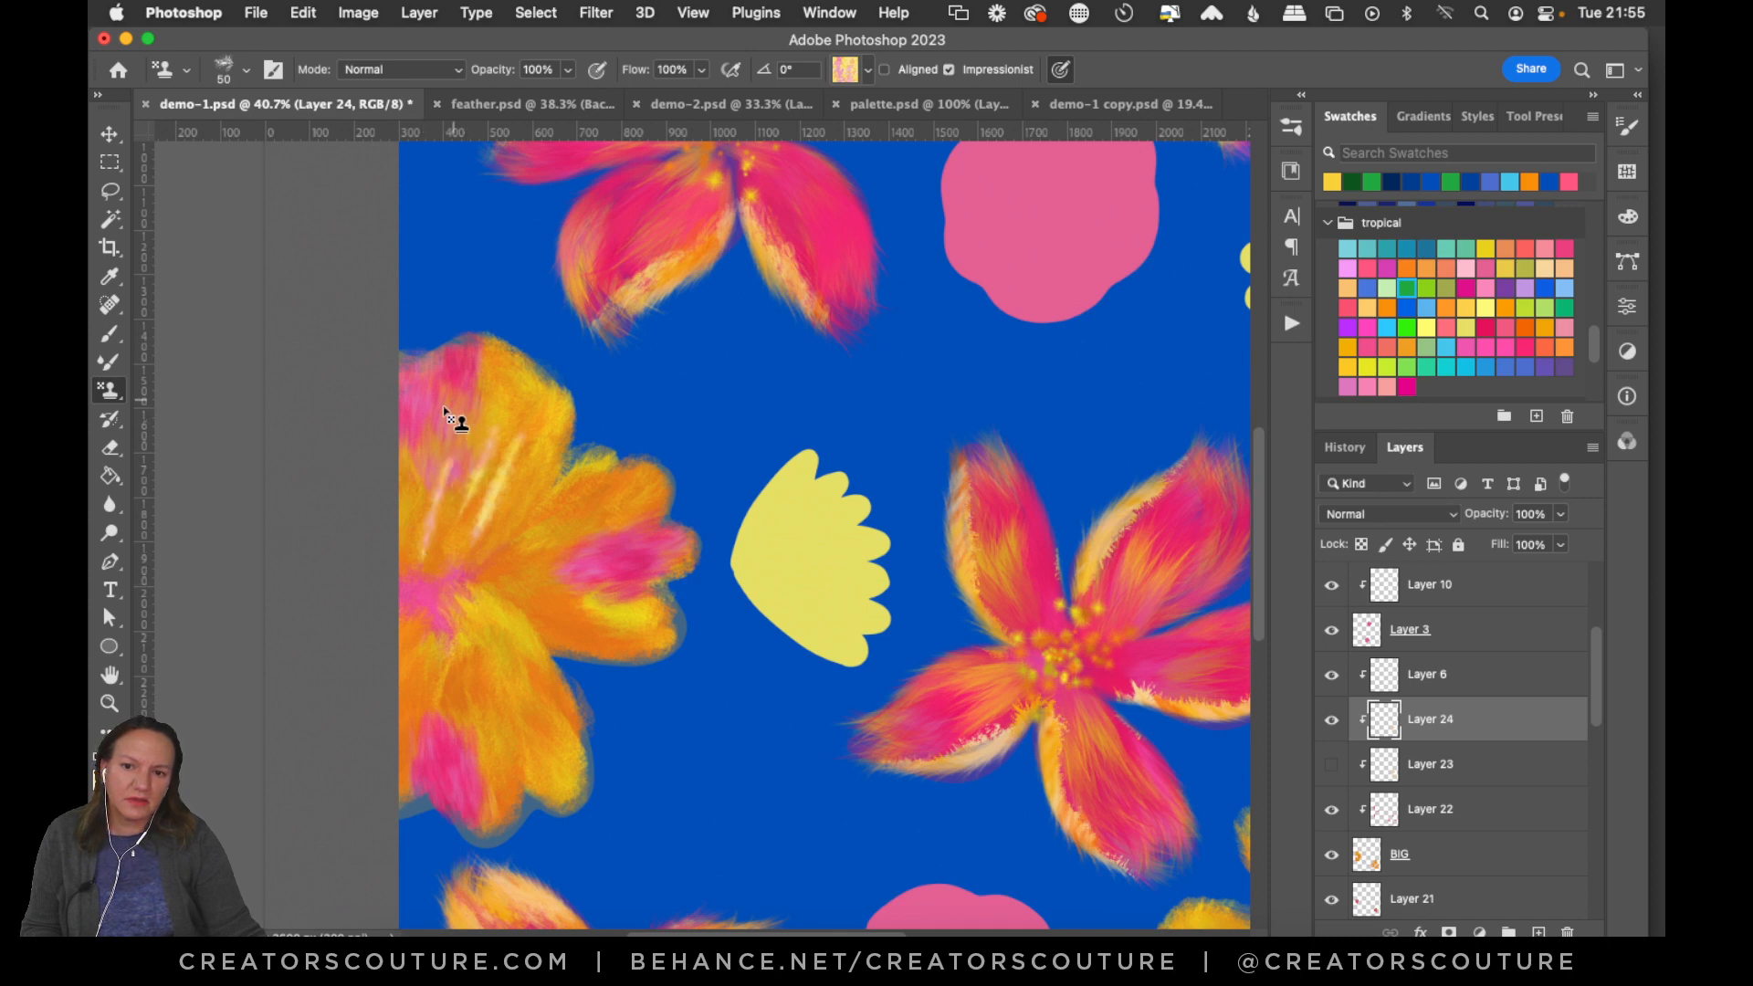
Paint pale streaks radiating across the right-hand petals of the left-edge orange flower.
mouse_move(443, 411)
mouse_down()
mouse_move(447, 477)
mouse_move(464, 421)
mouse_move(447, 519)
mouse_move(475, 423)
mouse_move(437, 596)
mouse_move(627, 591)
mouse_move(514, 555)
mouse_move(606, 496)
mouse_up()
mouse_move(516, 558)
mouse_down()
mouse_move(608, 544)
mouse_move(499, 581)
mouse_move(662, 580)
mouse_move(507, 592)
mouse_move(645, 645)
mouse_up()
drag(540, 613, 651, 650)
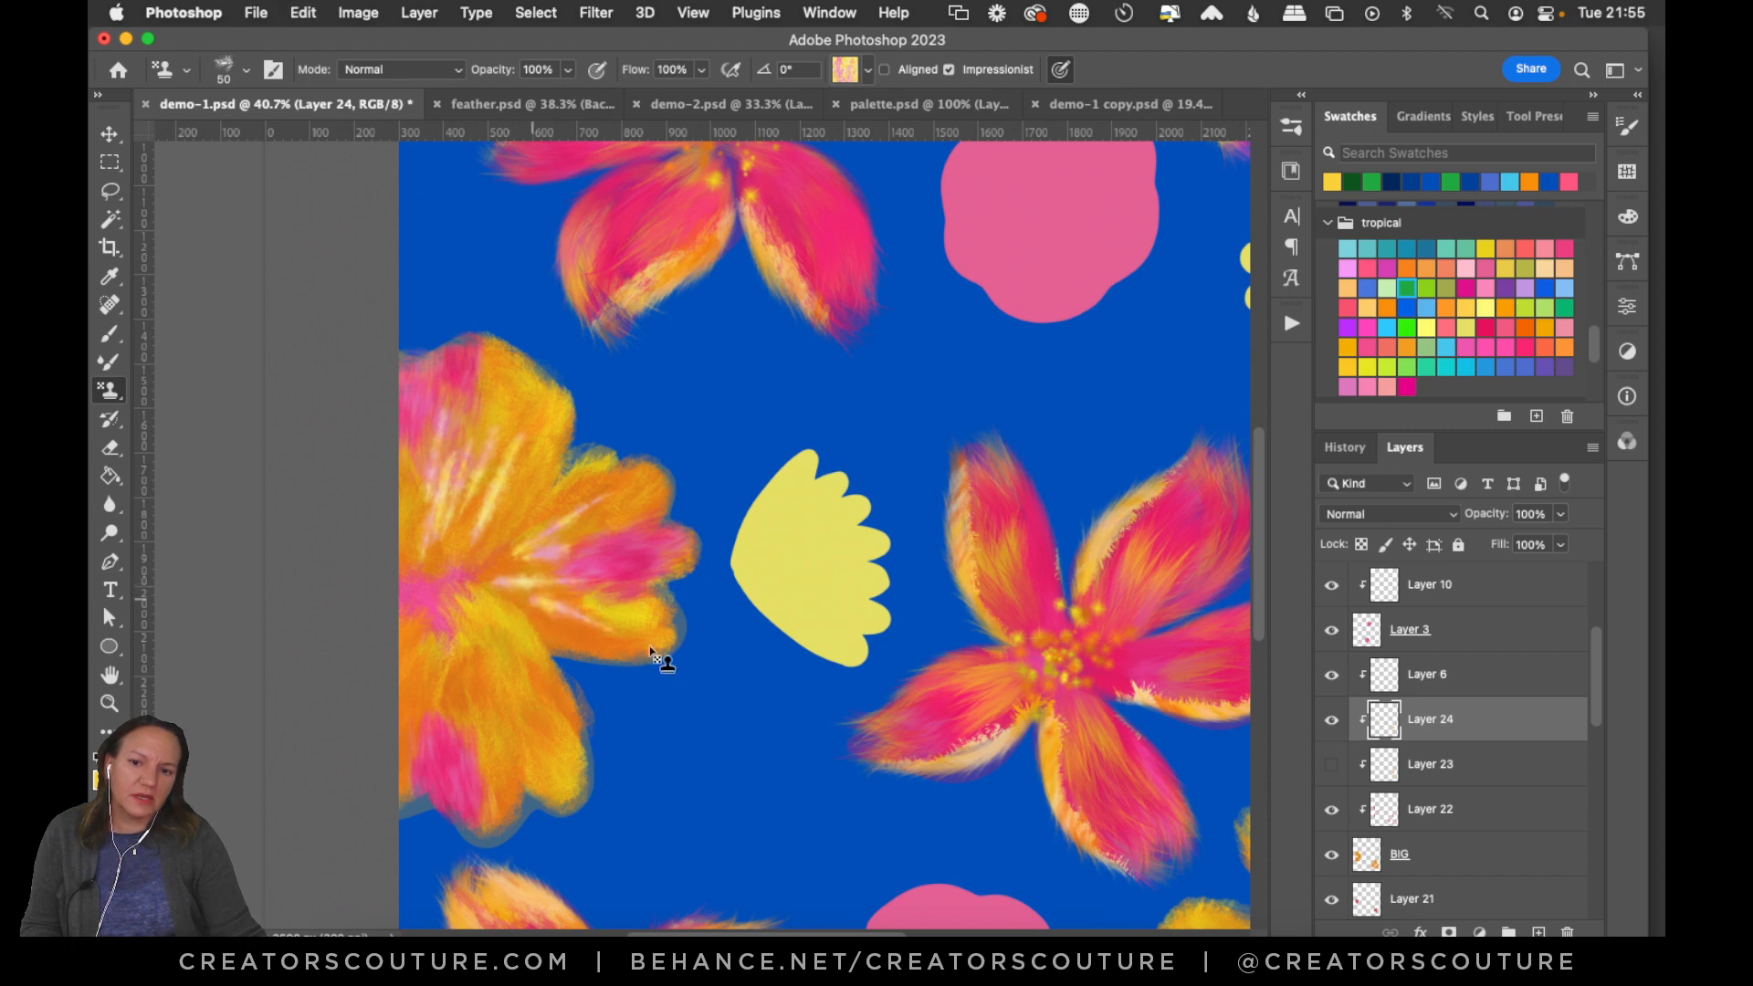
Paint pale streaks down the lower petals of the left-edge orange flower and save the document.
drag(436, 644, 423, 750)
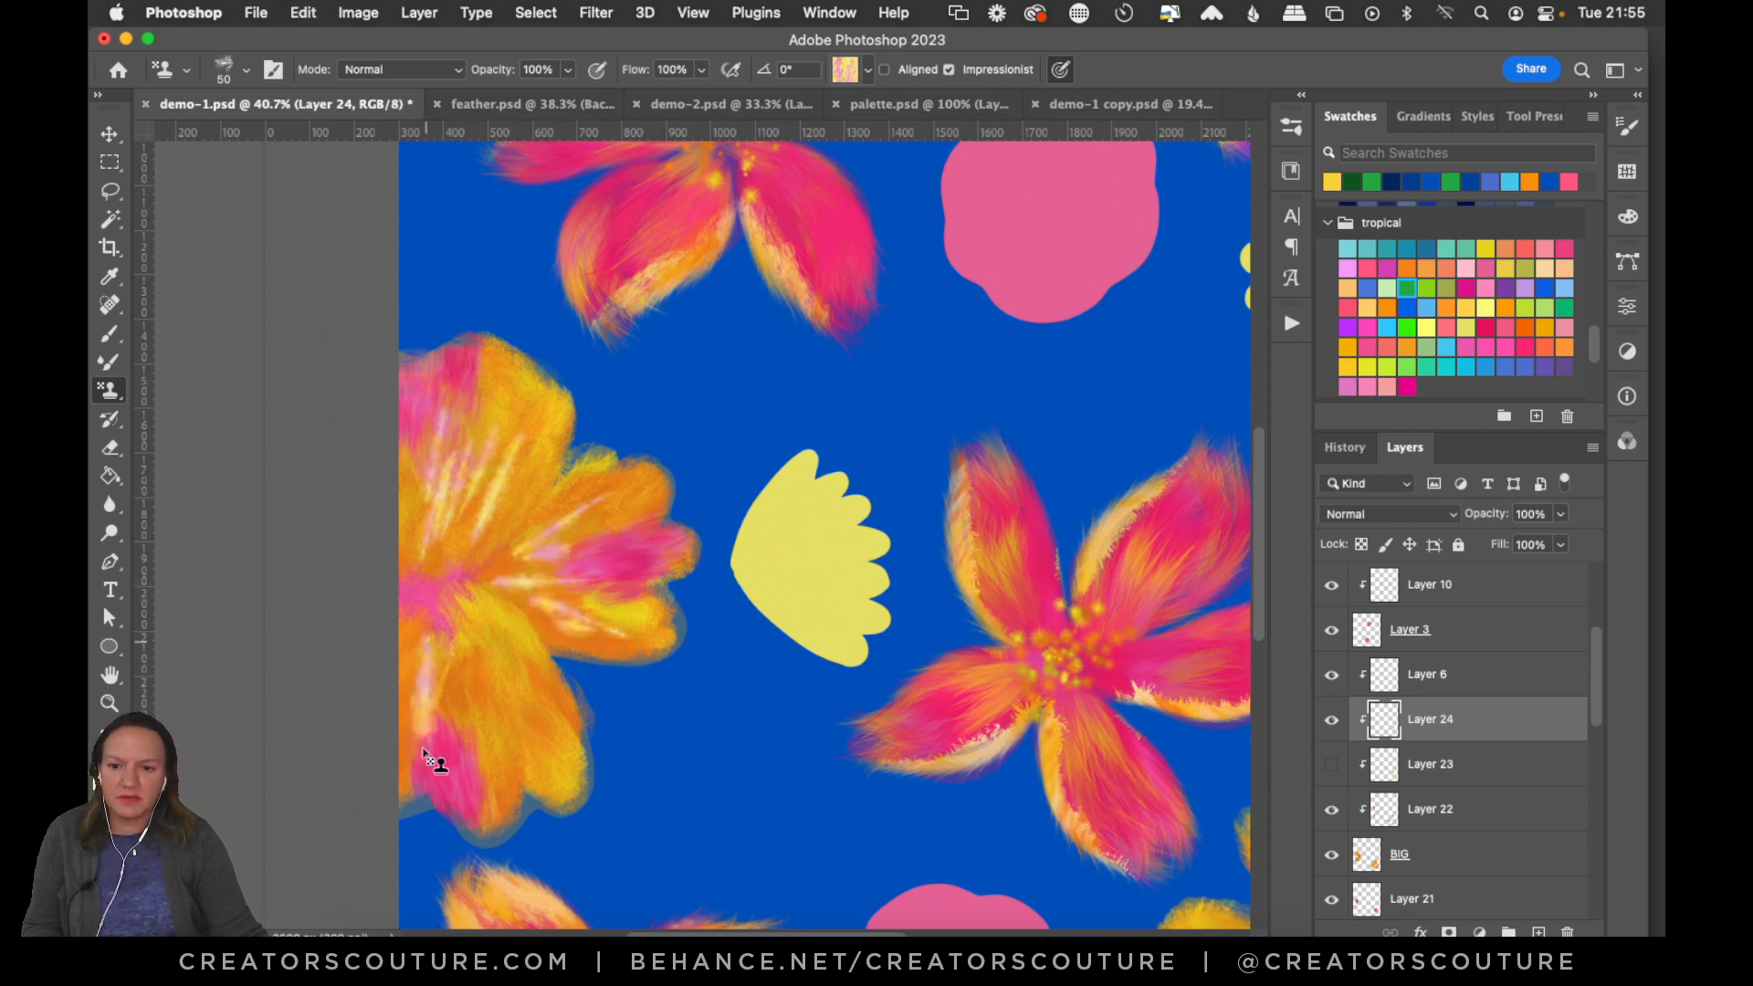
key(super+z)
mouse_move(428, 637)
mouse_down()
mouse_move(433, 747)
mouse_move(447, 637)
mouse_move(449, 806)
mouse_move(458, 657)
mouse_move(465, 754)
mouse_up()
drag(473, 639, 494, 721)
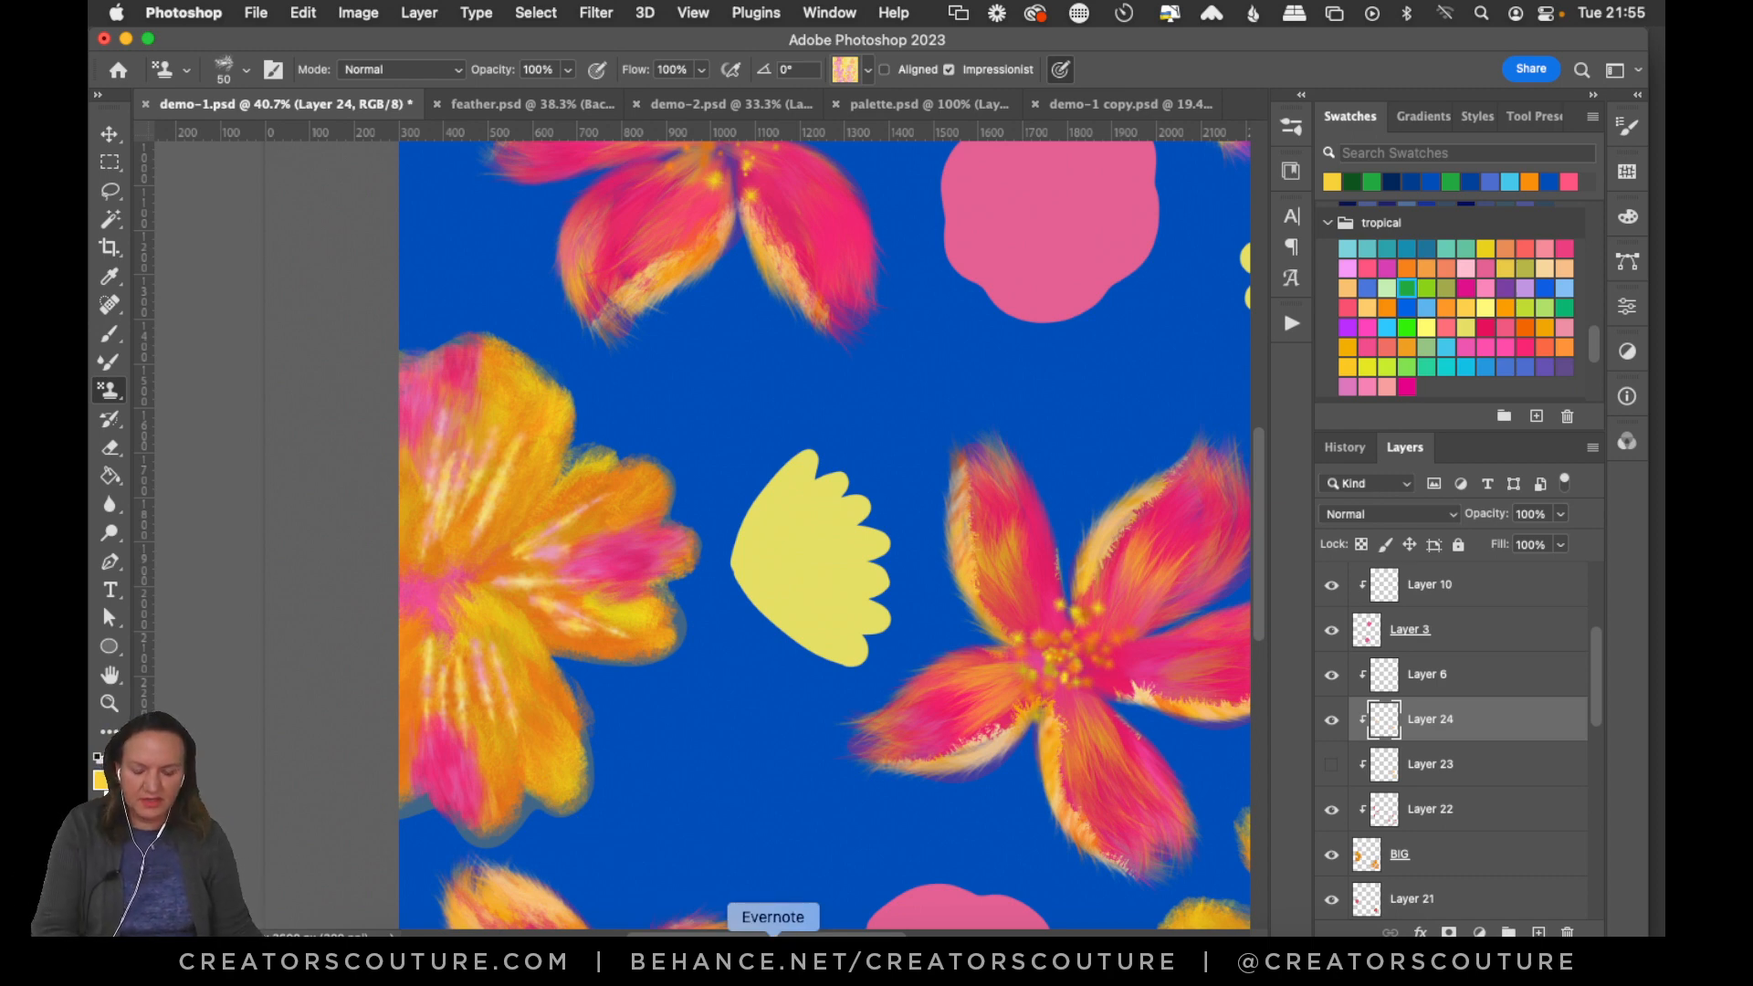
key(super+0)
key(super+s)
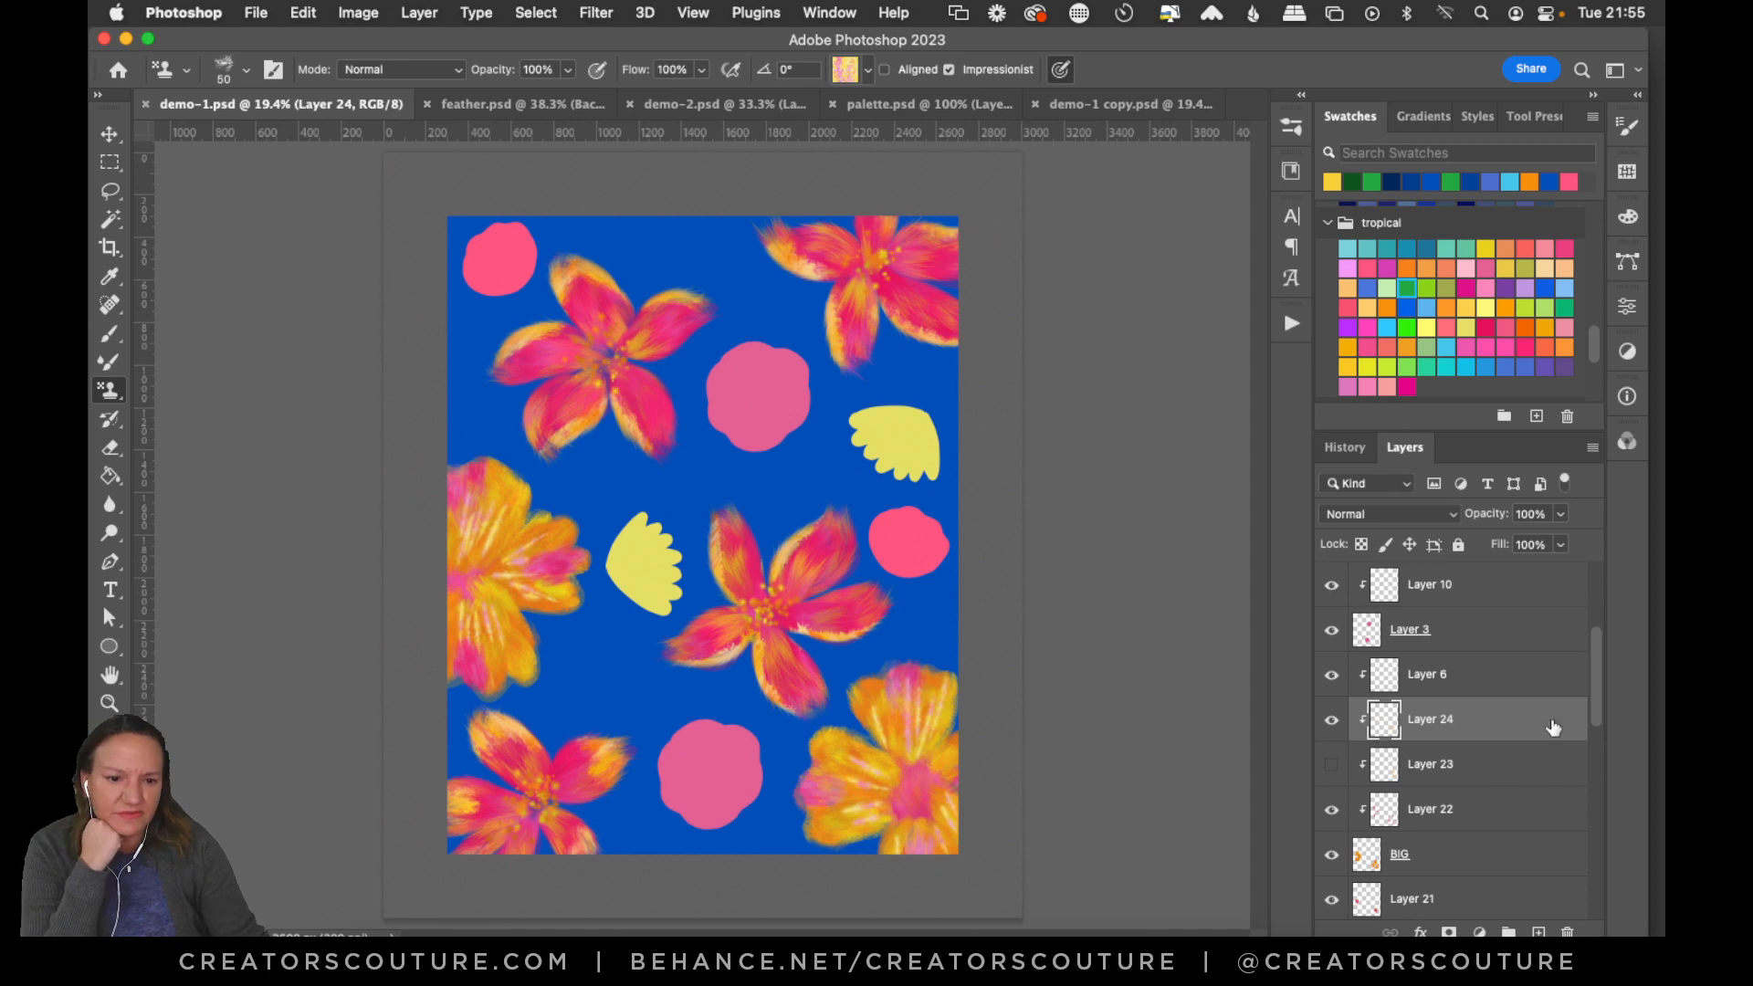
Hide Layer 2 after checking Layer 21, and add a new layer directly above Layer 6.
click(1420, 680)
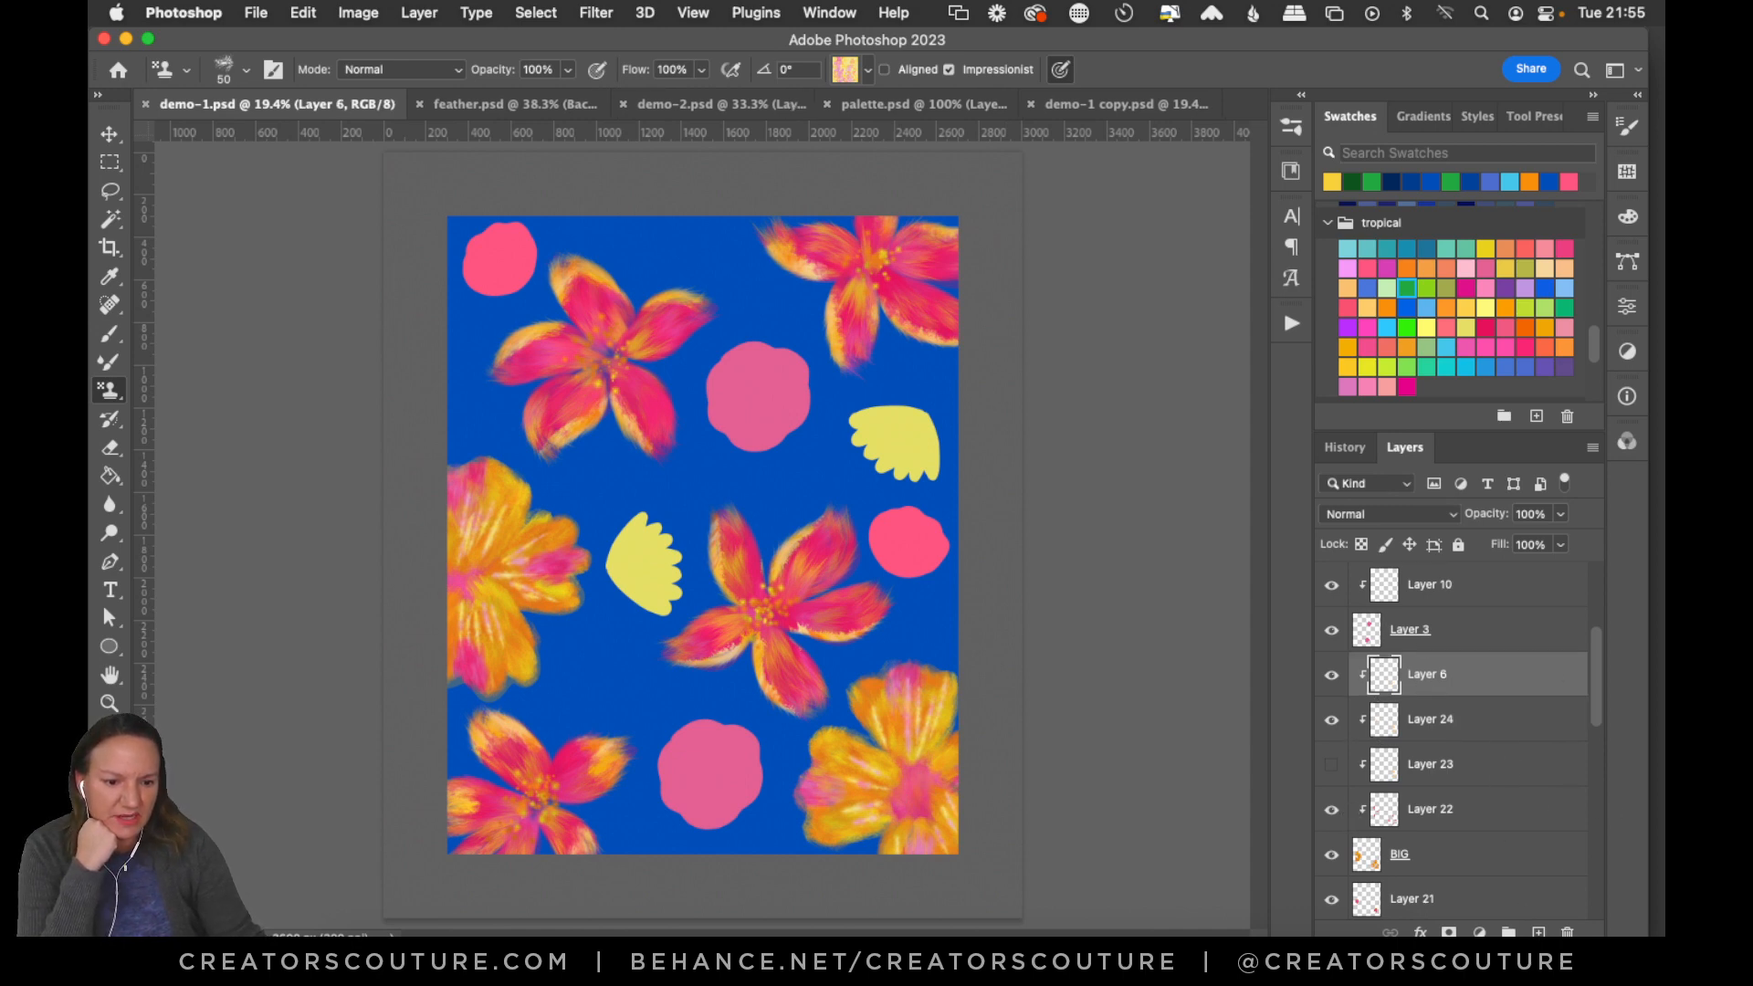
click(1330, 898)
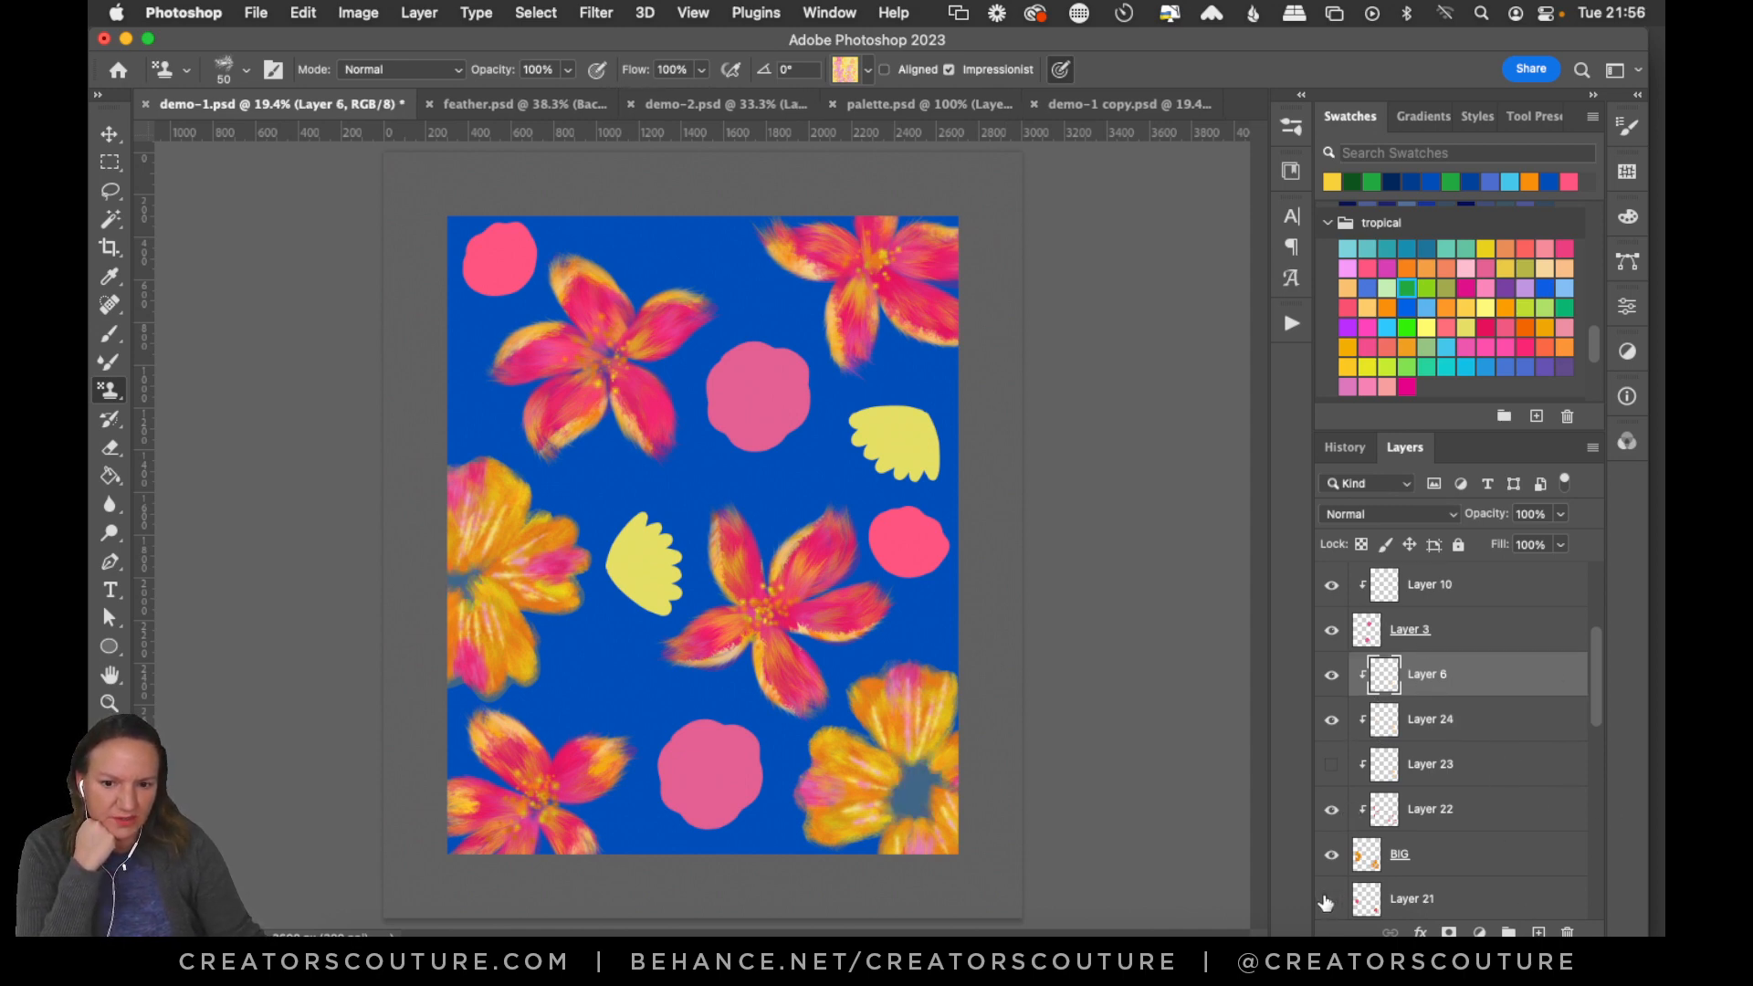
click(1329, 899)
scroll(1592, 715, down, 3)
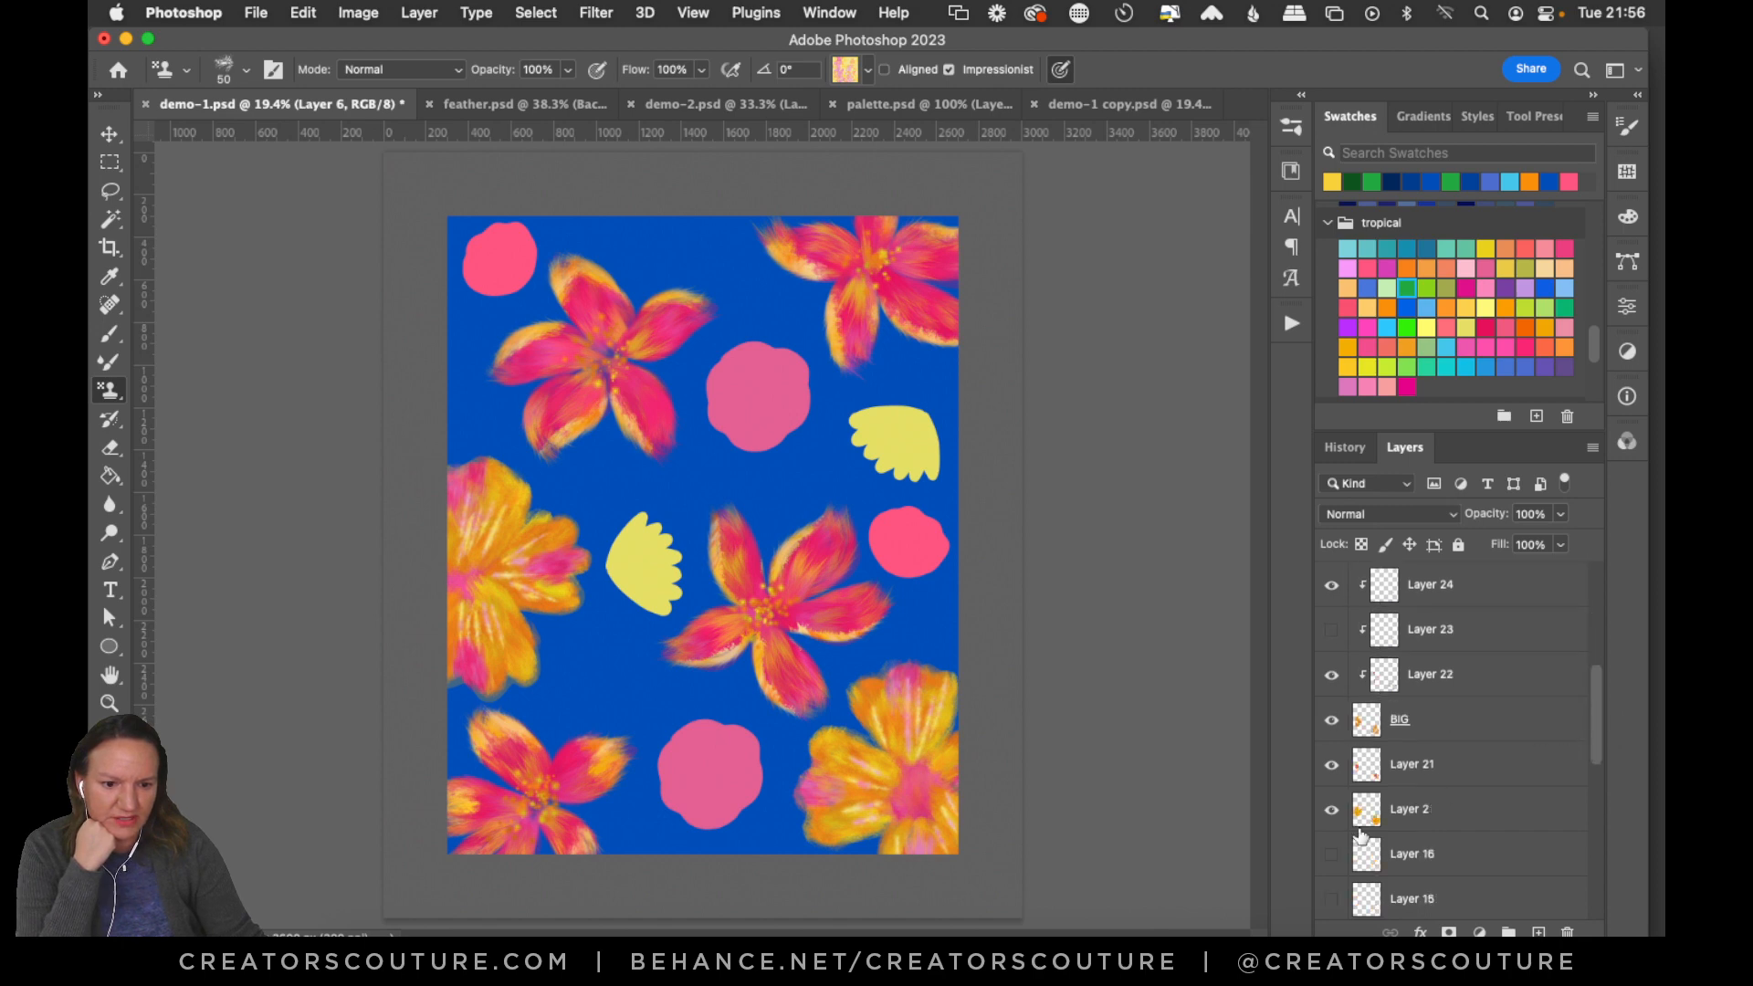
click(1332, 810)
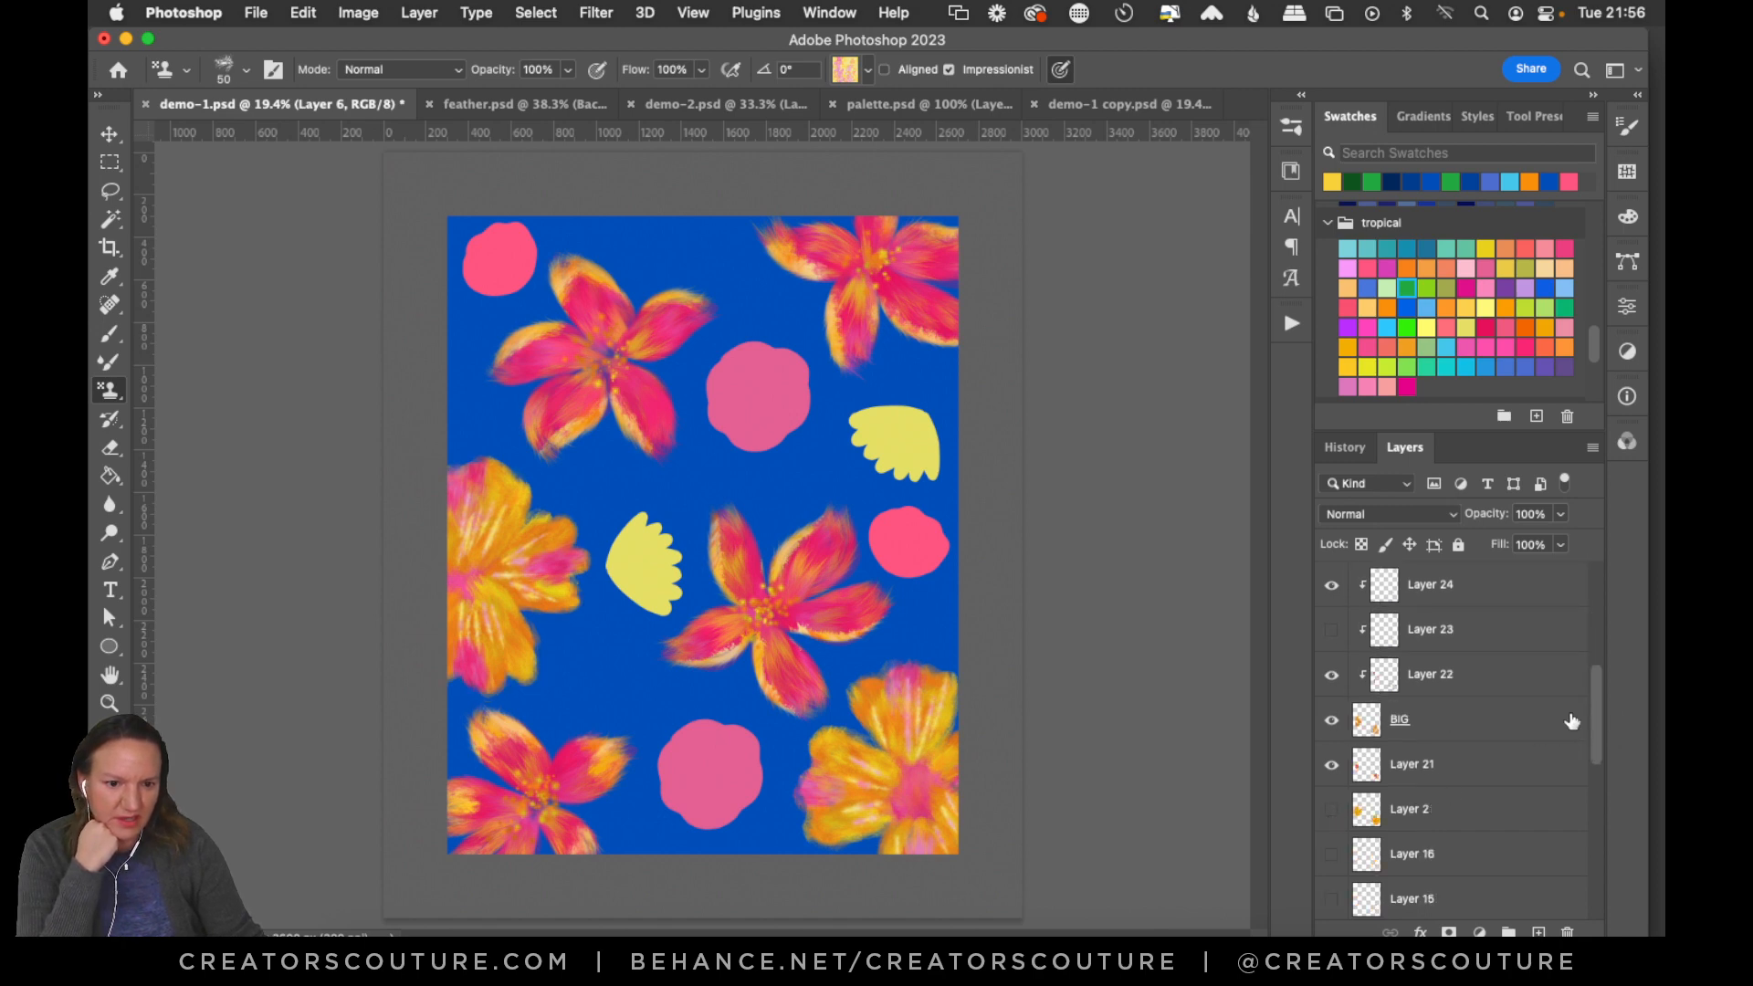
drag(1592, 708, 1590, 657)
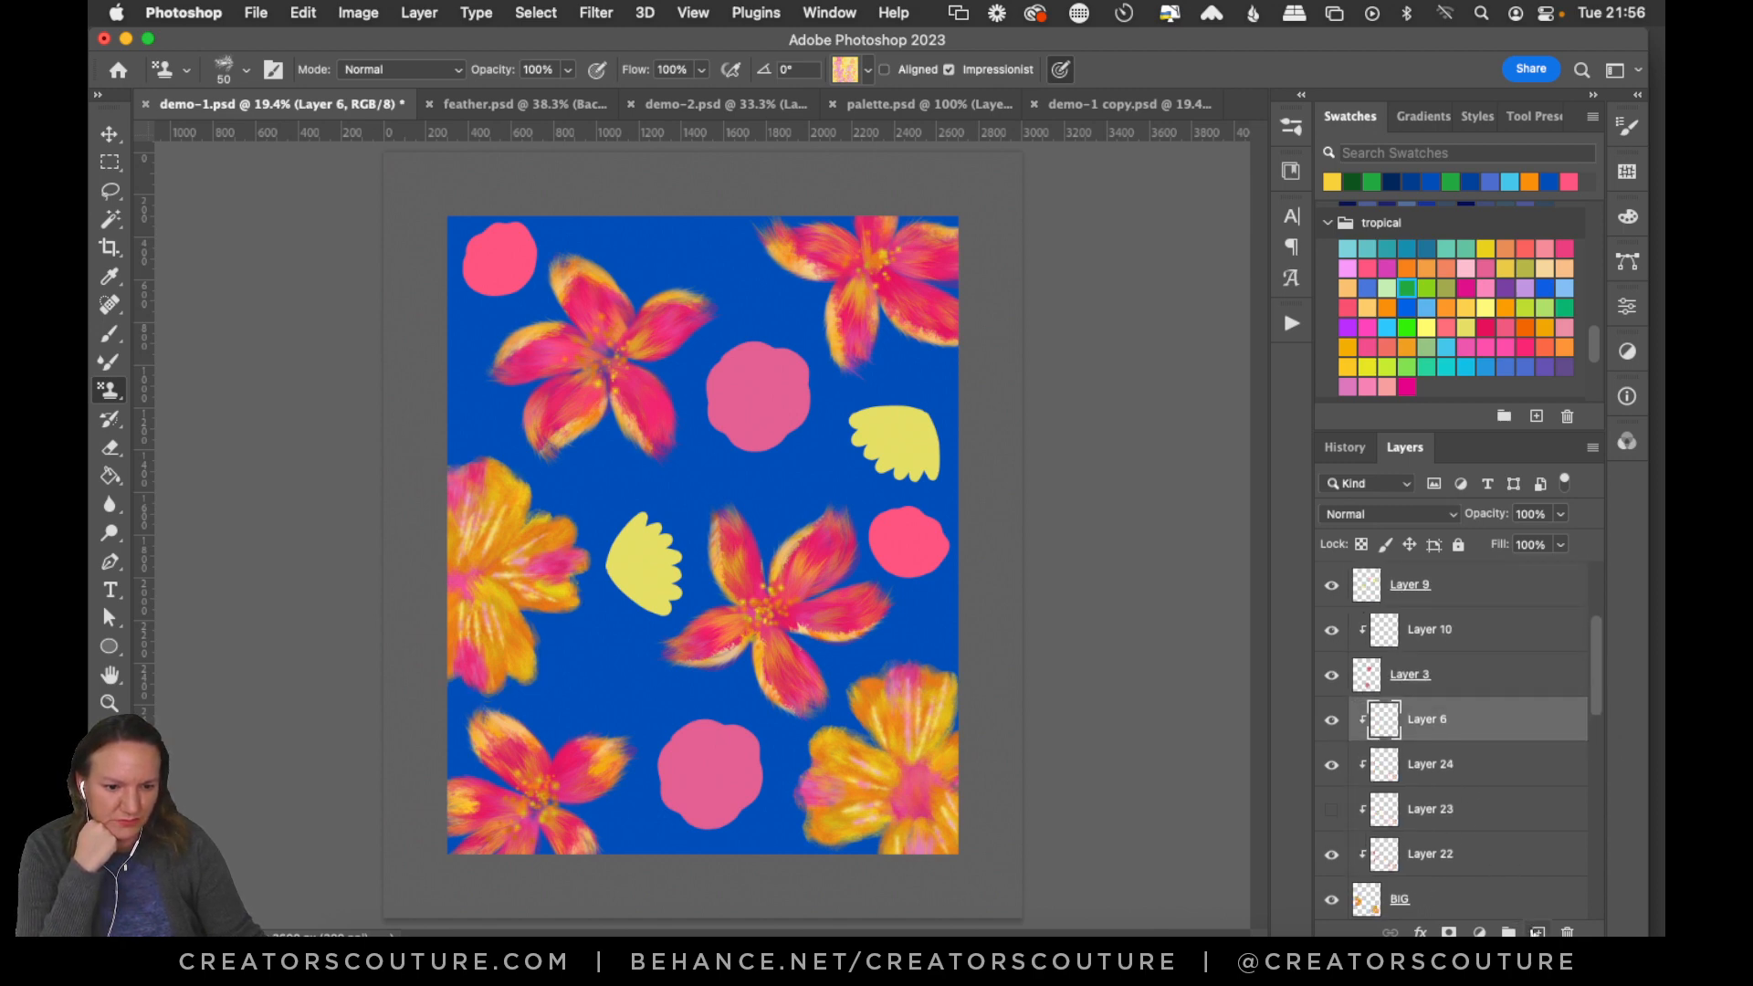
click(1537, 931)
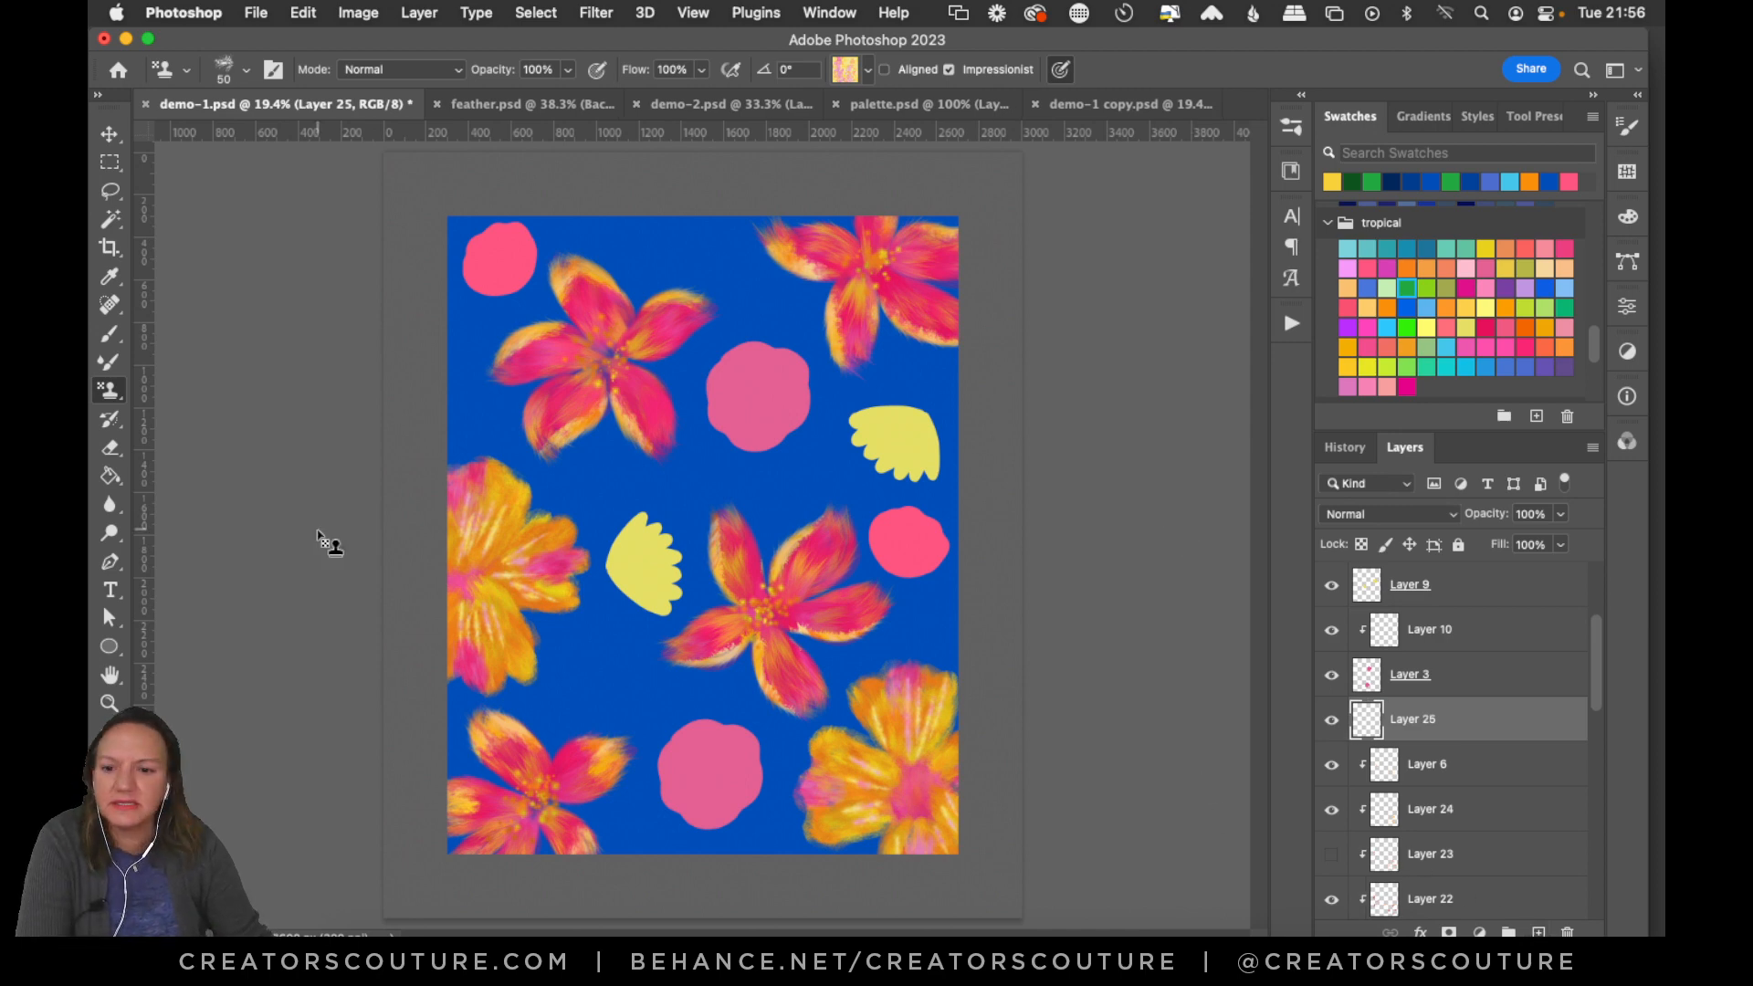
Set up the Pattern Stamp tool with a turquoise mottled pattern and the 20-galaxy brush for the bottom-right orange flower.
click(112, 702)
drag(917, 810, 993, 753)
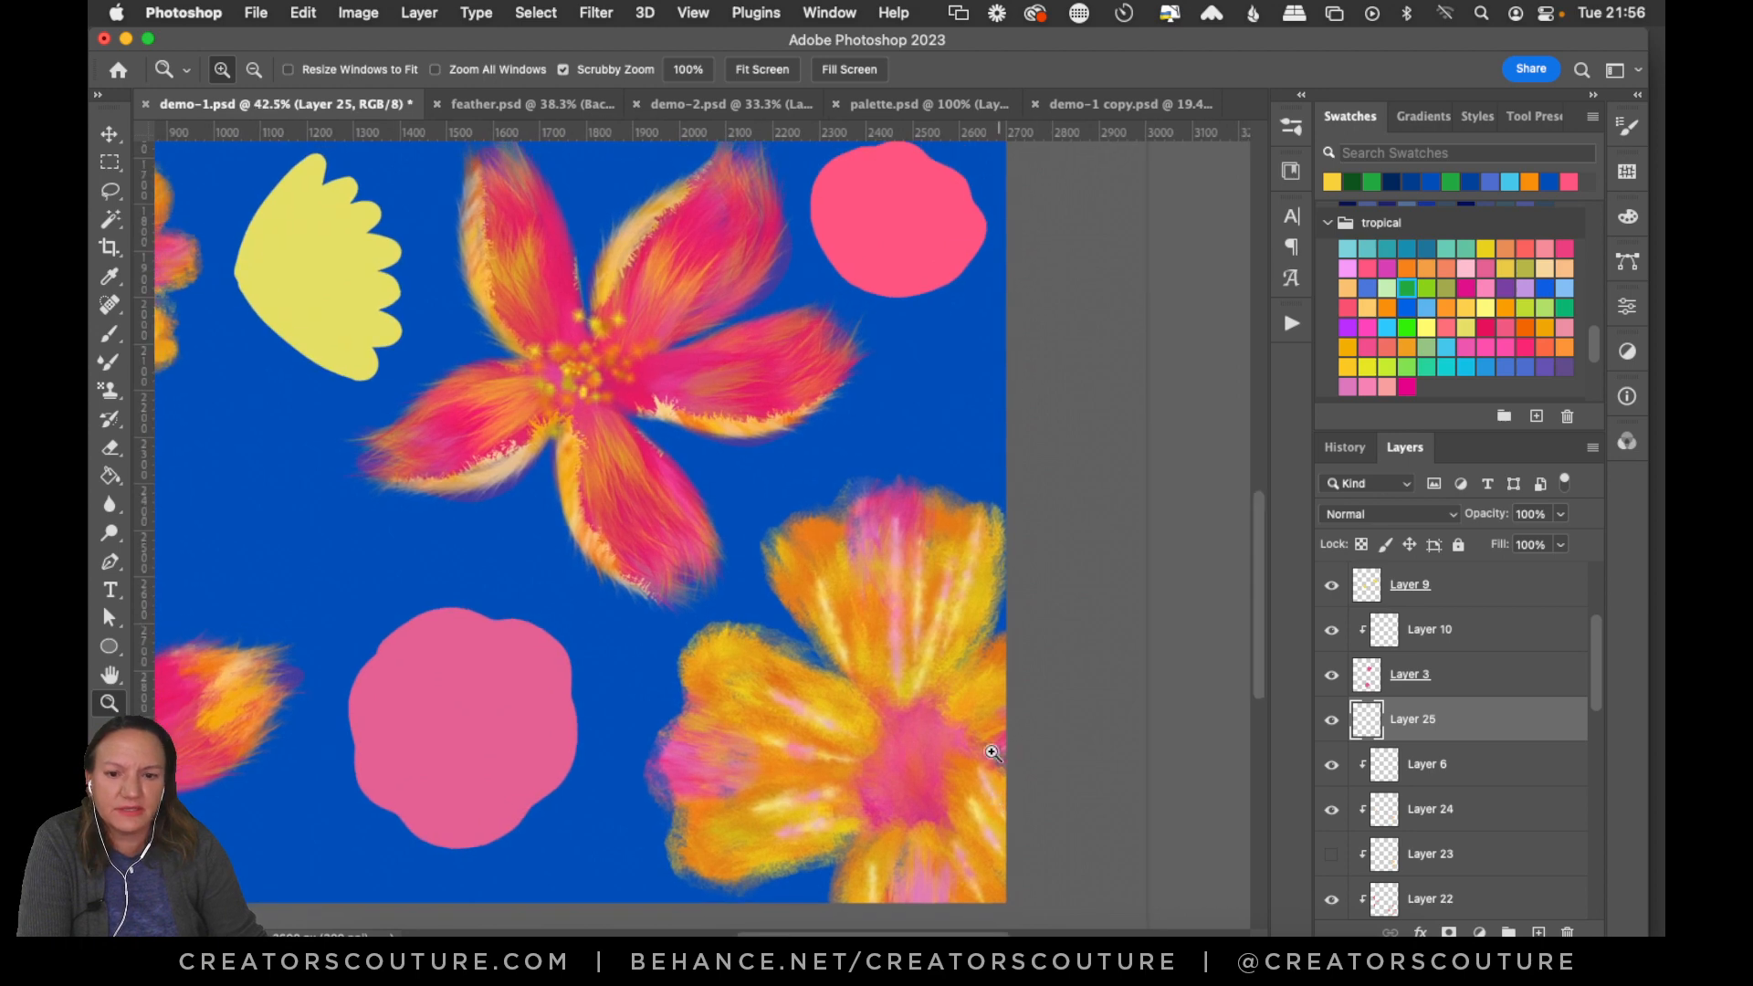
click(109, 391)
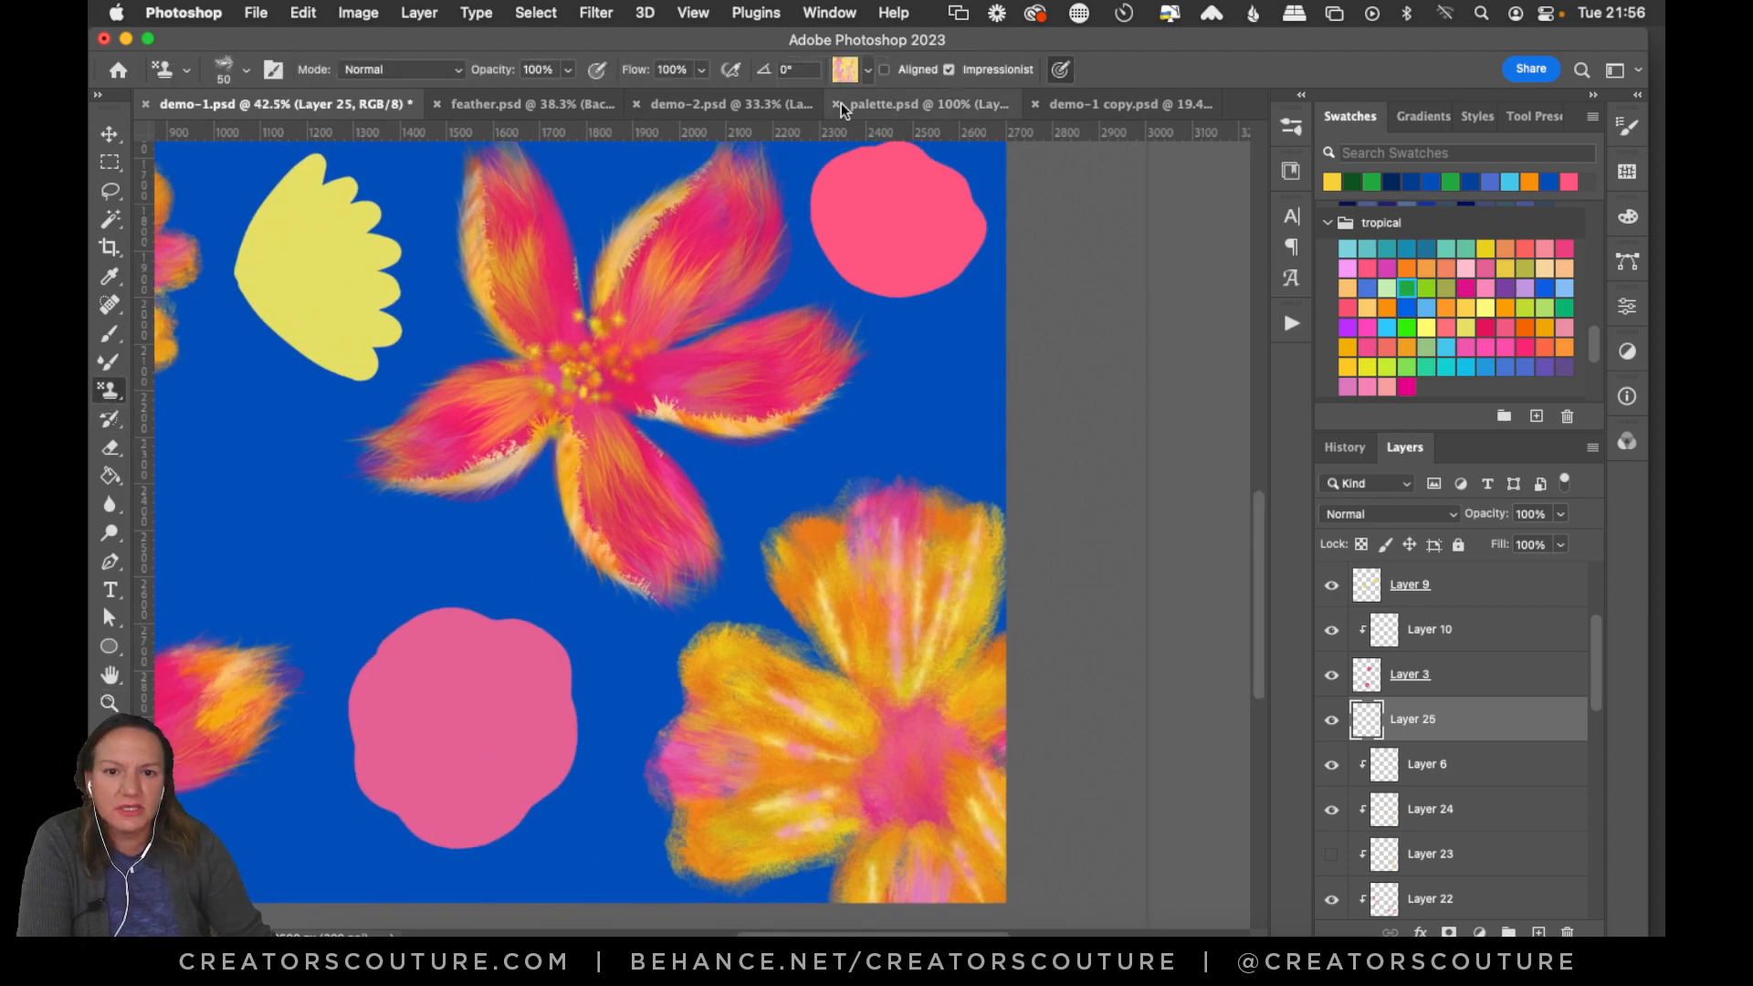
click(847, 69)
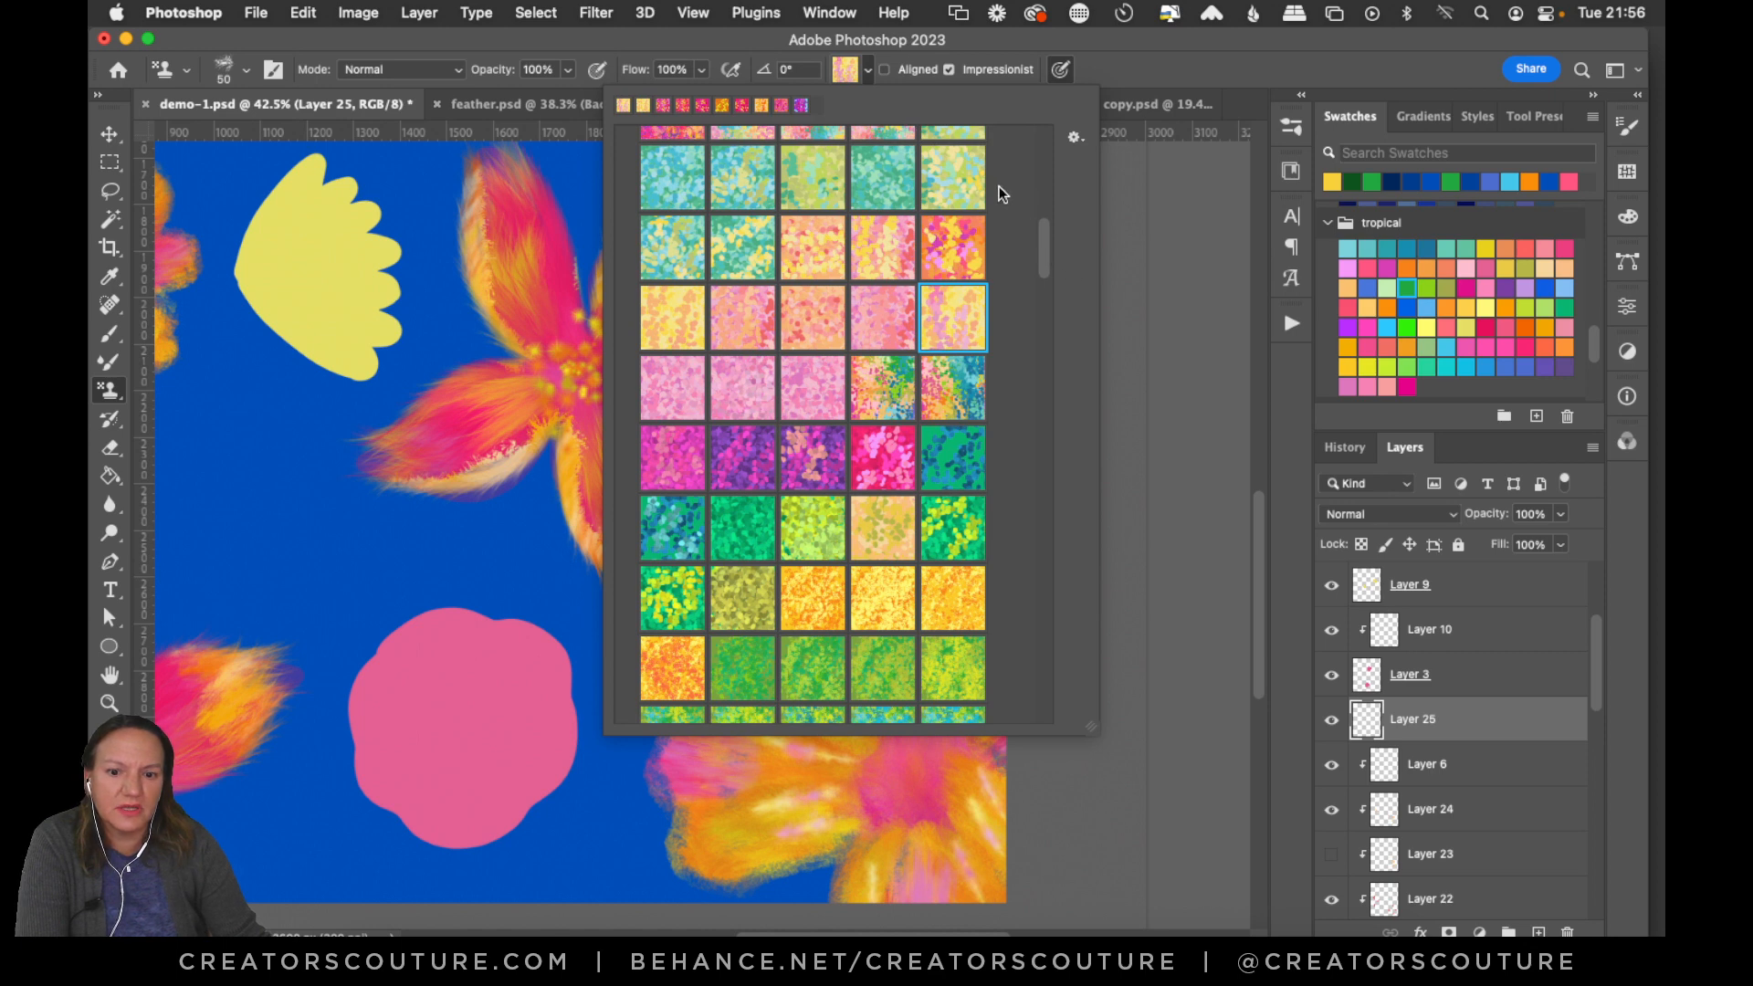
click(763, 195)
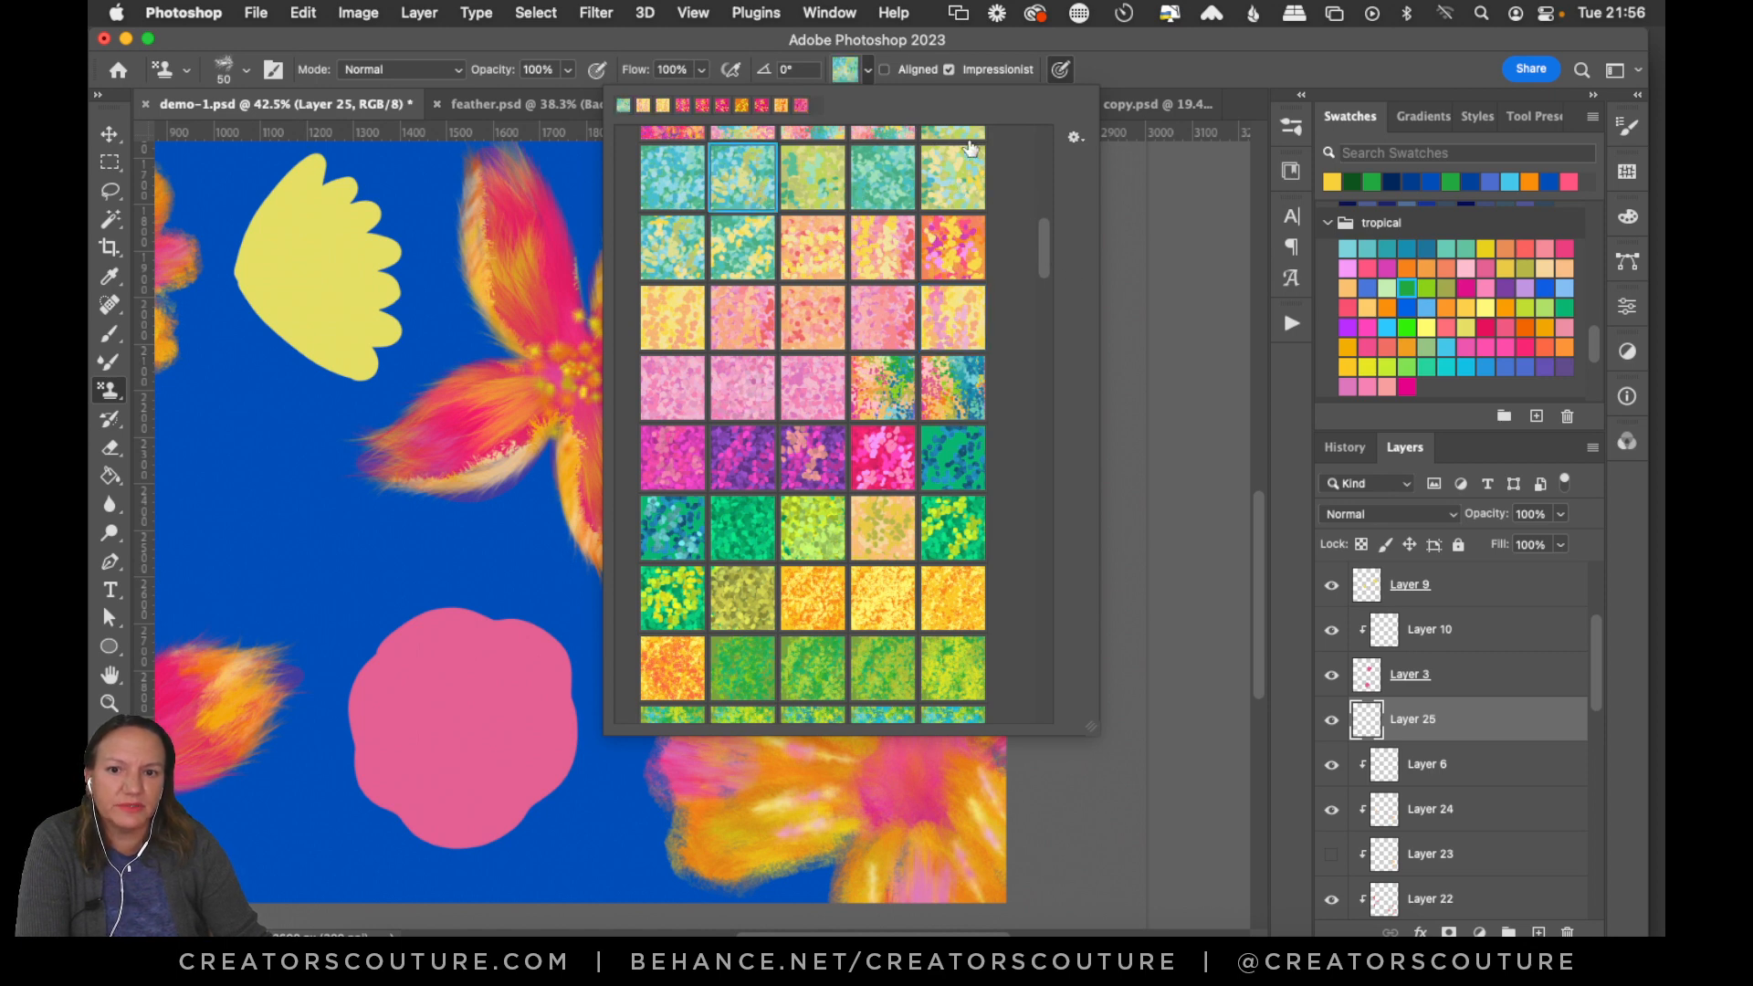
click(1284, 121)
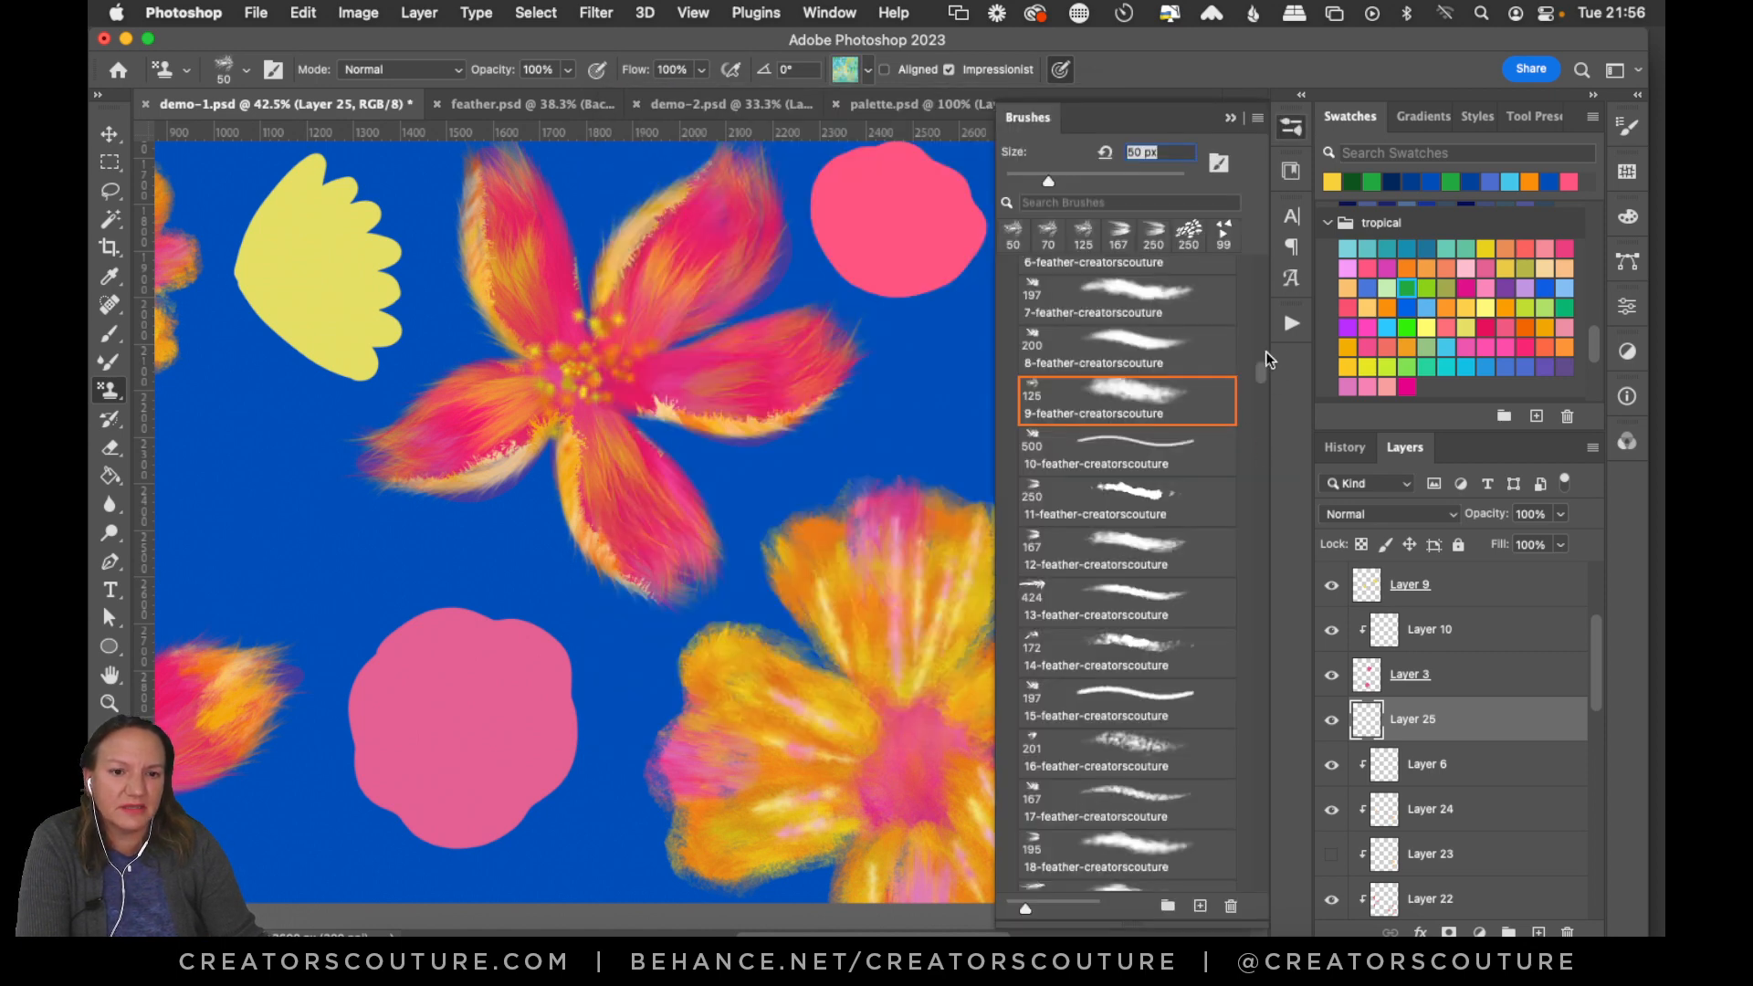
scroll(1225, 562, down, 20)
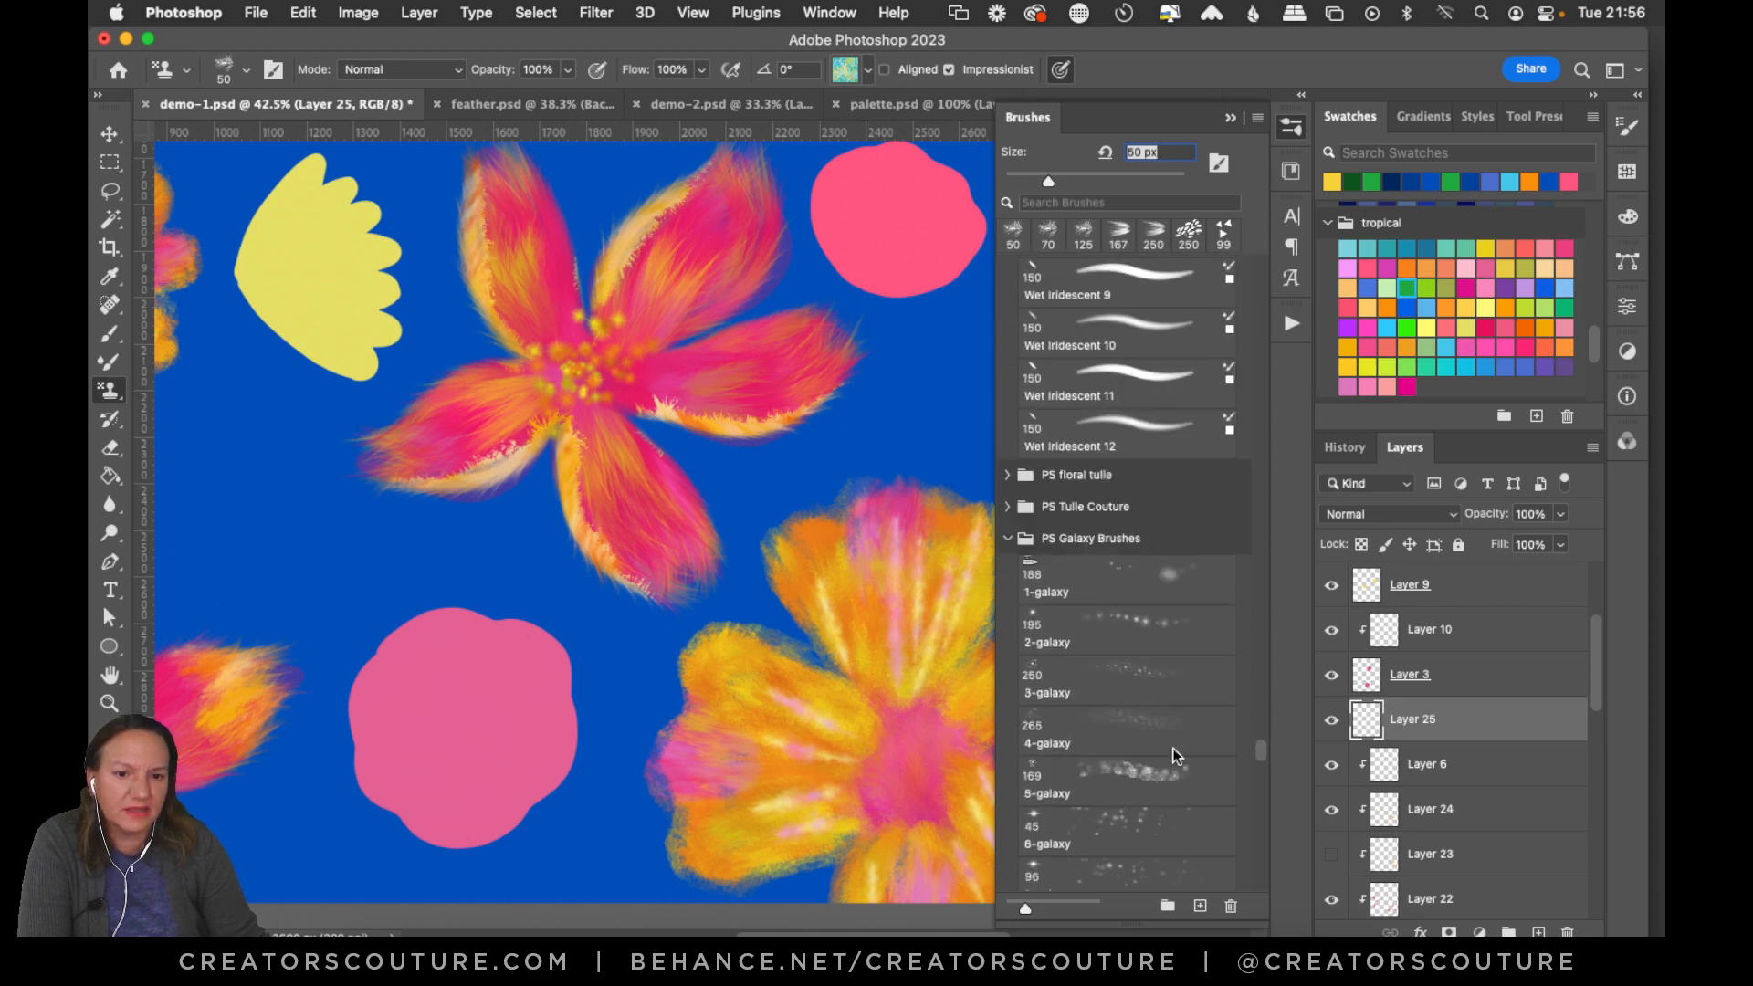
scroll(1172, 748, down, 15)
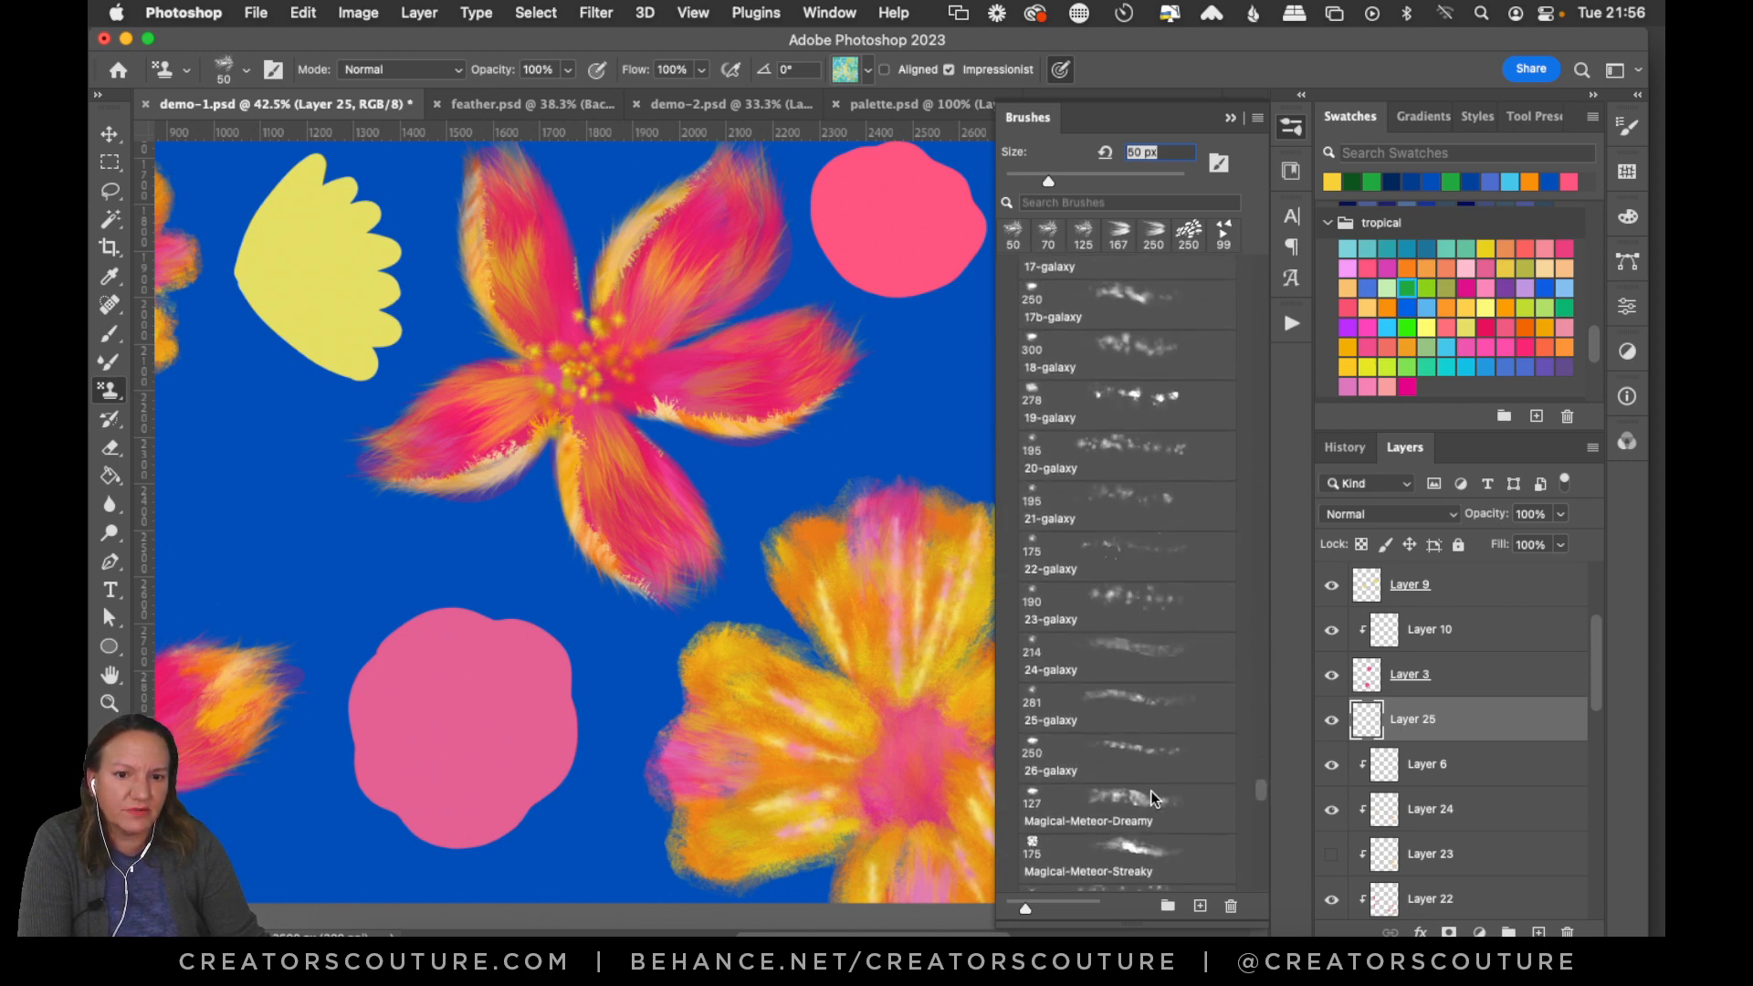
scroll(1150, 791, down, 1)
click(1130, 403)
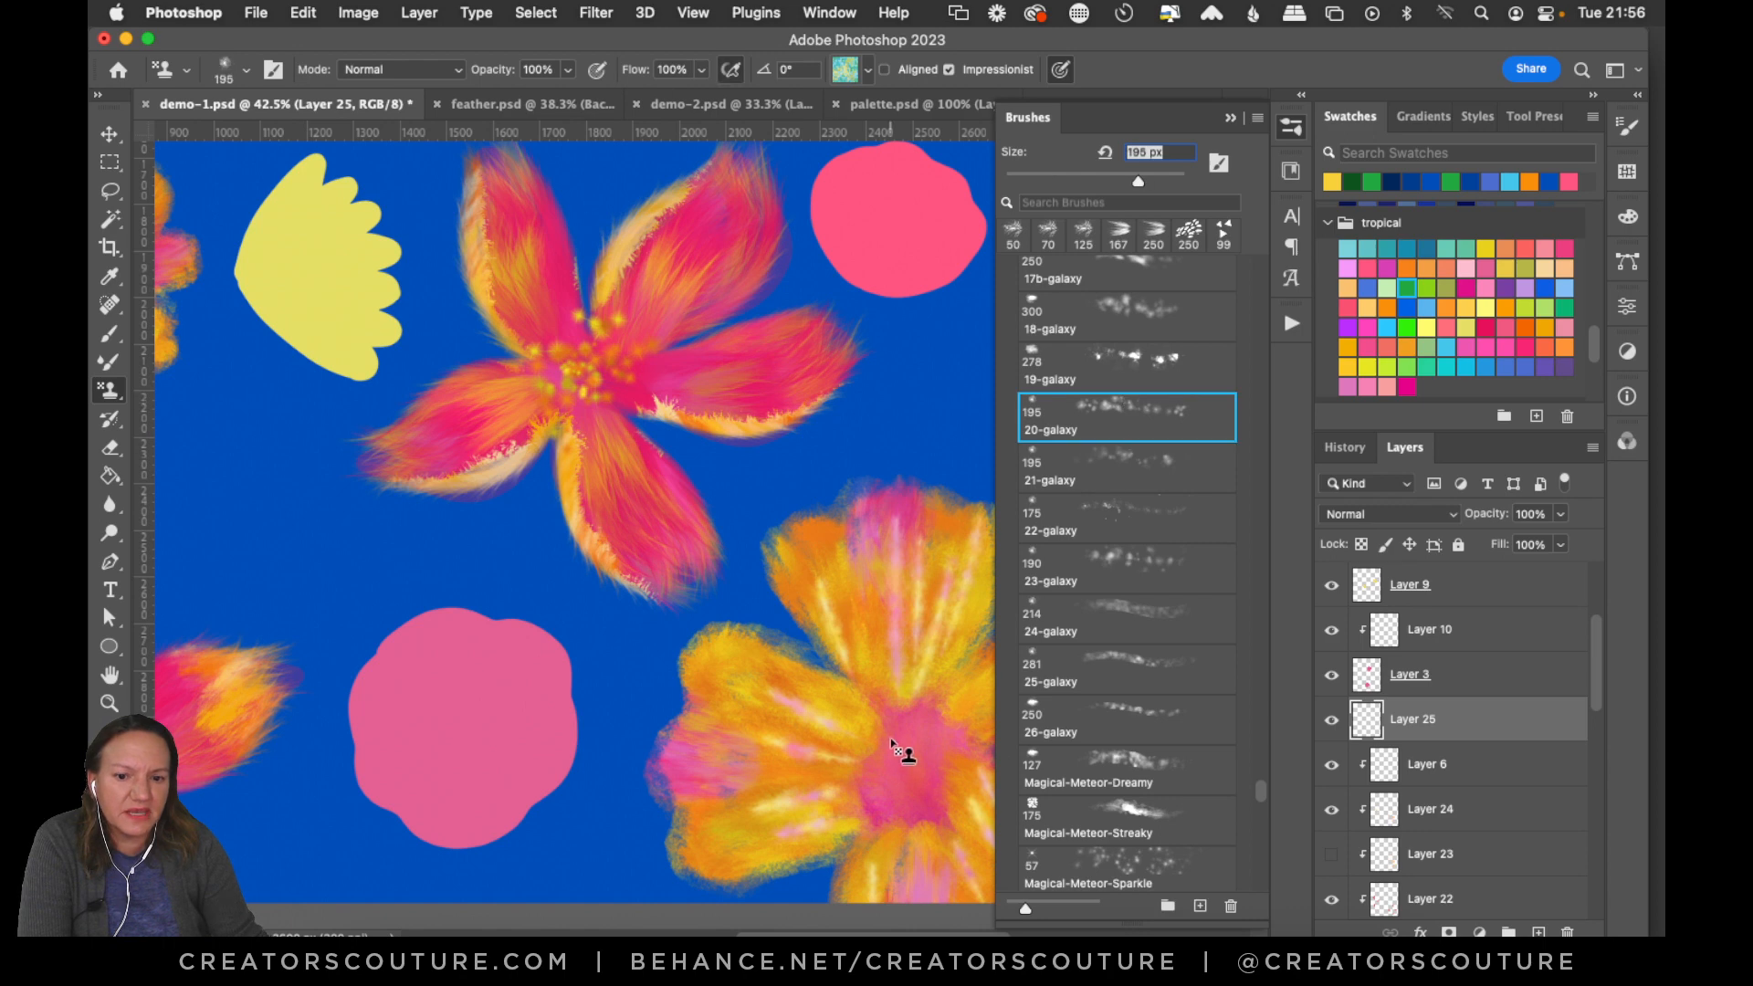
Paint turquoise speckles over the pink center of the bottom-right orange flower, redoing the first stroke.
mouse_move(903, 748)
mouse_down()
mouse_move(891, 809)
mouse_move(947, 801)
mouse_up()
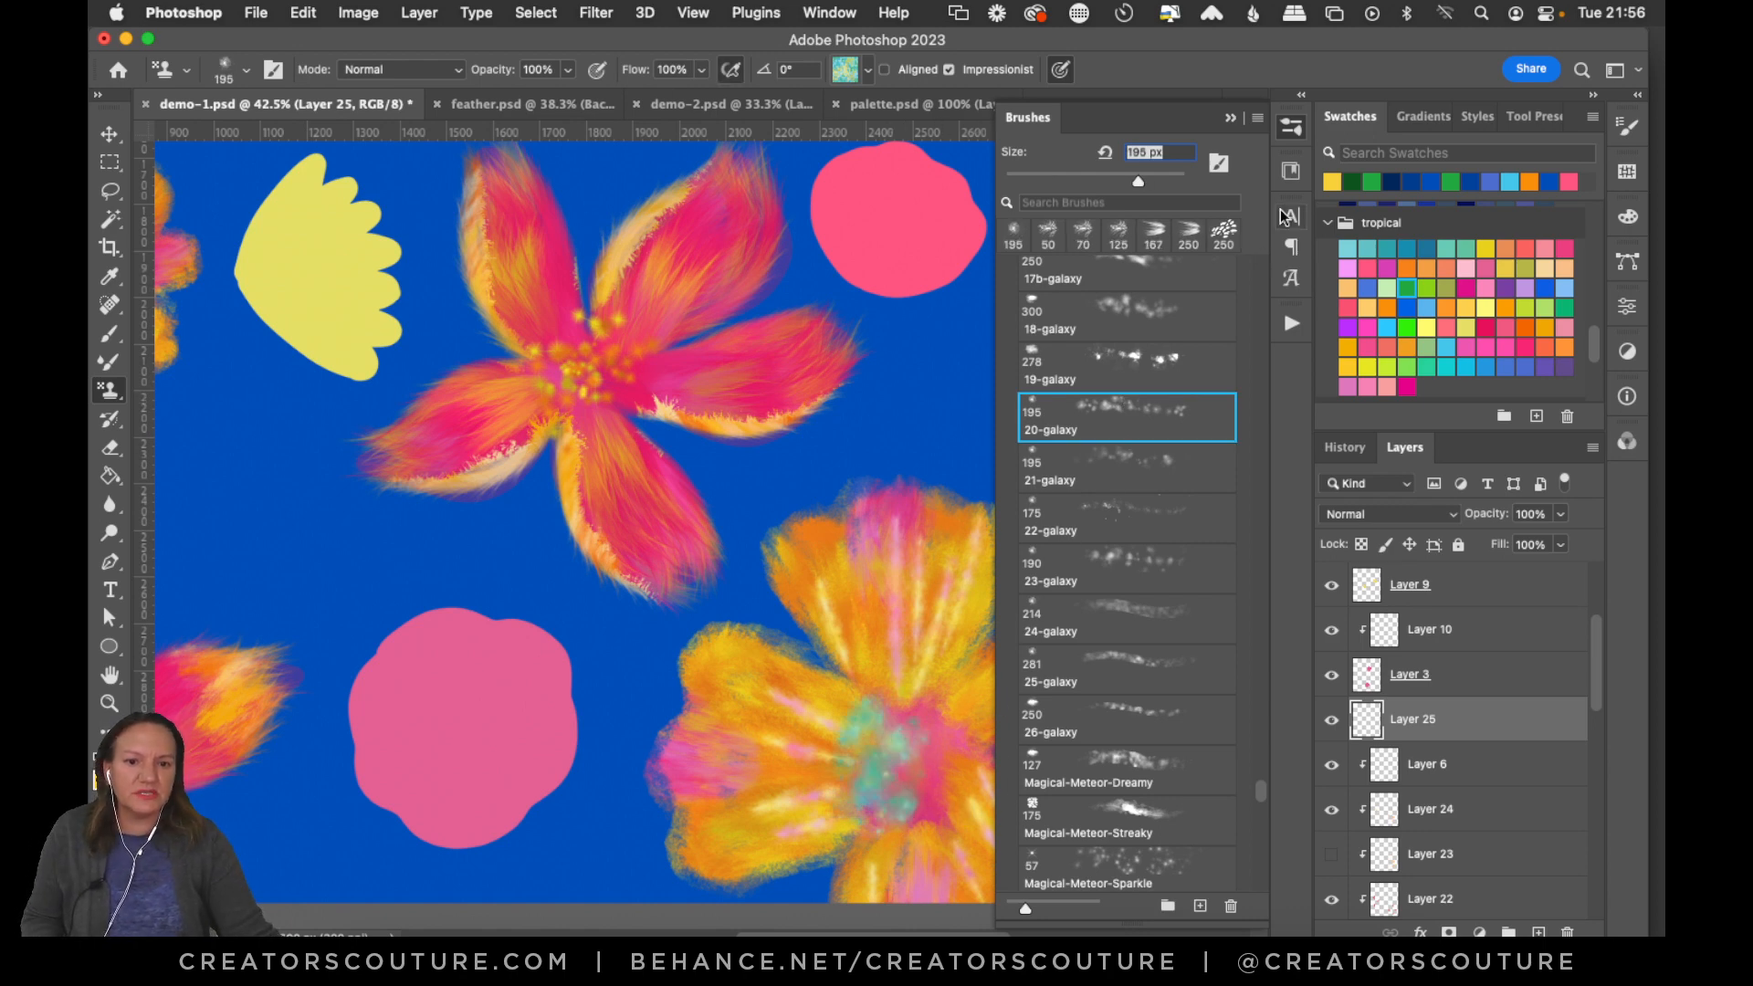
key(super+z)
click(1288, 128)
mouse_move(940, 684)
mouse_down()
mouse_move(876, 768)
mouse_move(878, 804)
mouse_move(923, 767)
mouse_move(967, 799)
mouse_move(917, 777)
mouse_move(950, 857)
mouse_move(1068, 841)
mouse_up()
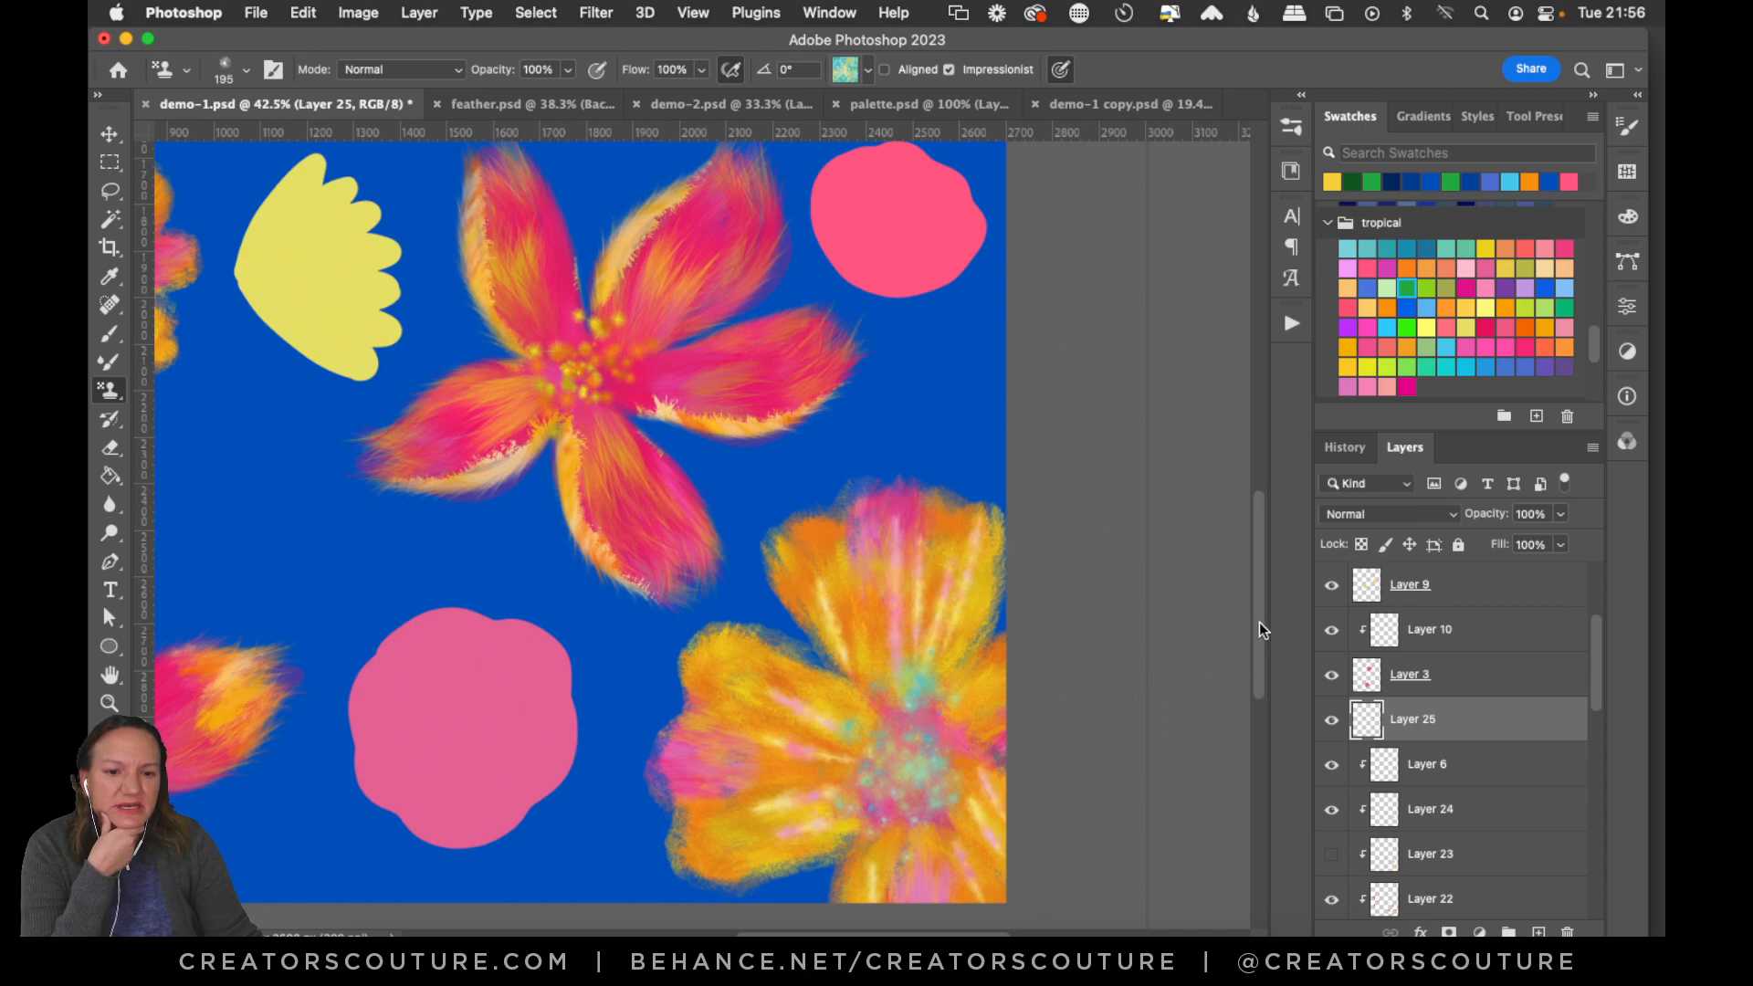
Paint matching turquoise speckles over the center of the left-edge orange flower and save the document.
mouse_move(1258, 622)
mouse_down()
mouse_move(1242, 447)
mouse_move(1180, 681)
mouse_up()
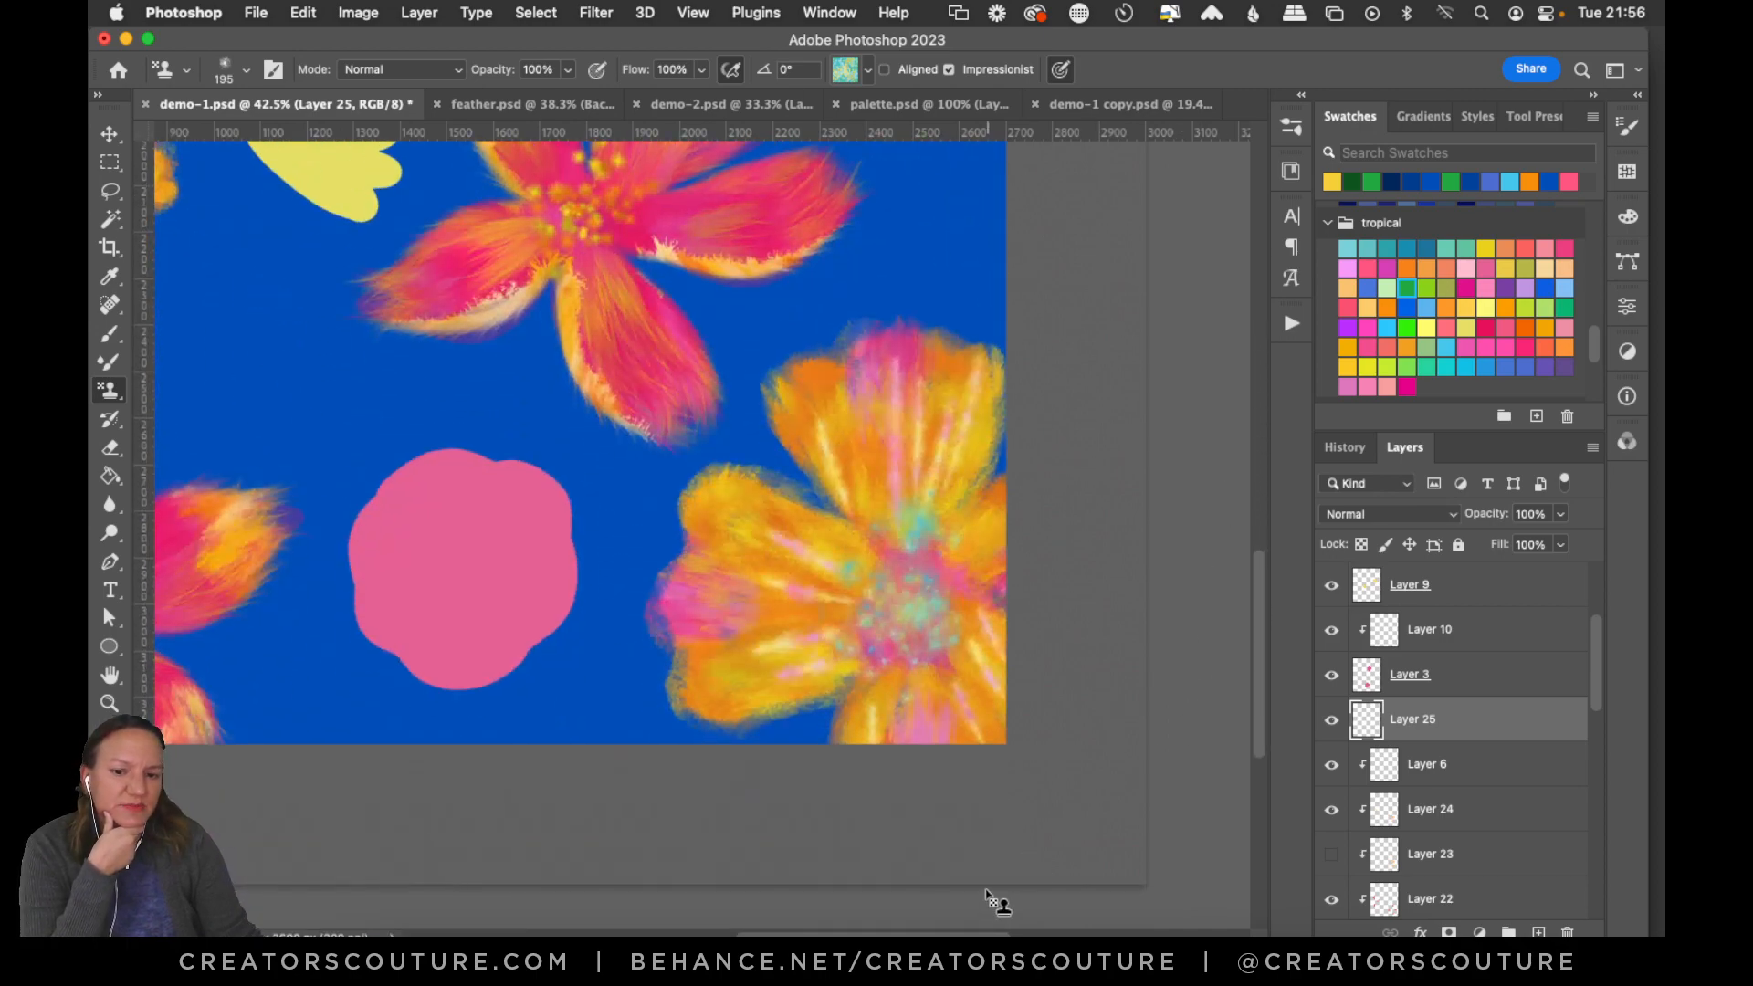
drag(957, 931, 810, 929)
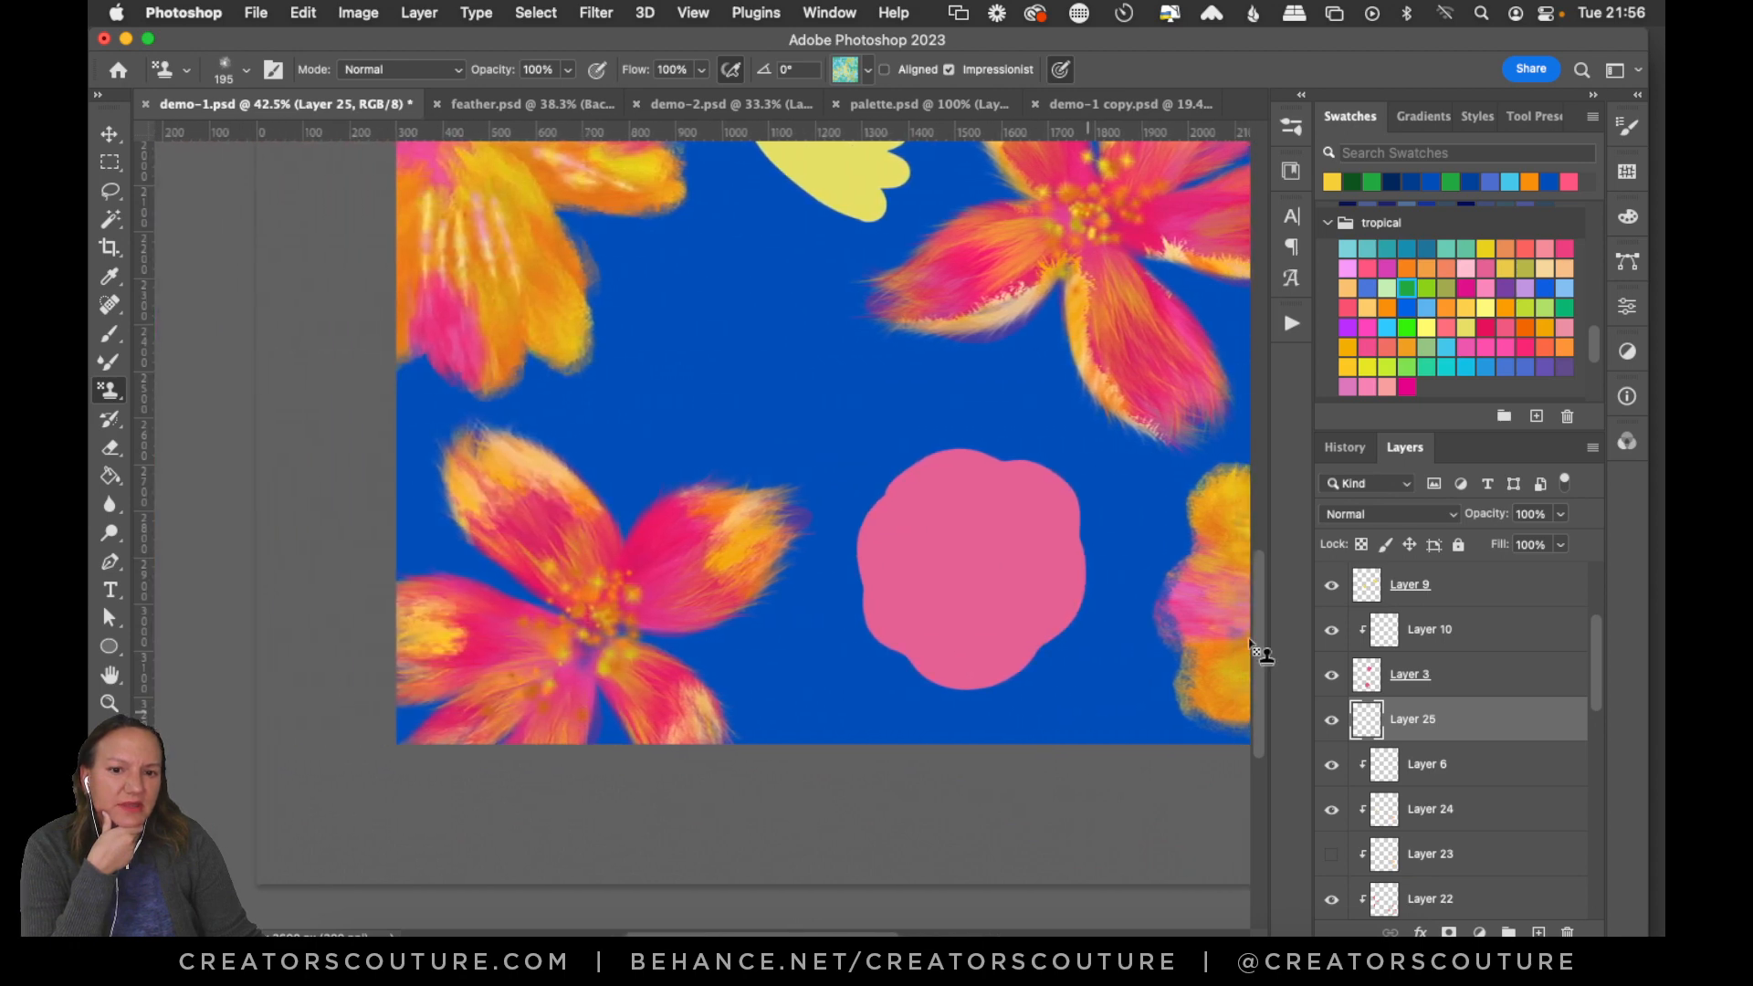
click(1245, 614)
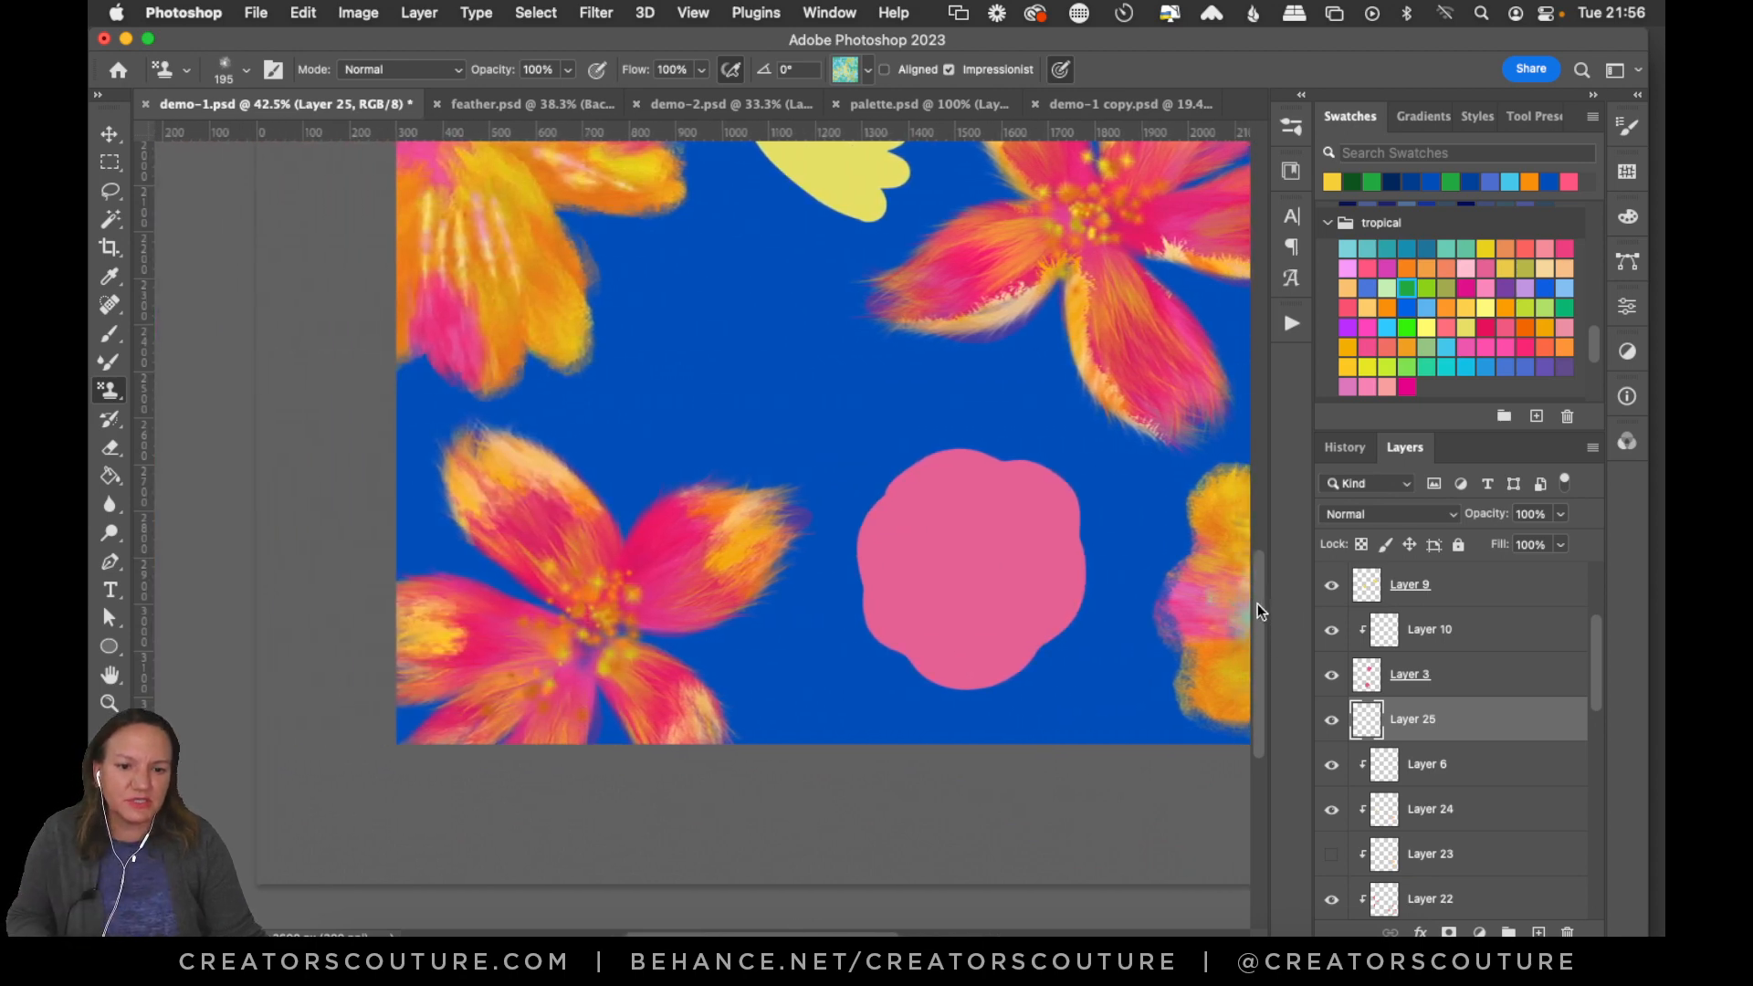
drag(1263, 610, 1265, 531)
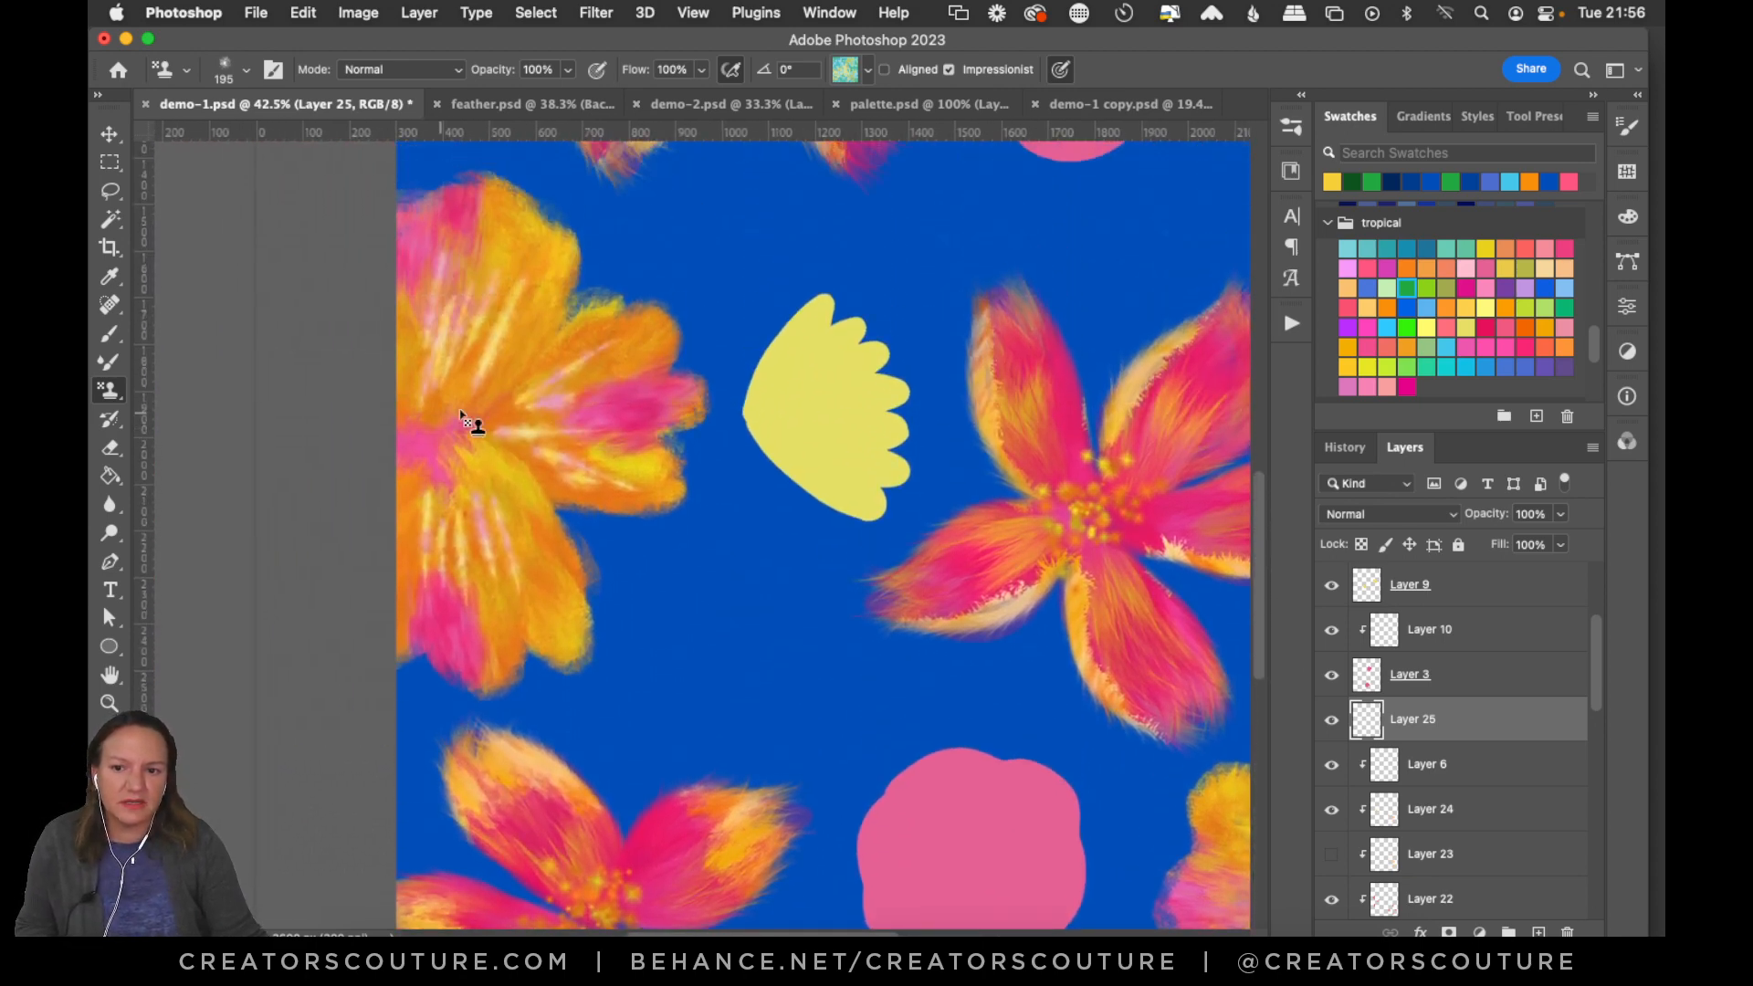
mouse_move(435, 457)
mouse_down()
mouse_move(484, 427)
mouse_move(469, 478)
mouse_up()
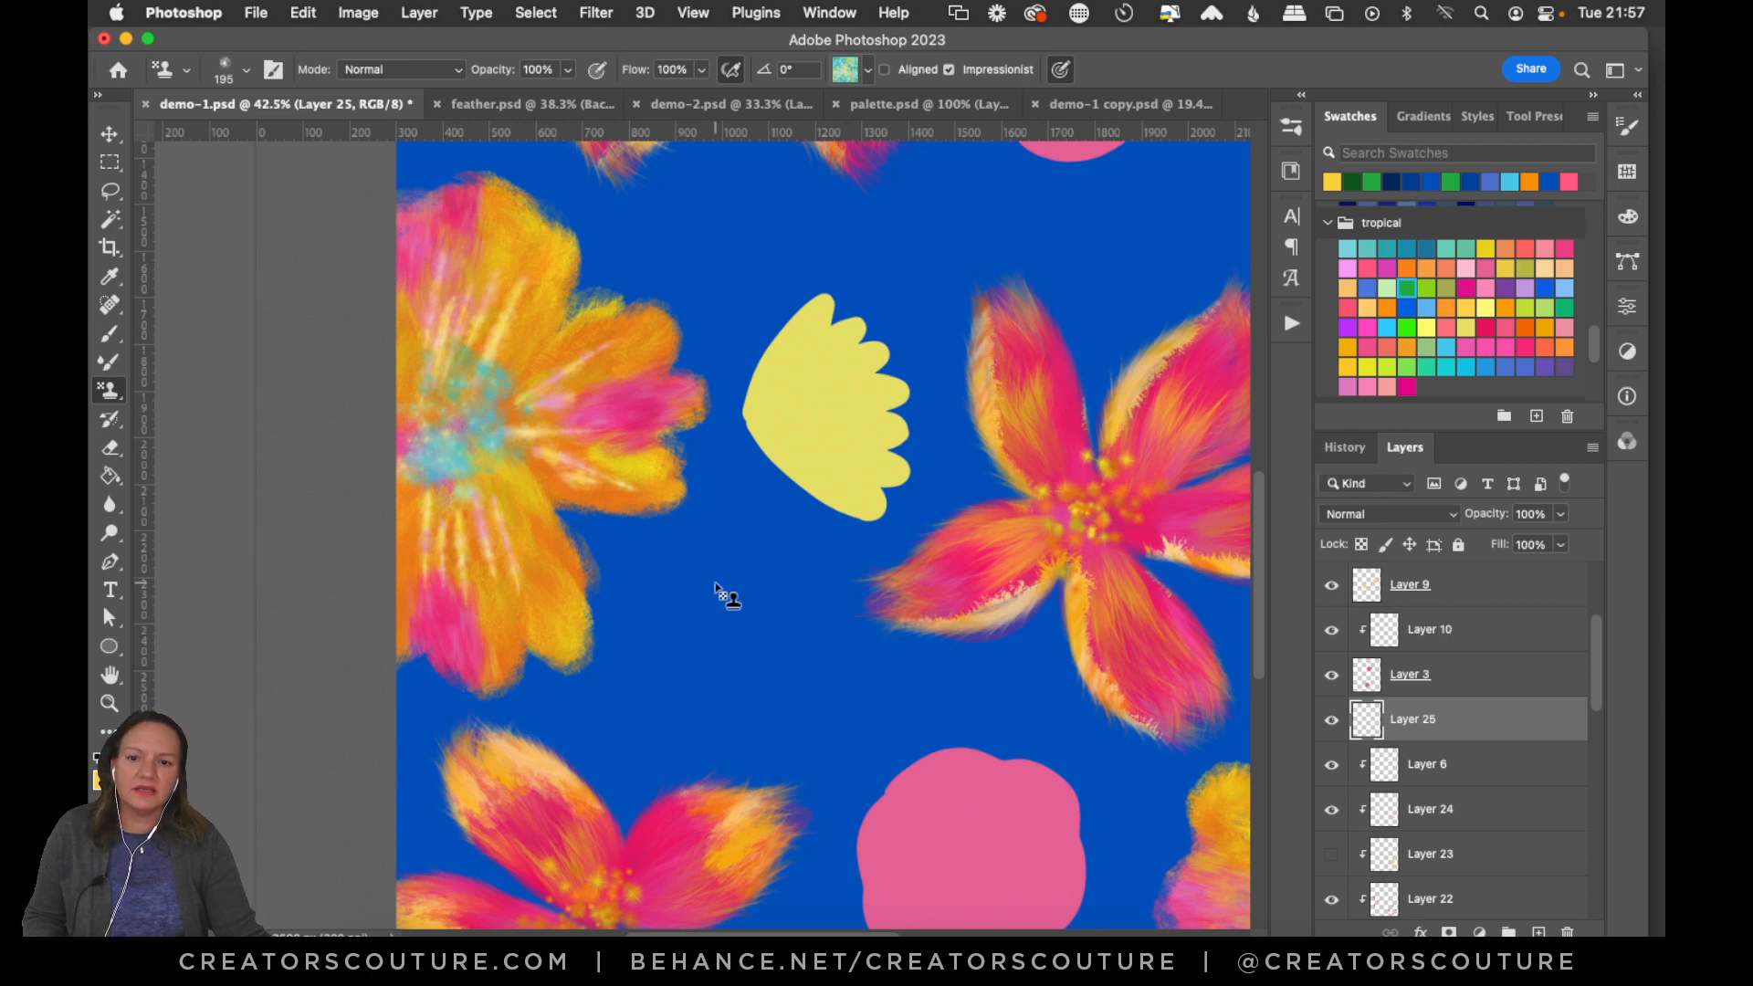
key(super+0)
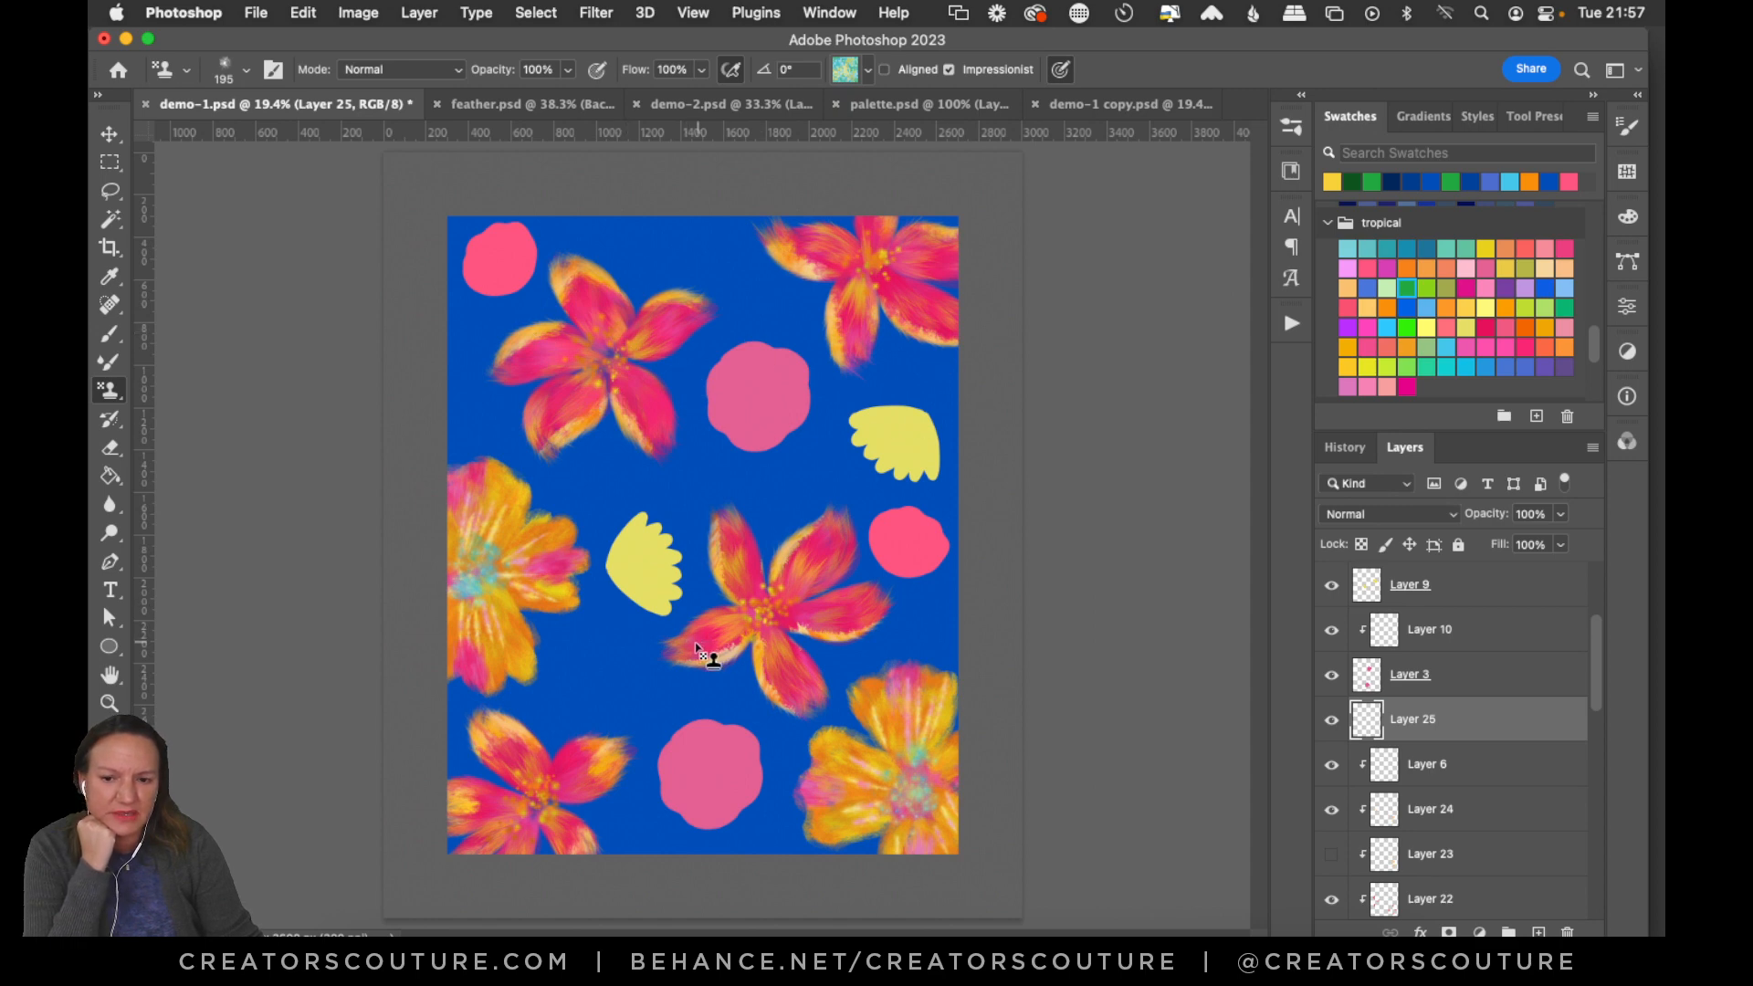
key(super+s)
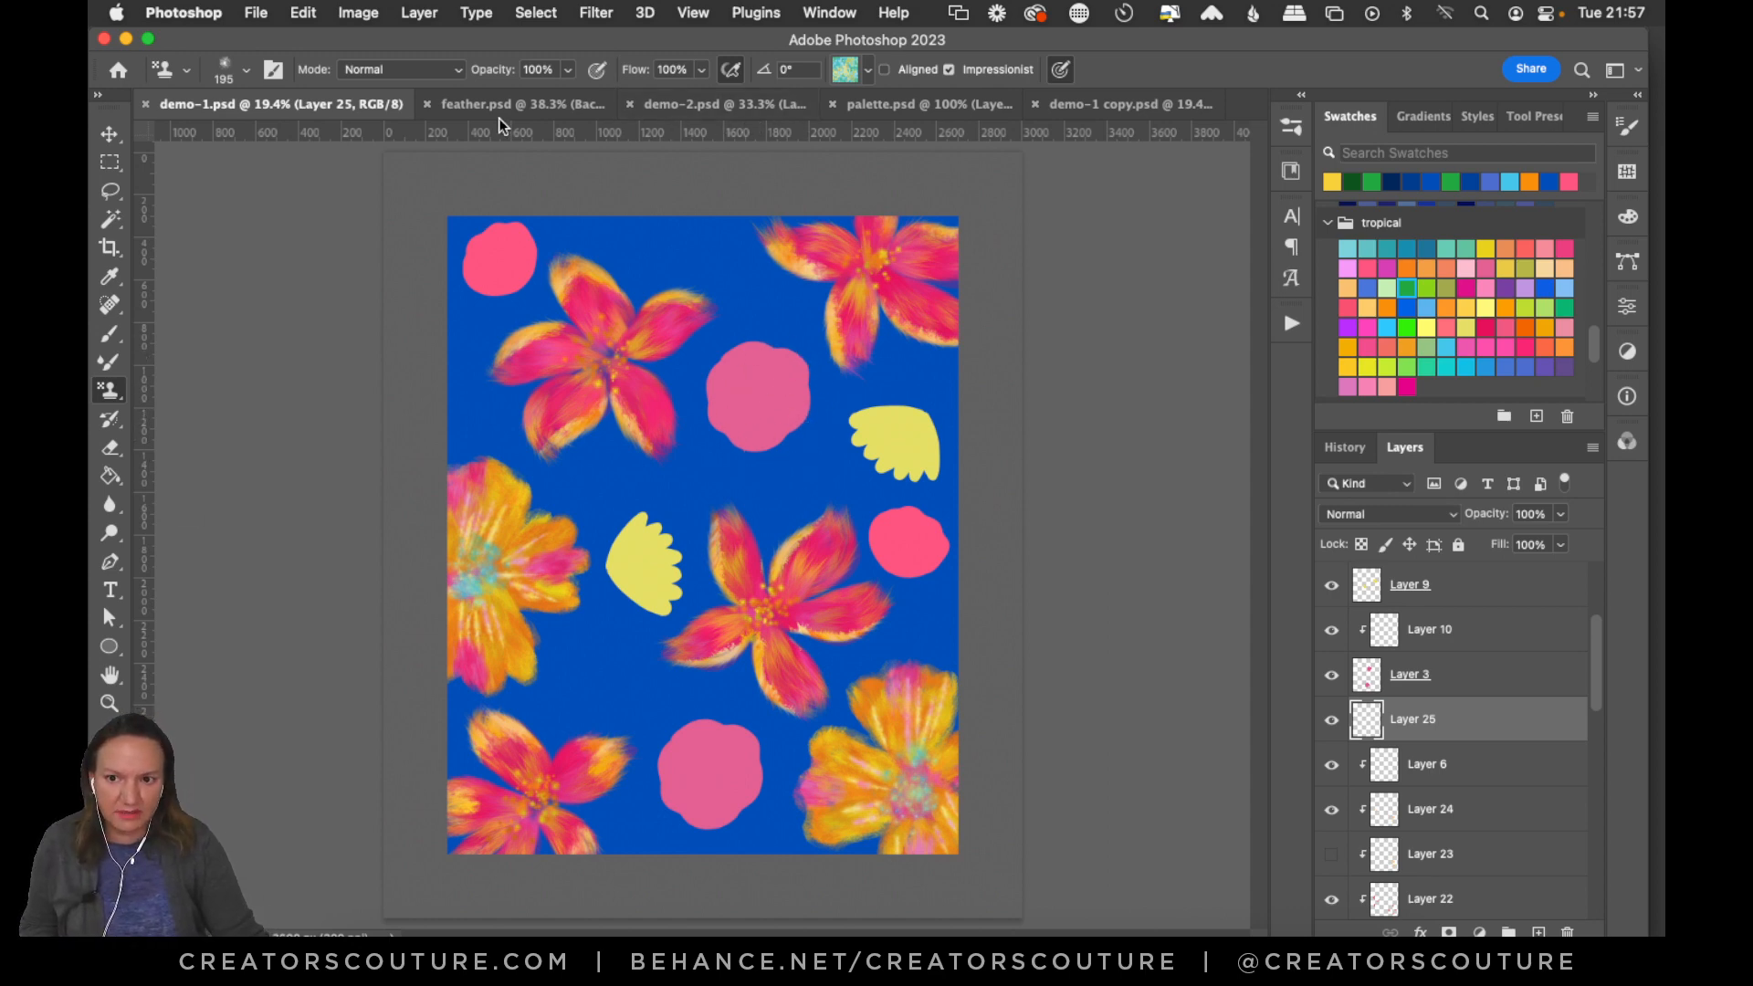
Examine the swirled round flower in demo-2.psd and the brush samples in feather.psd, and return to demo-1.psd.
click(683, 103)
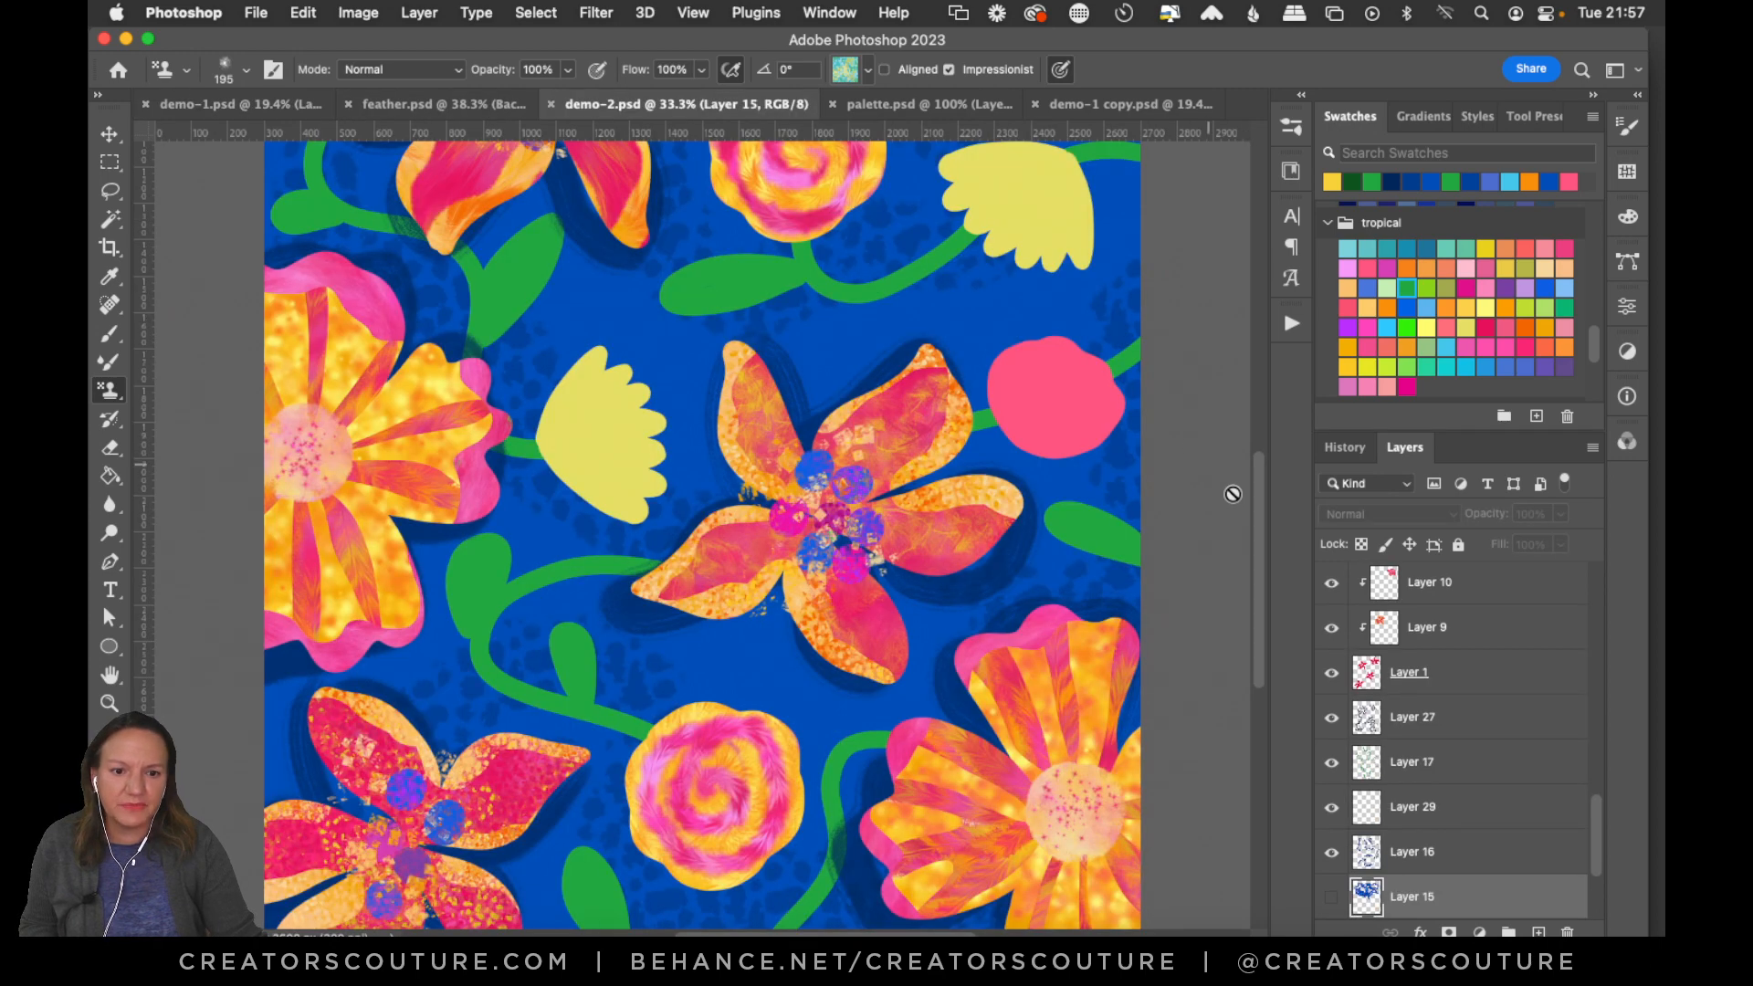
drag(1258, 500, 1267, 418)
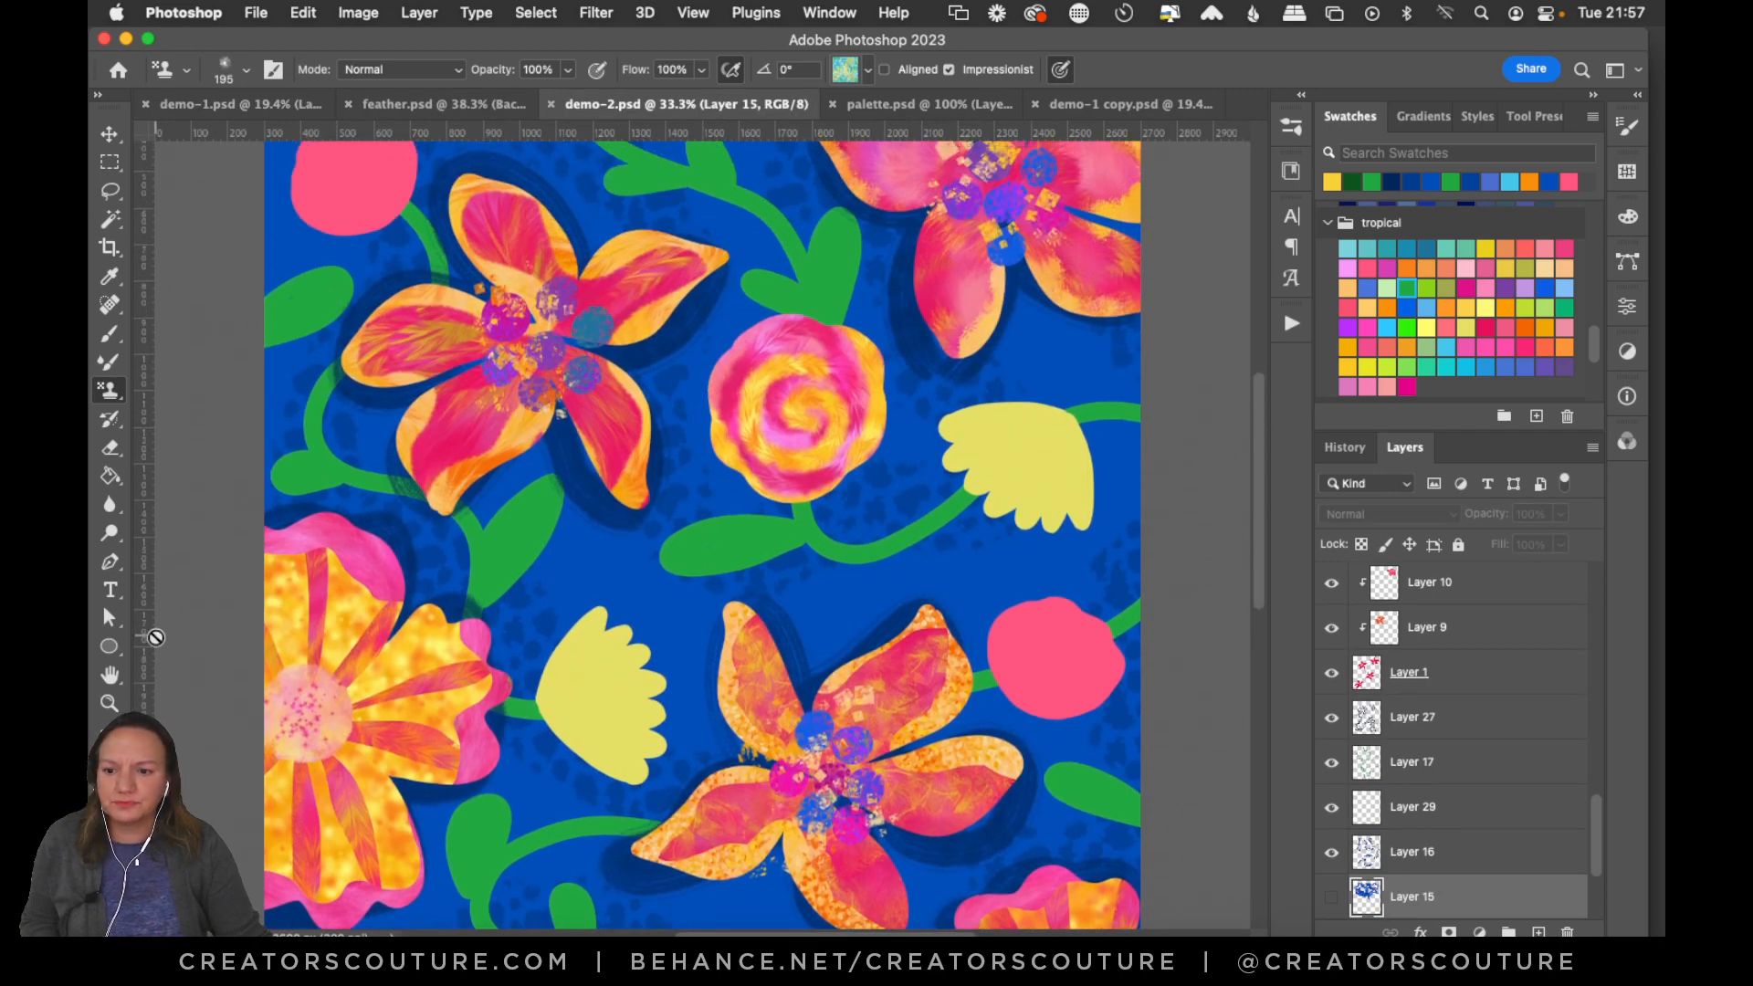
click(110, 702)
click(818, 413)
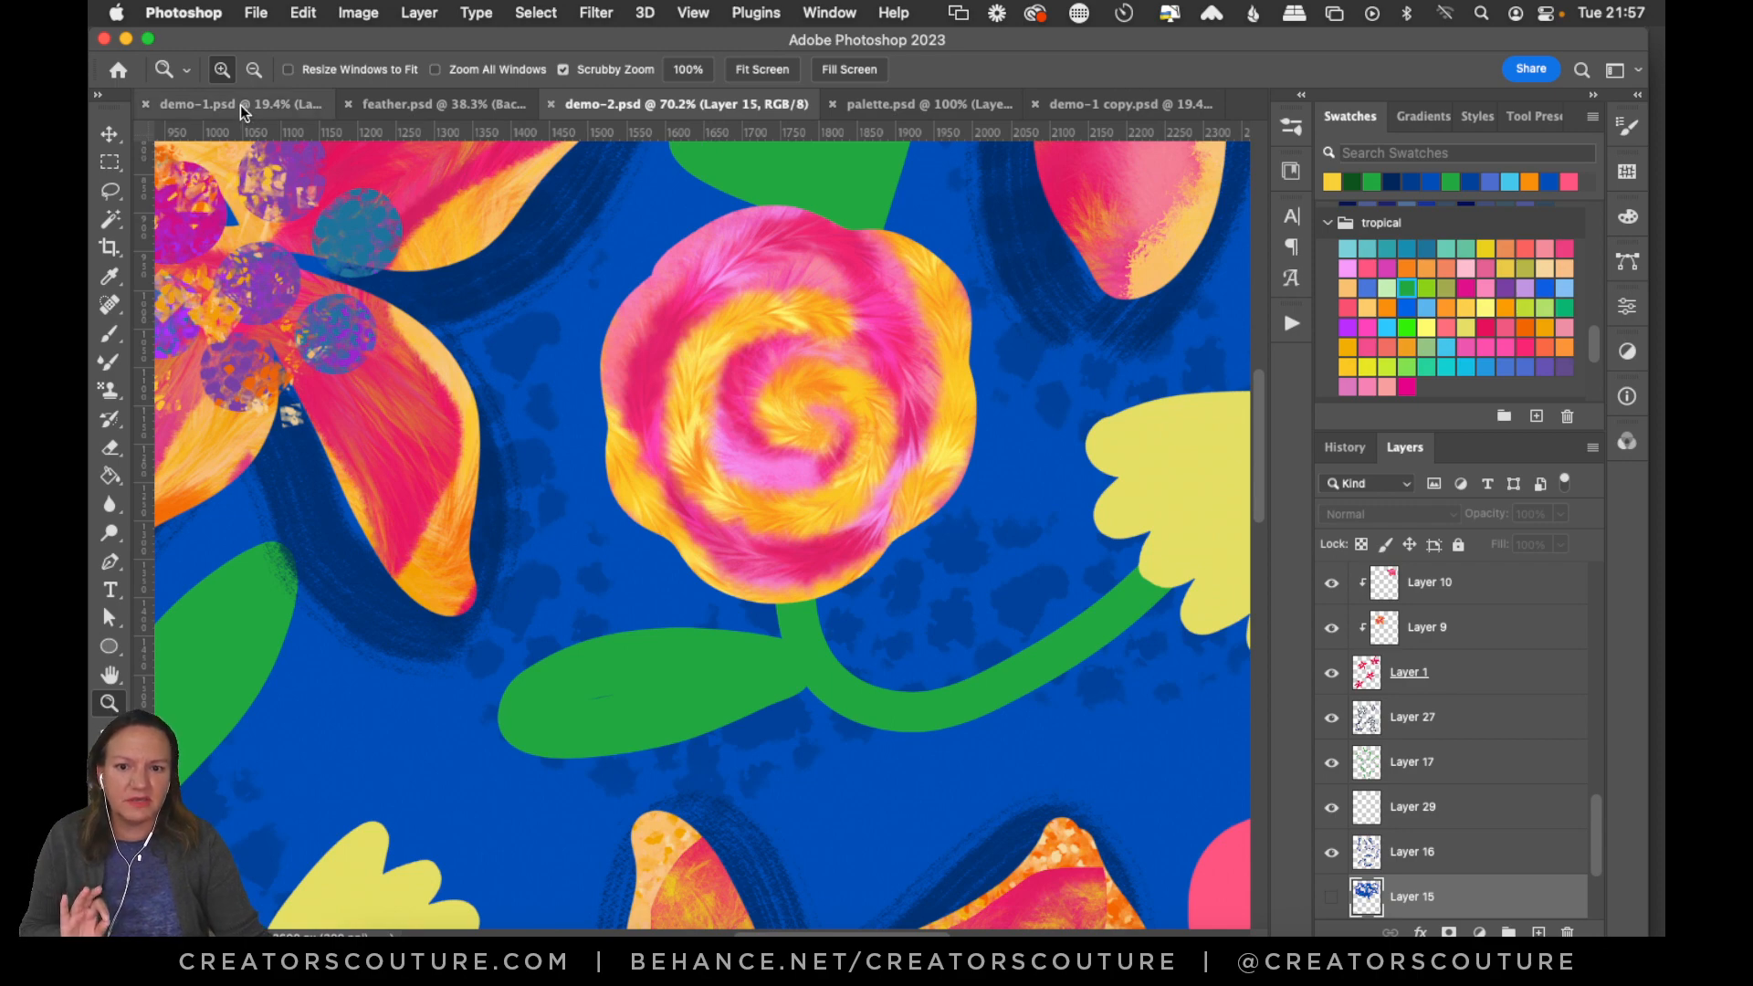
click(1040, 103)
click(767, 104)
click(433, 104)
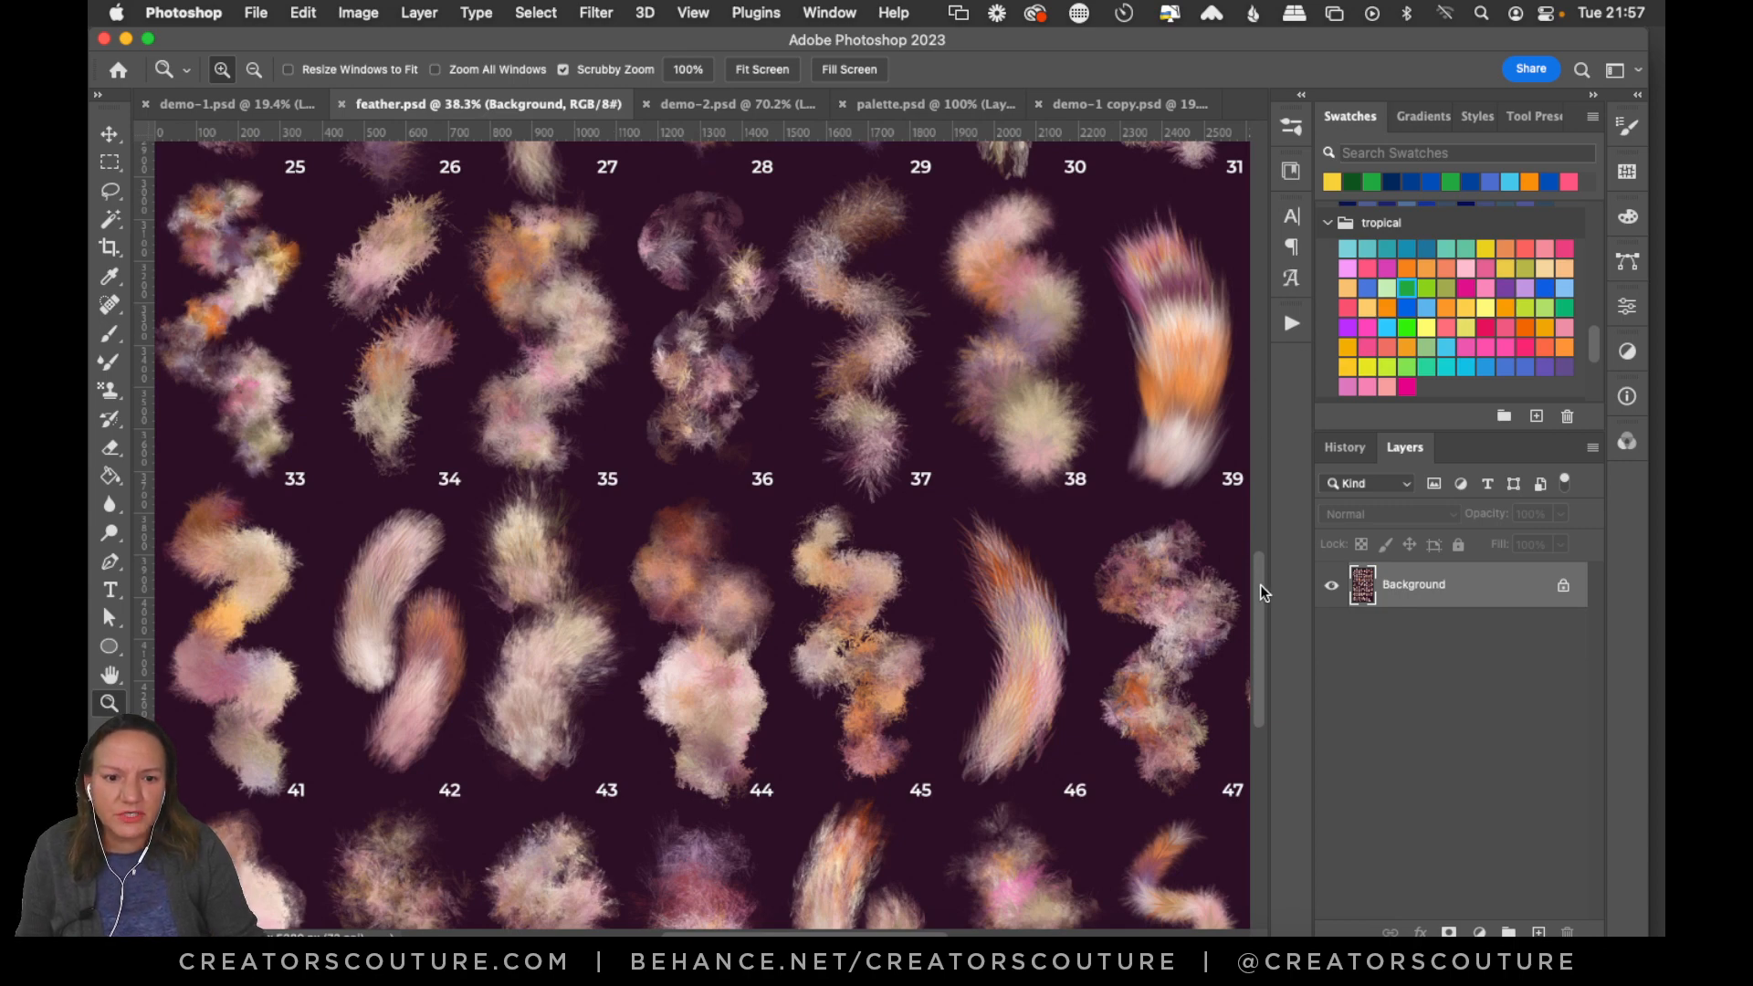
drag(1259, 584, 1121, 703)
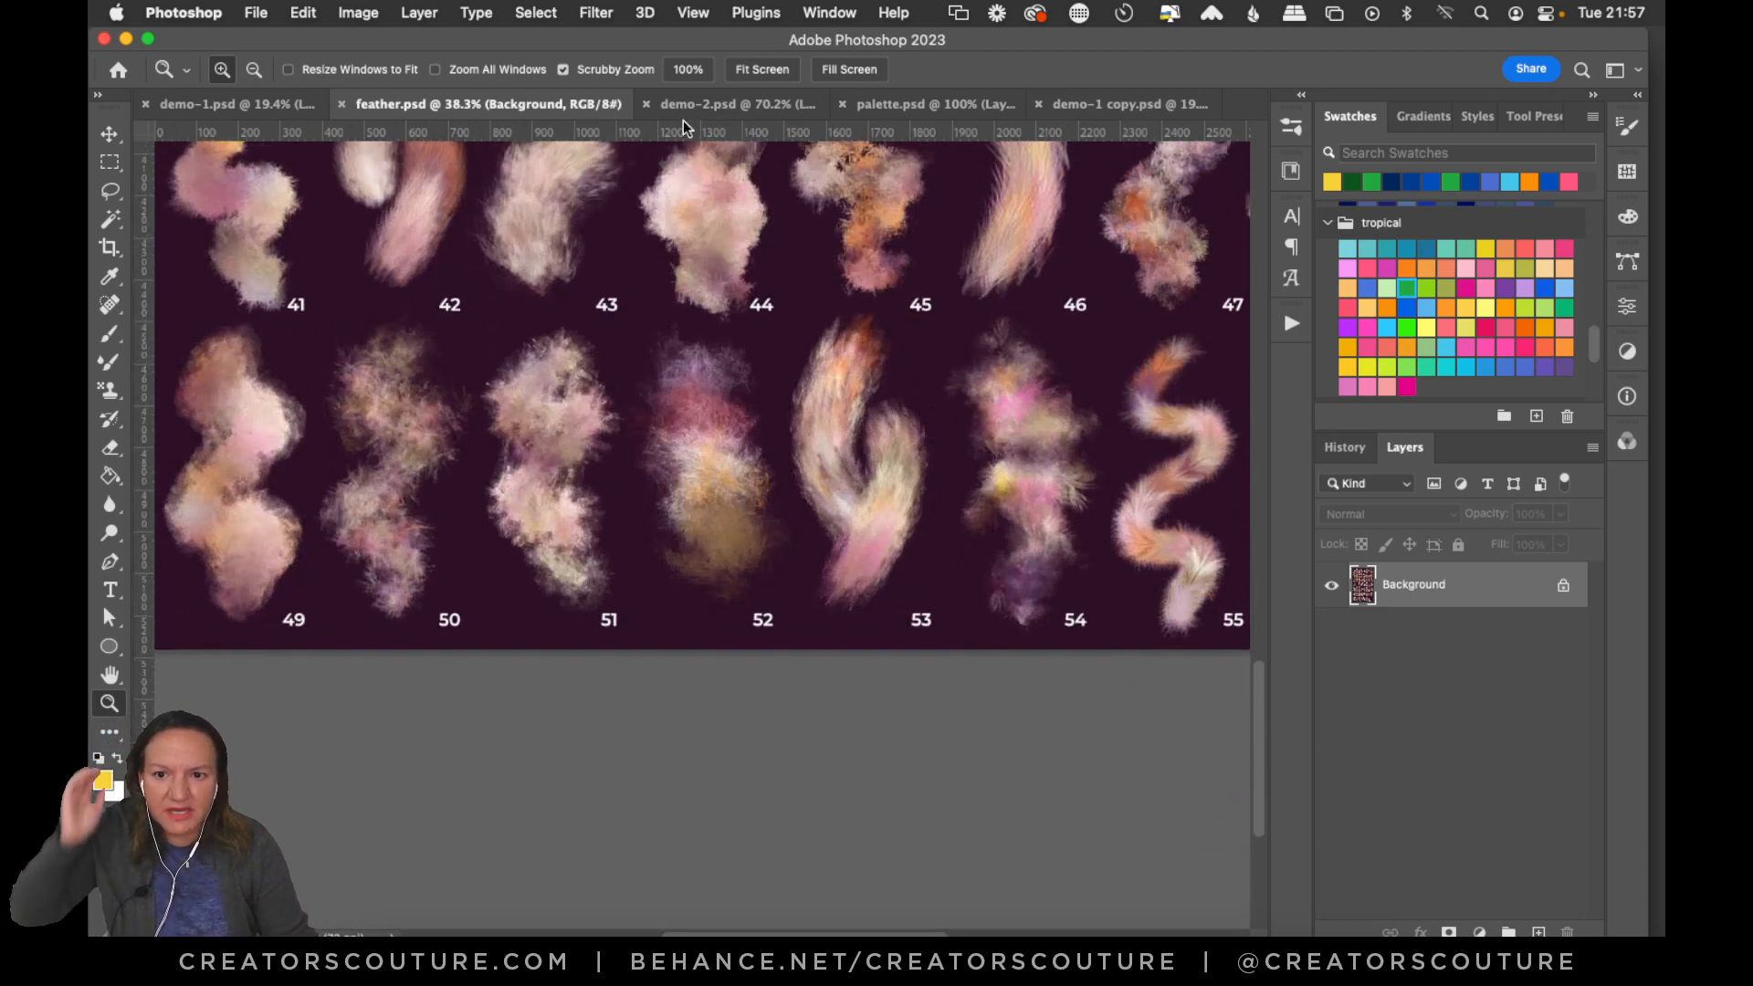
click(734, 110)
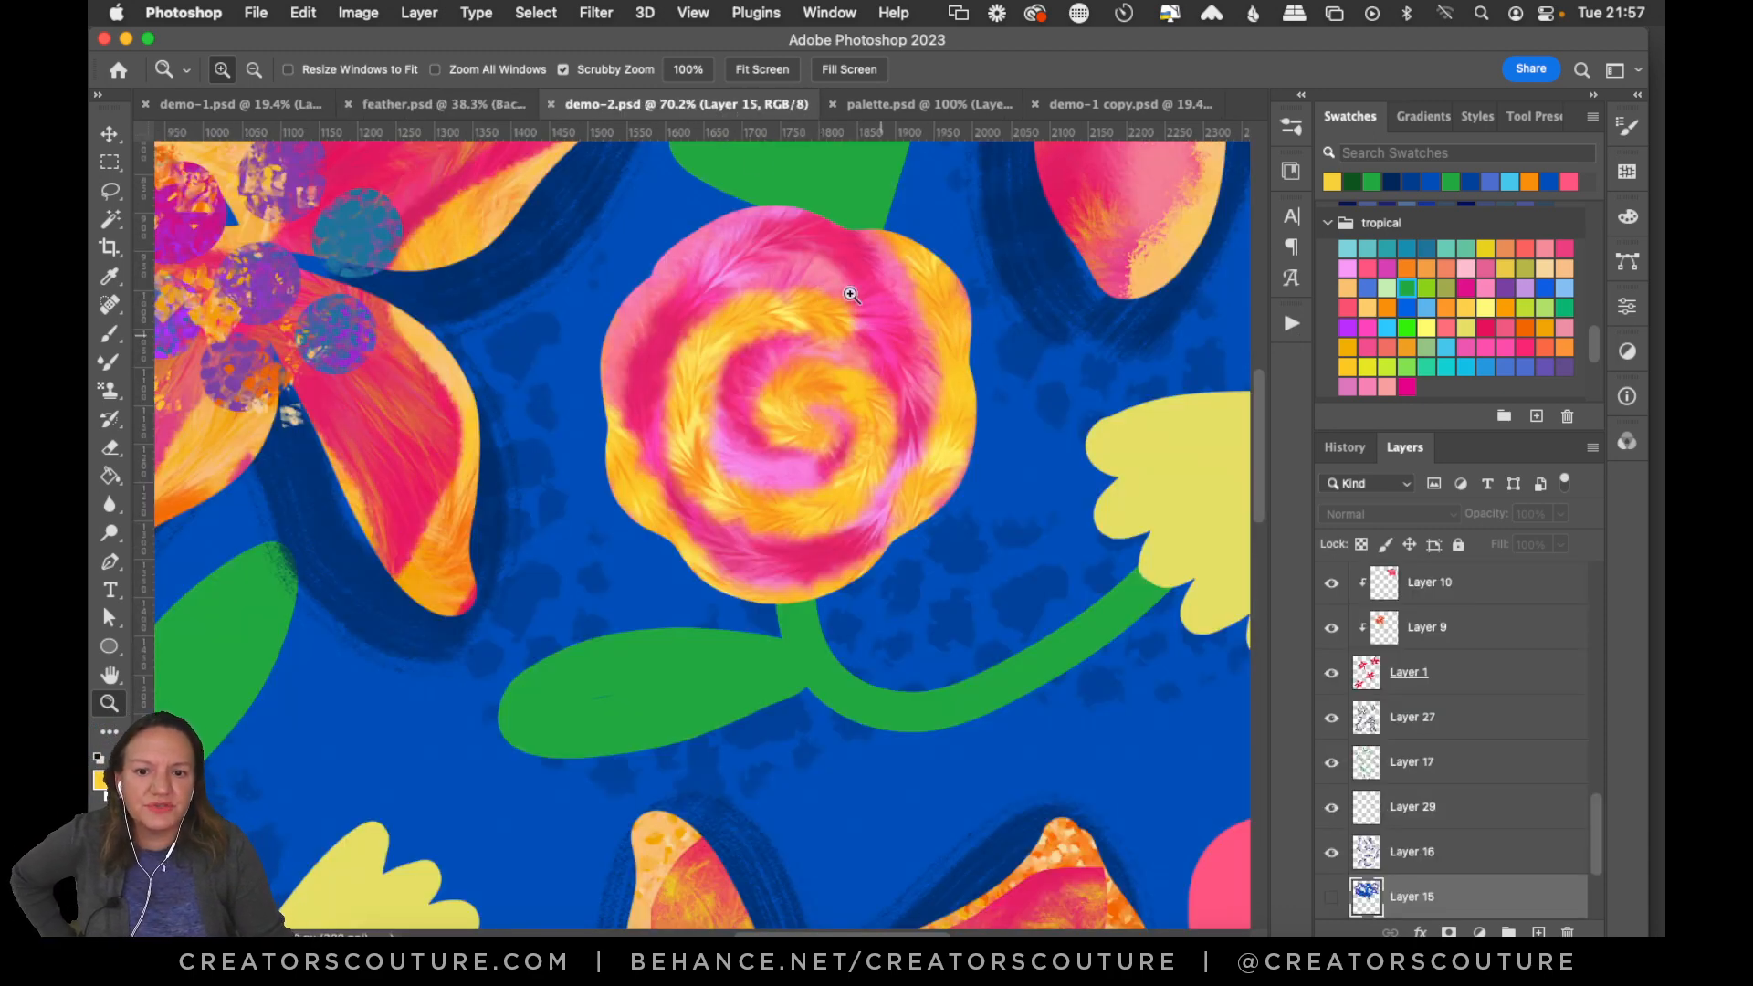
click(255, 105)
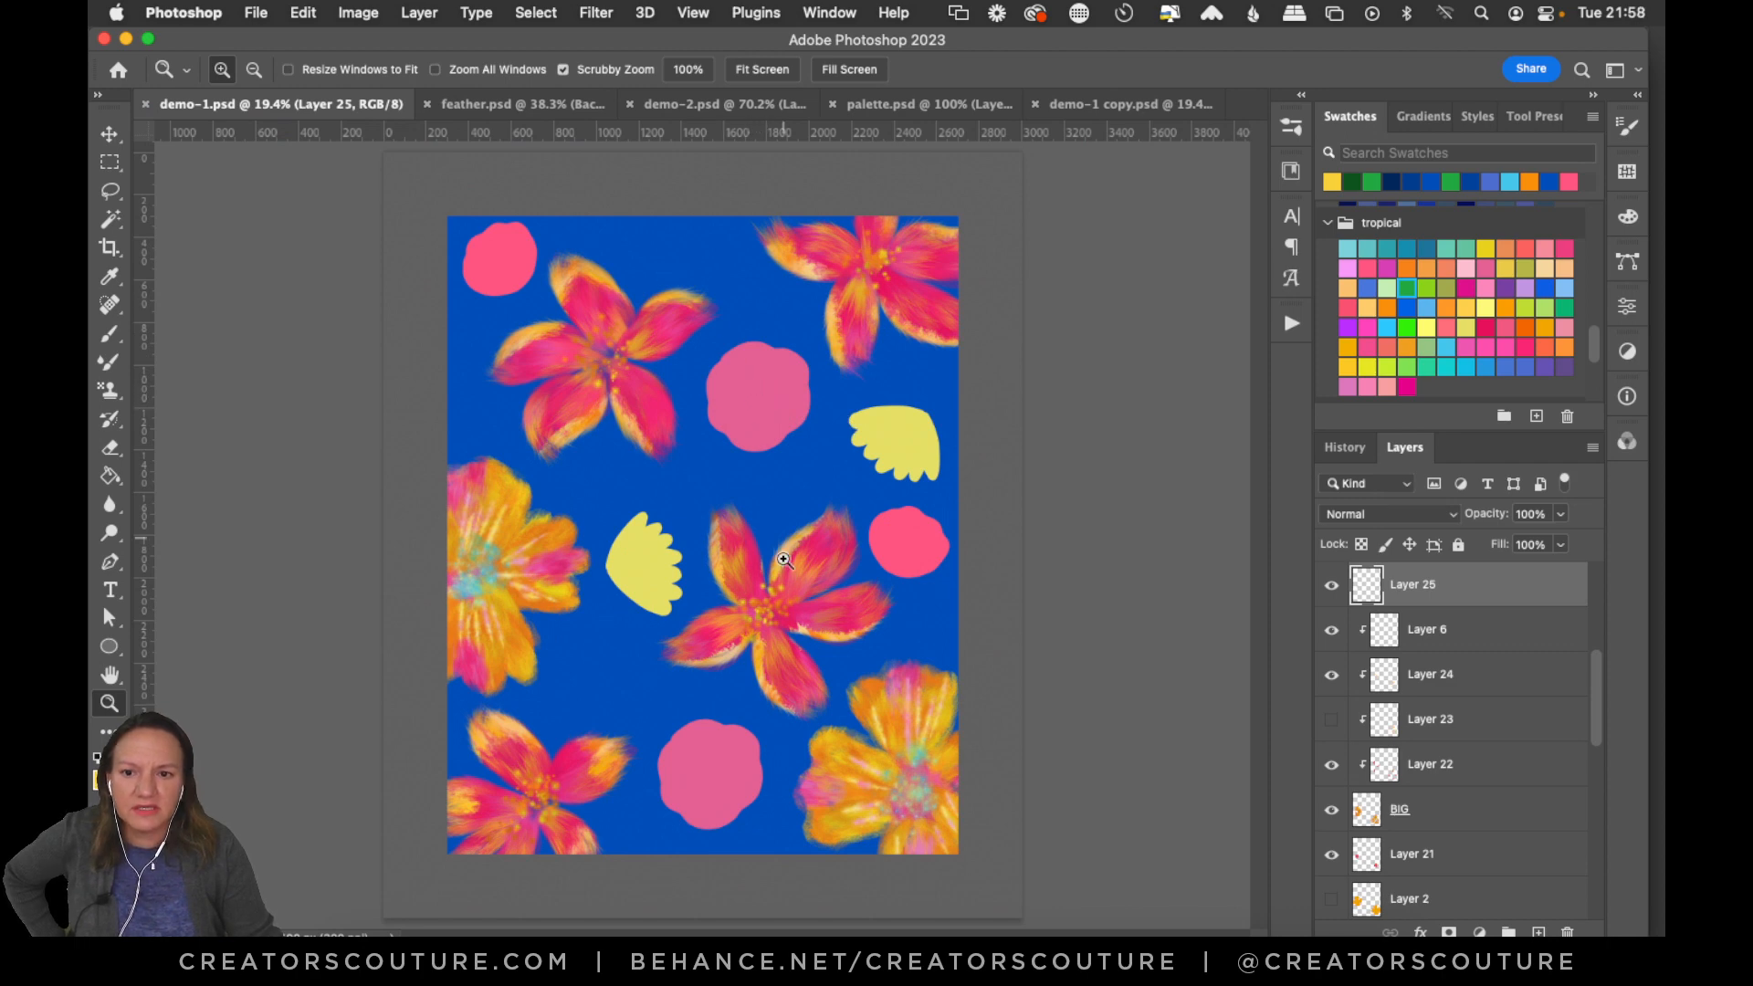
Select the layer of the round dusty-pink flower in the upper middle and check it by toggling its visibility.
drag(756, 392, 858, 305)
click(109, 135)
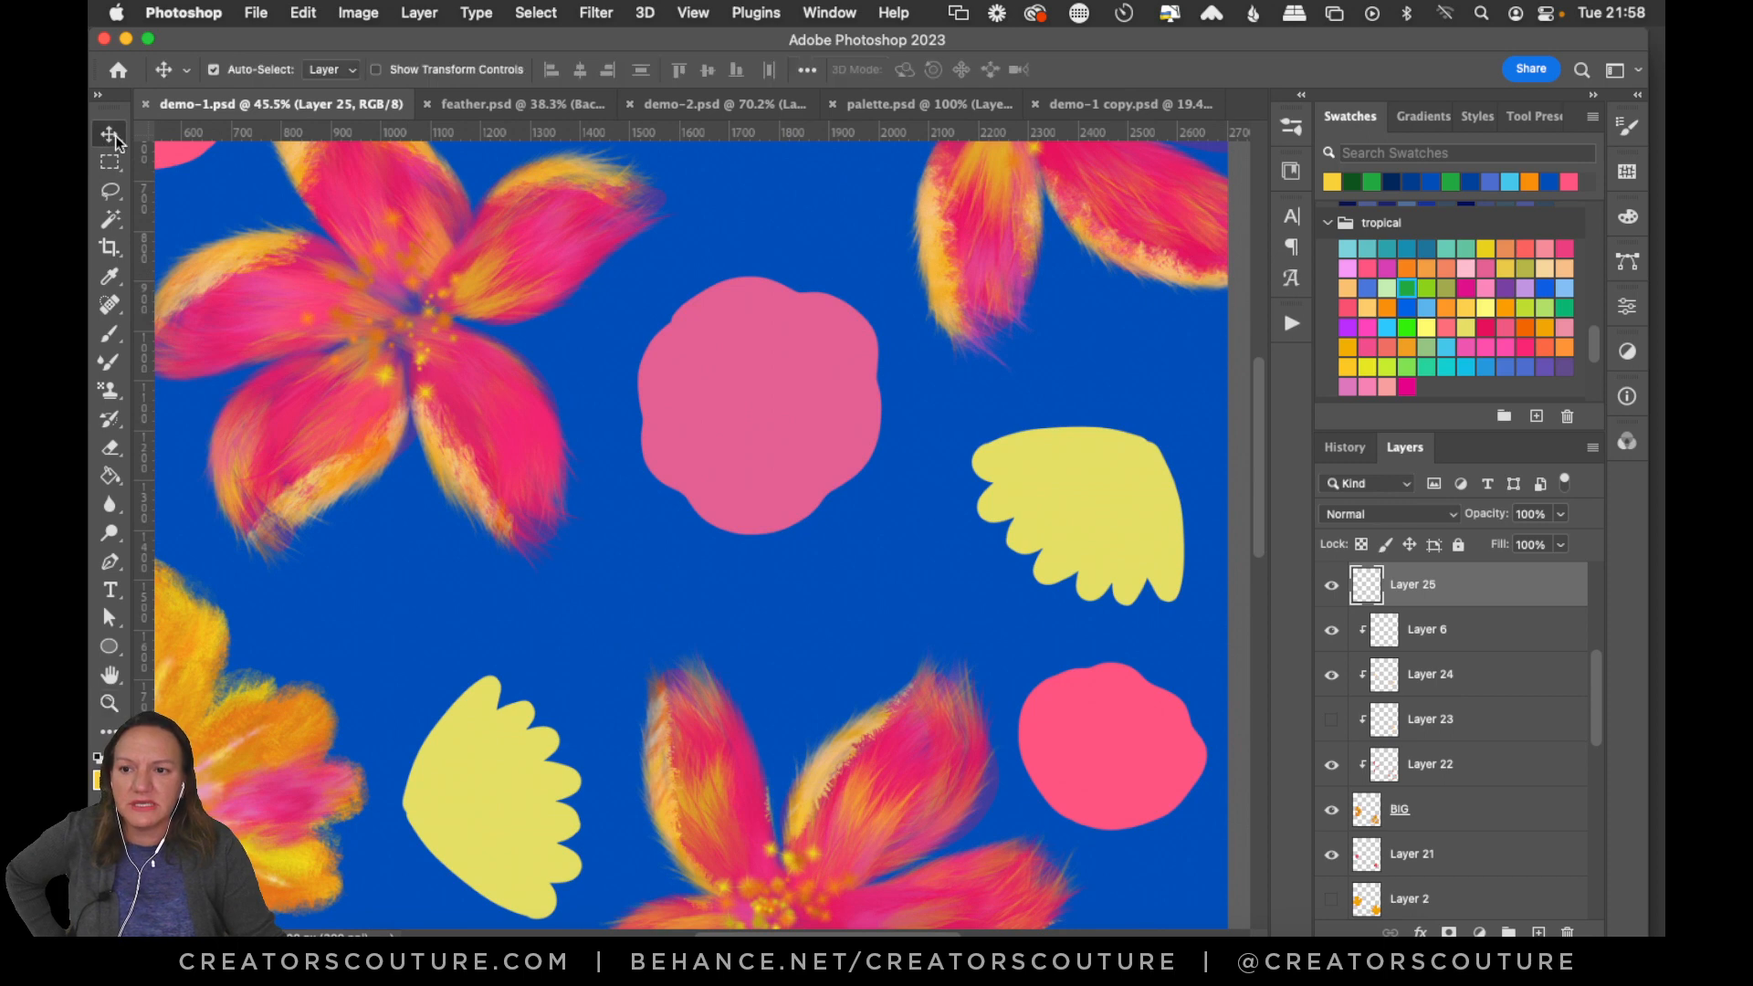
click(841, 418)
click(1331, 585)
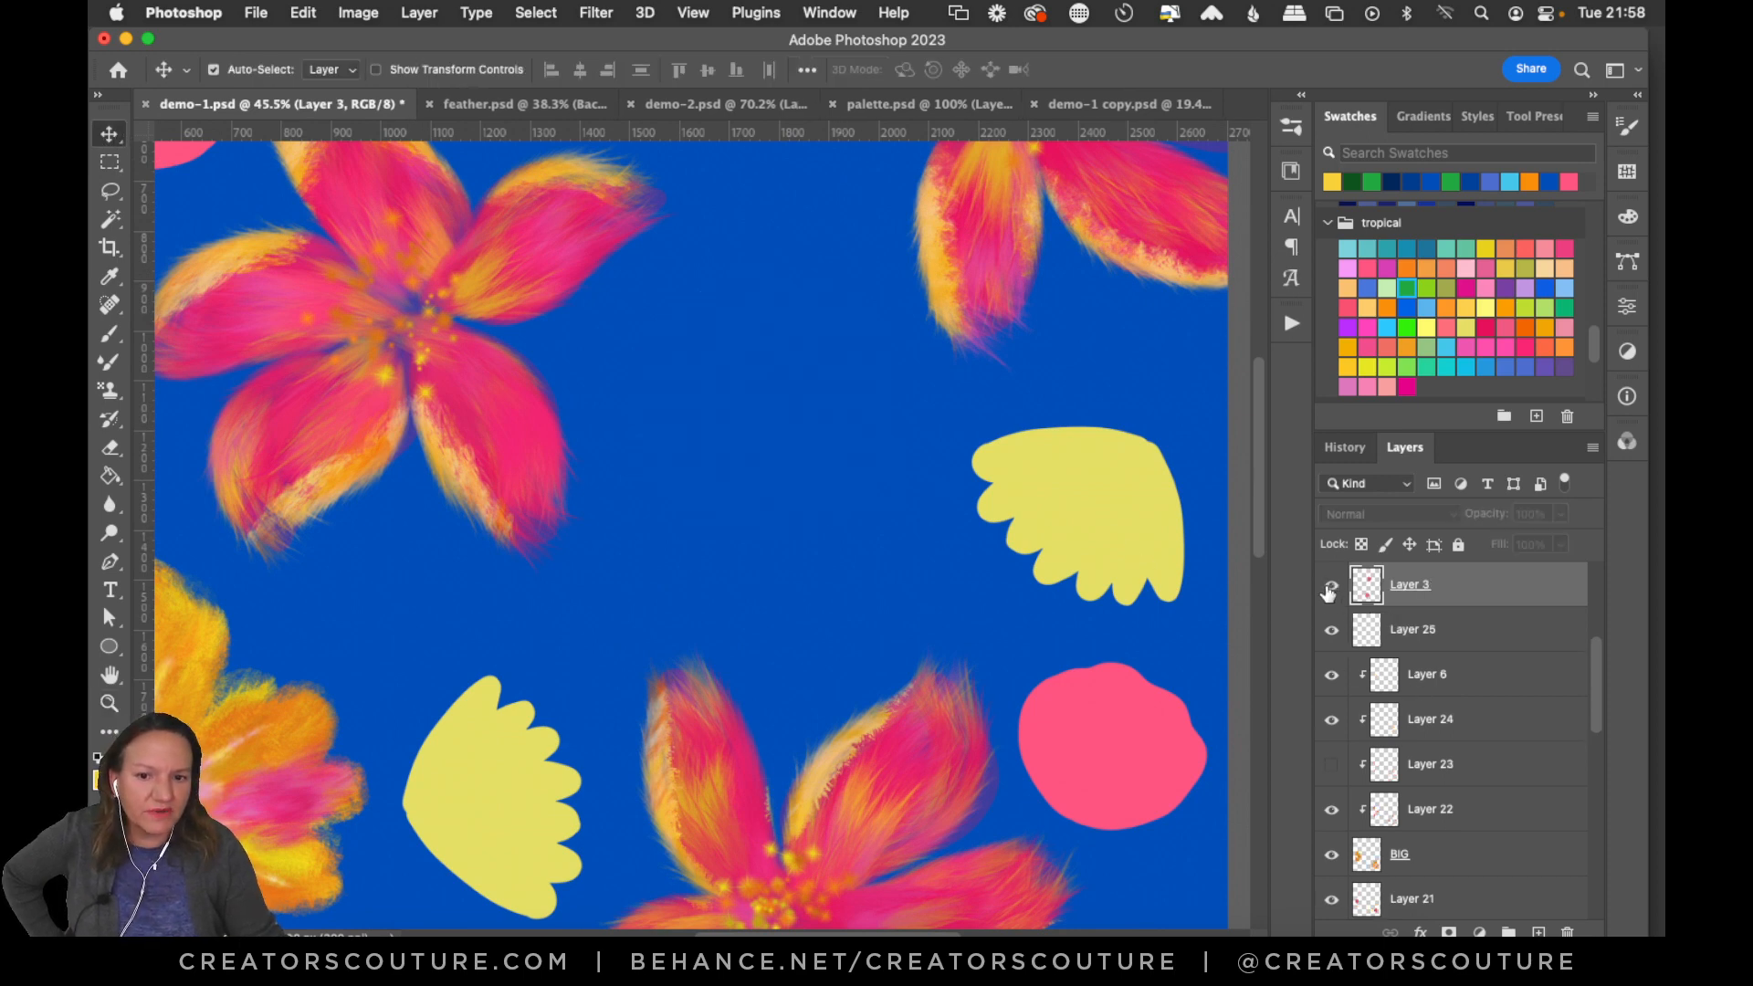
click(1330, 586)
scroll(1543, 674, up, 5)
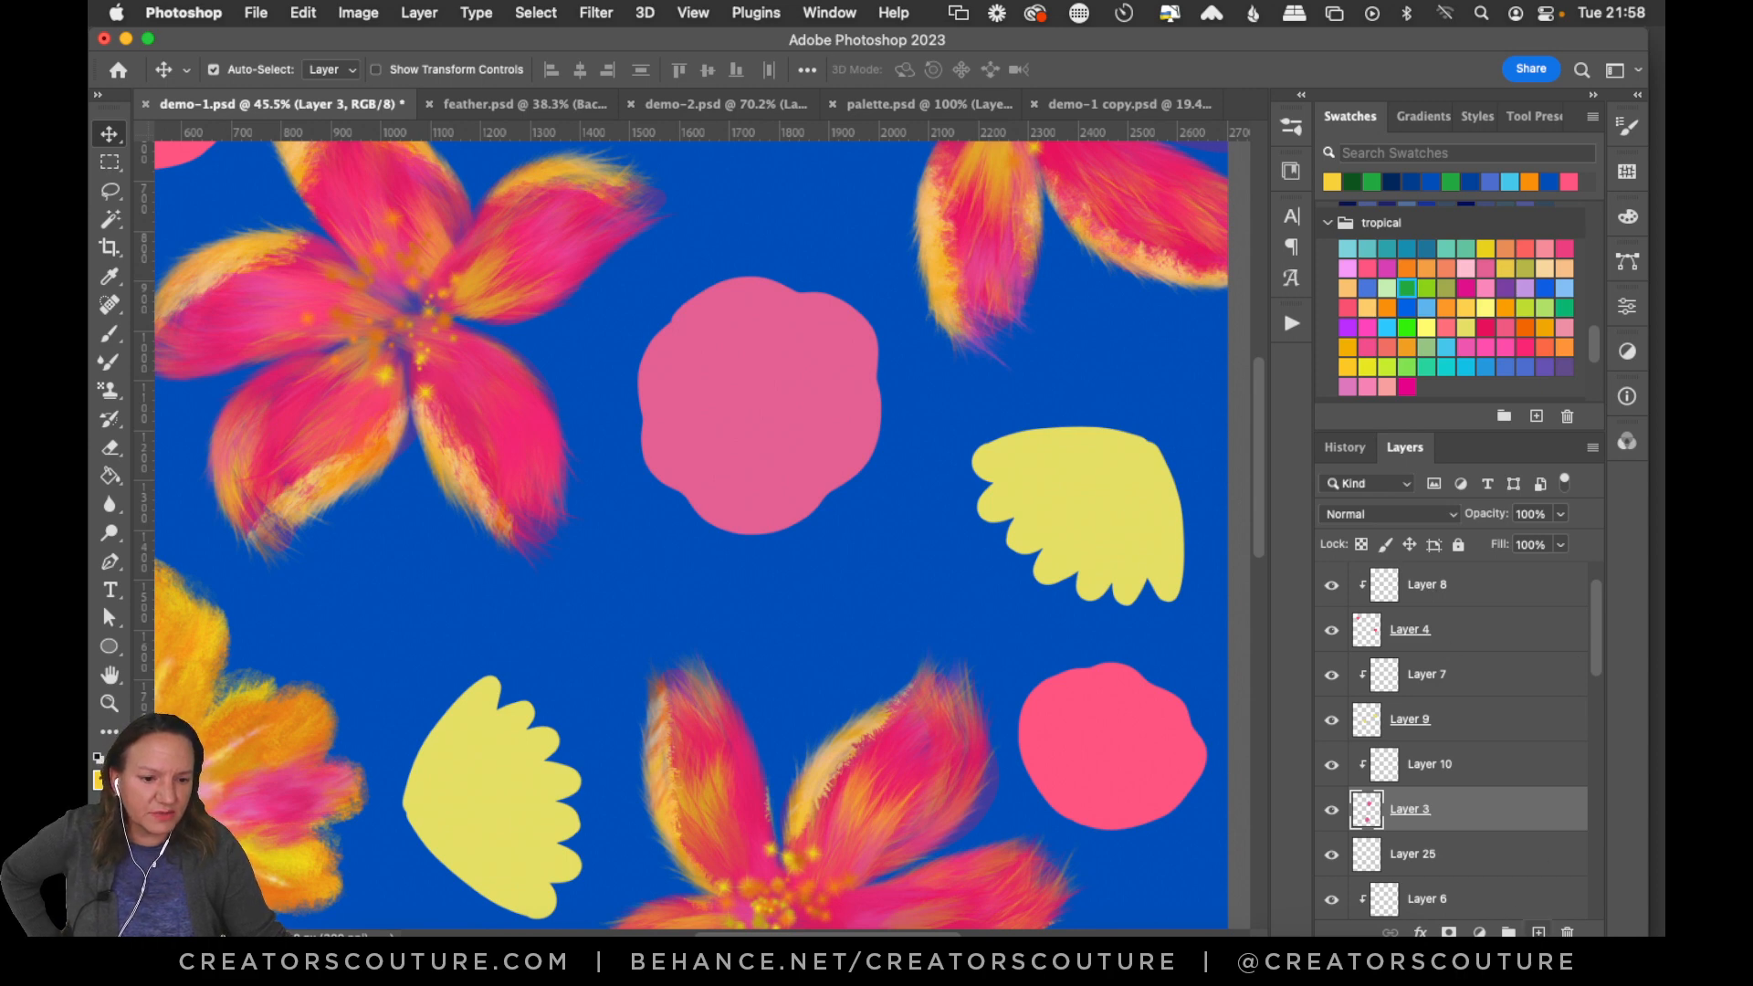
Add a layer named "new base" directly above Layer 3 and clip Layer 10 to it.
key(super+alt+shift+n)
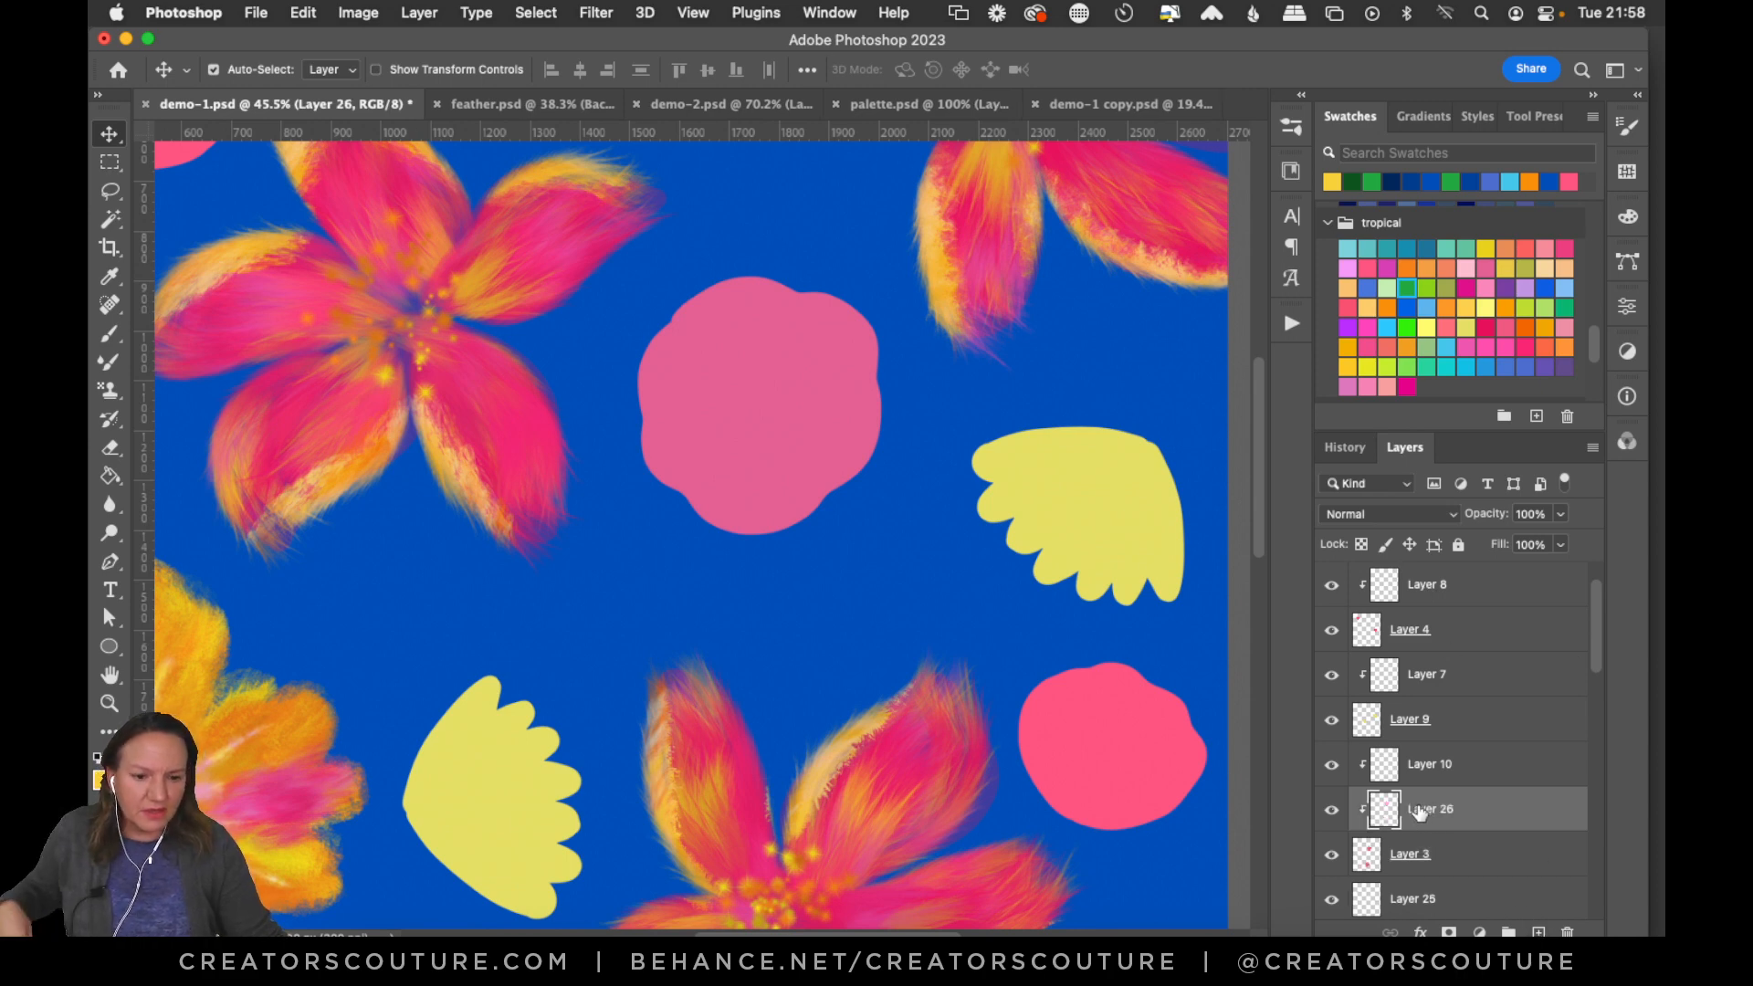
key(super+z)
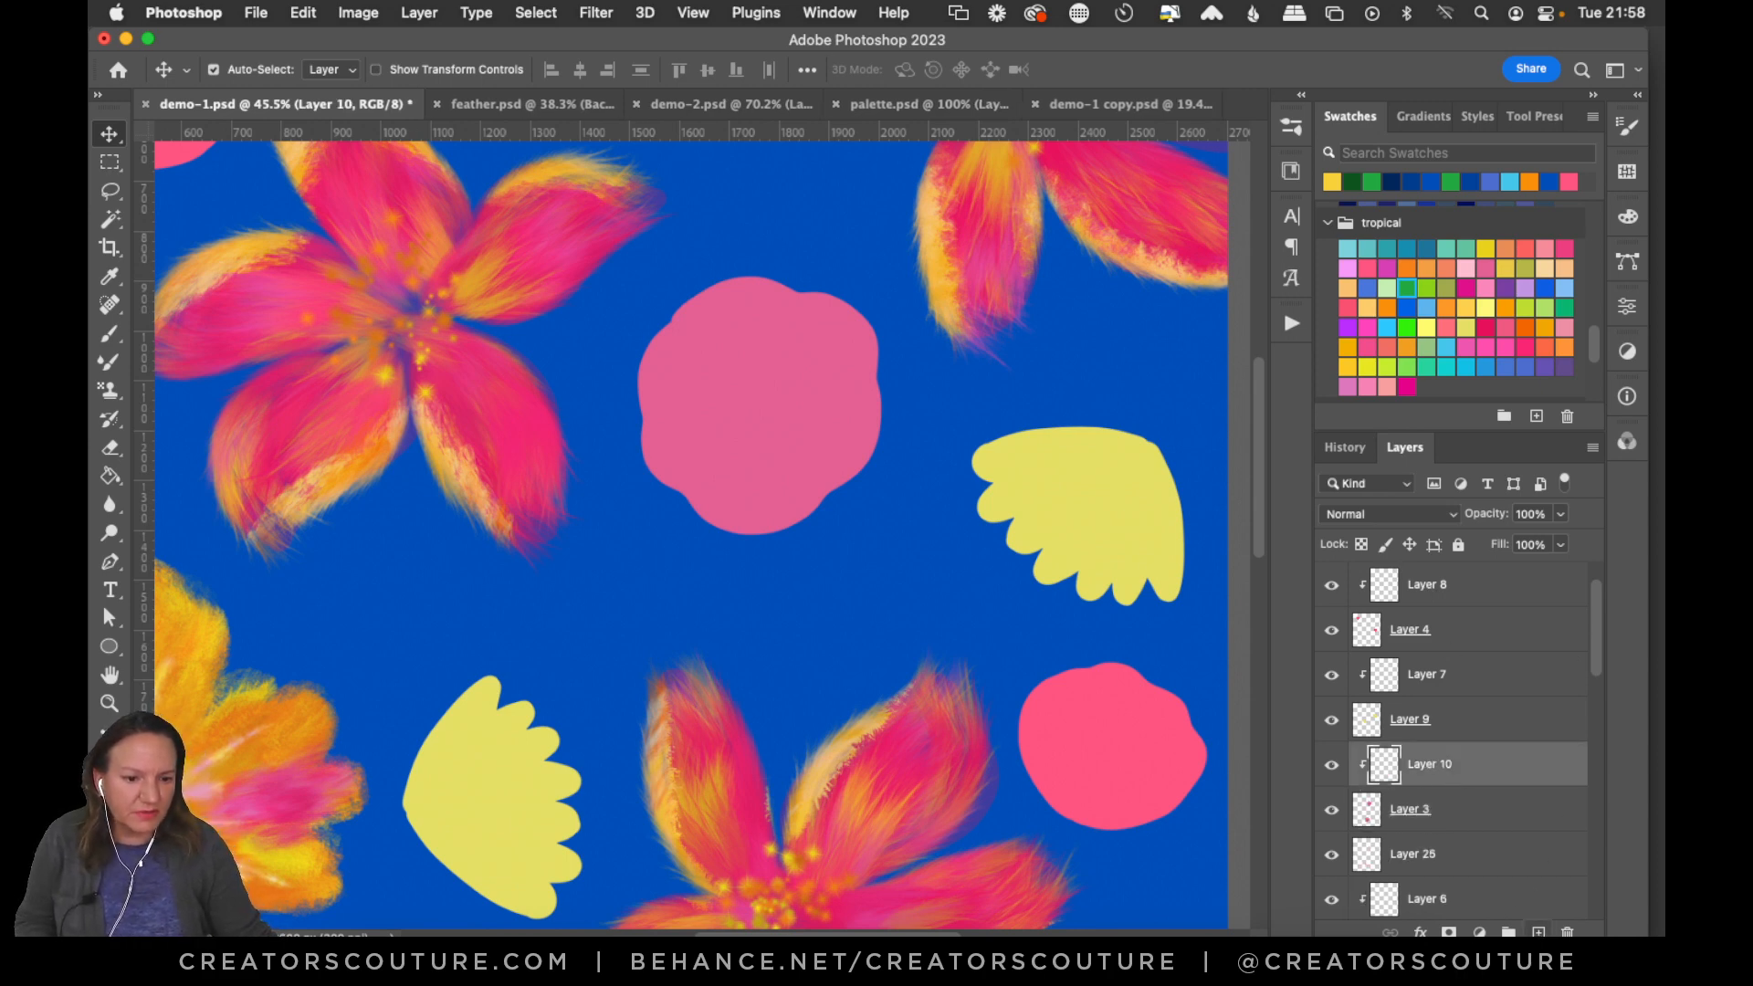
click(1538, 931)
text(ne)
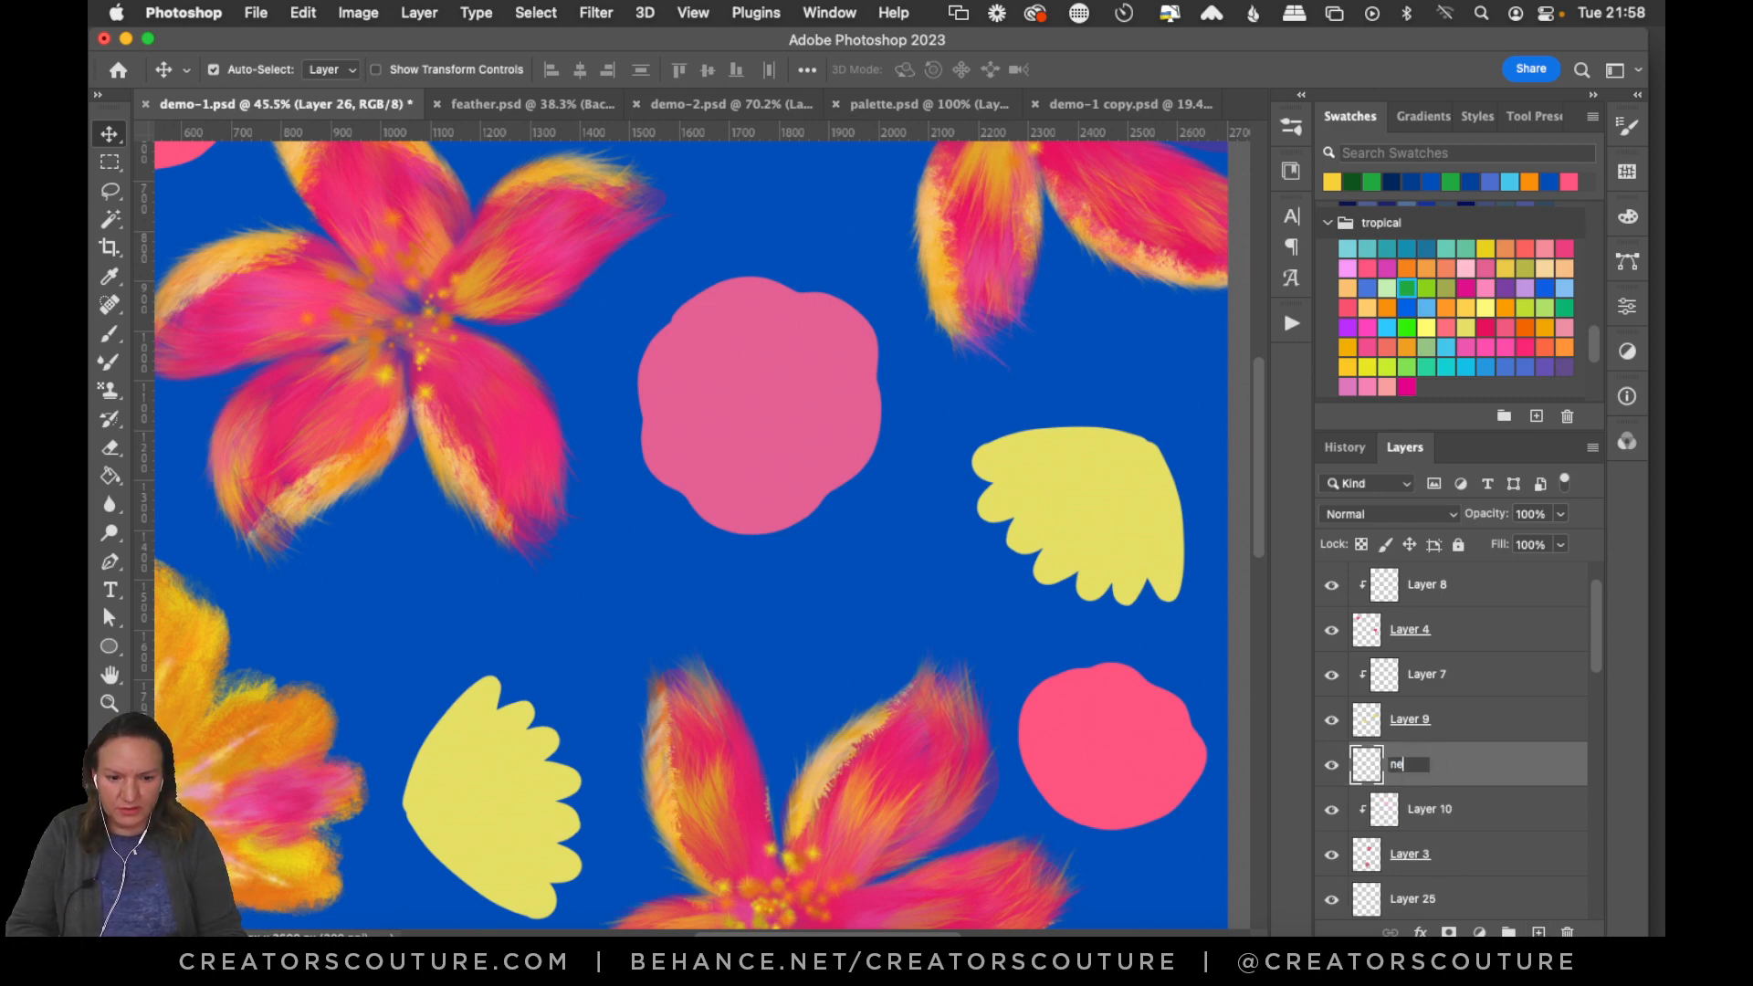
text(w base)
key(Return)
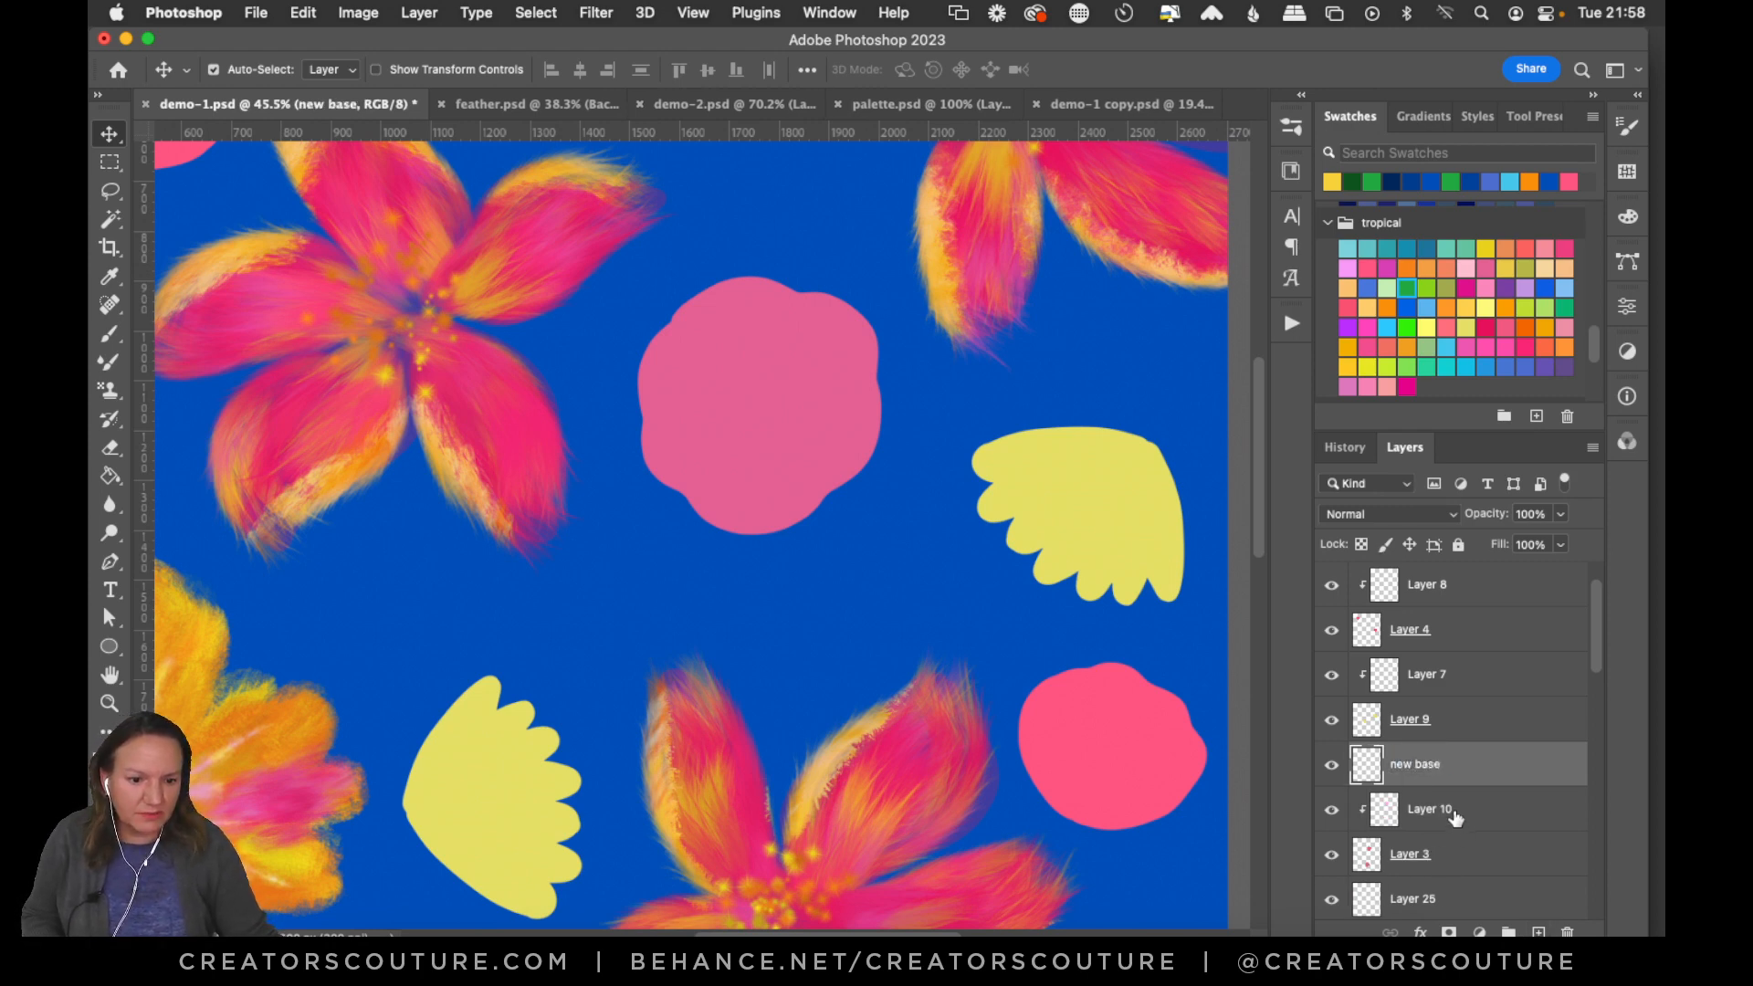
drag(1455, 818, 1455, 775)
alt+click(1456, 783)
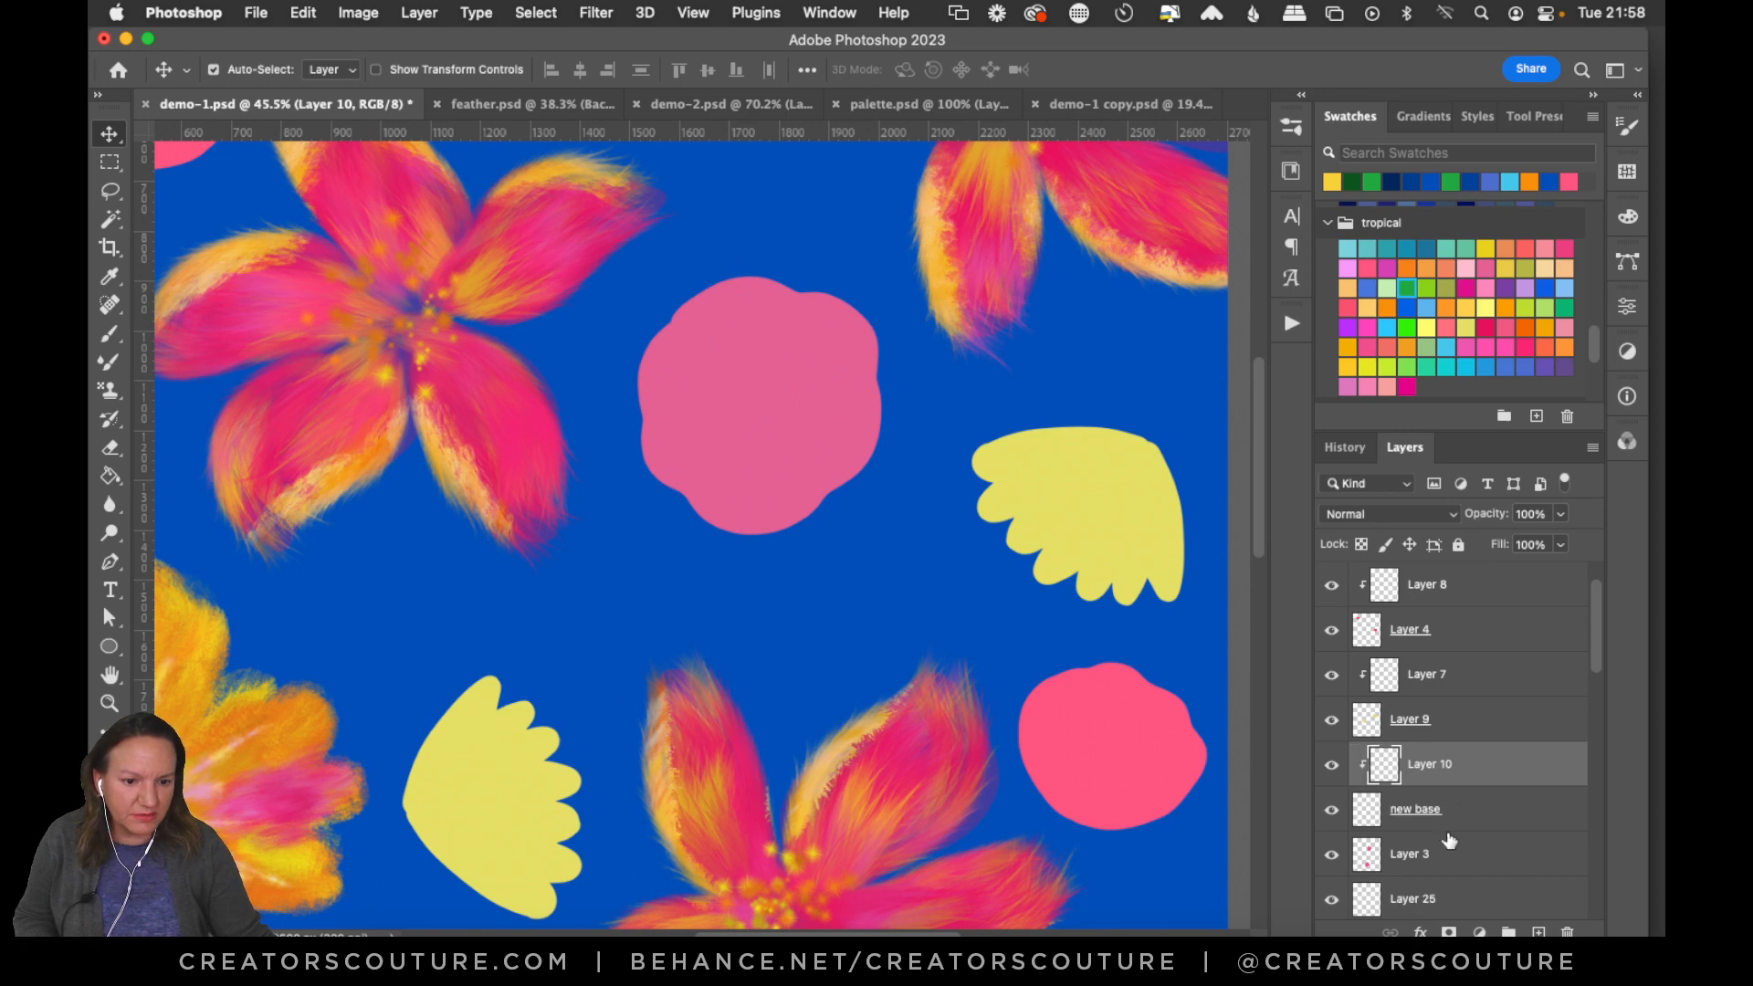
Lower the opacity of Layer 3 to make it a faint guide, and activate the Pattern Stamp tool on the new base layer.
click(1422, 859)
click(1561, 516)
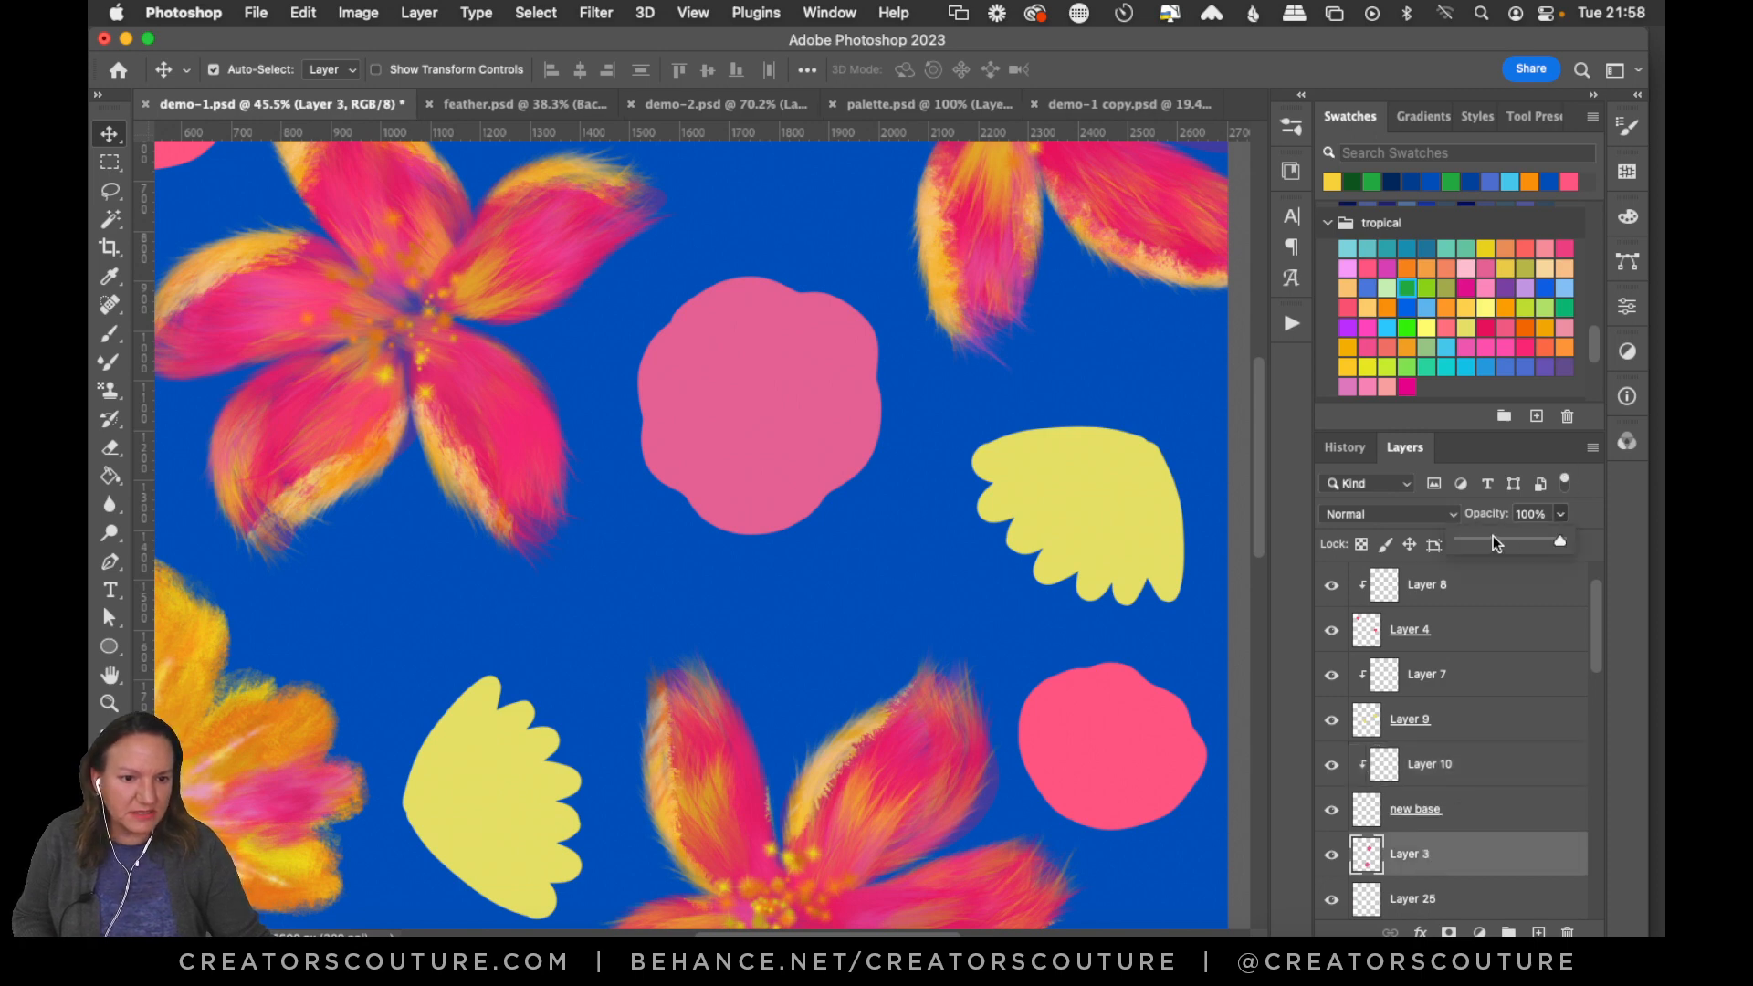
click(1493, 538)
click(1439, 827)
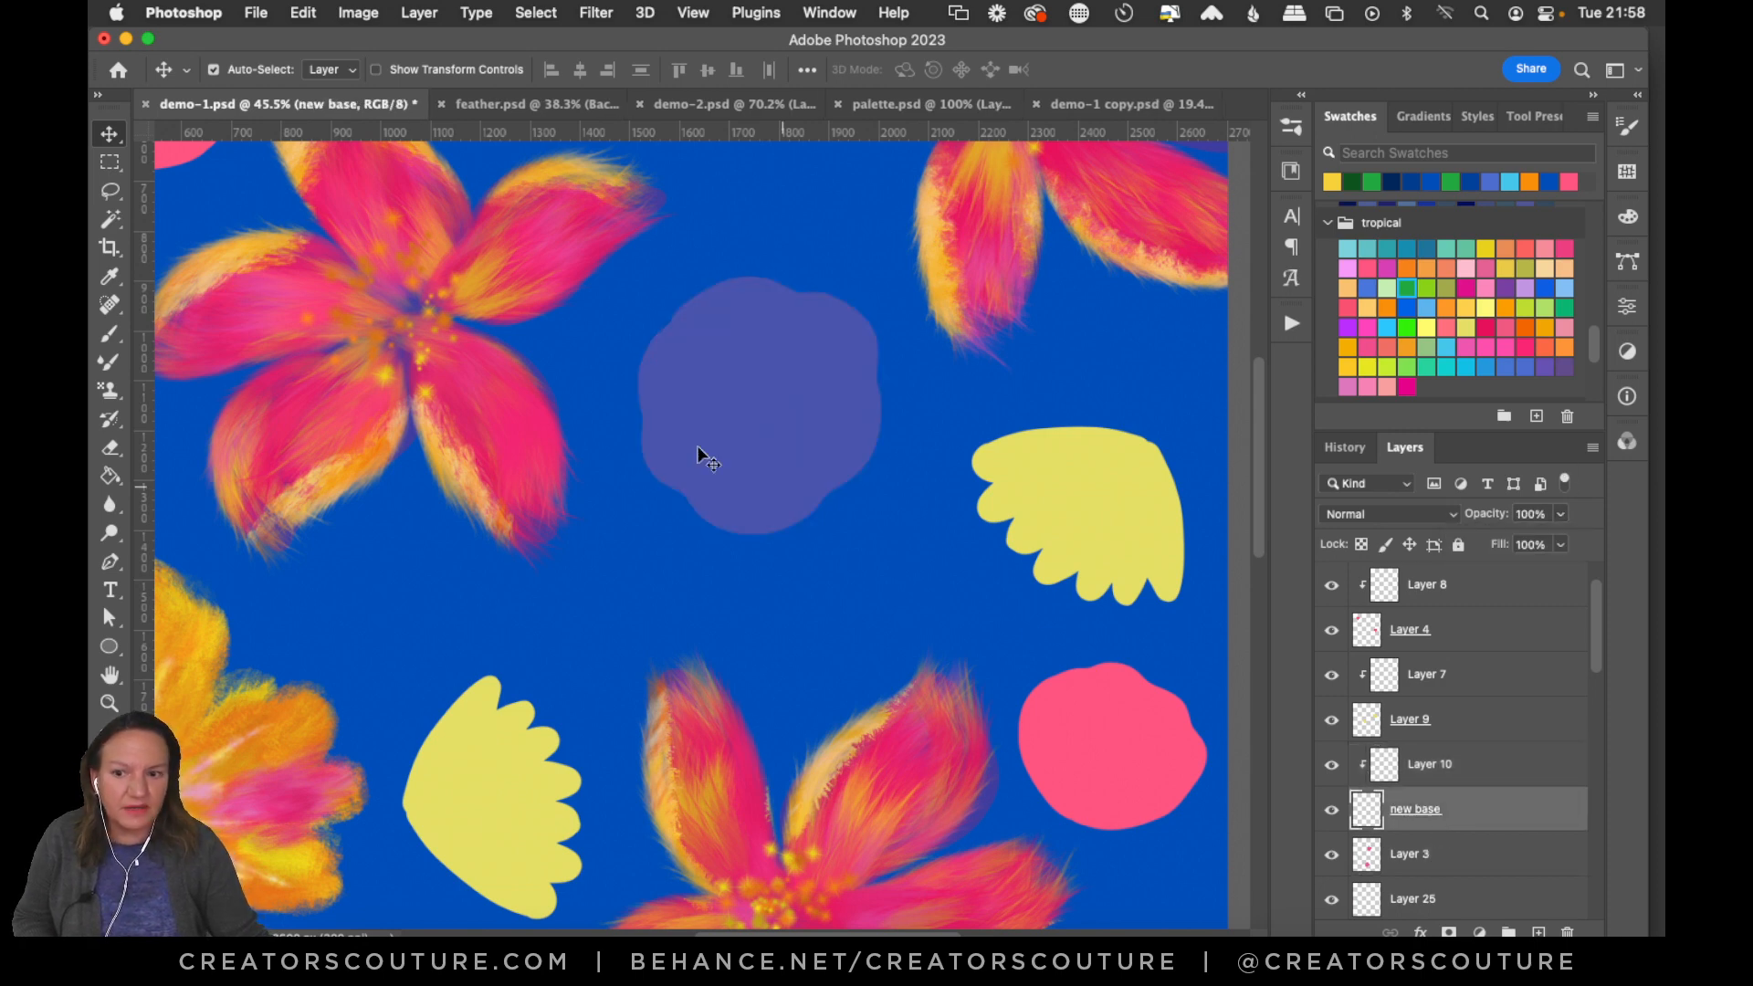
click(108, 388)
click(195, 408)
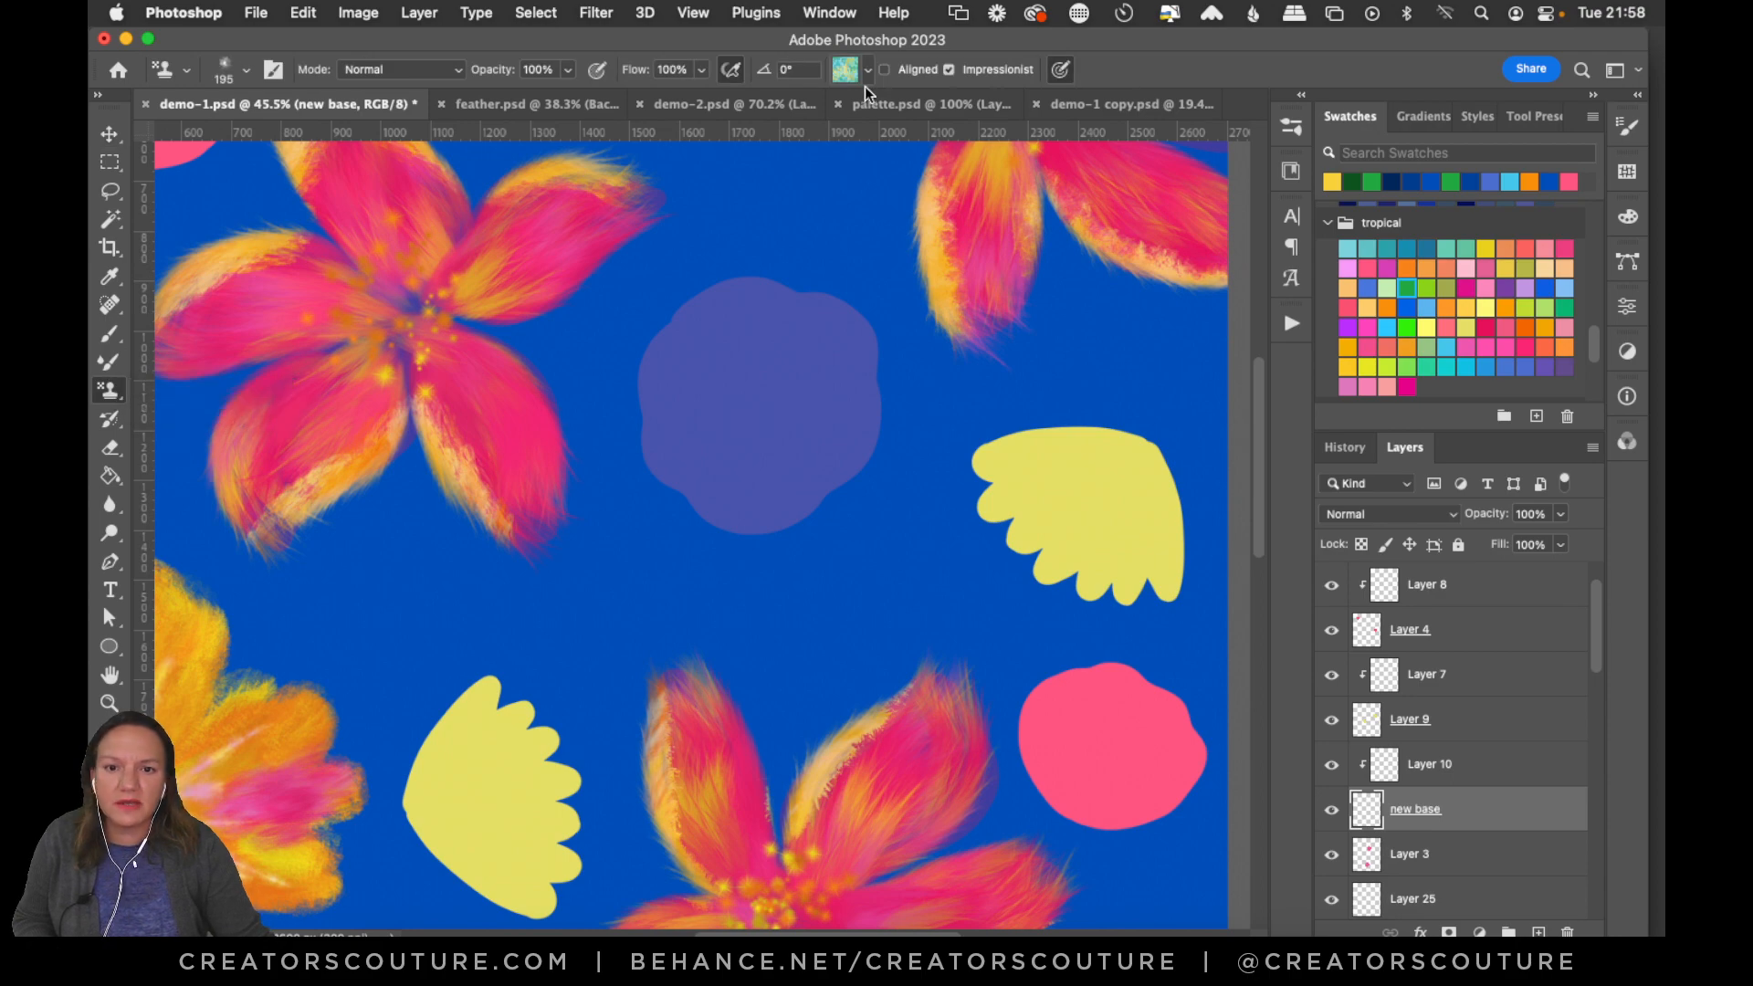
Choose the hot pink mottled pattern with light pink flecks as the Pattern Stamp's source.
click(867, 70)
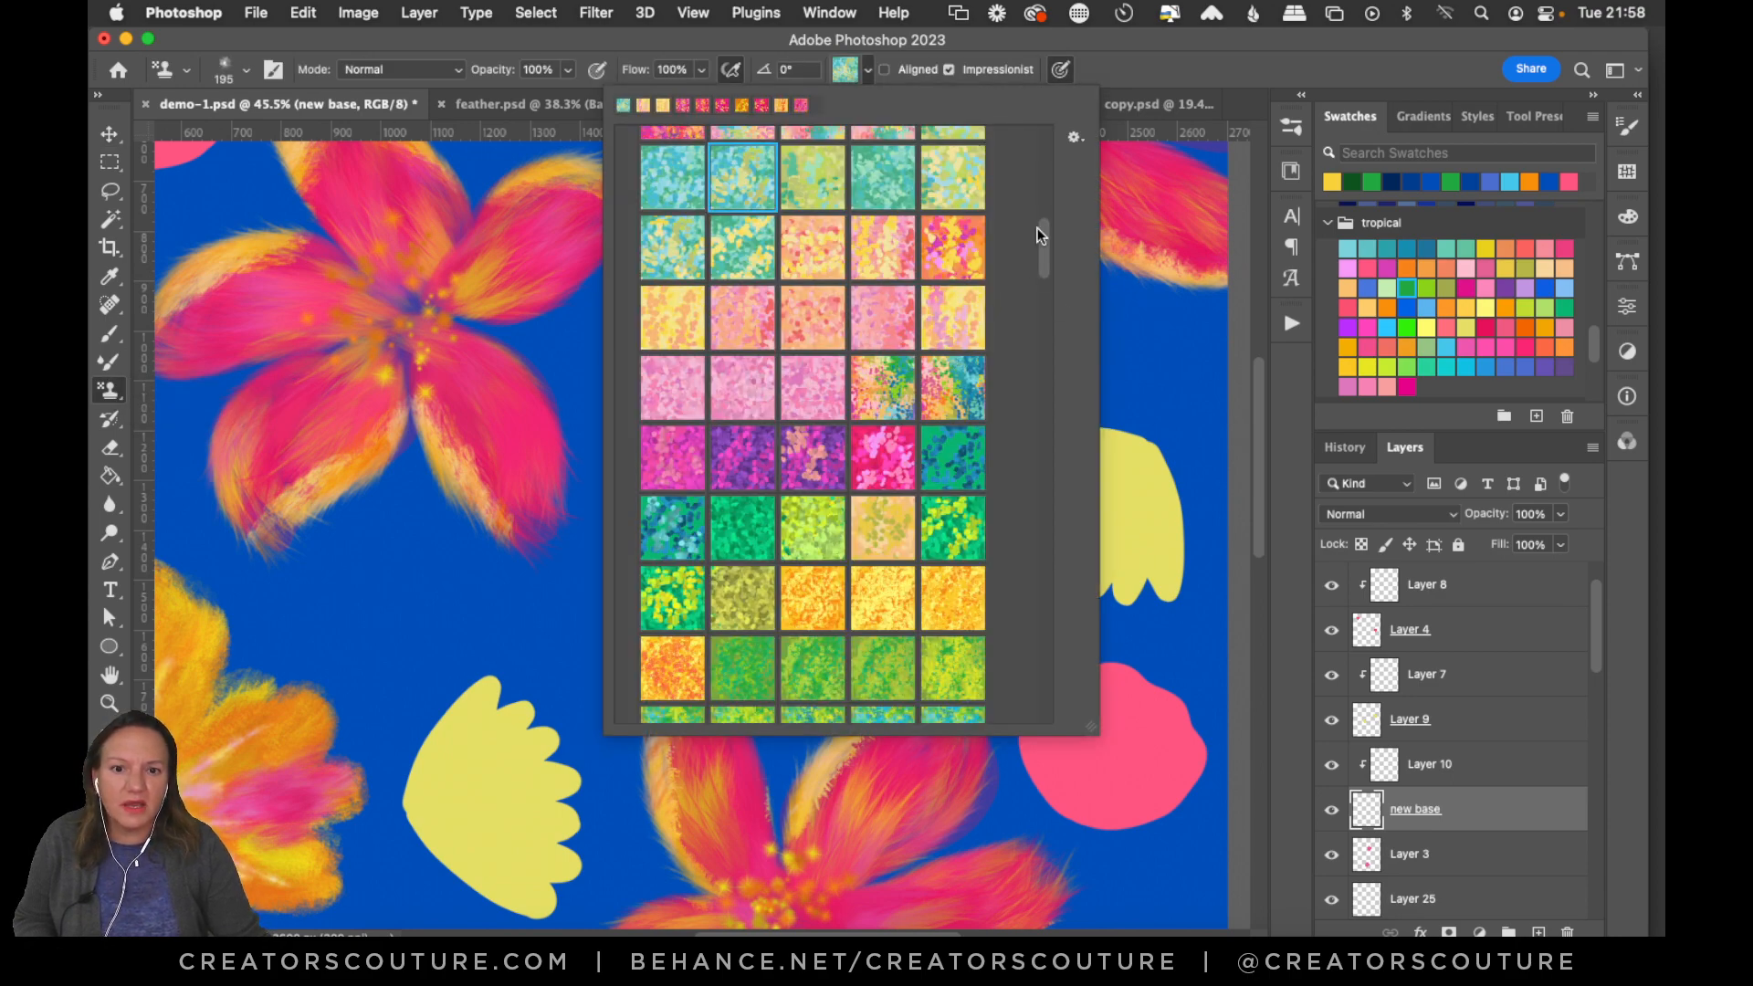
scroll(1046, 239, up, 5)
drag(1054, 204, 1033, 266)
click(899, 249)
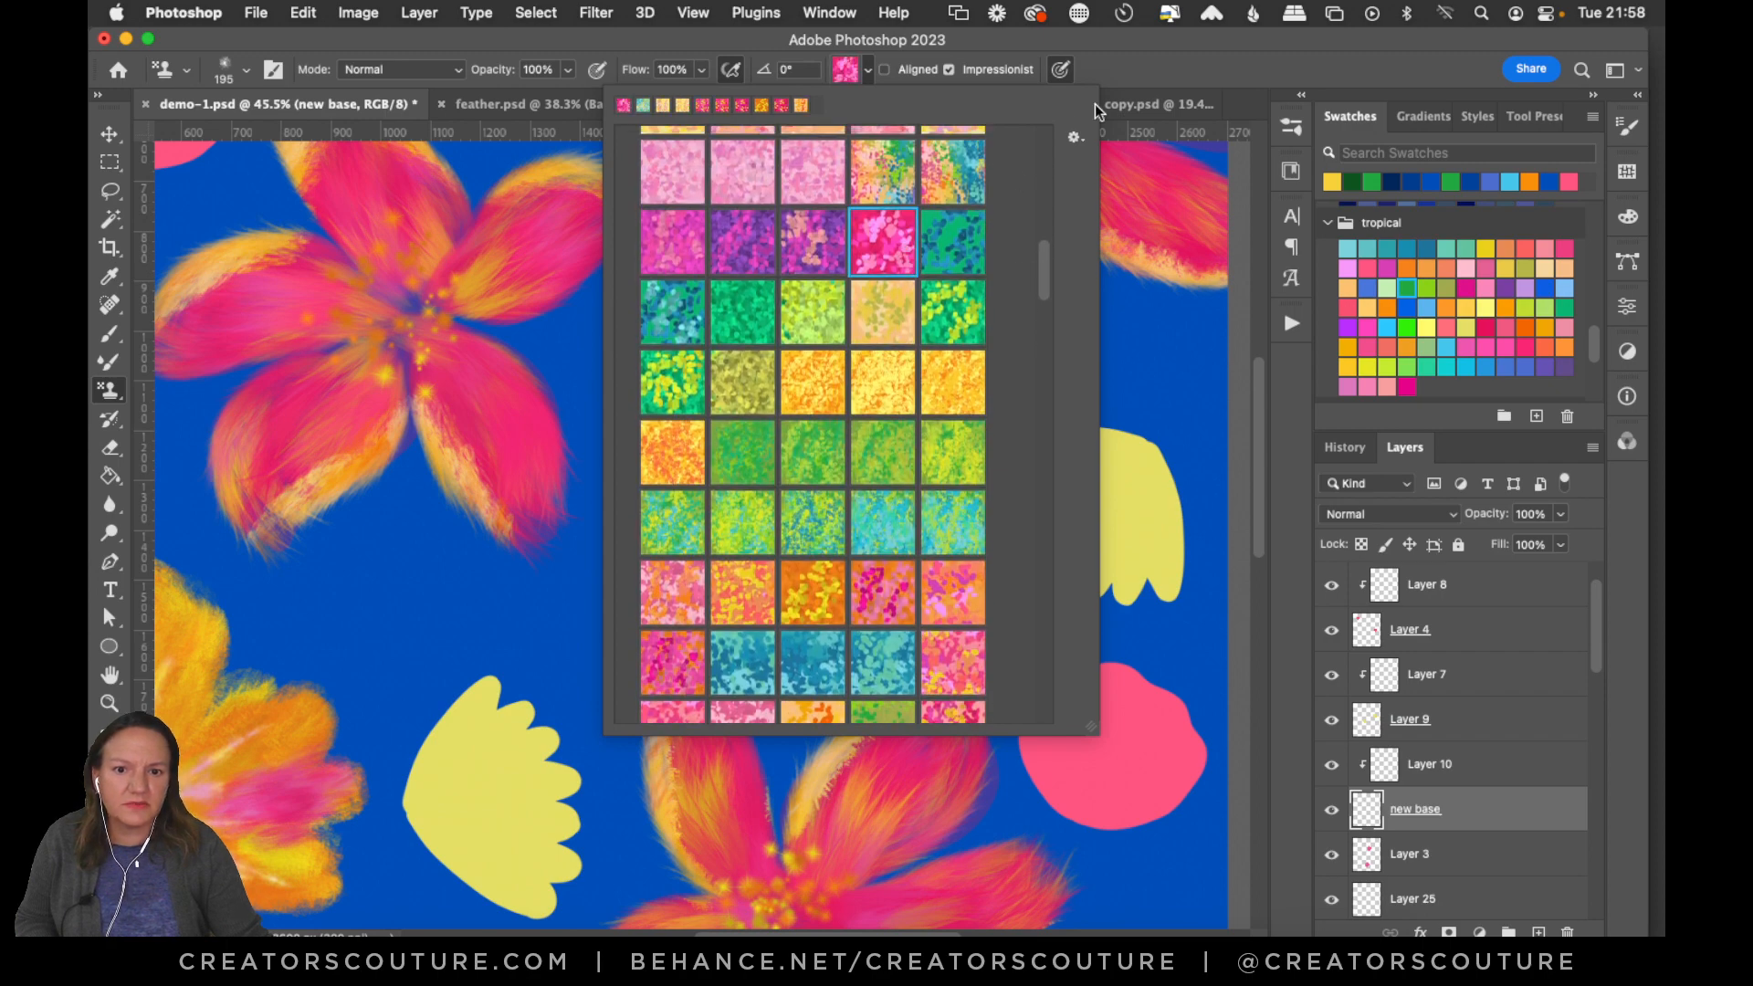
click(1178, 79)
Check the brush samples in feather.psd and select the 15-feather-creatorscouture brush for painting in demo-1.psd.
click(1290, 128)
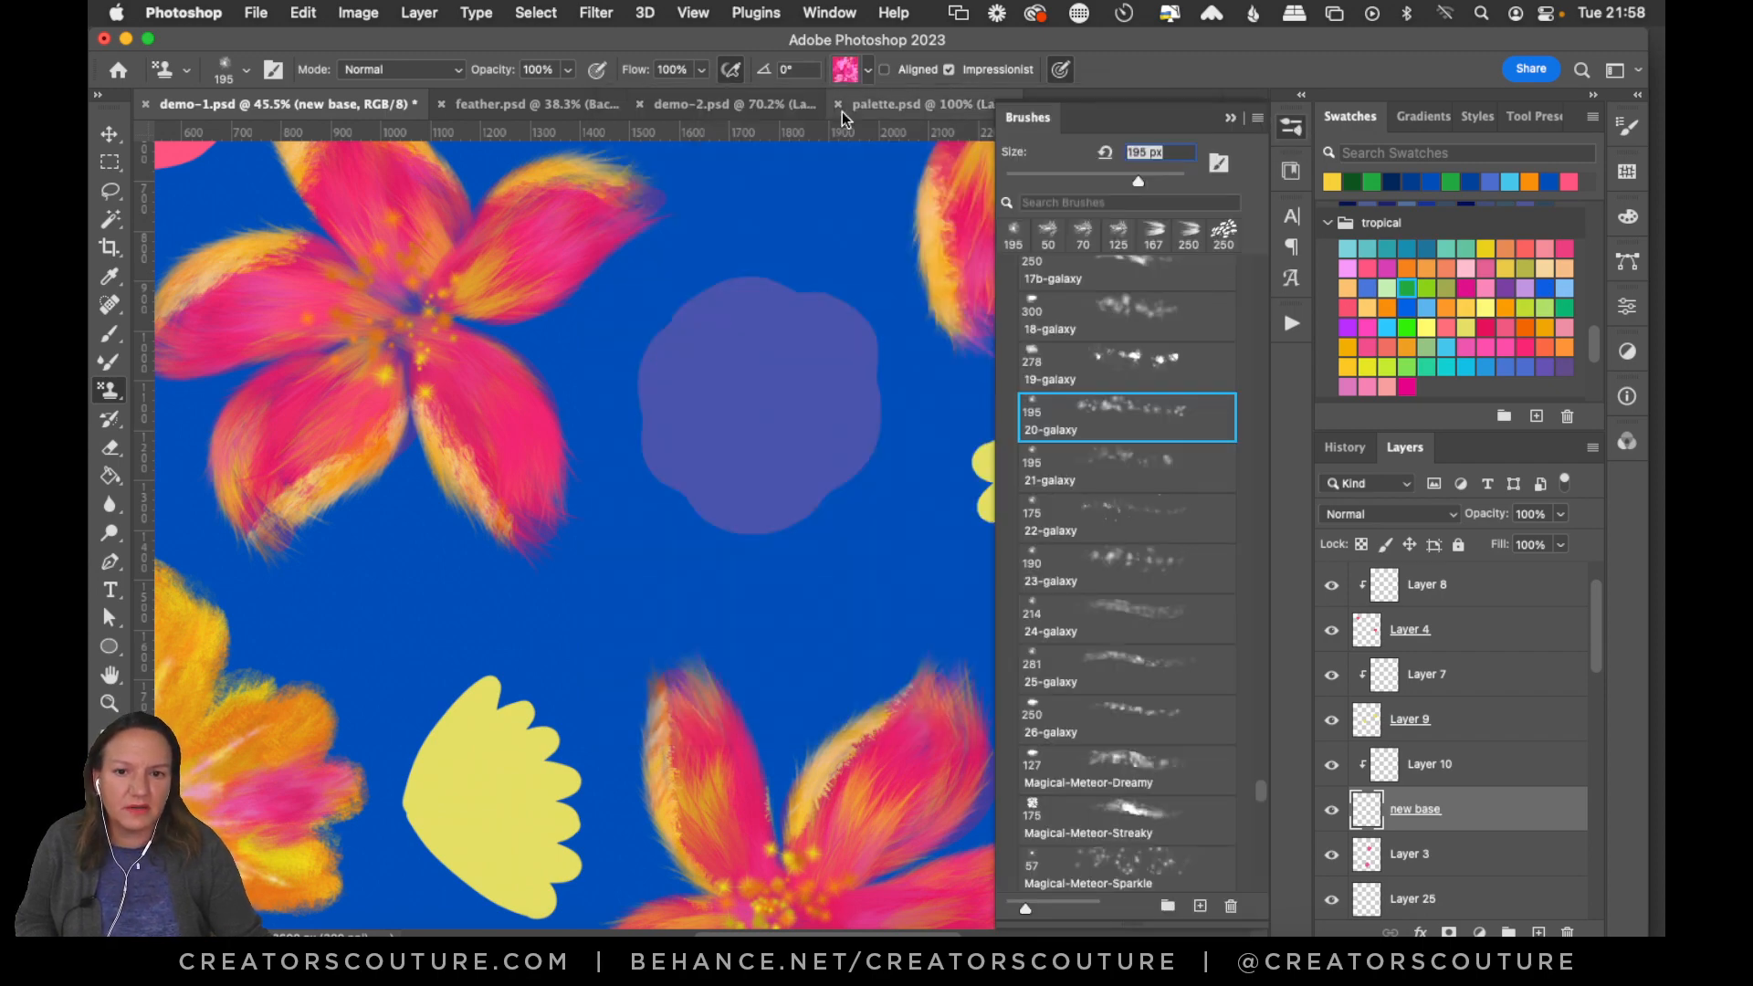
click(718, 104)
click(456, 104)
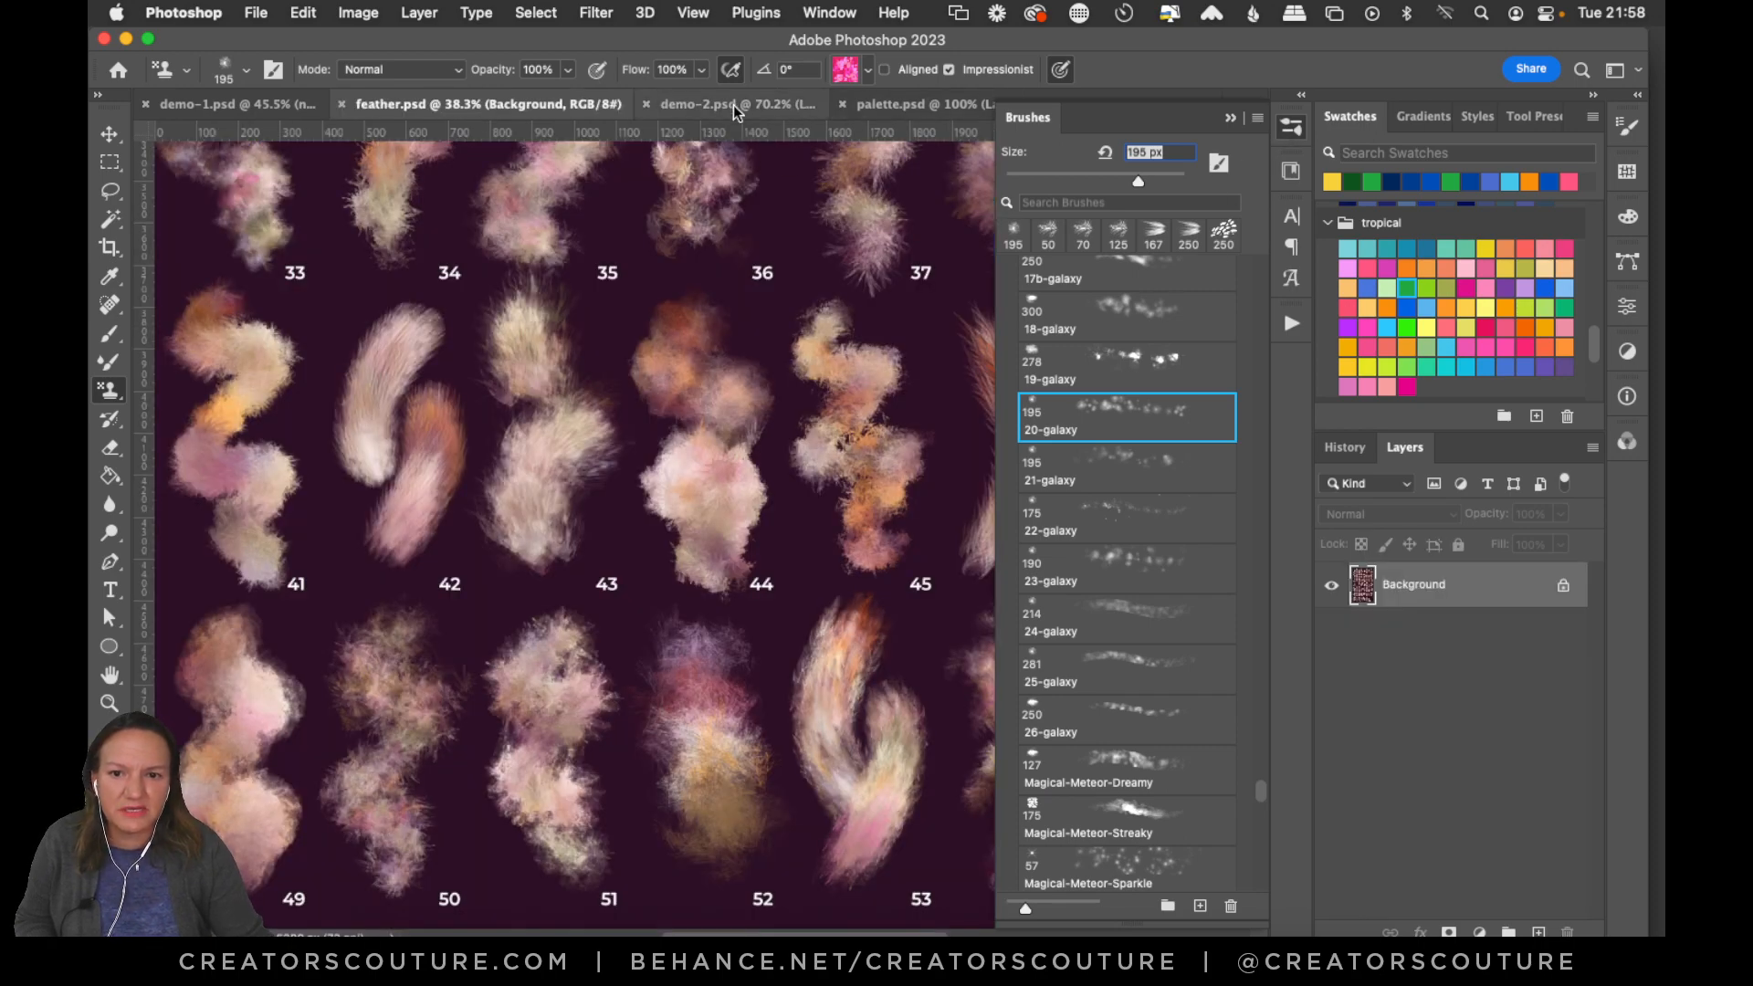
click(232, 105)
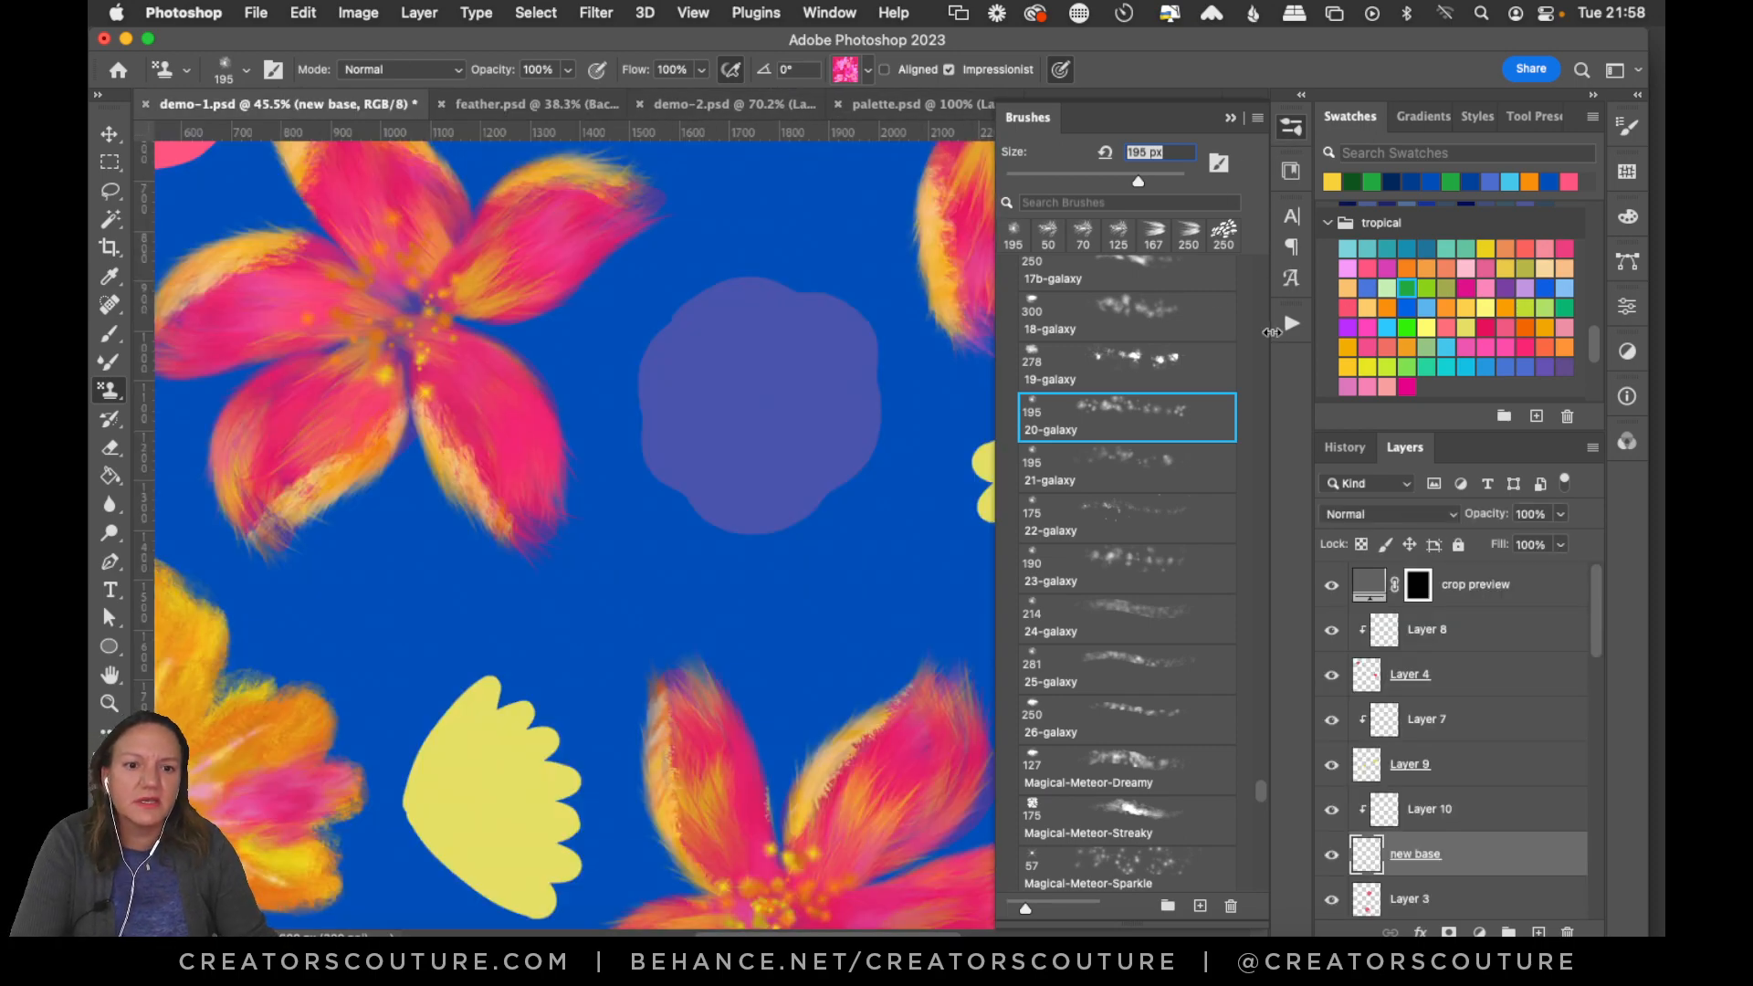
mouse_move(1264, 799)
mouse_down()
mouse_move(1264, 466)
mouse_move(1285, 383)
mouse_up()
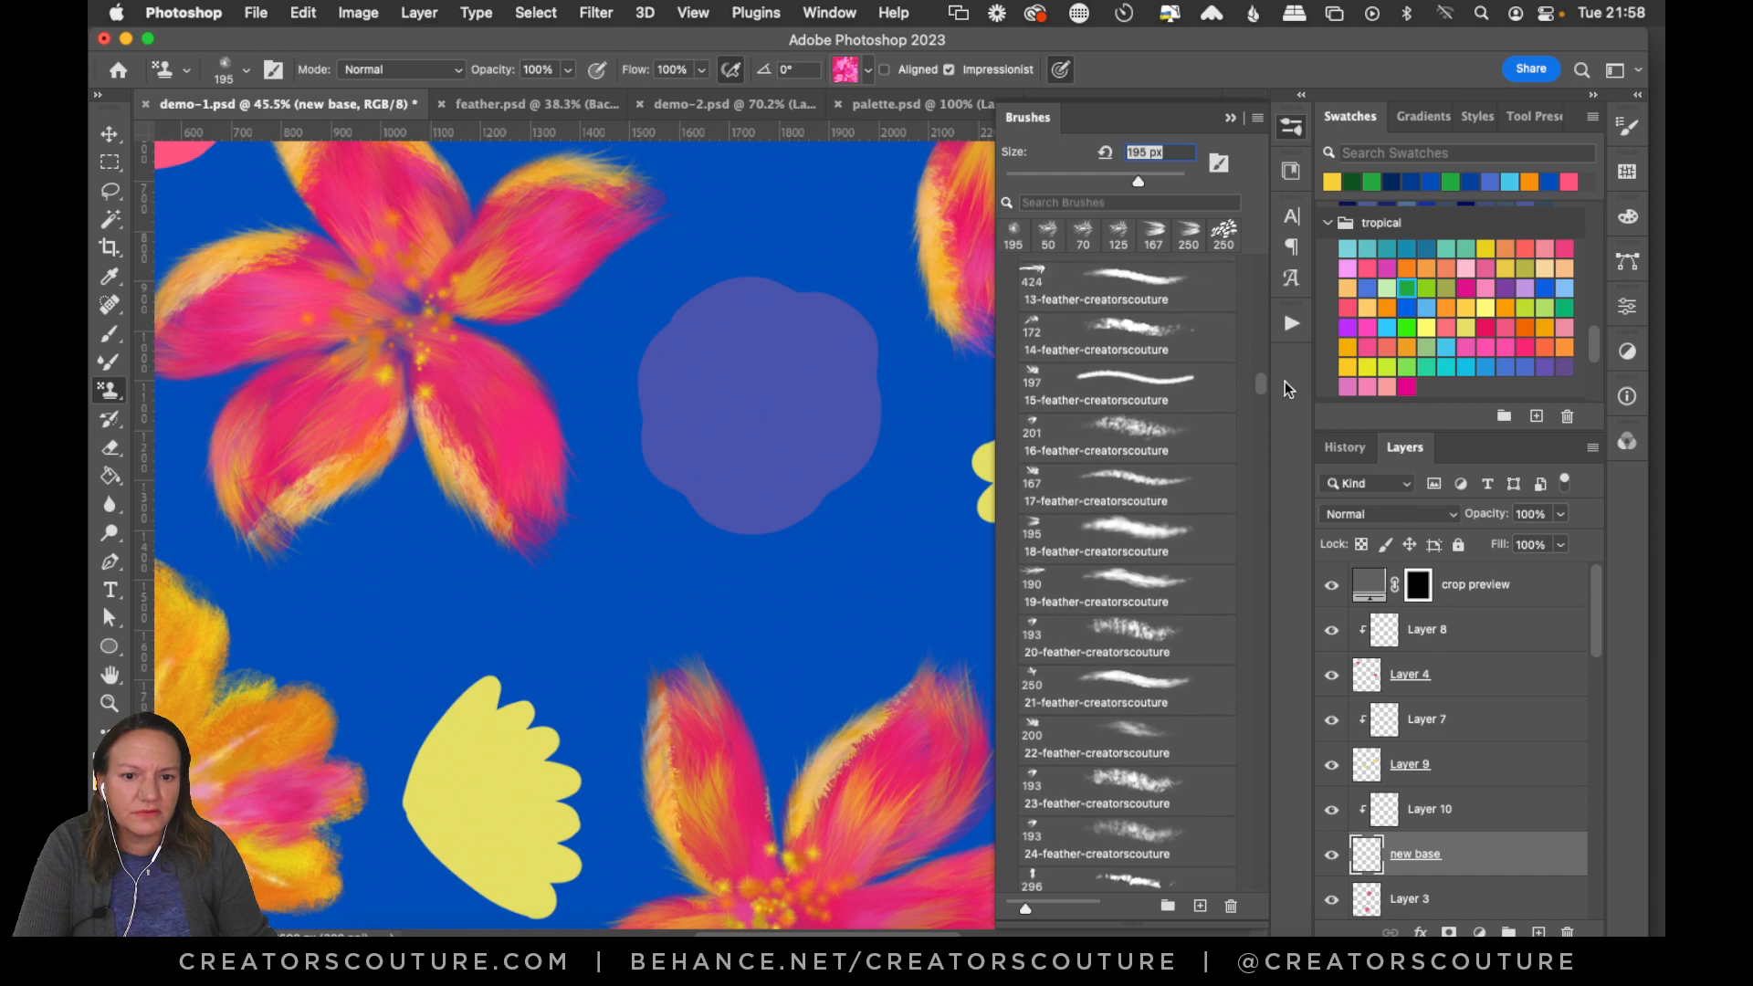
click(1148, 380)
click(1290, 132)
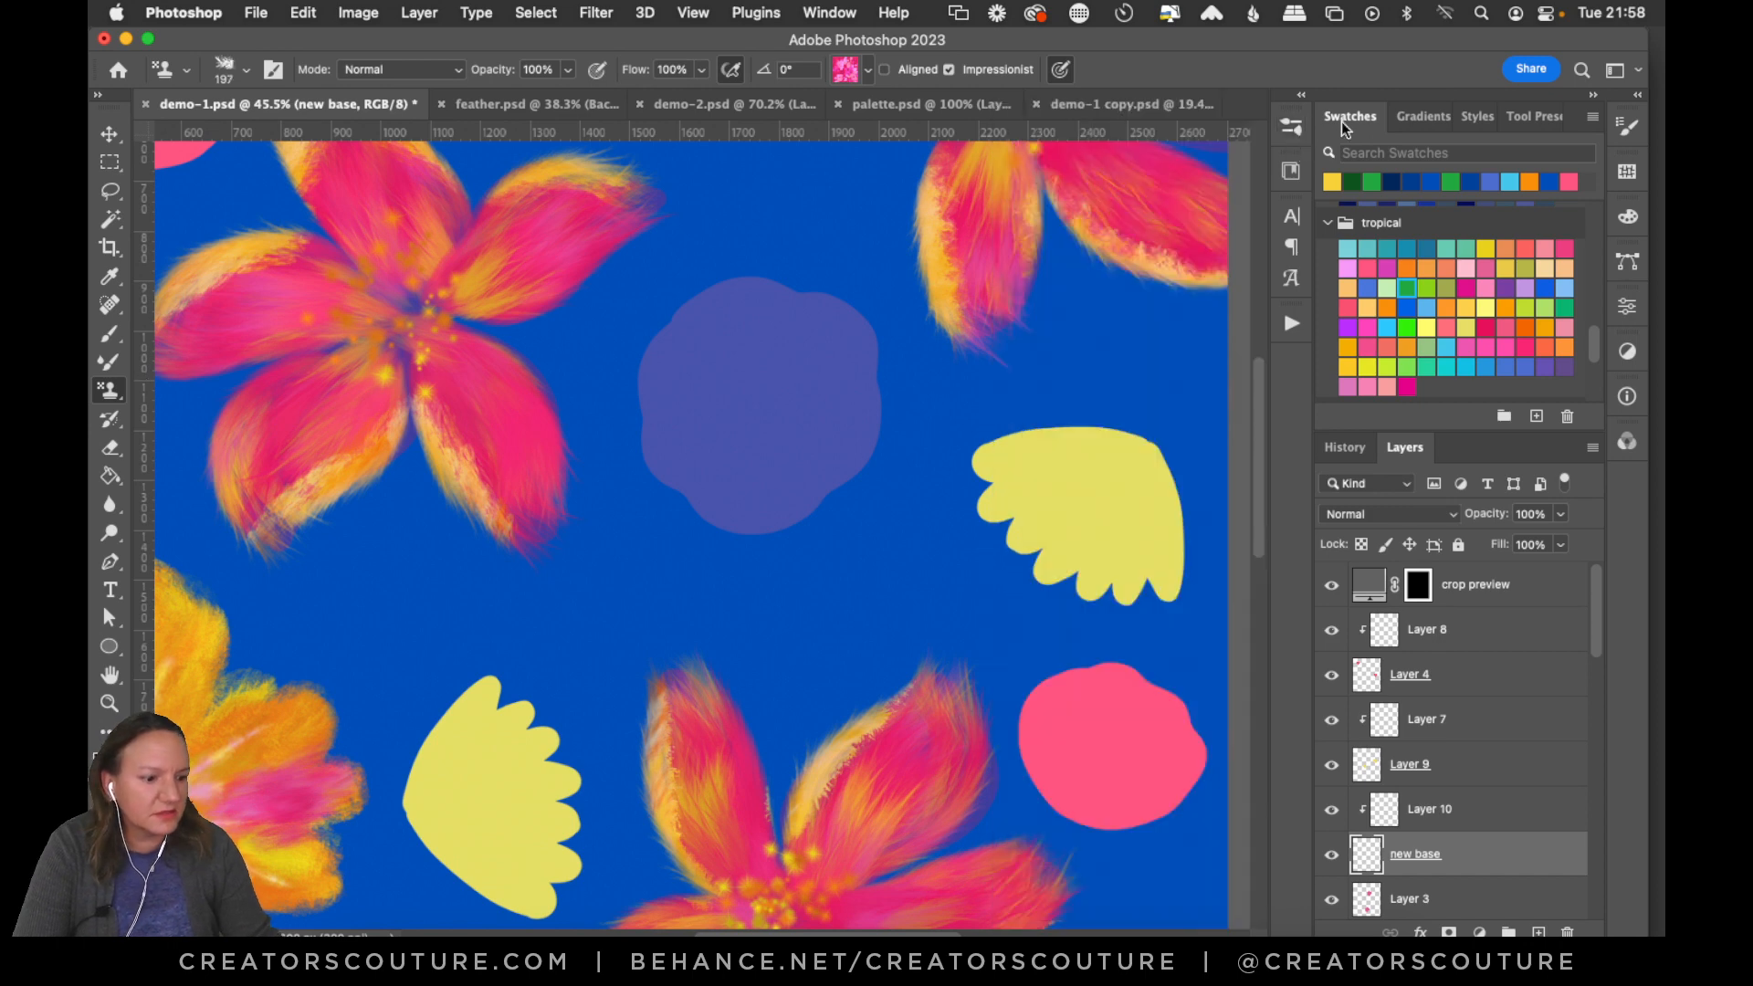
Try curved strokes with the feather brush over the faint round guide shape in the upper middle, and undo them.
mouse_move(799, 327)
mouse_down()
mouse_move(714, 379)
mouse_move(756, 492)
mouse_up()
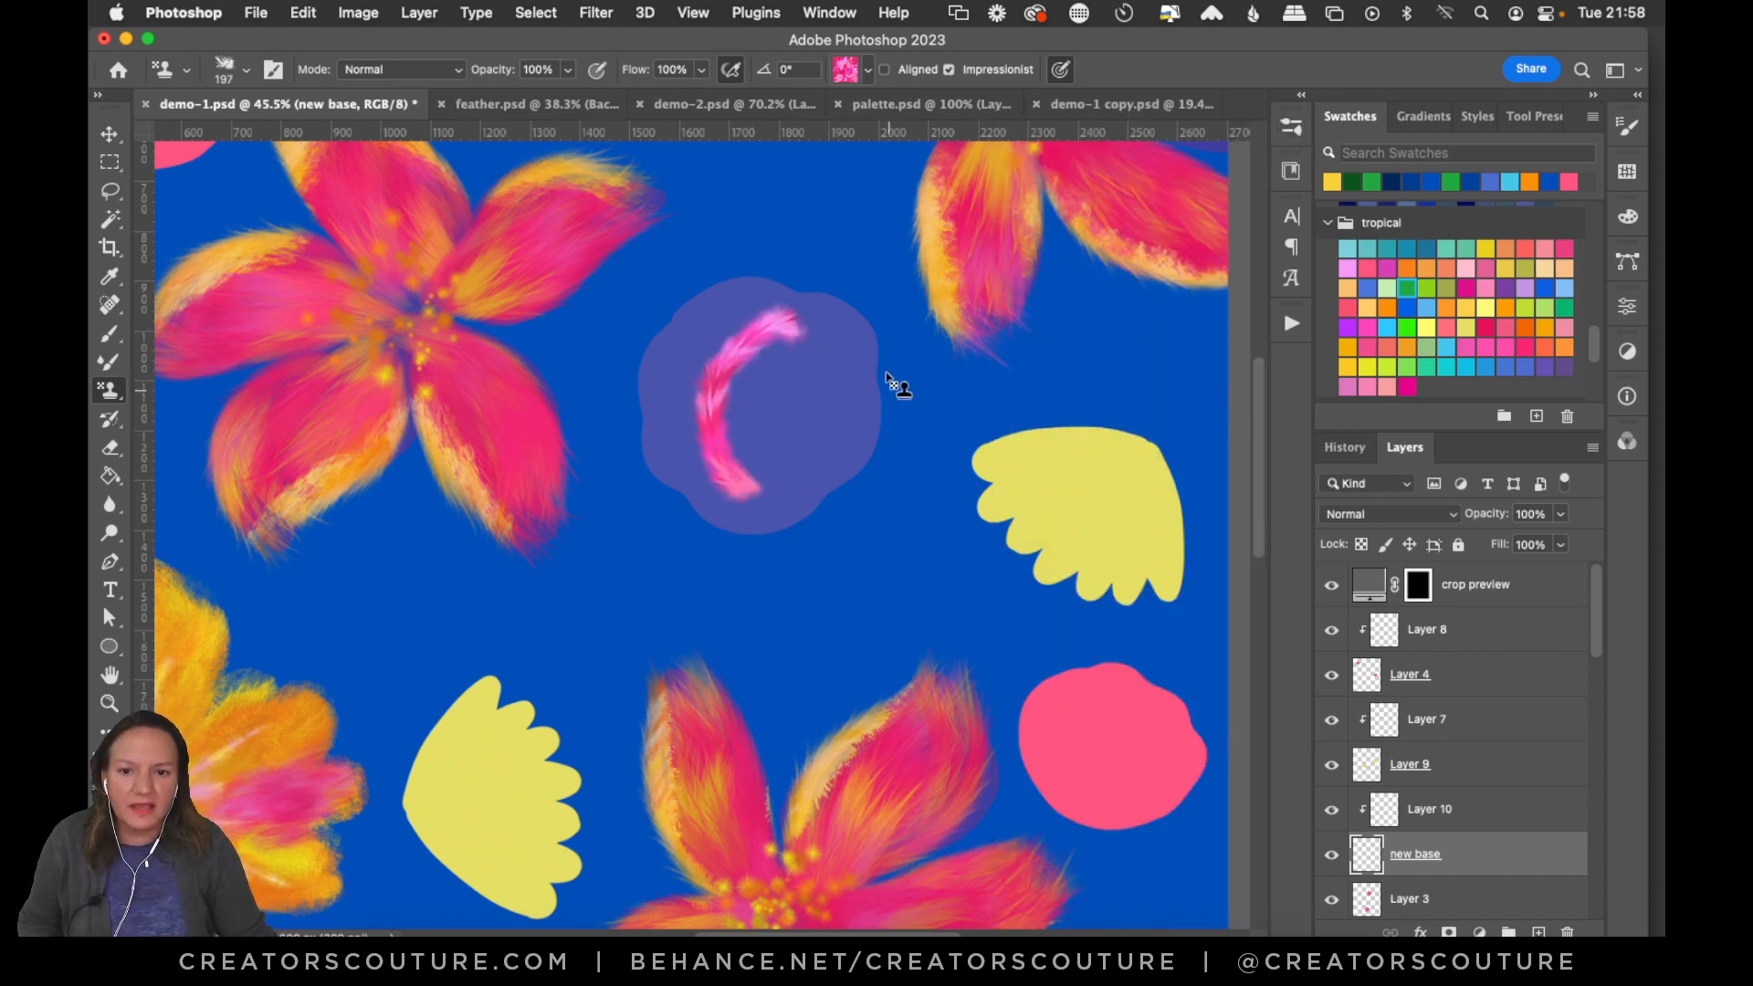
key(super+z)
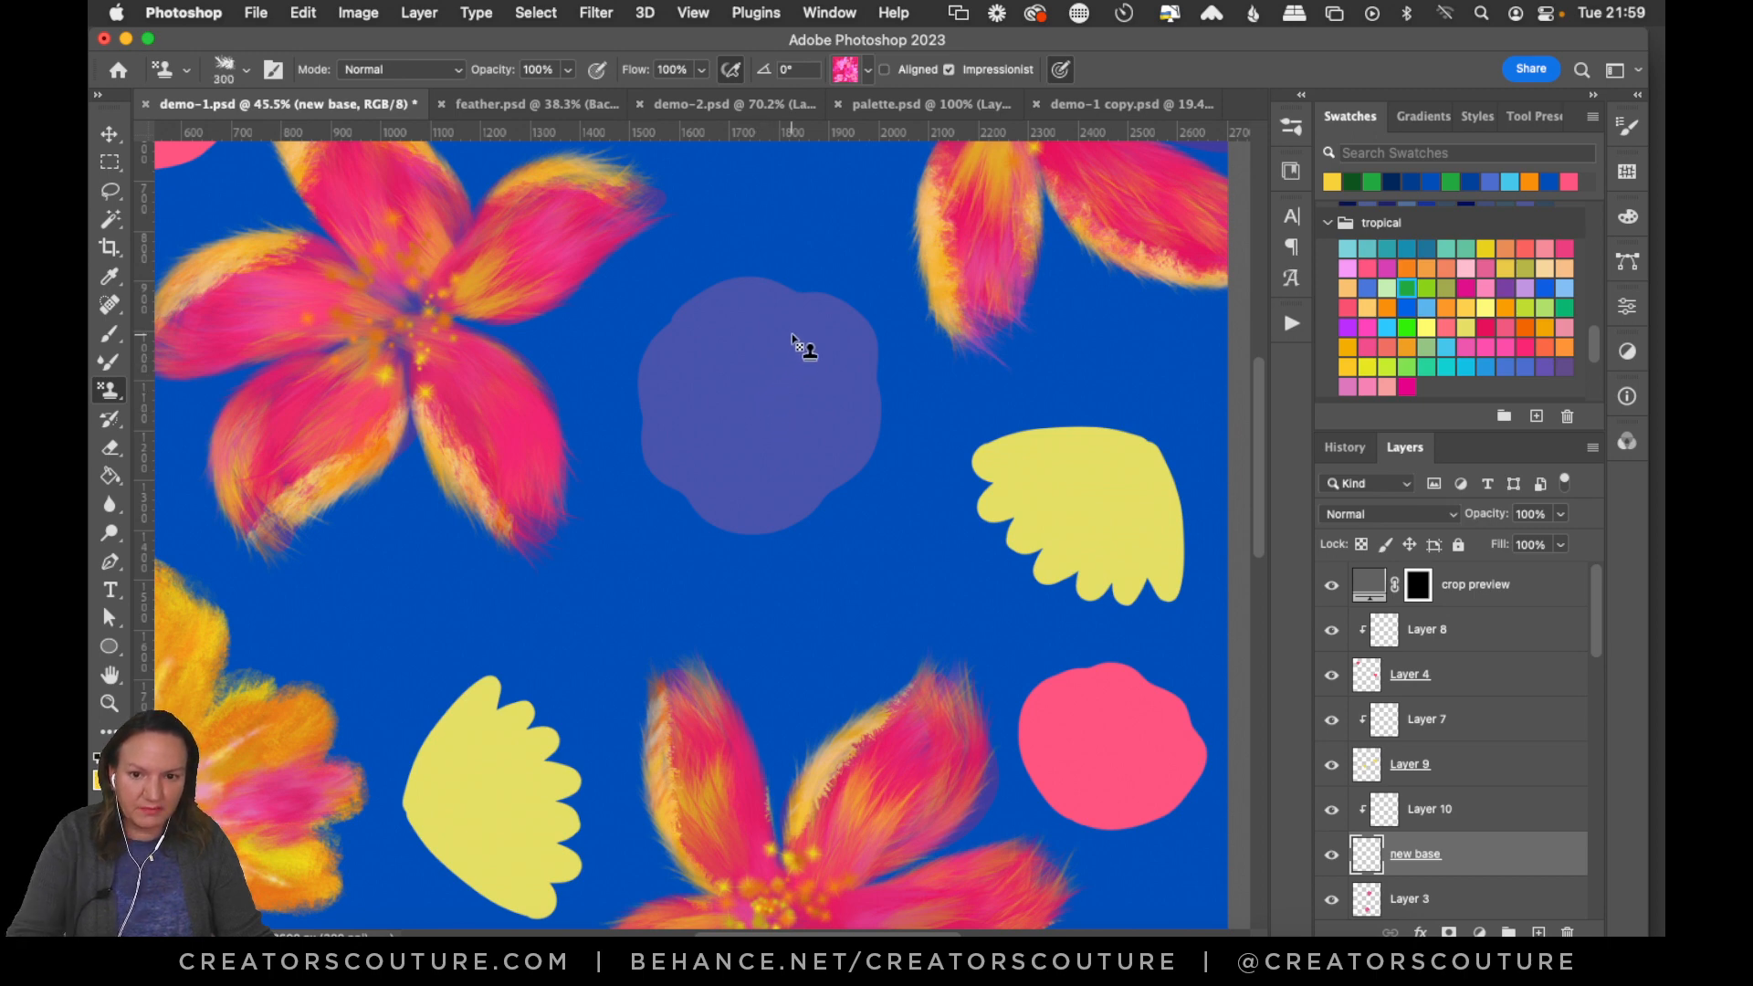
mouse_move(801, 338)
mouse_down()
mouse_move(687, 365)
mouse_move(756, 498)
mouse_up()
key(super+z)
Paint the upper-middle round flower with swirling hot pink feather strokes on the new base layer, using a 300 px brush.
key(])
mouse_move(841, 322)
mouse_down()
mouse_move(731, 287)
mouse_move(674, 319)
mouse_move(644, 364)
mouse_move(640, 419)
mouse_move(705, 504)
mouse_move(818, 494)
mouse_move(868, 391)
mouse_move(850, 343)
mouse_move(741, 323)
mouse_move(699, 343)
mouse_move(681, 424)
mouse_move(706, 457)
mouse_move(773, 471)
mouse_move(822, 420)
mouse_move(796, 362)
mouse_move(722, 375)
mouse_move(729, 436)
mouse_move(813, 413)
mouse_move(798, 361)
mouse_move(751, 411)
mouse_move(850, 424)
mouse_move(720, 413)
mouse_move(776, 349)
mouse_move(819, 422)
mouse_move(738, 457)
mouse_move(678, 387)
mouse_move(748, 314)
mouse_move(834, 352)
mouse_move(828, 451)
mouse_move(753, 485)
mouse_move(684, 415)
mouse_up()
drag(785, 379, 821, 450)
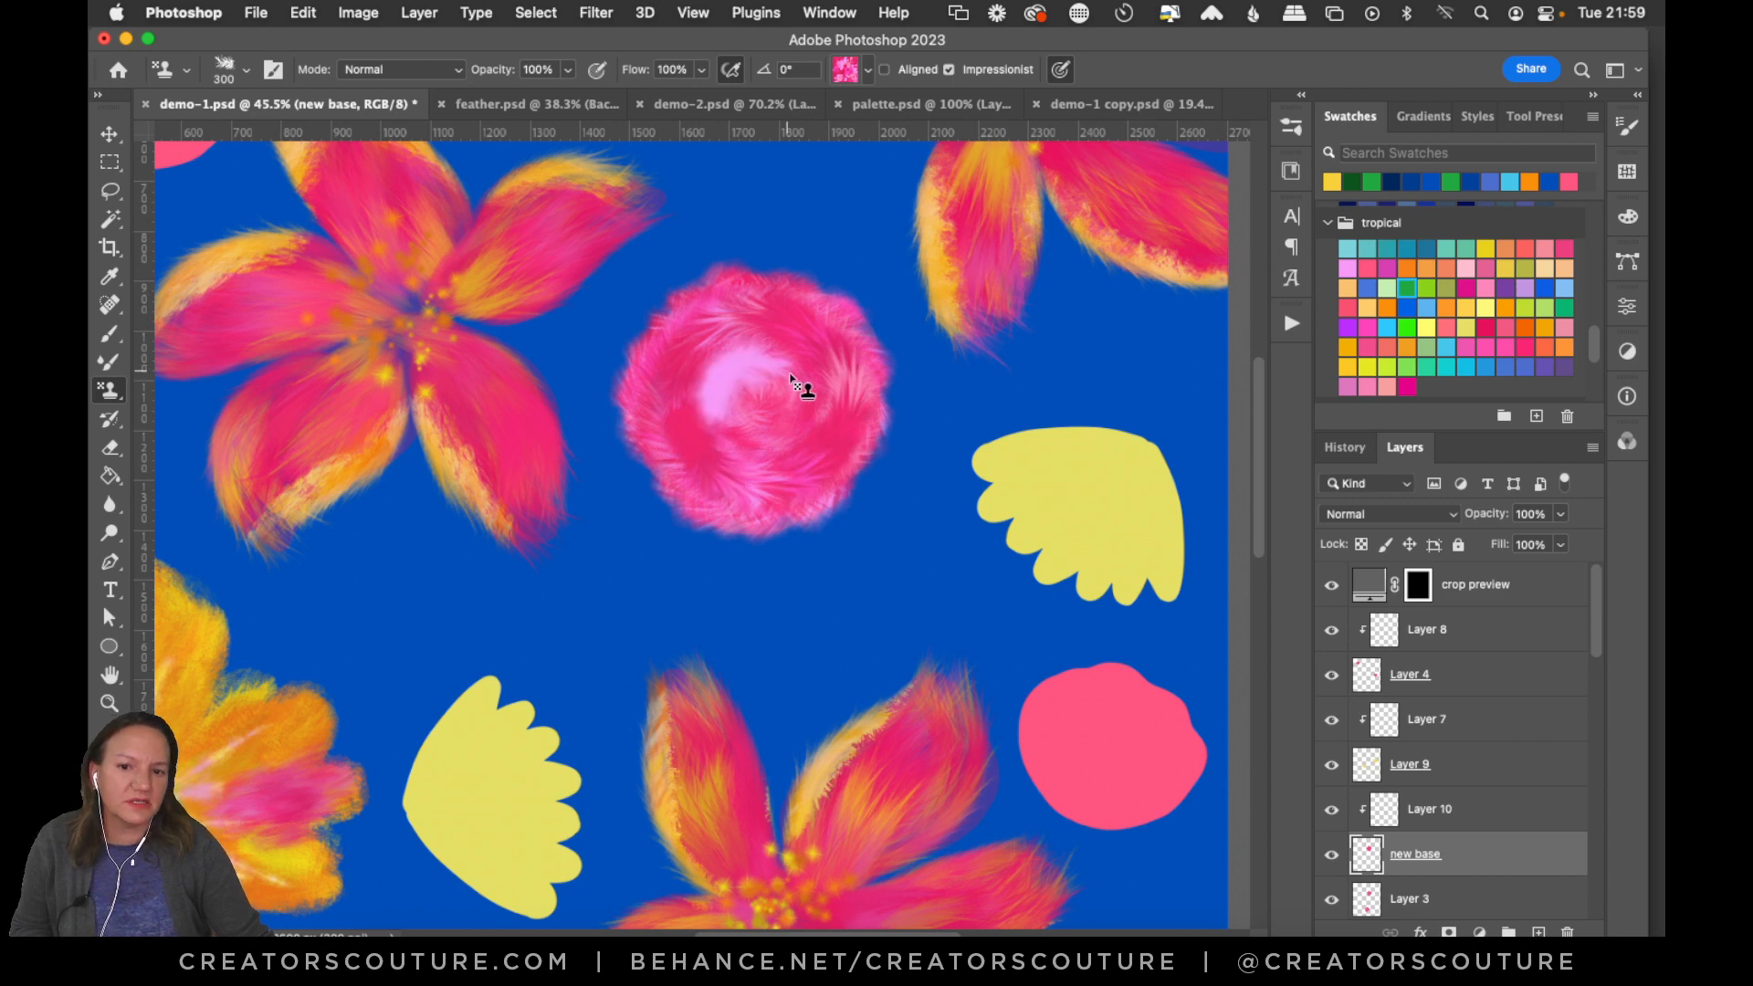
mouse_move(798, 383)
mouse_down()
mouse_move(738, 355)
mouse_move(823, 421)
mouse_move(739, 404)
mouse_move(682, 341)
mouse_move(743, 487)
mouse_up()
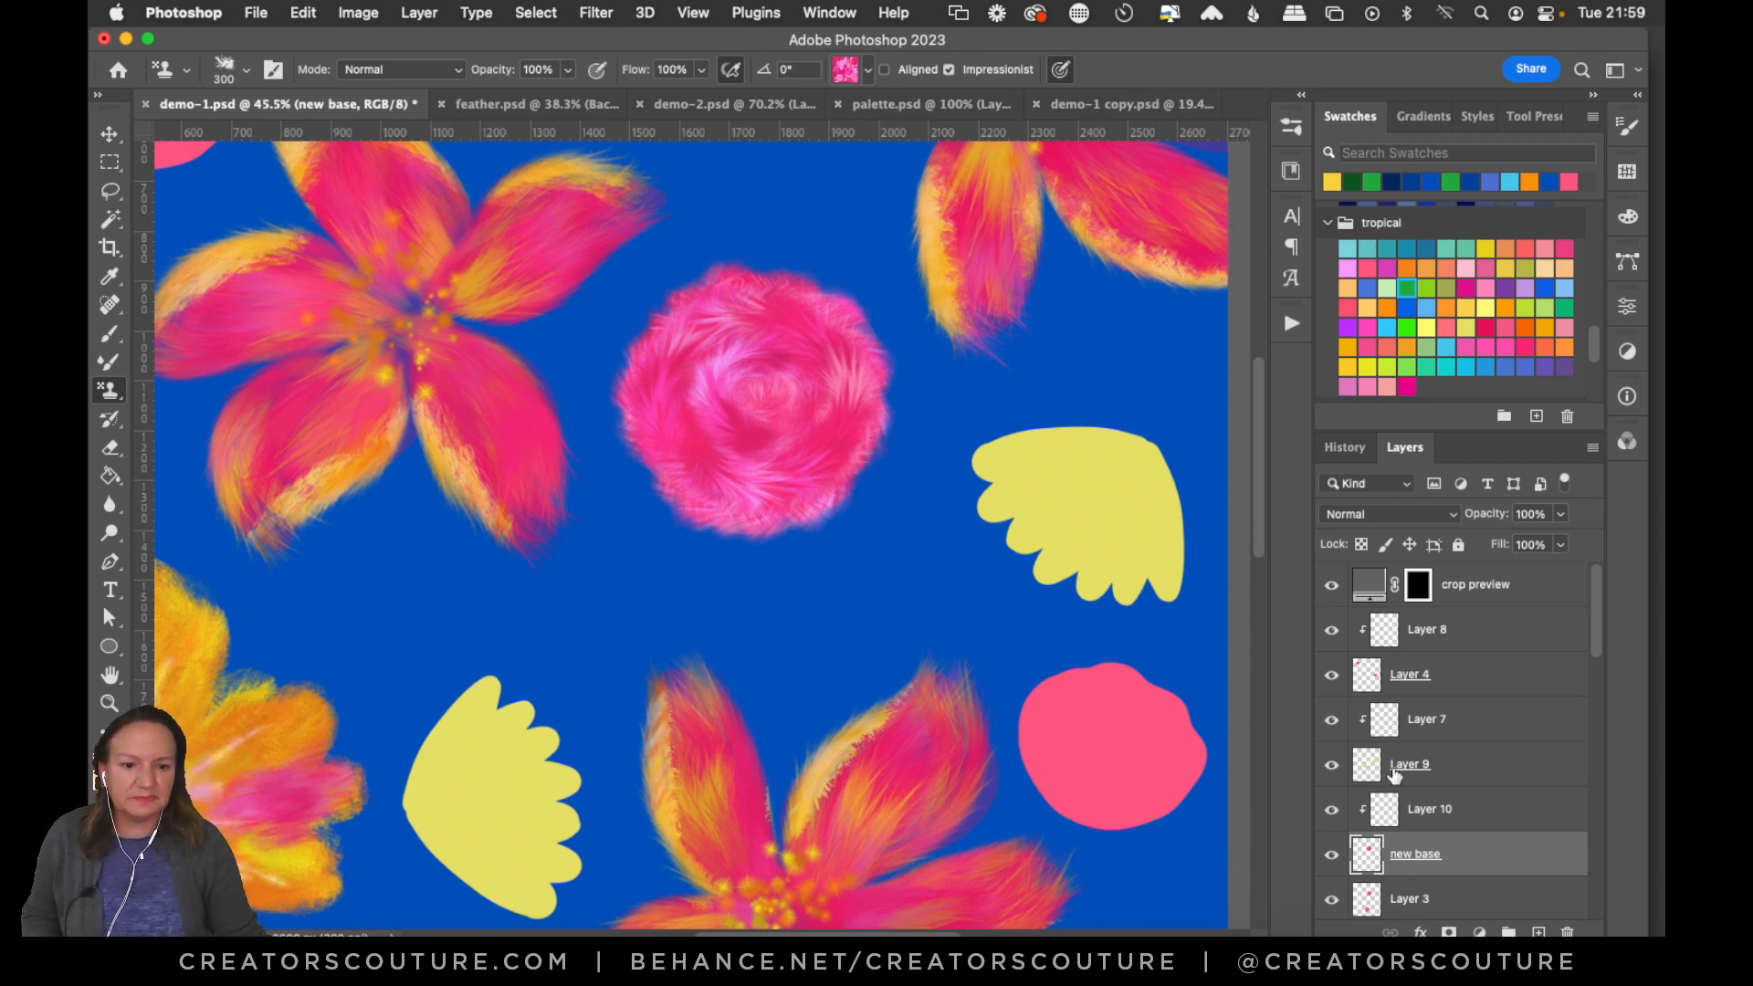
Cover the round guide shape near the pattern's lower edge with the same swirling pink feather strokes.
scroll(1447, 827, down, 2)
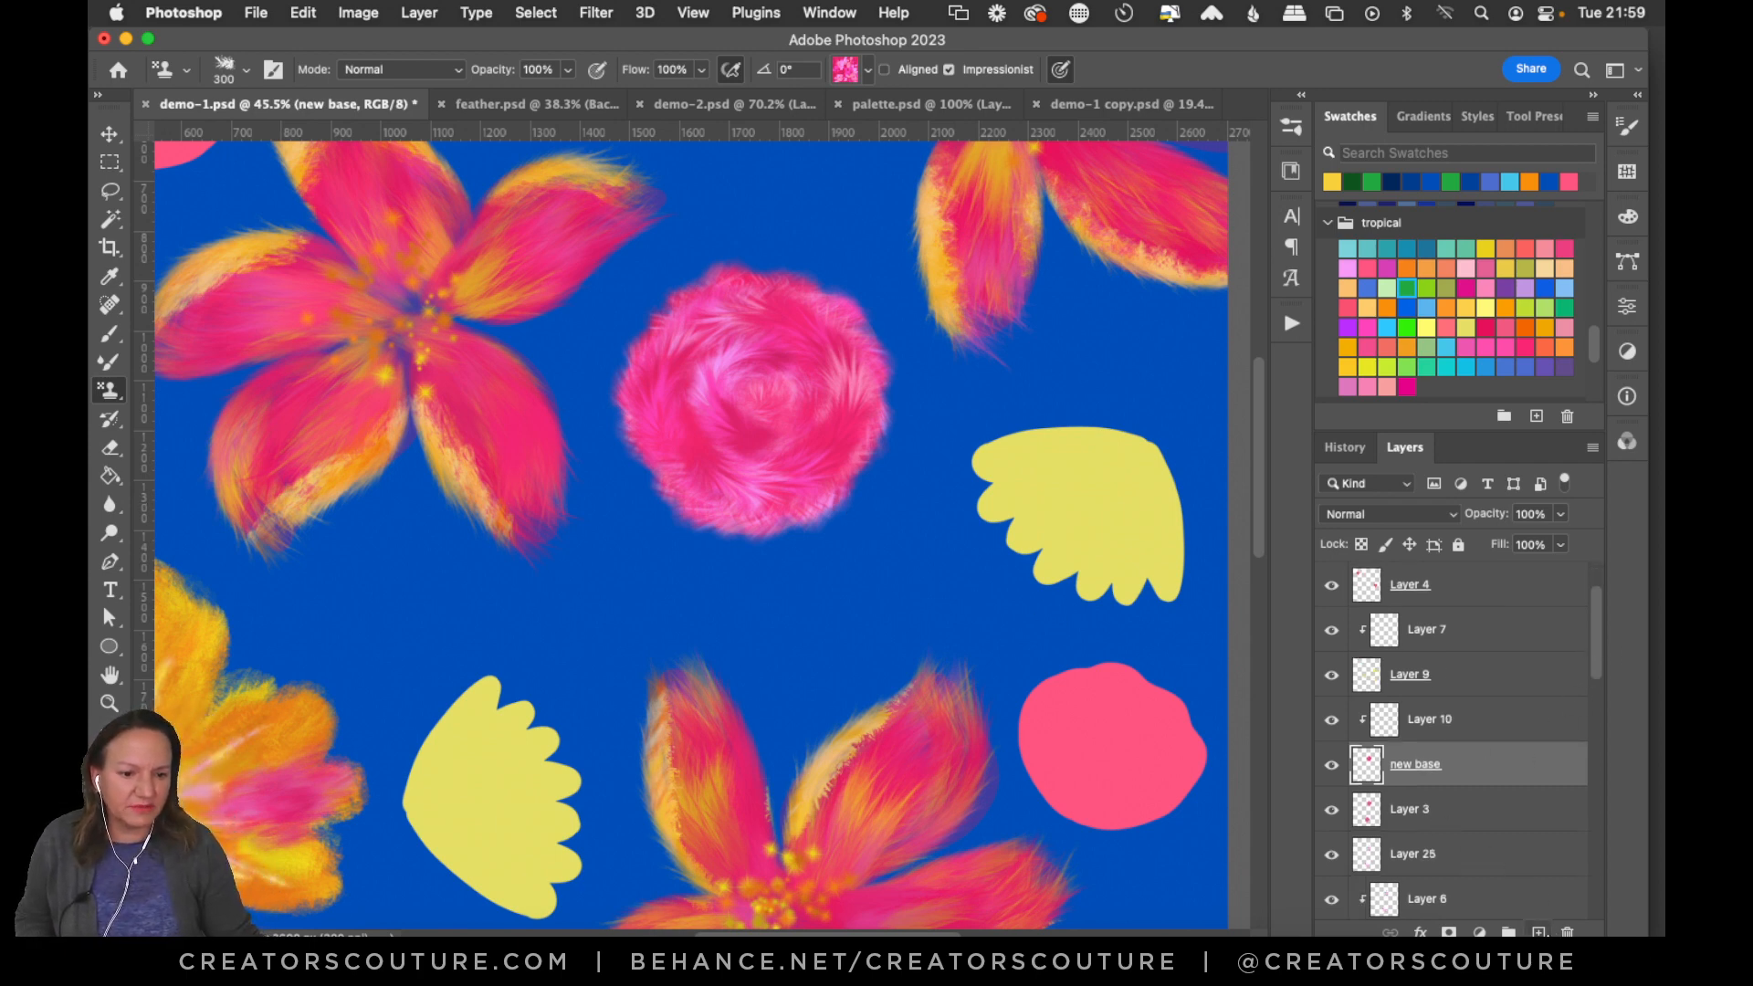
drag(1263, 490, 1192, 682)
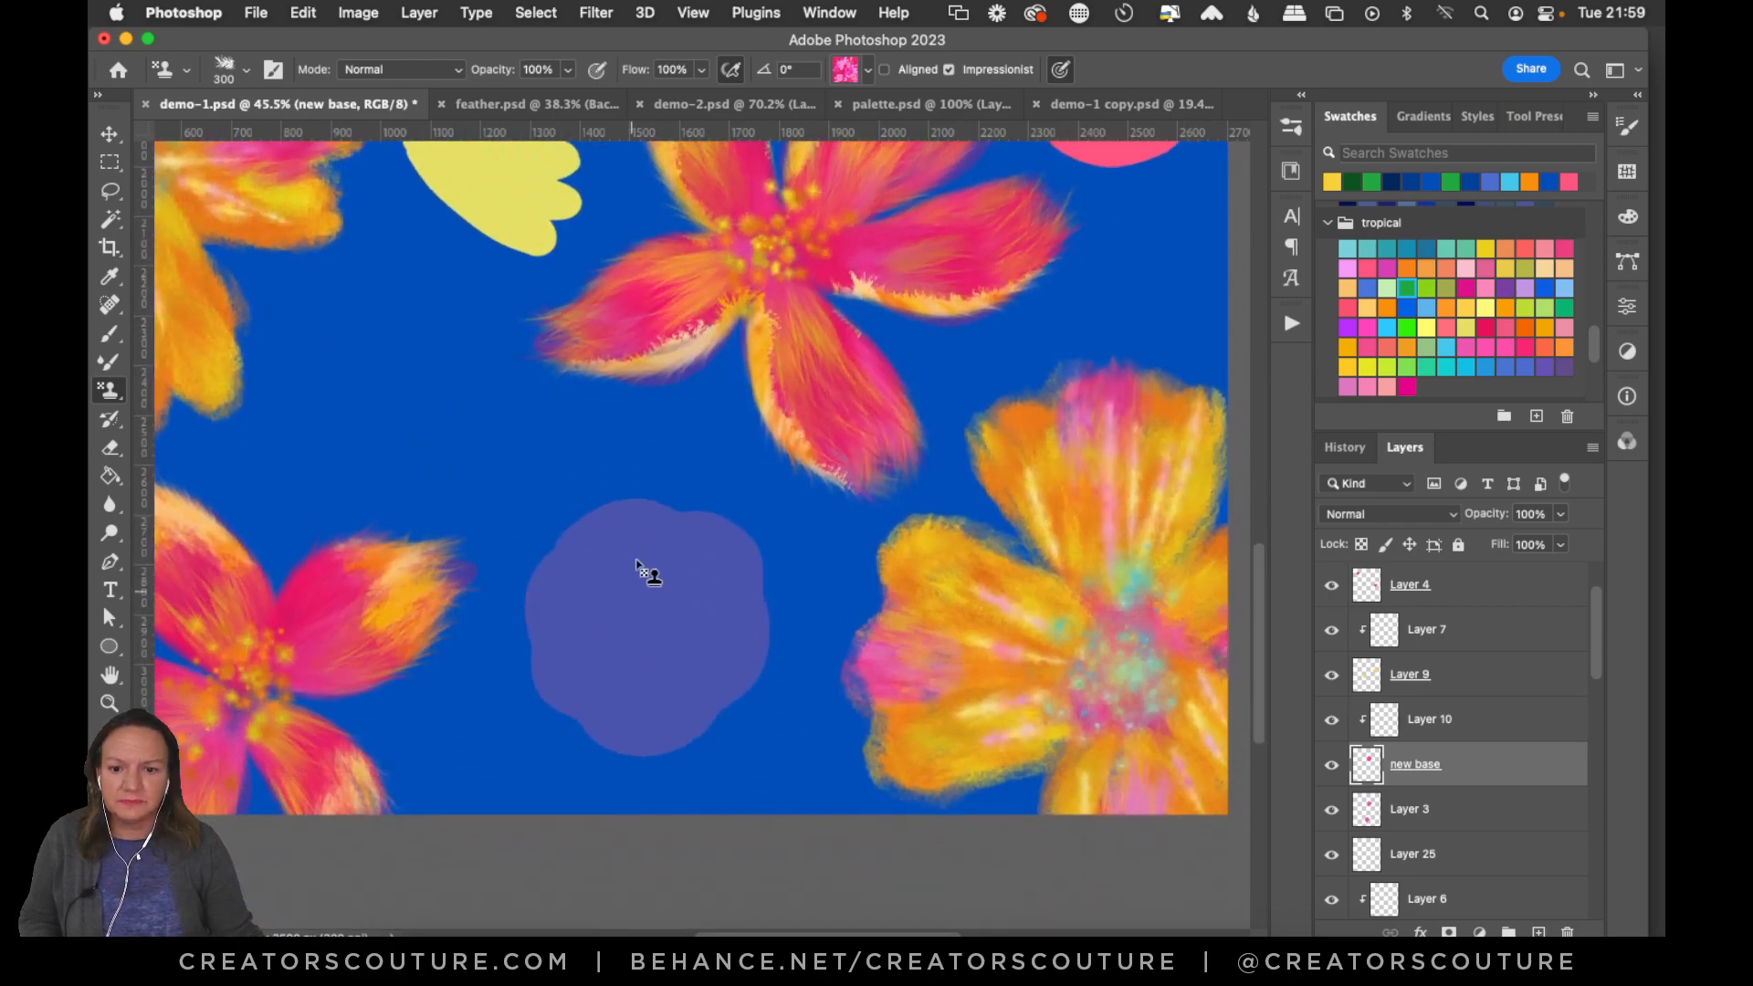
mouse_move(741, 534)
mouse_down()
mouse_move(626, 504)
mouse_move(572, 529)
mouse_move(533, 652)
mouse_move(574, 720)
mouse_move(644, 733)
mouse_move(710, 703)
mouse_move(750, 623)
mouse_move(746, 582)
mouse_move(719, 545)
mouse_move(647, 534)
mouse_move(587, 585)
mouse_move(607, 687)
mouse_move(713, 653)
mouse_move(605, 571)
mouse_move(652, 671)
mouse_move(592, 578)
mouse_move(686, 663)
mouse_move(566, 620)
mouse_move(679, 679)
mouse_move(589, 652)
mouse_move(667, 581)
mouse_move(642, 594)
mouse_move(638, 624)
mouse_move(671, 609)
mouse_move(636, 573)
mouse_move(606, 623)
mouse_move(651, 553)
mouse_move(622, 666)
mouse_move(678, 566)
mouse_move(617, 669)
mouse_move(704, 615)
mouse_move(565, 602)
mouse_move(699, 656)
mouse_move(684, 549)
mouse_move(614, 649)
mouse_move(658, 584)
mouse_move(704, 671)
mouse_move(576, 597)
mouse_move(711, 639)
mouse_move(702, 542)
mouse_move(614, 653)
mouse_move(641, 577)
mouse_move(651, 691)
mouse_move(660, 604)
mouse_move(712, 632)
mouse_up()
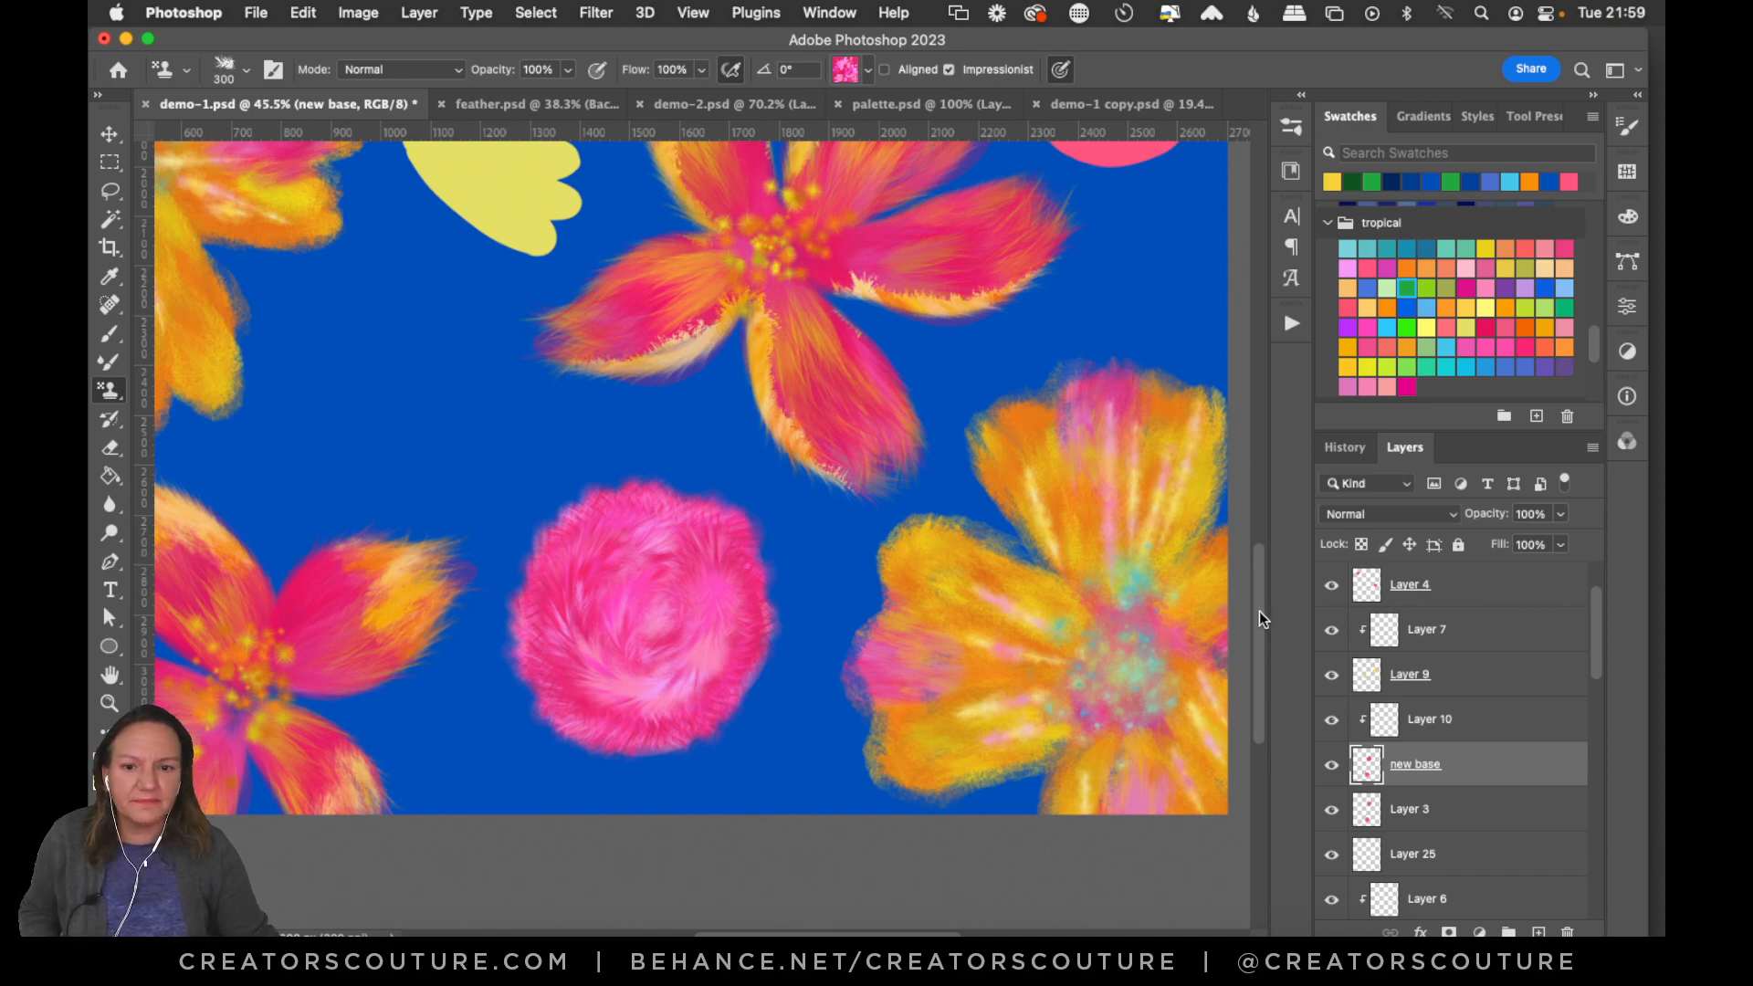
Compare the painted flowers with their guide, add a layer clipped directly above new base, and hide Layer 3.
drag(1258, 610, 1271, 408)
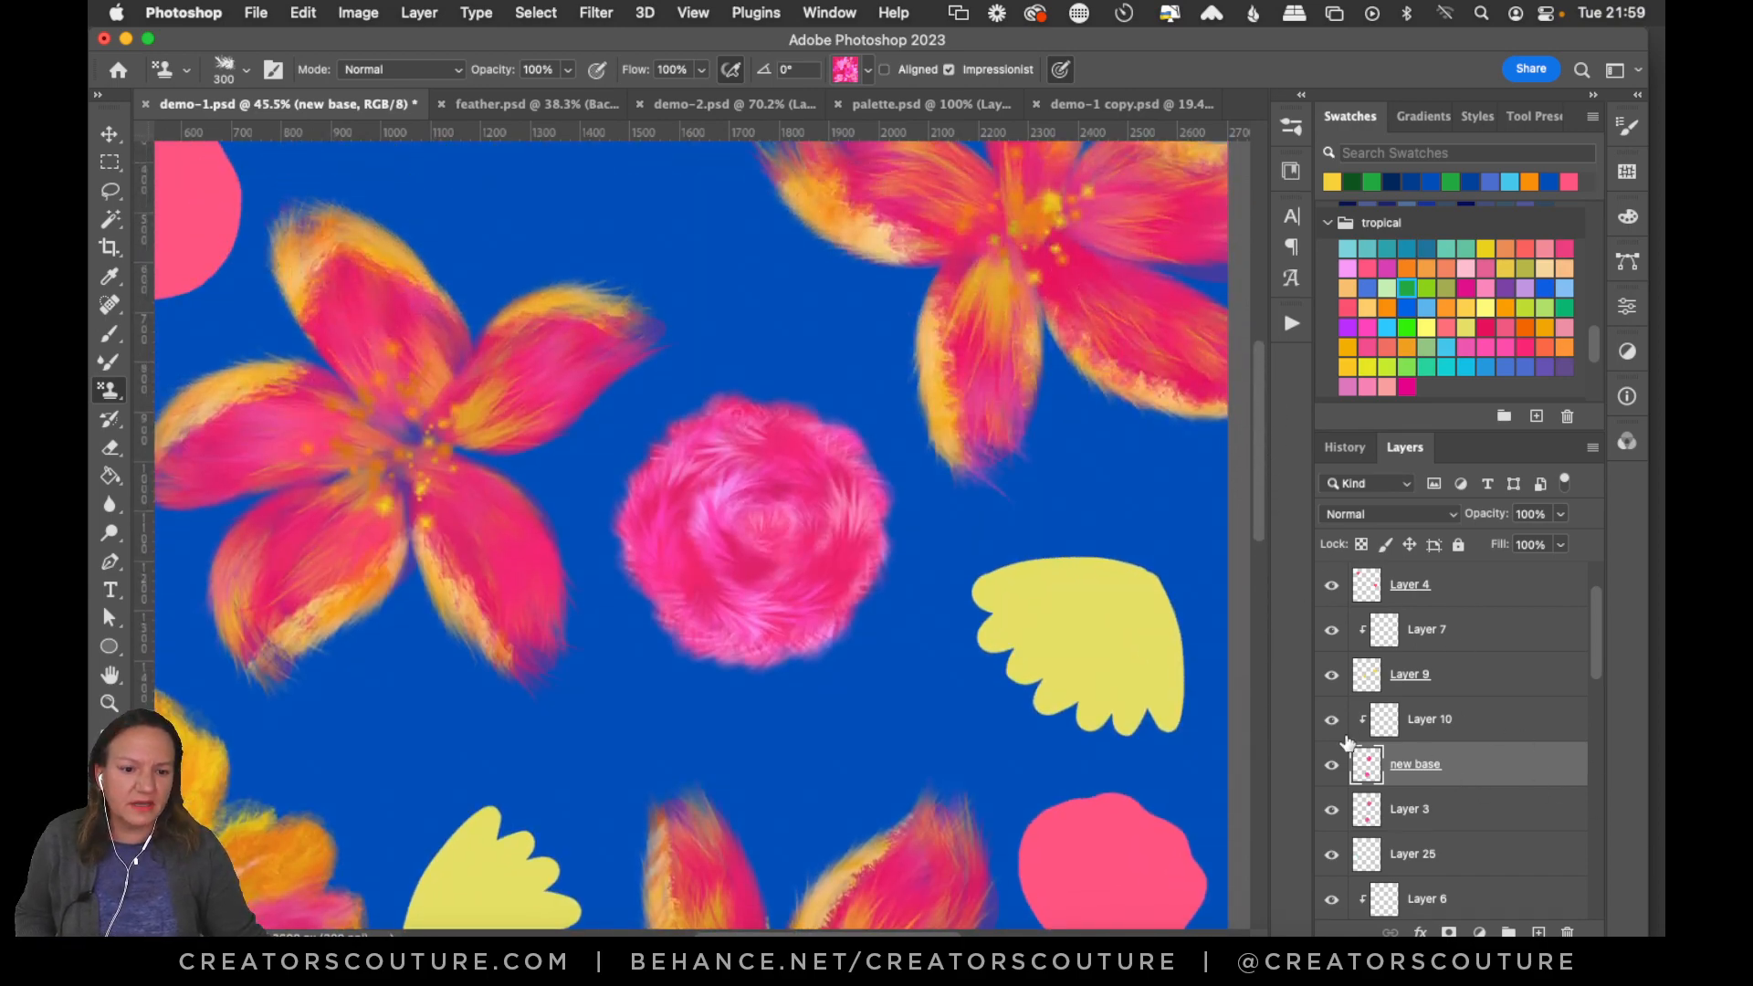
click(1332, 766)
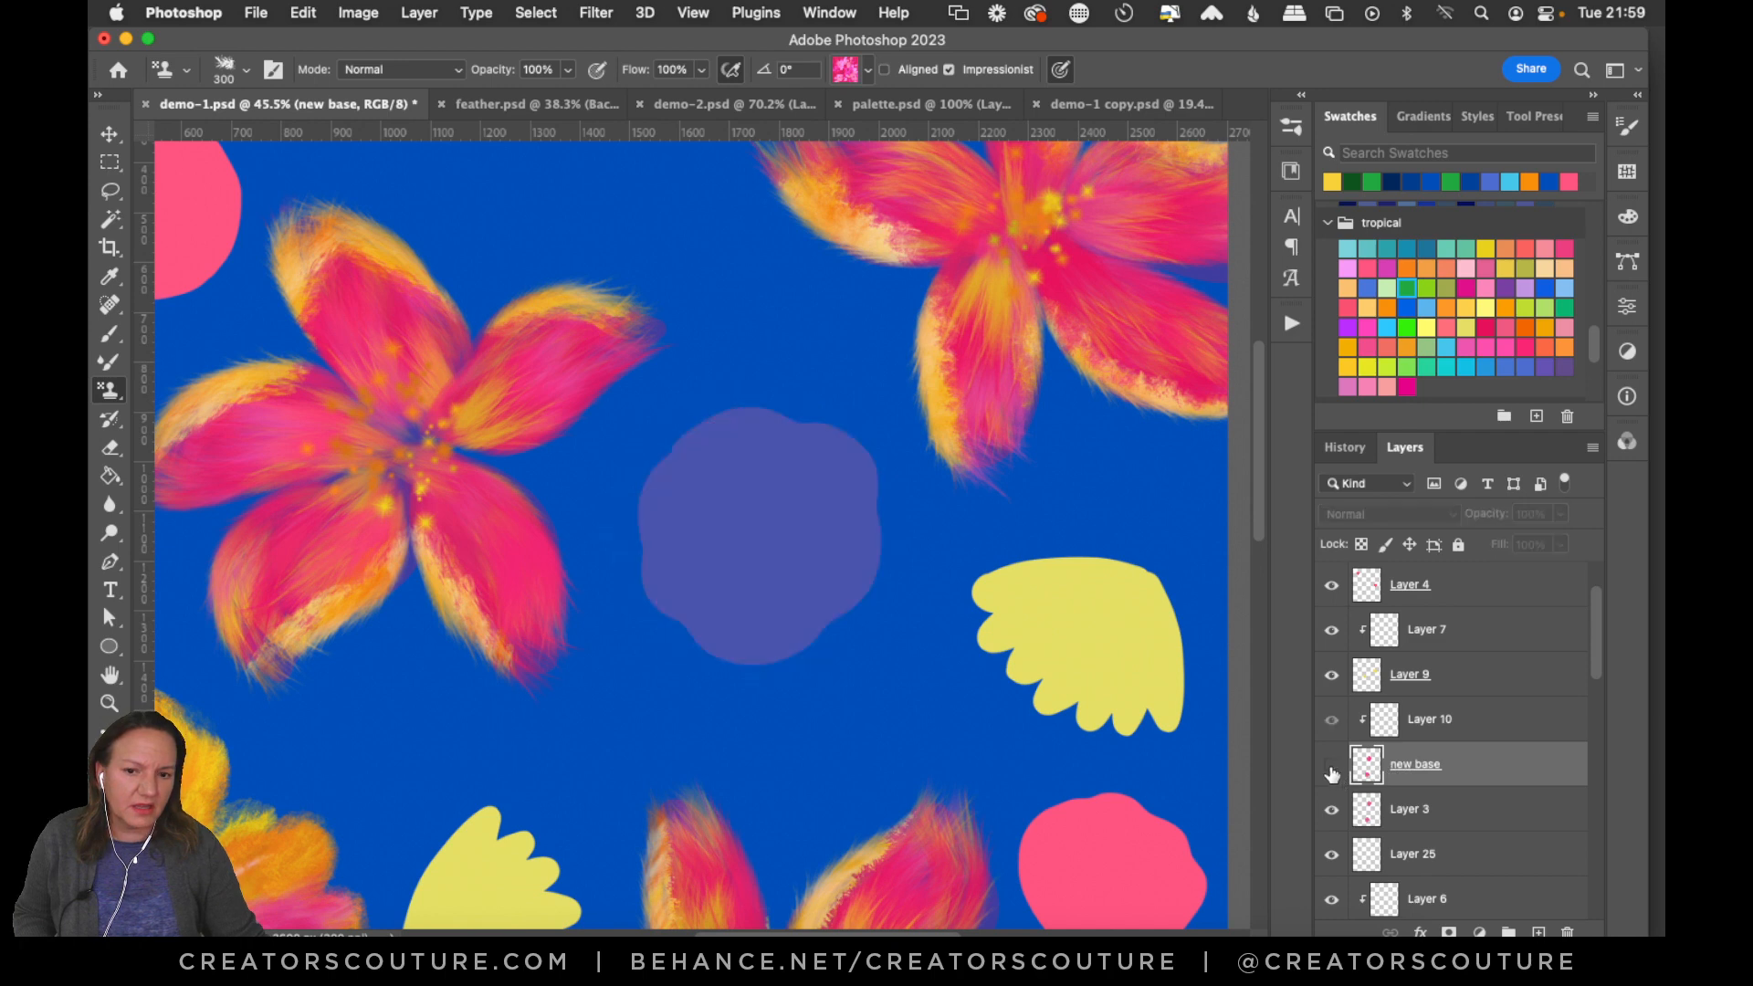
click(1332, 766)
click(1540, 932)
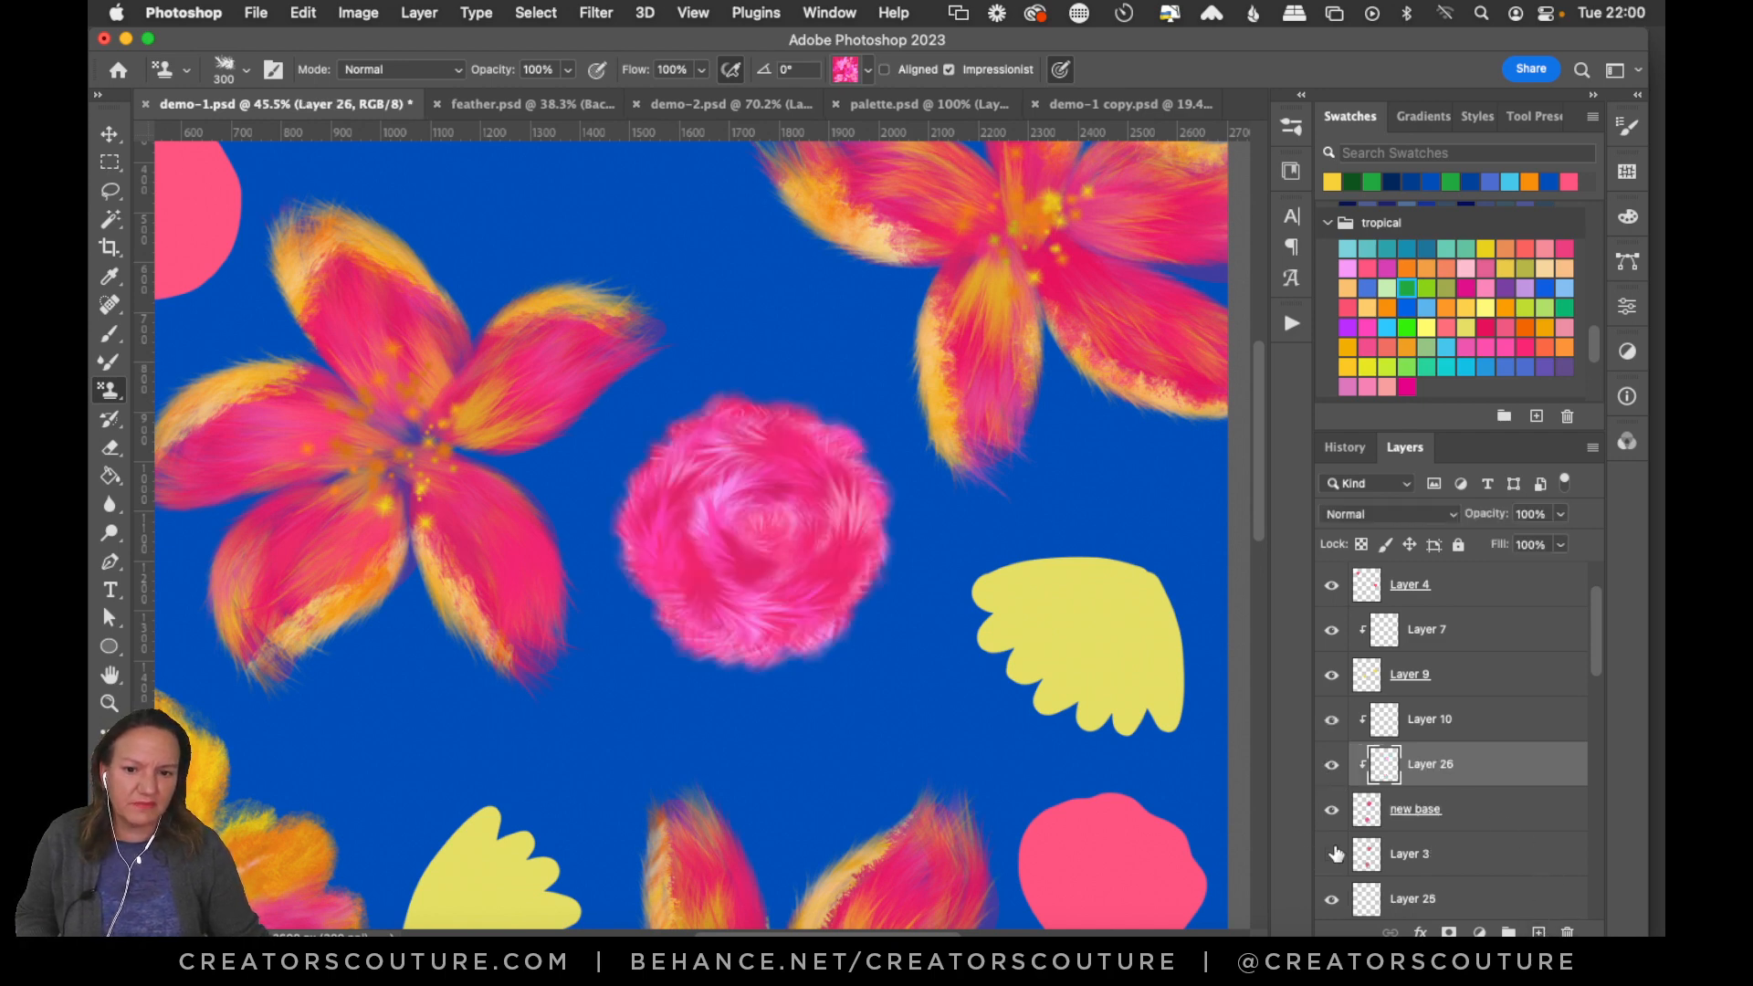
Try a pale pink pattern in a curved stroke over the upper-middle round flower, and undo it.
click(847, 71)
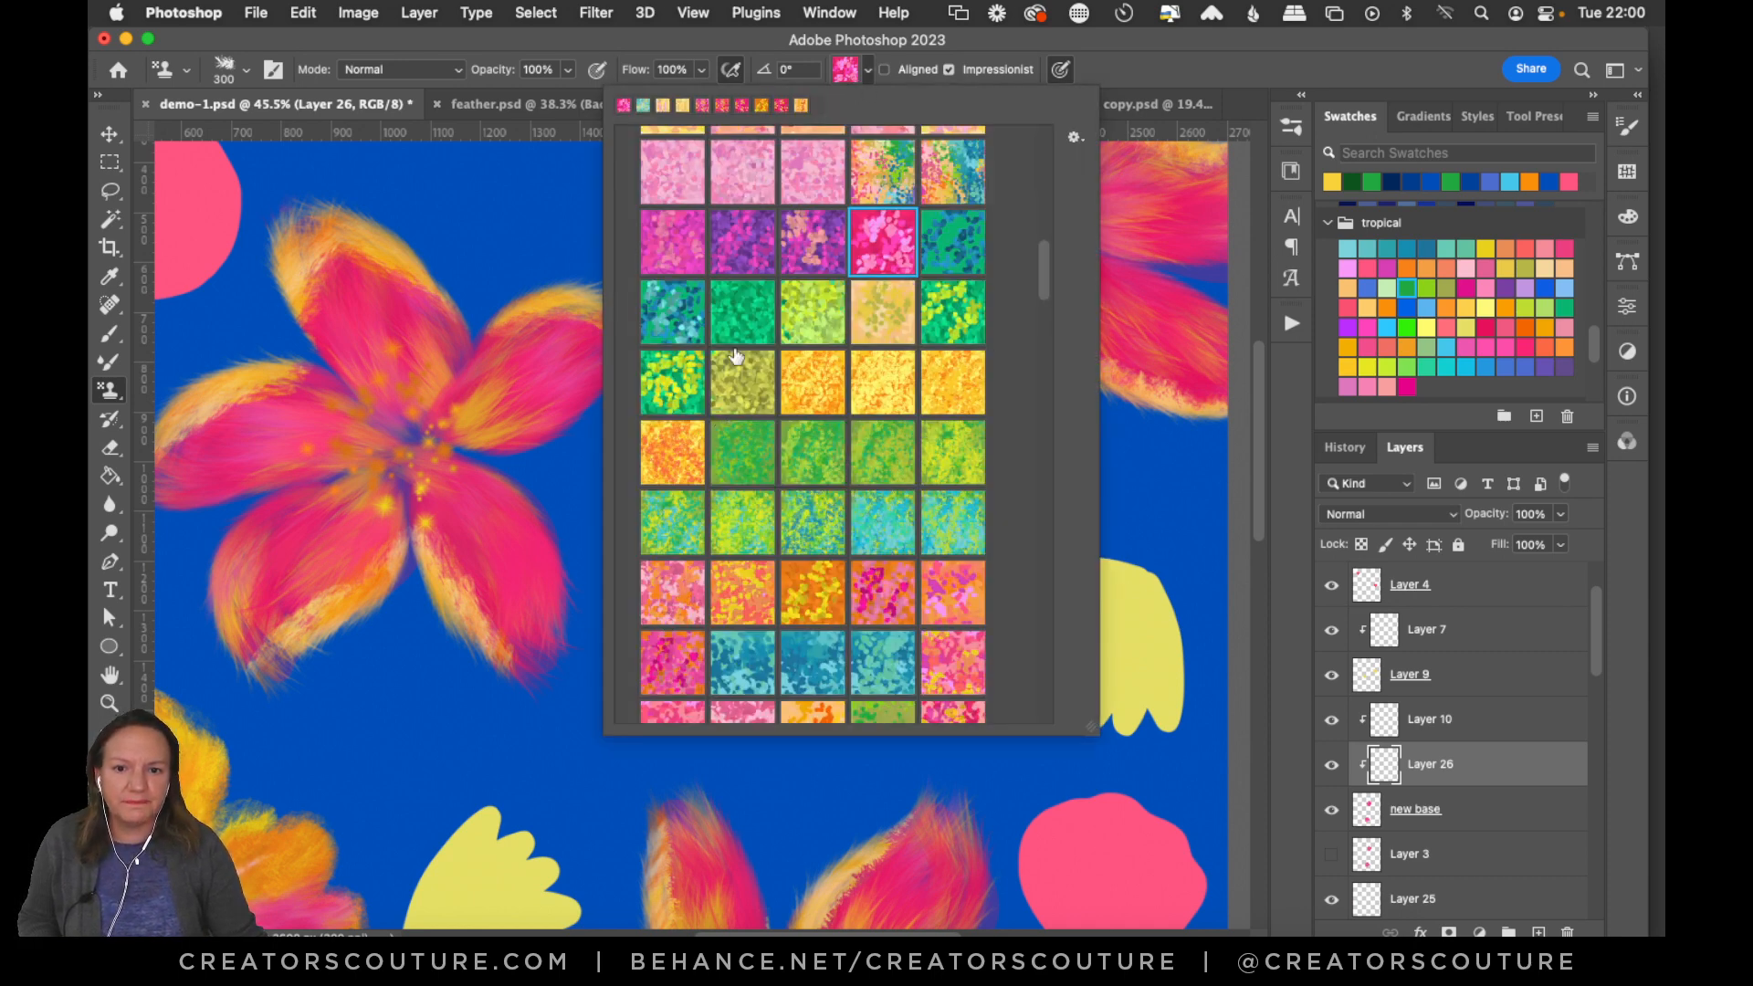
click(660, 200)
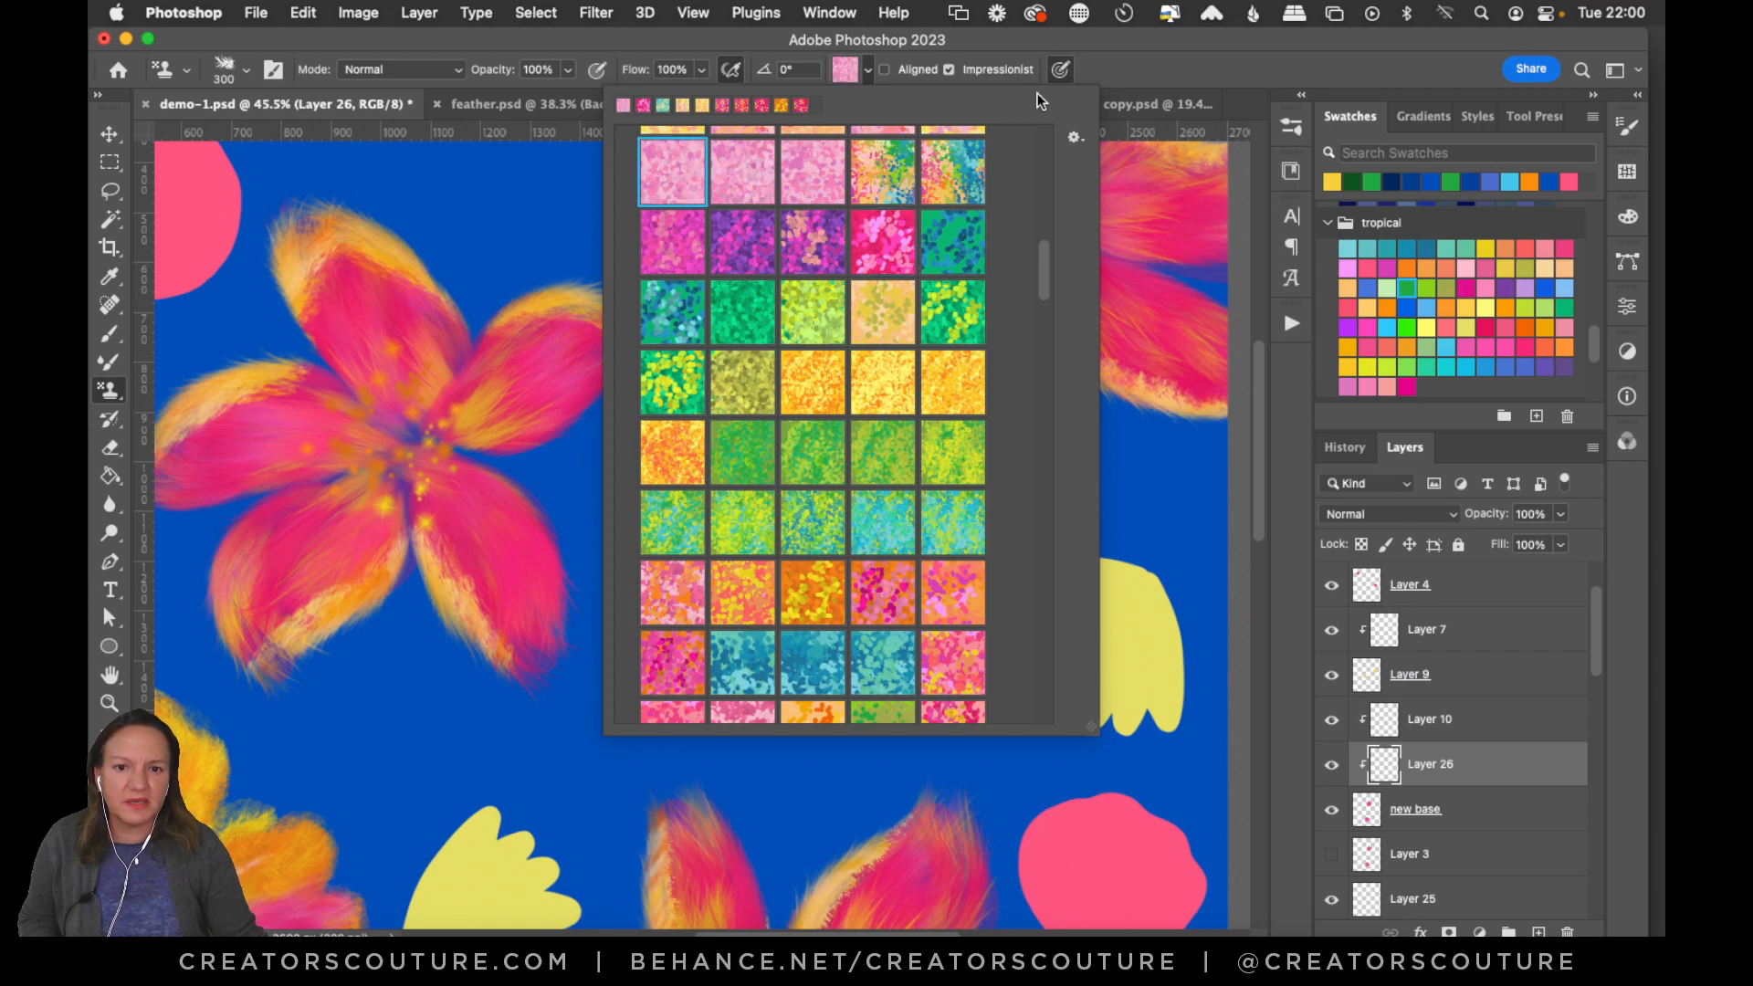
click(1129, 88)
mouse_move(810, 484)
mouse_down()
mouse_move(679, 525)
mouse_move(691, 592)
mouse_move(769, 630)
mouse_up()
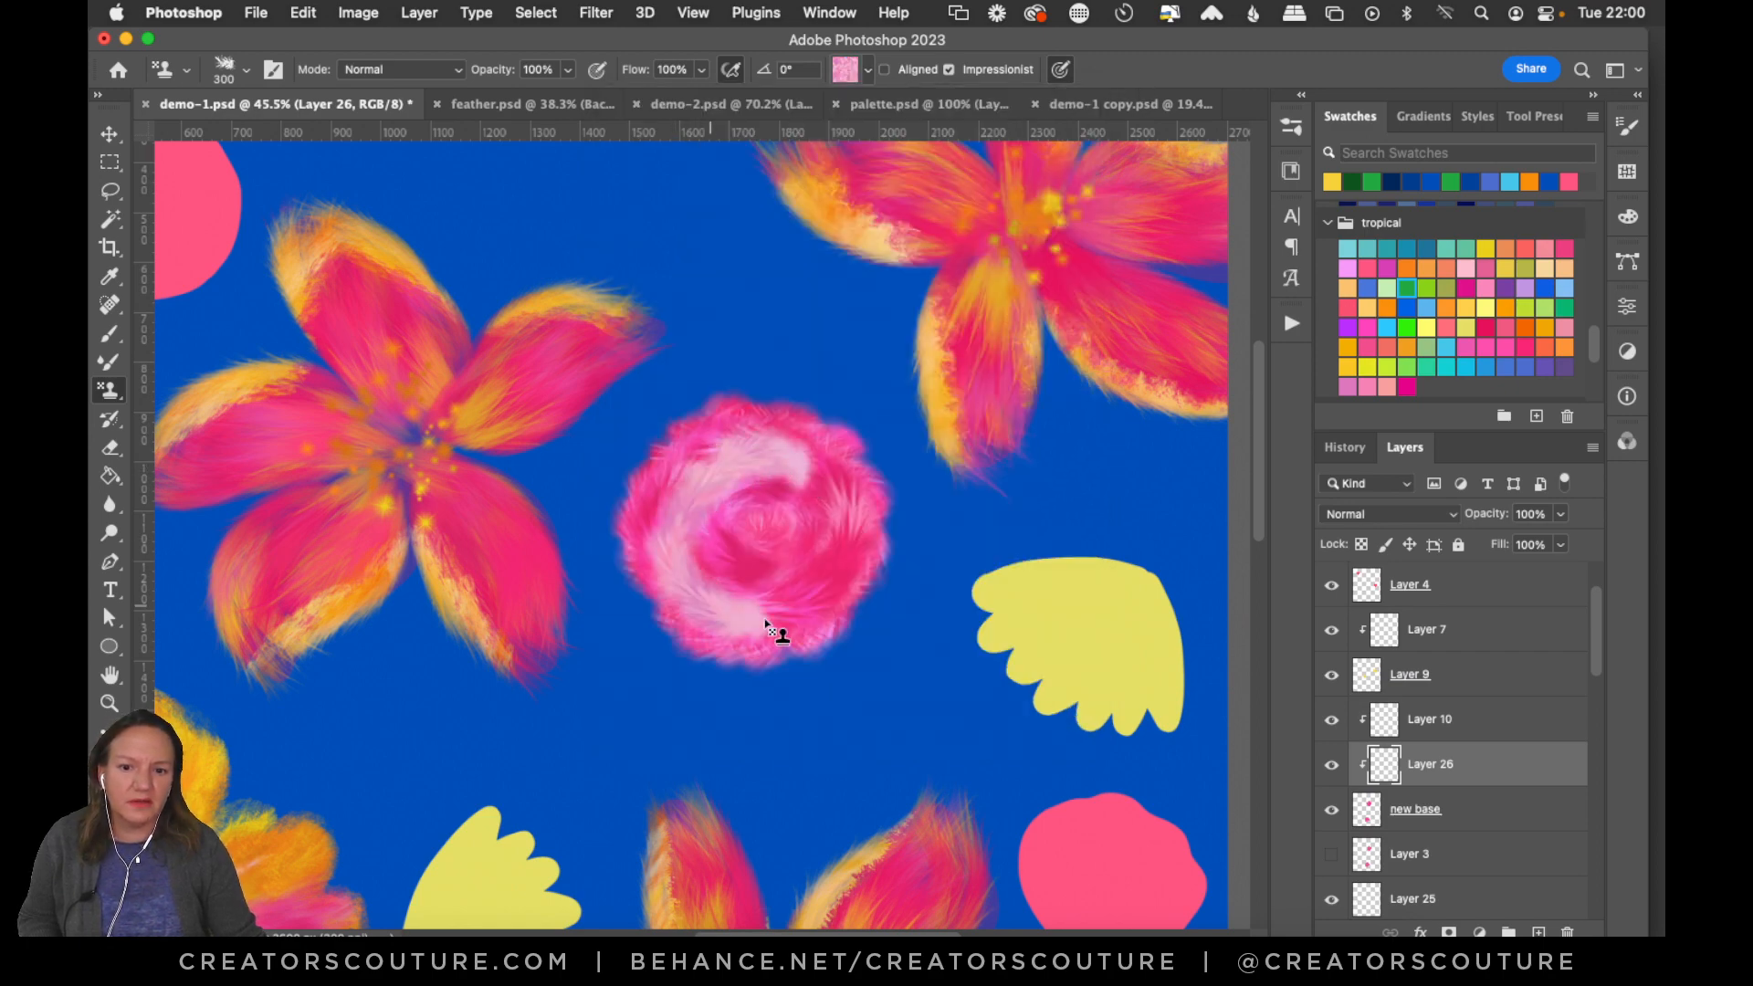
key(super+z)
Choose the orange, yellow and pink mottled pattern and paint a feathered spiral over the upper-middle round flower on the clipped layer.
click(847, 71)
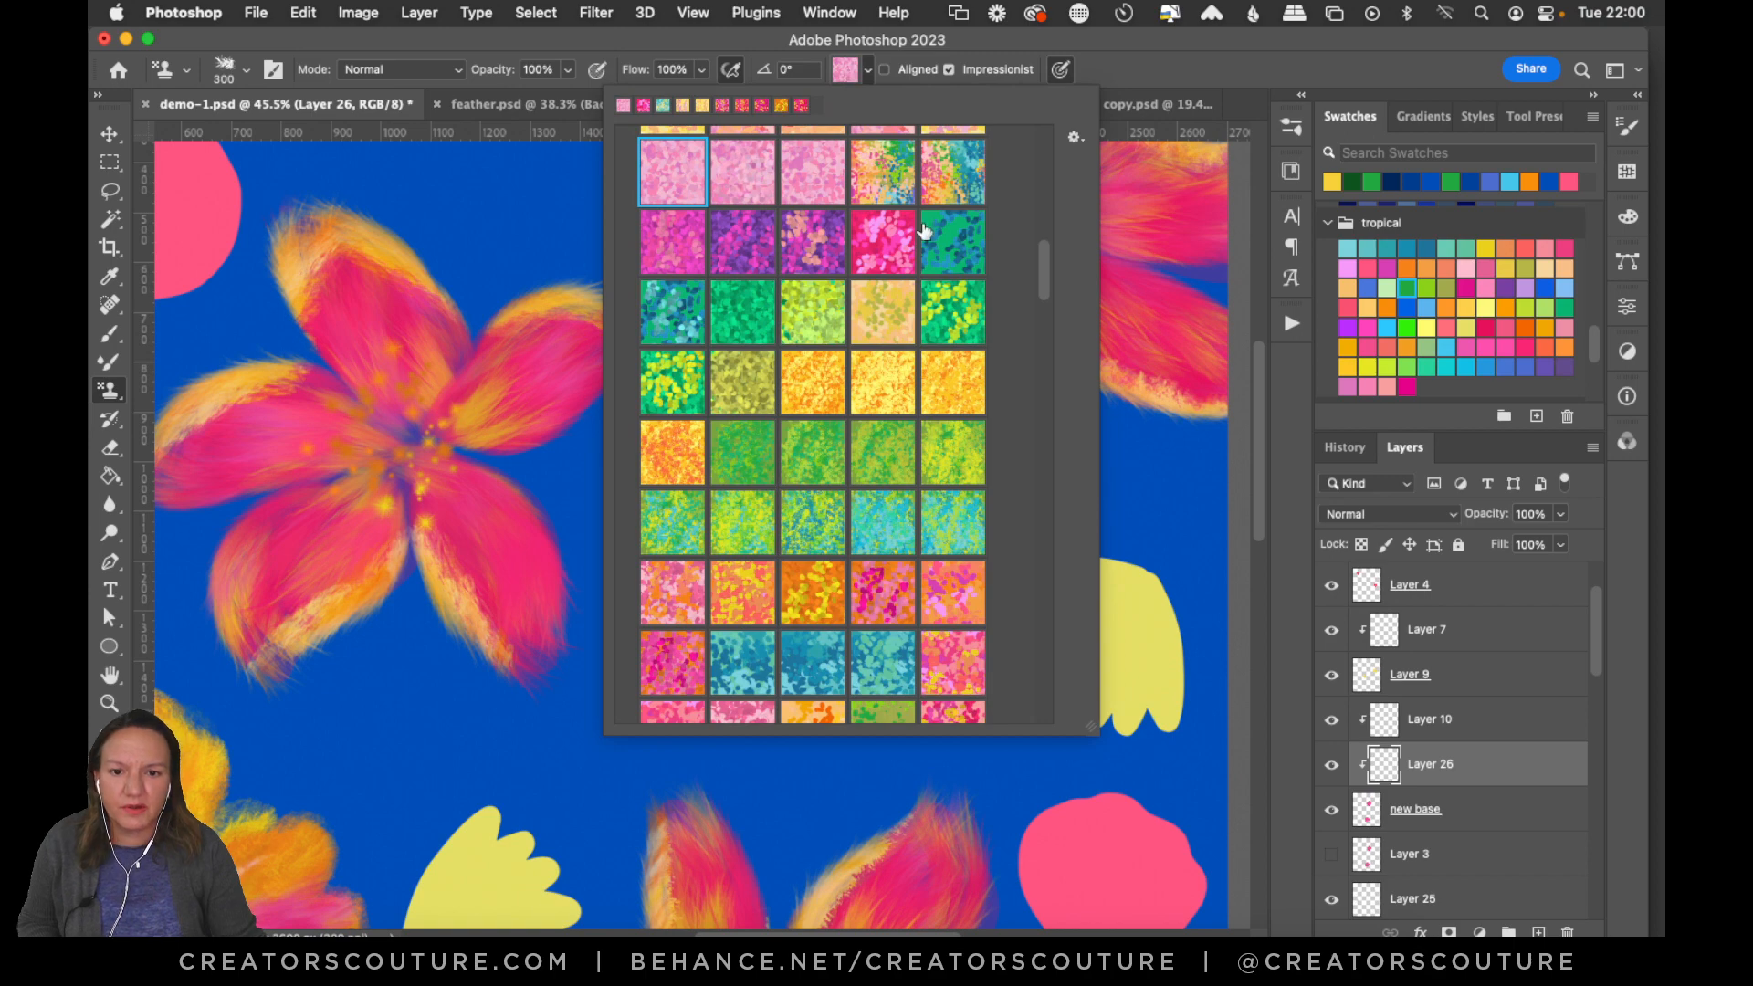
drag(1042, 270, 1044, 239)
click(952, 343)
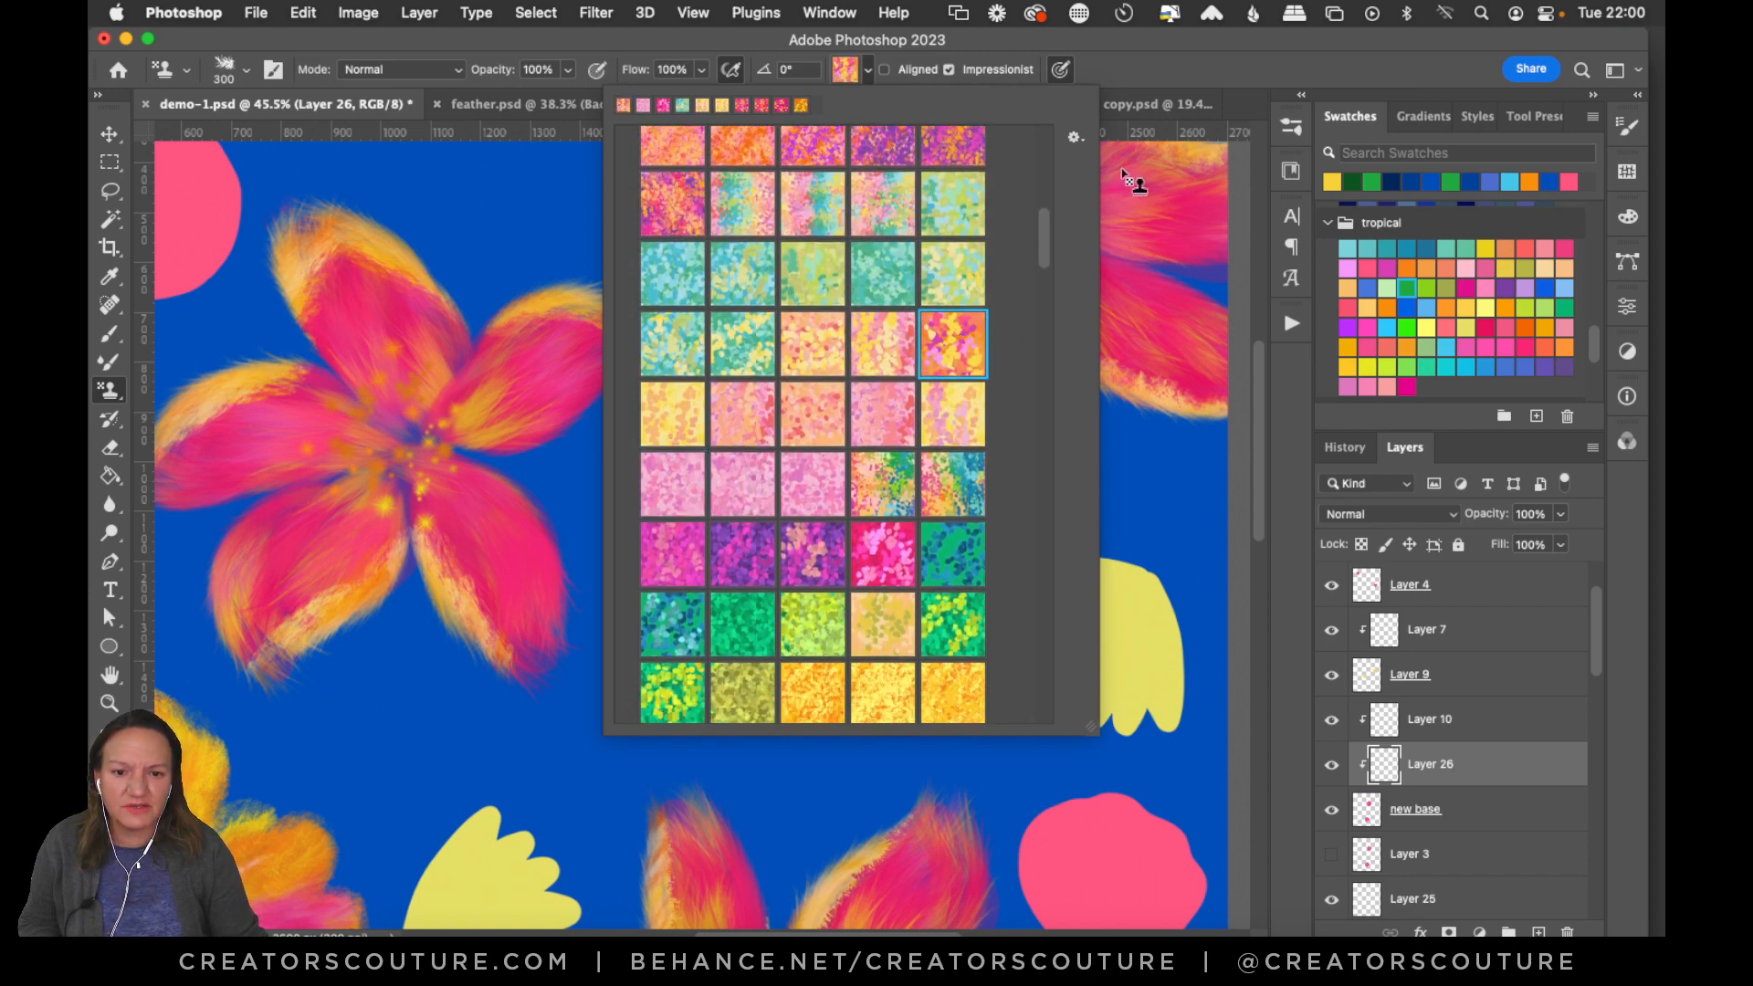
click(1169, 75)
mouse_move(772, 452)
mouse_down()
mouse_move(710, 462)
mouse_move(670, 528)
mouse_move(707, 595)
mouse_move(768, 607)
mouse_move(817, 561)
mouse_move(800, 503)
mouse_move(745, 499)
mouse_move(749, 560)
mouse_up()
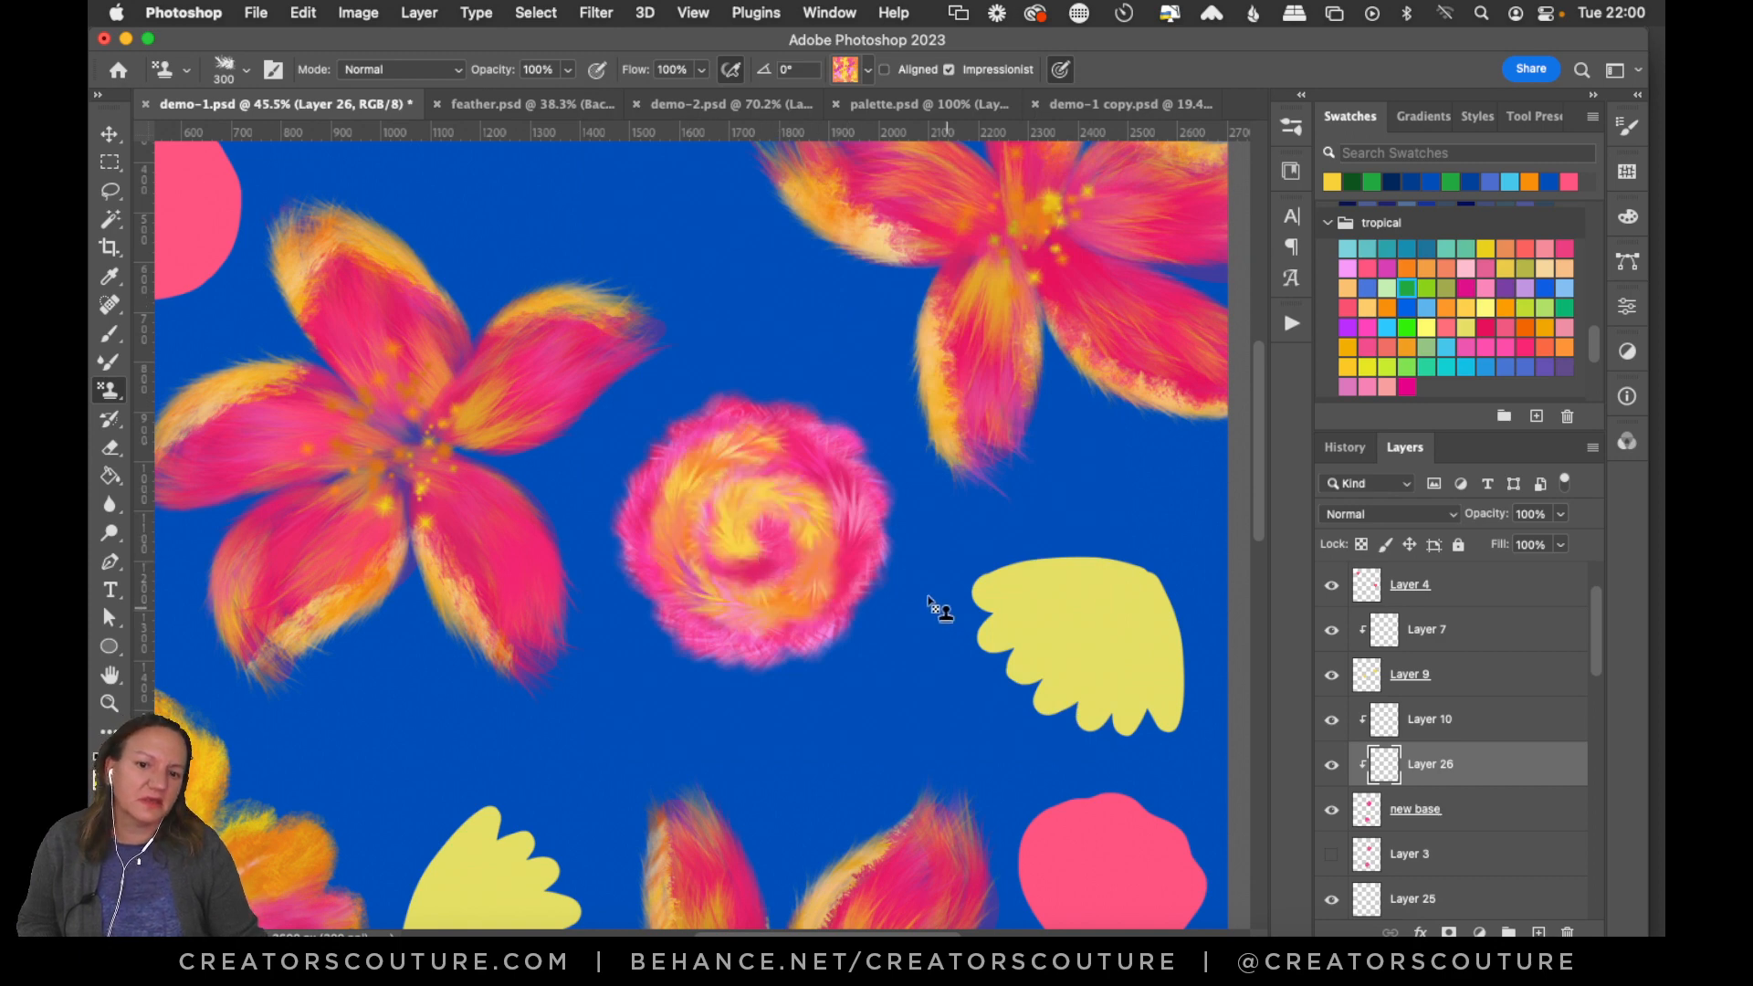
Undo the orange-and-yellow swirl painted on the round pink flower in the middle.
key(super+z)
Try painting the round pink flower with the cream, yellow and orange pattern.
click(867, 69)
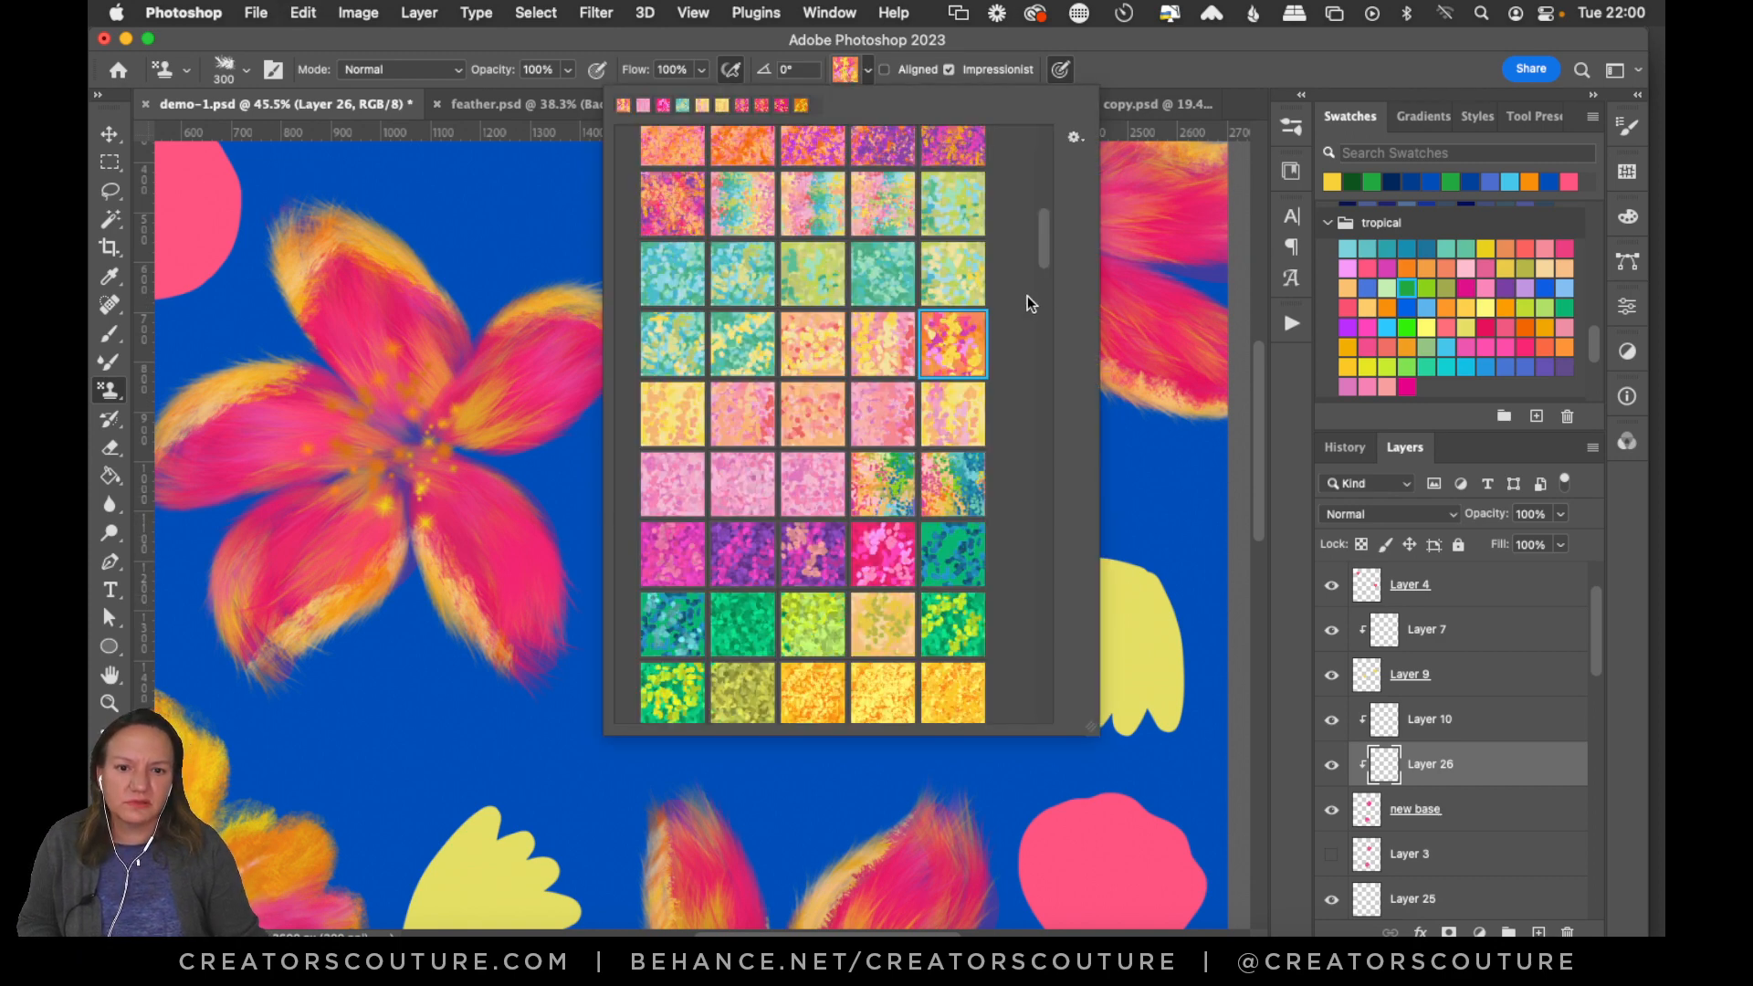
scroll(1039, 301, down, 5)
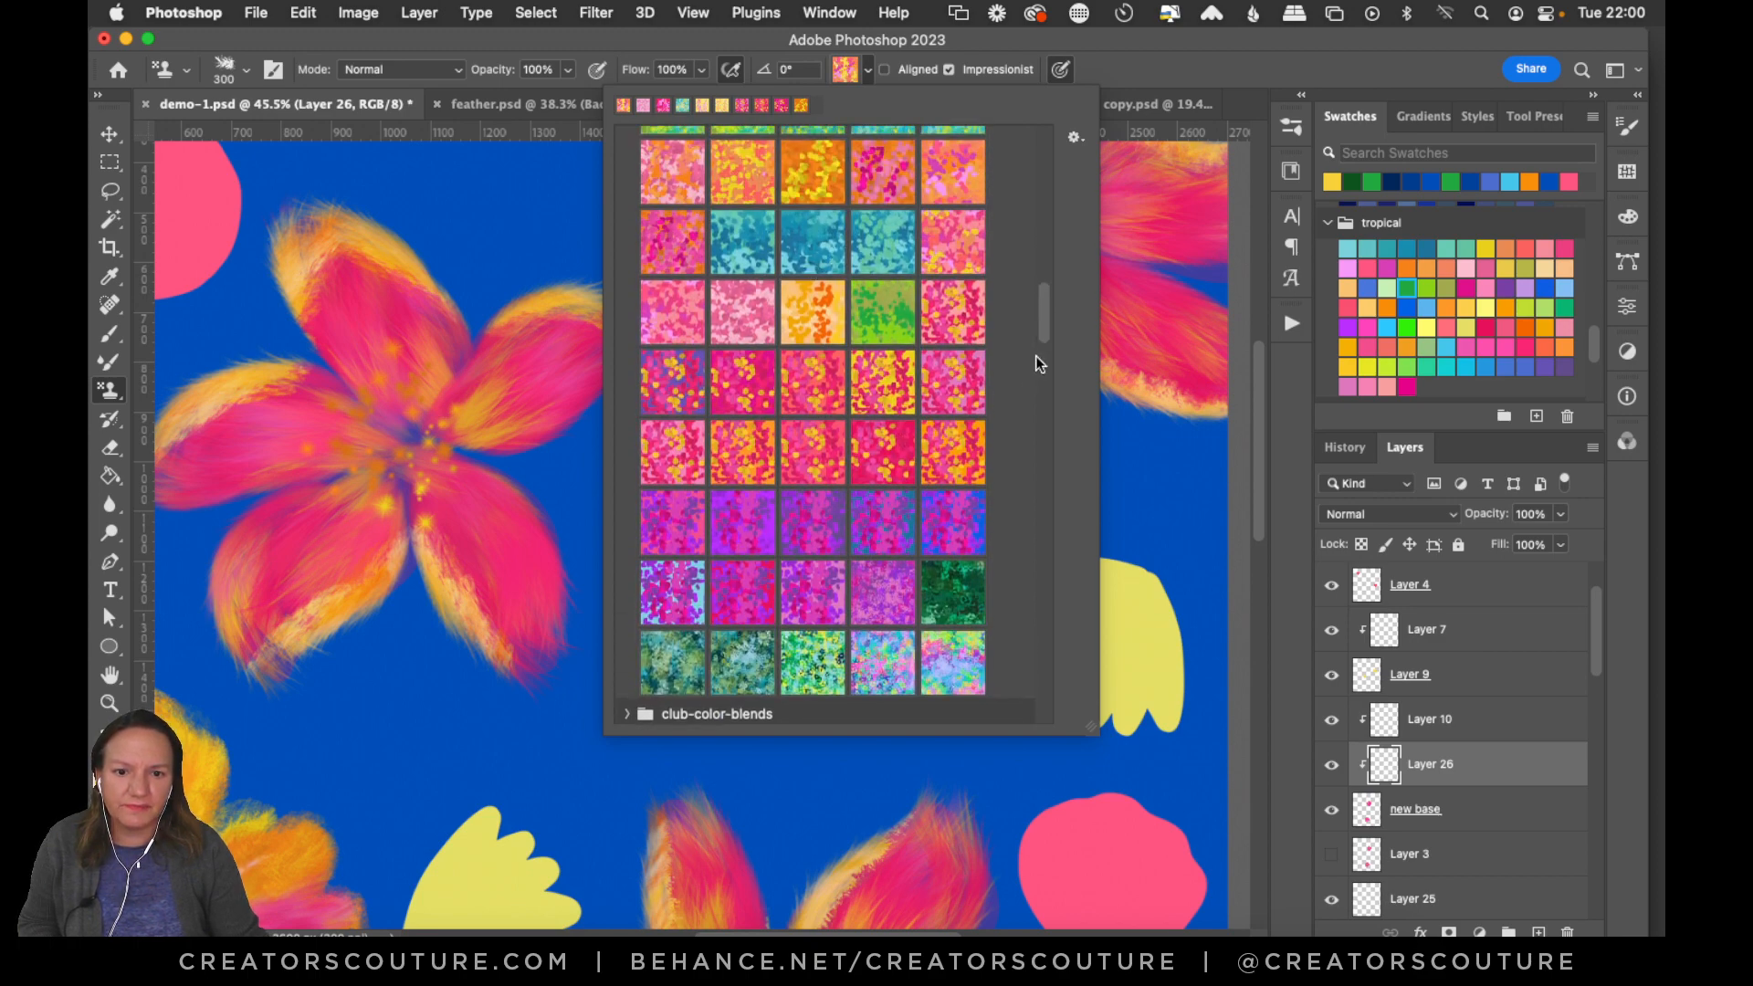
drag(1044, 325, 1046, 301)
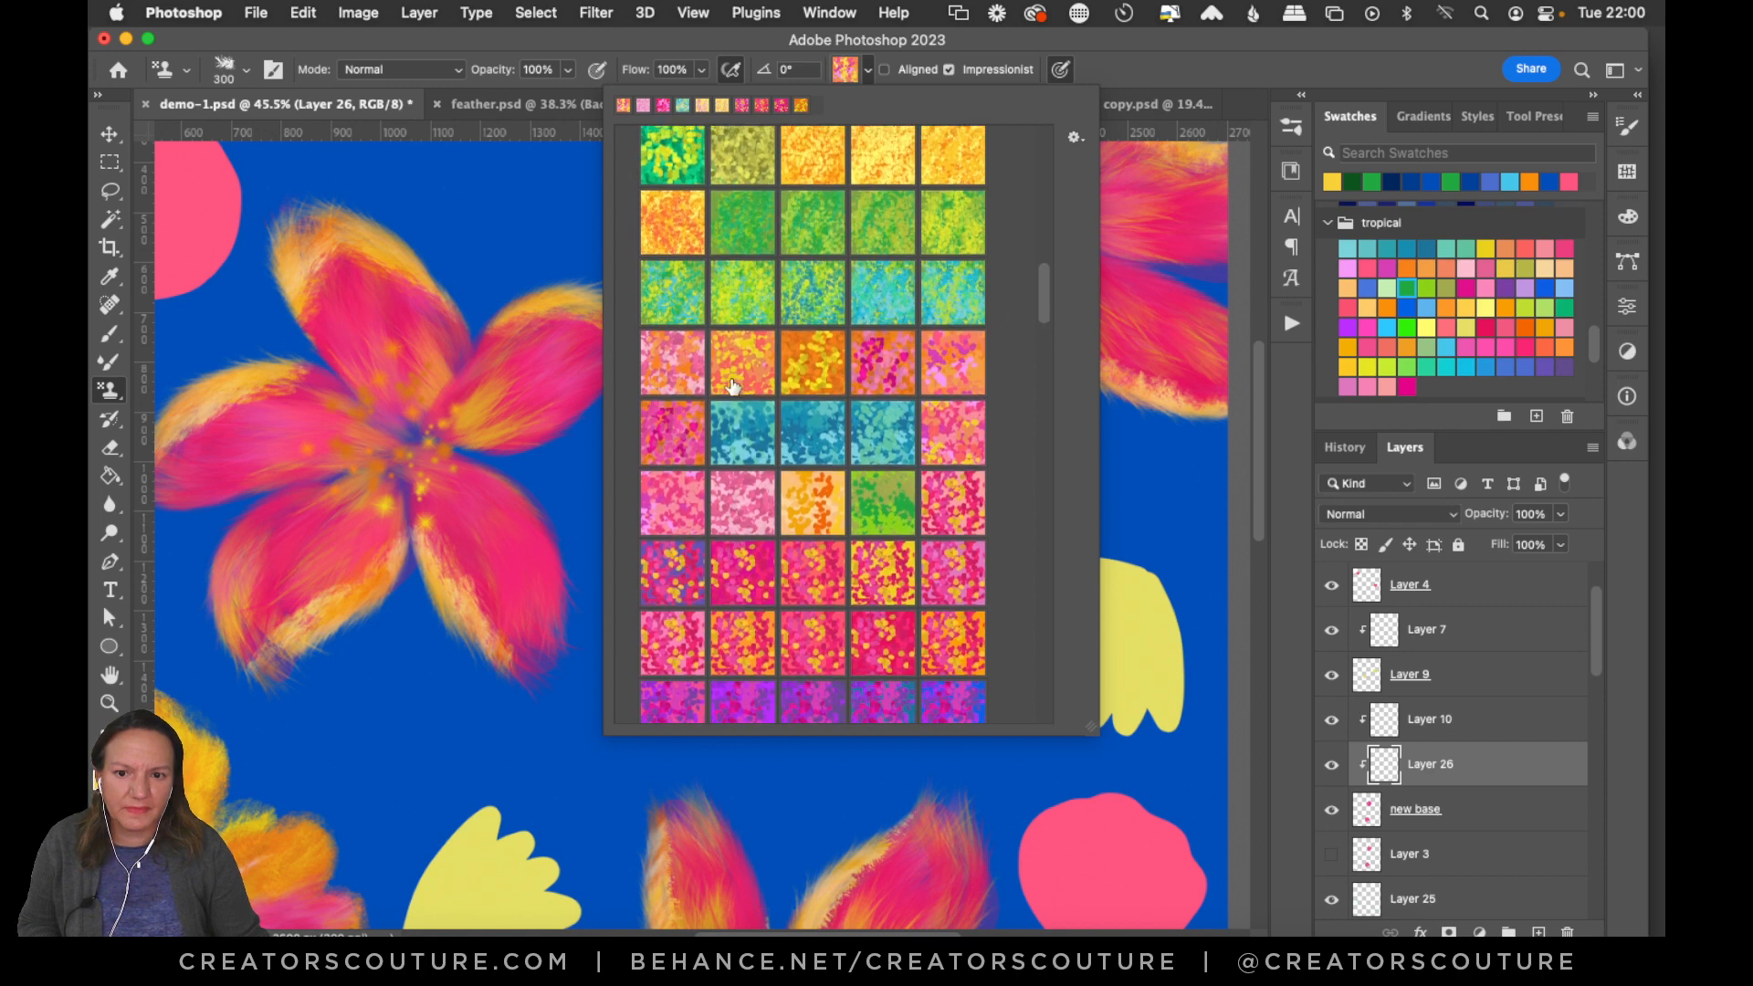
click(796, 507)
click(1110, 107)
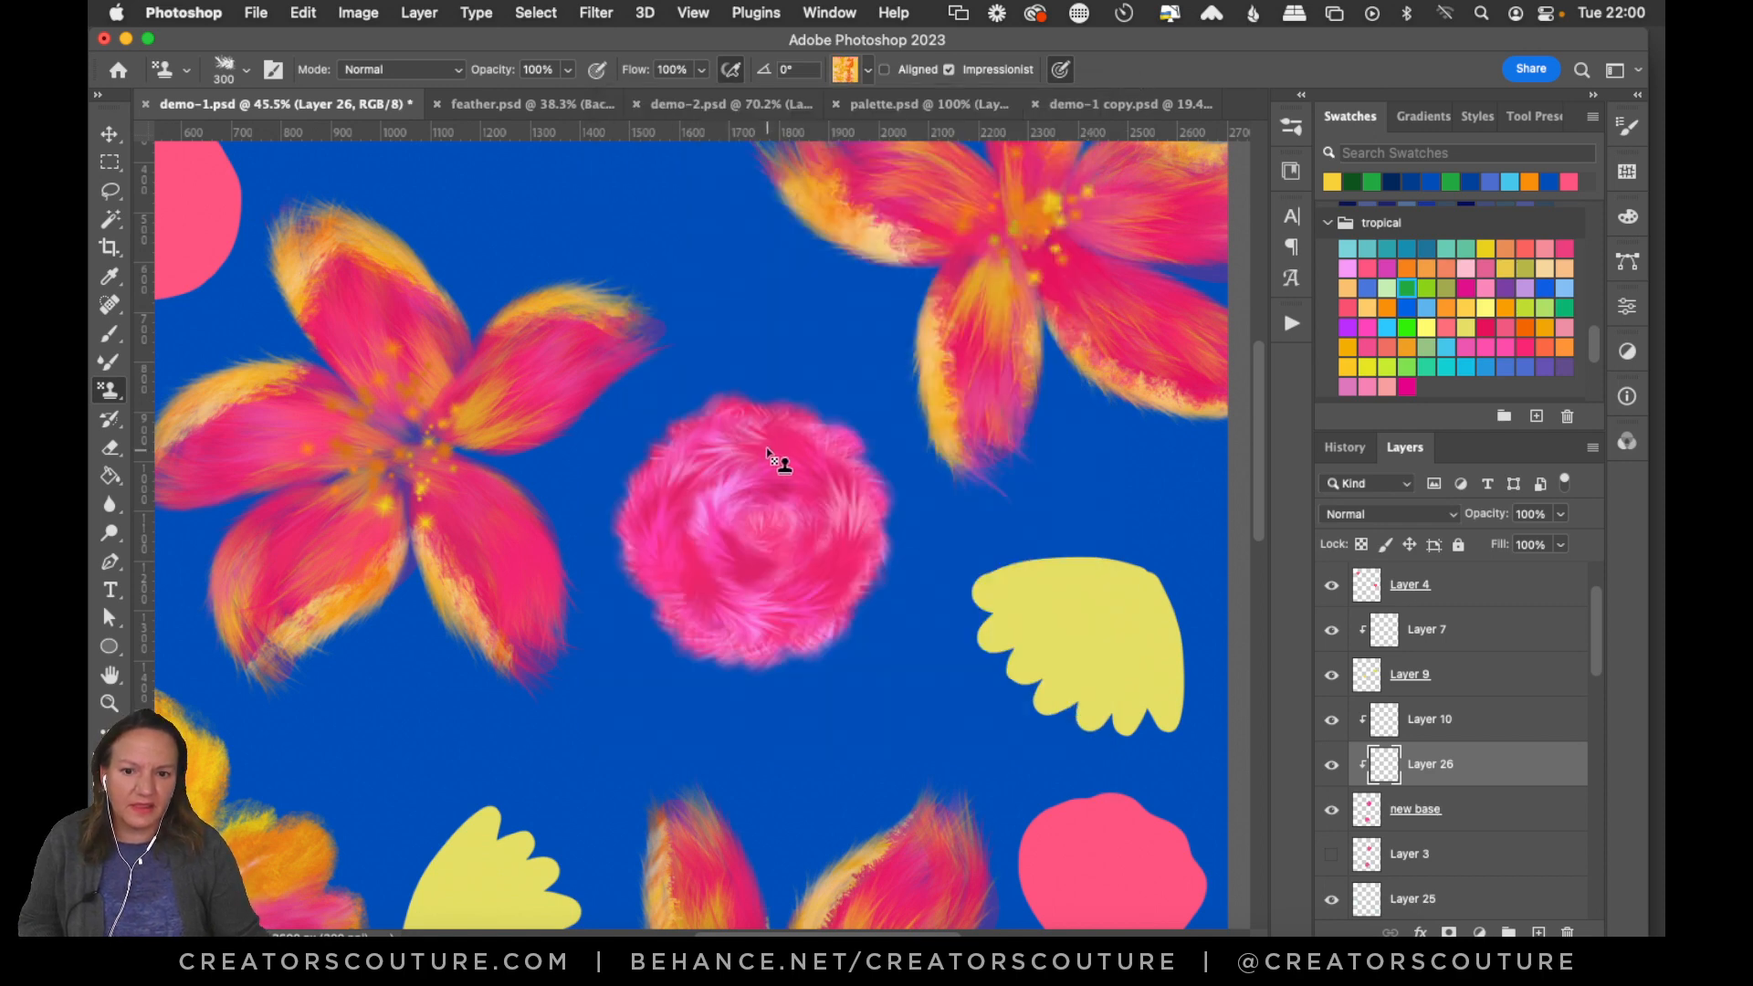
mouse_move(766, 452)
mouse_down()
mouse_move(679, 515)
mouse_move(687, 573)
mouse_move(747, 614)
mouse_up()
key(cmd+z)
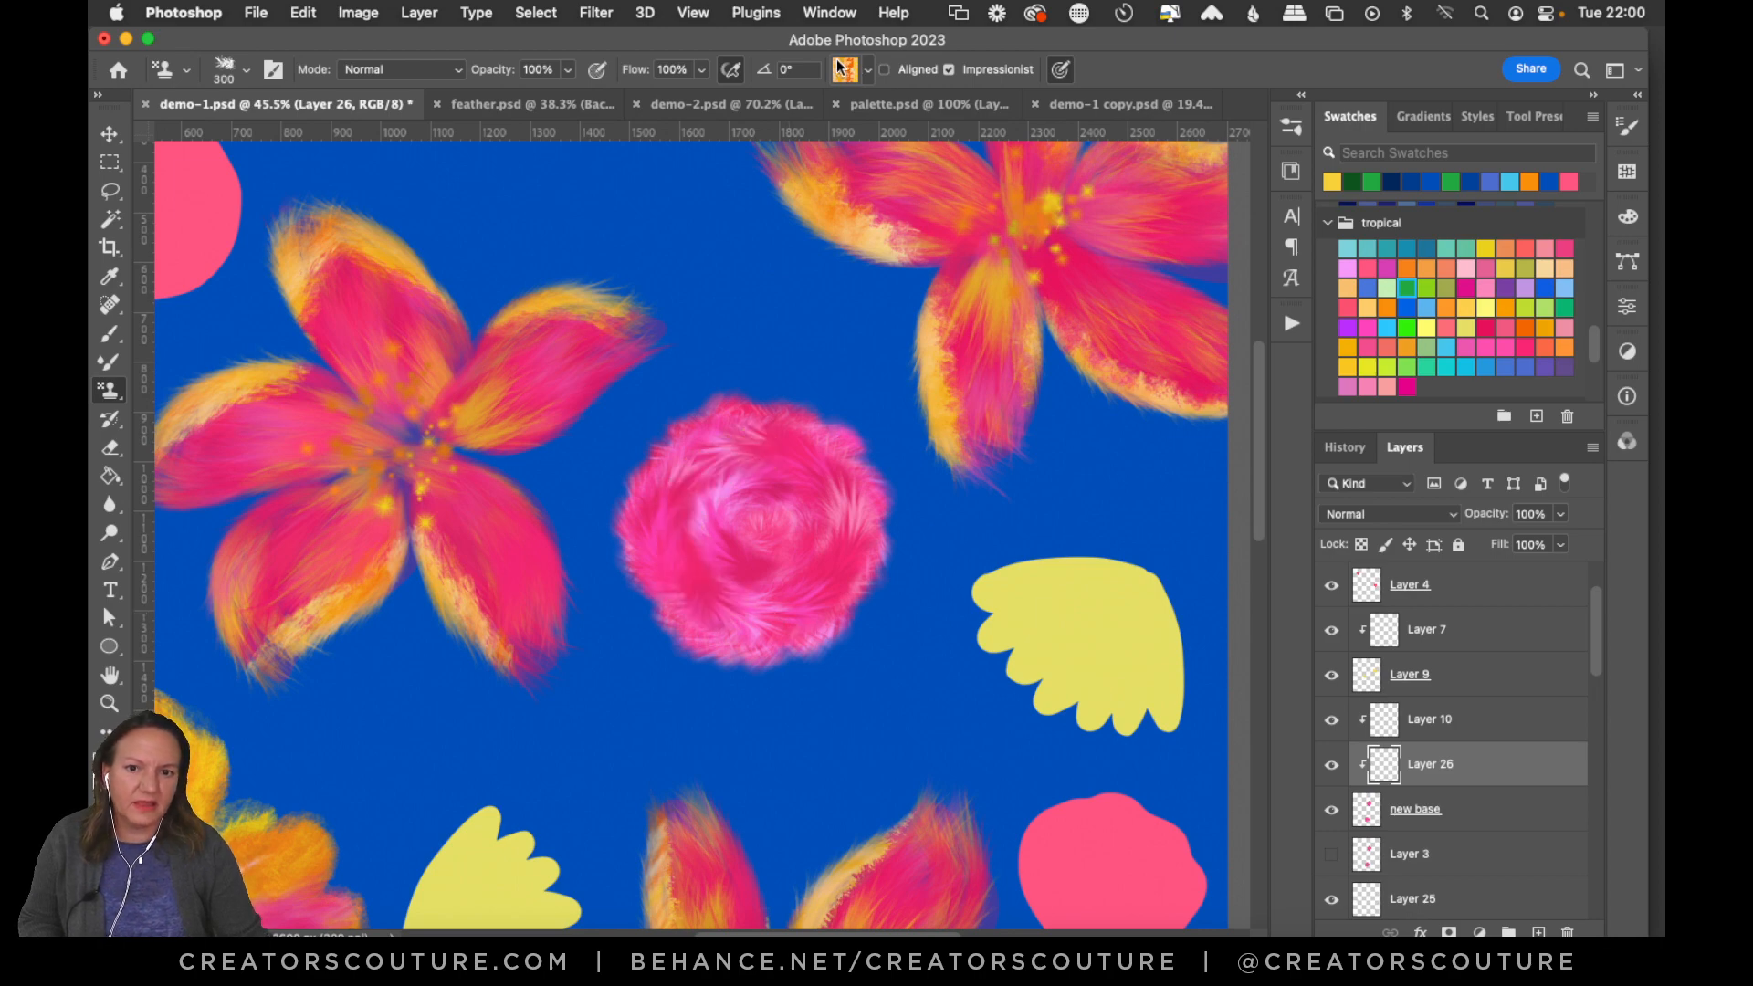
Paint a swirl of yellow and peach highlights on the upper round pink flower with the peach, pink and yellow pattern.
click(840, 69)
drag(1040, 321, 1067, 249)
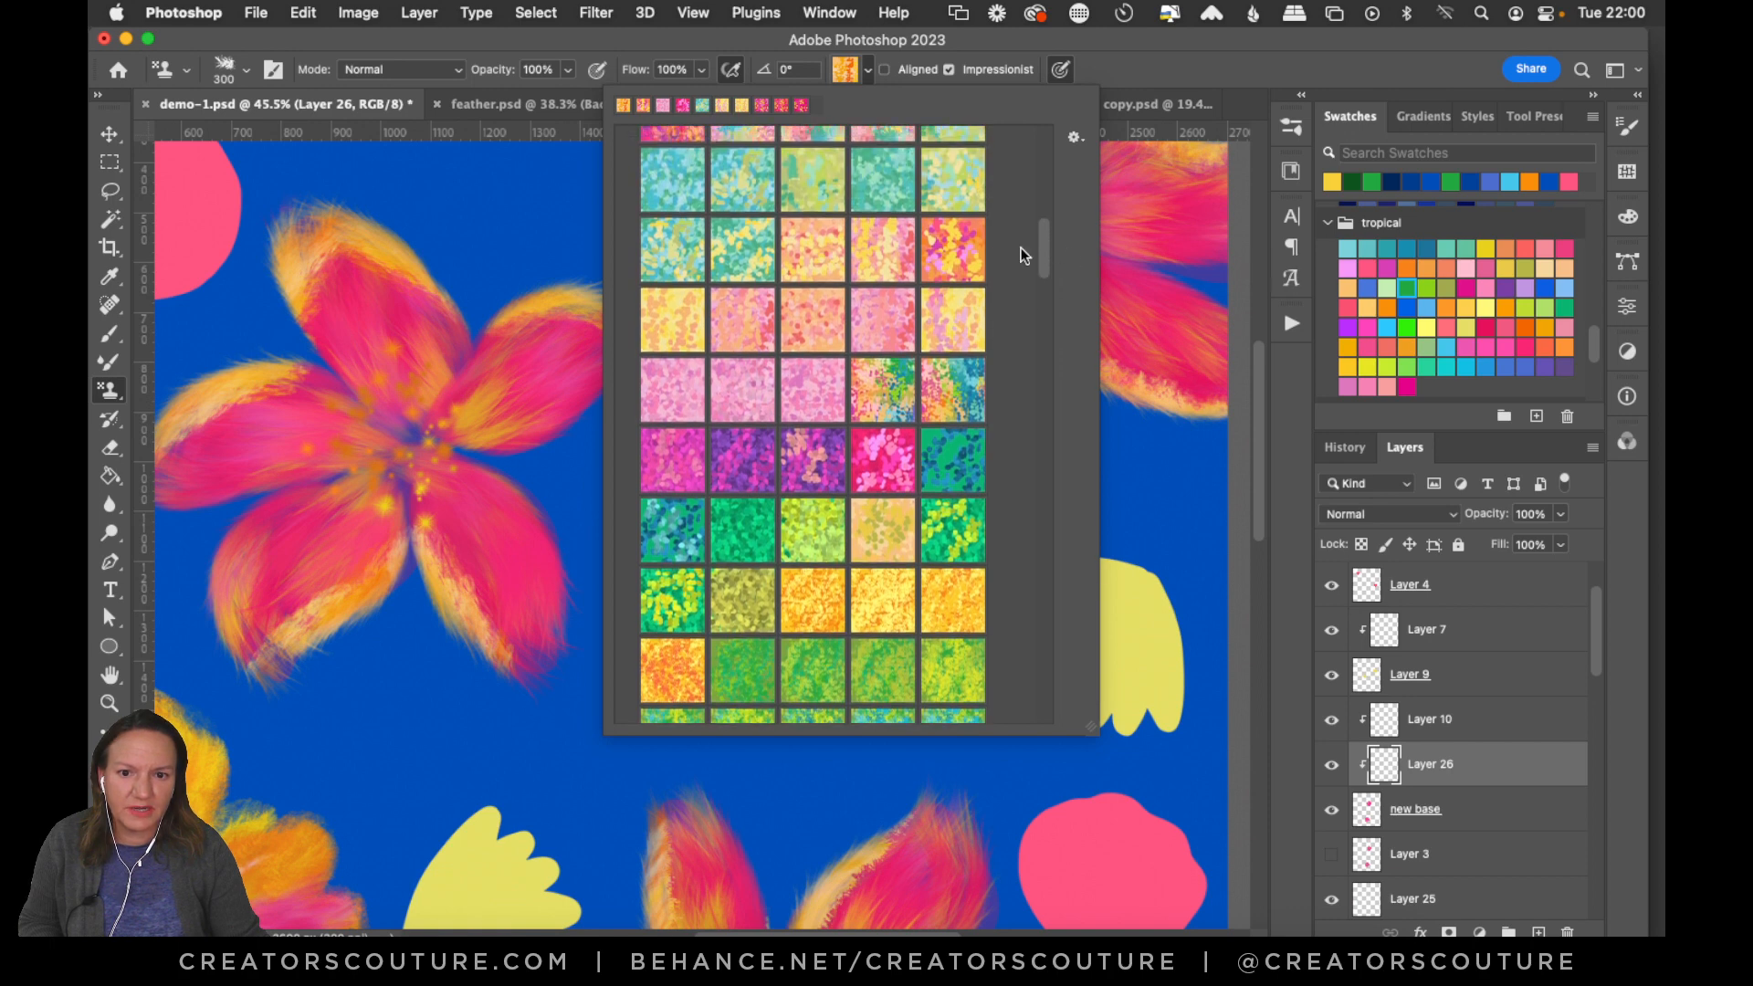
click(888, 263)
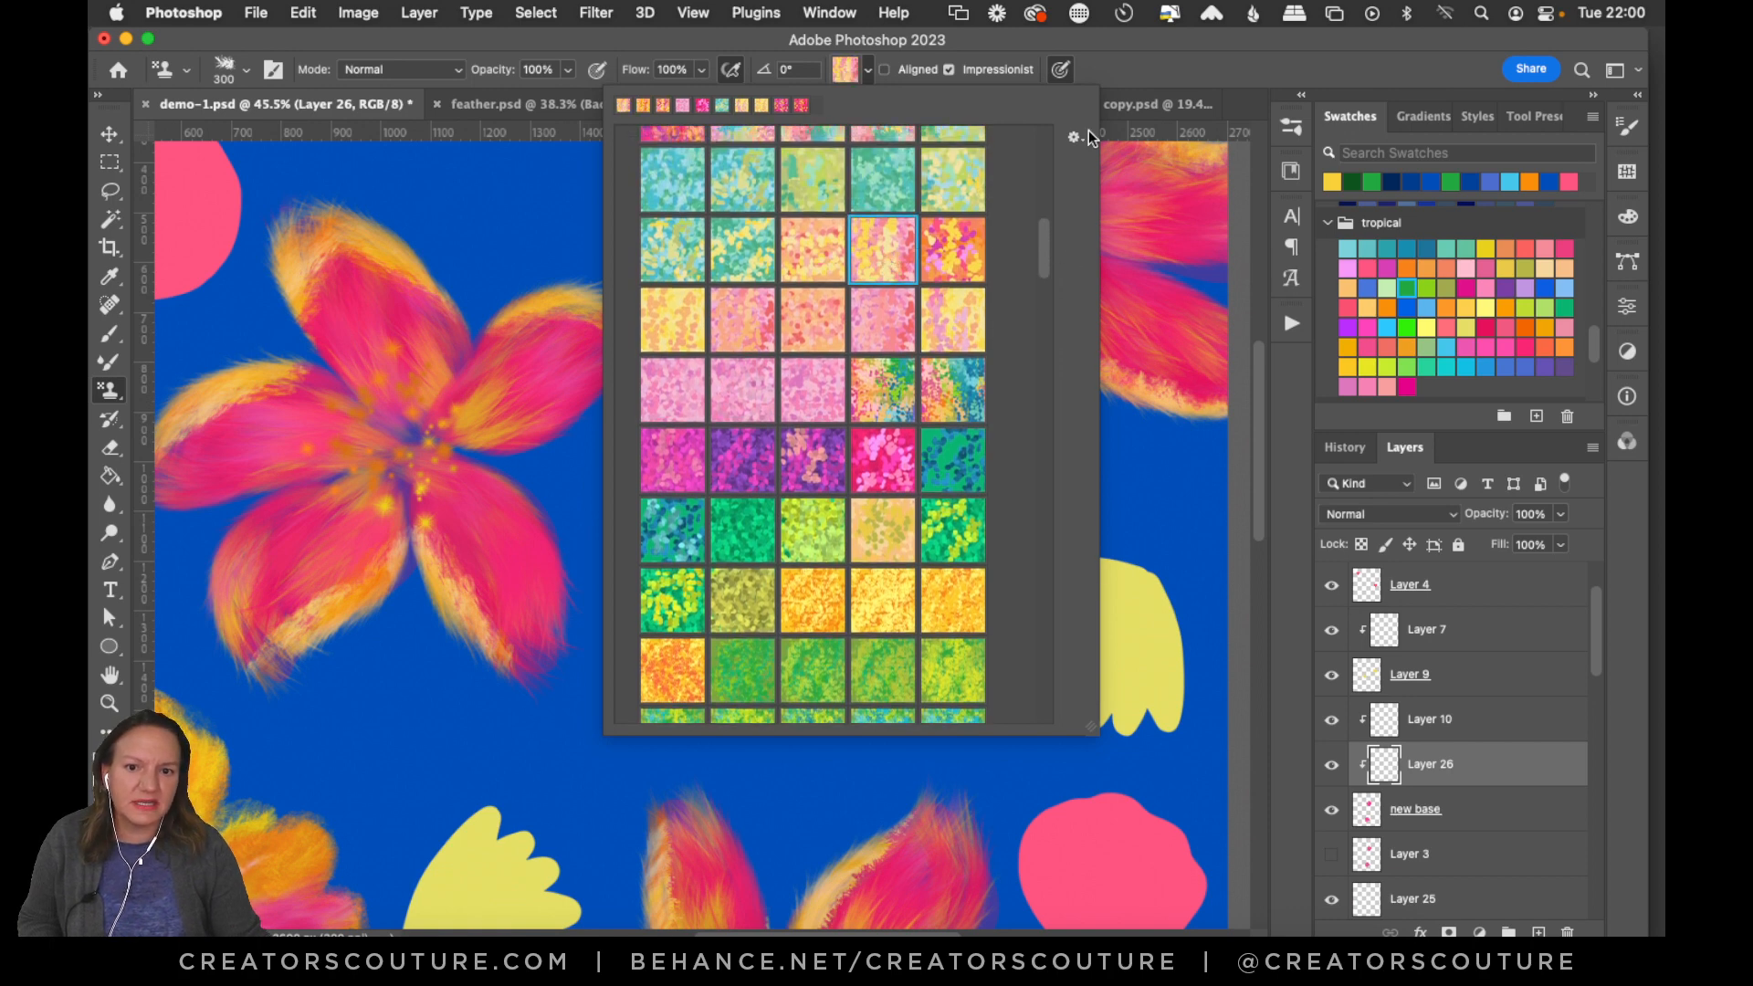
click(1145, 79)
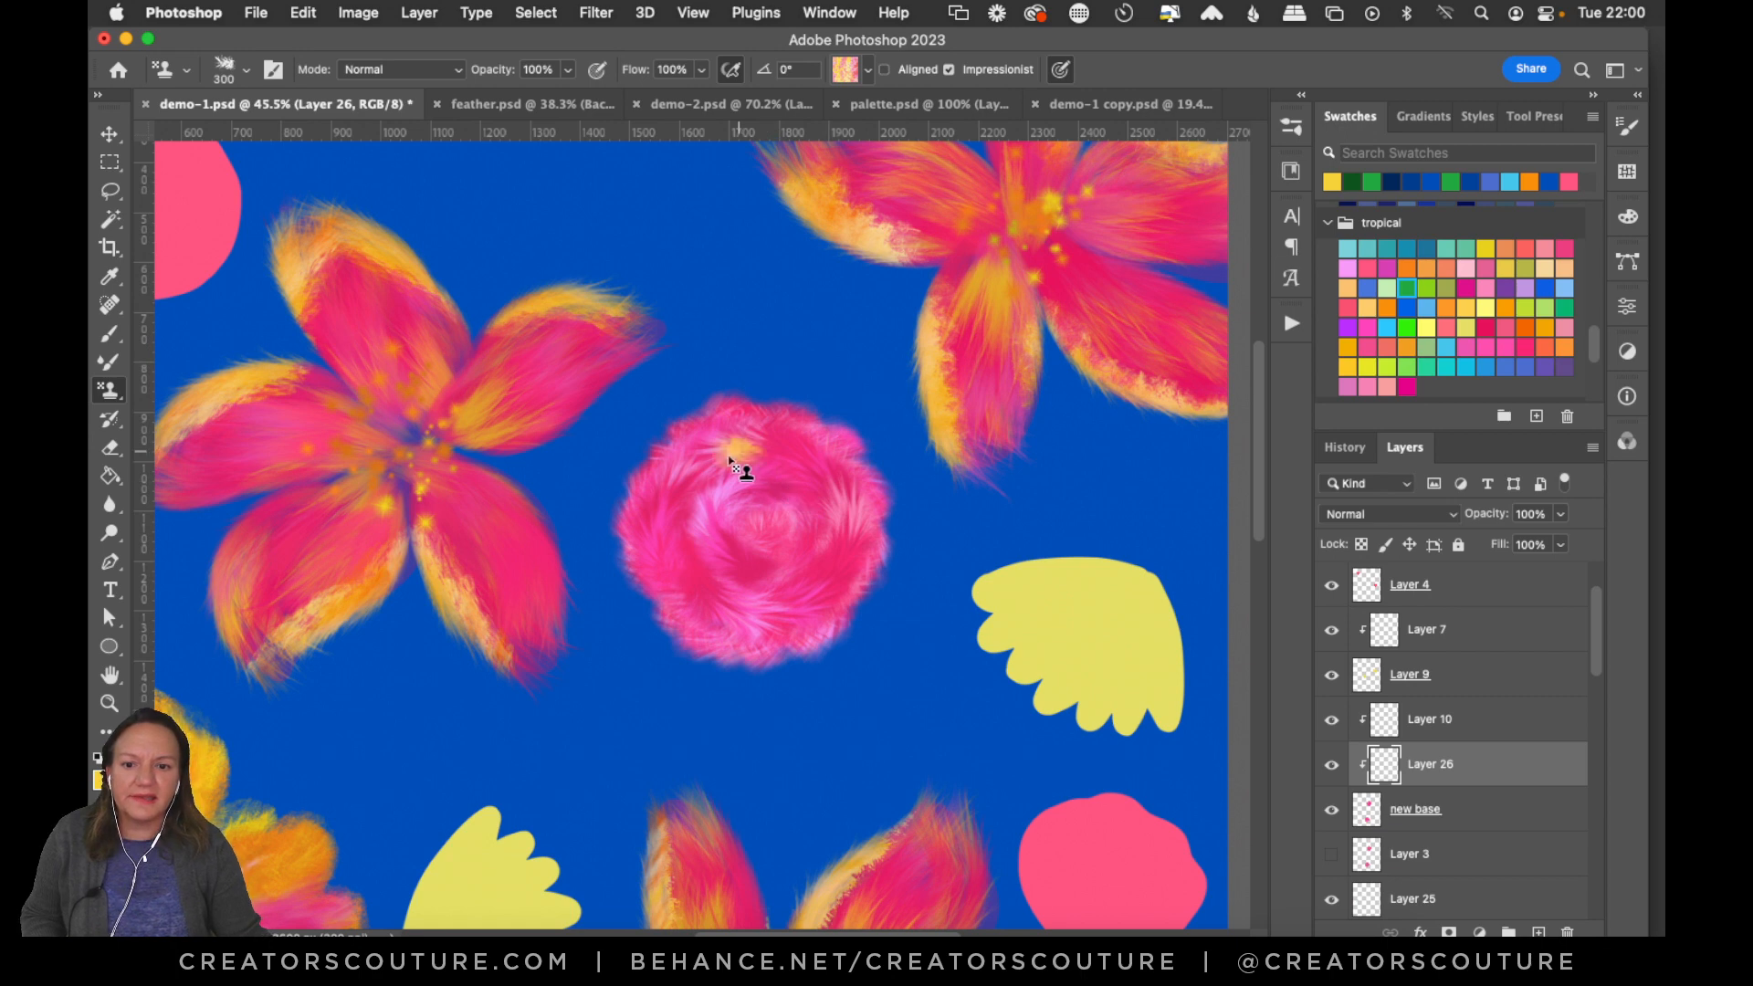
mouse_move(731, 459)
mouse_down()
mouse_move(677, 556)
mouse_move(701, 600)
mouse_move(753, 612)
mouse_move(827, 546)
mouse_move(831, 506)
mouse_move(730, 447)
mouse_move(822, 484)
mouse_move(813, 455)
mouse_move(815, 552)
mouse_up()
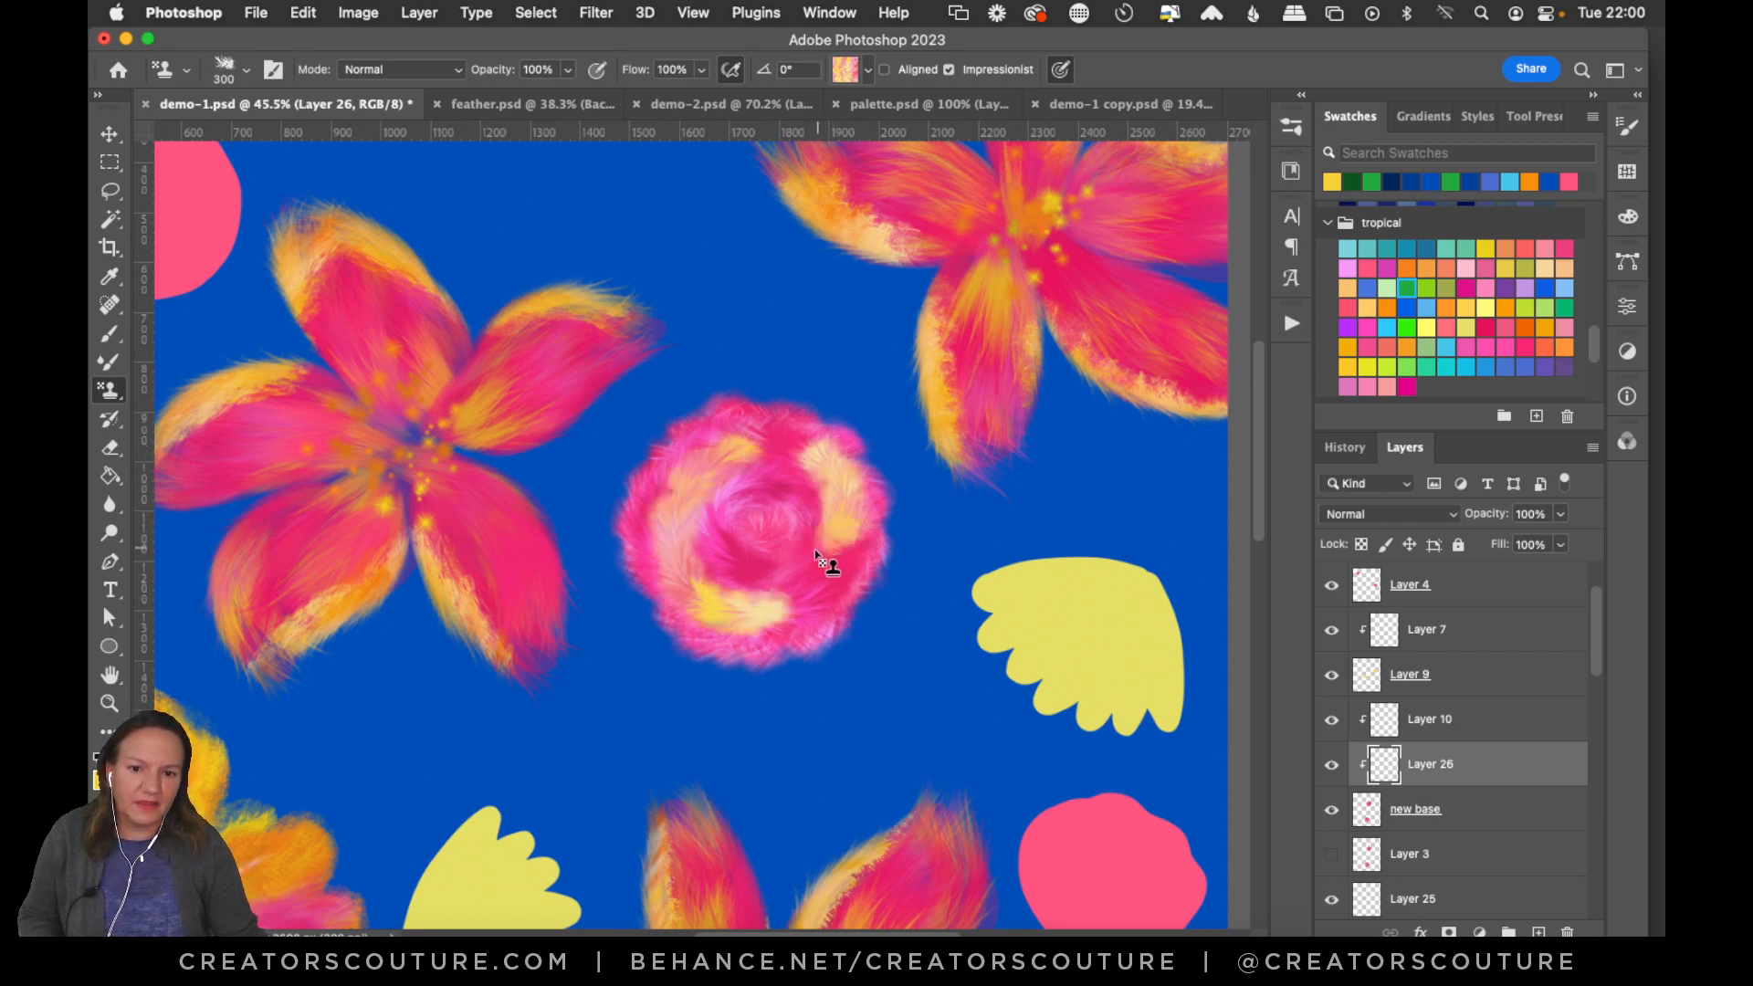
drag(801, 471, 810, 559)
key(super+z)
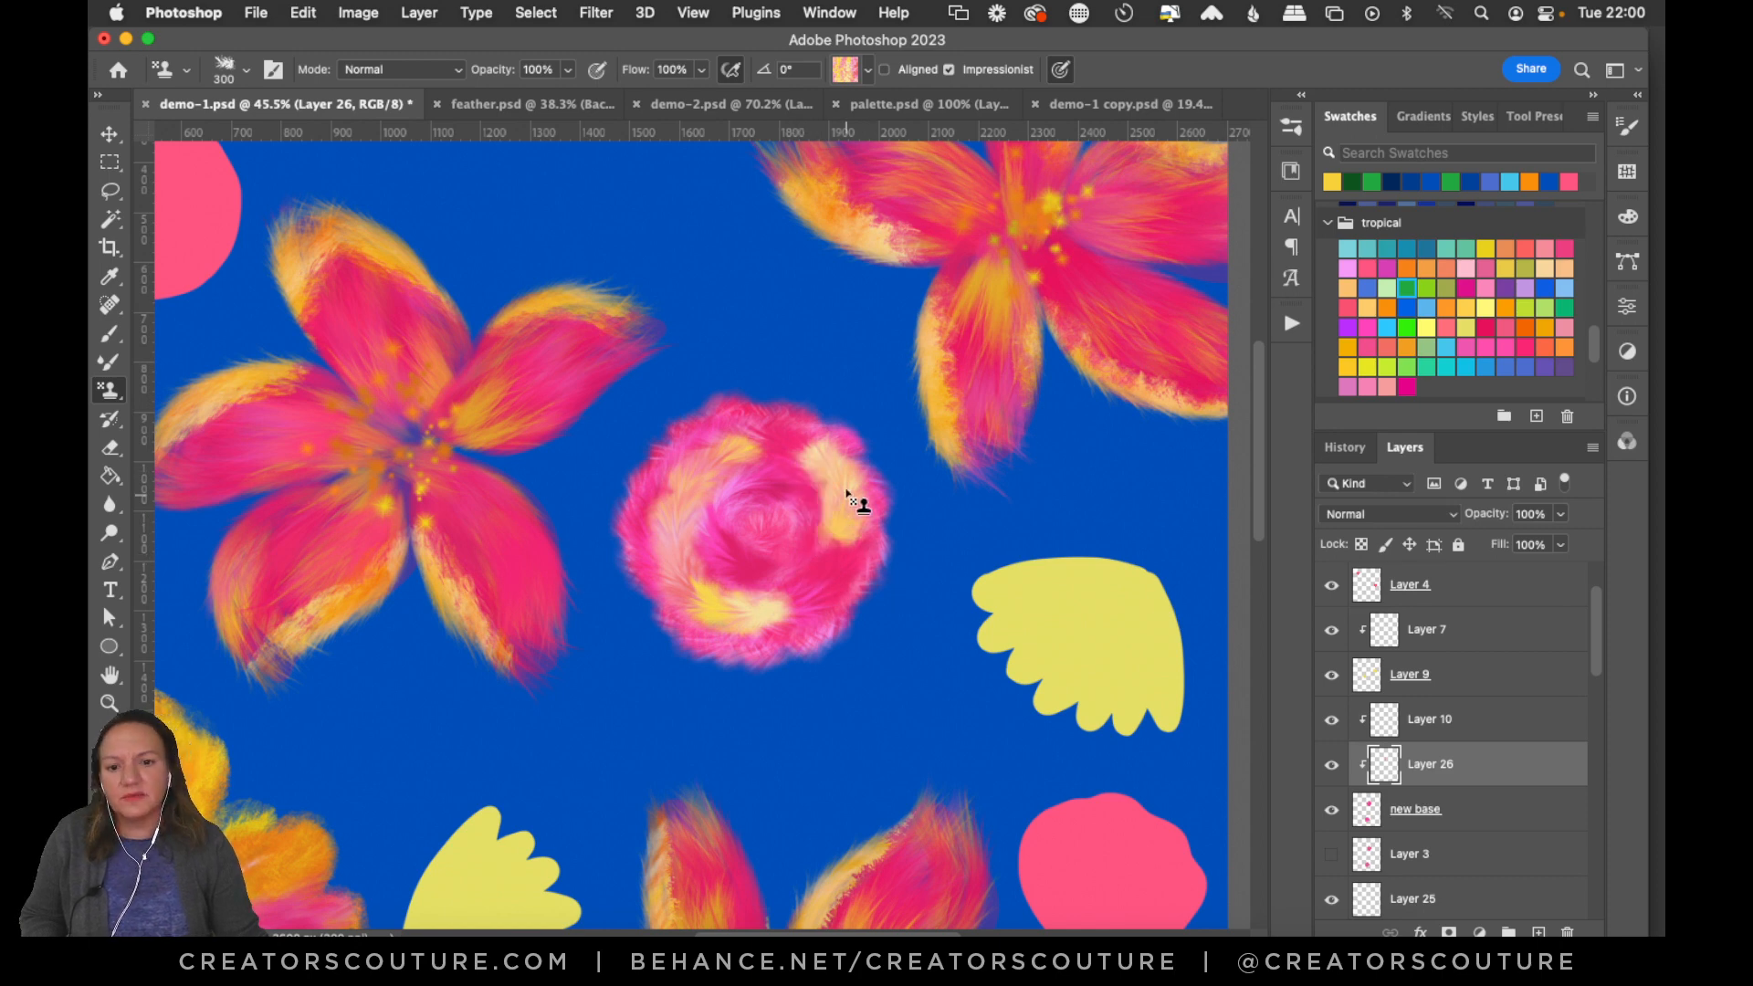
mouse_move(815, 484)
mouse_down()
mouse_move(840, 512)
mouse_move(802, 587)
mouse_up()
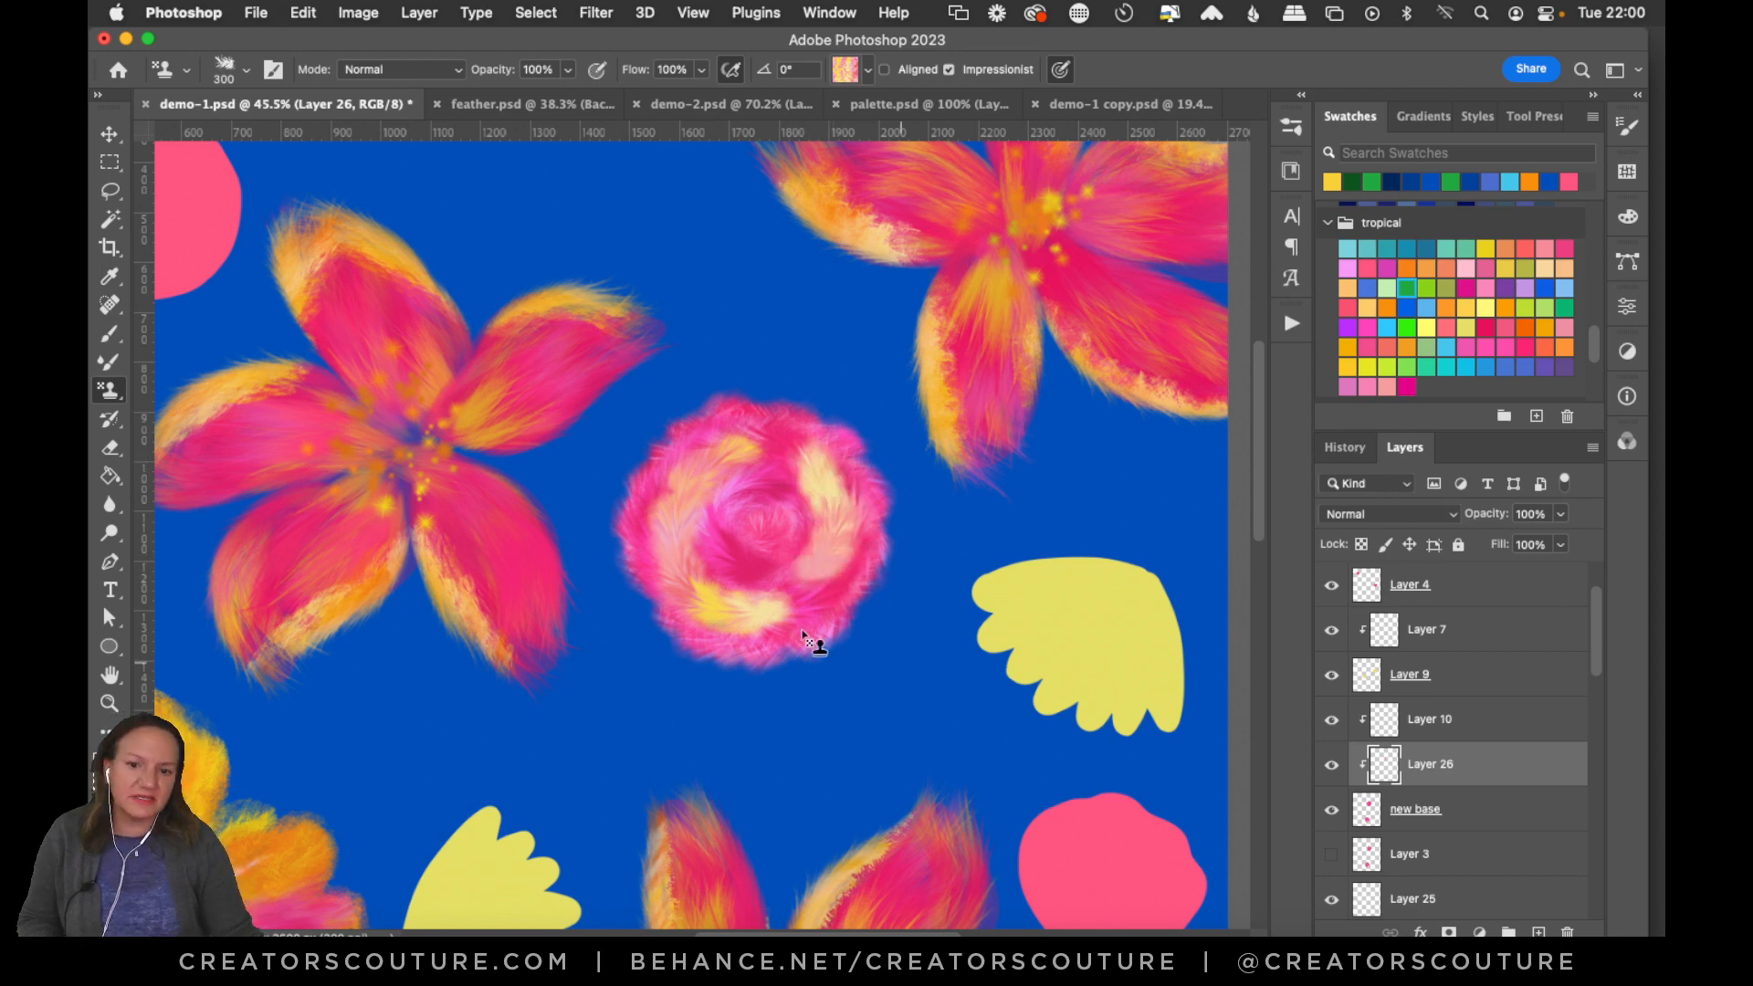
mouse_move(741, 508)
mouse_down()
mouse_move(946, 634)
mouse_move(850, 610)
mouse_move(747, 512)
mouse_move(780, 564)
mouse_up()
key(super+z)
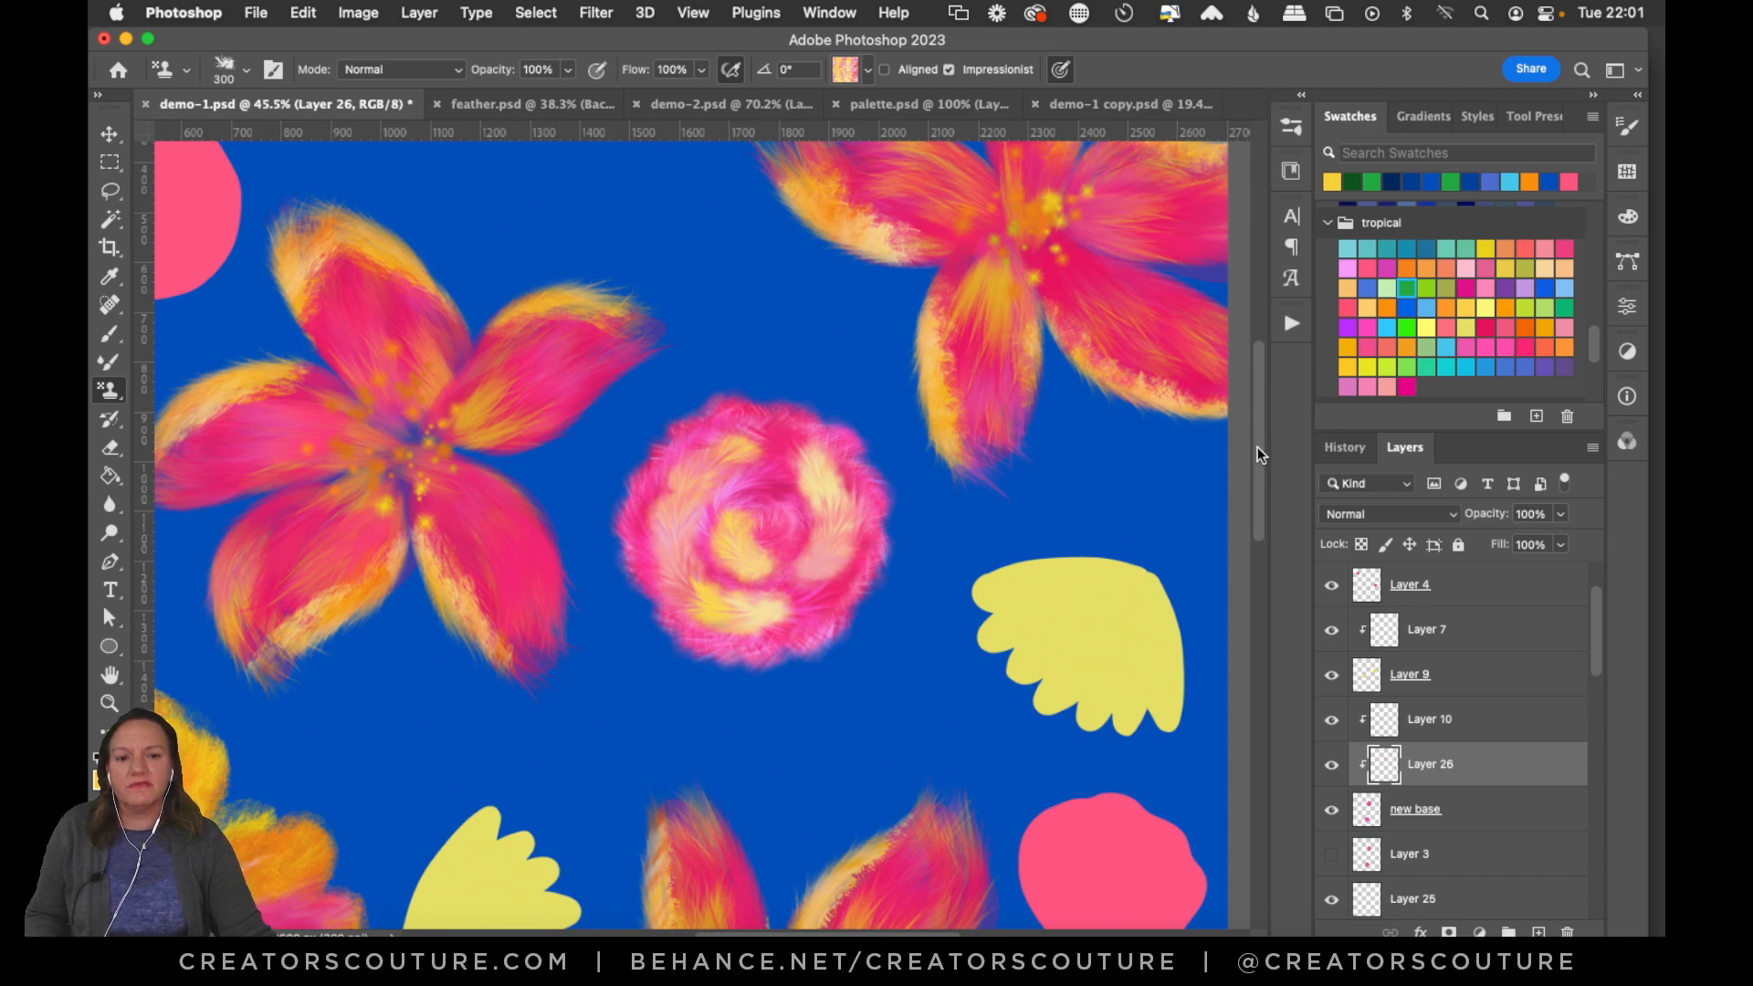
Paint a peach highlight along the left inner curve of the lower round pink flower, undoing unsatisfactory strokes.
drag(1257, 446, 1176, 674)
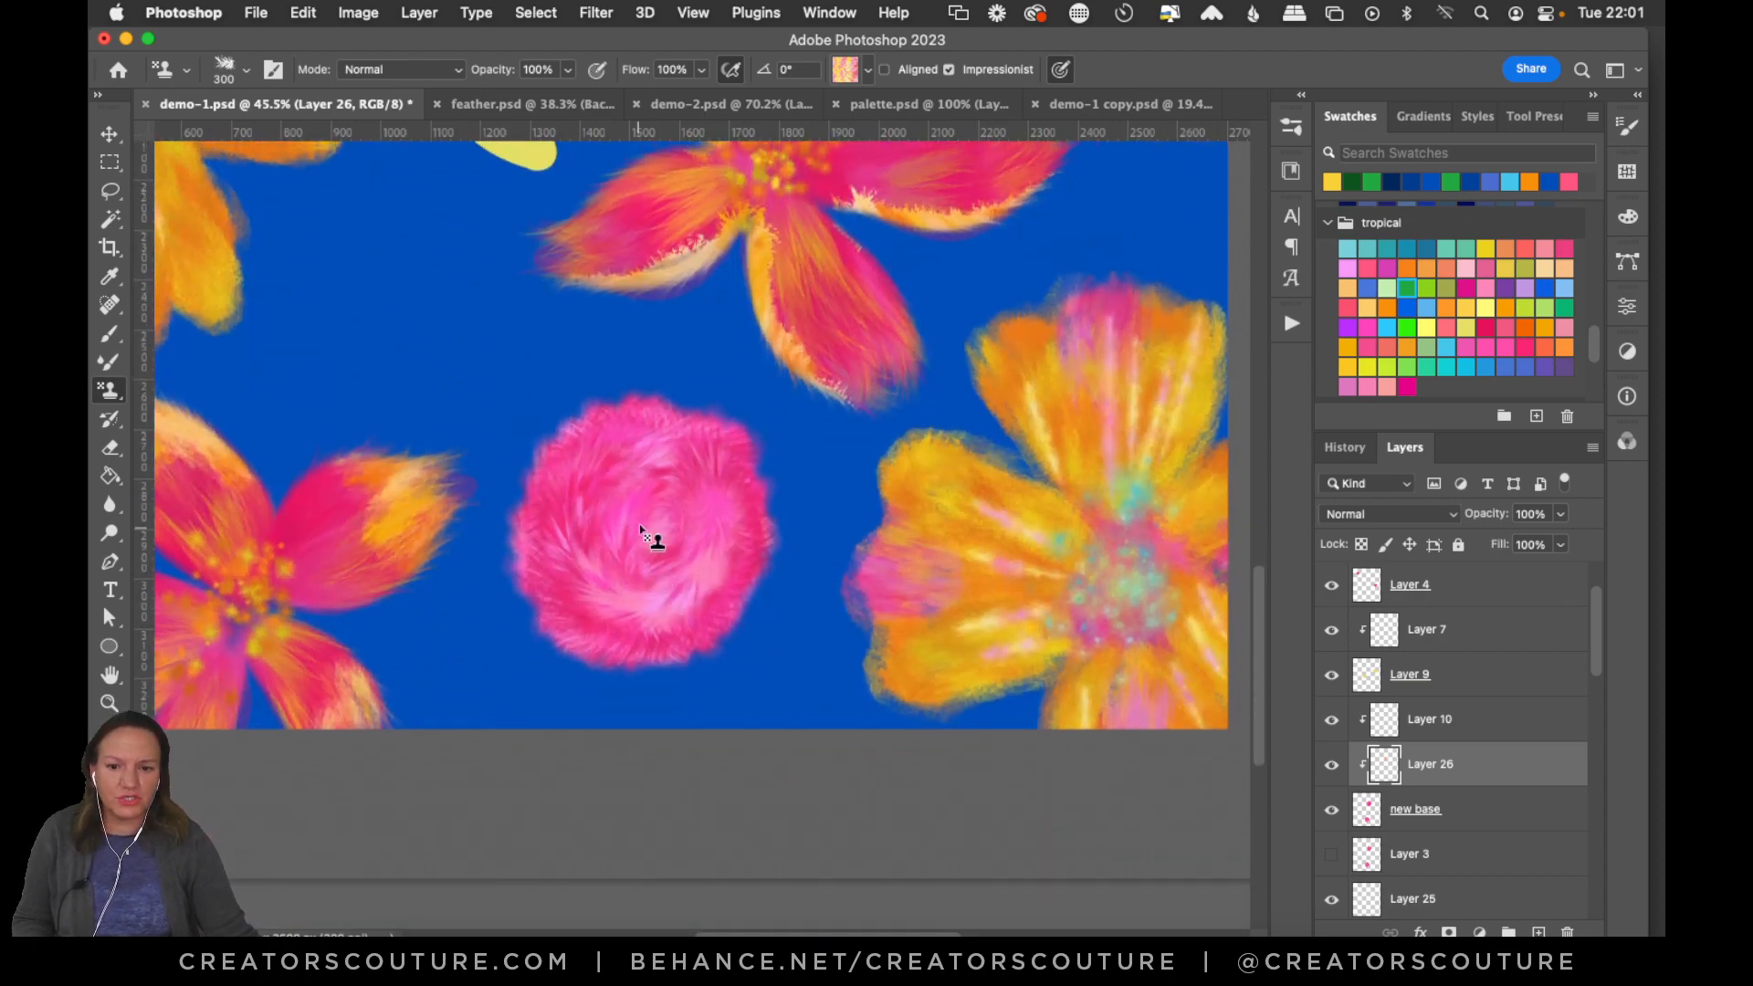
drag(609, 457, 592, 608)
key(super+z)
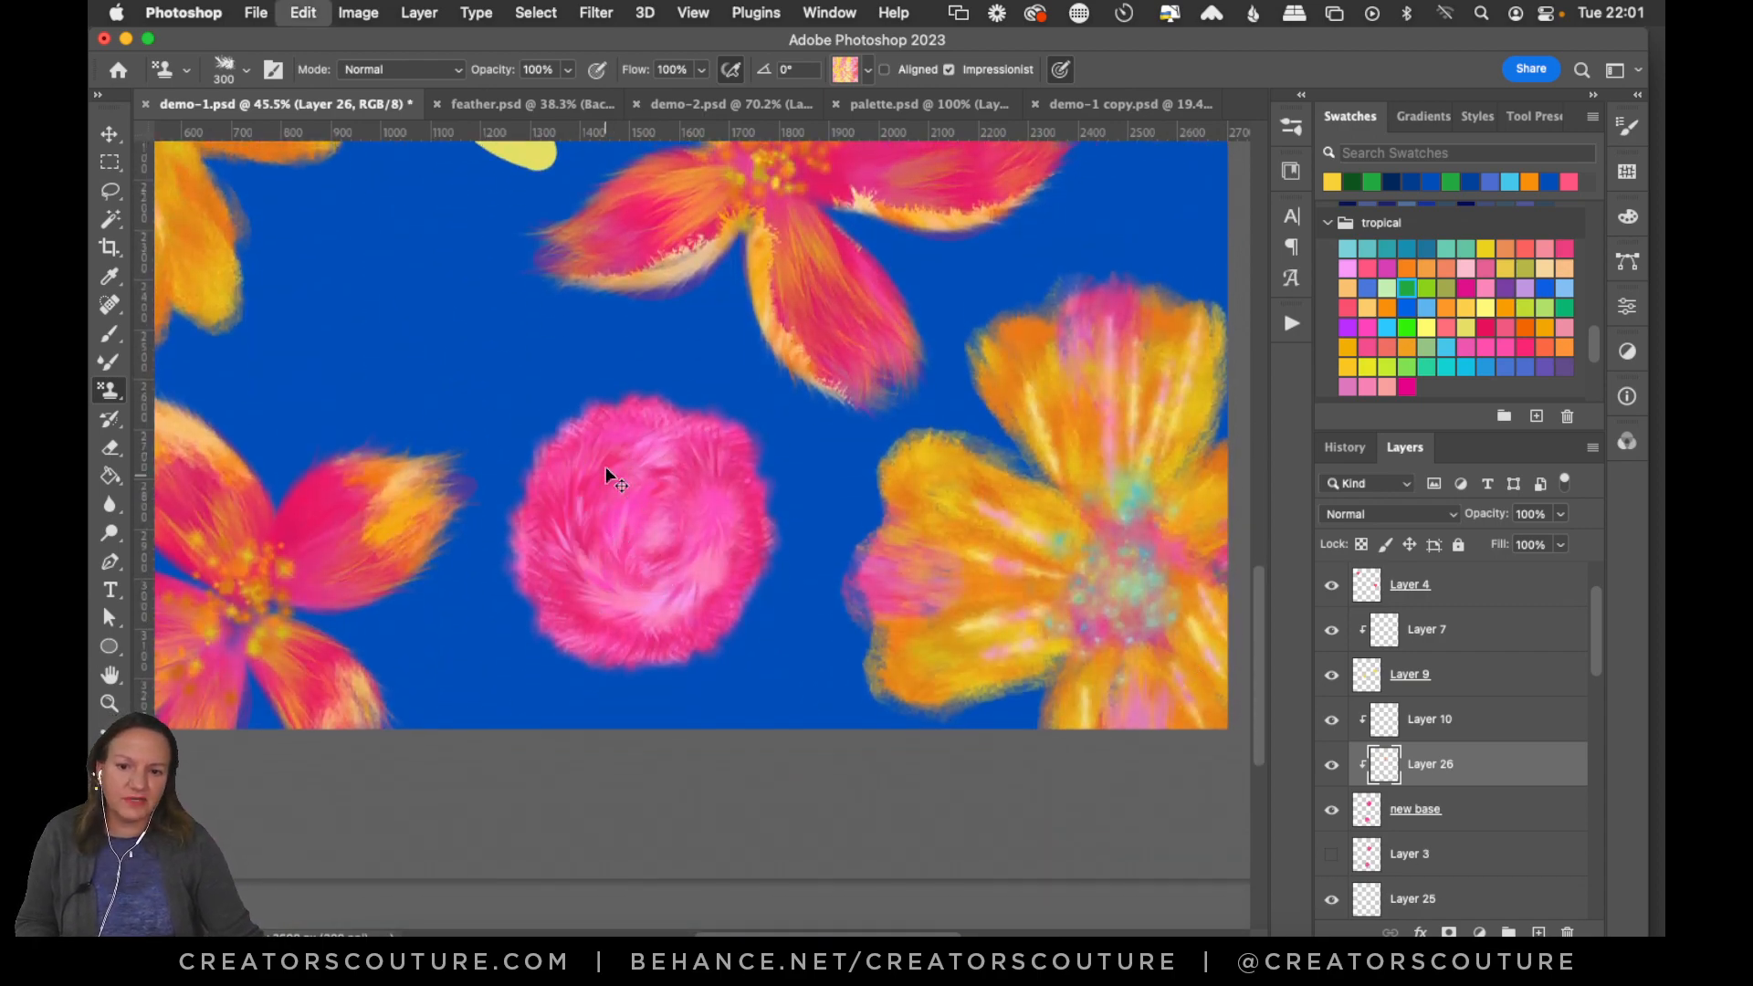
mouse_move(606, 468)
mouse_down()
mouse_move(575, 571)
mouse_move(607, 639)
mouse_up()
key(super+z)
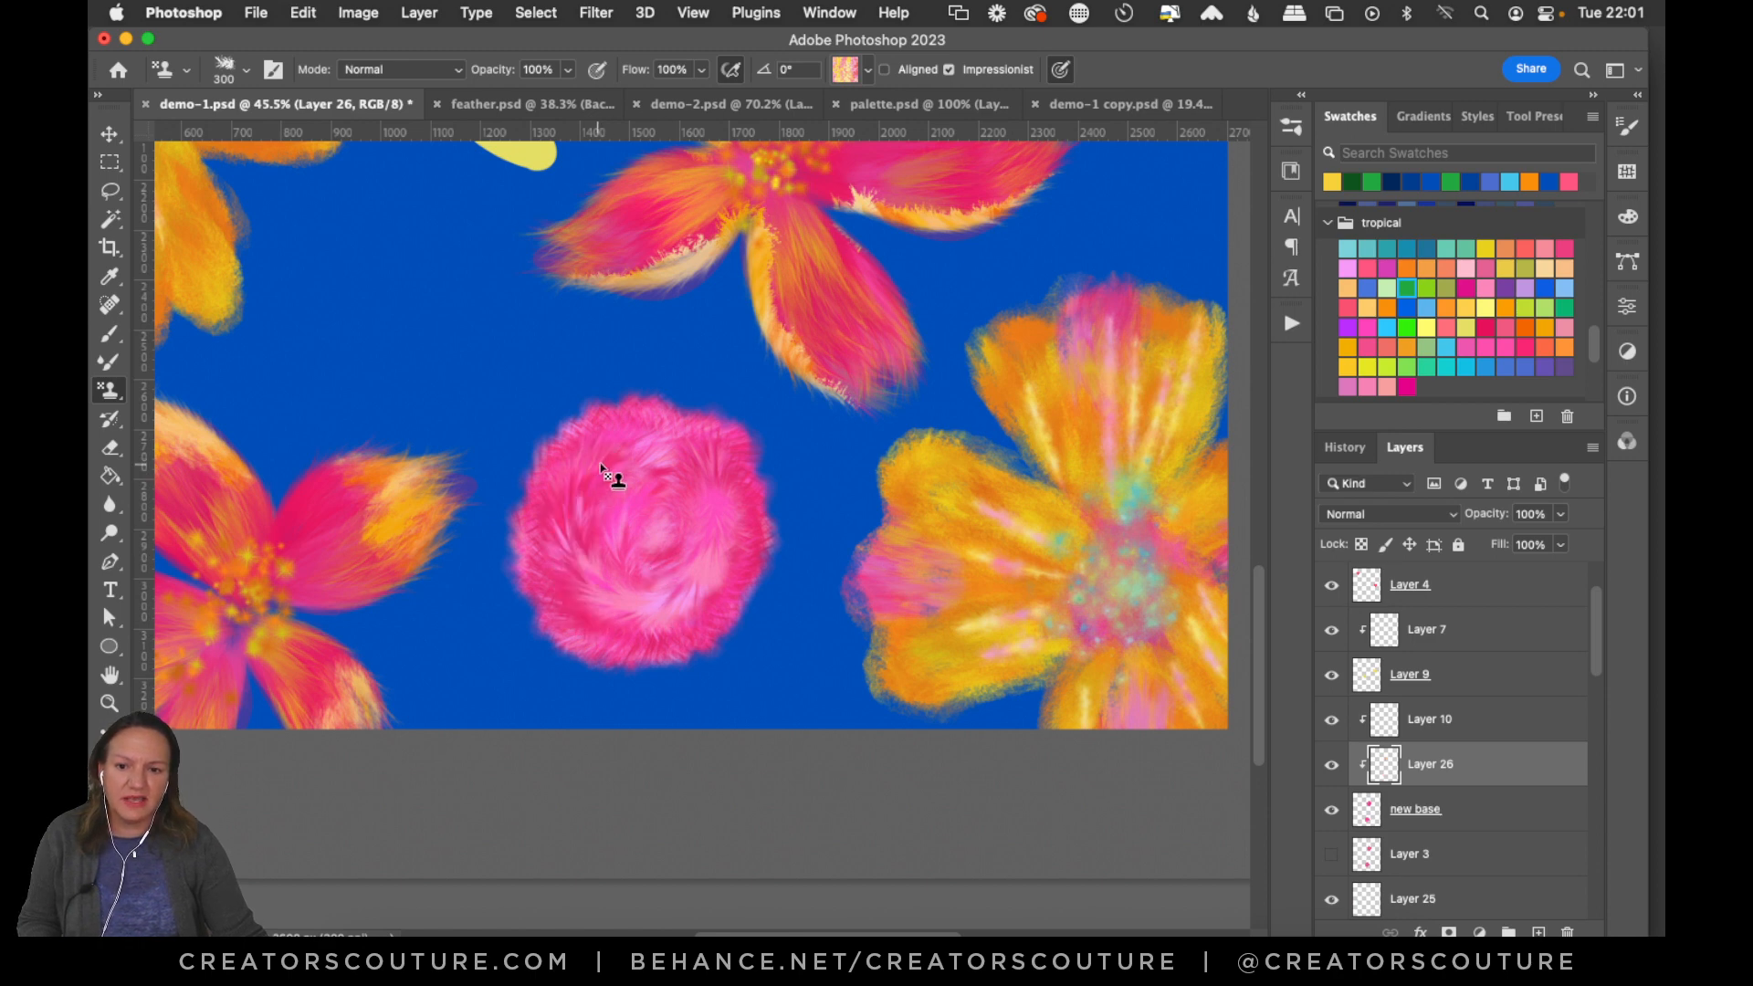
drag(605, 467, 589, 614)
key(super+z)
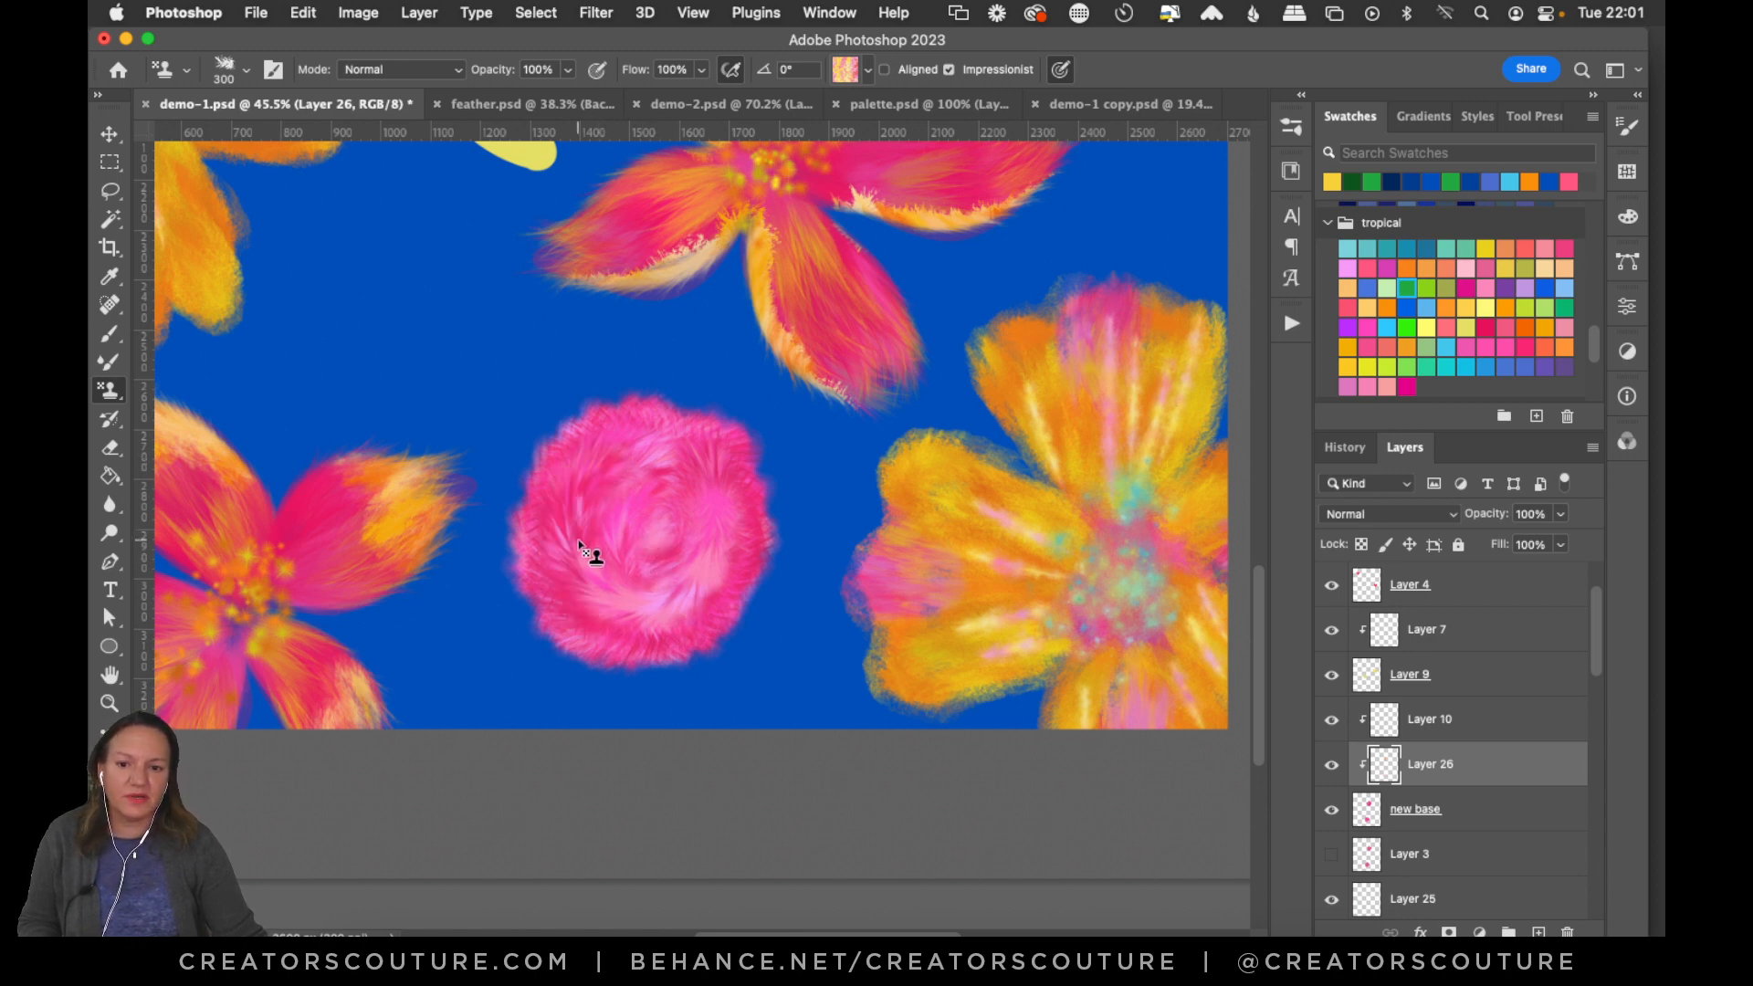
drag(588, 514, 627, 598)
Paint a yellow highlight over the centre of the lower round flower and peach and yellow touches on its outer petals.
drag(639, 459, 716, 511)
key(super+z)
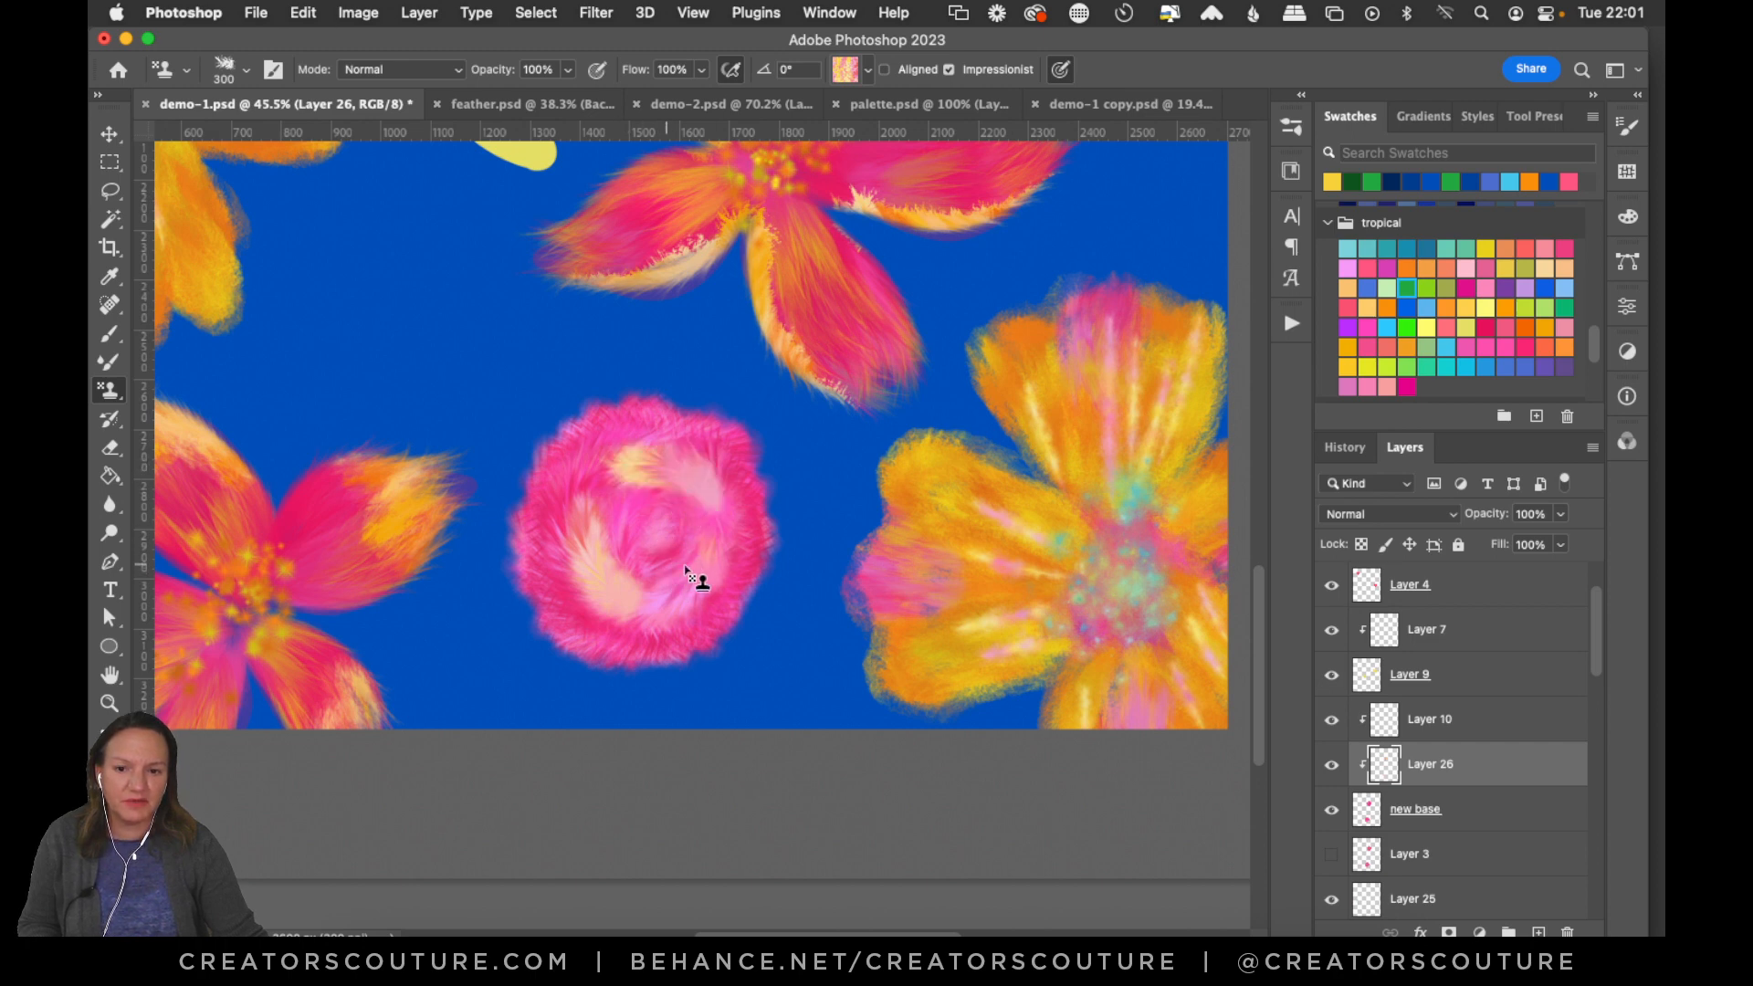
key(super+z)
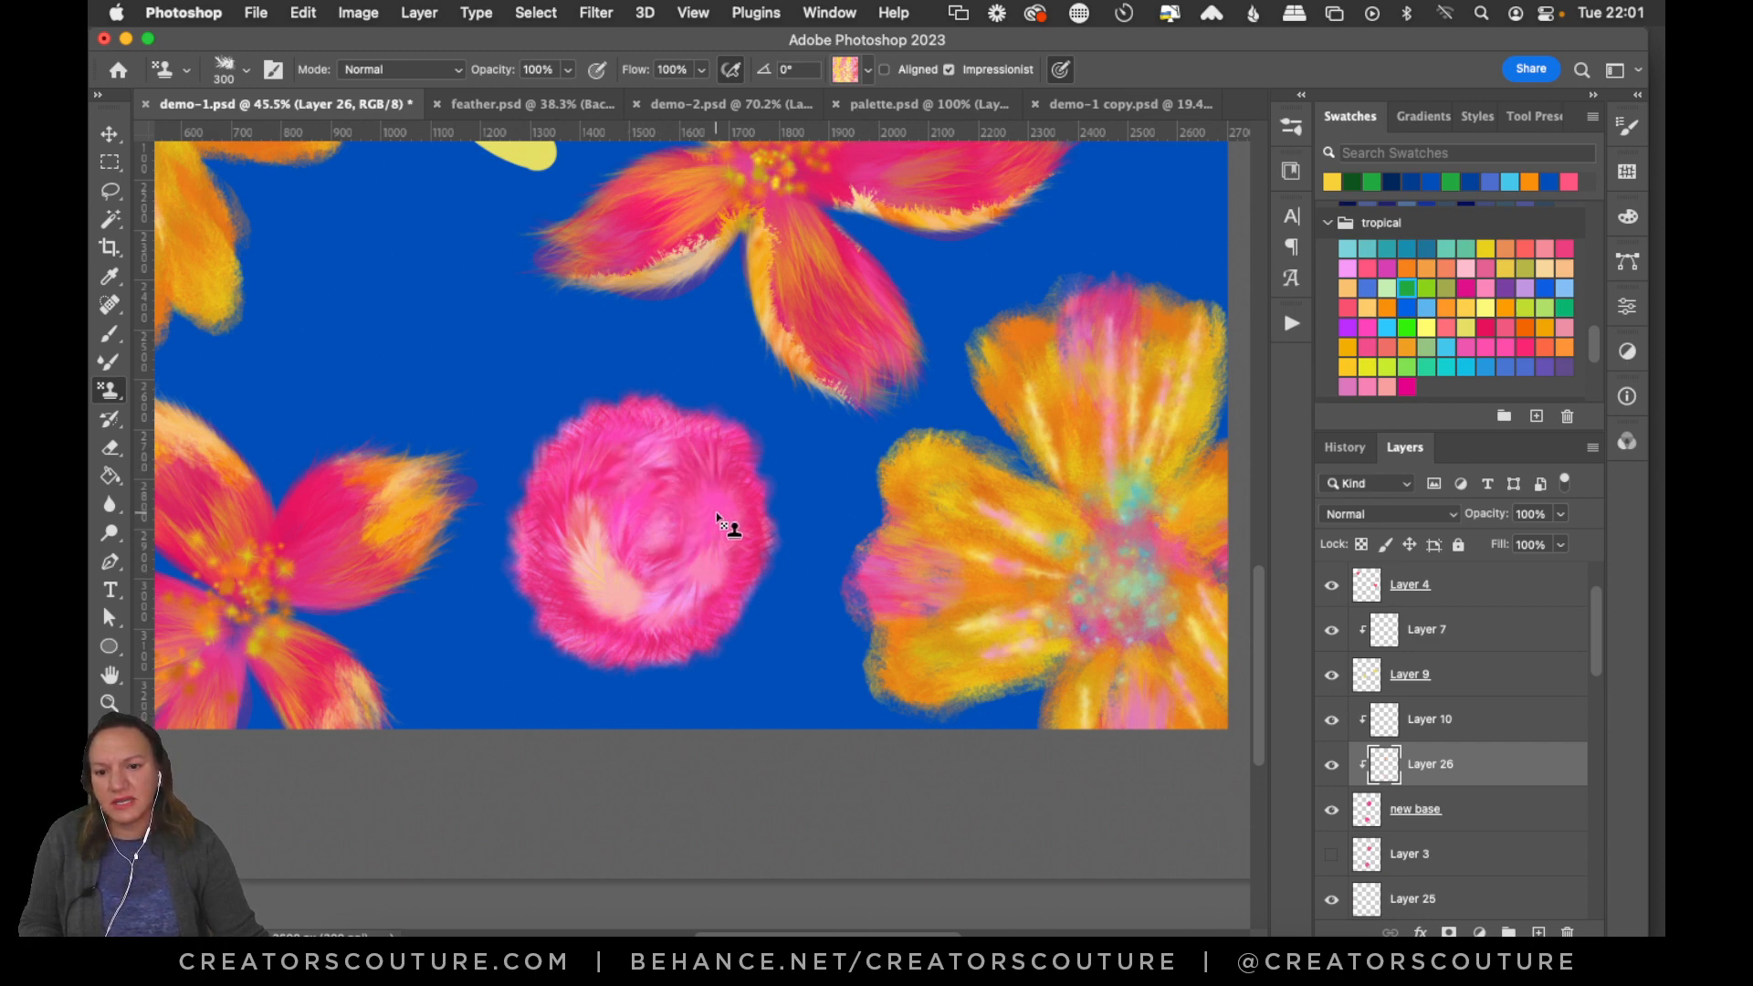
drag(717, 519, 630, 461)
key(super+z)
mouse_move(725, 525)
mouse_down()
mouse_move(692, 489)
mouse_move(621, 465)
mouse_up()
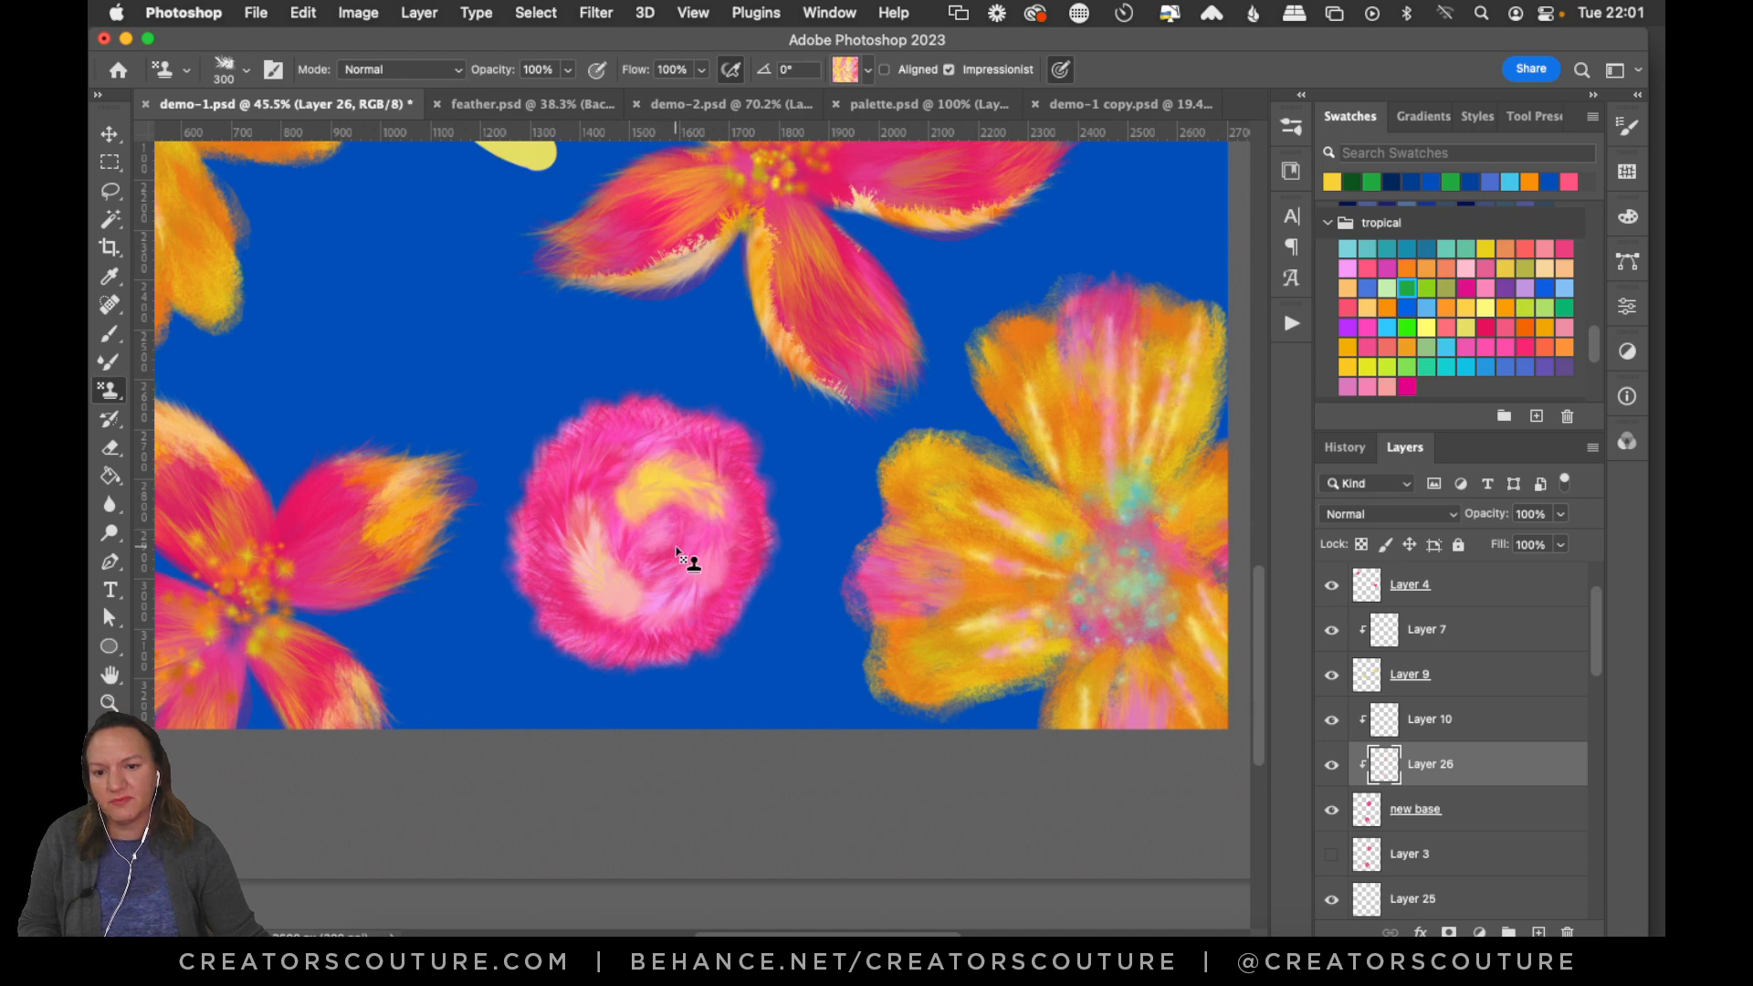
mouse_move(676, 553)
mouse_down()
mouse_move(632, 440)
mouse_move(568, 505)
mouse_move(593, 513)
mouse_move(558, 510)
mouse_move(580, 619)
mouse_move(606, 639)
mouse_move(585, 652)
mouse_move(557, 622)
mouse_move(649, 671)
mouse_up()
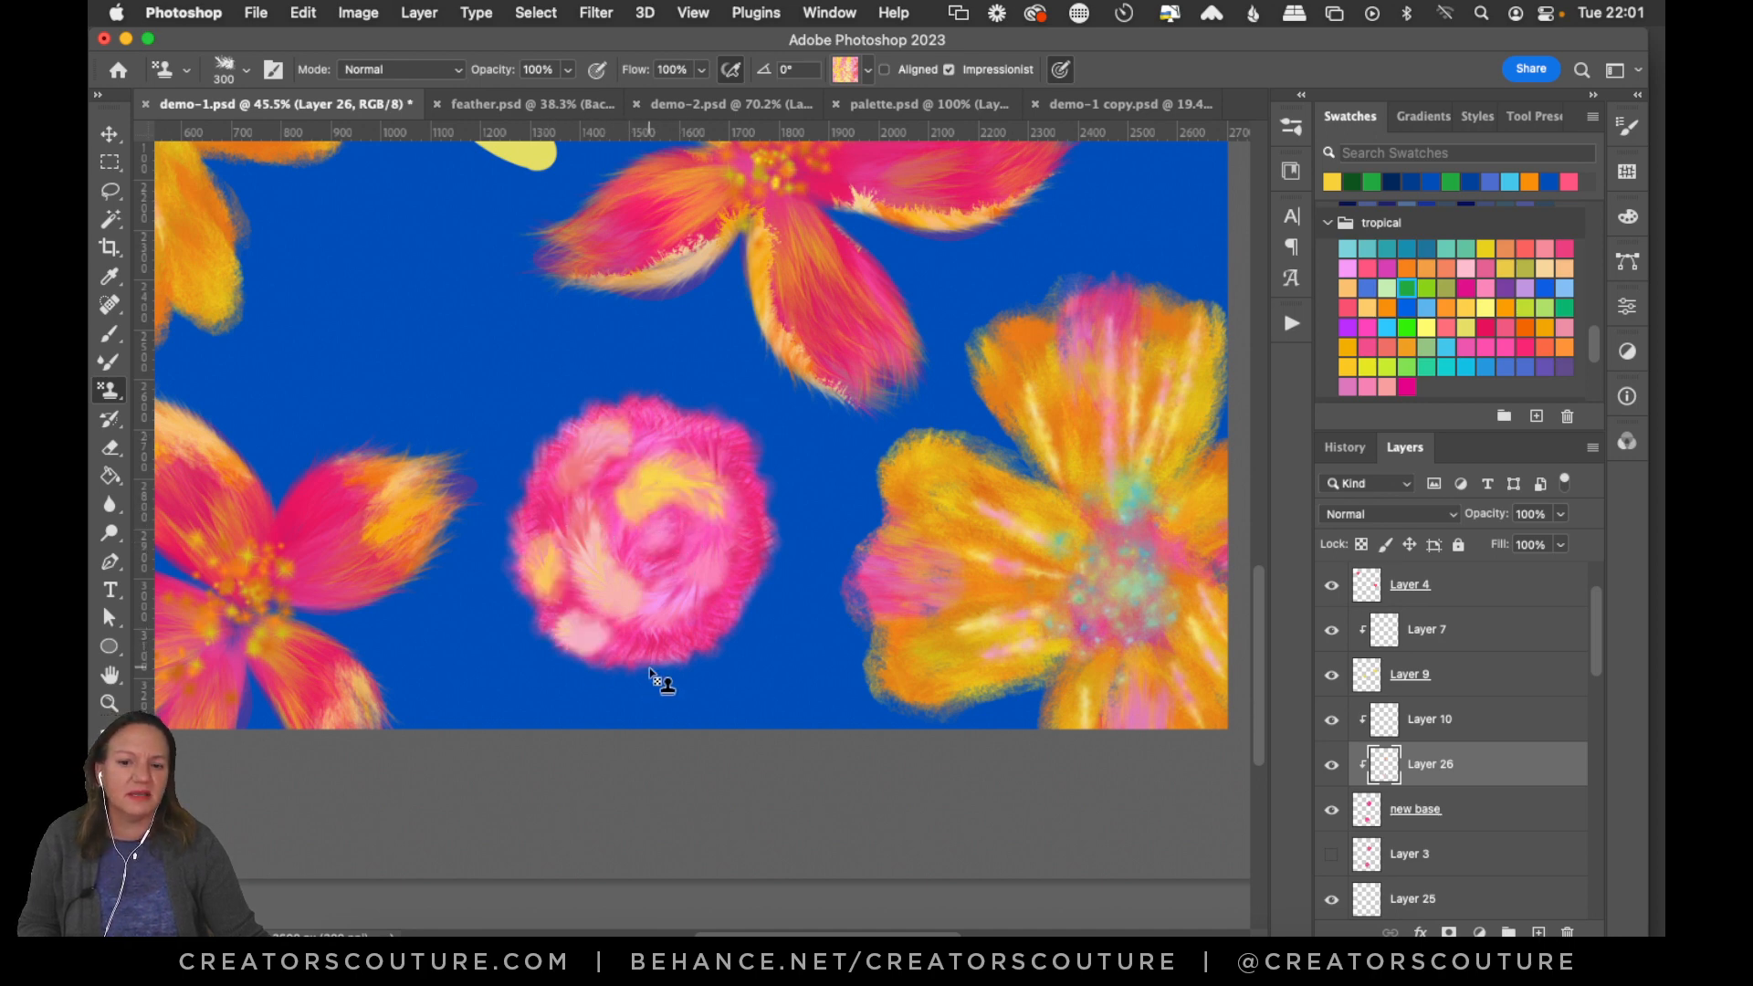
key(super+z)
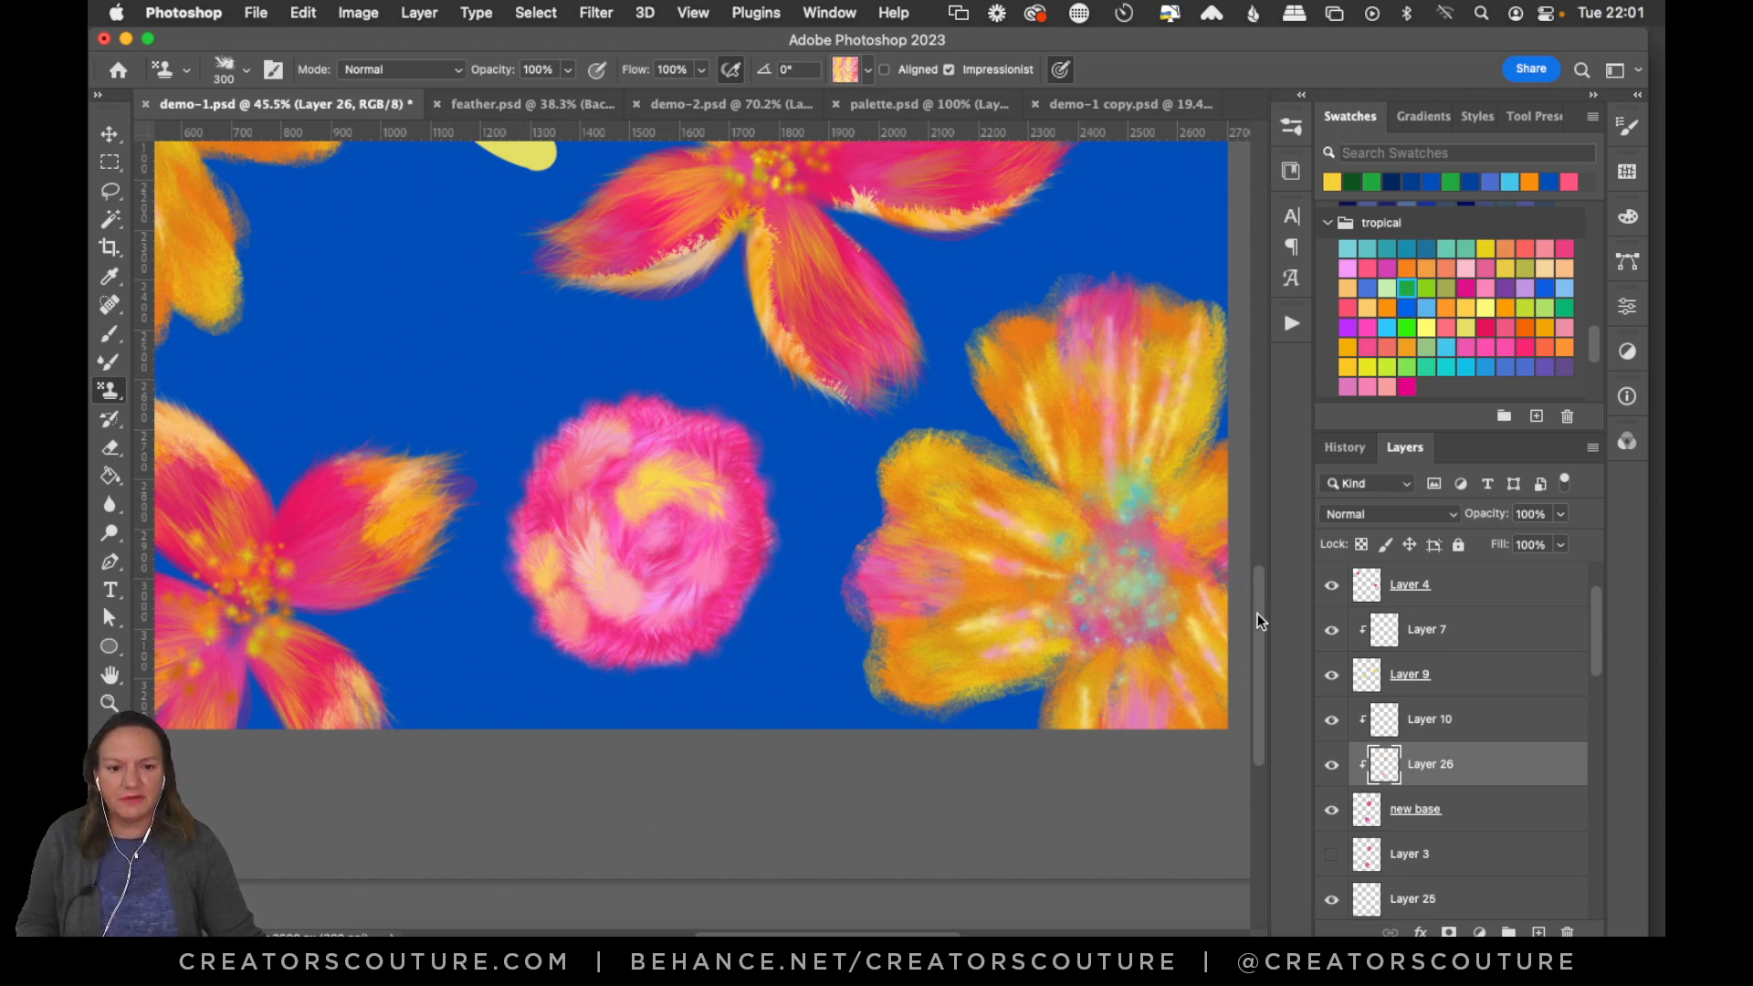
Review the painted flowers up close and across the whole design, and save the document.
scroll(1257, 556, down, 10)
key(super+0)
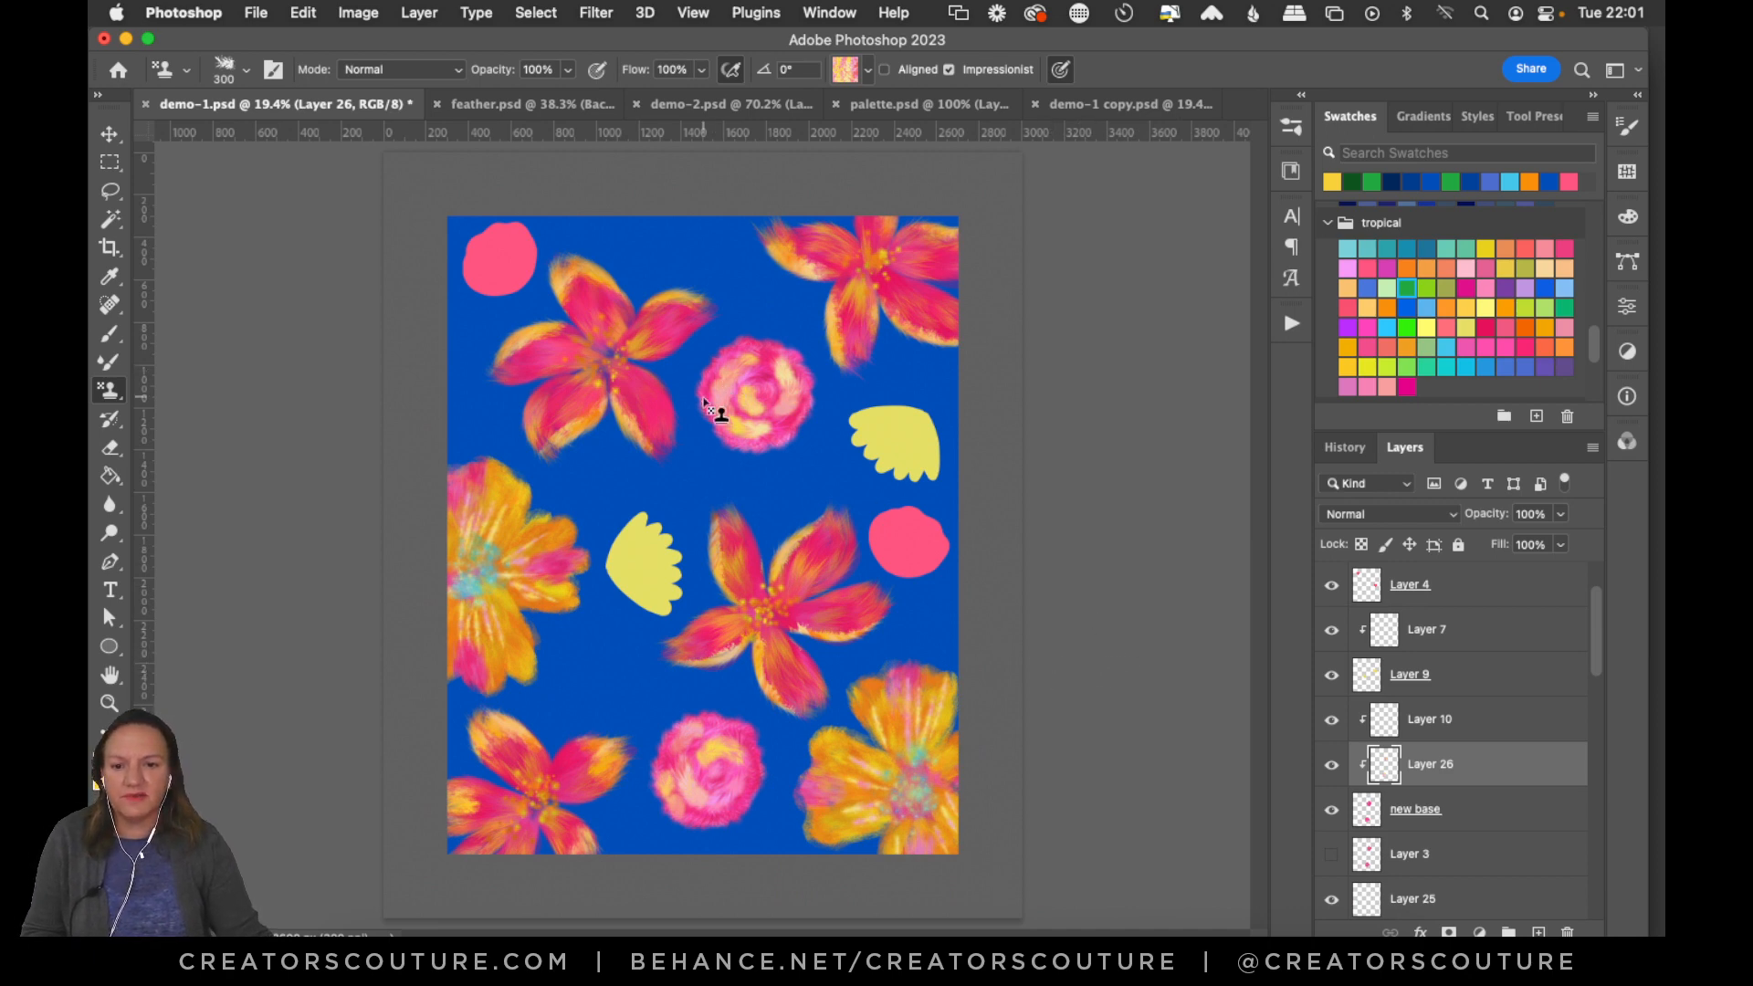
double_click(108, 703)
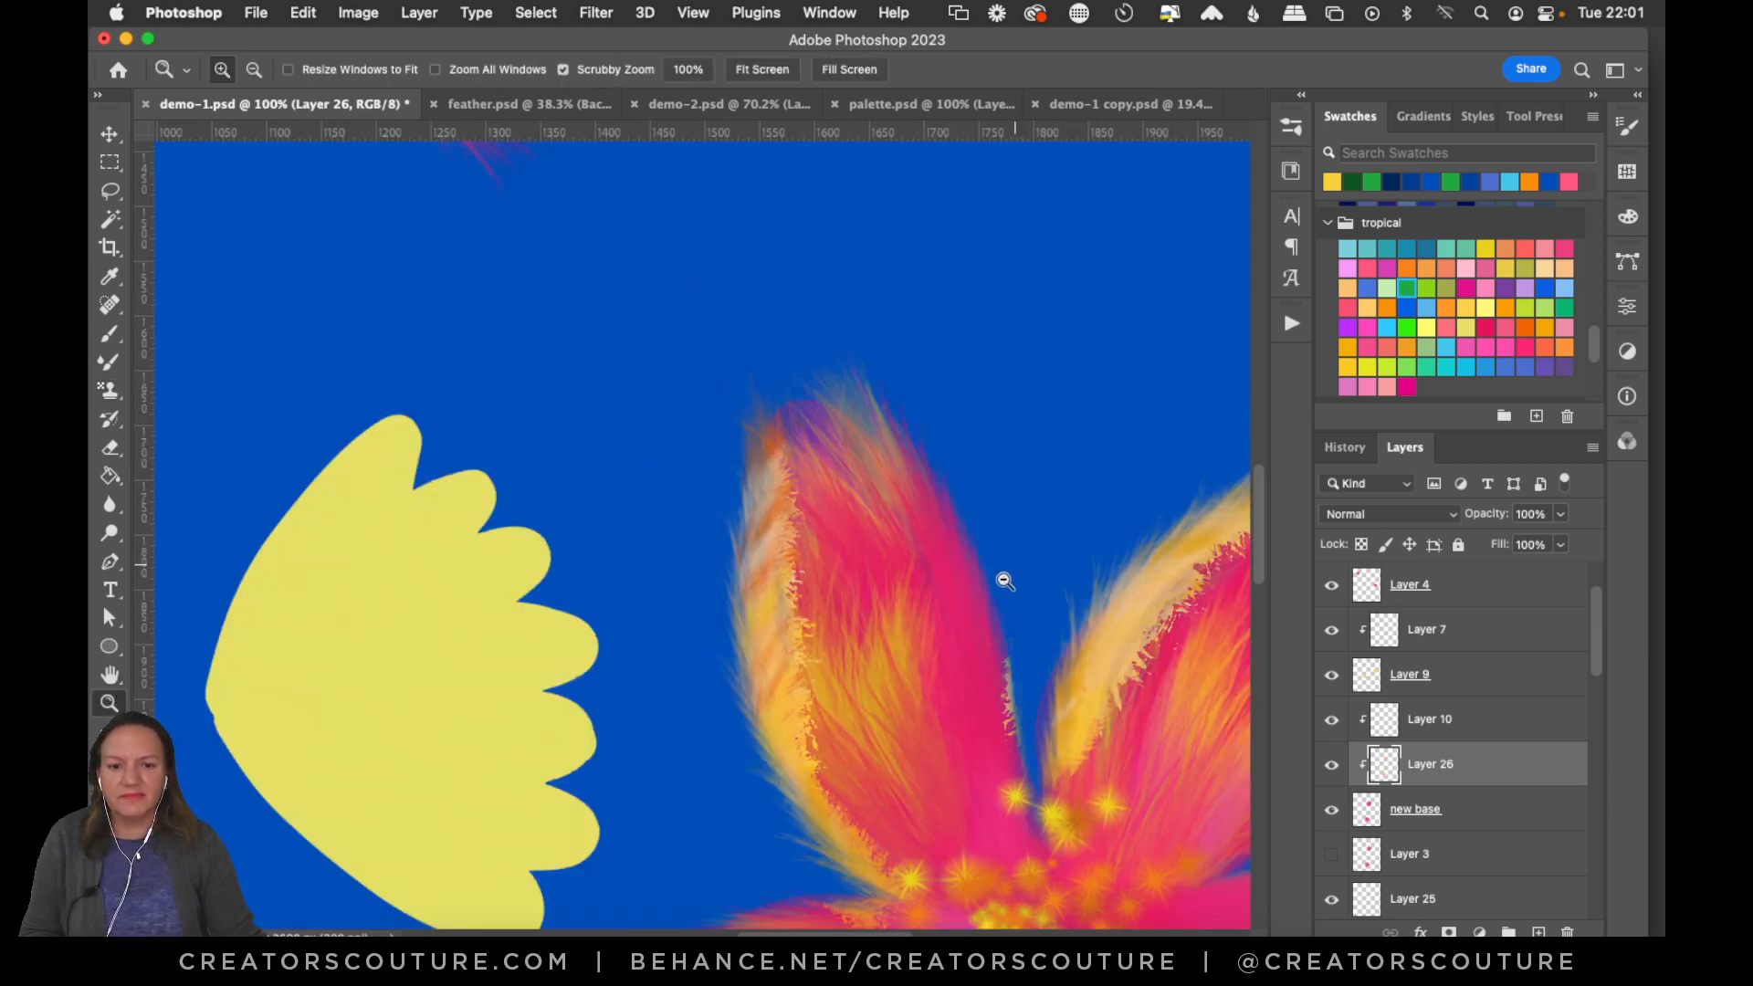
drag(1004, 581, 929, 640)
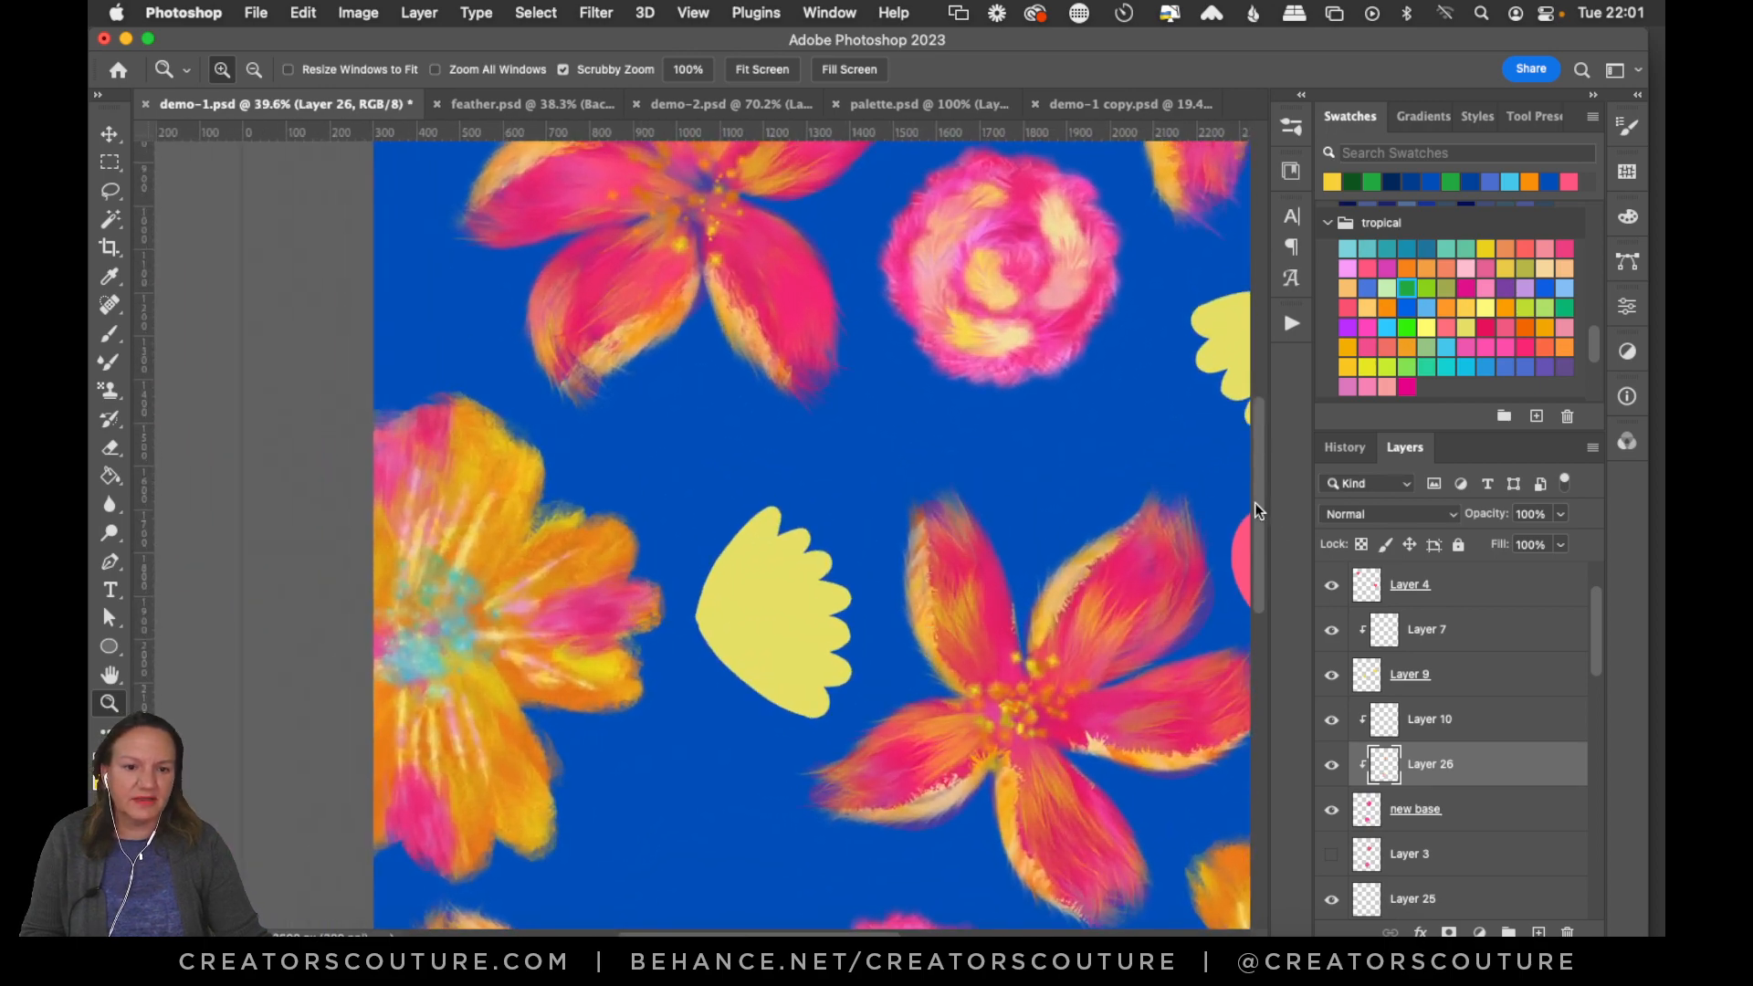
drag(1254, 502, 1258, 464)
drag(1059, 429, 1099, 415)
key(super+s)
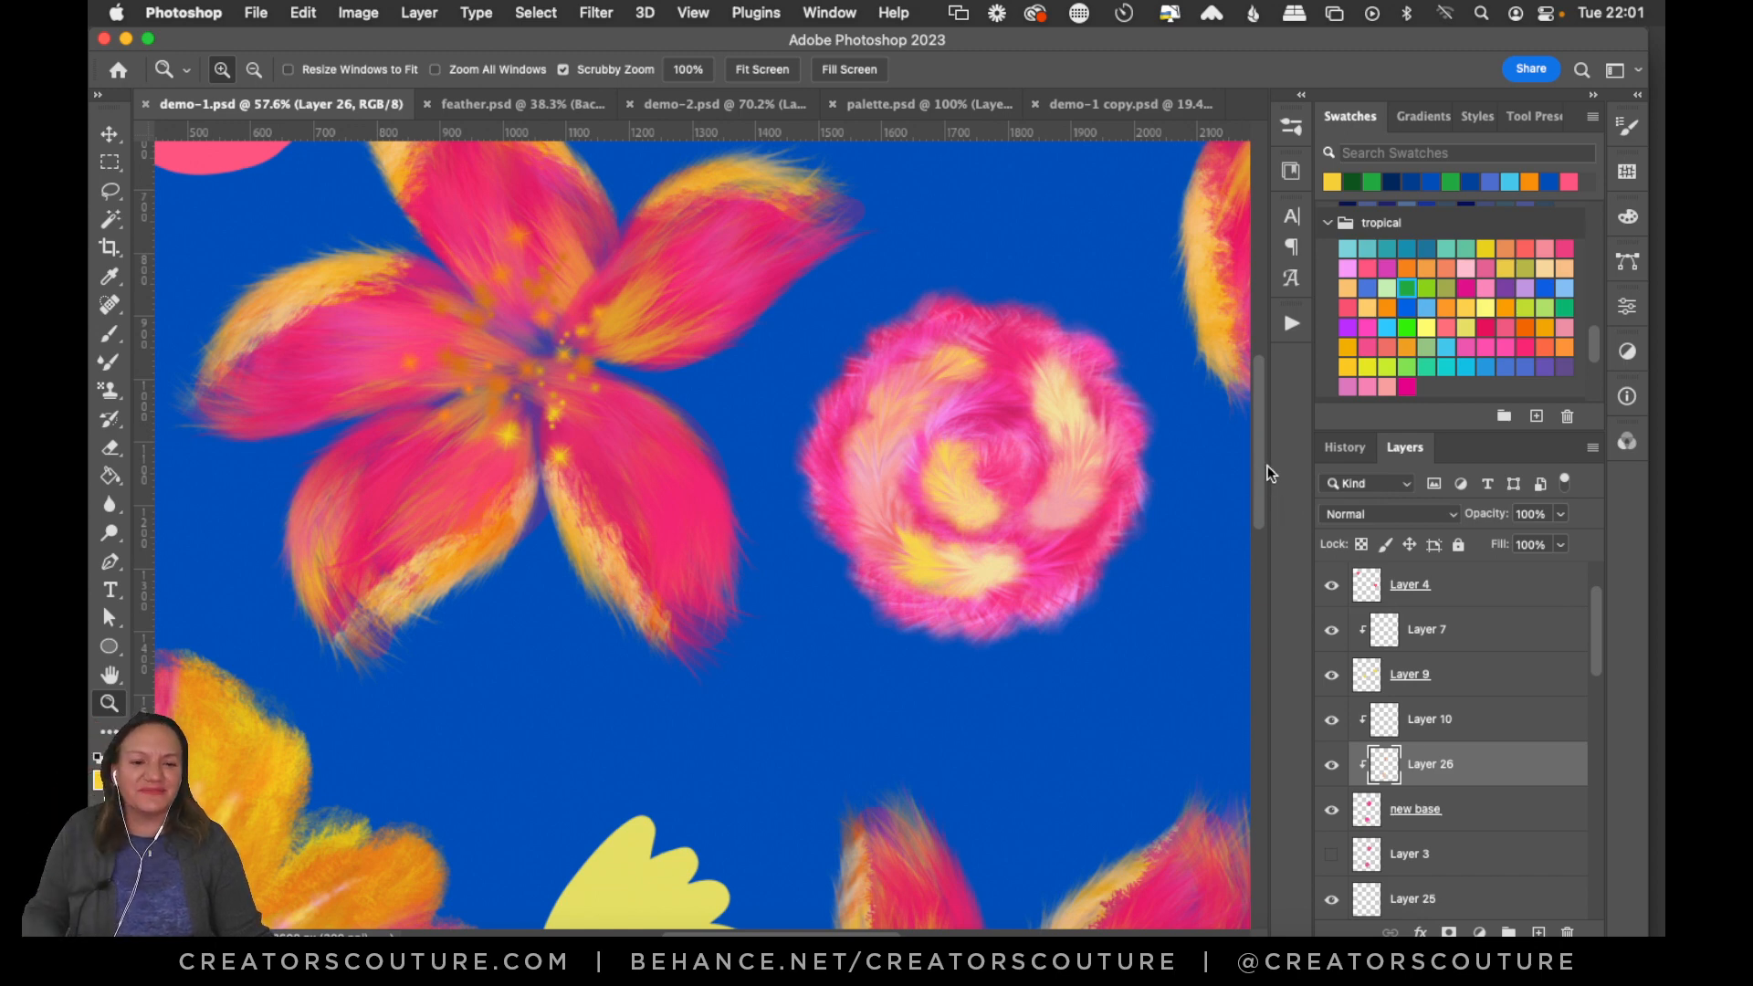
drag(1266, 468, 1251, 422)
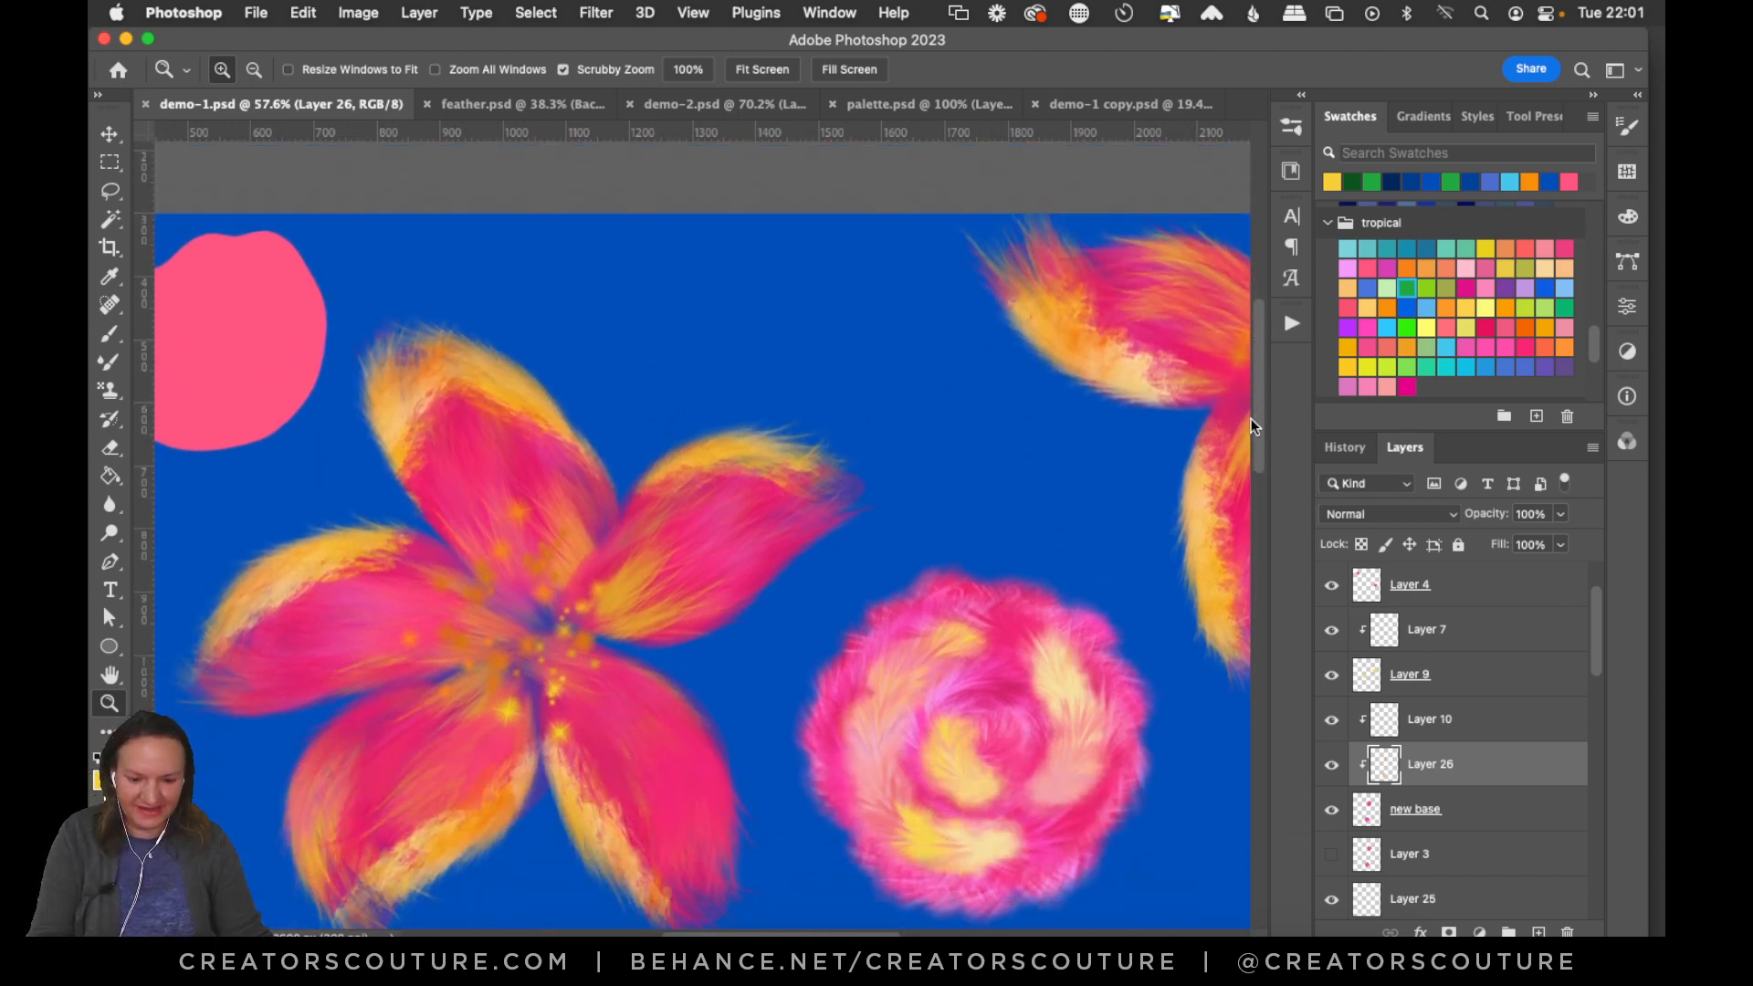
key(super+0)
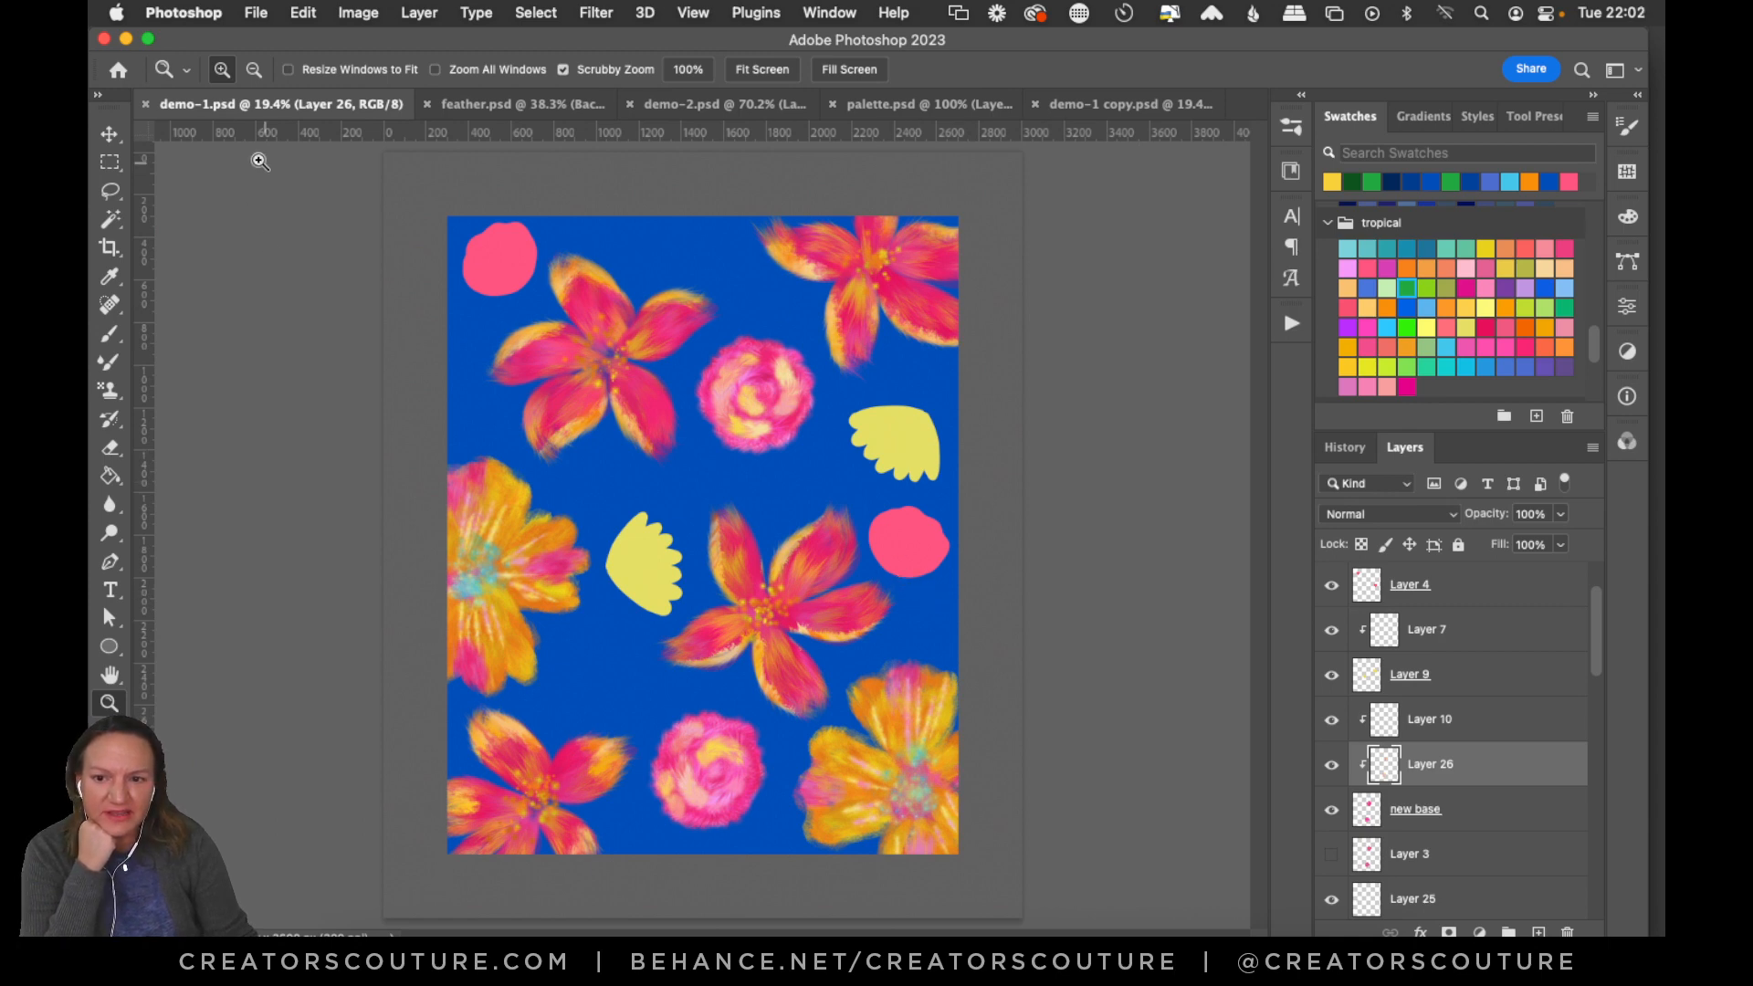
Identify the layer holding the yellow scalloped shapes, Layer 9, and duplicate it directly below the original.
click(110, 135)
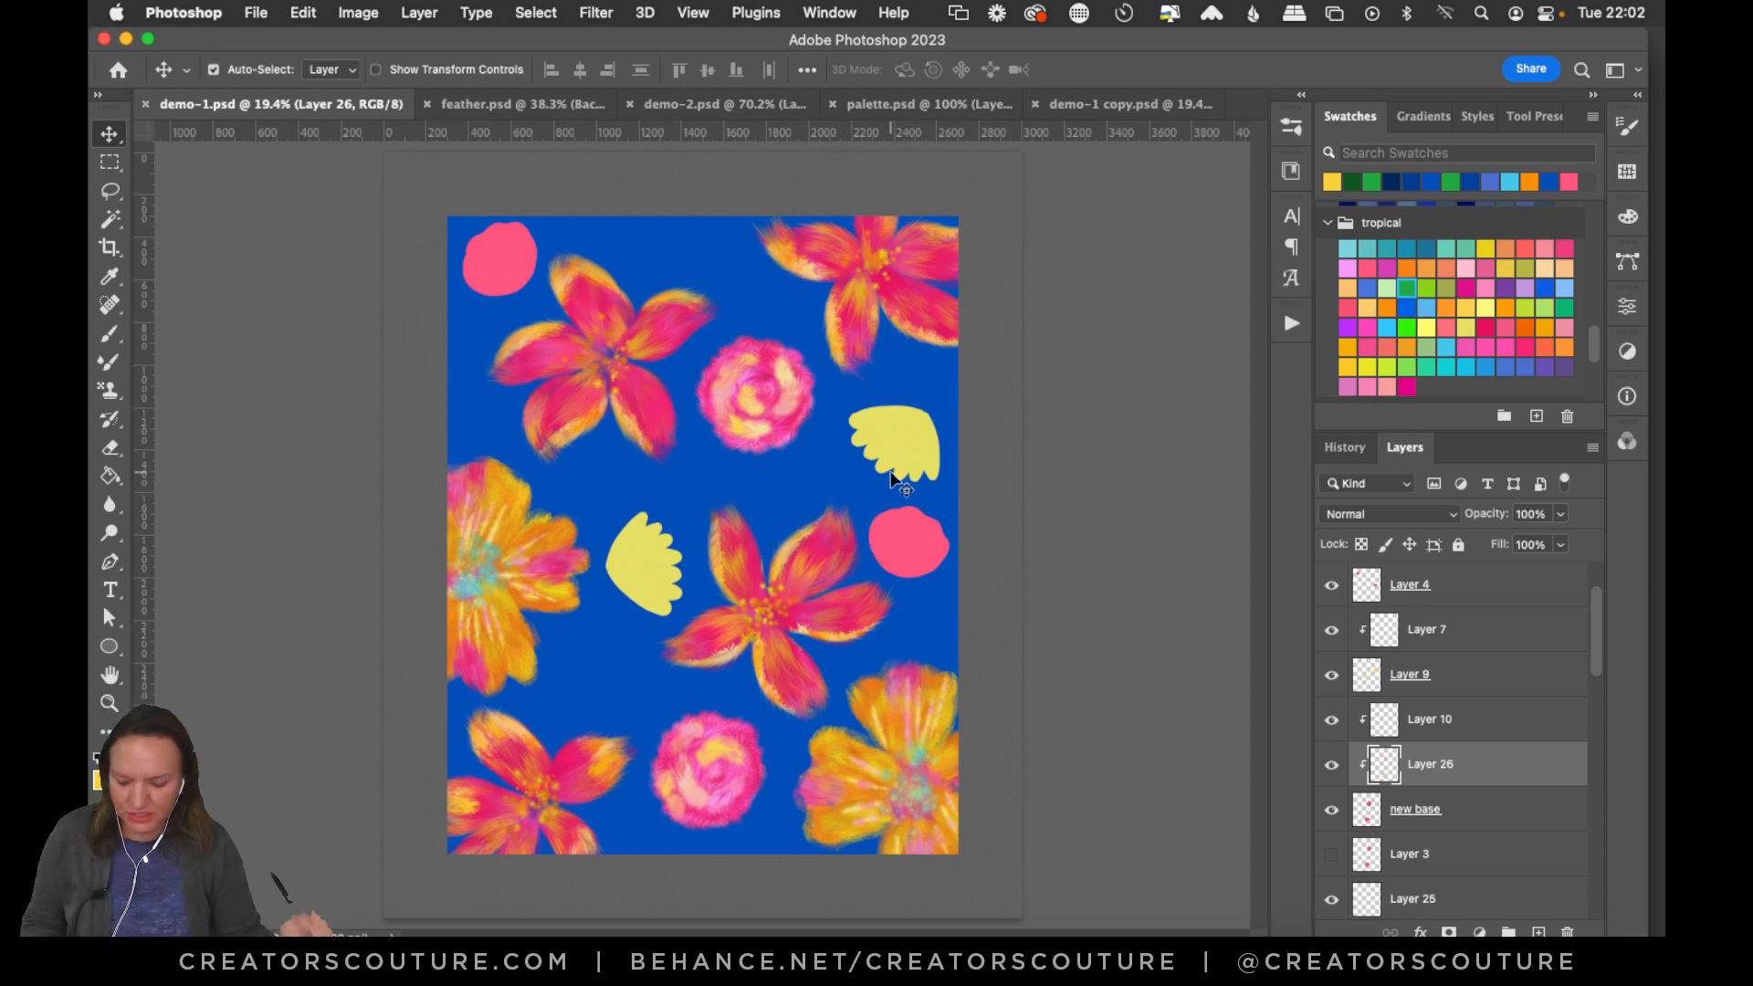
key(super)
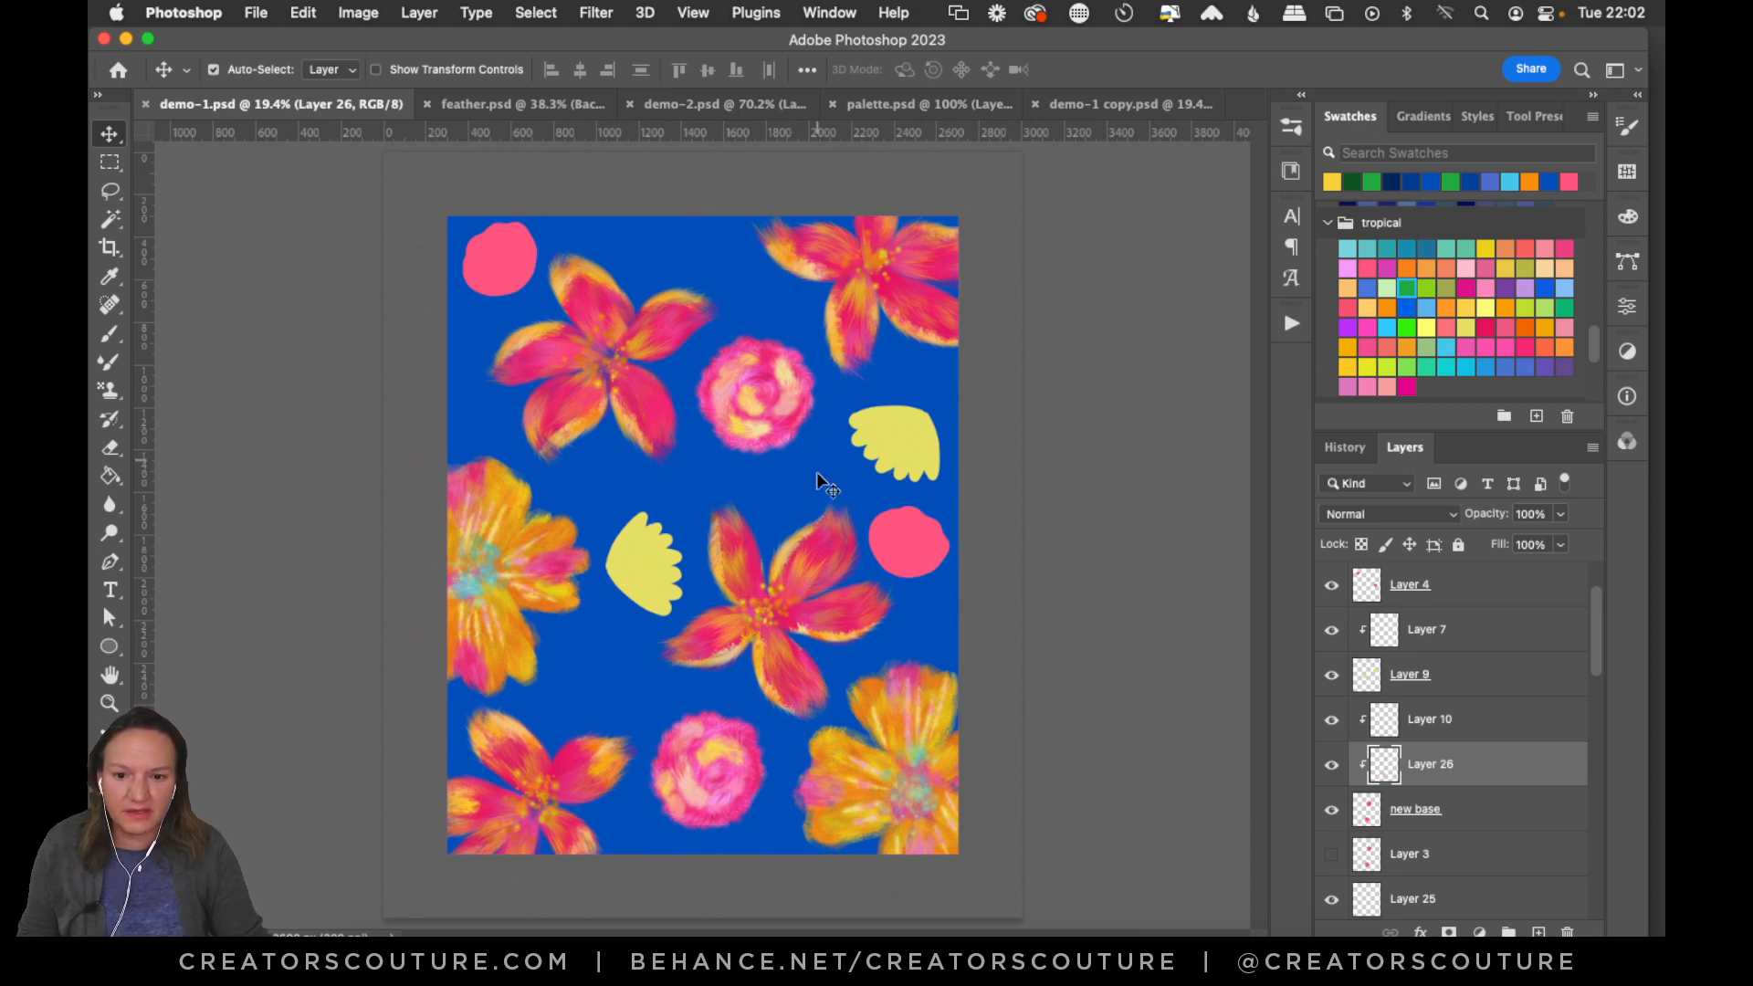
click(891, 441)
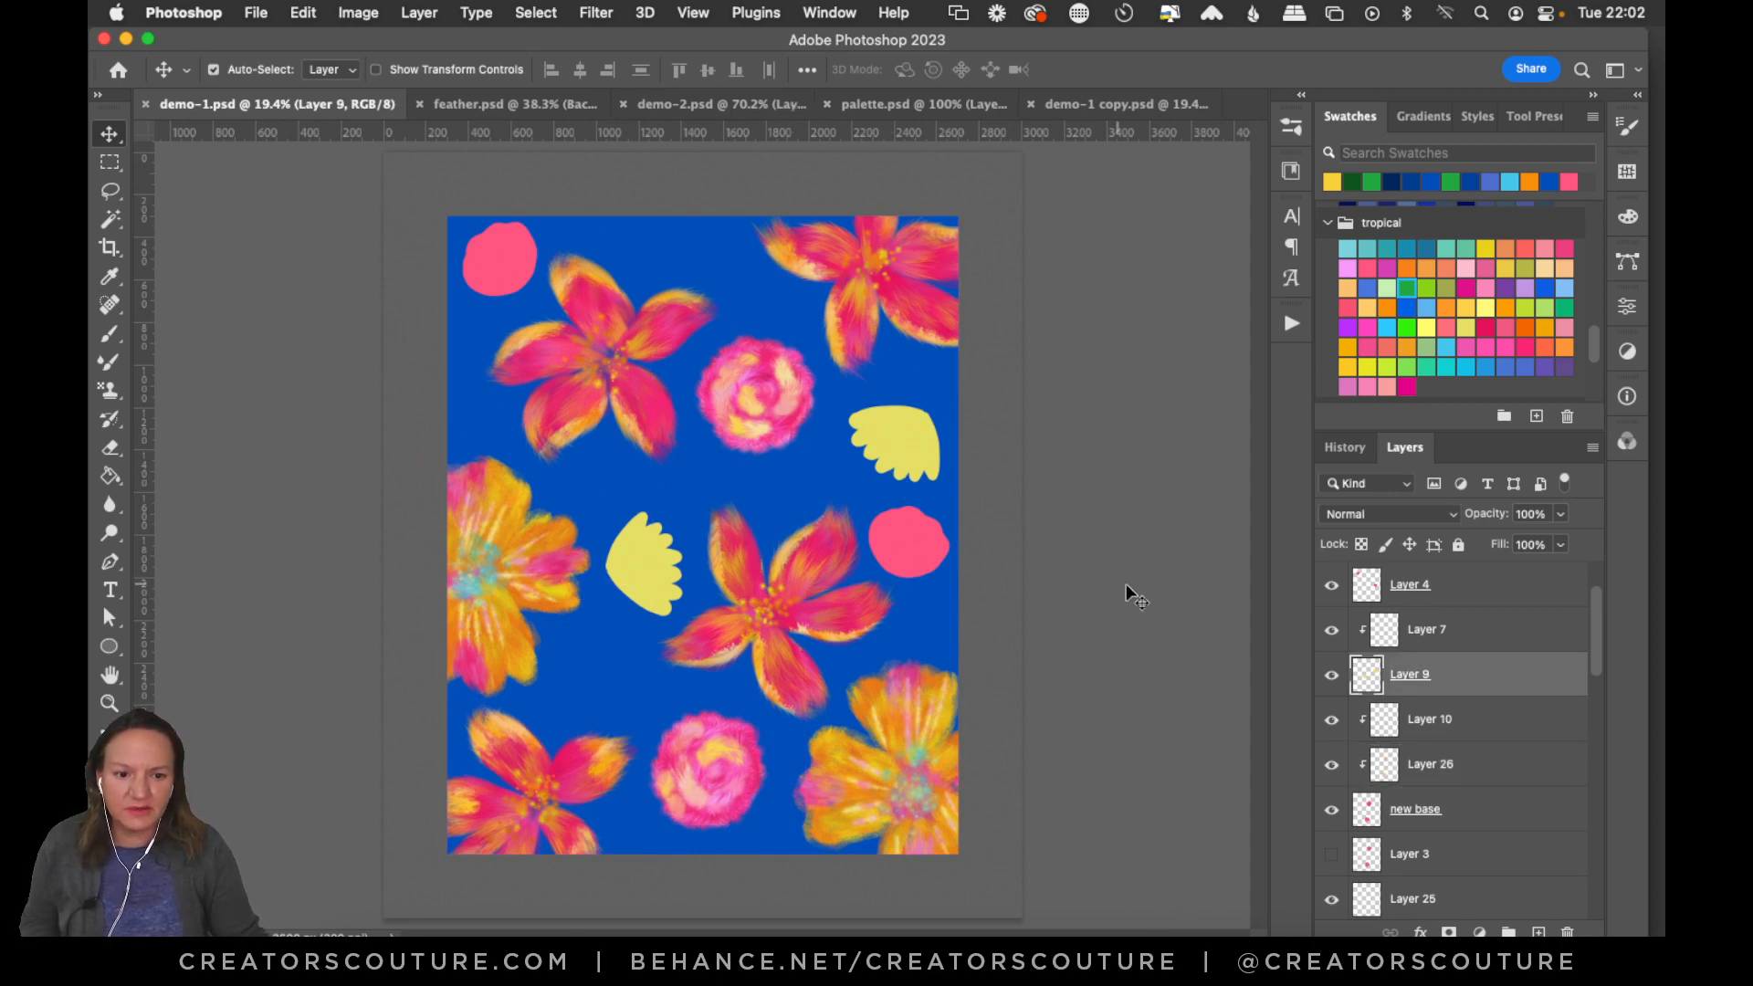
click(1329, 676)
click(1329, 676)
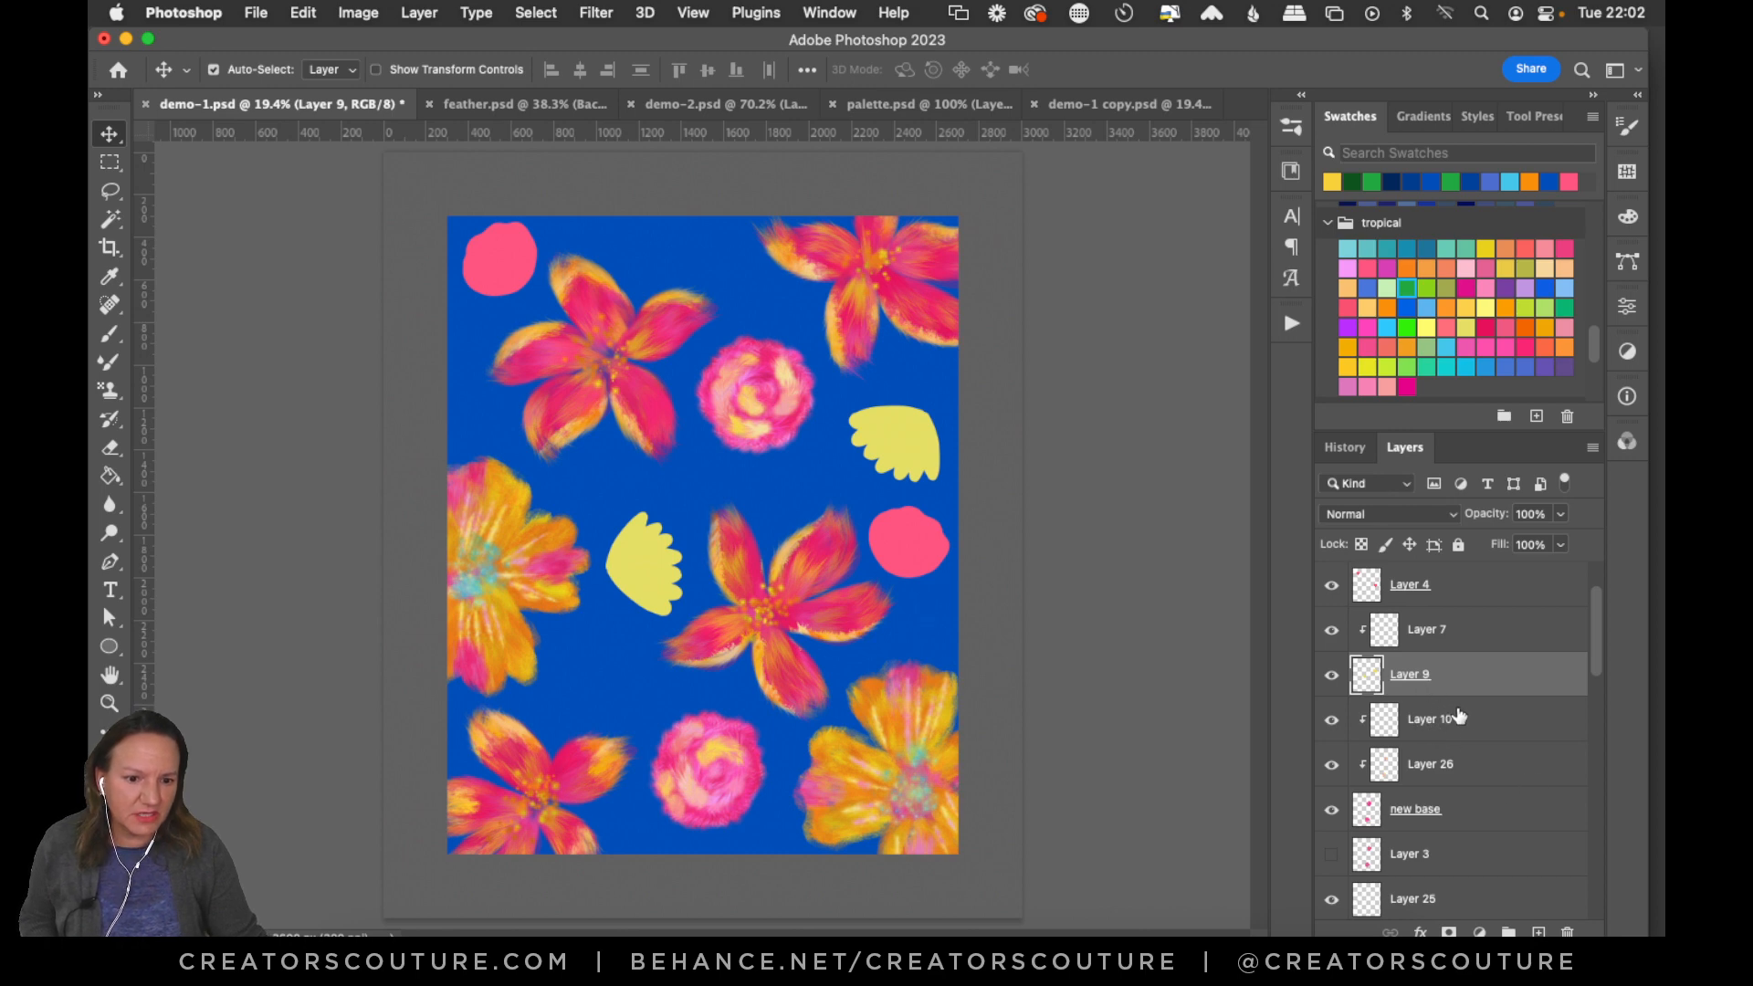
drag(1438, 697, 1444, 703)
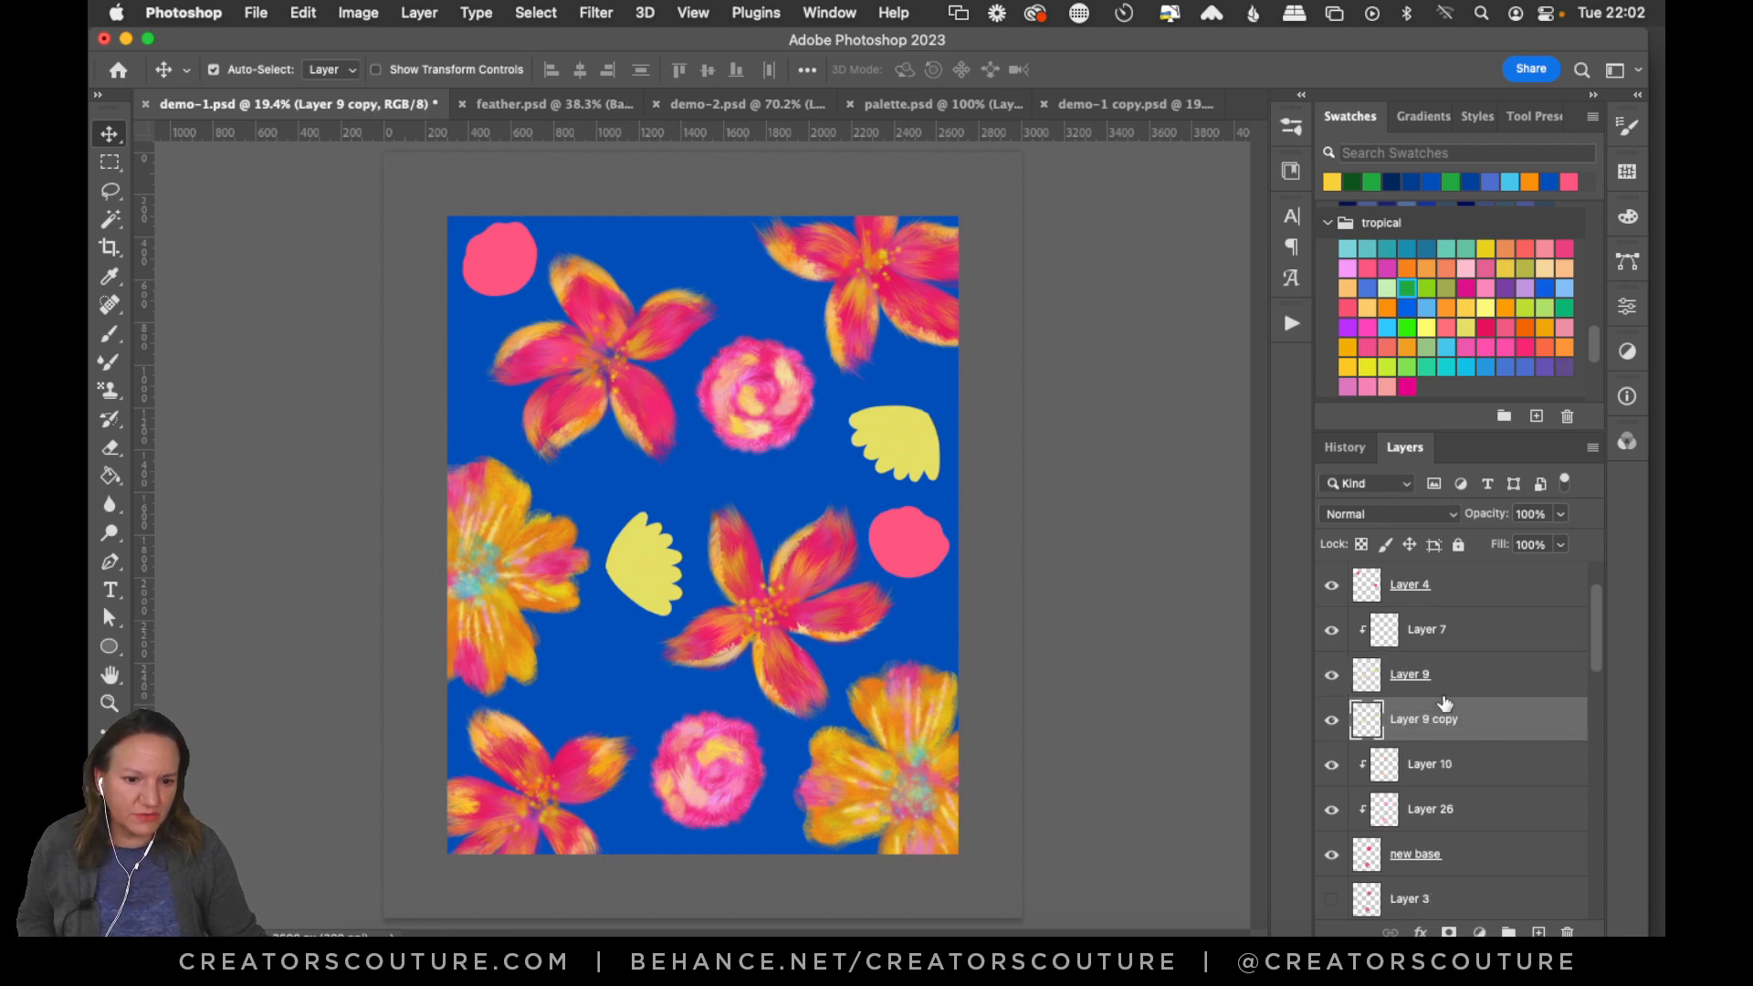
Clear the scalloped shapes from Layer 9, reduce Layer 9 copy to 24% opacity as a faint guide, and make Layer 9 active.
click(1426, 685)
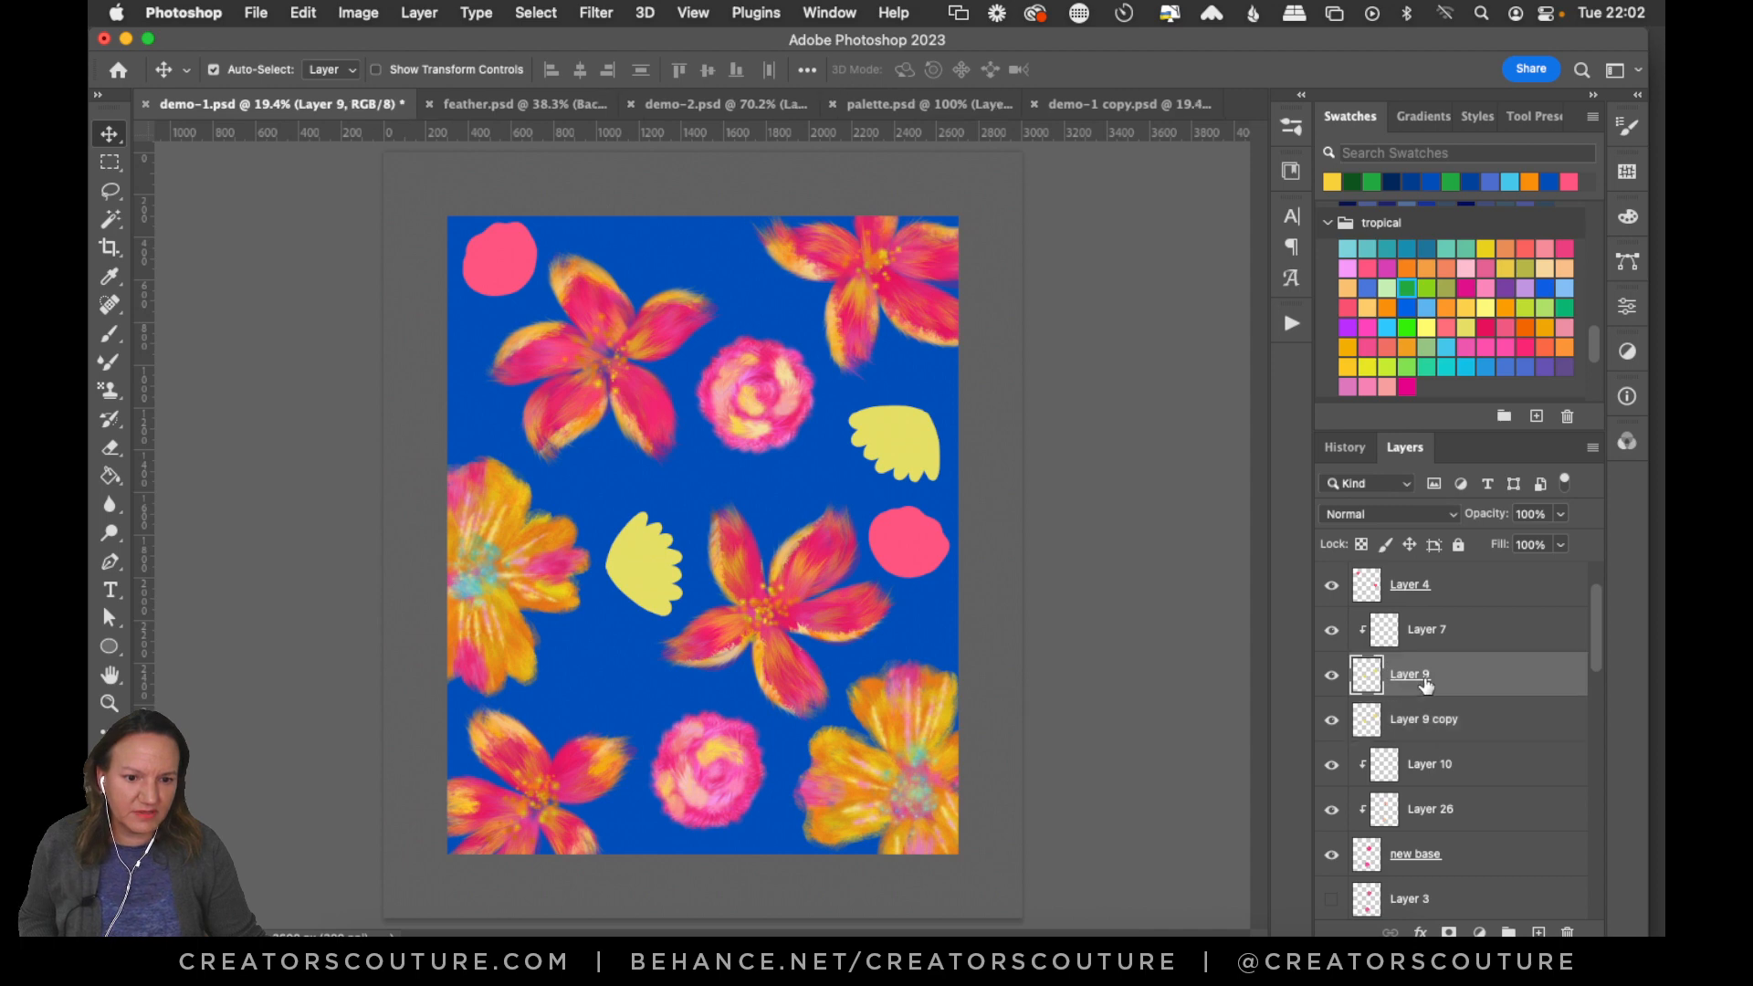
click(1437, 719)
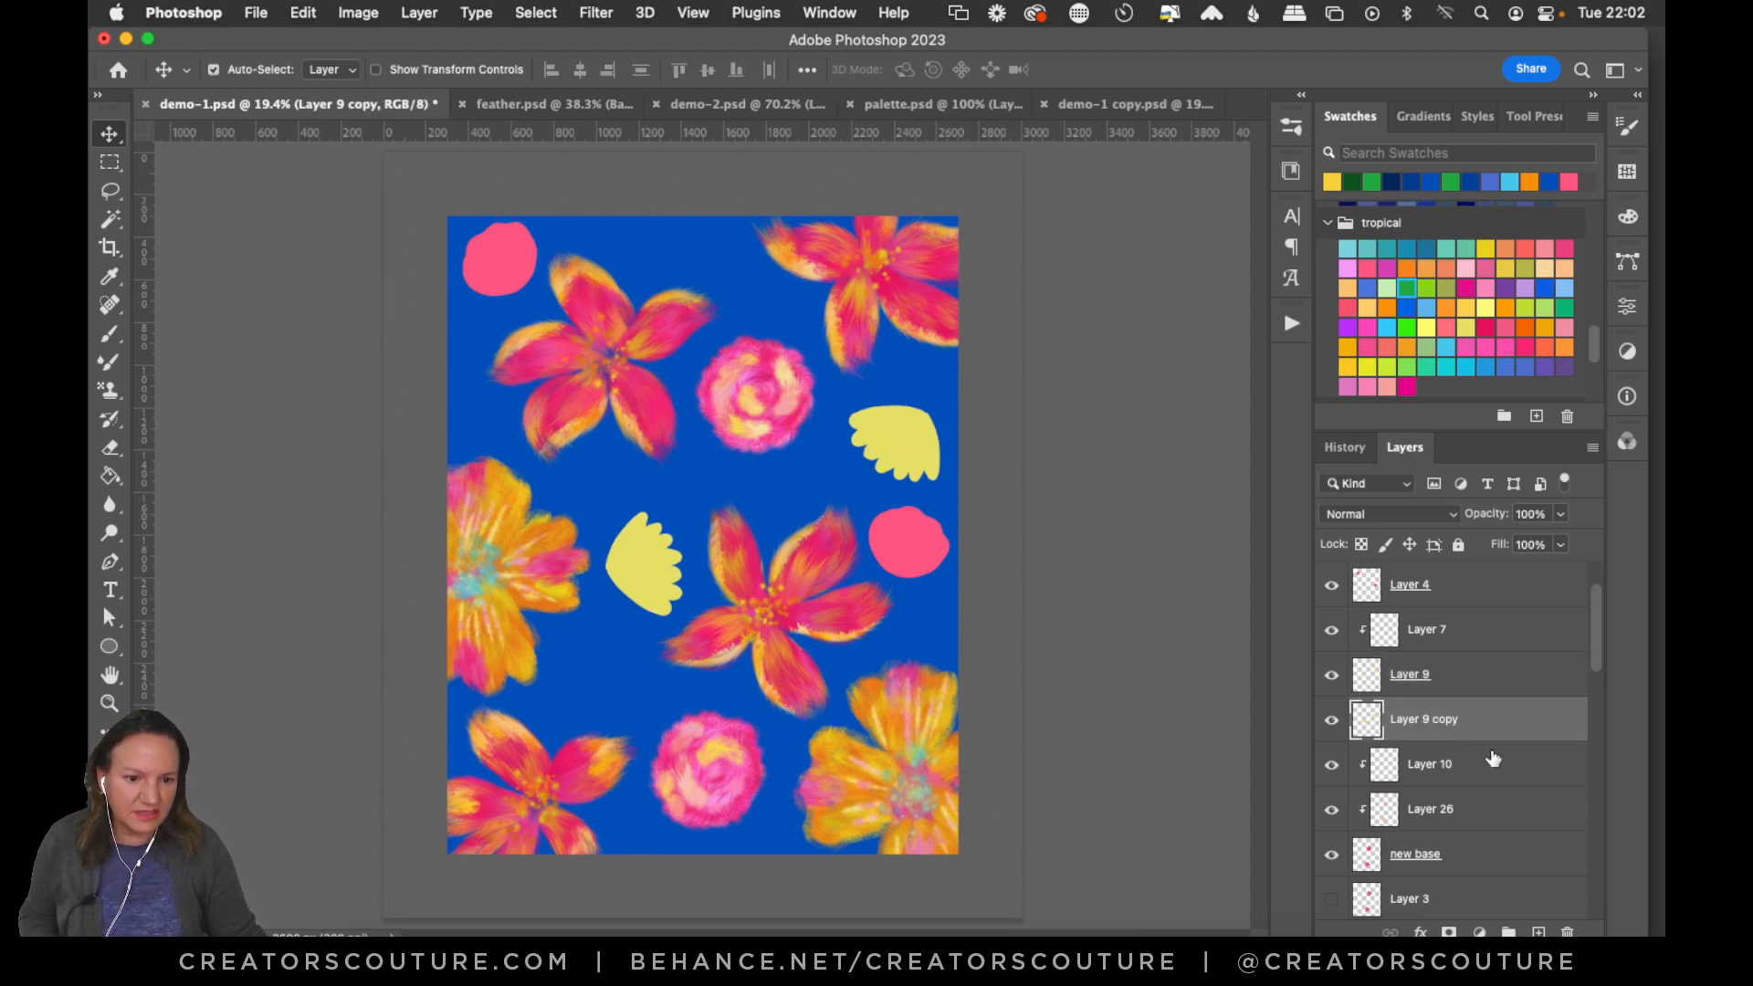
click(1331, 720)
click(1331, 720)
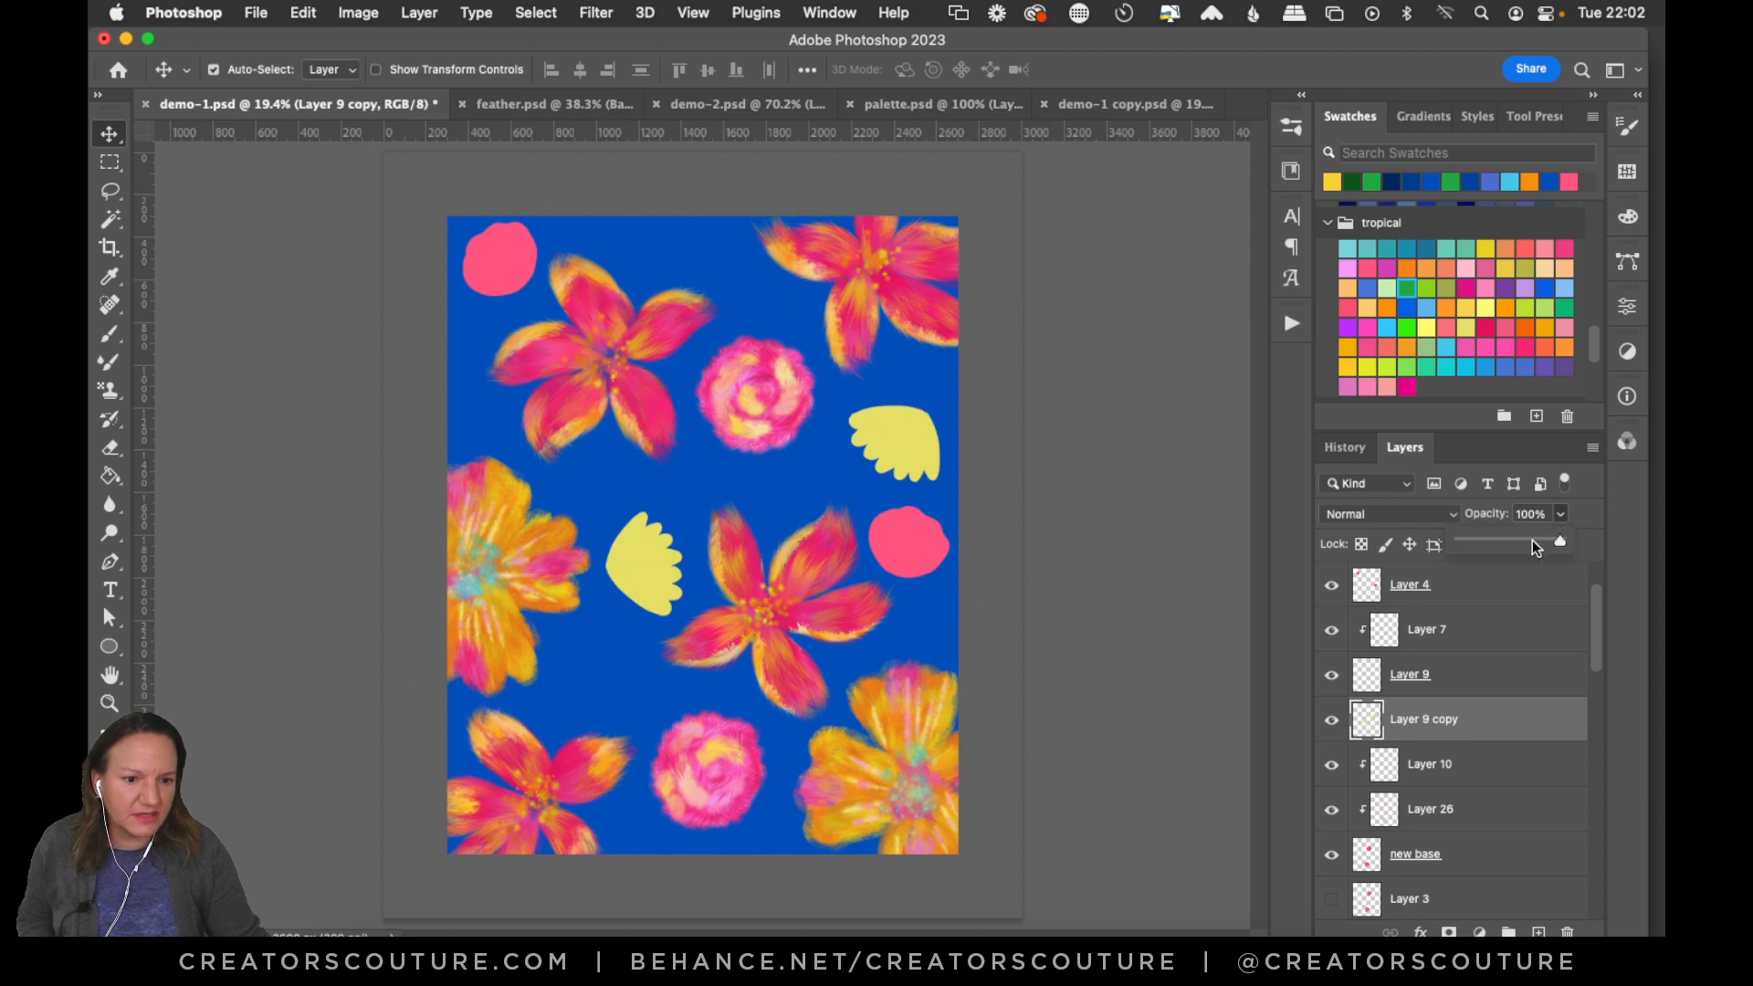
drag(1532, 540, 1485, 534)
click(1411, 680)
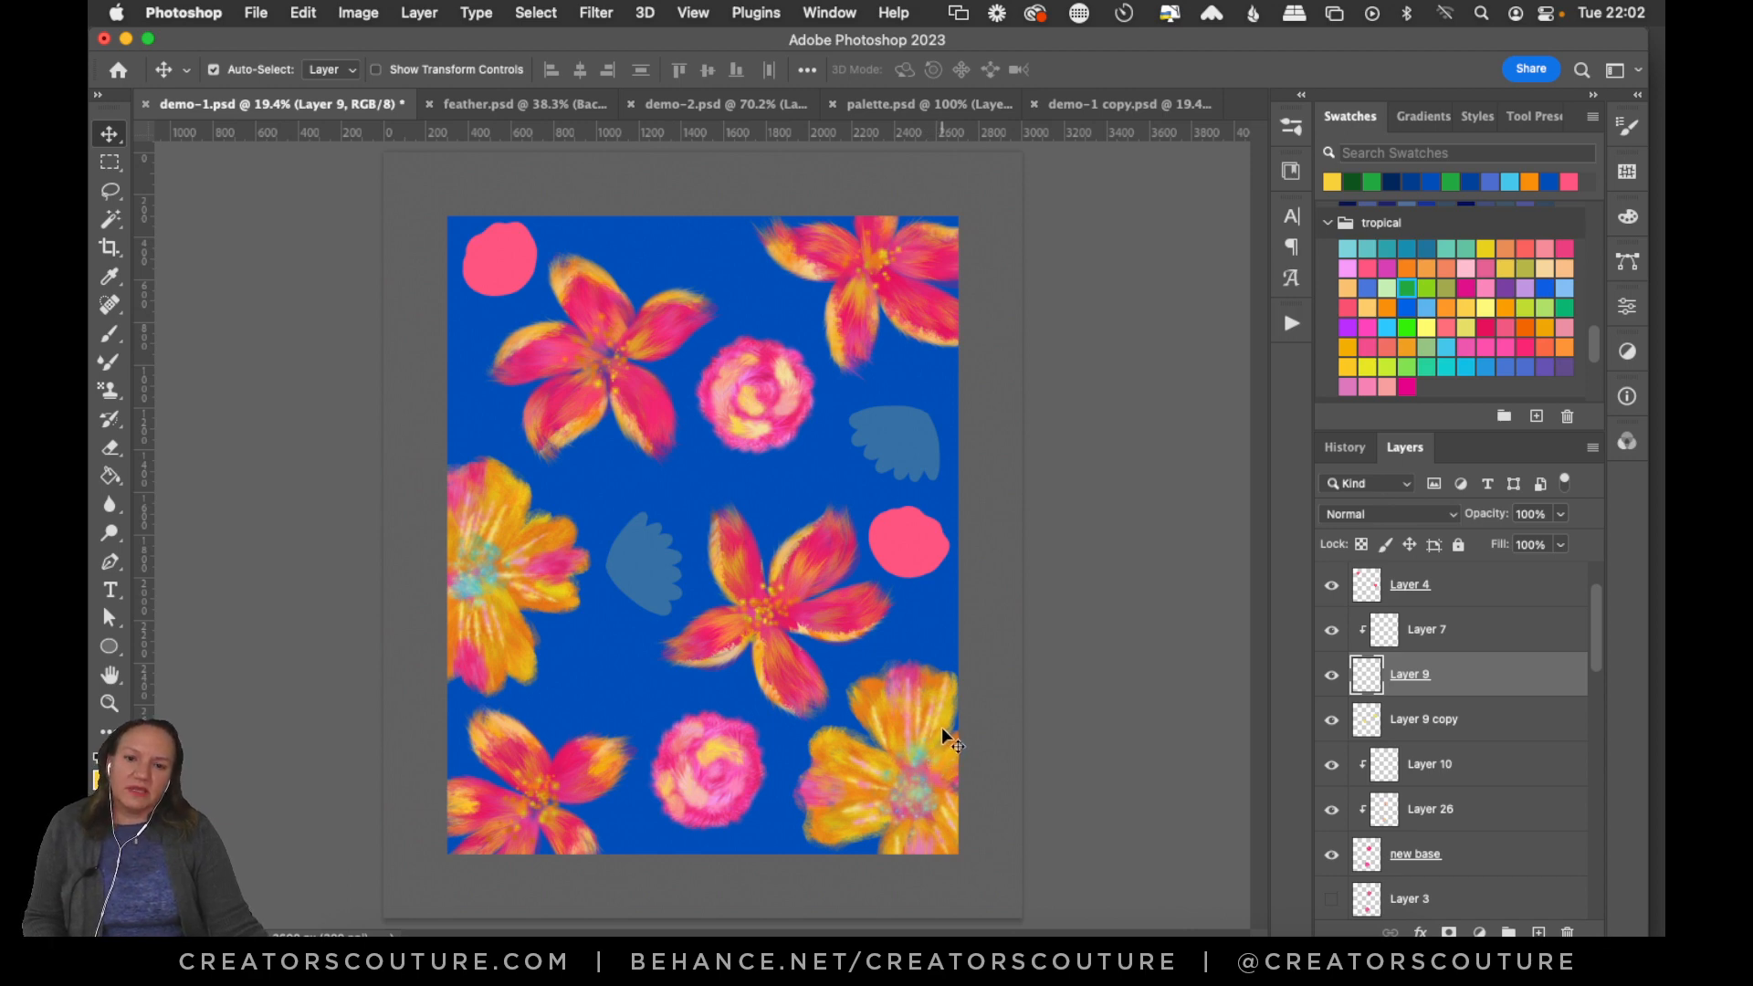
Compare the design with the feather.psd brush chart and demo-2.psd, and return to the upper faded scalloped shape with Layer 9 active.
click(555, 108)
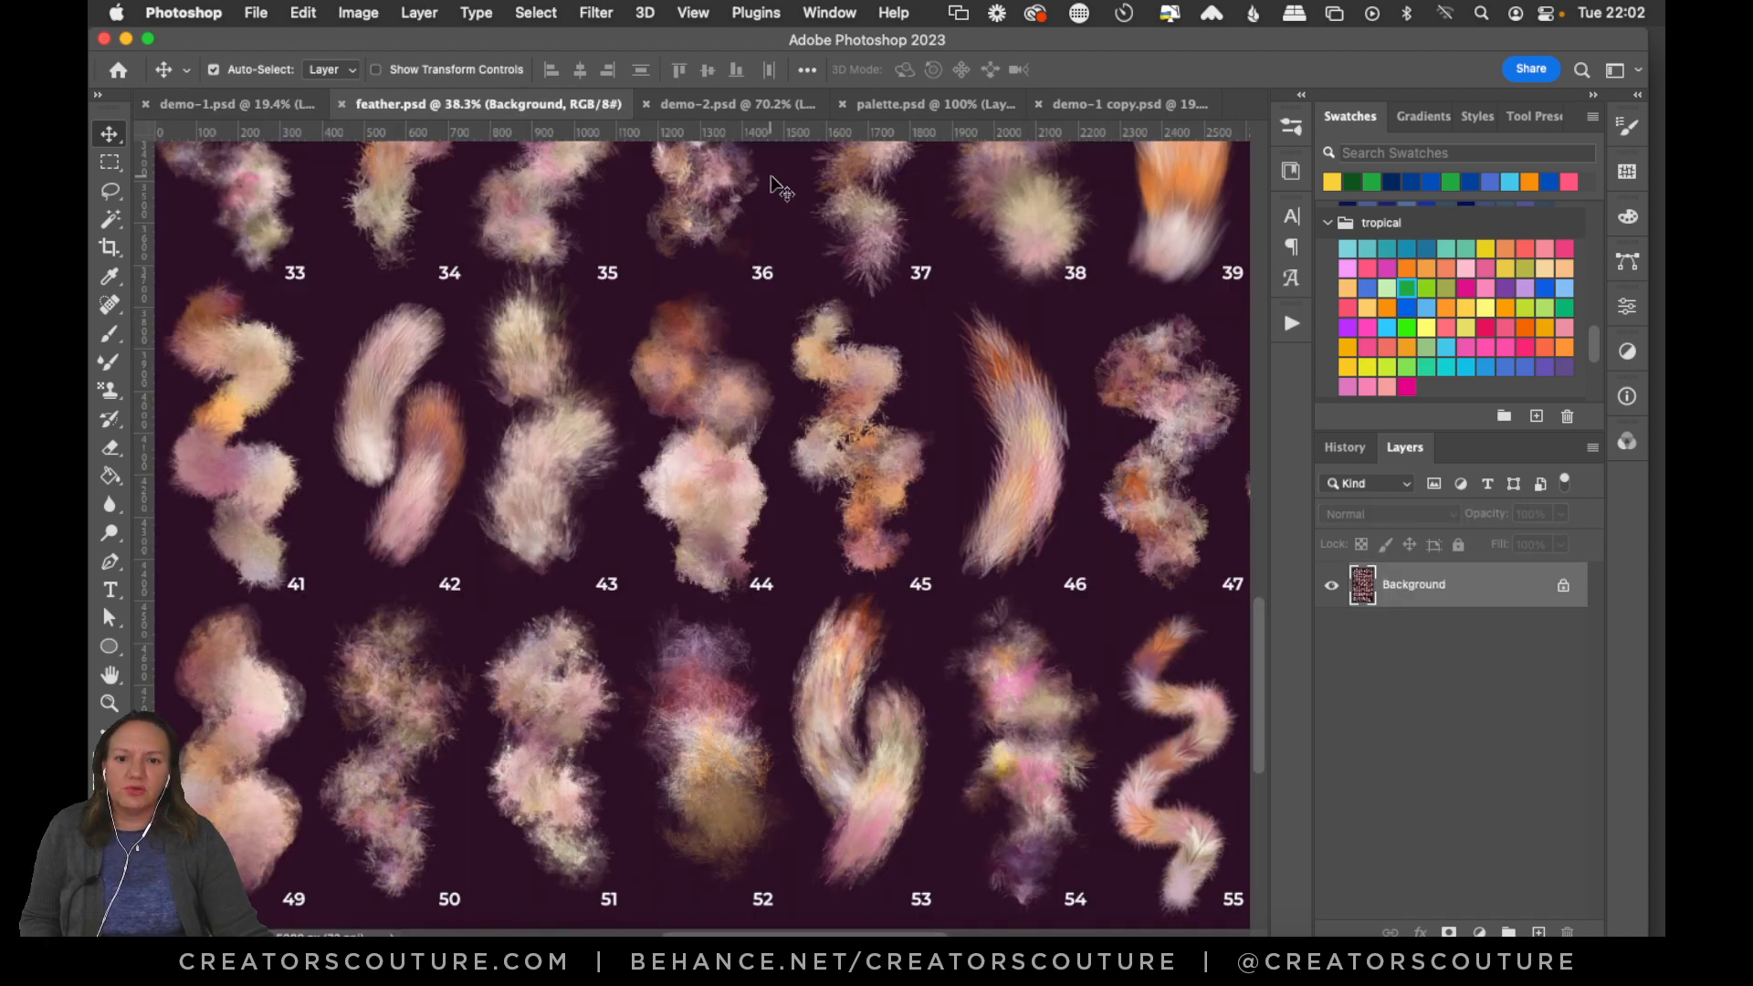
click(718, 104)
drag(1085, 365, 1068, 419)
key(super+0)
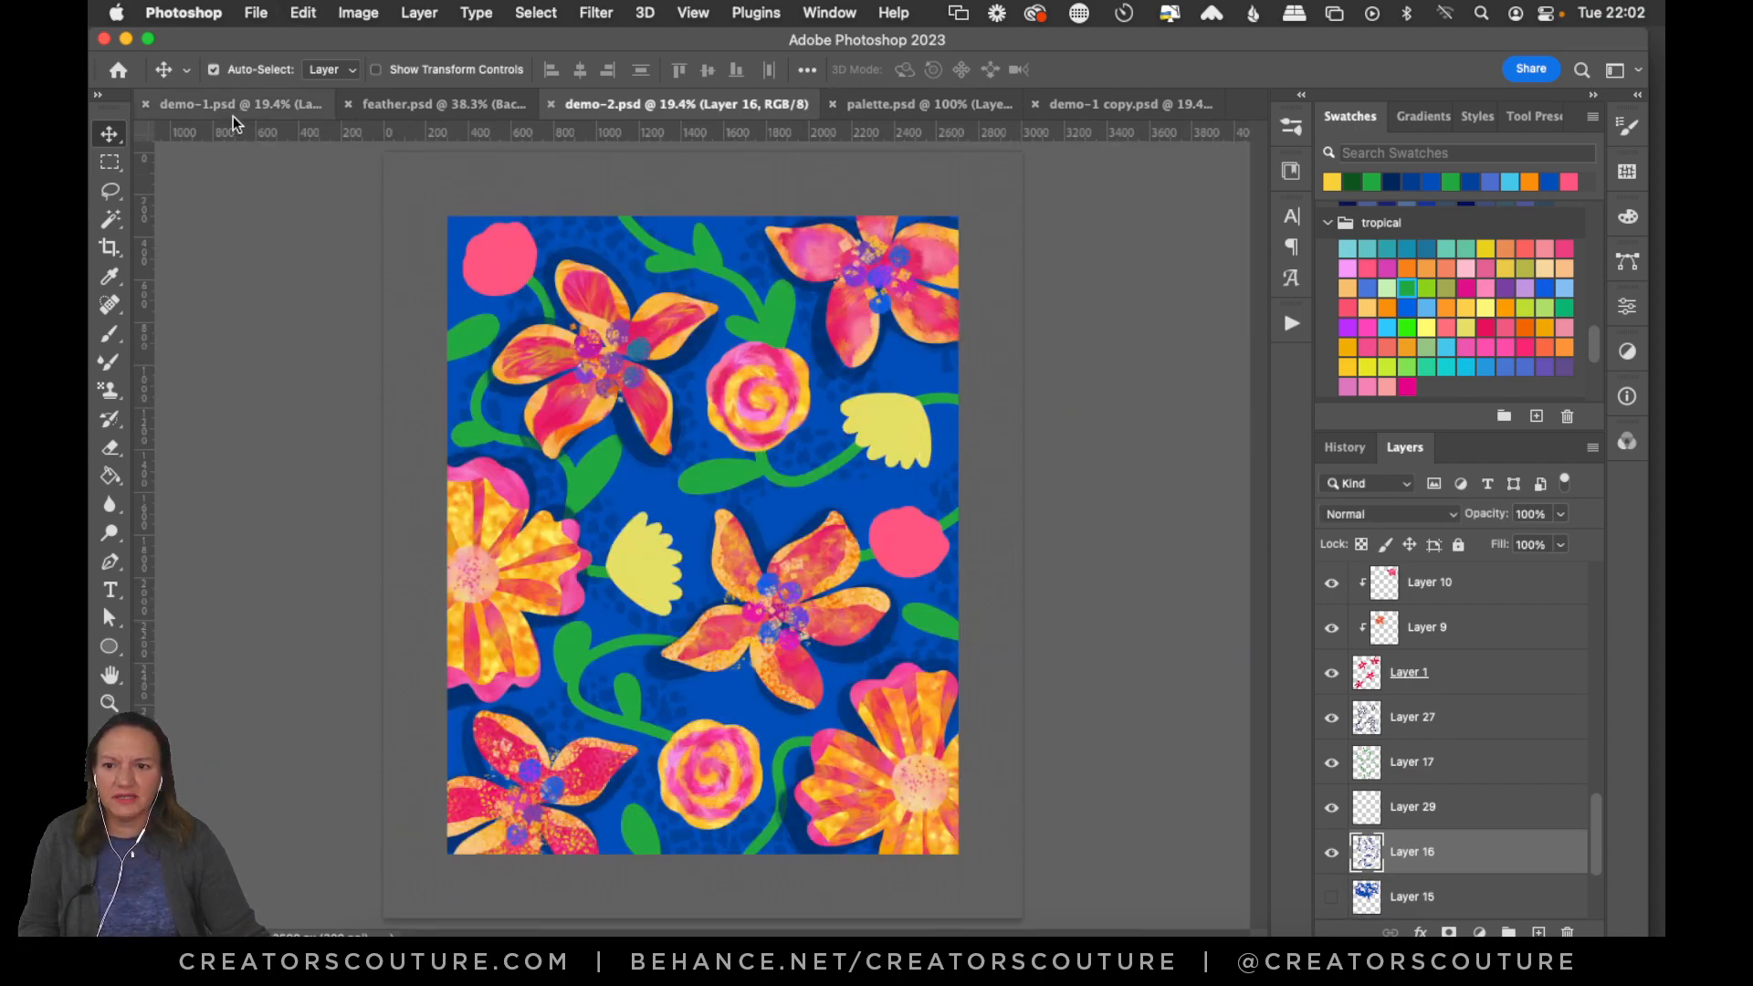
click(254, 98)
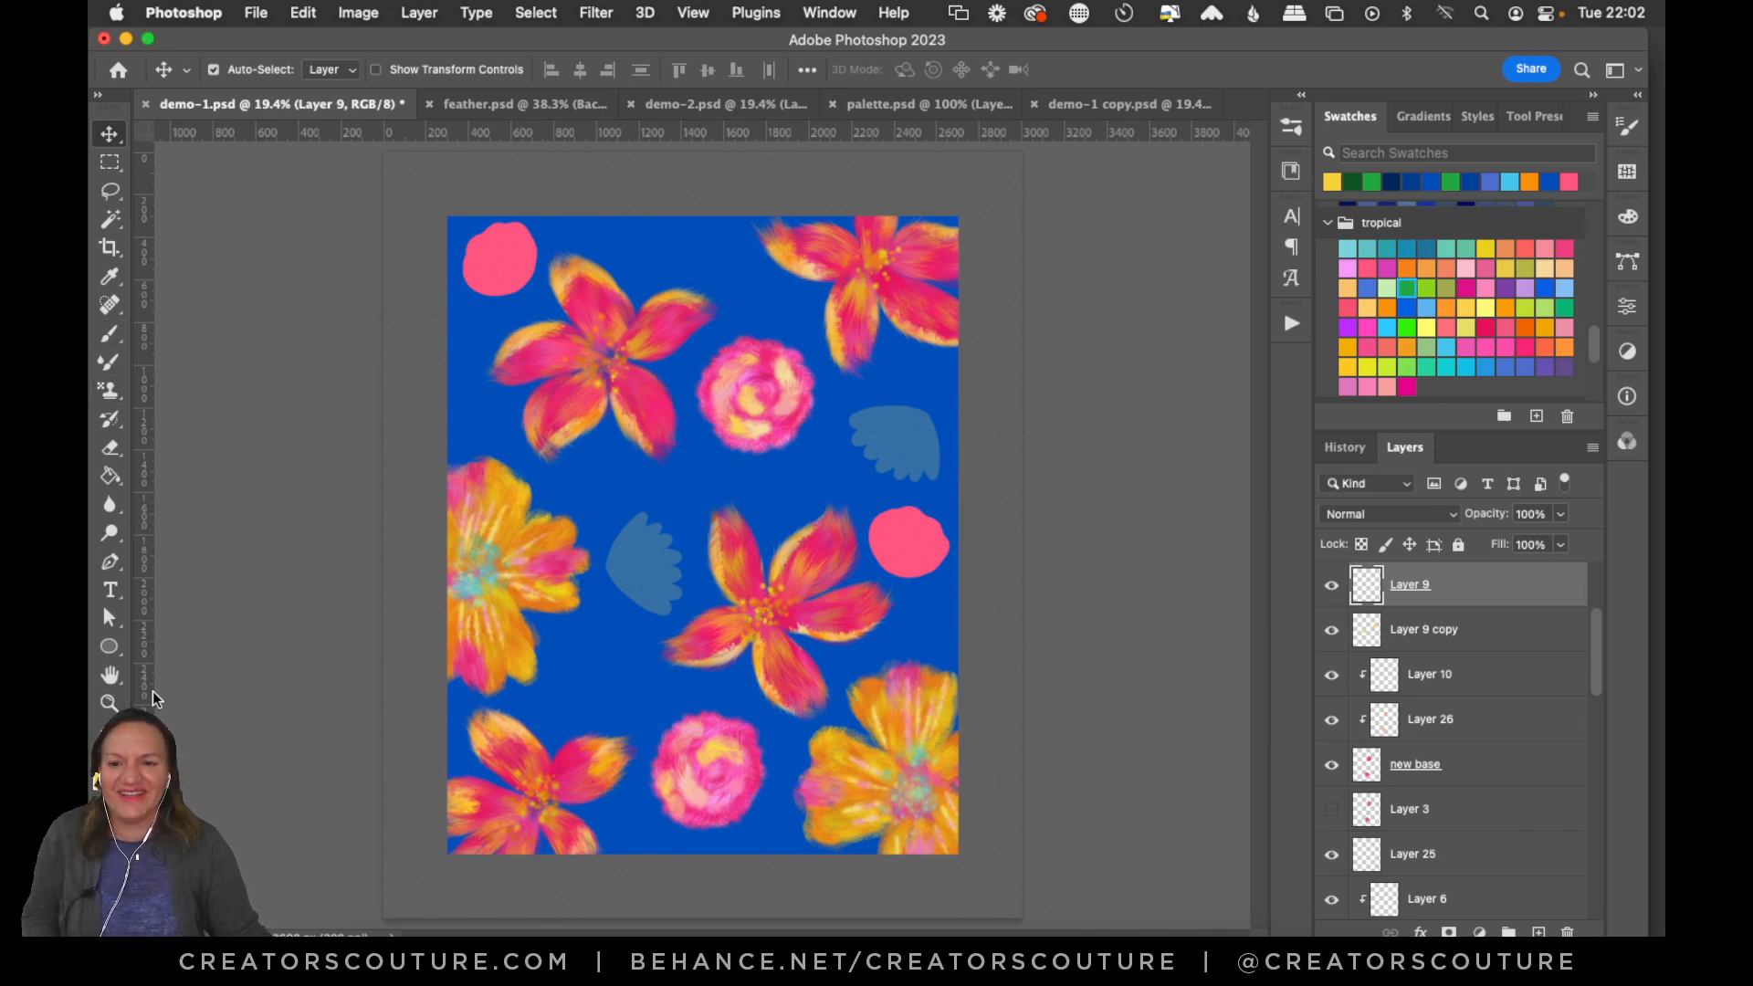
click(109, 703)
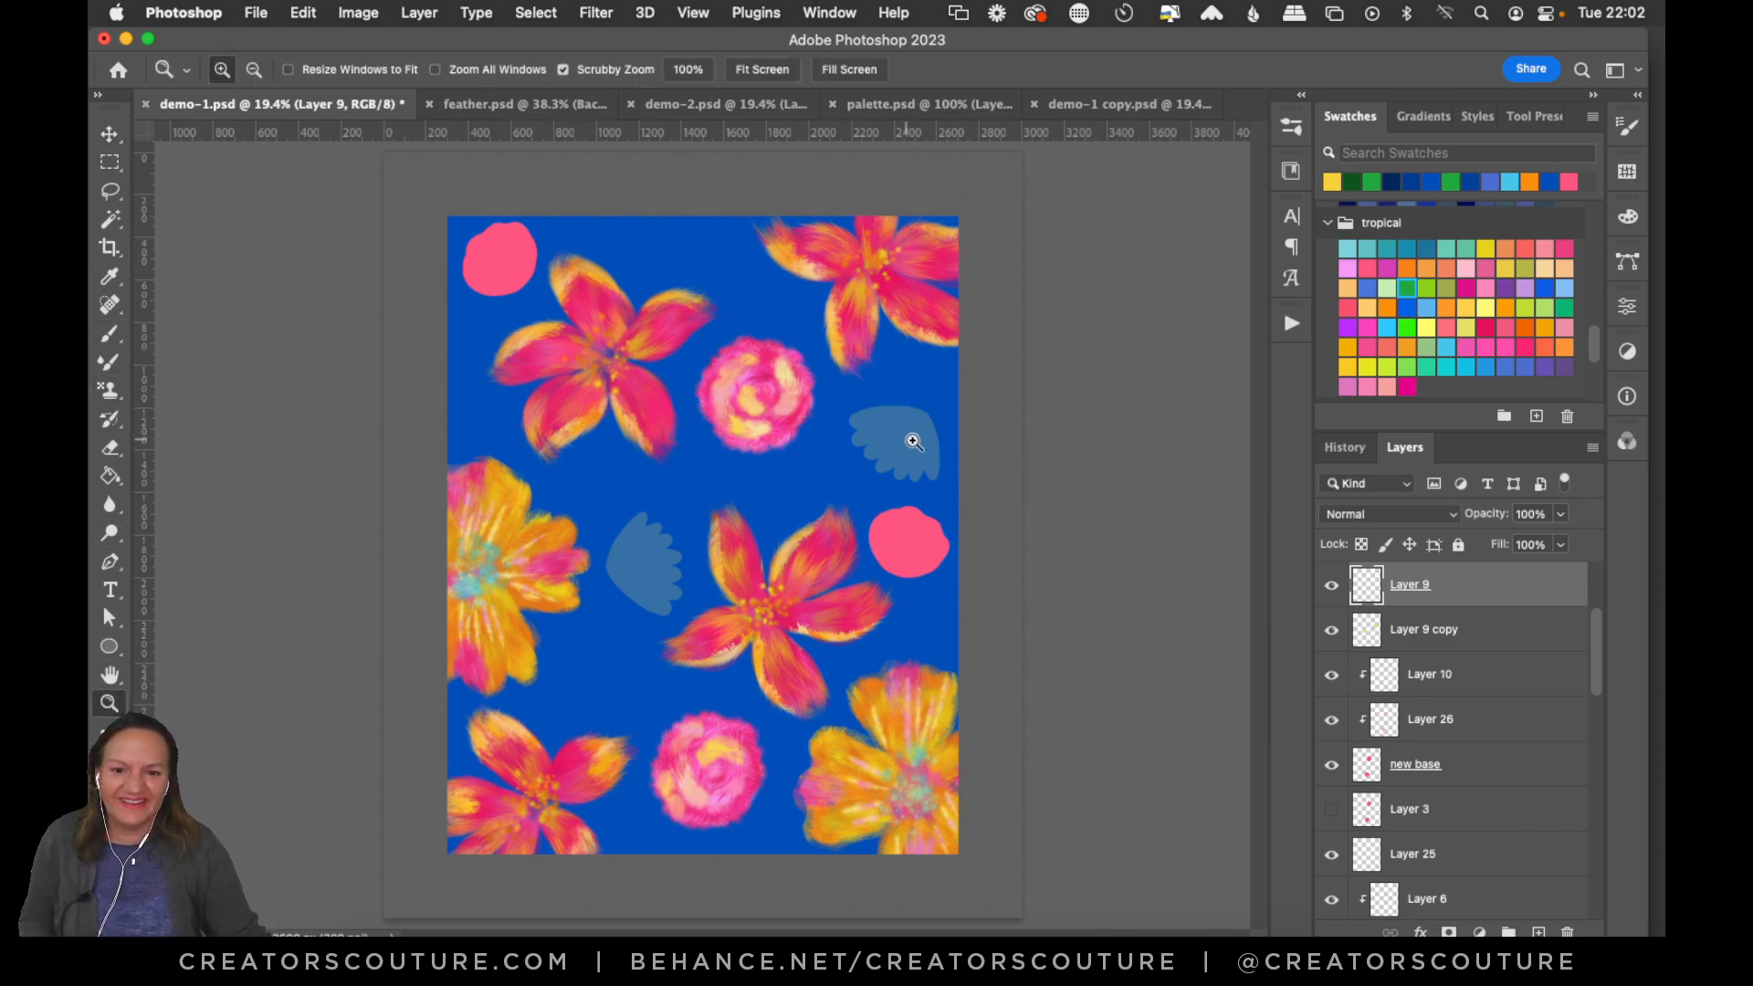
drag(912, 442, 999, 413)
key(v)
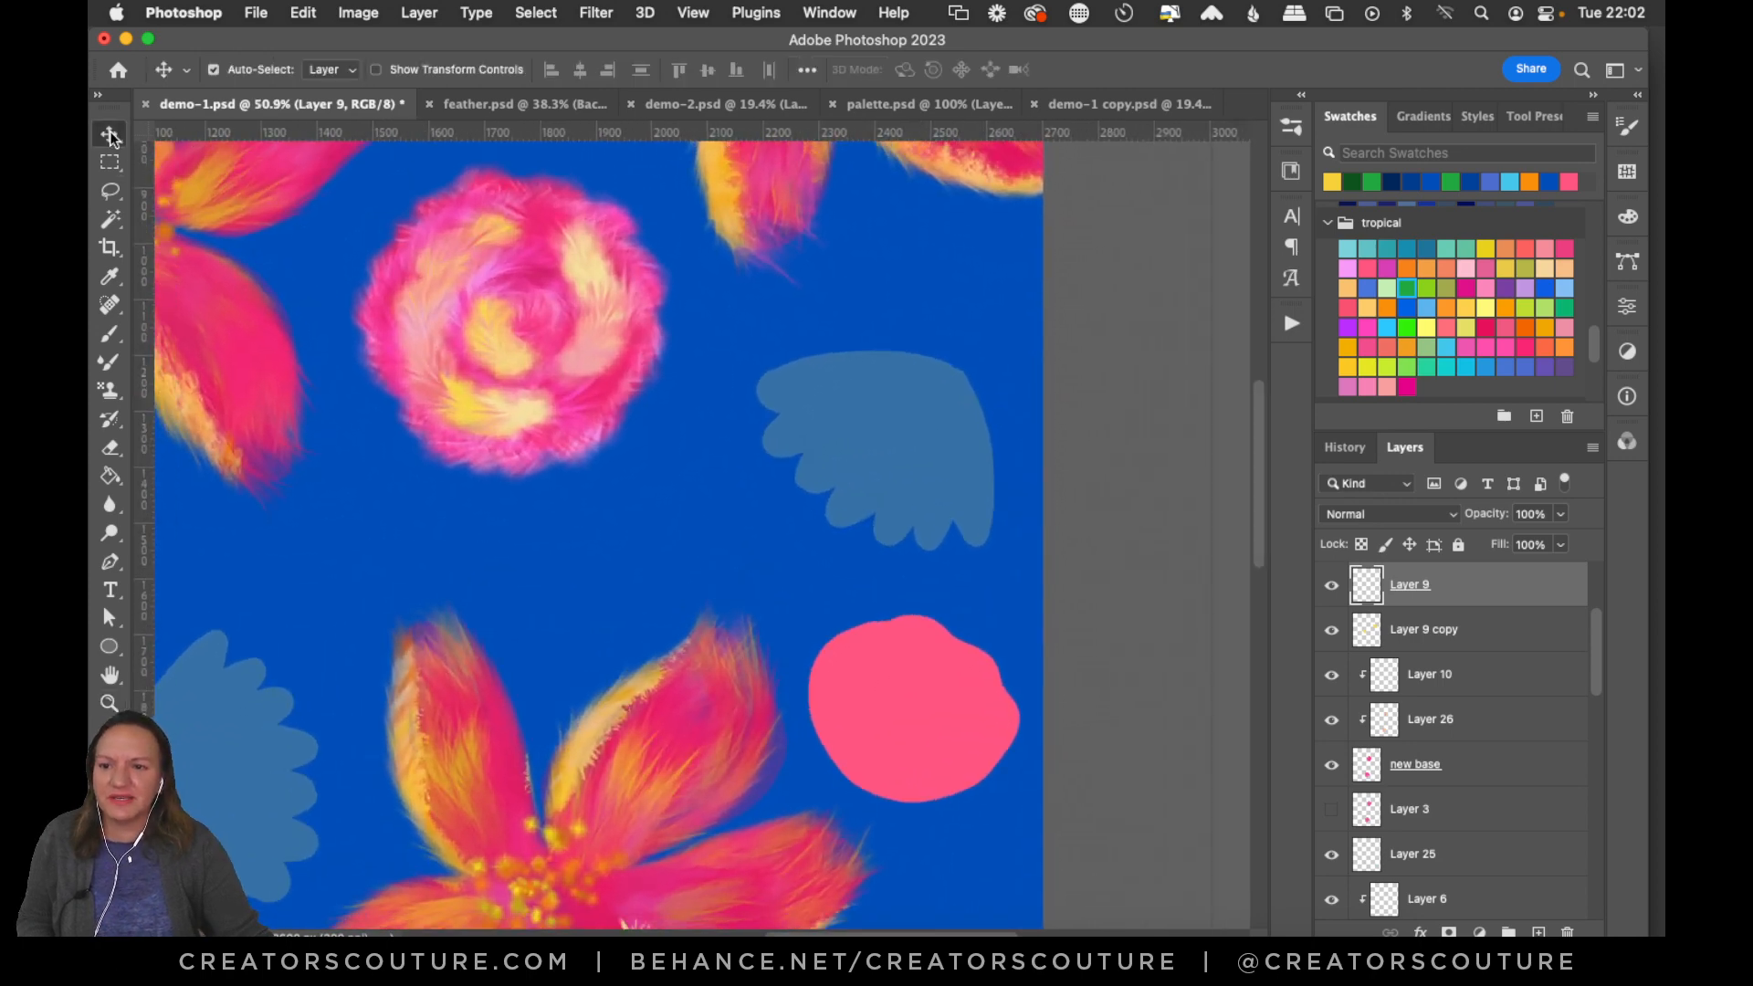
click(1521, 641)
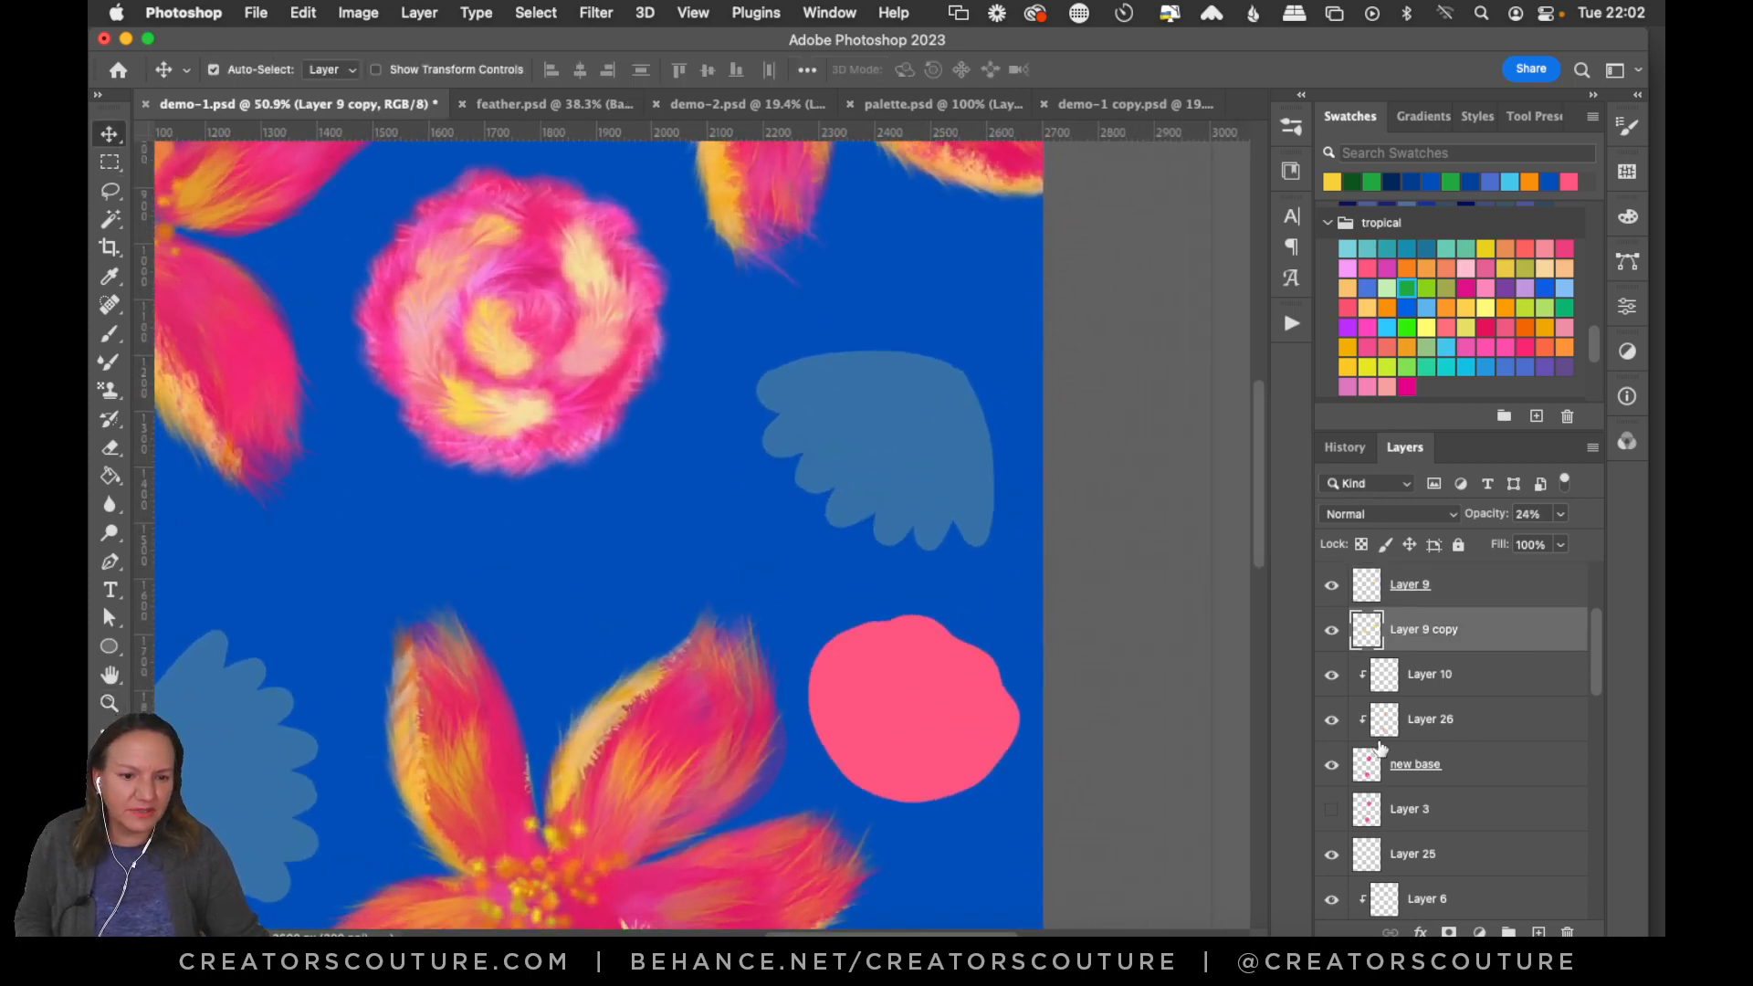
drag(1595, 647, 1597, 620)
click(1424, 677)
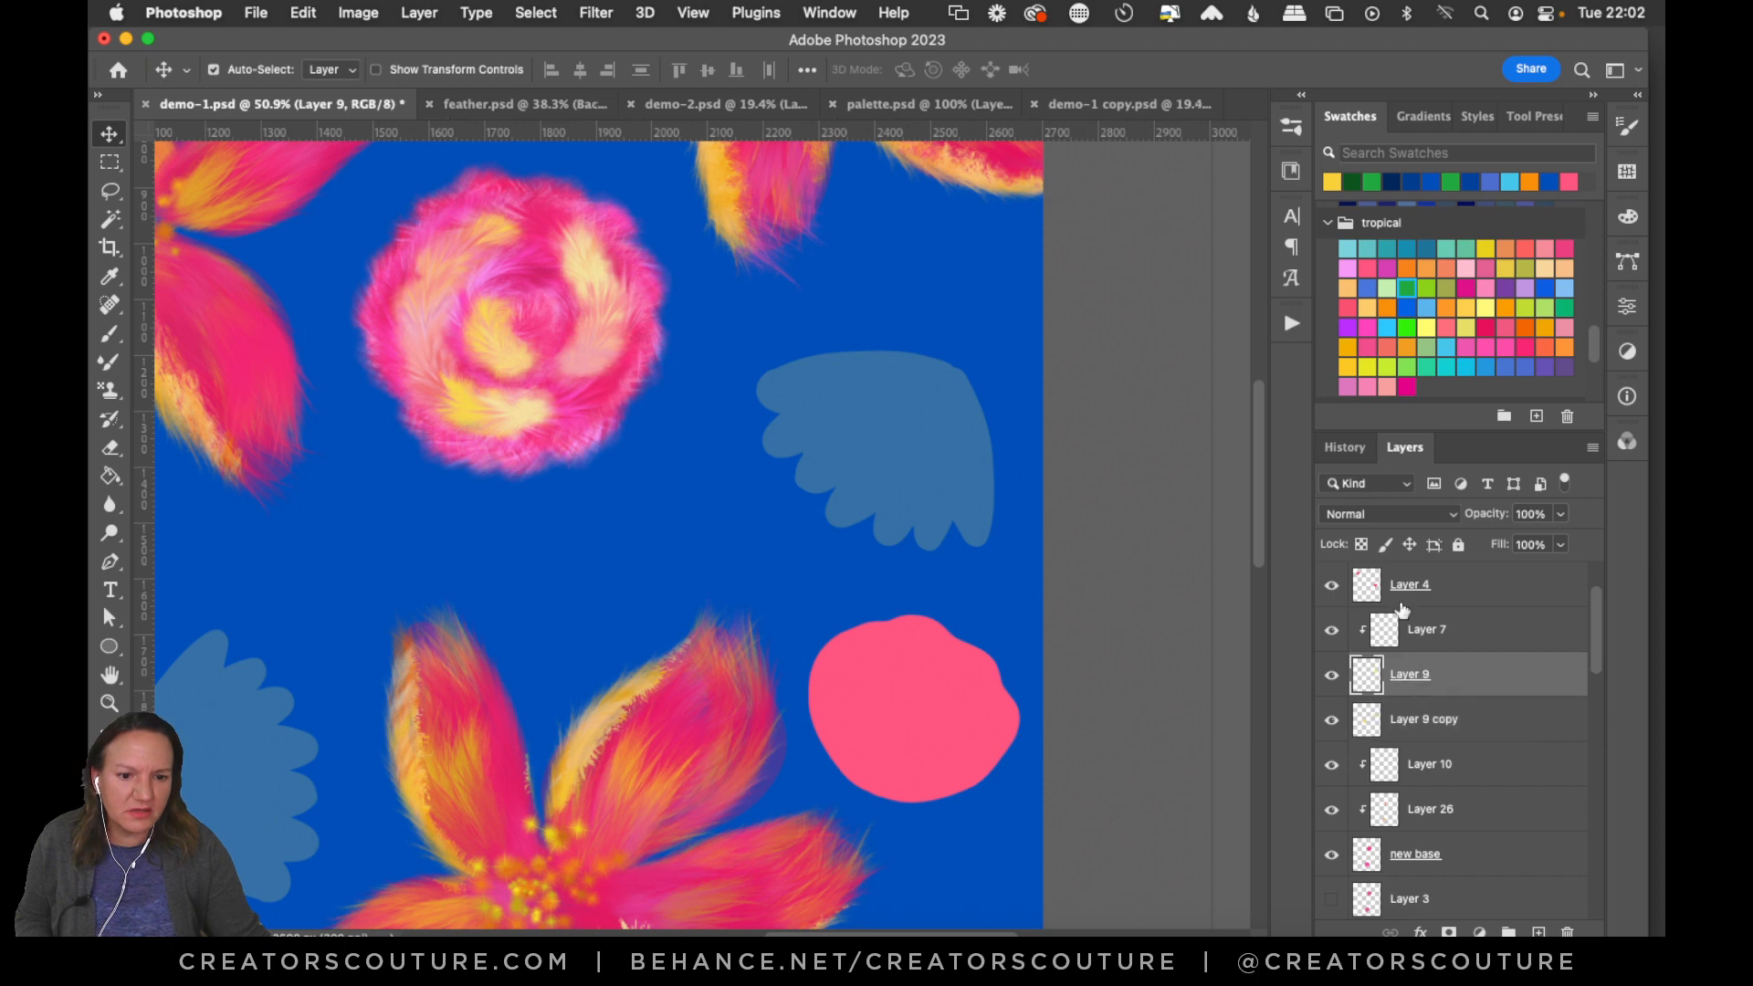
Examine the stroke sample of brush 42 up close in the feather.psd brush chart.
click(1290, 128)
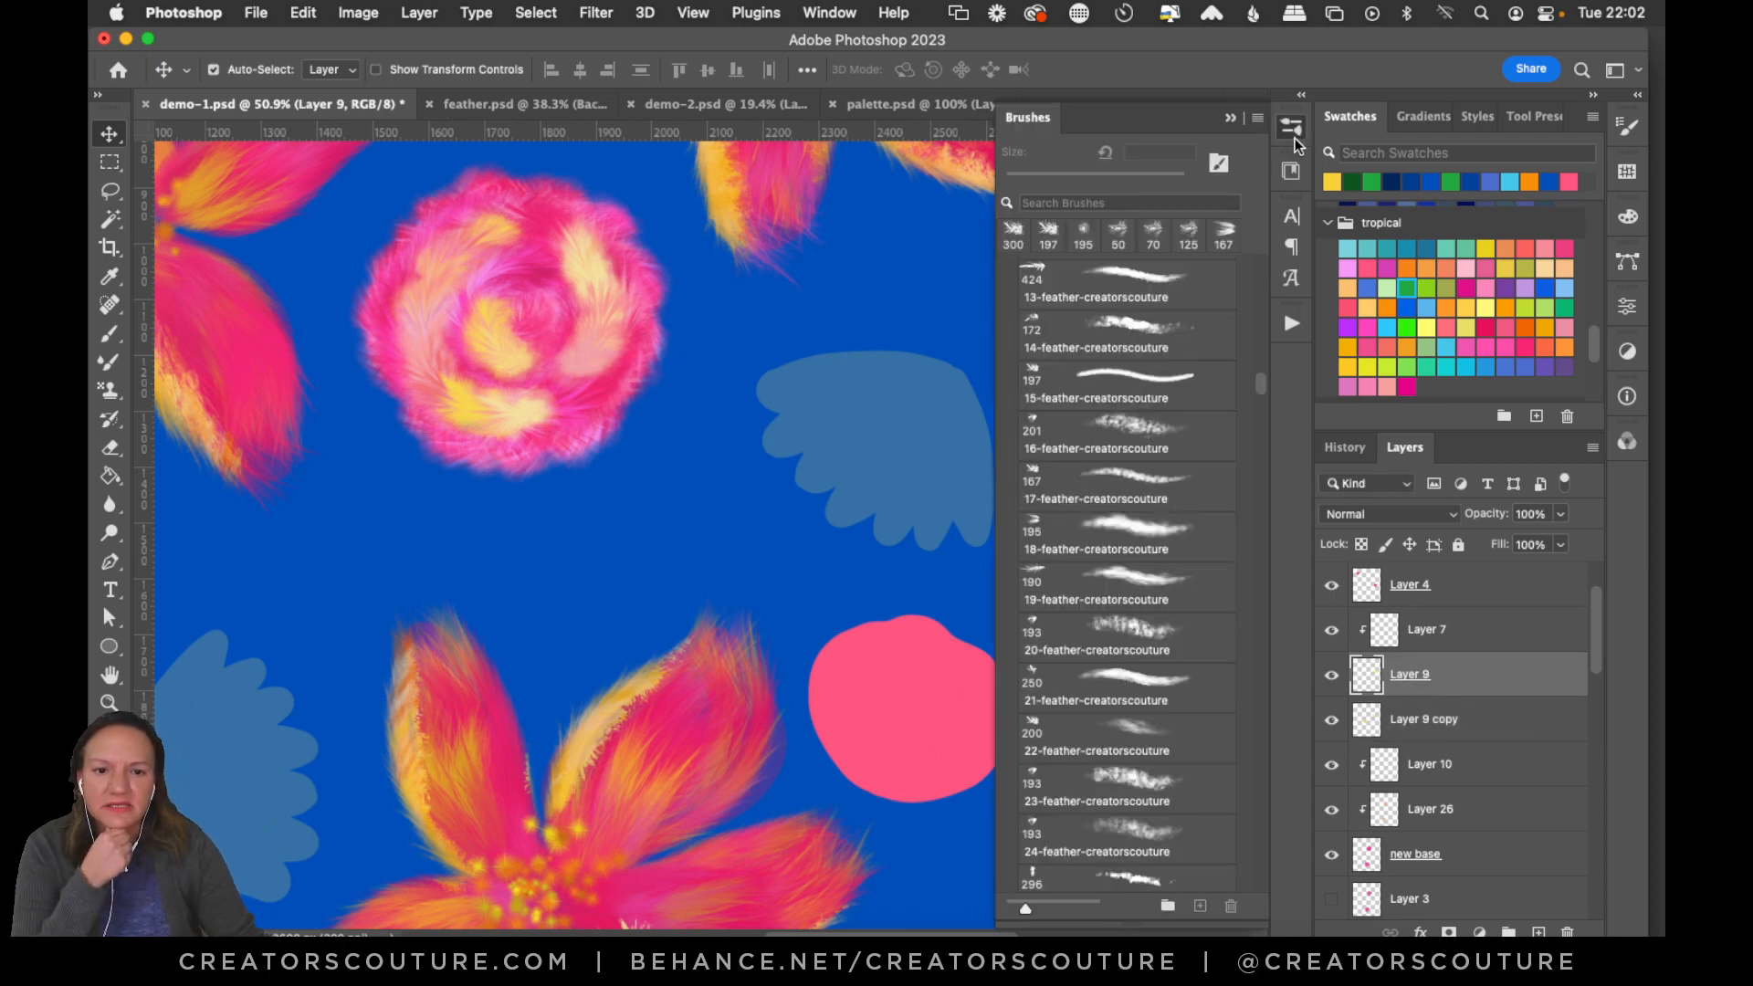
click(594, 100)
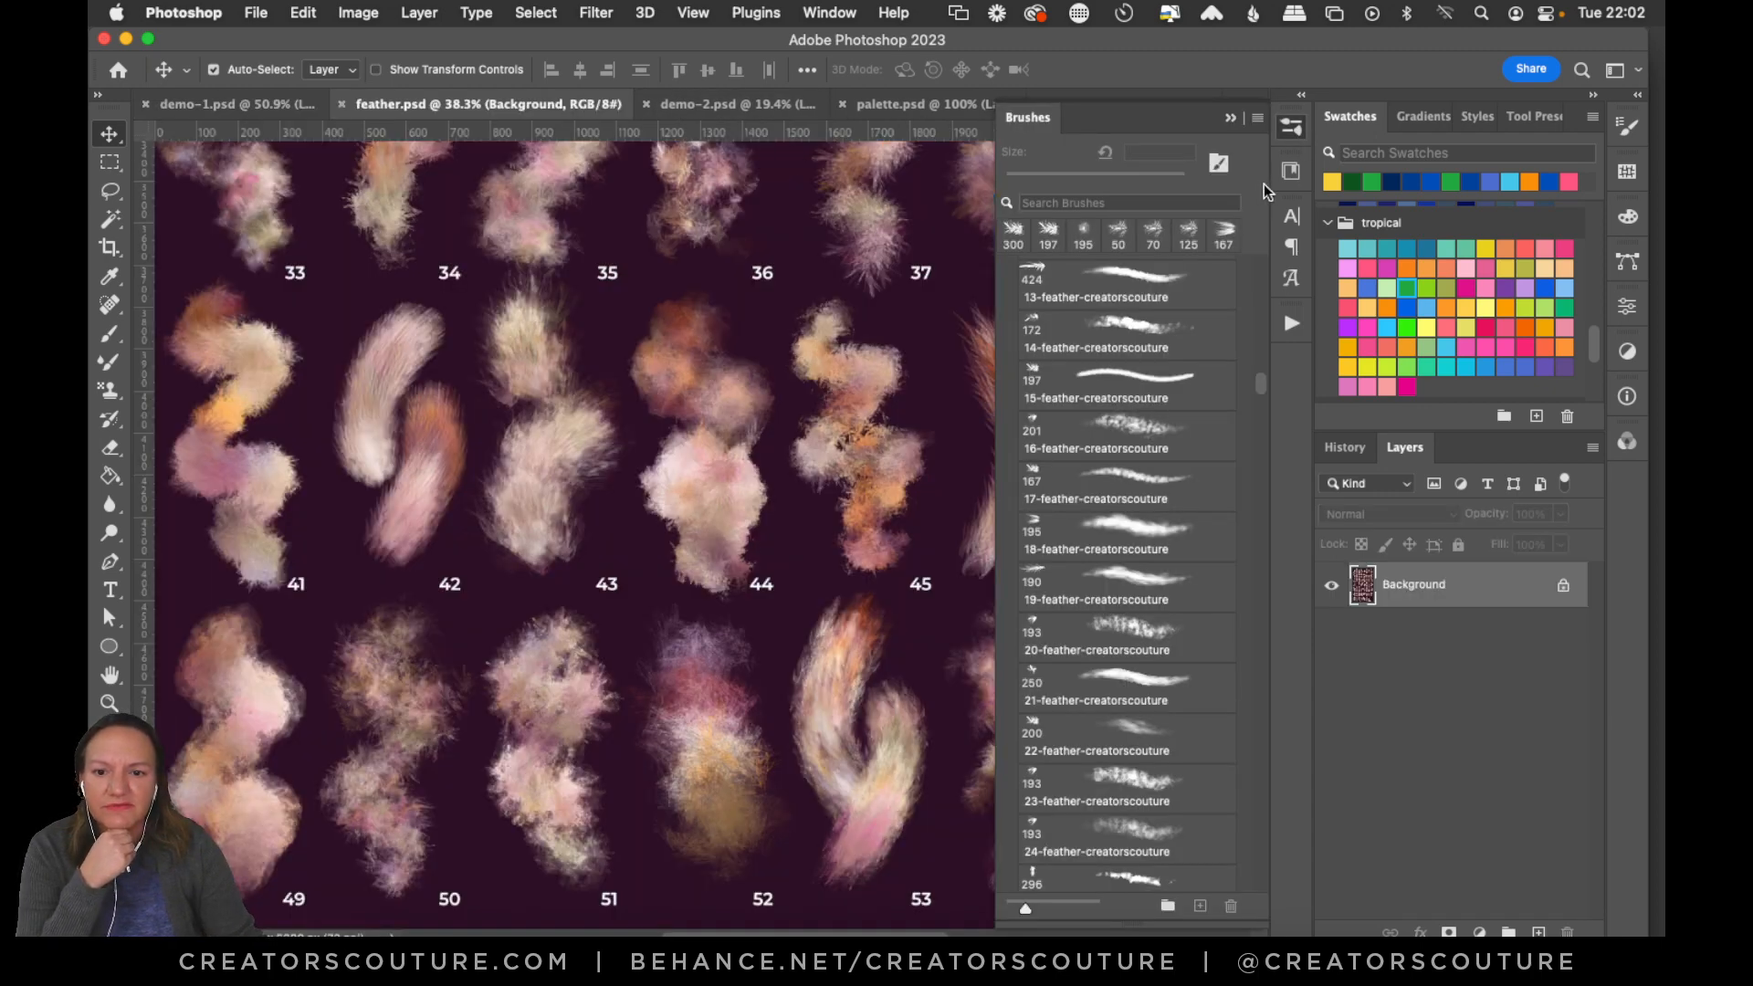
click(305, 97)
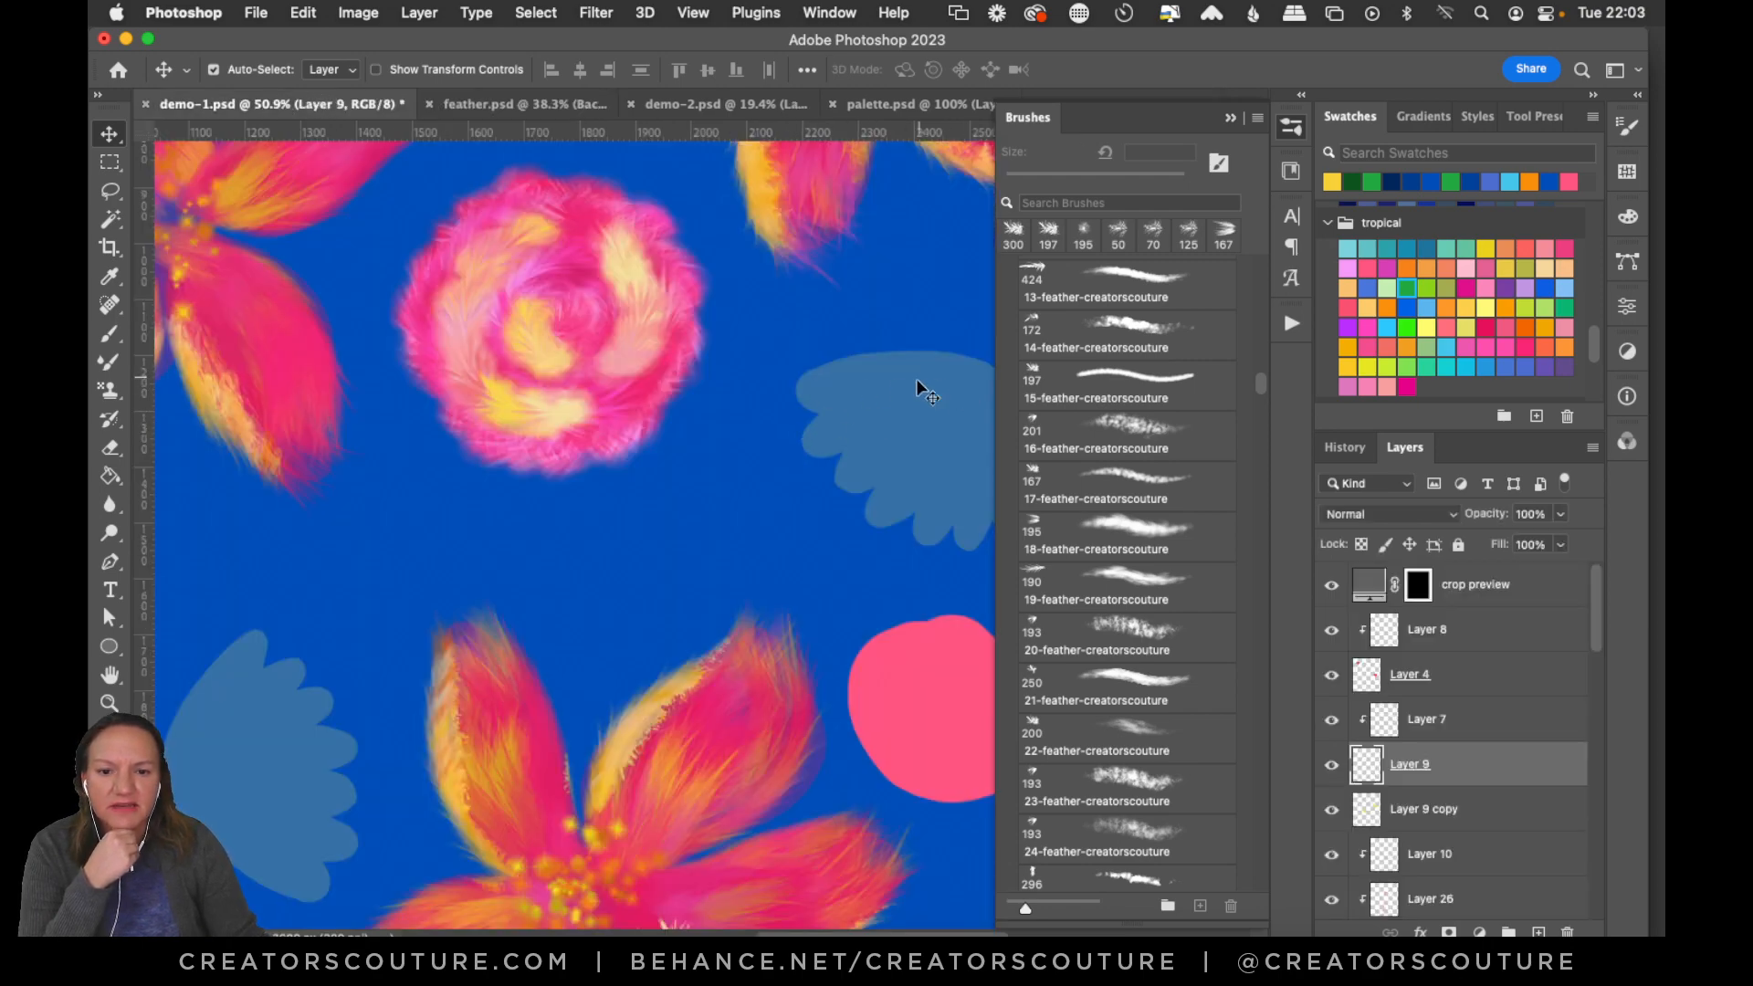
click(566, 108)
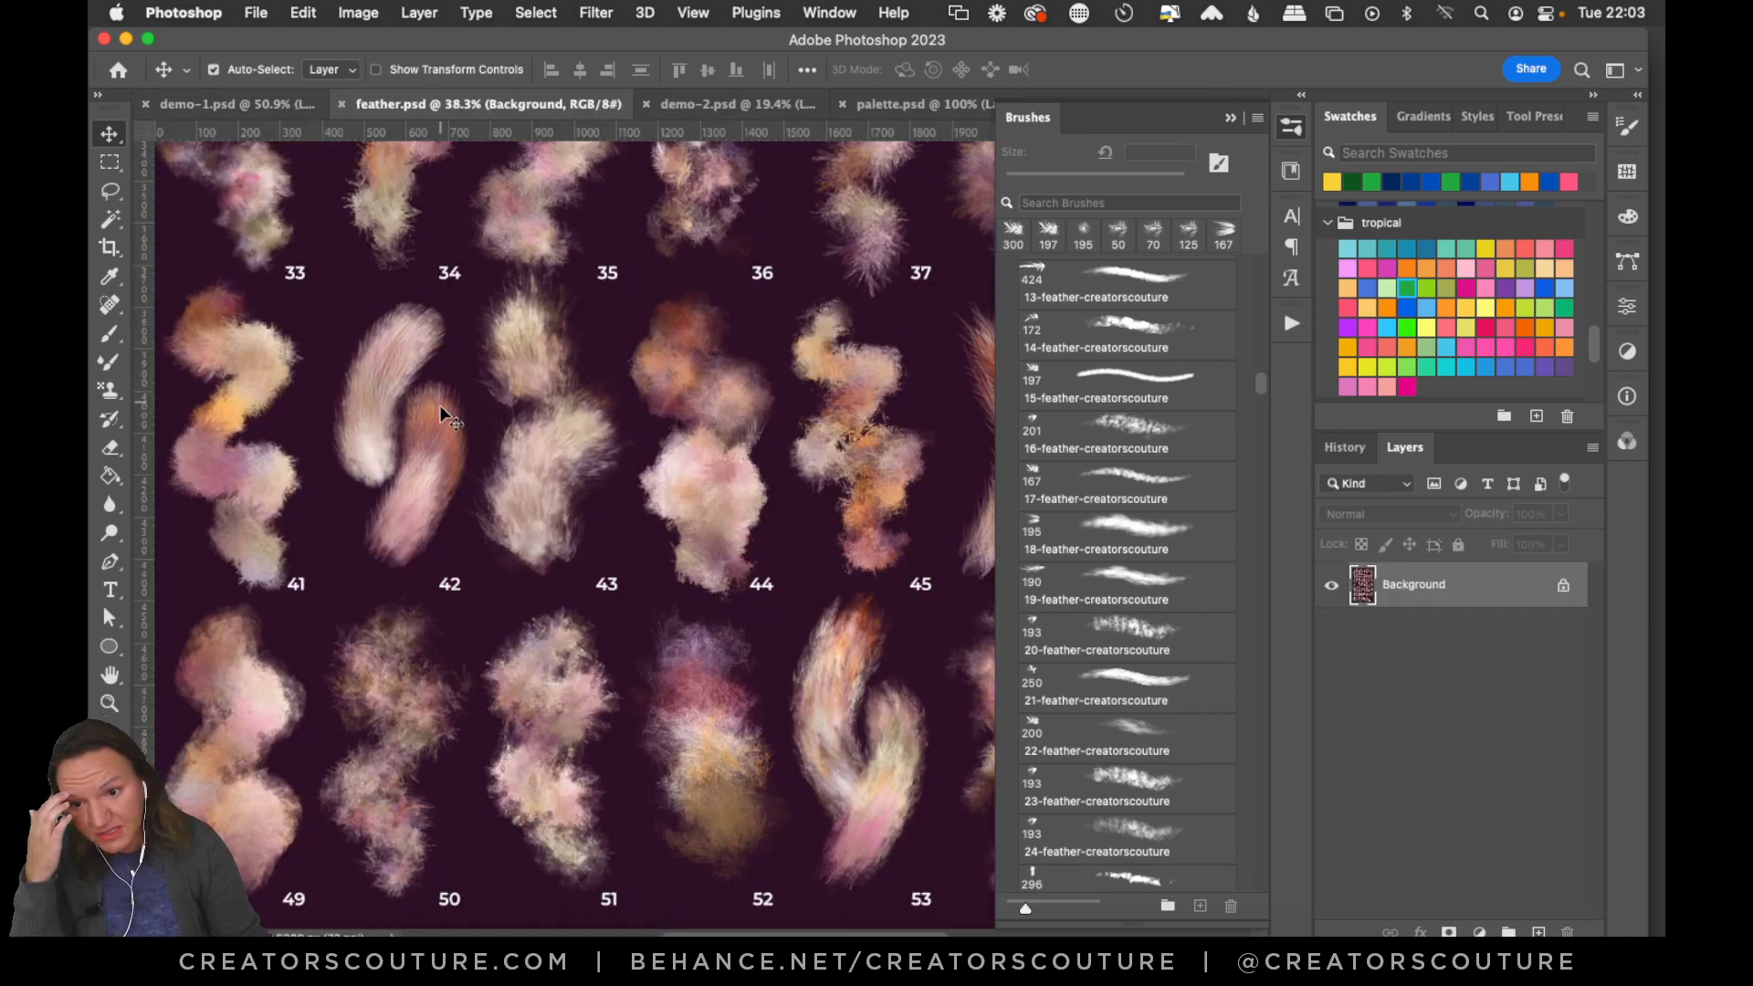
click(431, 435)
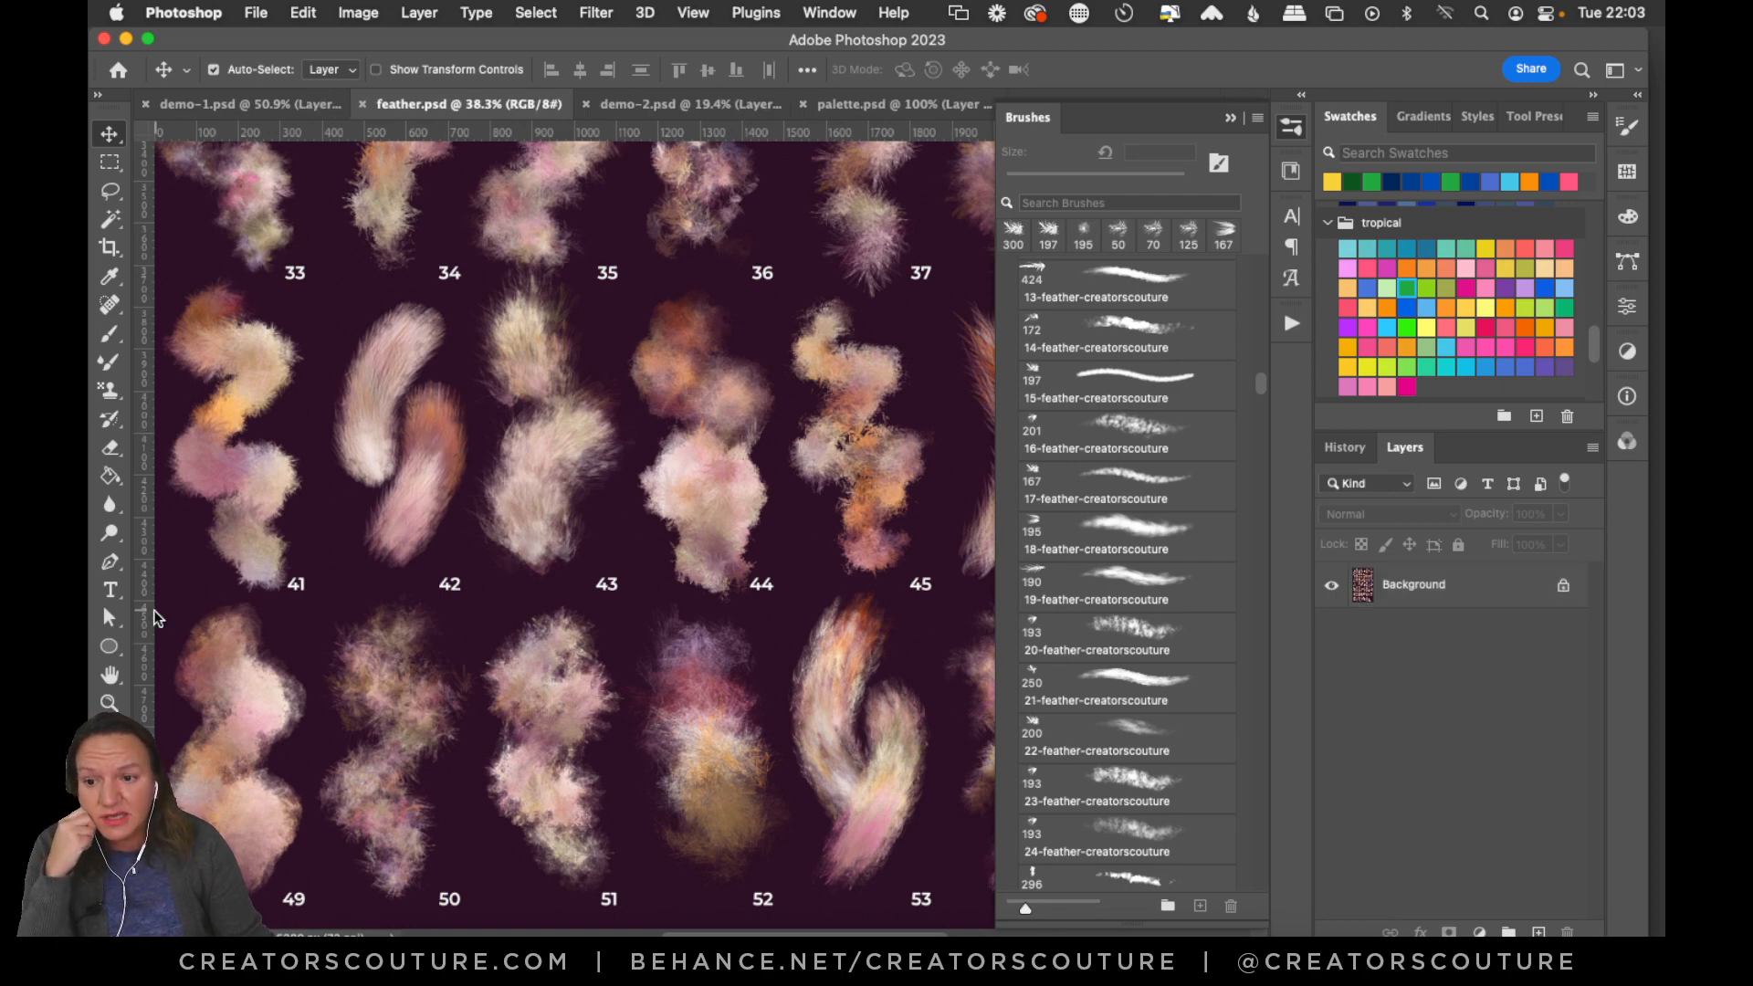
click(110, 703)
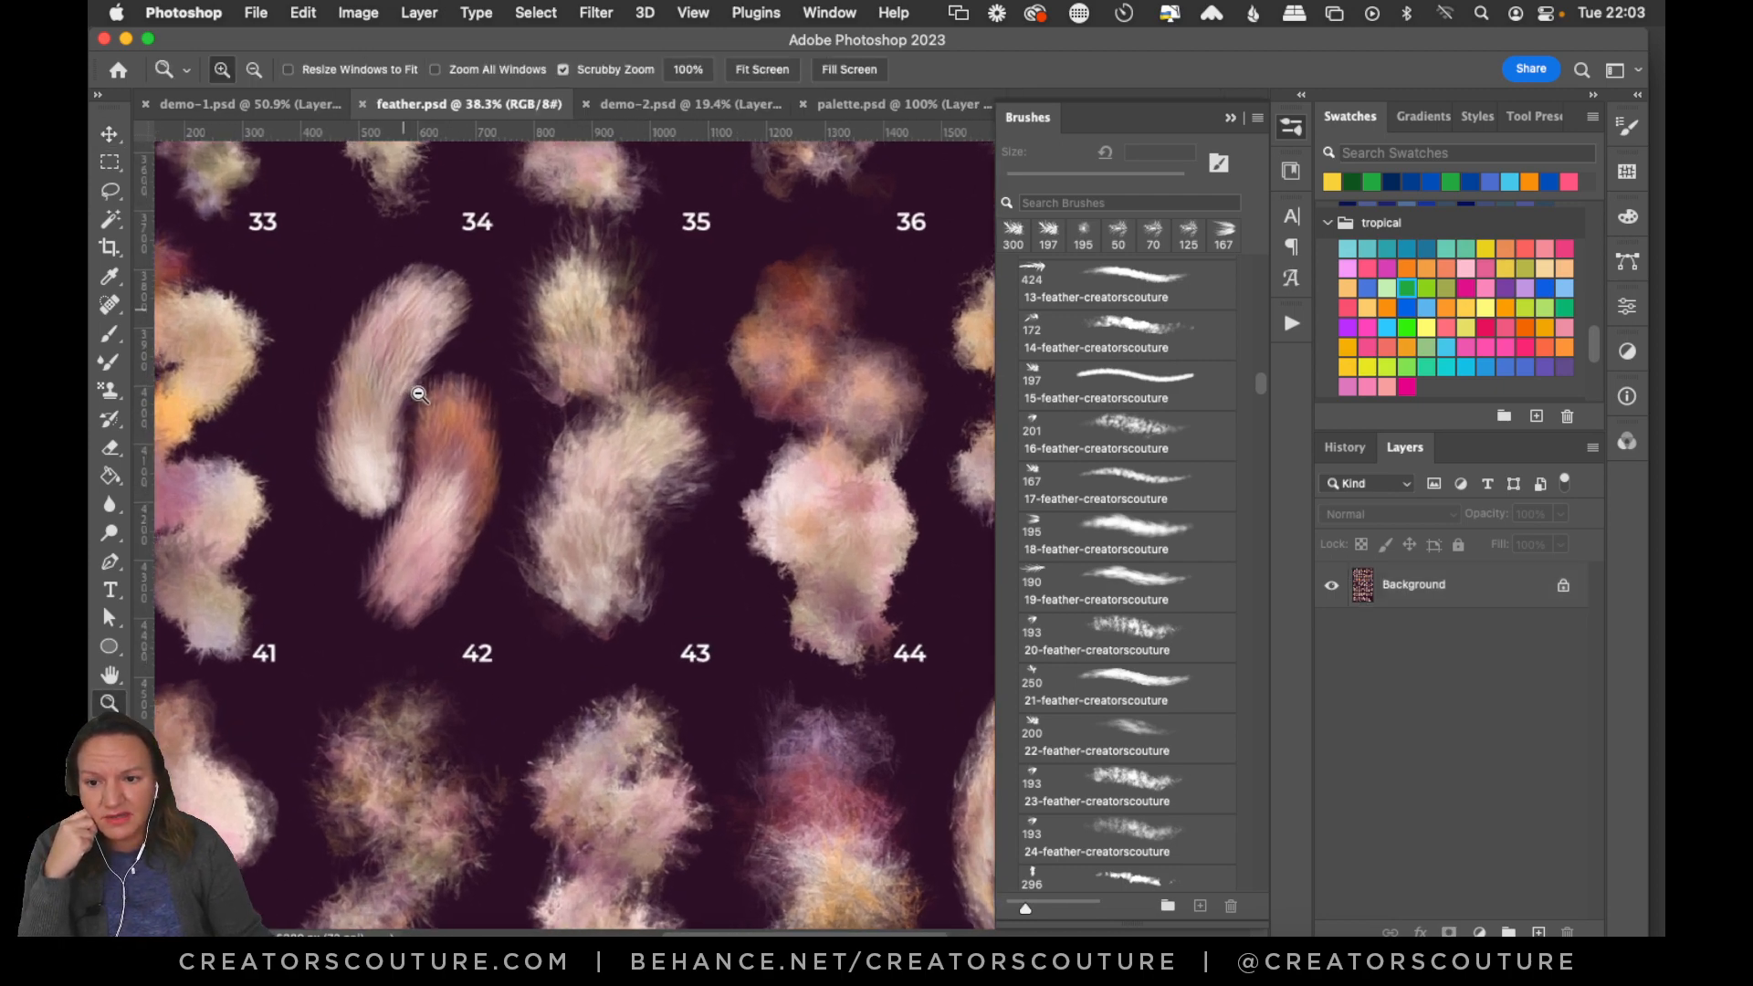
click(379, 402)
drag(439, 385, 450, 380)
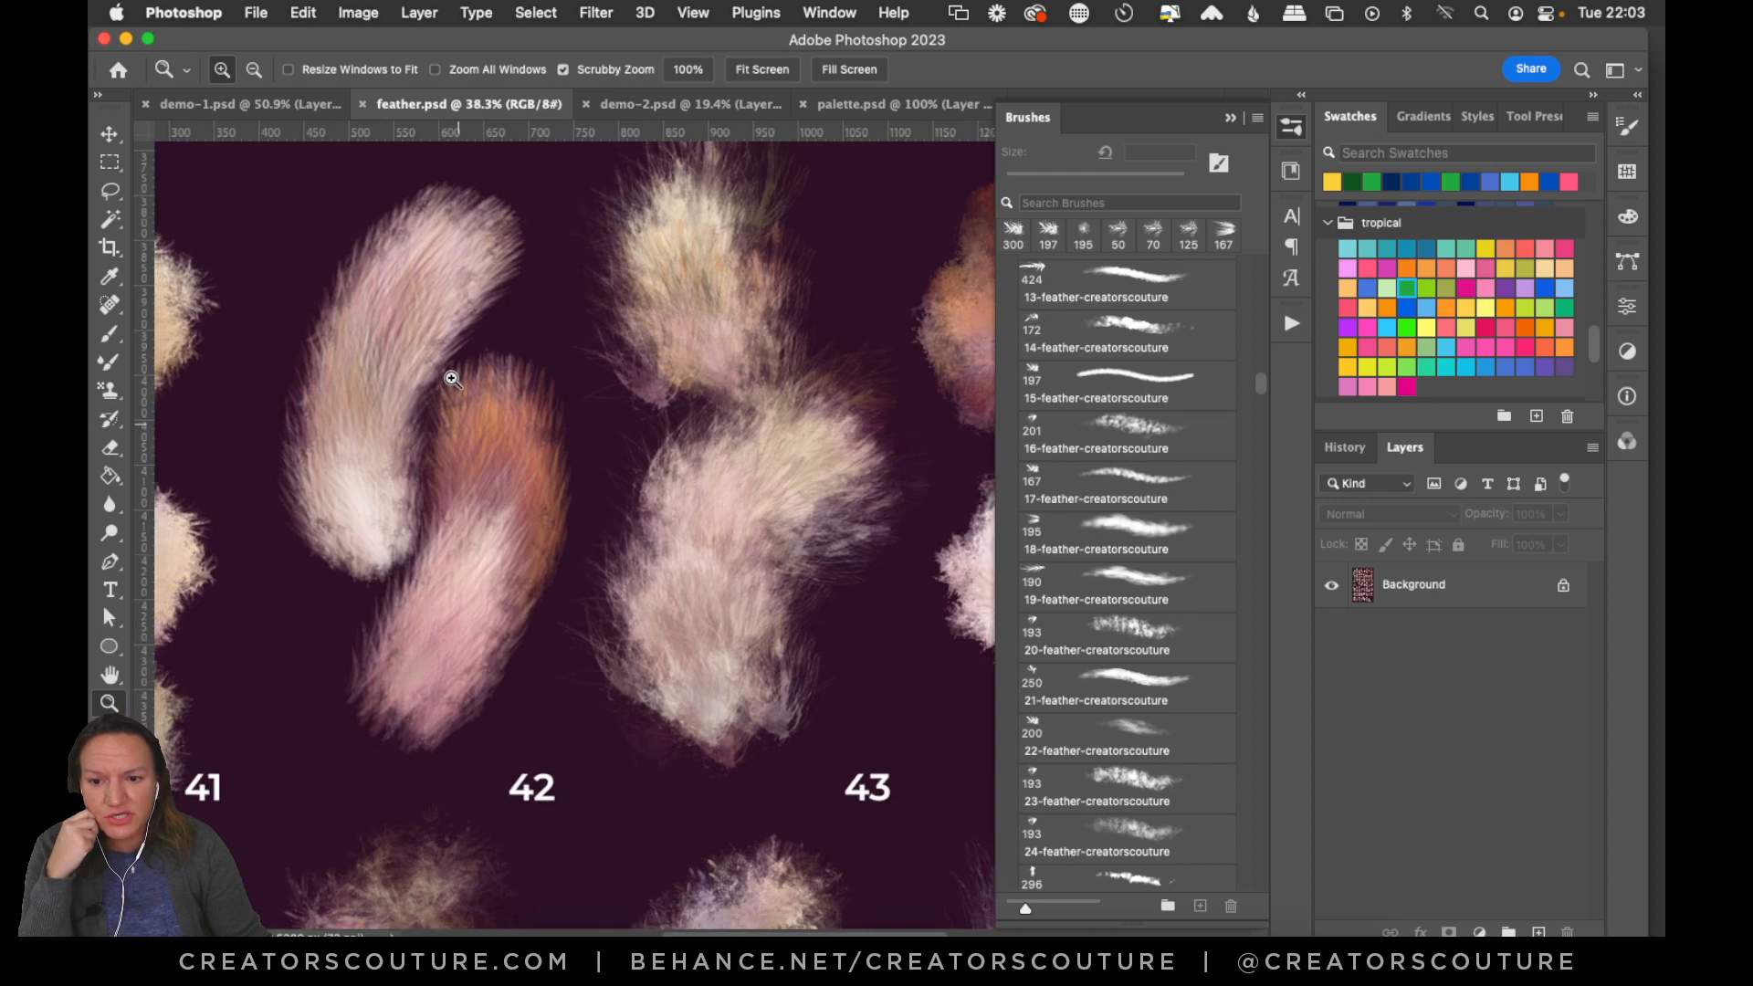
Return to demo-1.psd and set up the Pattern Stamp tool with the 42-feather-creatorscouture brush at 250 px.
click(242, 104)
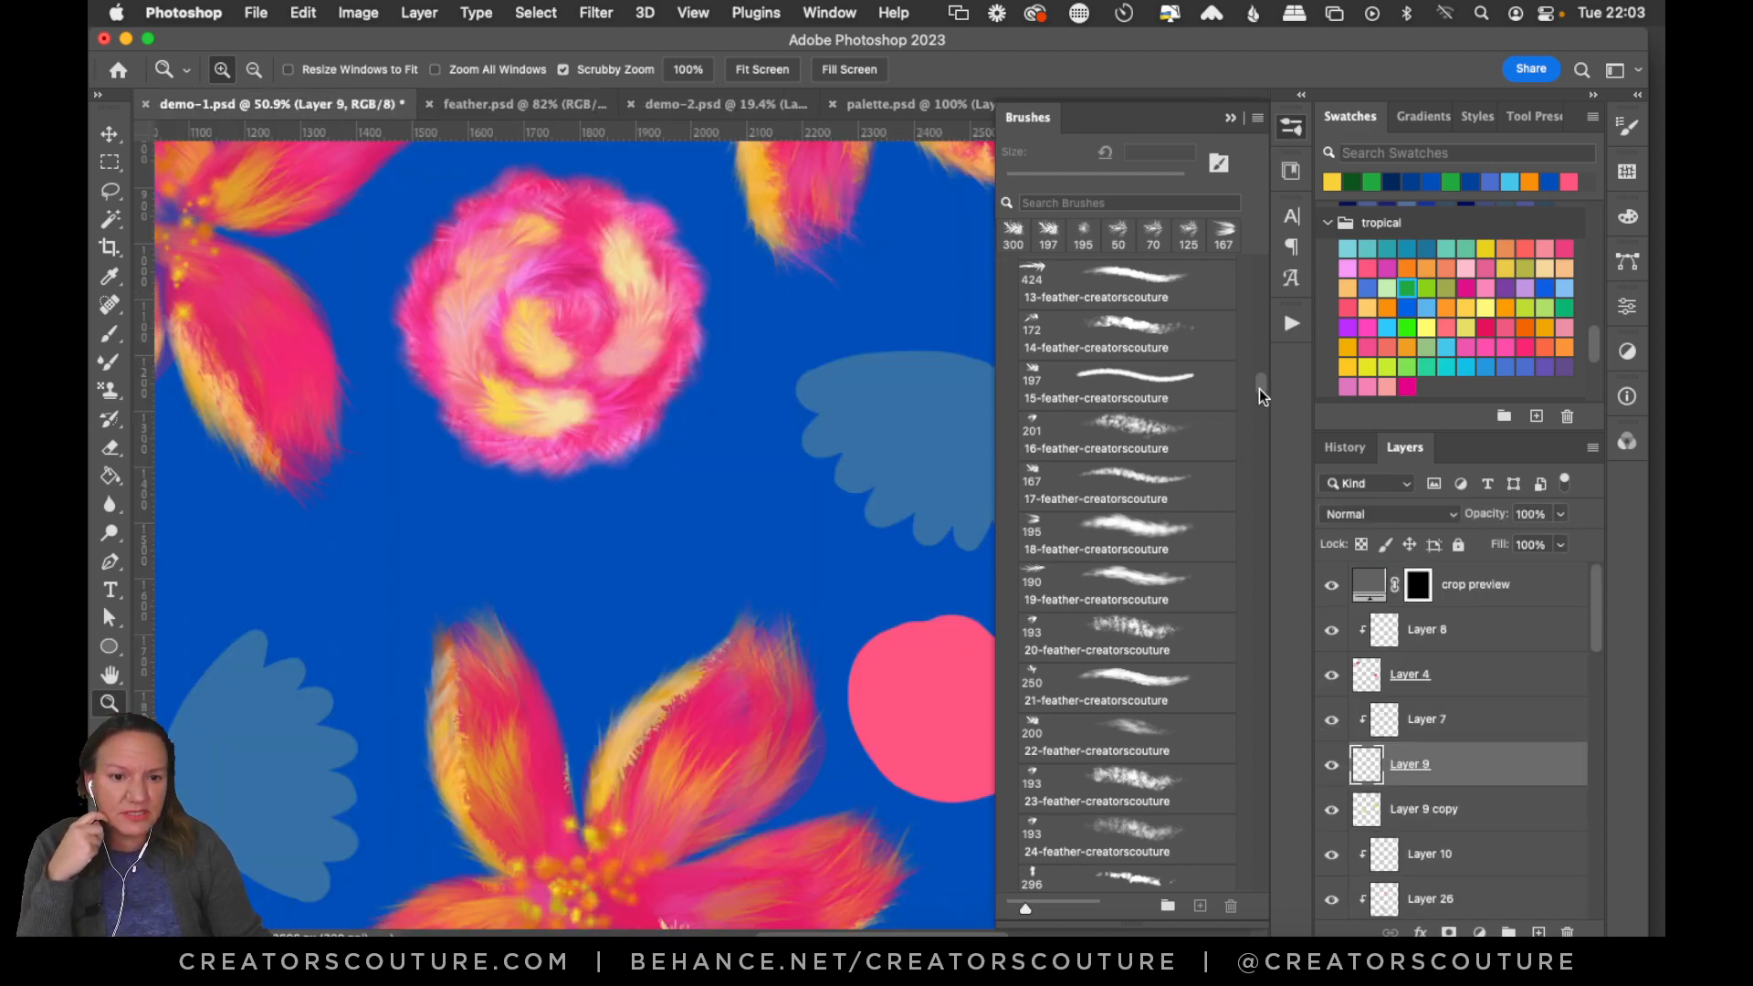
scroll(1260, 389, down, 3)
scroll(1258, 398, down, 20)
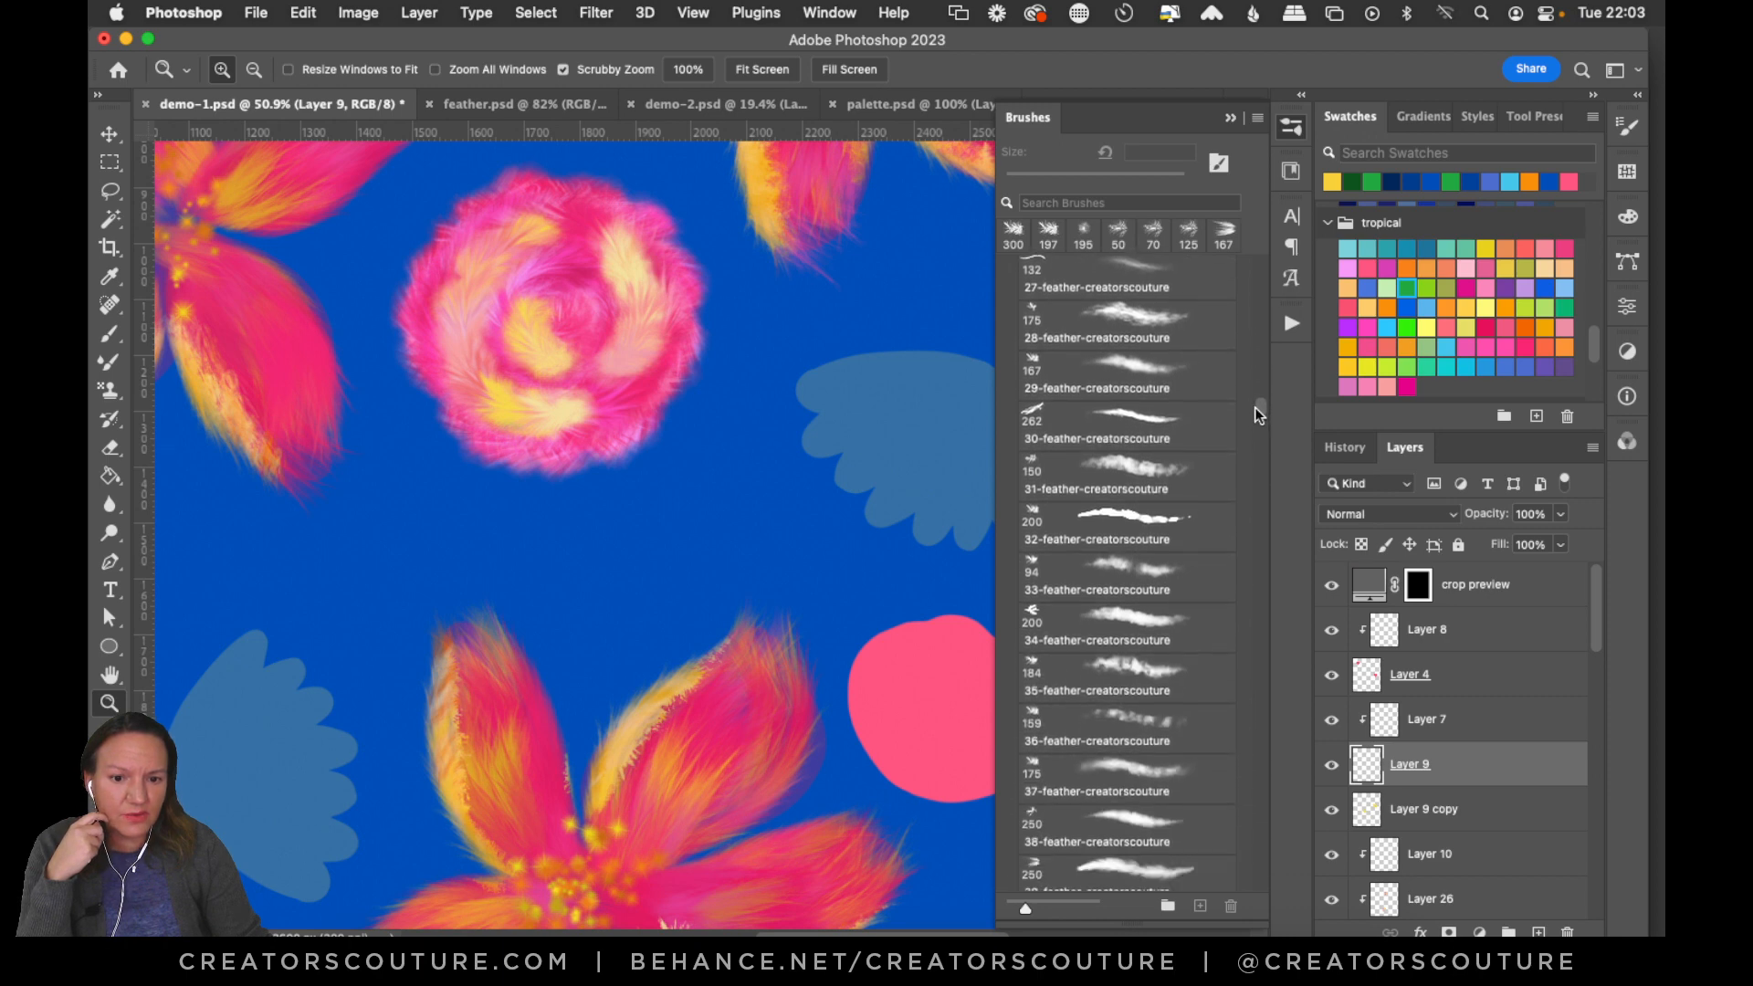
scroll(1247, 423, down, 2)
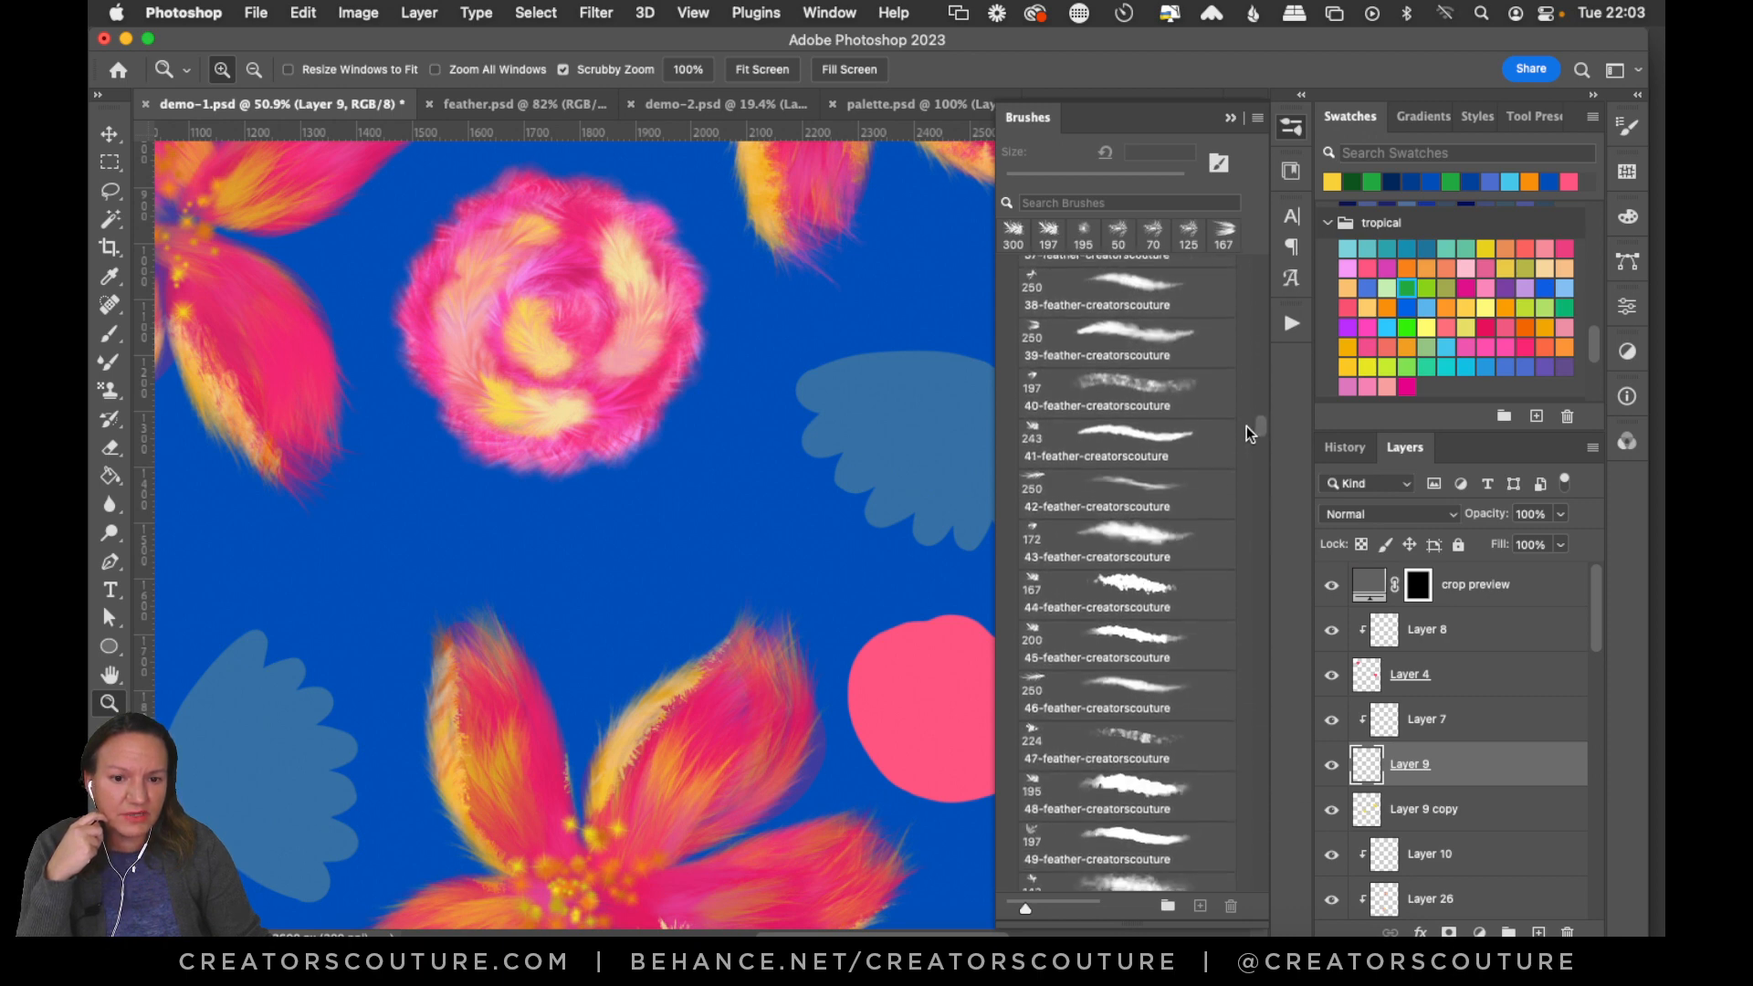
click(1078, 494)
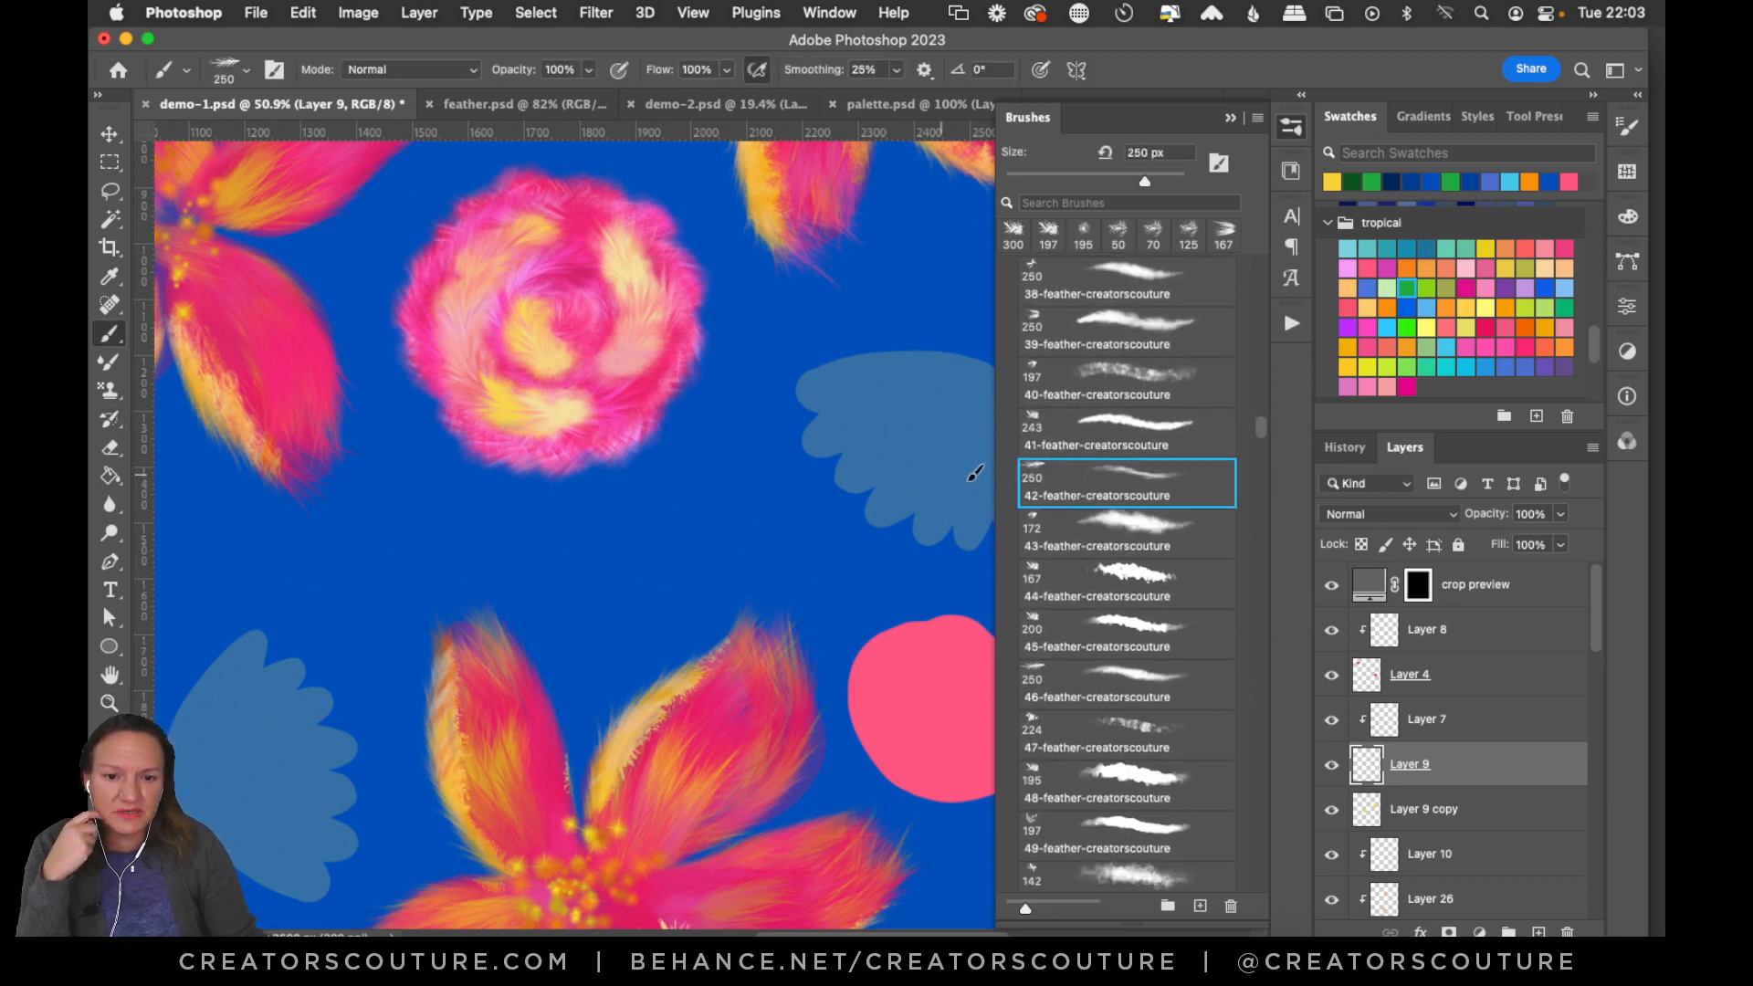
drag(110, 391, 196, 399)
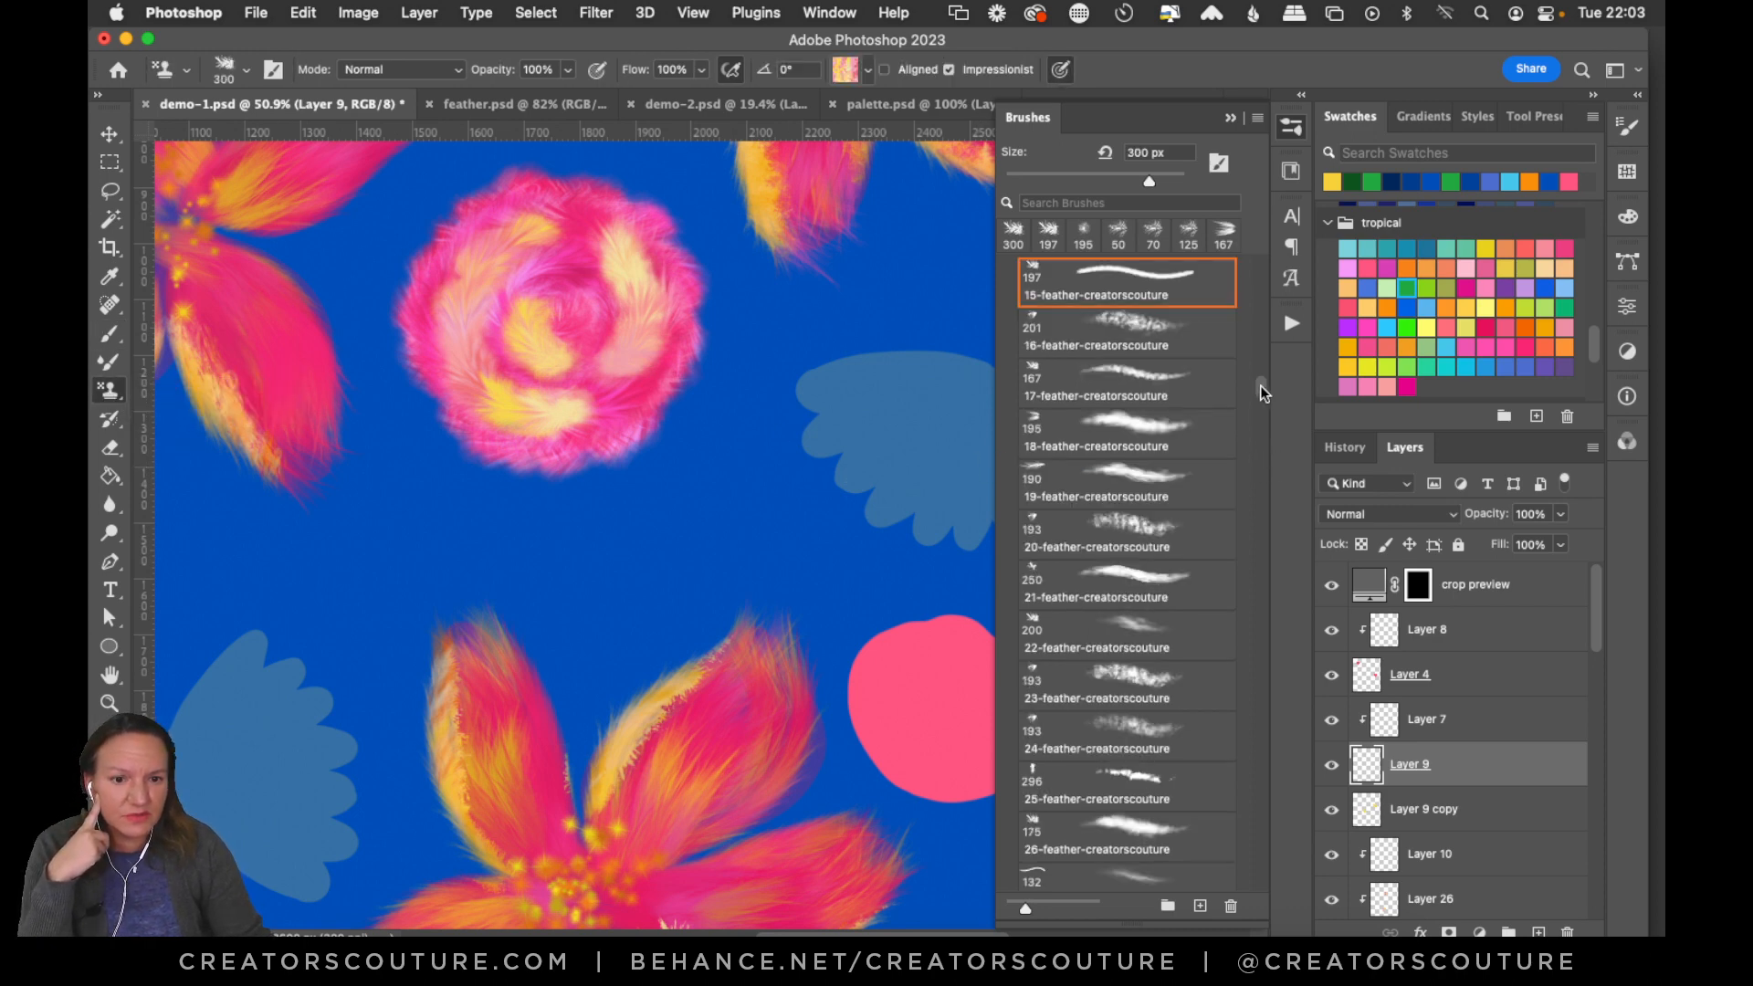
drag(1262, 393, 1256, 440)
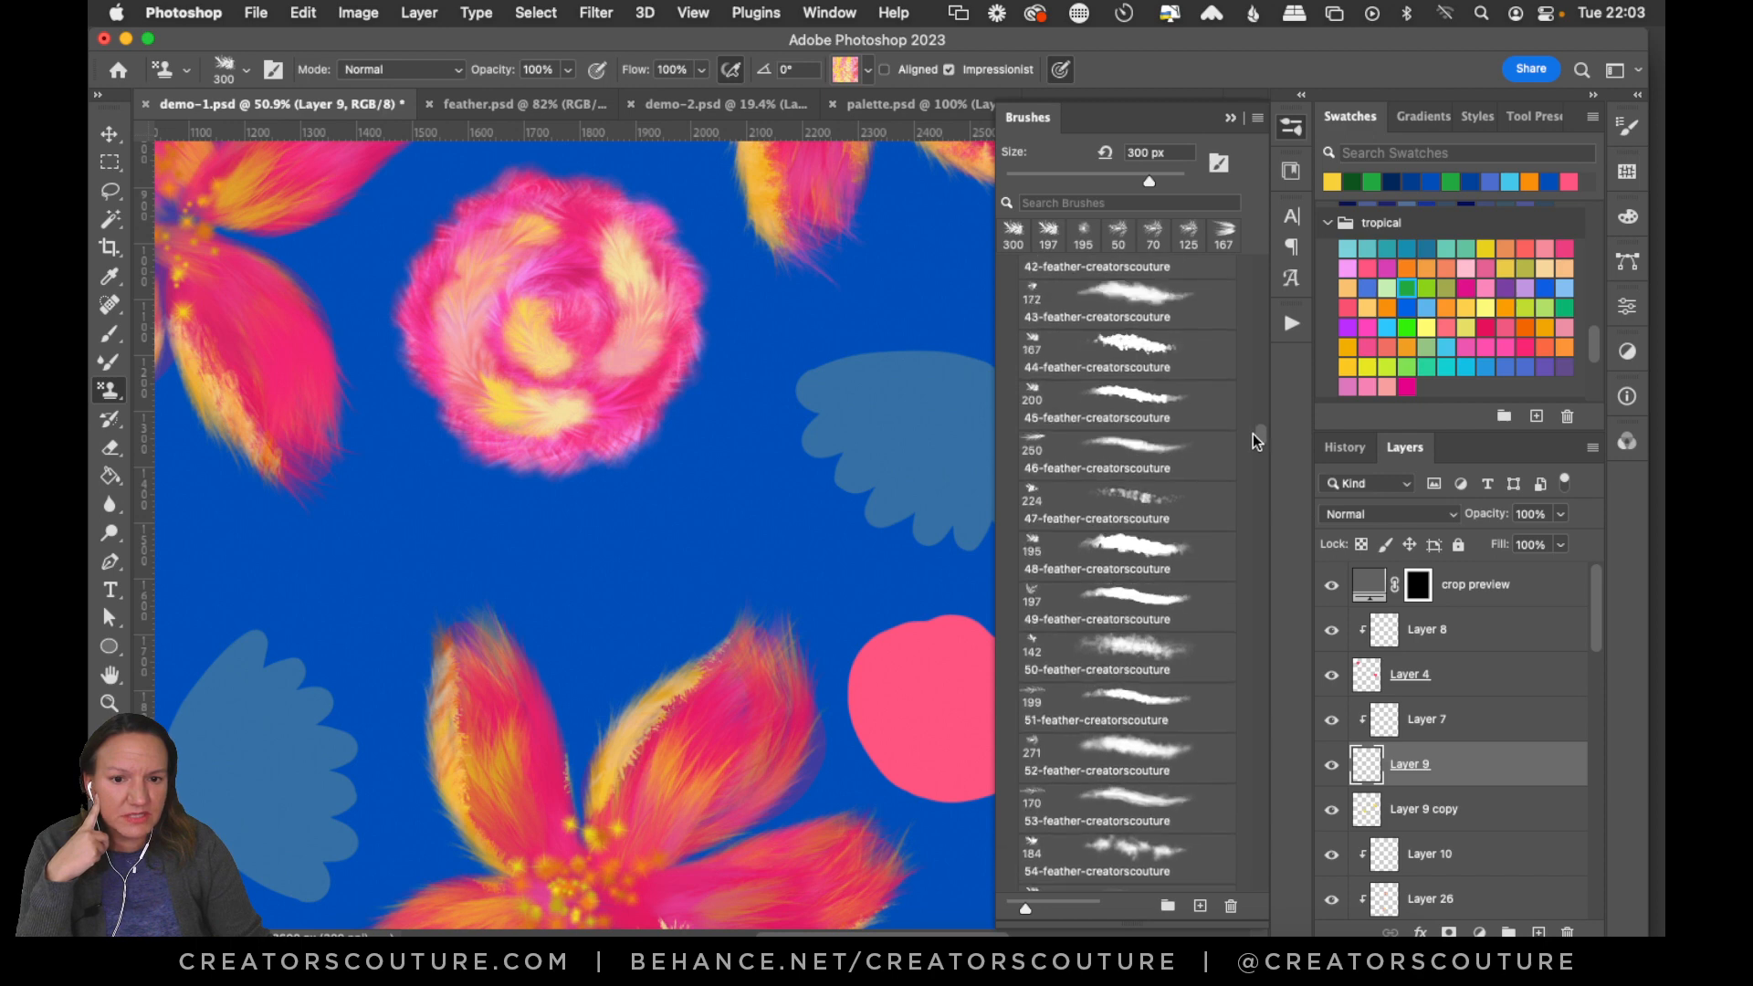
scroll(1256, 441, up, 2)
click(1208, 315)
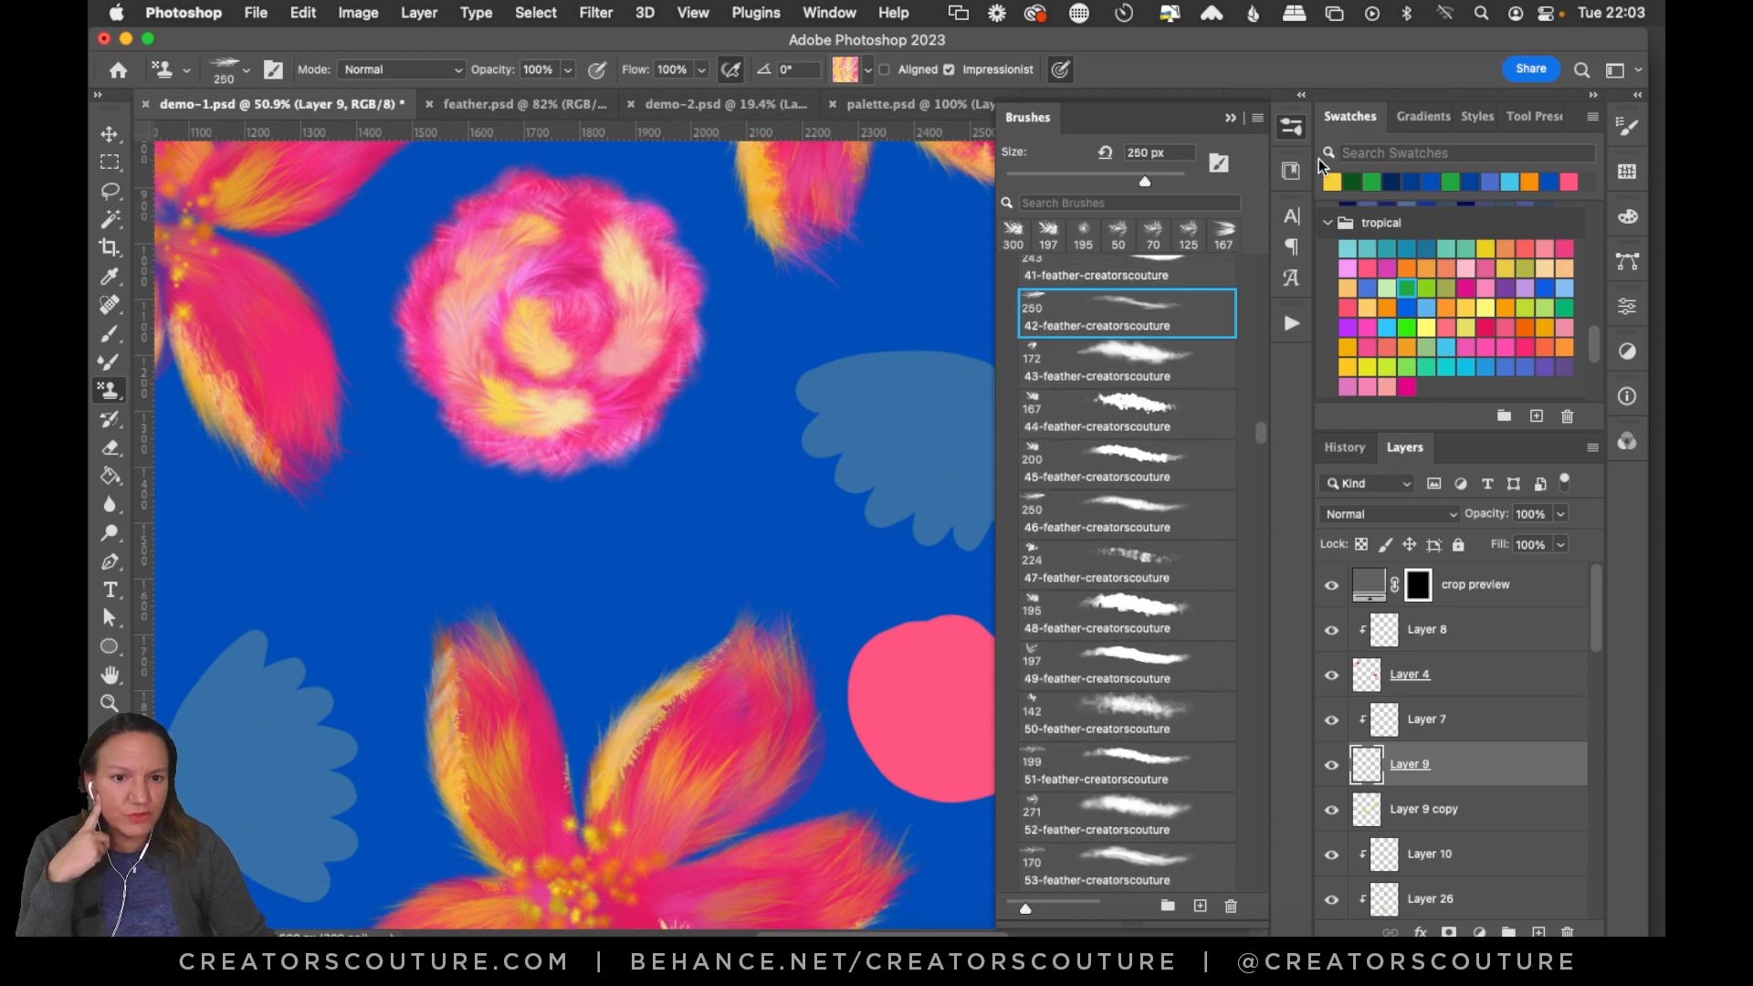
click(1293, 130)
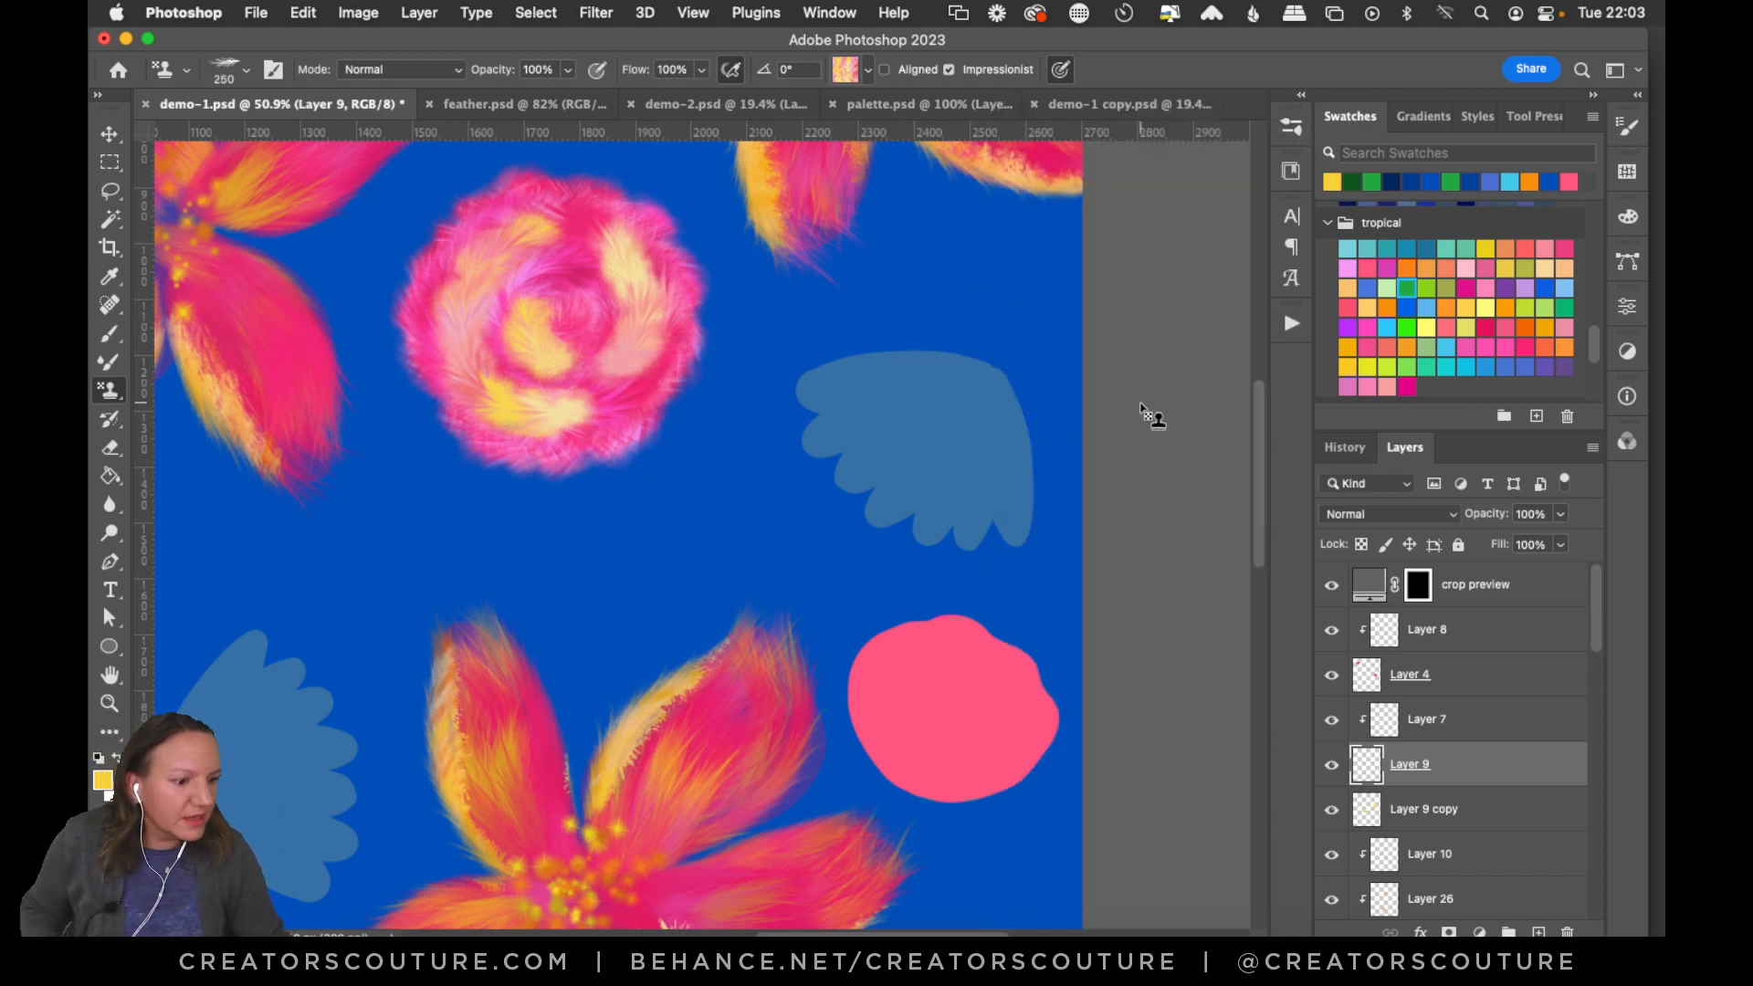
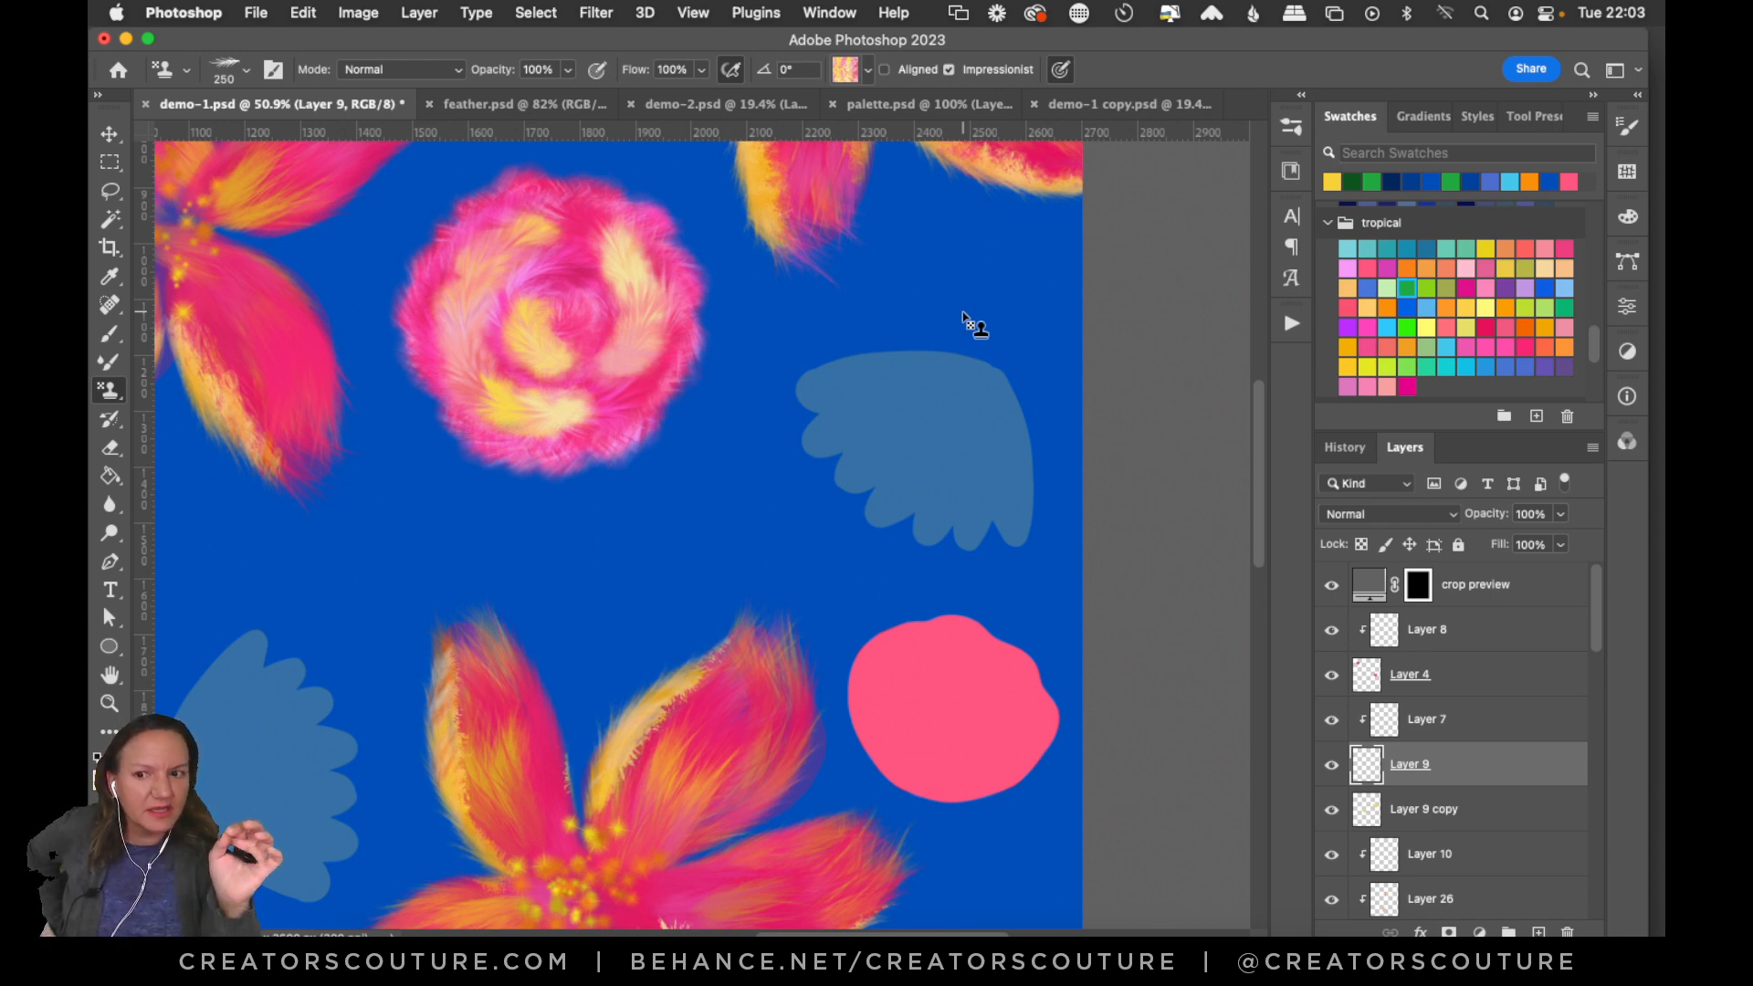
Review the chosen feather brush, the available stamp patterns and the faded guide layer, keeping Layer 9 active for painting.
click(1291, 126)
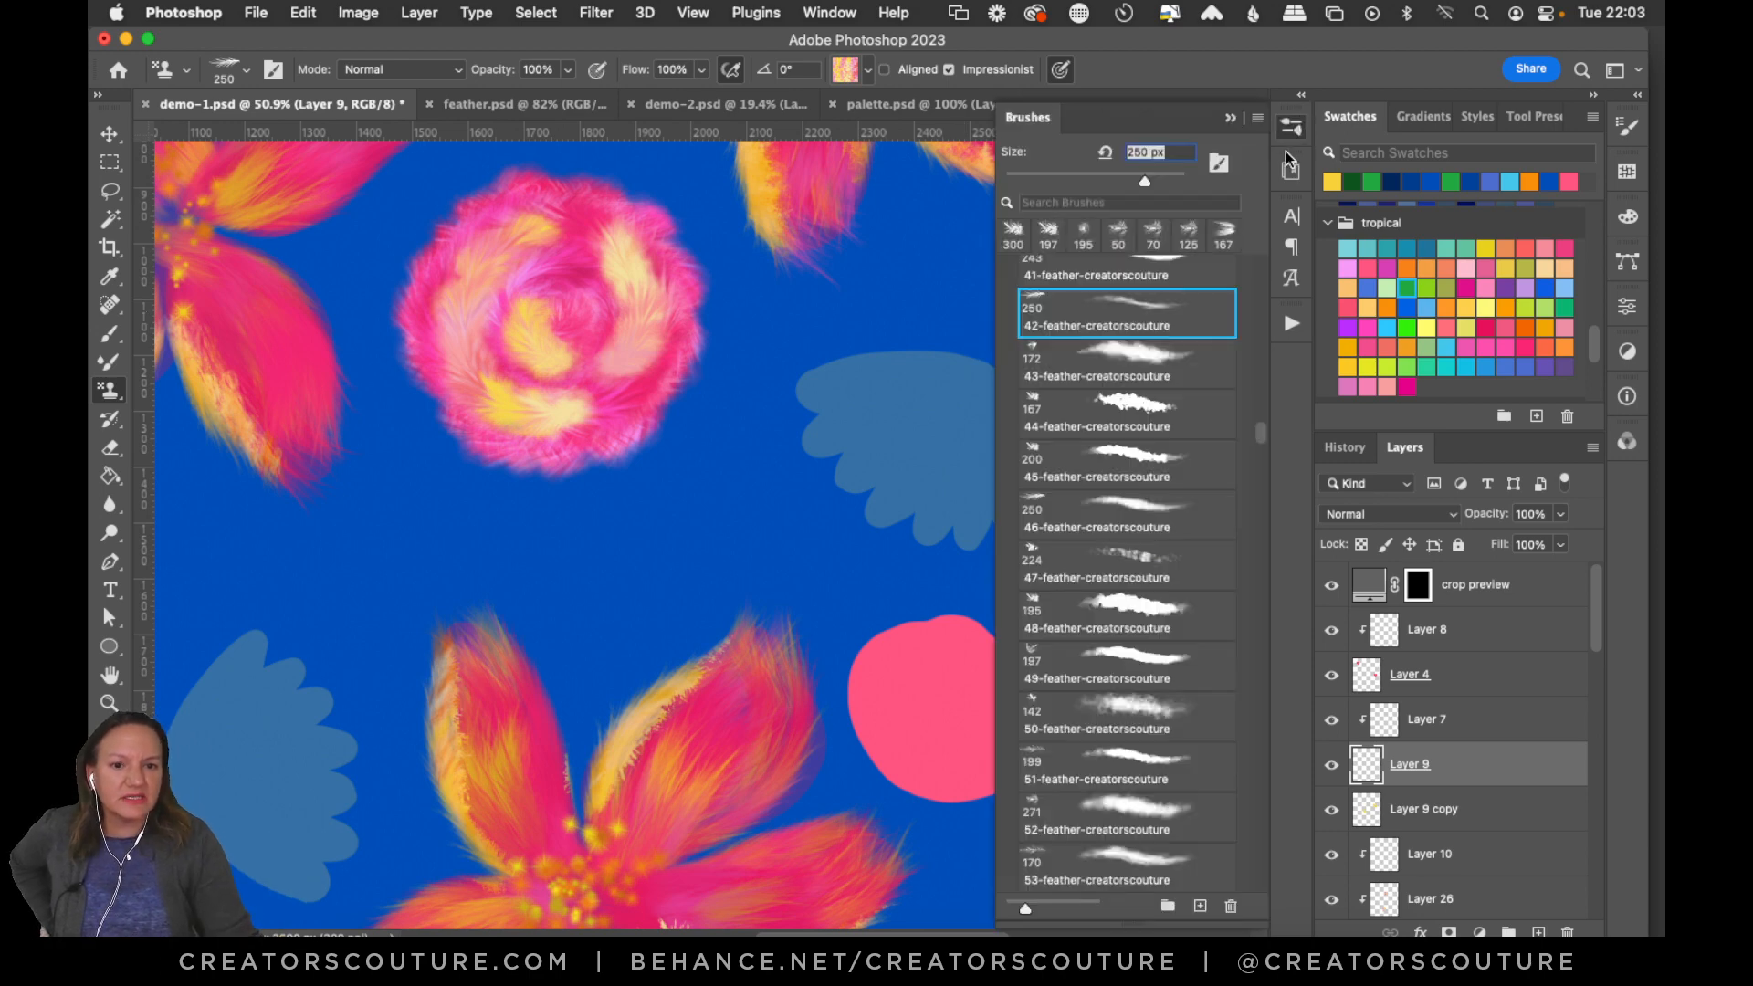
click(1291, 128)
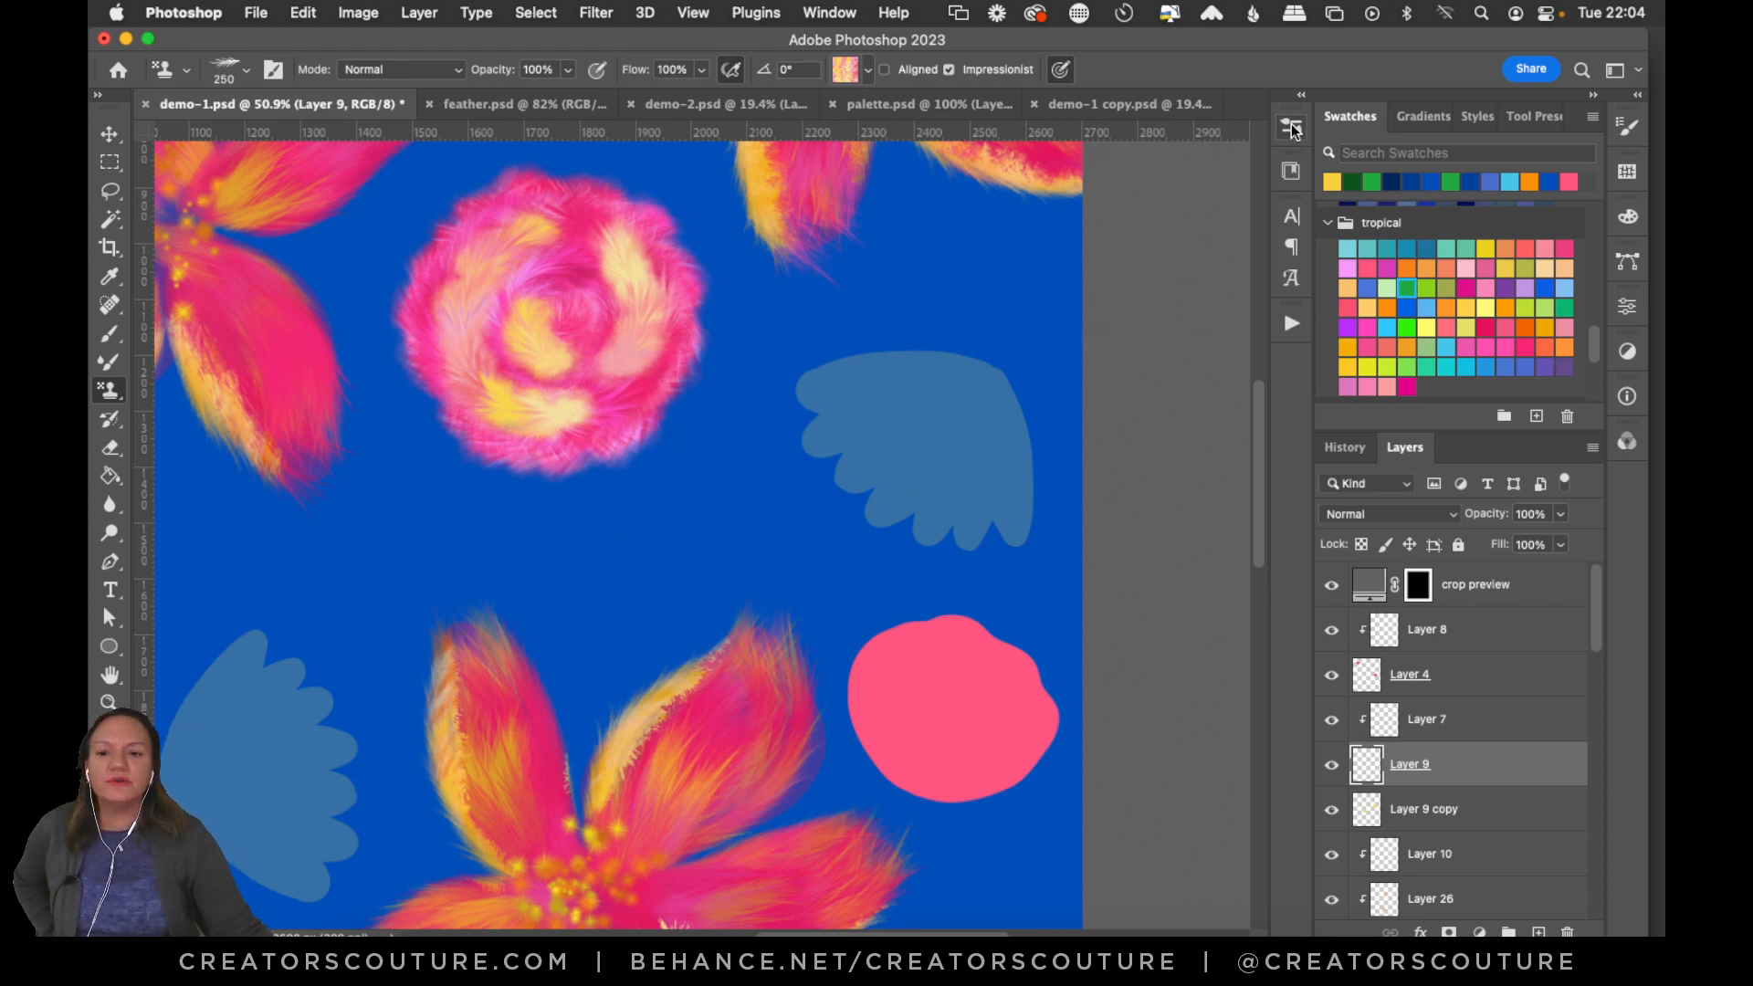
click(857, 73)
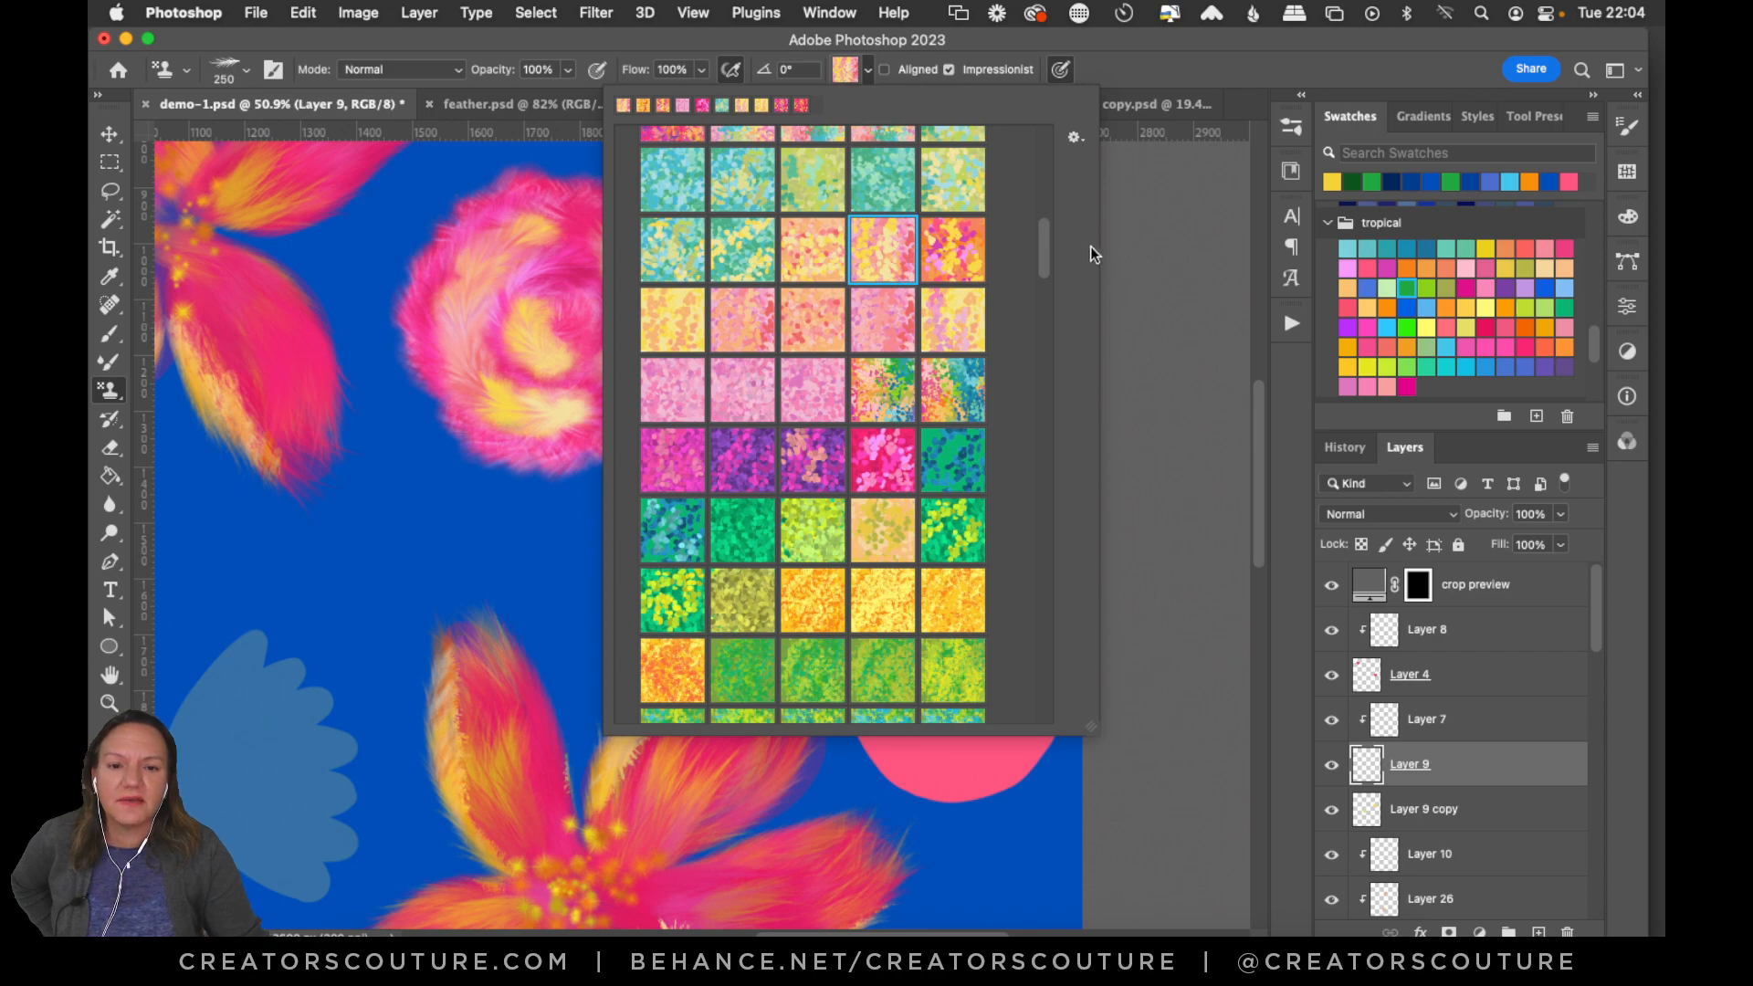
drag(1039, 250, 1052, 206)
click(1117, 57)
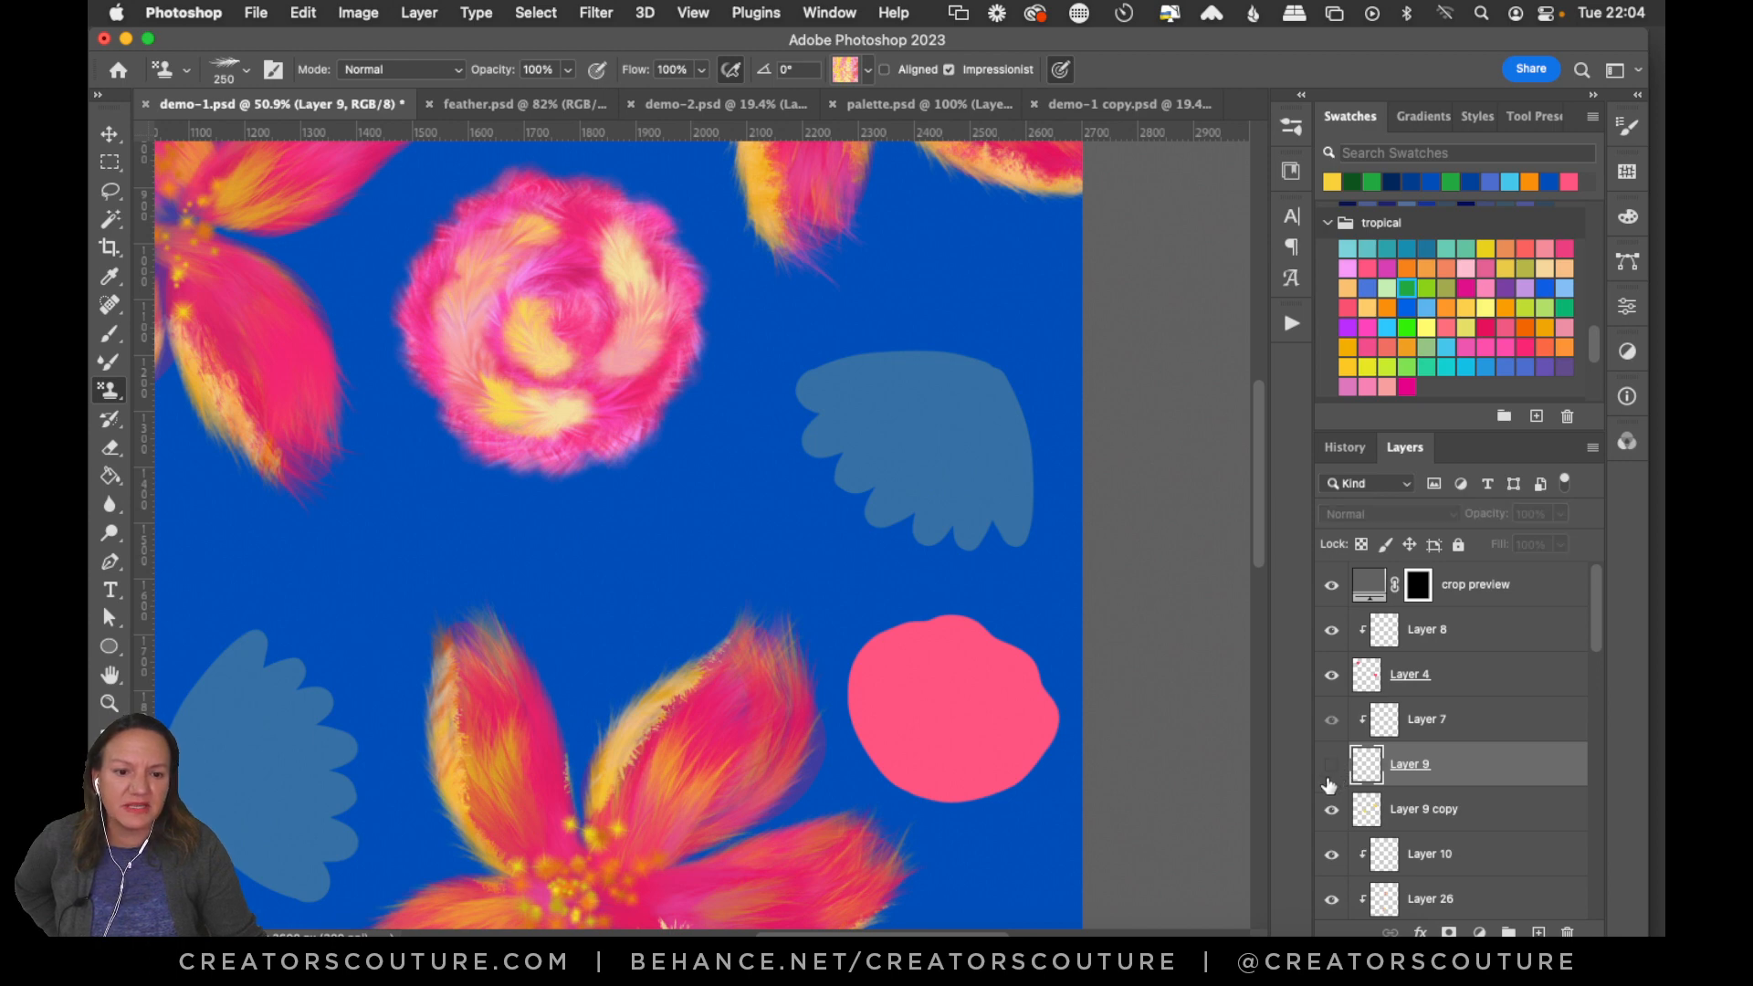
click(1333, 807)
click(1332, 807)
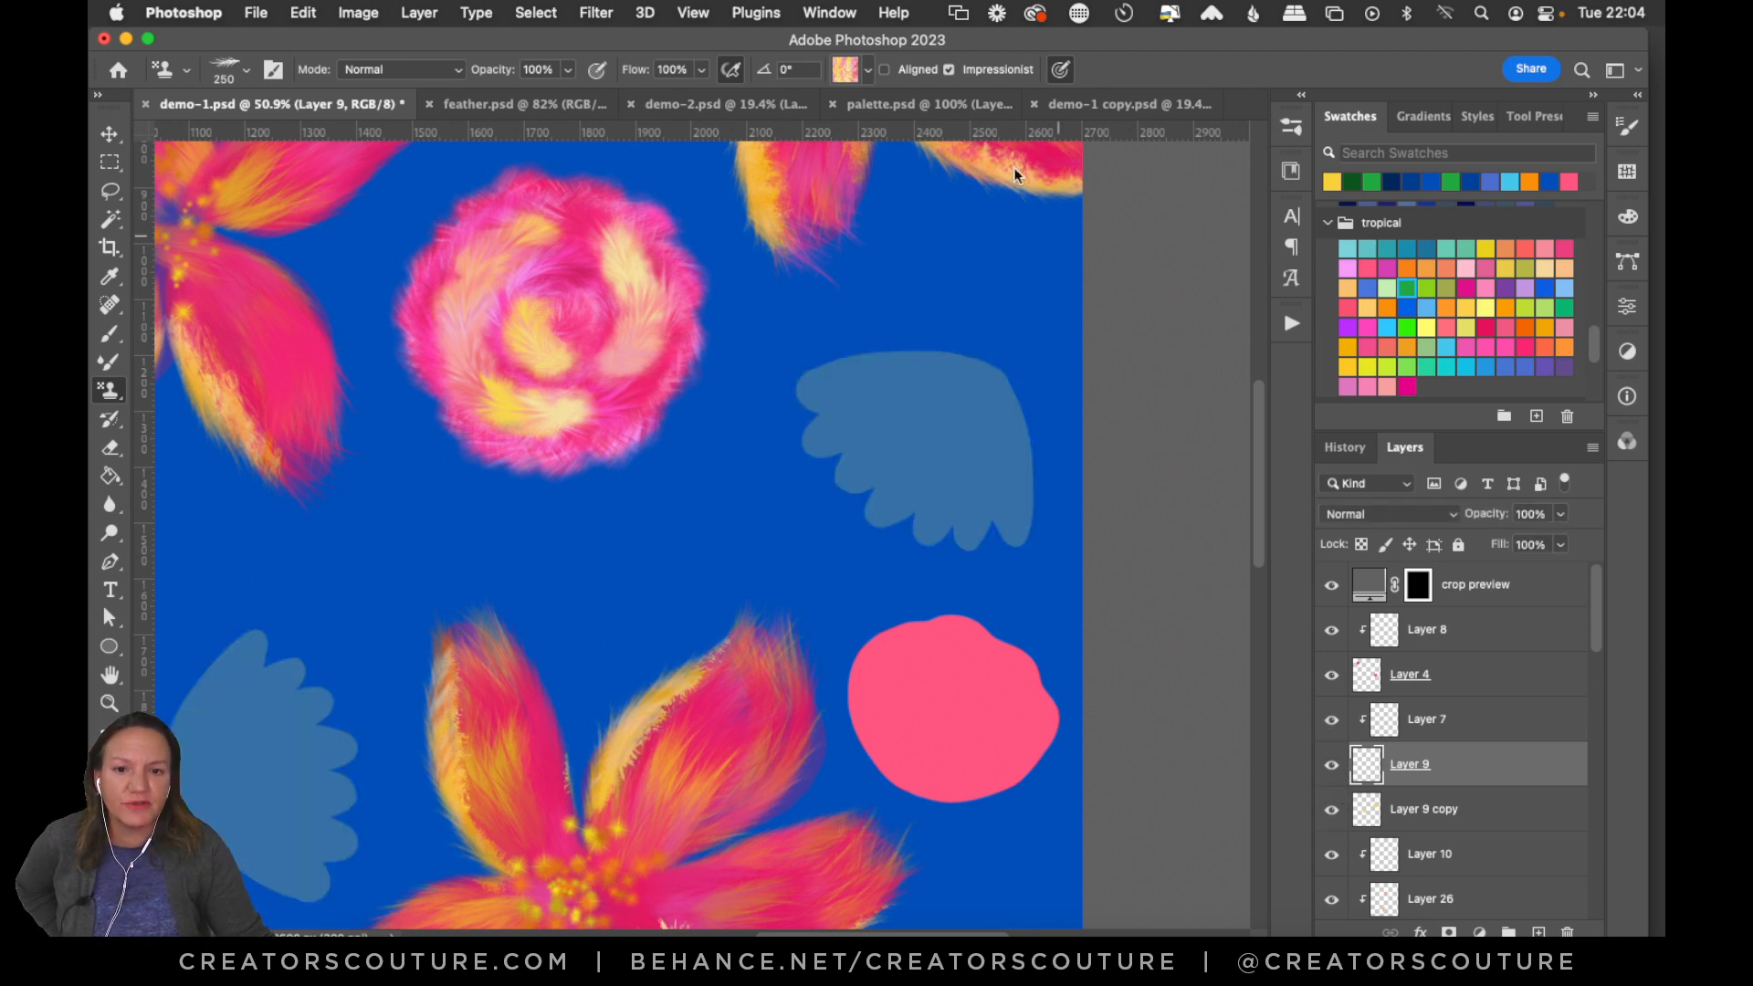
click(1290, 125)
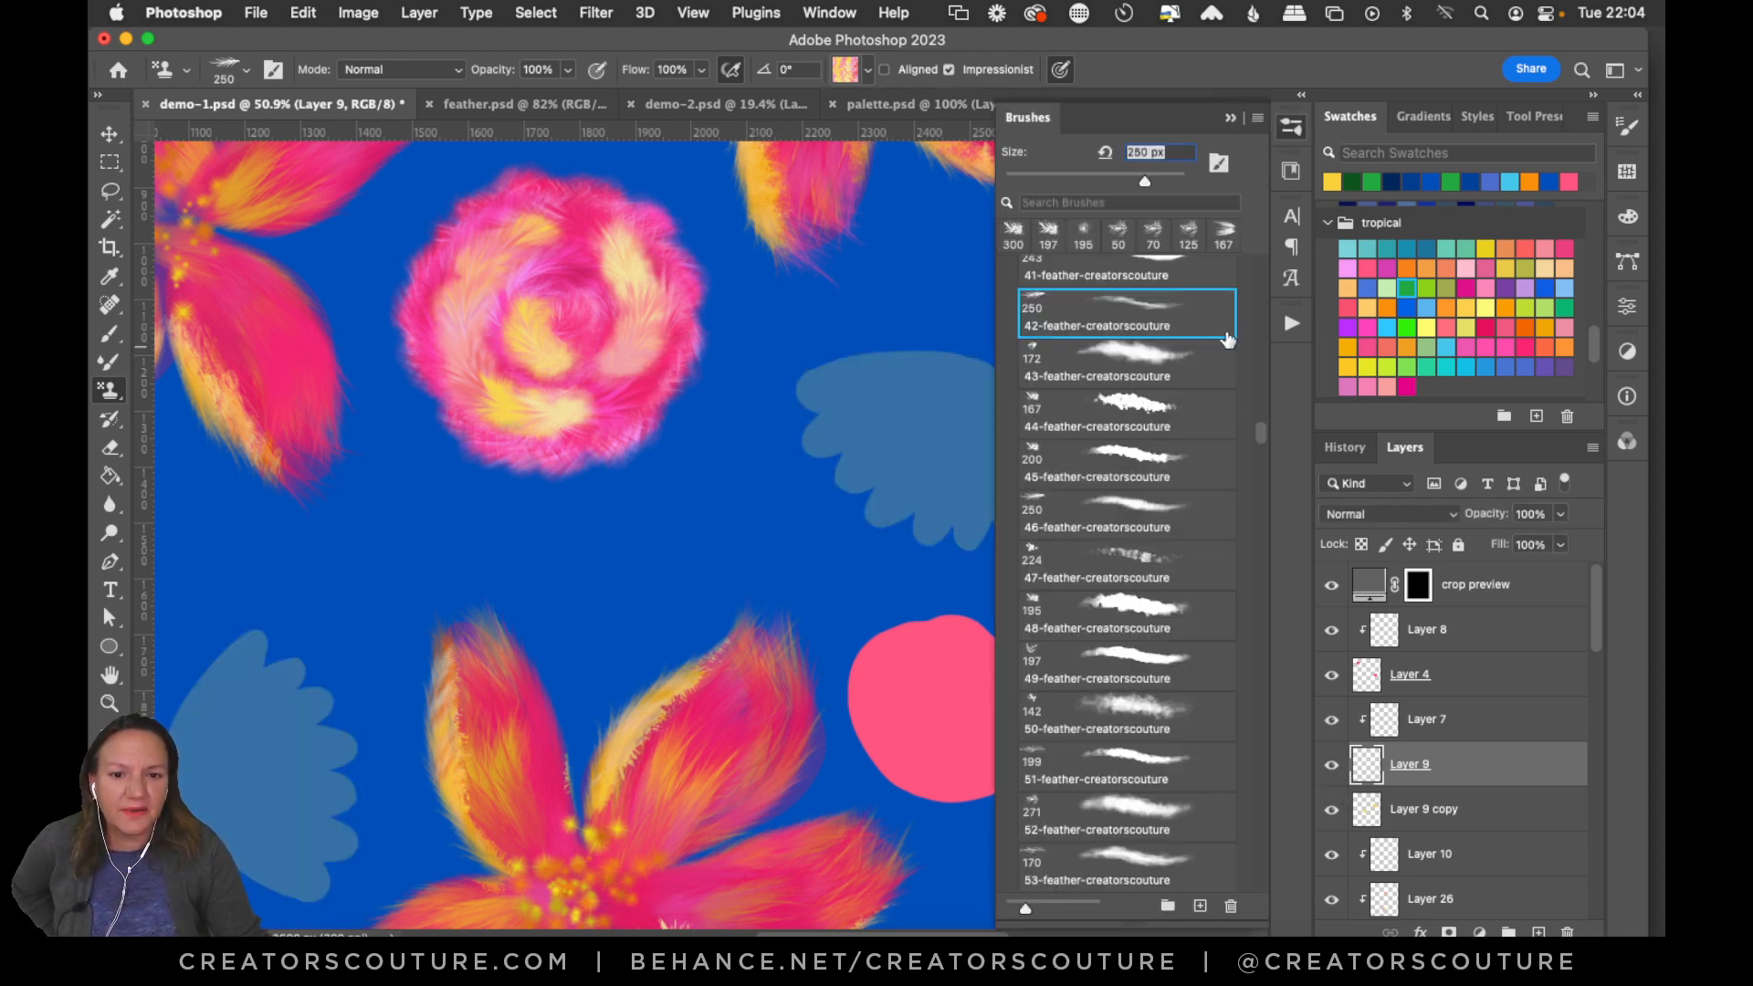
click(1298, 129)
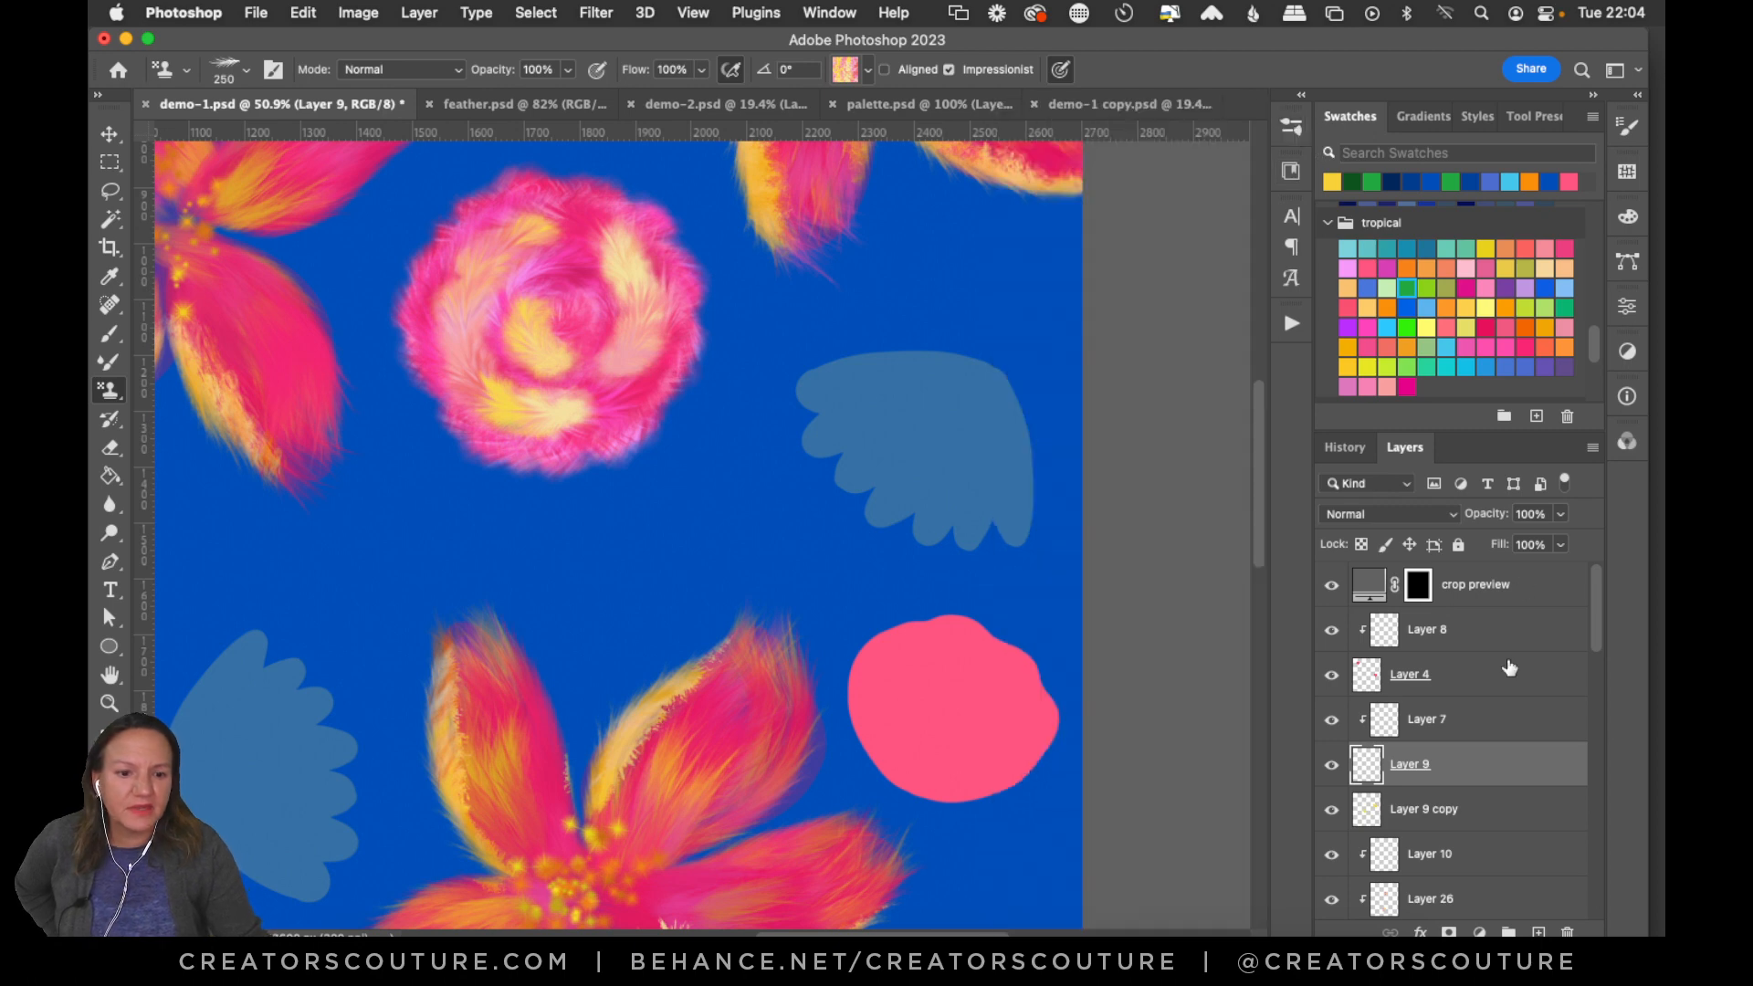
click(1430, 816)
click(1417, 763)
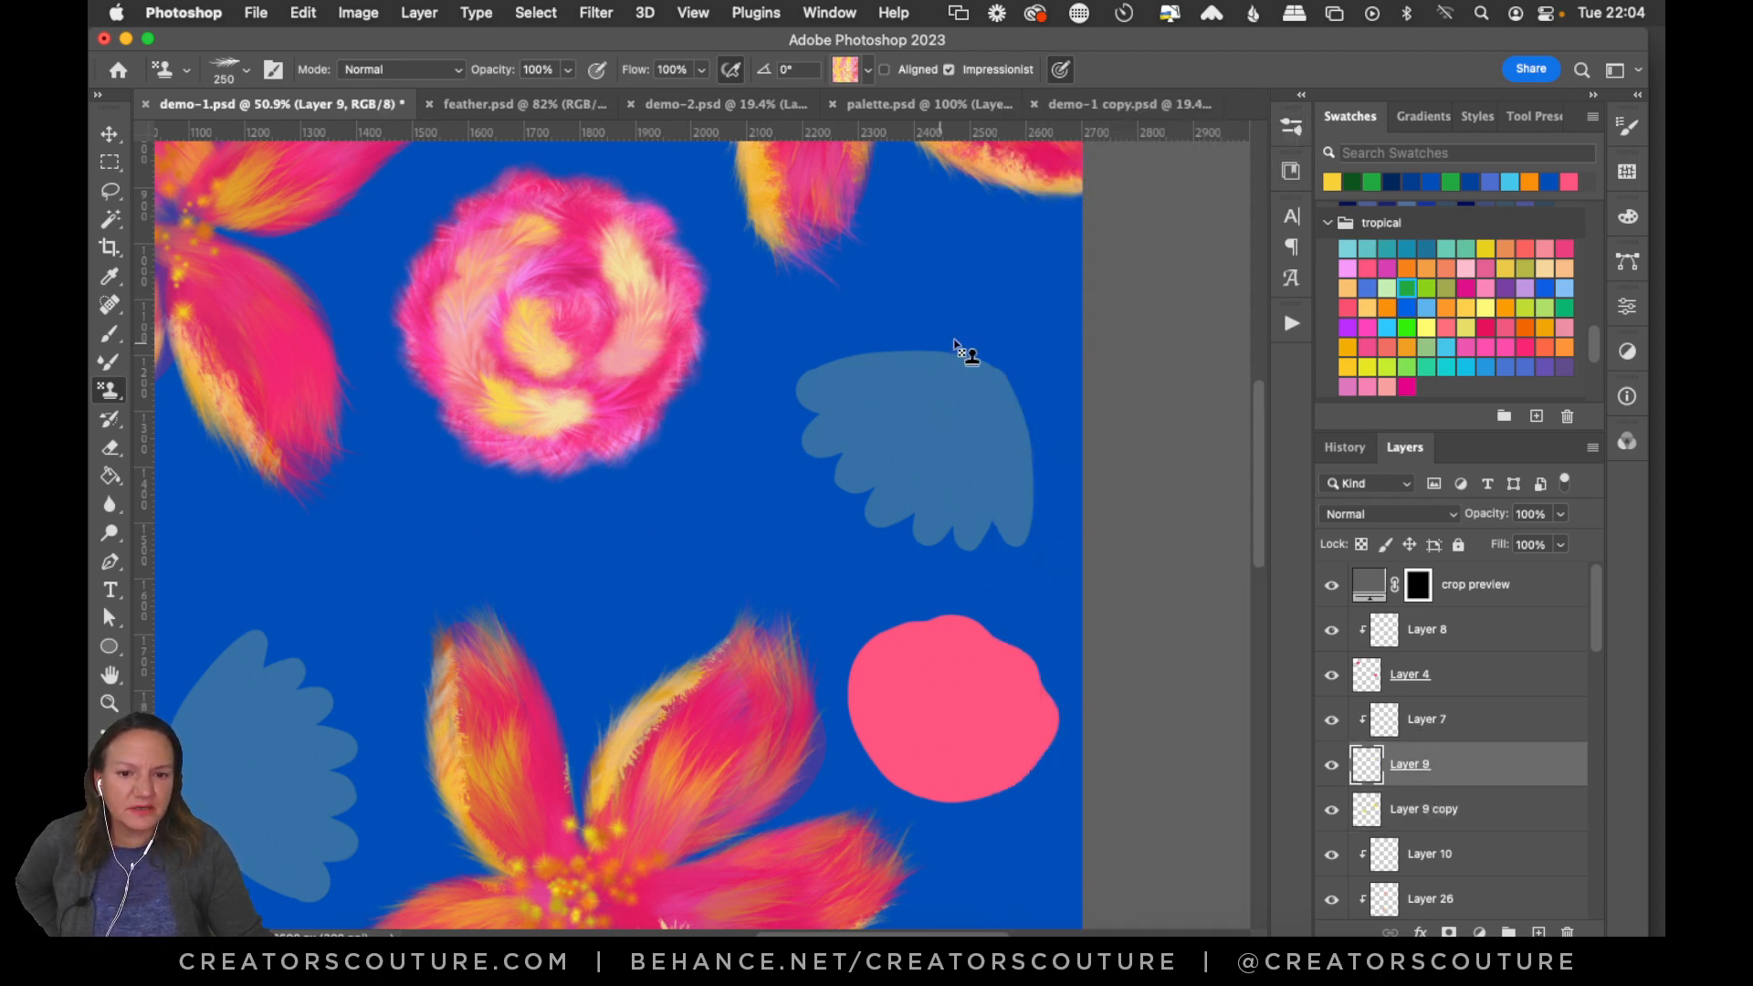
Try feather strokes over the upper faded scalloped shape, undo them and reduce the brush size to 175 px.
mouse_move(955, 345)
mouse_down()
mouse_move(837, 599)
mouse_move(849, 614)
mouse_up()
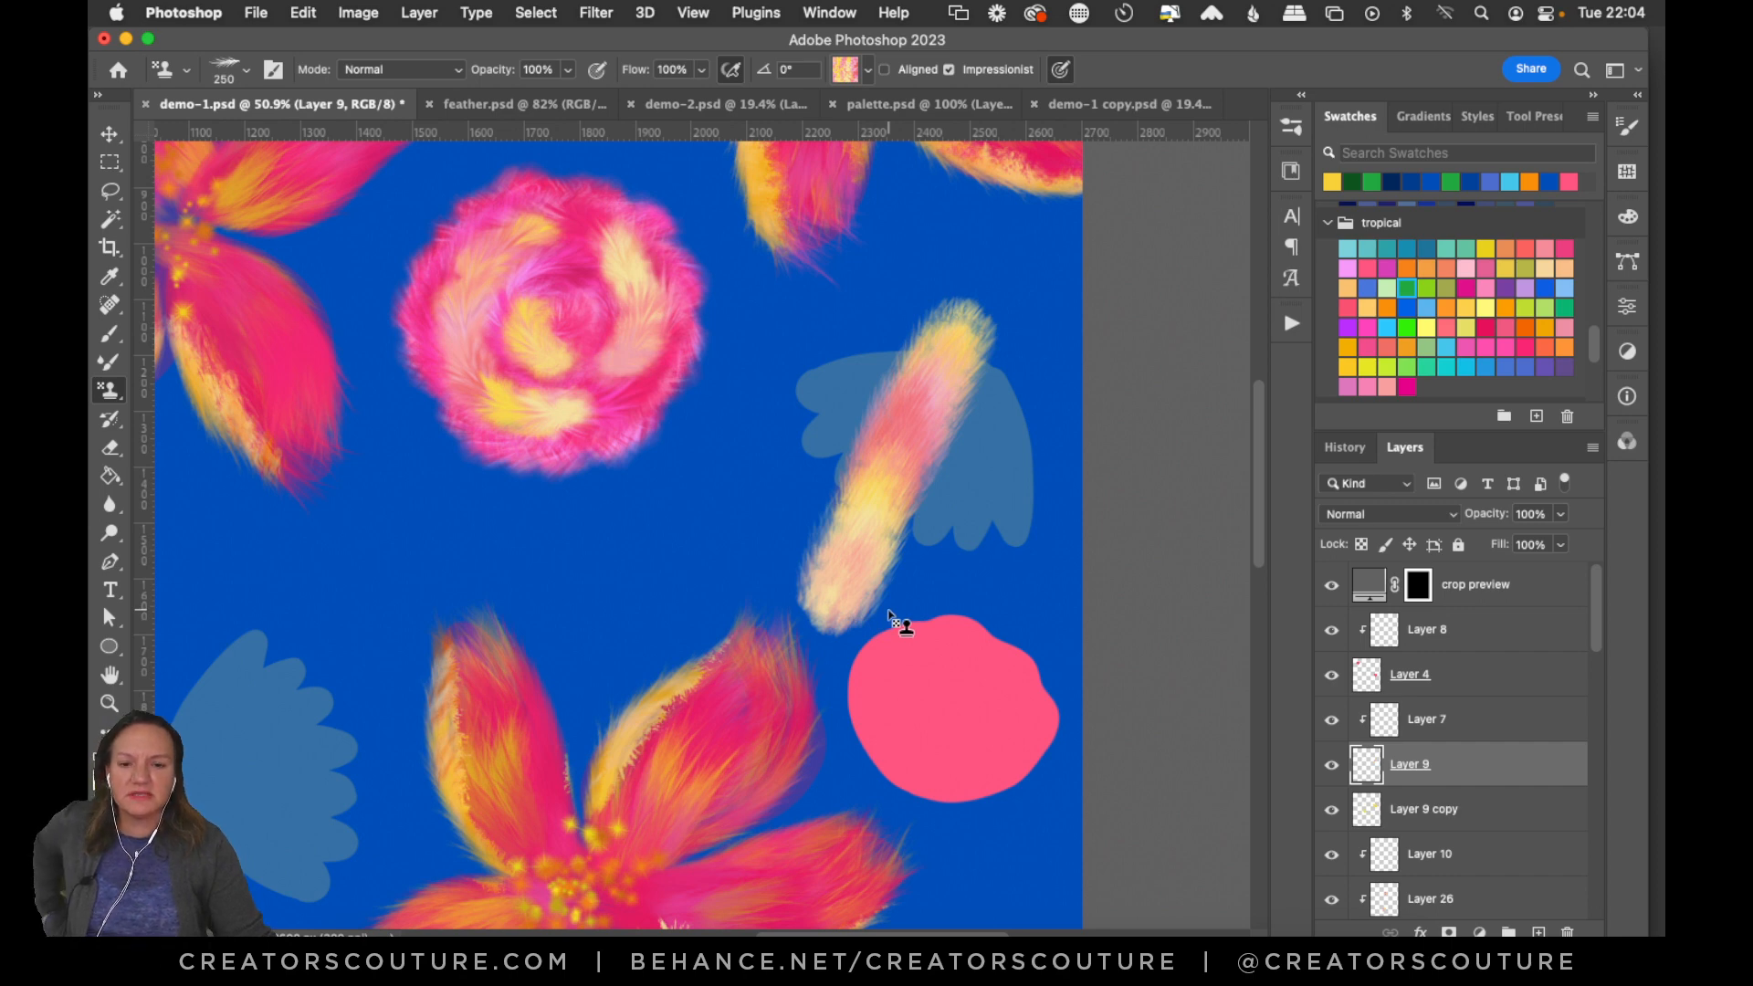
key(super+z)
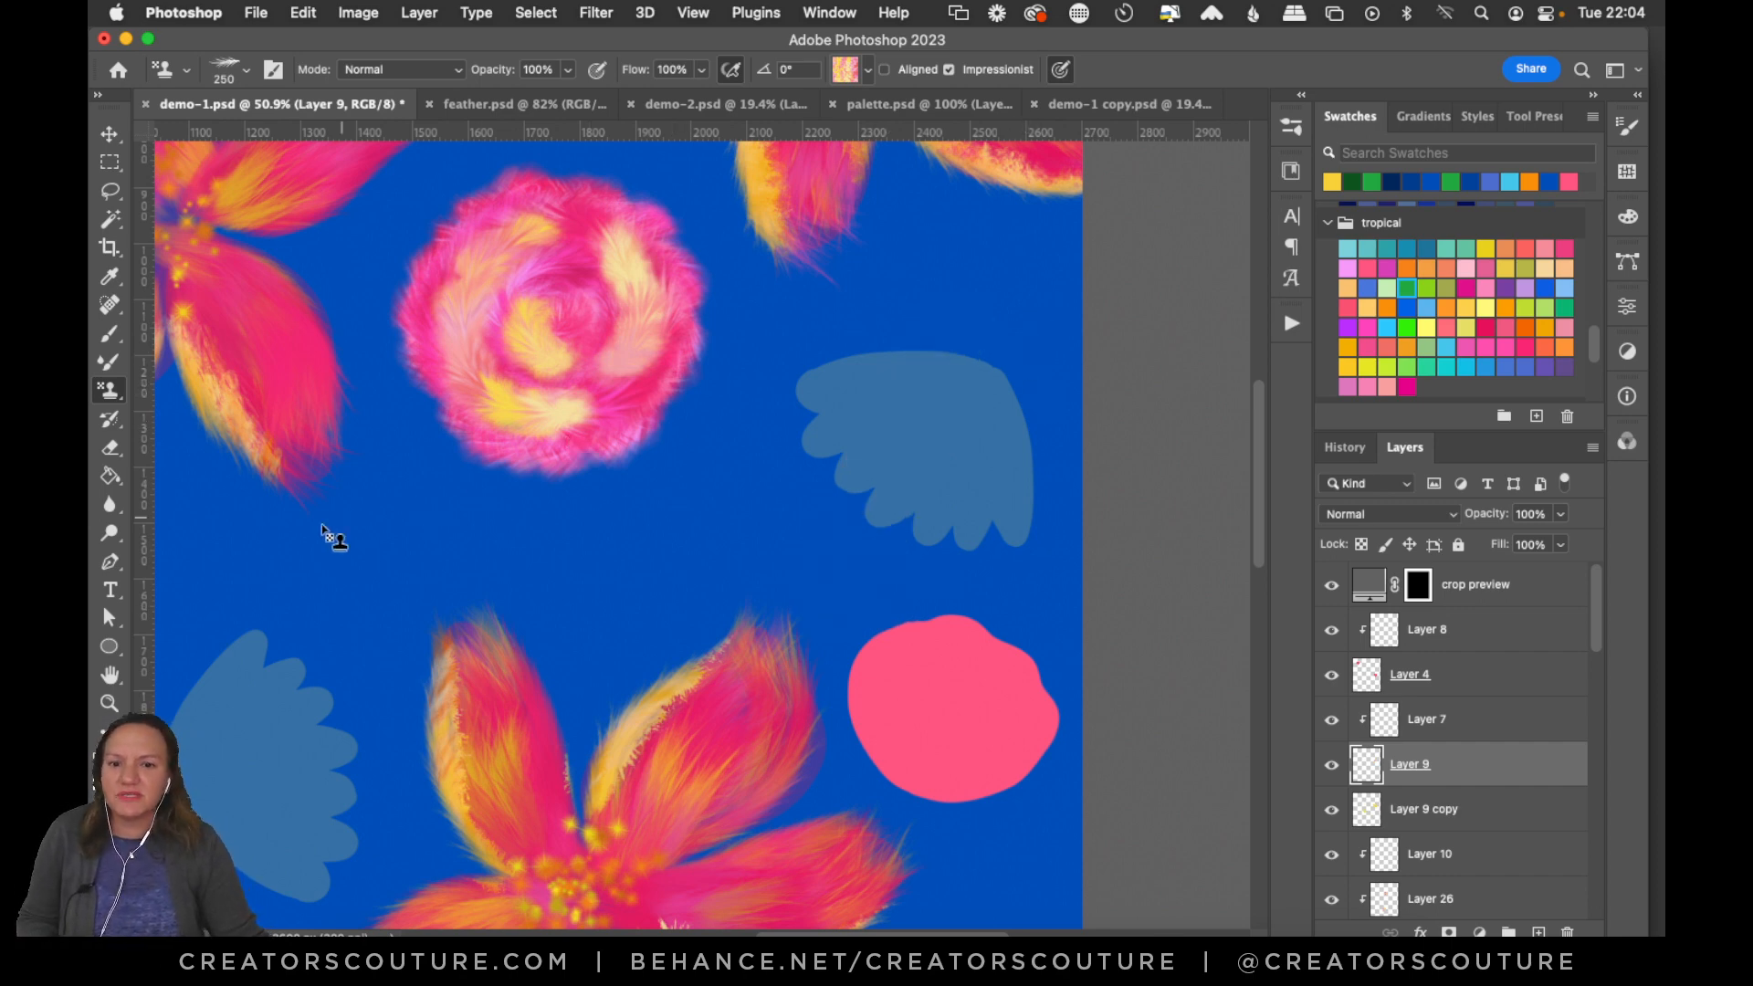
key(z)
drag(986, 399, 1035, 388)
click(110, 391)
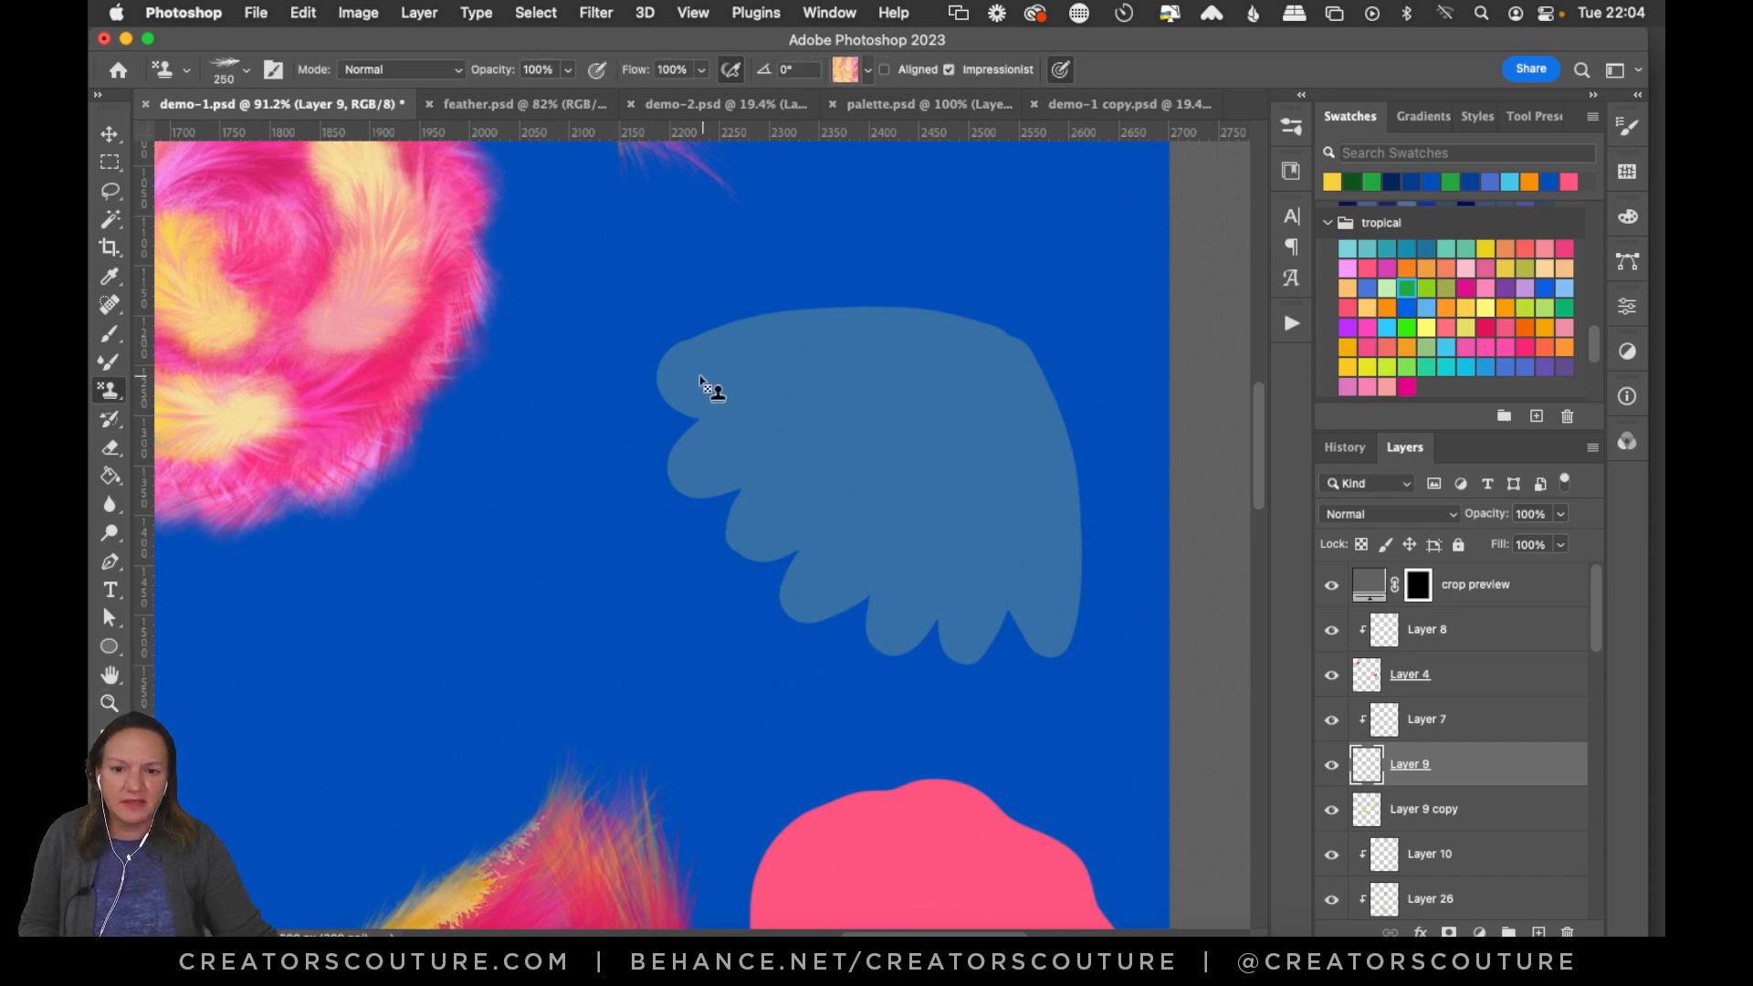
drag(701, 382, 974, 347)
key(super+z)
key(bracketleft)
key(bracketleft)
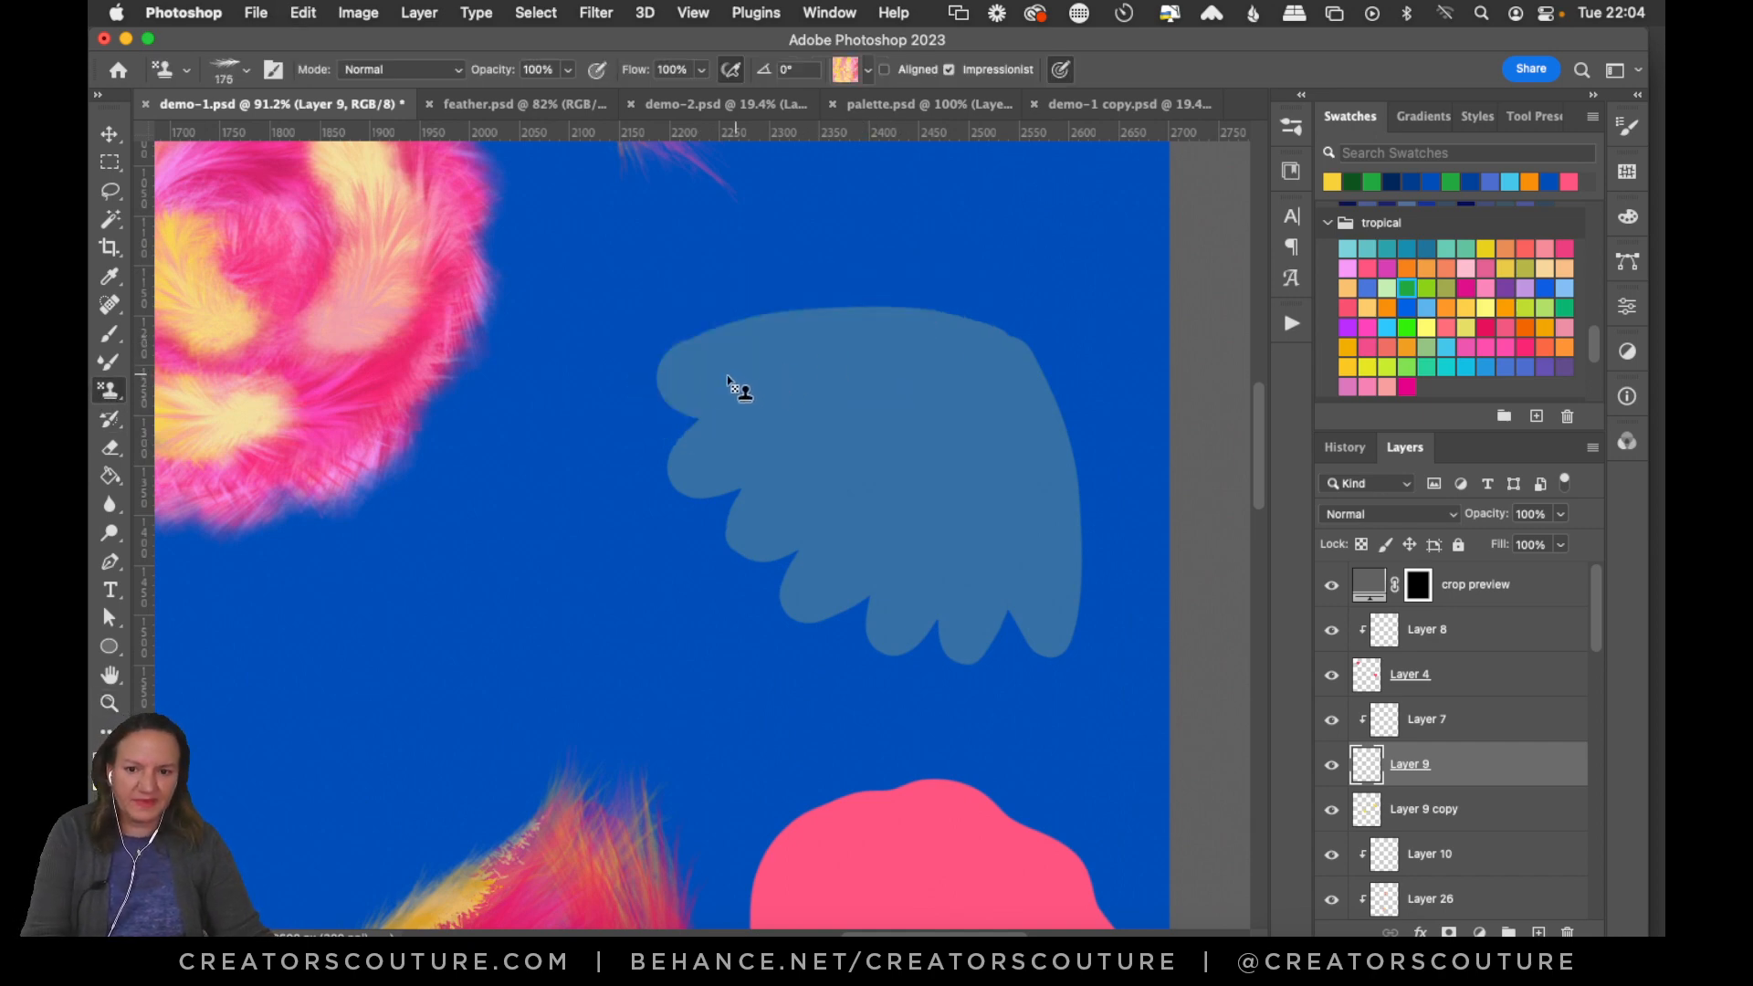
Try layering peach, pink and yellow feather strokes along the topmost scallop, undoing them to repeat the stroke.
mouse_move(730, 381)
mouse_down()
mouse_move(926, 372)
mouse_move(839, 358)
mouse_move(983, 374)
mouse_up()
key(super+z)
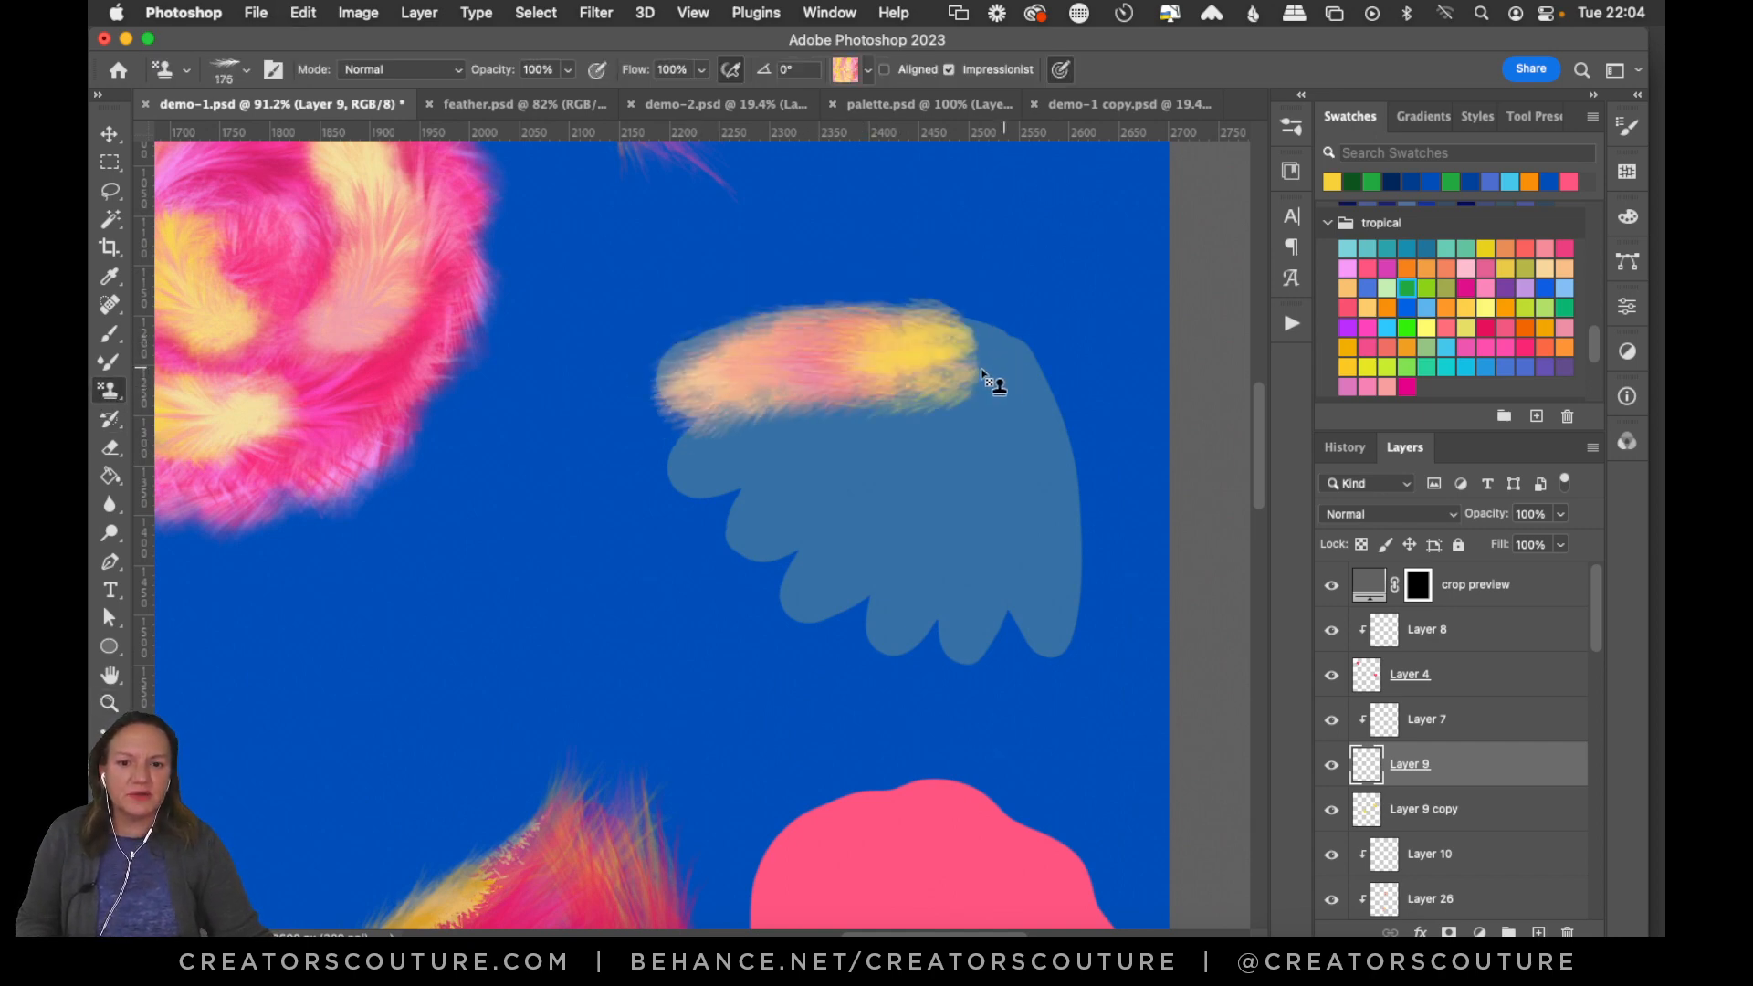
drag(684, 392, 916, 357)
drag(764, 370, 826, 363)
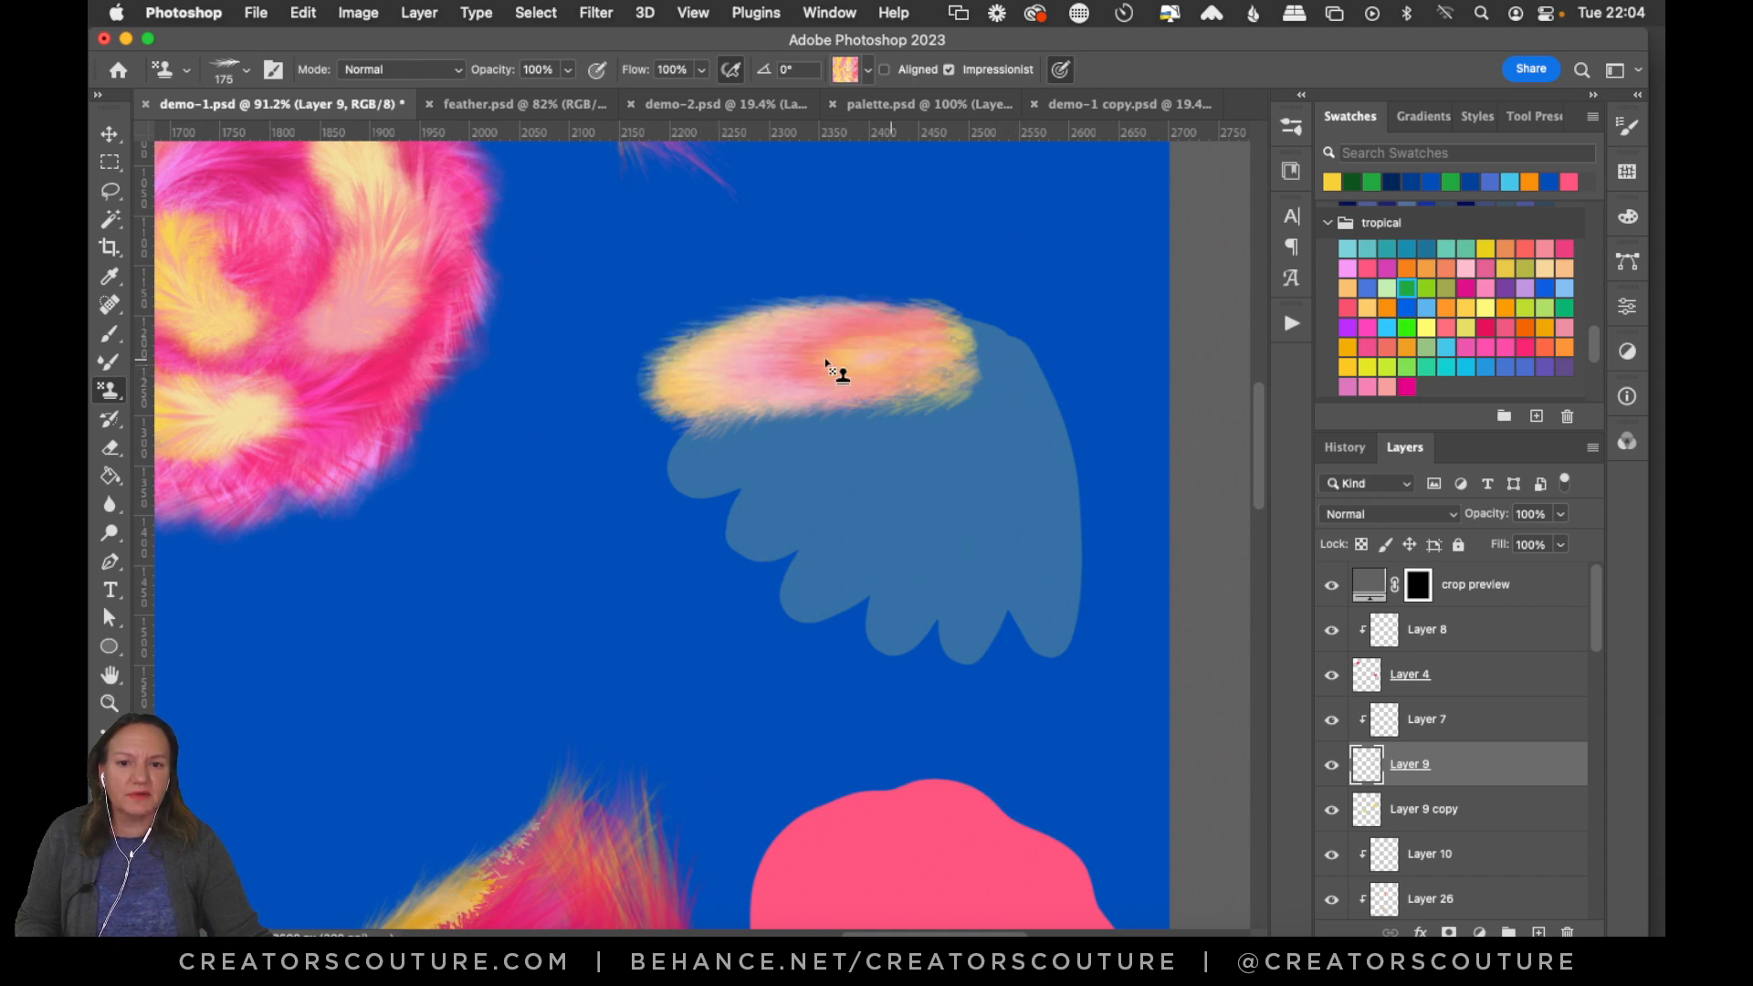
key(super+z)
drag(708, 461, 1009, 379)
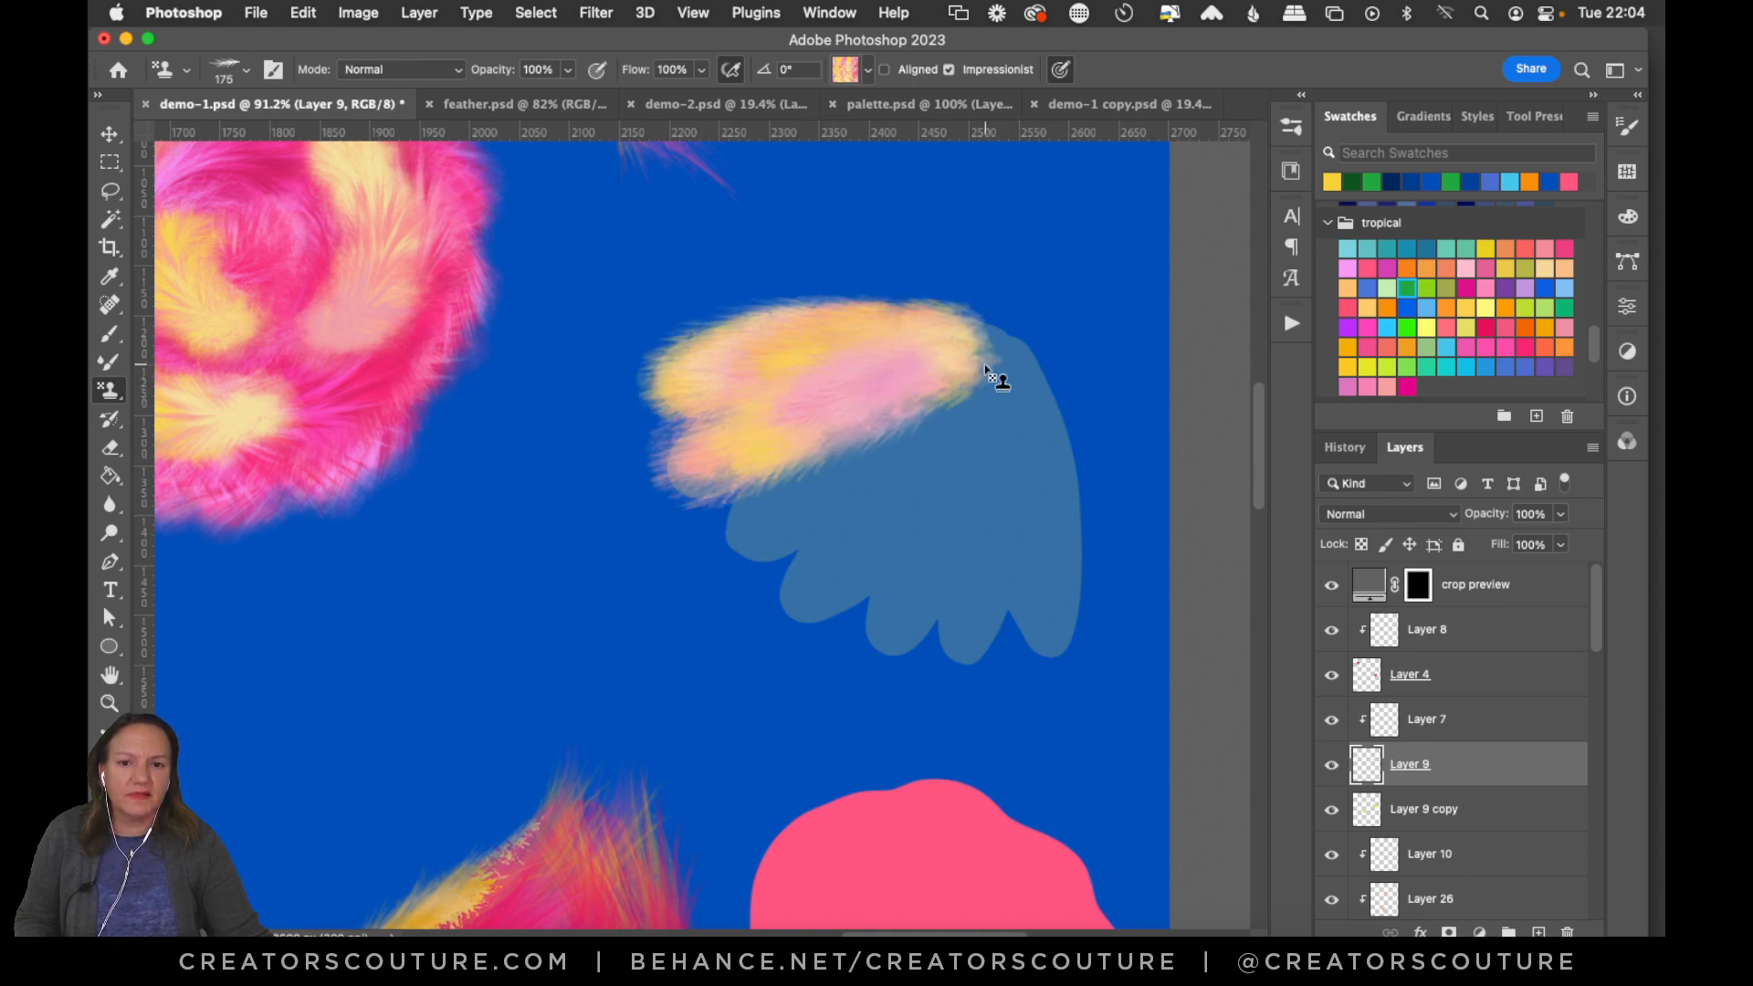
key(super+z)
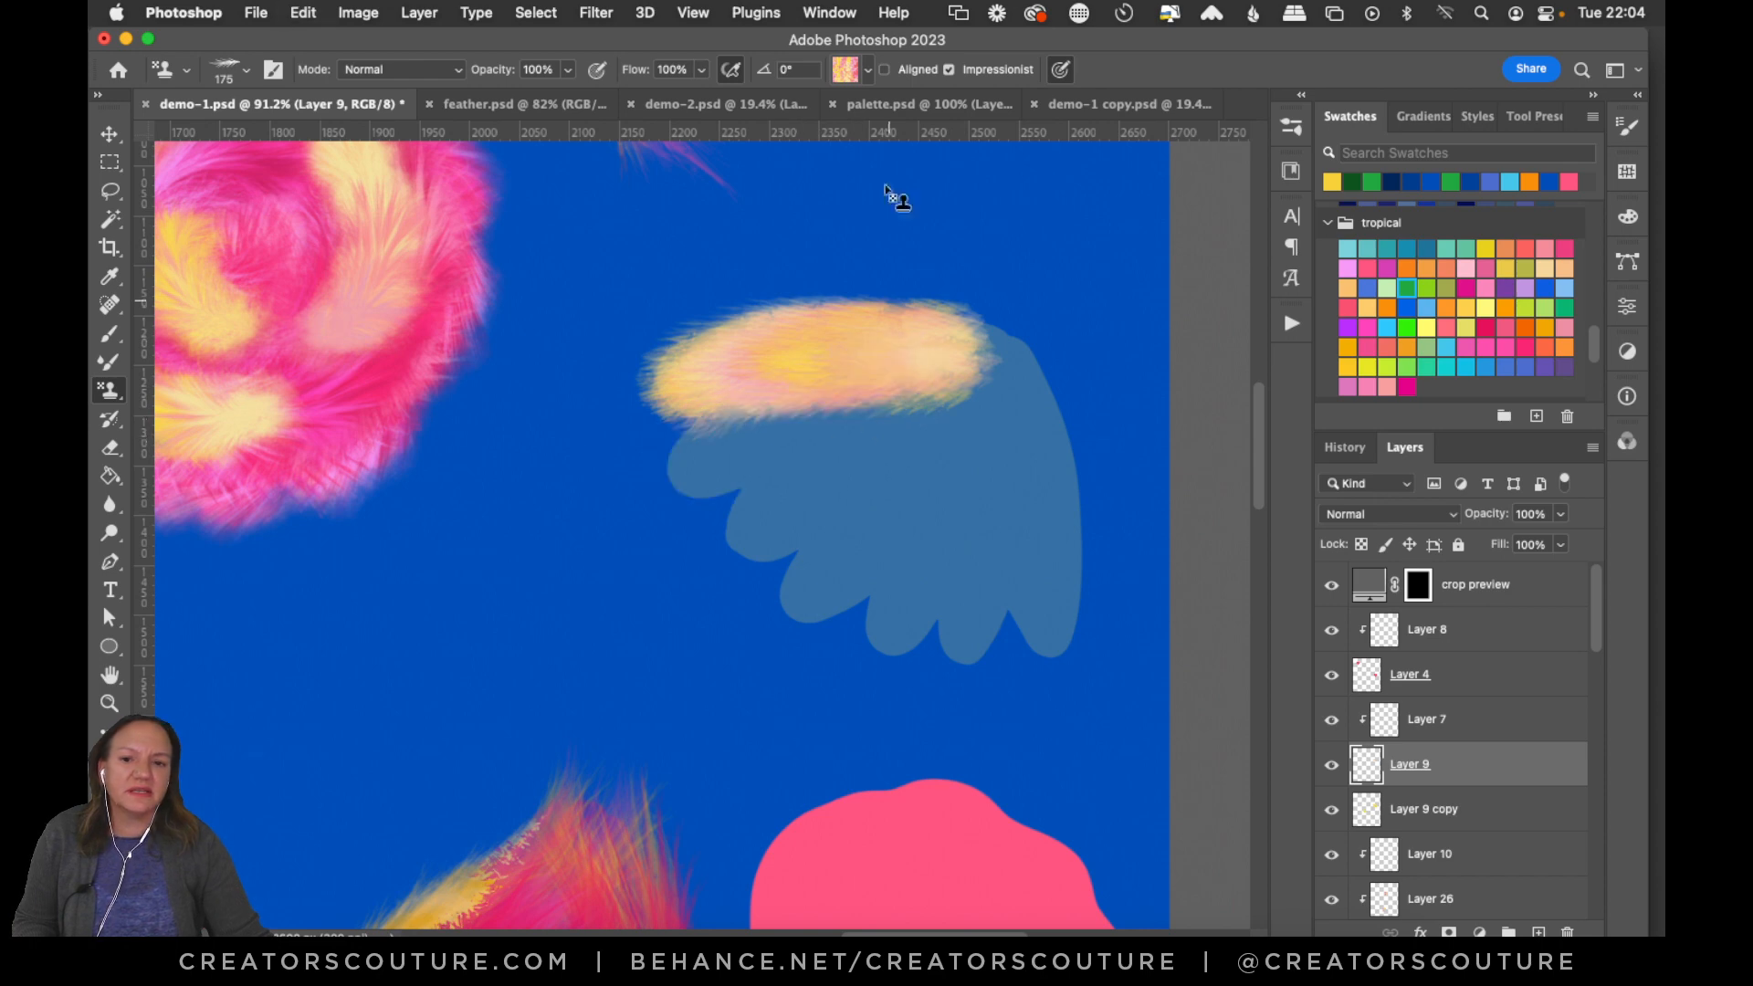
click(1005, 363)
key(super+z)
drag(716, 395, 947, 387)
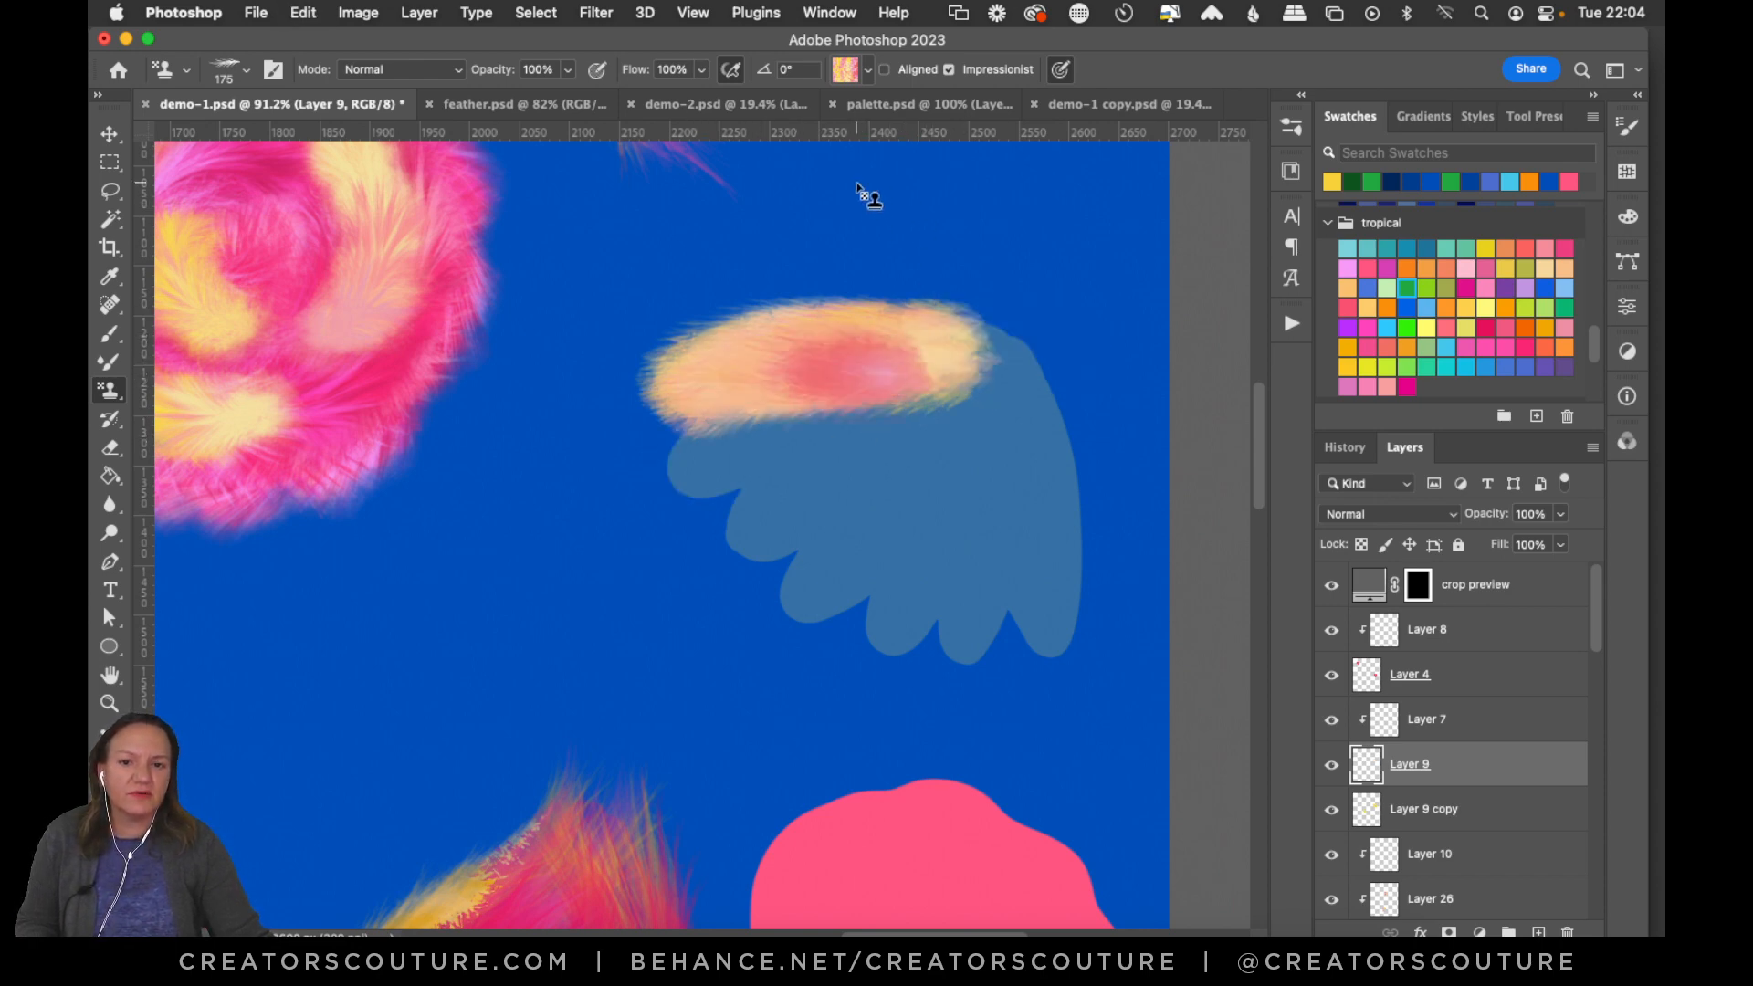
key(super+z)
Try painting the three uppermost scallops in the current pink-and-yellow pattern, and undo all three strokes.
click(844, 73)
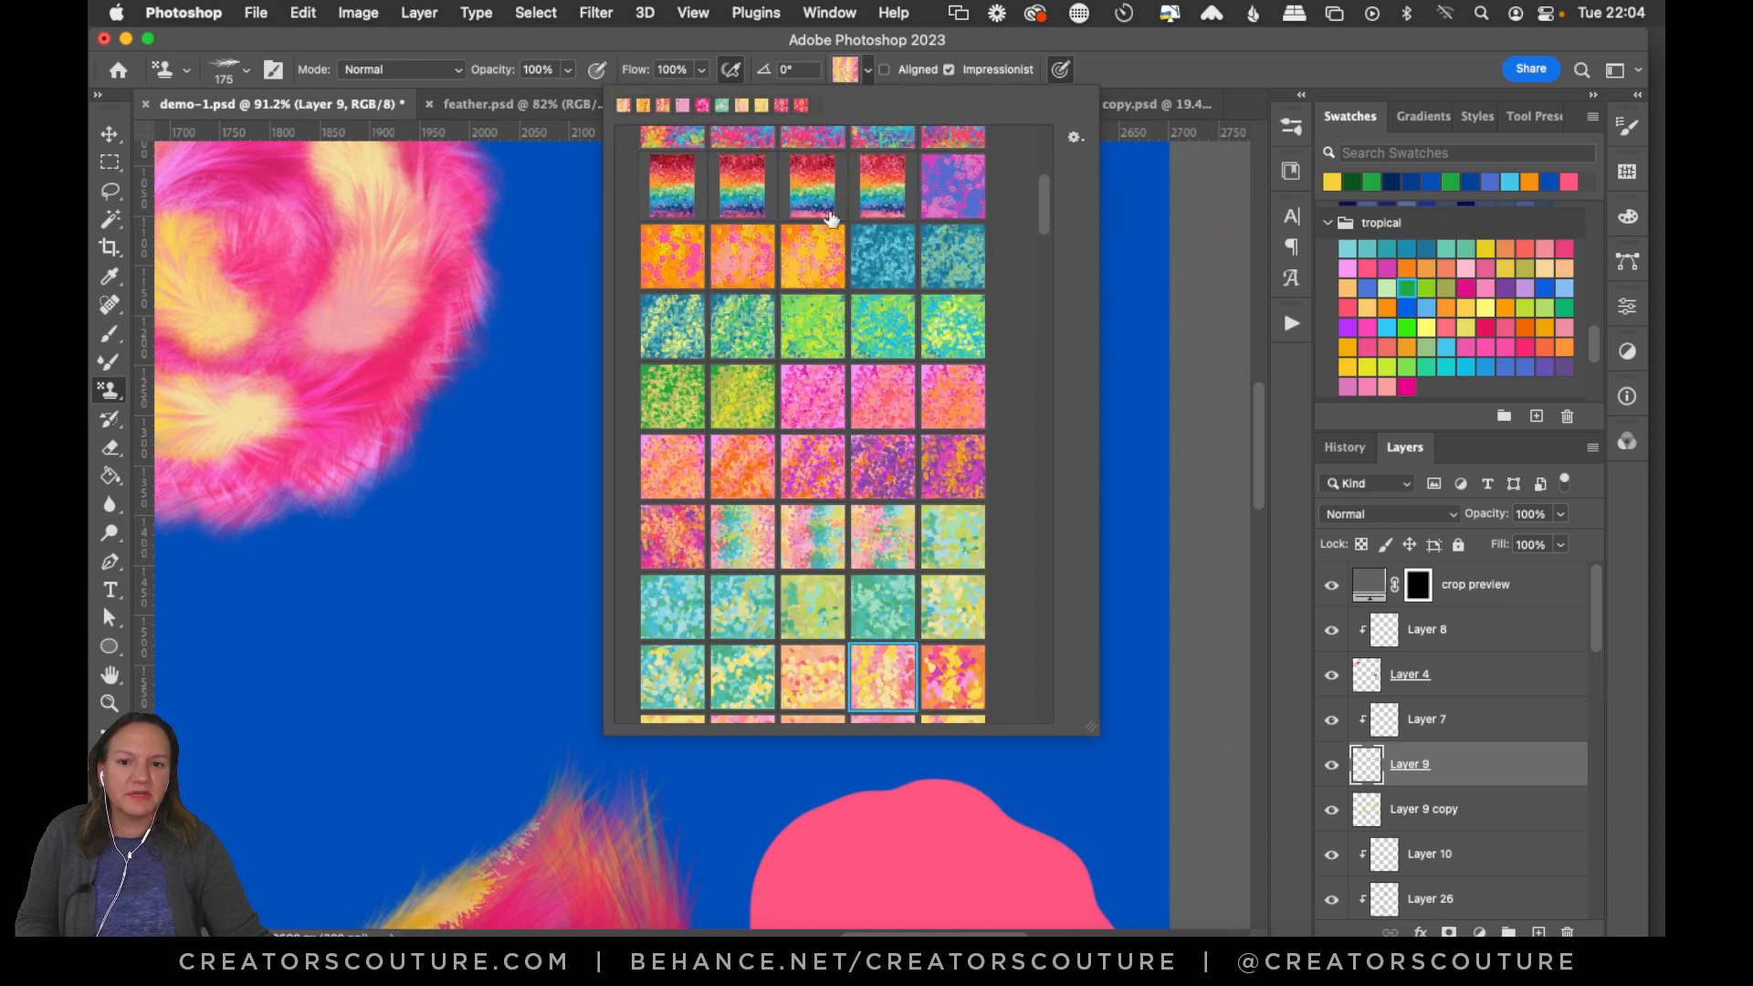
click(843, 77)
drag(723, 395, 957, 353)
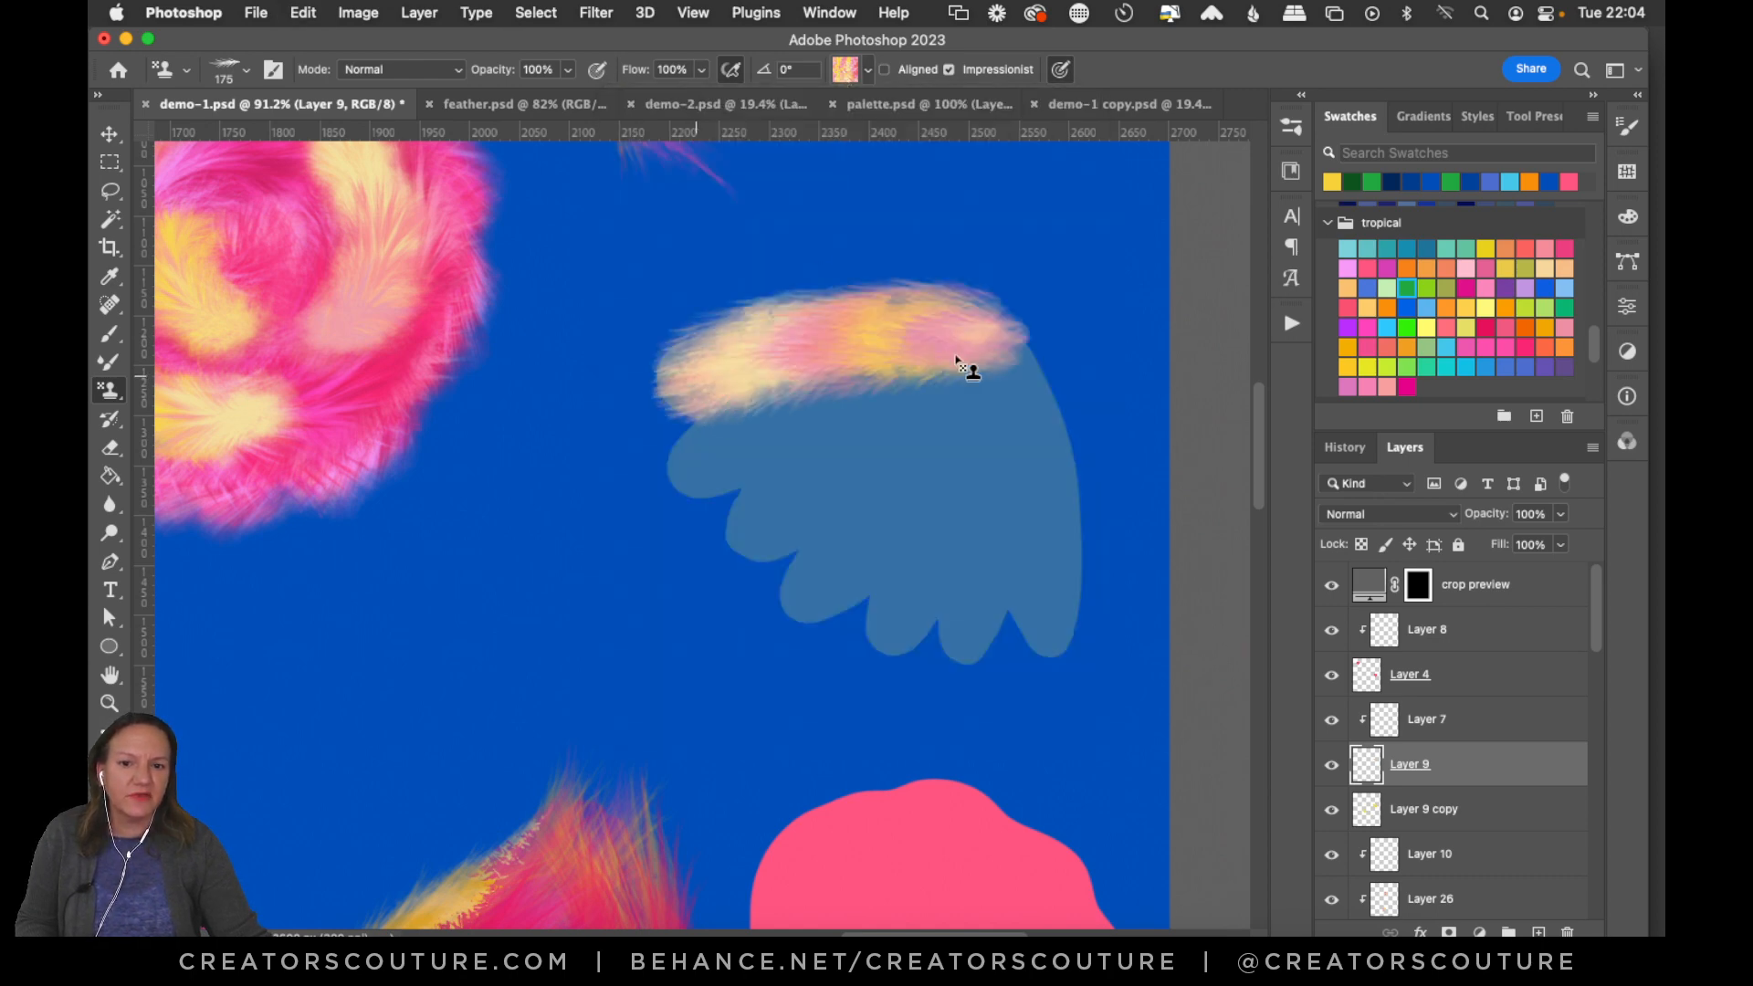
drag(730, 453, 938, 396)
drag(750, 519, 1025, 305)
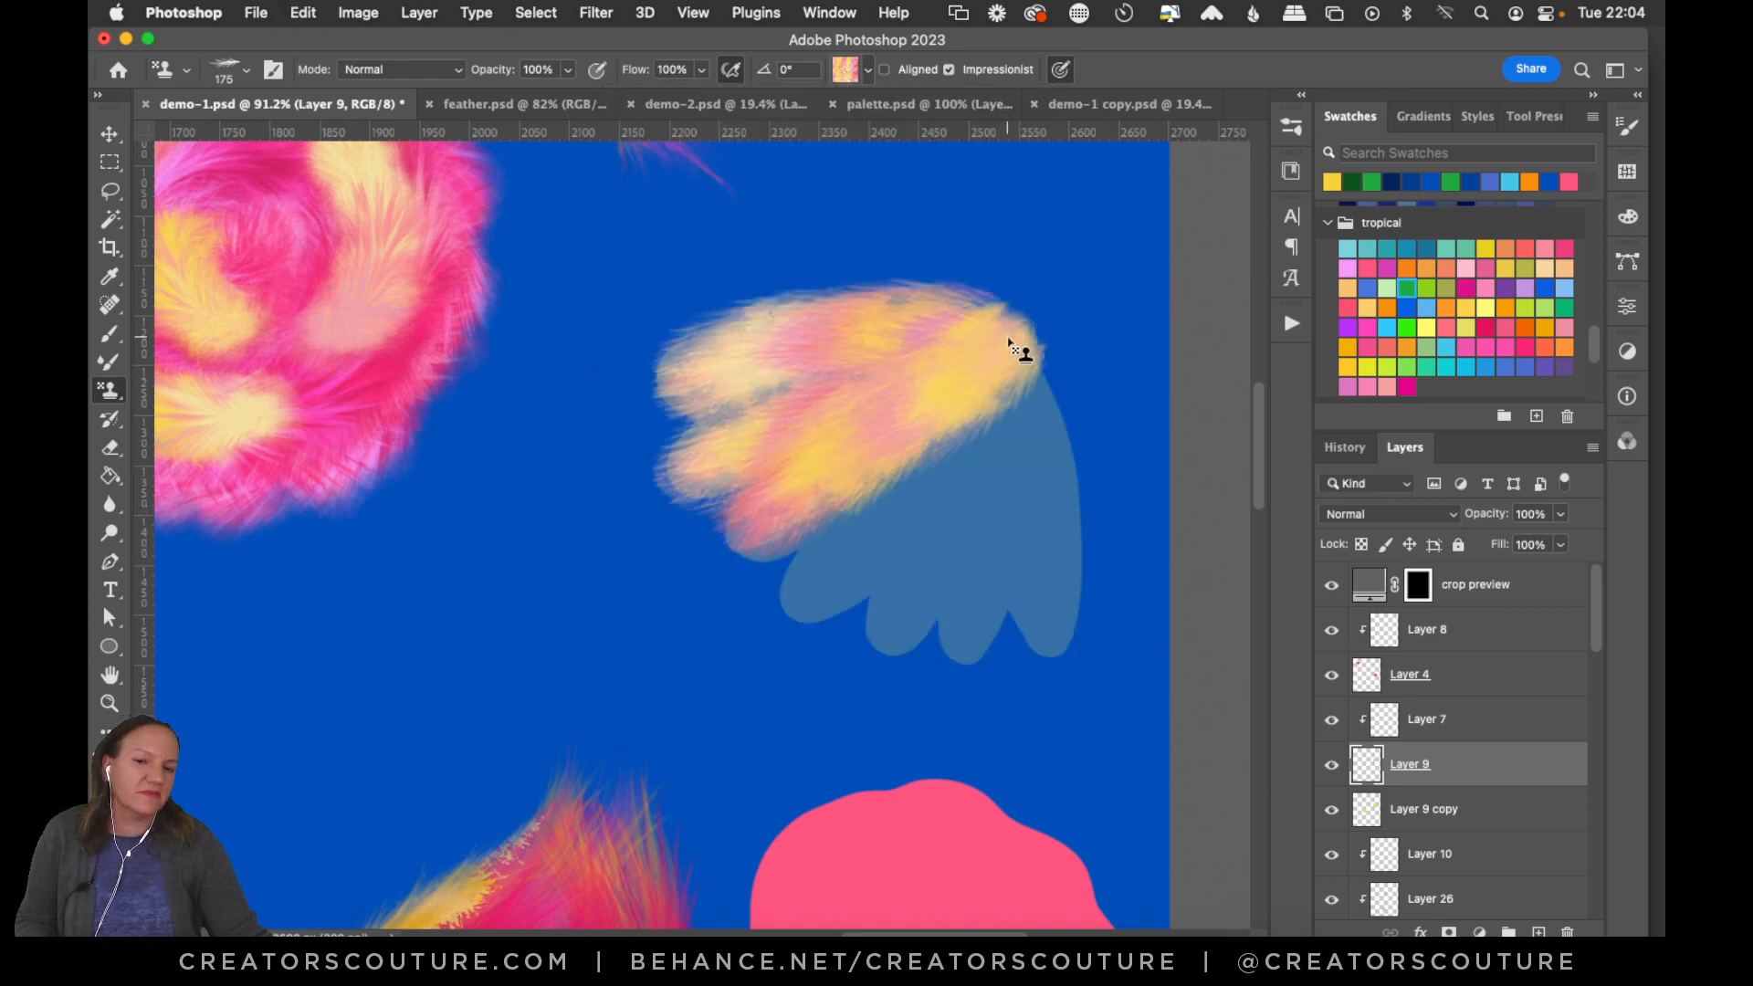
key(super+z)
key(super+z)
key(super+z)
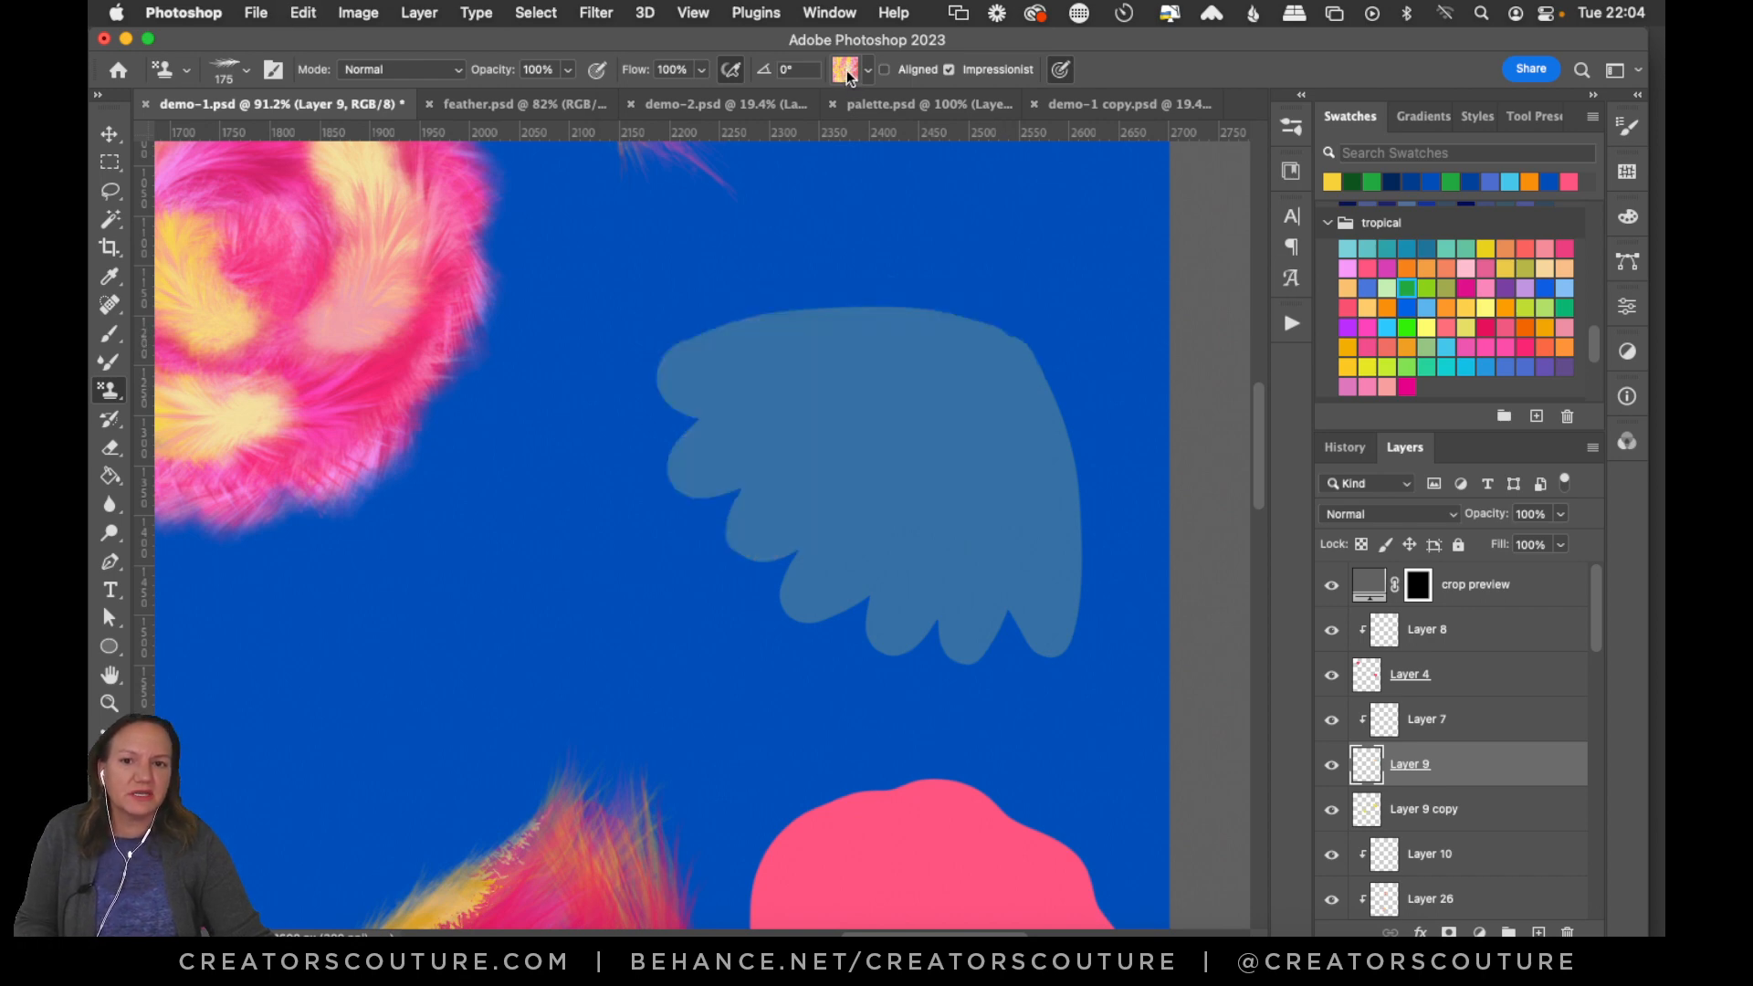
Try the pale green, blue and yellow mottled pattern with several feather strokes along the topmost scallop.
click(844, 69)
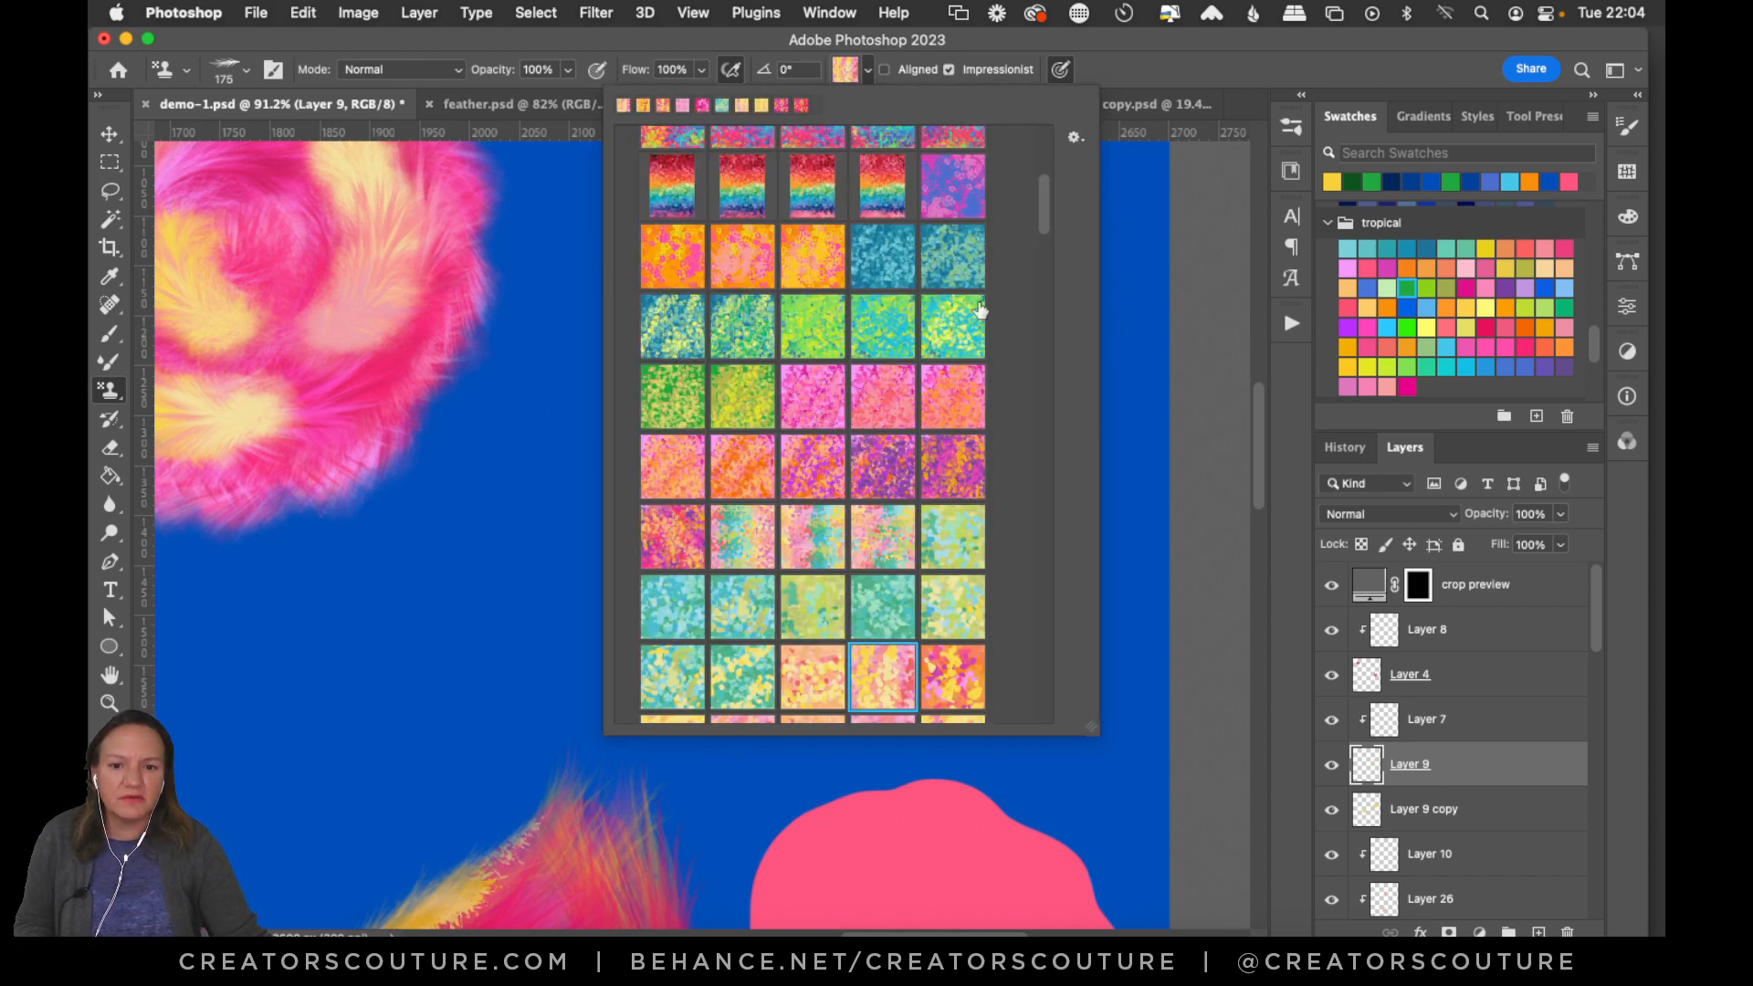
mouse_move(1044, 203)
mouse_down()
mouse_move(1044, 183)
mouse_move(1044, 222)
mouse_up()
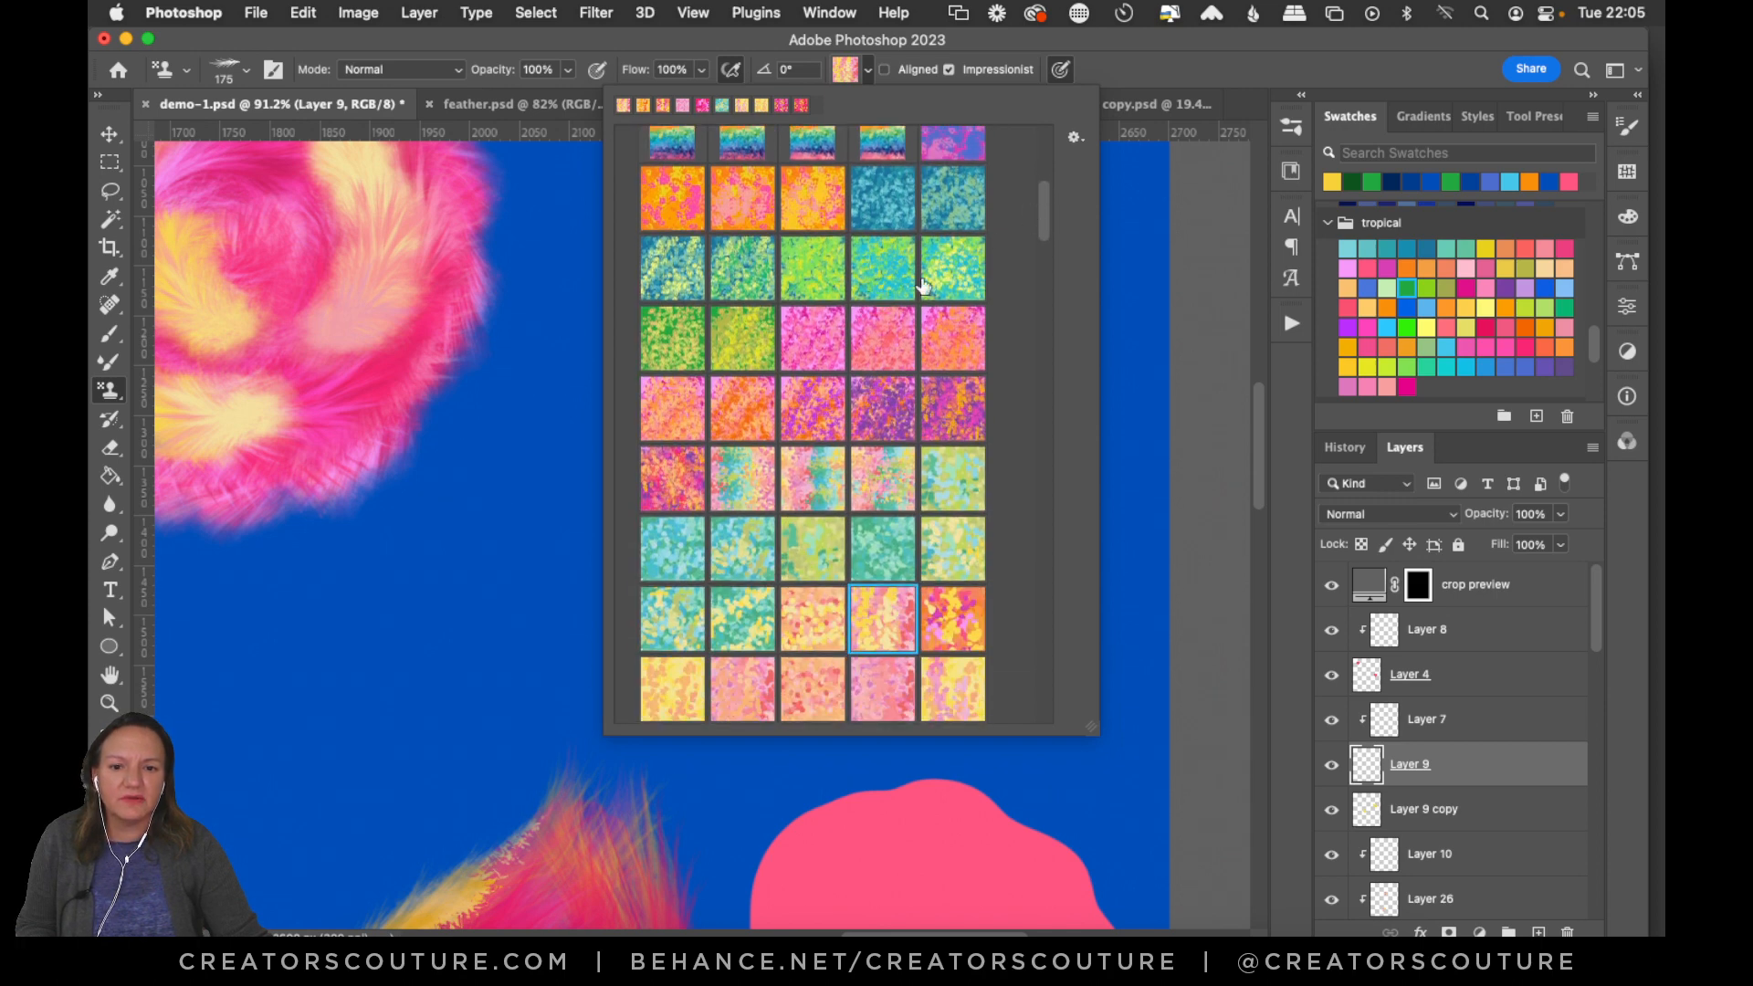
click(959, 496)
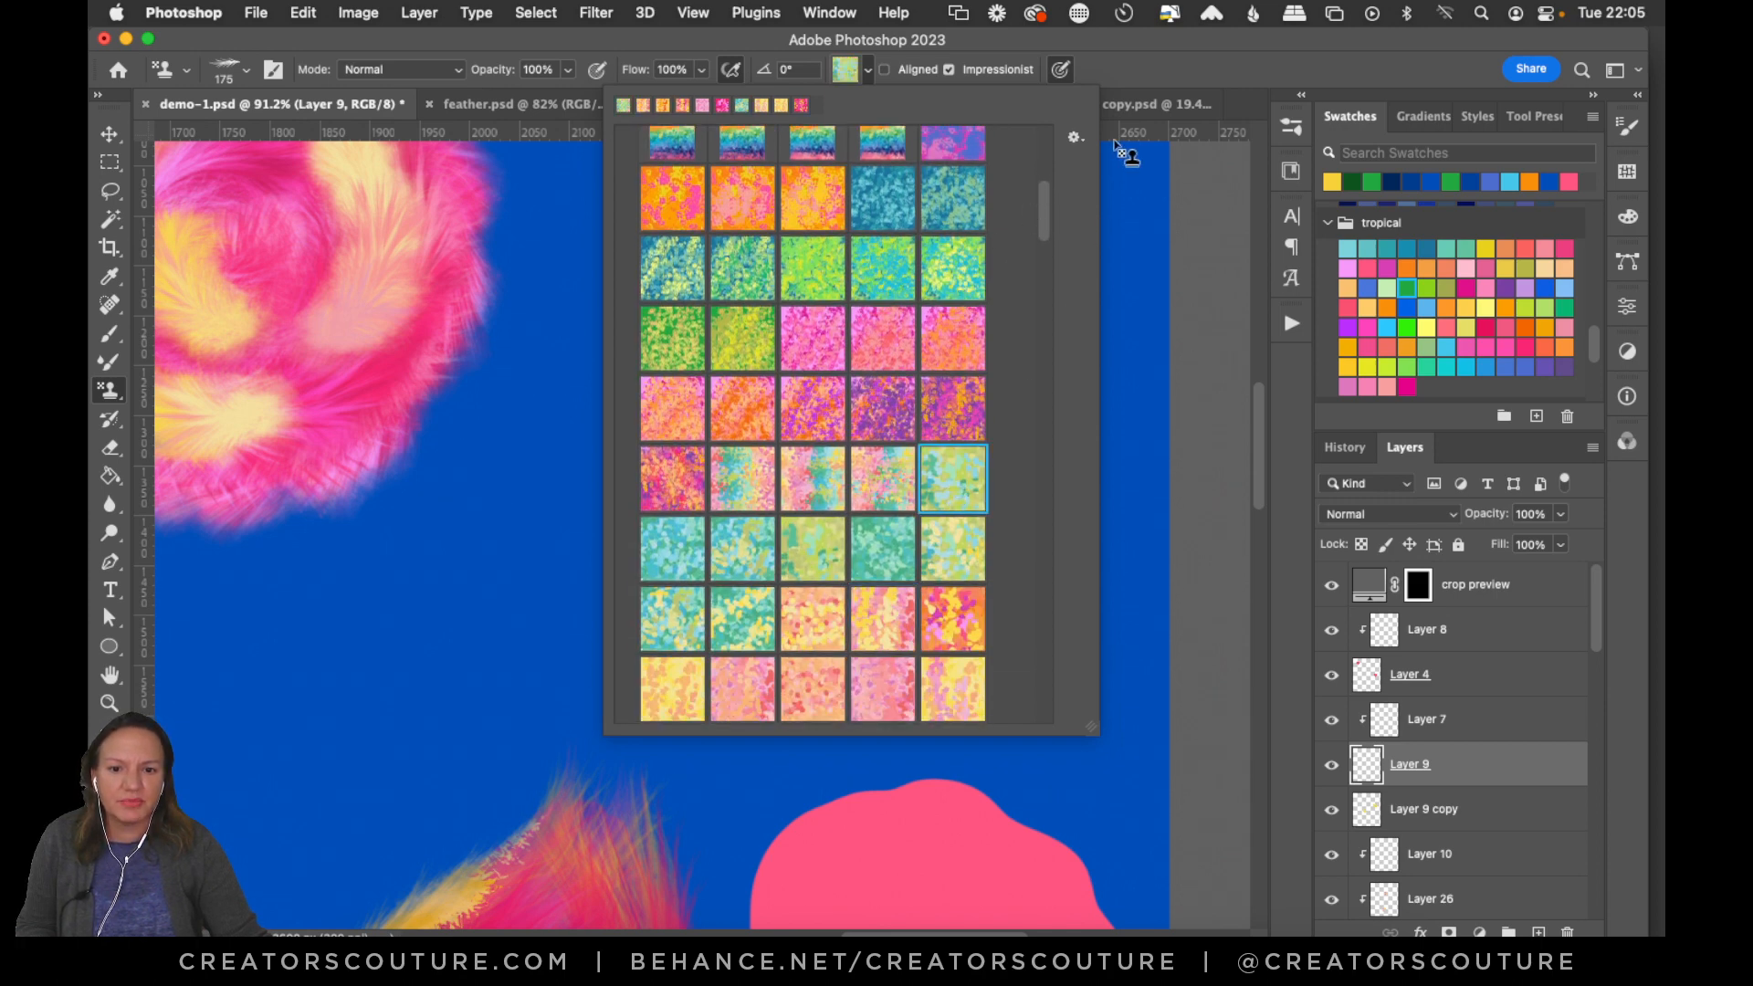
key(Return)
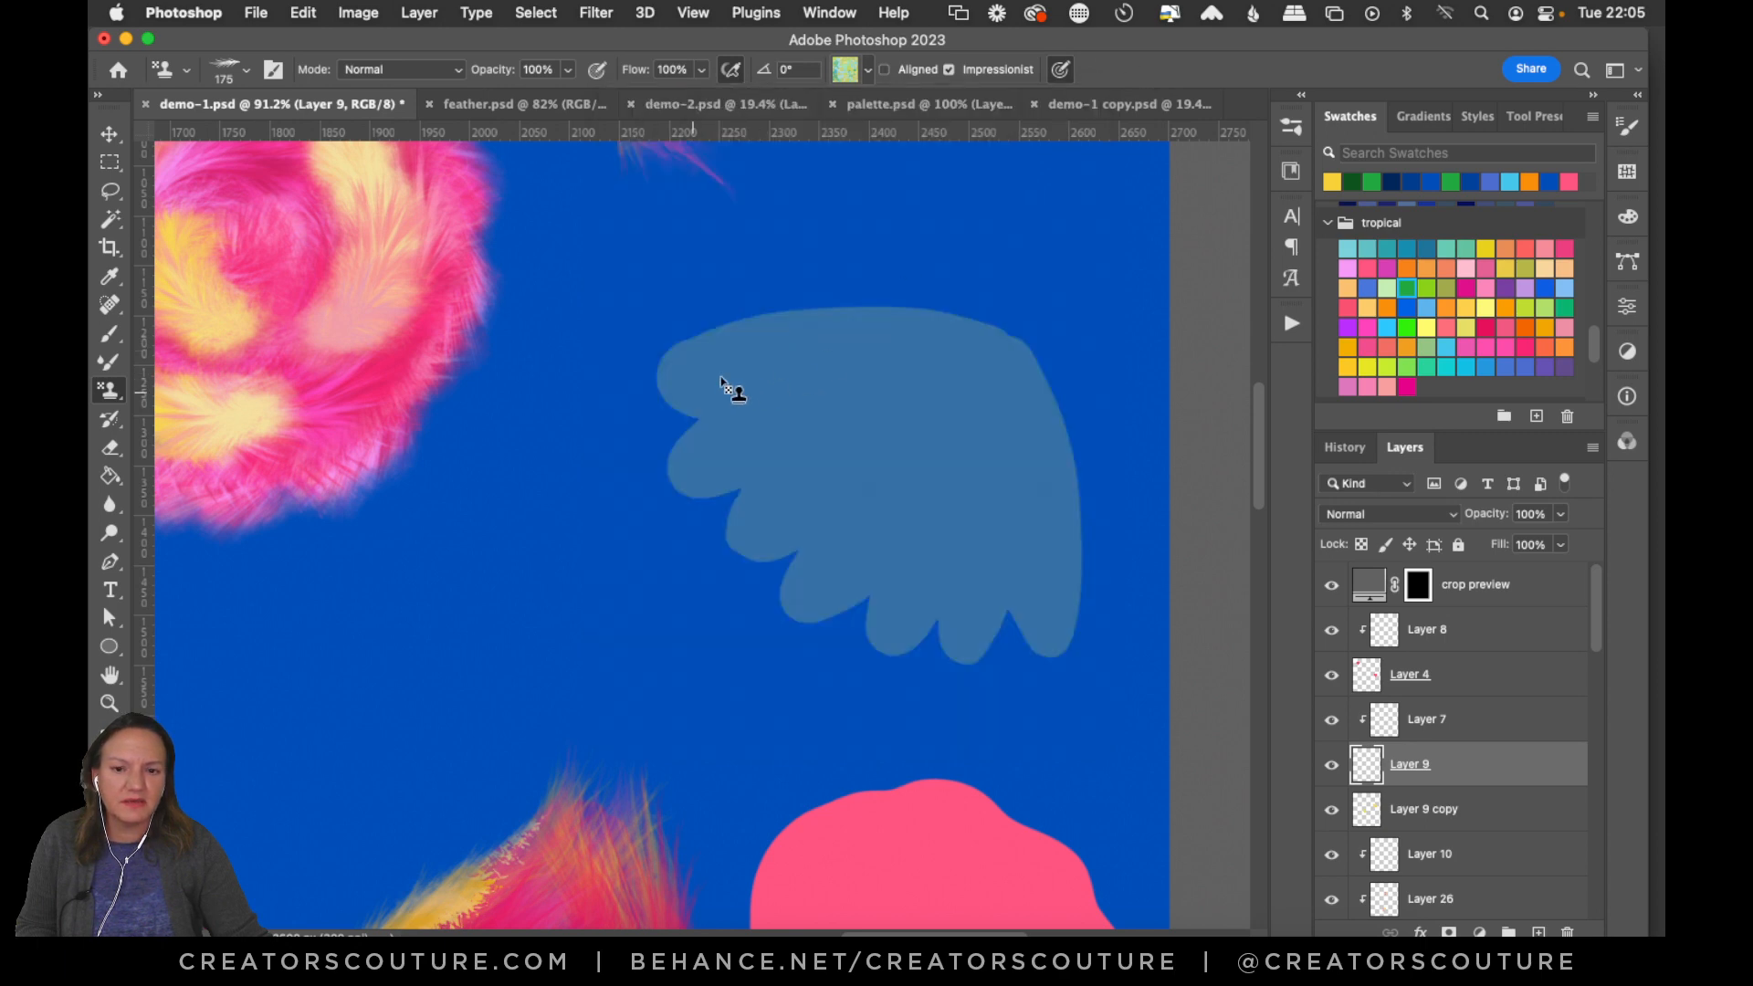
drag(727, 387, 1017, 399)
key(super+z)
drag(704, 392, 961, 358)
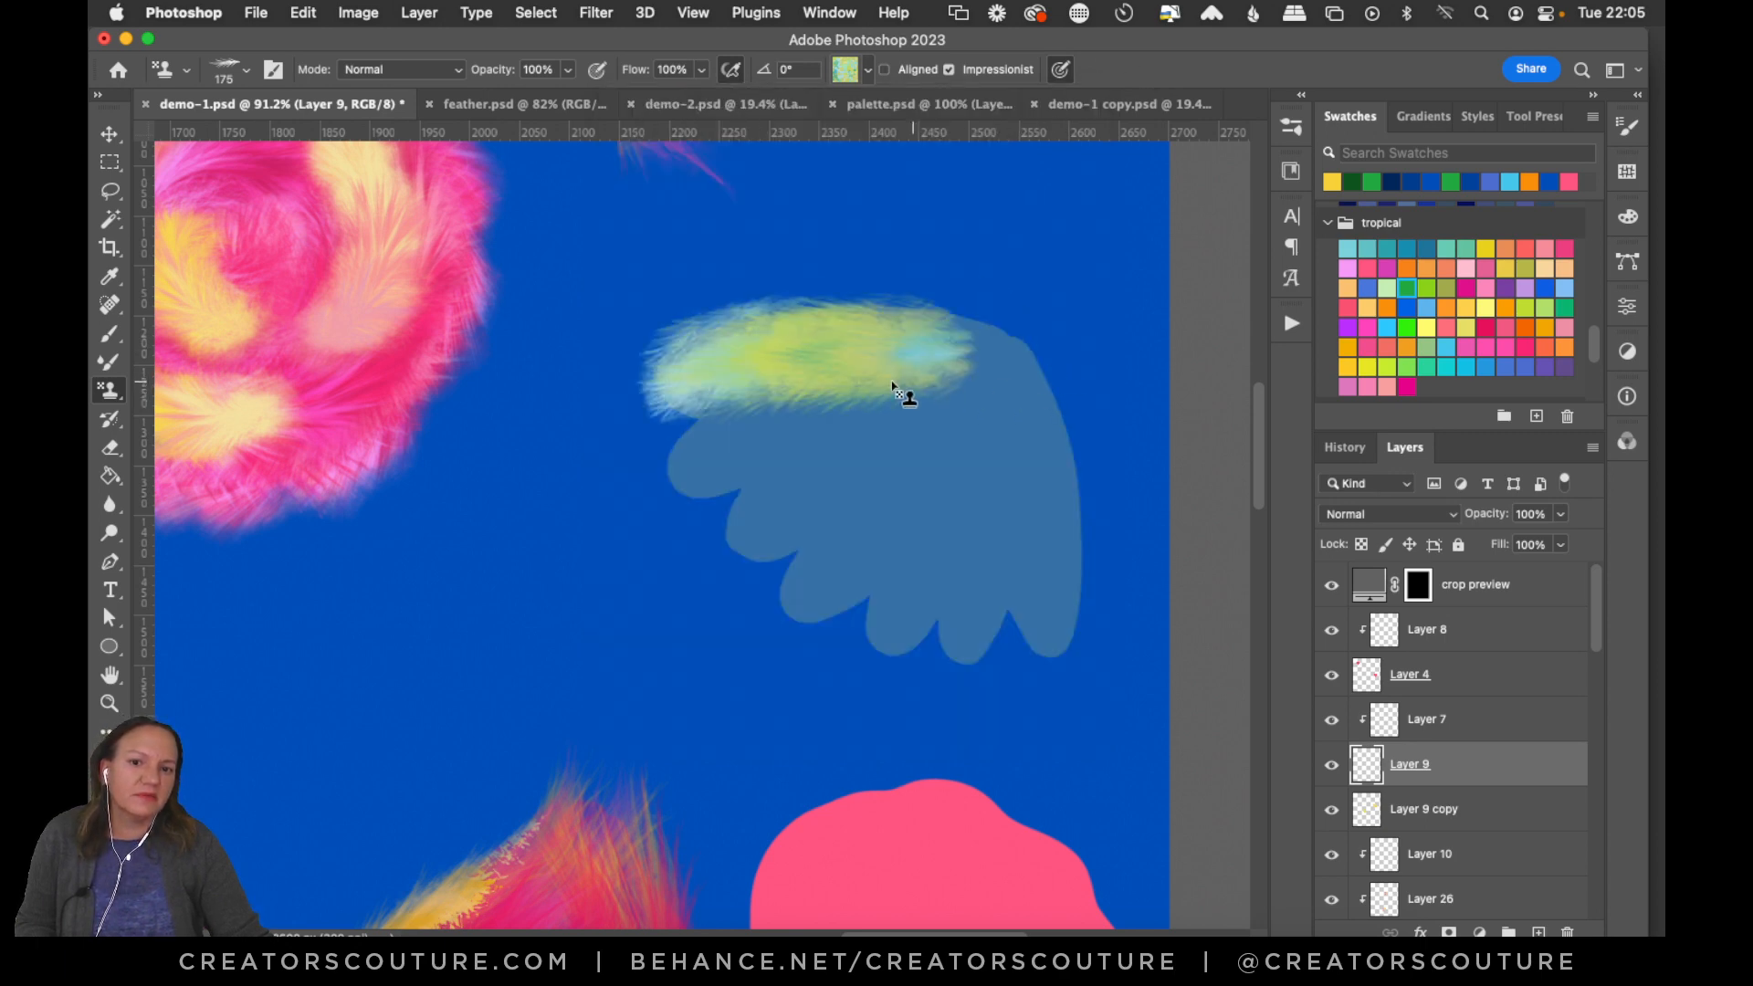
key(super+z)
drag(704, 396, 996, 408)
key(super+z)
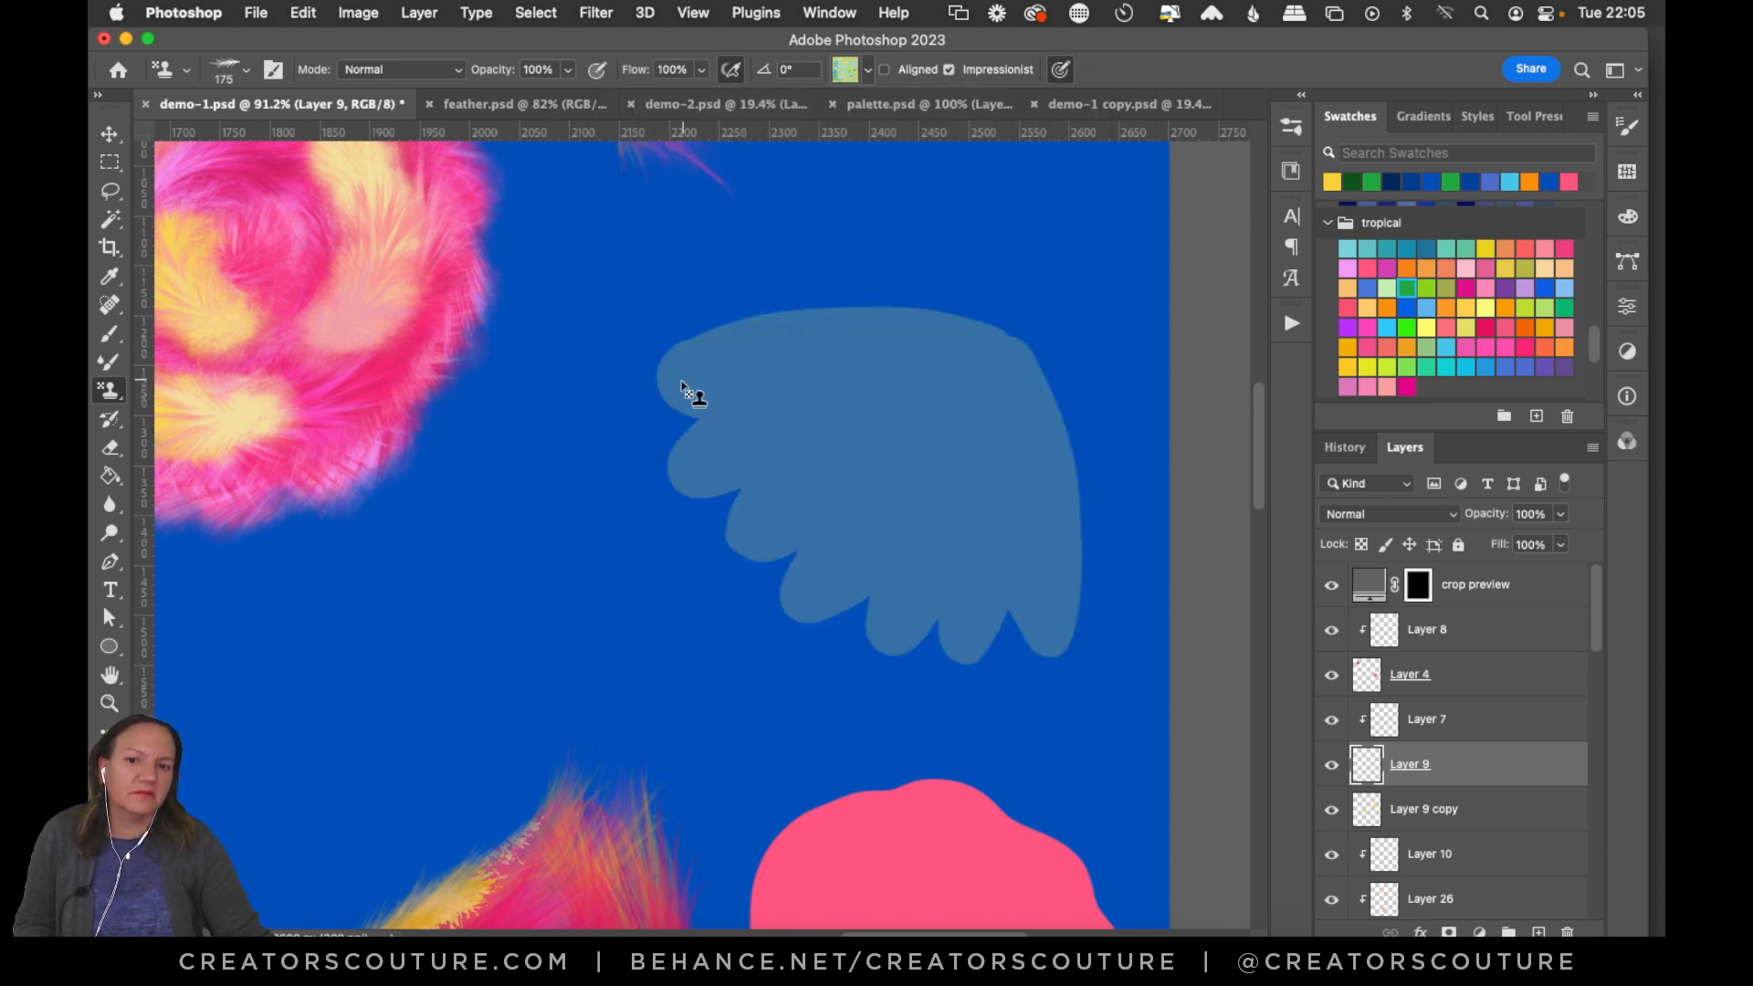
mouse_move(688, 392)
mouse_down()
mouse_move(788, 354)
mouse_move(1028, 391)
mouse_up()
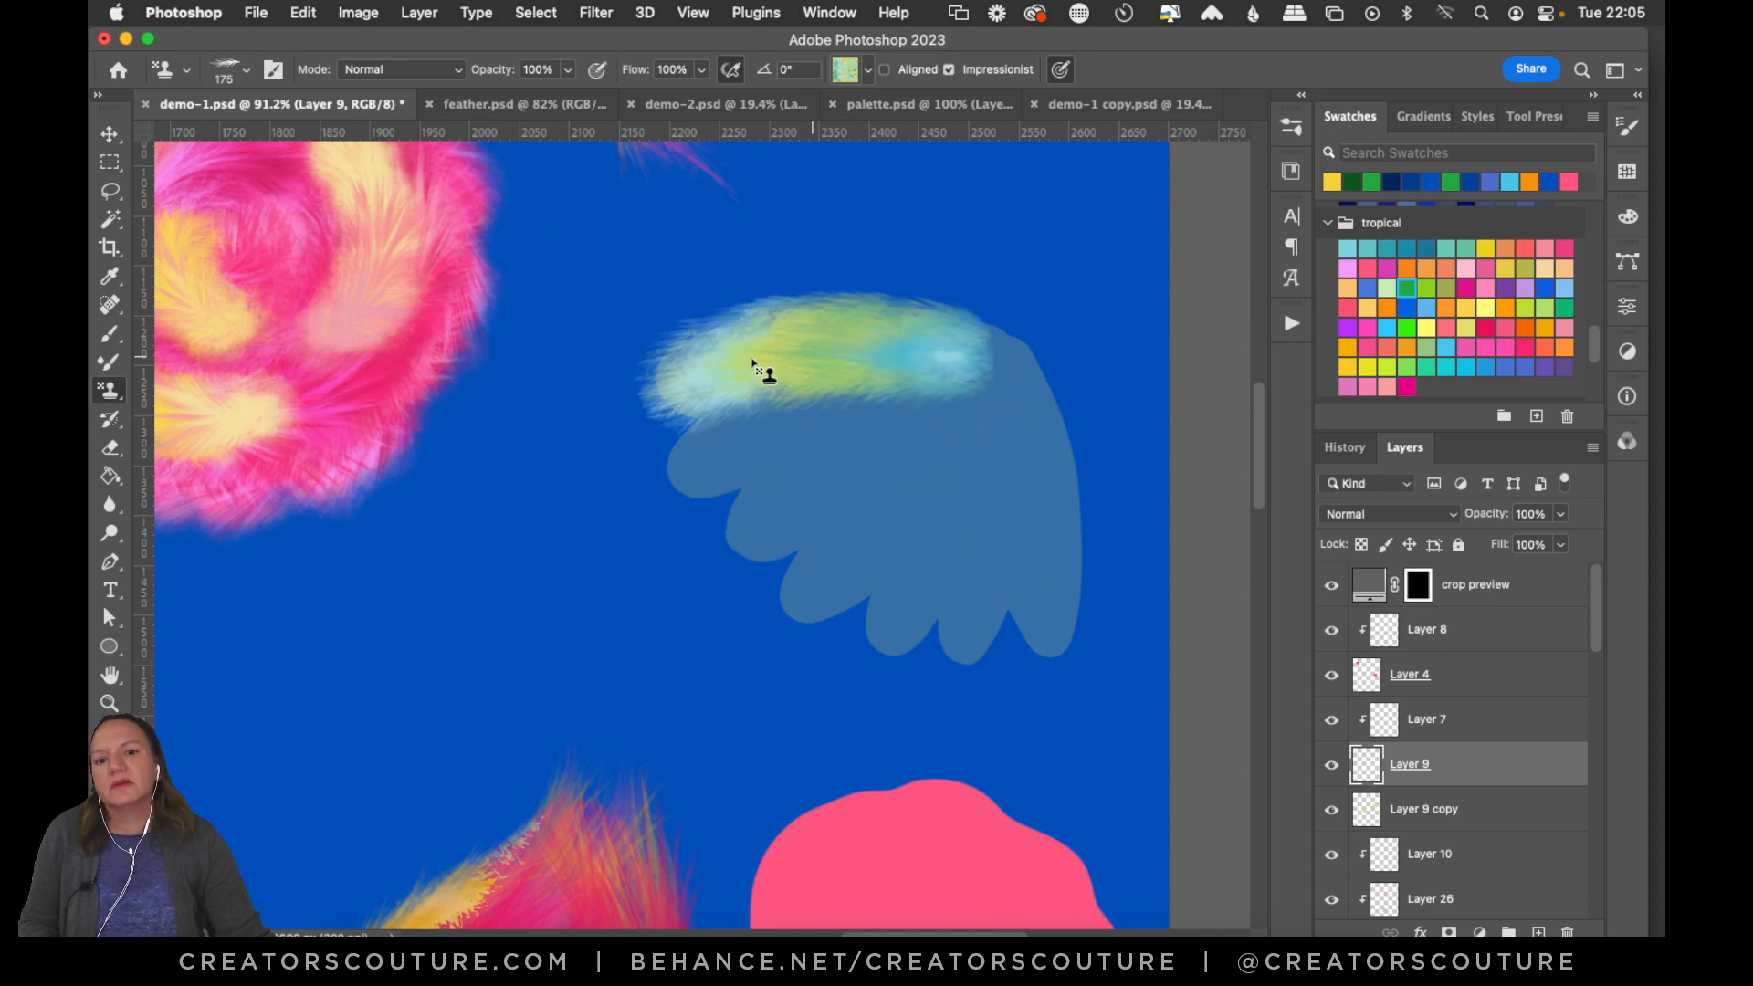
drag(763, 371, 1005, 379)
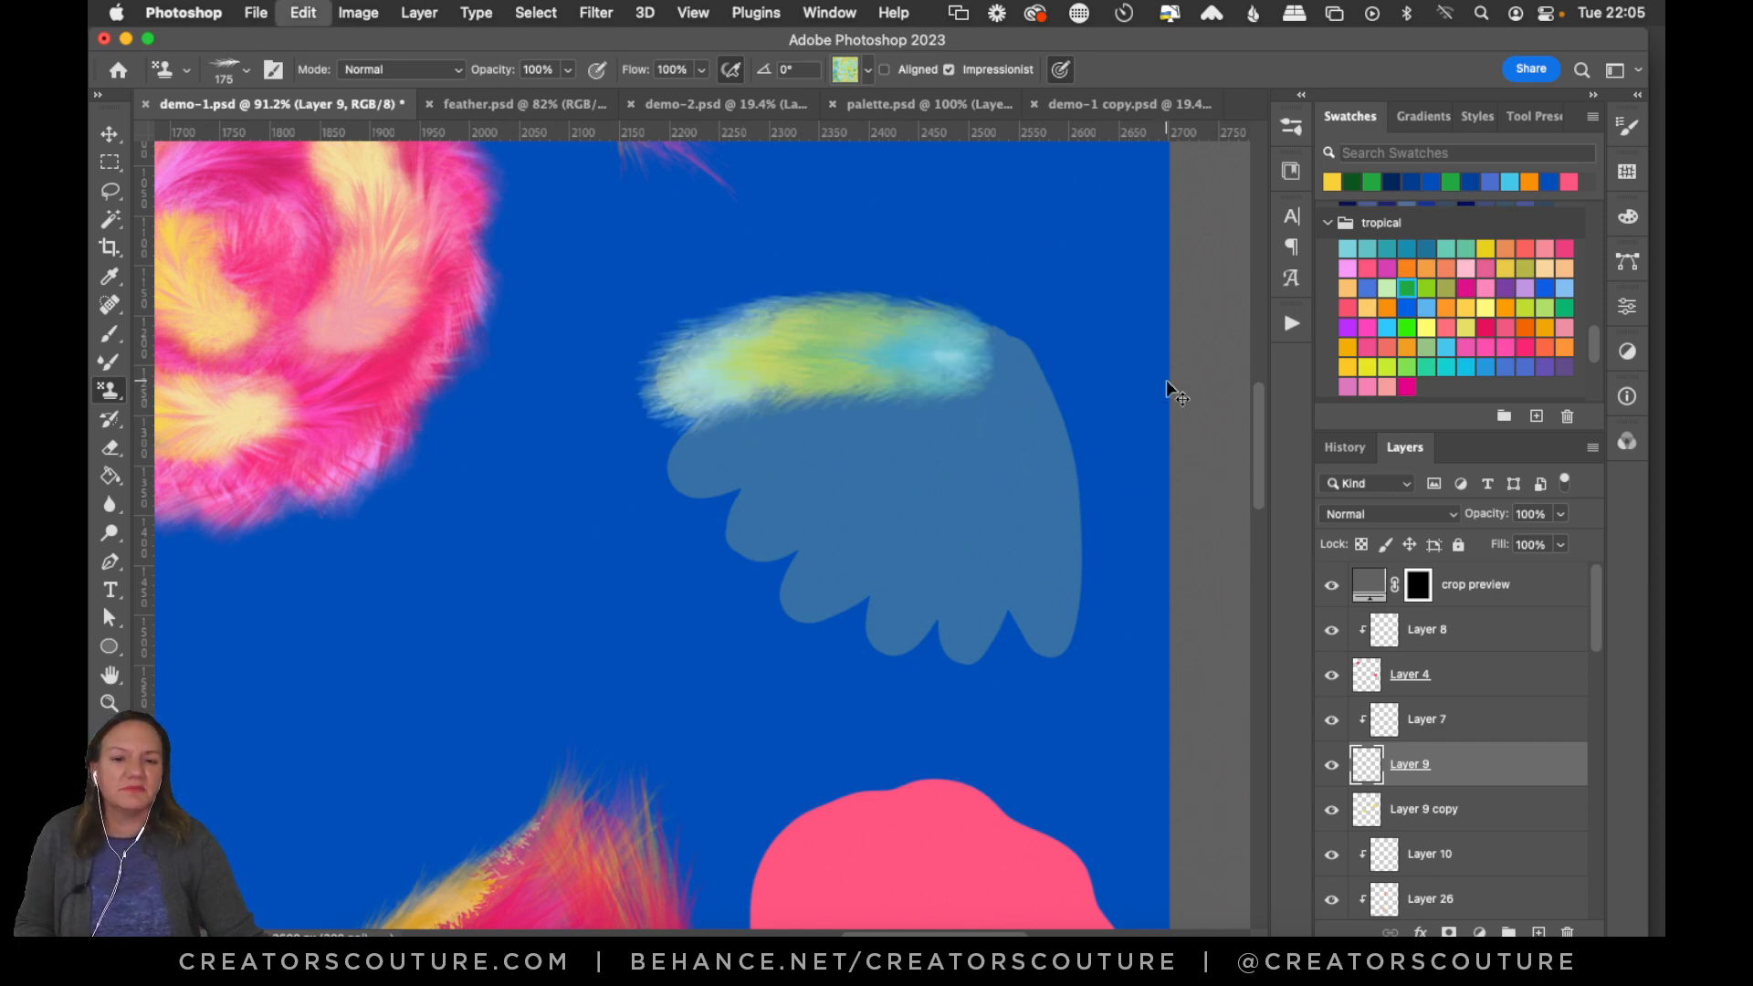
mouse_move(1252, 429)
mouse_down()
mouse_move(1203, 670)
mouse_move(1268, 352)
mouse_move(1264, 442)
mouse_up()
Replace the topmost scallop's strokes with one feather stroke in the teal, pale blue and yellow mottled pattern.
click(845, 68)
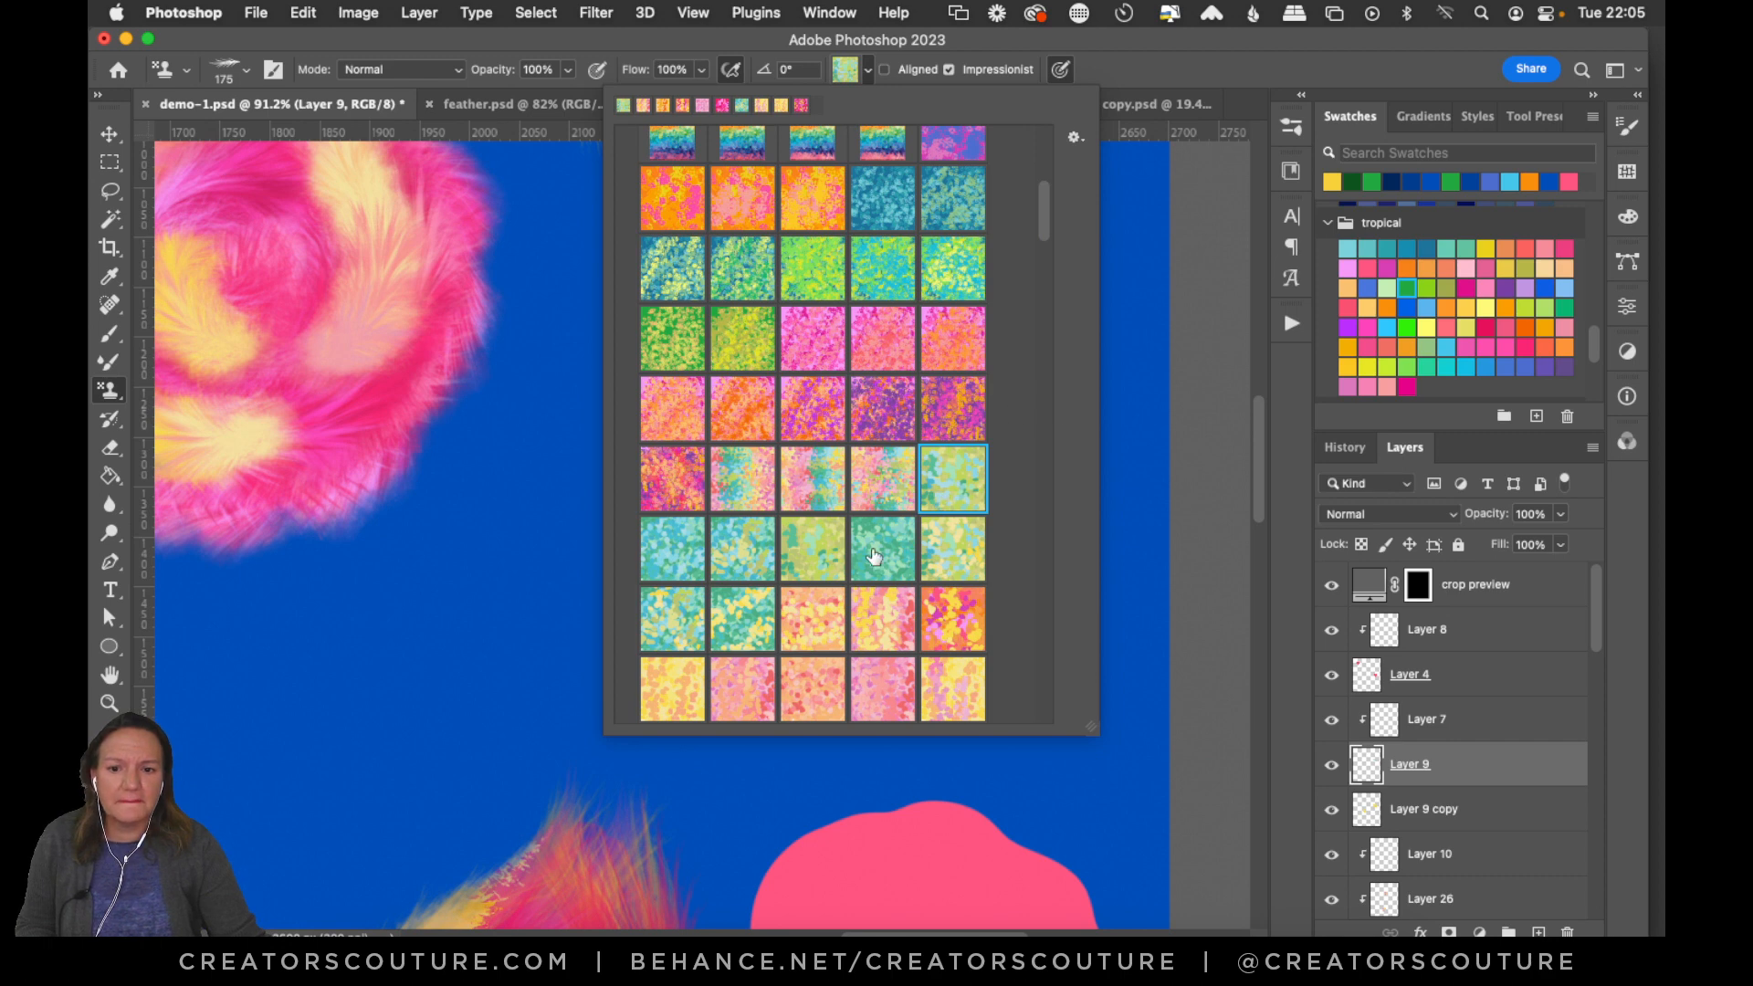
scroll(1044, 228, down, 3)
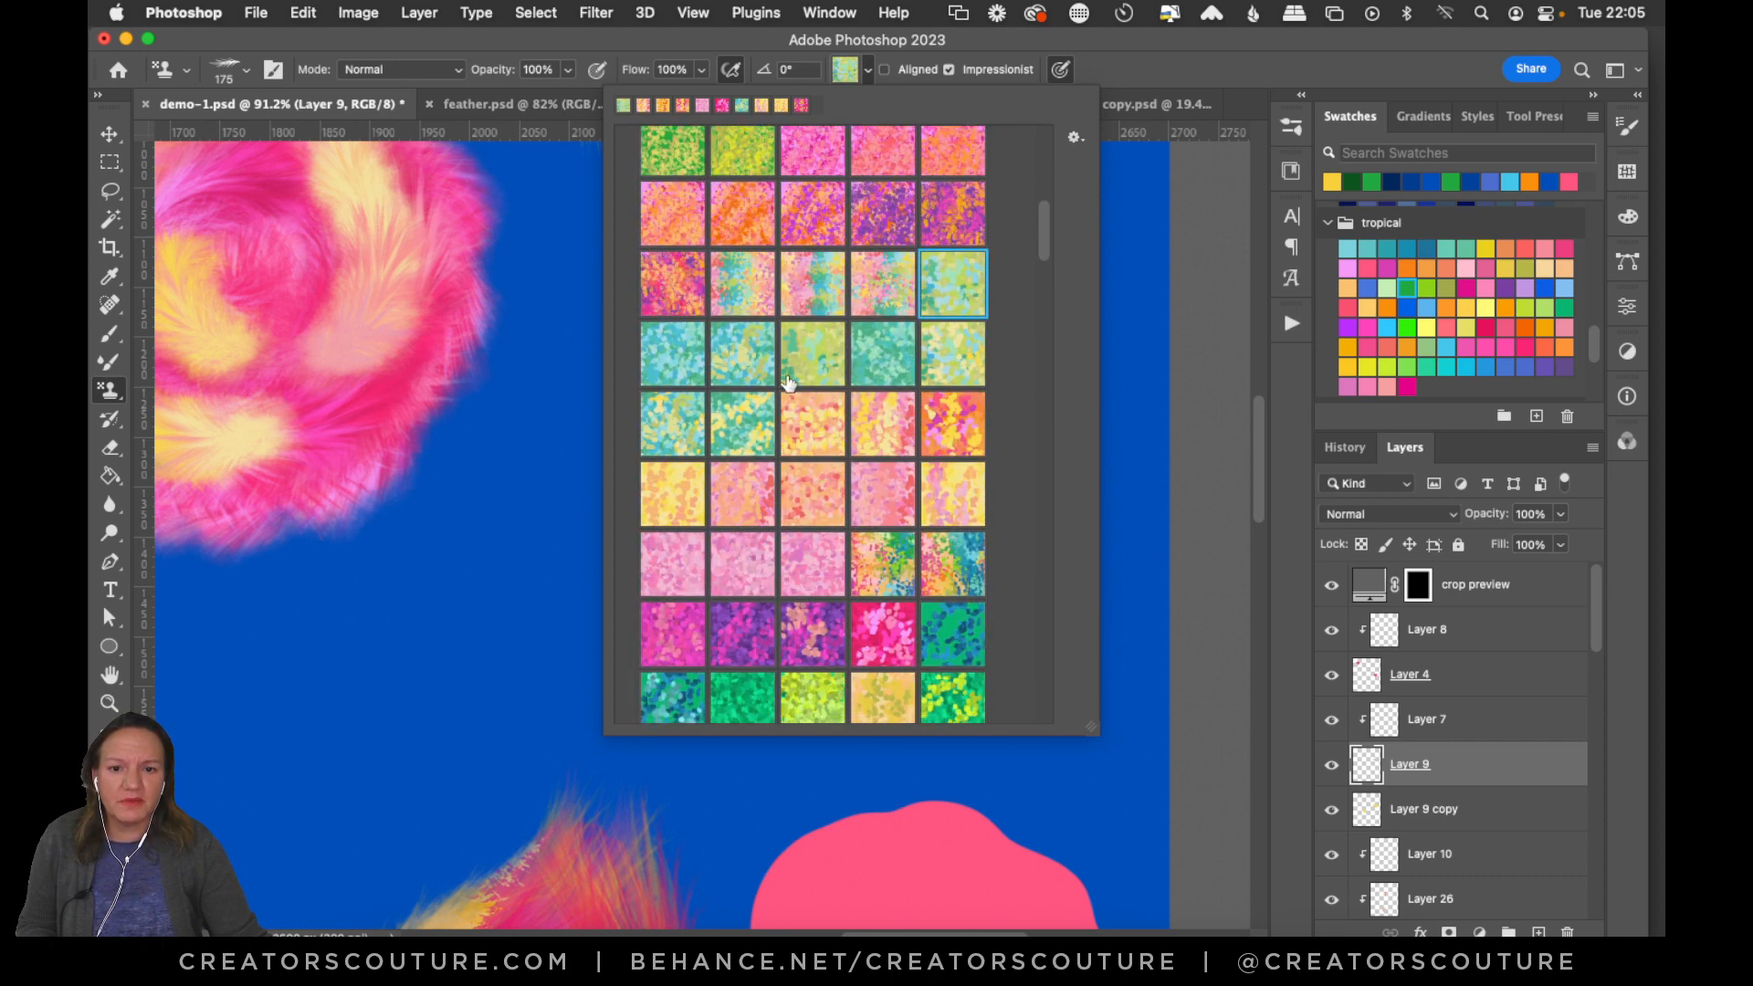
click(664, 362)
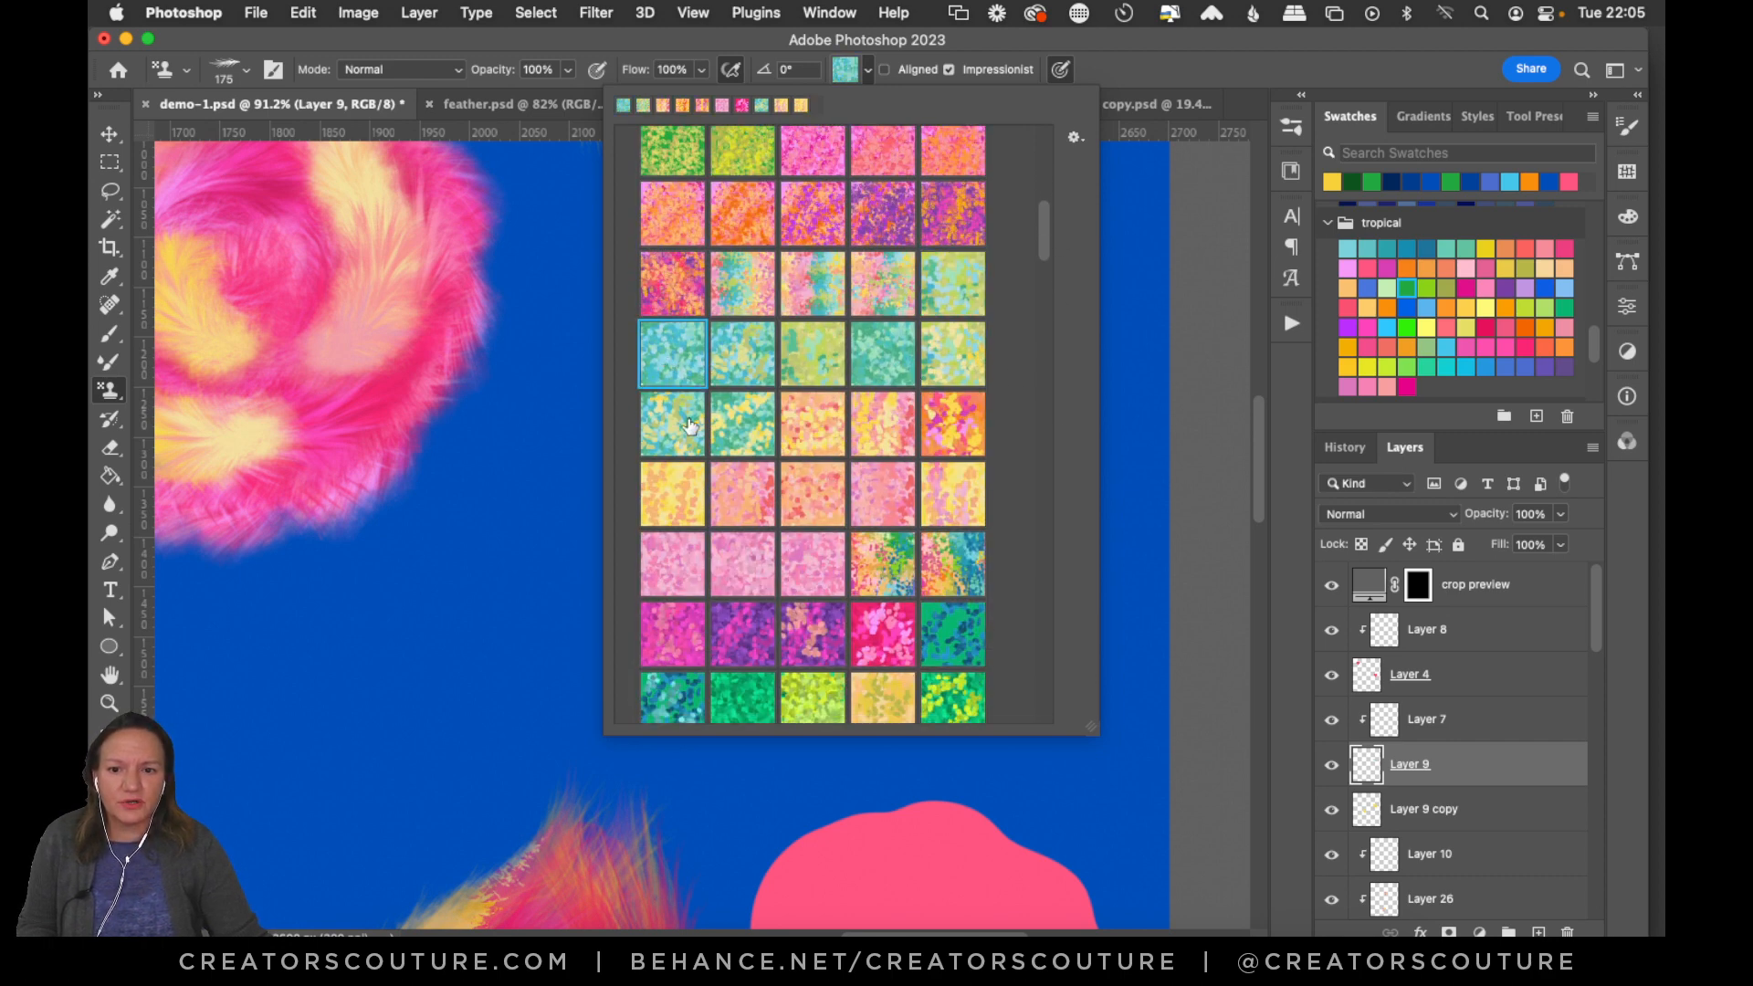
click(666, 429)
click(1113, 73)
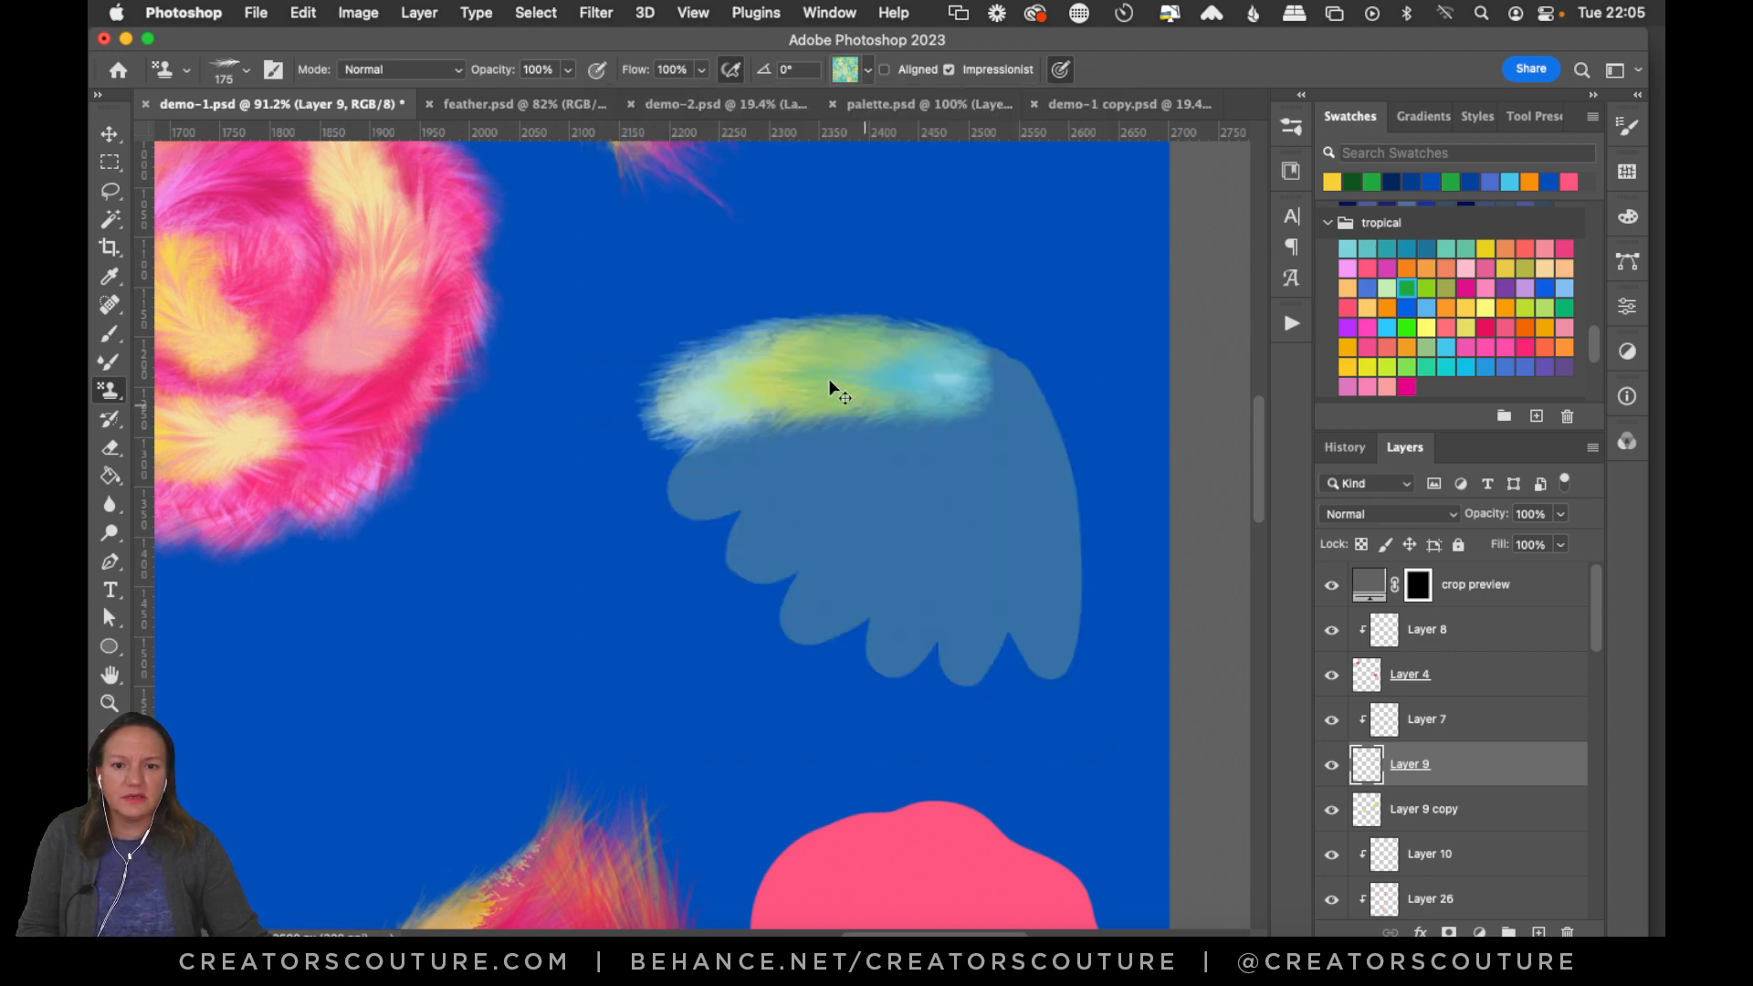
key(super+z)
mouse_move(716, 395)
mouse_down()
mouse_move(1025, 367)
mouse_move(881, 402)
mouse_up()
key(super+z)
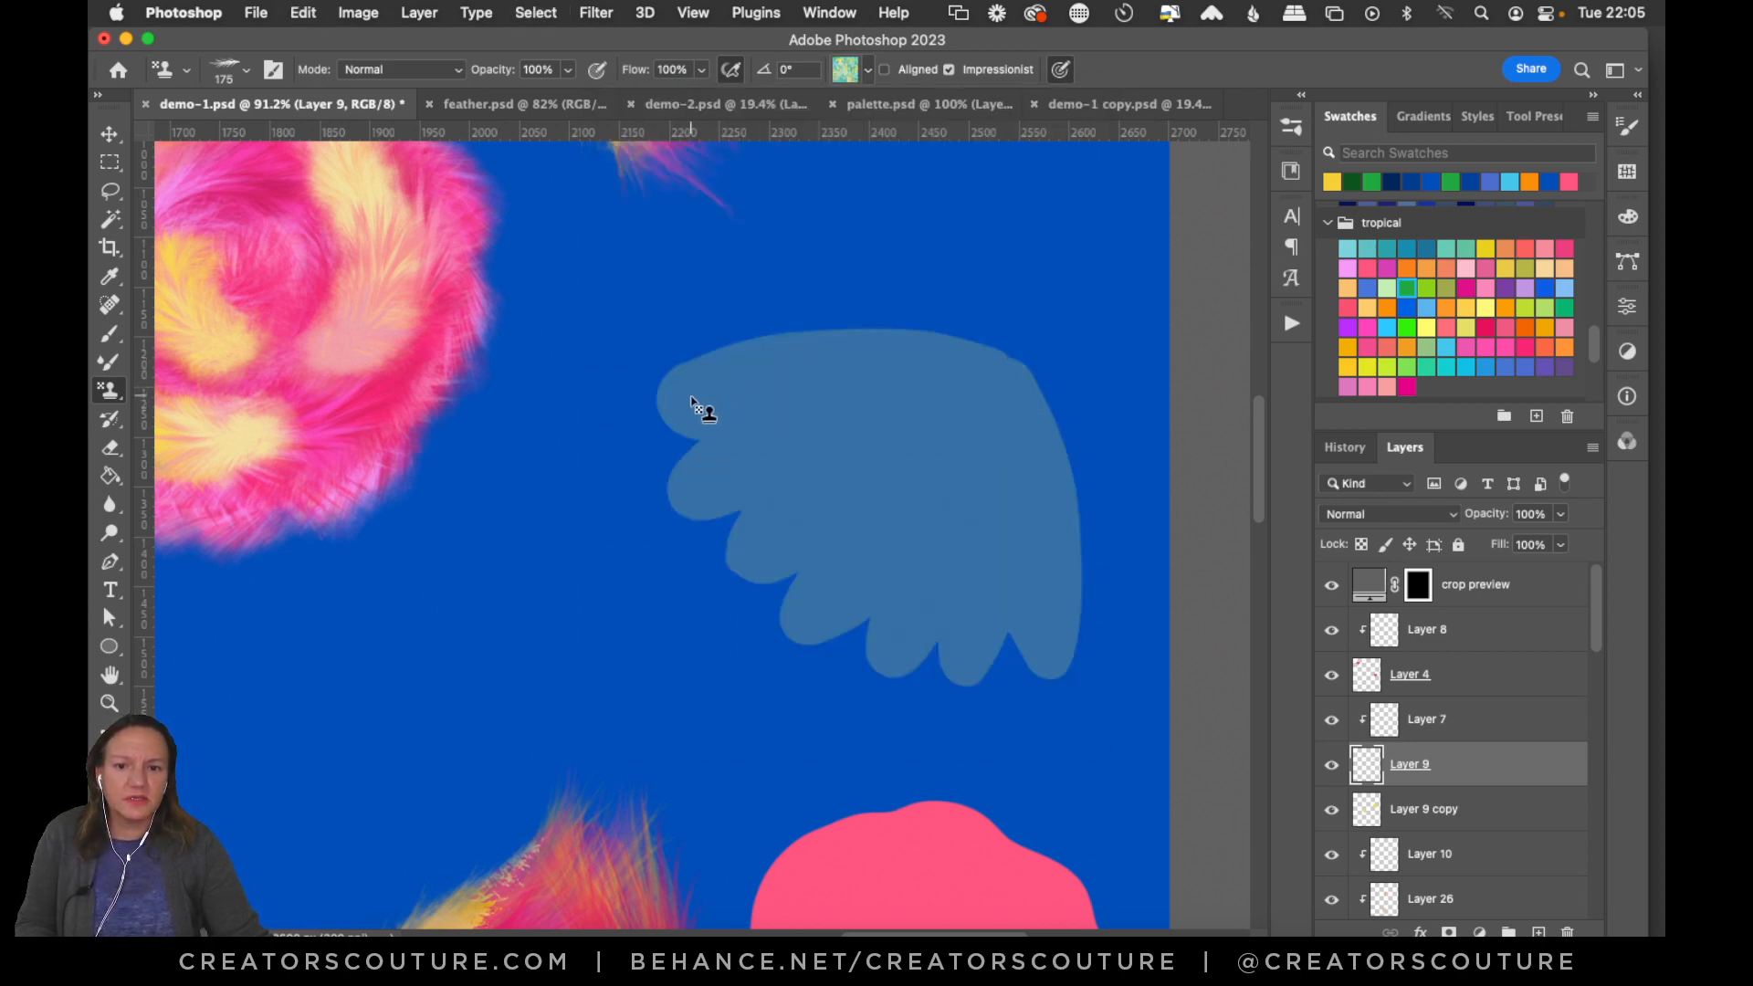
drag(697, 407, 1013, 374)
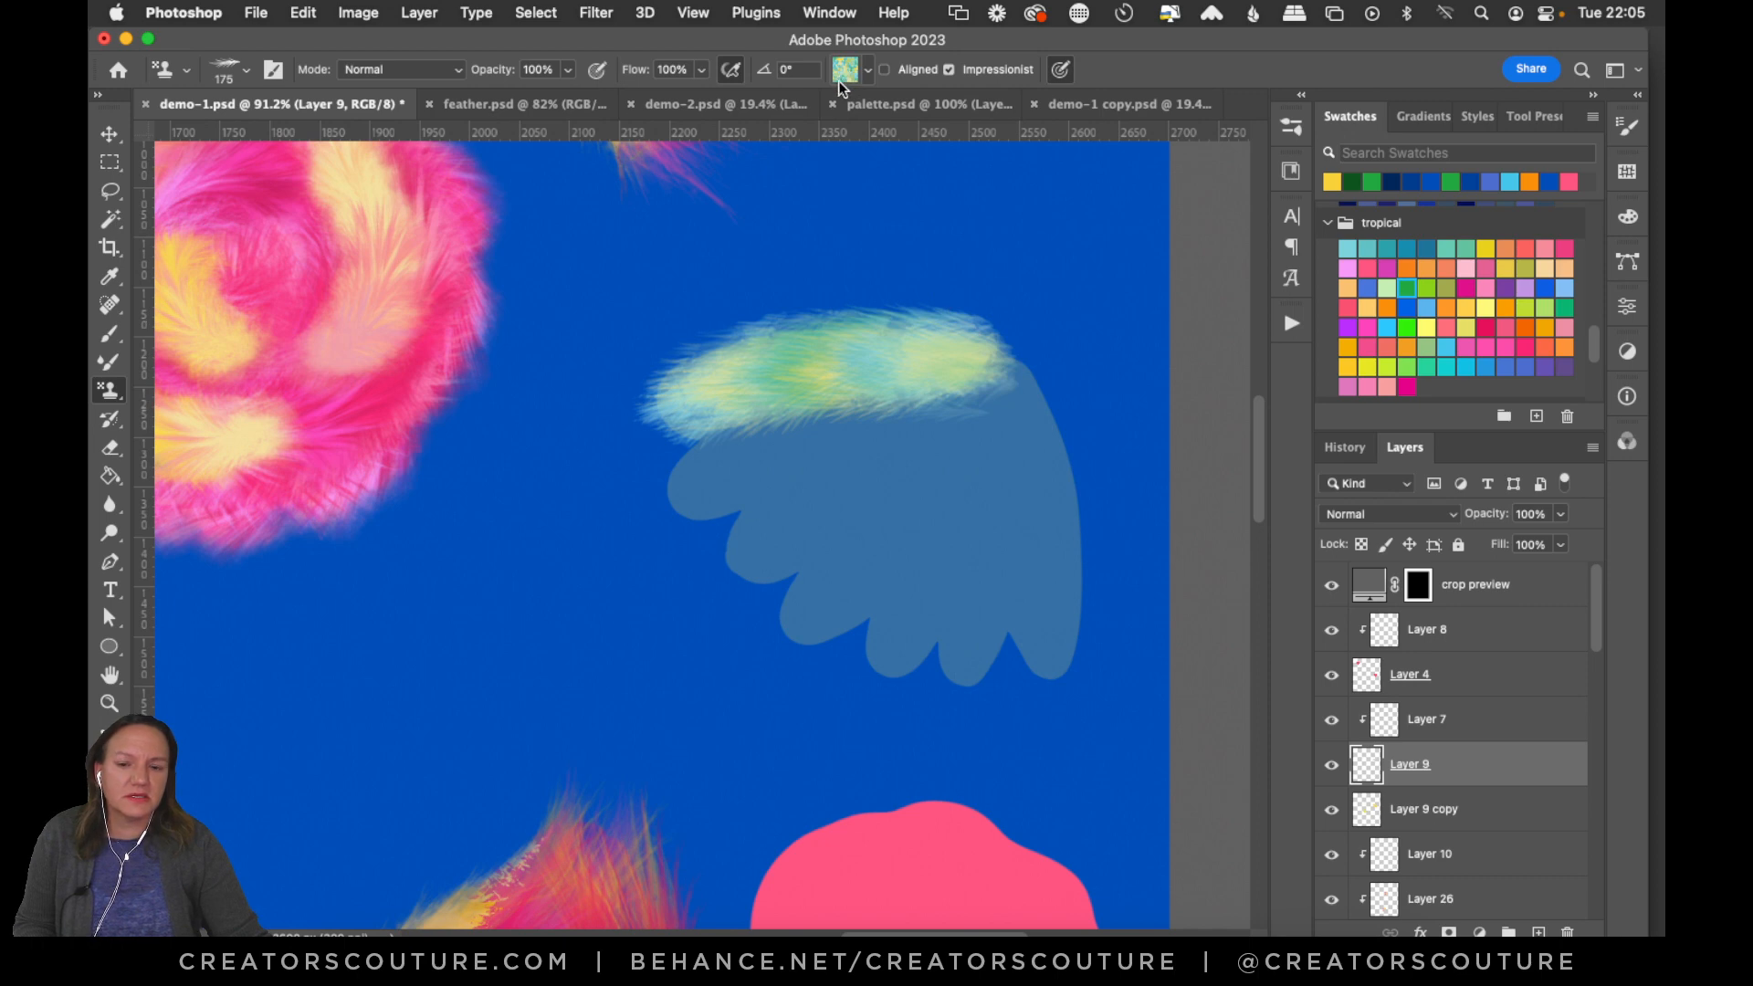
Try a feather stroke in the peach-and-yellow mottled pattern along the second scallop, and undo it.
click(837, 81)
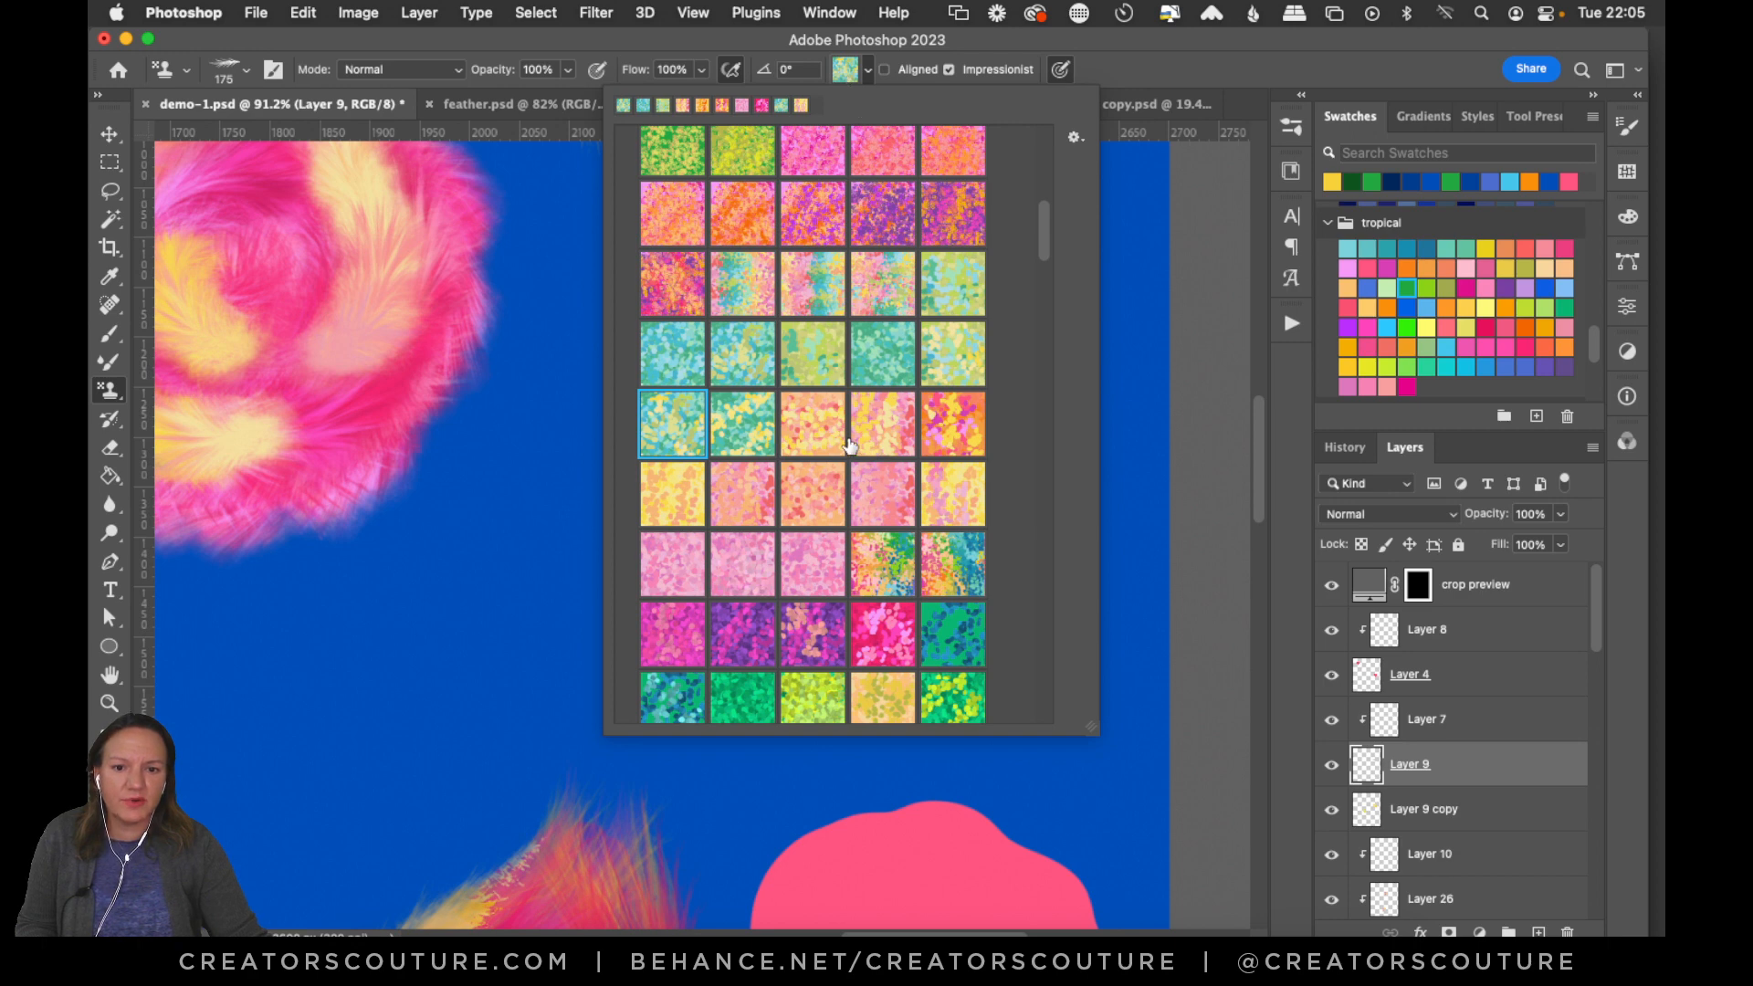
click(817, 438)
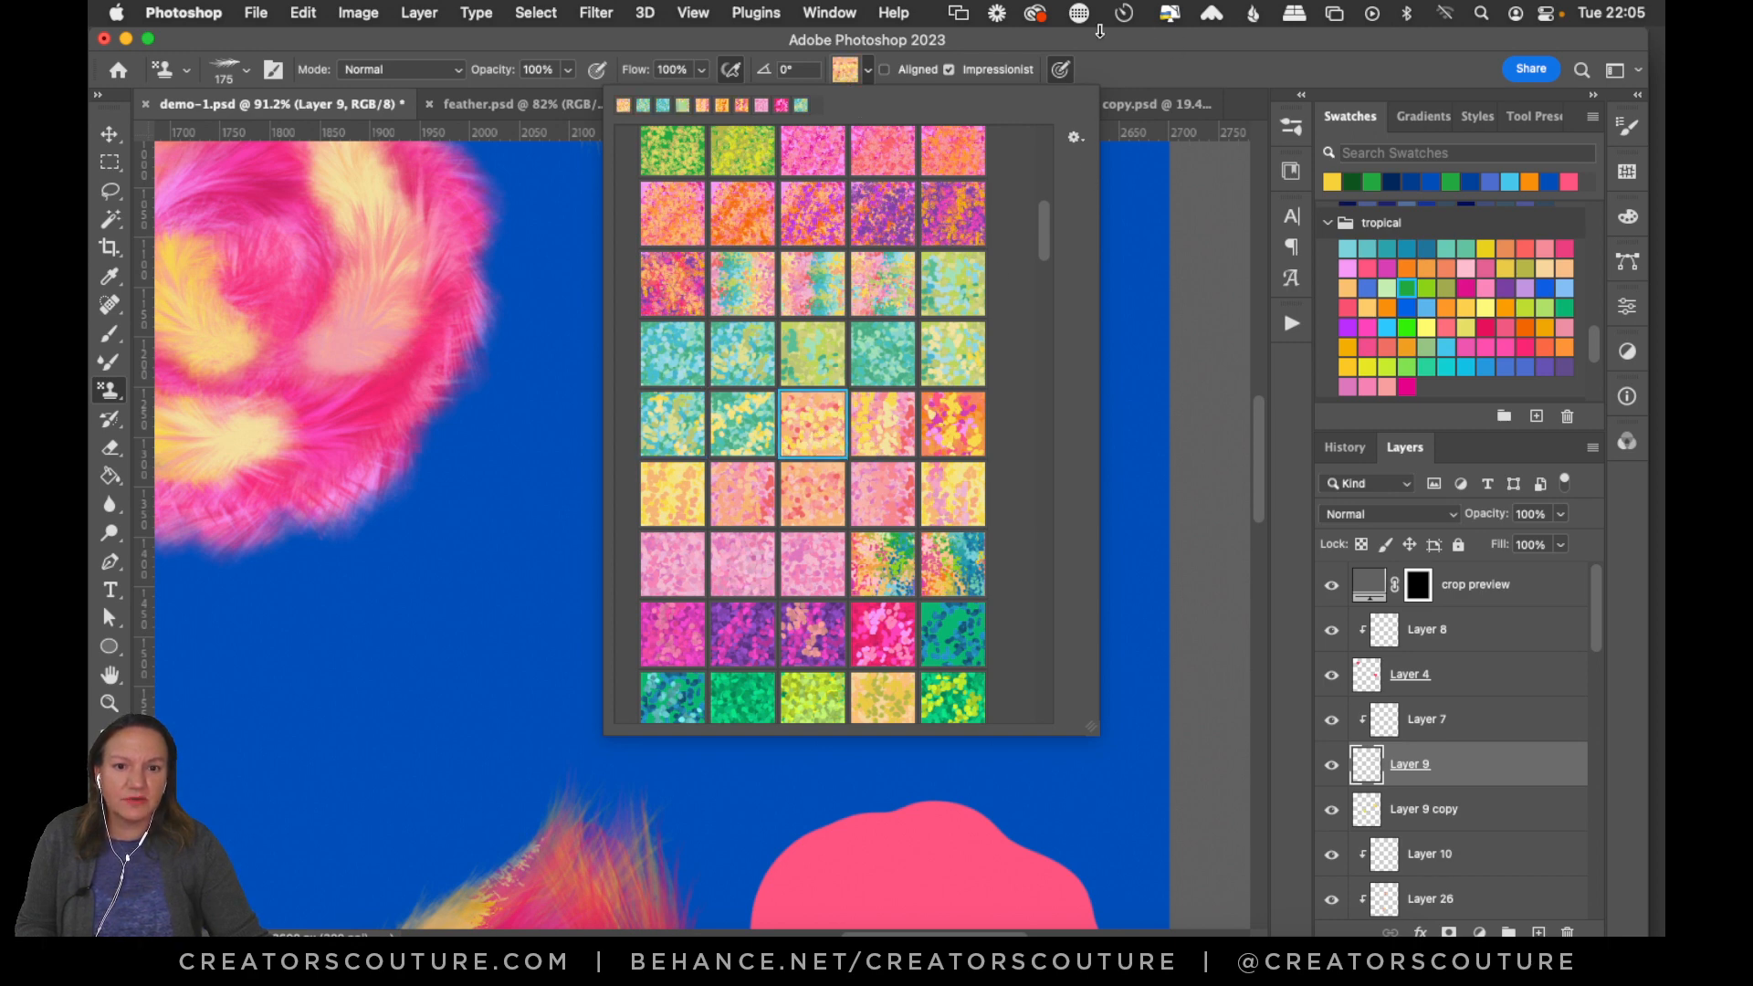
click(1095, 68)
drag(708, 493, 1004, 429)
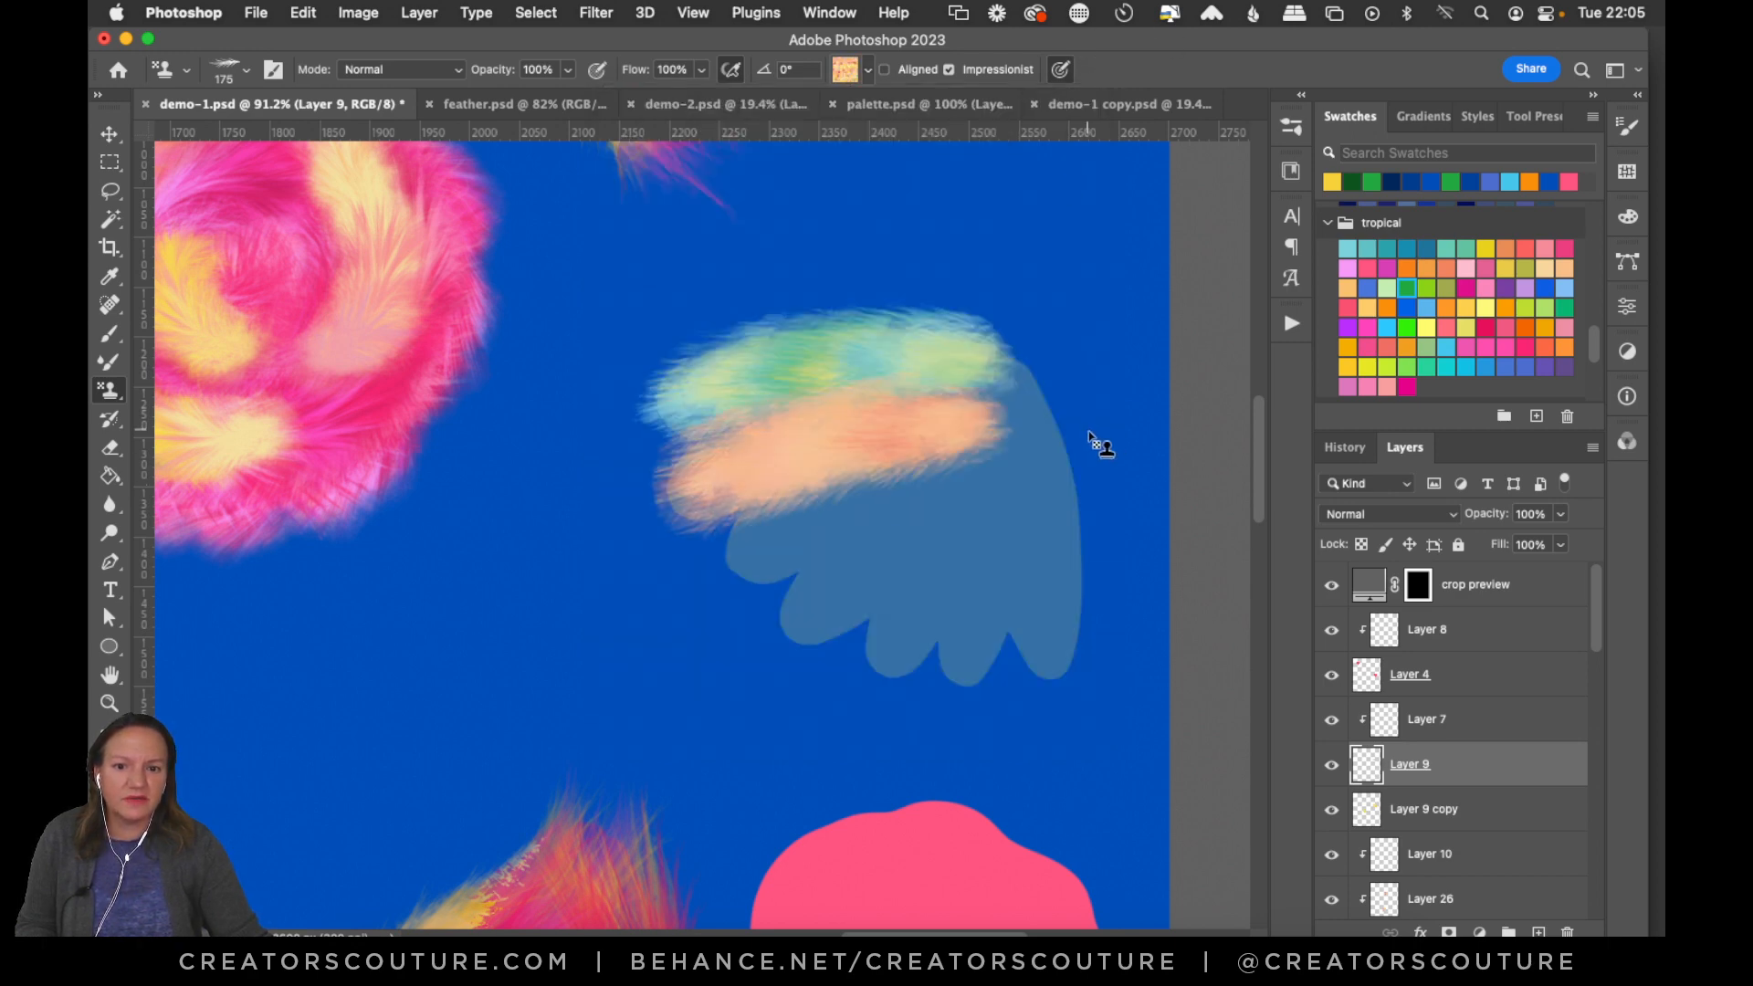
key(super+z)
Choose the pink, peach and yellow mottled pattern and paint the second scallop's feather, redoing the stroke until it follows the guide.
click(867, 70)
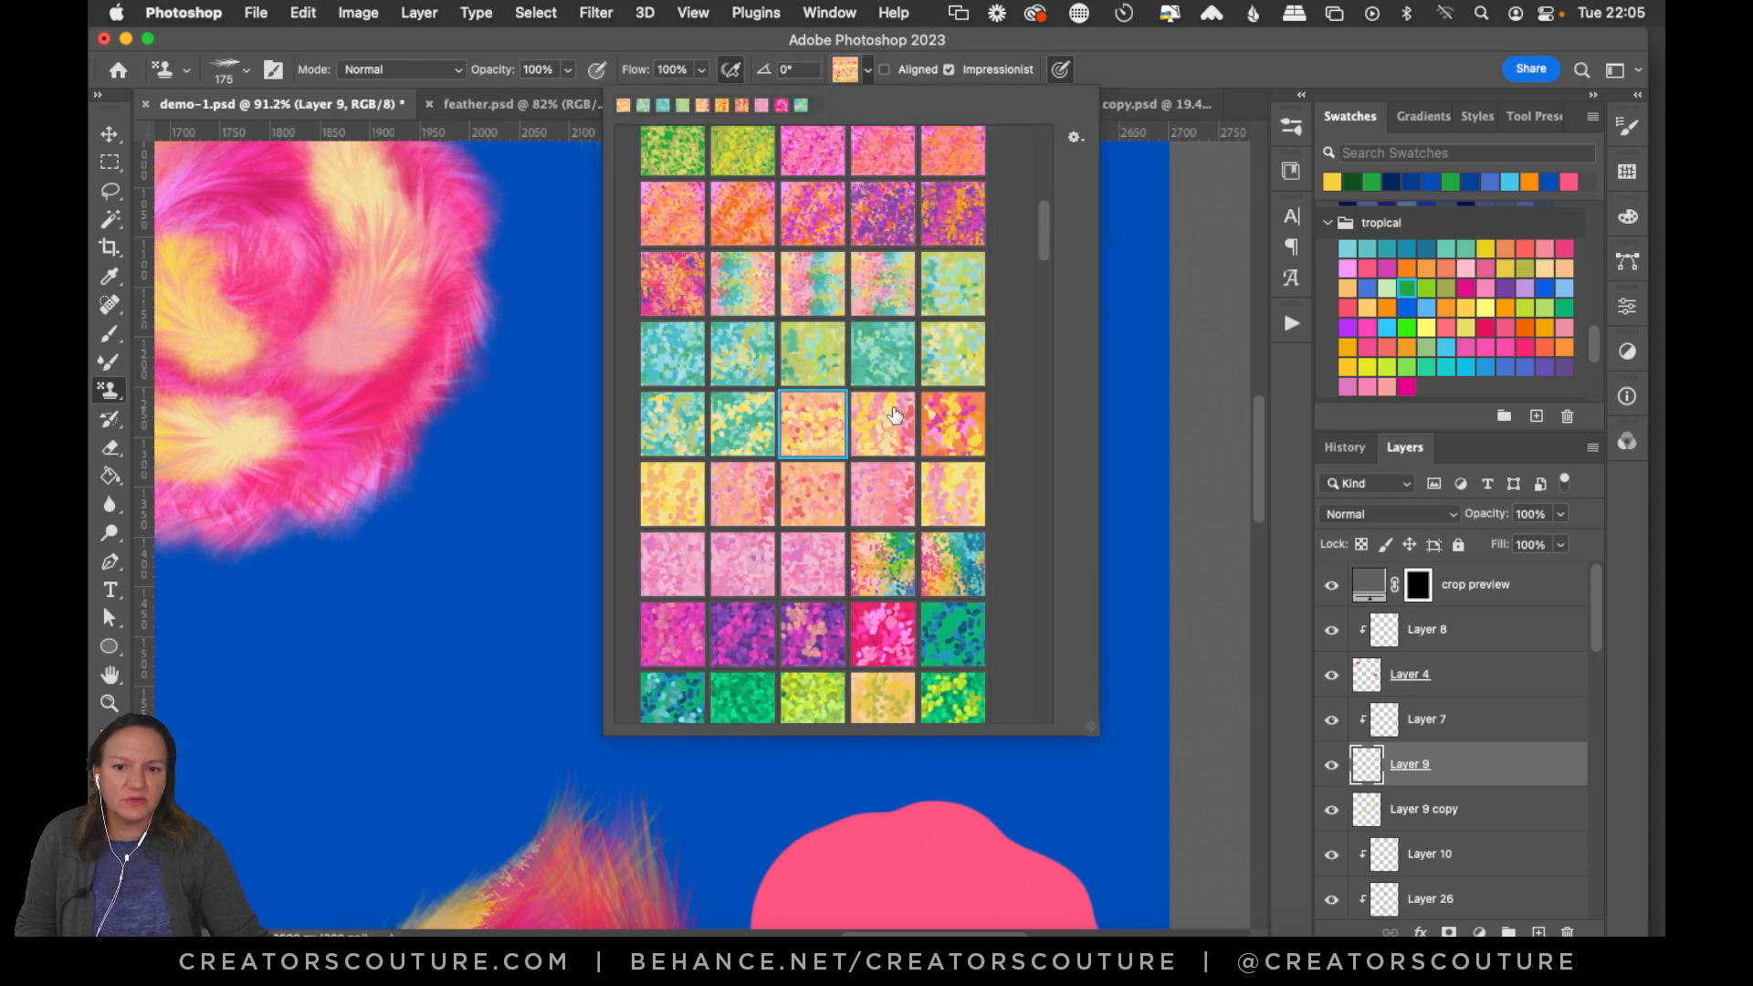
click(1109, 49)
drag(680, 488, 1004, 416)
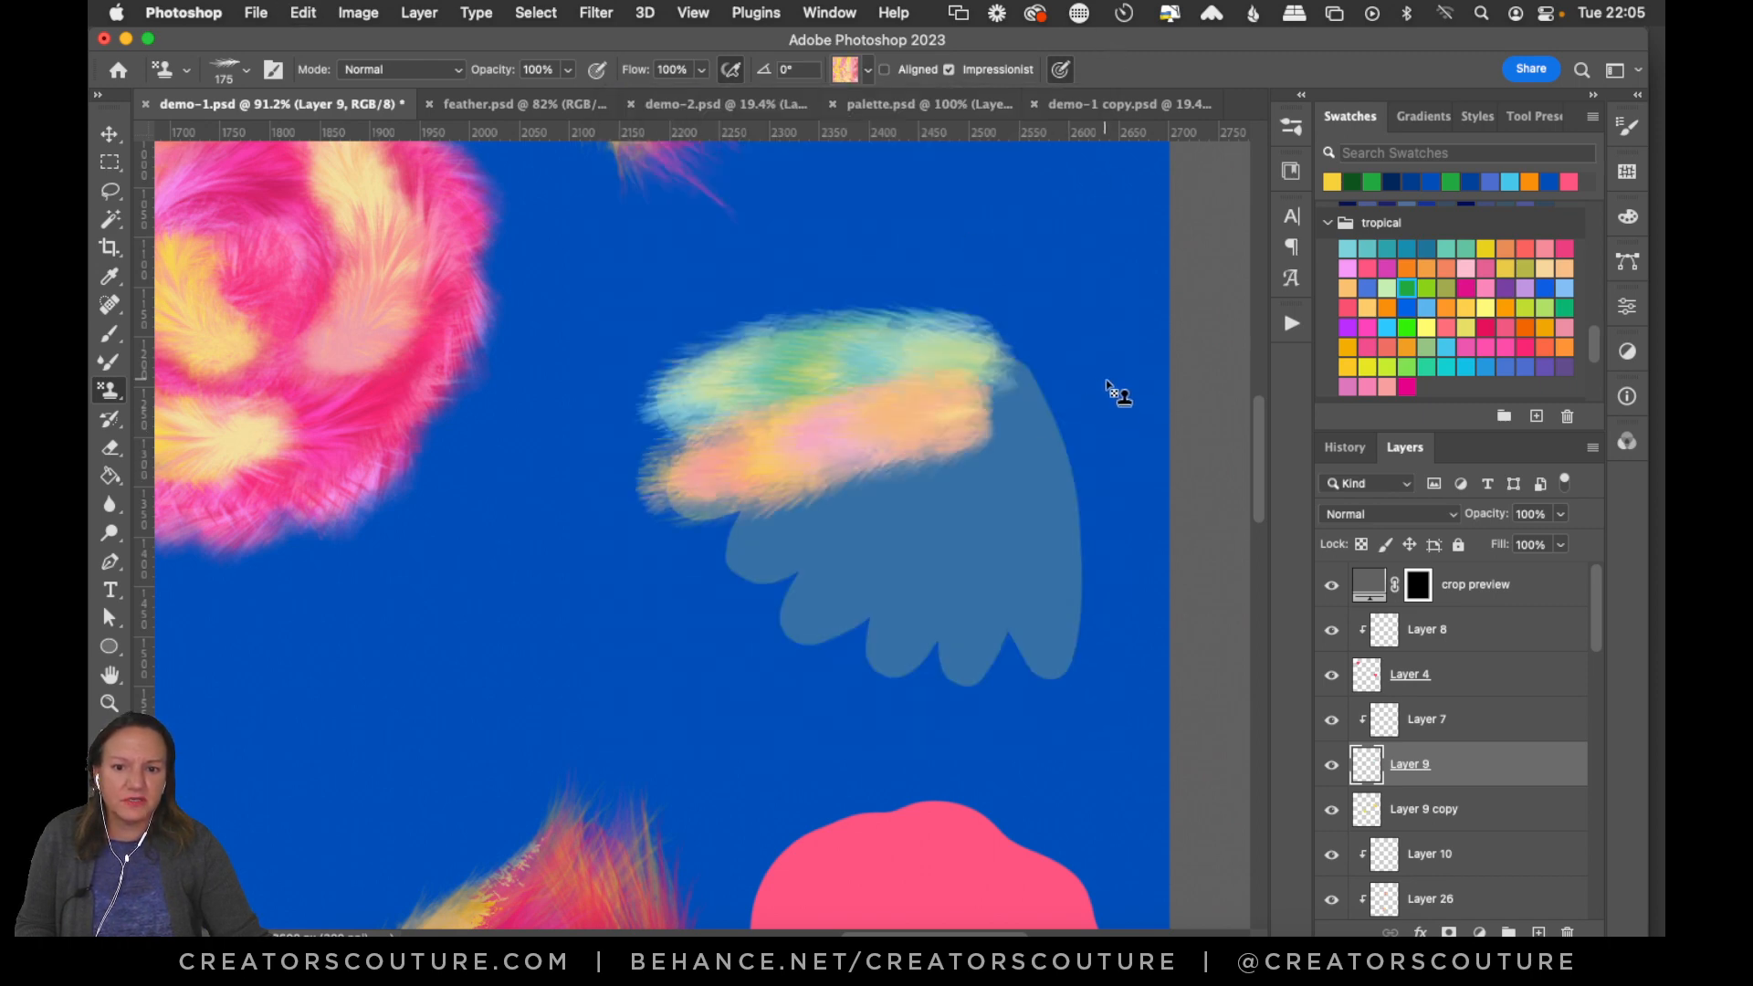
key(super+z)
drag(694, 480, 1104, 379)
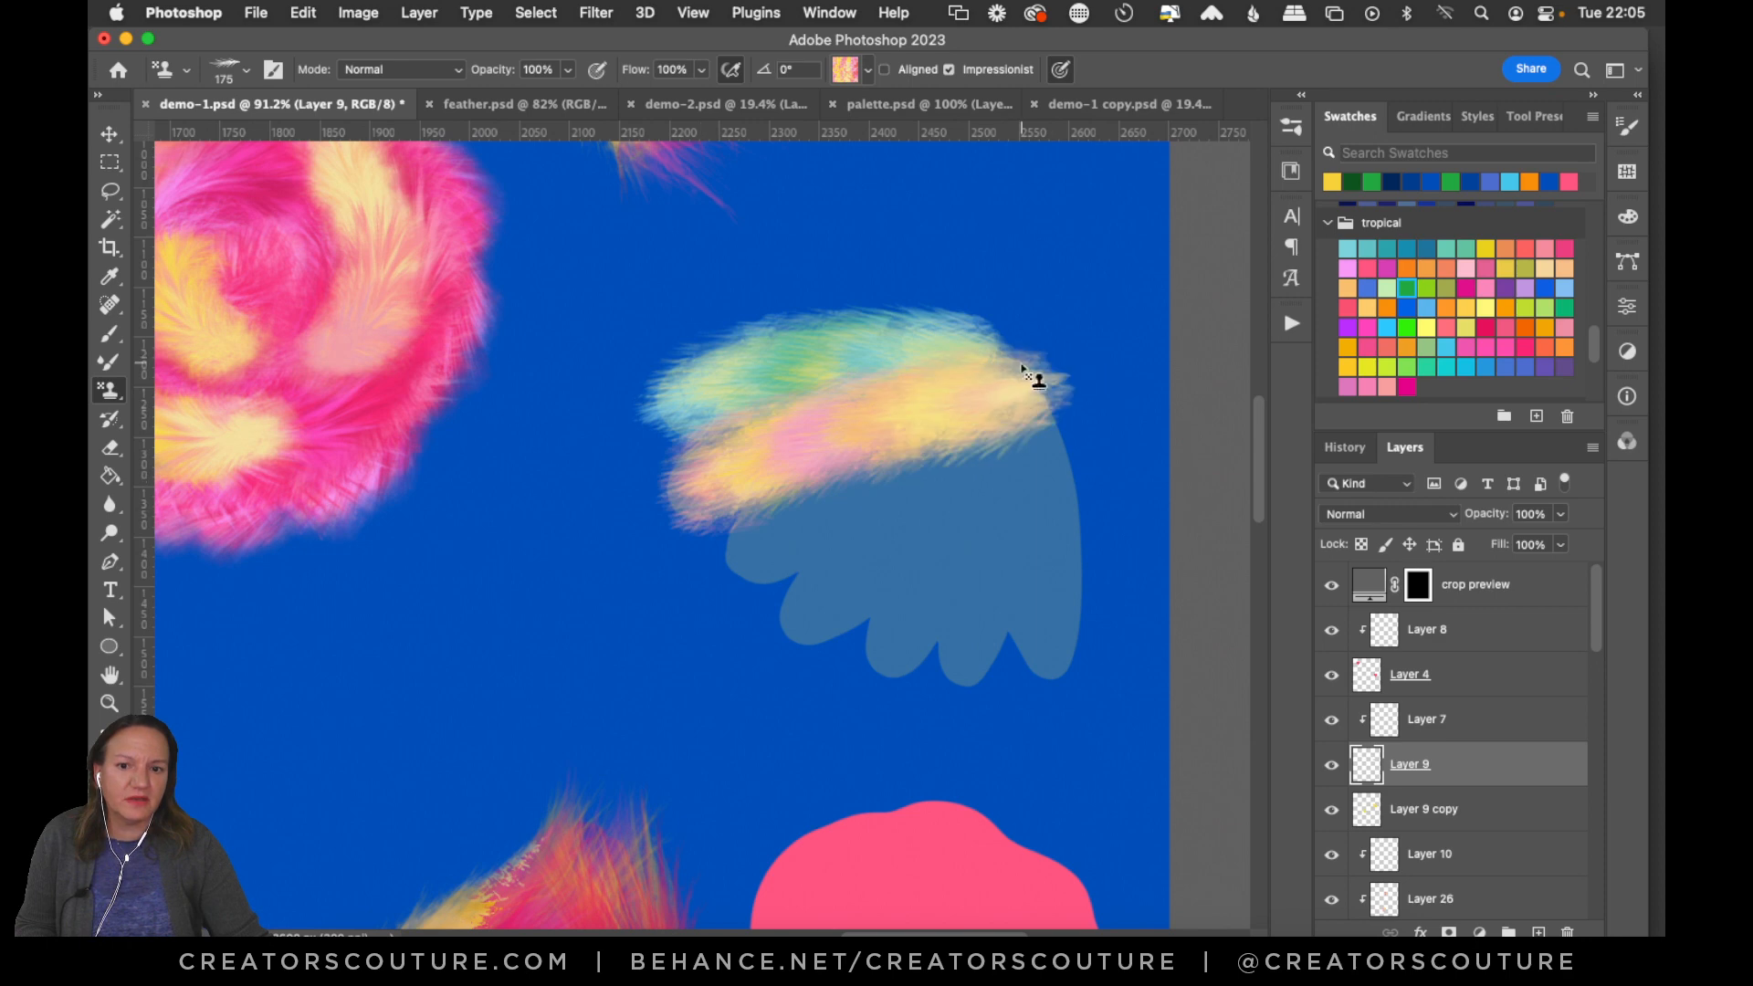
key(super+z)
drag(718, 476, 1017, 375)
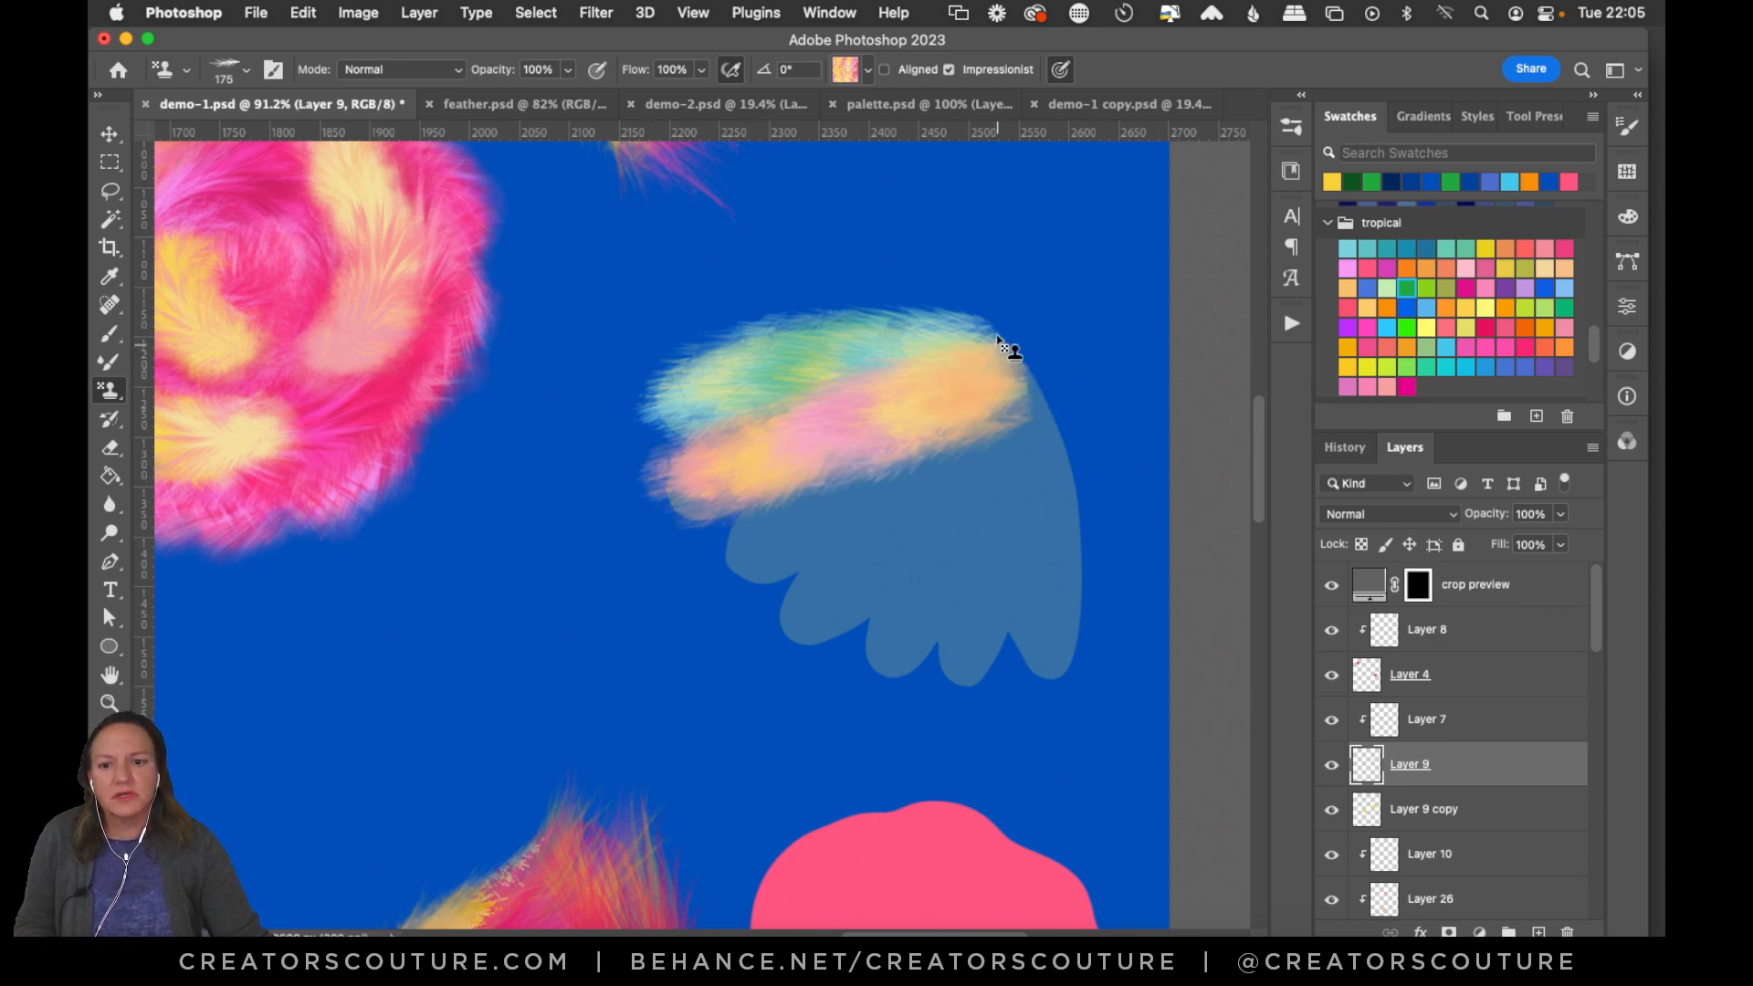
Paint the third scallop's feather with one stroke in the teal, pale blue and yellow mottled pattern.
click(843, 75)
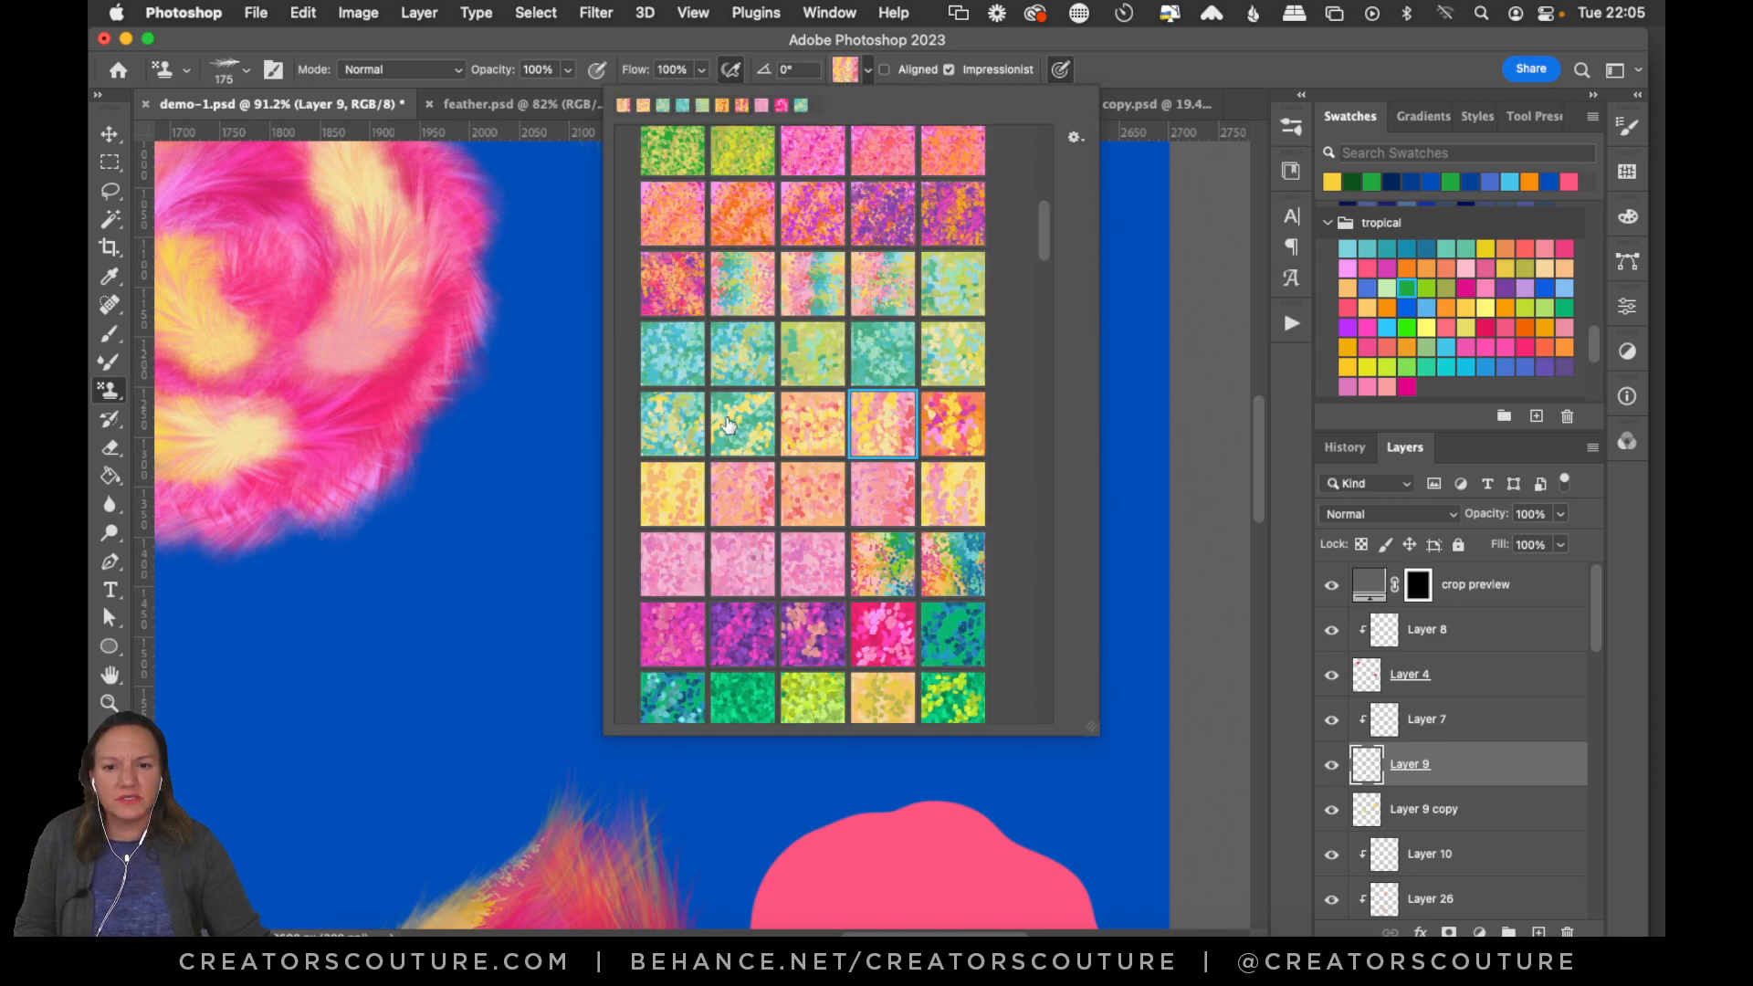
click(680, 440)
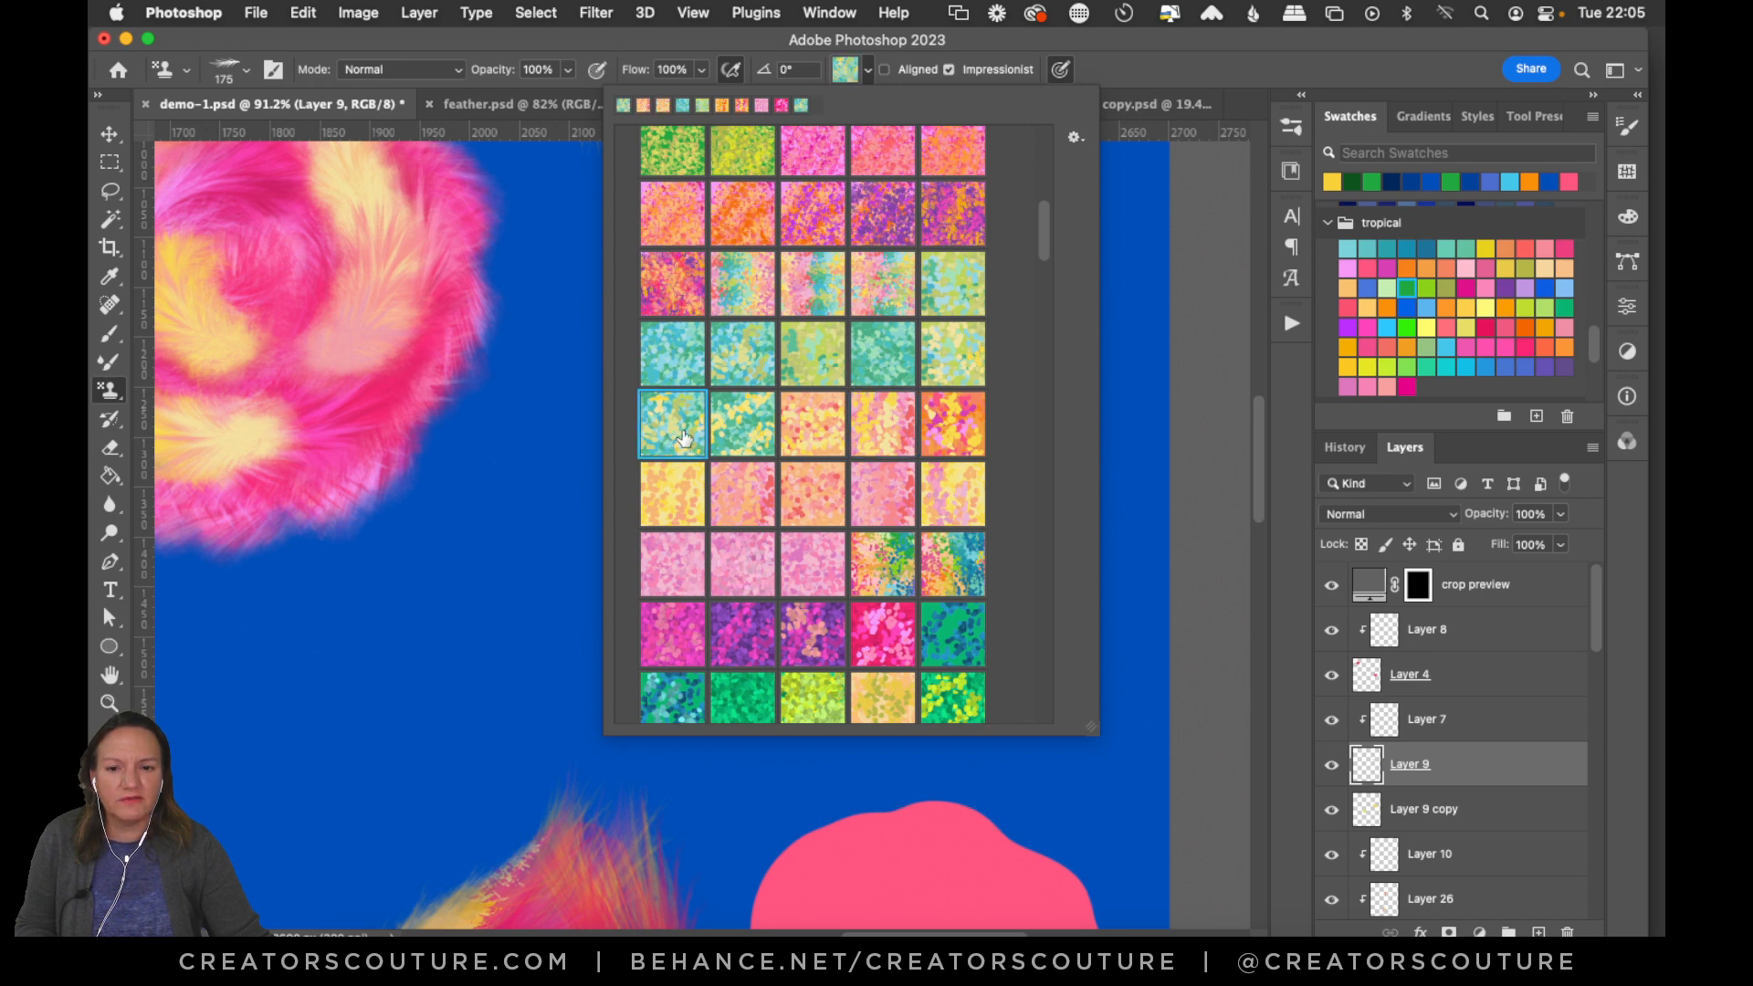
click(1099, 115)
drag(770, 572, 1060, 396)
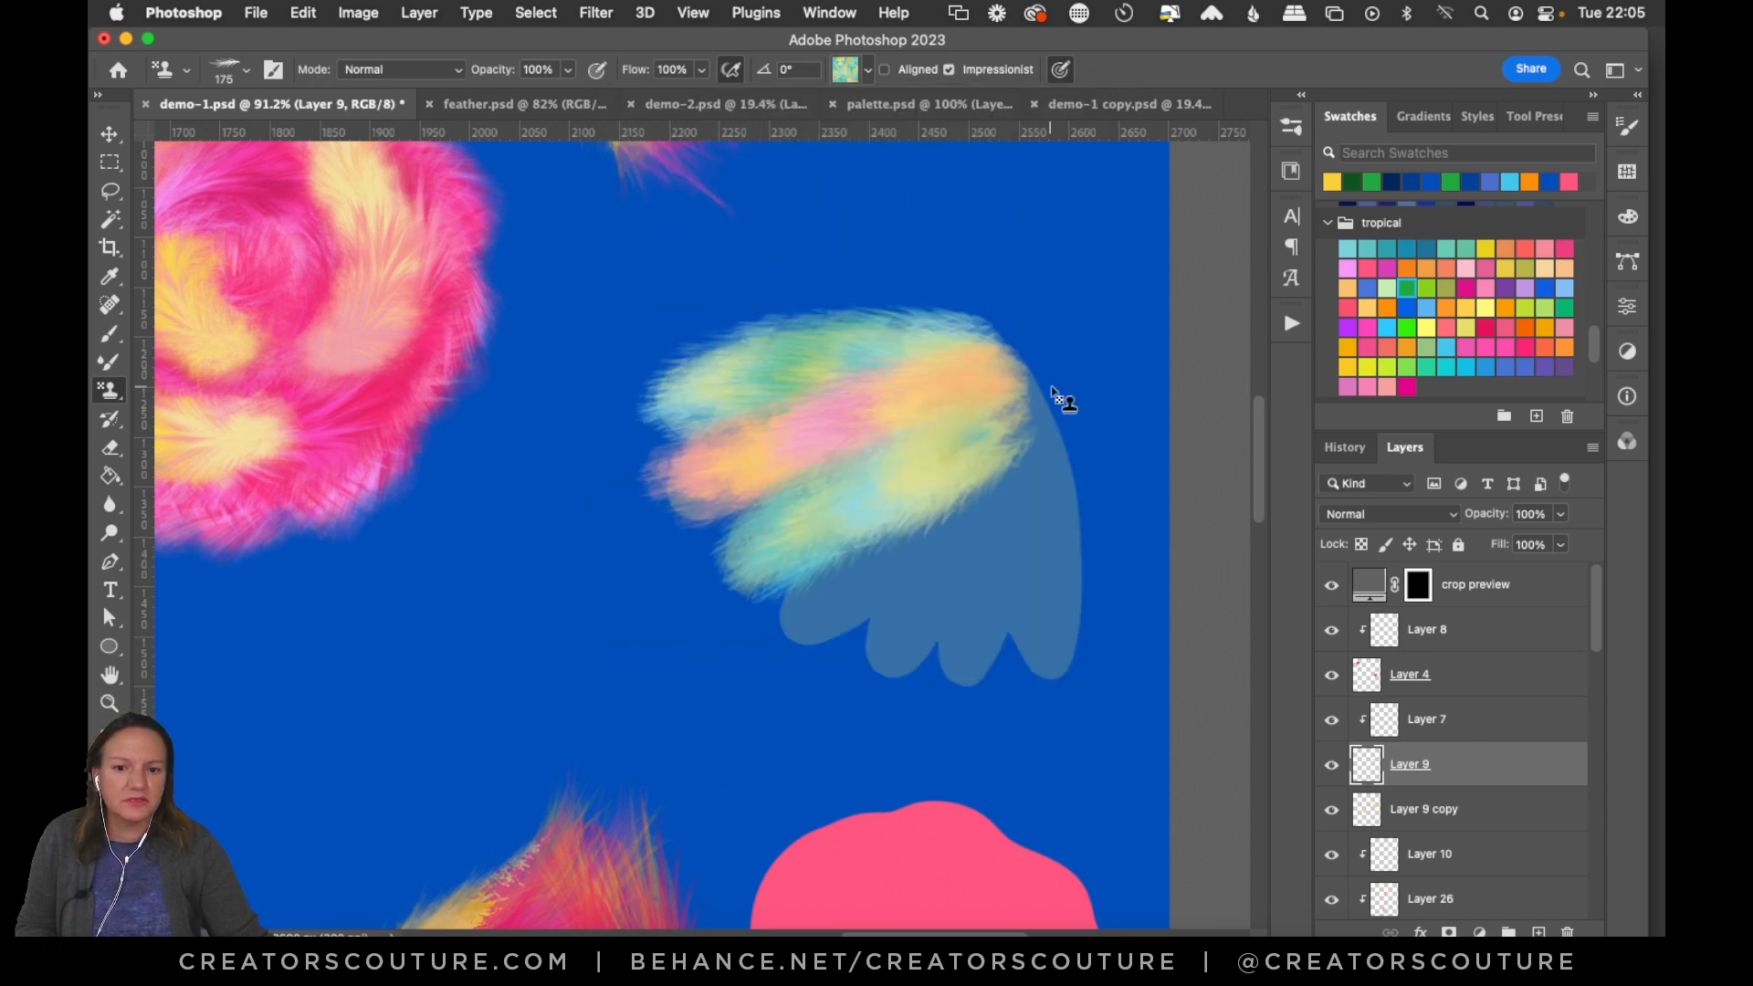
Choose the pink, peach and yellow mottled pattern and paint one feather stroke along the fourth scallop.
click(843, 71)
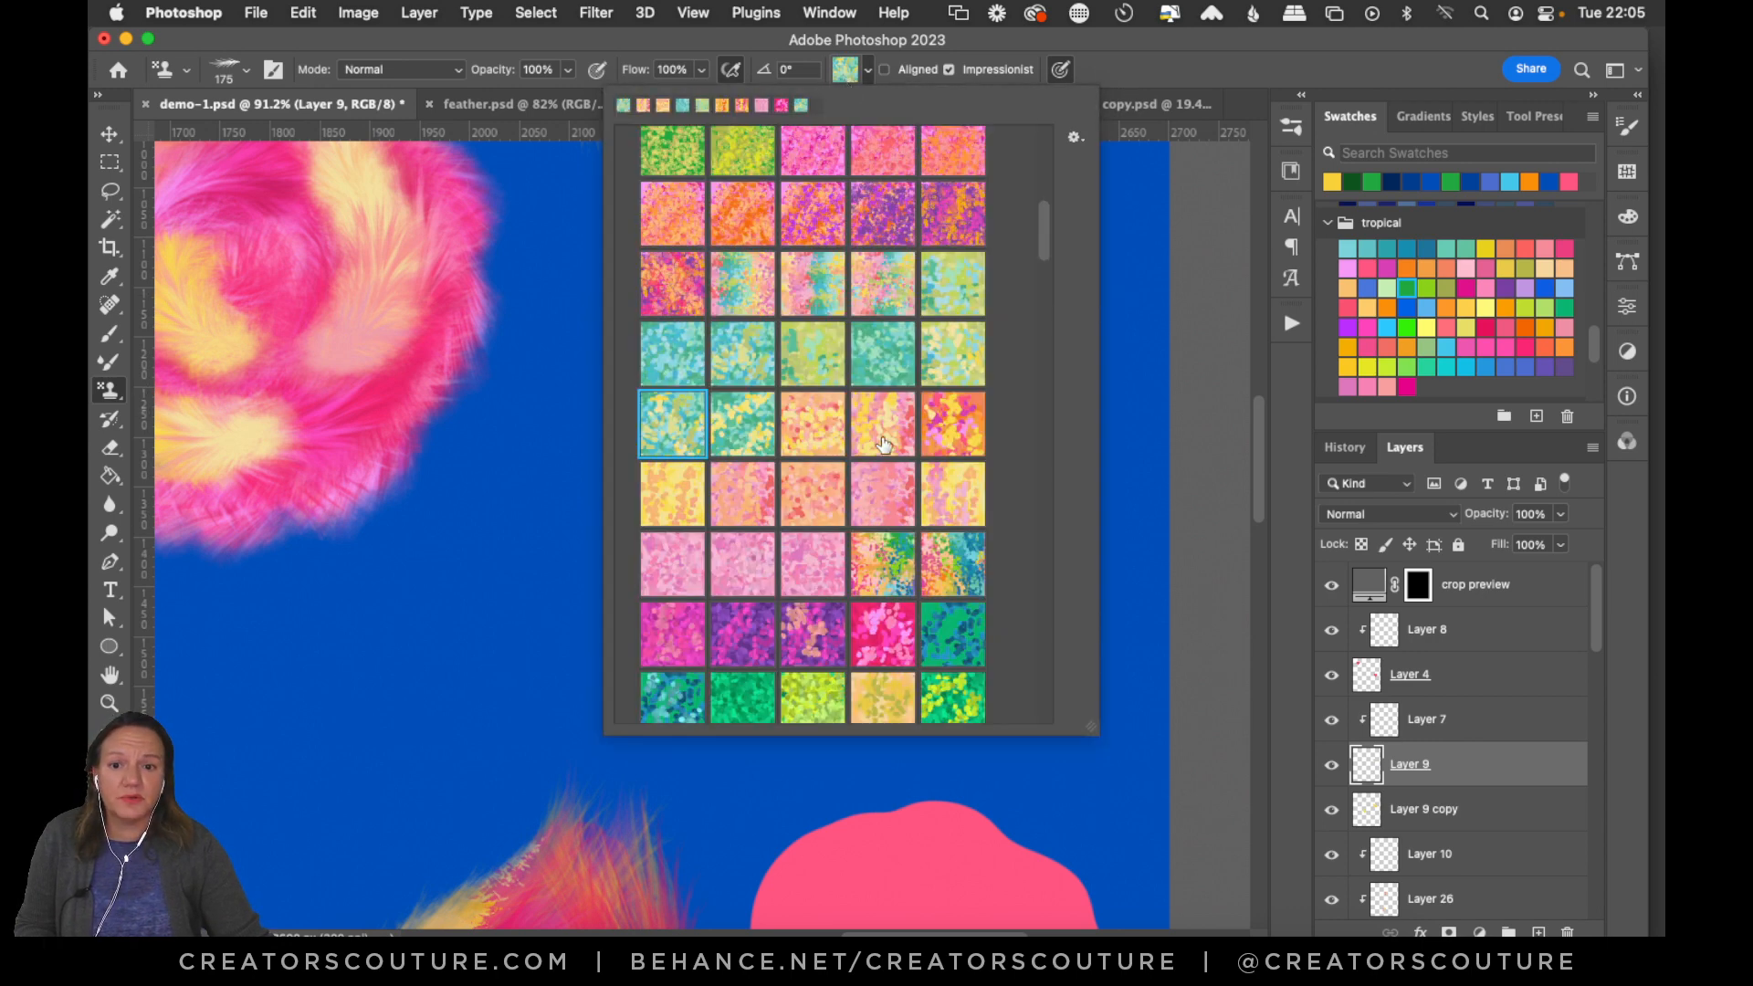
click(865, 440)
click(1132, 69)
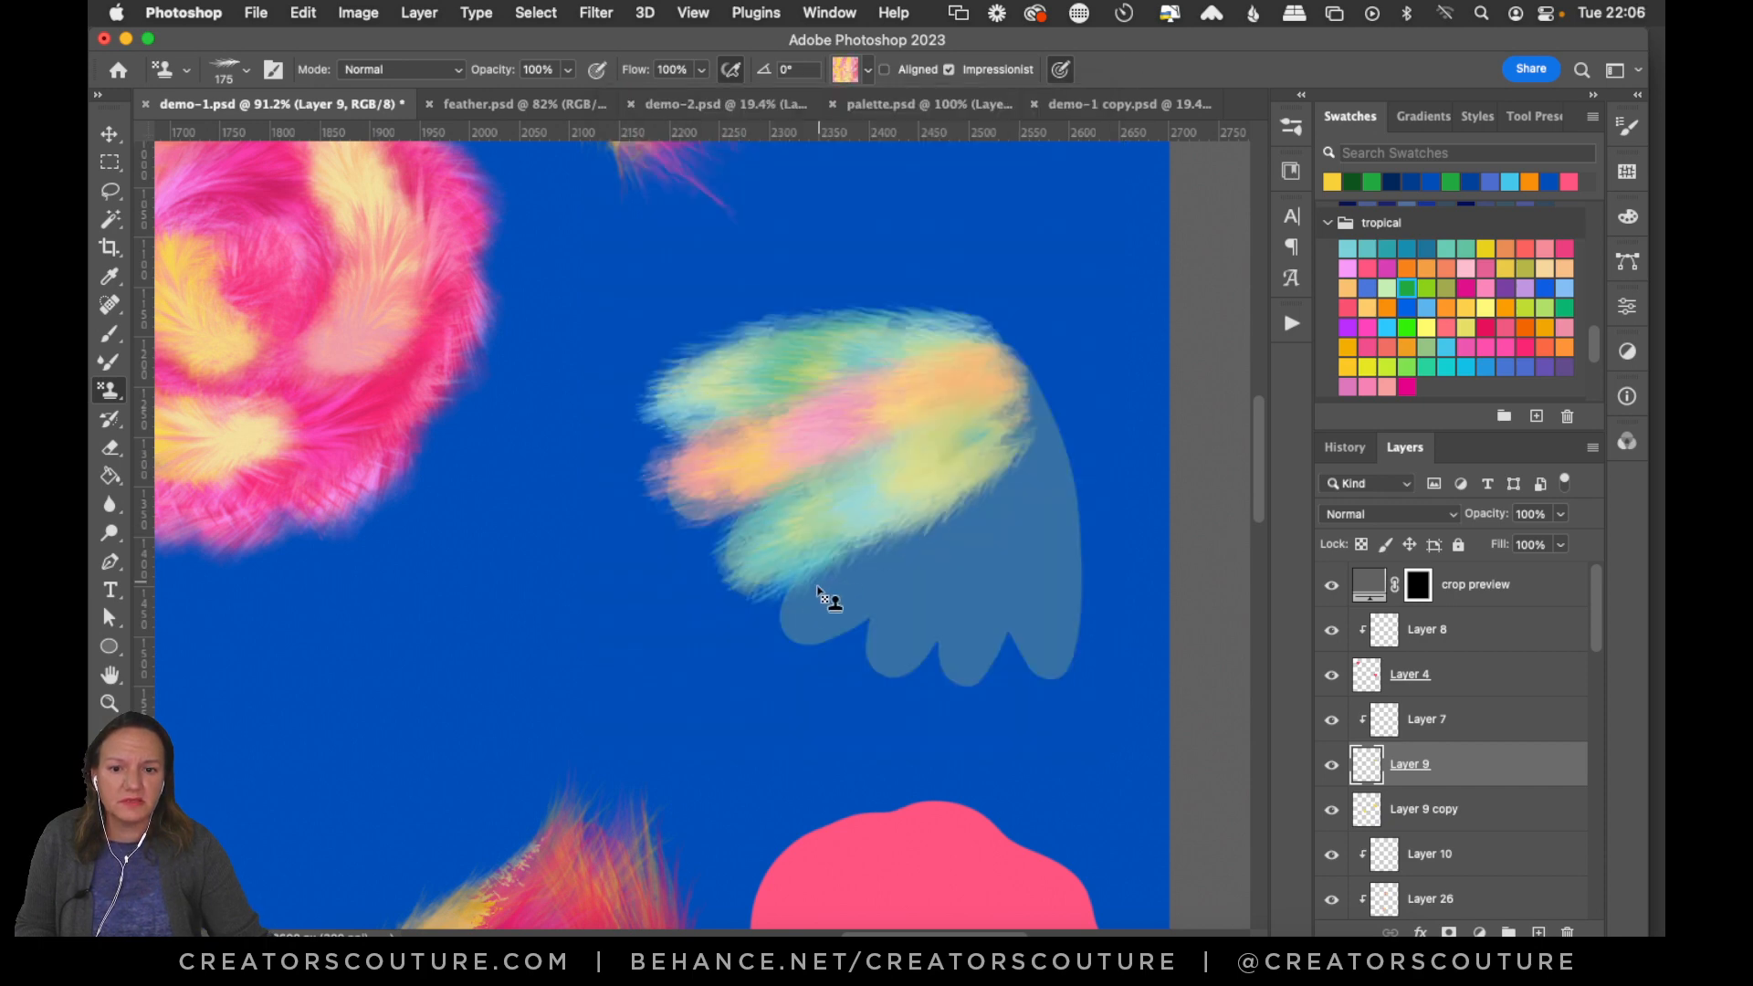
drag(814, 619, 984, 459)
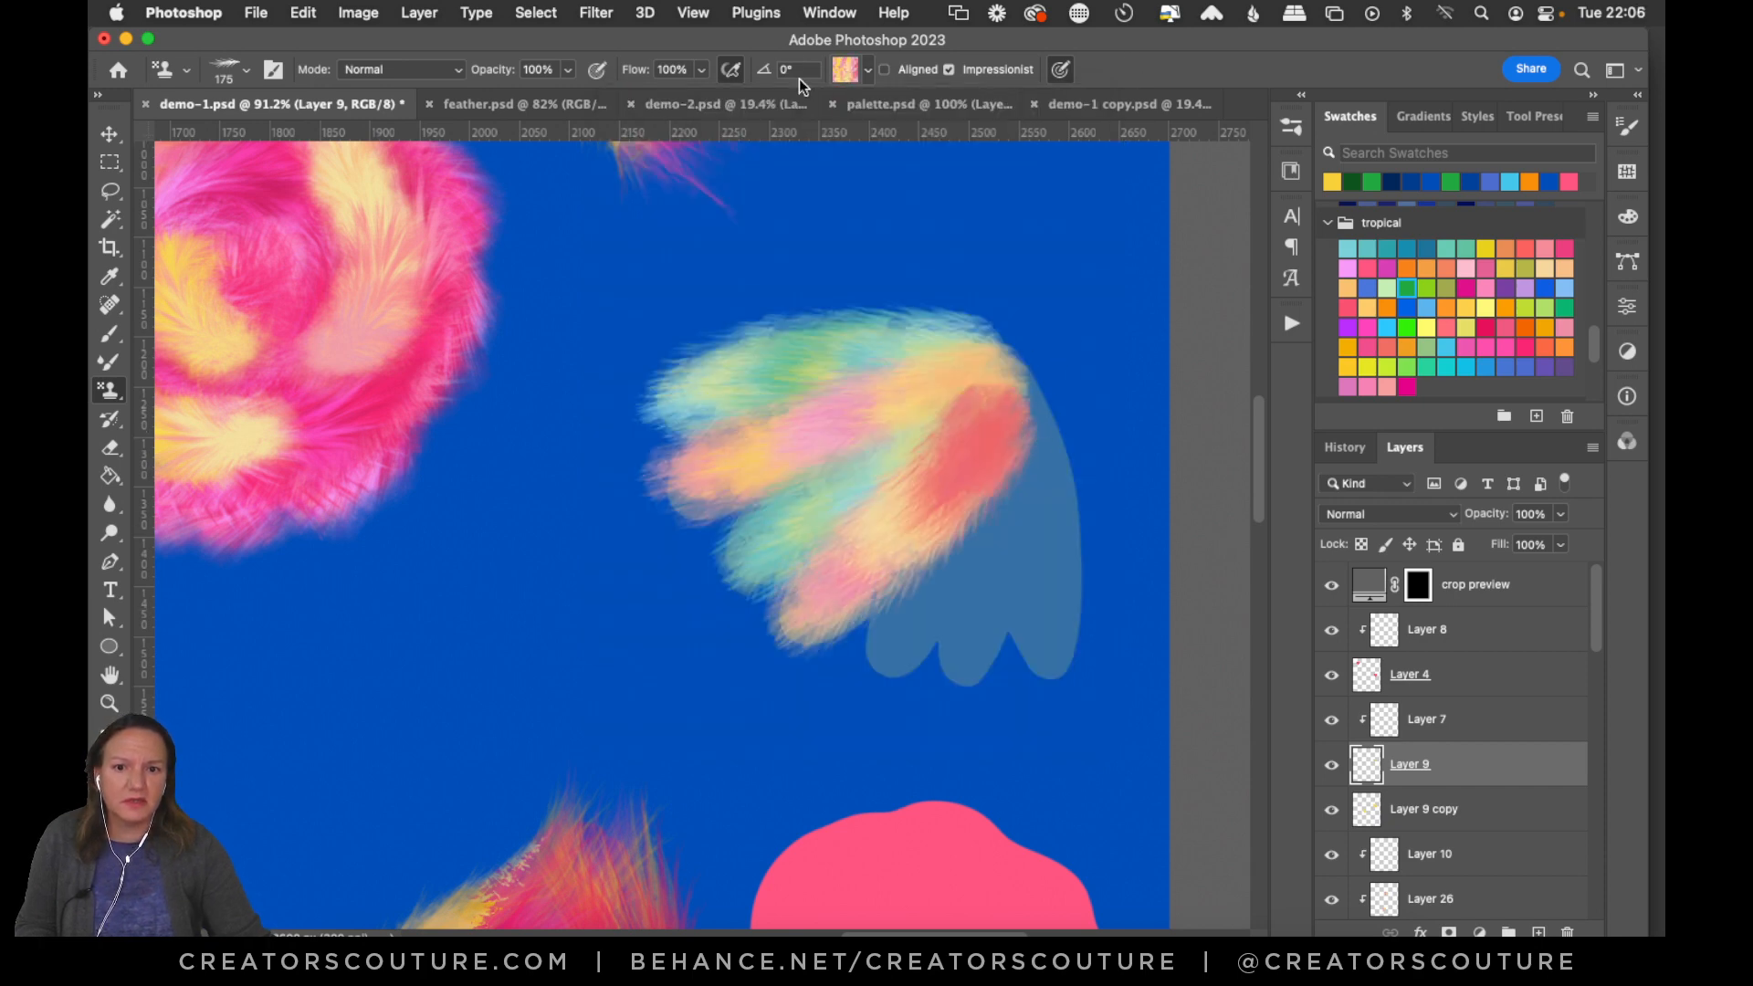
Switch back to the teal, pale blue and yellow pattern and paint the fifth scallop's feather.
click(843, 72)
click(1128, 70)
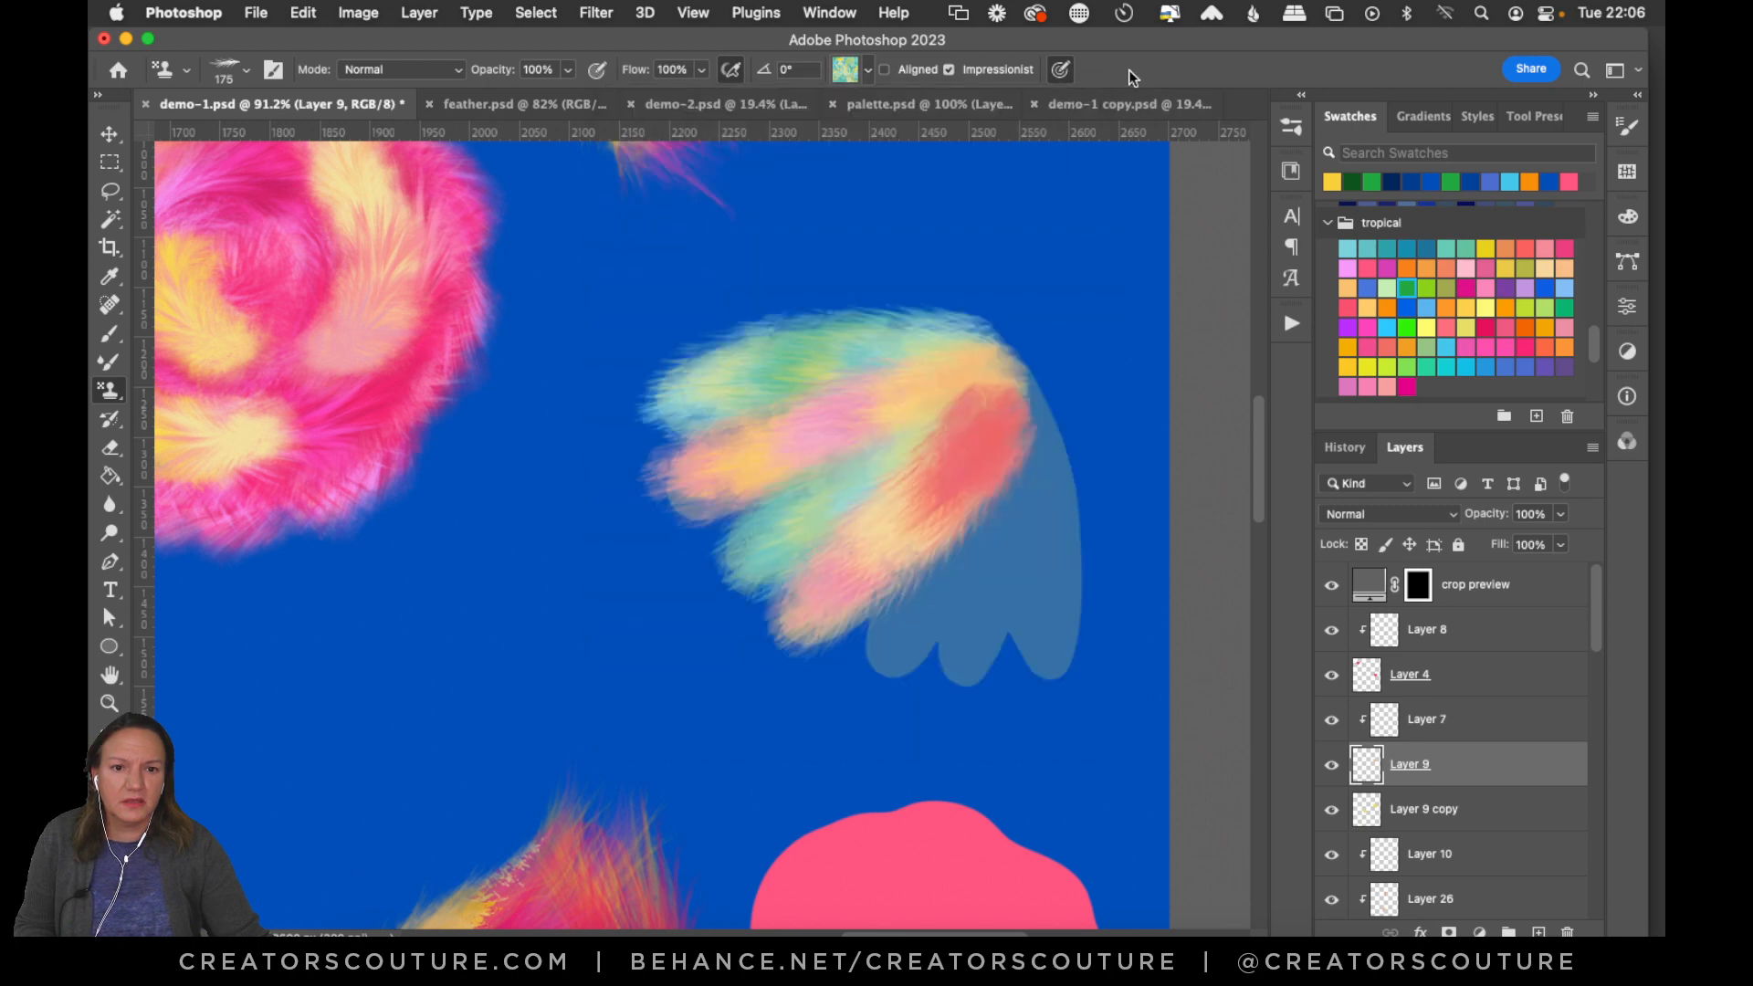
drag(904, 648, 1033, 425)
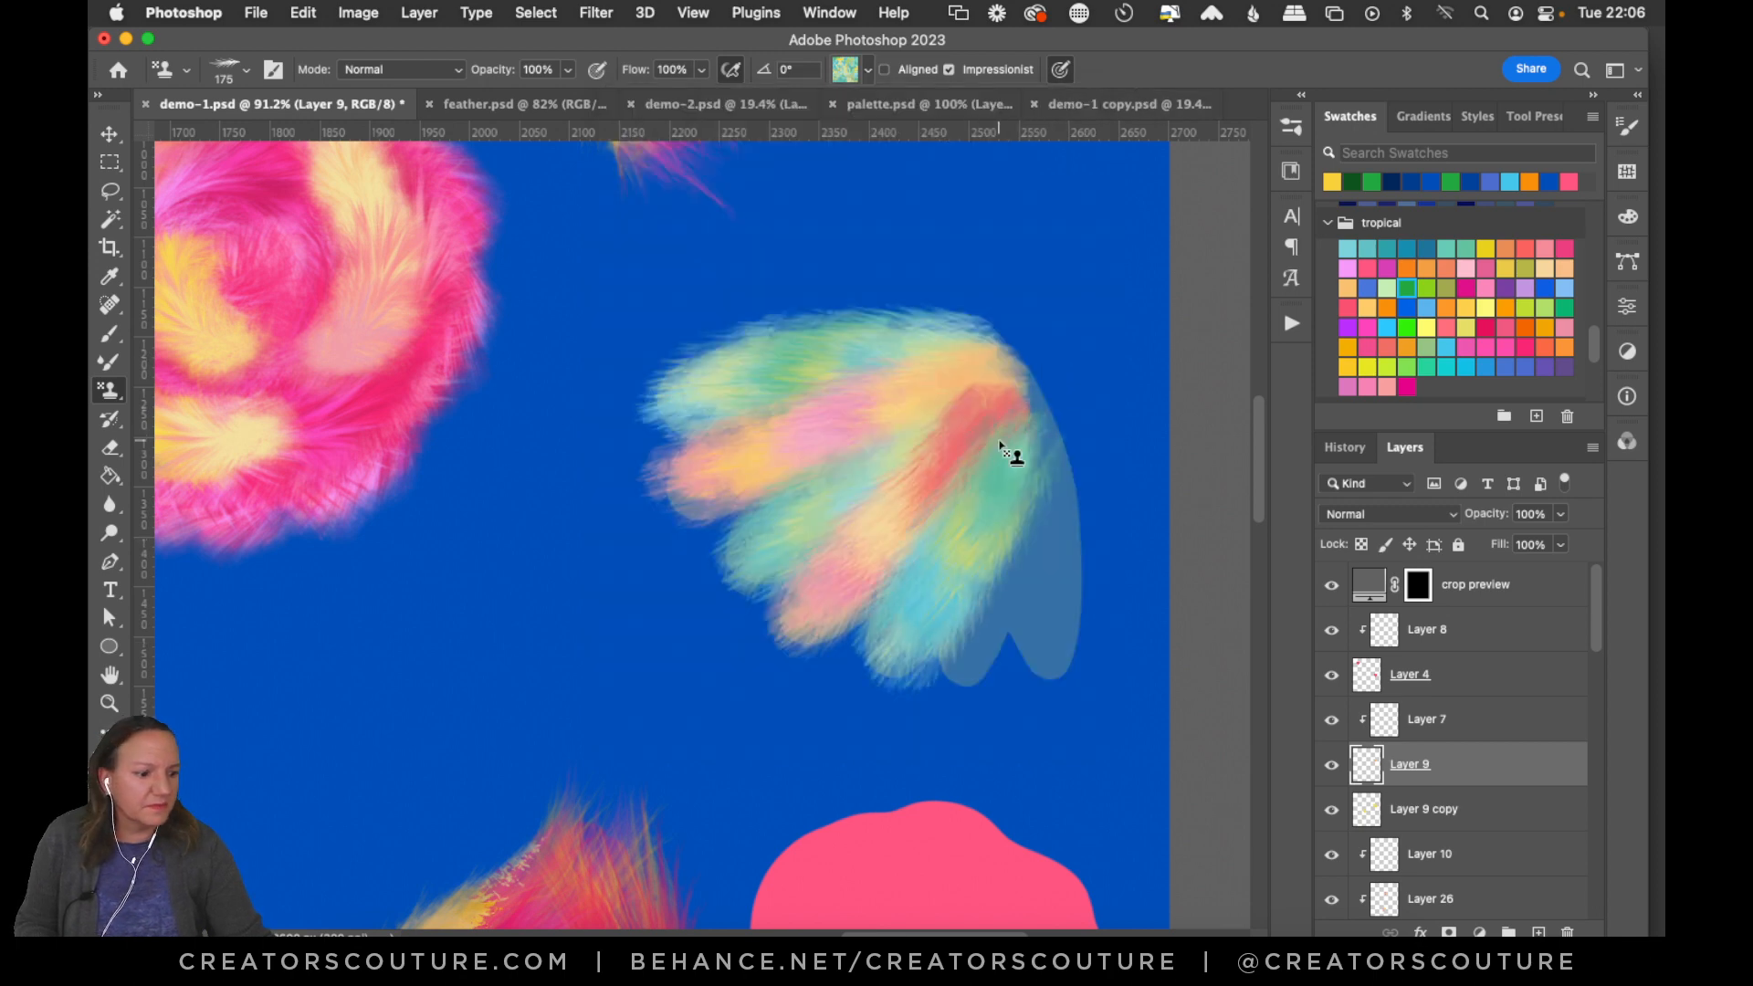
Paint the sixth scallop's feather in the pink, peach and yellow mottled pattern.
click(846, 78)
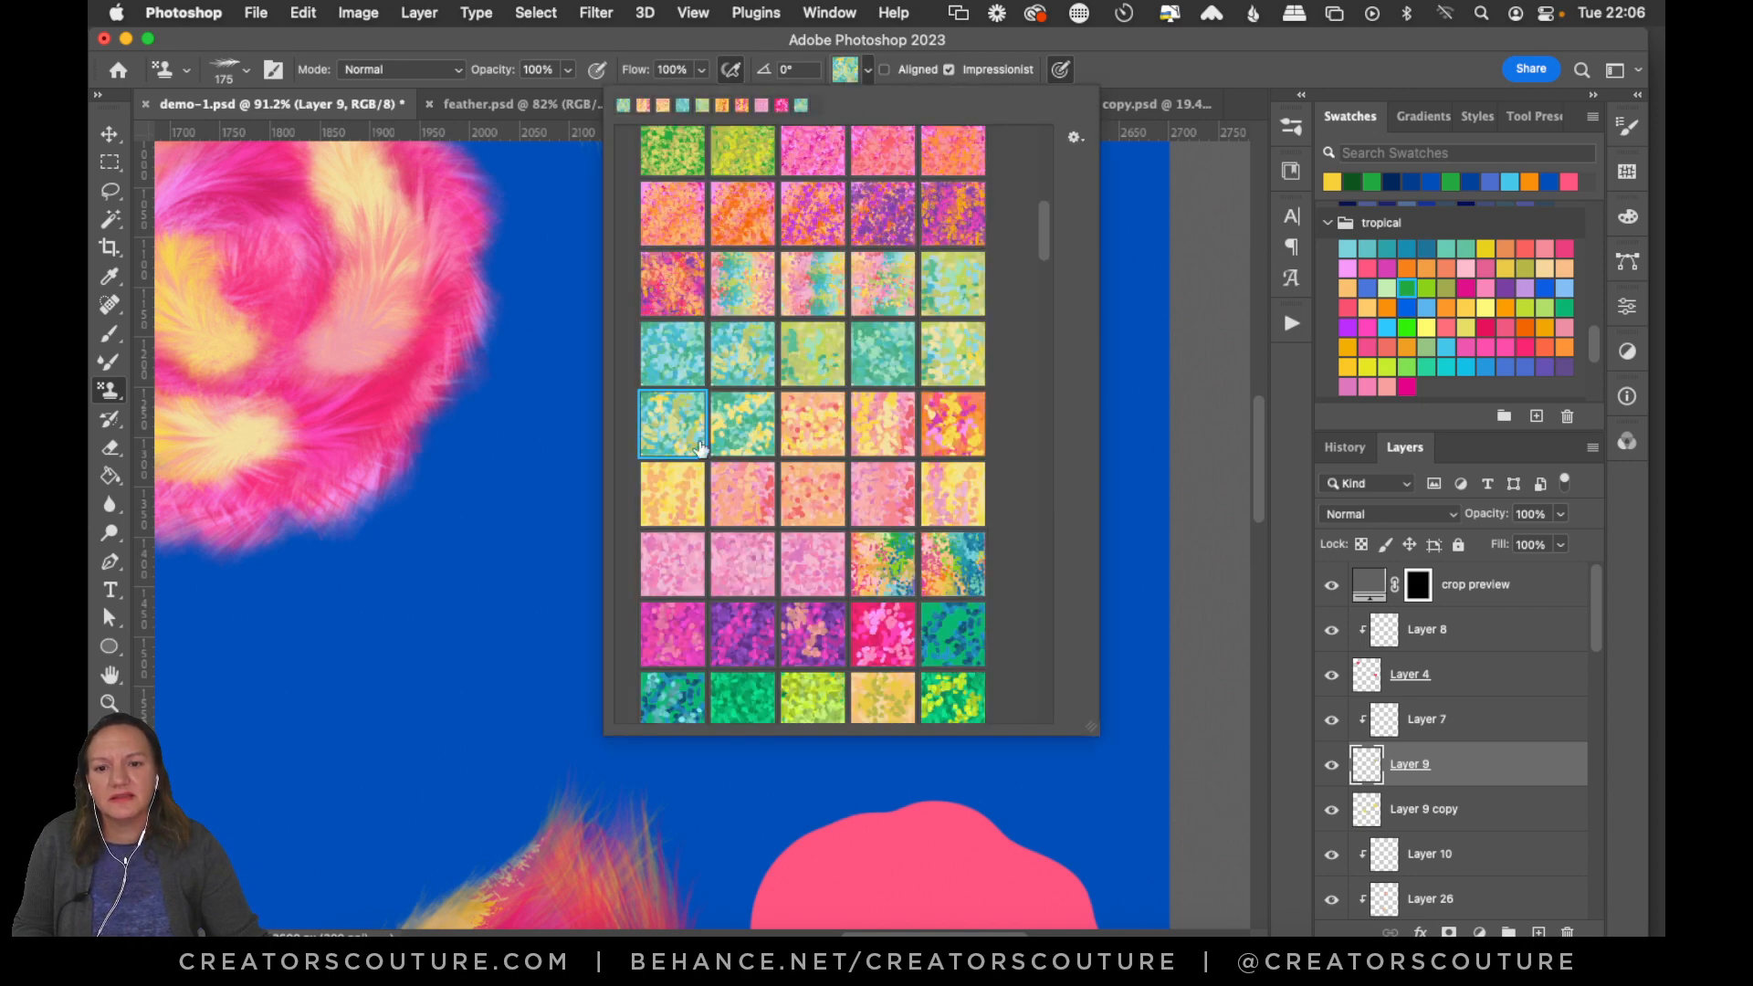
click(880, 437)
key(Return)
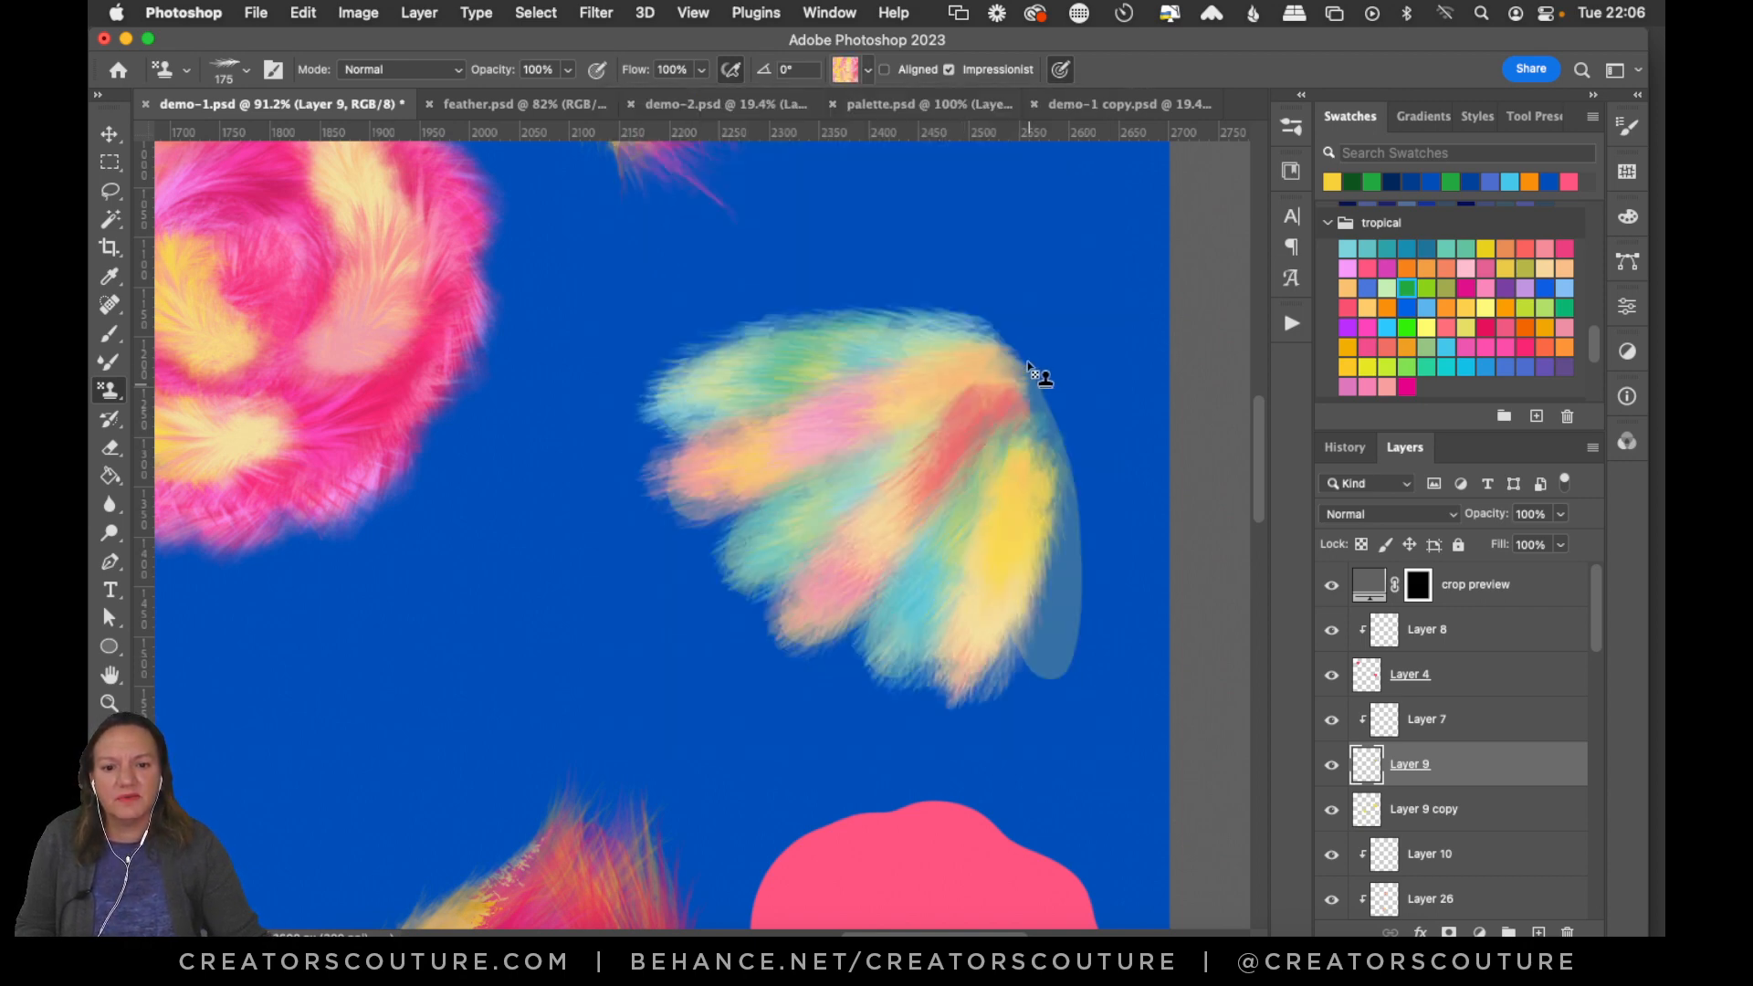
Paint the seventh and last scallop's feather in the teal, pale blue and yellow pattern, completing the fan motif.
click(857, 74)
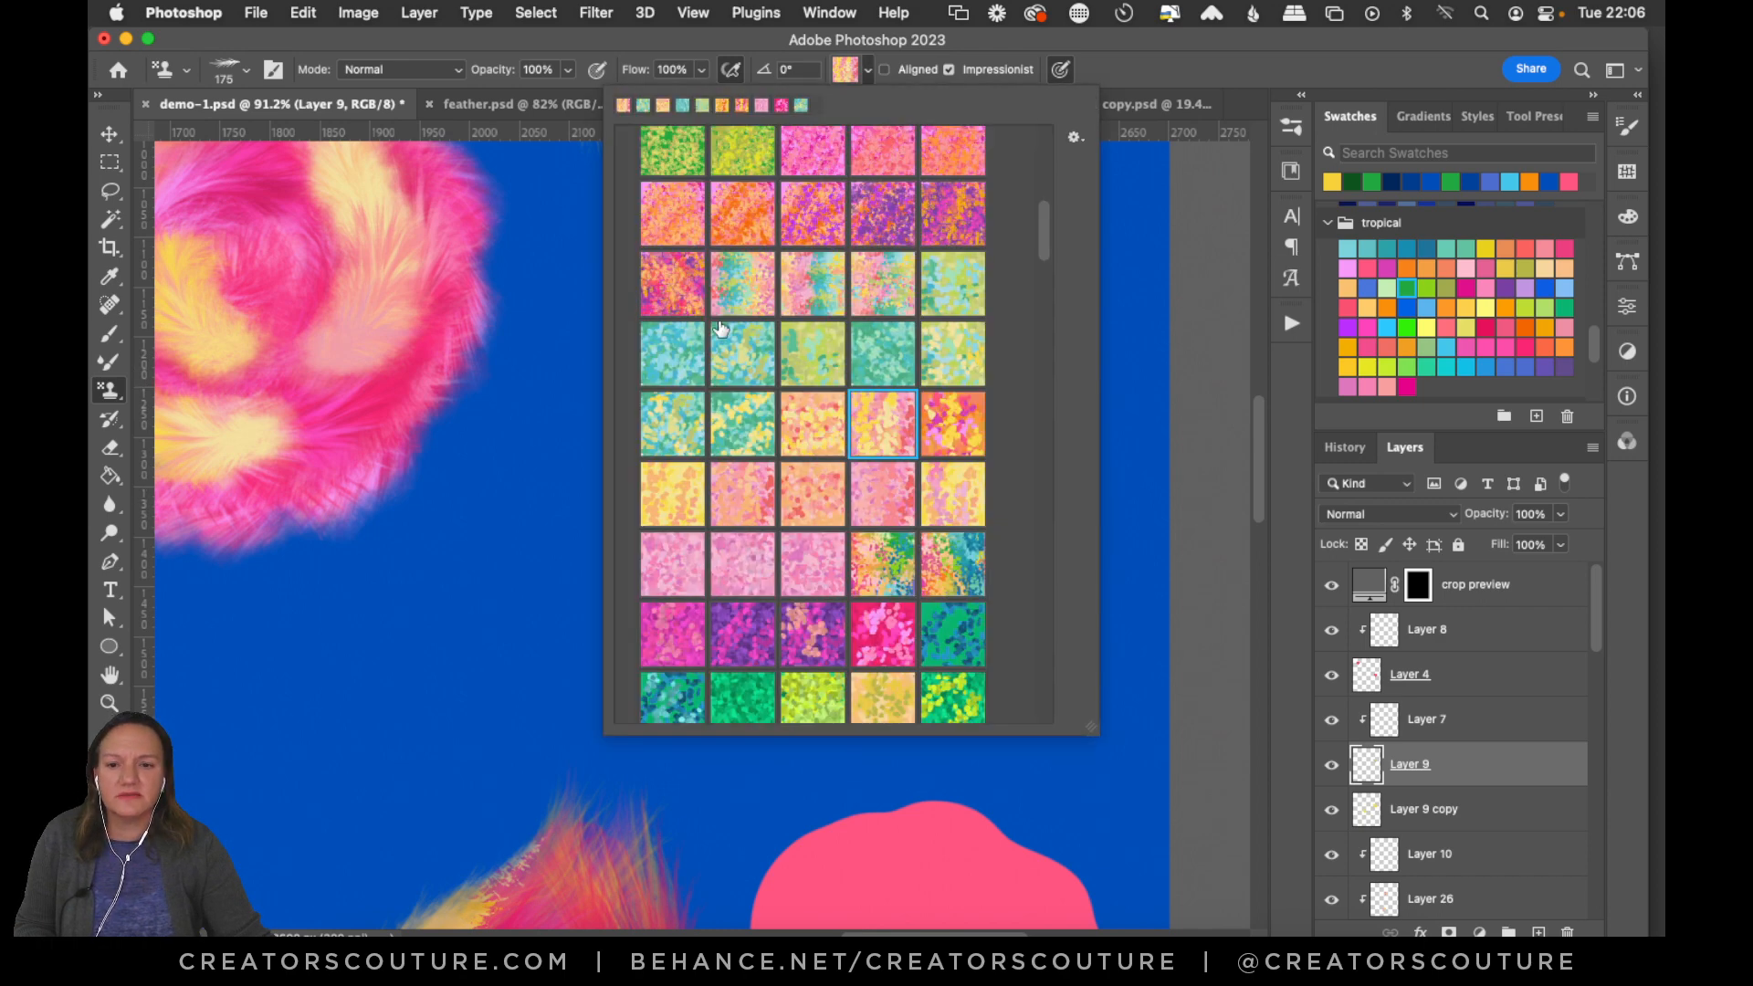
click(679, 440)
key(Return)
mouse_move(1056, 669)
mouse_down()
mouse_move(1031, 443)
mouse_move(1142, 565)
mouse_move(1075, 415)
mouse_move(1037, 402)
mouse_move(1034, 446)
mouse_move(1018, 376)
mouse_up()
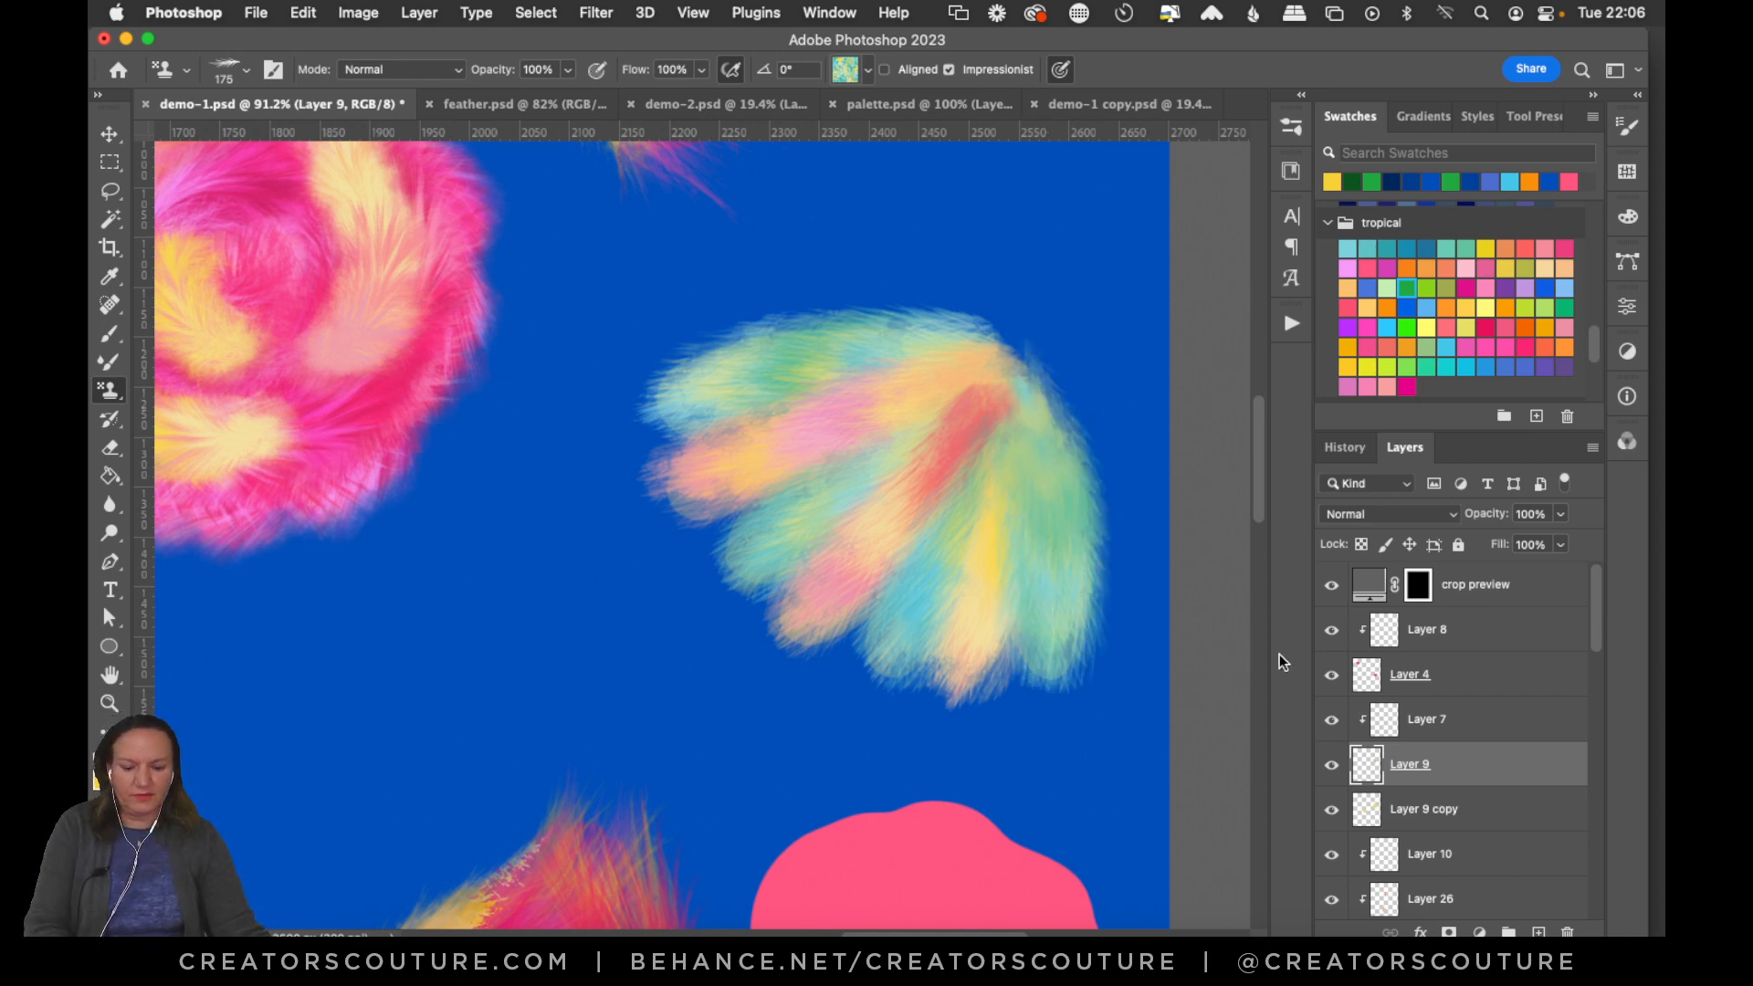
Paint the topmost scallop of the other faded fan guide, beside the central flower, in the teal-yellow pattern, redoing the stroke once.
key(super+0)
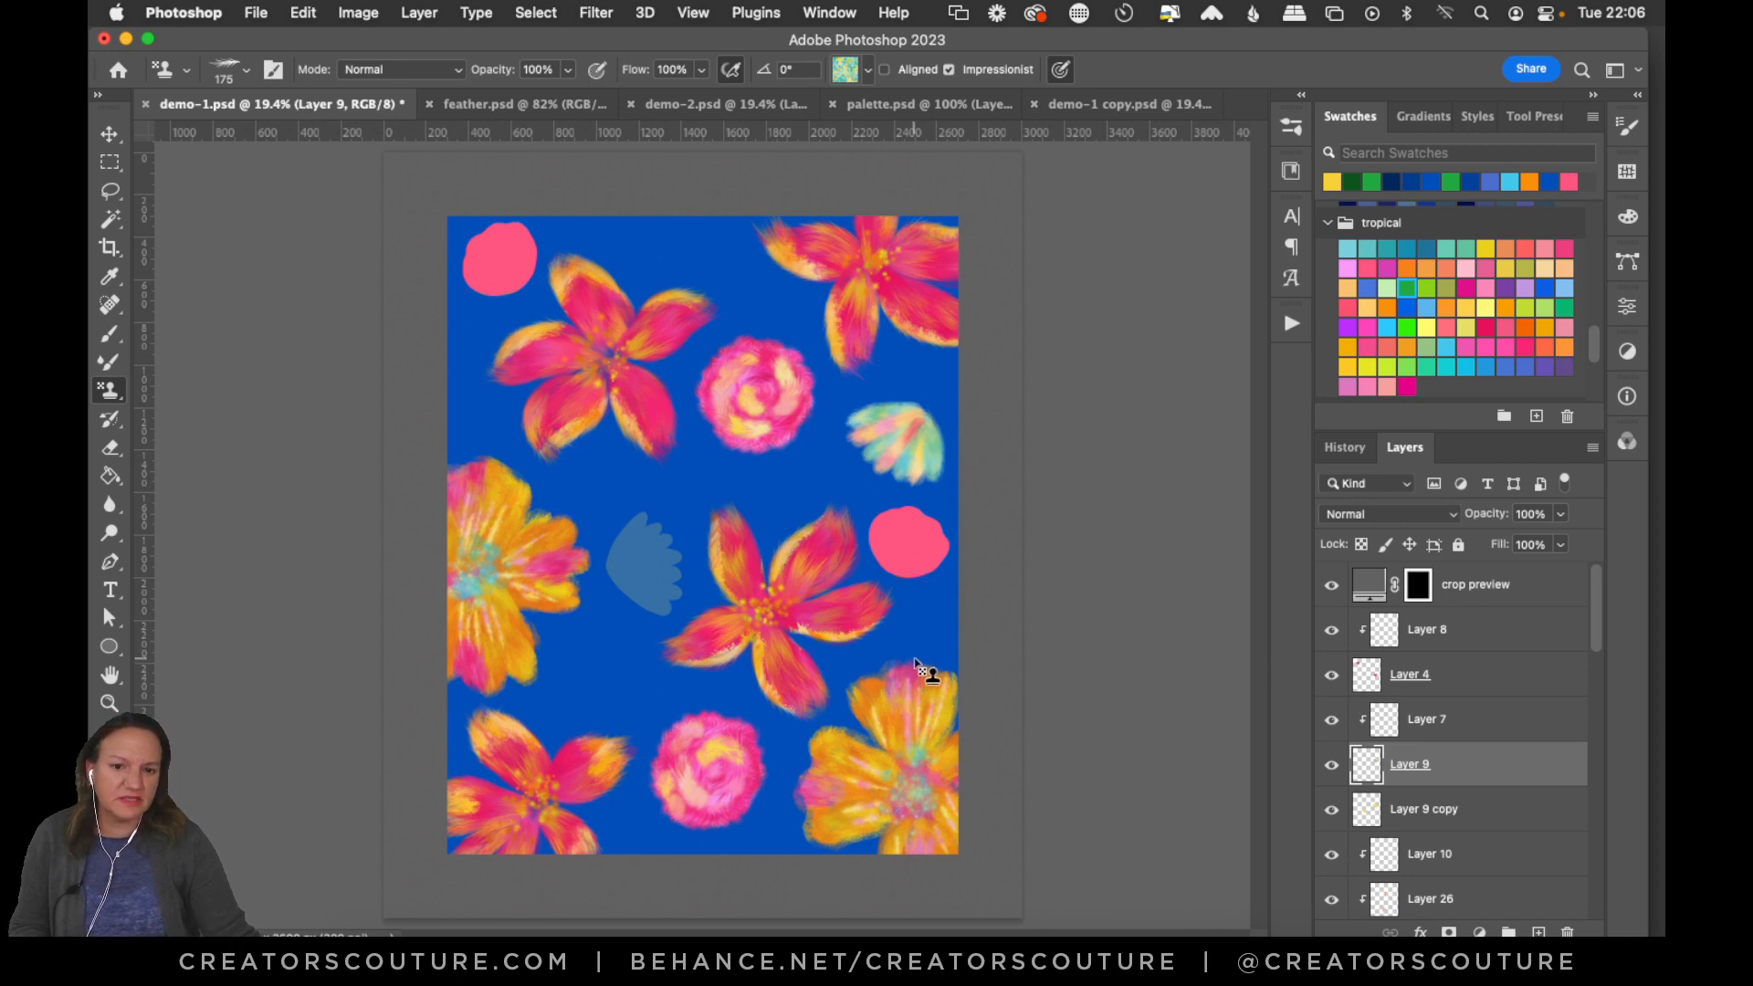
click(108, 704)
drag(658, 559, 783, 485)
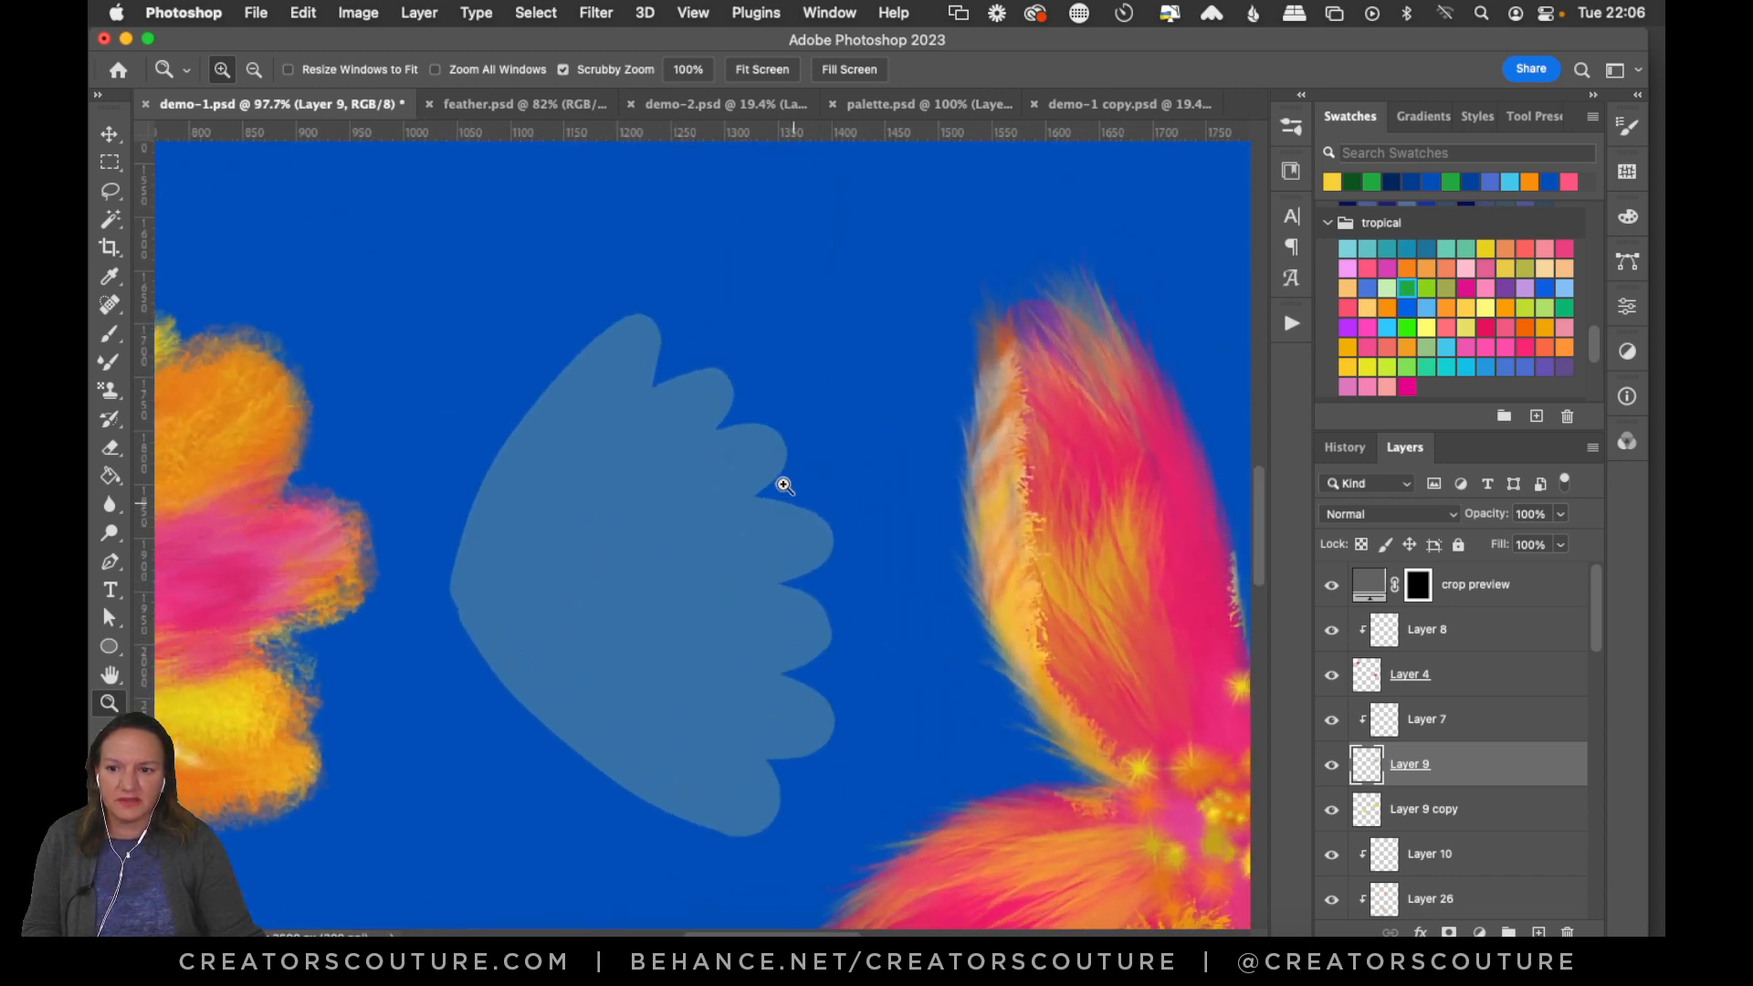
click(100, 392)
mouse_move(641, 333)
mouse_down()
mouse_move(578, 416)
mouse_move(512, 583)
mouse_up()
key(super+z)
drag(645, 327, 475, 621)
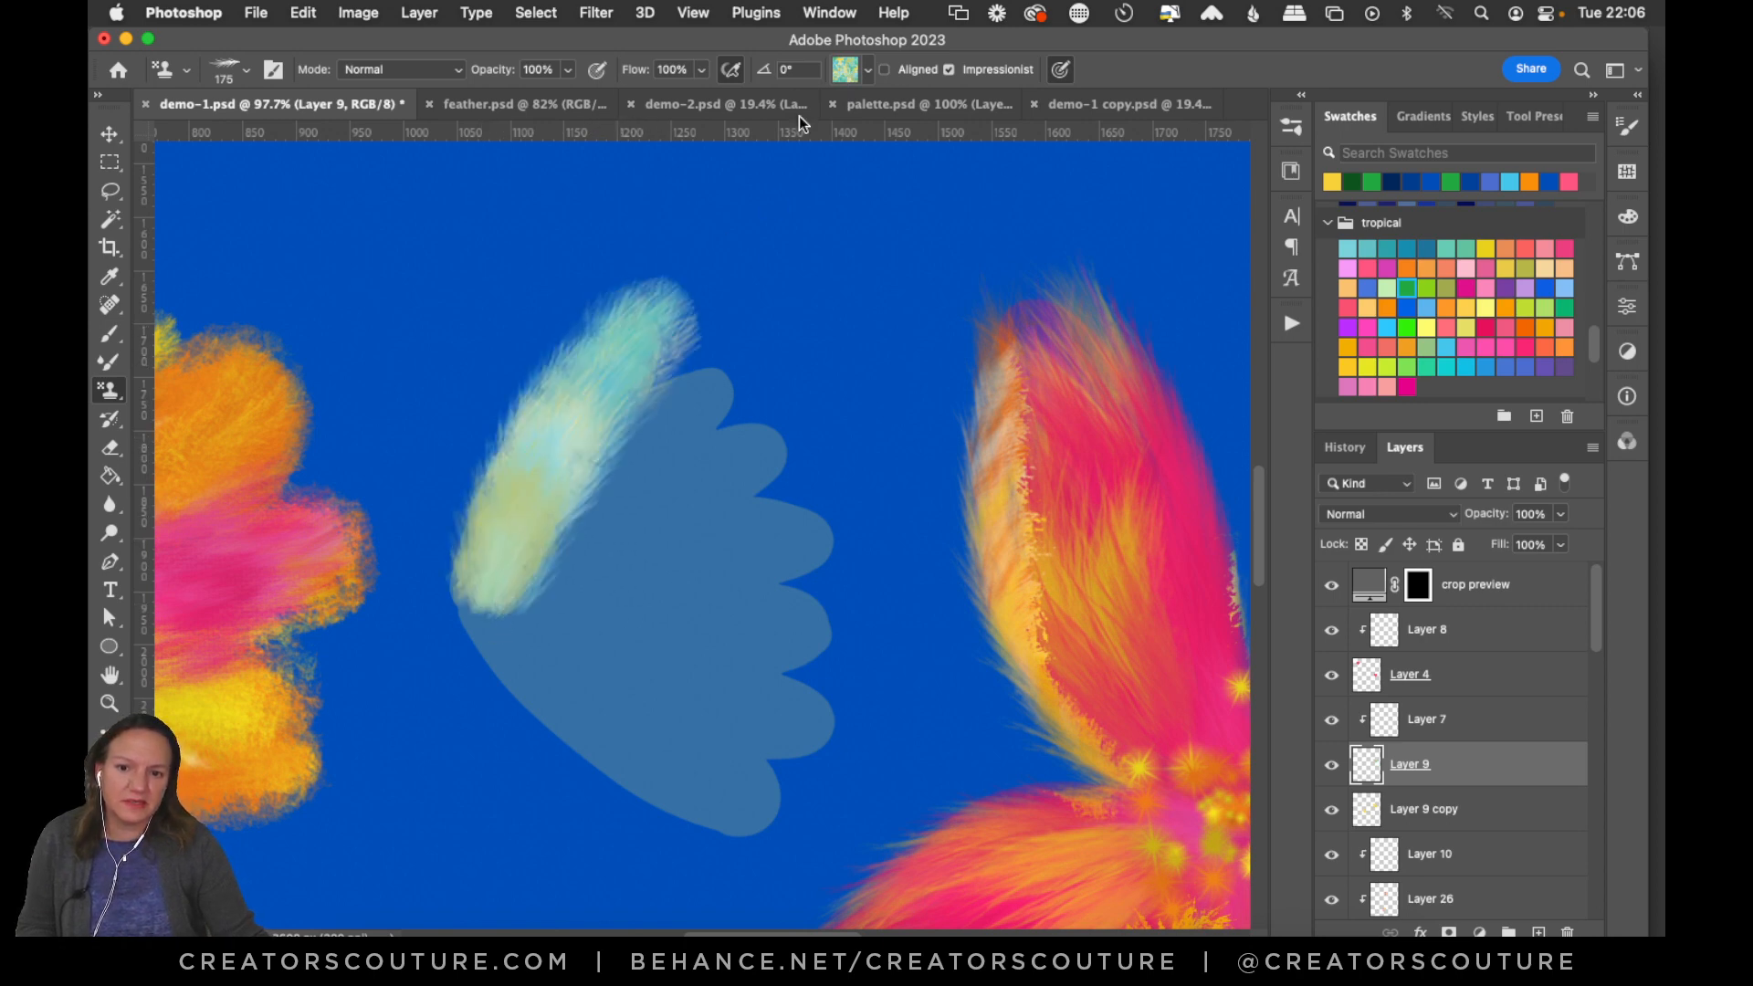
Choose the pink, peach and yellow pattern and paint this fan's second scallop, redoing the stroke until it follows the guide.
click(845, 69)
click(861, 423)
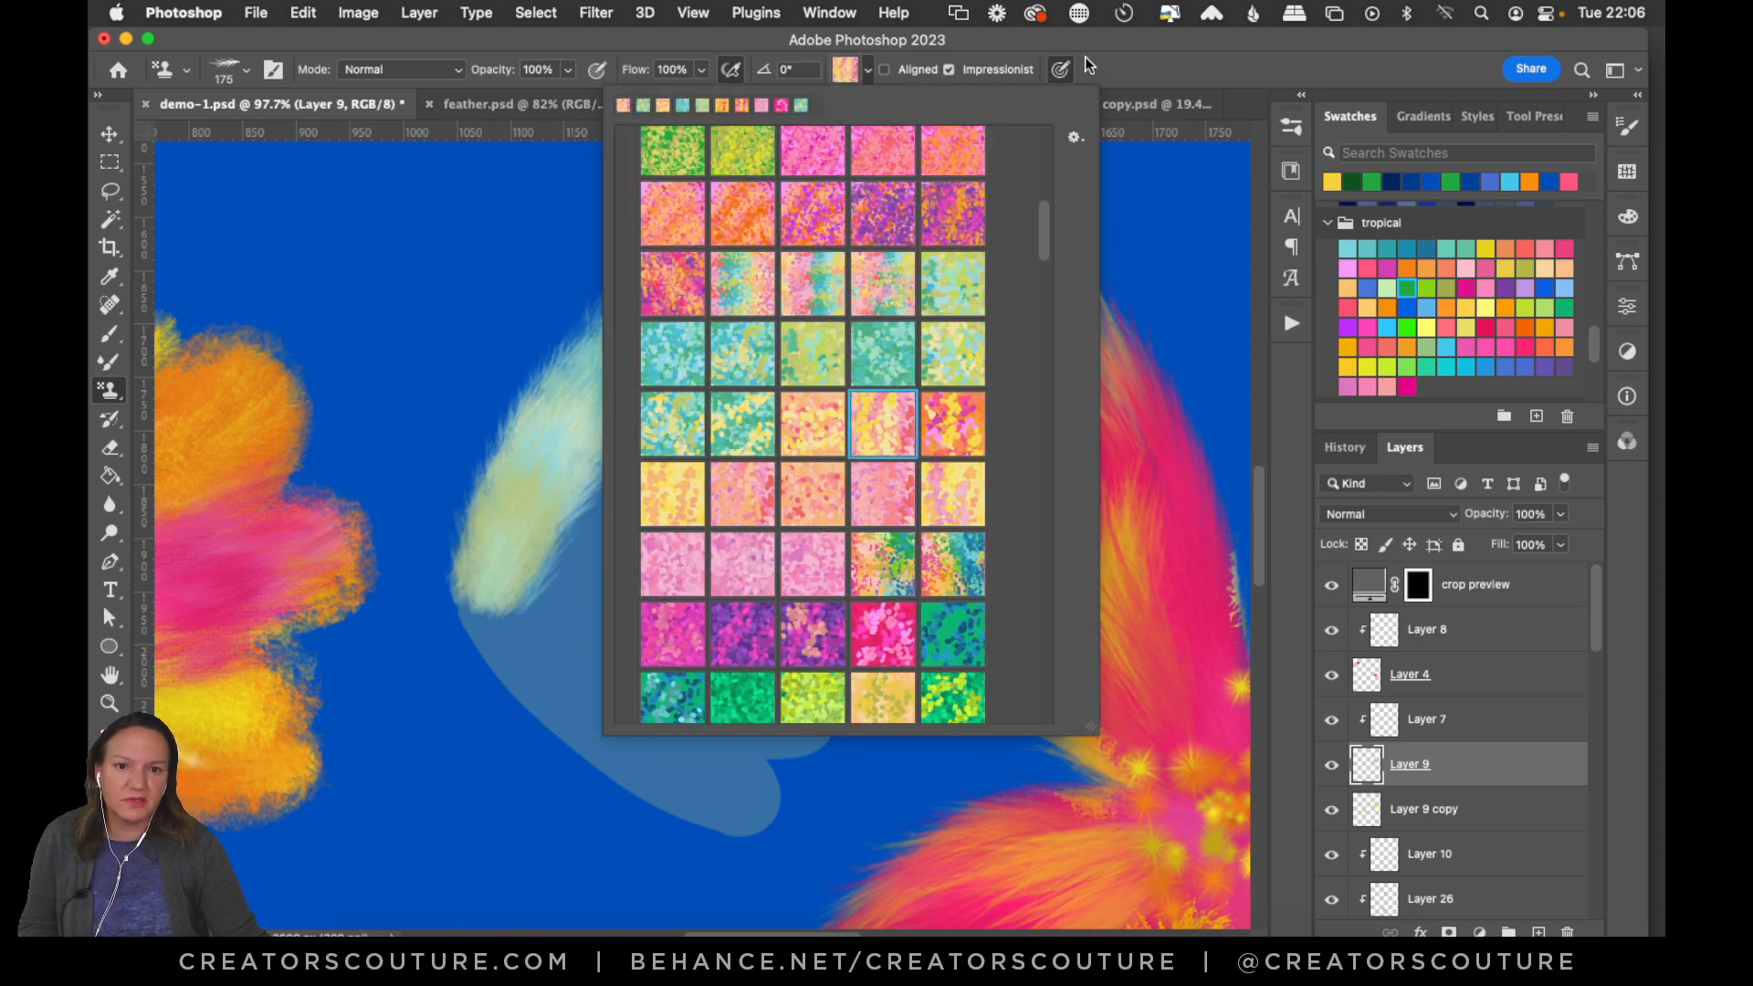
key(Return)
mouse_move(709, 462)
mouse_down()
mouse_move(701, 394)
mouse_move(539, 592)
mouse_up()
key(super+z)
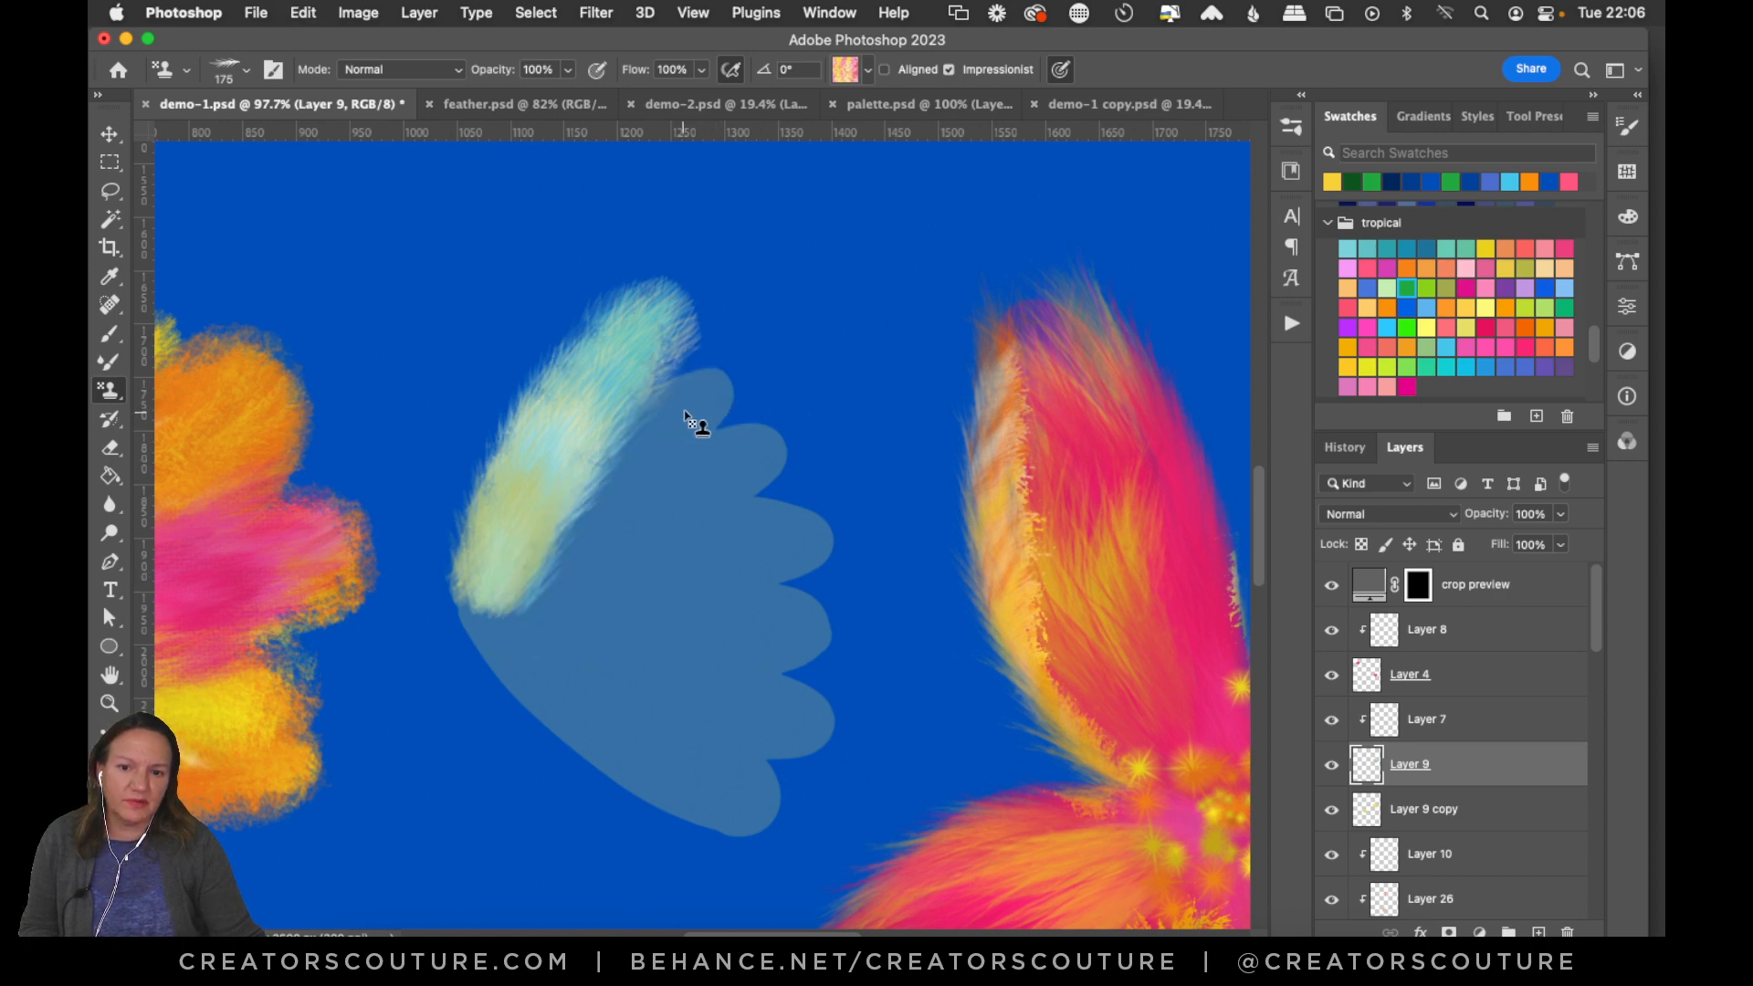
drag(696, 423, 462, 666)
key(super+z)
drag(707, 415, 462, 619)
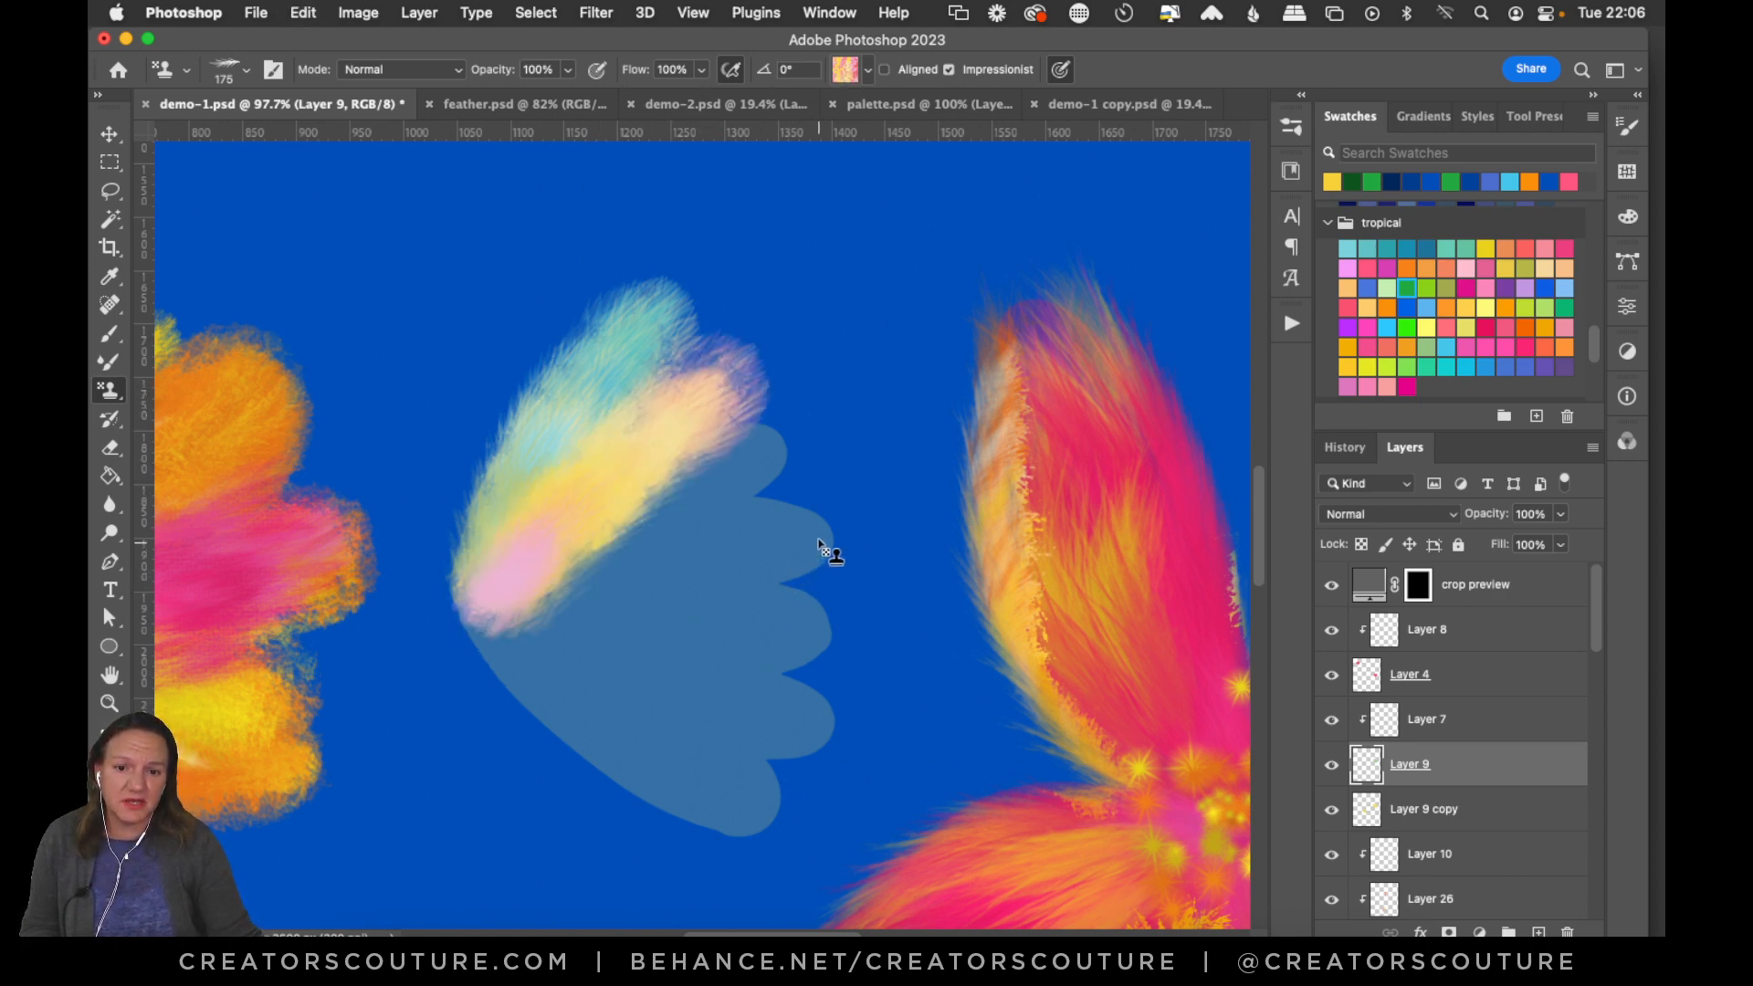
Try pink, peach and yellow feather strokes along the fourth and sixth scallops, and undo them.
drag(822, 546, 534, 671)
key(super+z)
drag(797, 541, 489, 615)
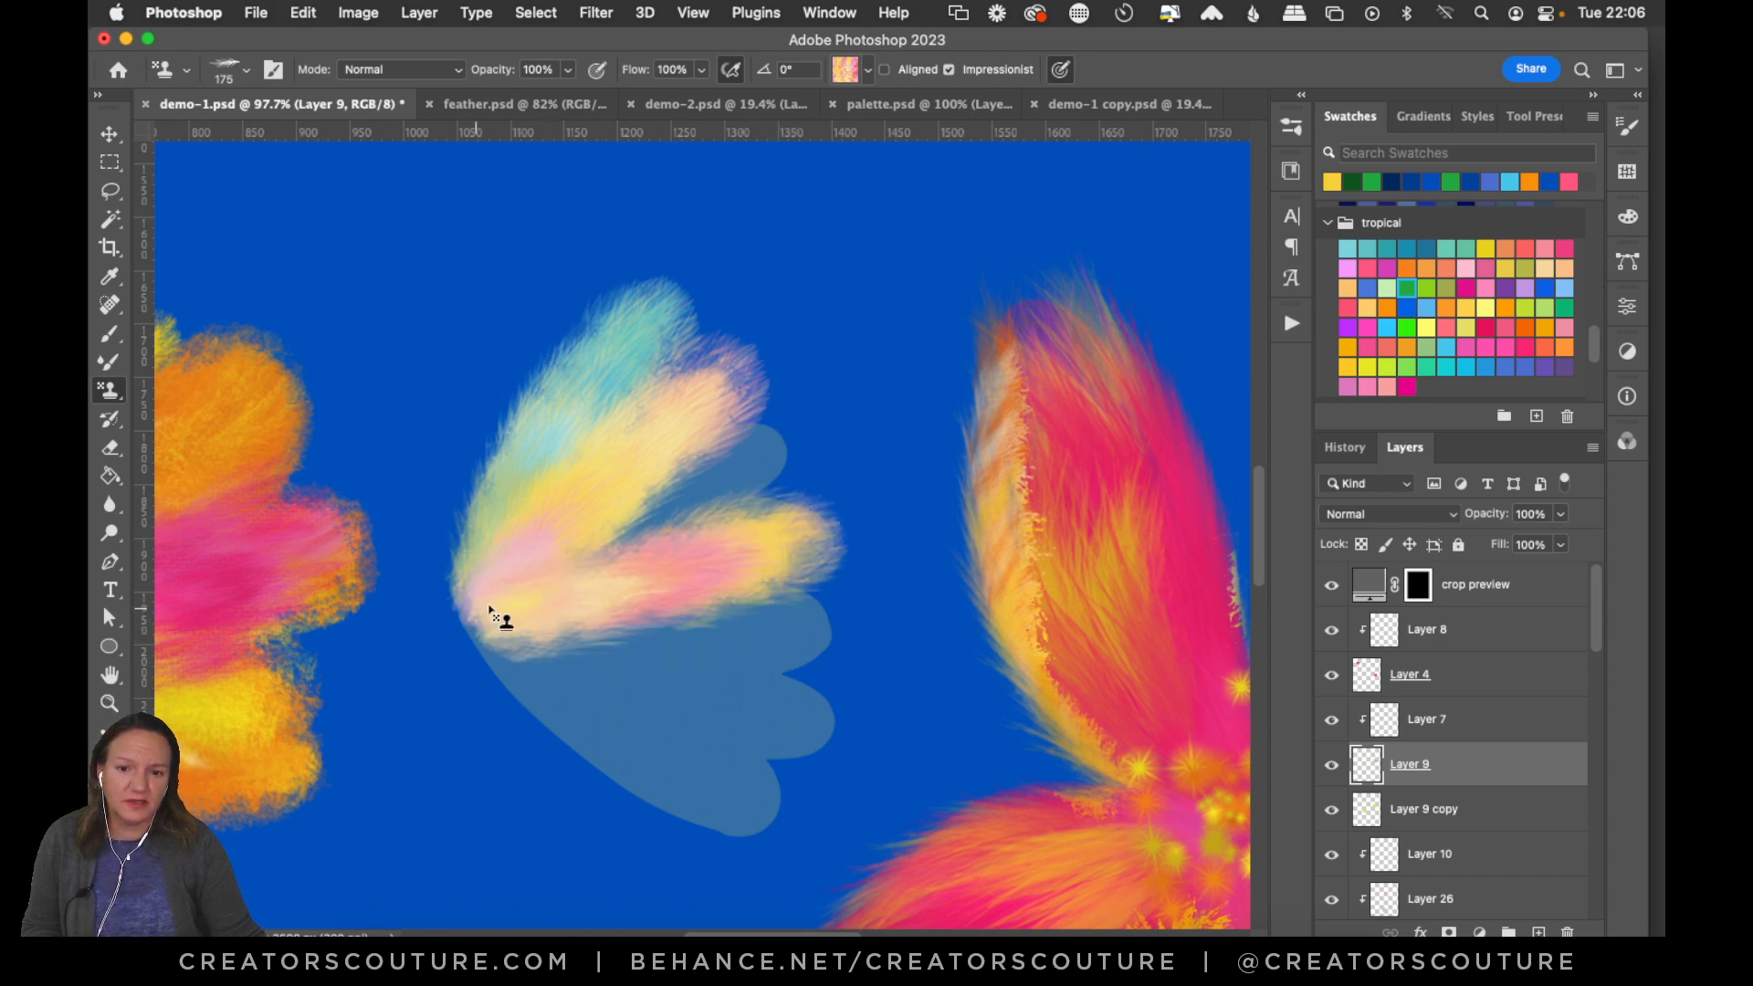
drag(814, 736, 525, 654)
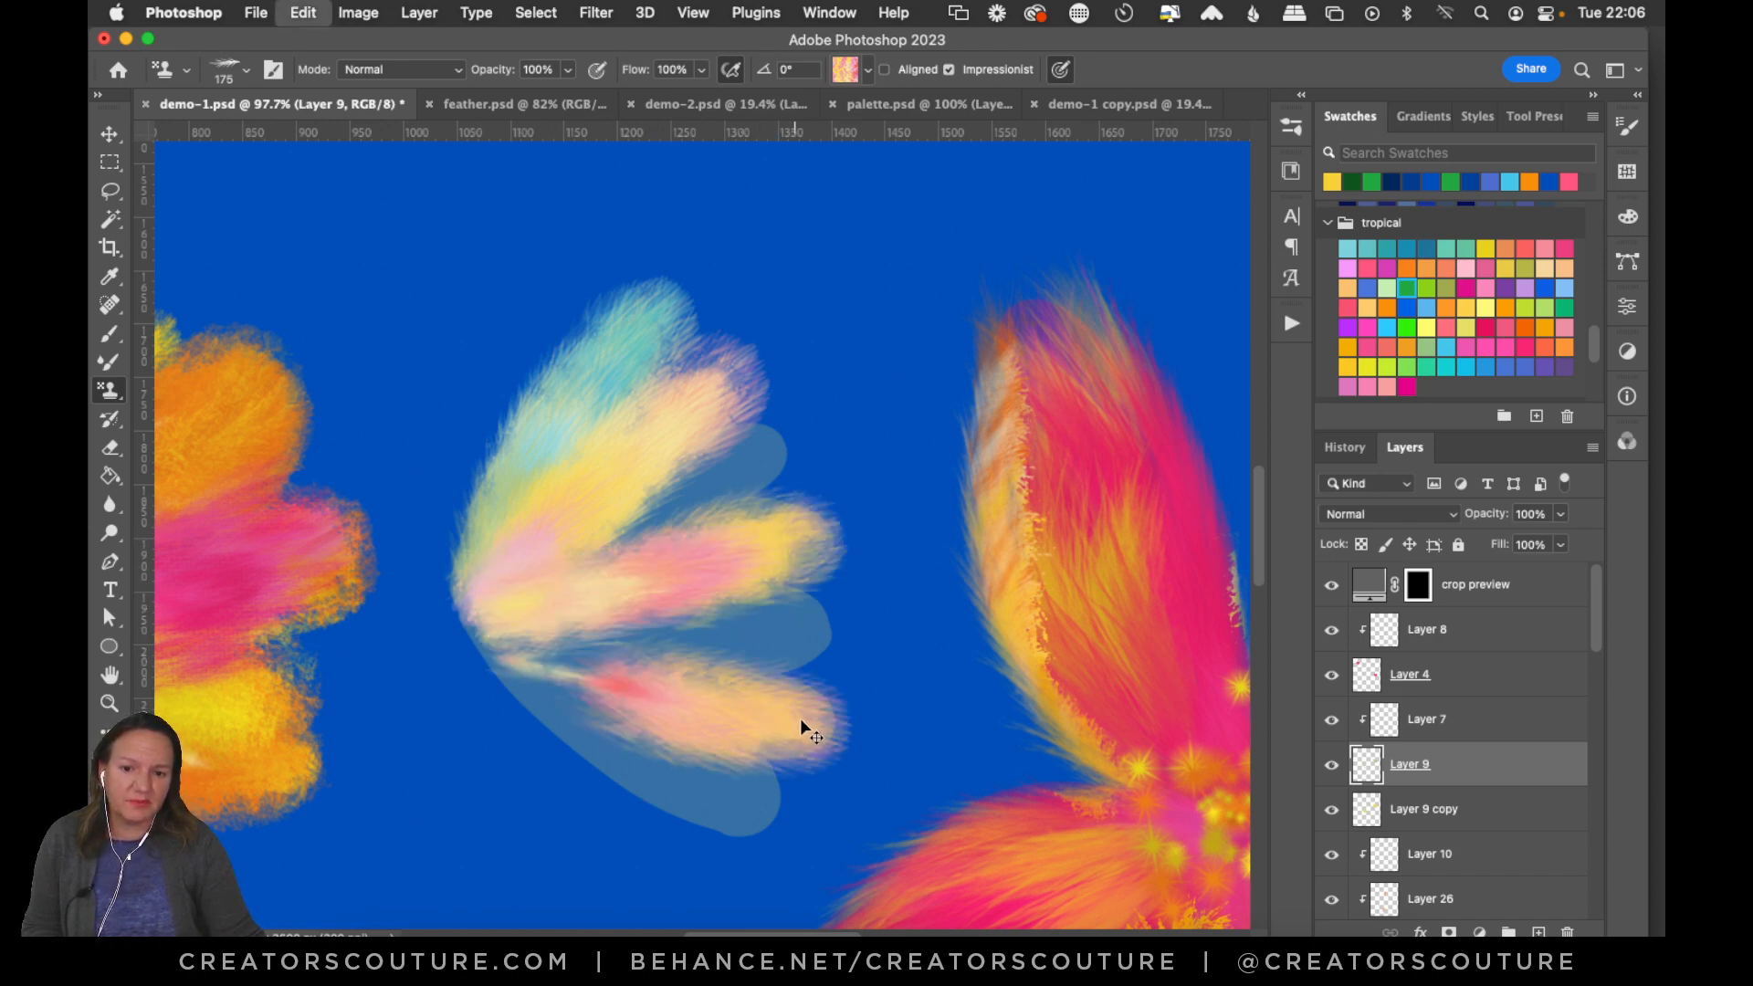
key(super+z)
mouse_move(822, 731)
mouse_down()
mouse_move(581, 671)
mouse_move(547, 649)
mouse_up()
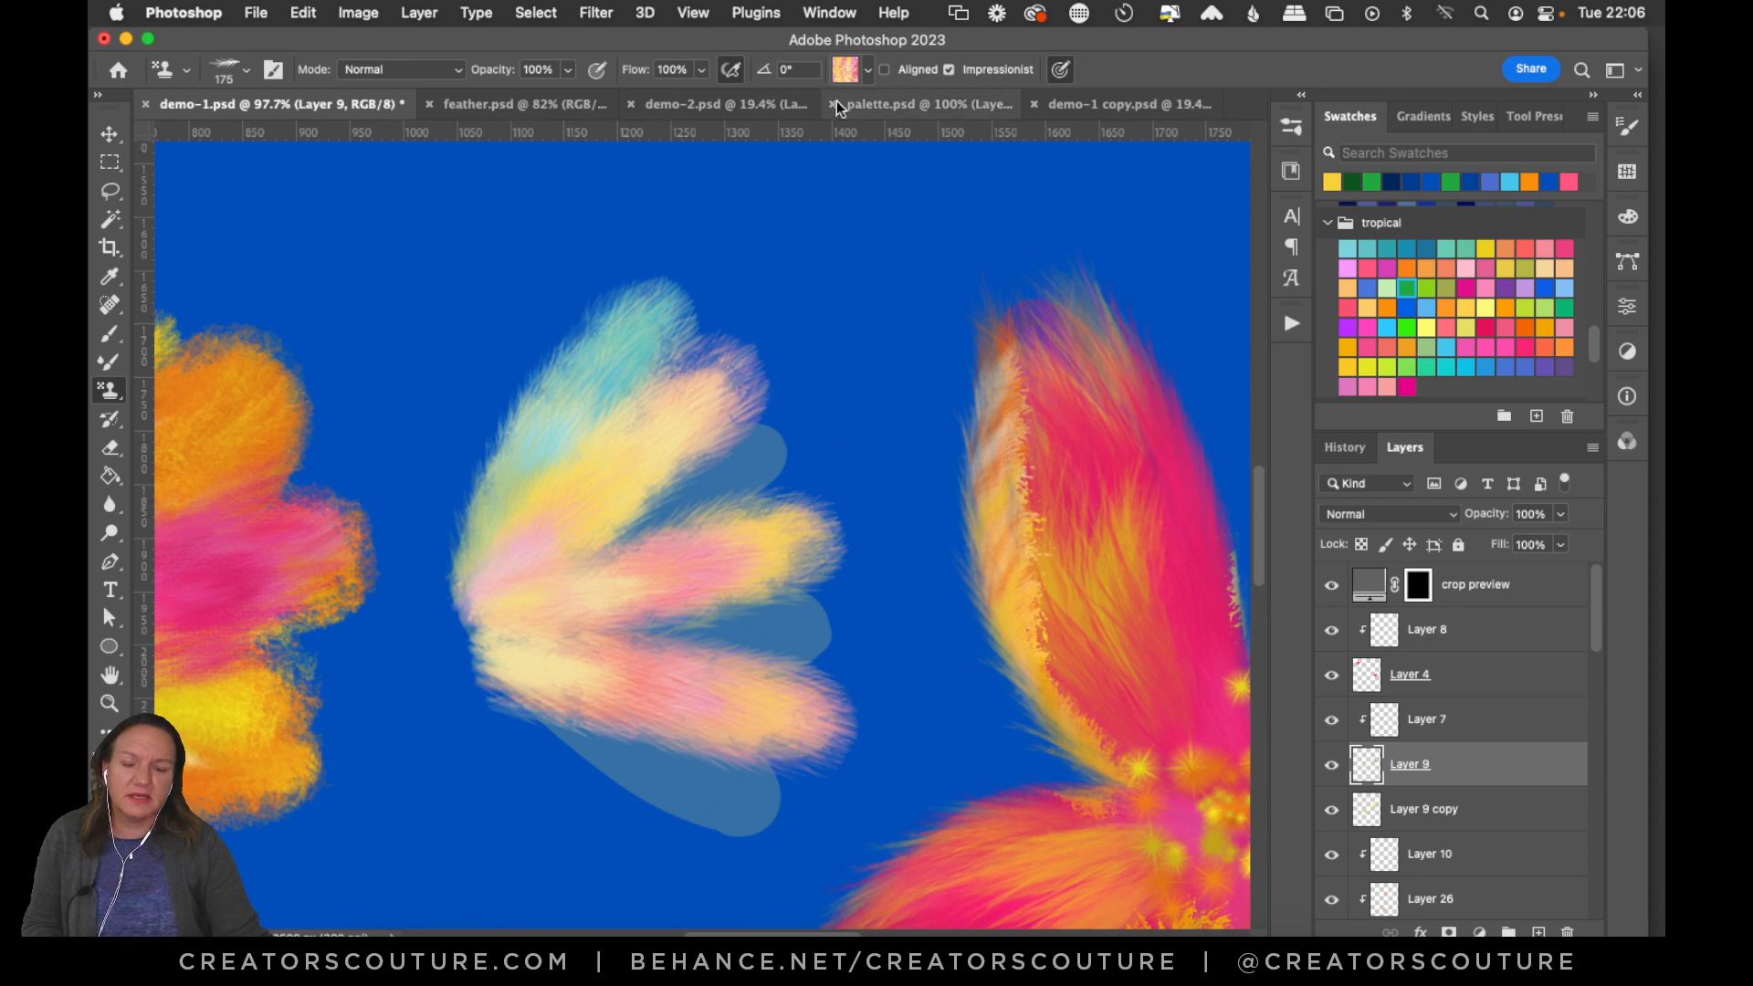
key(super+z)
key(super+z)
Choose the teal, pale blue and yellow pattern and paint the third scallop's feather on this fan.
click(842, 69)
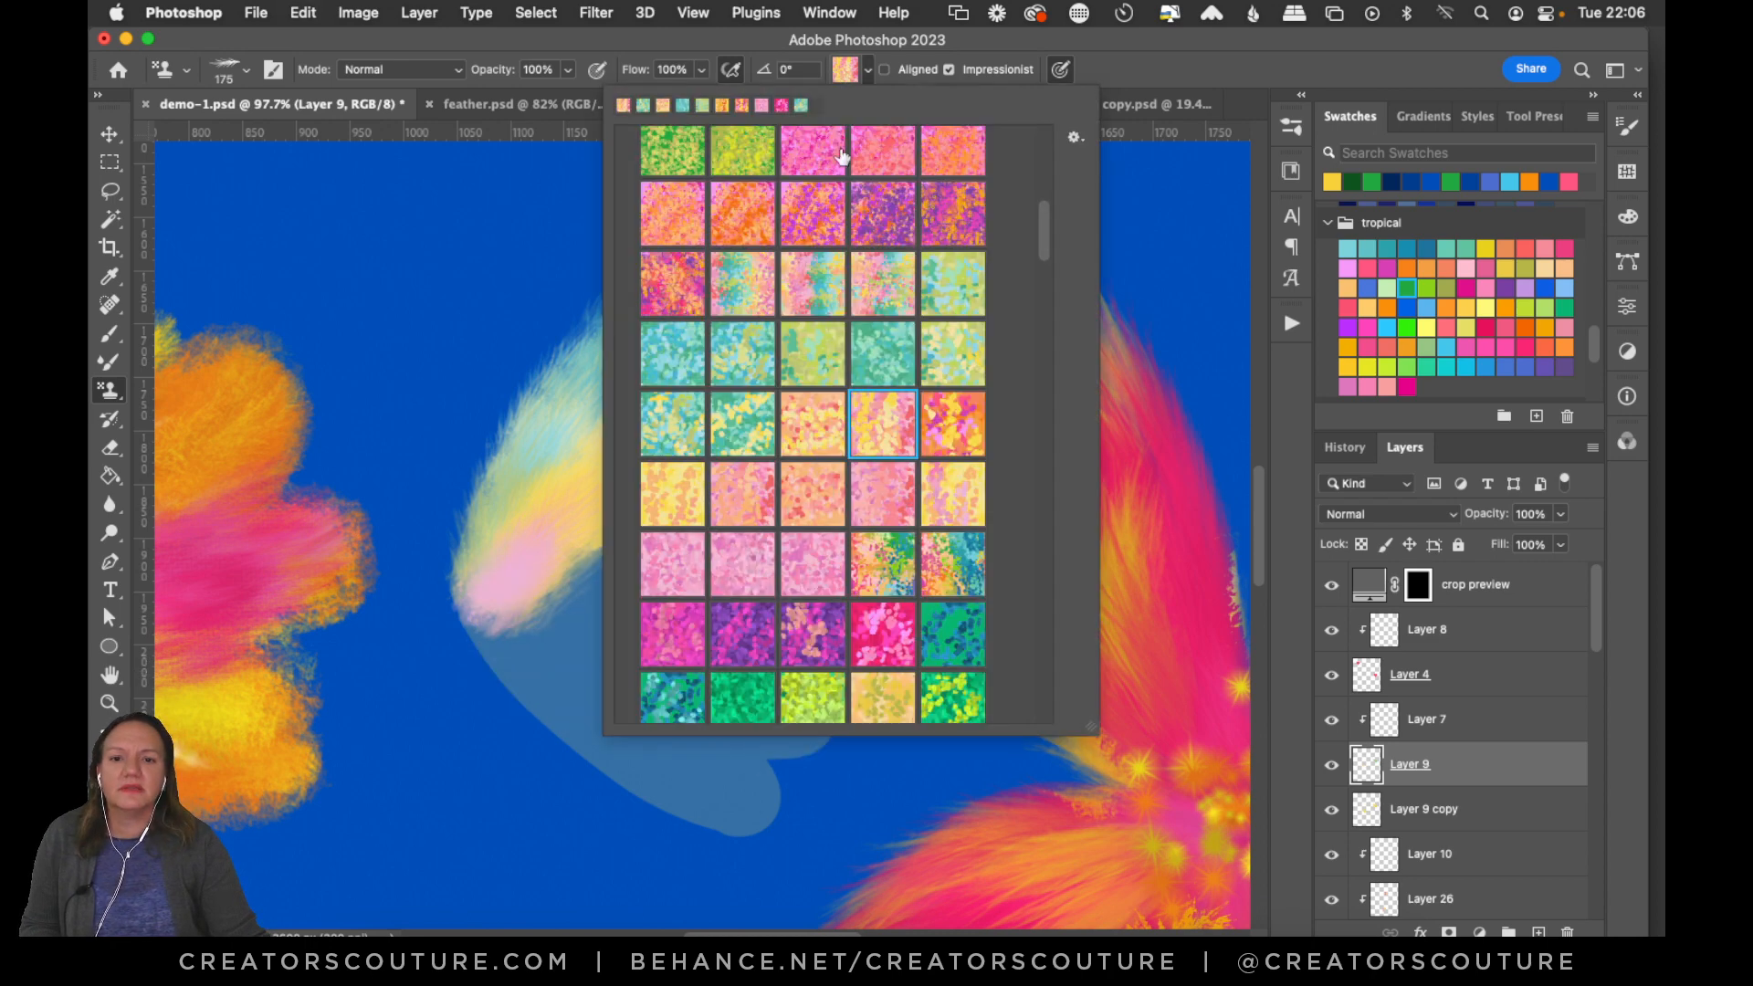
click(676, 423)
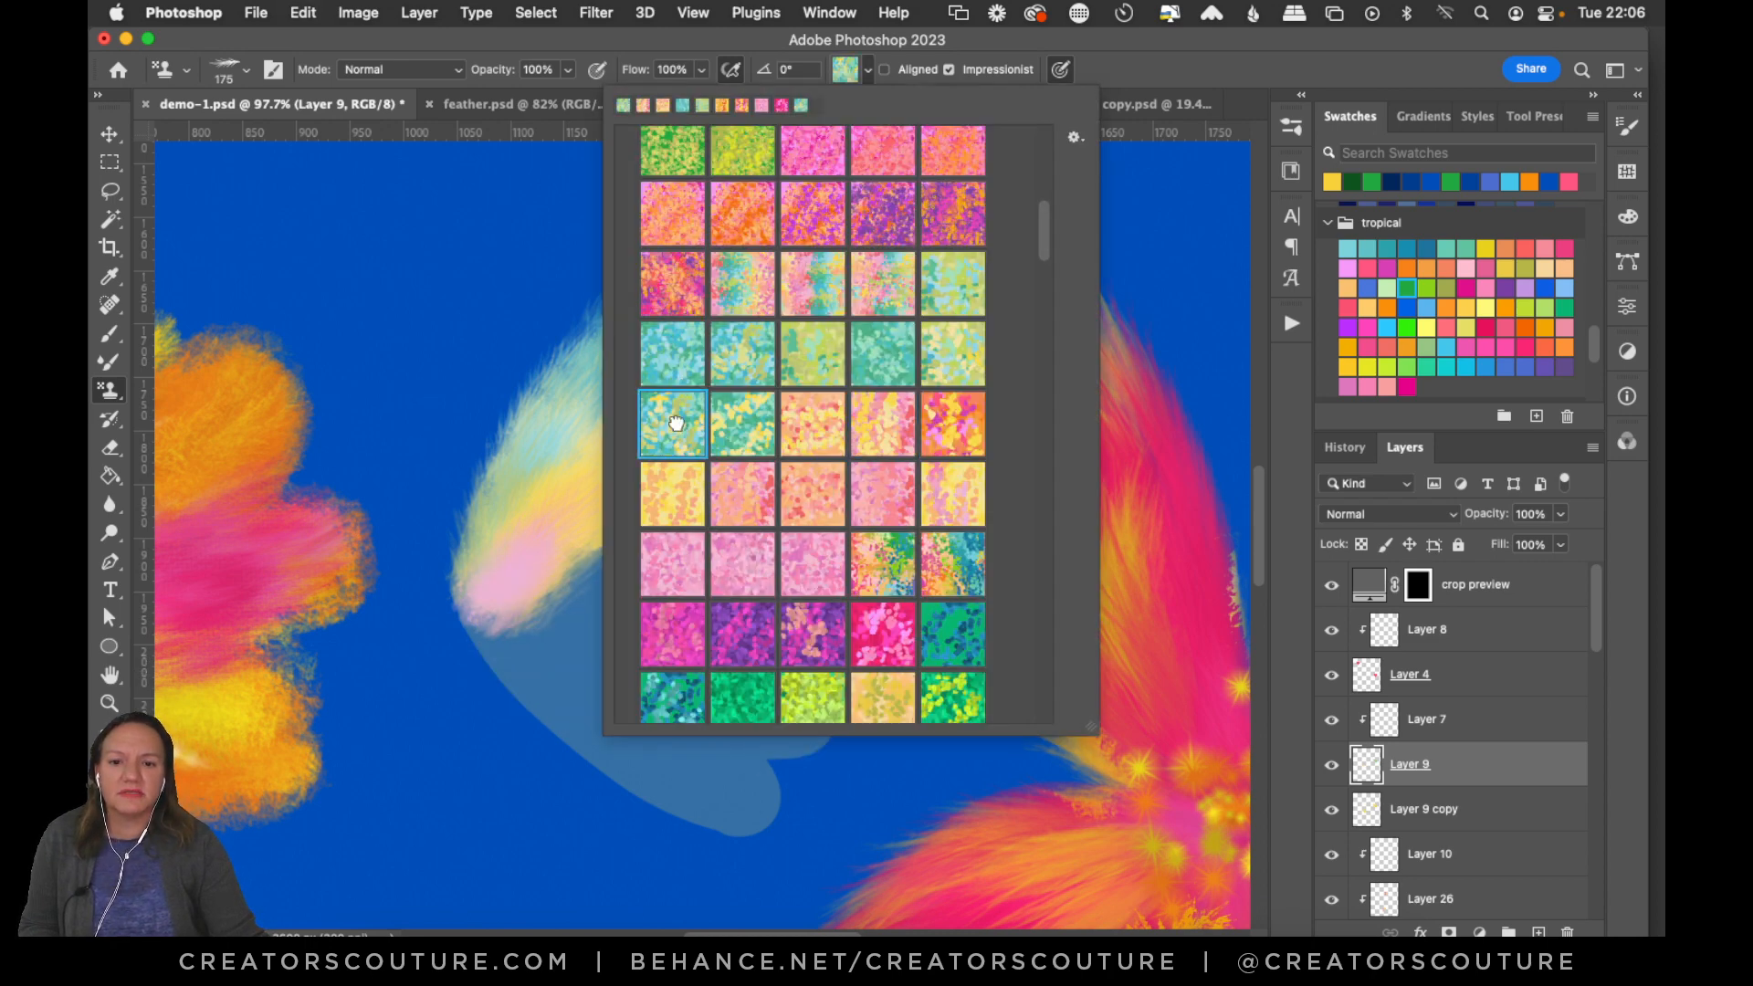
click(1101, 57)
drag(776, 463, 507, 639)
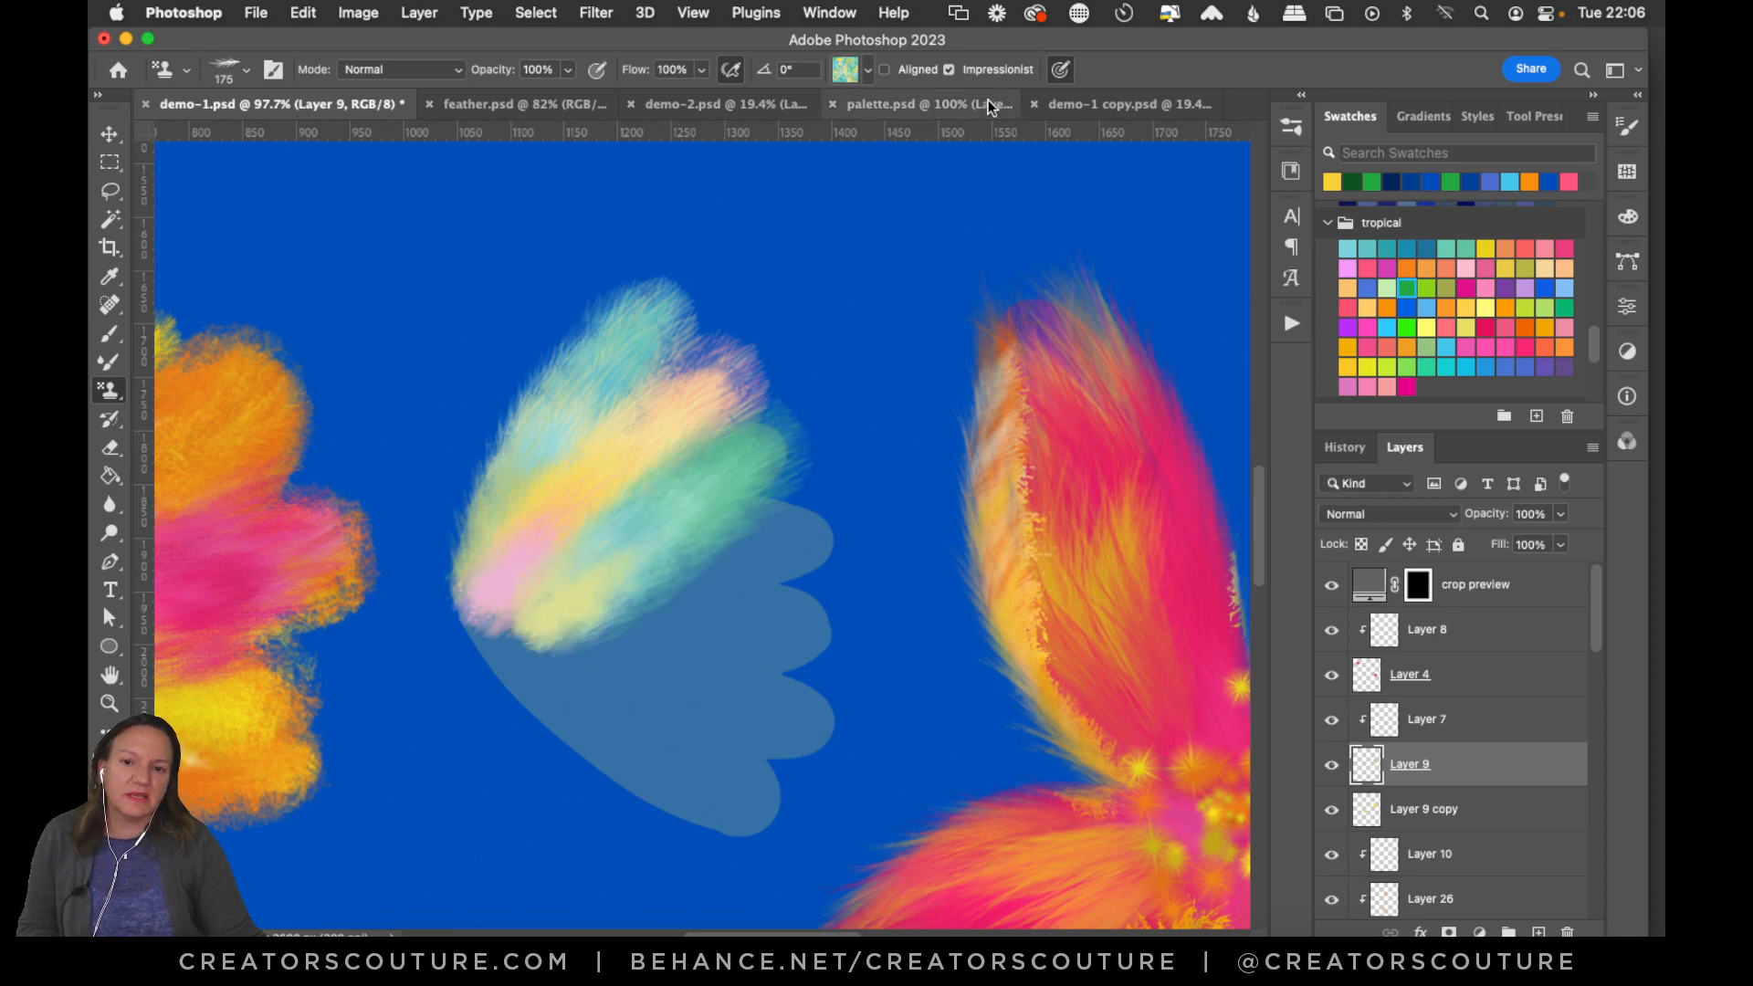
Paint this fan's fourth scallop with one feather stroke in the pink, peach and yellow pattern.
click(843, 68)
click(876, 432)
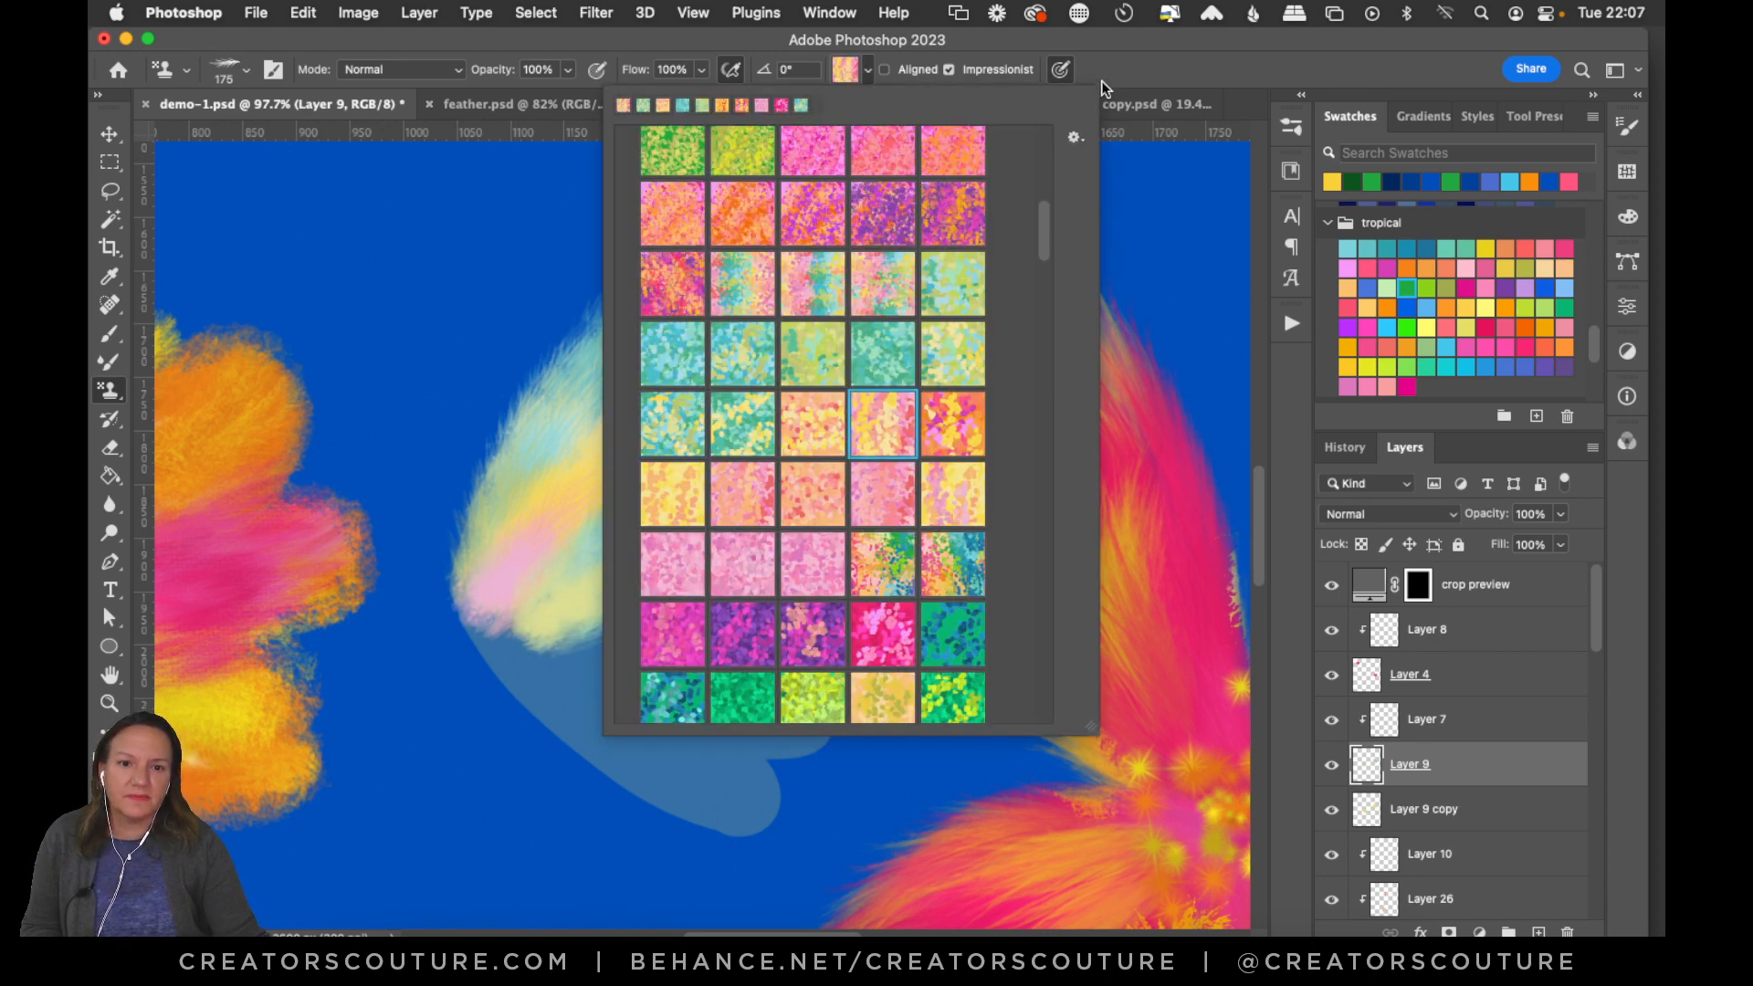
click(1100, 81)
mouse_move(801, 540)
mouse_down()
mouse_move(597, 615)
mouse_move(474, 634)
mouse_up()
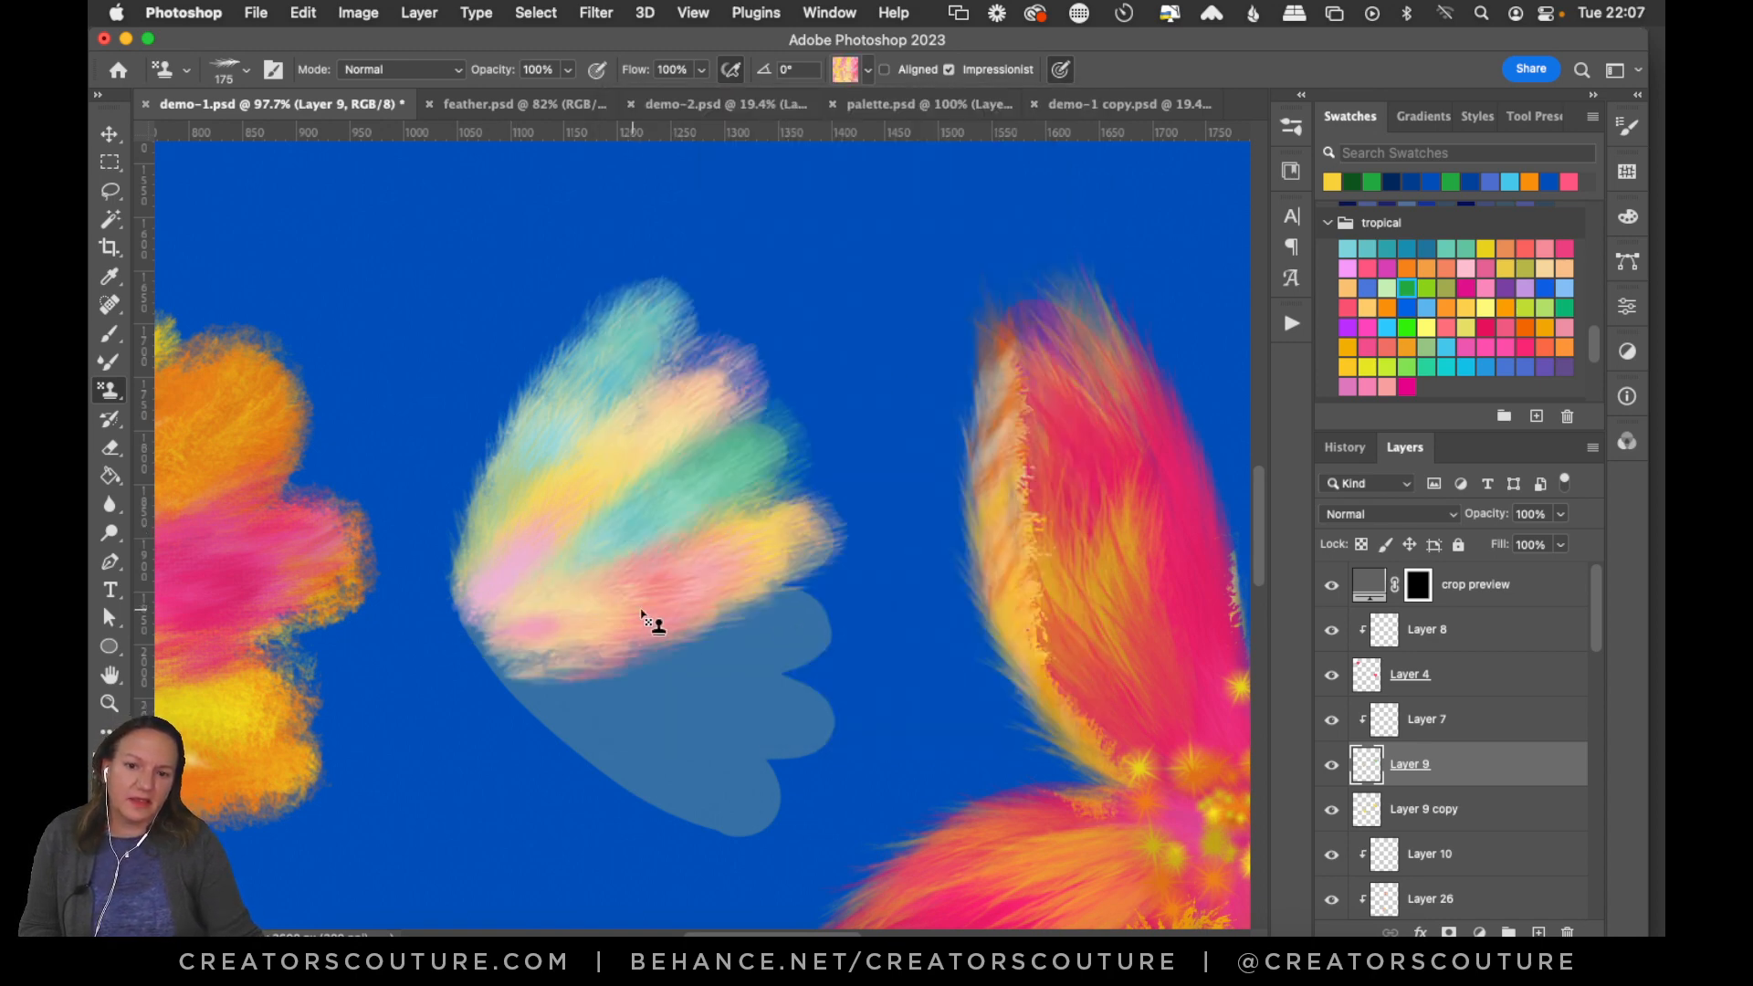
Paint this fan's fifth scallop in the teal, pale blue and yellow pattern, redoing the stroke once to reach the fan's base.
click(841, 73)
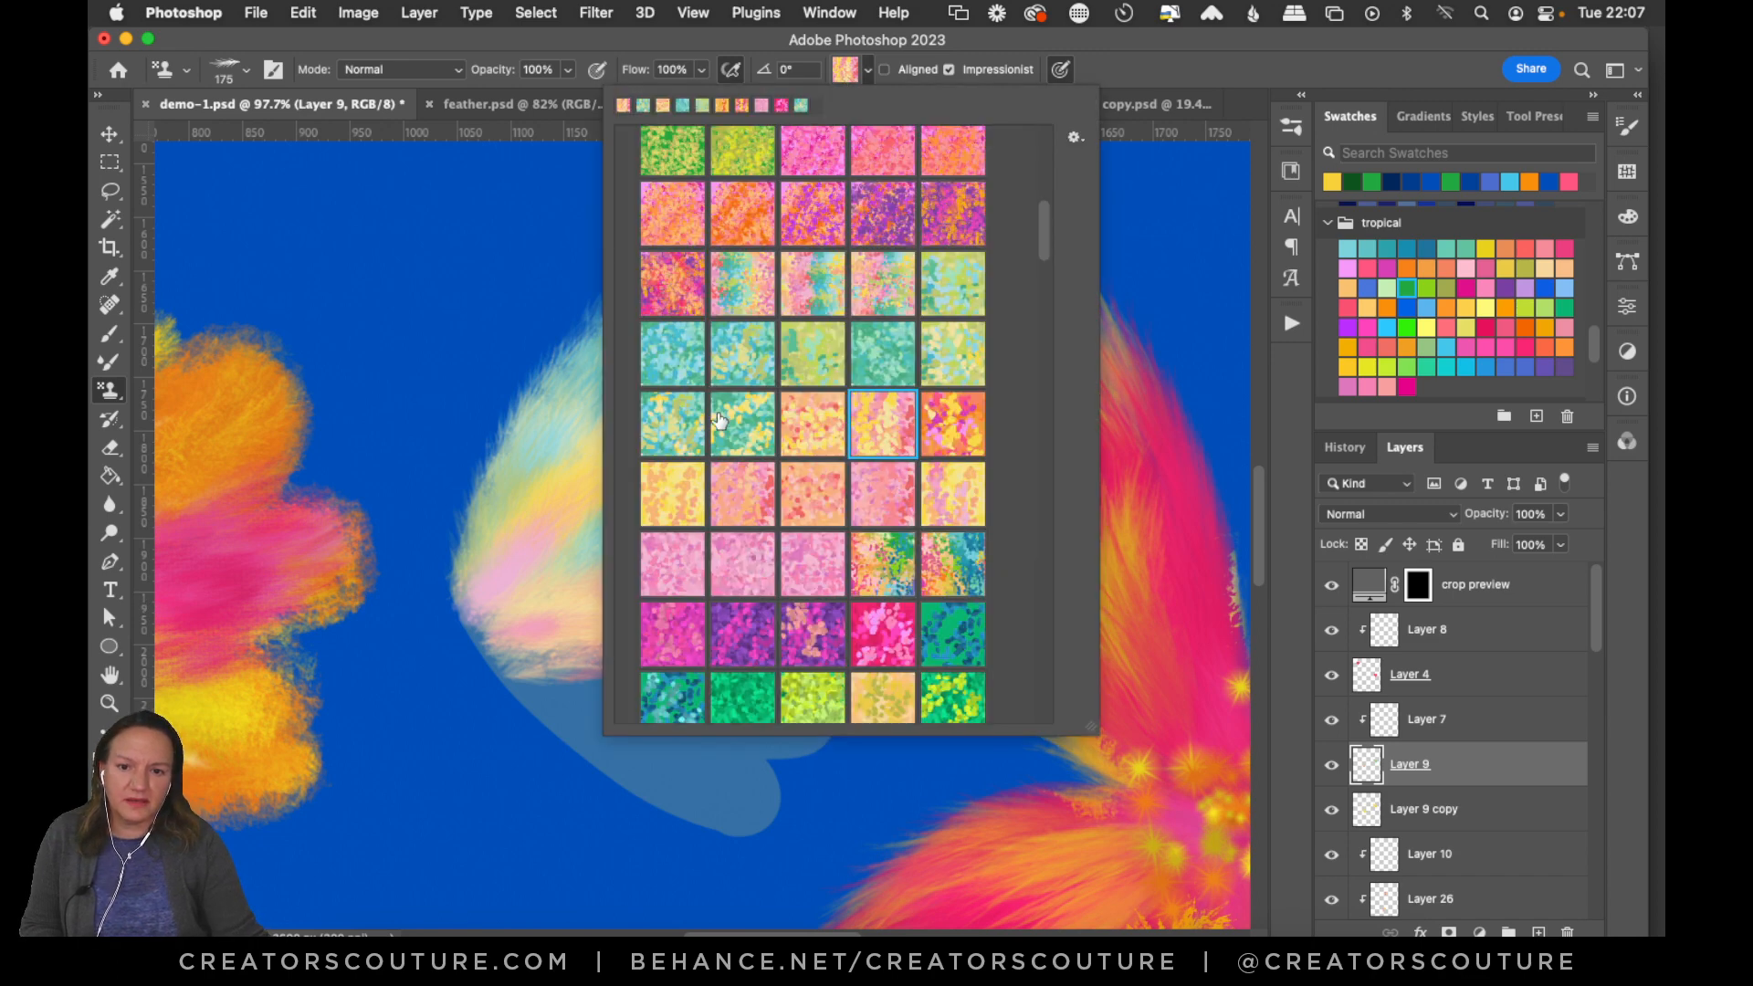
click(697, 436)
click(1075, 71)
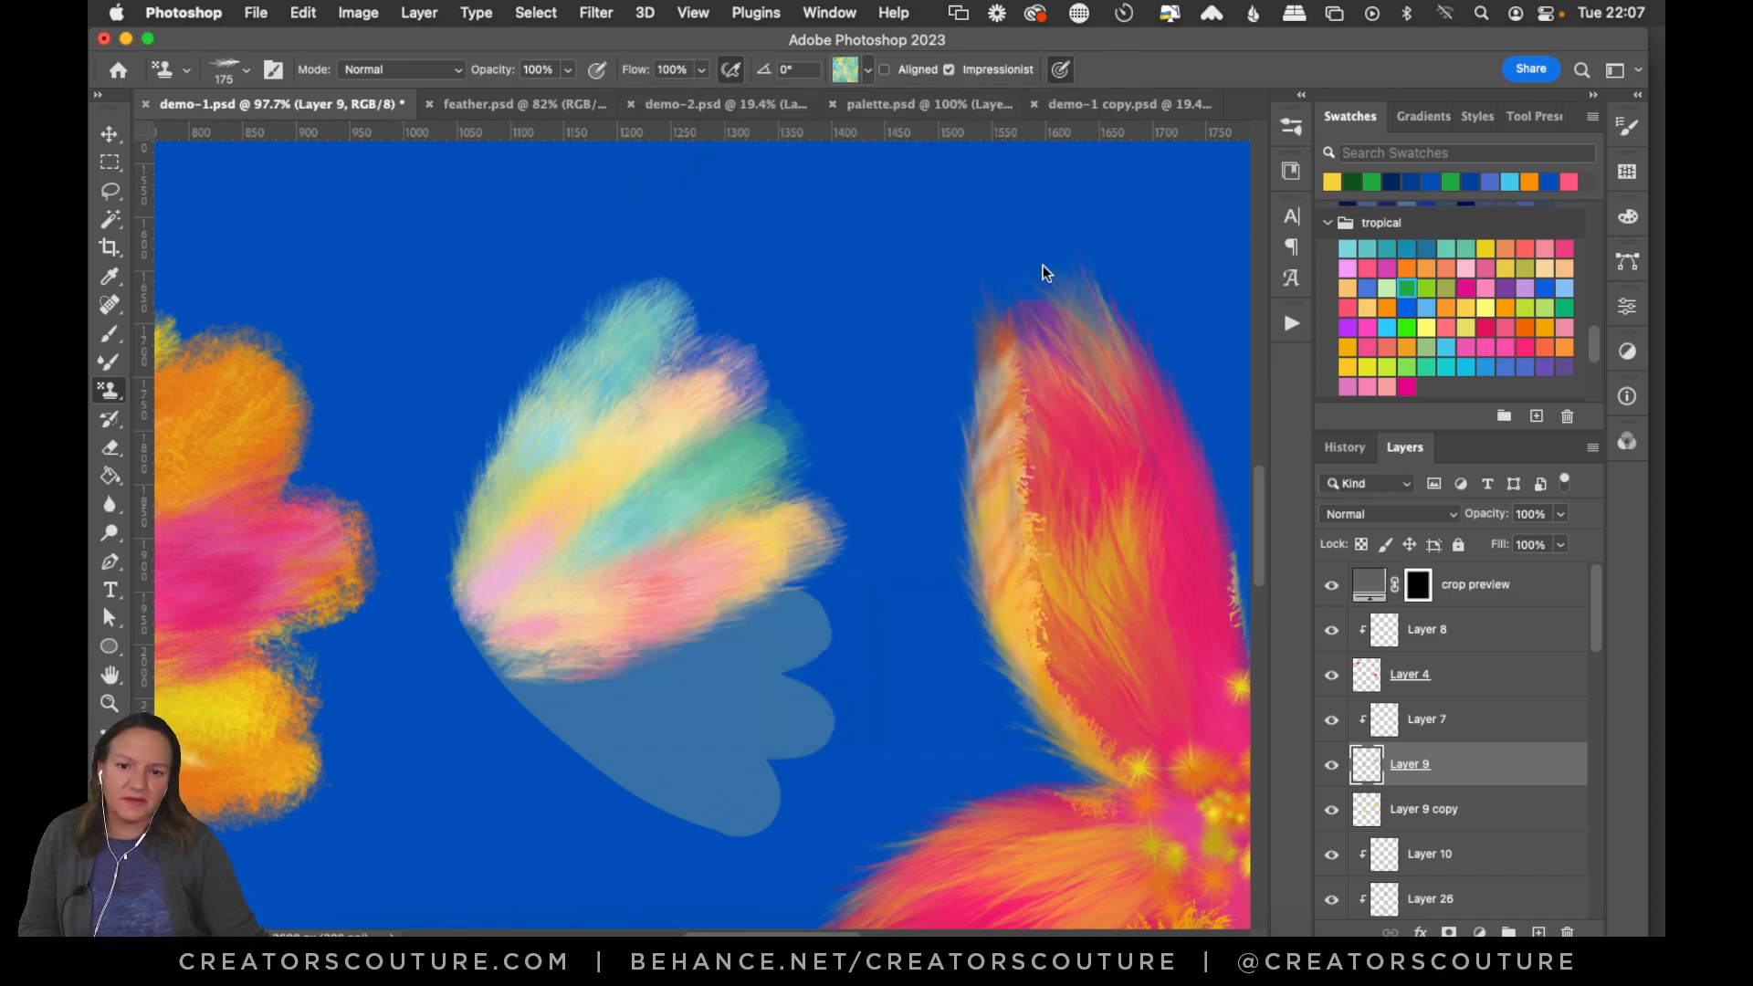
drag(803, 619, 610, 661)
key(super+z)
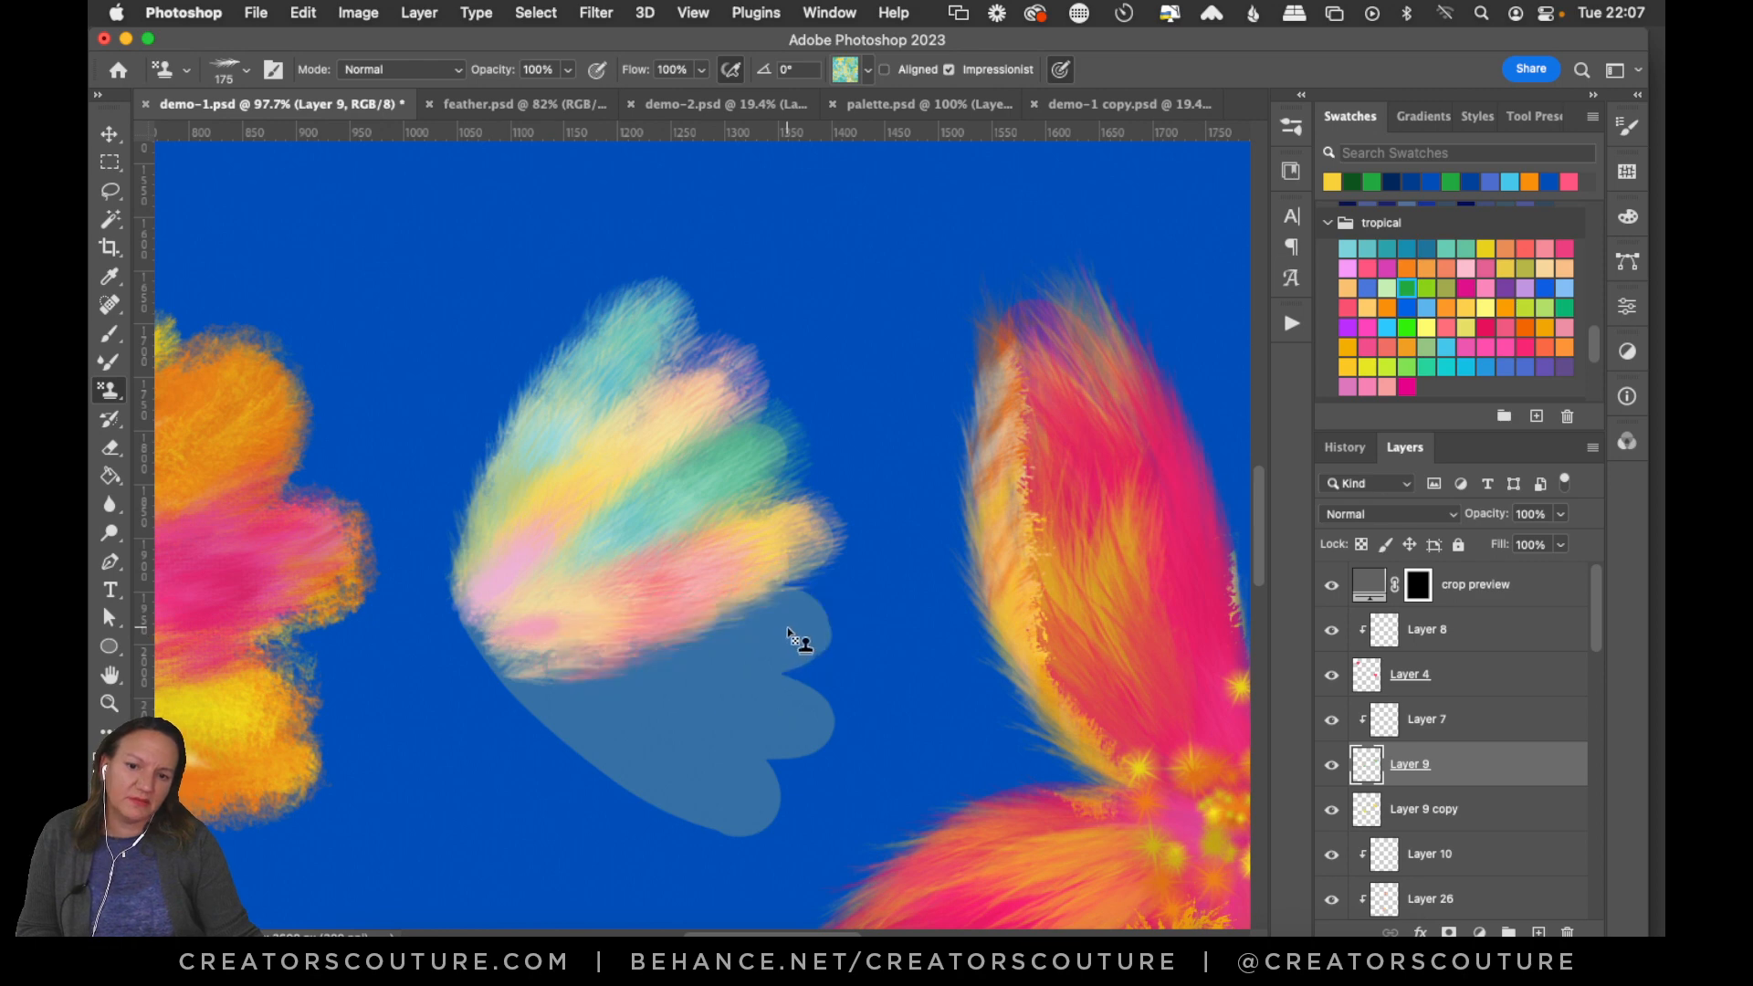
drag(794, 638, 450, 626)
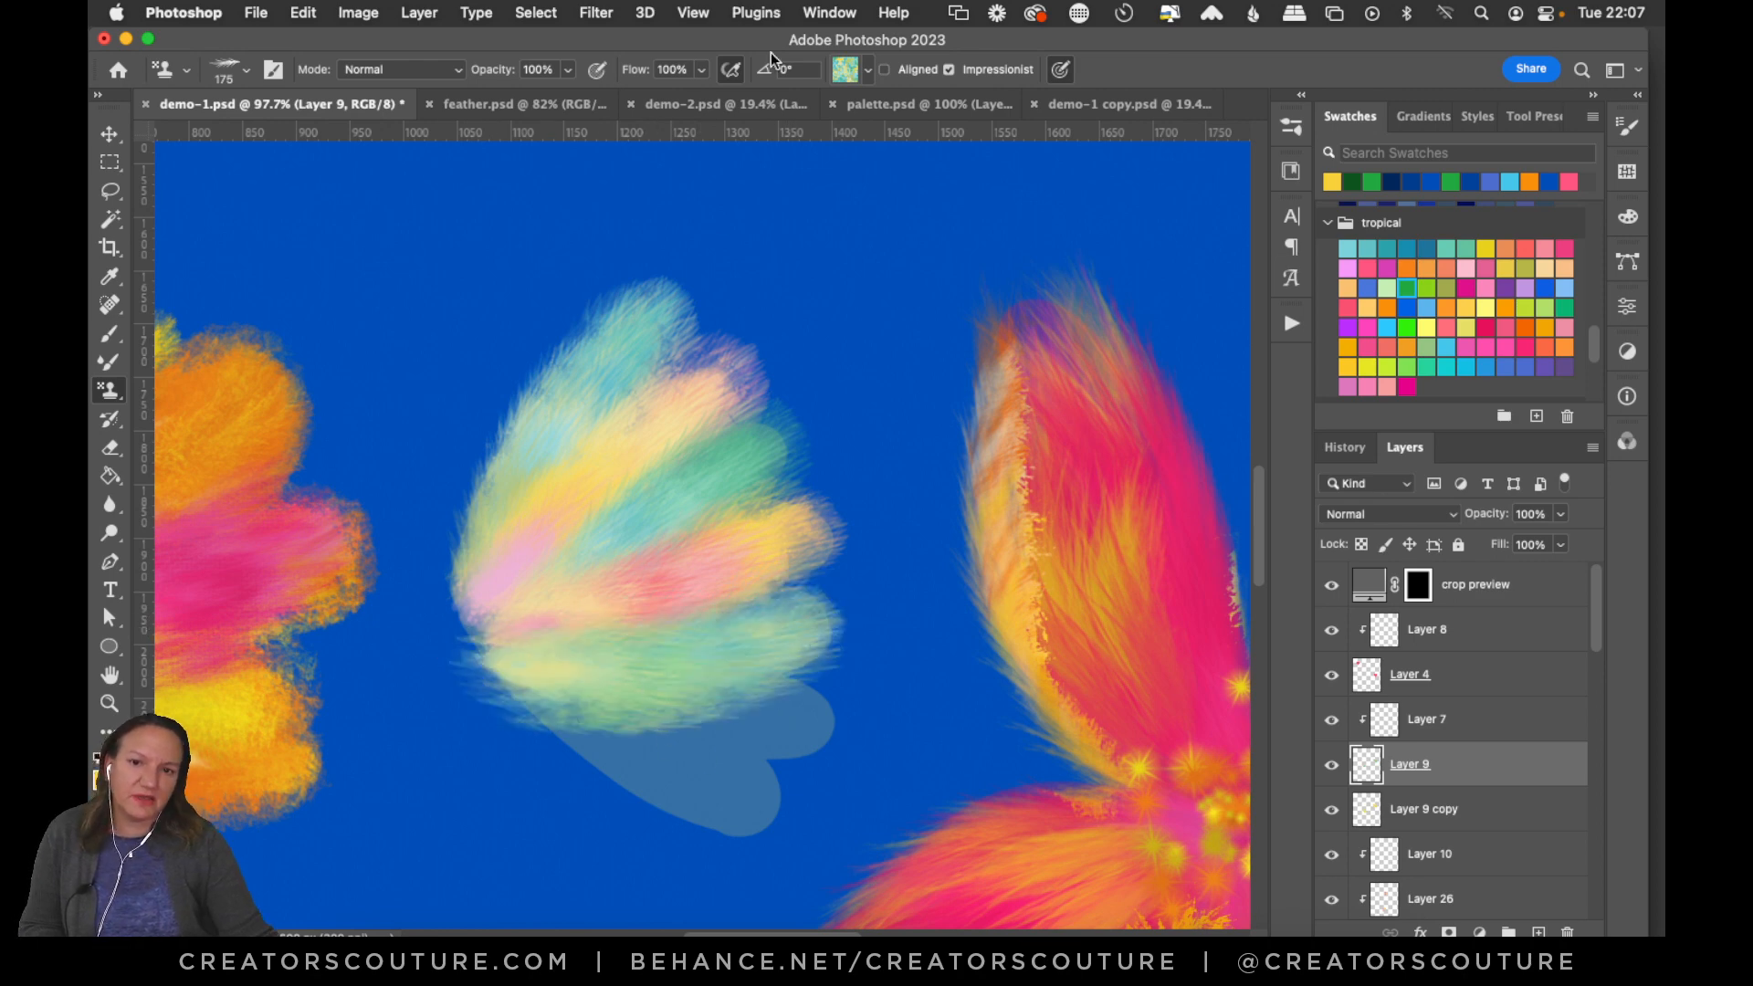
Paint this fan's sixth scallop in the pink, peach and yellow pattern, redoing the stroke once to follow the guide.
click(867, 70)
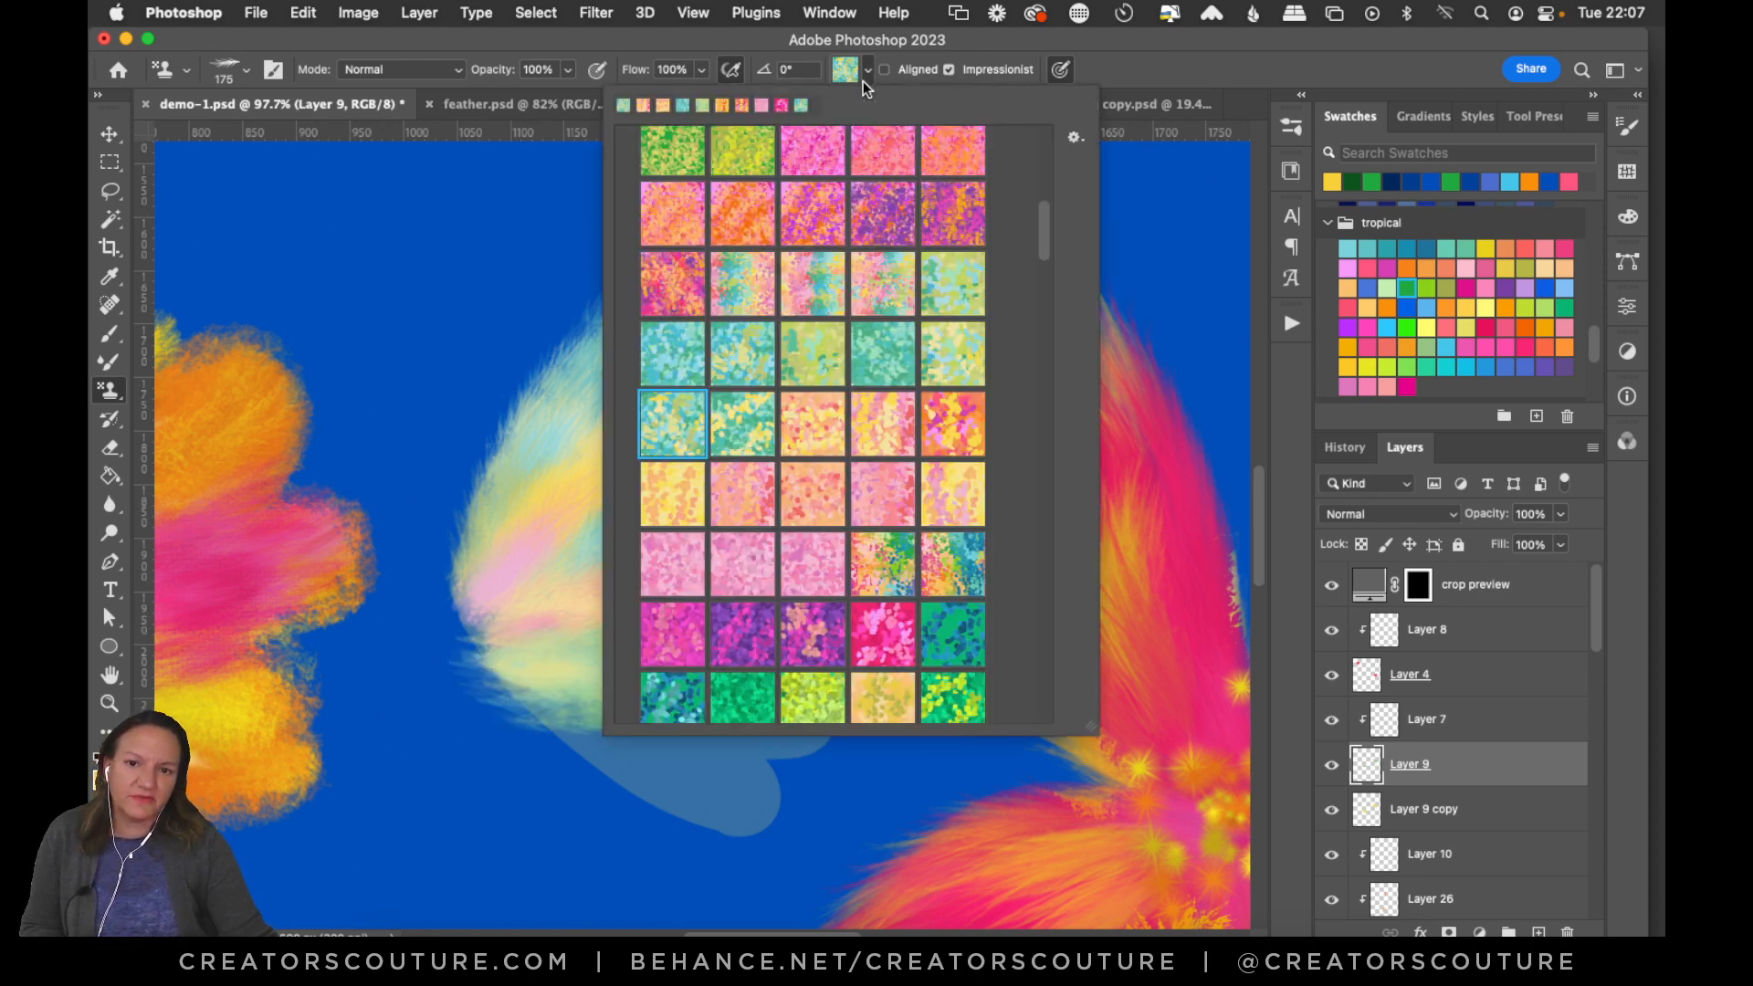
click(876, 433)
click(1141, 69)
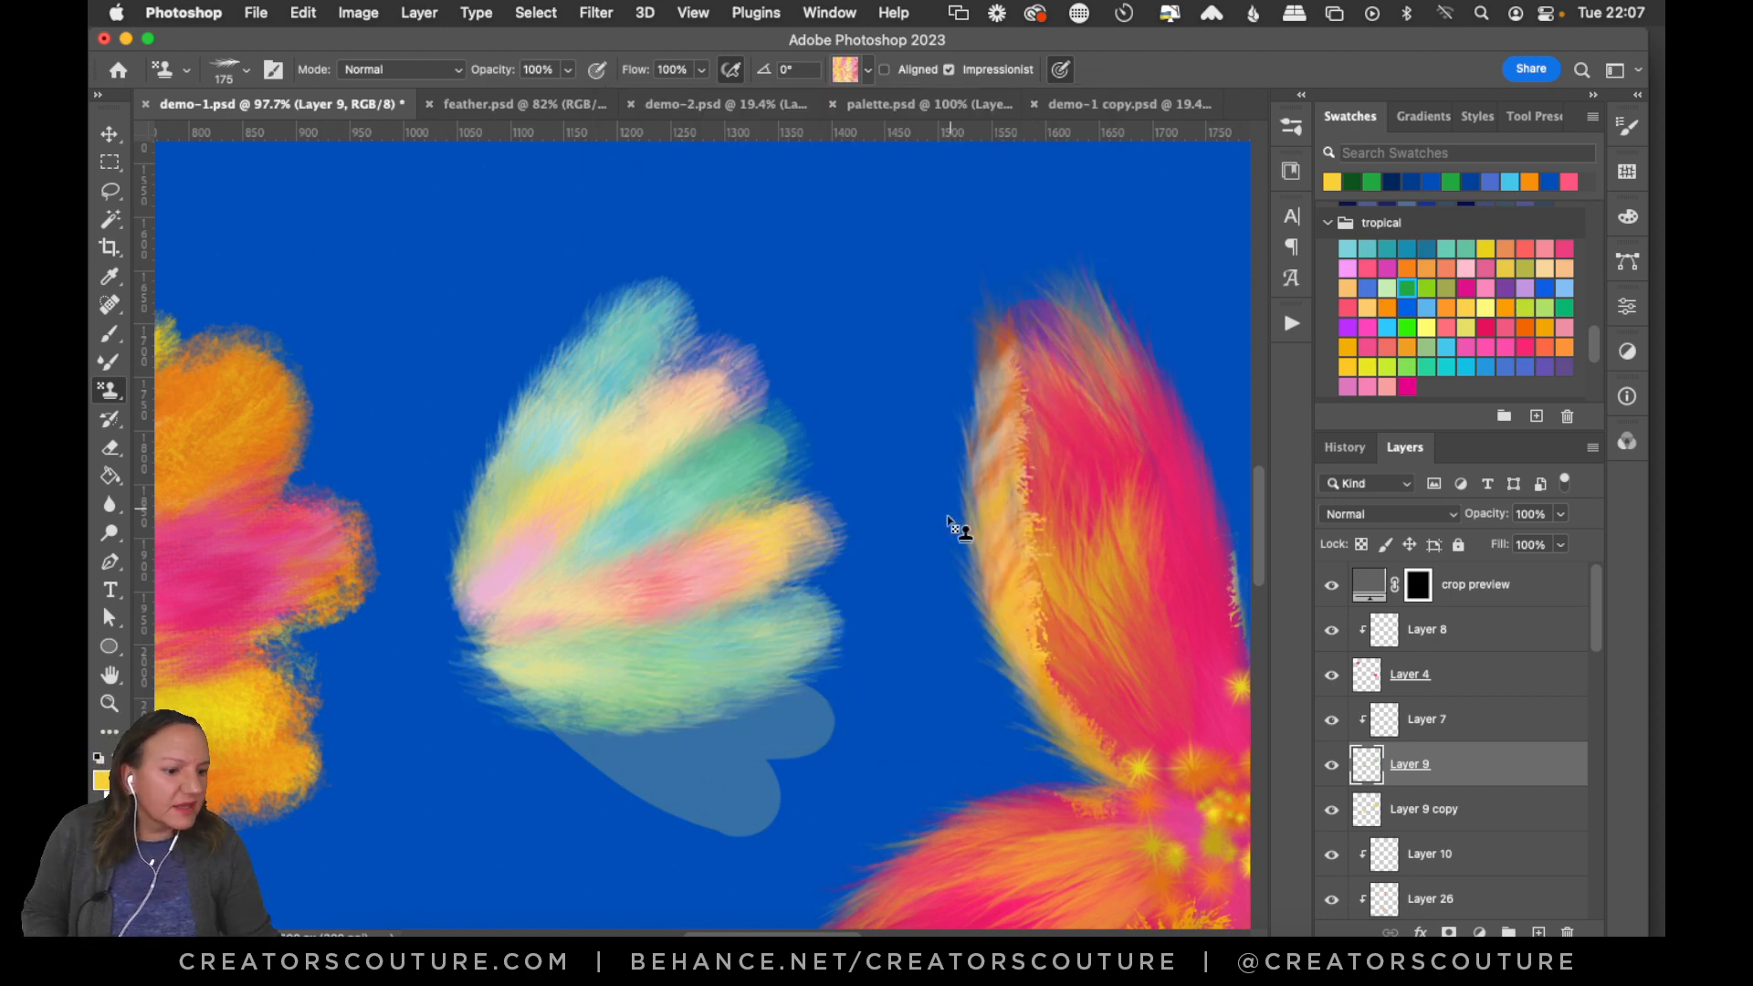
drag(820, 721, 531, 693)
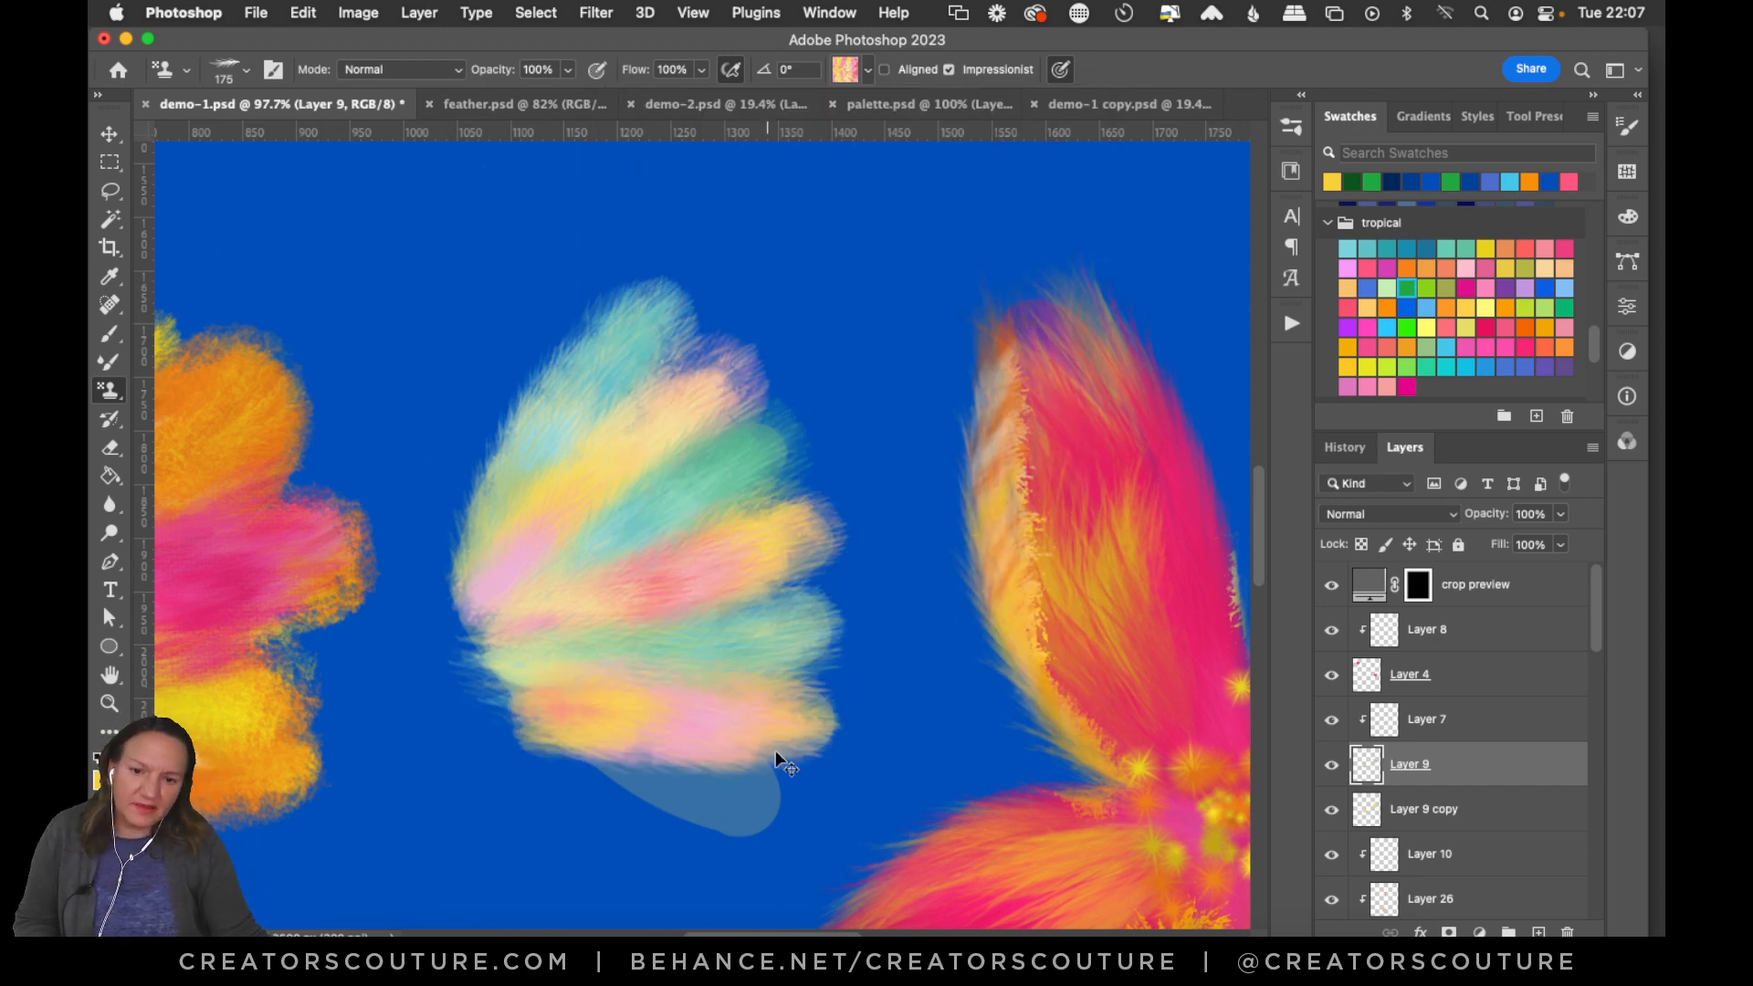
key(ctrl+z)
mouse_move(813, 728)
mouse_down()
mouse_move(628, 707)
mouse_move(598, 663)
mouse_up()
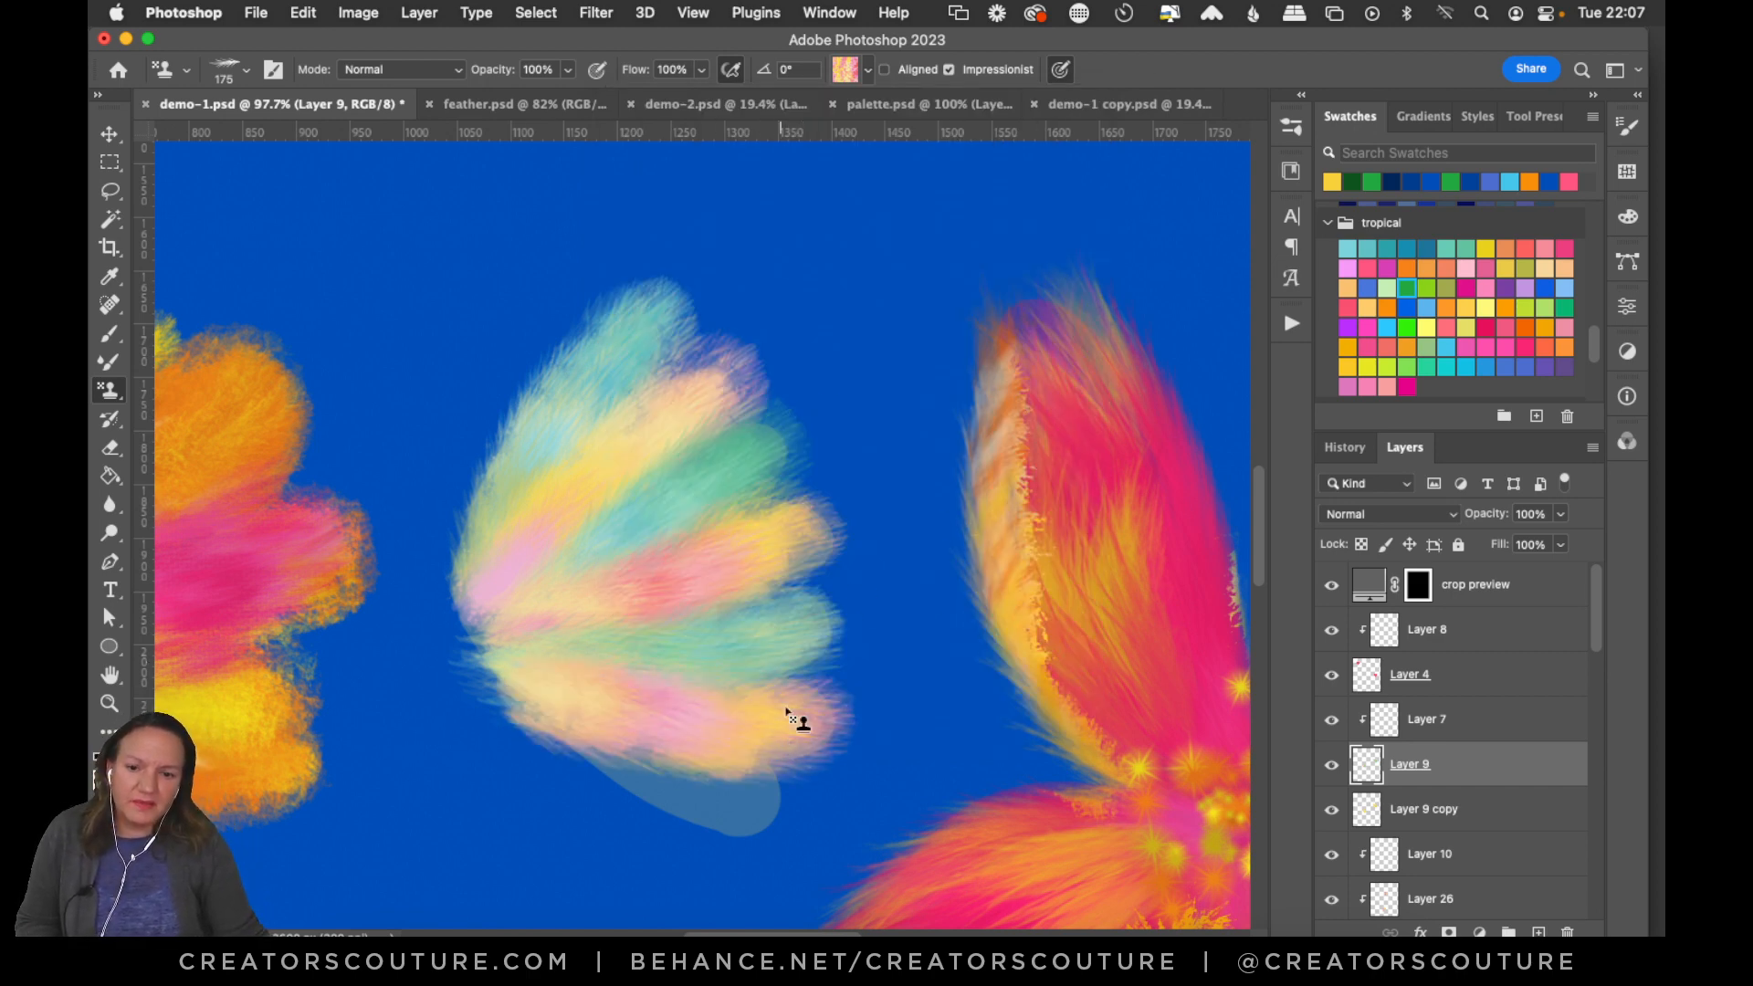
Paint this fan's seventh scallop with one feather stroke in the teal, pale blue and yellow pattern, and save the document.
click(843, 69)
click(704, 420)
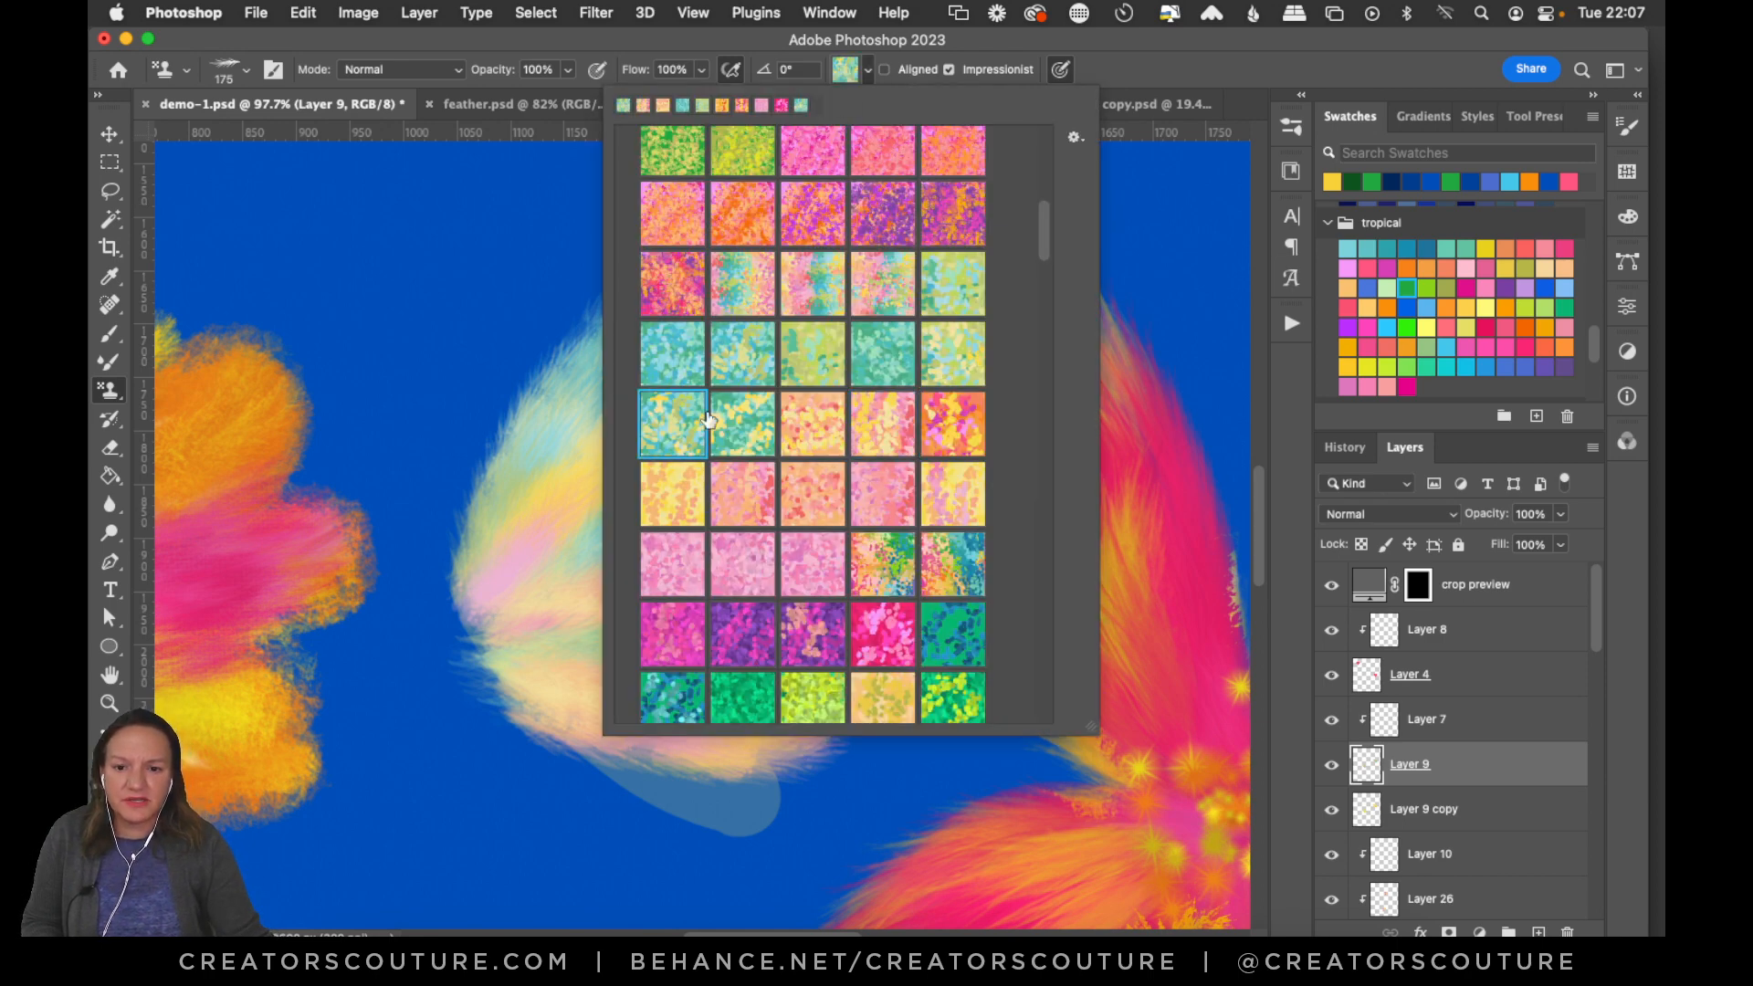
click(1147, 67)
drag(743, 813, 548, 708)
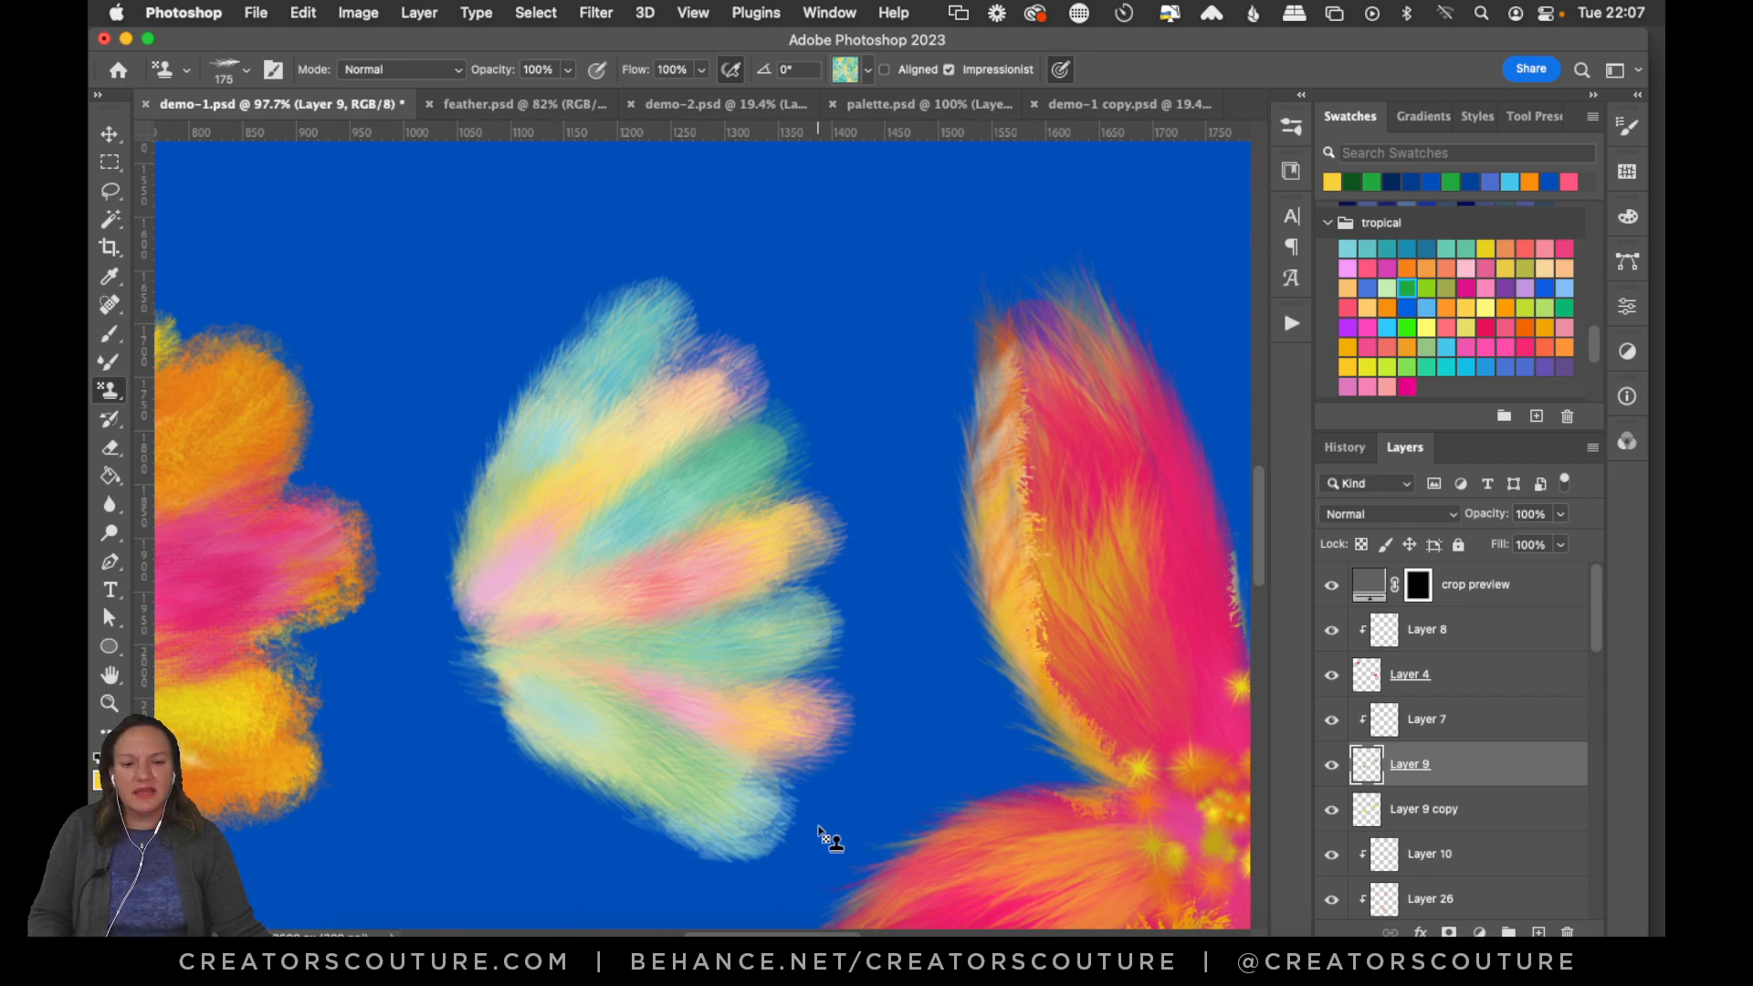
key(super+0)
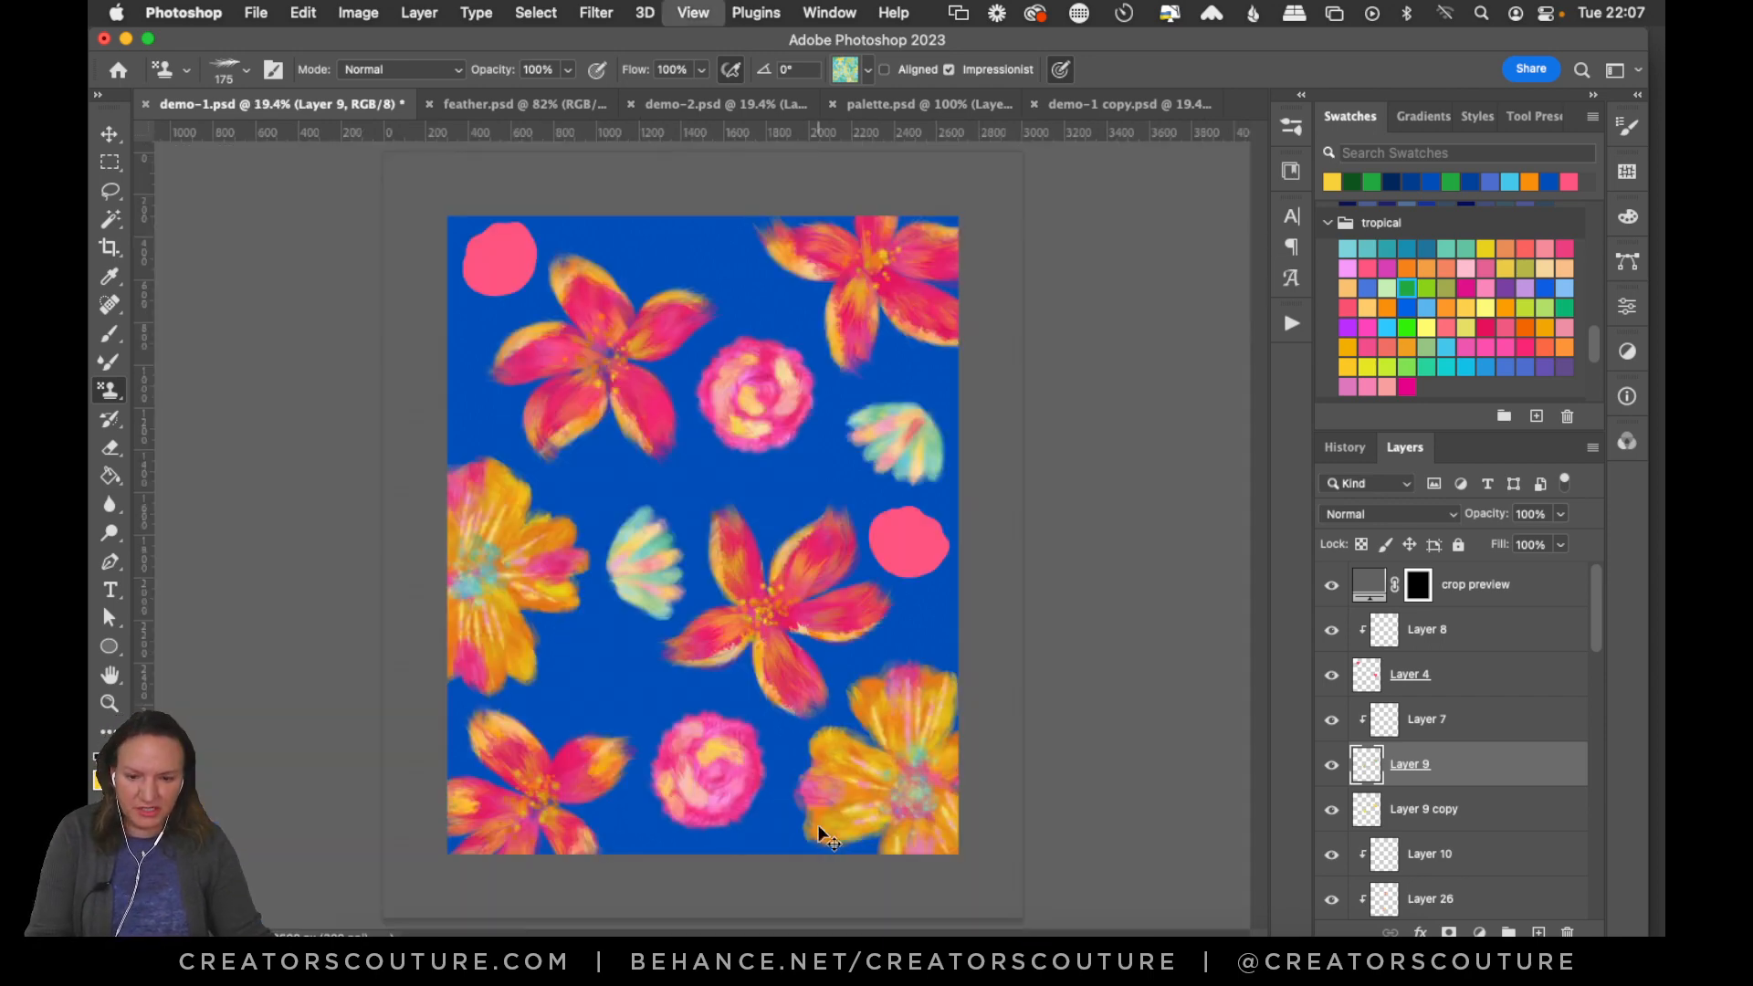
key(super+s)
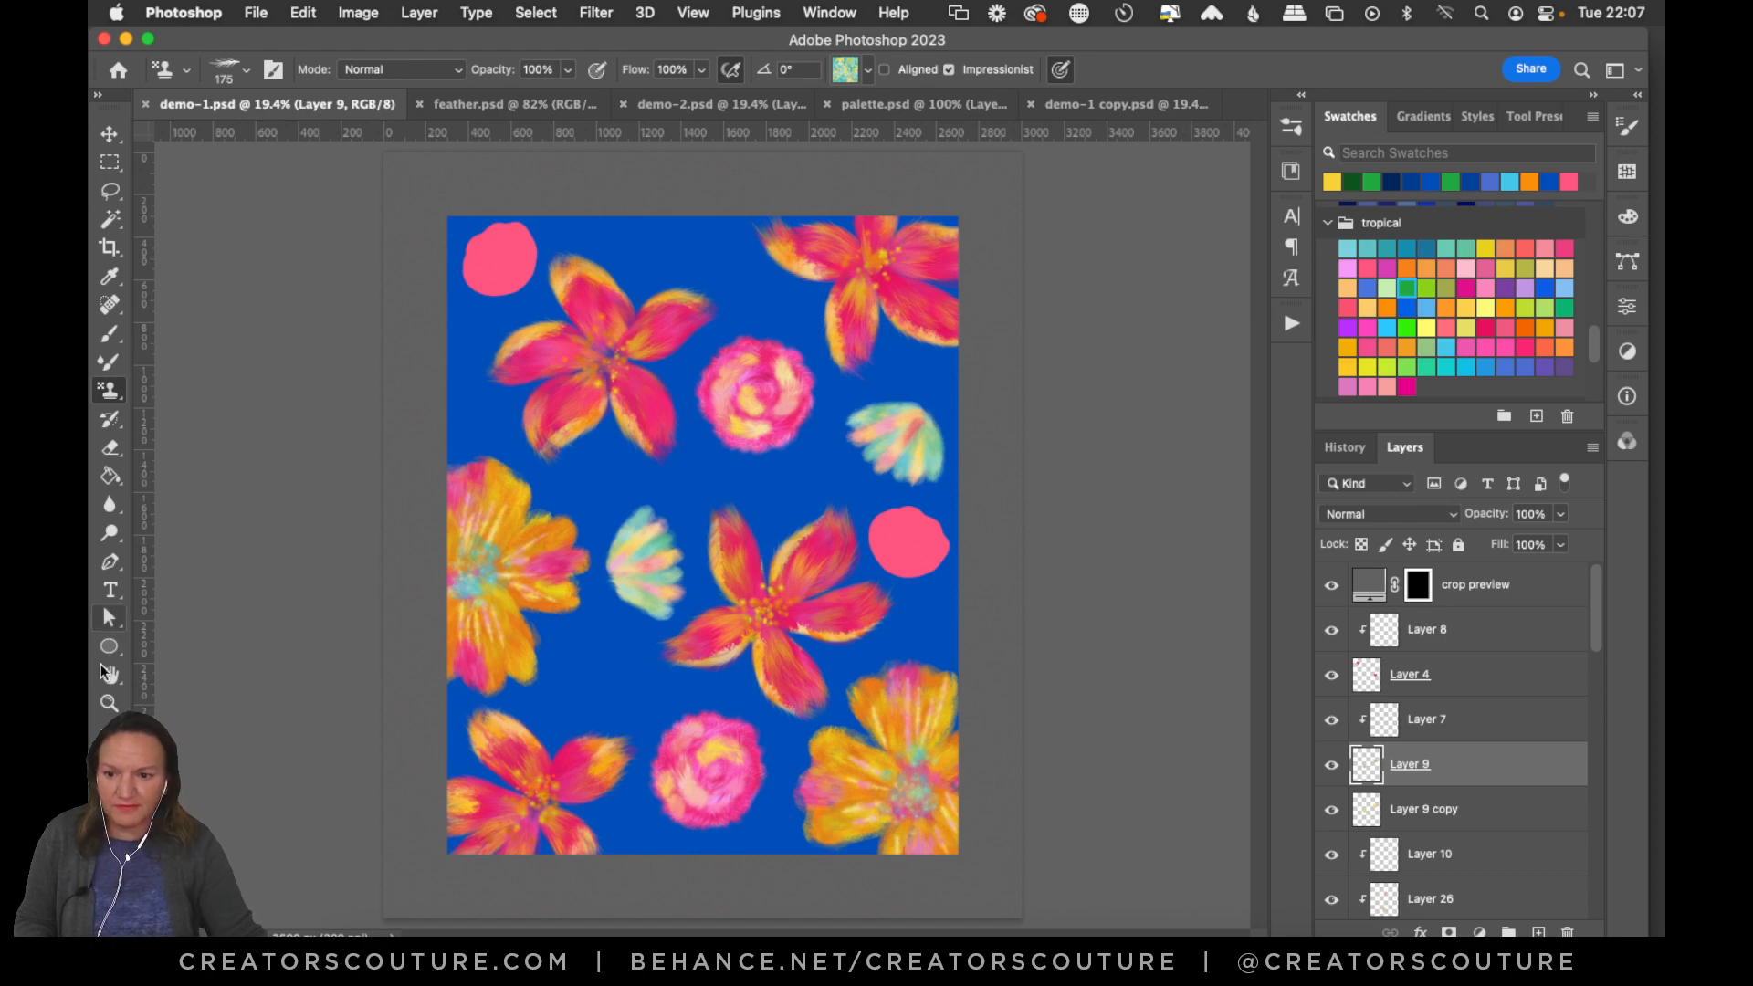
Toggle the visibility of Layer 9 and Layer 9 copy to check which layer holds the painted fan.
click(109, 703)
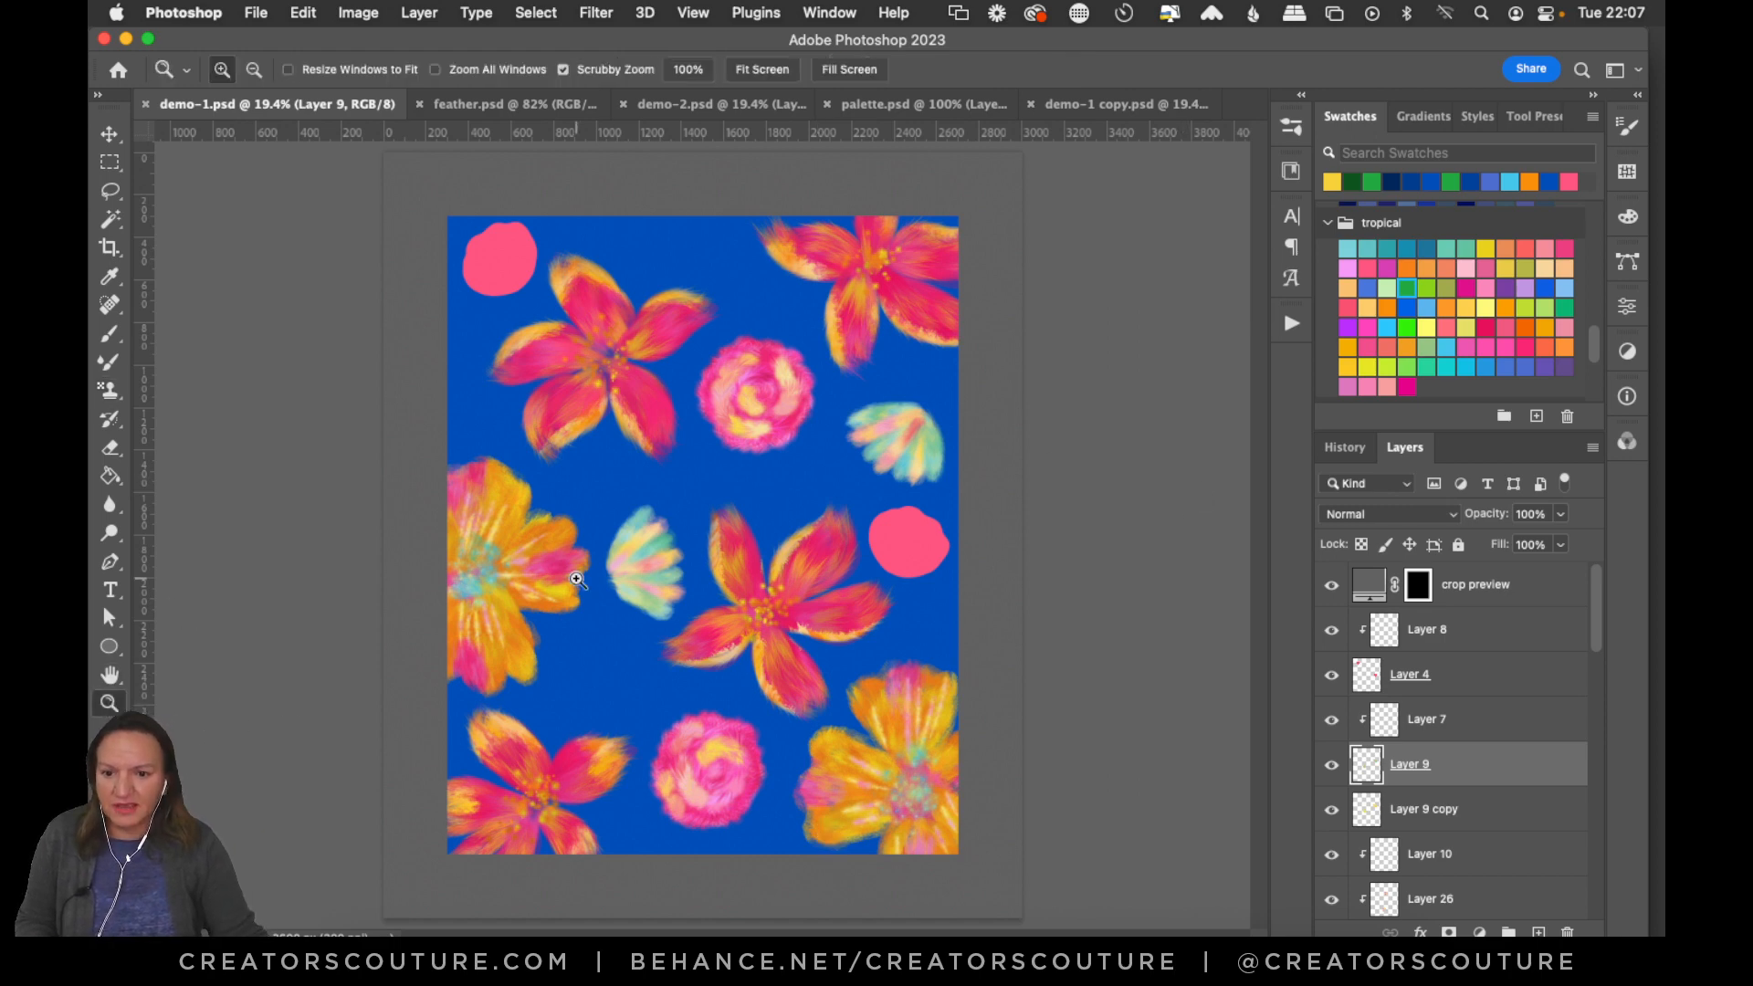
drag(699, 563, 731, 548)
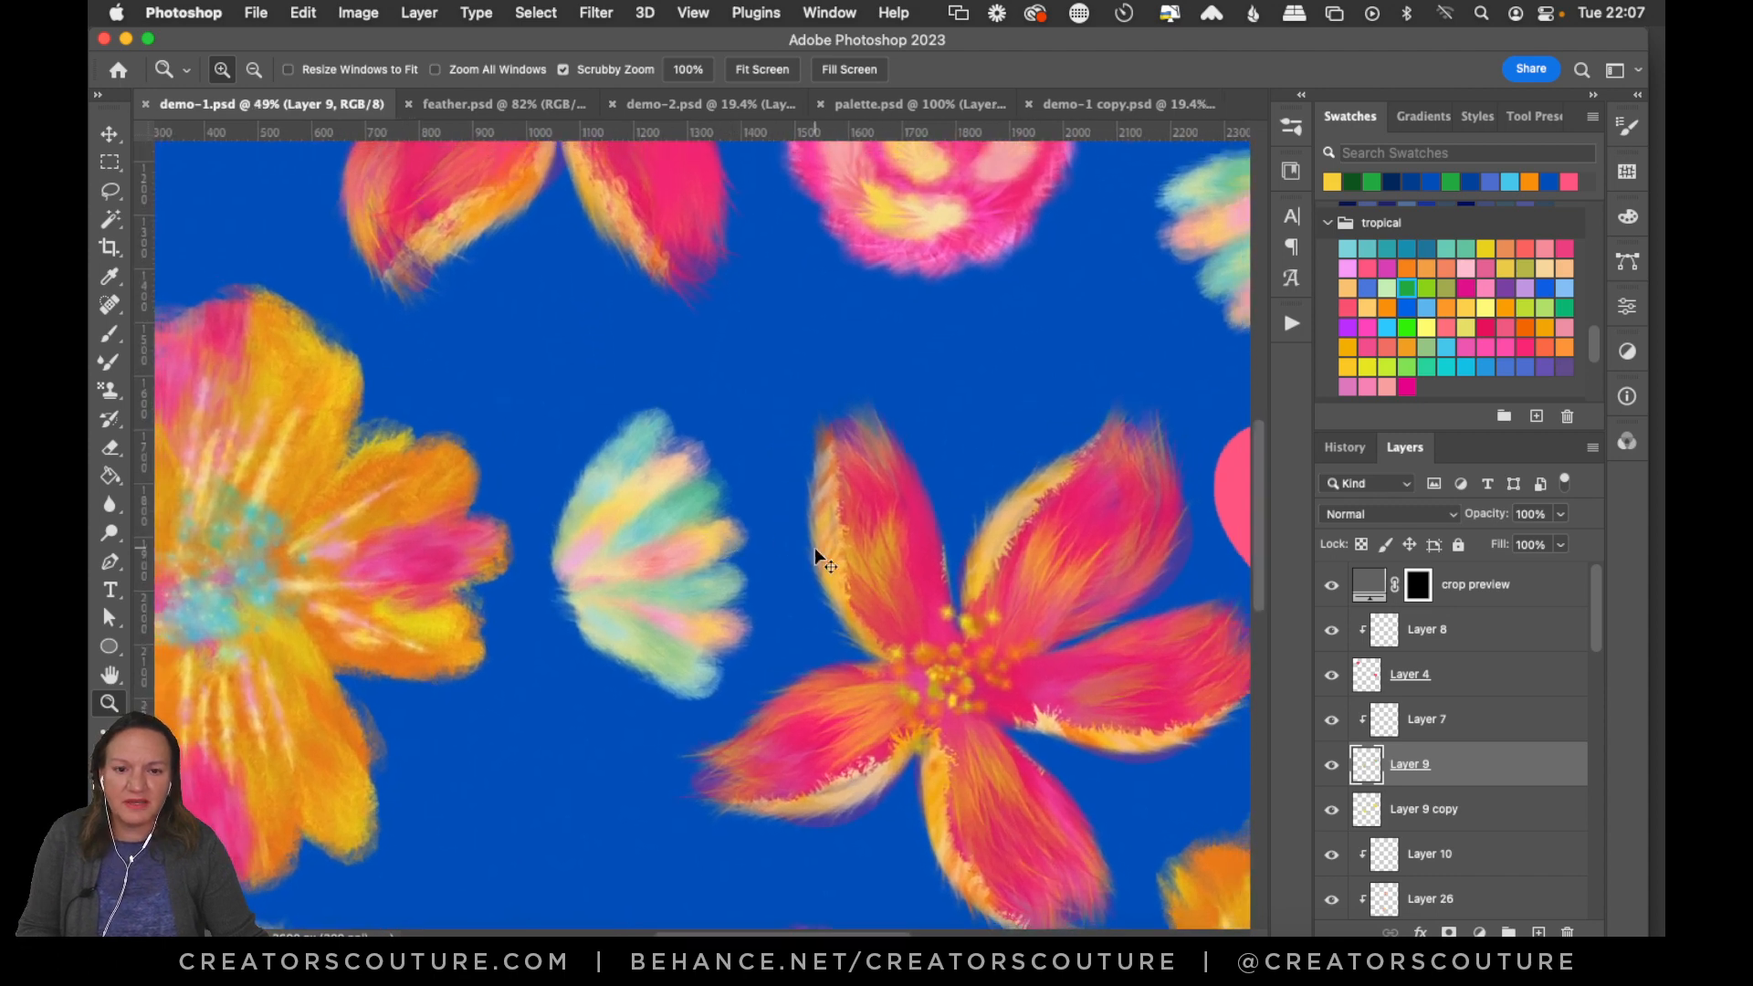
click(1332, 766)
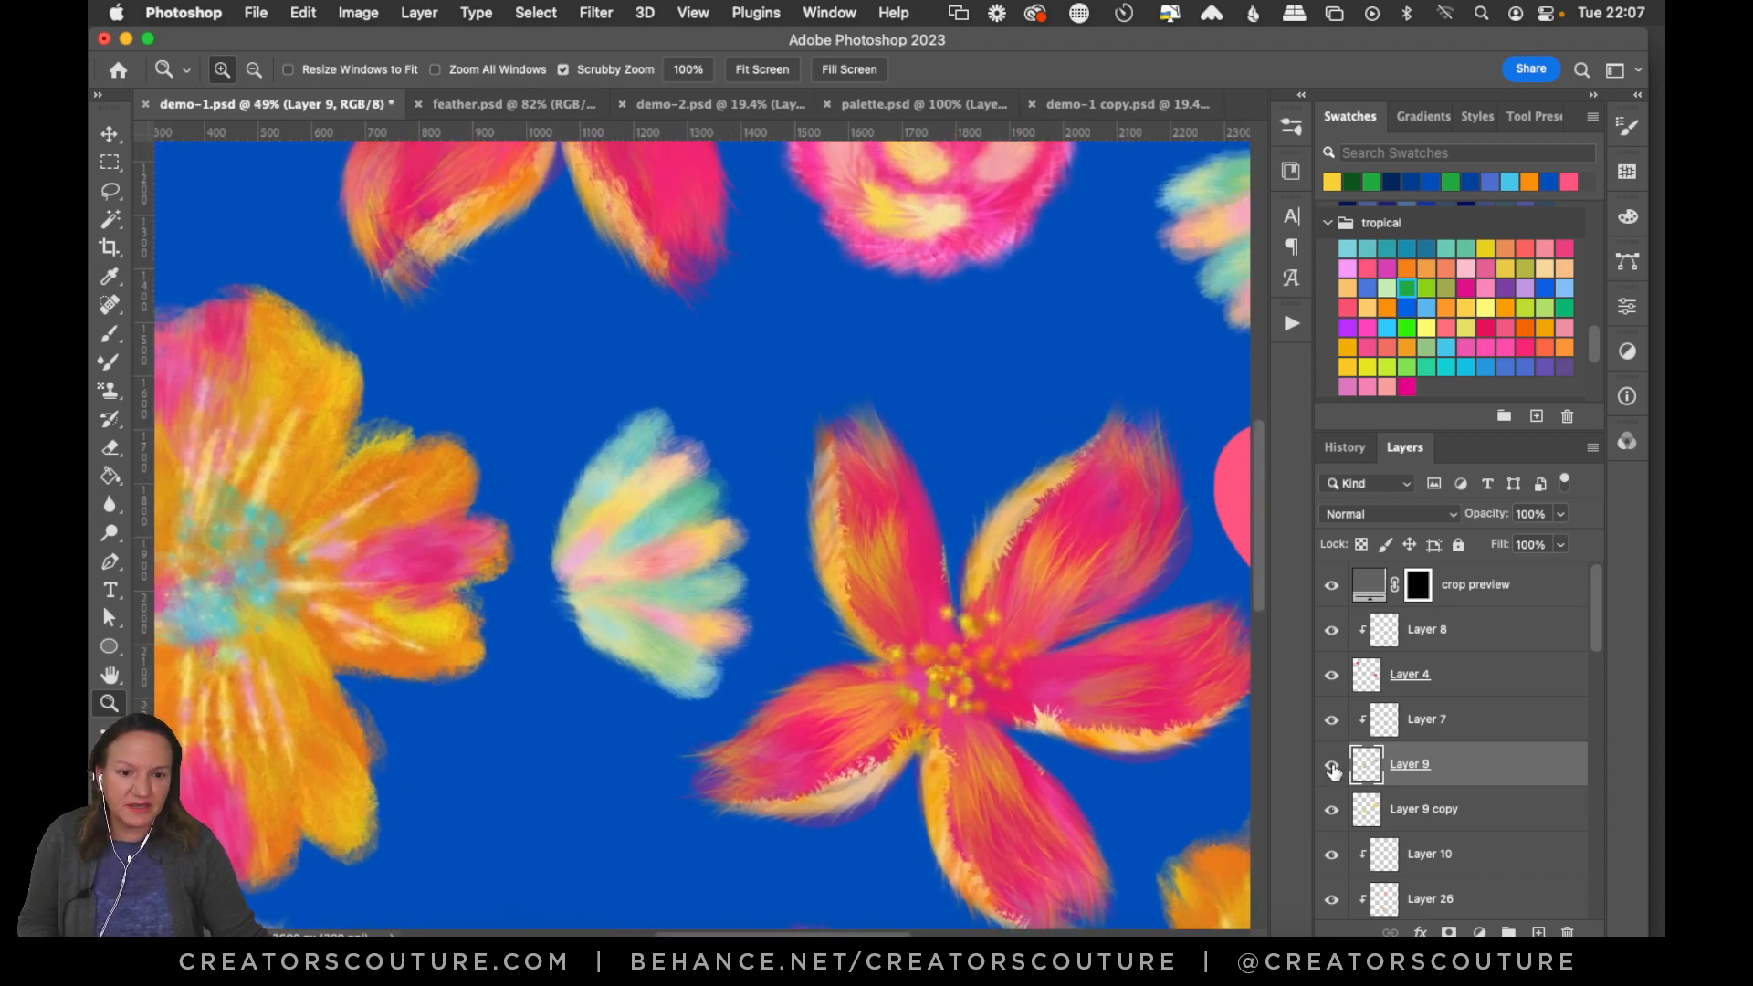
click(1332, 766)
click(1332, 767)
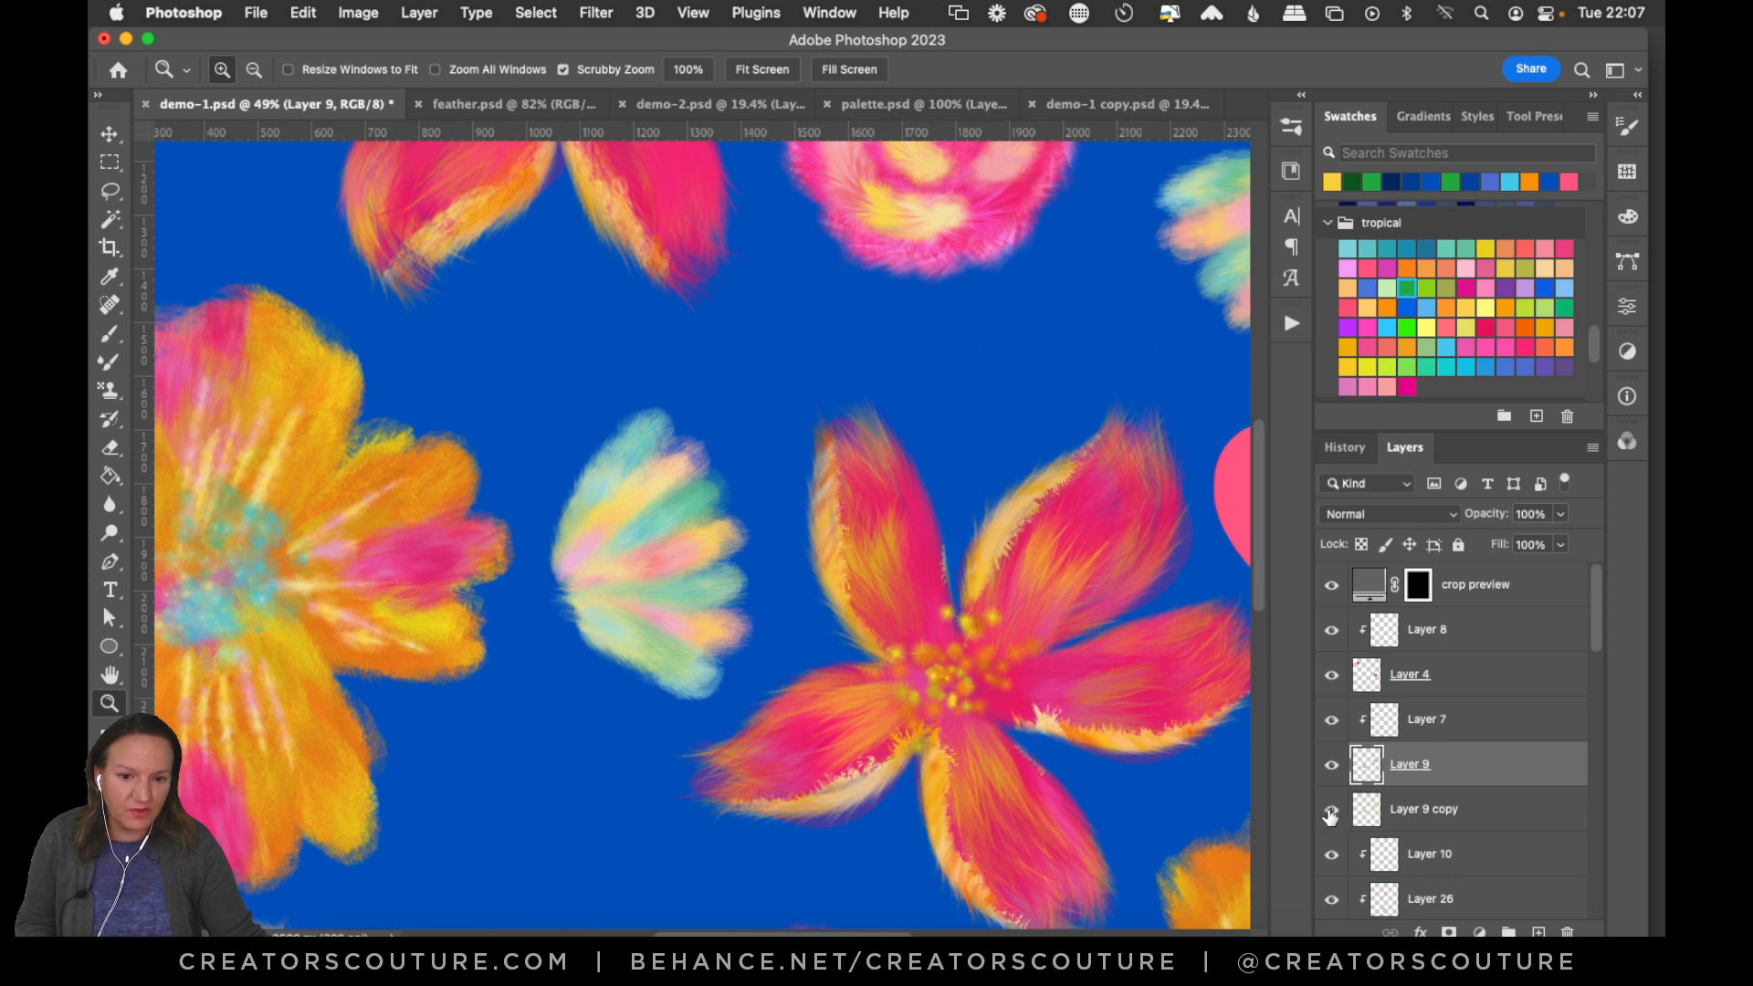
click(1331, 812)
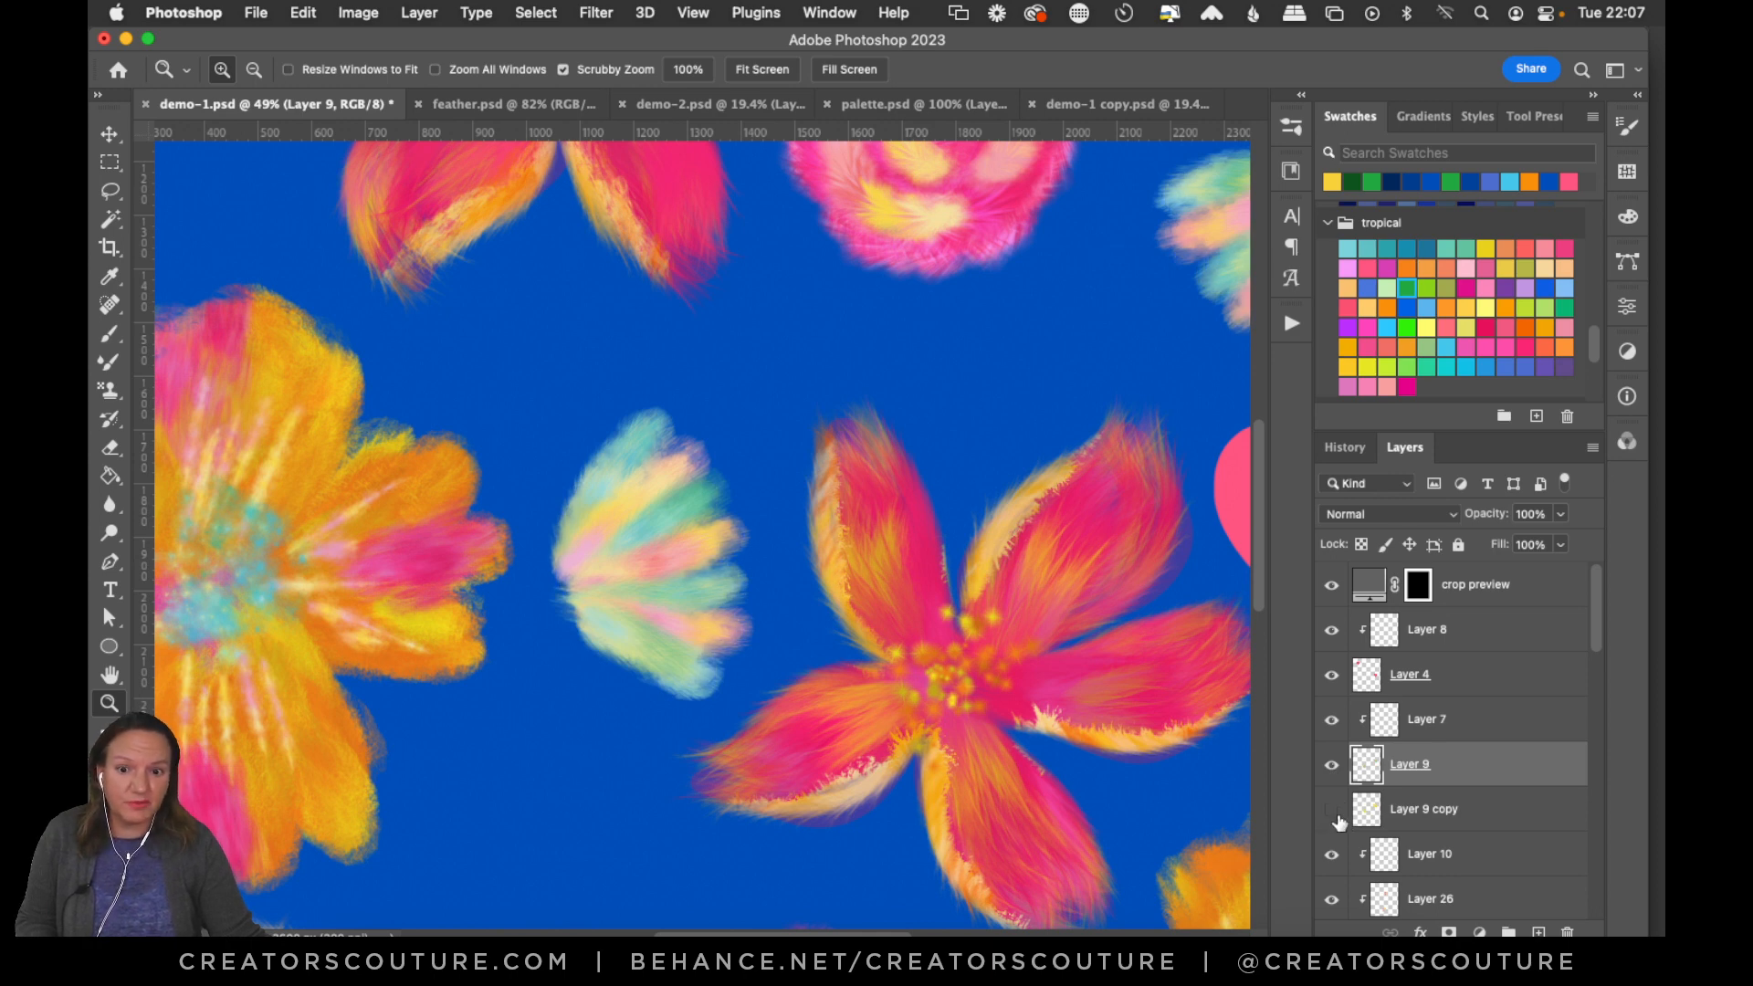
click(1332, 809)
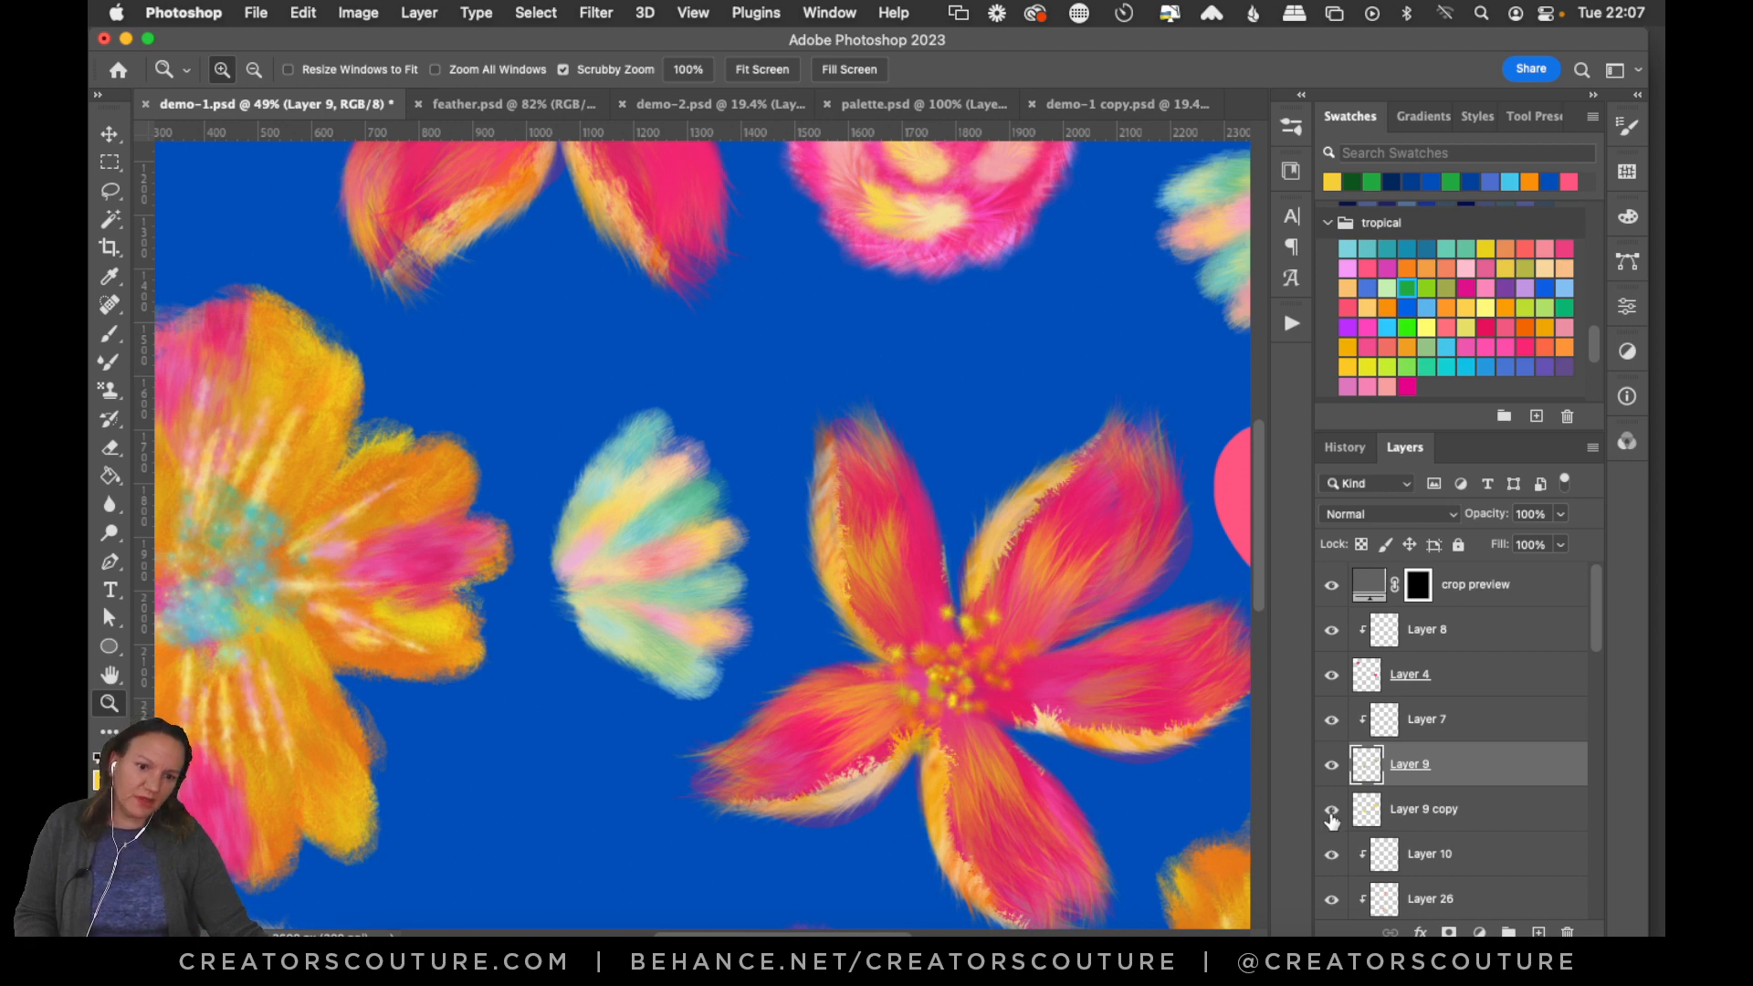
click(1331, 816)
click(1331, 814)
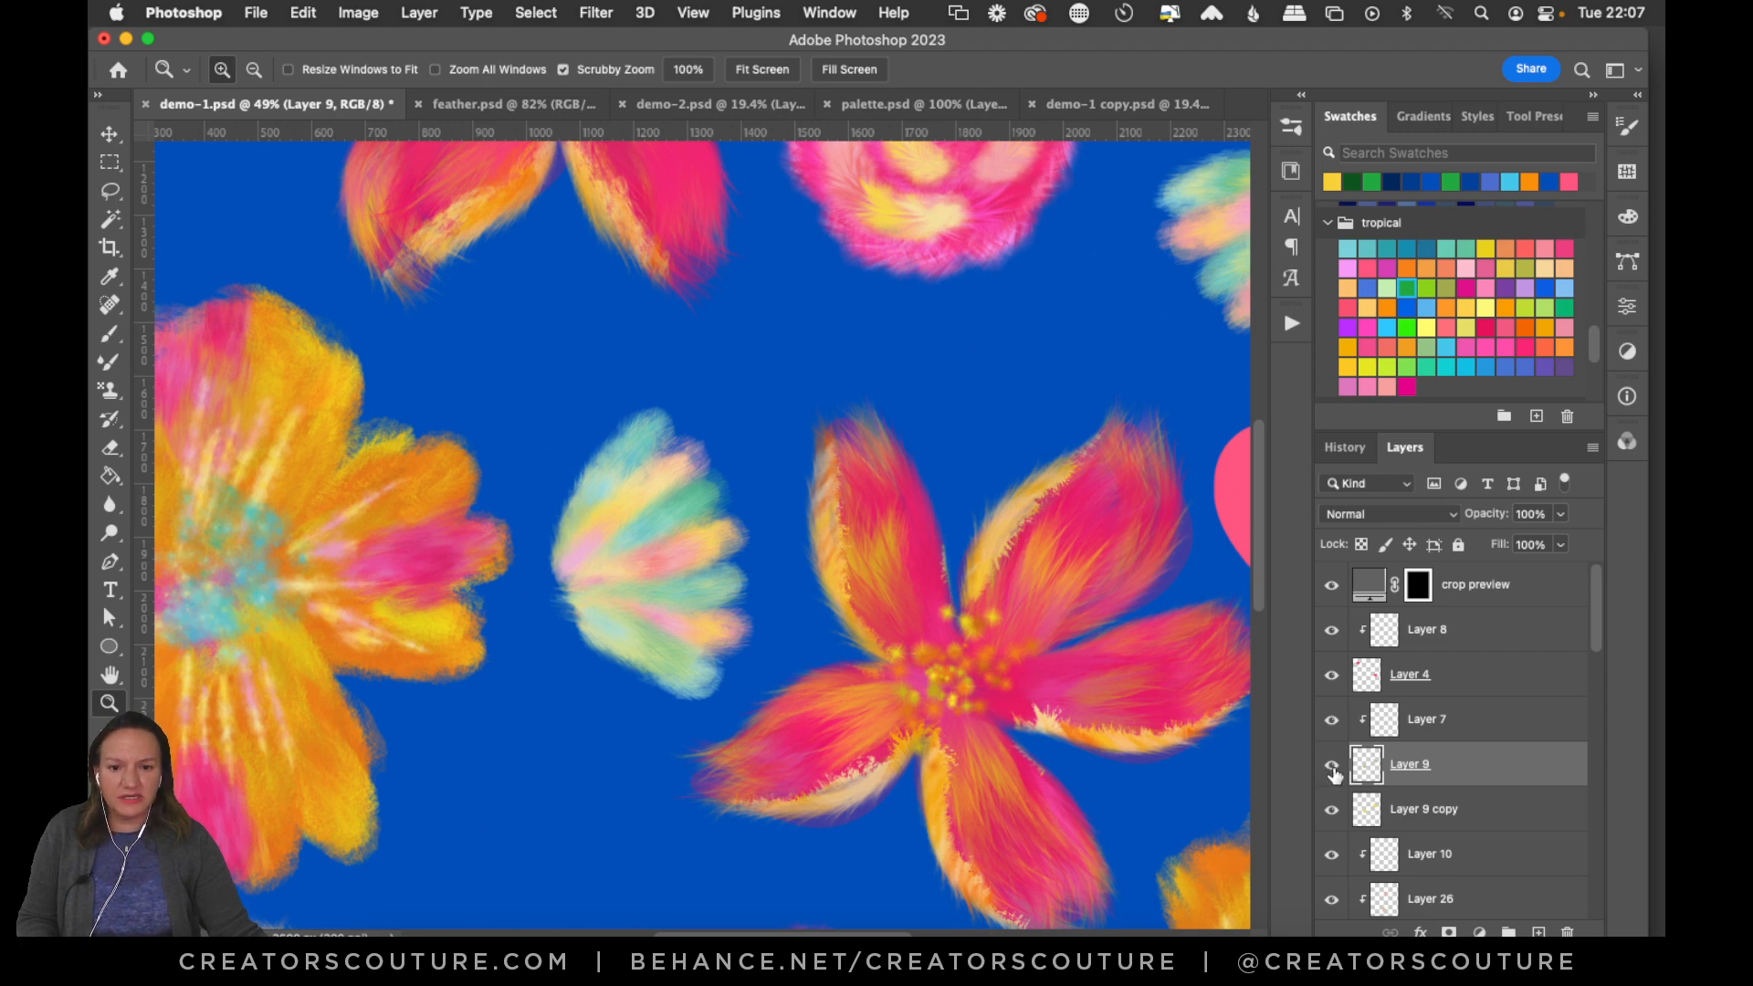
Add a new layer directly above Layer 7 and pick up the Pattern Stamp tool.
click(1463, 735)
click(1538, 931)
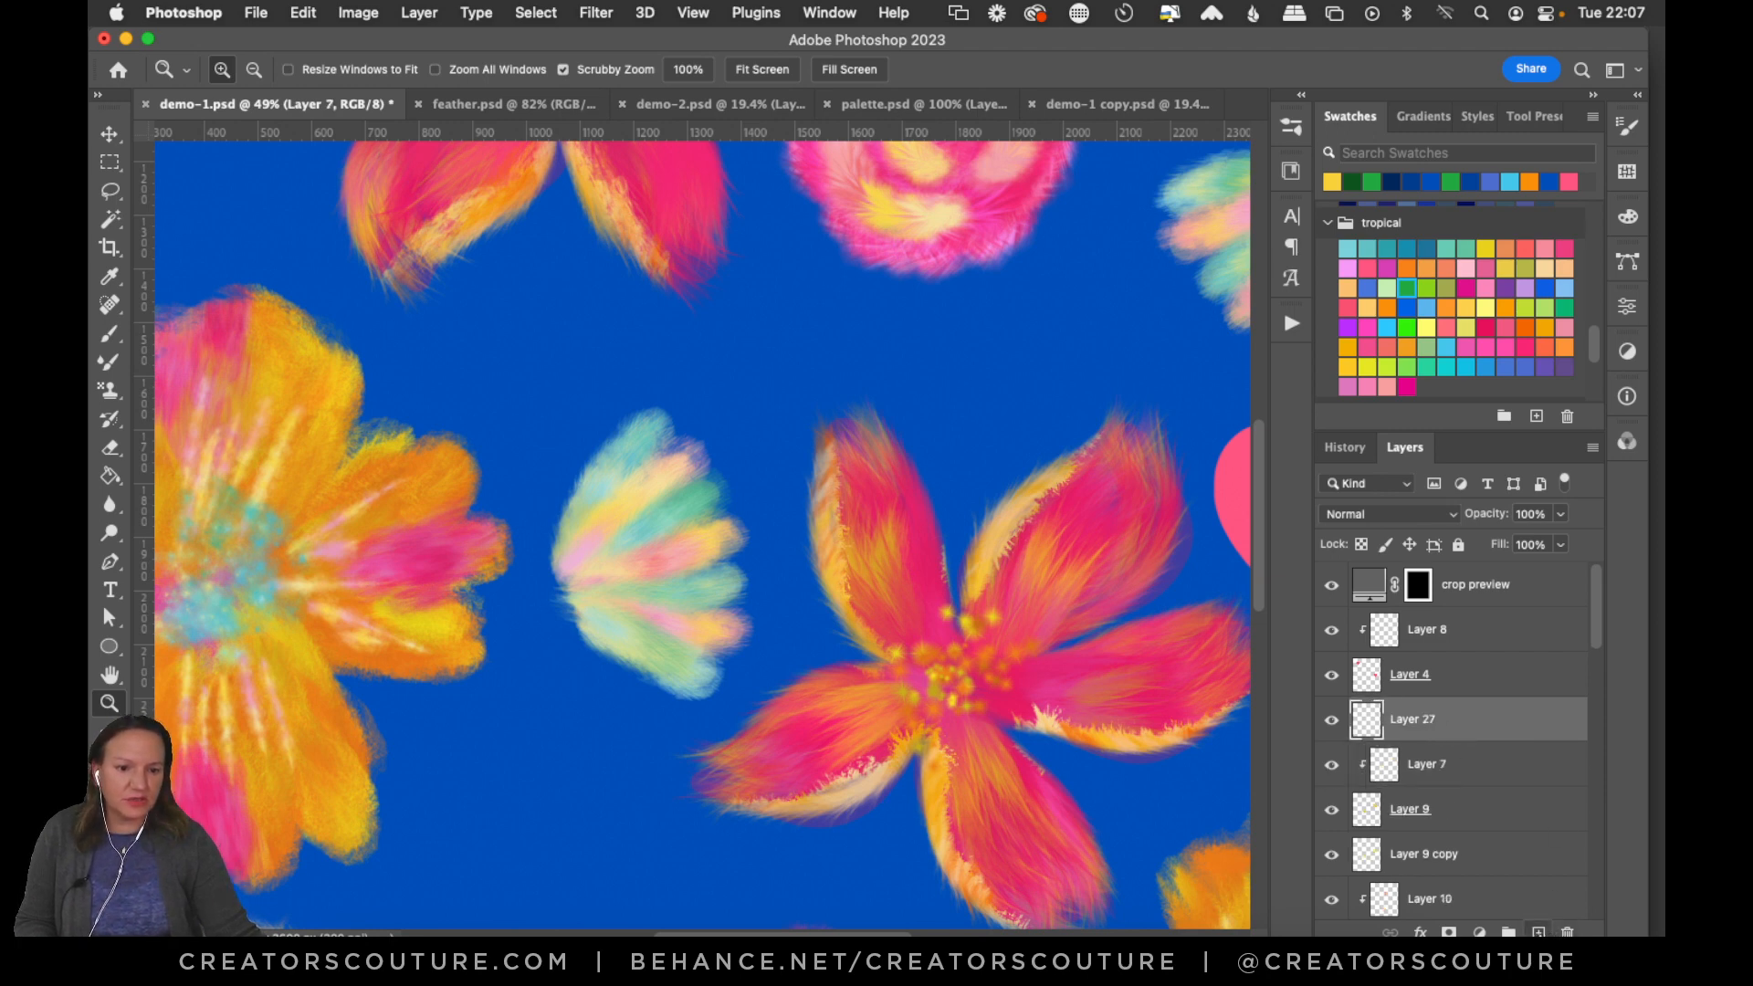
click(115, 393)
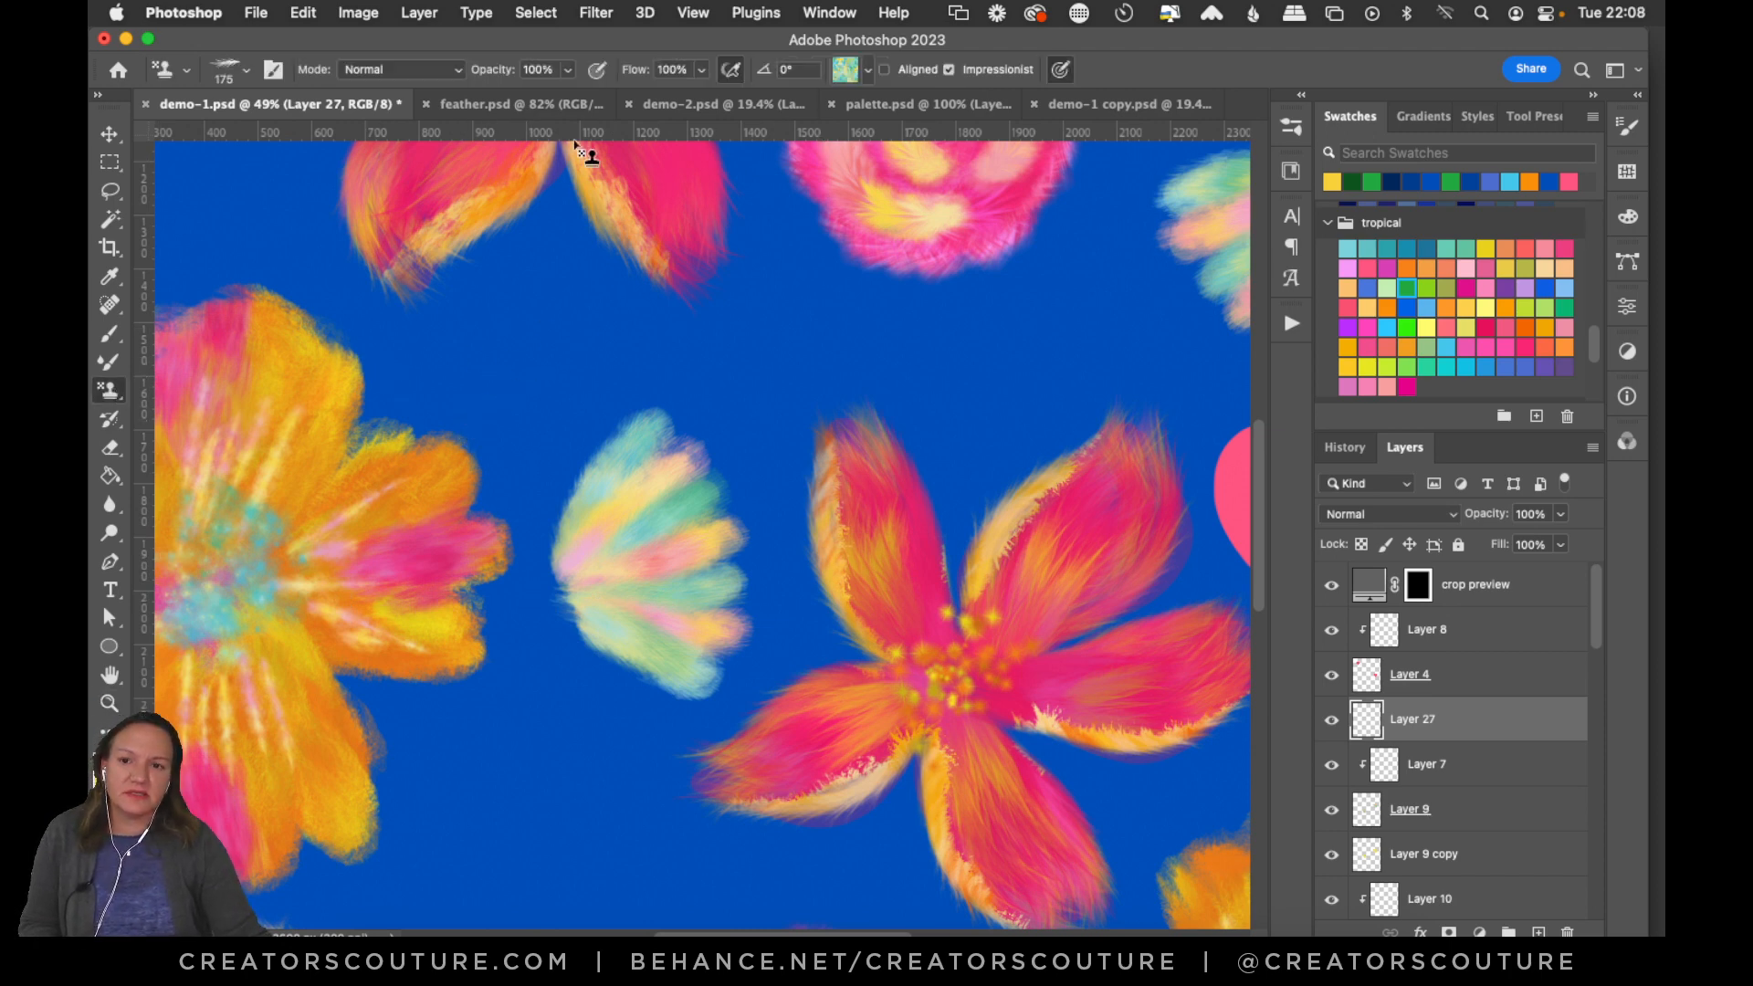
Examine the numbered brush samples in feather.psd, comparing strokes 17 to 47 for one that suits the fan's base.
click(504, 106)
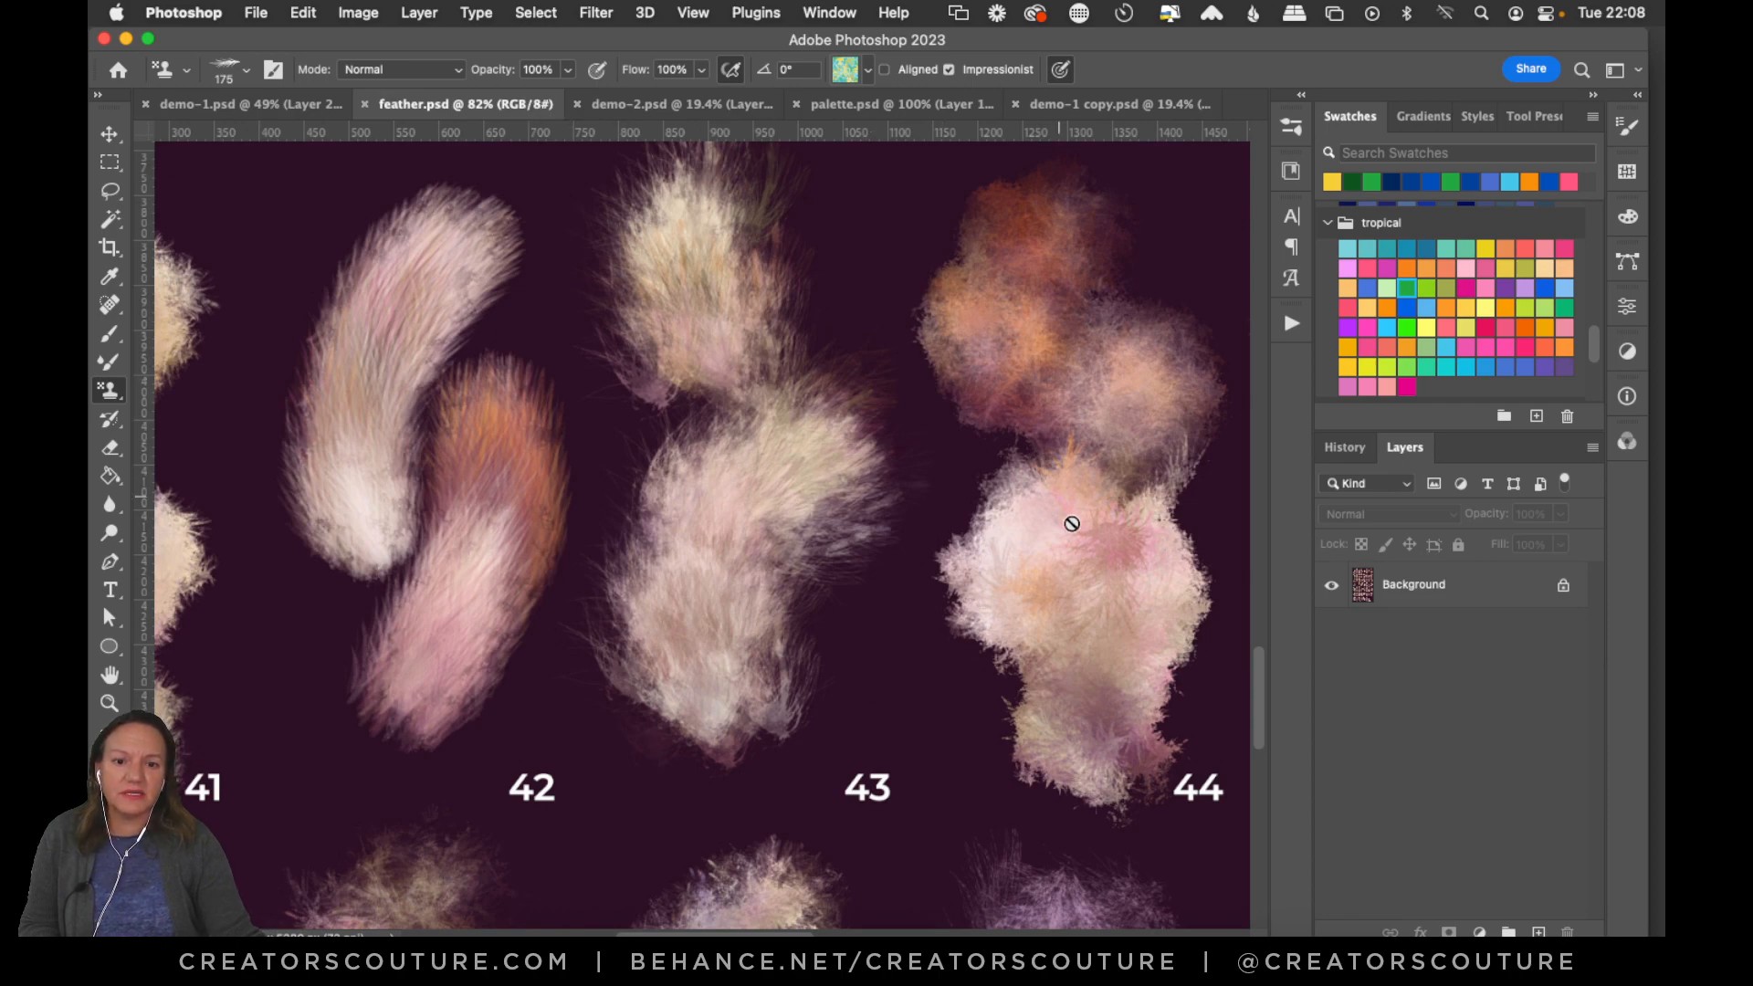
key(super+0)
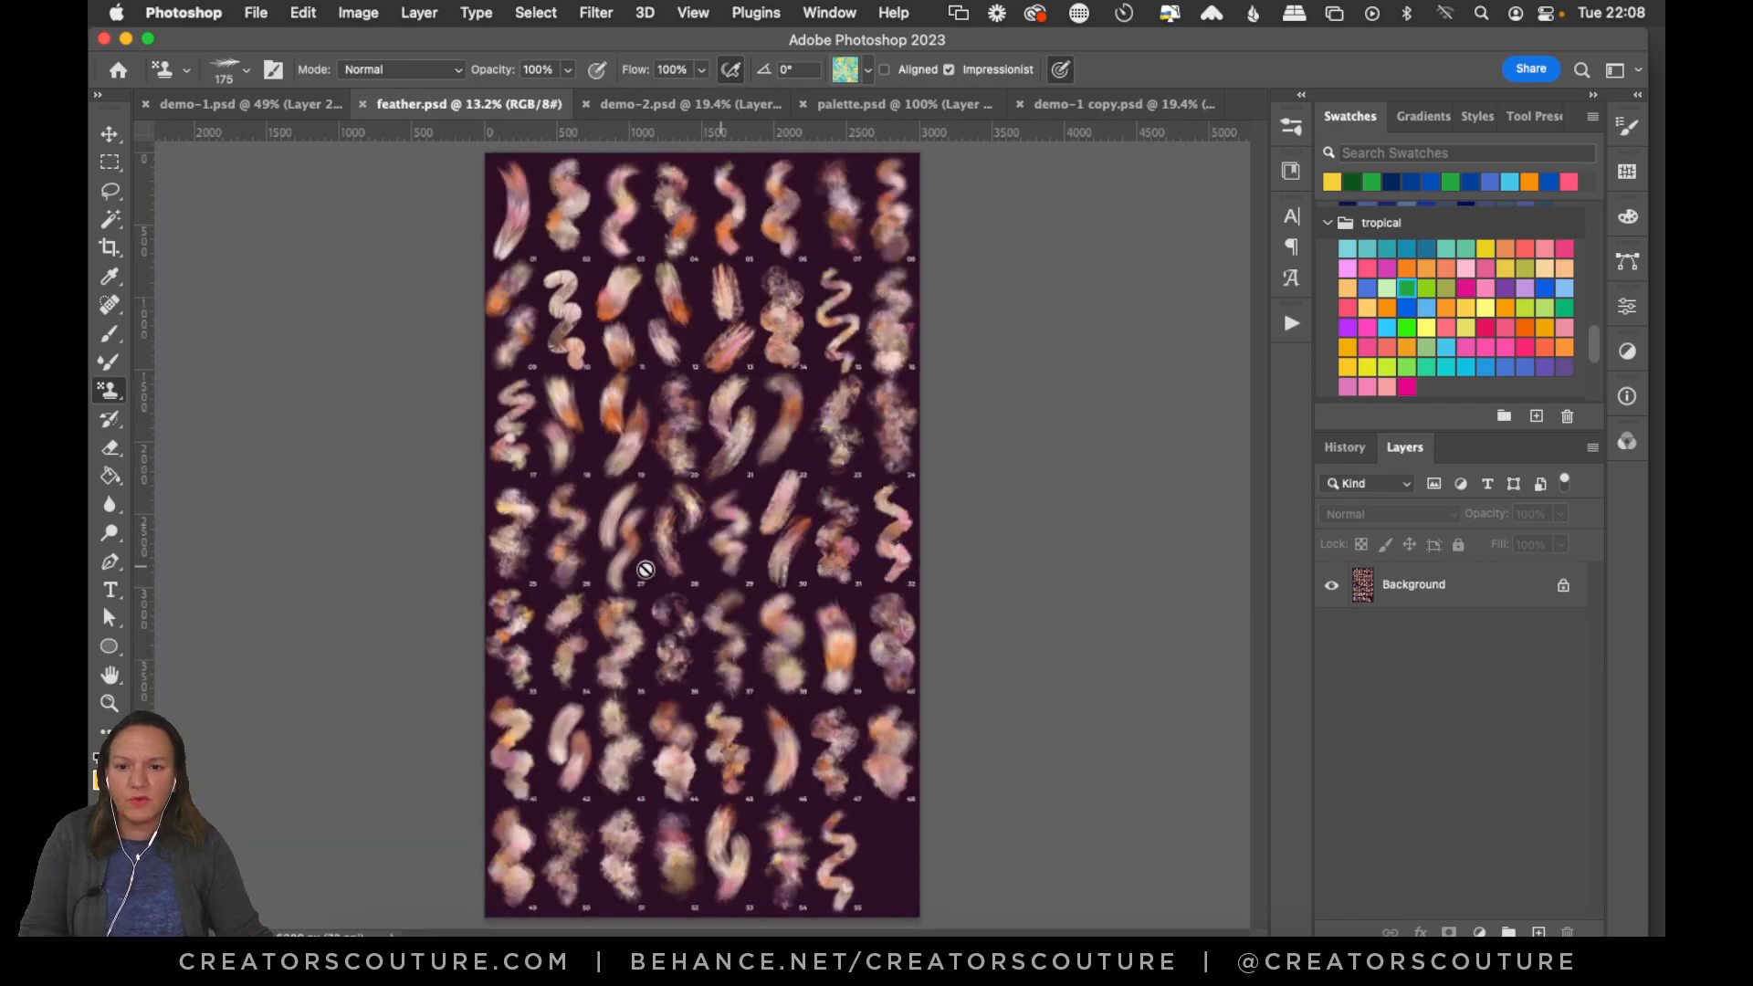
click(108, 702)
mouse_move(768, 465)
mouse_down()
mouse_move(806, 474)
mouse_move(787, 467)
mouse_up()
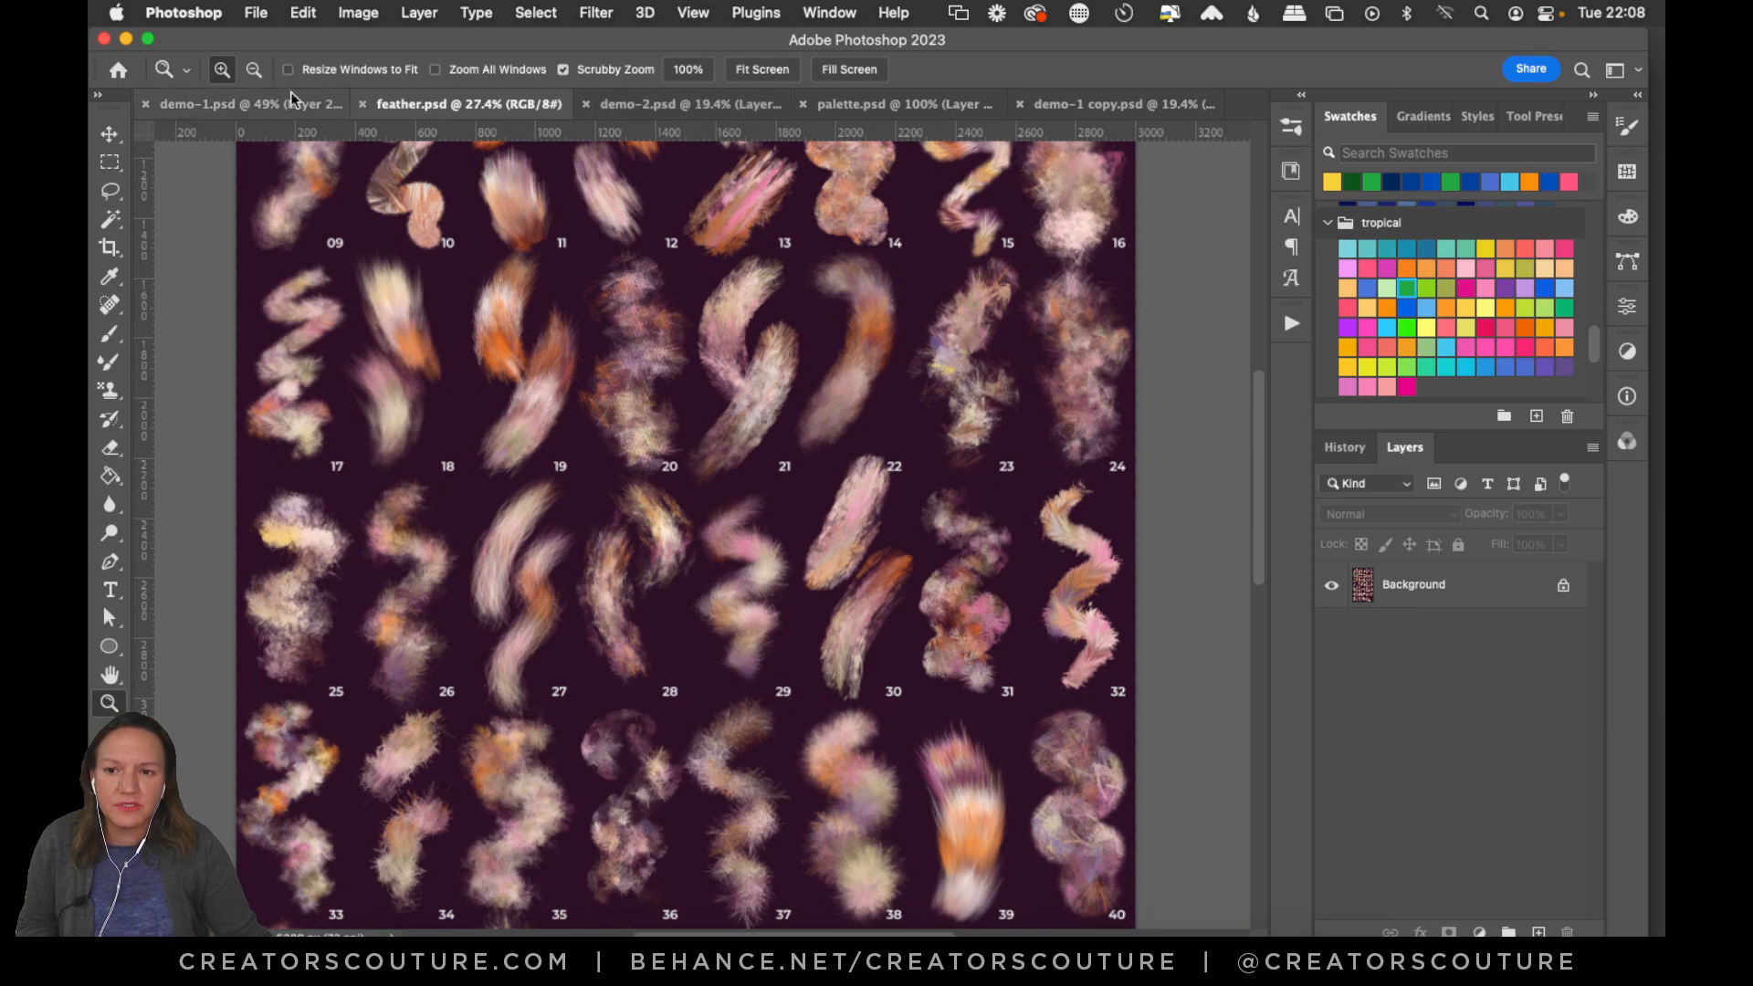
click(244, 104)
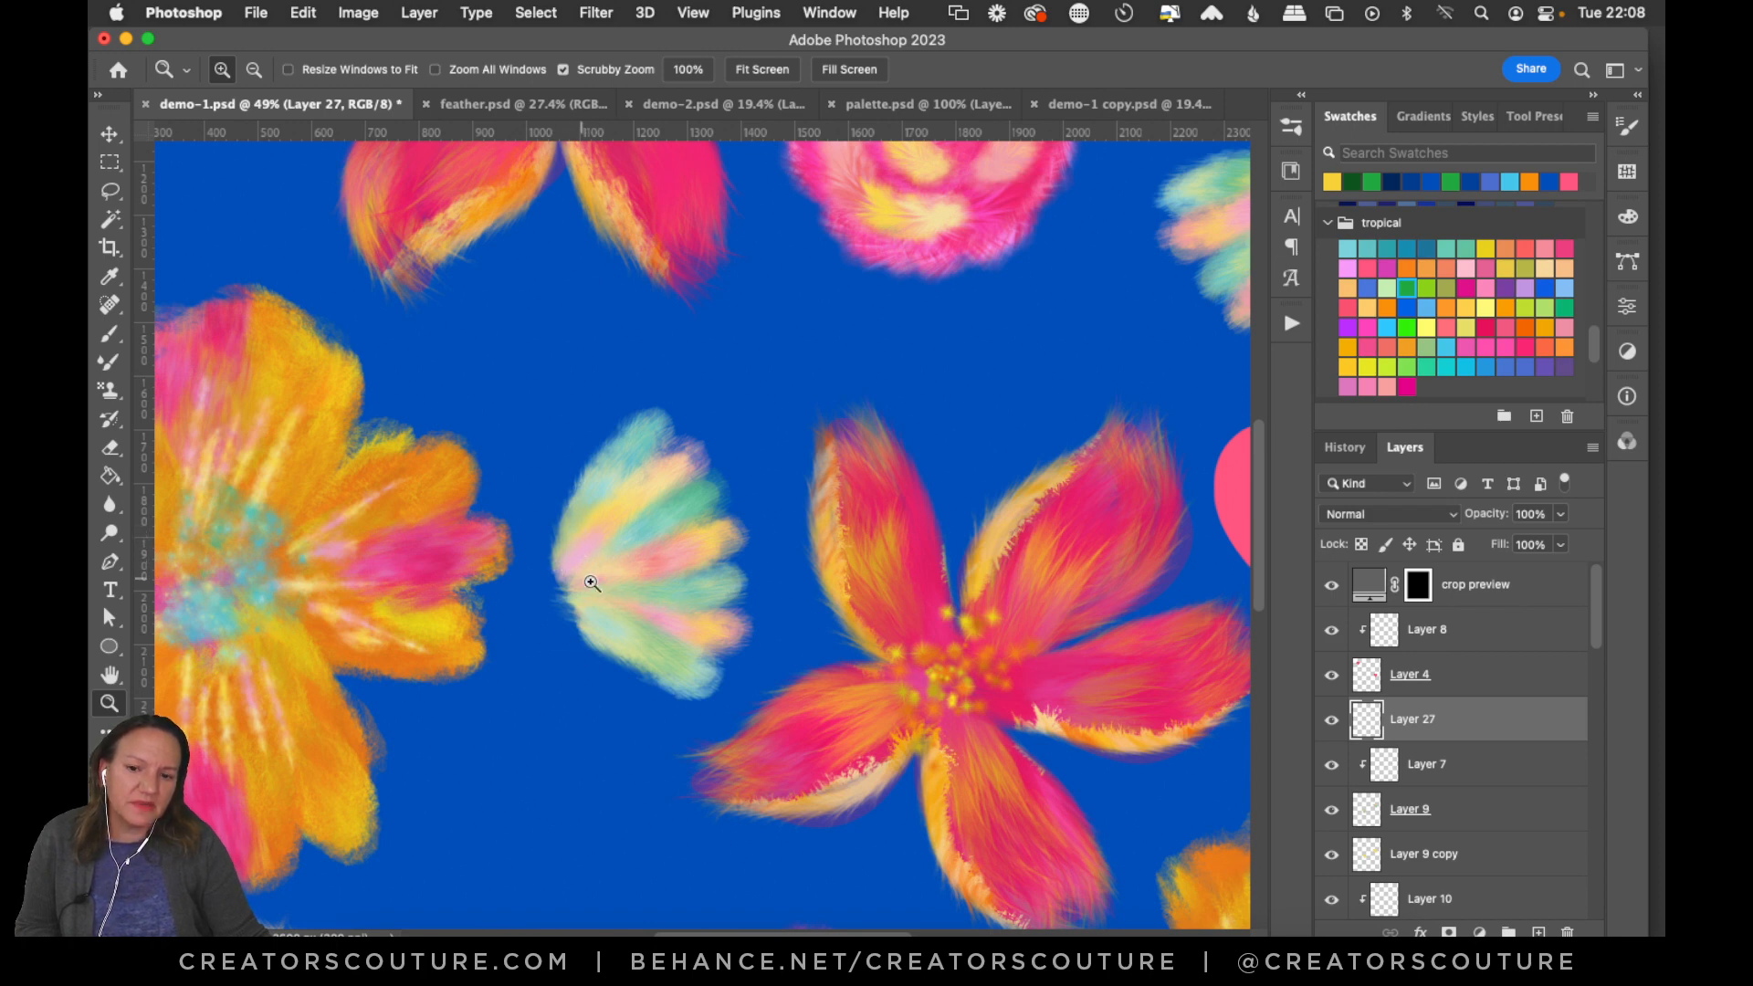
click(523, 106)
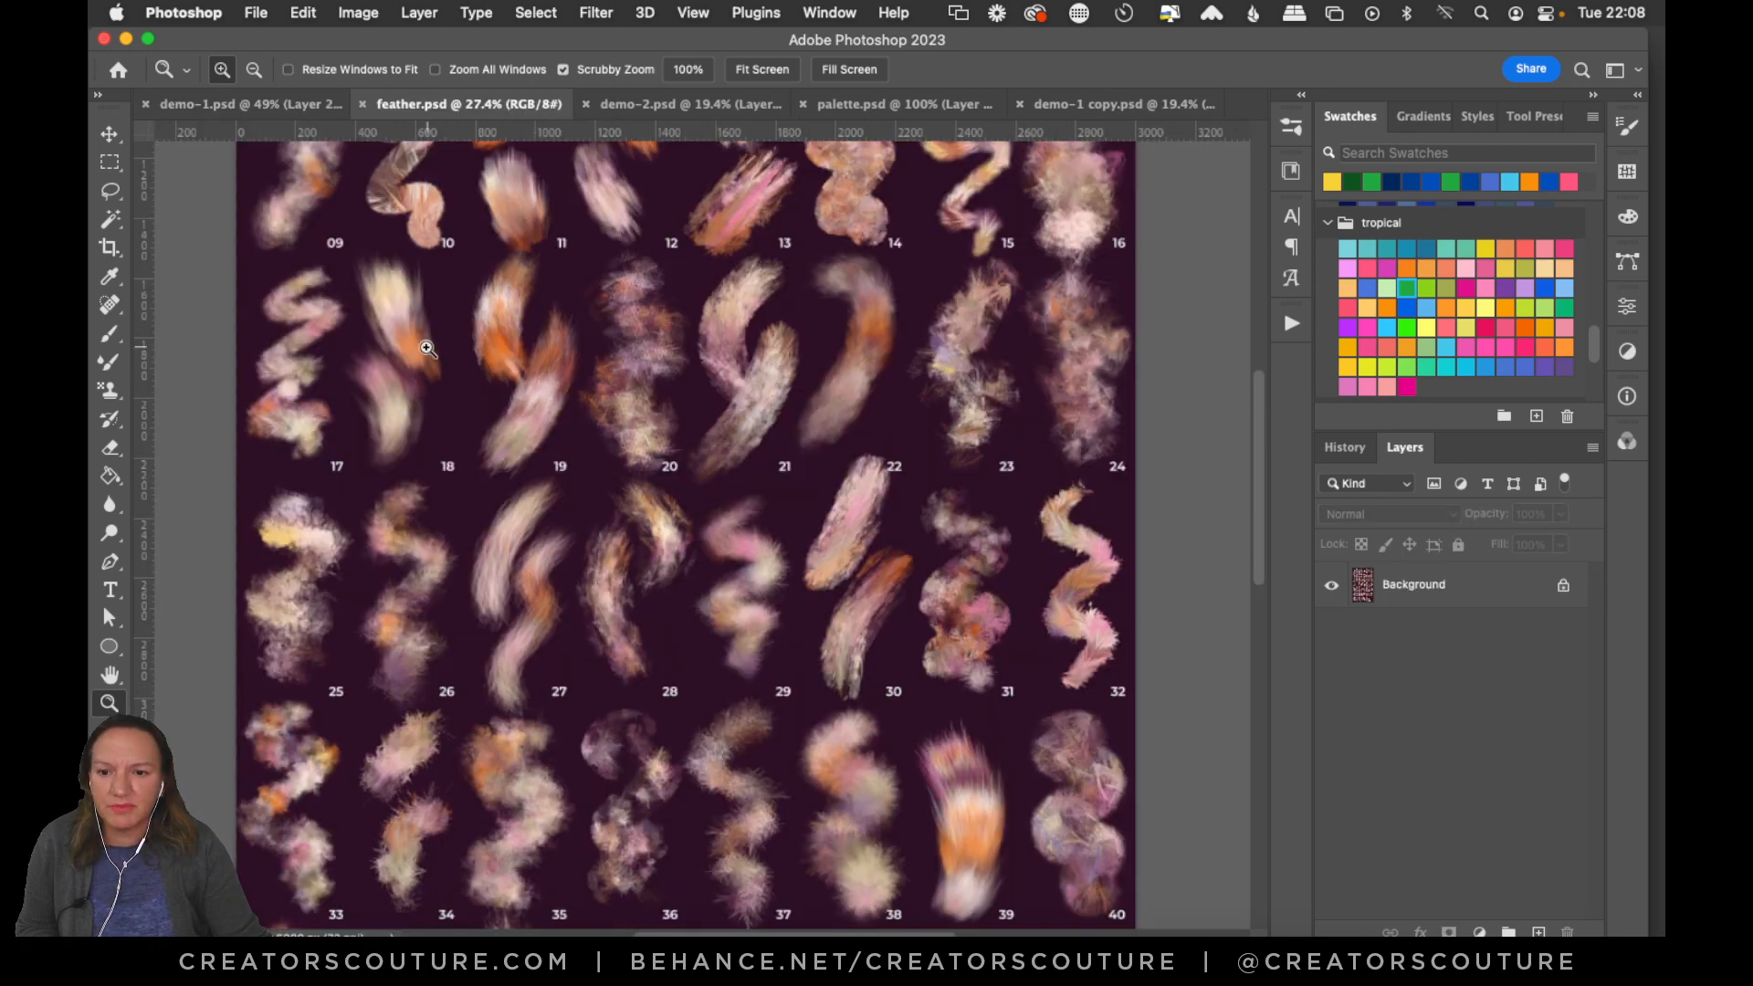
drag(778, 581, 868, 565)
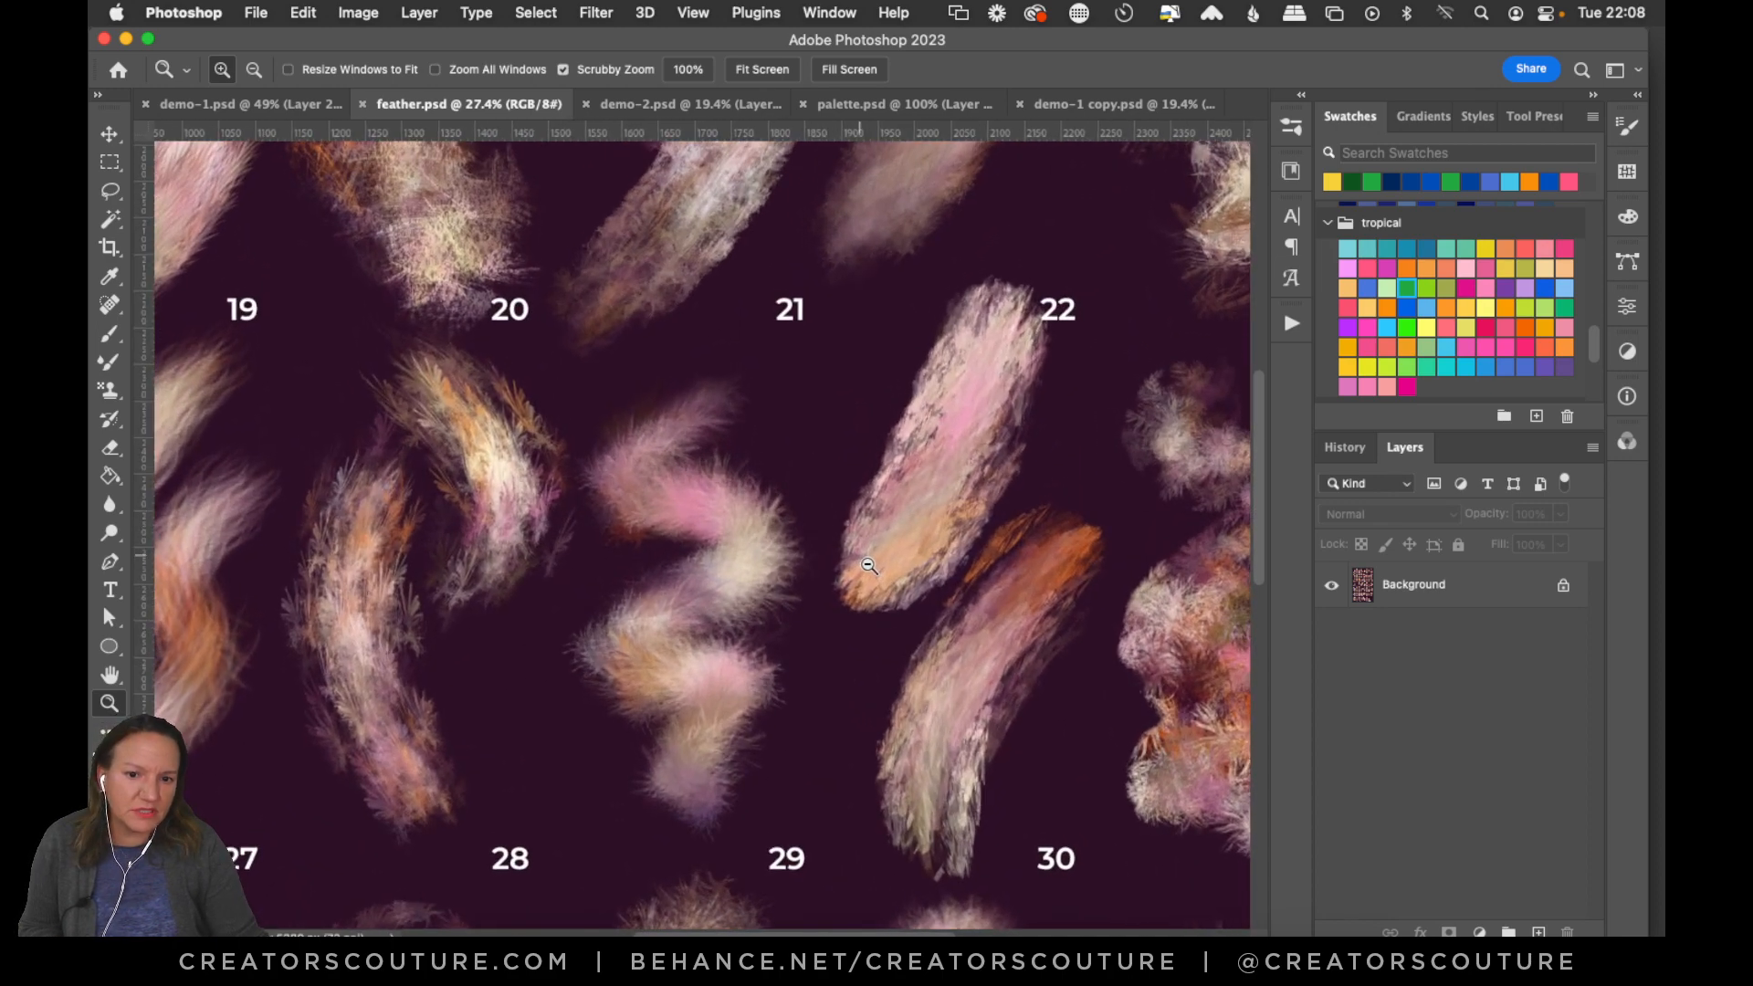
drag(947, 599, 1220, 542)
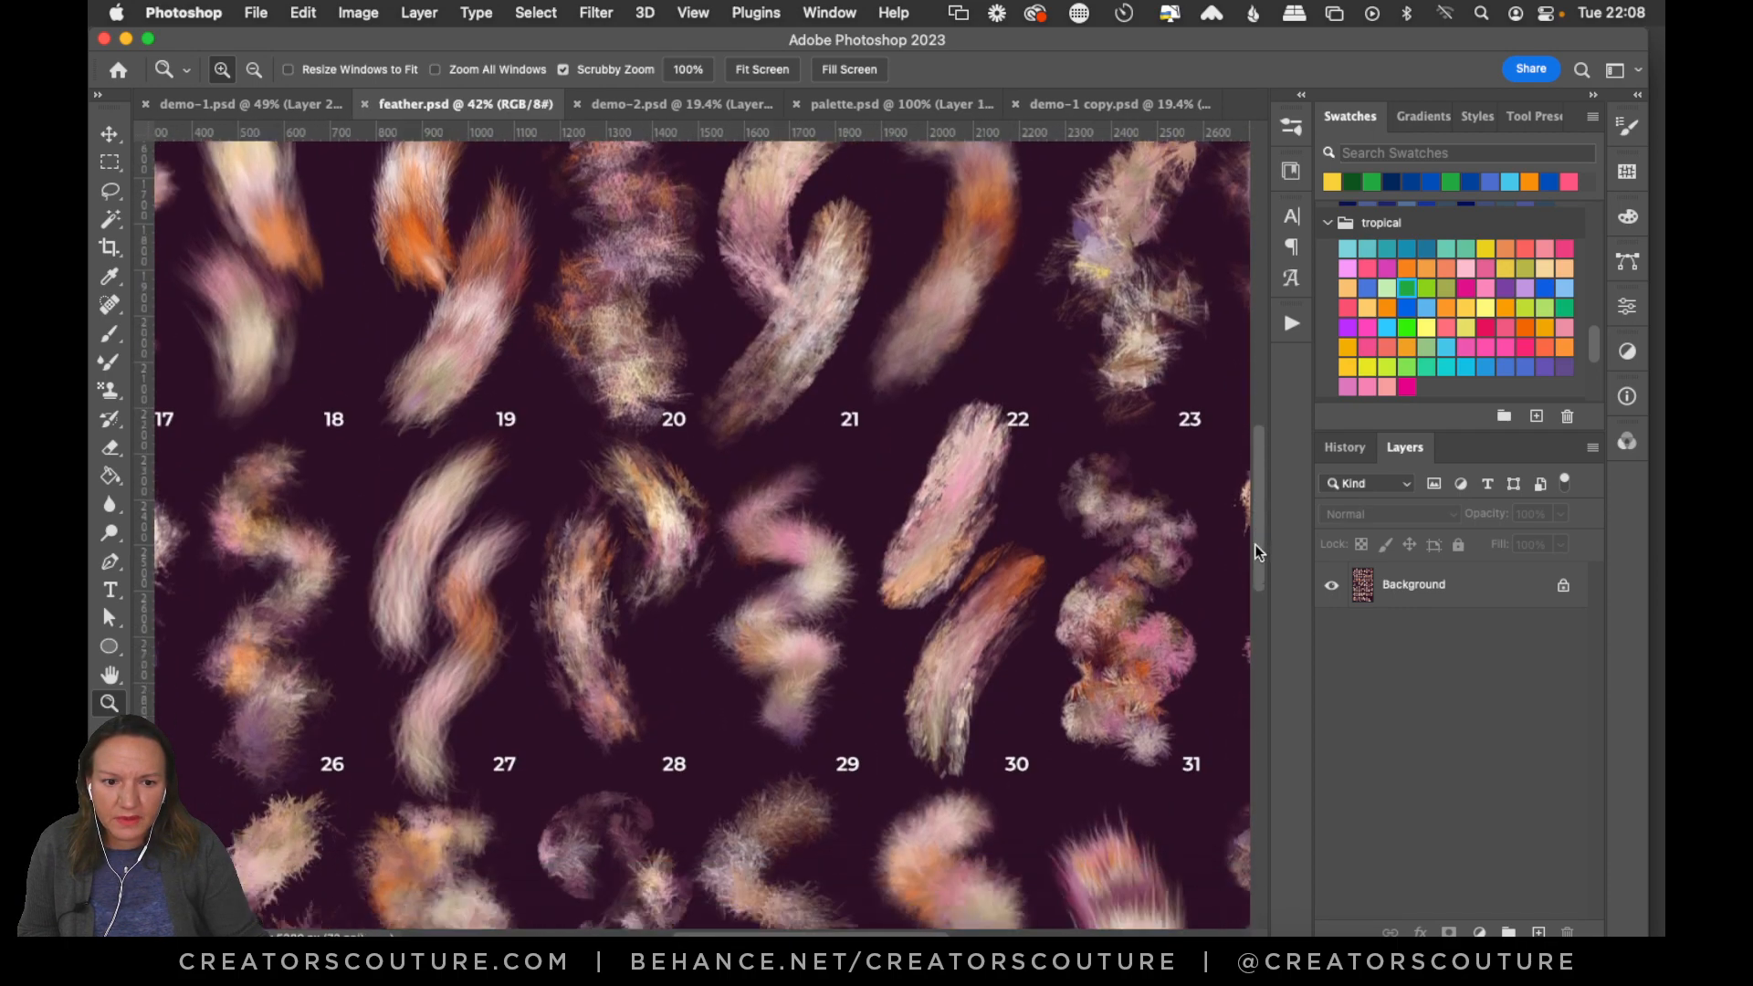
scroll(1254, 544, down, 5)
scroll(1236, 594, down, 5)
scroll(1209, 644, down, 1)
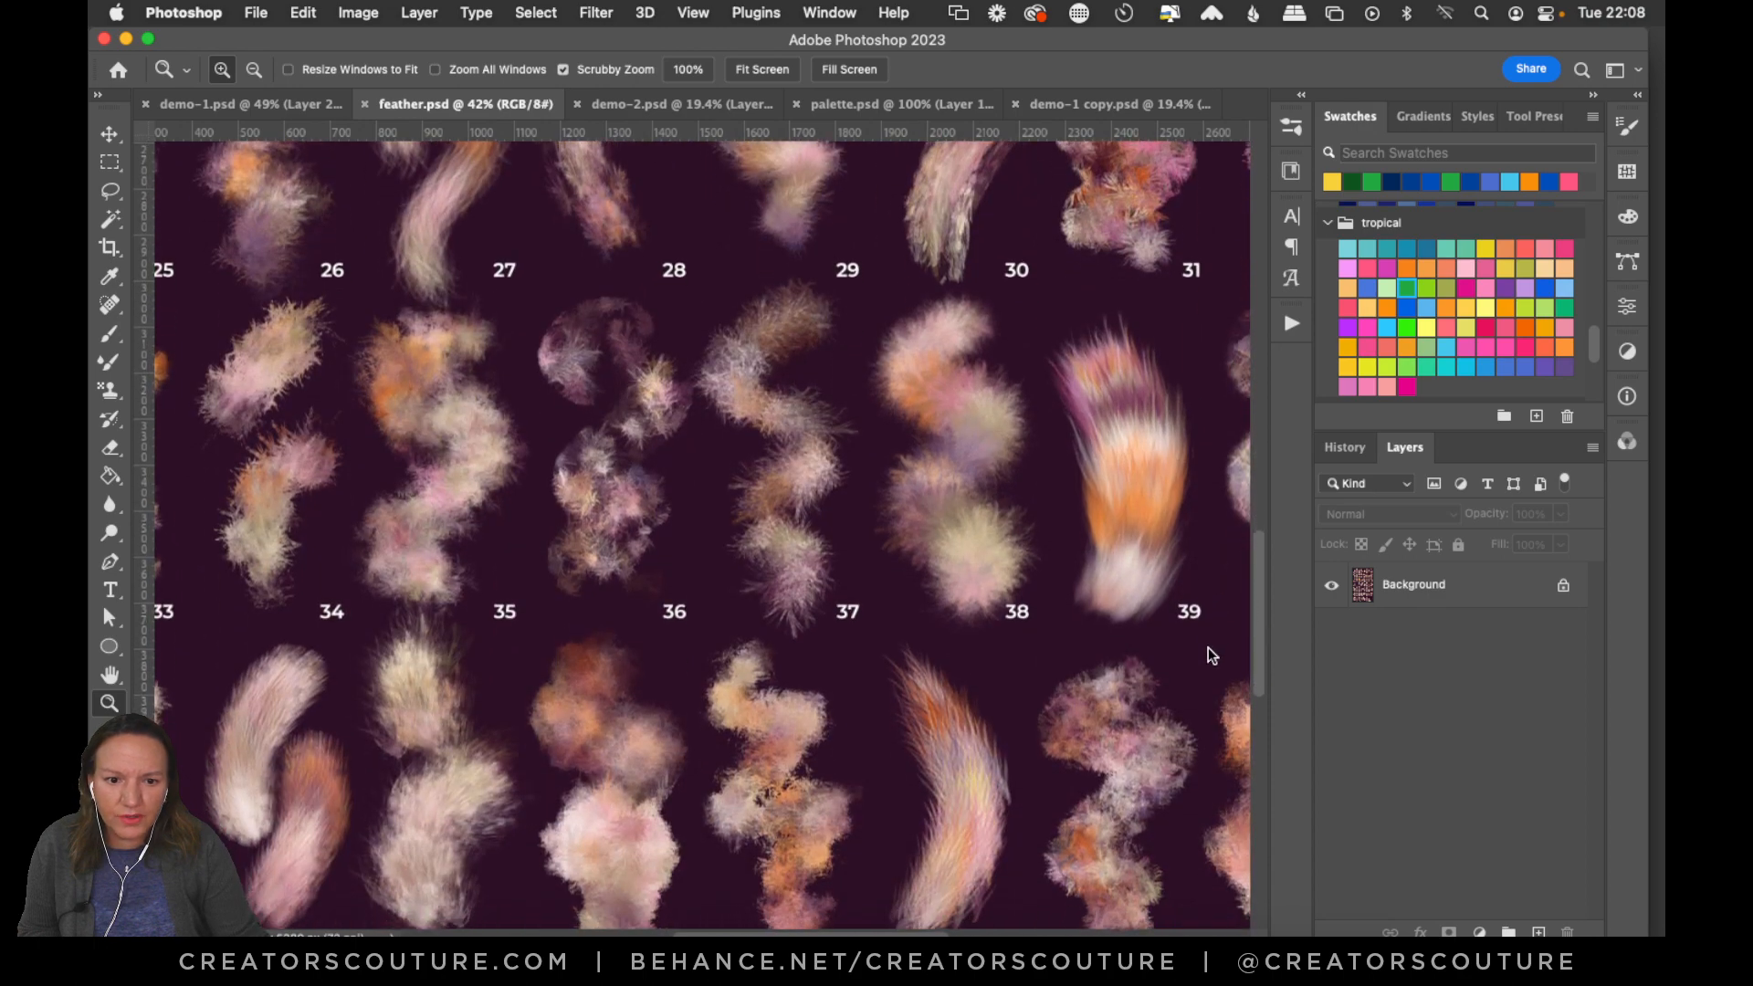
scroll(1207, 649, up, 3)
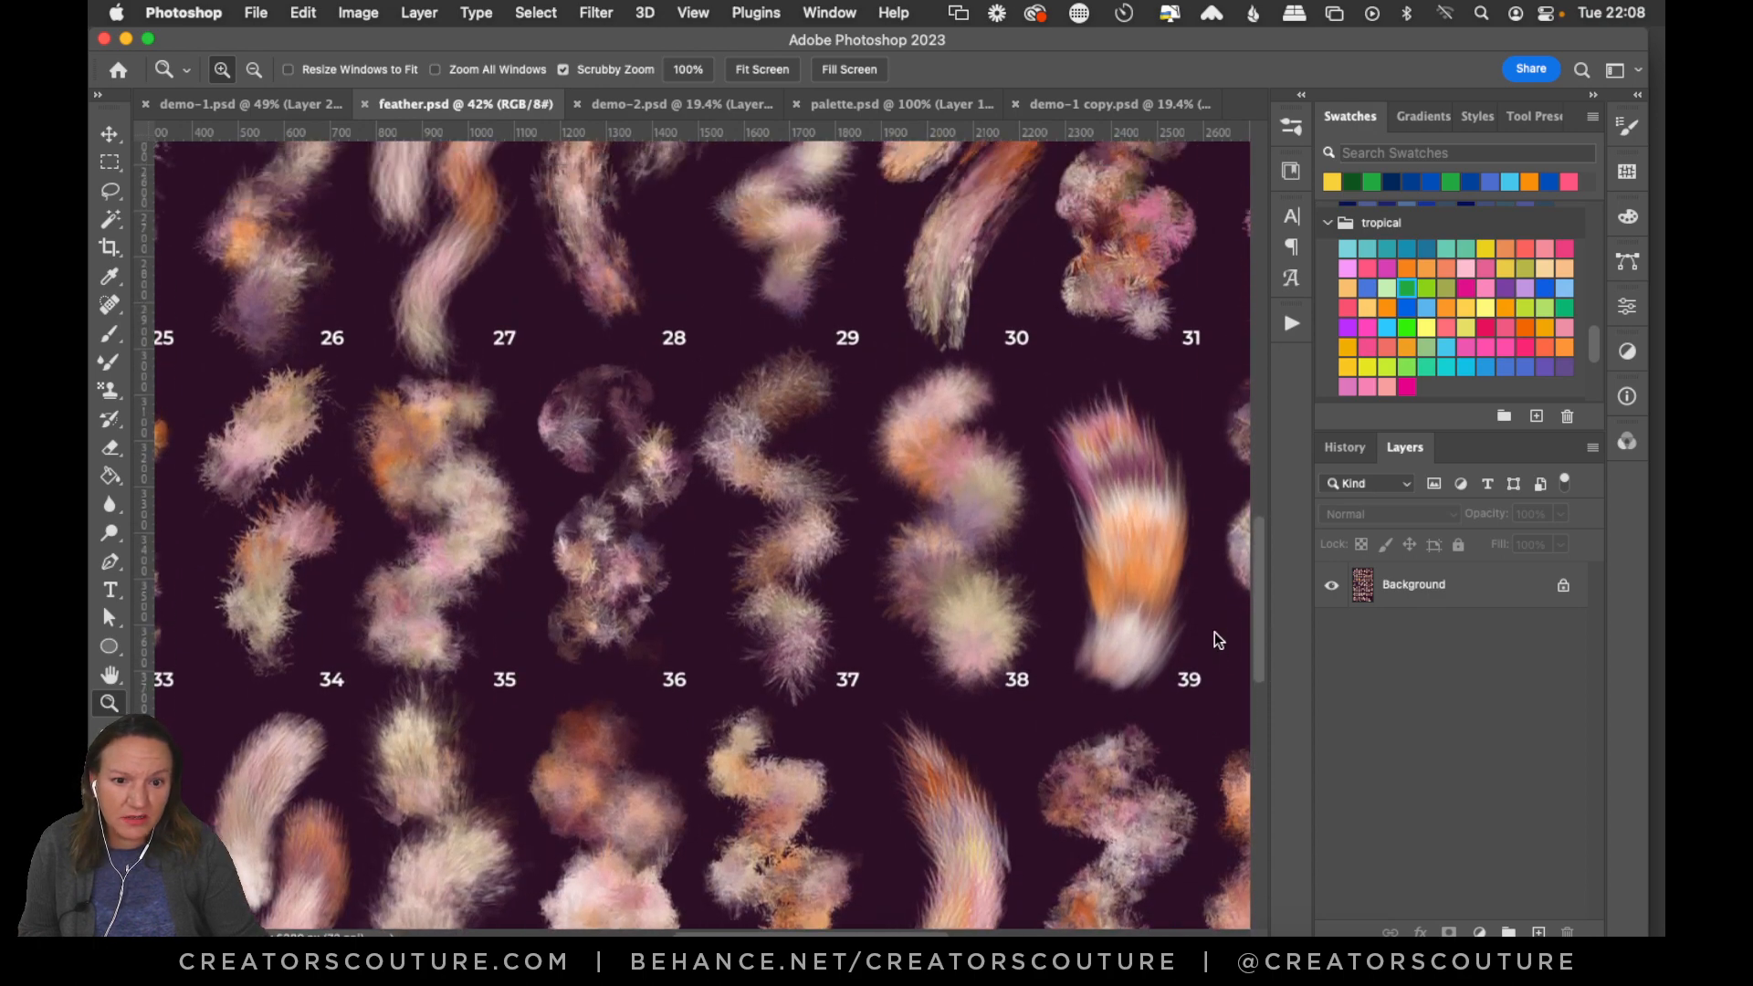
scroll(1214, 632, down, 4)
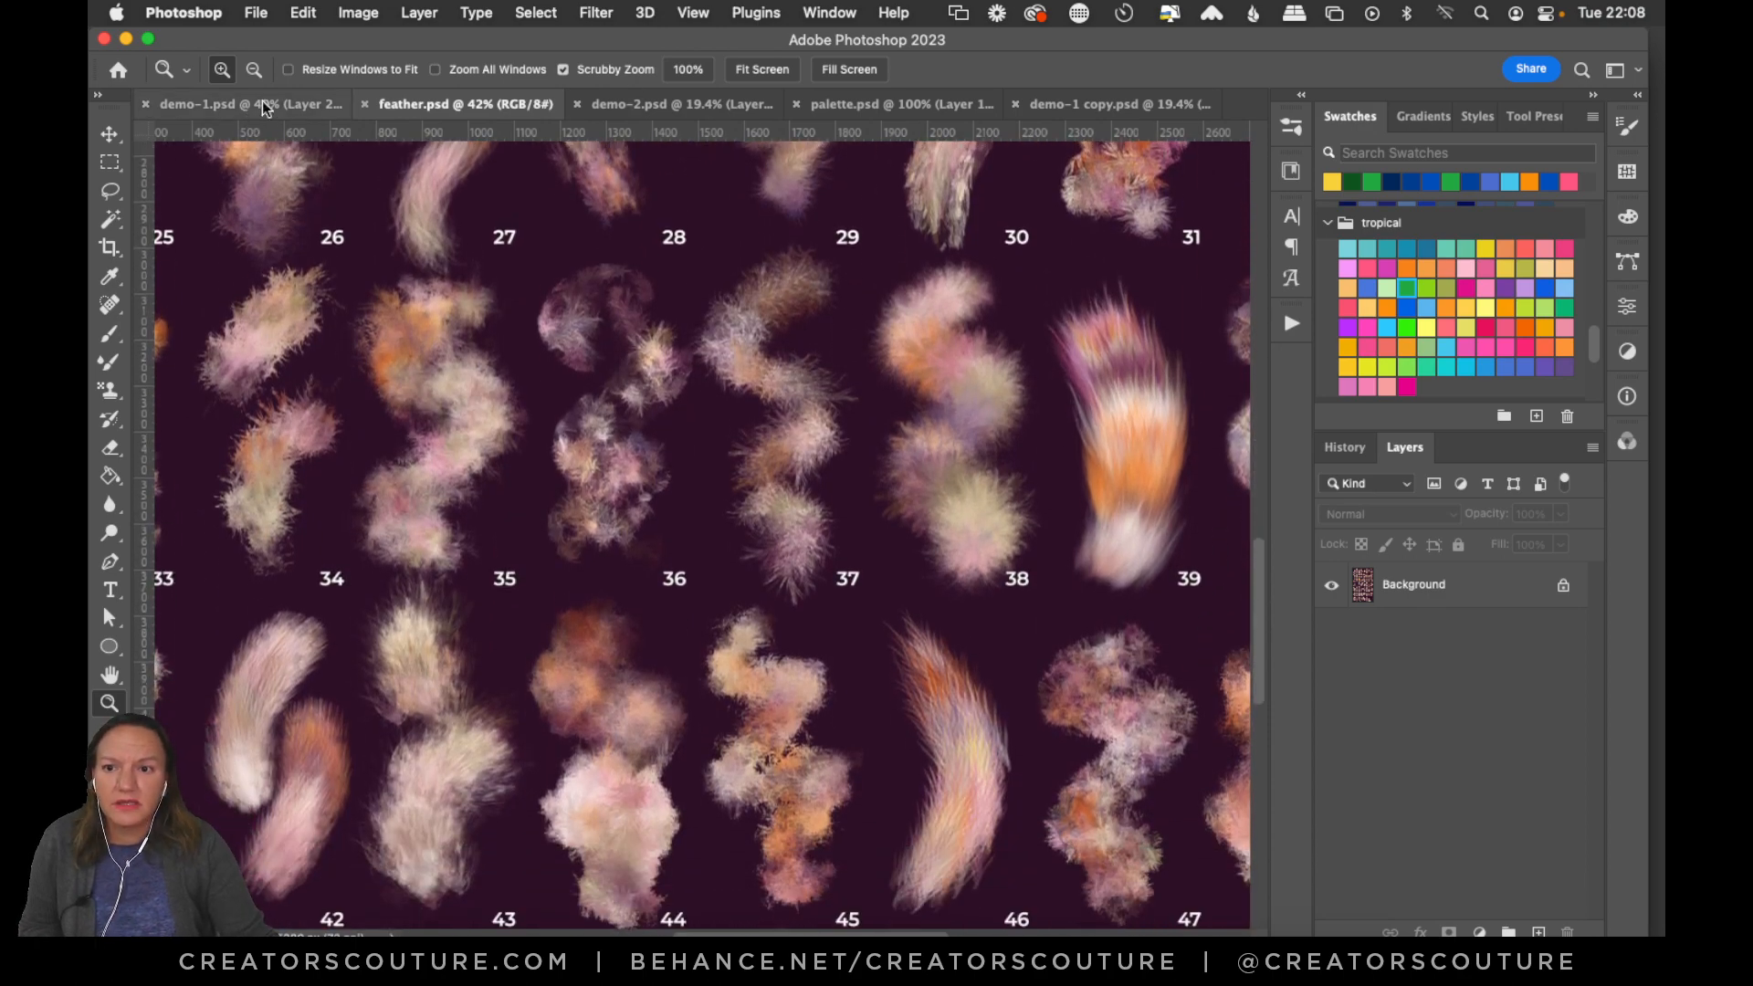
Return to demo-1.psd and check the fan's layers by toggling the visibility of Layer 27 and Layer 9.
click(261, 104)
drag(620, 584, 692, 564)
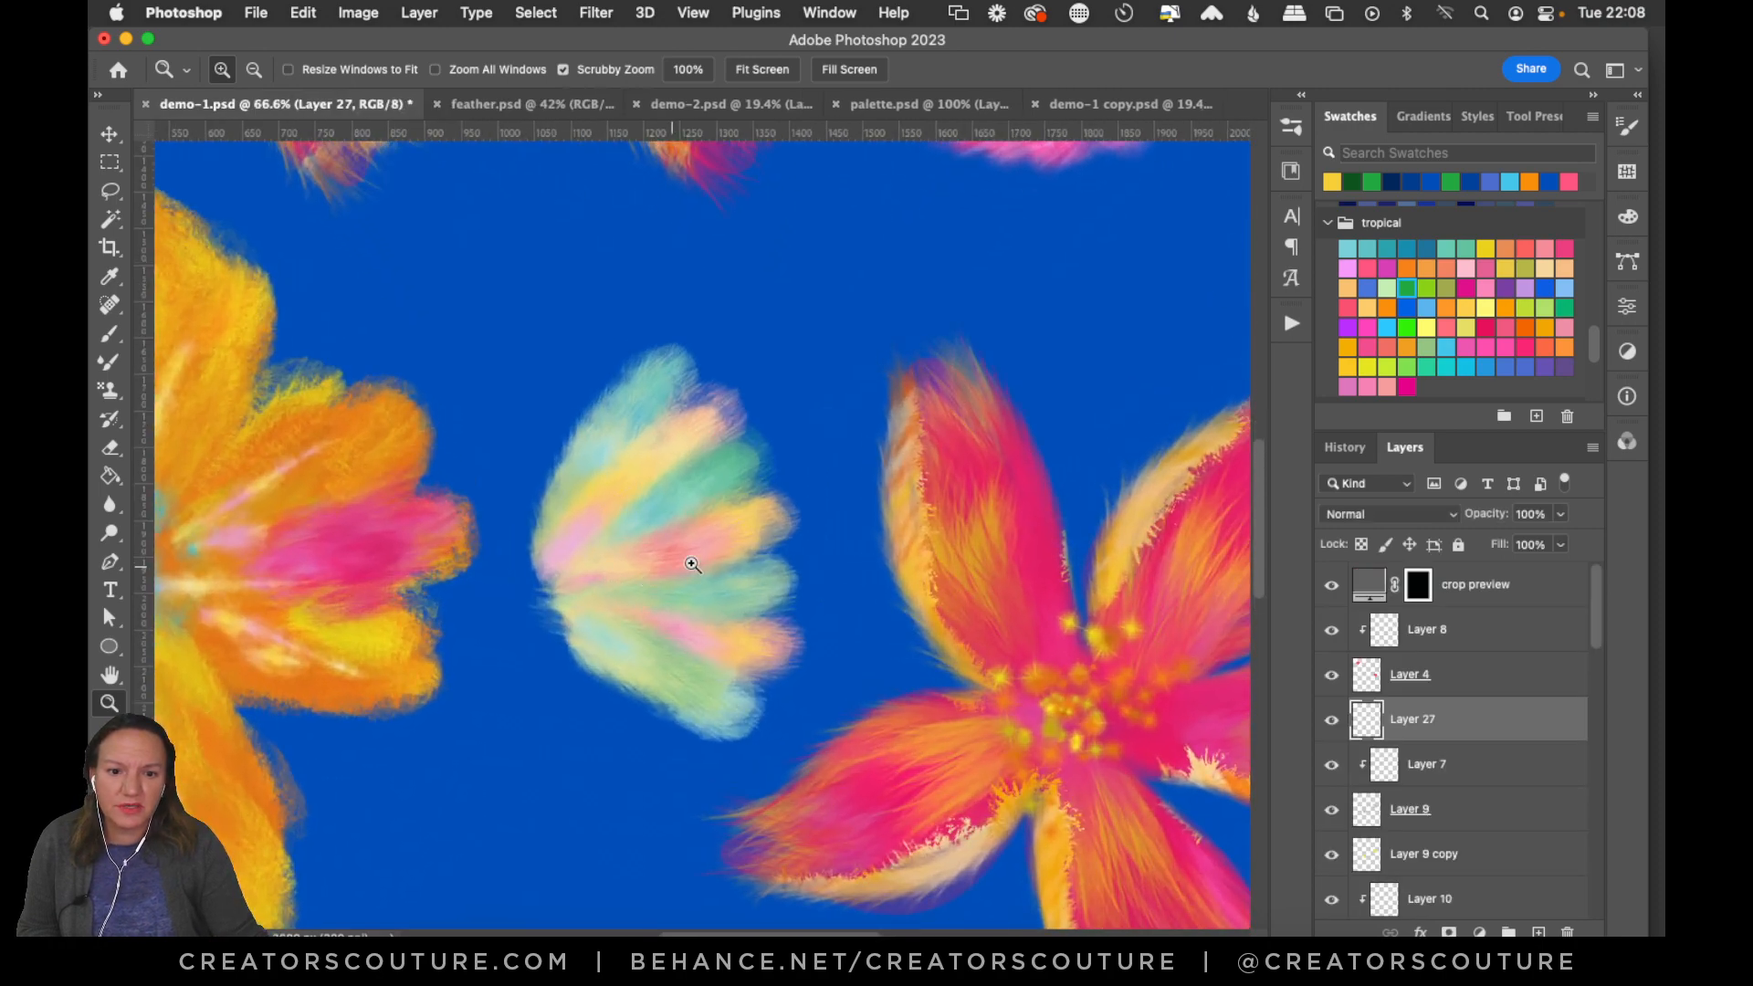
click(1332, 720)
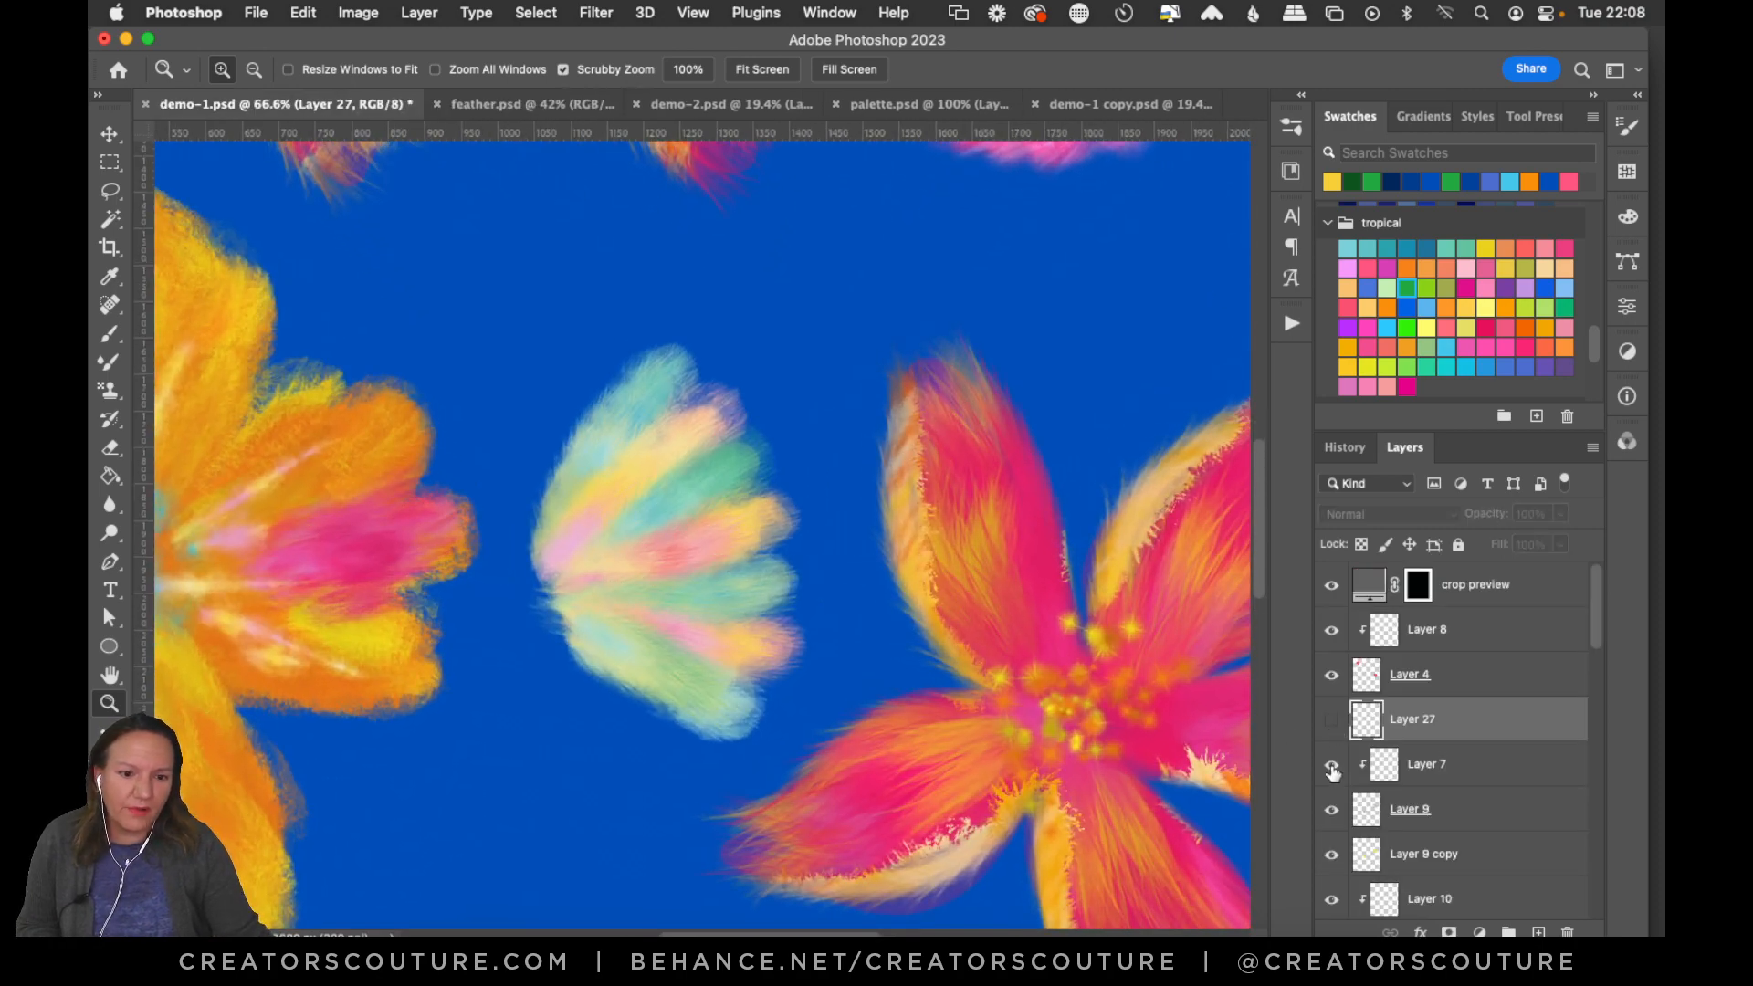
click(1329, 810)
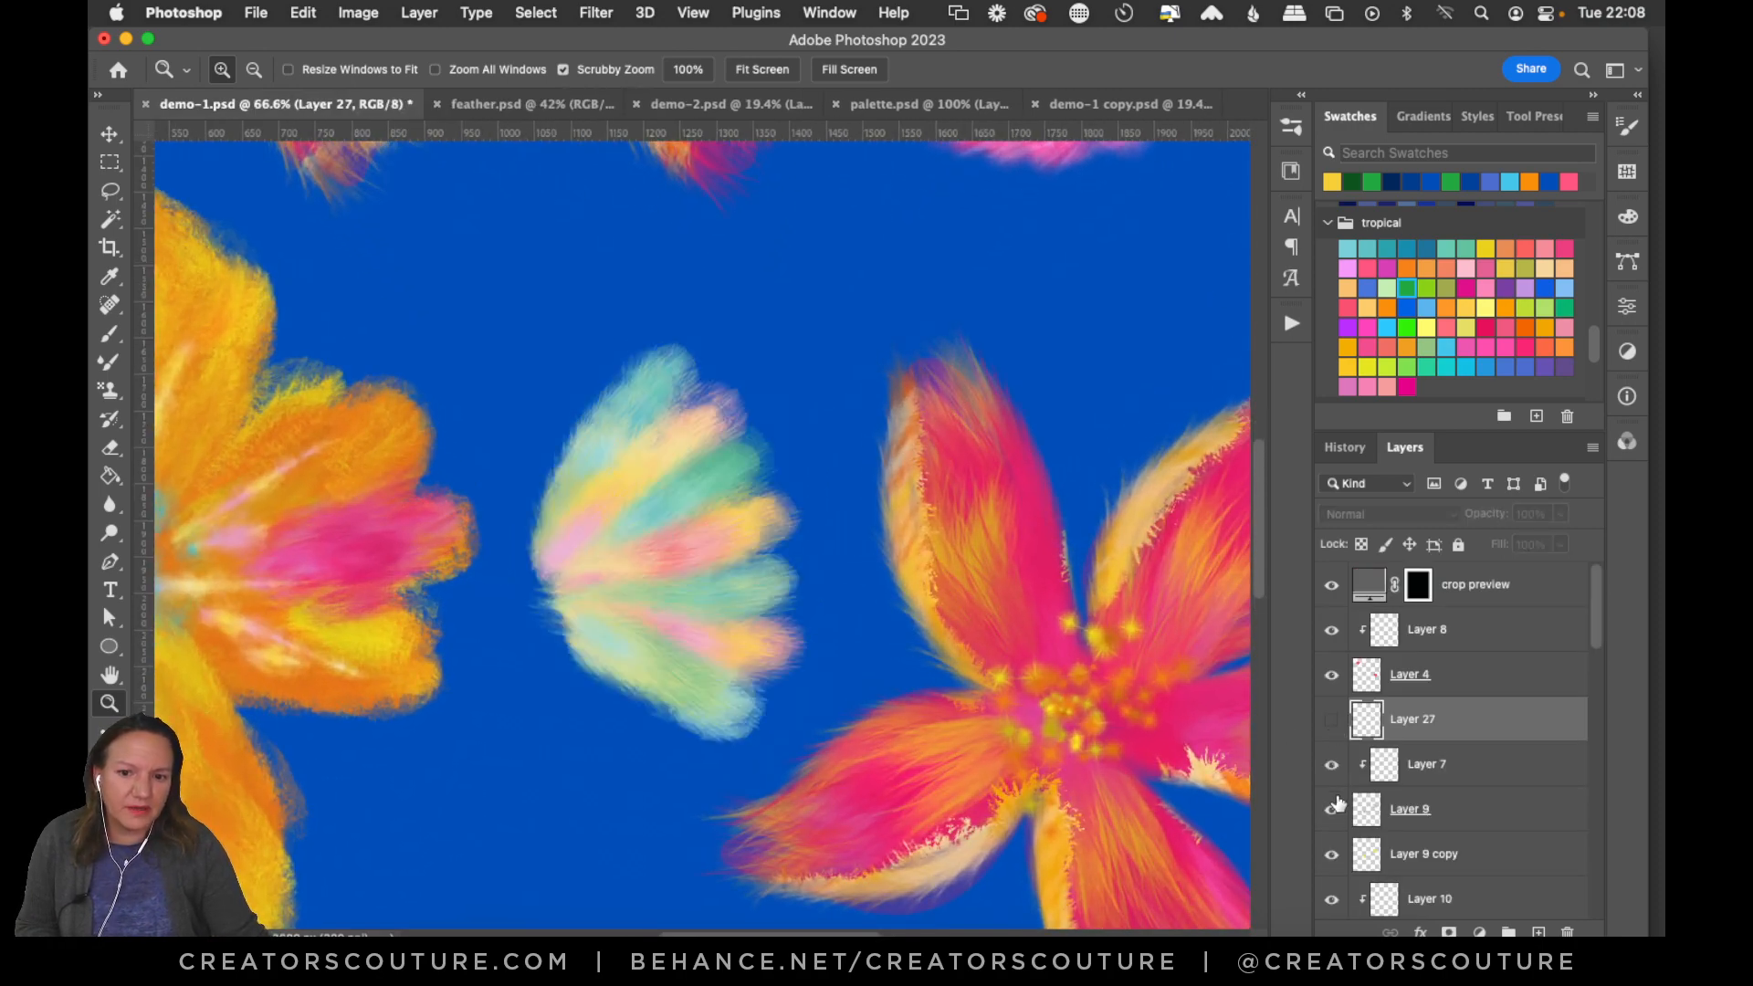
click(1330, 721)
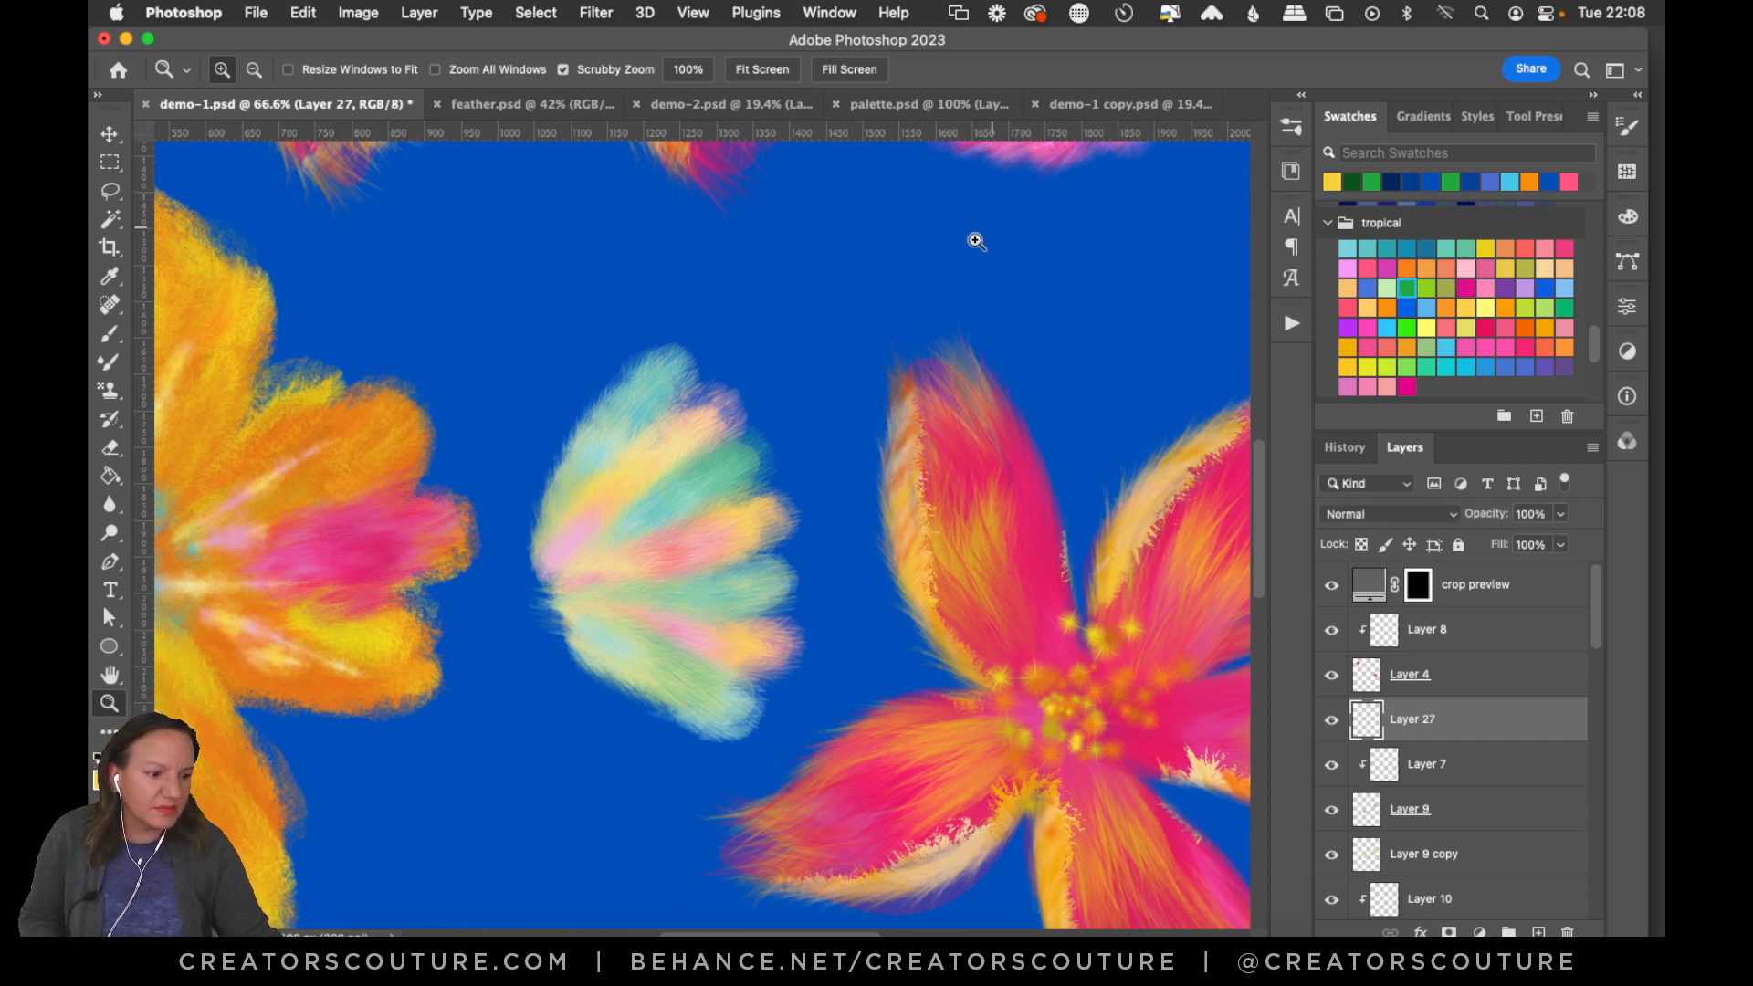
Set the Pattern Stamp to the 39-feather-creatorscouture brush at 250 px.
click(116, 397)
click(230, 390)
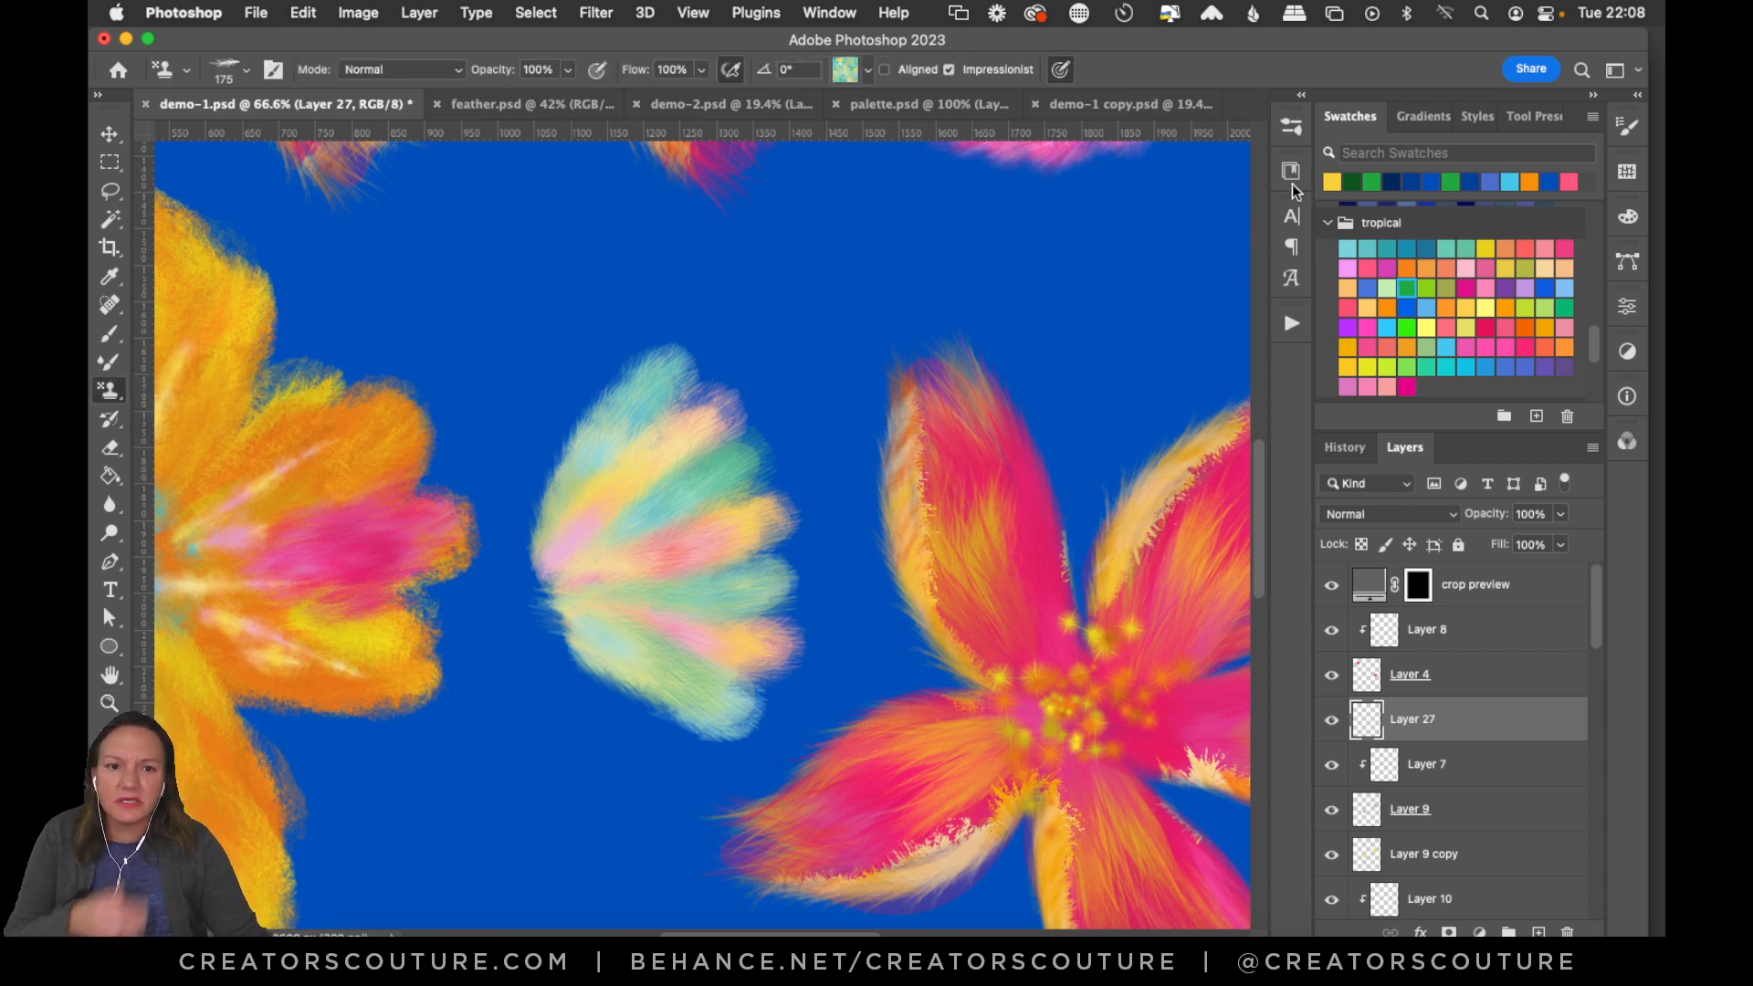
click(1285, 132)
mouse_move(1258, 430)
mouse_down()
mouse_move(1262, 459)
mouse_move(1280, 427)
mouse_up()
click(1137, 468)
Choose the pink and coral speckled pattern for the Pattern Stamp, trying its magenta and orange neighbours first.
click(845, 70)
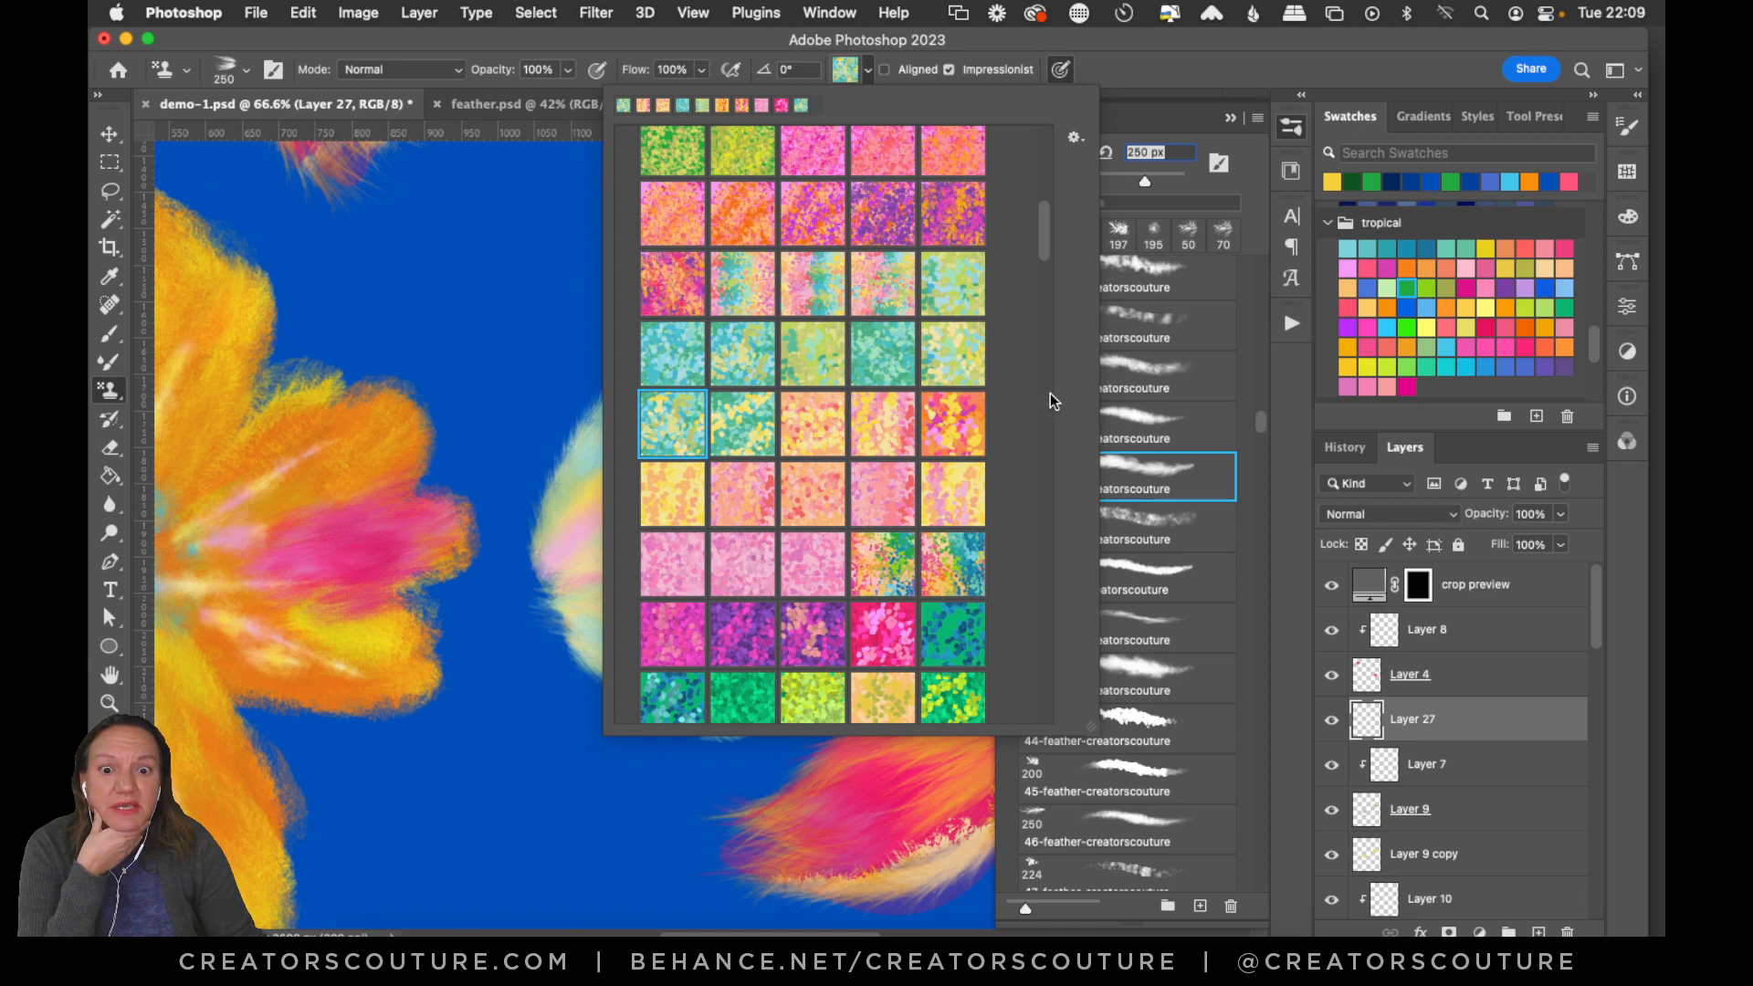
drag(1044, 237, 1053, 217)
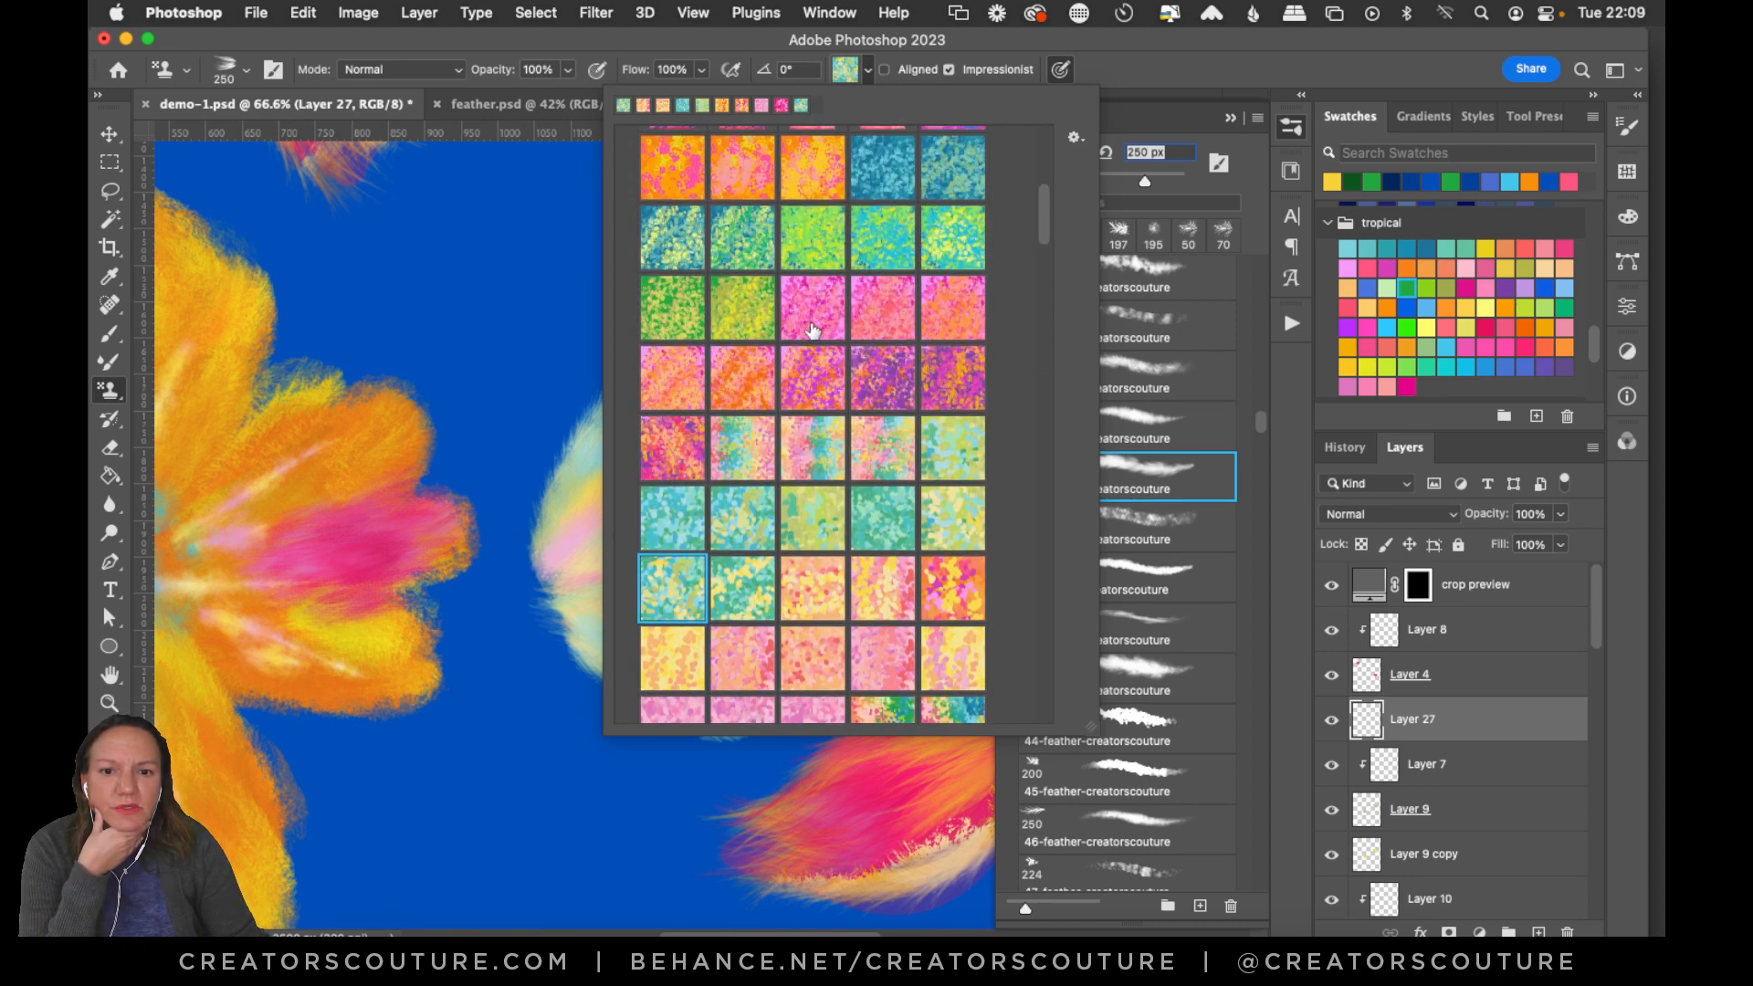
click(812, 321)
click(956, 324)
click(877, 315)
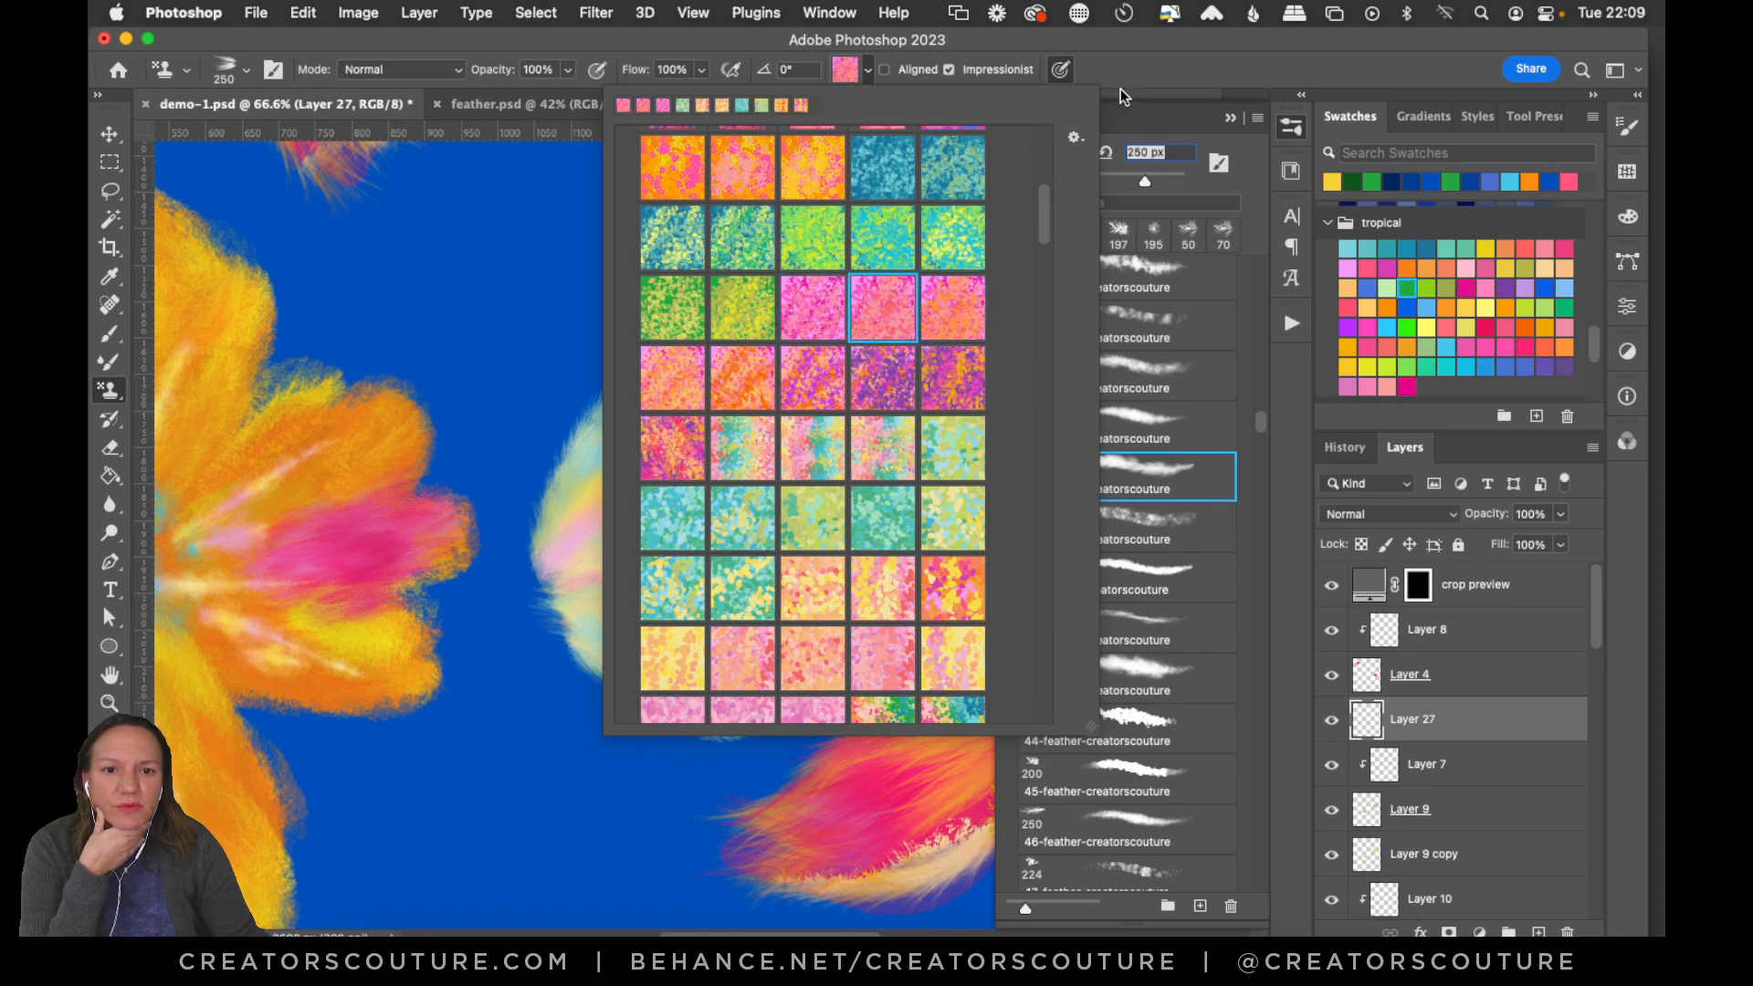
click(1120, 95)
Undo a trial pink stroke over the fan's base on Layer 27 and add a new clipped layer directly above Layer 9.
mouse_move(574, 534)
mouse_down()
mouse_move(538, 586)
mouse_move(560, 614)
mouse_up()
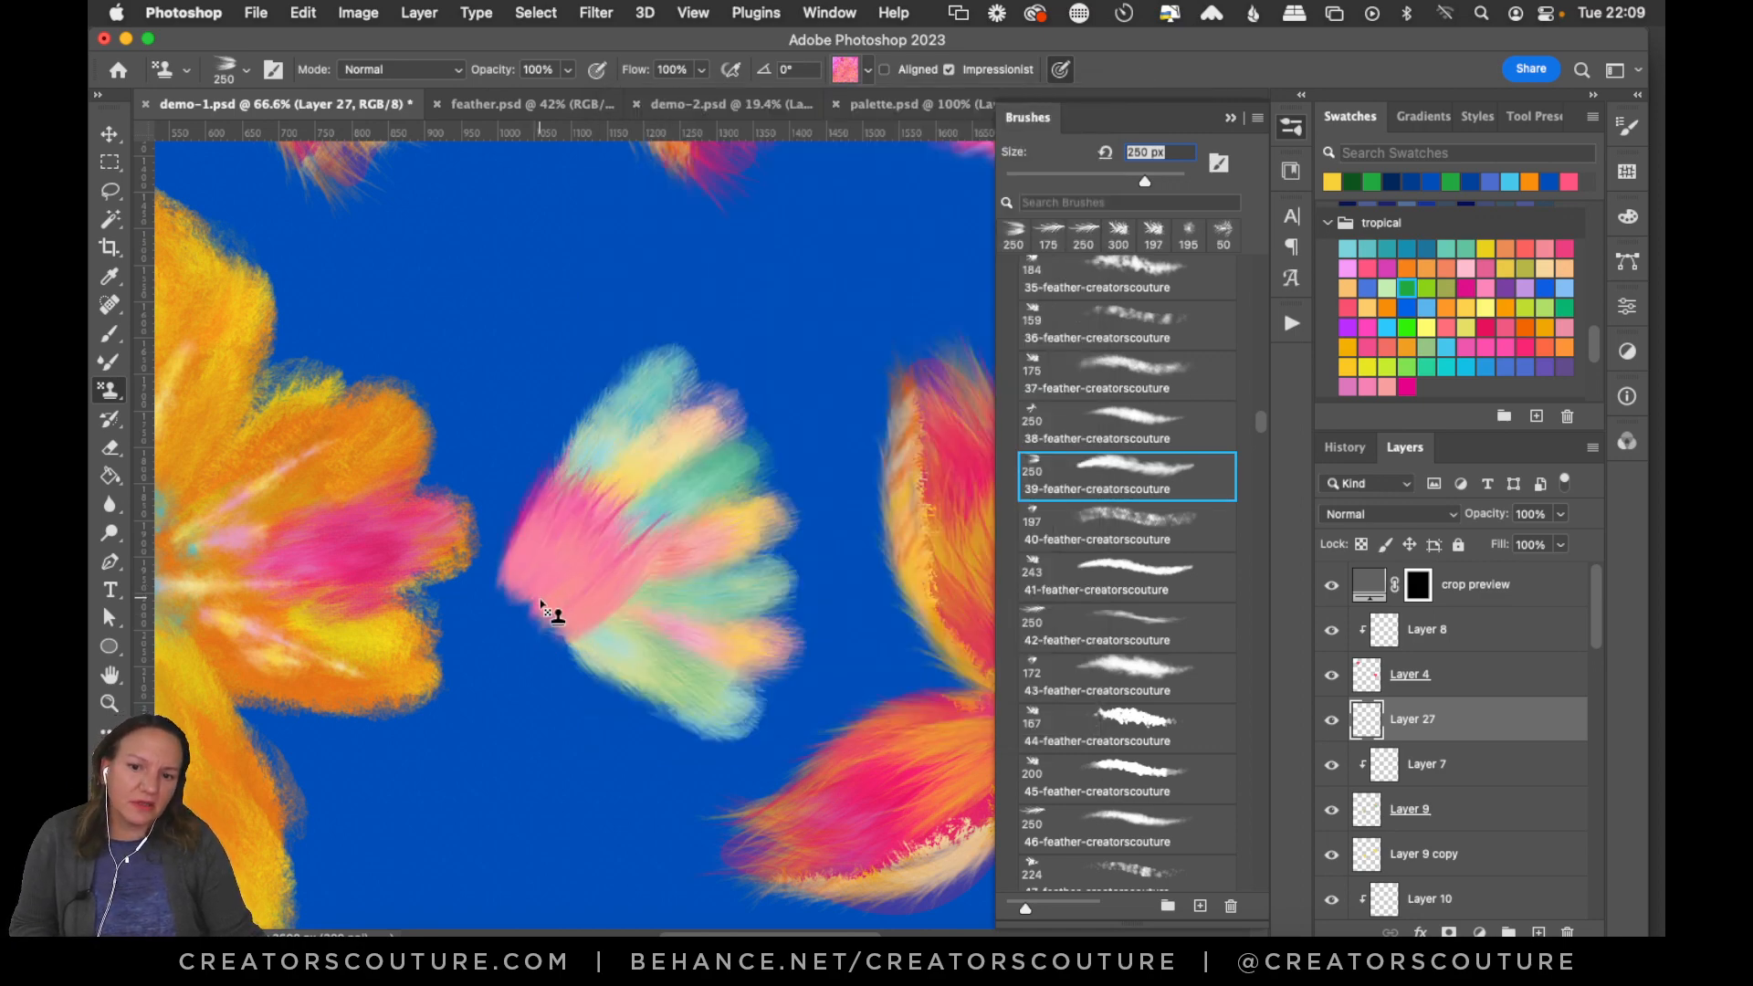
key(super+z)
click(1422, 767)
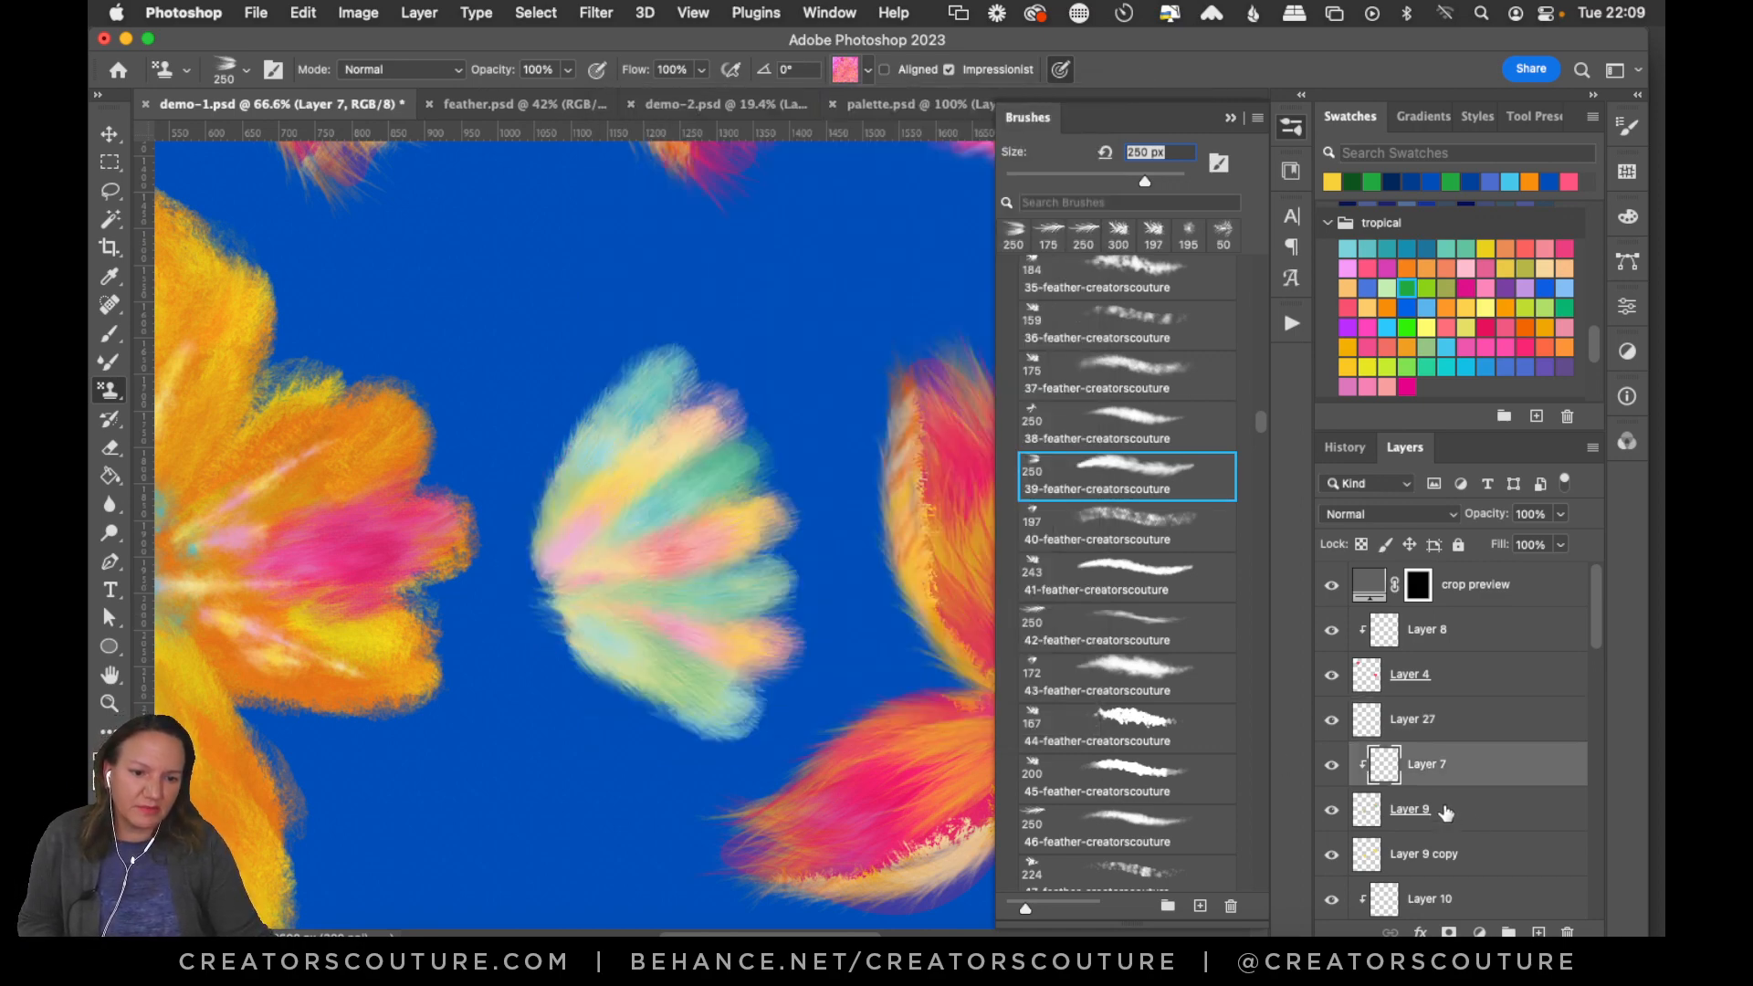
click(1445, 812)
click(1537, 930)
Paint the fan's base in the pink and coral pattern on the clipped Layer 28, redoing the stroke once.
mouse_move(585, 568)
mouse_down()
mouse_move(527, 590)
mouse_move(545, 564)
mouse_move(507, 608)
mouse_move(582, 632)
mouse_move(604, 601)
mouse_move(527, 550)
mouse_move(534, 514)
mouse_move(501, 562)
mouse_move(479, 627)
mouse_up()
key(super+z)
click(561, 575)
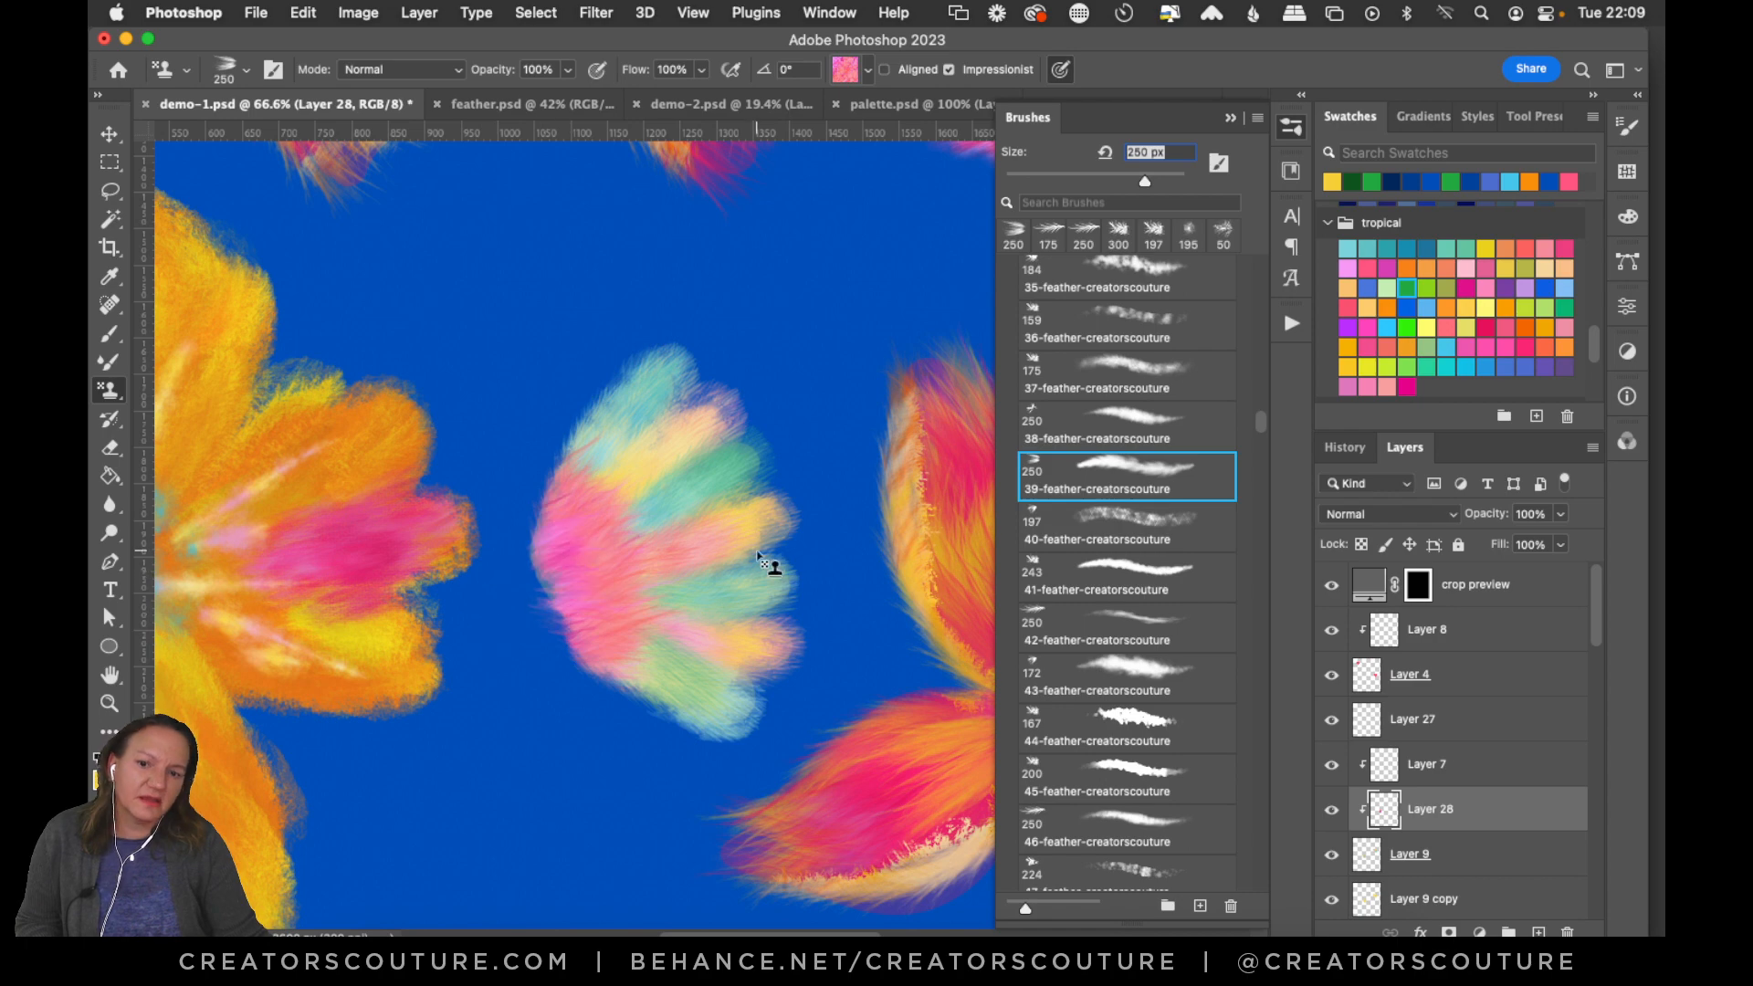
Choose the hot pink and magenta speckled pattern for the Pattern Stamp.
click(854, 74)
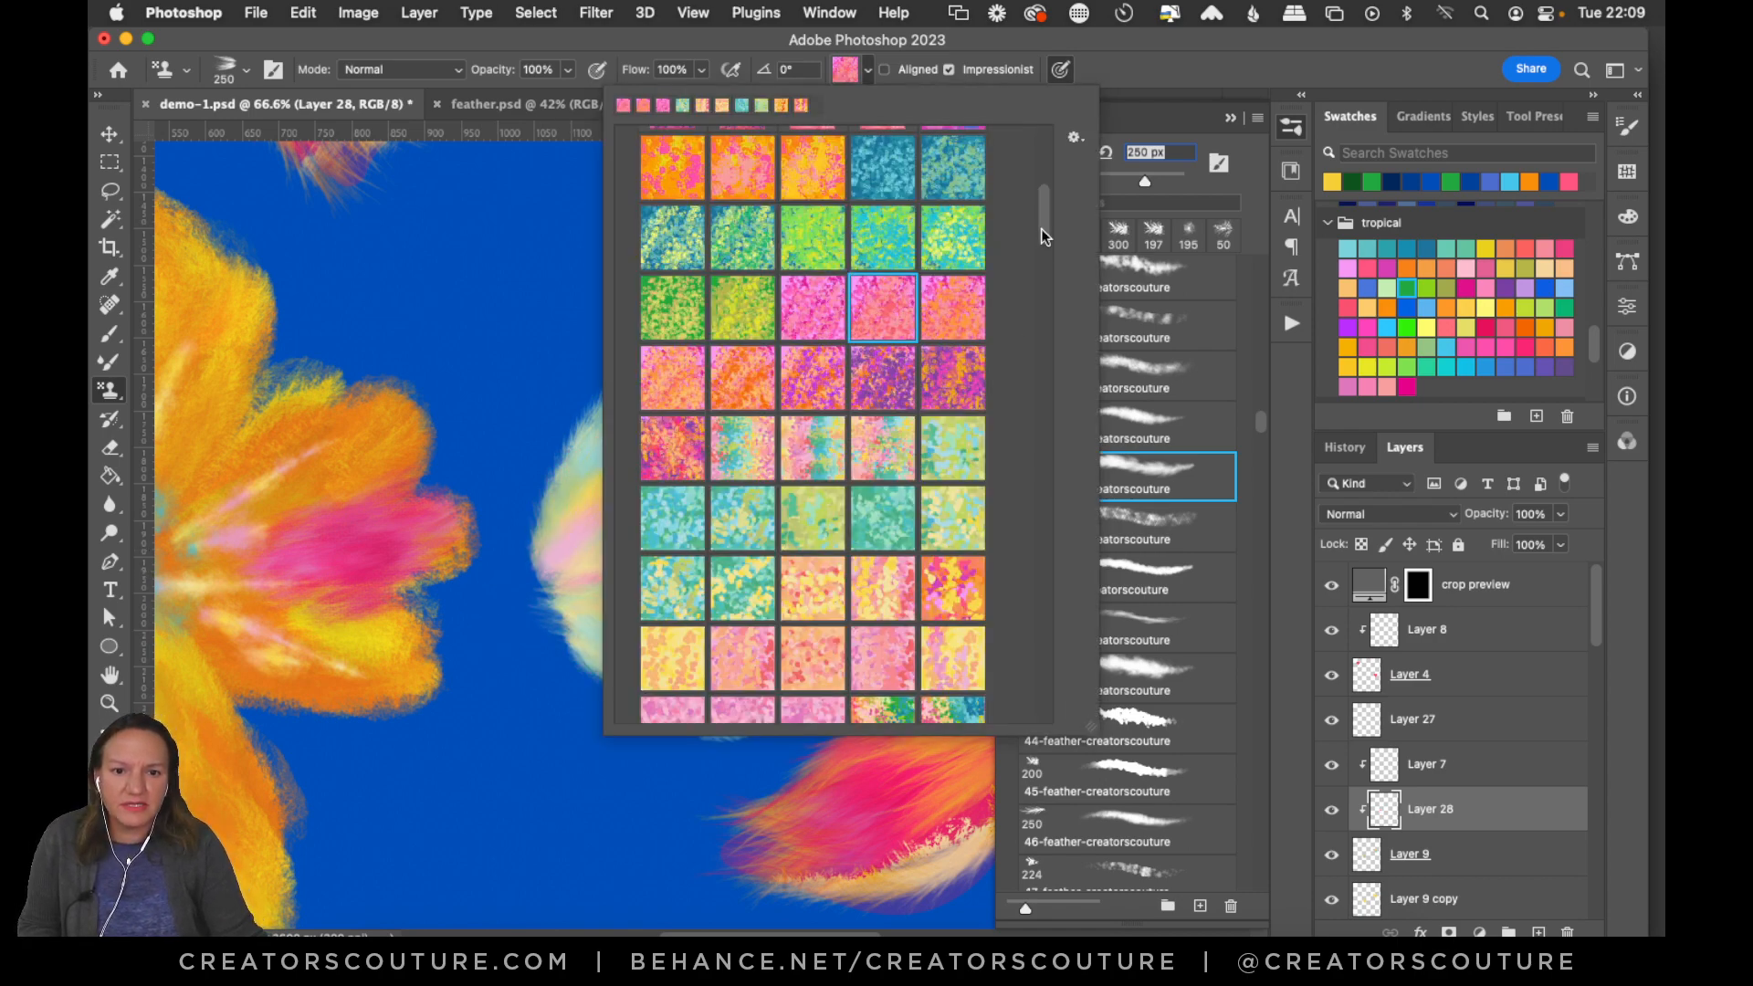
drag(1042, 230, 1041, 290)
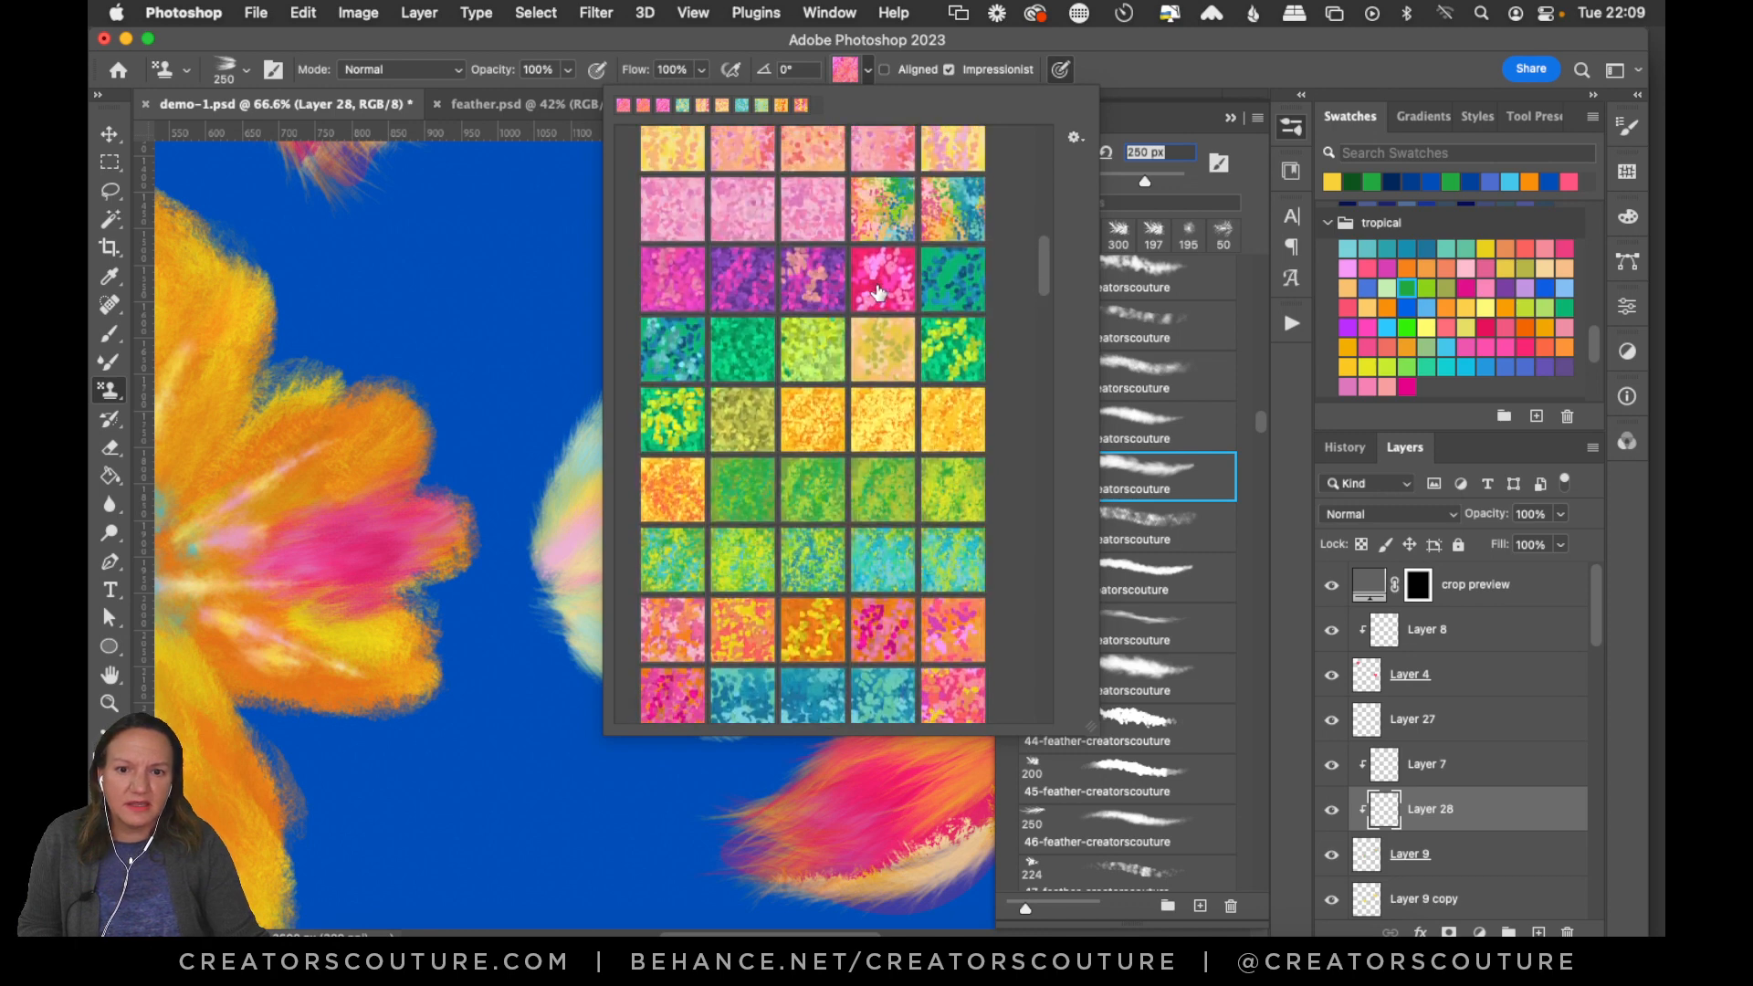
click(876, 292)
click(577, 568)
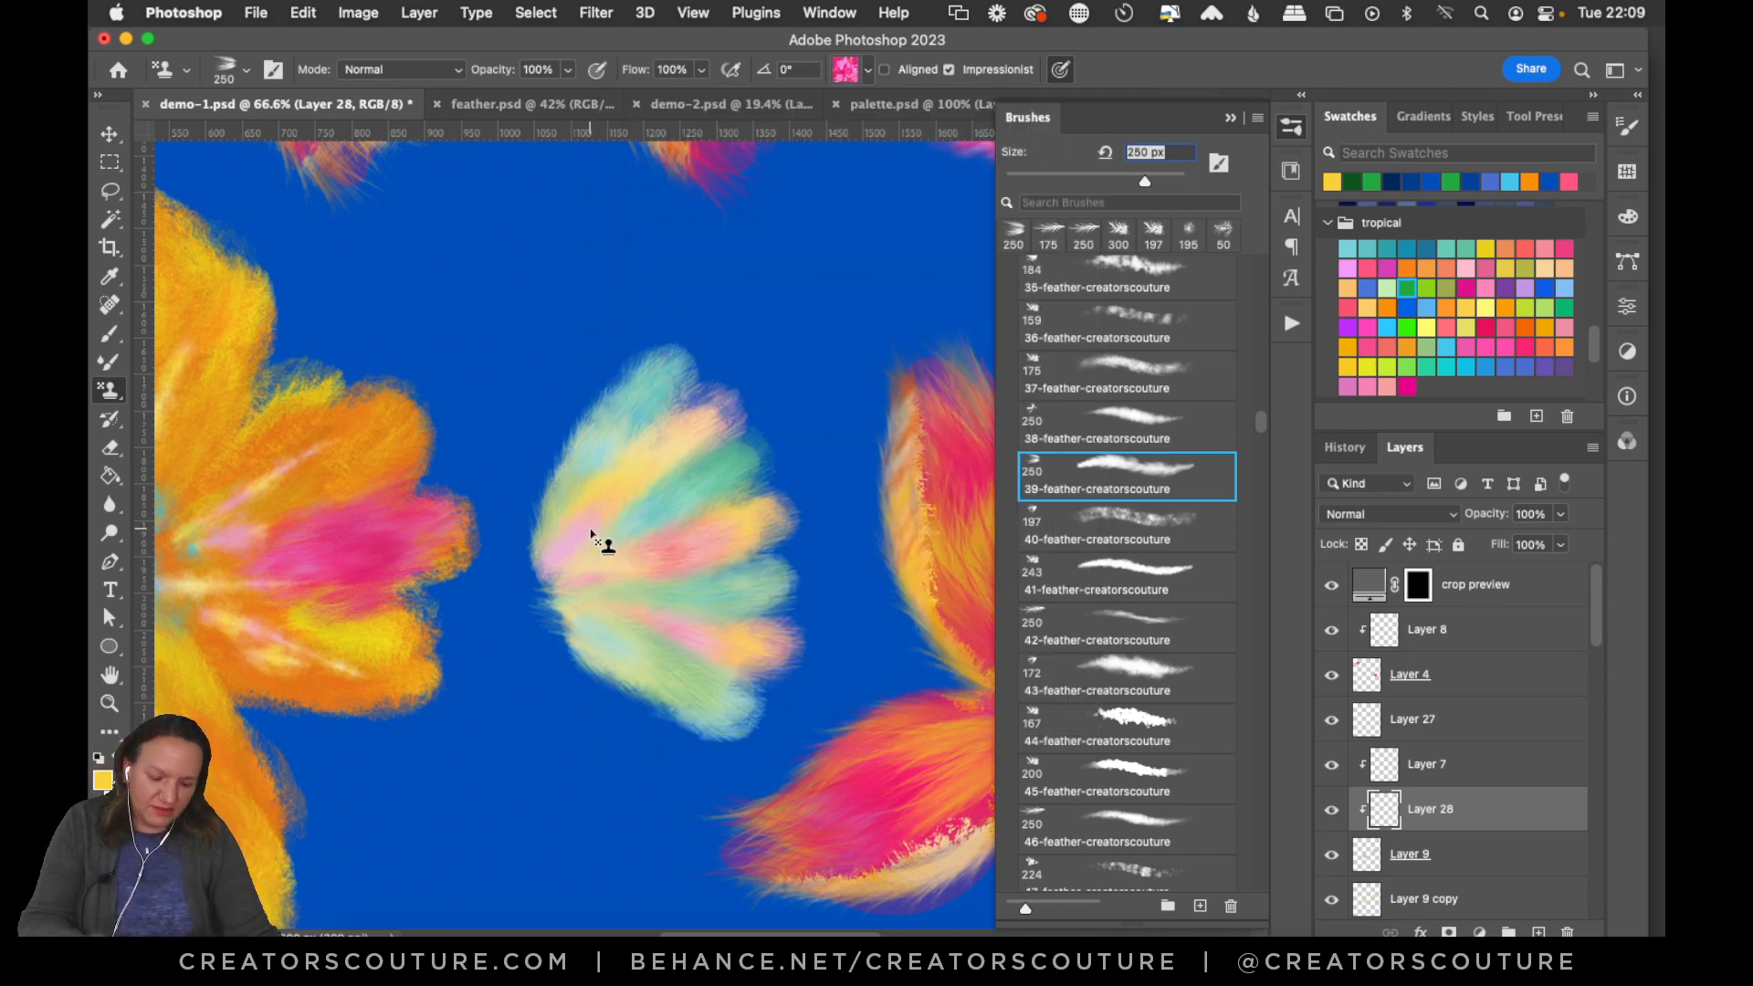
Paint the fan's base on Layer 28 in the hot pink pattern at 200 px, redoing the stroke once.
key(bracketleft)
mouse_move(585, 513)
mouse_down()
mouse_move(553, 567)
mouse_move(583, 606)
mouse_move(519, 654)
mouse_move(608, 646)
mouse_move(545, 650)
mouse_move(599, 615)
mouse_move(521, 618)
mouse_up()
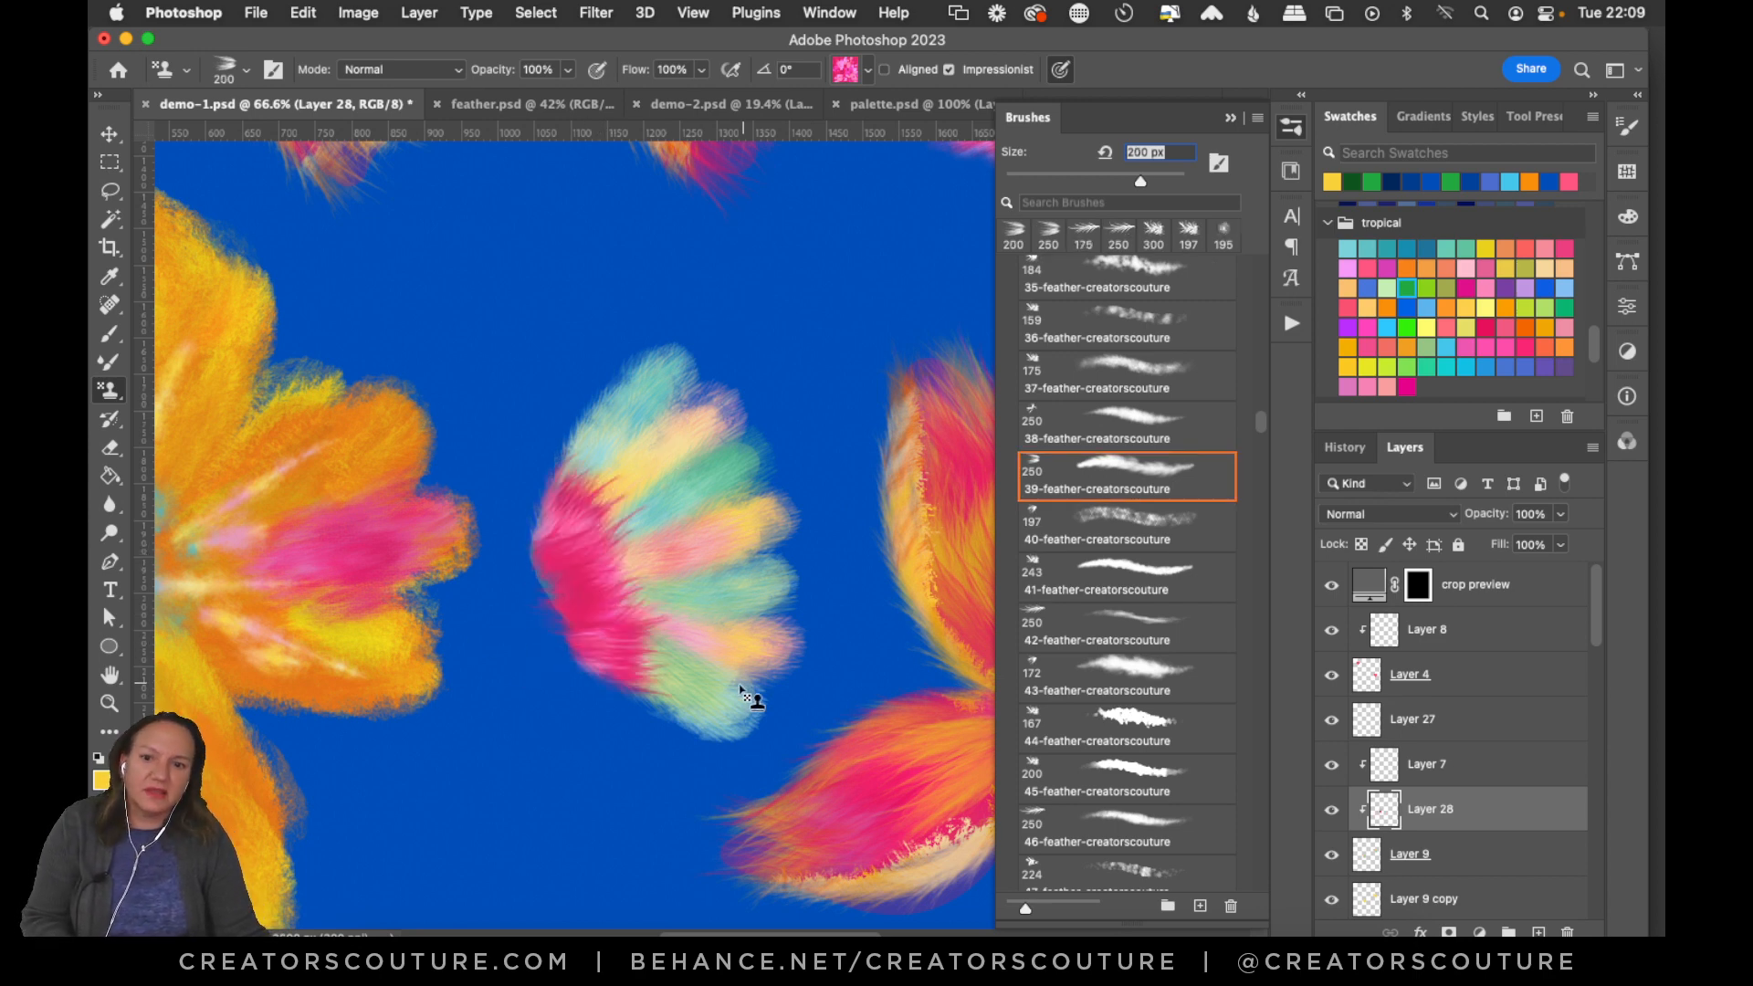
key(cmd+z)
mouse_move(606, 536)
mouse_down()
mouse_move(509, 601)
mouse_move(585, 602)
mouse_move(520, 629)
mouse_move(624, 637)
mouse_move(508, 650)
mouse_up()
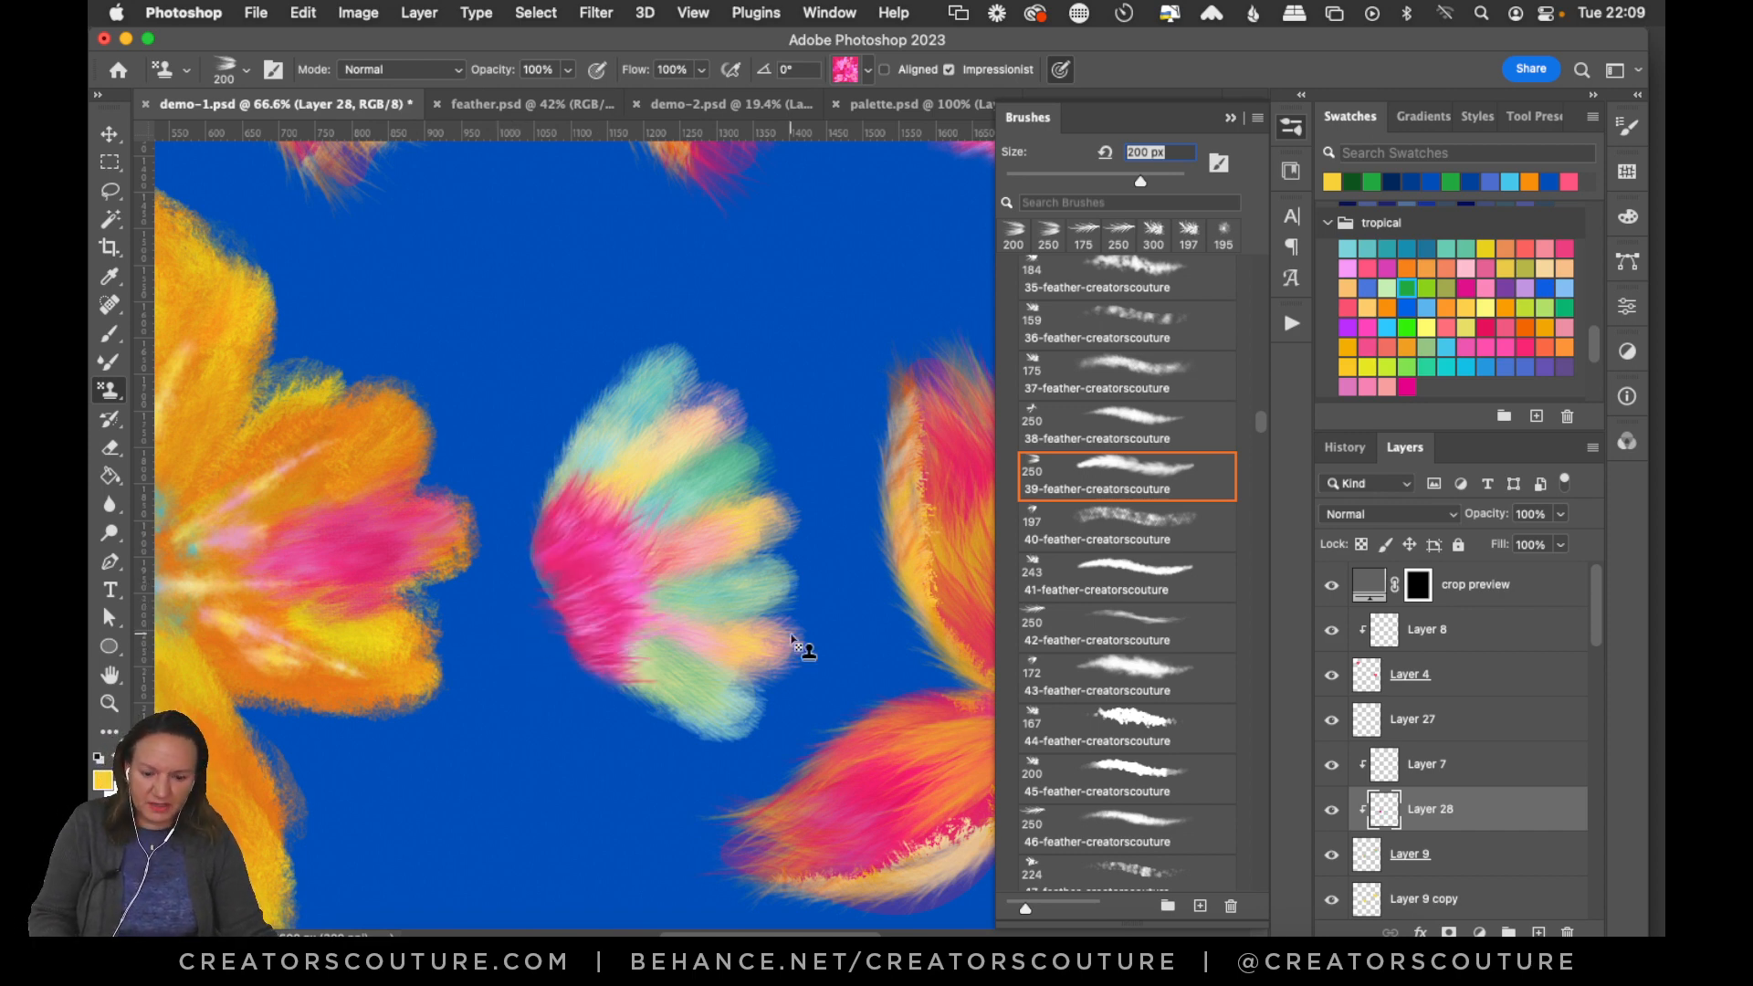
Paint the base of the other fan, beside the pink round flower, in the same hot pink pattern on Layer 28.
key(super+0)
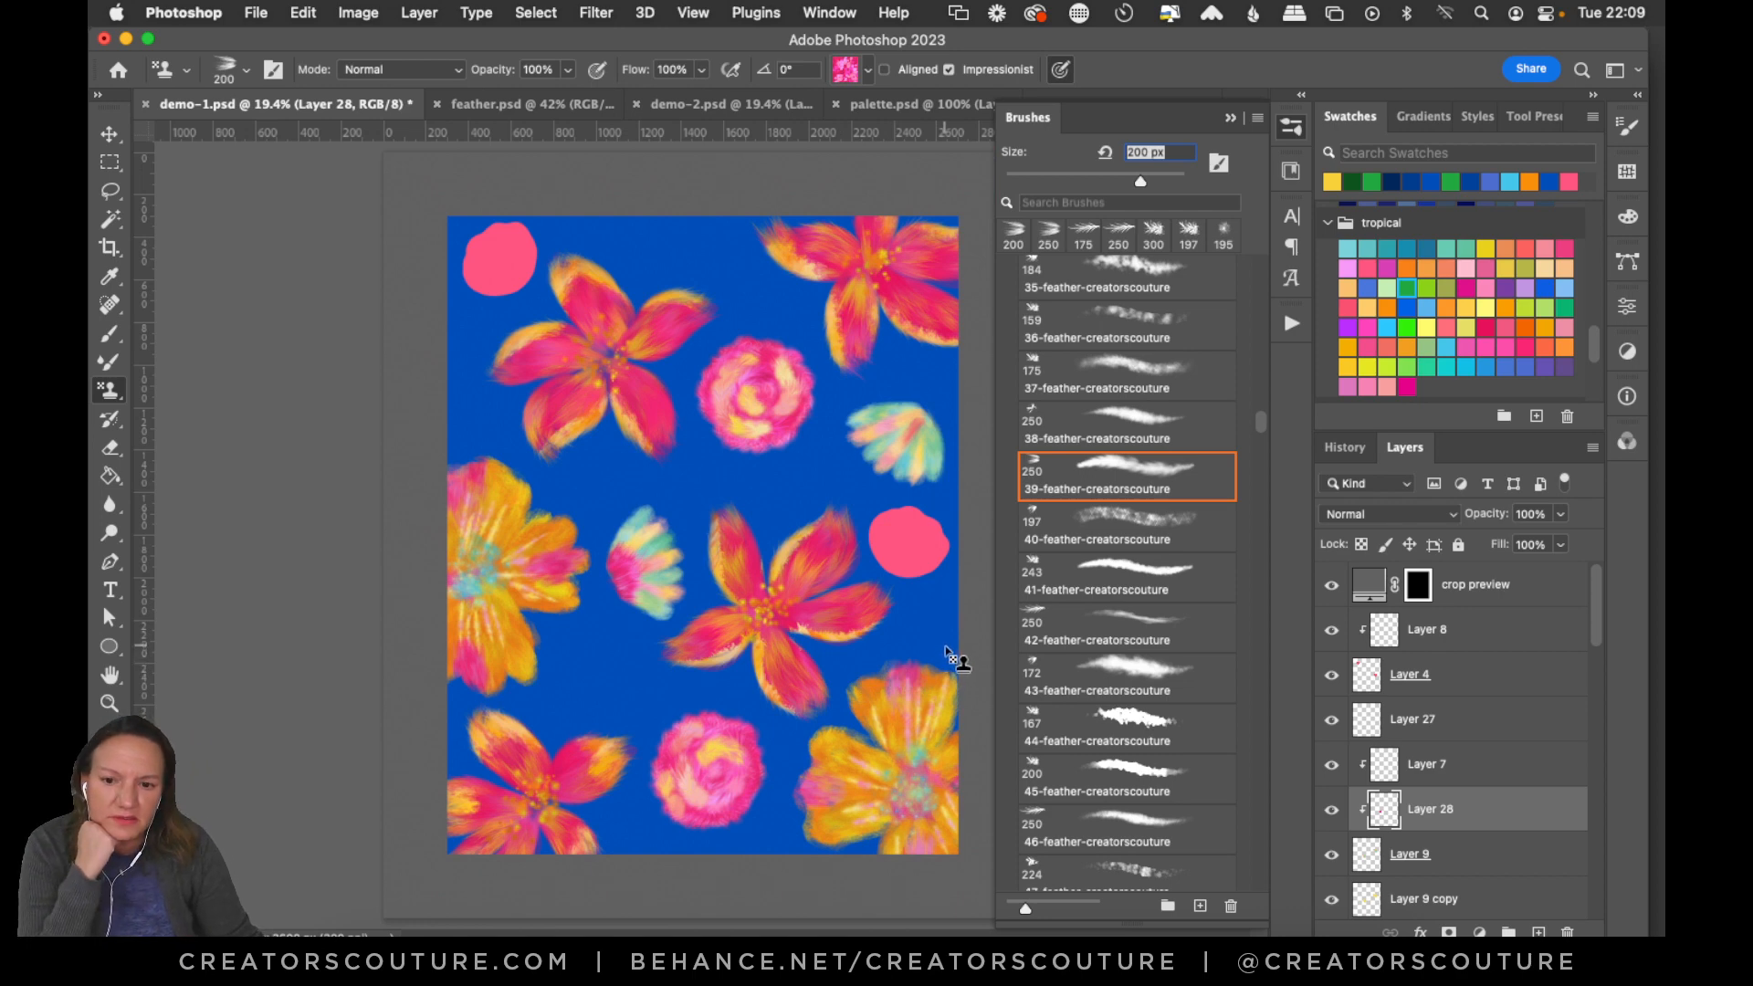
click(108, 703)
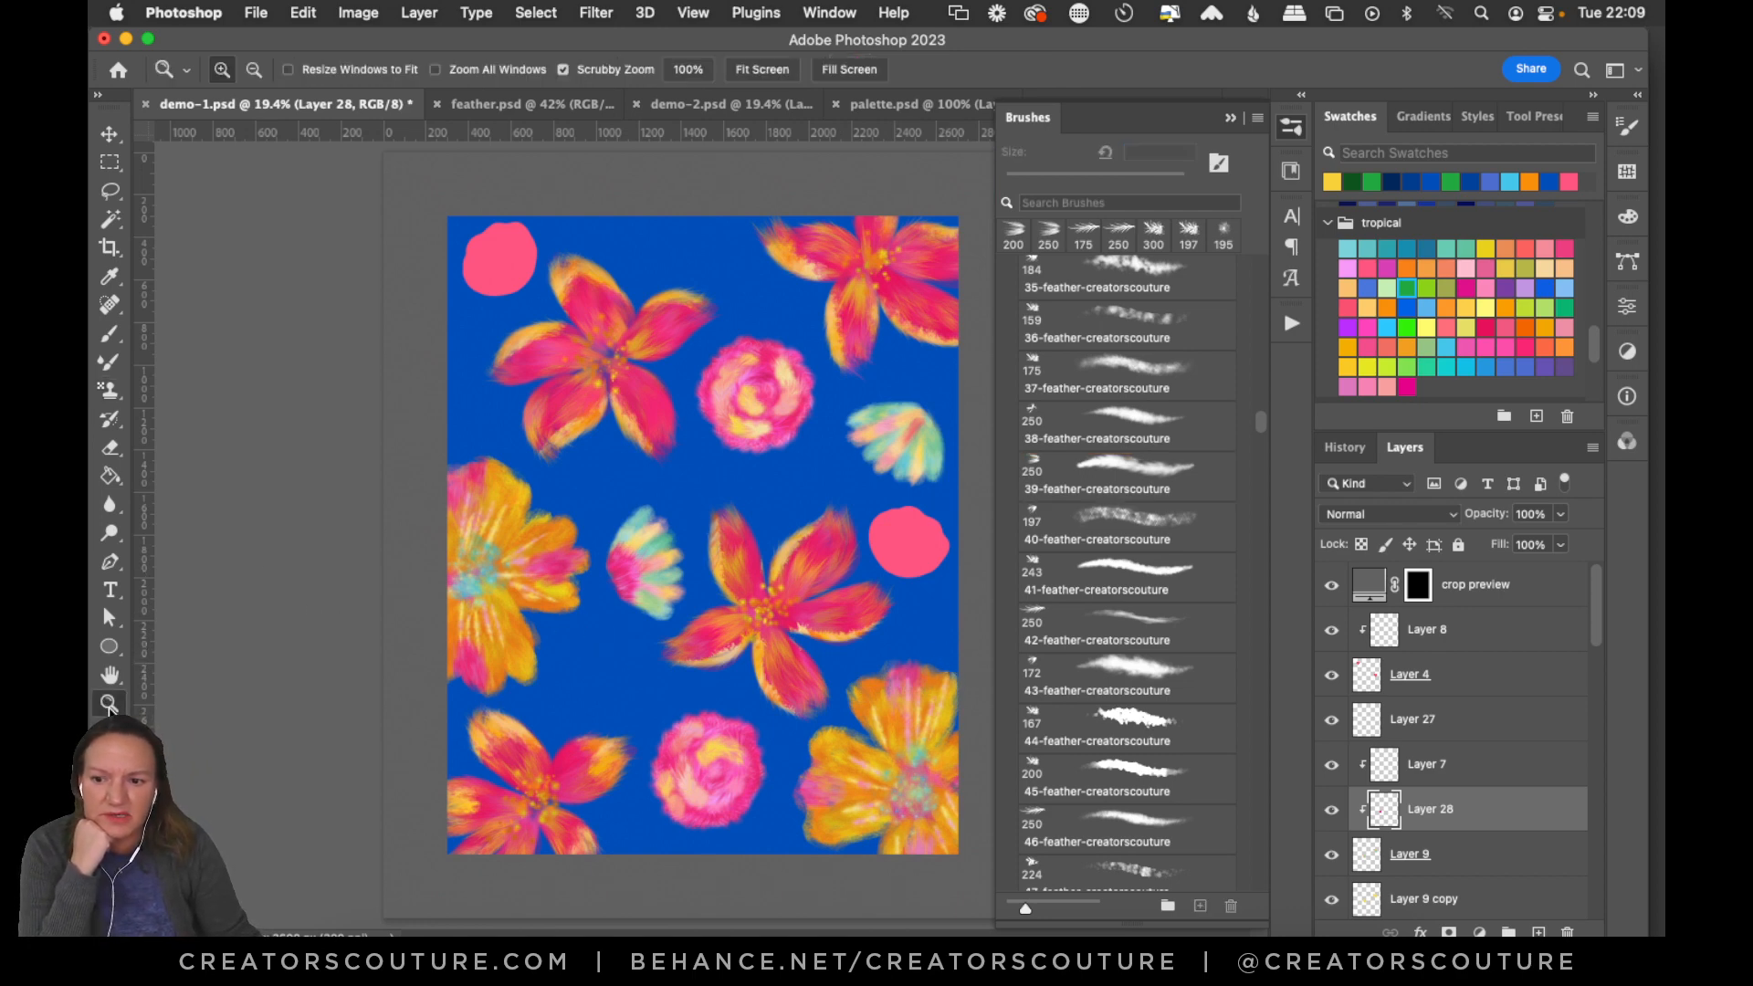
drag(637, 566, 722, 566)
click(109, 390)
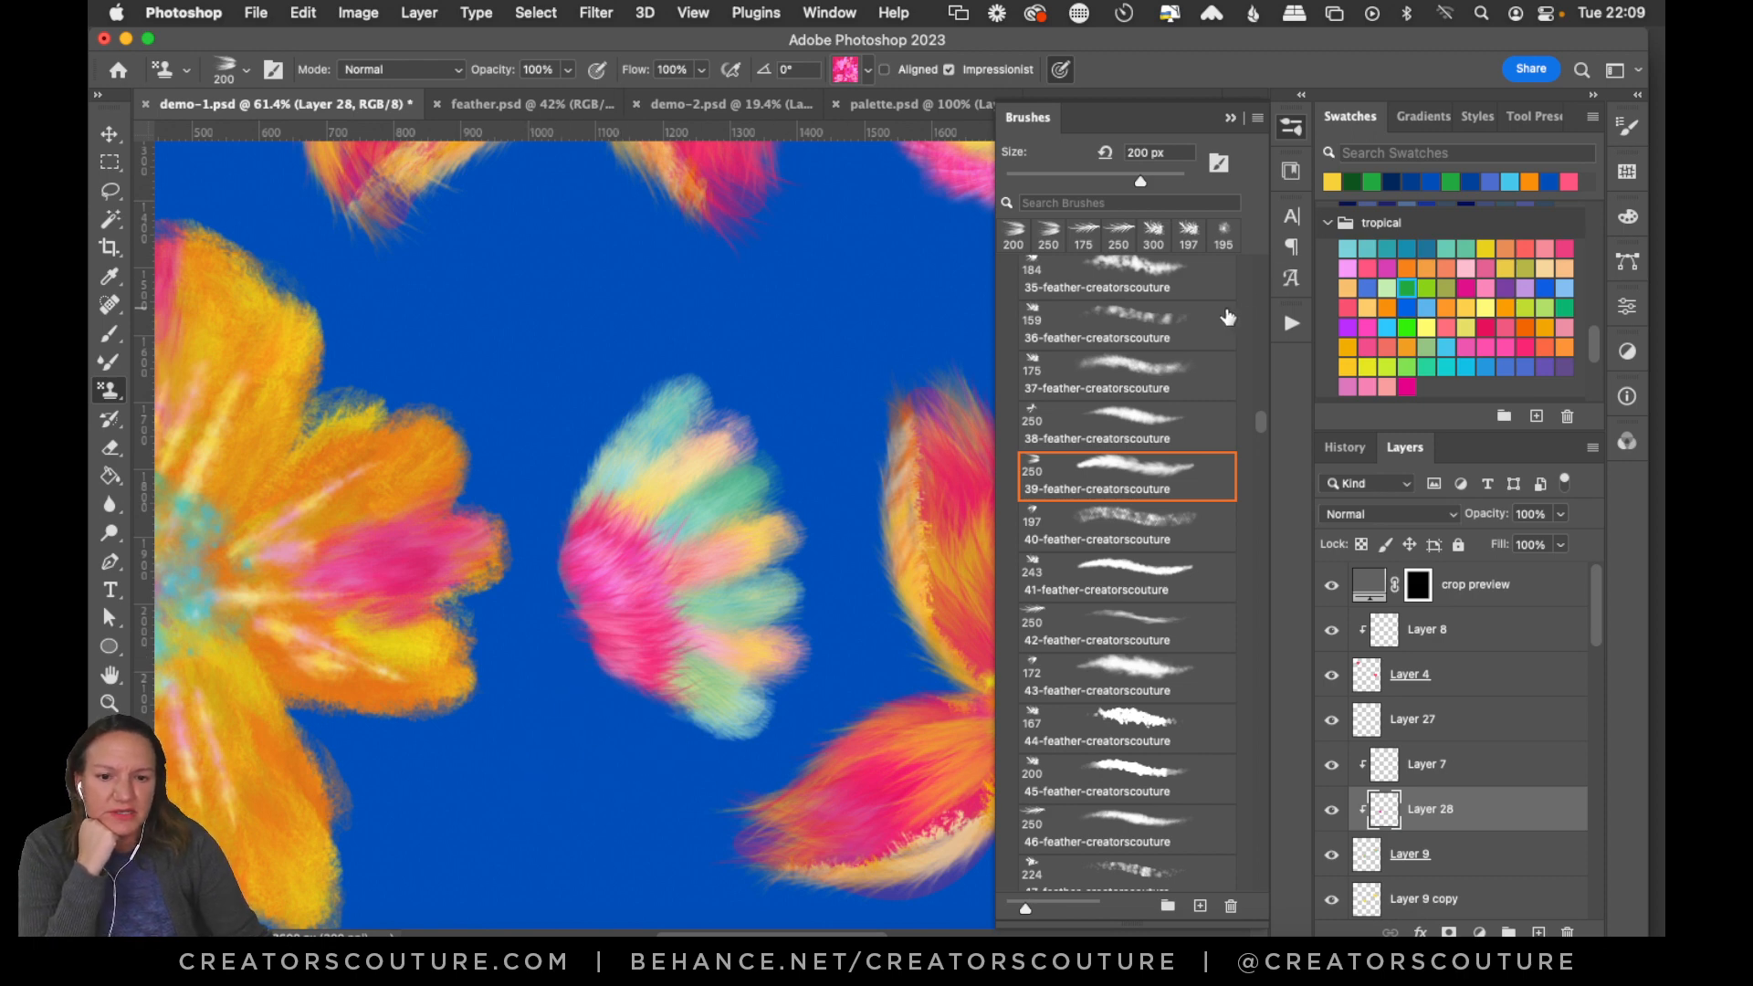
click(1290, 137)
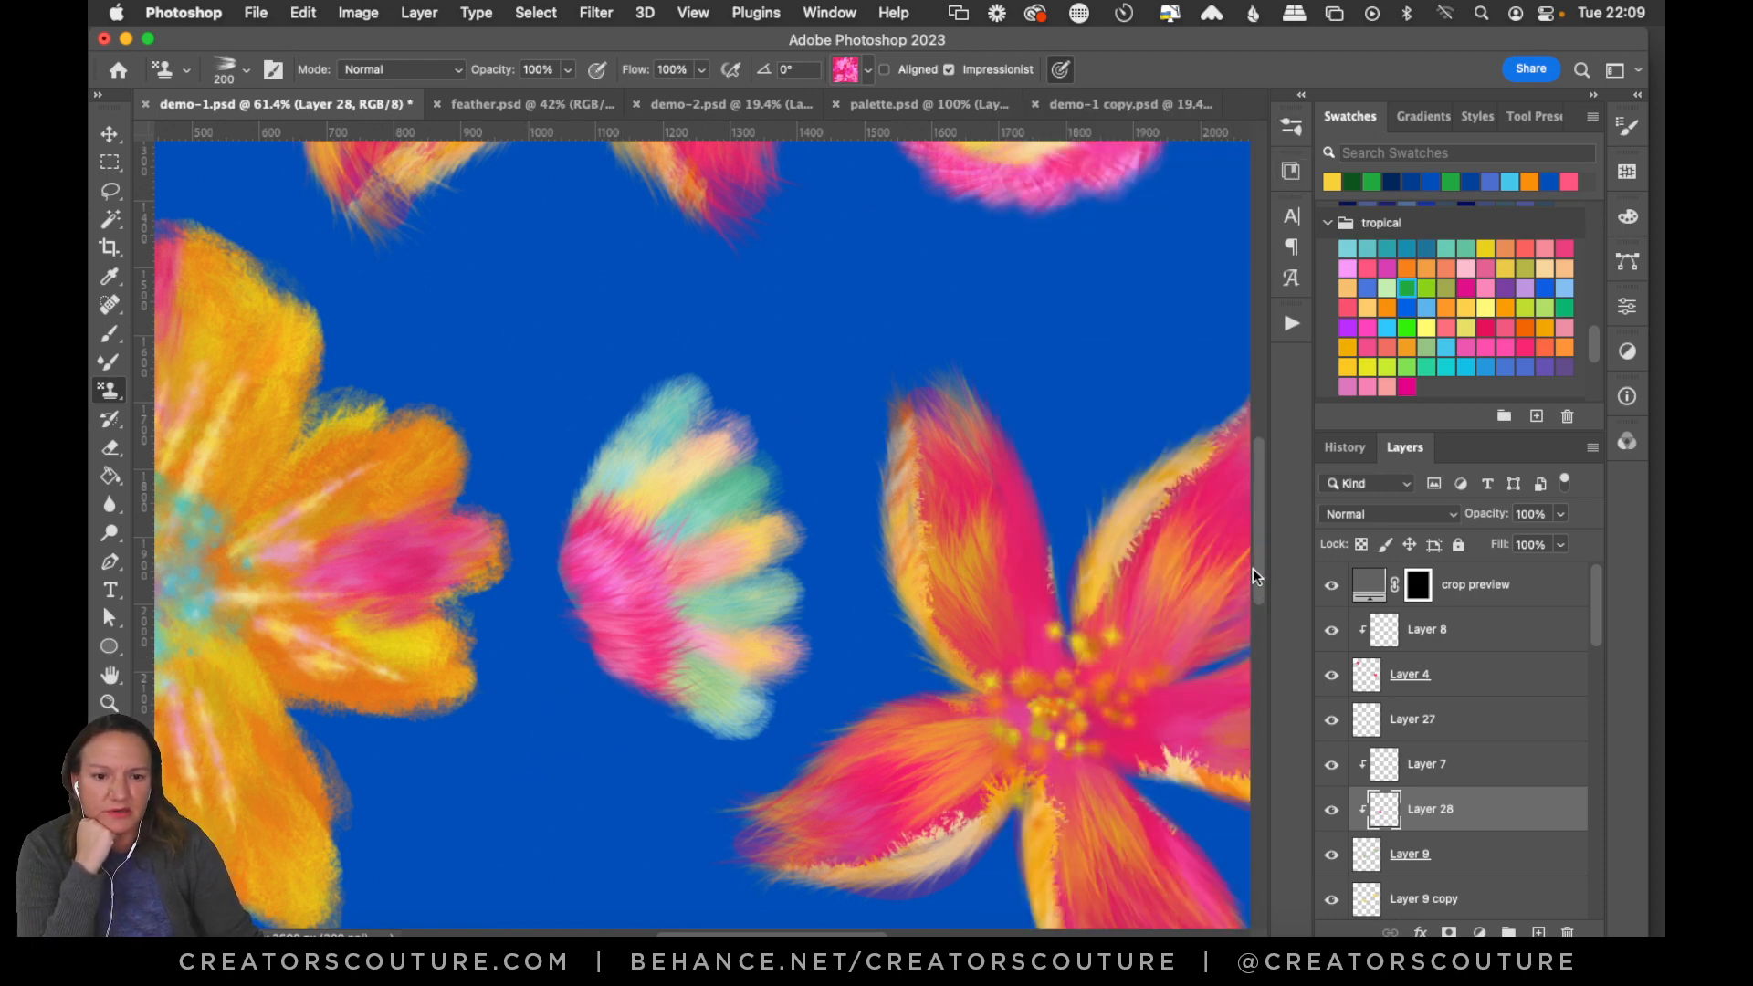
scroll(1252, 567, up, 5)
scroll(1279, 479, up, 3)
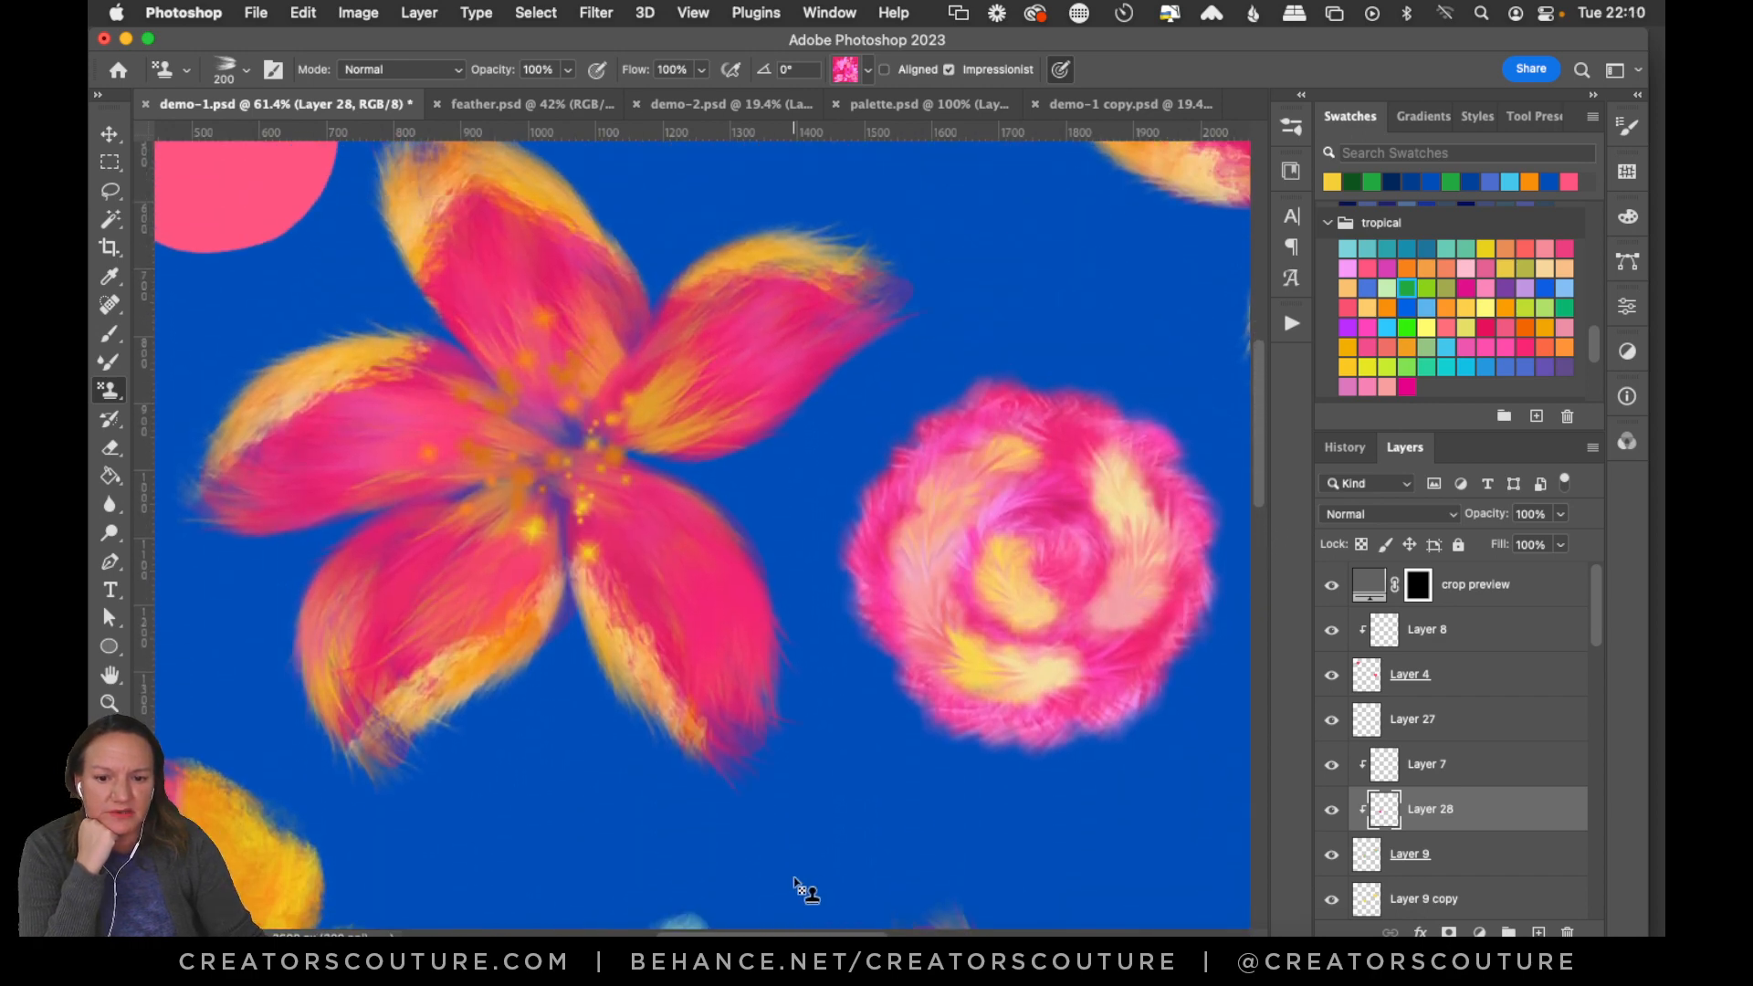
drag(779, 933, 938, 933)
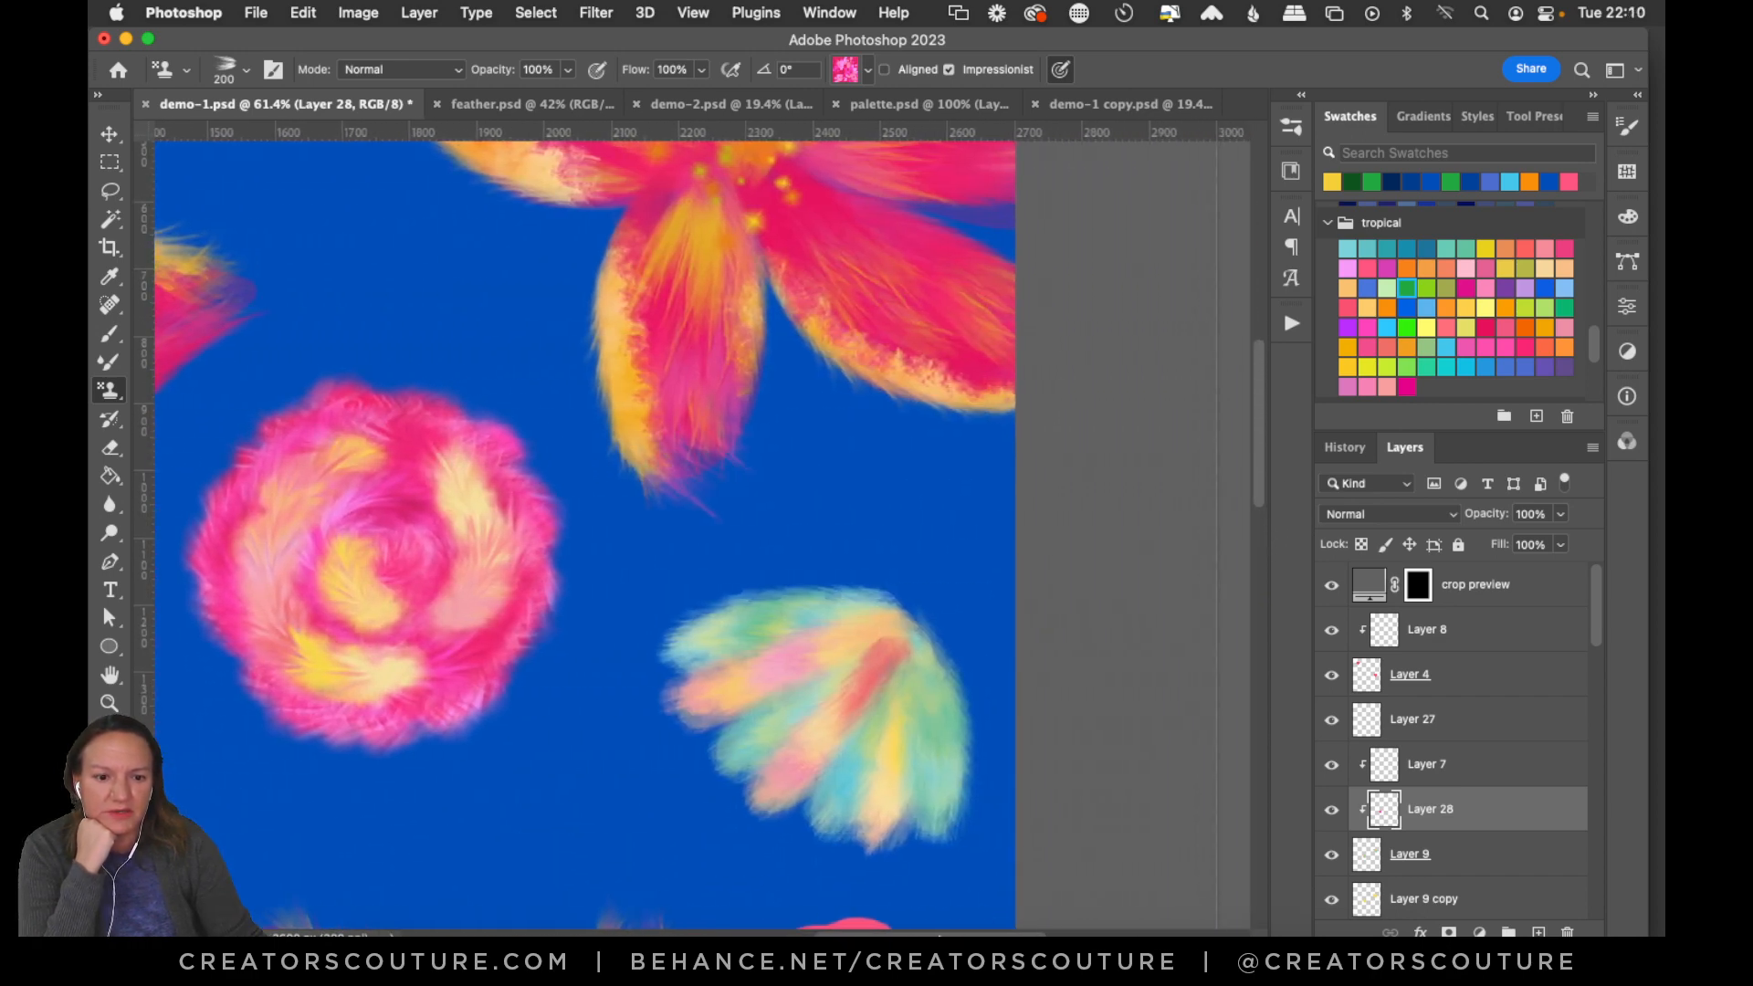
drag(858, 637, 956, 545)
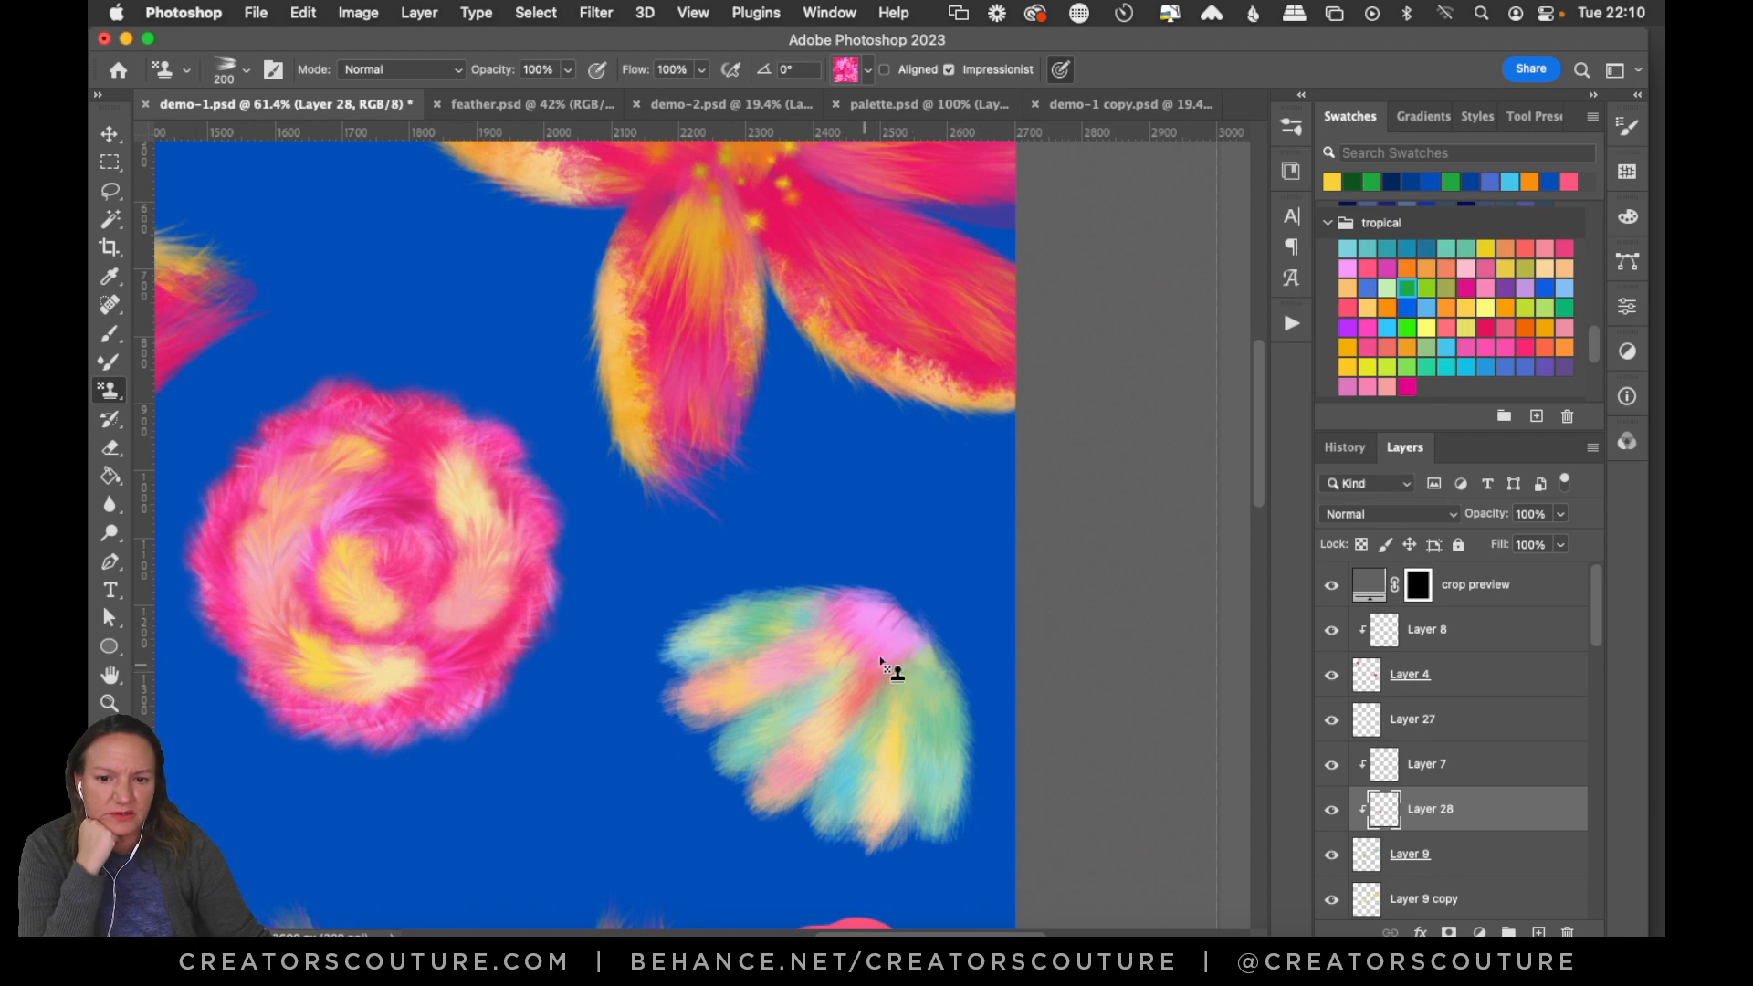
mouse_move(880, 658)
mouse_down()
mouse_move(941, 603)
mouse_move(931, 674)
mouse_move(902, 659)
mouse_move(960, 628)
mouse_move(885, 627)
mouse_move(862, 602)
mouse_move(937, 584)
mouse_up()
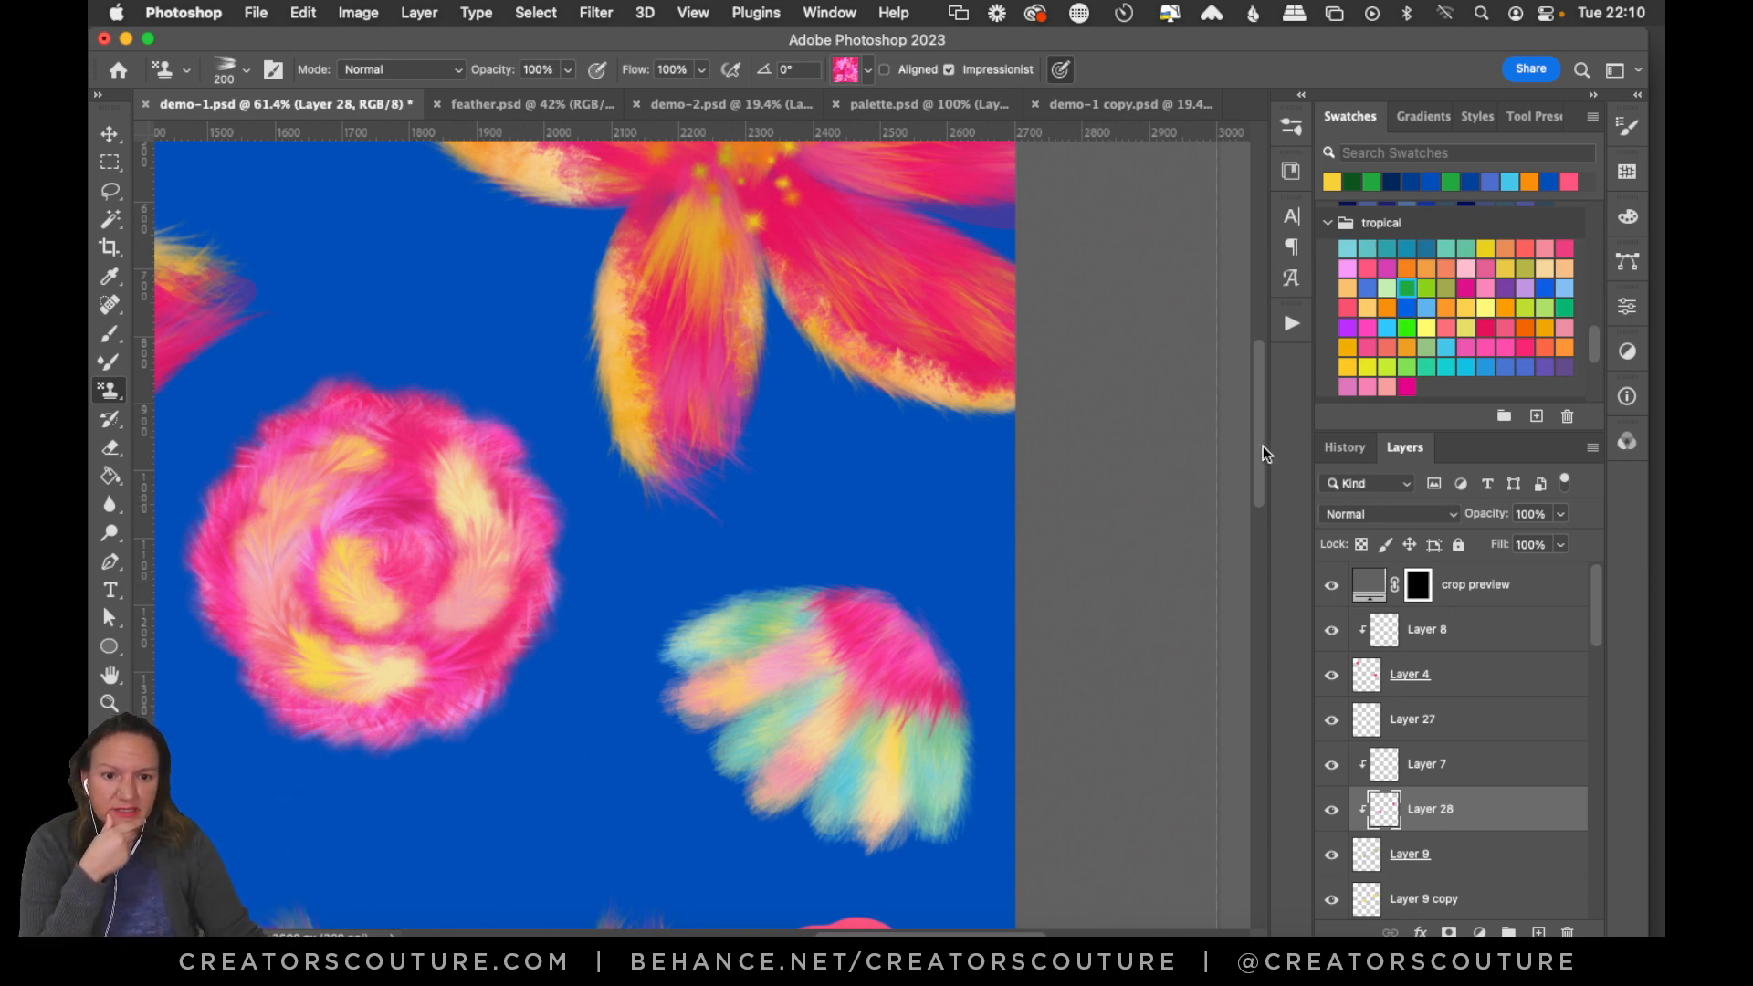
Hide Layer 9 copy and add a new layer between it and Layer 9.
drag(1260, 445, 1240, 517)
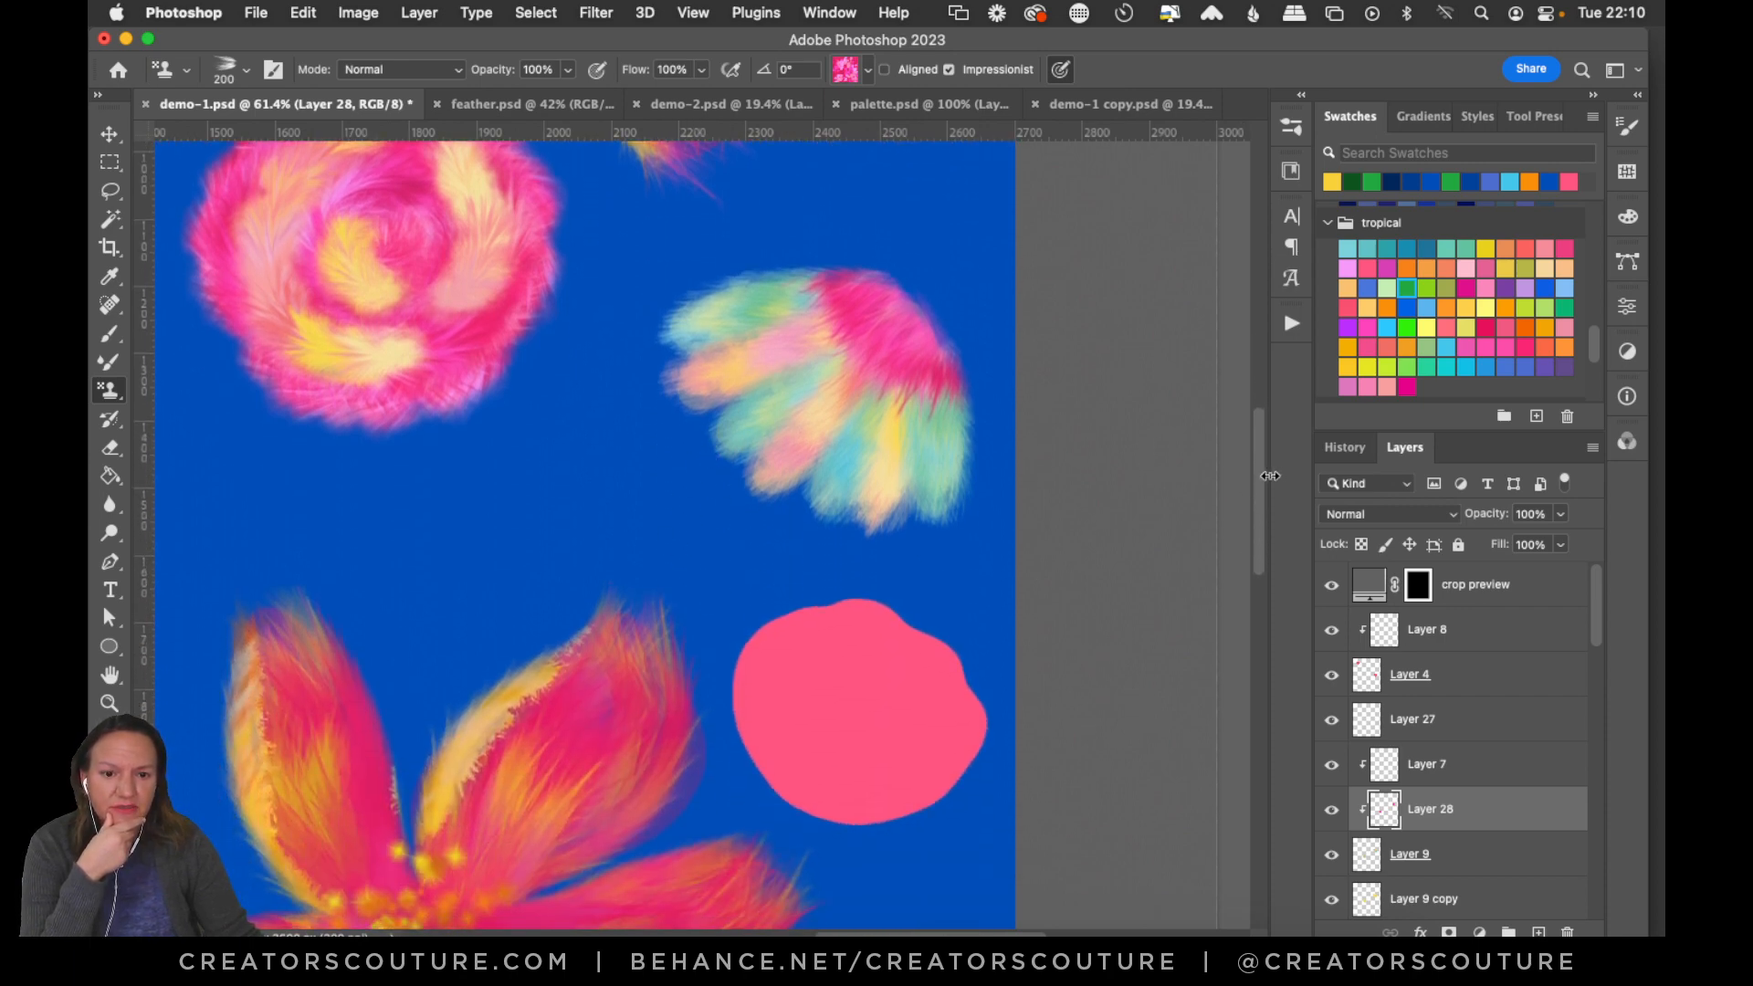
drag(1260, 484, 1214, 611)
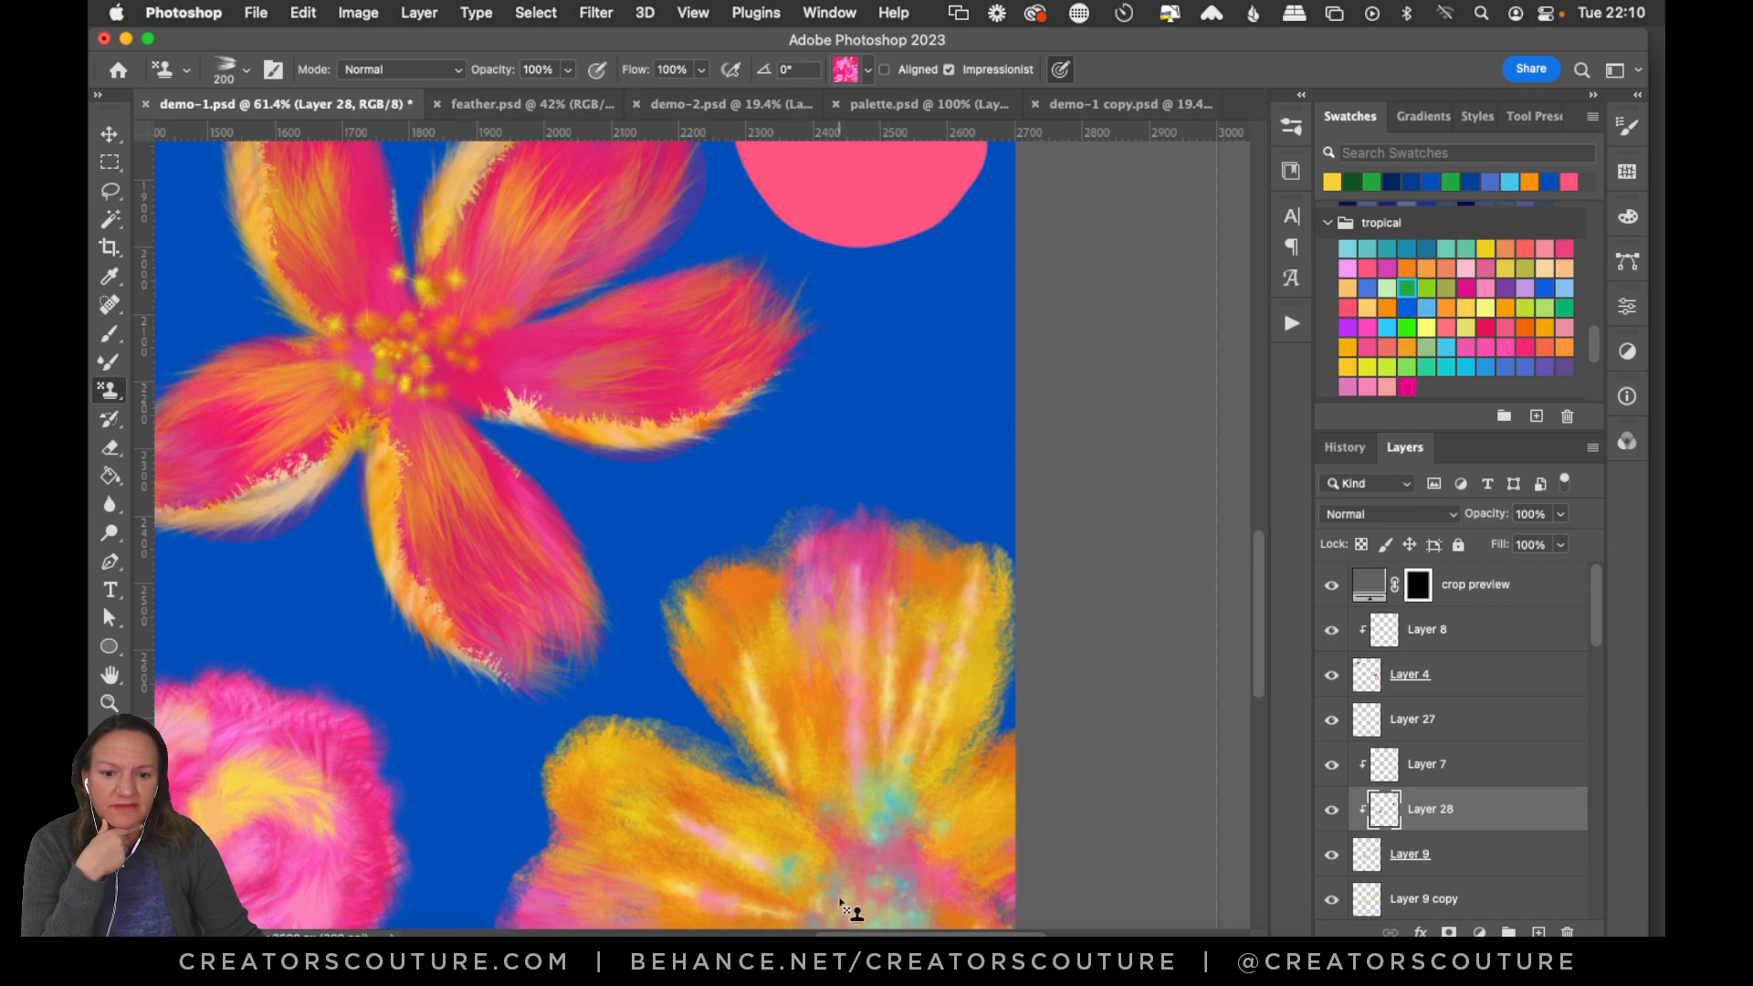
drag(1261, 648, 1278, 528)
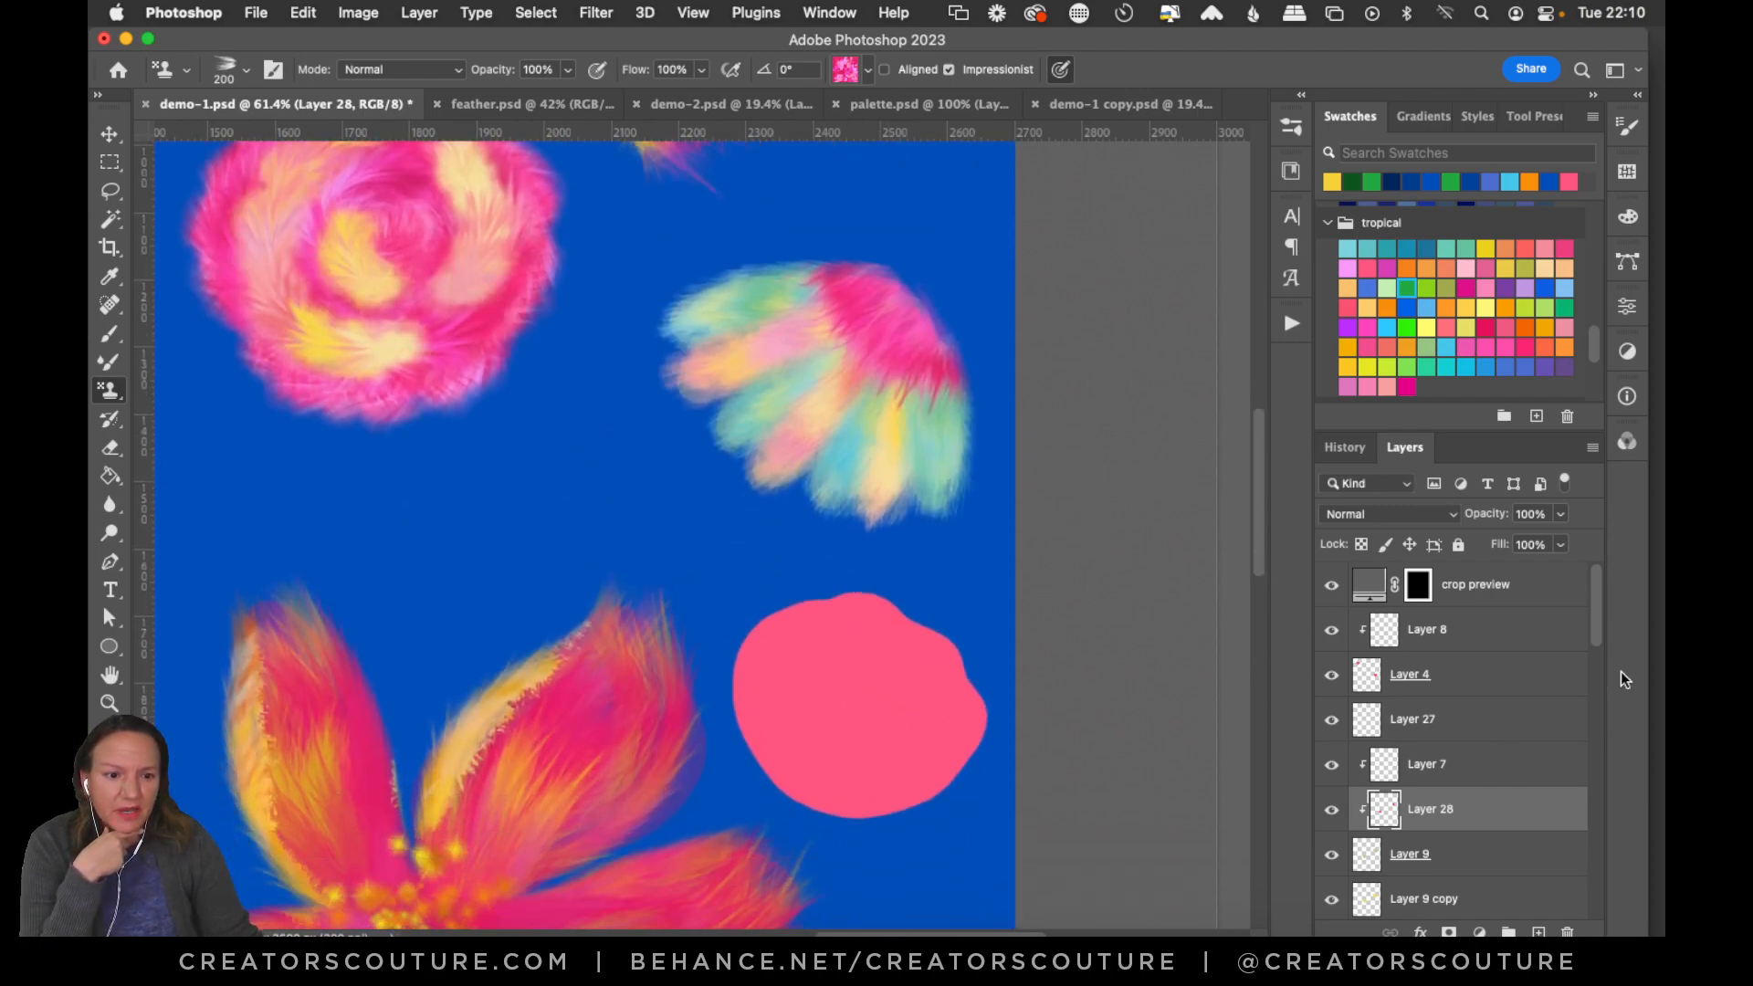
scroll(1590, 648, down, 3)
click(1411, 726)
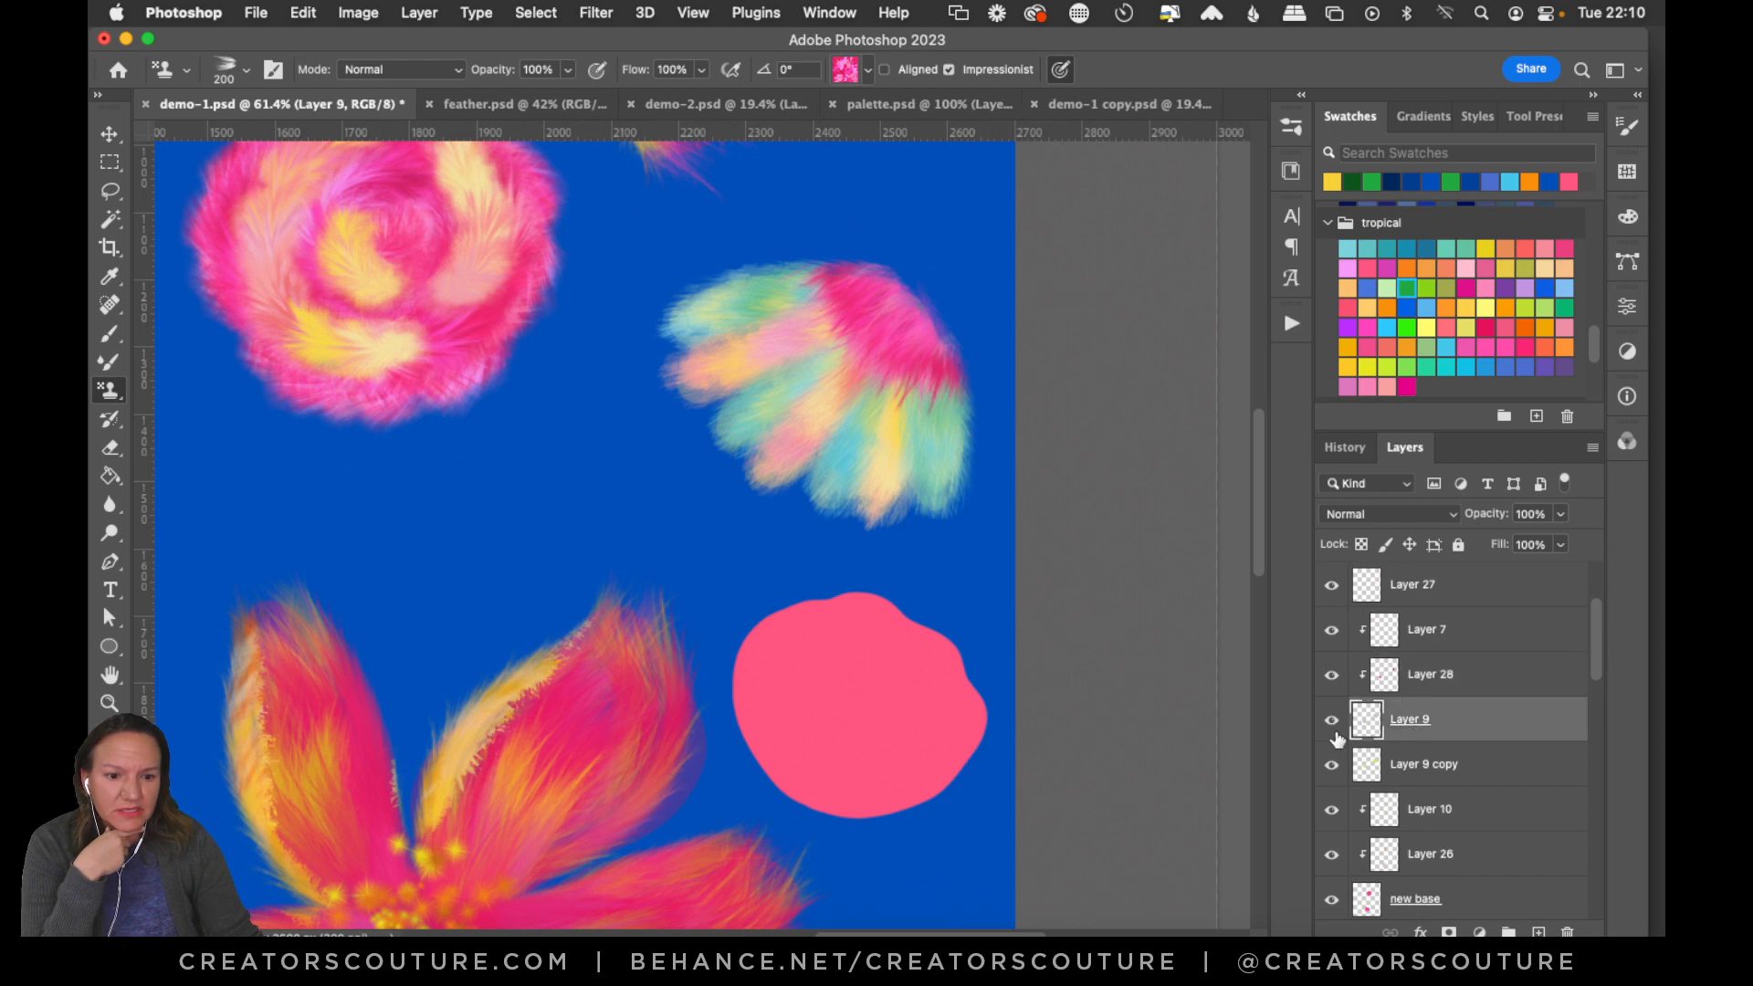
click(1332, 722)
click(1332, 726)
click(1414, 776)
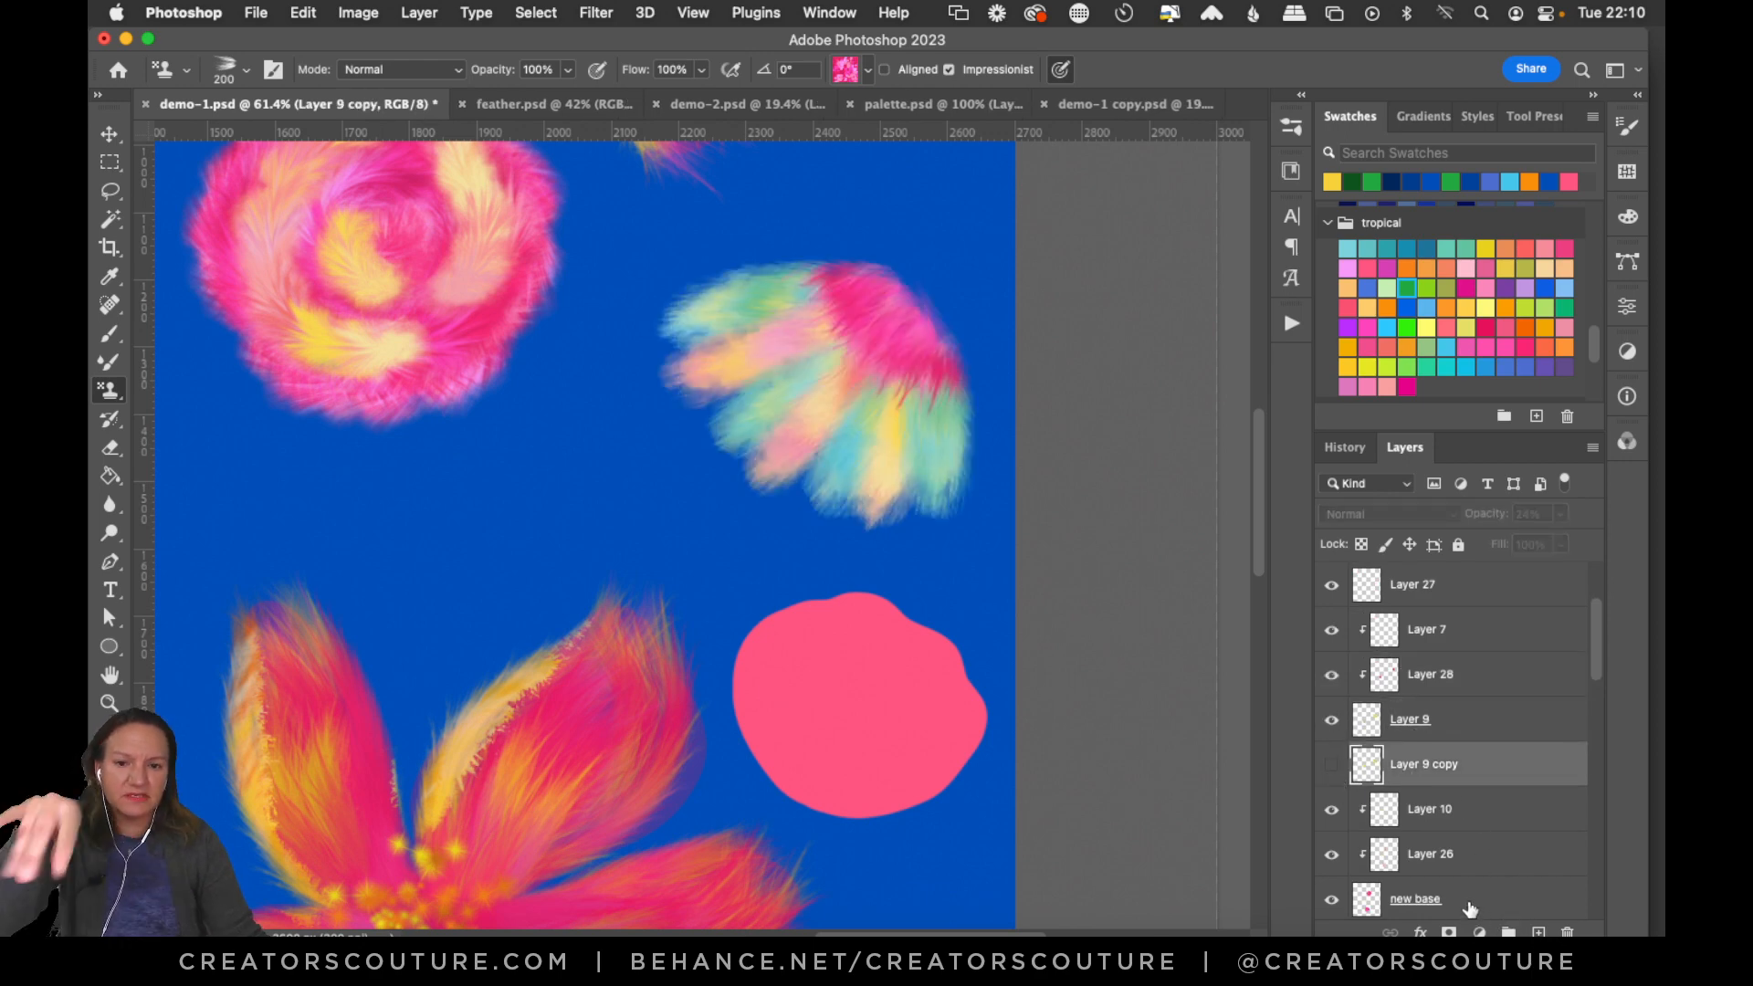
click(1538, 932)
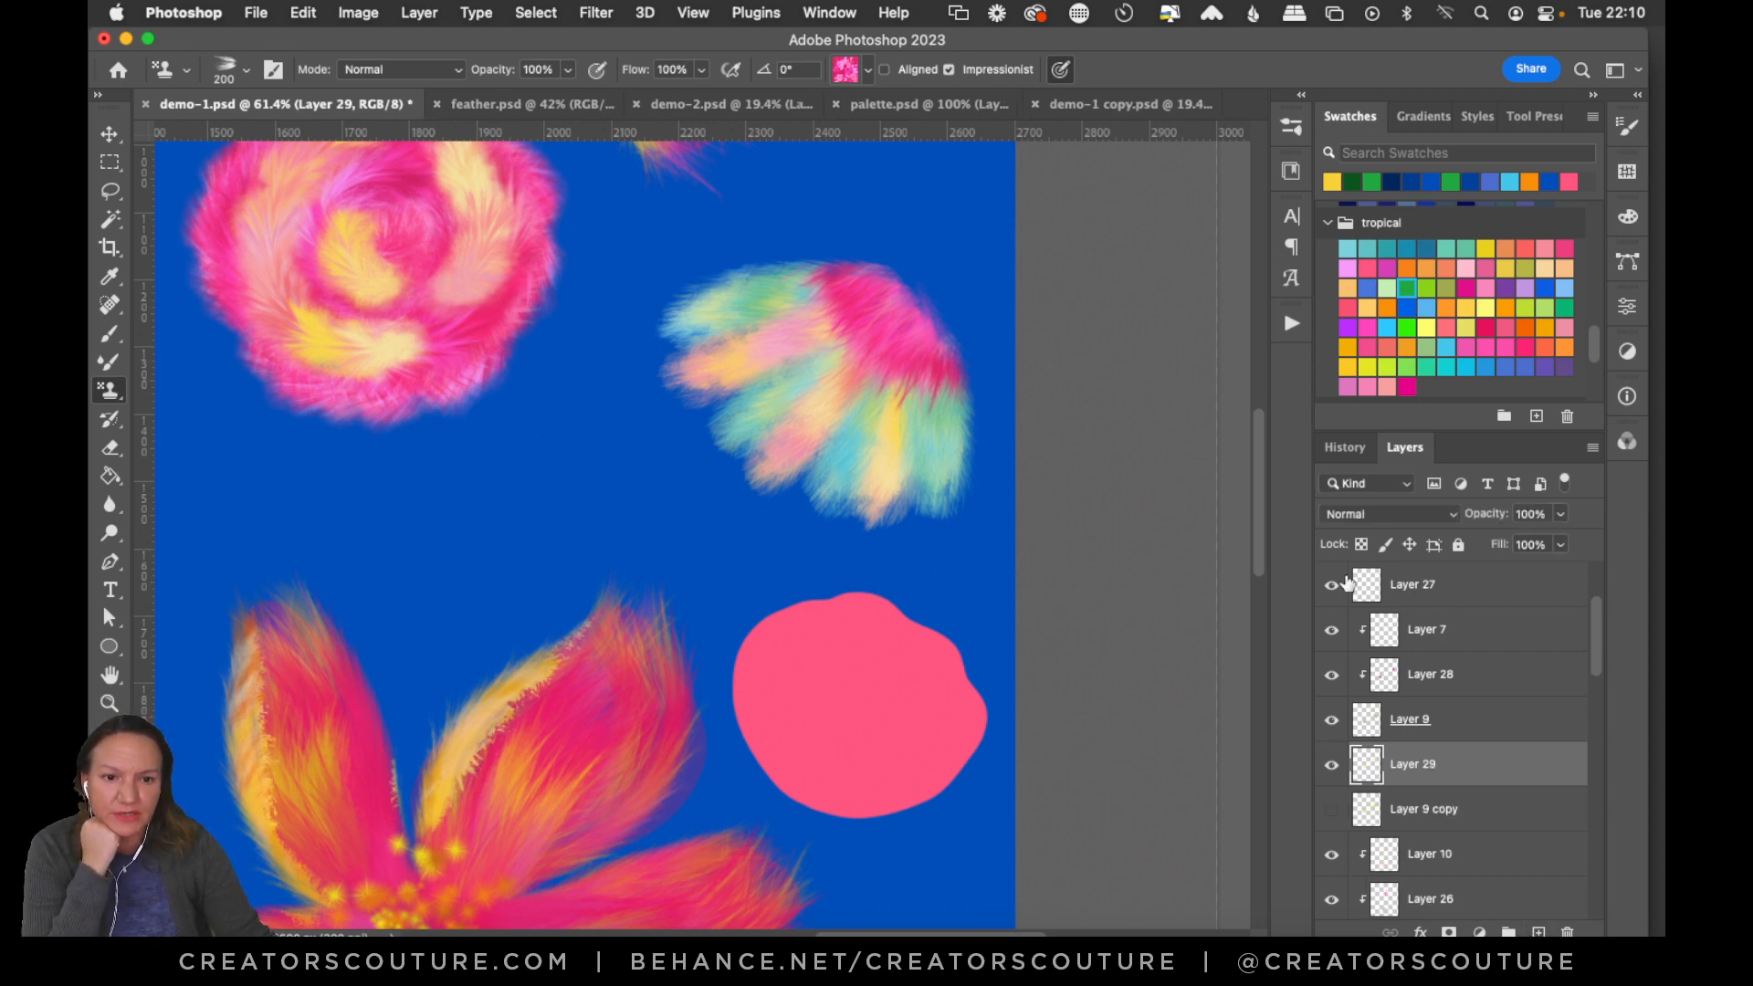
Try the 23-galaxy brush at 190 px for the Pattern Stamp along the fan's scalloped edge.
click(1291, 127)
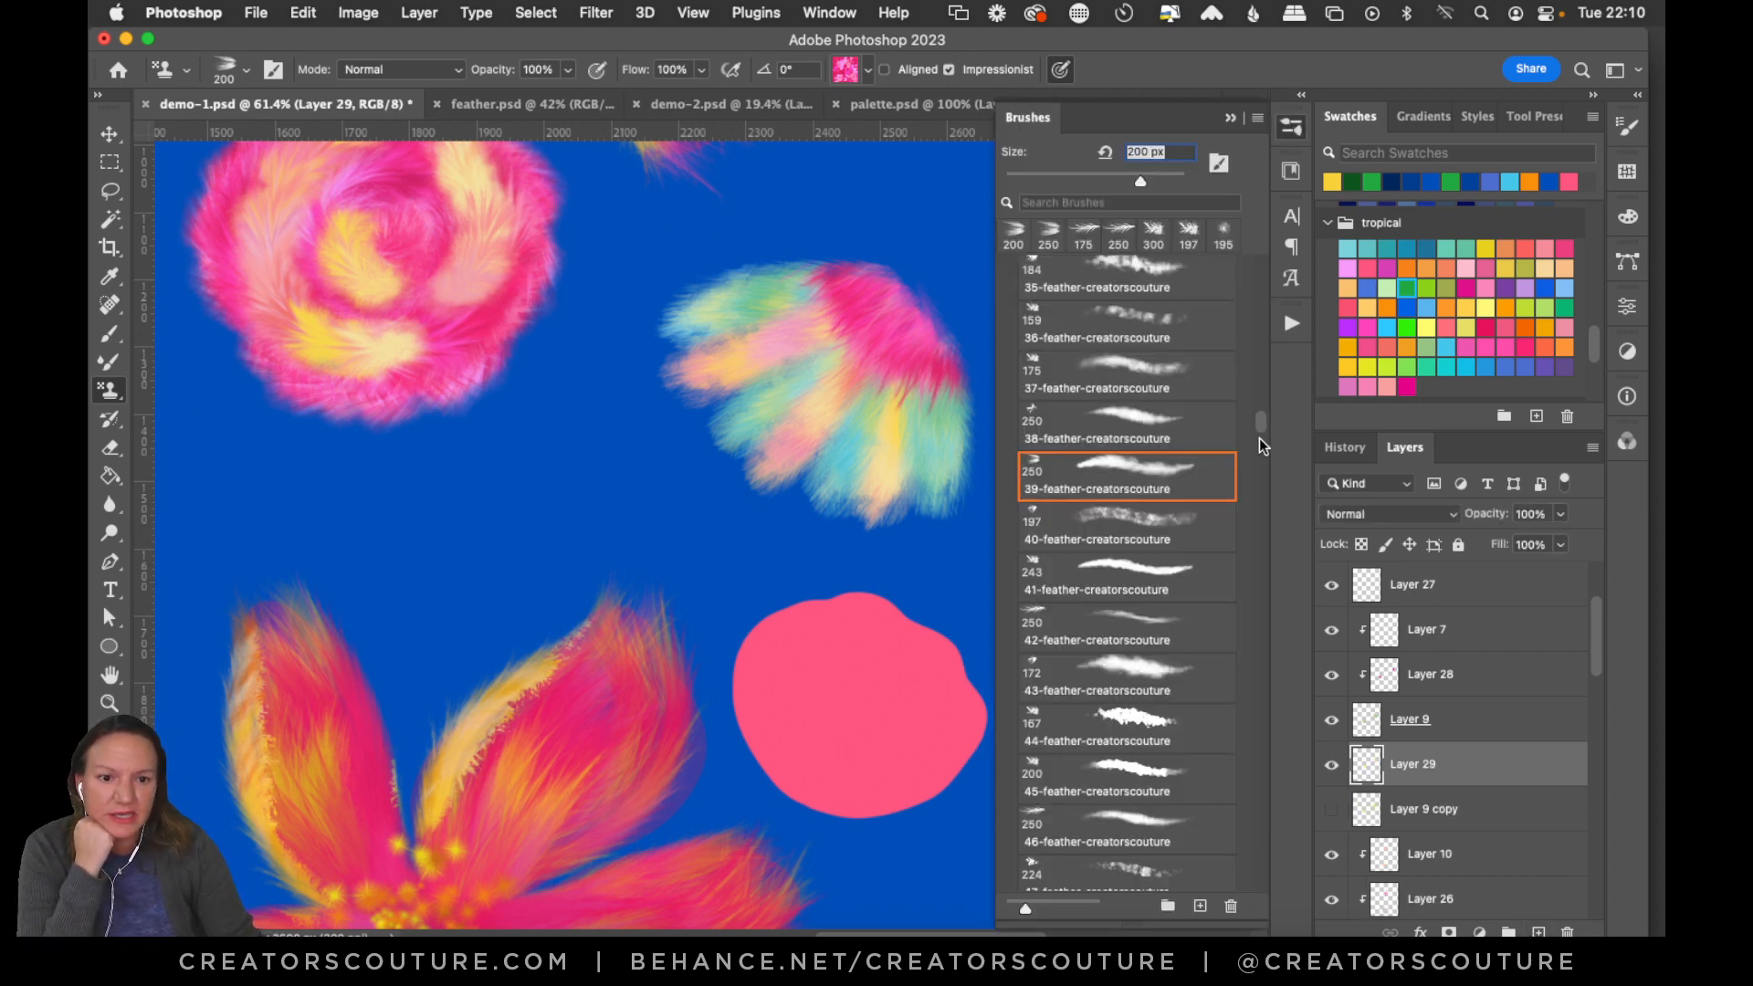
drag(1259, 429, 1161, 791)
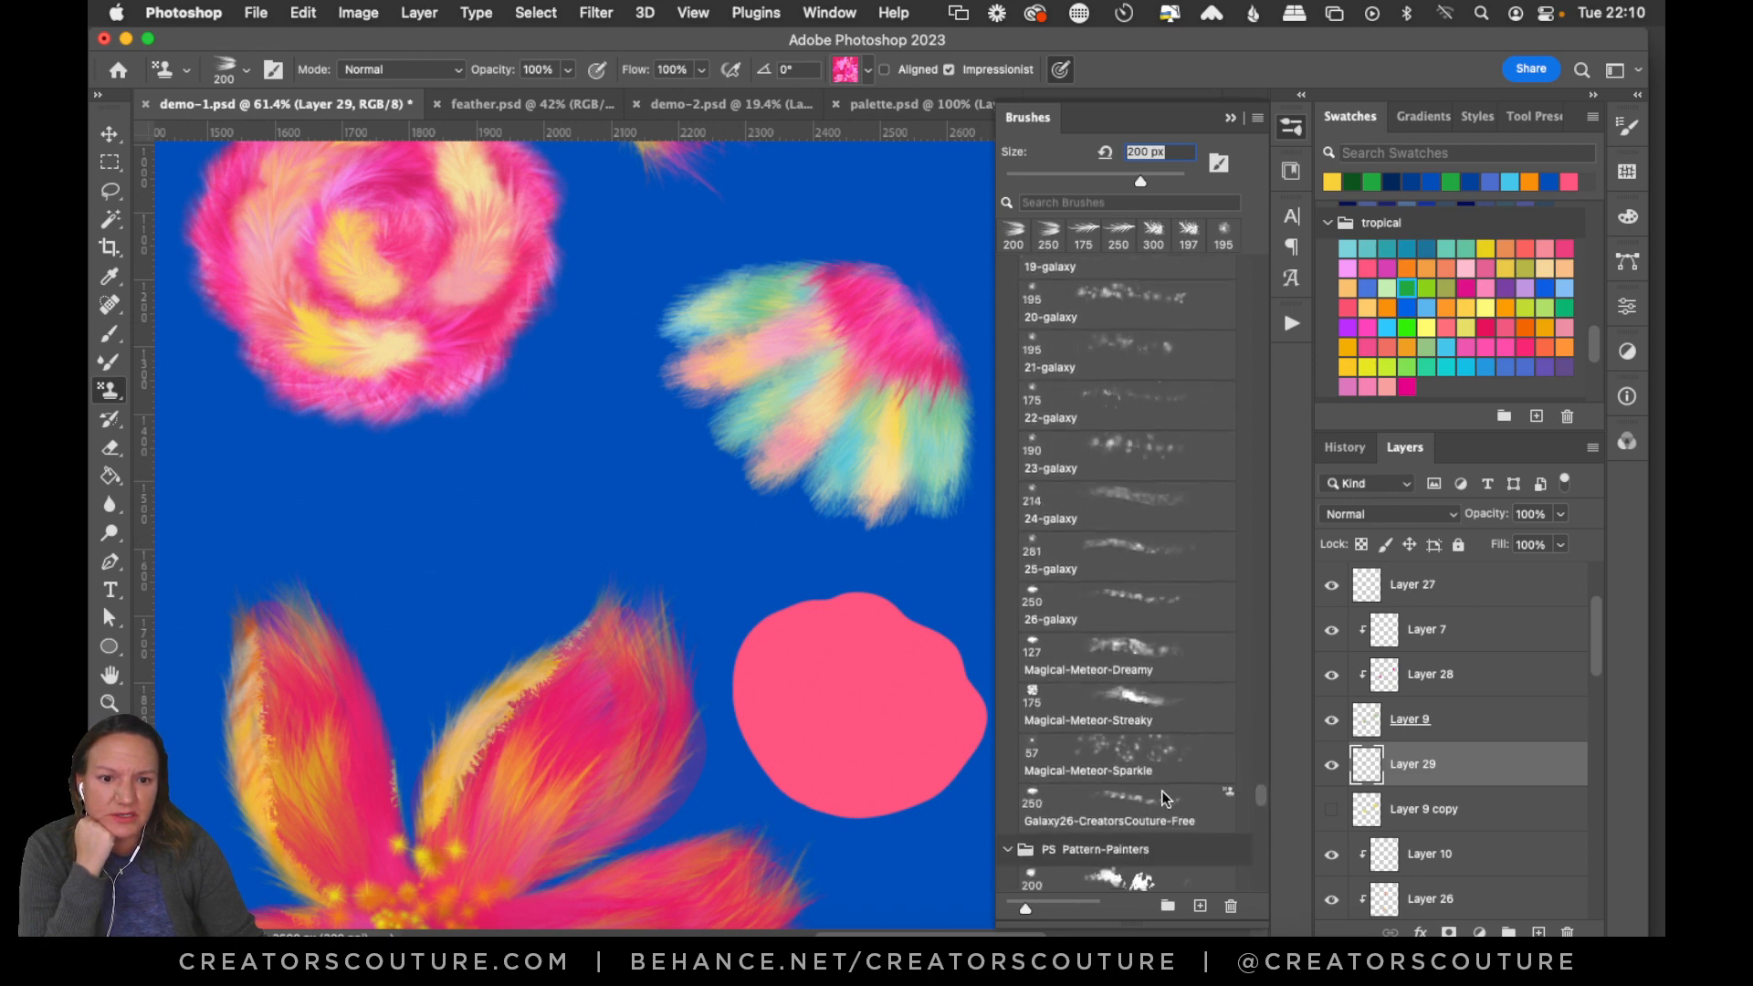
scroll(1161, 790, down, 2)
scroll(1164, 790, up, 5)
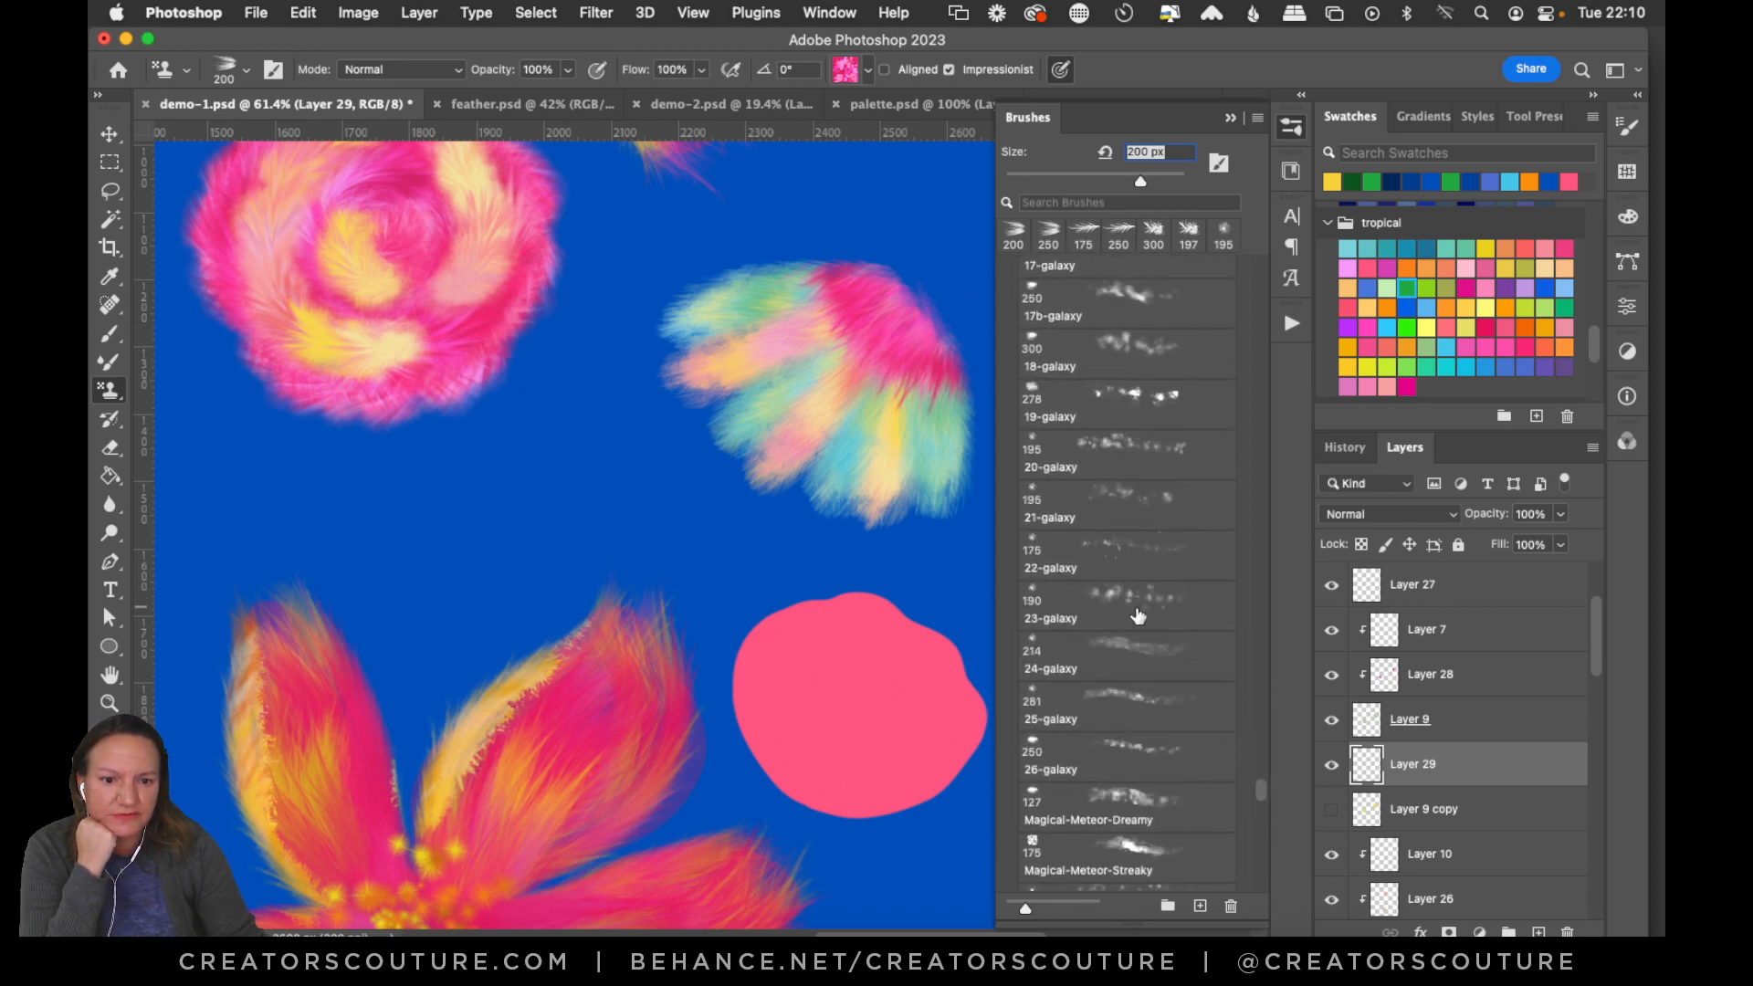
click(1130, 610)
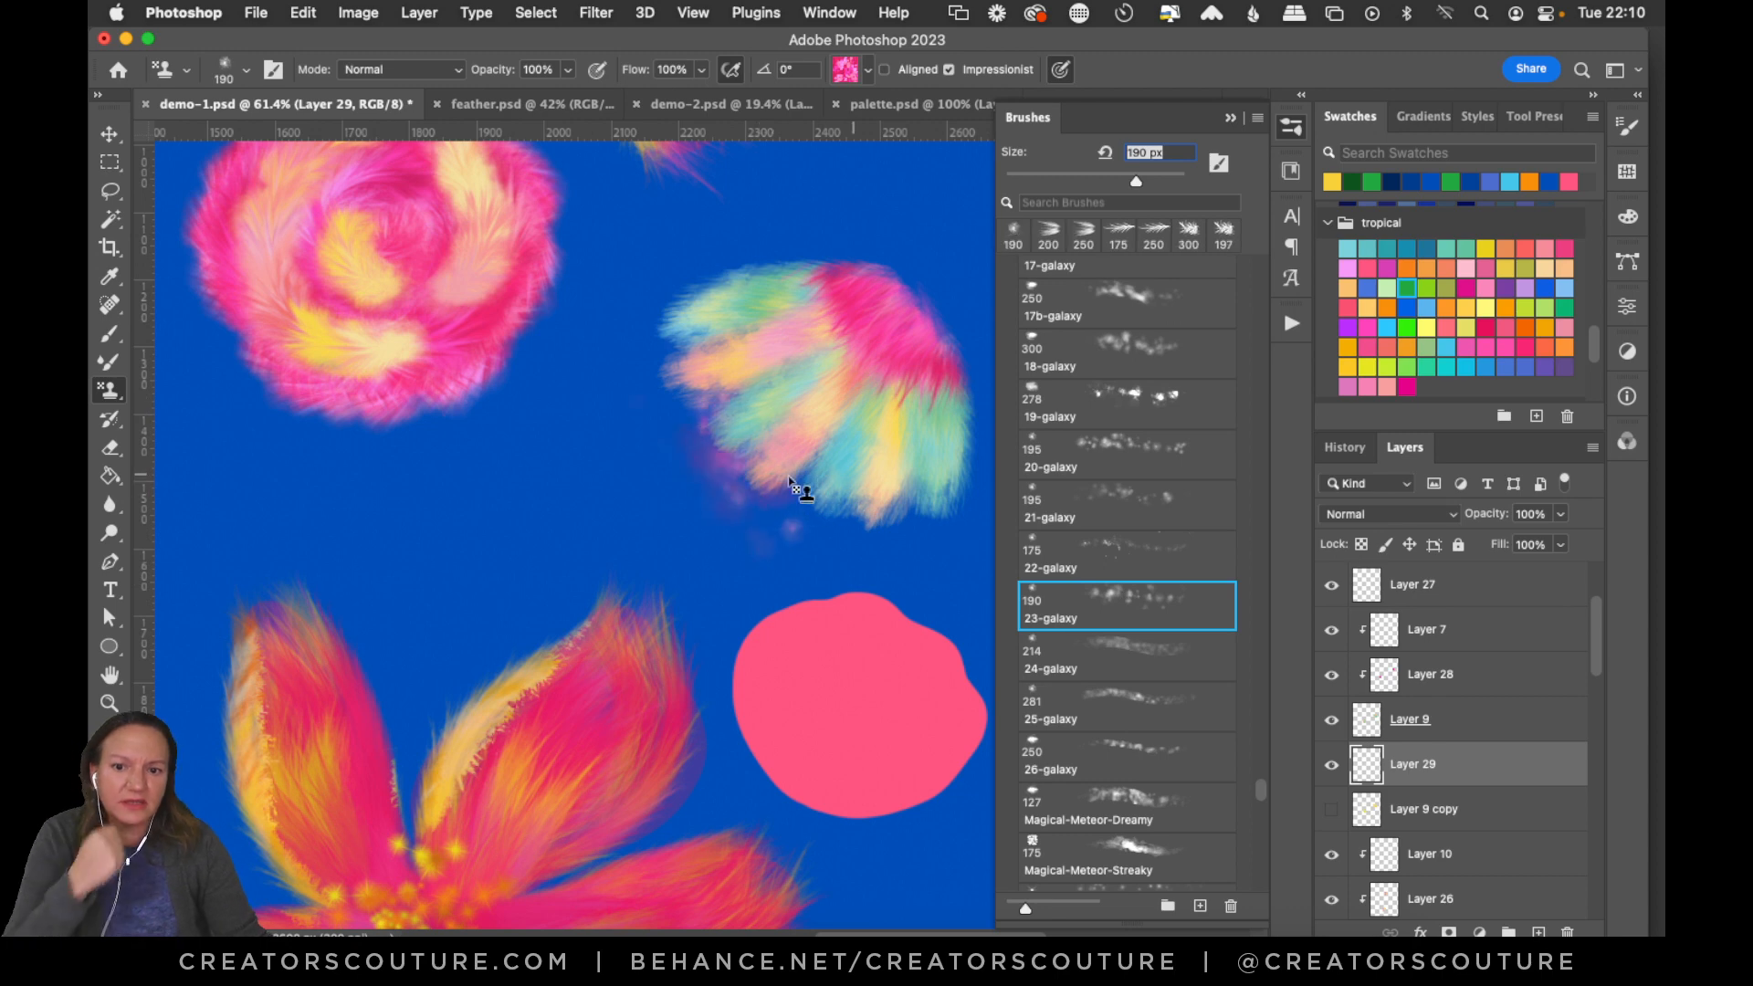
Try the 20-galaxy brush at 195 px in several strokes beneath the fan's scalloped edge, undoing each one.
click(1117, 445)
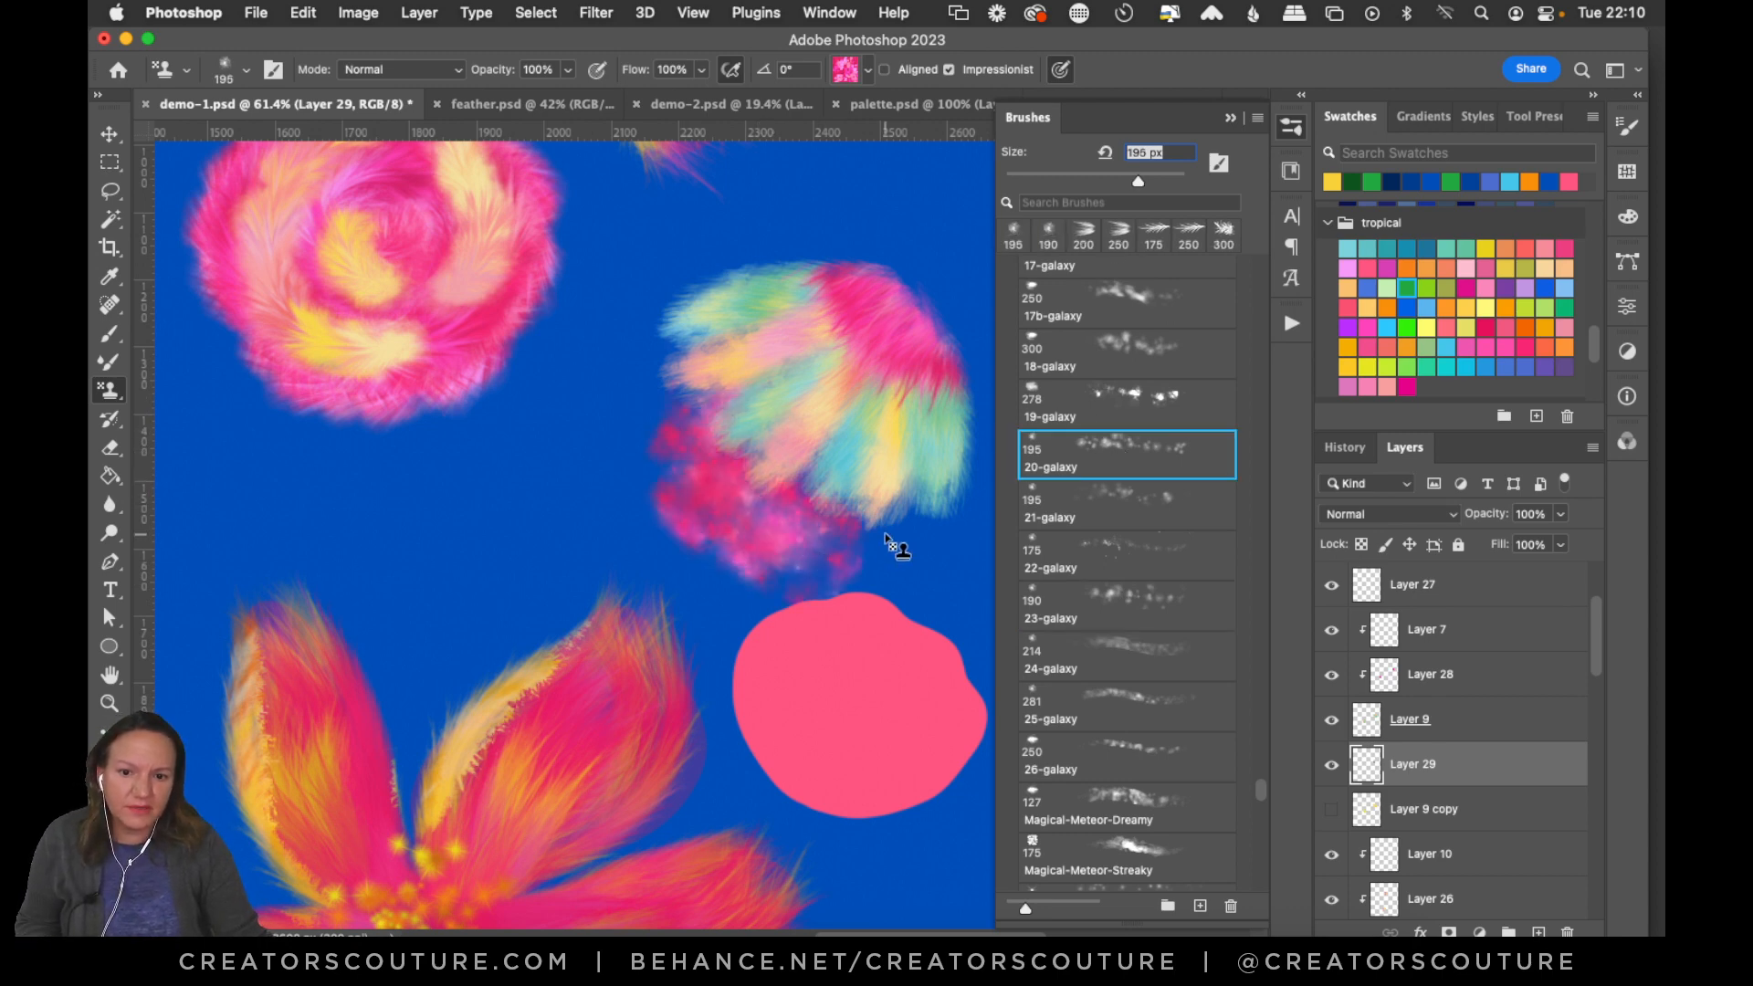
click(739, 470)
key(cmd+z)
click(707, 431)
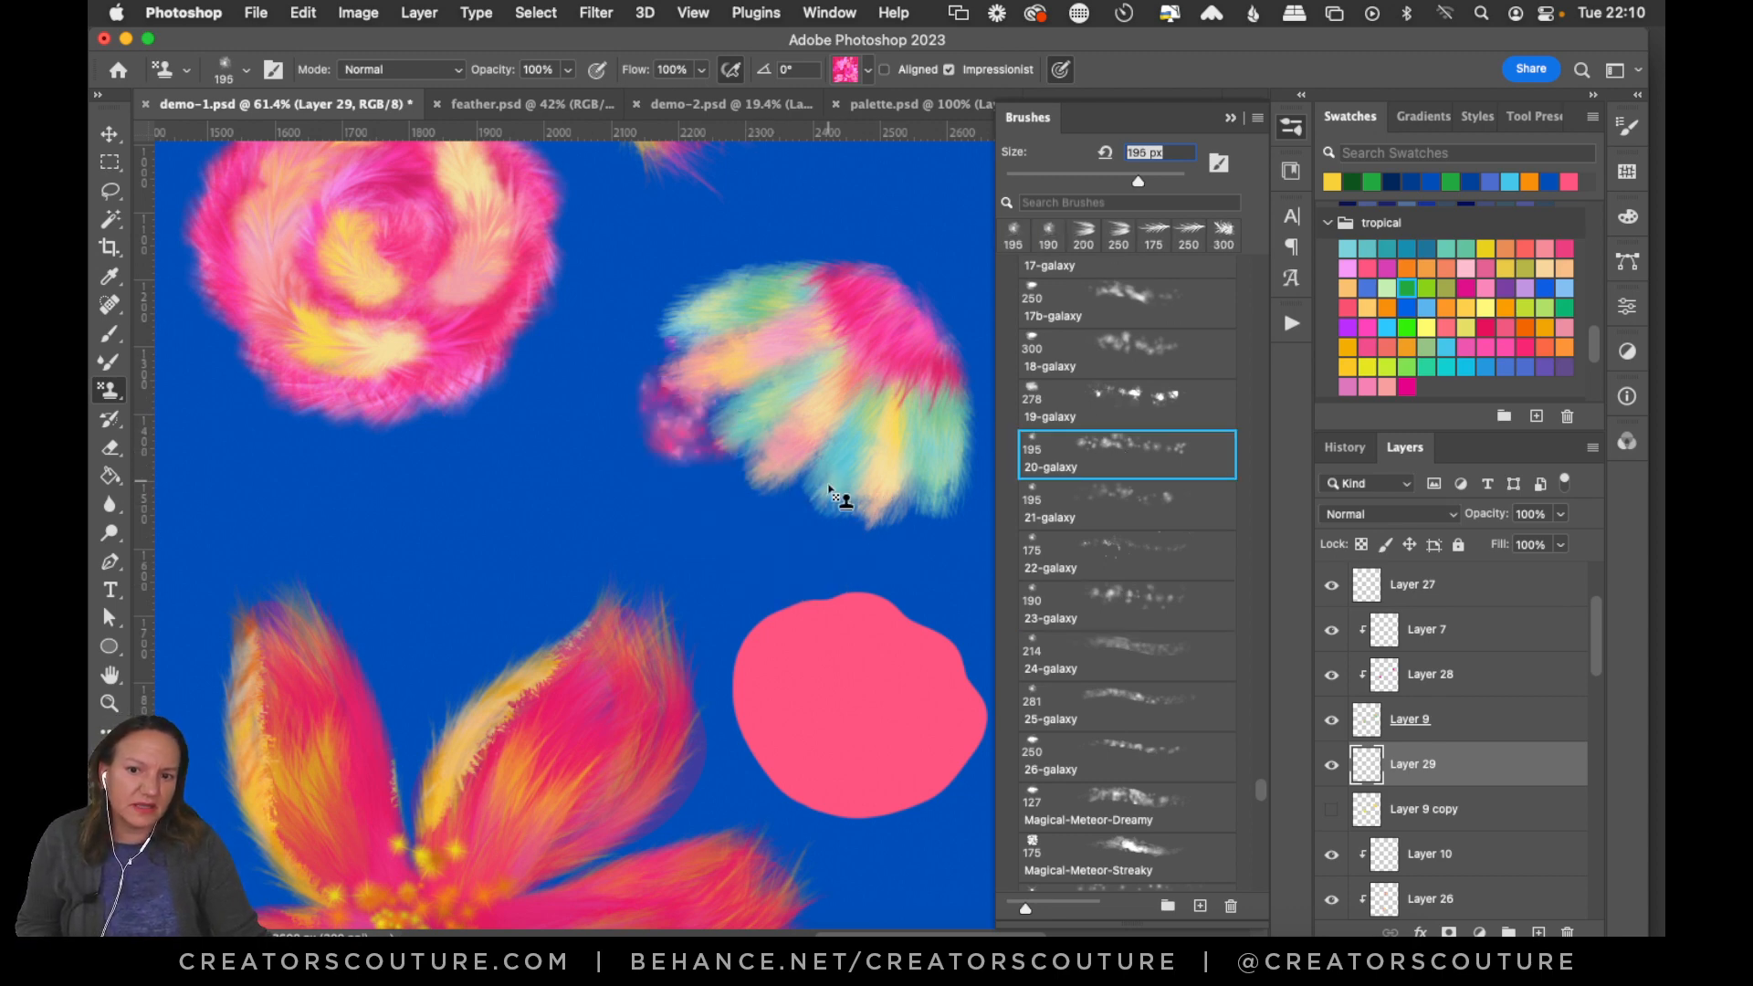
key(super+z)
mouse_move(736, 429)
mouse_down()
mouse_move(807, 480)
mouse_move(933, 539)
mouse_up()
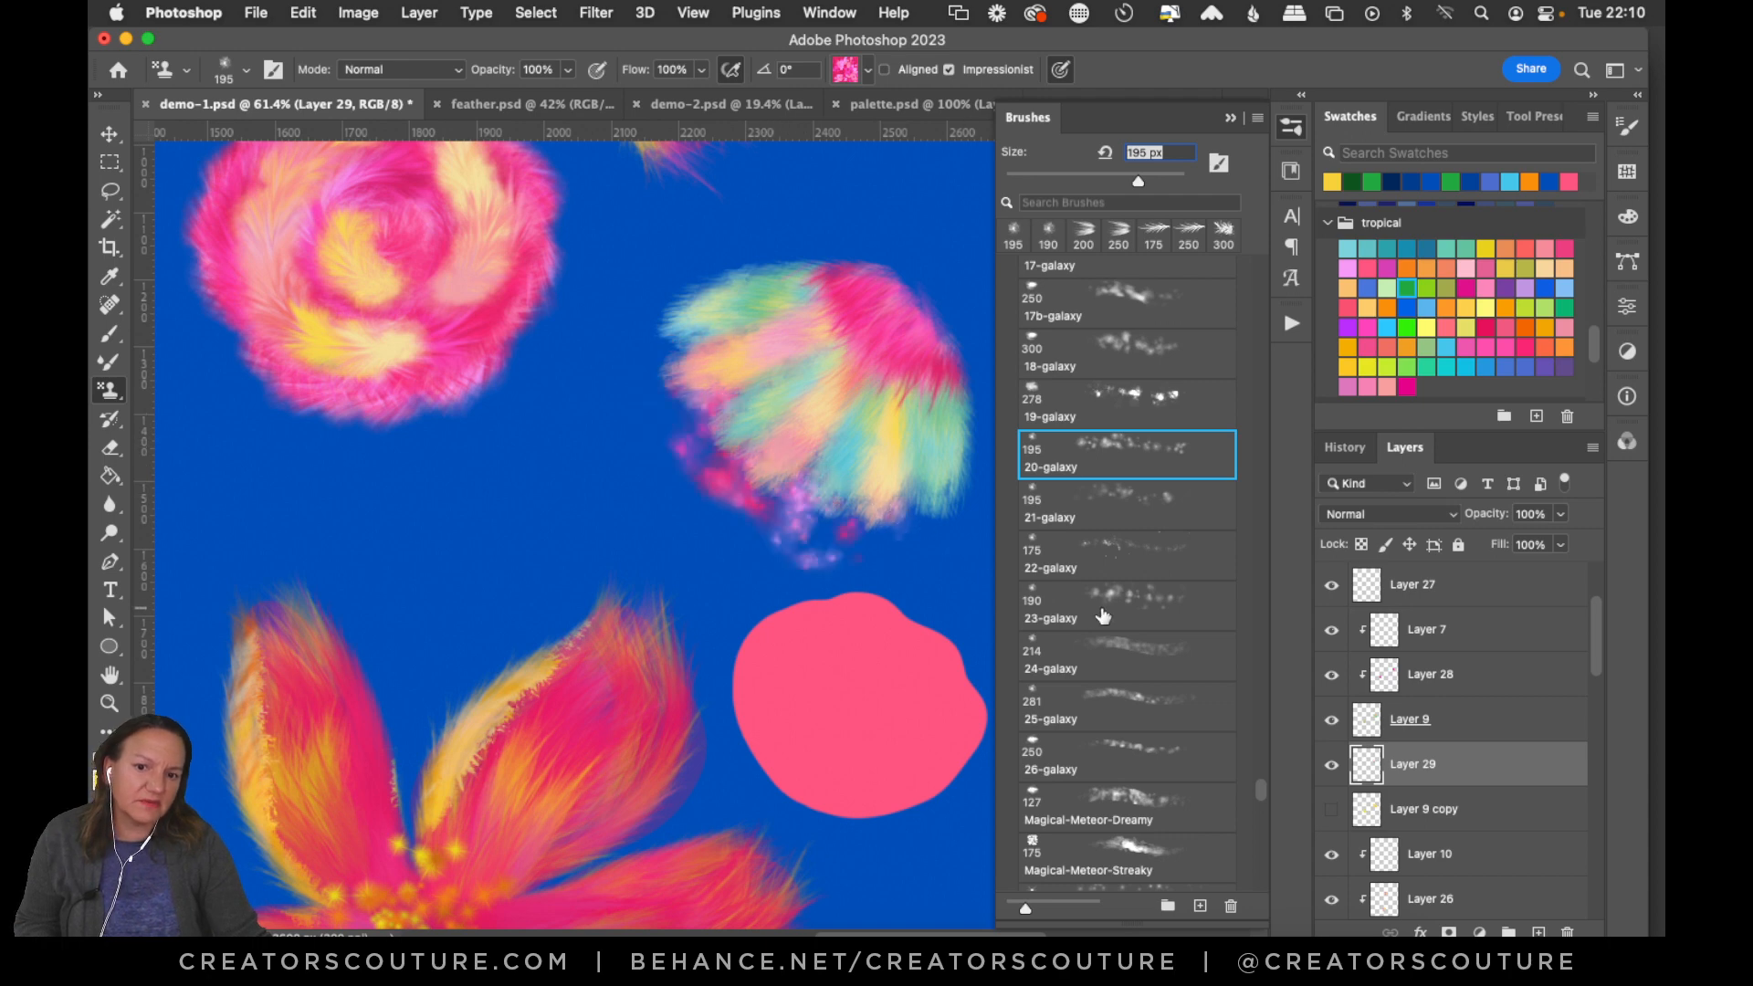
key(super+z)
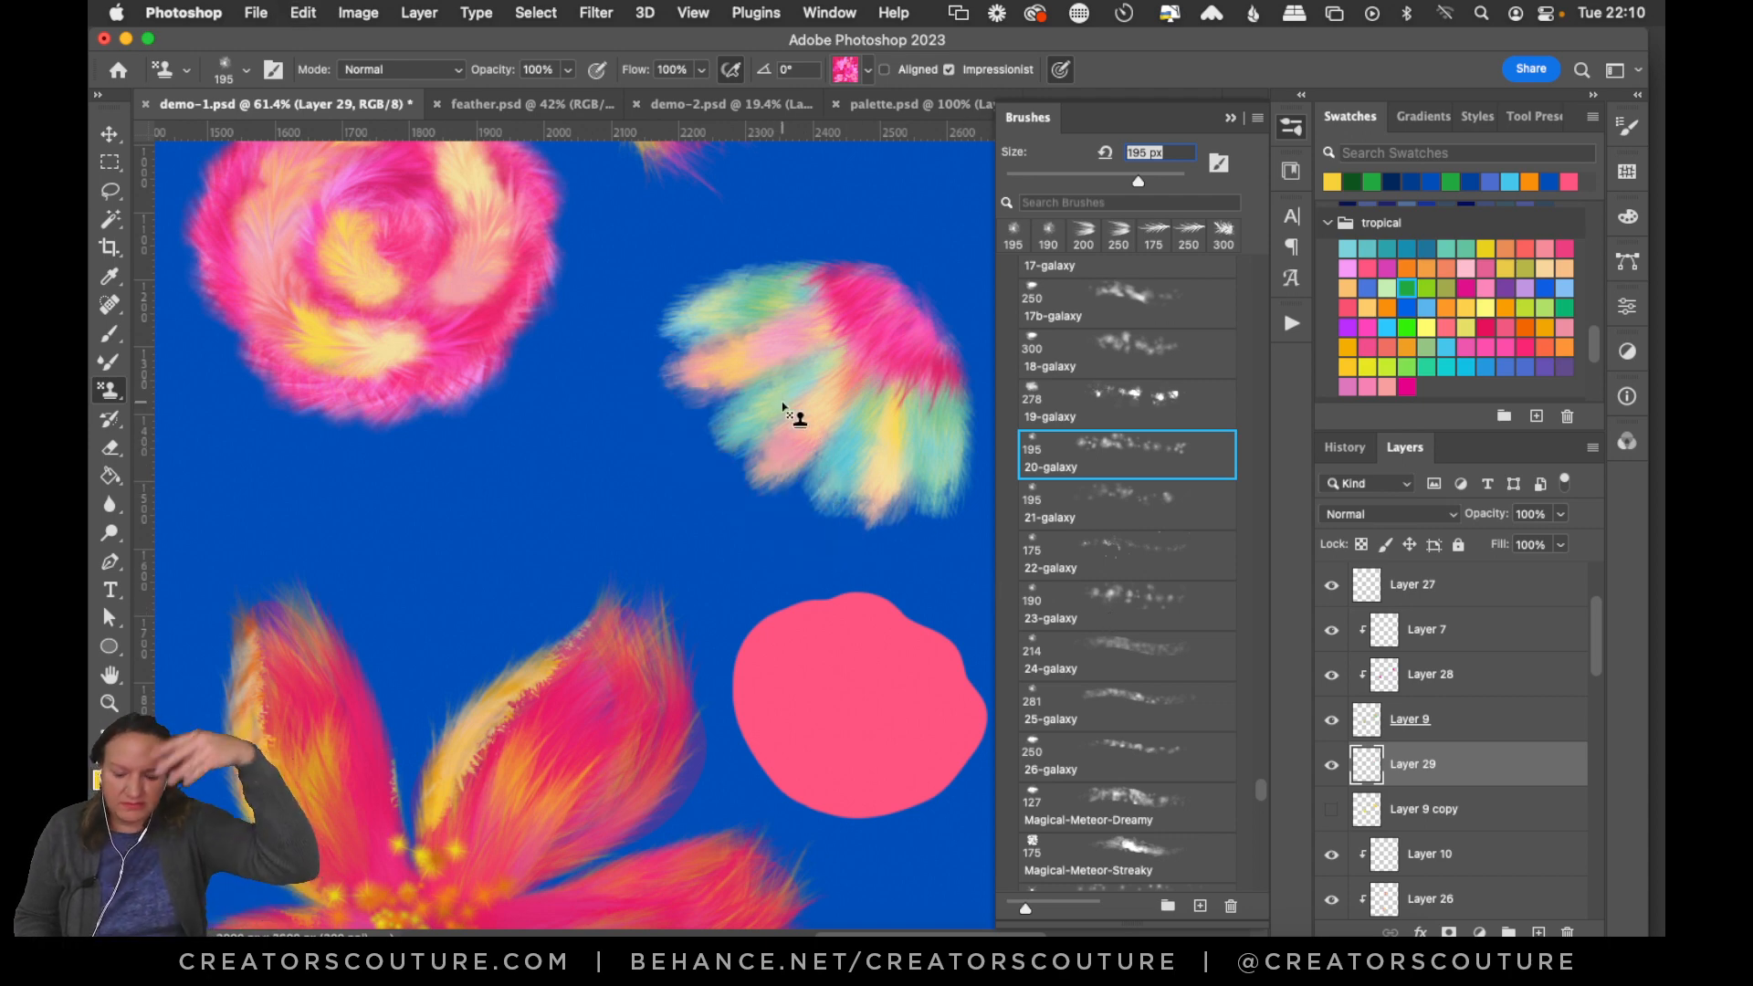
Try the 23-galaxy brush and the 57 px Magical-Meteor-Sparkle brush along the fan's edge, and undo the strokes.
click(1139, 609)
drag(782, 403, 880, 521)
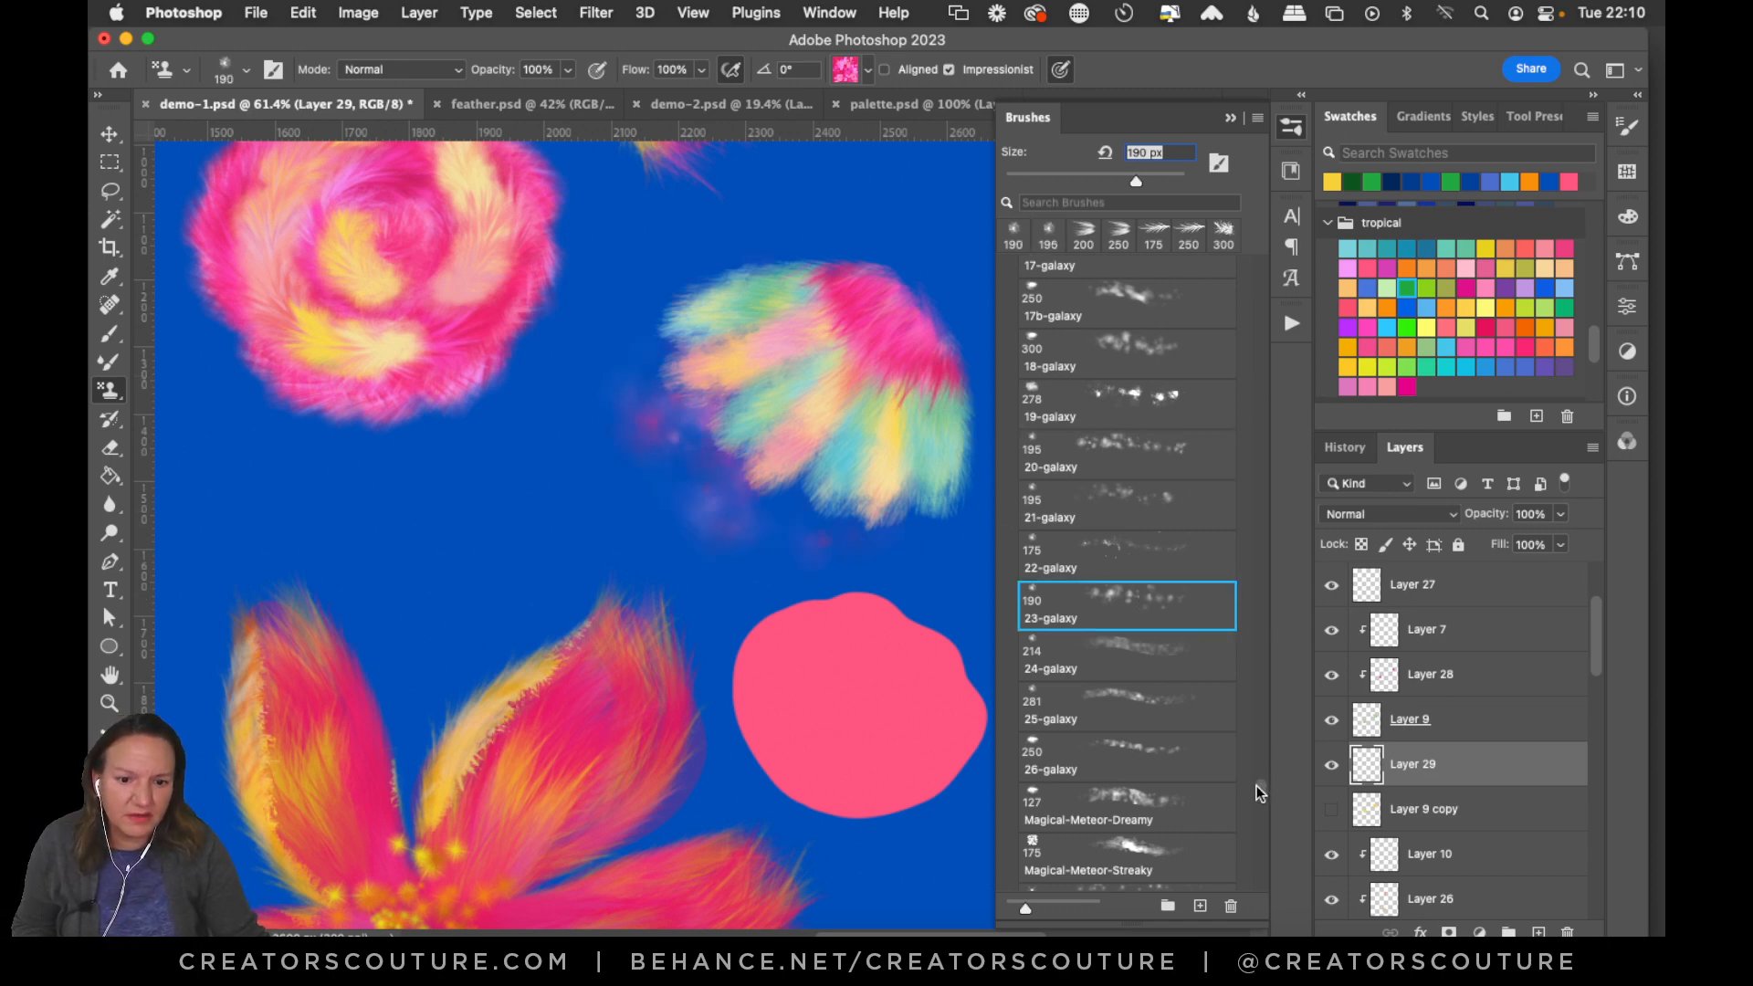
drag(1257, 787, 1258, 790)
click(1127, 758)
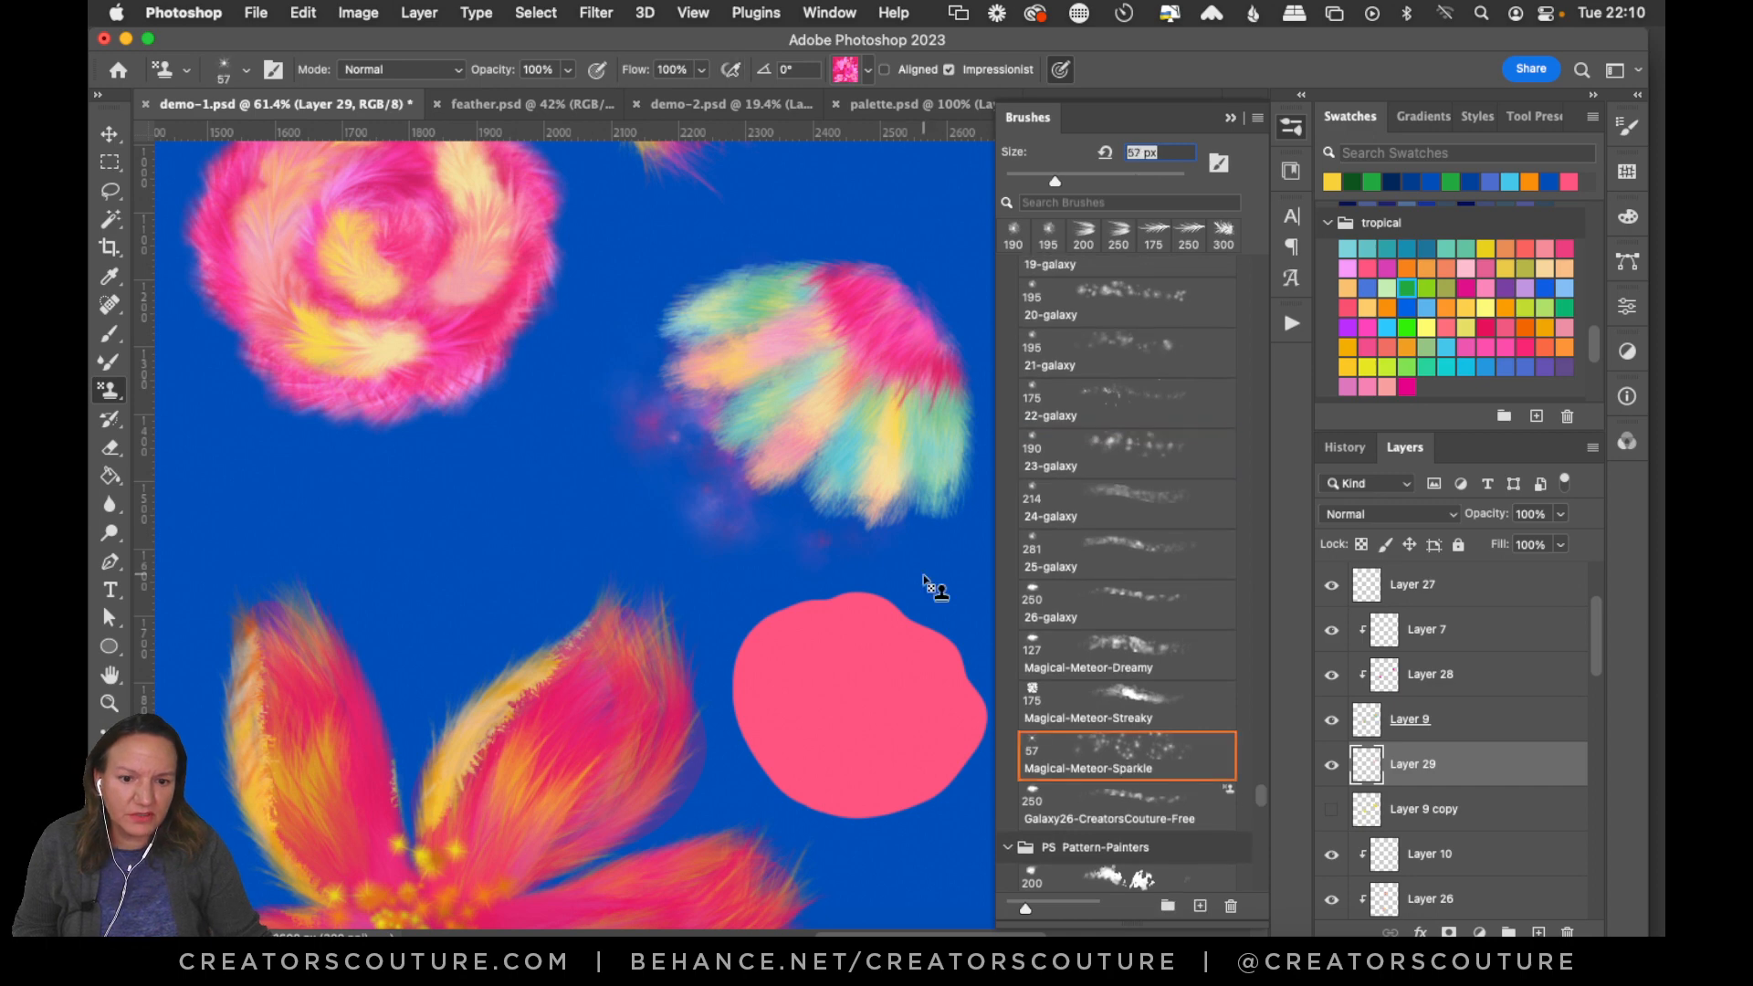
drag(786, 403, 858, 526)
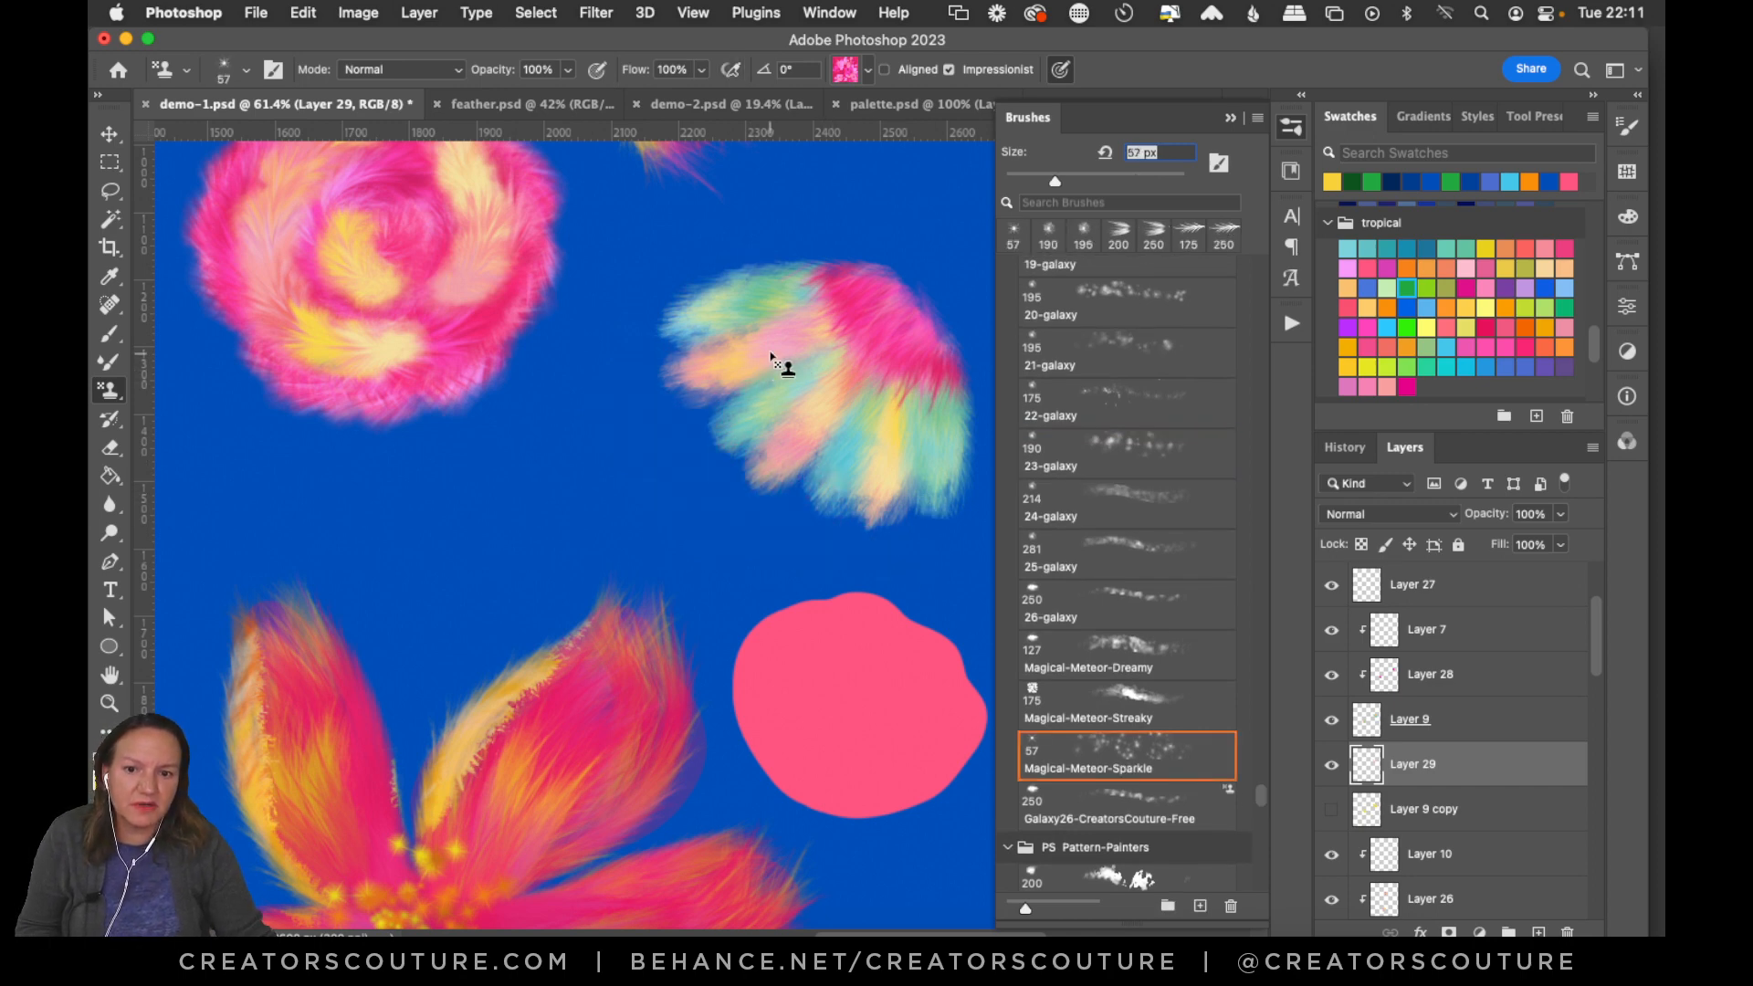
key(super+z)
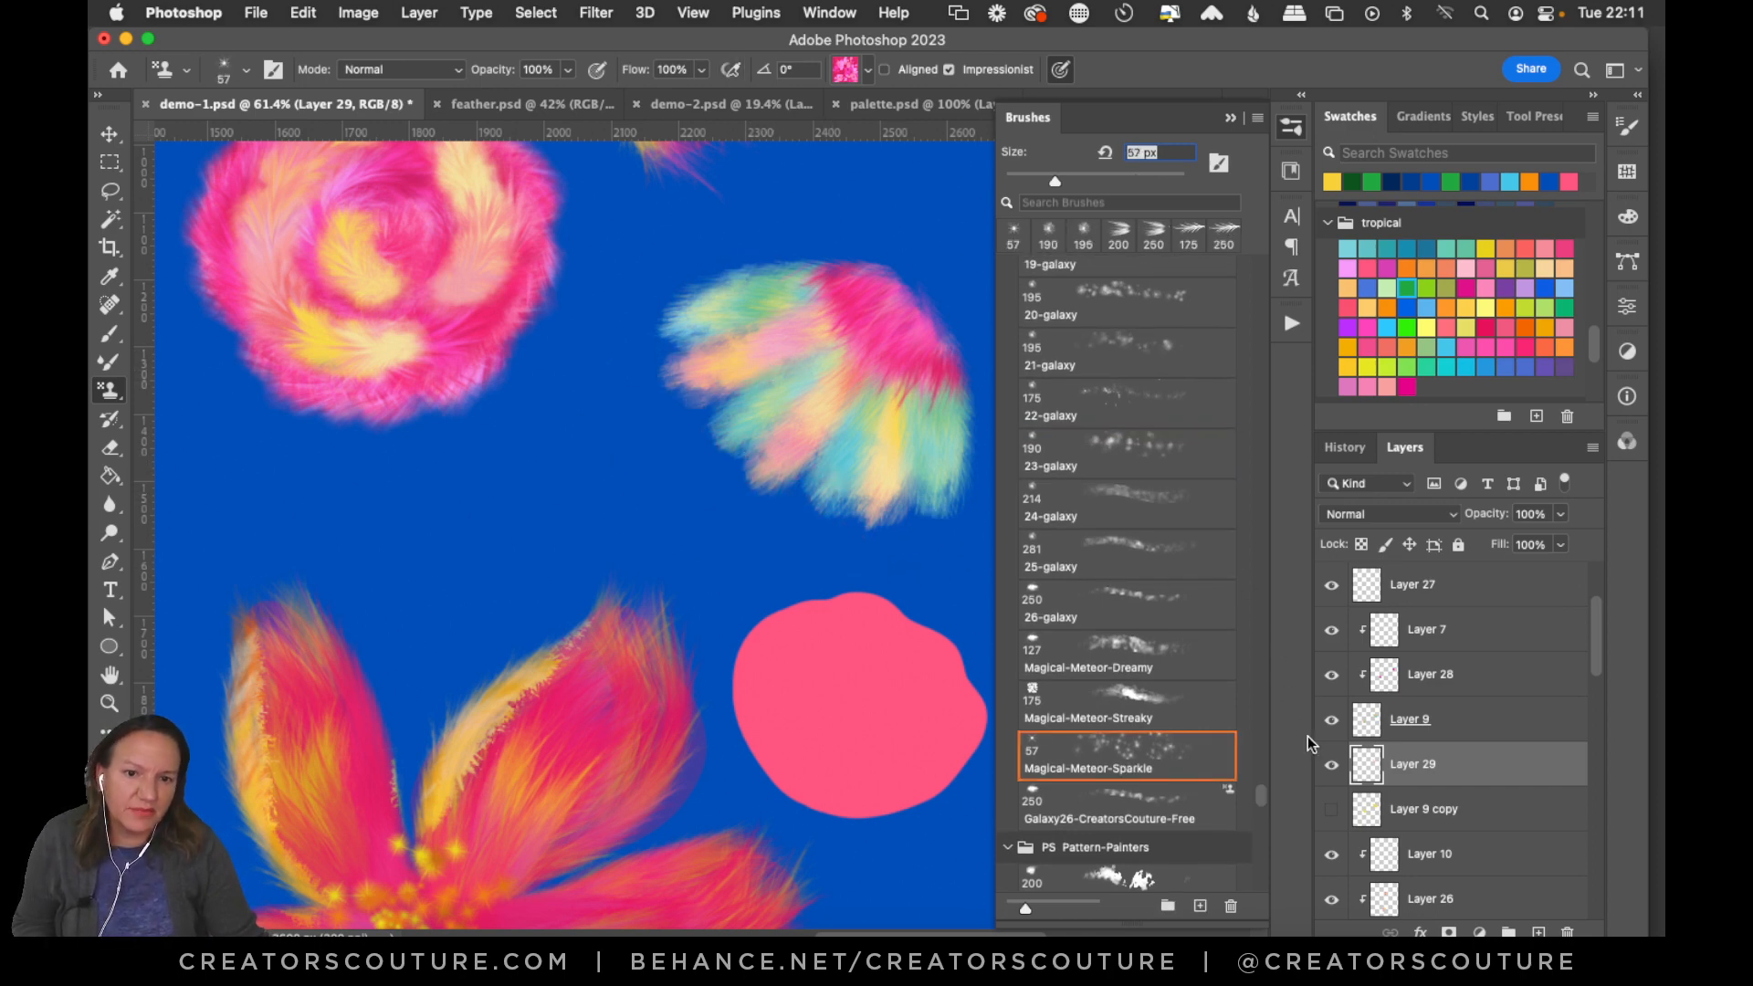
Paint pink speckles along the fan's scalloped edge on Layer 29 with the 20-galaxy brush at 195 px, redoing the stroke once.
click(1129, 318)
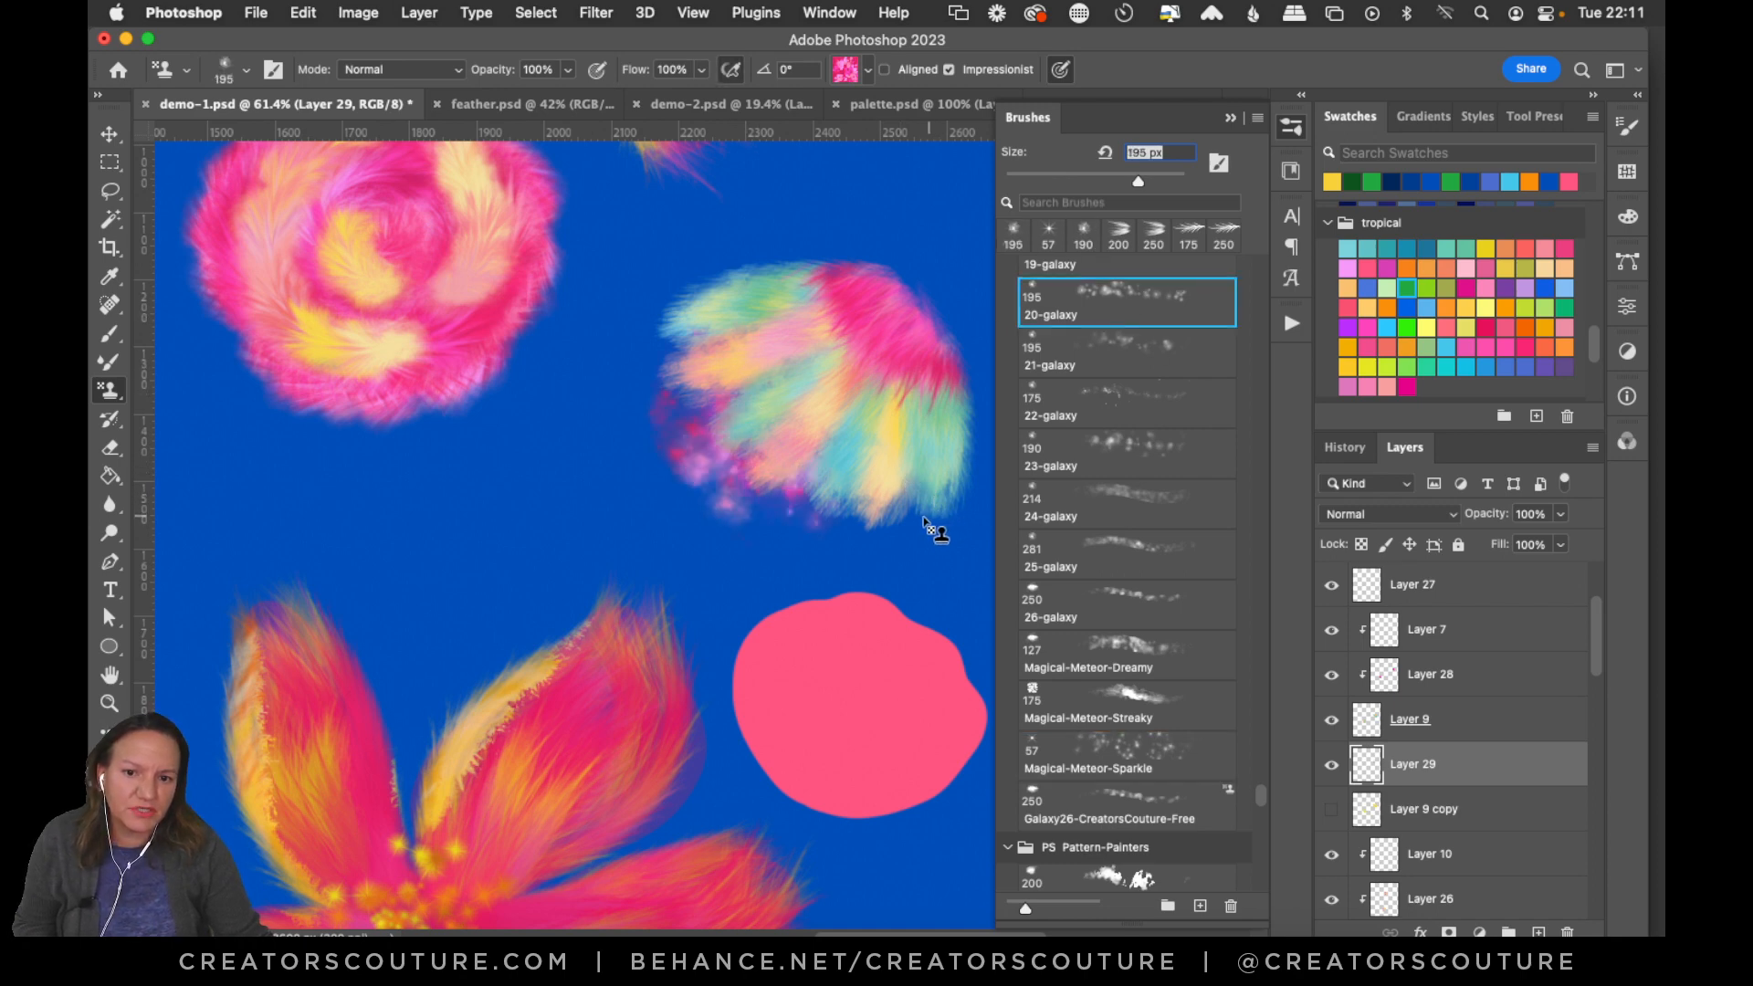
drag(709, 413, 930, 475)
key(super+z)
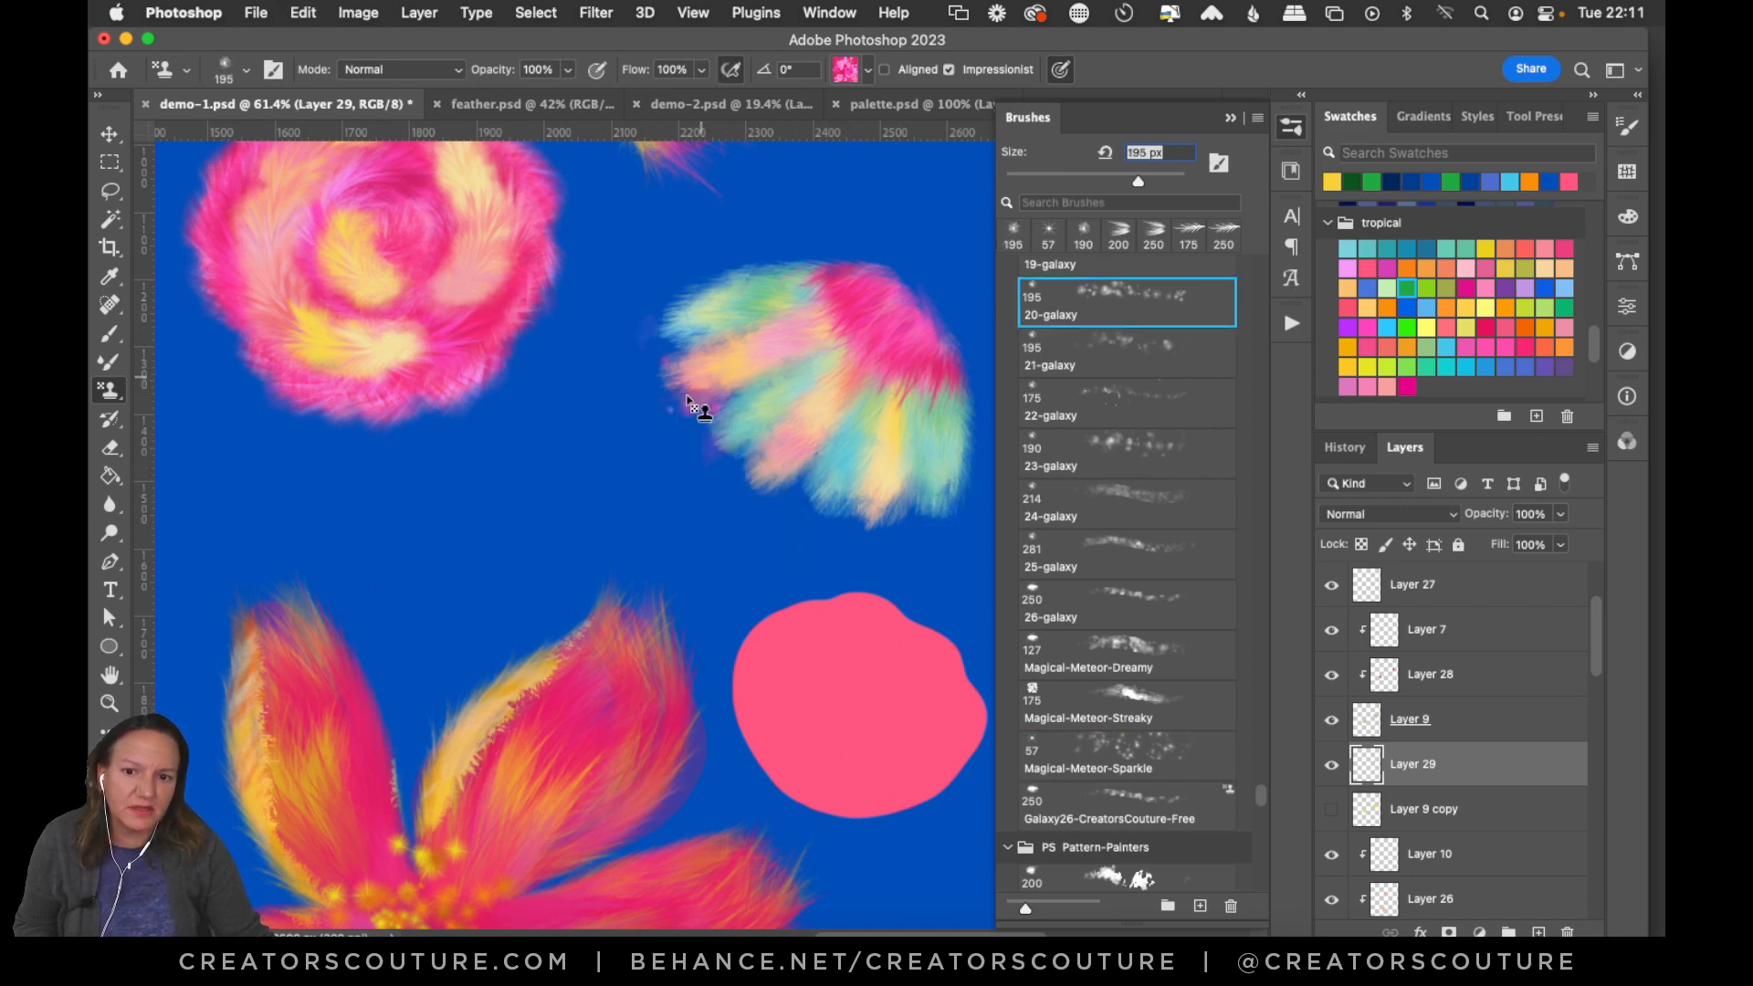
mouse_move(697, 407)
mouse_down()
mouse_move(722, 435)
mouse_move(692, 454)
mouse_move(723, 494)
mouse_move(872, 512)
mouse_up()
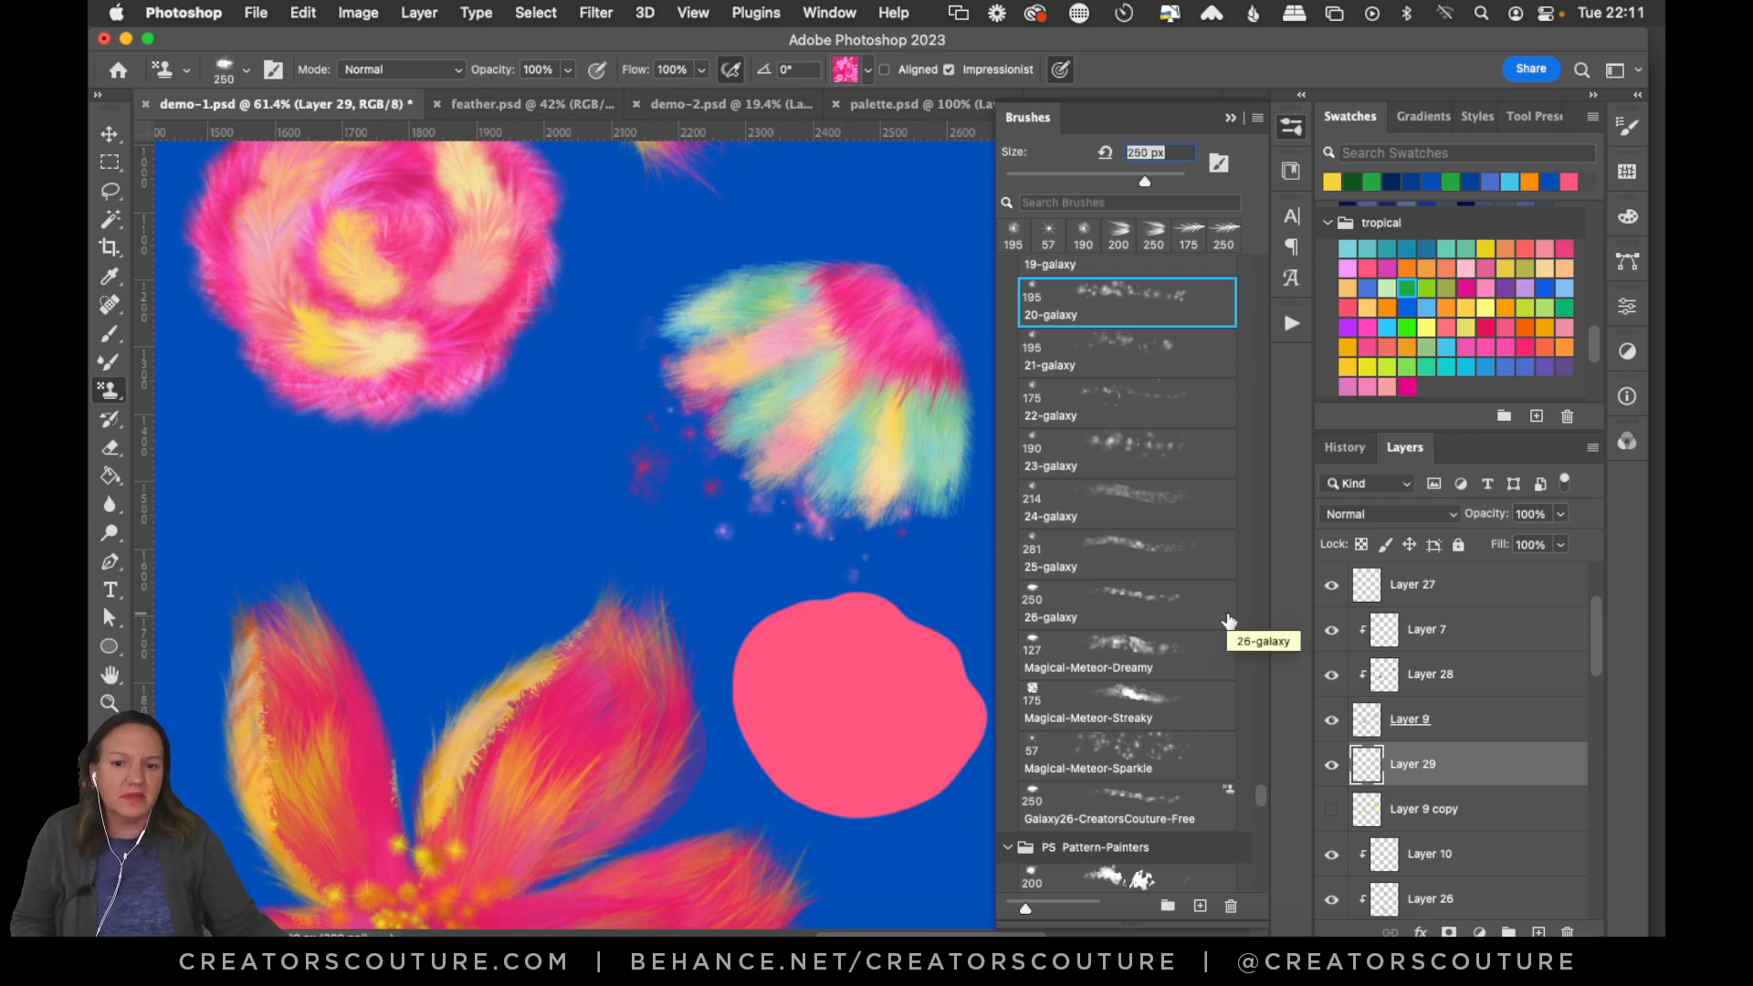
Replace the pink speckles along the fan's scalloped edge with multicoloured ones, using the teal, pink and yellow striped pattern and the 20-galaxy brush.
click(849, 73)
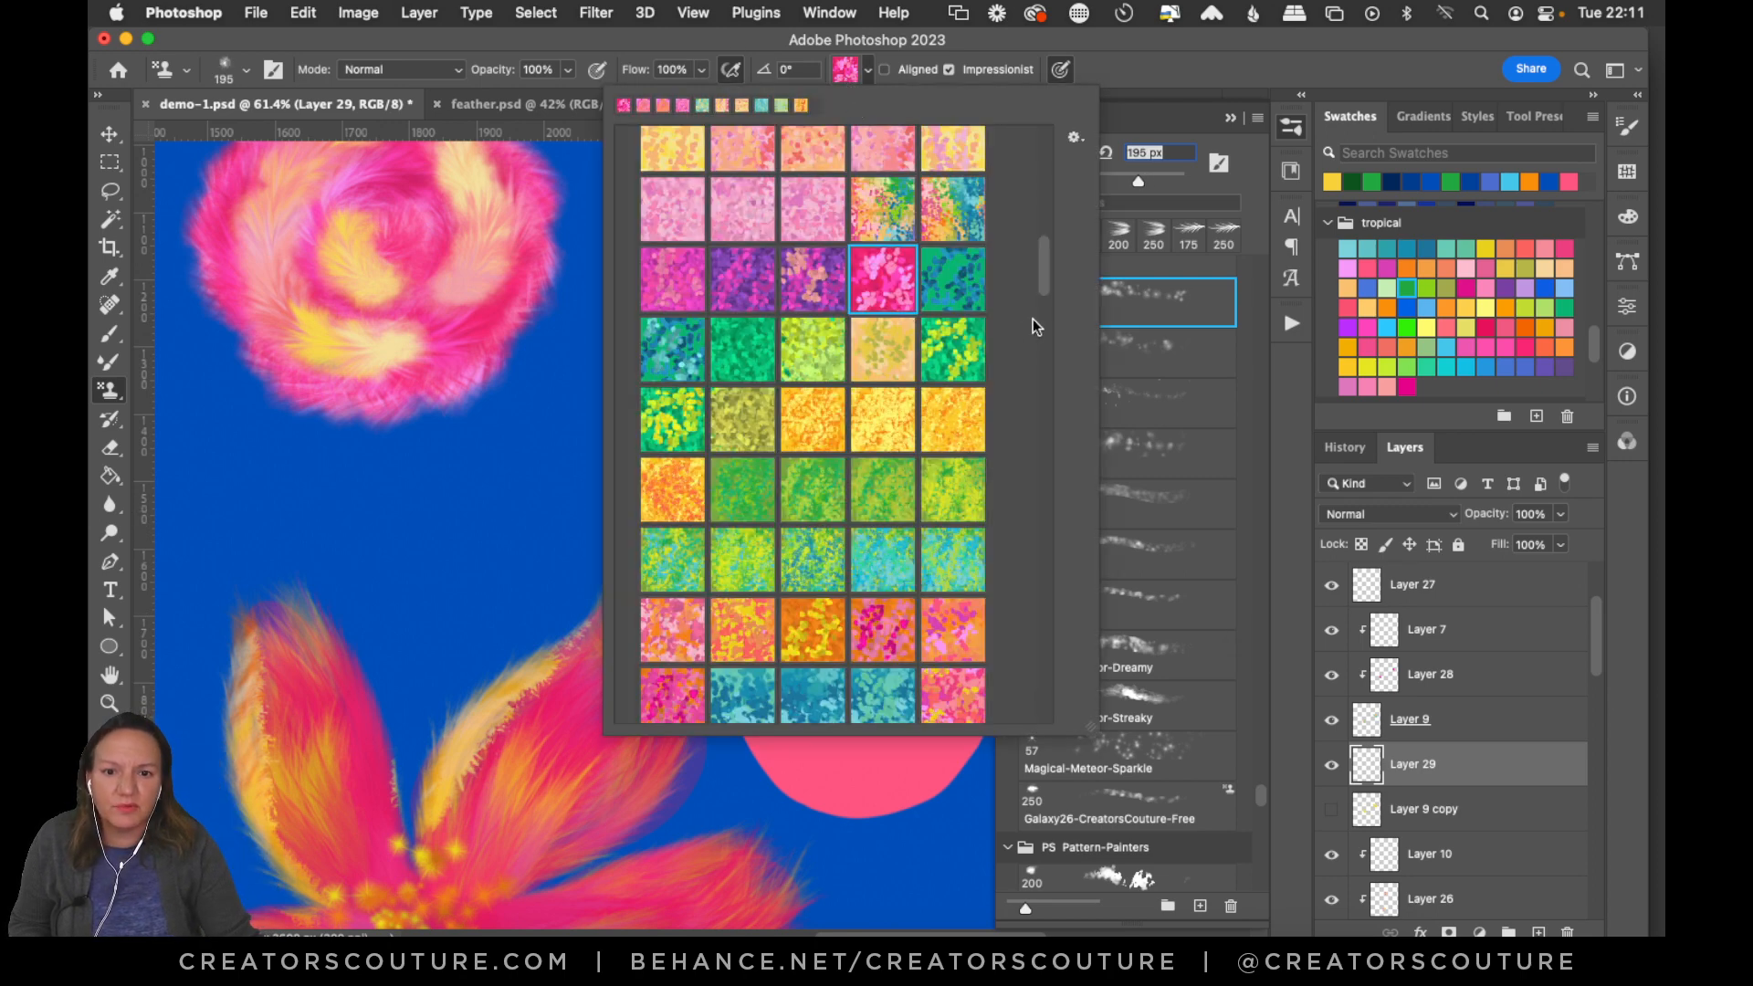
mouse_move(1048, 271)
mouse_down()
mouse_move(1055, 190)
mouse_move(1046, 239)
mouse_up()
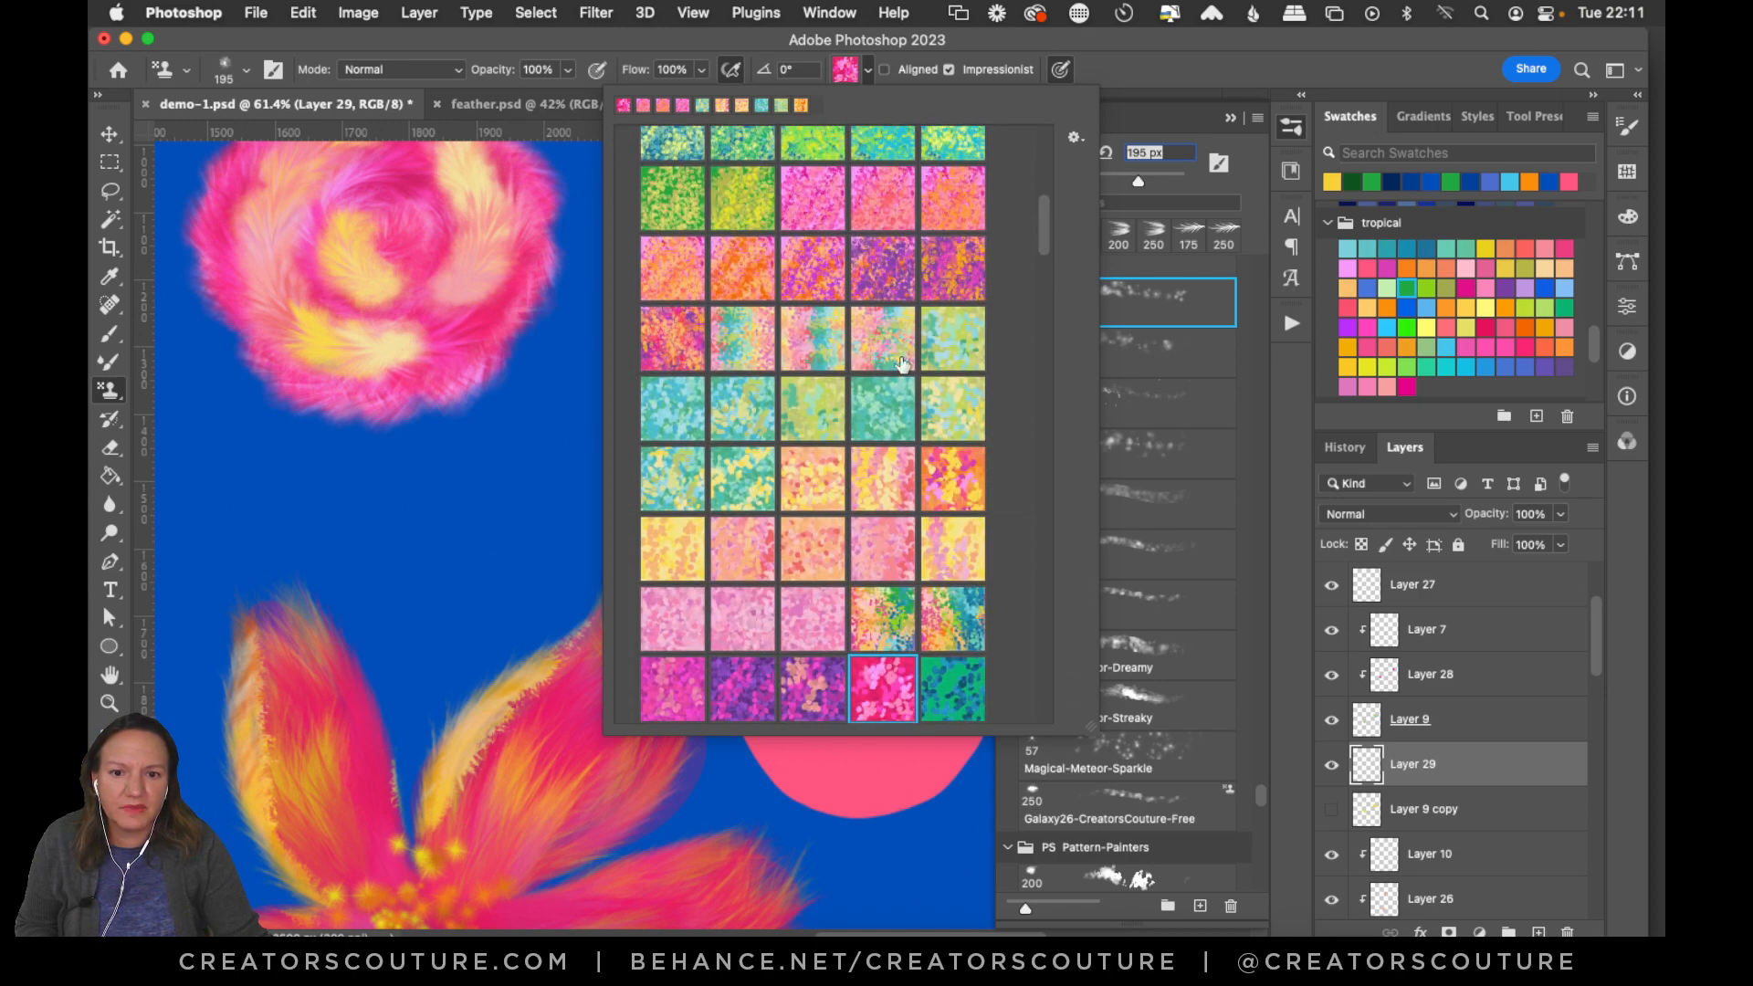
click(798, 342)
click(739, 356)
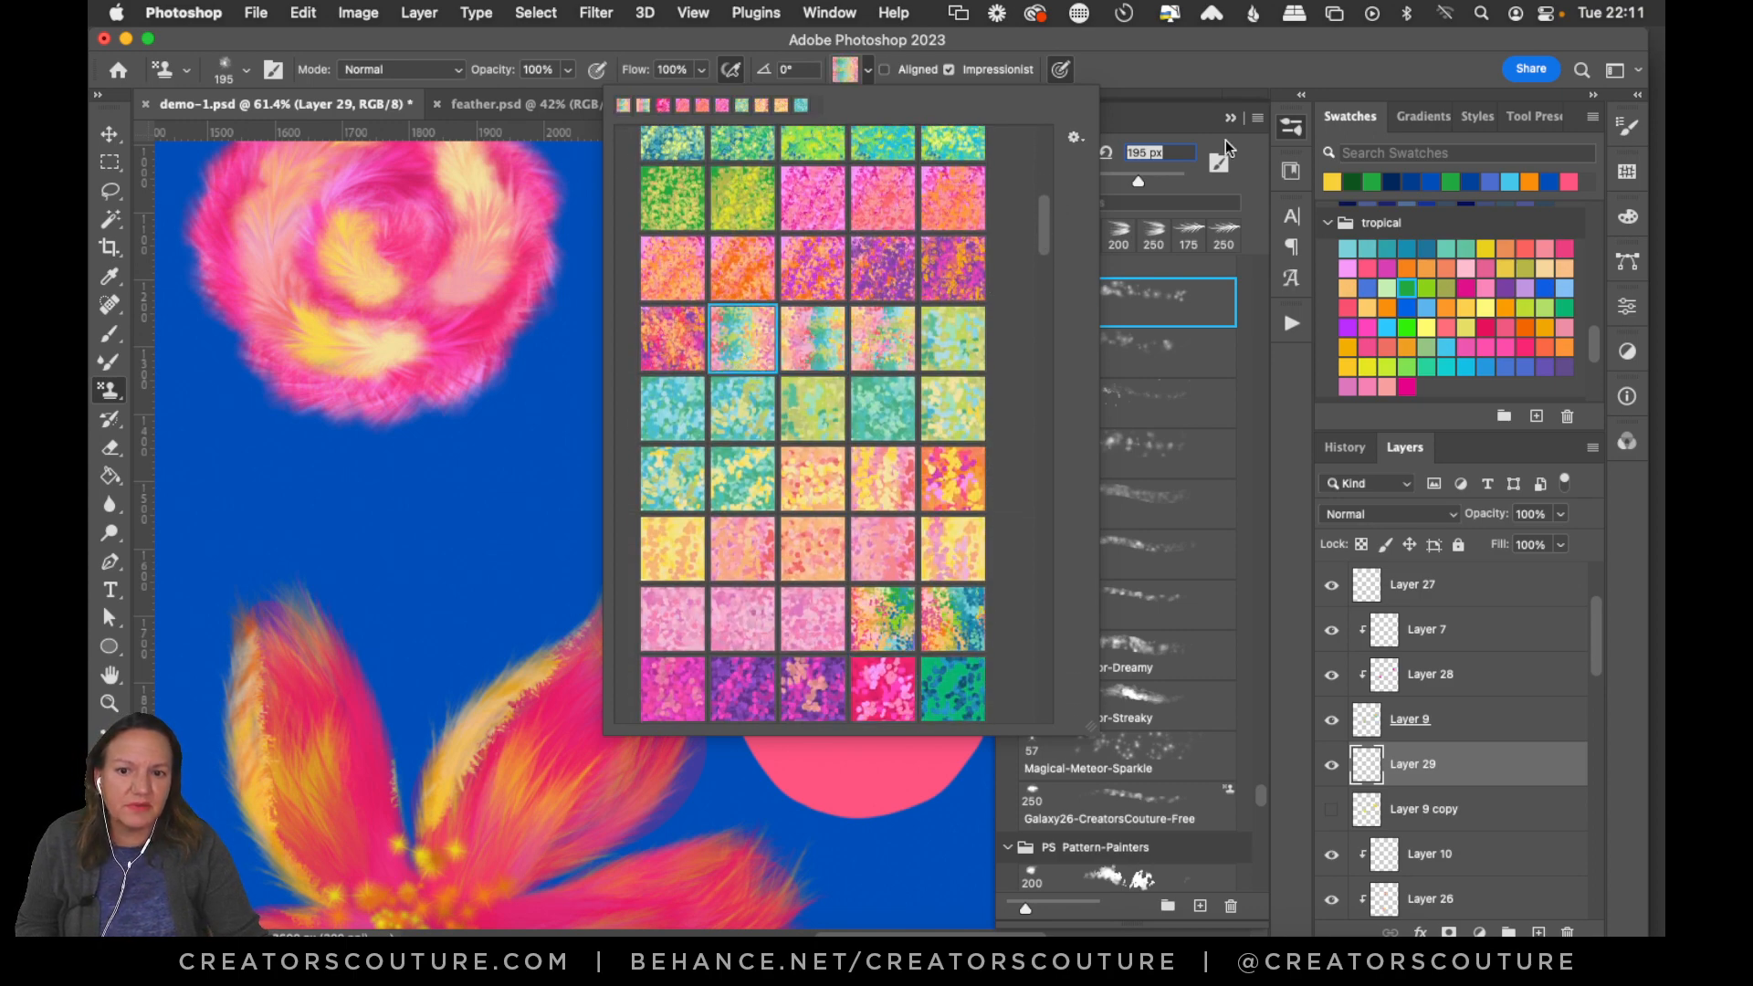
click(1284, 80)
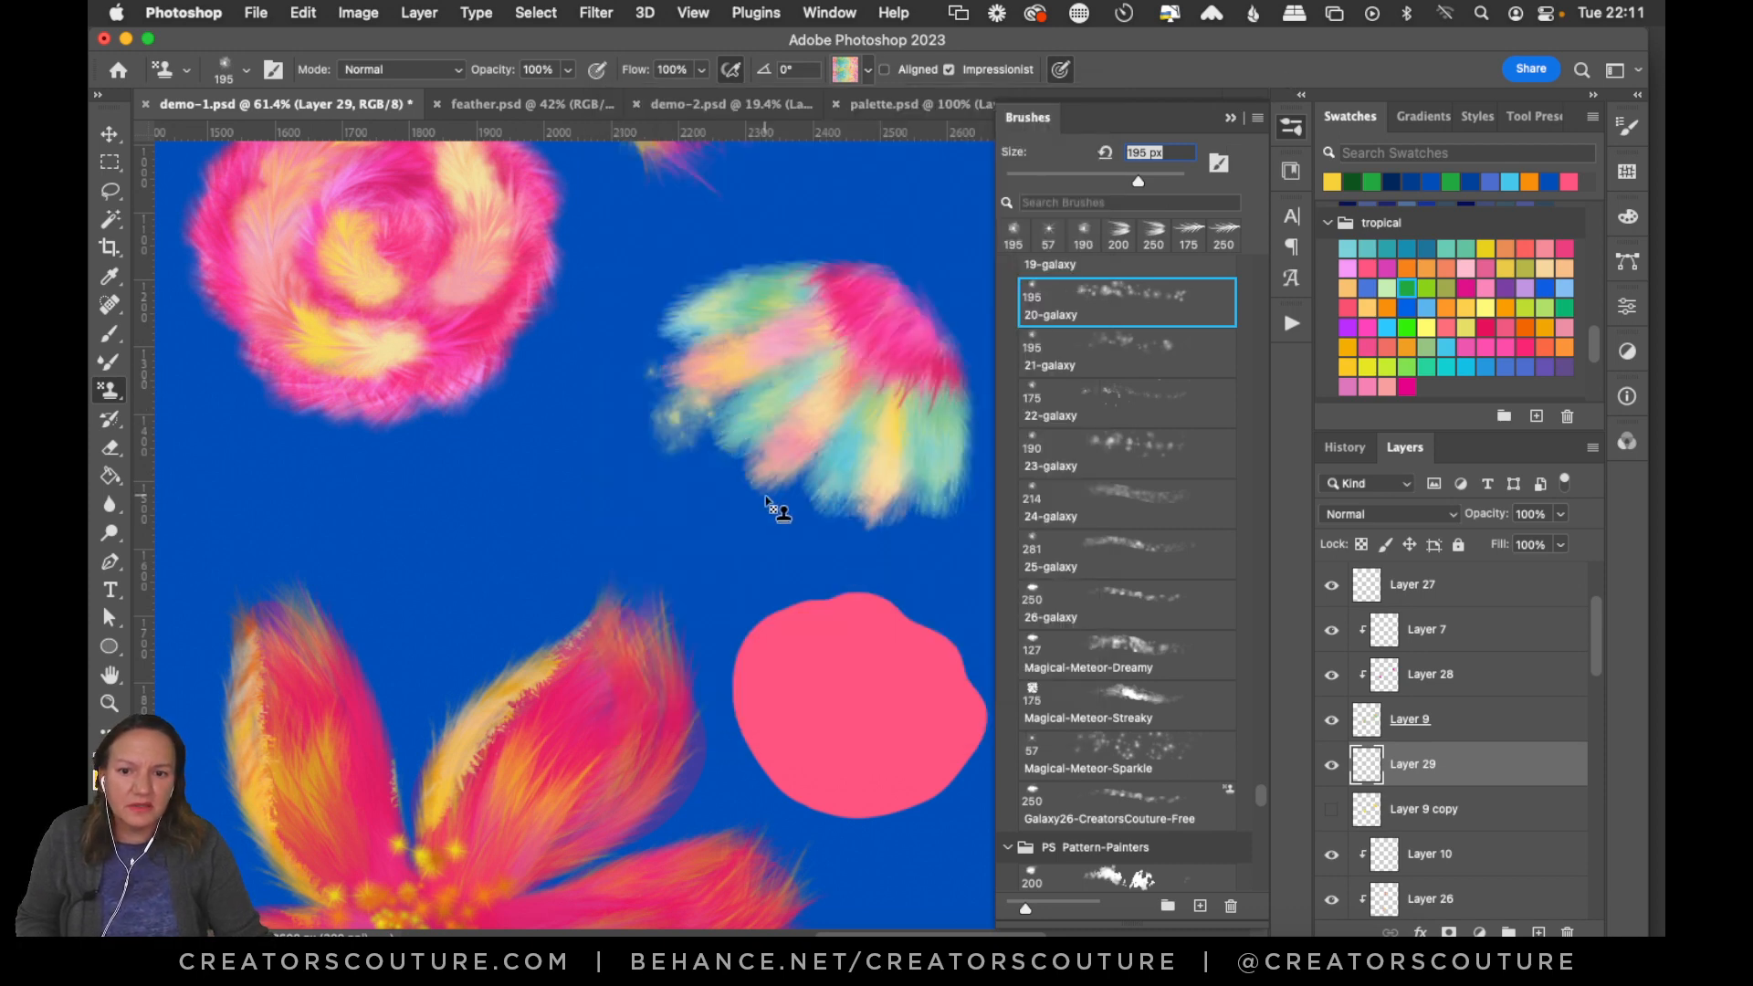
mouse_move(683, 394)
mouse_down()
mouse_move(709, 433)
mouse_move(679, 454)
mouse_move(673, 431)
mouse_move(702, 481)
mouse_move(817, 524)
mouse_move(728, 476)
mouse_move(794, 512)
mouse_up()
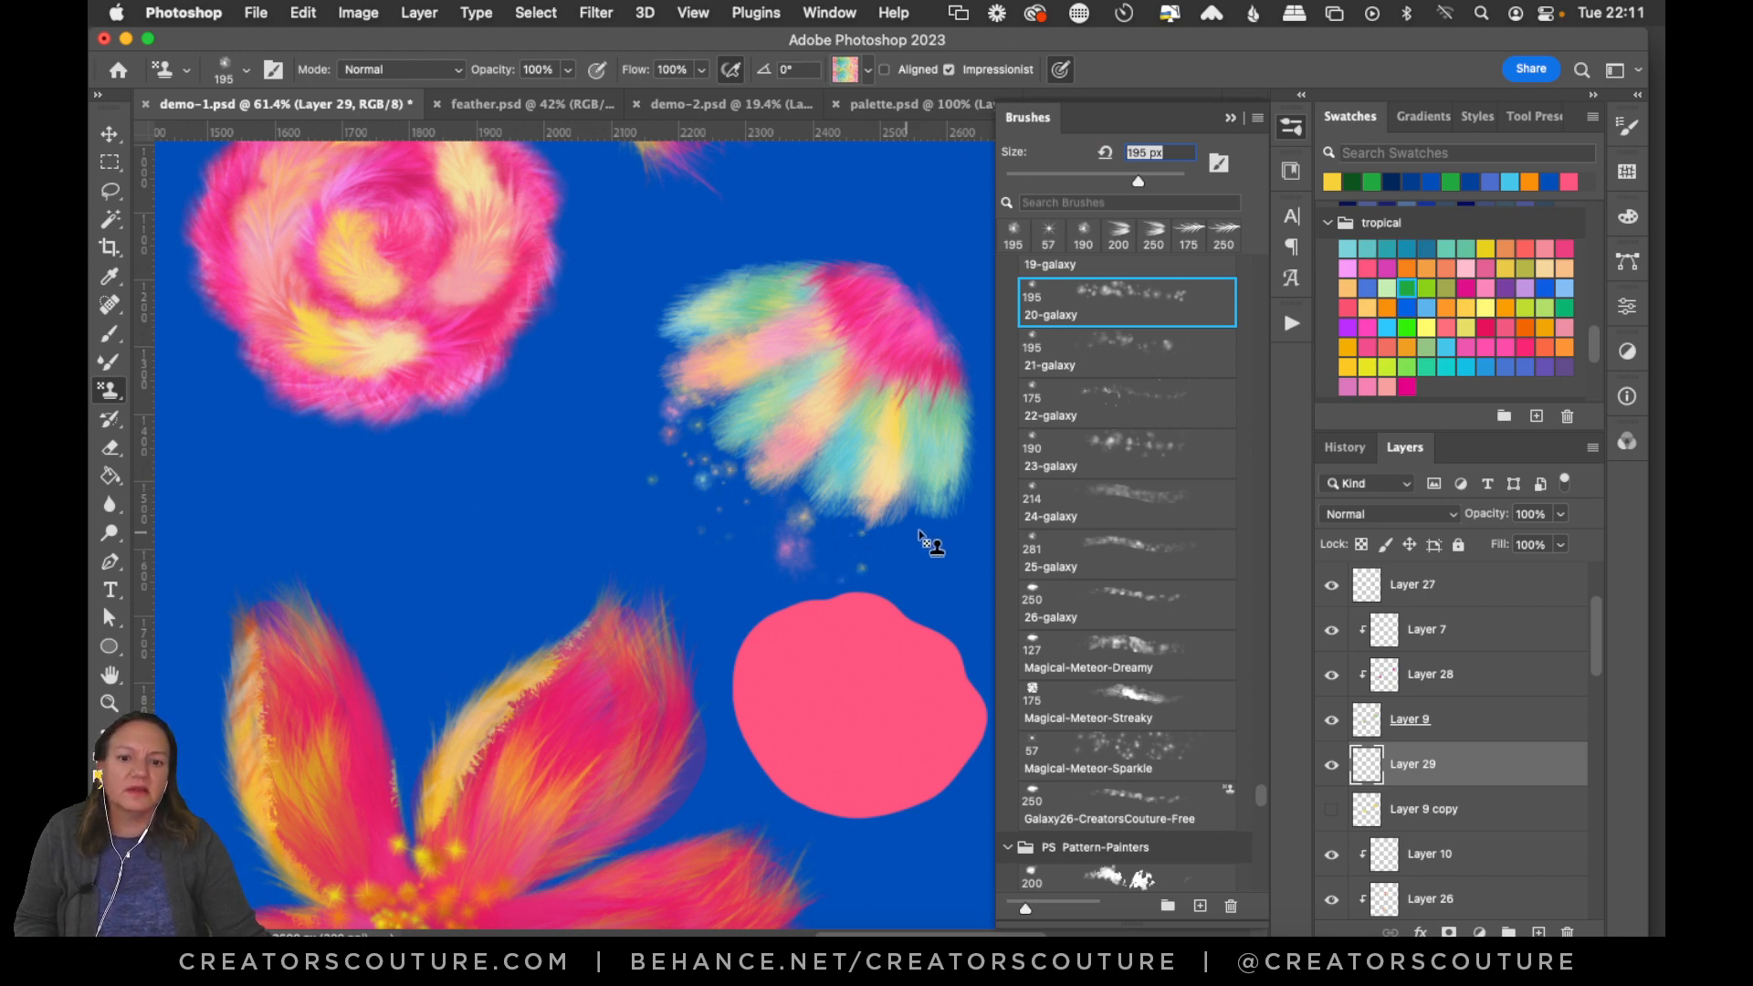
click(848, 538)
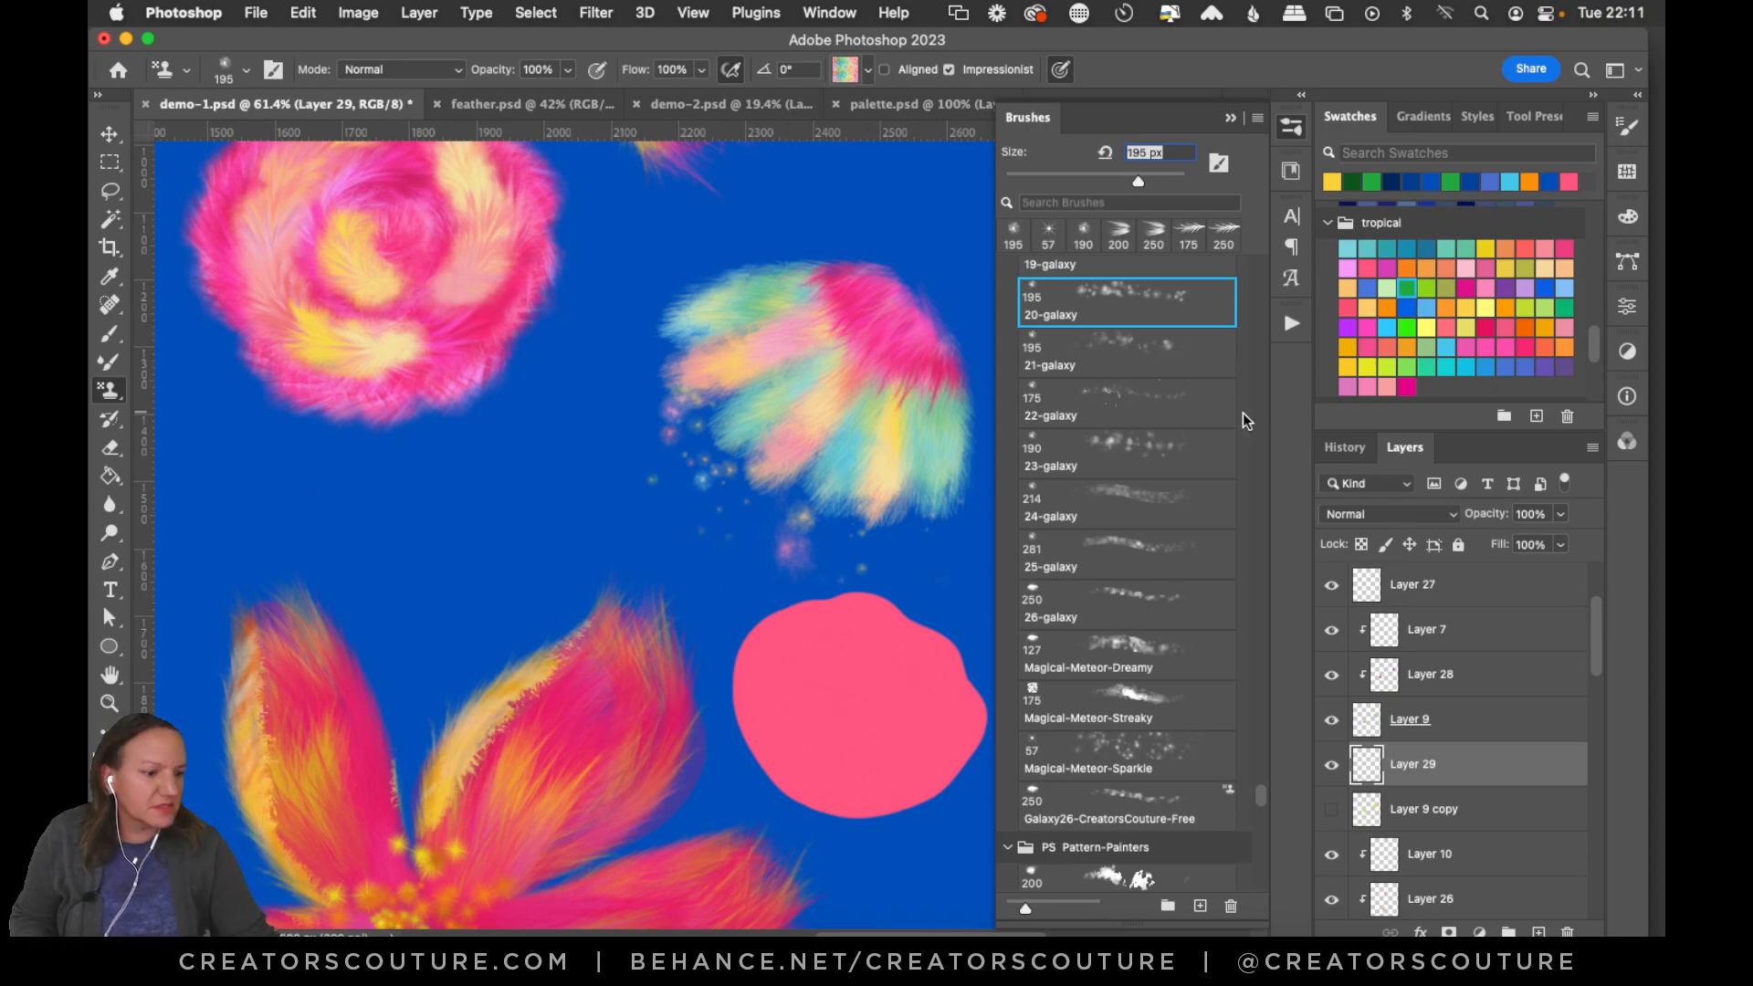
Paint multicoloured speckles along the scalloped edge of the second fan on Layer 29, undo the last stroke, and save the document.
click(1291, 135)
scroll(1252, 464, down, 10)
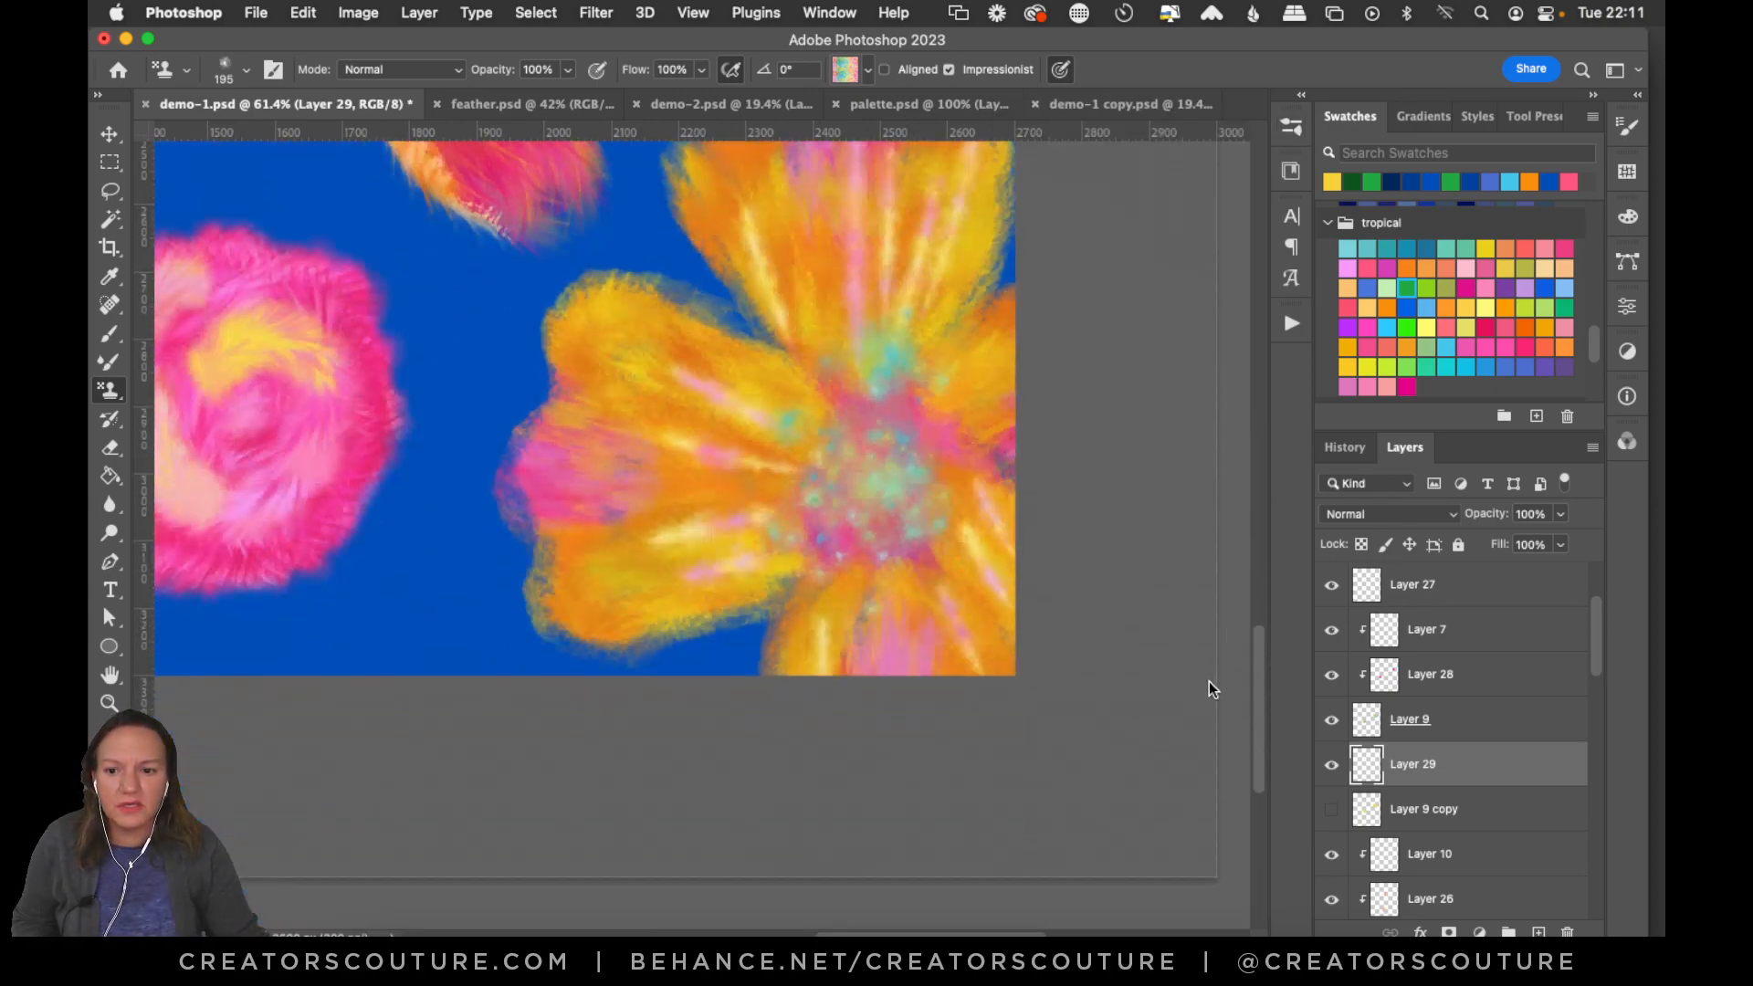
scroll(1208, 681, up, 4)
scroll(809, 918, left, 15)
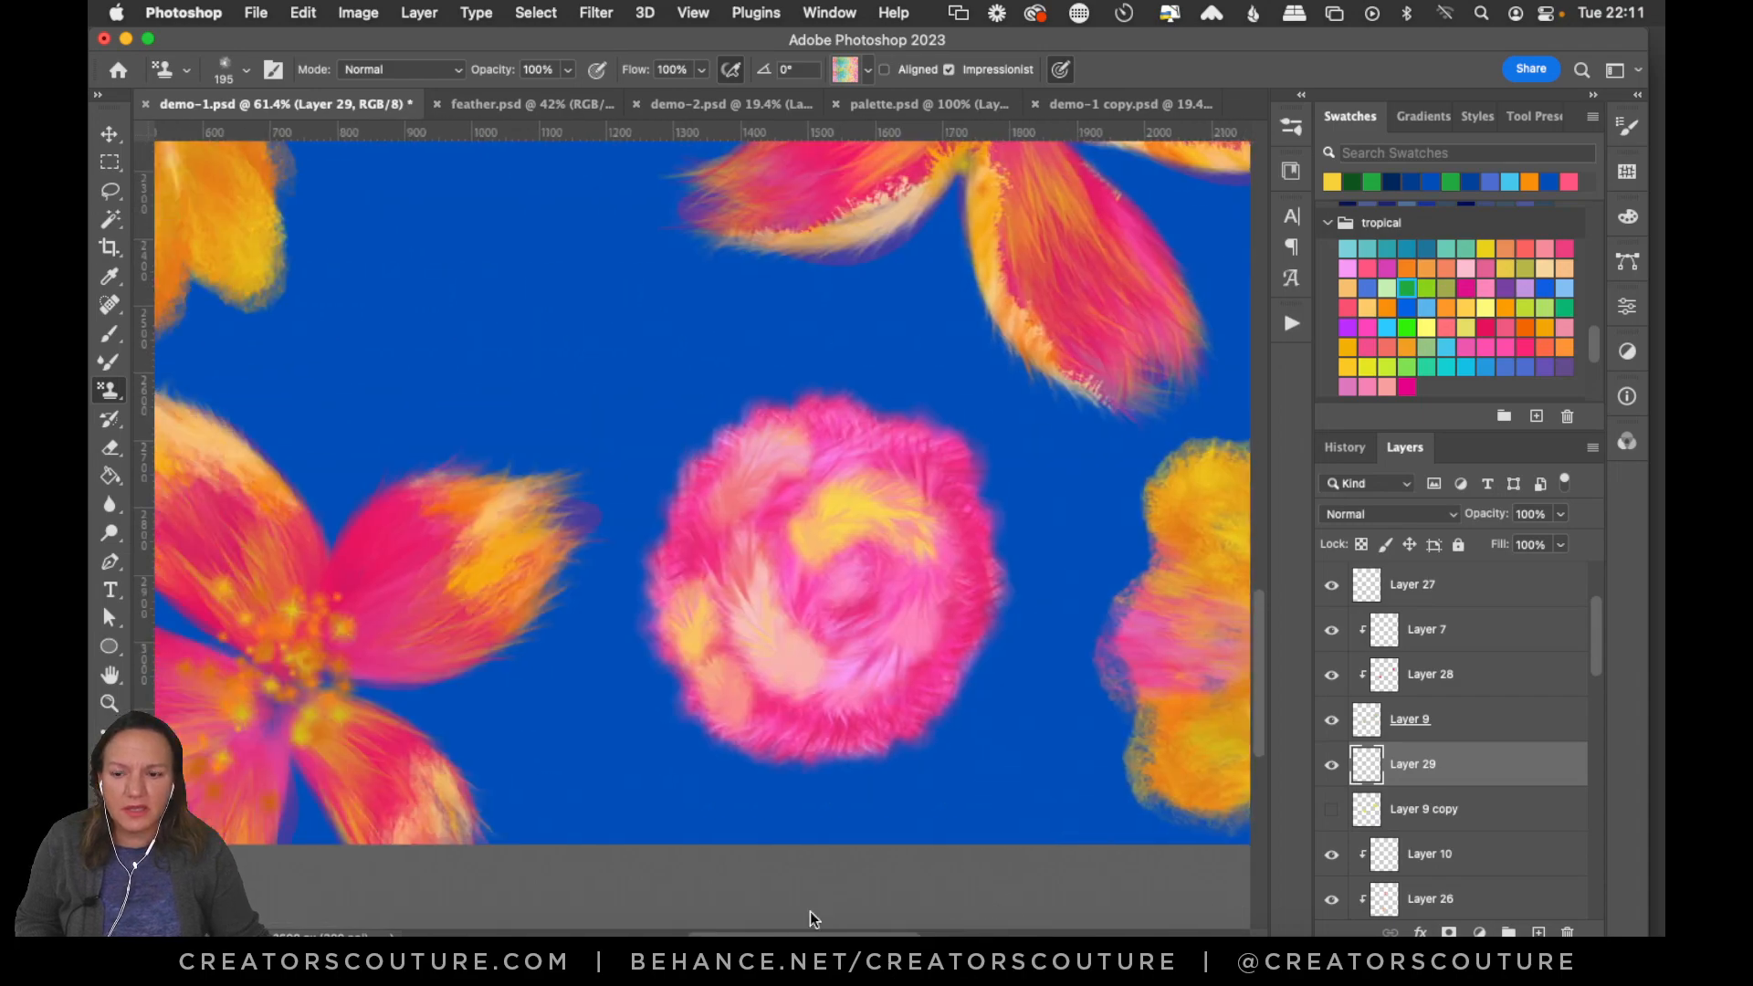
scroll(845, 822, right, 2)
mouse_move(1256, 650)
mouse_down()
mouse_move(1279, 481)
mouse_move(1277, 504)
mouse_up()
click(898, 420)
mouse_move(949, 493)
mouse_down()
mouse_move(980, 678)
mouse_move(983, 574)
mouse_move(976, 696)
mouse_up()
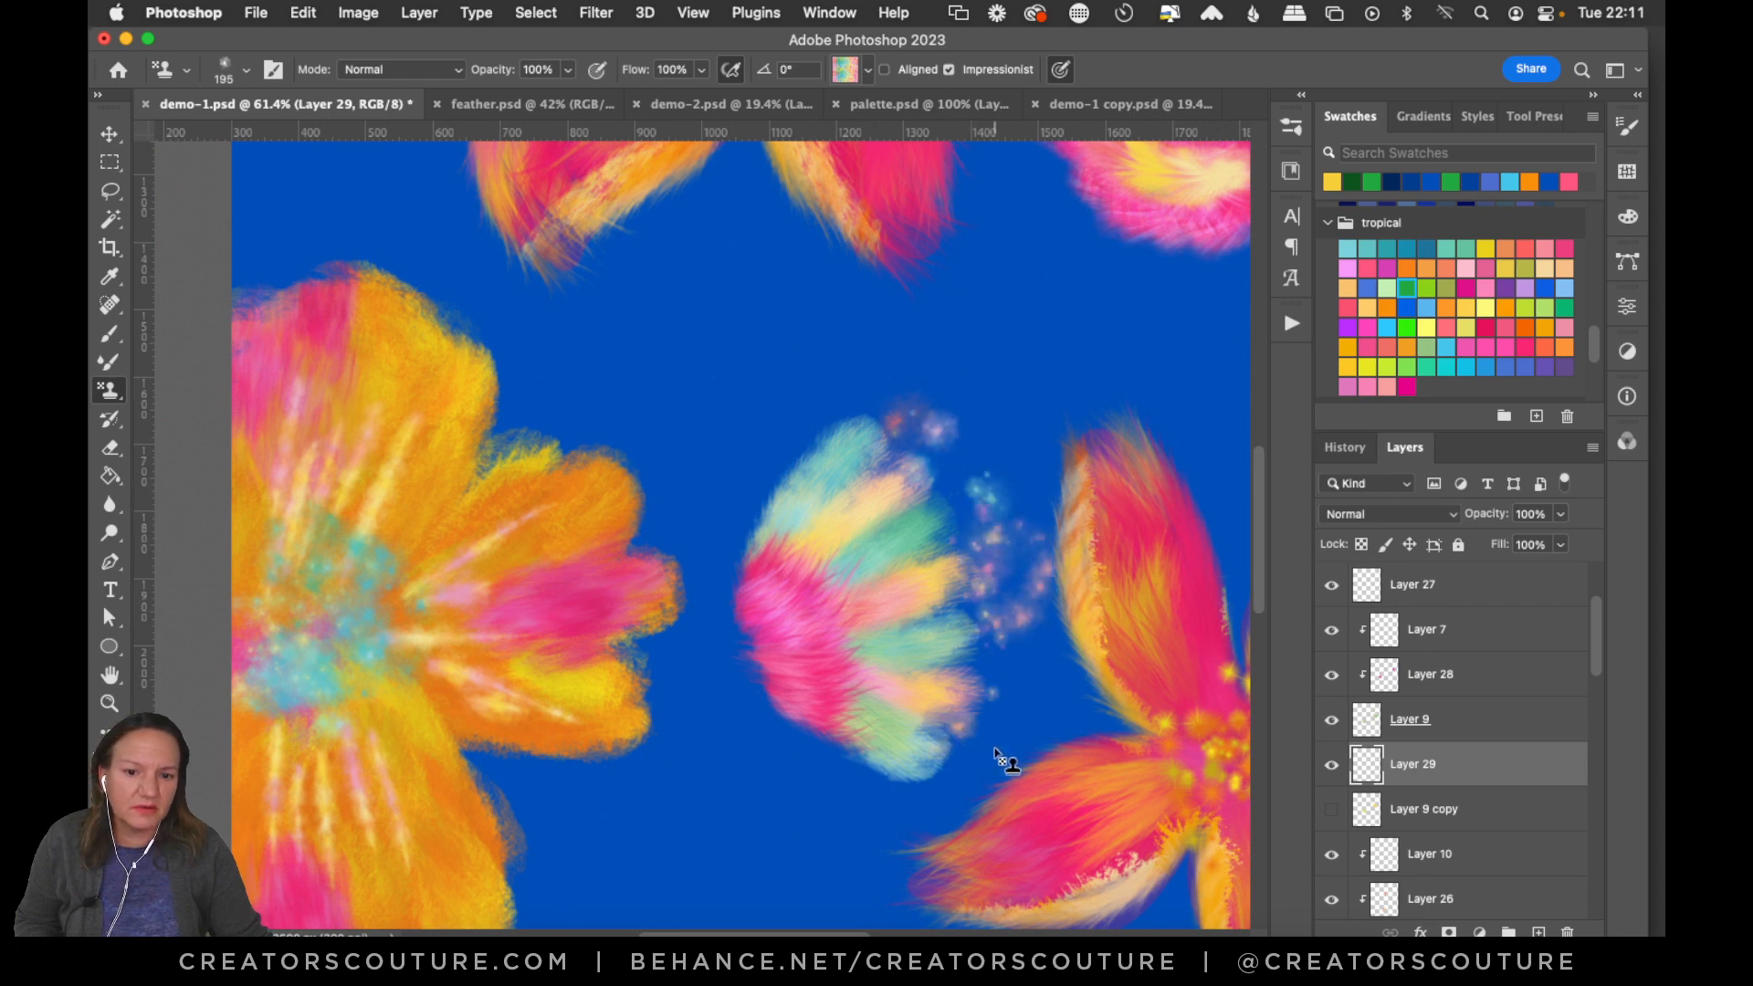
key(super+z)
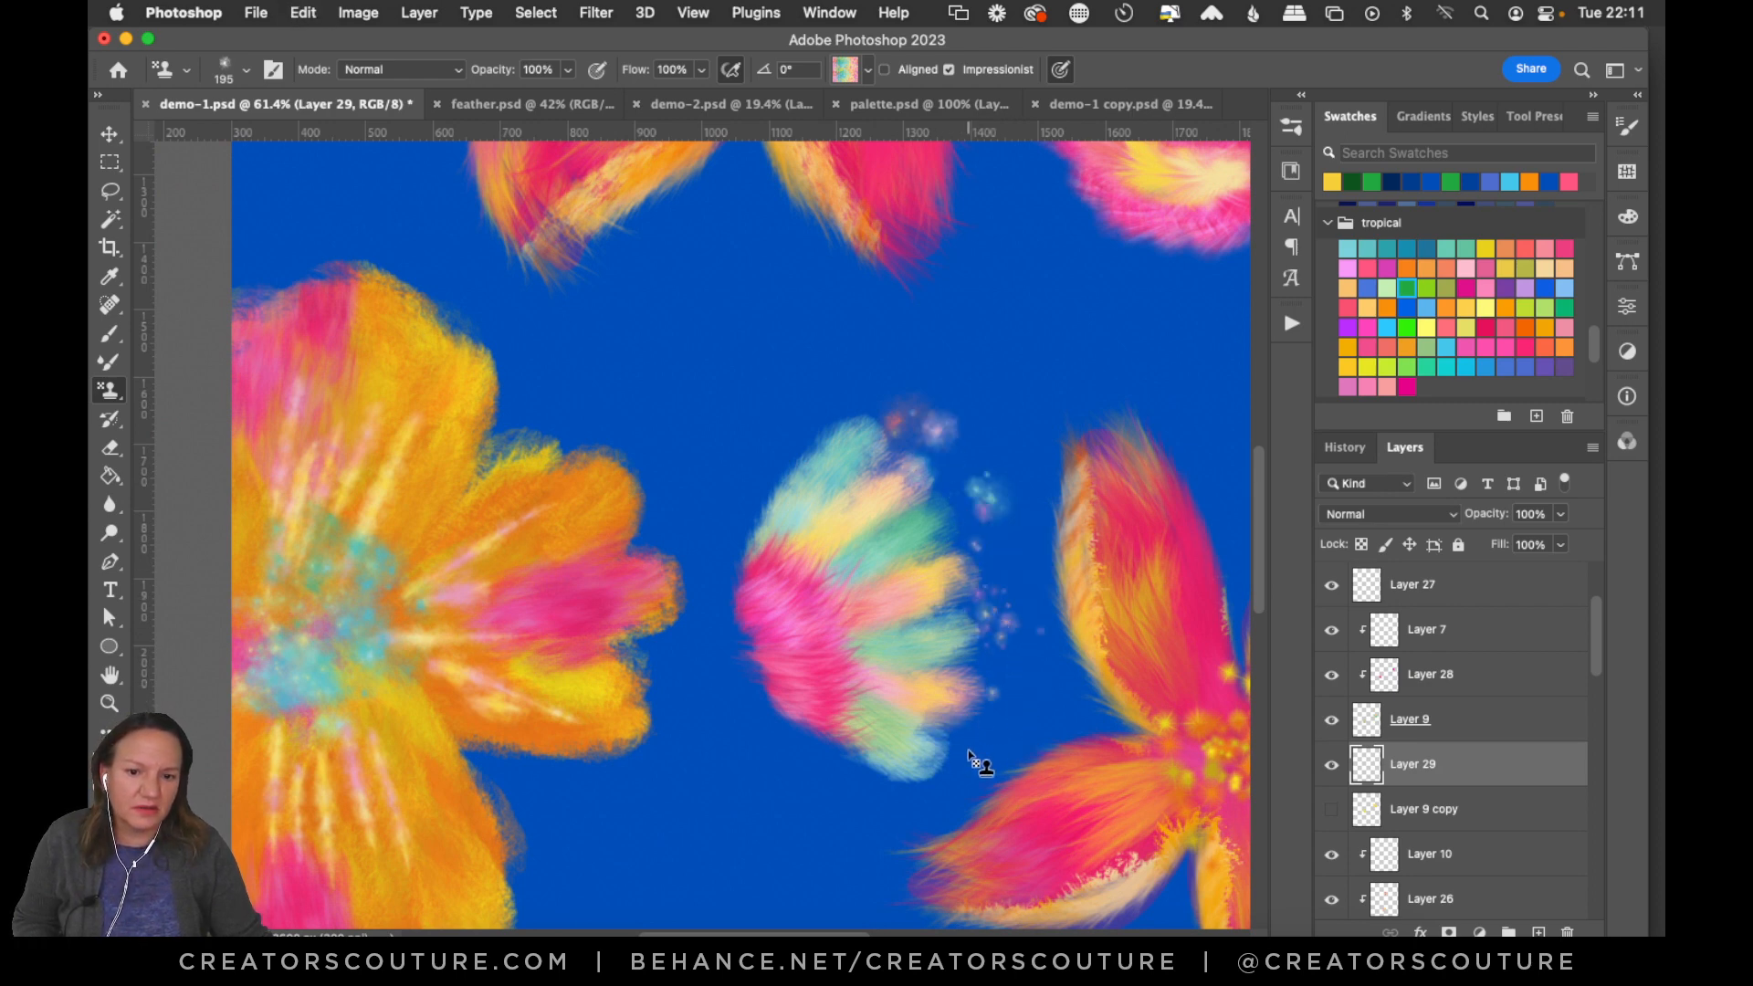
key(super+0)
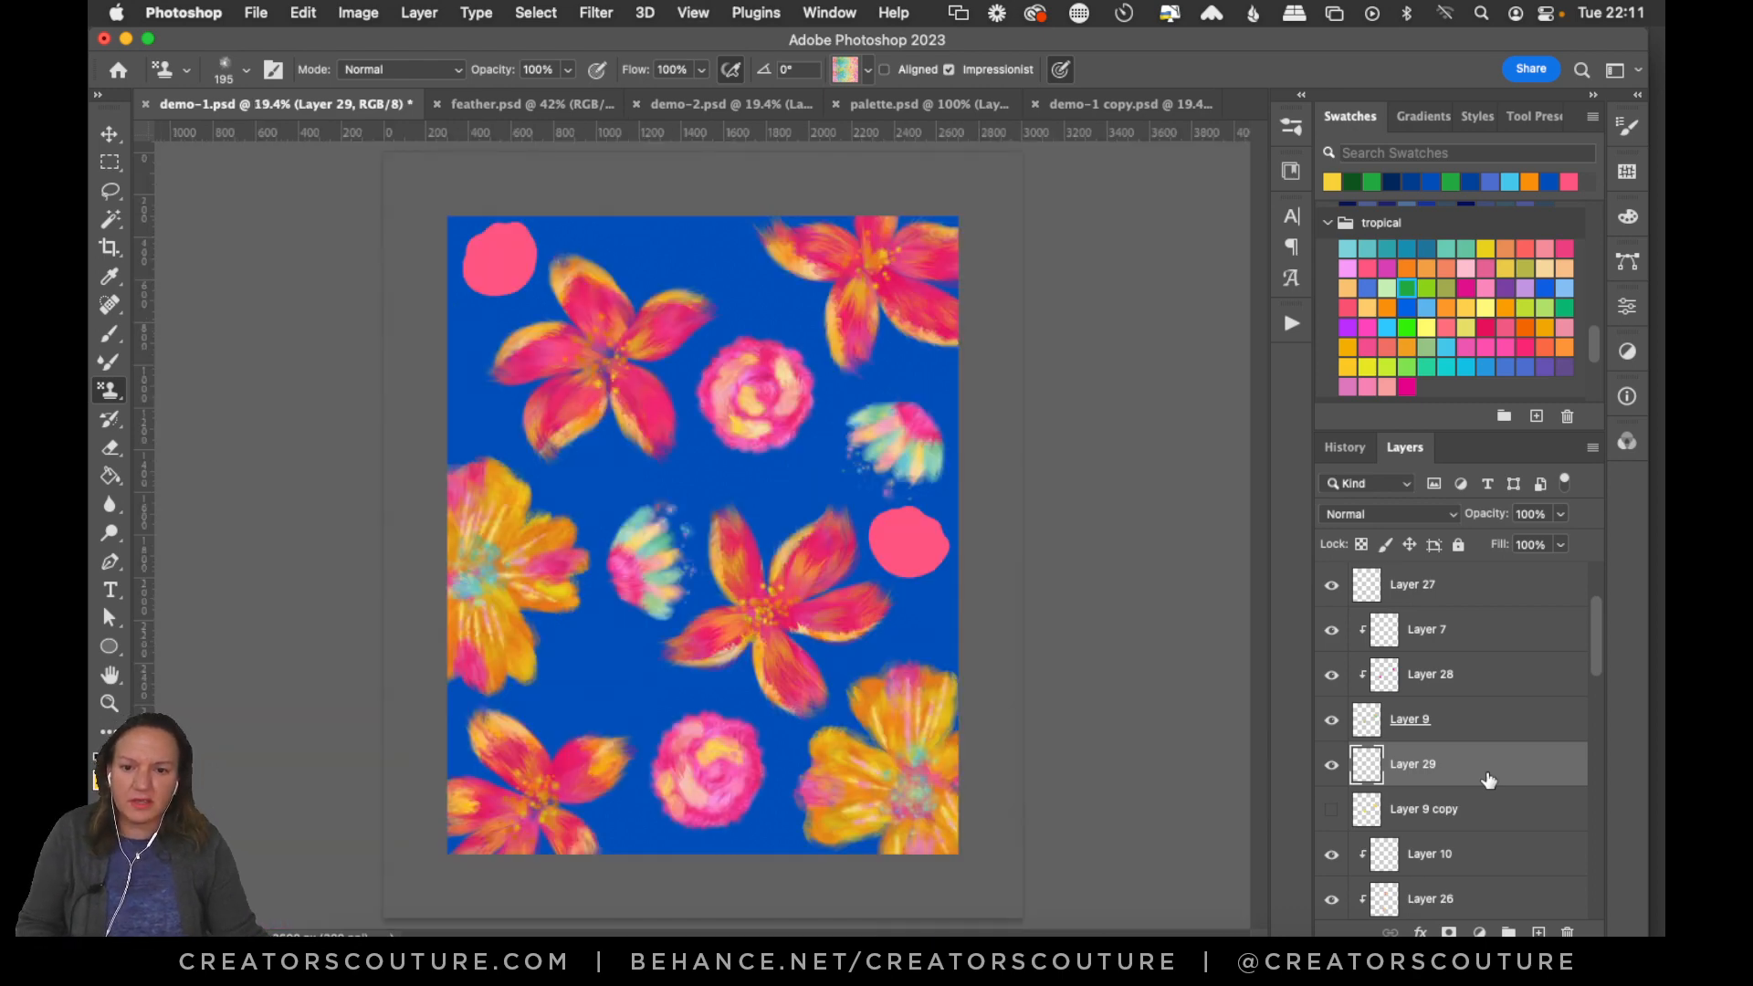
key(super+s)
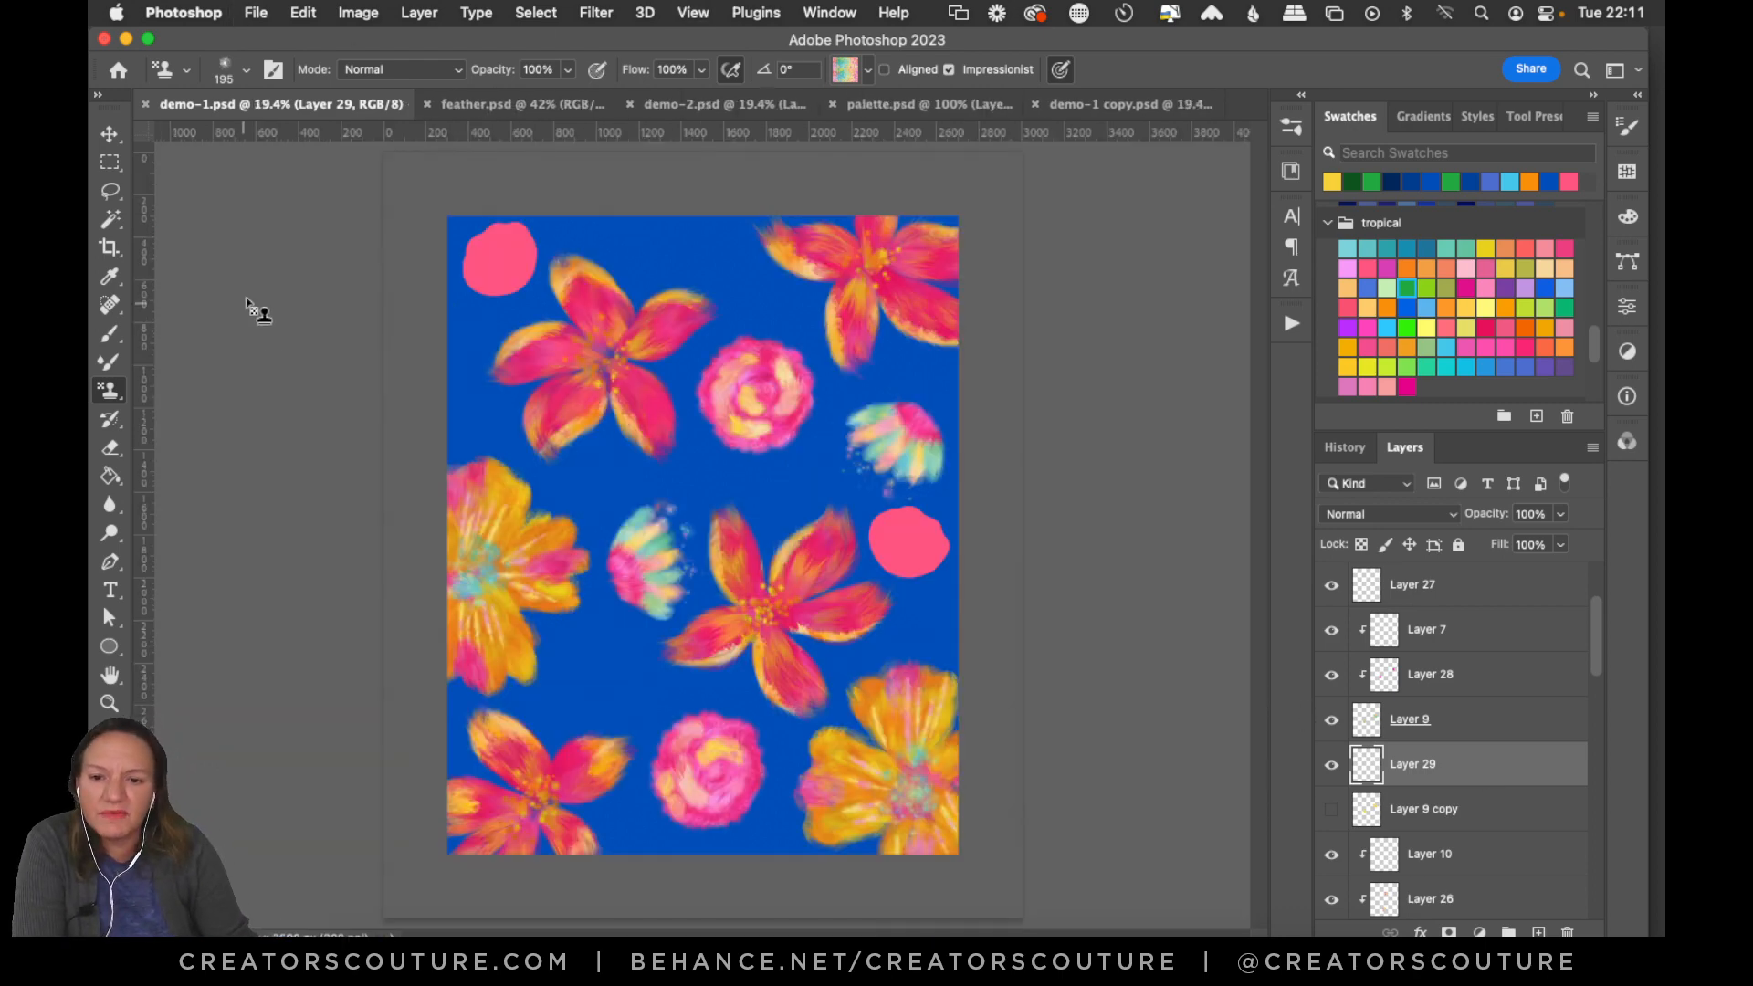
Duplicate Layer 4 with the two pink circles beneath the original, and clear the original layer's contents.
click(109, 134)
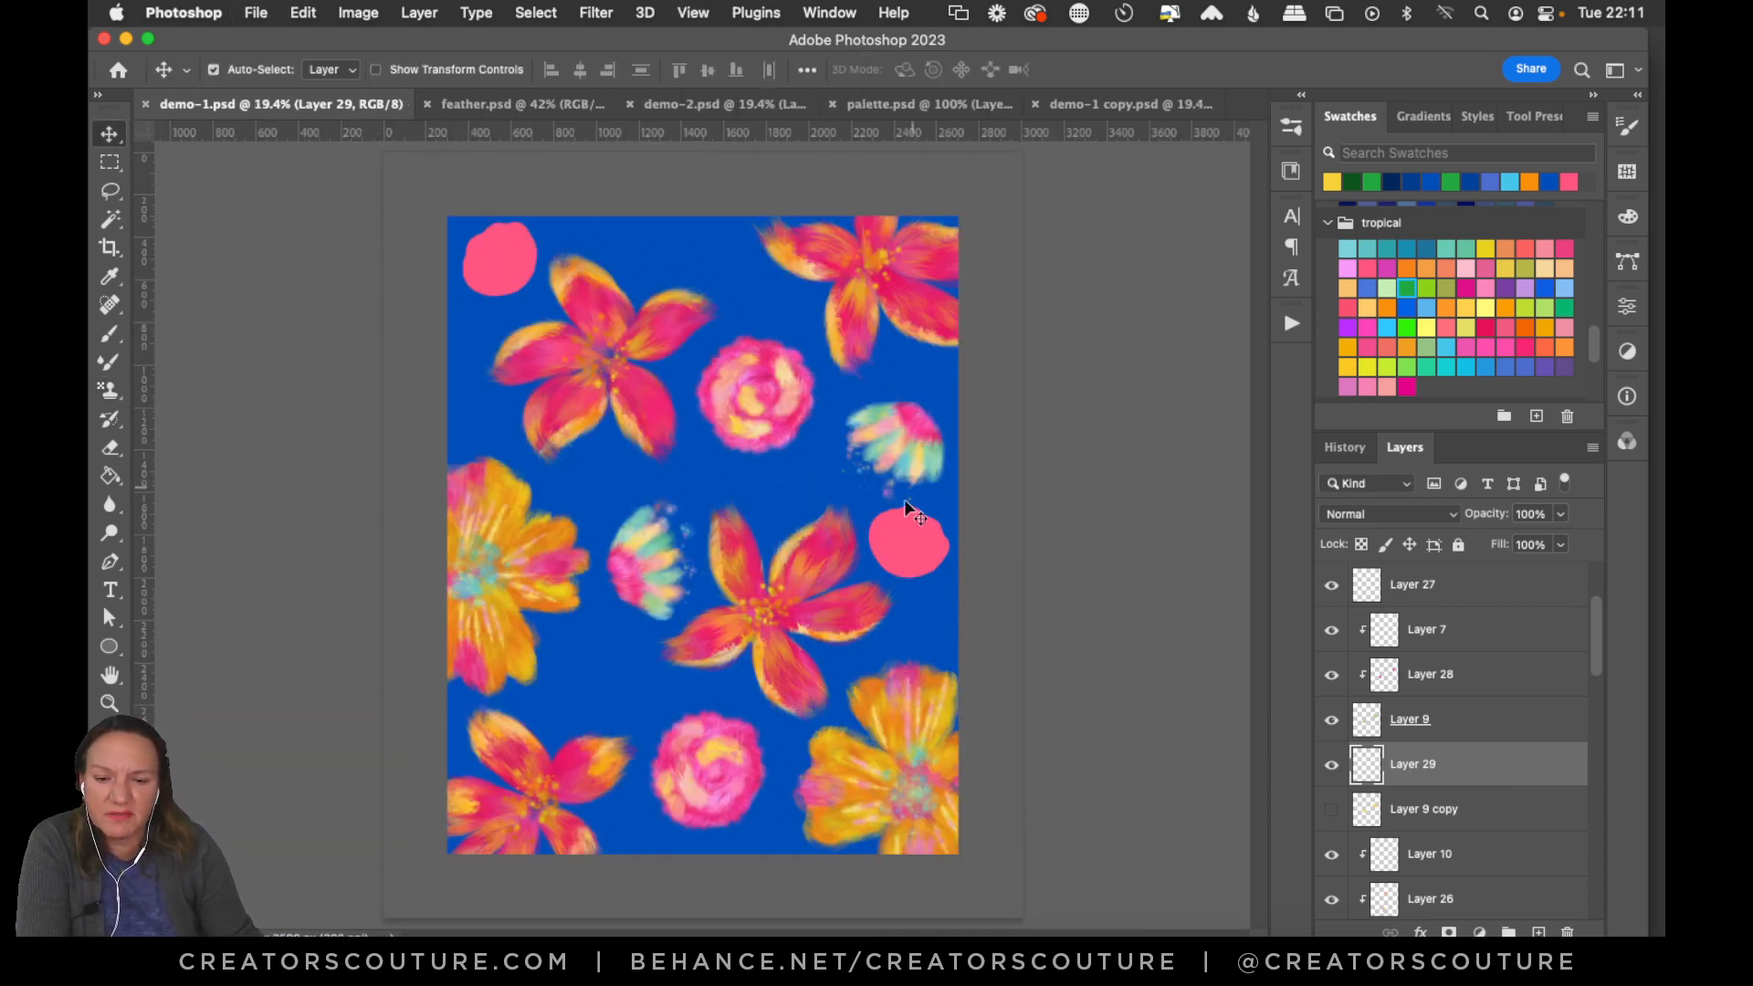
click(910, 552)
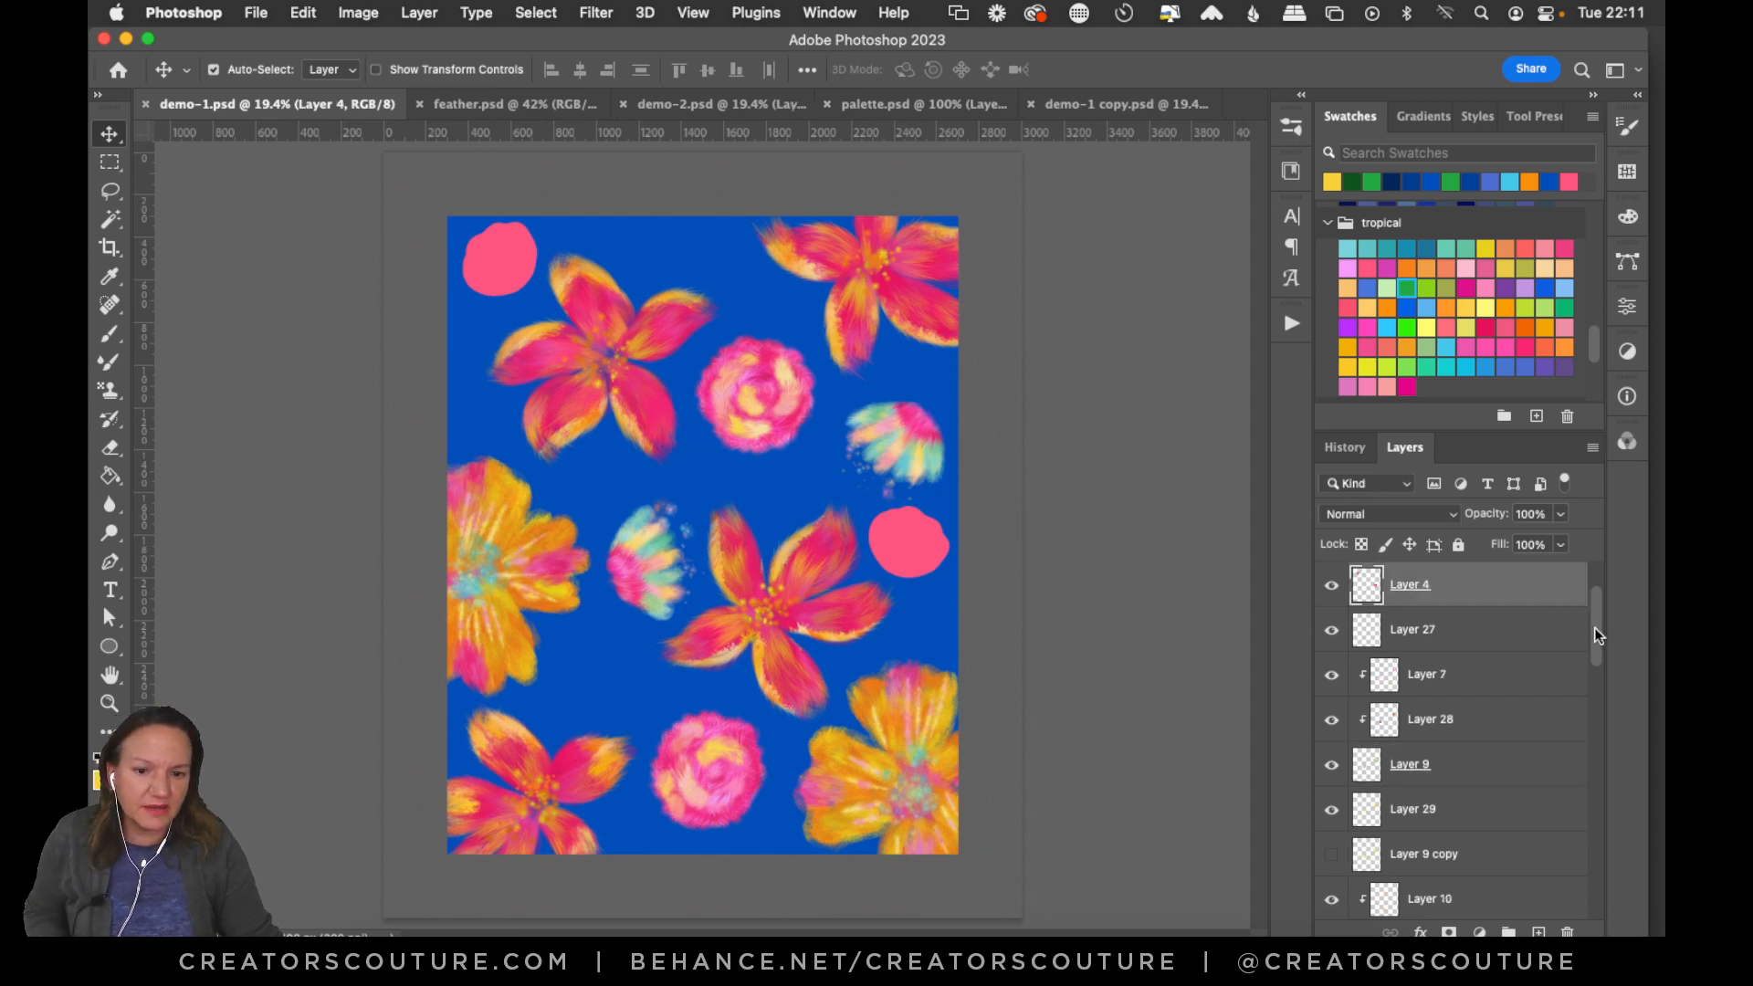
drag(1594, 627, 1601, 610)
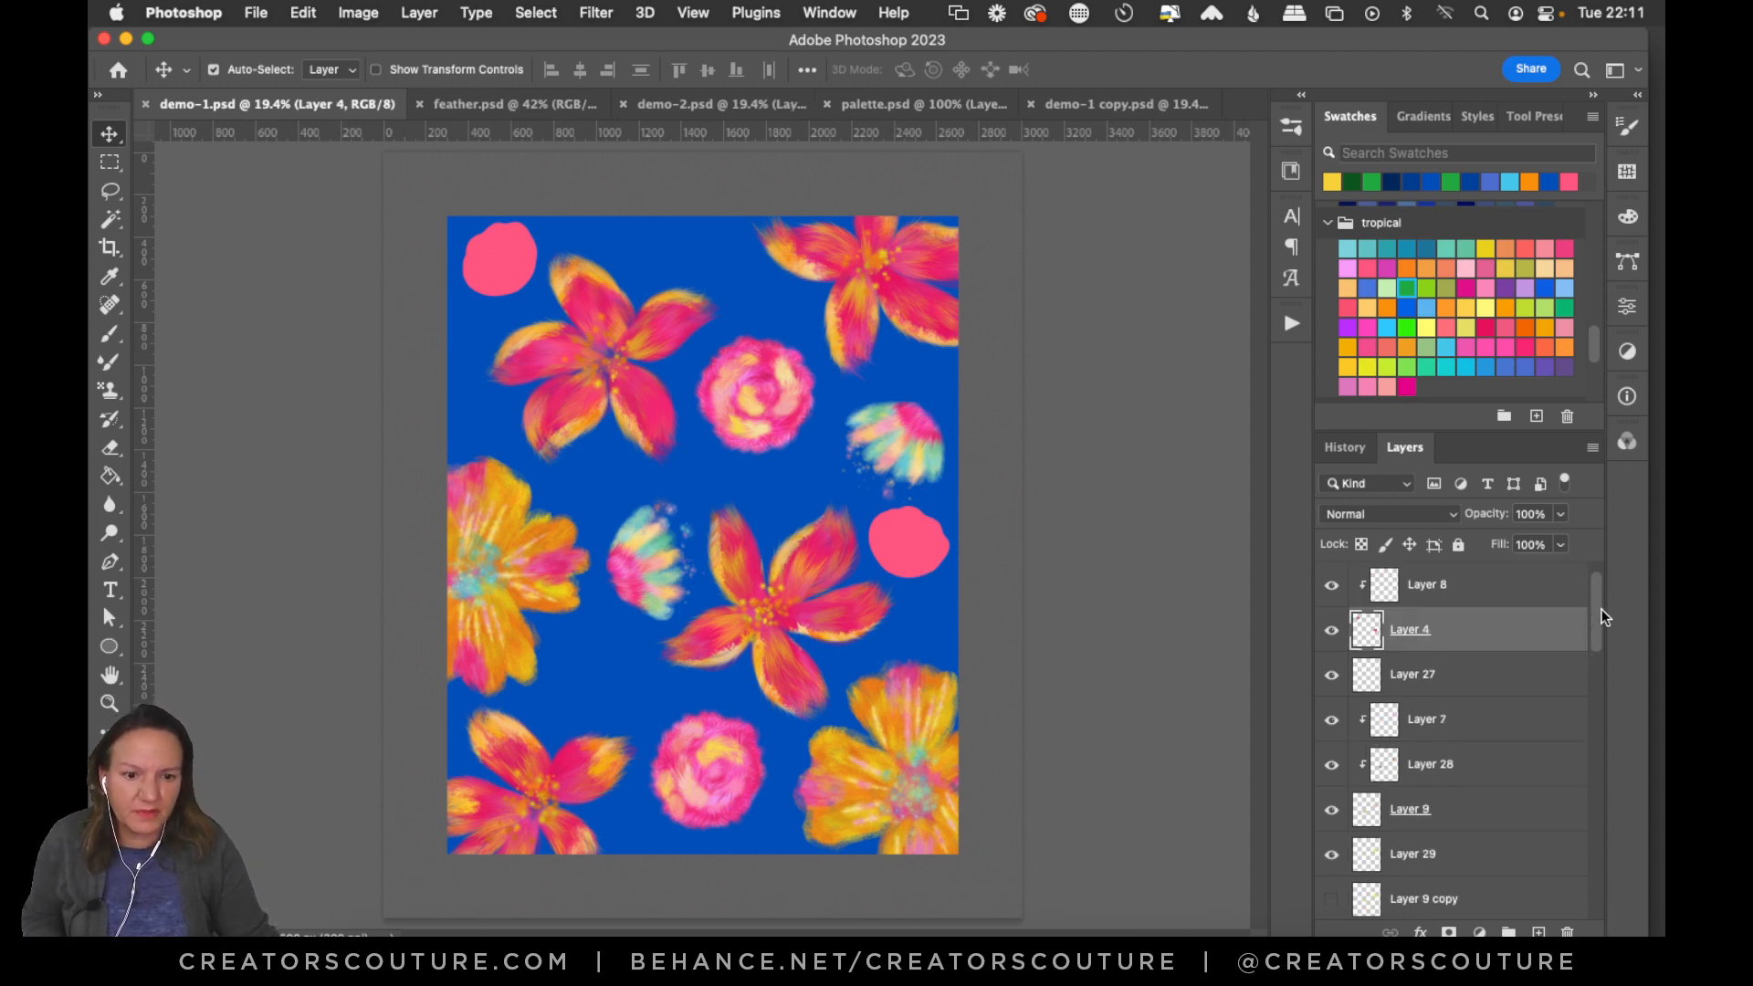
click(1330, 638)
click(1332, 632)
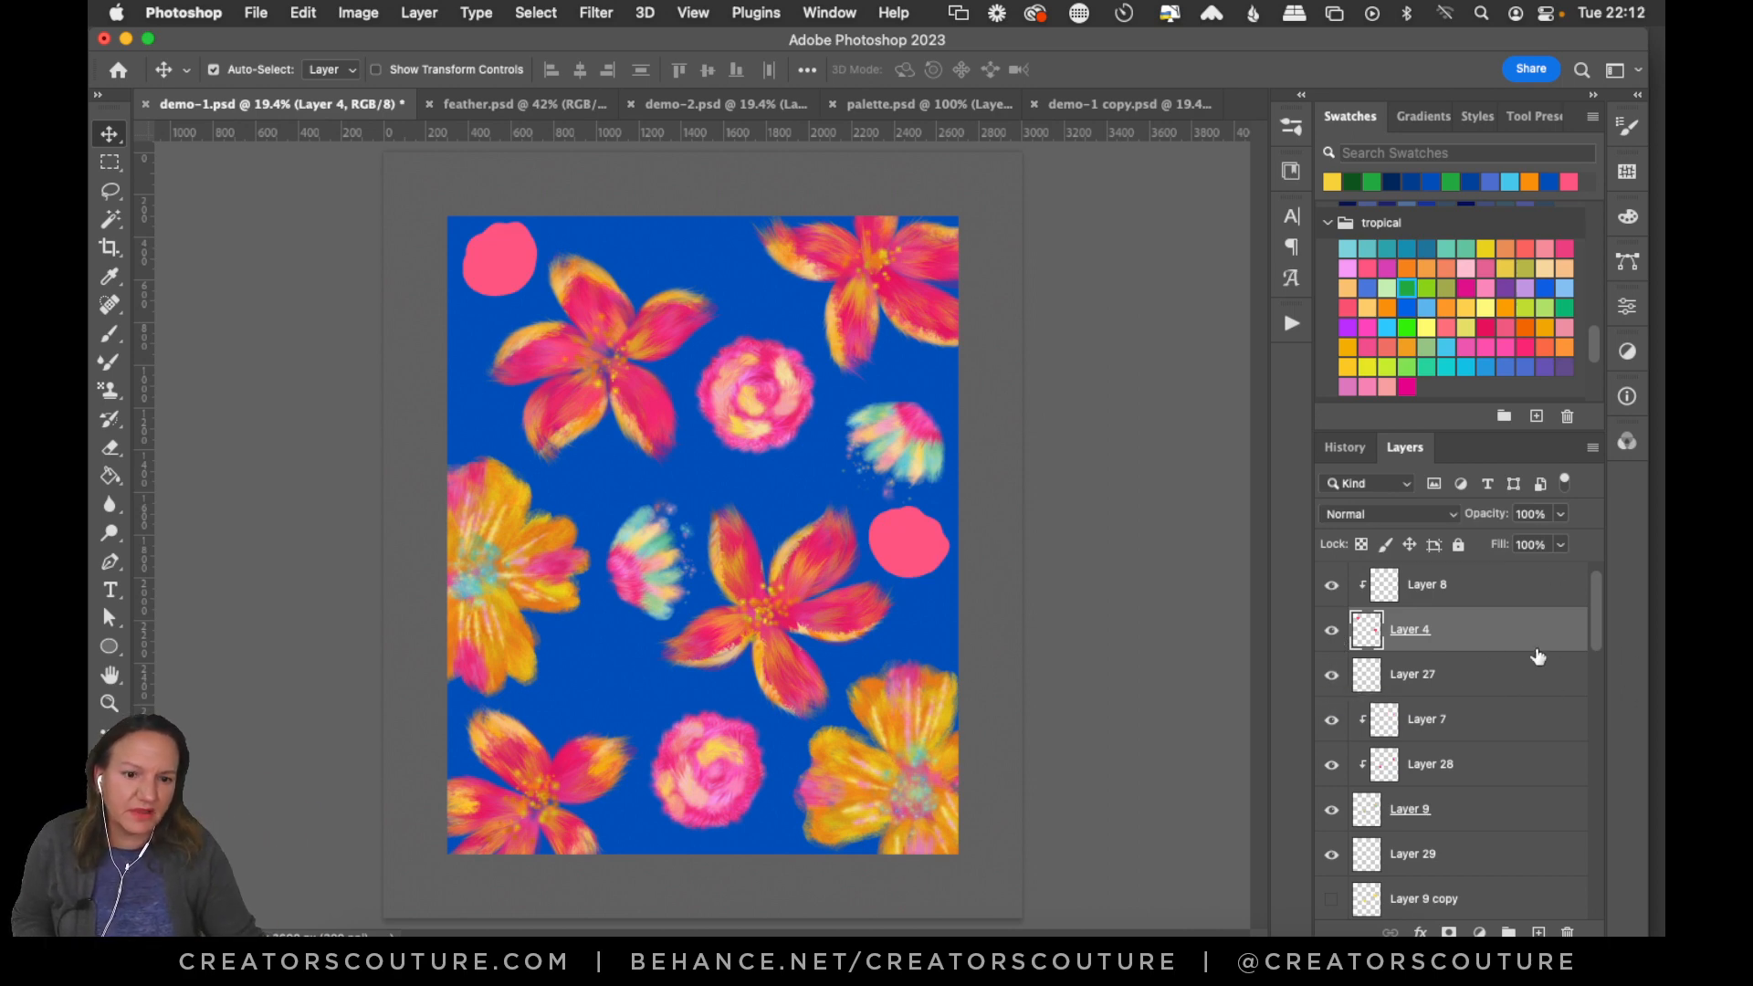
drag(1594, 619, 1594, 612)
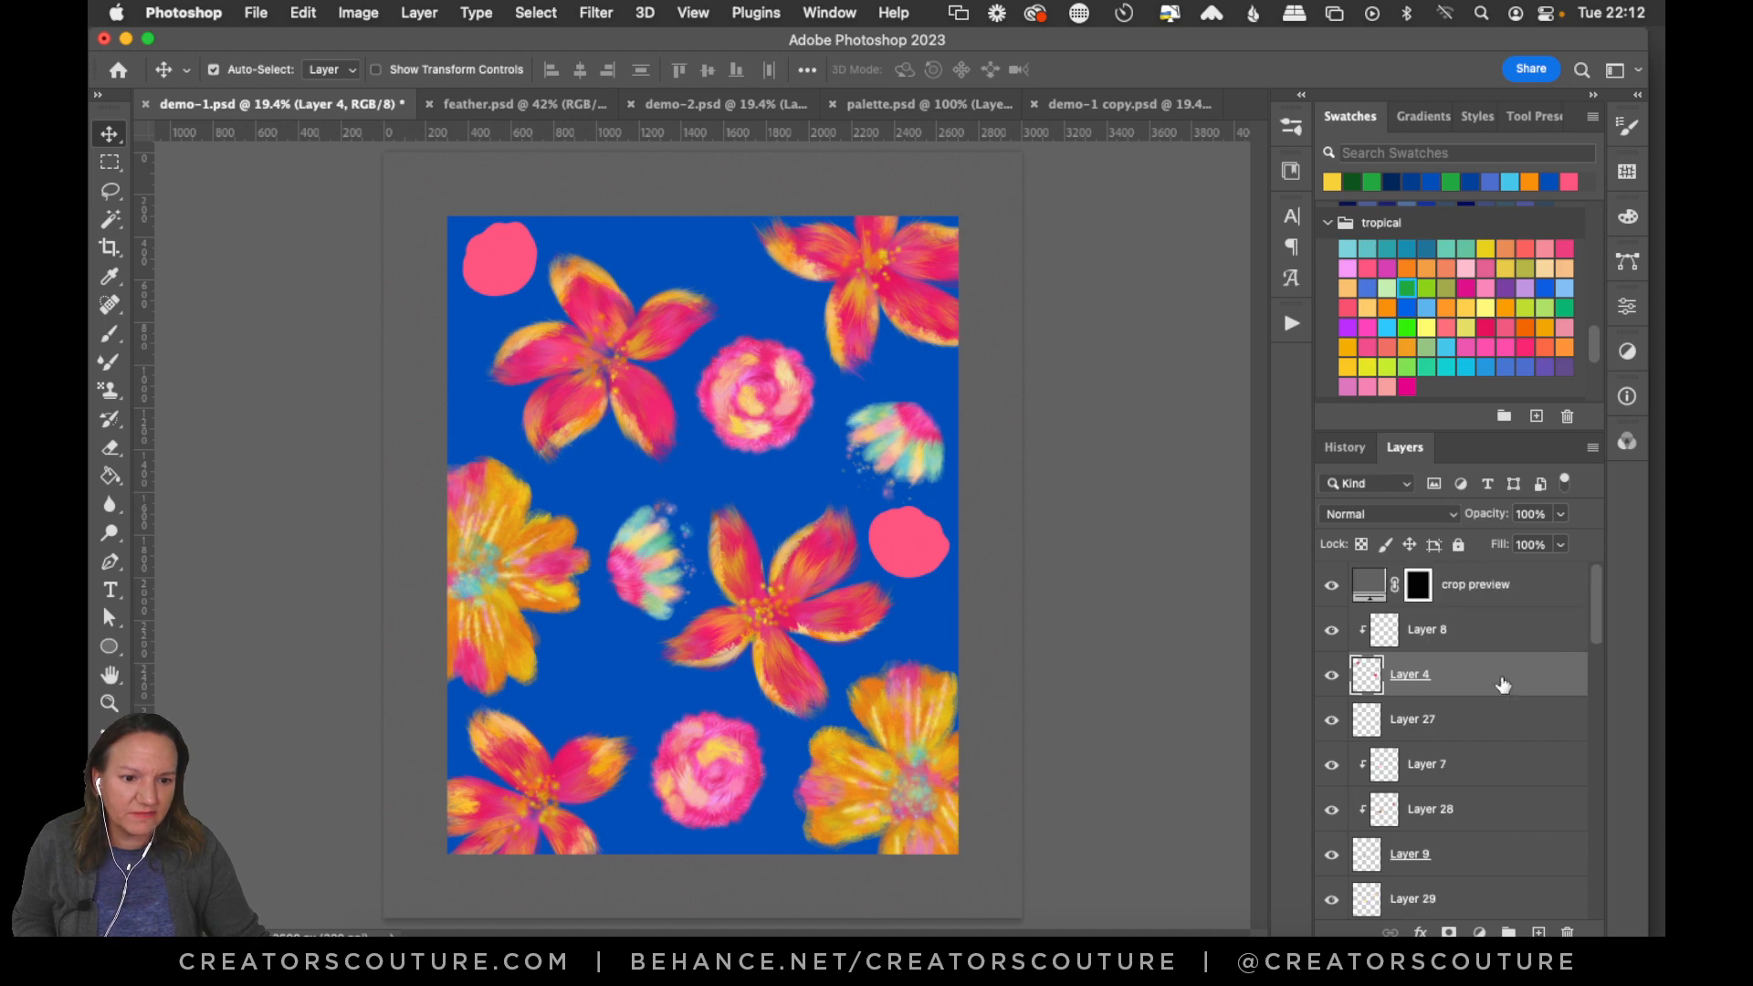
drag(1404, 699, 1411, 721)
click(1424, 685)
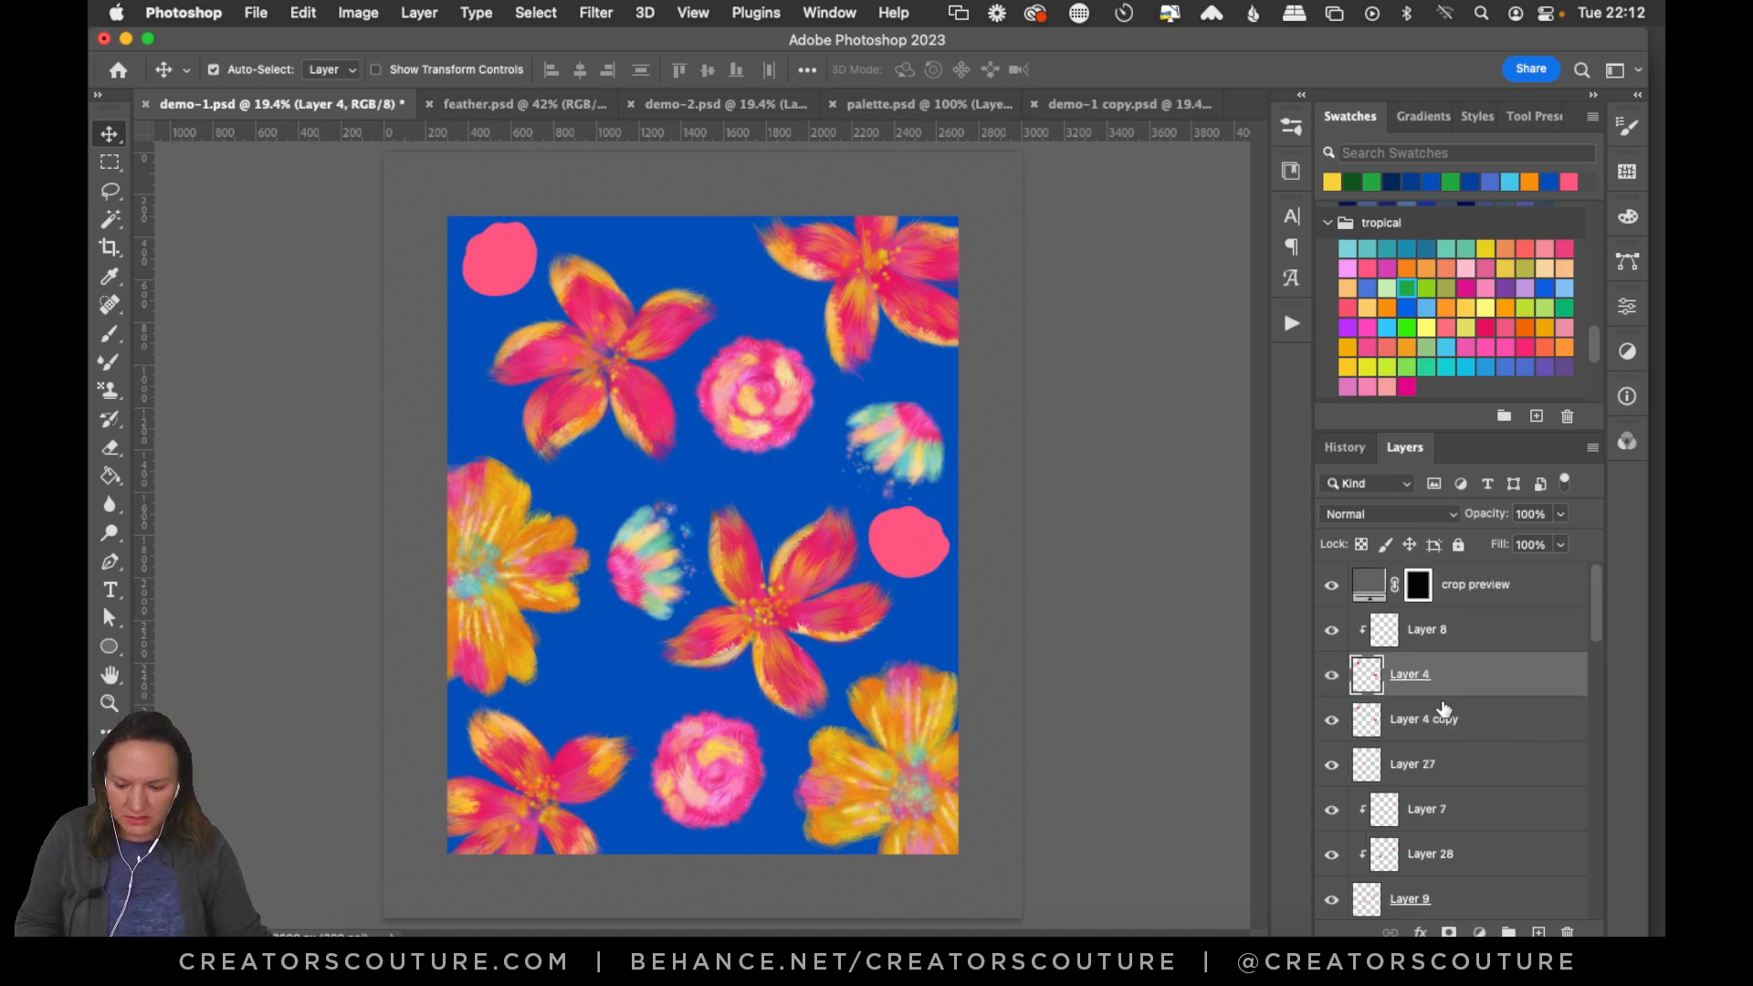
click(1396, 738)
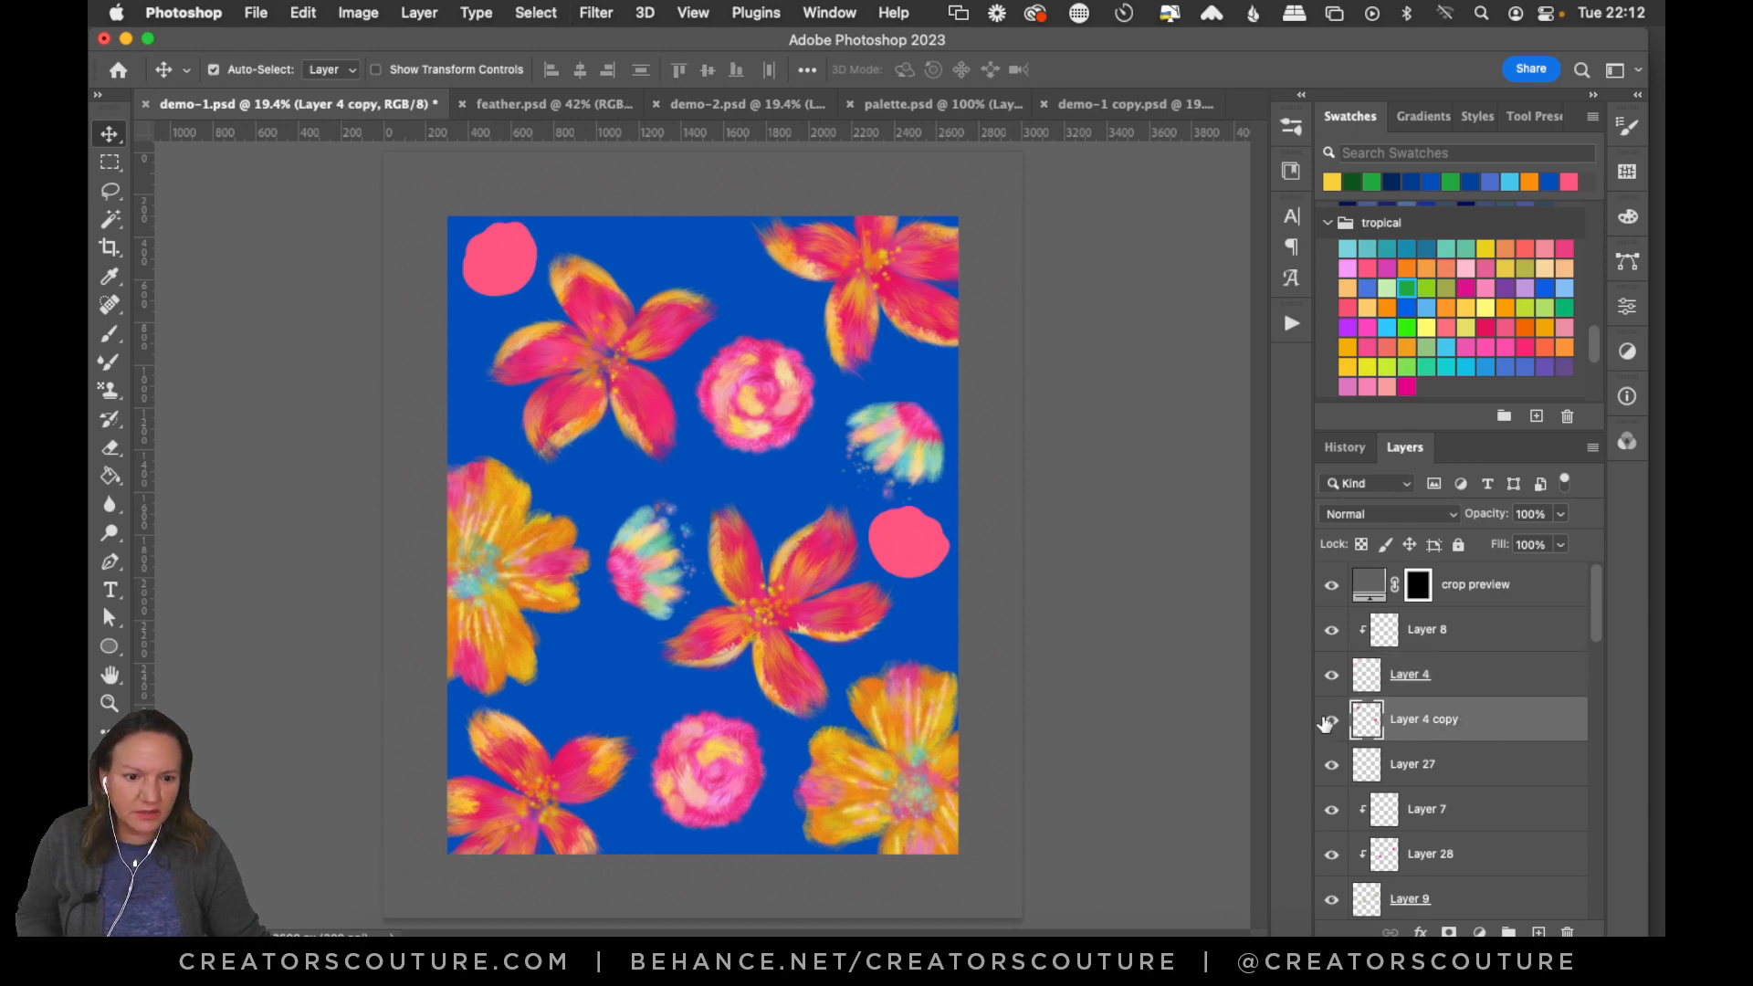
Lower the opacity of Layer 4 copy to 48% as a painting guide and make Layer 4 active.
click(1329, 721)
click(1331, 721)
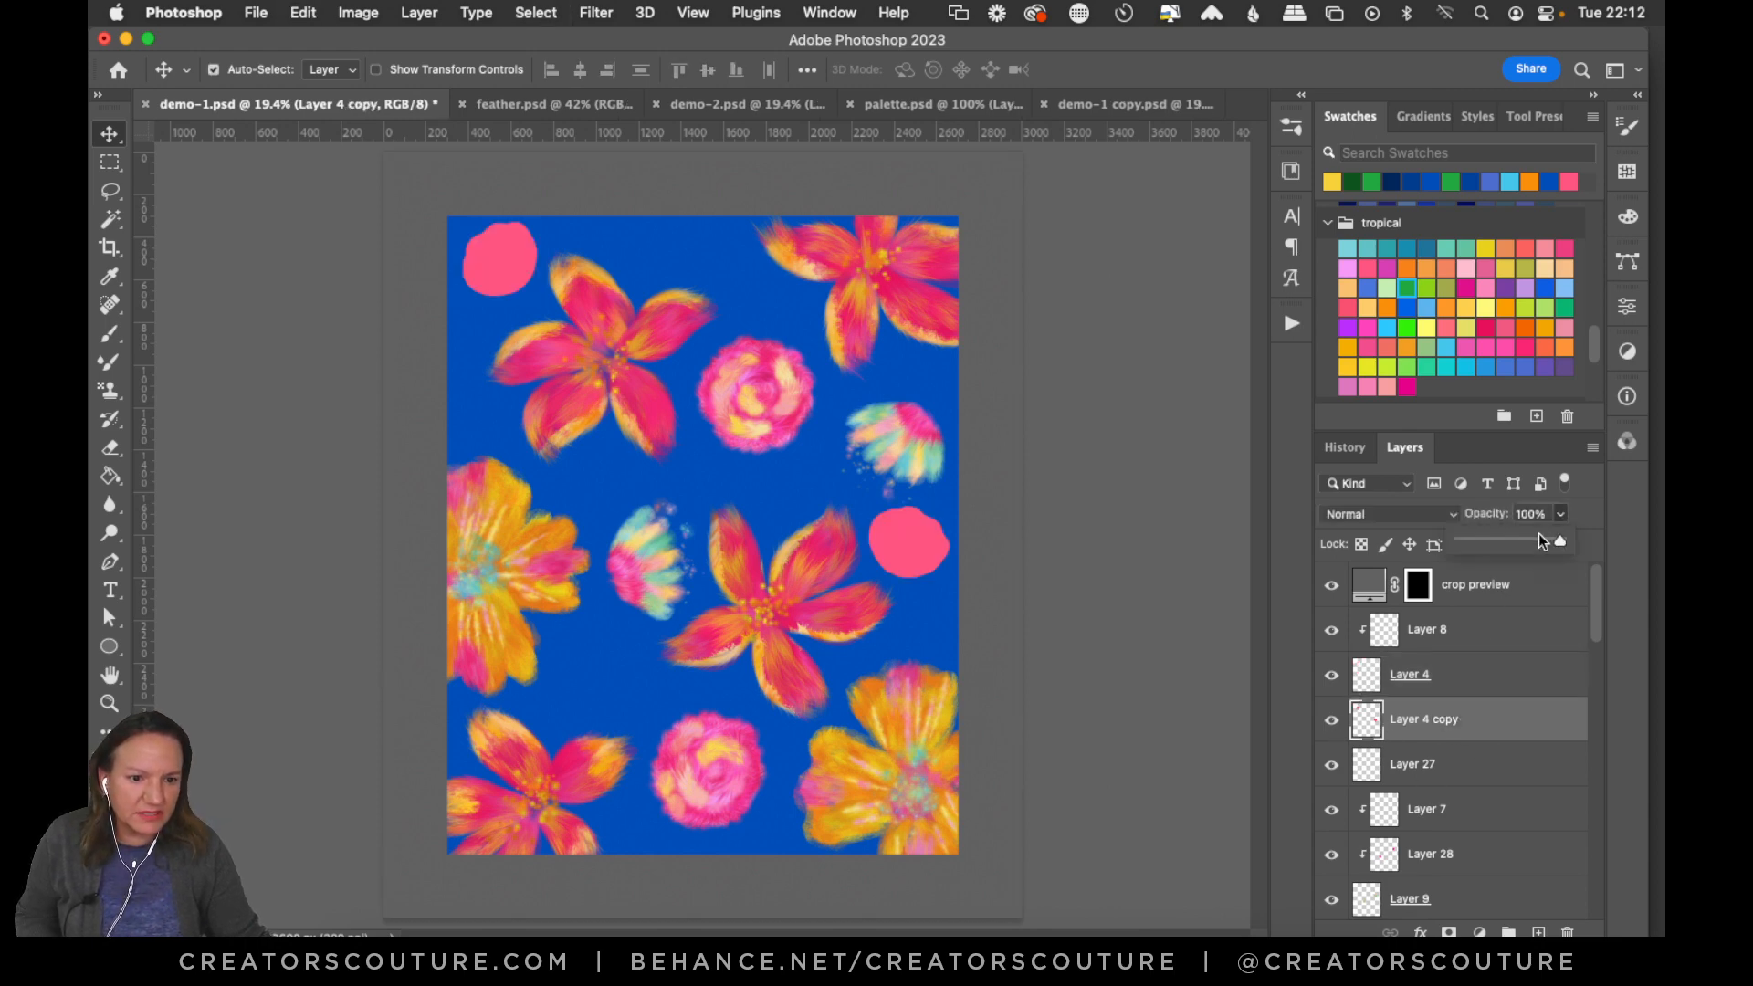
drag(1539, 541, 1486, 540)
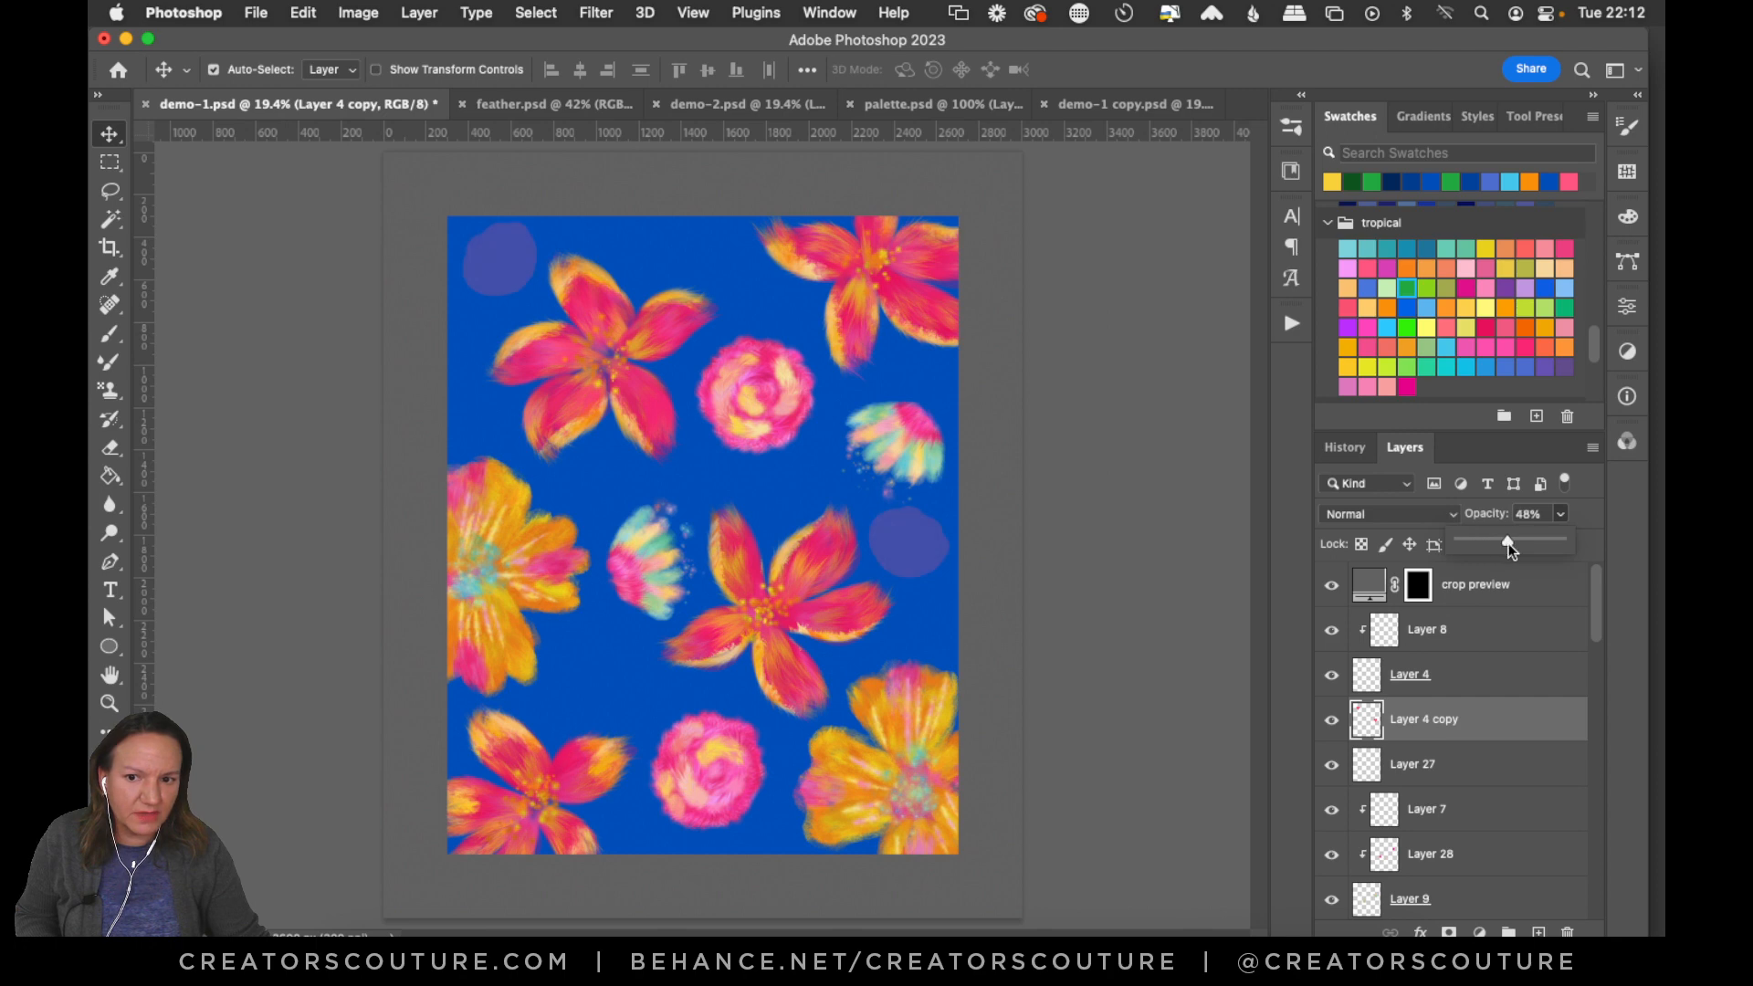
click(1426, 694)
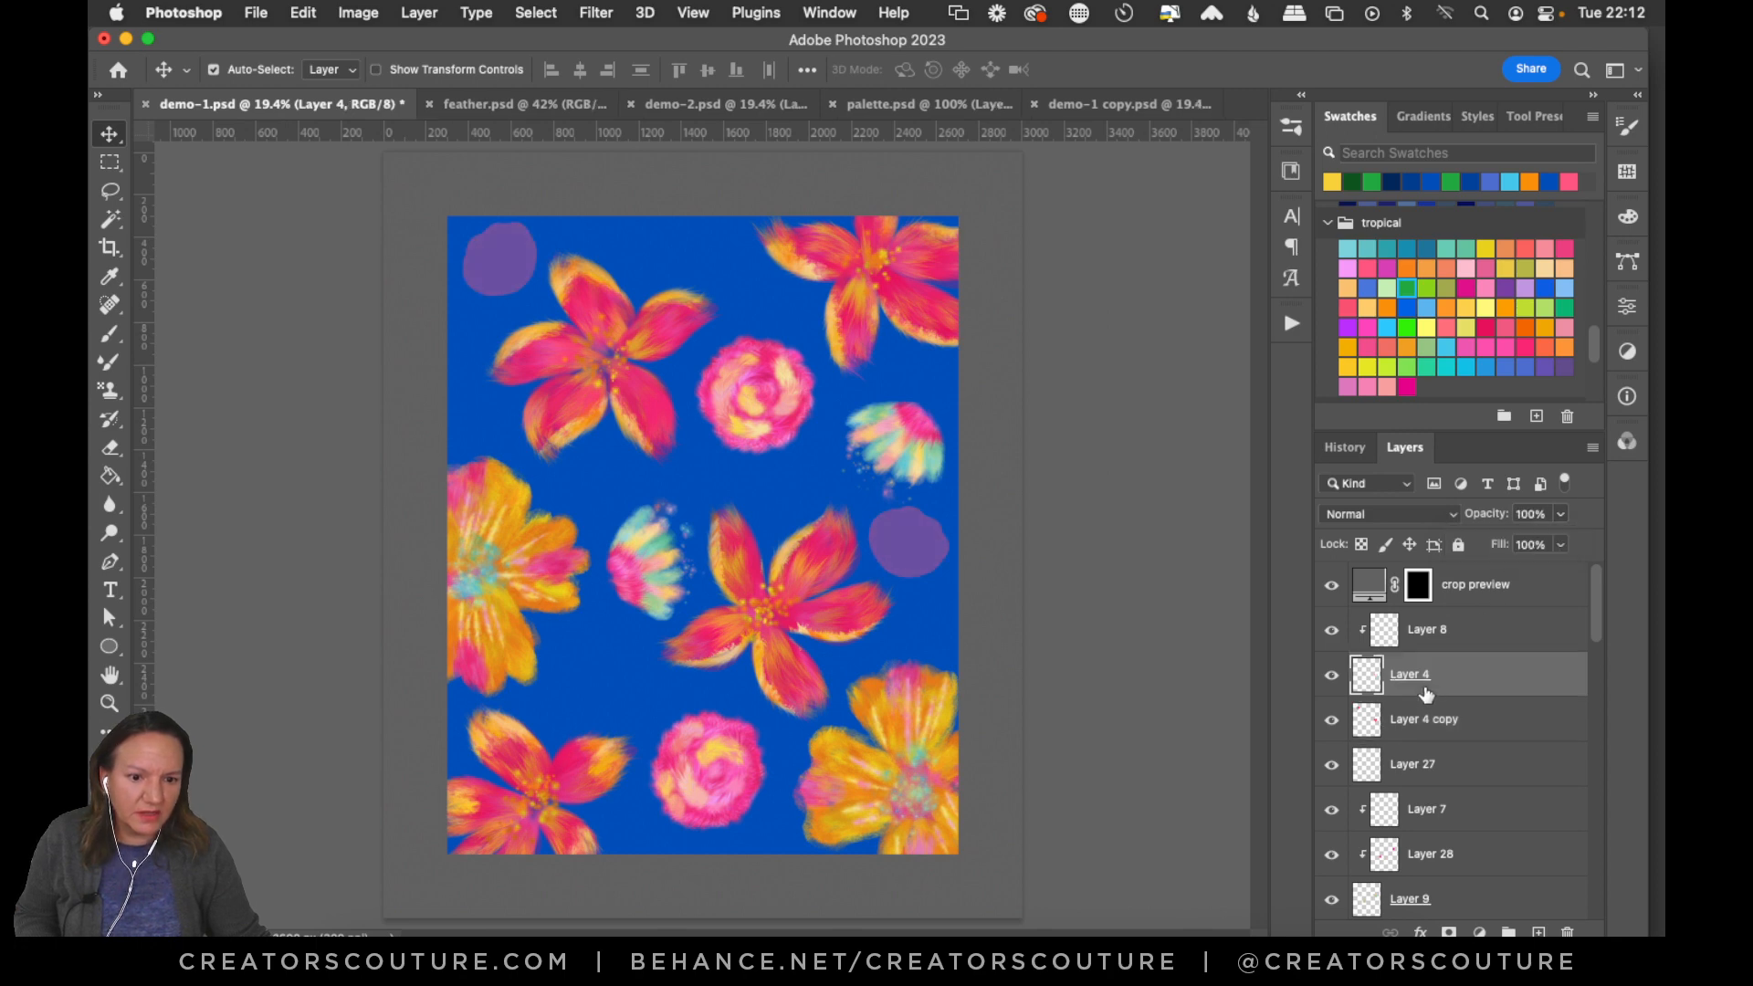
Check the demo-2.psd artwork and examine the numbered brush samples in feather.psd for a brush to paint the circles.
click(109, 699)
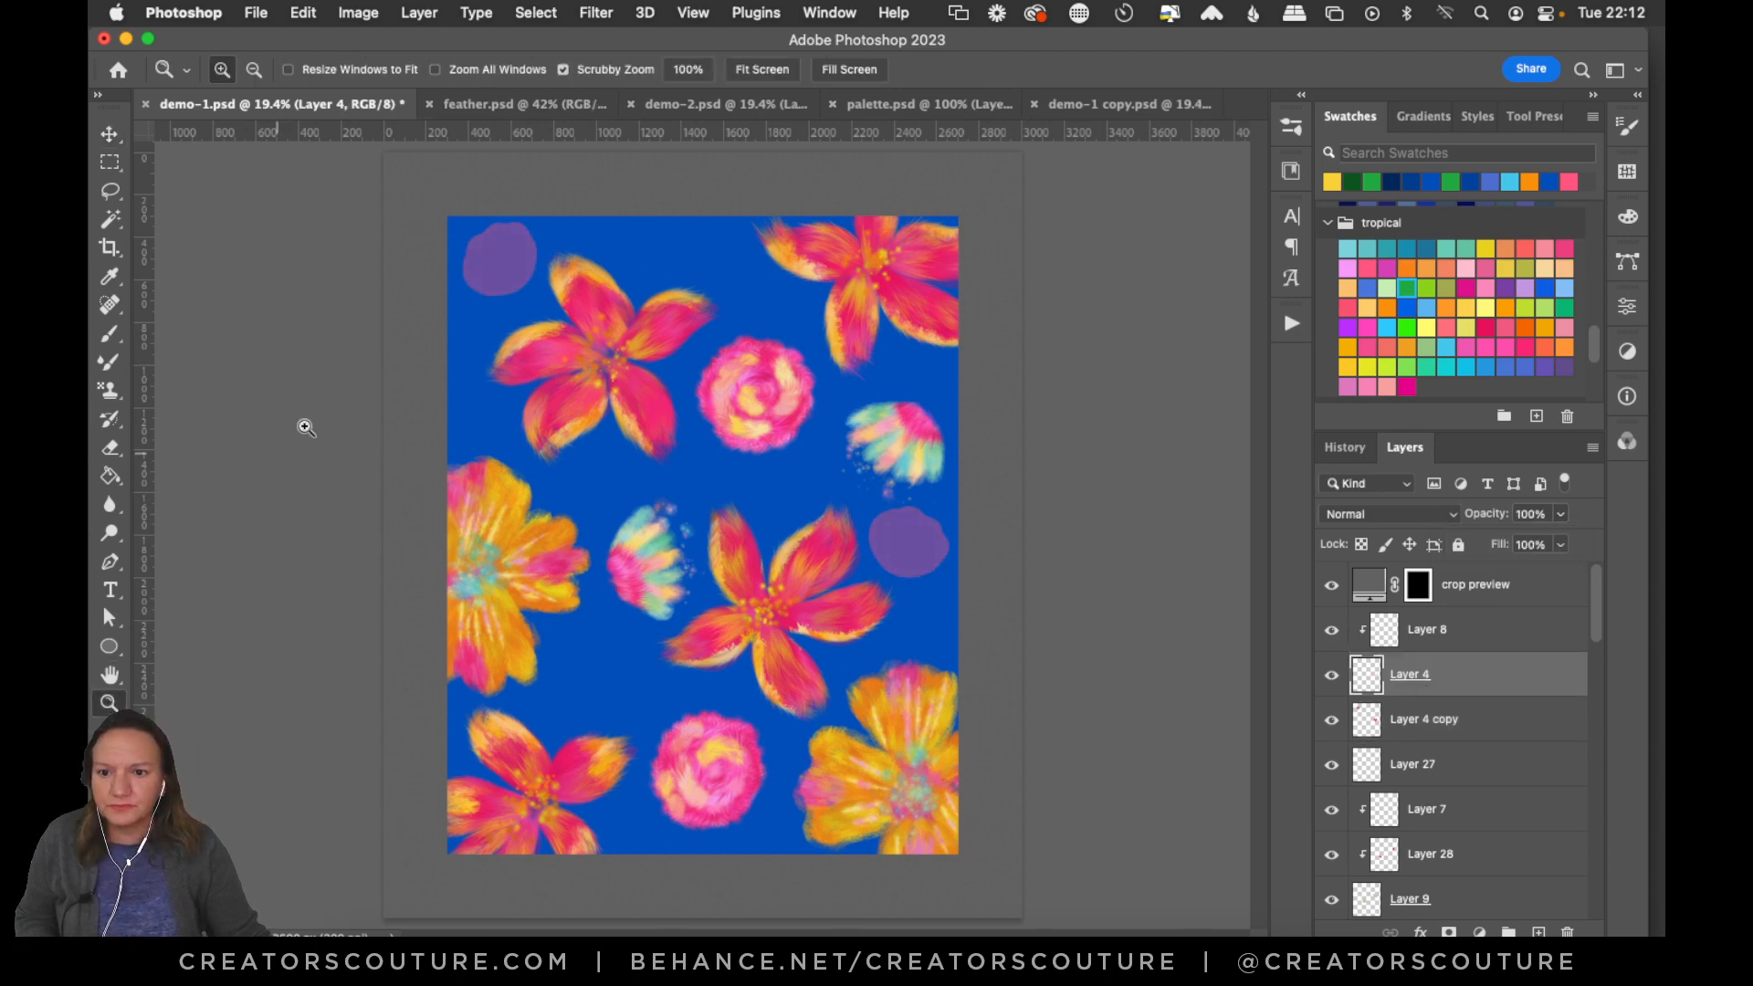
drag(475, 236, 562, 212)
click(715, 106)
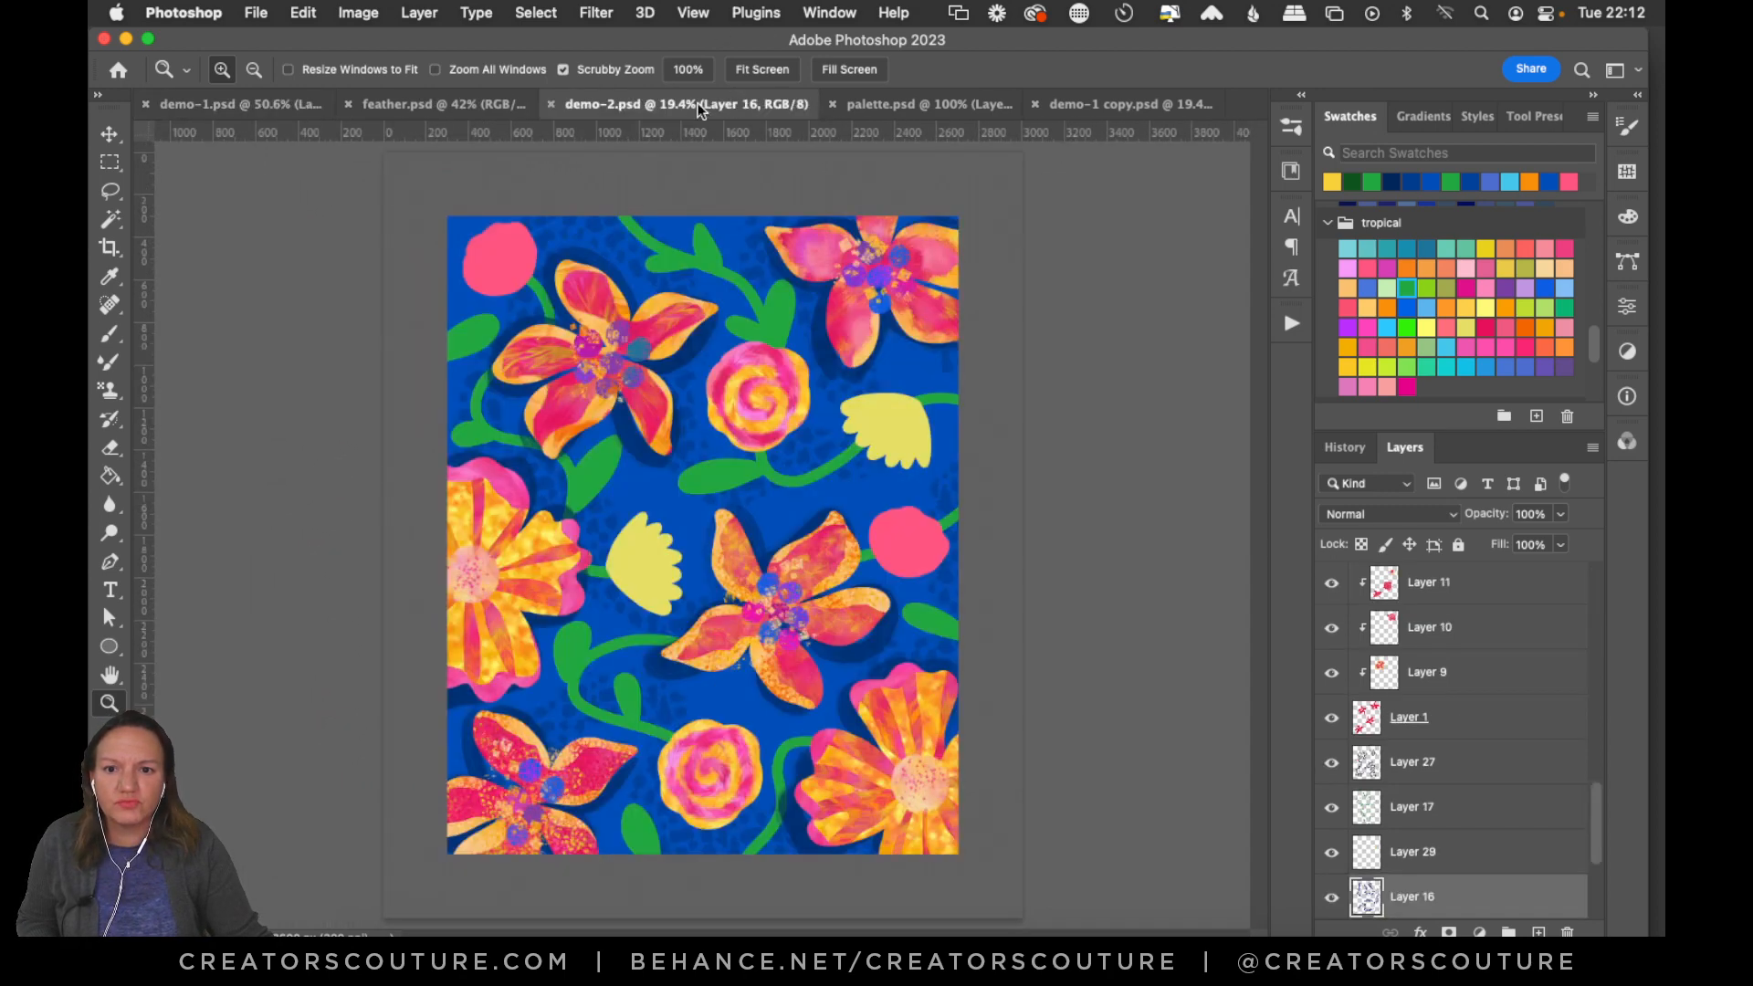
click(533, 108)
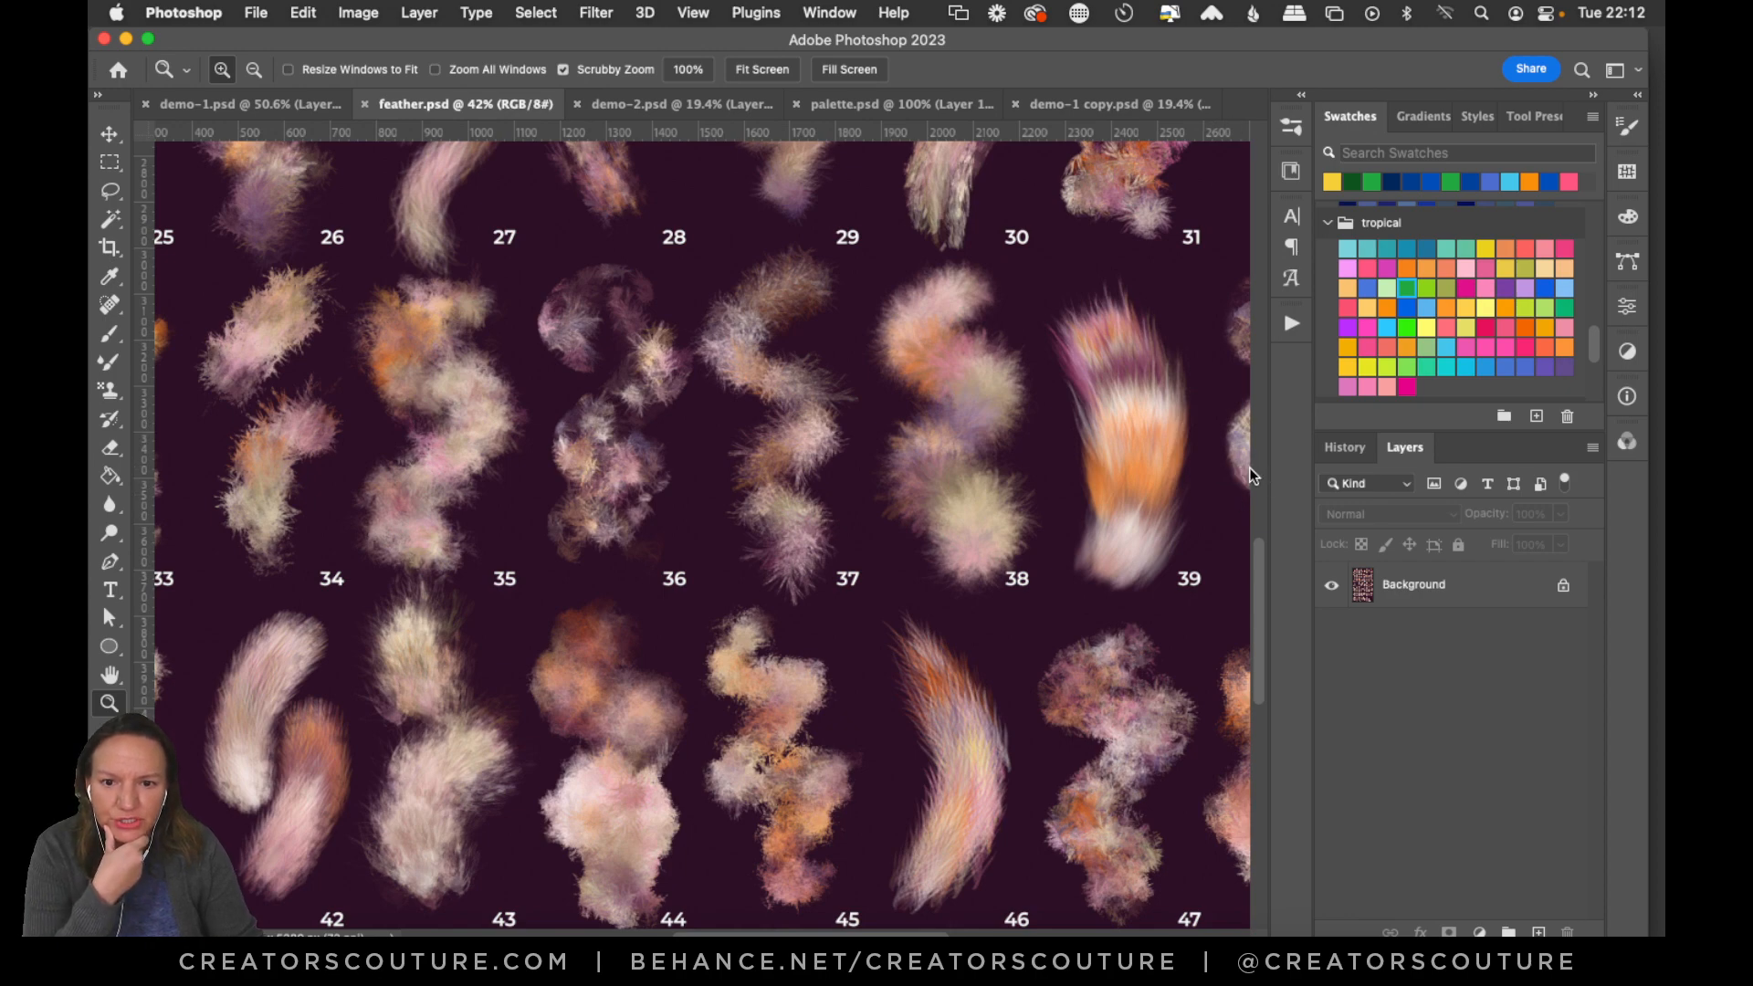
drag(1258, 589, 1318, 449)
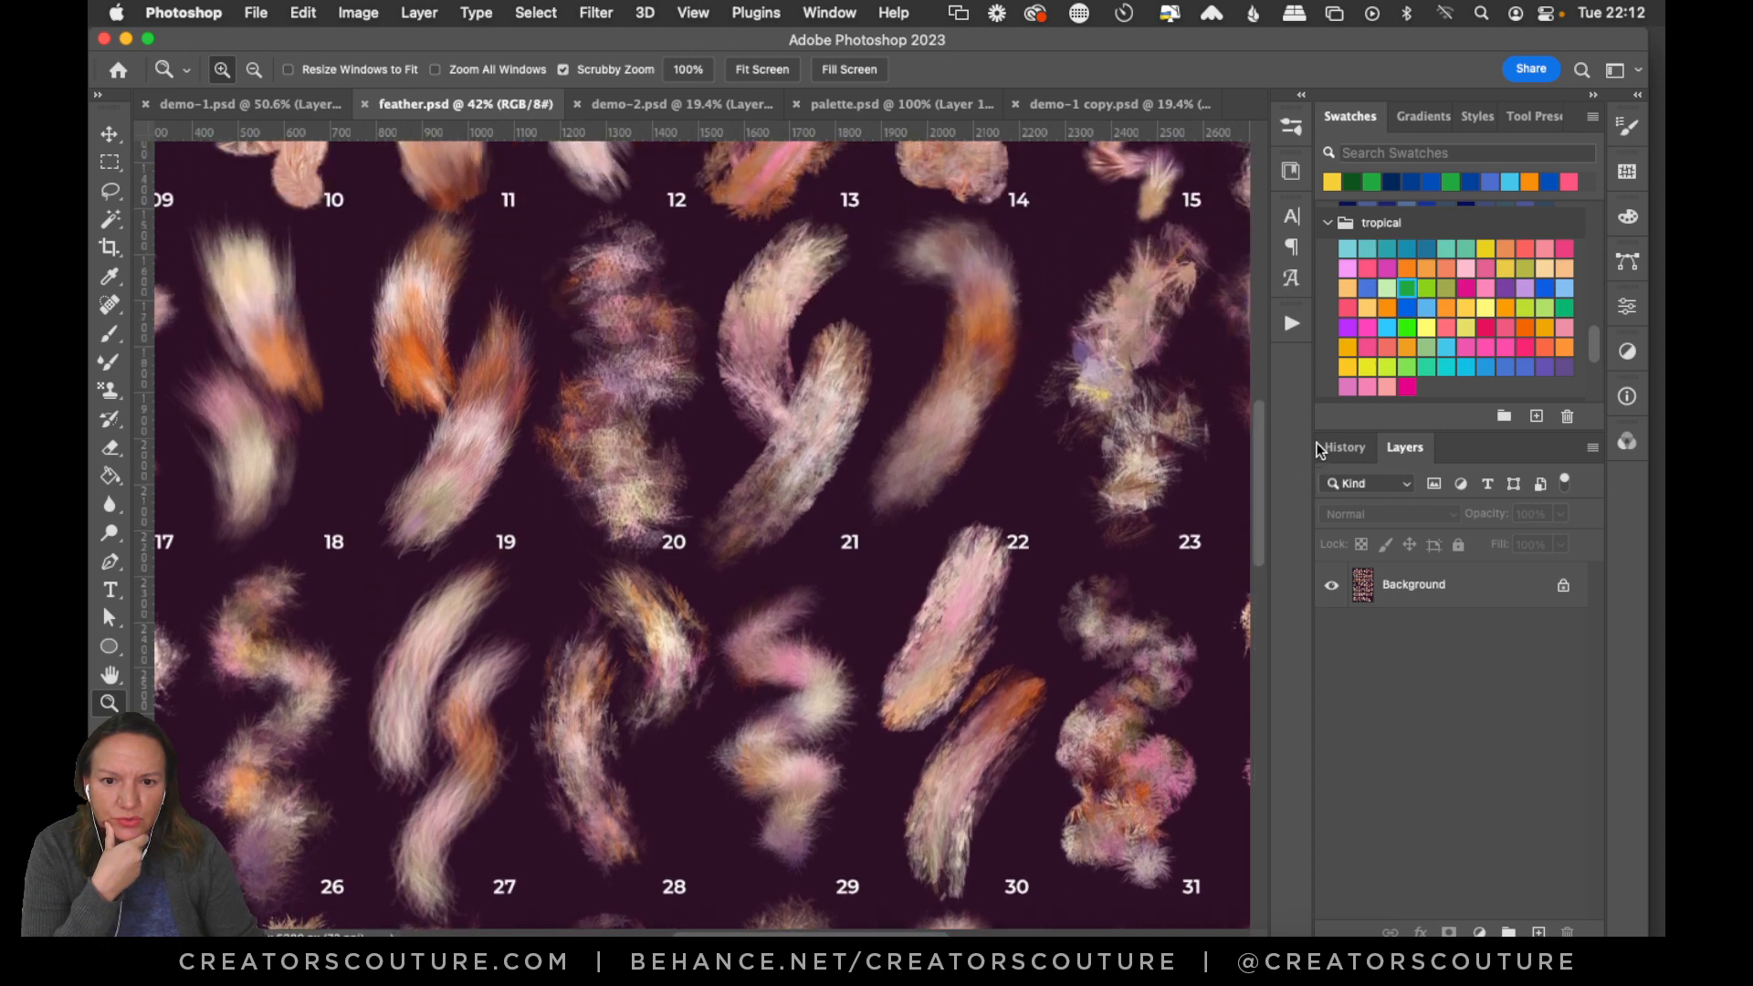
drag(1318, 448, 1319, 436)
click(293, 101)
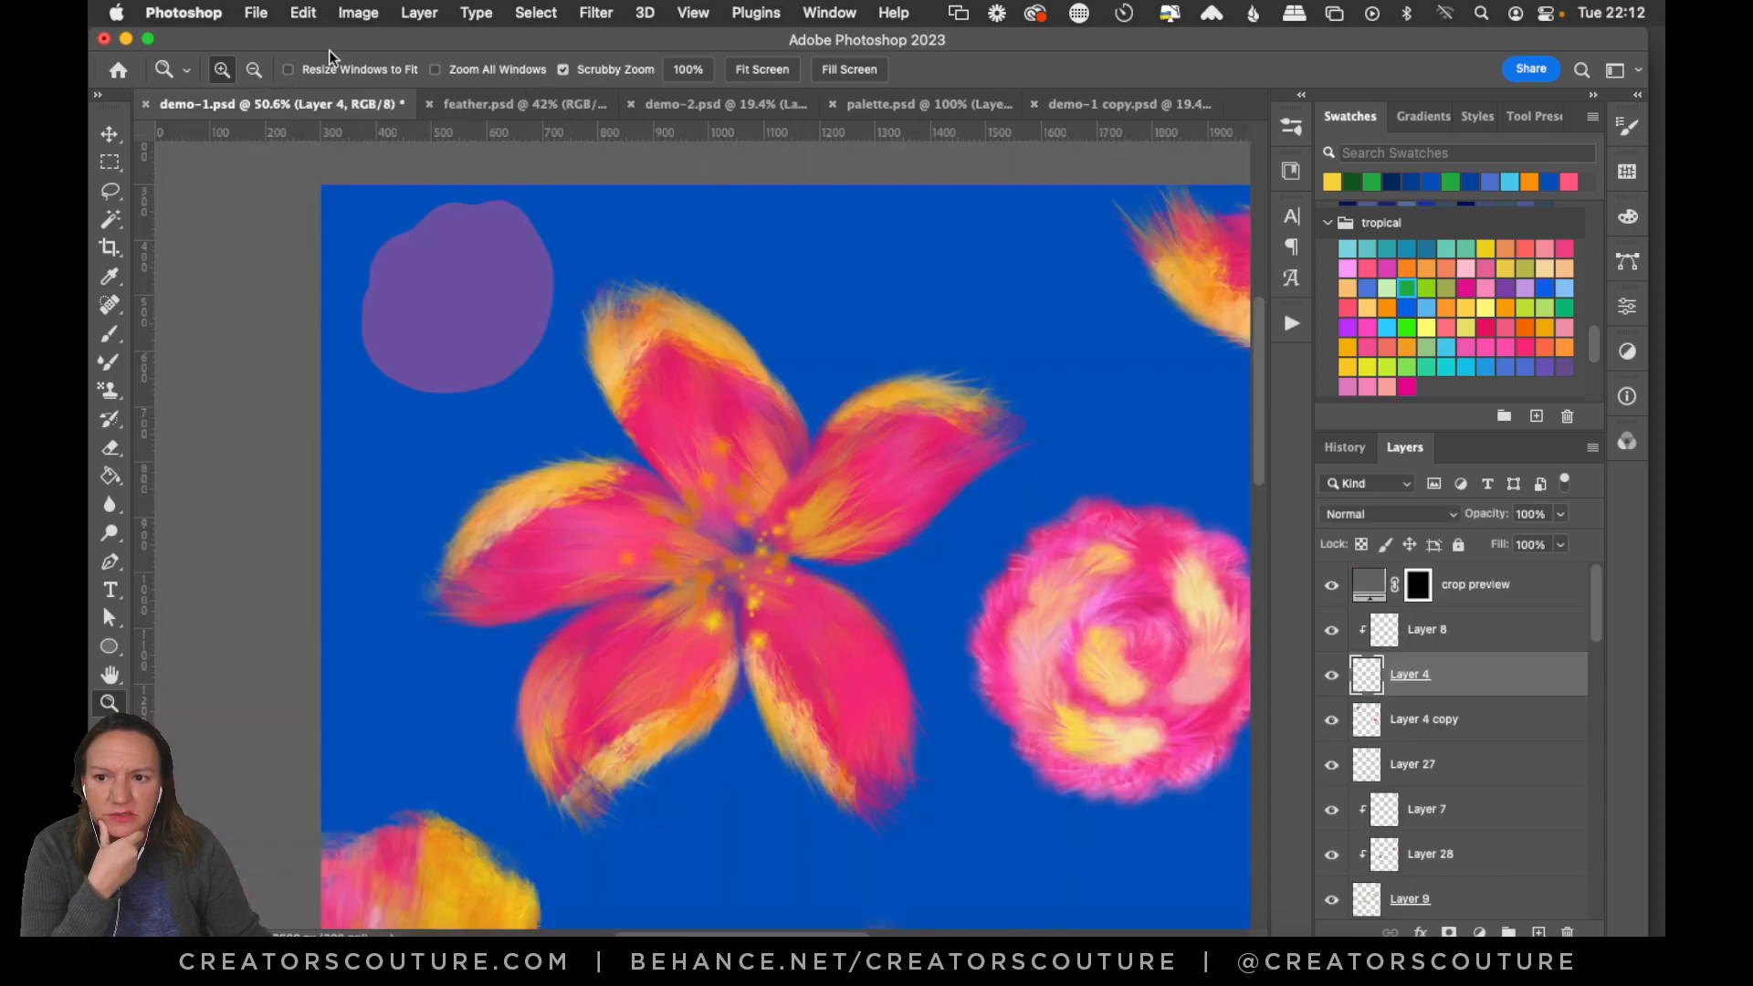
Set the Pattern Stamp to the 21-feather-creatorscouture brush at 250 px, try a stroke across the upper-left circle, and undo it.
click(1291, 126)
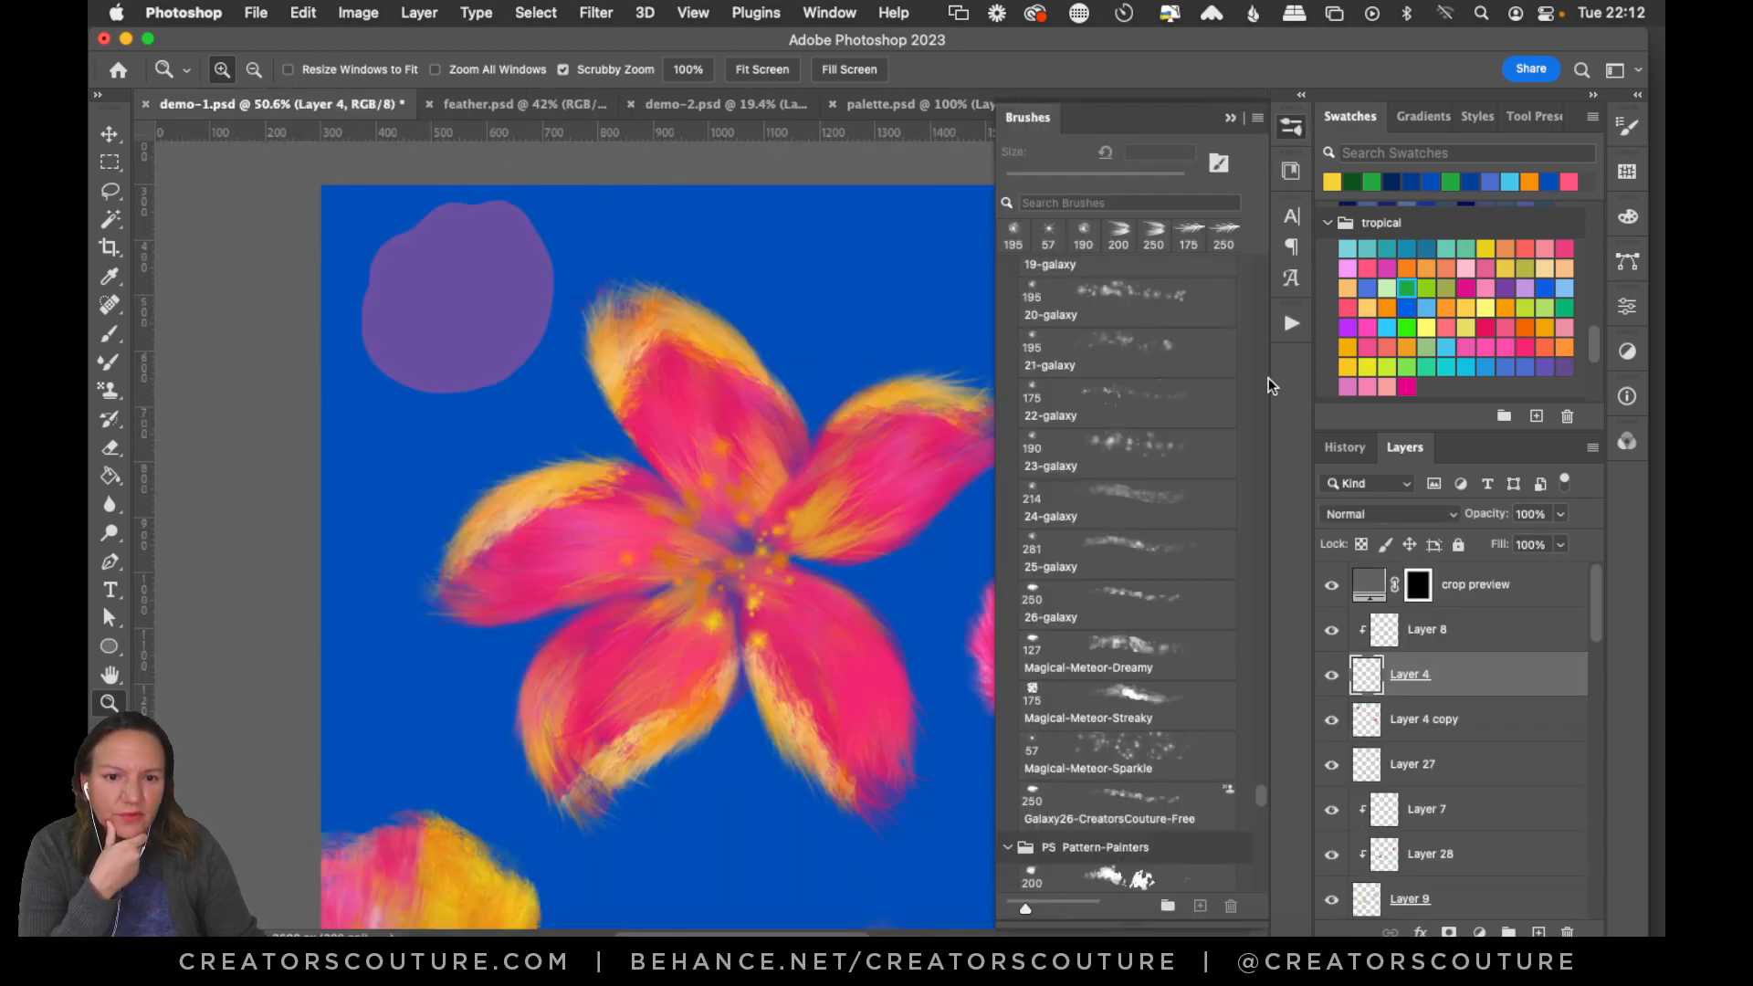
click(110, 390)
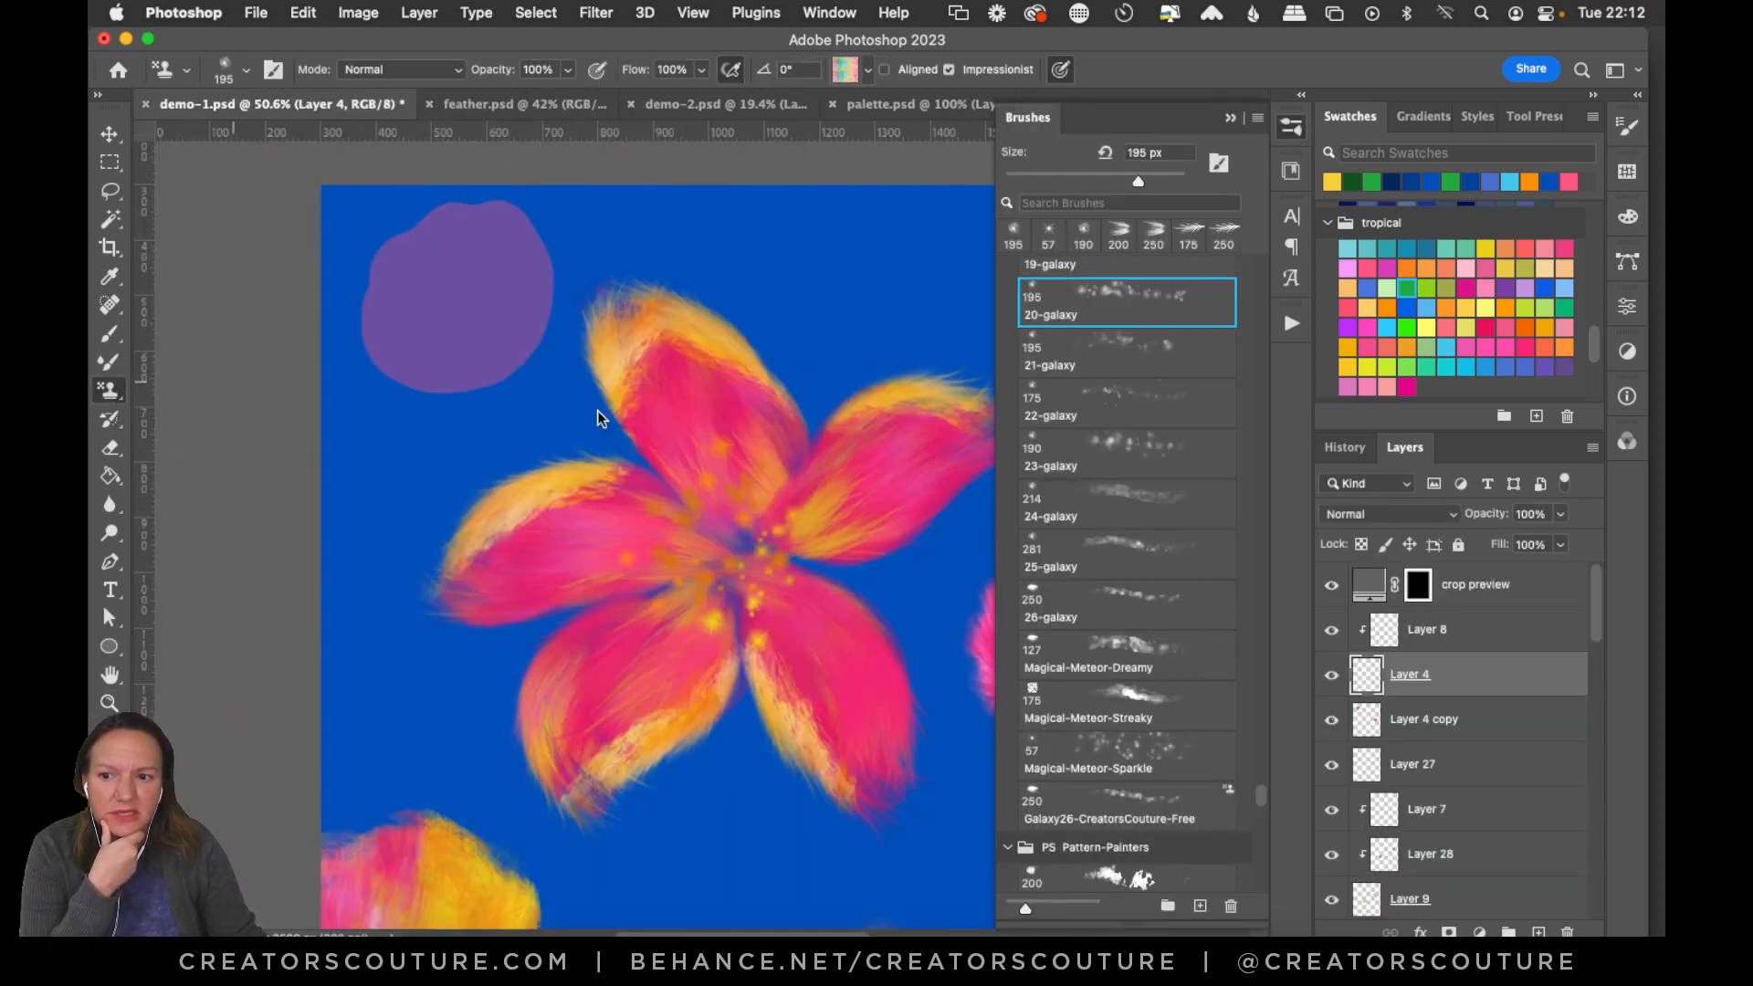
drag(1260, 803, 1285, 396)
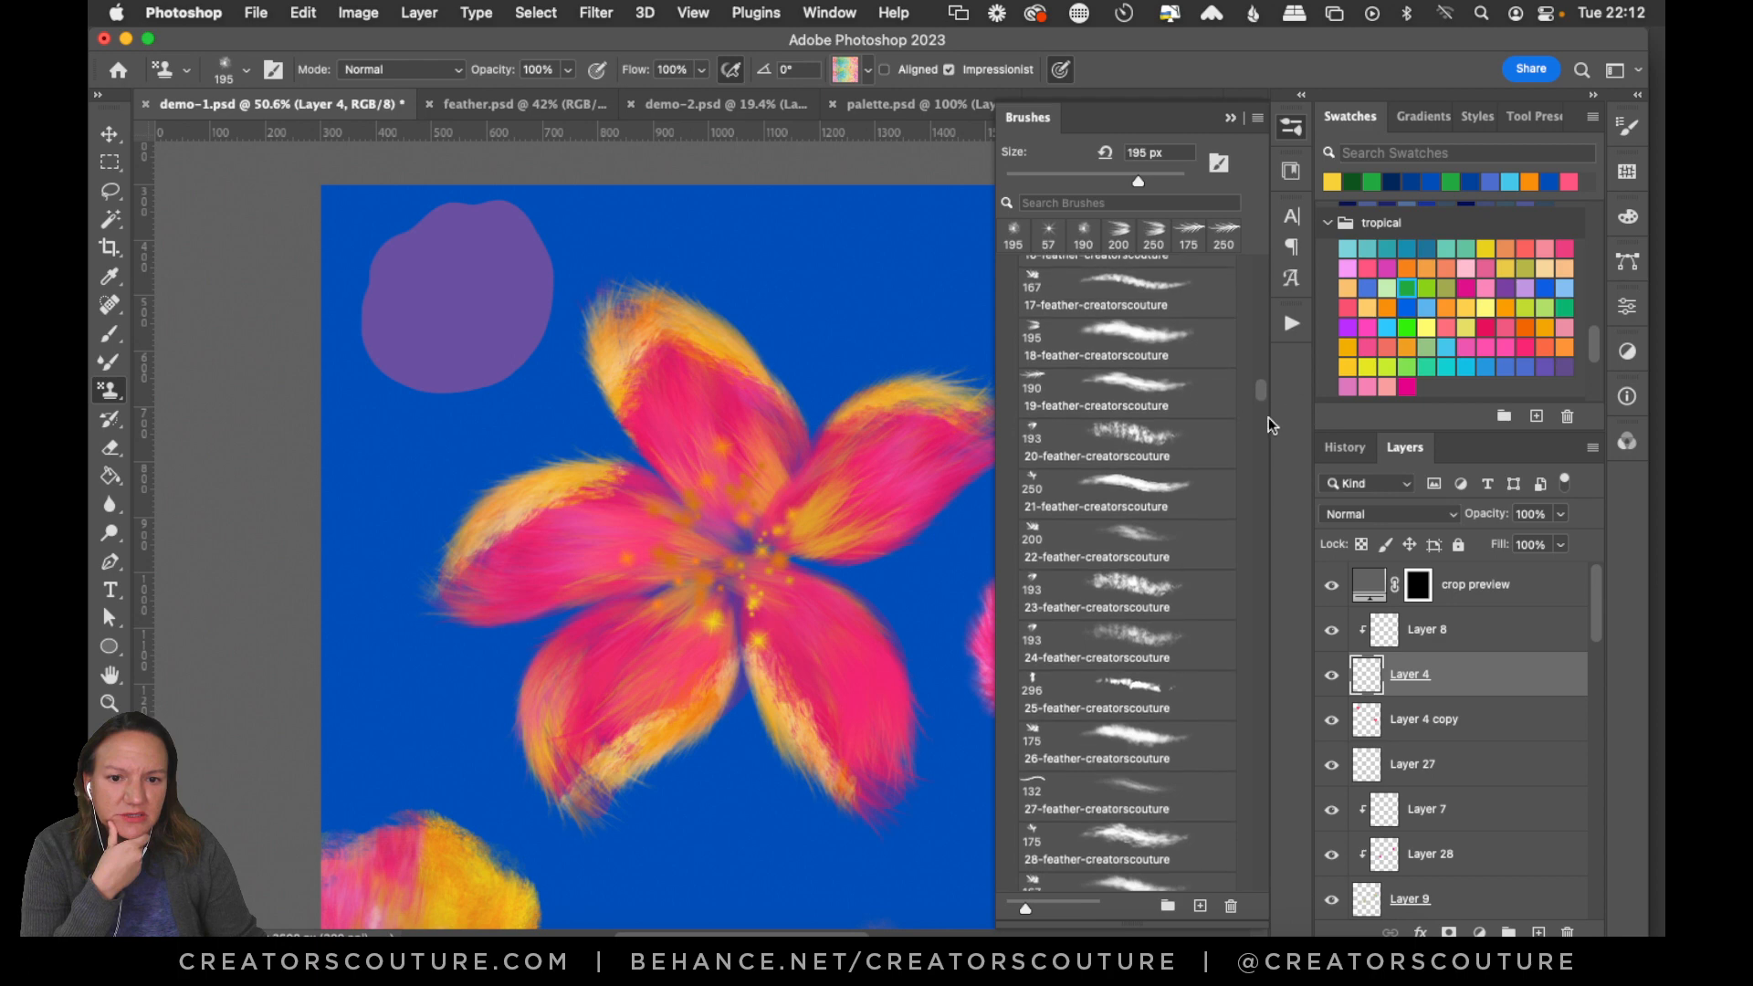
click(1127, 486)
drag(443, 228, 516, 488)
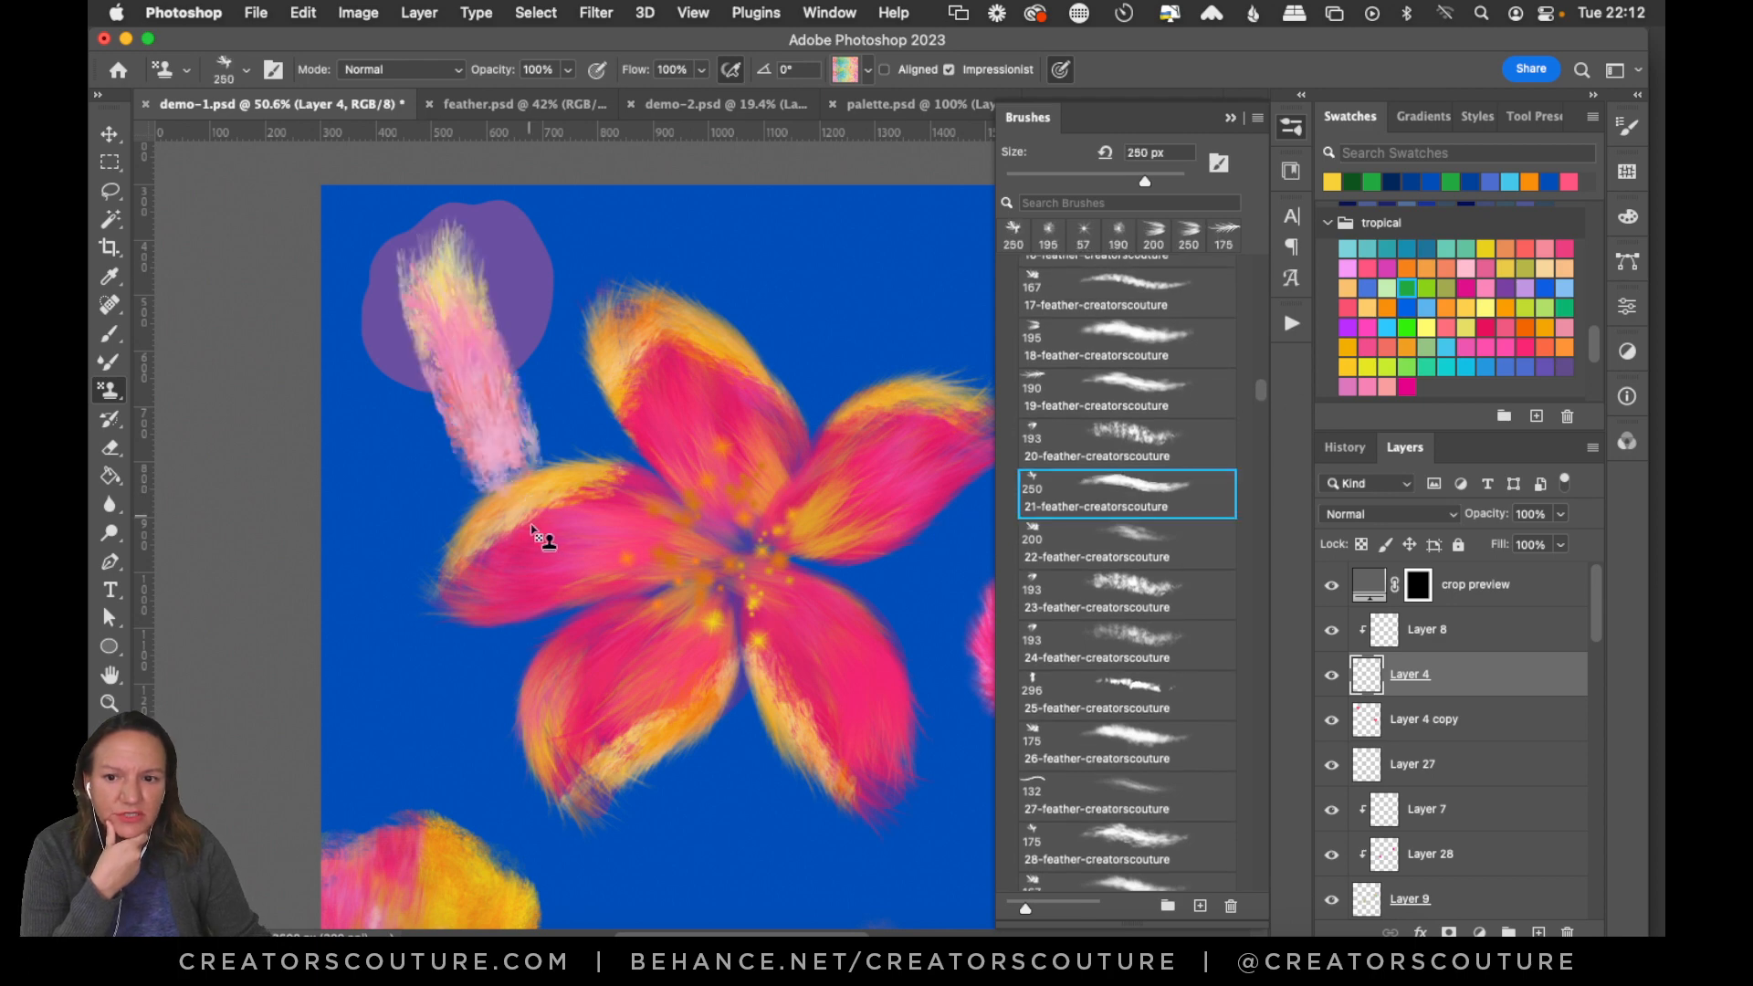
key(super+z)
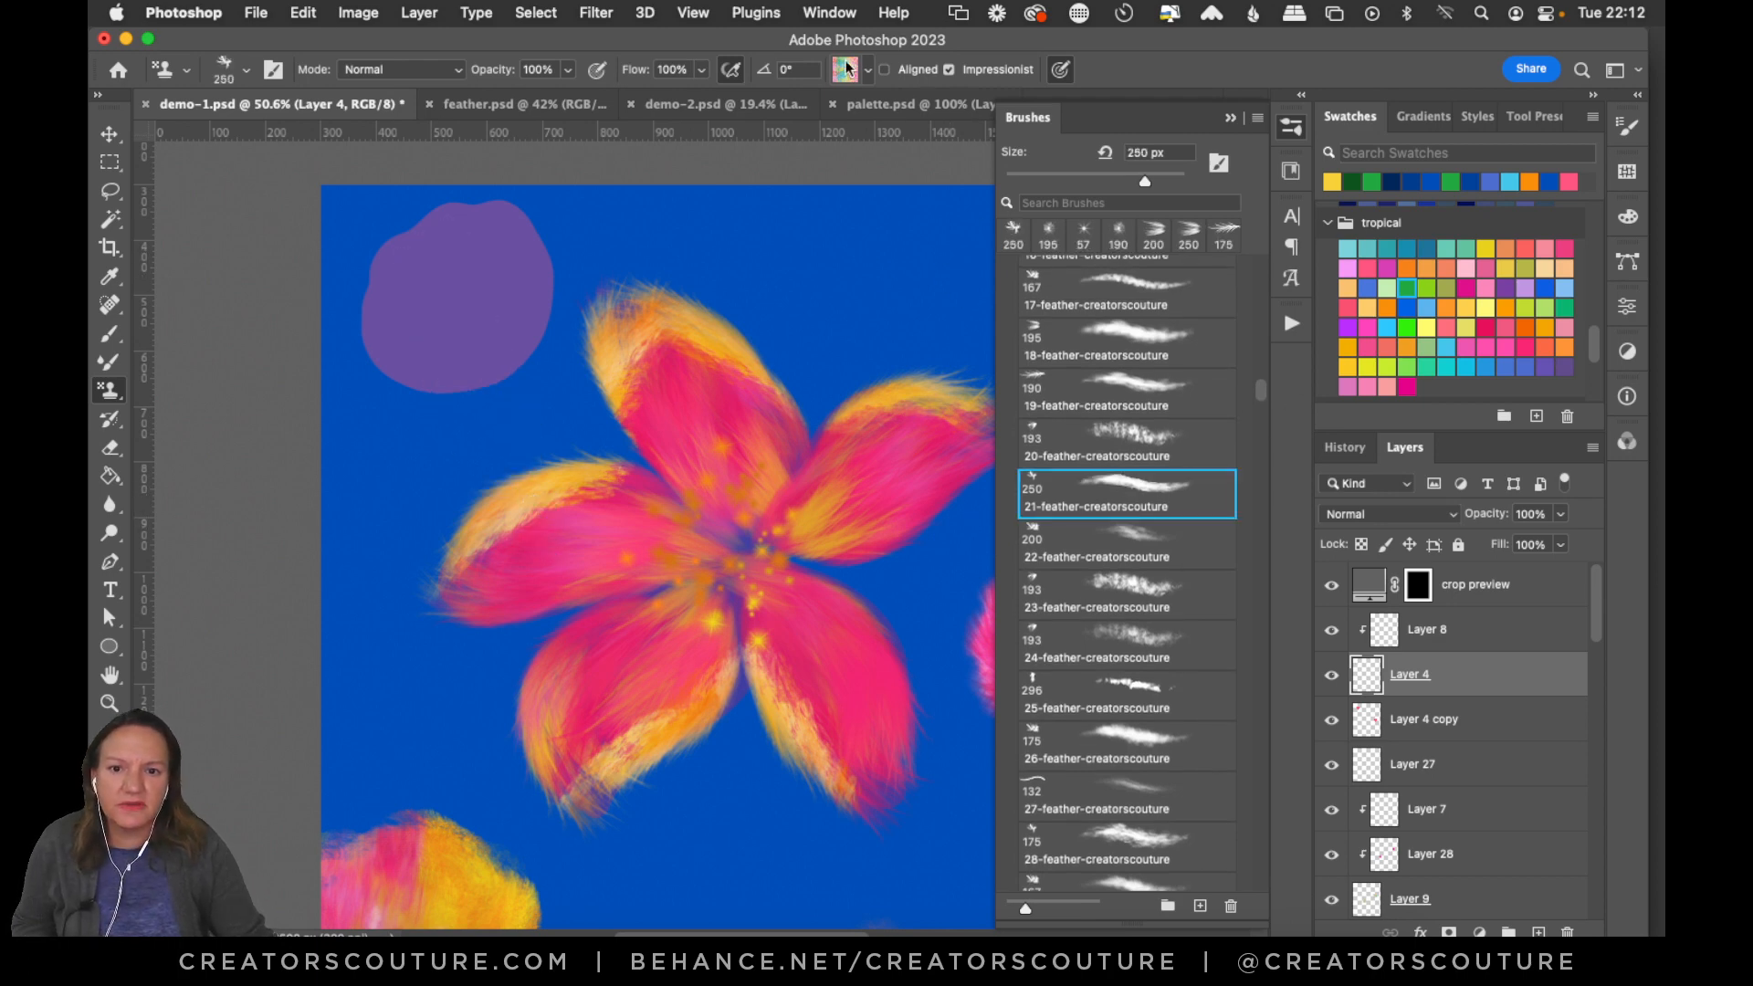
Choose the speckled orange, pink and purple pattern for the Pattern Stamp, try a stroke across the upper-left circle, and undo it.
click(1284, 129)
click(844, 71)
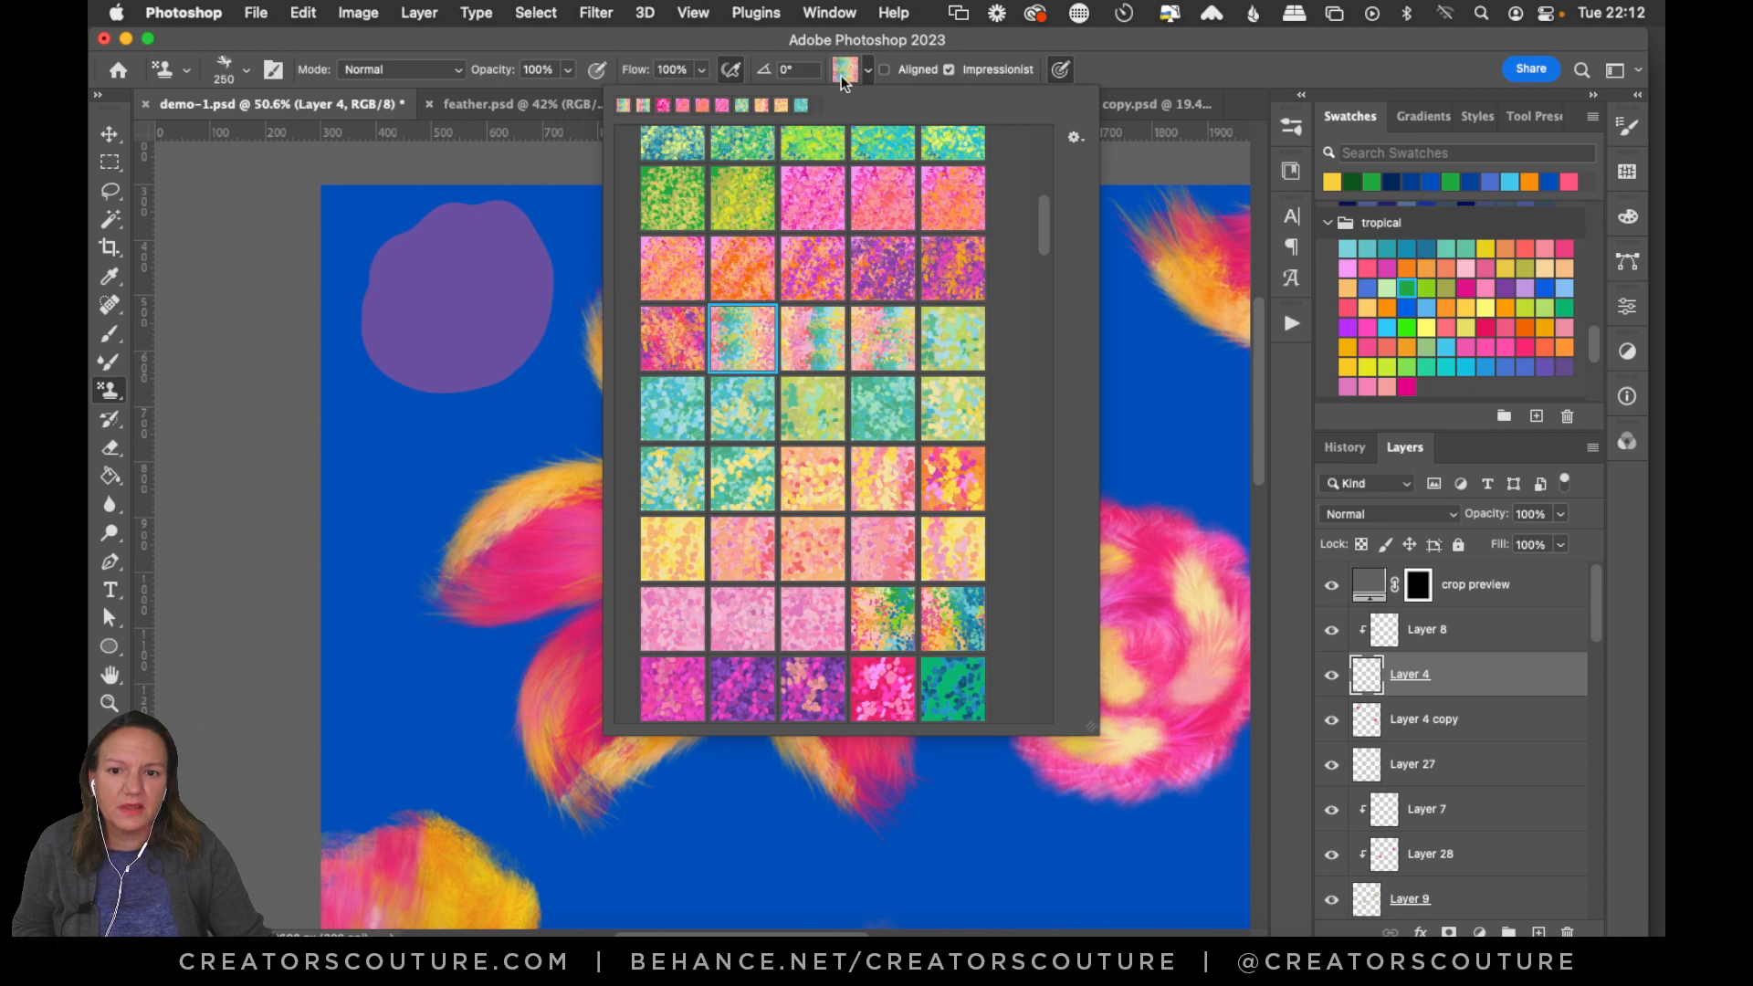
click(671, 356)
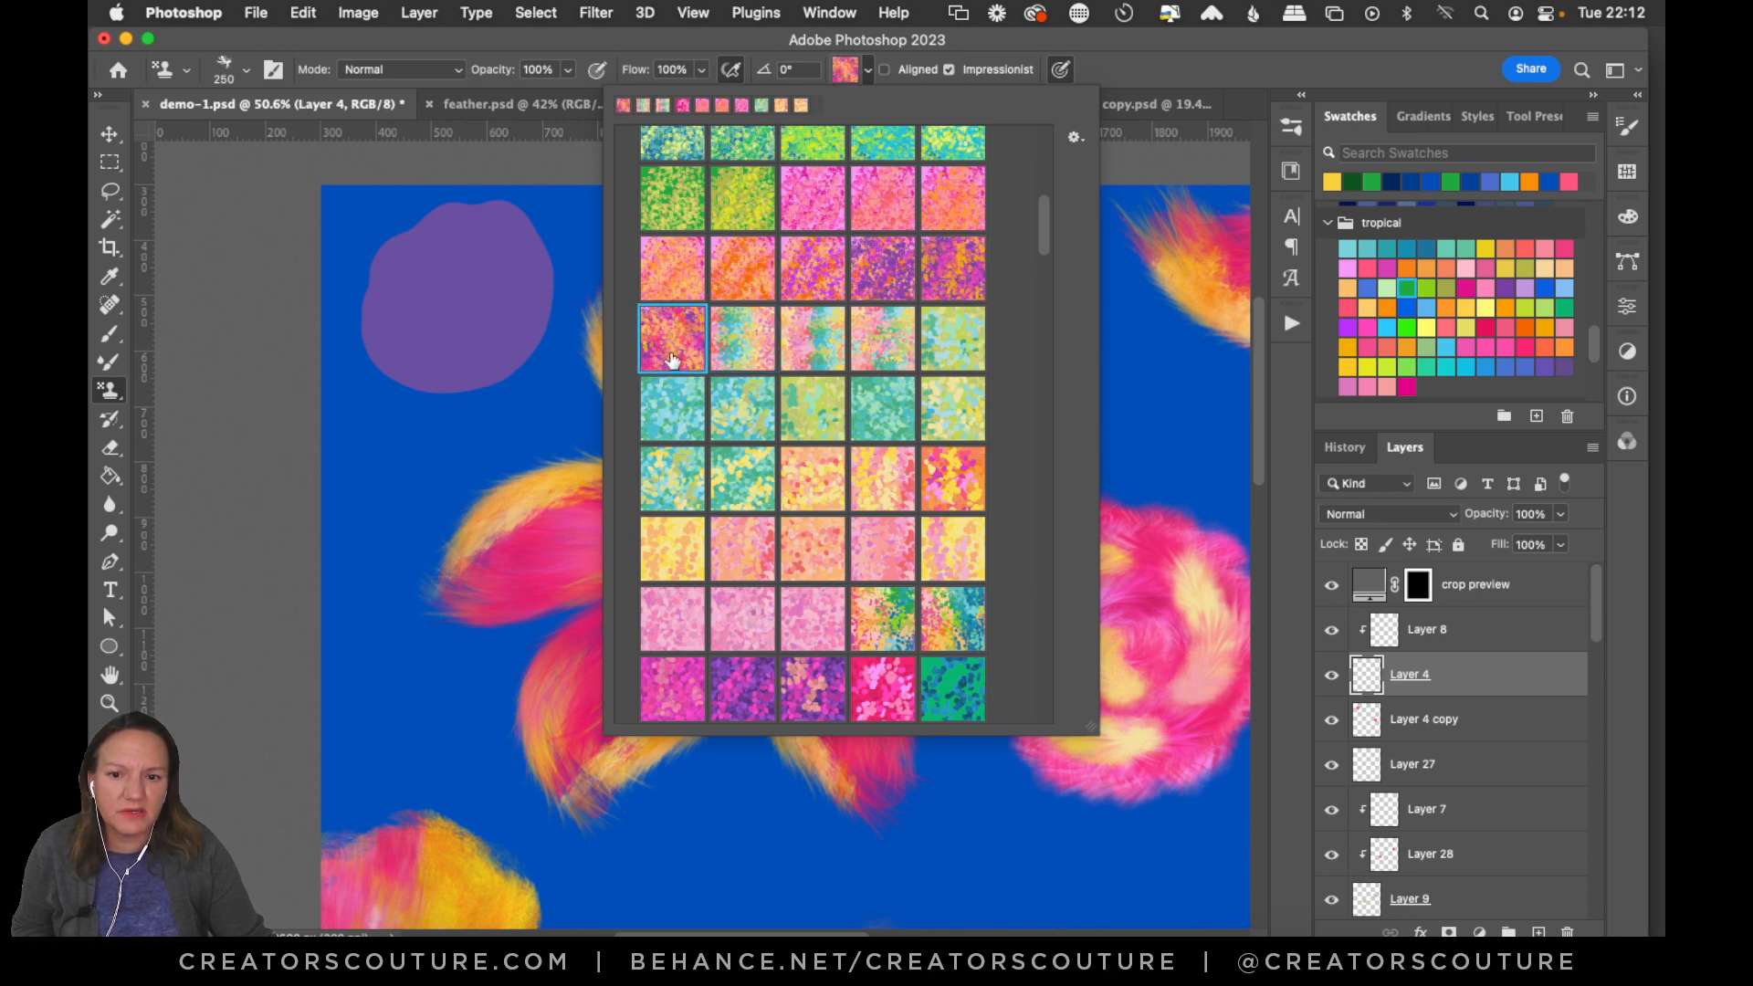
drag(421, 303, 511, 369)
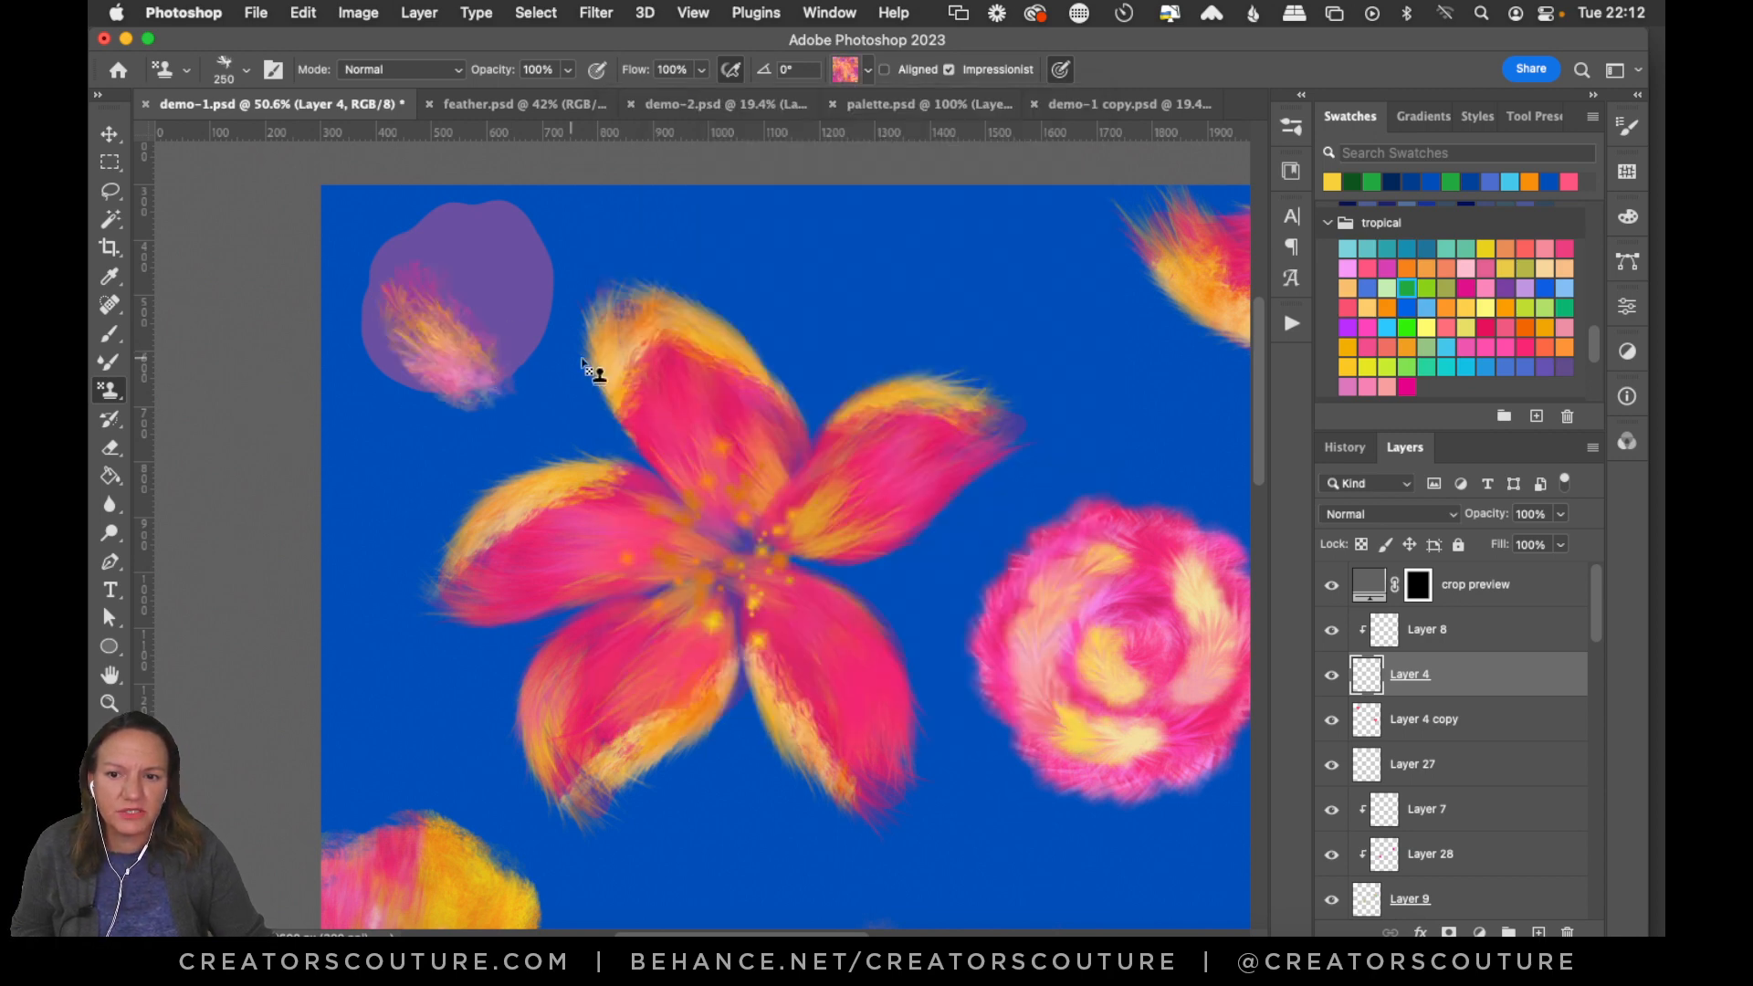
key(super+z)
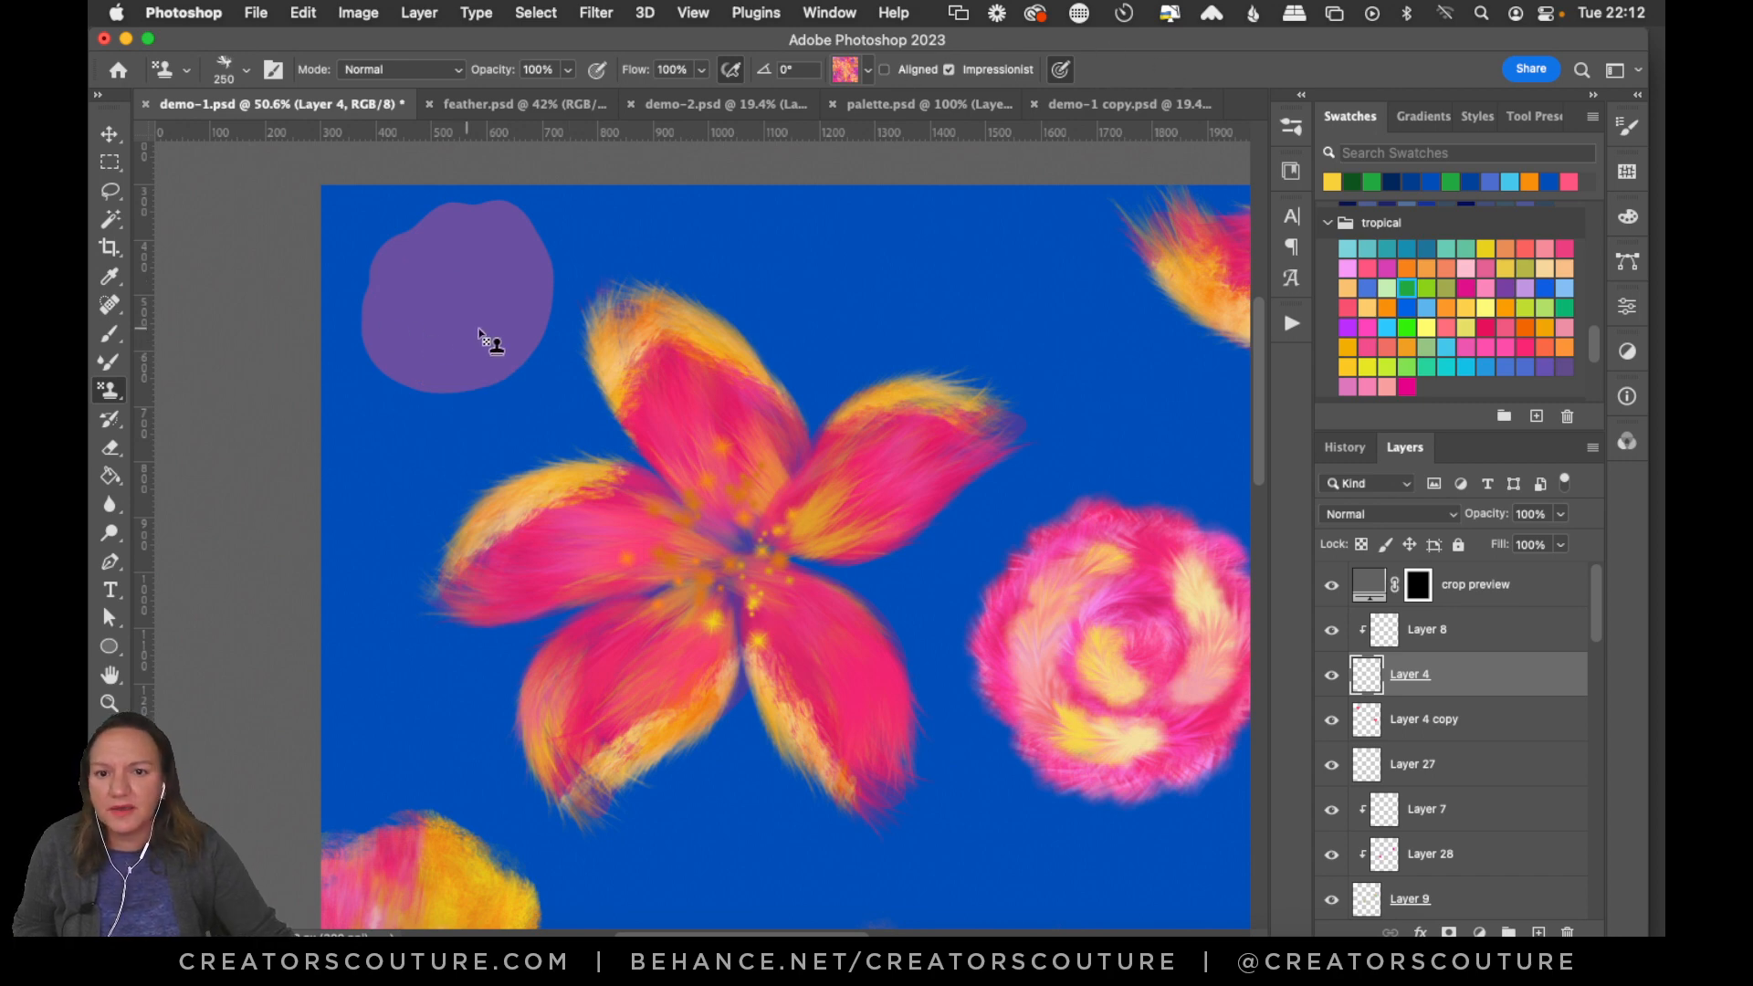
Cover the upper-left circle guide with inward feathered strokes on Layer 4, using the Pattern Stamp at 200 px for the outer edges.
mouse_move(416, 349)
mouse_down()
mouse_move(502, 331)
mouse_move(386, 300)
mouse_move(429, 330)
mouse_move(483, 328)
mouse_move(402, 276)
mouse_move(504, 338)
mouse_up()
mouse_move(434, 270)
mouse_down()
mouse_move(491, 319)
mouse_move(440, 230)
mouse_move(489, 357)
mouse_move(481, 231)
mouse_move(495, 352)
mouse_move(513, 250)
mouse_move(514, 367)
mouse_up()
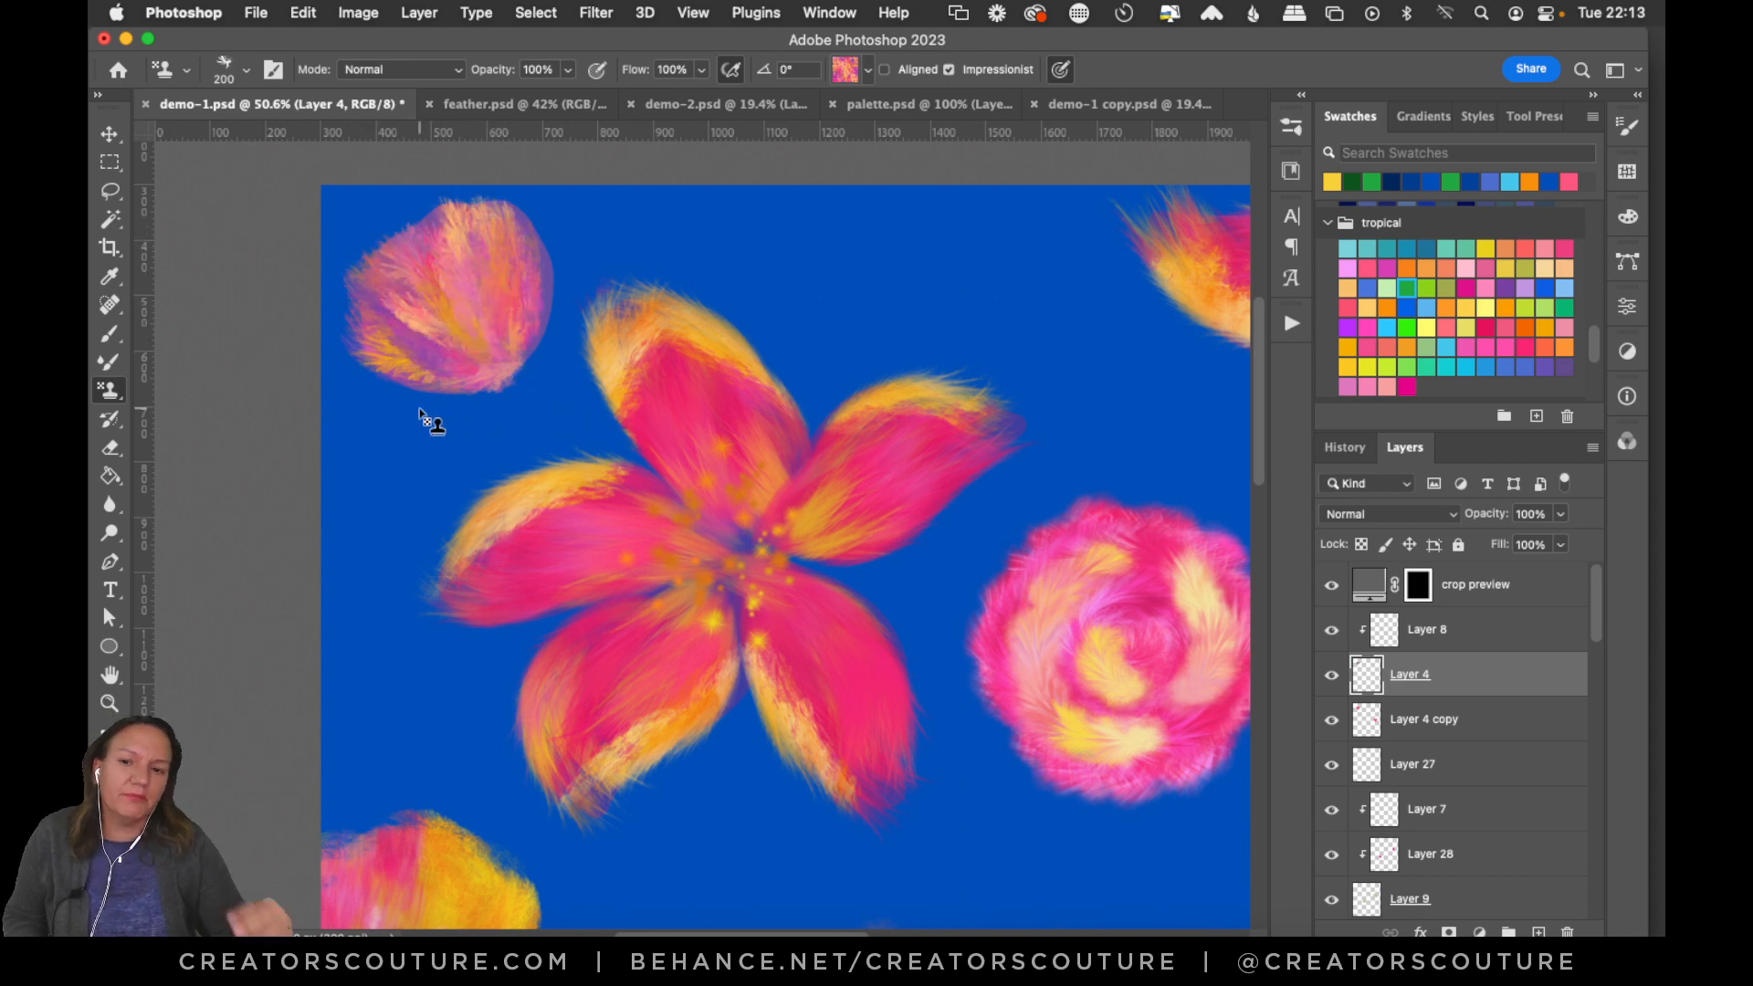
drag(507, 228, 481, 376)
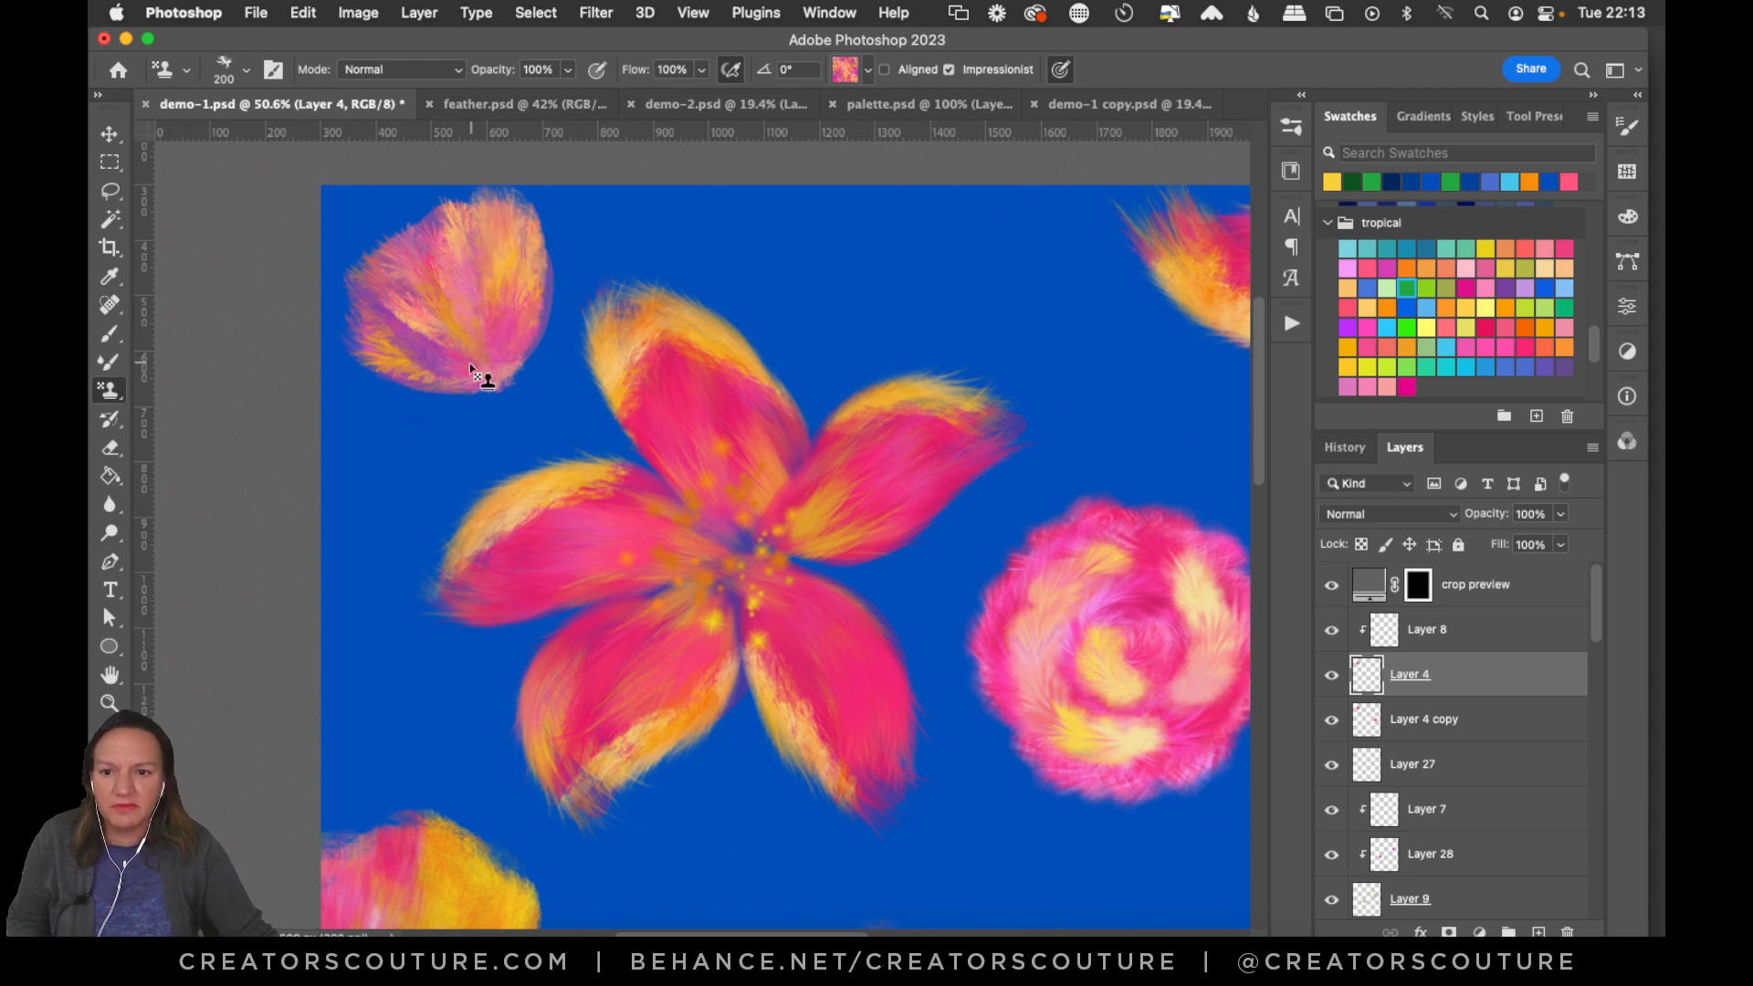
drag(347, 328, 461, 359)
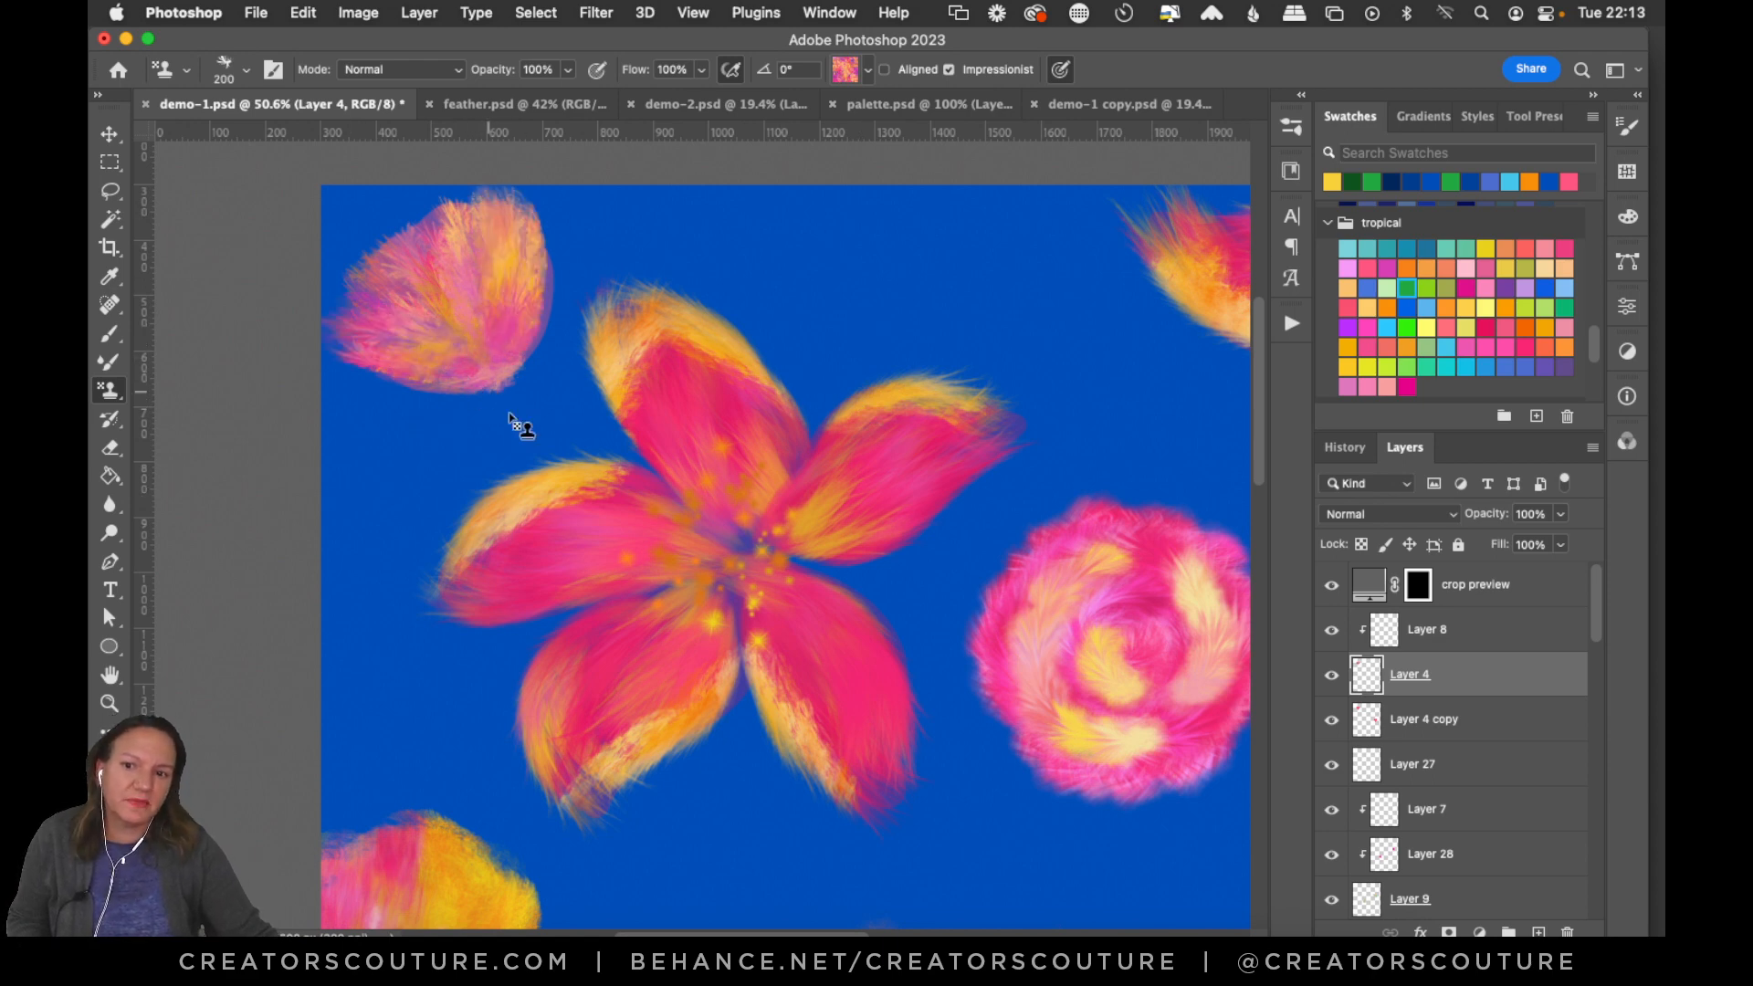
click(449, 340)
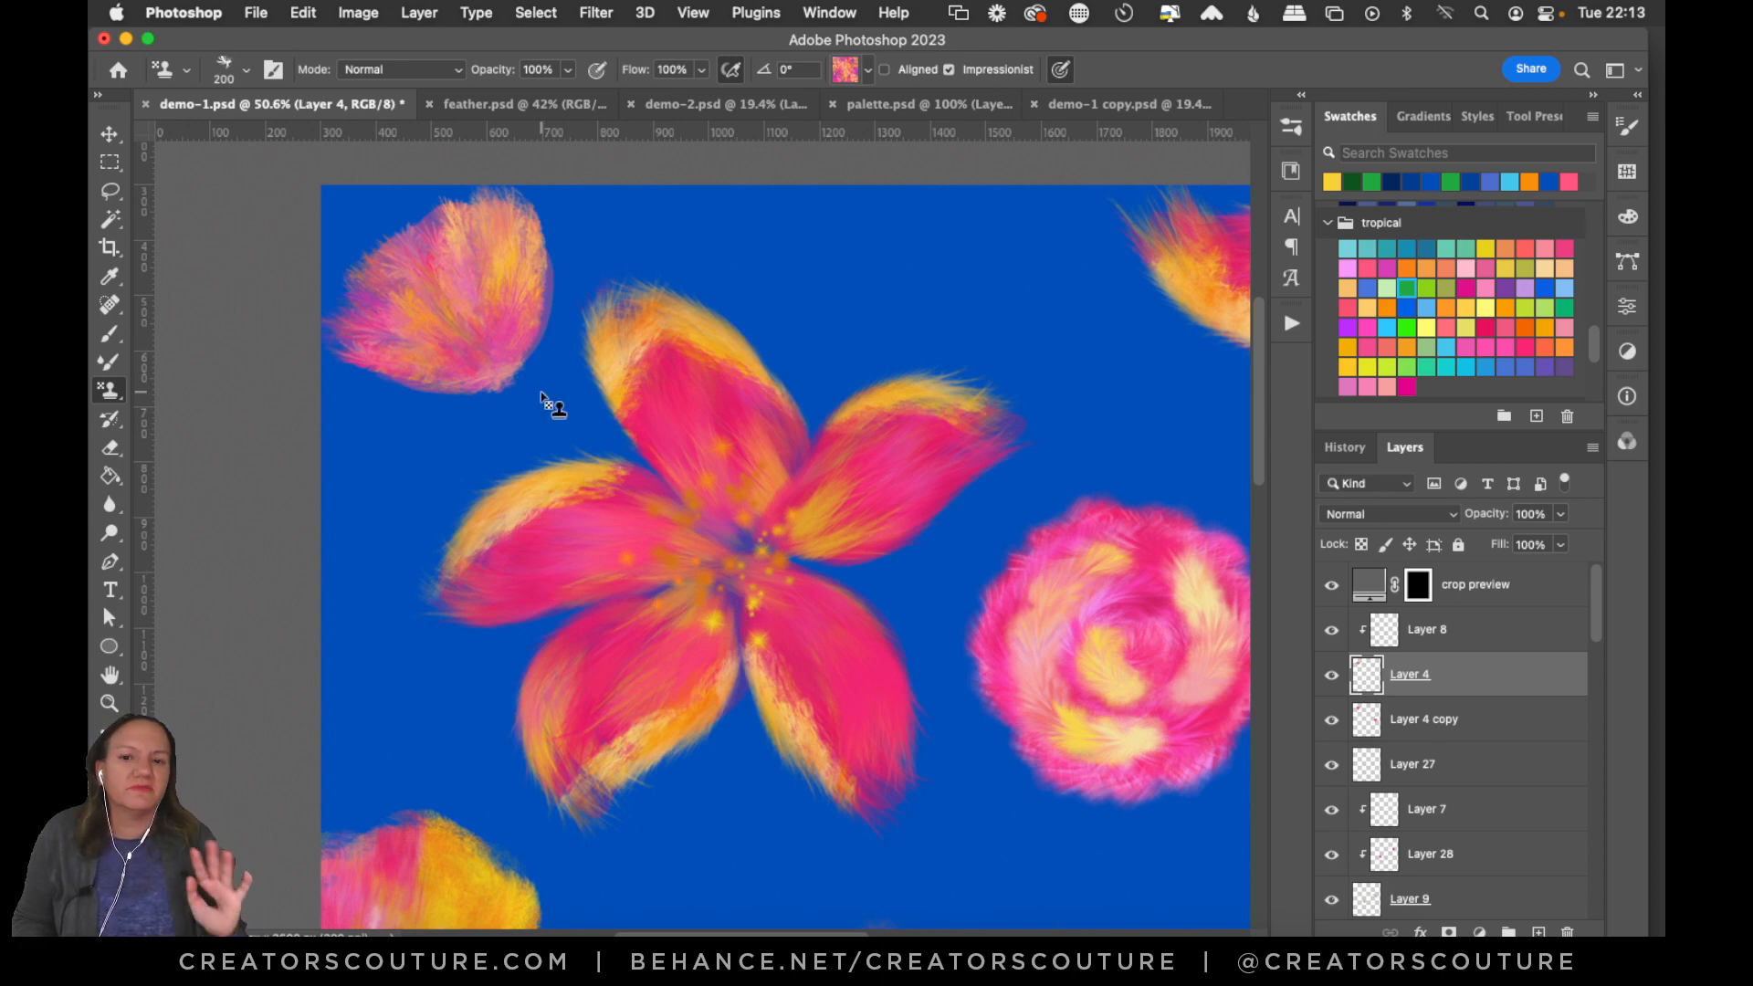
scroll(548, 402, left, 2)
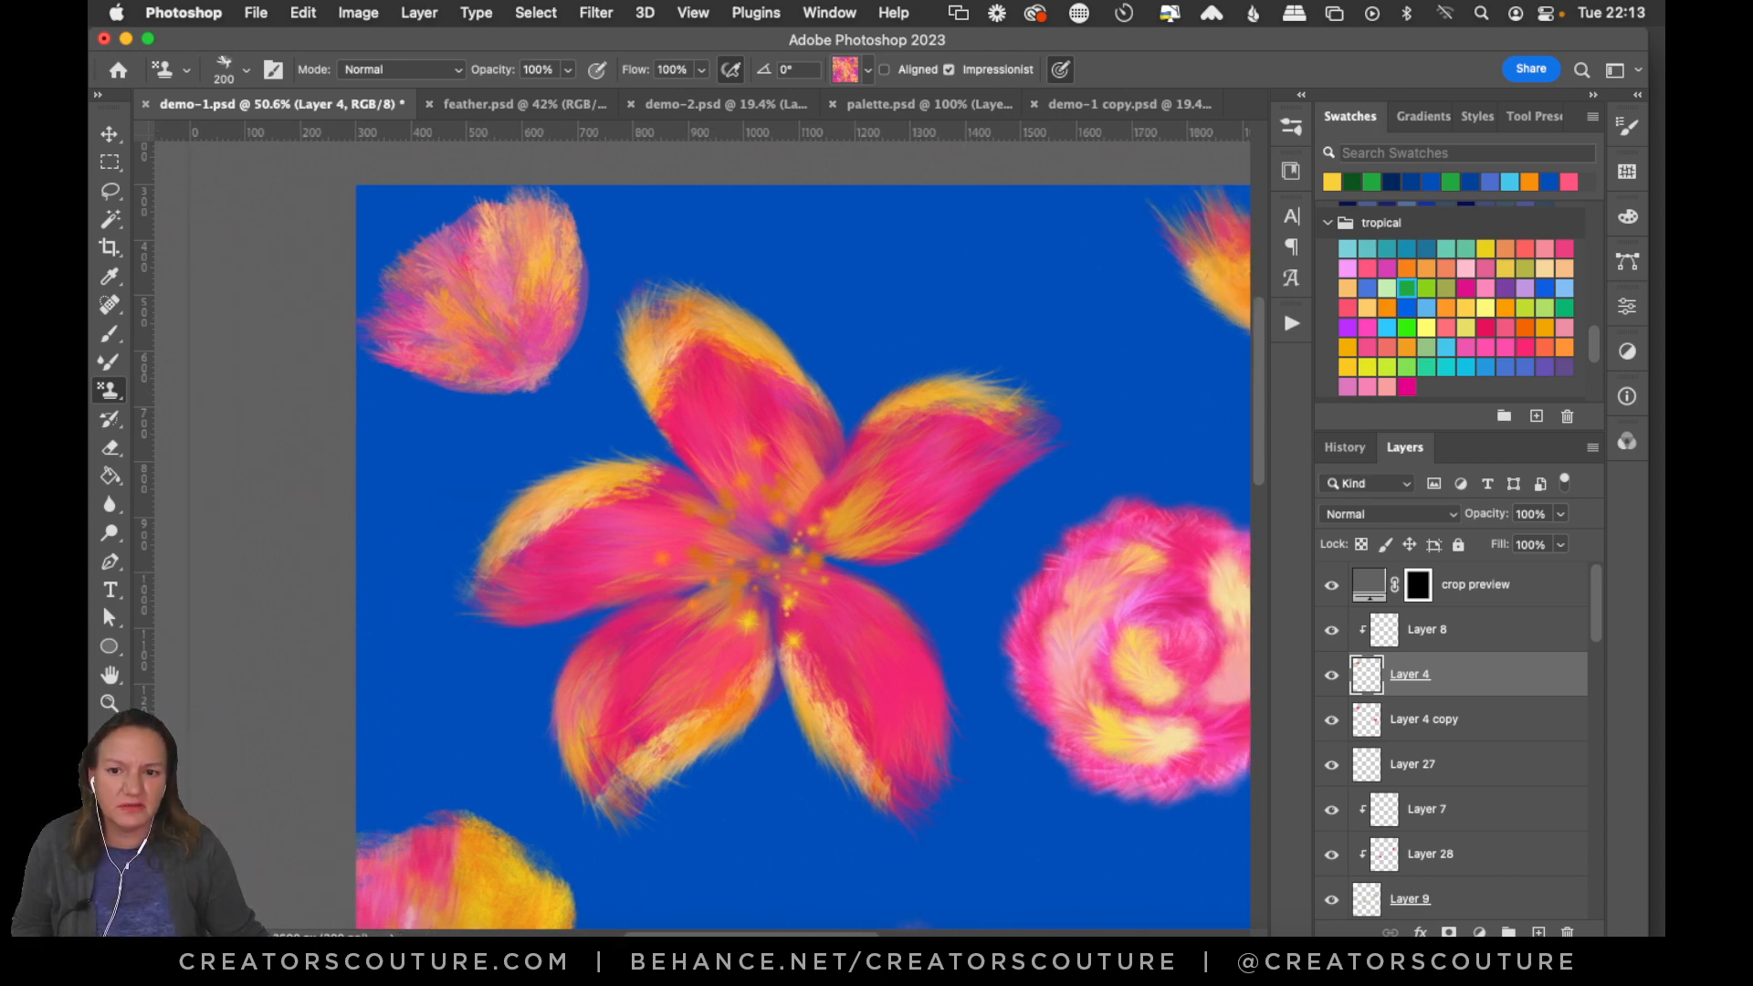
scroll(703, 530, right, 10)
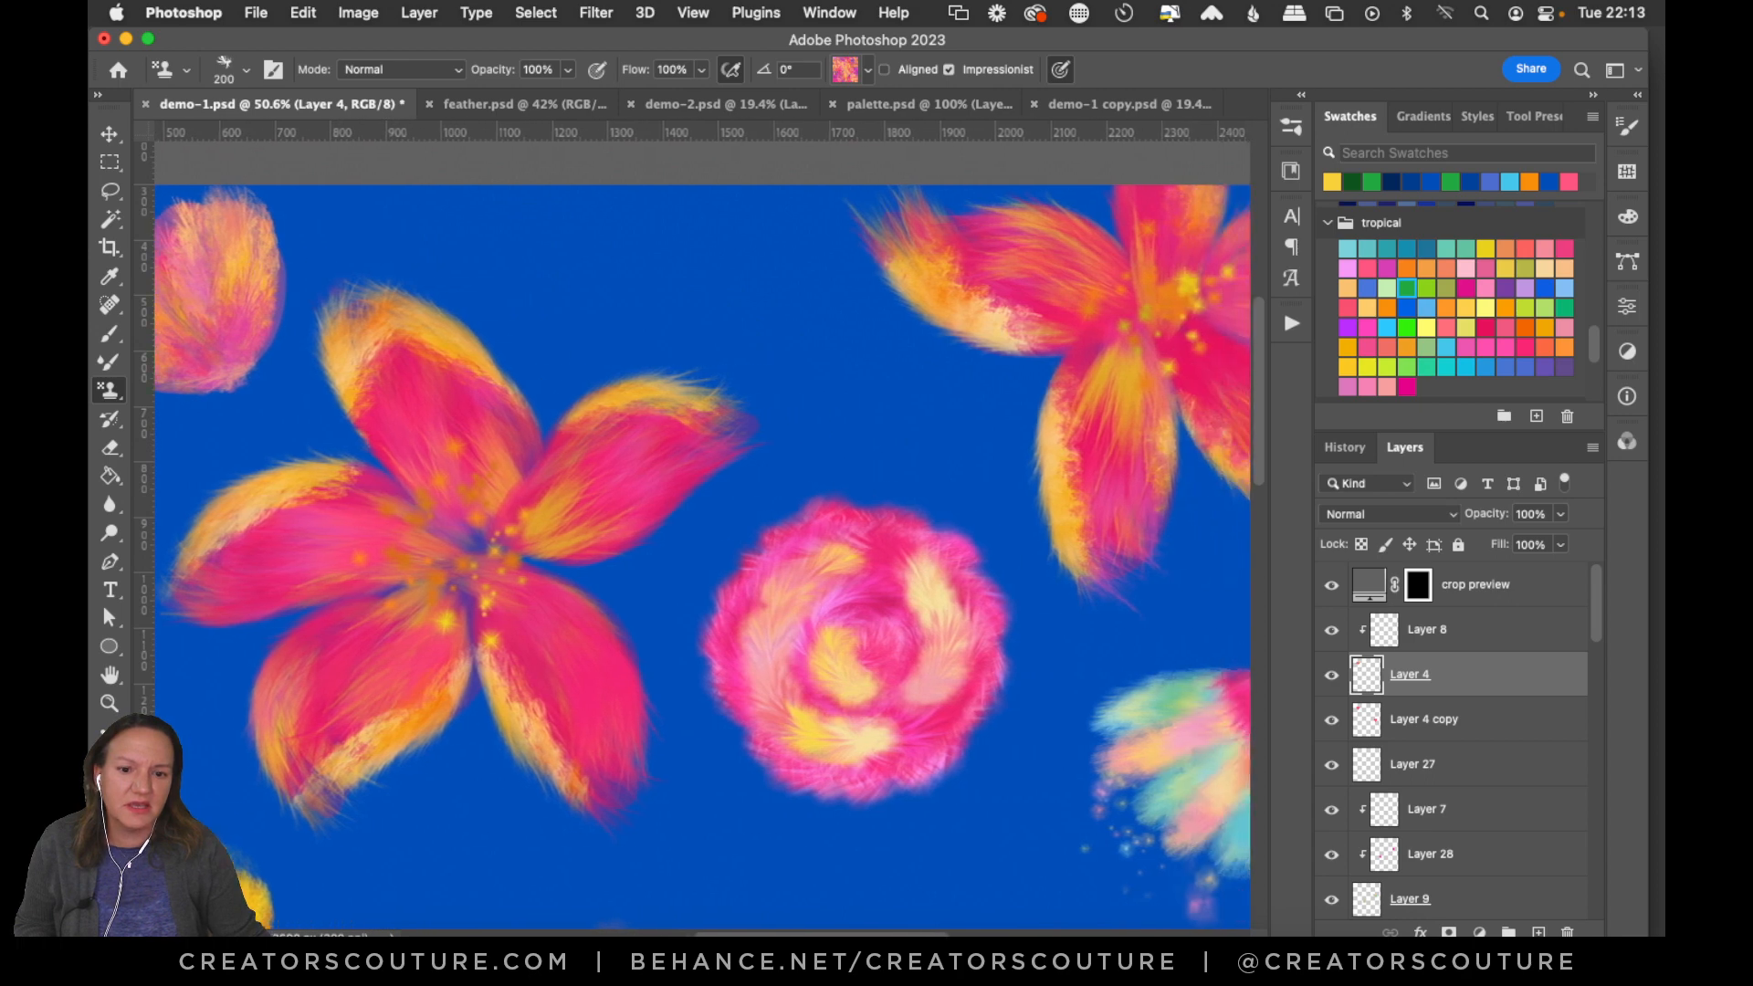
scroll(1016, 847, right, 6)
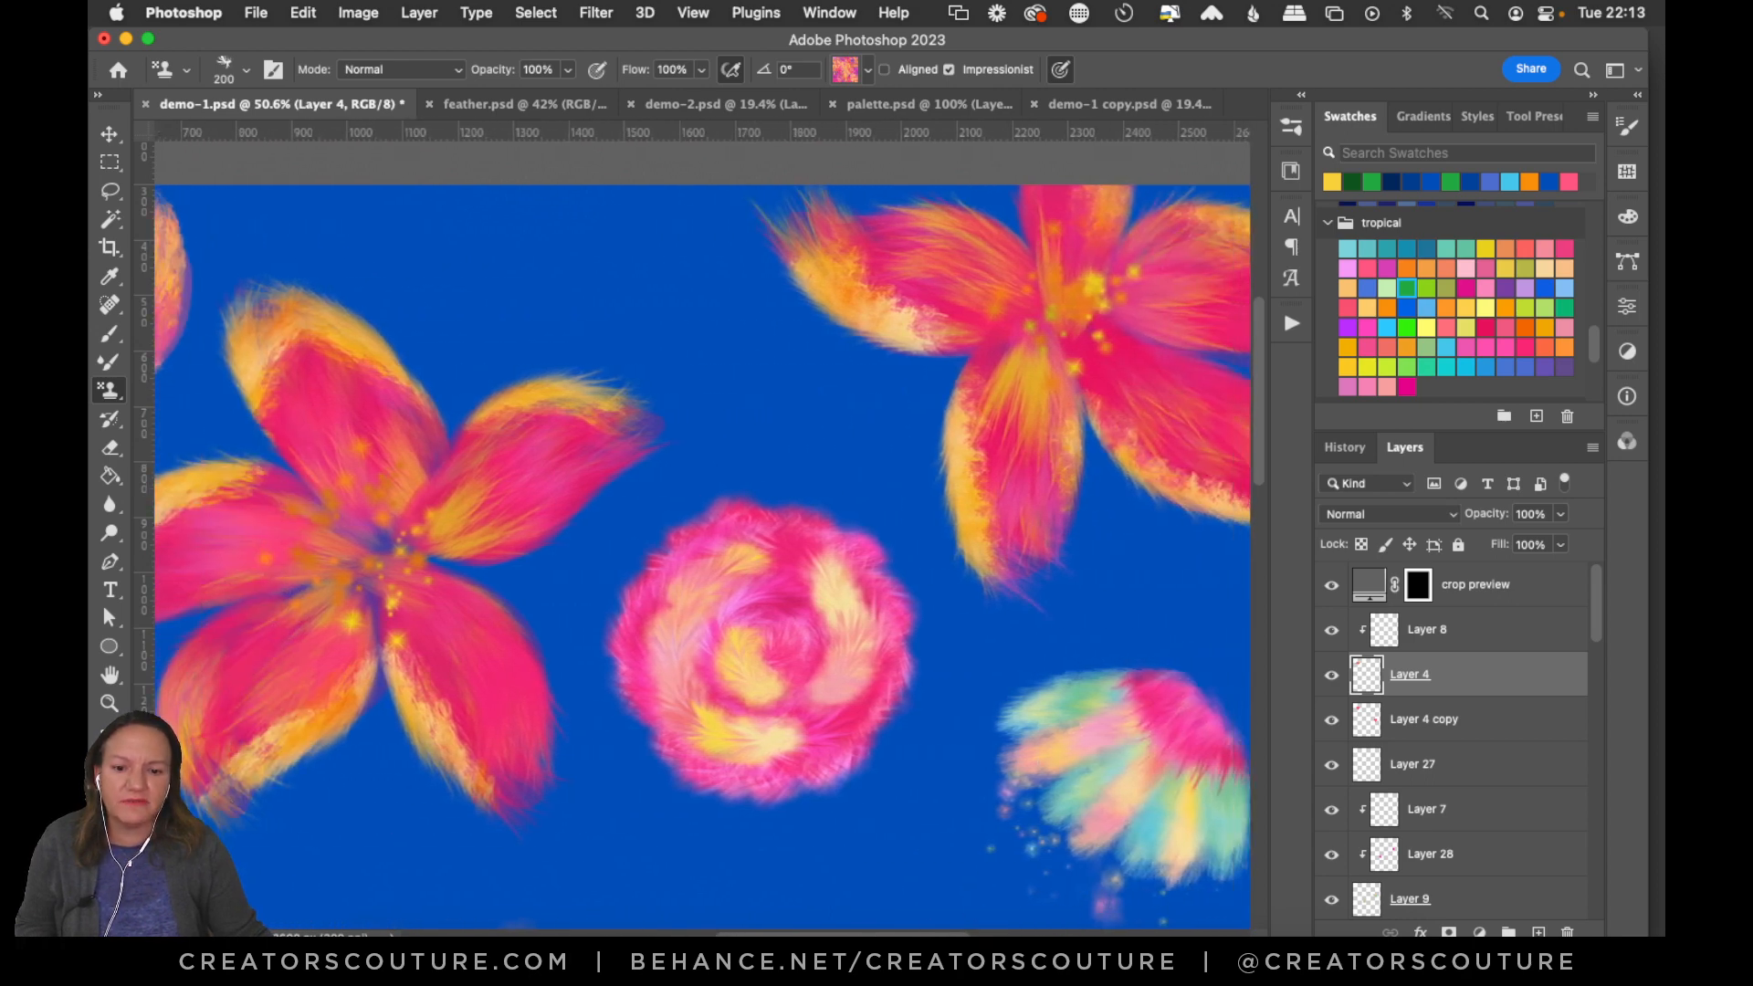
scroll(810, 933, left, 10)
scroll(810, 933, right, 4)
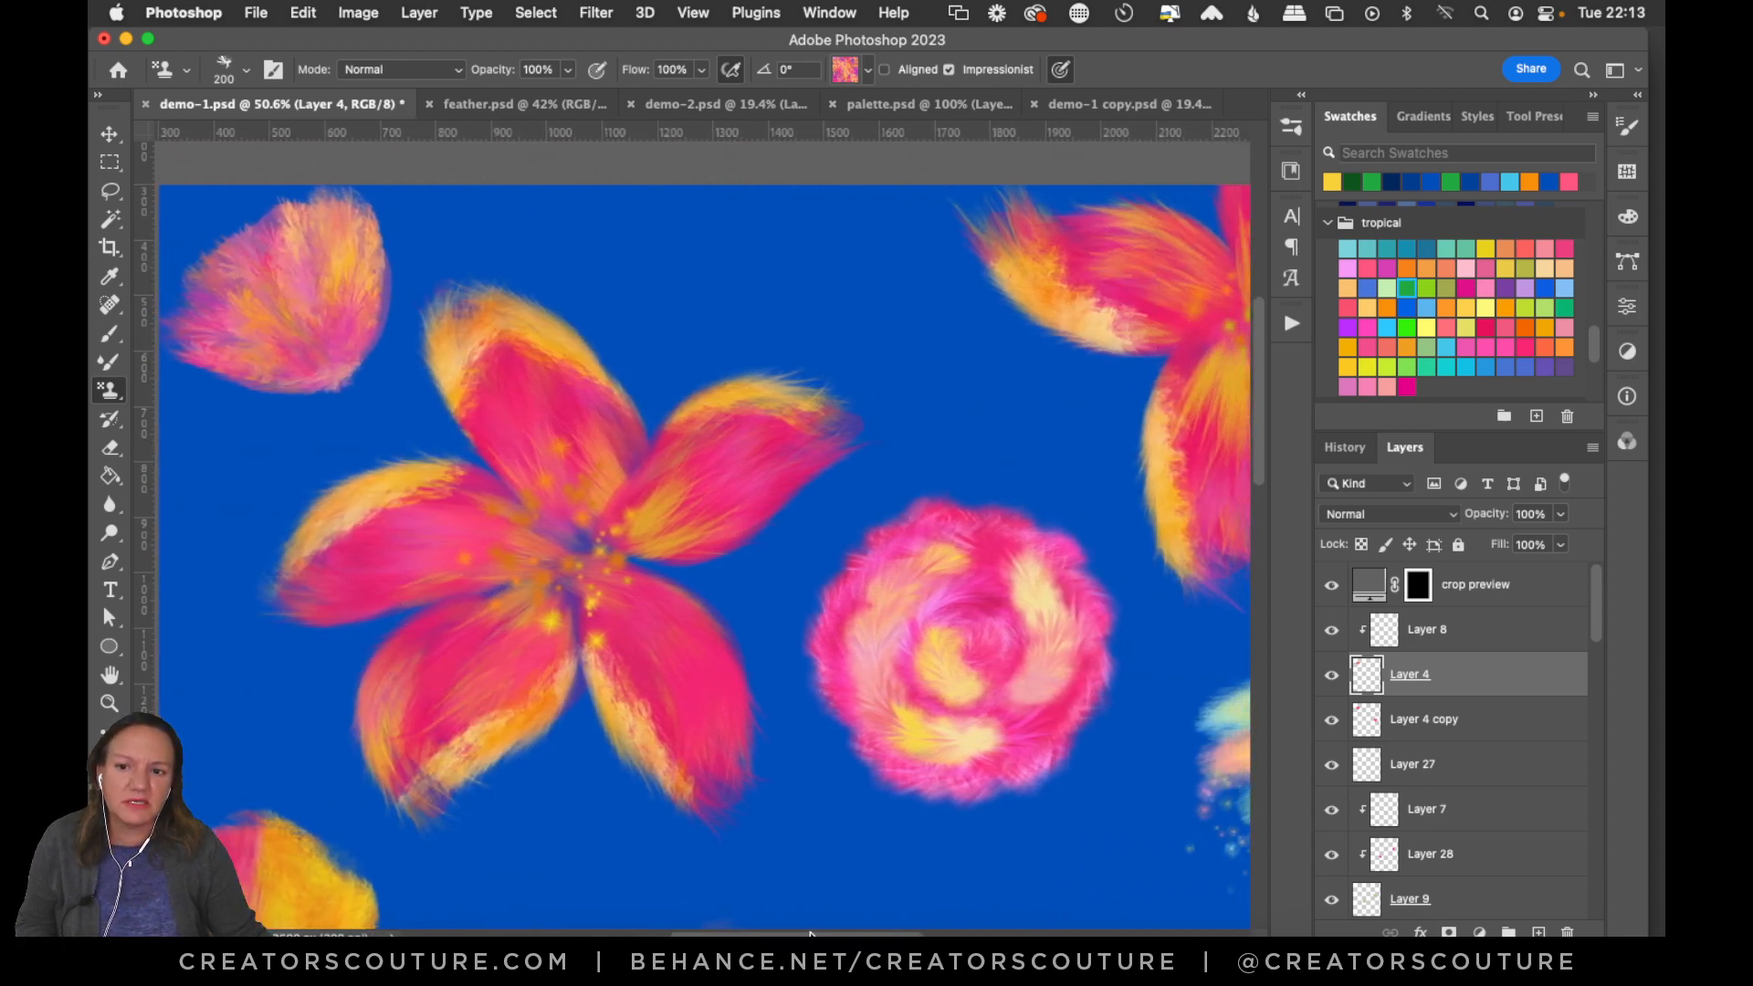
scroll(810, 933, left, 4)
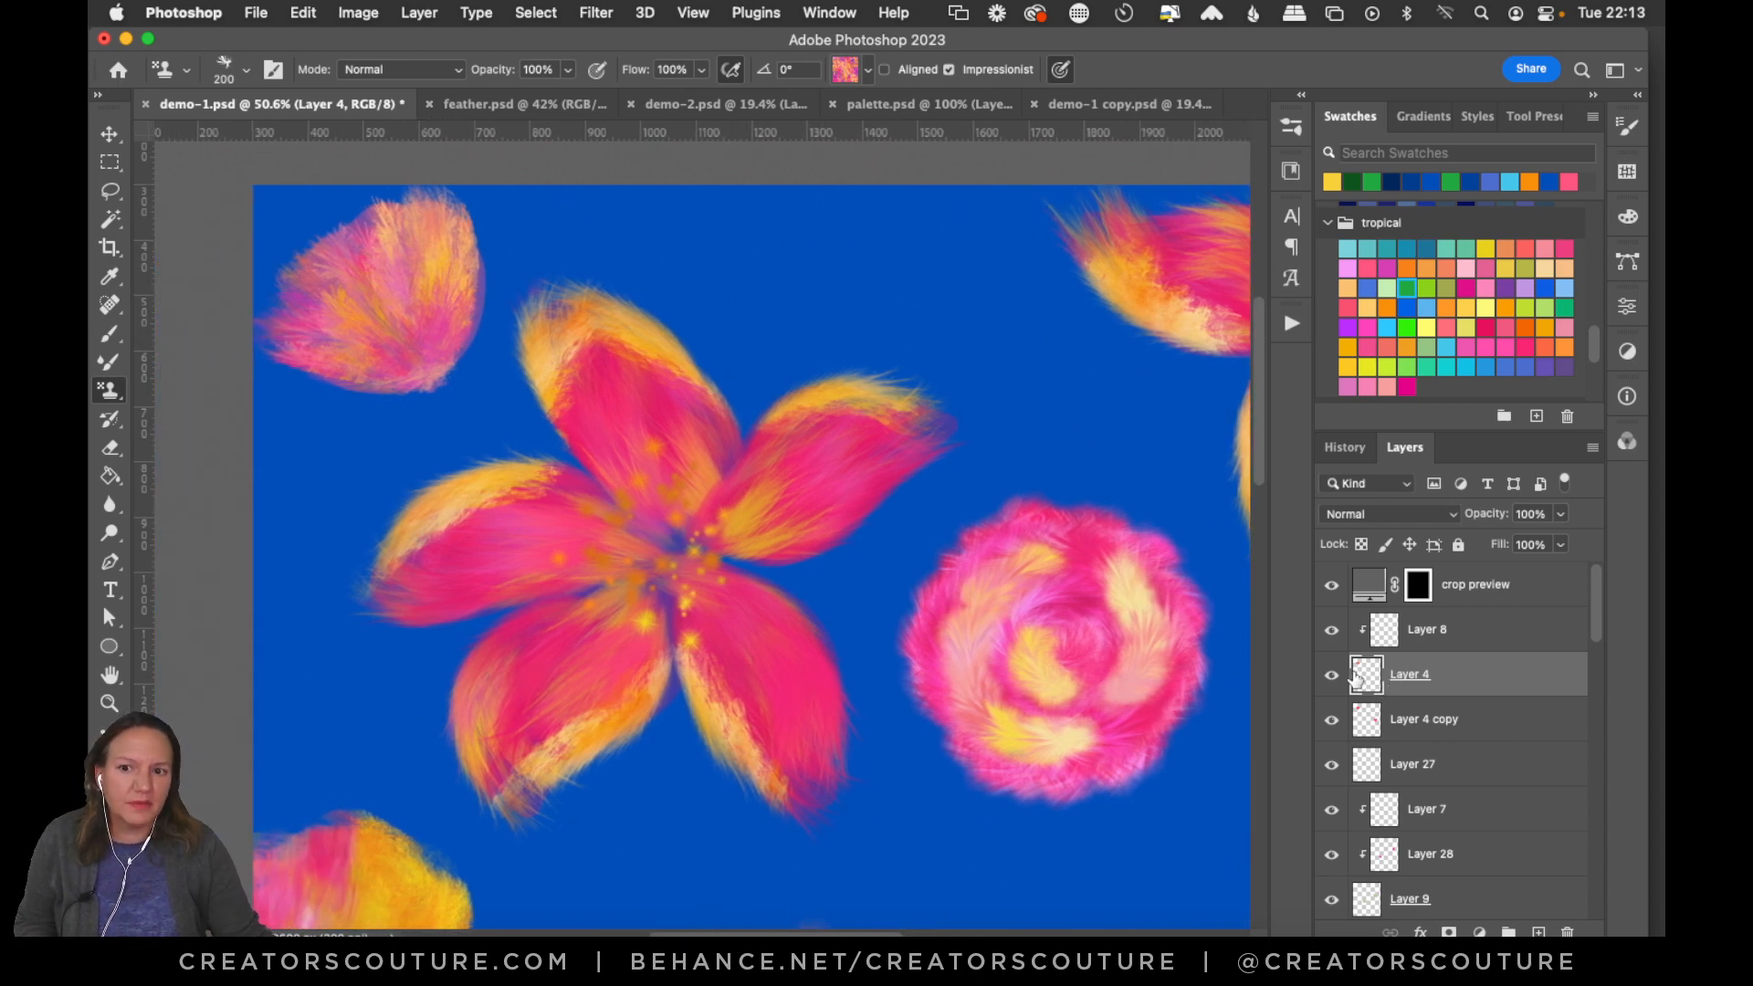
Add a new layer clipped to Layer 4 and set its blend mode to Multiply.
click(1543, 931)
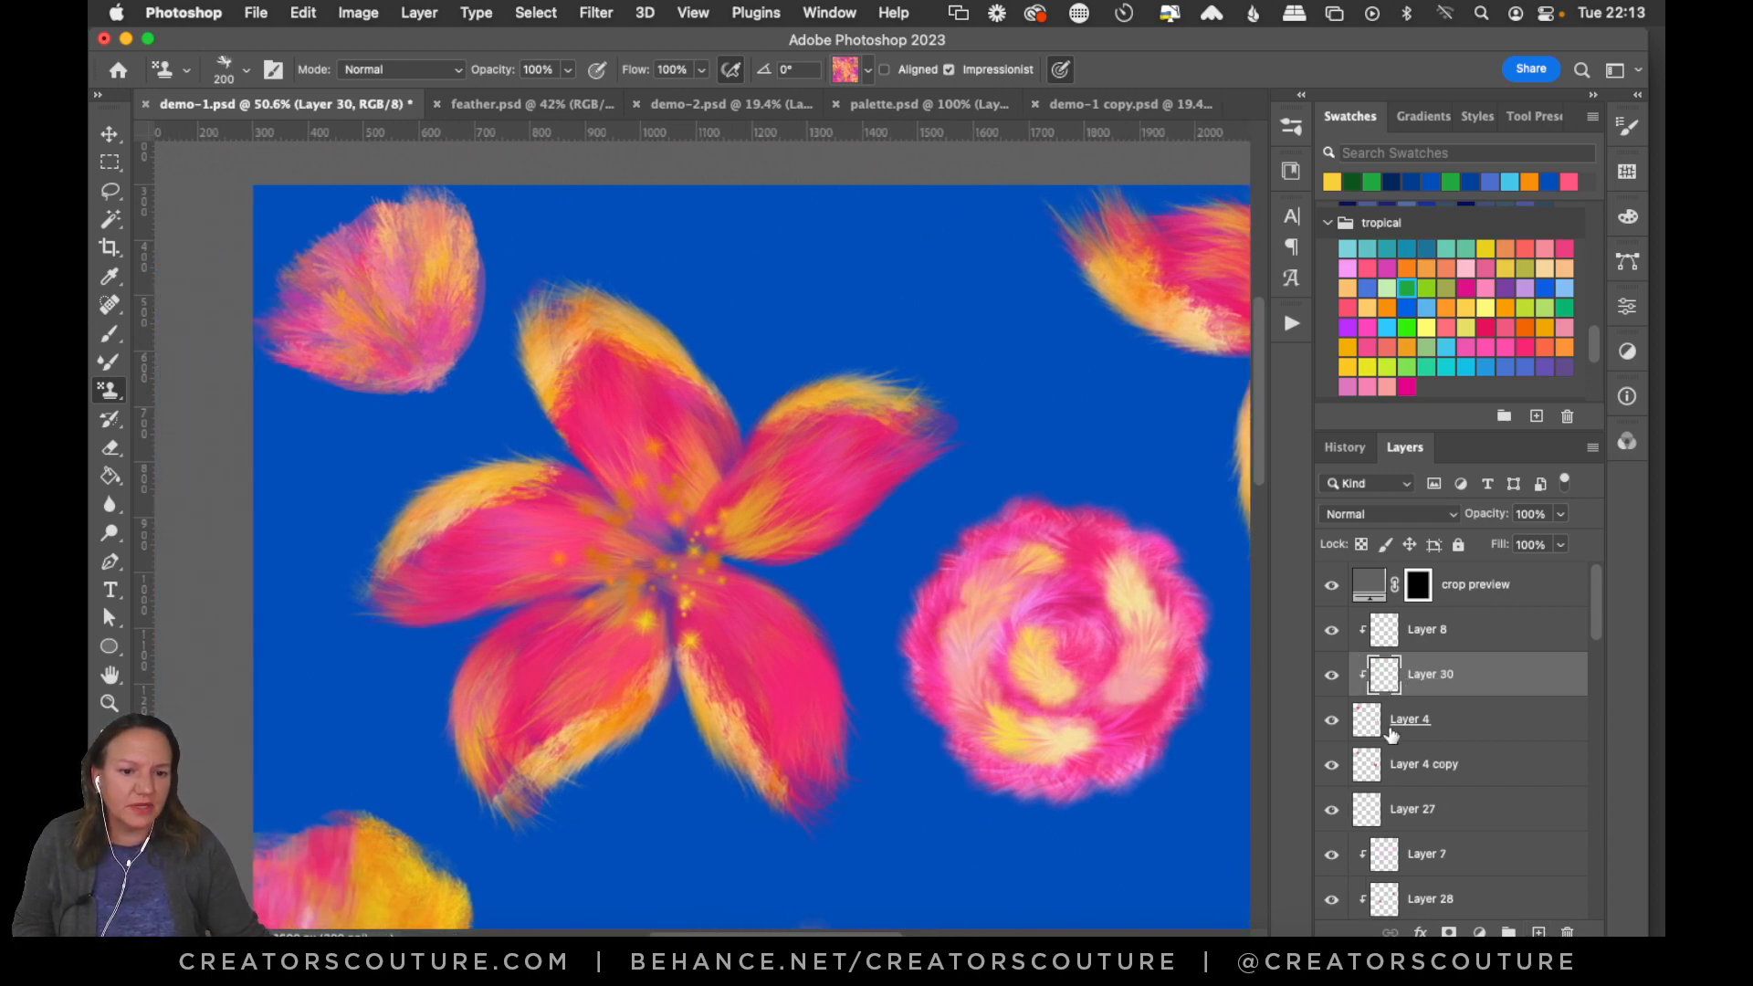
click(1379, 517)
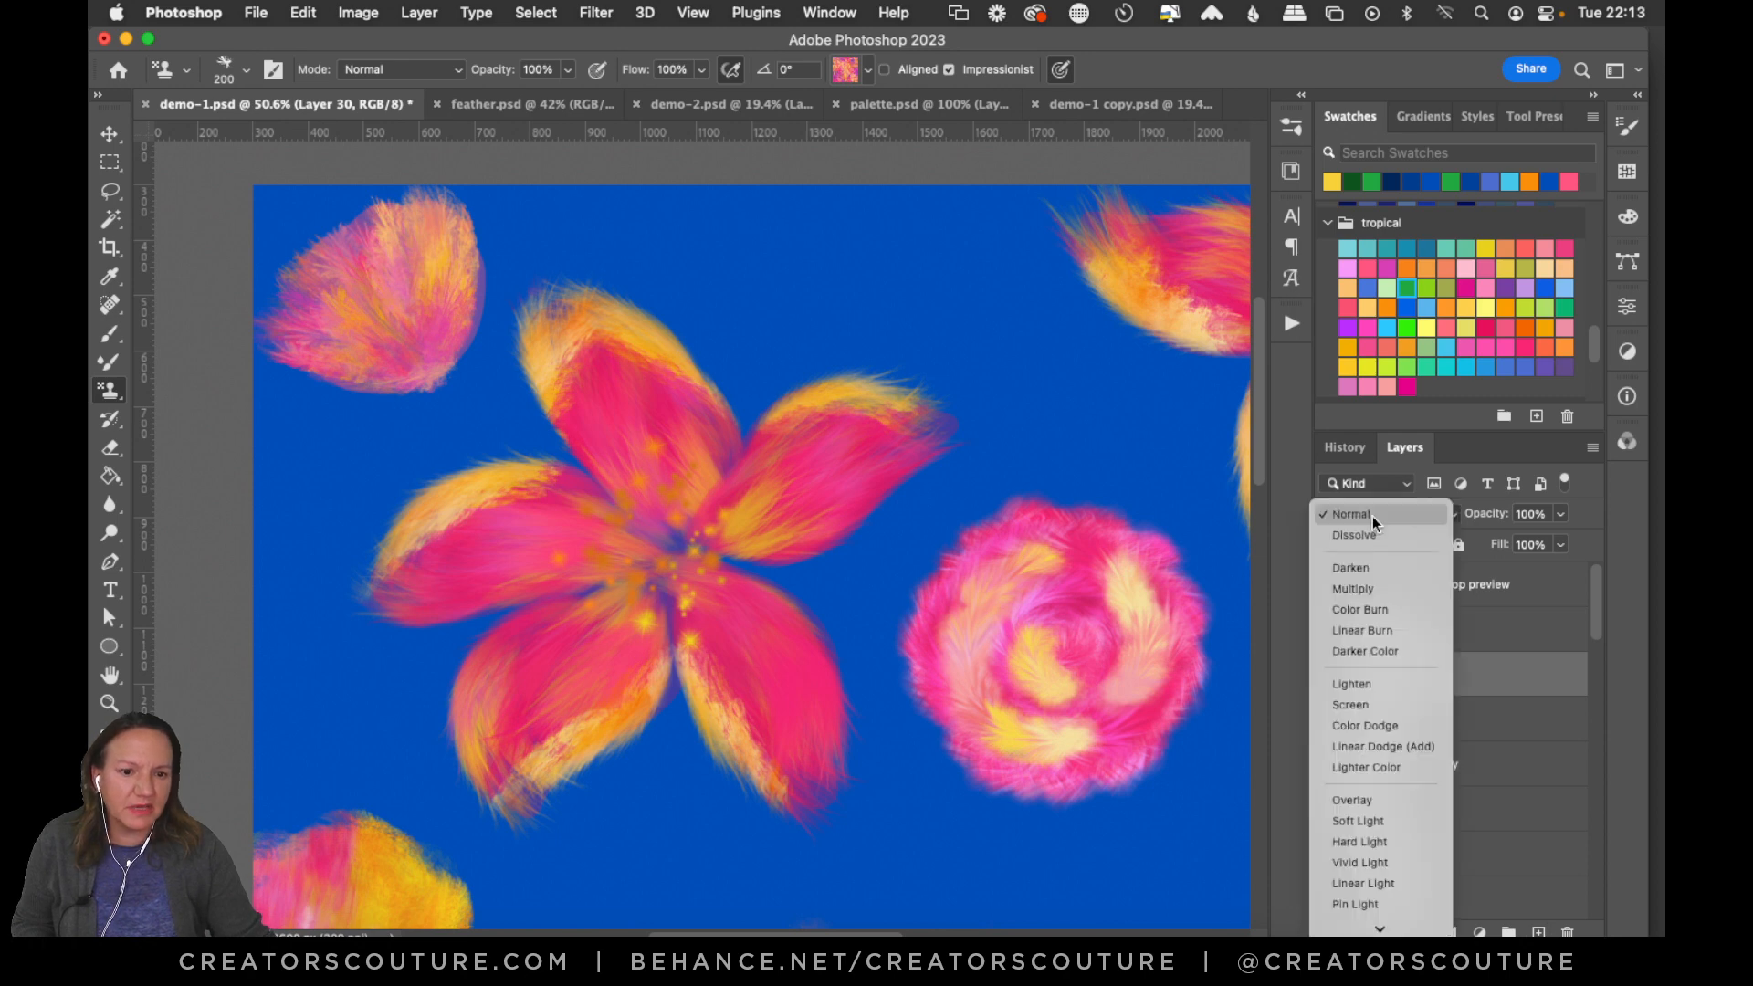
click(1364, 589)
Shade the centre of the upper-left motif with feathered strokes on Layer 30, and compare the motif with that layer hidden and shown.
mouse_move(383, 298)
mouse_down()
mouse_move(415, 328)
mouse_move(372, 320)
mouse_move(414, 304)
mouse_move(407, 286)
mouse_move(415, 332)
mouse_up()
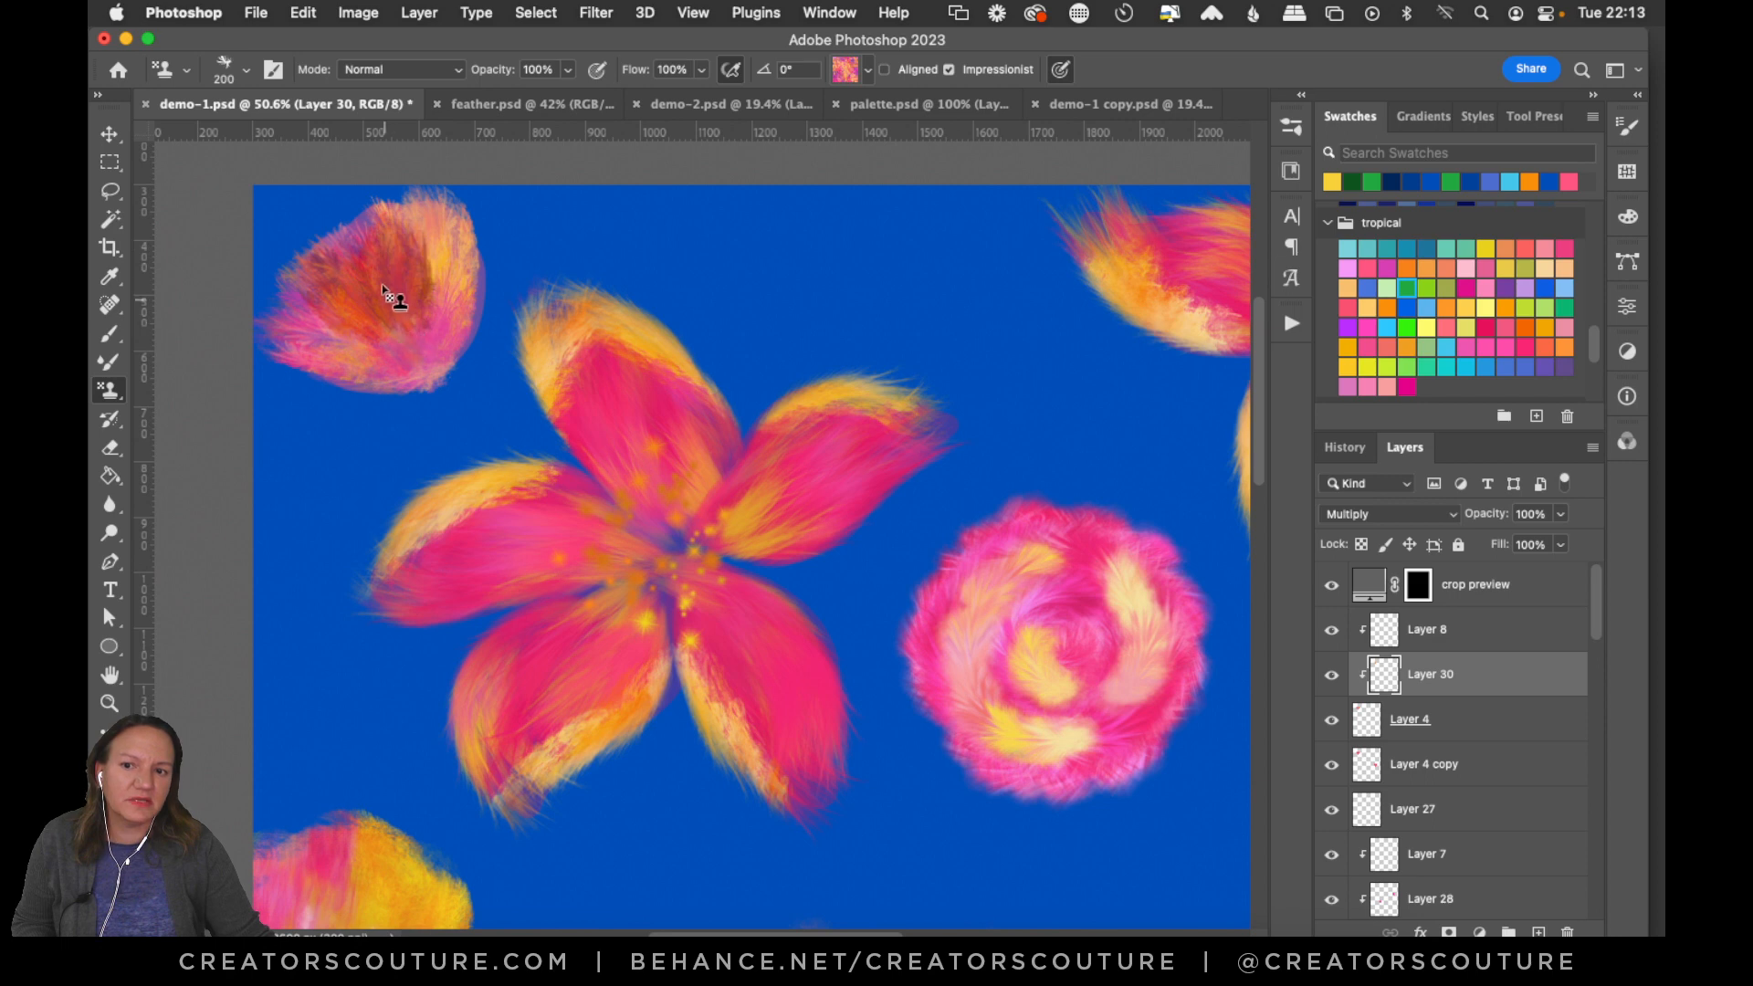
drag(321, 276, 365, 336)
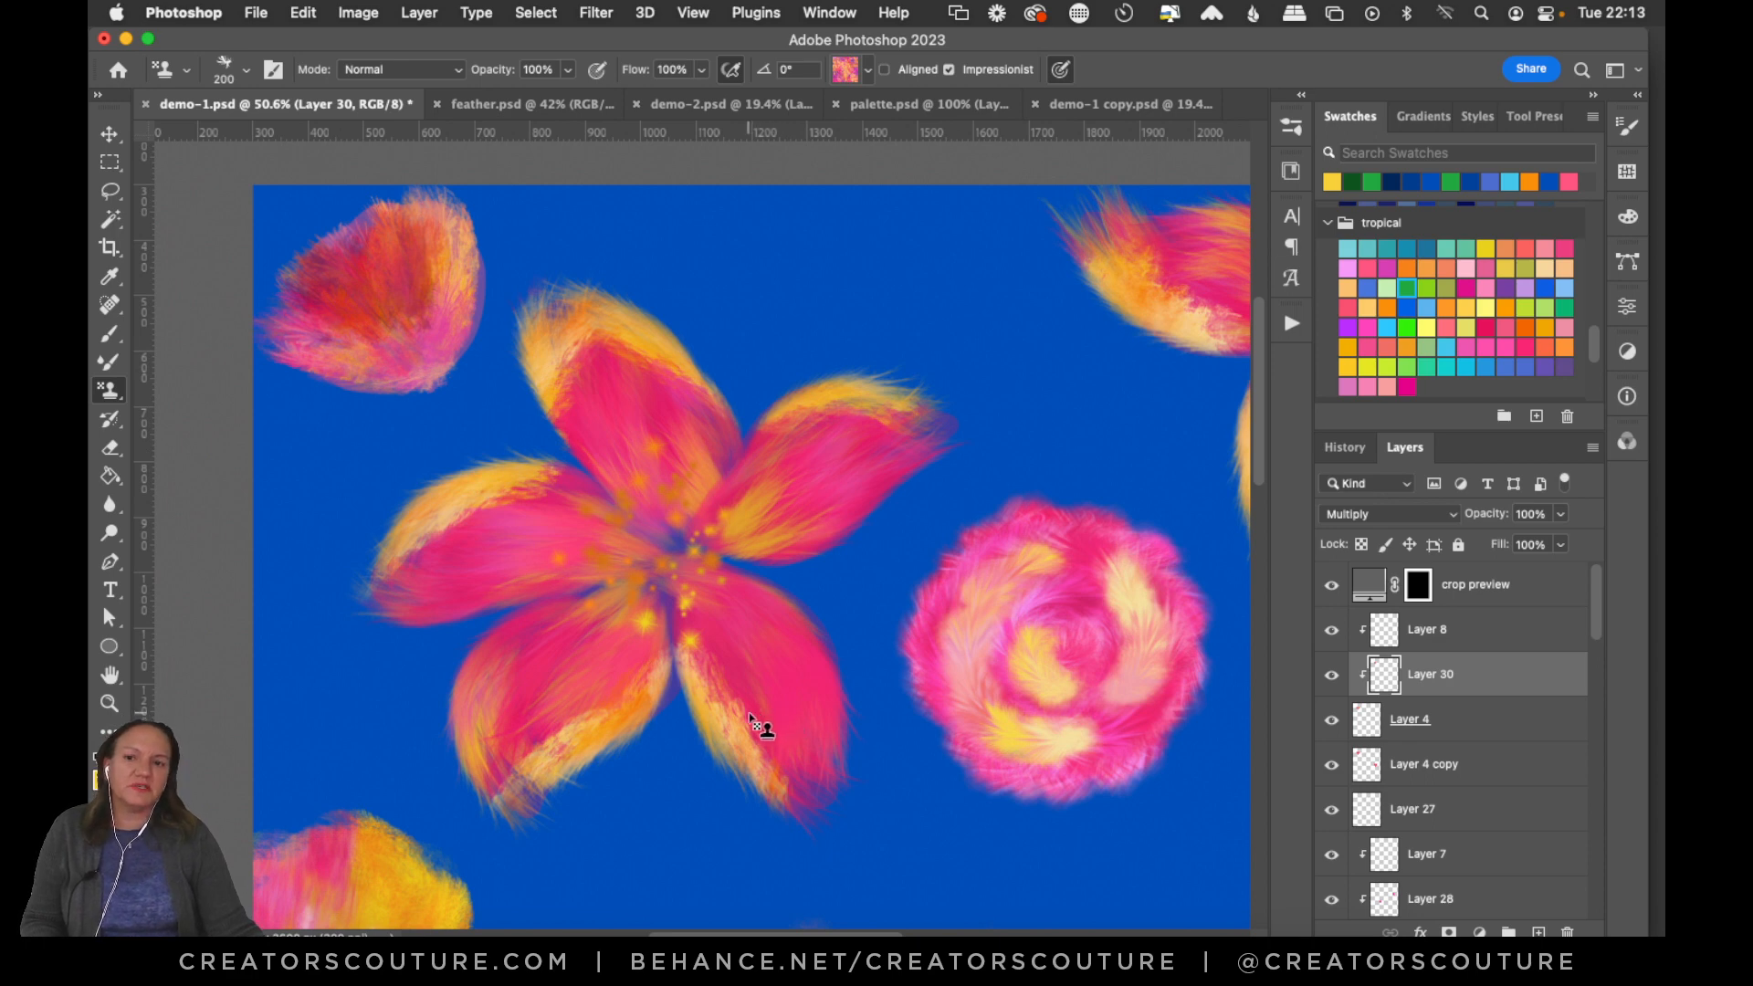
mouse_move(398, 305)
mouse_down()
mouse_move(351, 308)
mouse_move(380, 336)
mouse_move(379, 300)
mouse_move(395, 320)
mouse_move(368, 262)
mouse_move(399, 302)
mouse_move(407, 277)
mouse_move(356, 319)
mouse_move(410, 262)
mouse_move(407, 328)
mouse_move(372, 284)
mouse_move(409, 254)
mouse_move(408, 340)
mouse_move(347, 301)
mouse_move(376, 333)
mouse_move(354, 277)
mouse_move(416, 316)
mouse_up()
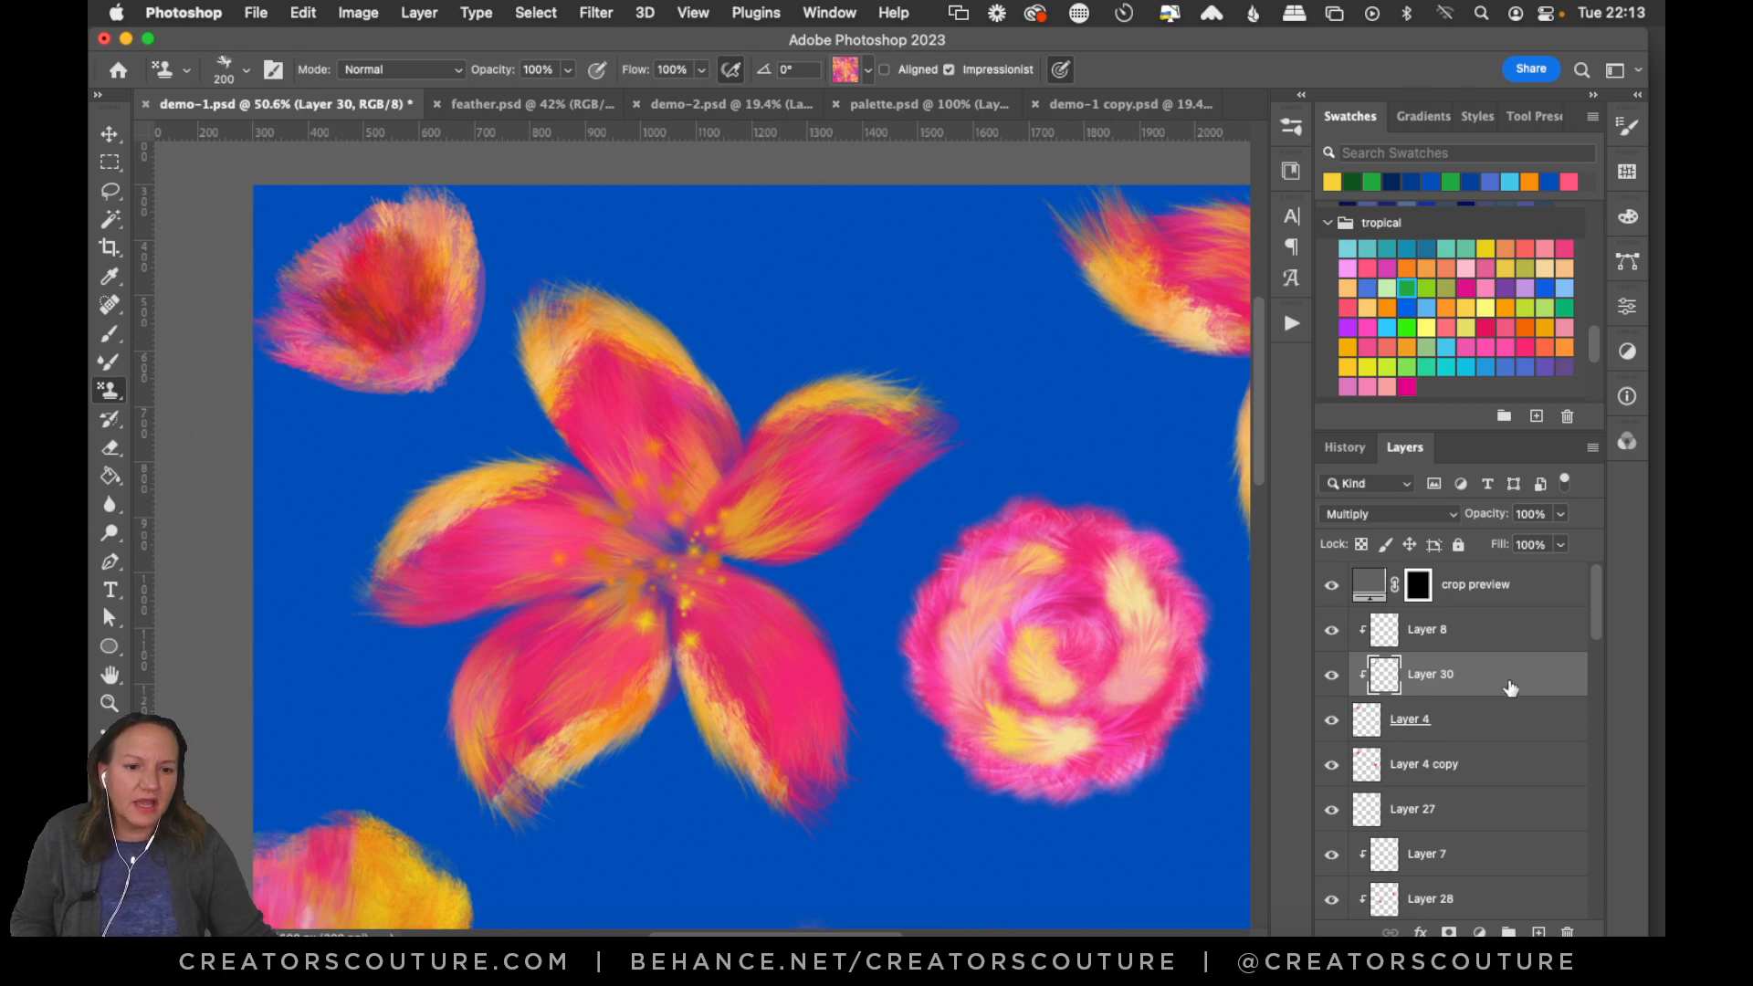
click(1458, 643)
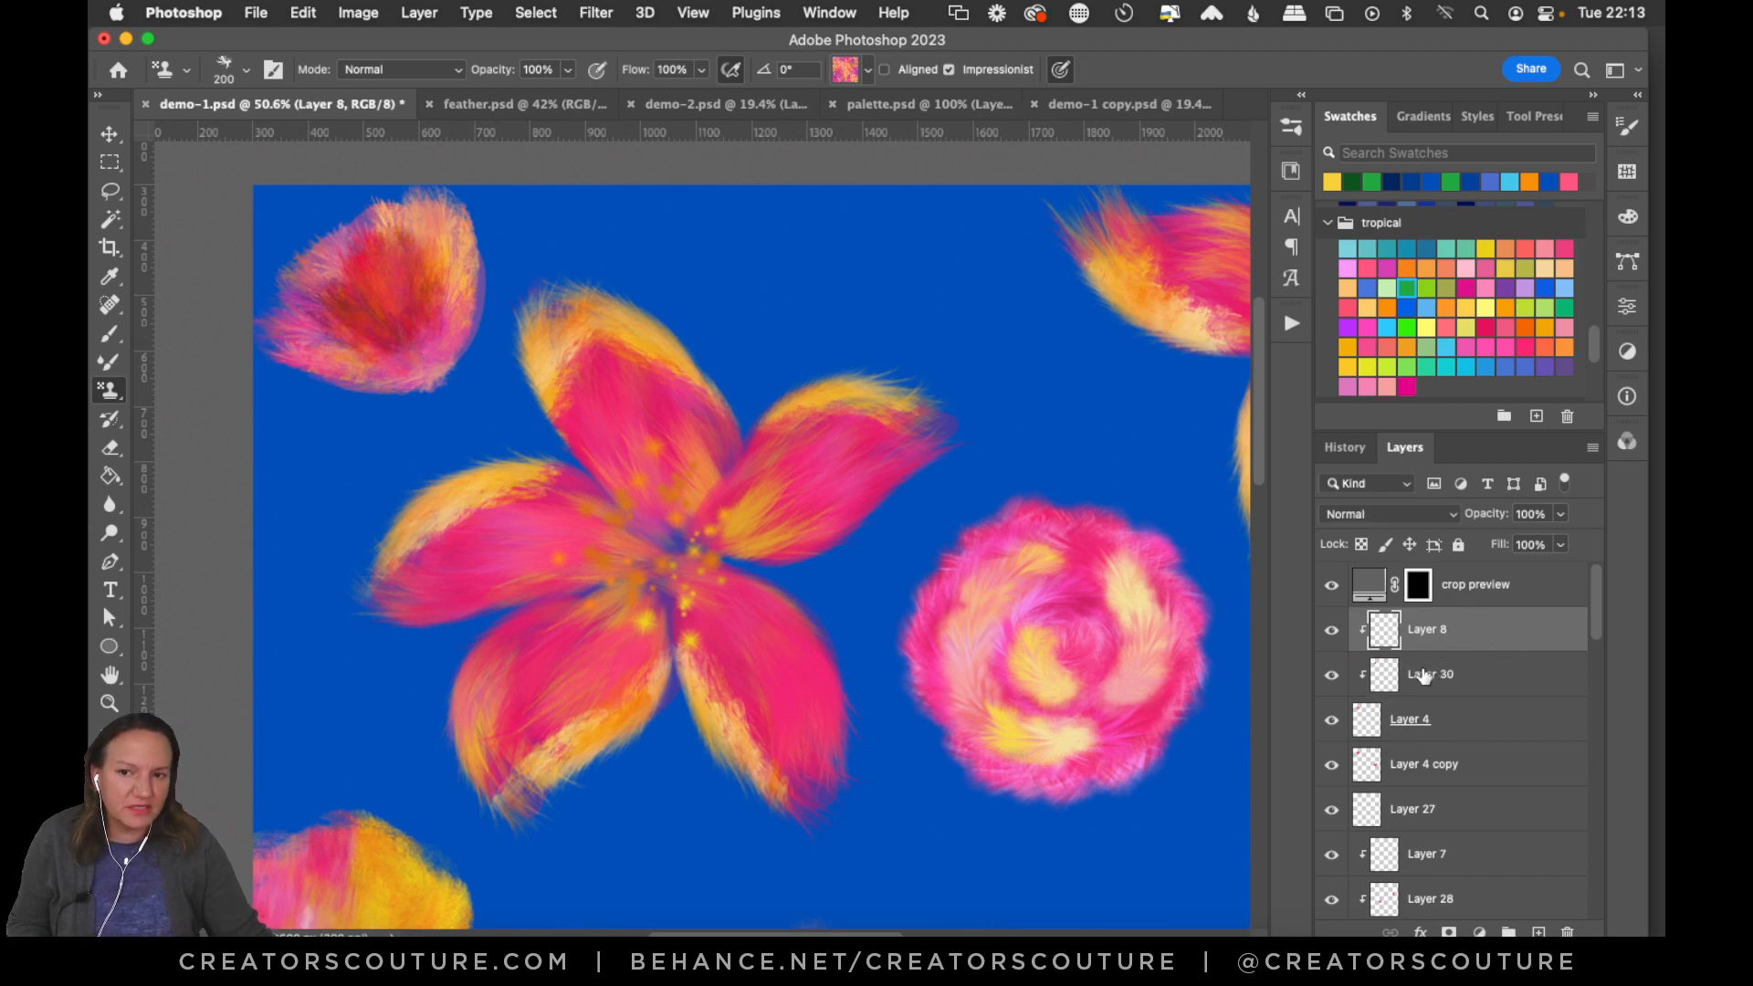
click(1420, 686)
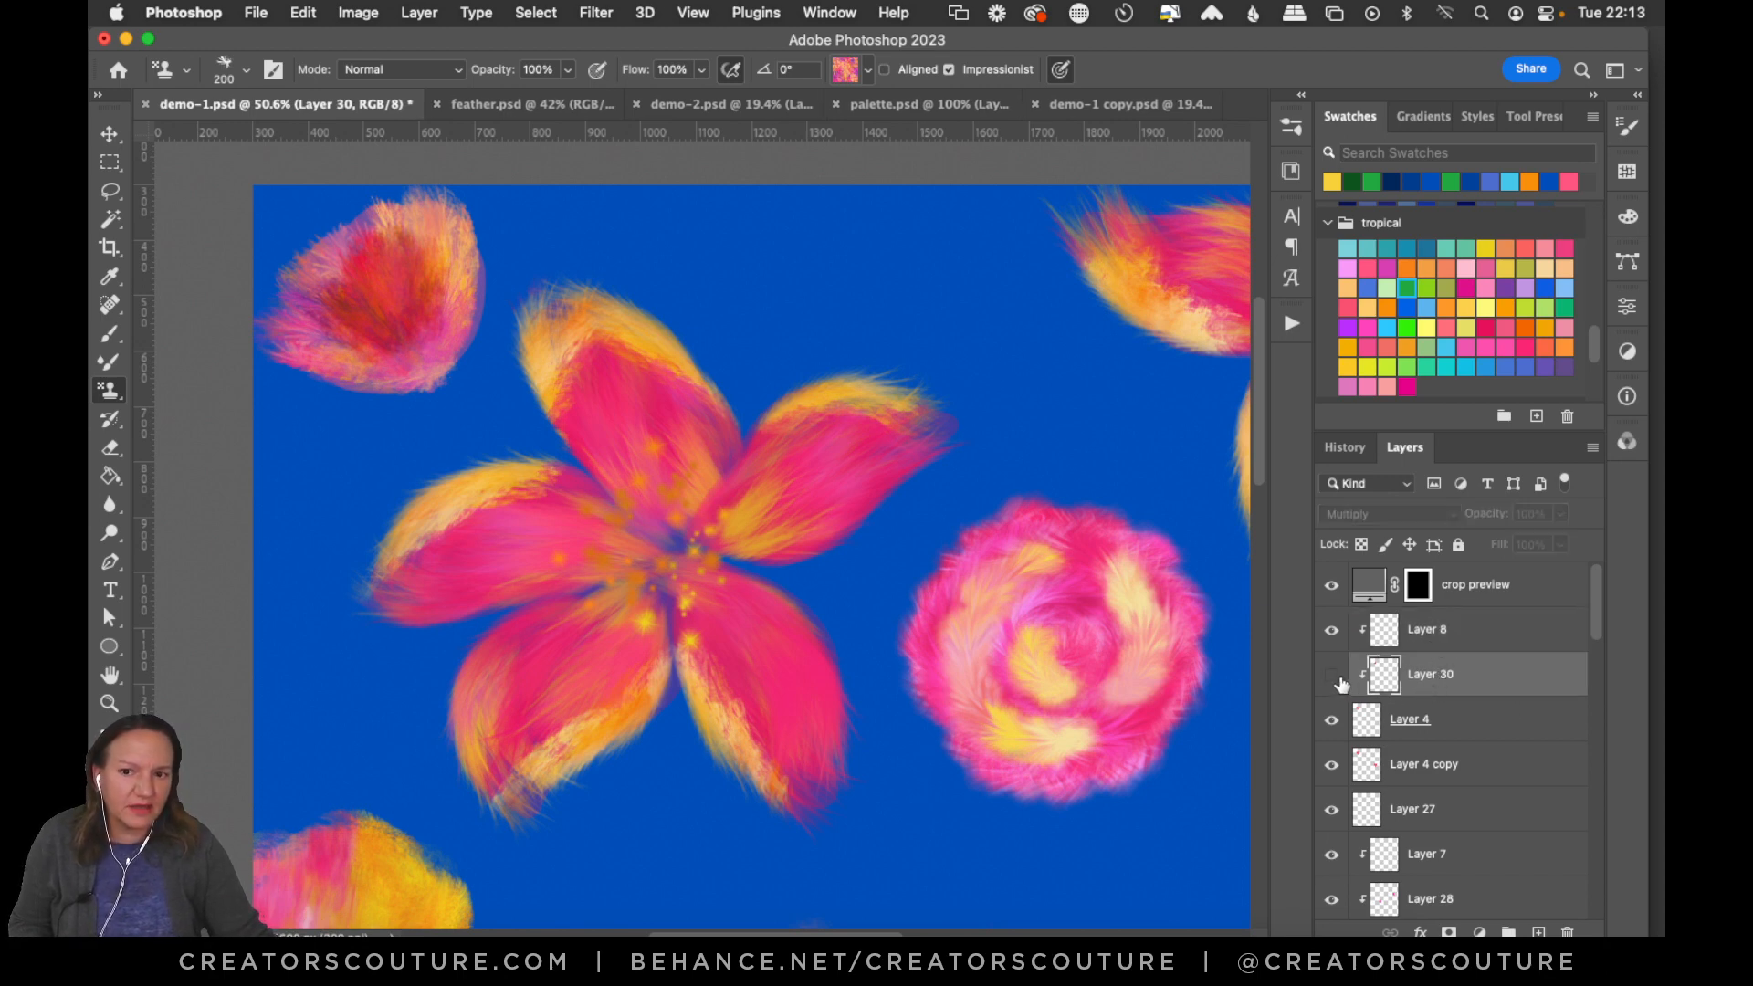
click(1333, 675)
click(1332, 677)
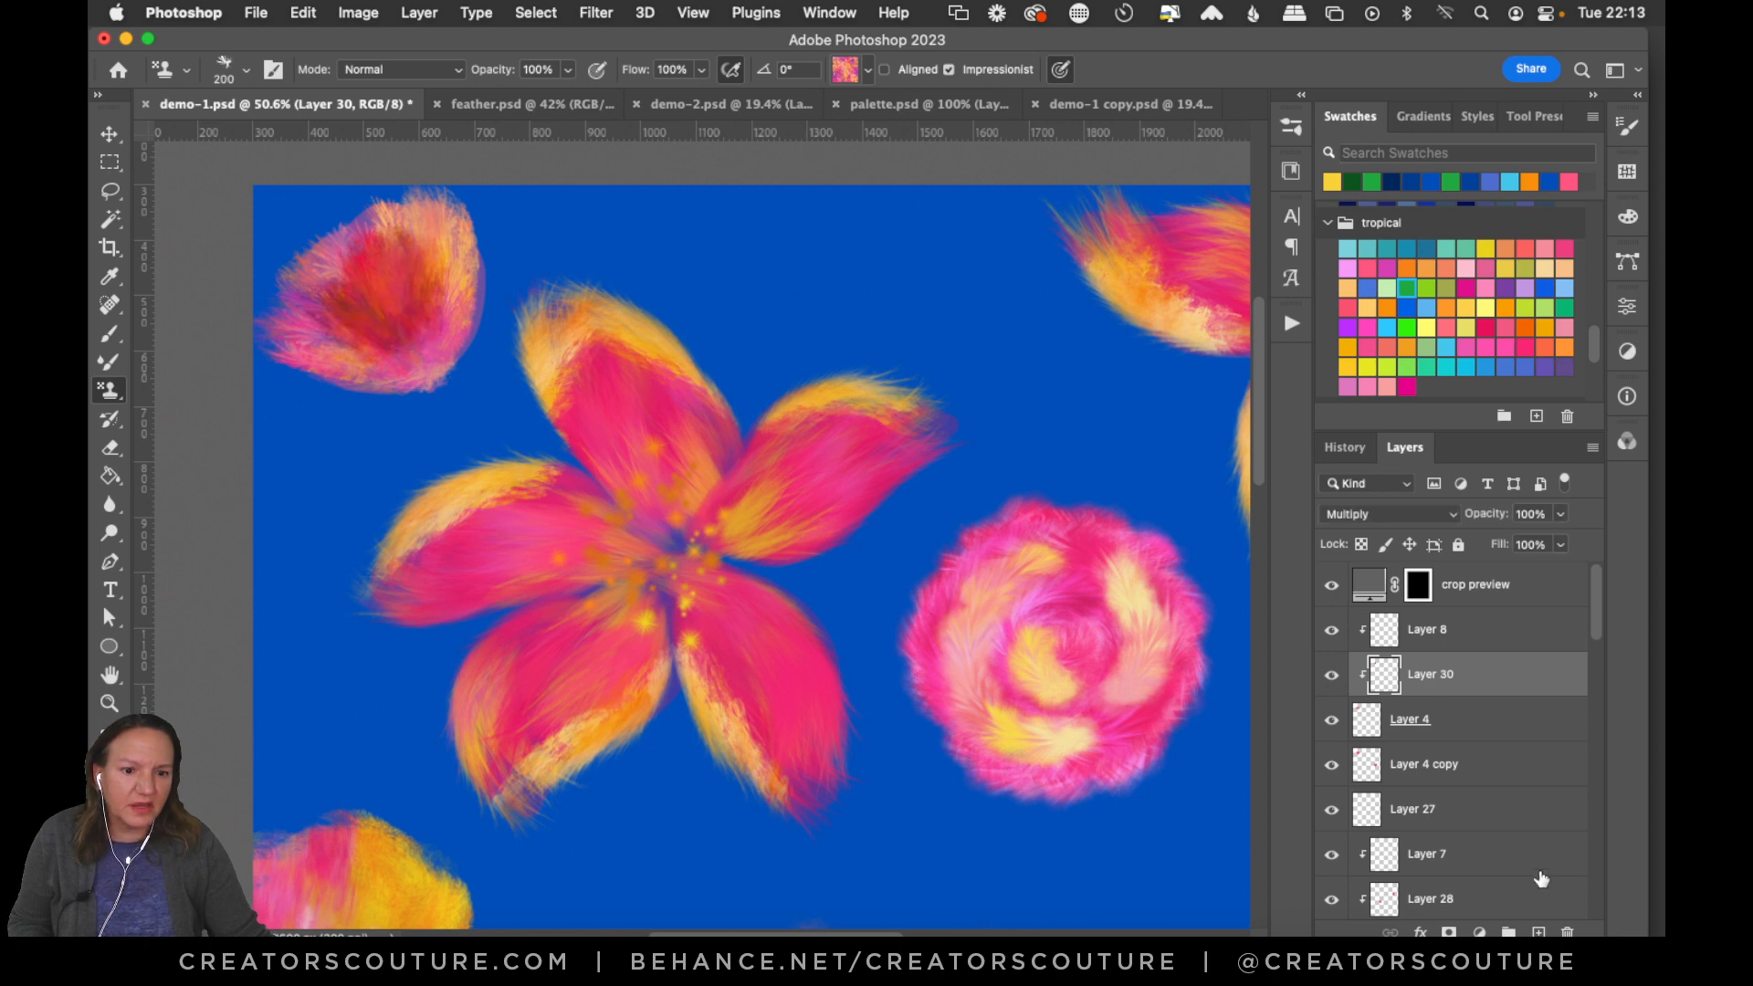
Add a clipped Normal-mode layer above Layer 30 and paint lighter feathered strokes over the lower front of the upper-left motif.
click(1538, 931)
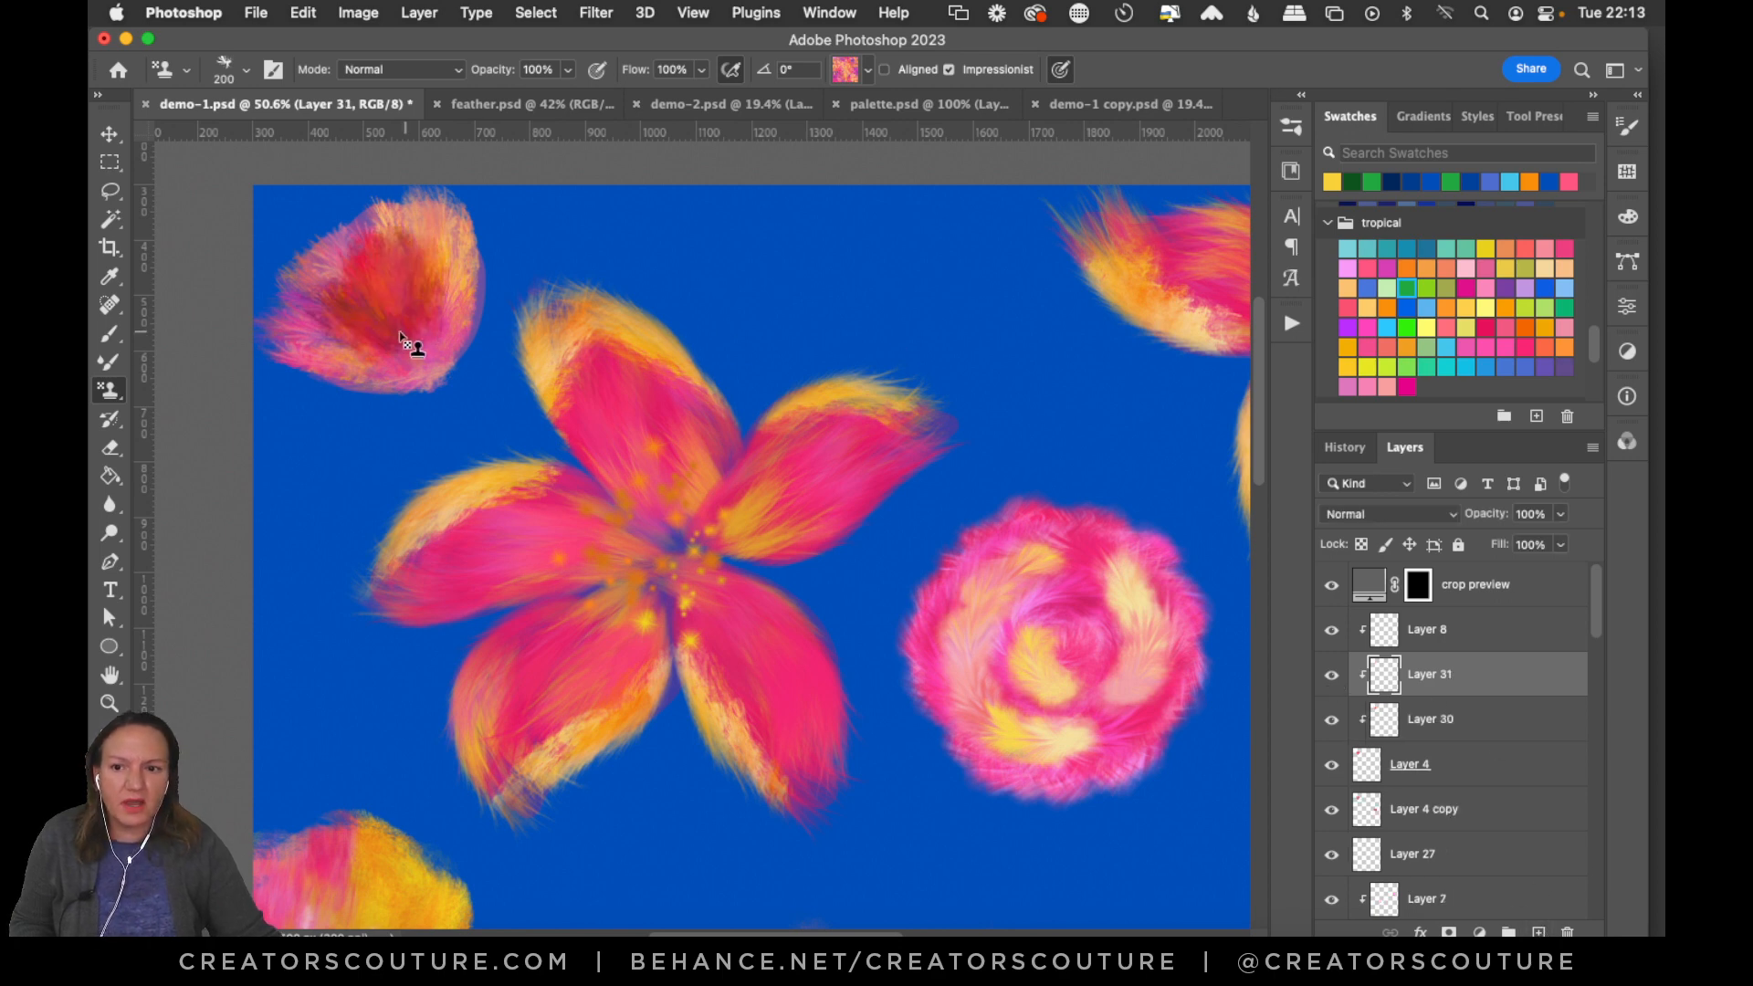
drag(421, 290, 416, 347)
key(super+z)
mouse_move(422, 287)
mouse_down()
mouse_move(410, 352)
mouse_move(380, 307)
mouse_move(390, 361)
mouse_move(364, 337)
mouse_move(427, 393)
mouse_up()
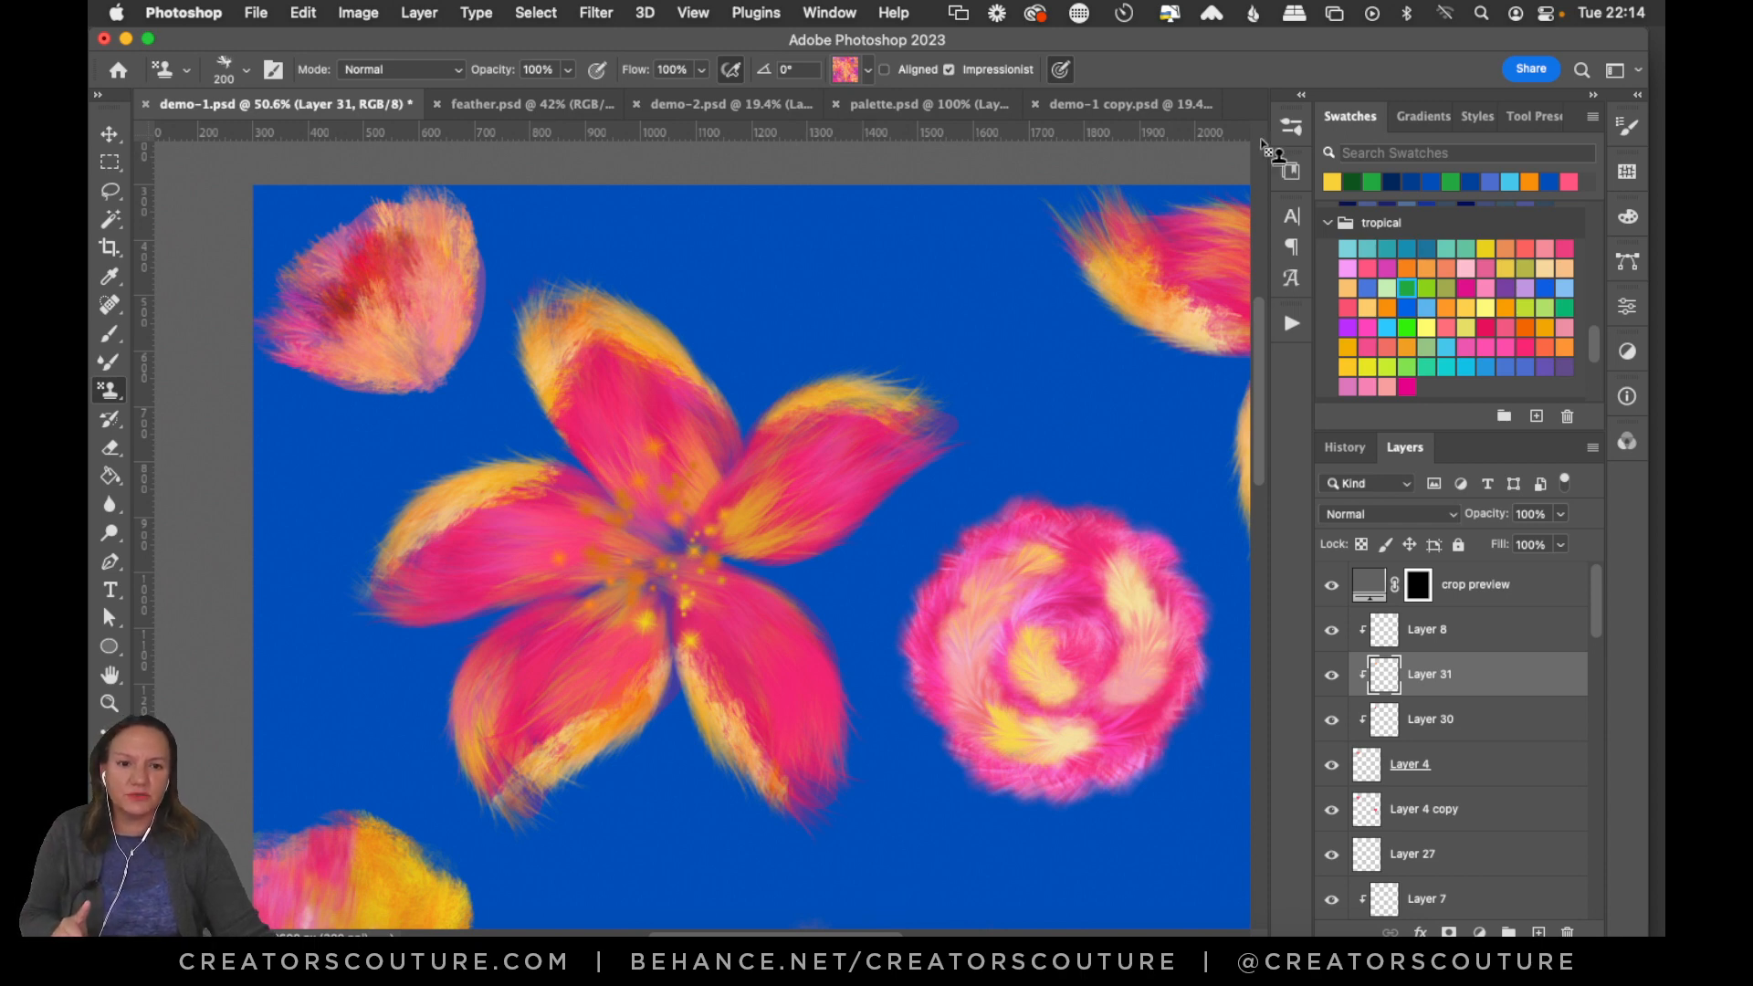
Check which feather brush and which pattern the Pattern Stamp is currently using.
click(1291, 127)
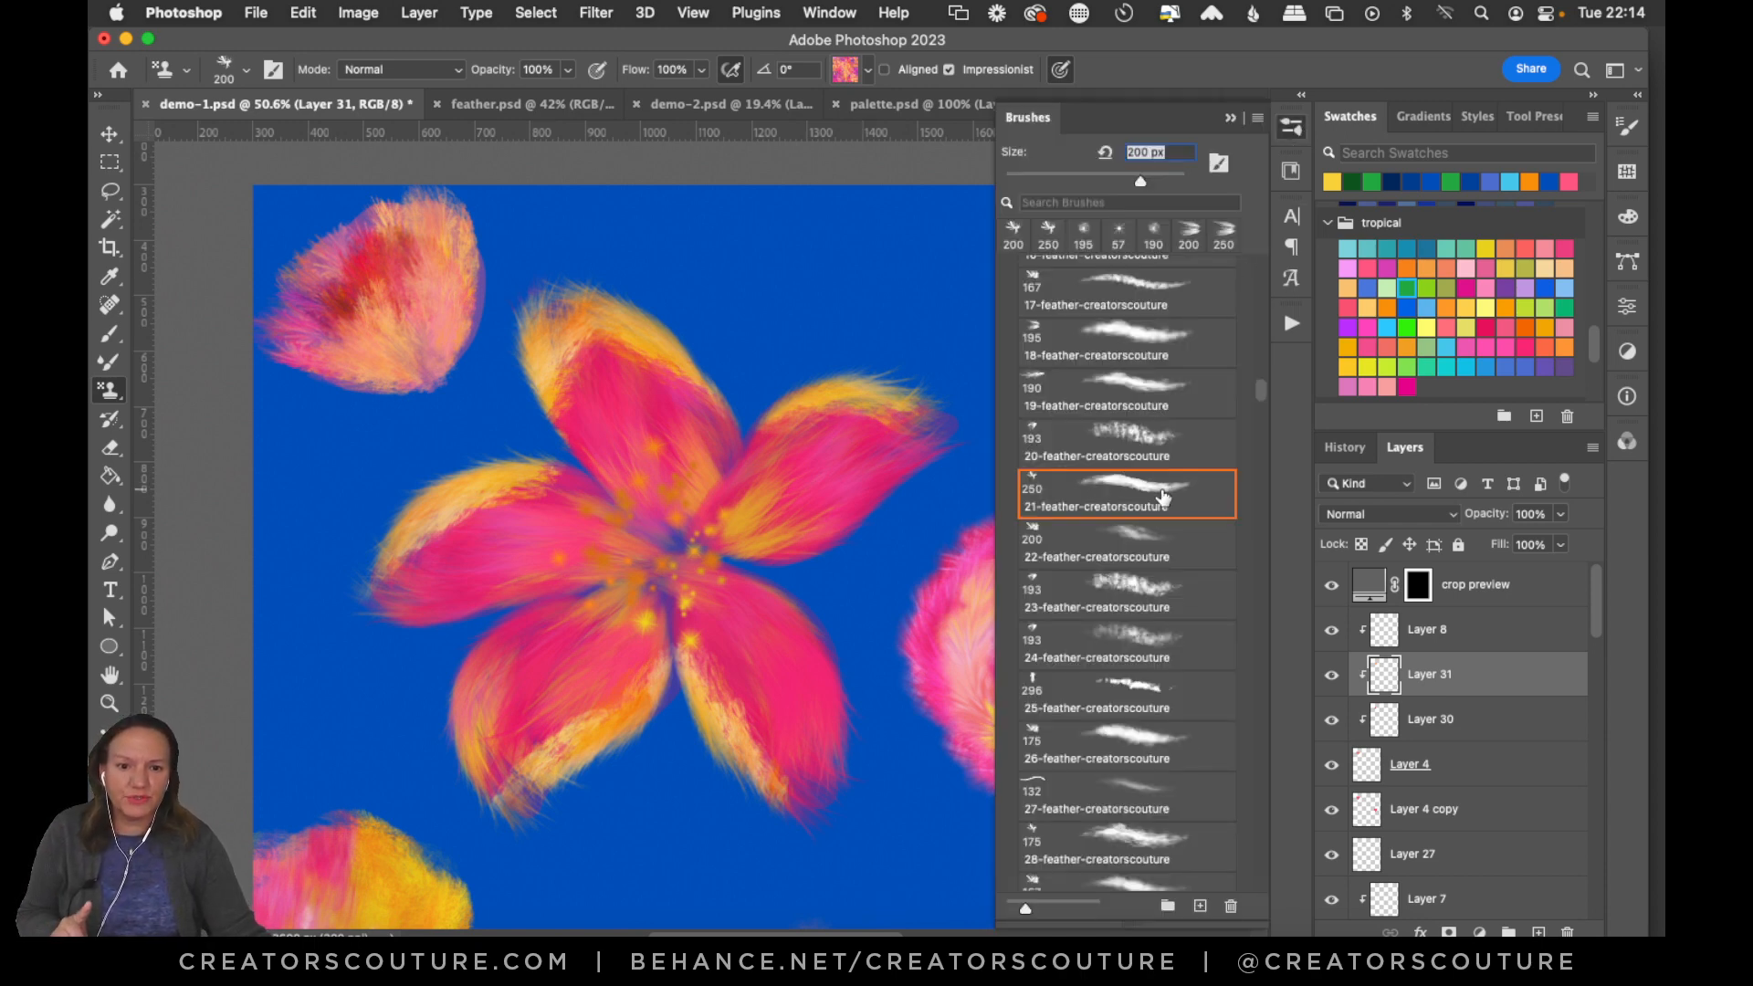
click(1290, 132)
click(841, 74)
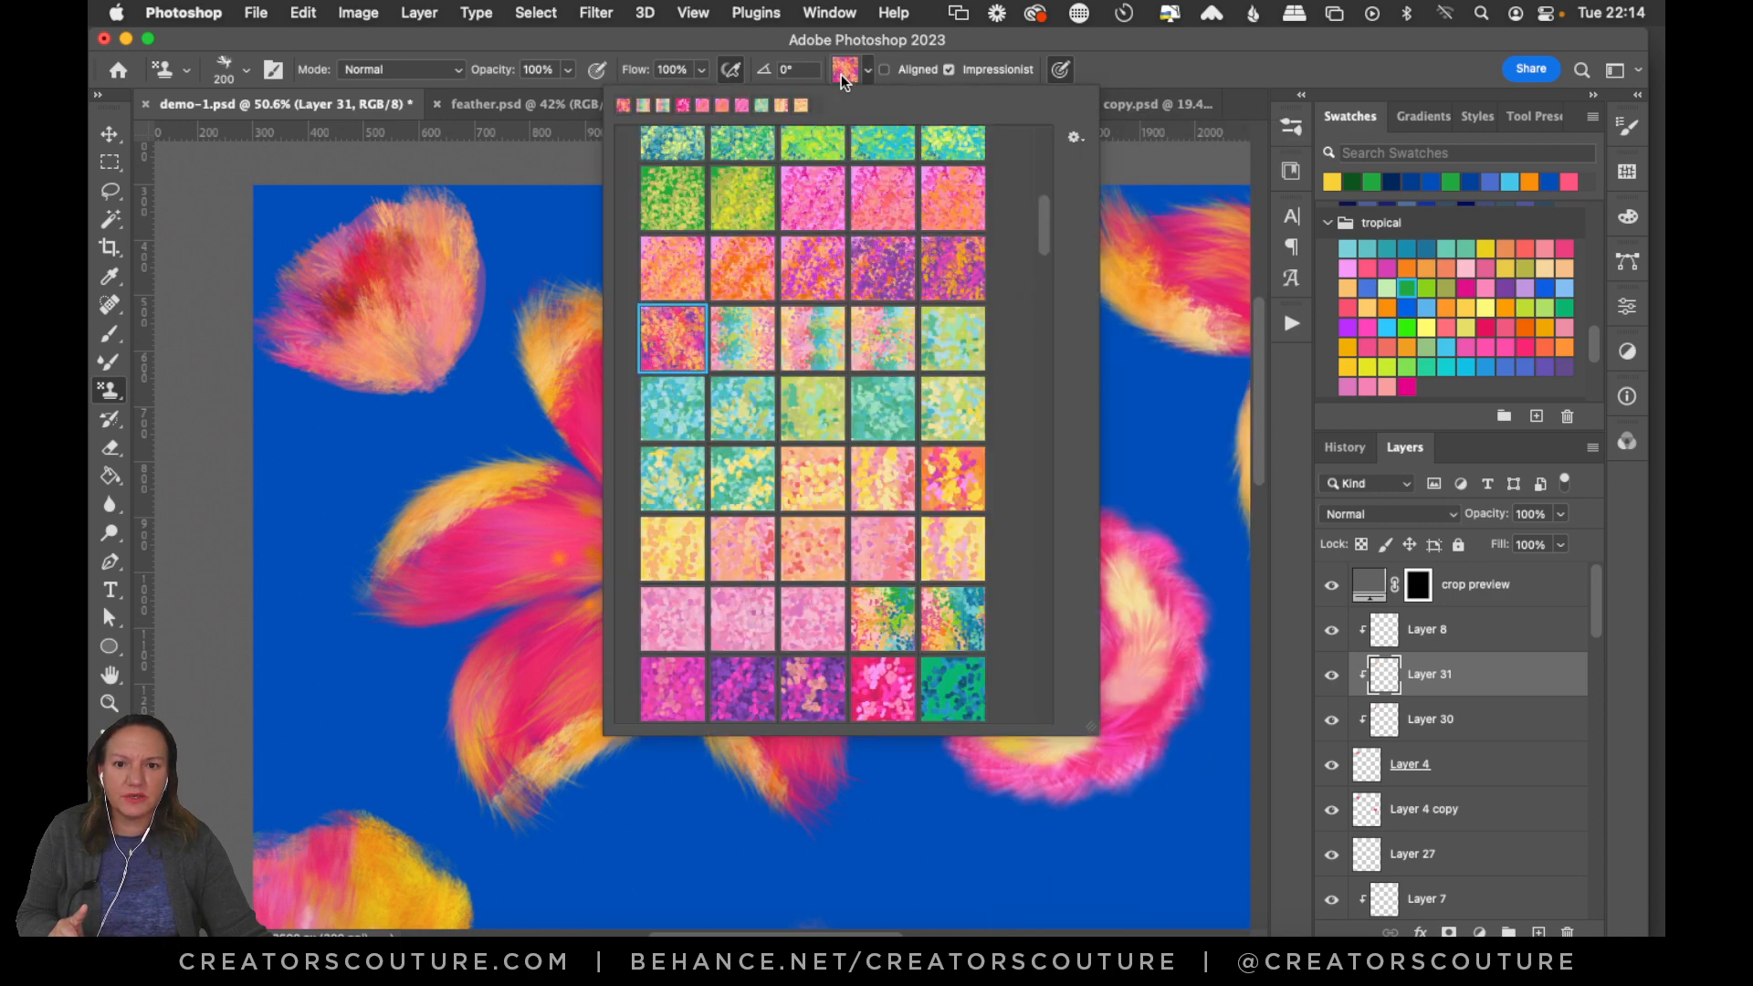
click(840, 74)
click(843, 70)
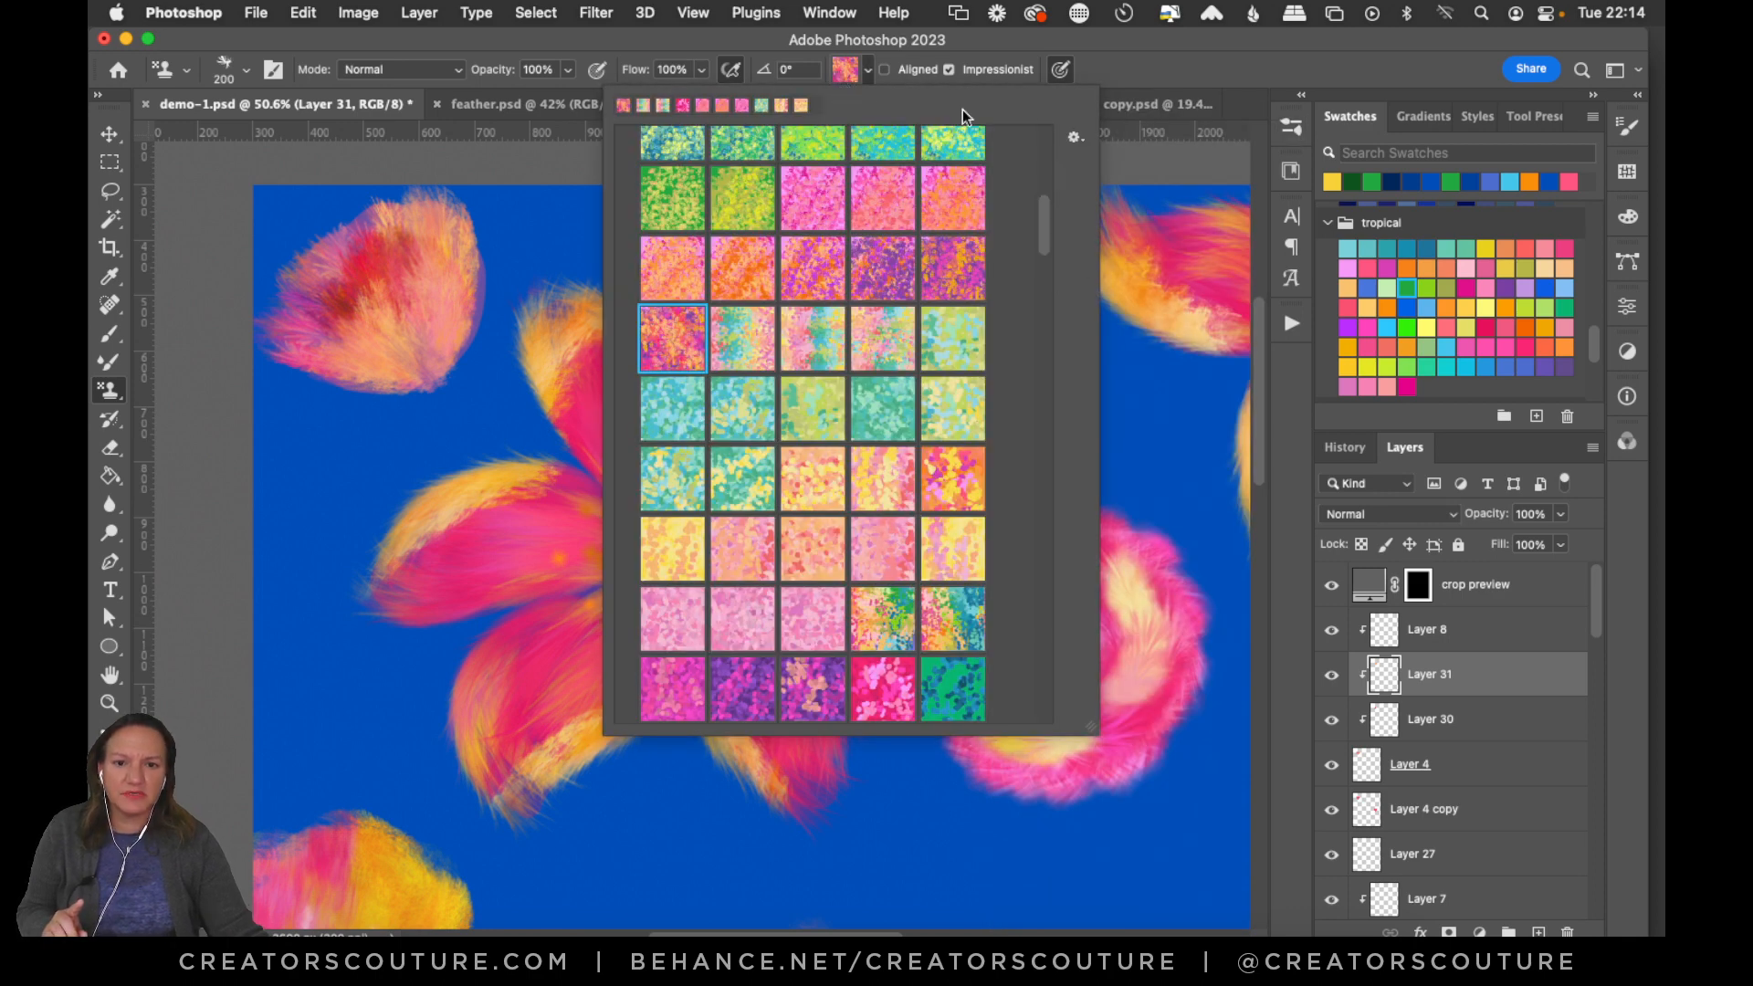
click(1121, 69)
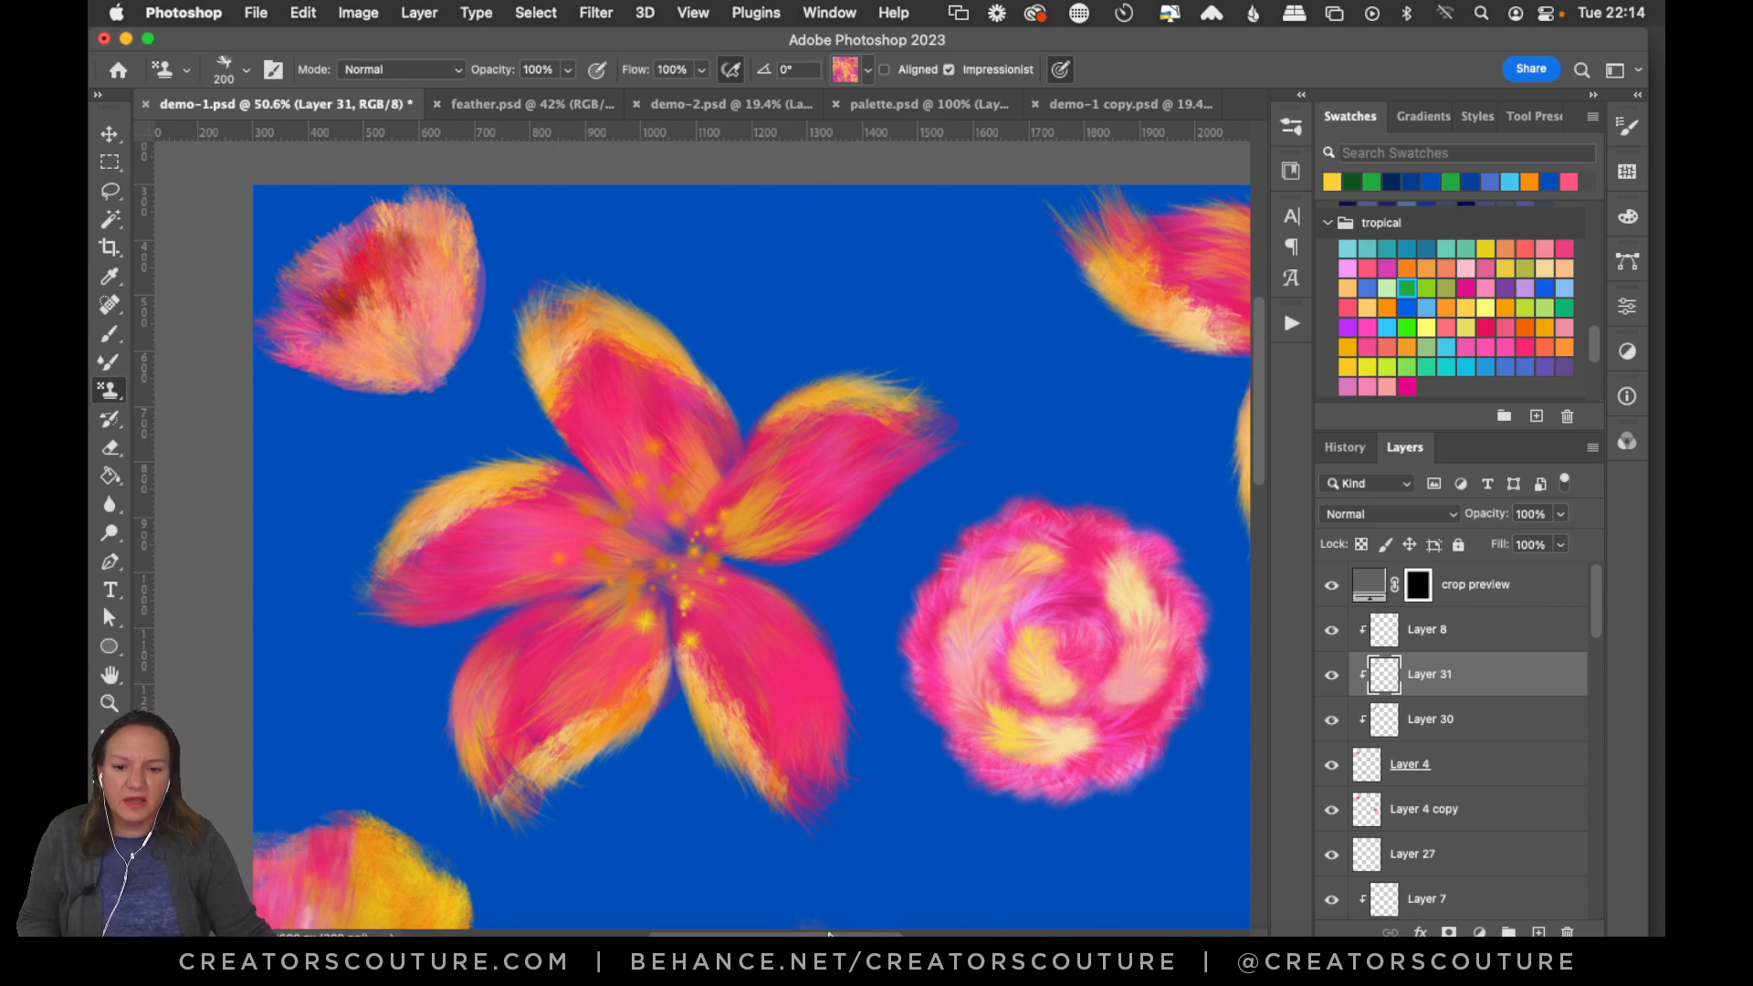
Paint the second circle guide, near the artwork's right edge, with downward feathered Pattern Stamp strokes on Layer 4.
drag(829, 932, 931, 933)
drag(1262, 446, 1252, 599)
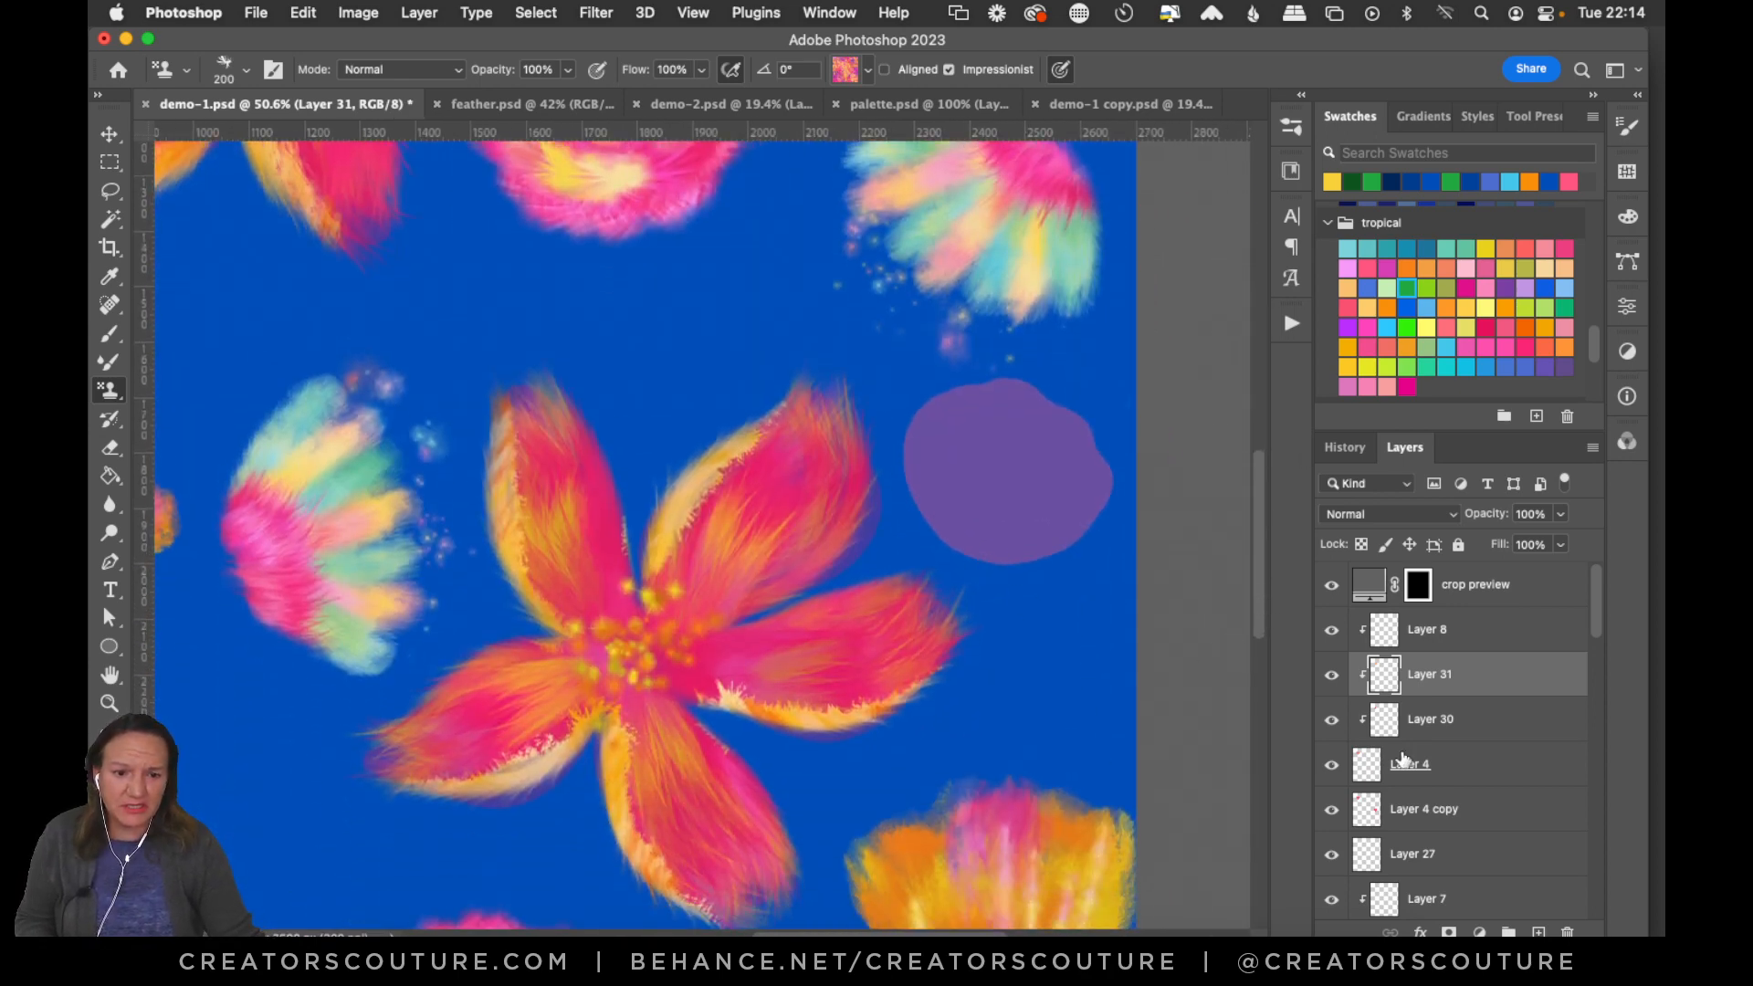
click(1389, 781)
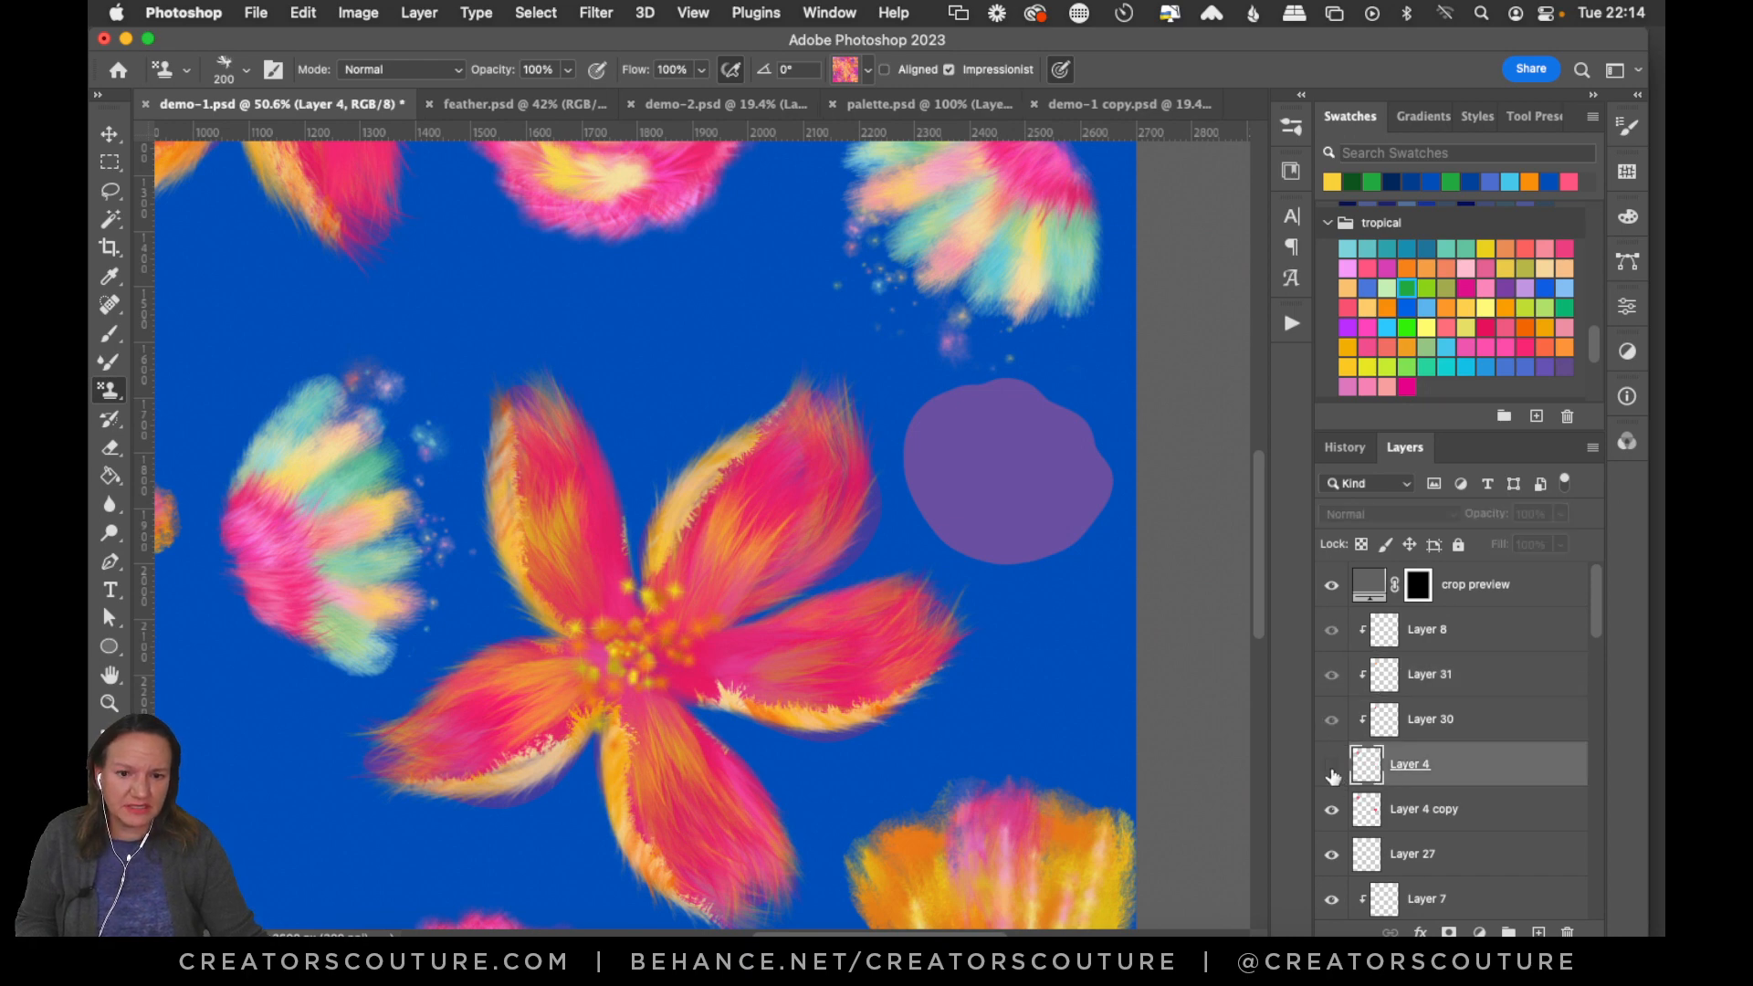
click(1331, 810)
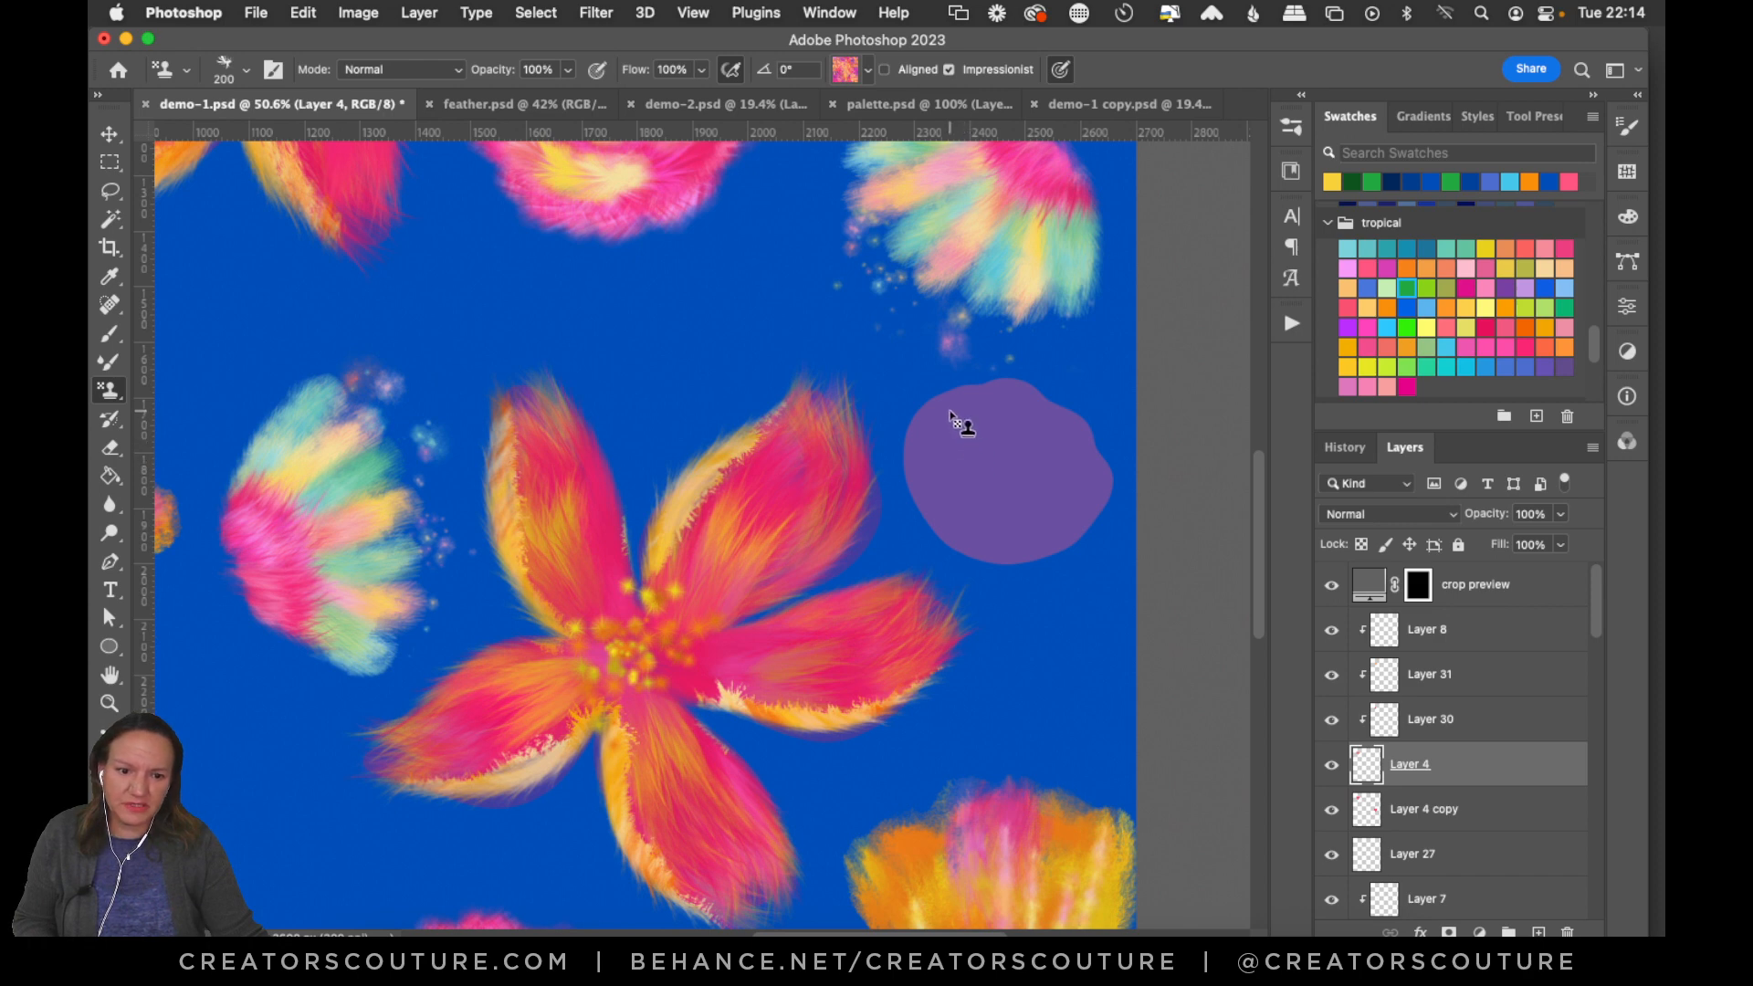
mouse_move(958, 419)
mouse_down()
mouse_move(949, 530)
mouse_move(974, 438)
mouse_move(958, 513)
mouse_move(986, 431)
mouse_move(979, 513)
mouse_move(1022, 423)
mouse_move(990, 560)
mouse_up()
mouse_move(1061, 413)
mouse_down()
mouse_move(993, 515)
mouse_move(1055, 433)
mouse_move(1021, 503)
mouse_move(1089, 455)
mouse_move(1011, 530)
mouse_up()
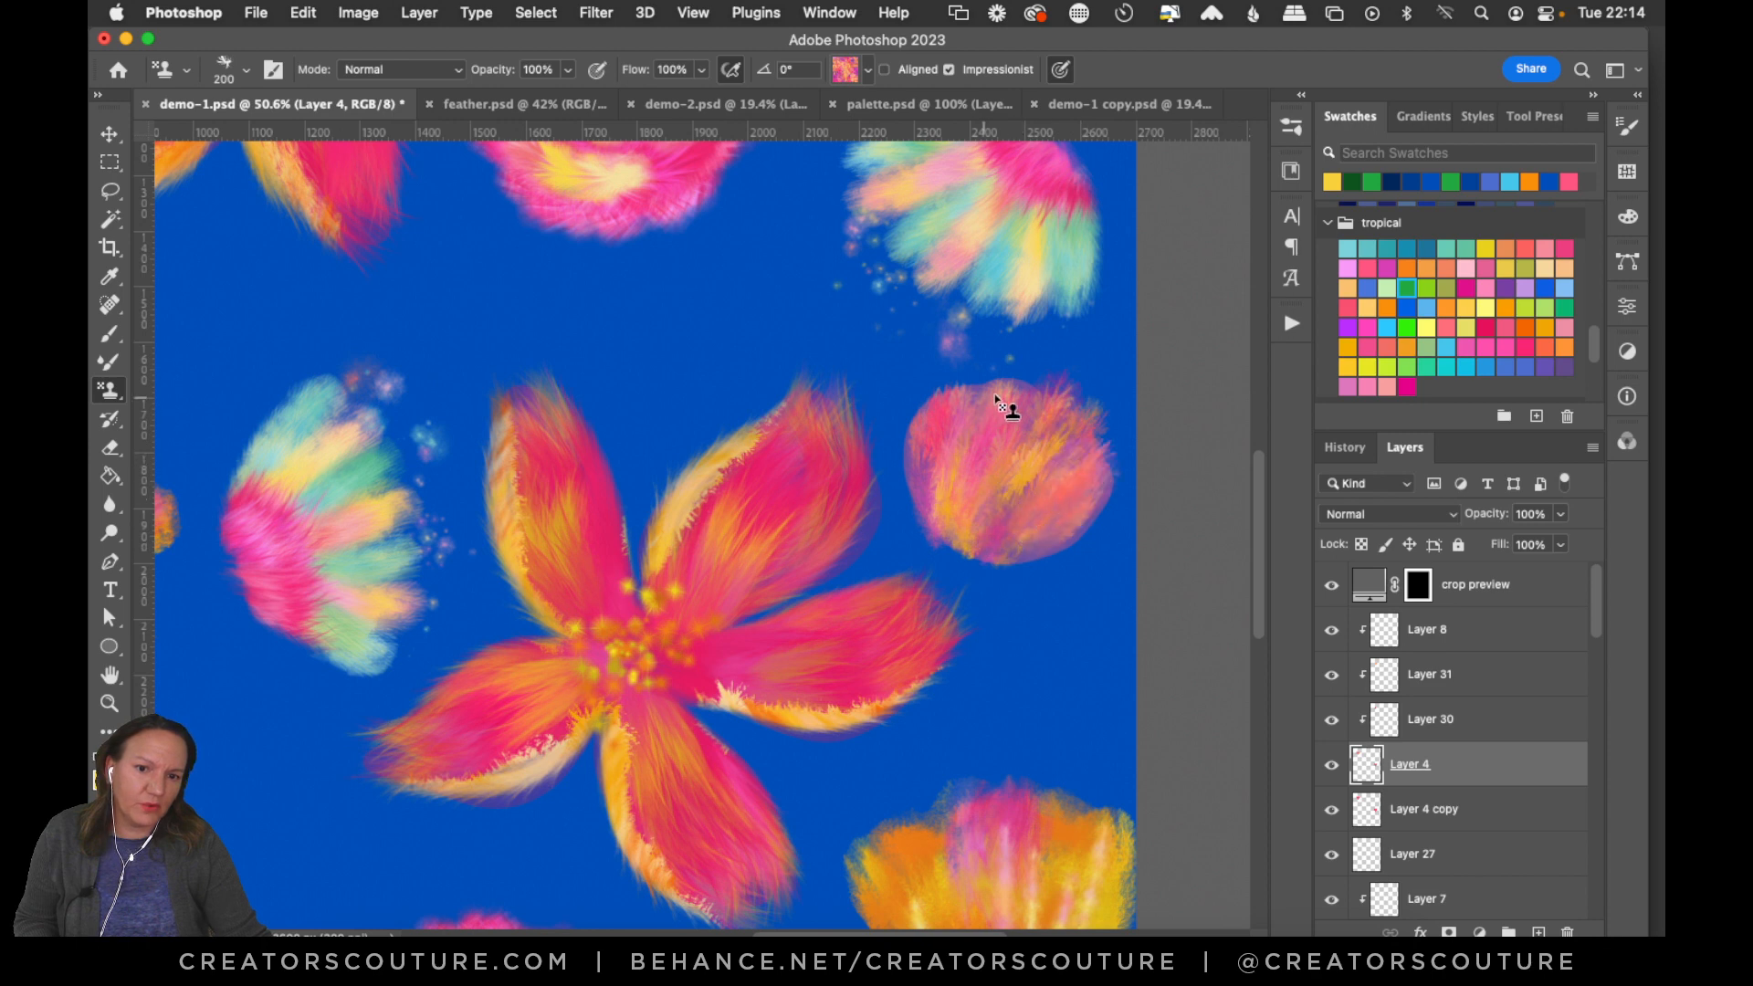
mouse_move(995, 401)
mouse_down()
mouse_move(979, 485)
mouse_move(1007, 408)
mouse_move(966, 472)
mouse_move(973, 564)
mouse_up()
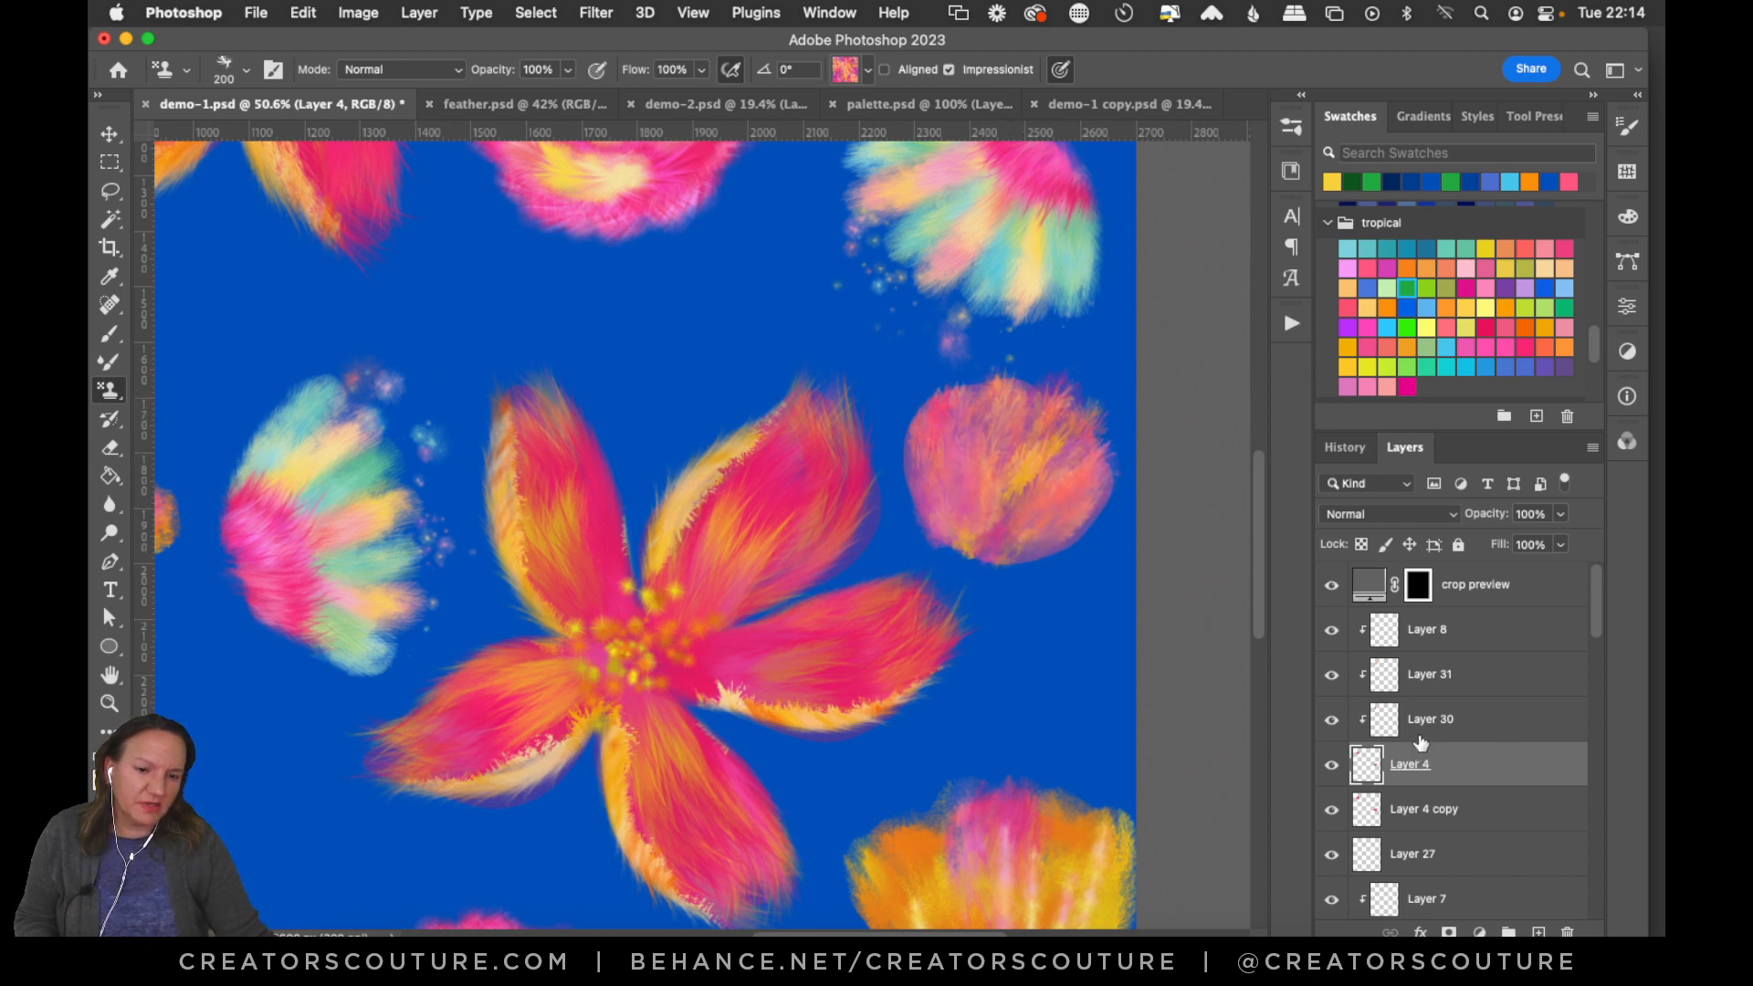
Shade the centre of the circle motif near the artwork's right edge with feathered Pattern Stamp strokes on Layer 30, redoing unsatisfactory strokes.
click(1389, 726)
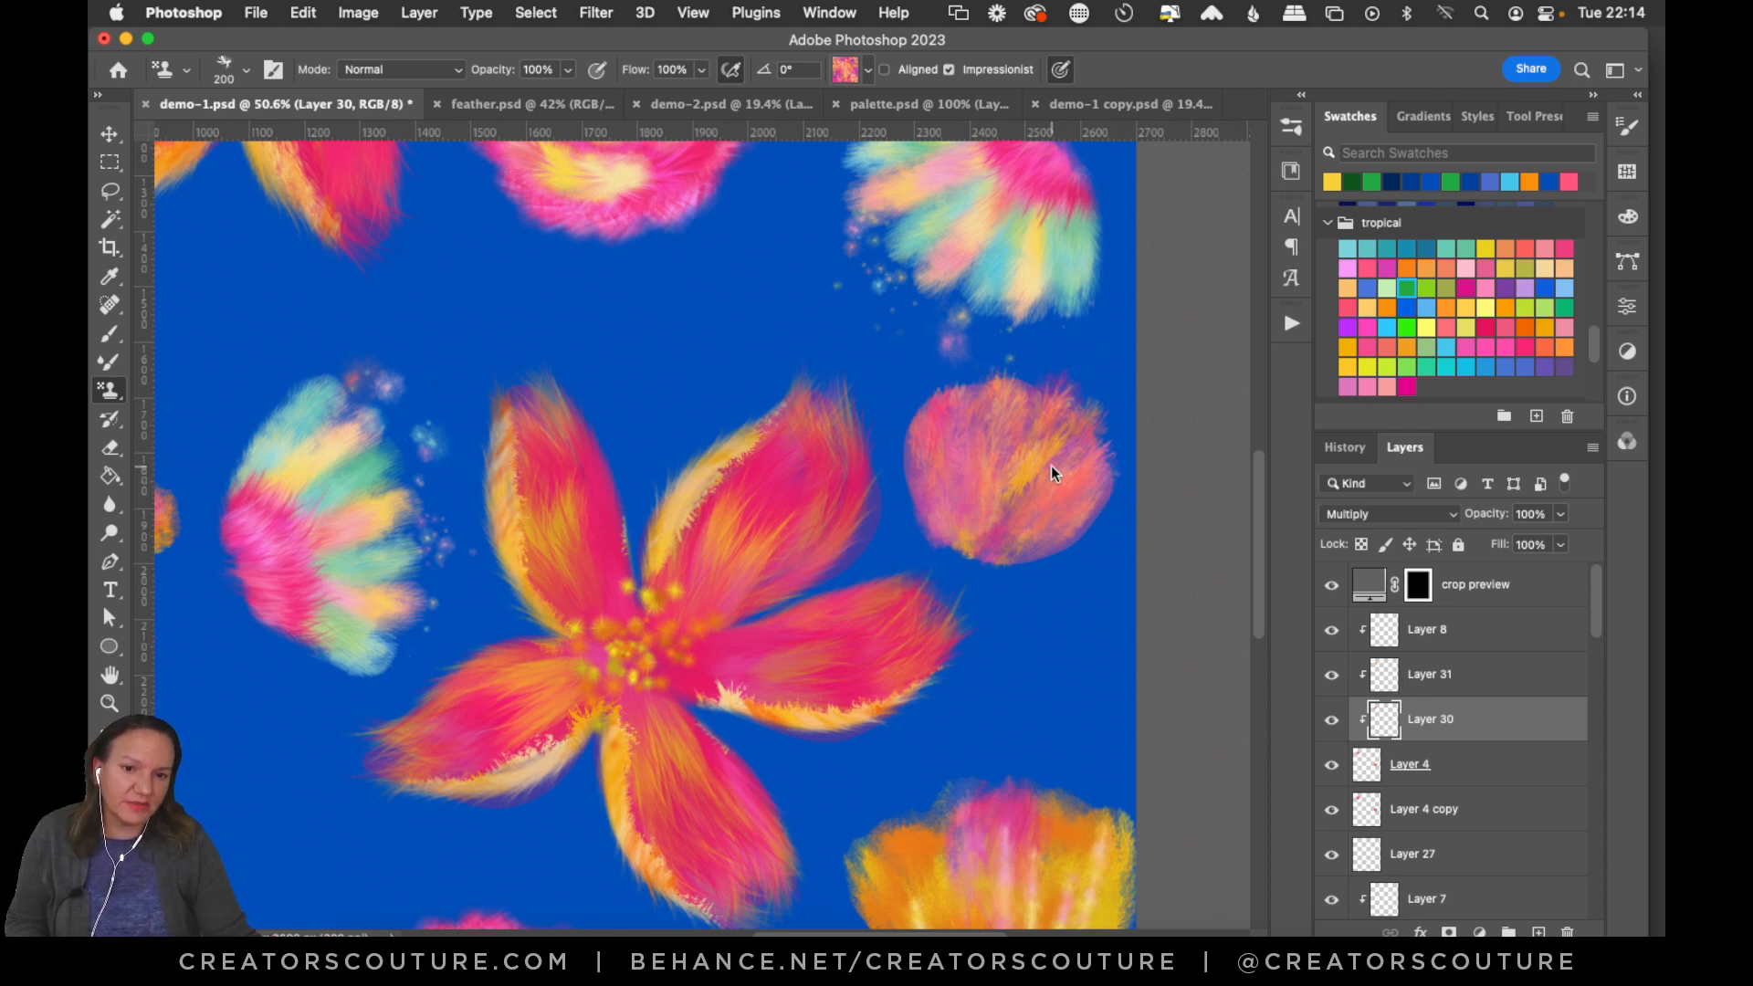
mouse_move(1015, 421)
mouse_down()
mouse_move(972, 486)
mouse_move(1042, 468)
mouse_move(1007, 501)
mouse_move(1046, 470)
mouse_move(1011, 511)
mouse_up()
key(super+z)
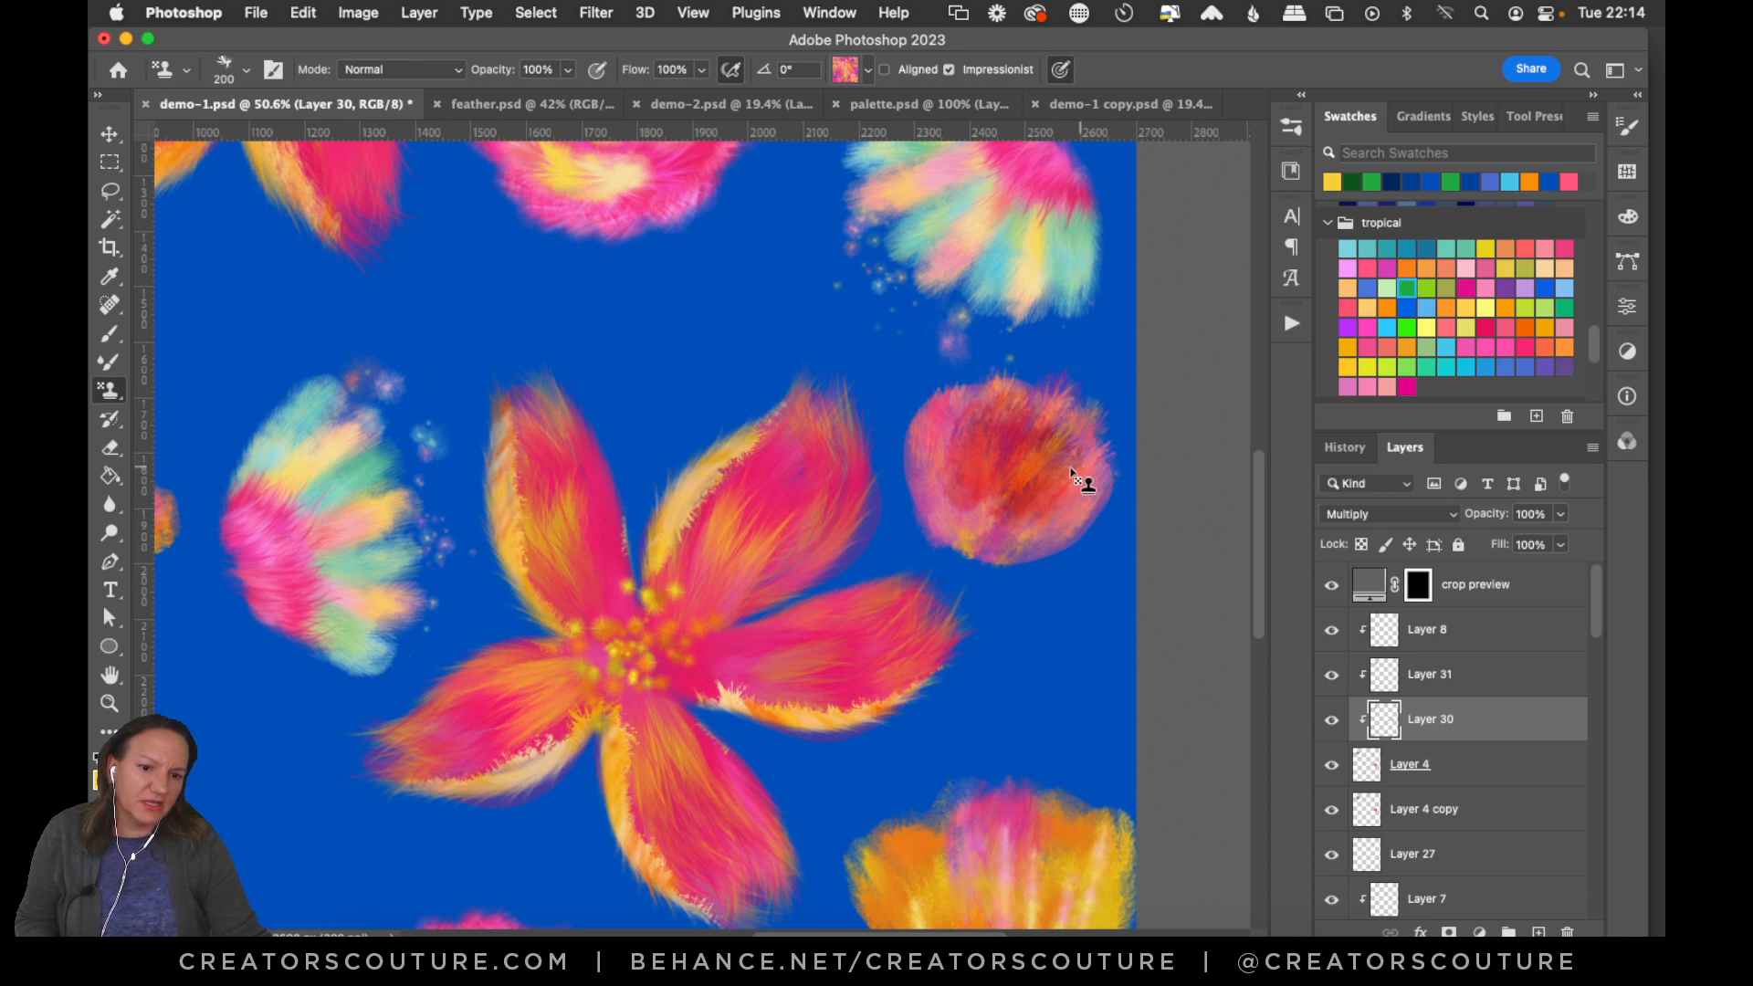
key(super+z)
key(super+z)
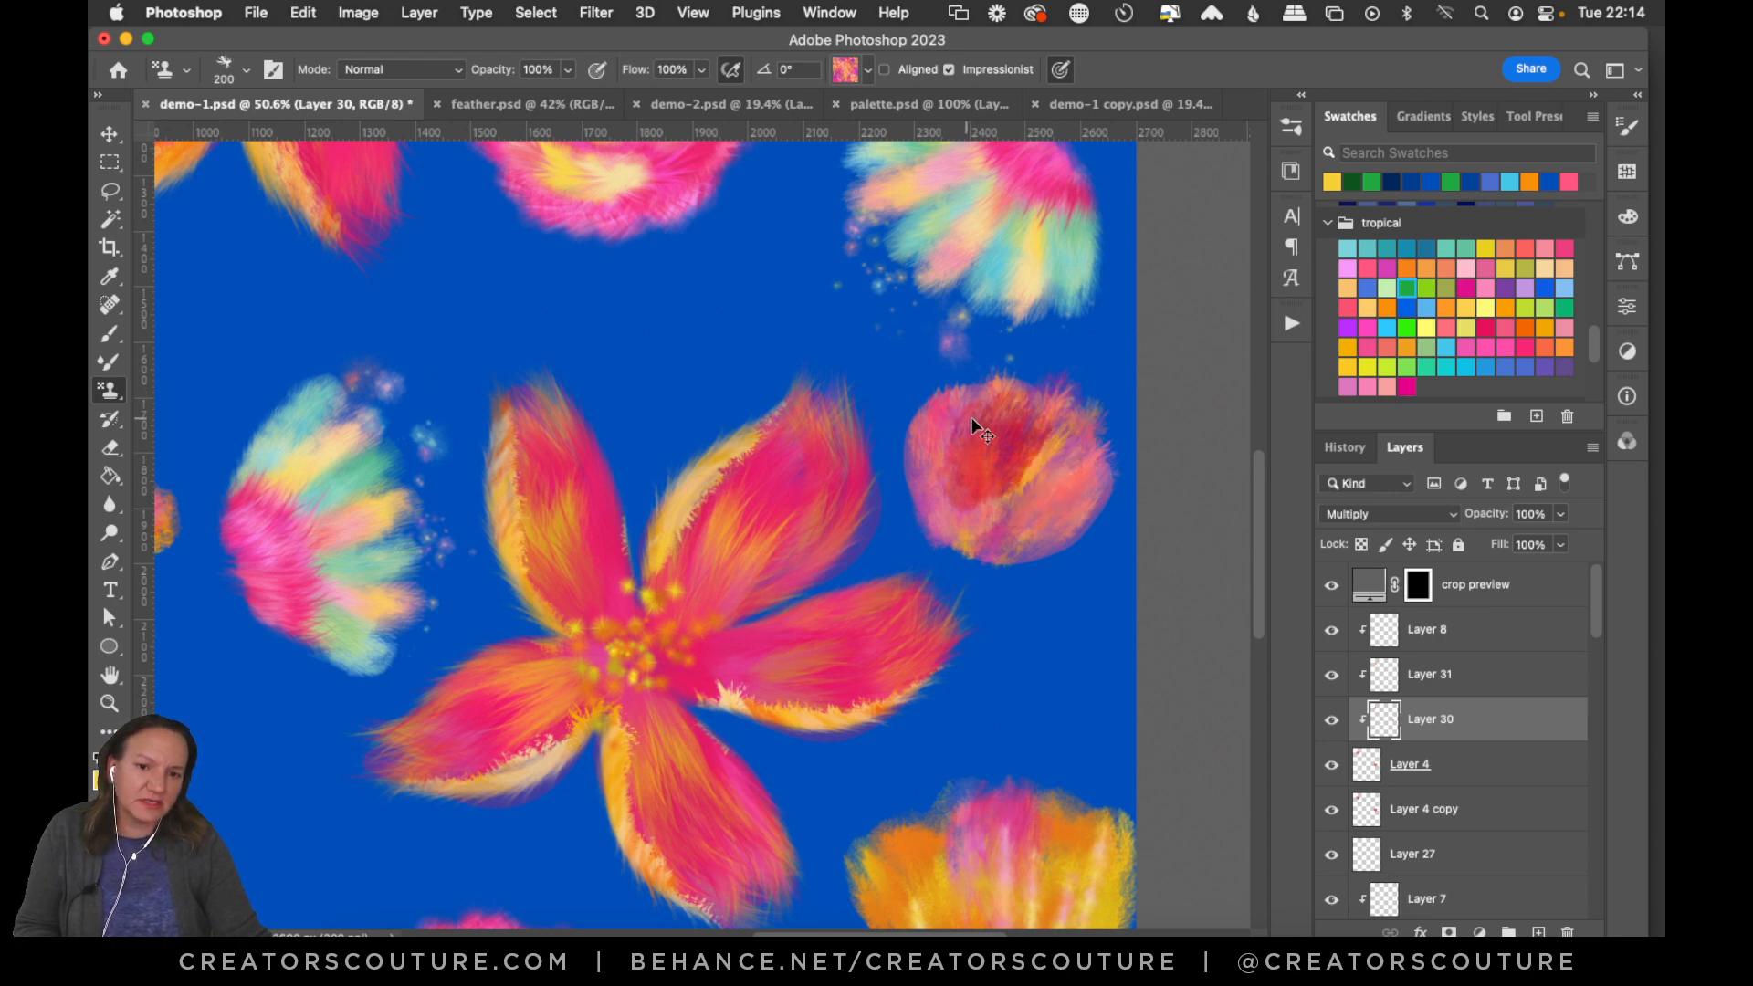
key(super+z)
key(super+z)
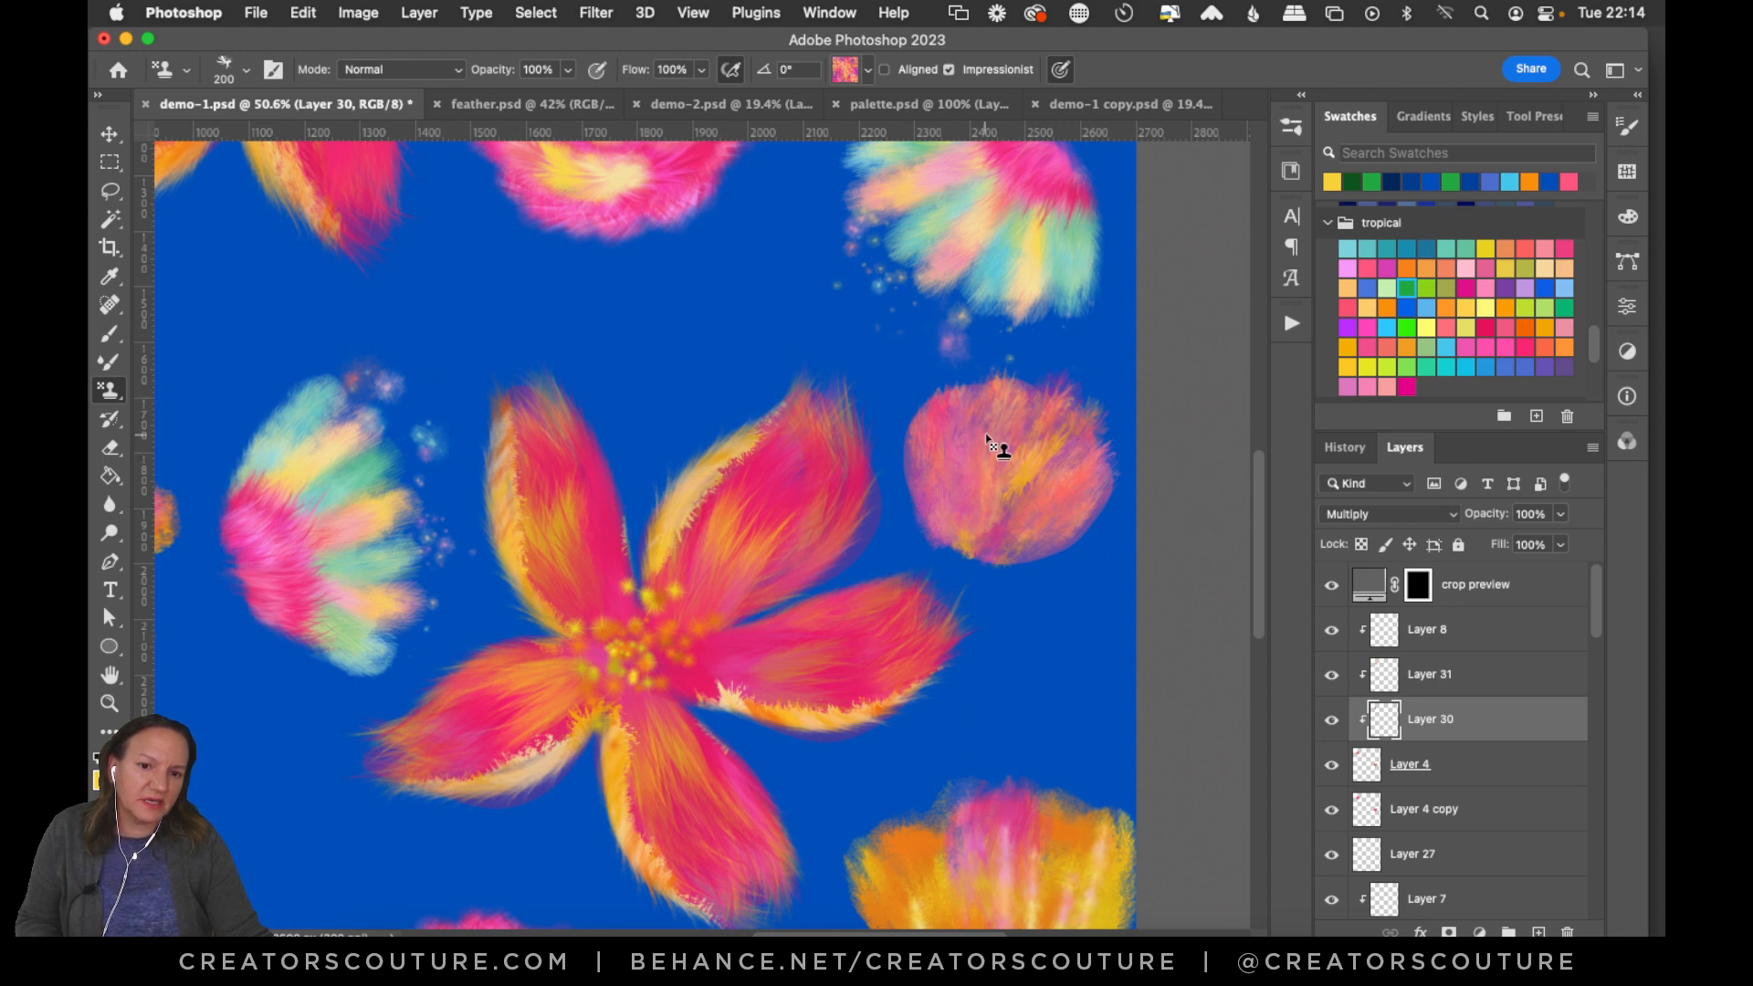
mouse_move(1002, 450)
mouse_down()
mouse_move(989, 494)
mouse_move(1033, 449)
mouse_move(1013, 498)
mouse_move(1043, 478)
mouse_move(991, 453)
mouse_move(972, 496)
mouse_move(976, 445)
mouse_move(989, 485)
mouse_move(974, 483)
mouse_move(1065, 506)
mouse_up()
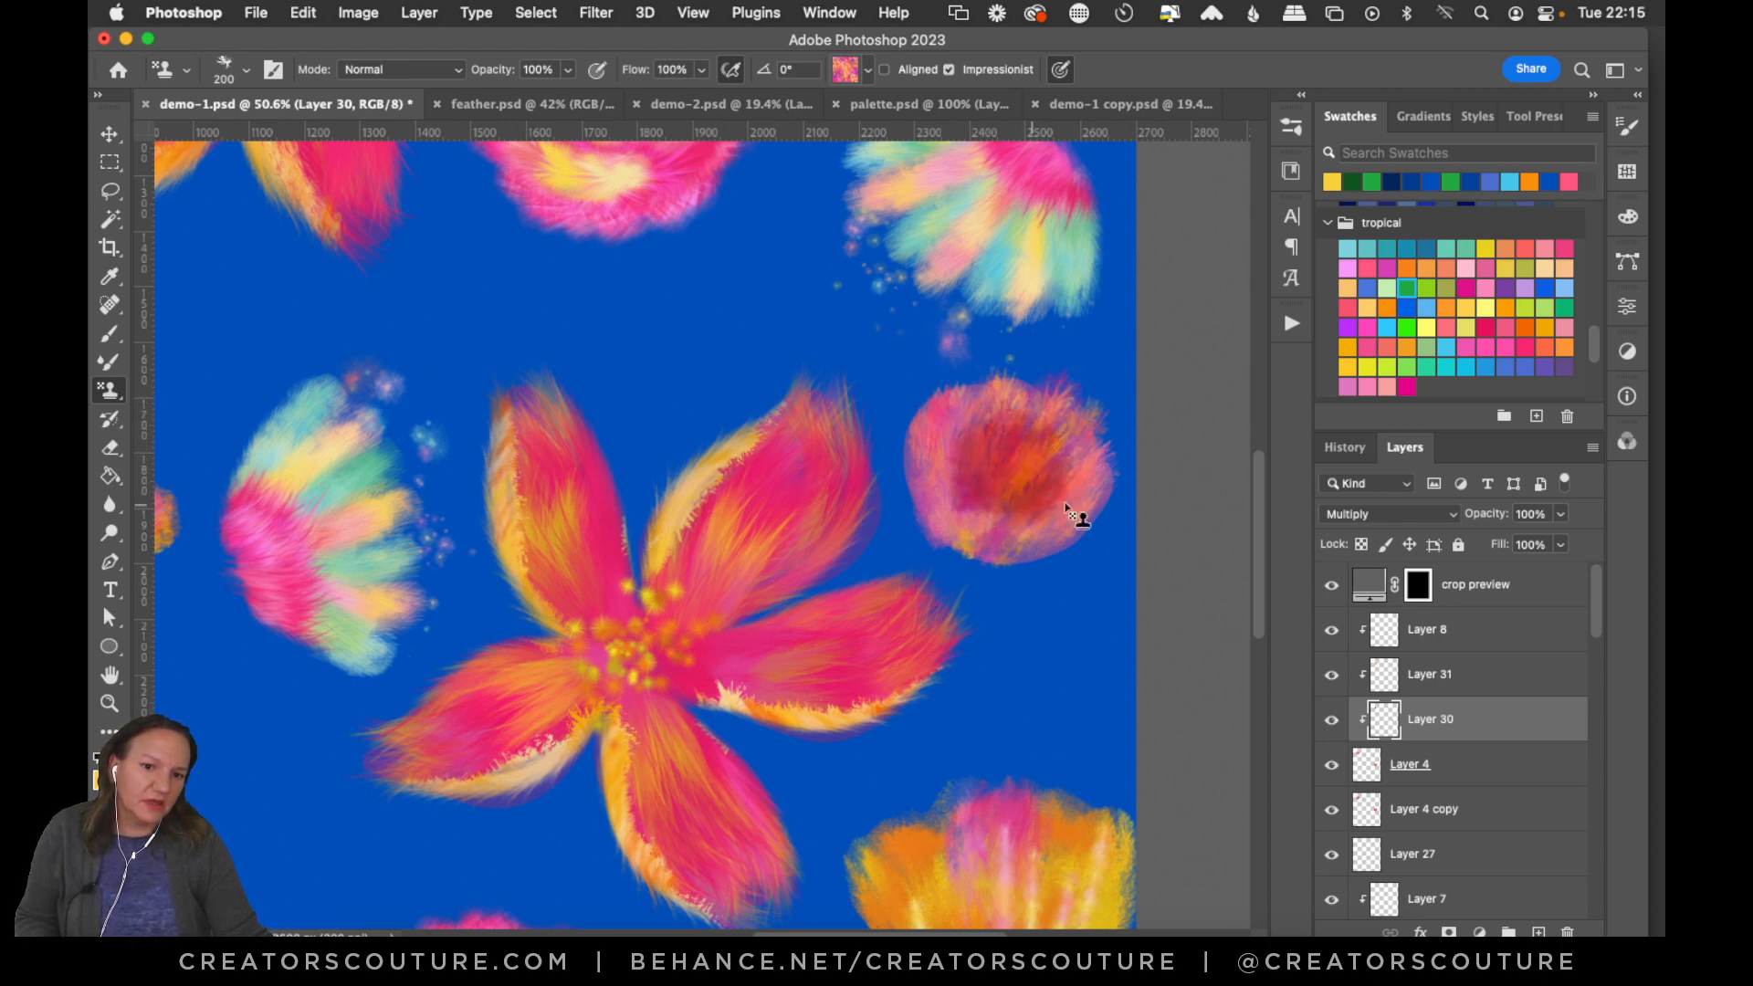
Paint lighter feathered strokes on Layer 31 over the lower front of the circle motif near the artwork's right edge.
click(1433, 683)
mouse_move(986, 463)
mouse_down()
mouse_move(960, 518)
mouse_move(998, 474)
mouse_move(975, 522)
mouse_move(959, 463)
mouse_move(974, 495)
mouse_move(1041, 504)
mouse_move(1016, 553)
mouse_up()
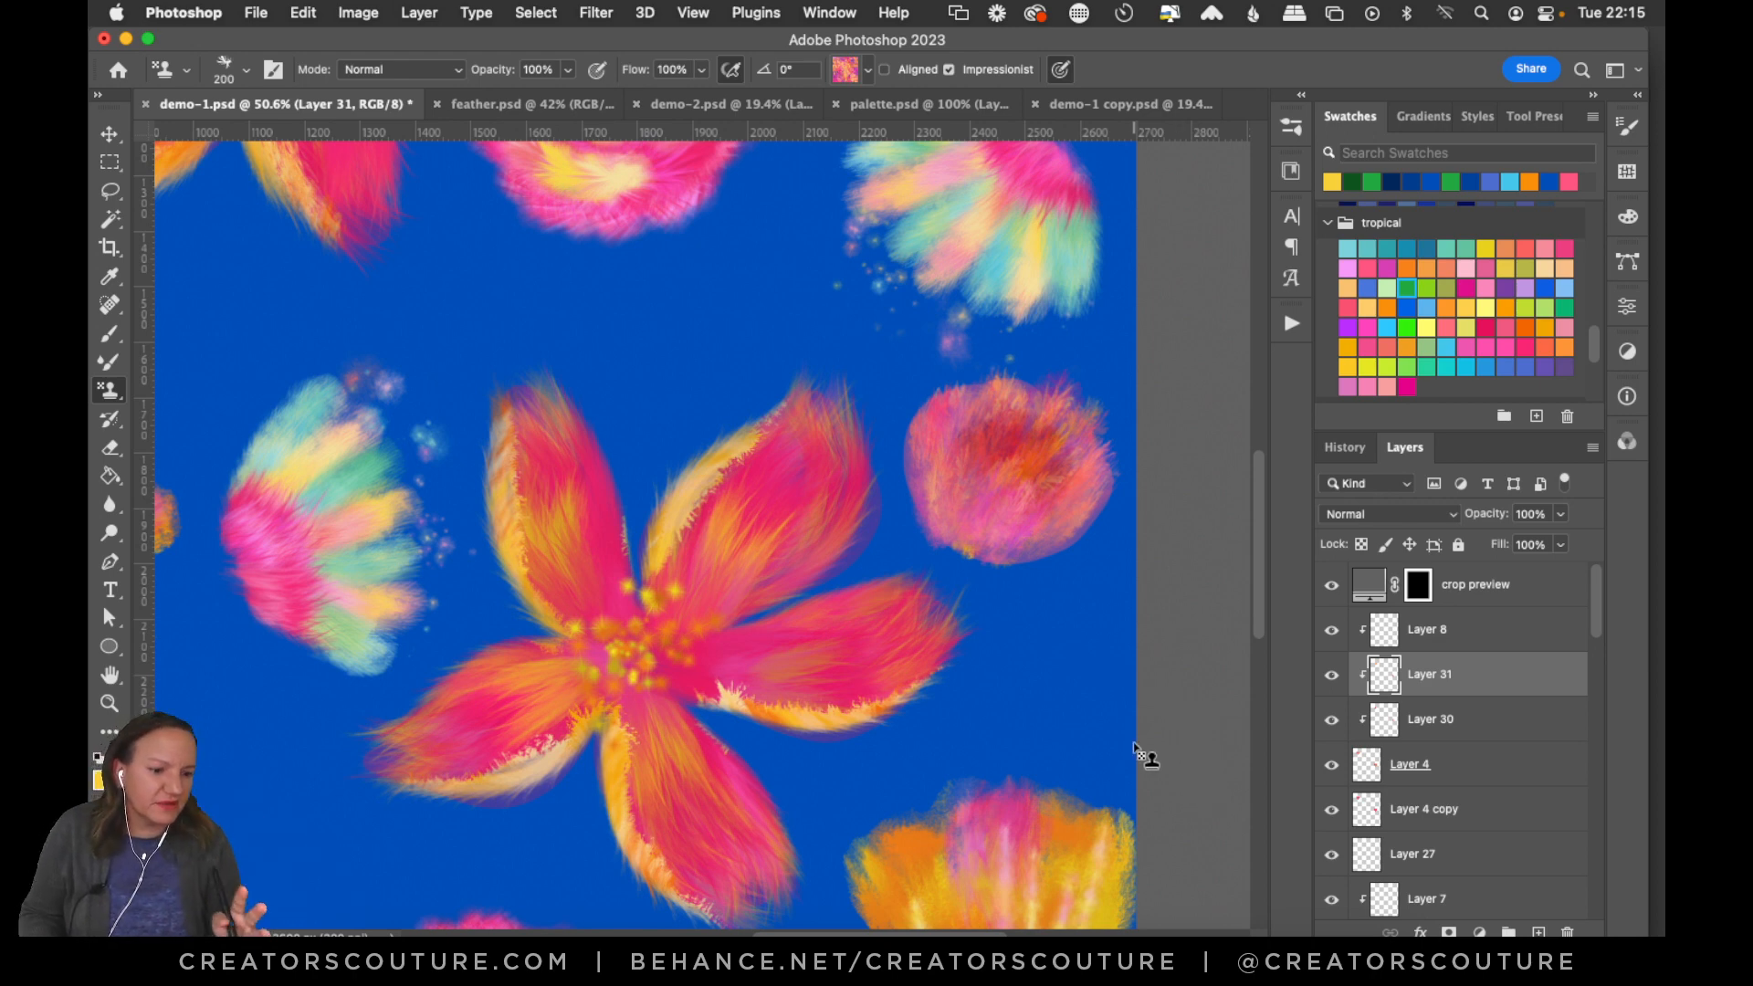
drag(940, 448, 982, 537)
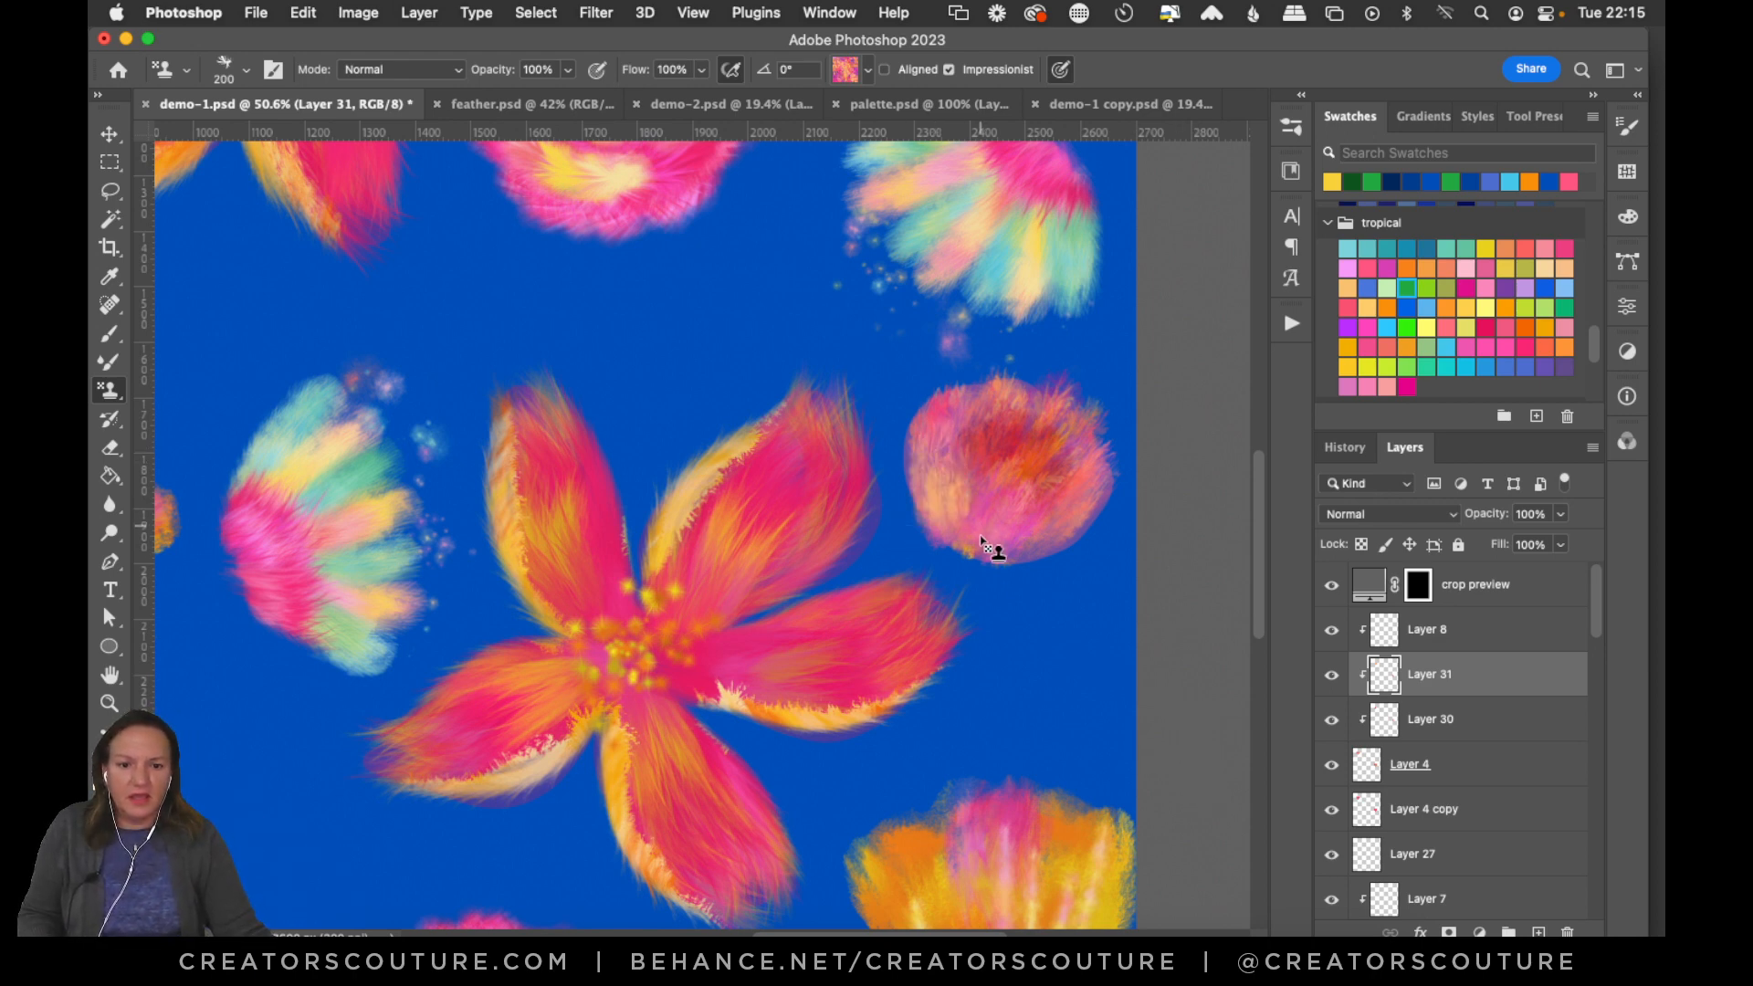
drag(965, 443, 1019, 544)
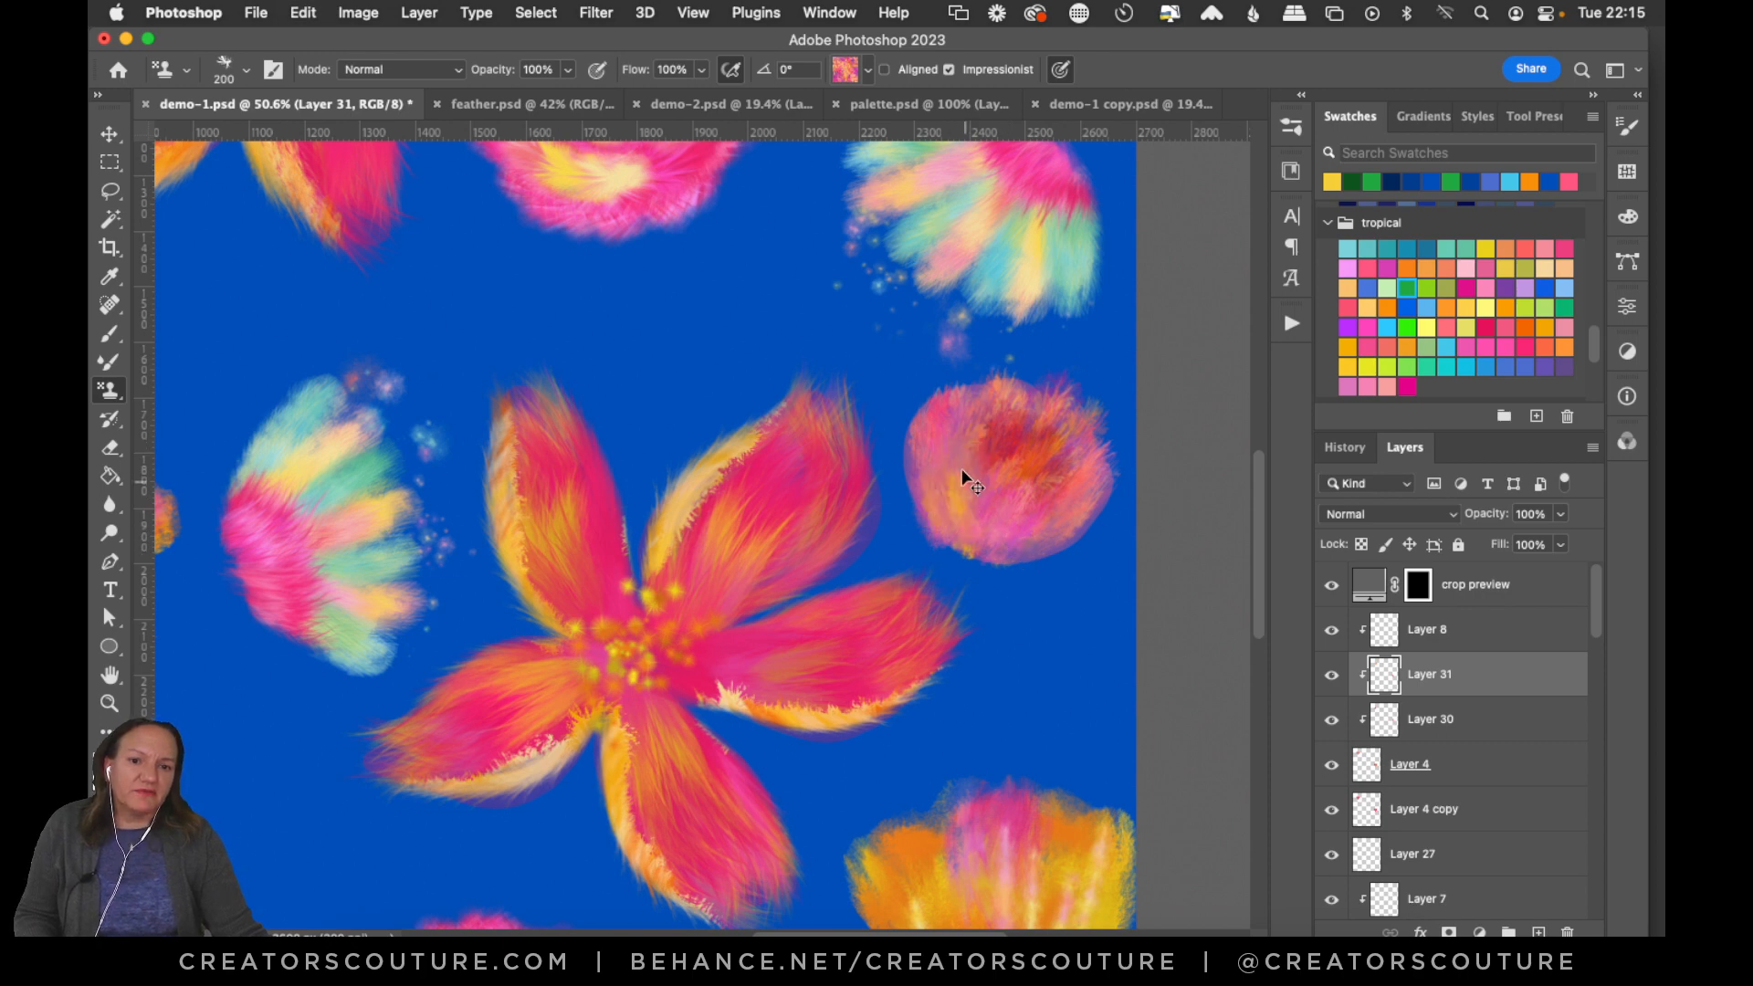
drag(961, 468, 1012, 550)
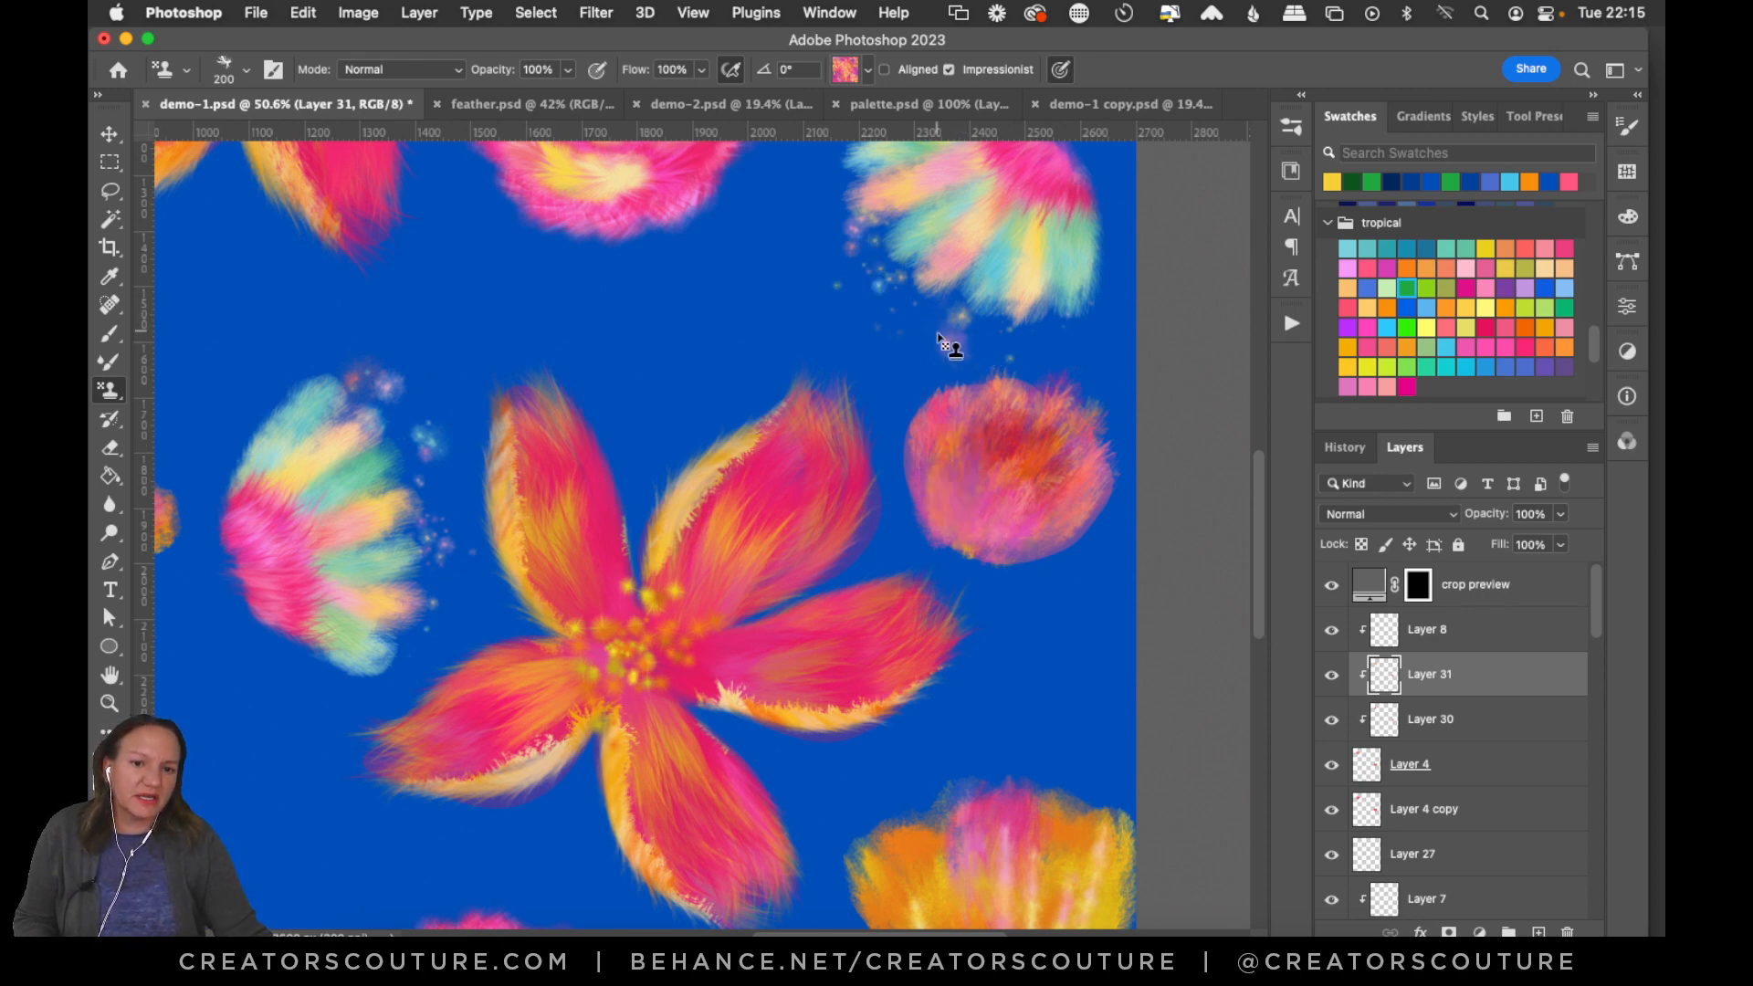
Add a new layer above Layer 8 and choose the 195 px speckle brush for the Pattern Stamp.
click(1468, 629)
click(1538, 931)
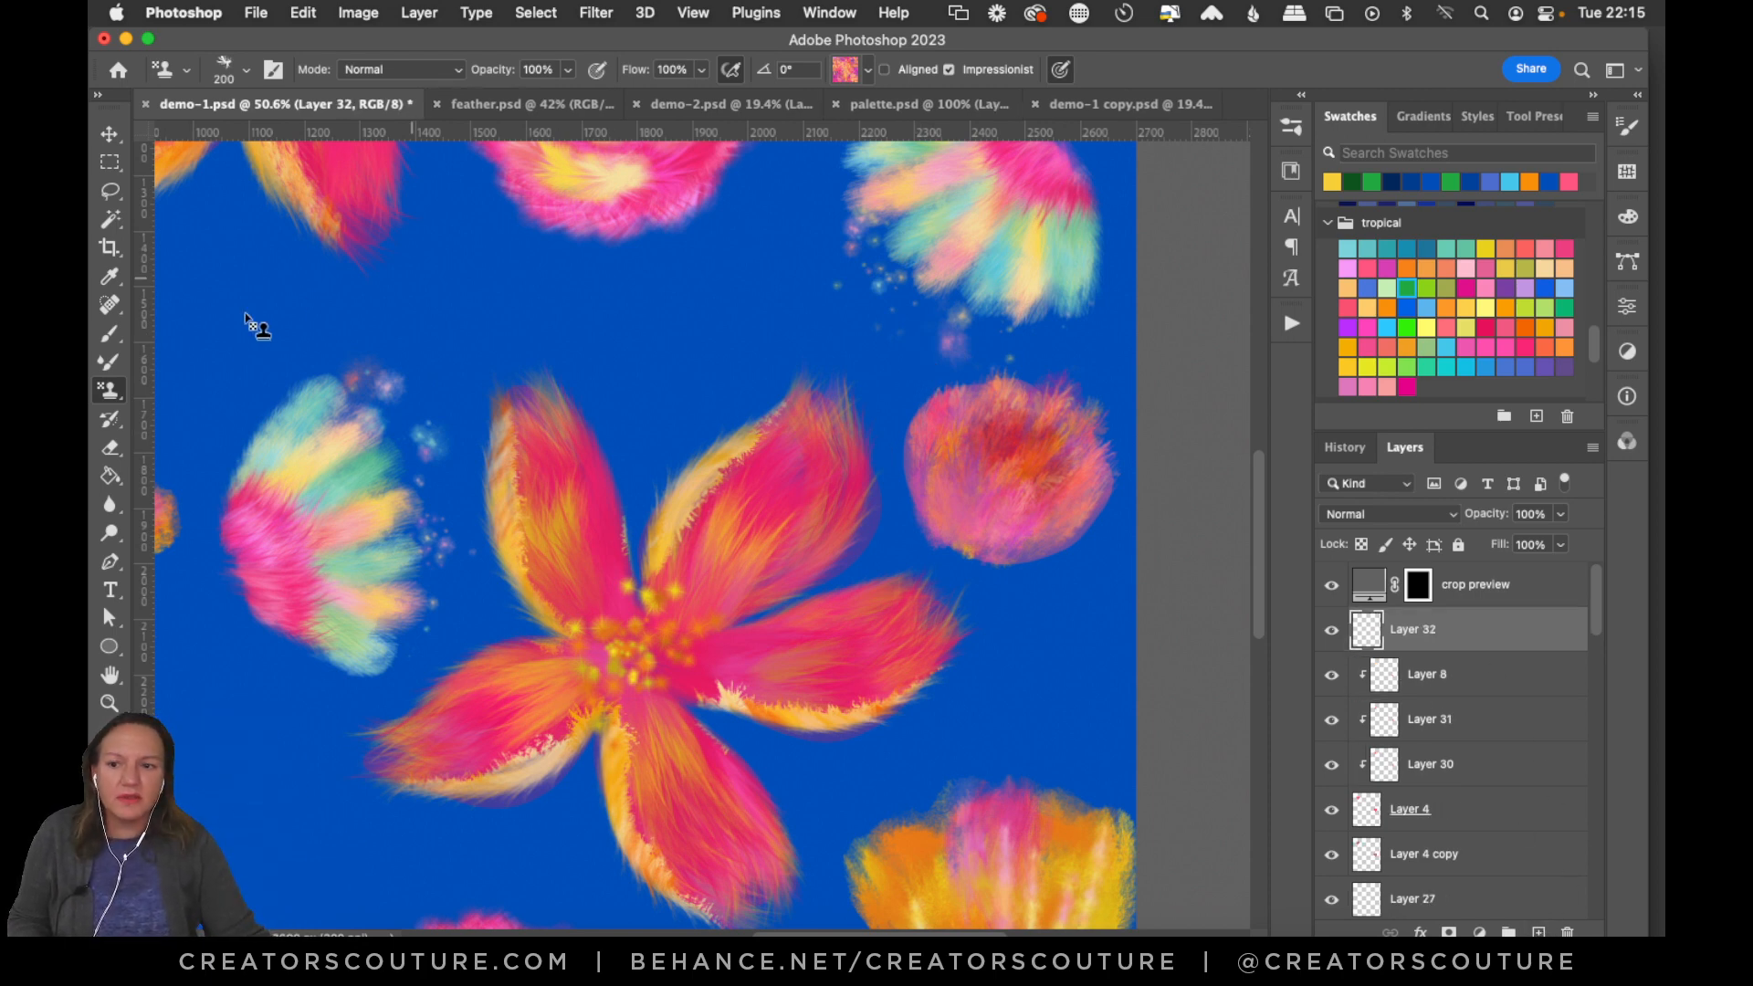
click(232, 75)
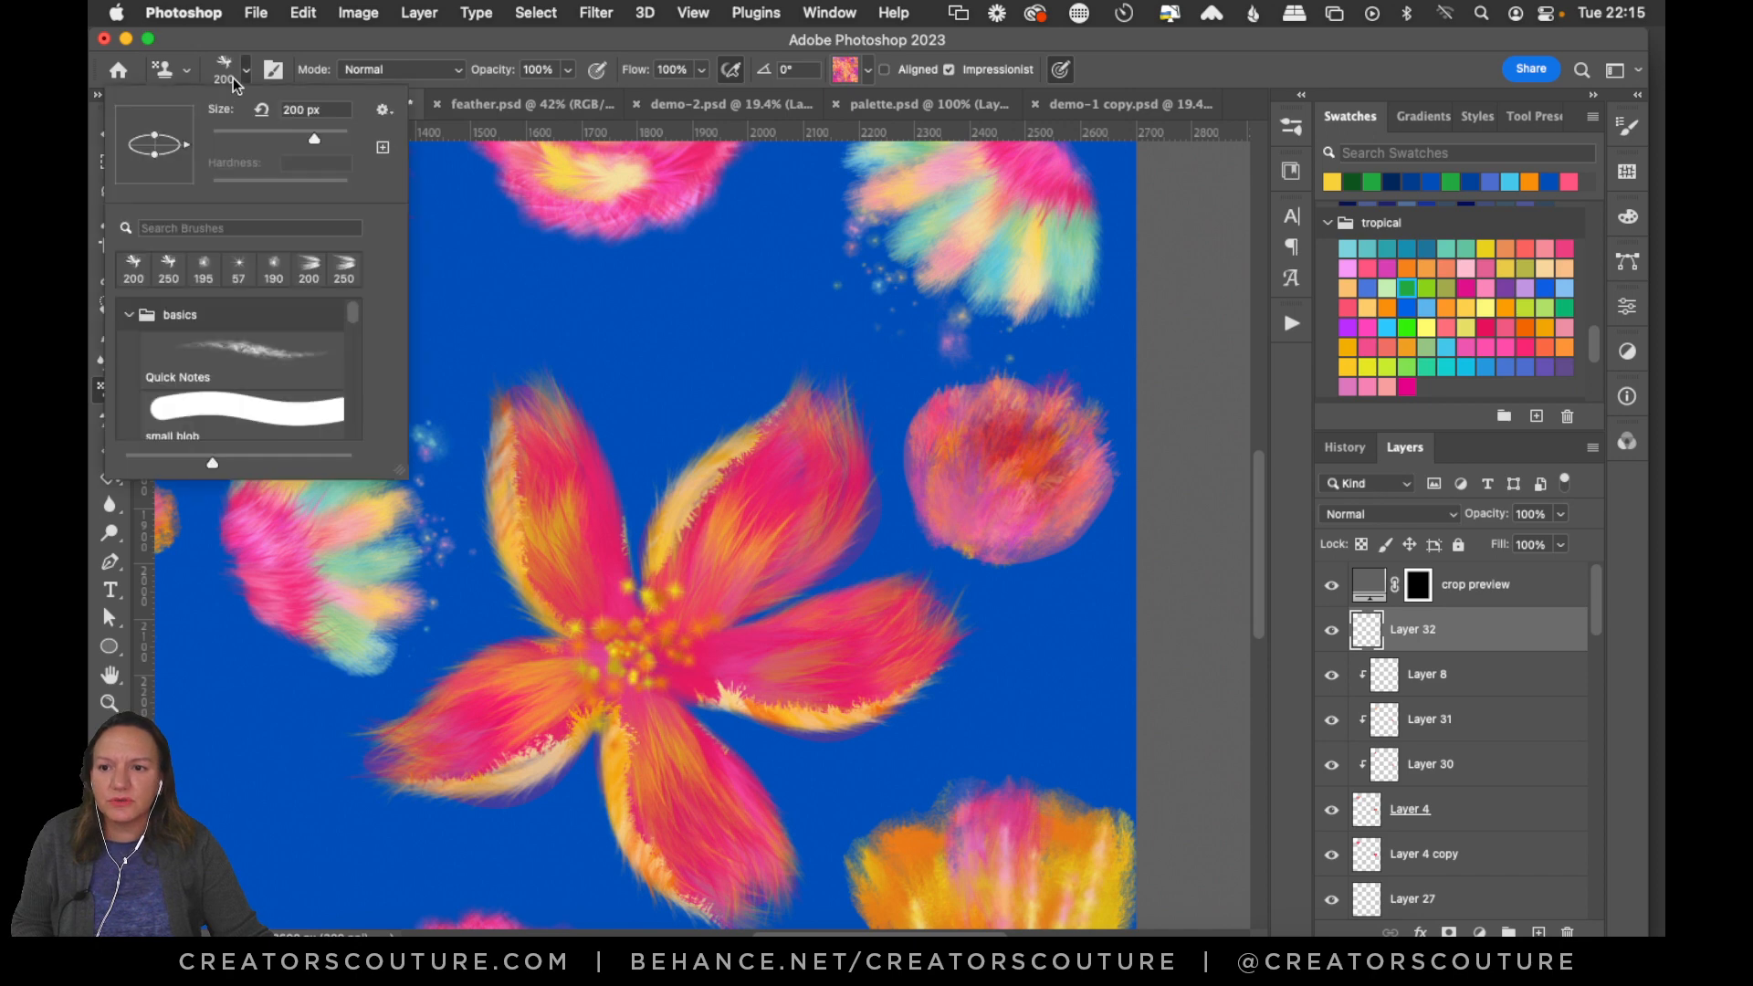
click(202, 274)
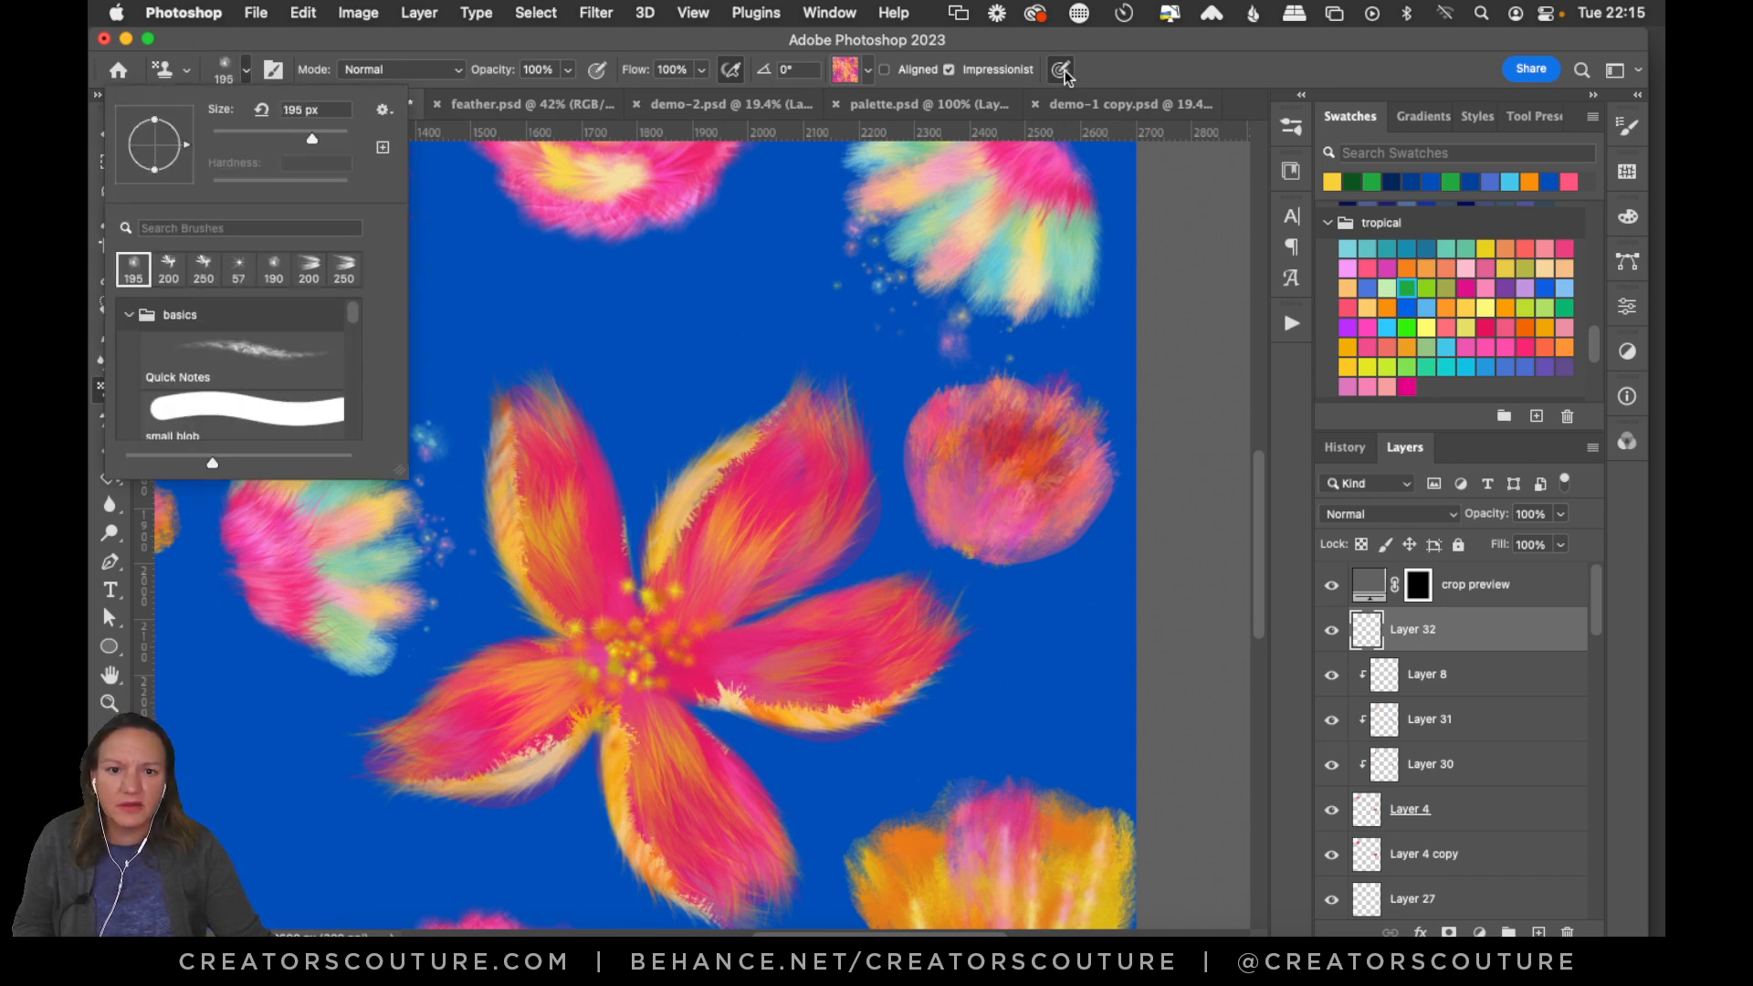
click(1132, 65)
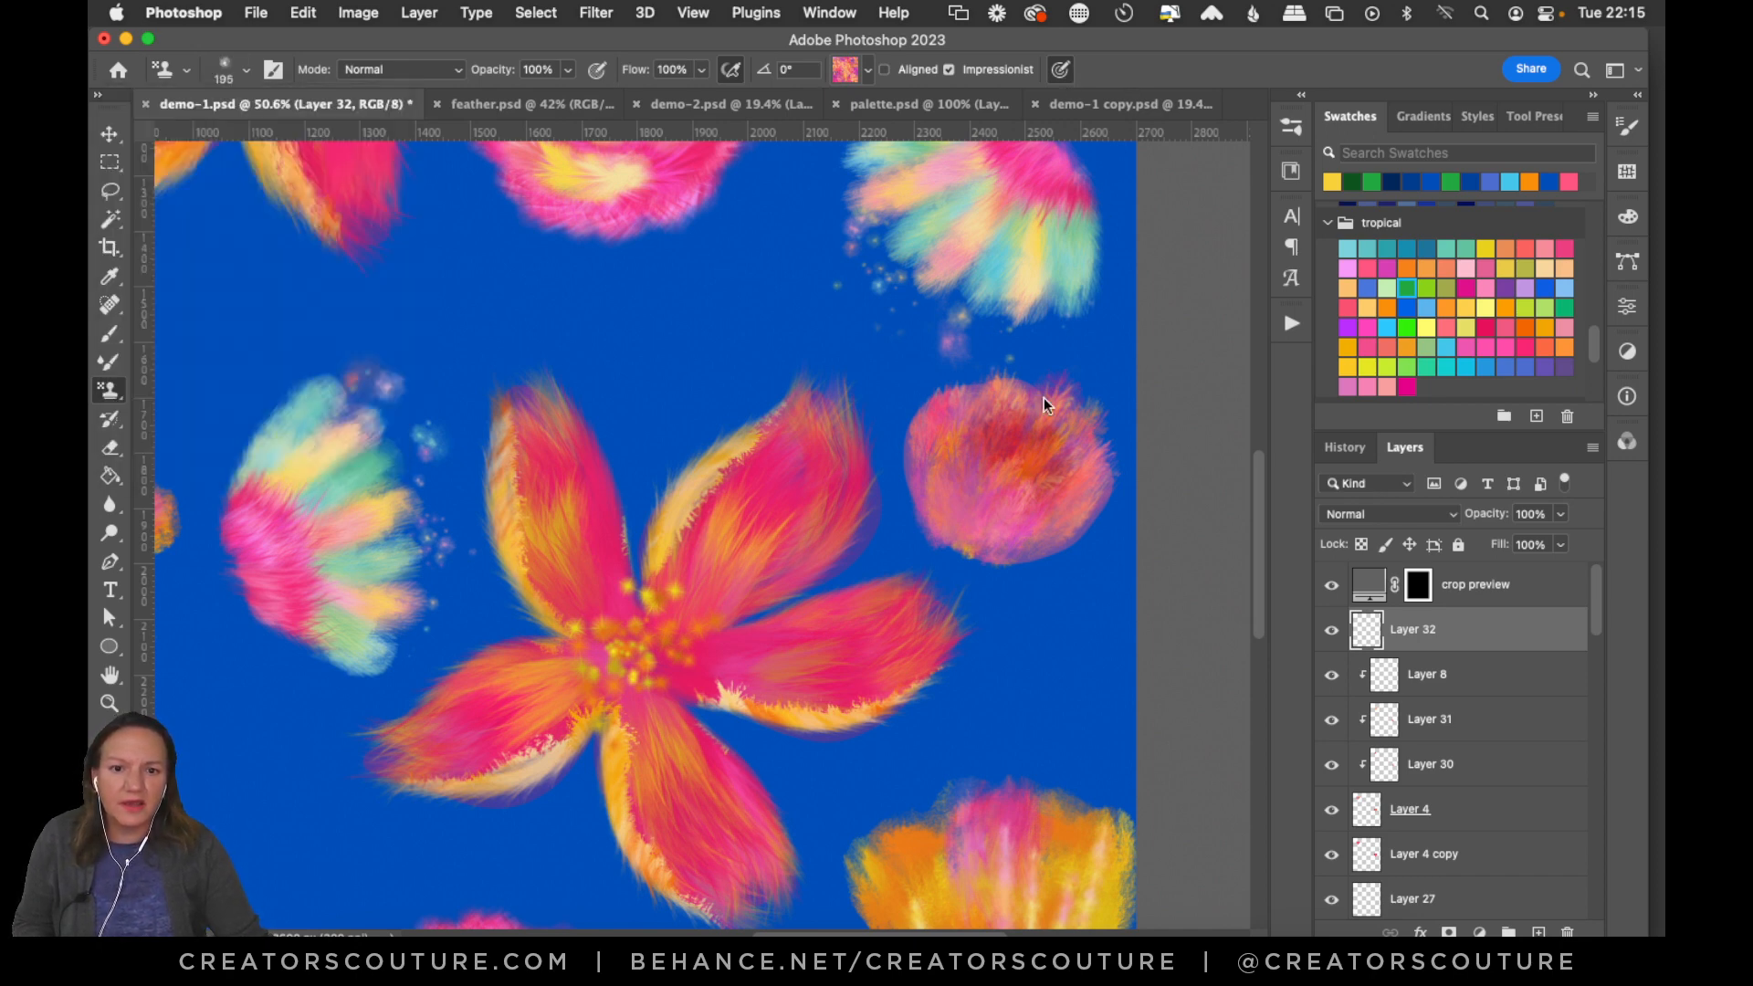
click(225, 73)
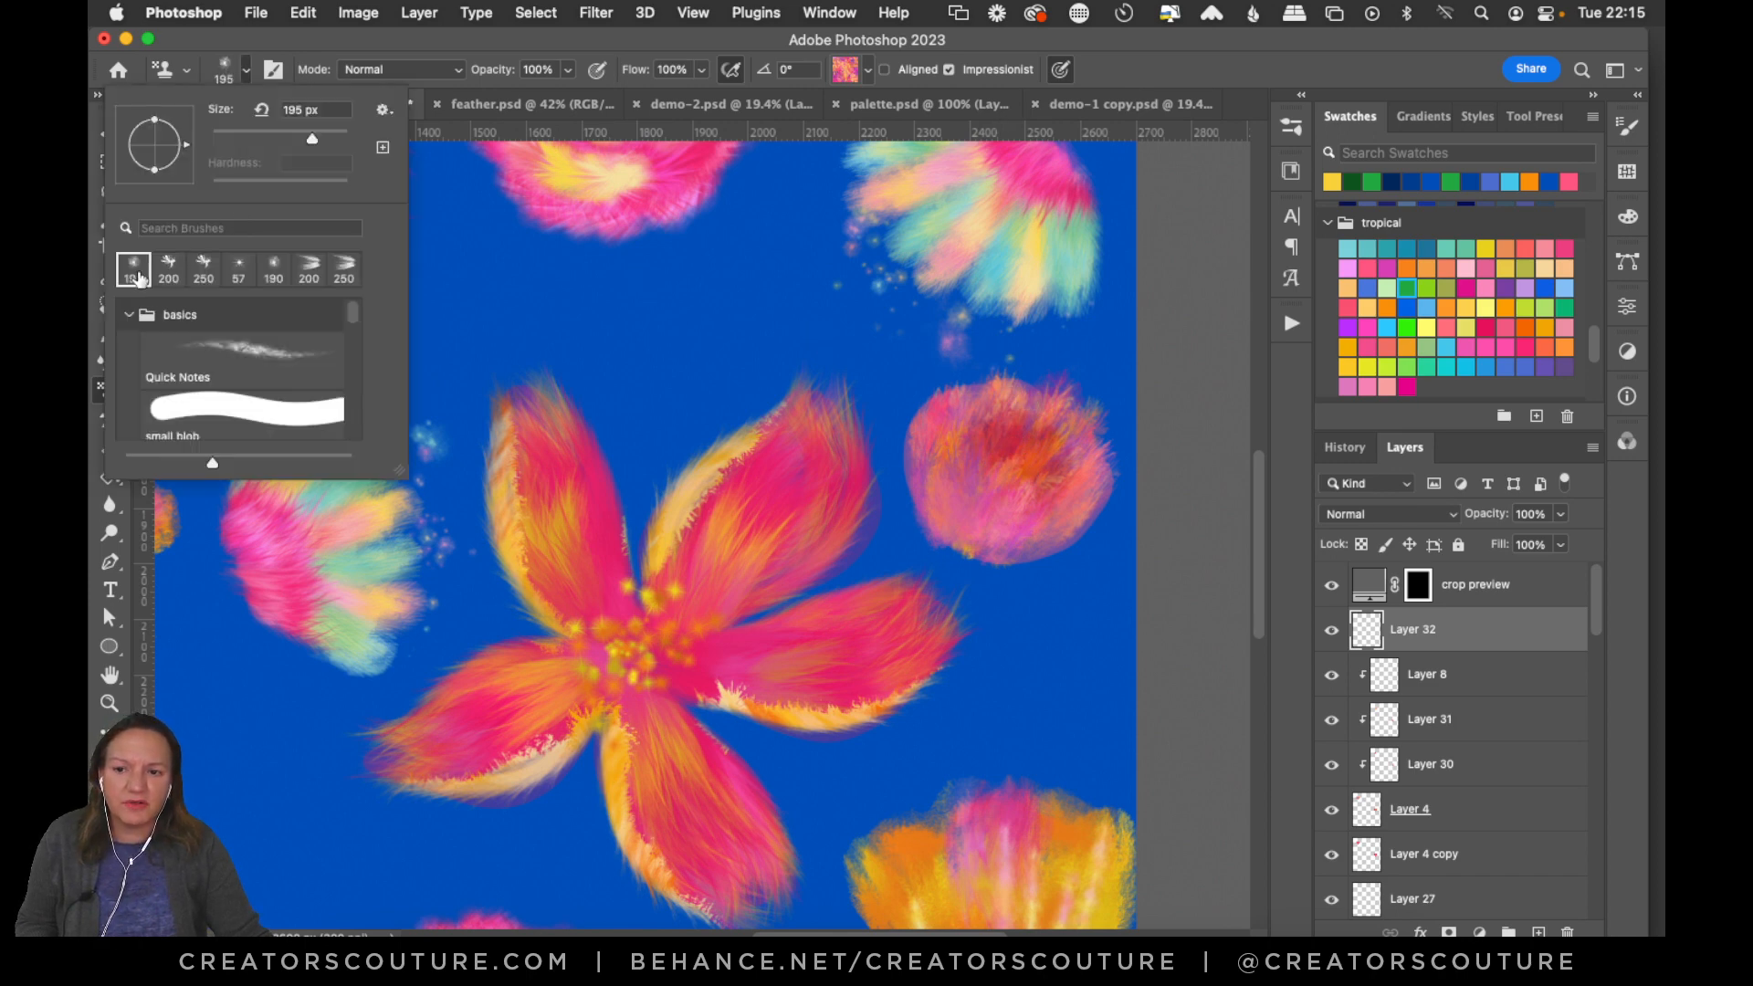
Switch the Pattern Stamp to the yellow-orange pattern and paint fine speckles around the upper rim of the right-edge circle motif.
mouse_move(1074, 422)
mouse_down()
mouse_move(1031, 412)
mouse_move(1120, 454)
mouse_move(1110, 498)
mouse_up()
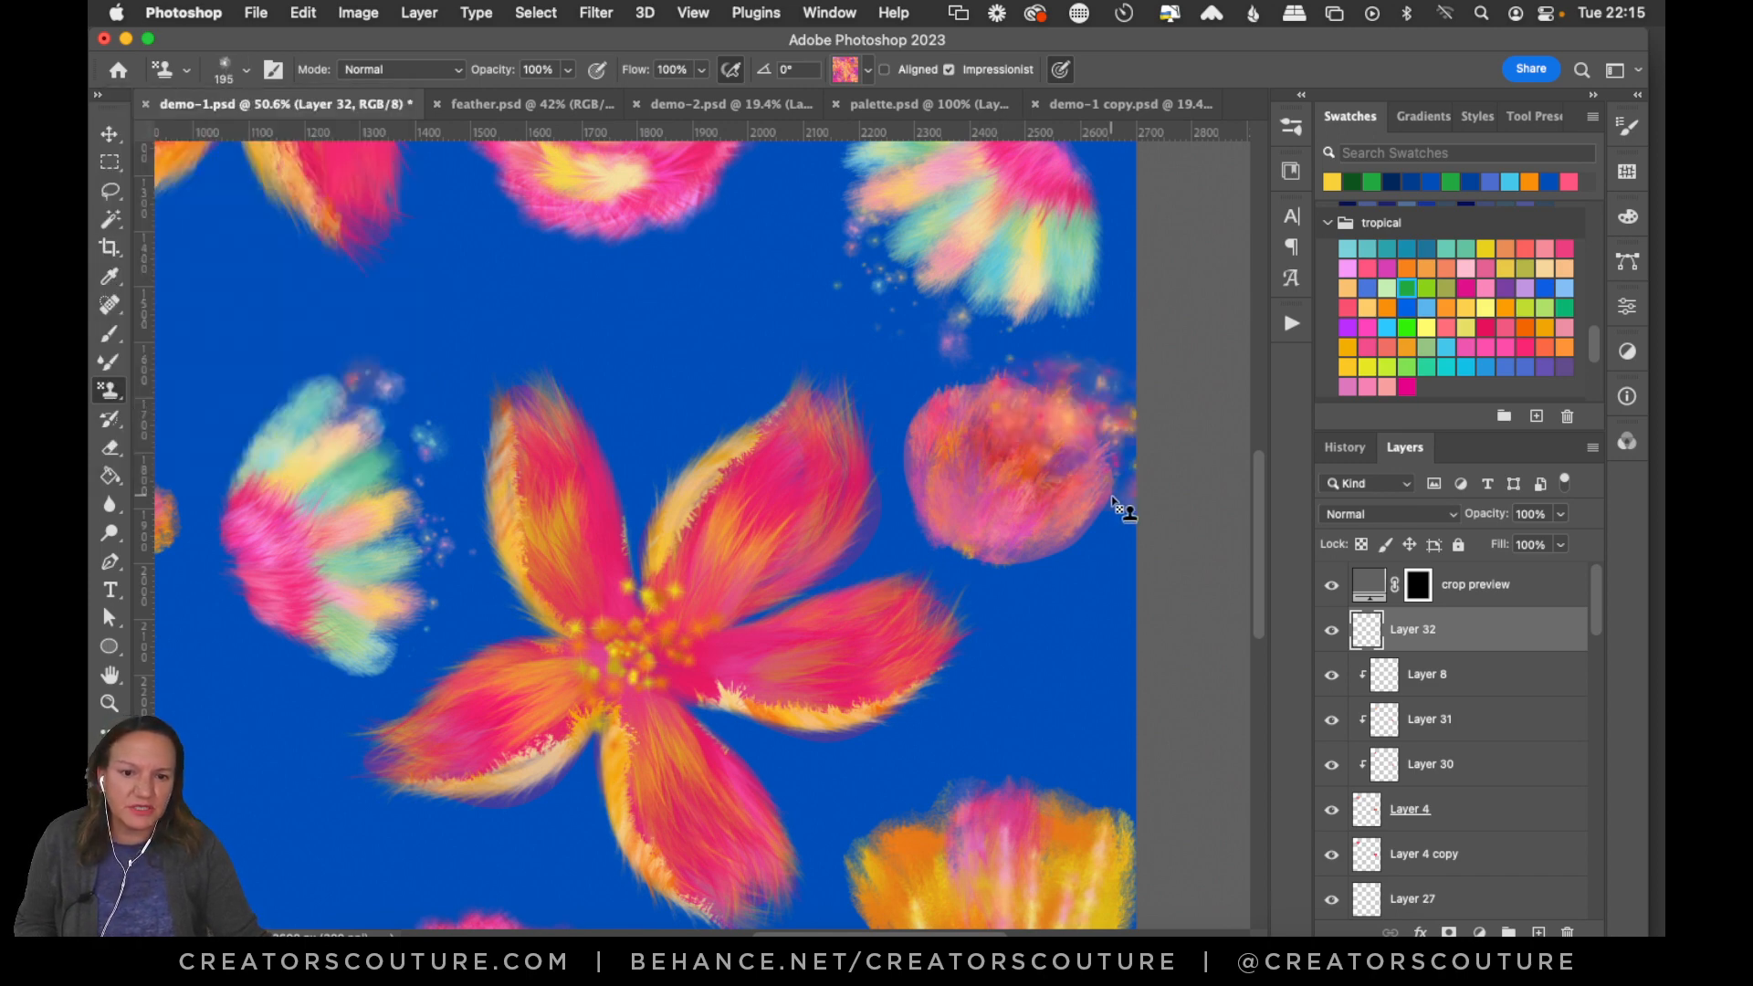
key(super+z)
click(845, 72)
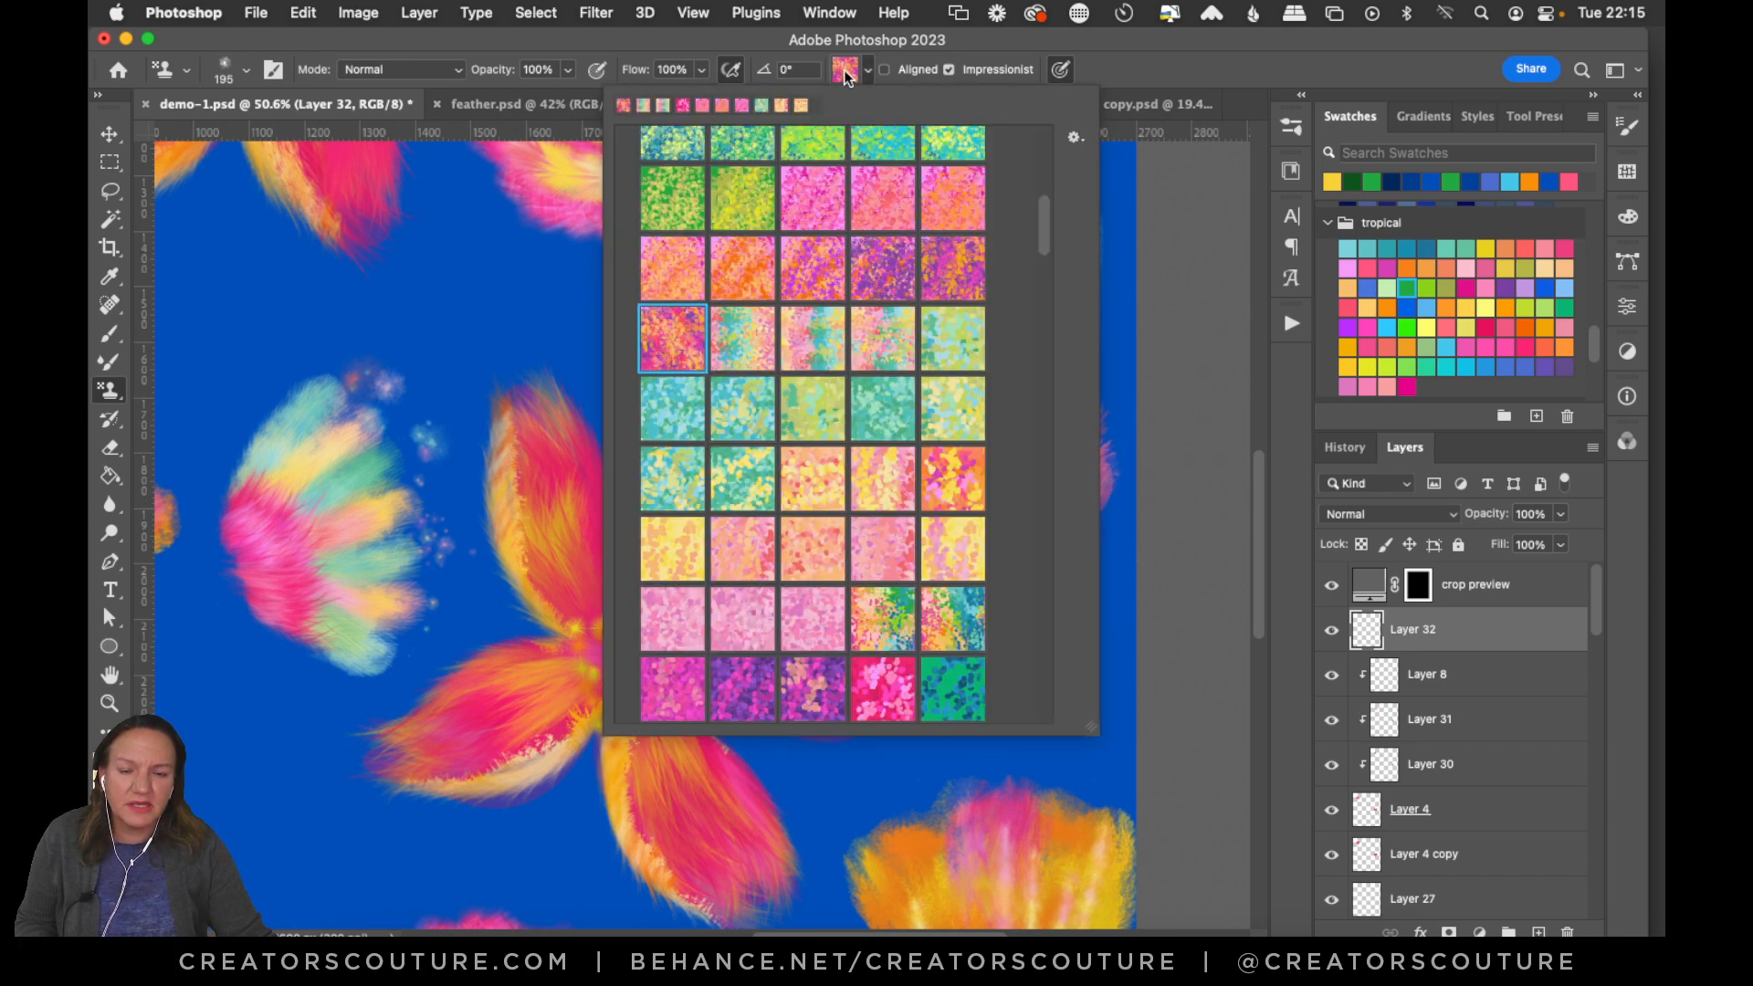
click(747, 347)
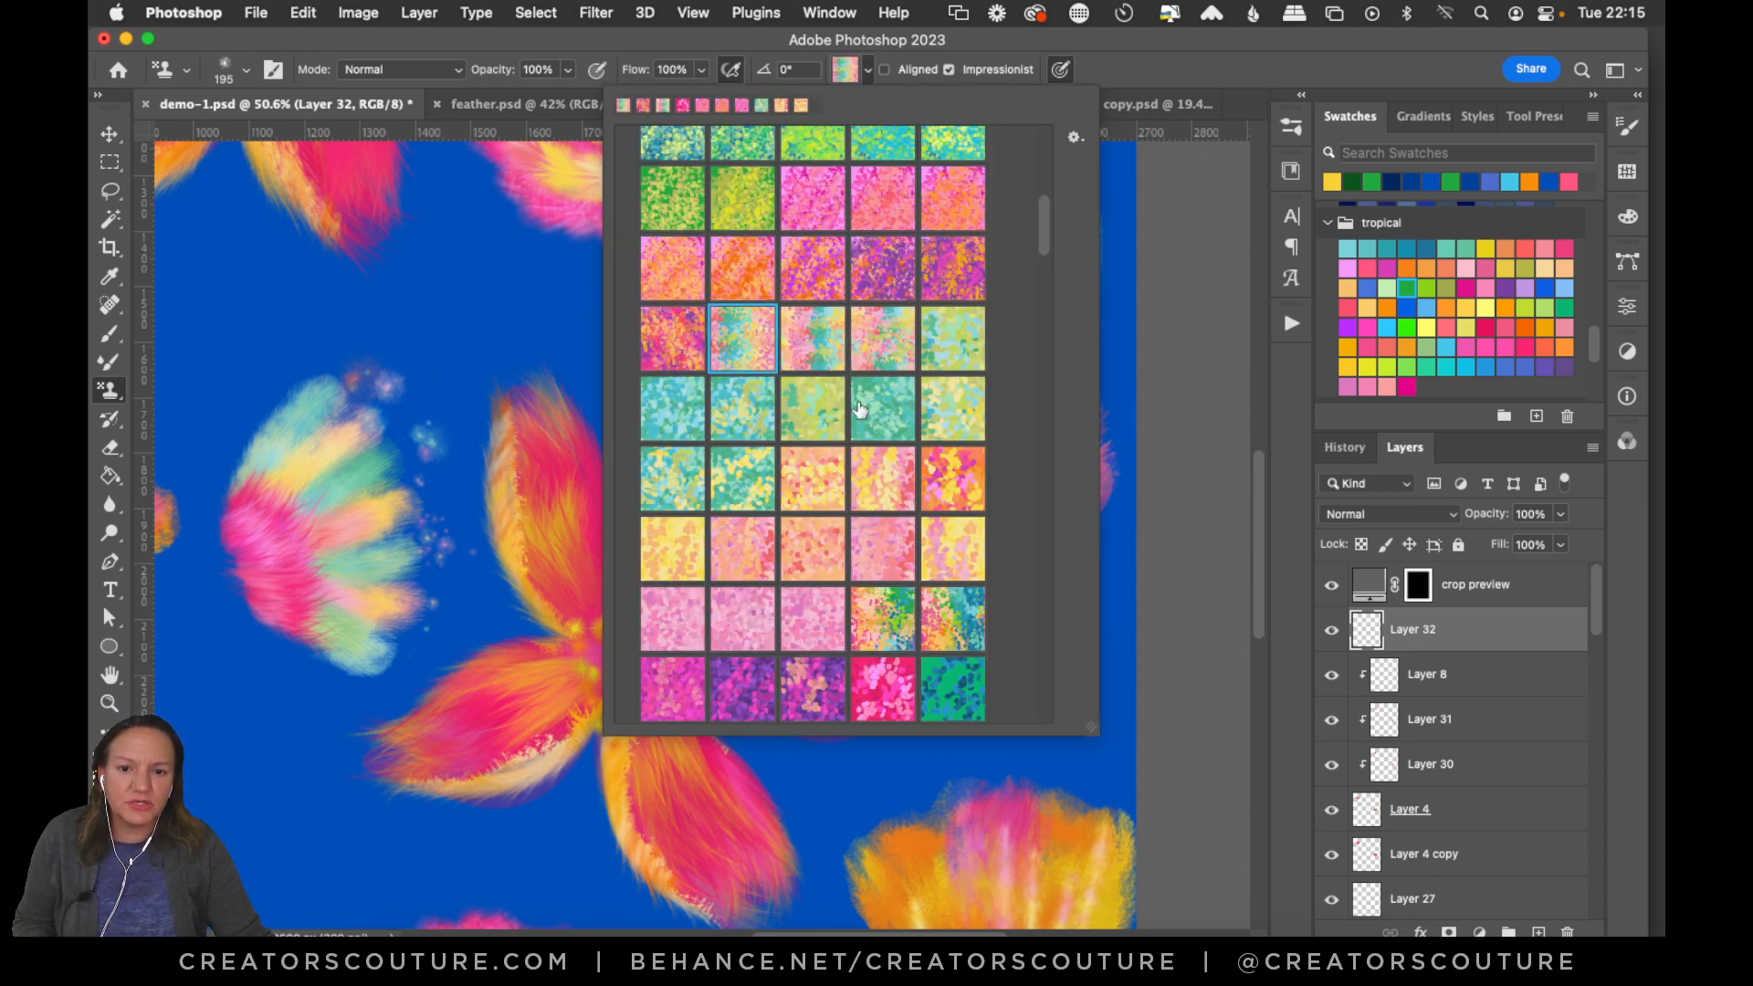
click(699, 538)
click(1168, 90)
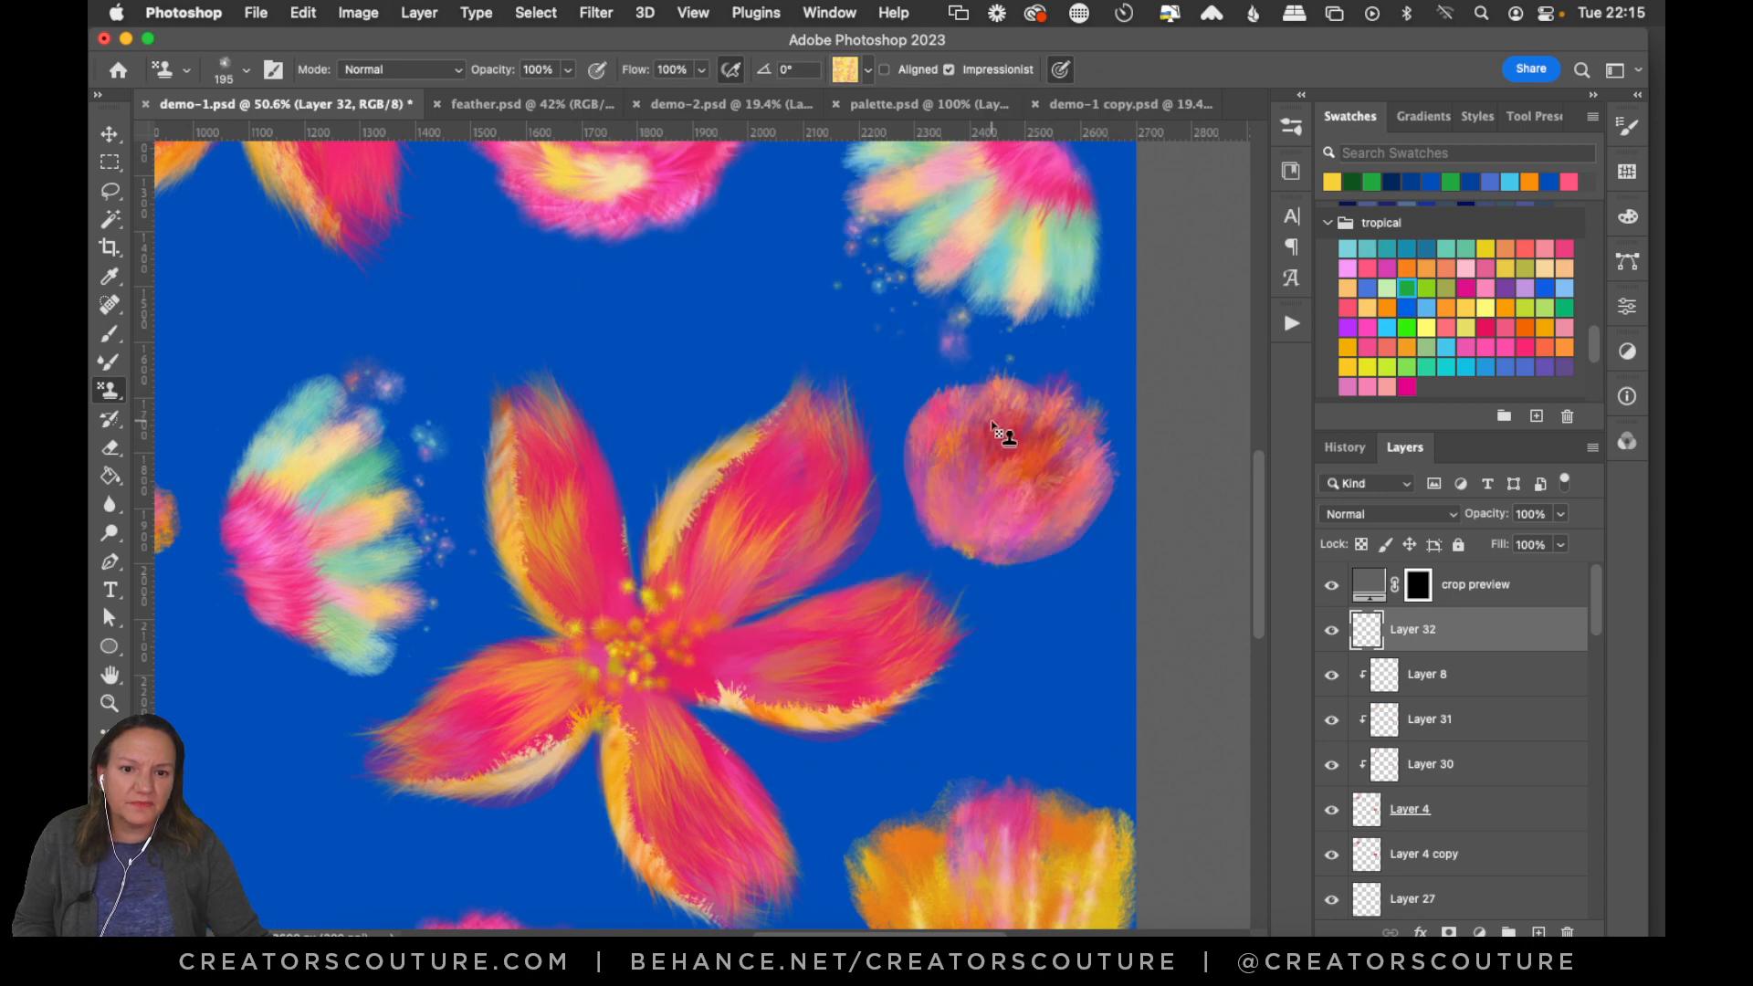
key(super+z)
mouse_move(1096, 425)
mouse_down()
mouse_move(995, 420)
mouse_move(1014, 399)
mouse_move(922, 394)
mouse_up()
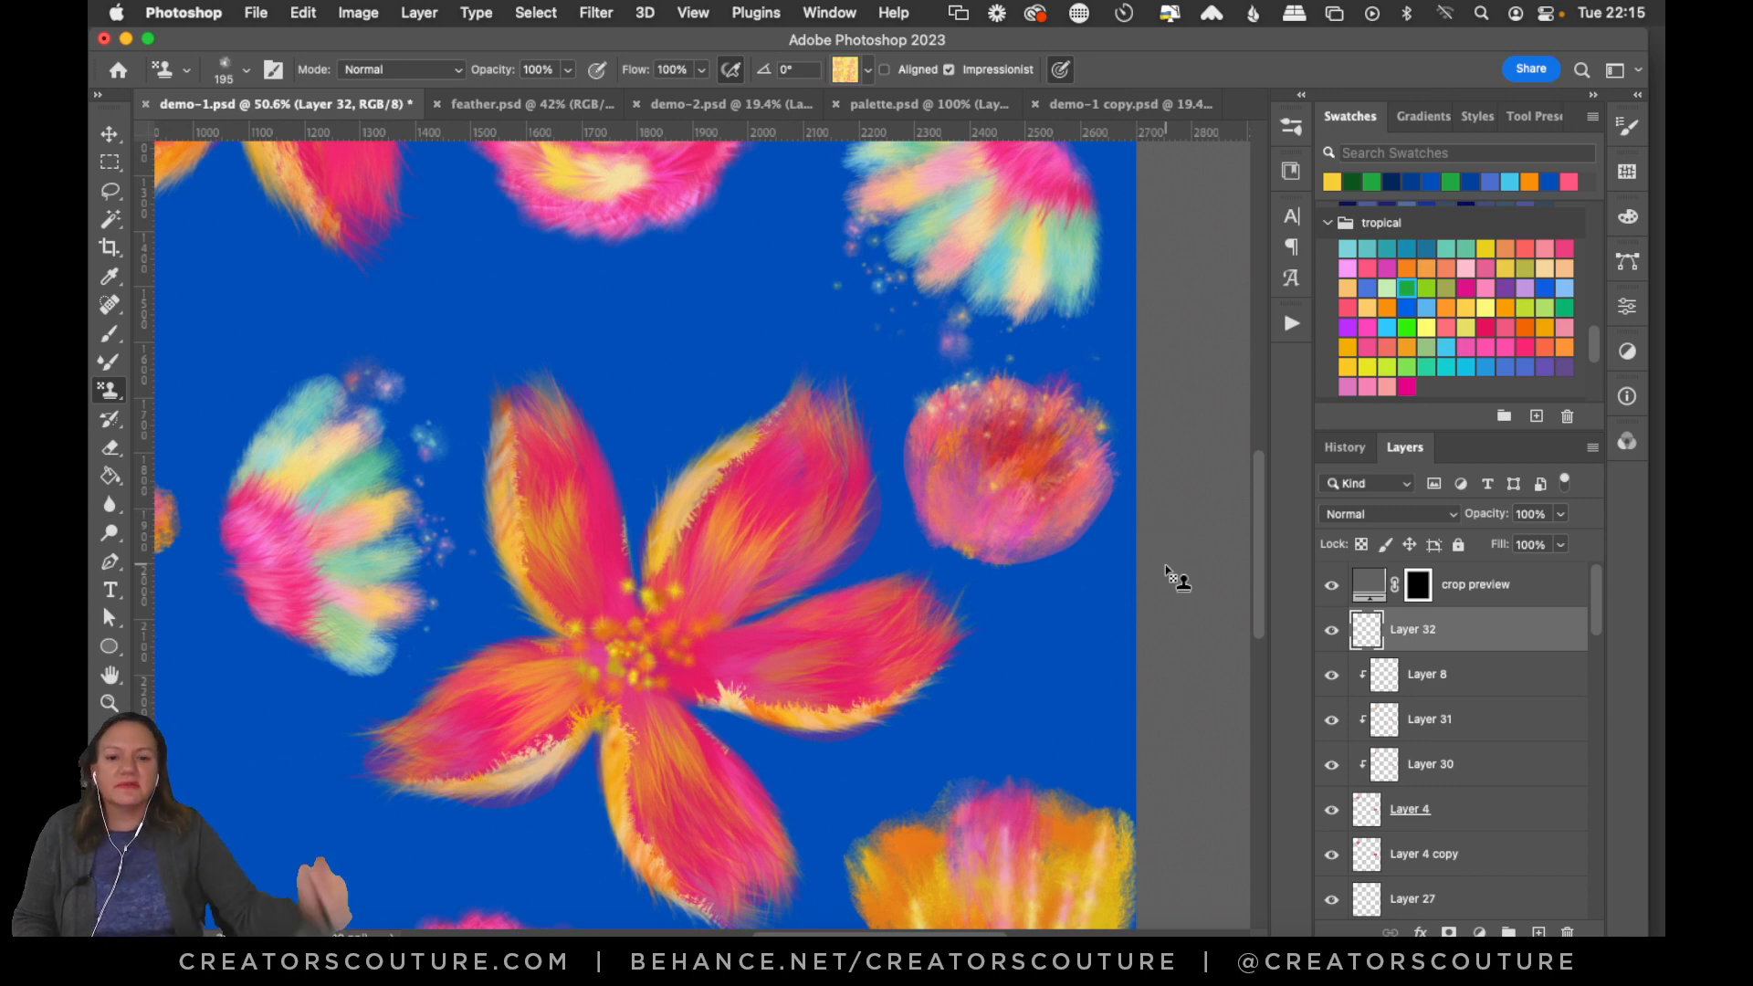
Paint yellow speckles along the upper rim and centre of the upper-left circle motif on Layer 32.
drag(804, 933, 684, 929)
drag(1257, 522, 1252, 347)
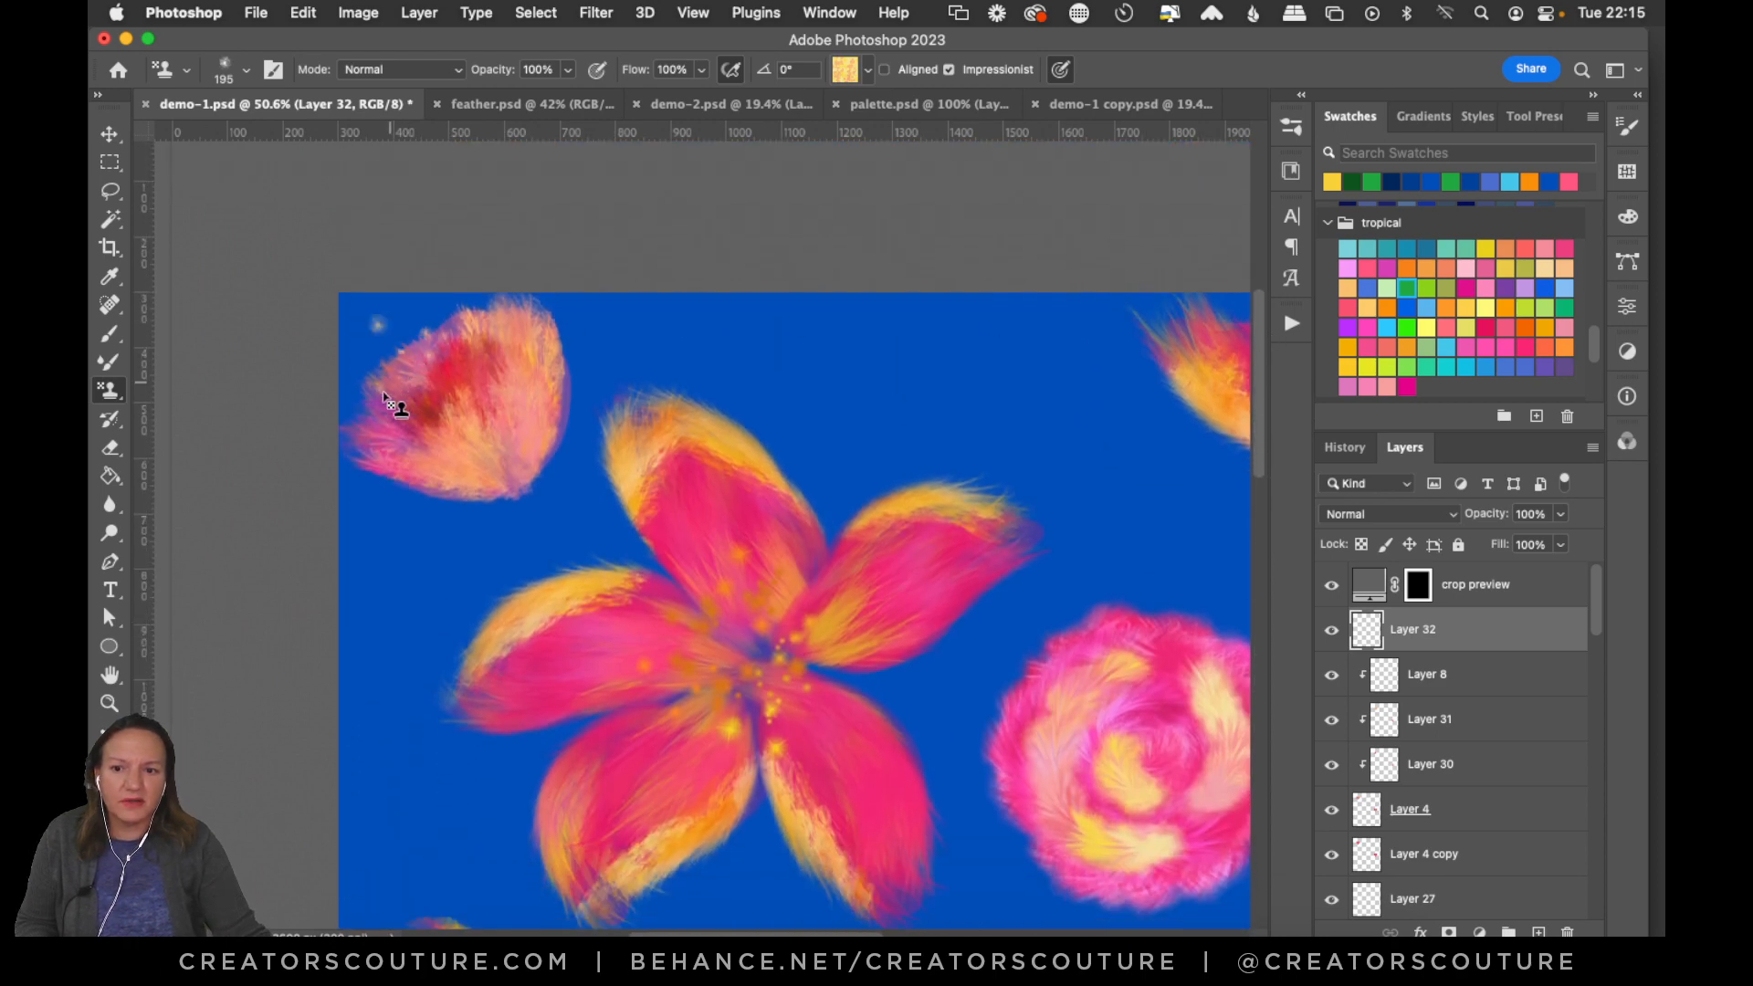
mouse_move(383, 394)
mouse_down()
mouse_move(464, 363)
mouse_move(474, 328)
mouse_move(487, 376)
mouse_move(466, 327)
mouse_move(510, 377)
mouse_move(490, 384)
mouse_move(483, 333)
mouse_up()
Check the name of the current speckle brush, and try a test stroke on the blue background above the upper-left flower before undoing it.
click(1294, 131)
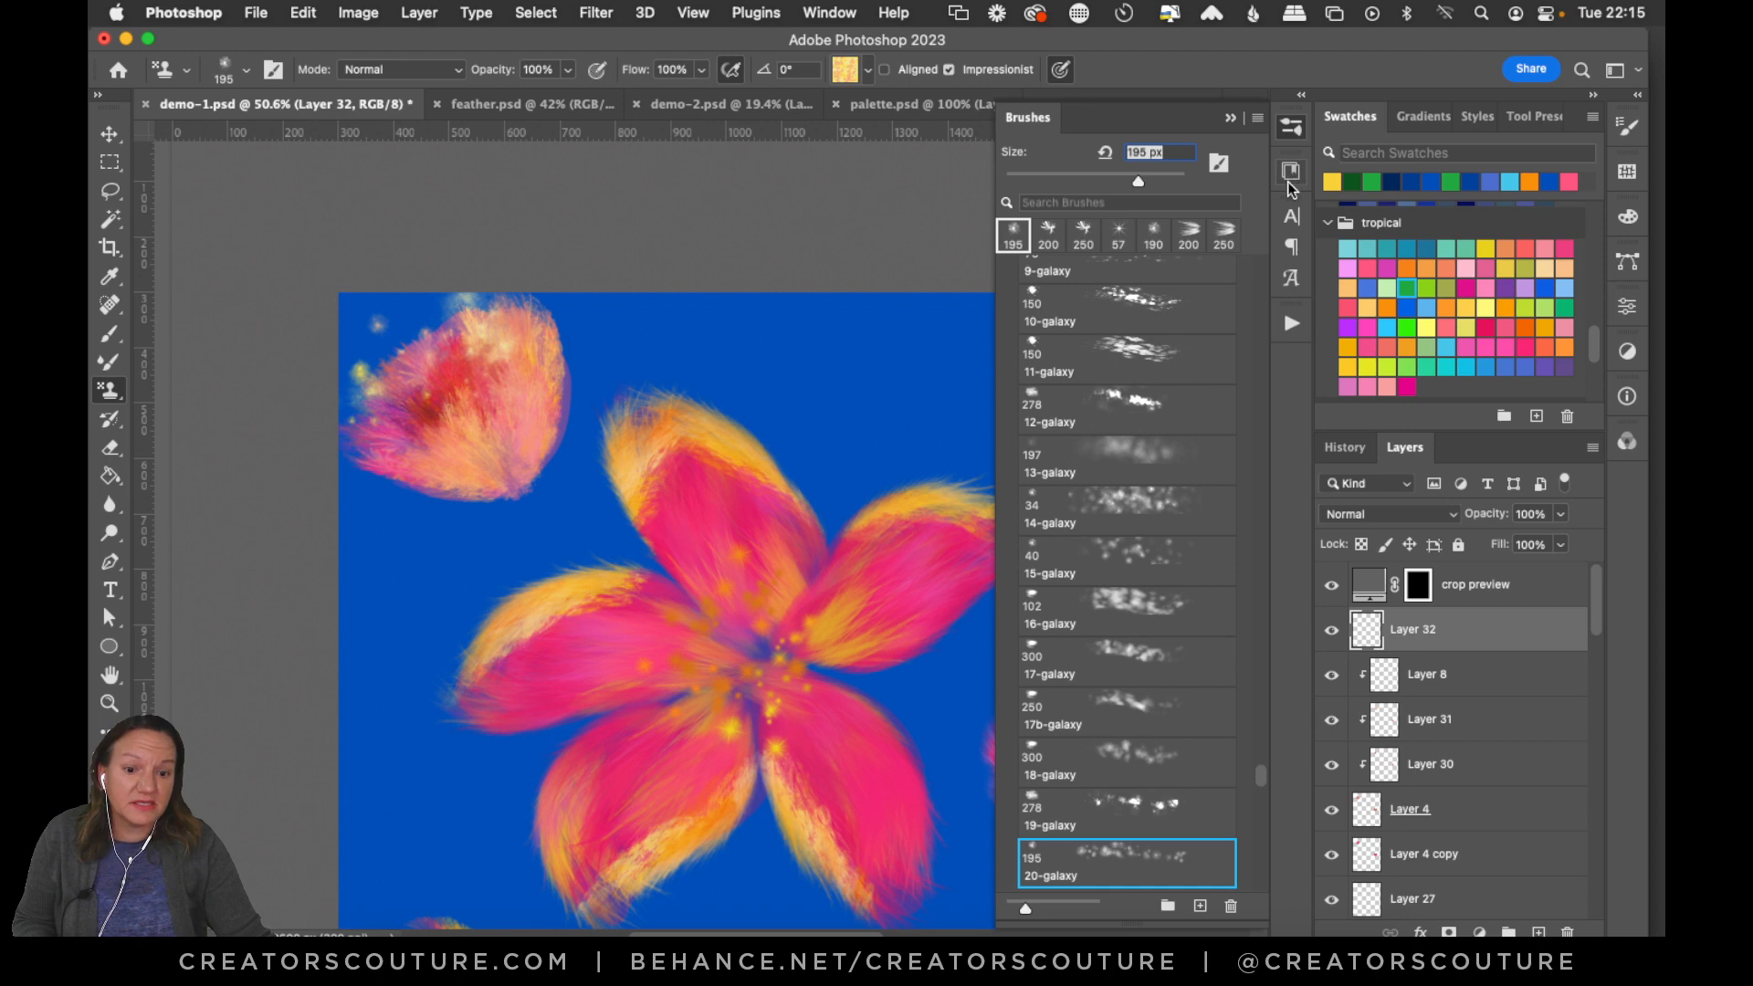
click(1291, 128)
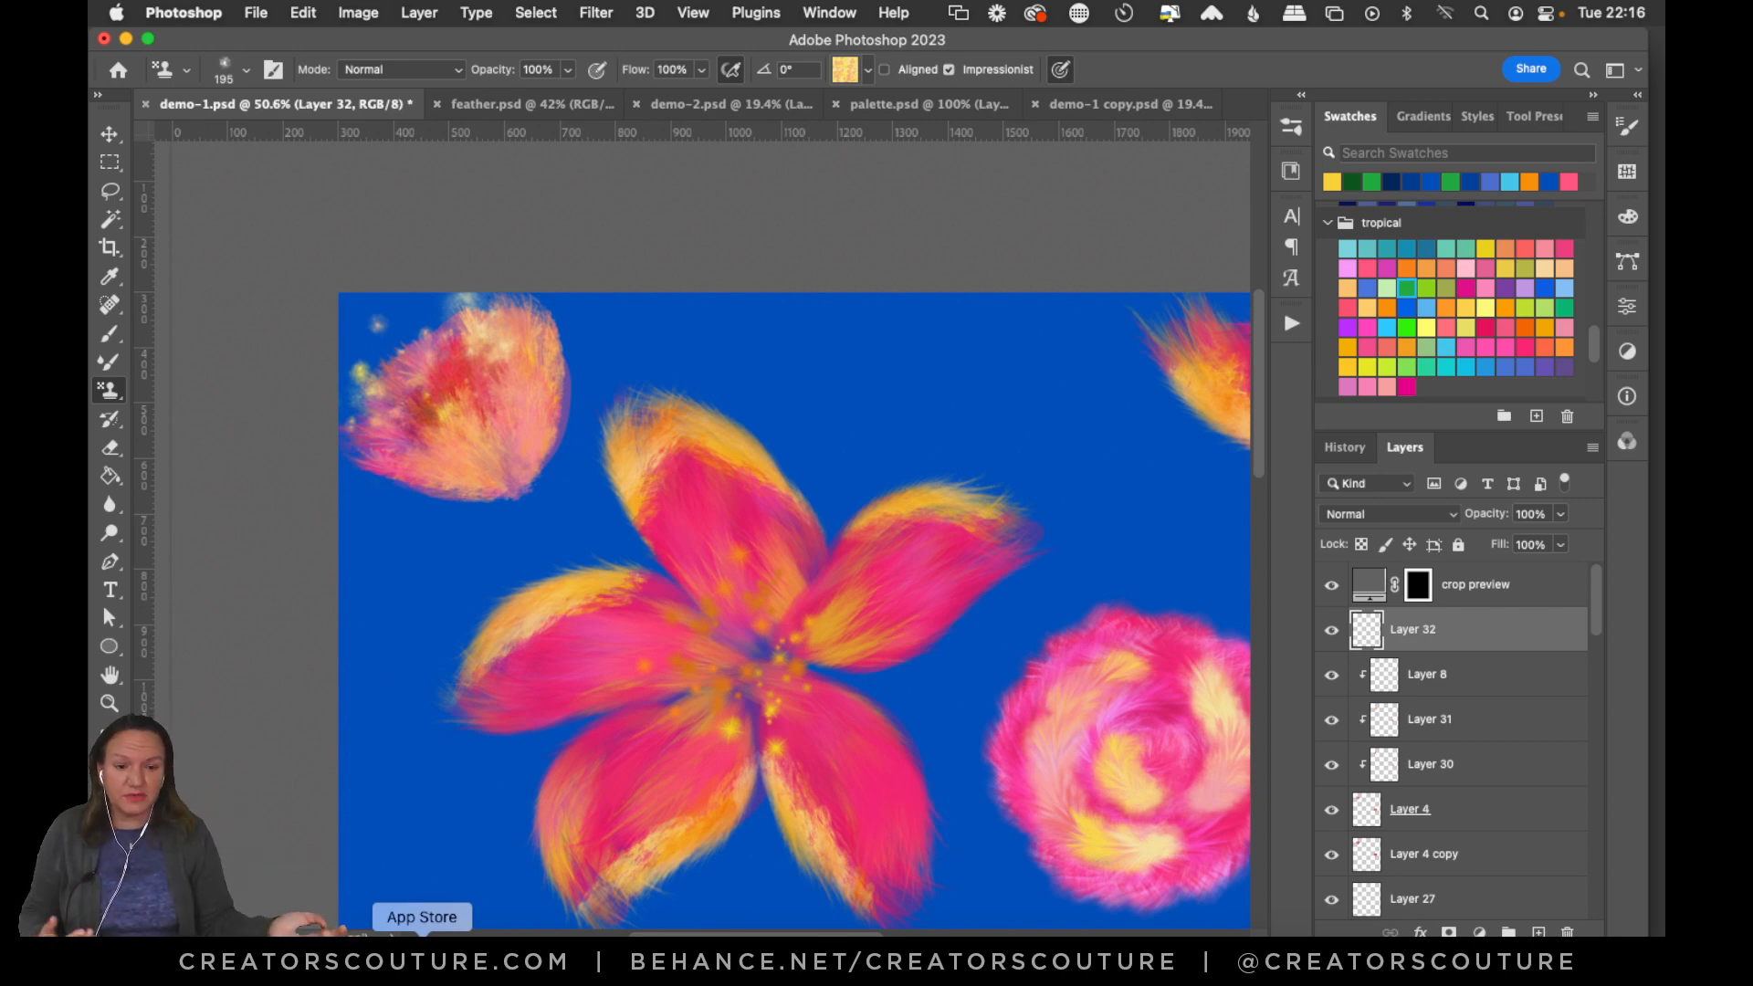
mouse_move(861, 352)
mouse_down()
mouse_move(959, 351)
mouse_move(985, 434)
mouse_move(1142, 493)
mouse_up()
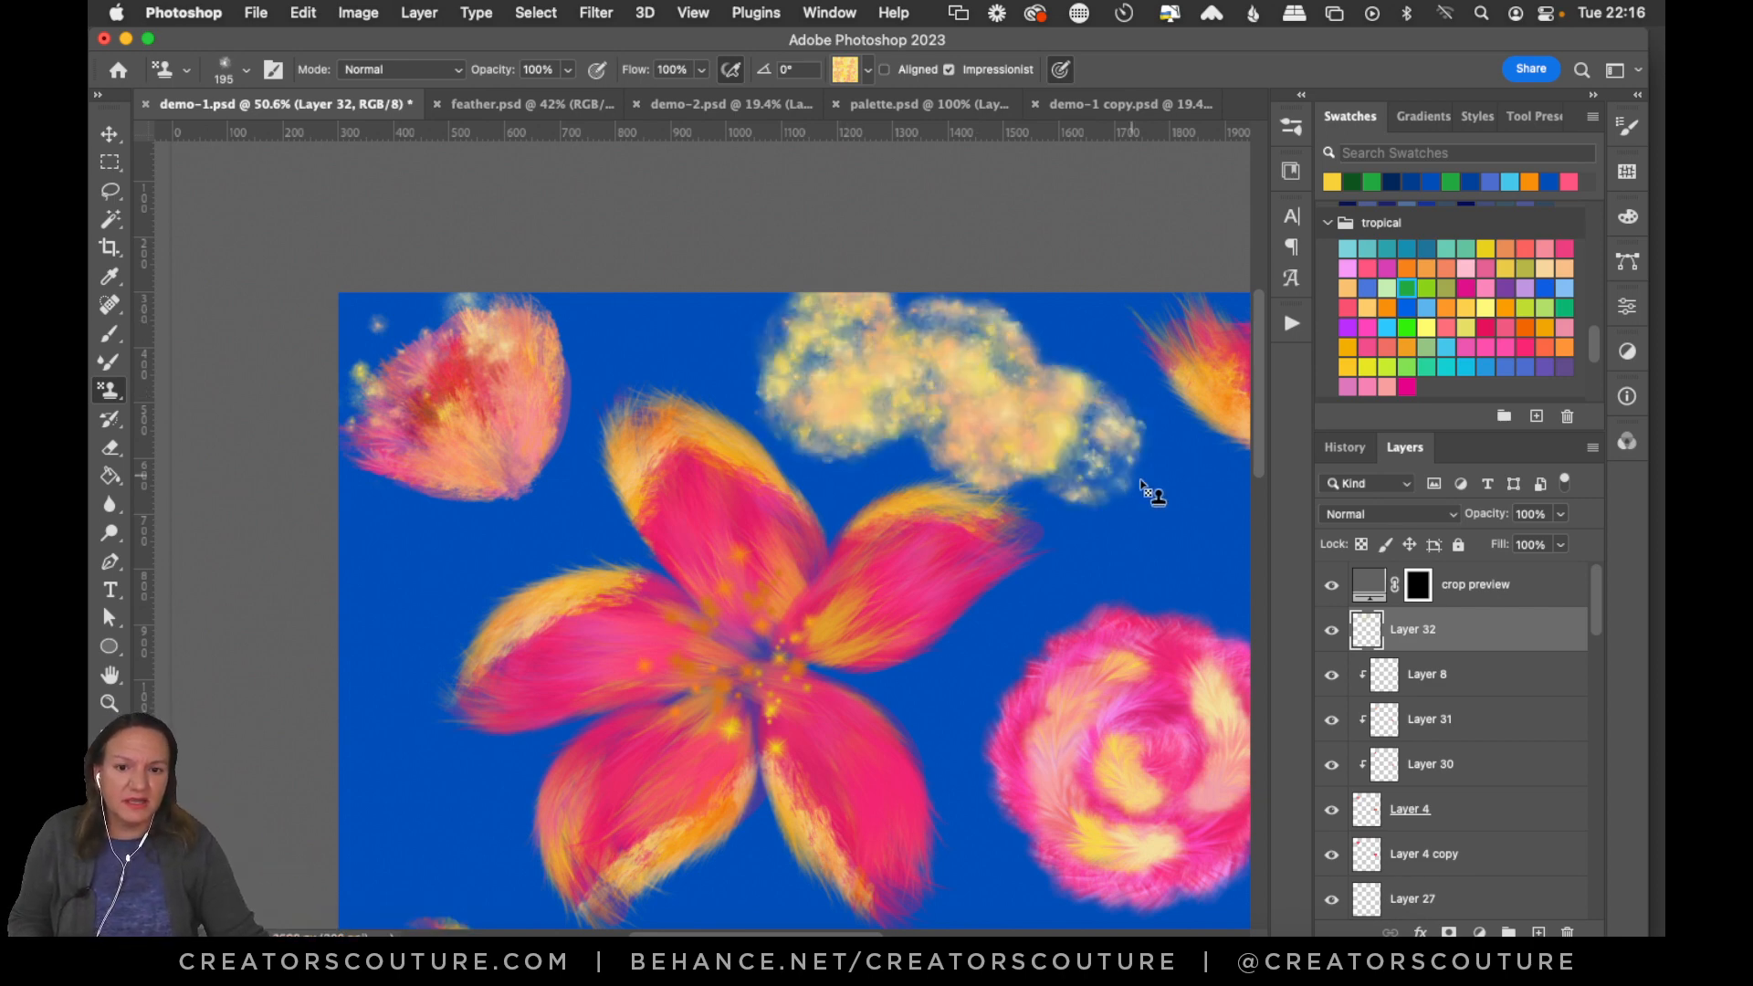
key(super+z)
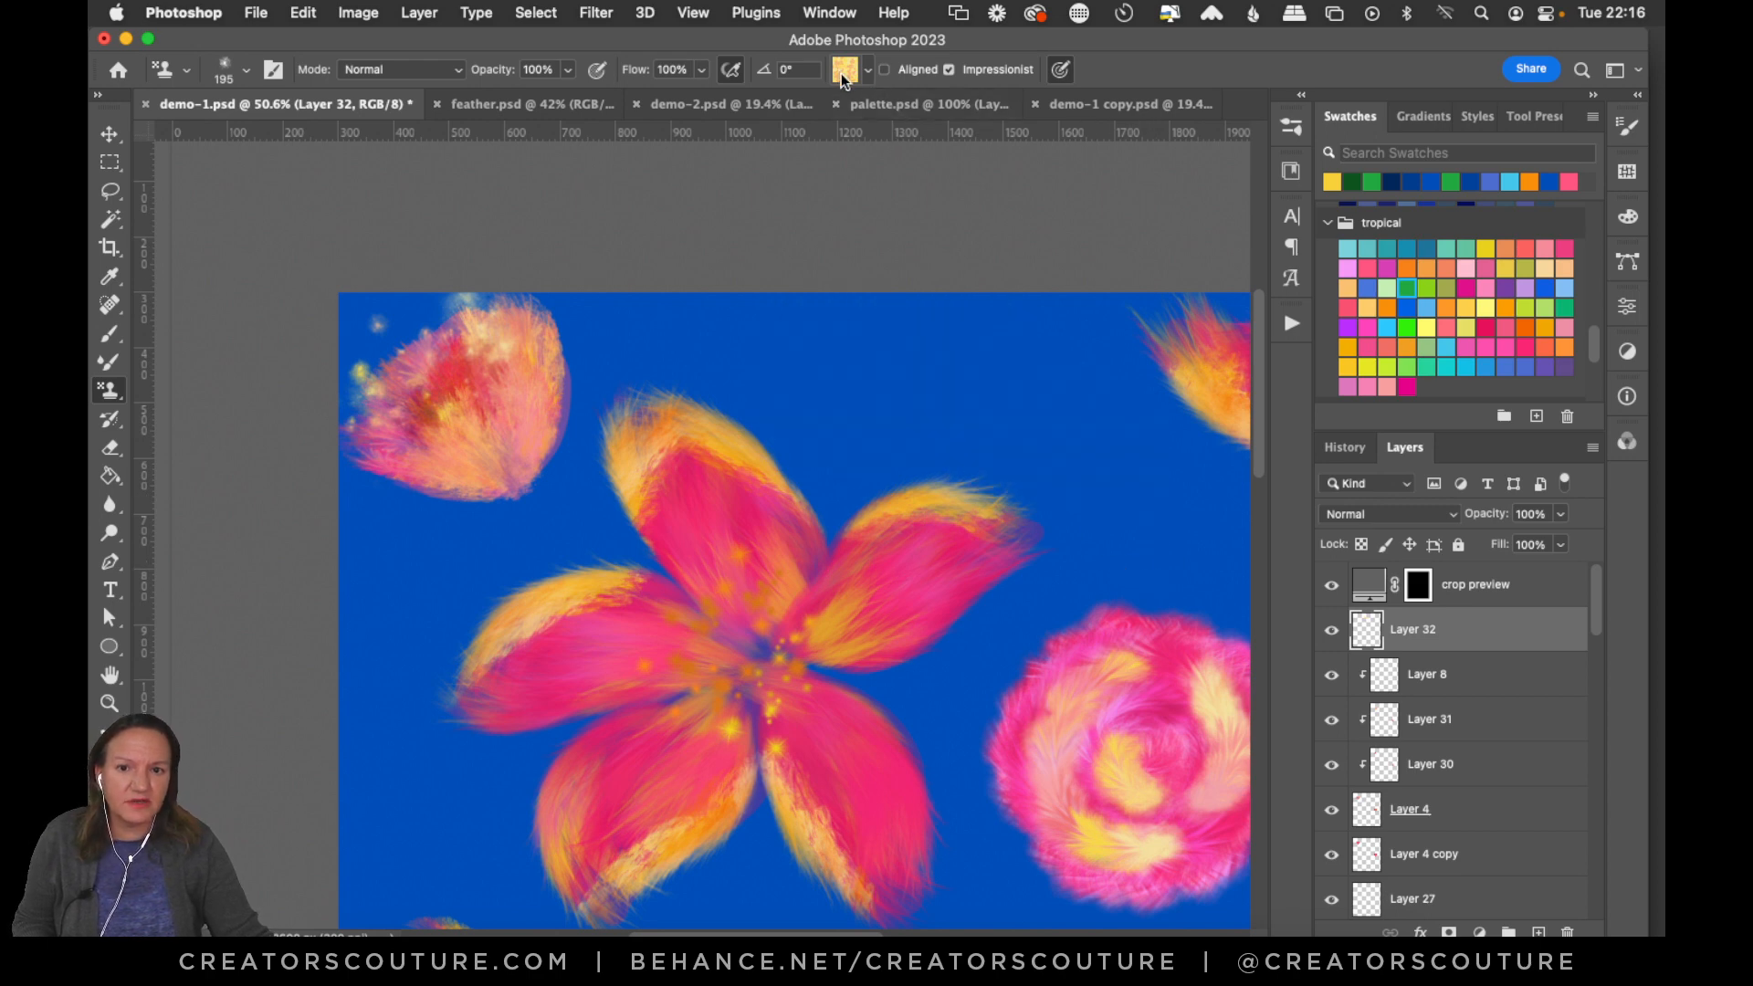
Save demo-1.psd with the whole artwork in view.
click(867, 69)
click(1148, 67)
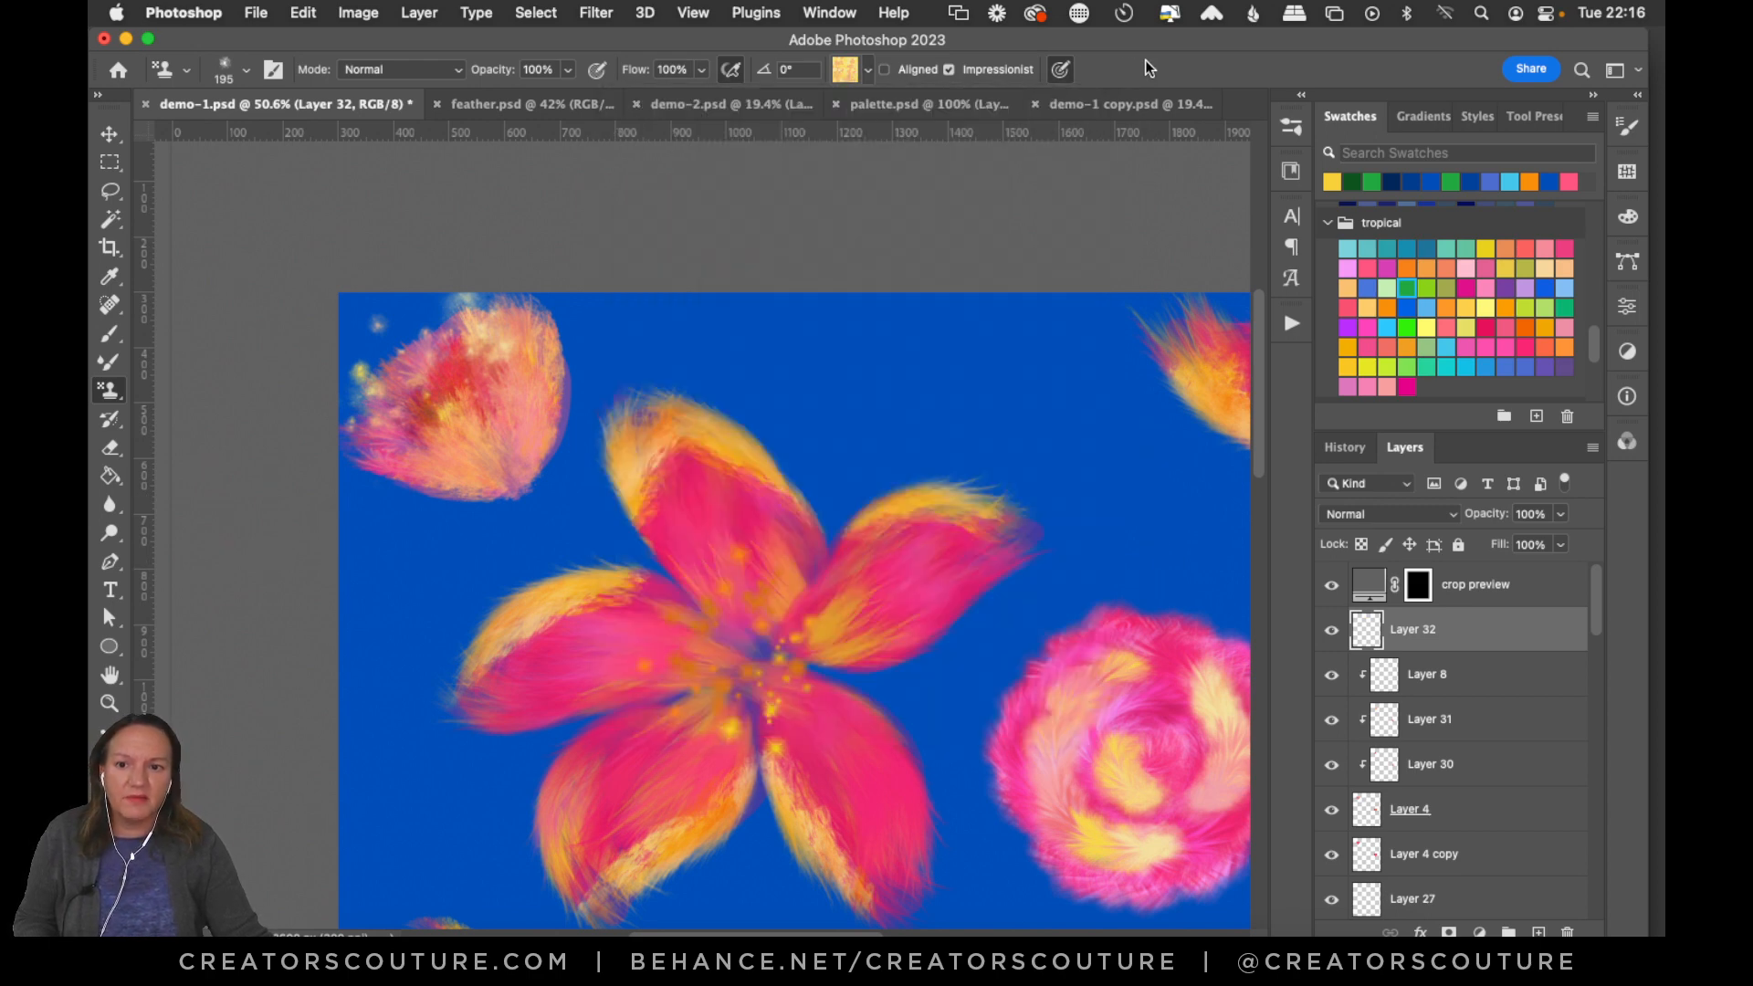
key(super+0)
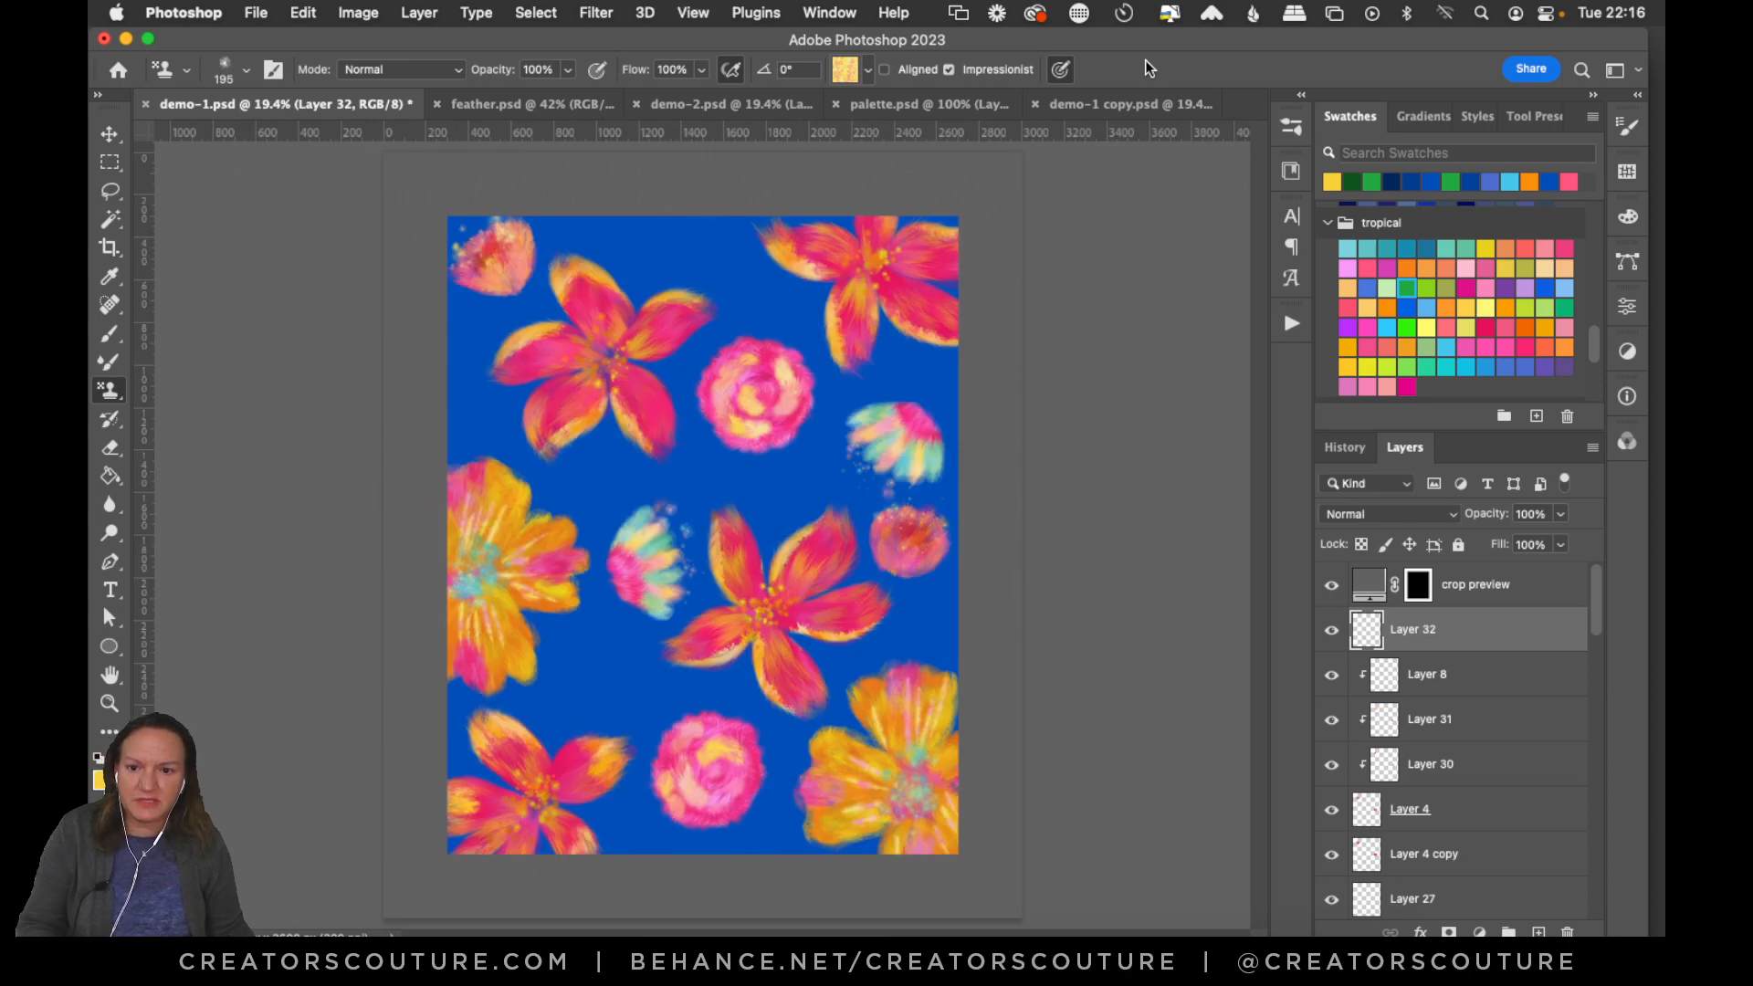
key(super+s)
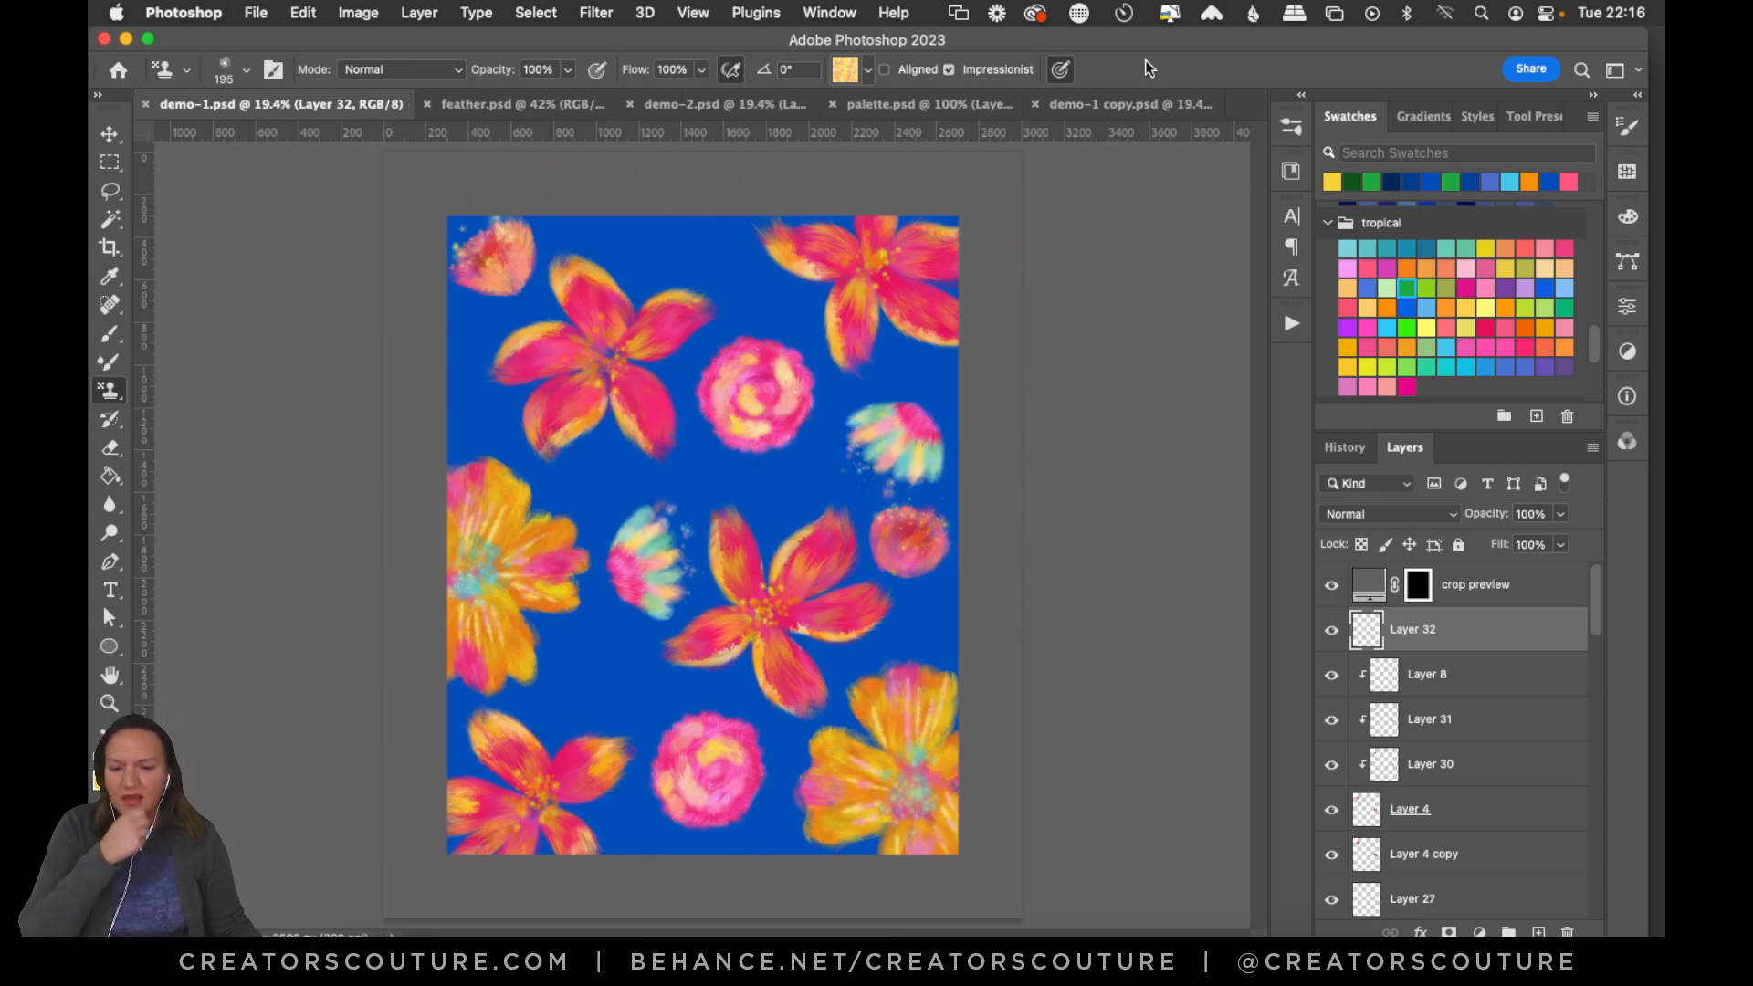
Review feather.psd and the demo-2.psd version of the design, and return to demo-1.psd to examine the painted motifs up close.
click(516, 105)
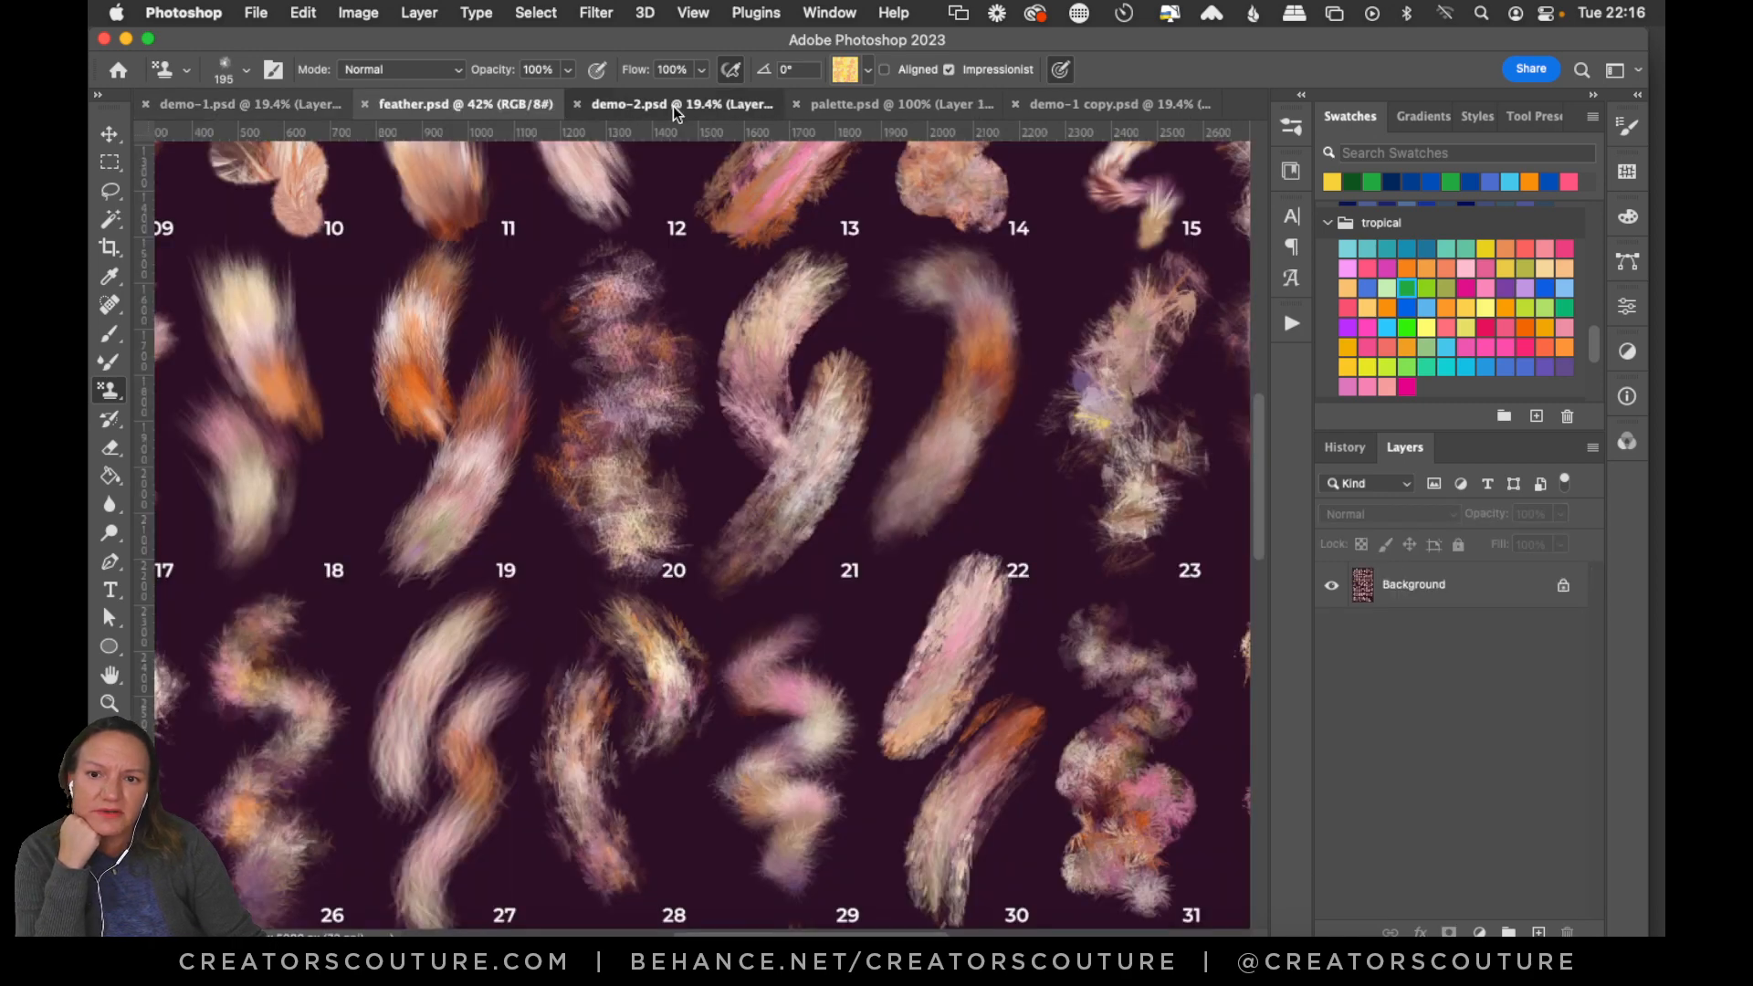
click(584, 105)
click(281, 102)
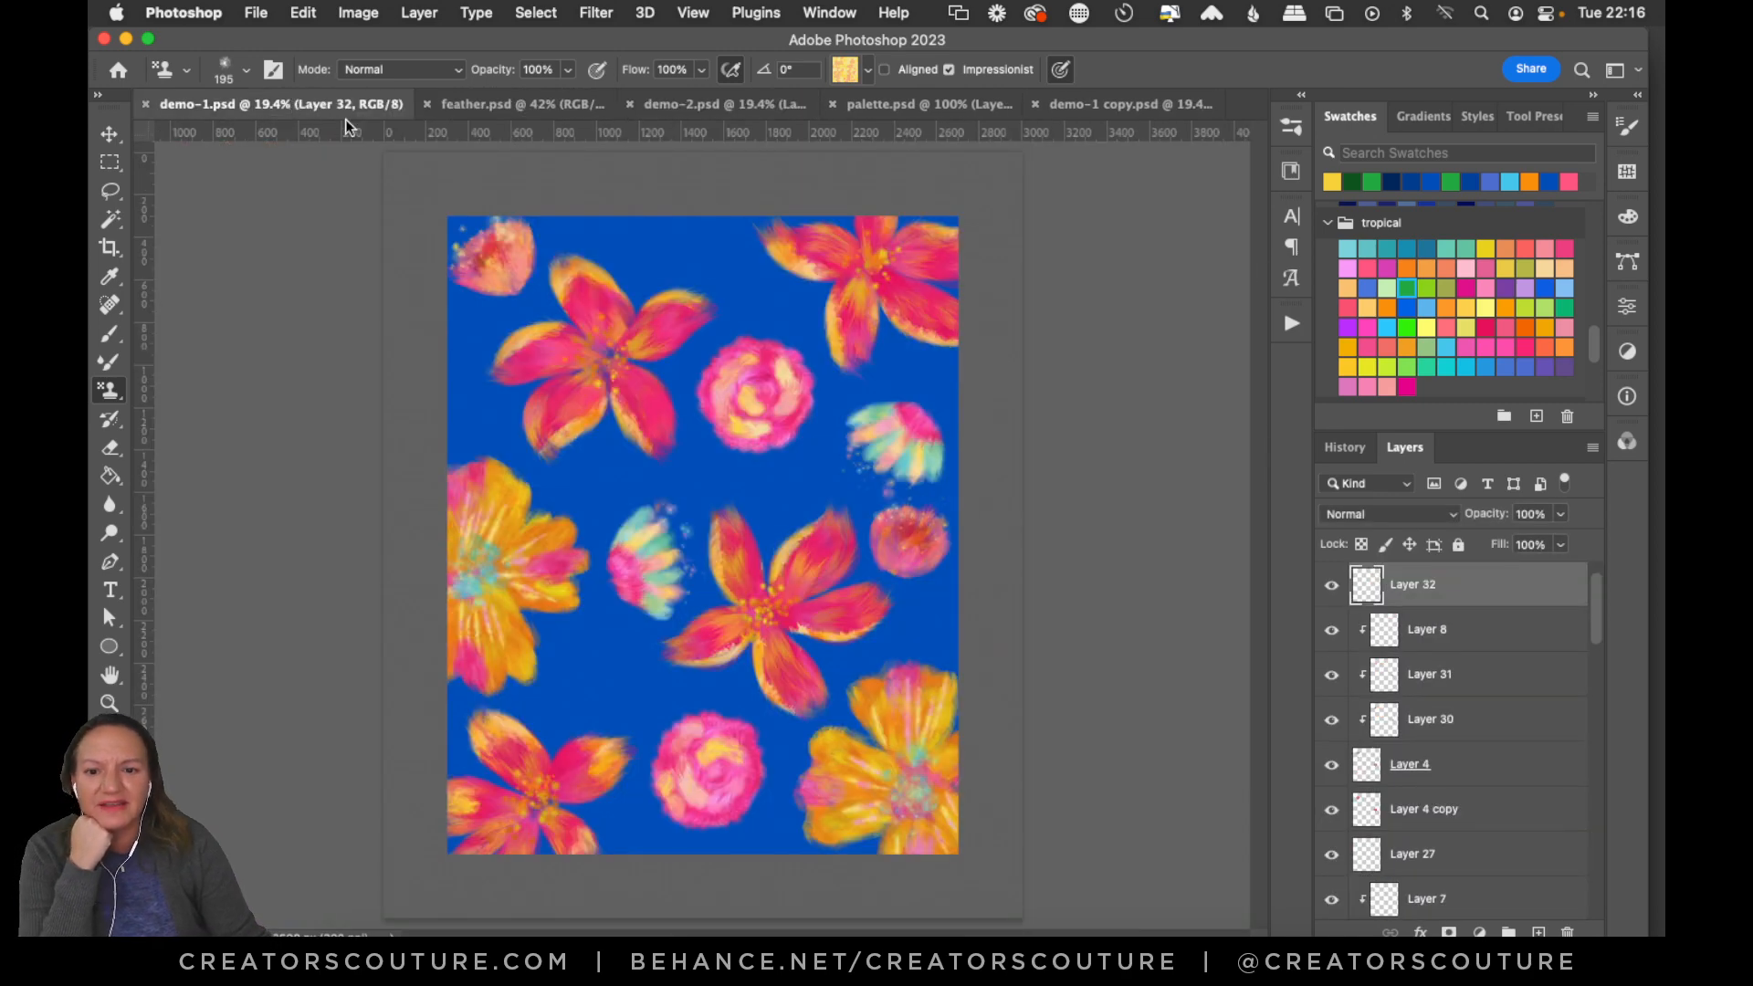
click(712, 109)
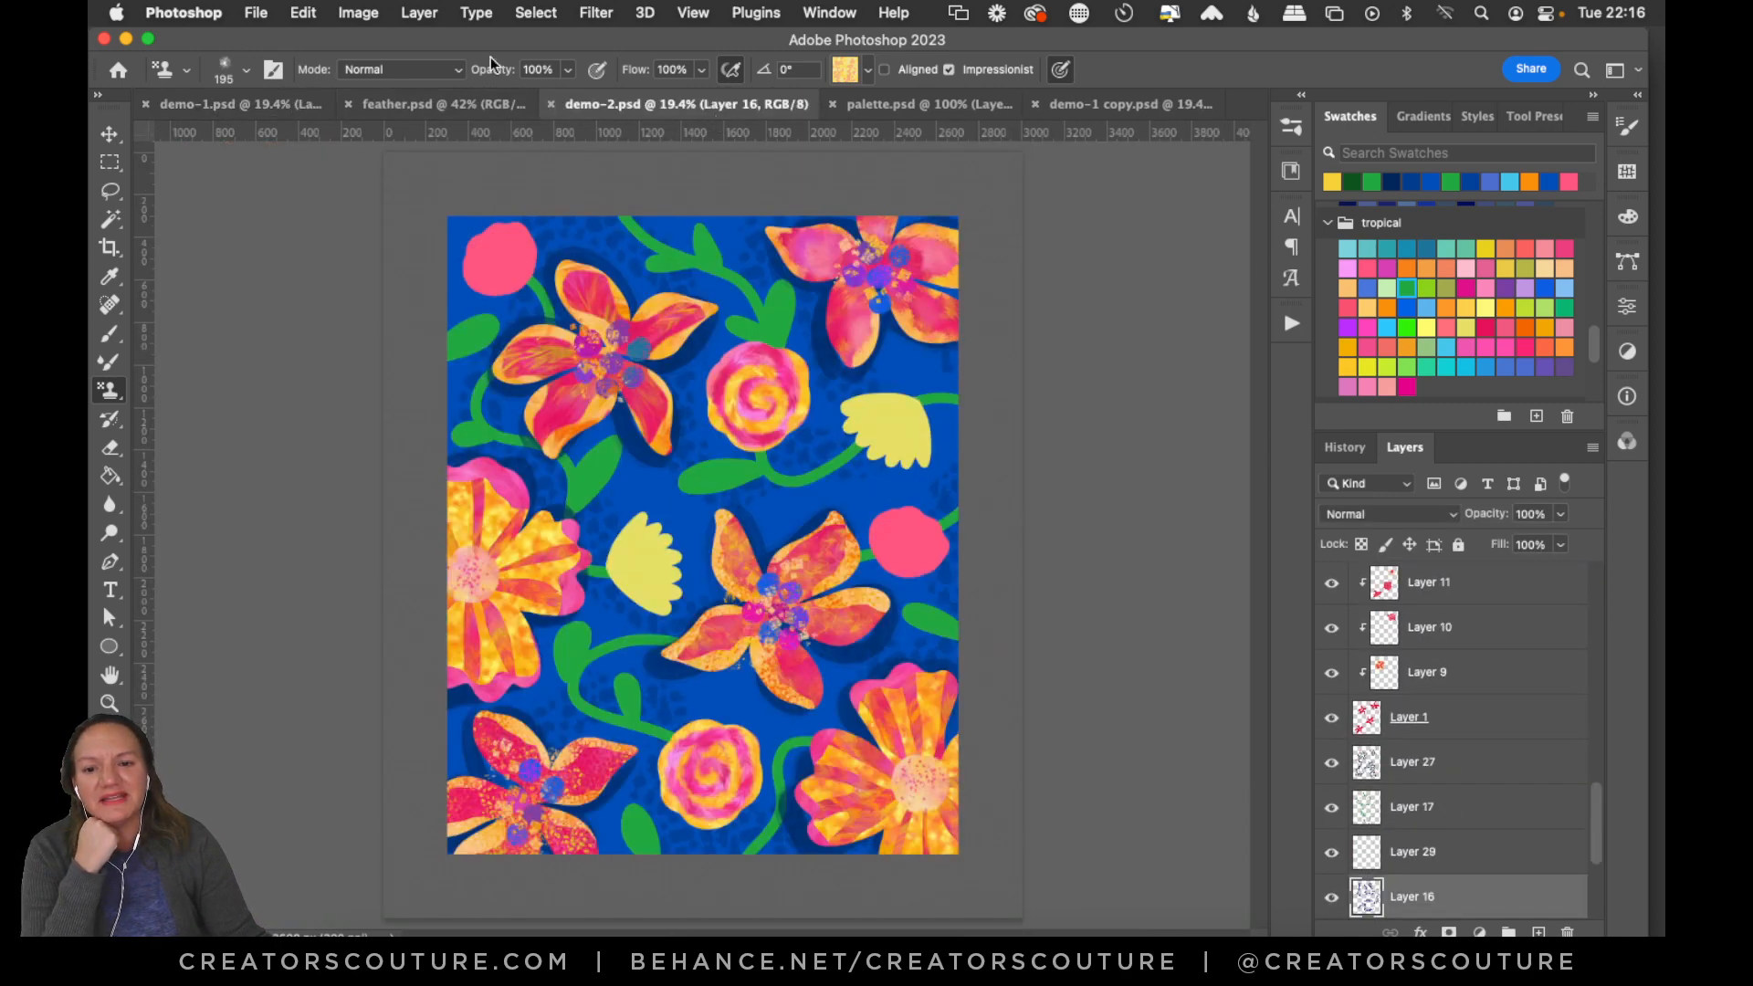
click(284, 105)
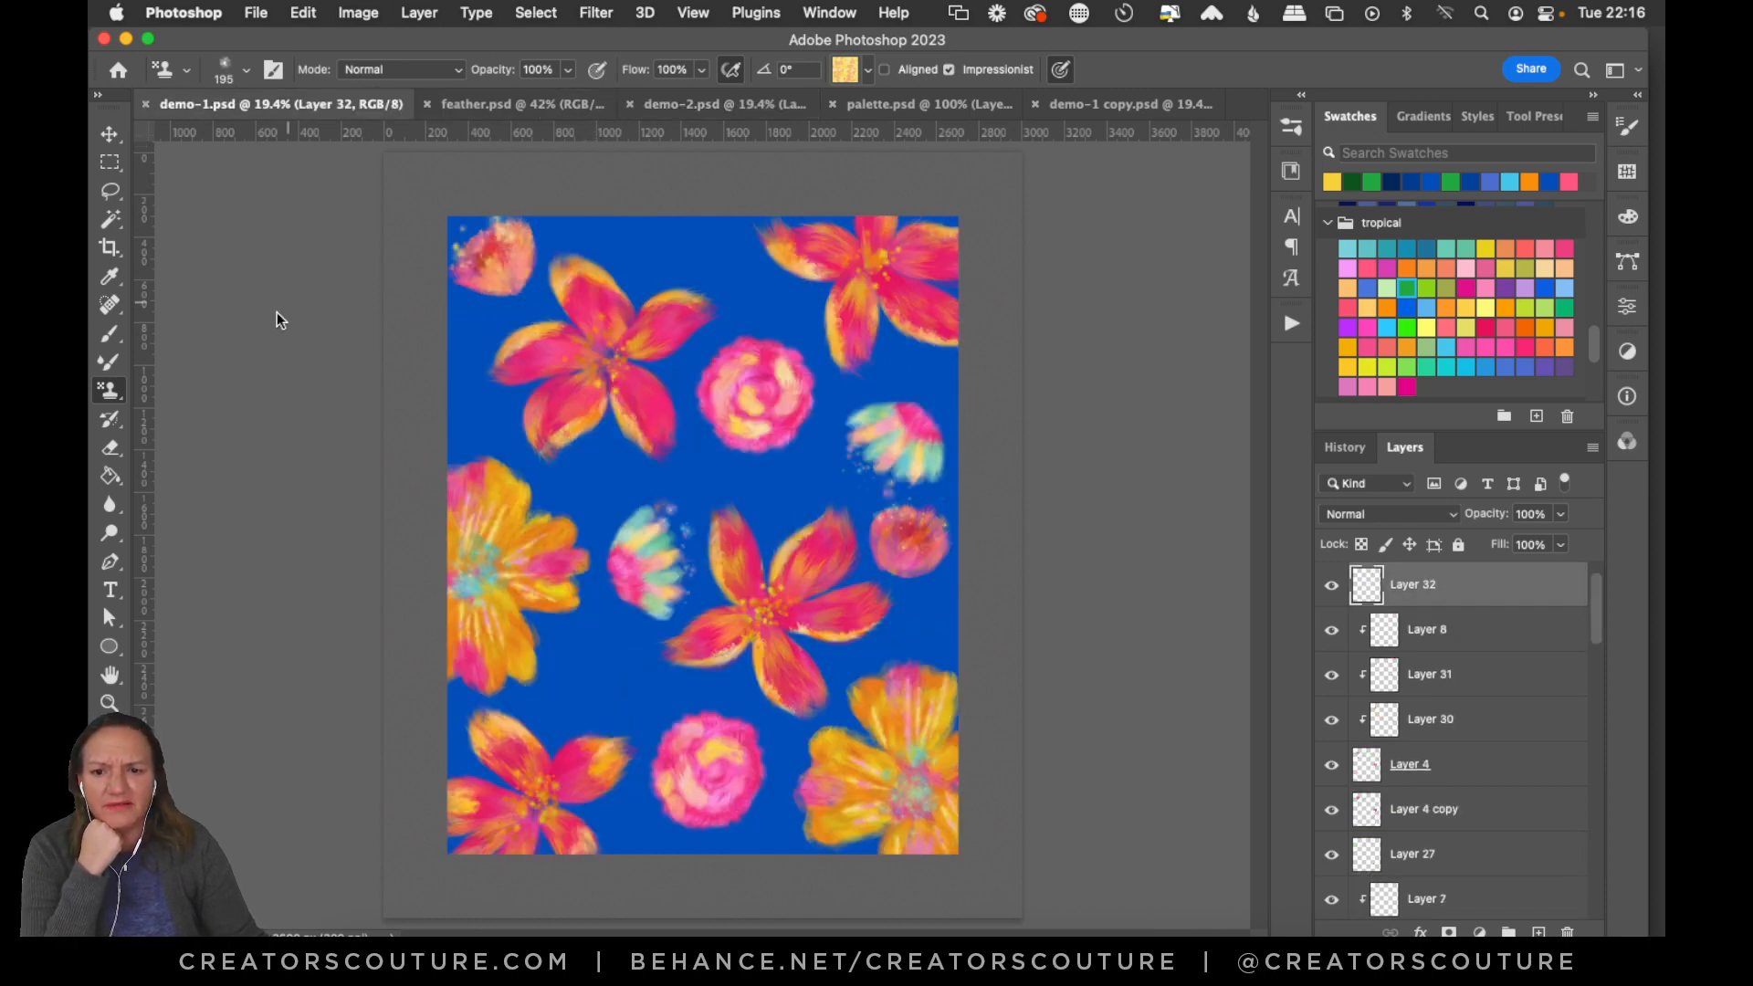
click(107, 703)
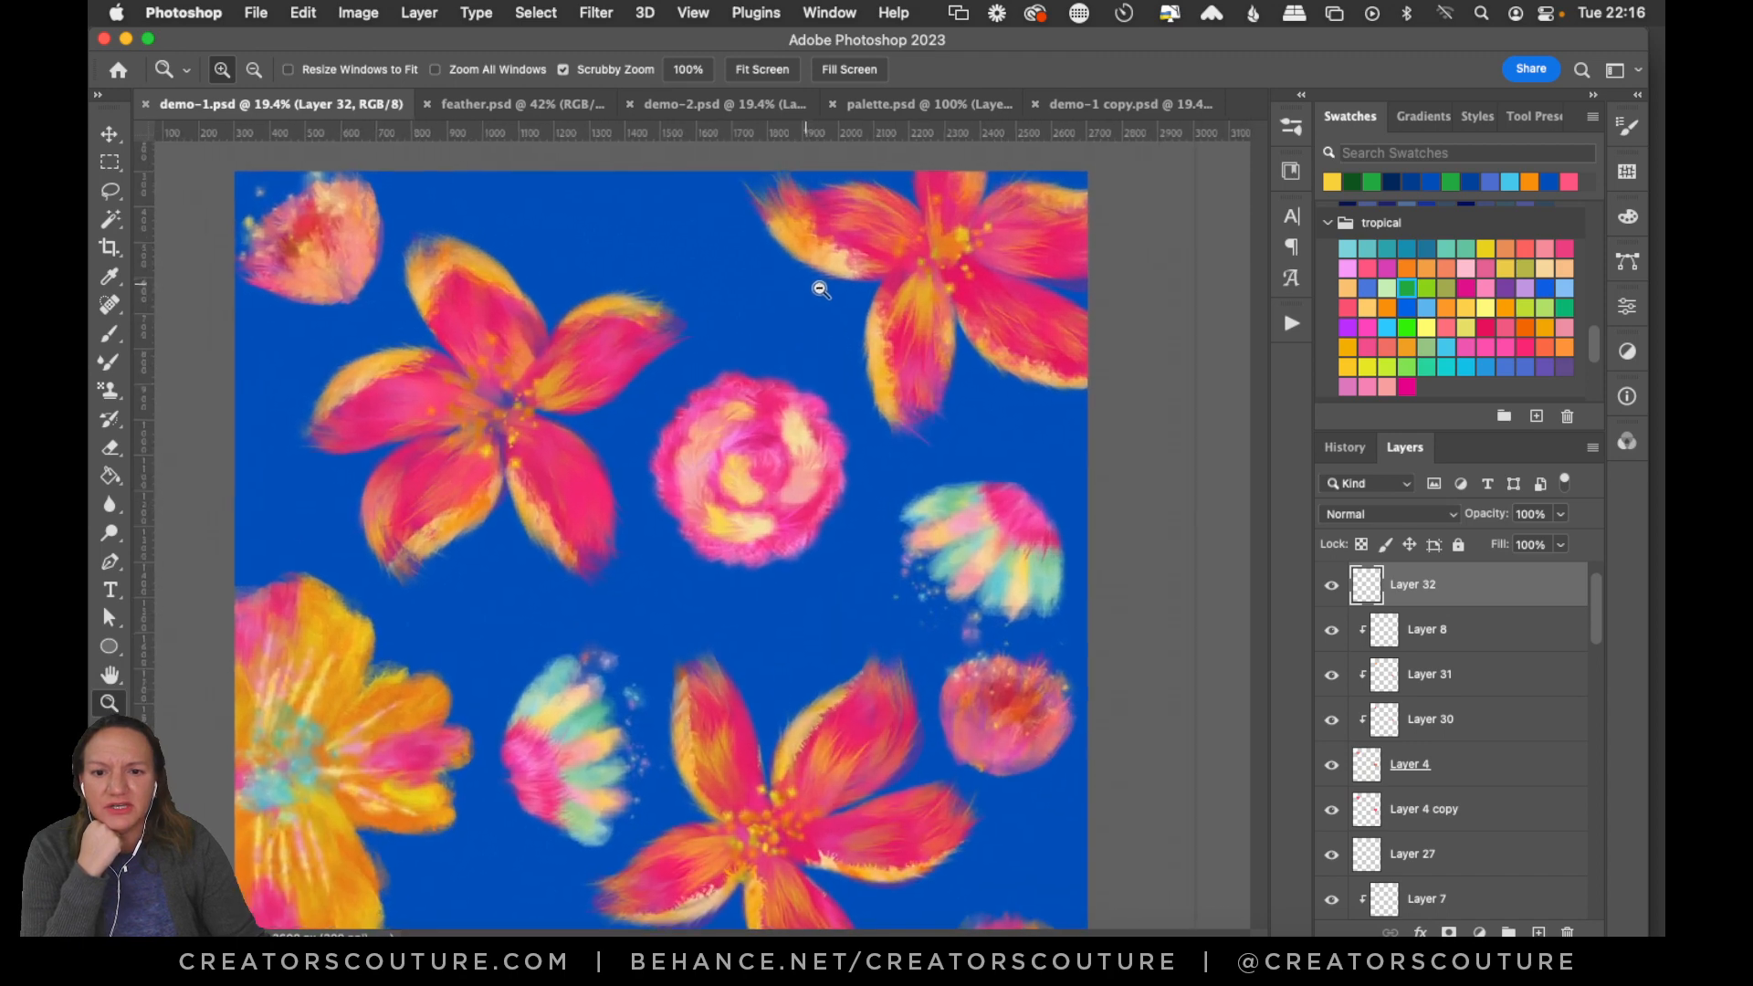
drag(755, 286, 819, 280)
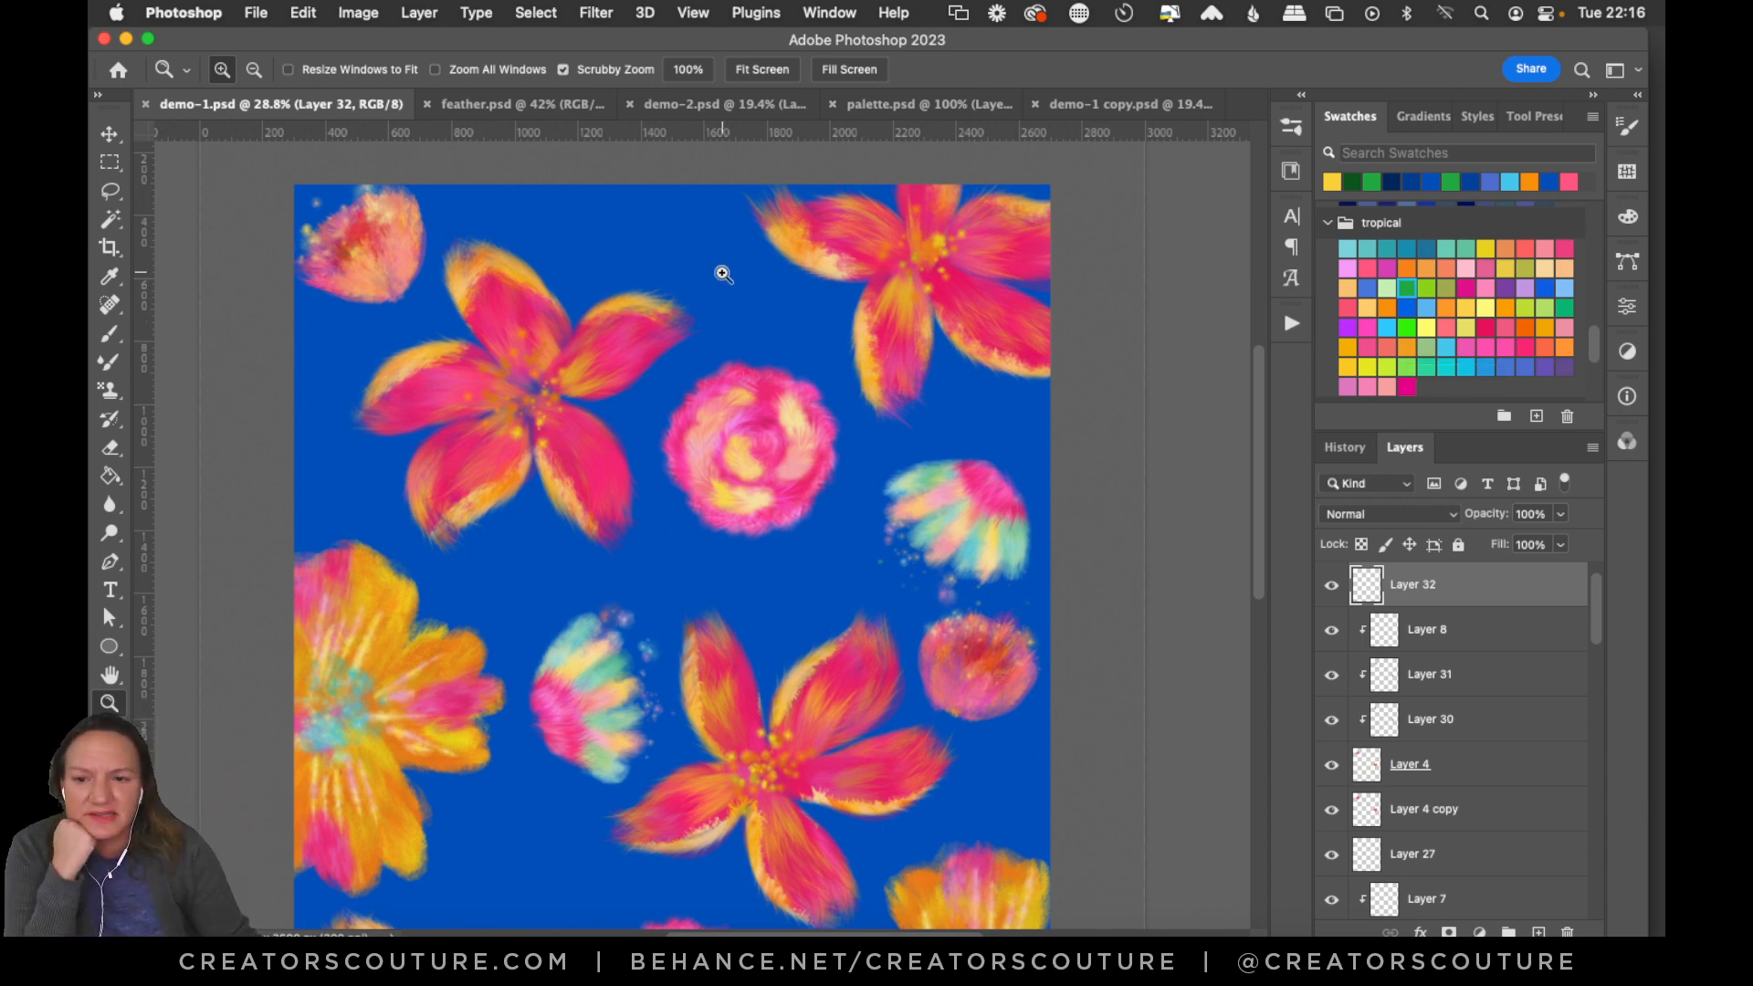
drag(726, 273, 756, 263)
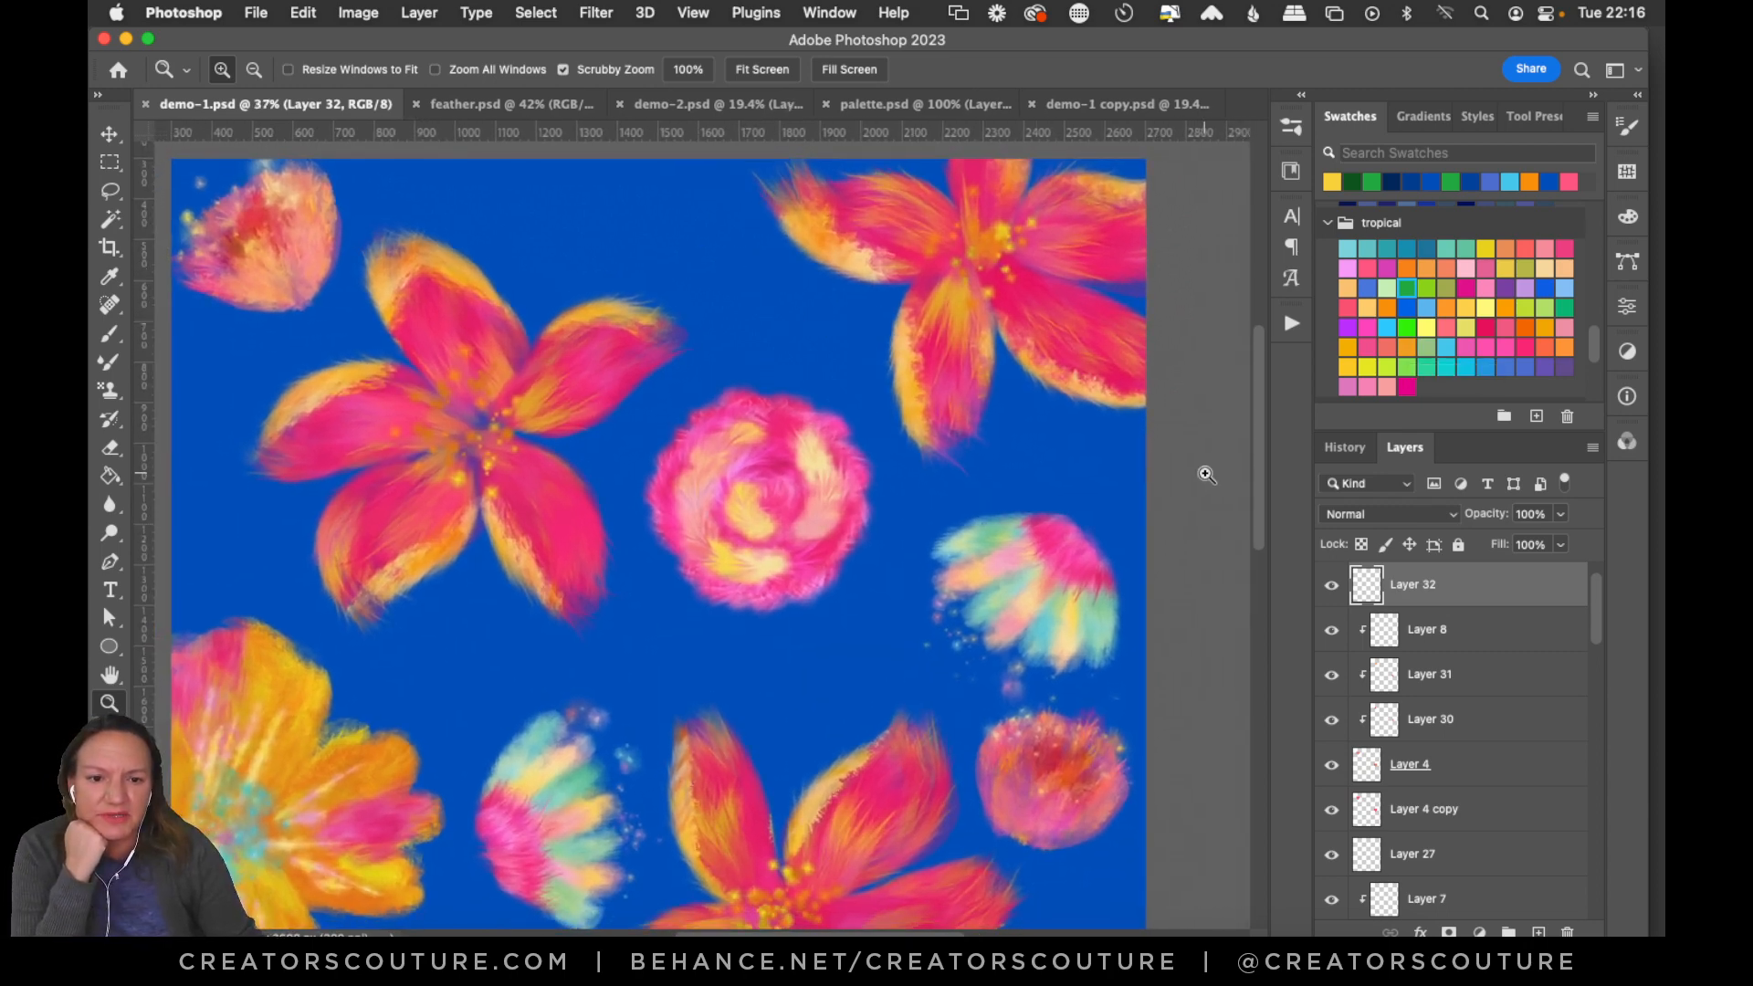
scroll(1260, 437, up, 3)
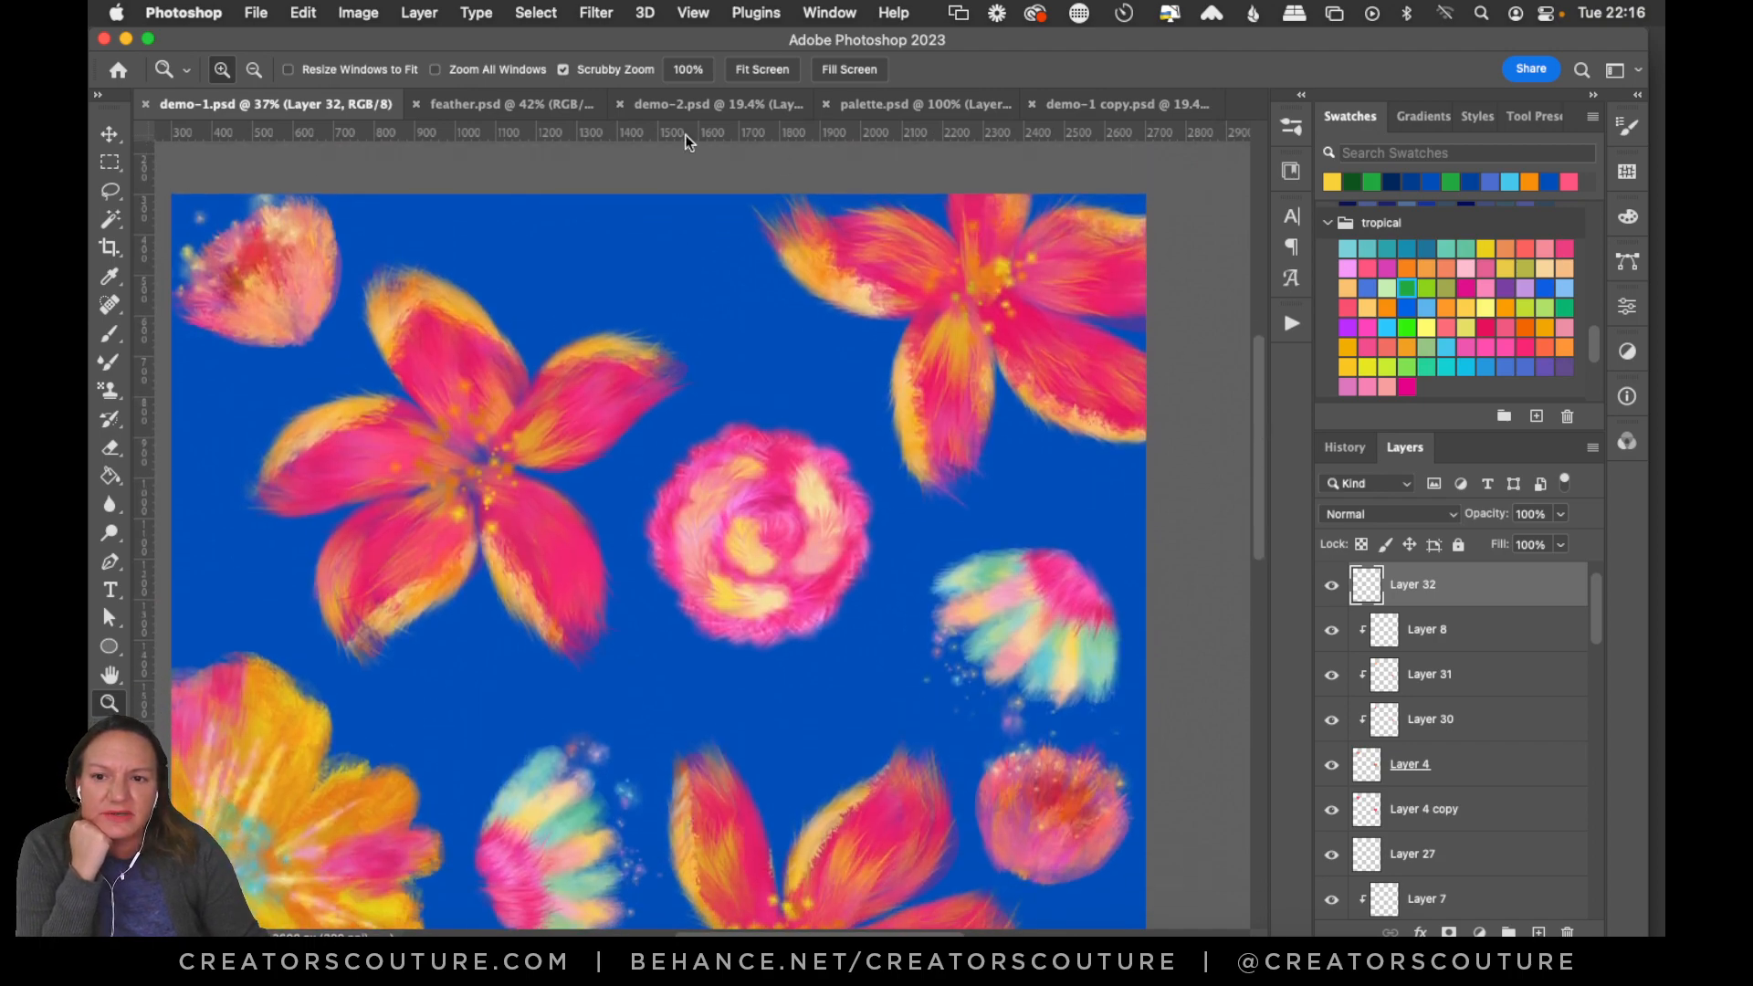
Compare demo-2.psd and the feather.psd brush samples with demo-1.psd, examining the painted motifs and blue background.
click(693, 108)
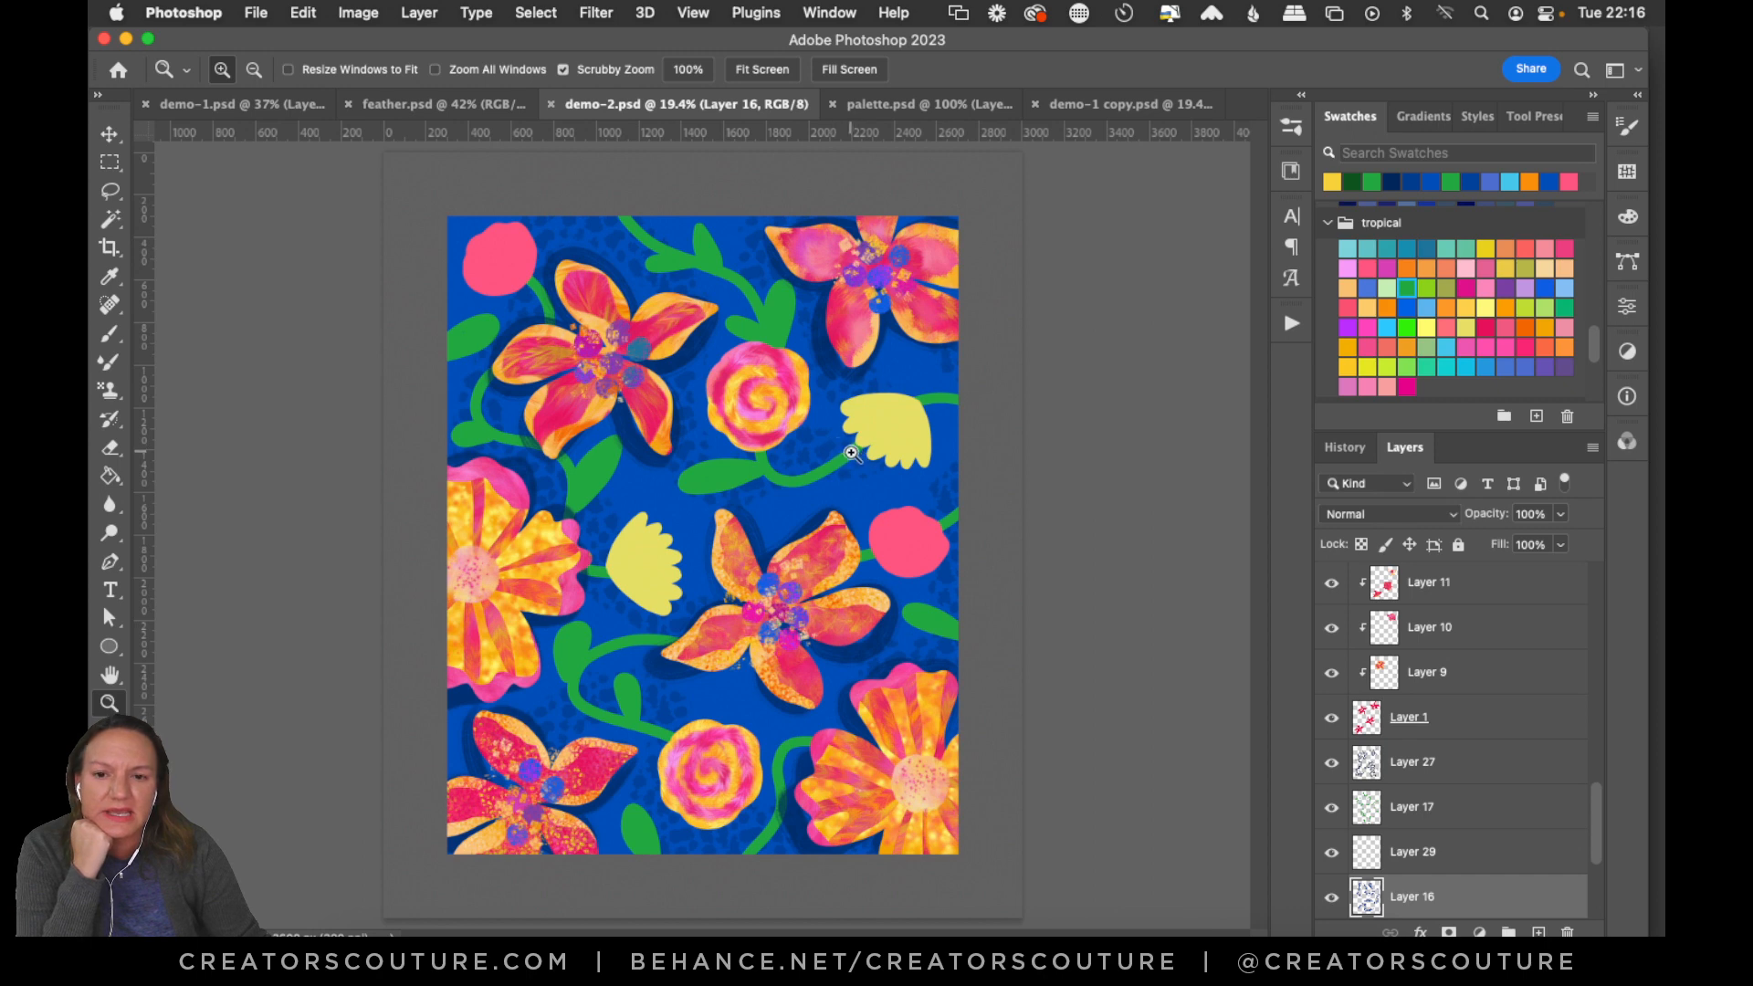
click(272, 100)
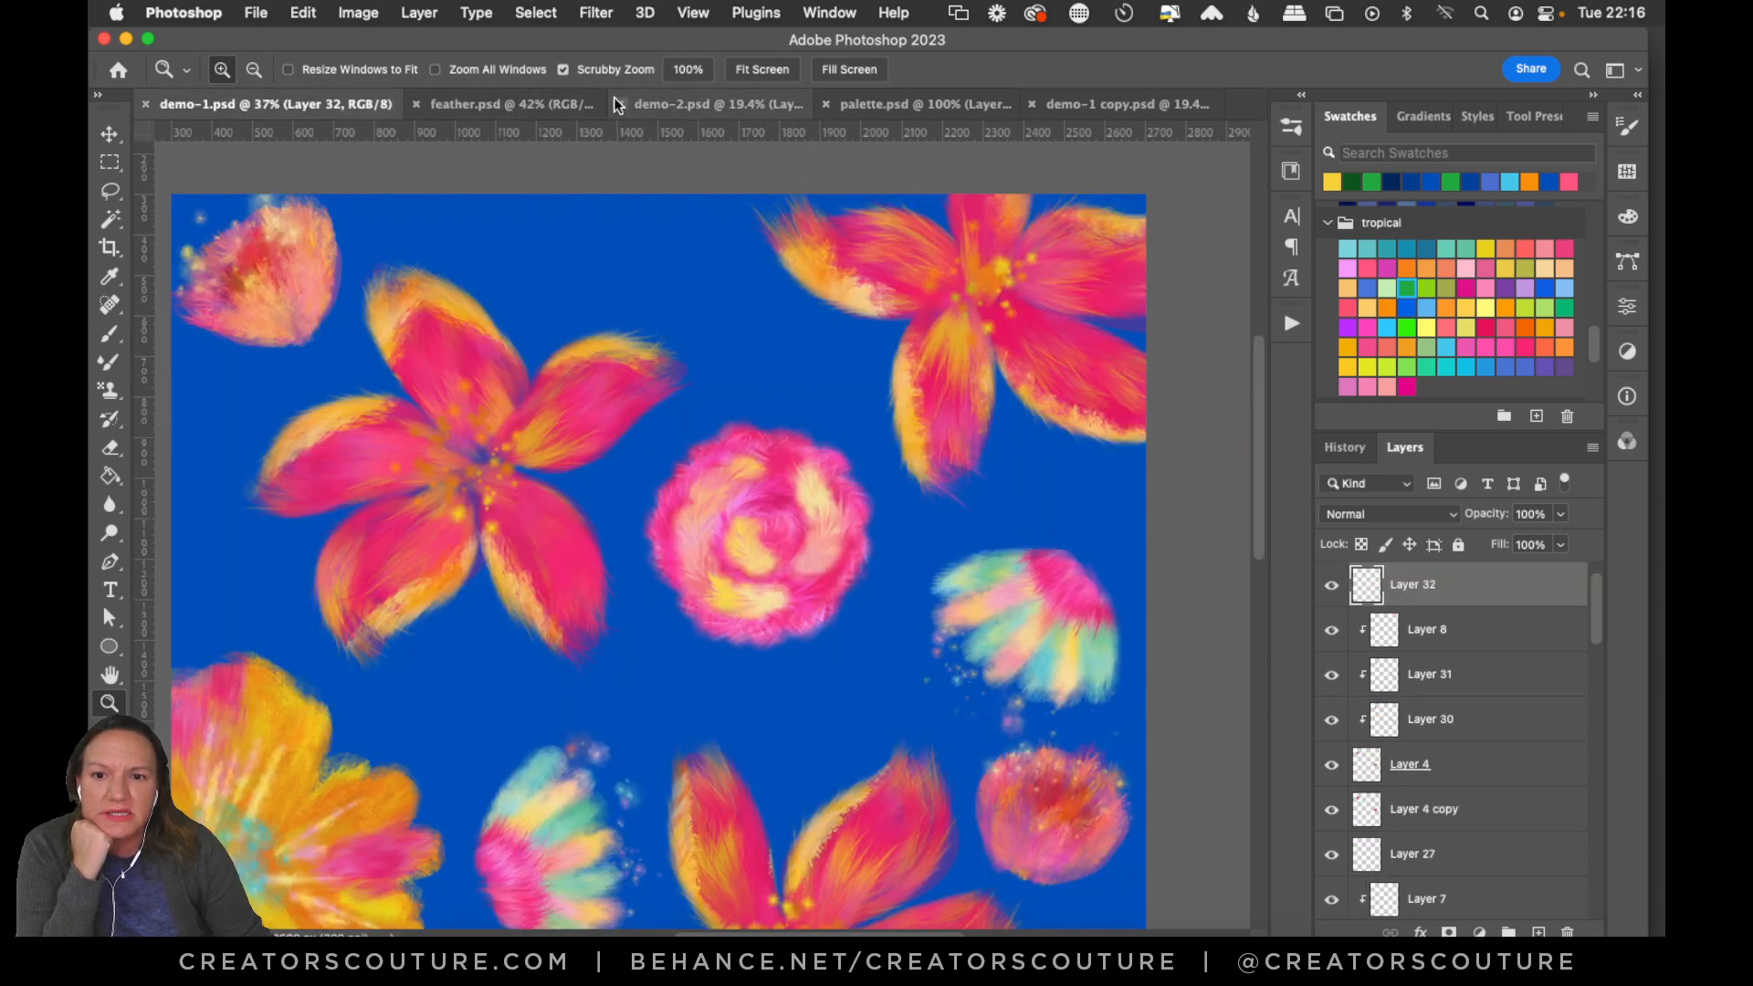
click(677, 112)
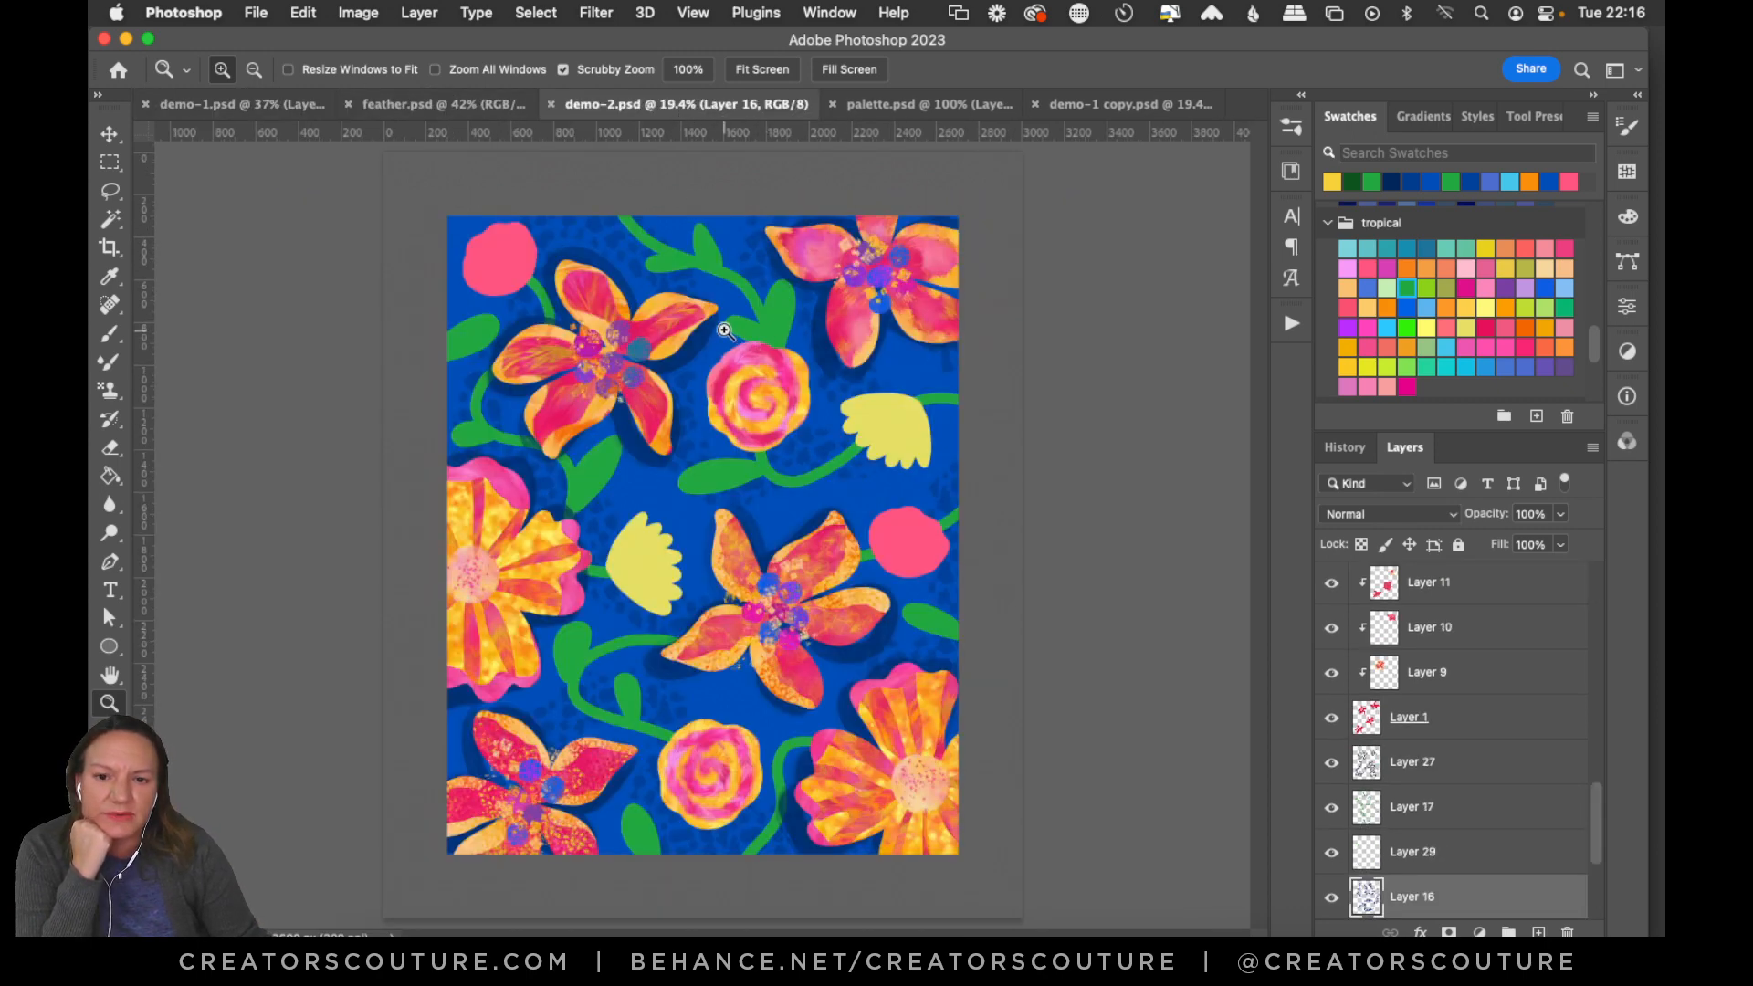
click(467, 102)
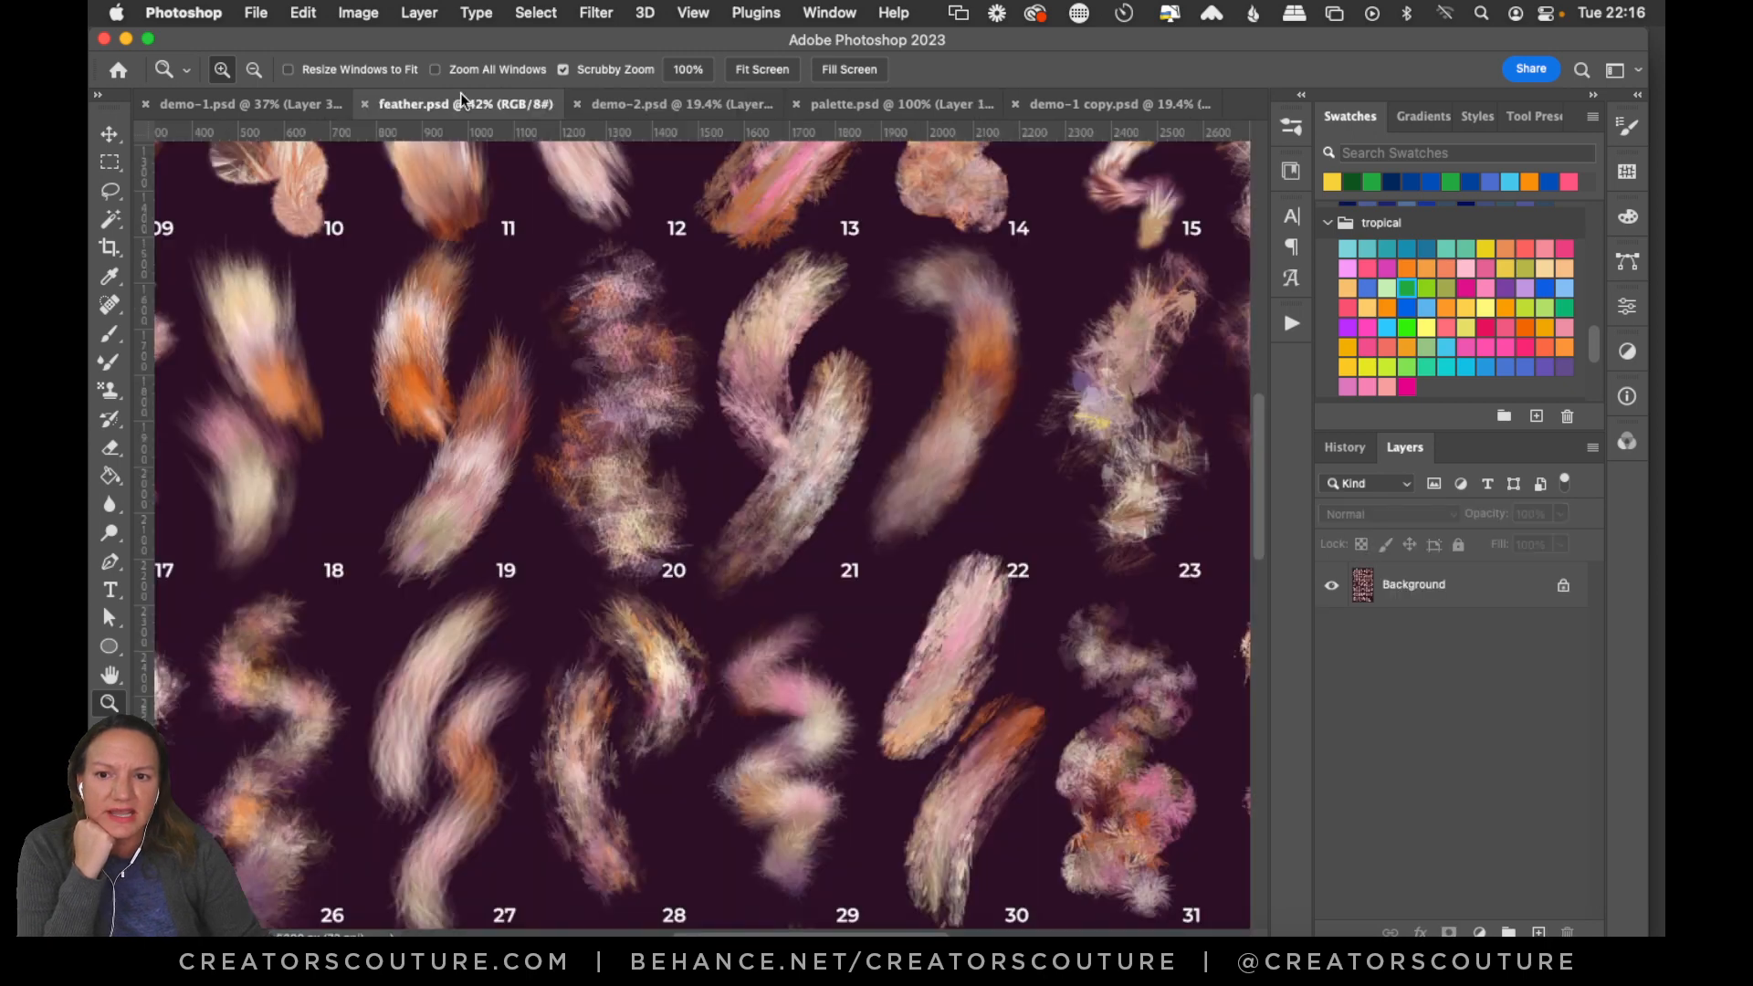
click(671, 105)
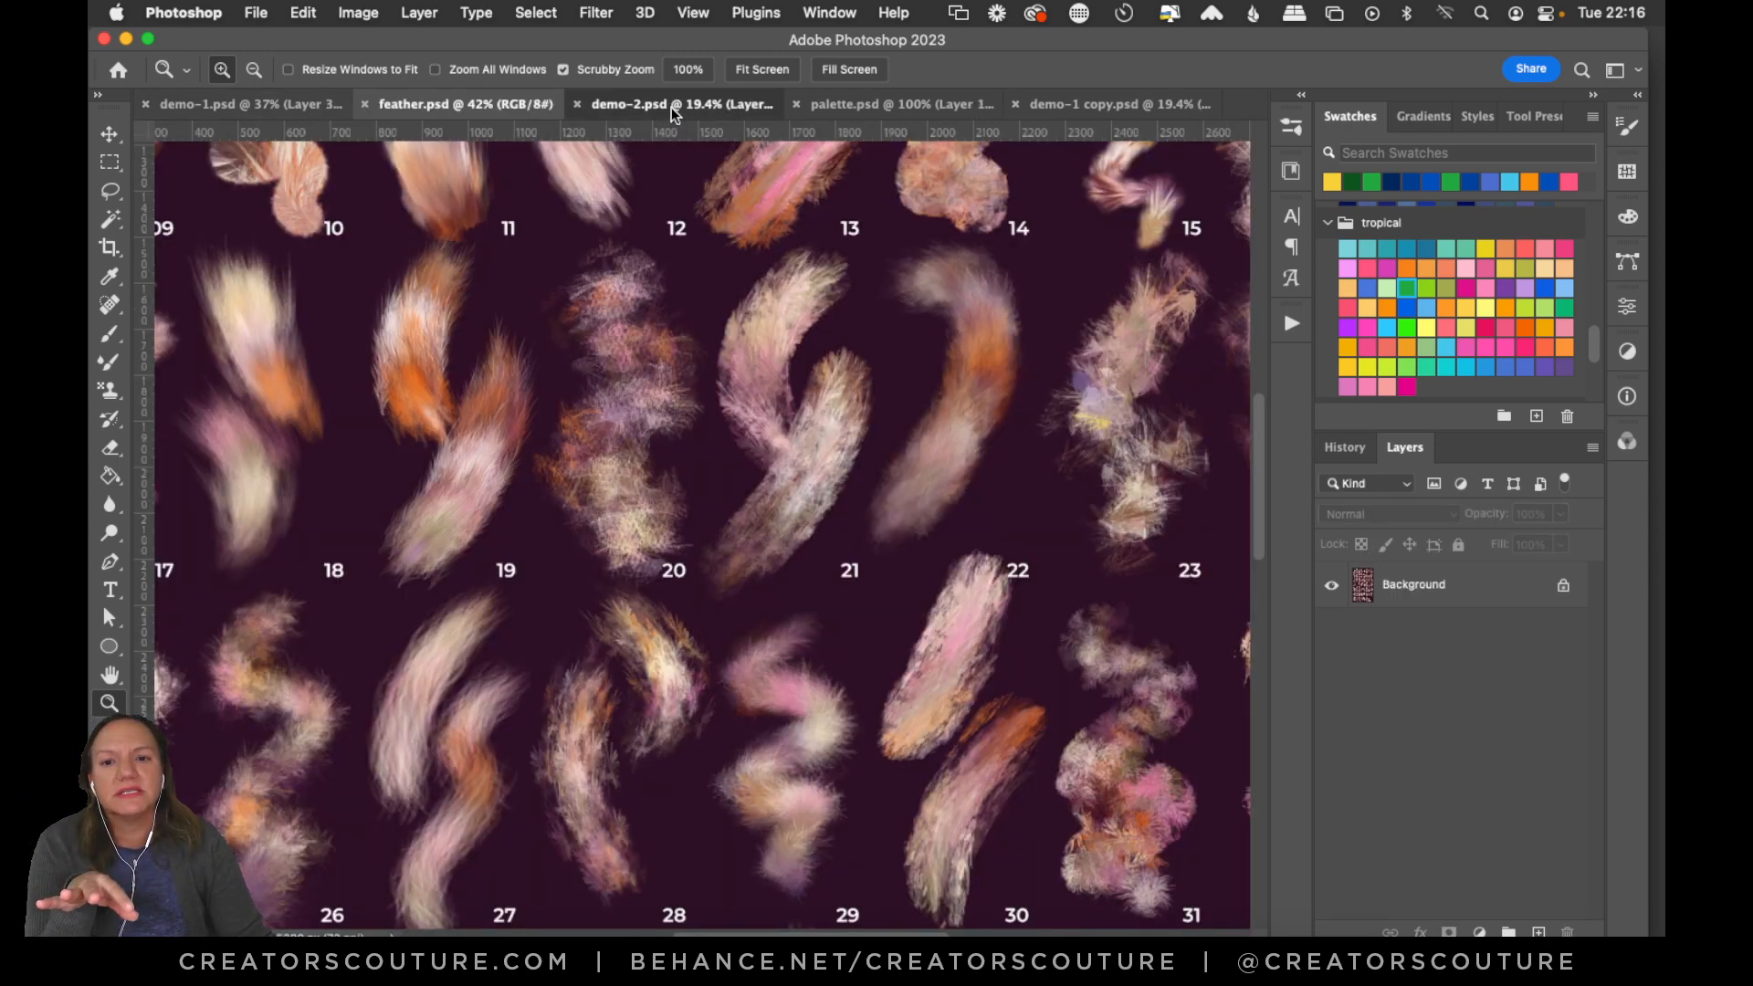
click(298, 106)
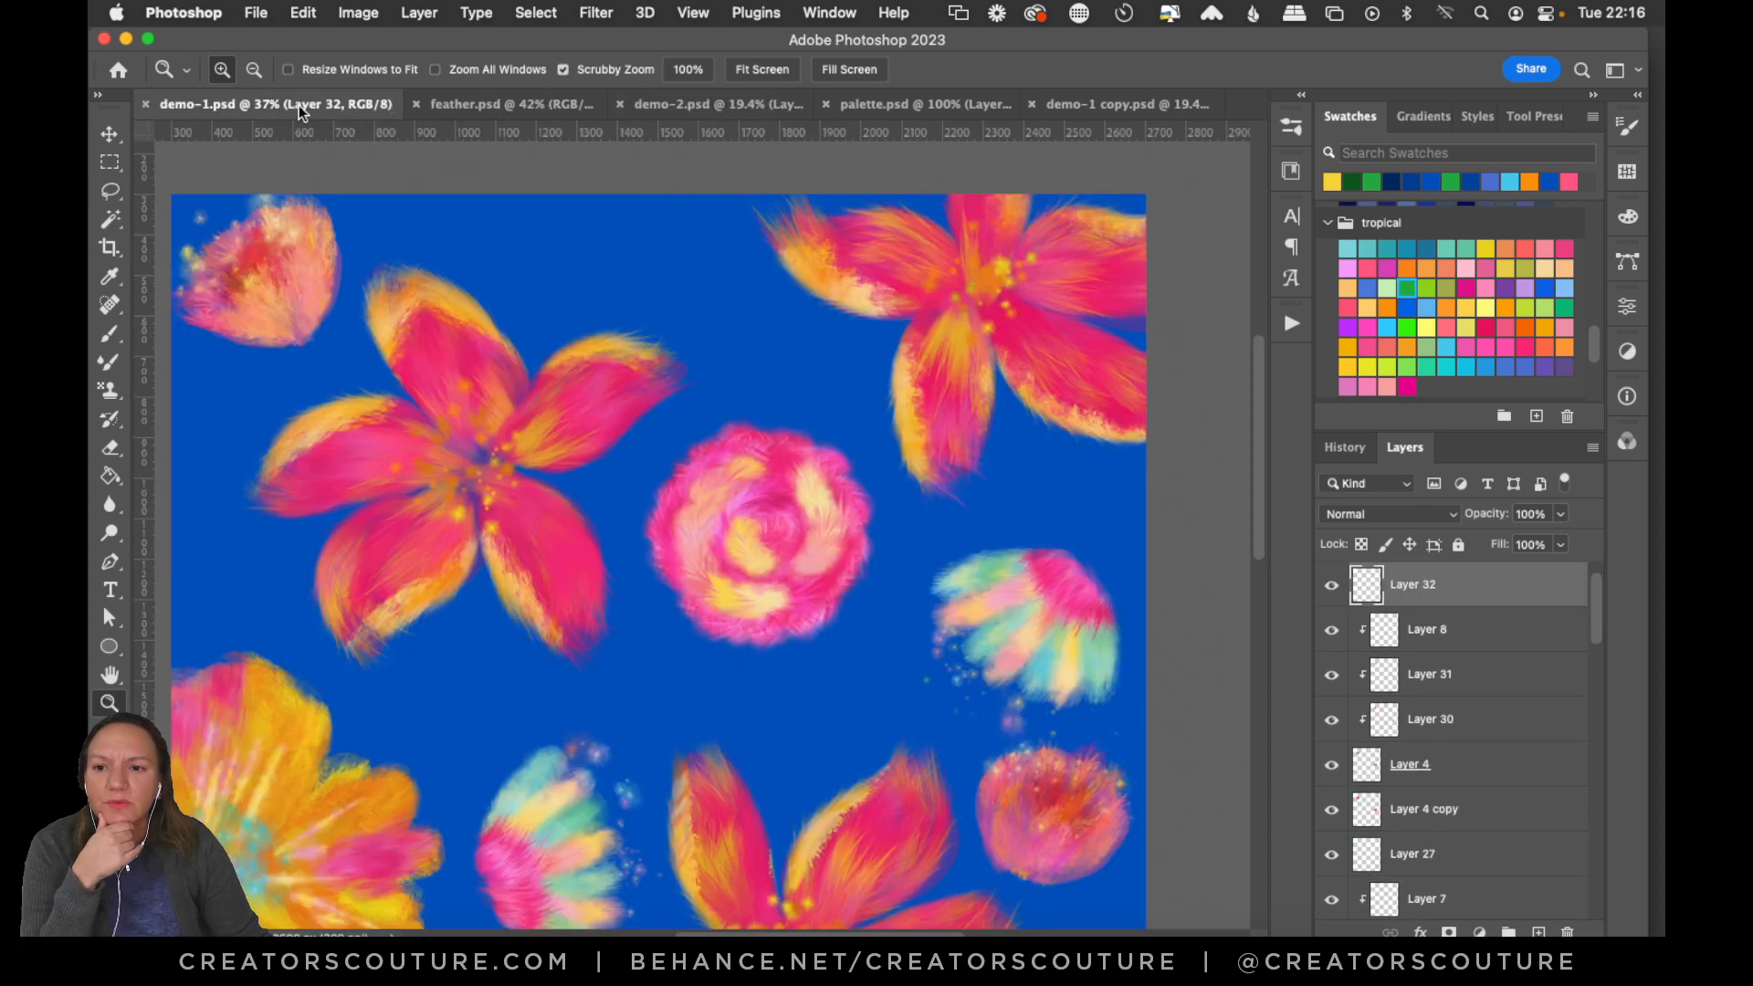
drag(767, 322, 777, 319)
drag(878, 370, 850, 395)
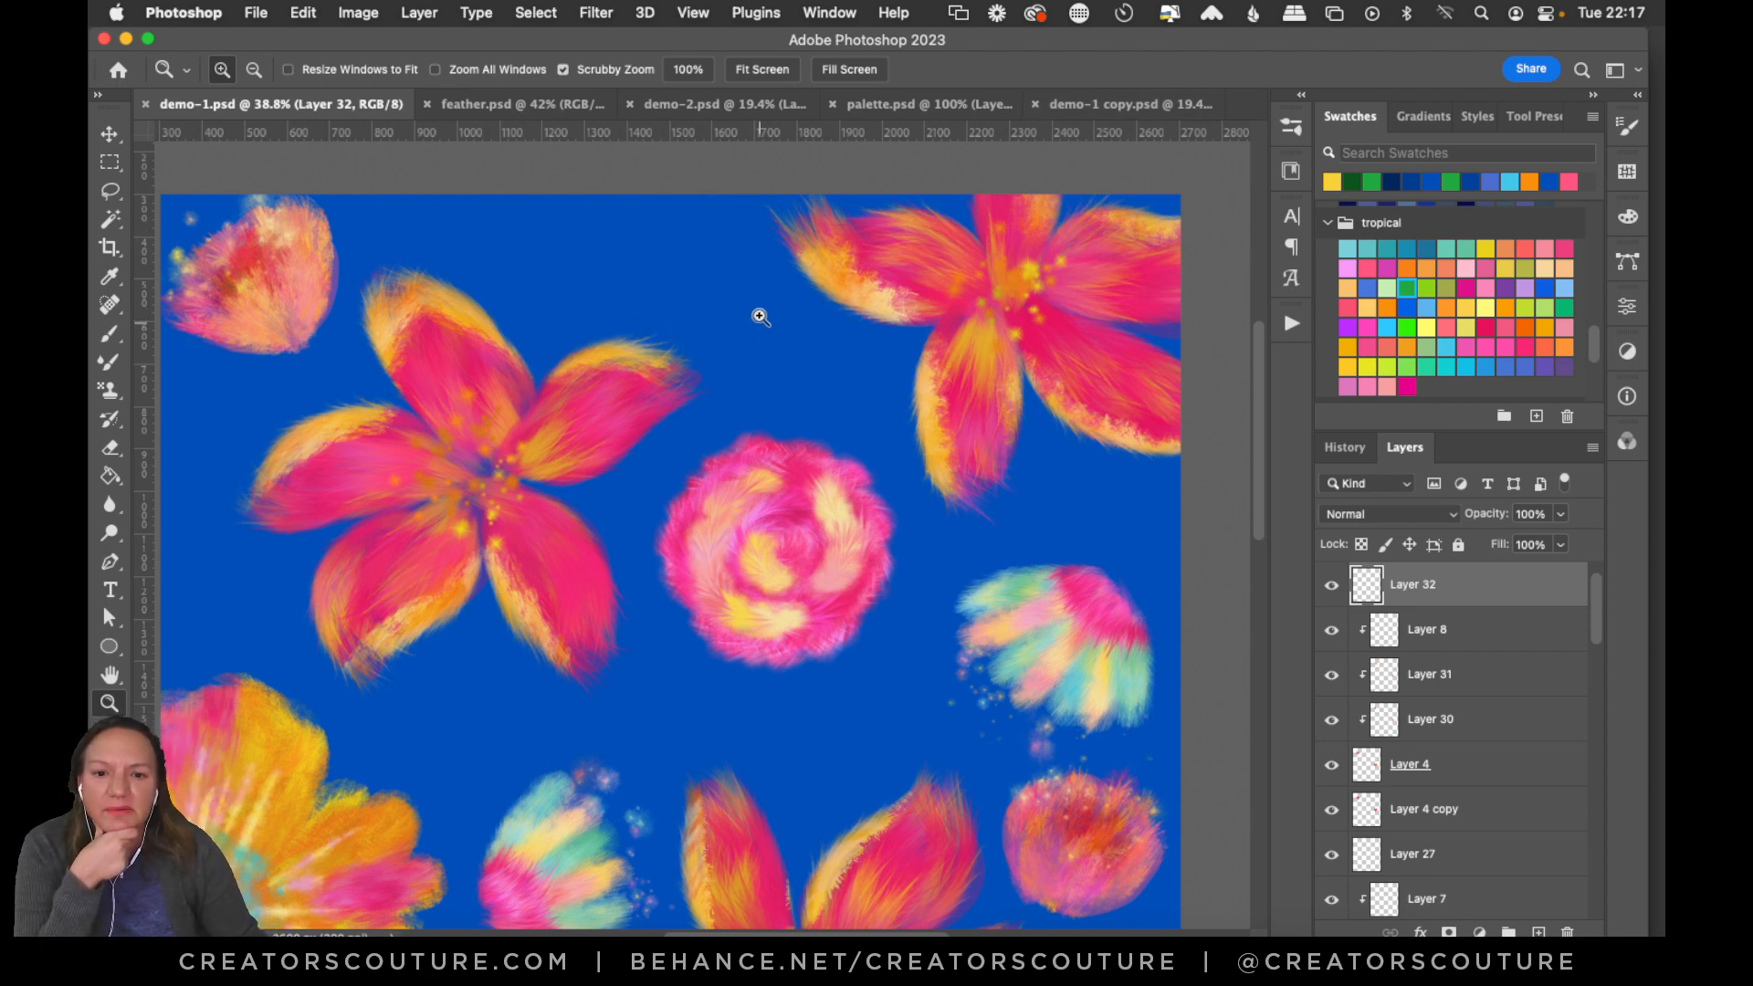
Select the Rectangle 1 layer just above Color Fill 2 in demo-1.psd.
click(109, 134)
drag(1591, 604, 1597, 559)
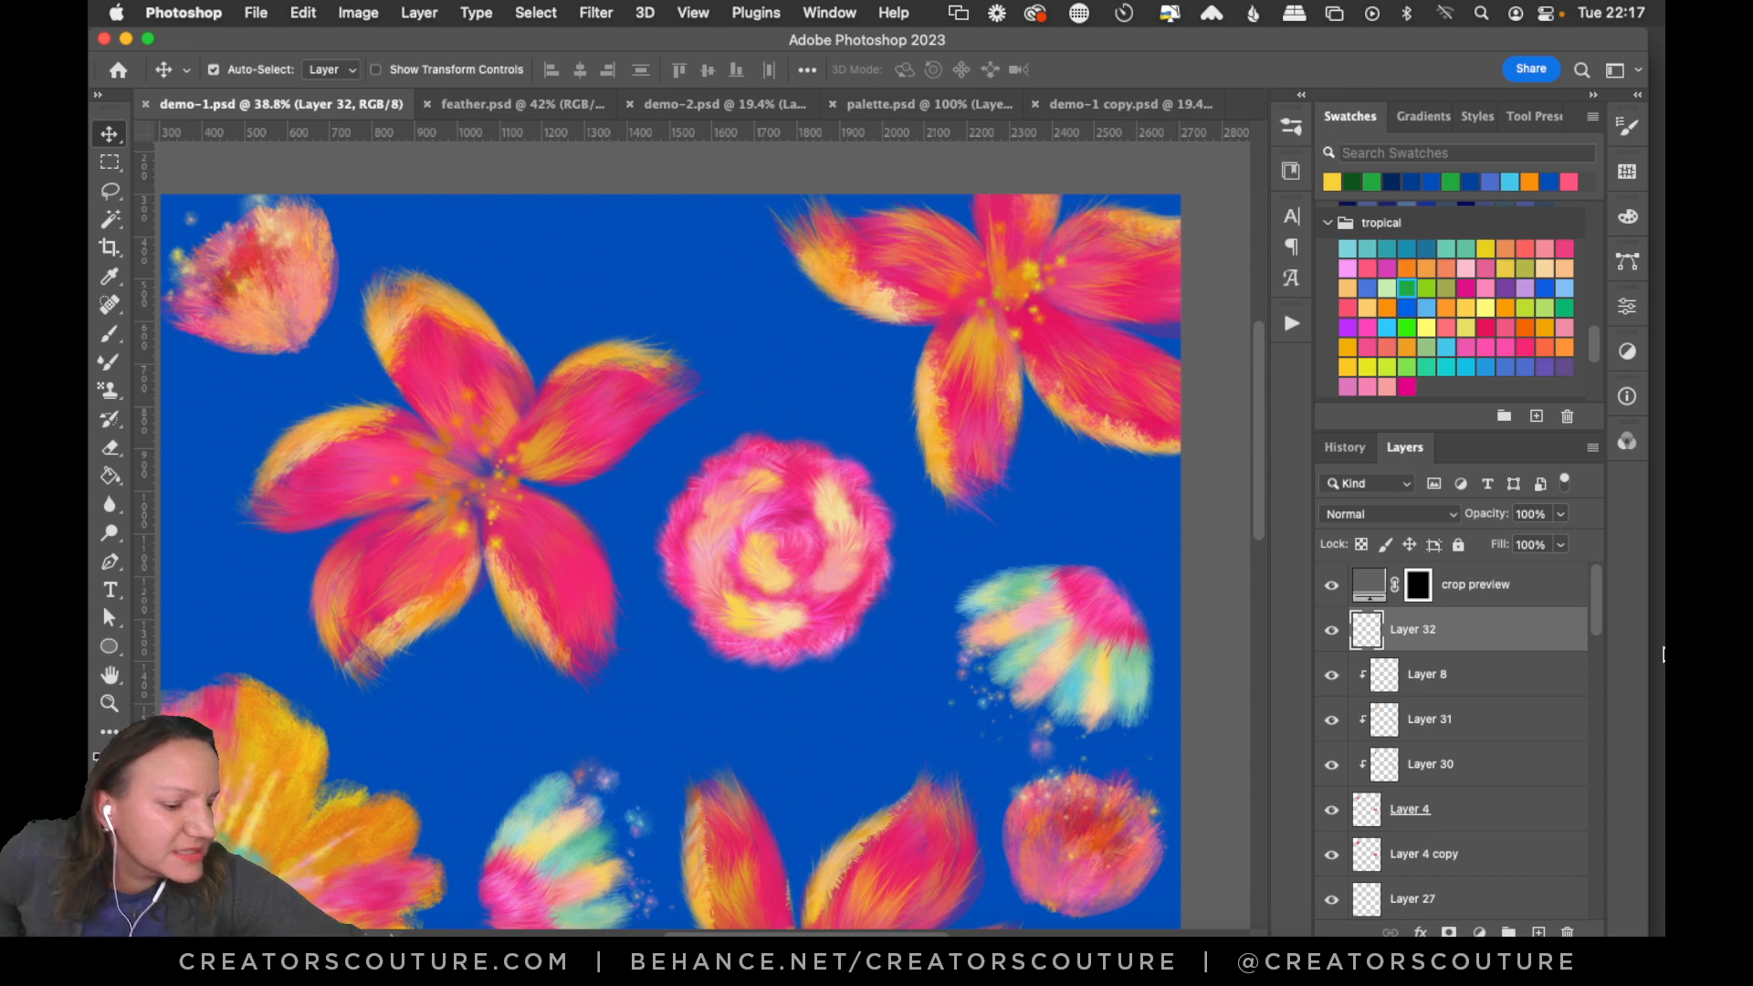
click(106, 391)
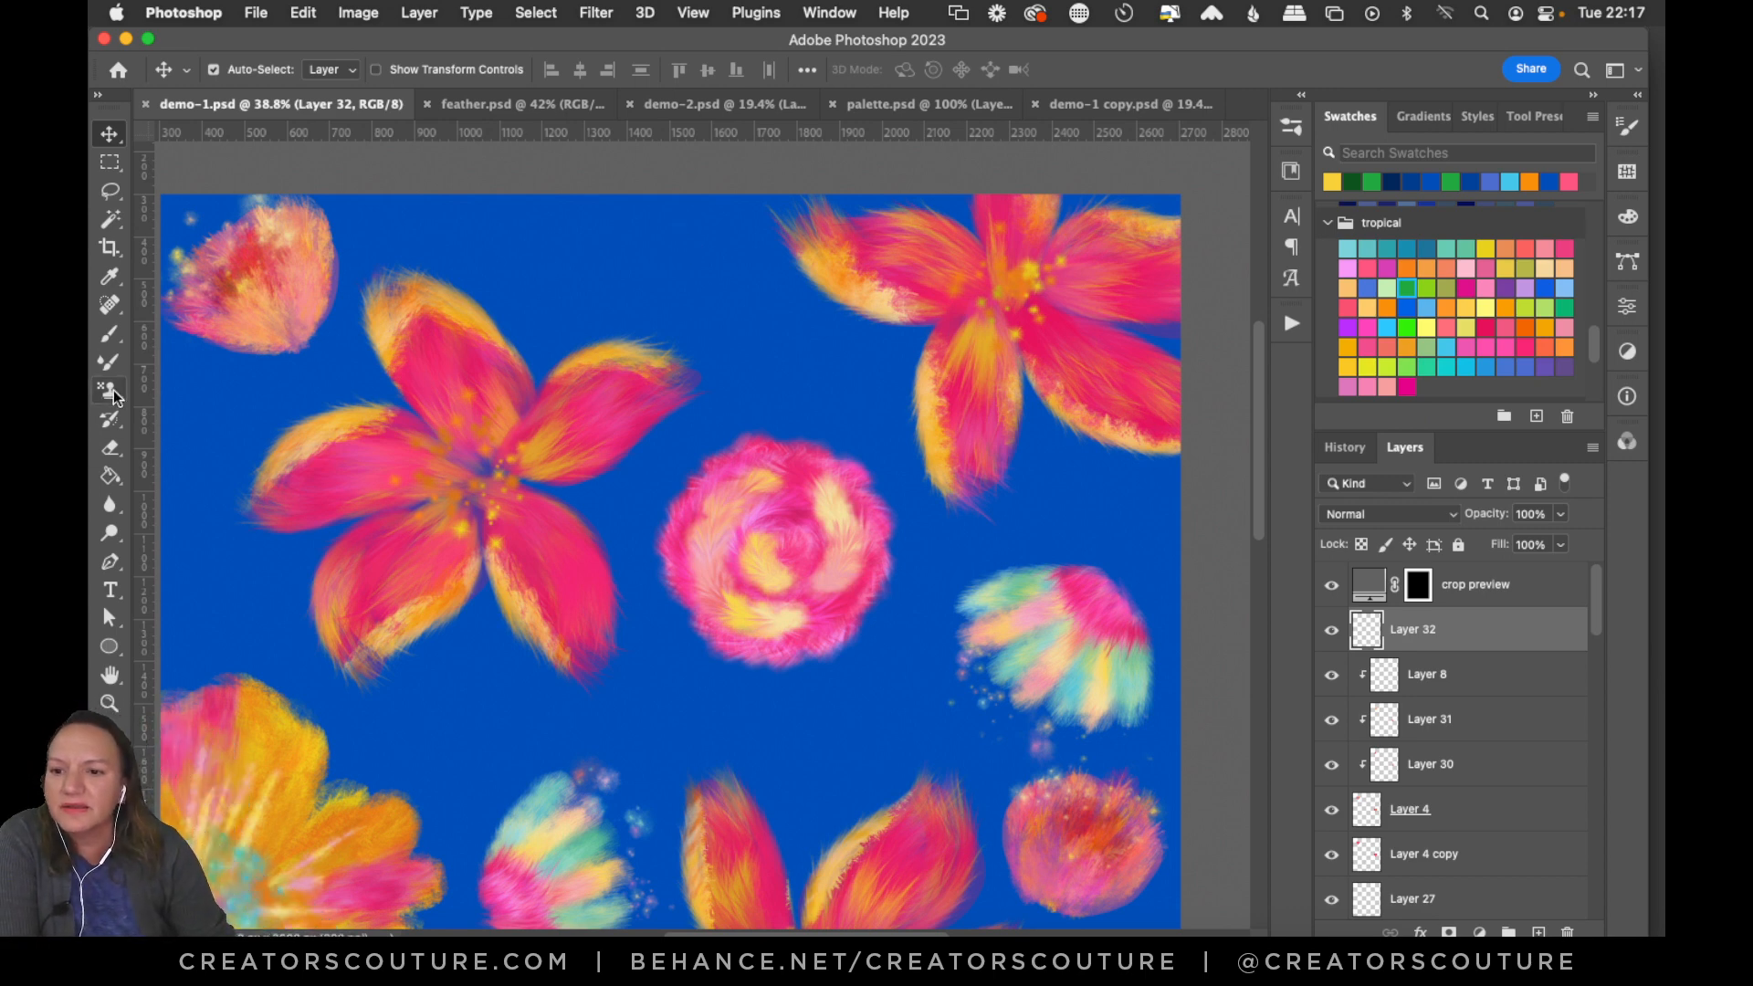
click(1292, 130)
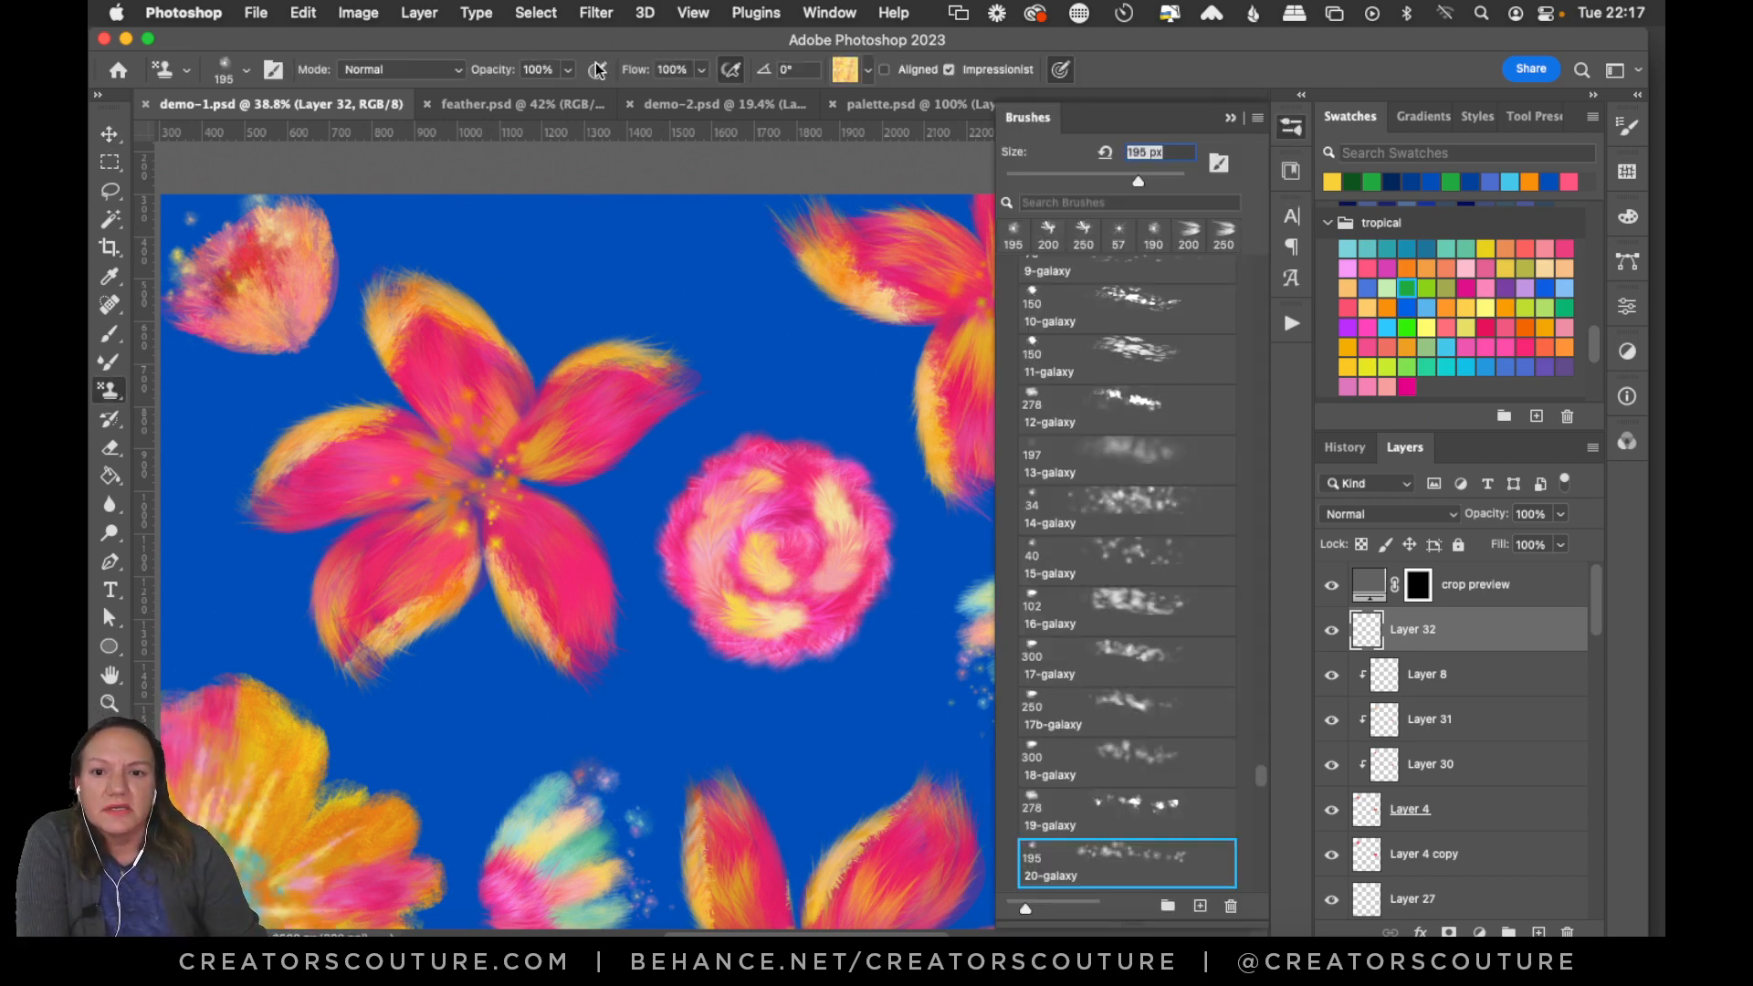
click(109, 134)
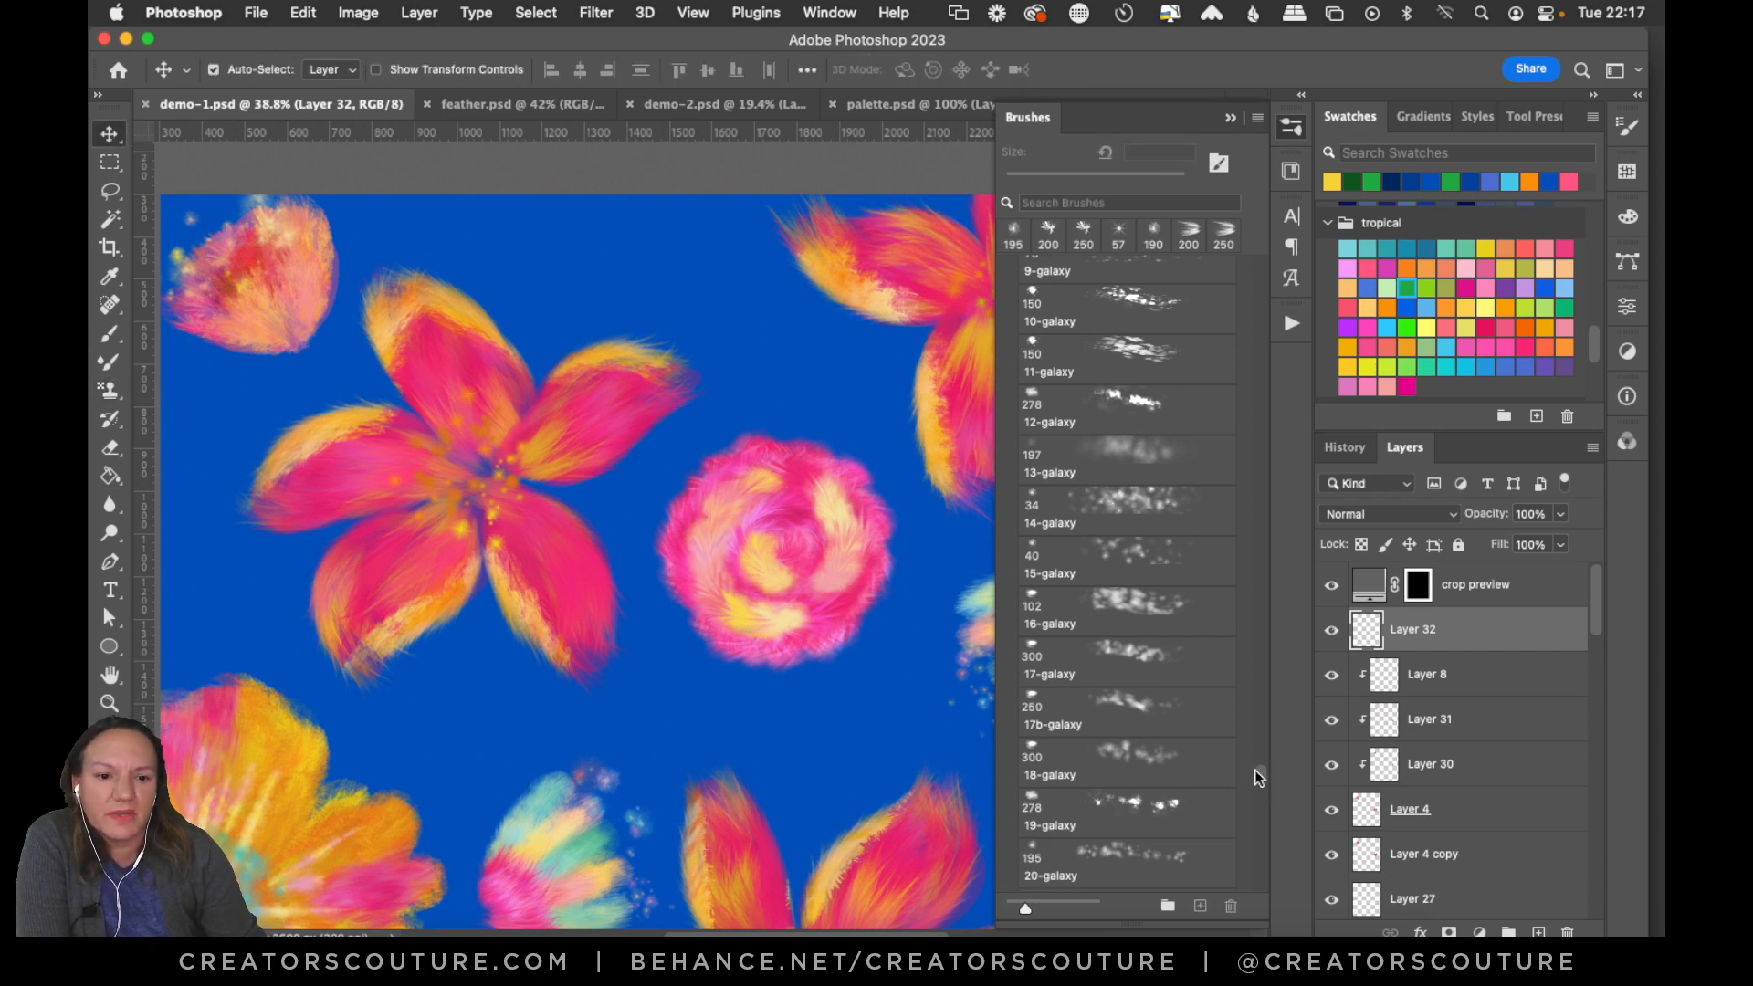
drag(1258, 781, 1265, 236)
click(1290, 127)
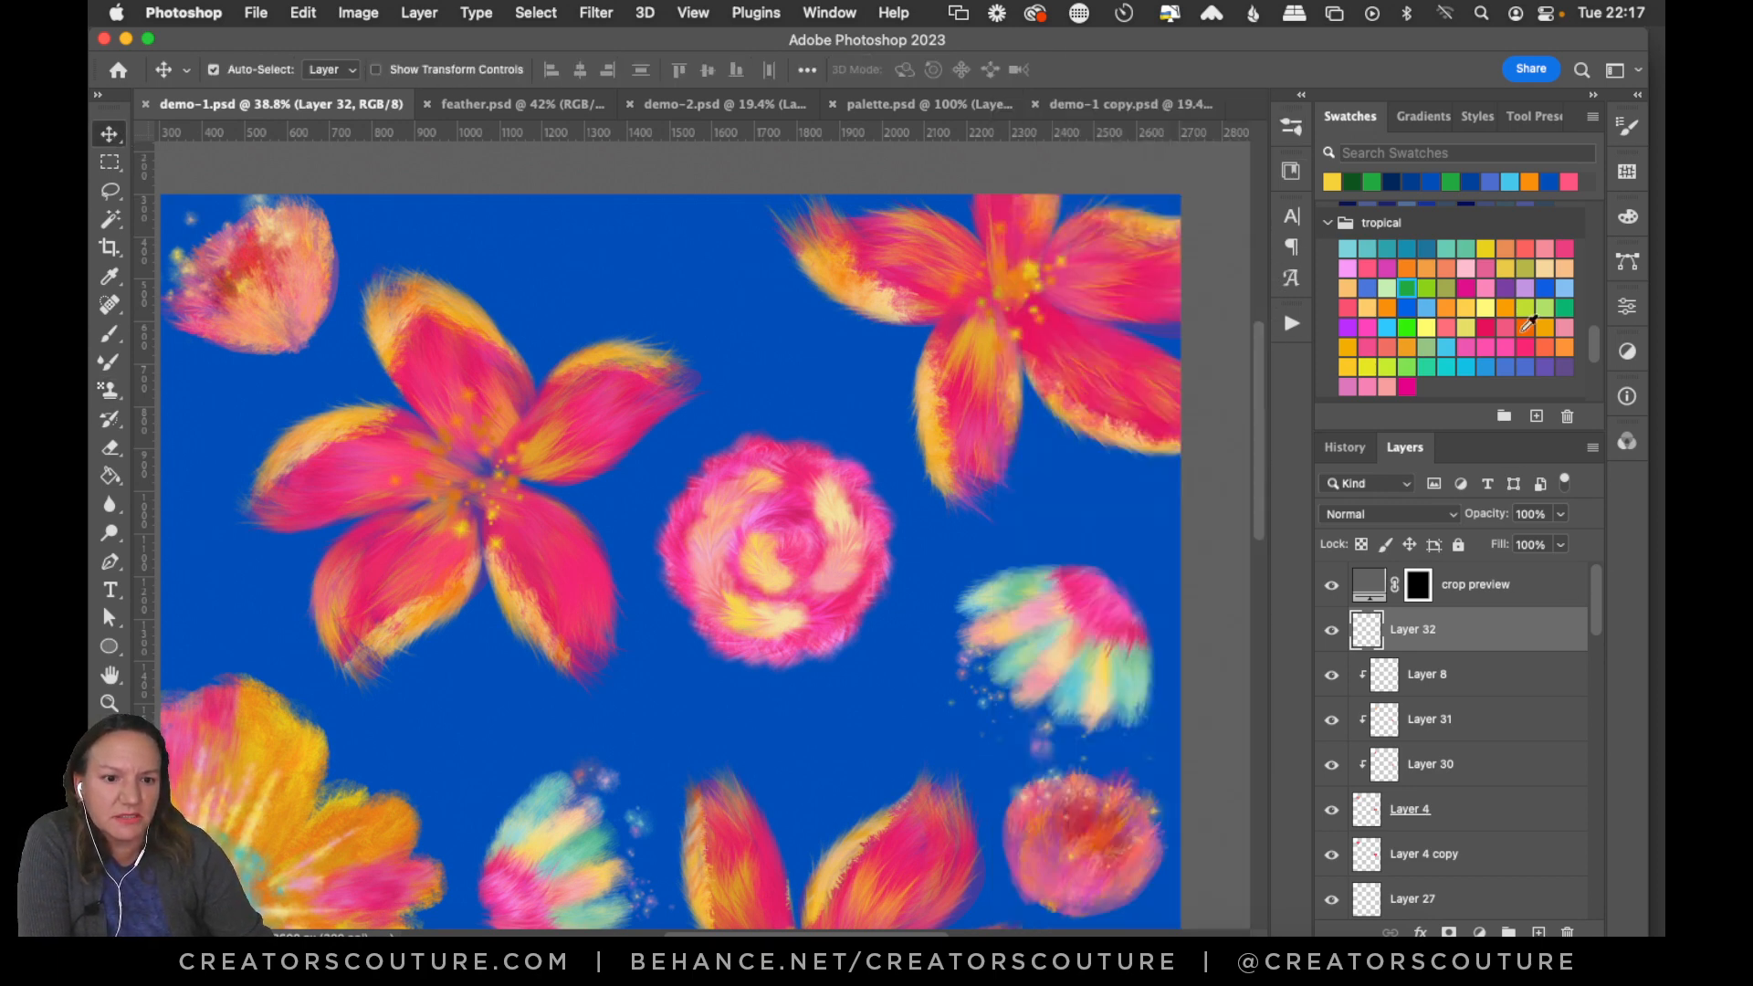
scroll(1588, 655, down, 10)
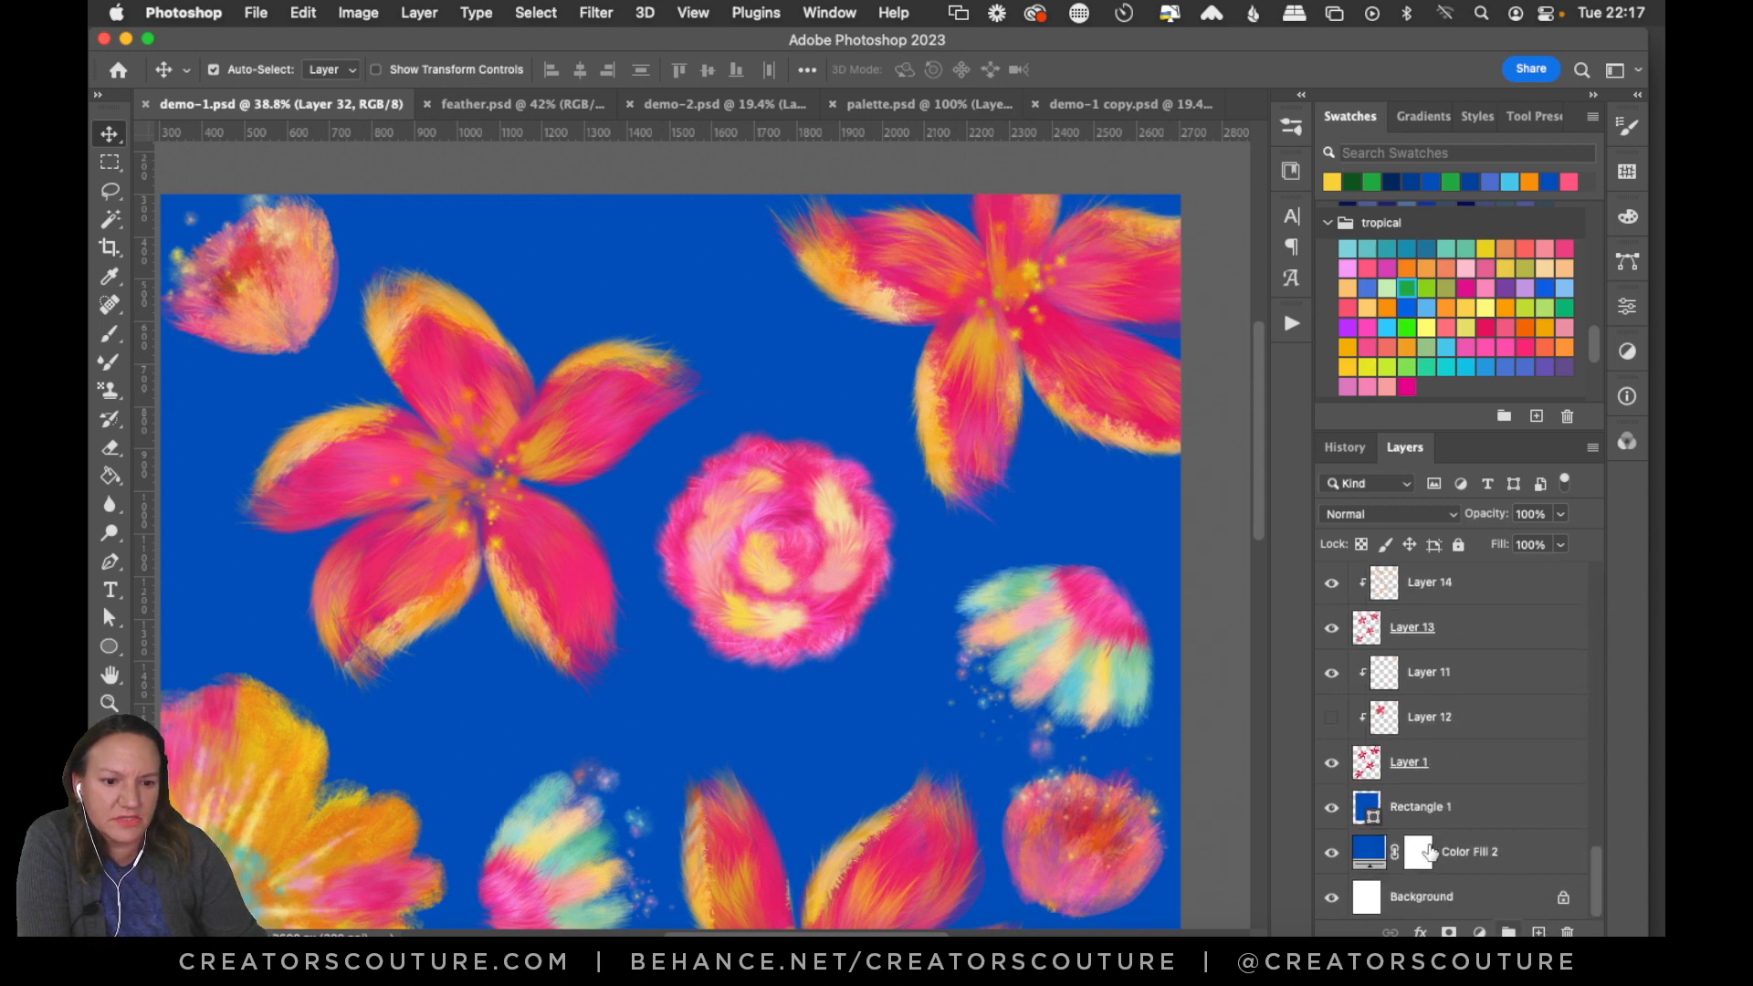
click(1436, 821)
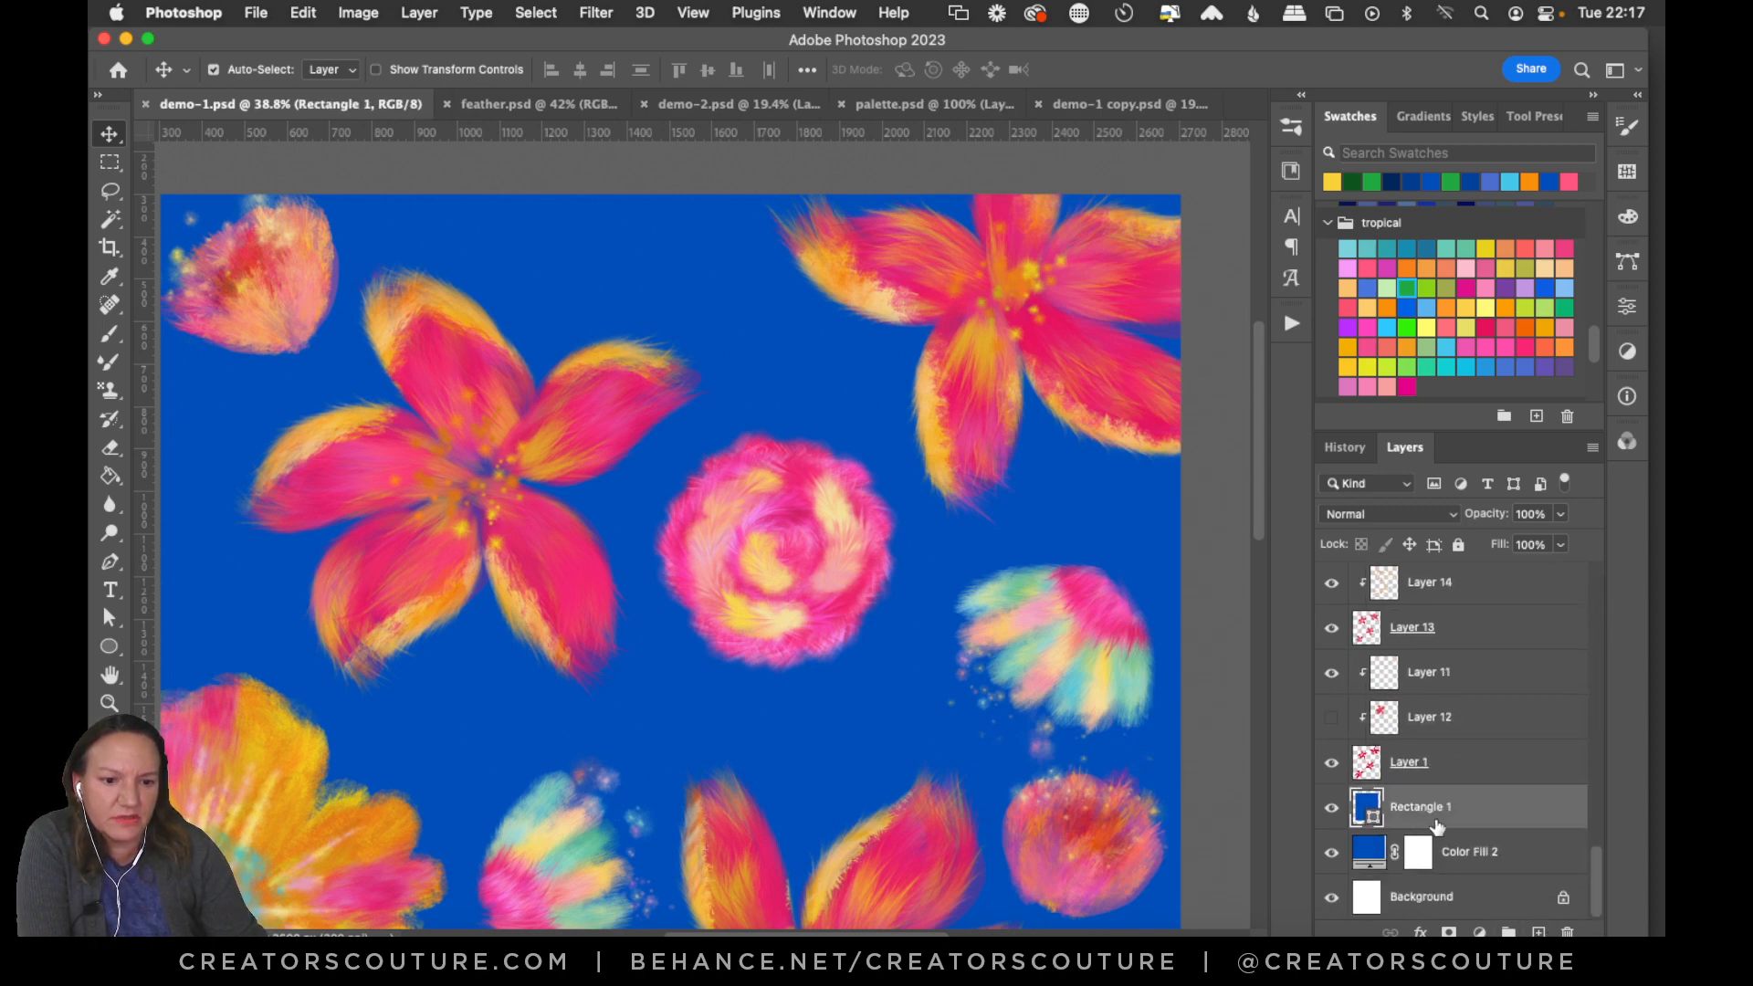
In palette.psd, hide Layer 1 with the multicoloured blue dabs and add a new empty layer above it.
click(109, 390)
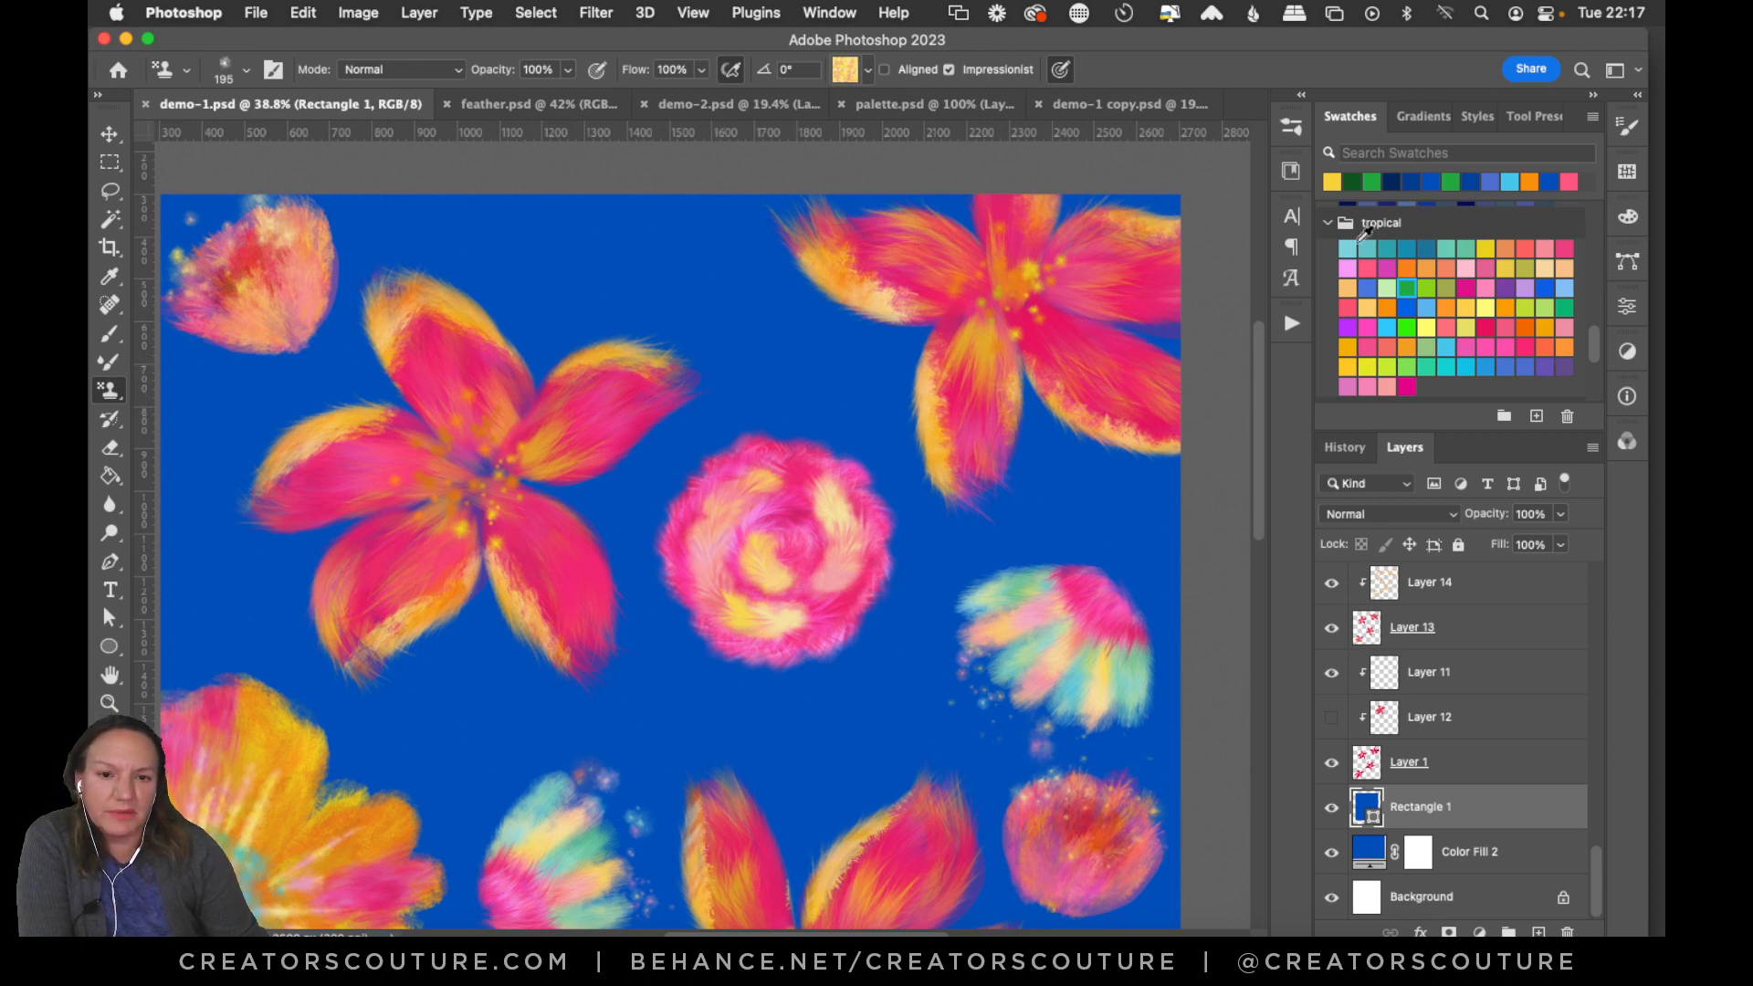
click(1290, 129)
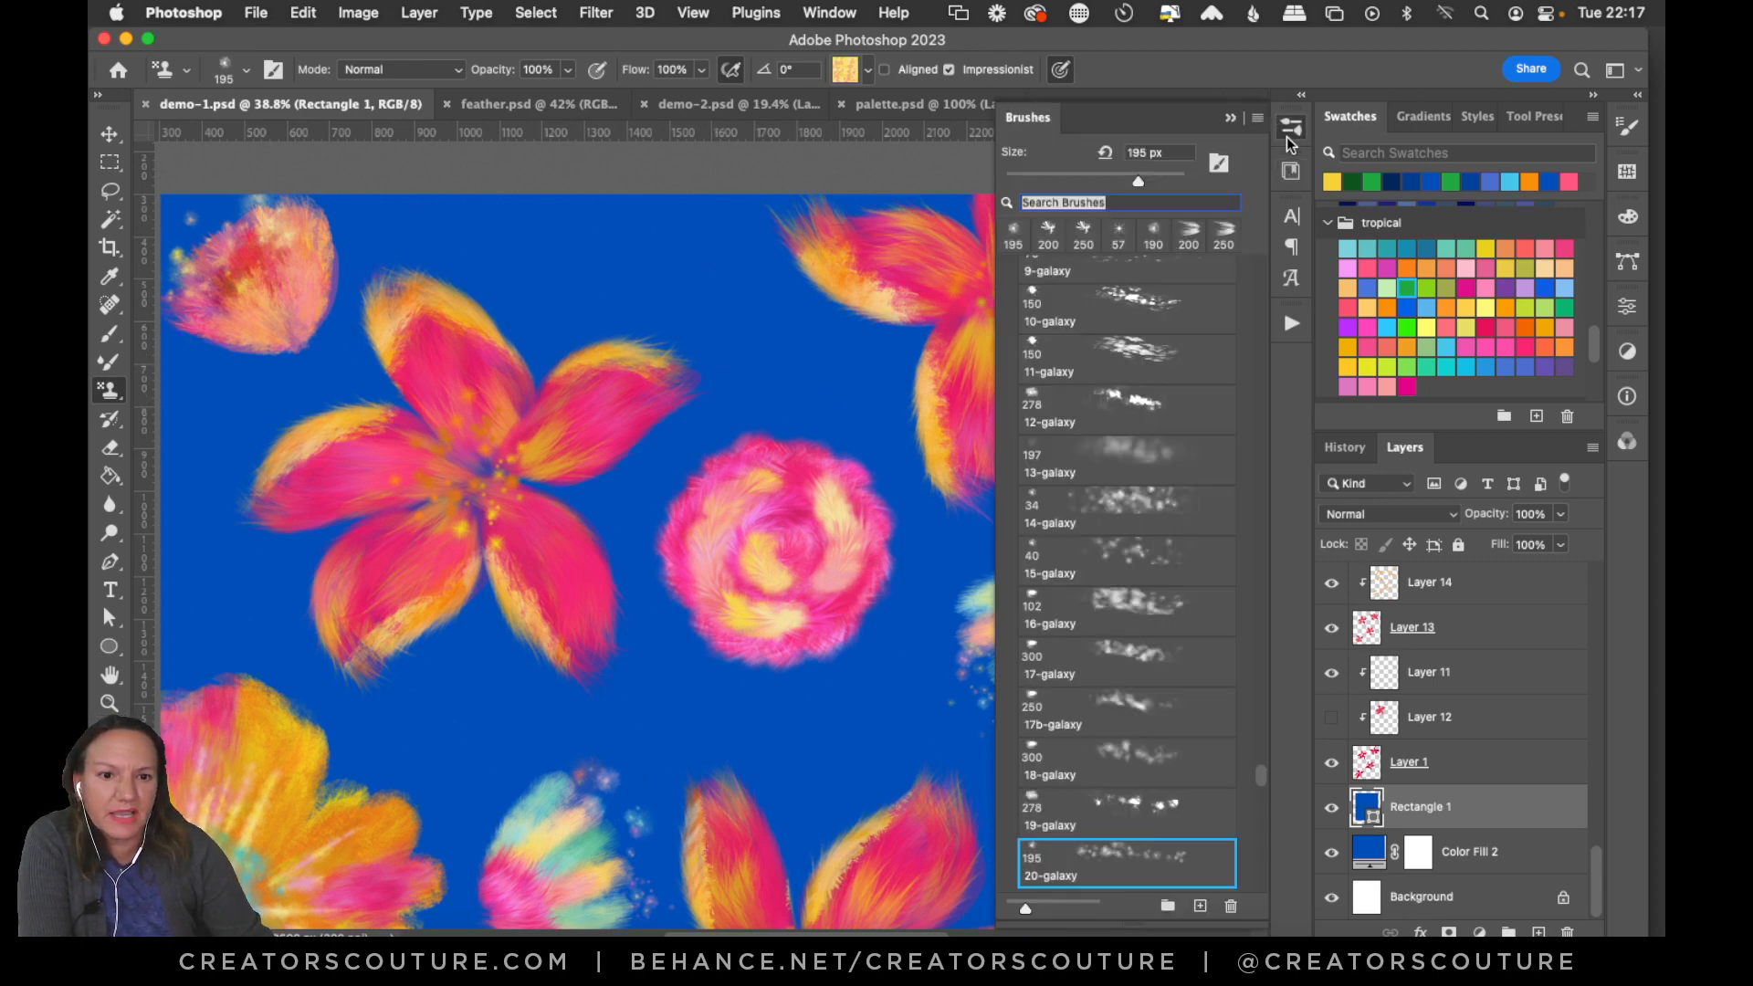
click(677, 106)
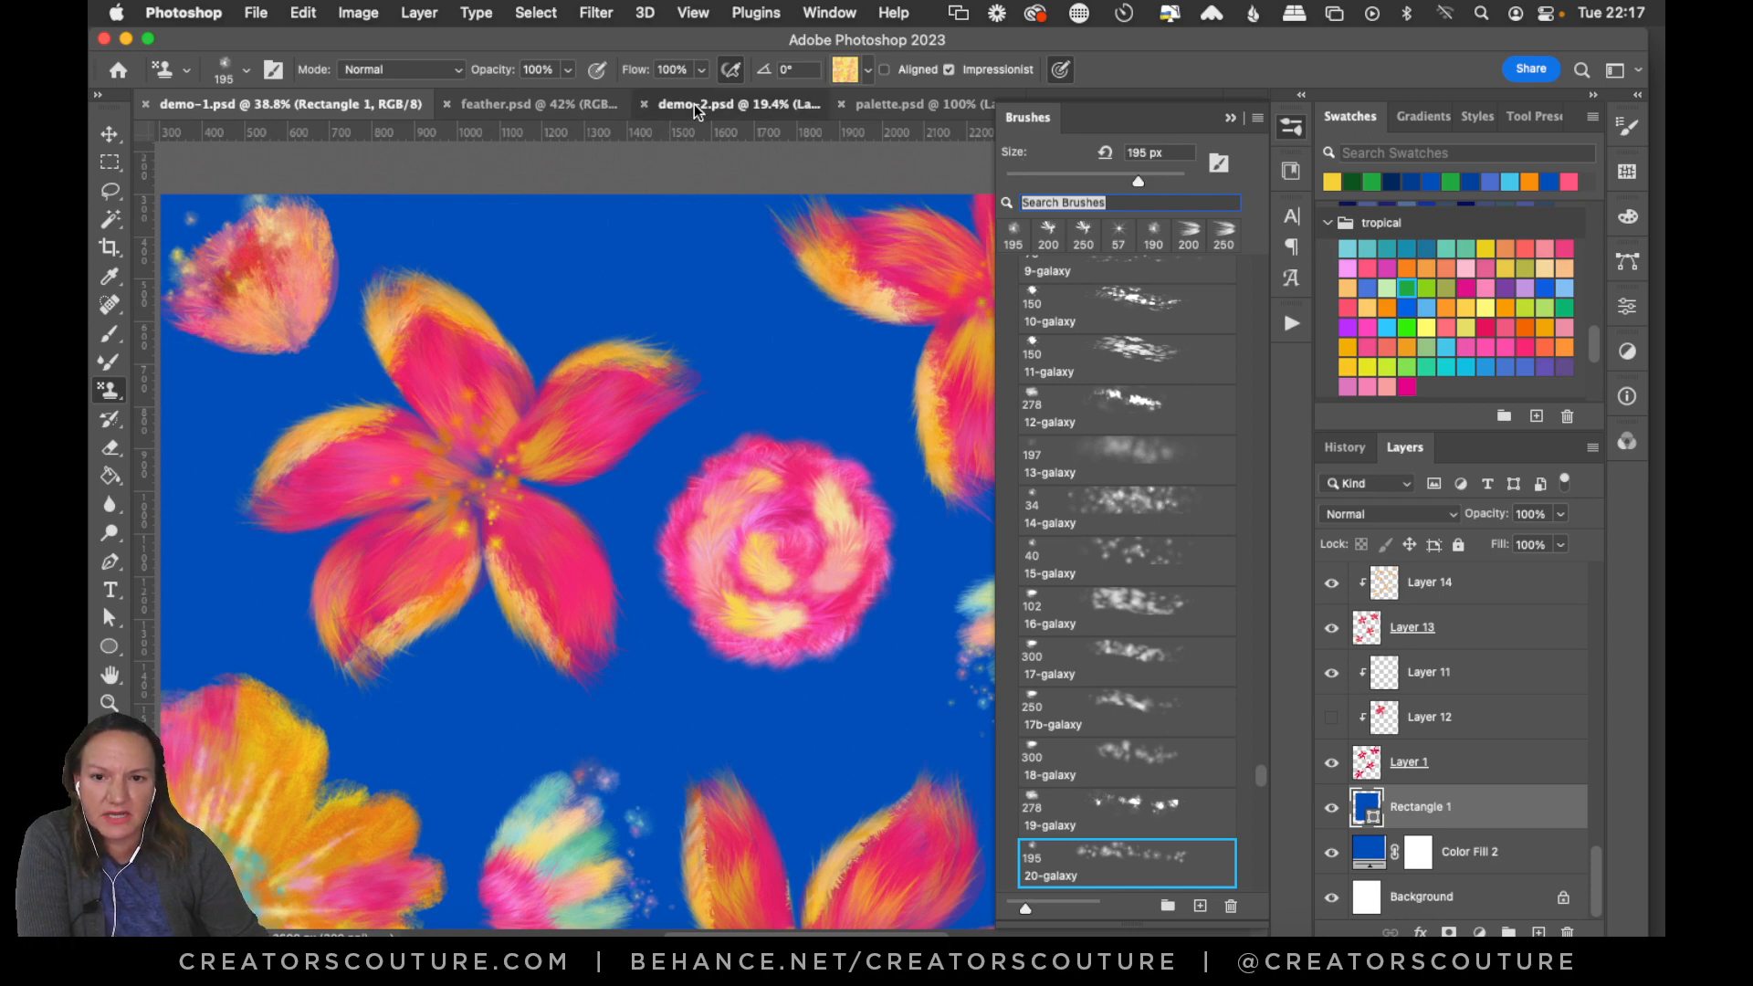
click(465, 105)
click(876, 104)
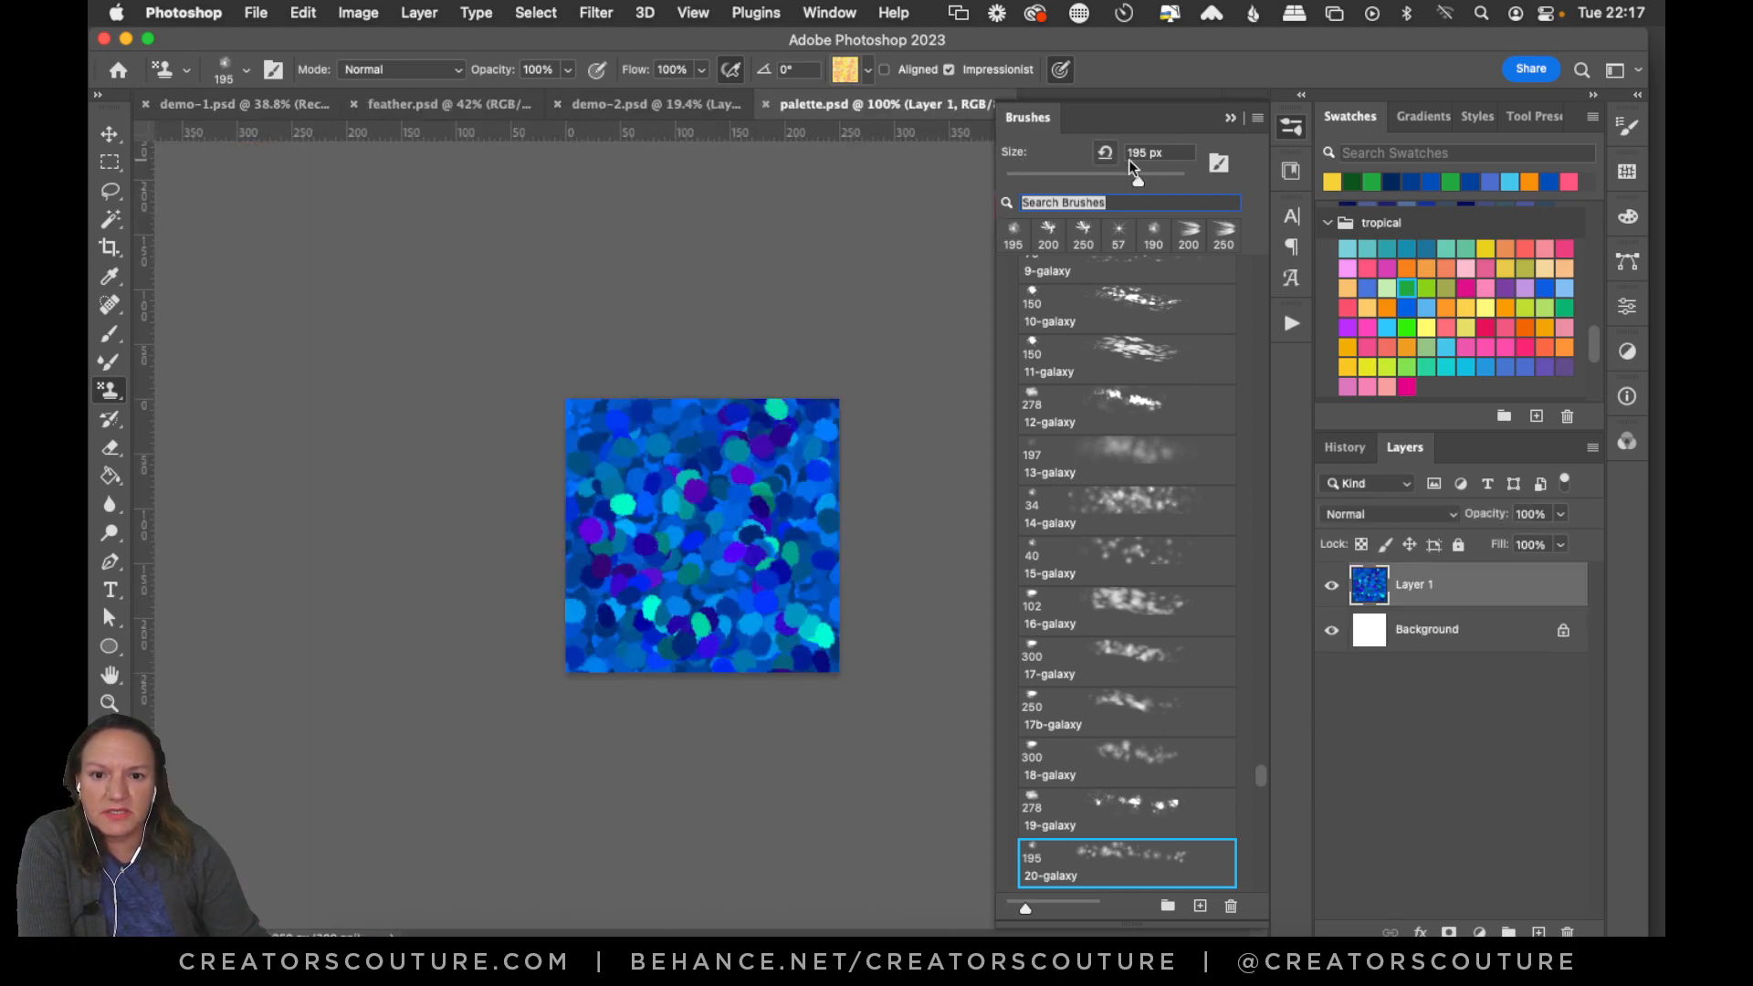
click(1332, 589)
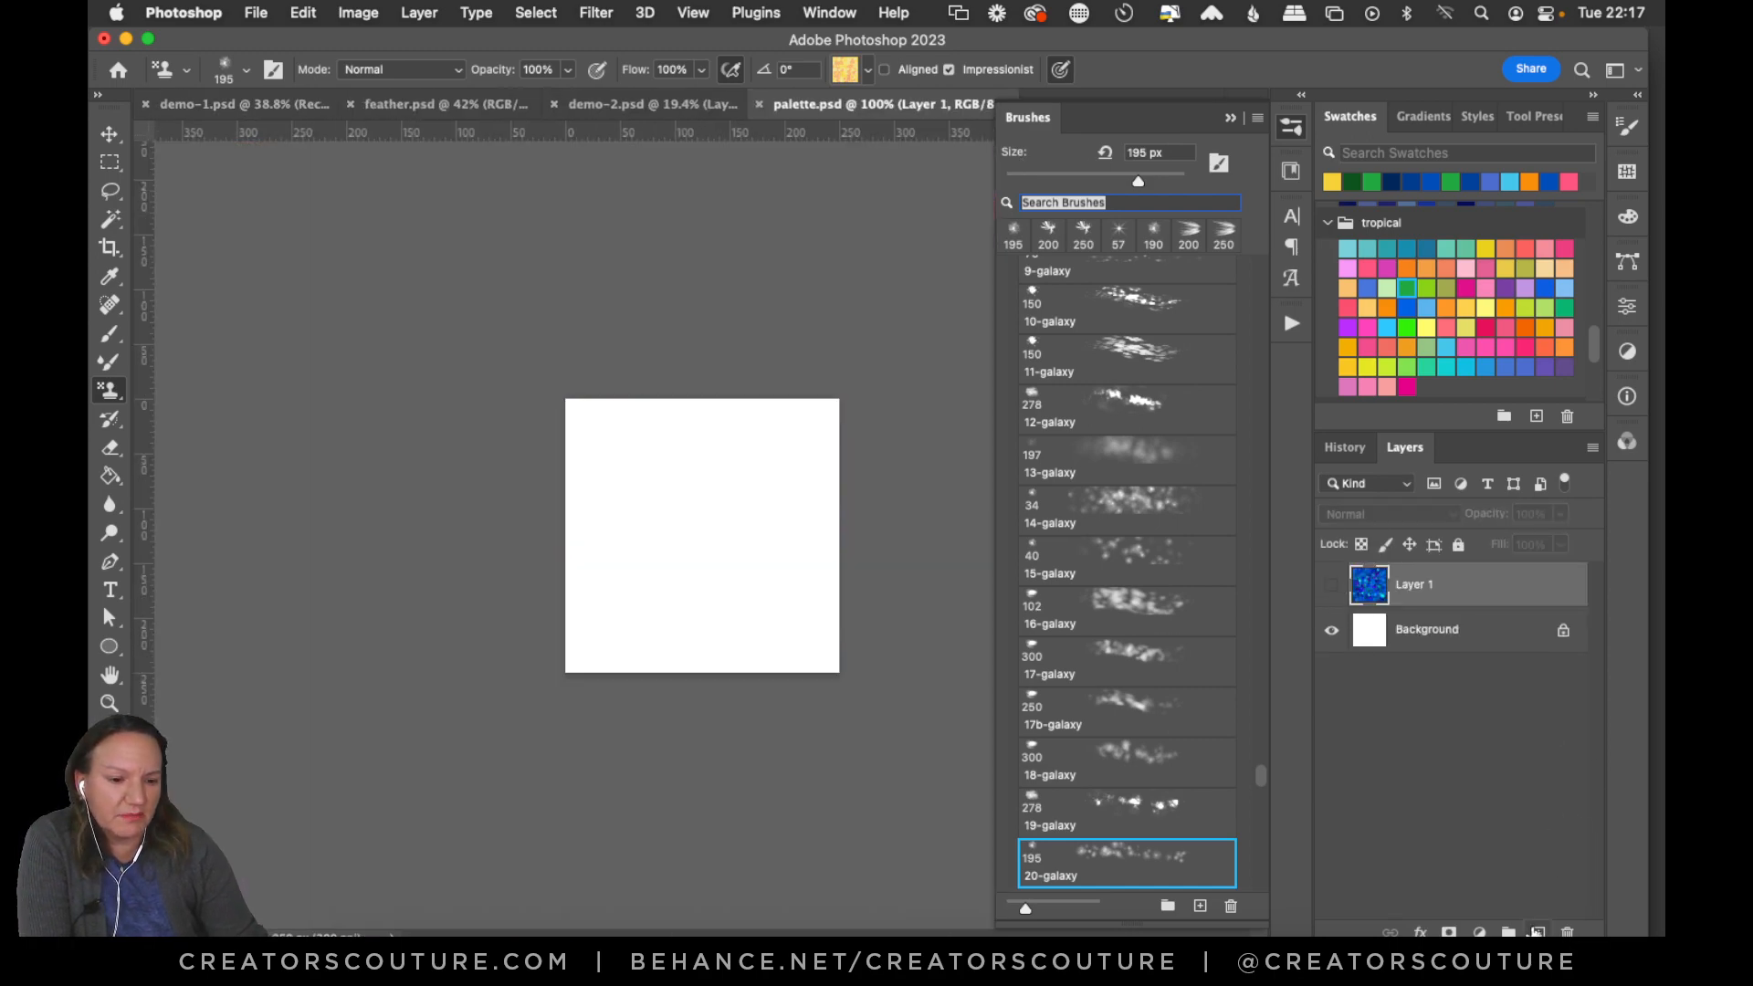
click(1538, 931)
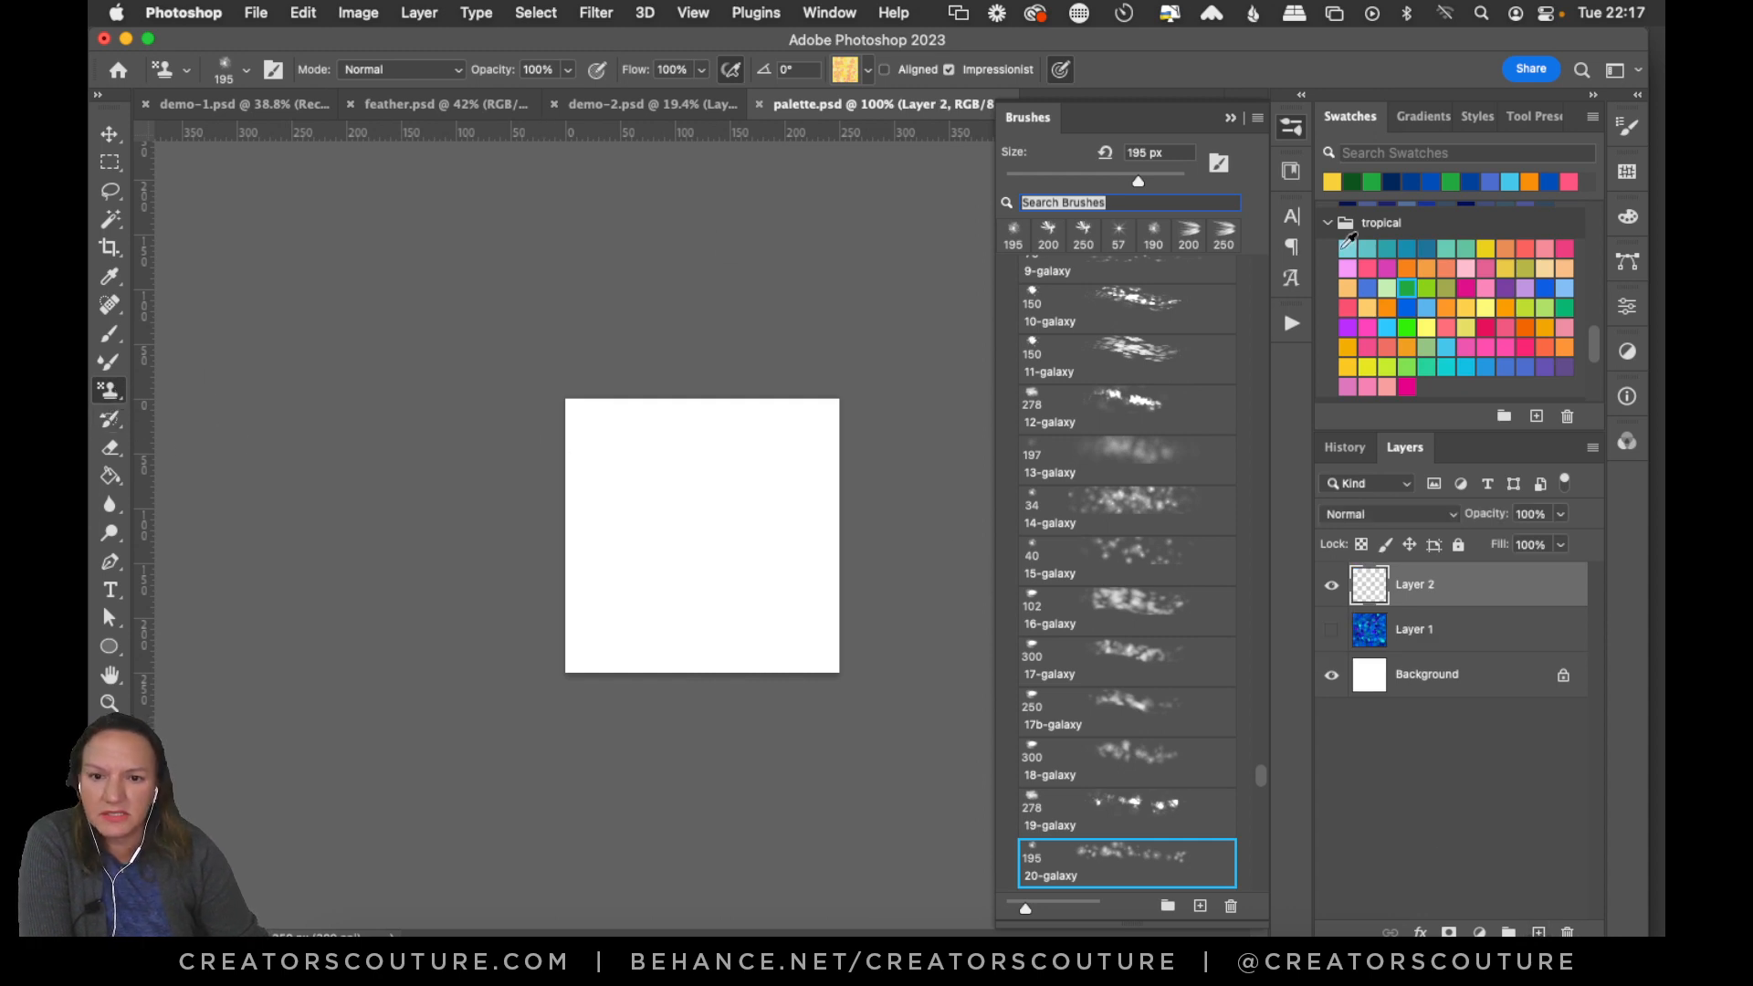
Sample the blue background of demo-1.psd with the Eyedropper as the foreground colour.
click(274, 104)
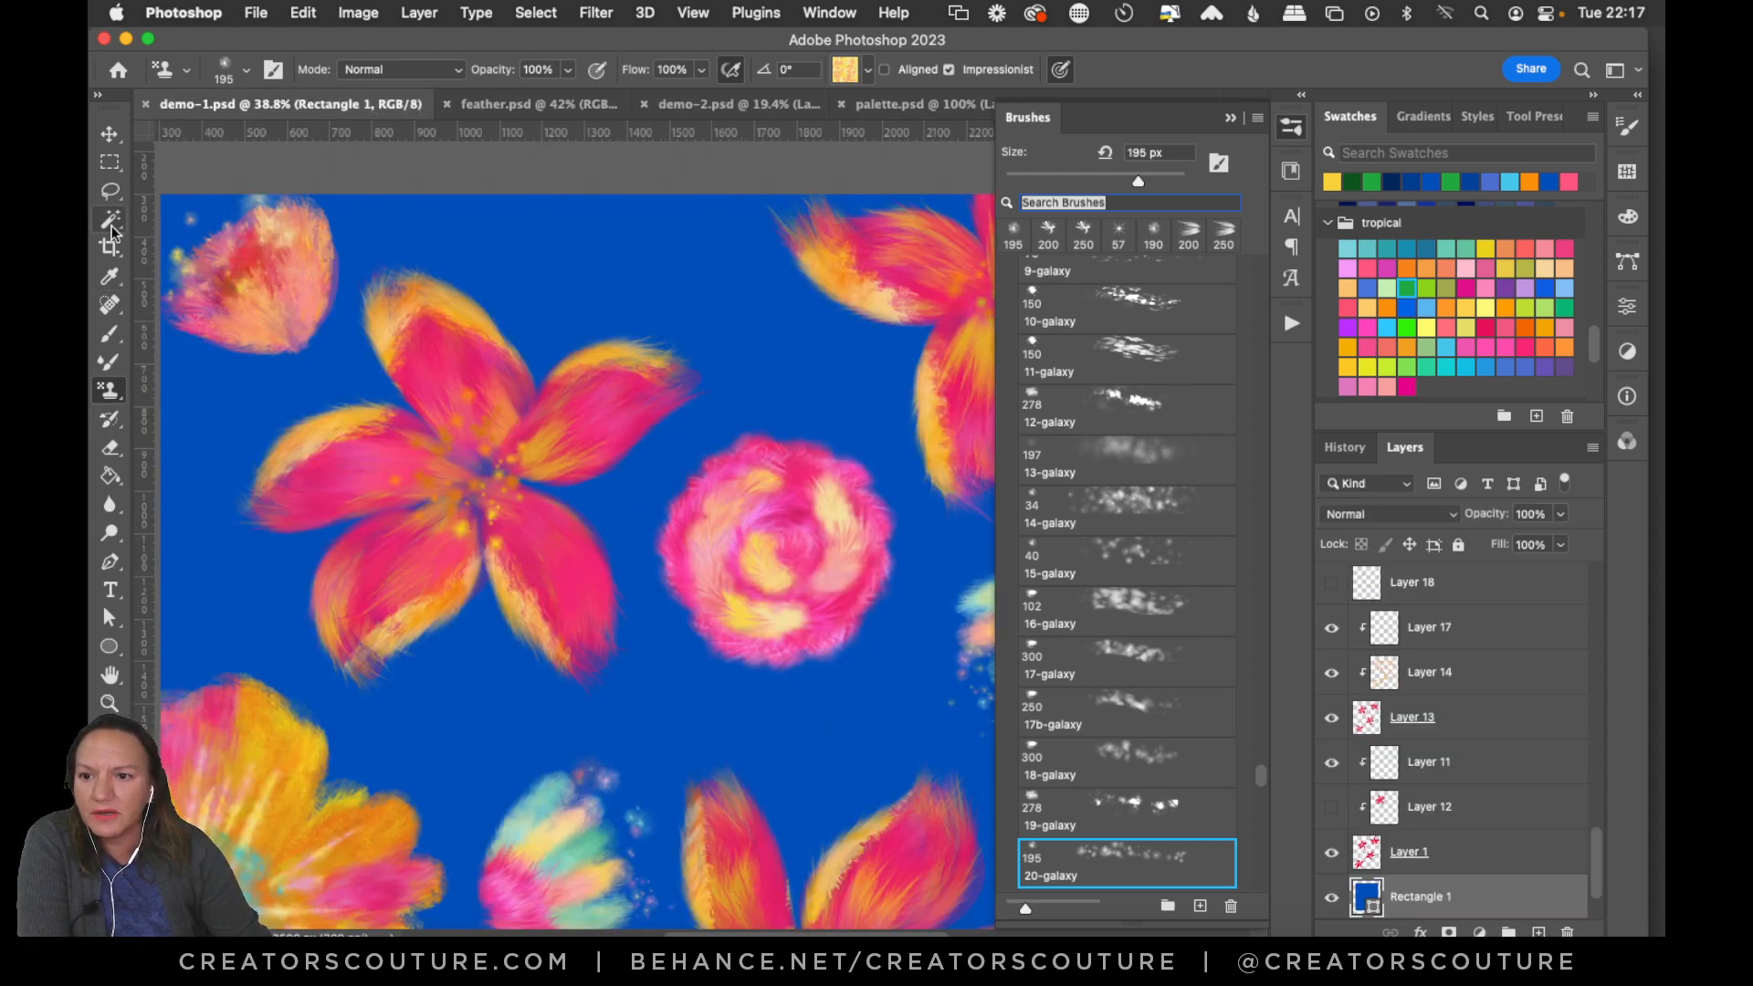
click(109, 276)
click(109, 278)
click(186, 275)
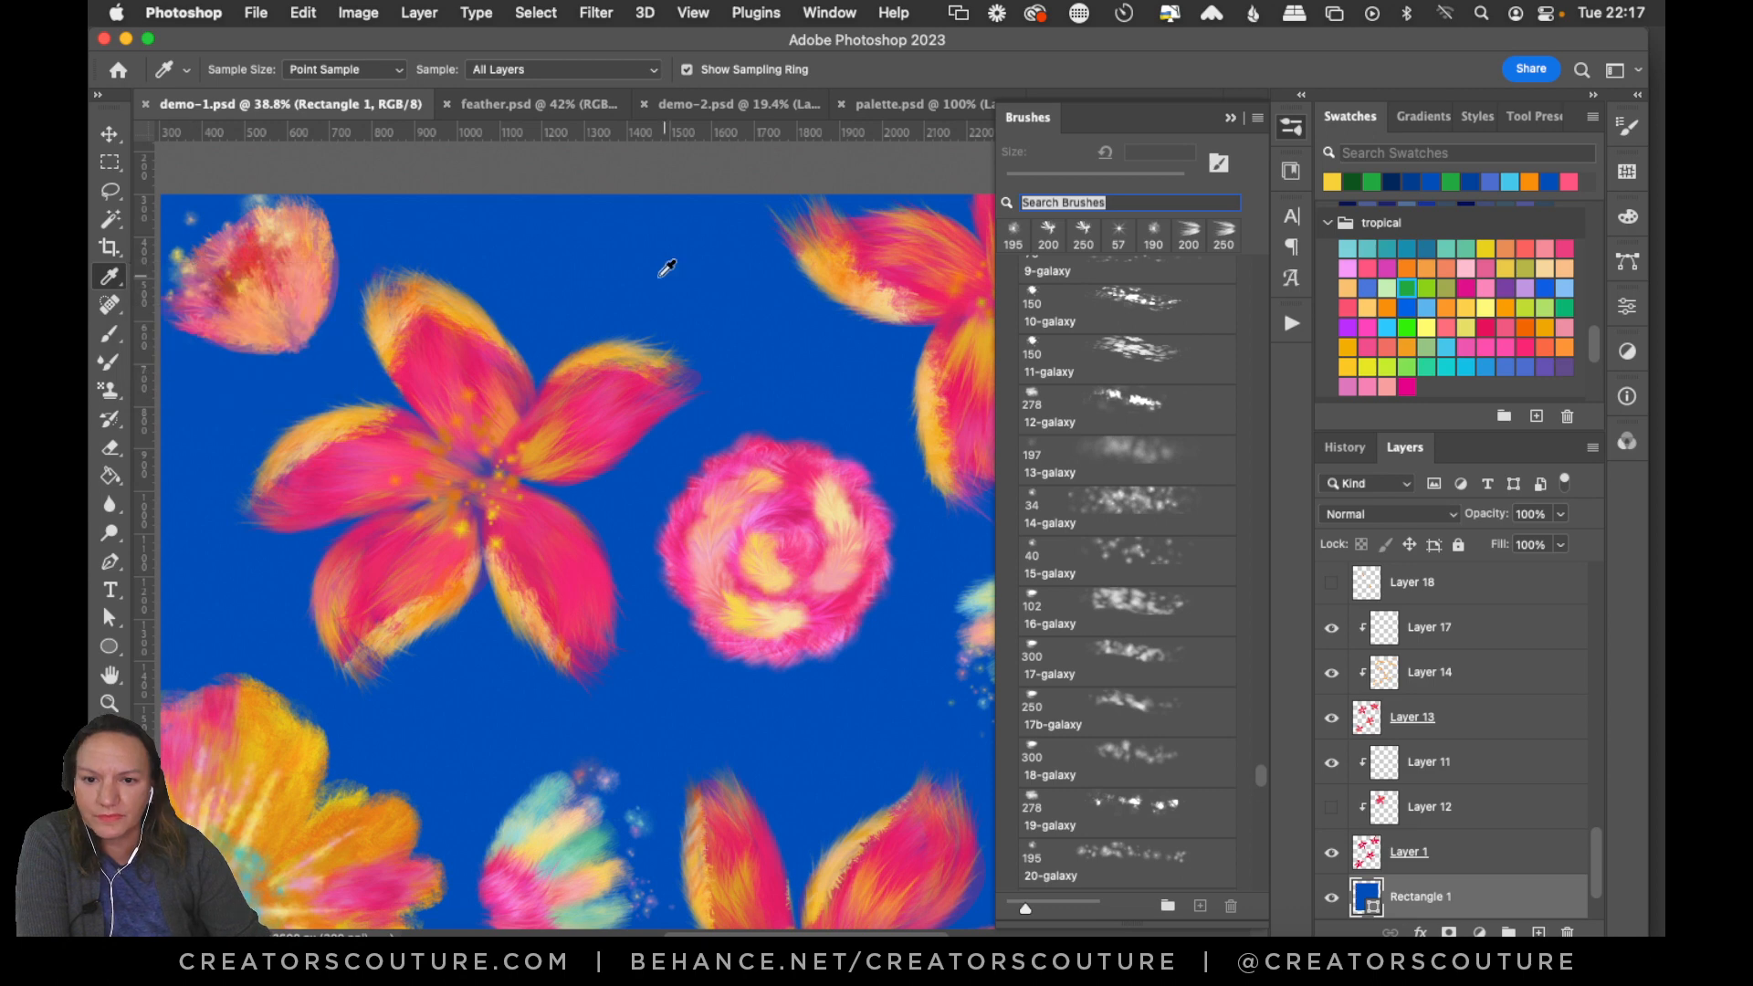
click(628, 266)
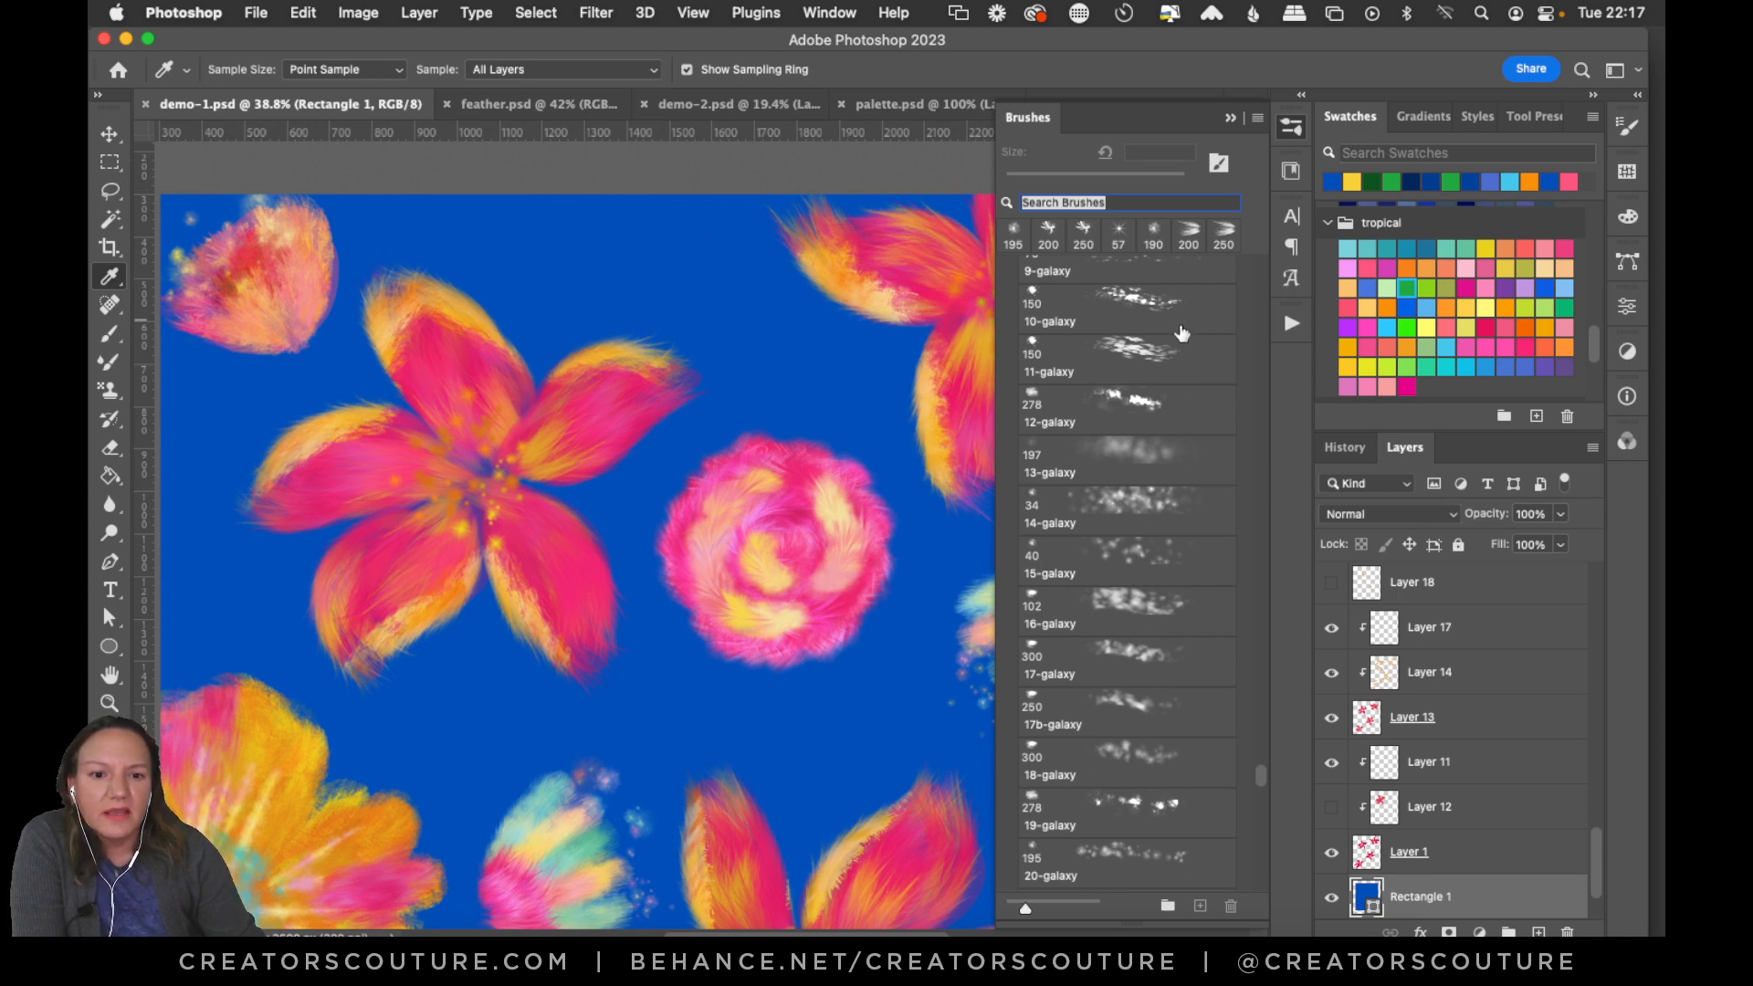
Choose the Palette Maker Color Jitter 1 brush from the Palette Makers set, keeping the sampled background blue as the paint colour.
drag(1261, 776, 1260, 266)
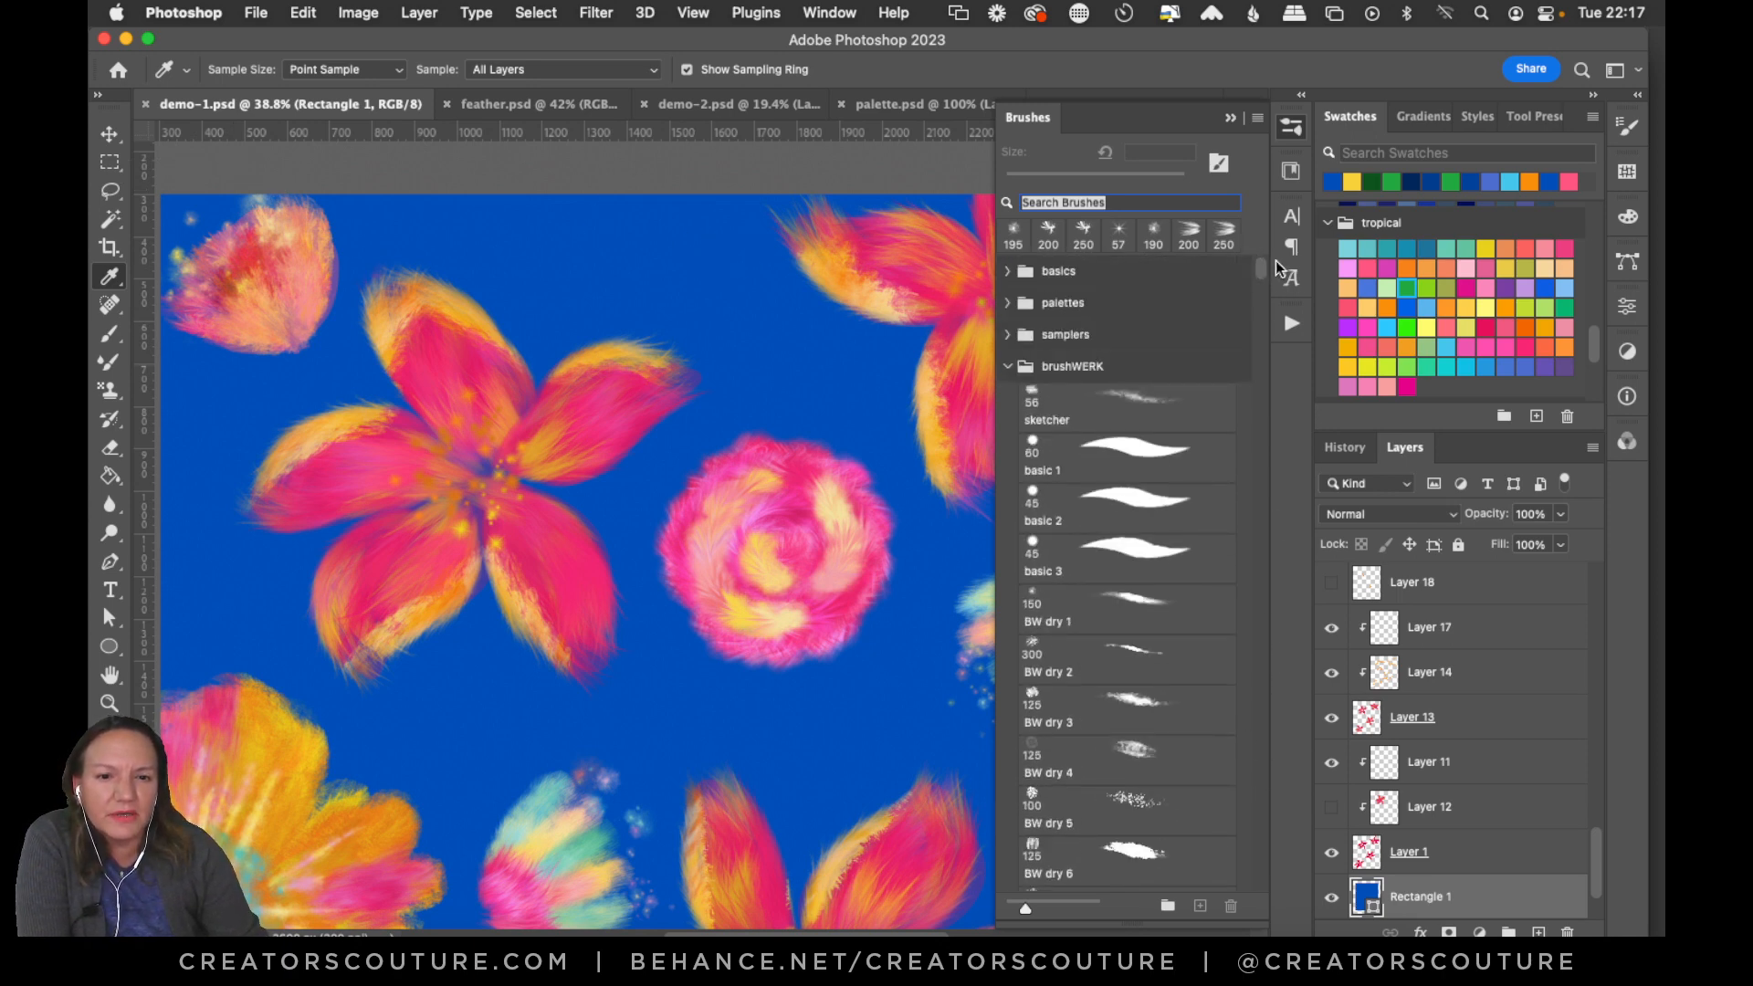
click(1007, 302)
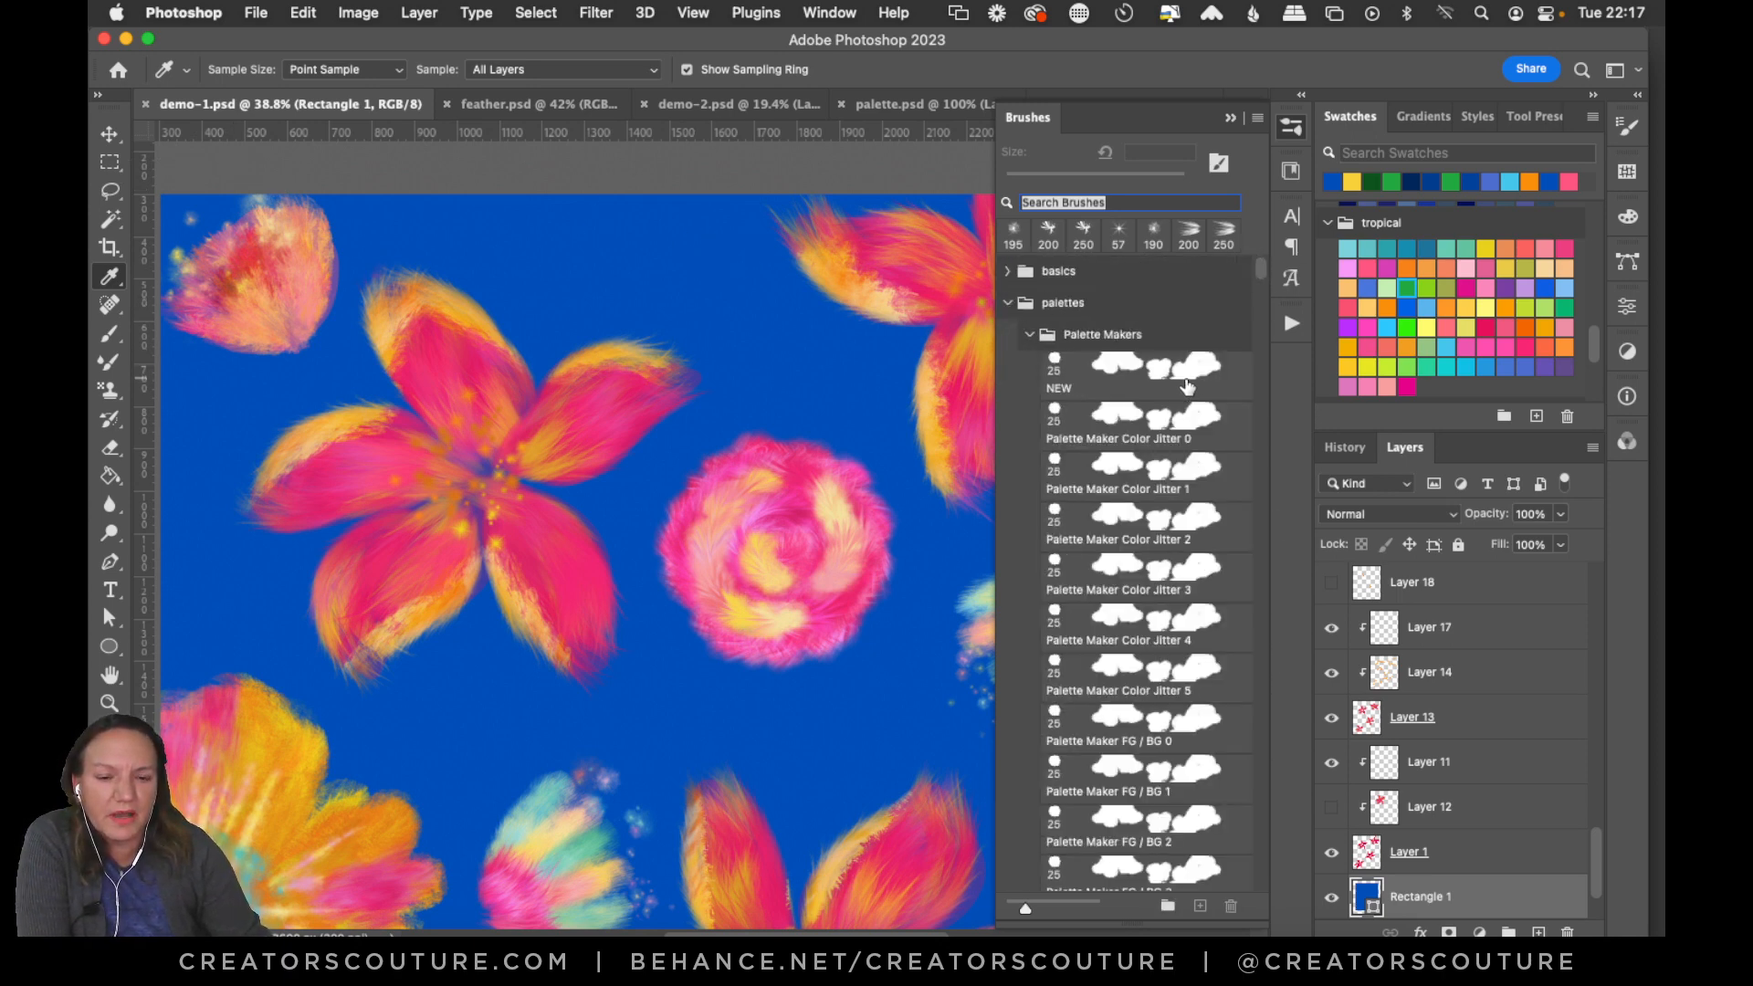
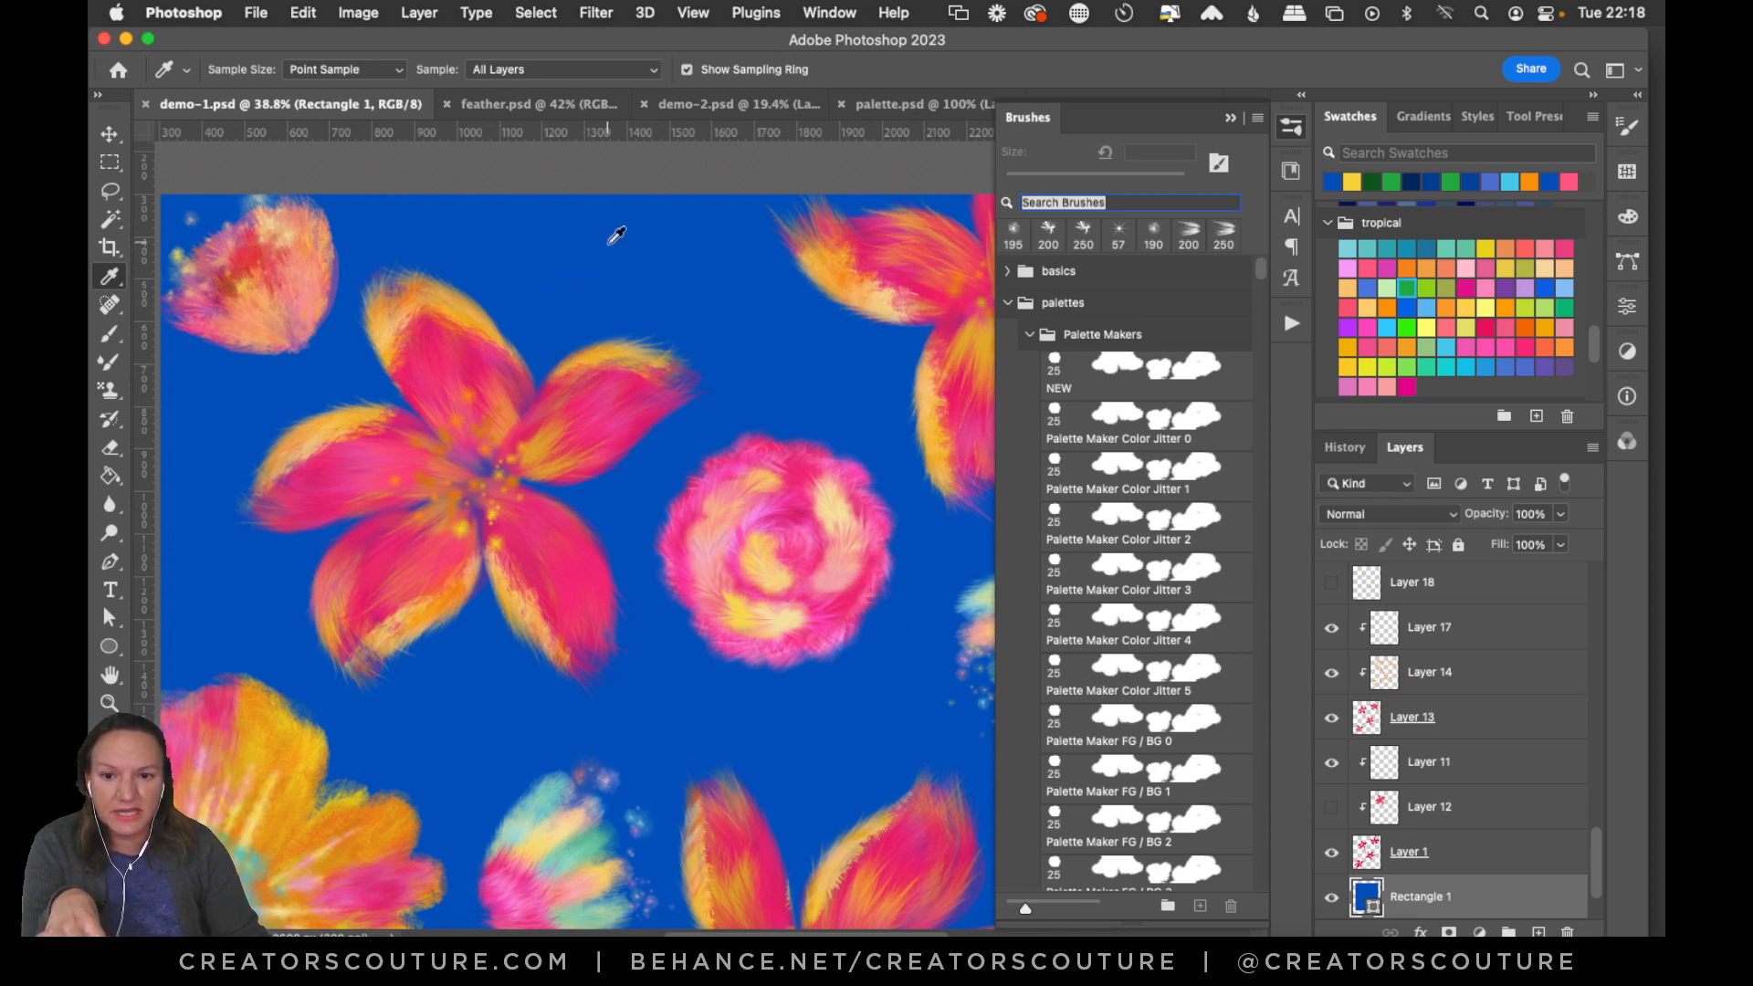
click(609, 253)
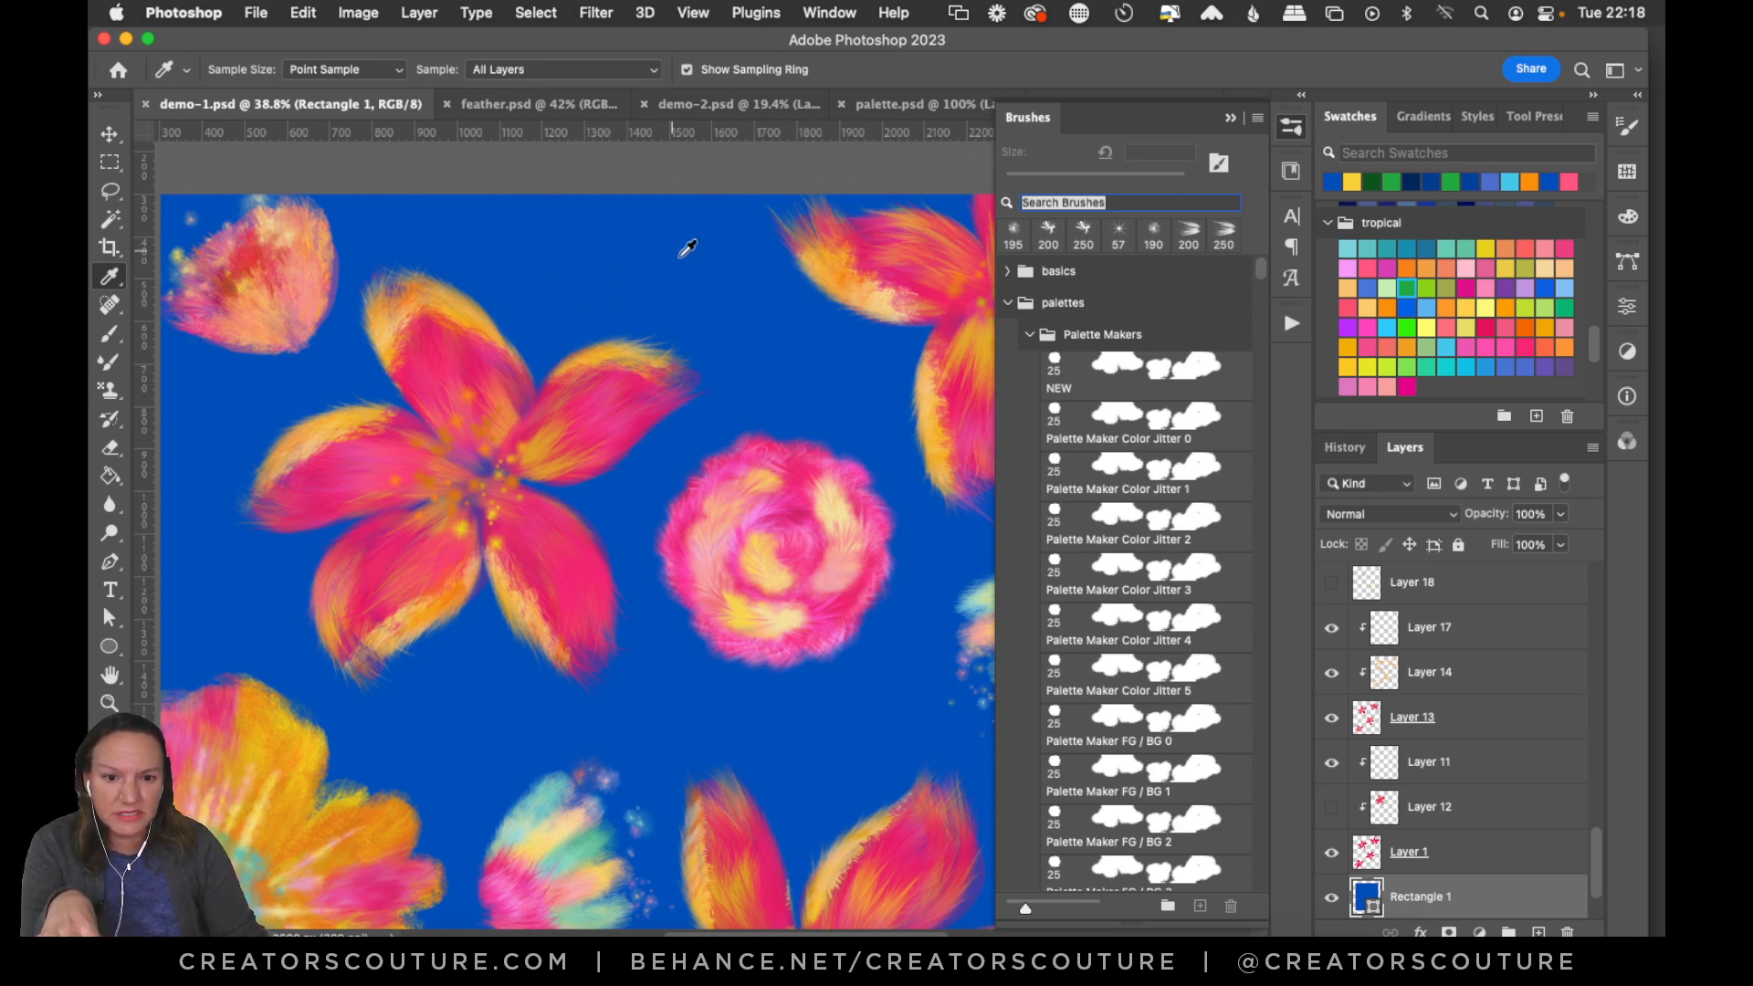
click(1132, 474)
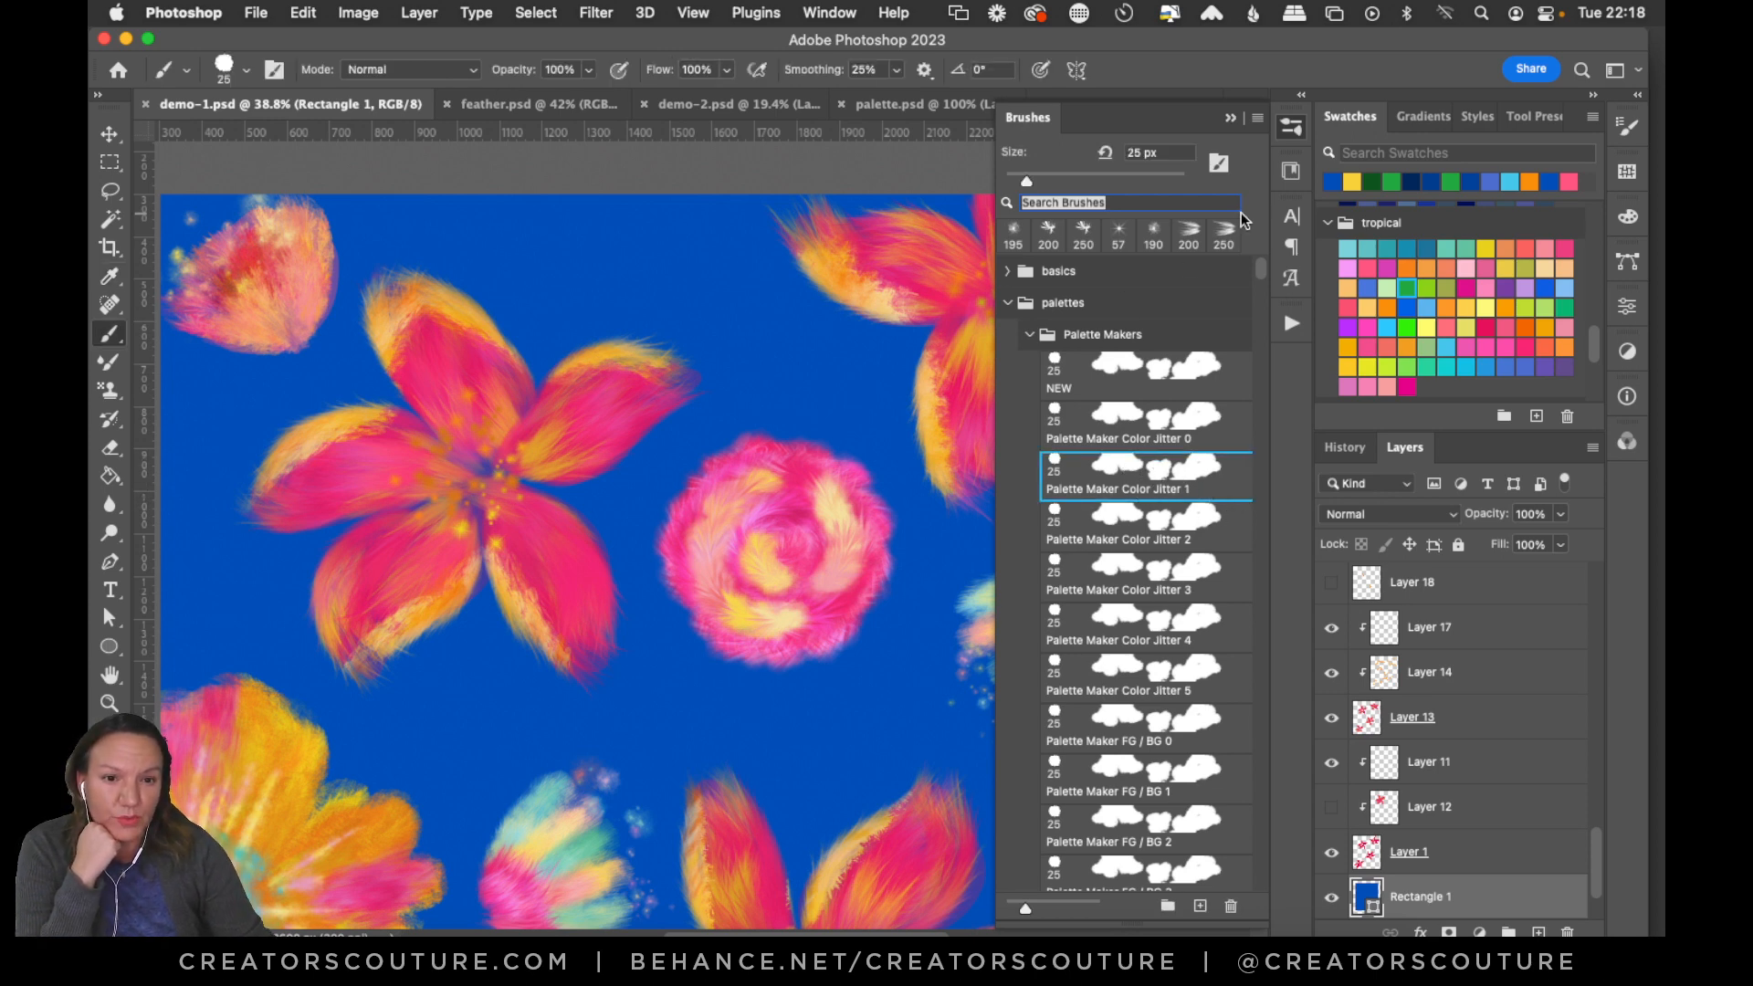
Cover the palette.psd canvas on Layer 2 with overlapping blue dabs, using the 25 px Palette Maker Color Jitter 1 brush.
click(1291, 128)
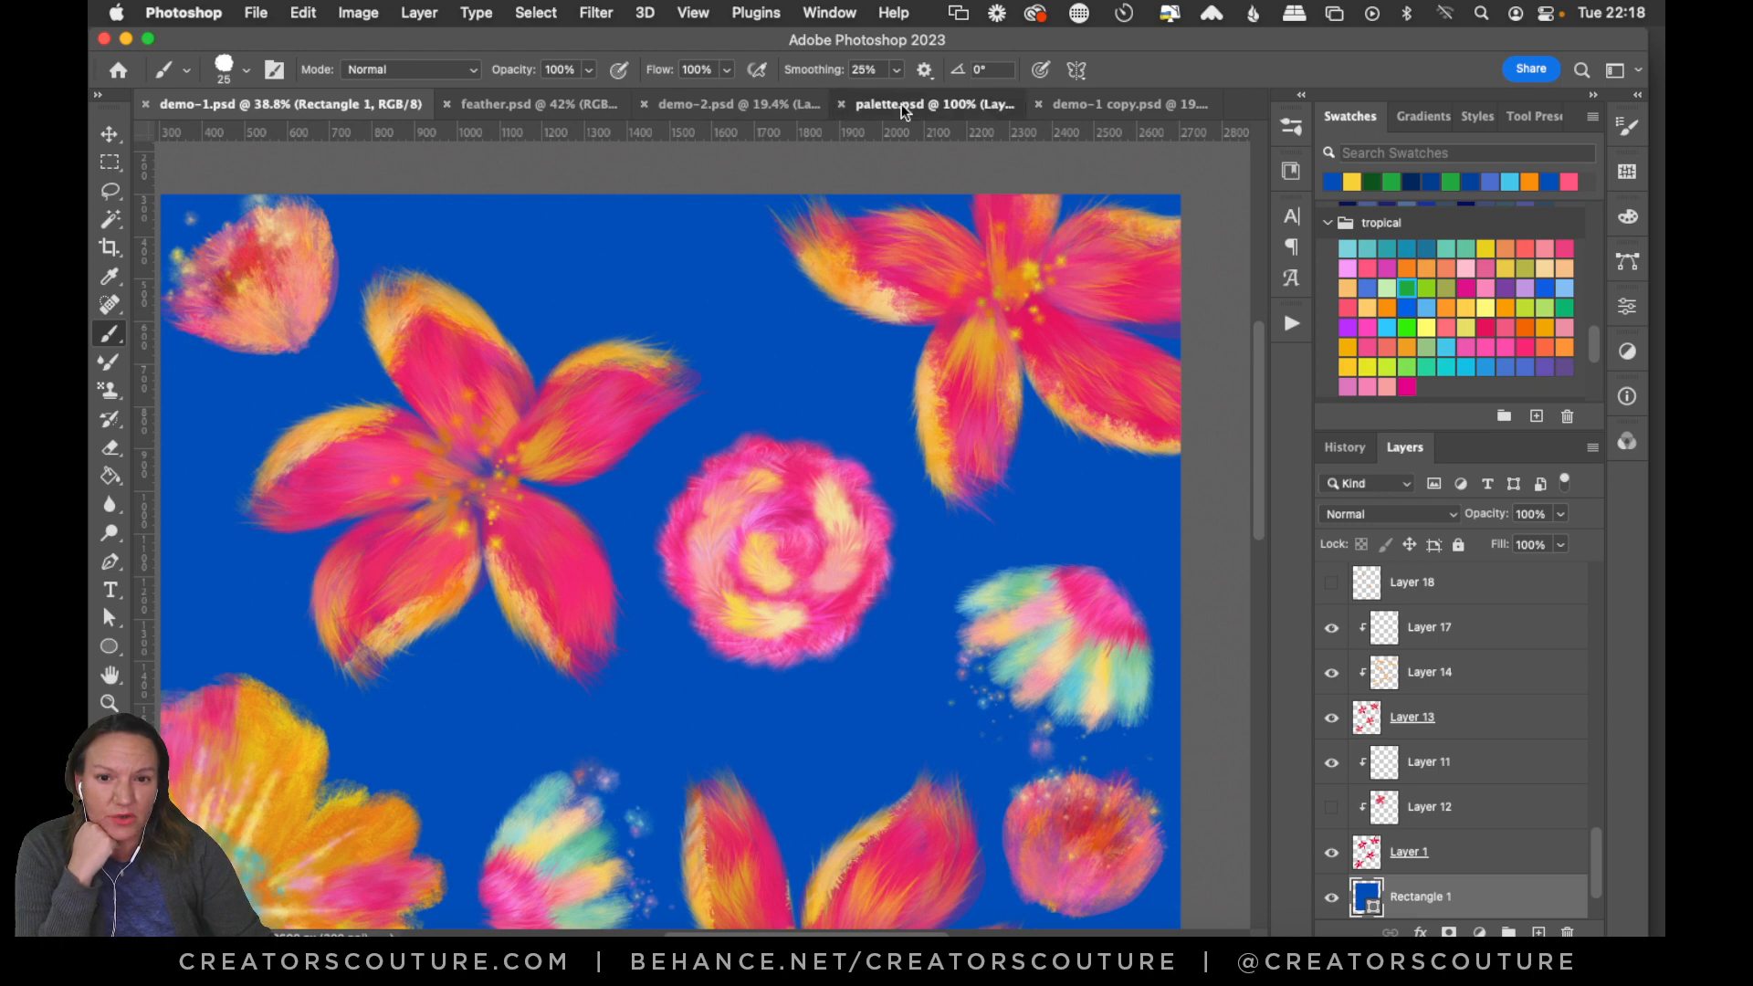
click(901, 104)
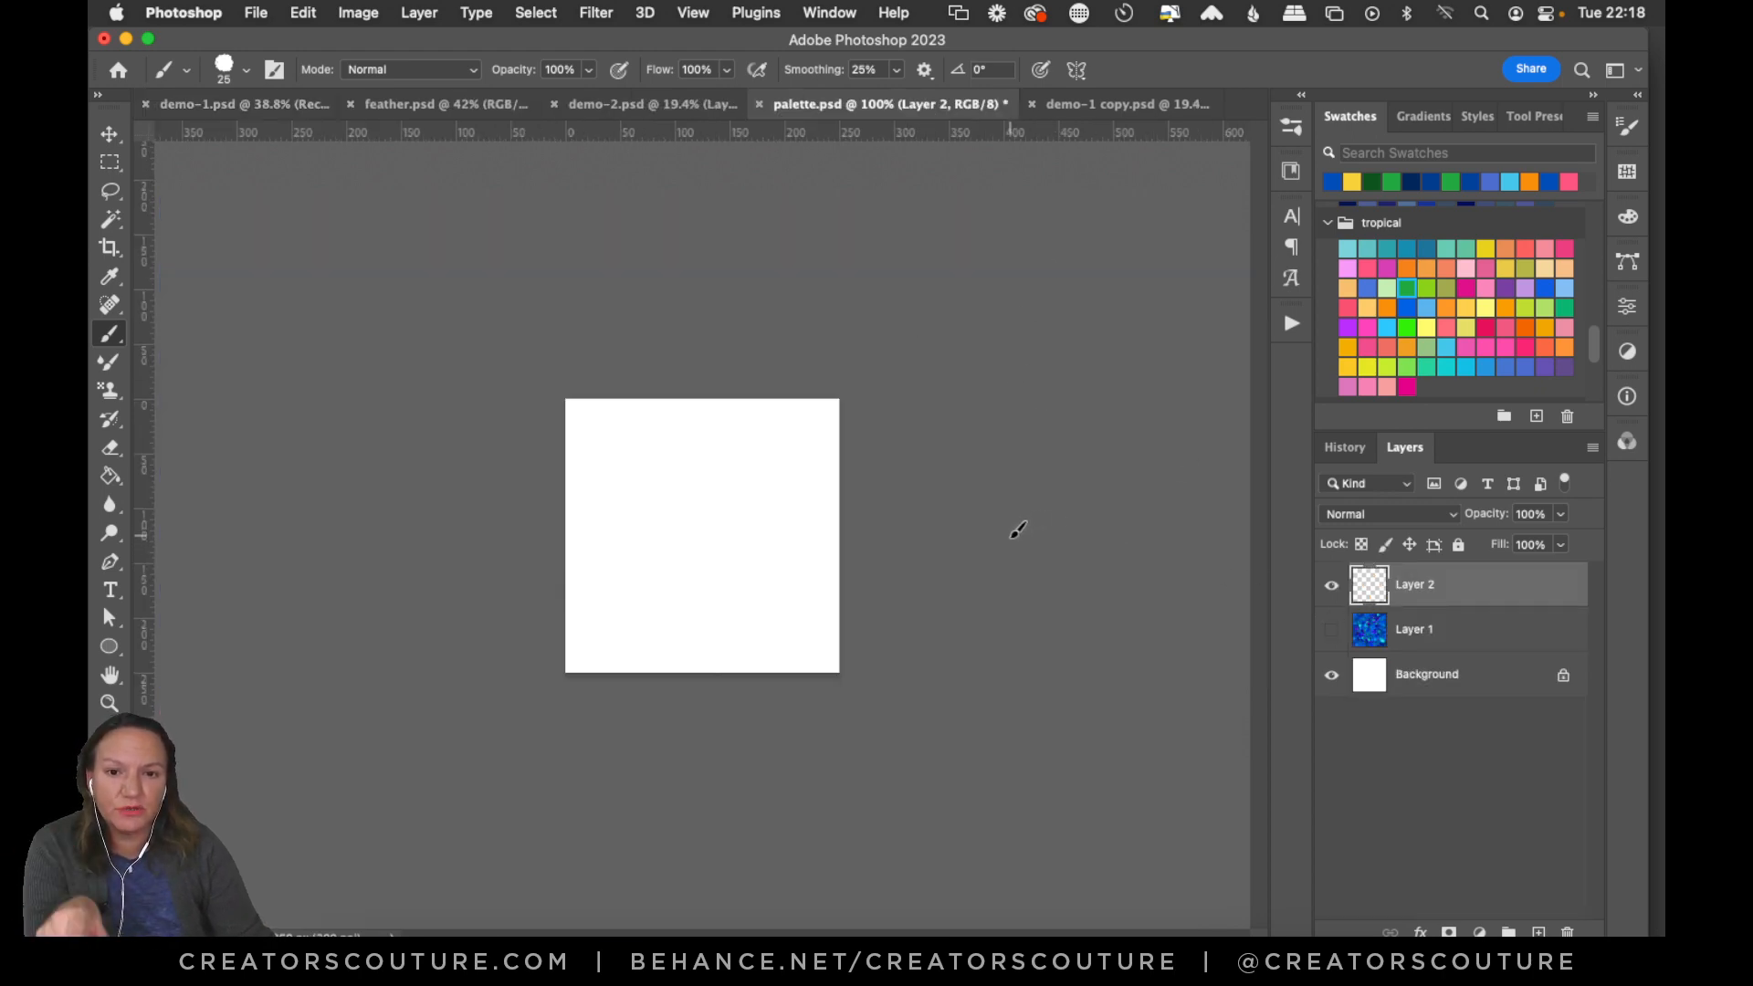
click(1289, 128)
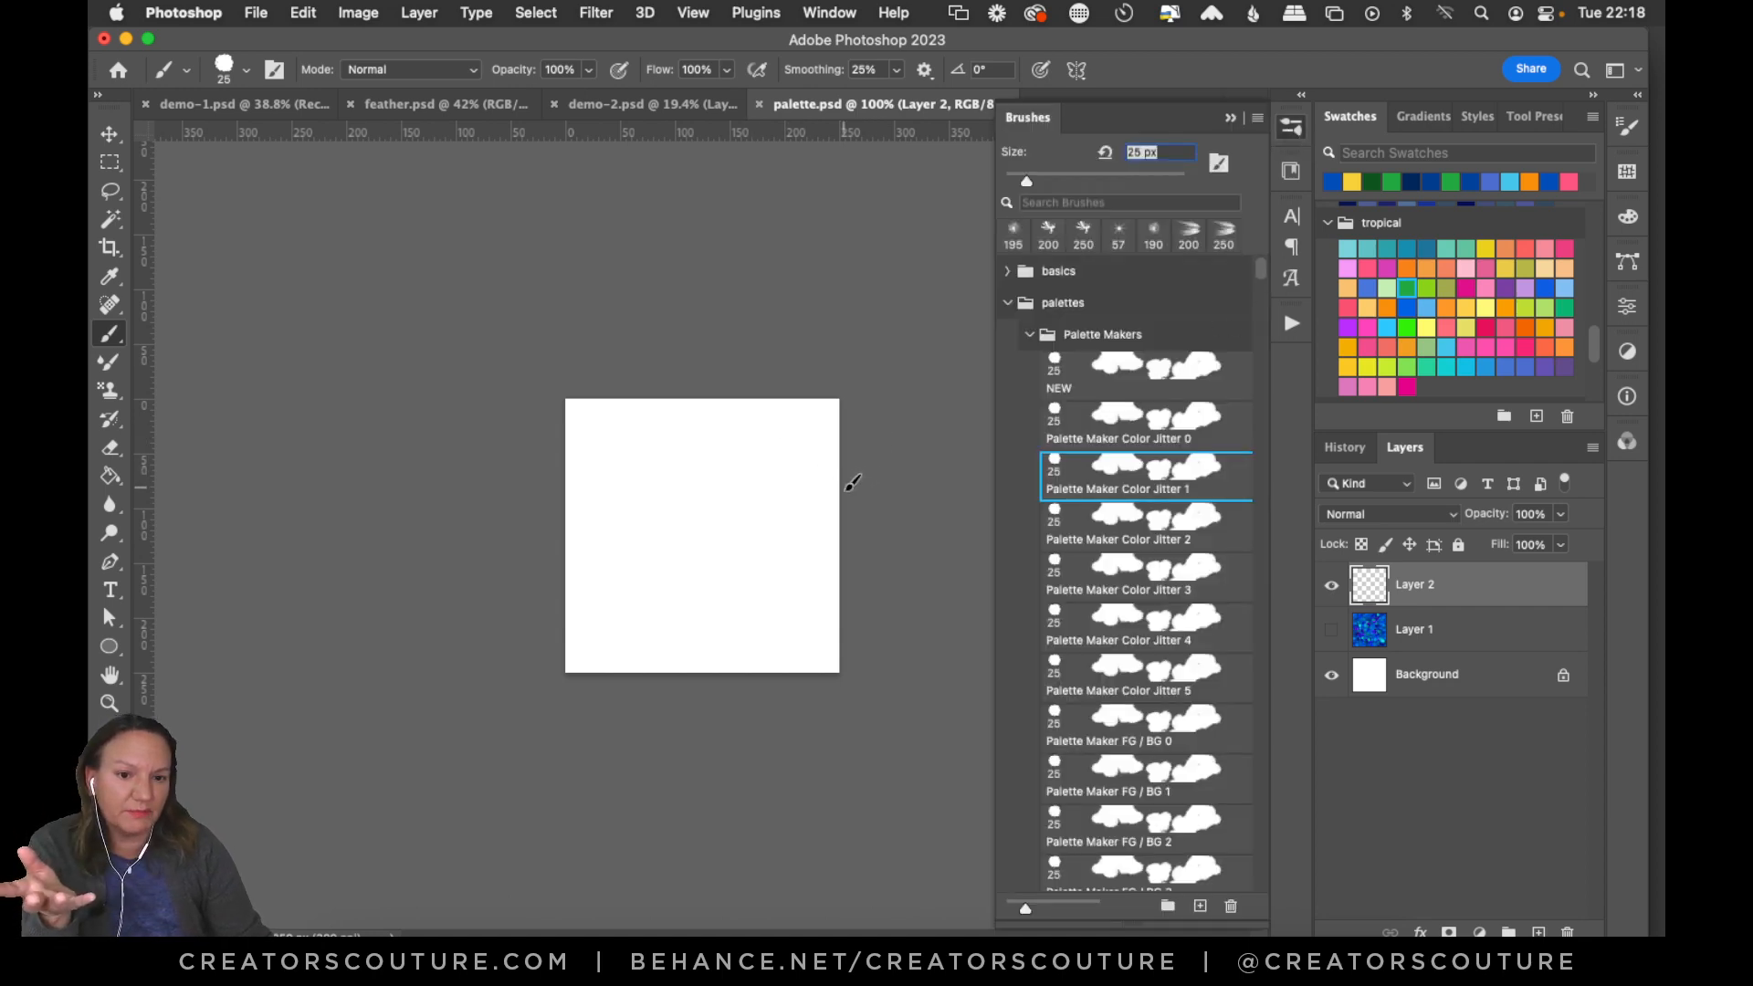
mouse_move(822, 448)
mouse_down()
mouse_move(658, 548)
mouse_move(593, 512)
mouse_move(694, 594)
mouse_move(592, 577)
mouse_move(603, 511)
mouse_move(721, 639)
mouse_move(785, 630)
mouse_move(807, 374)
mouse_move(639, 530)
mouse_move(658, 584)
mouse_move(813, 429)
mouse_move(719, 489)
mouse_move(694, 629)
mouse_up()
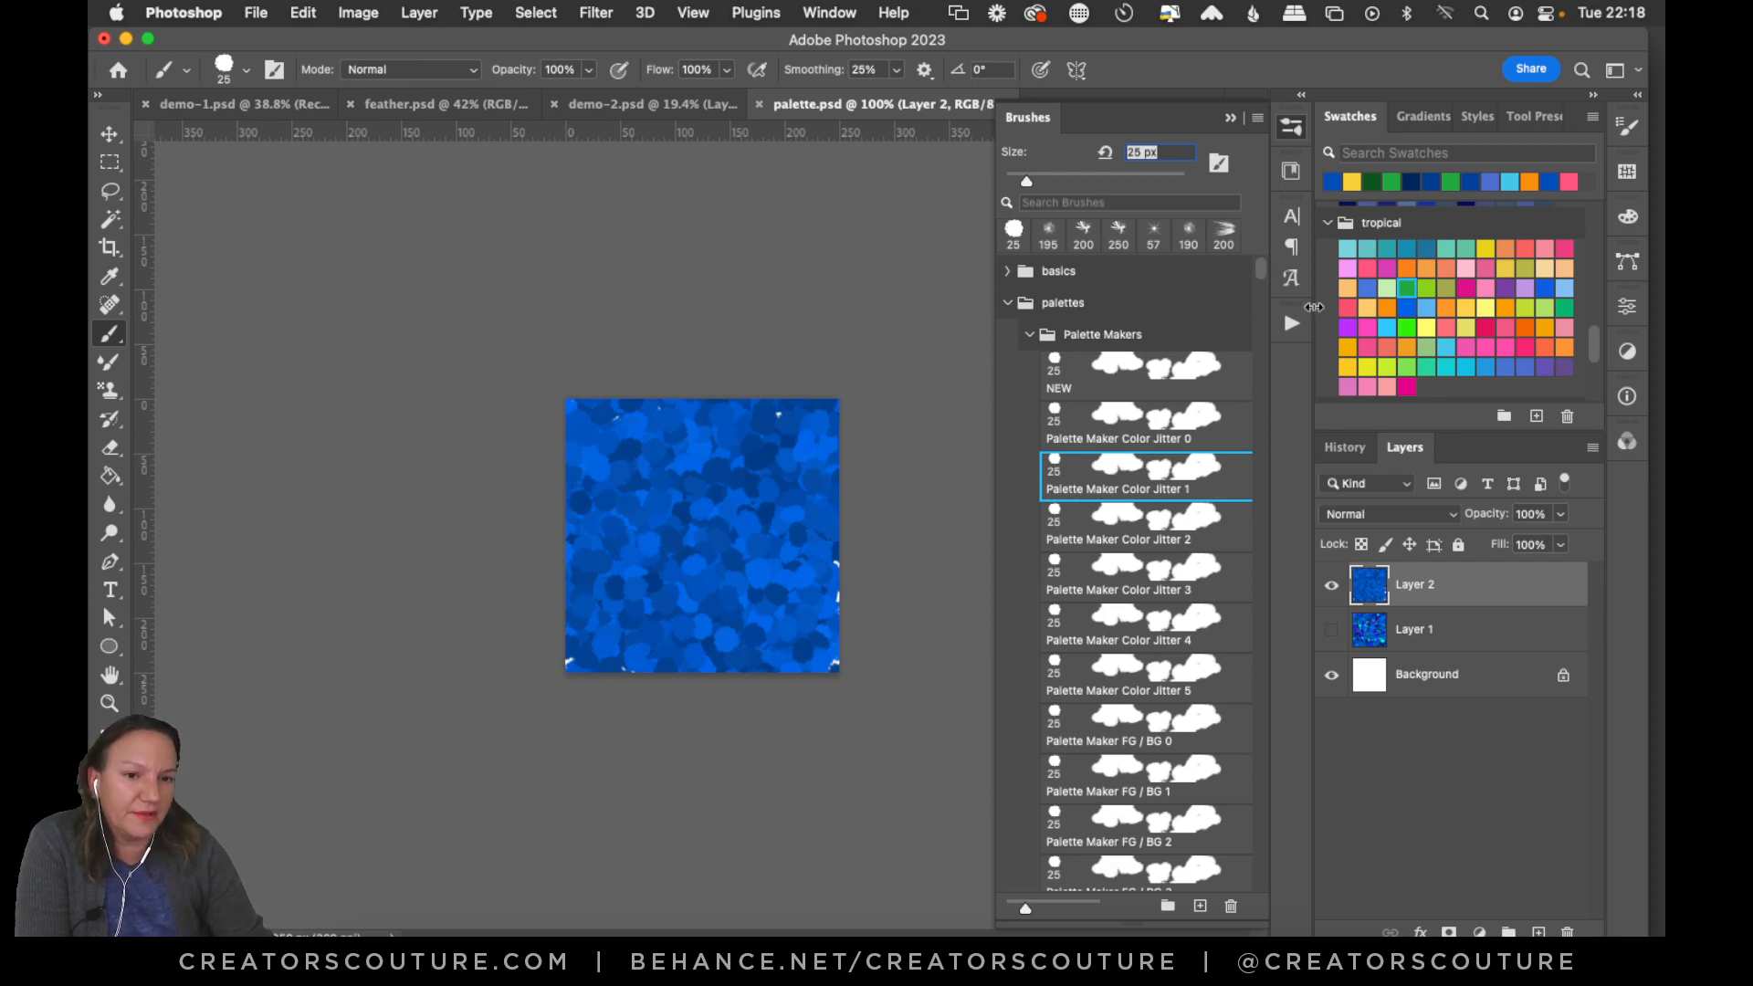
Review the Shape Dynamics and Scattering settings of the Palette Maker Color Jitter 1 brush.
click(1628, 126)
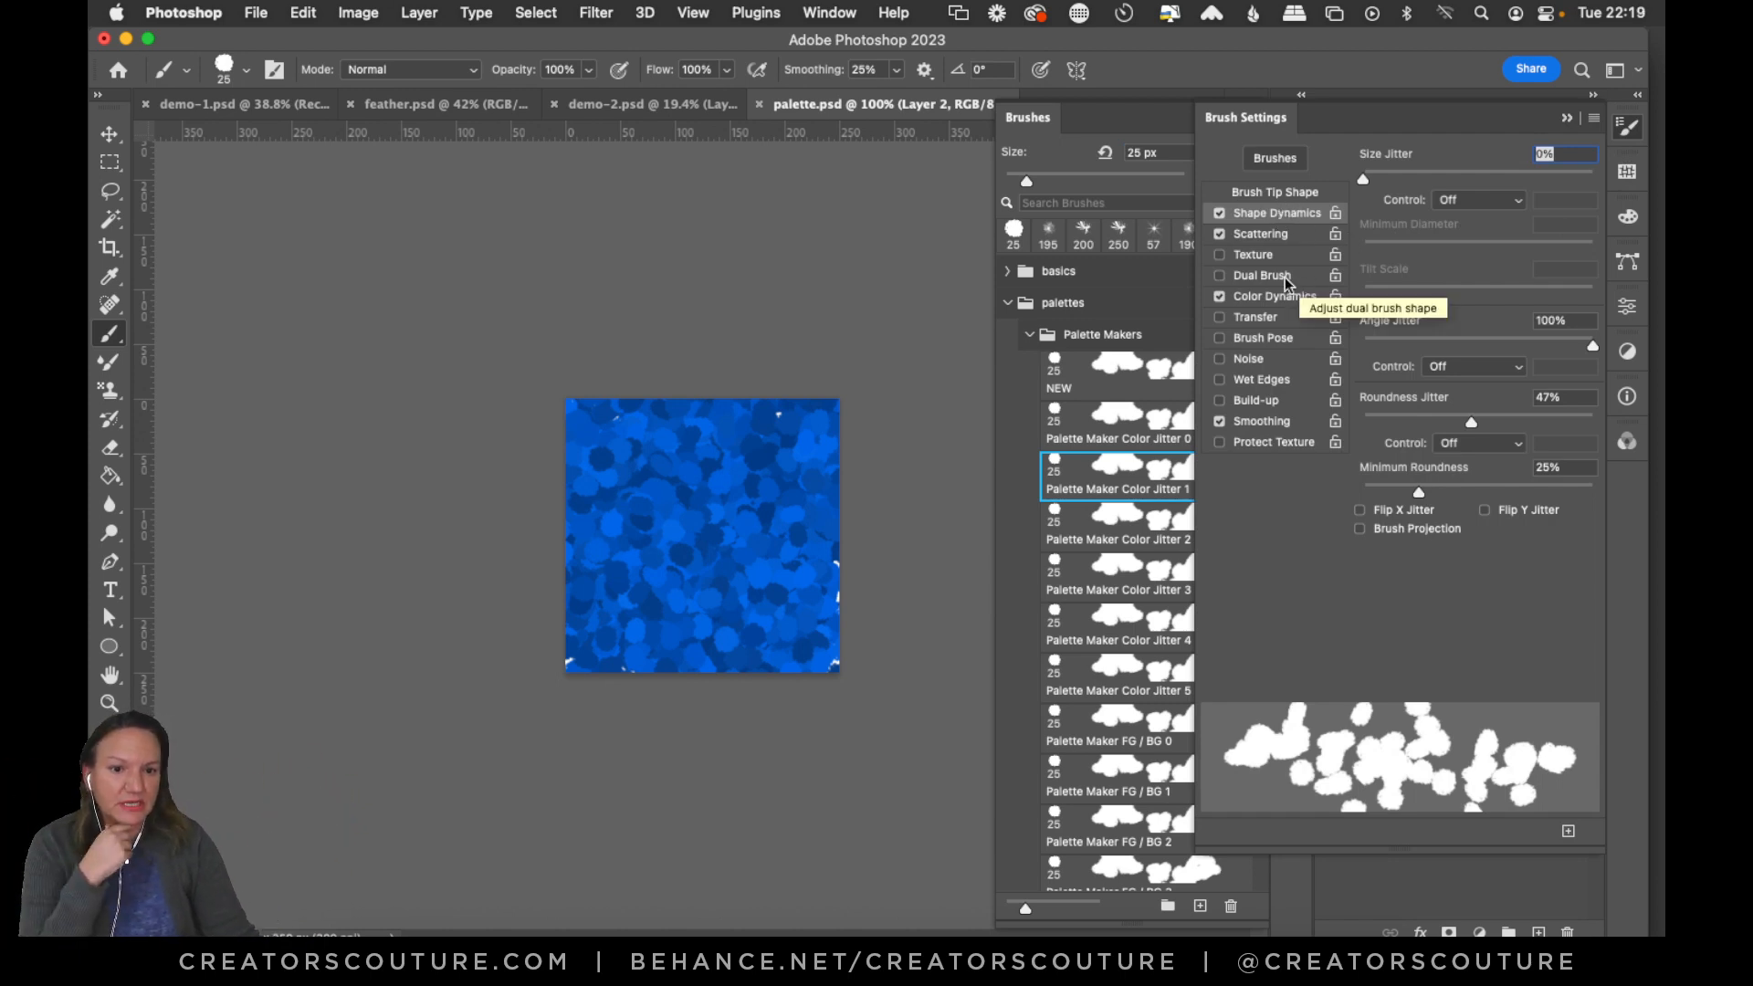
click(1287, 236)
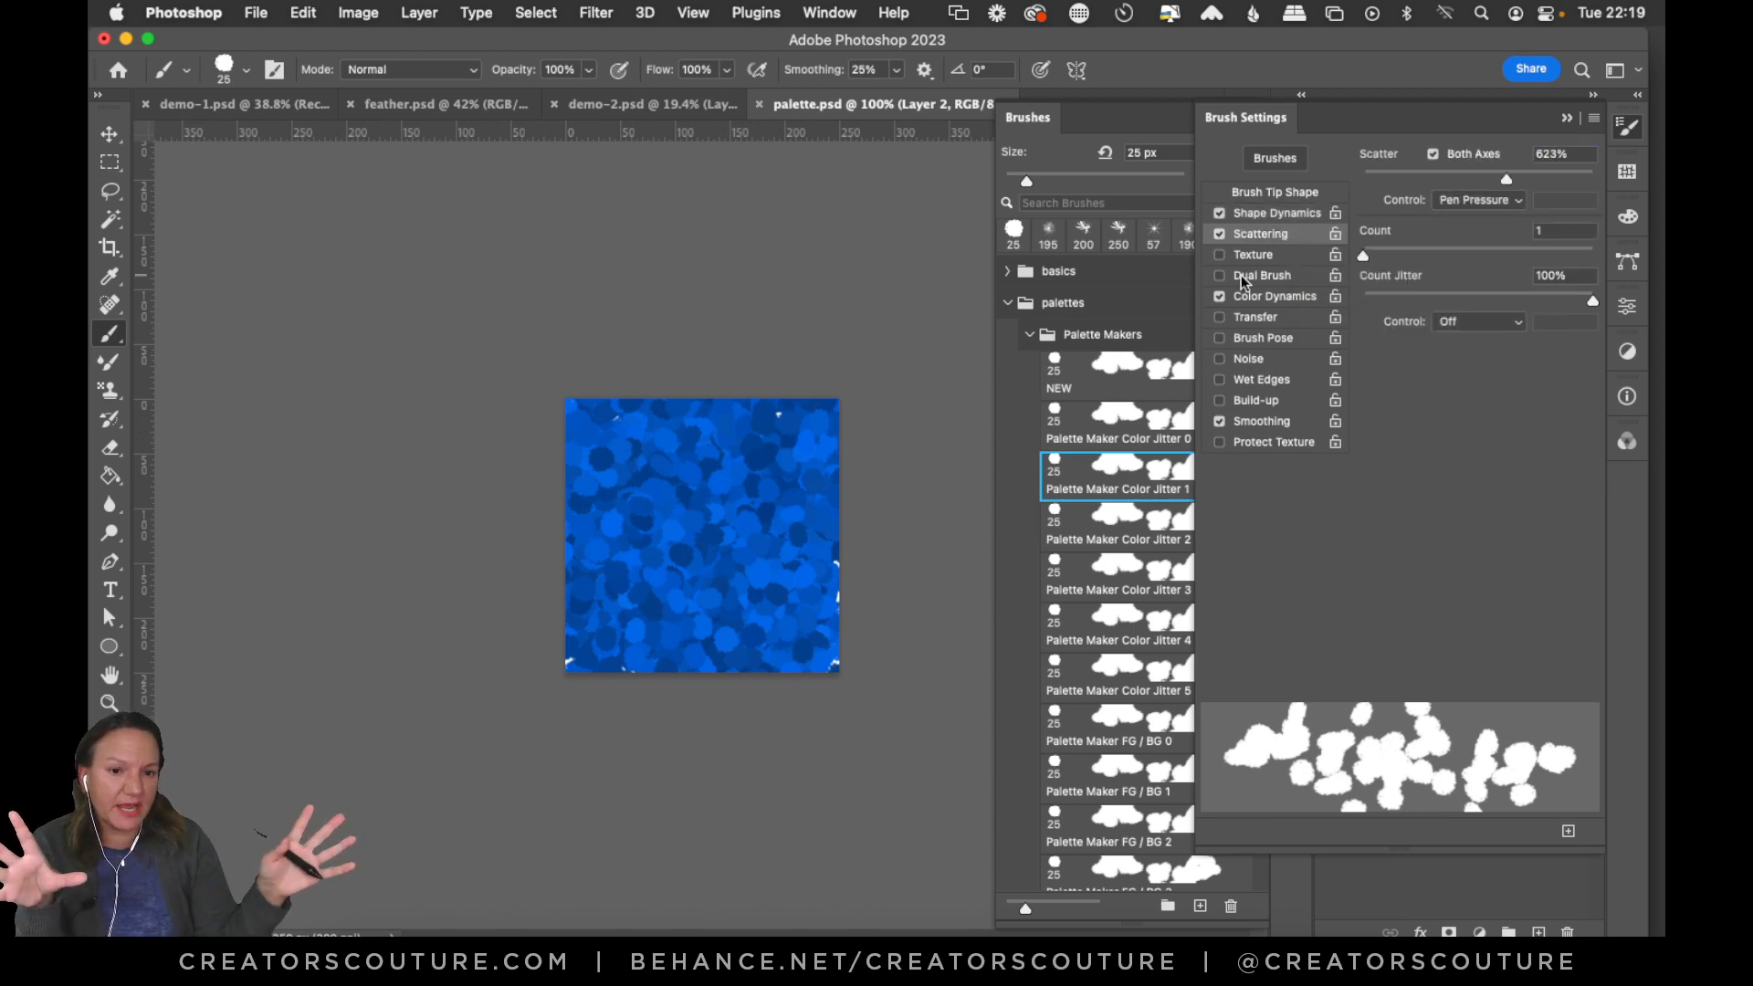
click(1634, 133)
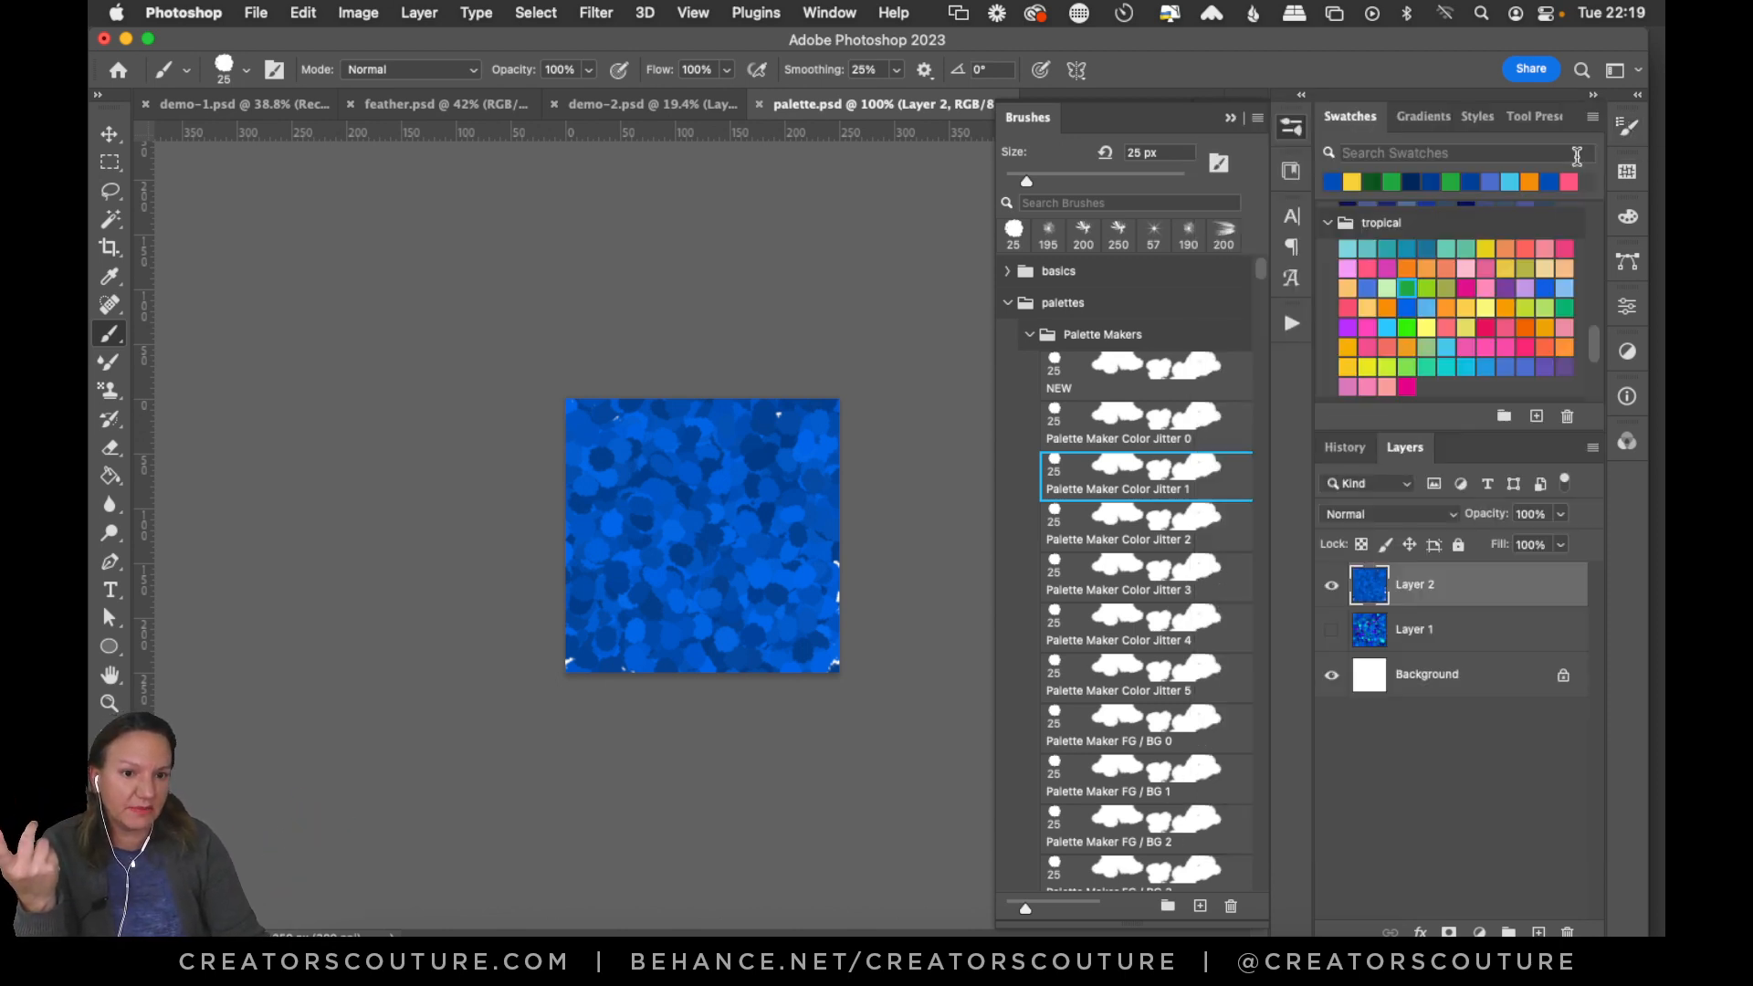
Fill the white gaps along the edges of the palette.psd canvas on Layer 2 with Palette Maker Color Jitter 1 dabs.
mouse_move(628, 438)
mouse_down()
mouse_move(552, 509)
mouse_move(624, 570)
mouse_move(642, 426)
mouse_move(688, 526)
mouse_move(755, 468)
mouse_move(765, 406)
mouse_move(785, 639)
mouse_up()
mouse_move(798, 441)
mouse_down()
mouse_move(844, 466)
mouse_move(828, 625)
mouse_move(787, 631)
mouse_move(956, 715)
mouse_up()
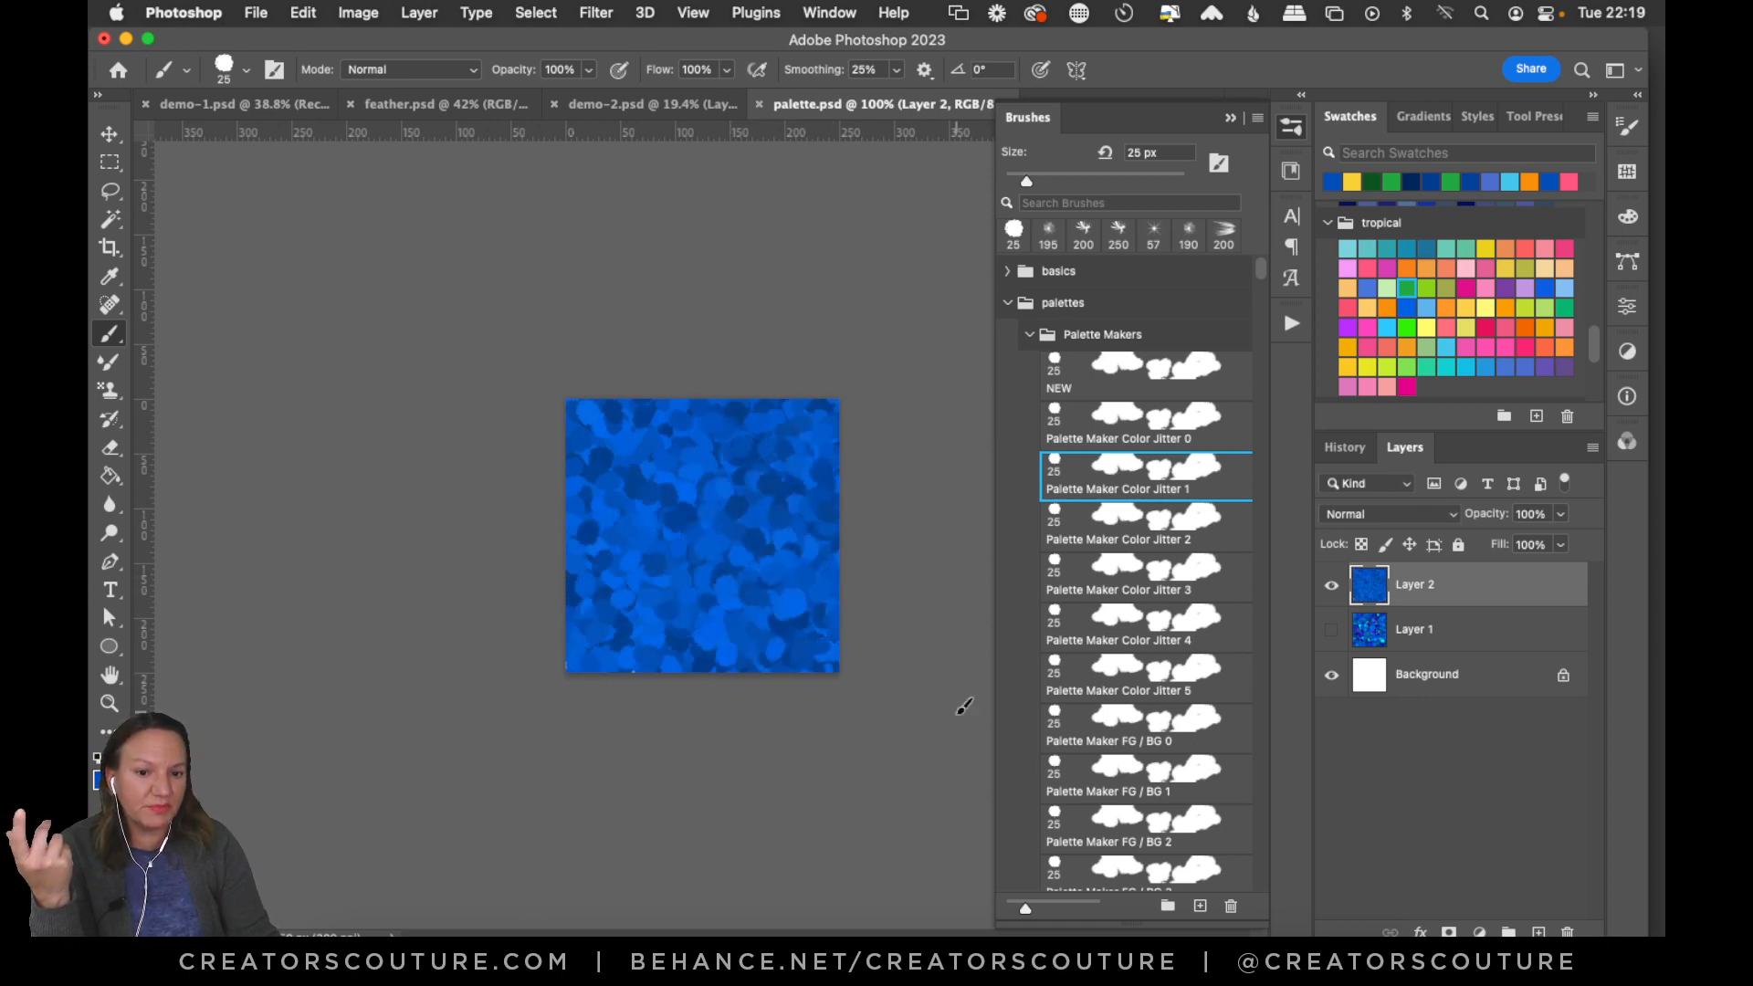
click(1148, 536)
click(1148, 492)
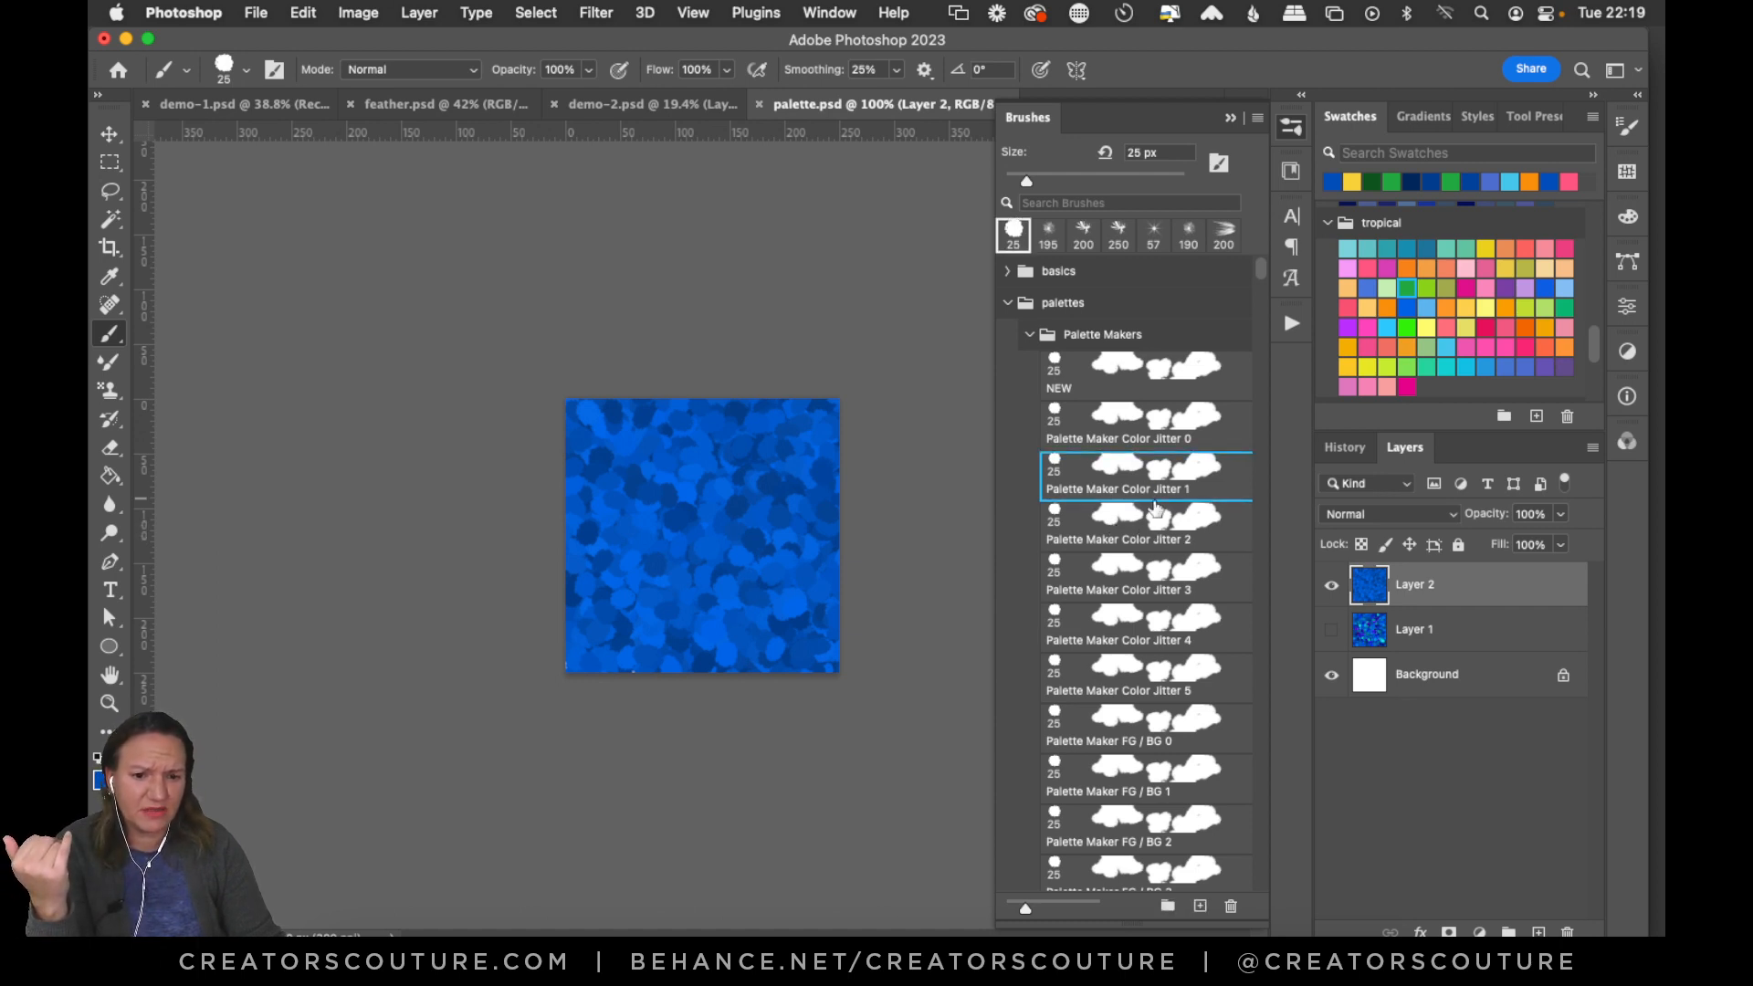
Layer Palette Maker Color Jitter 2 dabs over the blue dabs on Layer 2 for stronger tonal variation.
click(1151, 532)
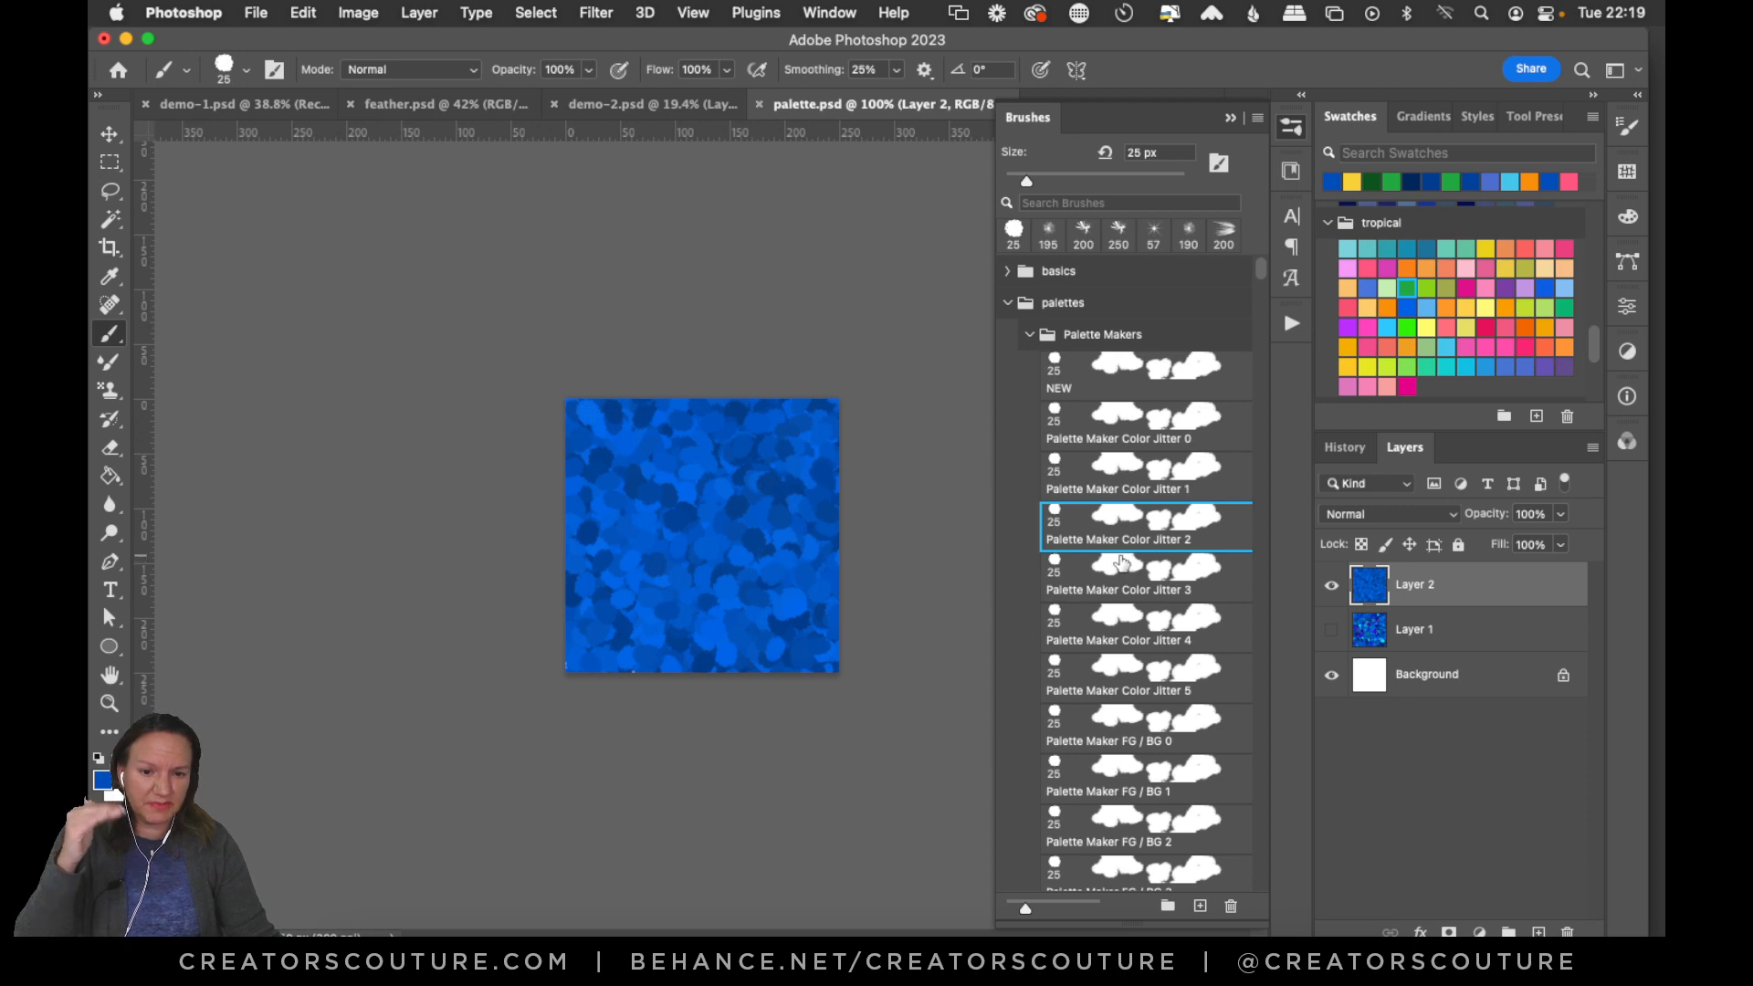
mouse_move(826, 424)
mouse_down()
mouse_move(700, 564)
mouse_move(782, 502)
mouse_move(822, 653)
mouse_up()
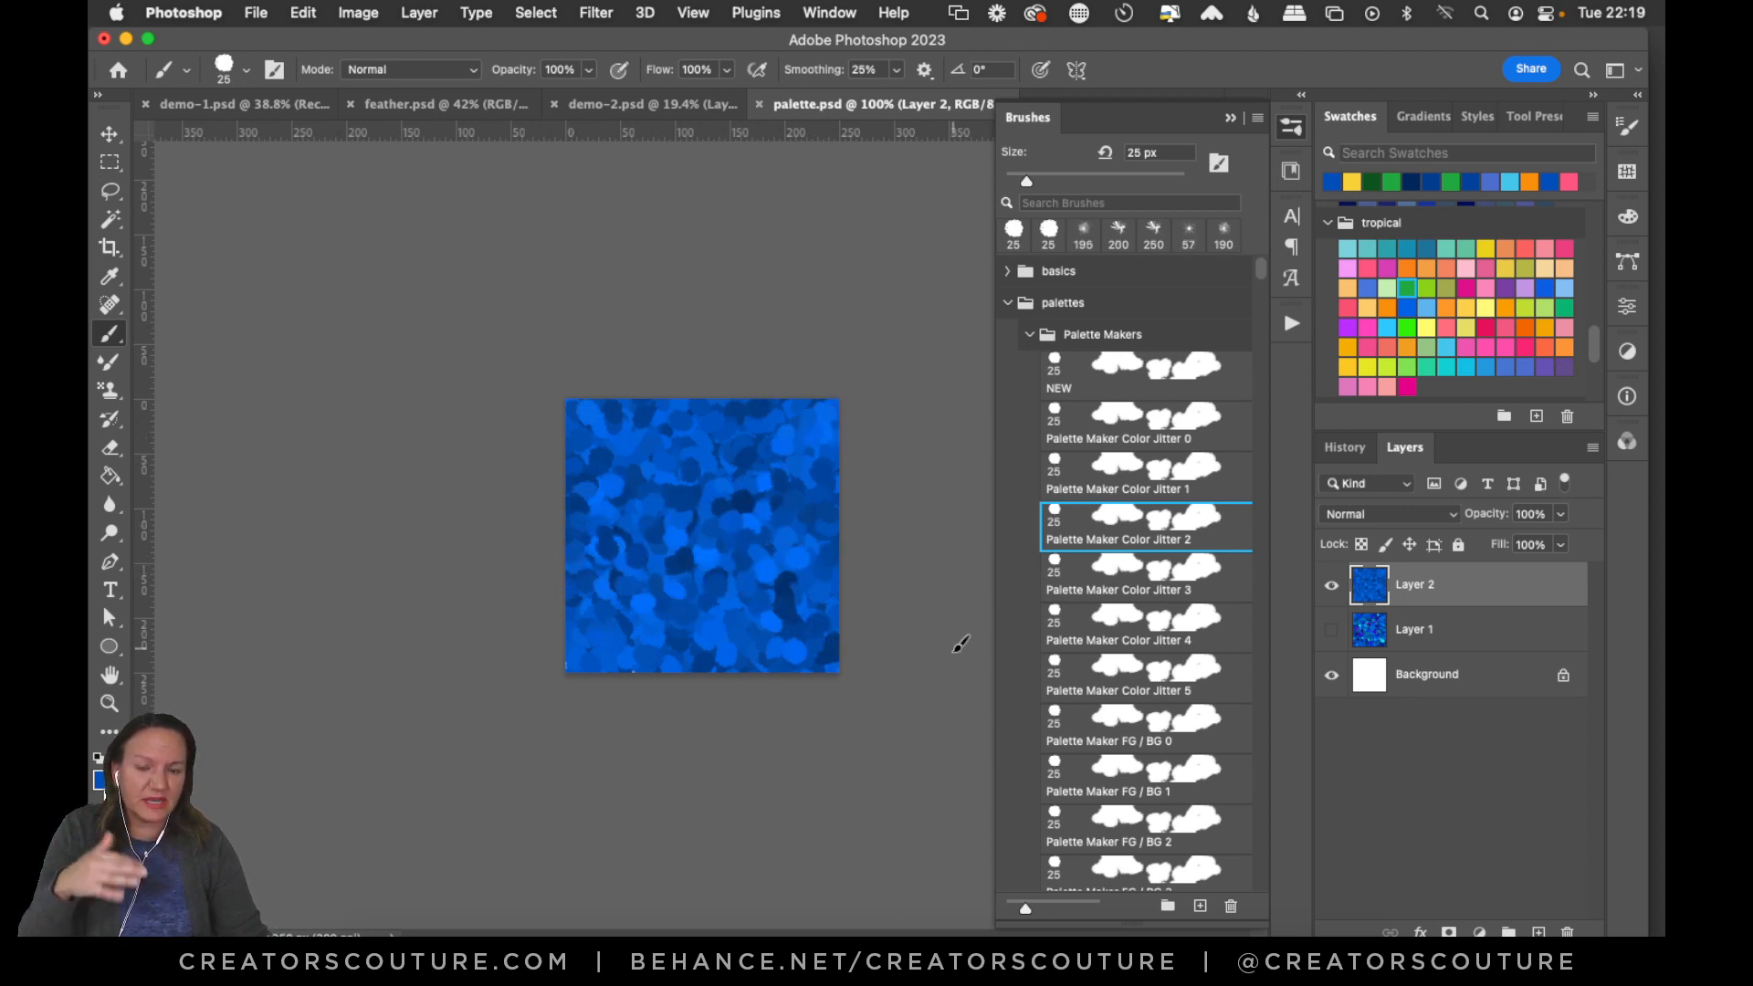
mouse_move(636, 419)
mouse_down()
mouse_move(680, 456)
mouse_move(785, 648)
mouse_move(730, 629)
mouse_up()
Add Palette Maker Color Jitter 3 dabs and Palette Maker Color Jitter 4 dabs across the middle of the palette canvas.
click(1152, 581)
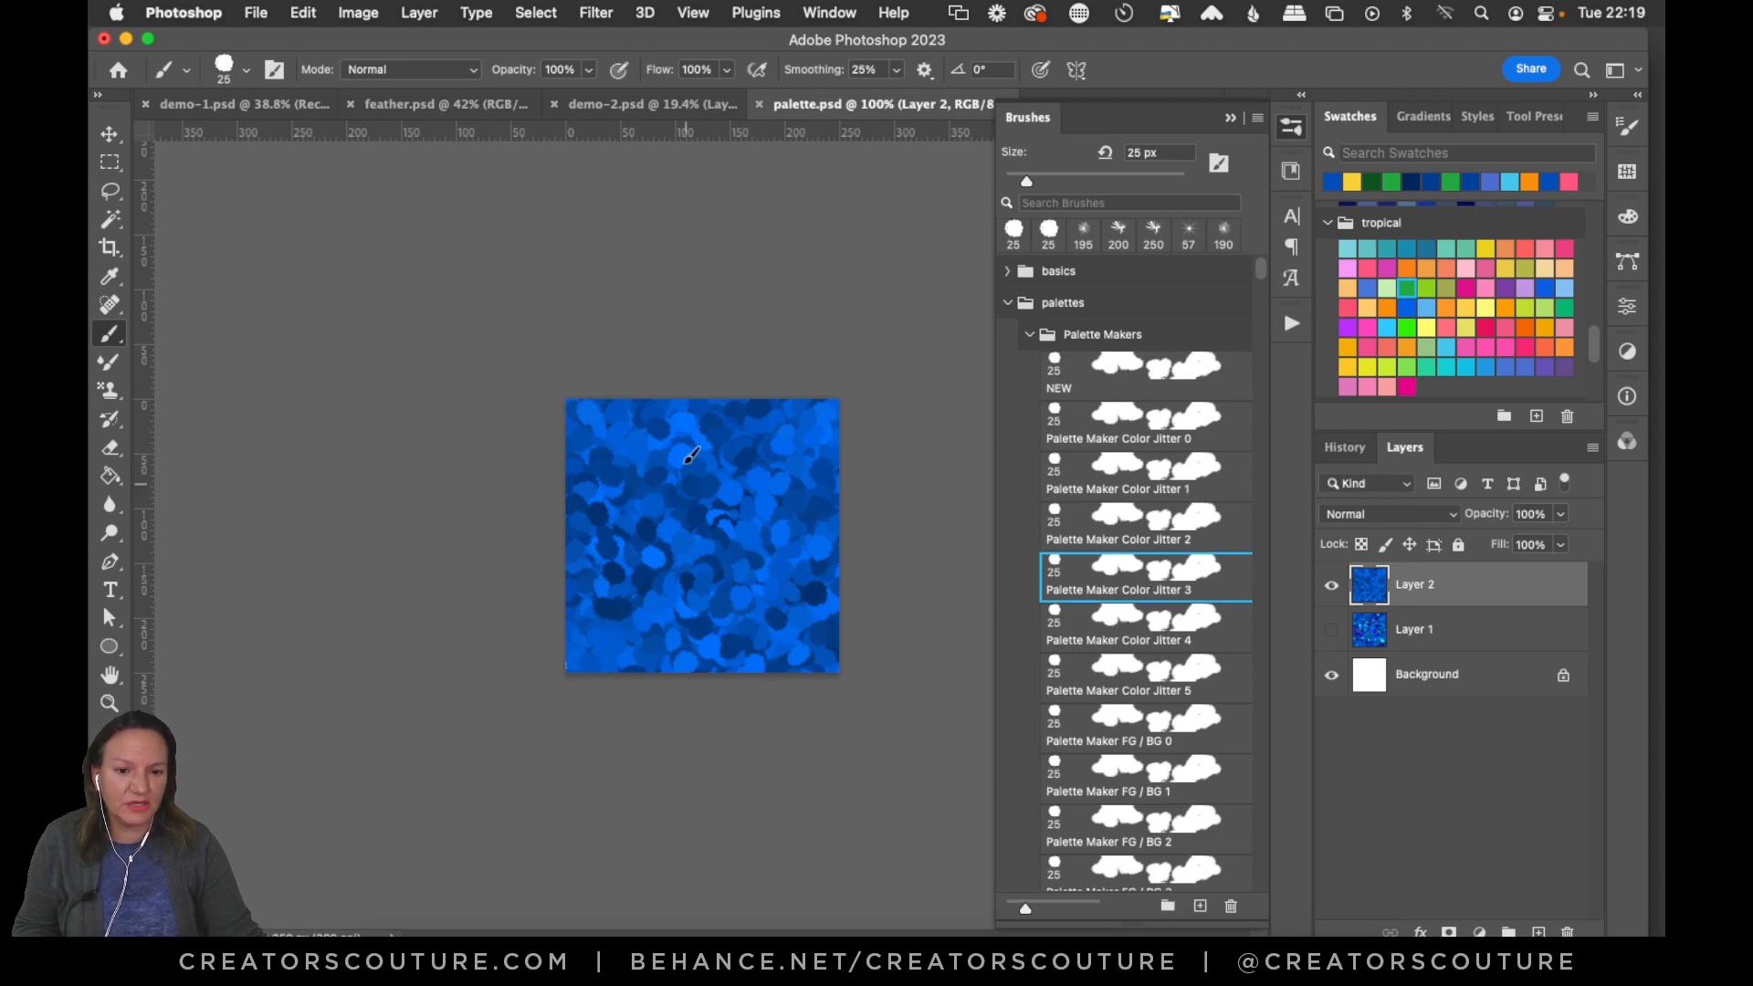
mouse_move(629, 406)
mouse_down()
mouse_move(575, 462)
mouse_move(830, 639)
mouse_up()
mouse_move(757, 481)
mouse_down()
mouse_move(639, 511)
mouse_move(675, 488)
mouse_move(620, 548)
mouse_move(894, 733)
mouse_up()
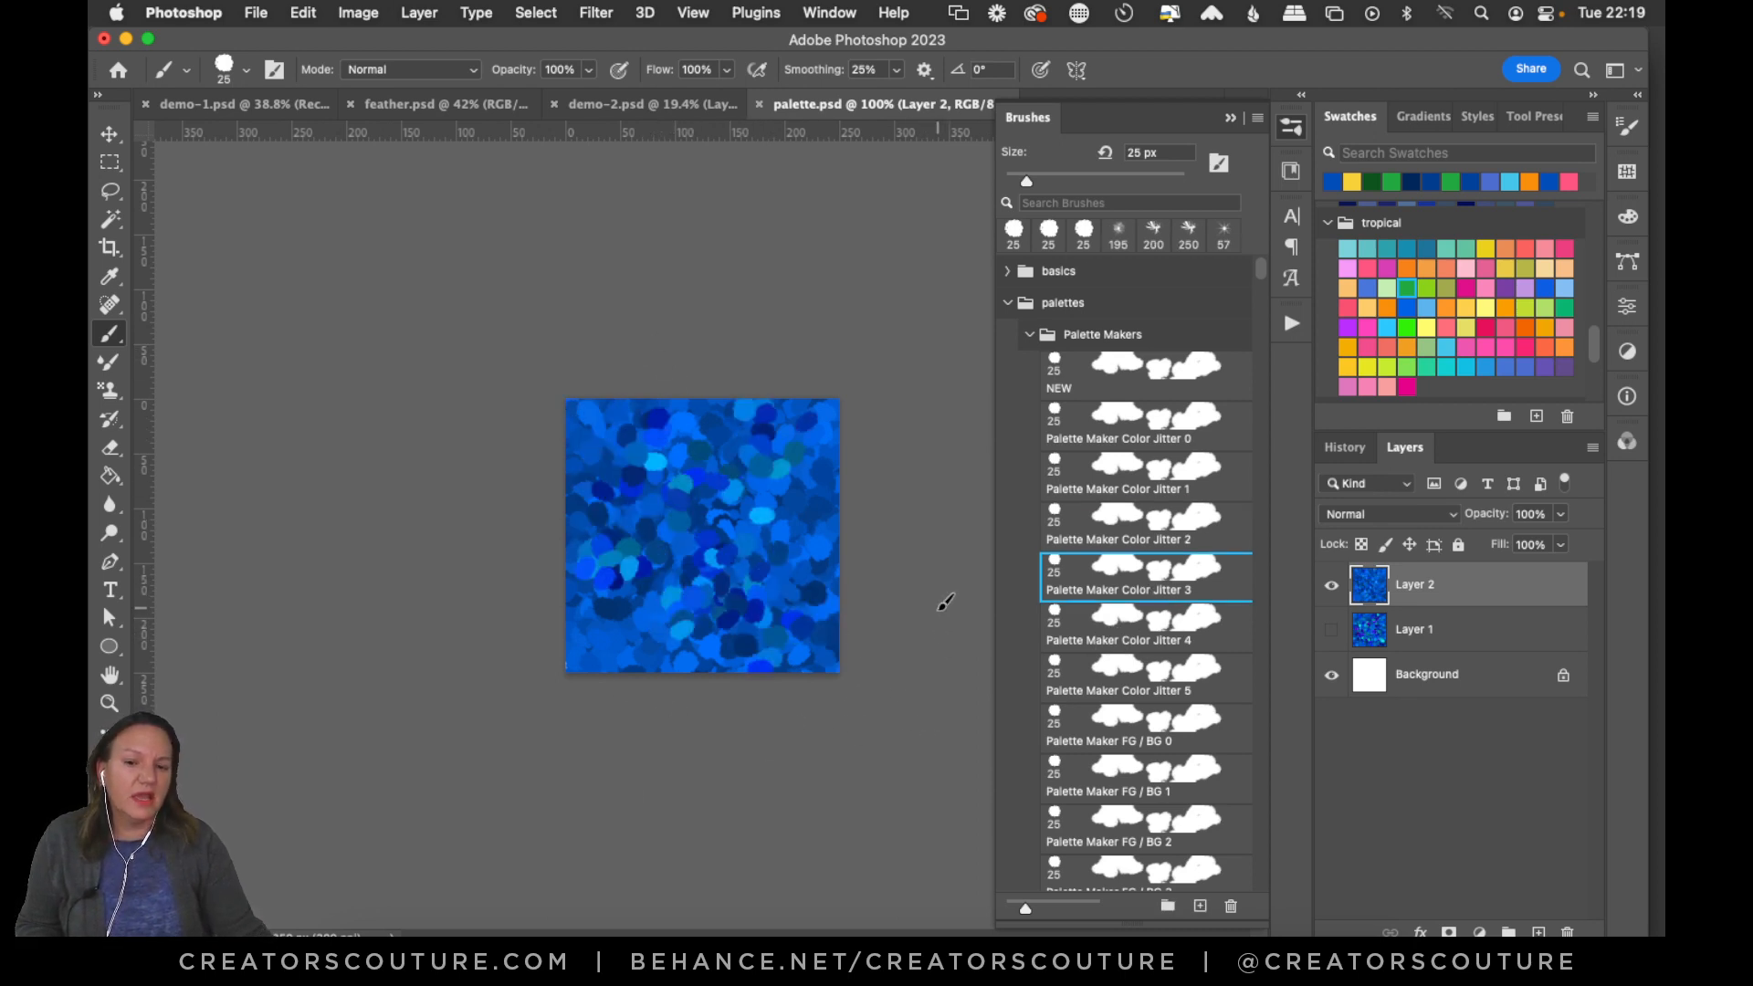
click(1121, 621)
mouse_move(701, 398)
mouse_down()
mouse_move(711, 519)
mouse_move(820, 629)
mouse_move(793, 657)
mouse_up()
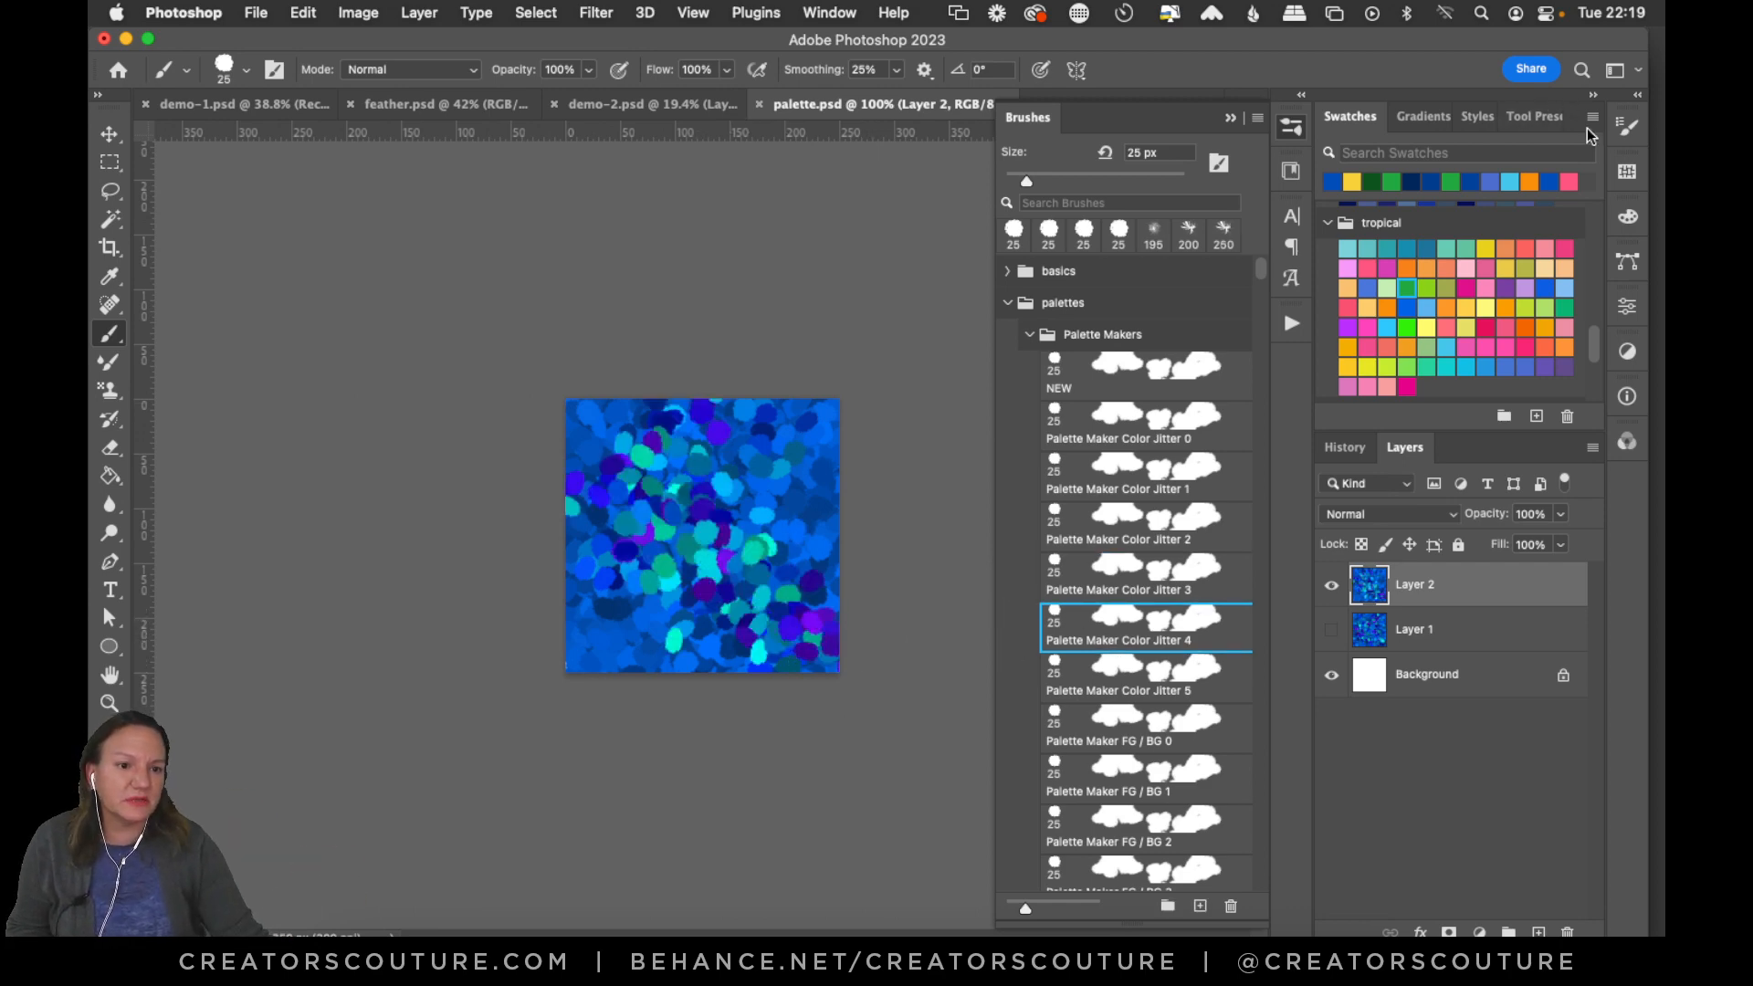
Review the Color Dynamics settings of the Palette Maker Color Jitter 4 brush.
click(1630, 127)
click(1309, 298)
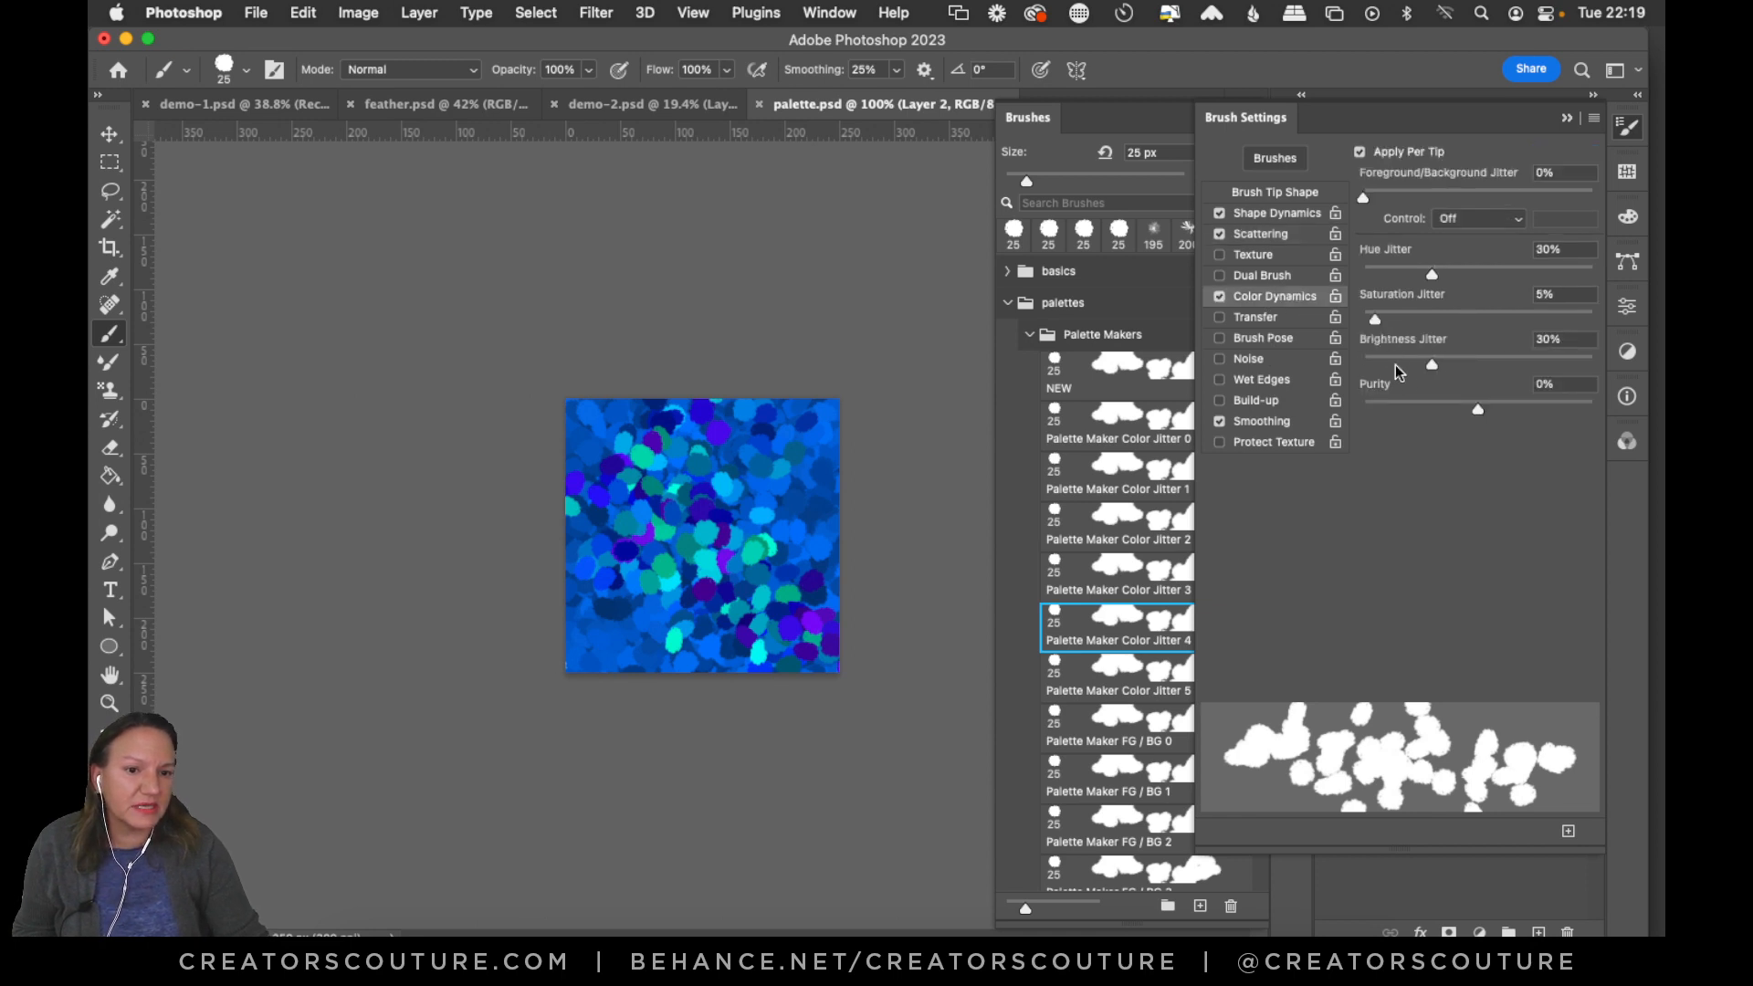
click(1628, 129)
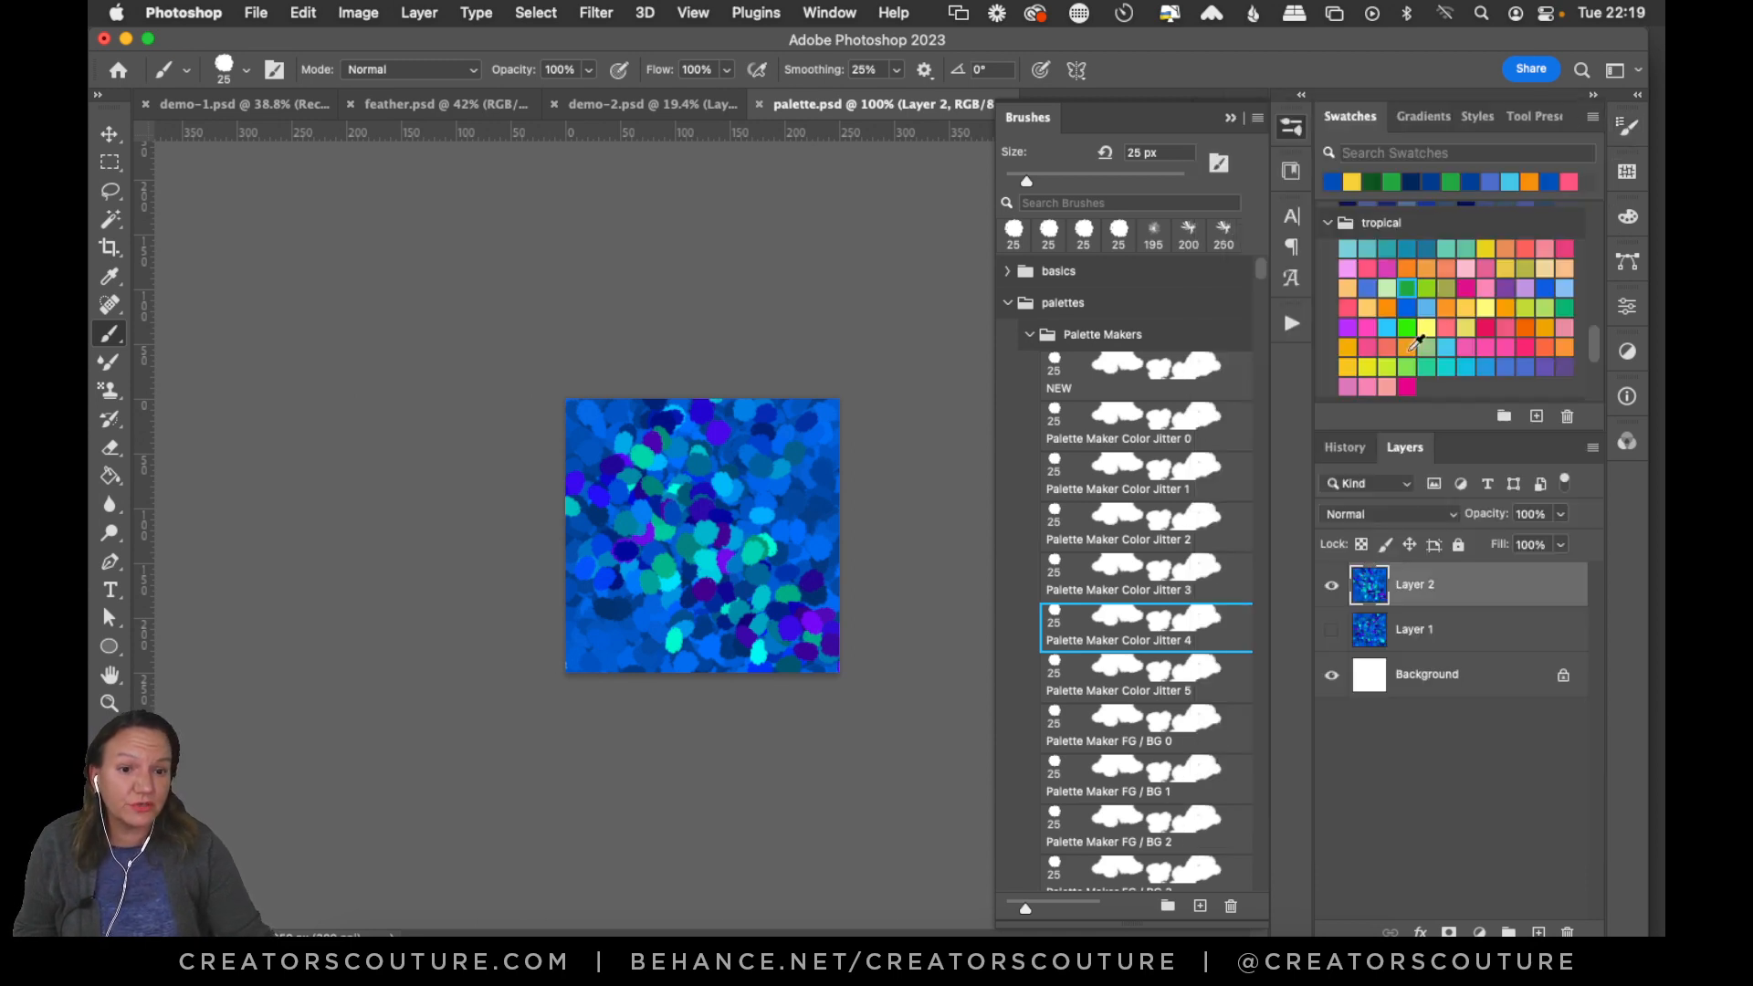
Try Palette Maker Color Jitter 5 dabs across the palette canvas and clear everything painted on Layer 2.
click(1172, 680)
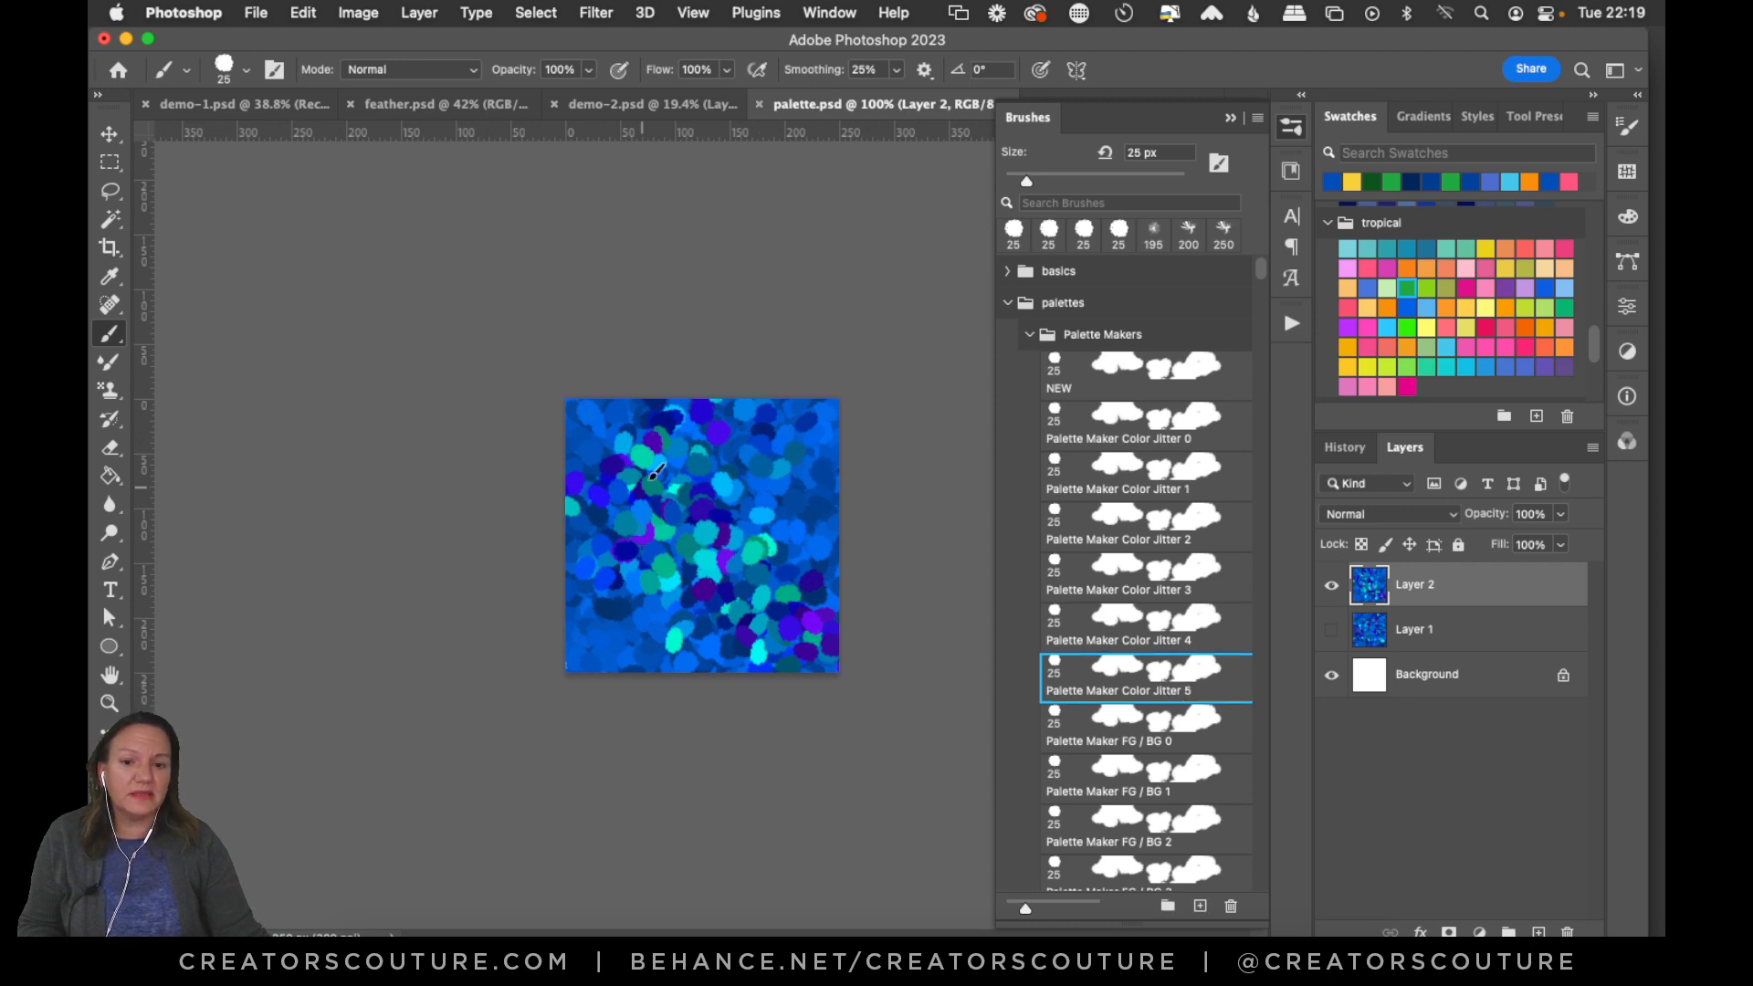
mouse_move(655, 471)
mouse_down()
mouse_move(631, 567)
mouse_move(792, 596)
mouse_move(758, 653)
mouse_up()
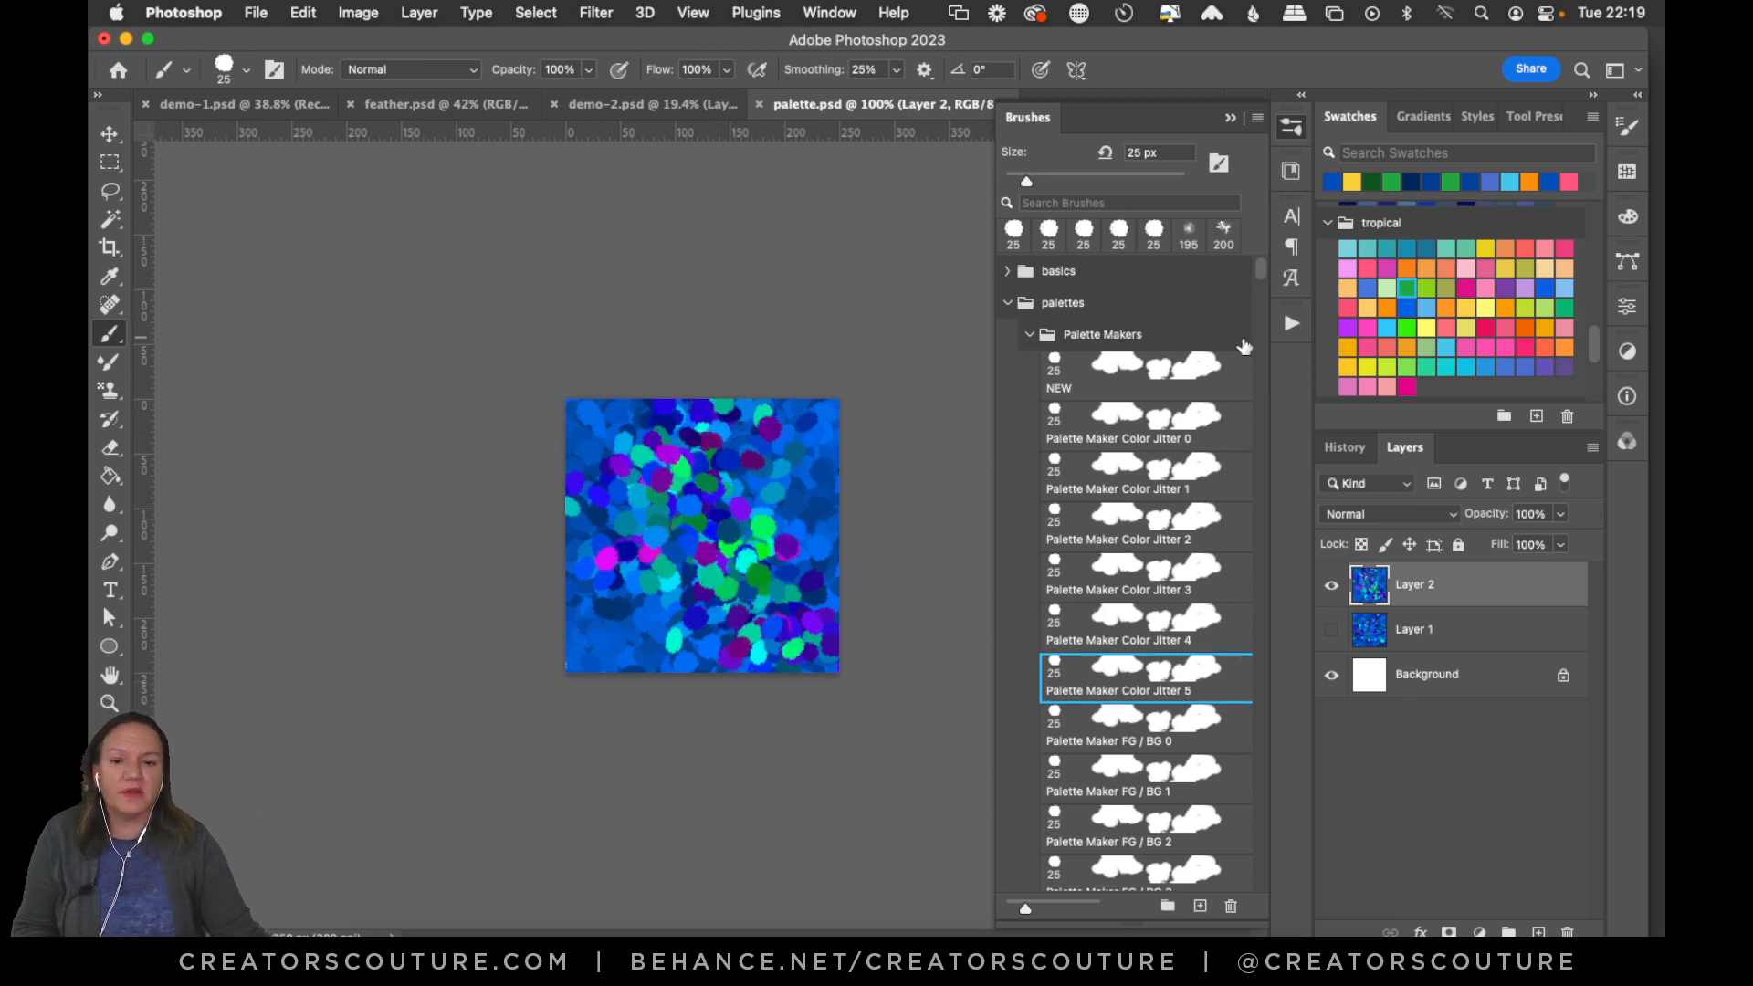
key(Delete)
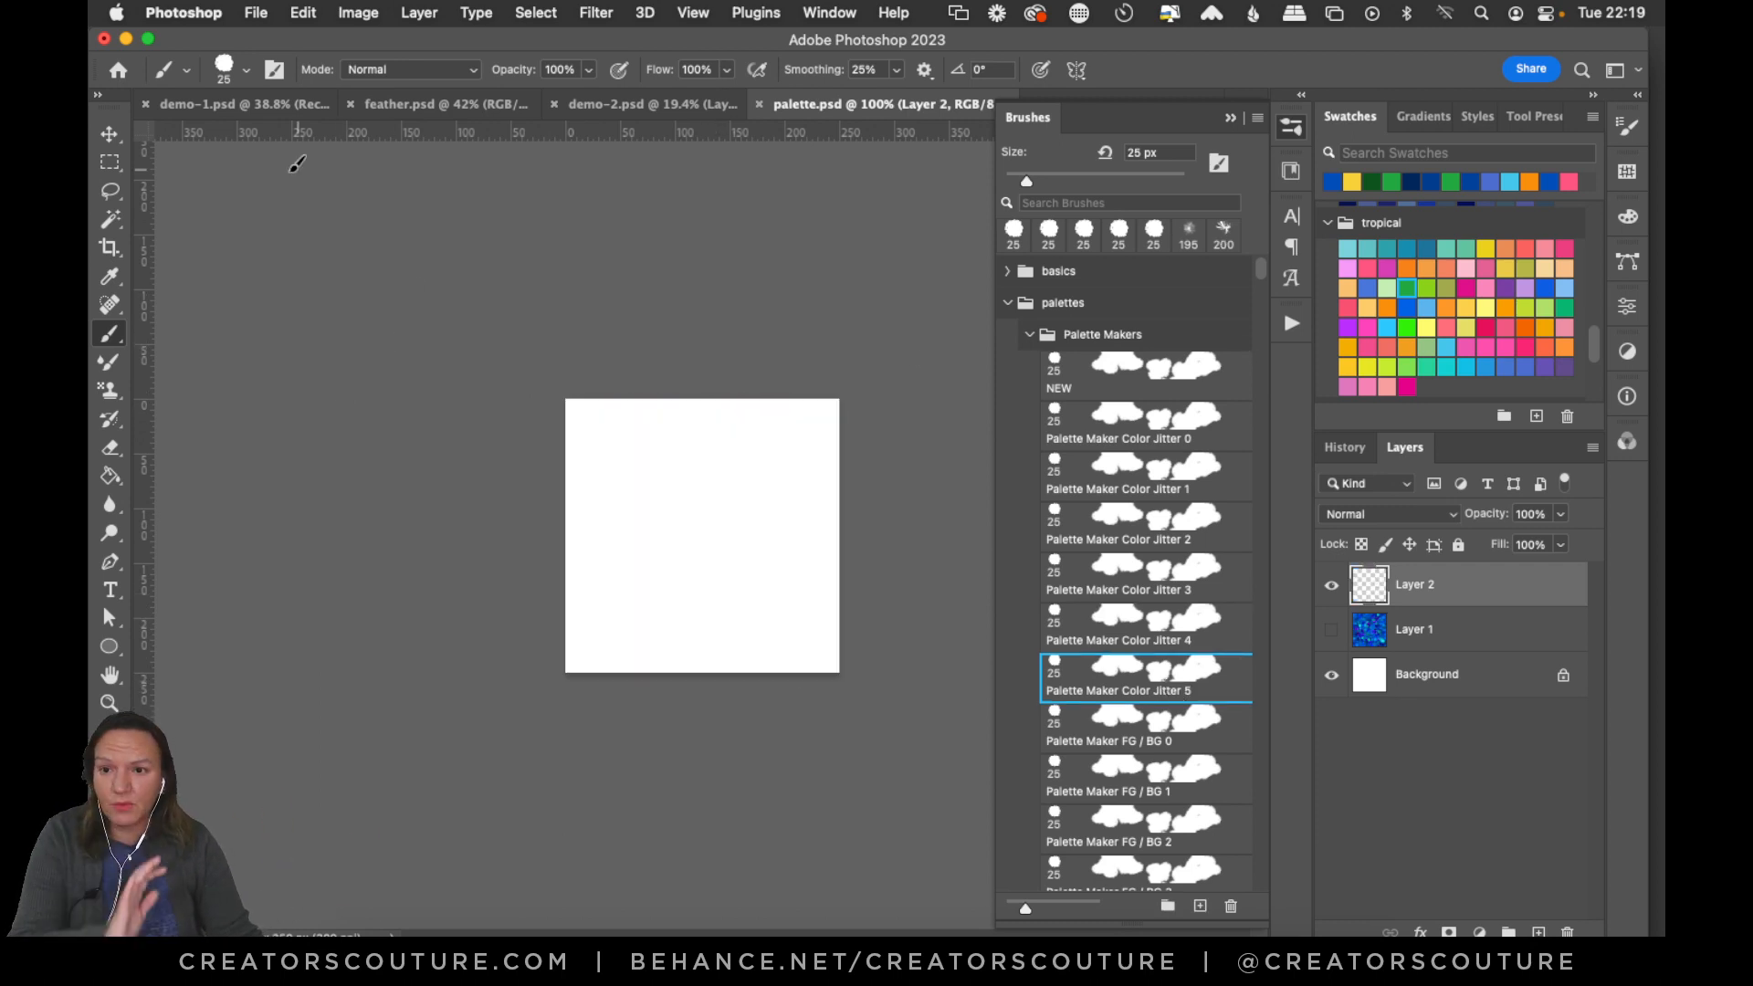
Check the blue background in demo-1.psd and cover the empty Layer 2 of palette.psd with Palette Maker Color Jitter 1 dabs.
click(265, 105)
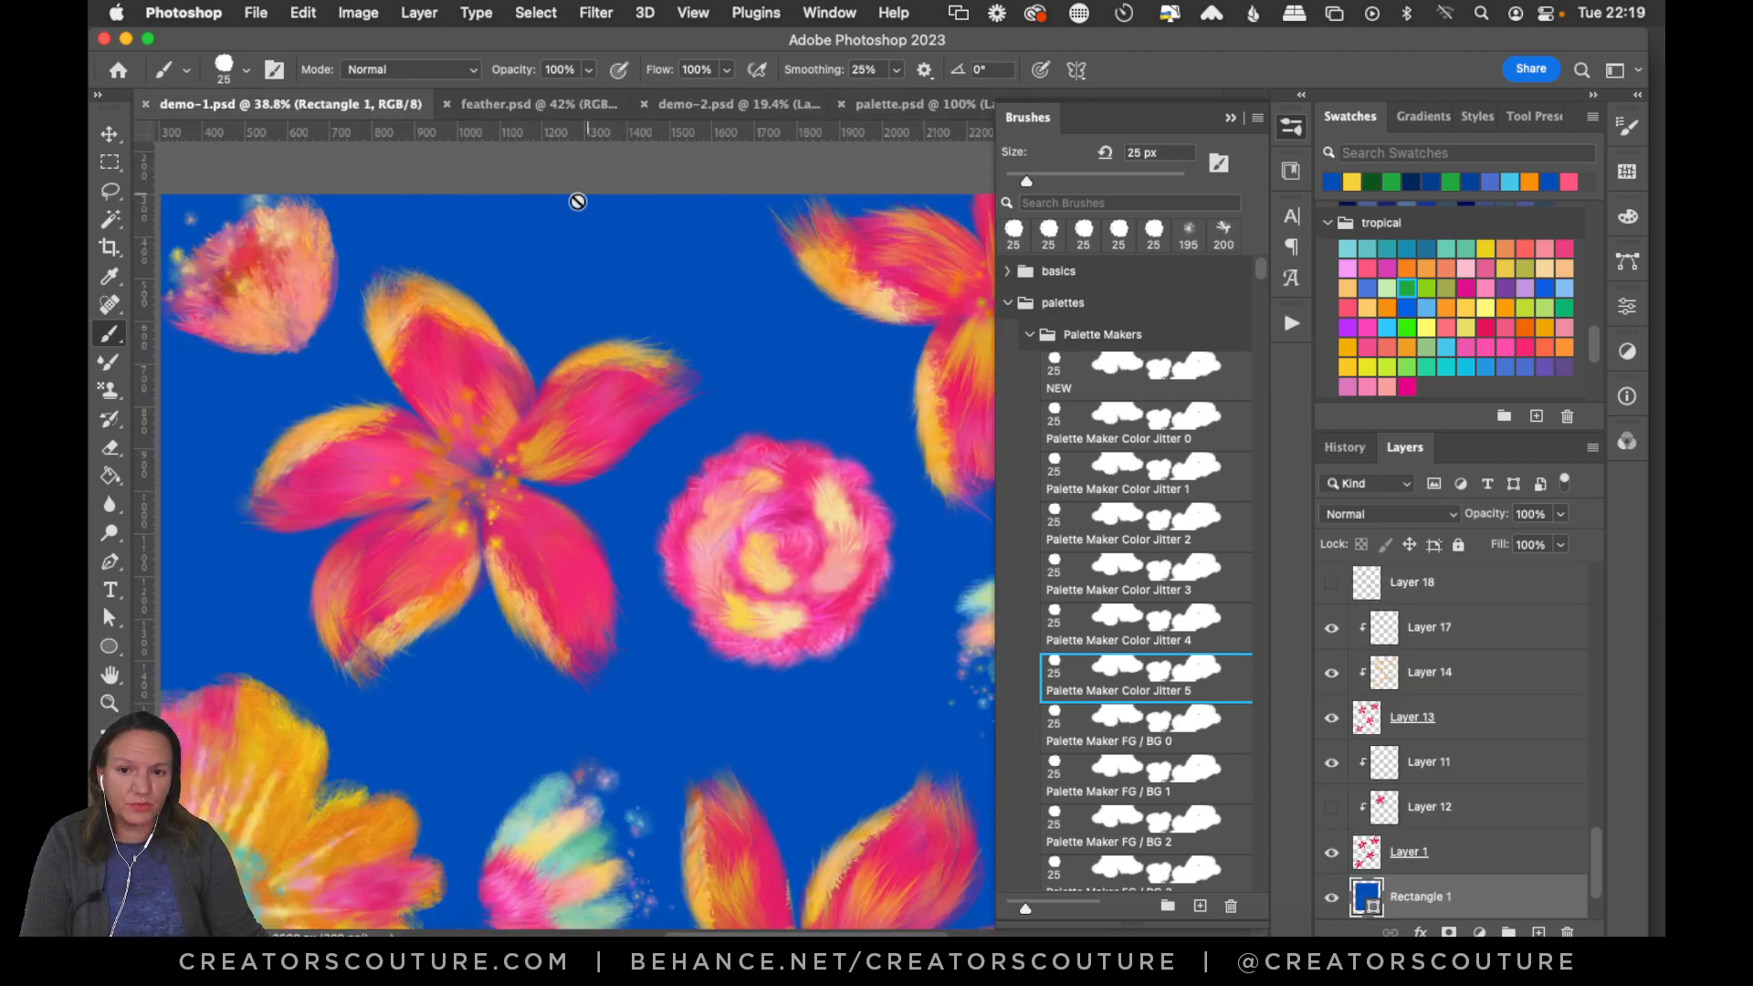
click(913, 108)
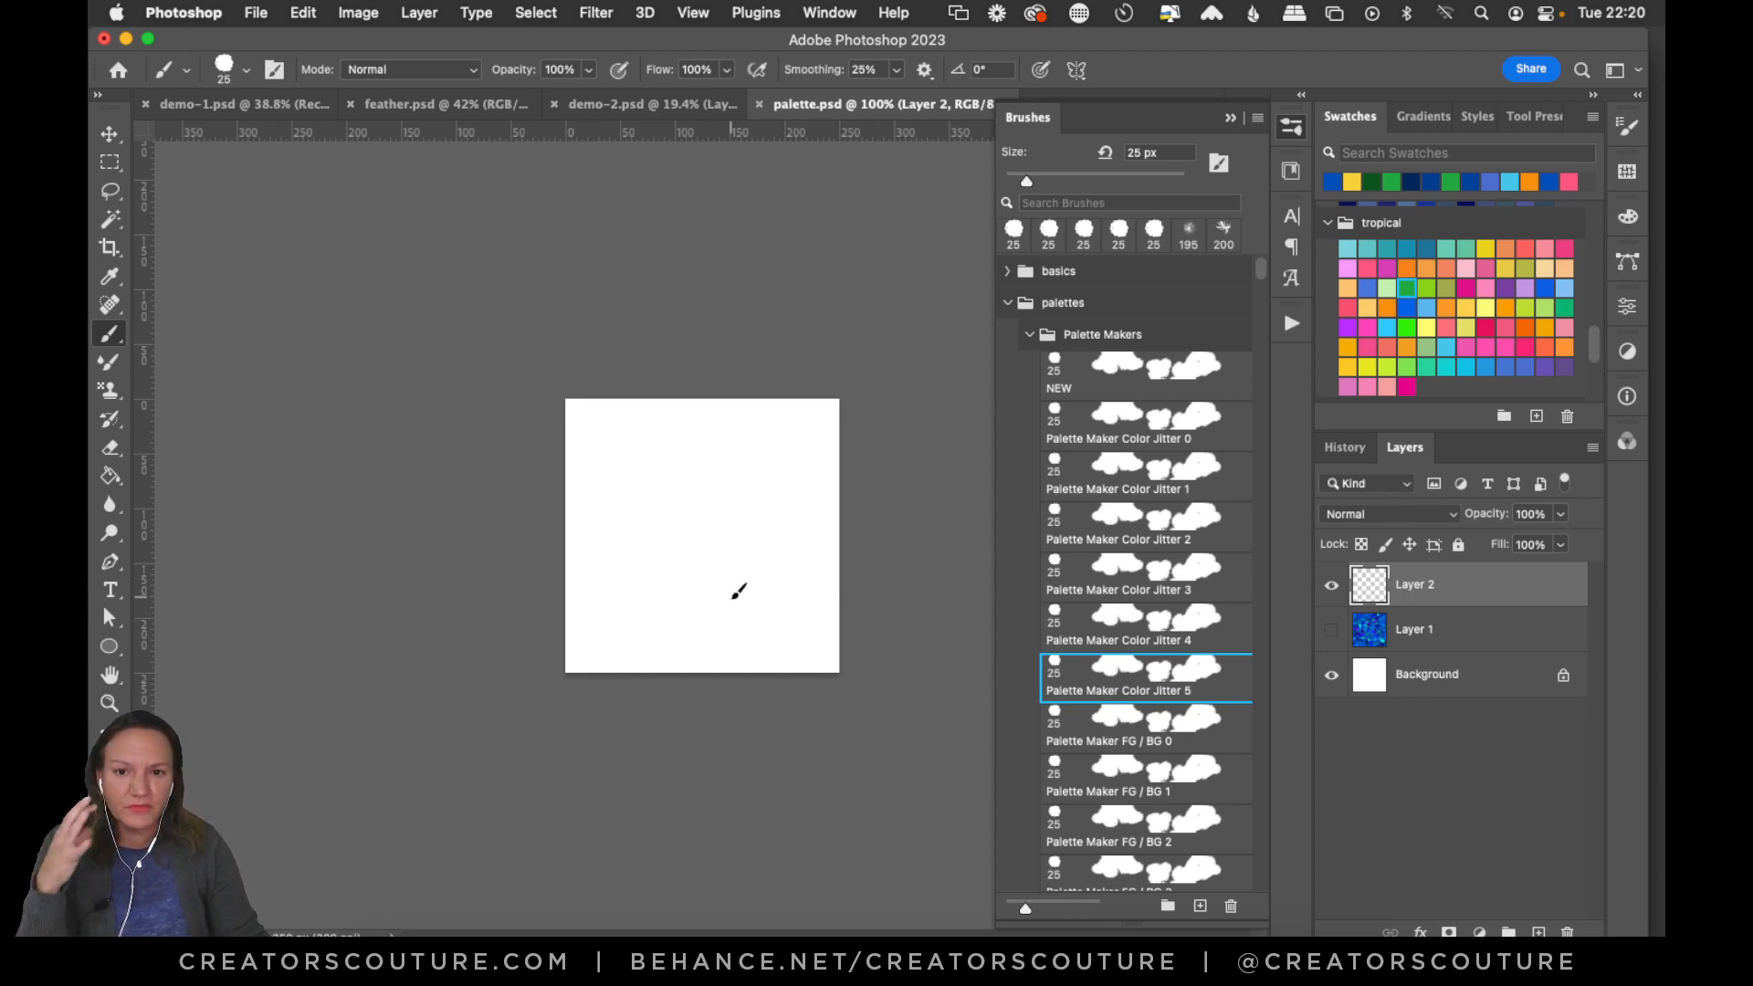
click(227, 106)
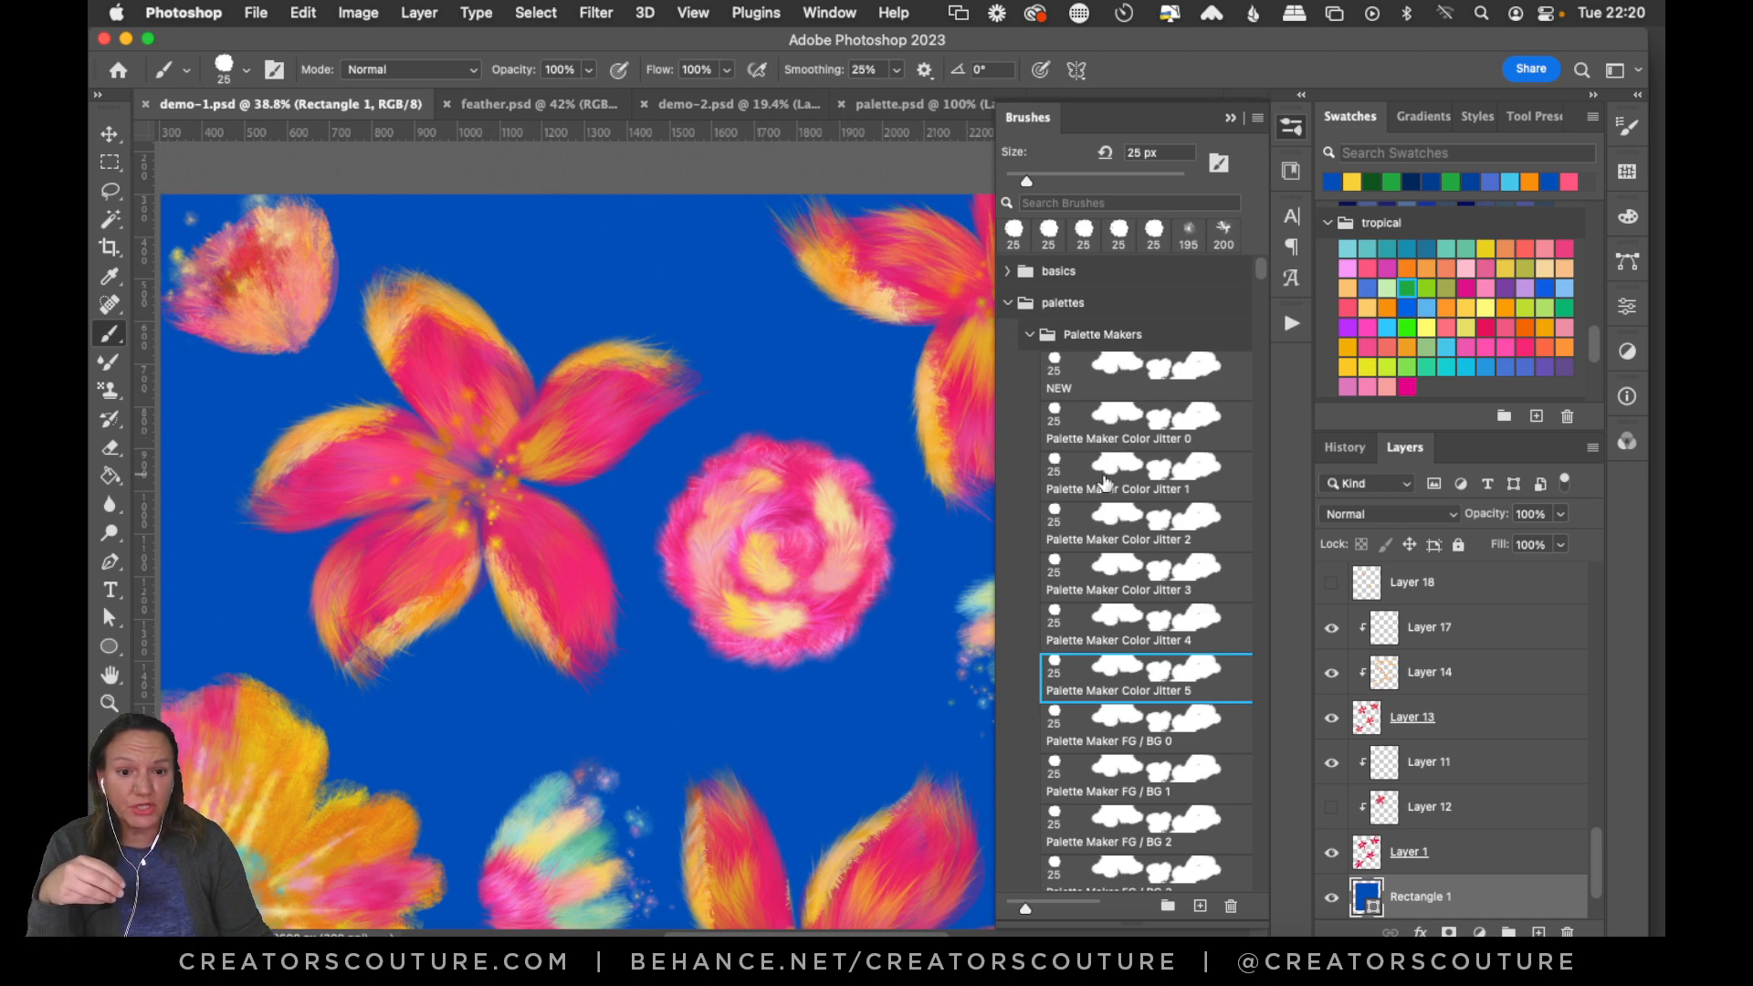
click(1136, 486)
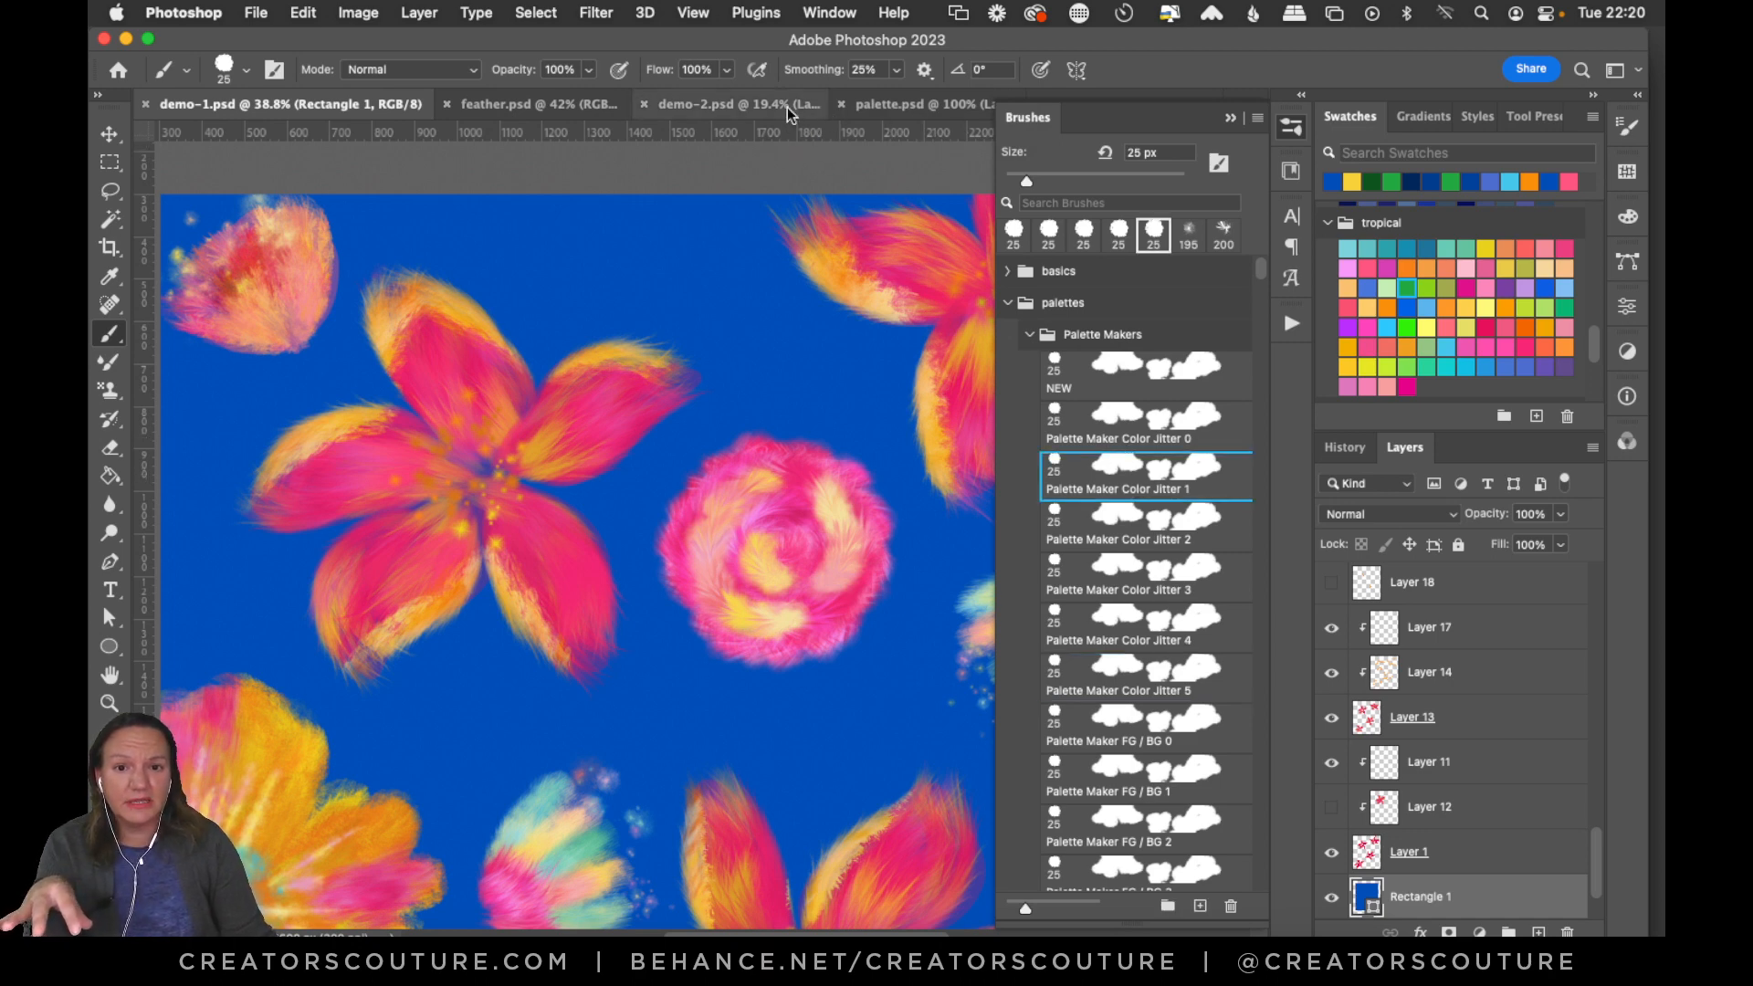
click(917, 106)
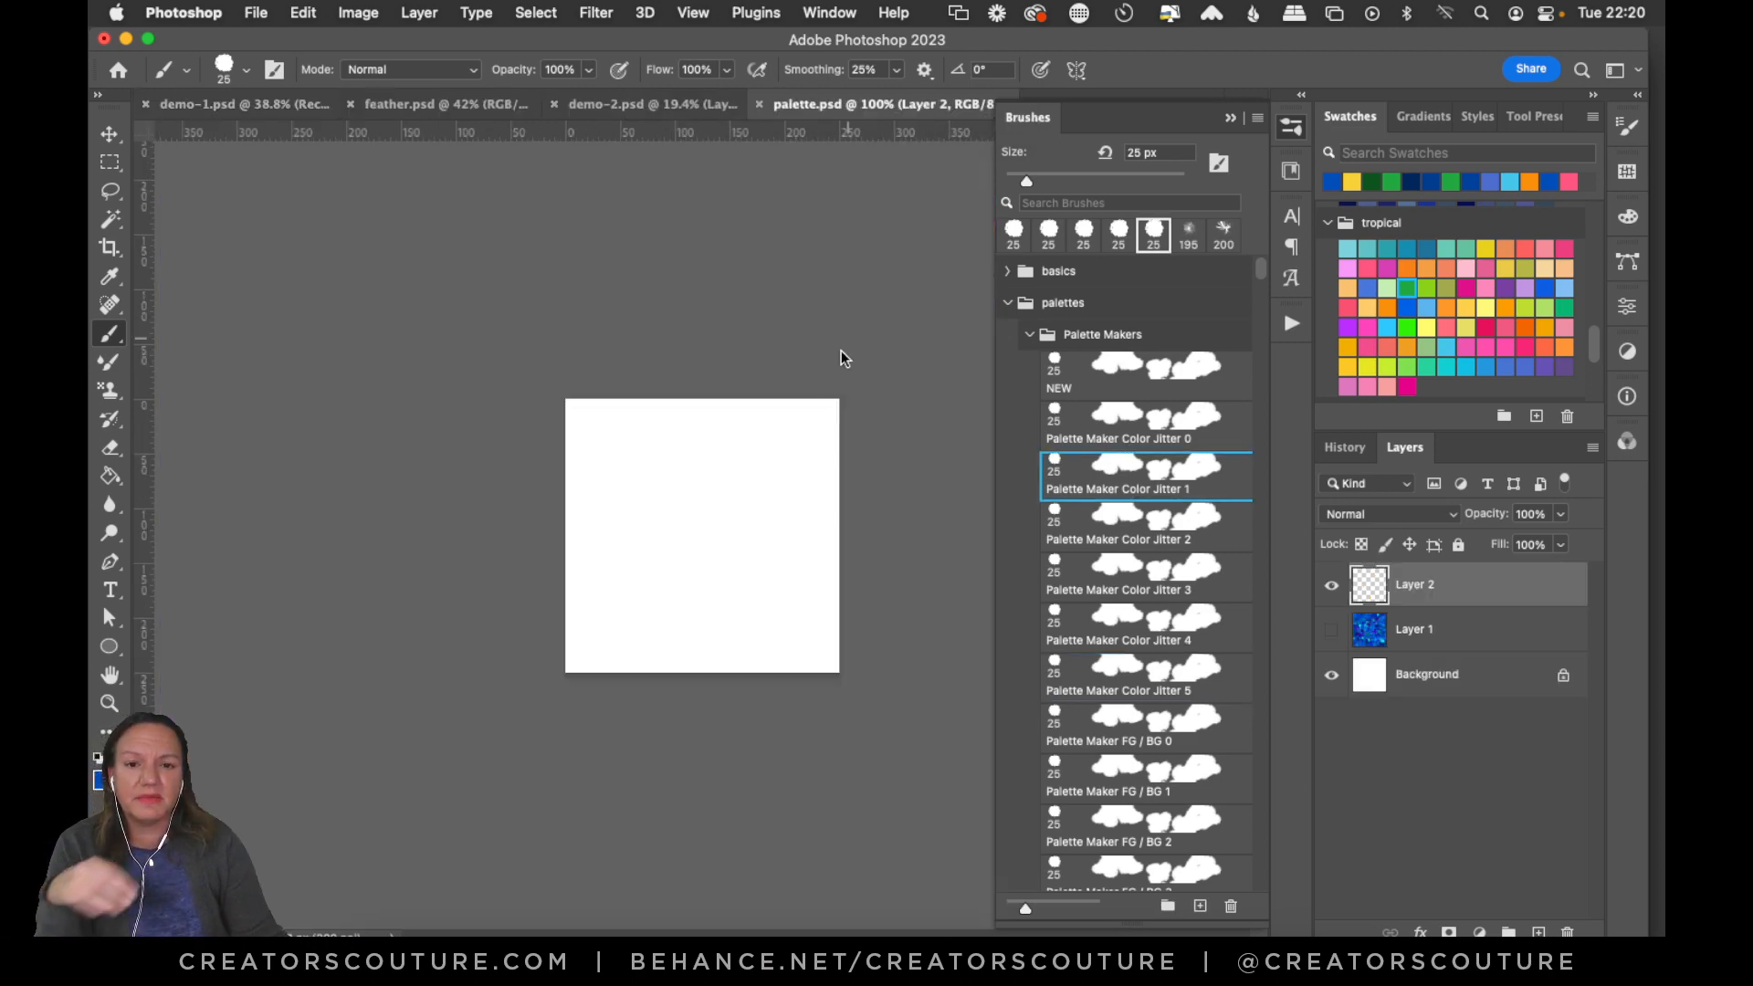
mouse_move(744, 391)
mouse_down()
mouse_move(593, 475)
mouse_move(641, 447)
mouse_move(639, 639)
mouse_move(794, 420)
mouse_move(776, 639)
mouse_move(573, 597)
mouse_move(593, 438)
mouse_move(730, 447)
mouse_move(803, 630)
mouse_move(712, 420)
mouse_move(585, 411)
mouse_move(767, 438)
mouse_move(683, 664)
mouse_move(579, 672)
mouse_move(762, 566)
mouse_up()
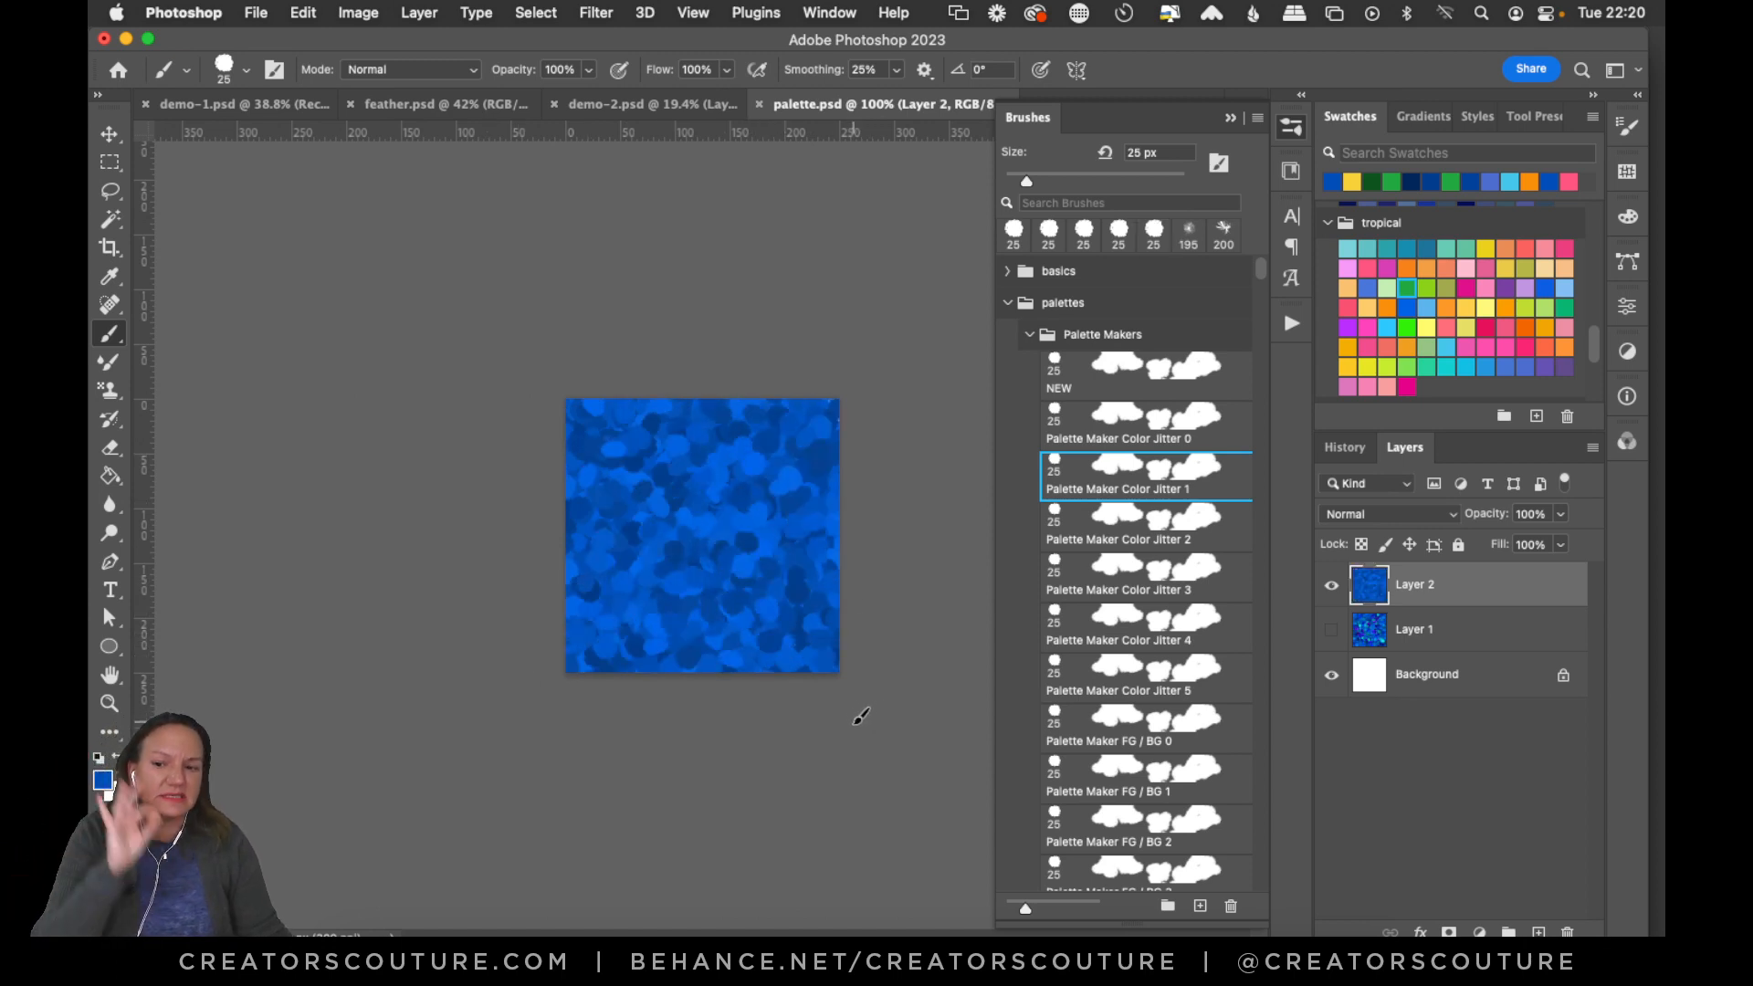
Scatter Palette Maker Color Jitter 2 dabs over the fresh blue base on Layer 2.
click(1155, 534)
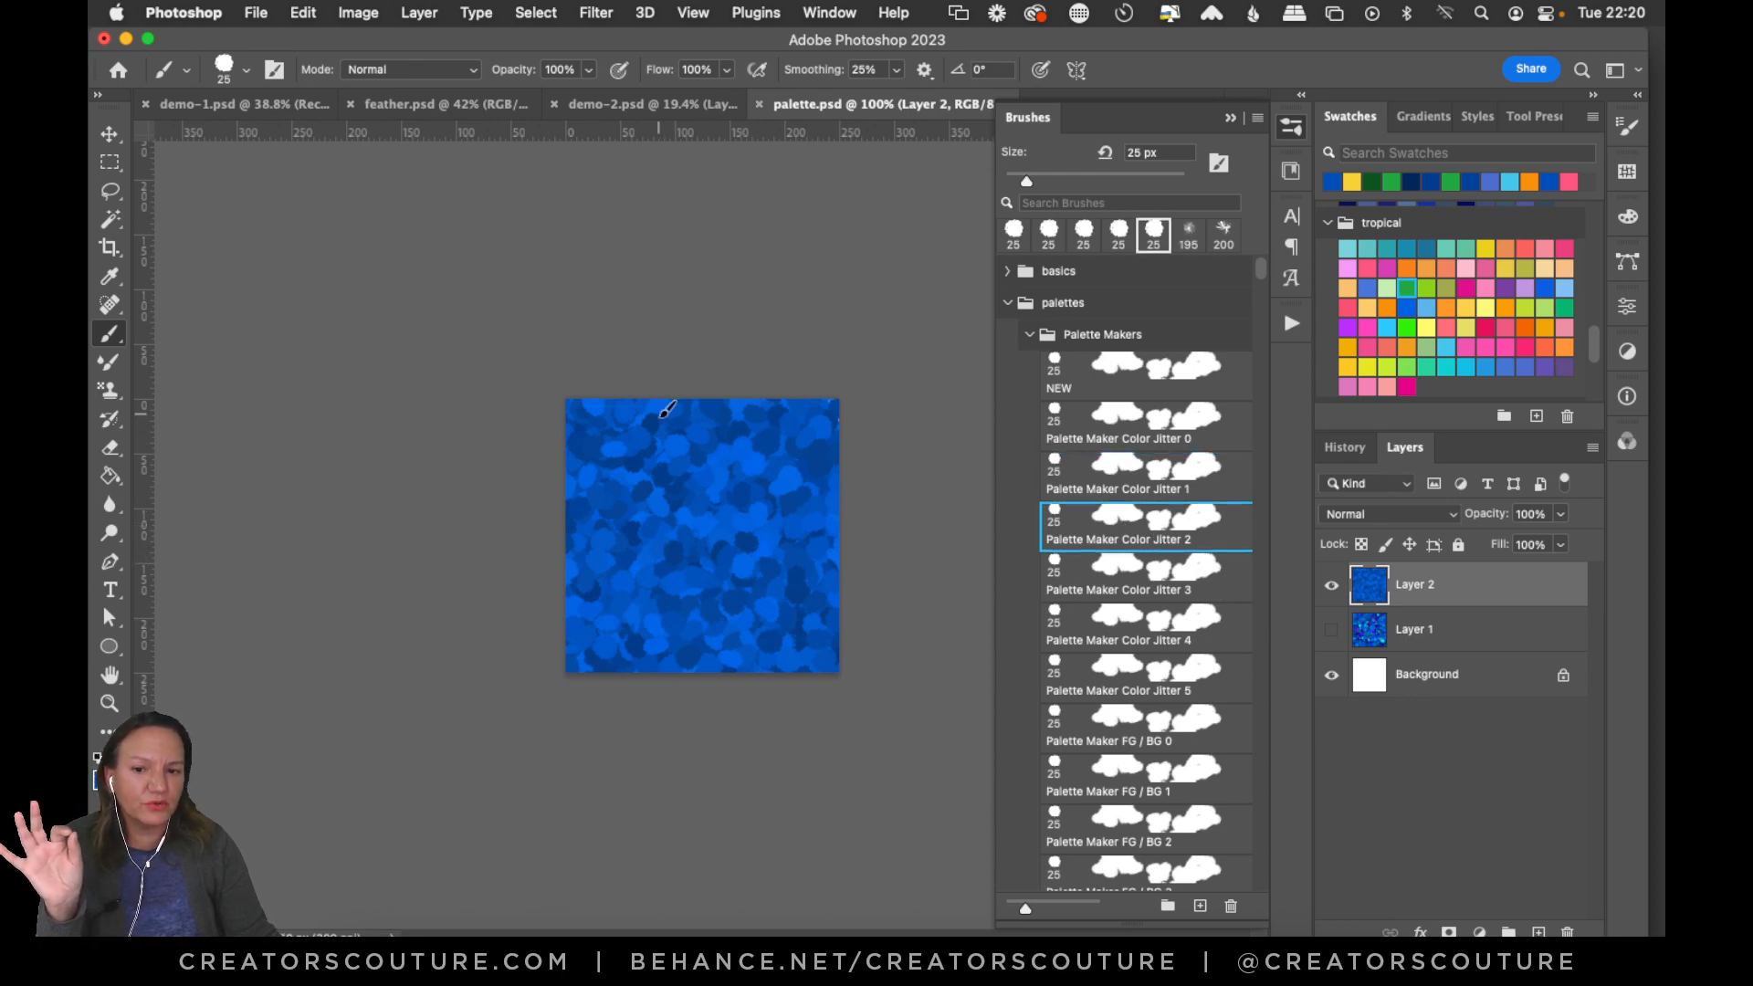
drag(665, 411, 653, 493)
drag(794, 437, 741, 543)
mouse_move(700, 650)
mouse_down()
mouse_move(624, 573)
mouse_move(733, 572)
mouse_move(728, 476)
mouse_move(743, 662)
mouse_move(684, 679)
mouse_move(783, 358)
mouse_move(729, 555)
mouse_move(688, 553)
mouse_move(749, 722)
mouse_move(650, 639)
mouse_up()
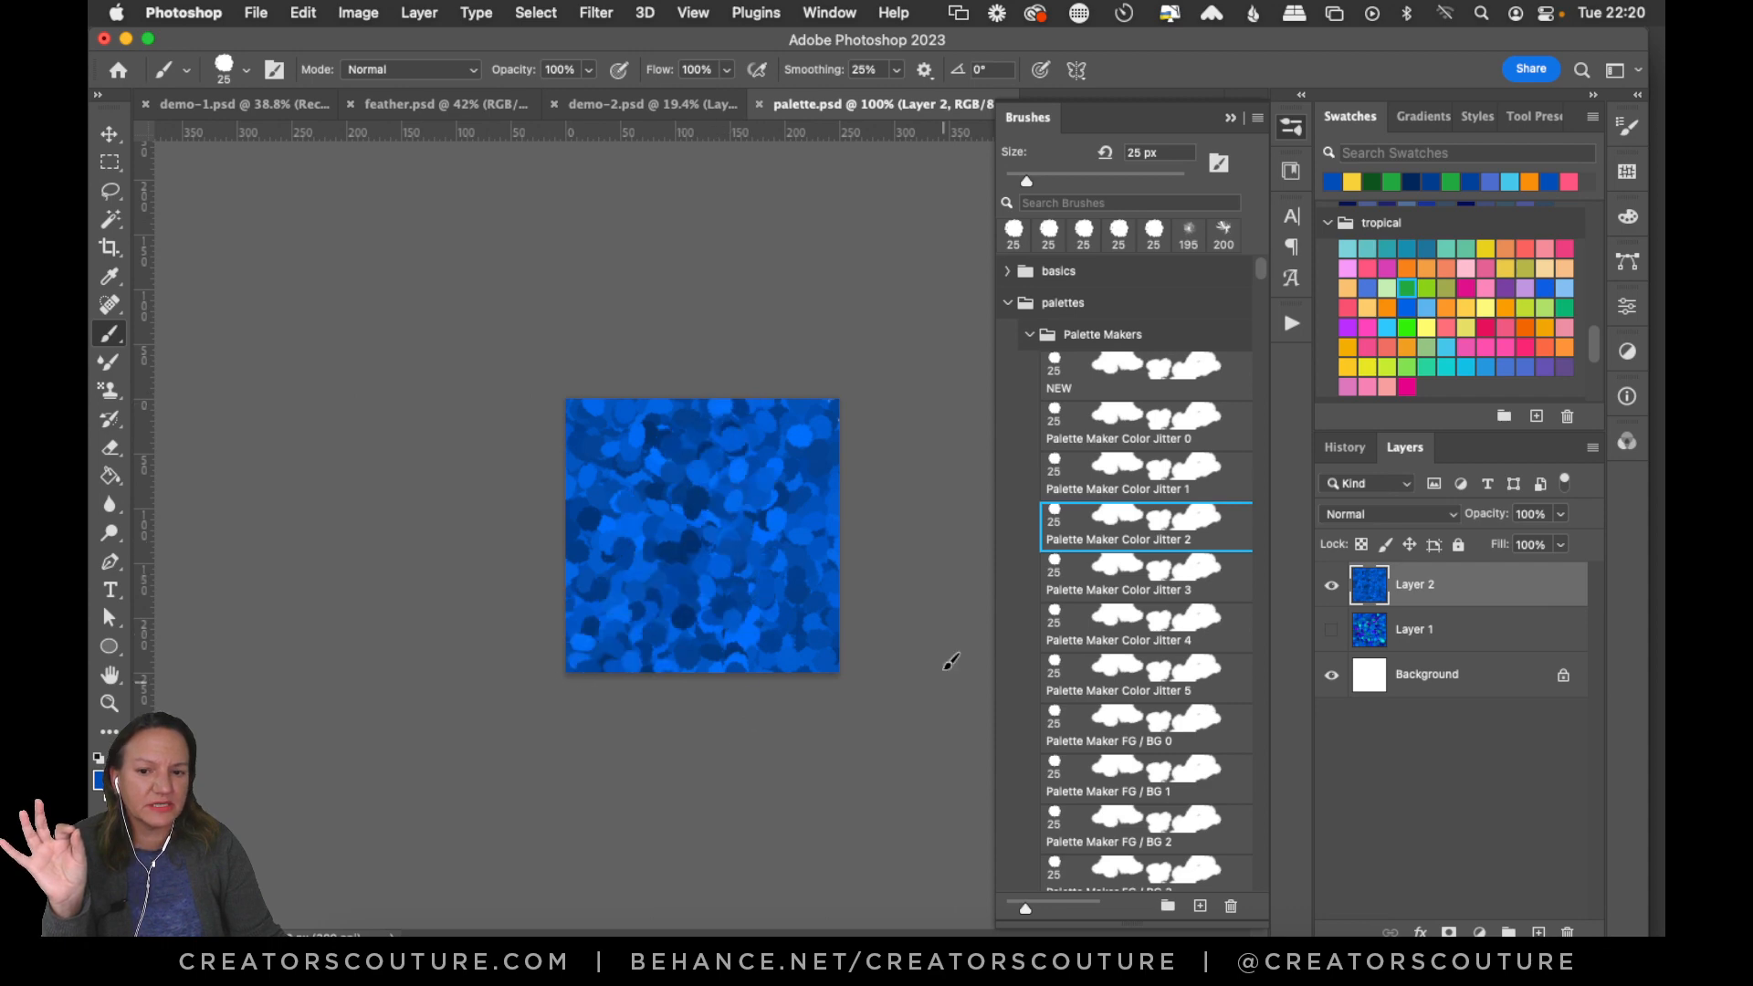
Scatter Palette Maker Color Jitter 3 dabs over the palette canvas to bring in slight hue variation.
click(1086, 584)
mouse_move(772, 488)
mouse_down()
mouse_move(813, 664)
mouse_move(754, 641)
mouse_move(632, 488)
mouse_move(660, 683)
mouse_move(591, 628)
mouse_move(721, 653)
mouse_up()
mouse_move(828, 496)
mouse_down()
mouse_move(776, 539)
mouse_move(721, 639)
mouse_move(758, 657)
mouse_up()
Add Palette Maker Color Jitter 4 dabs around the palette canvas for teal and purple accents among the blues.
click(1128, 621)
drag(684, 457, 708, 402)
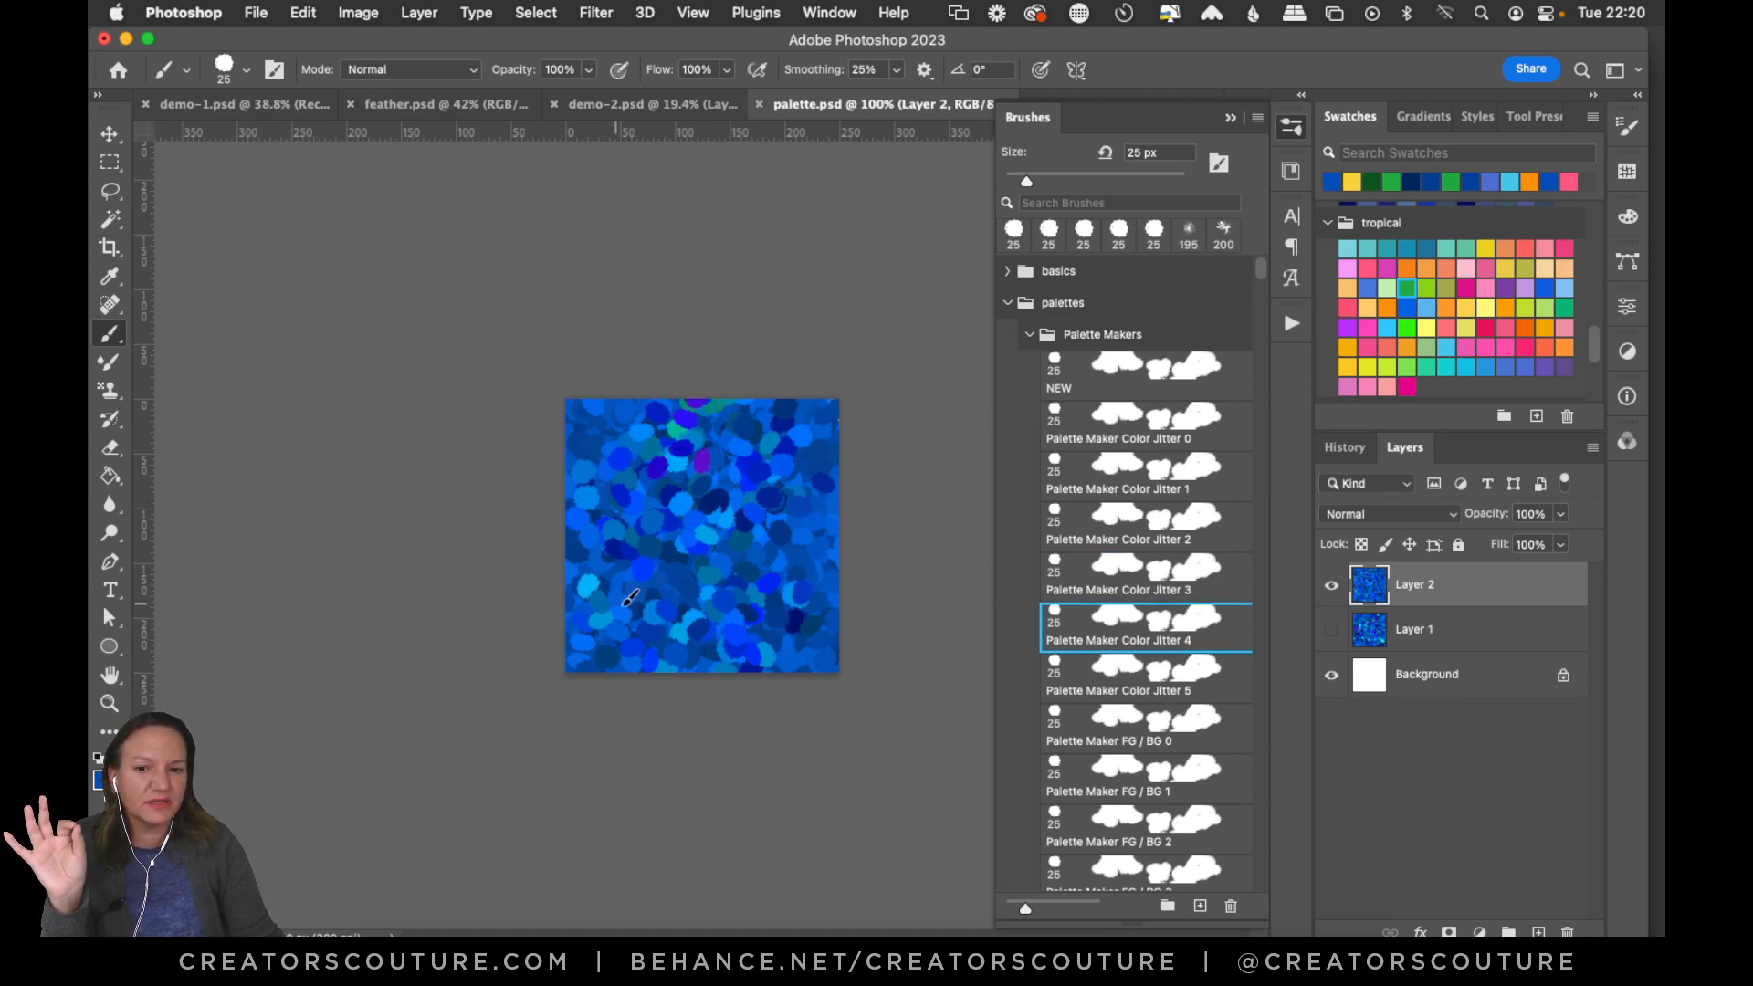
drag(593, 521, 644, 571)
mouse_move(797, 450)
mouse_down()
mouse_move(662, 712)
mouse_move(695, 725)
mouse_move(626, 610)
mouse_move(880, 625)
mouse_move(759, 612)
mouse_move(854, 571)
mouse_move(808, 580)
mouse_move(797, 617)
mouse_up()
drag(771, 401, 775, 548)
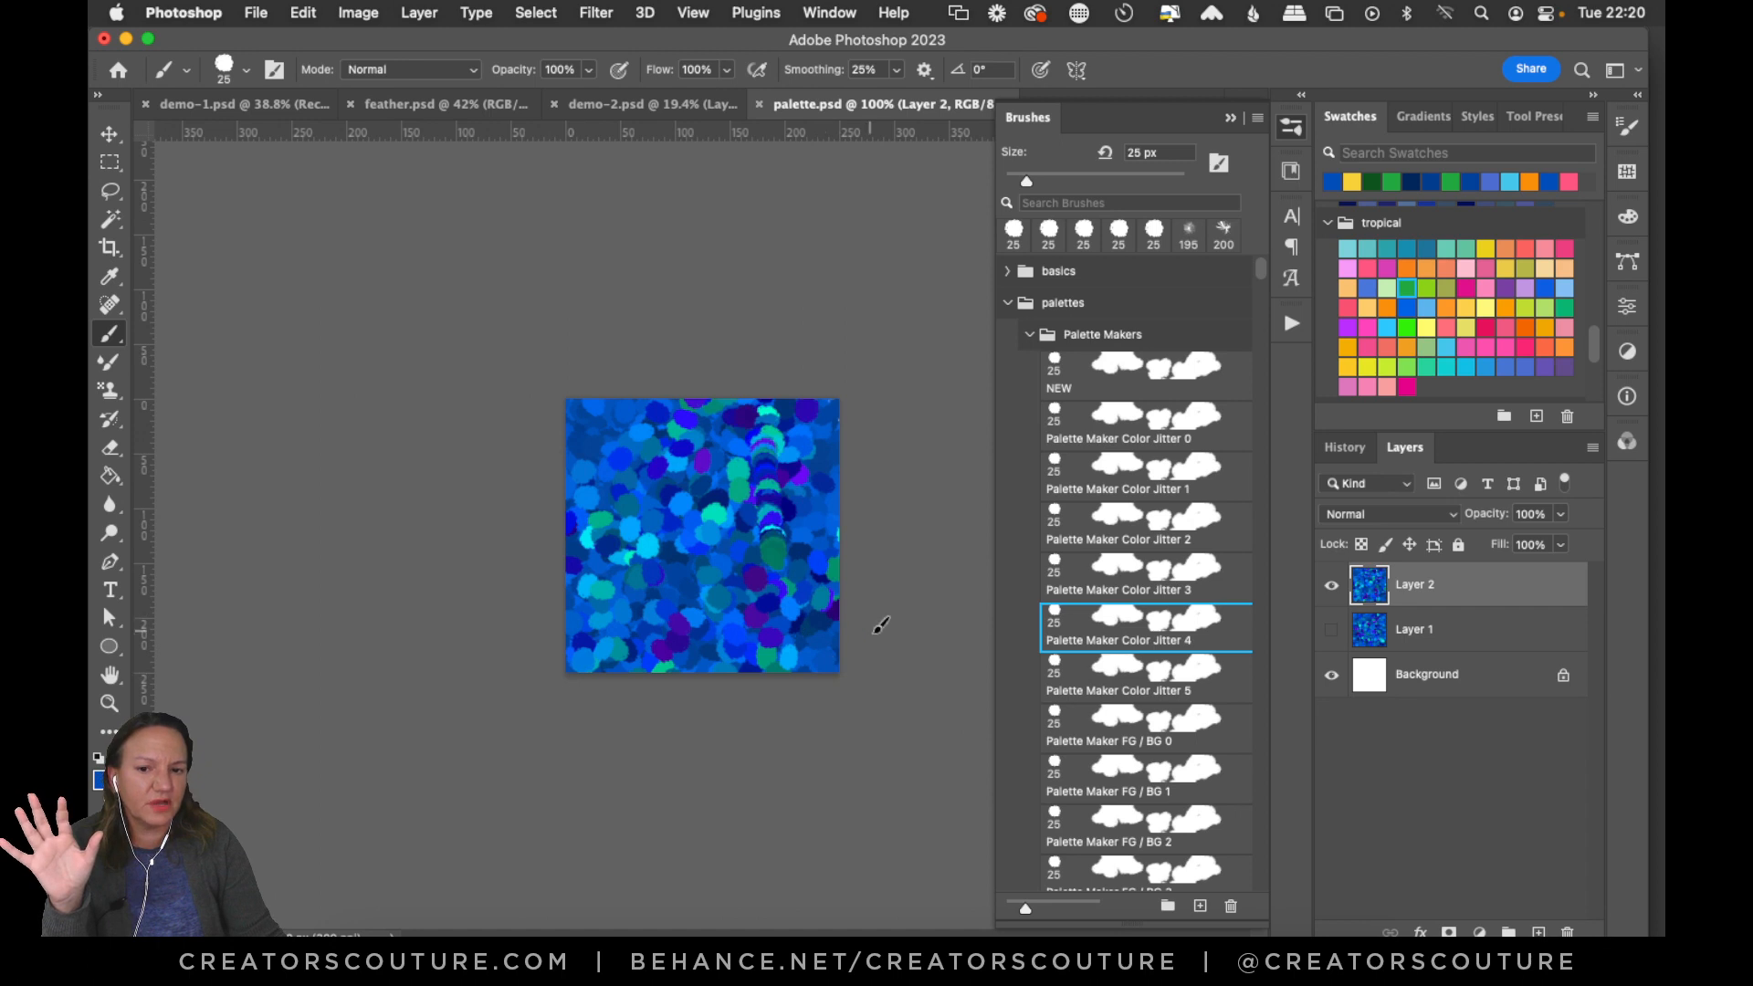
Paint Palette Maker Color Jitter 2 dabs down the middle of the palette to tone down the accent colours.
click(1114, 520)
mouse_move(731, 406)
mouse_down()
mouse_move(832, 565)
mouse_move(815, 626)
mouse_move(735, 667)
mouse_up()
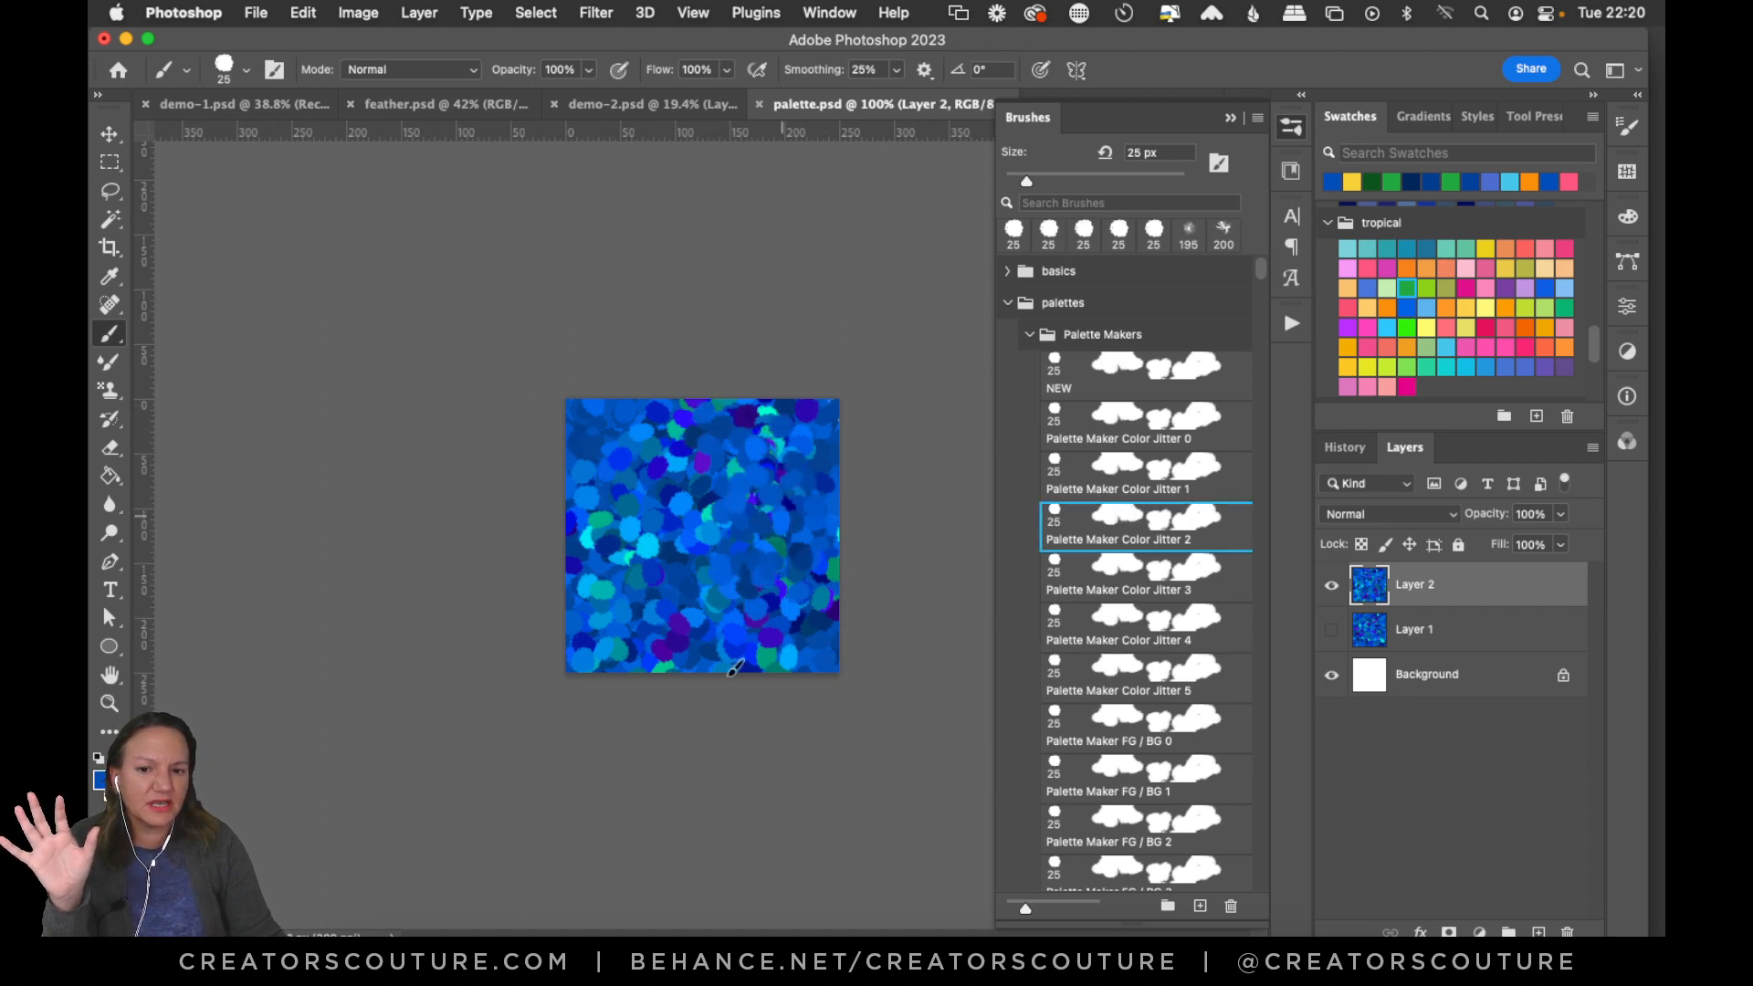
Paint over the blue palette swatch on Layer 2, alternating between the Palette Maker Color Jitter 3 and Color Jitter 2 brushes.
click(1114, 571)
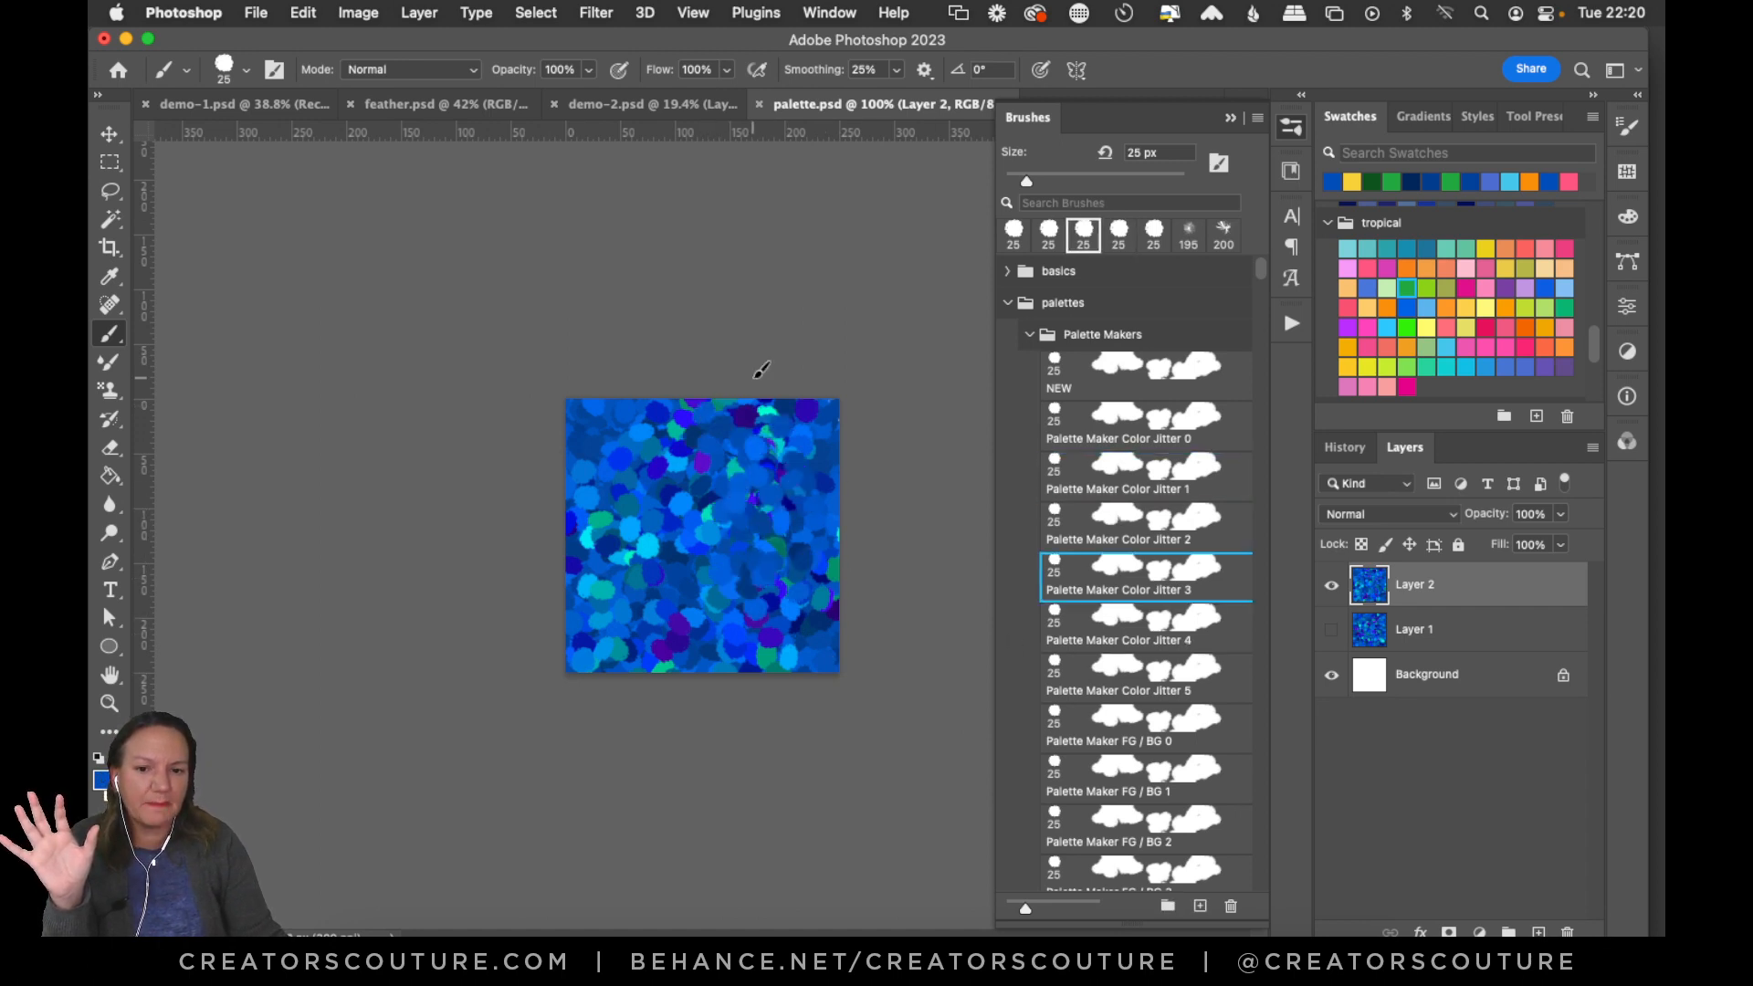
drag(765, 383, 692, 563)
click(1141, 522)
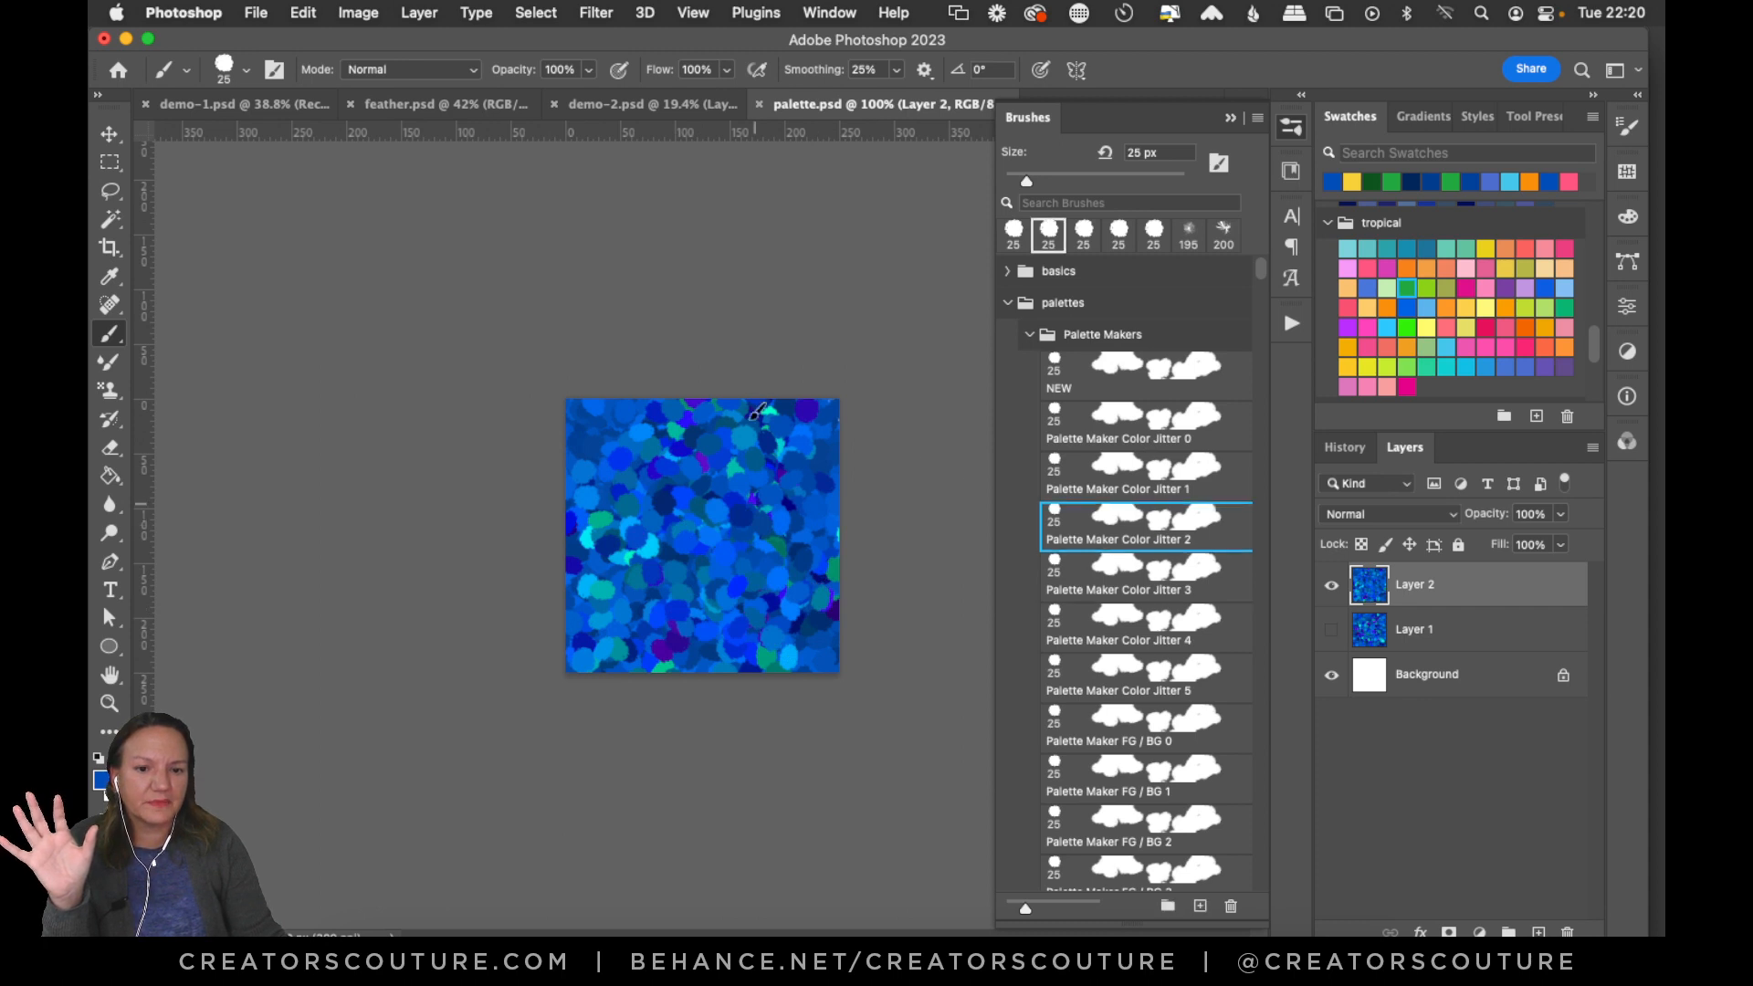
mouse_move(764, 406)
mouse_down()
mouse_move(689, 541)
mouse_move(775, 438)
mouse_move(712, 575)
mouse_up()
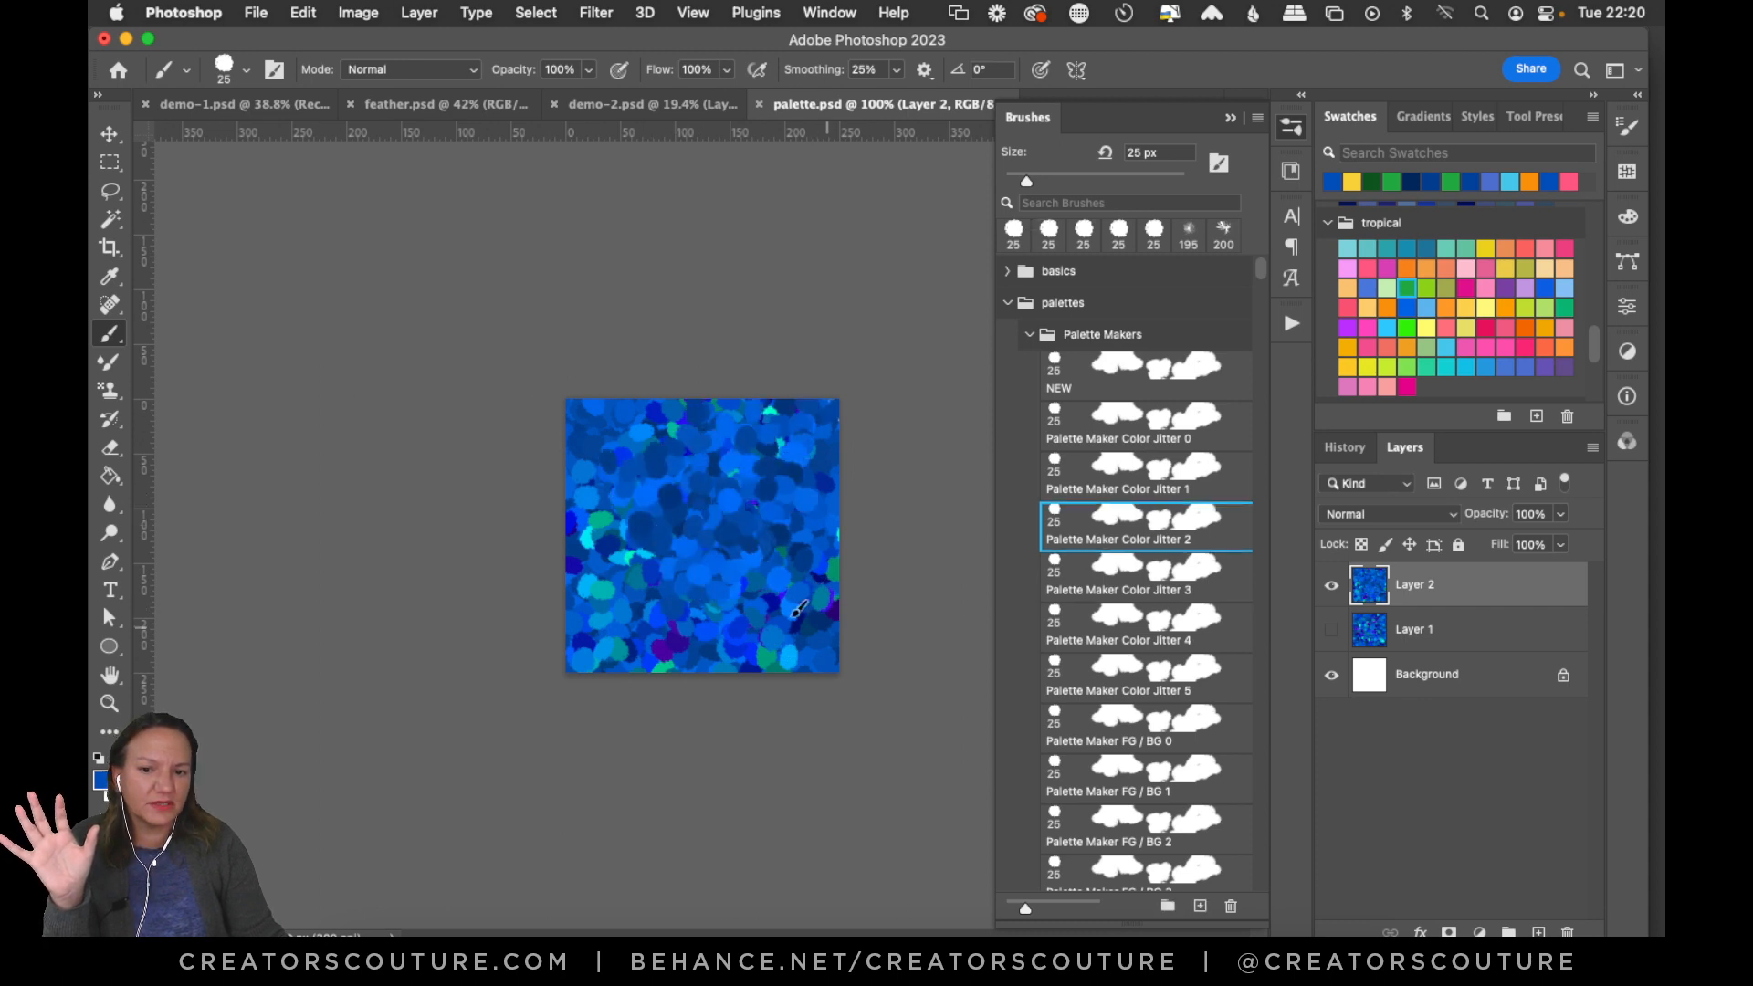
click(1141, 585)
mouse_move(726, 399)
mouse_down()
mouse_move(682, 707)
mouse_move(822, 496)
mouse_move(800, 609)
mouse_move(731, 502)
mouse_move(759, 642)
mouse_move(632, 488)
mouse_move(818, 673)
mouse_move(835, 500)
mouse_move(862, 437)
mouse_move(728, 677)
mouse_move(780, 667)
mouse_up()
mouse_move(669, 450)
mouse_down()
mouse_move(696, 706)
mouse_move(657, 568)
mouse_move(730, 613)
mouse_up()
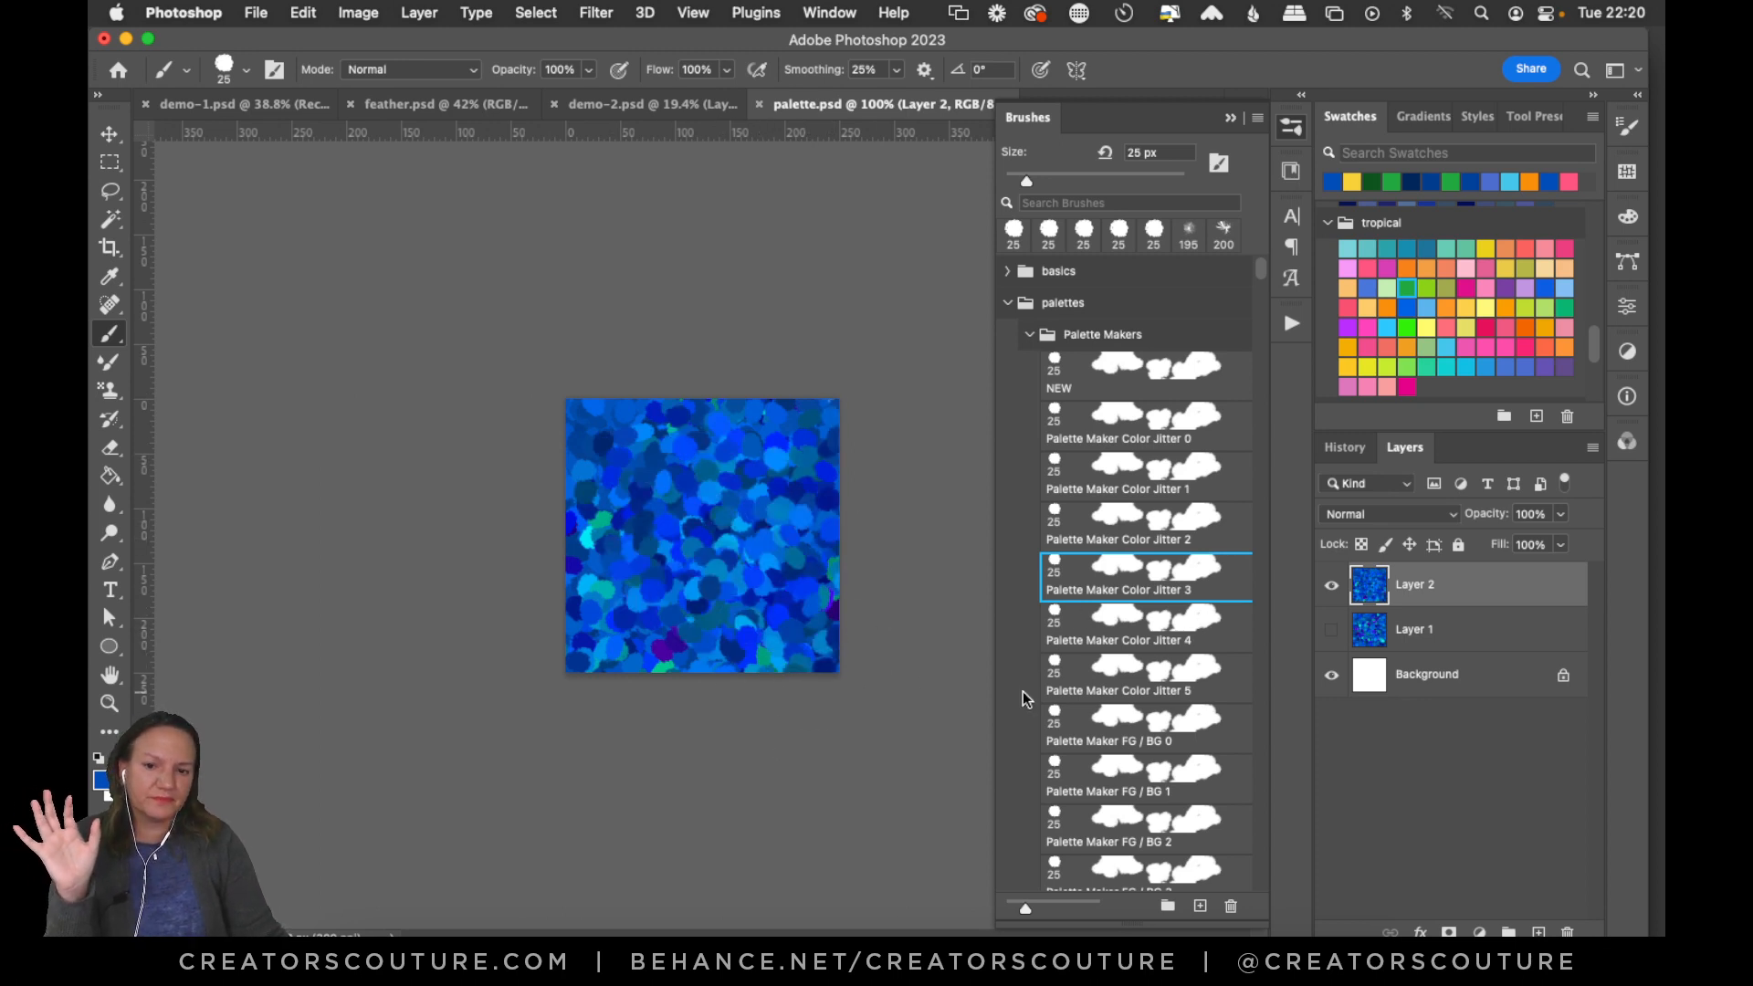
Hide Layer 2, show and select Layer 1, and define the swatch as a pattern named palette.psd.
click(1331, 586)
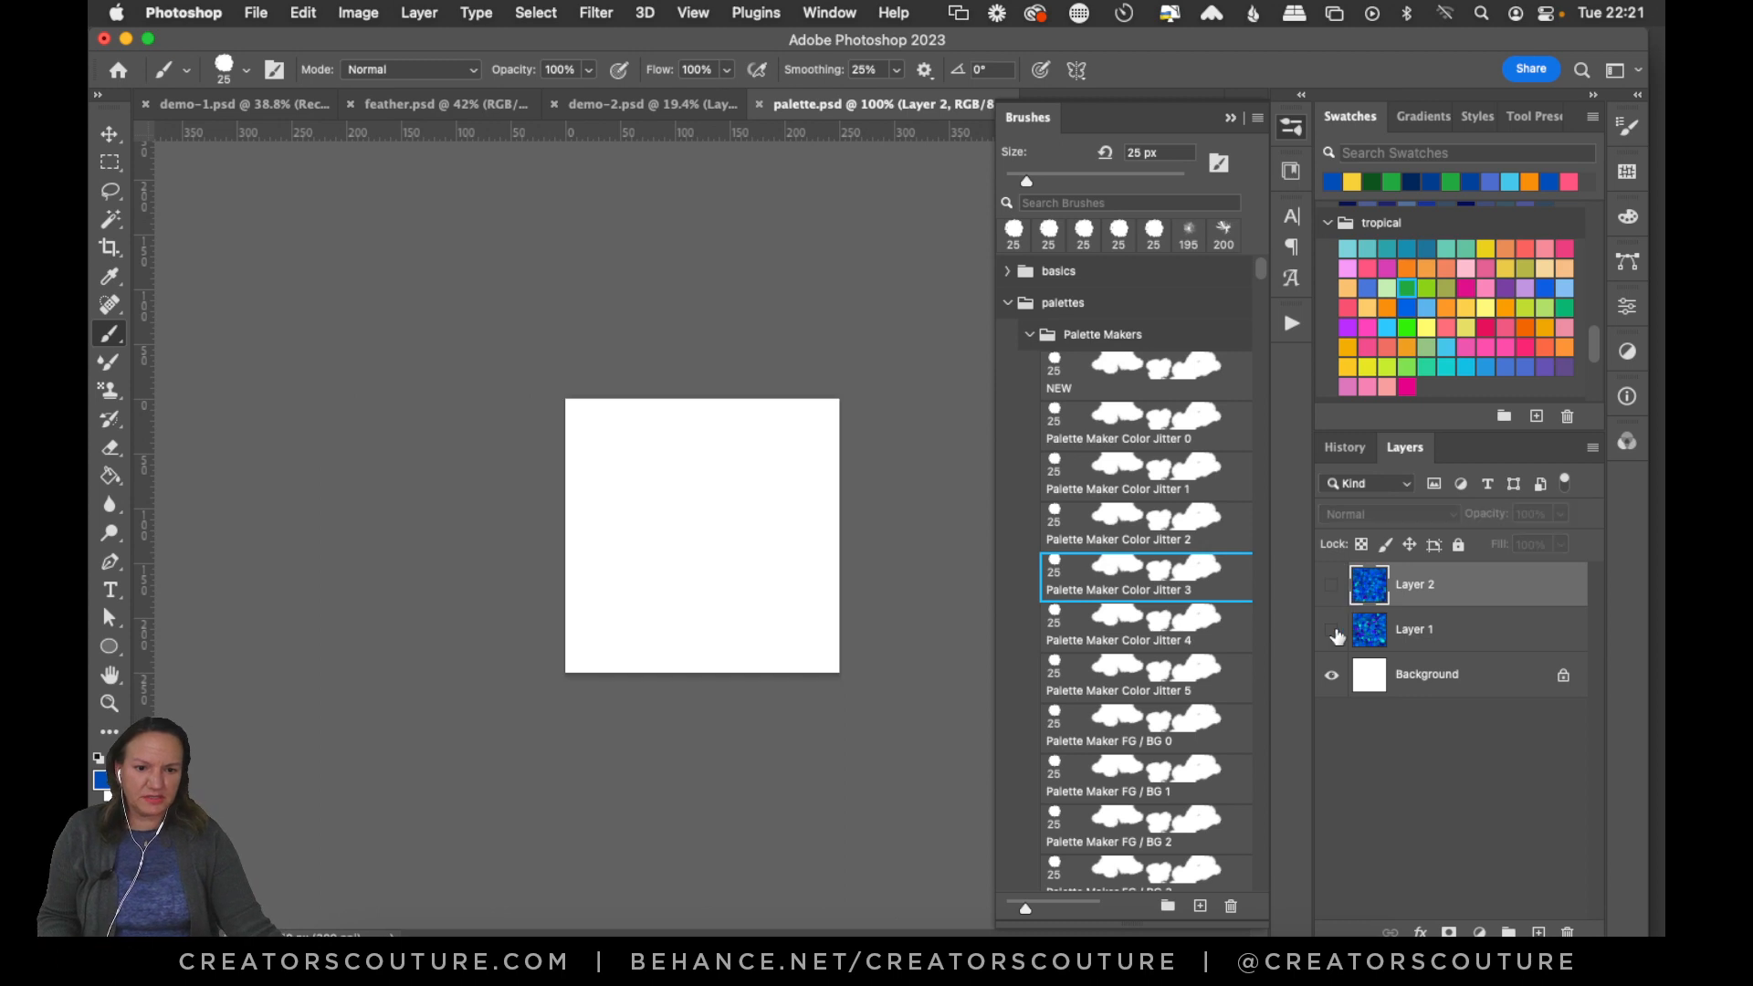
click(1331, 630)
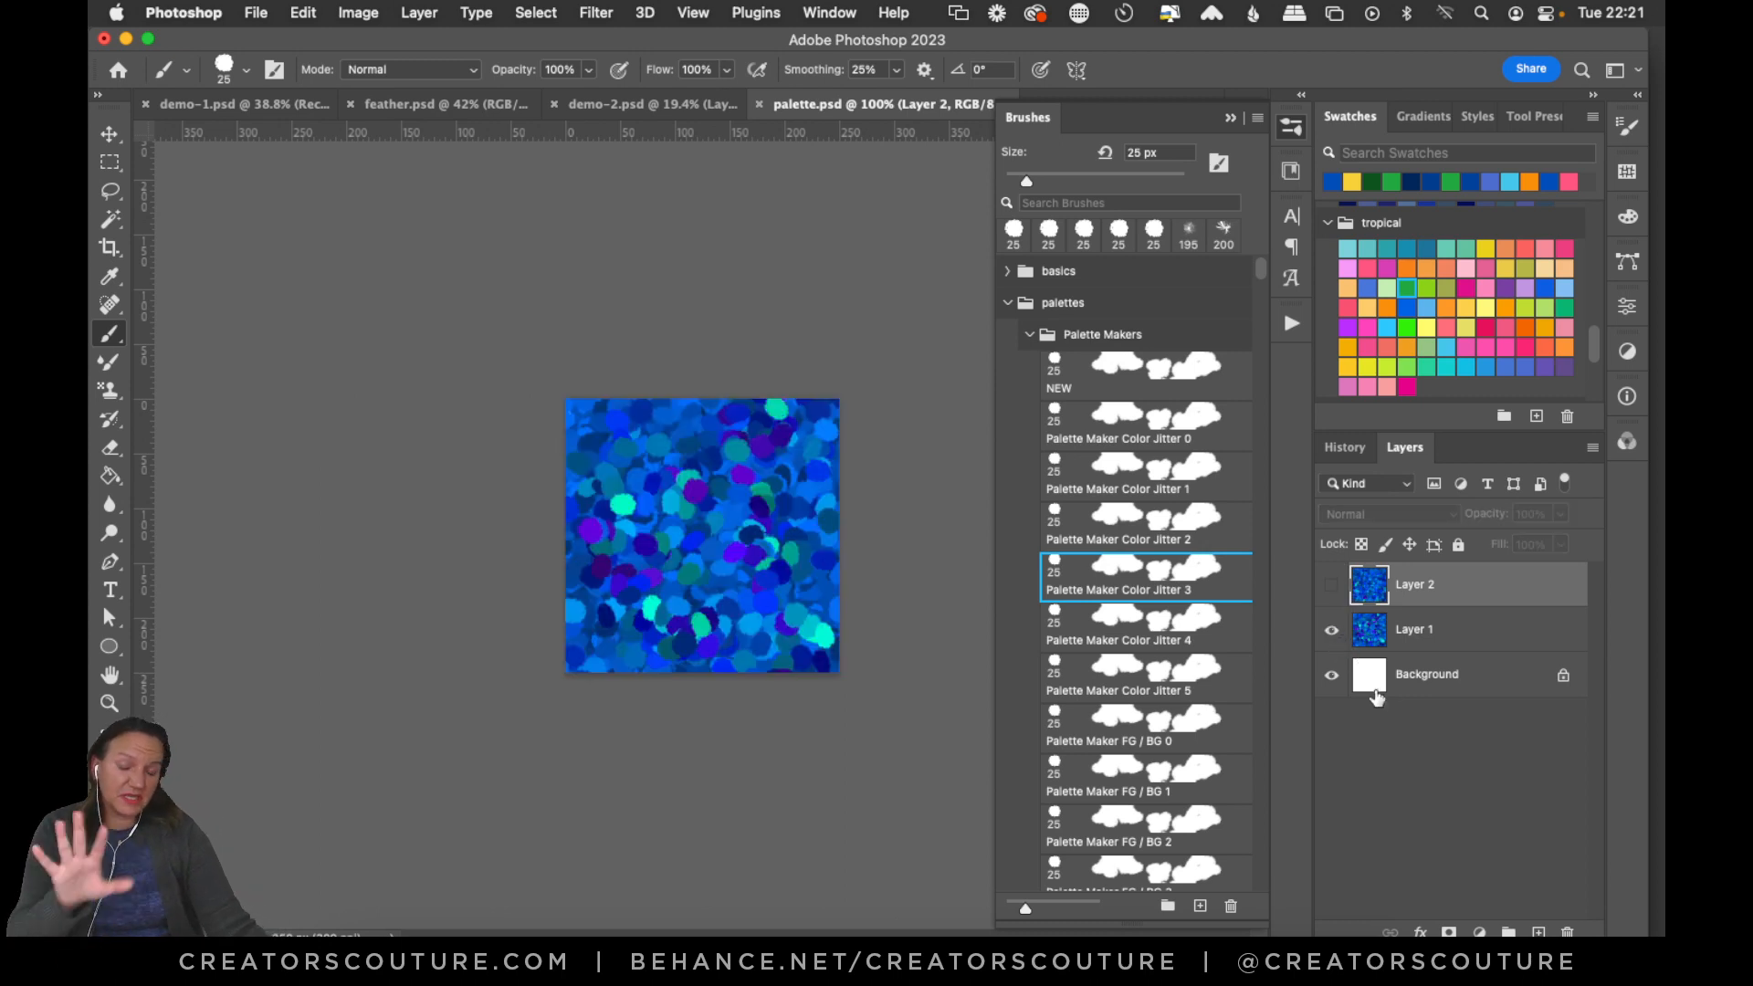
click(1422, 639)
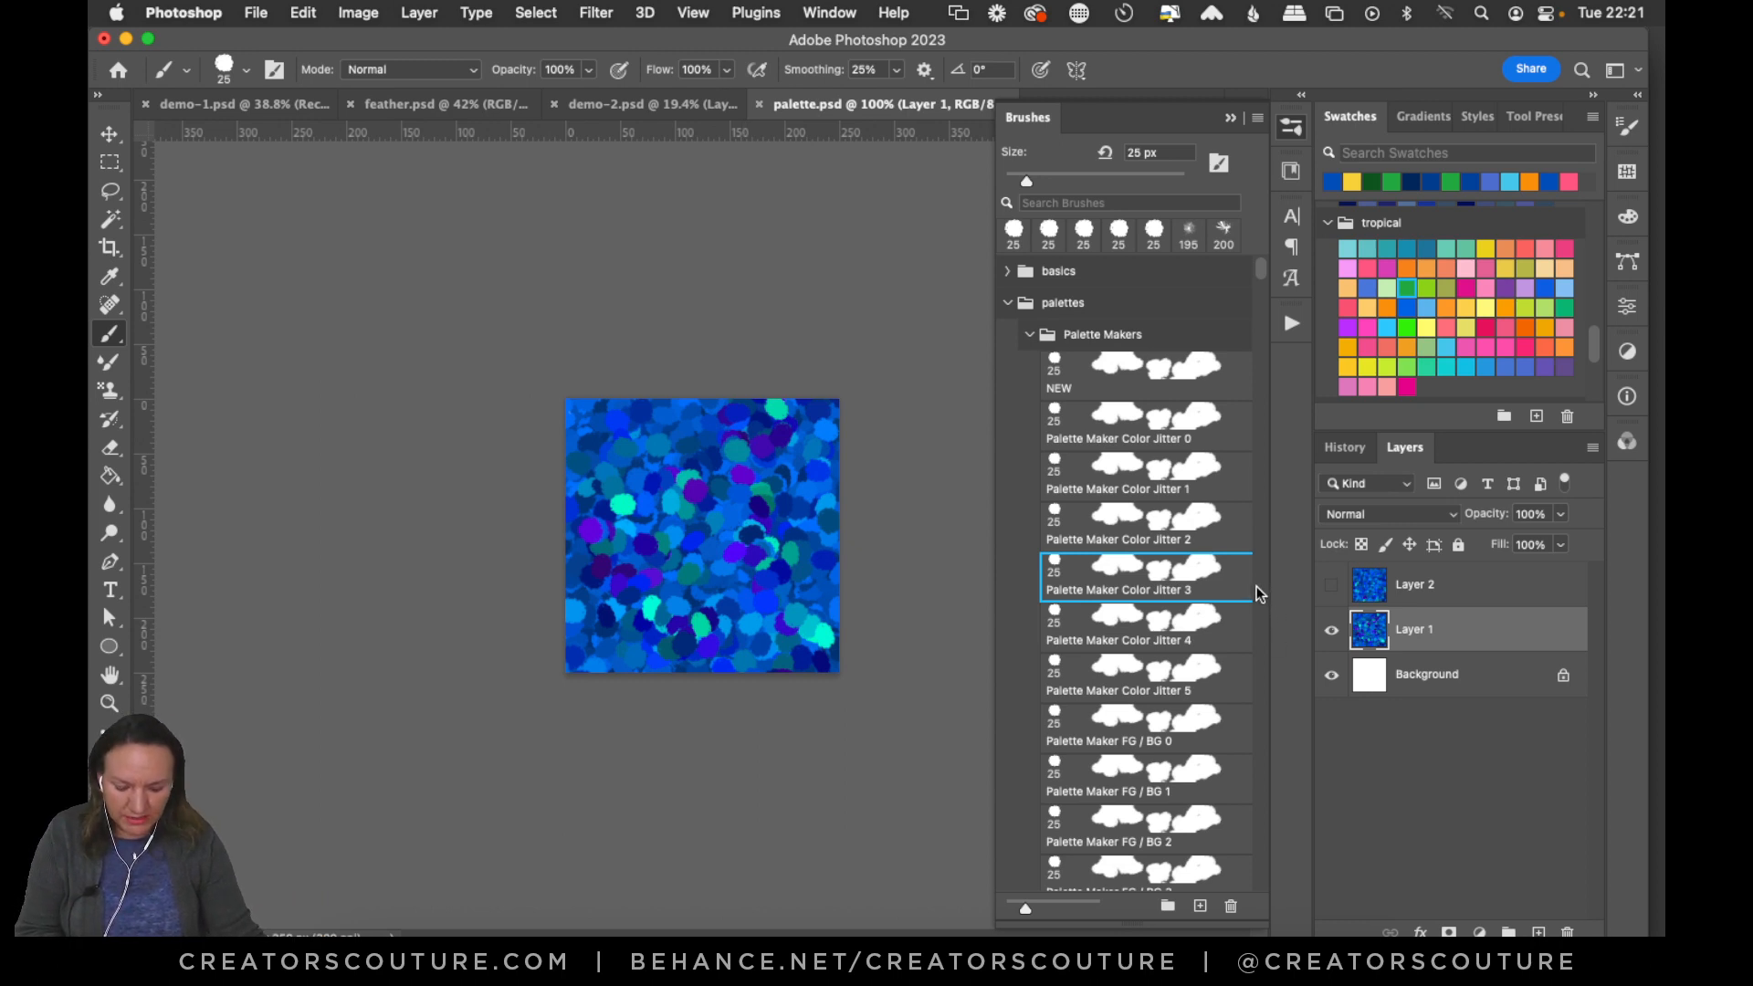
key(super+shift+p)
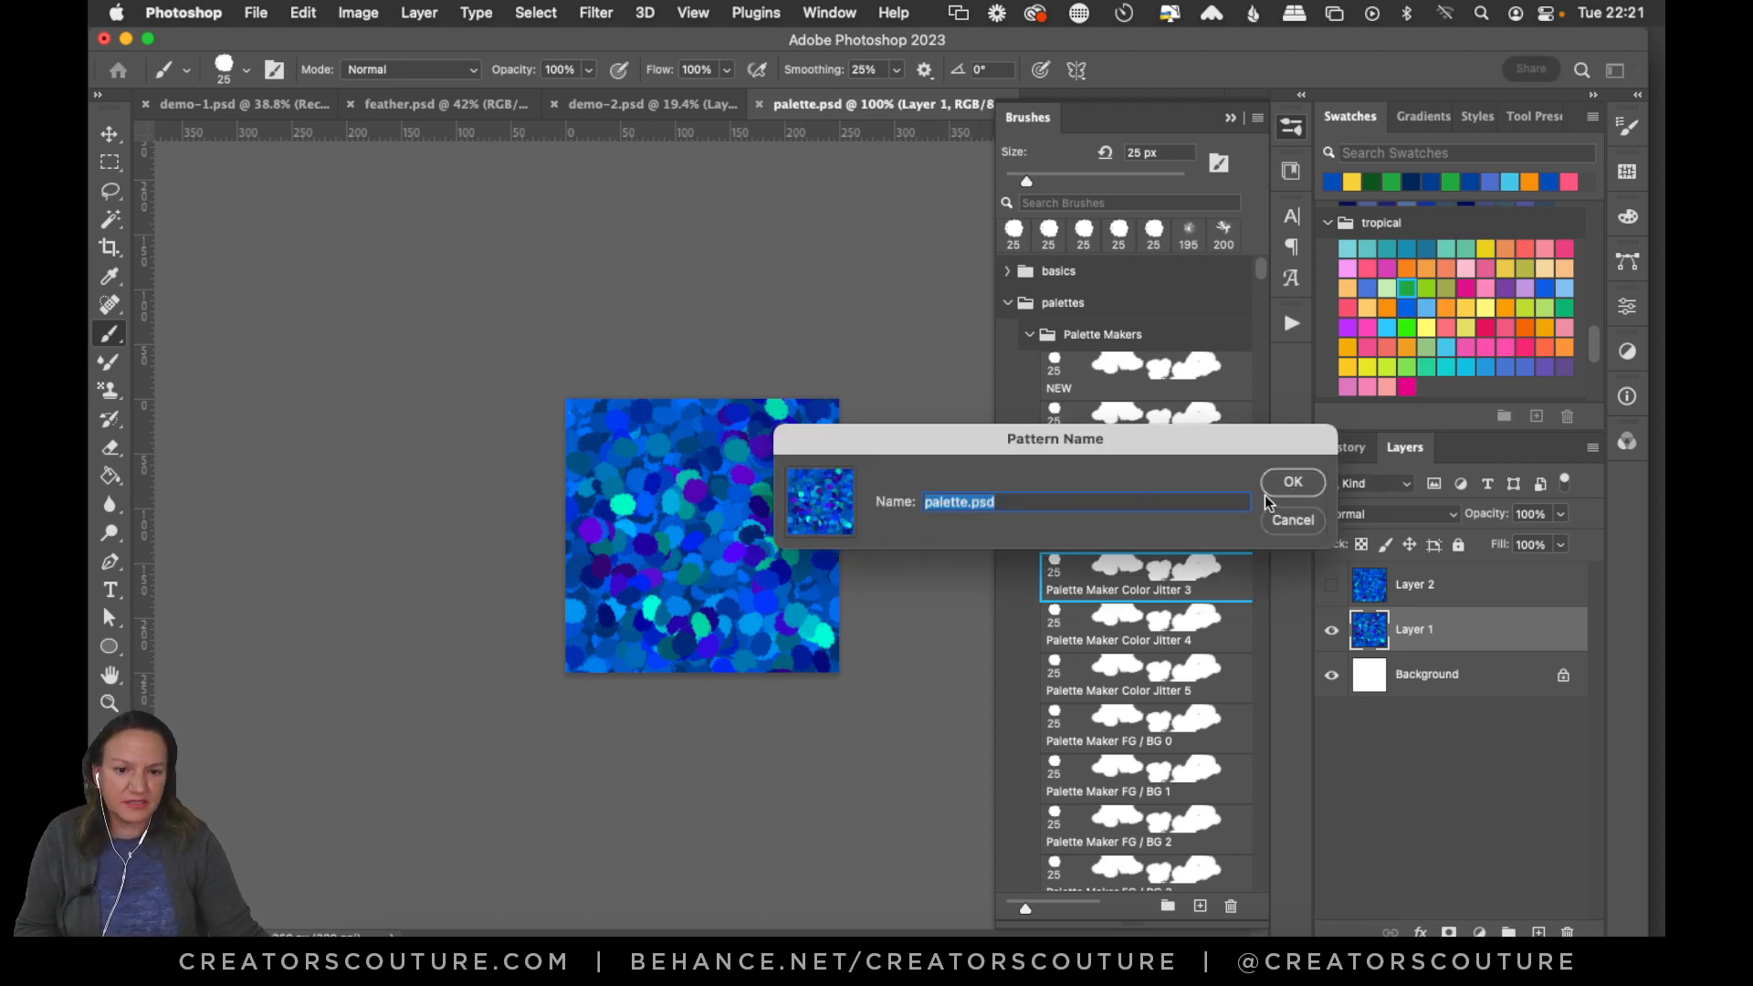
click(1292, 481)
click(1291, 128)
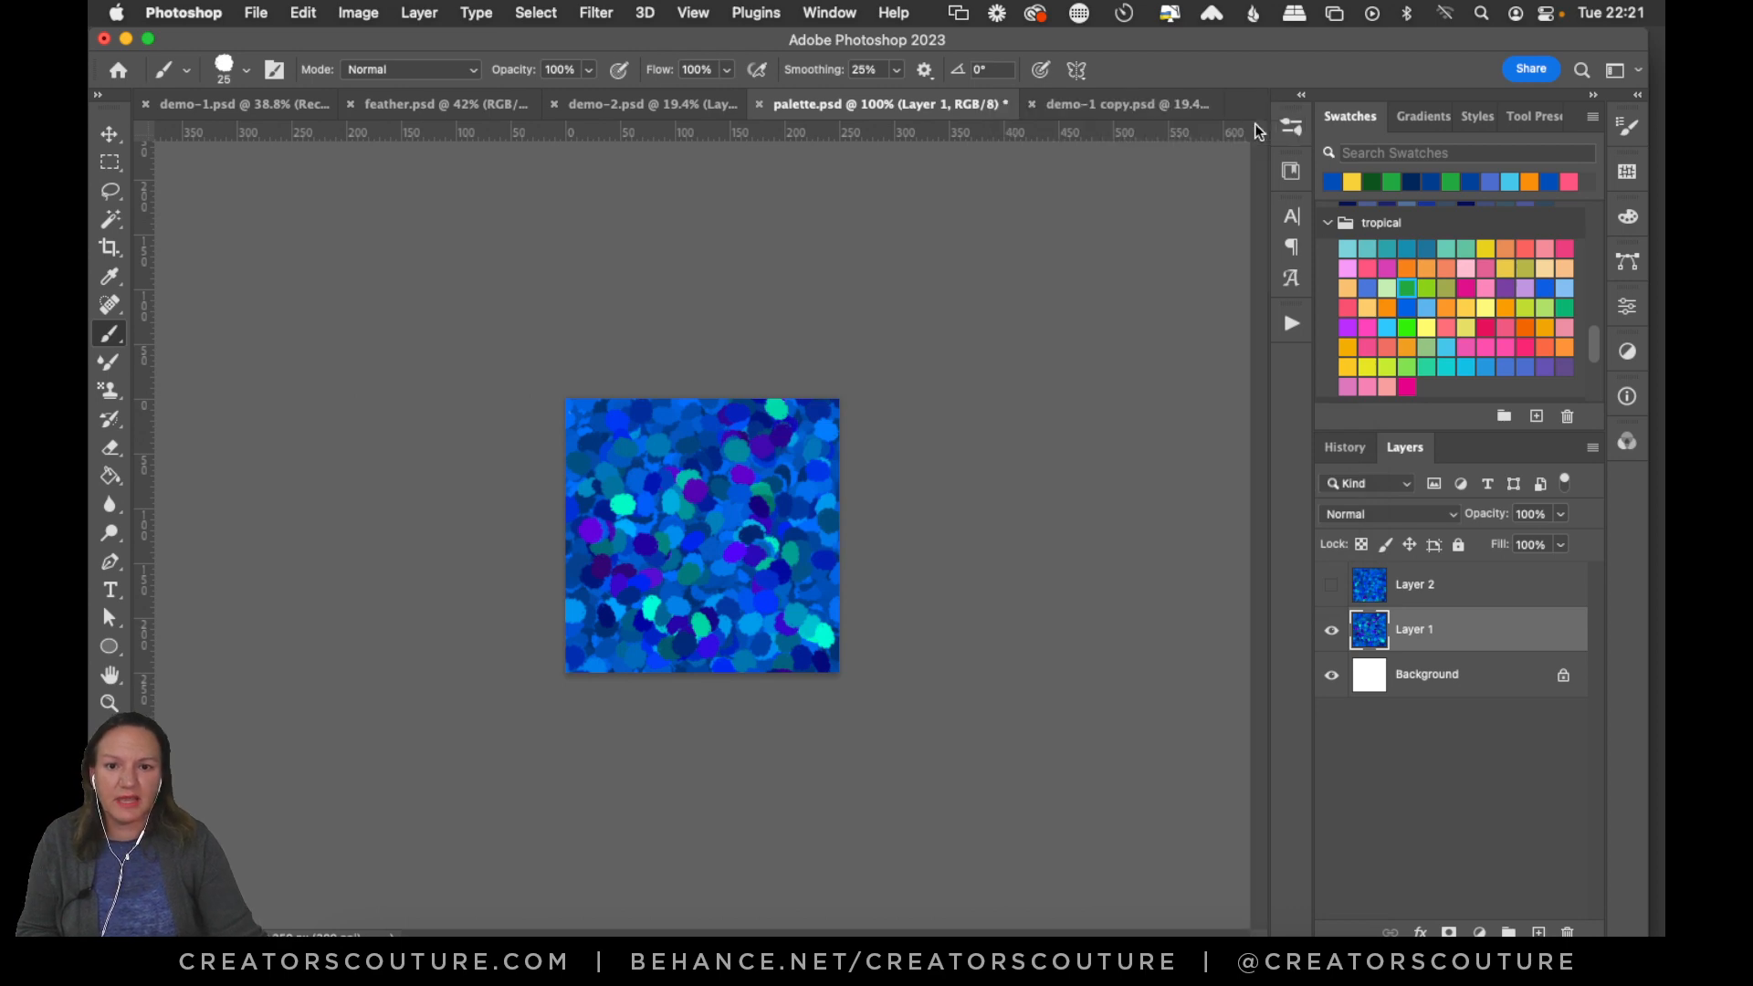
Switch to demo-1.psd and add a new empty layer directly above Rectangle 1.
click(644, 104)
click(242, 104)
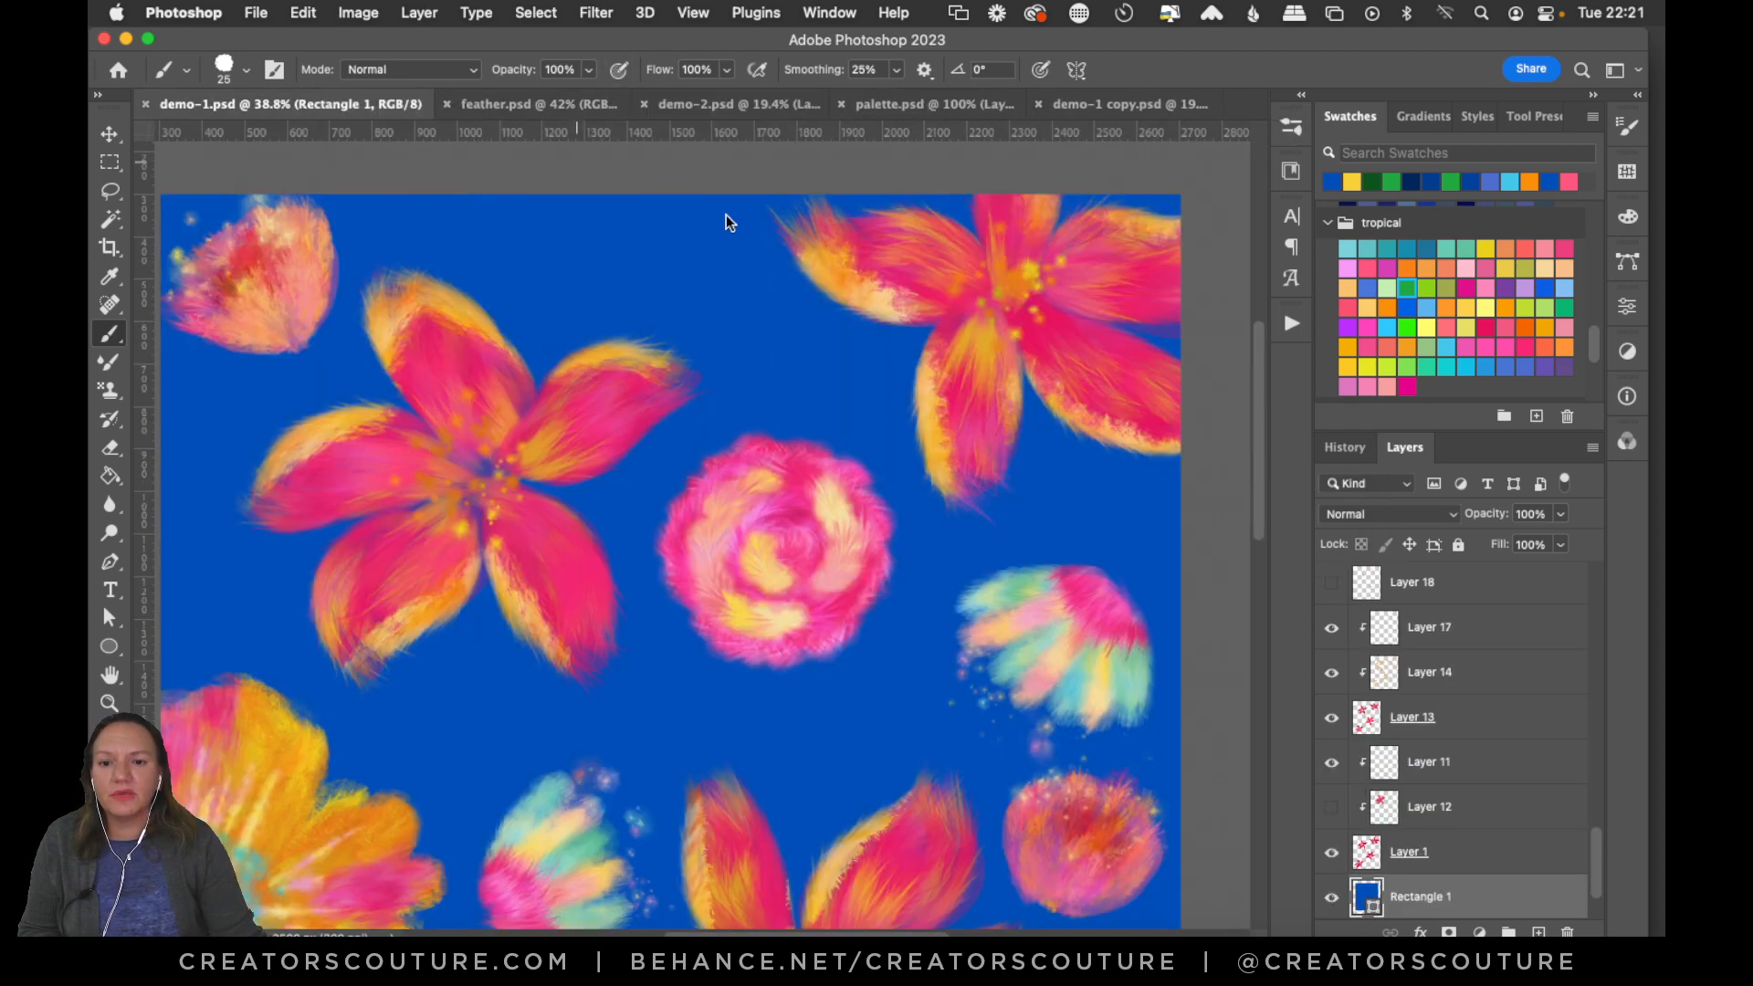
scroll(1590, 865, down, 2)
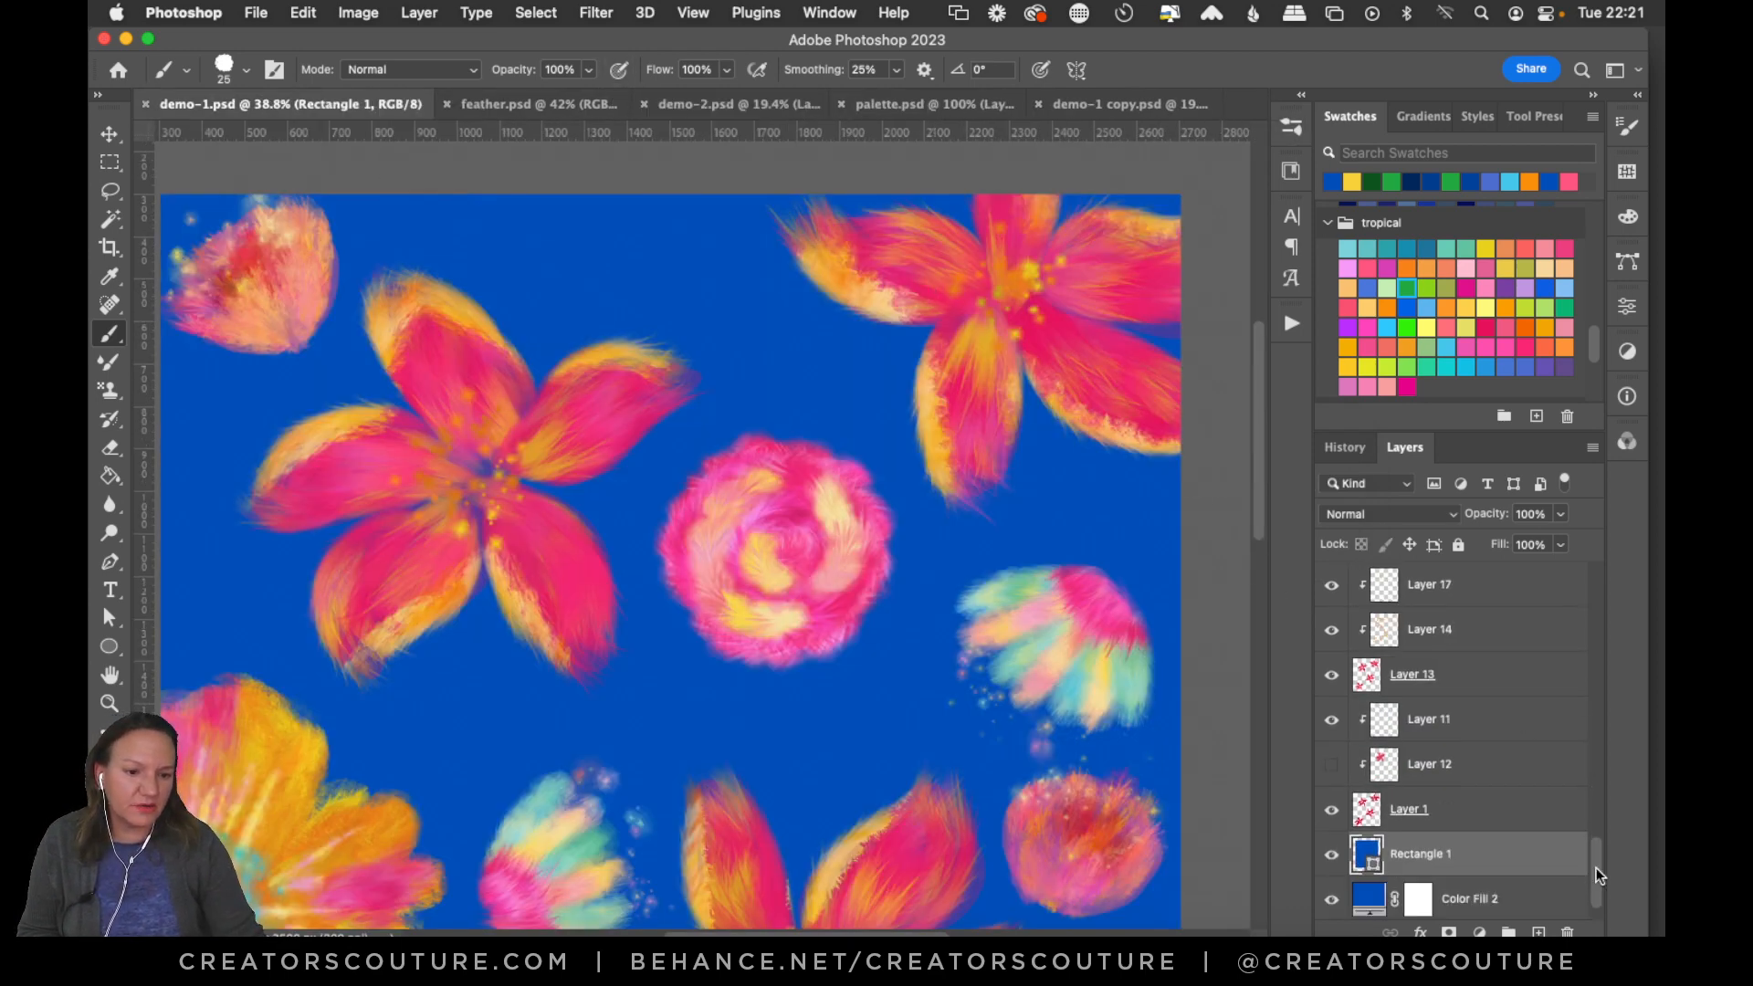
click(1538, 931)
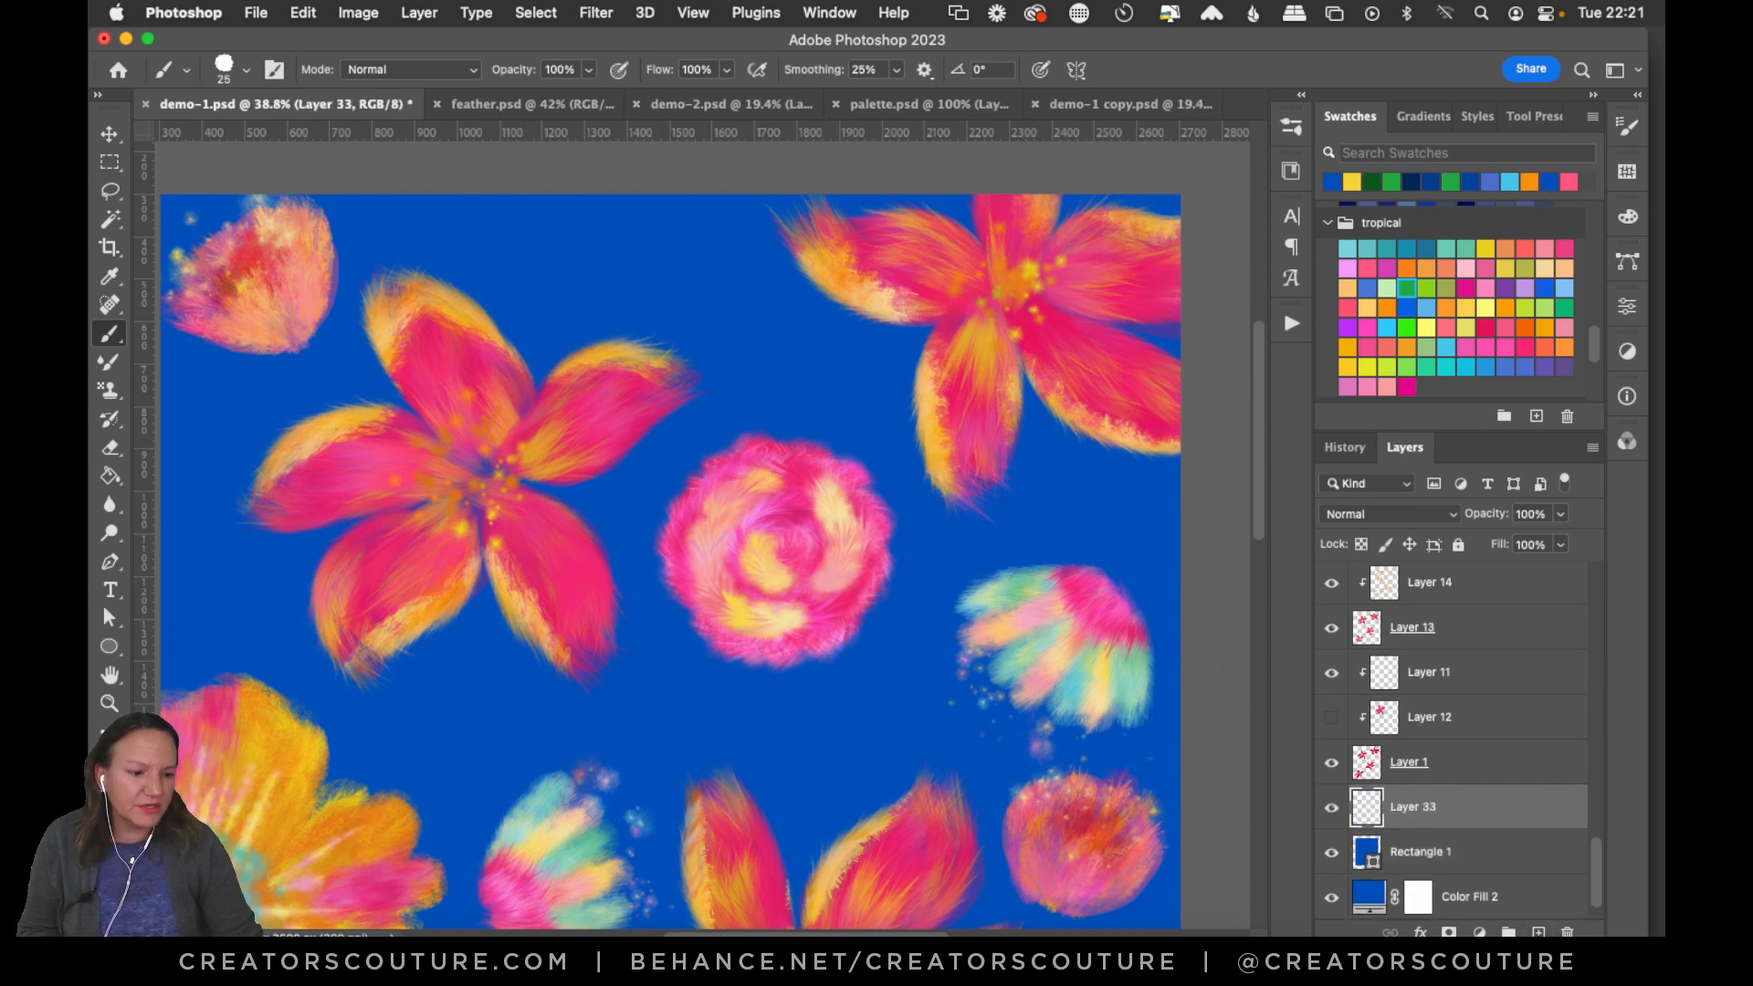
Set up the Pattern Stamp tool with the new blue palette pattern and the 2-feather-creatorscouture brush.
drag(123, 391, 216, 411)
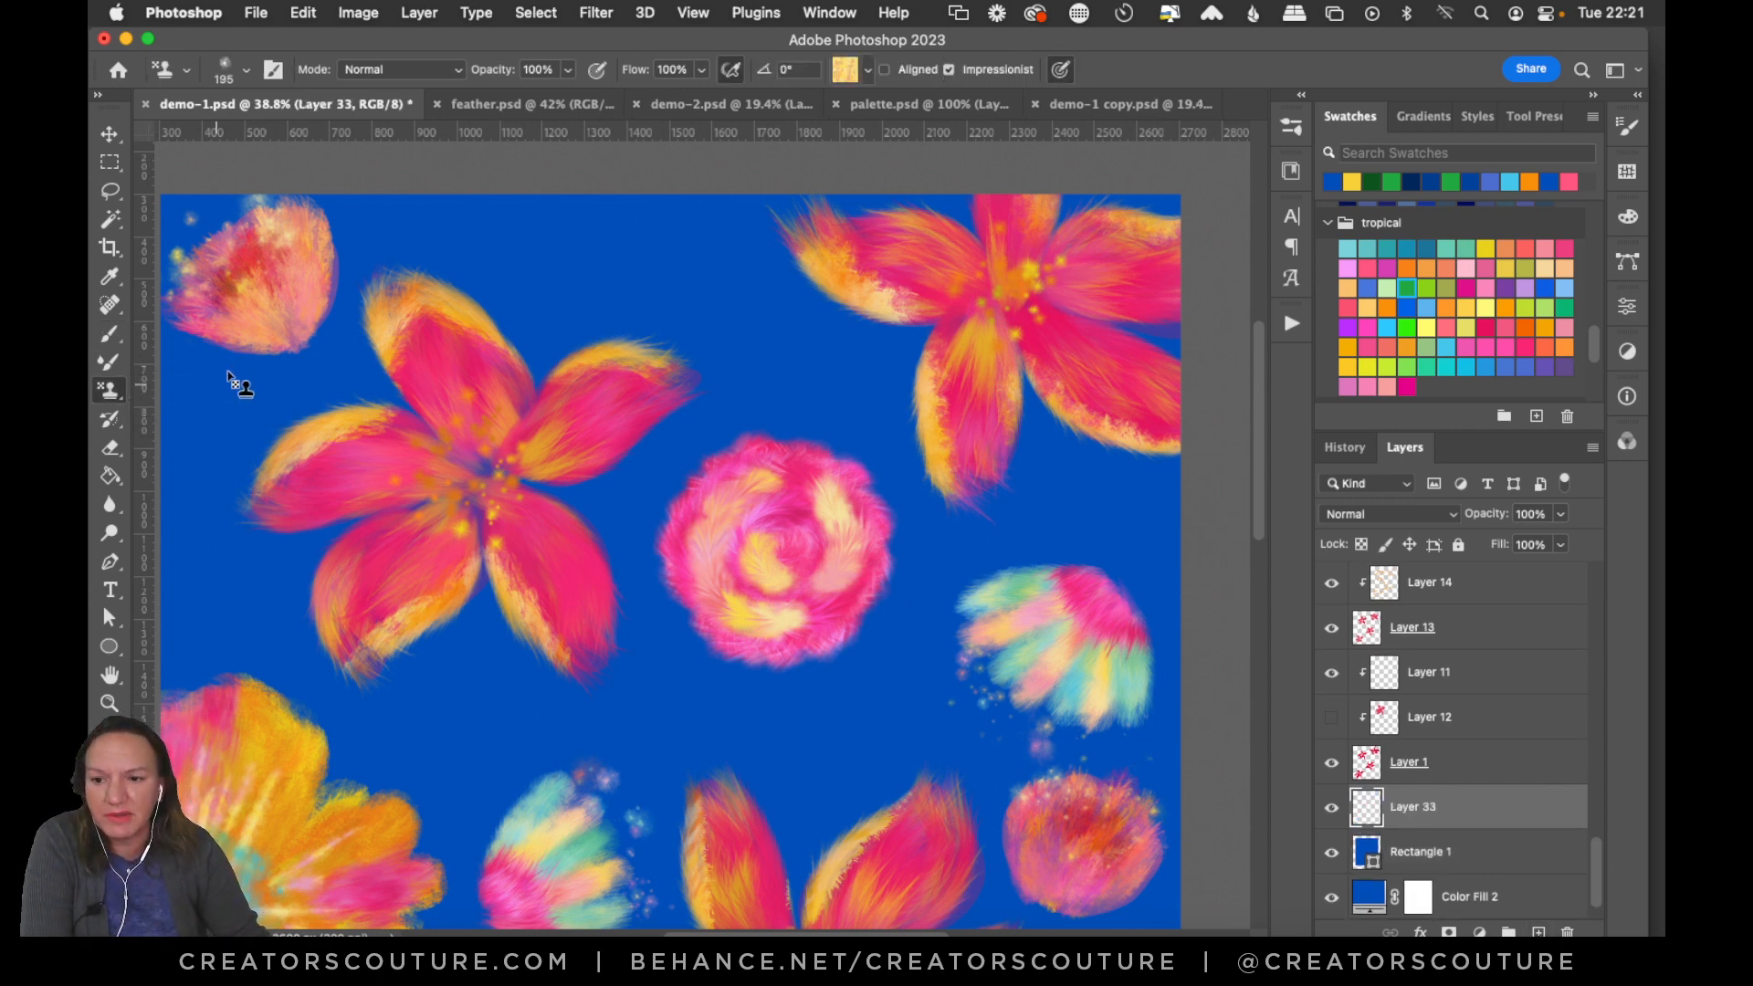
click(1290, 128)
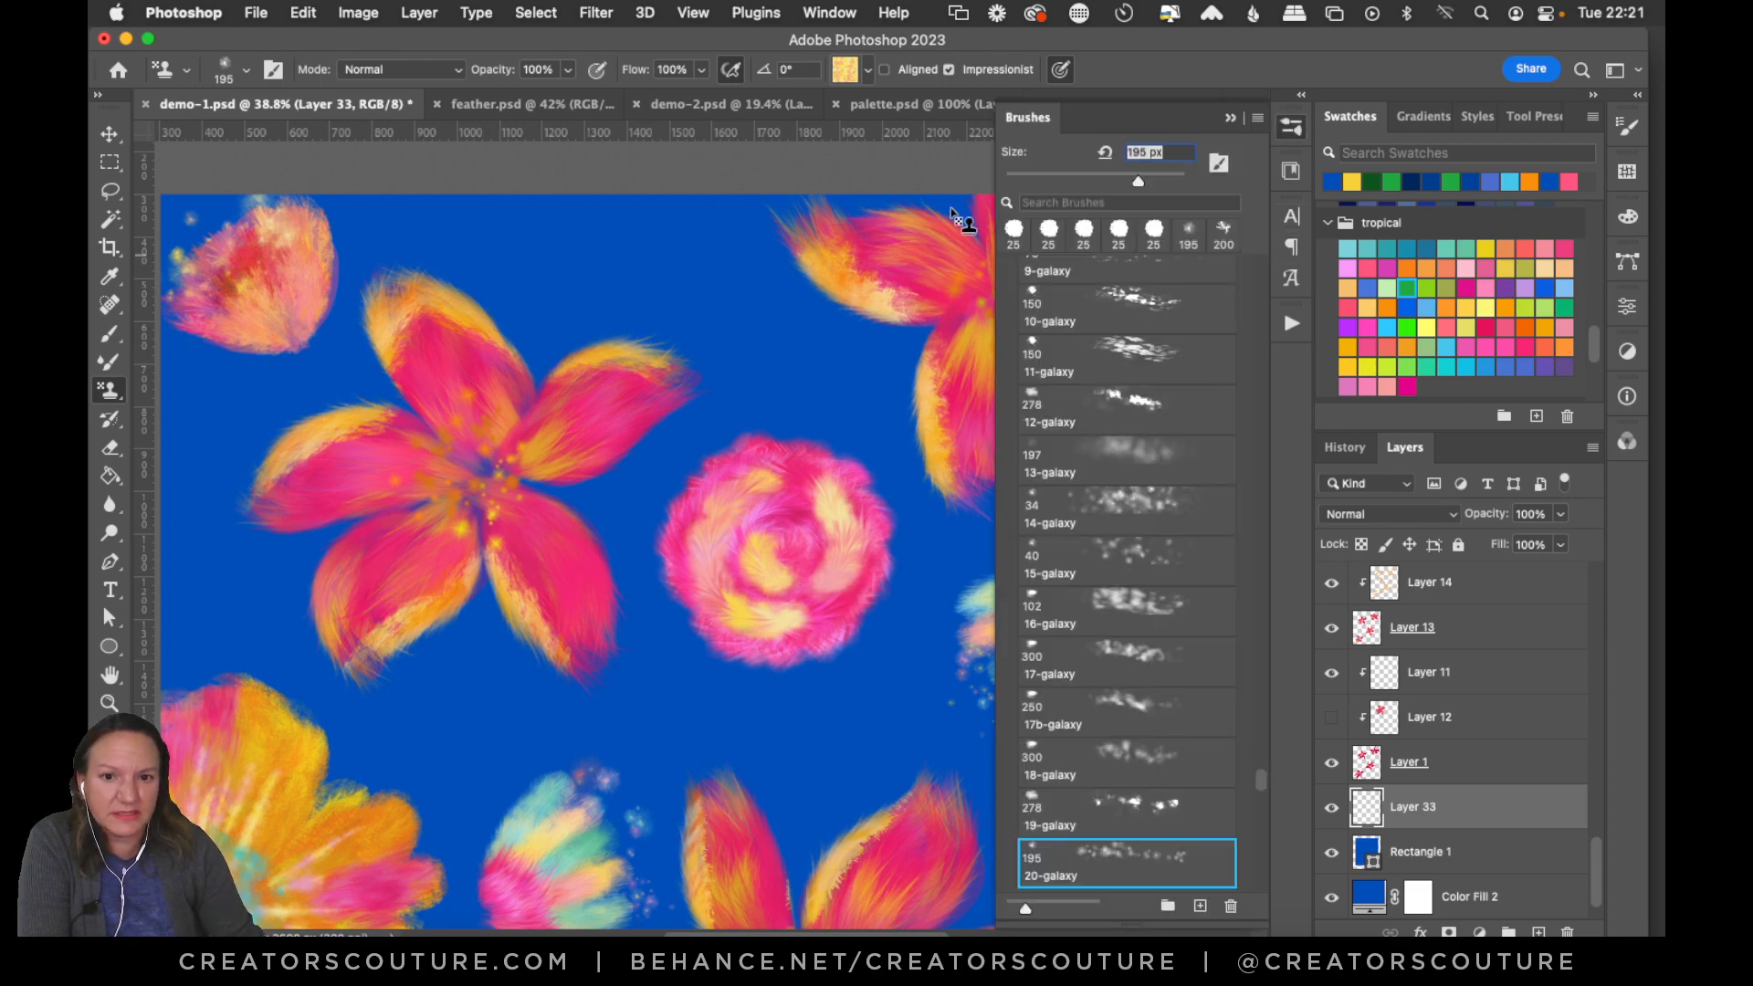
click(847, 76)
drag(1044, 229, 979, 700)
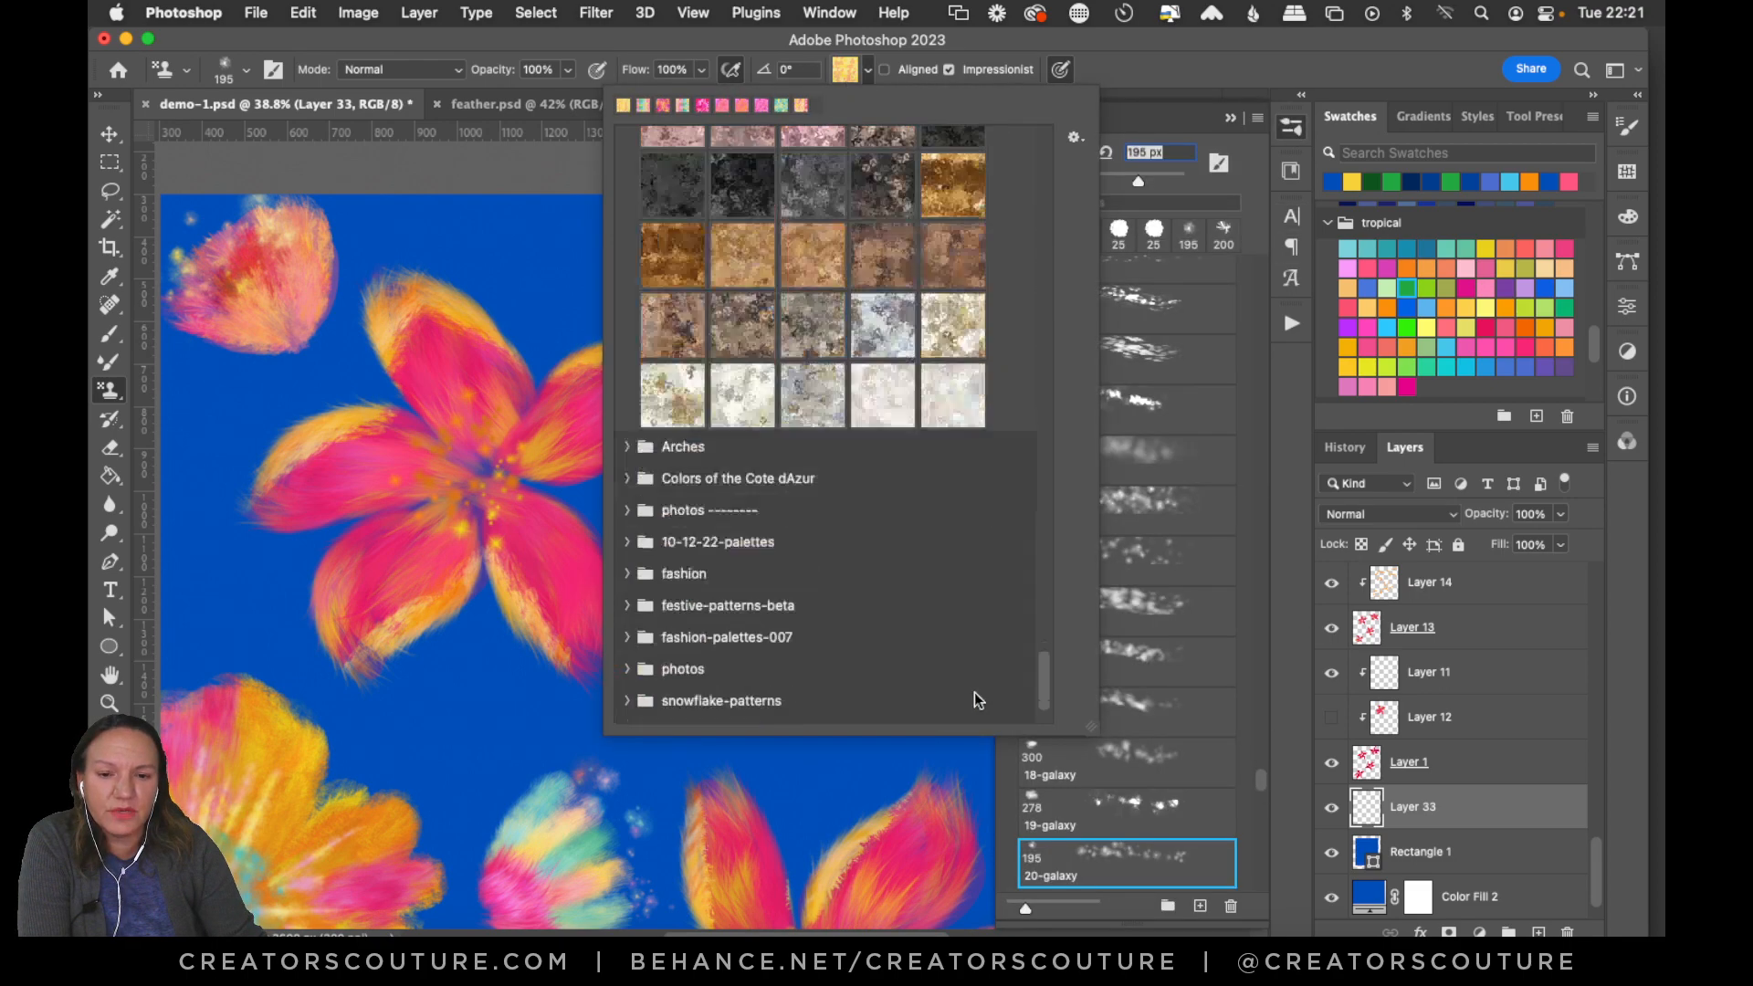
click(979, 700)
double_click(662, 699)
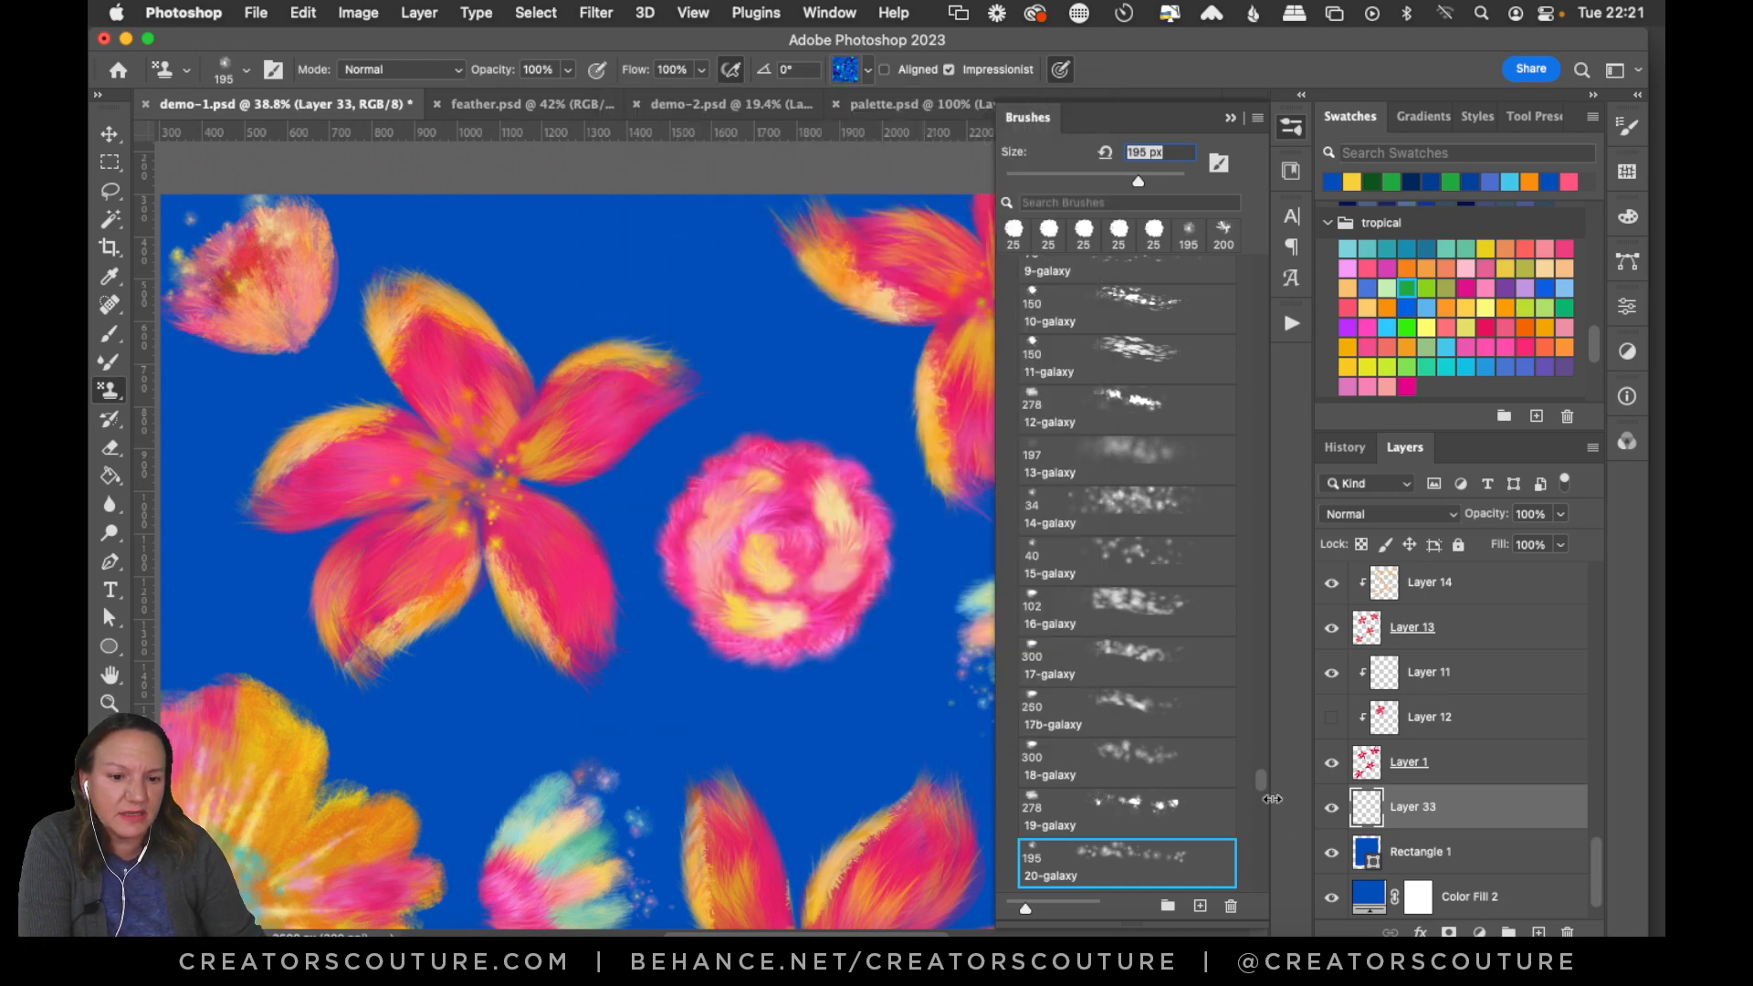
mouse_move(1260, 781)
mouse_down()
mouse_move(1263, 344)
mouse_move(1260, 379)
mouse_up()
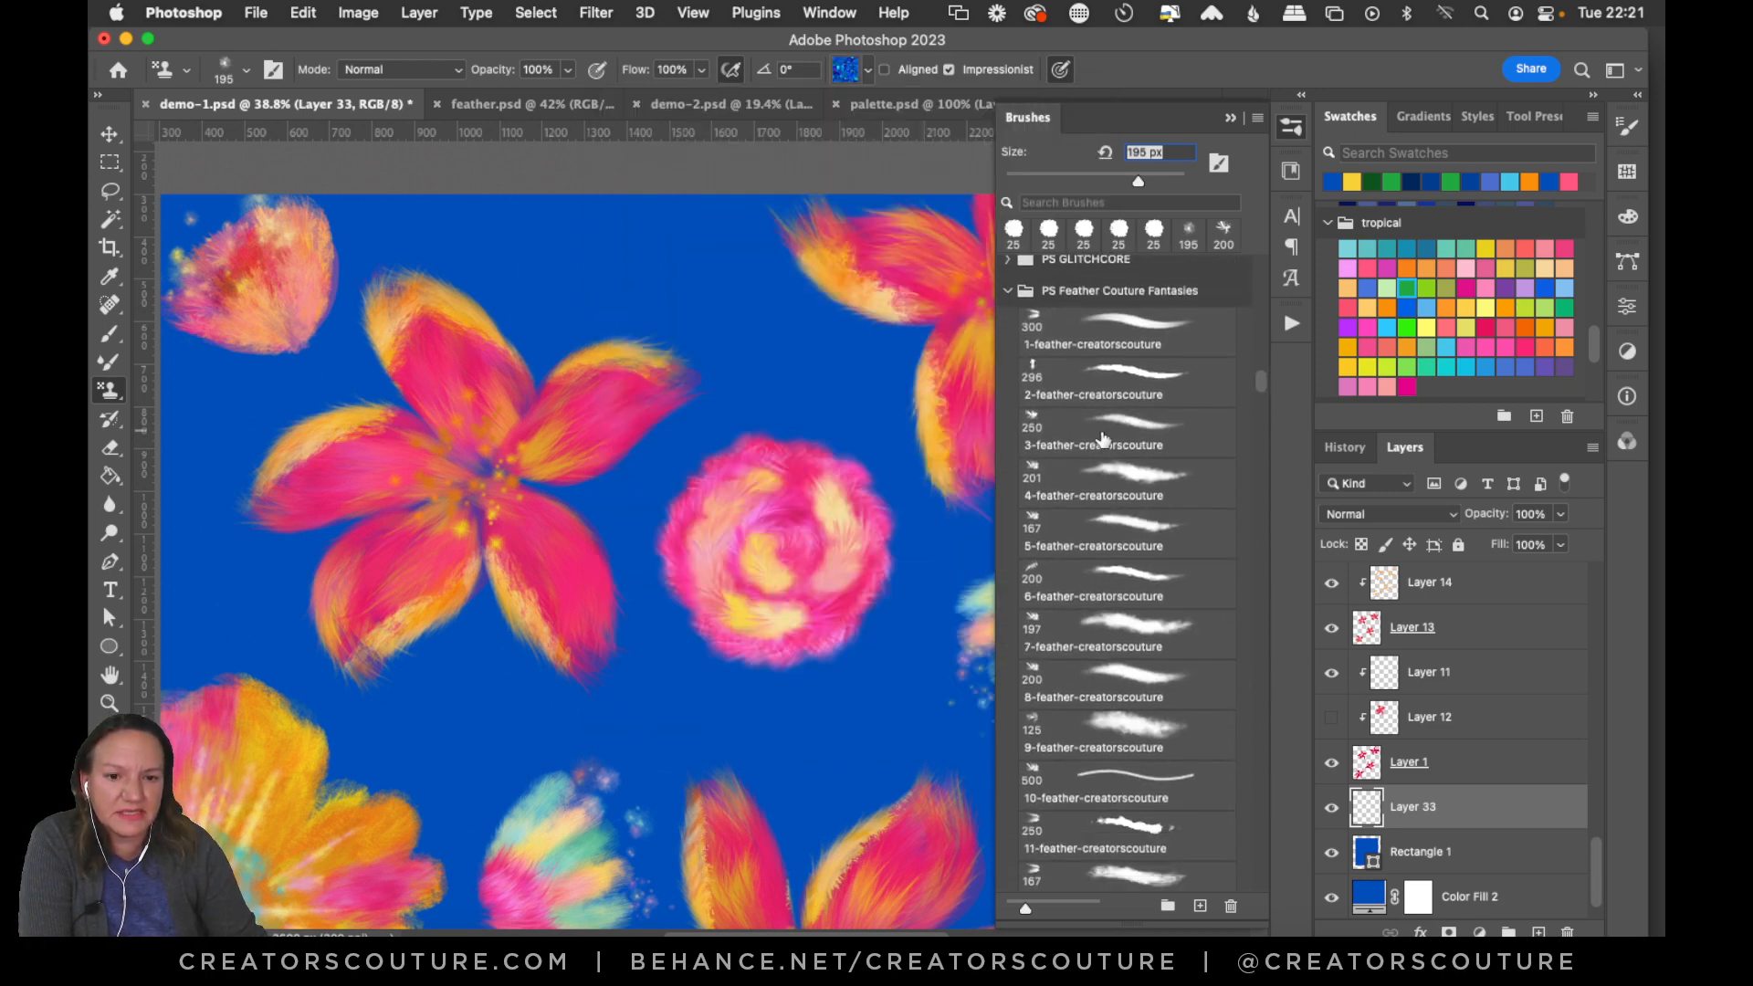
click(1115, 384)
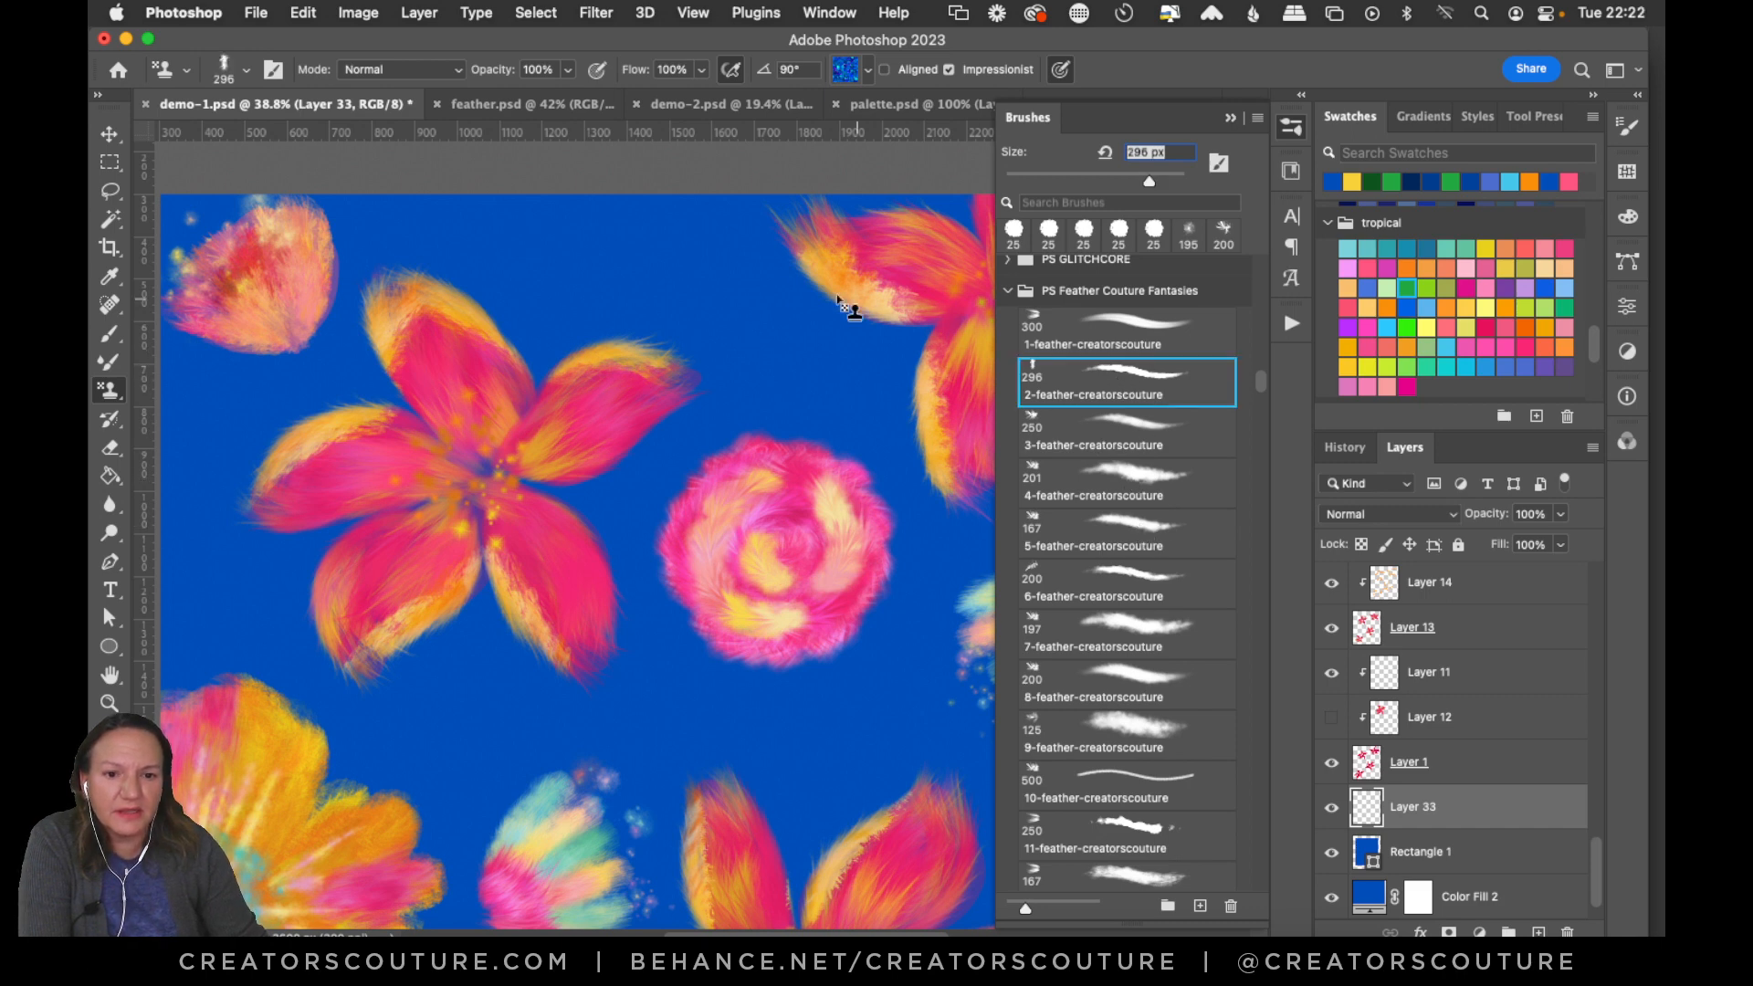
Paint the blue palette texture behind the flowers across the upper half of the artwork with the 296 px feather brush.
mouse_move(680, 260)
mouse_down()
mouse_move(710, 322)
mouse_move(642, 244)
mouse_move(602, 290)
mouse_move(692, 284)
mouse_up()
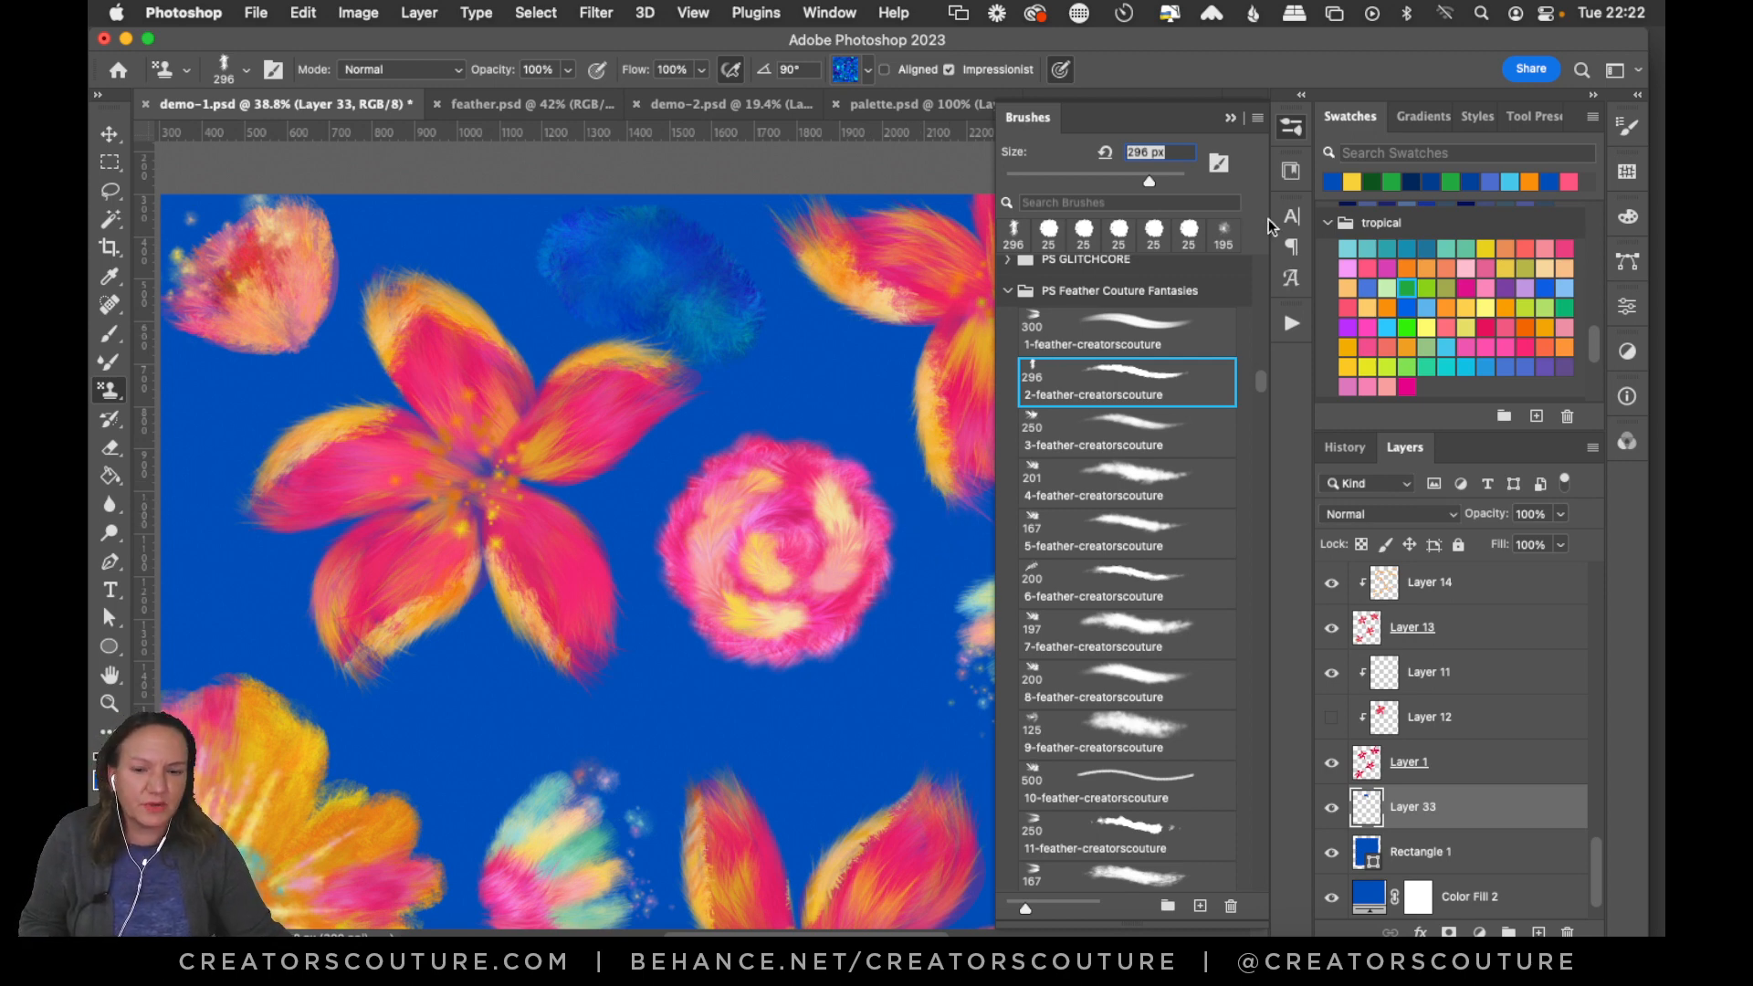
key(super+z)
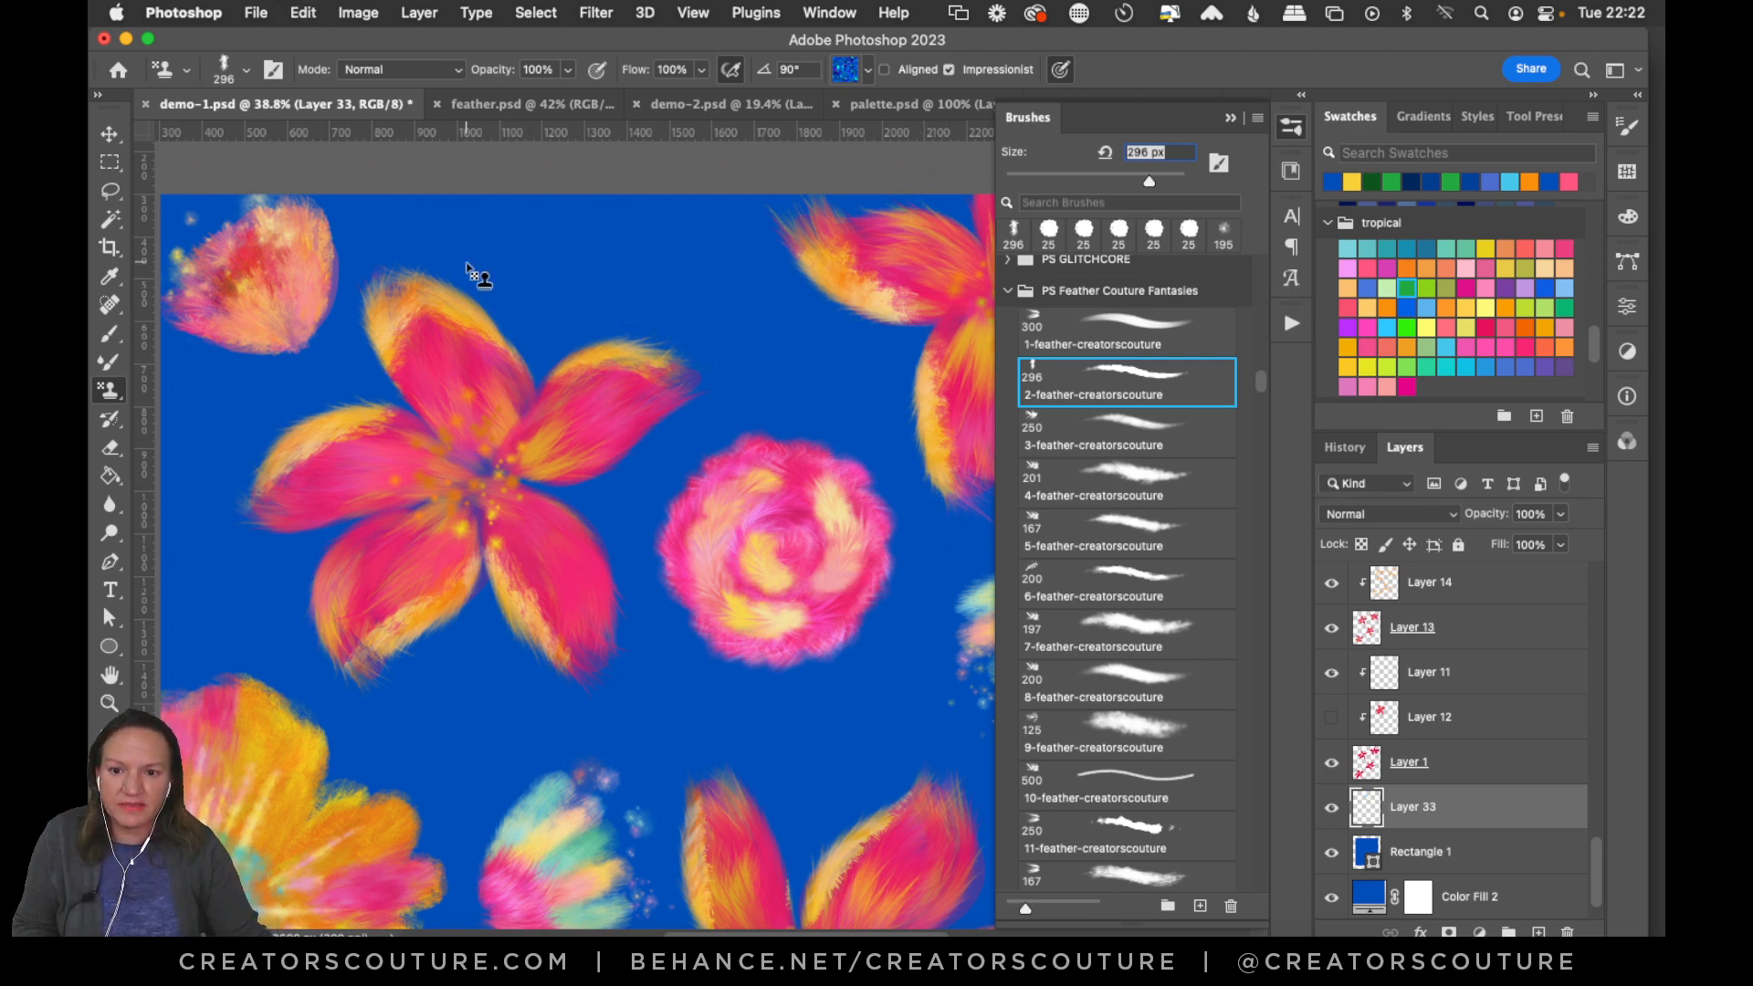
mouse_move(481, 274)
mouse_down()
mouse_move(537, 355)
mouse_move(539, 317)
mouse_move(652, 360)
mouse_move(541, 268)
mouse_move(720, 346)
mouse_move(525, 257)
mouse_move(590, 224)
mouse_move(730, 369)
mouse_up()
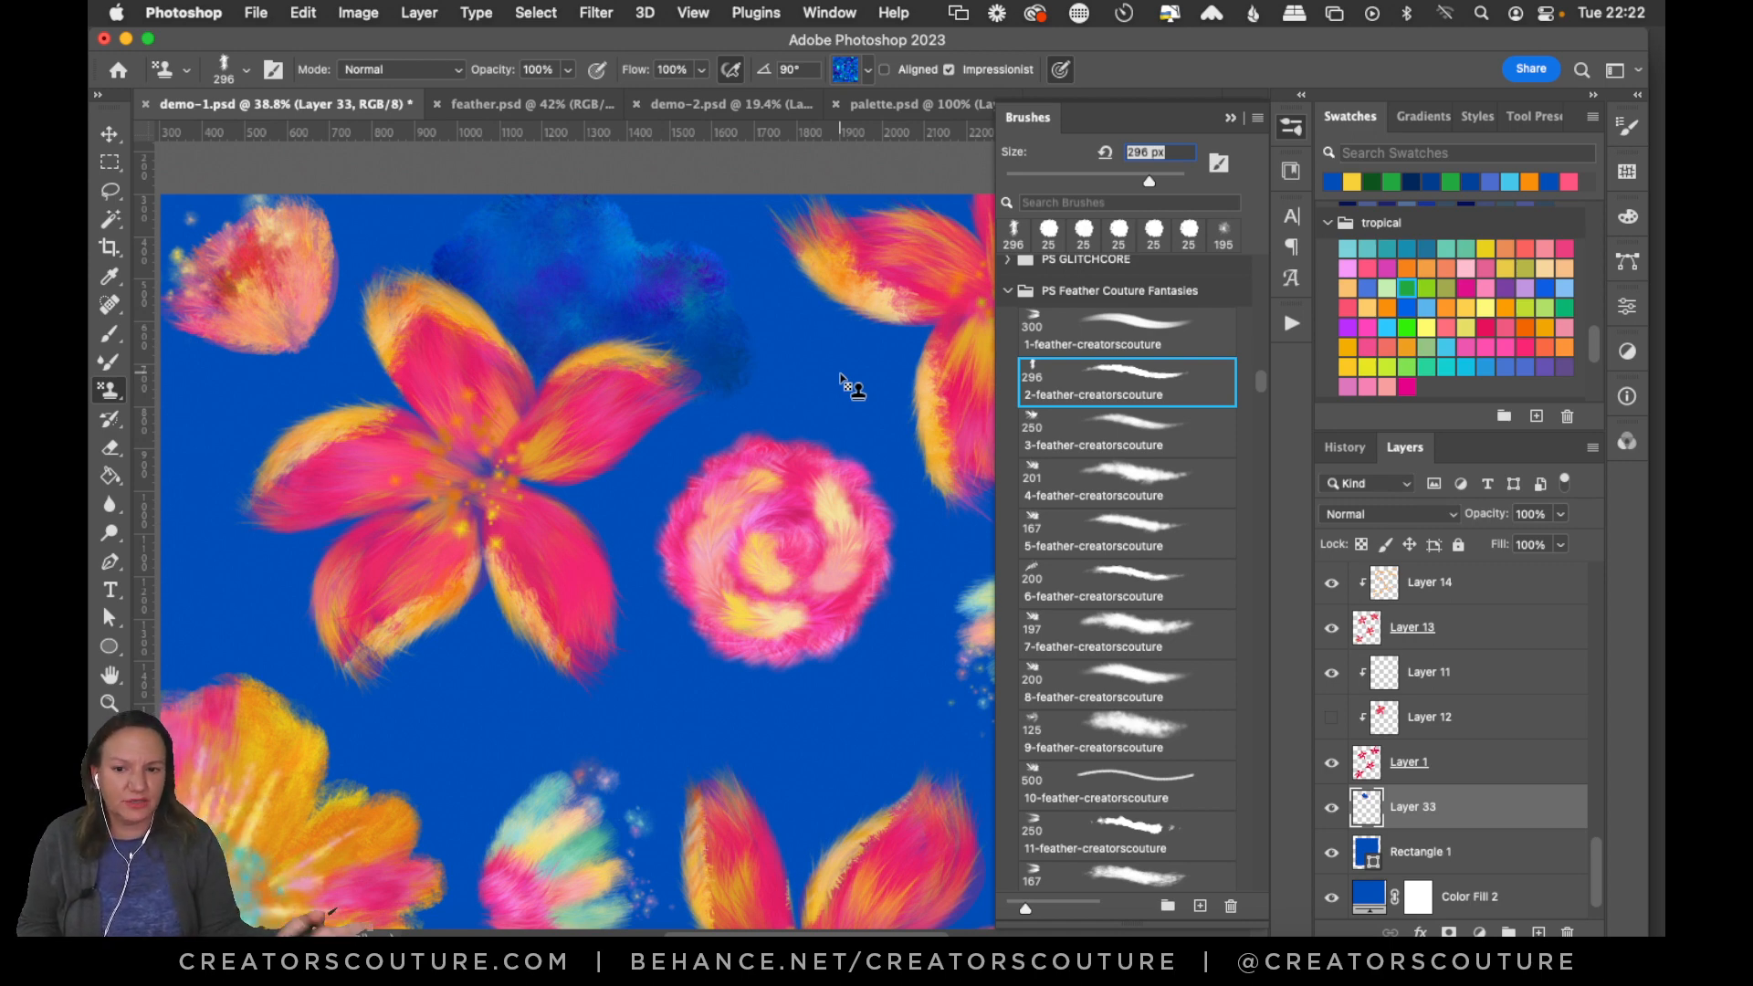
mouse_move(624, 310)
mouse_down()
mouse_move(736, 308)
mouse_move(760, 244)
mouse_move(606, 264)
mouse_move(662, 303)
mouse_move(370, 225)
mouse_move(361, 406)
mouse_move(405, 390)
mouse_move(332, 350)
mouse_move(241, 422)
mouse_move(308, 380)
mouse_move(159, 450)
mouse_move(176, 413)
mouse_move(294, 409)
mouse_move(286, 573)
mouse_up()
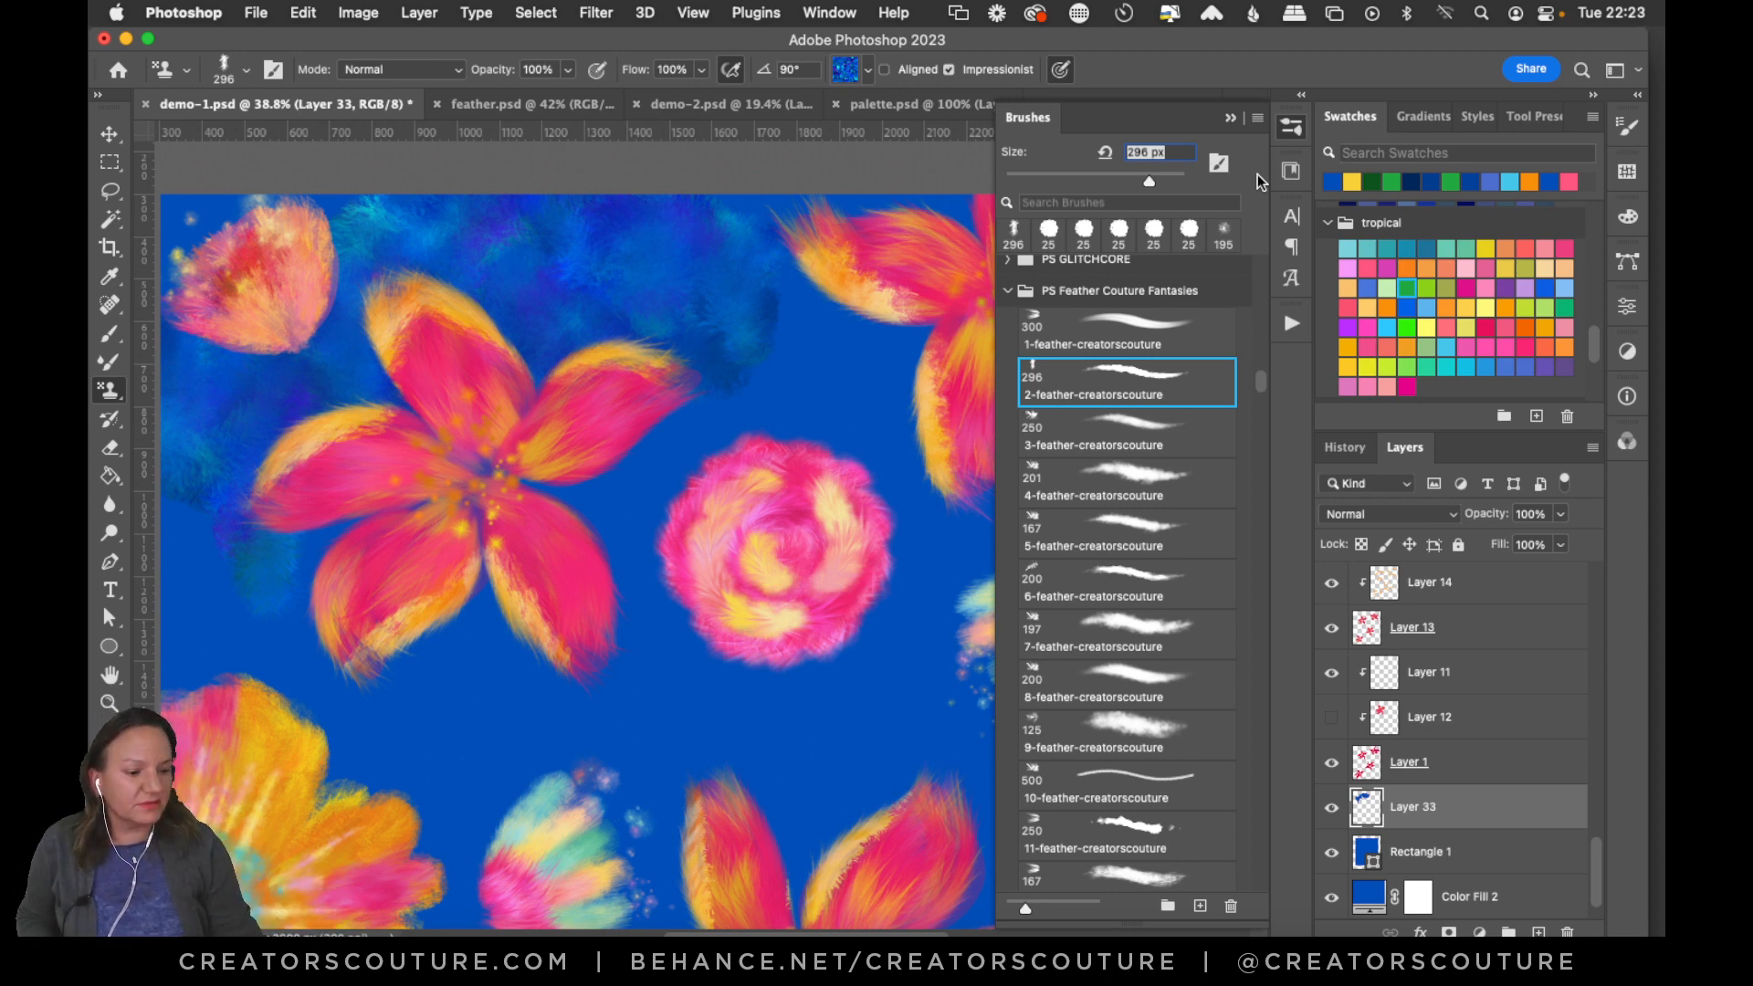
mouse_move(796, 391)
mouse_down()
mouse_move(723, 471)
mouse_move(645, 514)
mouse_move(638, 468)
mouse_move(627, 607)
mouse_up()
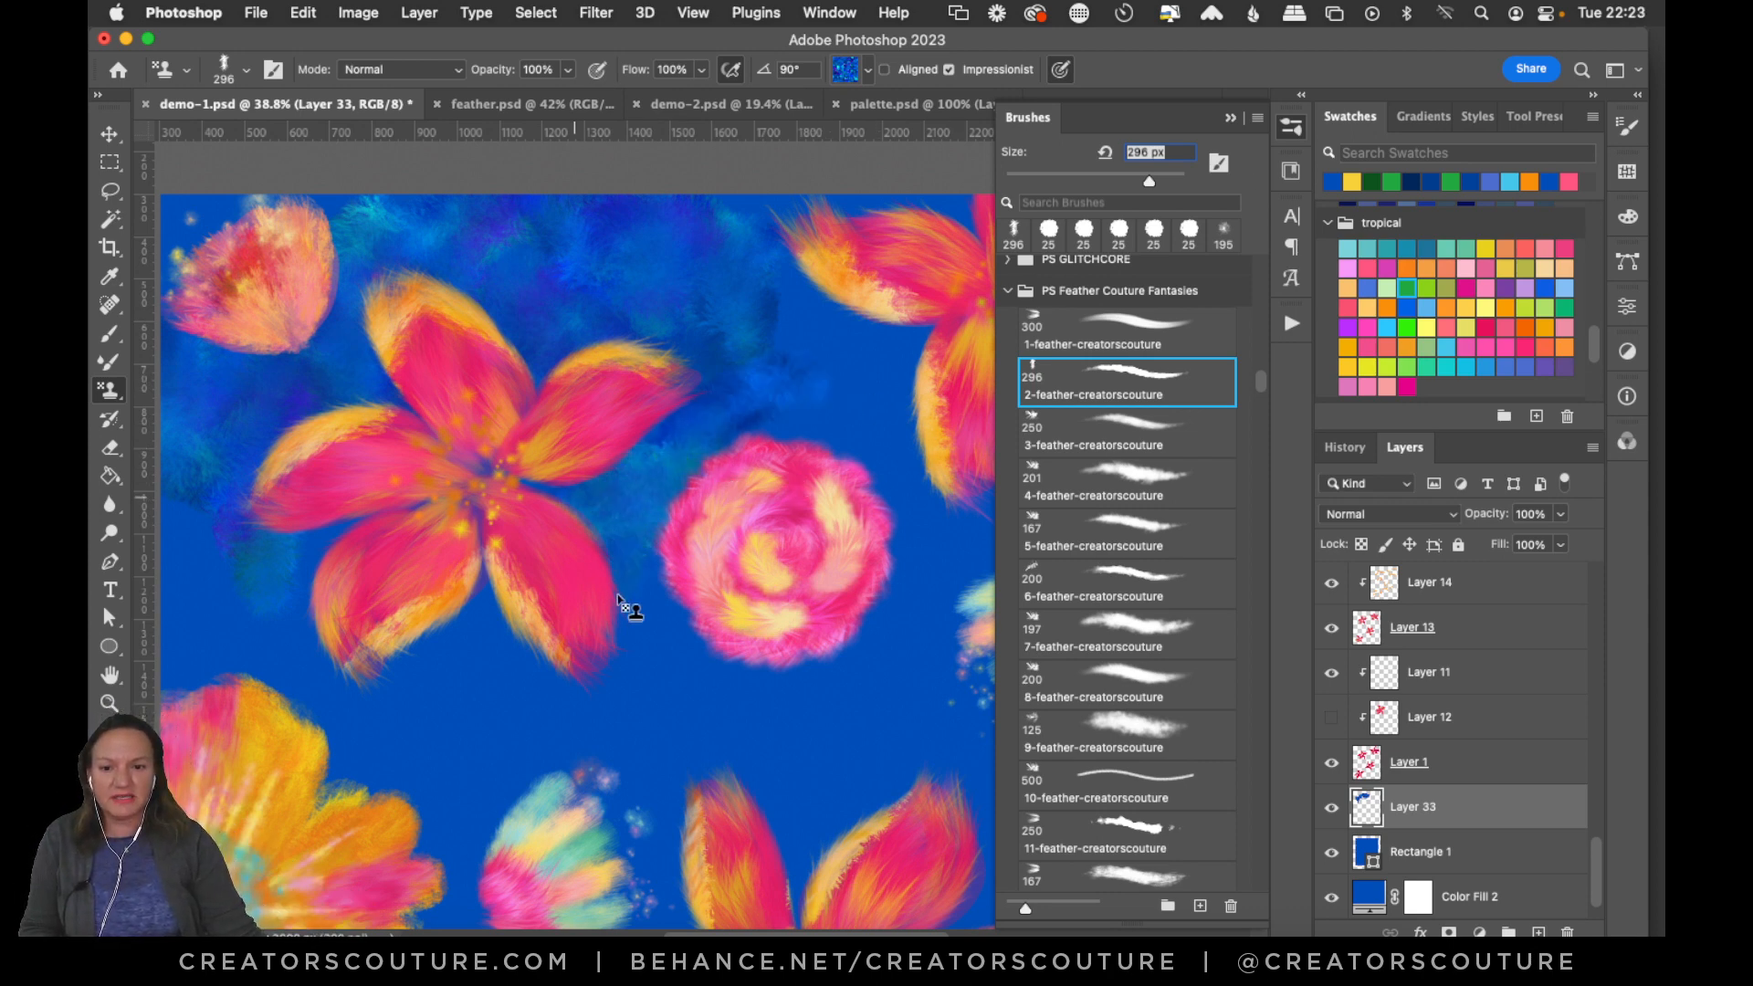
click(1290, 132)
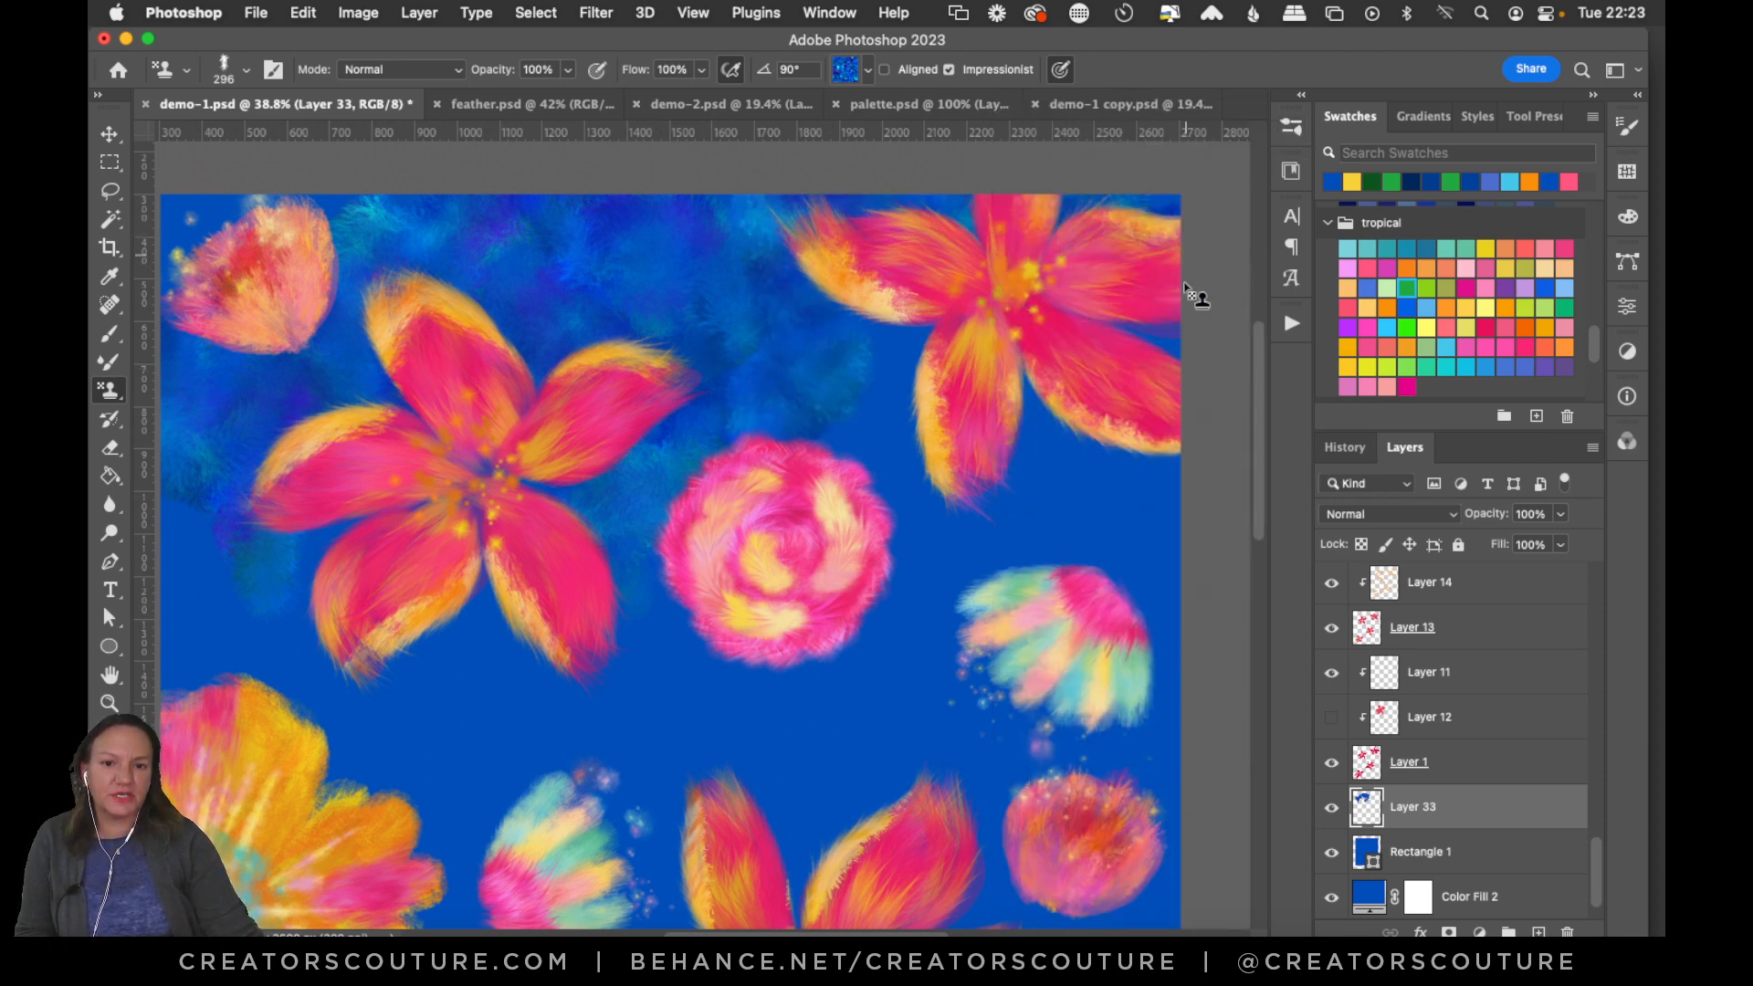
mouse_move(945, 483)
mouse_down()
mouse_move(899, 554)
mouse_move(629, 671)
mouse_move(178, 474)
mouse_move(269, 575)
mouse_move(266, 493)
mouse_move(442, 649)
mouse_move(766, 665)
mouse_move(1002, 453)
mouse_move(1104, 594)
mouse_move(1174, 547)
mouse_move(851, 333)
mouse_move(840, 380)
mouse_move(673, 407)
mouse_move(477, 474)
mouse_move(281, 388)
mouse_move(255, 567)
mouse_move(200, 393)
mouse_up()
mouse_move(358, 683)
mouse_down()
mouse_move(469, 794)
mouse_move(685, 792)
mouse_up()
mouse_move(693, 411)
mouse_down()
mouse_move(606, 614)
mouse_move(716, 709)
mouse_move(885, 743)
mouse_move(779, 710)
mouse_move(883, 821)
mouse_move(922, 762)
mouse_up()
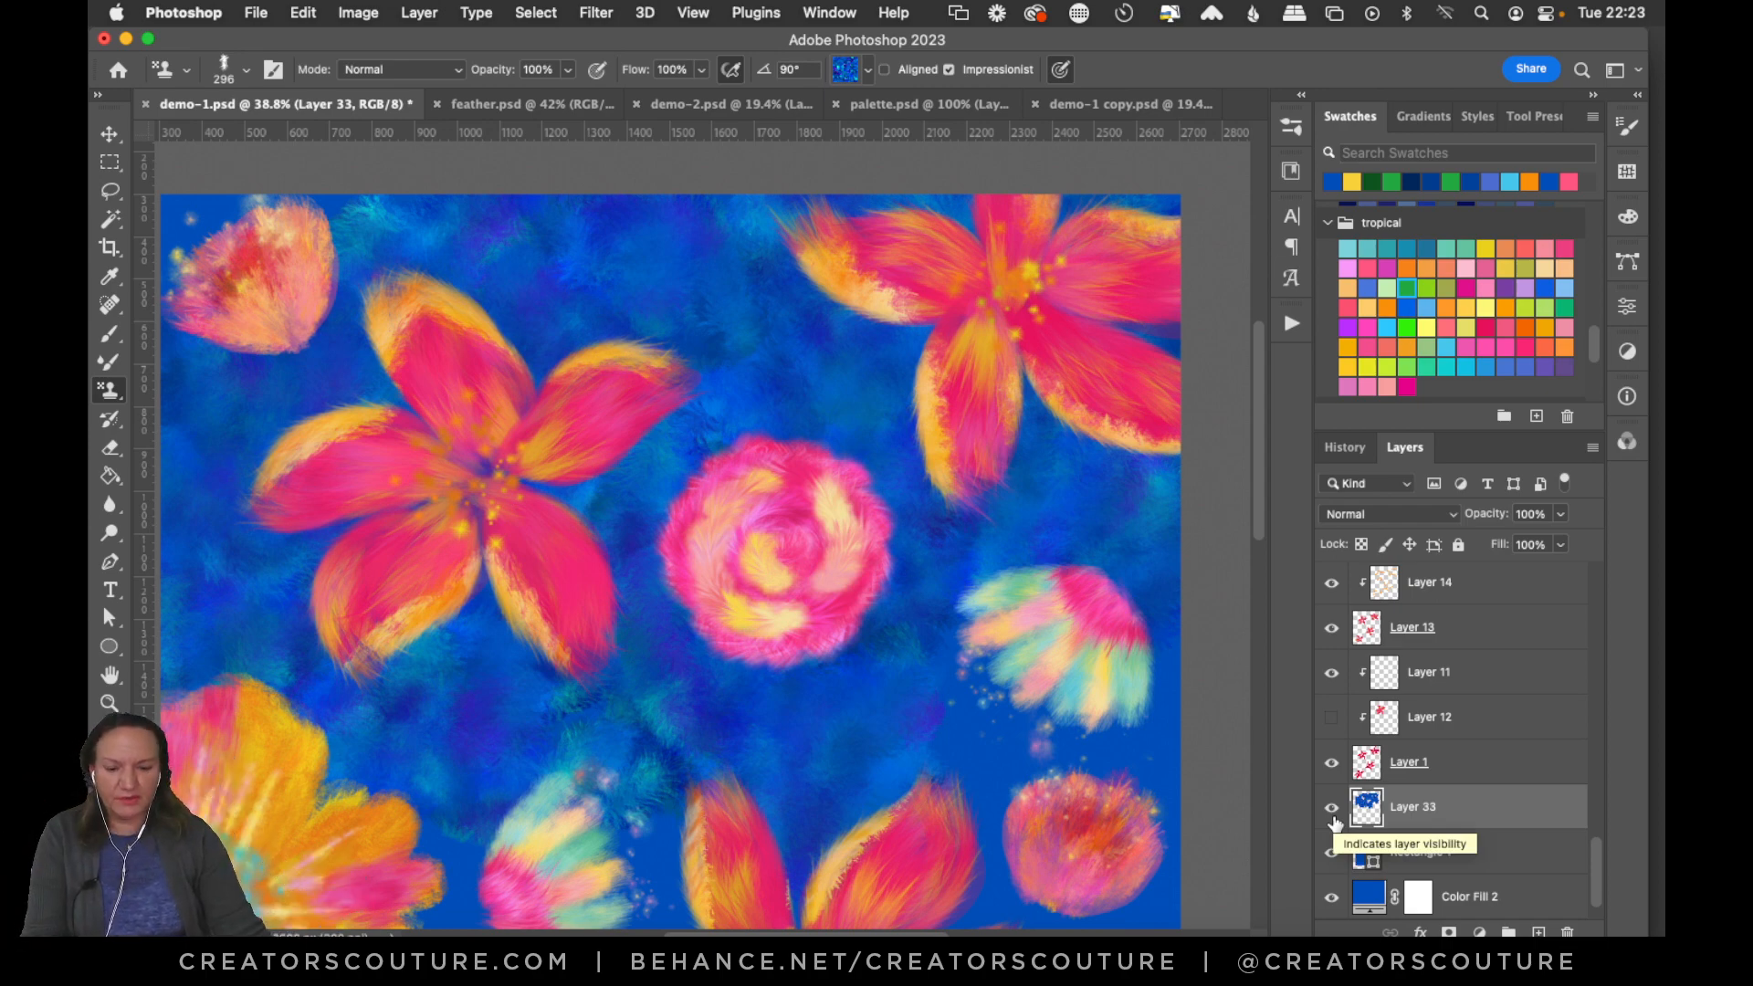
Enlarge the Pattern Stamp brush to 500 px and paint a stroke between the upper flowers above the round pink bloom.
key(super+0)
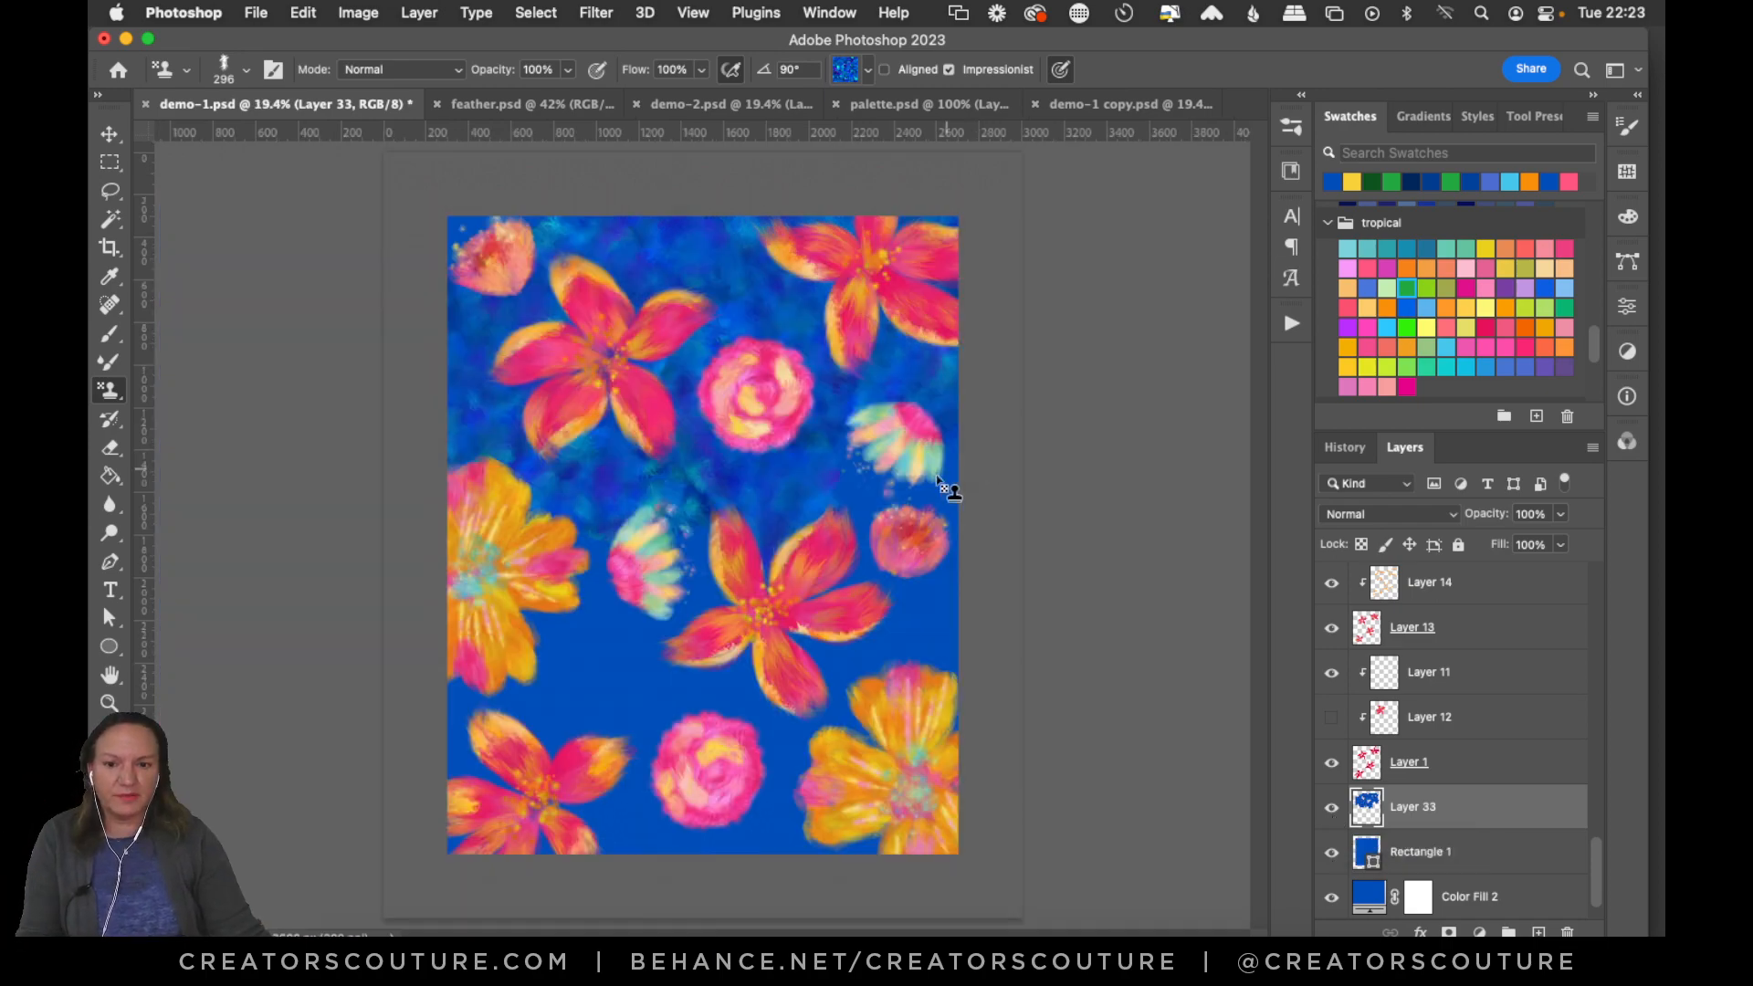
click(110, 703)
drag(762, 362, 829, 358)
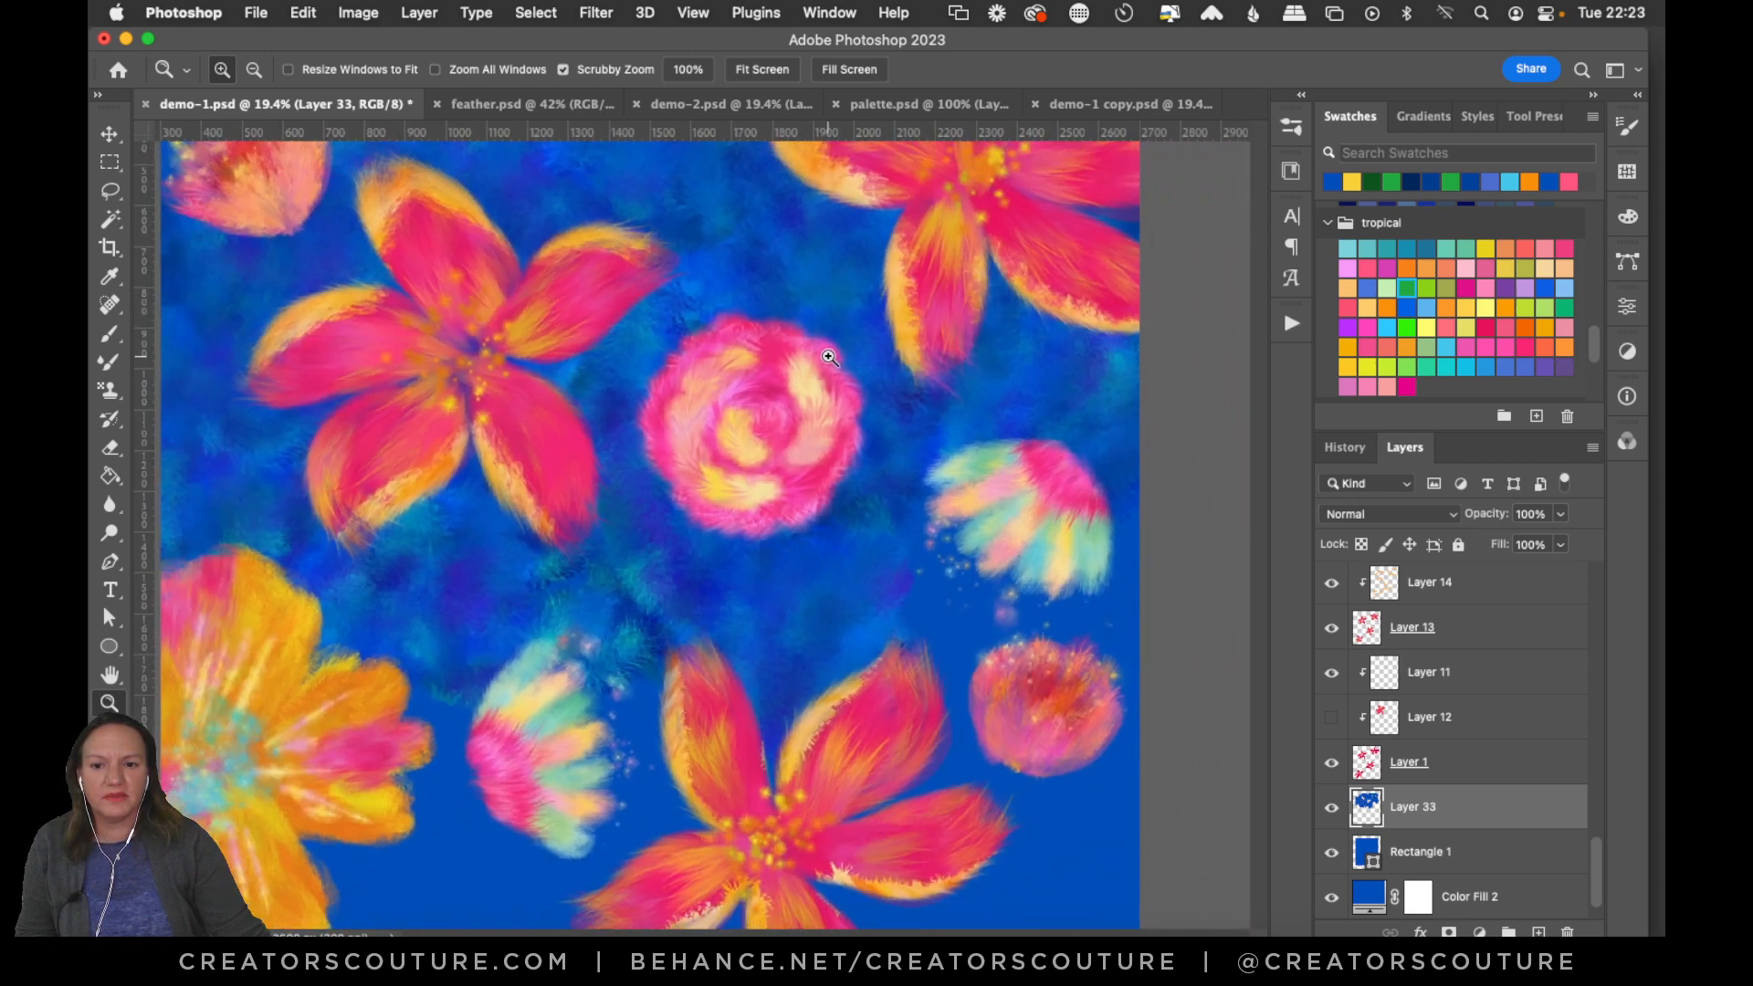
scroll(1246, 455, up, 3)
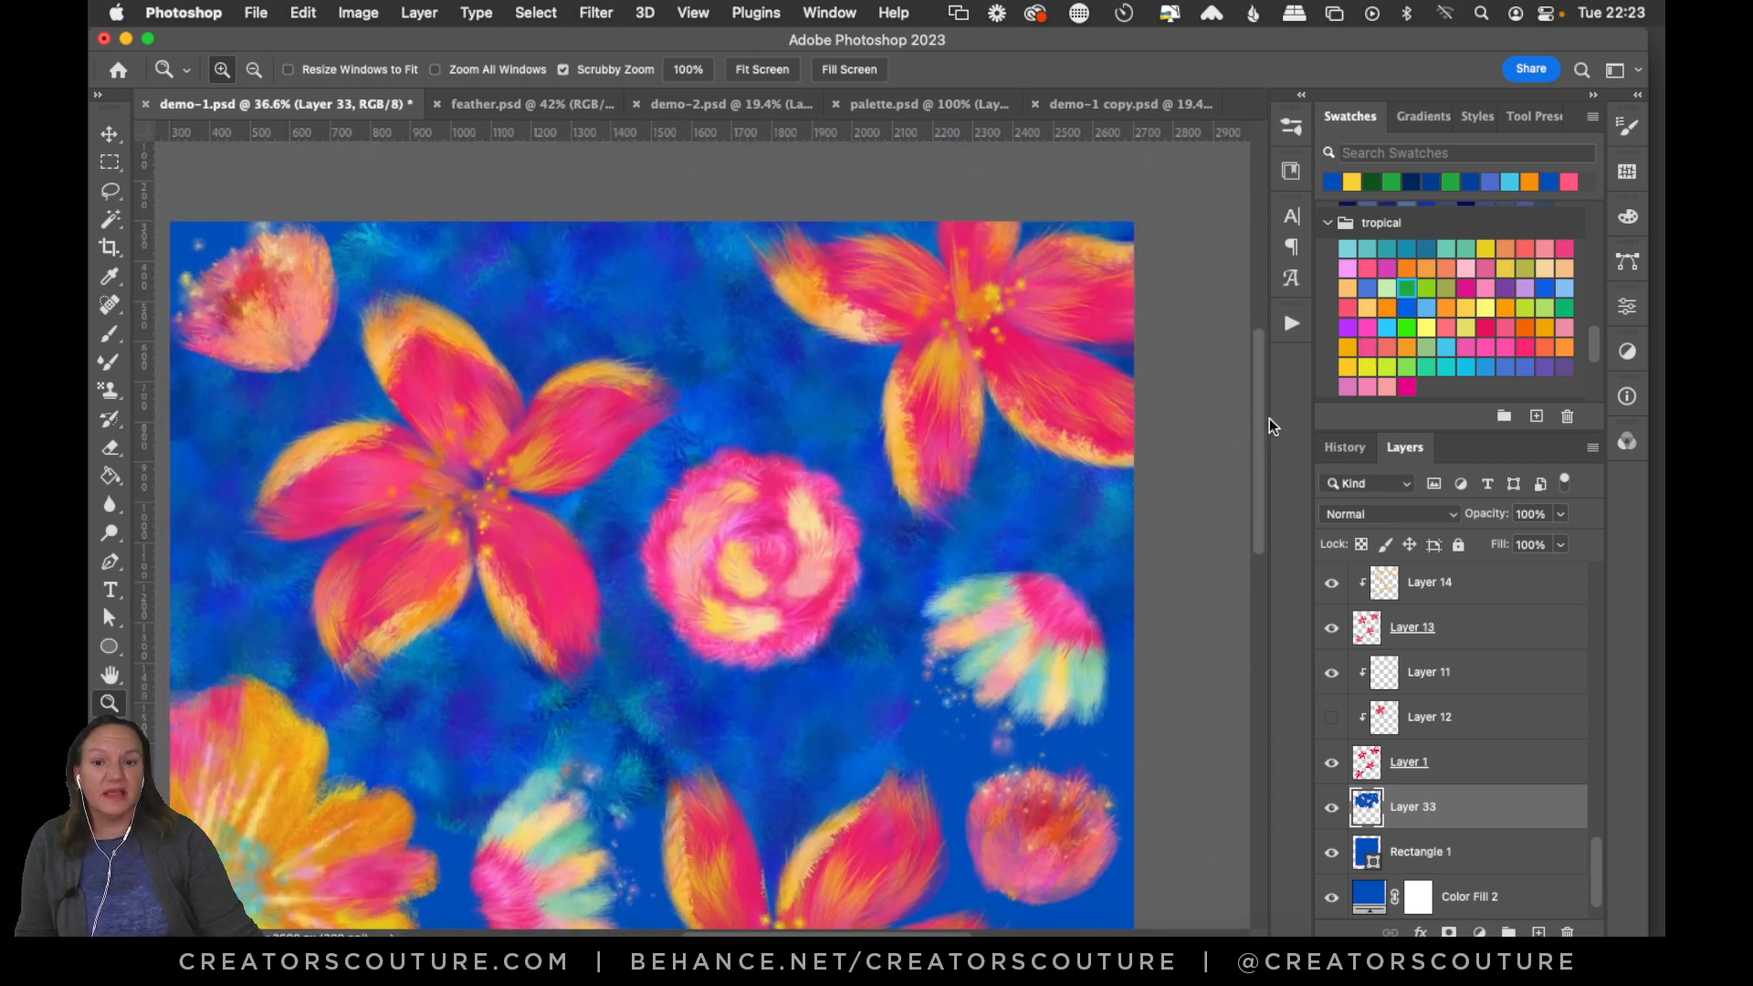
click(109, 391)
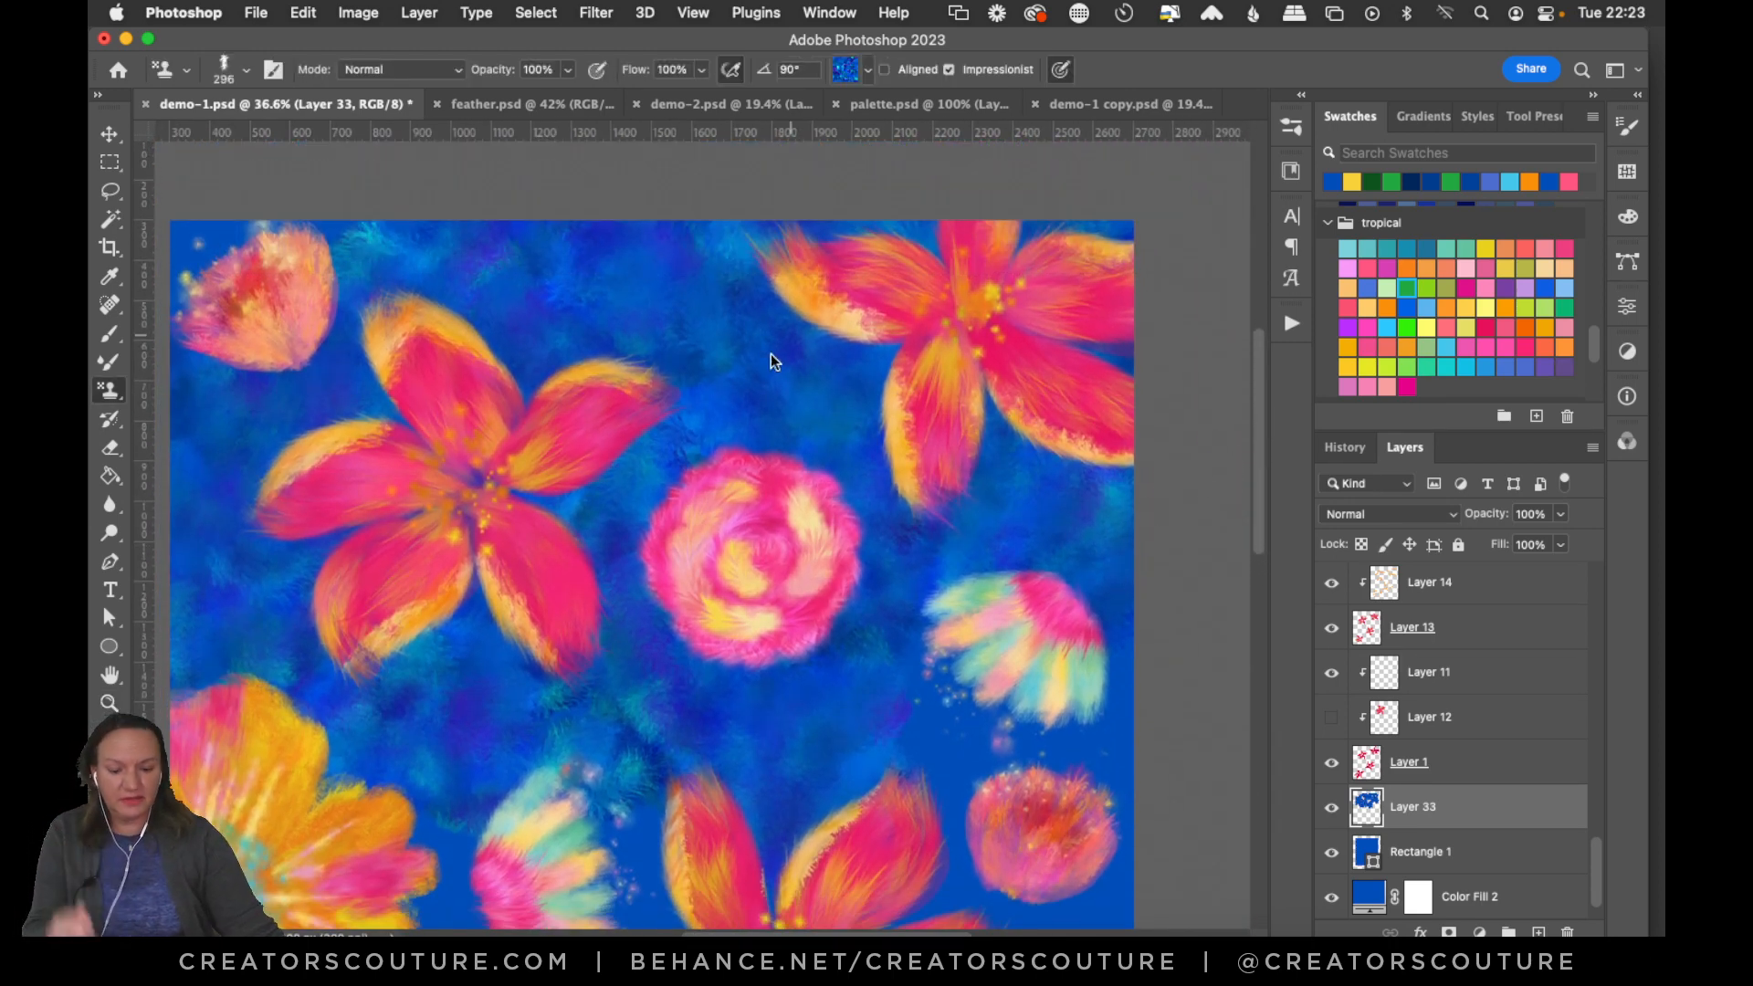
key(])
key(])
key(])
key(])
key(])
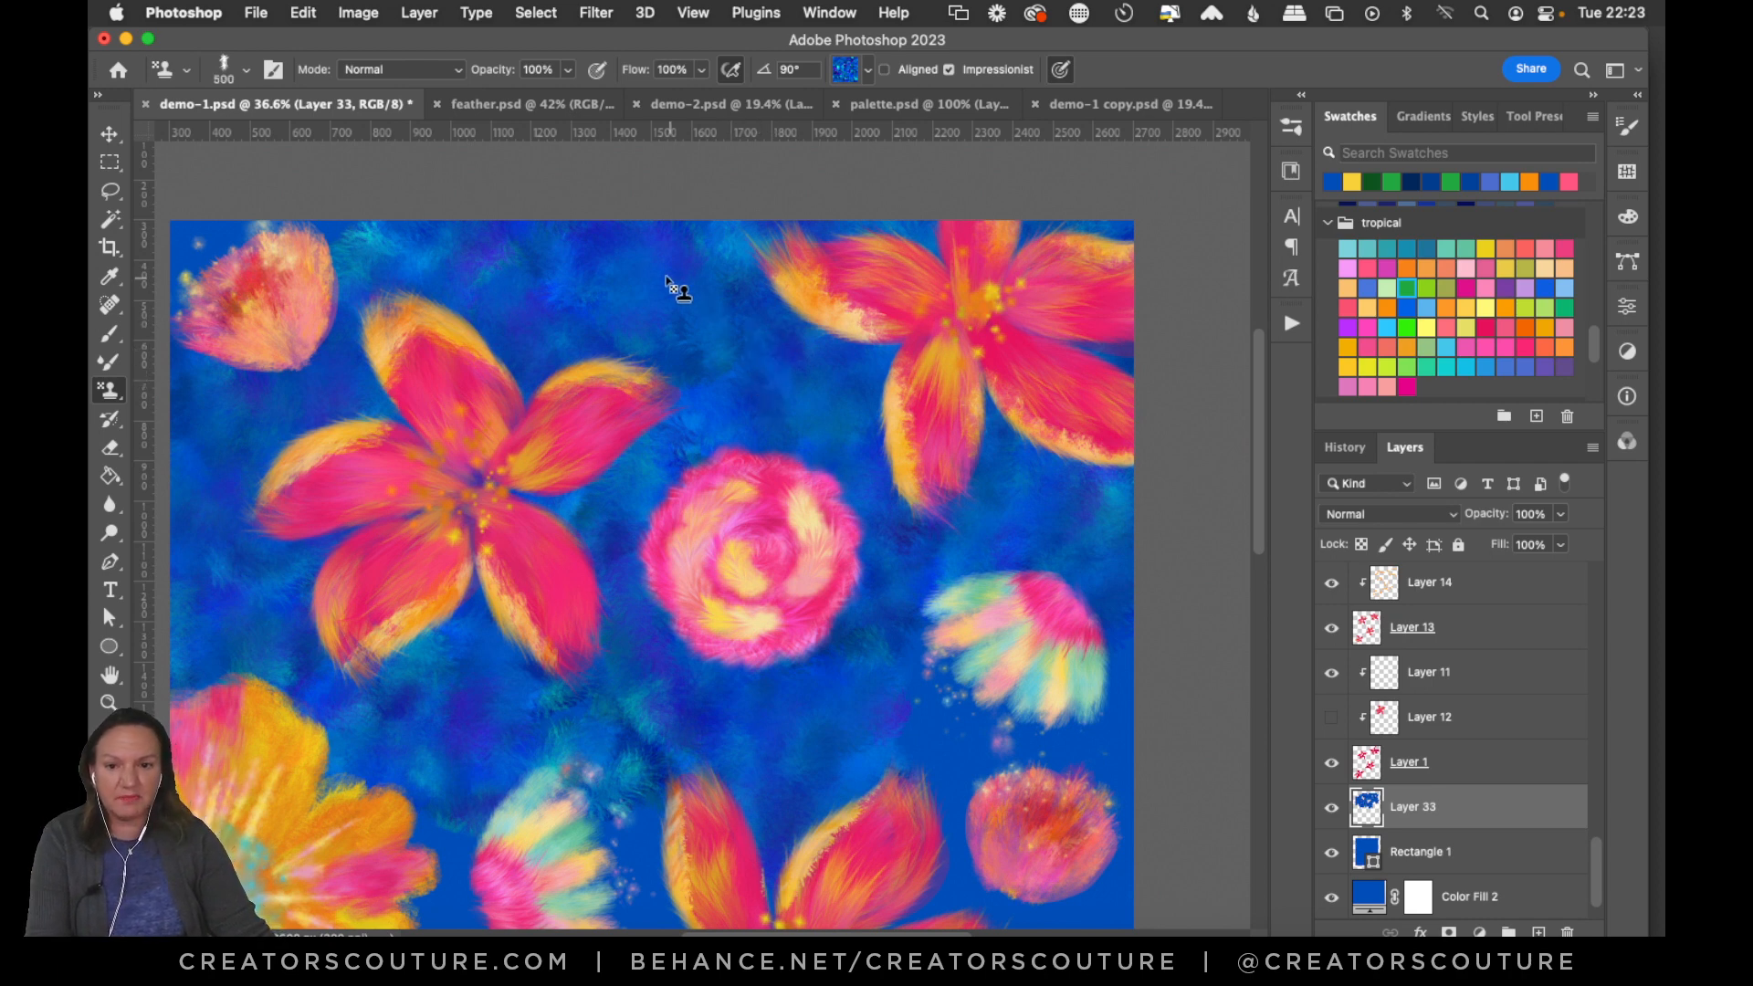
mouse_move(655, 261)
mouse_down()
mouse_move(852, 440)
mouse_move(677, 292)
mouse_move(765, 369)
mouse_move(765, 409)
mouse_up()
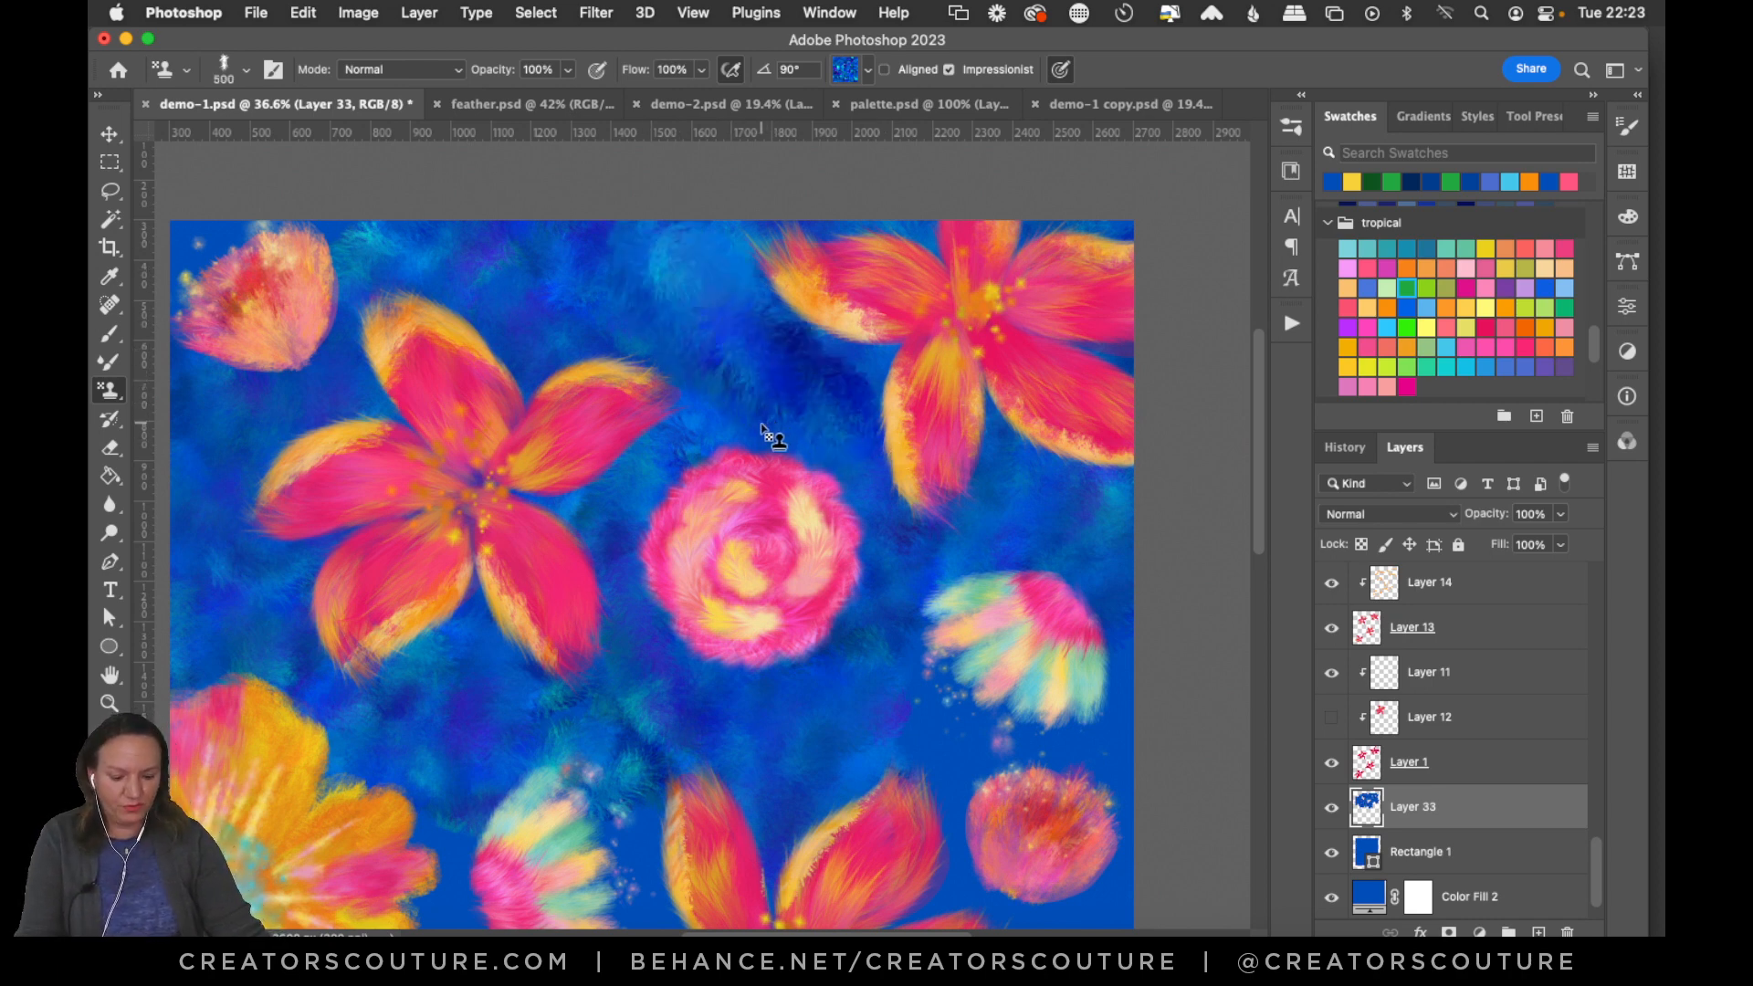
Enlarge the brush to 700 px, paint a test stroke near the round pink bloom, and undo all the background painting on Layer 33.
key(])
key(])
mouse_move(630, 305)
mouse_down()
mouse_move(706, 382)
mouse_move(840, 469)
mouse_up()
key(super+z)
key(super+z)
key(super+z)
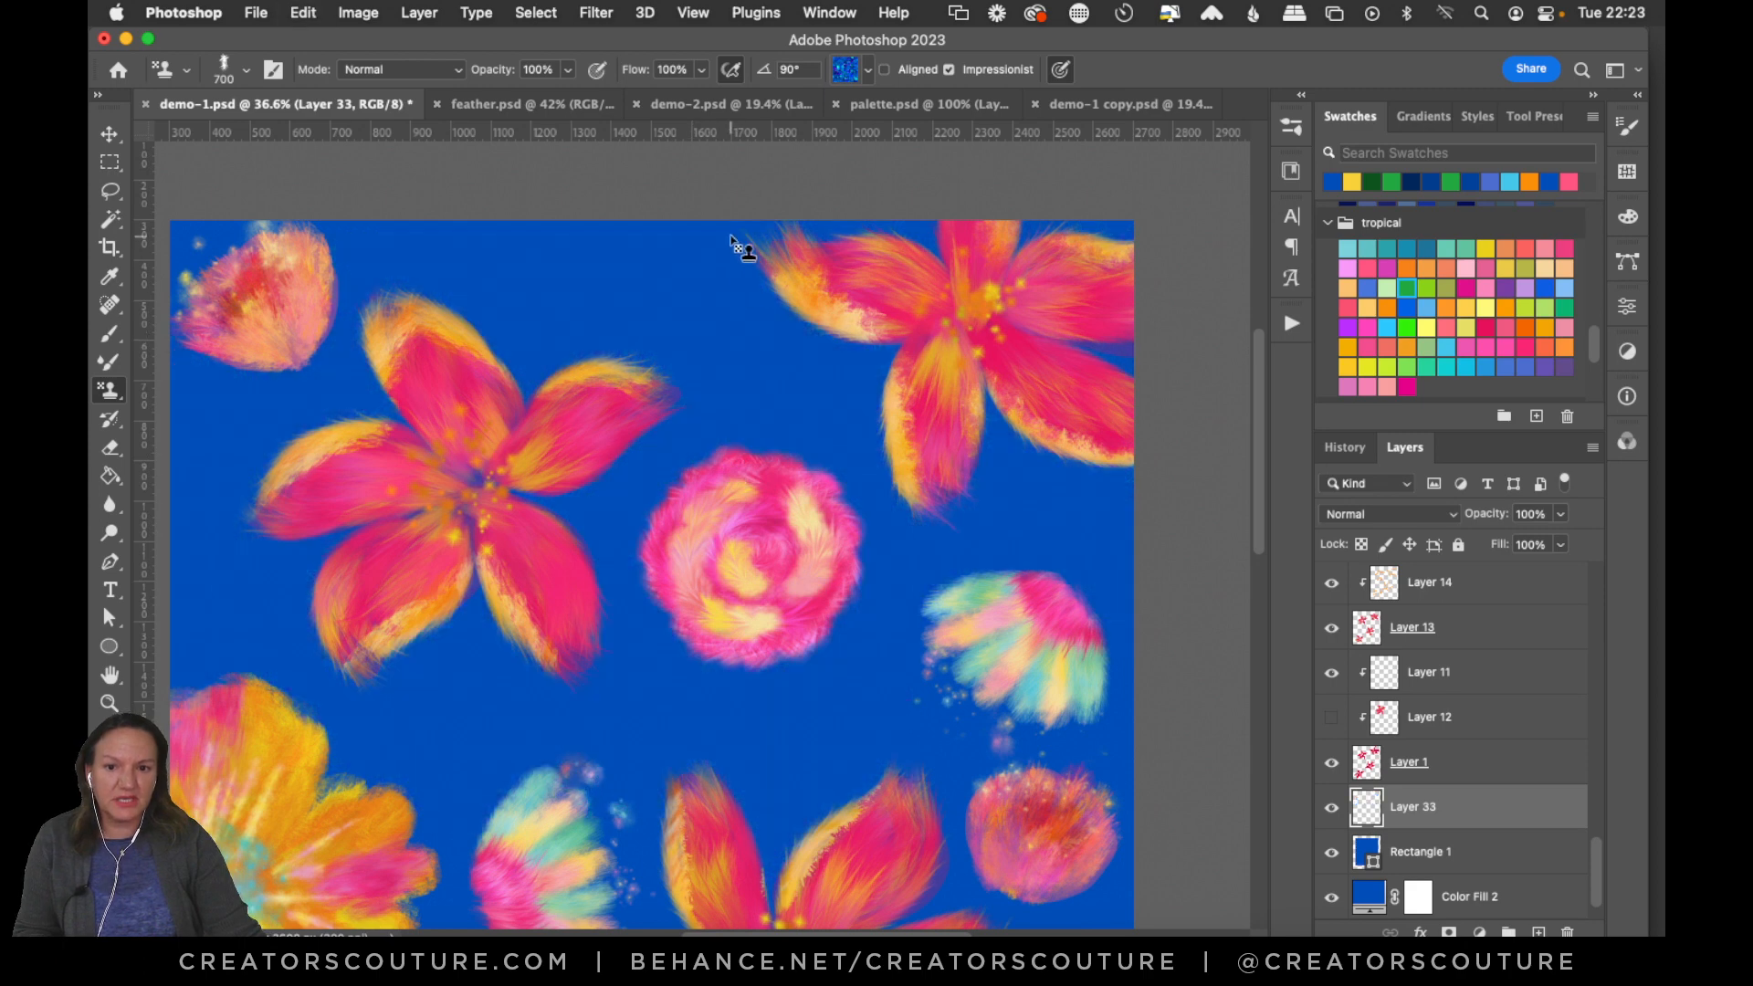
Paint the blue palette texture around the upper star flowers and the round pink bloom with the feather brush at 700 px and 900 px.
mouse_move(730, 239)
mouse_down()
mouse_move(869, 494)
mouse_move(786, 318)
mouse_move(846, 445)
mouse_move(844, 309)
mouse_move(948, 437)
mouse_move(1038, 455)
mouse_move(983, 487)
mouse_move(950, 608)
mouse_move(822, 536)
mouse_move(772, 744)
mouse_up()
click(560, 378)
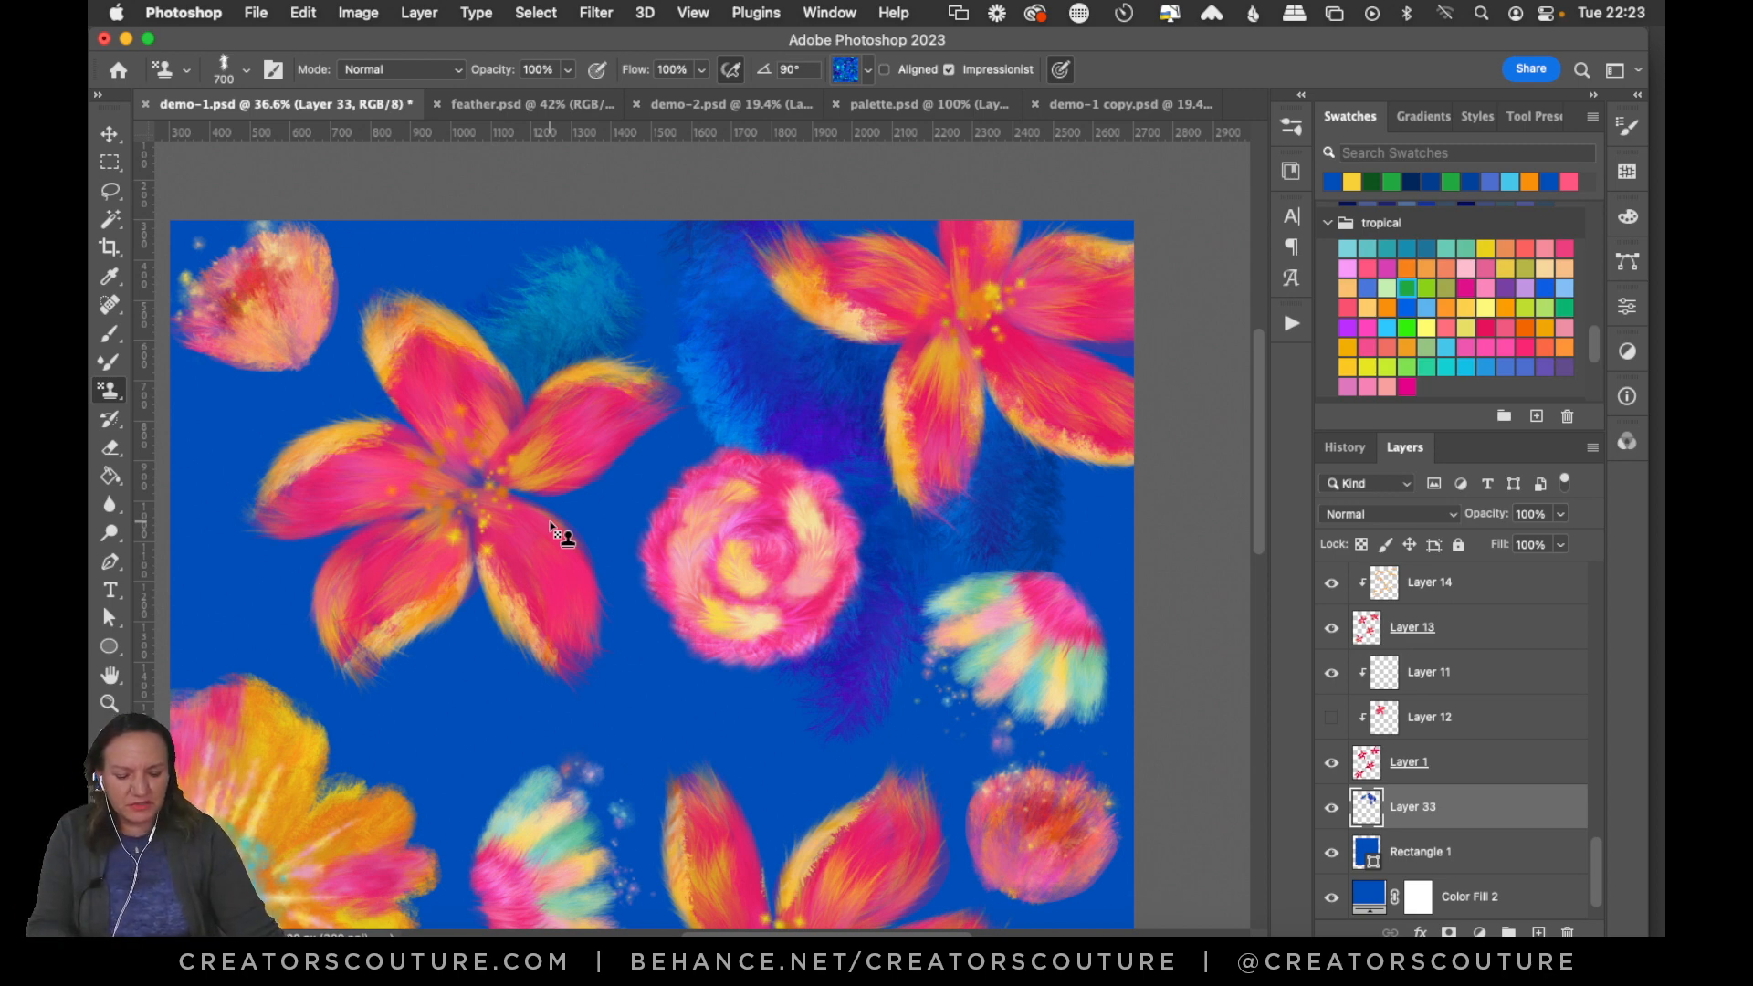
key(bracketright)
key(bracketright)
mouse_move(379, 360)
mouse_down()
mouse_move(352, 505)
mouse_move(297, 427)
mouse_move(294, 584)
mouse_up()
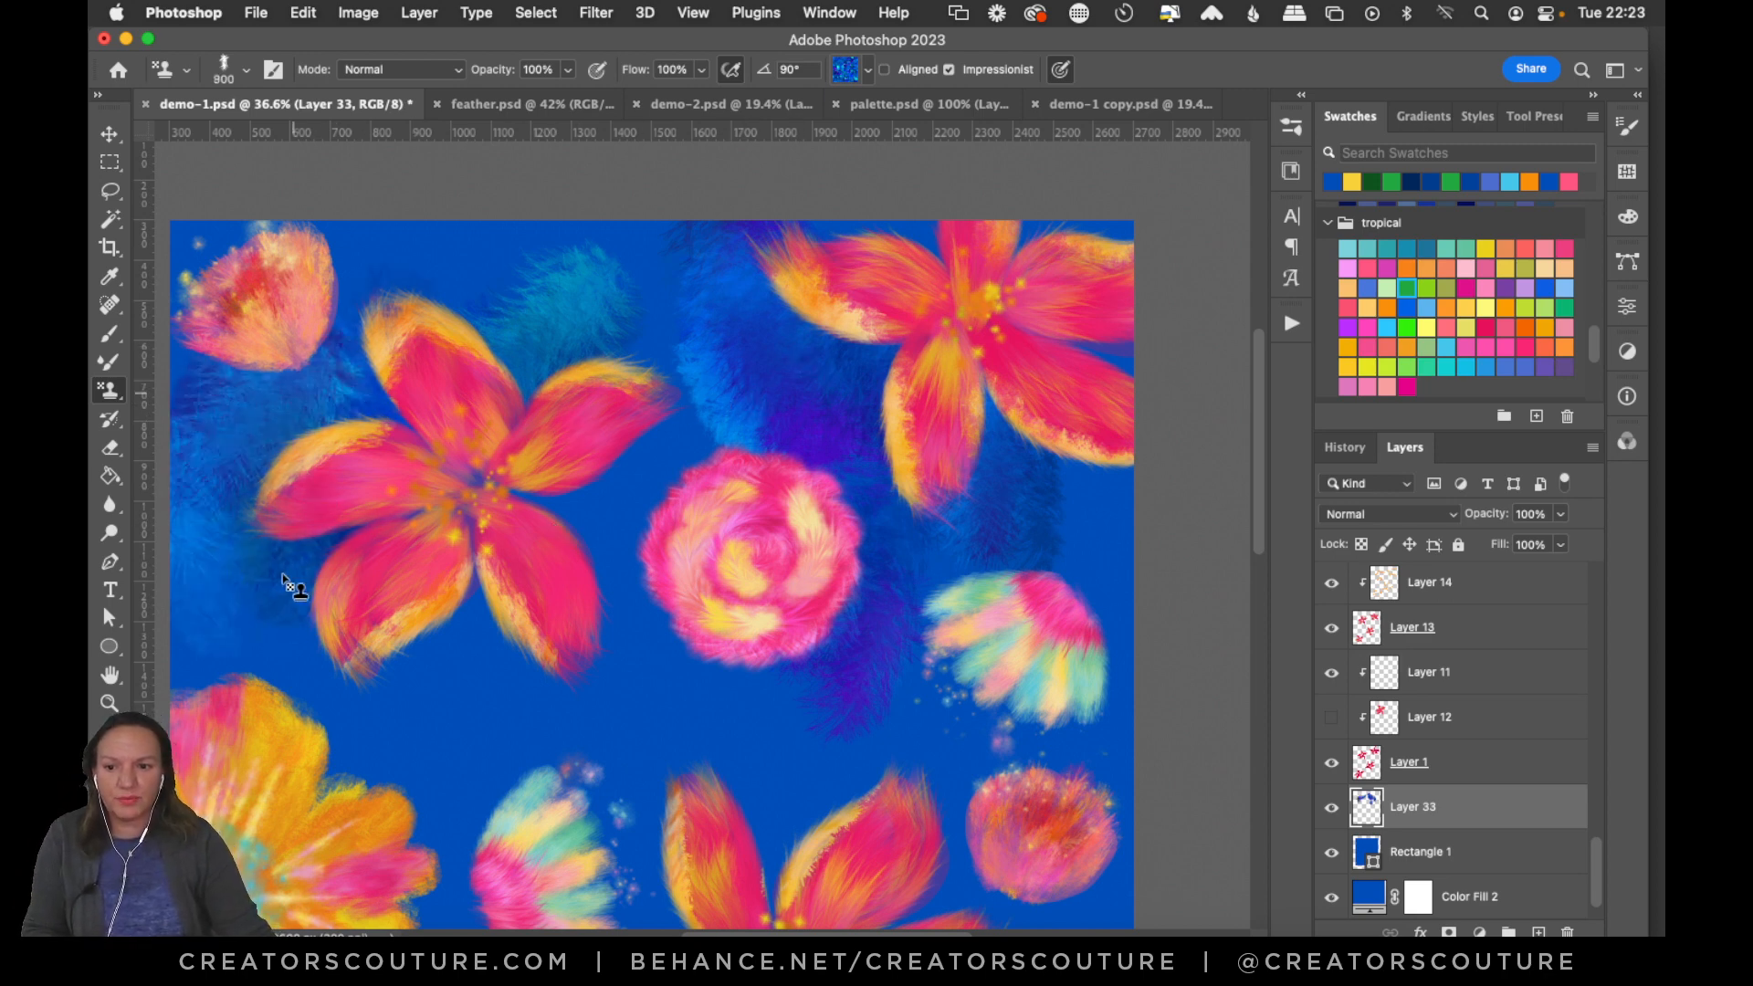
mouse_move(227, 392)
mouse_down()
mouse_move(335, 642)
mouse_move(258, 707)
mouse_move(345, 746)
mouse_move(304, 634)
mouse_move(551, 780)
mouse_move(469, 725)
mouse_move(525, 784)
mouse_move(476, 617)
mouse_move(566, 810)
mouse_up()
mouse_move(379, 372)
mouse_down()
mouse_move(670, 282)
mouse_move(361, 268)
mouse_move(811, 319)
mouse_up()
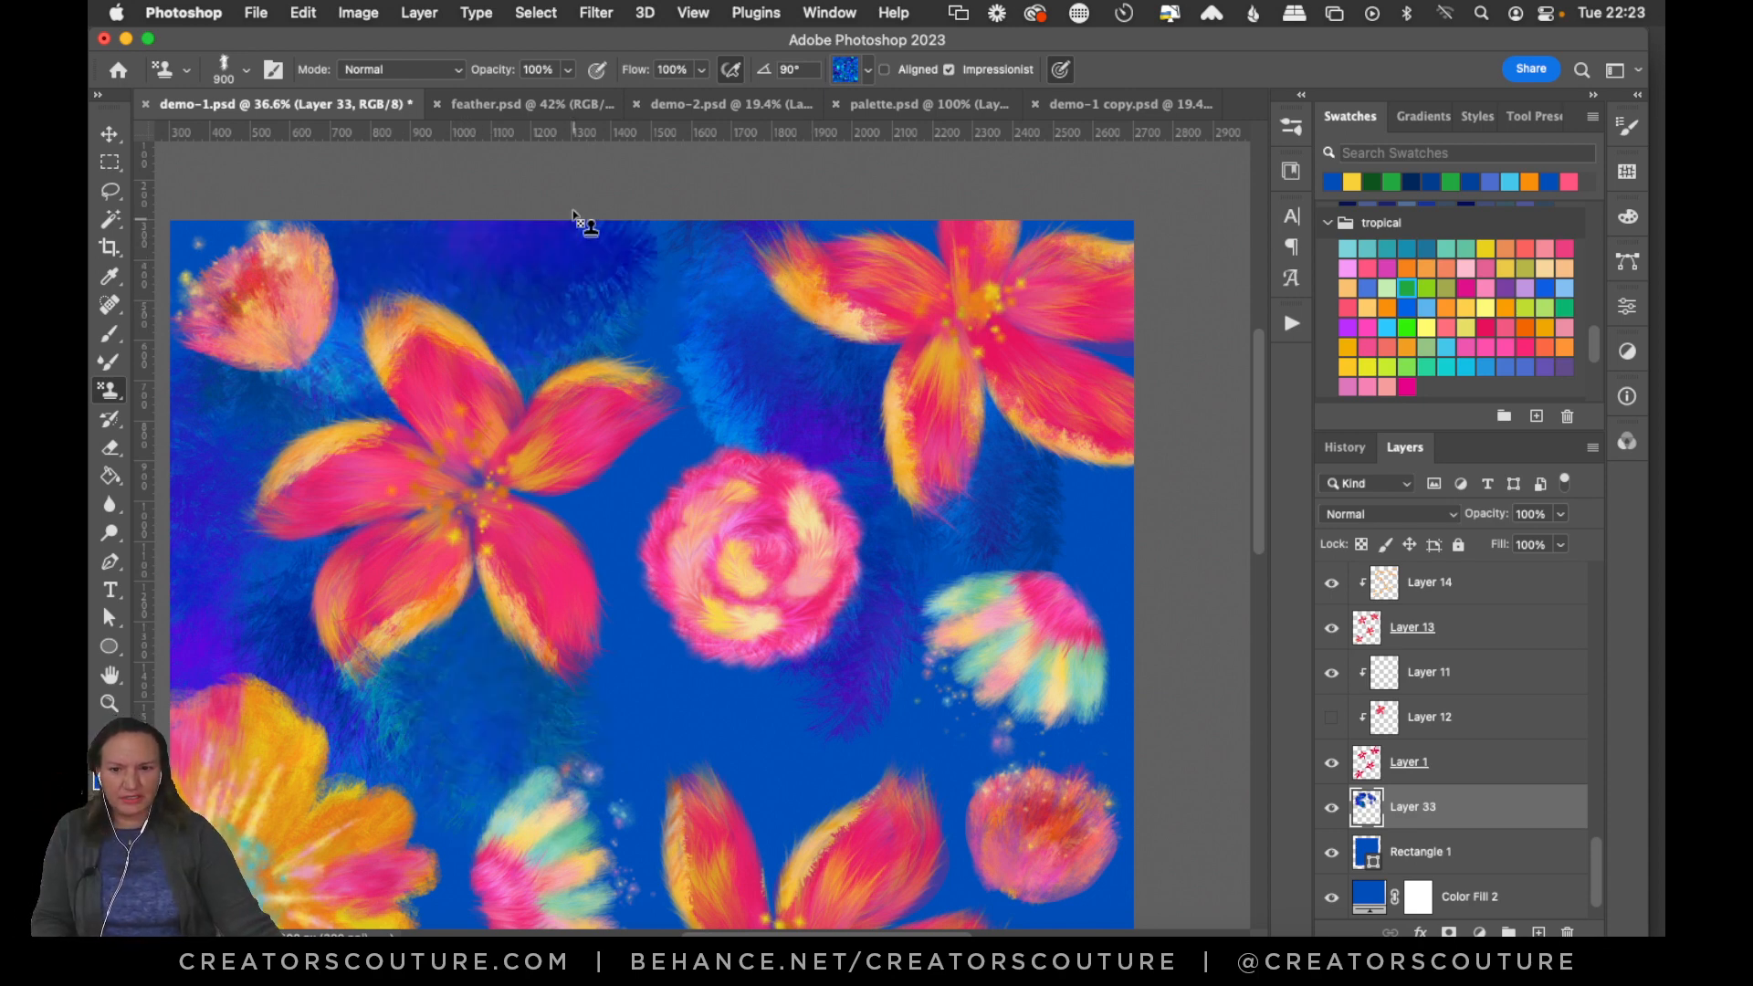
mouse_move(573, 215)
mouse_down()
mouse_move(651, 332)
mouse_move(648, 534)
mouse_up()
drag(689, 731, 775, 723)
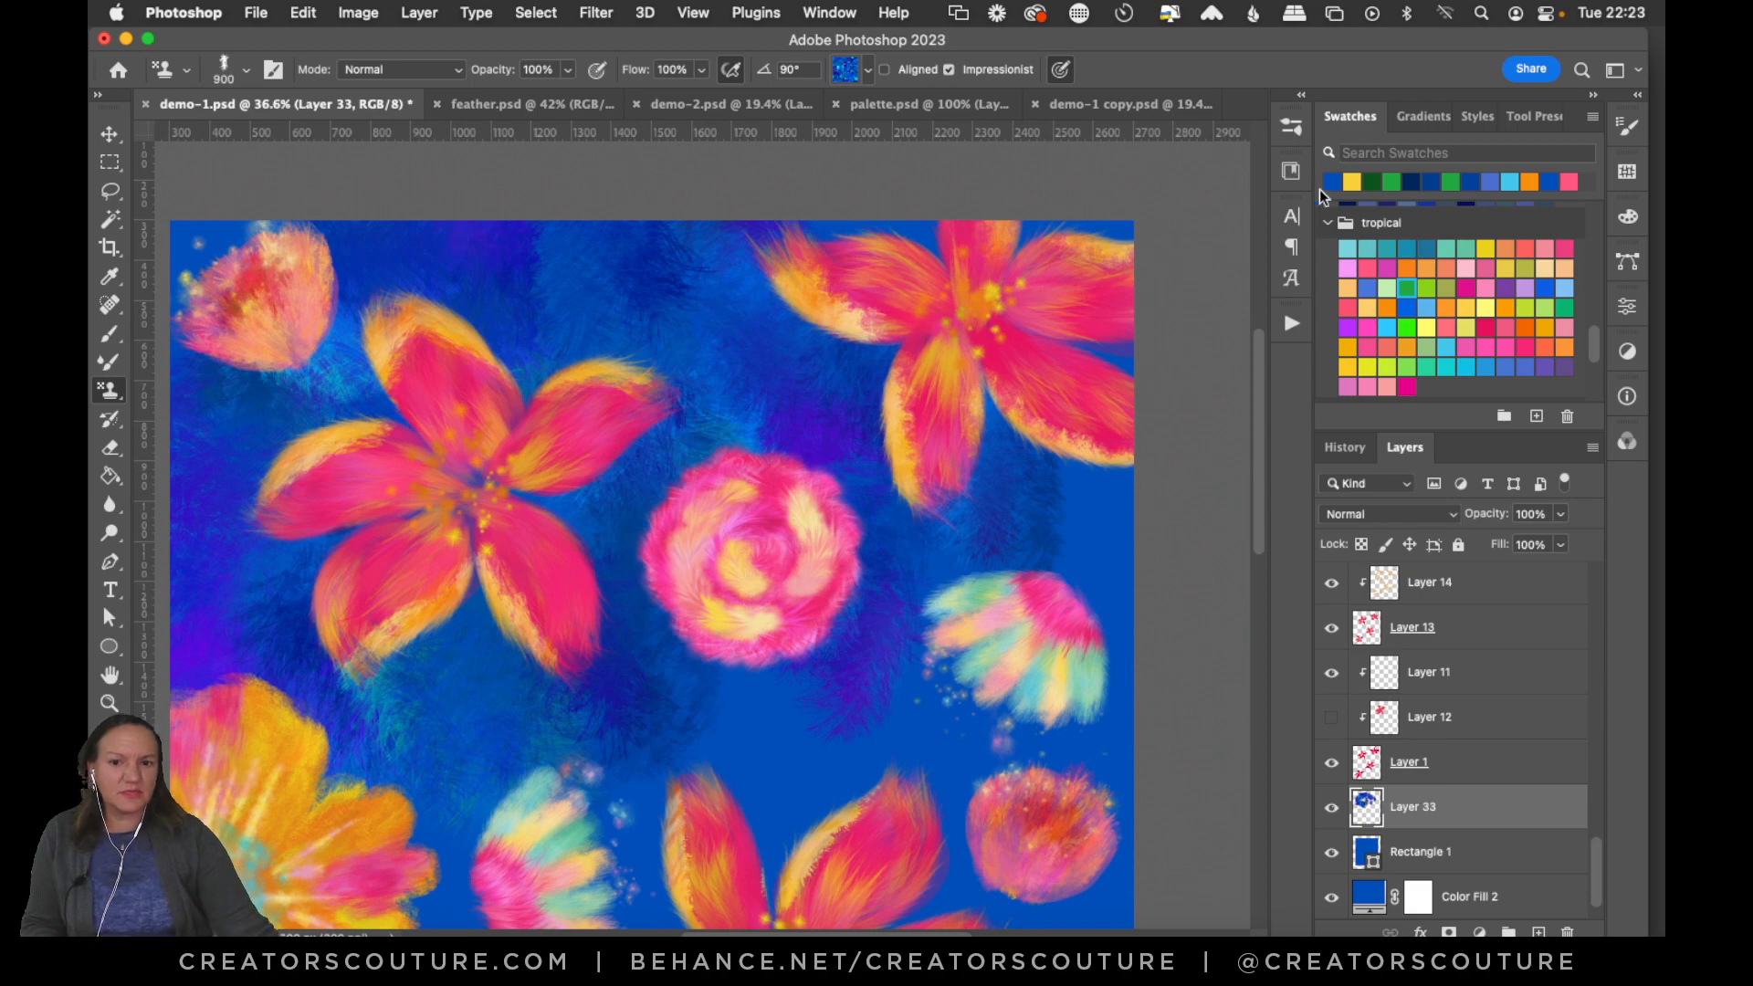
Paint the blue texture with the 900 px feather brush below the round pink bloom and around the pastel fan and small red flower.
click(1291, 127)
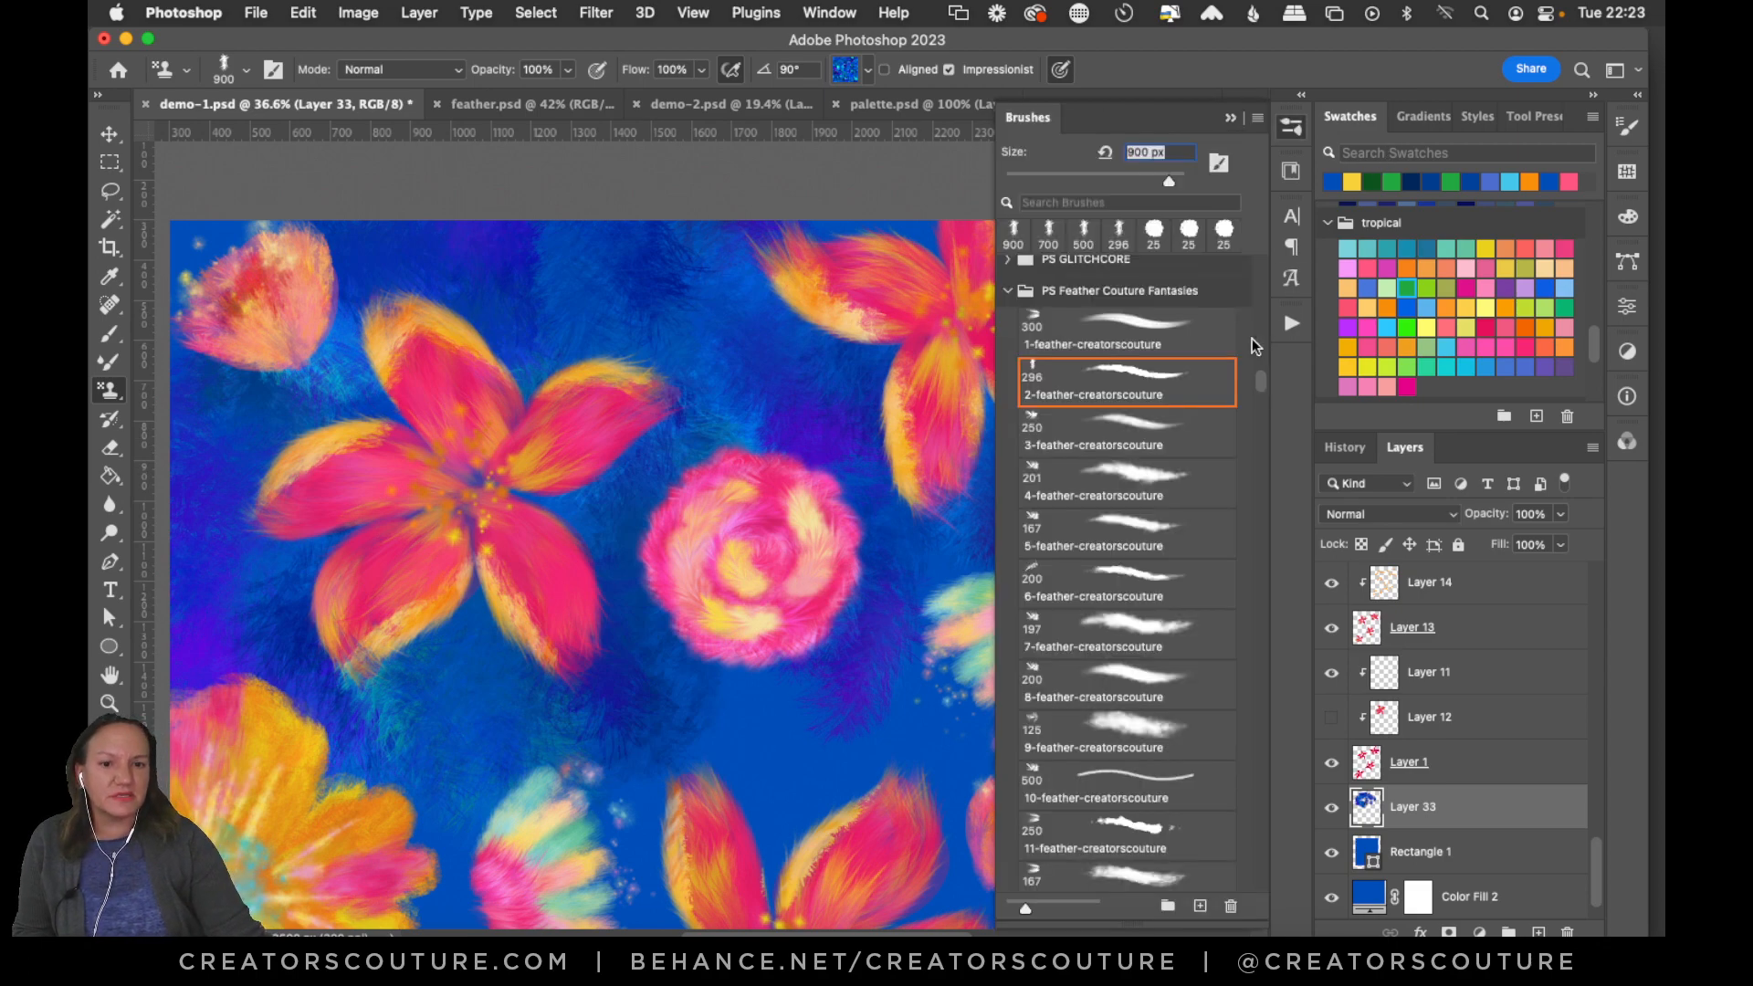
click(1291, 132)
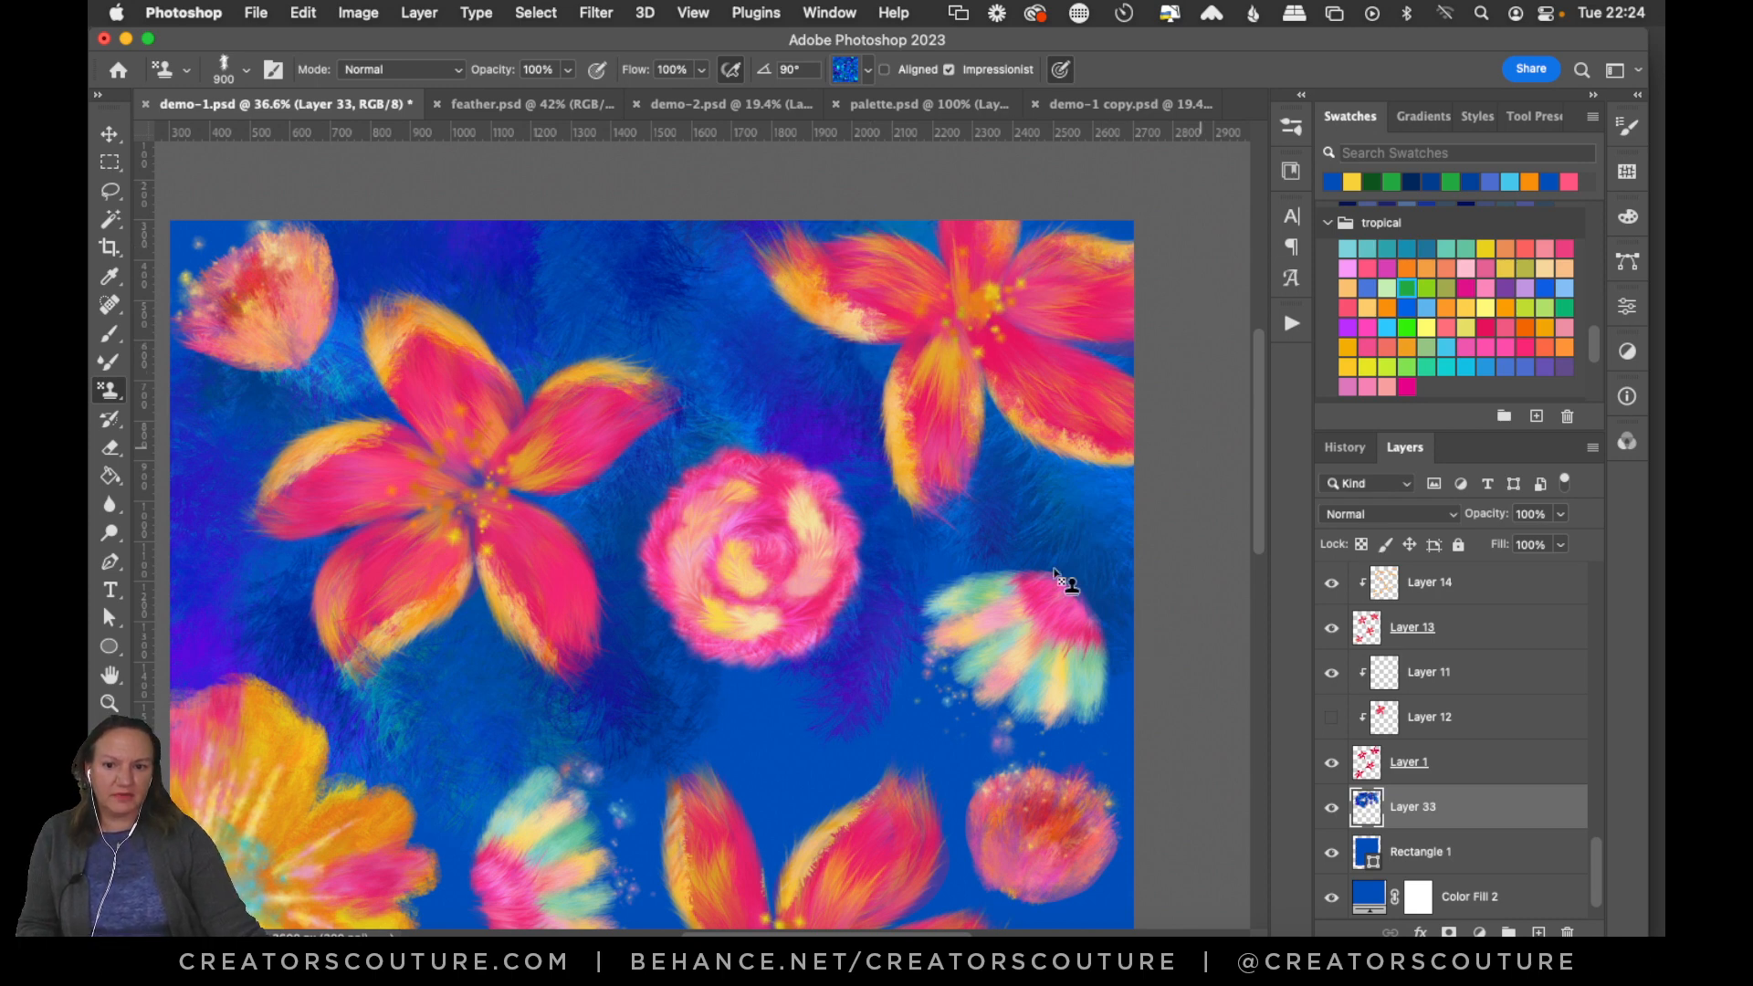
mouse_move(822, 680)
mouse_down()
mouse_move(708, 812)
mouse_move(670, 645)
mouse_move(891, 829)
mouse_move(819, 711)
mouse_move(836, 838)
mouse_move(786, 658)
mouse_move(764, 852)
mouse_move(607, 653)
mouse_move(714, 898)
mouse_move(661, 678)
mouse_move(769, 824)
mouse_move(943, 804)
mouse_move(819, 893)
mouse_up()
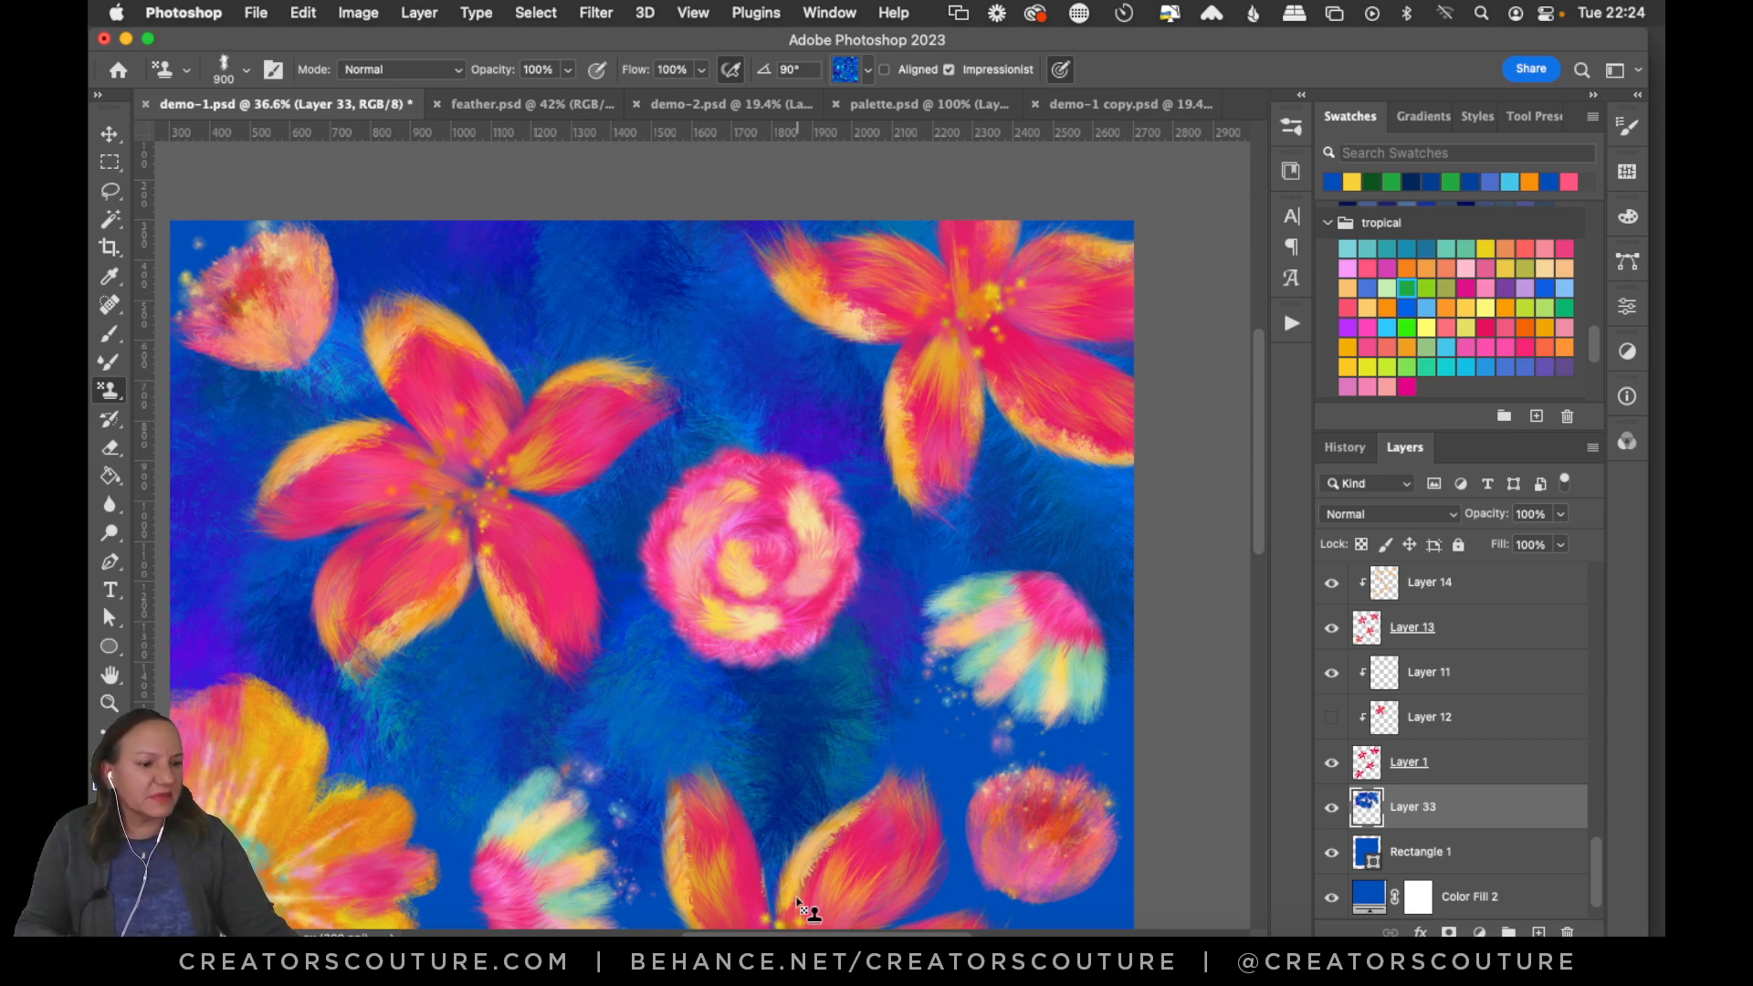
drag(1260, 455, 1260, 539)
drag(1075, 584, 1051, 634)
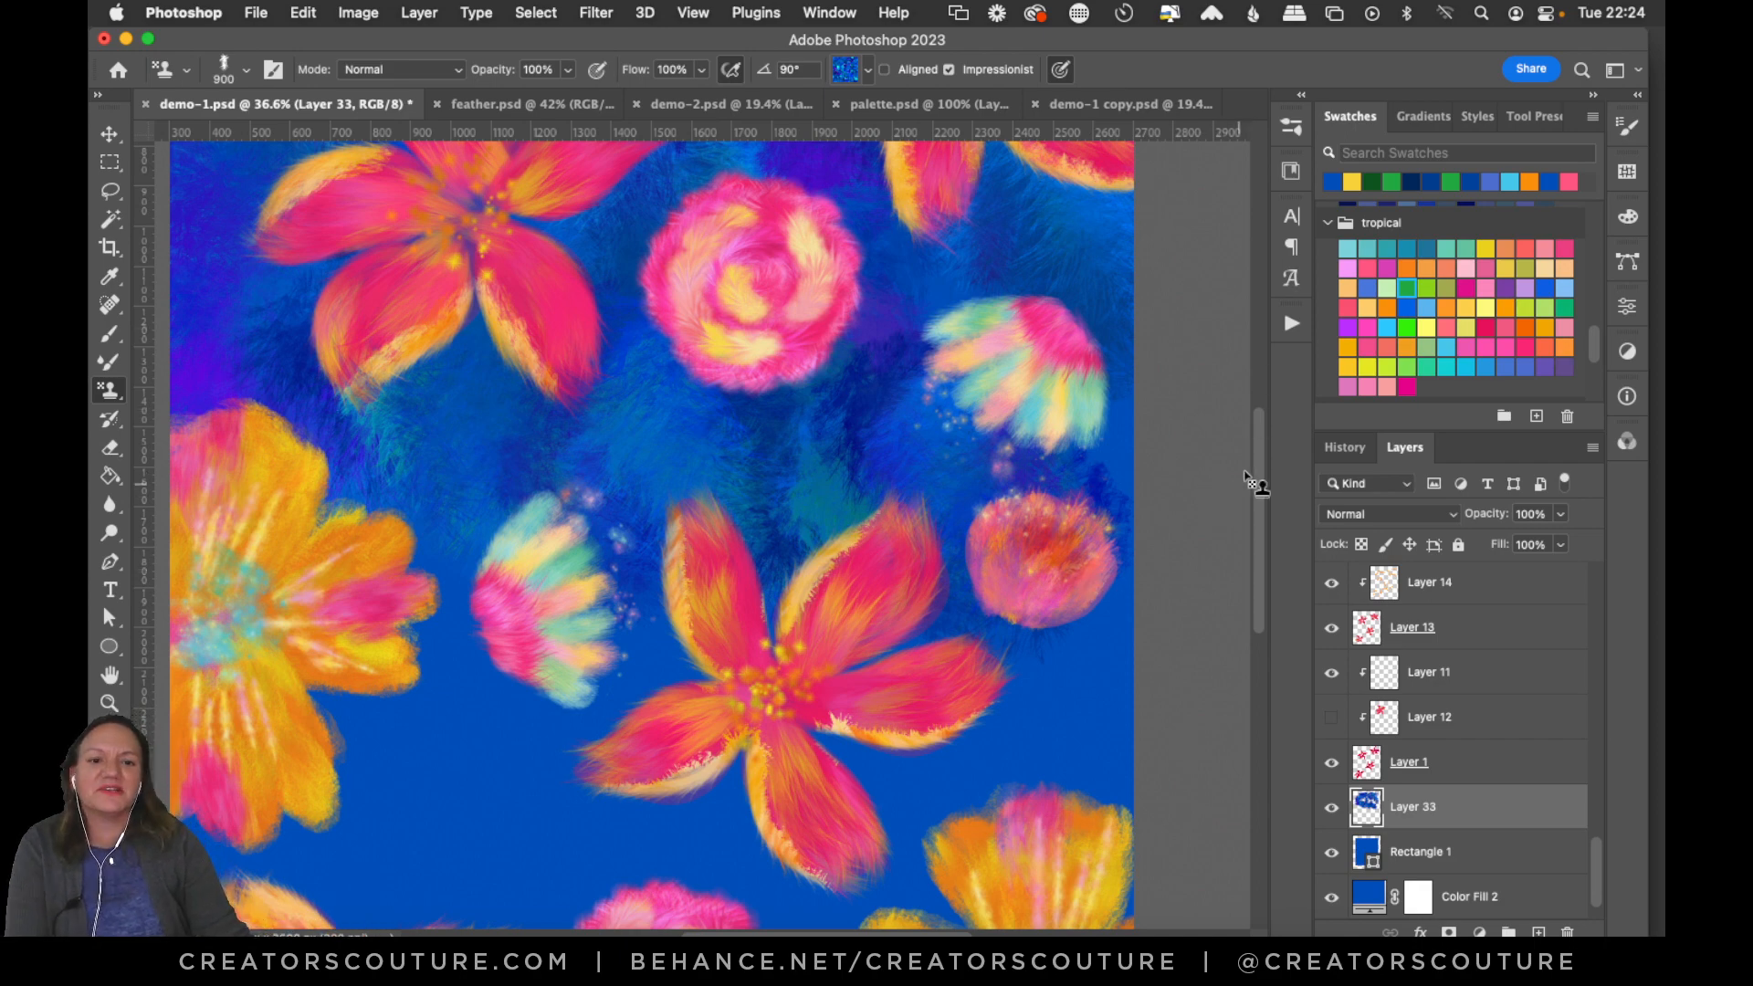
drag(1257, 489, 1260, 423)
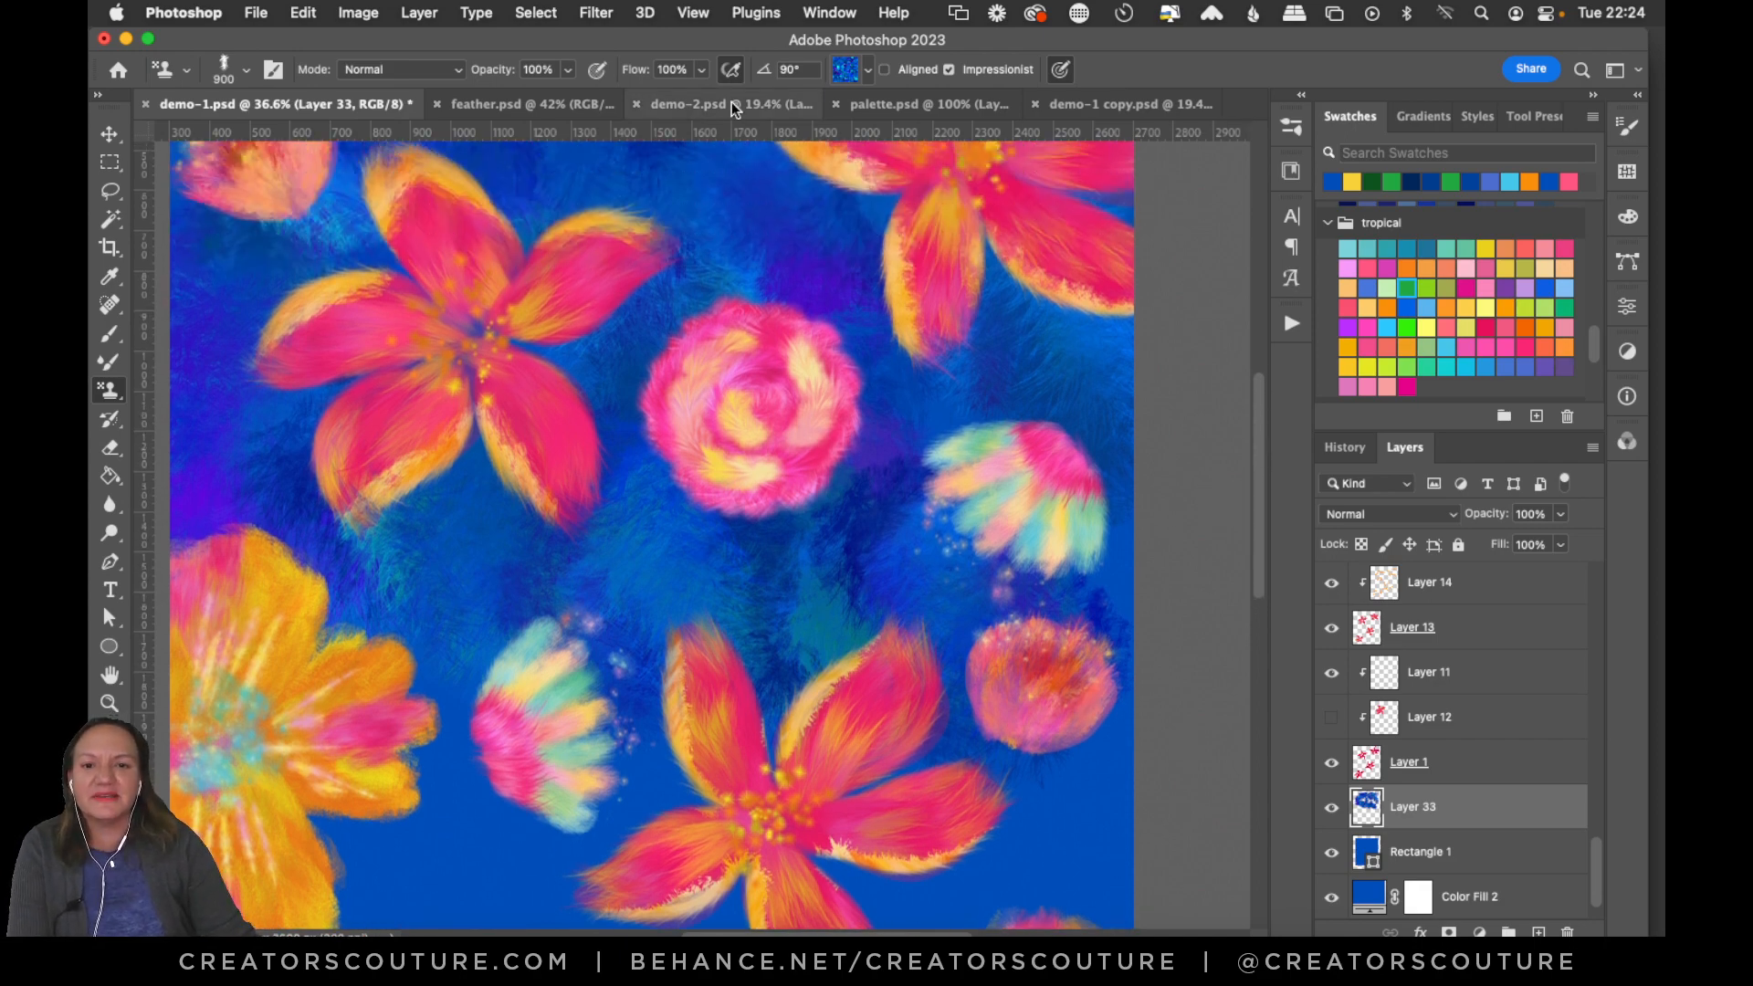
In demo-1 copy.psd, hide the yellow petal layer and add a new empty layer, and return to demo-1.psd.
click(924, 105)
click(1123, 104)
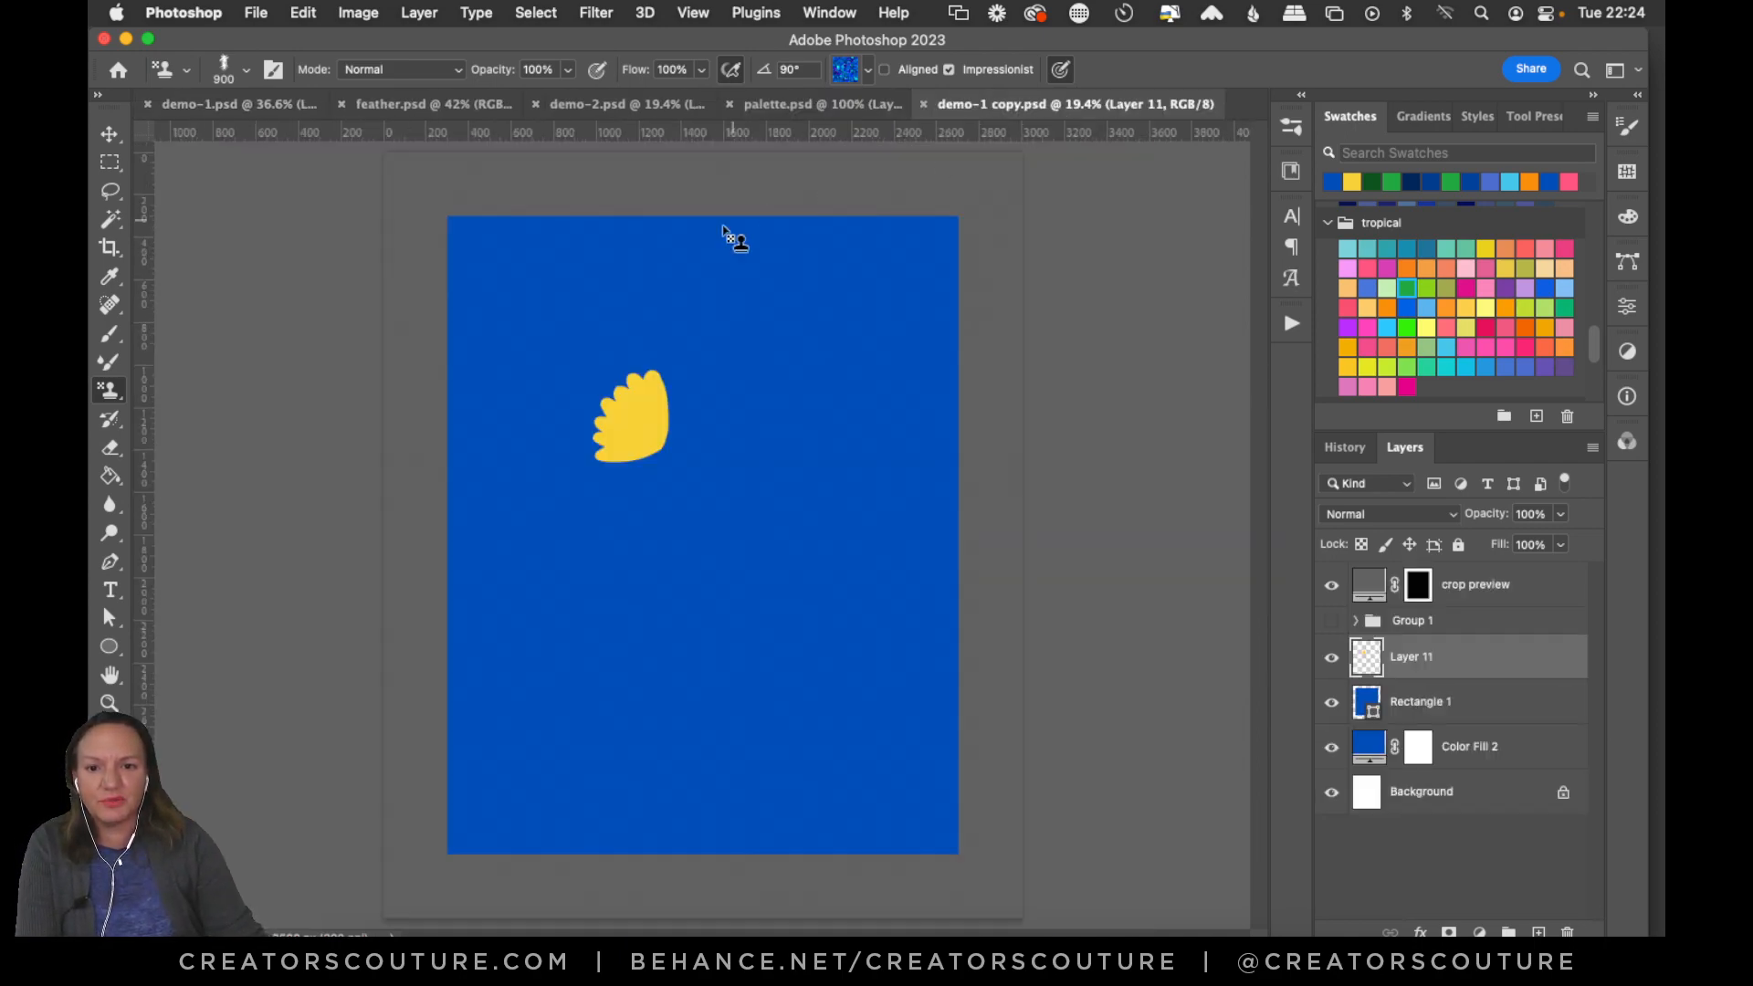
click(1332, 658)
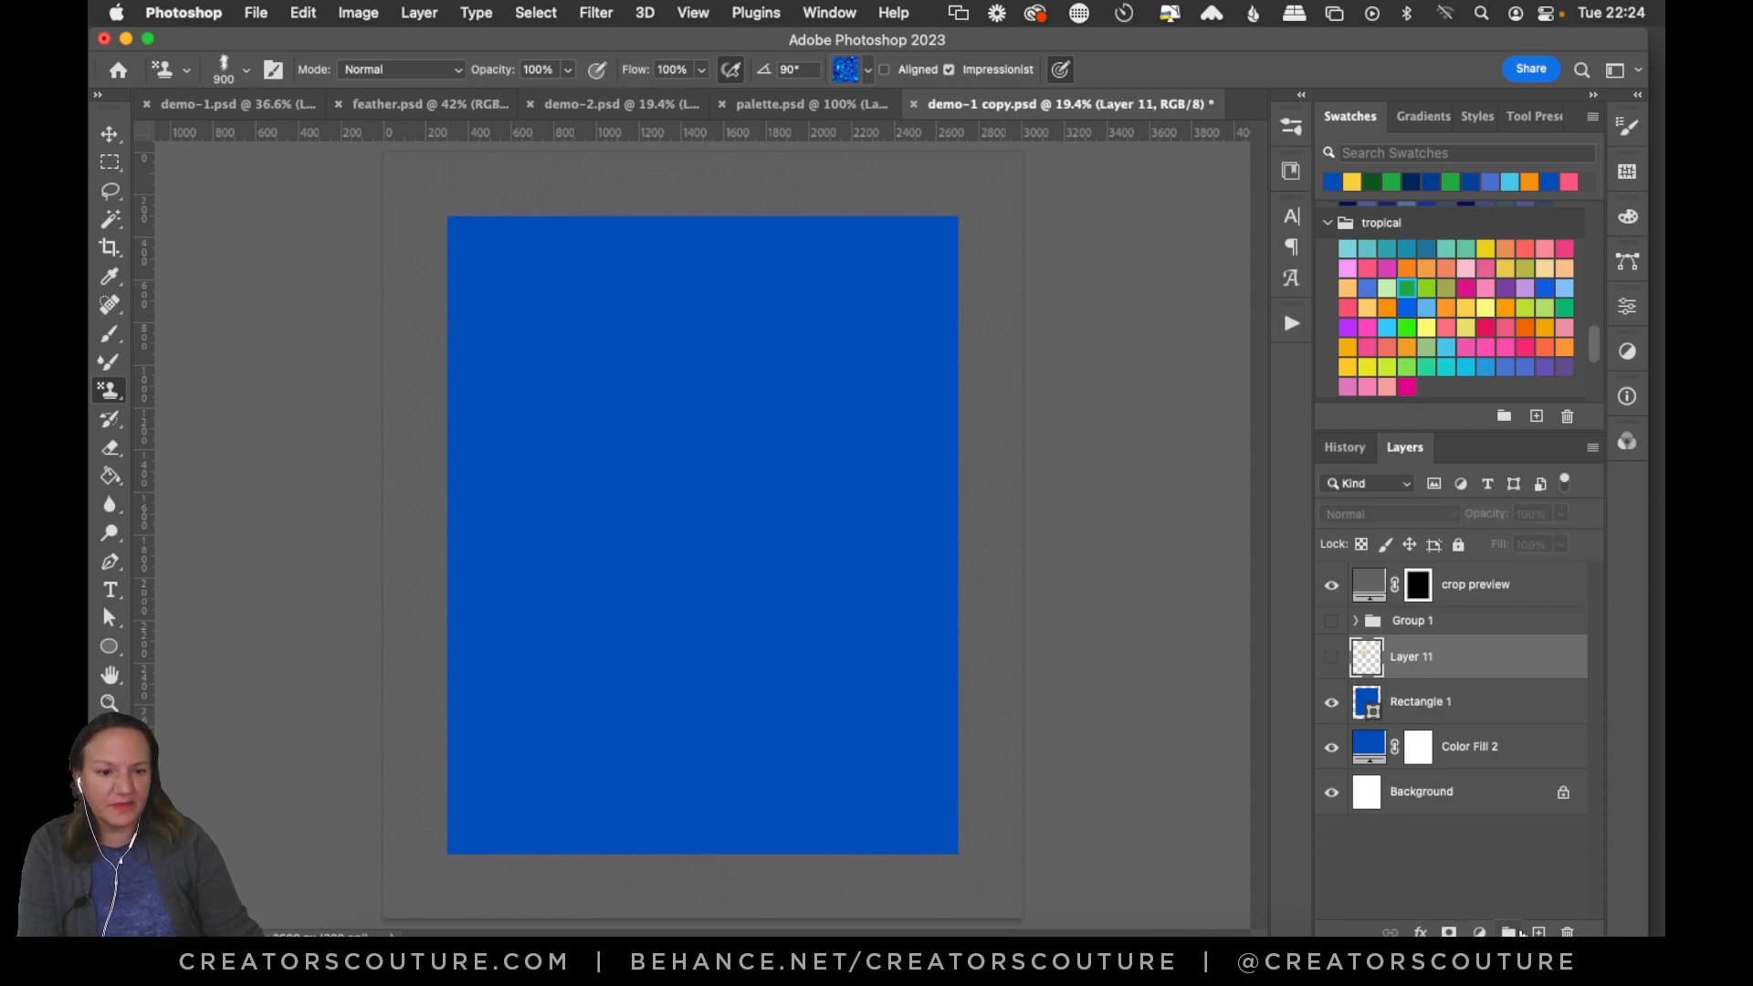
click(1537, 932)
click(109, 703)
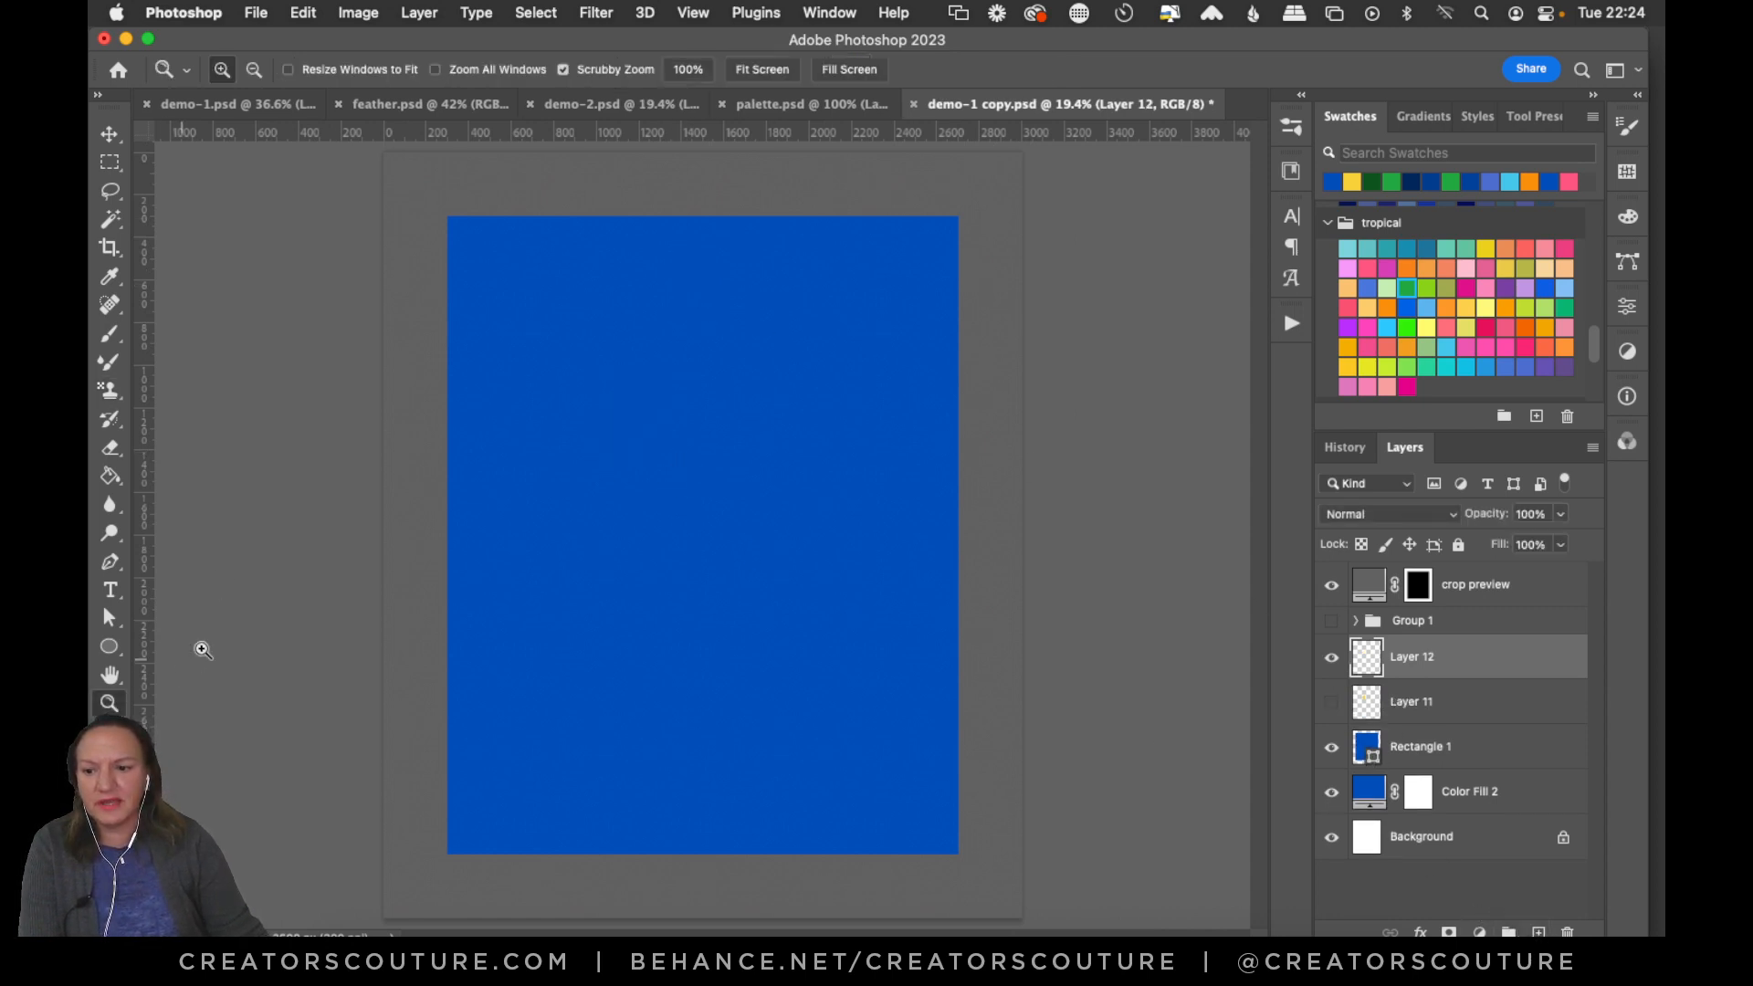
drag(661, 480, 744, 433)
click(223, 101)
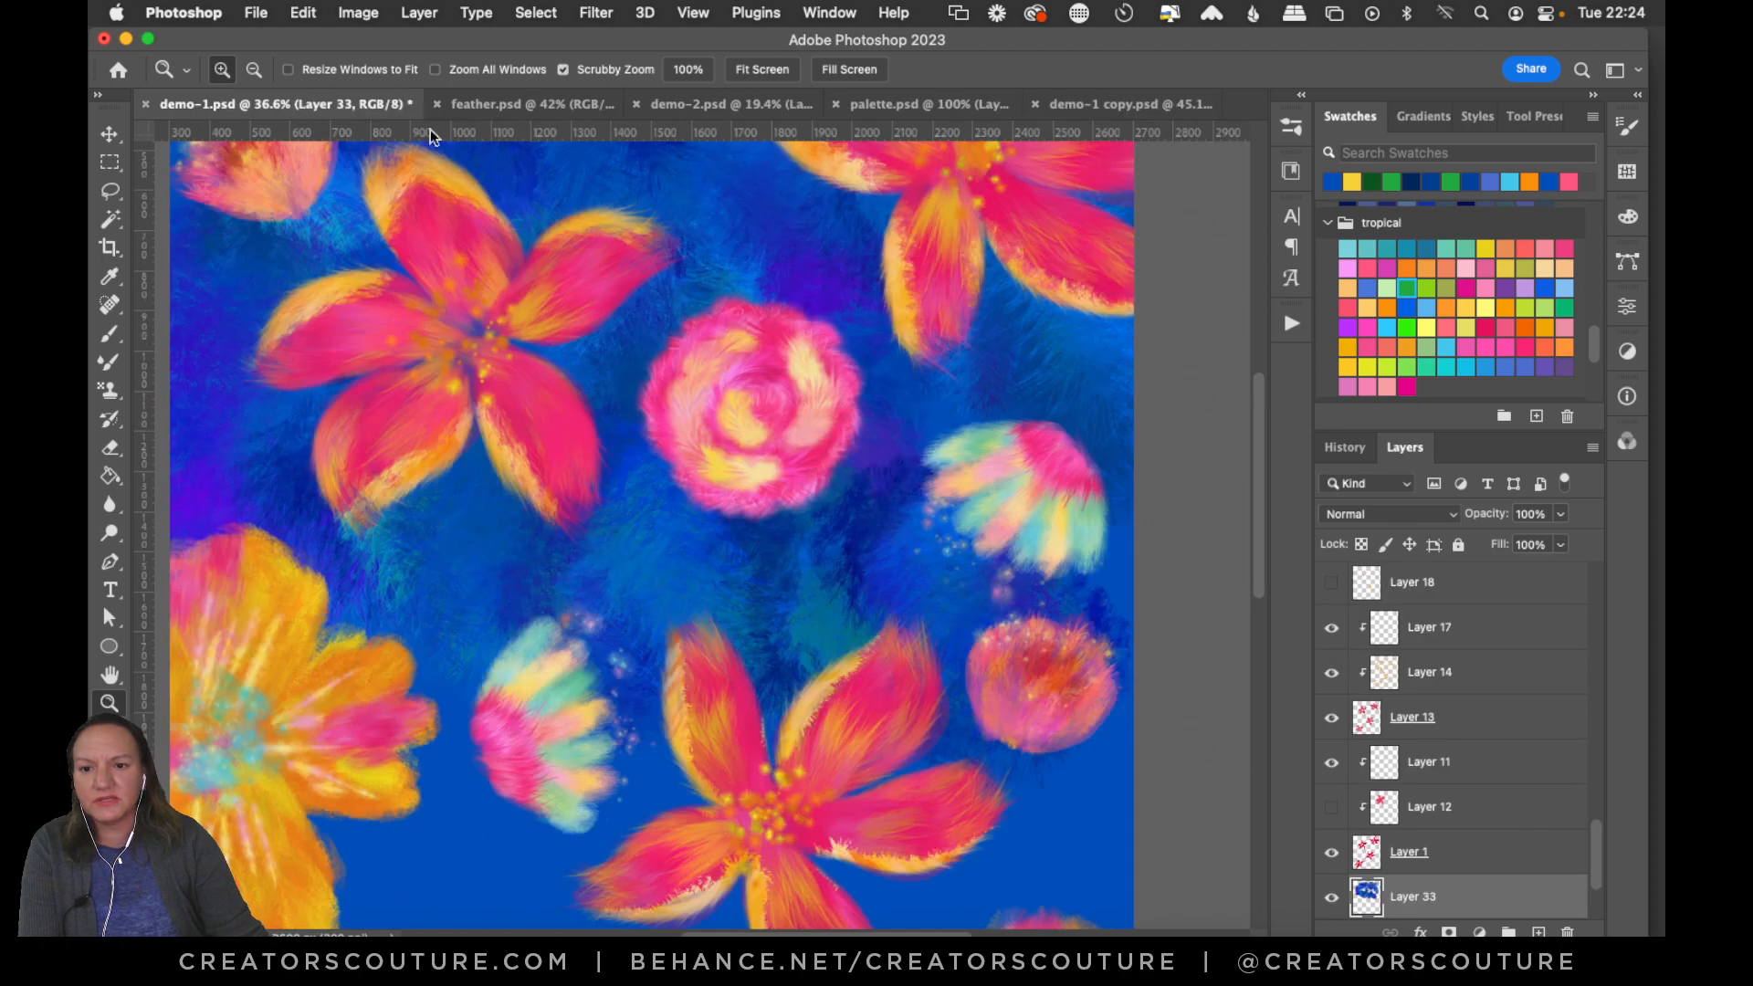
Reactivate the Pattern Stamp tool and try a 900 px texture stroke above the lower round pink bloom.
drag(1261, 541, 1247, 649)
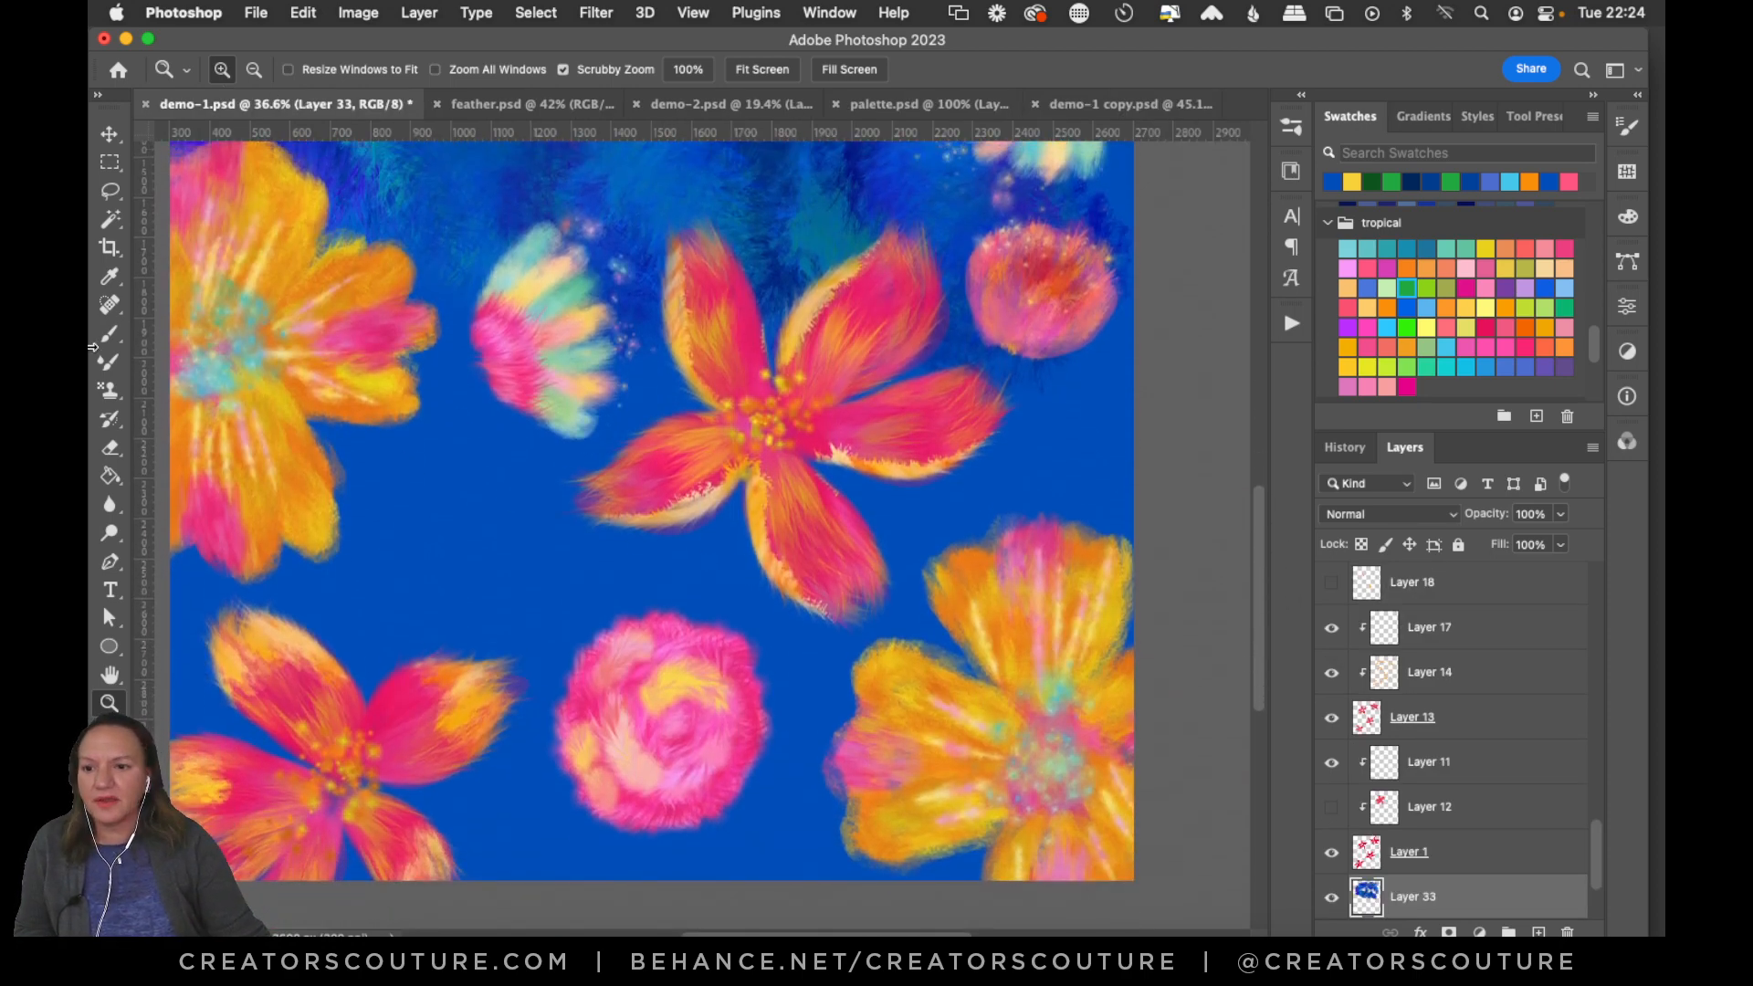
click(106, 395)
drag(493, 575, 584, 589)
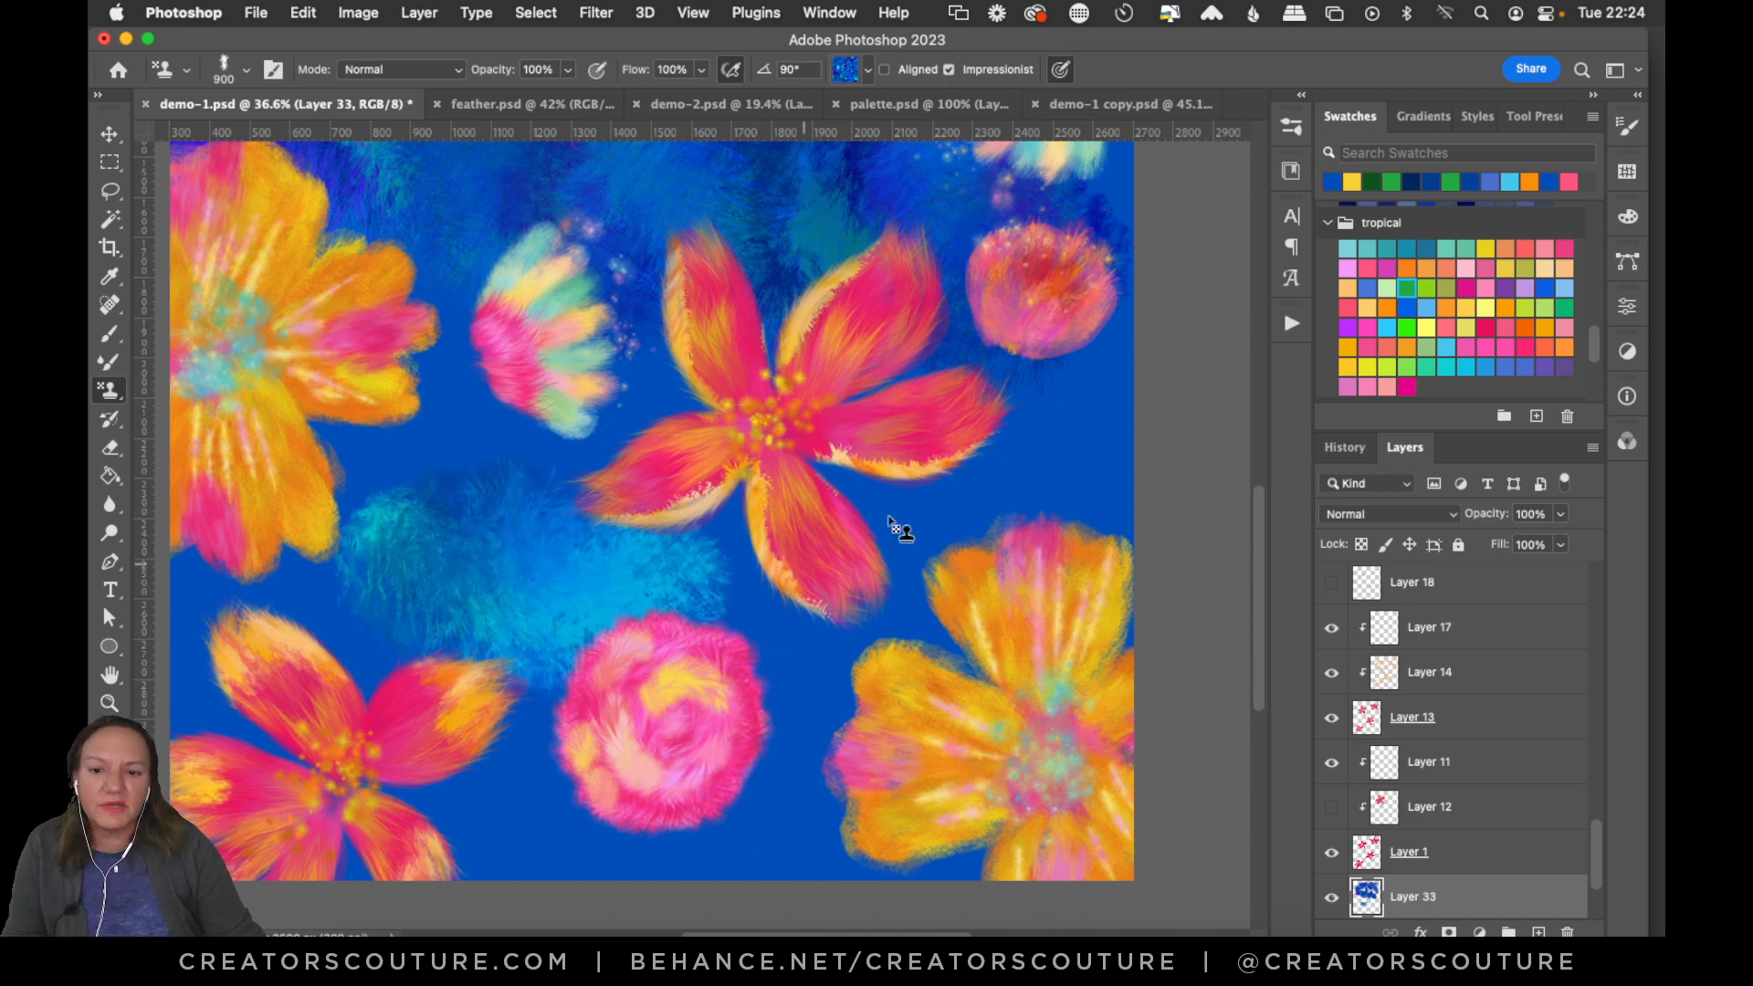
Try painting long feather strokes above the lower round pink bloom with the 1-feather-creatorscouture brush enlarged to 900 px.
click(1290, 127)
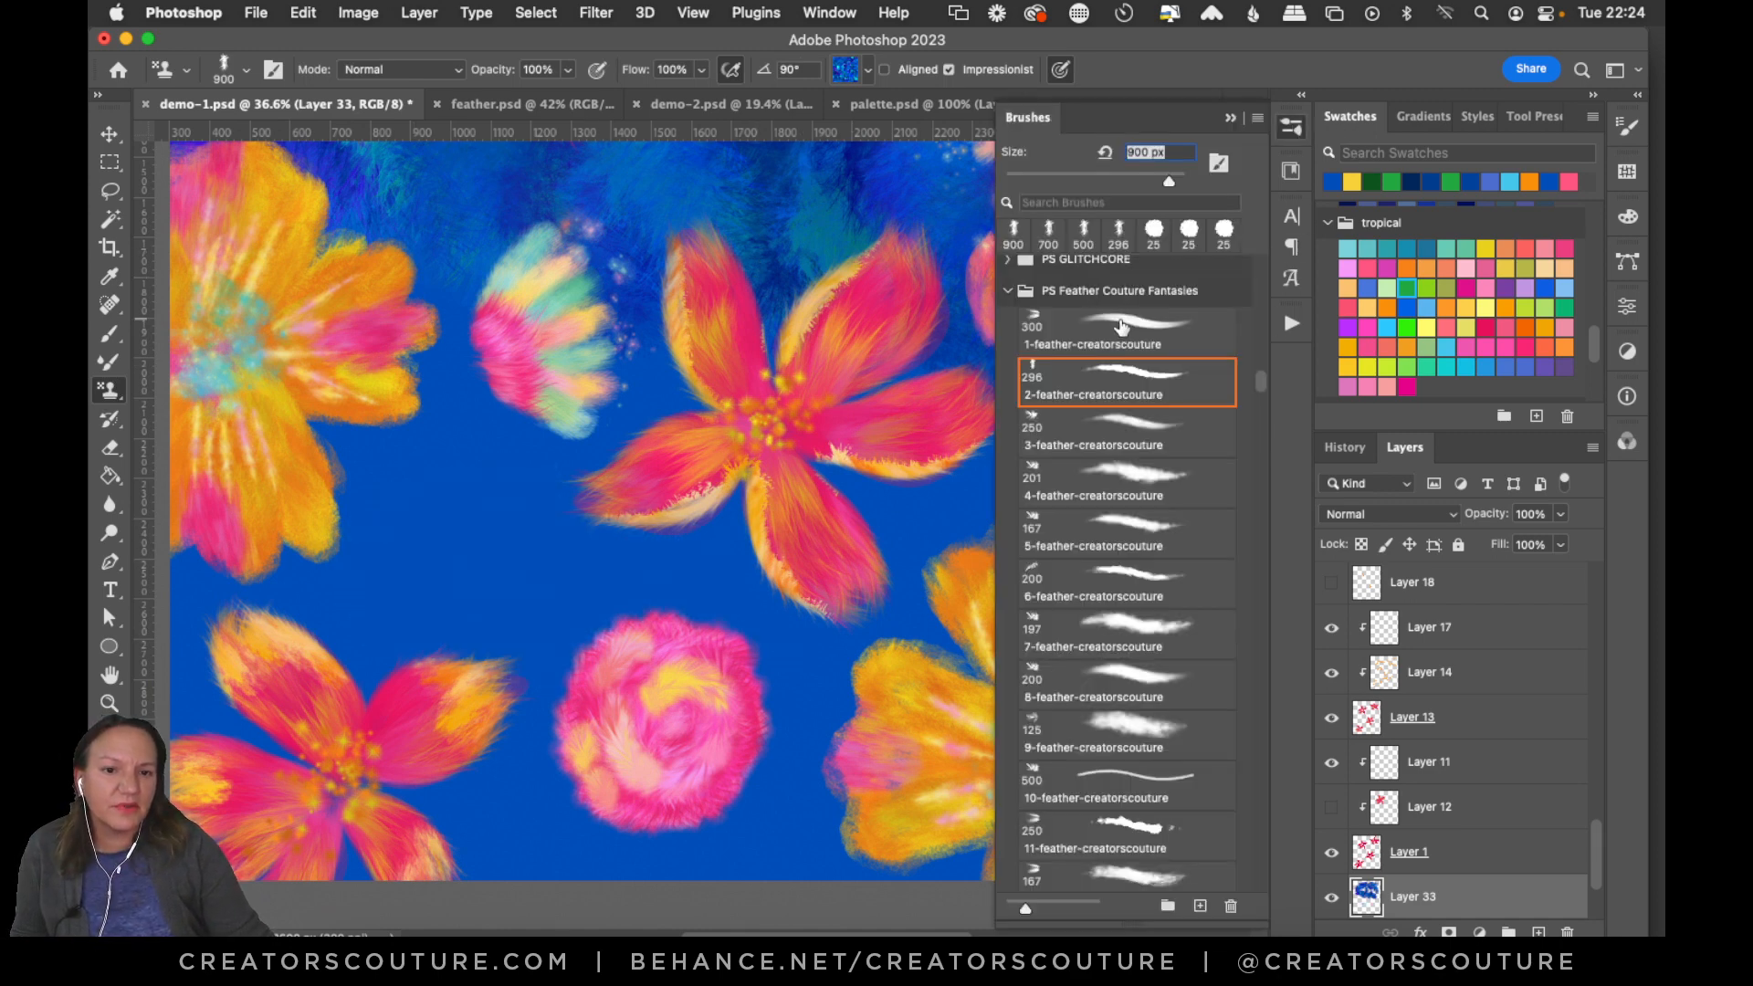
click(1122, 327)
text(600)
key(Return)
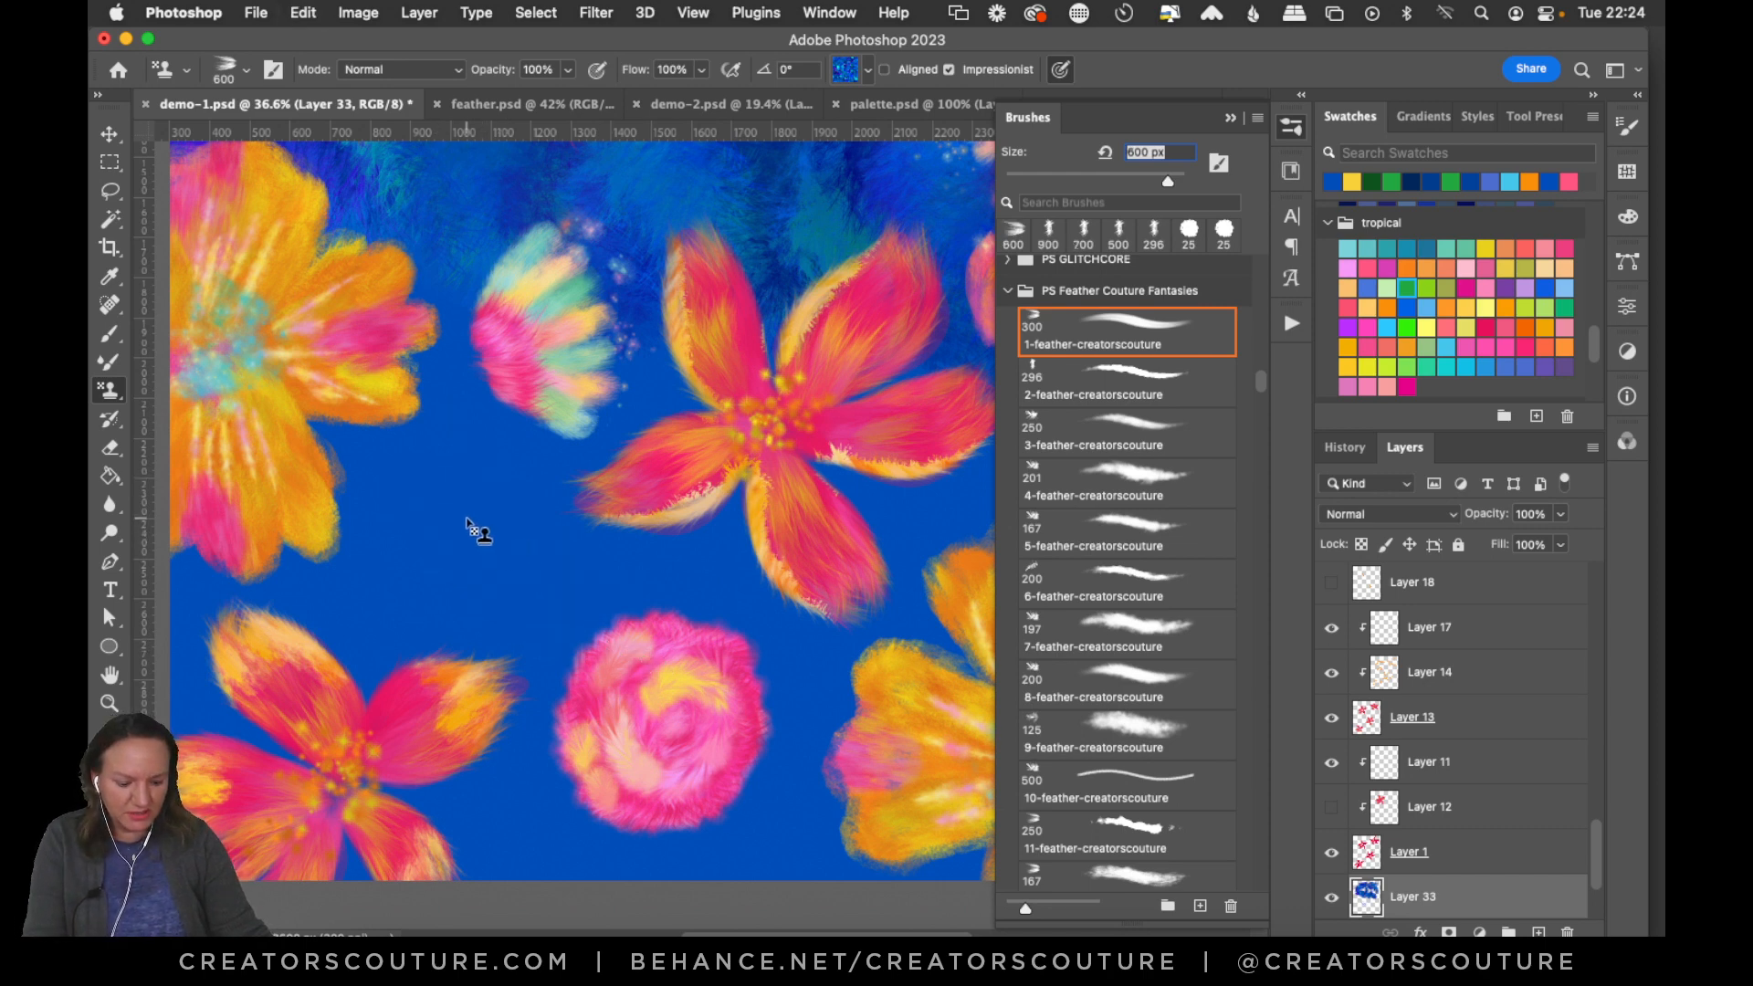
key(bracketright)
key(bracketright)
key(bracketright)
drag(450, 504, 598, 616)
drag(387, 530, 630, 597)
drag(488, 387, 554, 580)
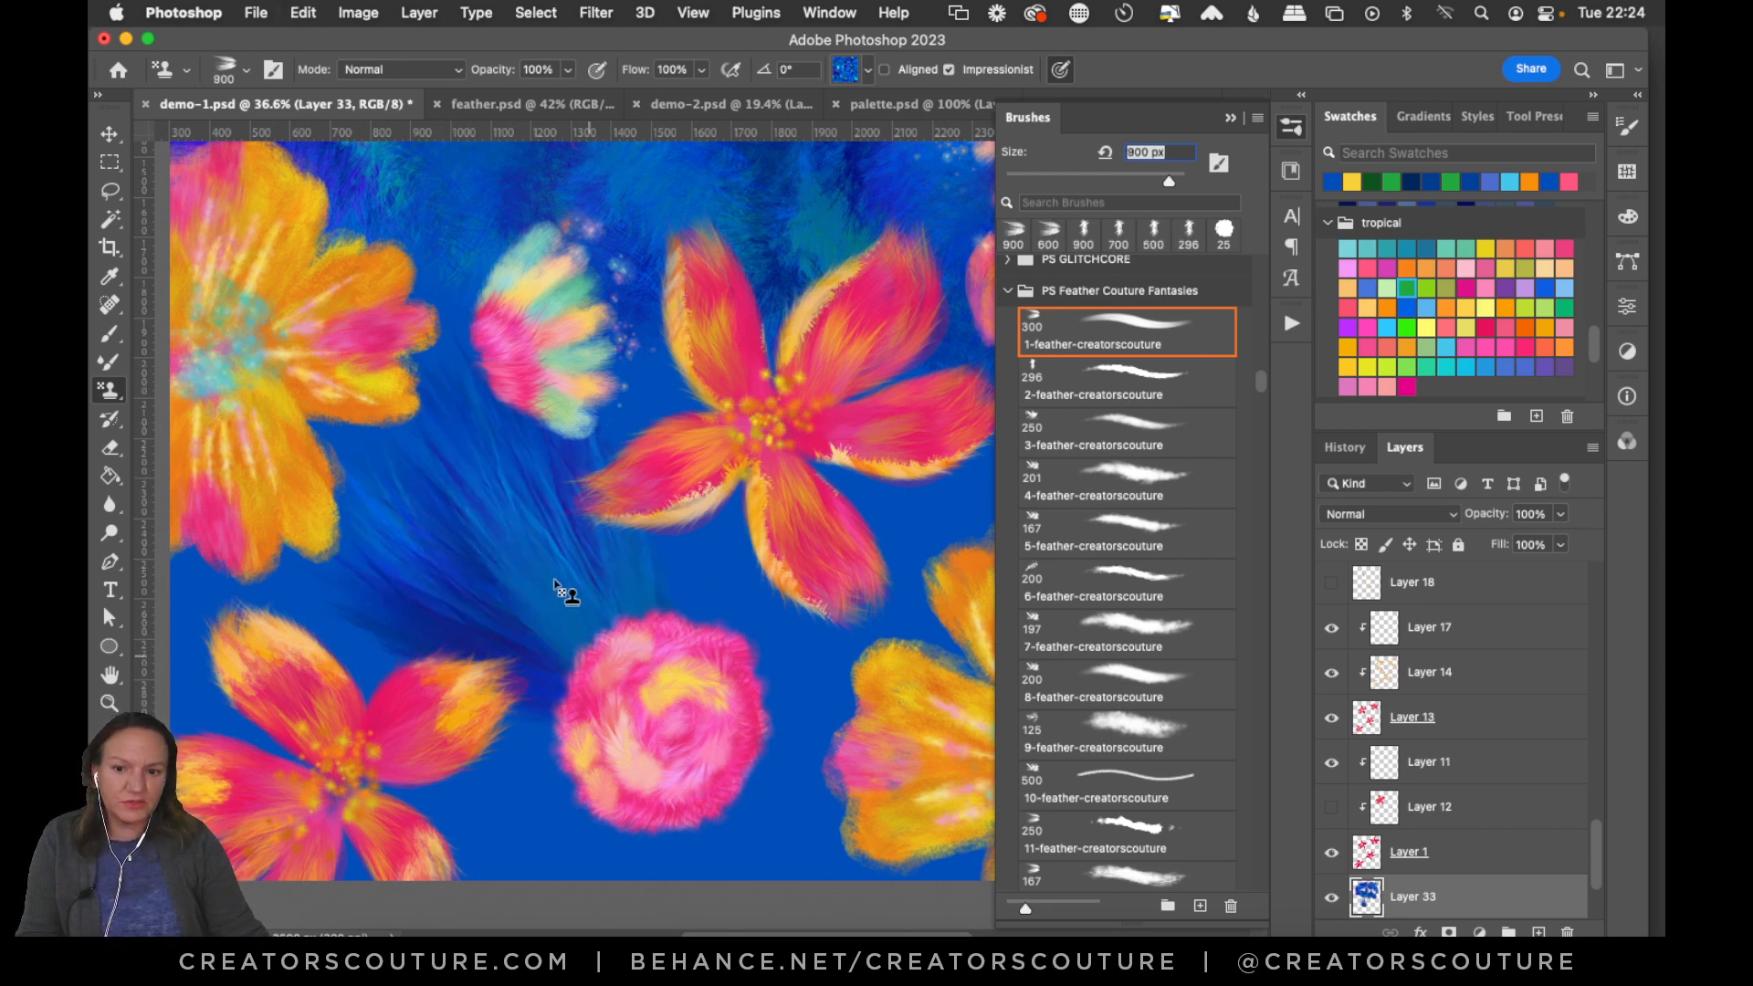
mouse_move(419, 471)
mouse_down()
mouse_move(389, 498)
mouse_move(560, 536)
mouse_move(538, 500)
mouse_up()
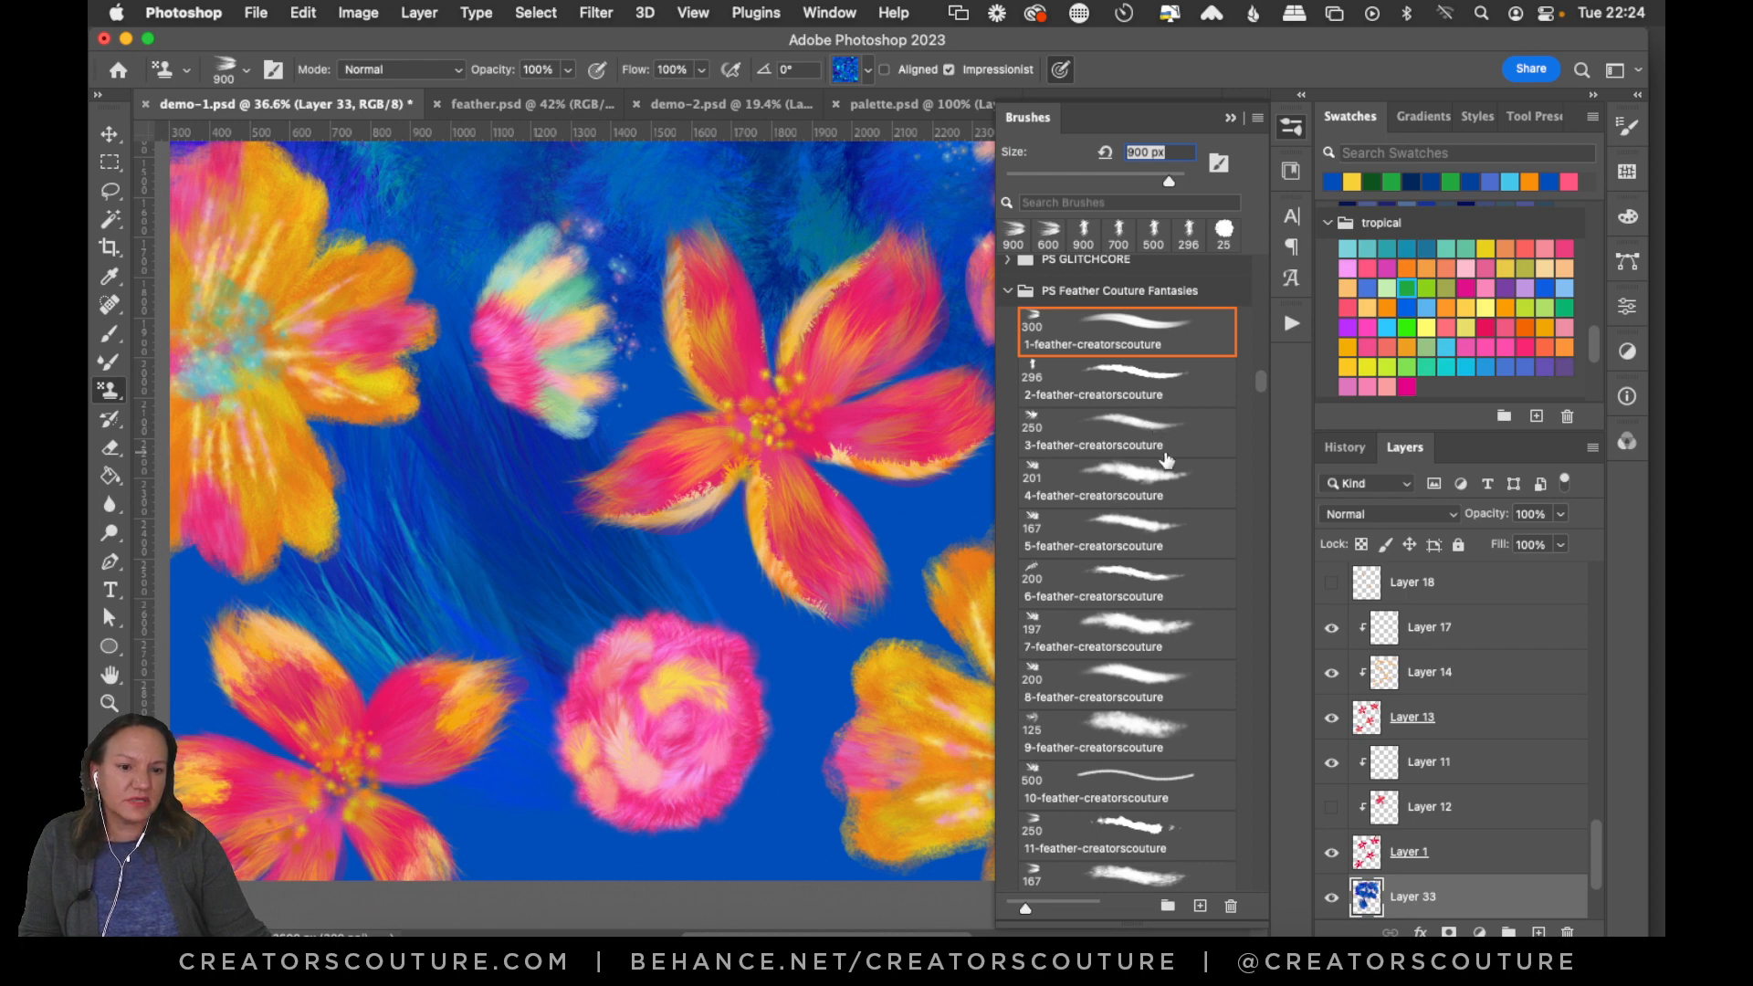
Undo the long feather strokes between the lower flowers and add a new empty layer for more background painting.
key(super+z)
key(super+z)
key(super+z)
key(super+z)
key(super+z)
key(super+z)
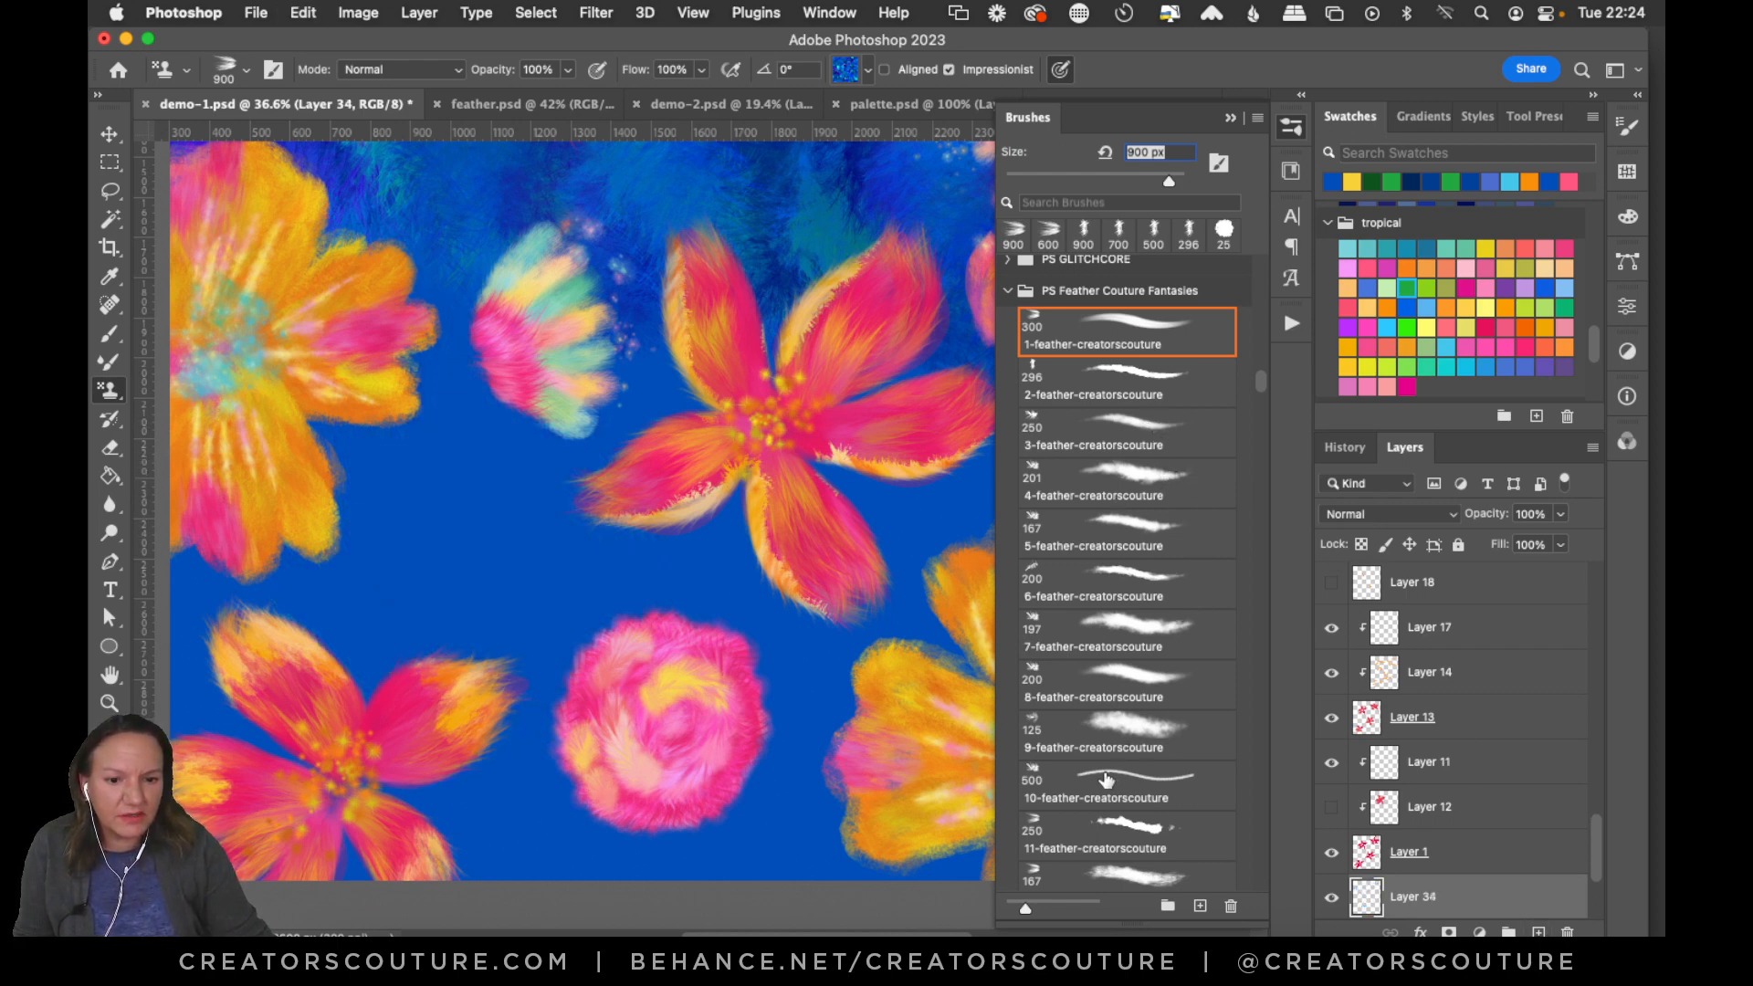
Select the 6-feather-creatorscouture brush, enlarge it to 400 px, and undo a test stroke above the lower round pink bloom.
click(1105, 596)
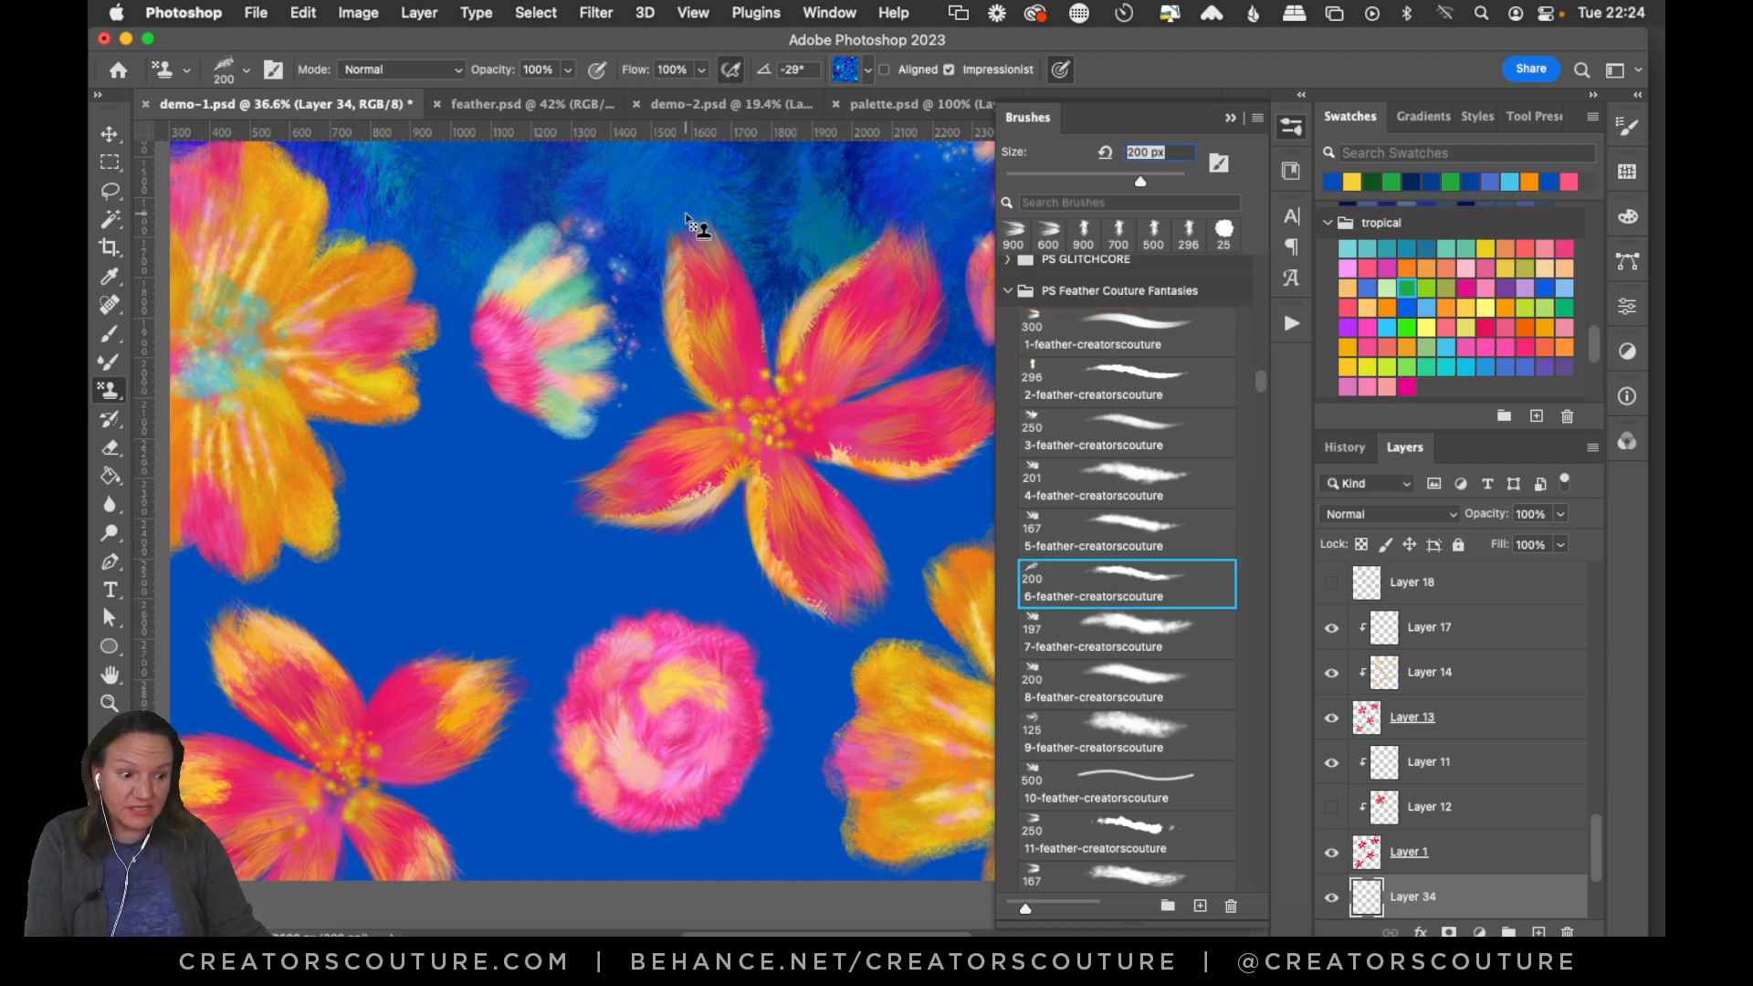
key(])
key(])
key(])
drag(436, 496, 584, 598)
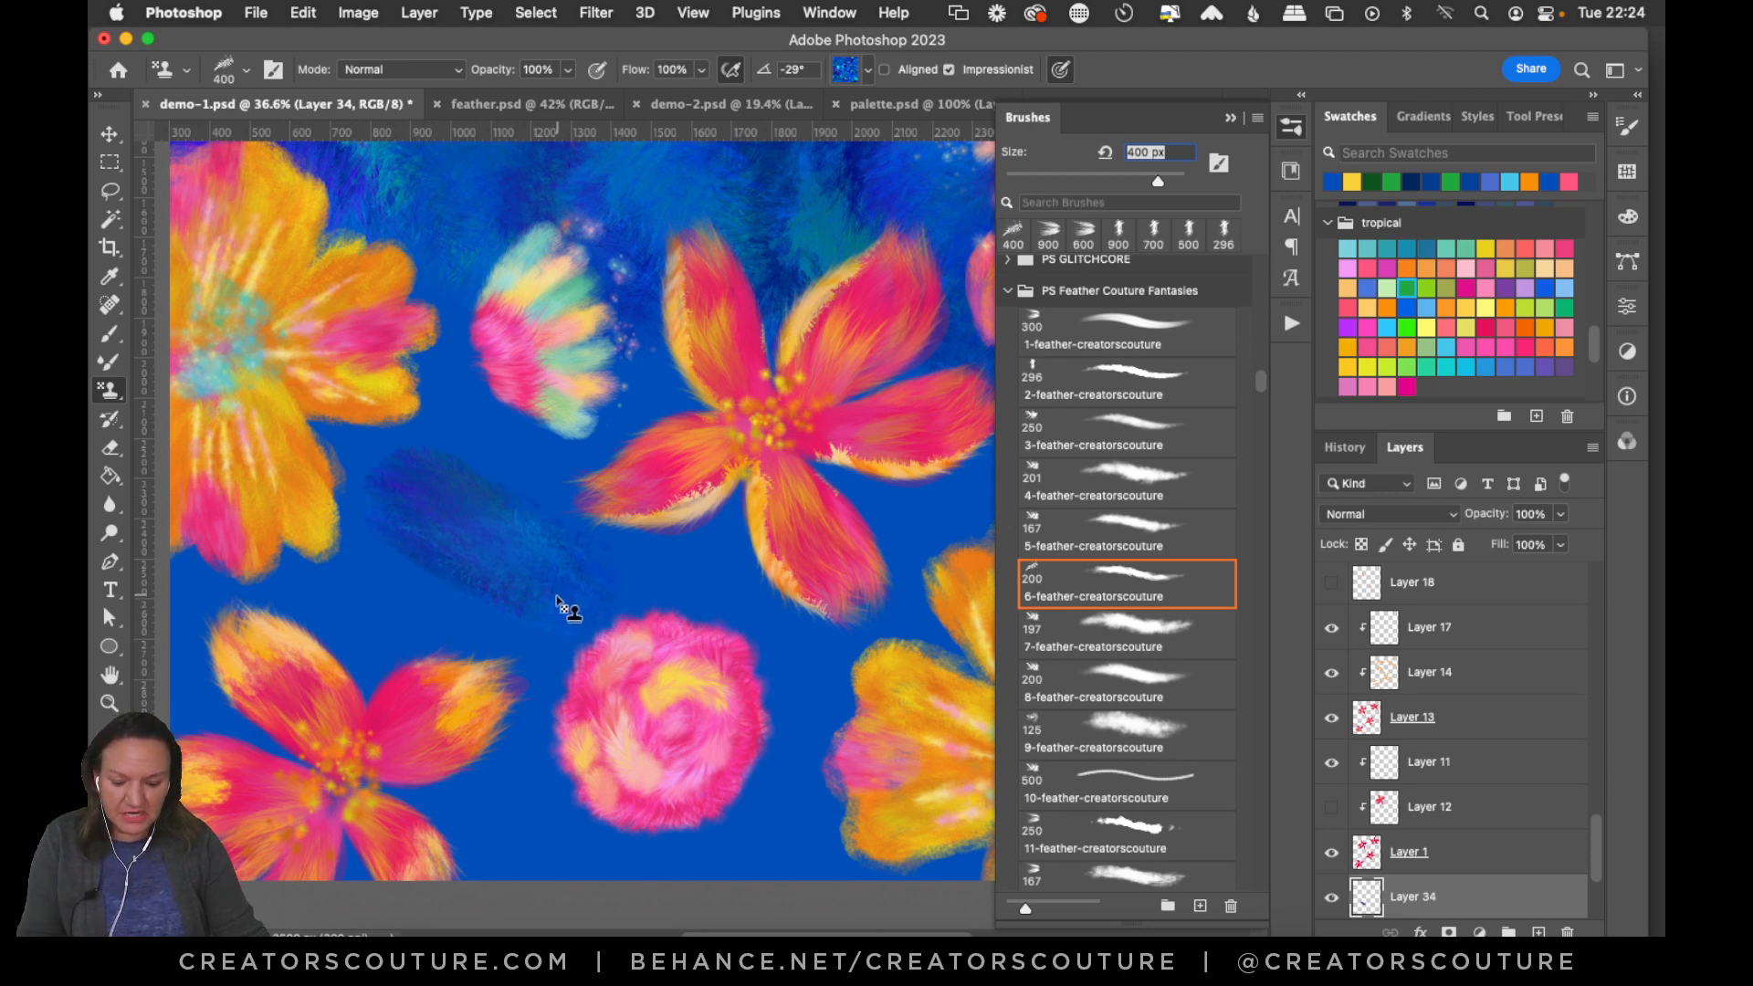
key(super+z)
Enlarge the brush to 600 px and paint blue texture between the large orange flower and the lower round pink bloom.
key(])
key(])
drag(415, 484, 669, 625)
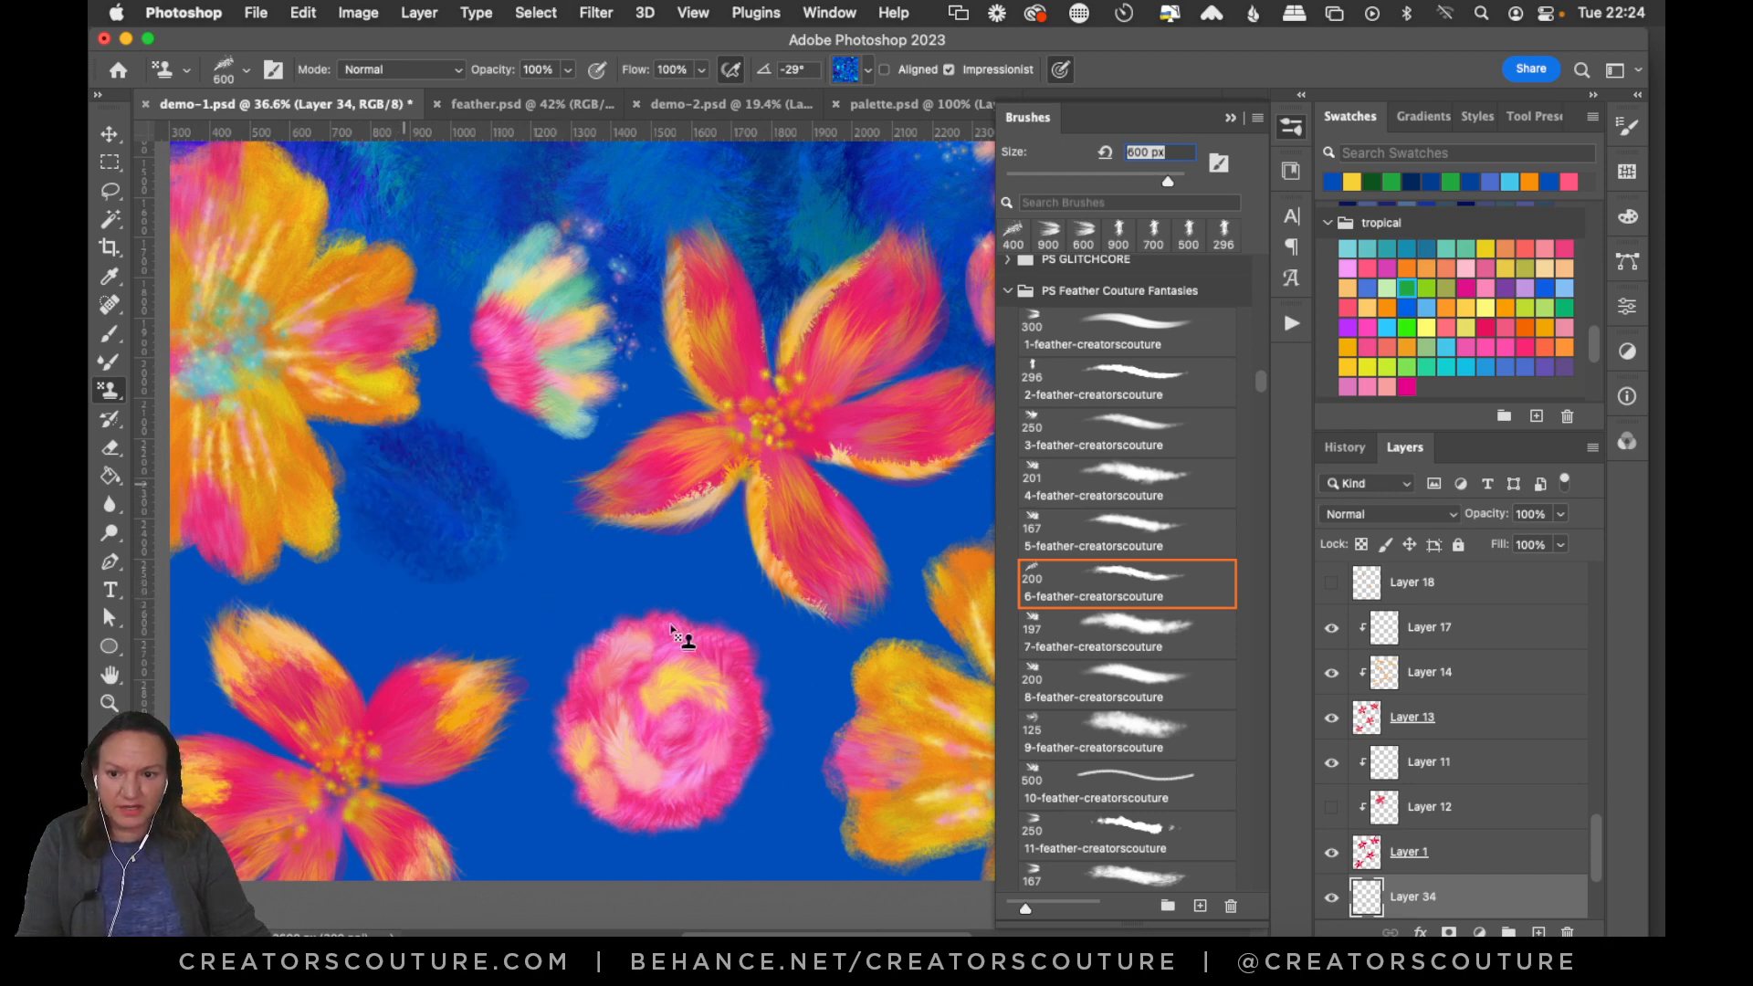
drag(394, 576, 619, 650)
drag(355, 591, 694, 617)
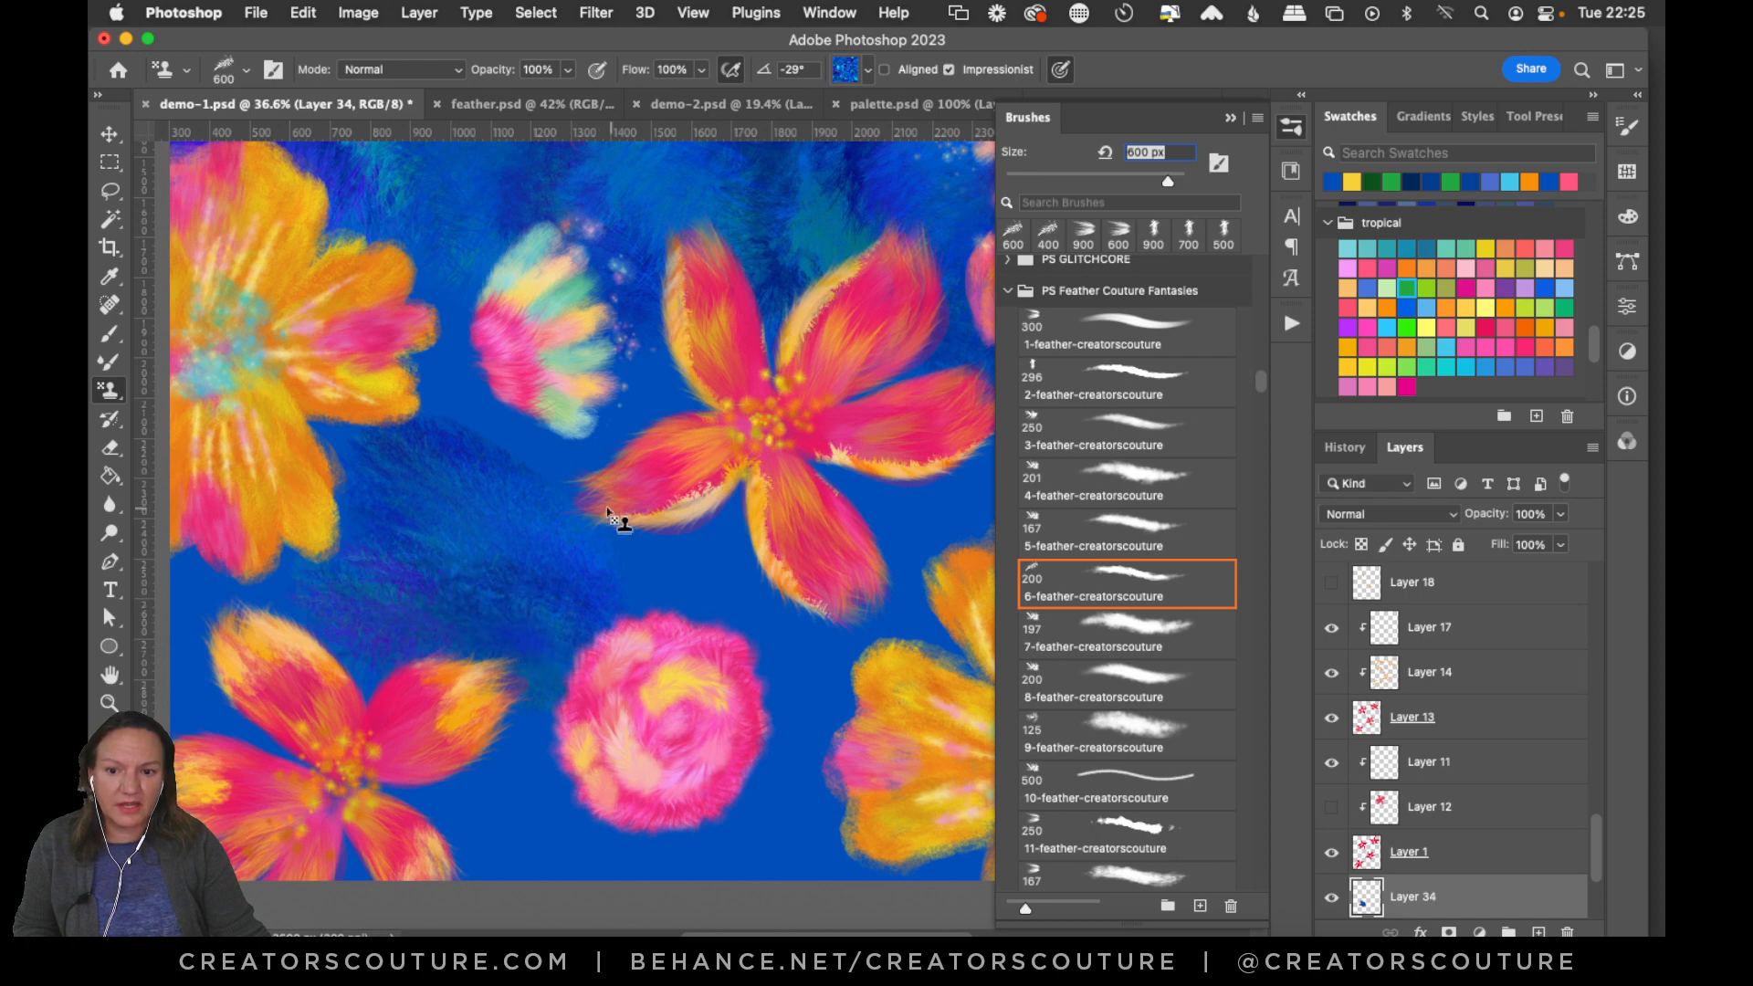
Paint the 600 px texture around the lower star flower and round pink bloom down to the artwork's bottom edge.
drag(567, 467, 727, 669)
drag(505, 524, 863, 625)
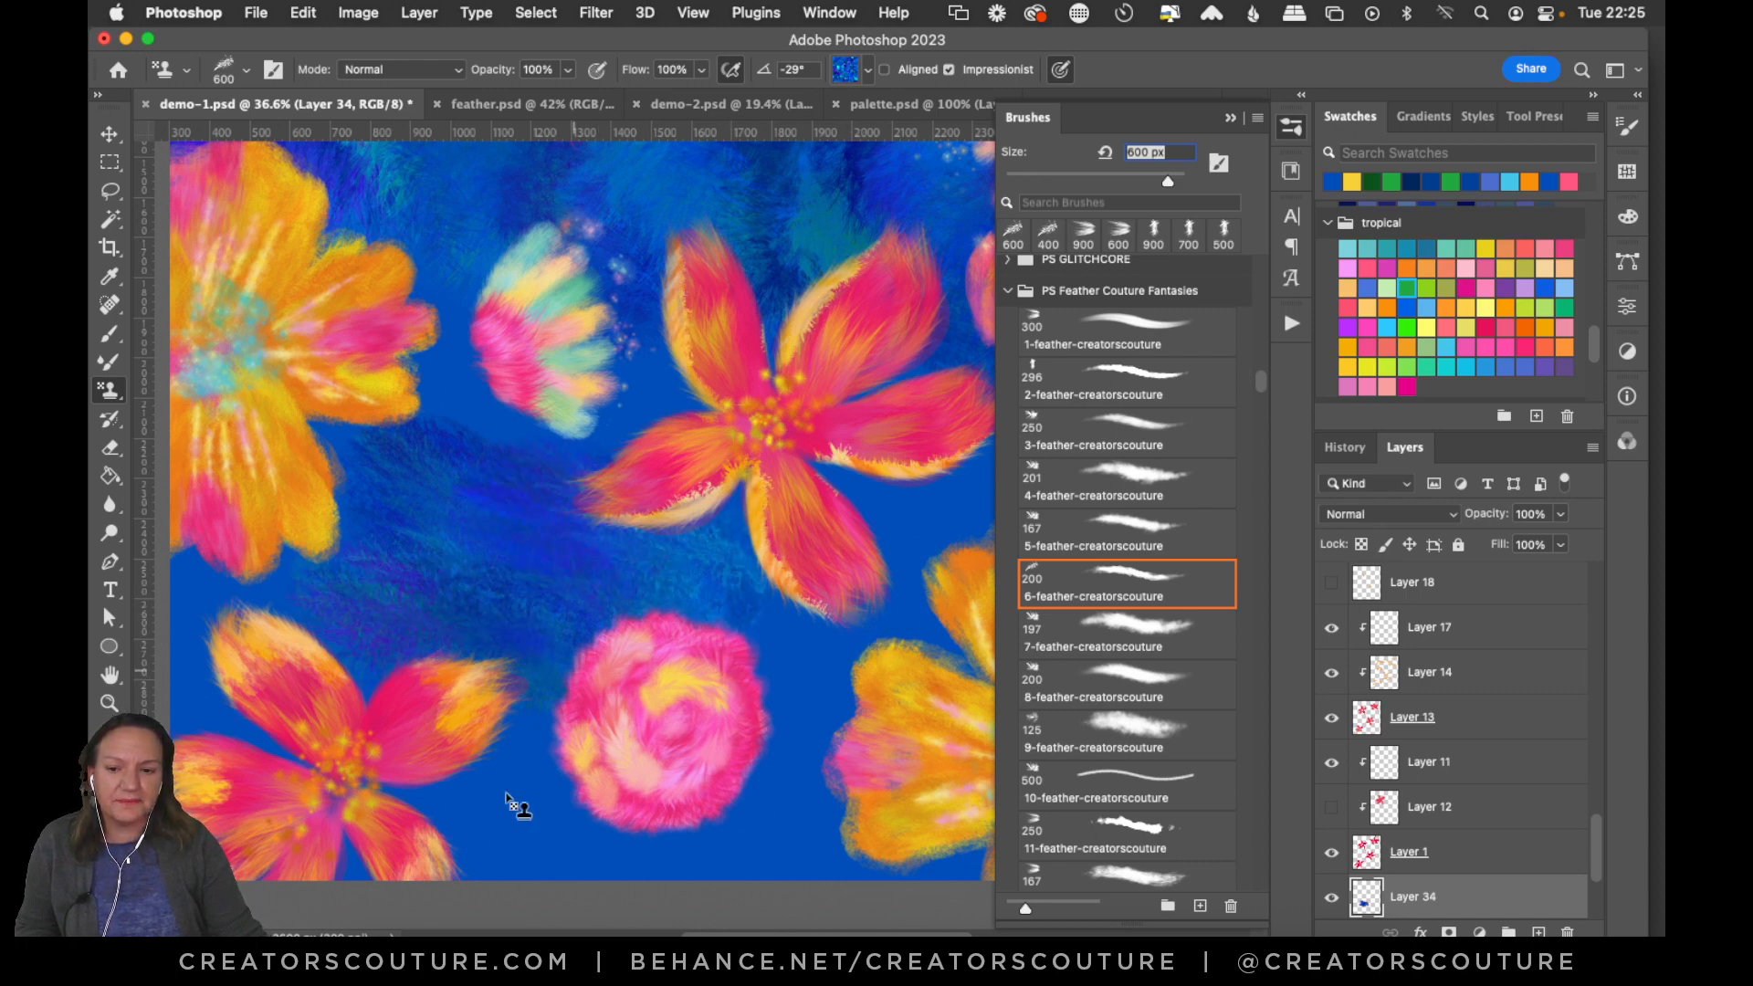
mouse_move(505, 794)
mouse_down()
mouse_move(659, 829)
mouse_move(705, 783)
mouse_move(799, 614)
mouse_move(710, 806)
mouse_move(786, 806)
mouse_up()
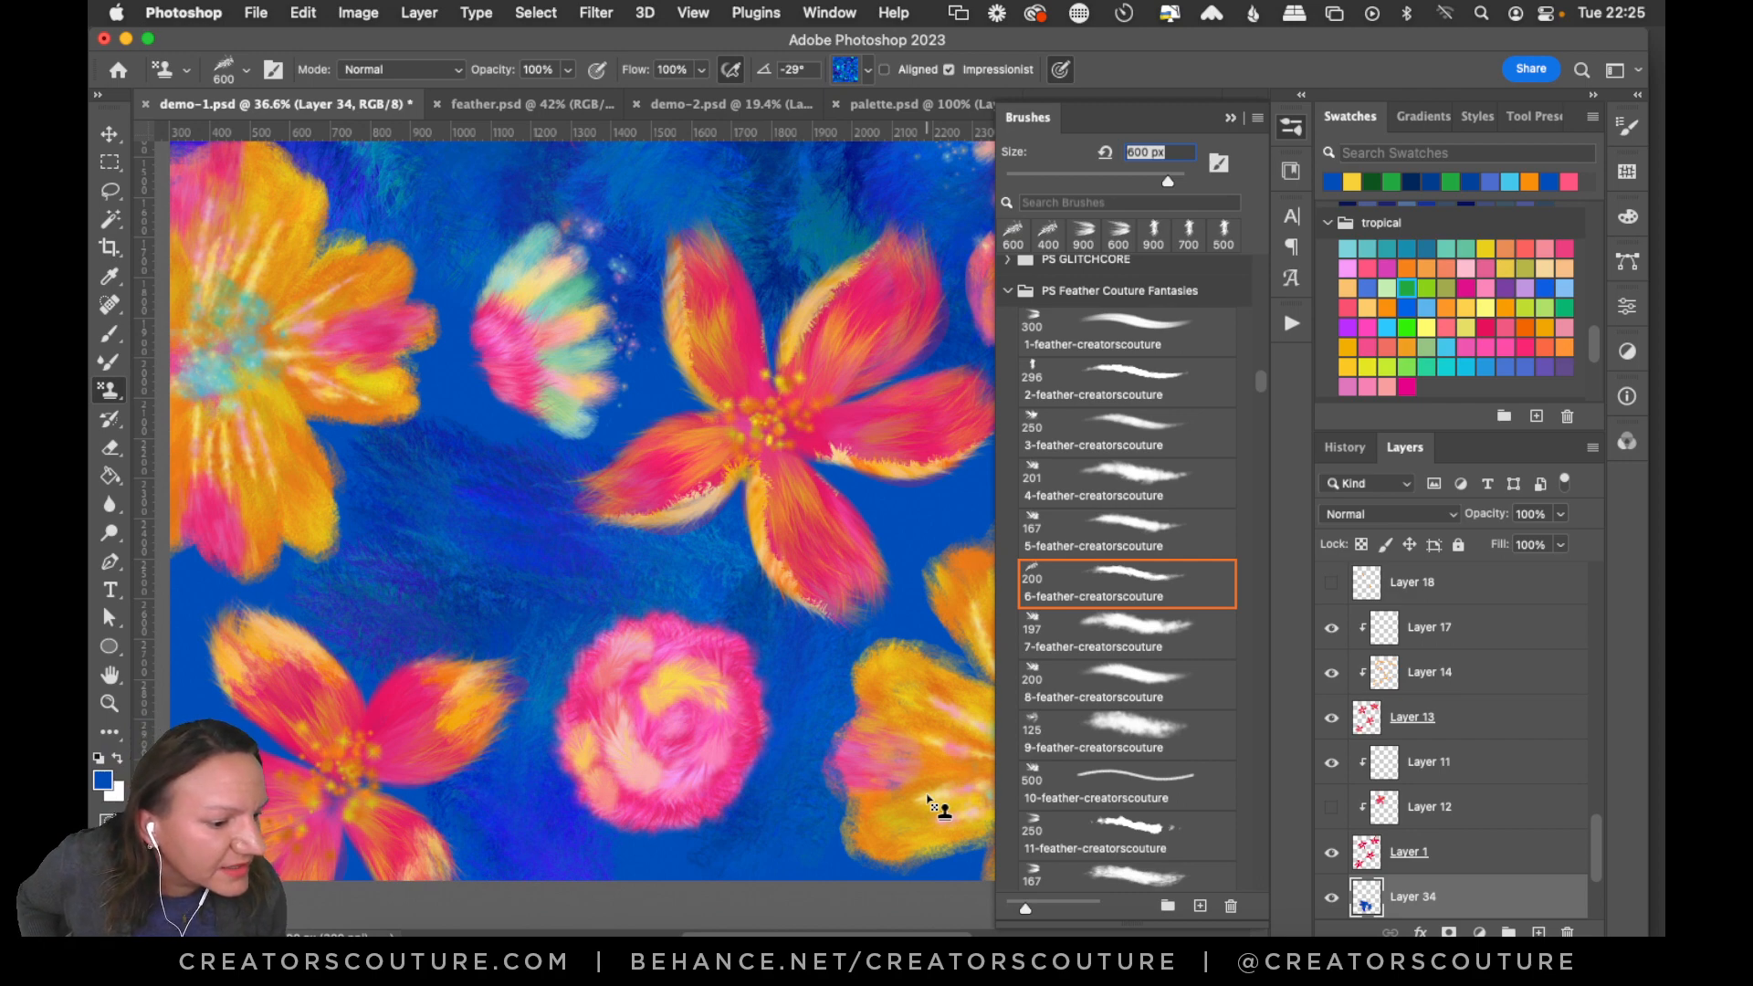
mouse_move(638, 508)
mouse_down()
mouse_move(646, 581)
mouse_move(692, 618)
mouse_up()
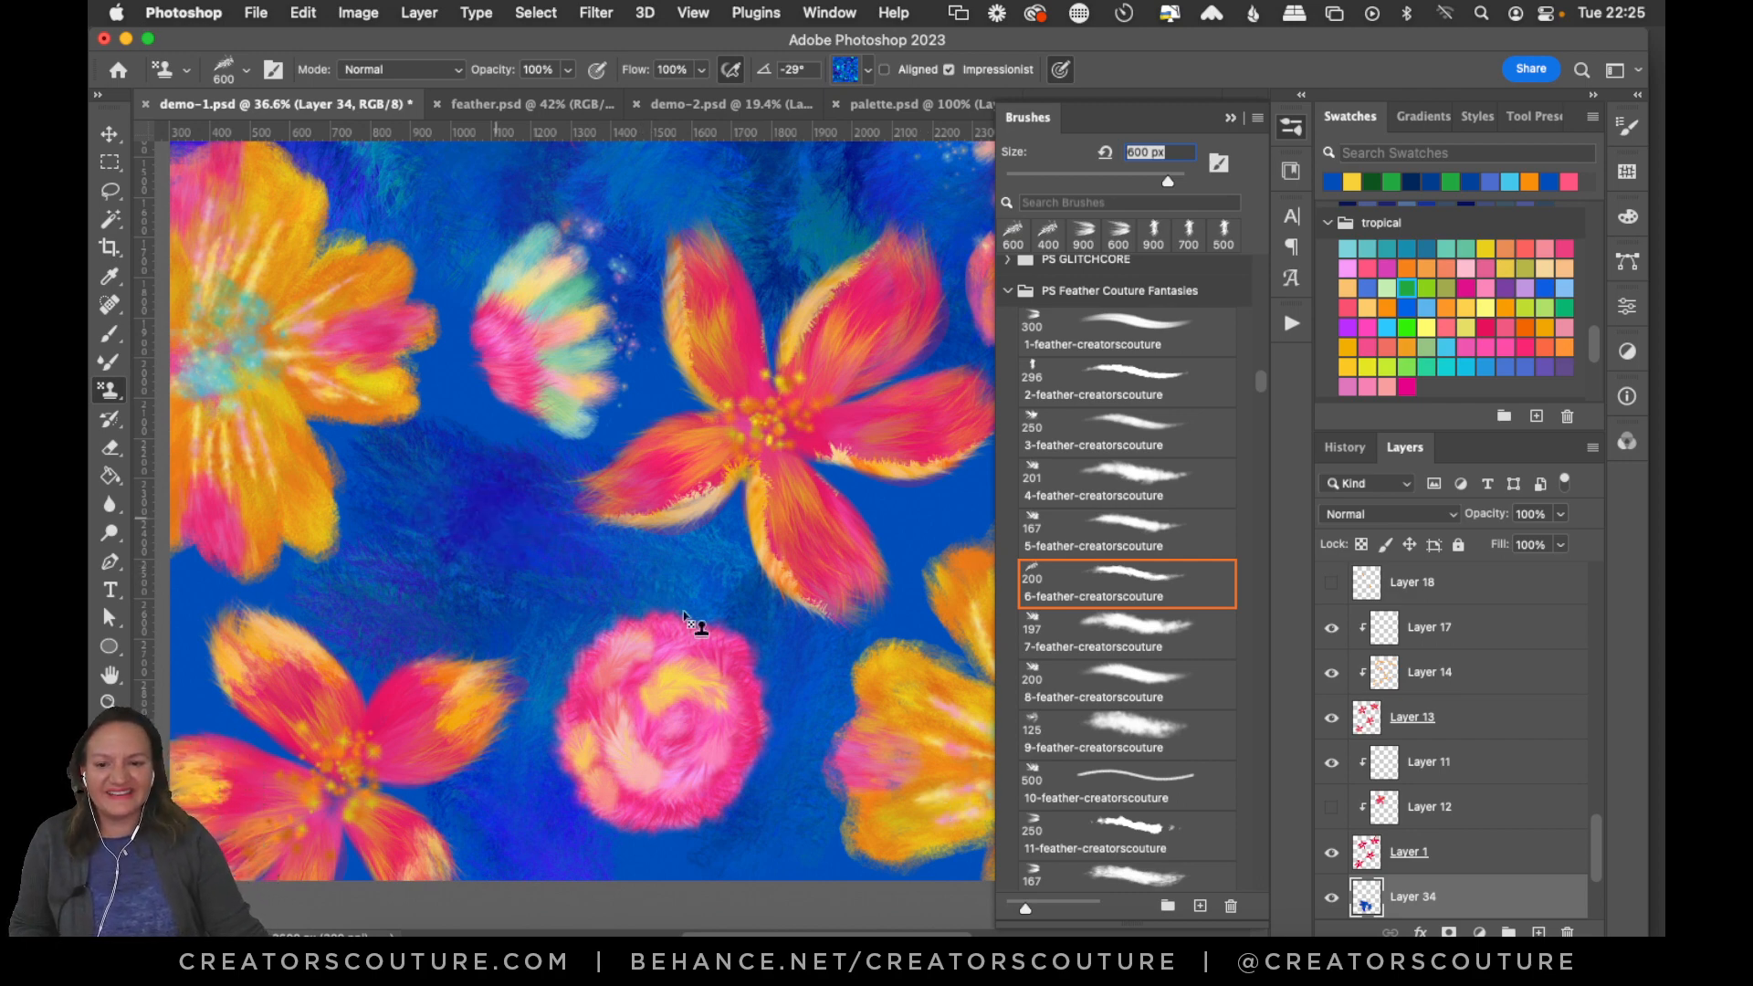
click(1288, 168)
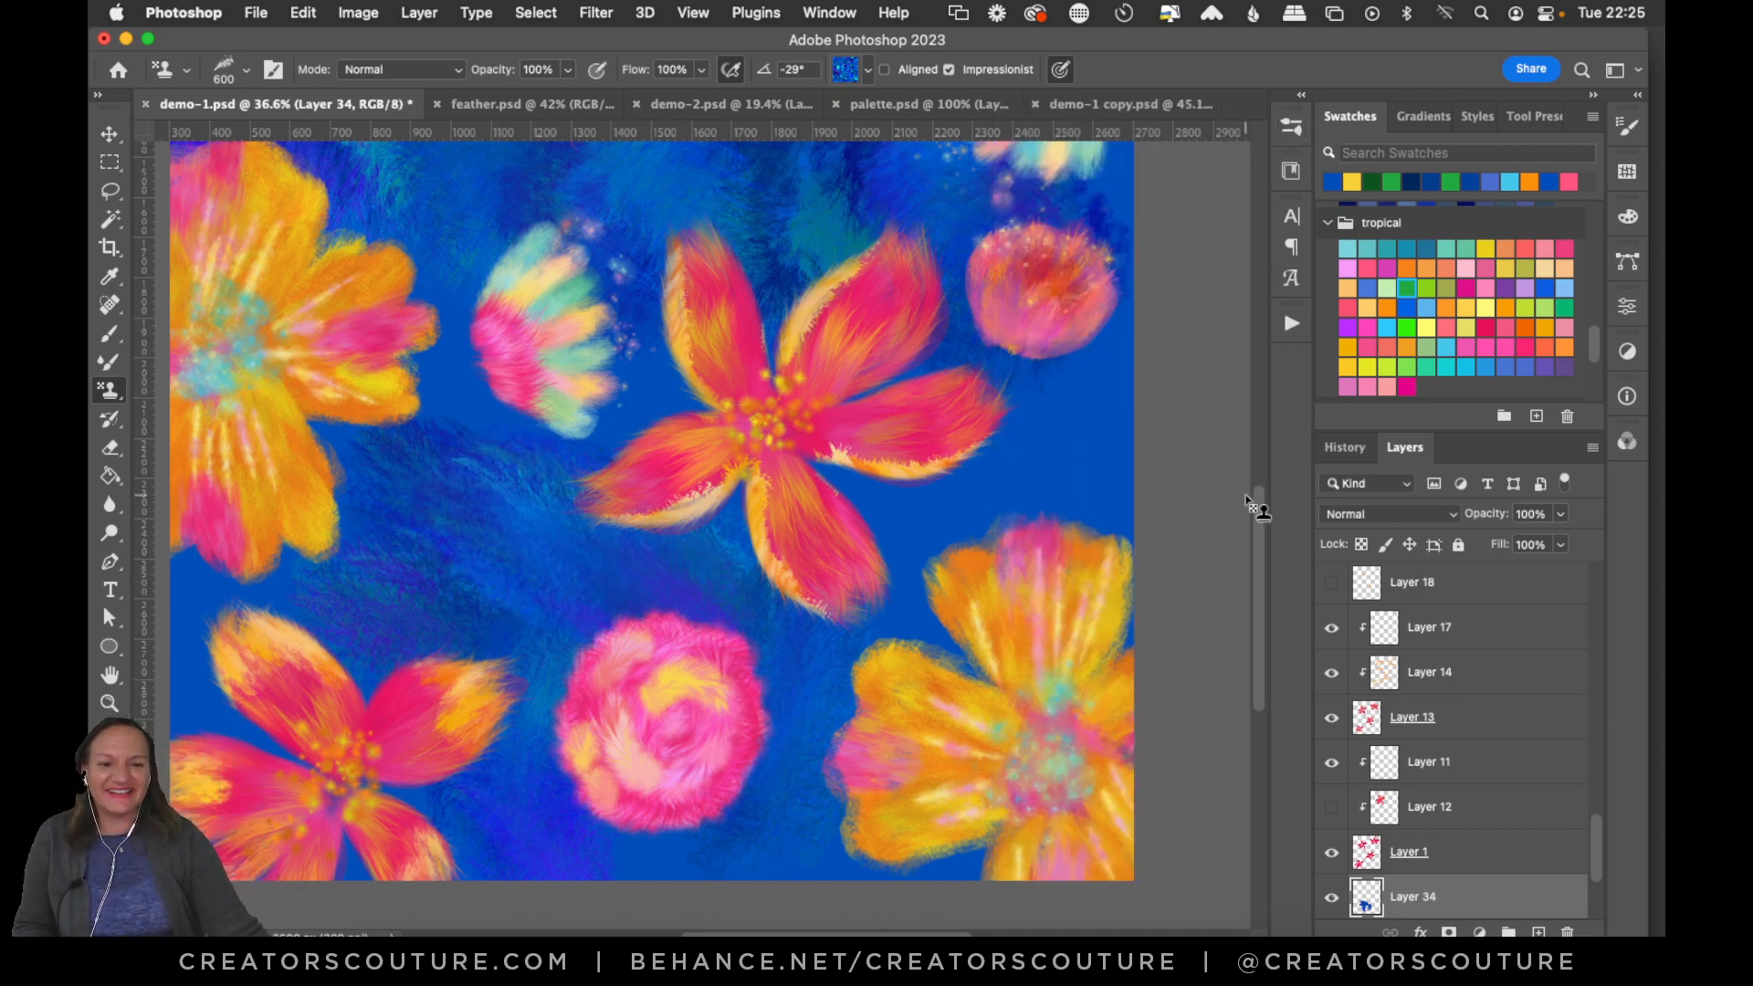
drag(1256, 500, 1254, 548)
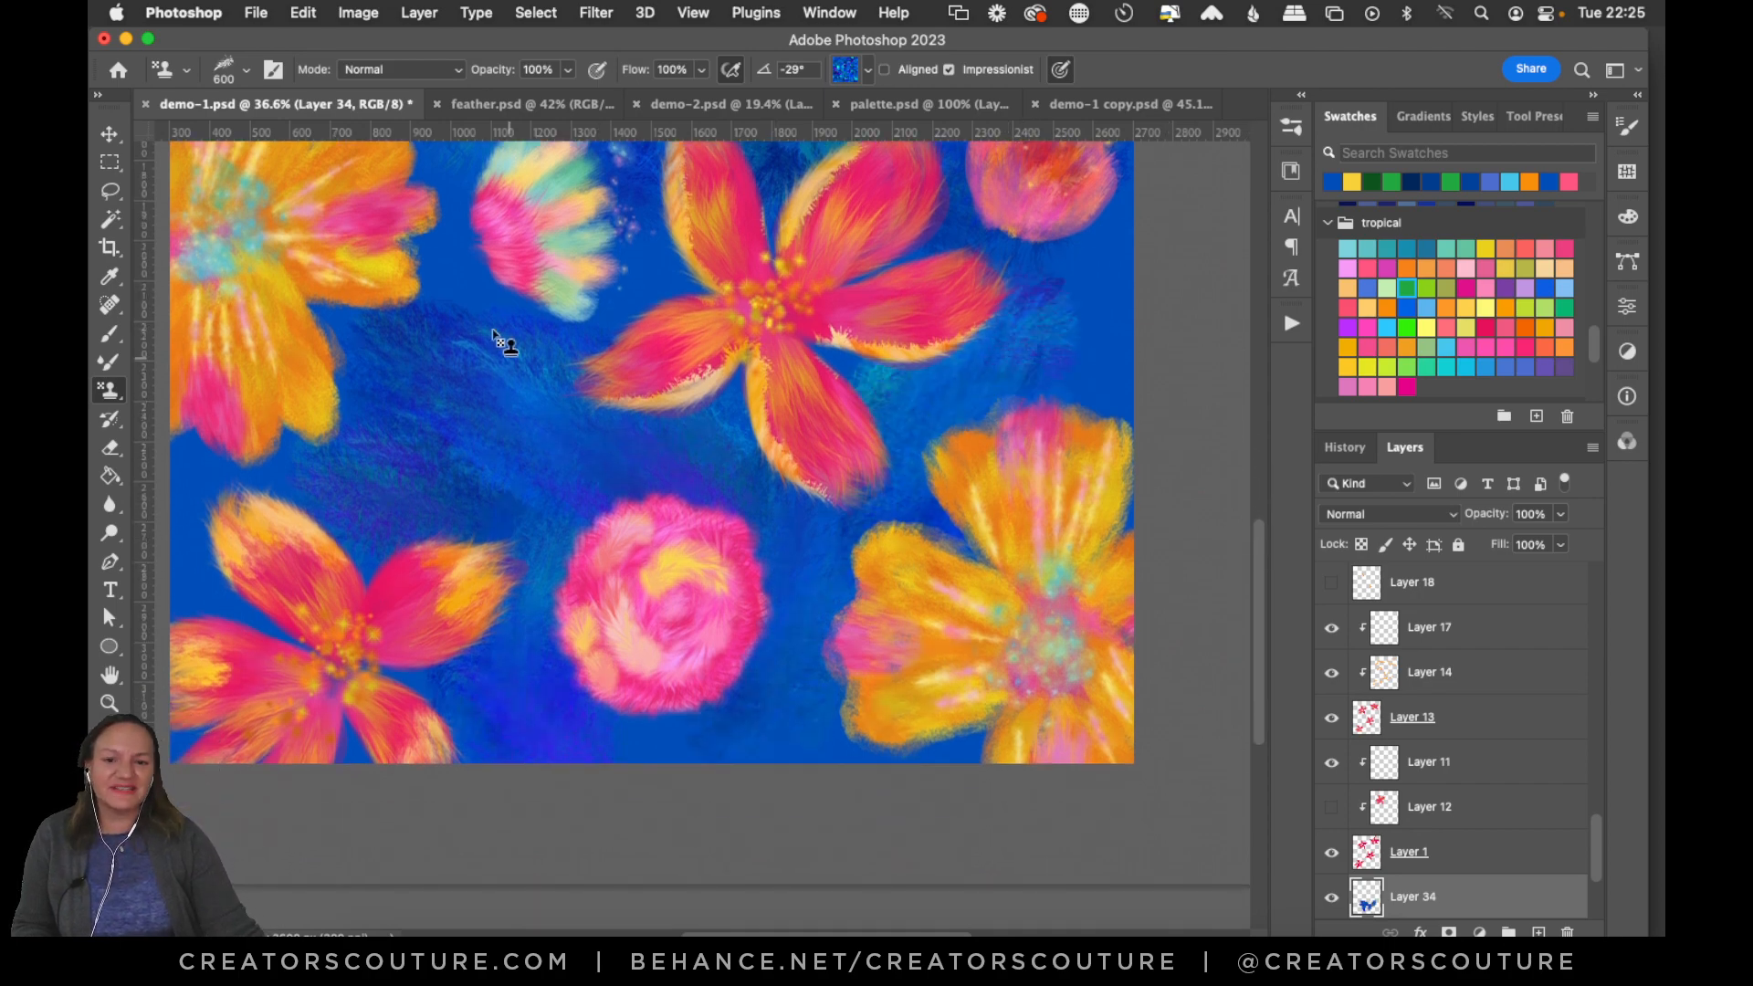
drag(1258, 543, 1167, 490)
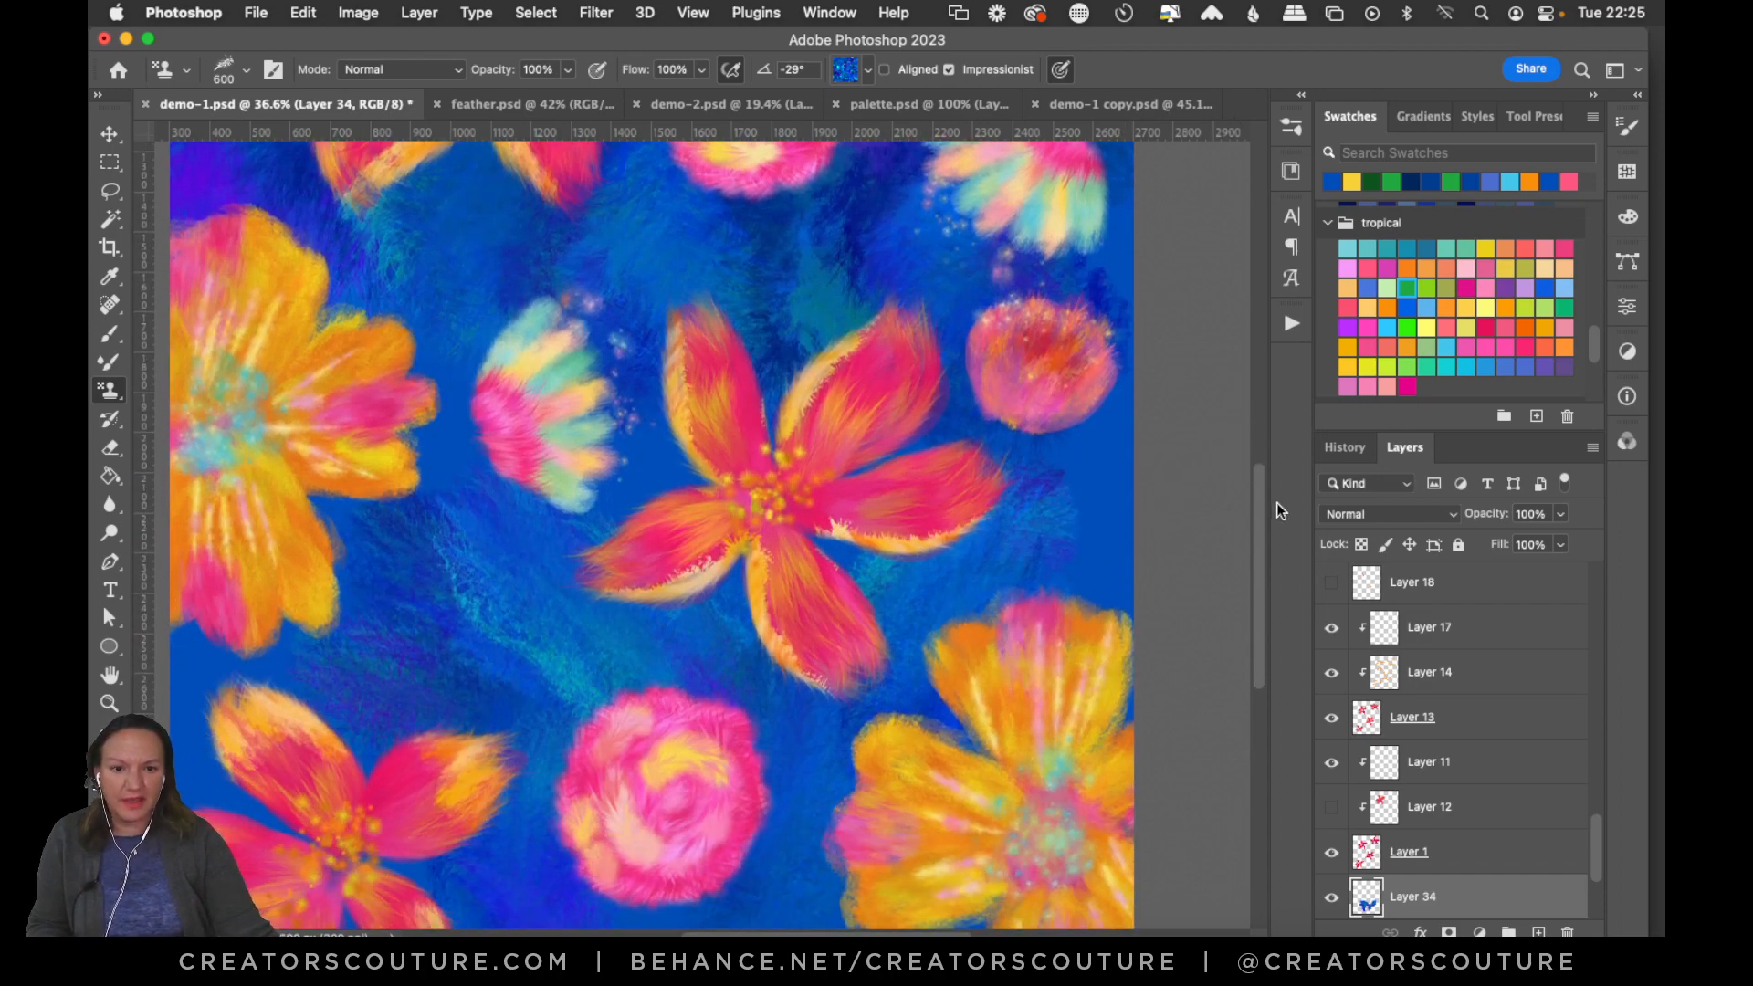
Paint over the background around the upper and middle flowers with the 600 px 6-feather brush to blend the texture.
drag(1276, 502, 1265, 384)
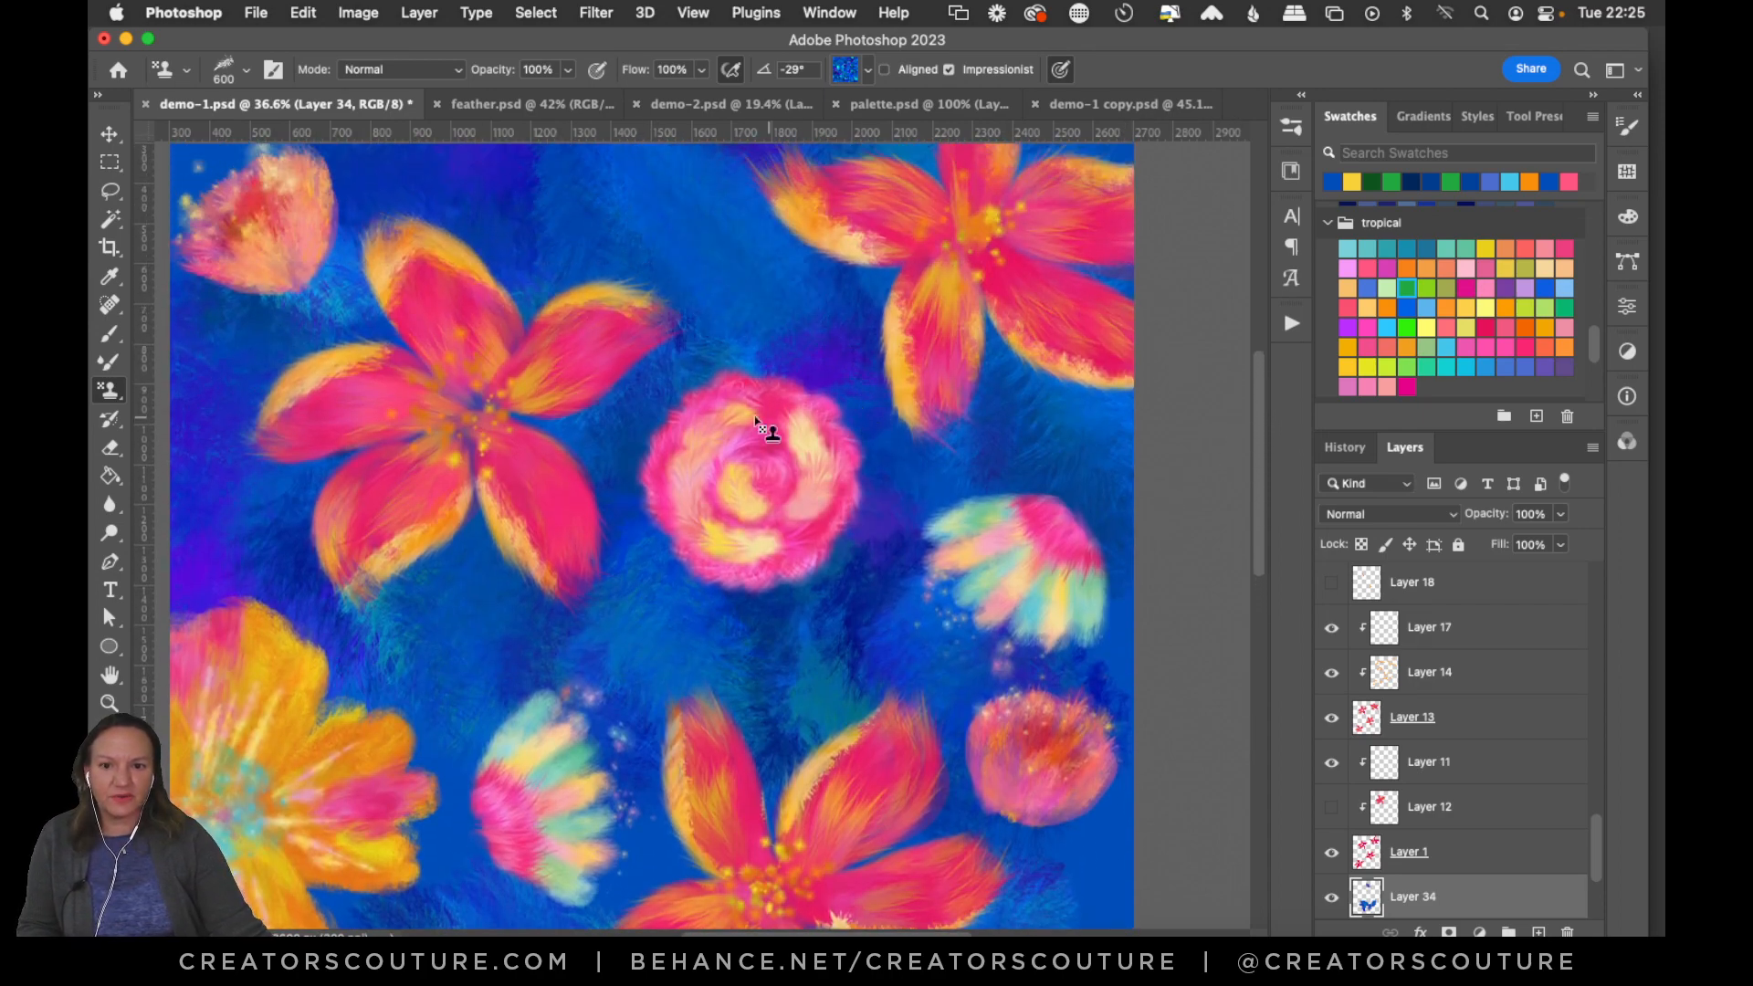
mouse_move(756, 427)
mouse_down()
mouse_move(638, 316)
mouse_move(497, 484)
mouse_move(257, 353)
mouse_move(249, 584)
mouse_move(247, 416)
mouse_move(397, 635)
mouse_move(367, 650)
mouse_move(523, 582)
mouse_move(573, 737)
mouse_move(617, 420)
mouse_move(751, 649)
mouse_move(884, 393)
mouse_move(838, 581)
mouse_move(828, 310)
mouse_move(1135, 516)
mouse_move(994, 392)
mouse_move(1026, 336)
mouse_move(801, 188)
mouse_move(967, 196)
mouse_up()
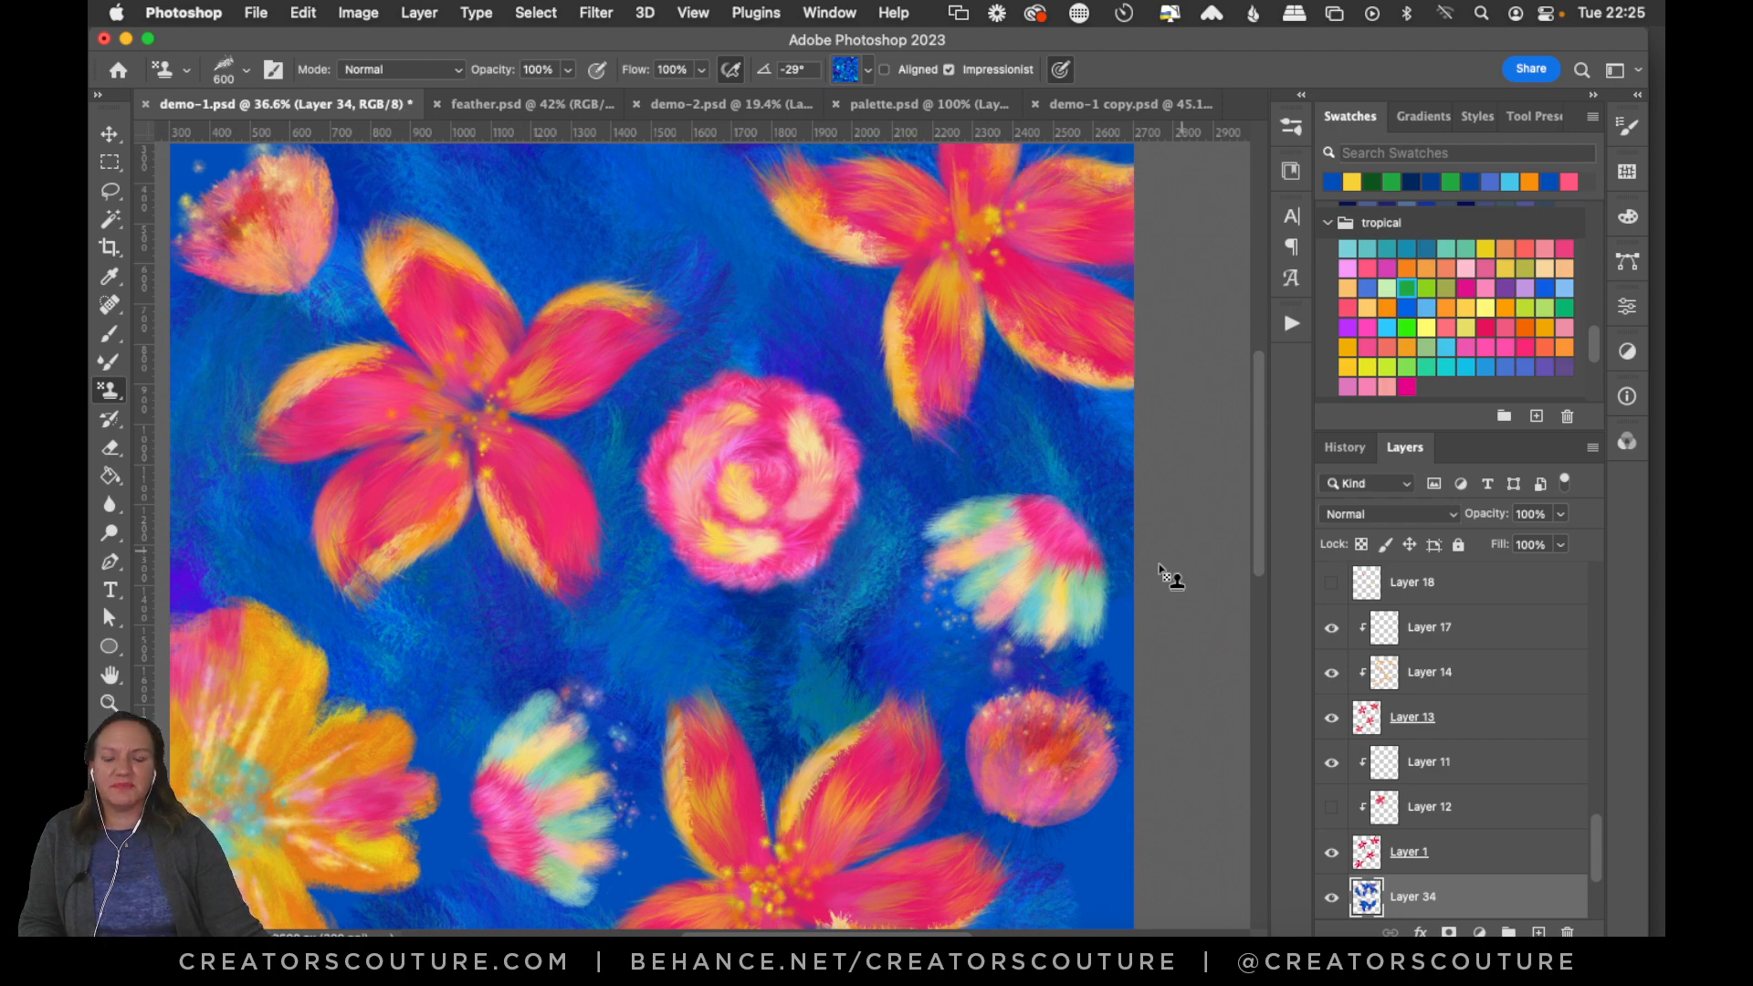
mouse_move(877, 525)
mouse_down()
mouse_move(752, 712)
mouse_move(1038, 813)
mouse_up()
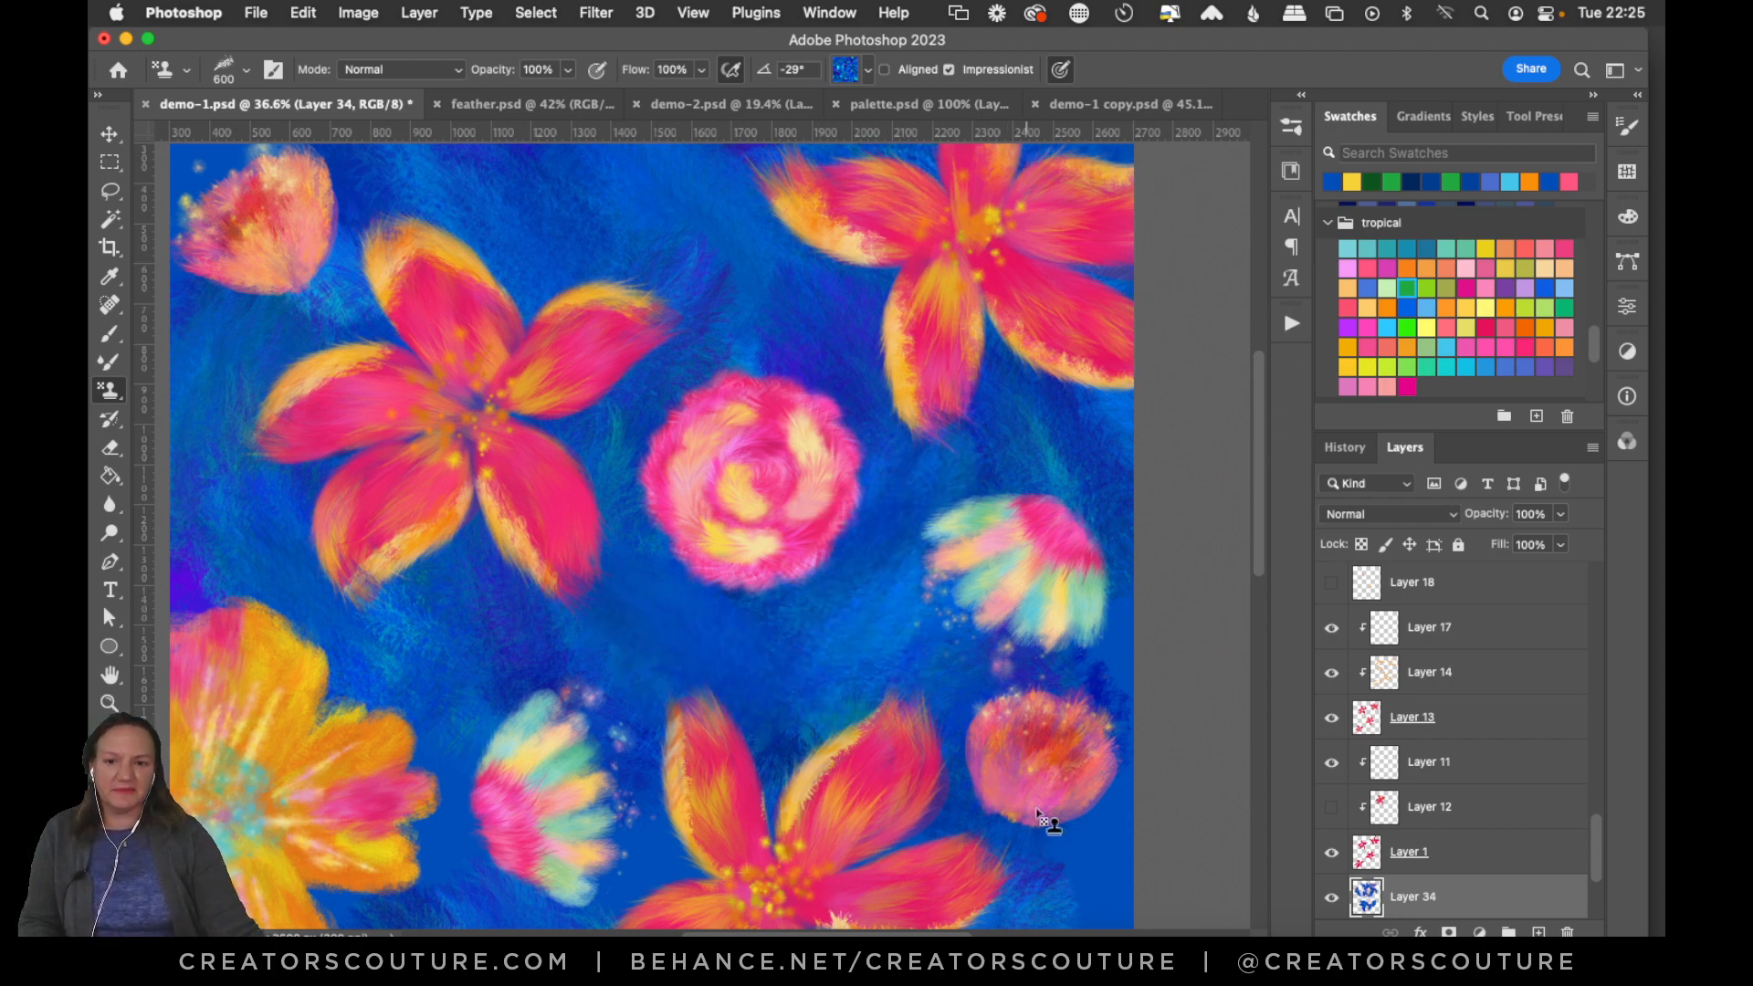
scroll(1237, 504, down, 5)
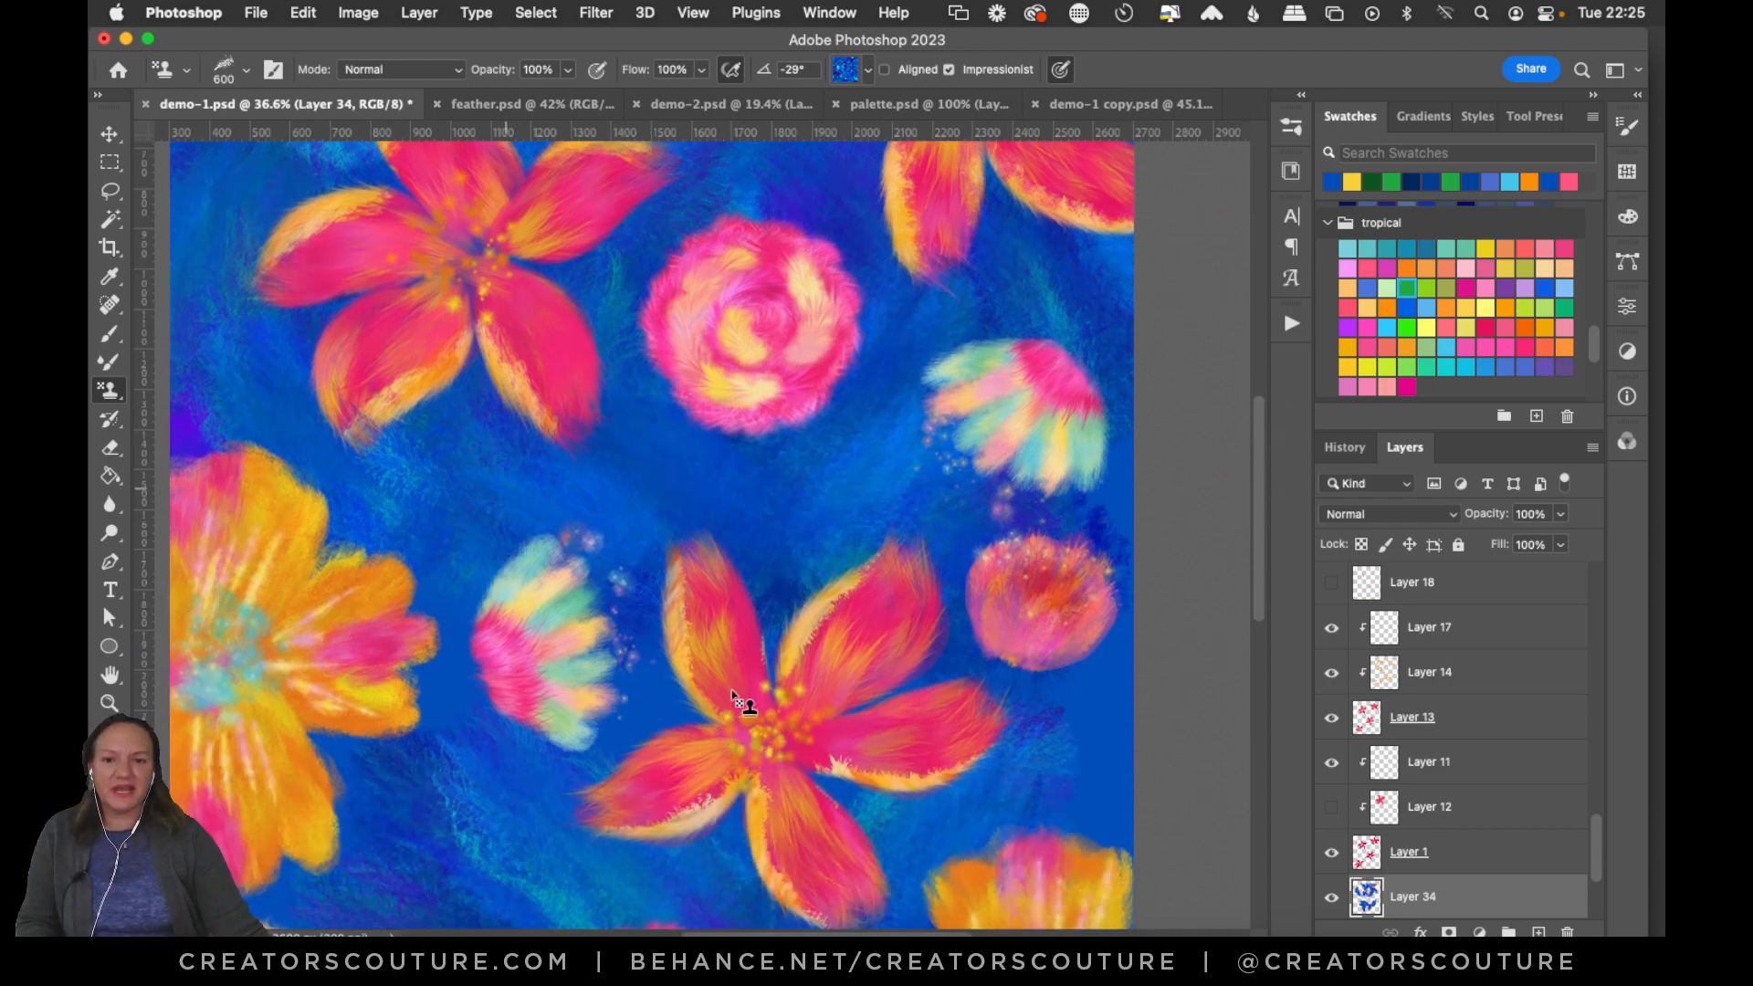
mouse_move(518, 654)
mouse_down()
mouse_move(473, 829)
mouse_move(782, 641)
mouse_move(622, 837)
mouse_move(650, 626)
mouse_move(645, 784)
mouse_move(737, 516)
mouse_move(822, 802)
mouse_move(1180, 612)
mouse_move(1037, 480)
mouse_move(1133, 624)
mouse_move(1115, 400)
mouse_move(1056, 719)
mouse_move(979, 622)
mouse_move(1217, 778)
mouse_up()
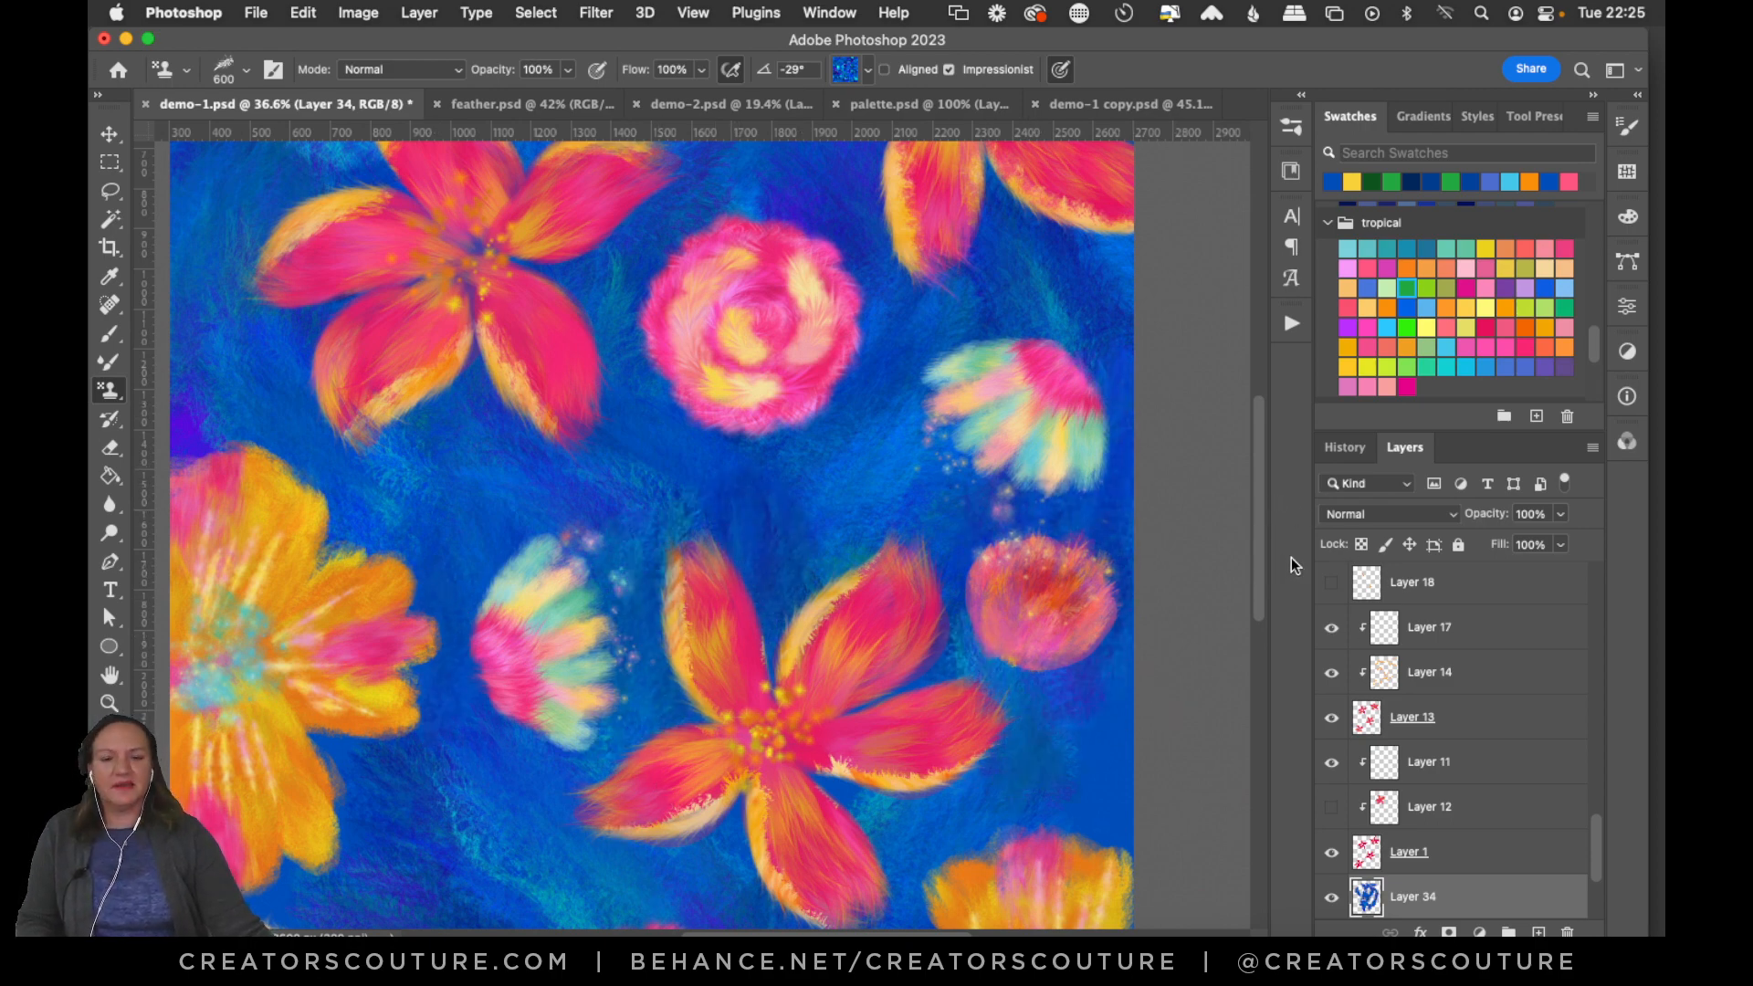
Paint over the background around the lower star flowers, round pink bloom and orange flower with the 600 px feather brush, reaching the bottom edge.
drag(1259, 539, 1223, 665)
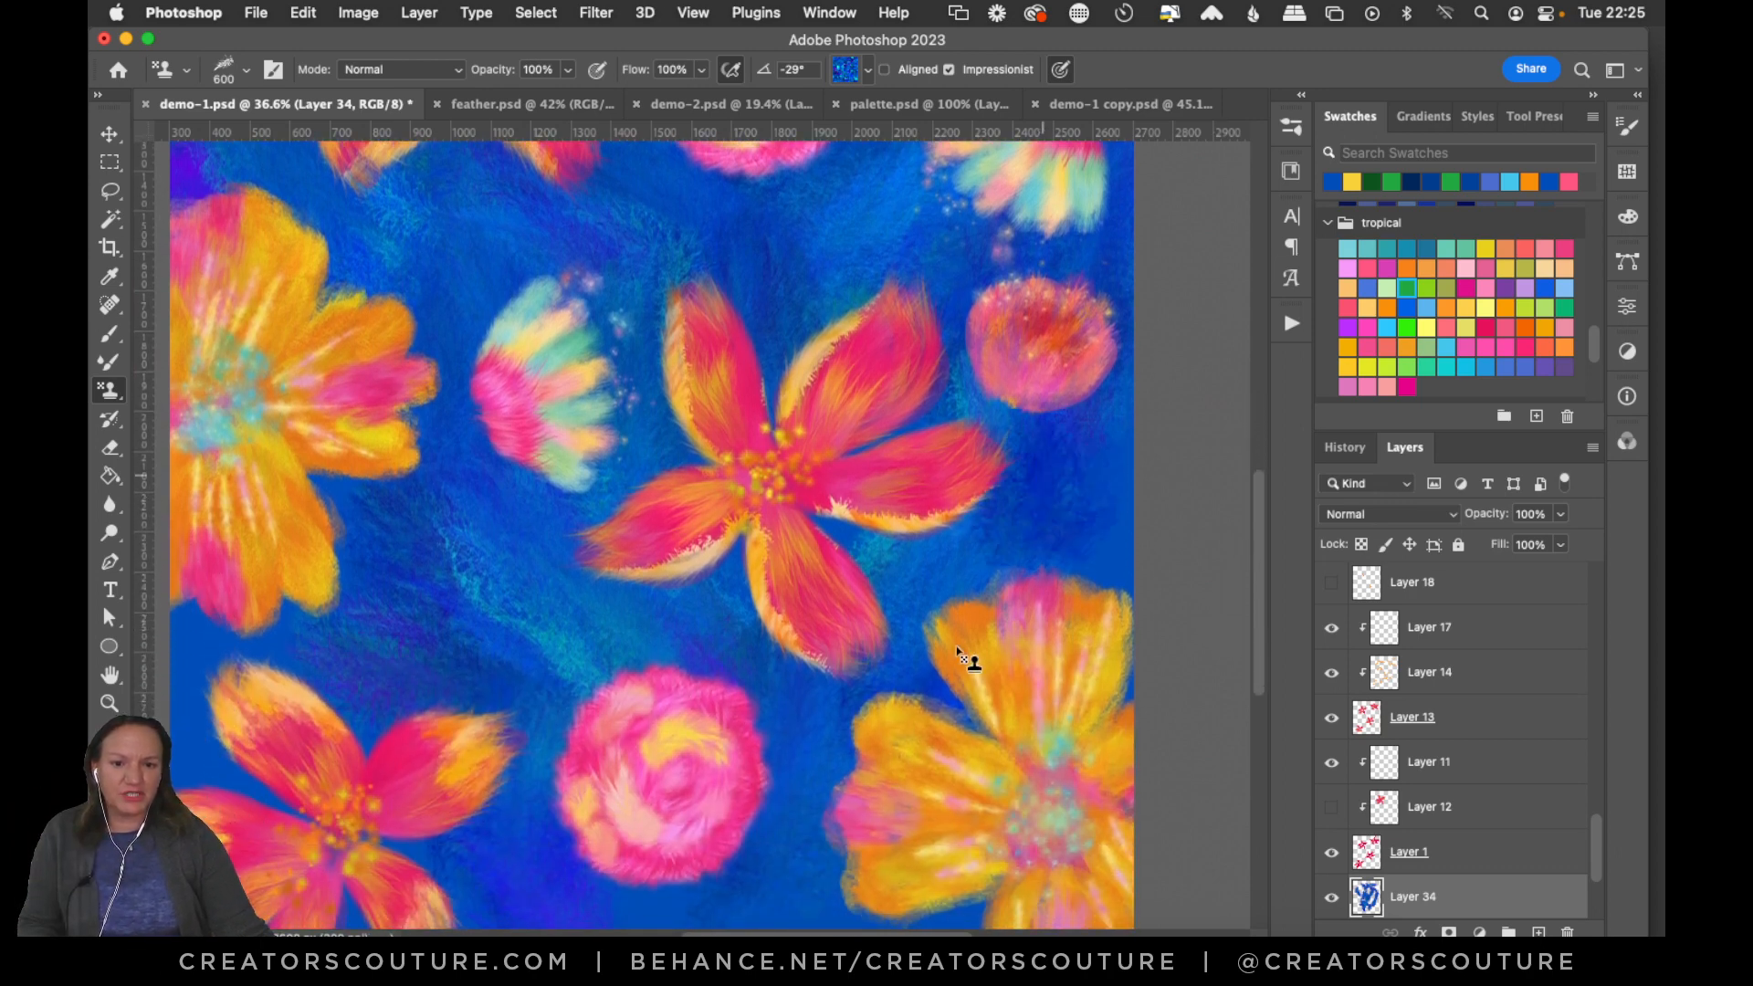
mouse_move(998, 696)
mouse_down()
mouse_move(1063, 717)
mouse_move(806, 876)
mouse_move(666, 690)
mouse_up()
mouse_move(504, 575)
mouse_down()
mouse_move(529, 659)
mouse_move(524, 790)
mouse_move(405, 549)
mouse_move(494, 770)
mouse_move(169, 610)
mouse_move(230, 803)
mouse_up()
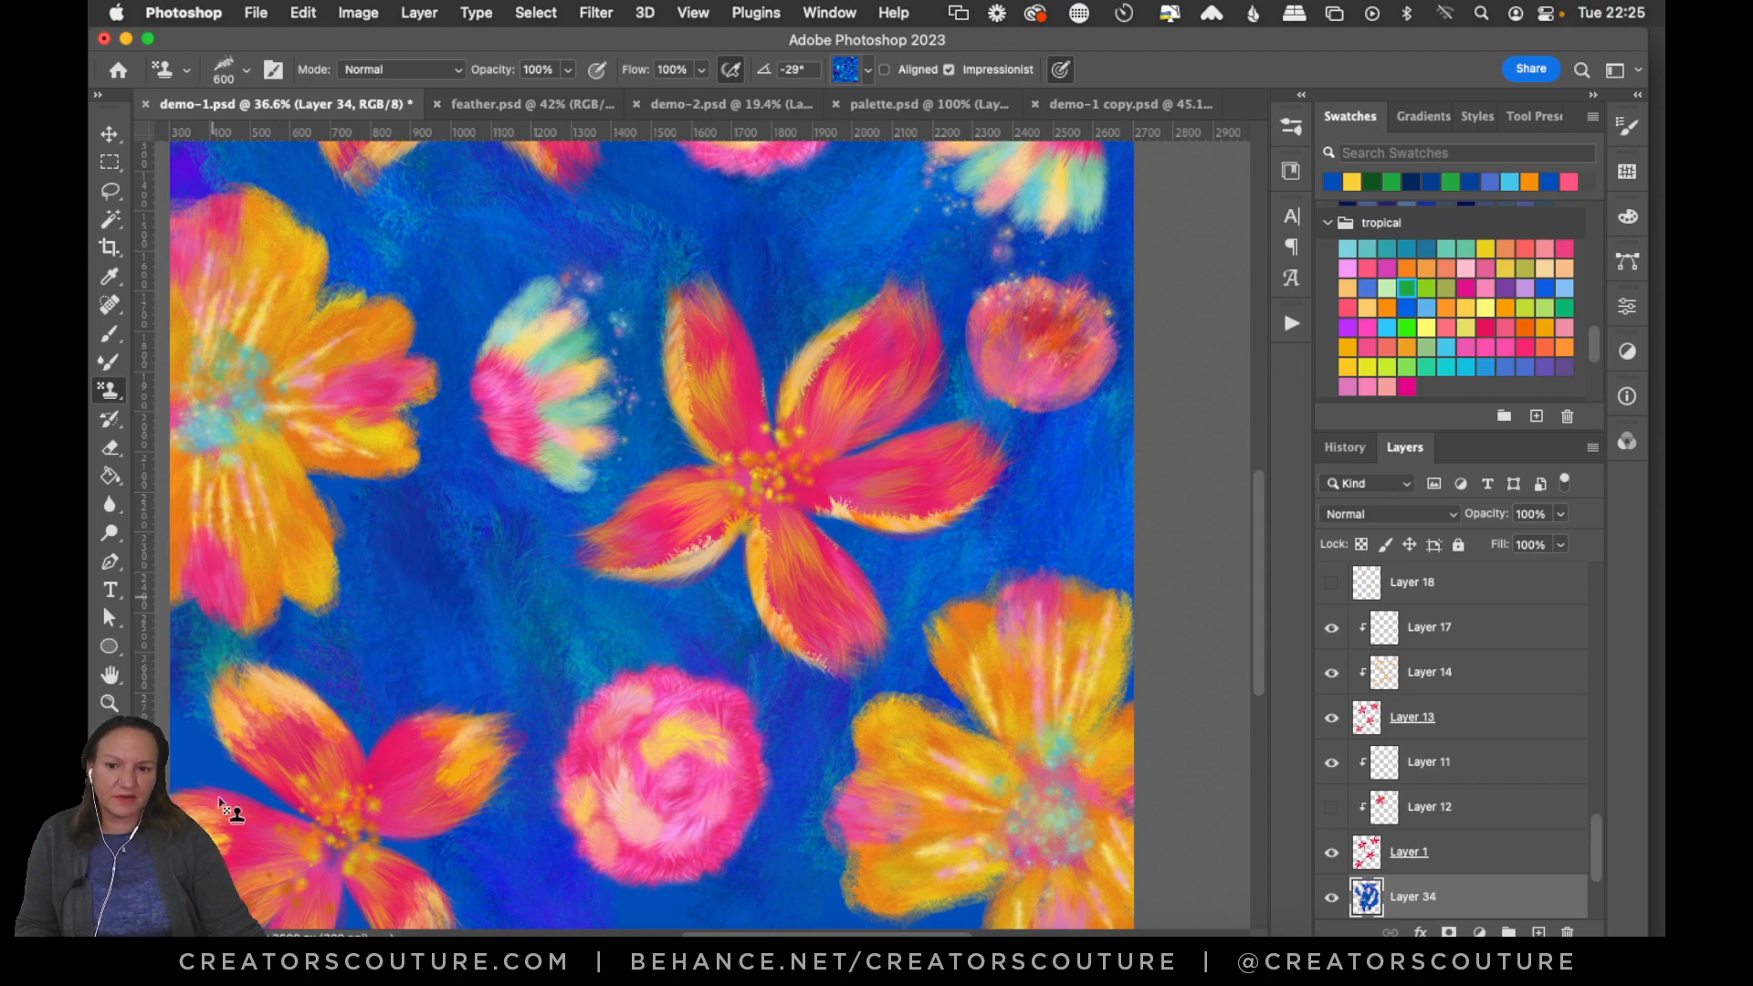
scroll(1214, 594, down, 4)
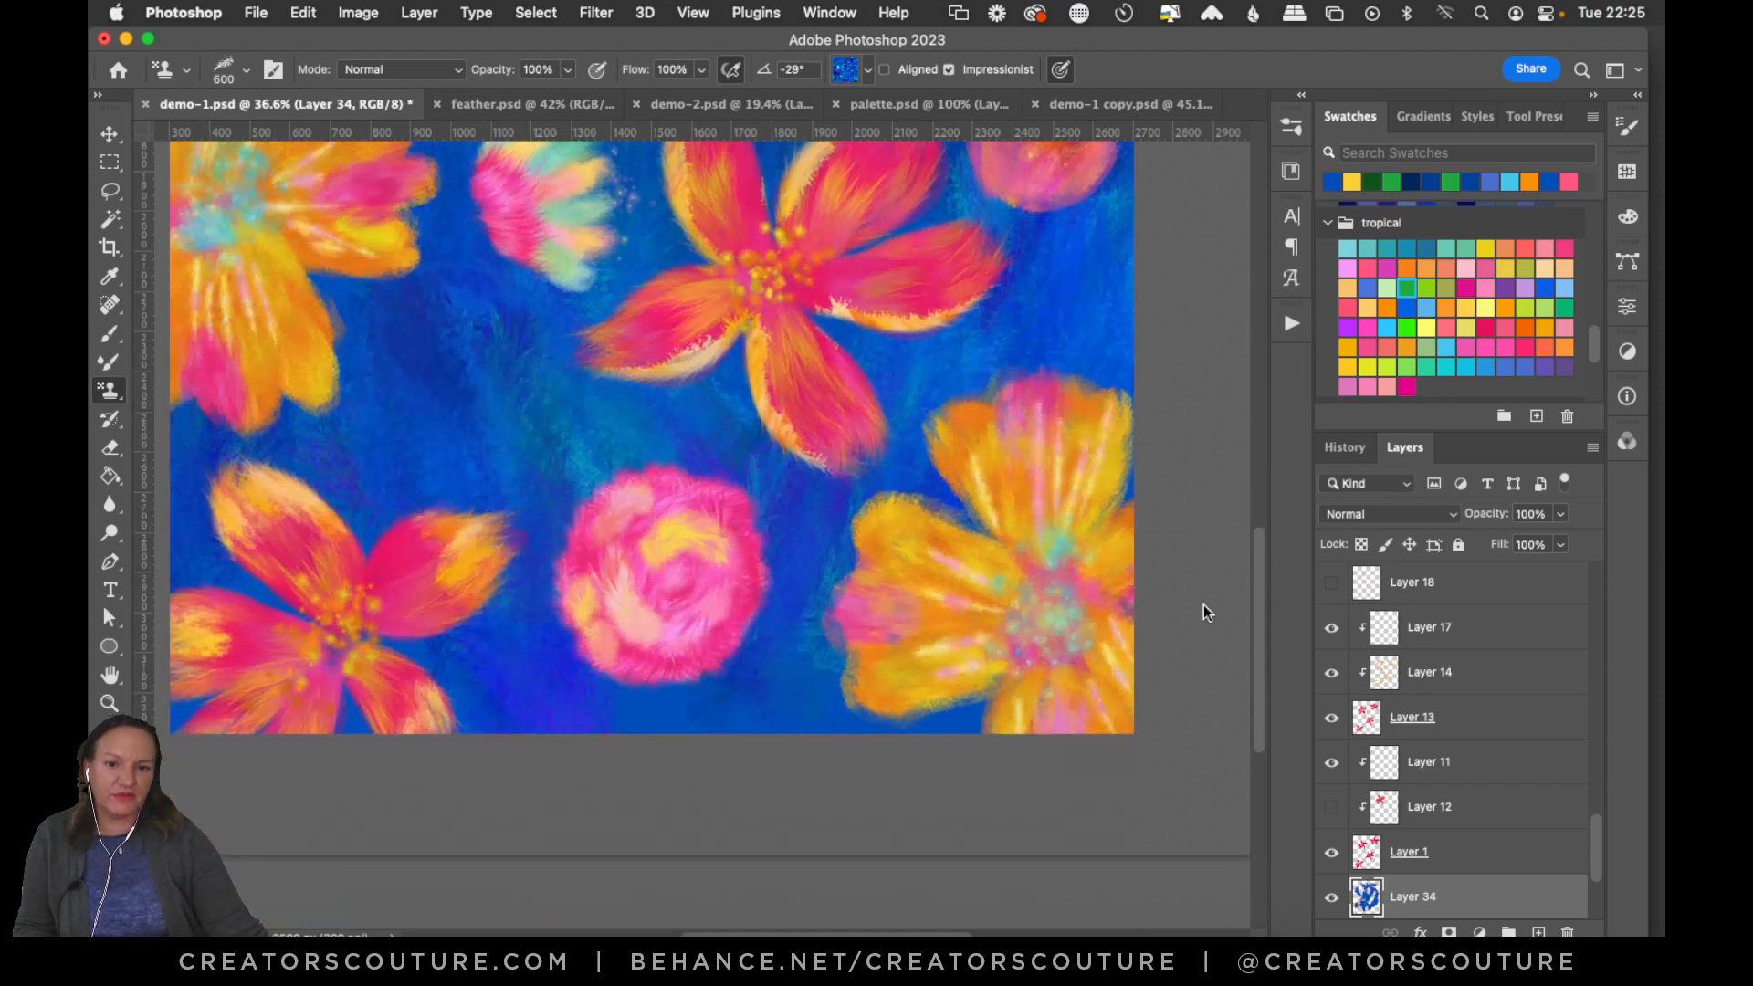
mouse_move(765, 744)
mouse_down()
mouse_move(861, 693)
mouse_move(966, 715)
mouse_move(1029, 763)
mouse_up()
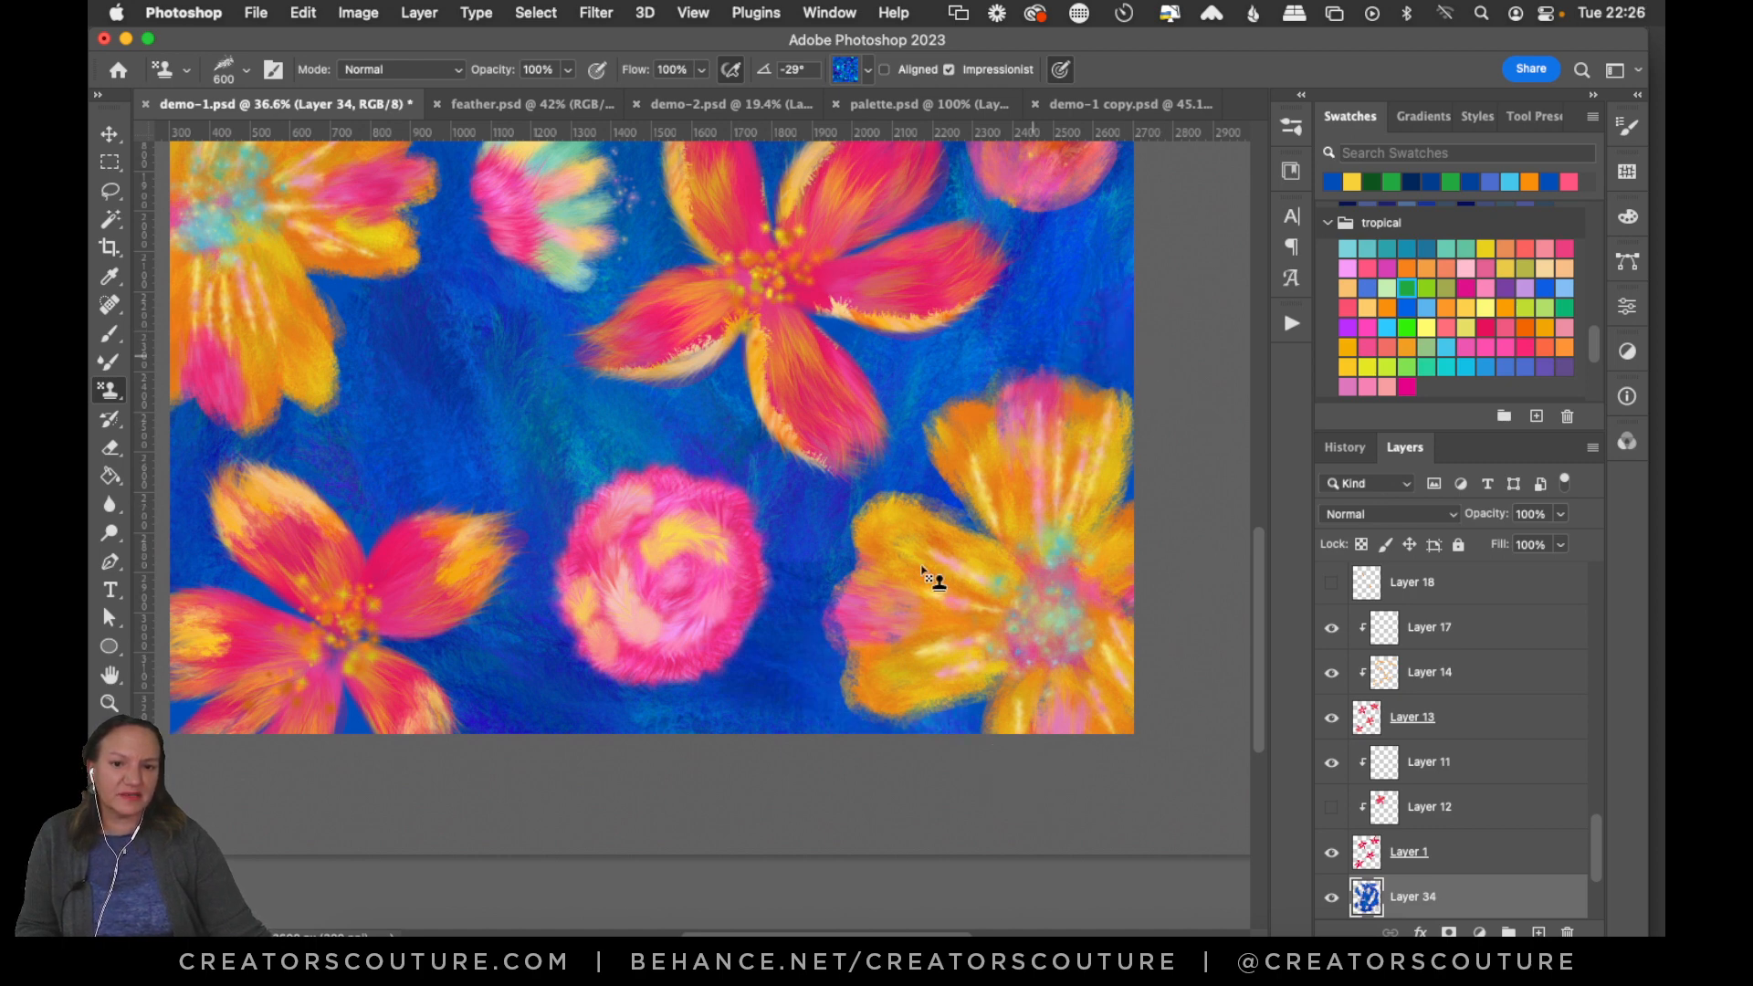
mouse_move(922, 568)
mouse_down()
mouse_move(1100, 343)
mouse_move(1098, 561)
mouse_up()
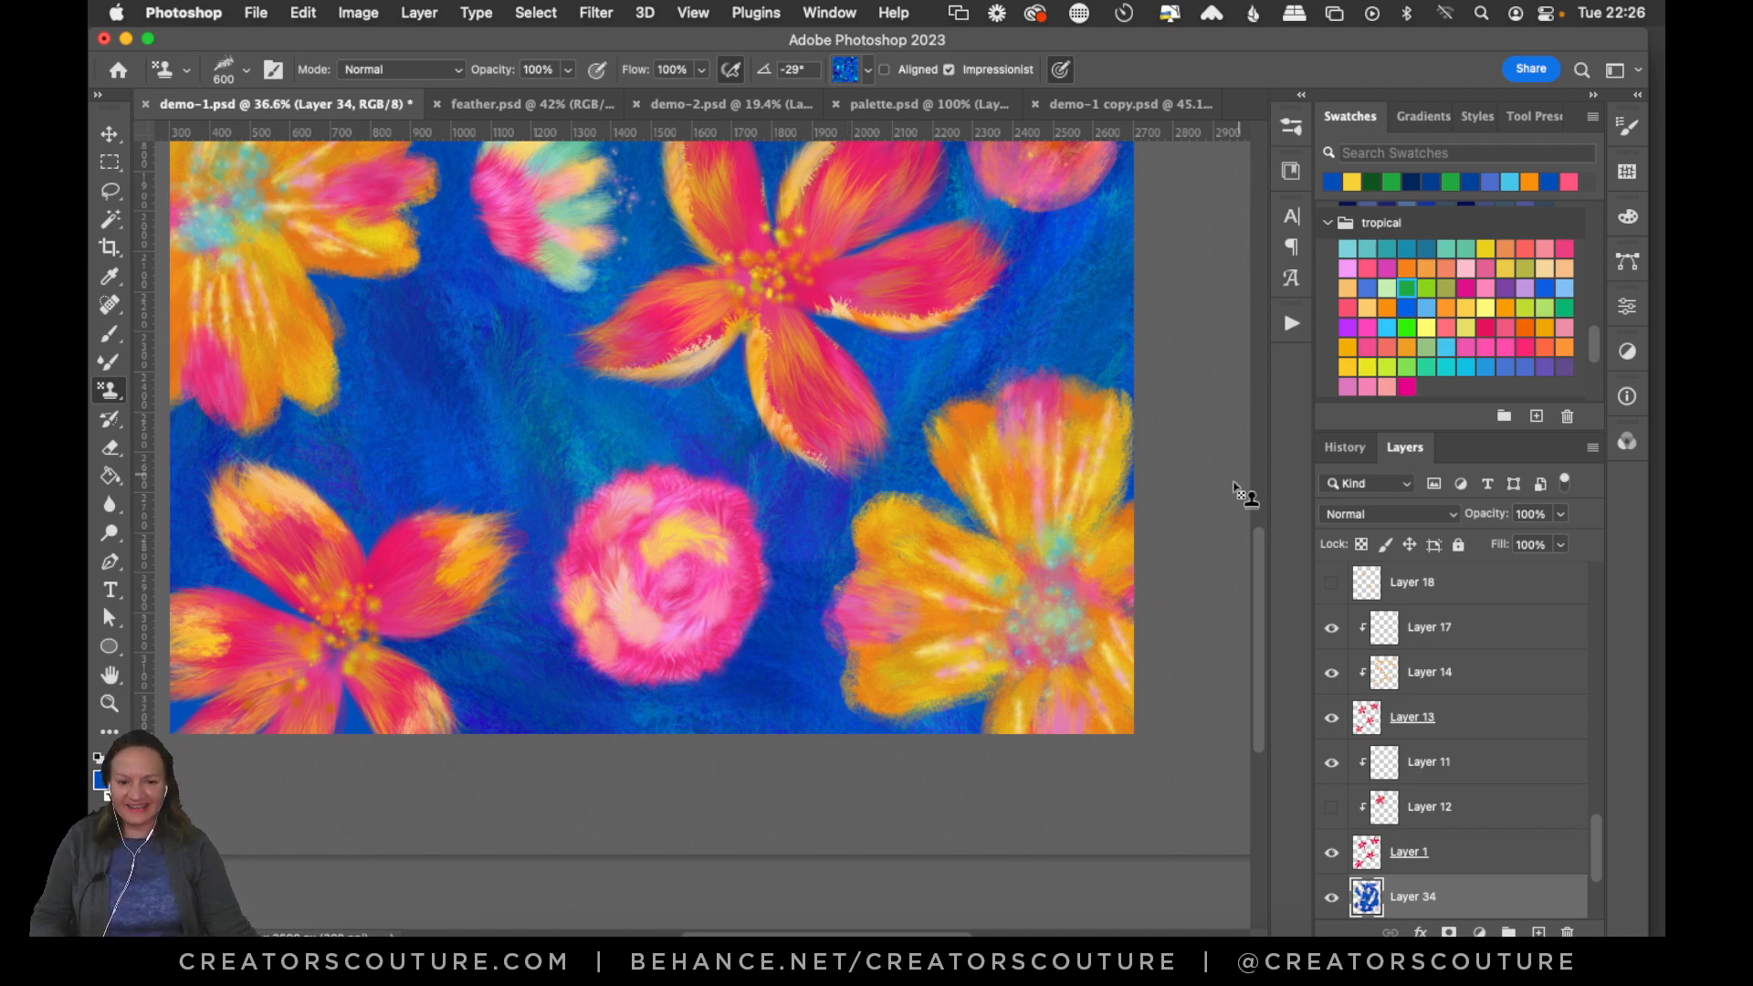
Check the blended background across the whole artwork and add a new empty layer directly above Layer 34.
key(super+0)
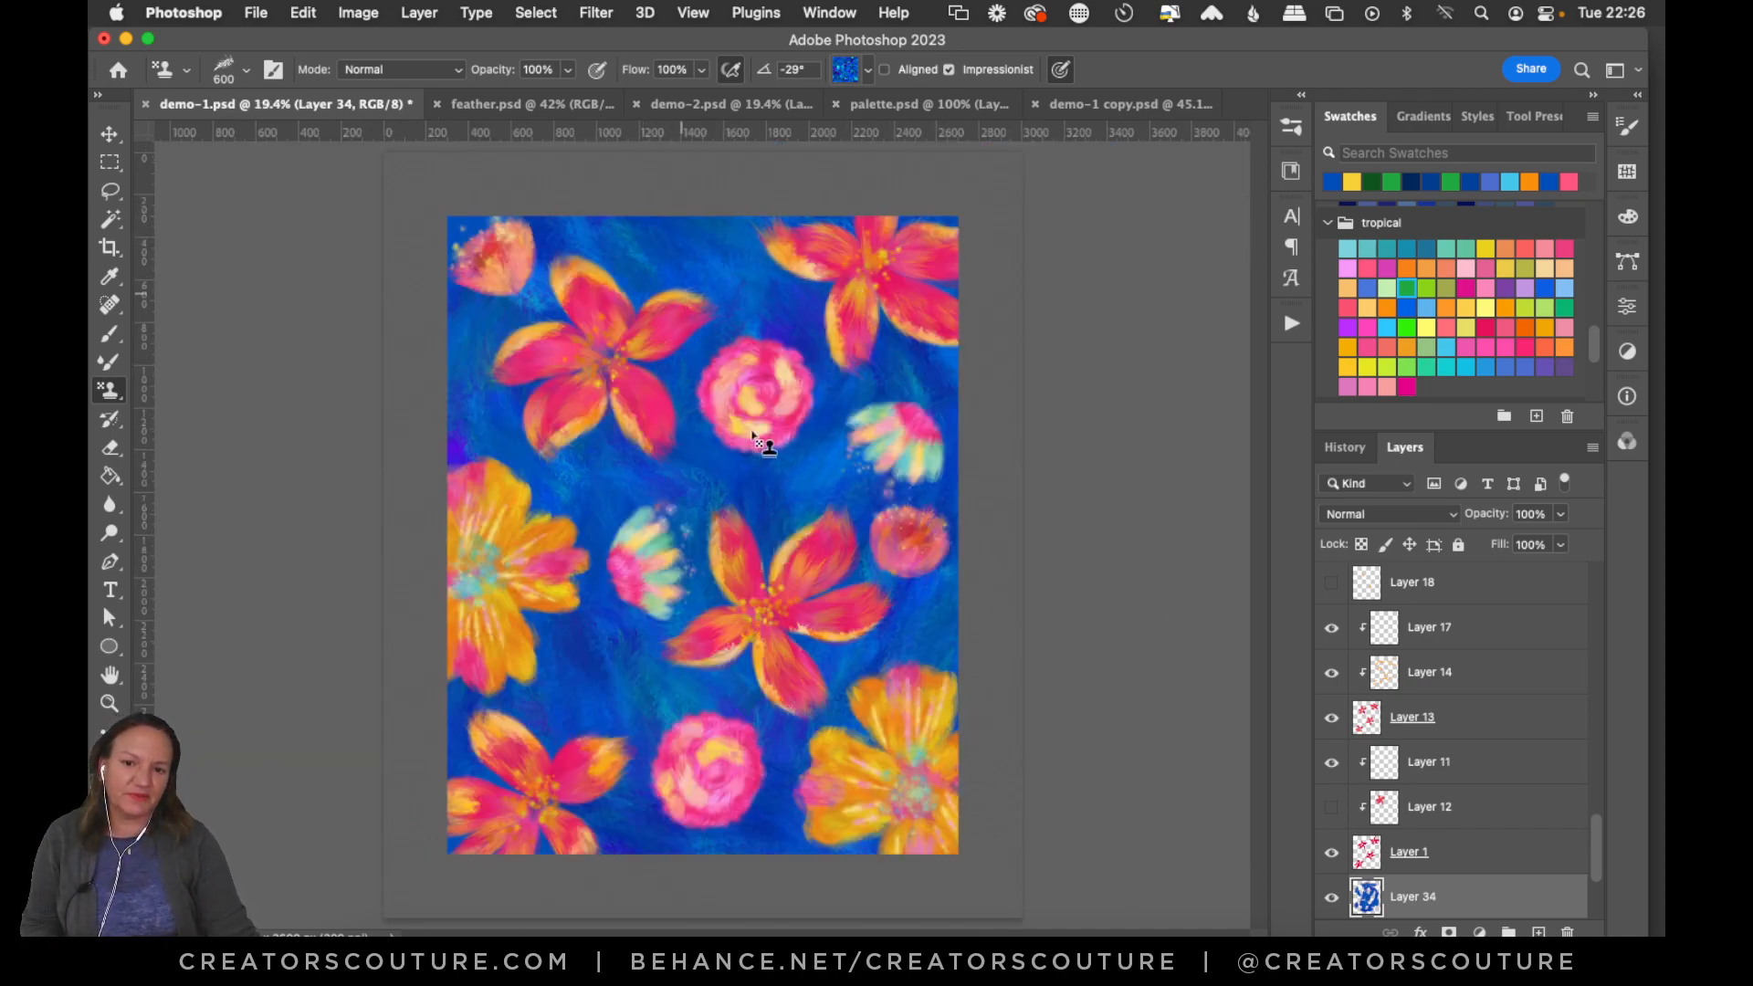
click(107, 703)
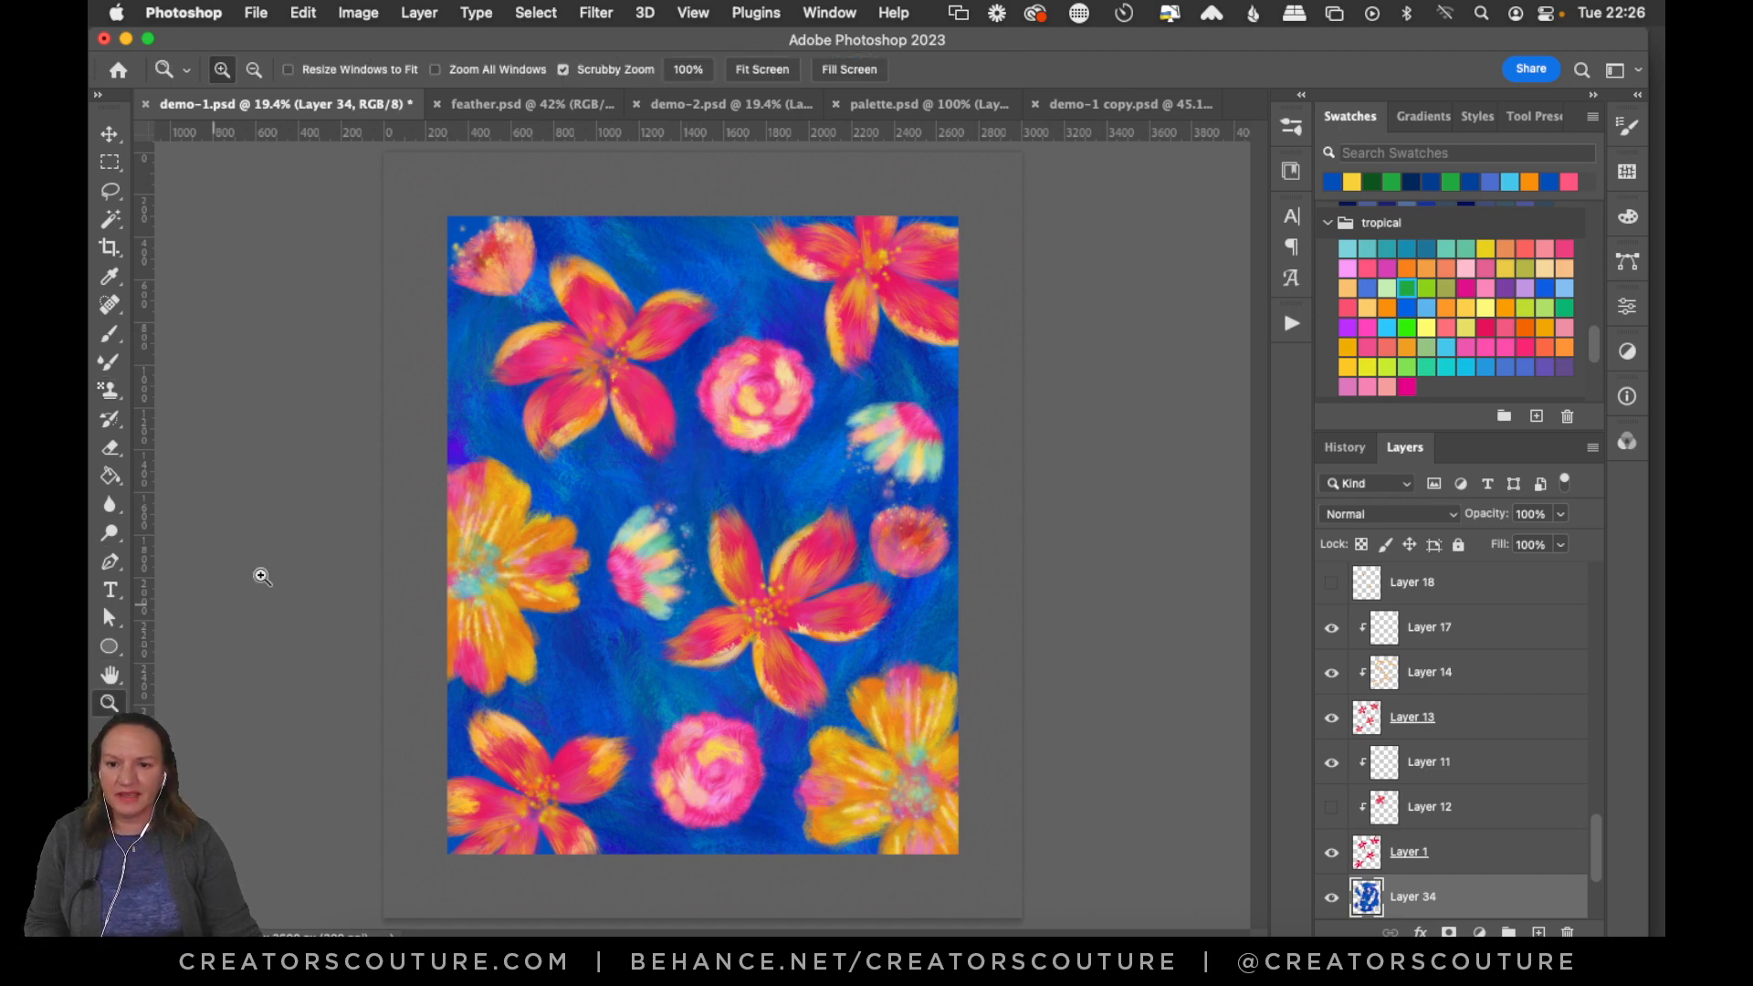
drag(664, 356, 803, 360)
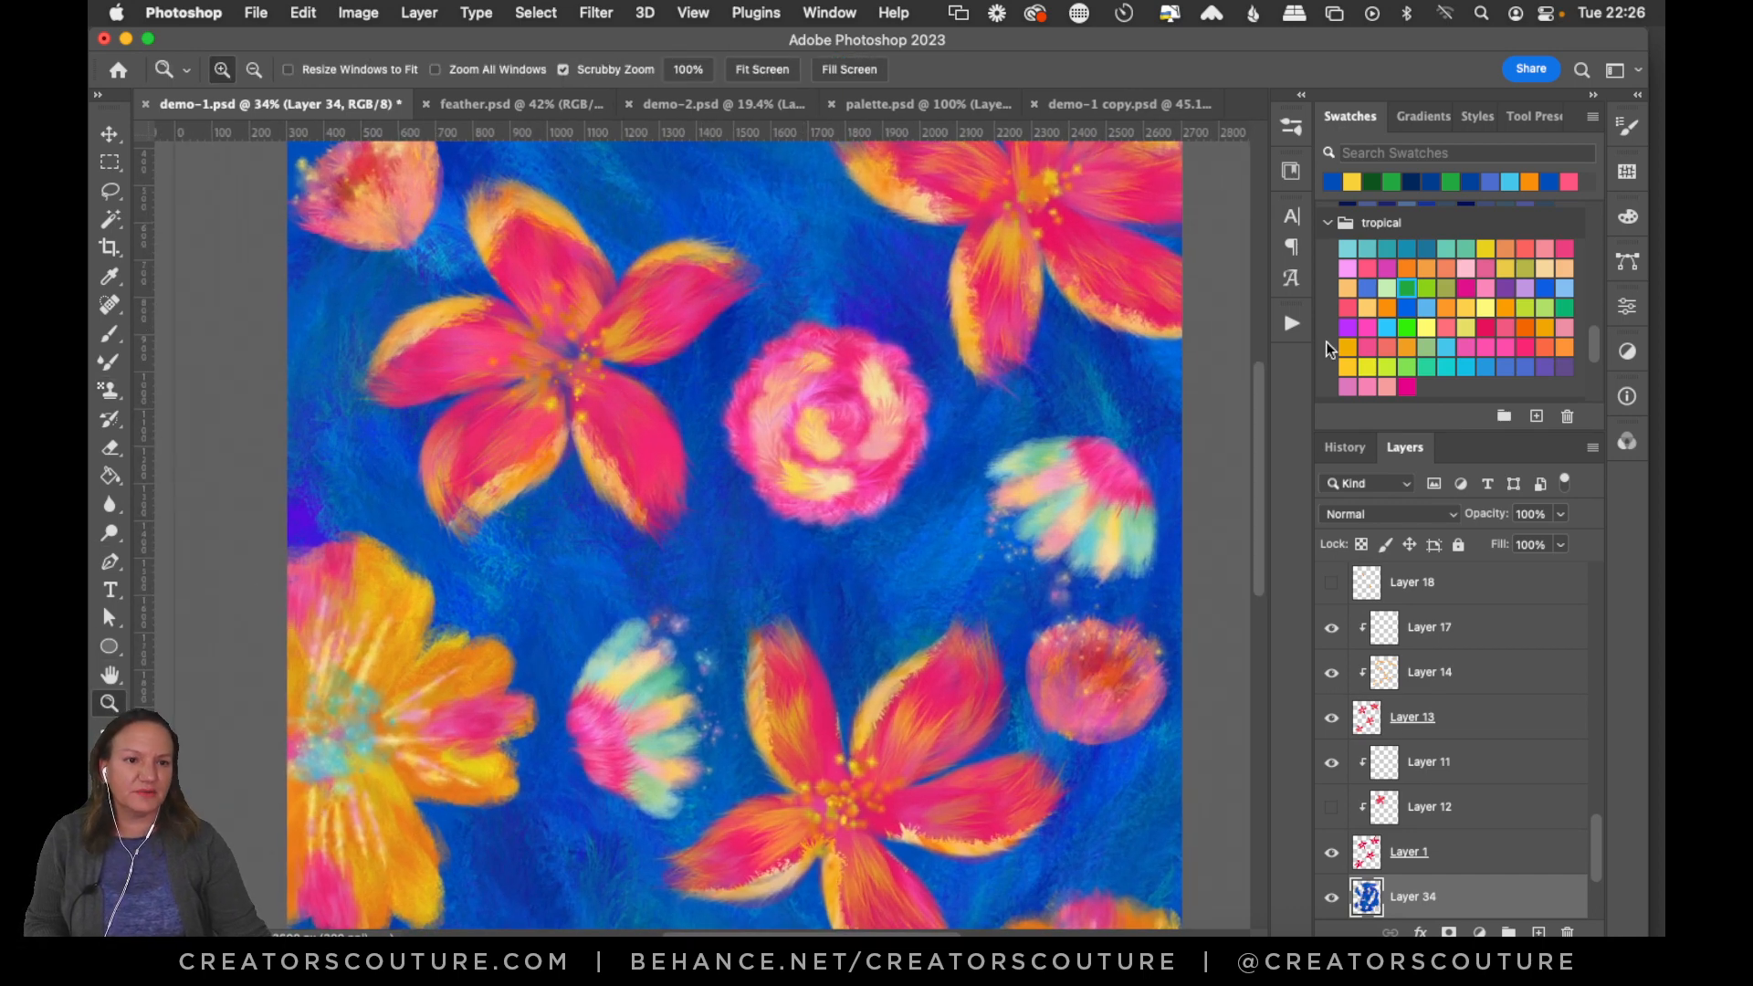
scroll(1256, 483, up, 3)
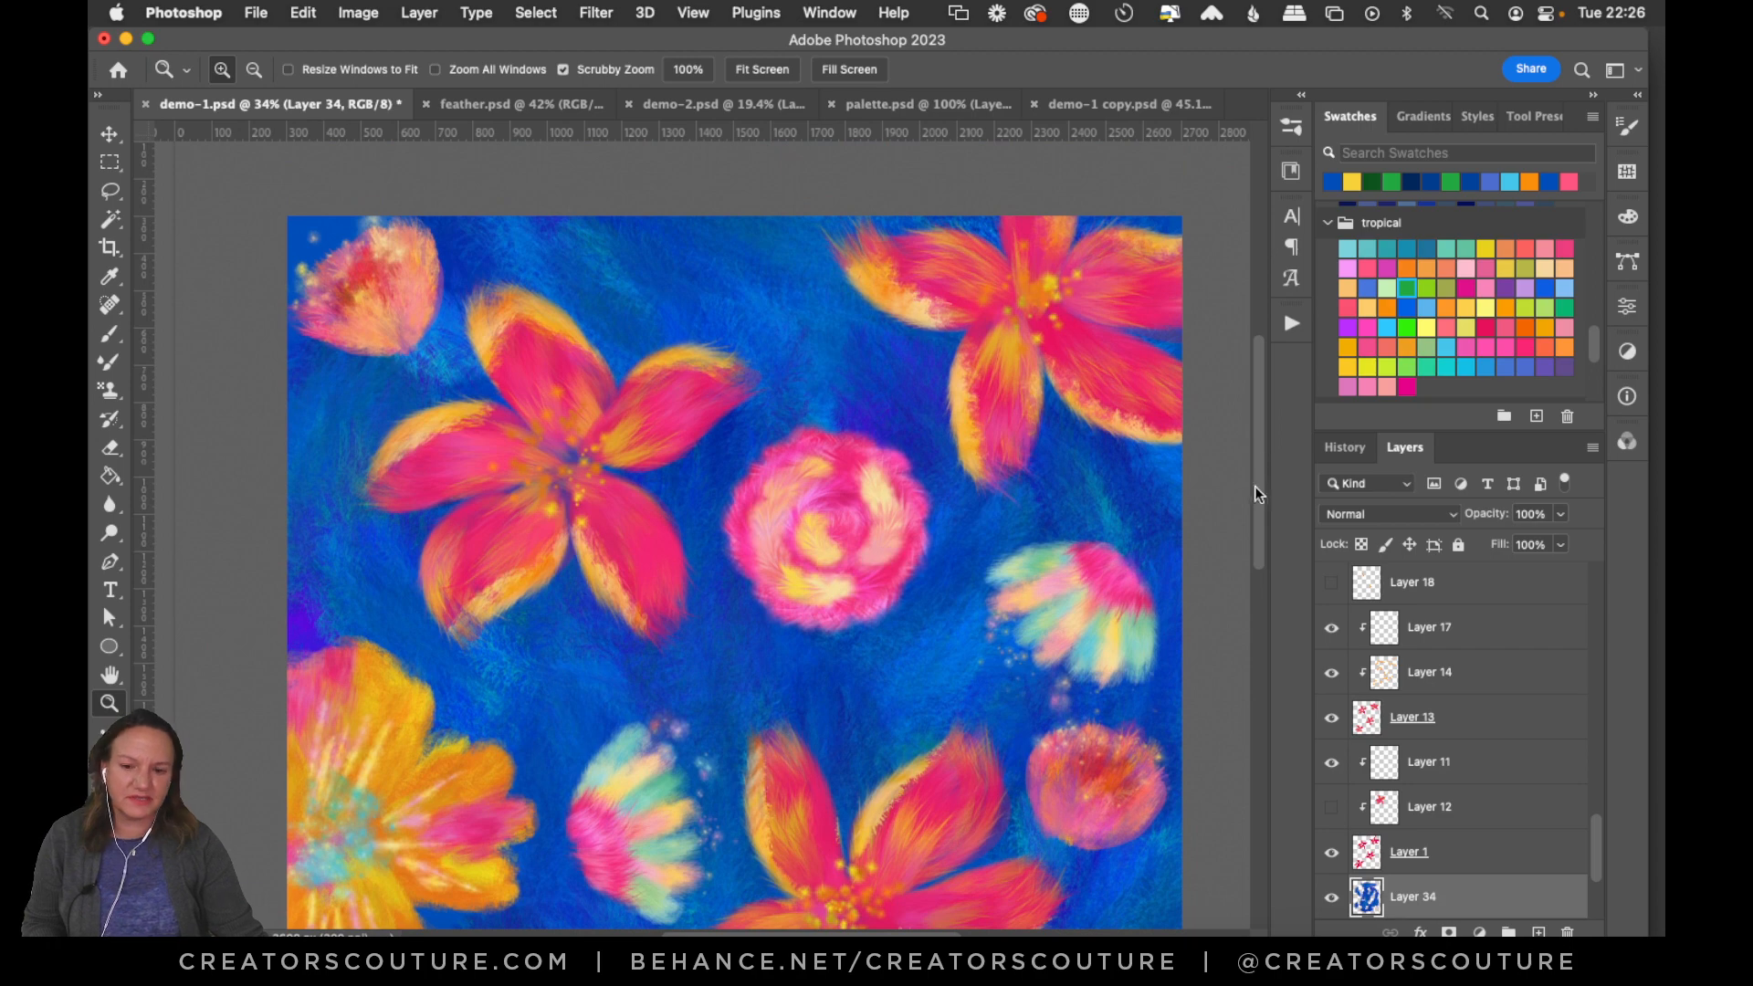
mouse_move(1261, 480)
mouse_down()
mouse_move(1234, 610)
mouse_move(1260, 513)
mouse_up()
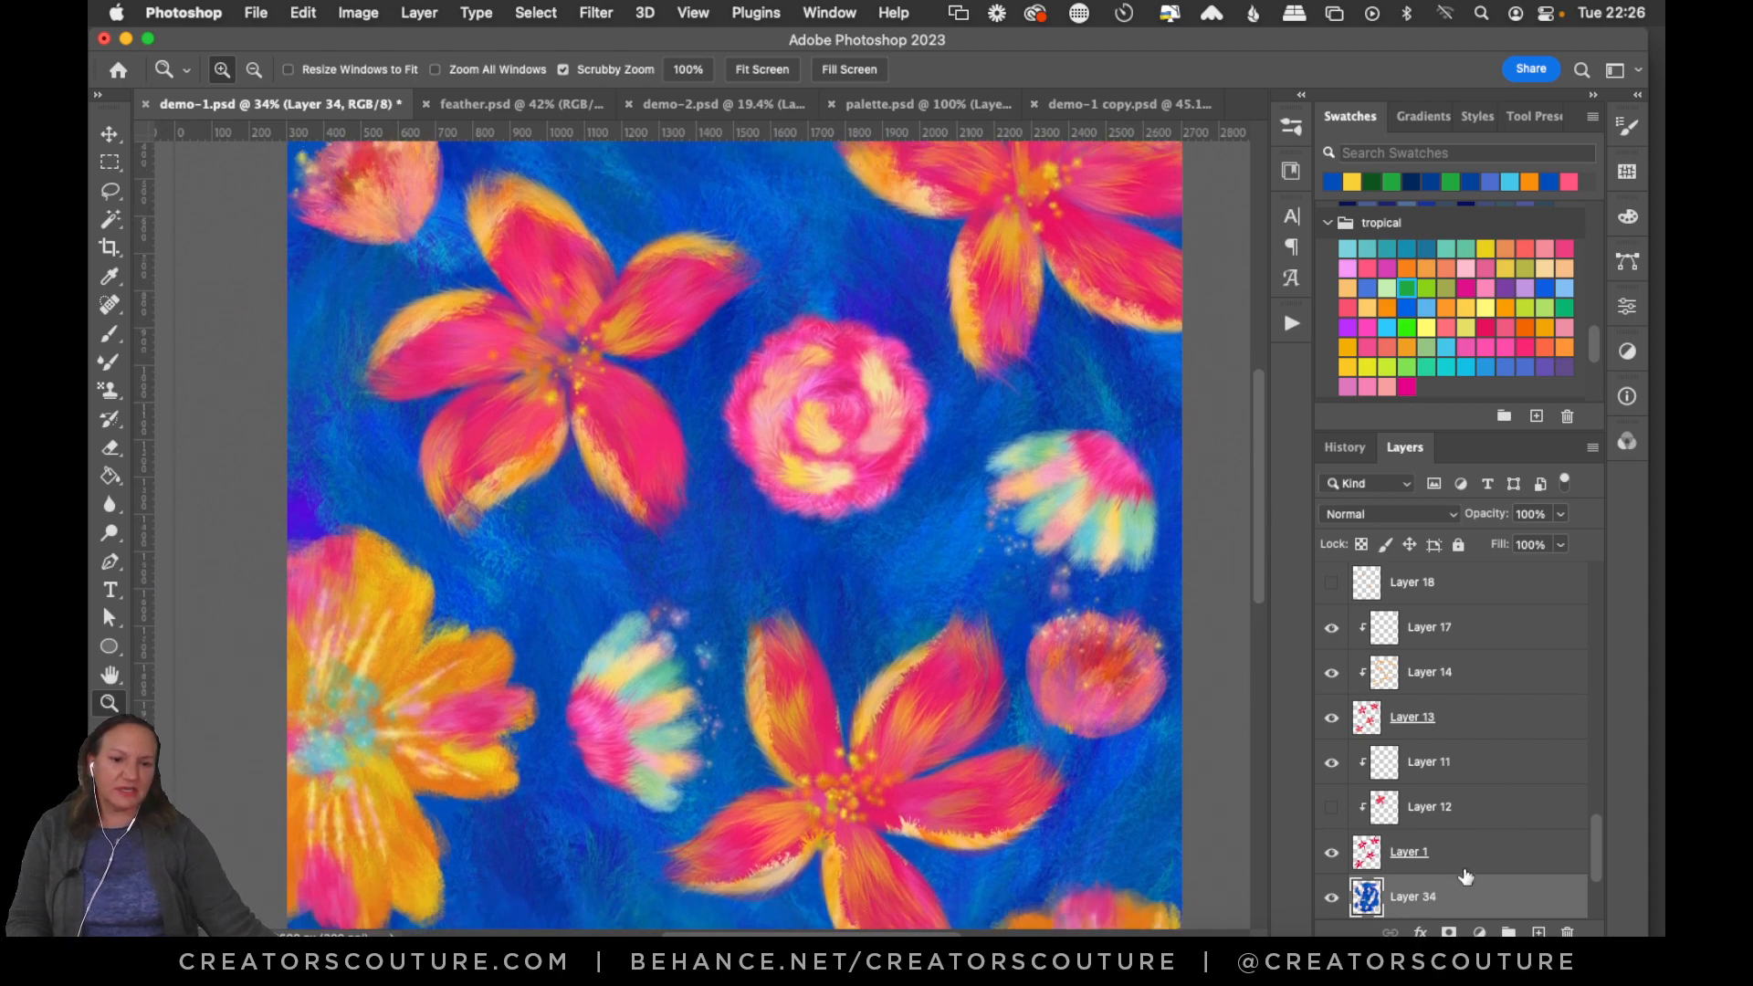
scroll(1596, 843, down, 3)
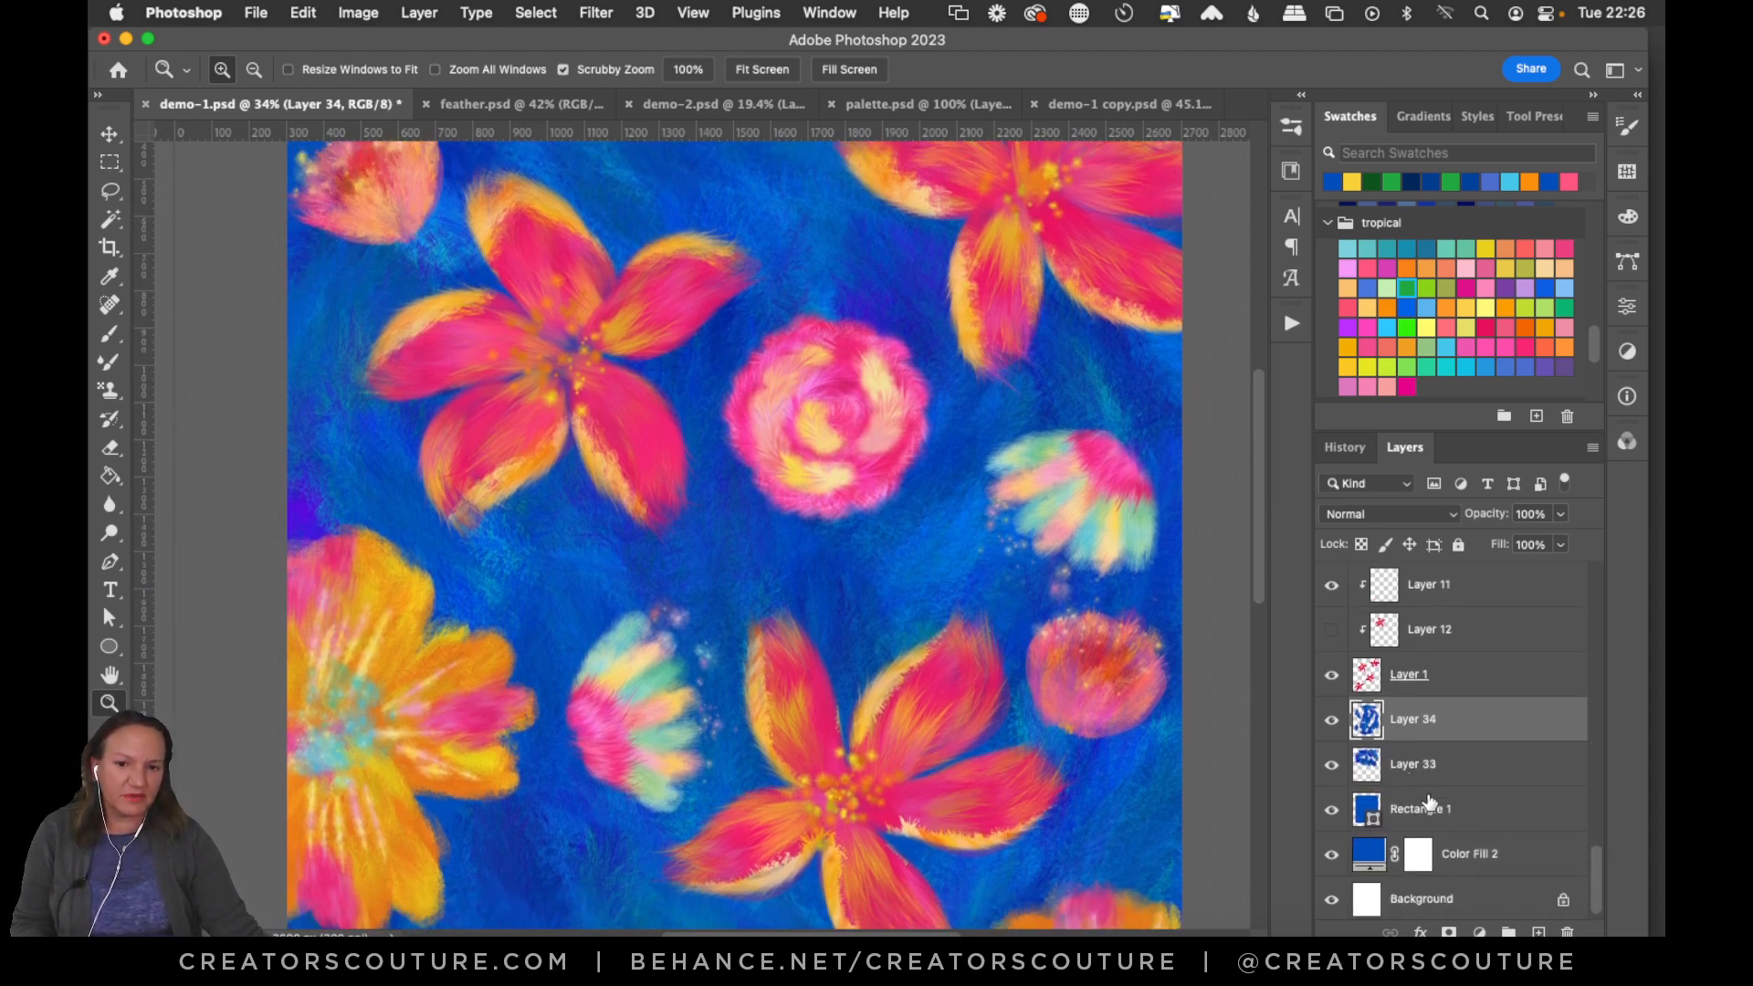
click(1538, 932)
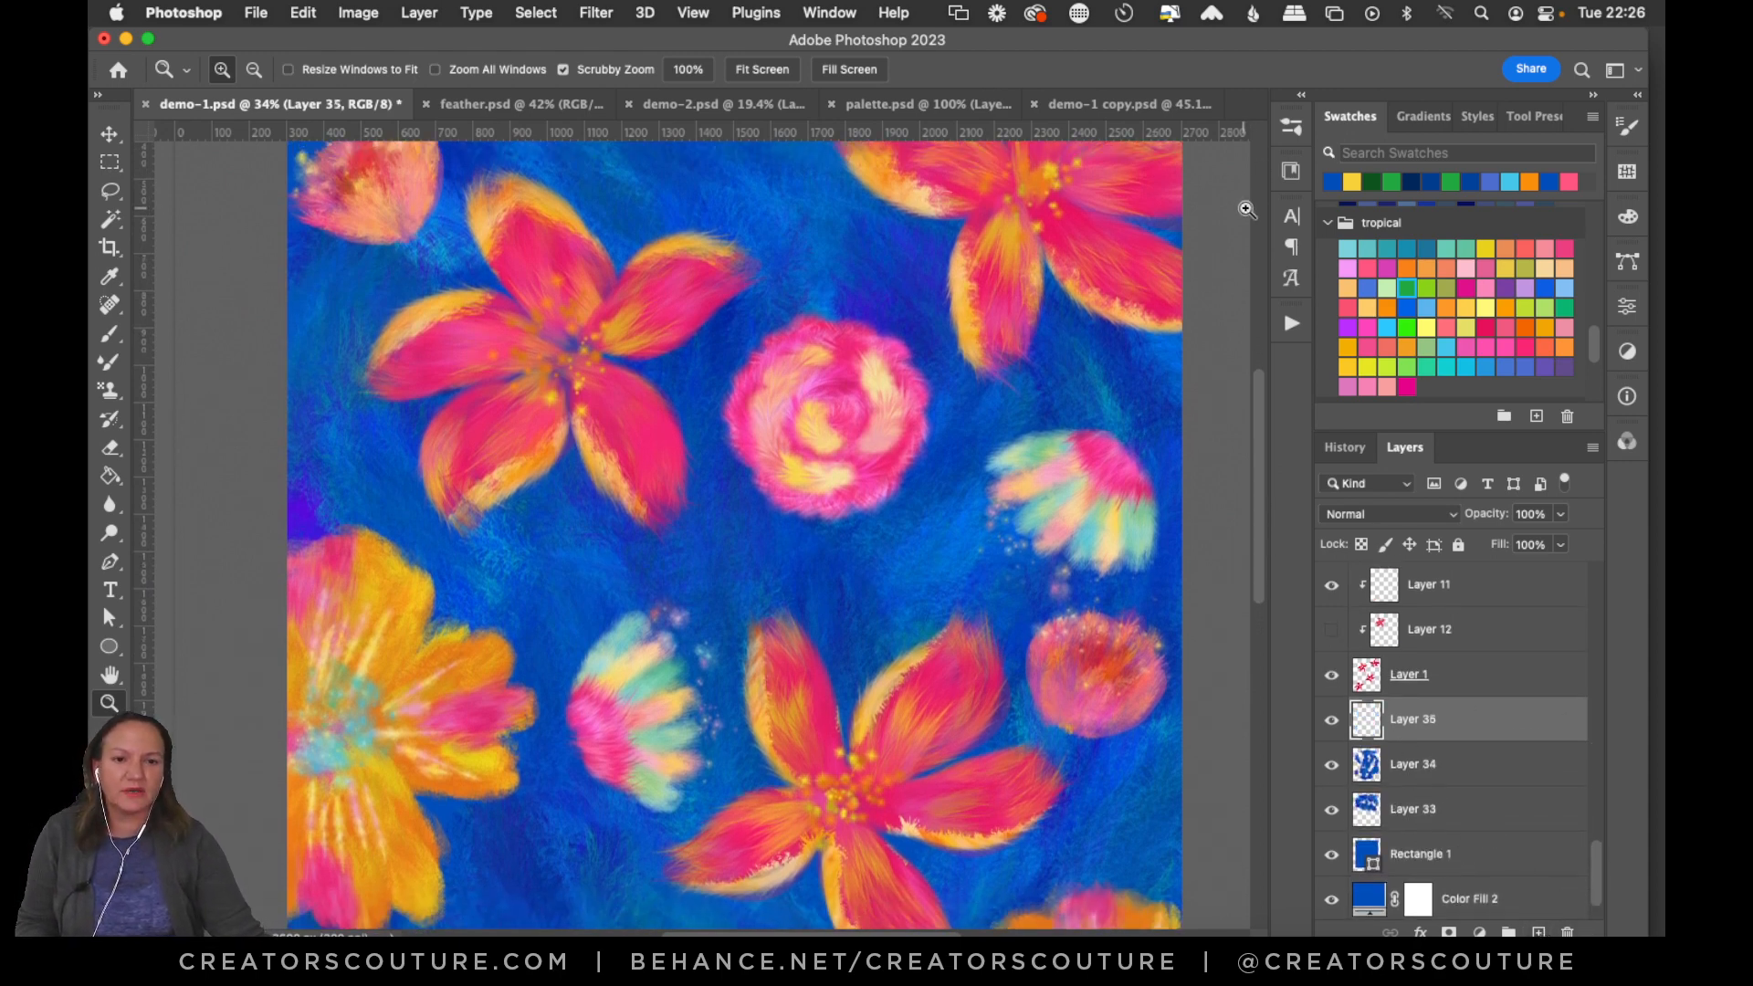
Examine the numbered sample strokes in feather.psd, down to brush 55, for a brush suited to the new layer.
click(1289, 134)
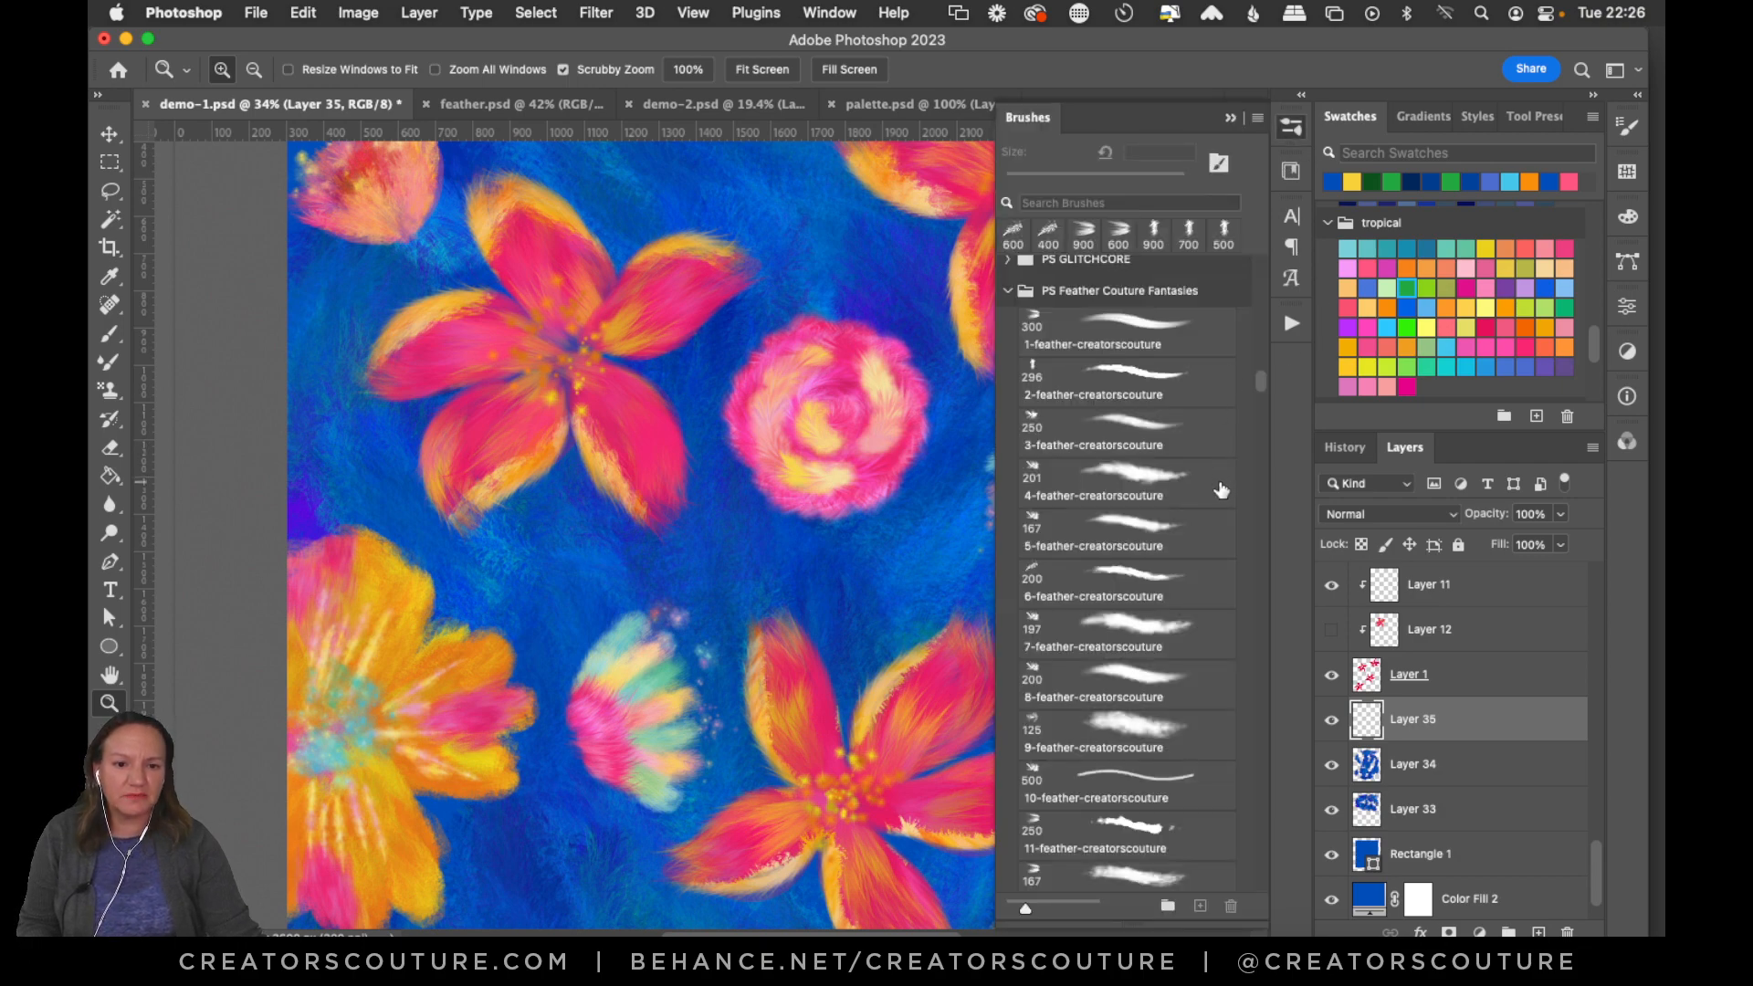
click(559, 103)
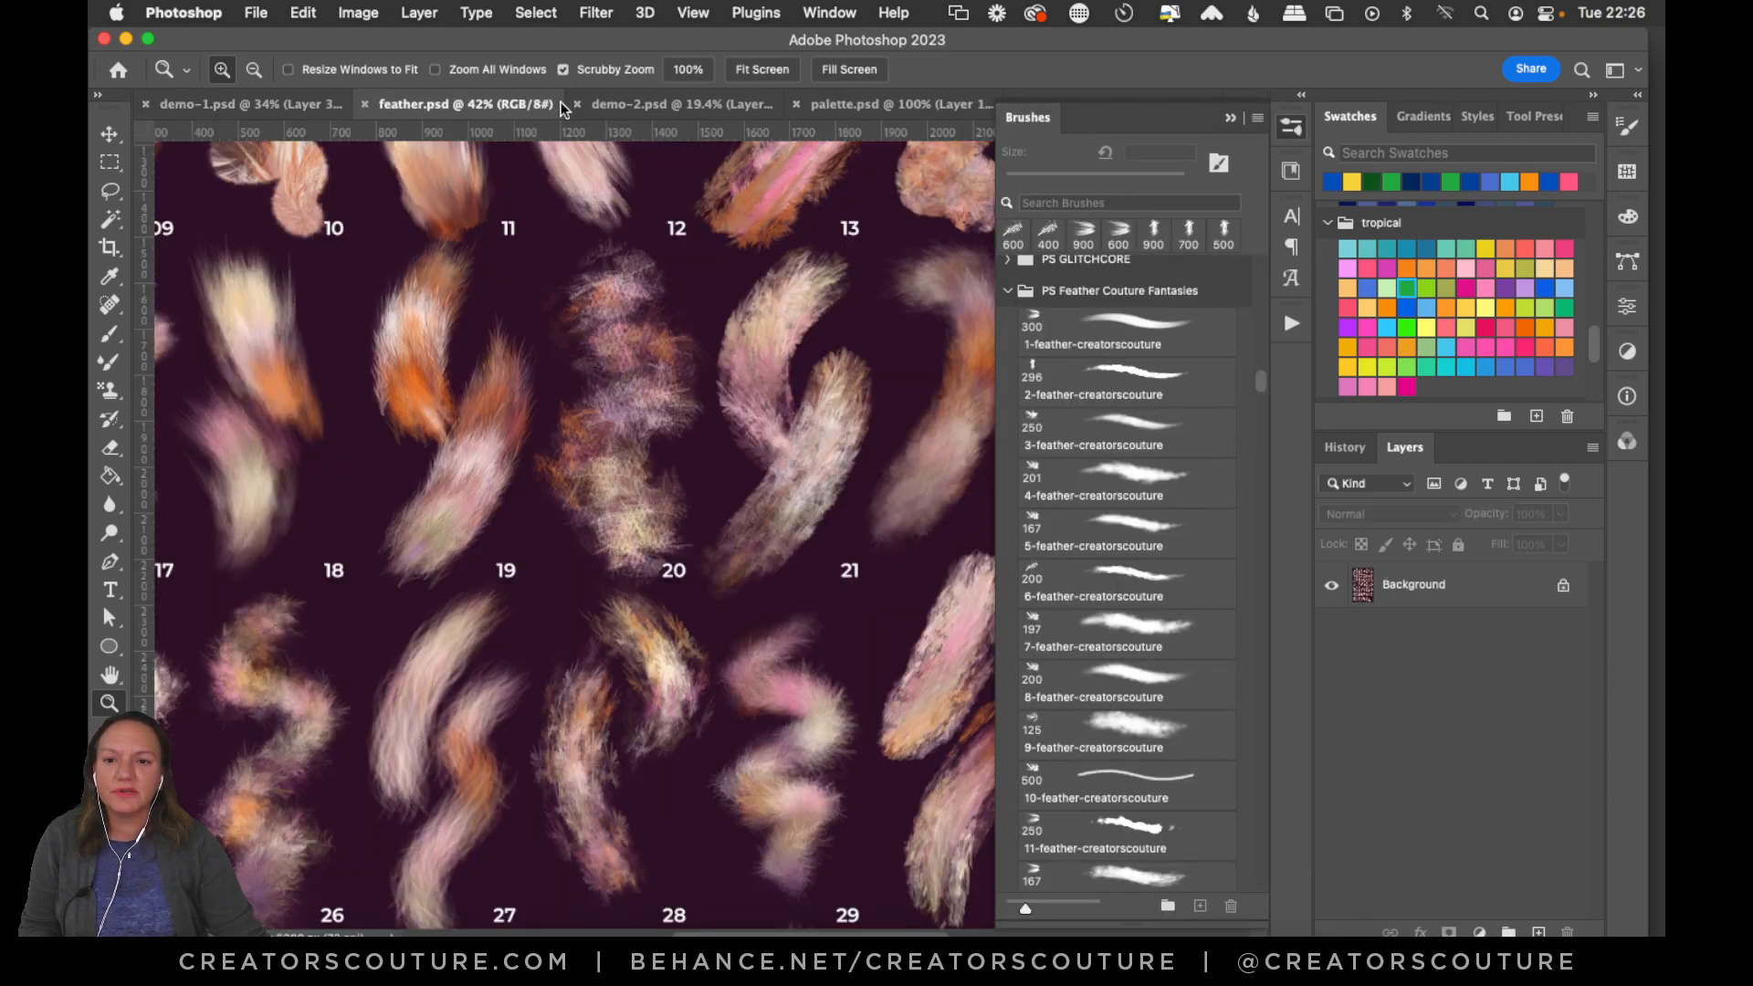
click(1293, 128)
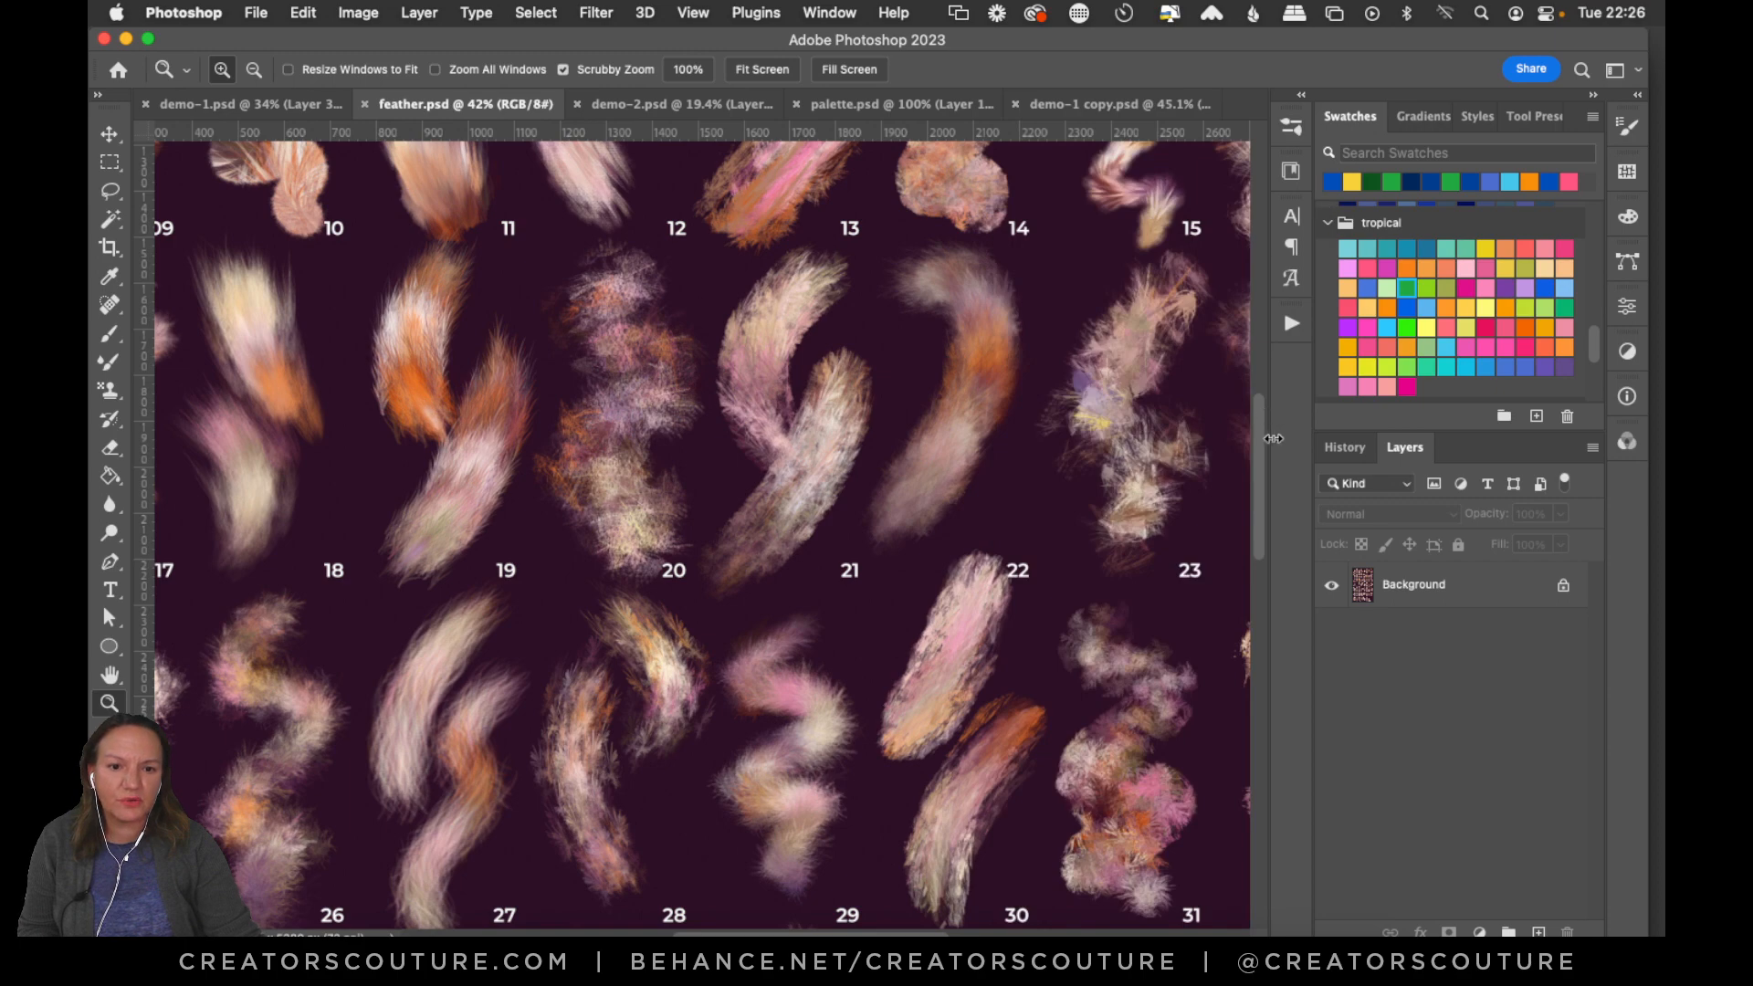
drag(1251, 446, 1205, 507)
scroll(1205, 506, down, 8)
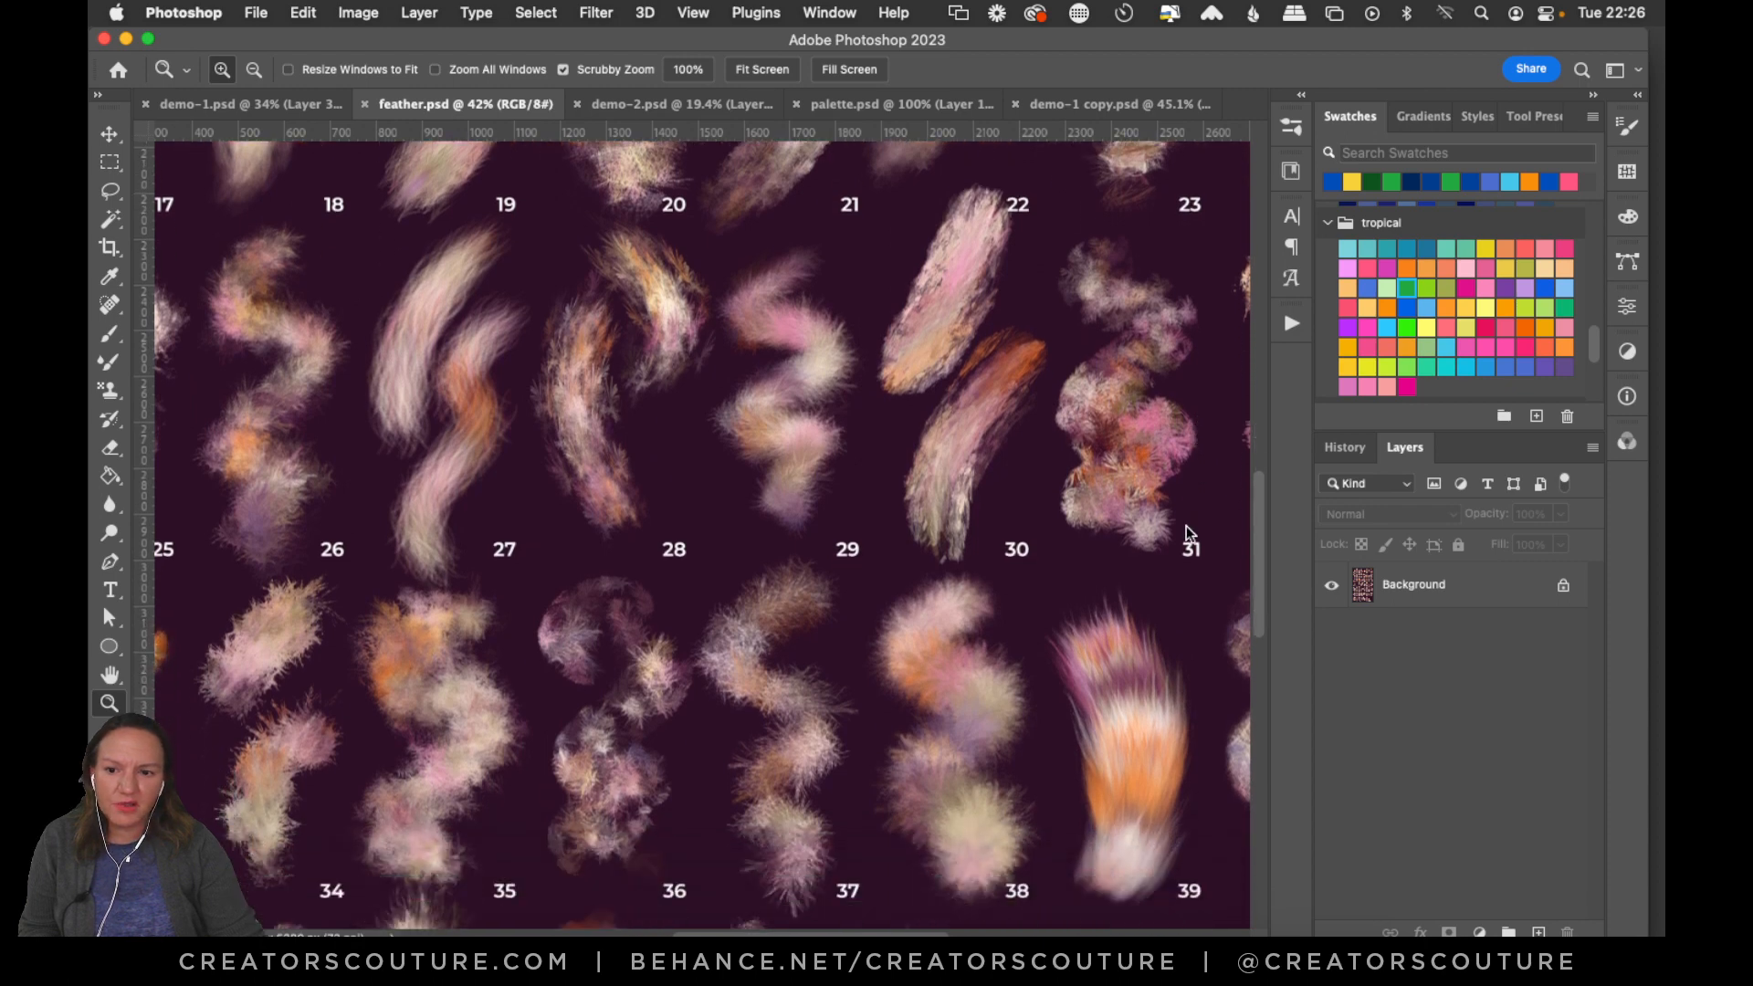
scroll(1138, 630, down, 5)
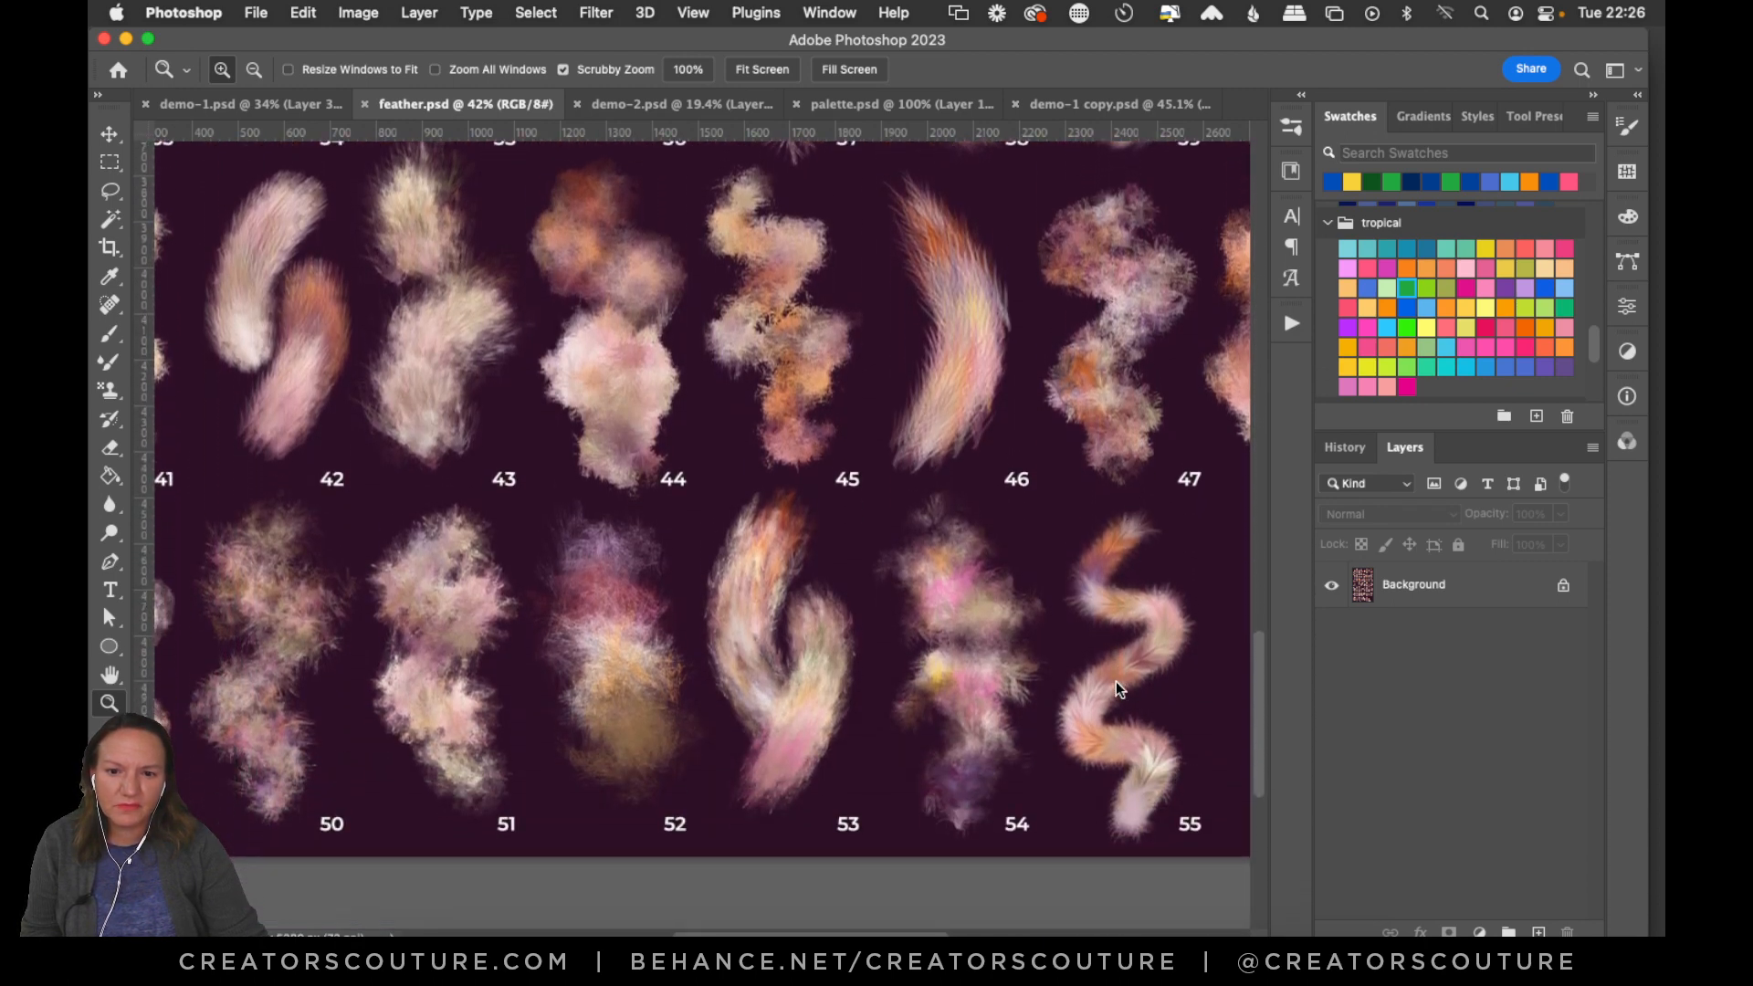
scroll(1116, 680, up, 2)
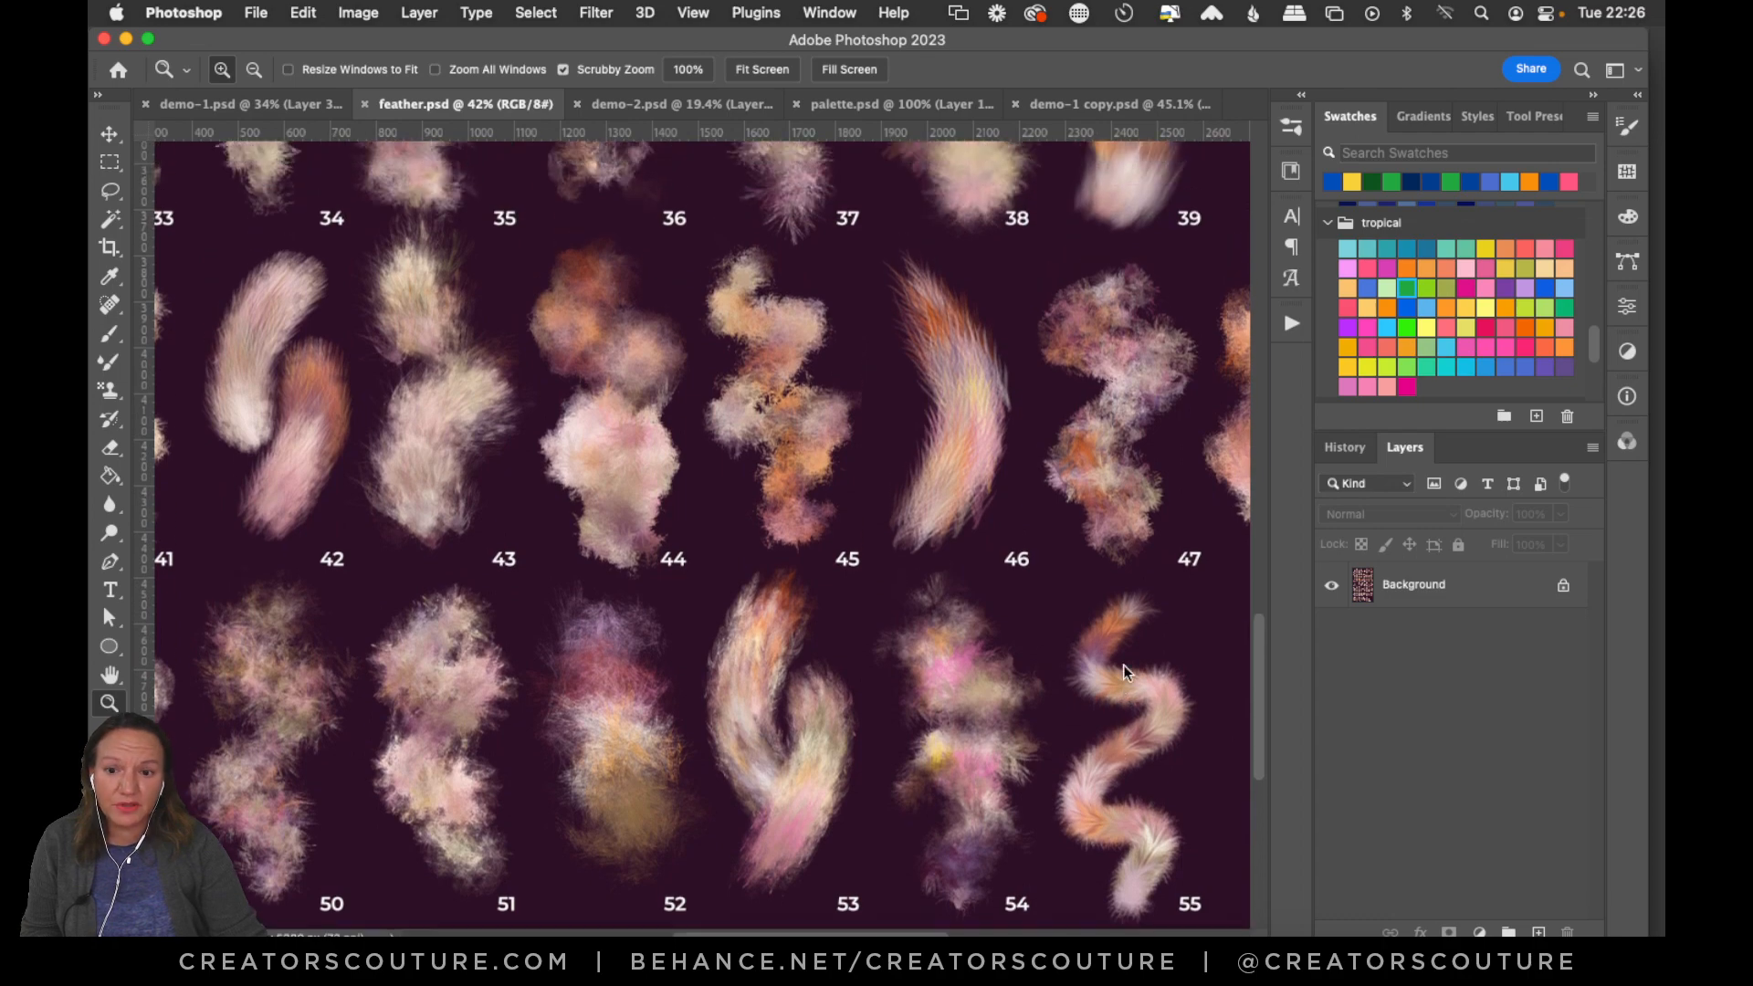
scroll(1124, 662, up, 2)
scroll(1128, 654, up, 2)
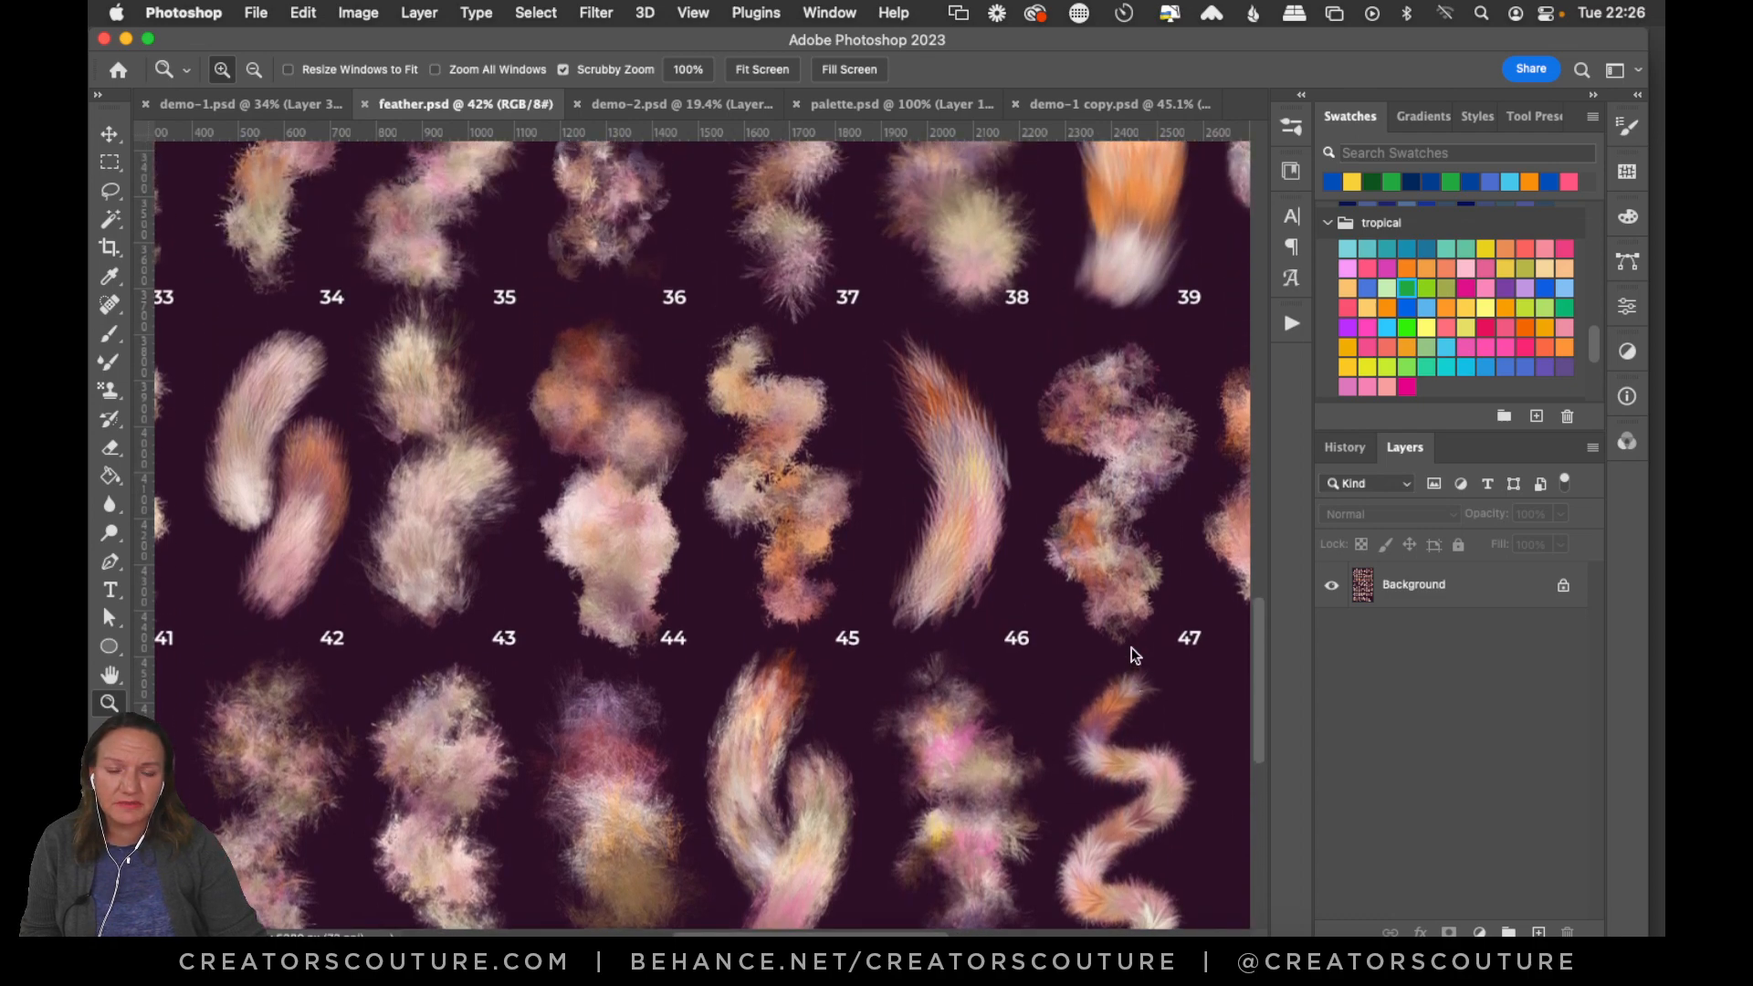
Compare the demo-1.psd artwork with the stems, leaves and background details in demo-2.psd and the brush samples in feather.psd.
click(293, 113)
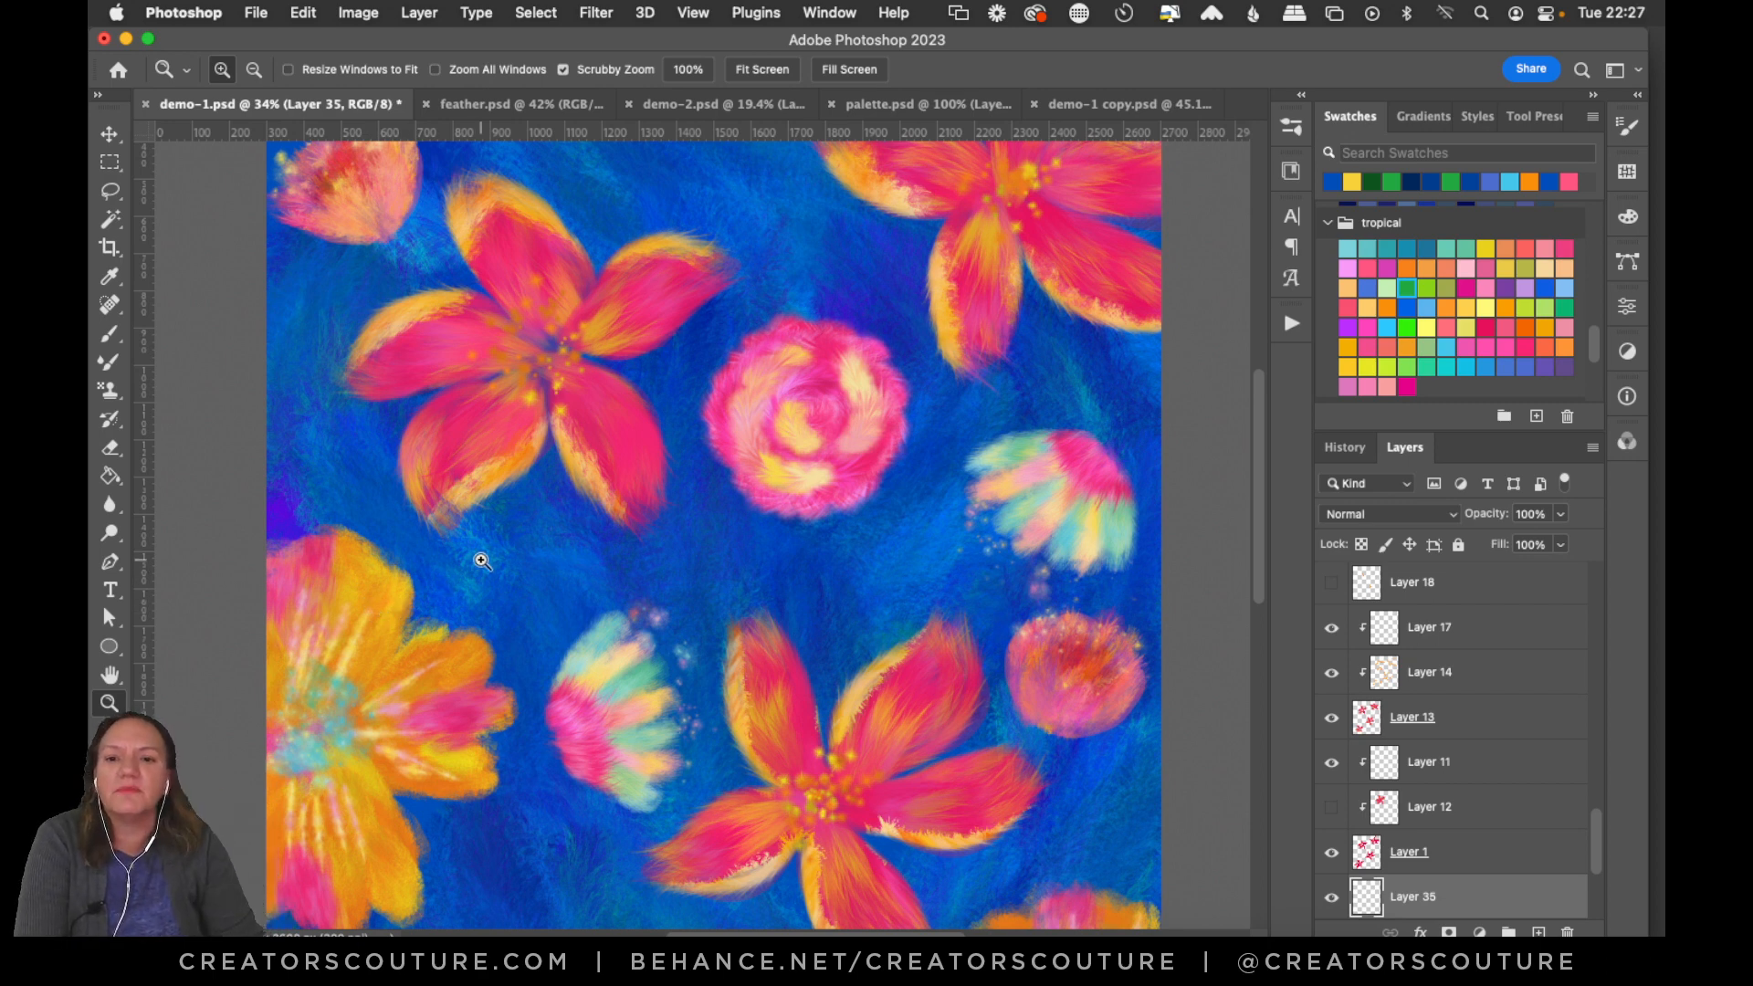
click(688, 102)
drag(691, 371, 809, 352)
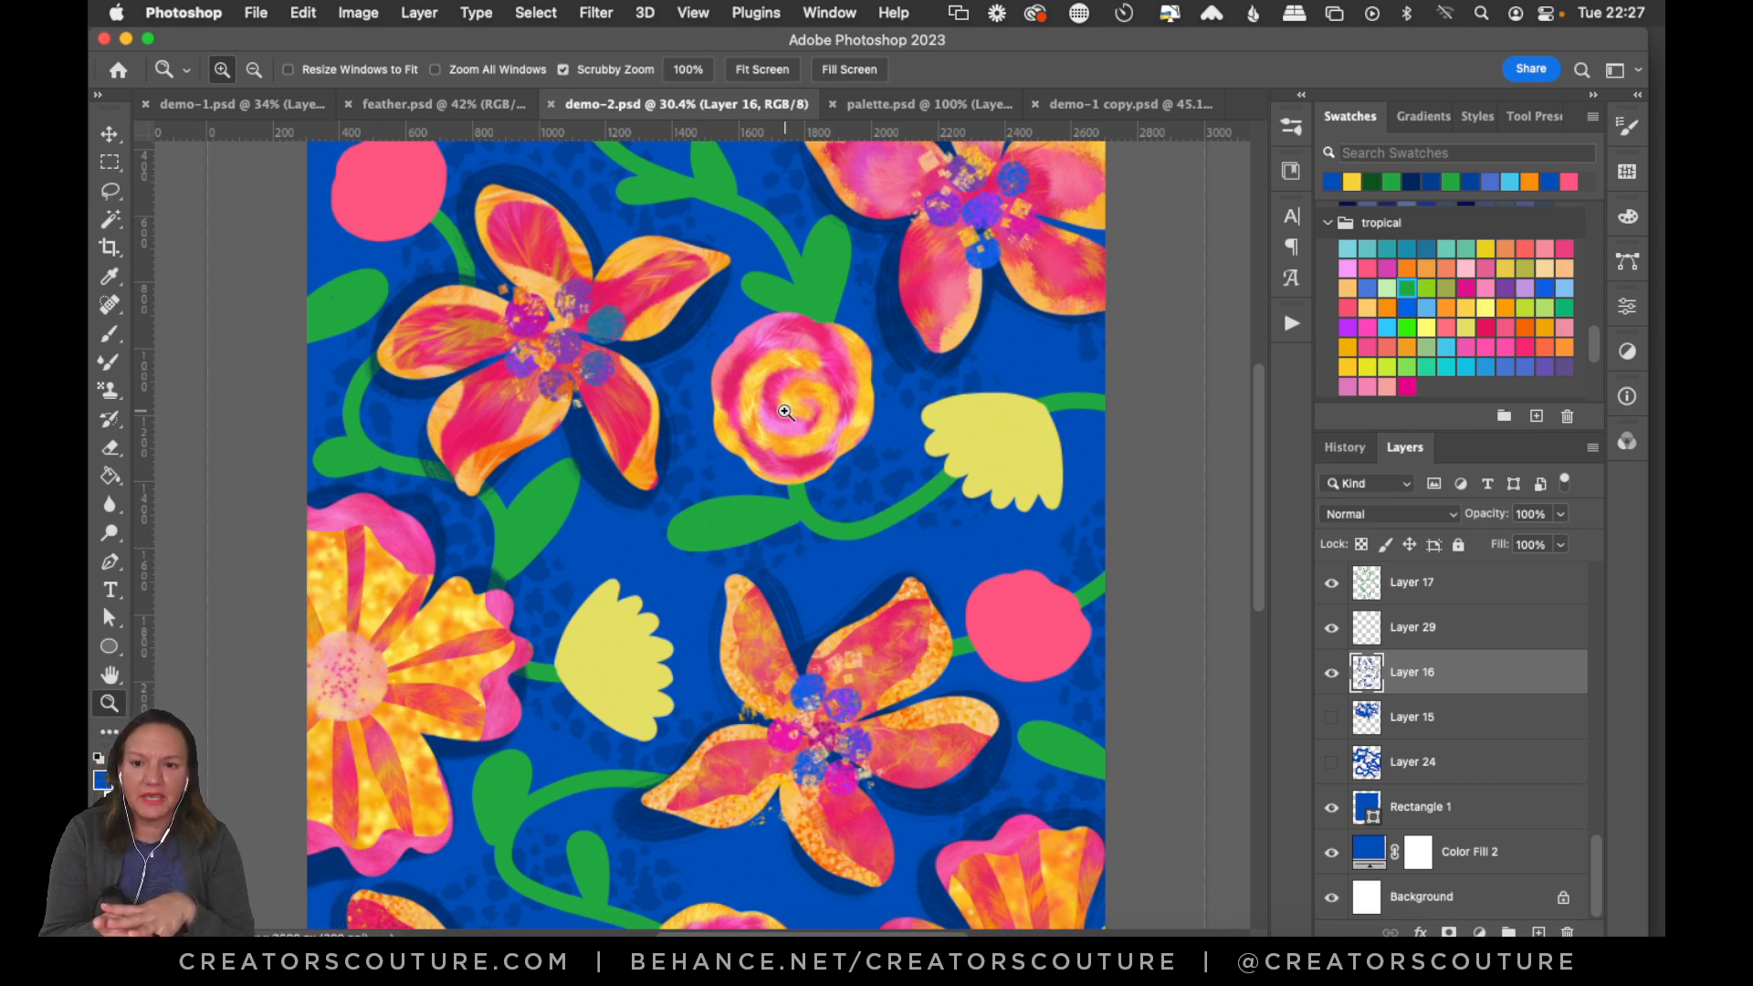
click(245, 103)
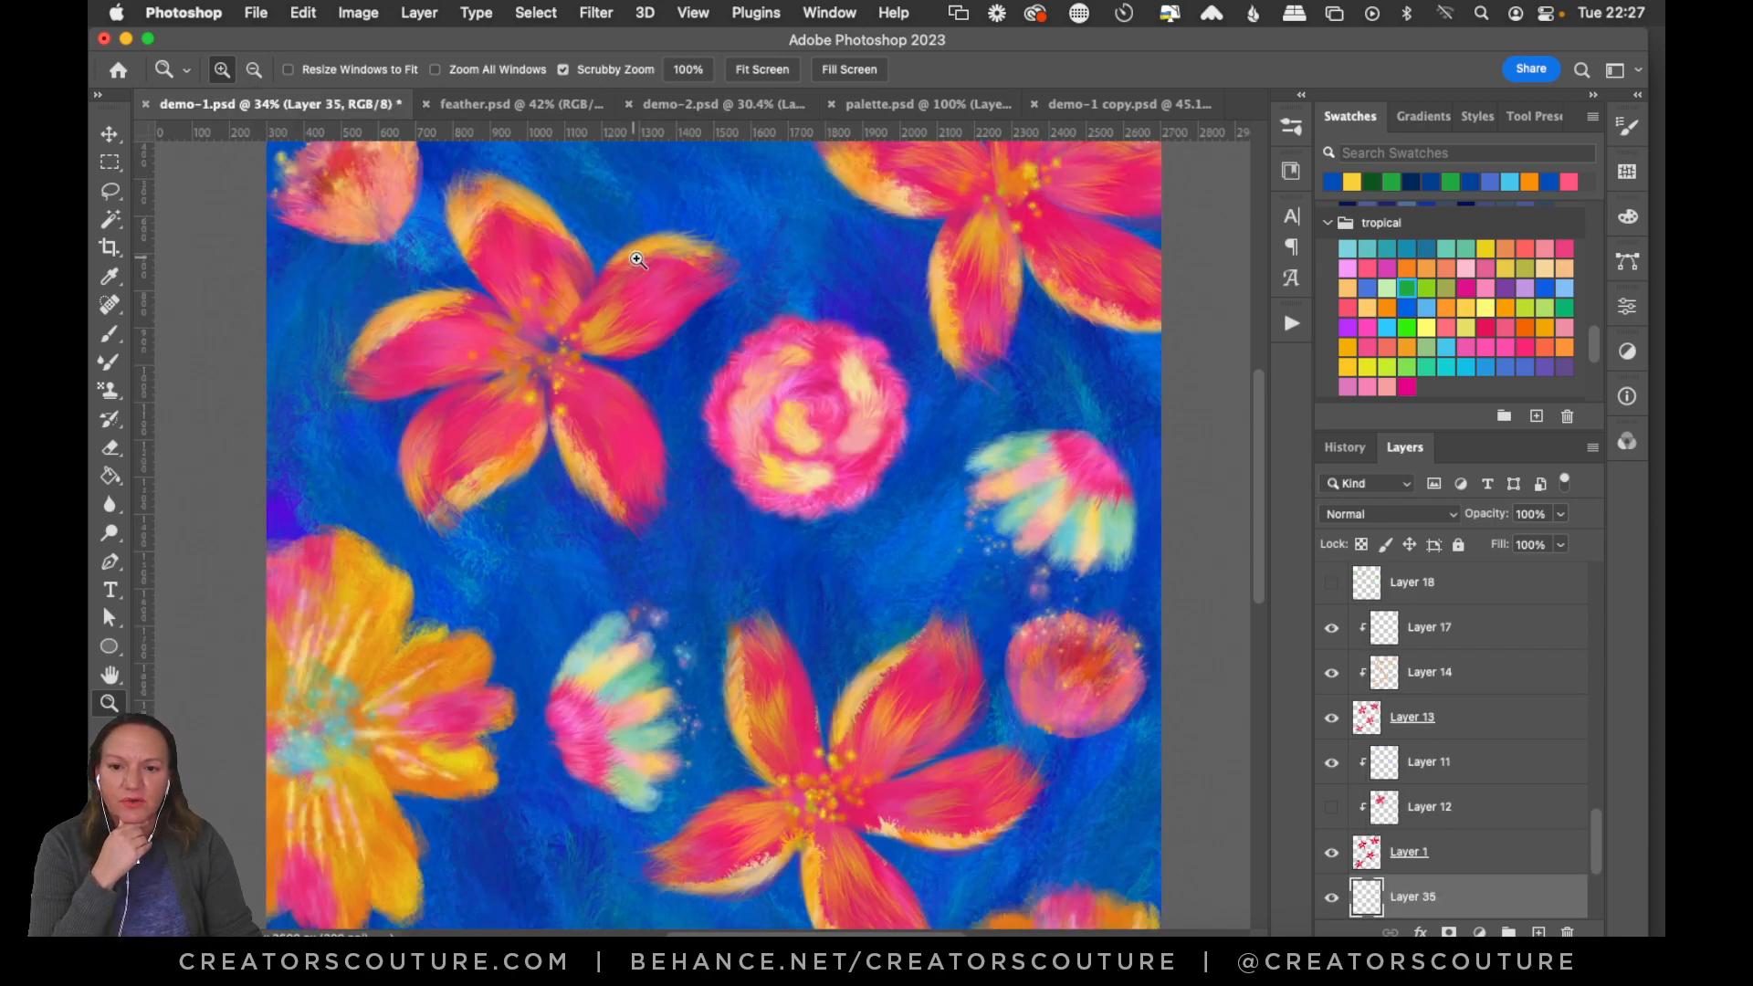
drag(1253, 452, 1246, 413)
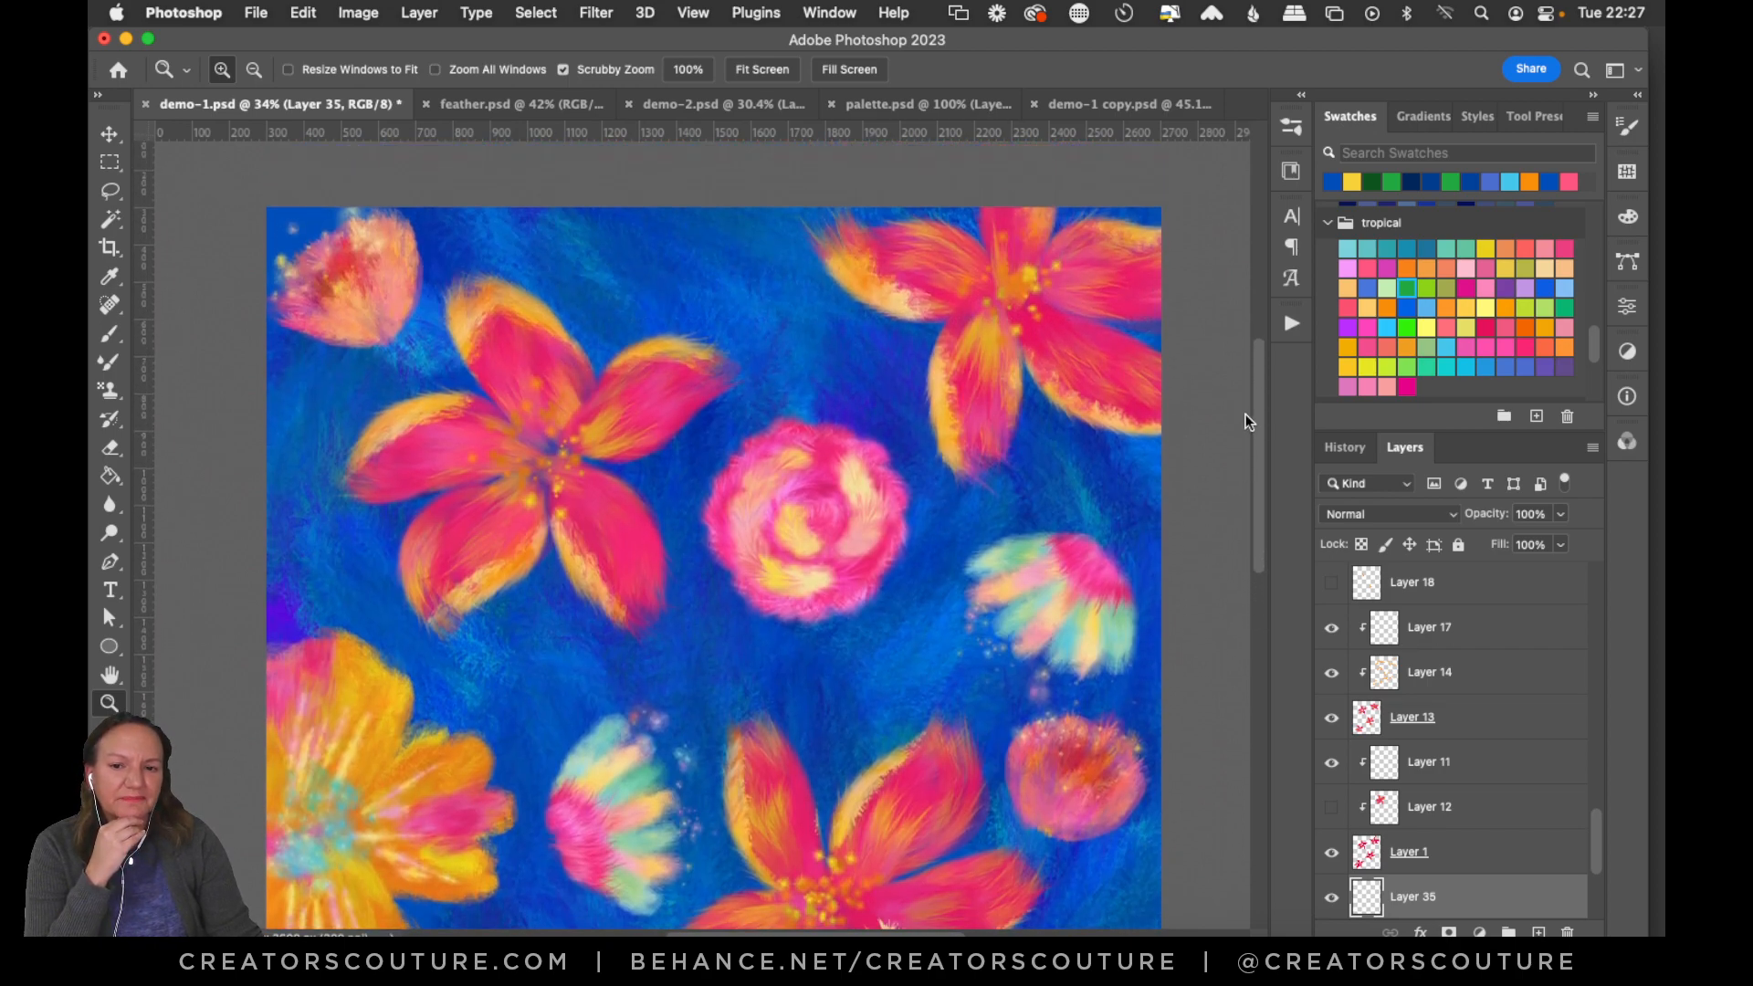
click(553, 105)
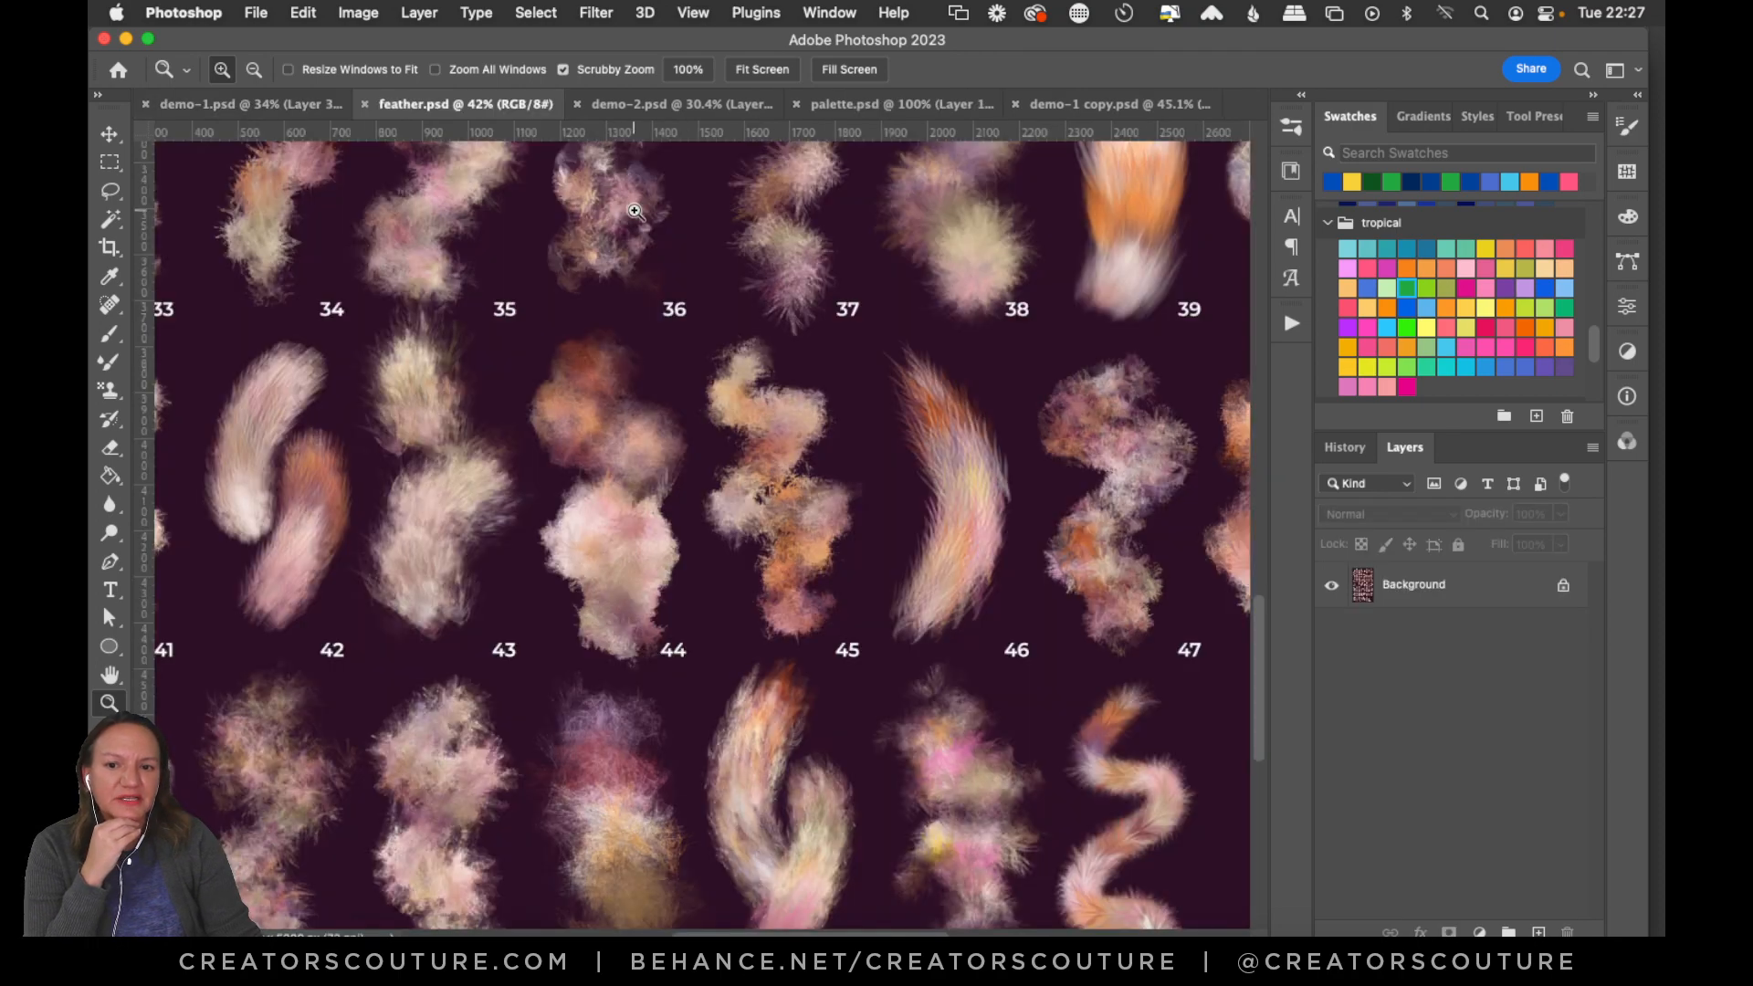
click(680, 105)
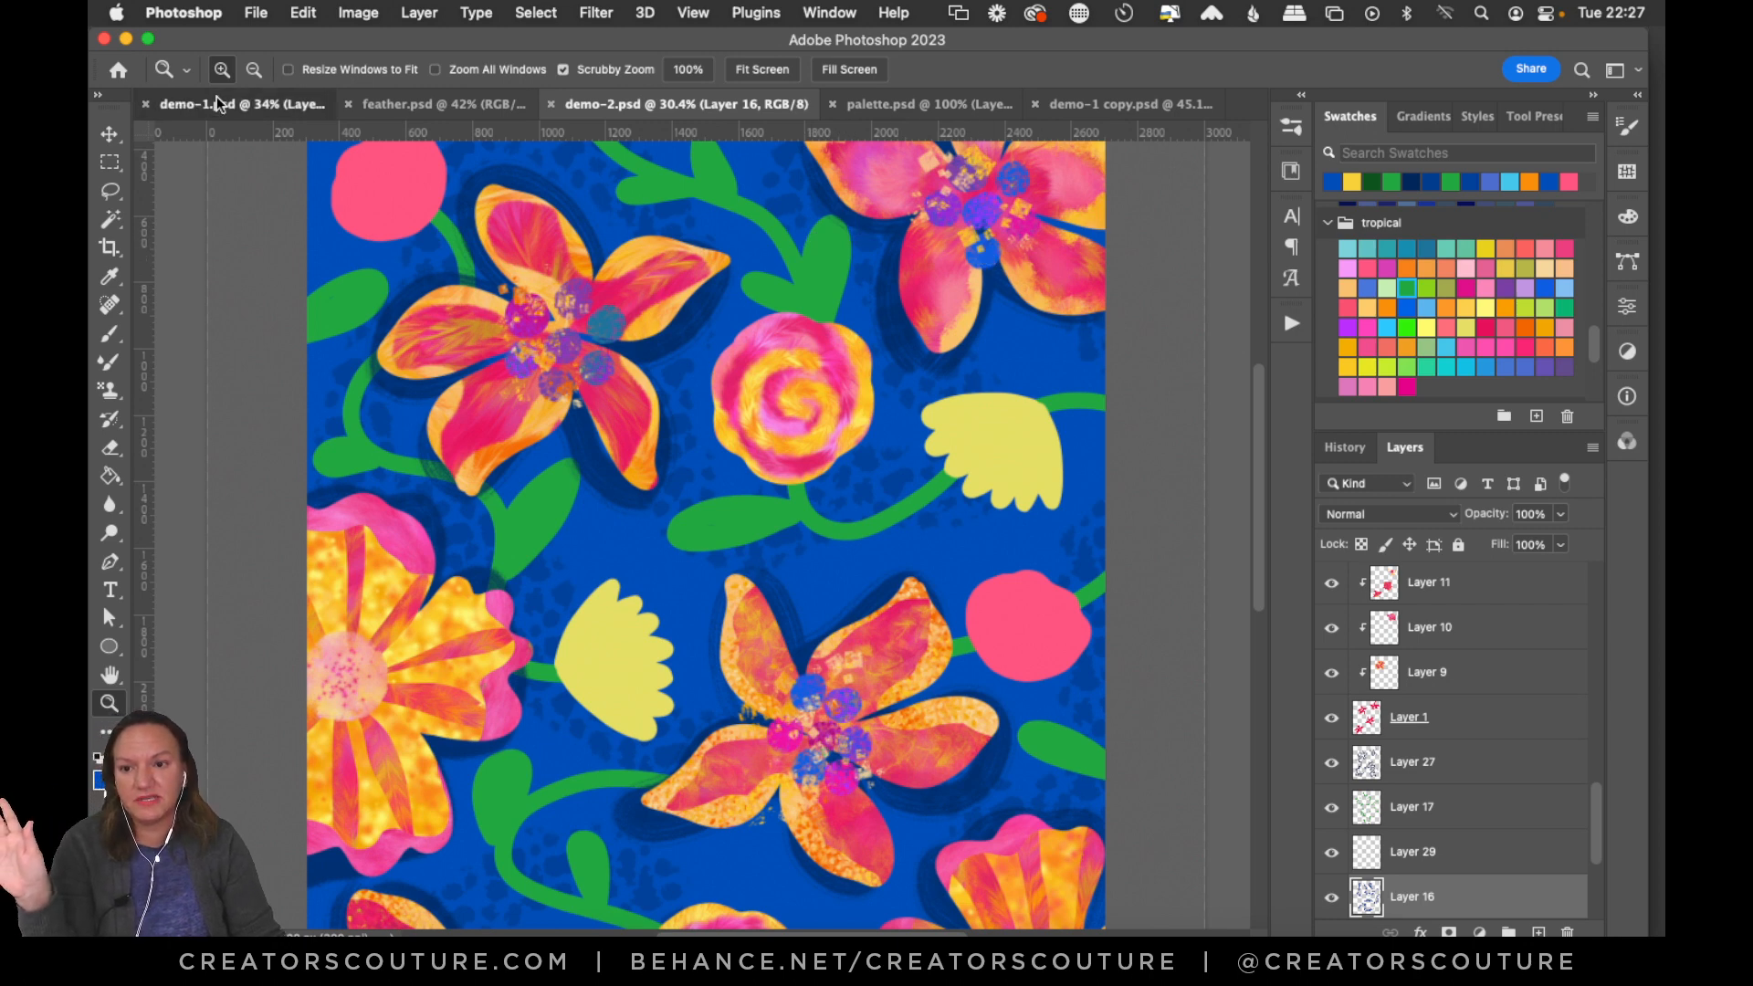
click(301, 108)
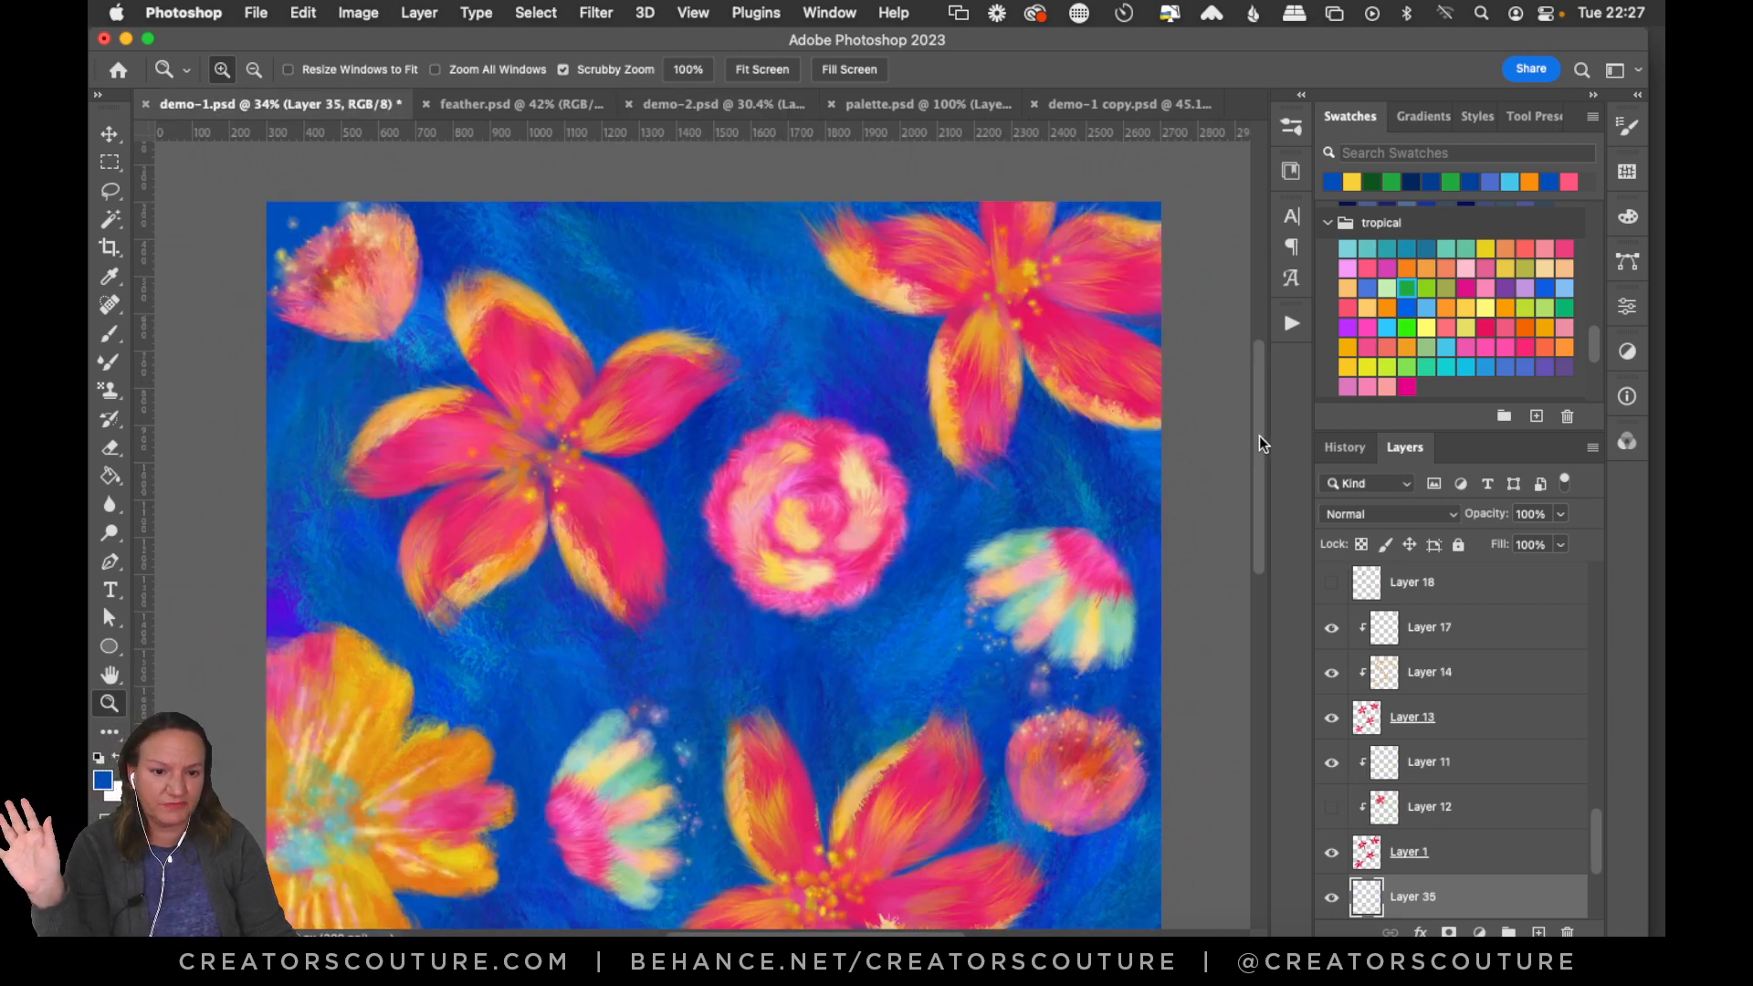
drag(1259, 437, 1257, 463)
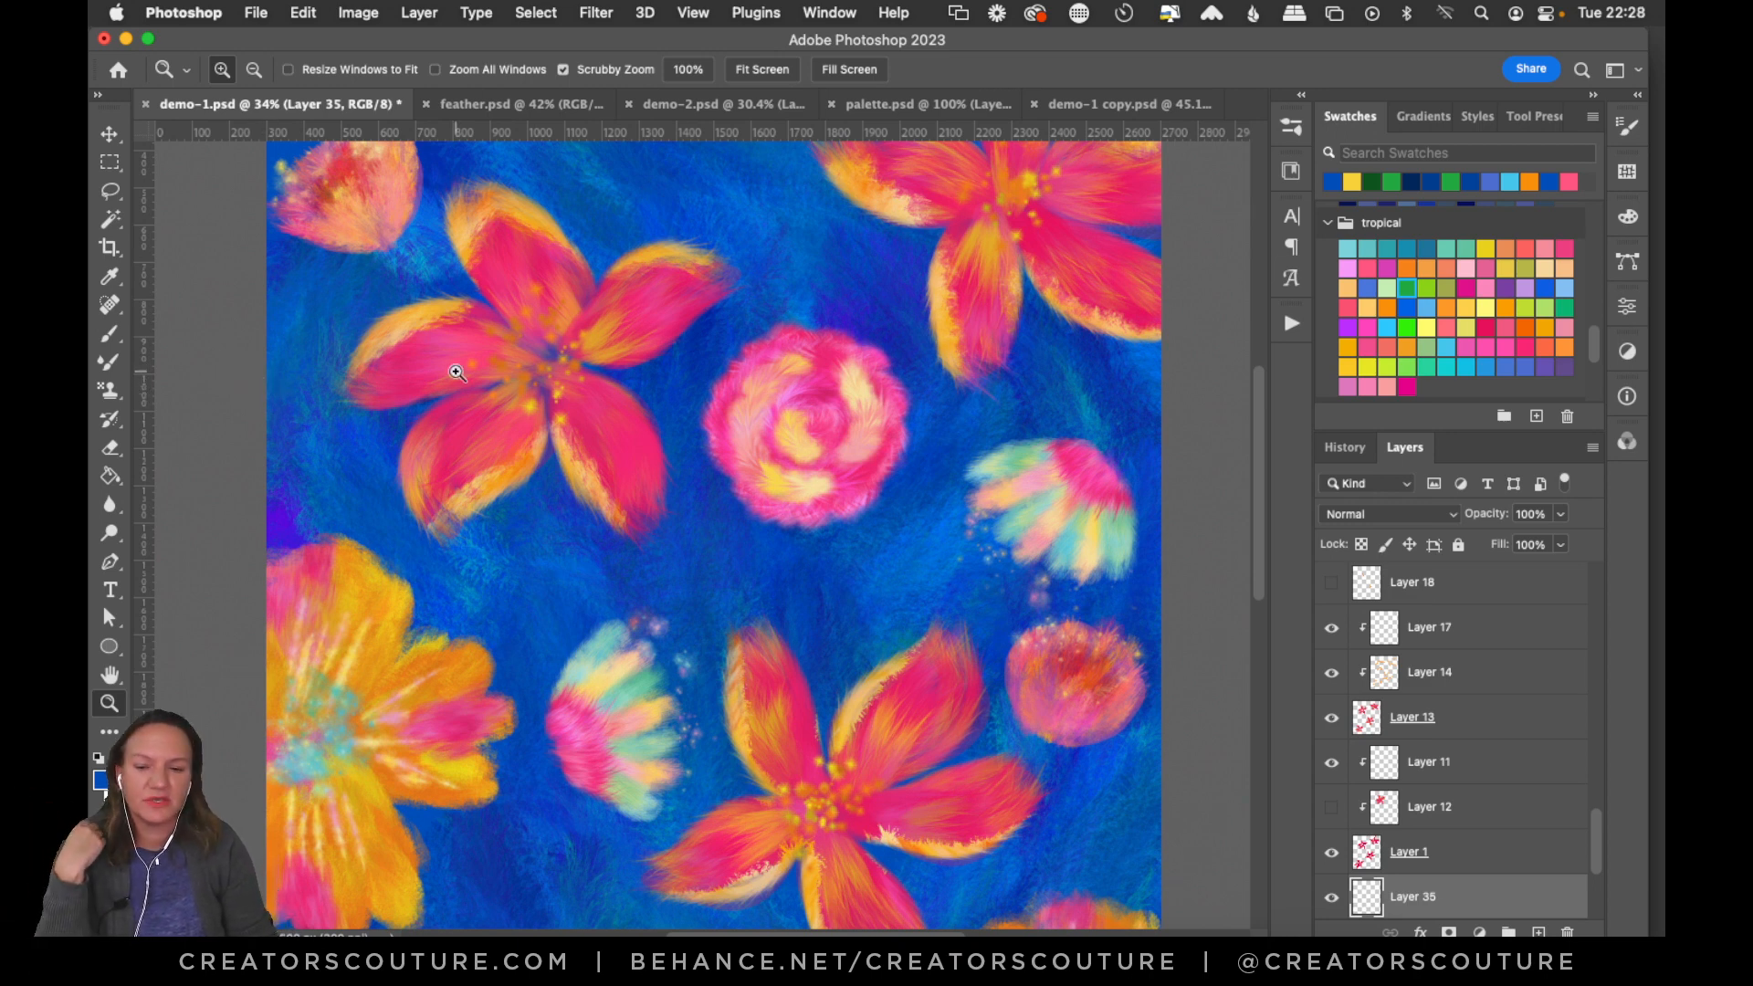
drag(1261, 463, 1265, 442)
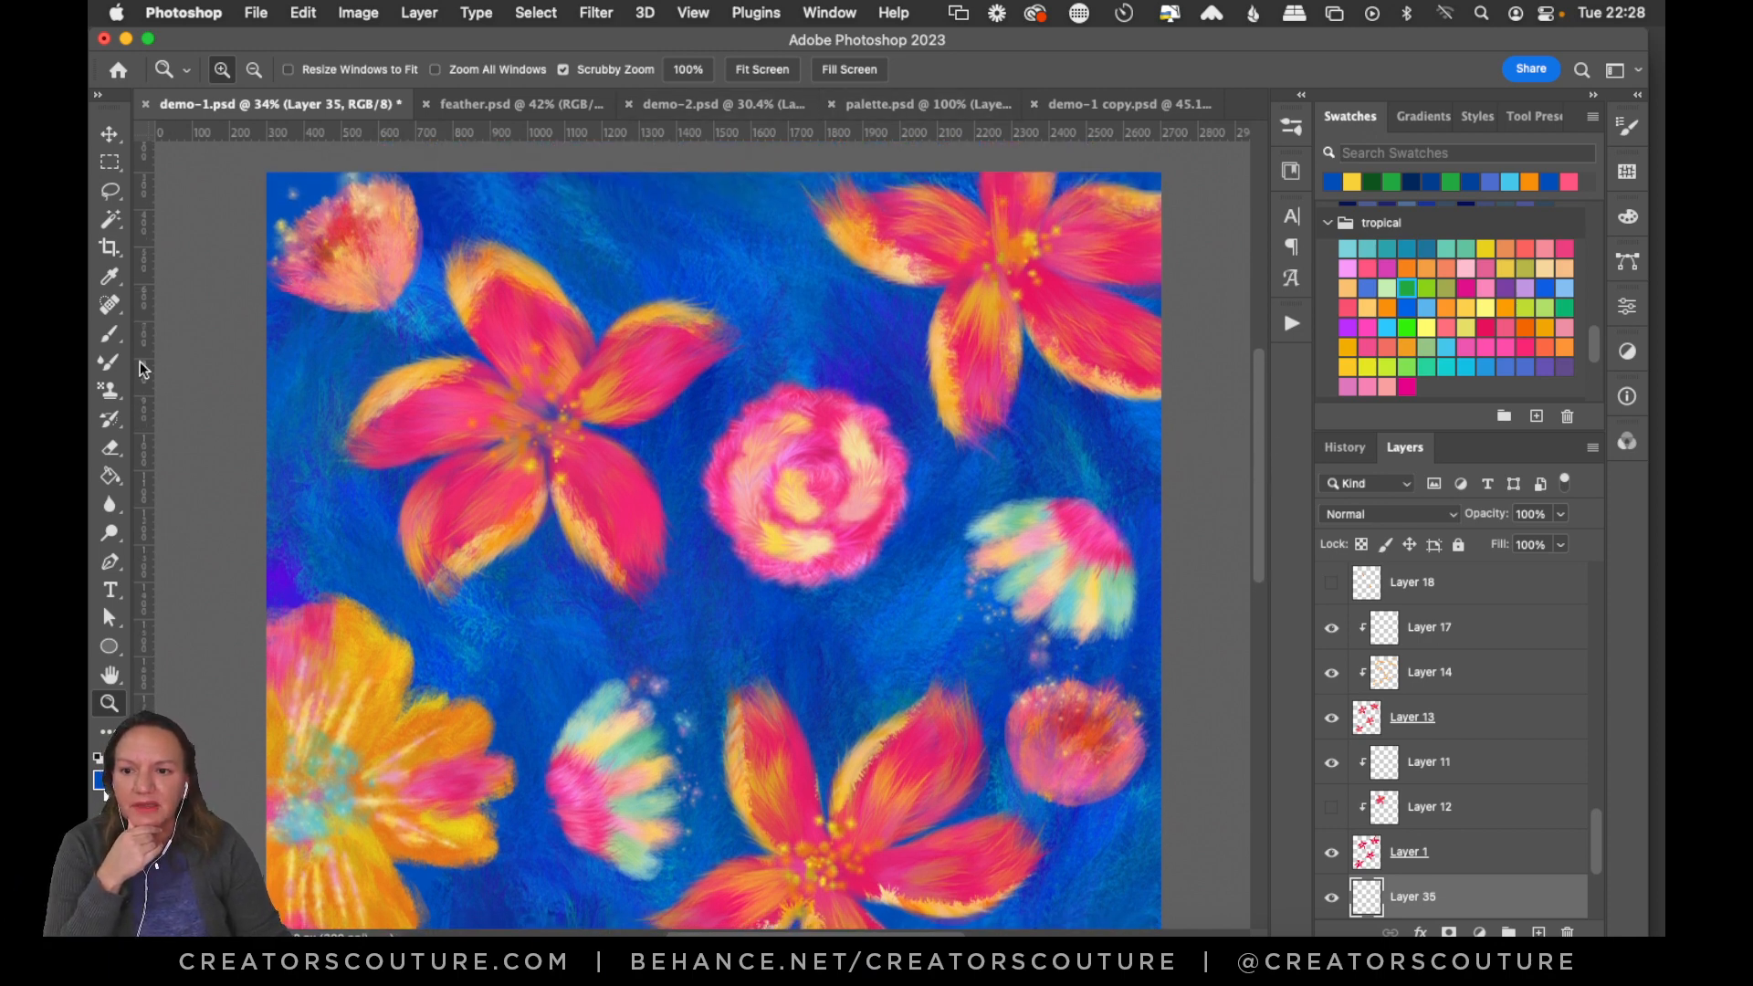
Activate the Pattern Stamp tool and choose the speckled lime, green and turquoise pattern for painting on the new layer.
click(110, 389)
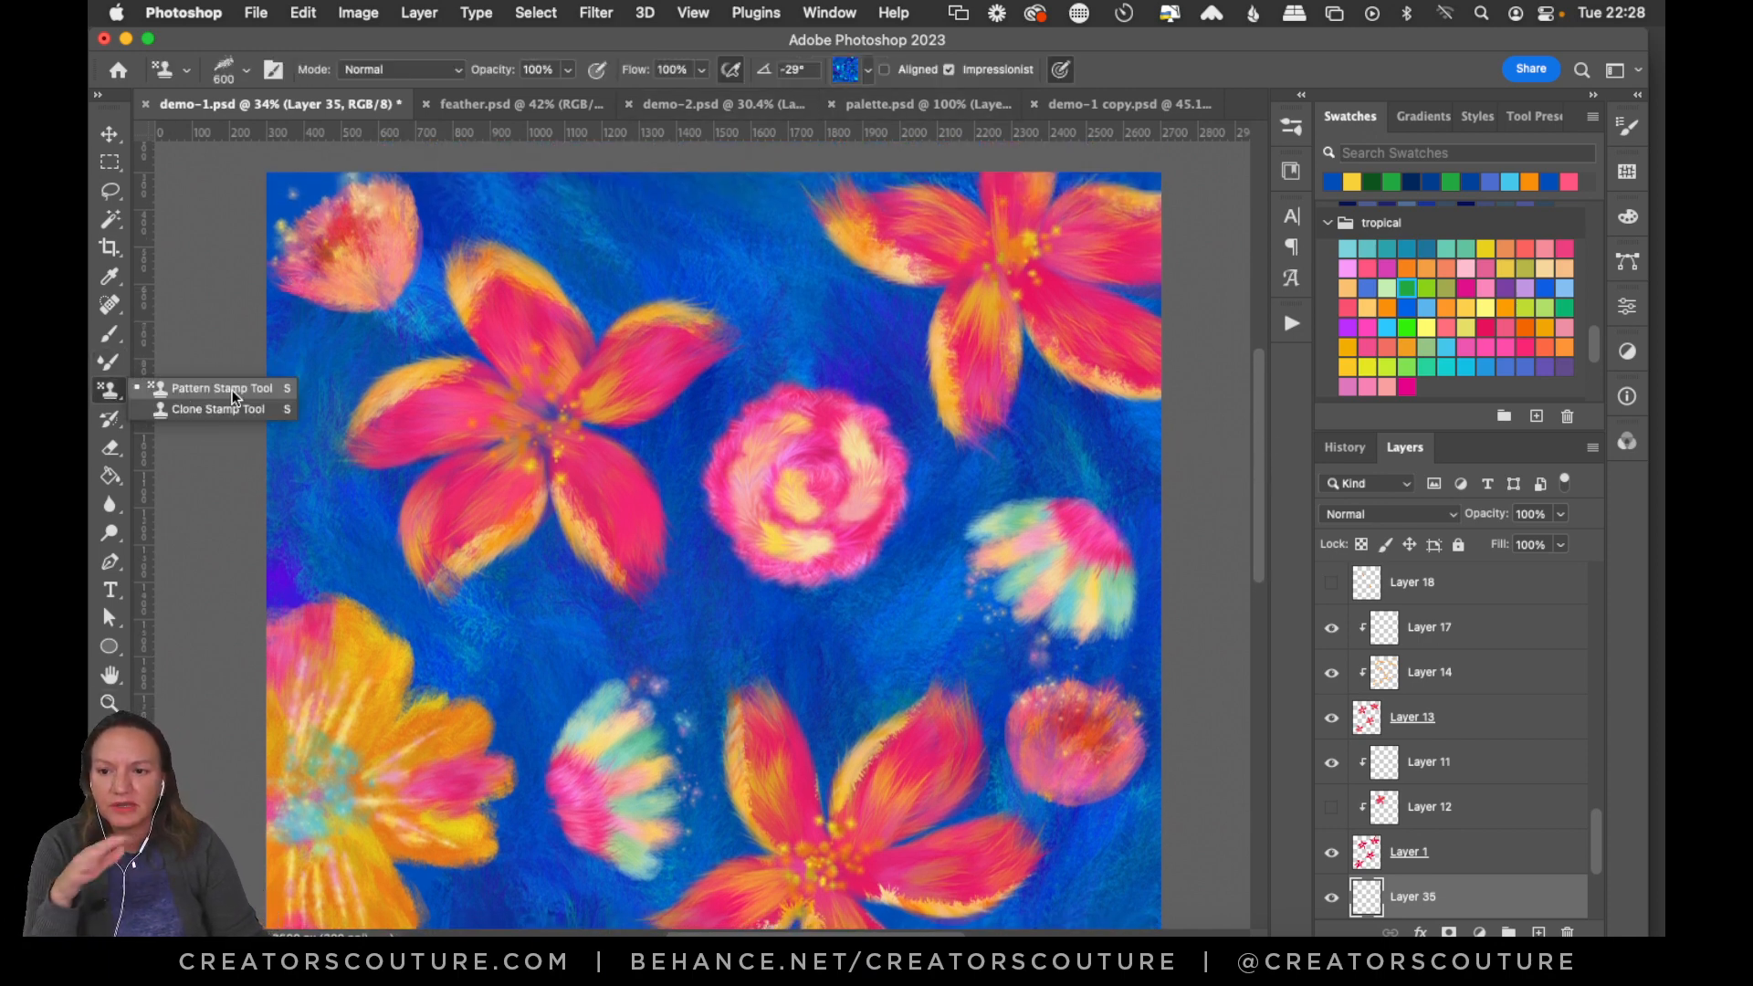
click(245, 389)
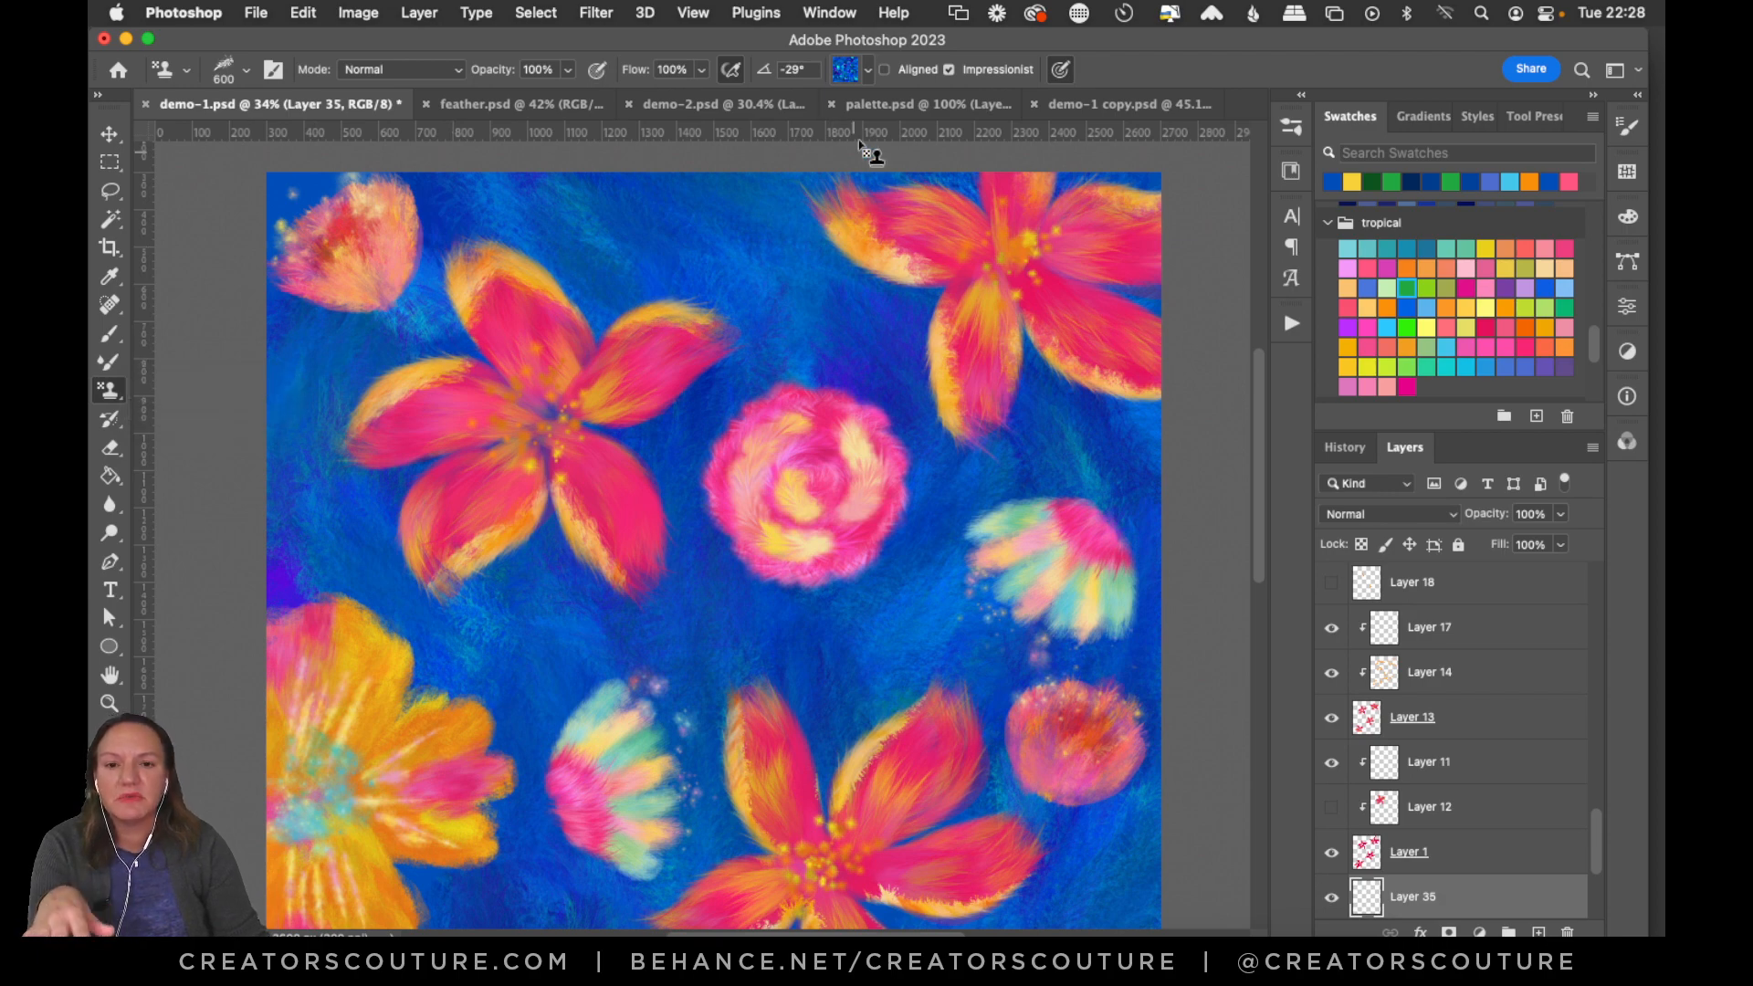
click(844, 73)
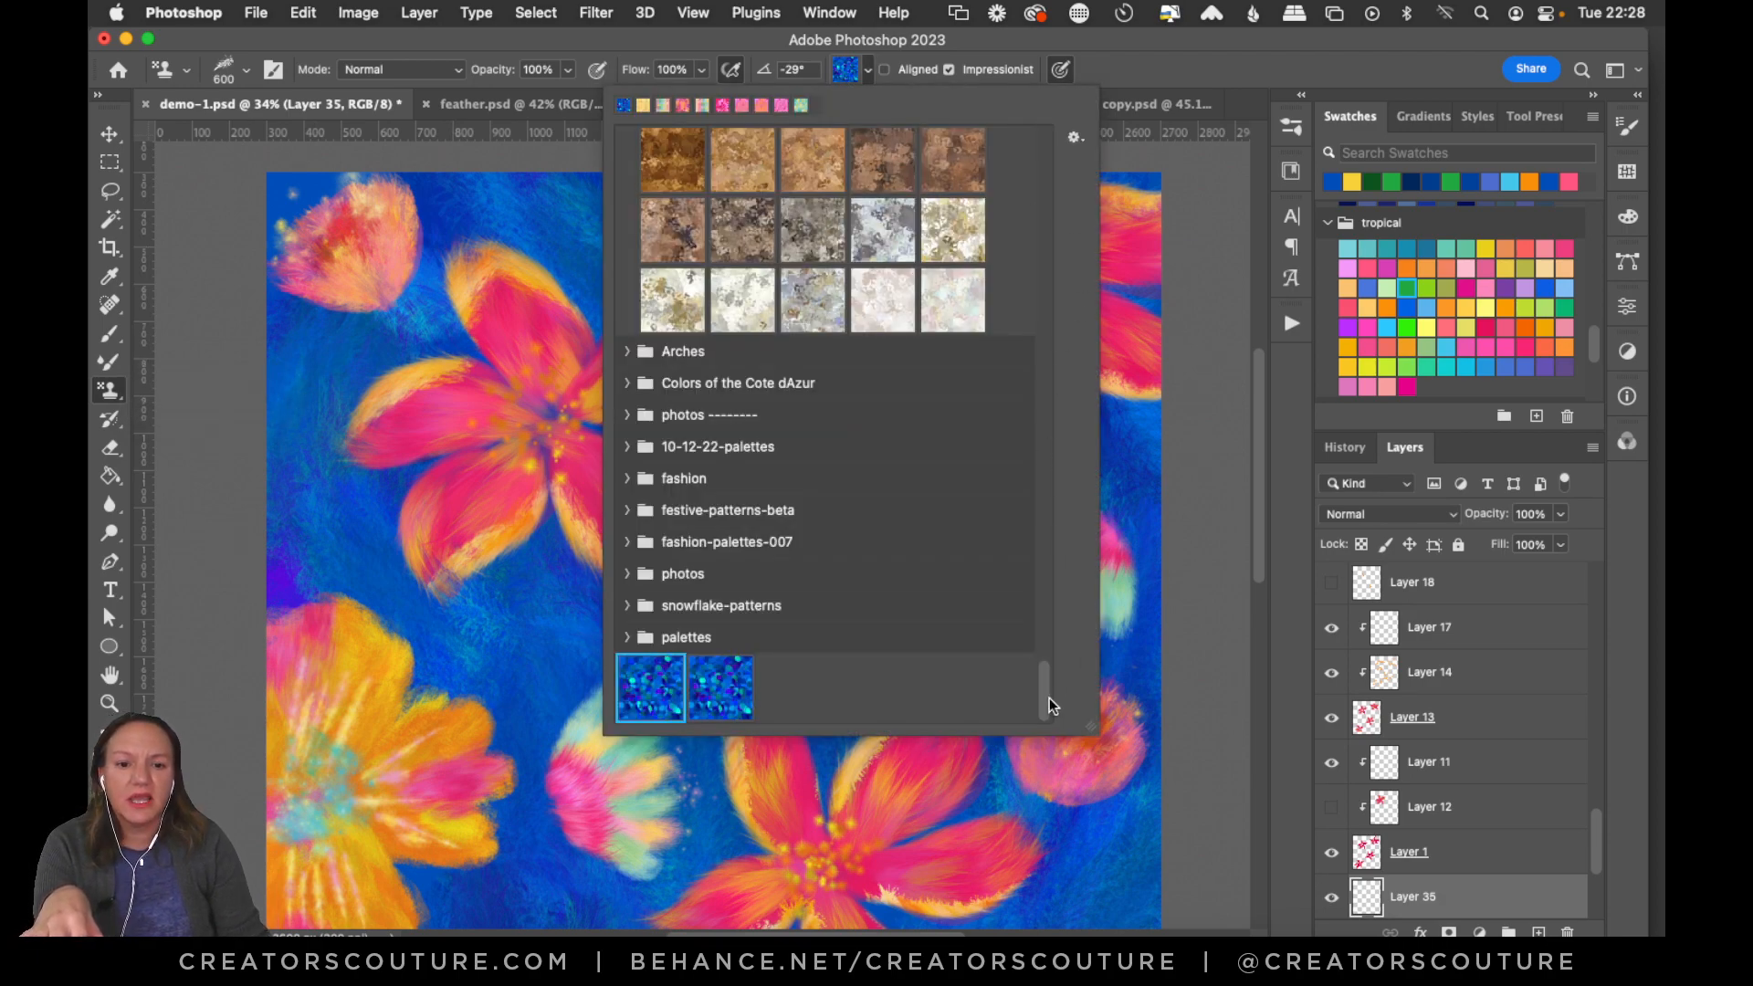
drag(1049, 698, 1054, 284)
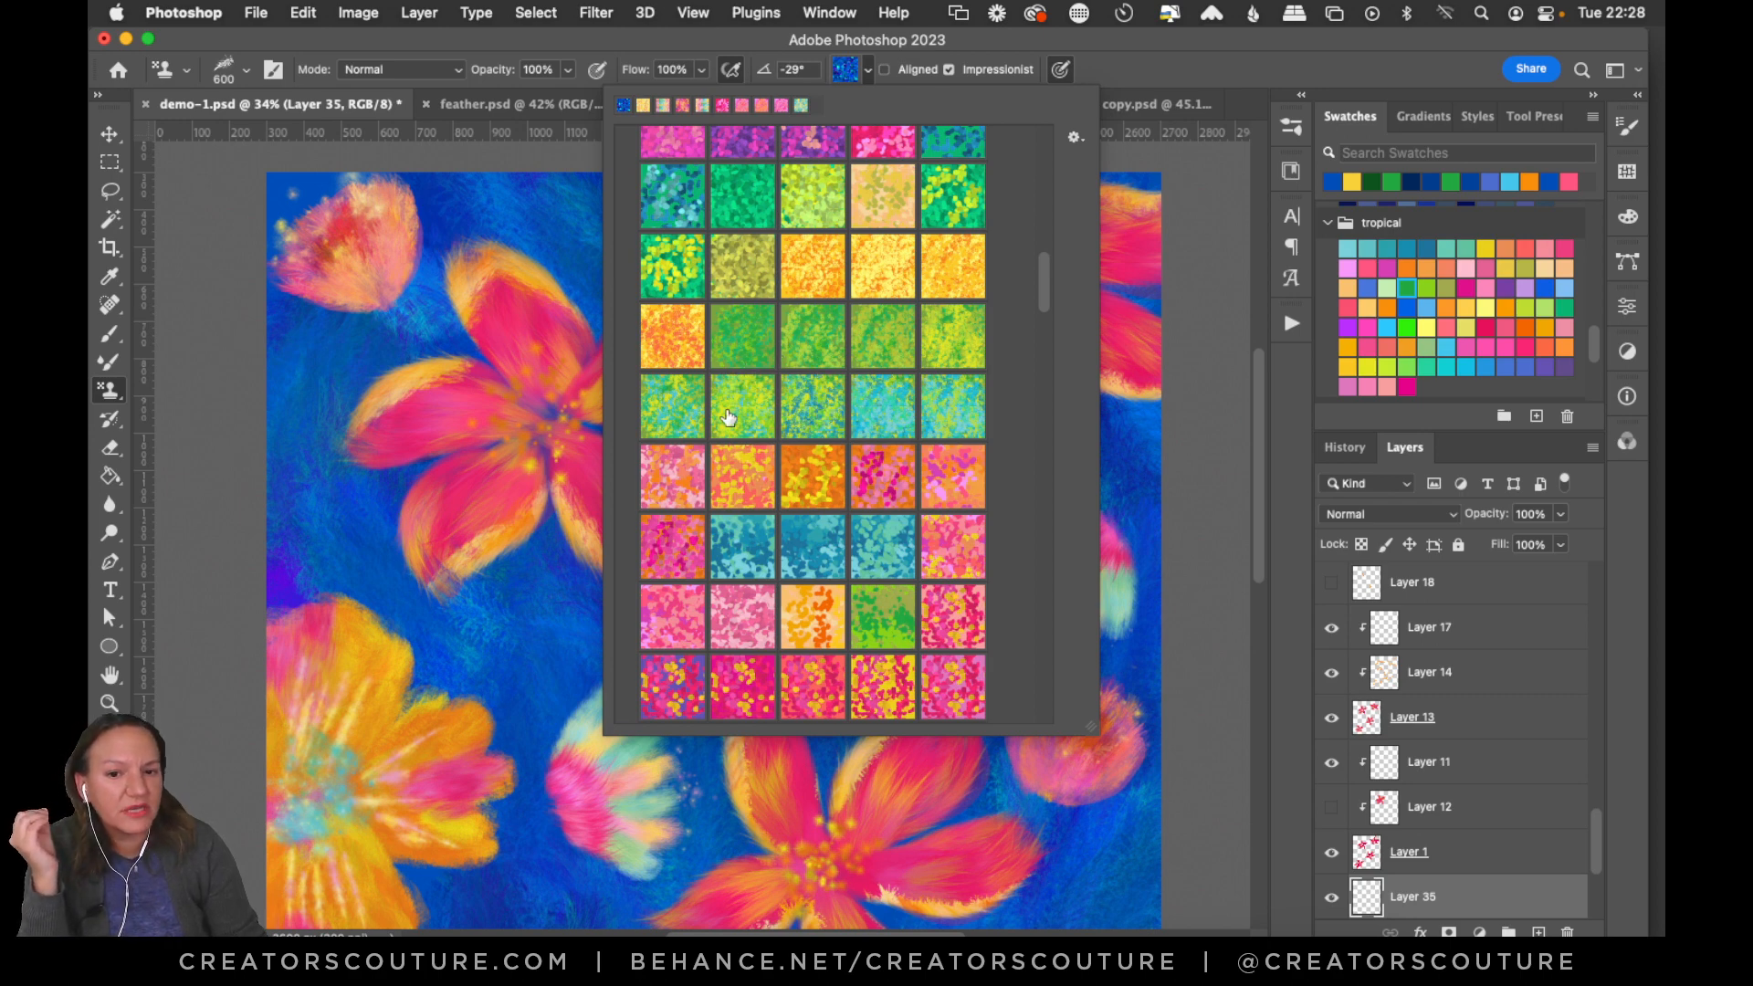
click(816, 428)
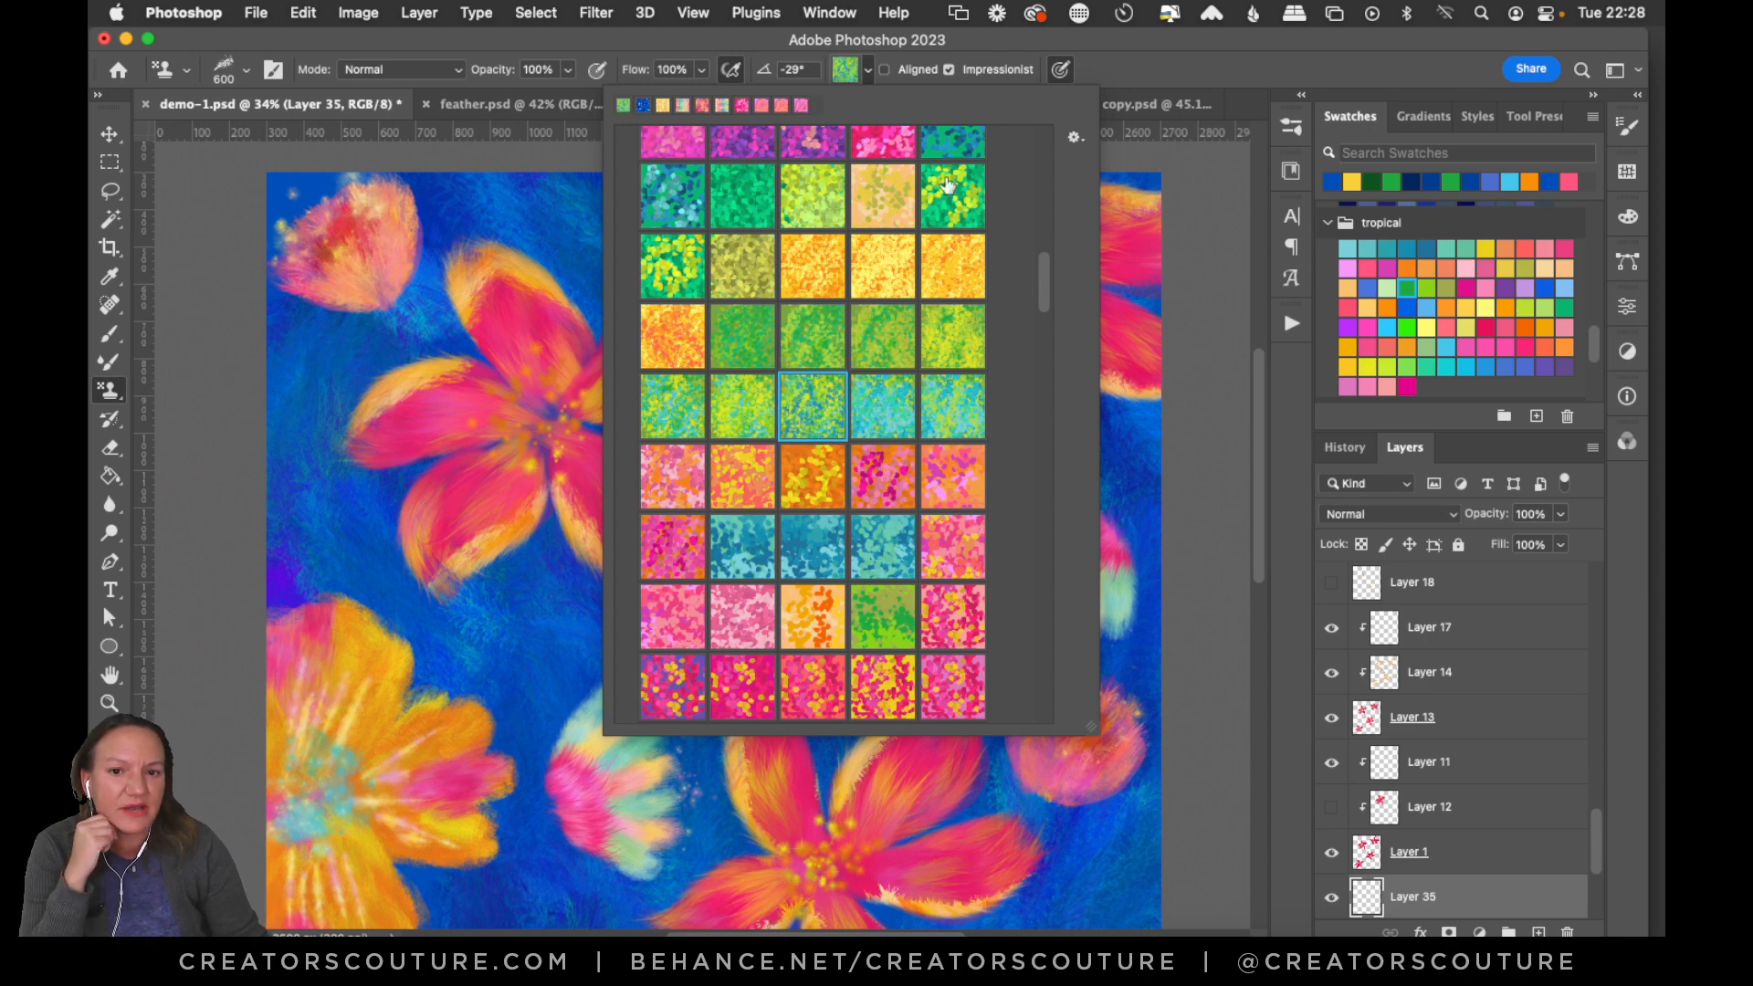
click(975, 37)
Examine the numbered brush samples in the first two rows of feather.psd, strokes 01 to 16, including a closer view.
click(518, 103)
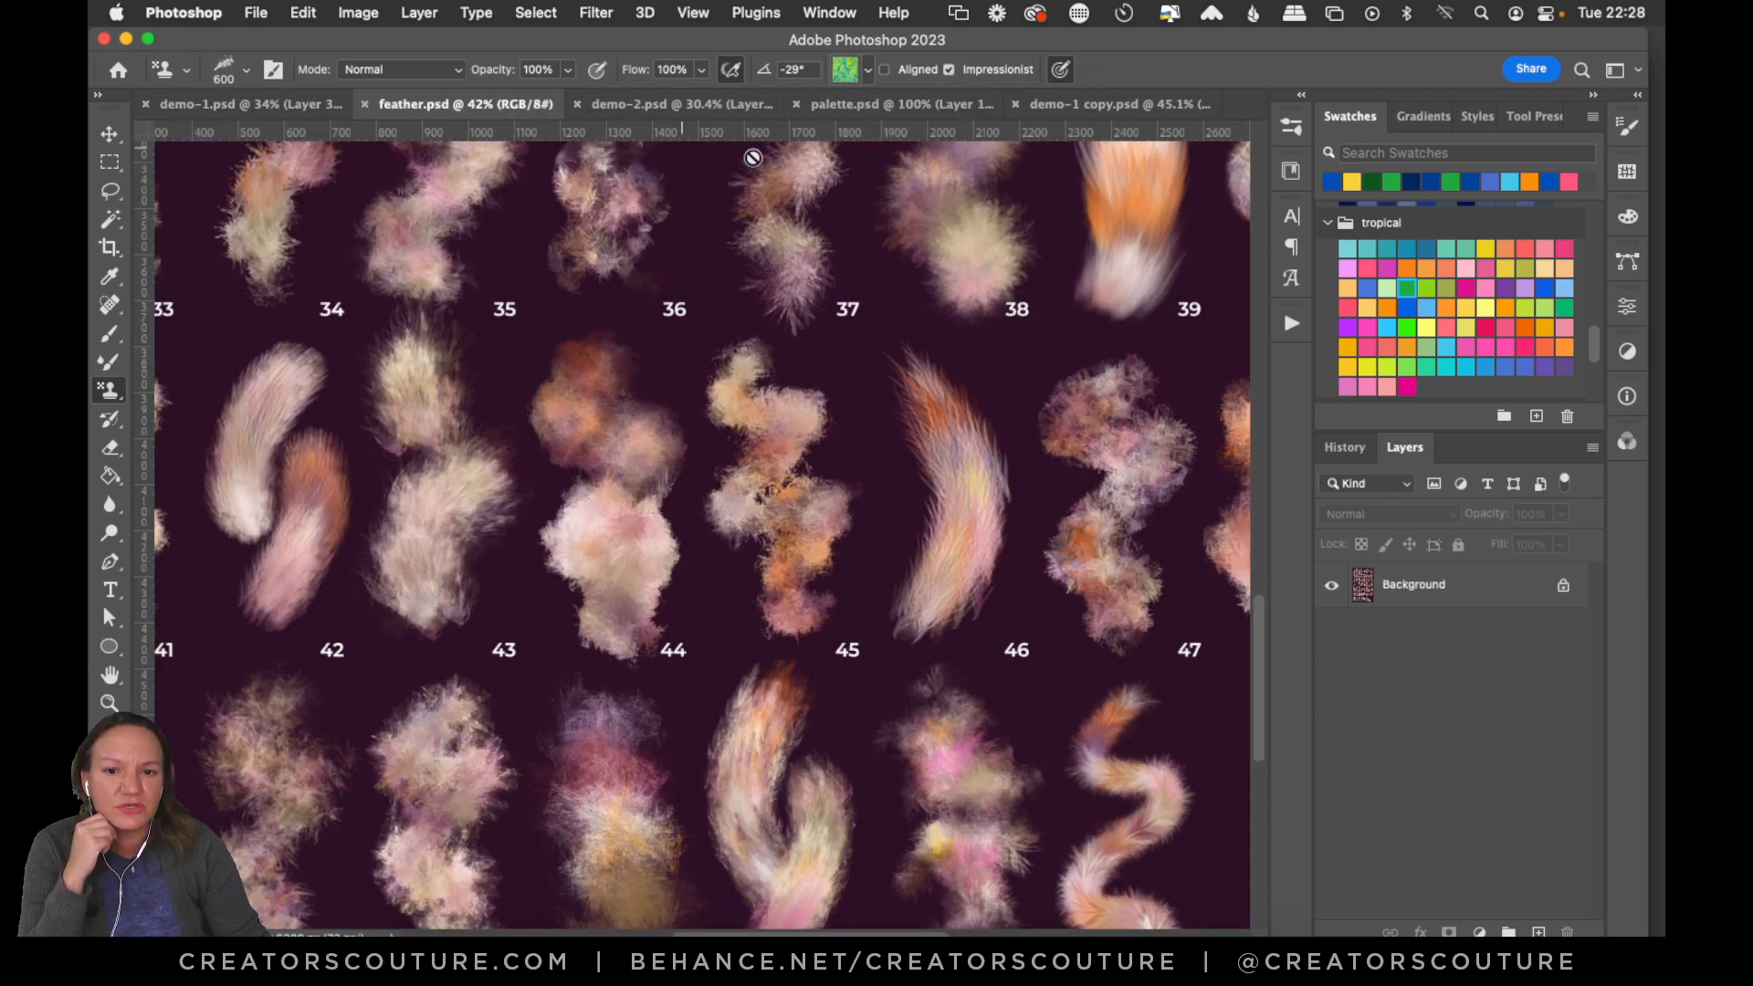
drag(1256, 627, 1255, 305)
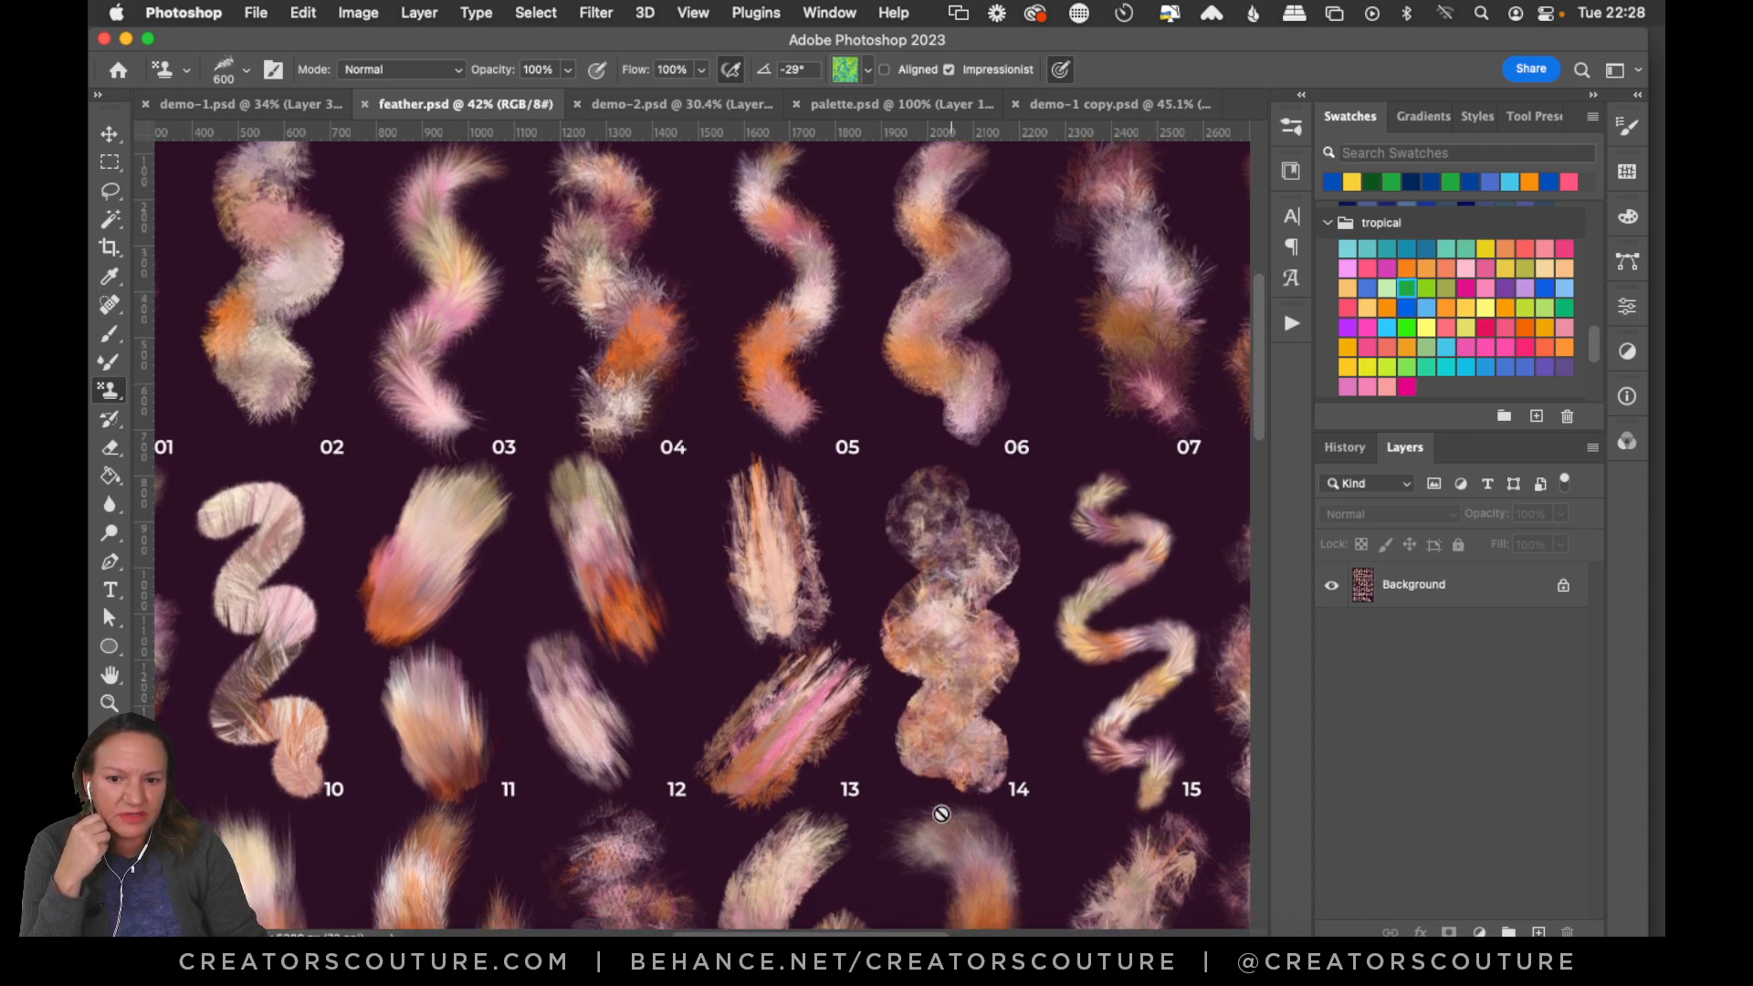
drag(841, 933, 914, 933)
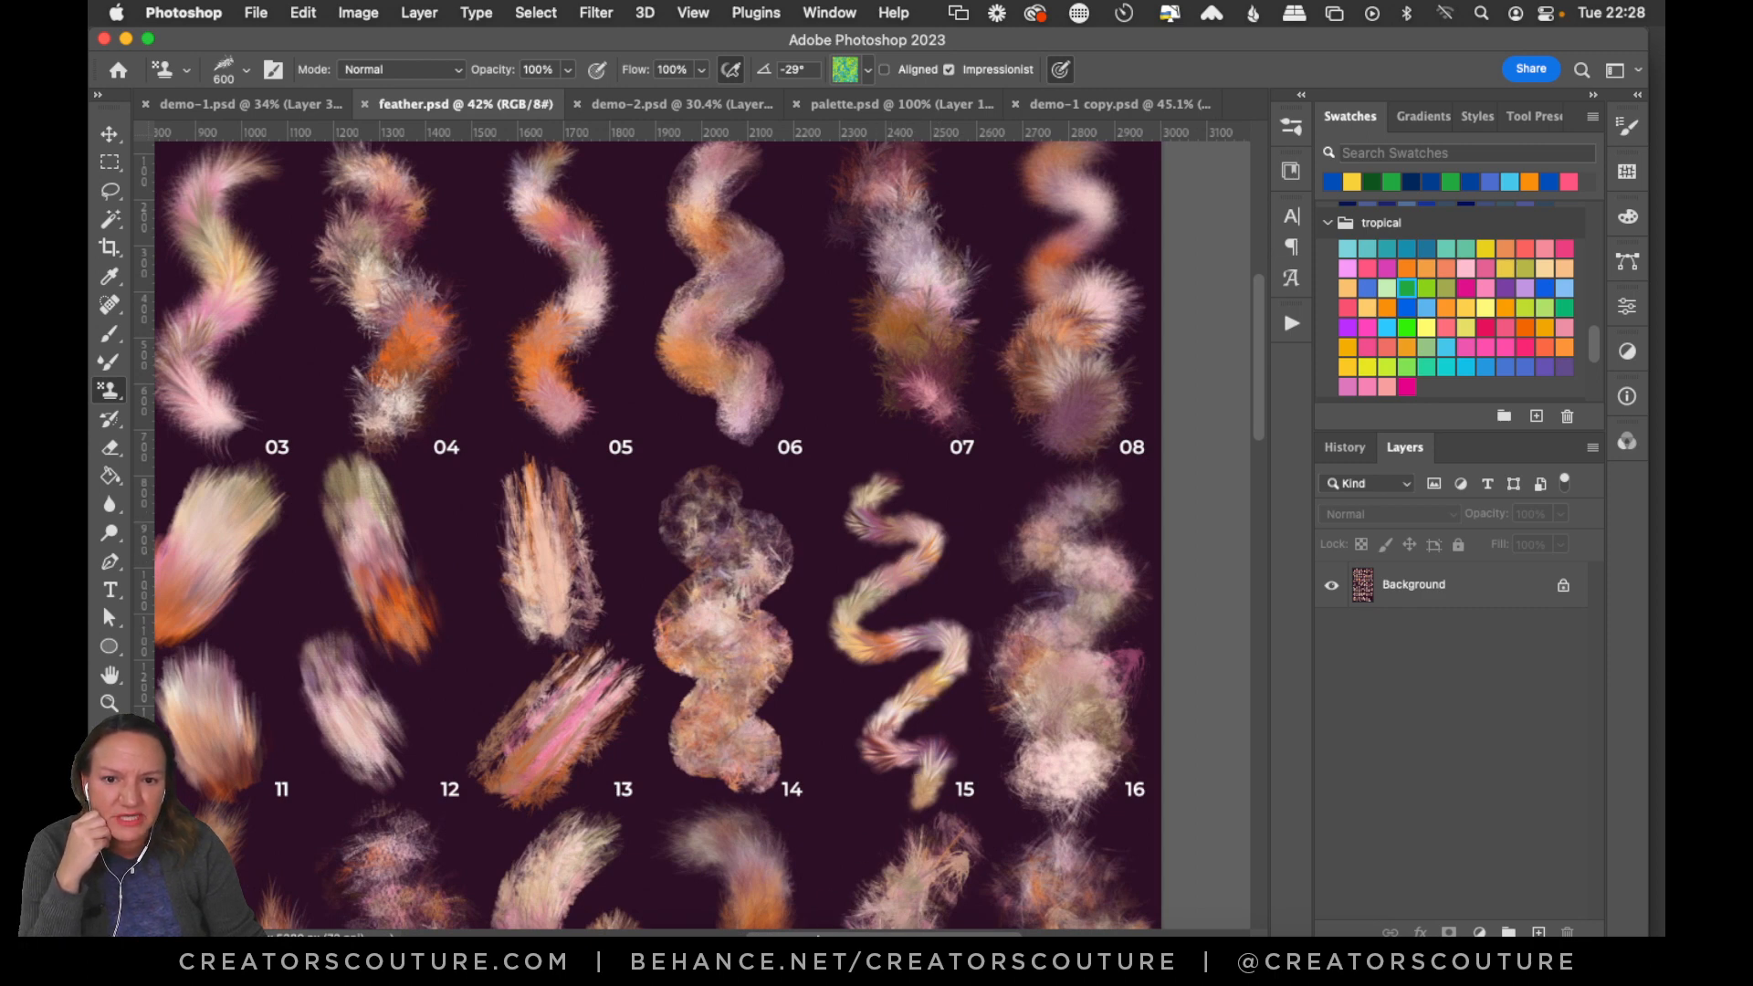
mouse_move(820, 932)
mouse_down()
mouse_move(695, 917)
mouse_move(807, 924)
mouse_up()
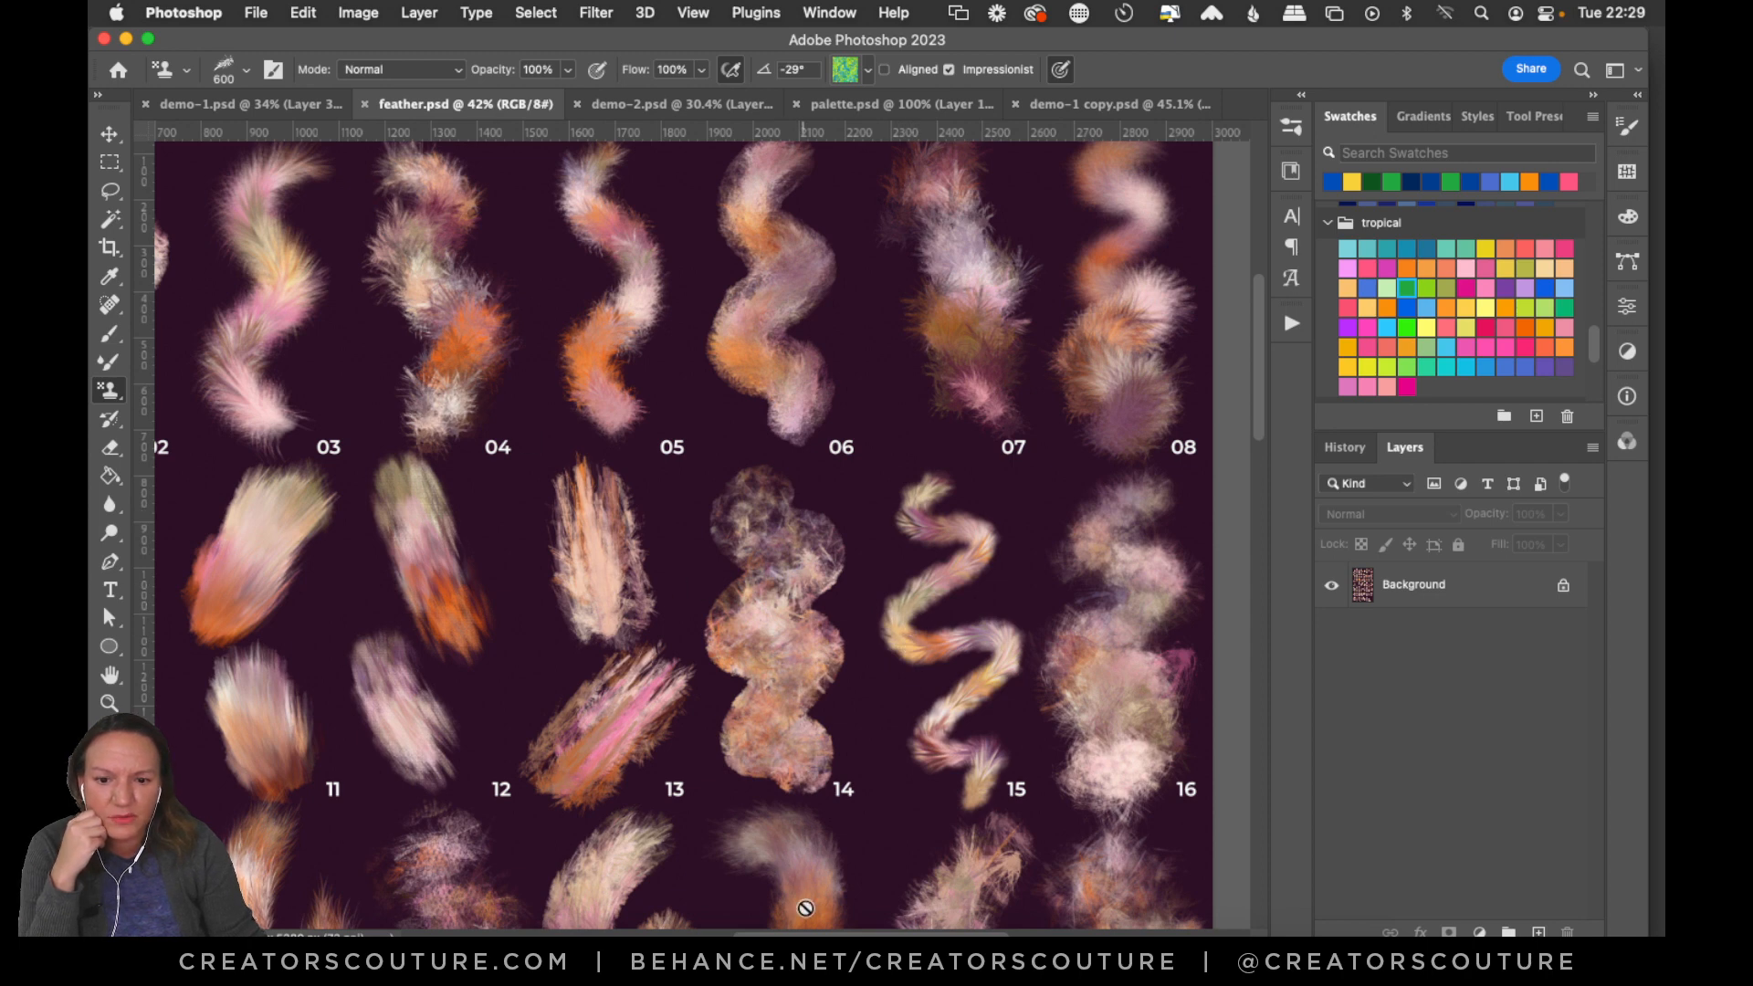
drag(822, 930, 711, 933)
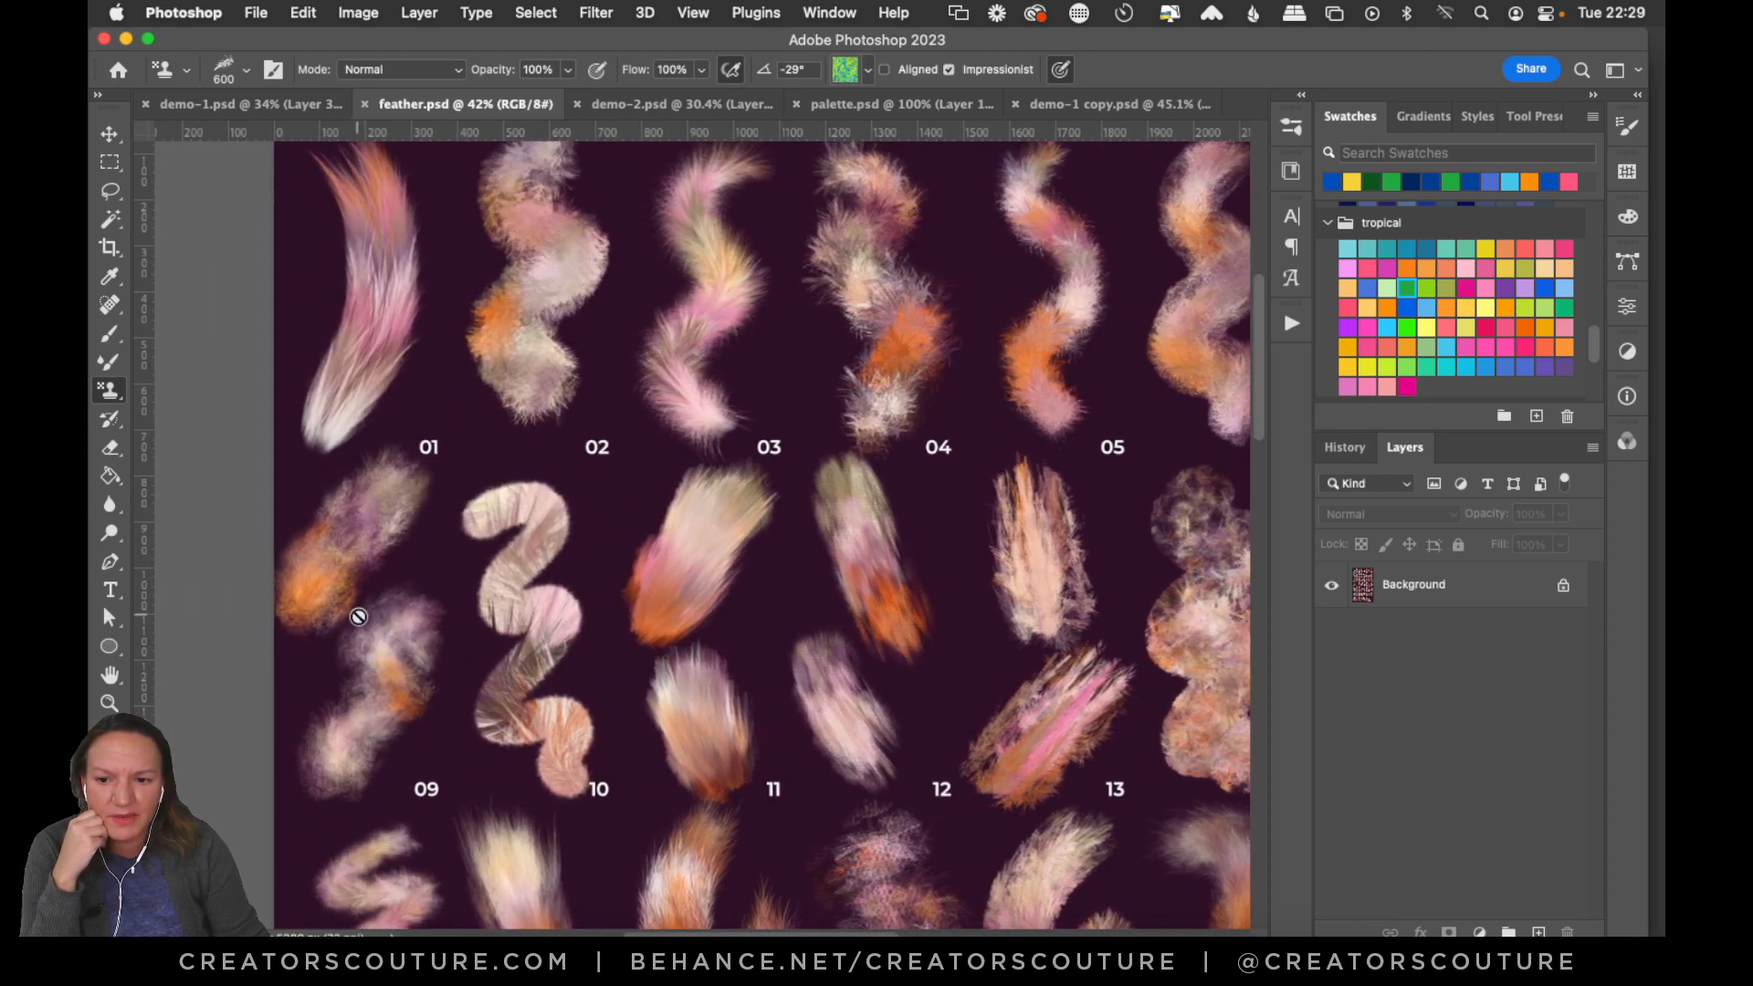
click(109, 702)
drag(331, 608, 392, 636)
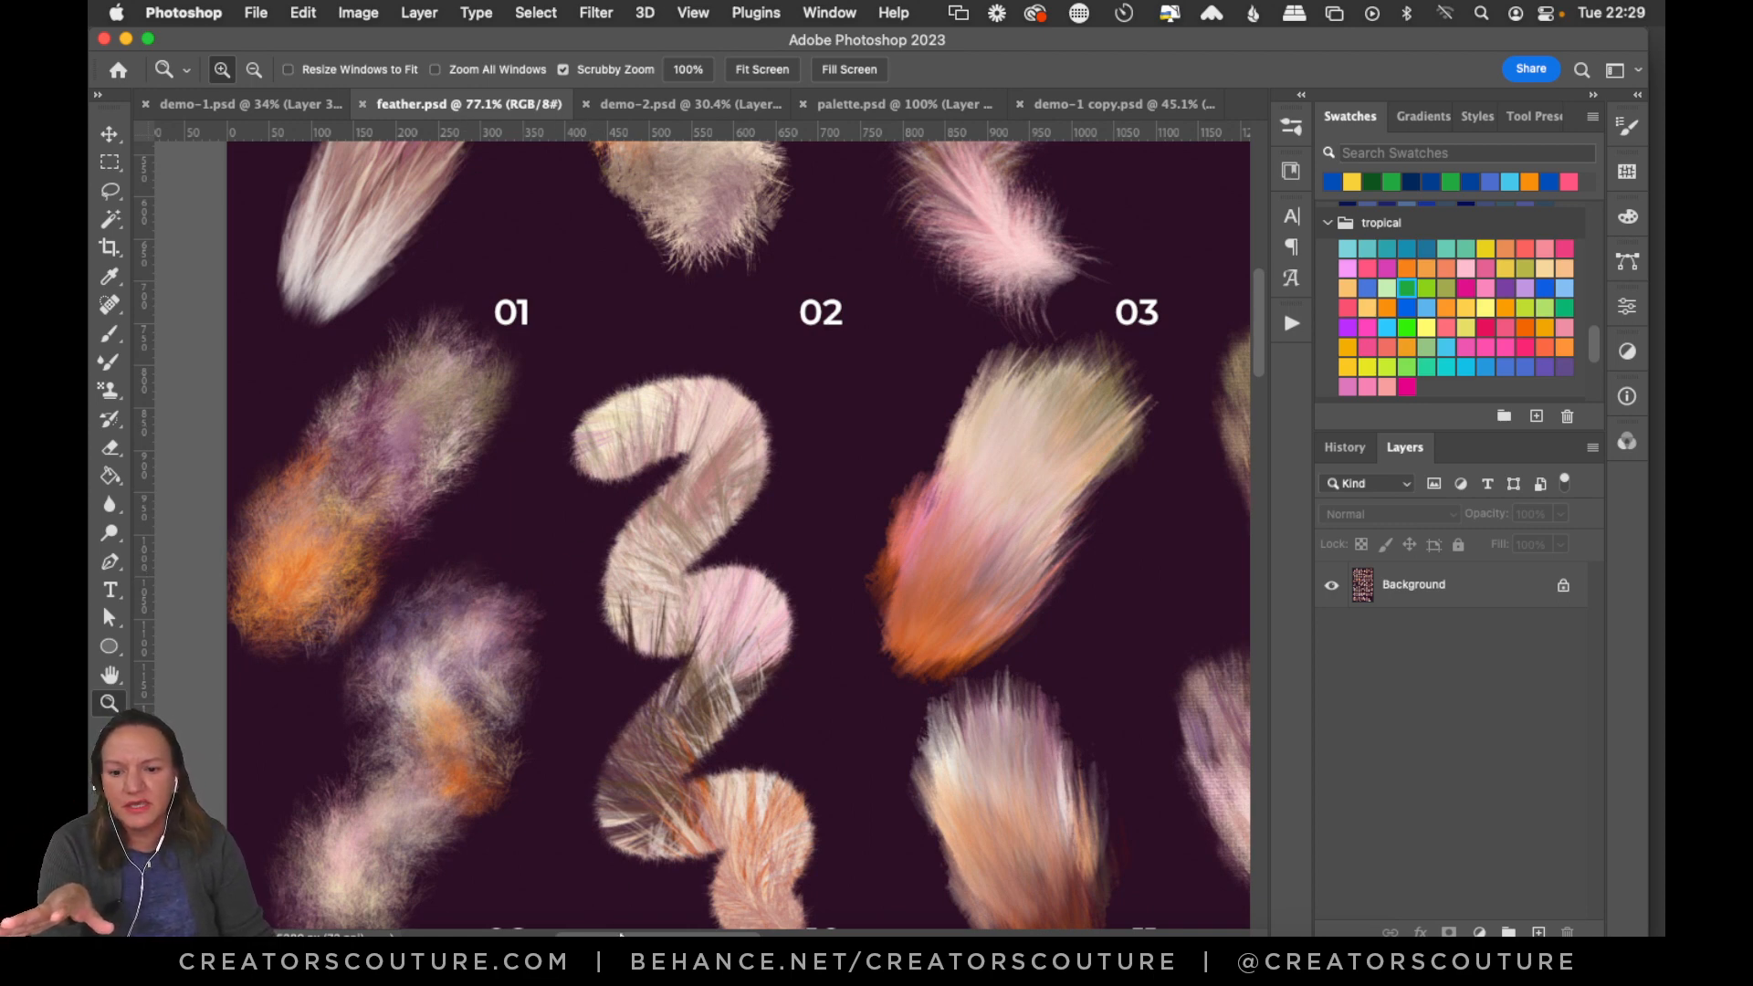
drag(619, 935, 940, 936)
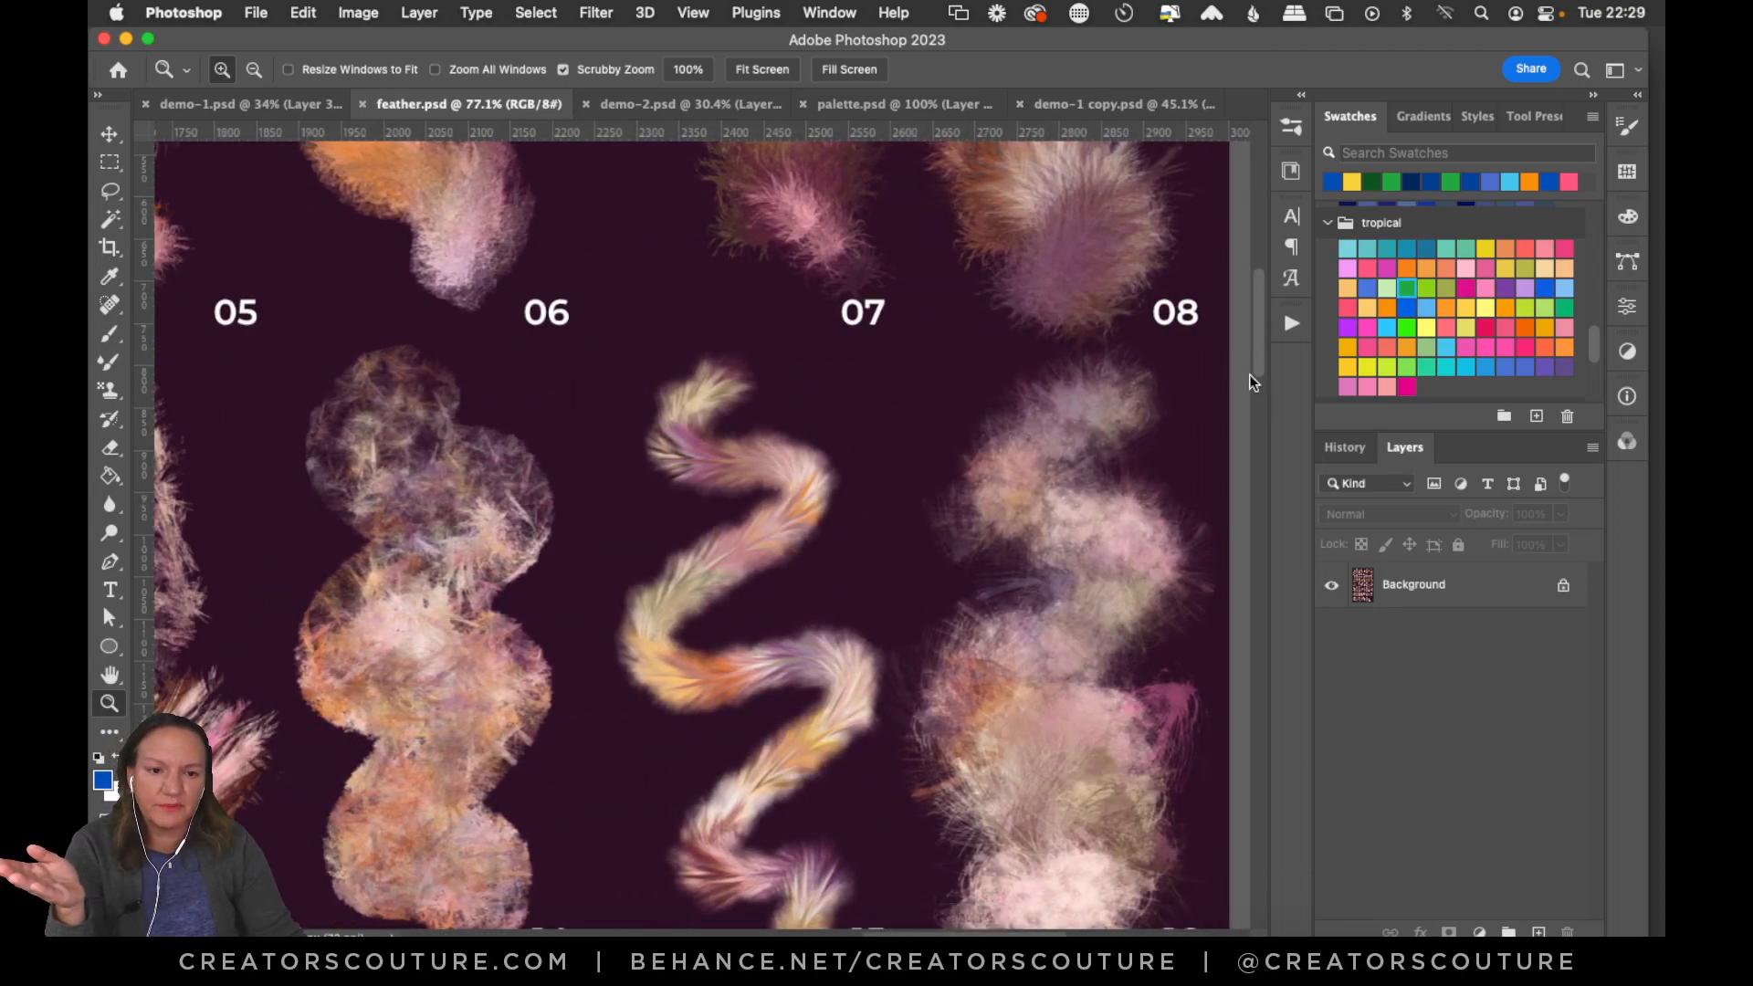
Examine the middle rows of feather.psd brush samples up close, from stroke 18 through stroke 46.
drag(1265, 356, 1241, 489)
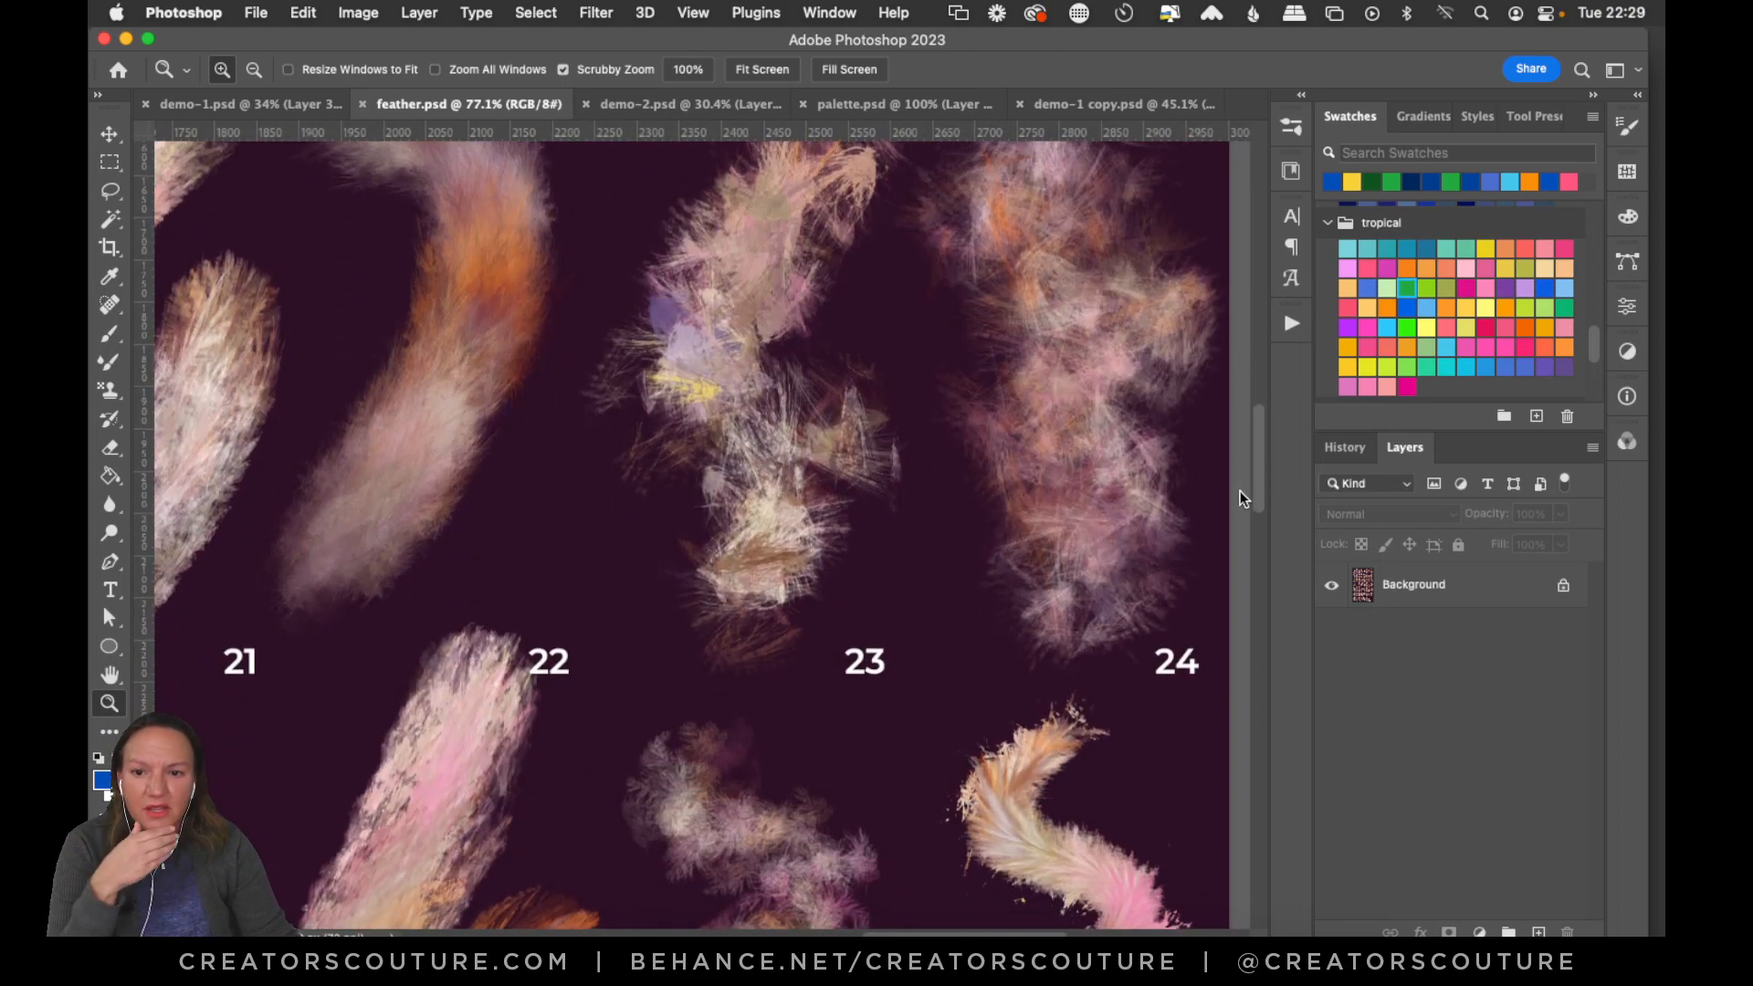
scroll(1031, 754, down, 5)
scroll(1014, 732, left, 6)
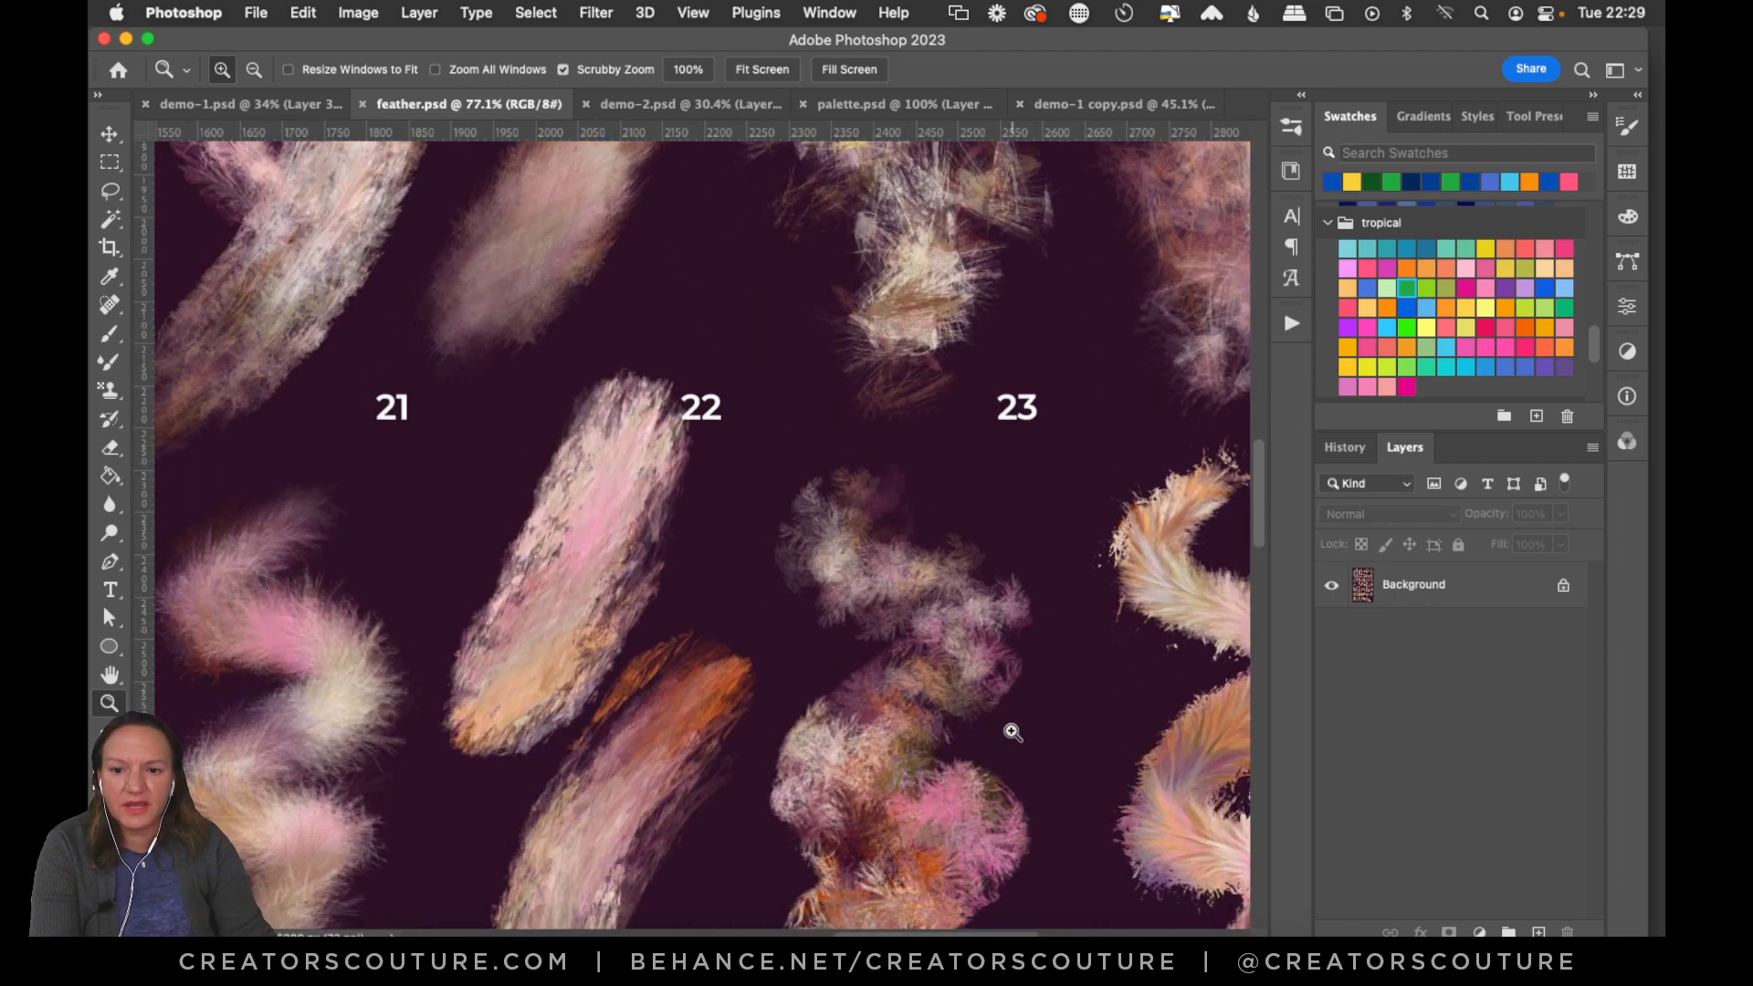
scroll(546, 604, left, 12)
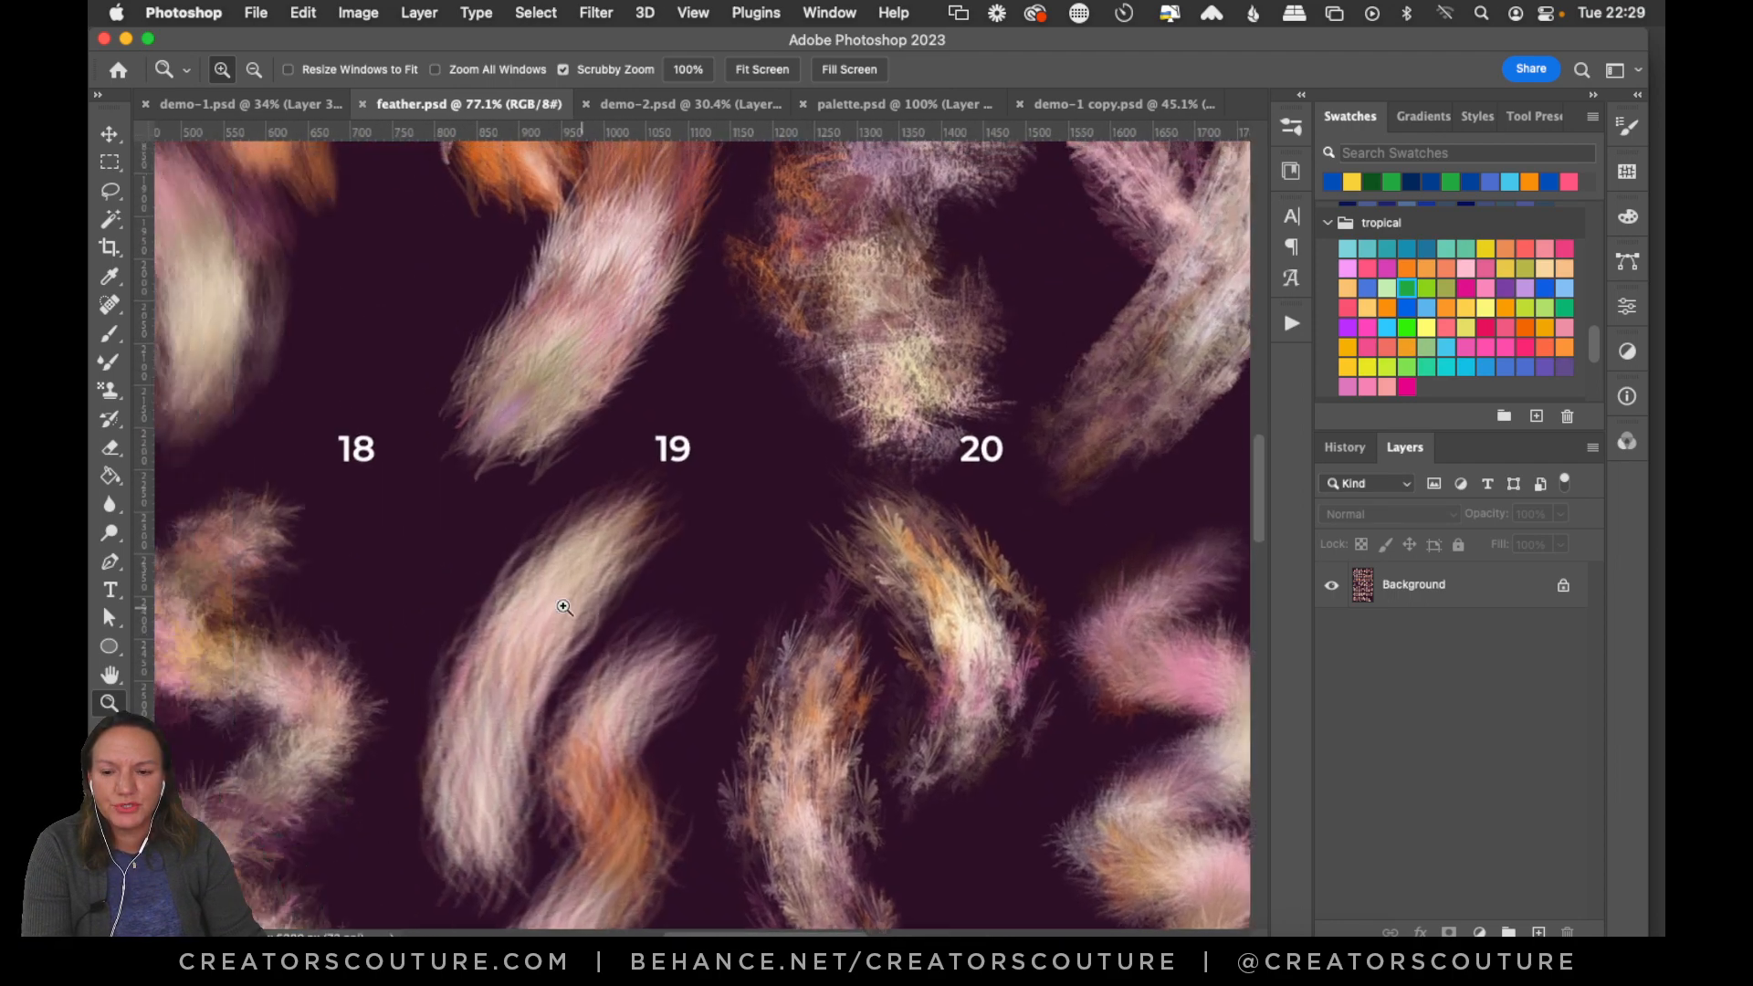
scroll(564, 610, down, 15)
scroll(566, 612, right, 5)
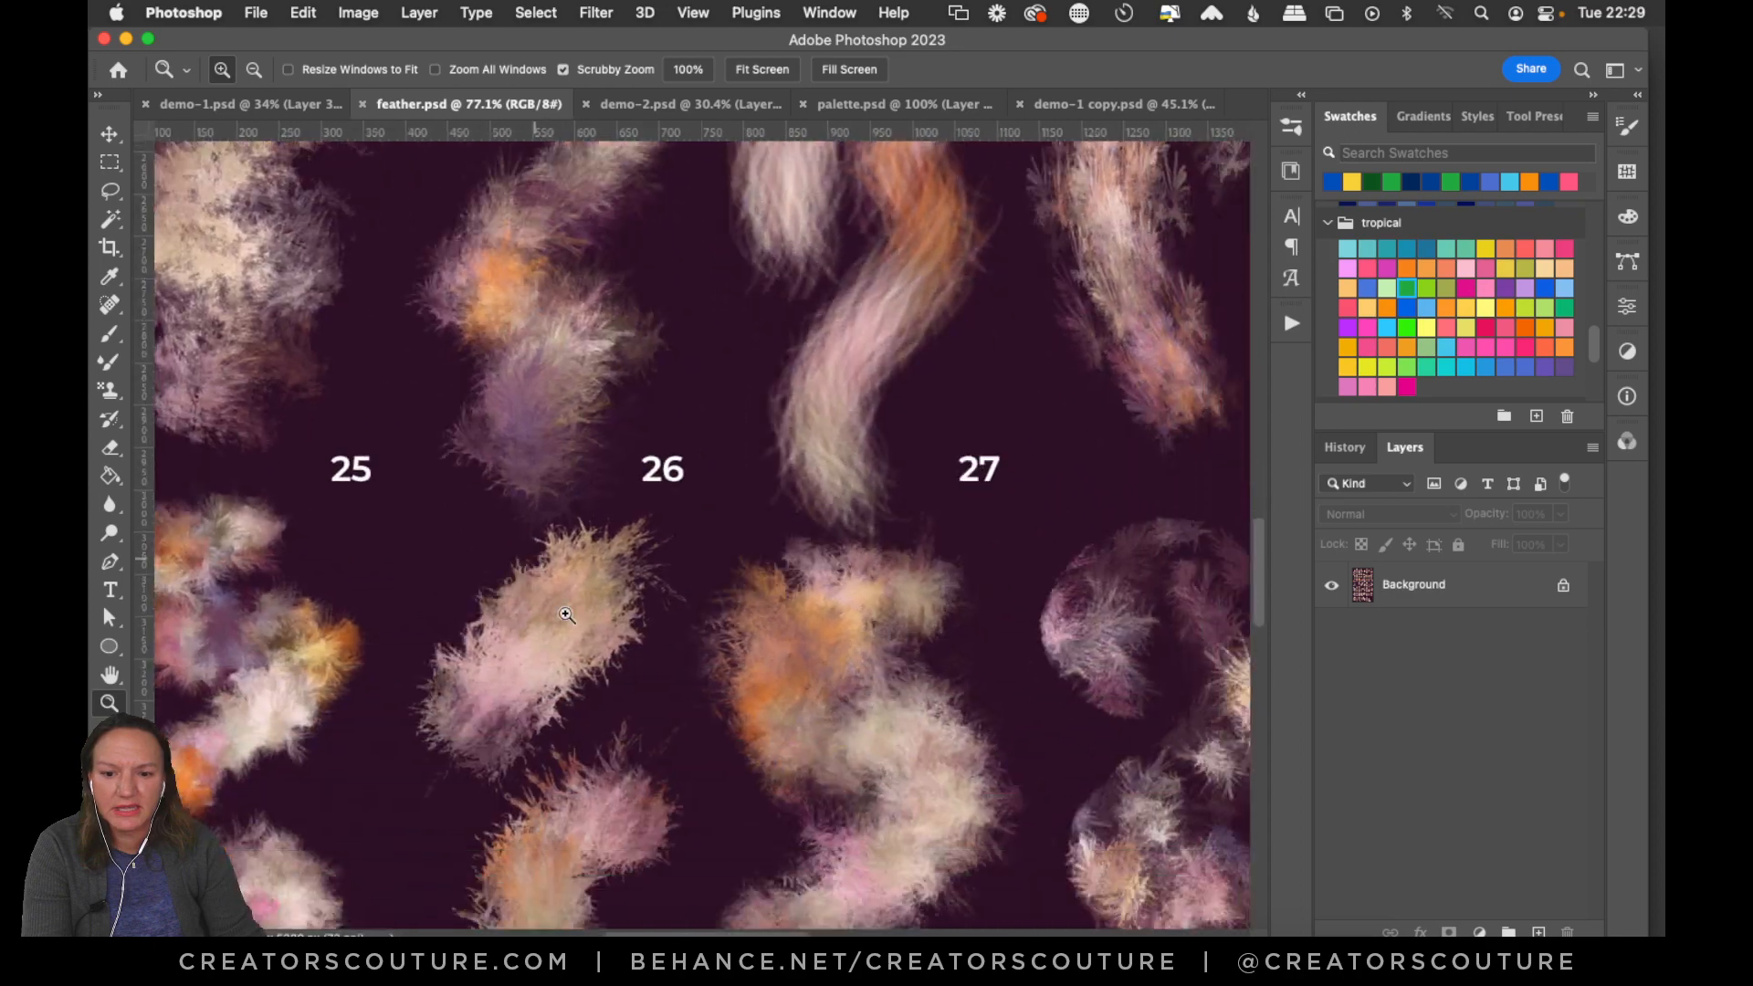
scroll(566, 617, right, 6)
scroll(564, 621, down, 4)
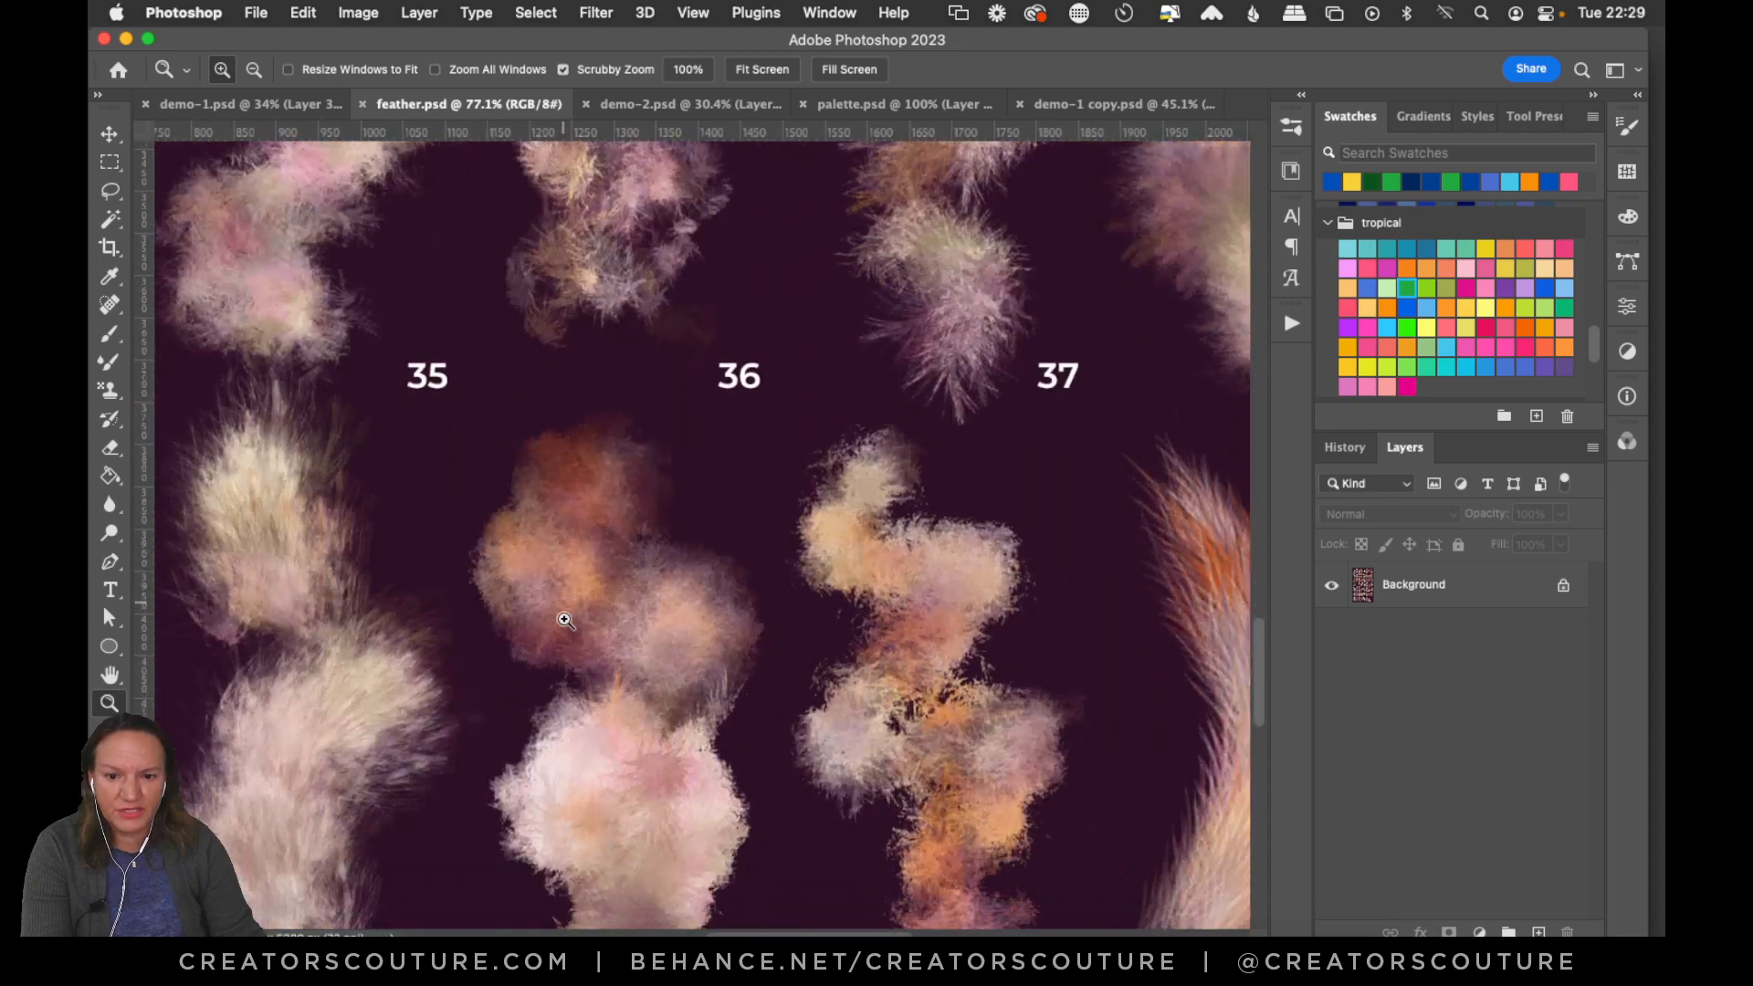
scroll(561, 625, right, 7)
scroll(639, 520, down, 8)
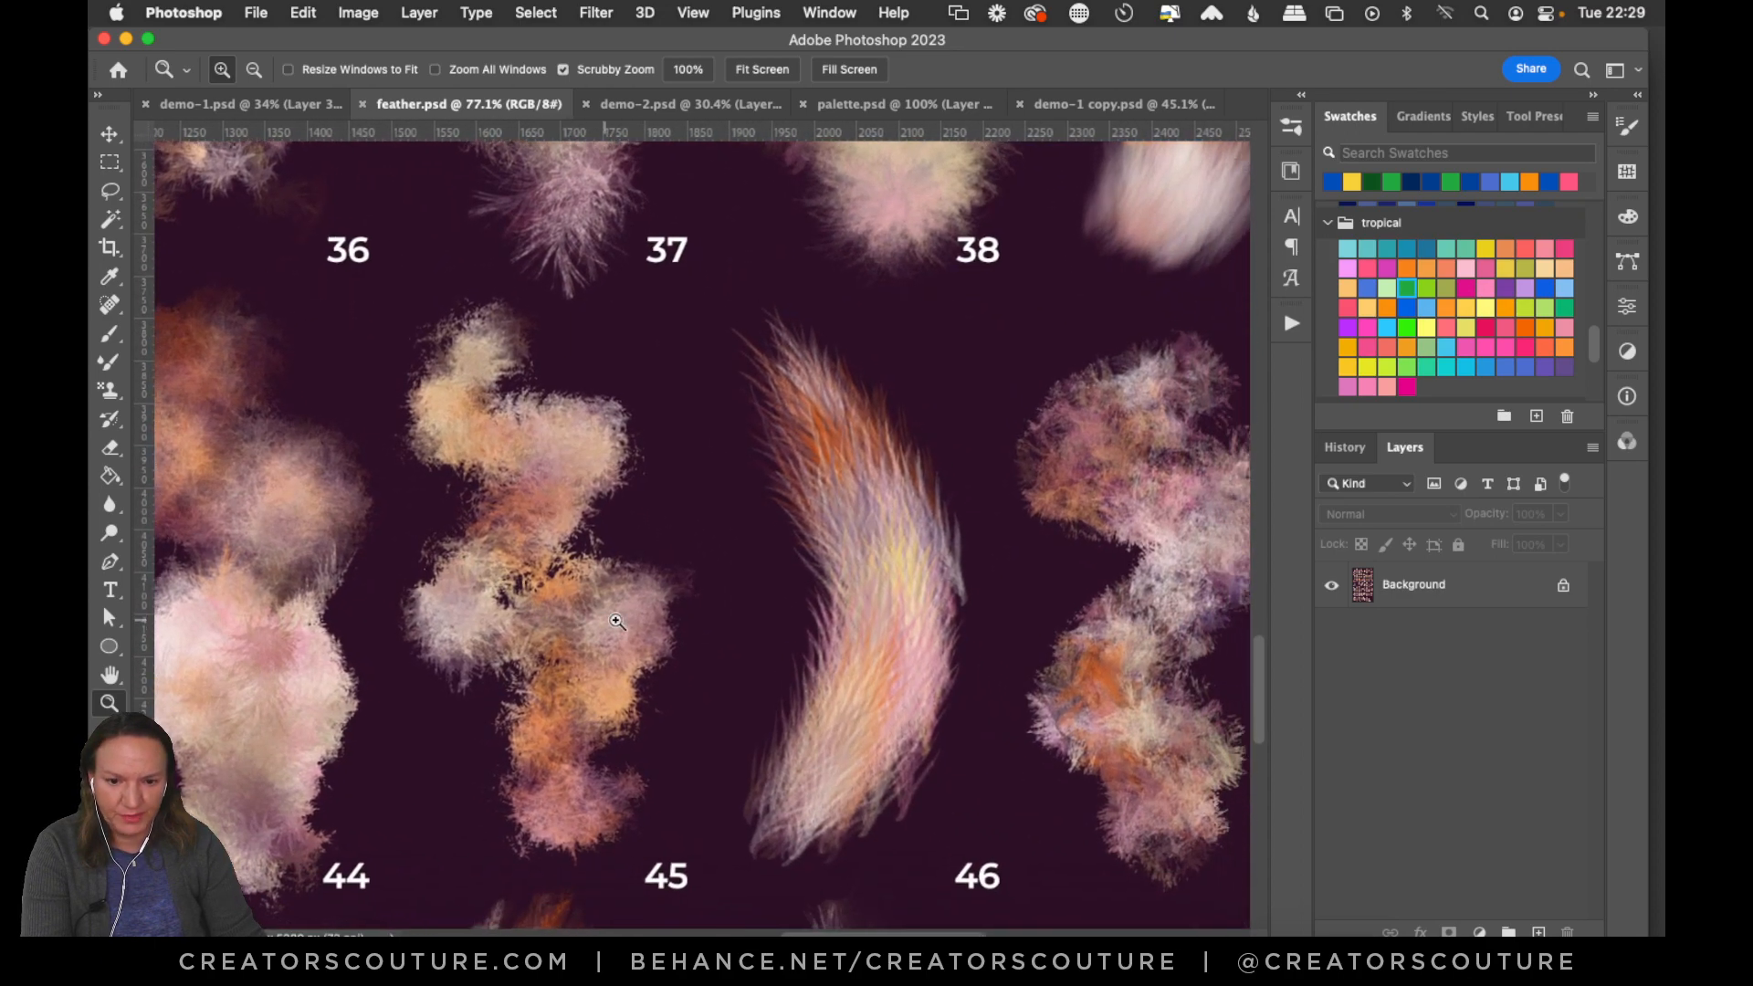
Examine the last row of feather.psd brush samples up close, focusing on strokes 52 to 55.
scroll(716, 548, down, 10)
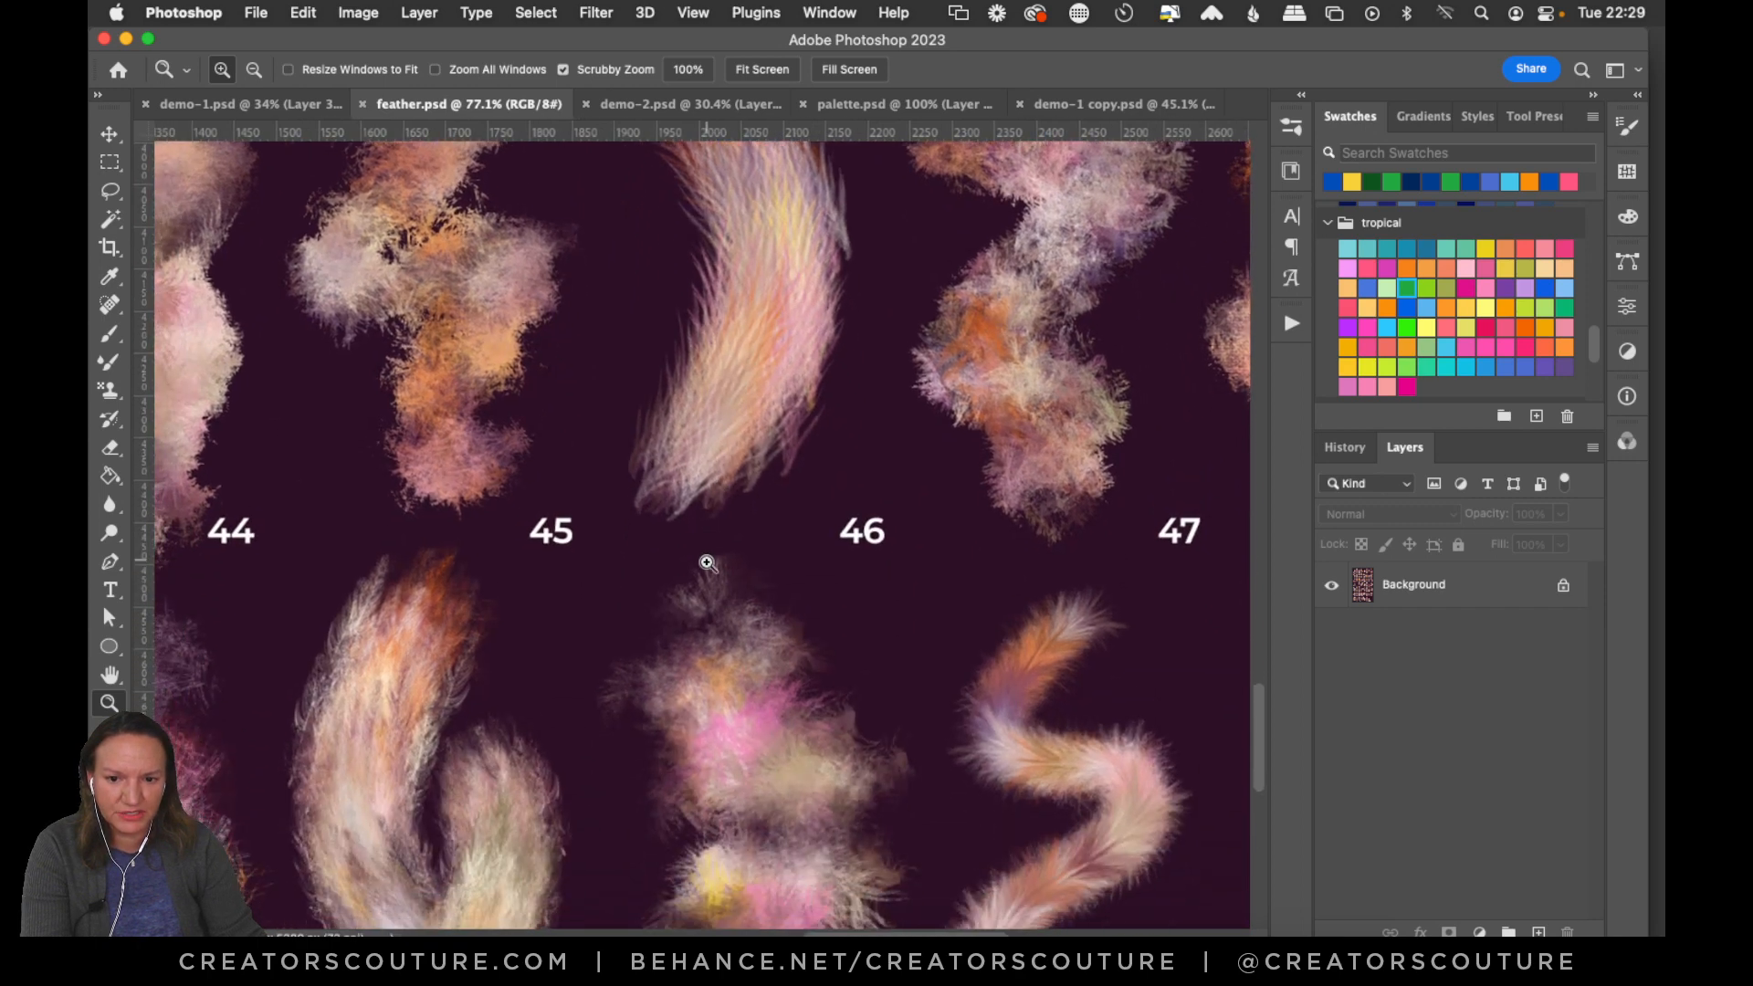
scroll(822, 620, right, 3)
scroll(951, 694, down, 3)
scroll(961, 617, right, 1)
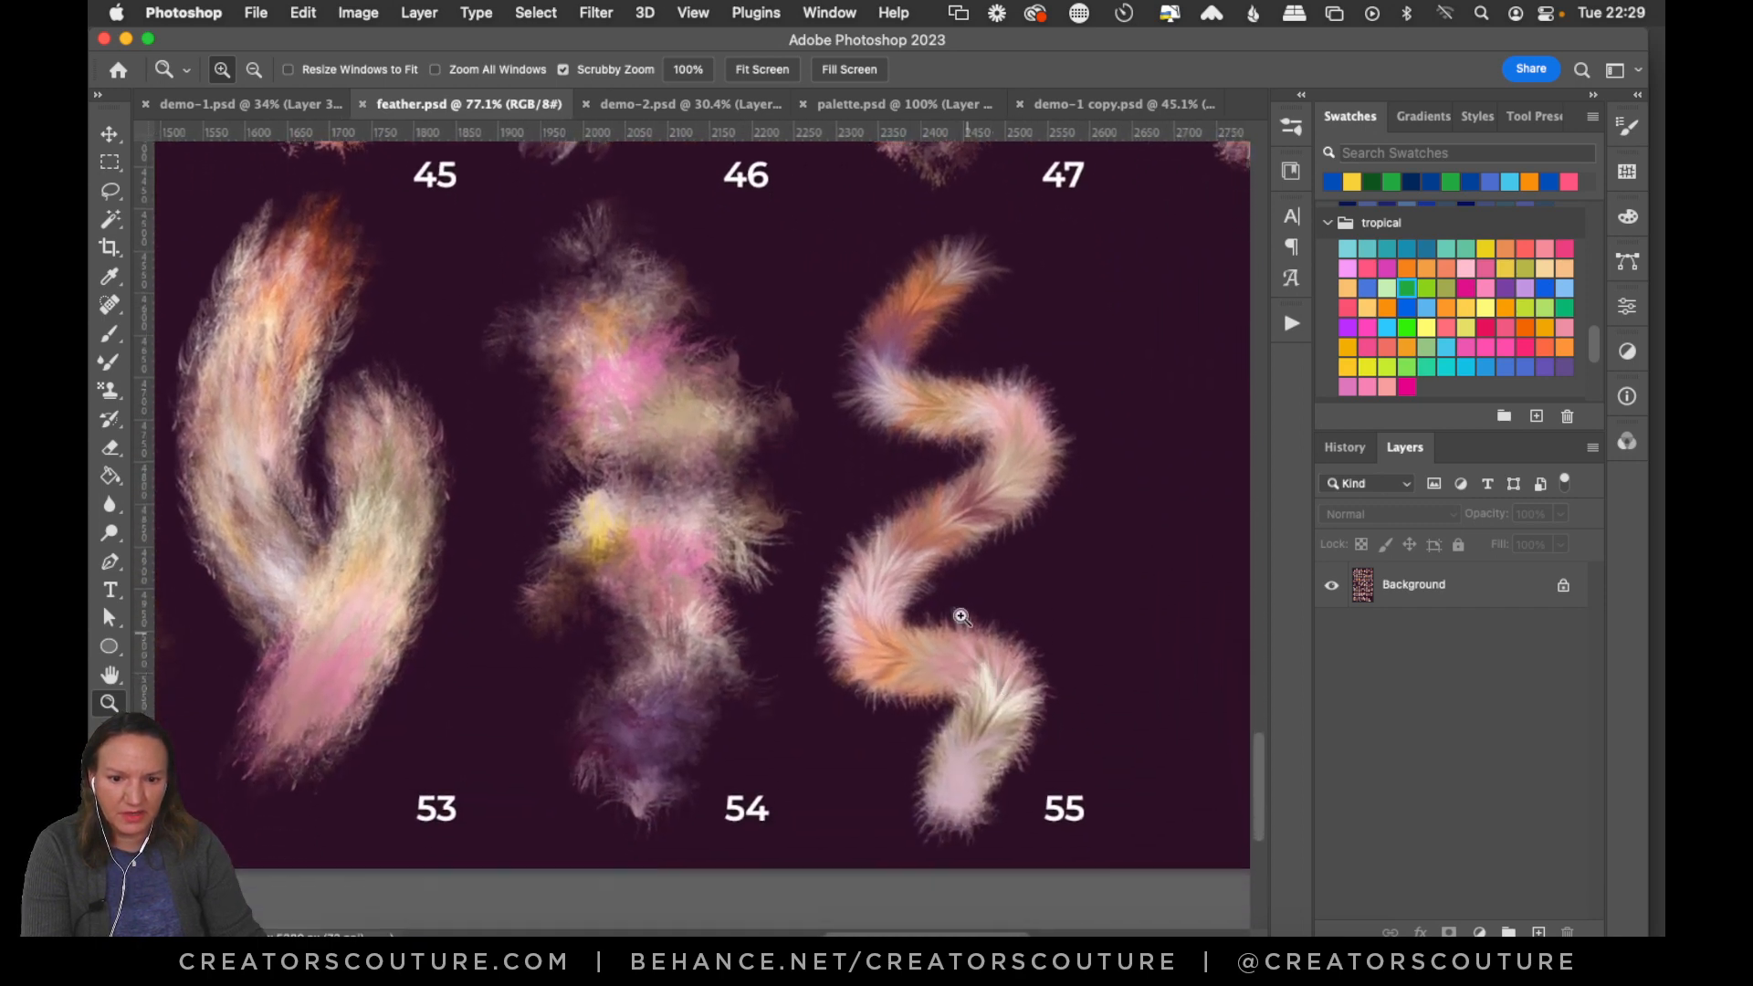
scroll(694, 585, left, 3)
scroll(694, 584, down, 1)
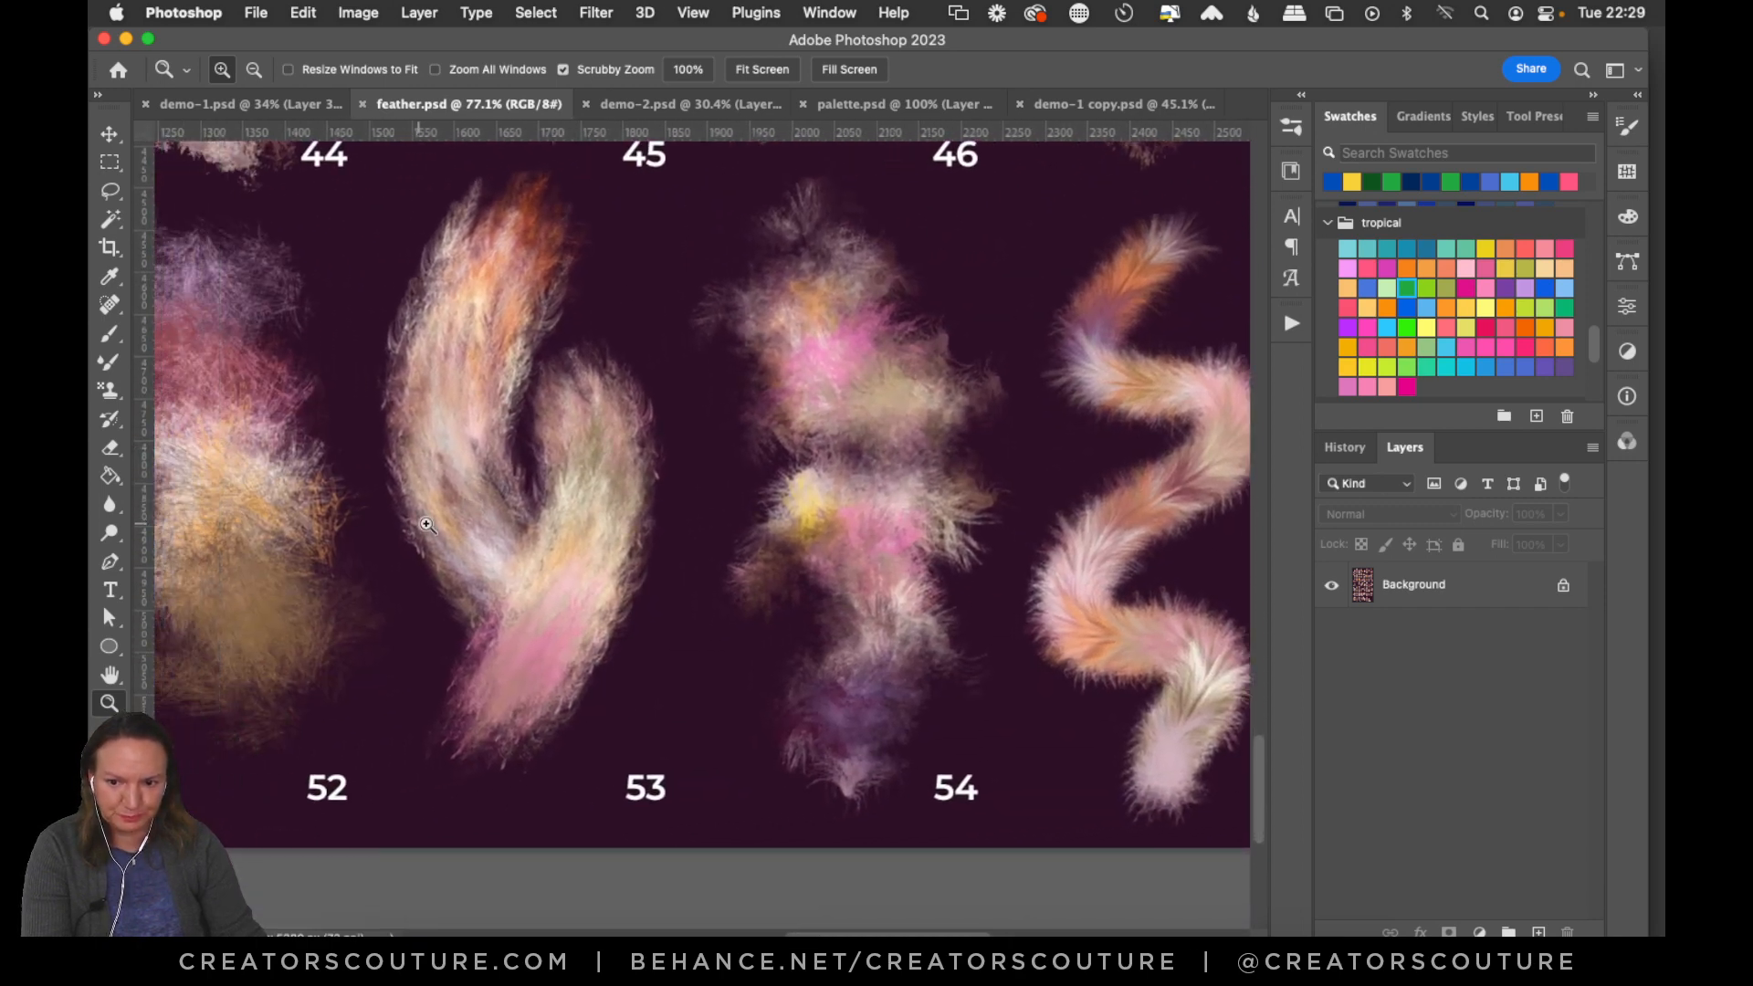
scroll(501, 544, up, 2)
scroll(501, 545, left, 1)
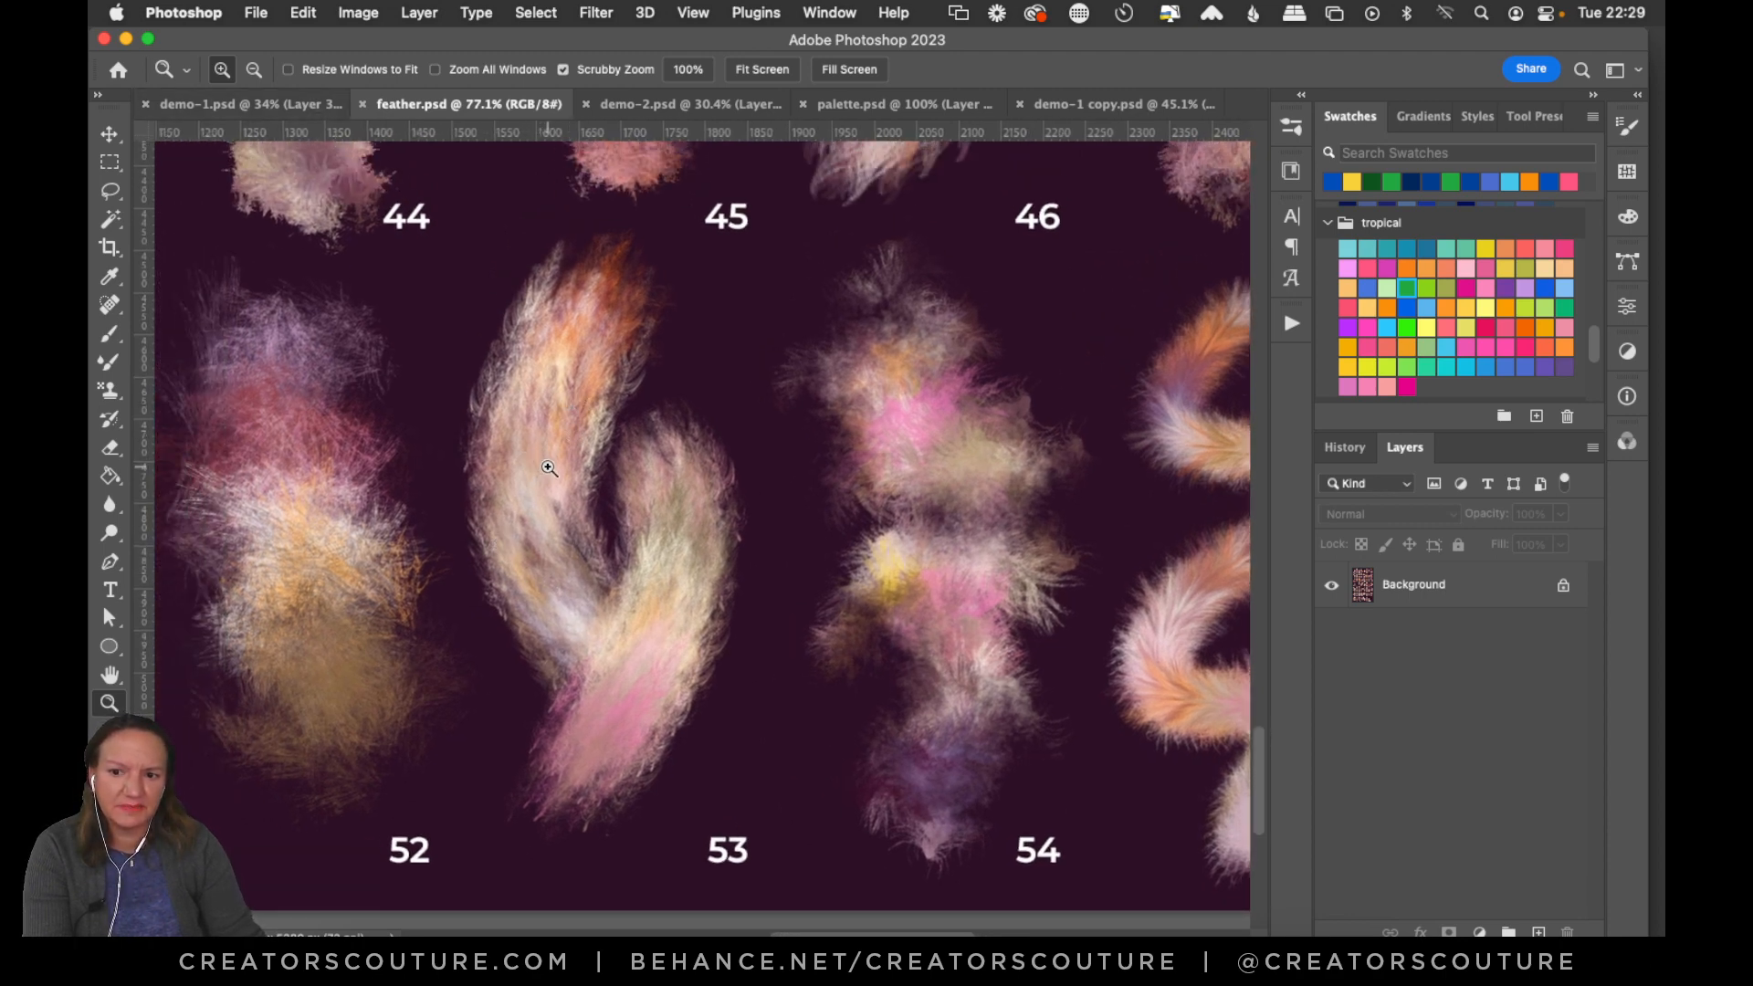
Compare the demo-1.psd artwork with the placement of the green stems and leaves in demo-2.psd.
click(269, 101)
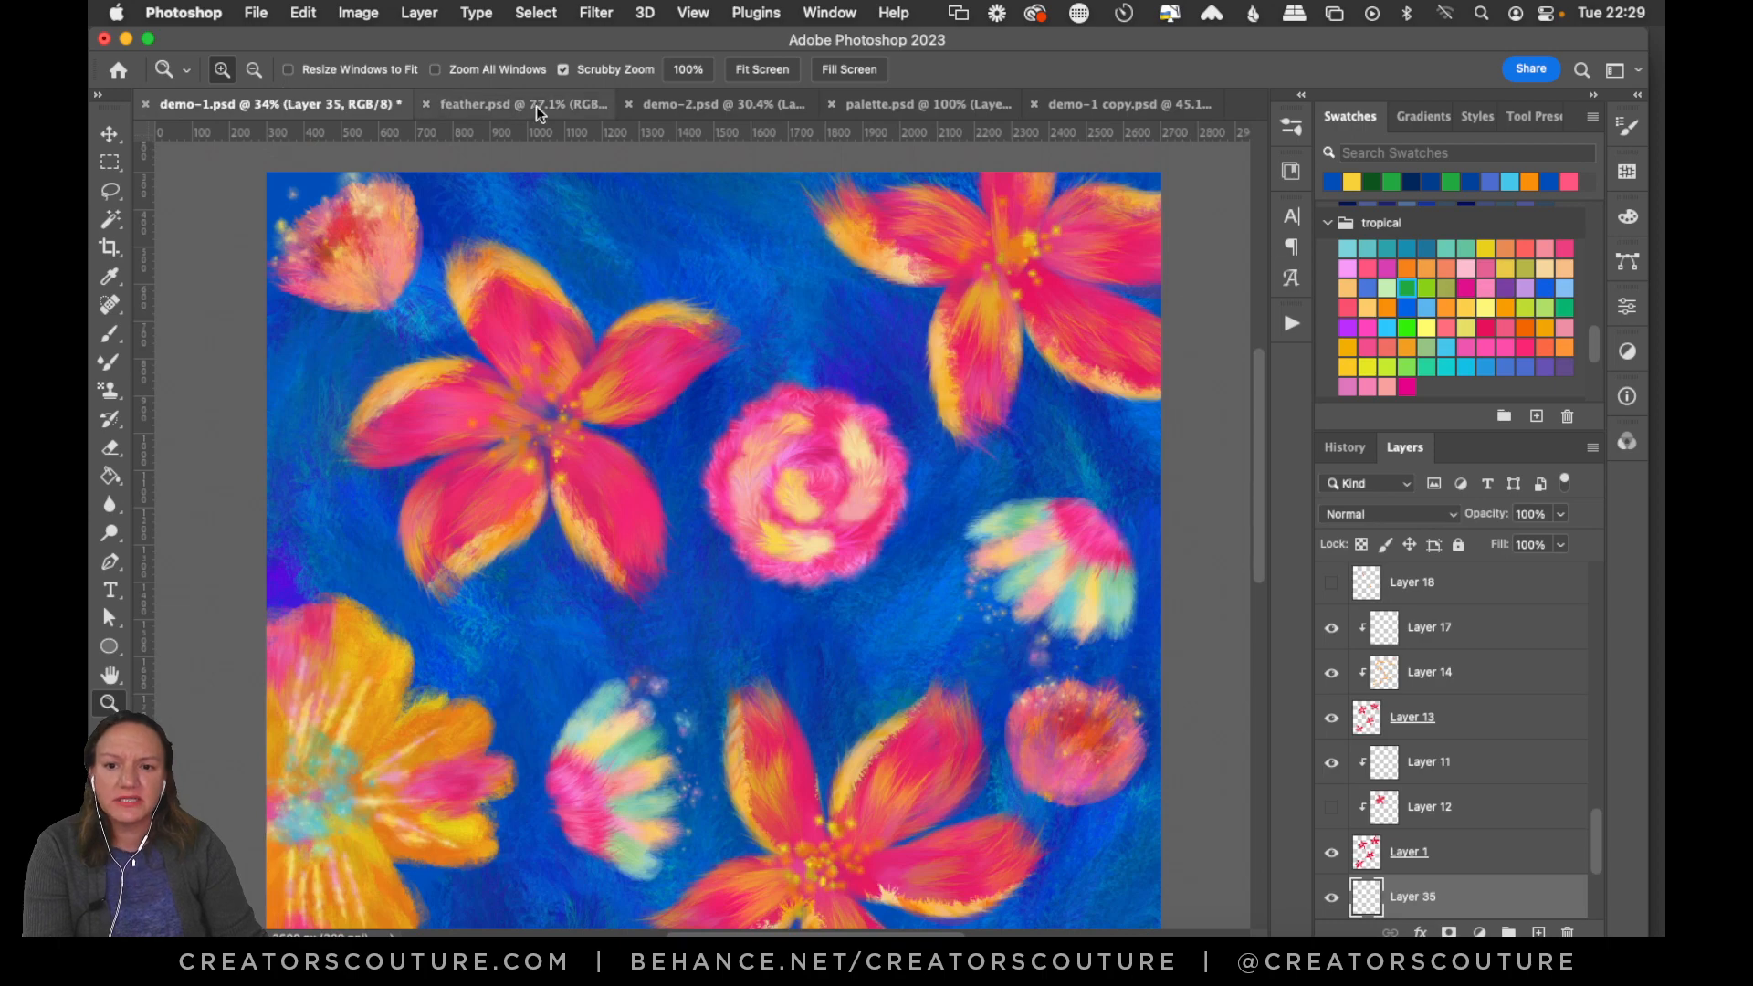
click(676, 104)
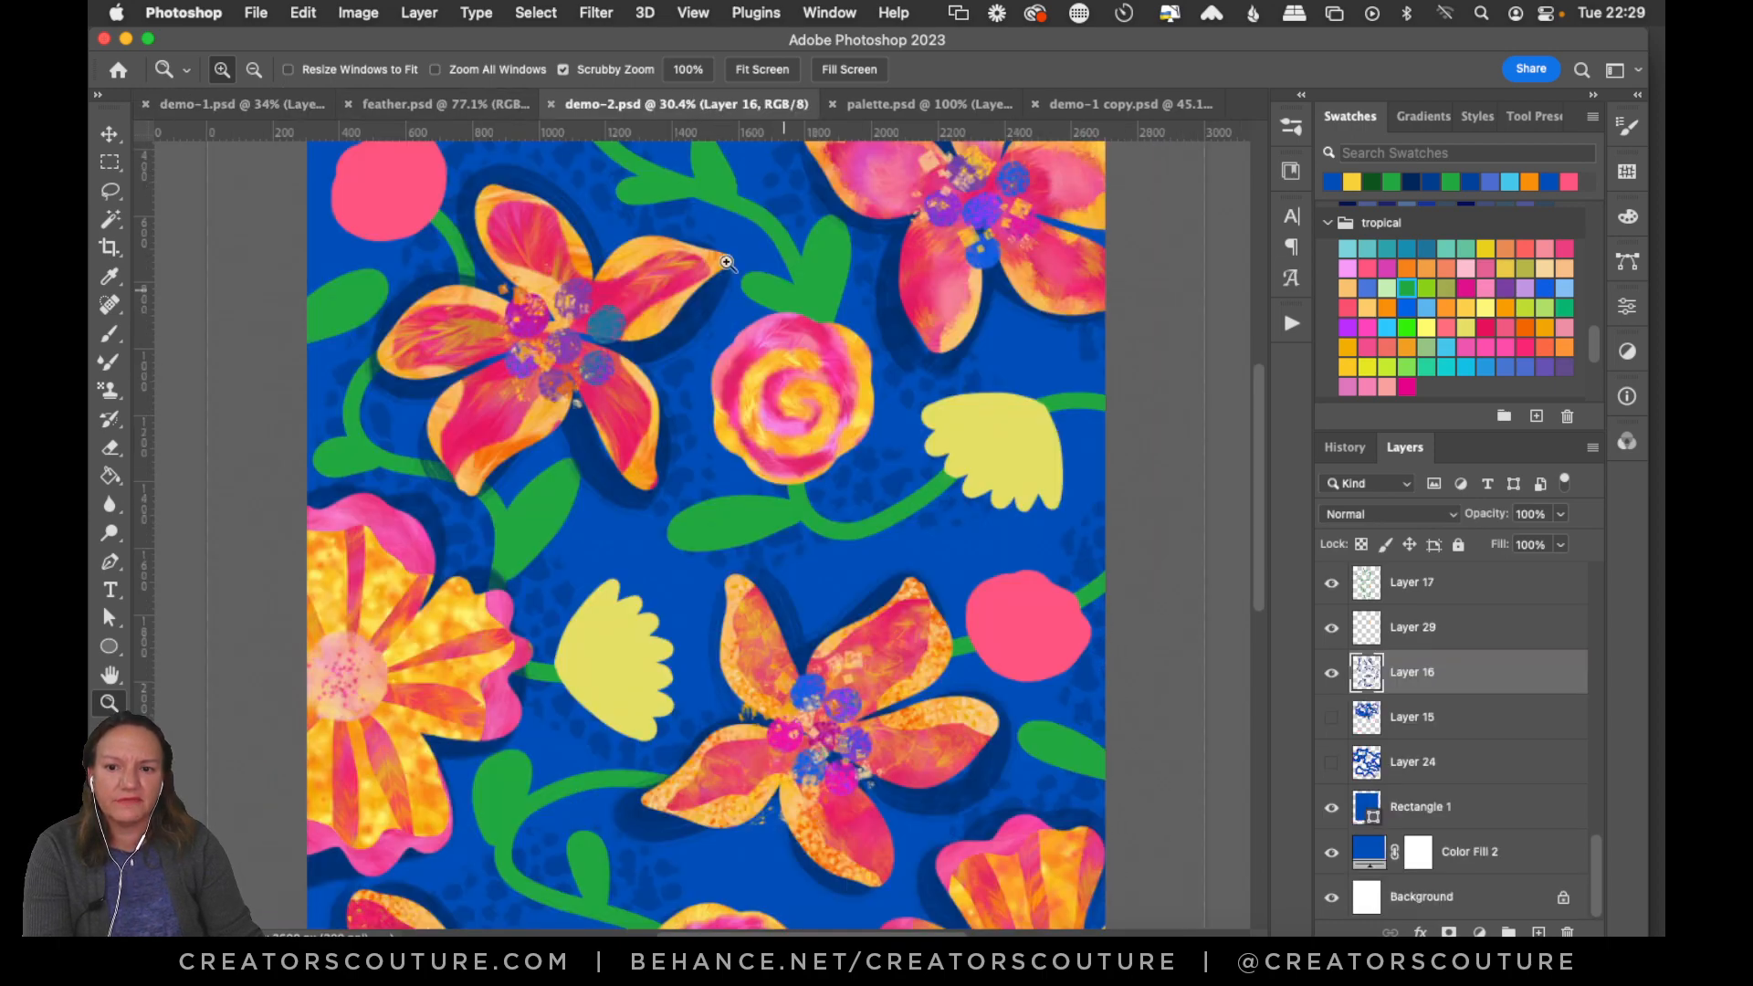
click(255, 106)
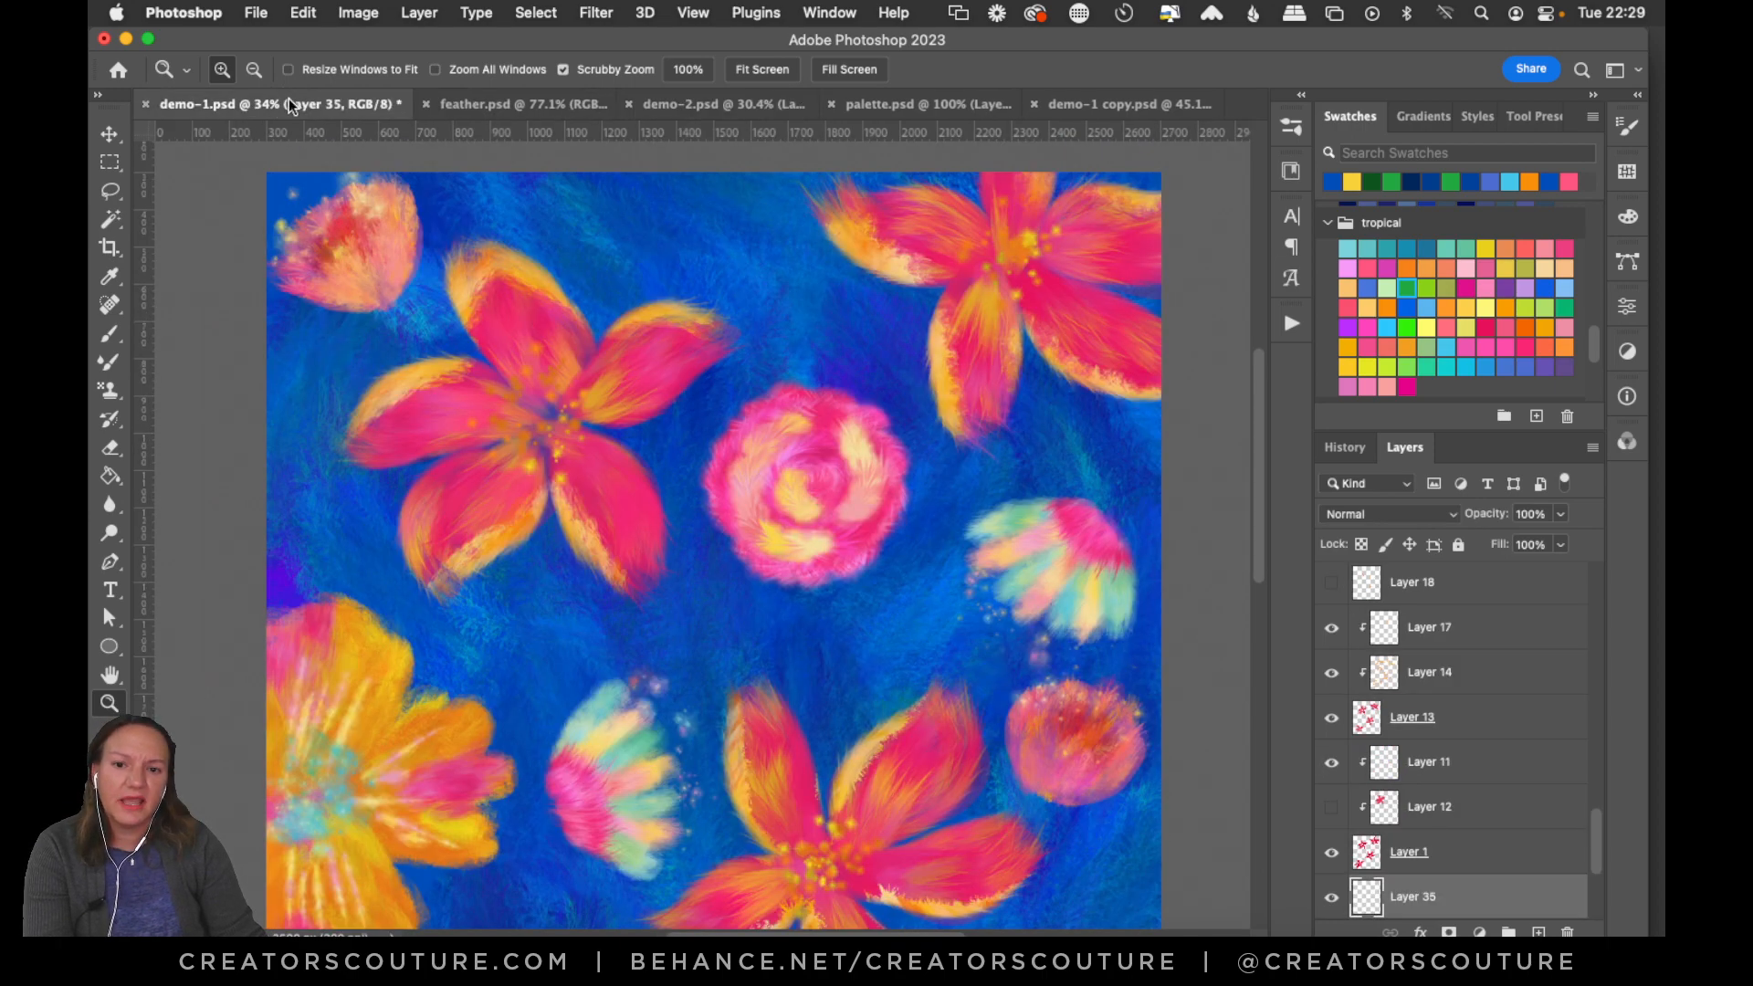
click(703, 107)
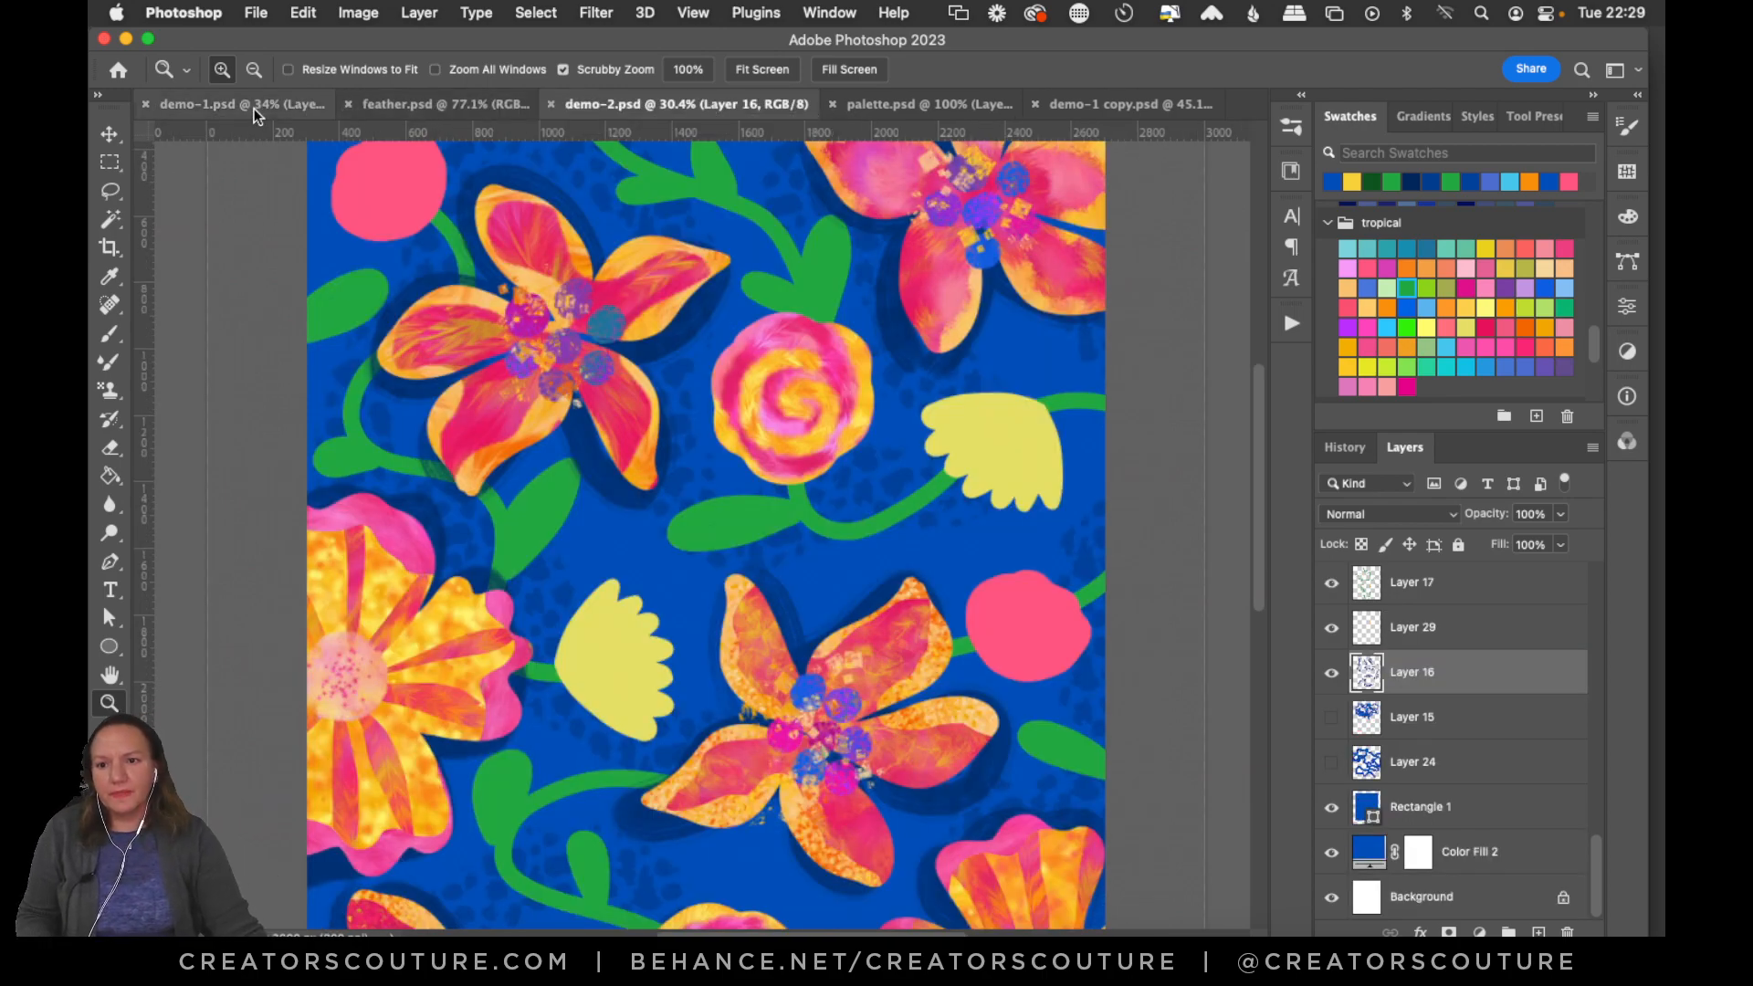
click(332, 106)
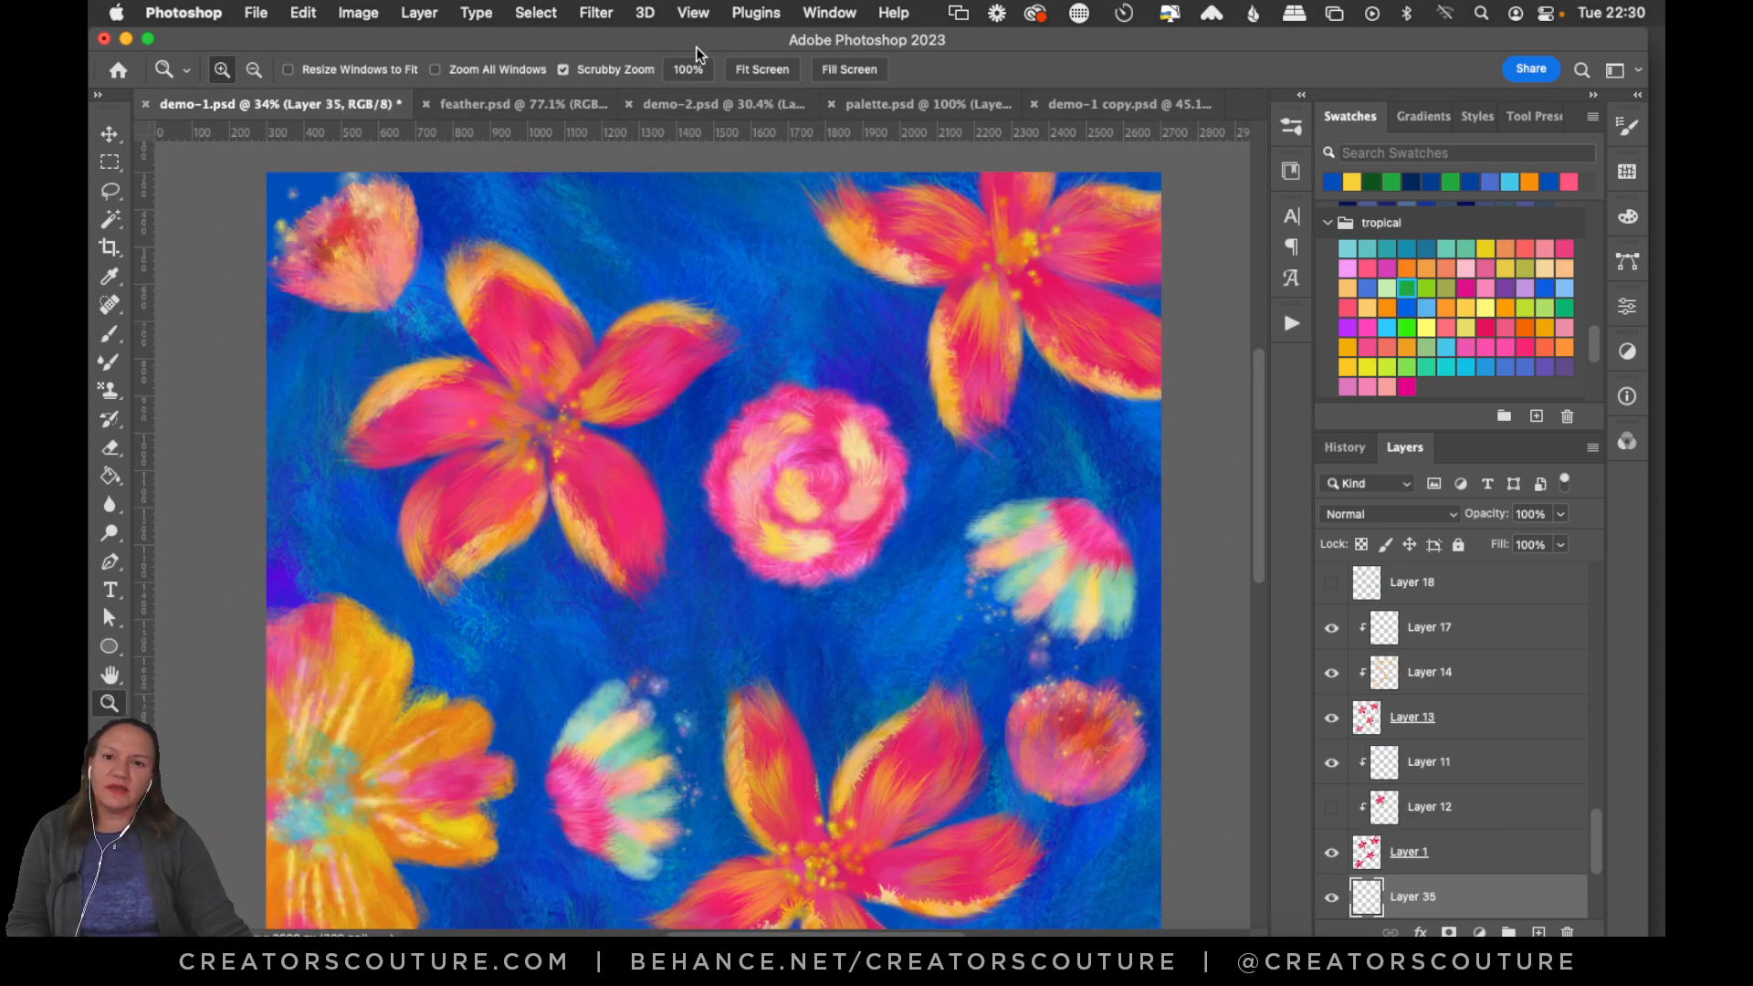
click(721, 104)
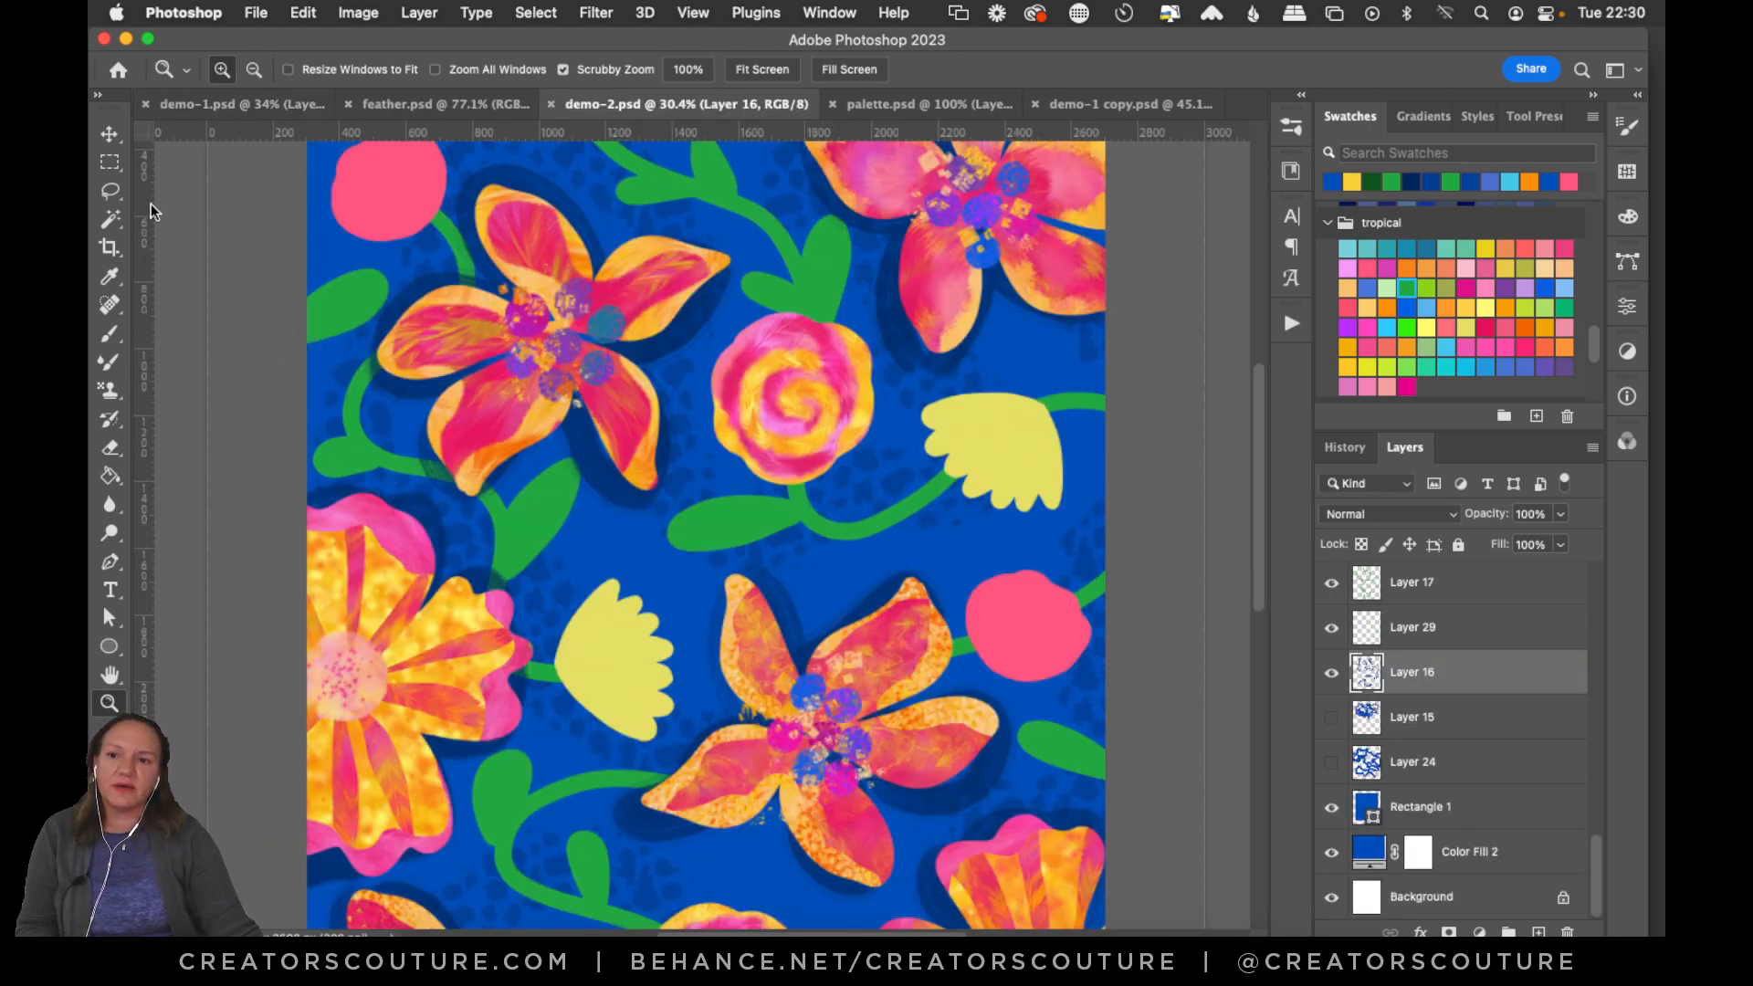
Select the green stem-and-leaf layer in demo-2.psd and toggle its visibility to check what it contains.
click(110, 134)
click(803, 265)
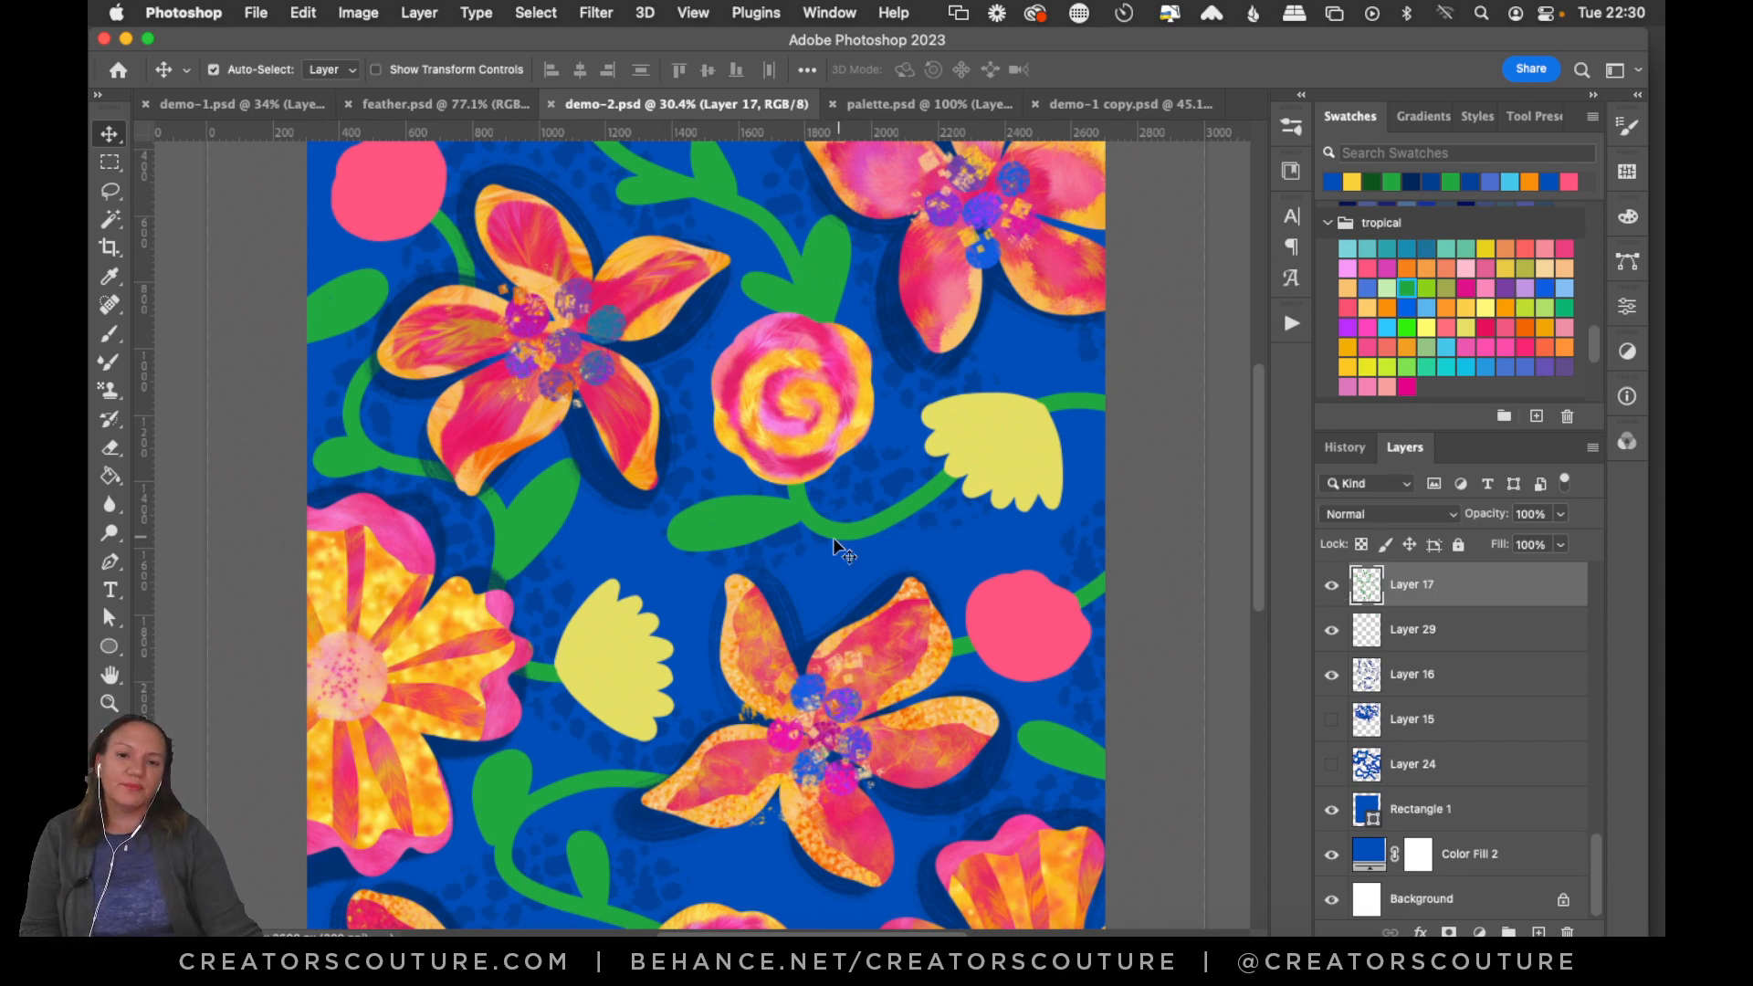
click(243, 104)
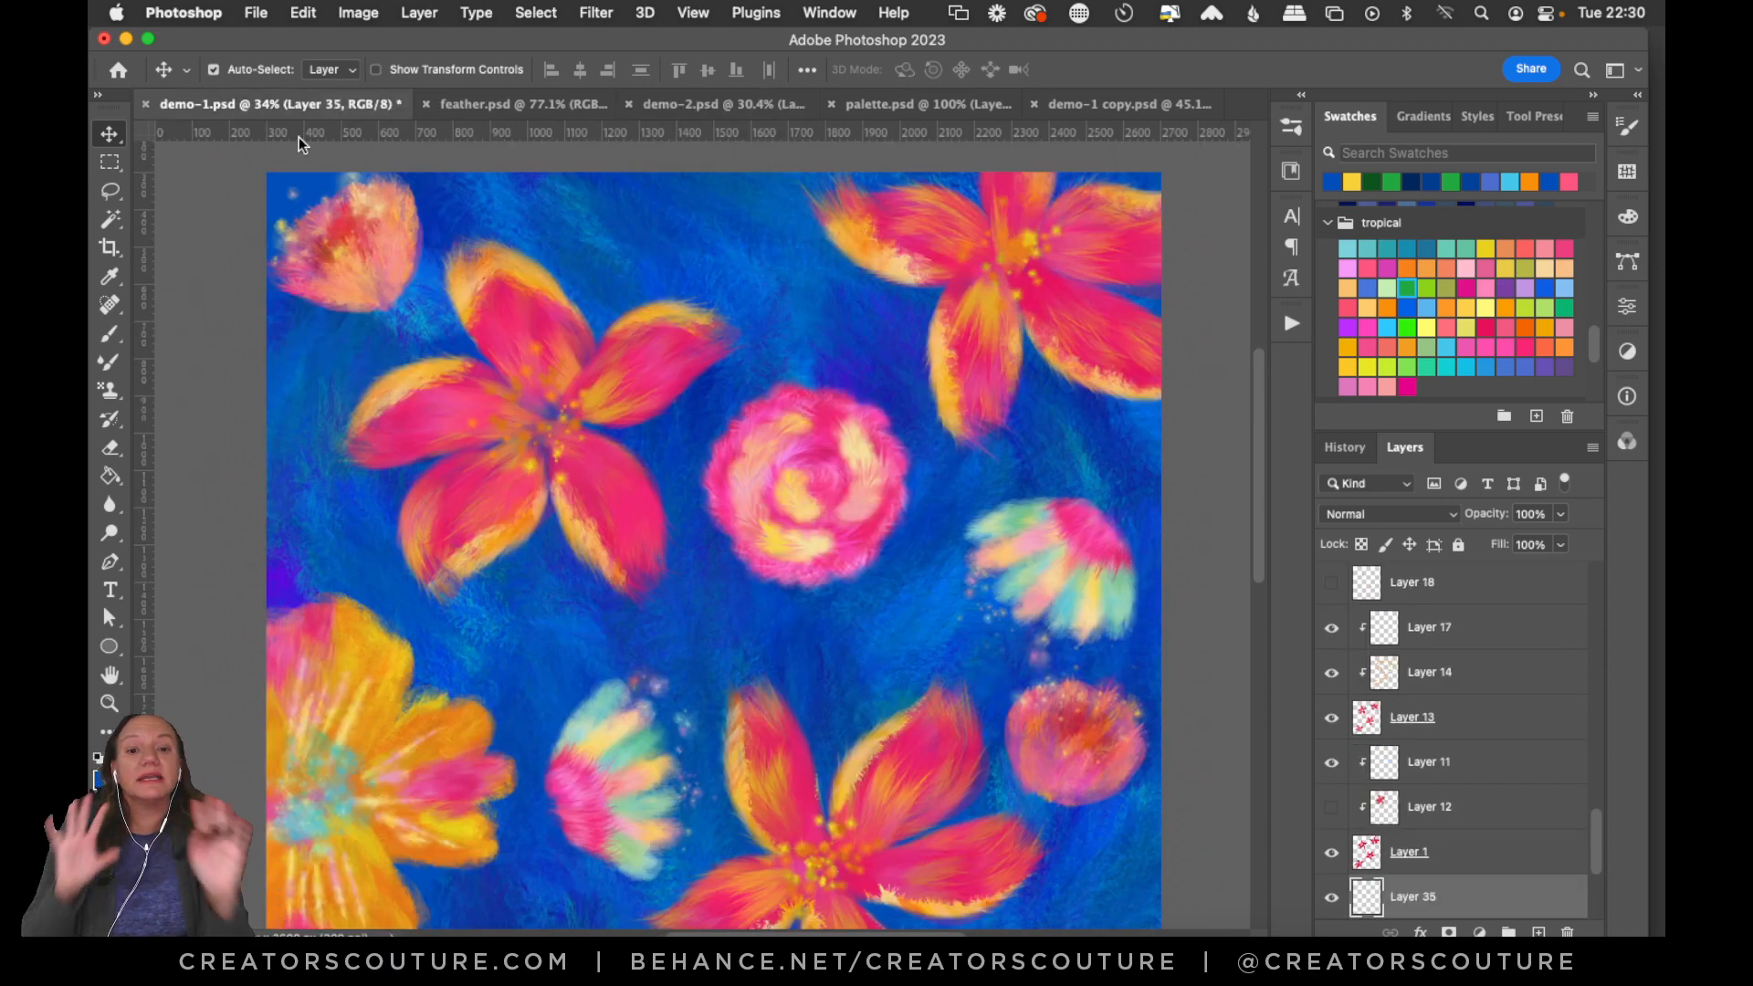
drag(1592, 835, 1596, 916)
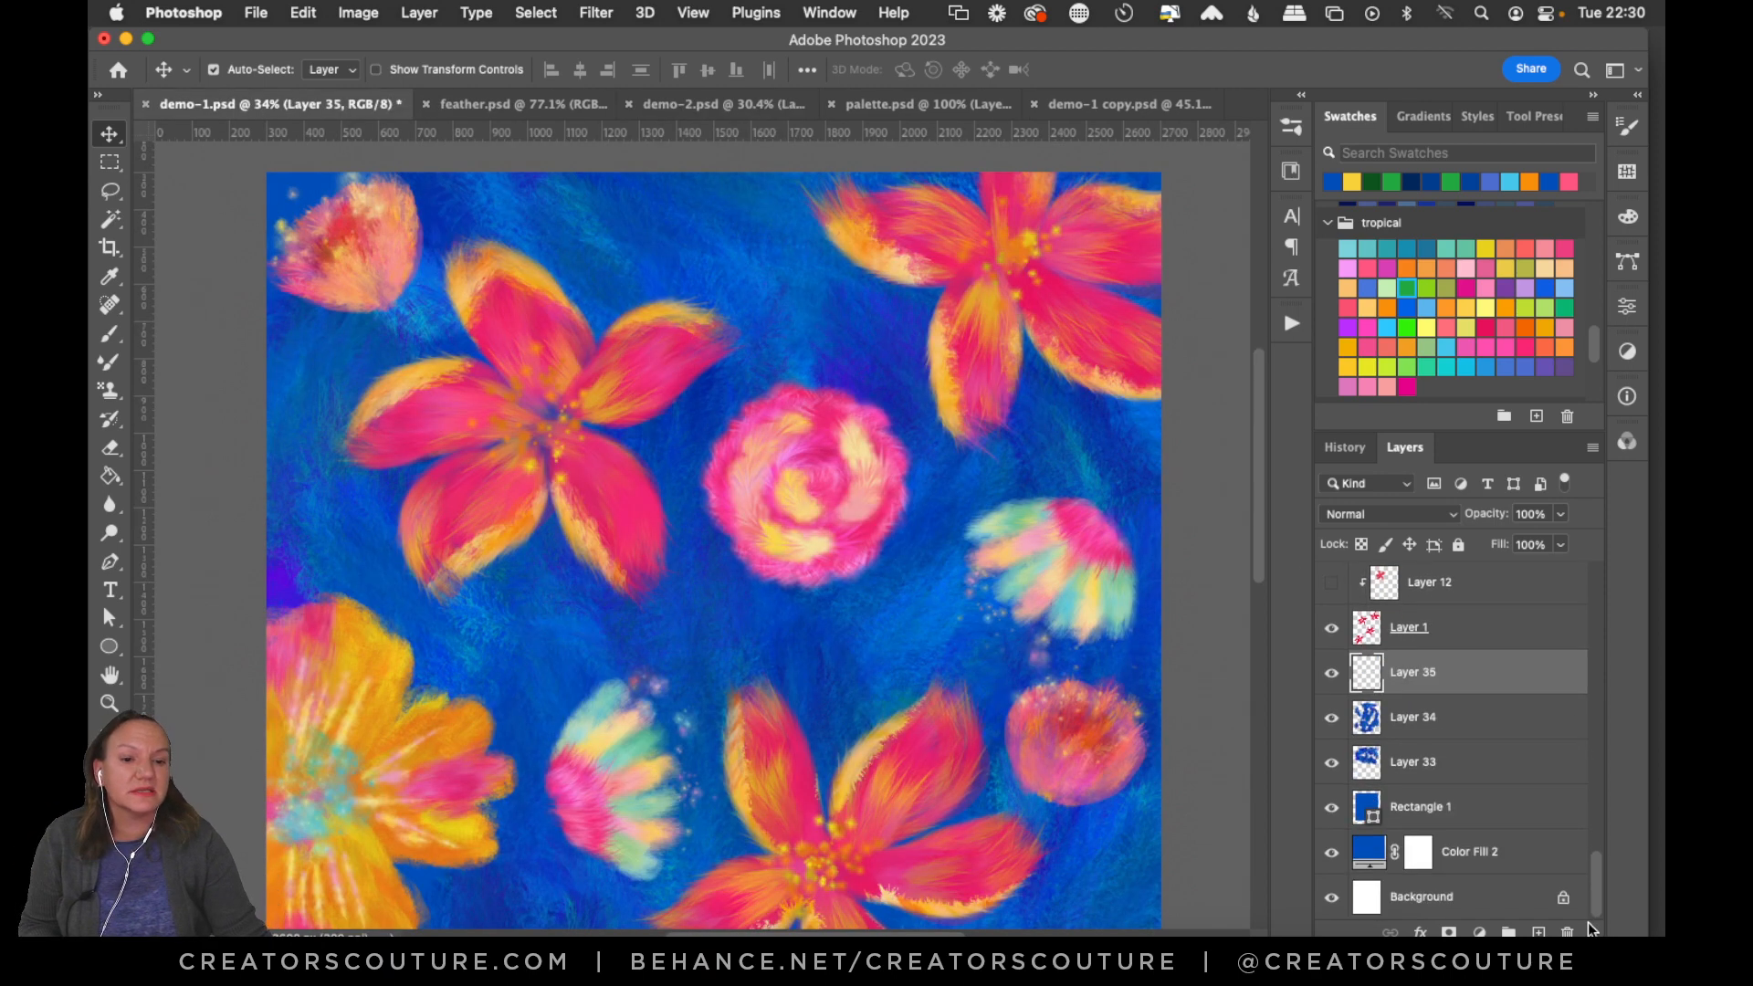
click(733, 104)
click(1333, 586)
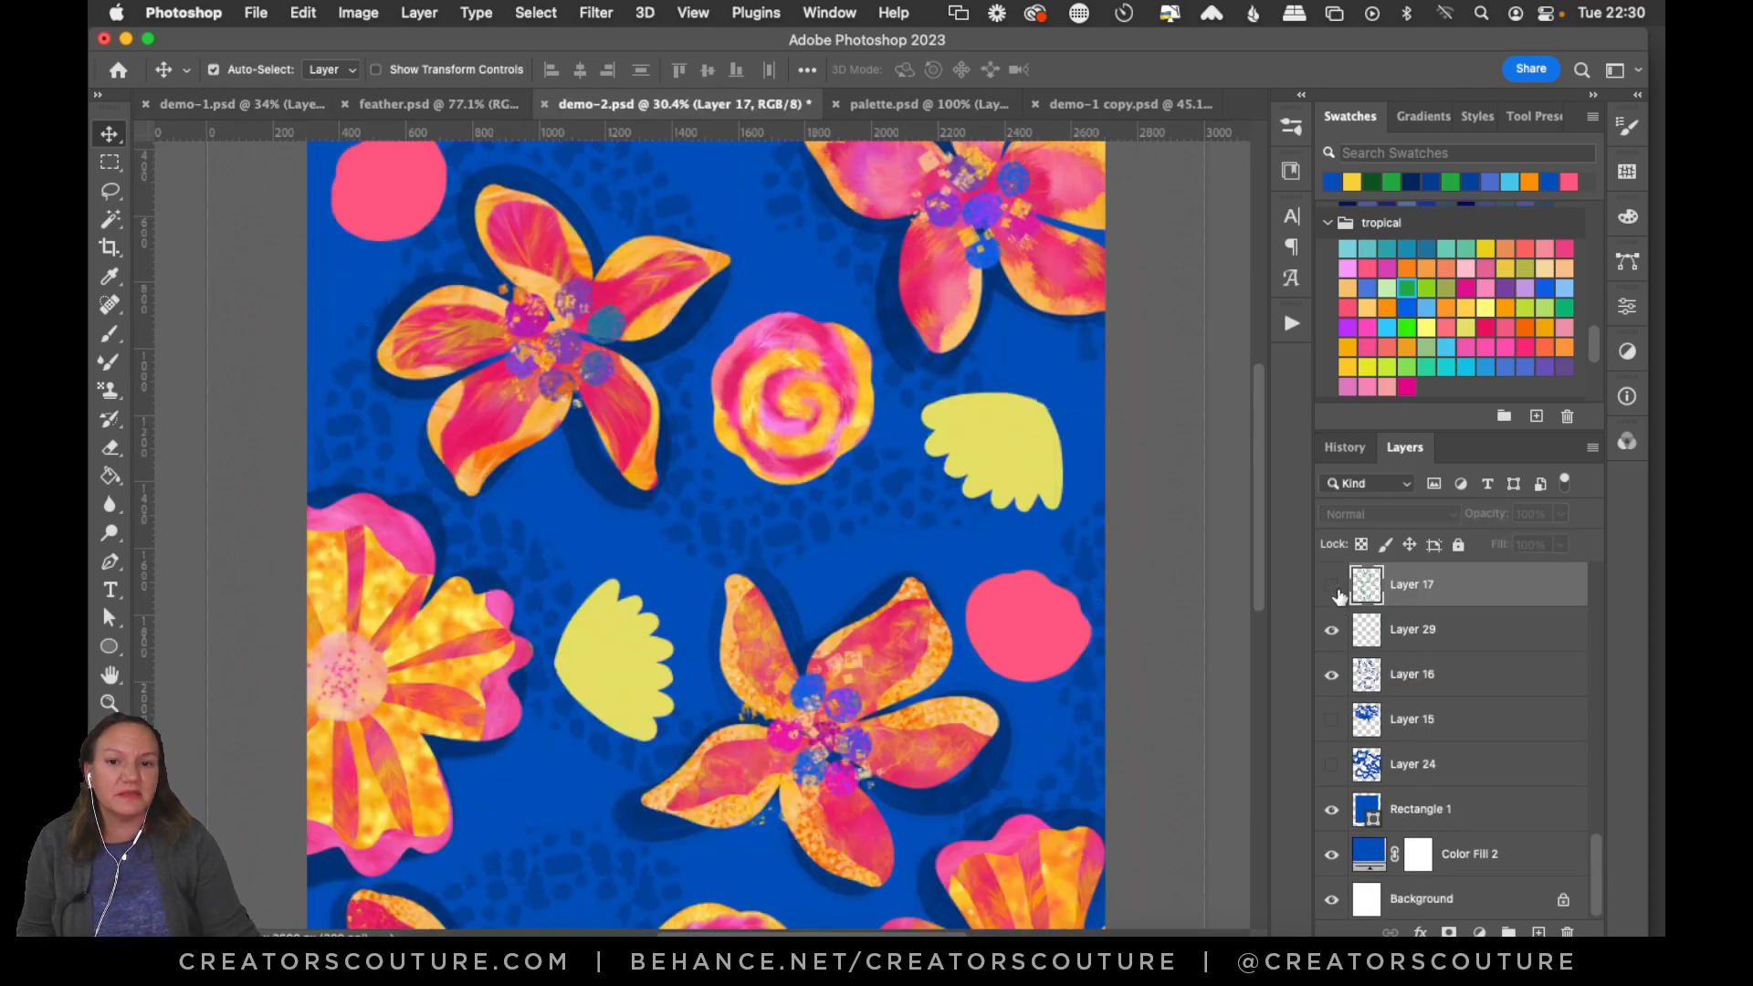
click(1332, 586)
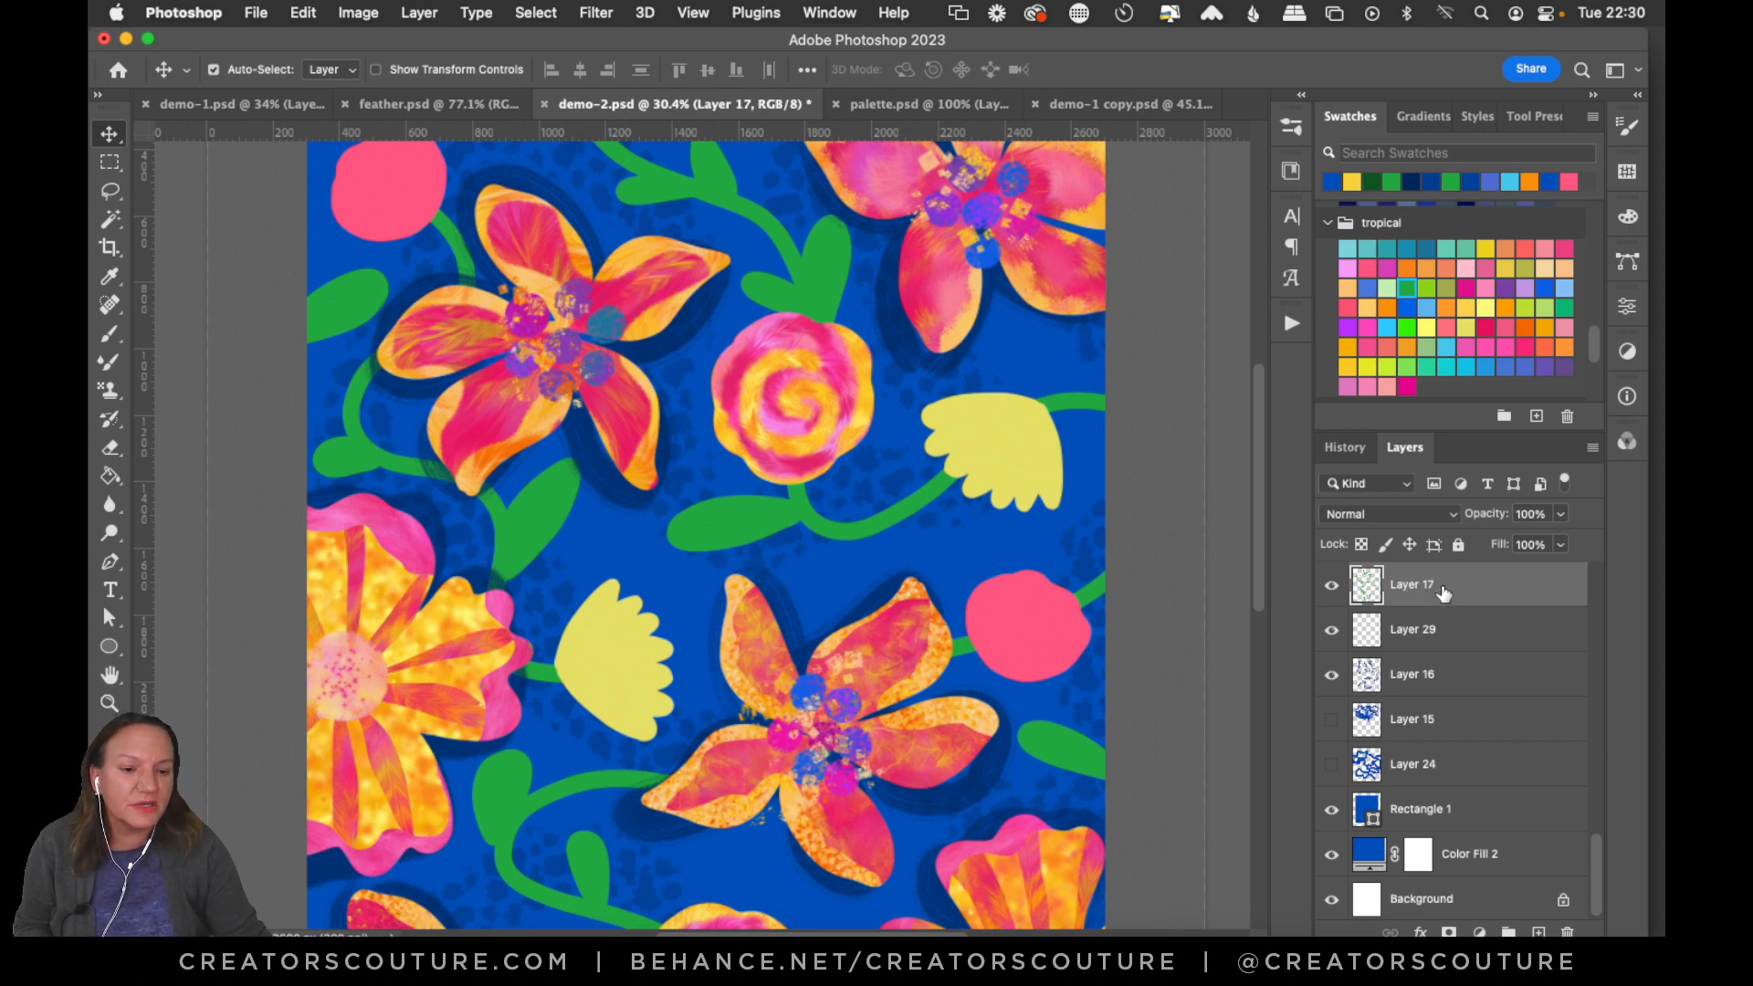
Duplicate the green stem-and-leaf layer, Layer 17, from demo-2.psd into the demo-1.psd document.
right_click(1447, 592)
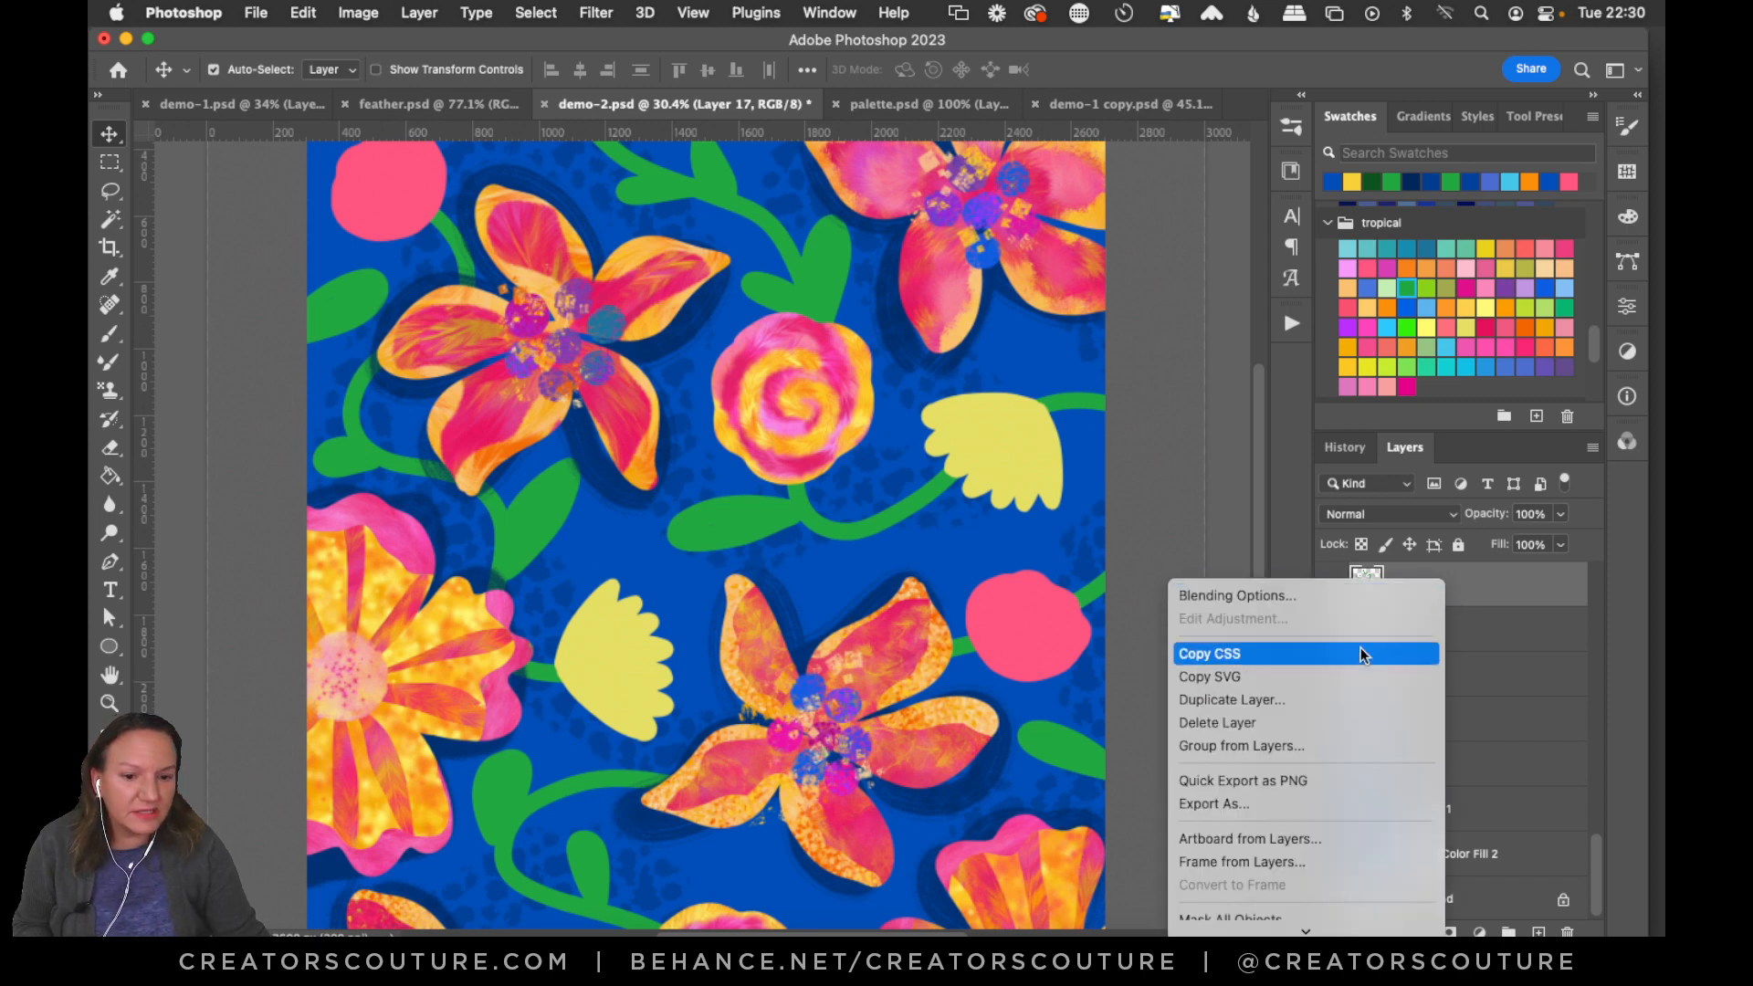
scroll(1296, 758, down, 10)
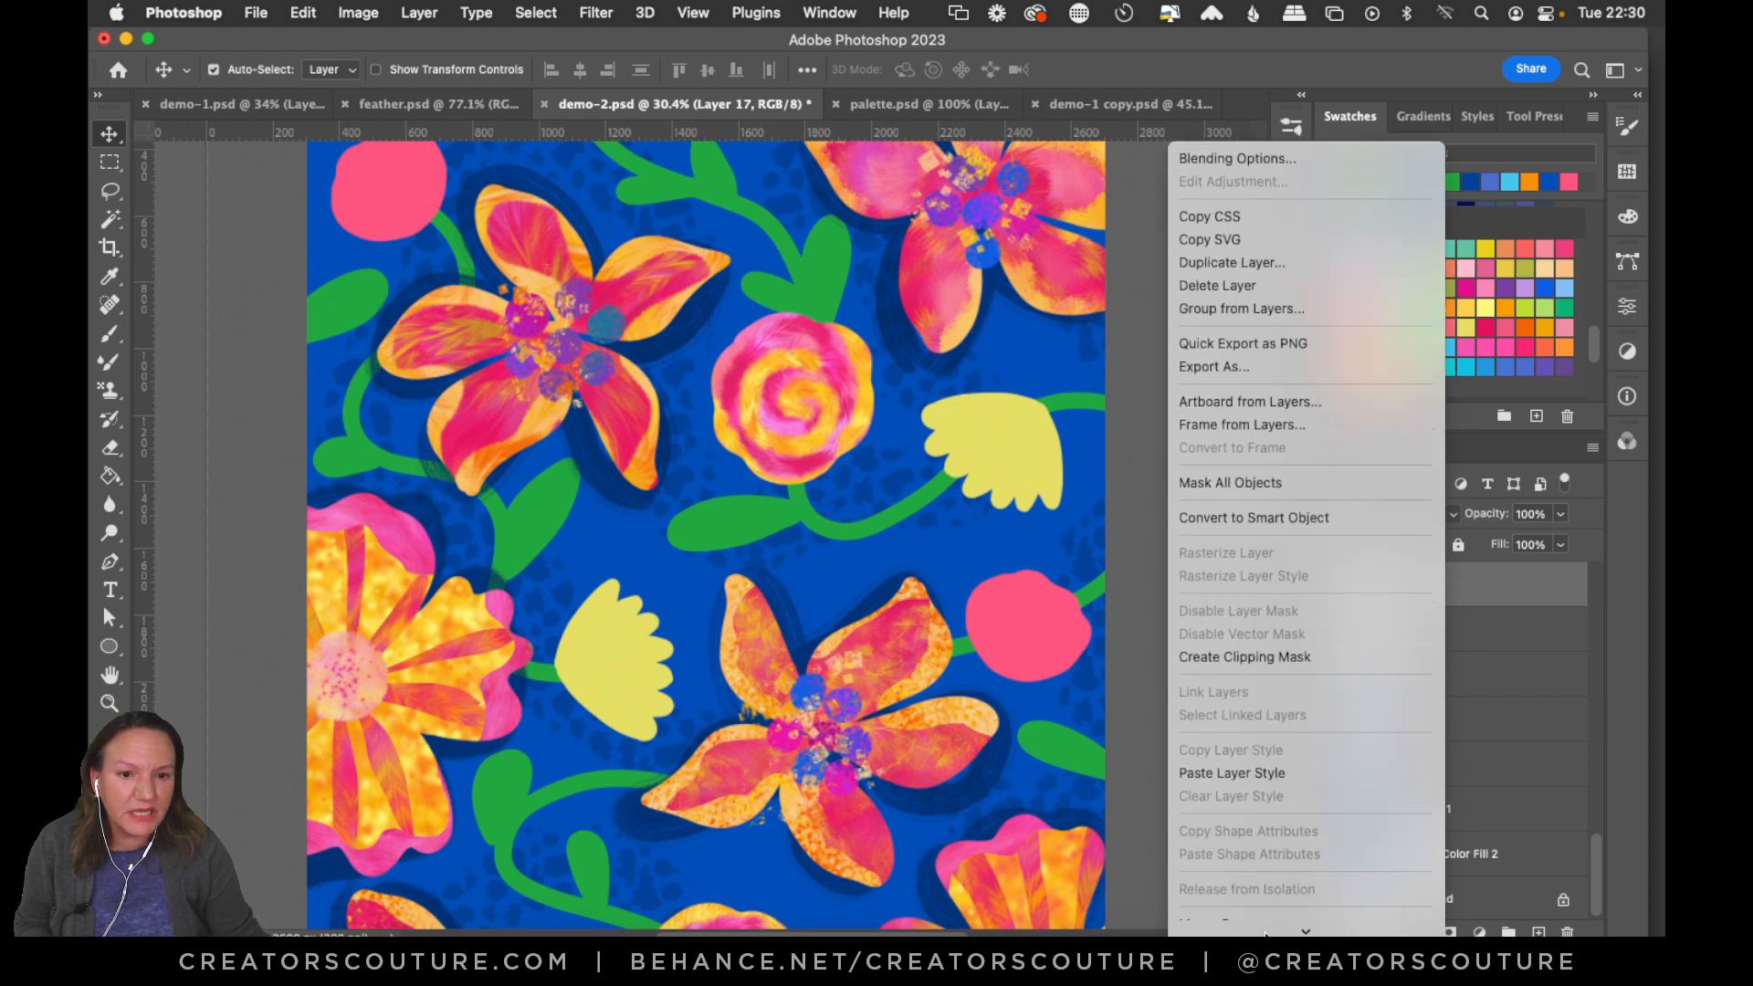
click(1269, 194)
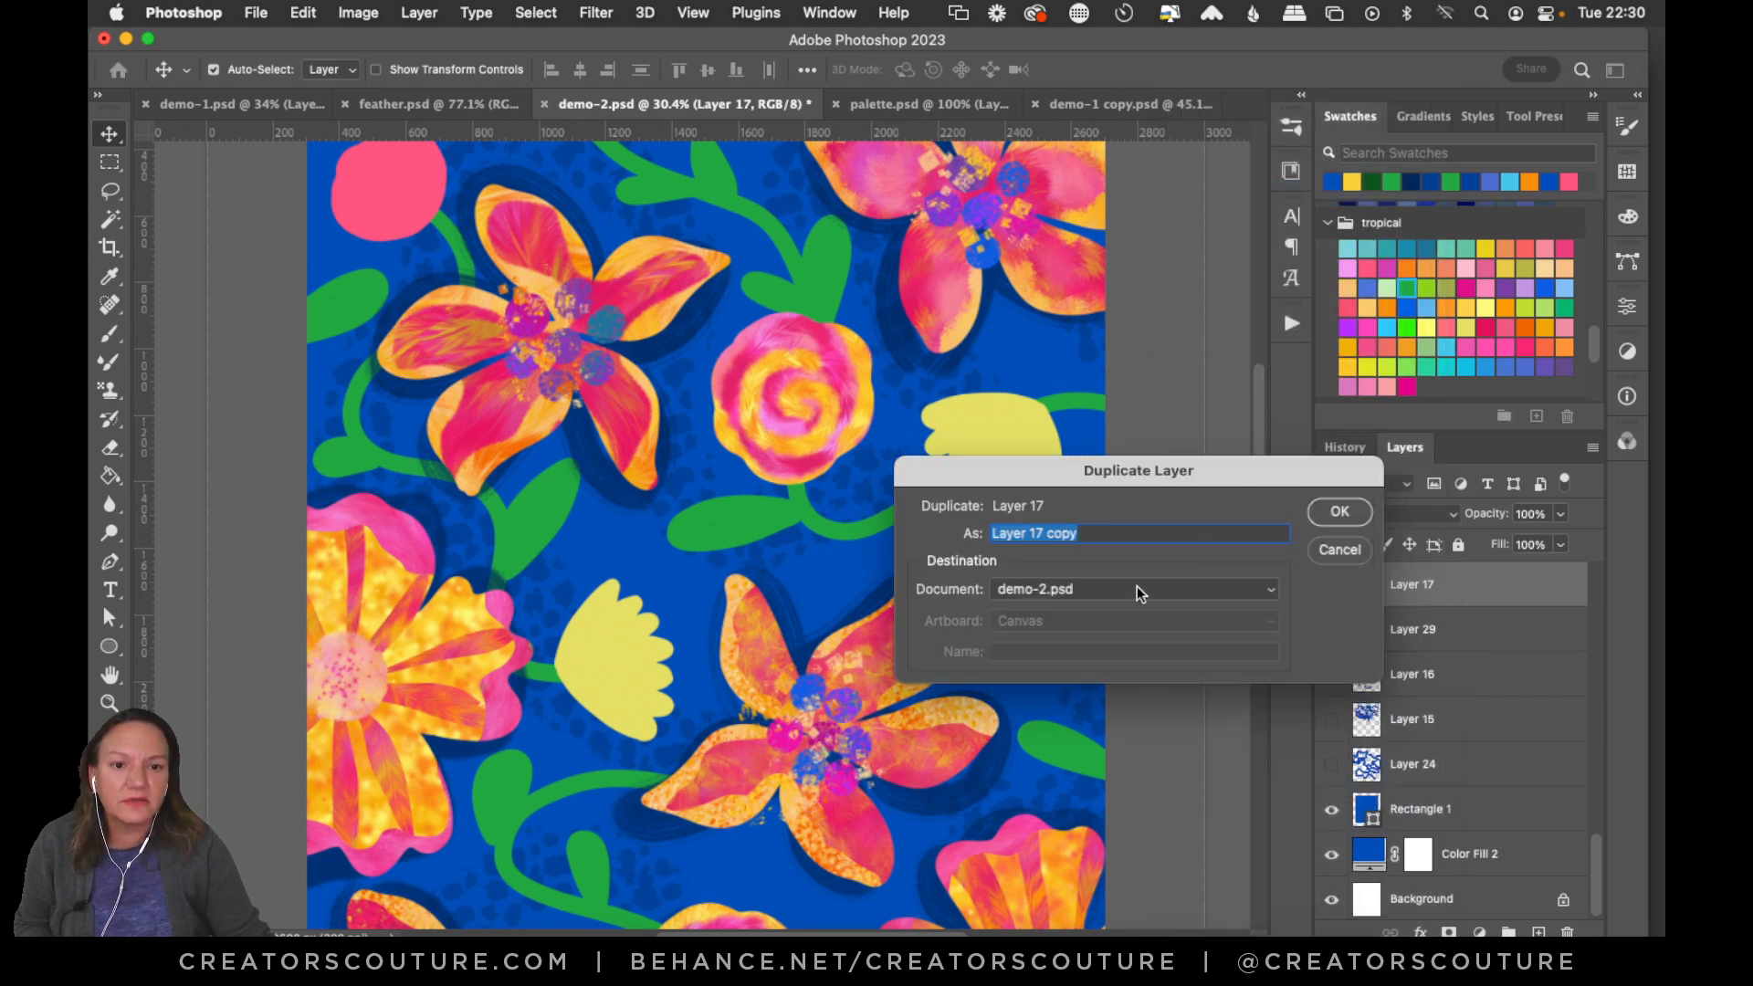
click(1090, 592)
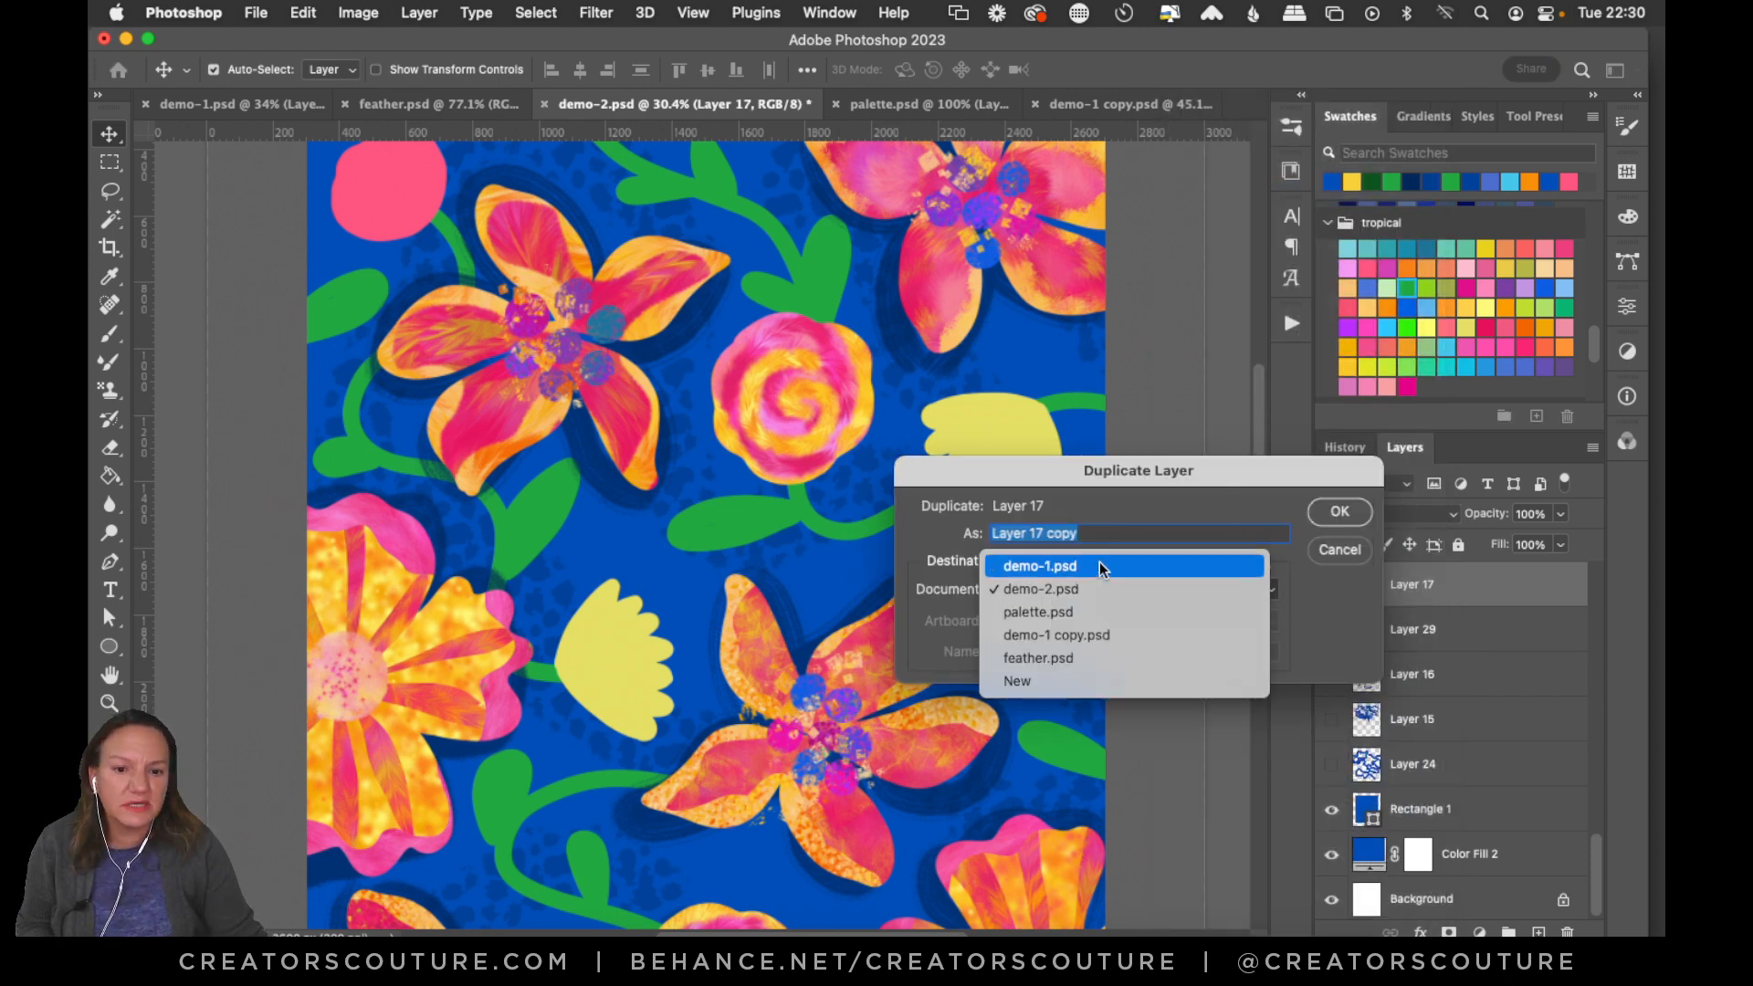
click(1099, 562)
click(1339, 513)
Return to demo-1.psd and lower the copied stem-and-leaf layer's opacity to 39%.
click(270, 111)
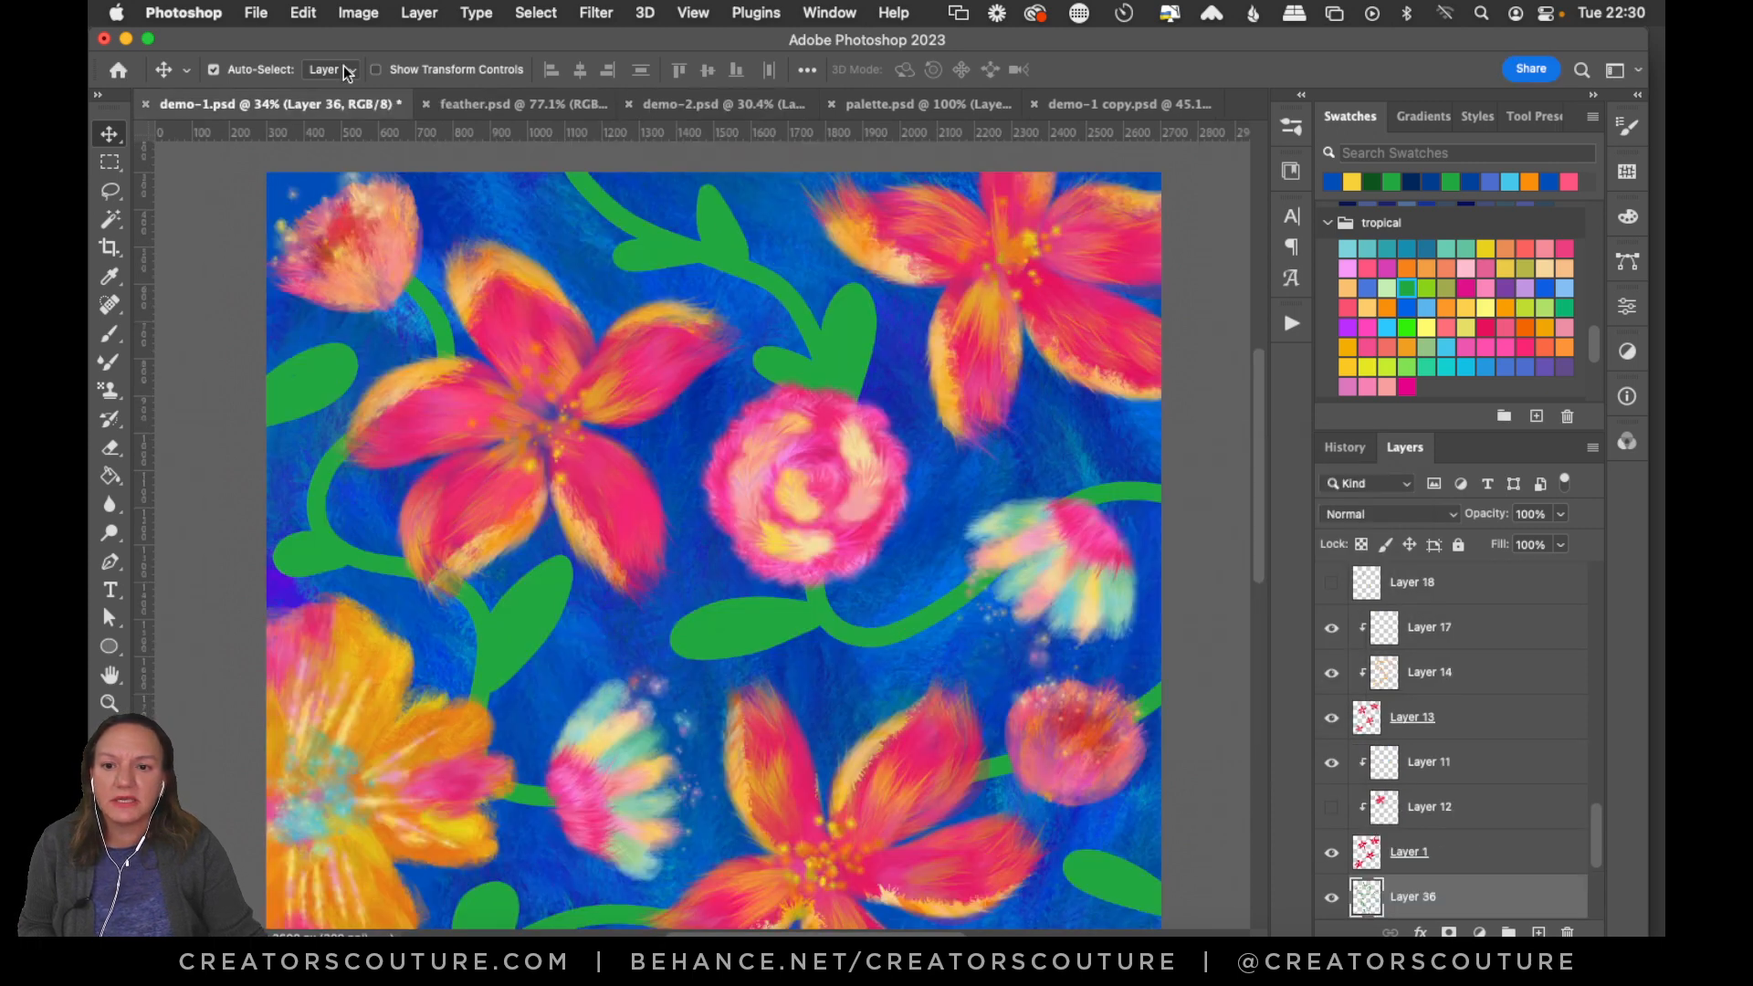
scroll(1591, 791, down, 3)
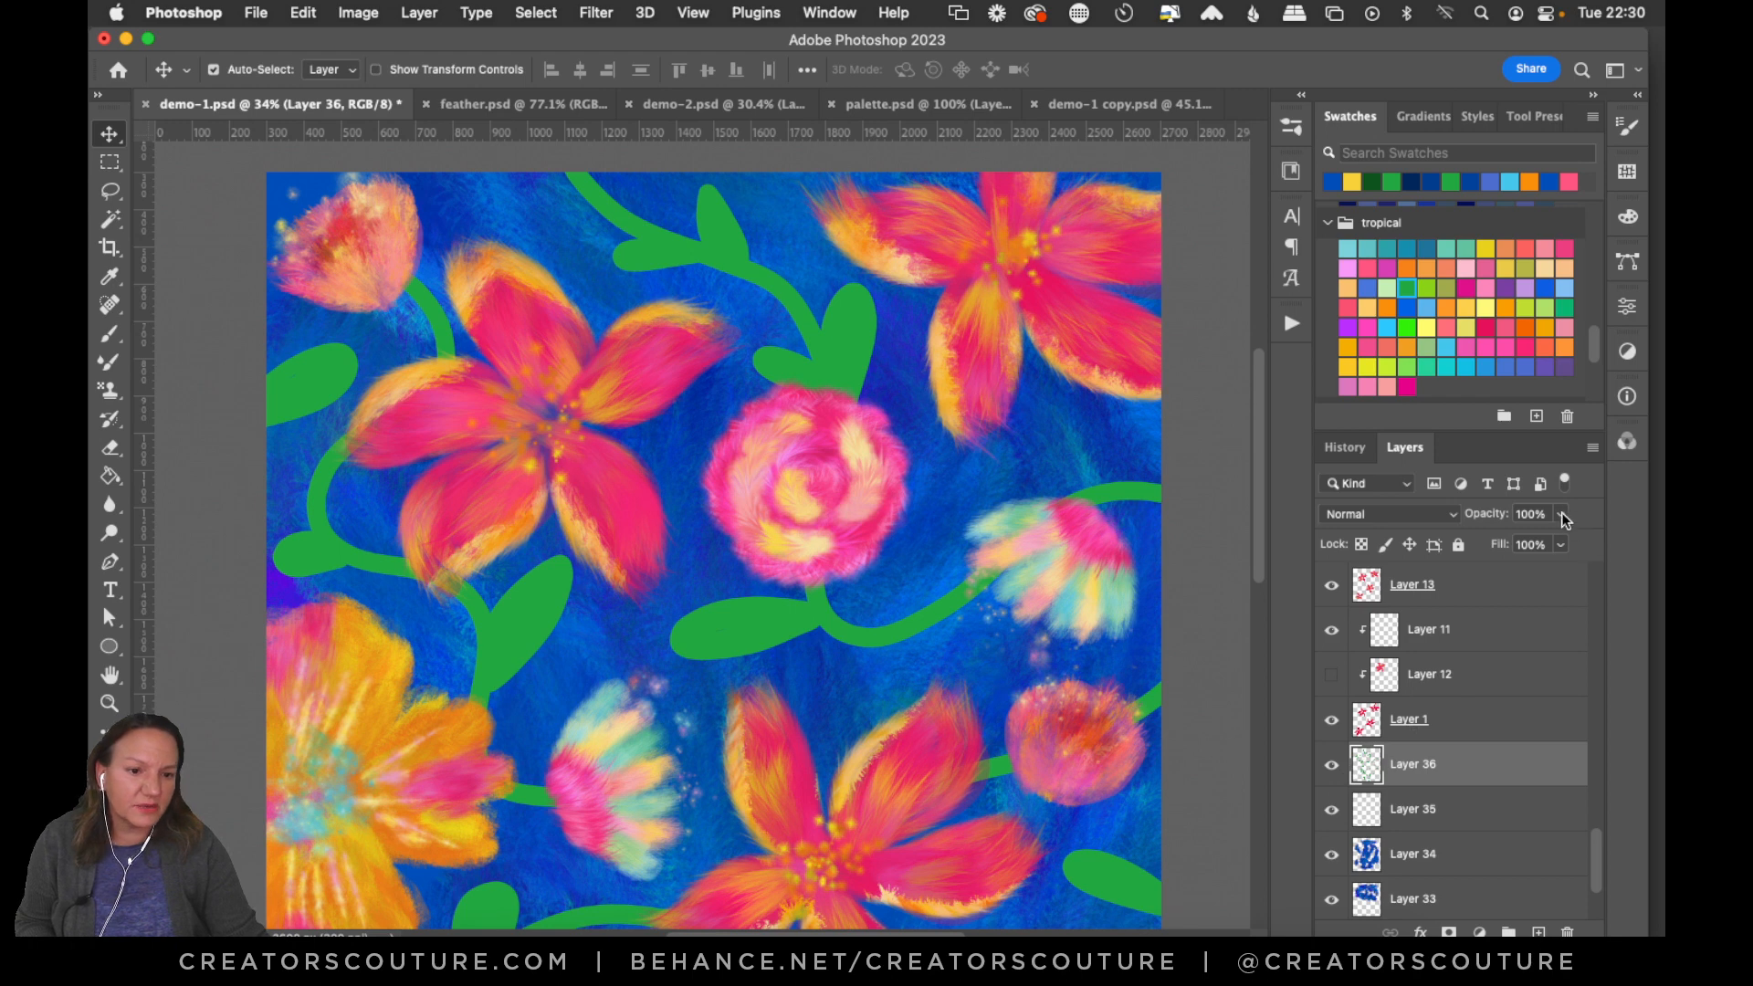
drag(1561, 515, 1503, 544)
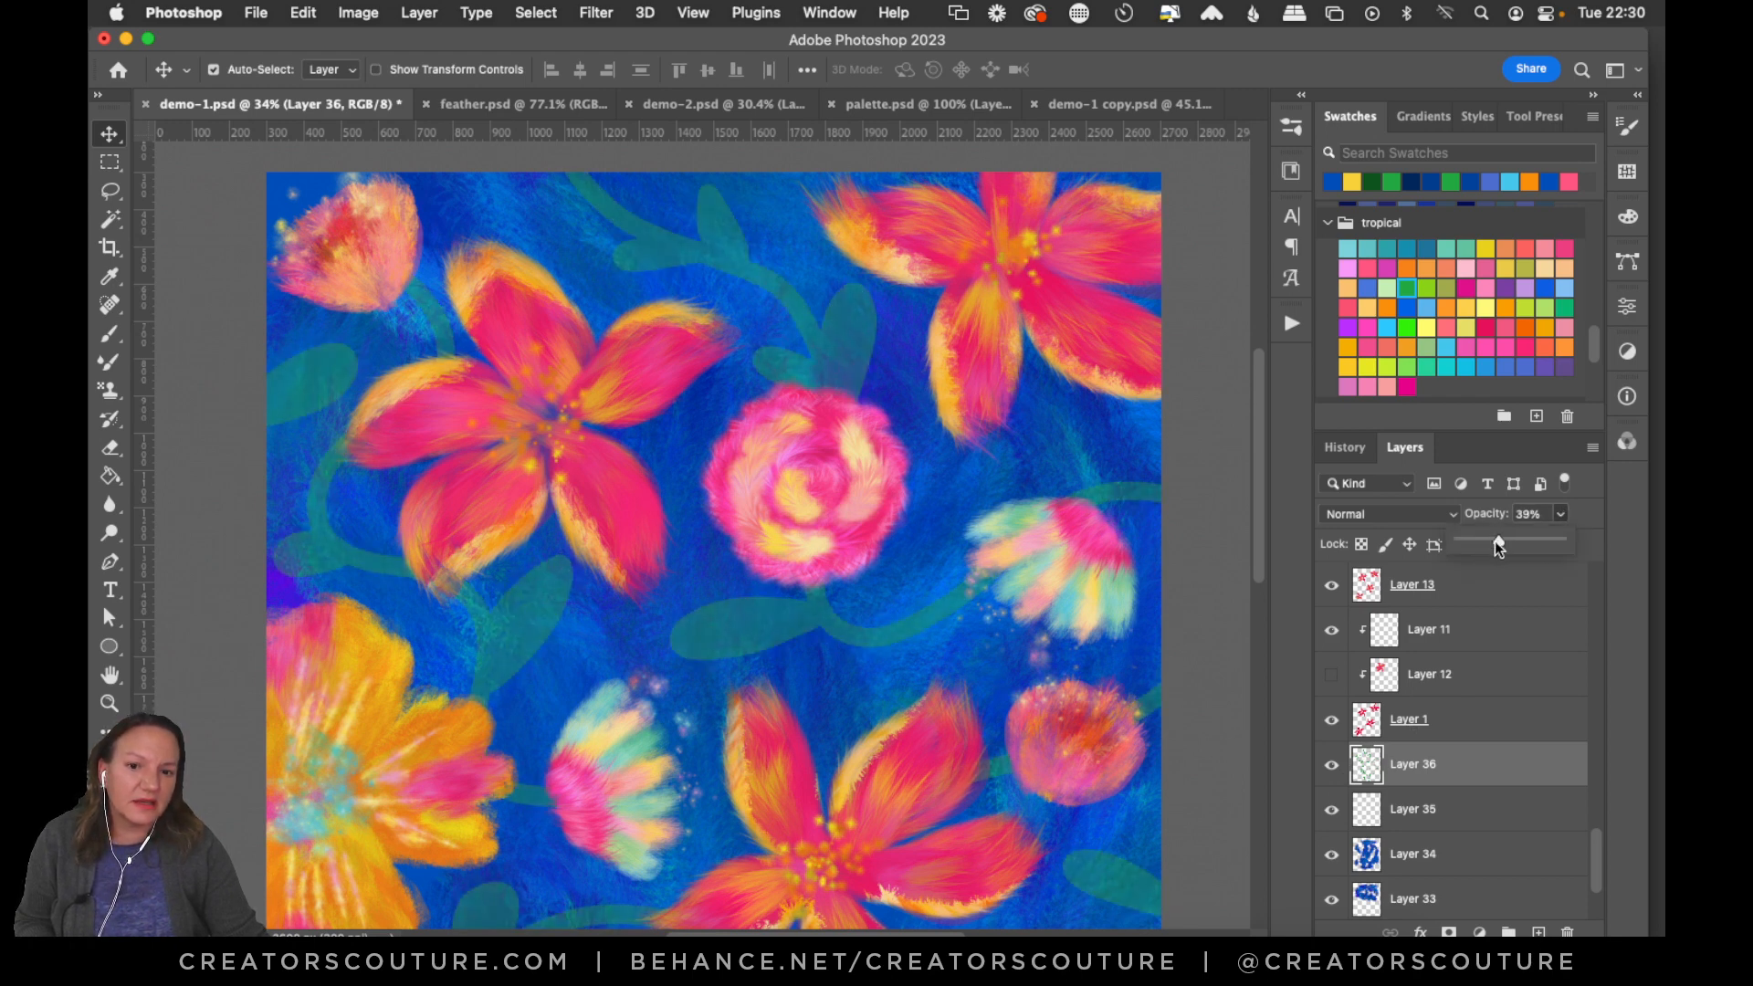
Add a new layer above the faded stem guide and activate the Pattern Stamp tool for painting on it.
click(1538, 932)
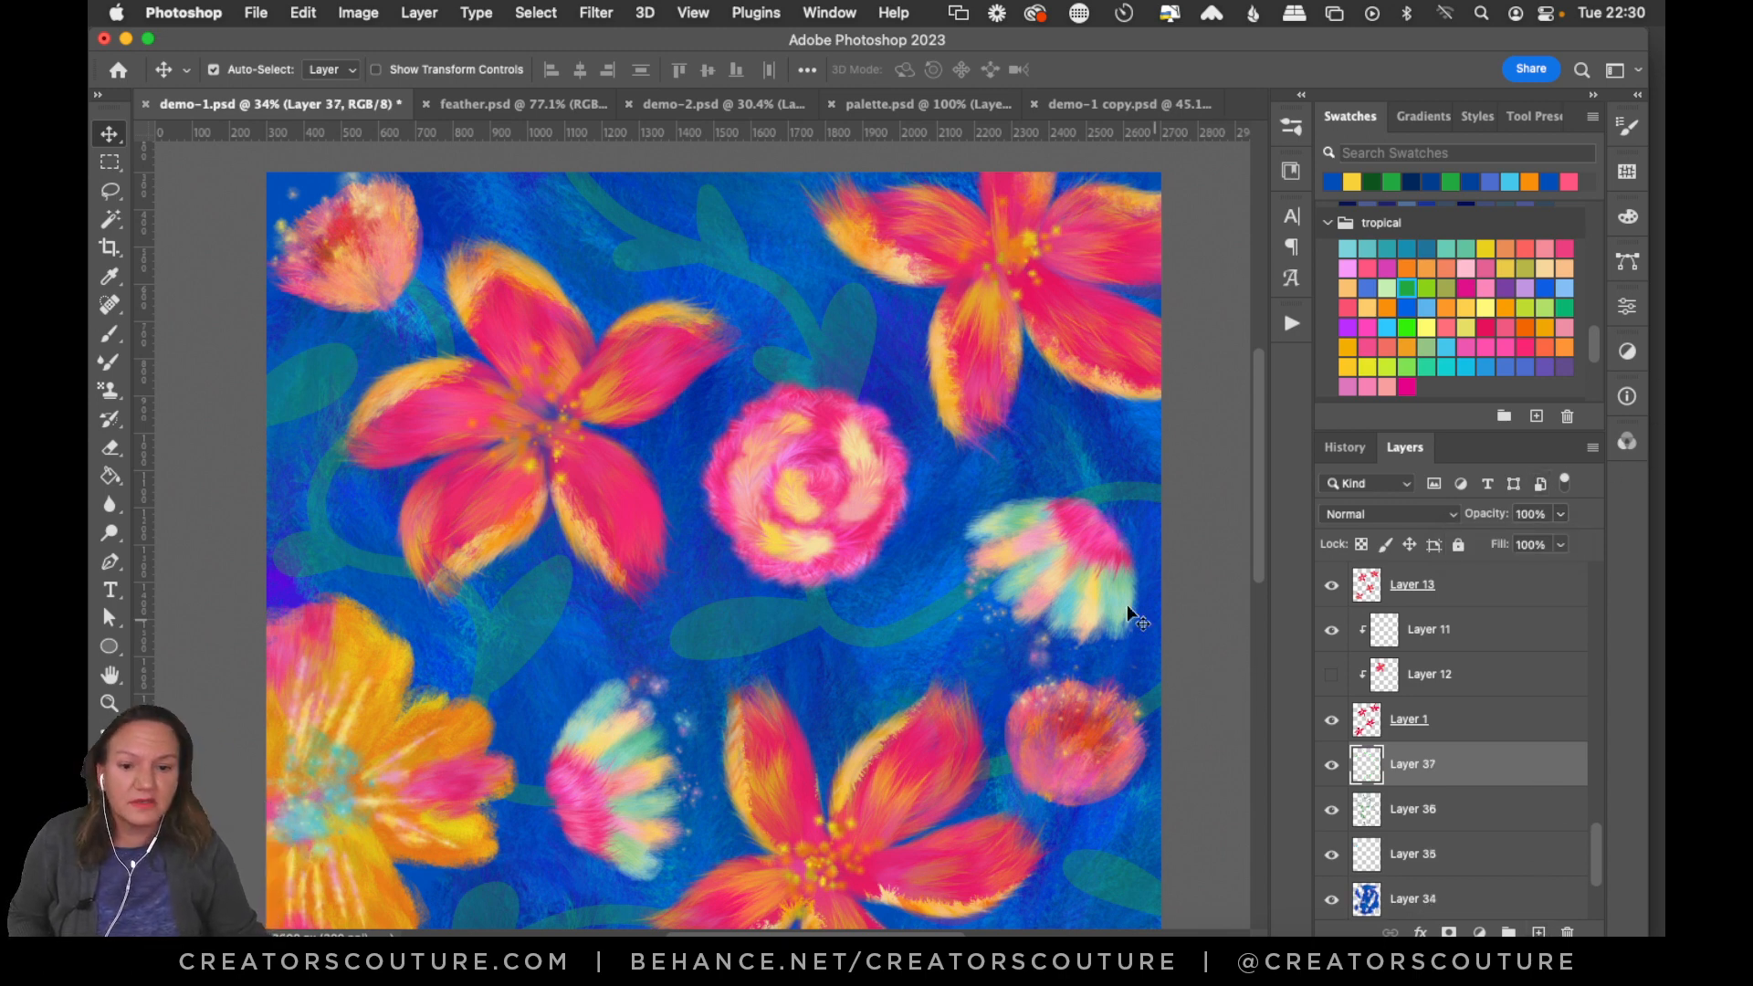
drag(109, 390, 199, 388)
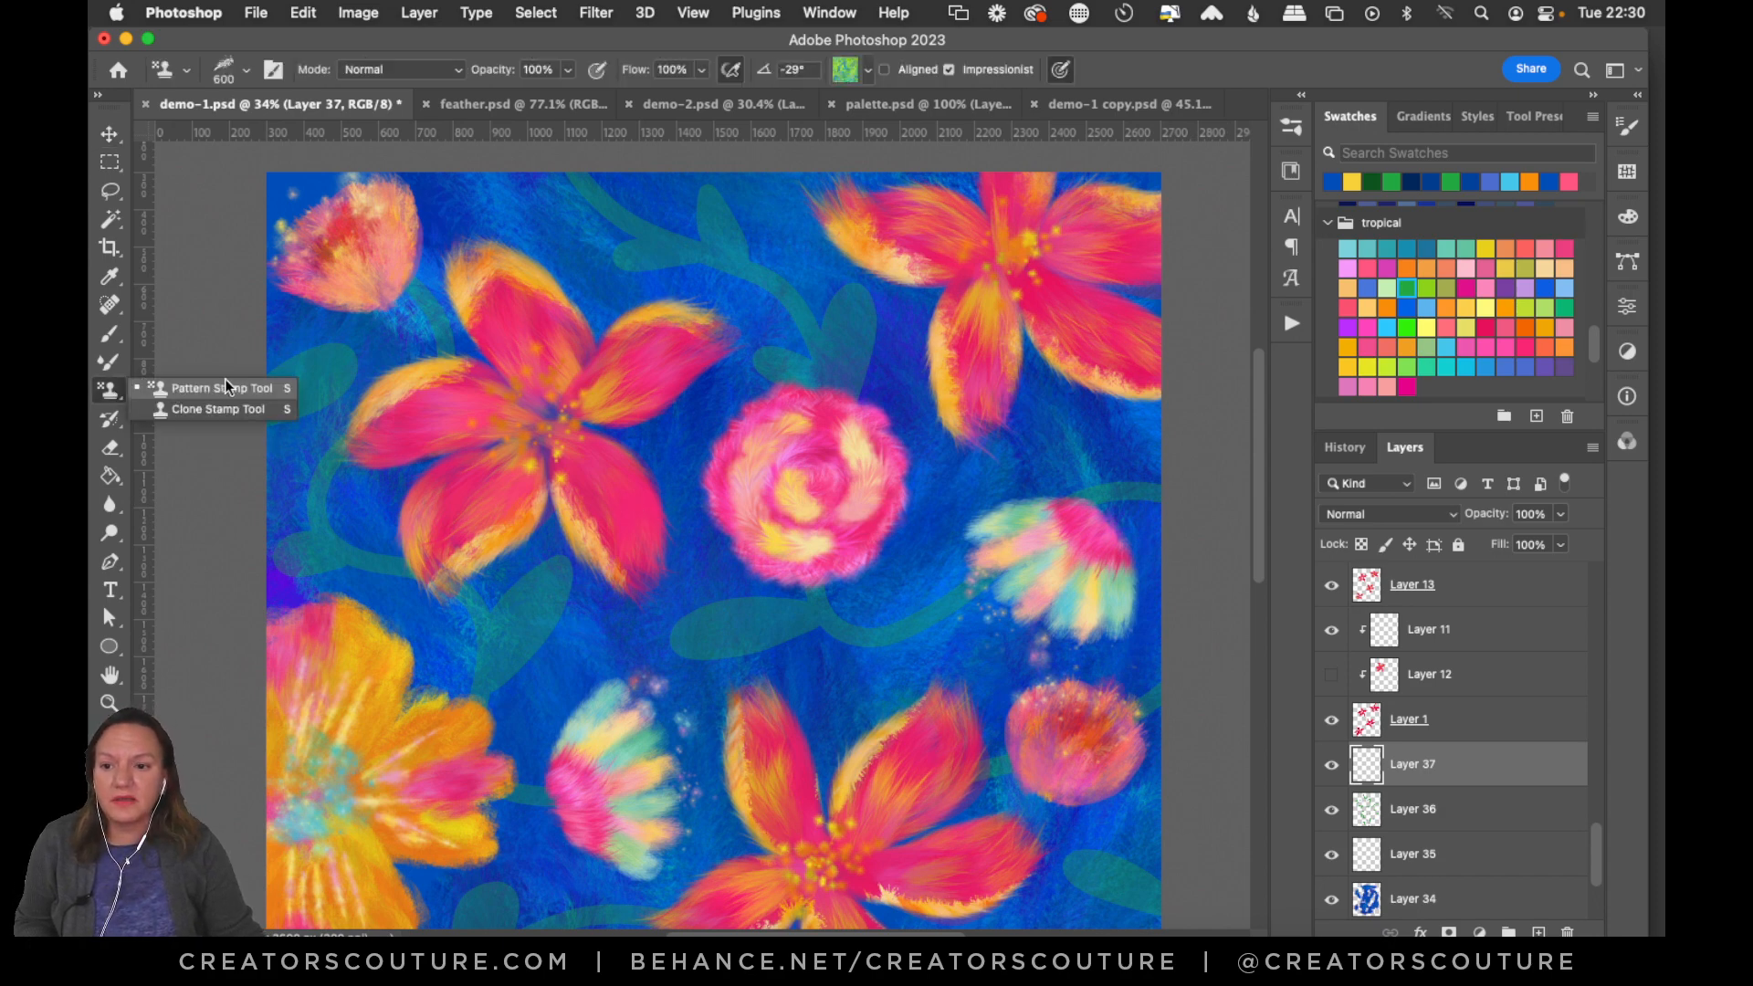
click(234, 386)
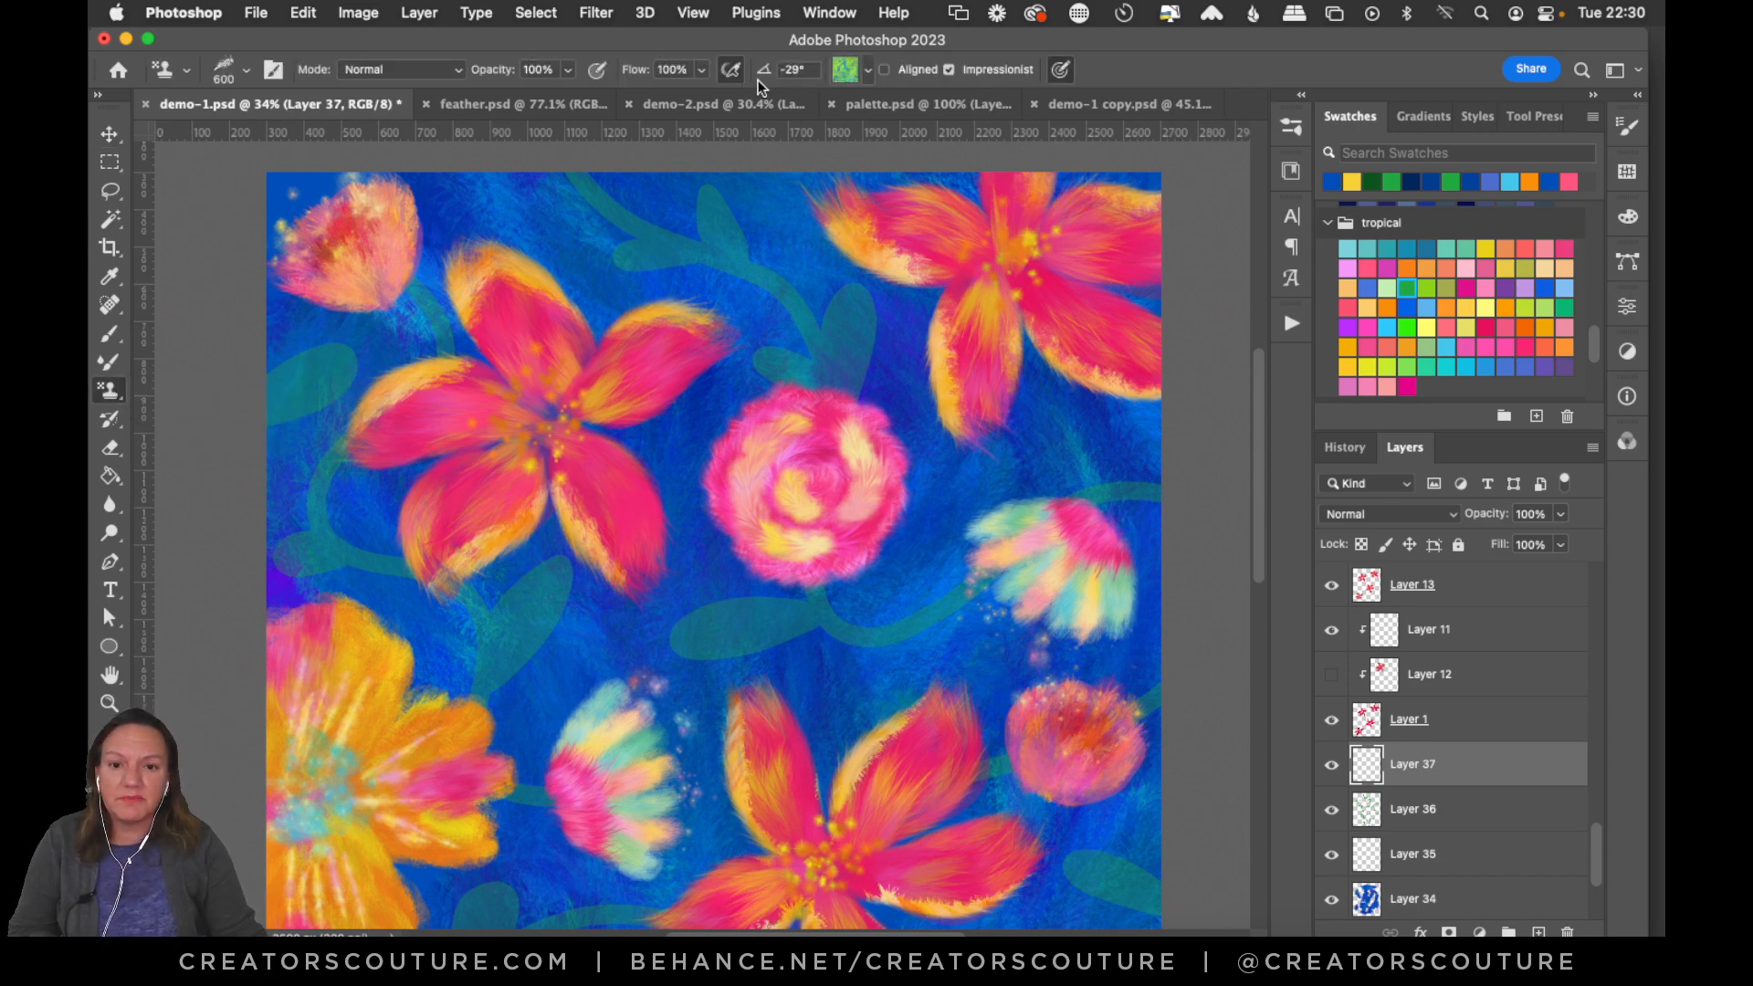
Try painting the guide's stems beside the pink round flower with the 15-feather-creatorscouture brush at 197 px, undoing each test stroke.
click(1298, 168)
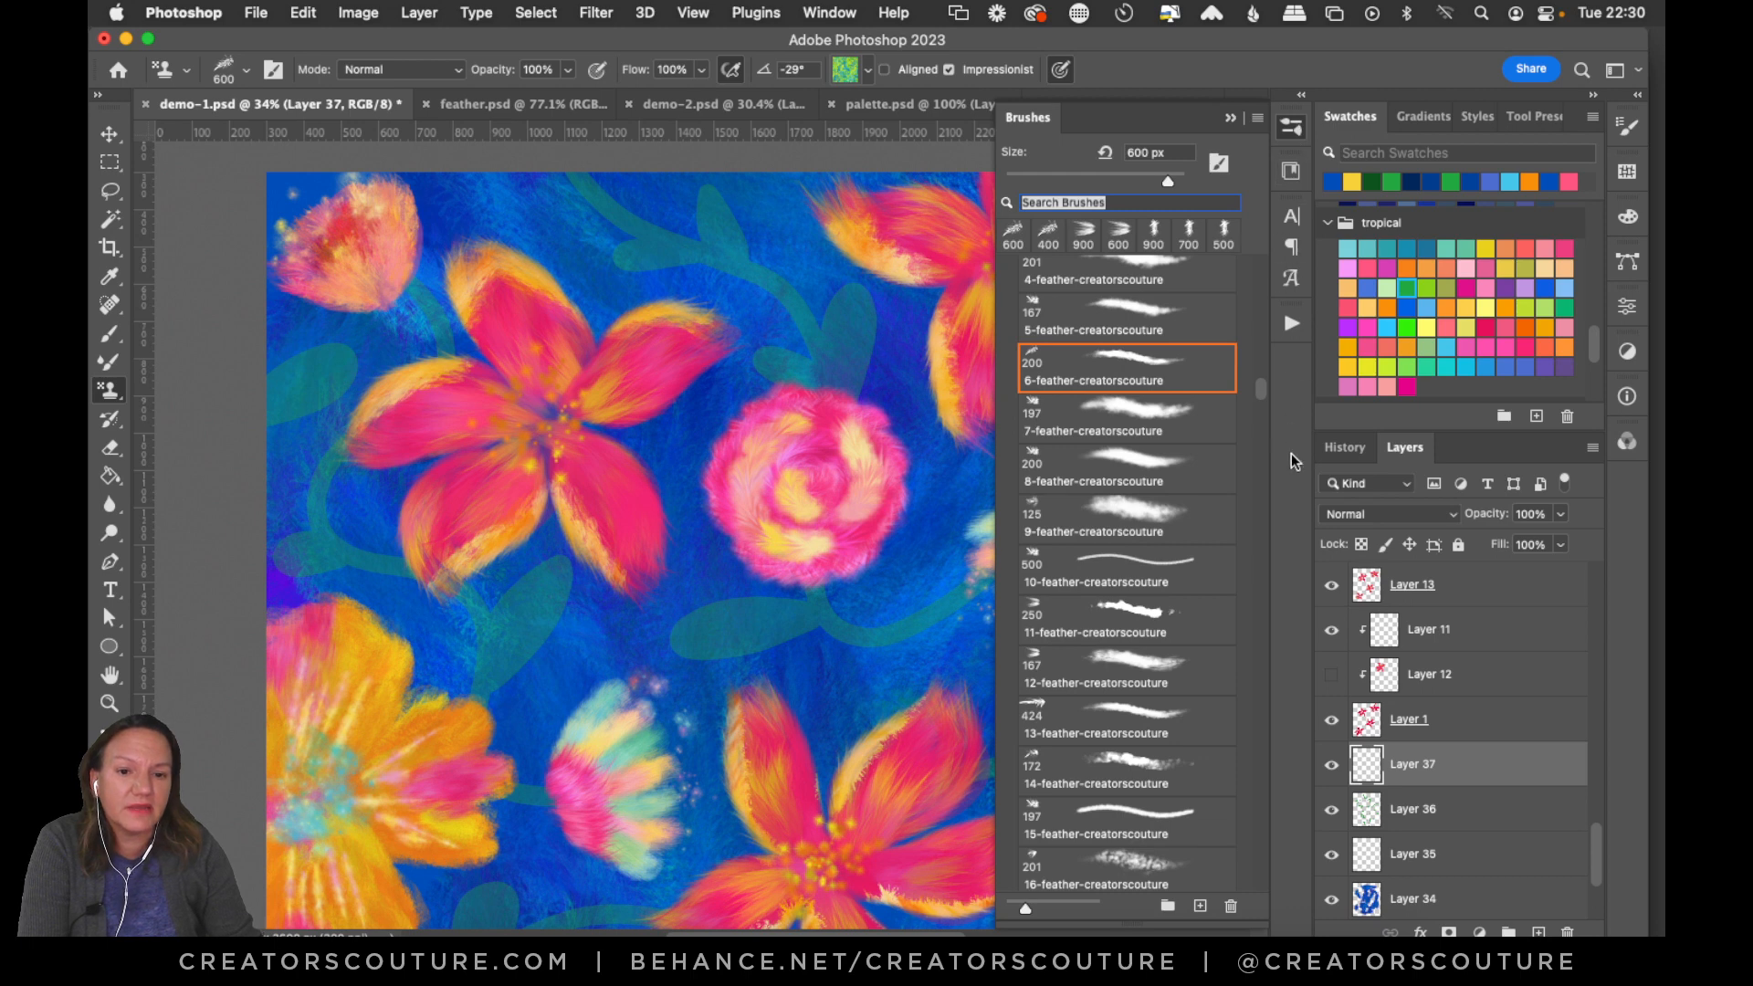
drag(1257, 395, 1259, 411)
click(1124, 470)
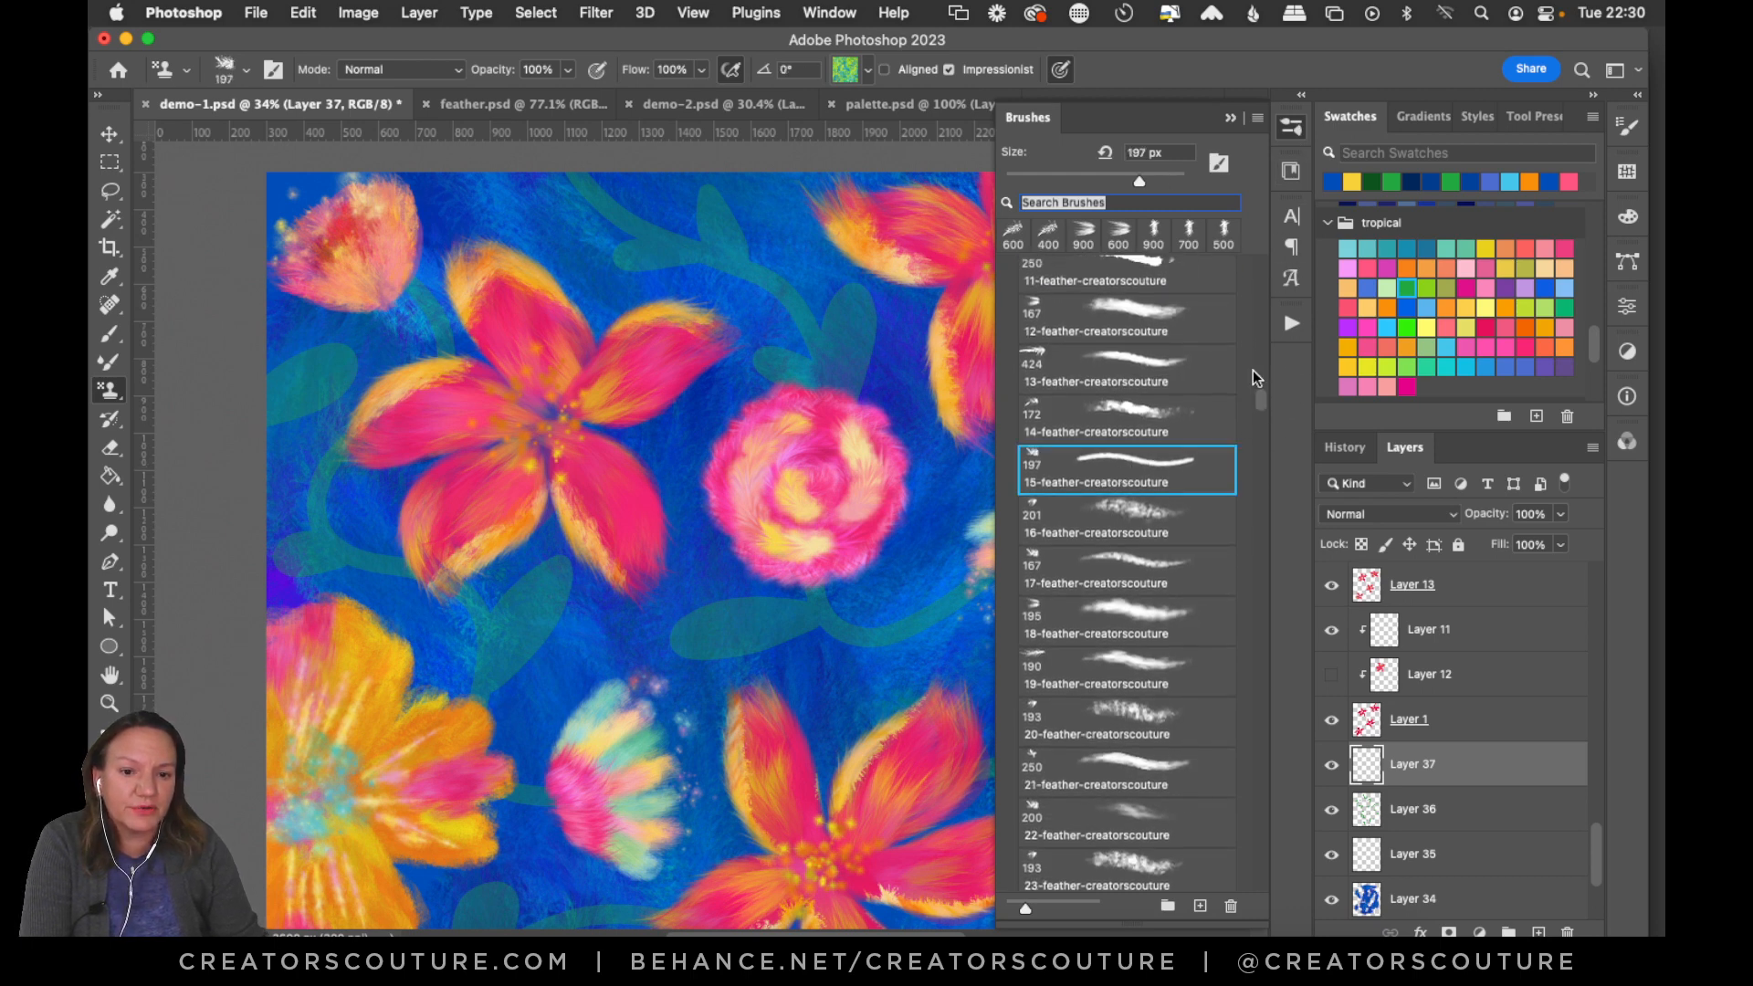
click(1290, 128)
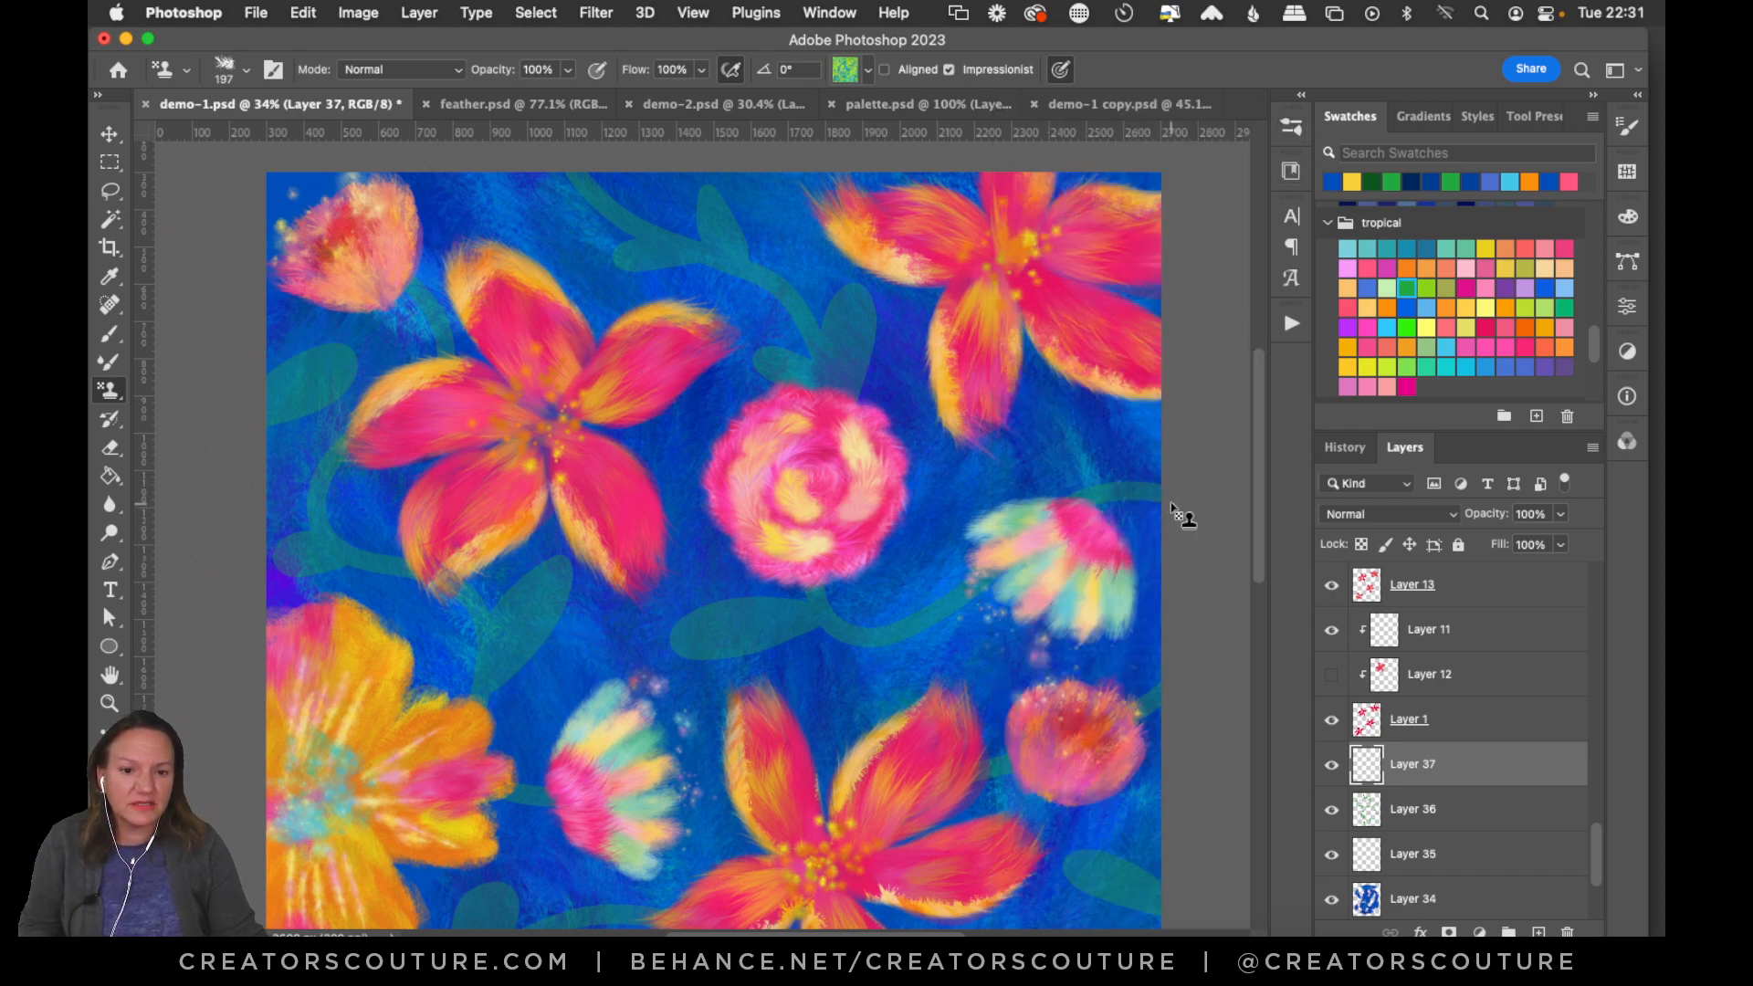
mouse_move(1150, 495)
mouse_down()
mouse_move(1045, 514)
mouse_move(959, 590)
mouse_move(878, 628)
mouse_move(837, 629)
mouse_move(821, 589)
mouse_up()
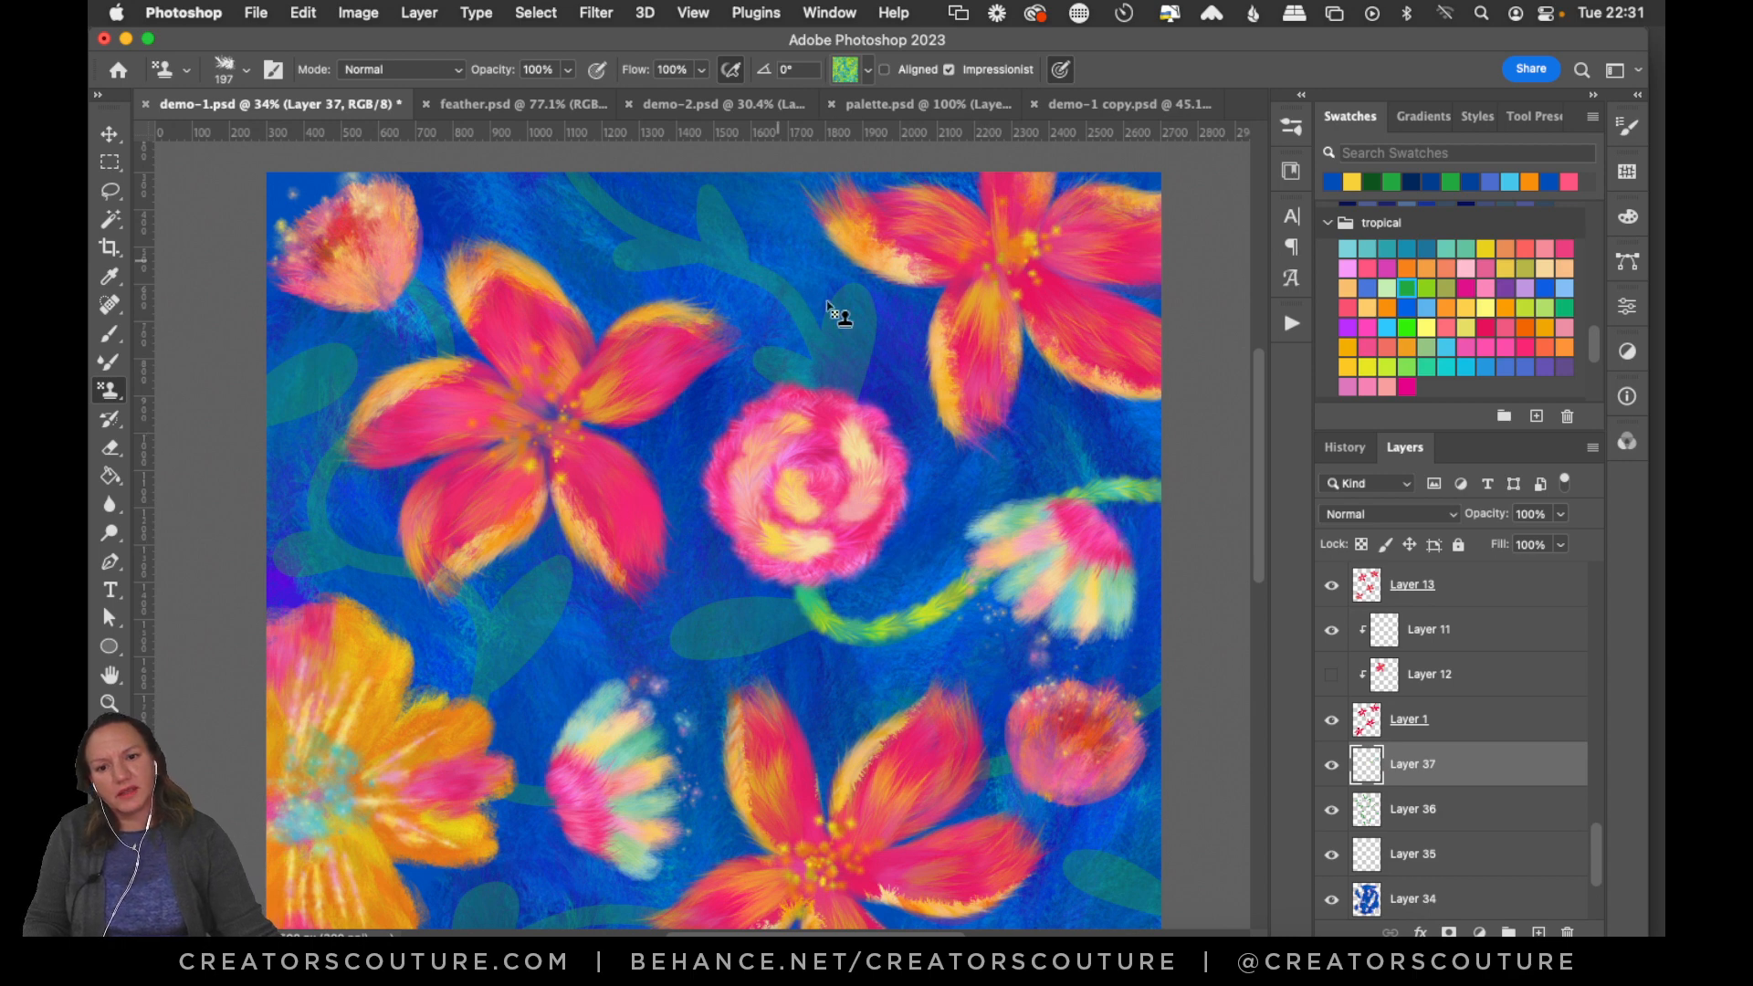
key(super+z)
mouse_move(577, 158)
mouse_down()
mouse_move(638, 227)
mouse_move(740, 274)
mouse_move(817, 352)
mouse_move(813, 414)
mouse_up()
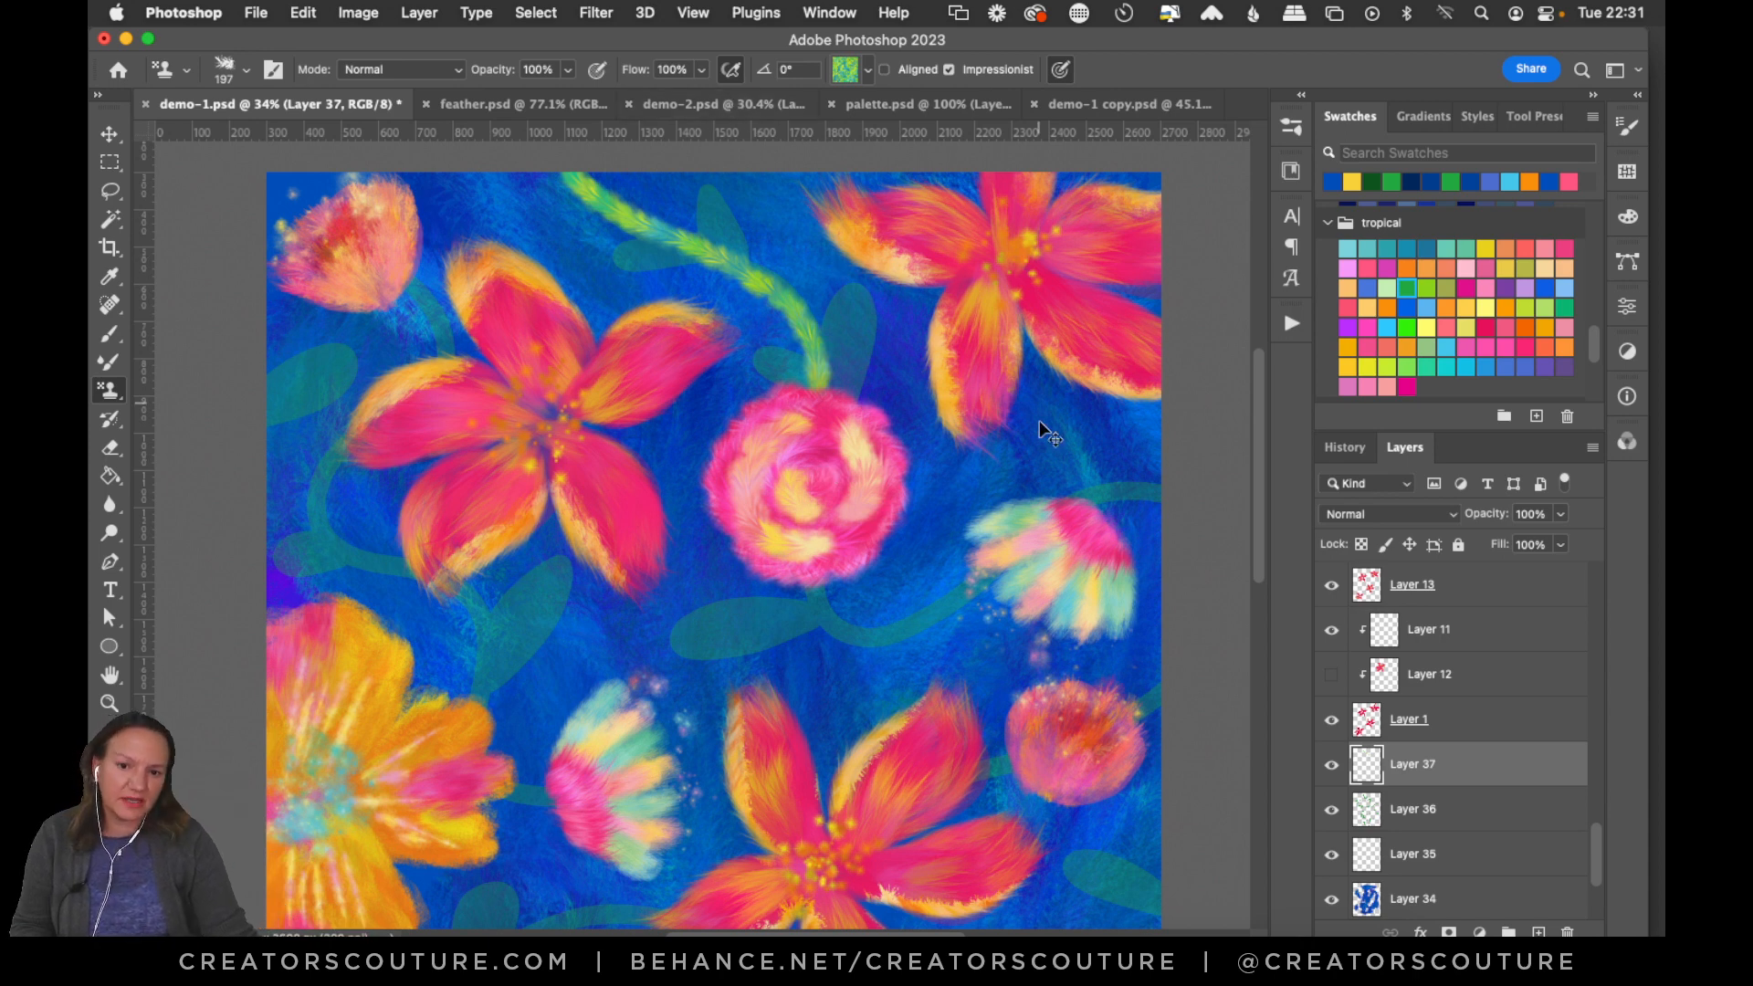
key(super+z)
mouse_move(575, 175)
mouse_down()
mouse_move(751, 262)
mouse_move(800, 345)
mouse_up()
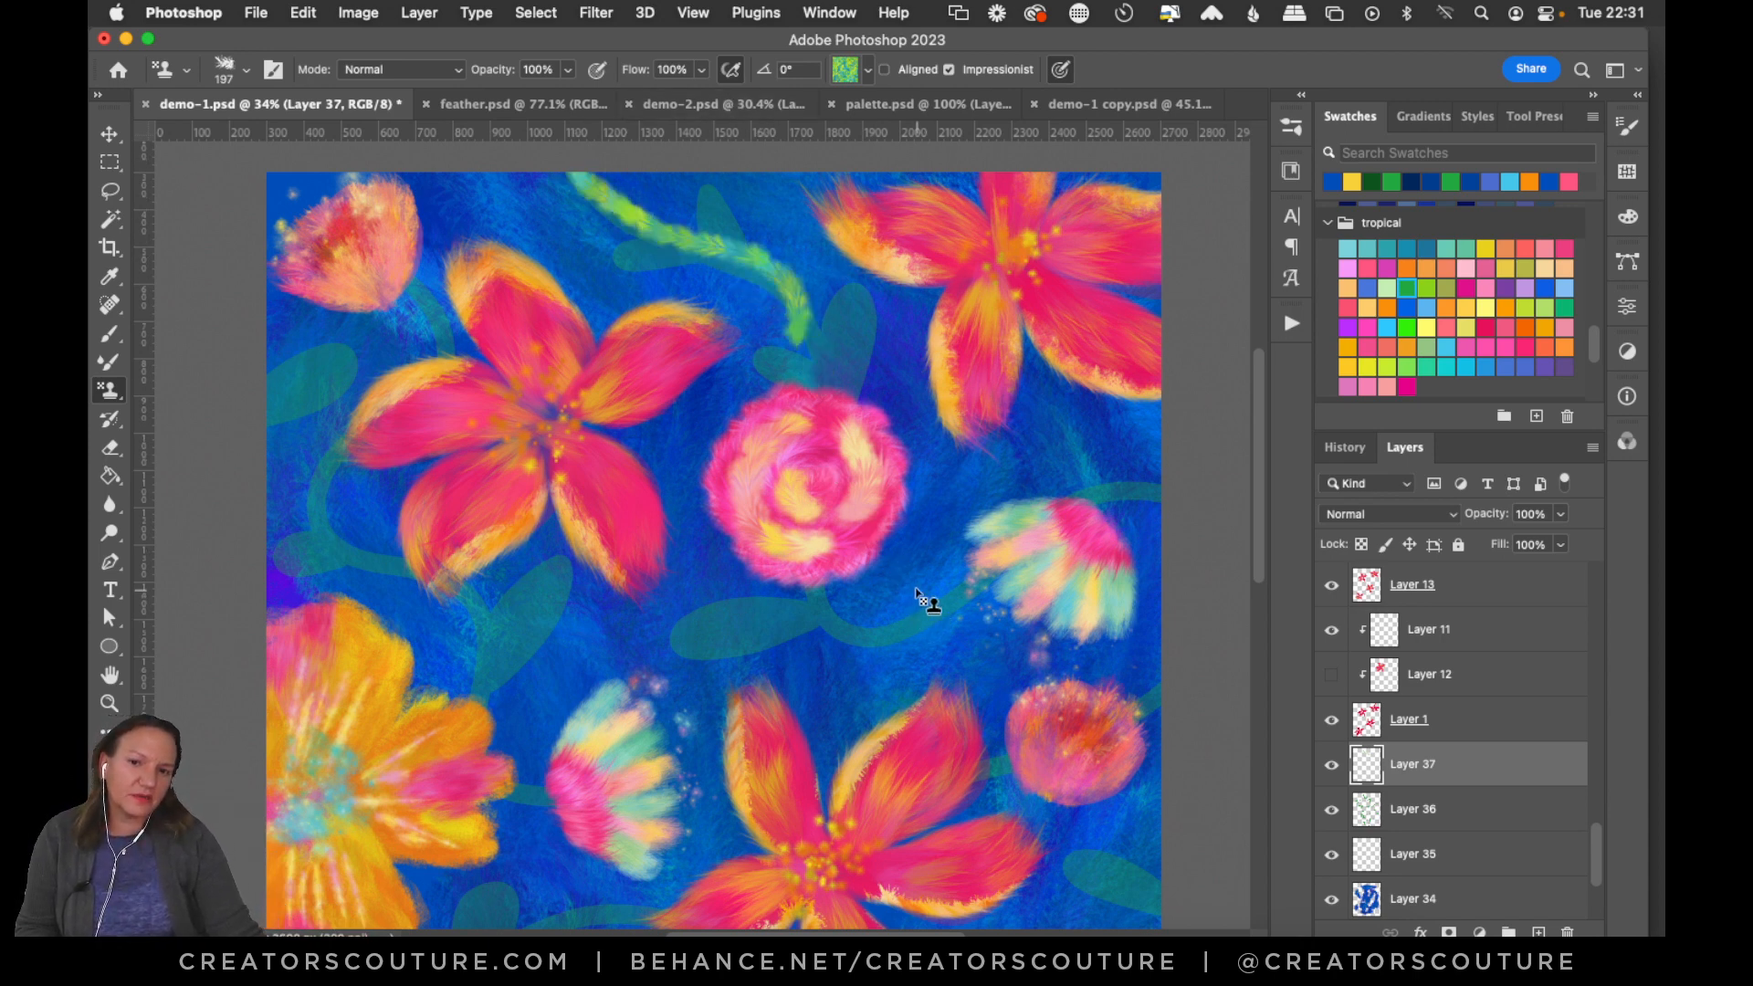
key(super+z)
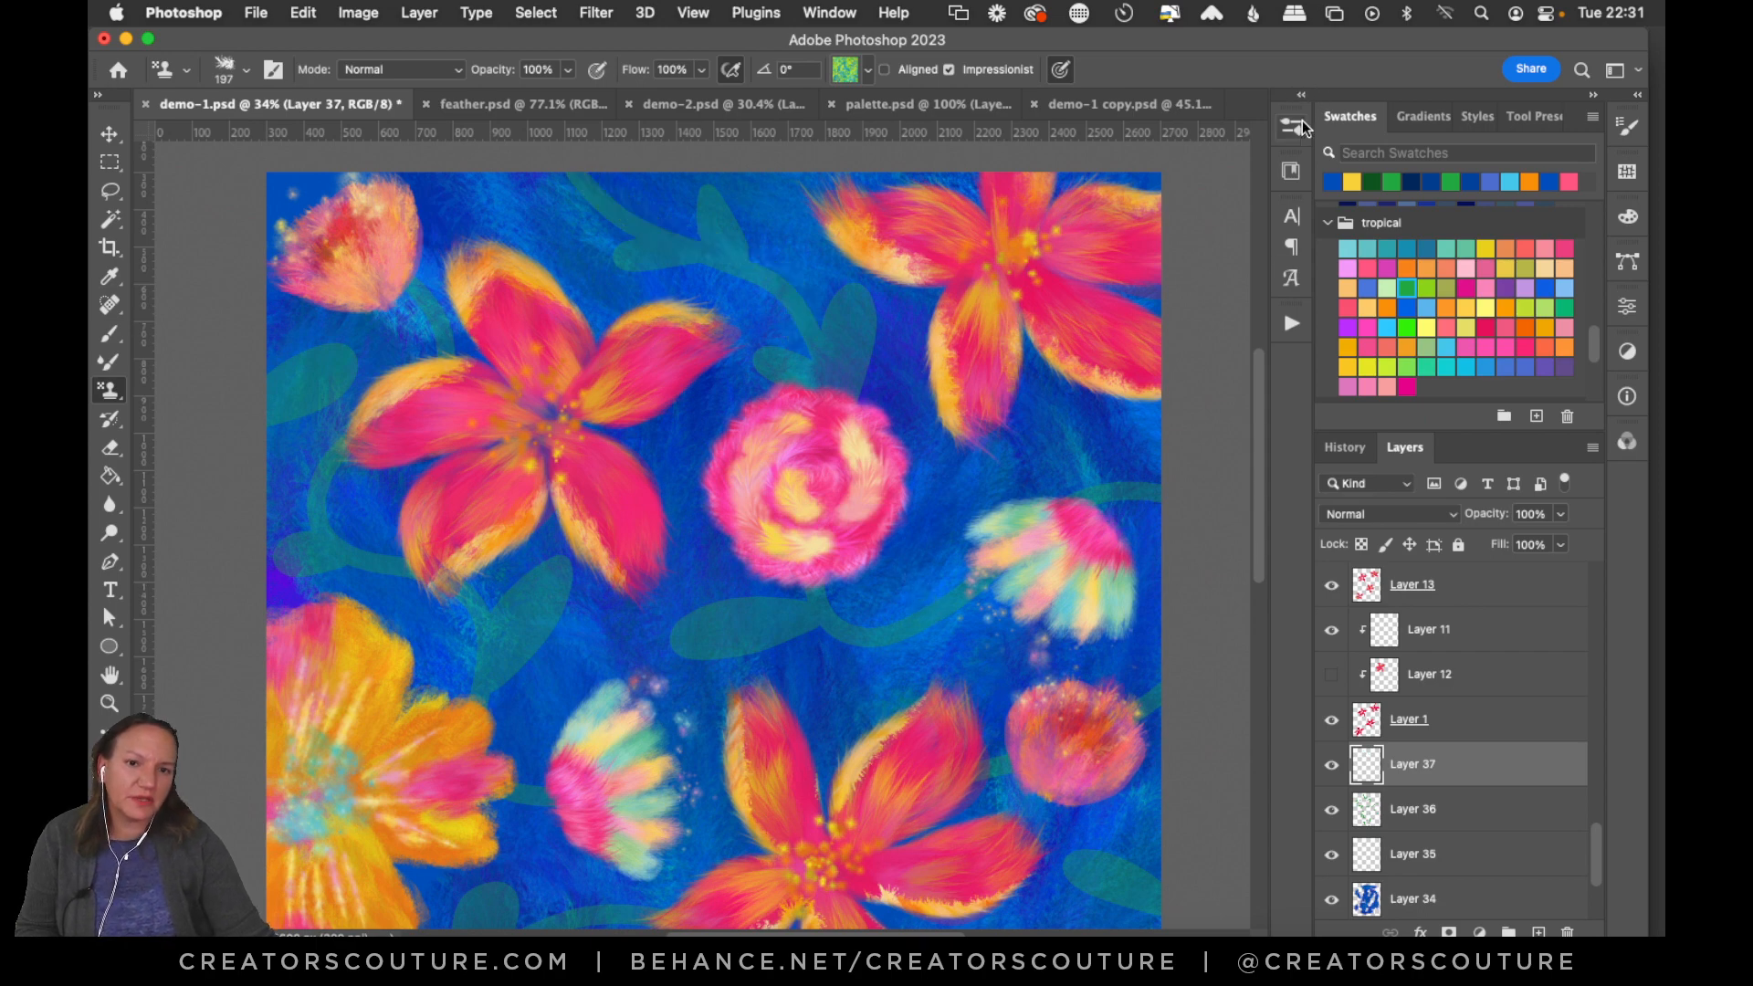
Try stem strokes with the 13-feather-creatorscouture brush at 424 px and again with 15-feather-creatorscouture at 197 px, undoing both.
click(1292, 126)
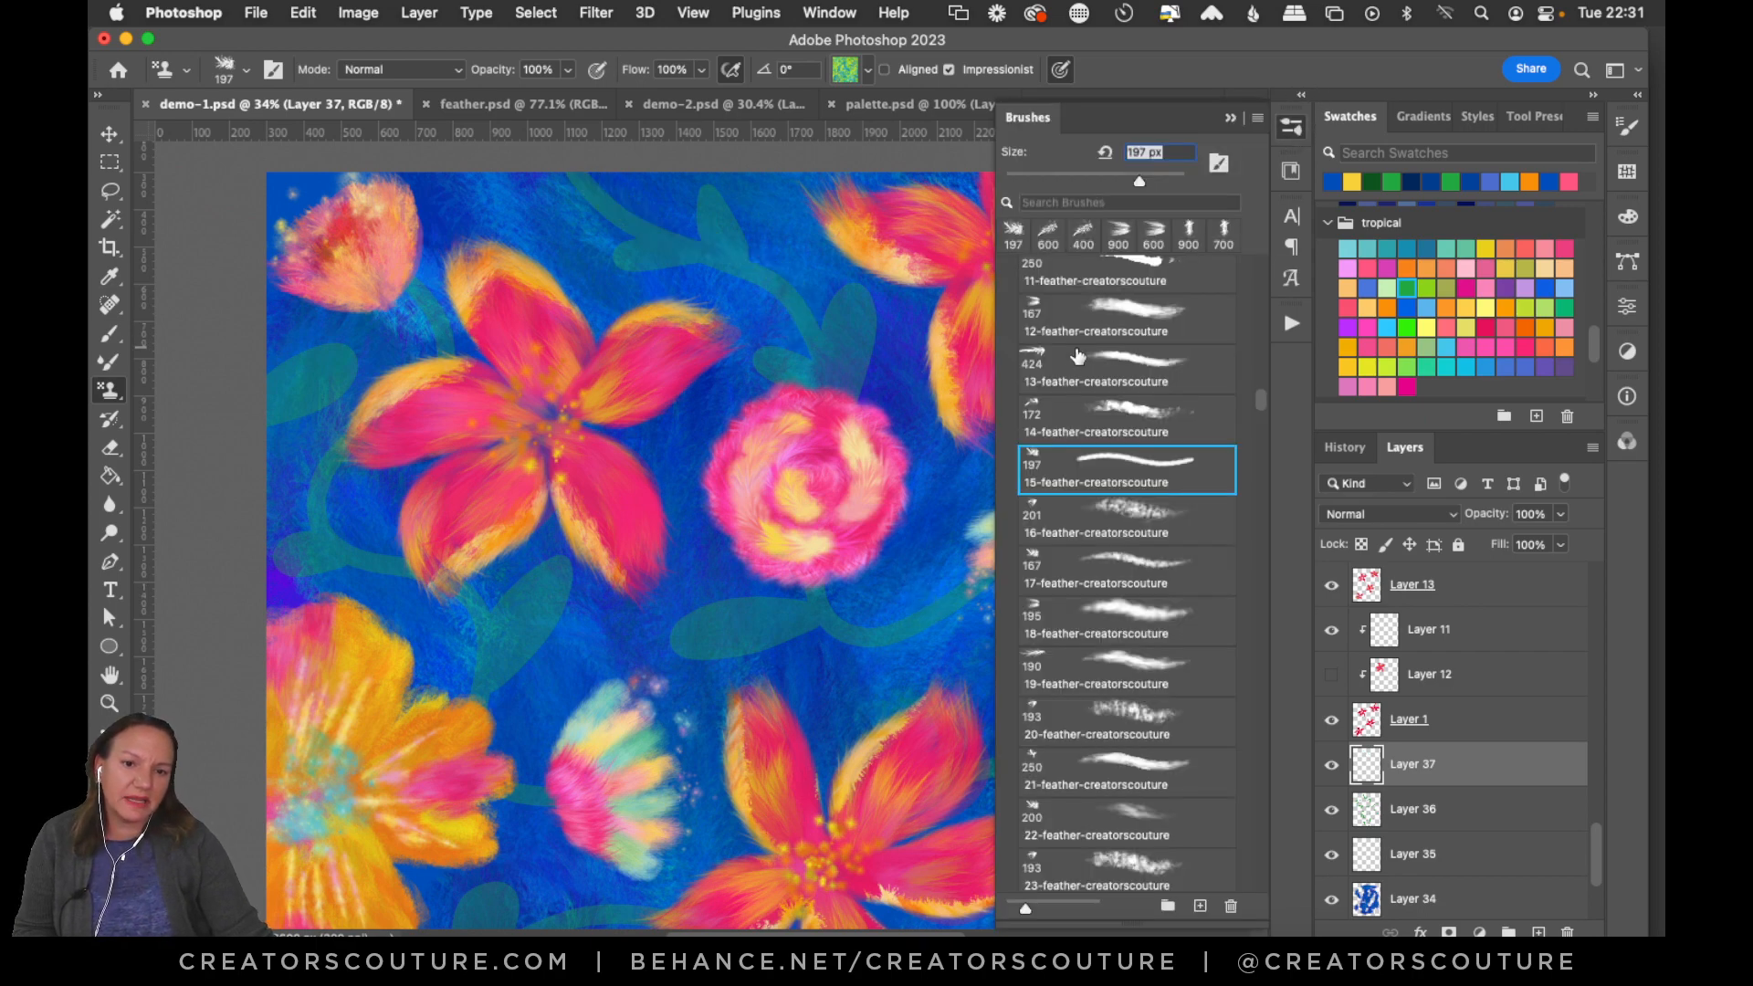
click(1078, 356)
mouse_move(567, 167)
mouse_down()
mouse_move(794, 293)
mouse_move(826, 343)
mouse_up()
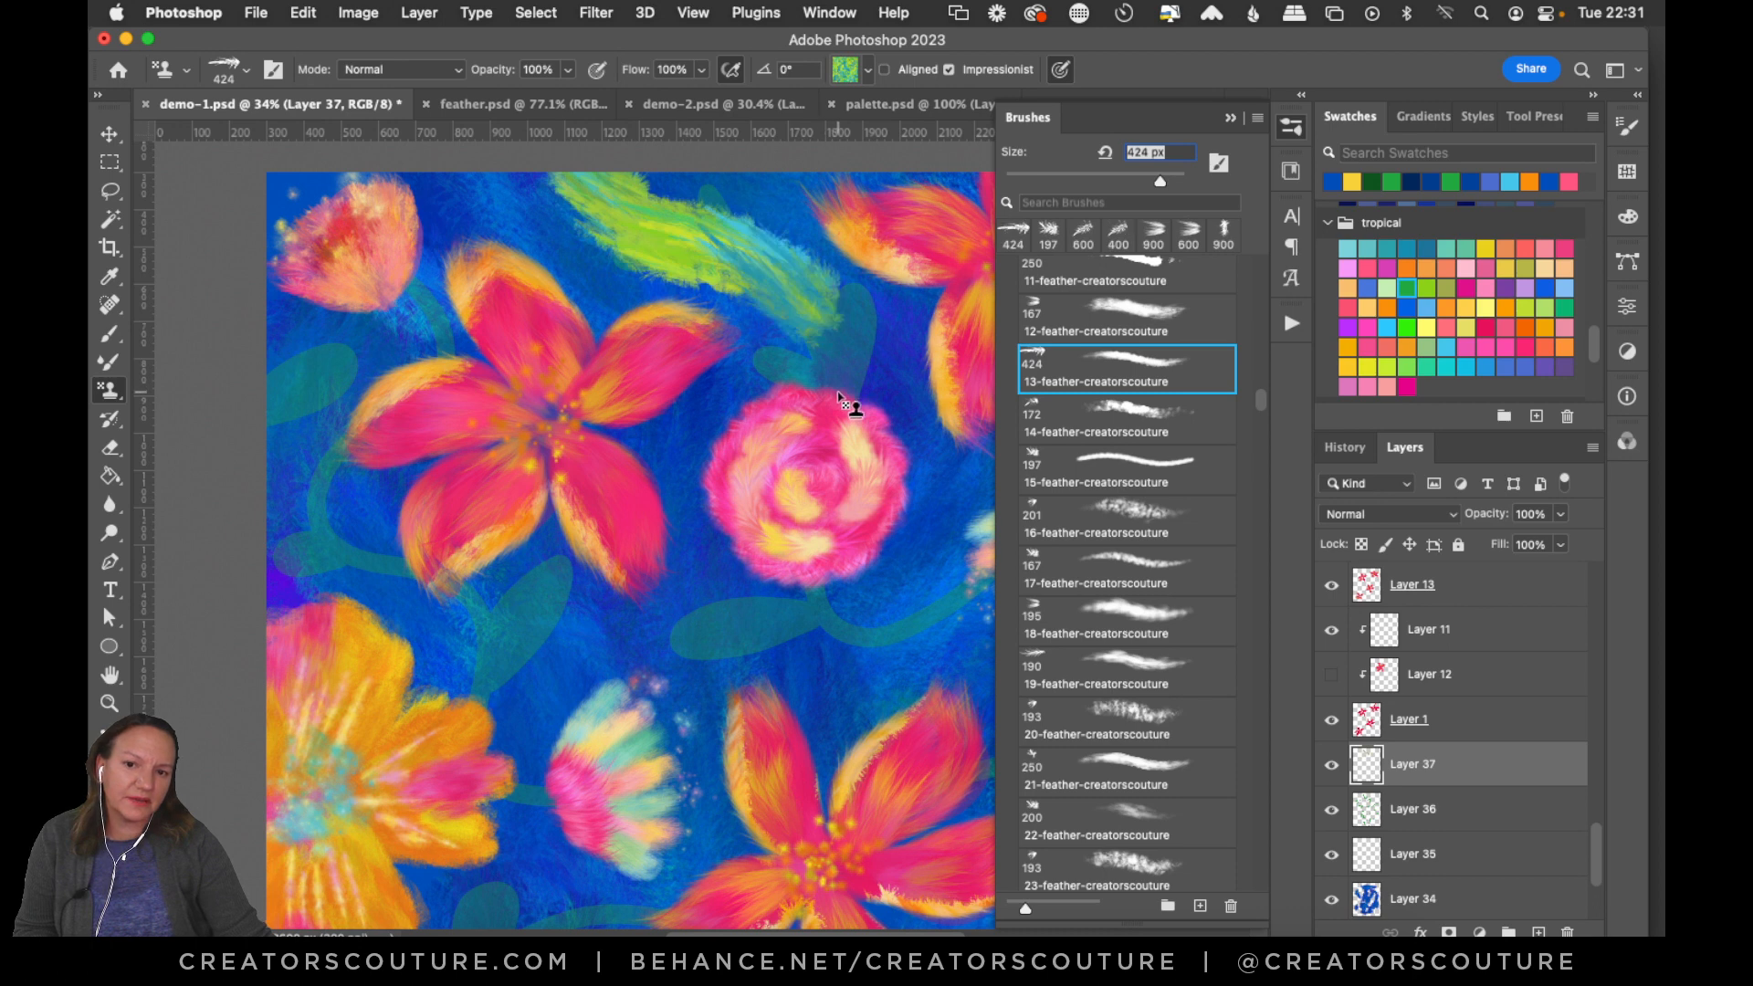
key(super+z)
click(1136, 481)
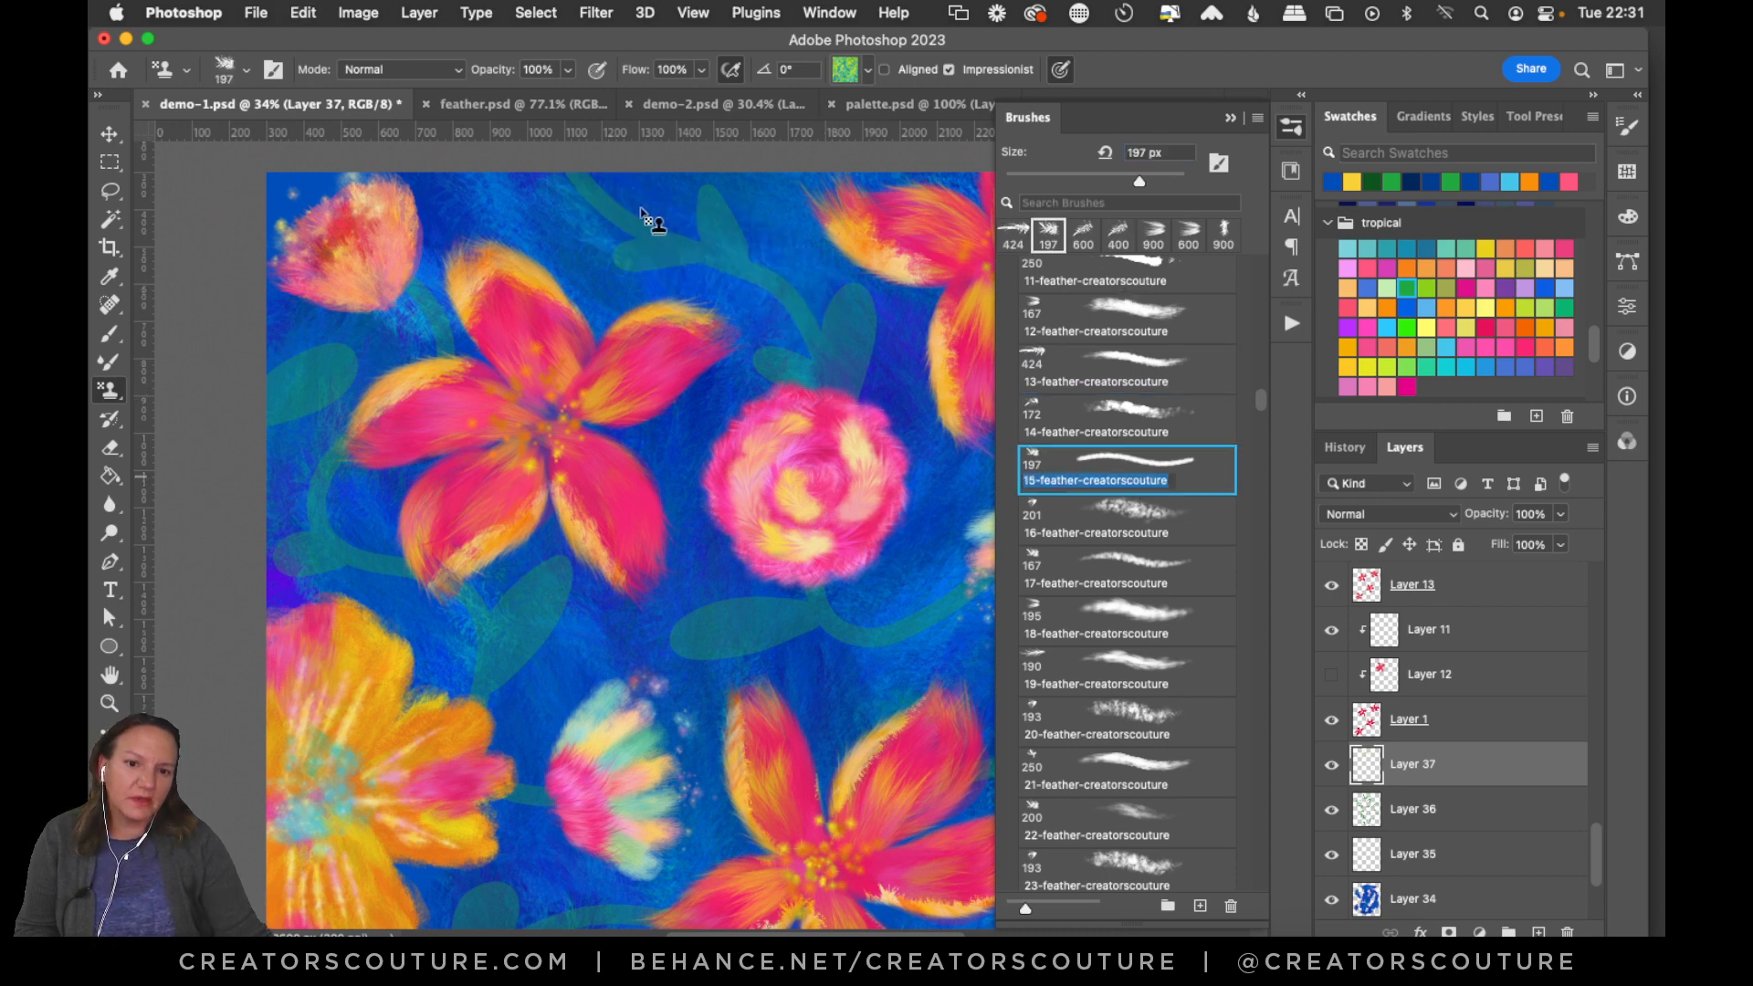
mouse_move(645, 215)
mouse_down()
mouse_move(724, 226)
mouse_move(854, 320)
mouse_up()
key(super+z)
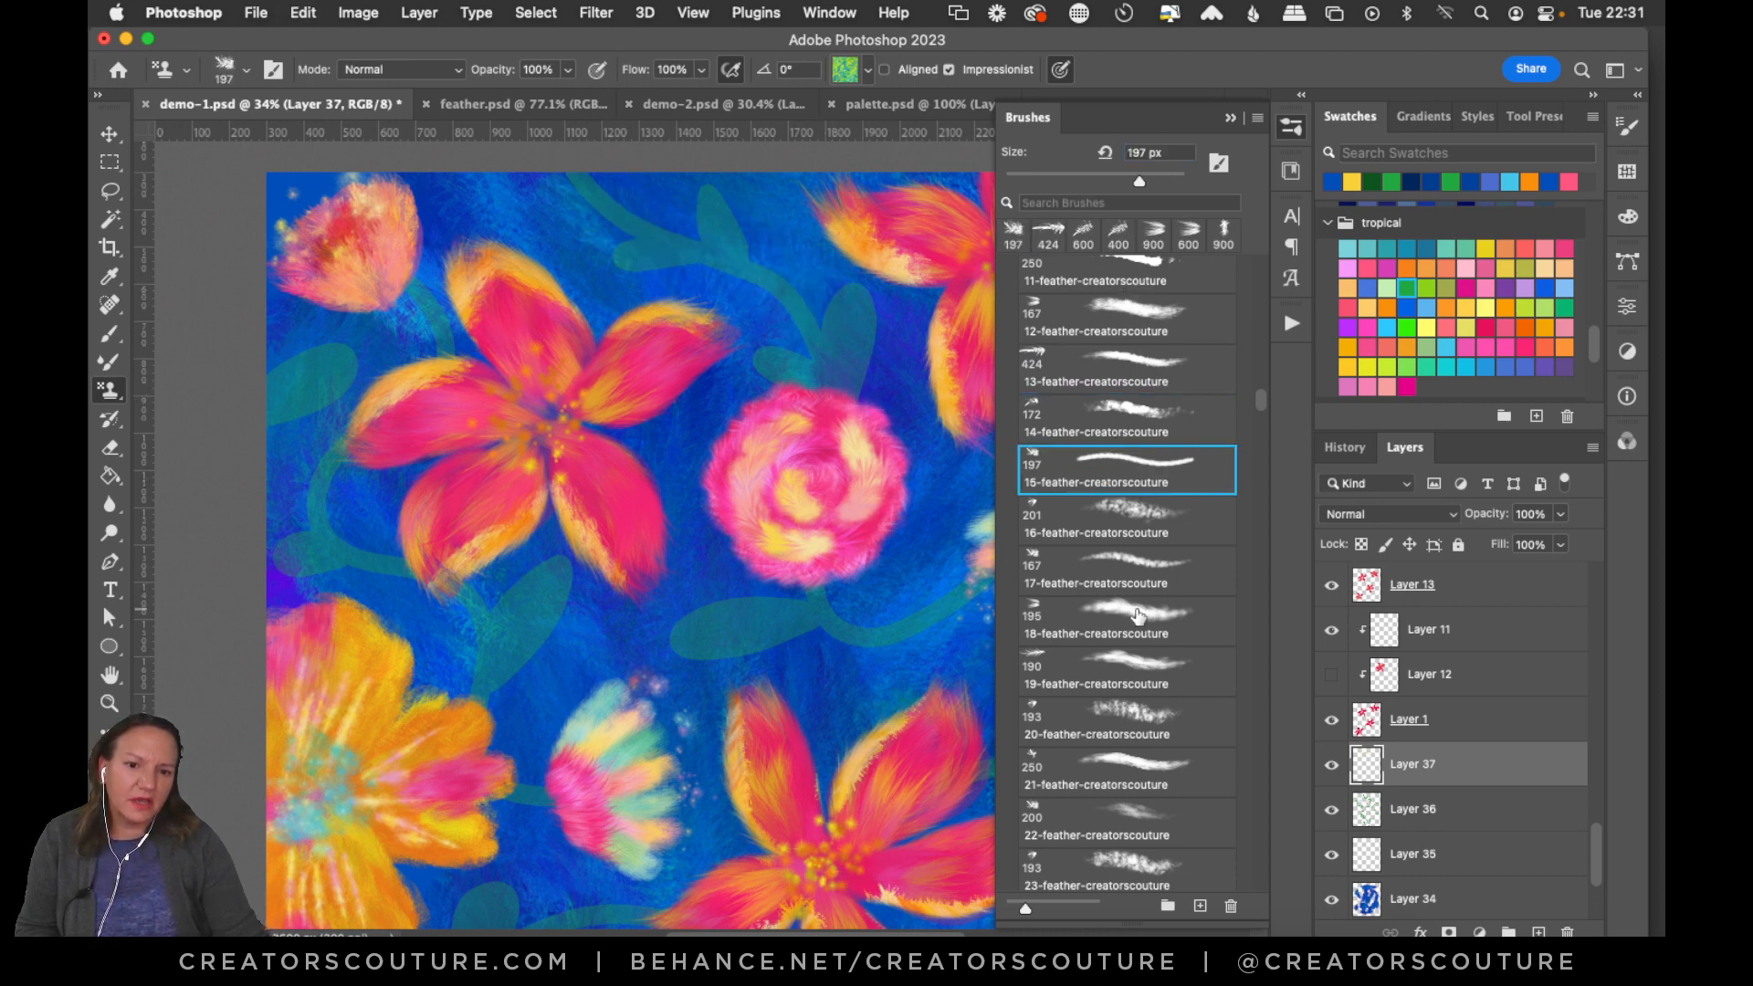
Switch to the 10-feather-creatorscouture brush, undo a 500 px test stroke and reduce the brush to 300 px.
scroll(1261, 411, up, 4)
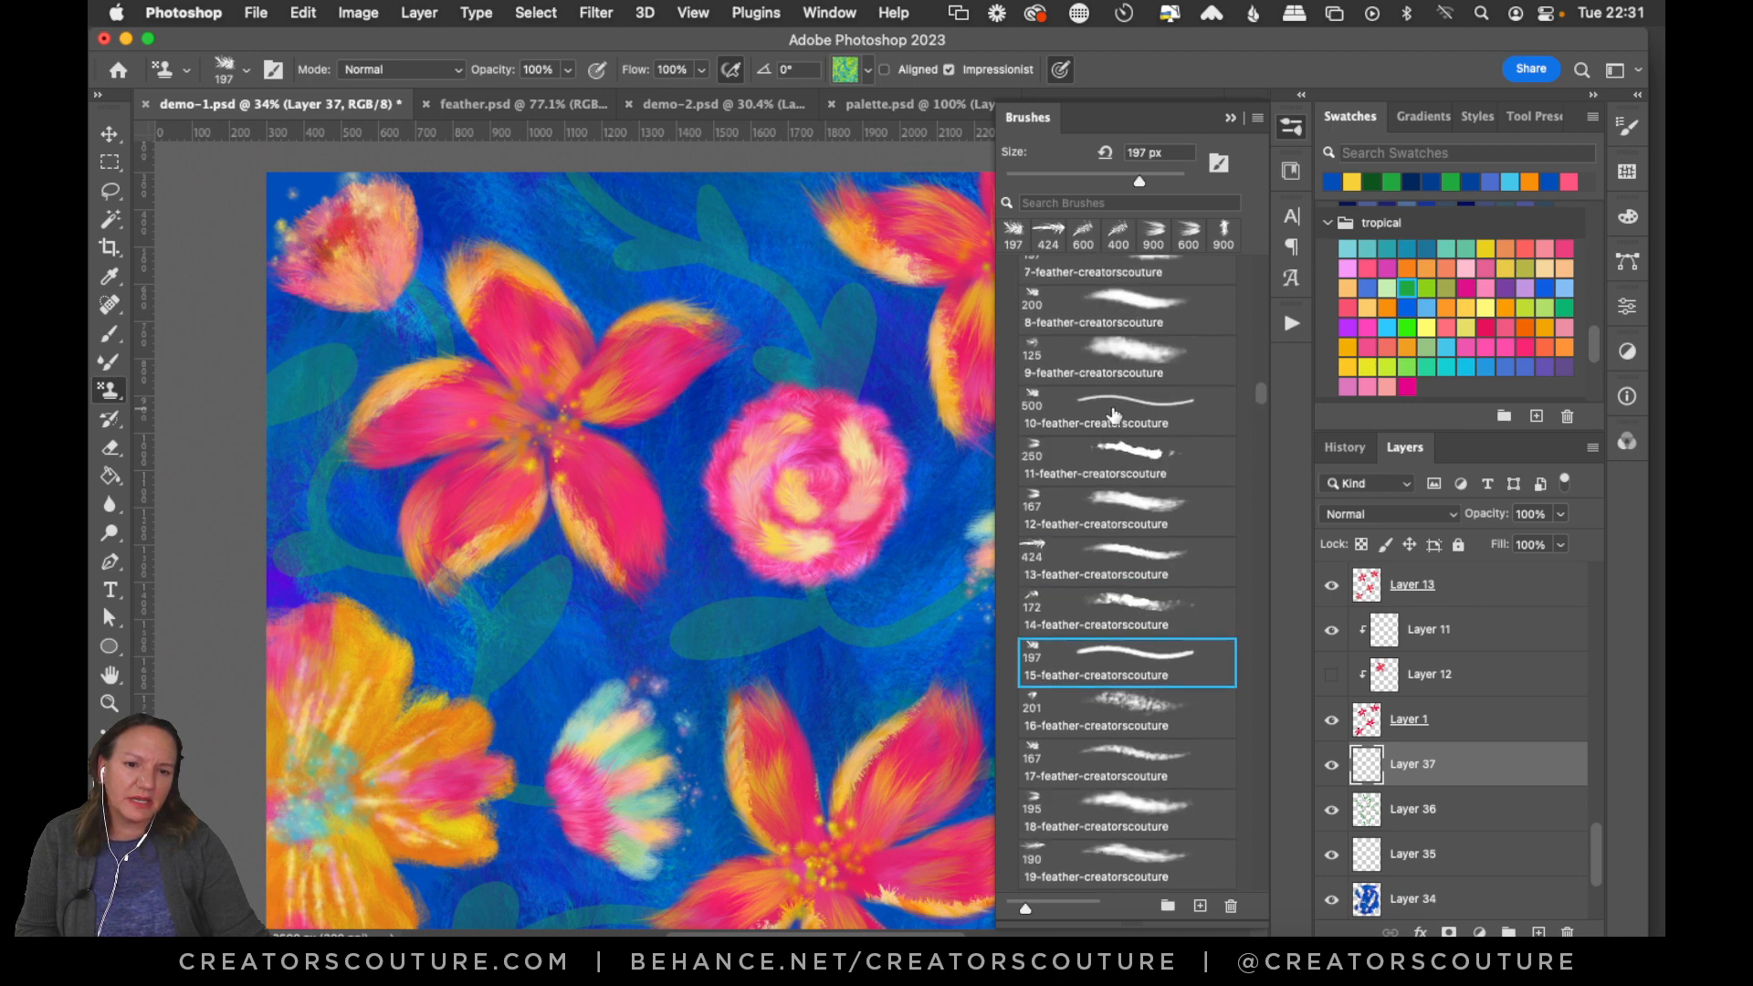
click(1113, 414)
mouse_move(568, 198)
mouse_down()
mouse_move(628, 235)
mouse_move(778, 269)
mouse_up()
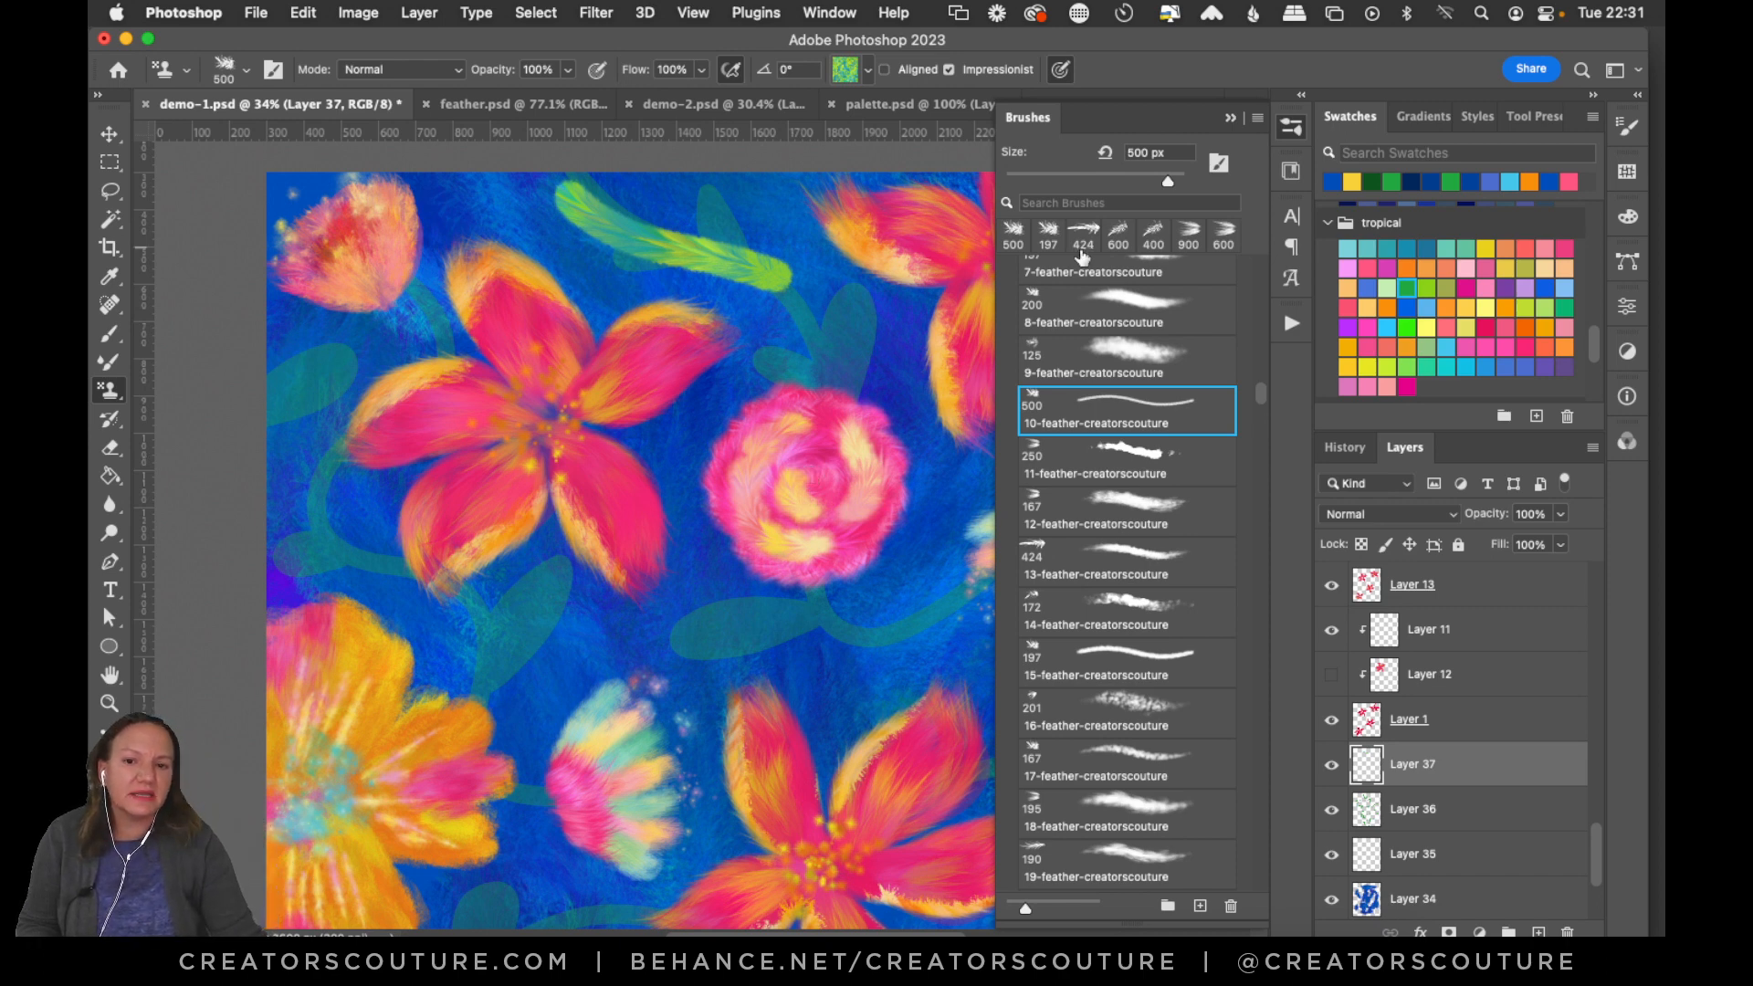
key(super+z)
key(bracketleft)
key(bracketleft)
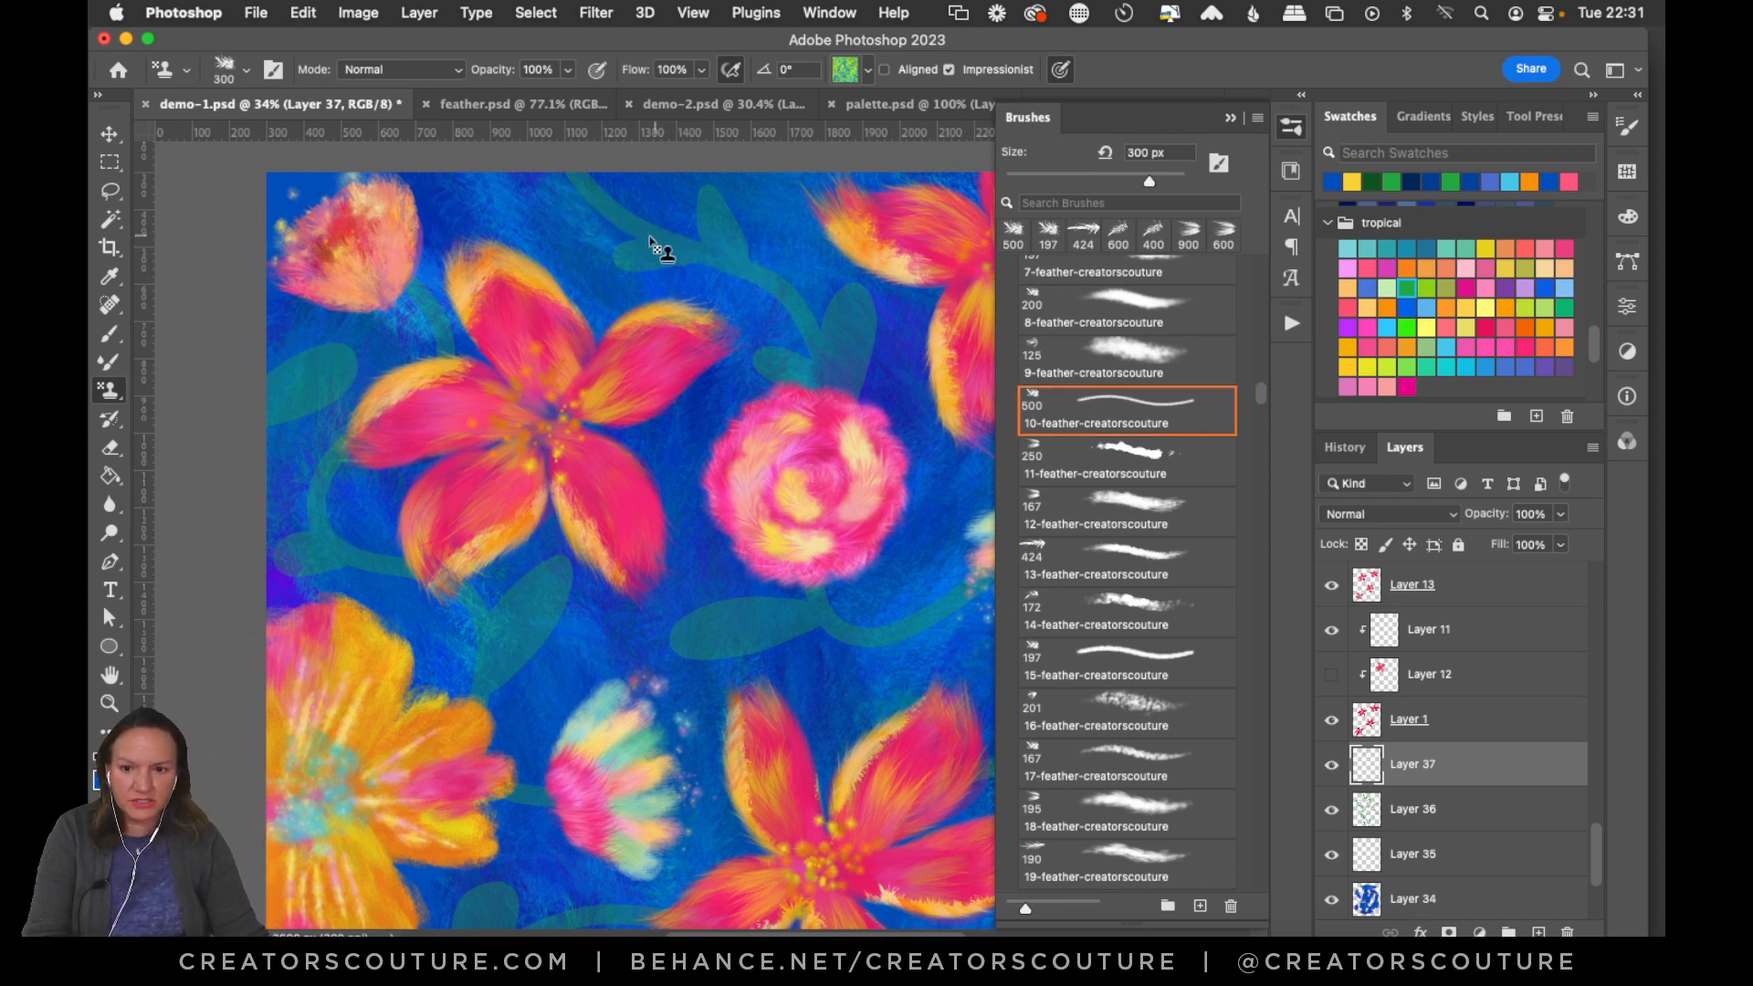
Test the 10-feather-creatorscouture brush at 300 px with several curved strokes, inspecting the texture at 100% and undoing each one.
mouse_move(571, 174)
mouse_down()
mouse_move(599, 209)
mouse_move(762, 287)
mouse_move(787, 383)
mouse_up()
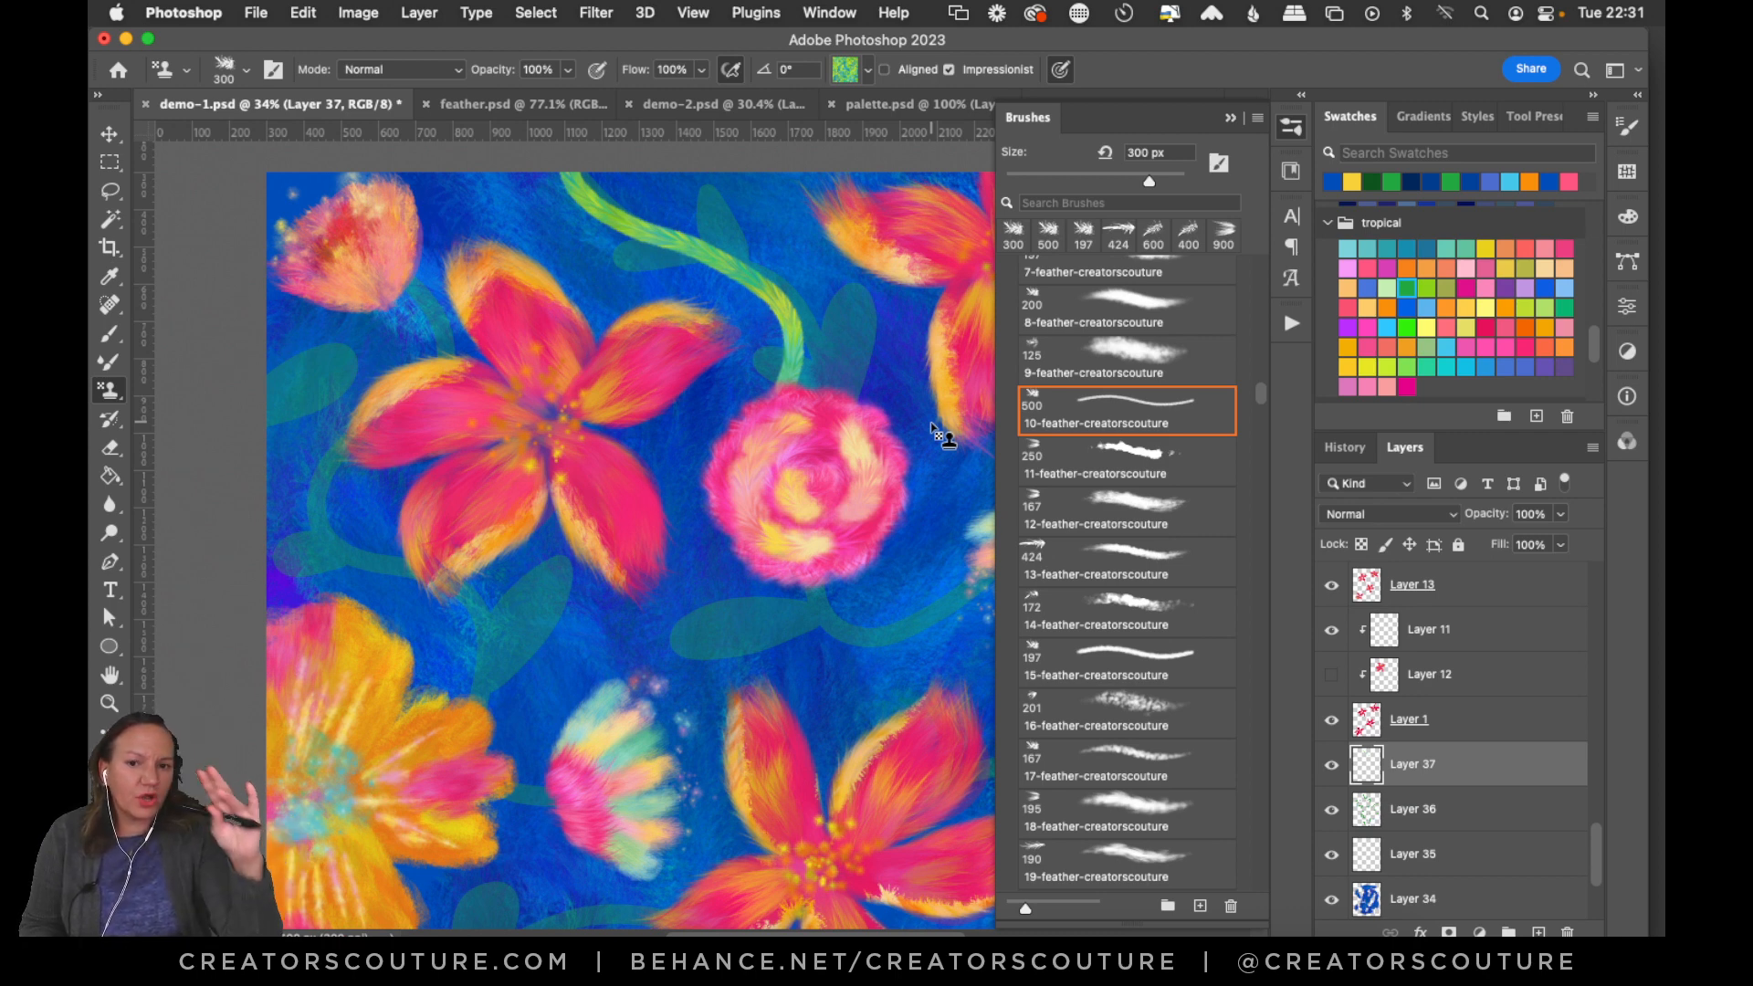
key(super+z)
key(super+1)
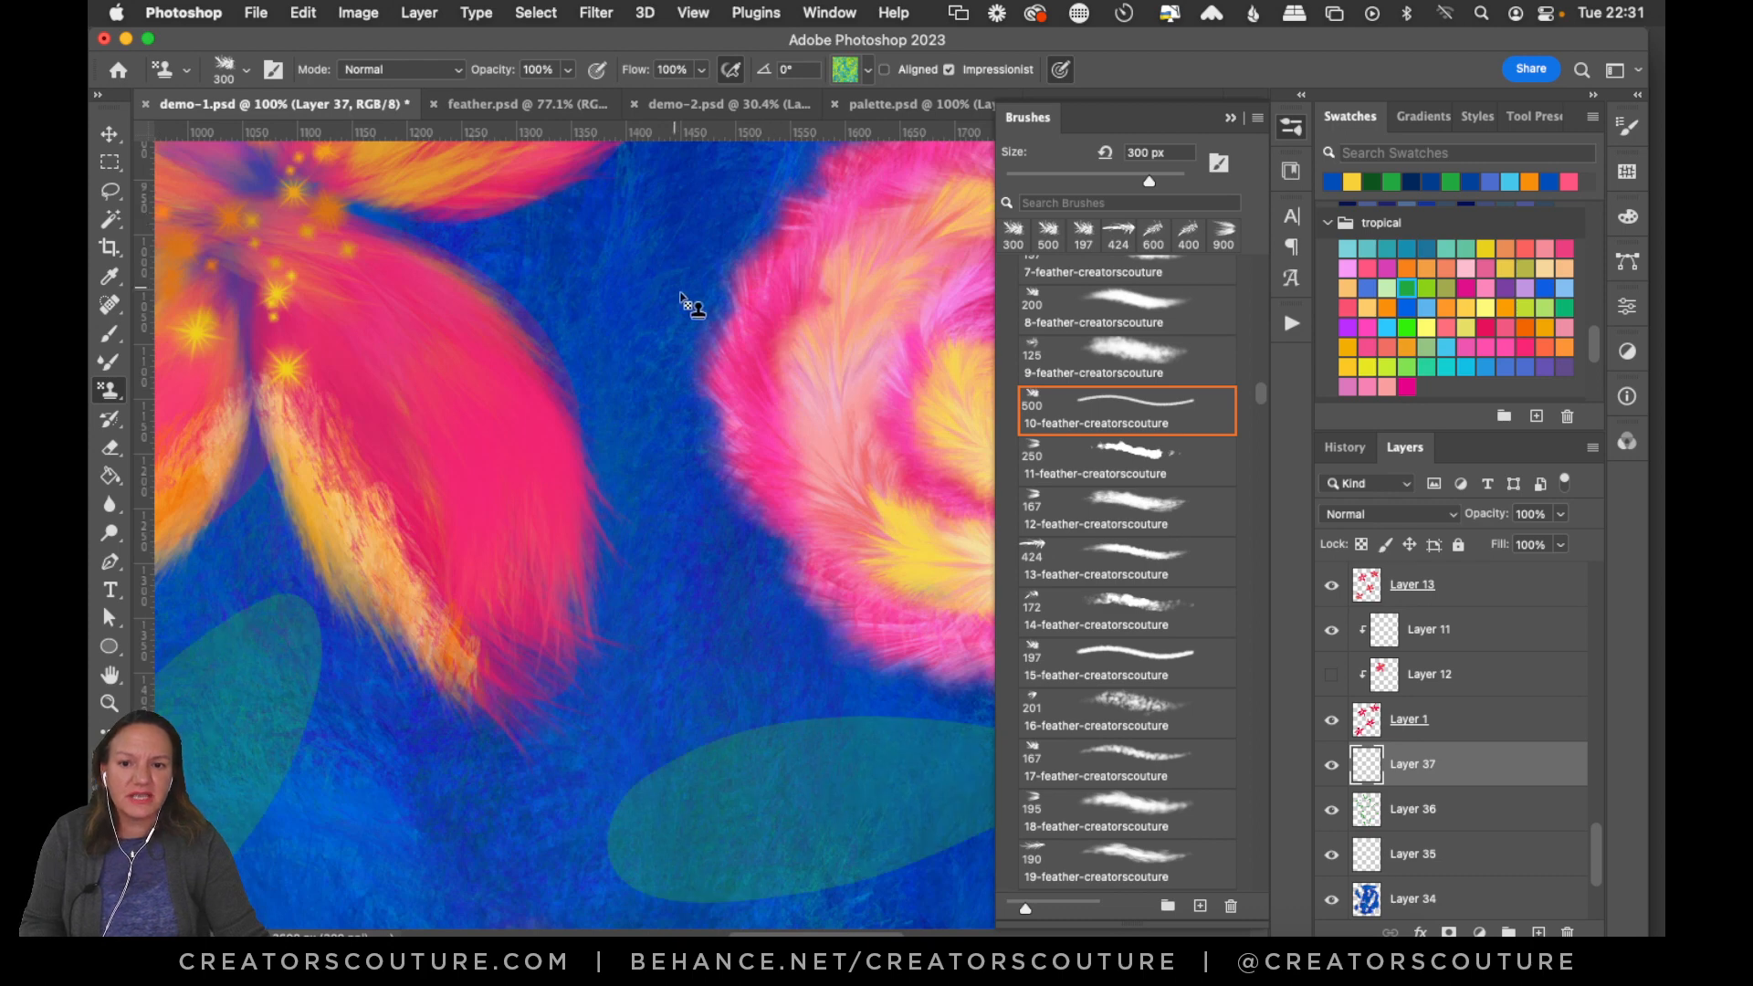
mouse_move(753, 191)
mouse_down()
mouse_move(687, 241)
mouse_move(649, 408)
mouse_move(642, 555)
mouse_move(542, 655)
mouse_move(441, 799)
mouse_move(461, 885)
mouse_up()
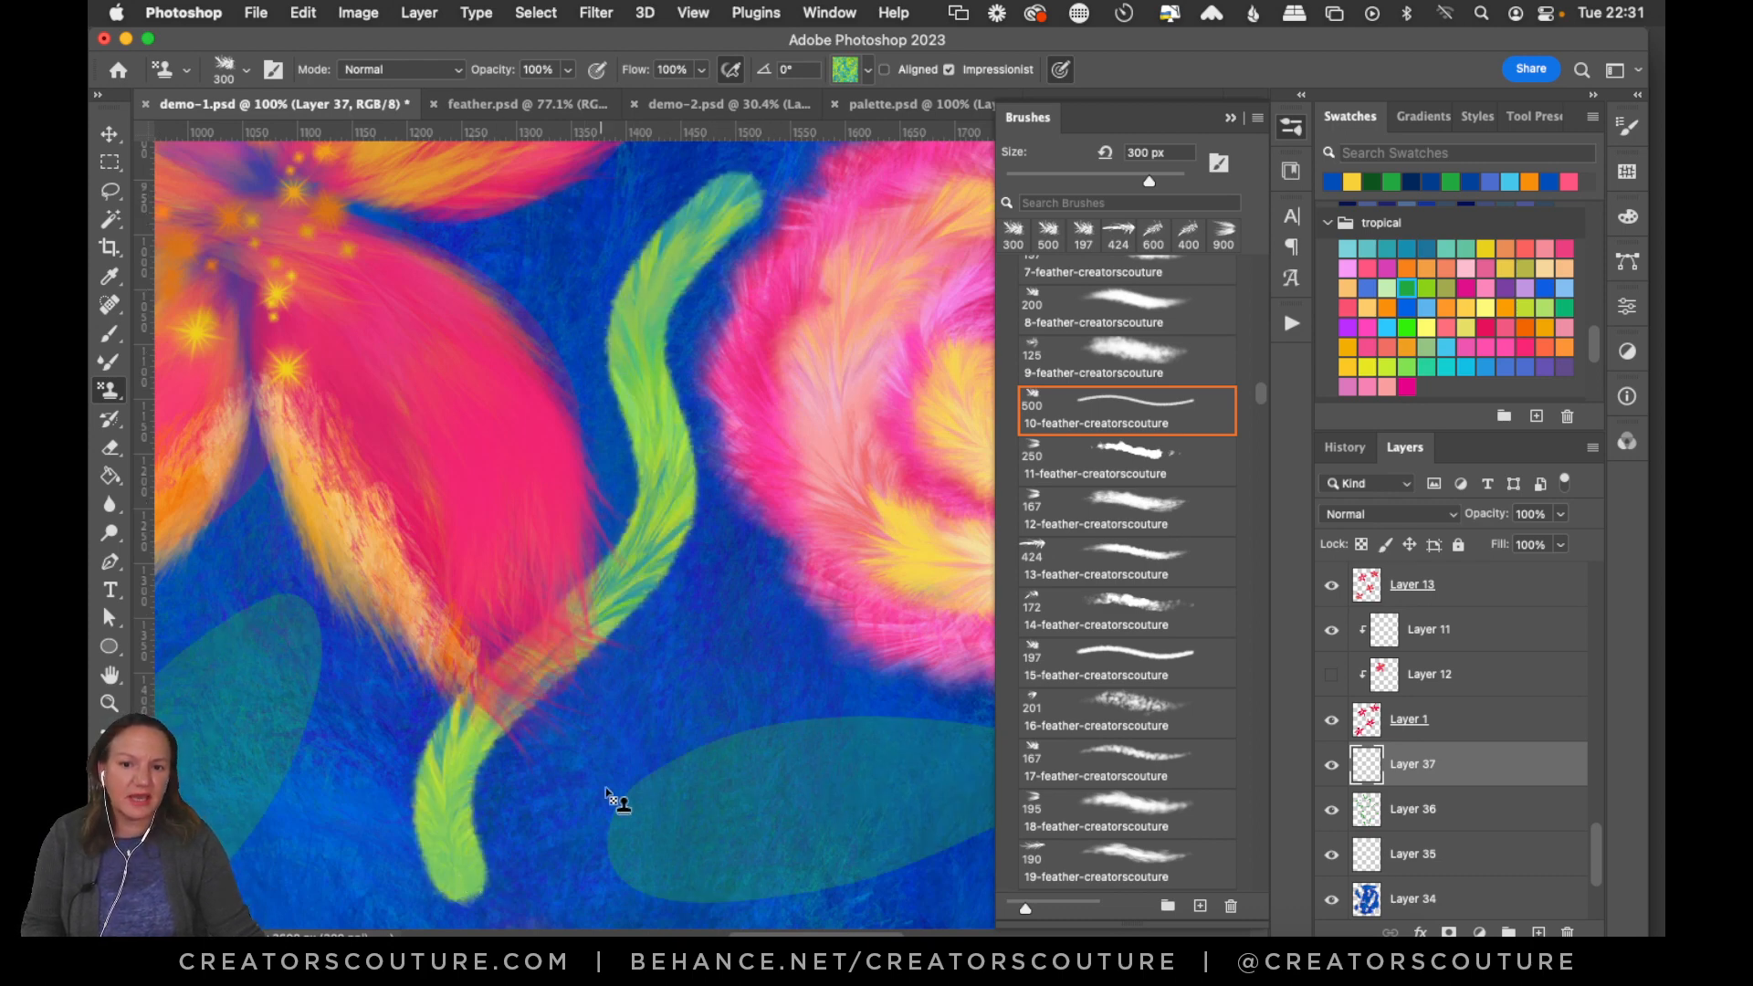
key(super+z)
mouse_move(731, 183)
mouse_down()
mouse_move(671, 355)
mouse_move(703, 529)
mouse_move(619, 689)
mouse_move(671, 826)
mouse_up()
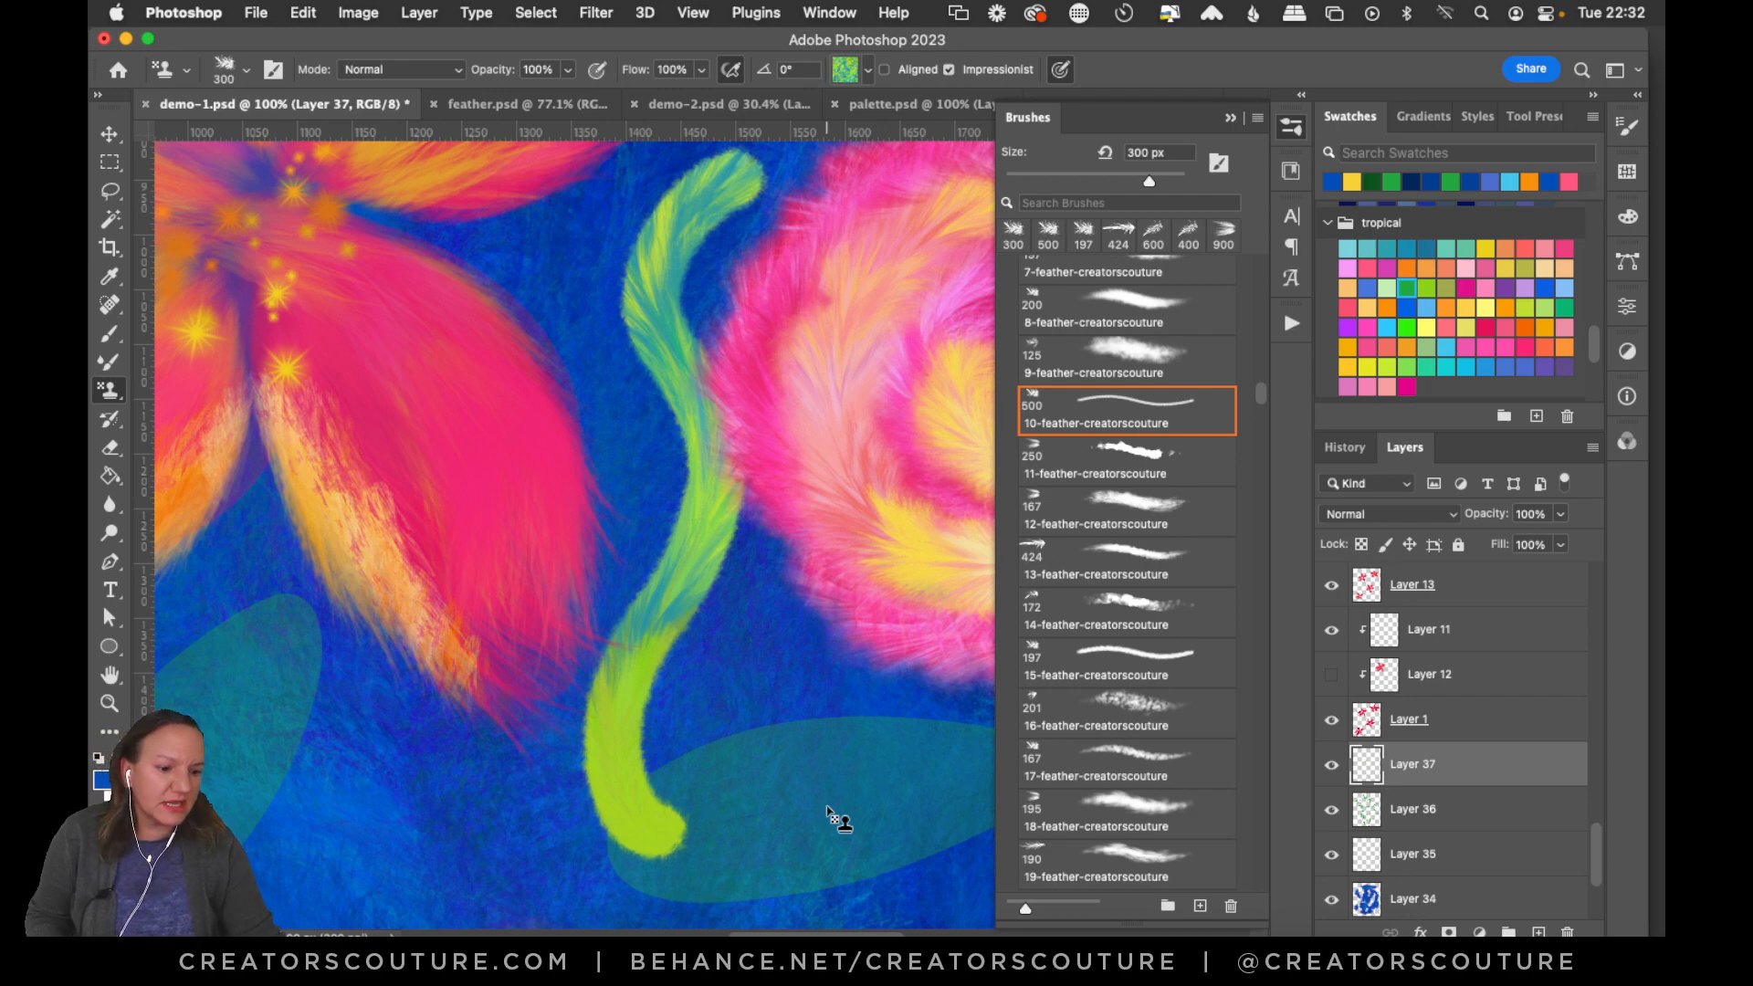
click(1297, 125)
key(super+z)
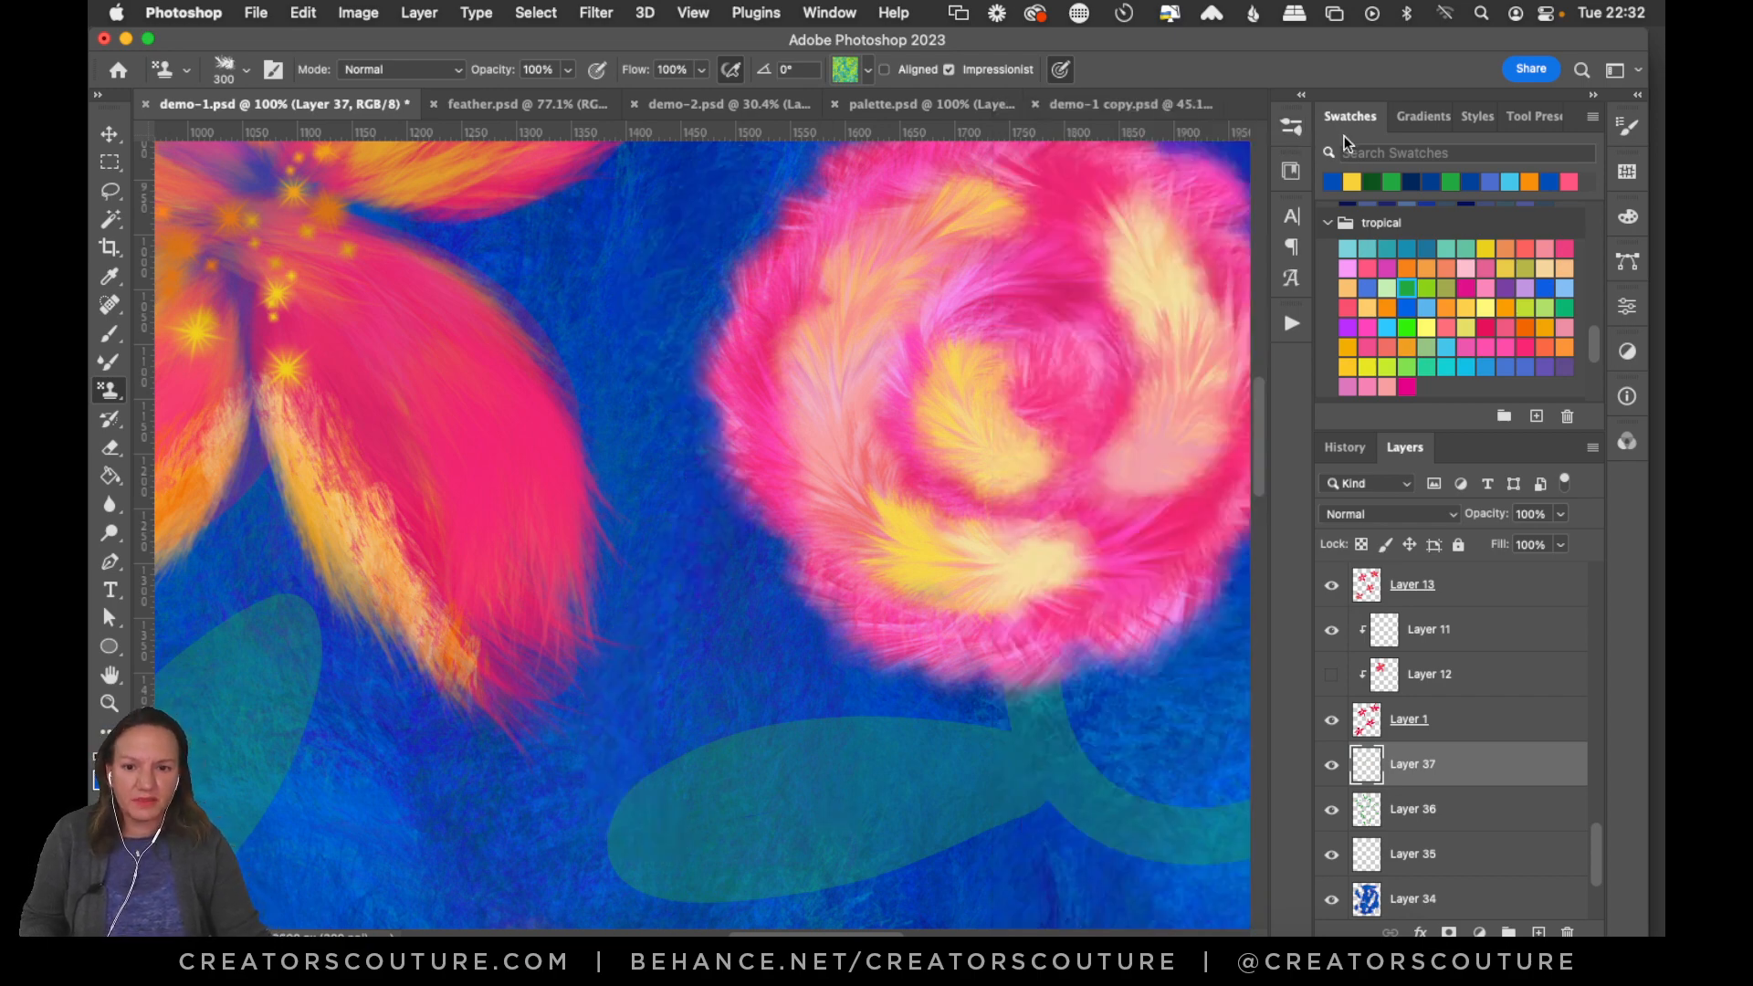
Try painting the stem above the pink round flower with the feather brush enlarged to 400 px, undoing the strokes.
key(super+0)
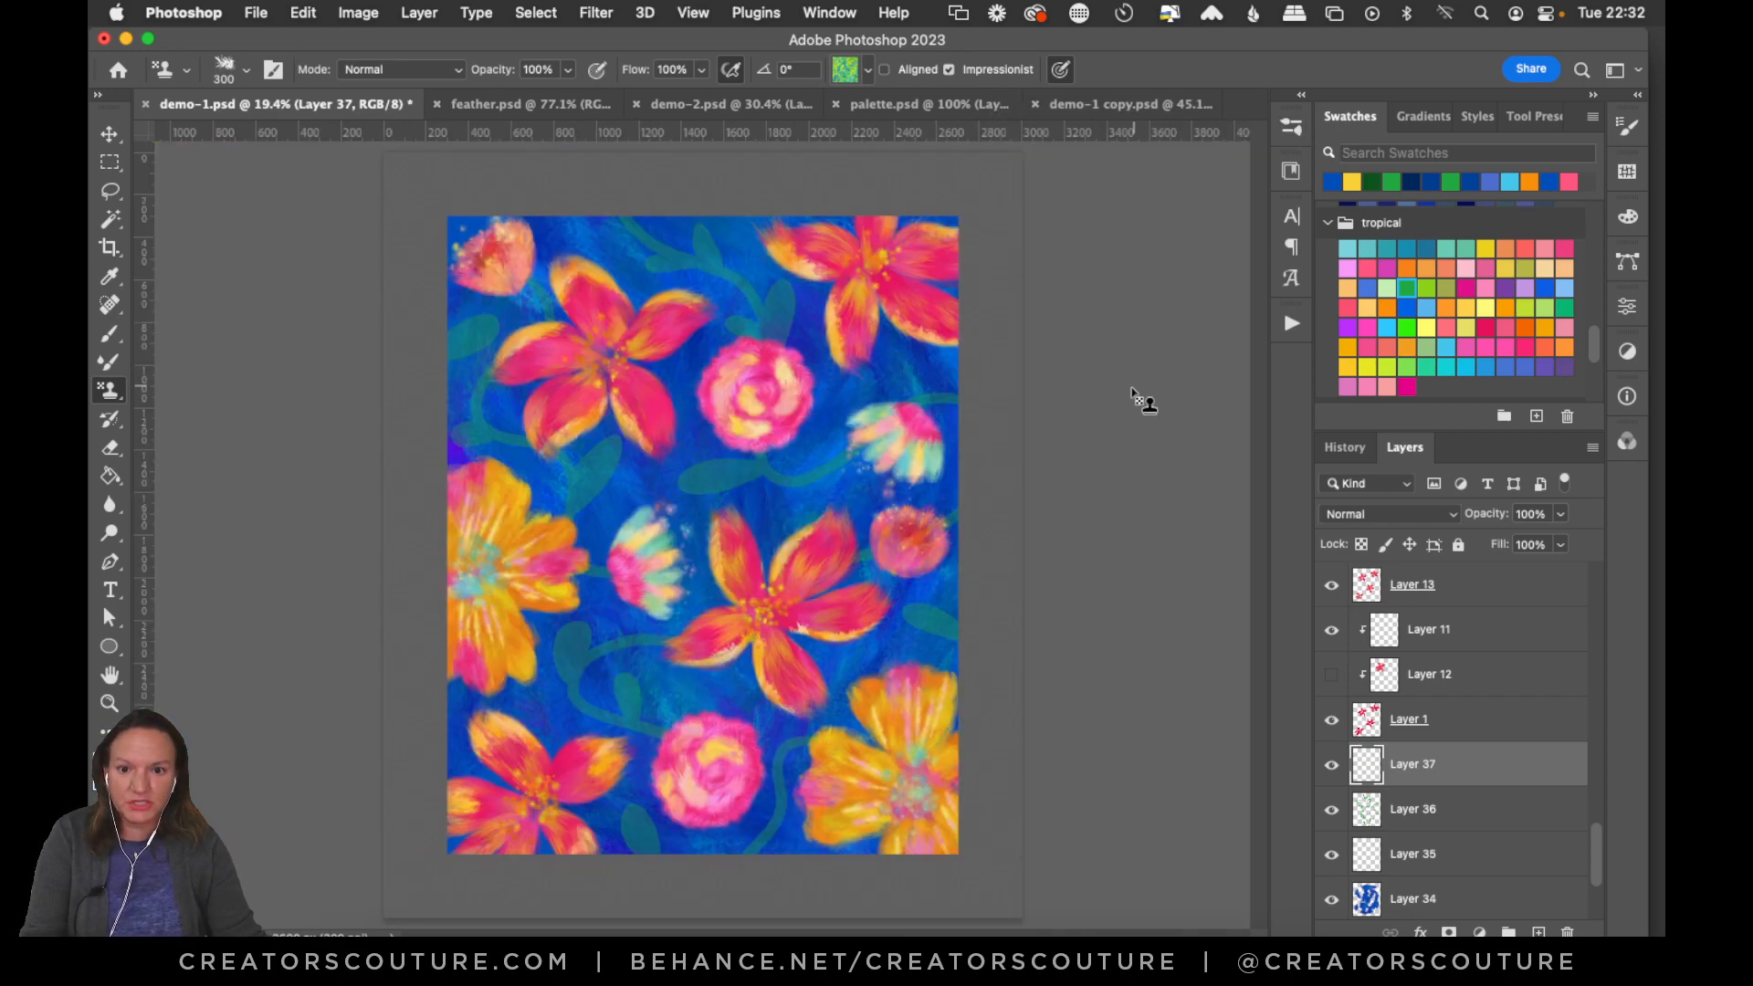
click(108, 700)
drag(821, 259, 917, 244)
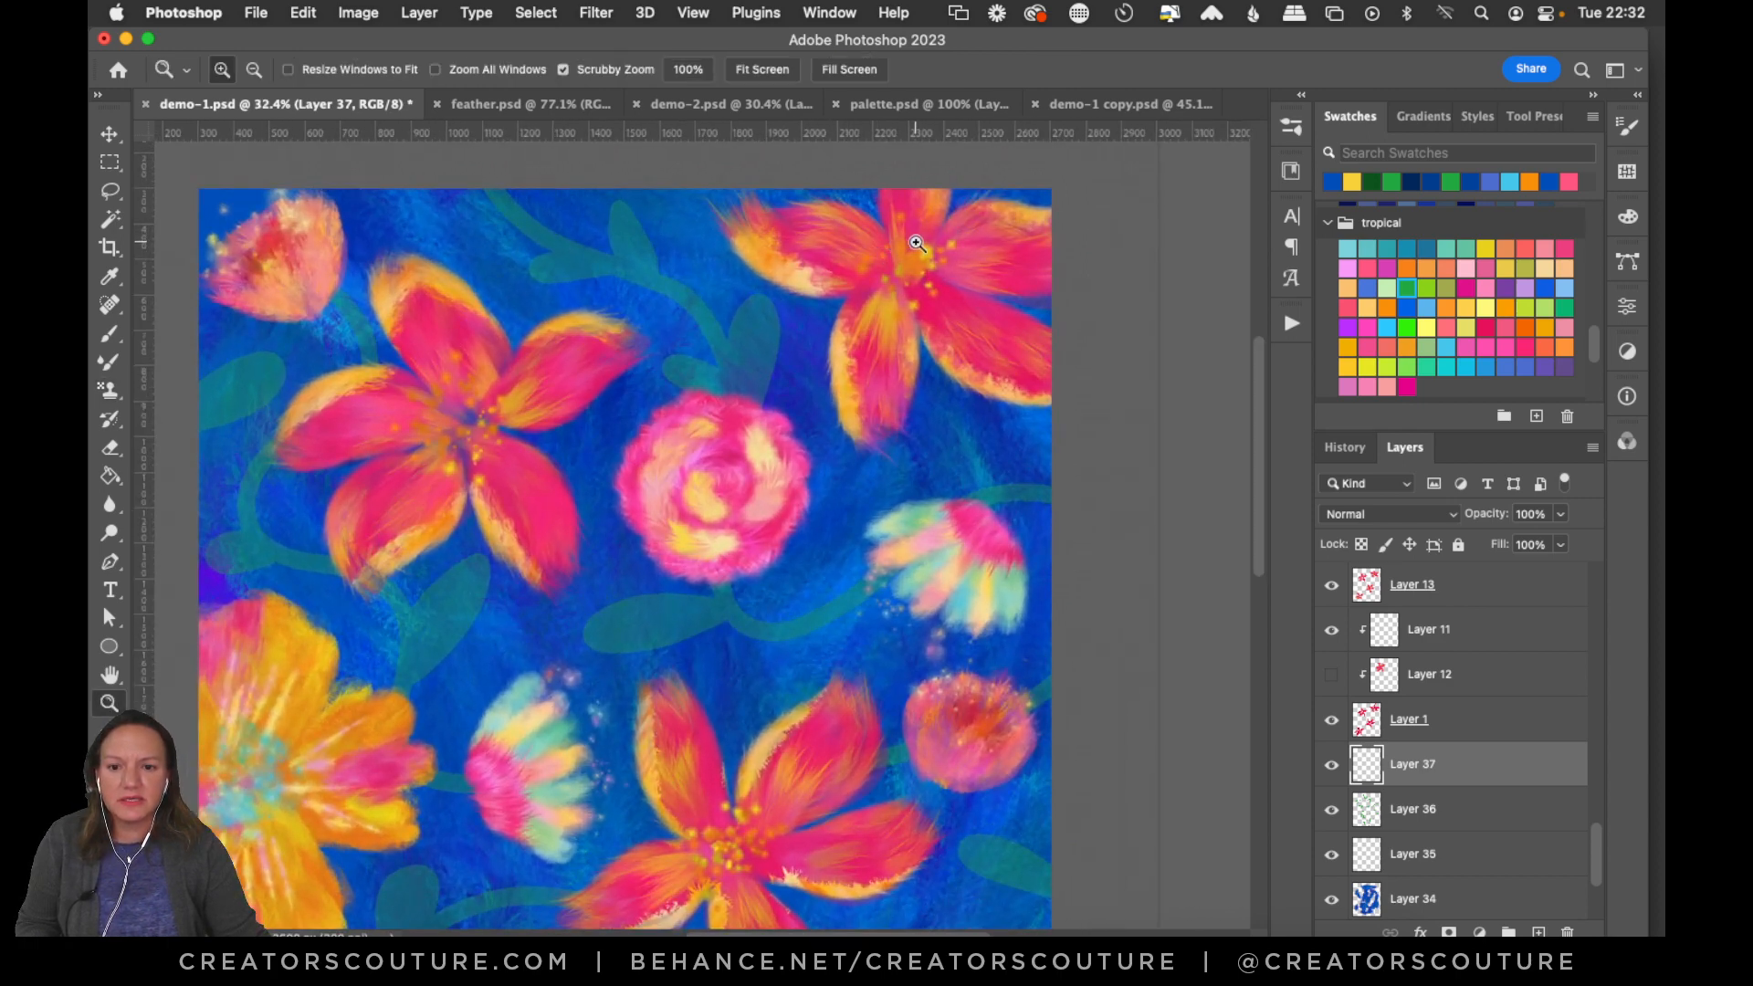
click(108, 390)
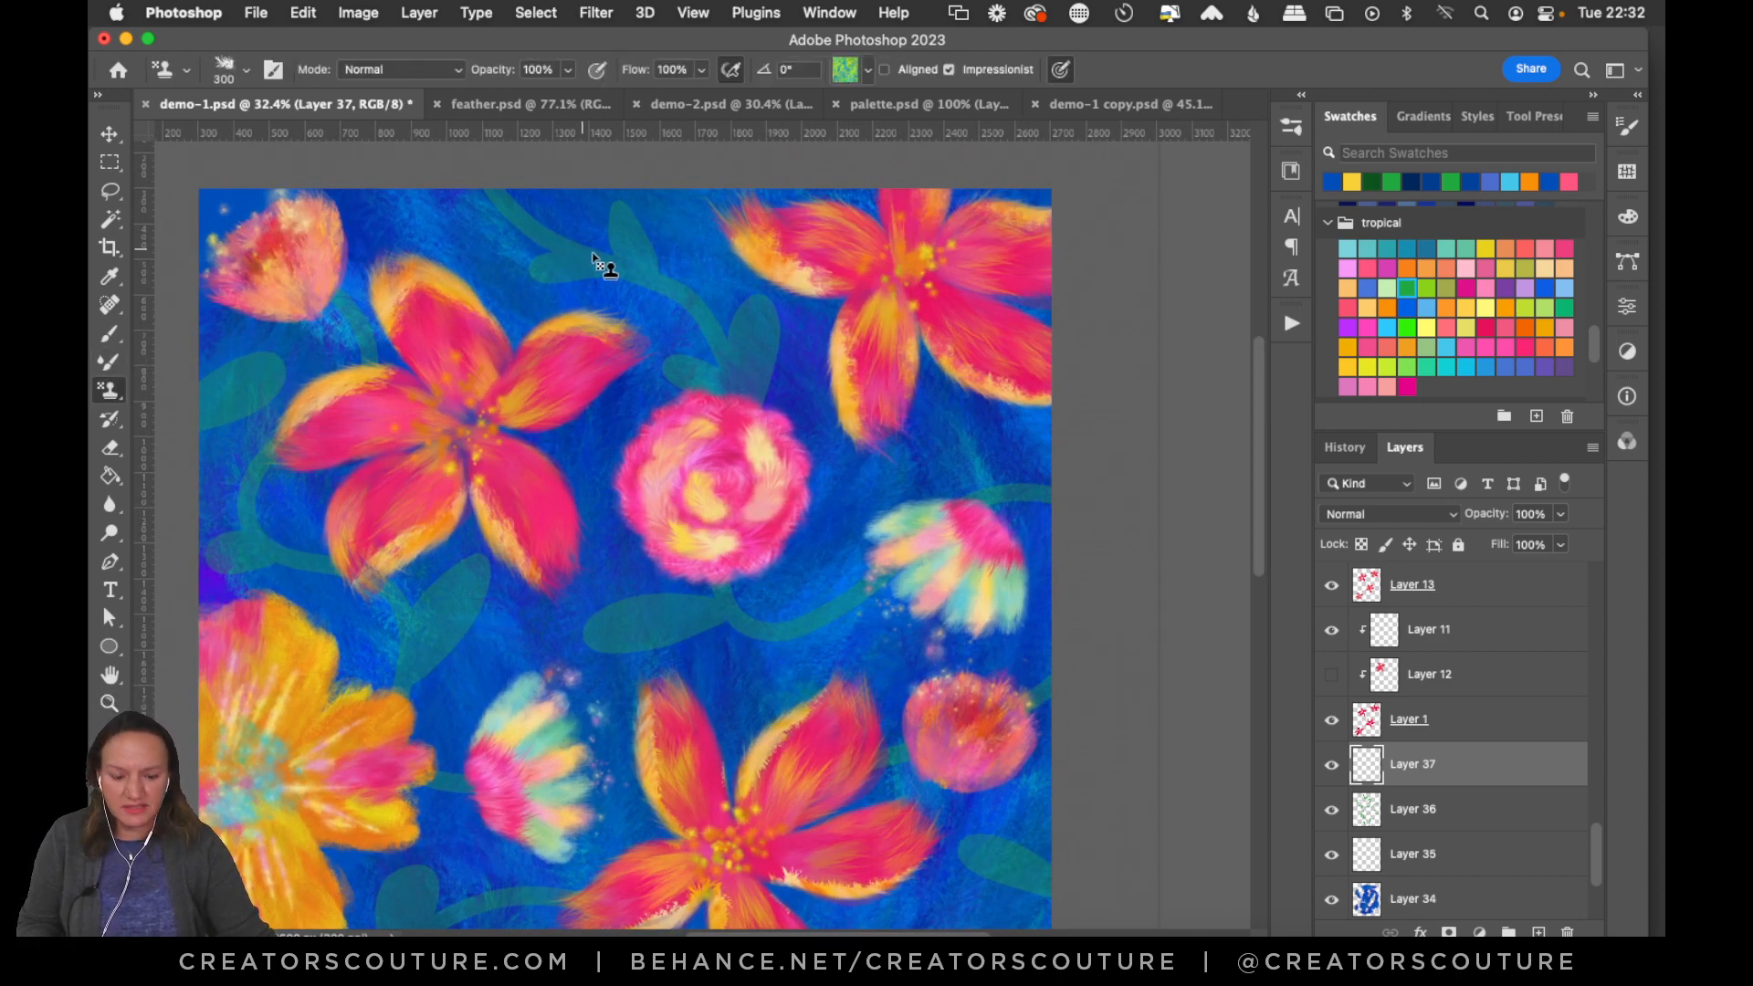
mouse_move(504, 190)
mouse_down()
mouse_move(688, 289)
mouse_move(714, 346)
mouse_up()
key(super+z)
mouse_move(501, 176)
mouse_down()
mouse_move(522, 217)
mouse_move(665, 269)
mouse_move(717, 312)
mouse_move(730, 394)
mouse_up()
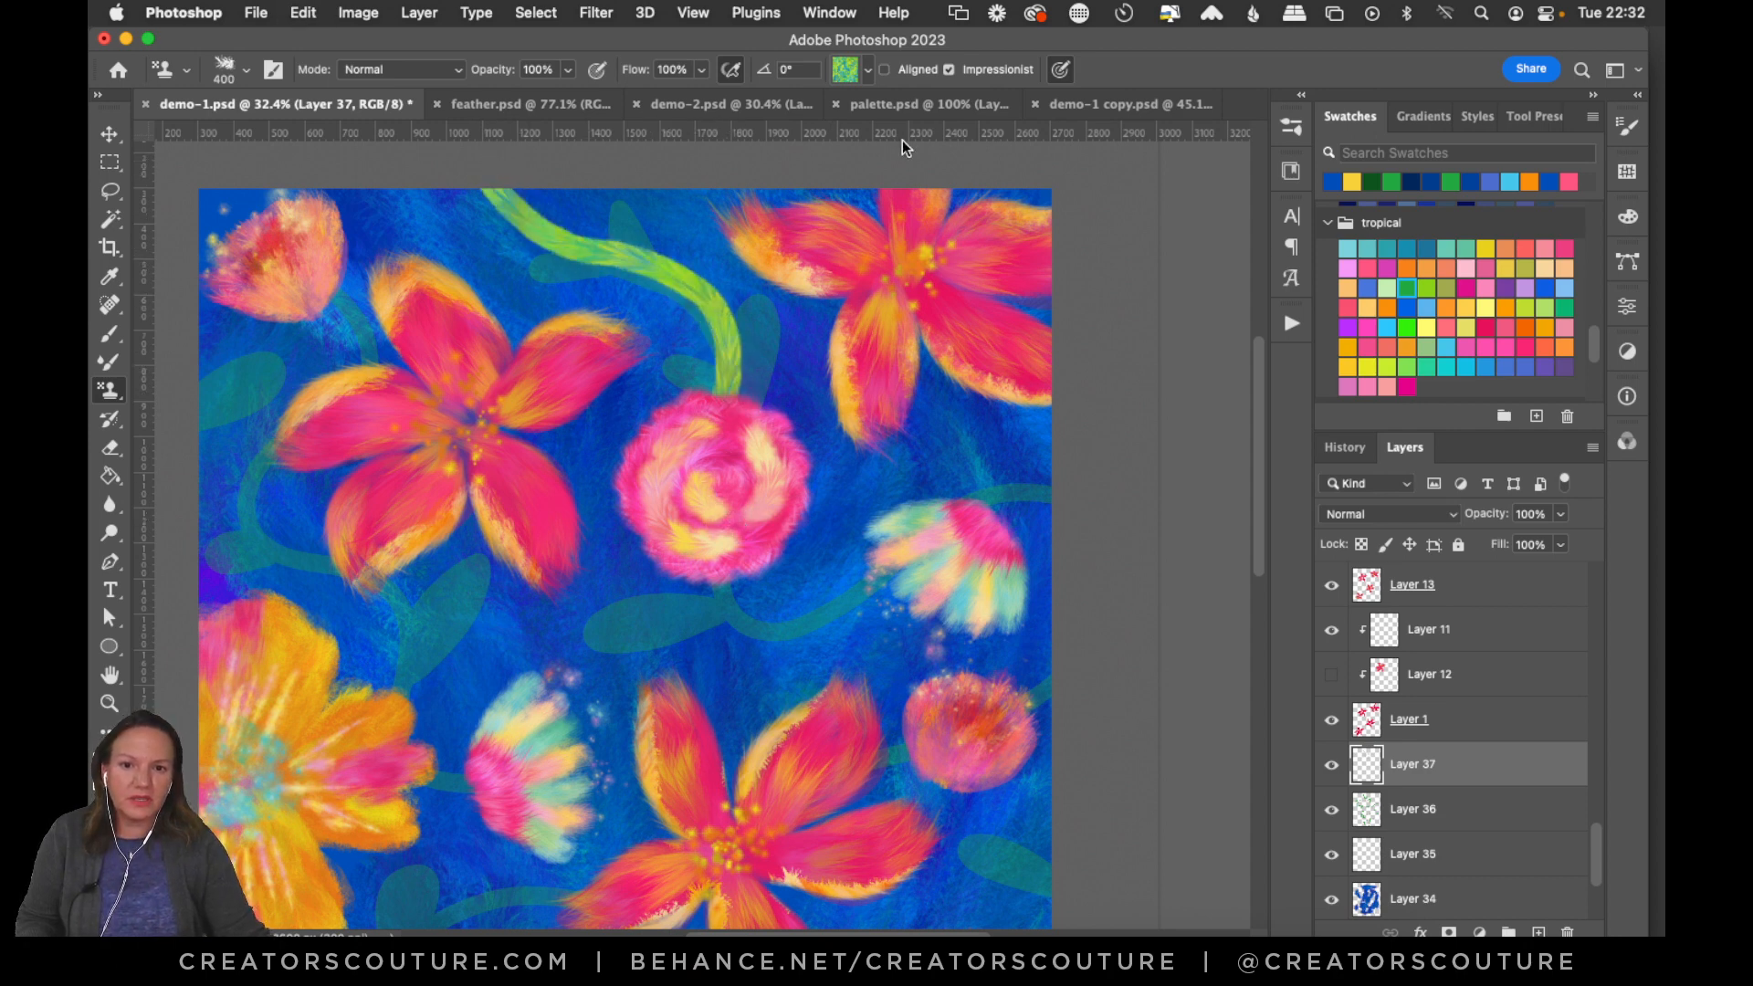
key(super+z)
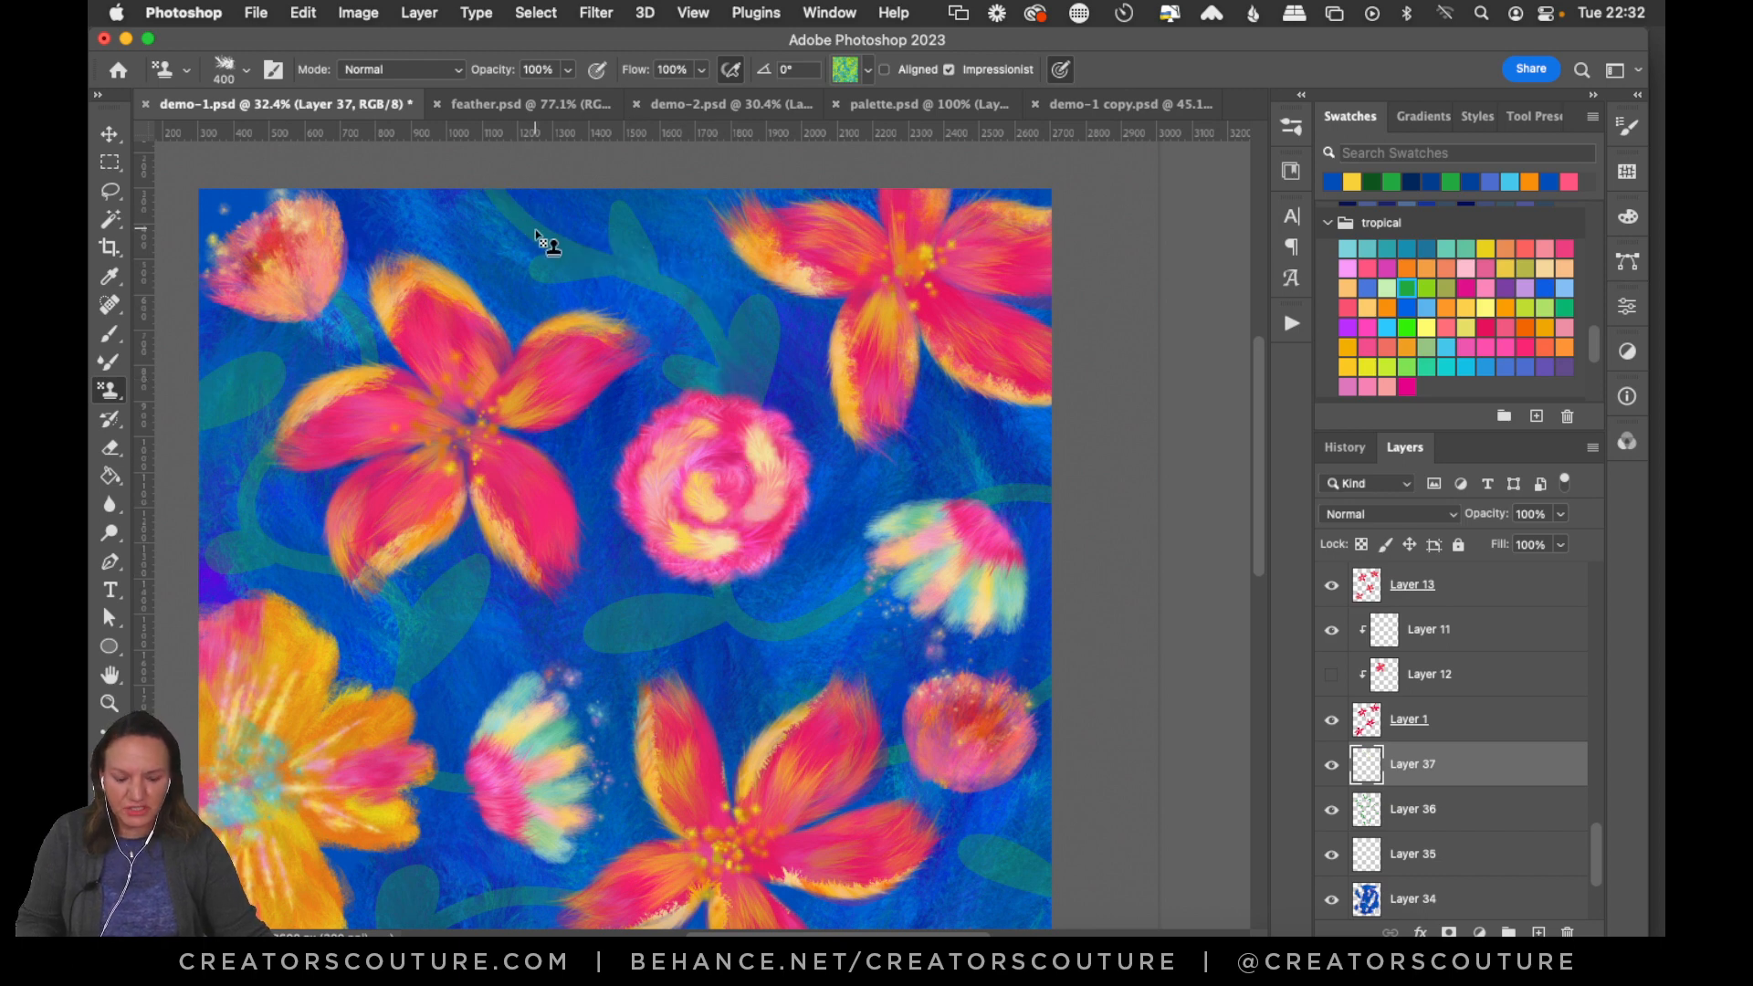
Paint feathered green stems along the guide above and below the pink round flower with the brush at 500 px.
key(bracketright)
mouse_move(505, 177)
mouse_down()
mouse_move(578, 264)
mouse_move(680, 294)
mouse_move(732, 396)
mouse_up()
mouse_move(723, 570)
mouse_down()
mouse_move(763, 627)
mouse_move(858, 615)
mouse_move(992, 540)
mouse_up()
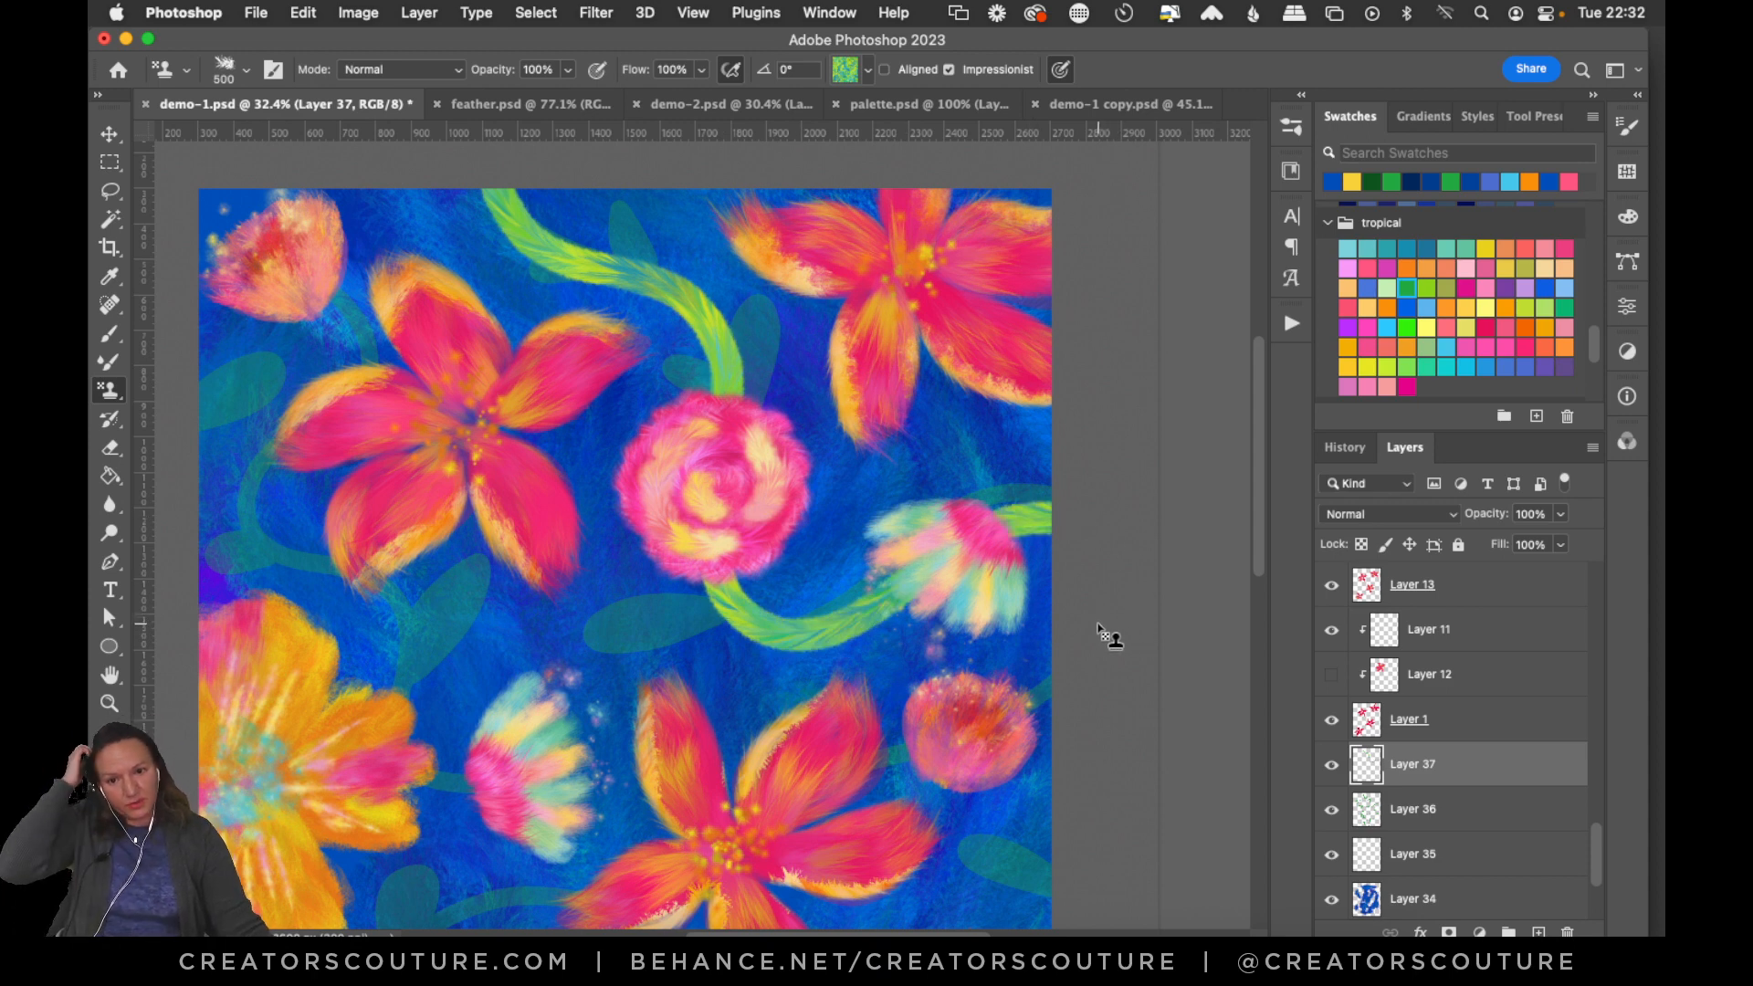
Compare the painted stems in demo-1.psd with the original stem and leaf layout in demo-2.psd.
scroll(1255, 440, up, 1)
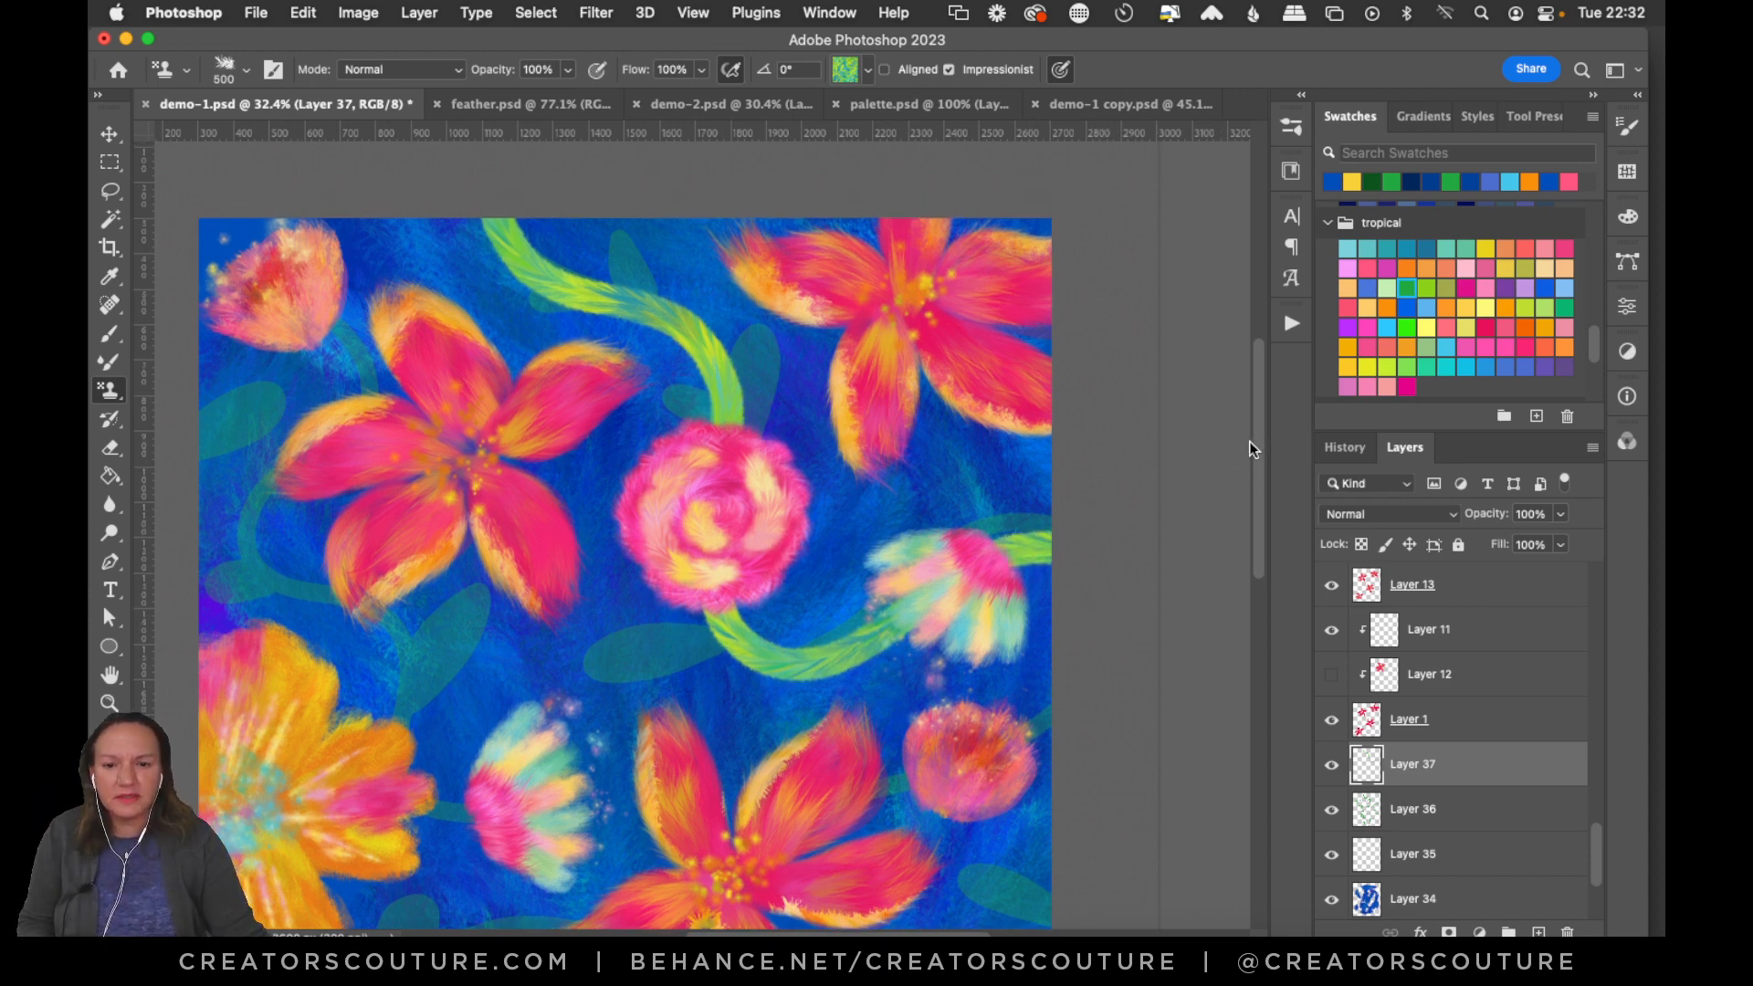
scroll(1258, 444, down, 2)
scroll(1258, 461, down, 1)
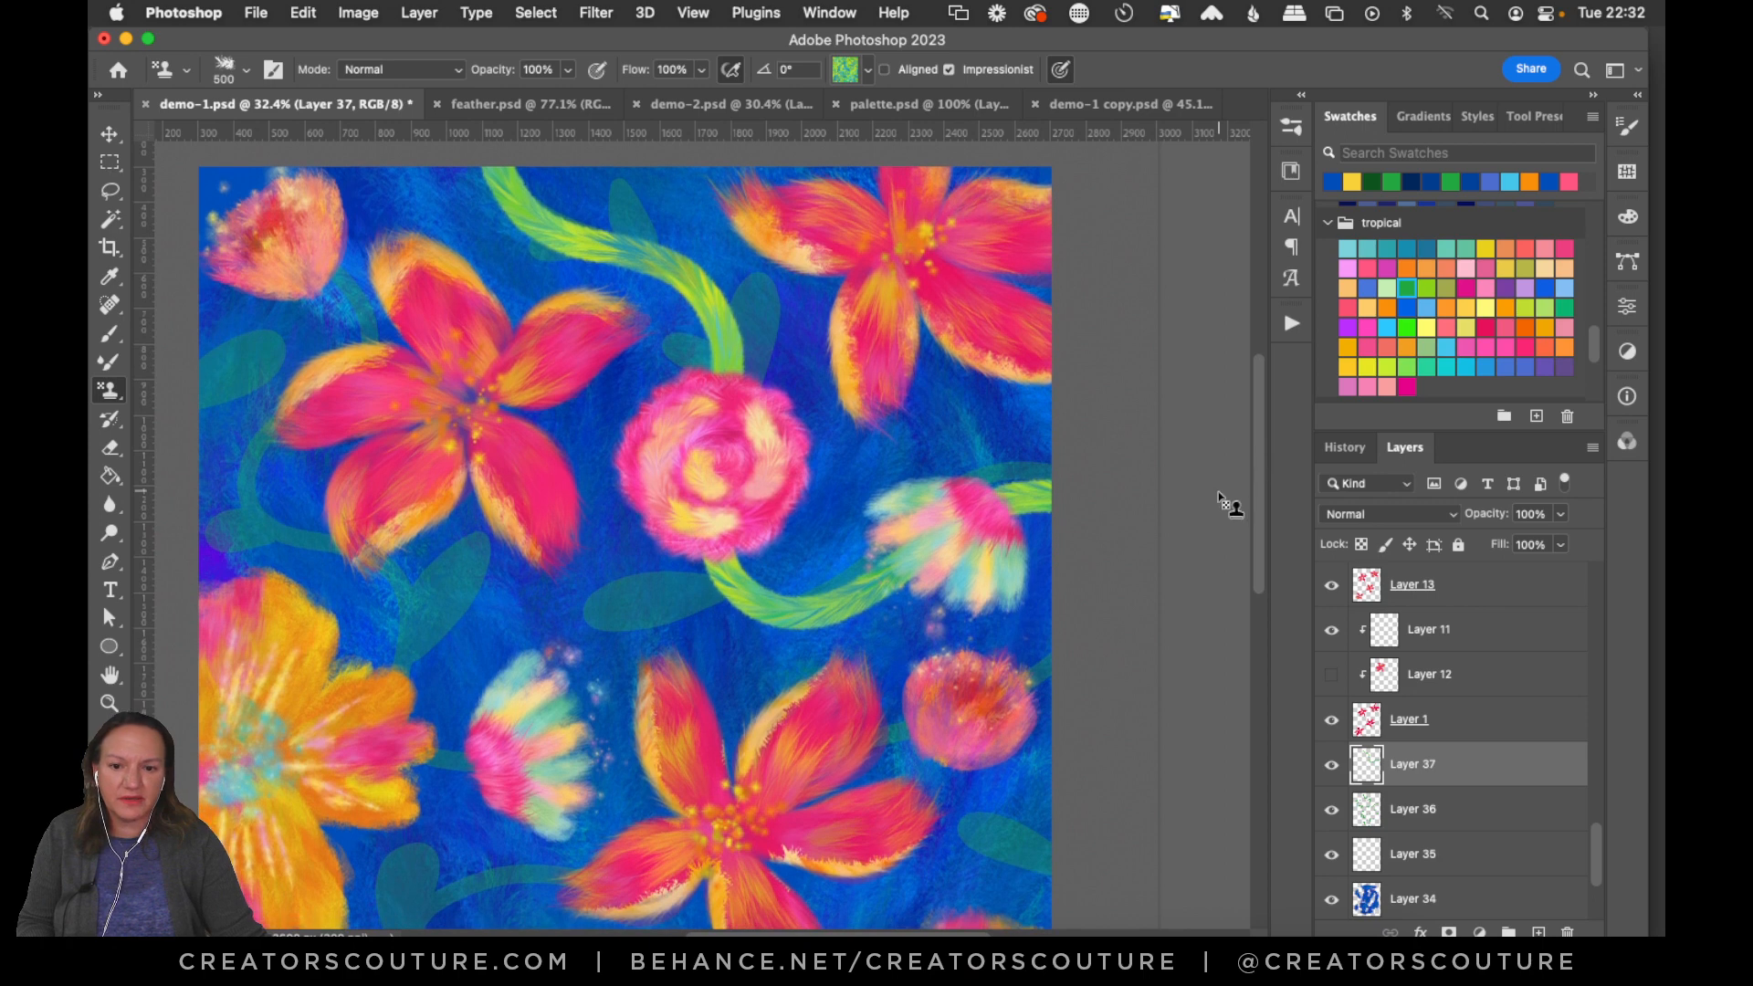
scroll(931, 853, left, 5)
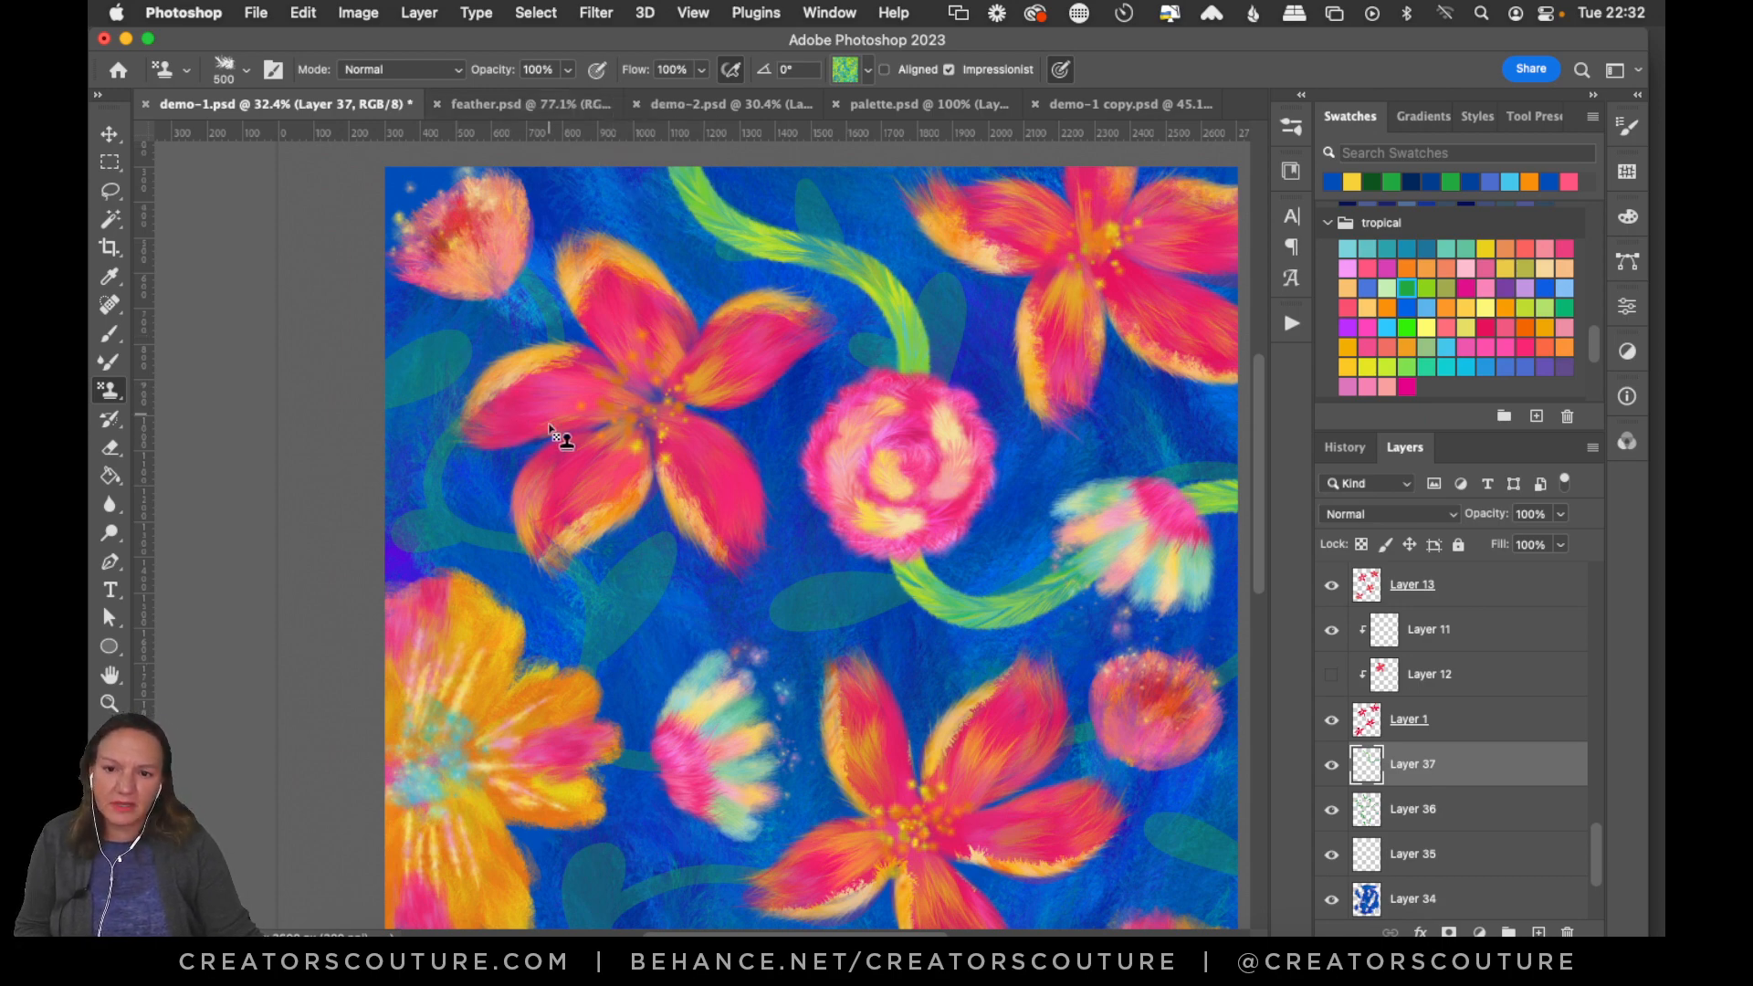
click(684, 104)
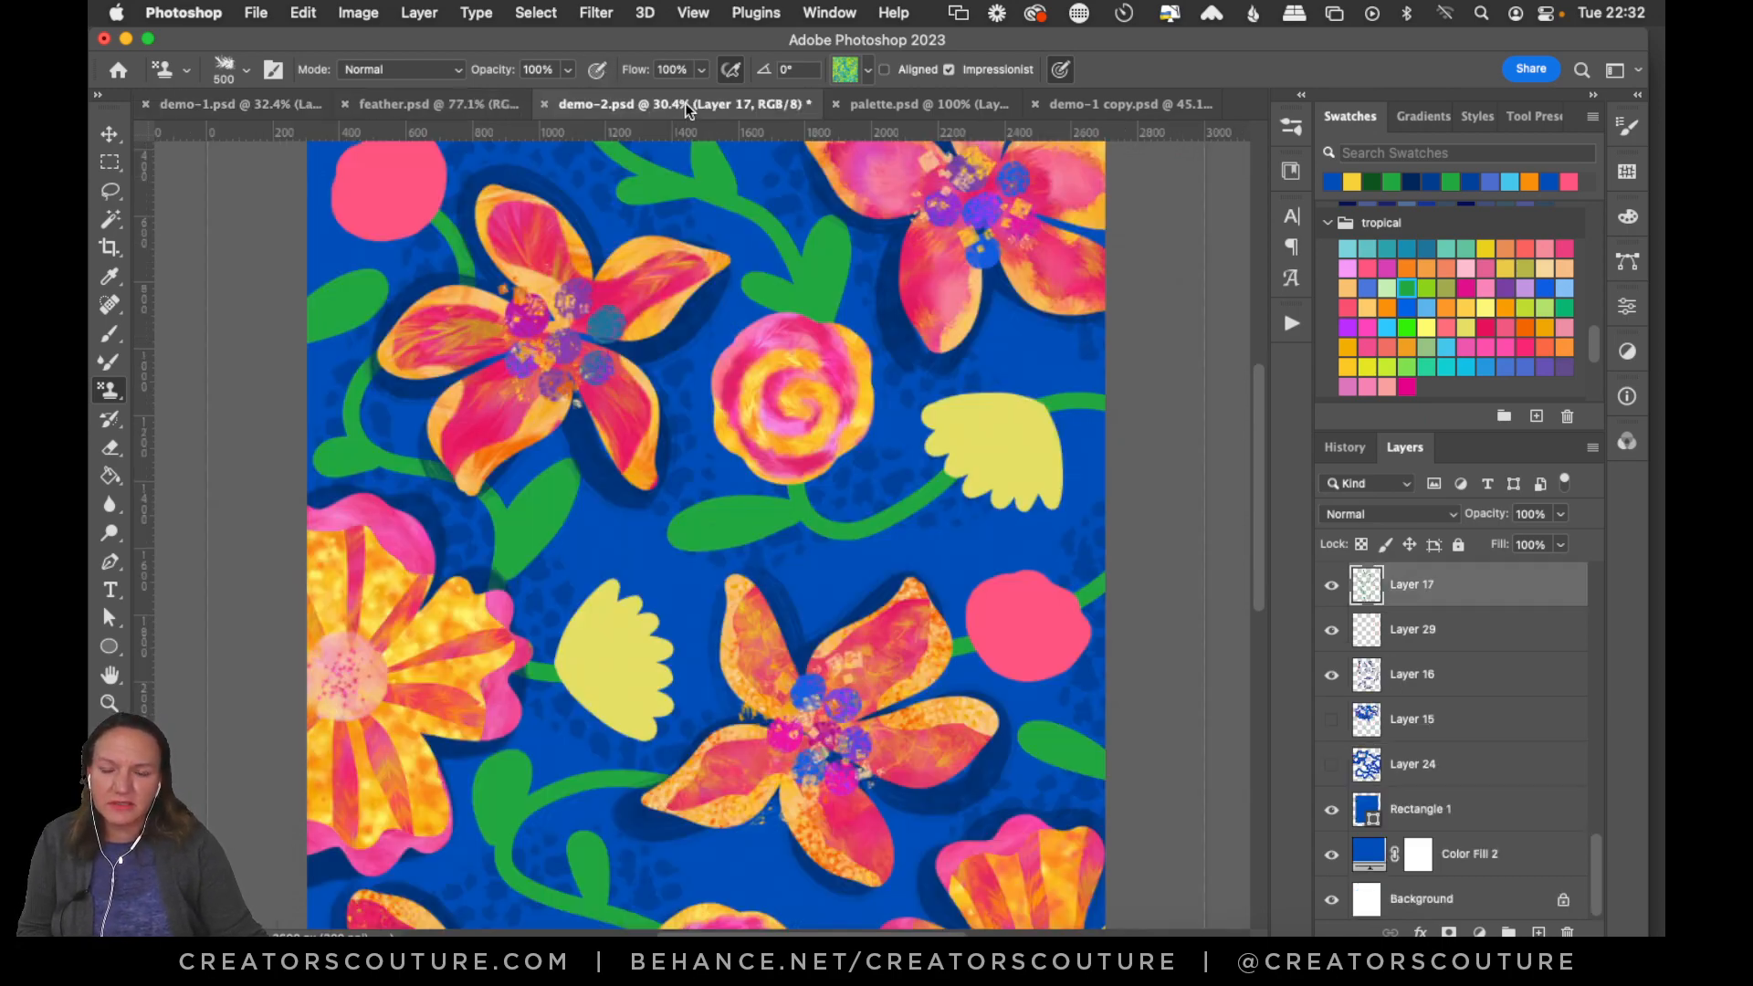
click(288, 104)
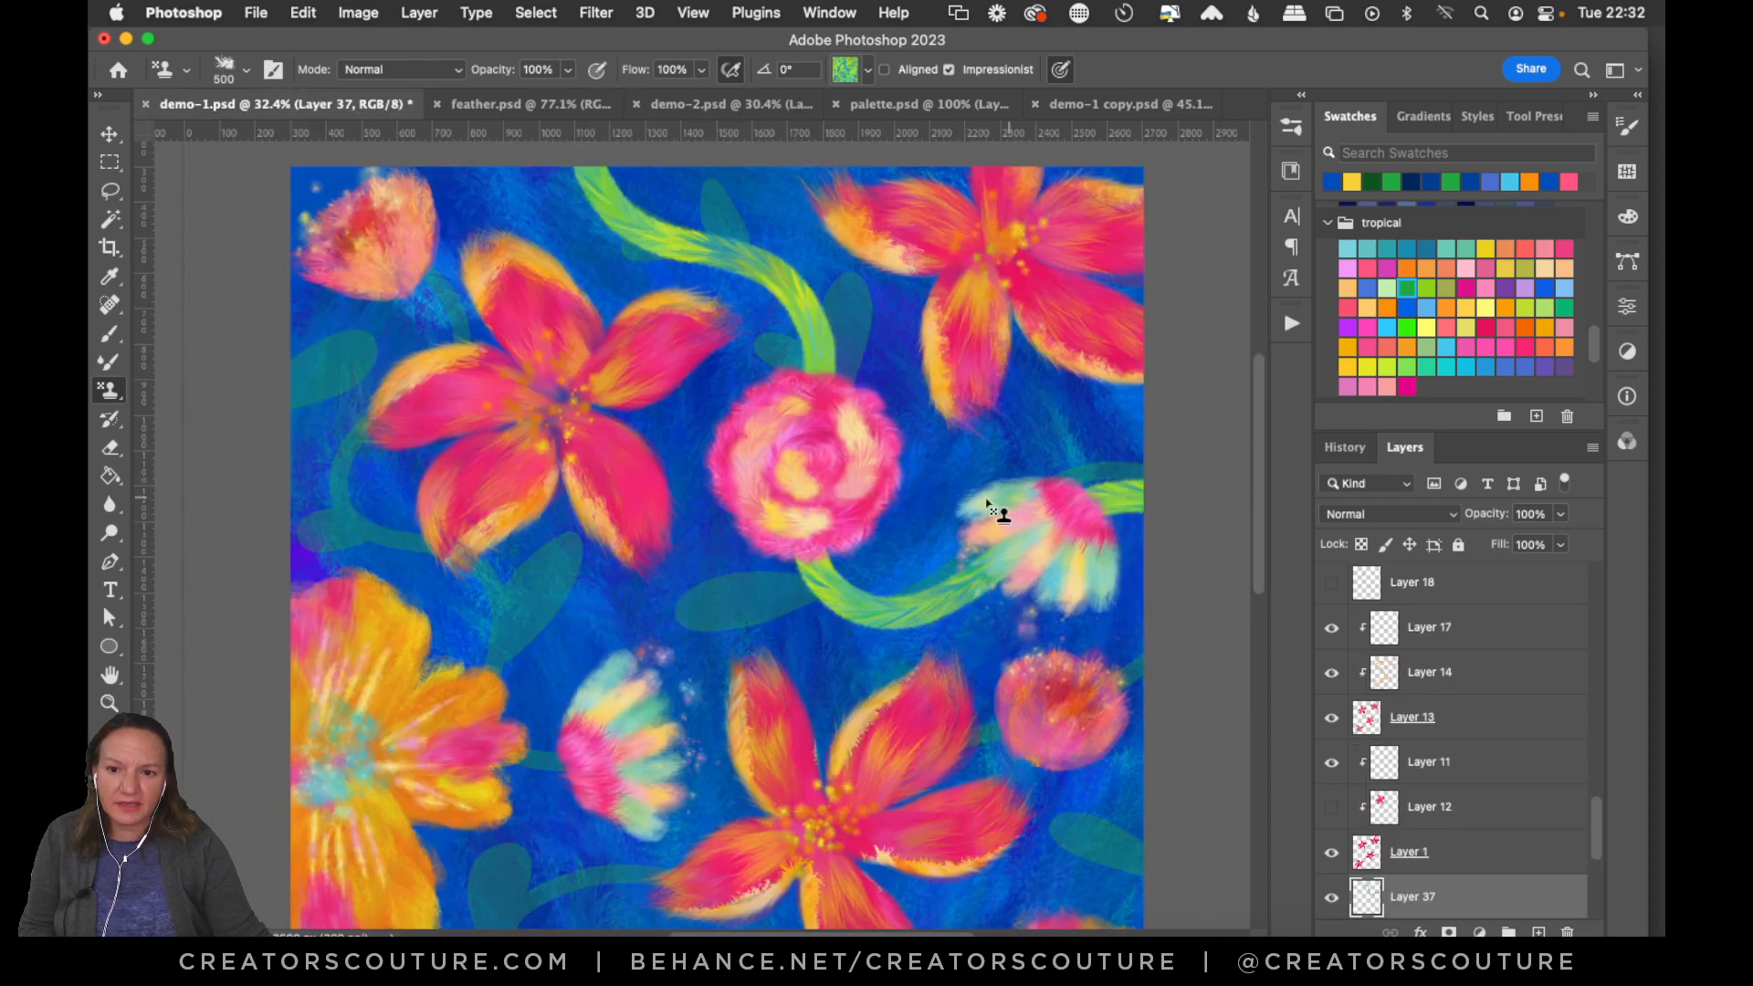
Raise the opacity of the stem guide on Layer 36 to 41%.
scroll(1593, 829, down, 3)
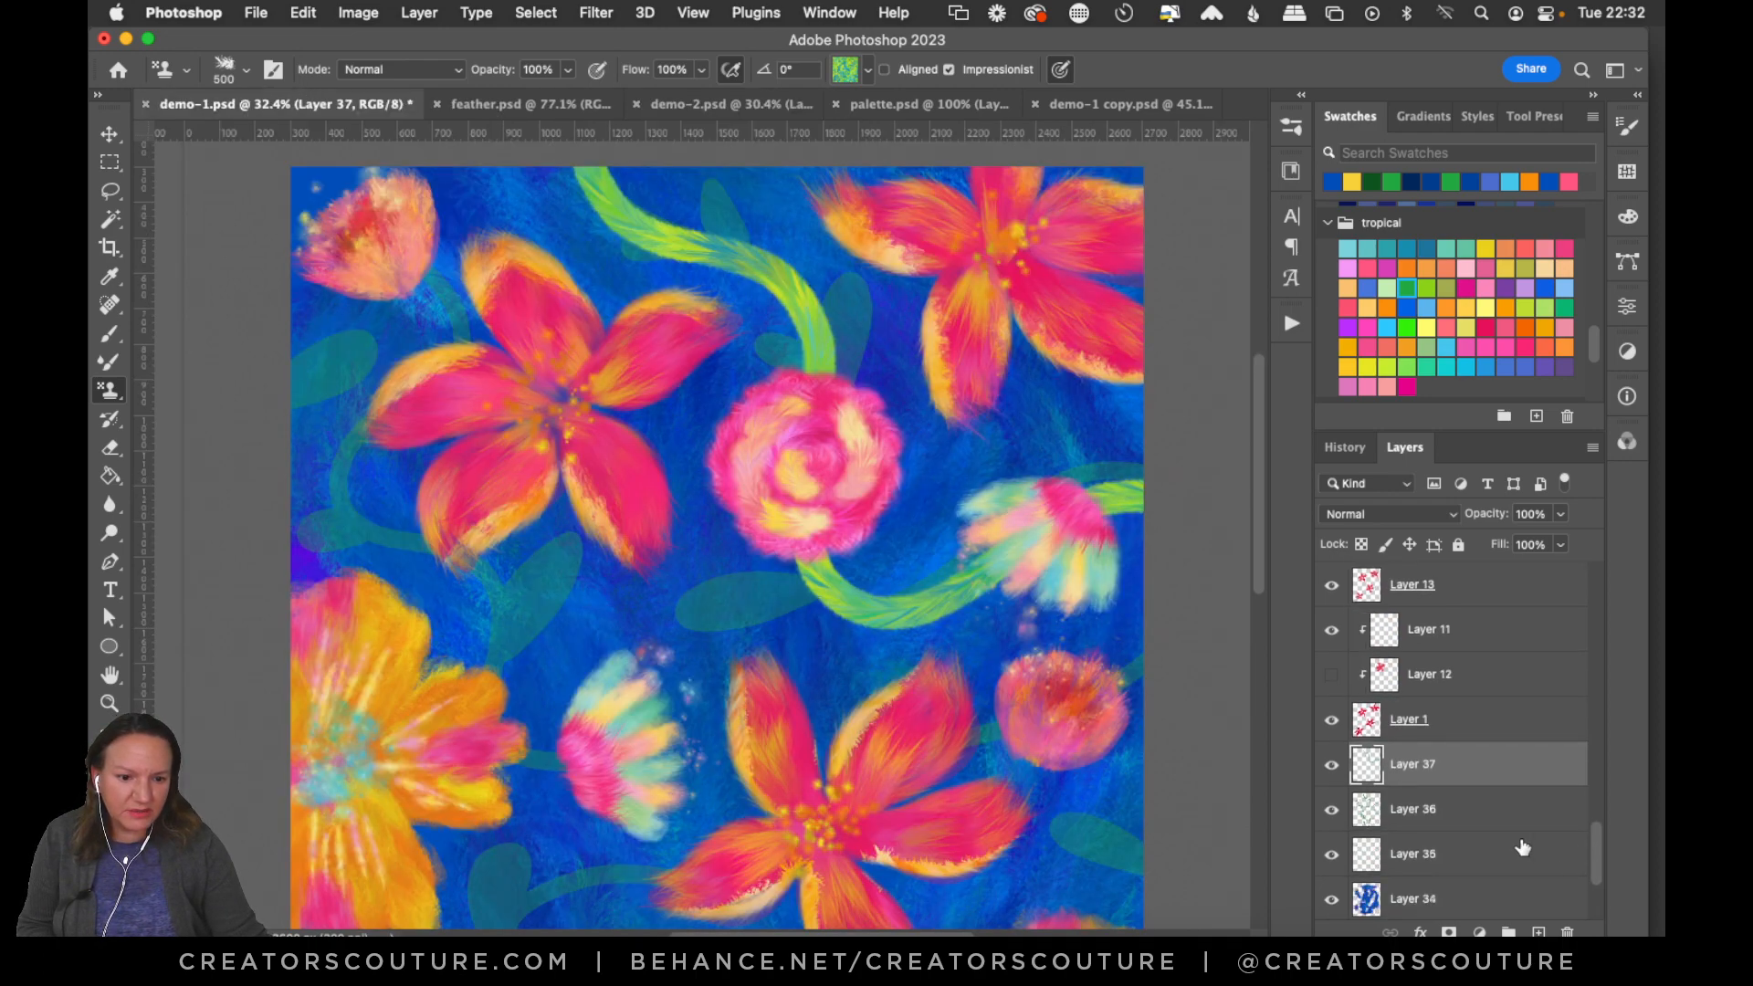
click(1451, 803)
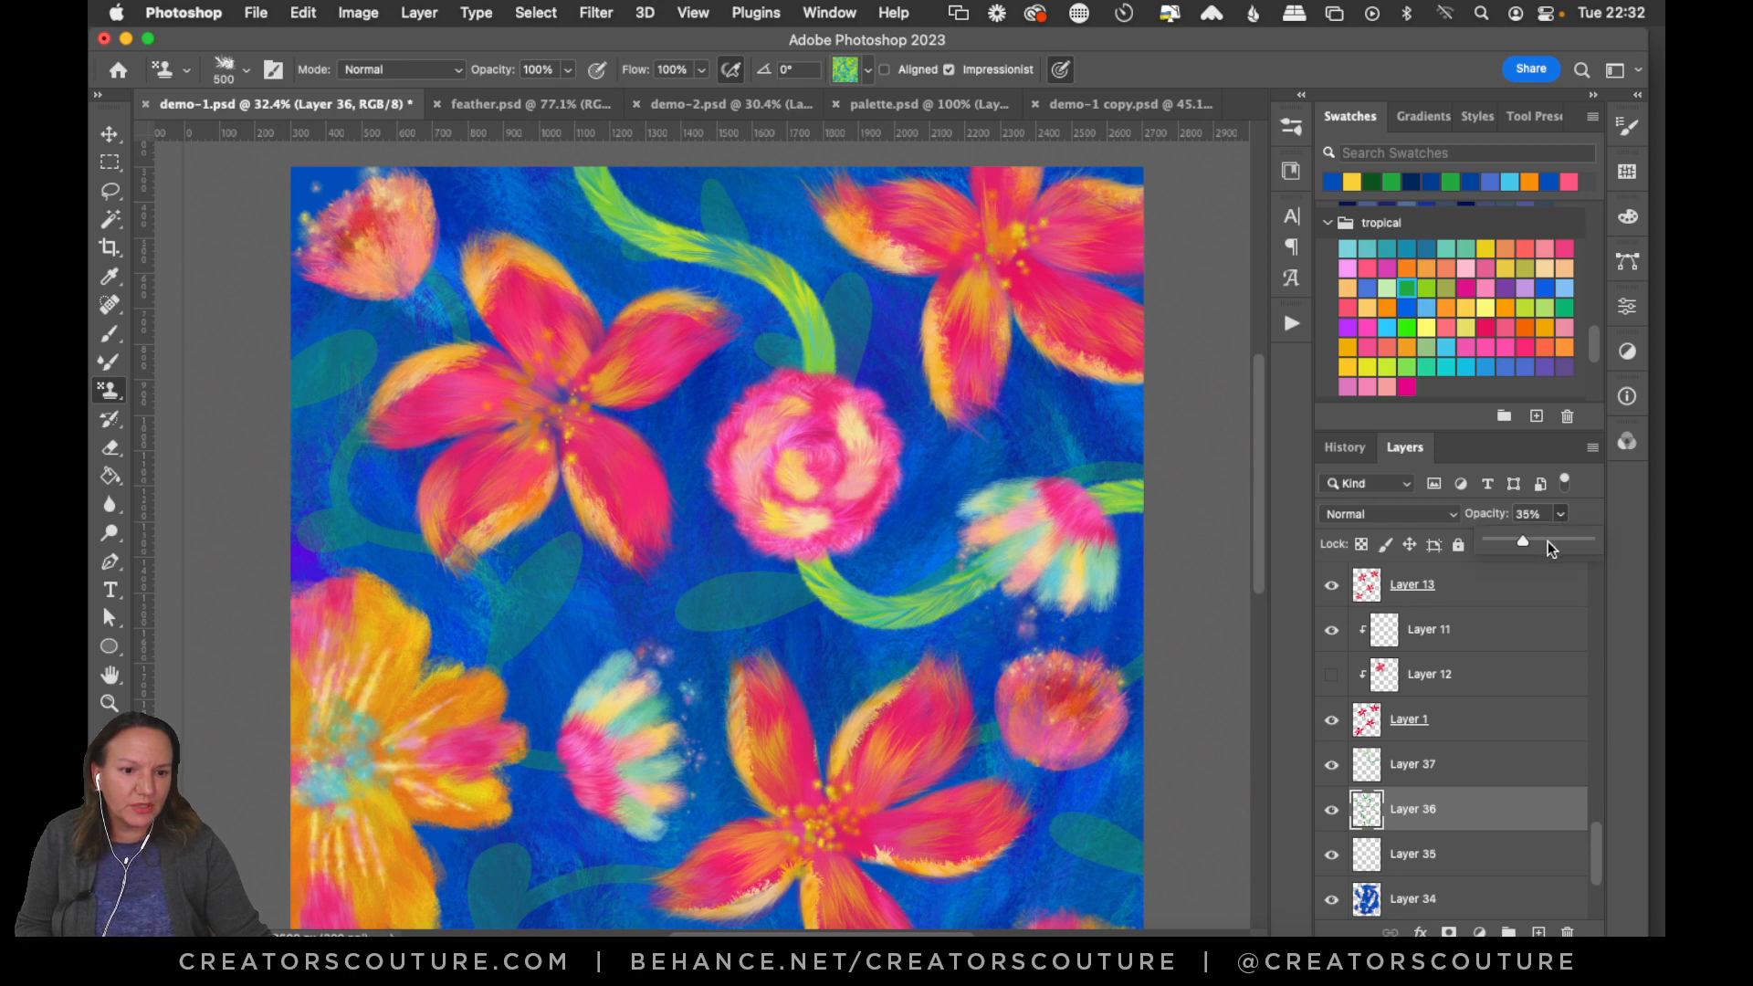
click(1547, 542)
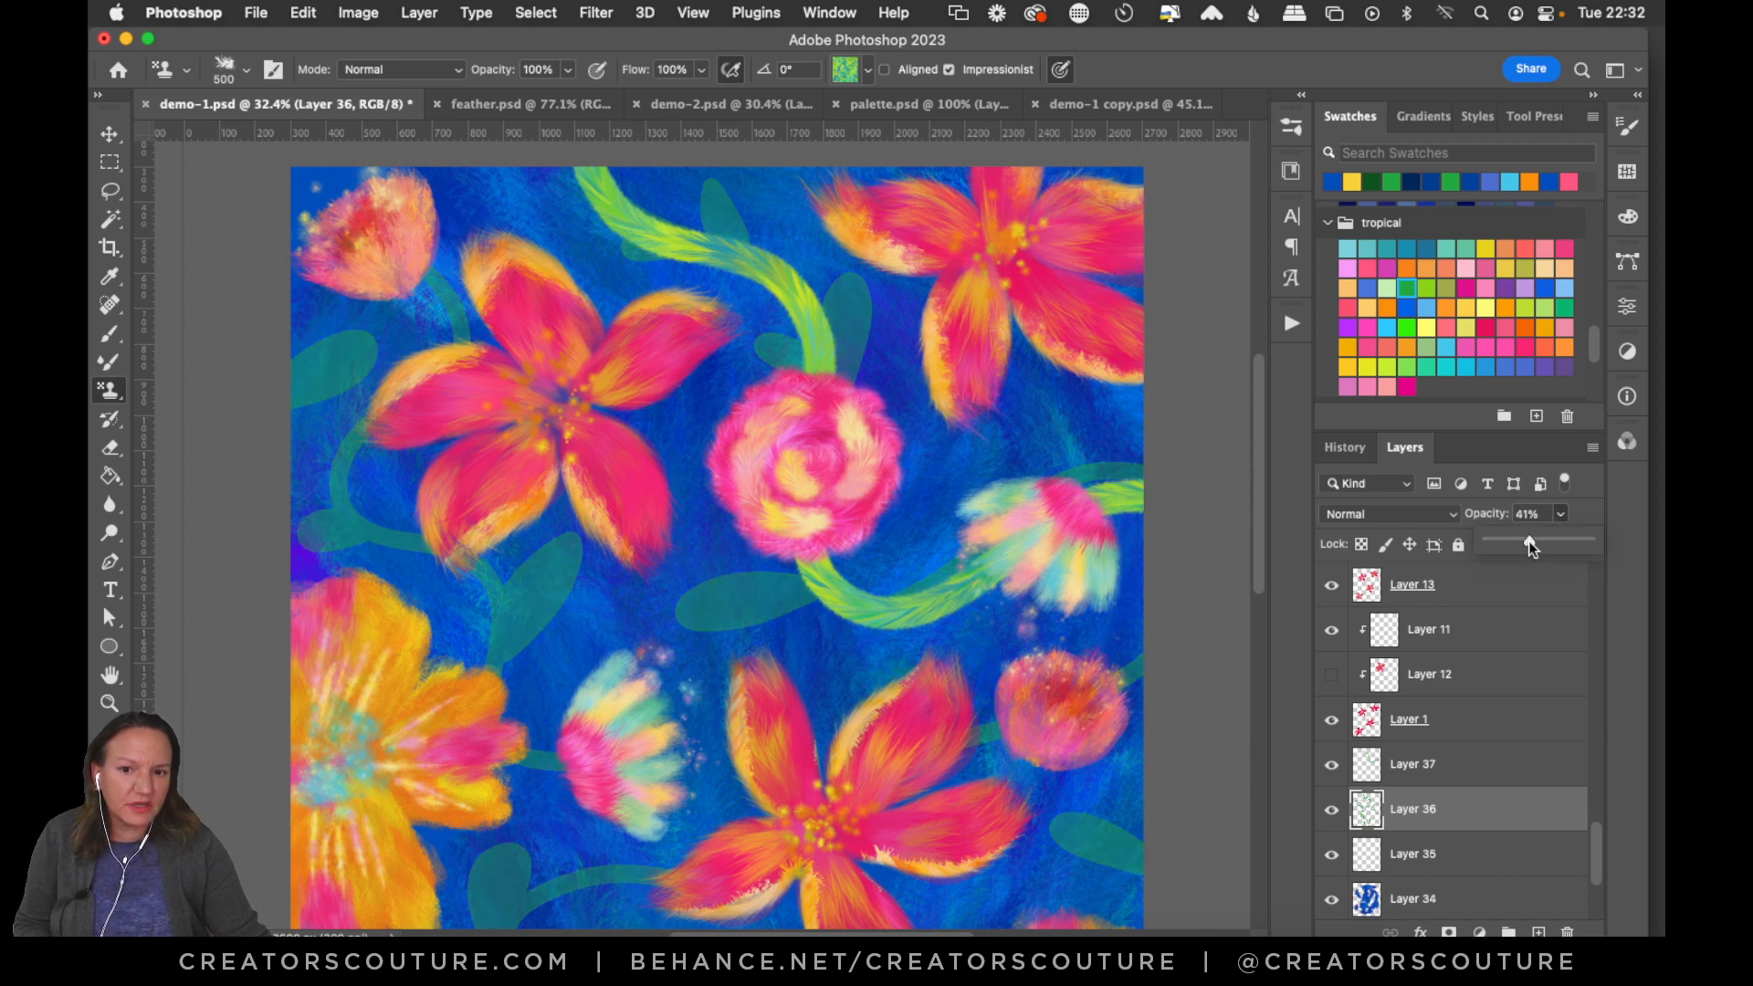
On Layer 37, paint the feathered stem from the upper-left coral flower along the guide down to the large yellow-orange flower.
click(1456, 777)
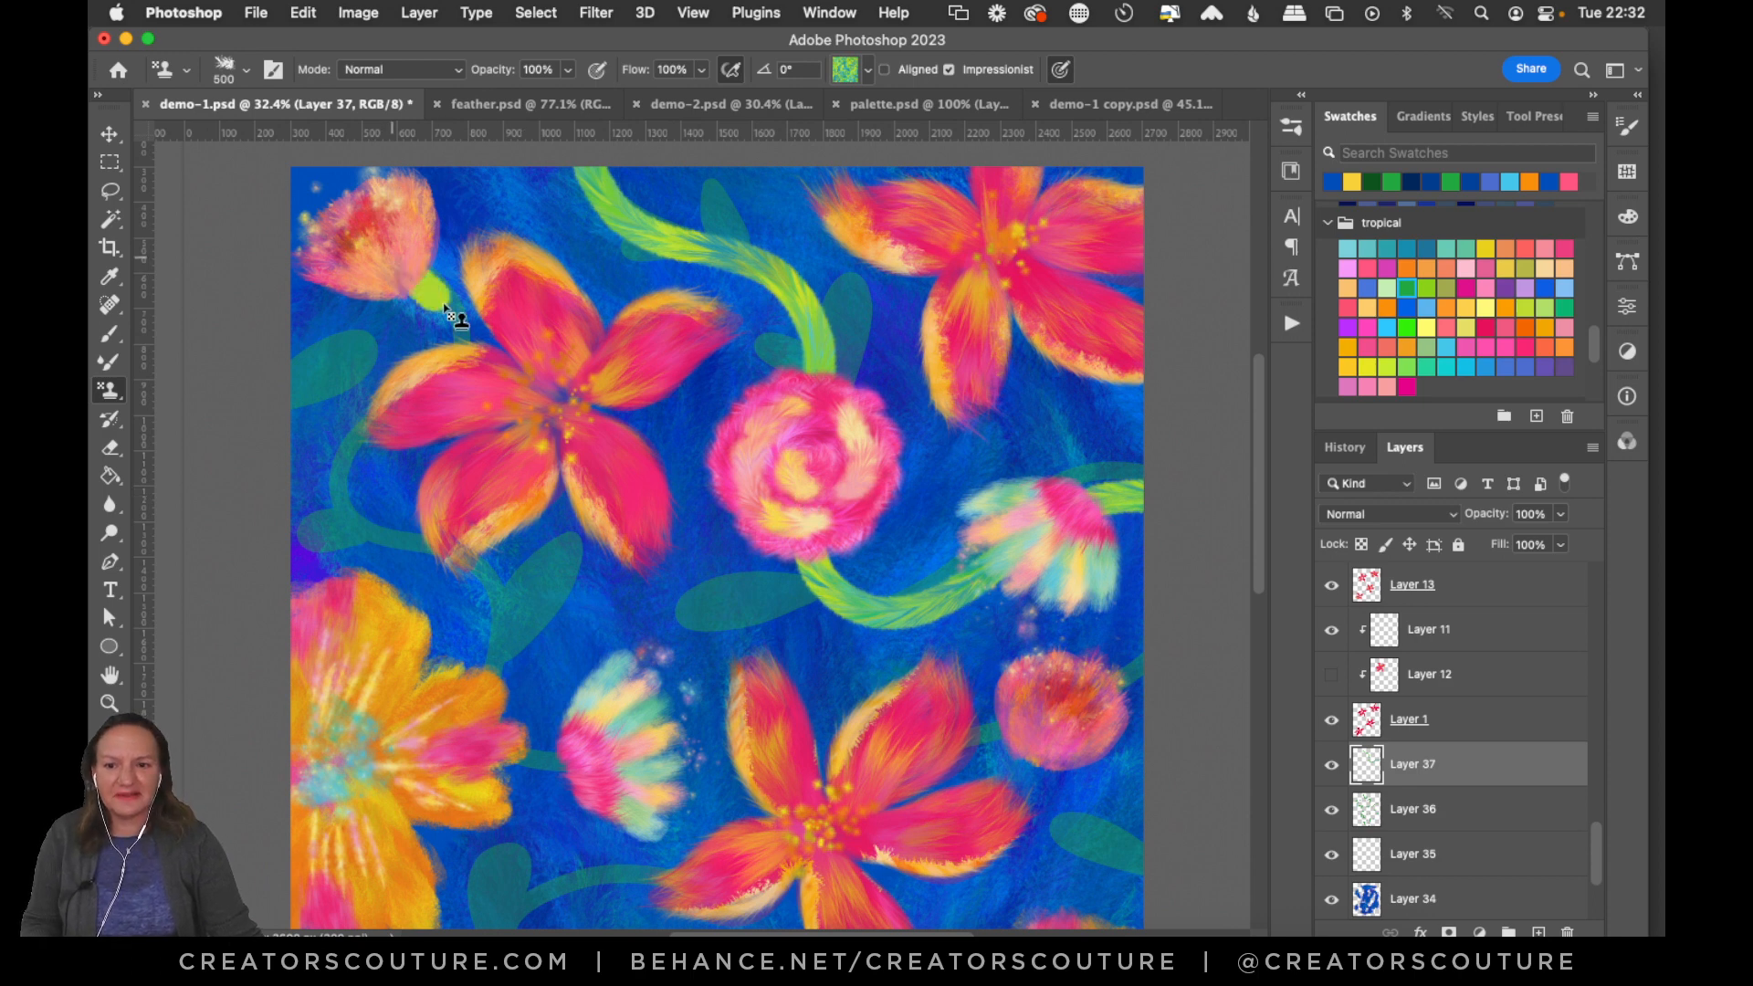
mouse_move(419, 273)
mouse_down()
mouse_move(447, 311)
mouse_move(383, 453)
mouse_move(458, 555)
mouse_move(493, 671)
mouse_up()
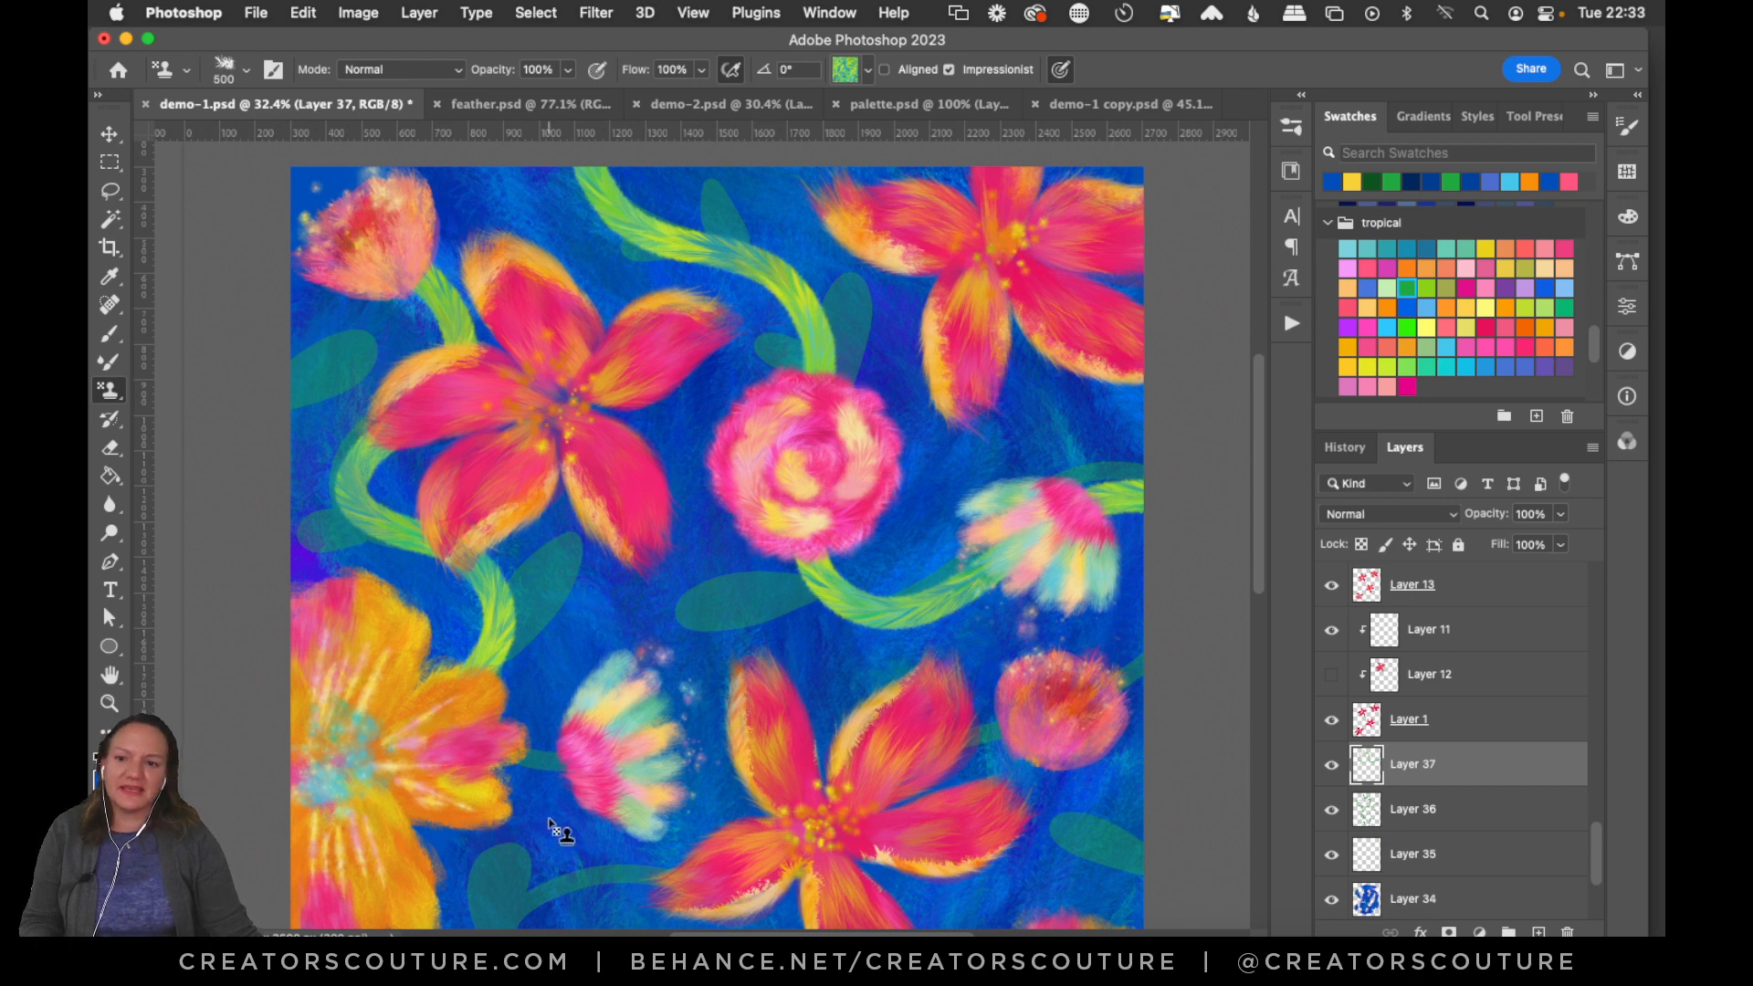
Try painting the curved stem between the lower star-shaped flower and the lower pink round flower, undoing each stroke.
drag(1256, 459, 1232, 556)
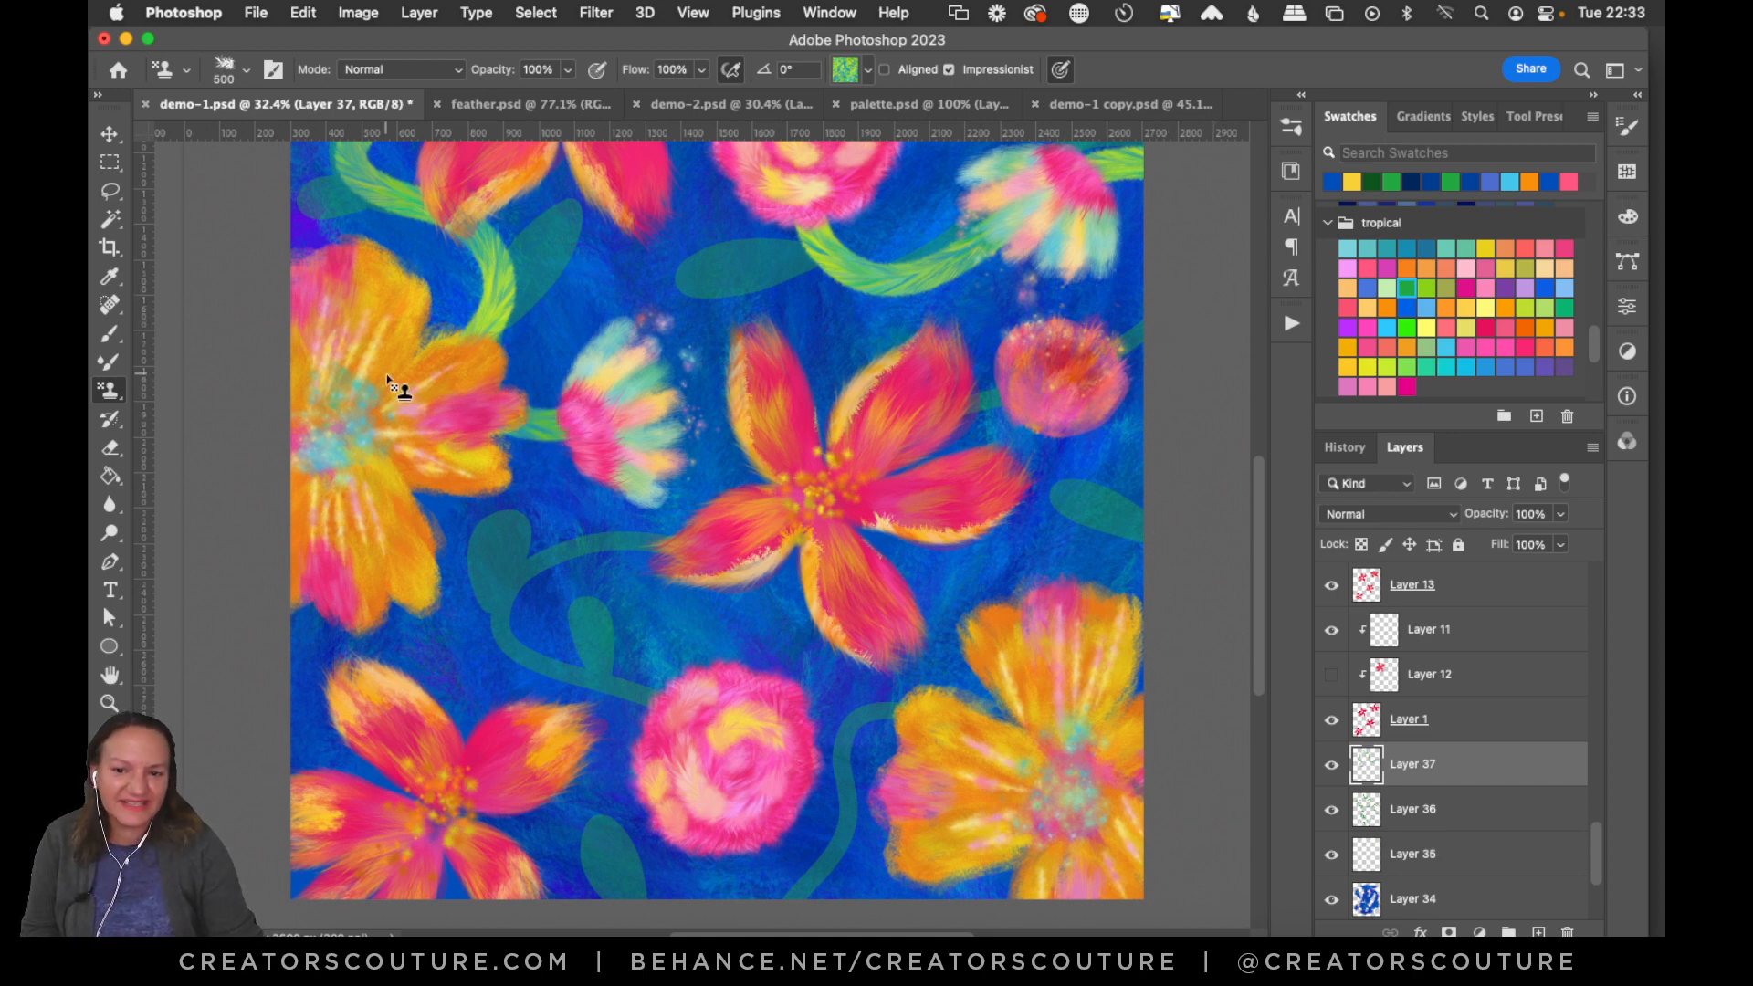
mouse_move(720, 546)
mouse_down()
mouse_move(536, 562)
mouse_move(564, 681)
mouse_move(708, 689)
mouse_up()
key(super+z)
mouse_move(696, 529)
mouse_down()
mouse_move(598, 551)
mouse_move(591, 686)
mouse_move(685, 701)
mouse_up()
key(super+z)
mouse_move(721, 534)
mouse_down()
mouse_move(615, 550)
mouse_move(525, 607)
mouse_move(675, 771)
mouse_up()
key(super+z)
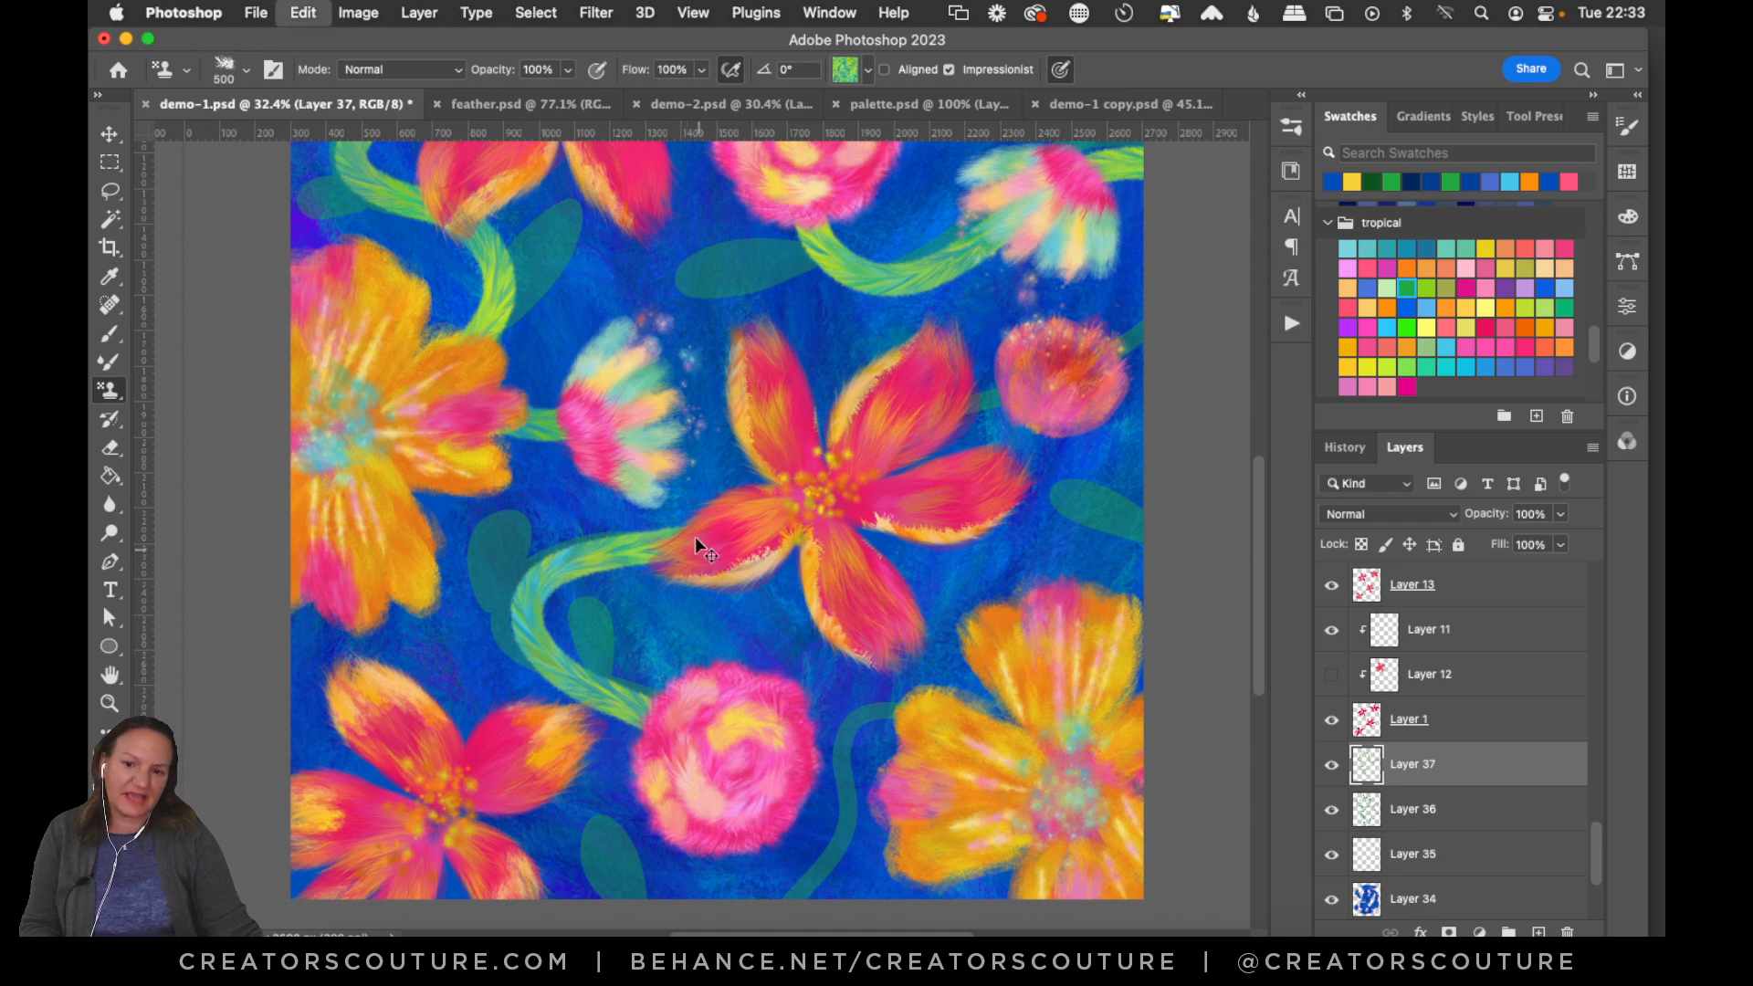
Paint the curved stem from the lower star-shaped flower to the pink round flower, plus the stem behind the round coral flower.
mouse_move(731, 548)
mouse_down()
mouse_move(528, 607)
mouse_move(680, 698)
mouse_up()
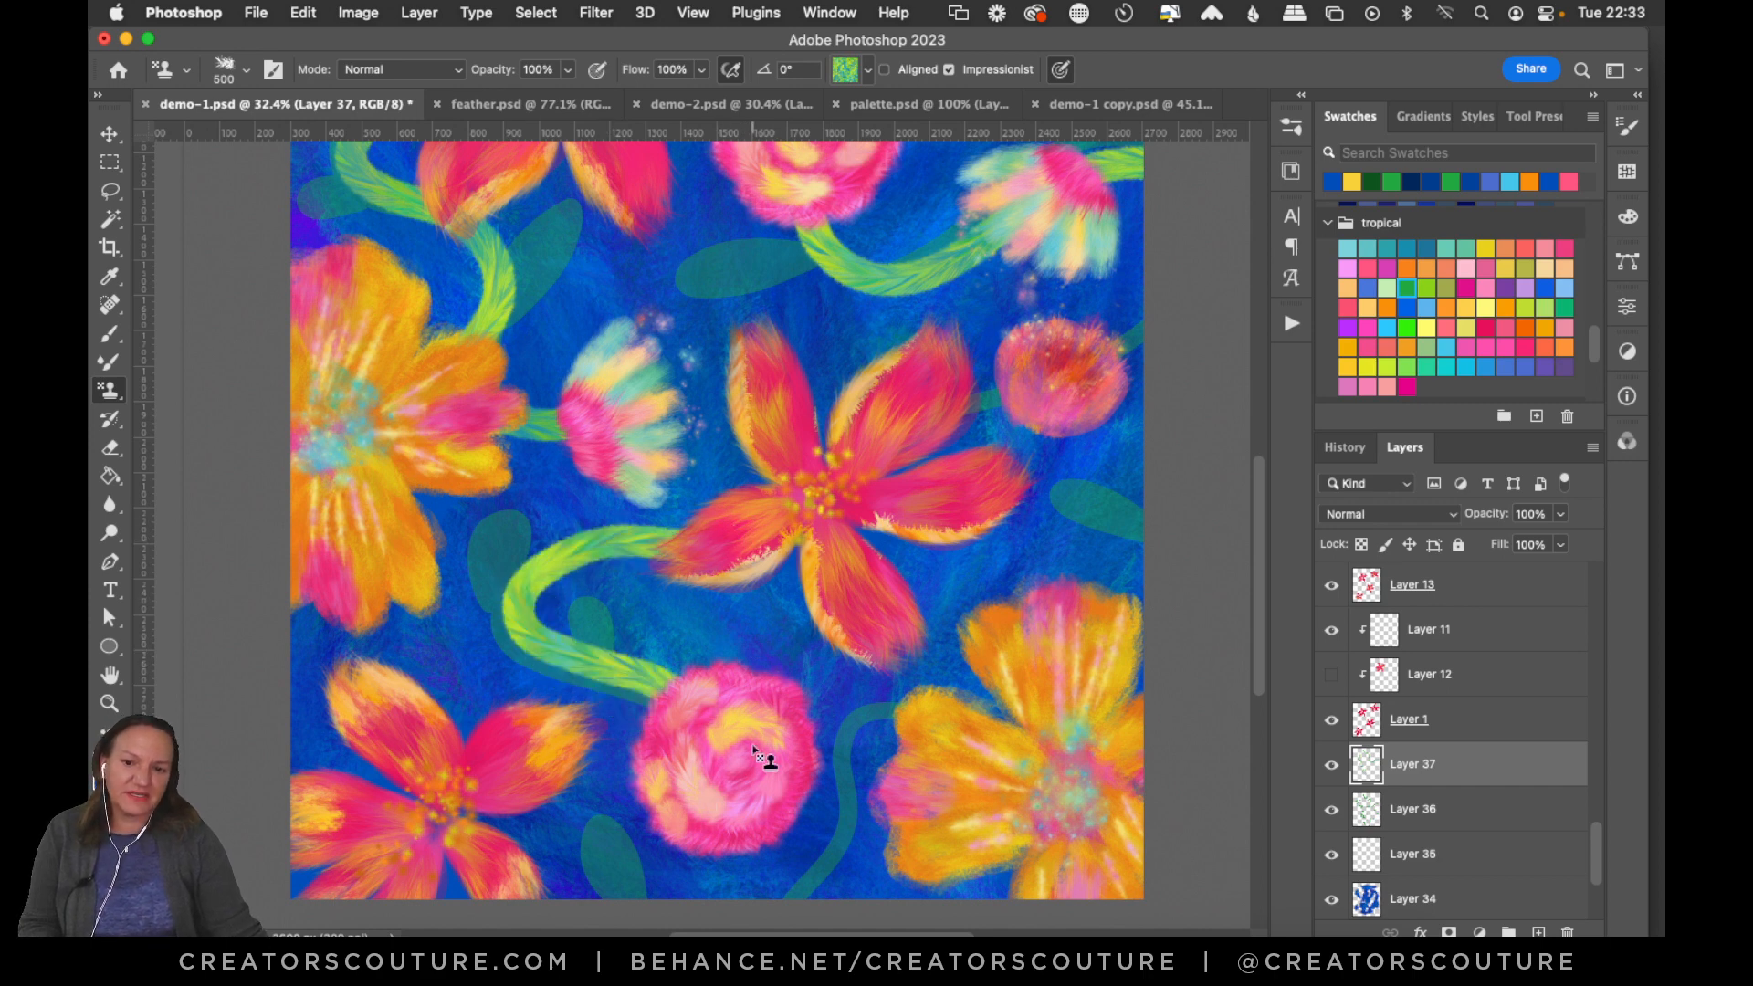
scroll(1252, 520, down, 2)
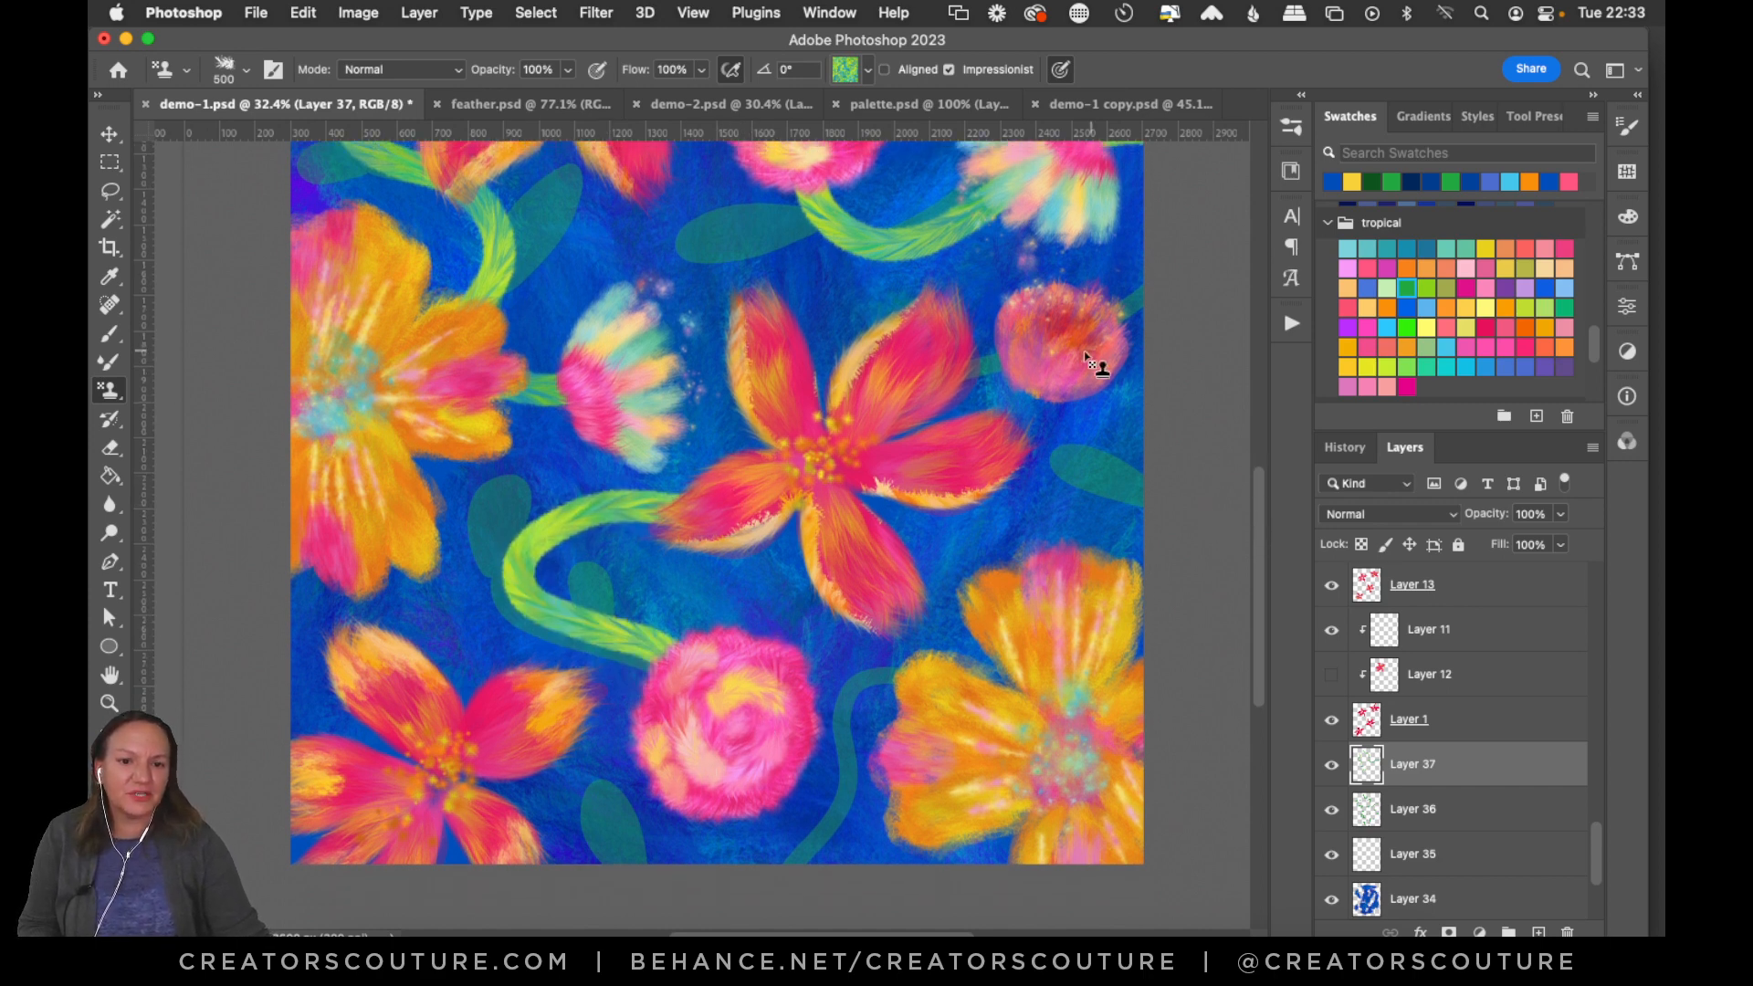
drag(1165, 284, 998, 373)
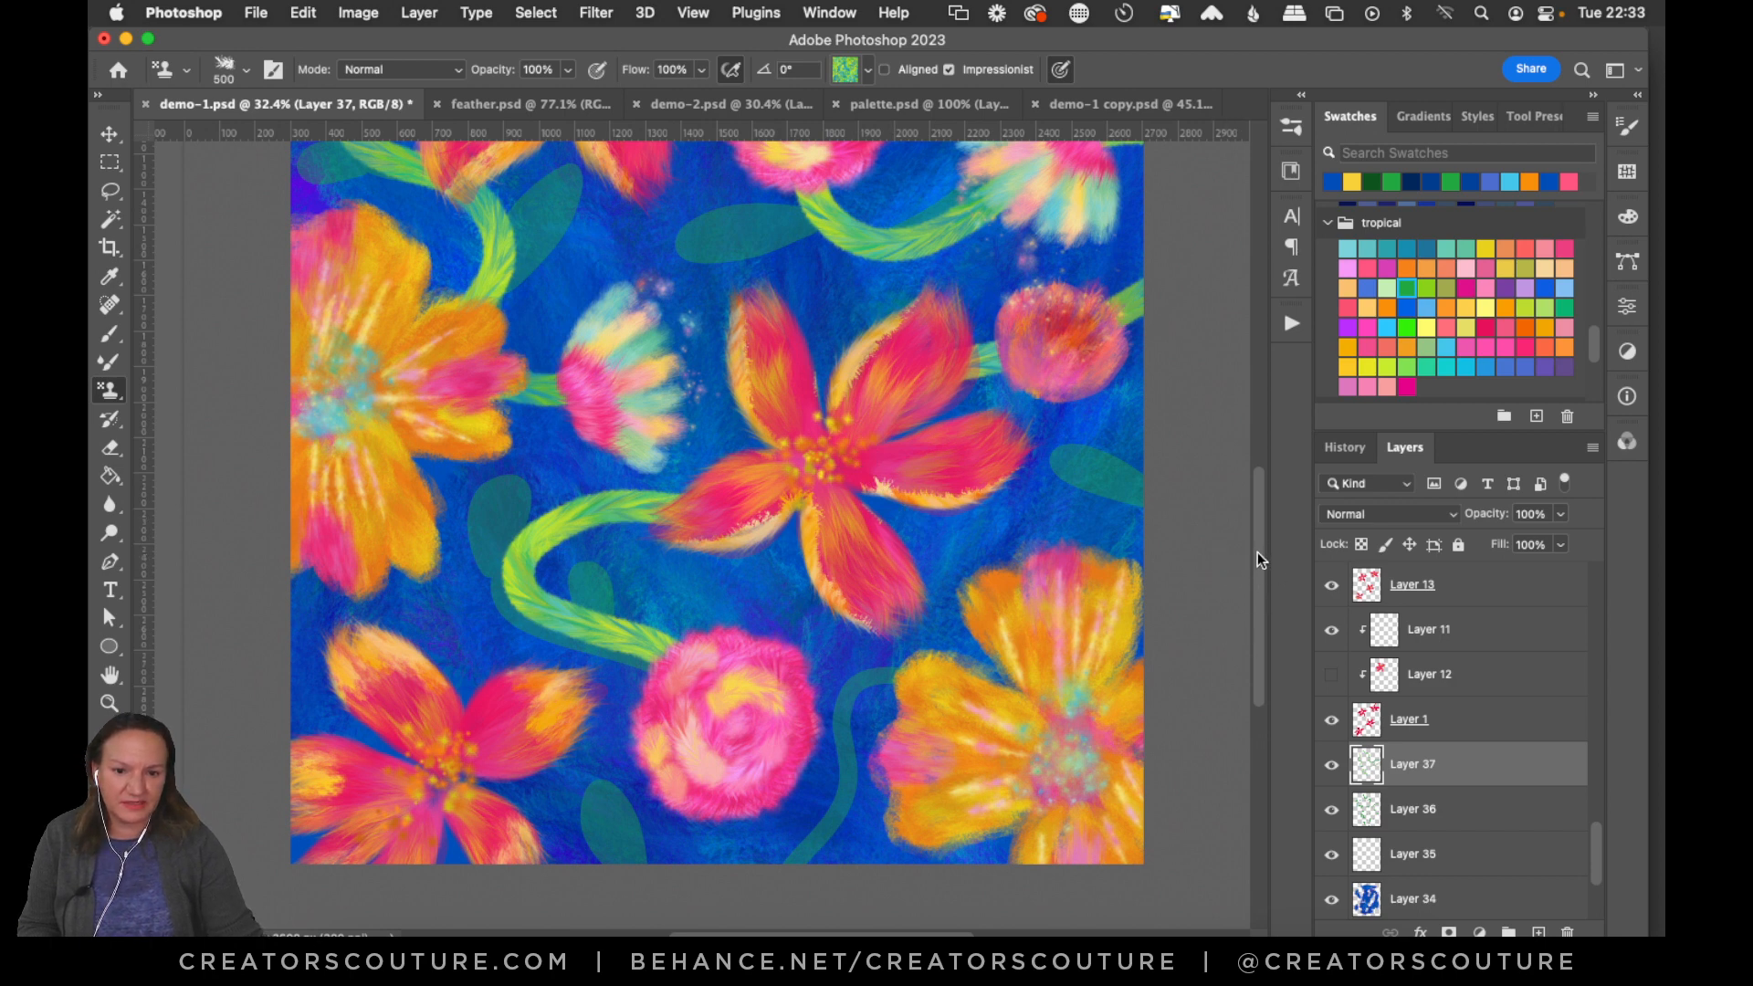
Paint the winding stem from the lower-right yellow flower down to the canvas's bottom edge, redoing the first stroke.
drag(1257, 551, 1246, 588)
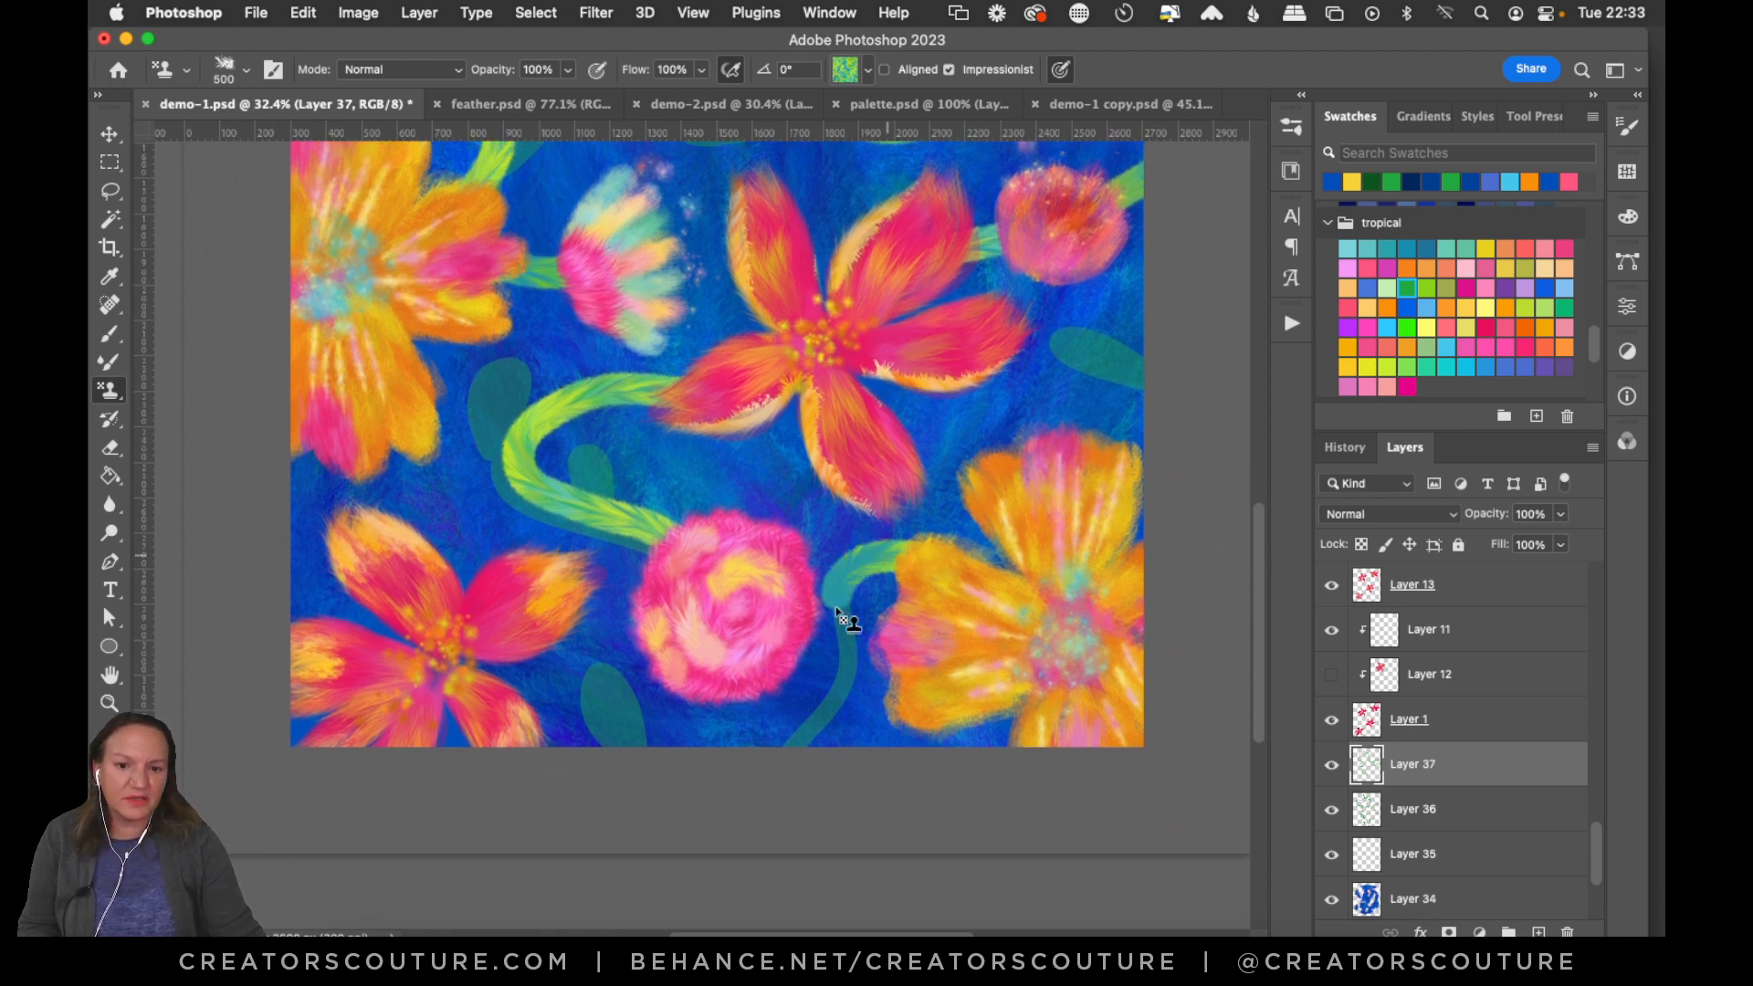
mouse_move(836, 609)
mouse_down()
mouse_move(837, 694)
mouse_move(738, 778)
mouse_up()
key(super+z)
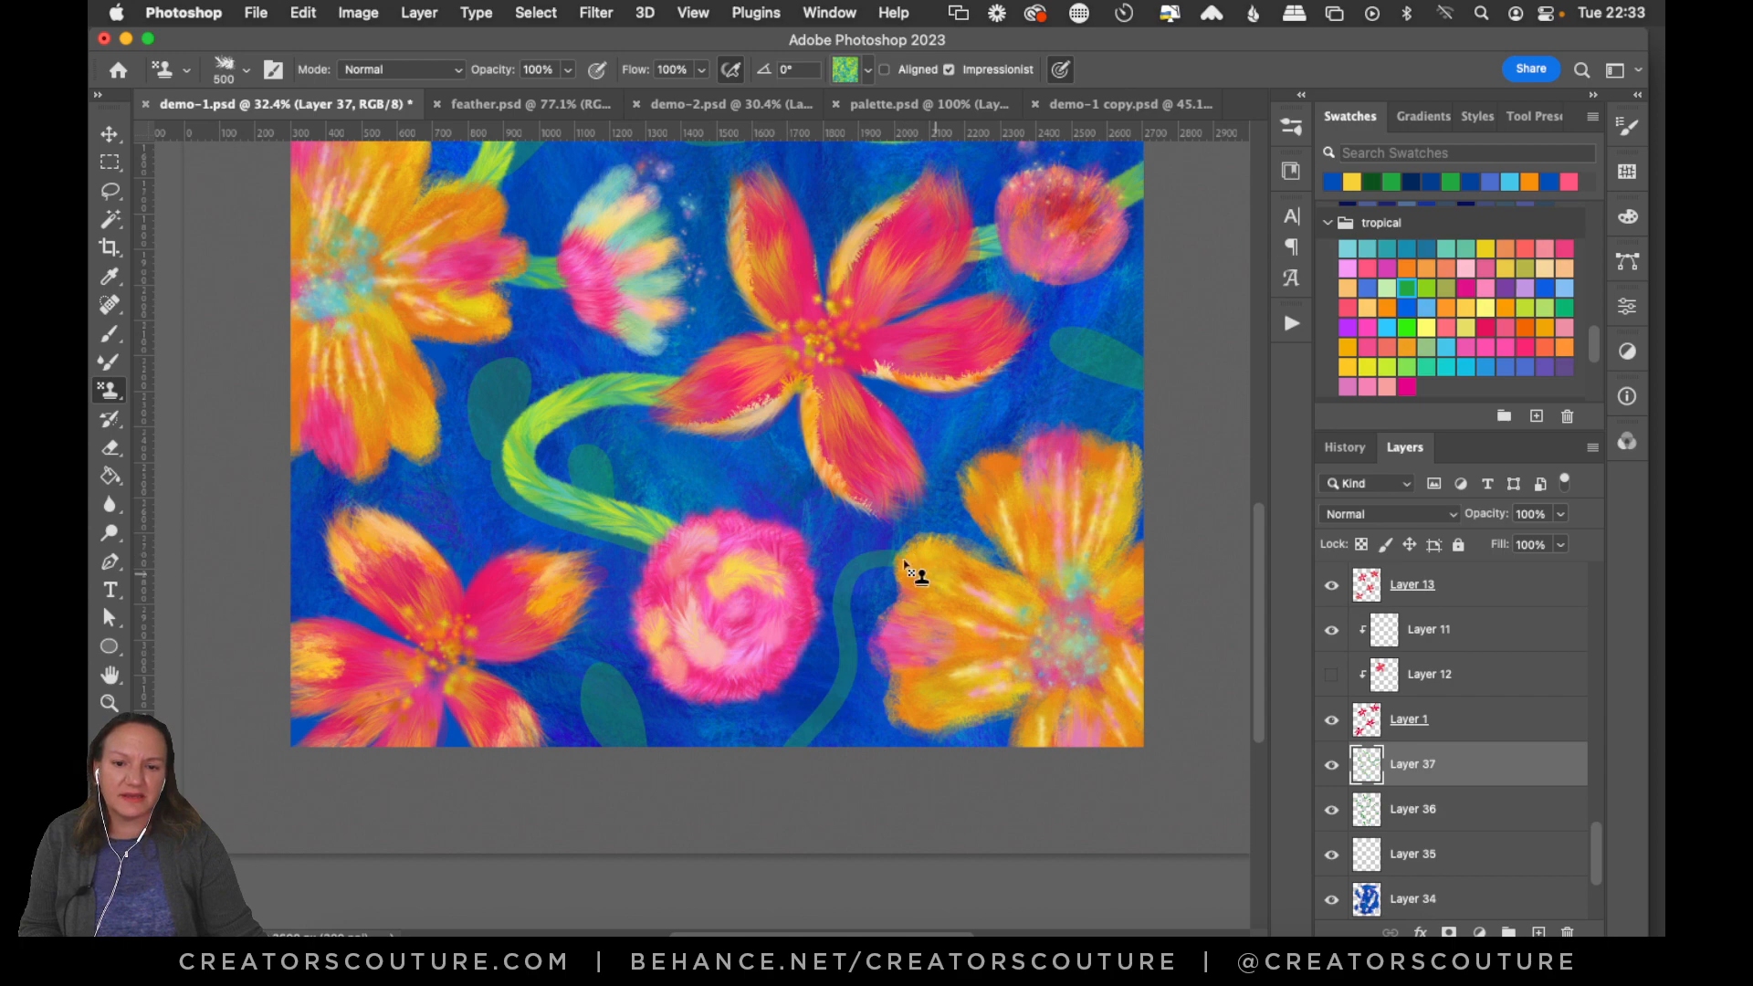
mouse_move(911, 570)
mouse_down()
mouse_move(846, 603)
mouse_move(840, 695)
mouse_move(743, 770)
mouse_up()
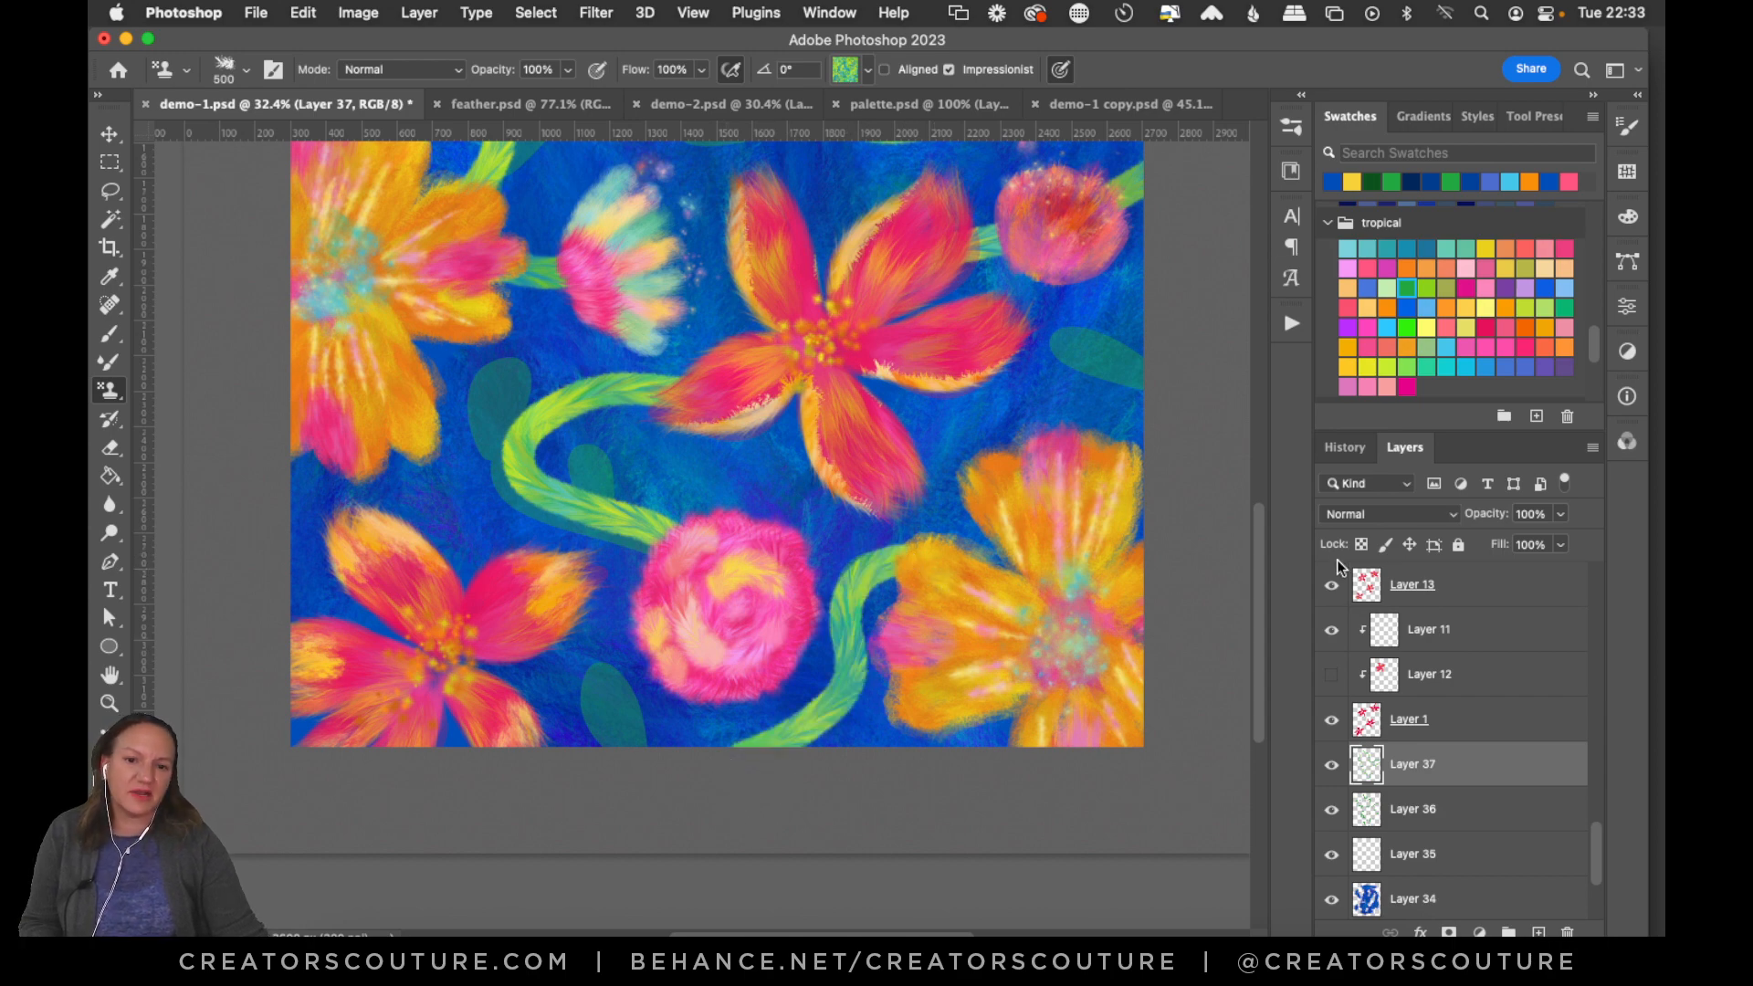
Review the painted stems in the upper part of the pattern and save the document.
drag(1258, 583, 1296, 413)
click(109, 702)
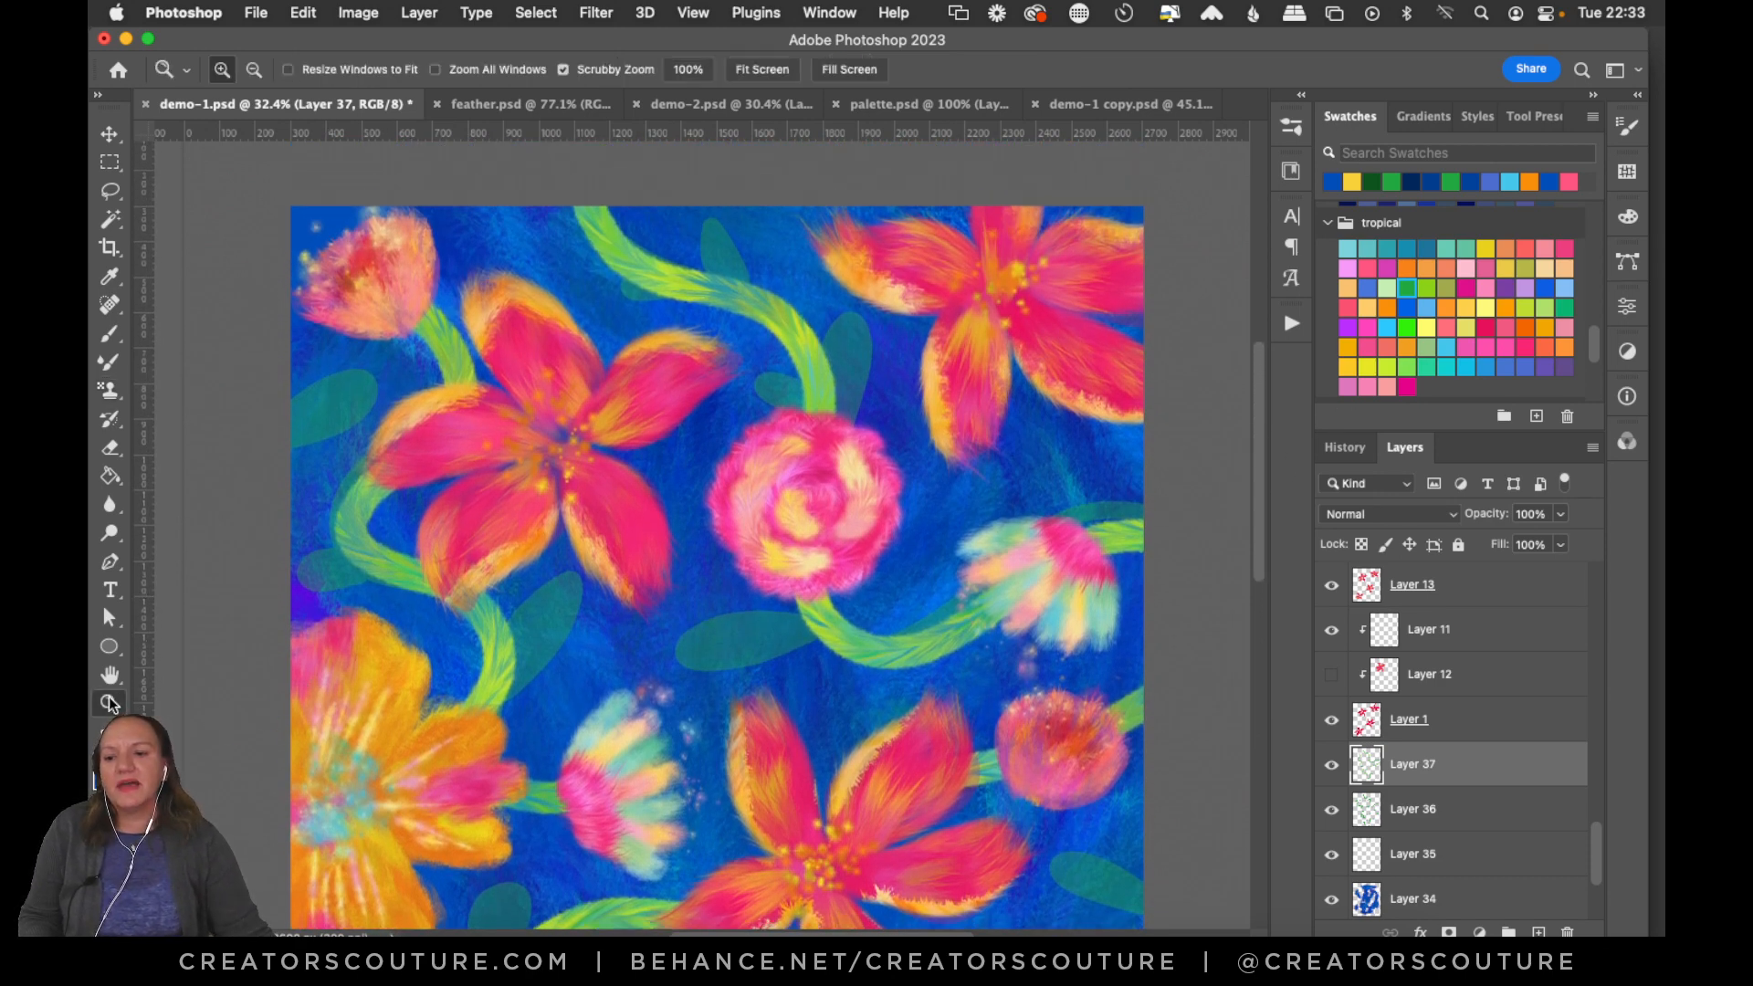
drag(759, 311, 770, 359)
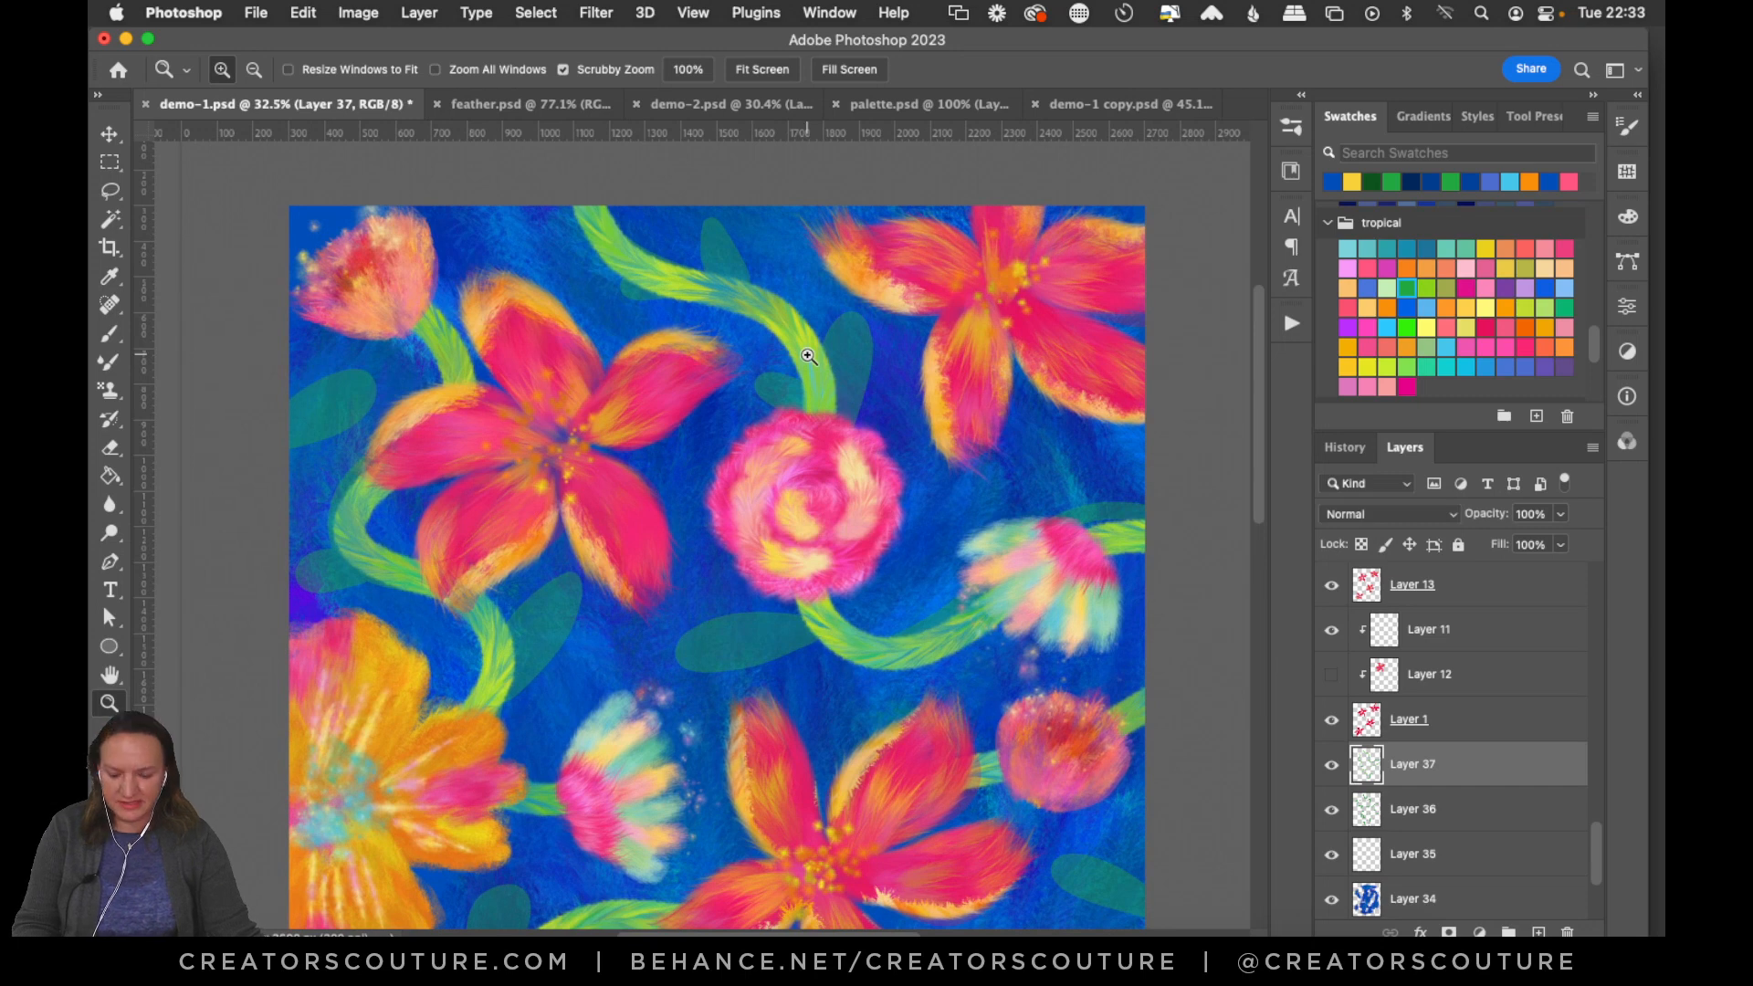
key(super+s)
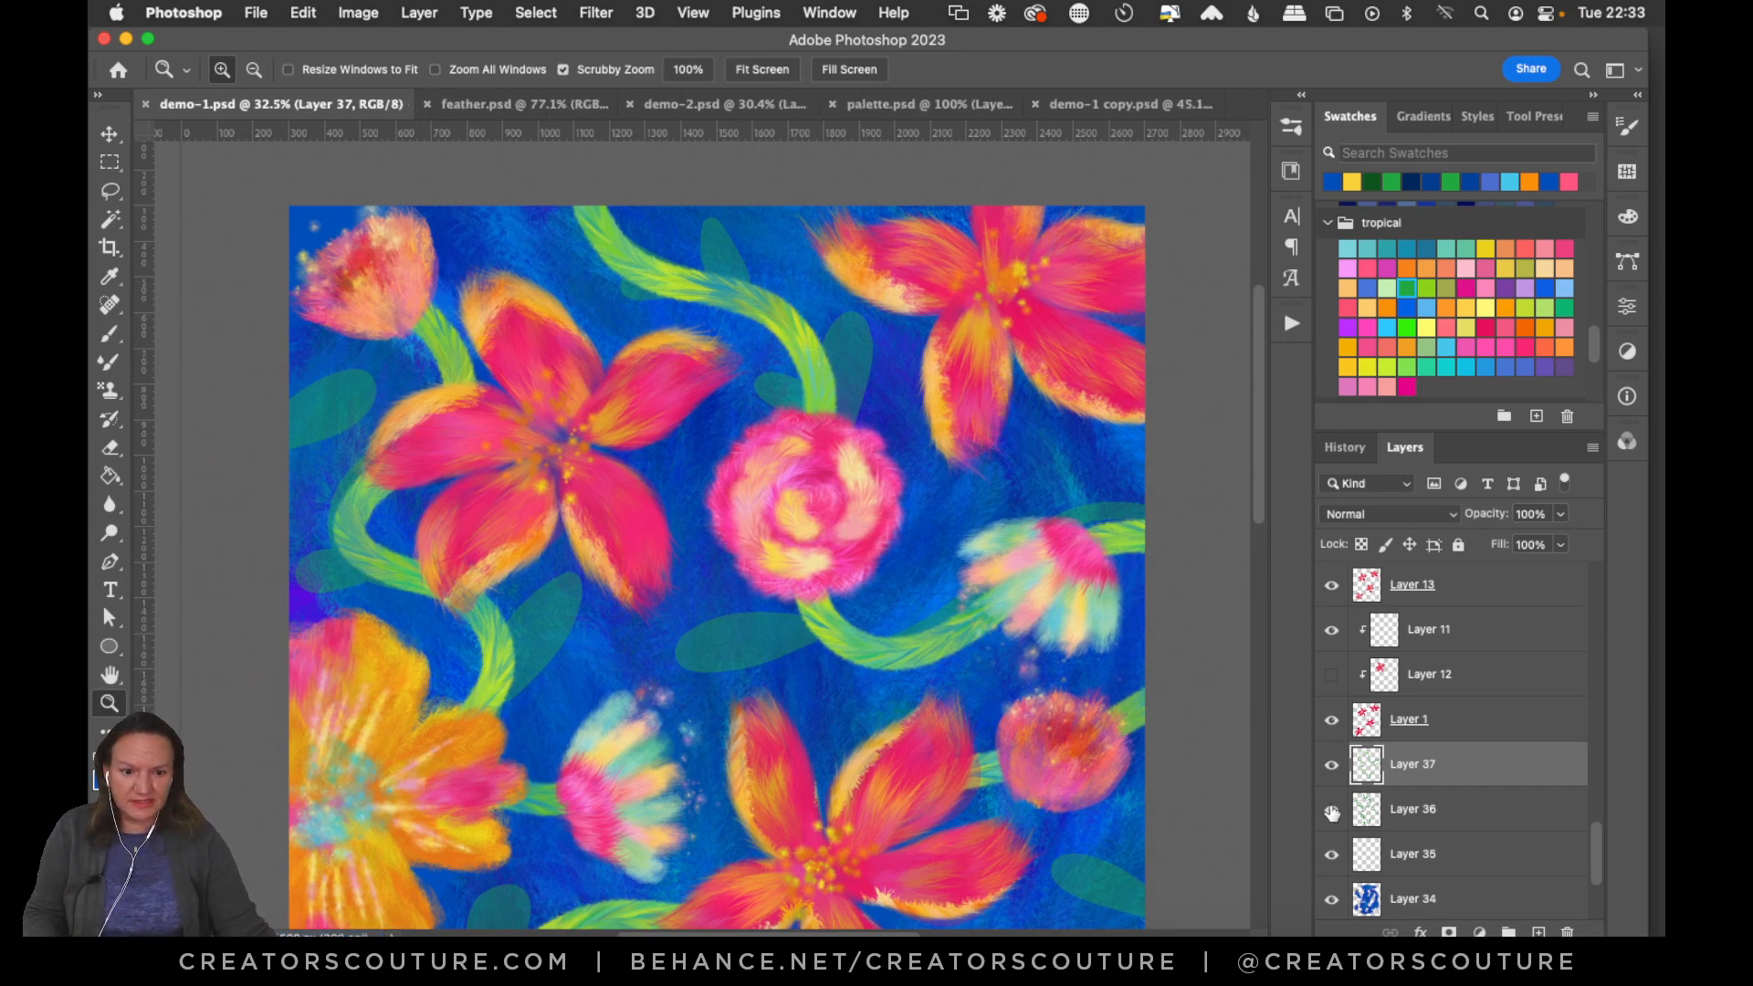
Check the stems with guide Layer 36 hidden, then set that layer's opacity to 35% and save the document.
click(1329, 813)
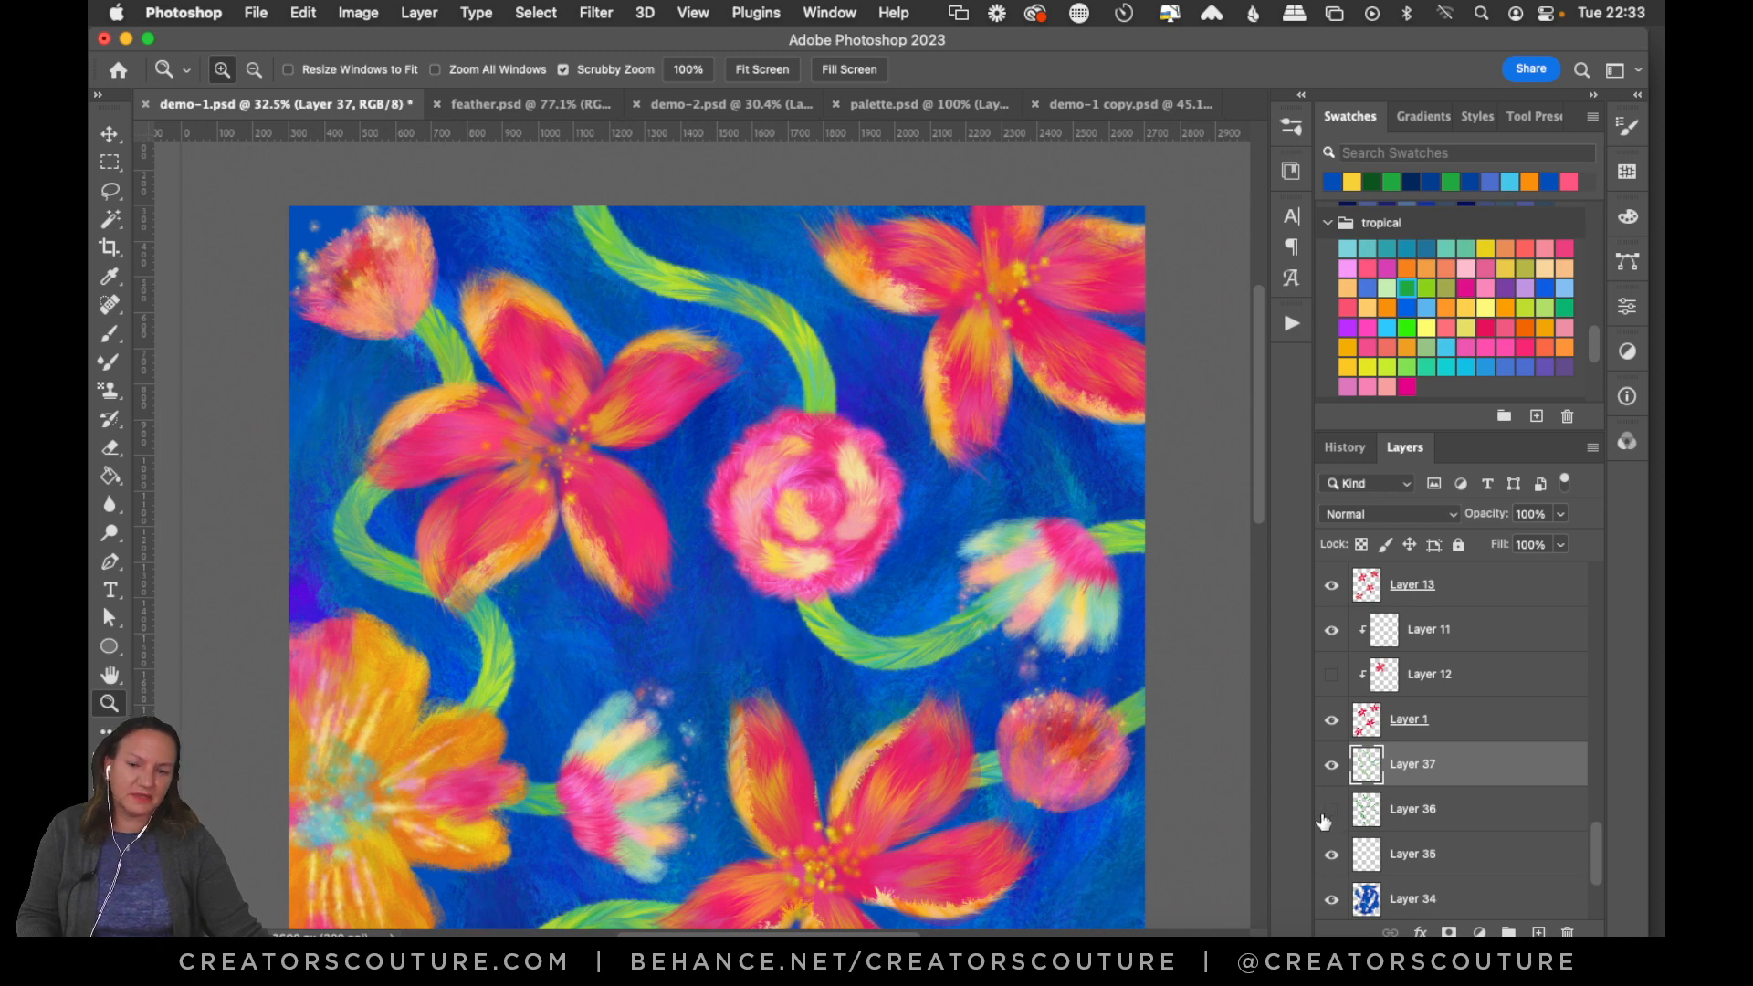
click(1324, 820)
click(1427, 823)
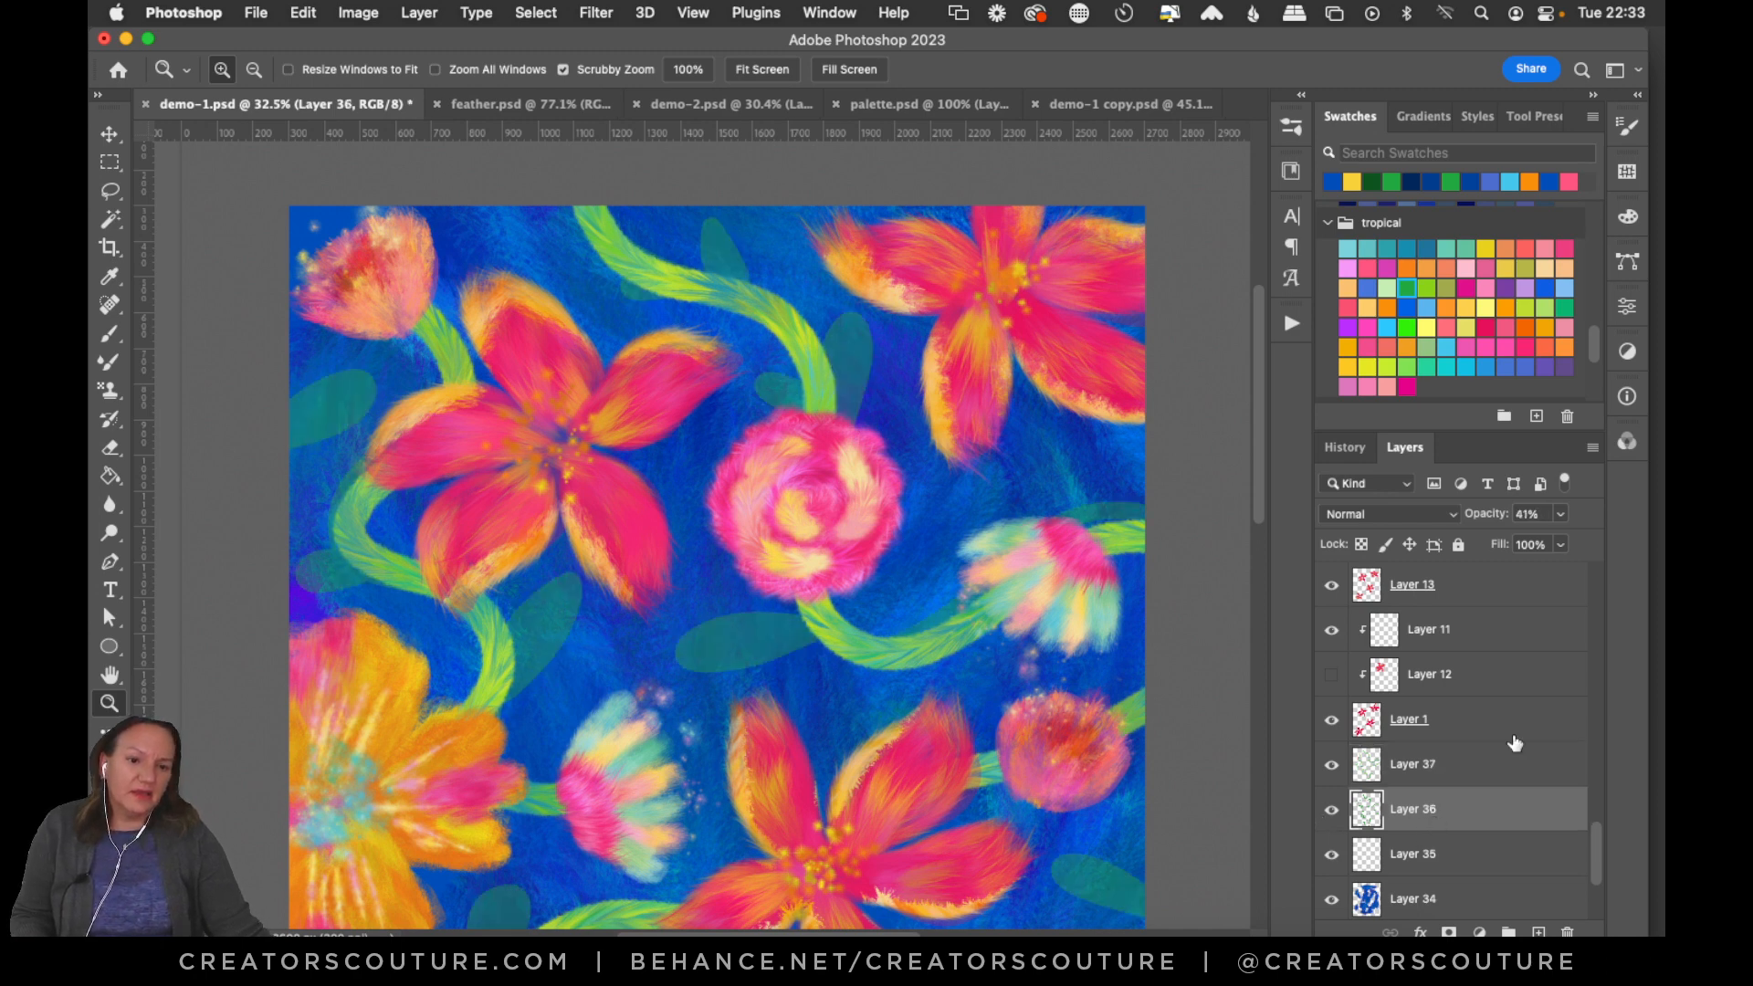
click(1534, 513)
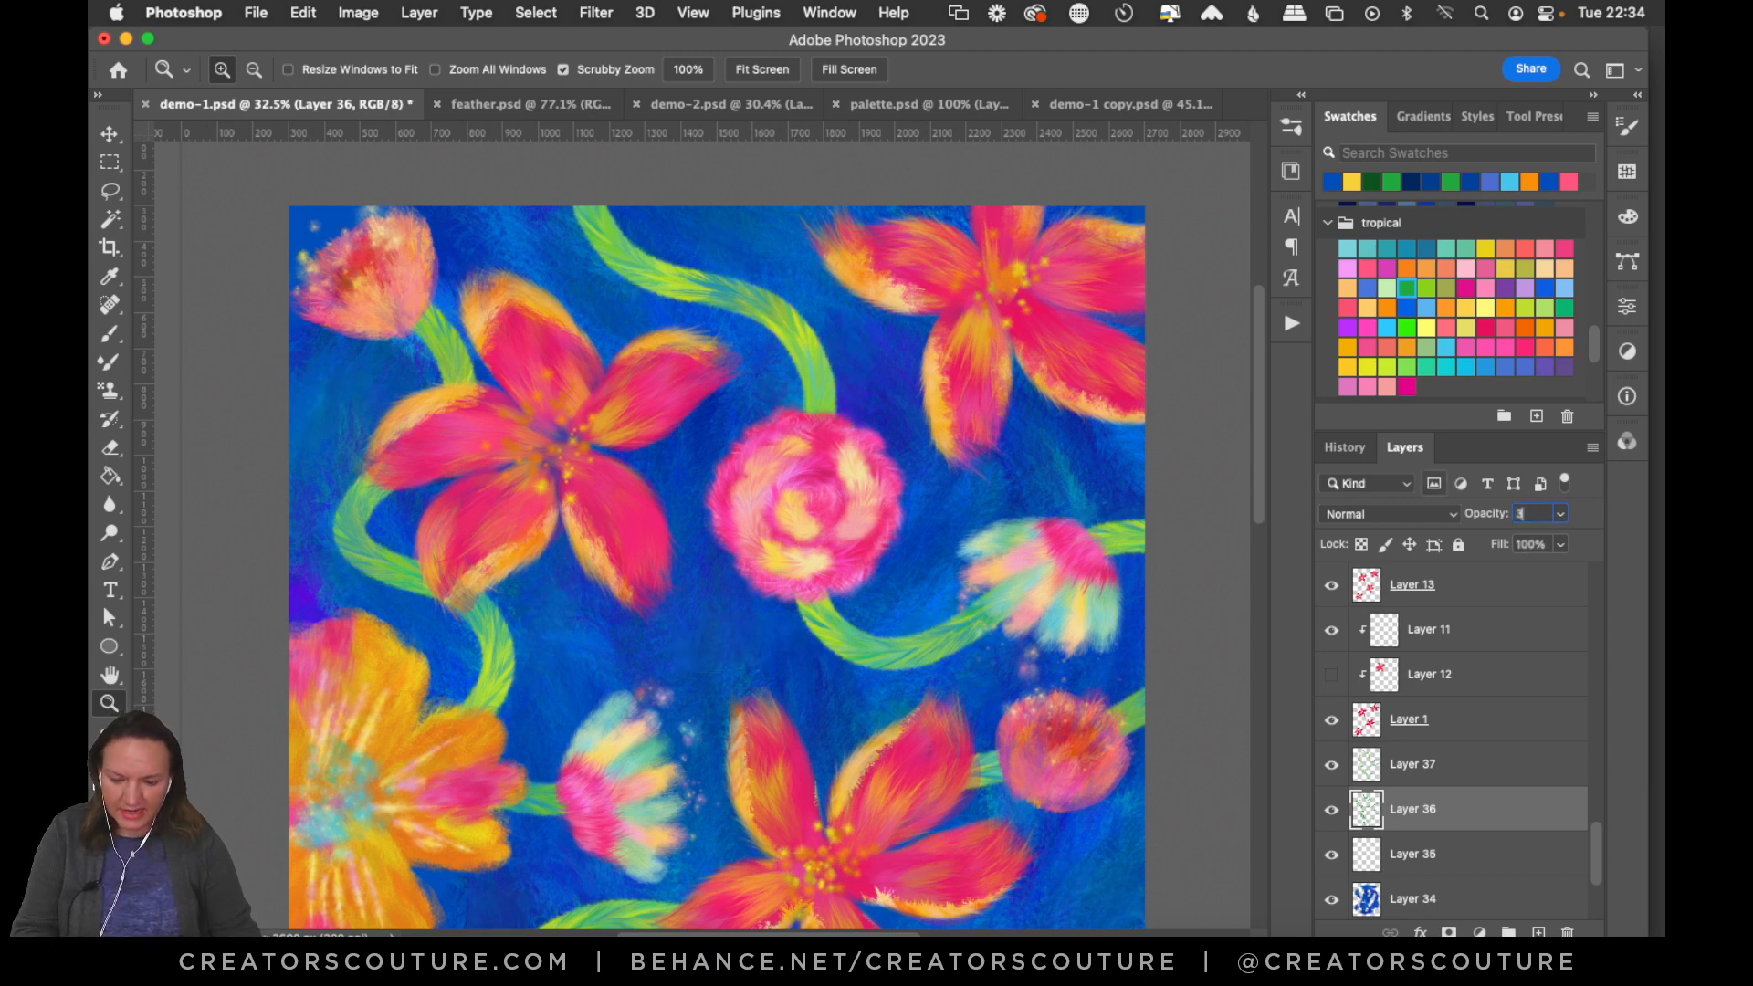
key(super+s)
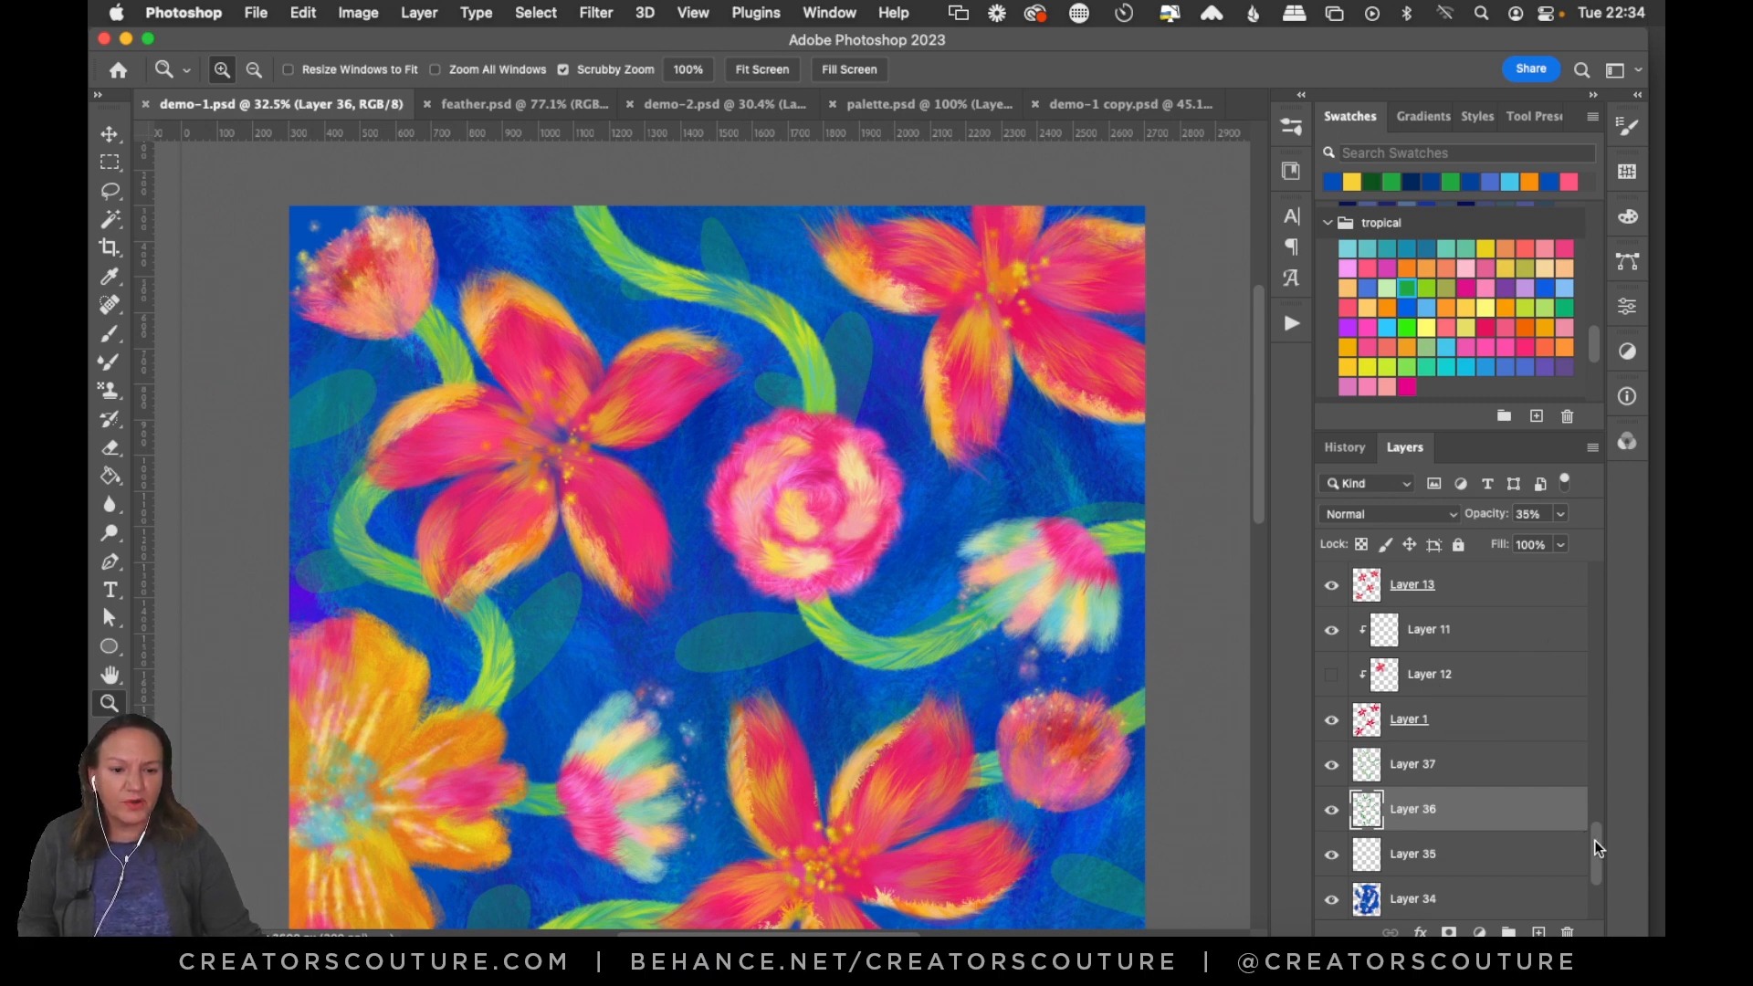
Make Layer 37 active again and check the list of feather brush presets.
drag(1598, 848, 1597, 837)
click(1488, 827)
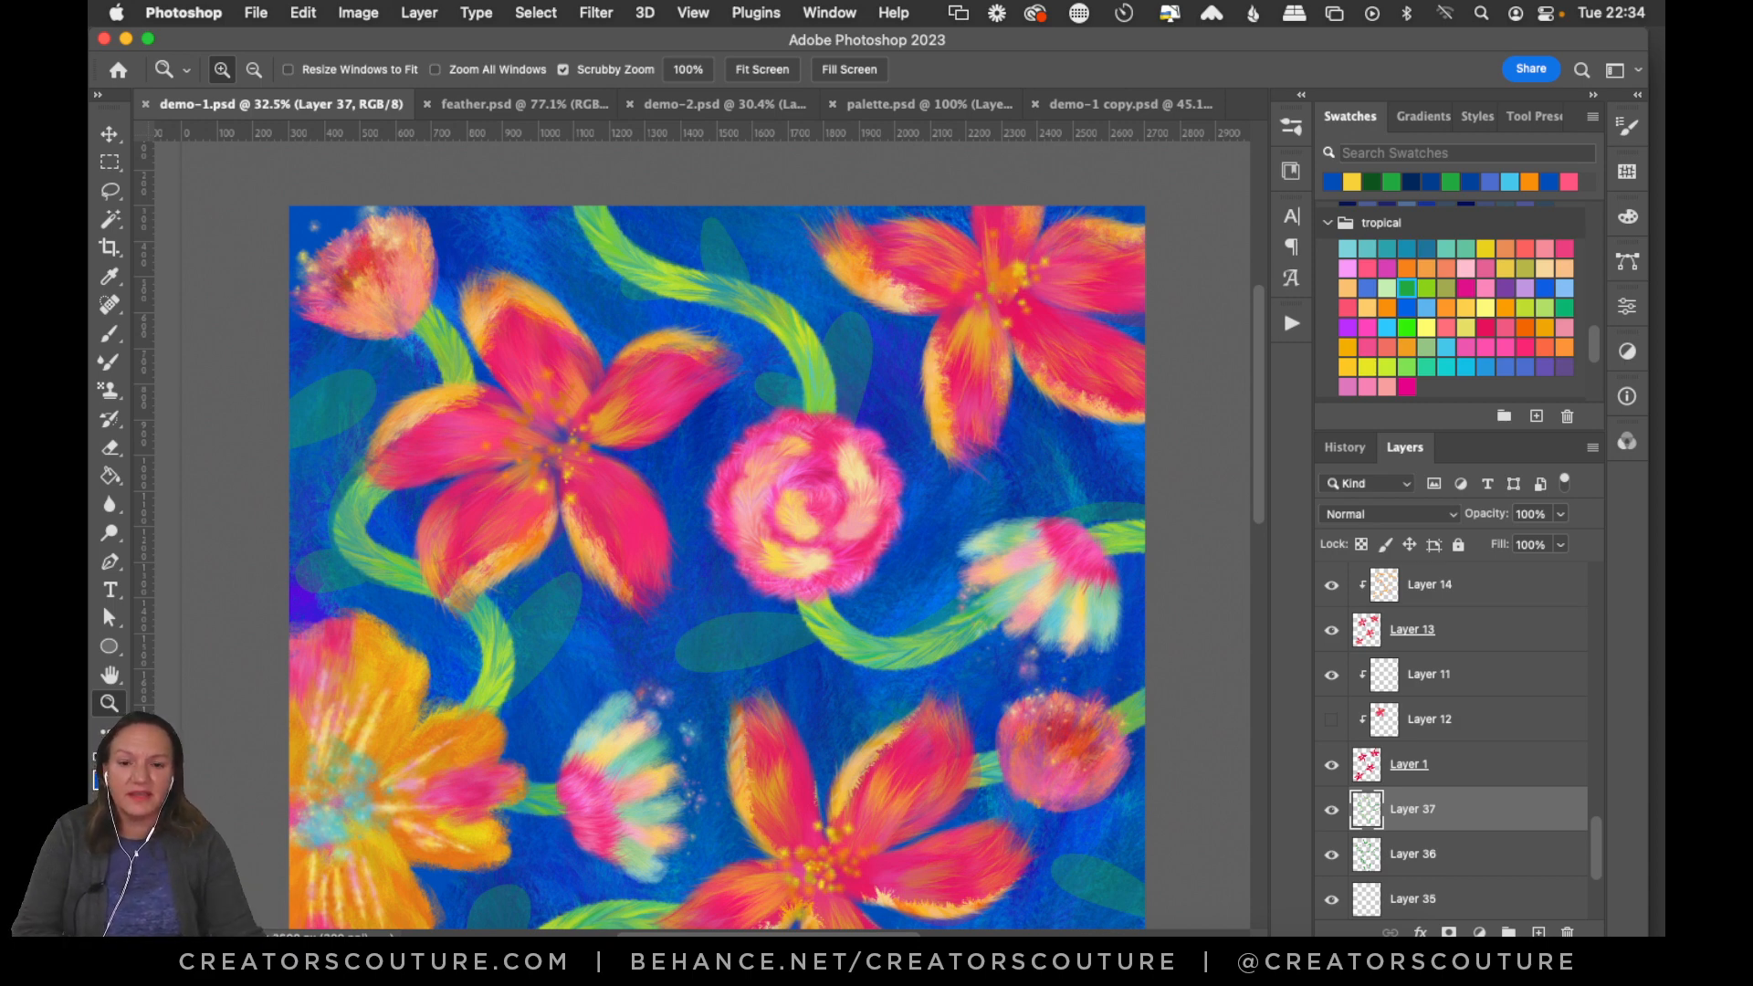
drag(1263, 424, 1223, 513)
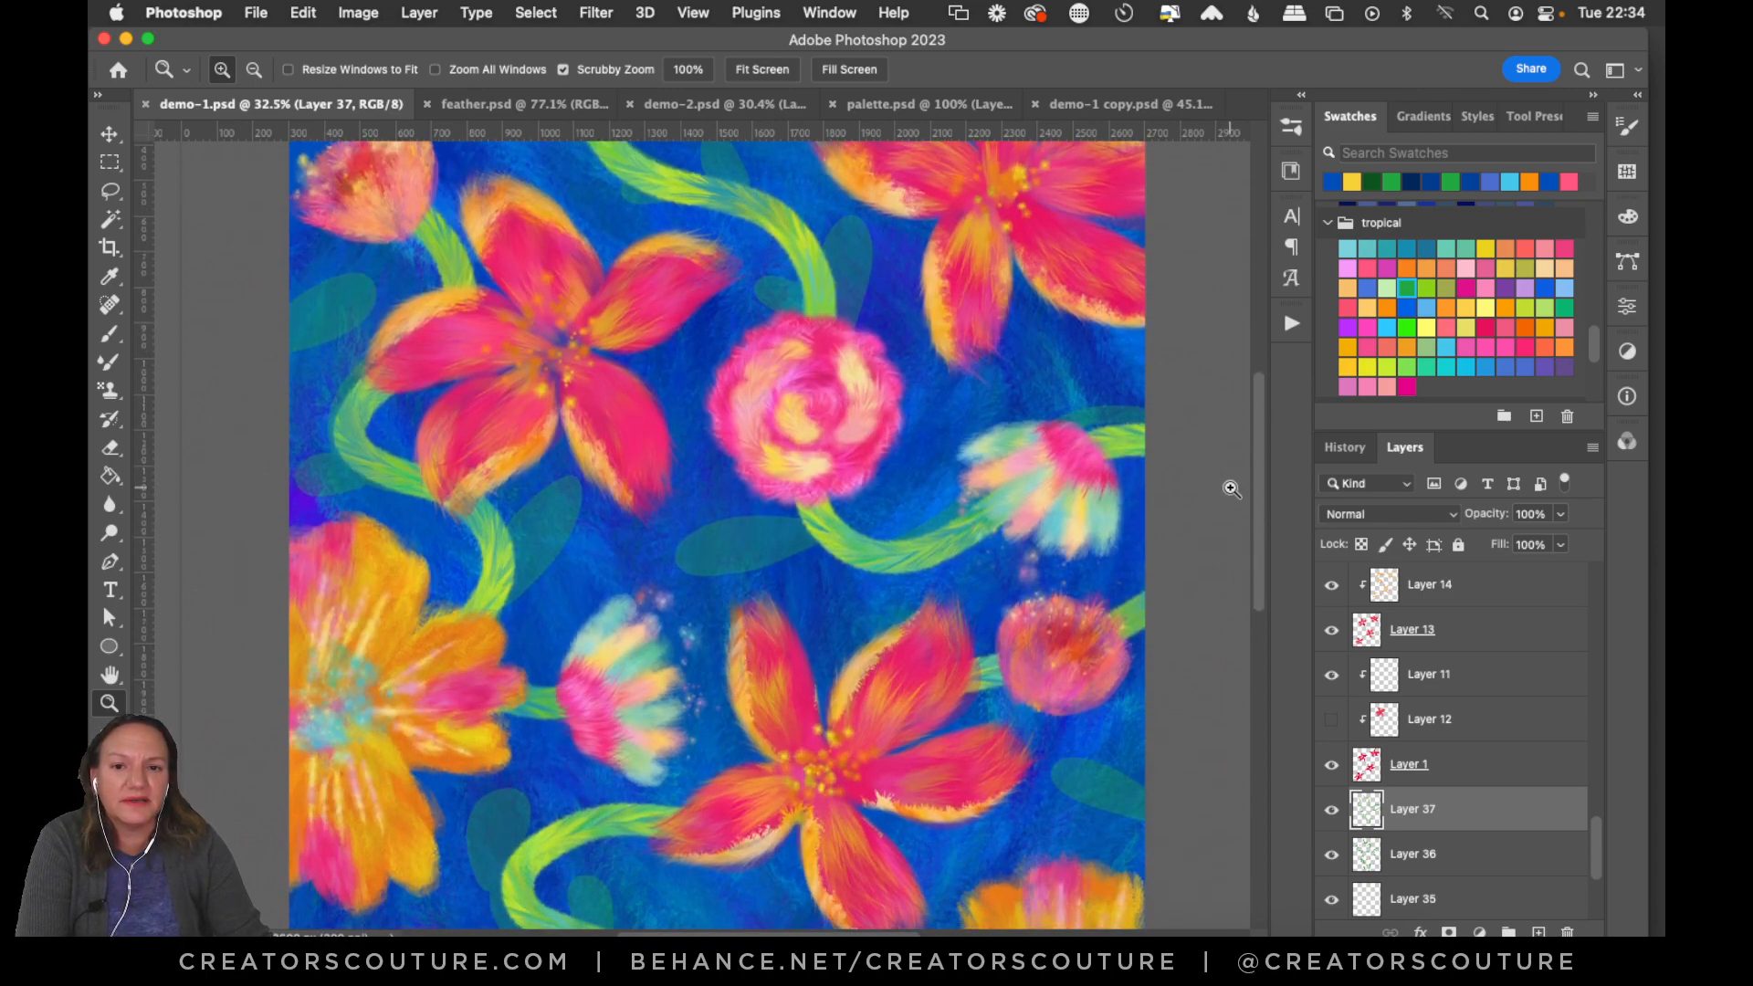
click(1293, 127)
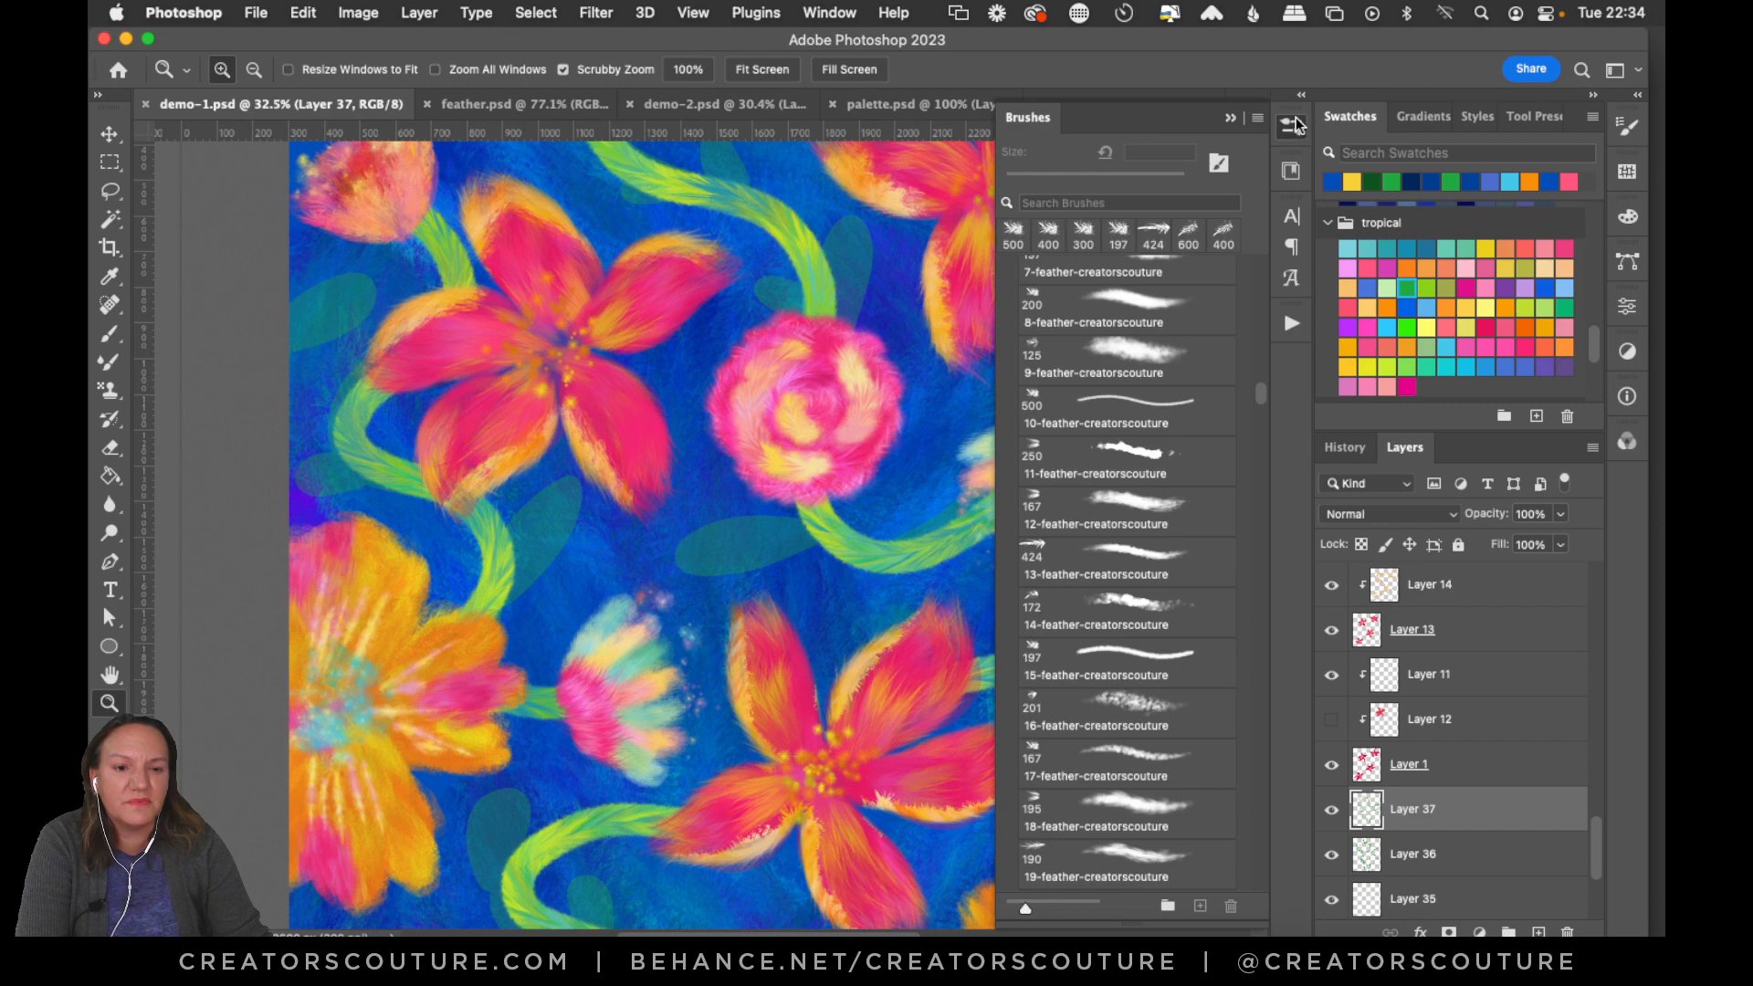
click(1290, 127)
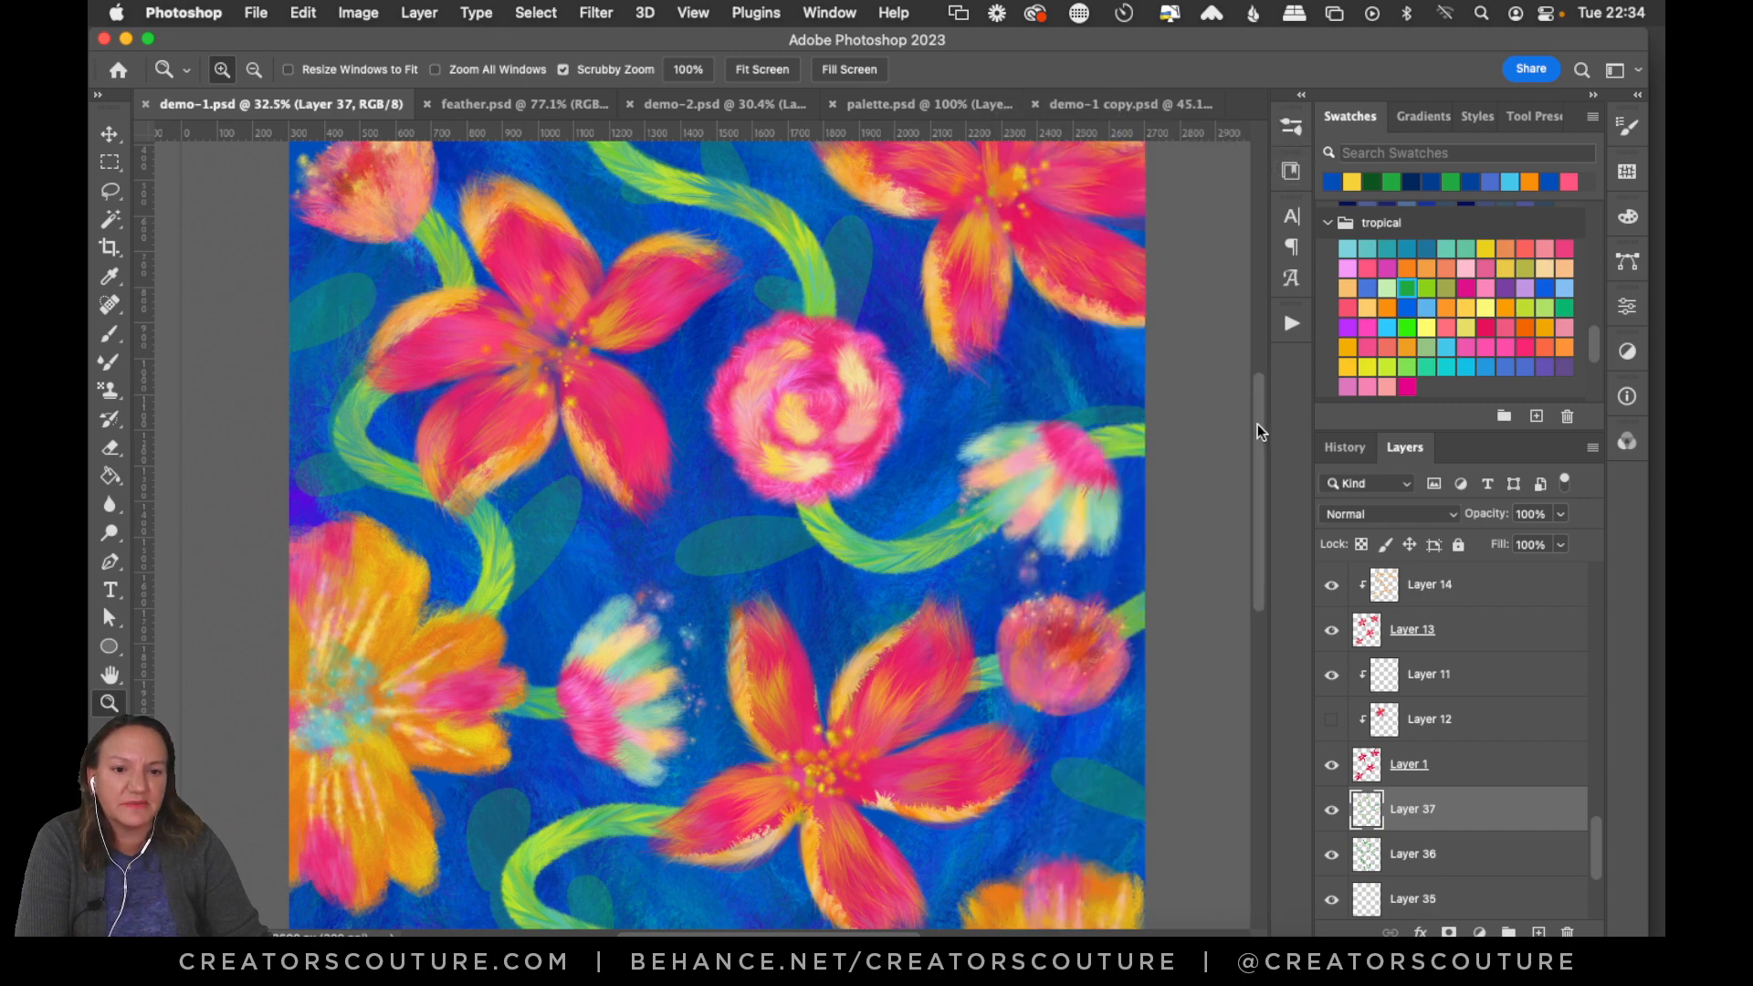
drag(1257, 424, 1263, 407)
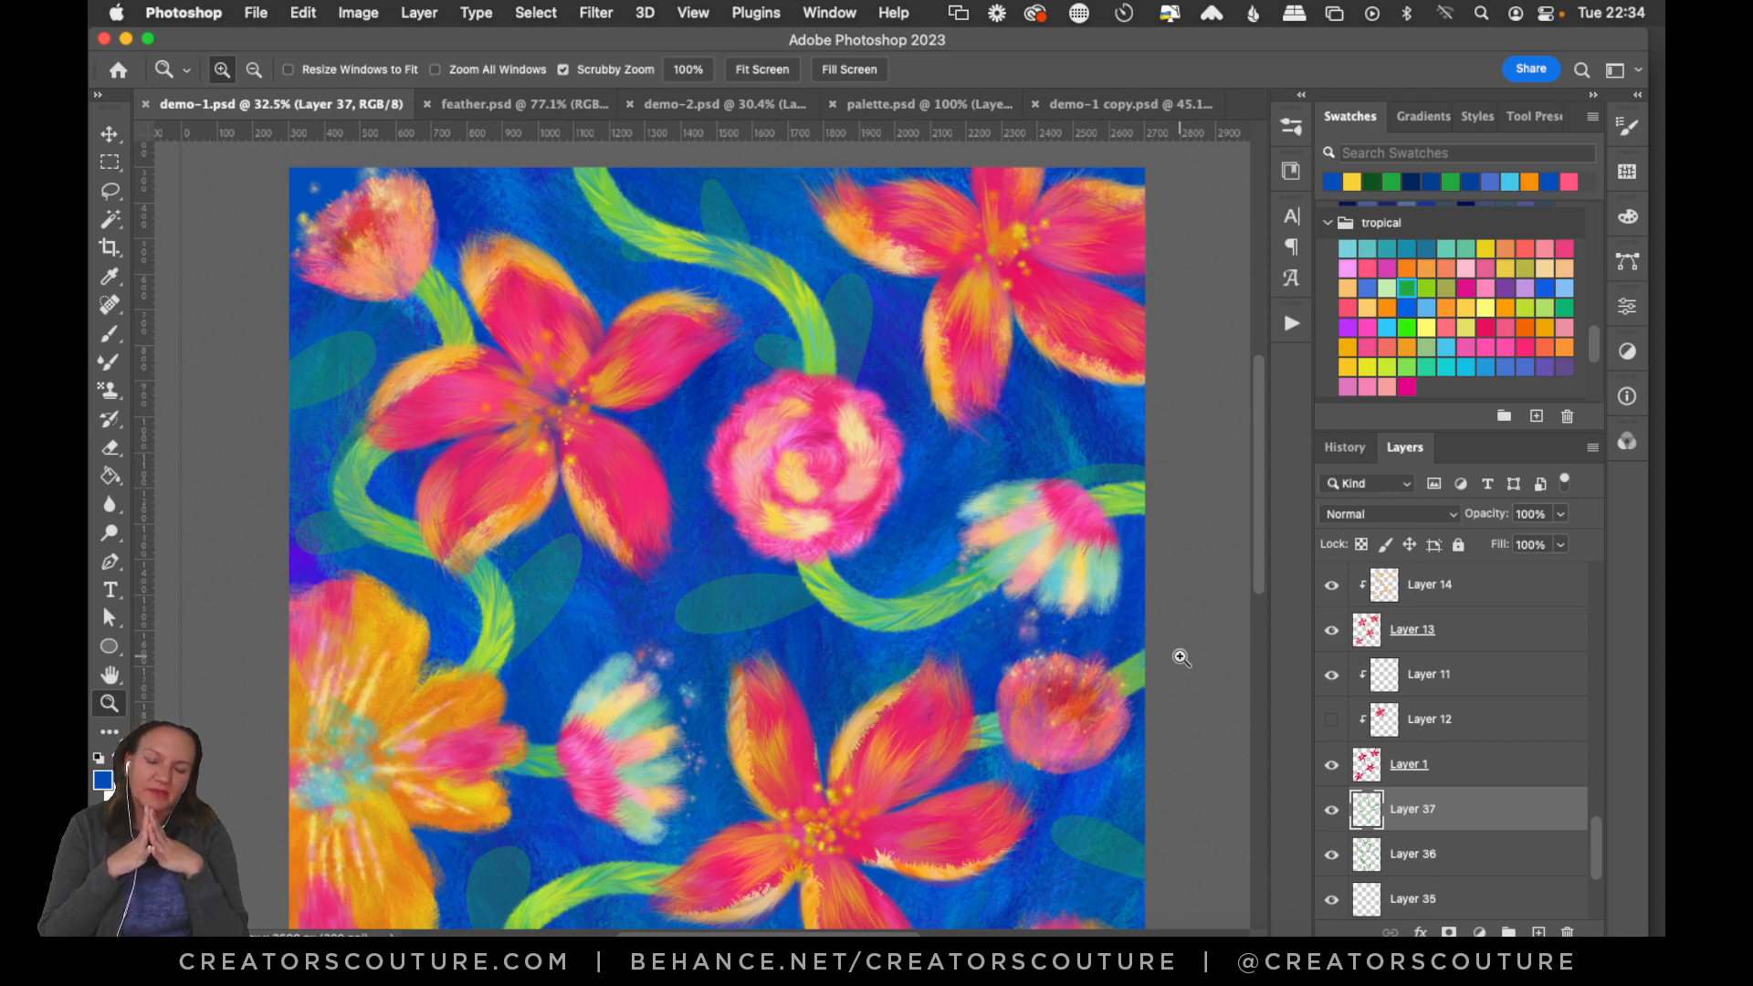
Compare the painted stems with the flat stems and leaves in demo-2.psd, and check demo-1.psd with Layer 37 hidden and shown.
click(677, 107)
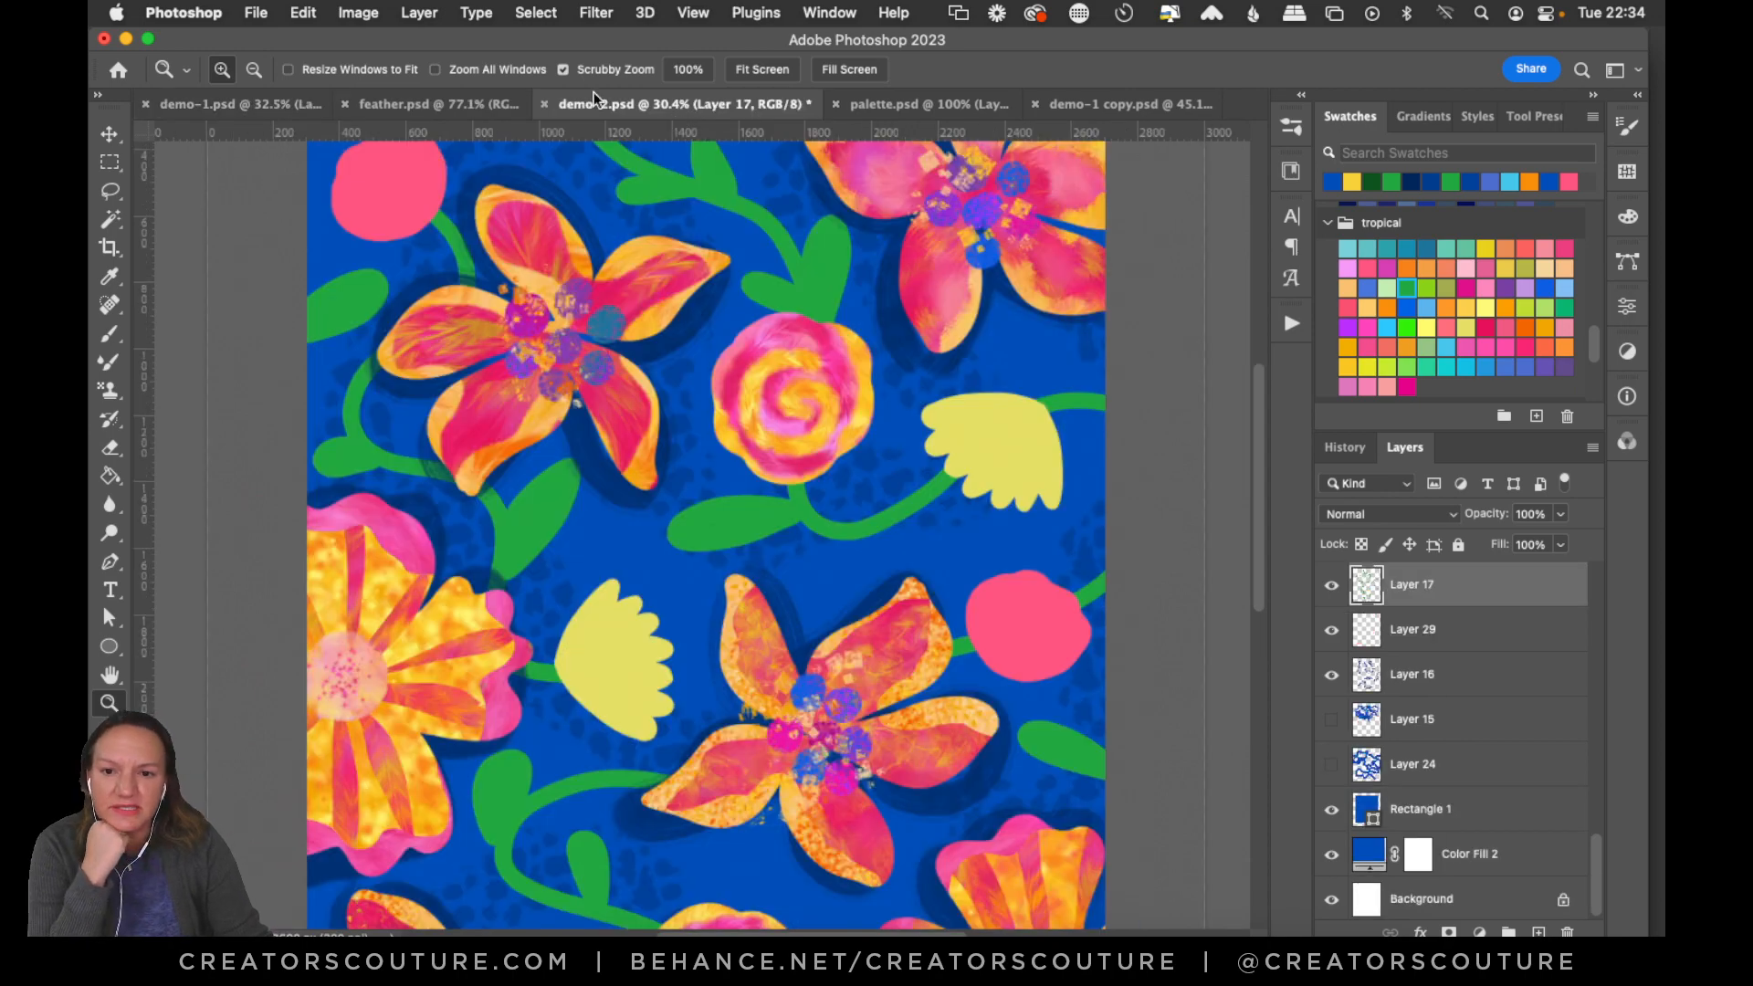
click(468, 109)
click(274, 108)
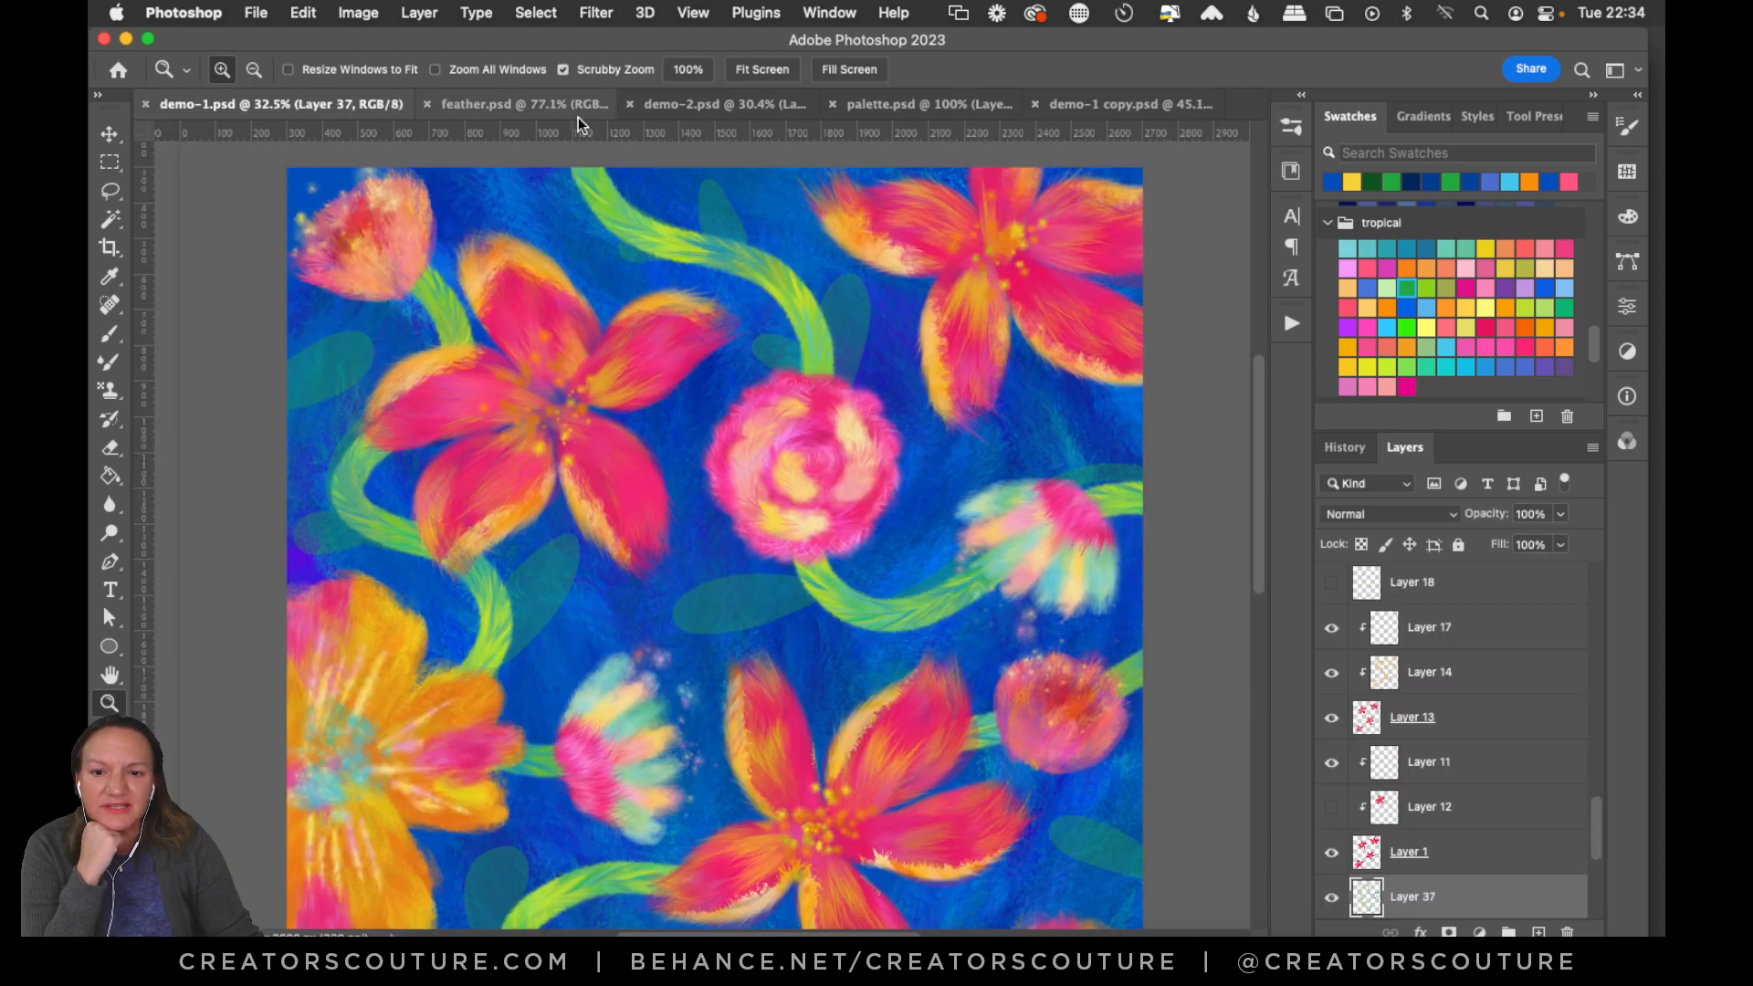
click(721, 106)
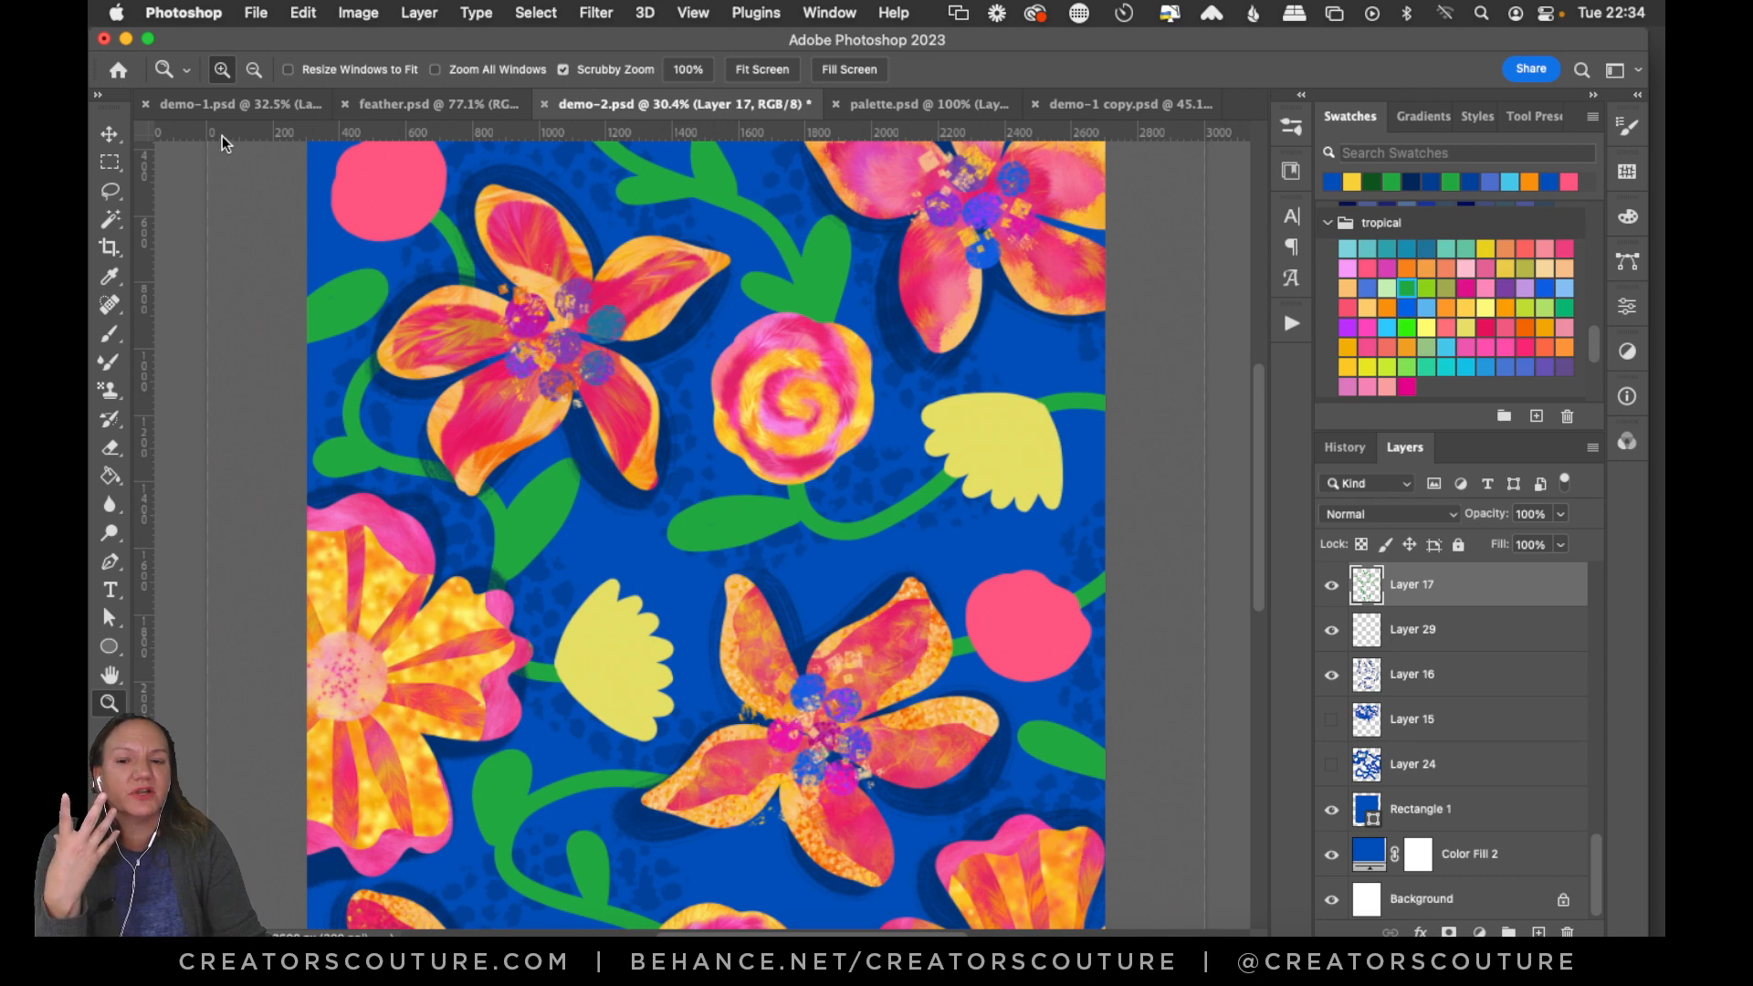
click(233, 103)
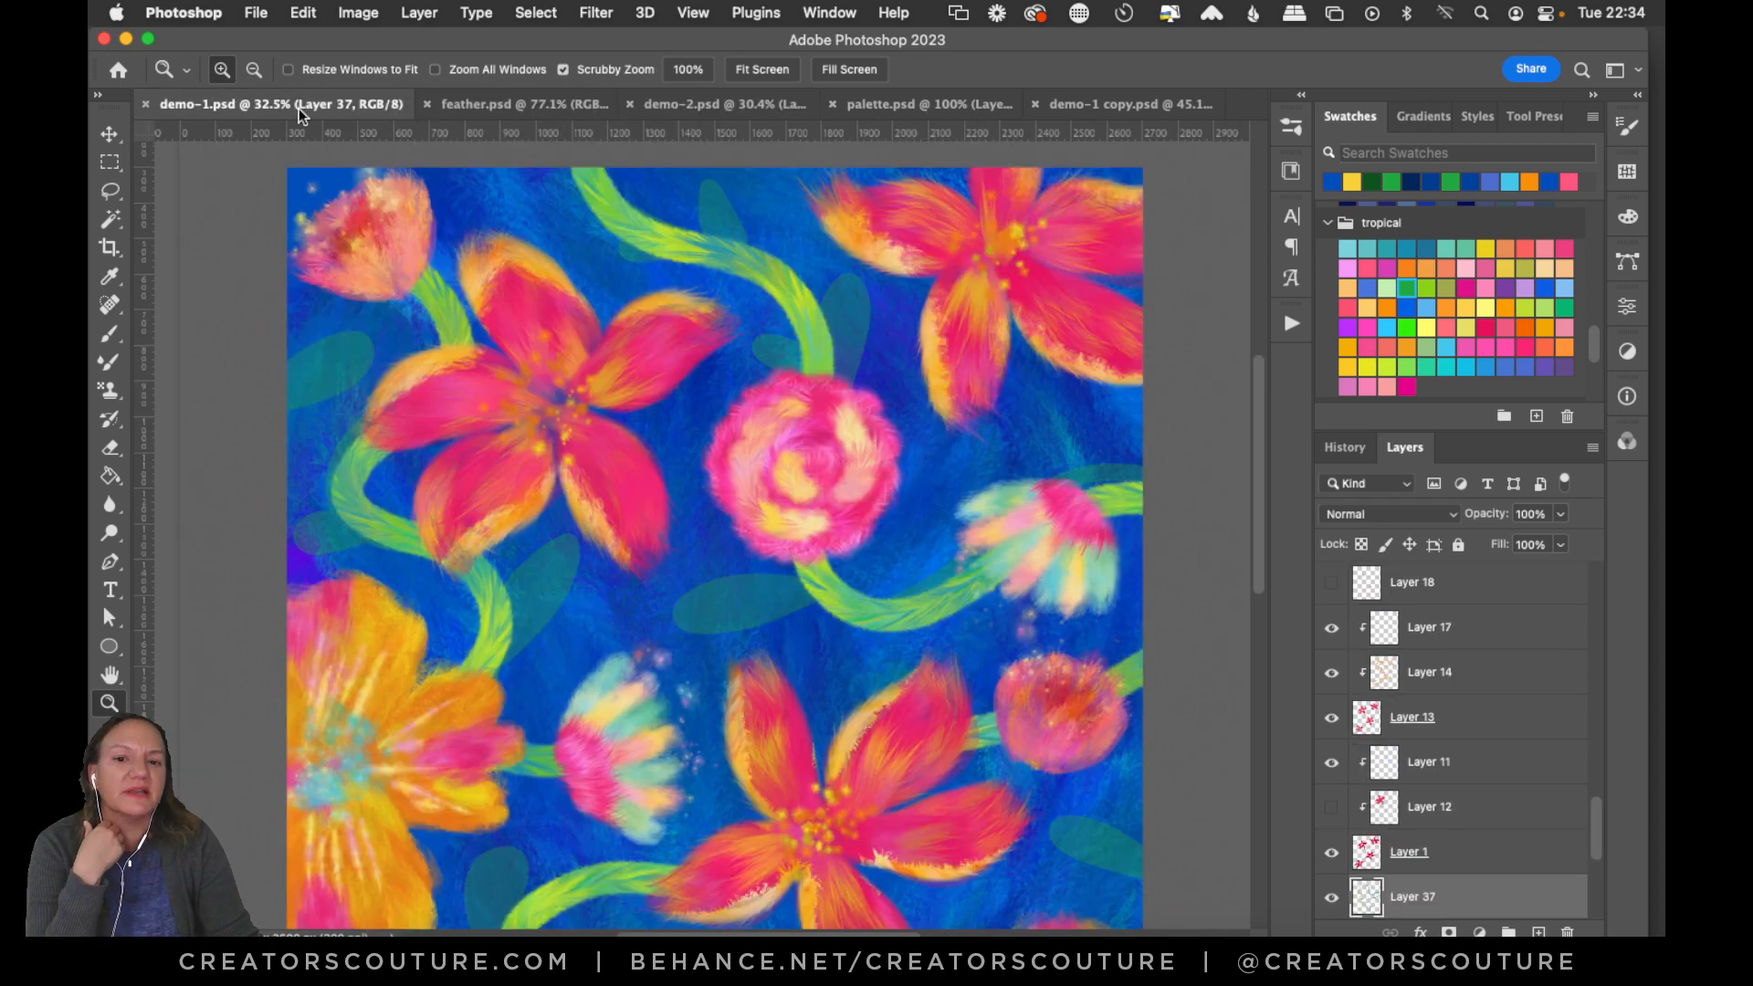
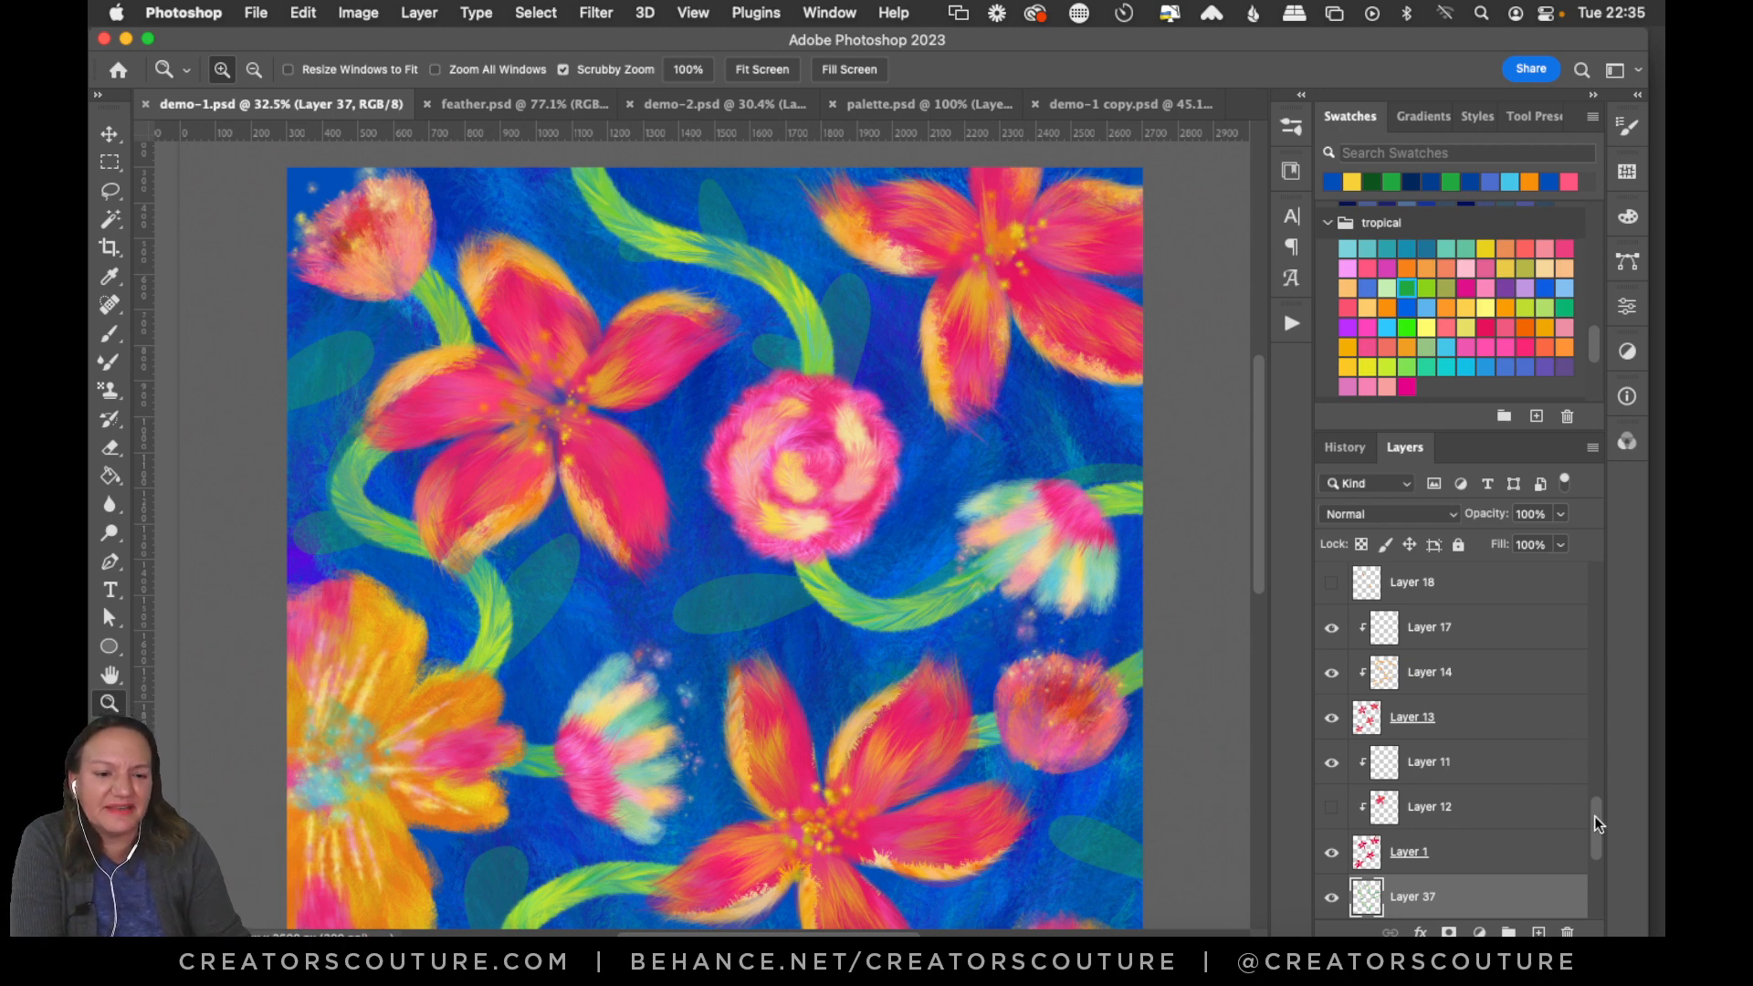
drag(1594, 815, 1581, 859)
click(1331, 675)
click(1331, 674)
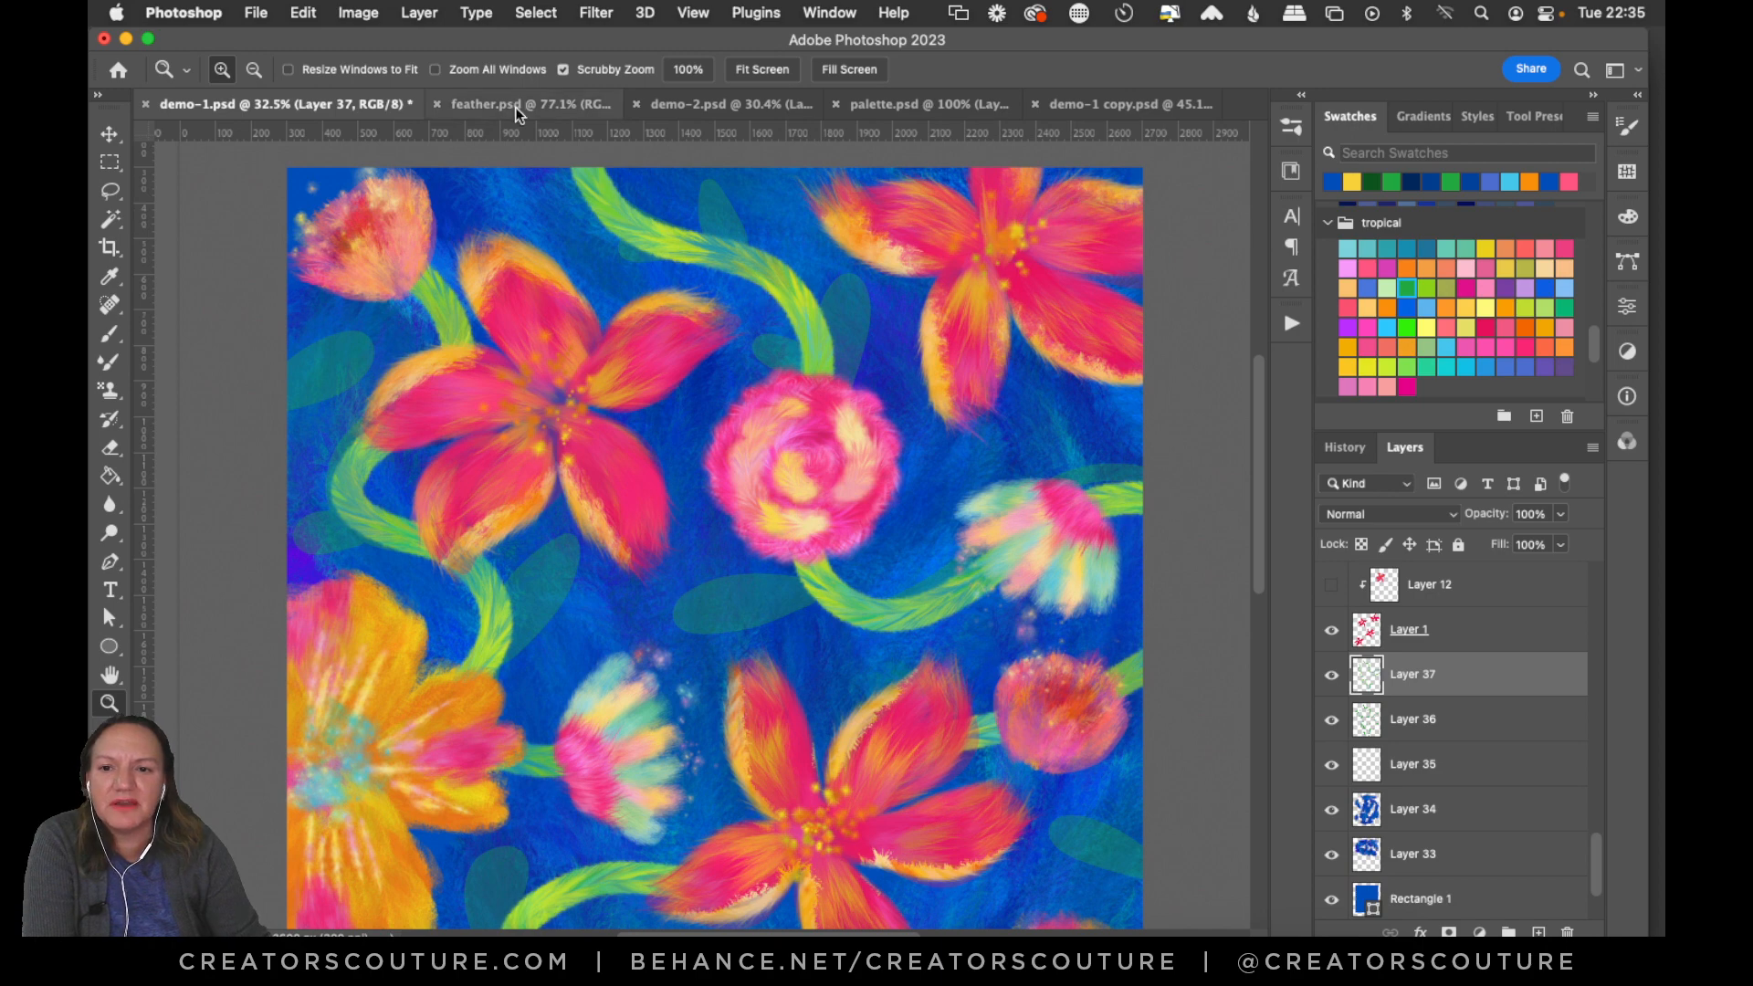
Examine the numbered brush samples in feather.psd against the unpainted leaf shapes in demo-1.psd.
click(680, 97)
click(470, 97)
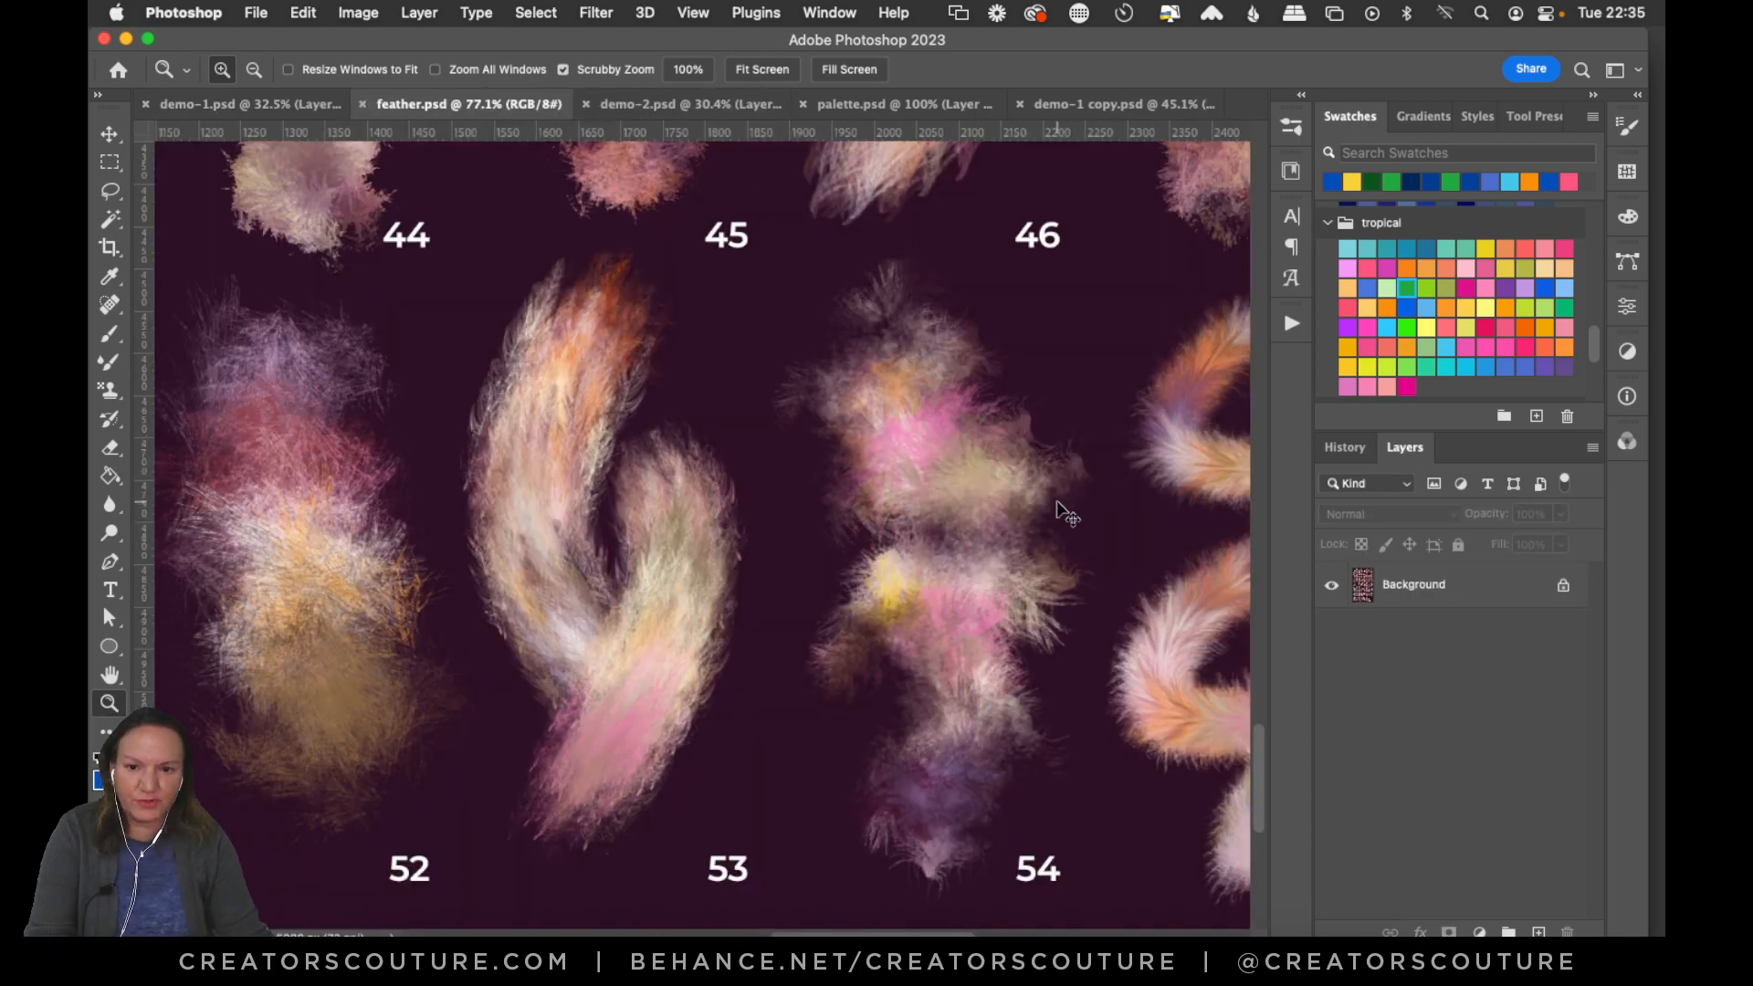
key(super+0)
drag(733, 291, 840, 271)
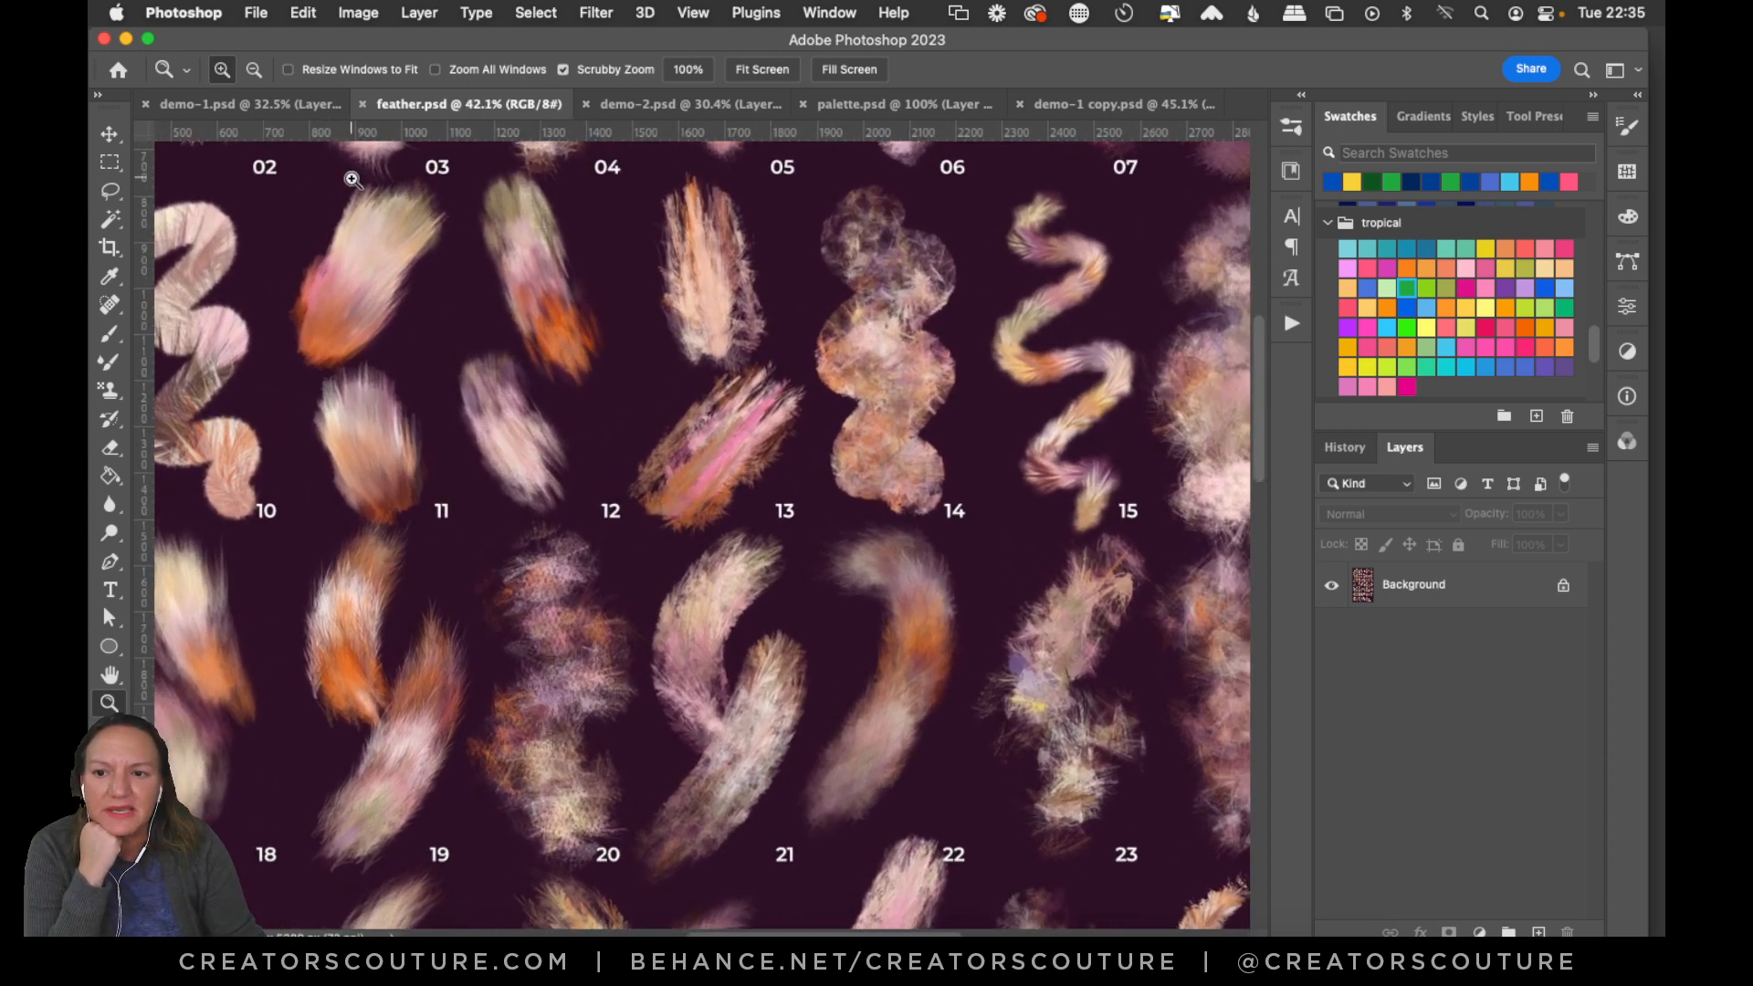
click(273, 105)
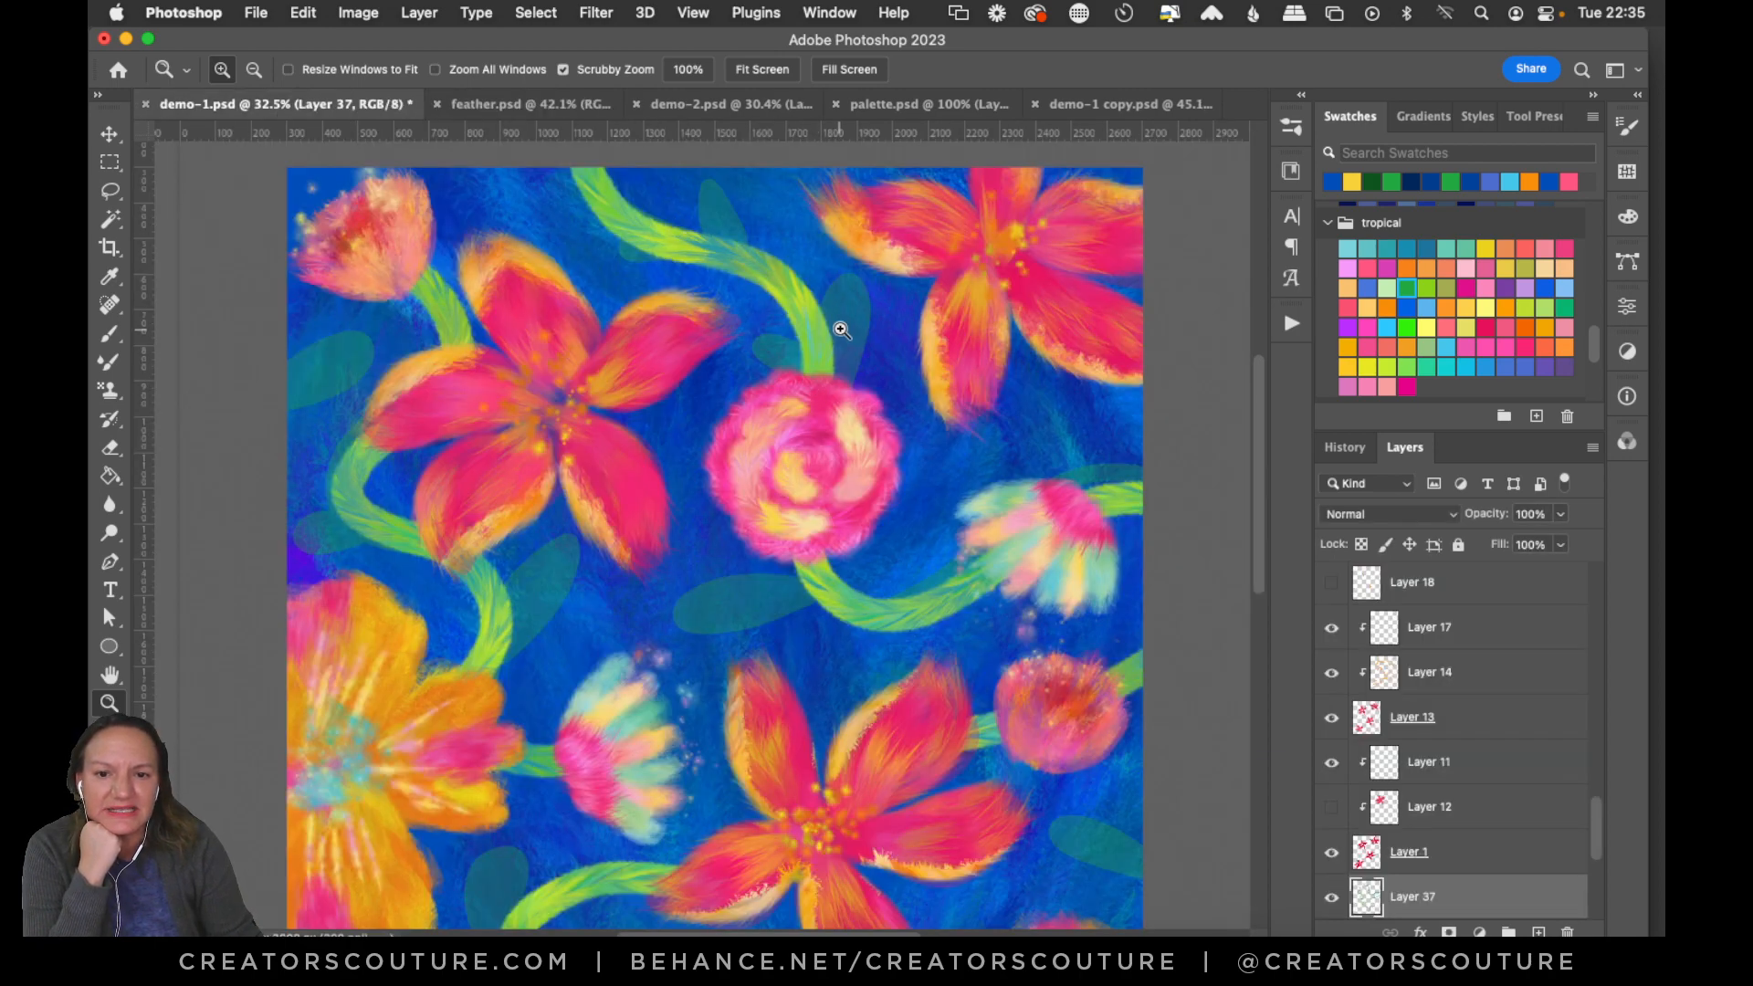
click(568, 106)
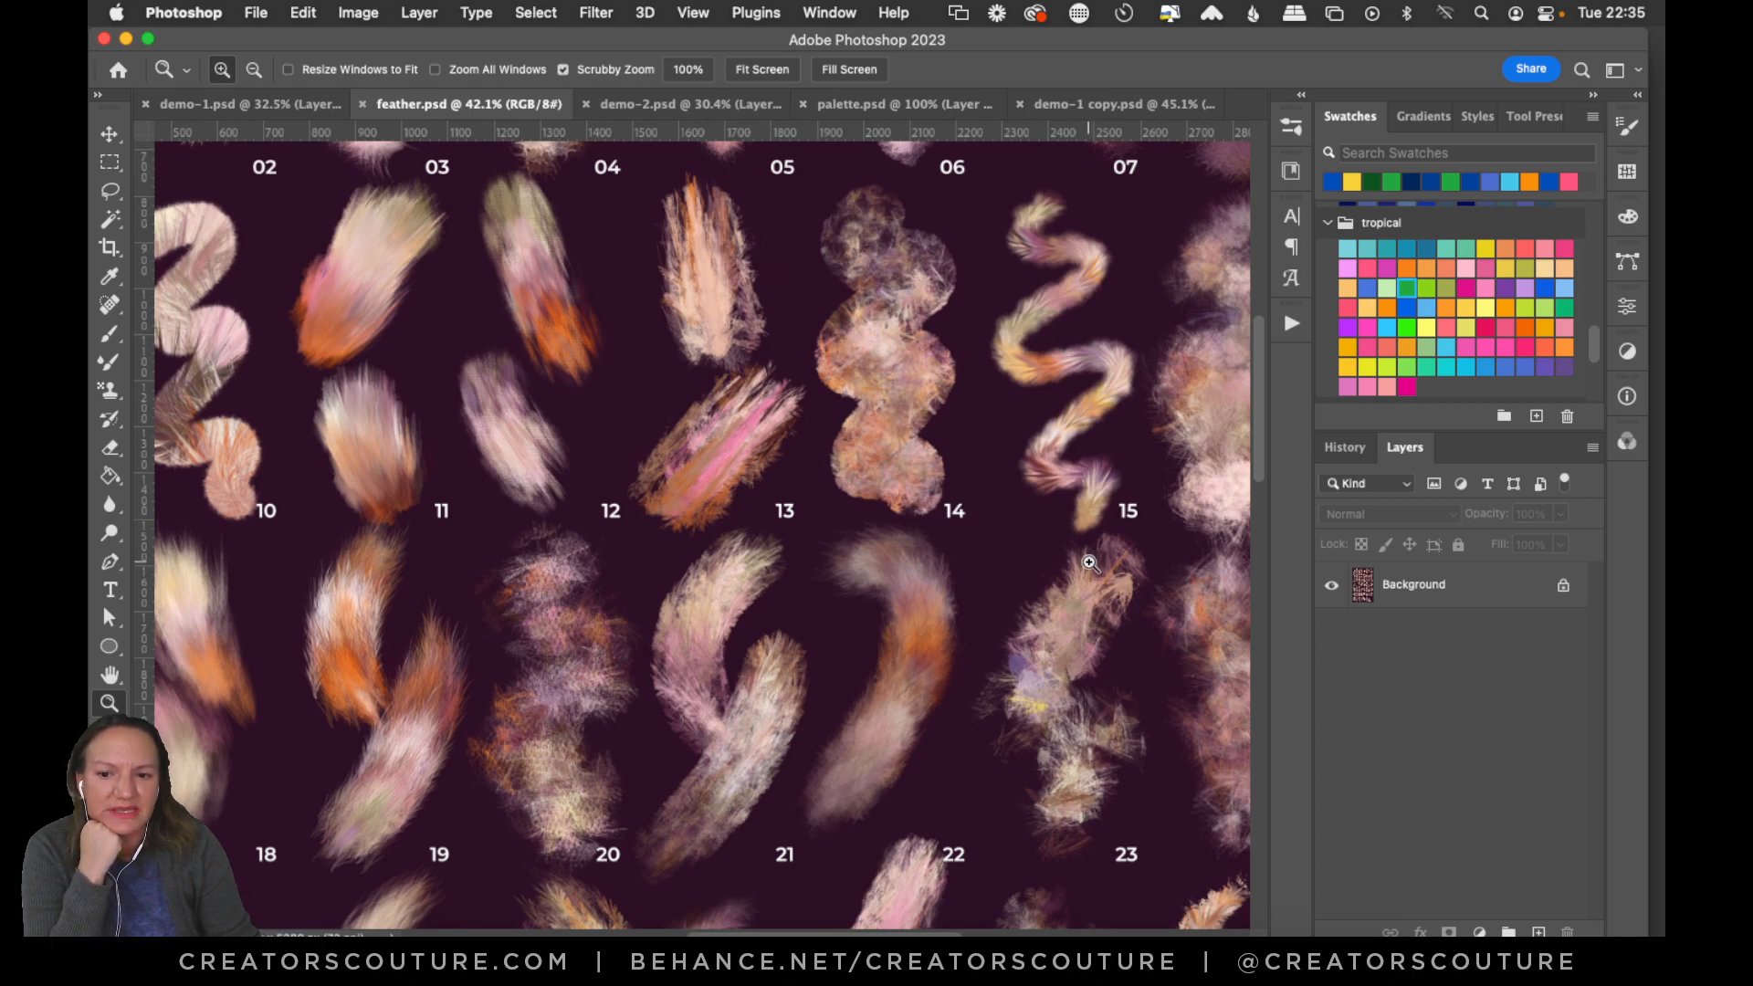
Look through the remaining numbered brush samples in feather.psd down to the row labelled 51 to 54, inspecting the feathery strokes closely.
scroll(1118, 569, down, 3)
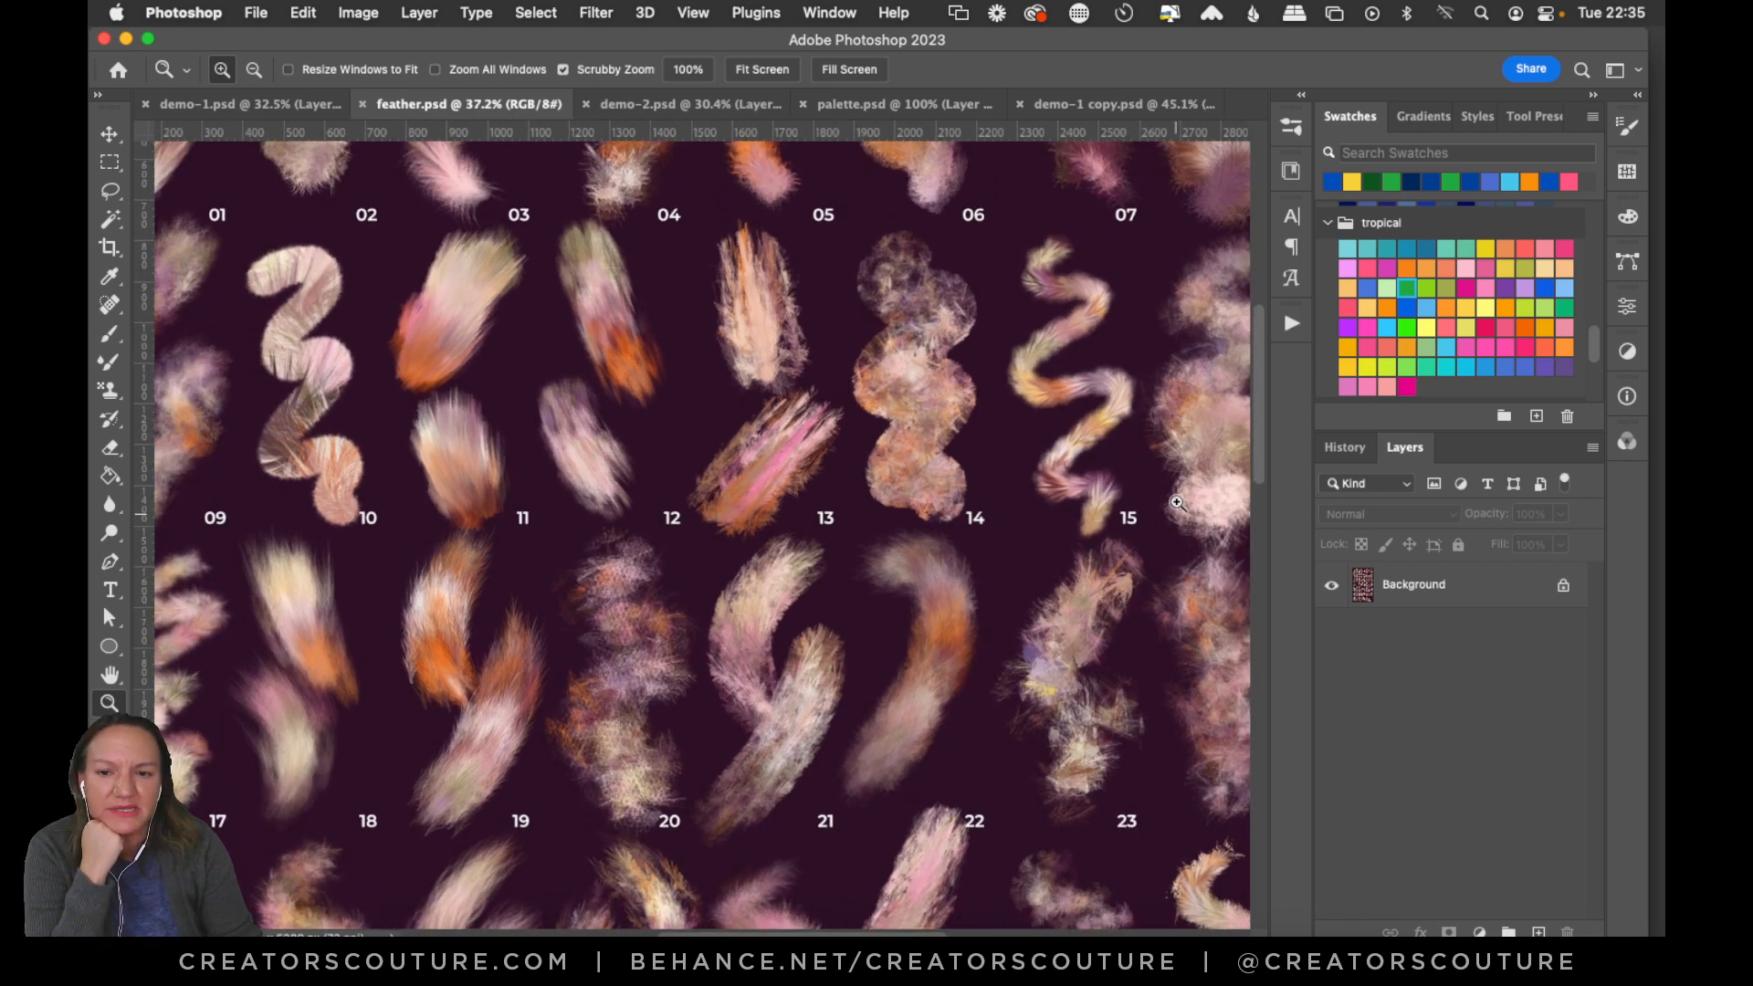
drag(1250, 427, 1216, 535)
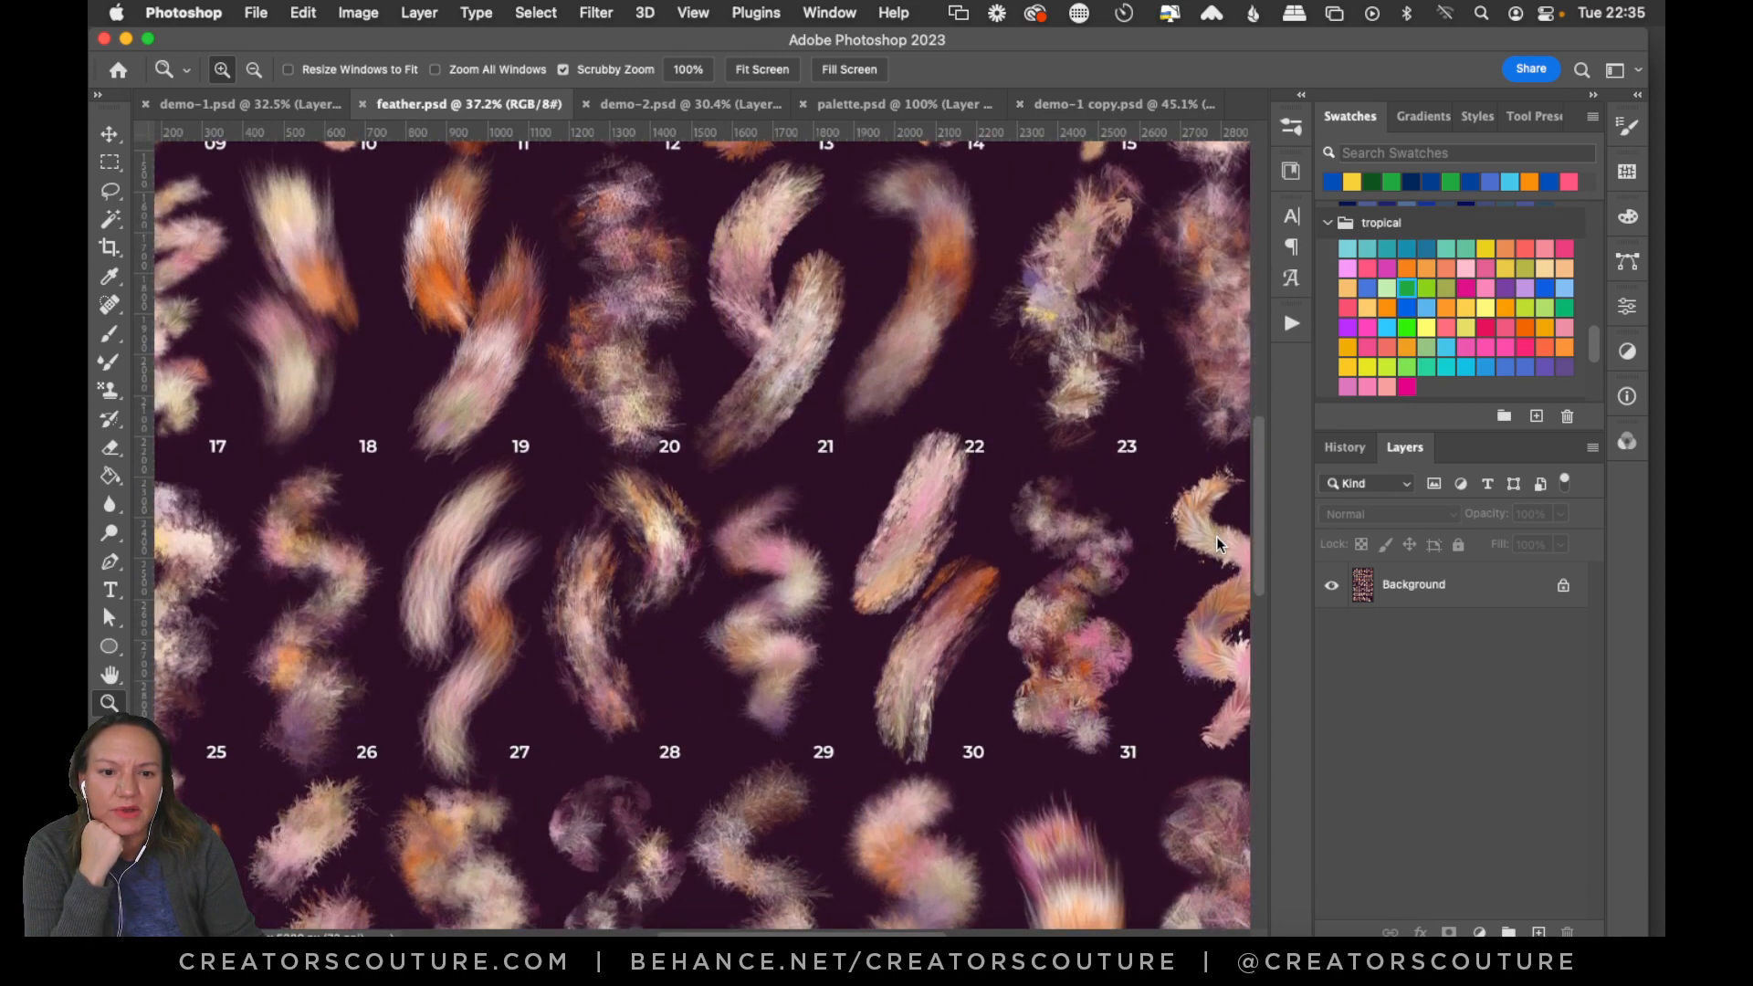
scroll(1216, 535, down, 10)
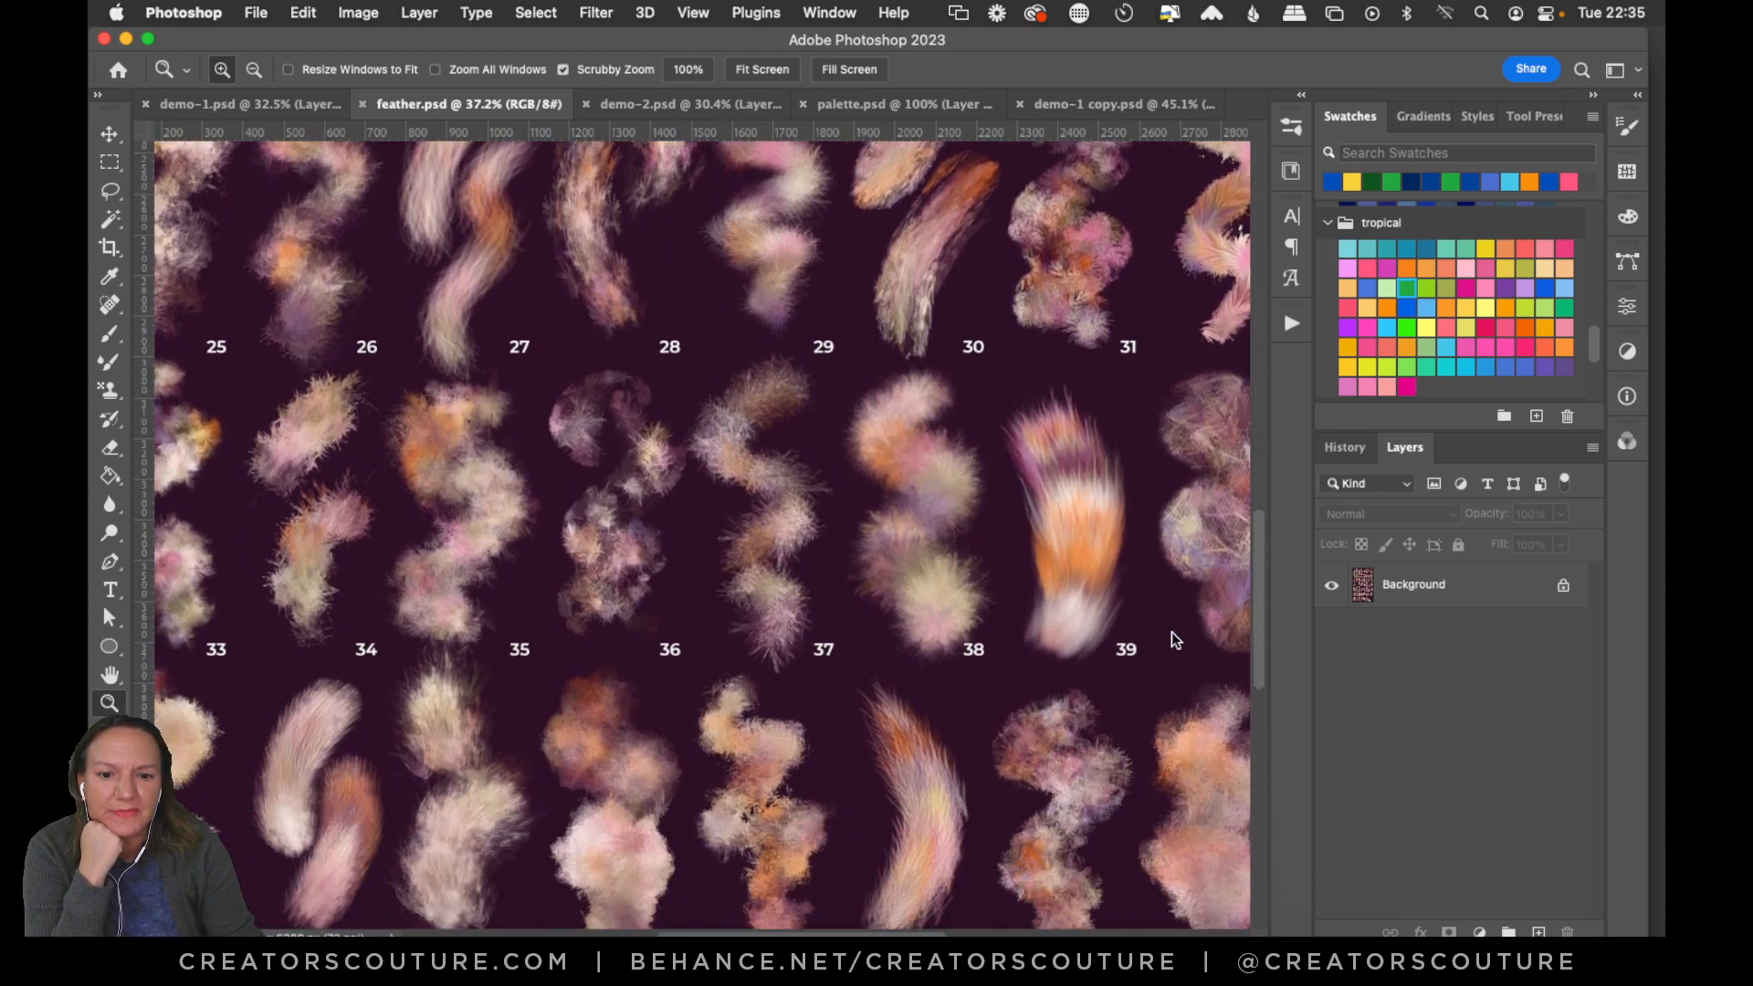
scroll(1175, 640, down, 6)
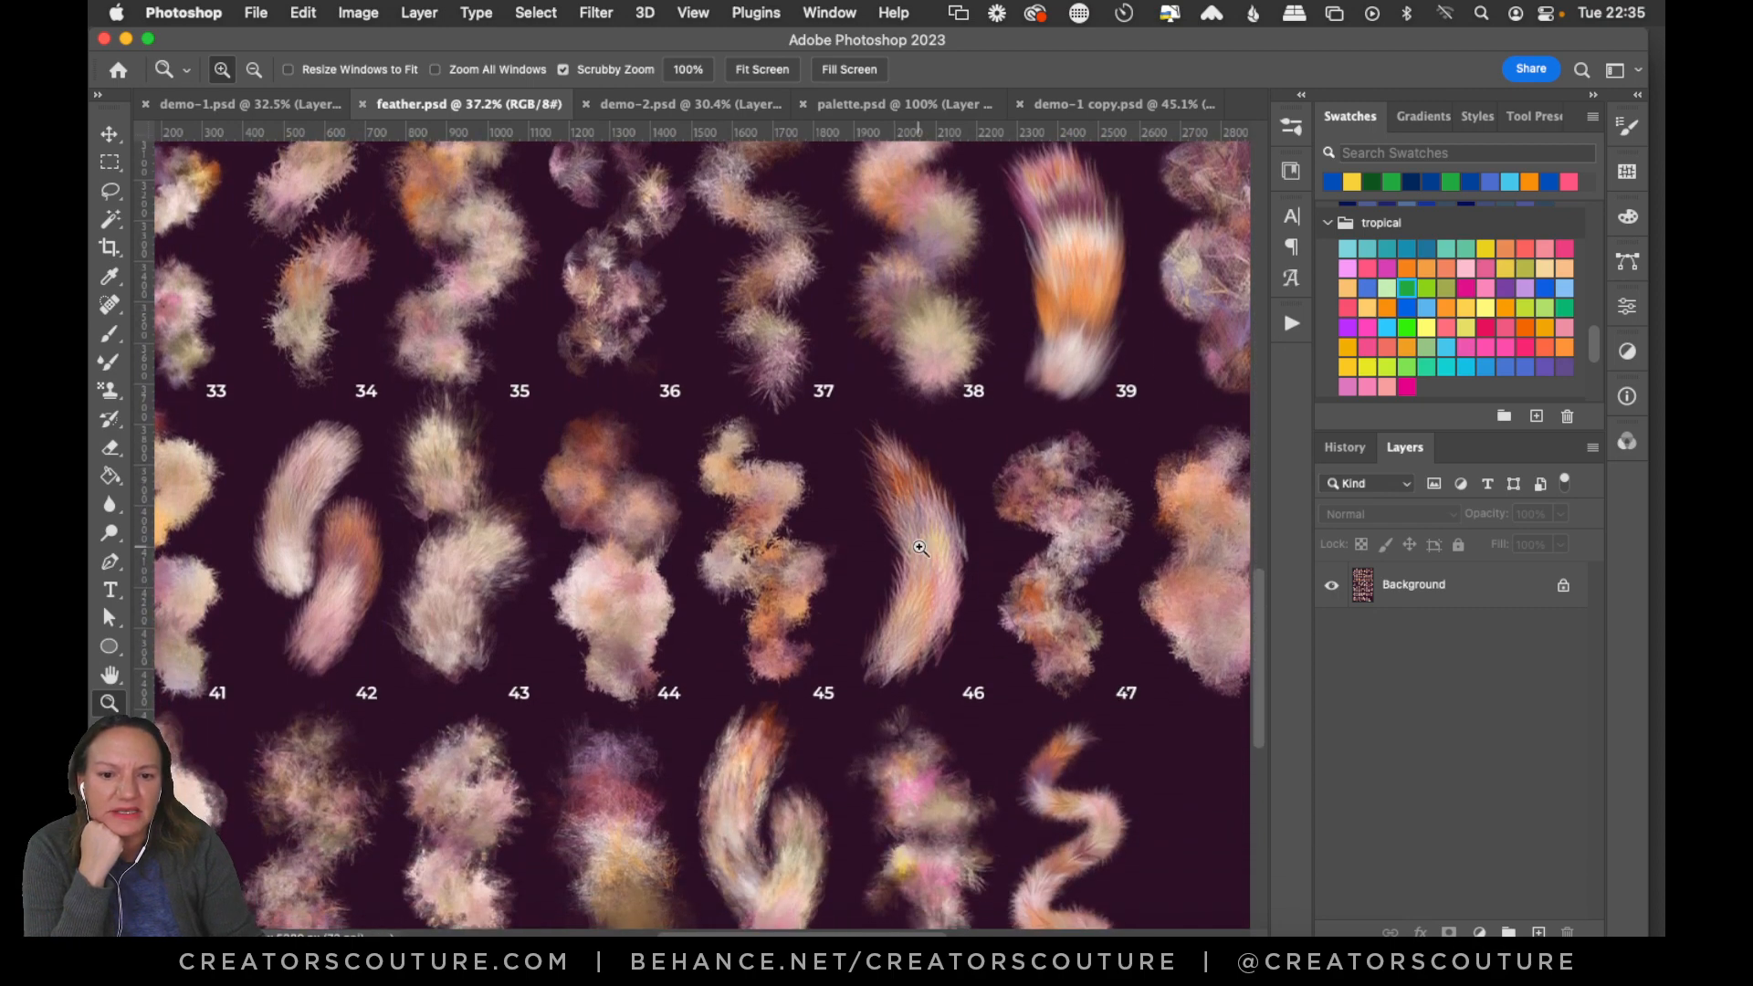
drag(919, 548, 905, 545)
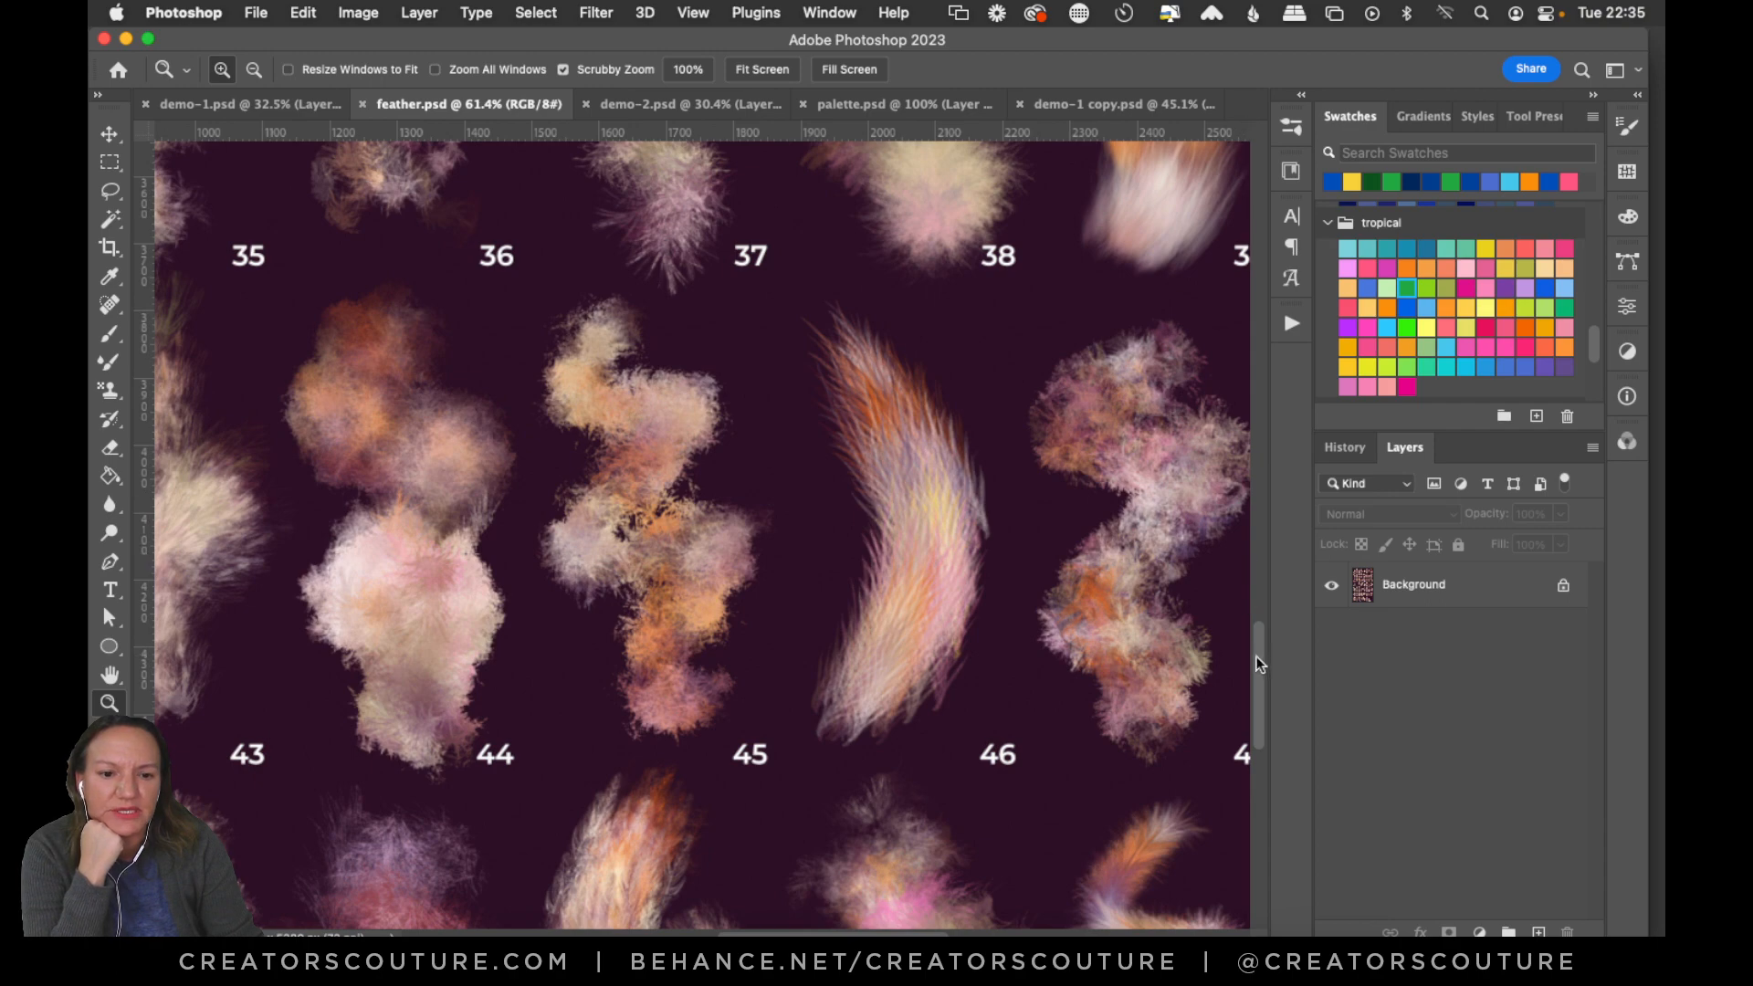
drag(1256, 656, 1238, 738)
scroll(1239, 737, up, 2)
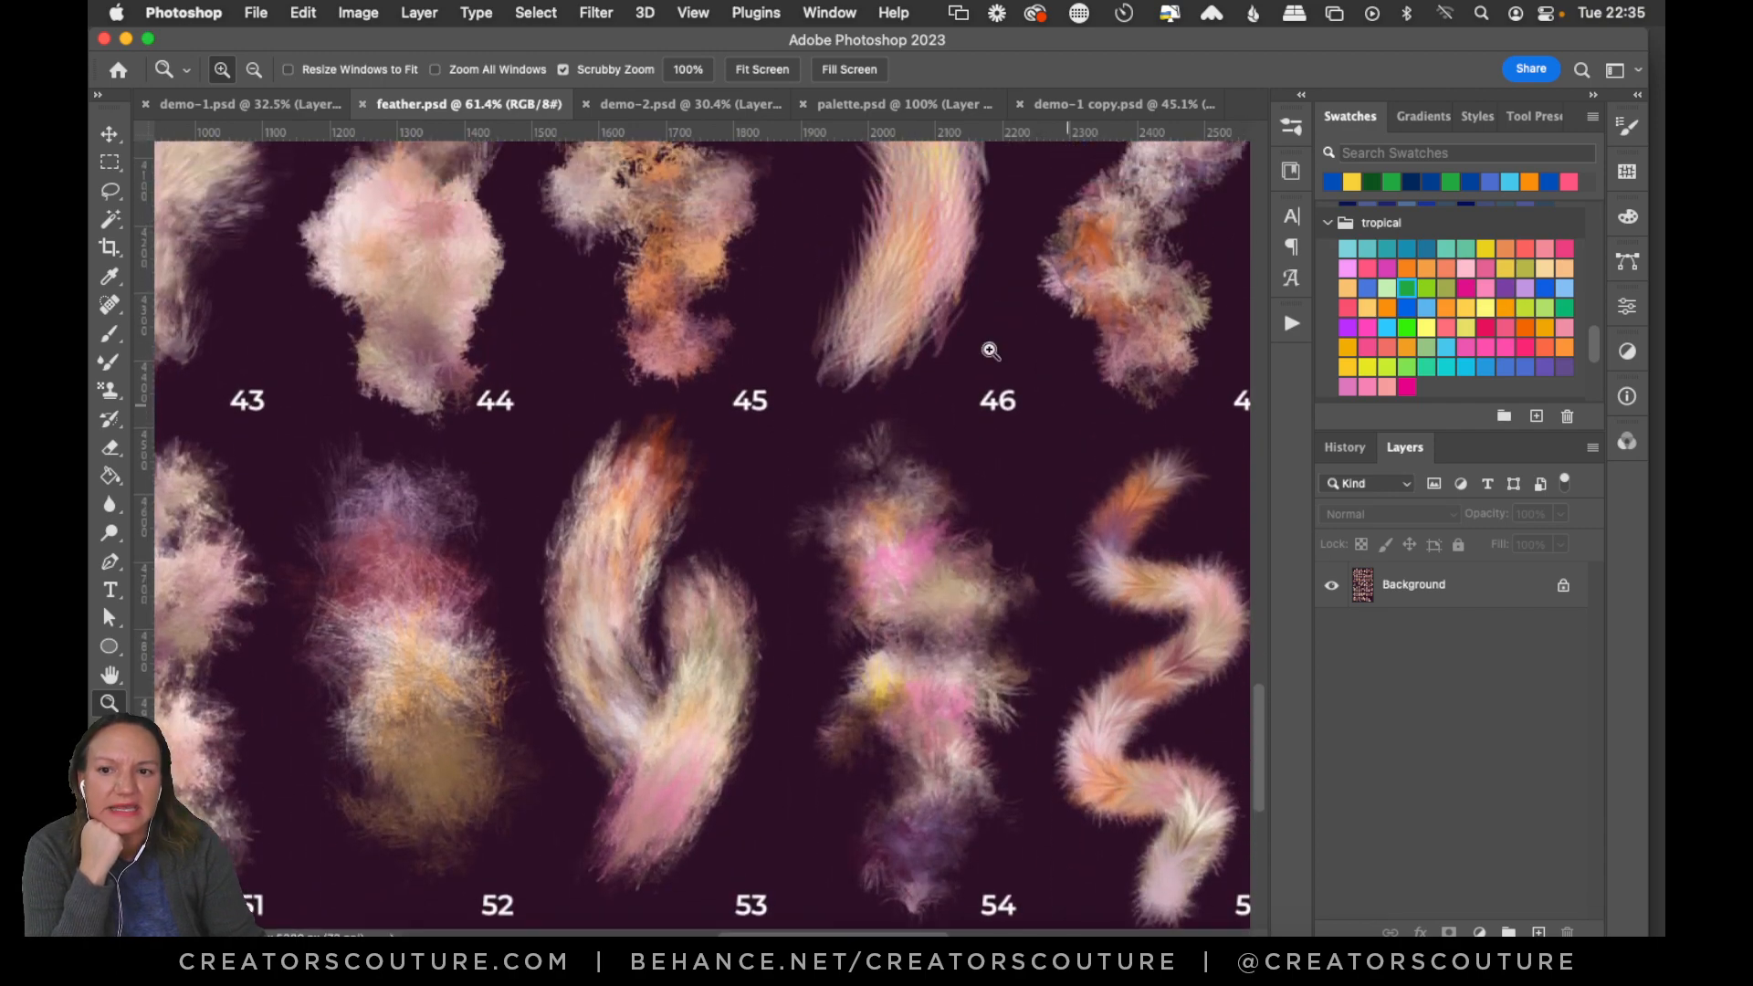
Return to demo-1.psd, activate the Pattern Stamp tool and compare the painted stems with the guide by hiding and showing Layer 37.
click(315, 106)
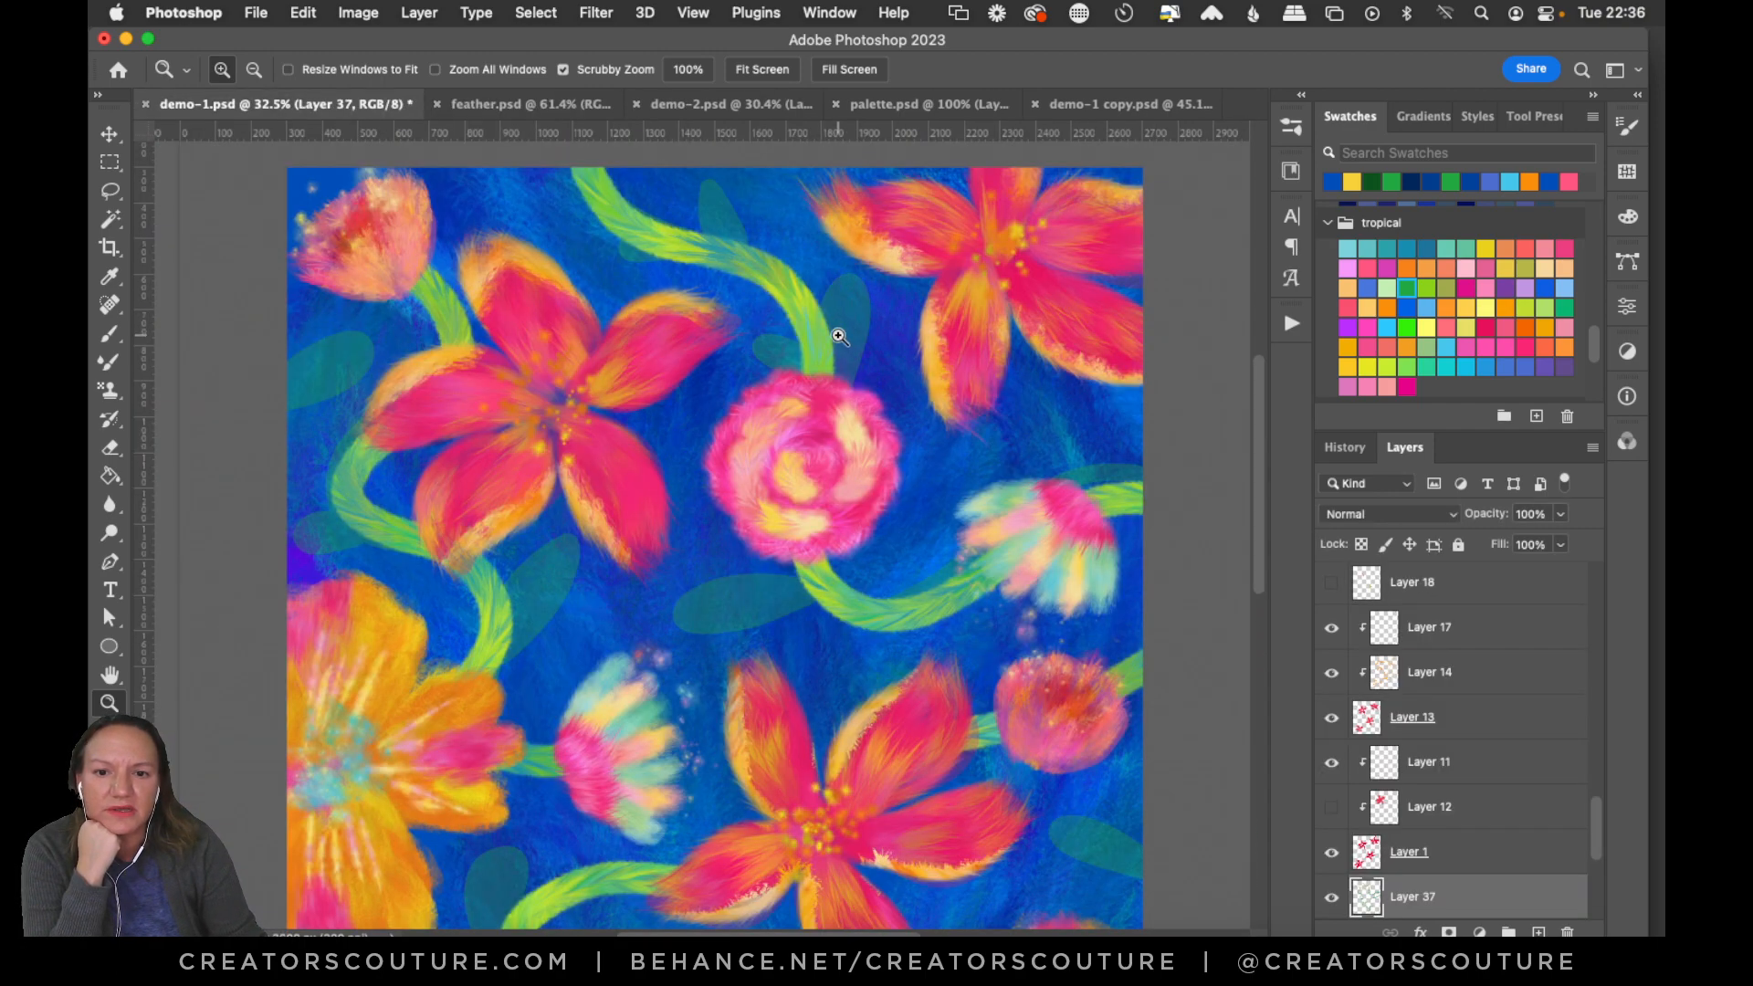
drag(838, 335, 877, 305)
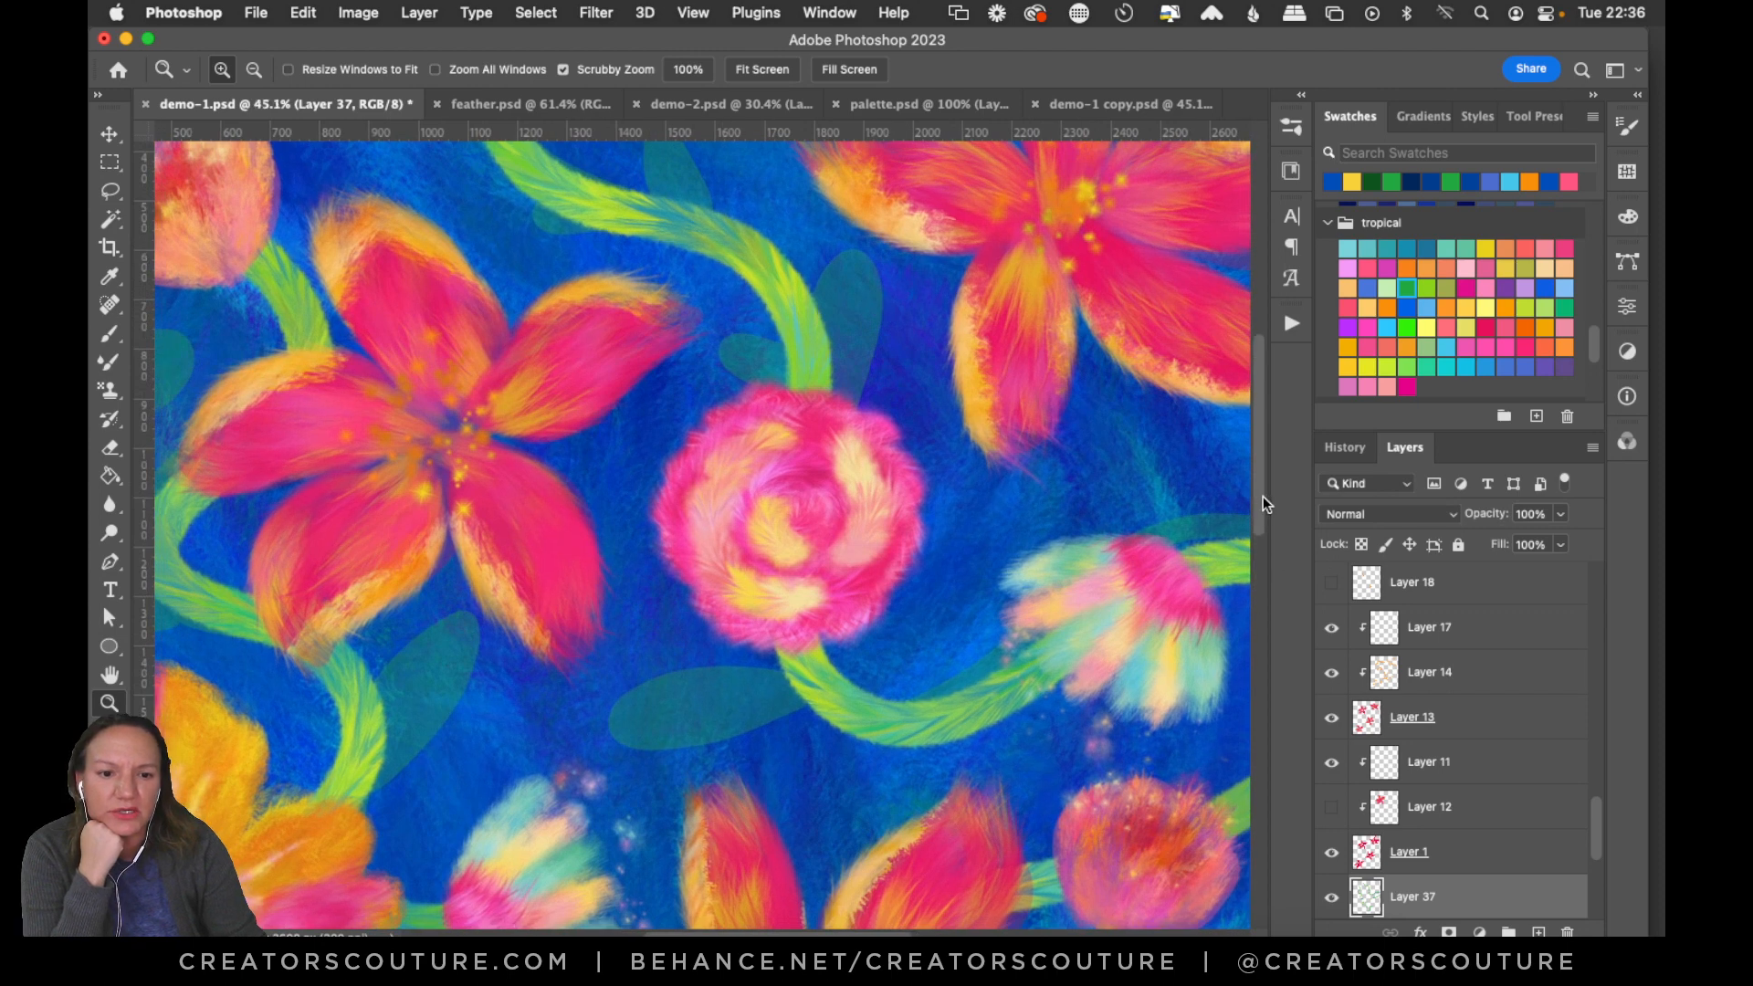
drag(1262, 496, 1260, 480)
click(109, 391)
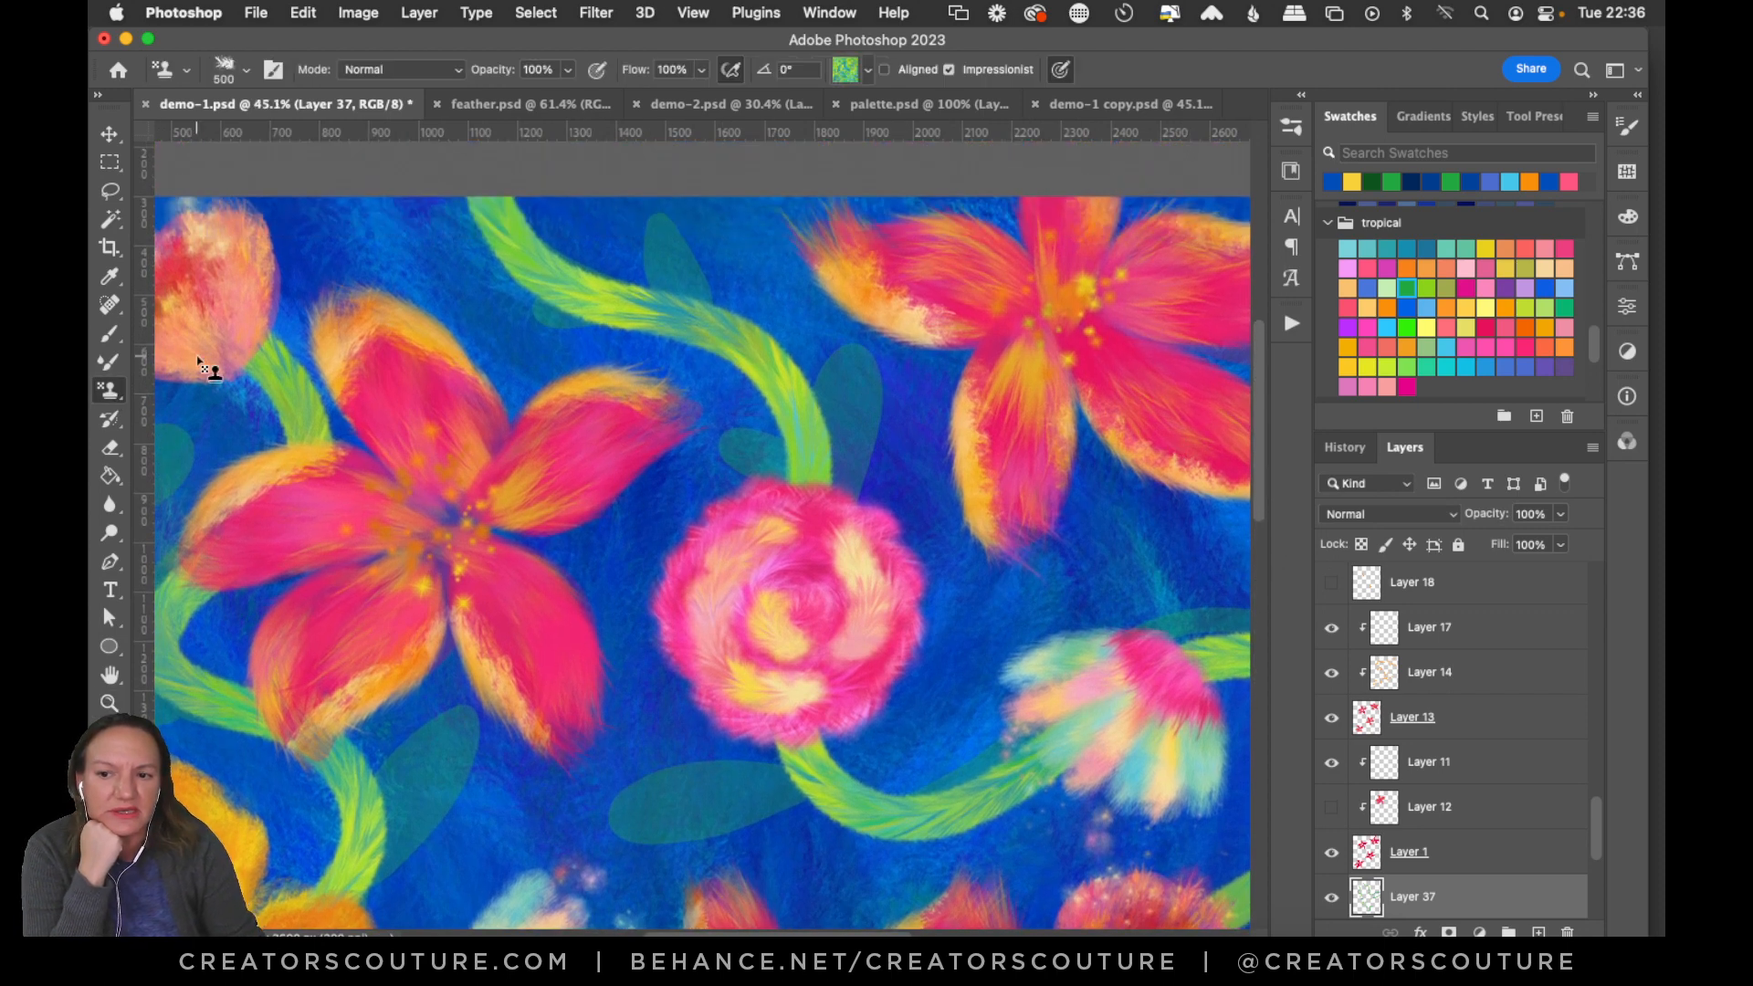
drag(1599, 819, 1592, 835)
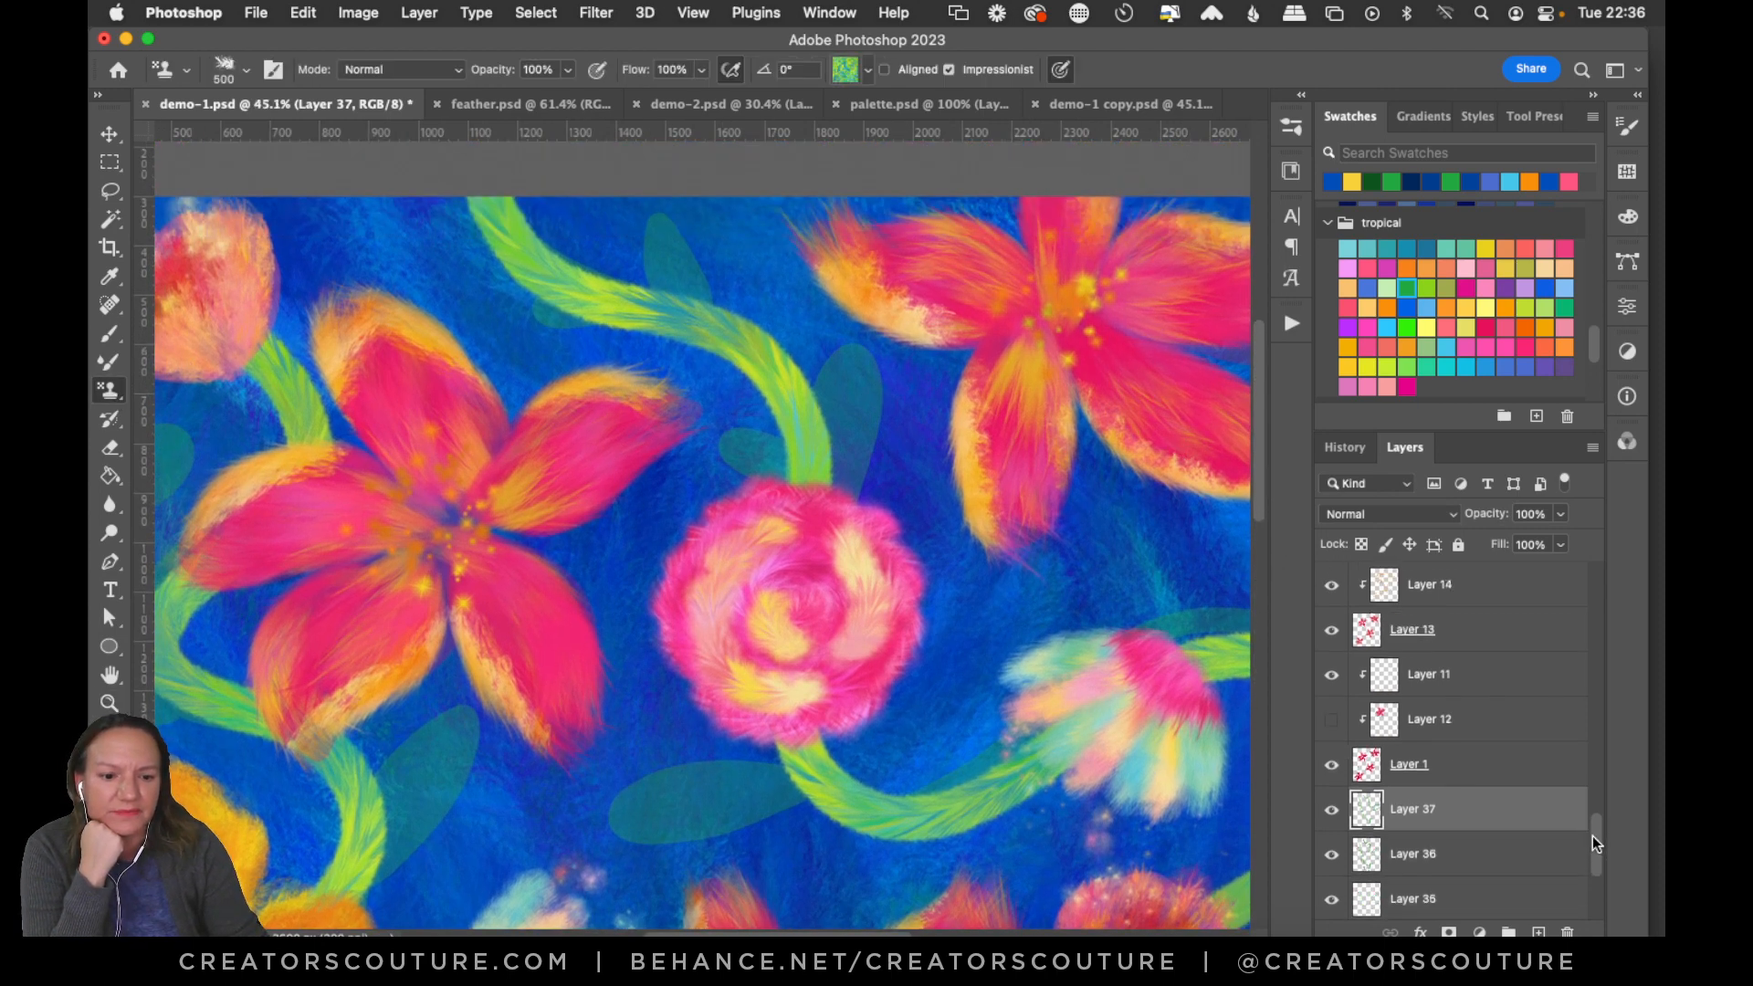
click(1331, 811)
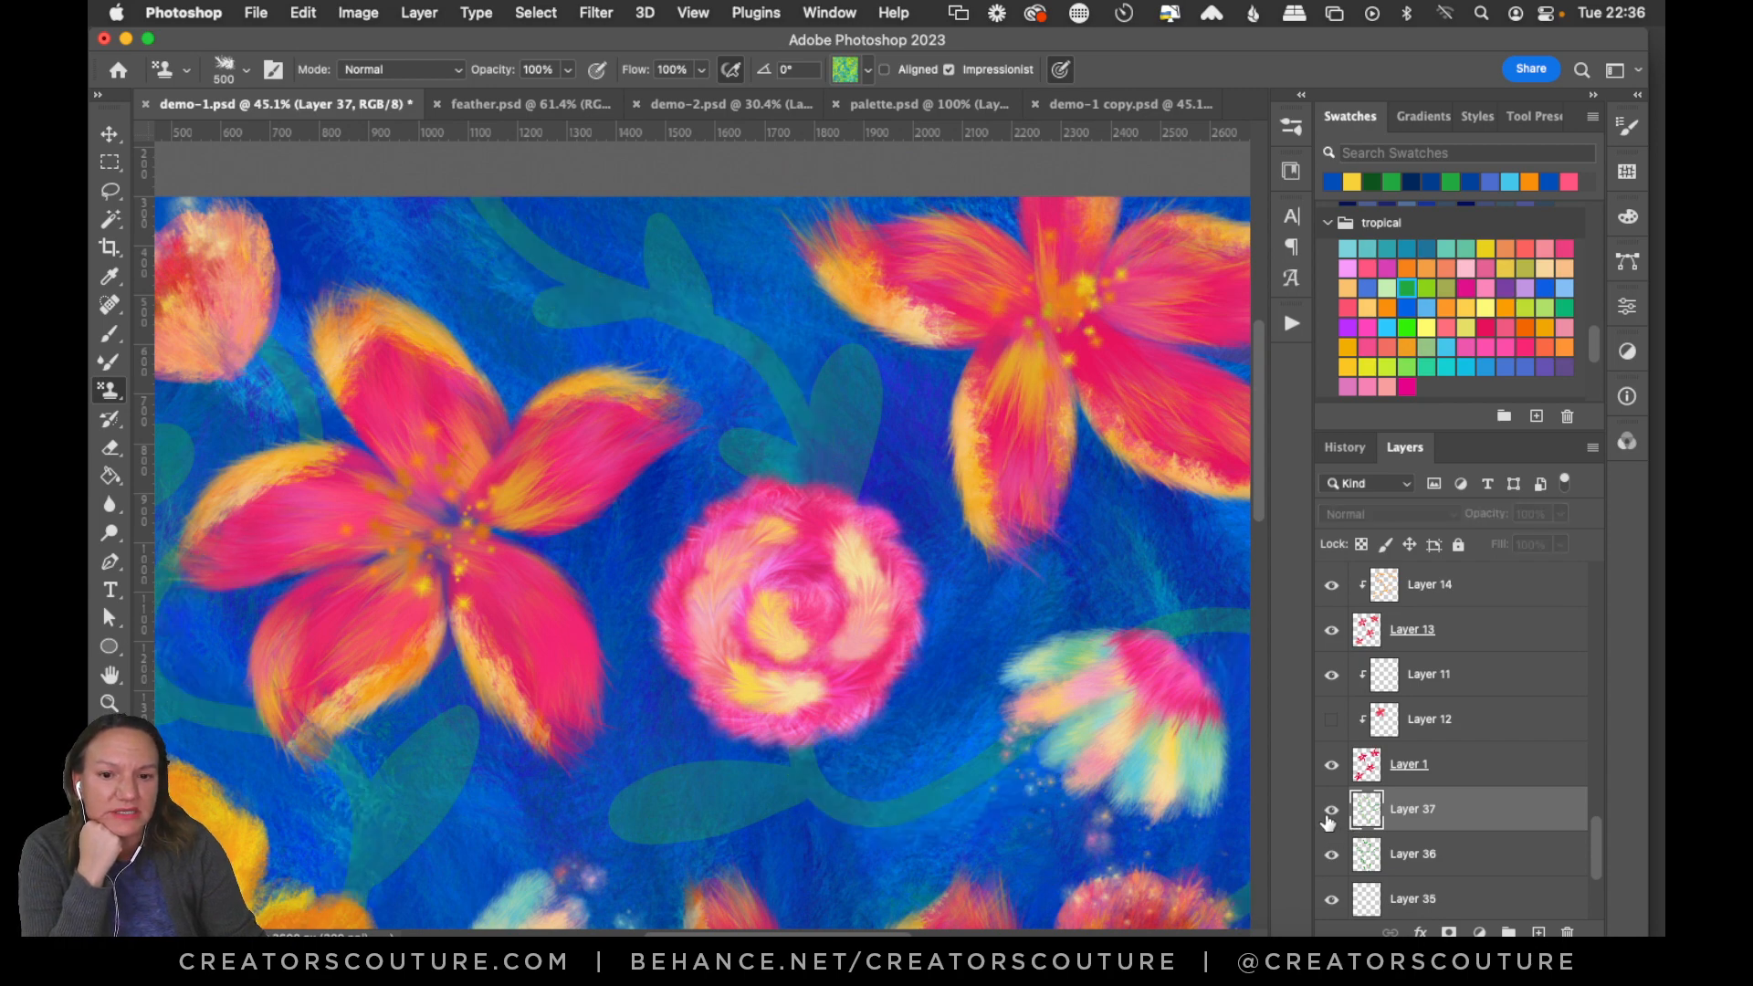
click(1331, 813)
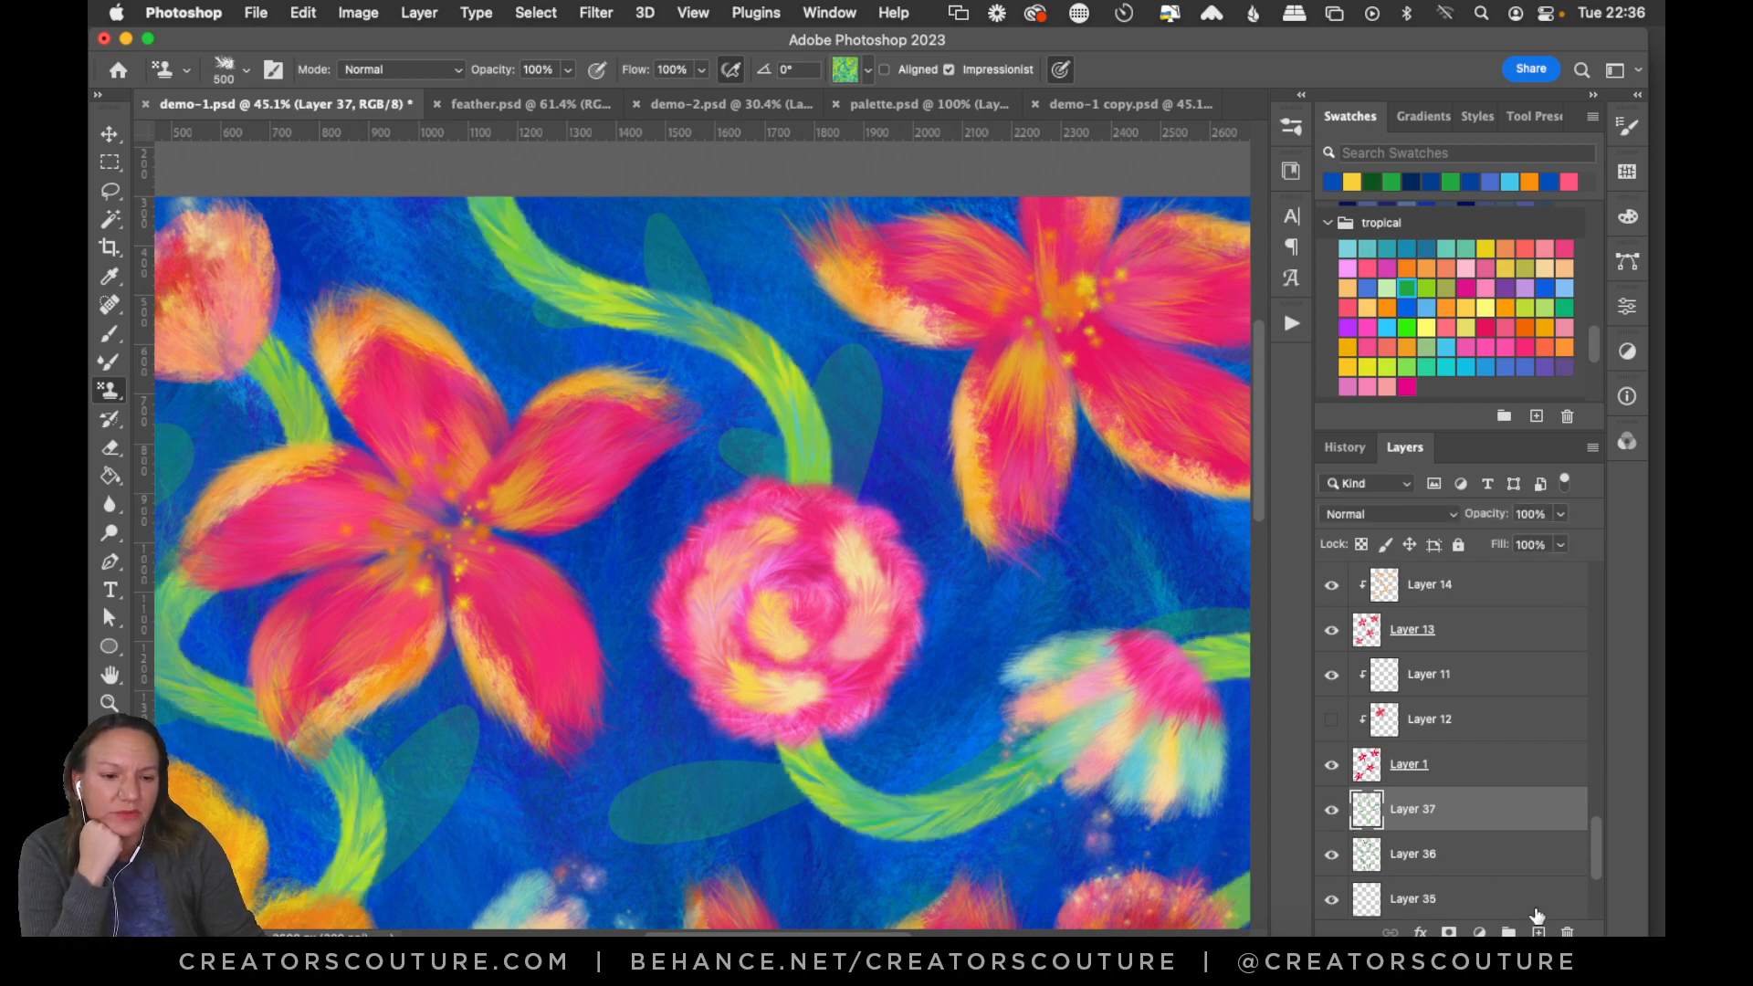
Add a new layer above Layer 37 and check the pattern choices and feather brush presets against the samples in feather.psd.
click(838, 73)
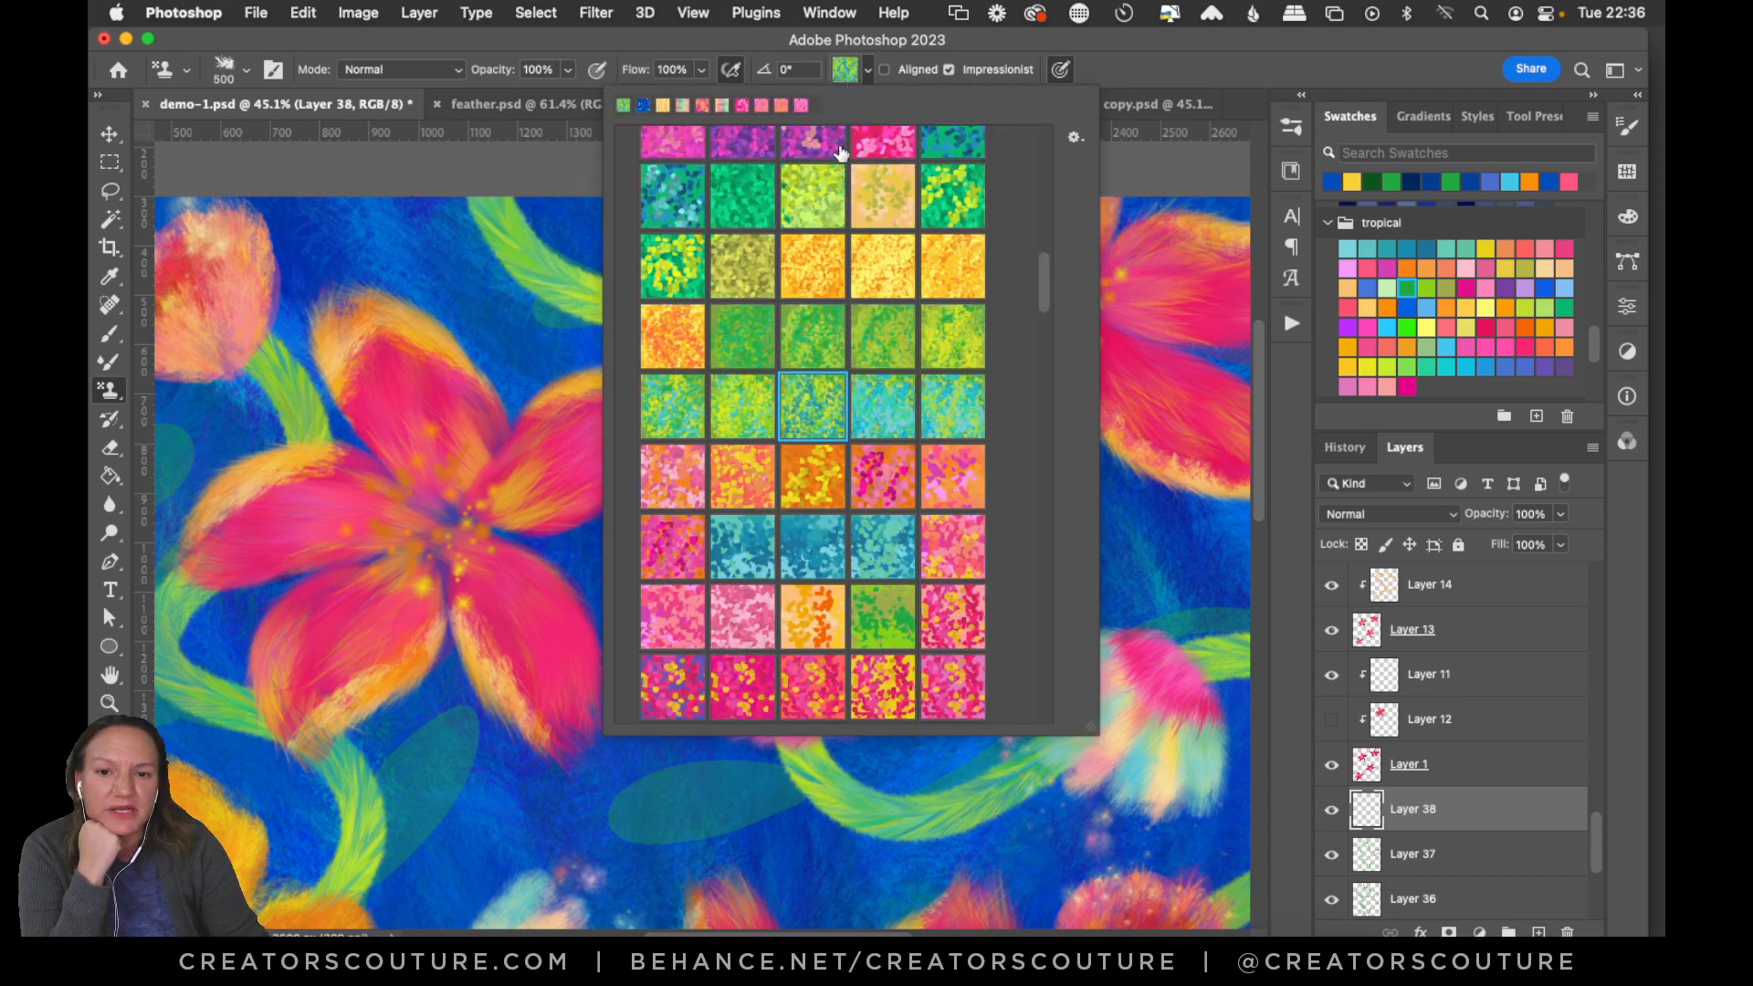
click(1290, 140)
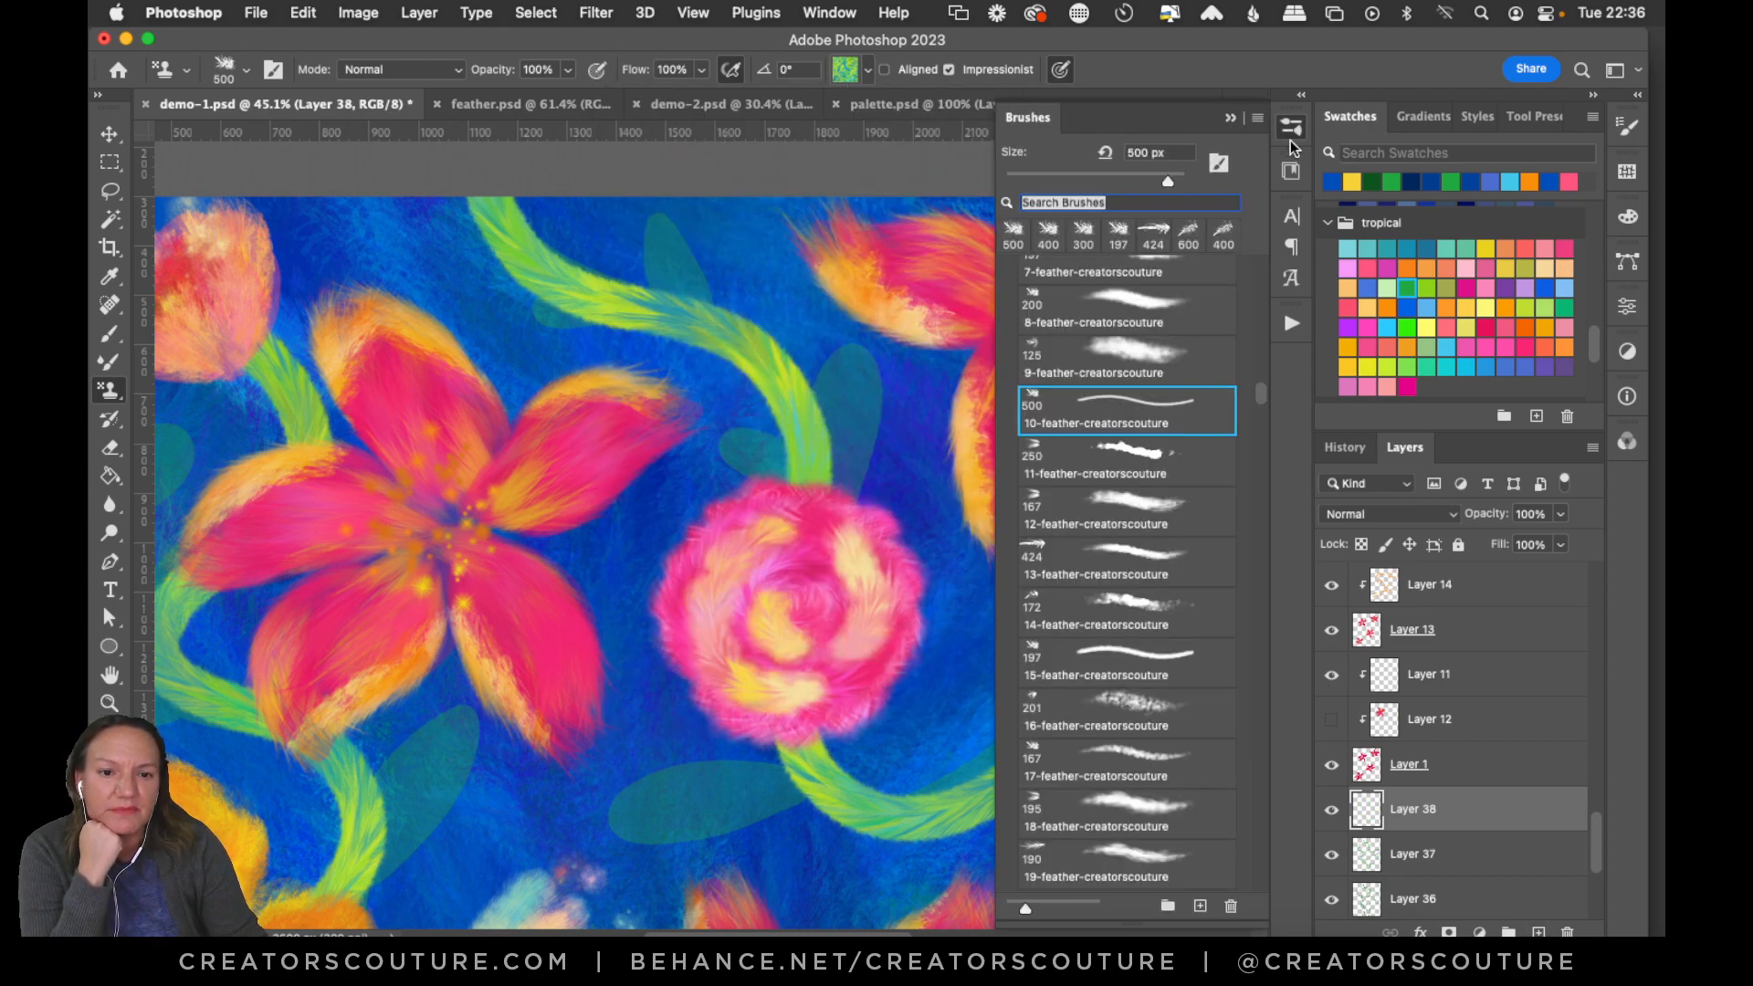
click(711, 110)
click(426, 106)
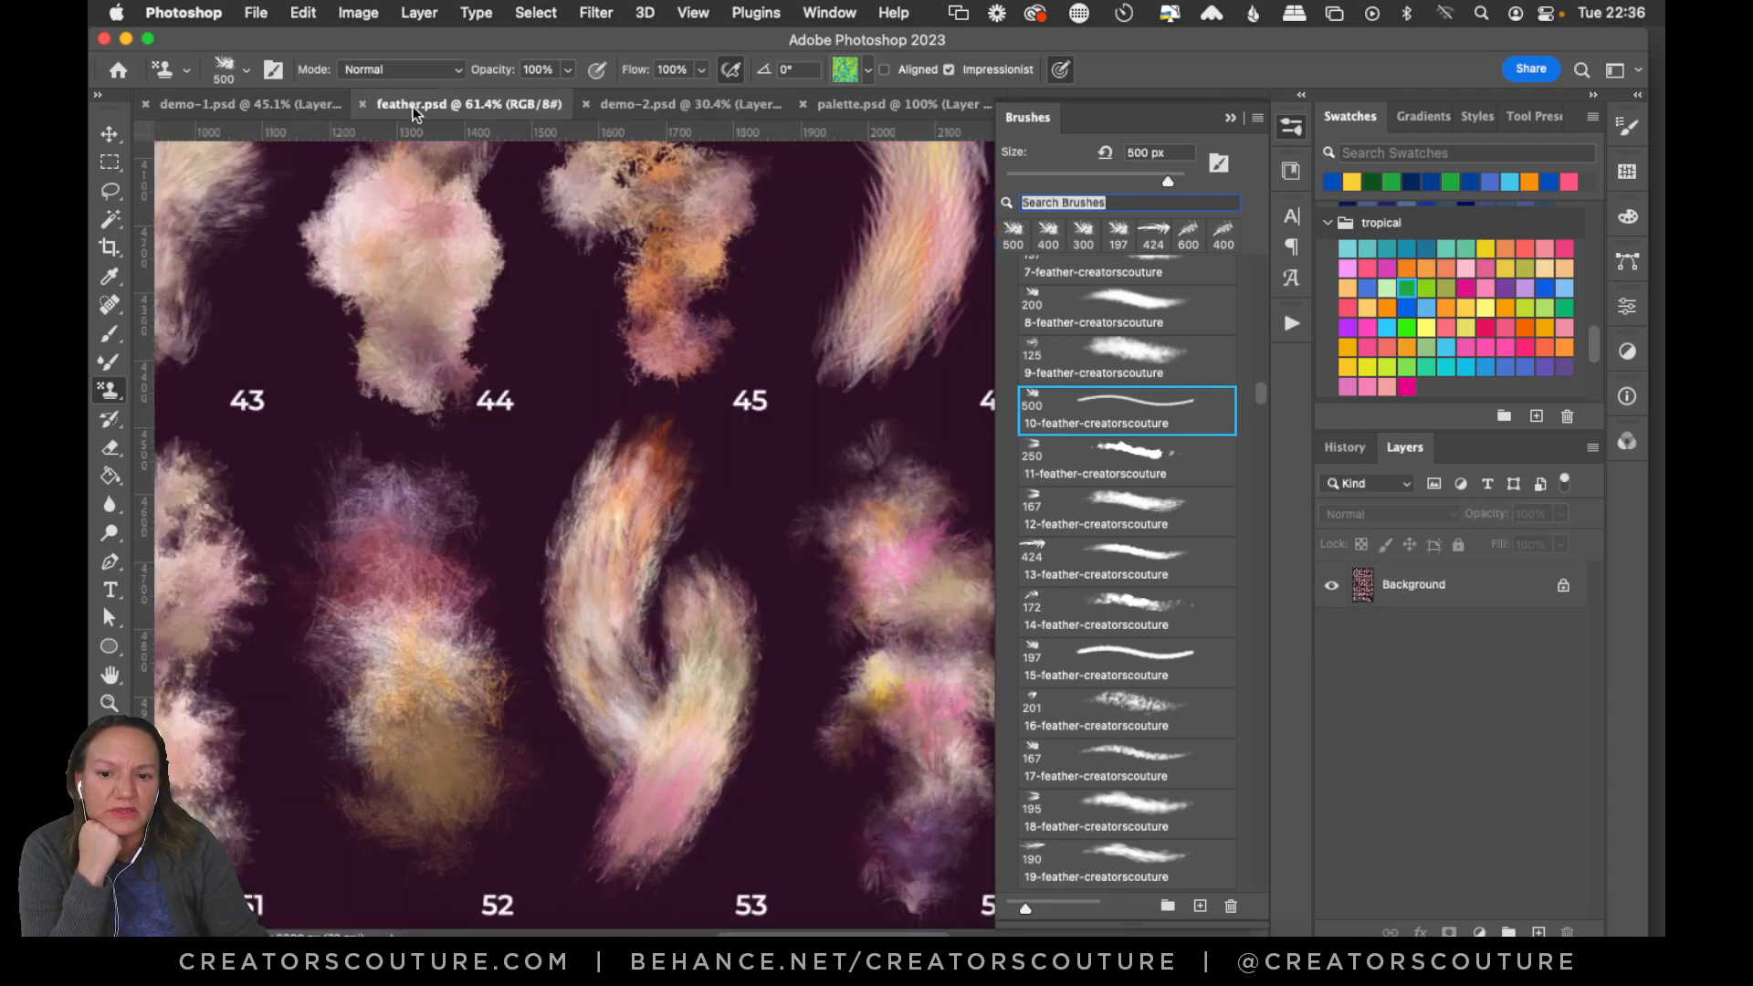
click(1289, 129)
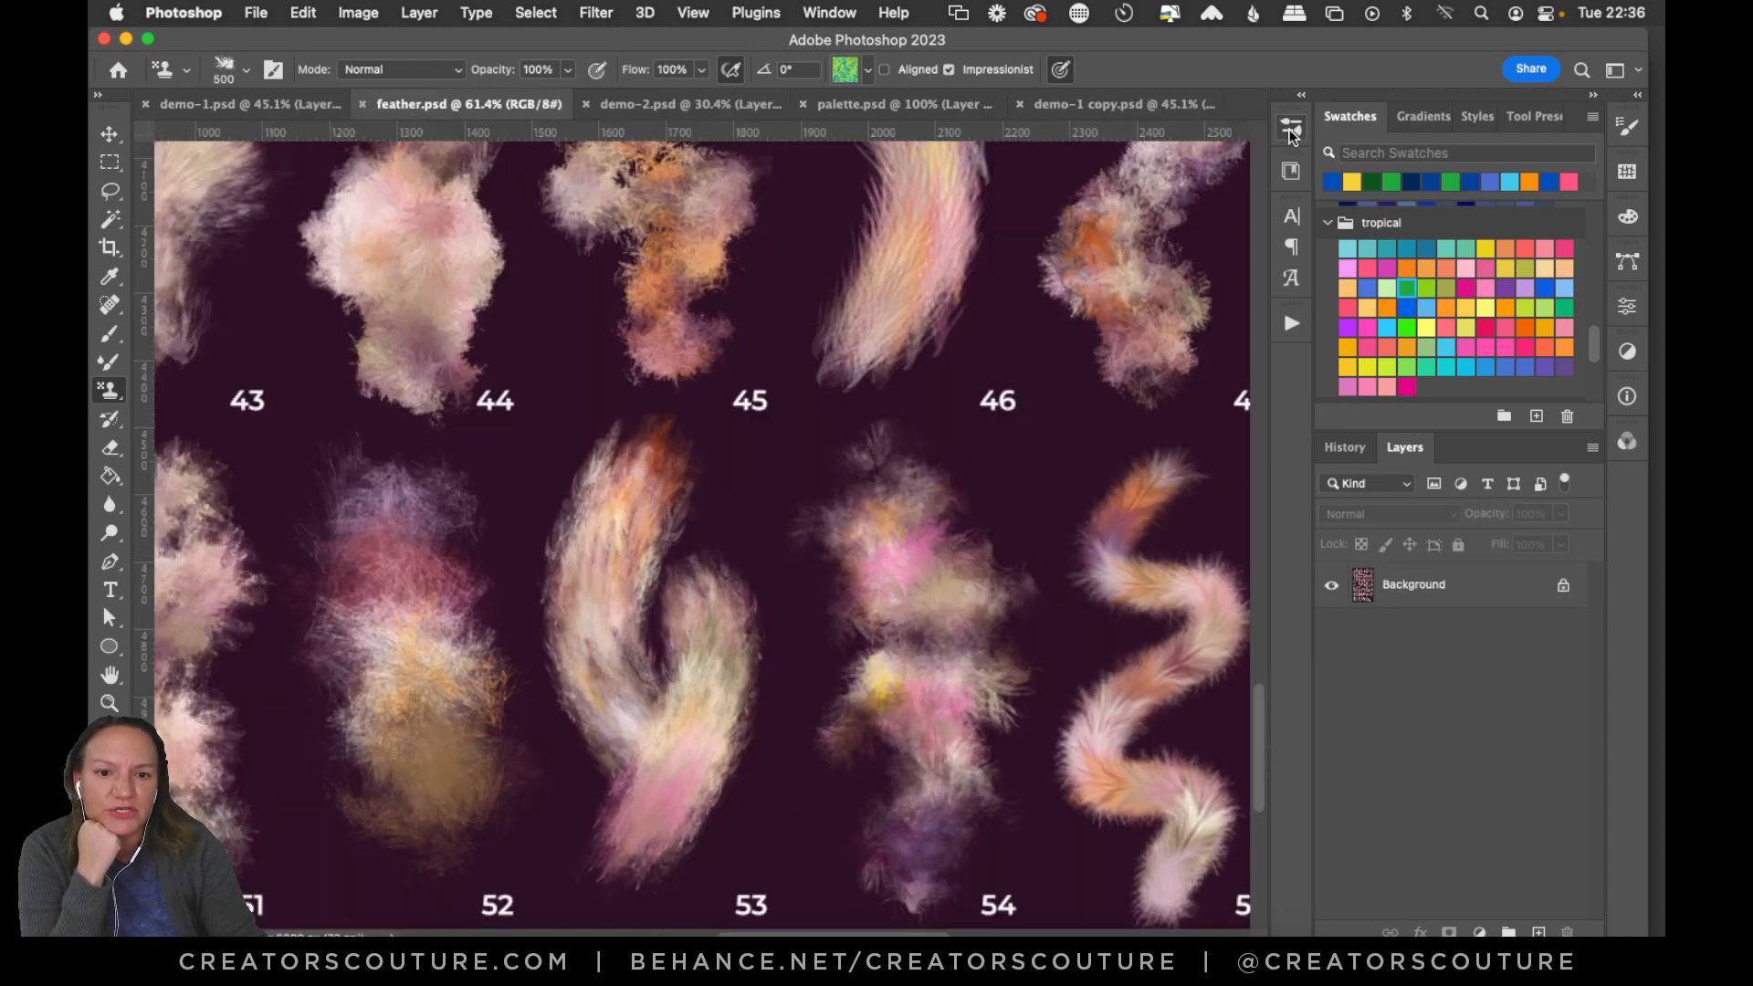
click(270, 104)
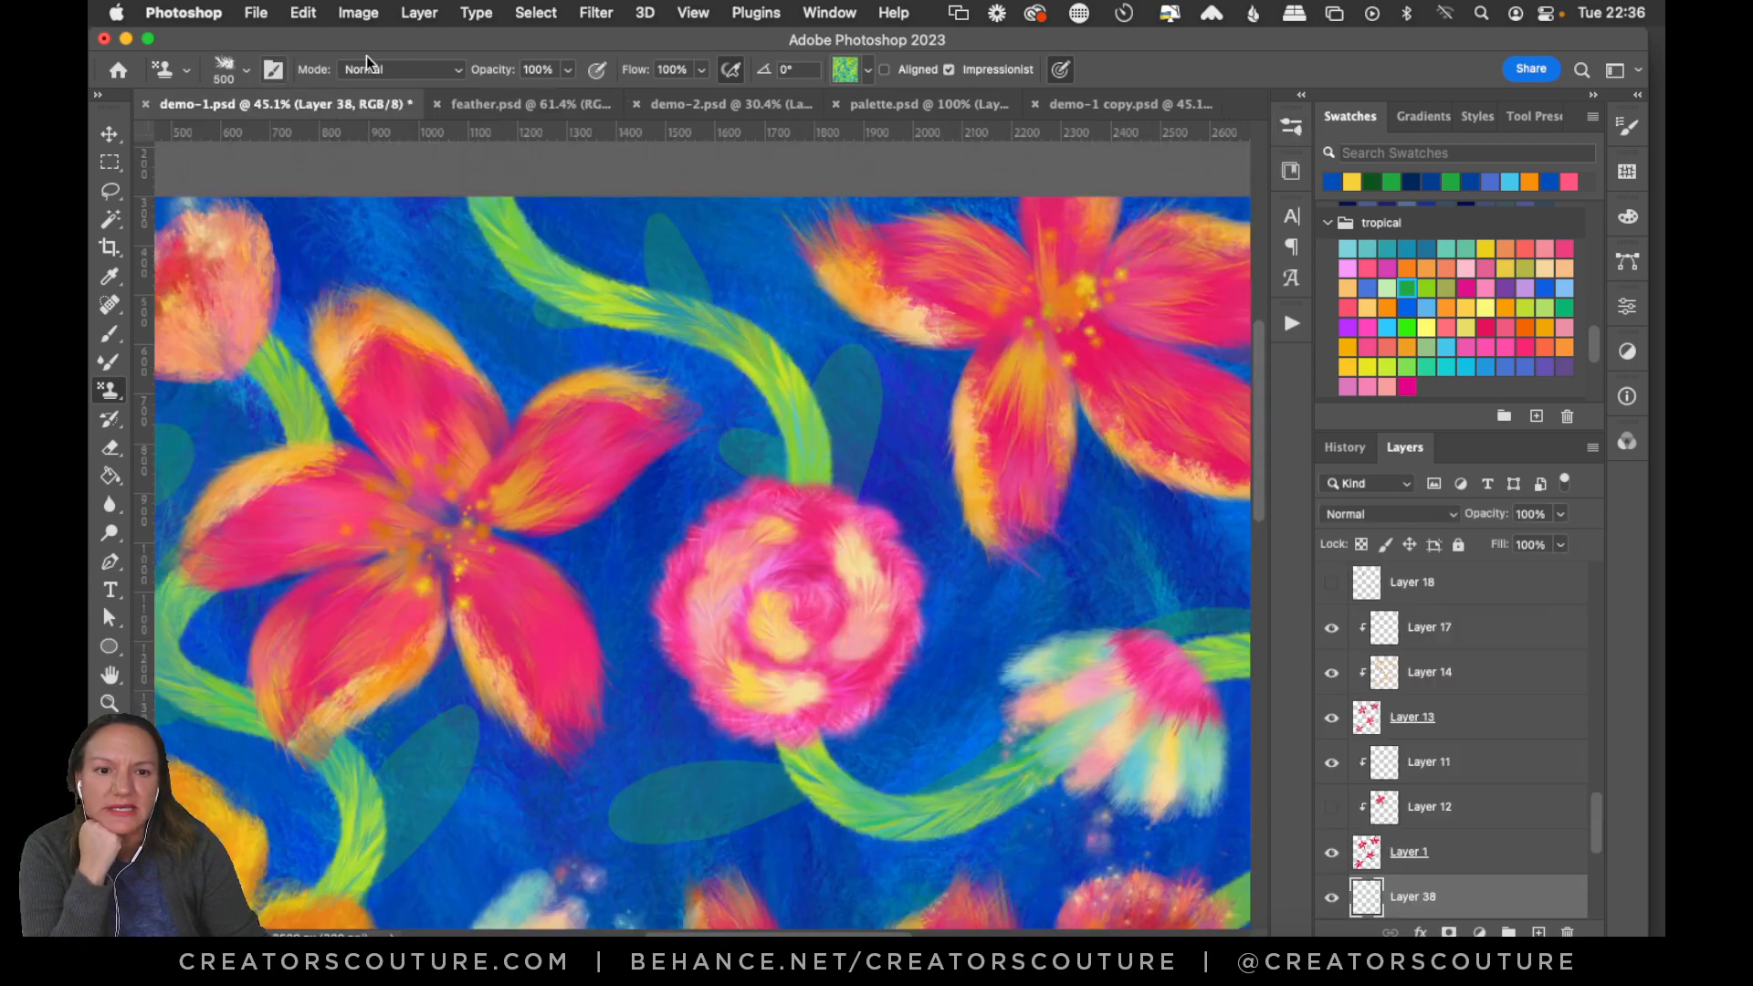
Try painting two green leaves above the pink rose with a 250 px feather brush preset reduced to 200 px.
click(1290, 130)
drag(1263, 398, 1241, 451)
scroll(1241, 451, down, 2)
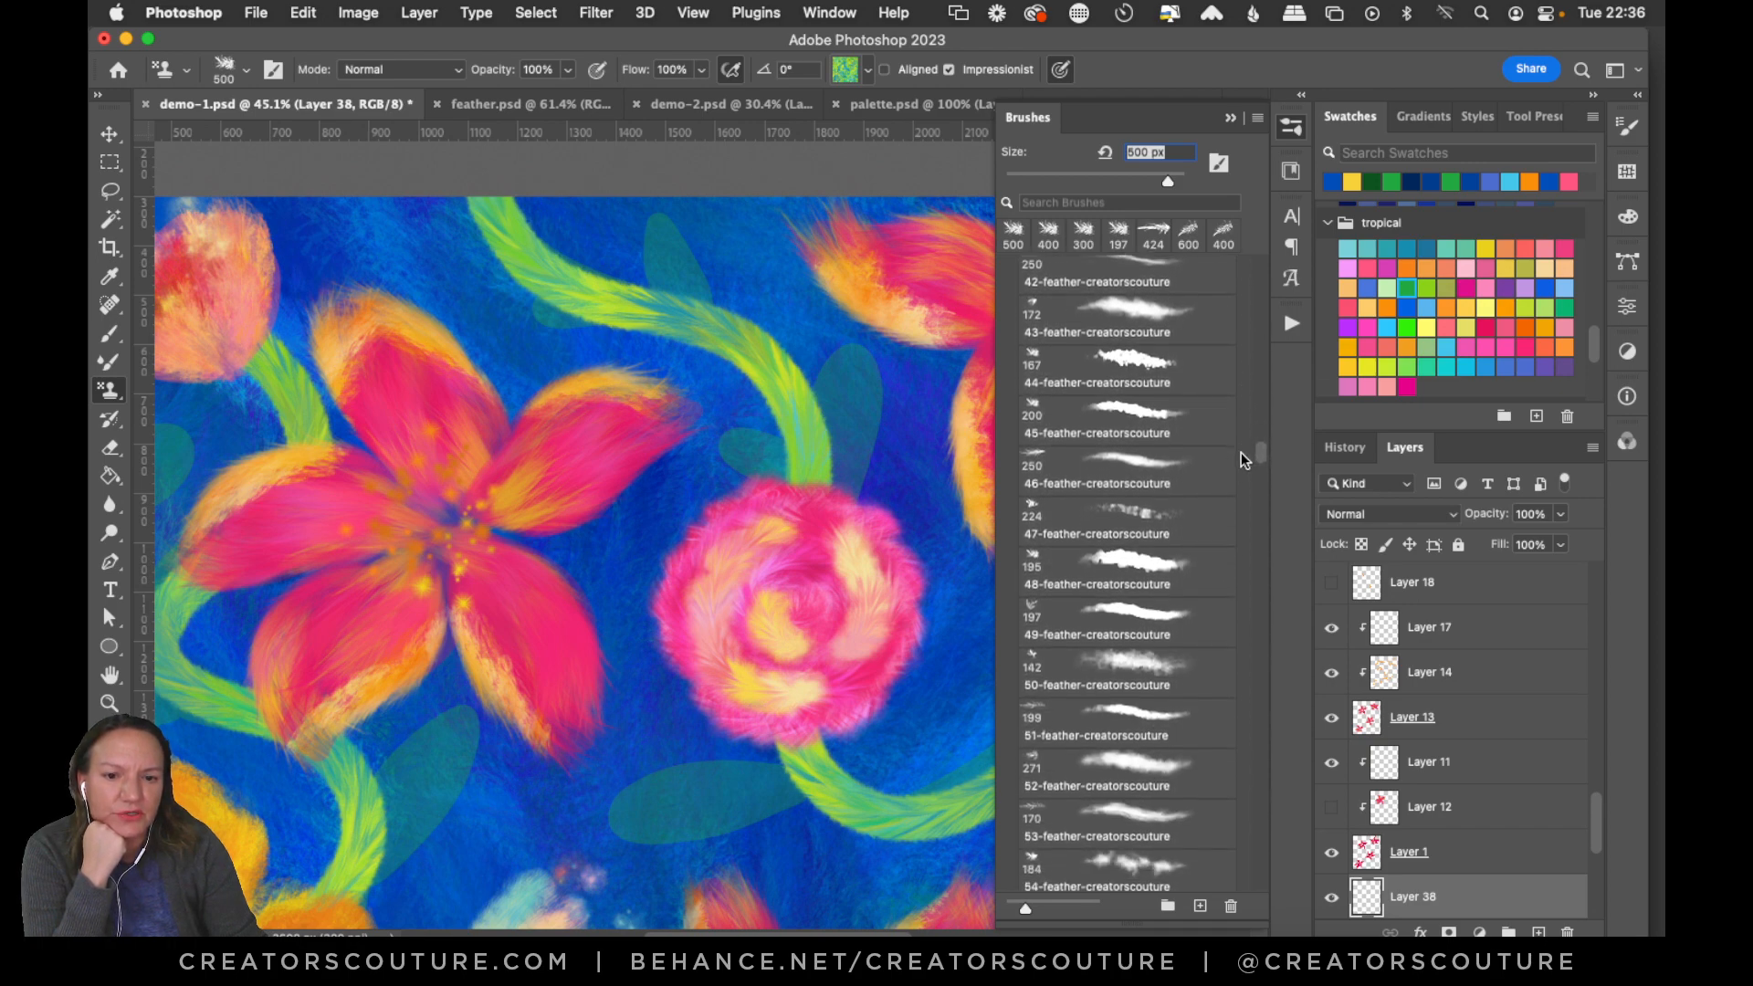
click(1127, 397)
click(1293, 165)
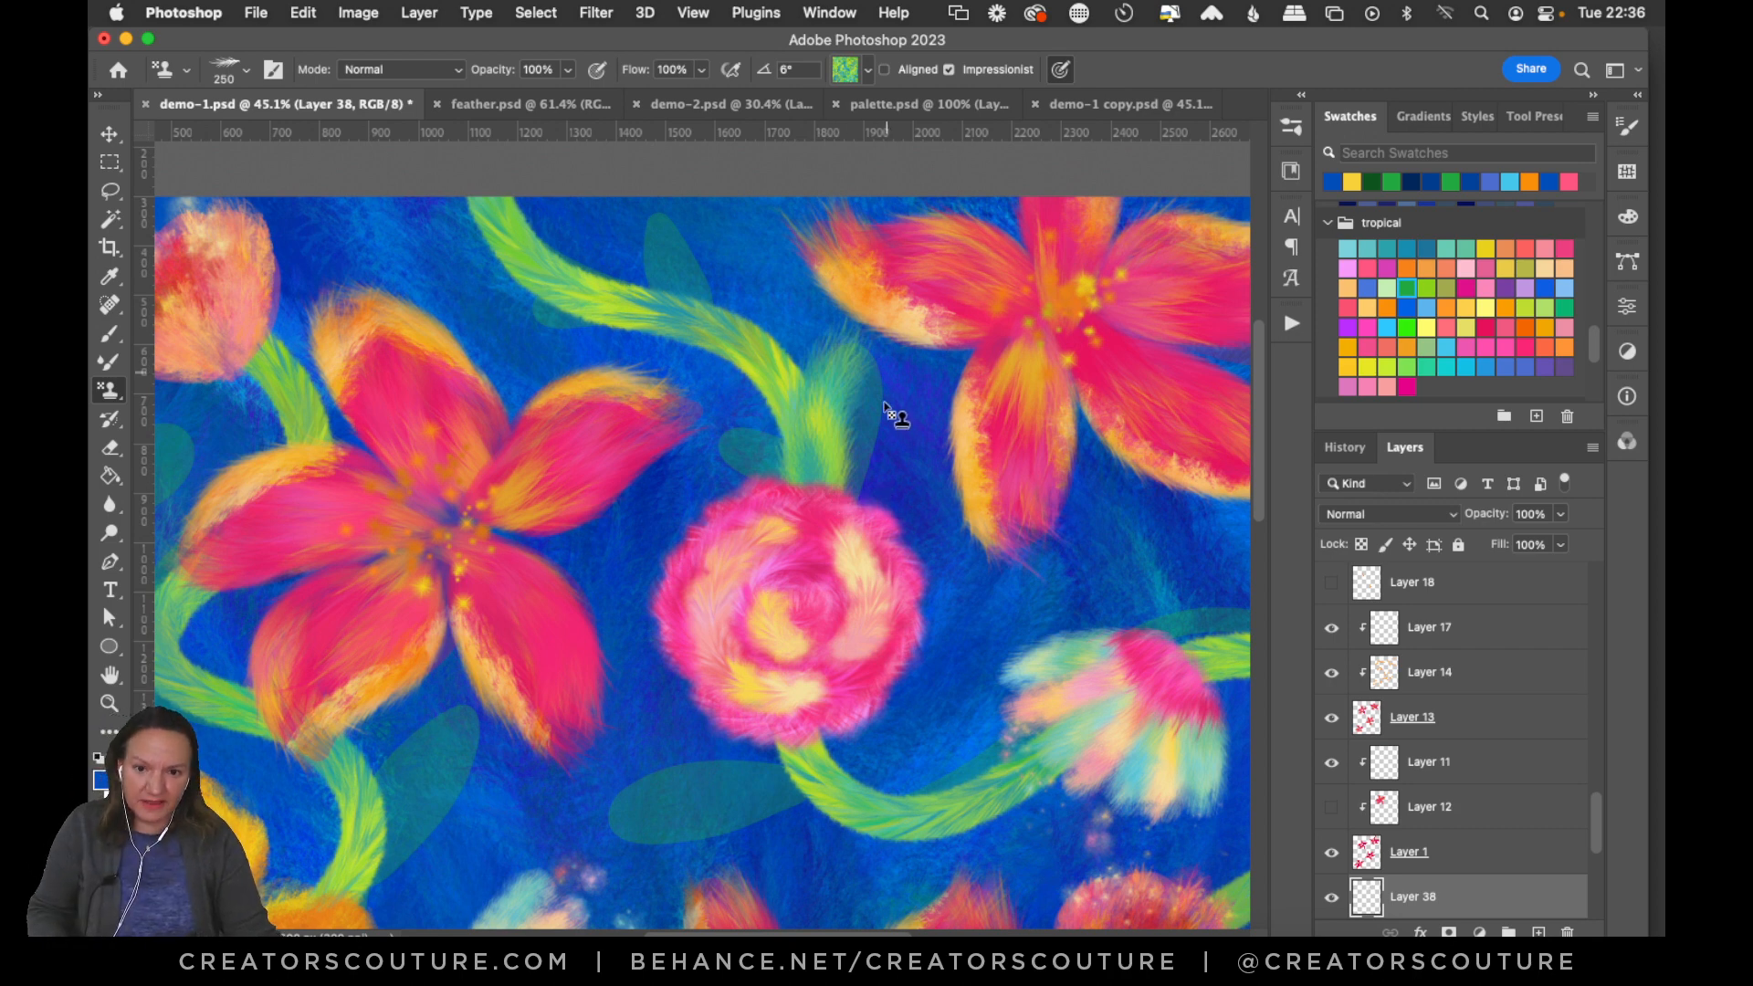
key(bracketleft)
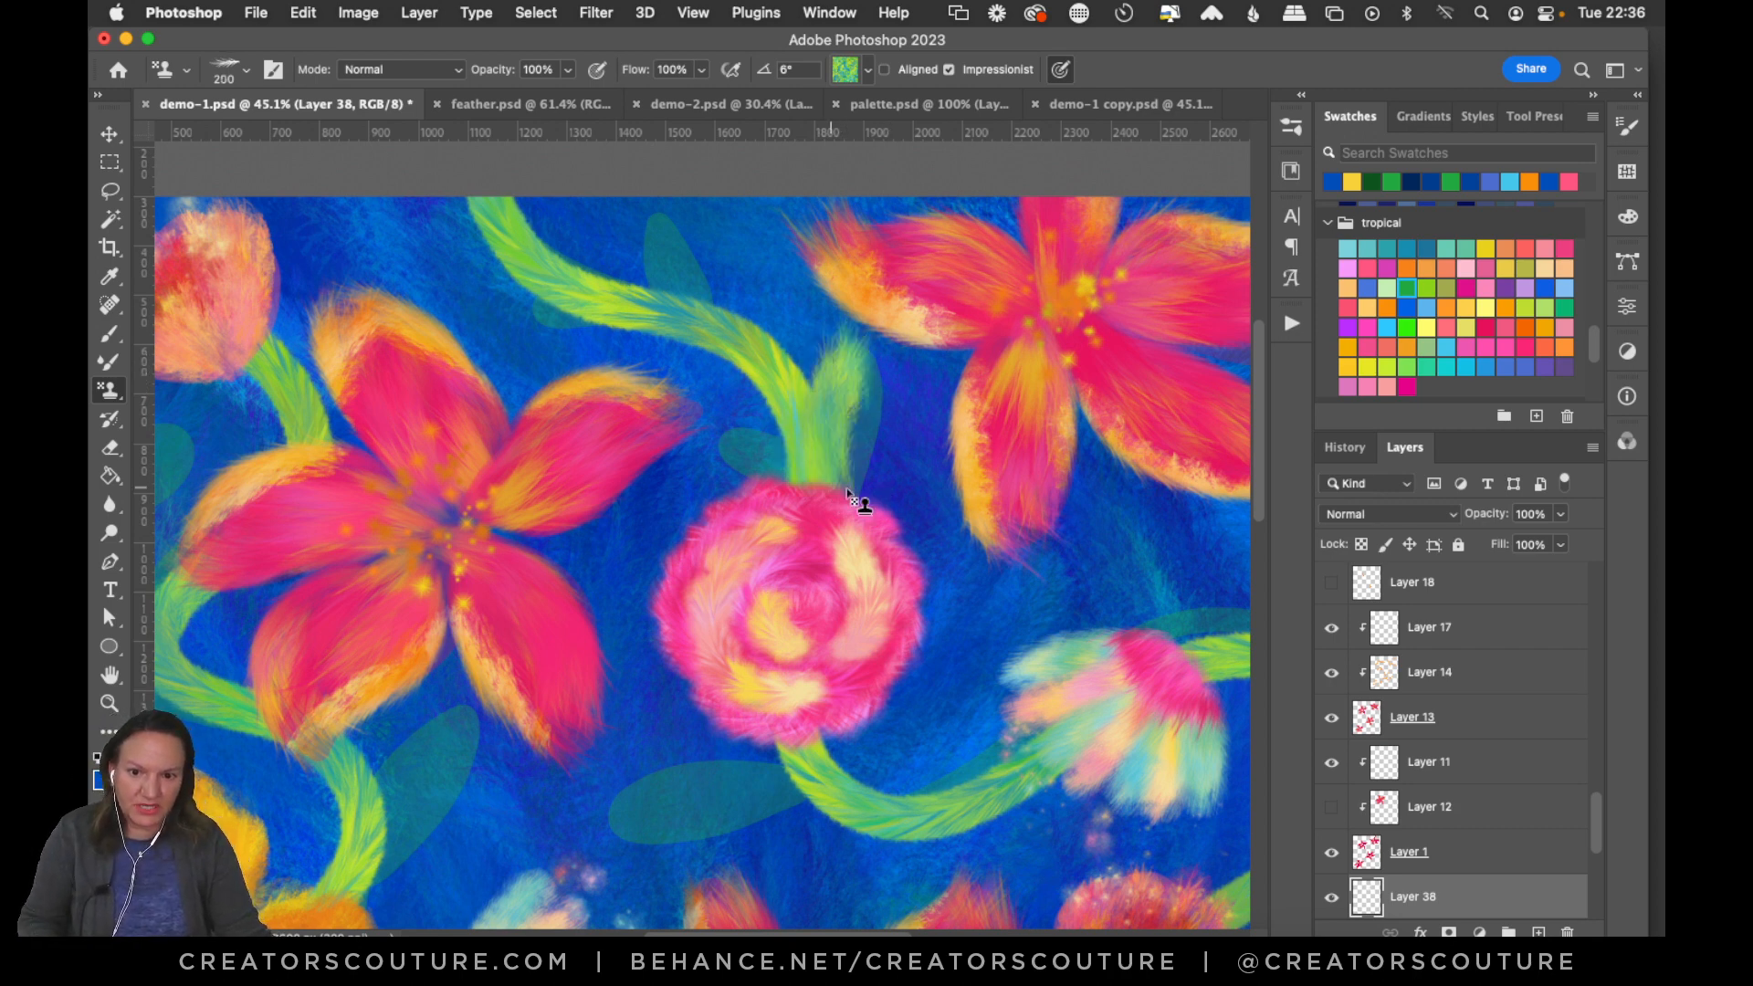
mouse_move(842, 402)
mouse_down()
mouse_move(853, 449)
mouse_move(854, 362)
mouse_move(838, 482)
mouse_move(836, 410)
mouse_move(845, 488)
mouse_move(814, 465)
mouse_move(885, 429)
mouse_up()
mouse_move(759, 512)
mouse_down()
mouse_move(720, 451)
mouse_move(793, 463)
mouse_move(723, 444)
mouse_move(799, 471)
mouse_move(728, 435)
mouse_move(798, 502)
mouse_up()
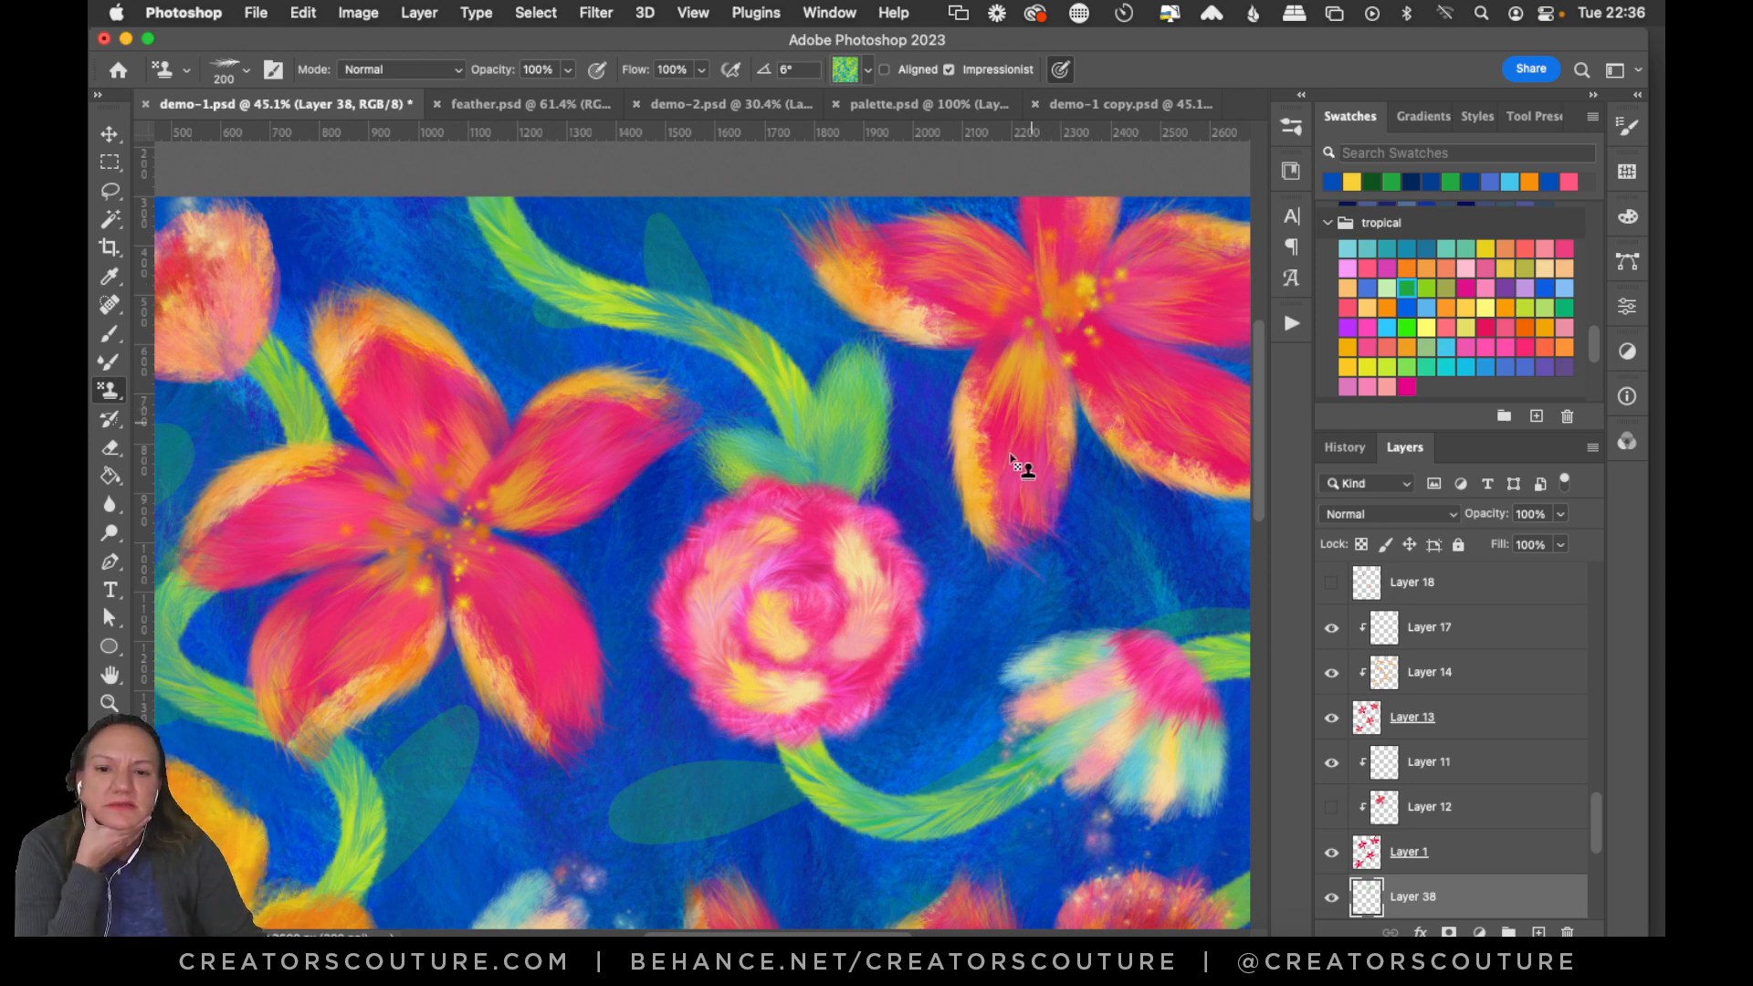
Try the recently used 500 px feather brush across the upper stem and above the rose, and undo all test strokes on Layer 38.
click(230, 77)
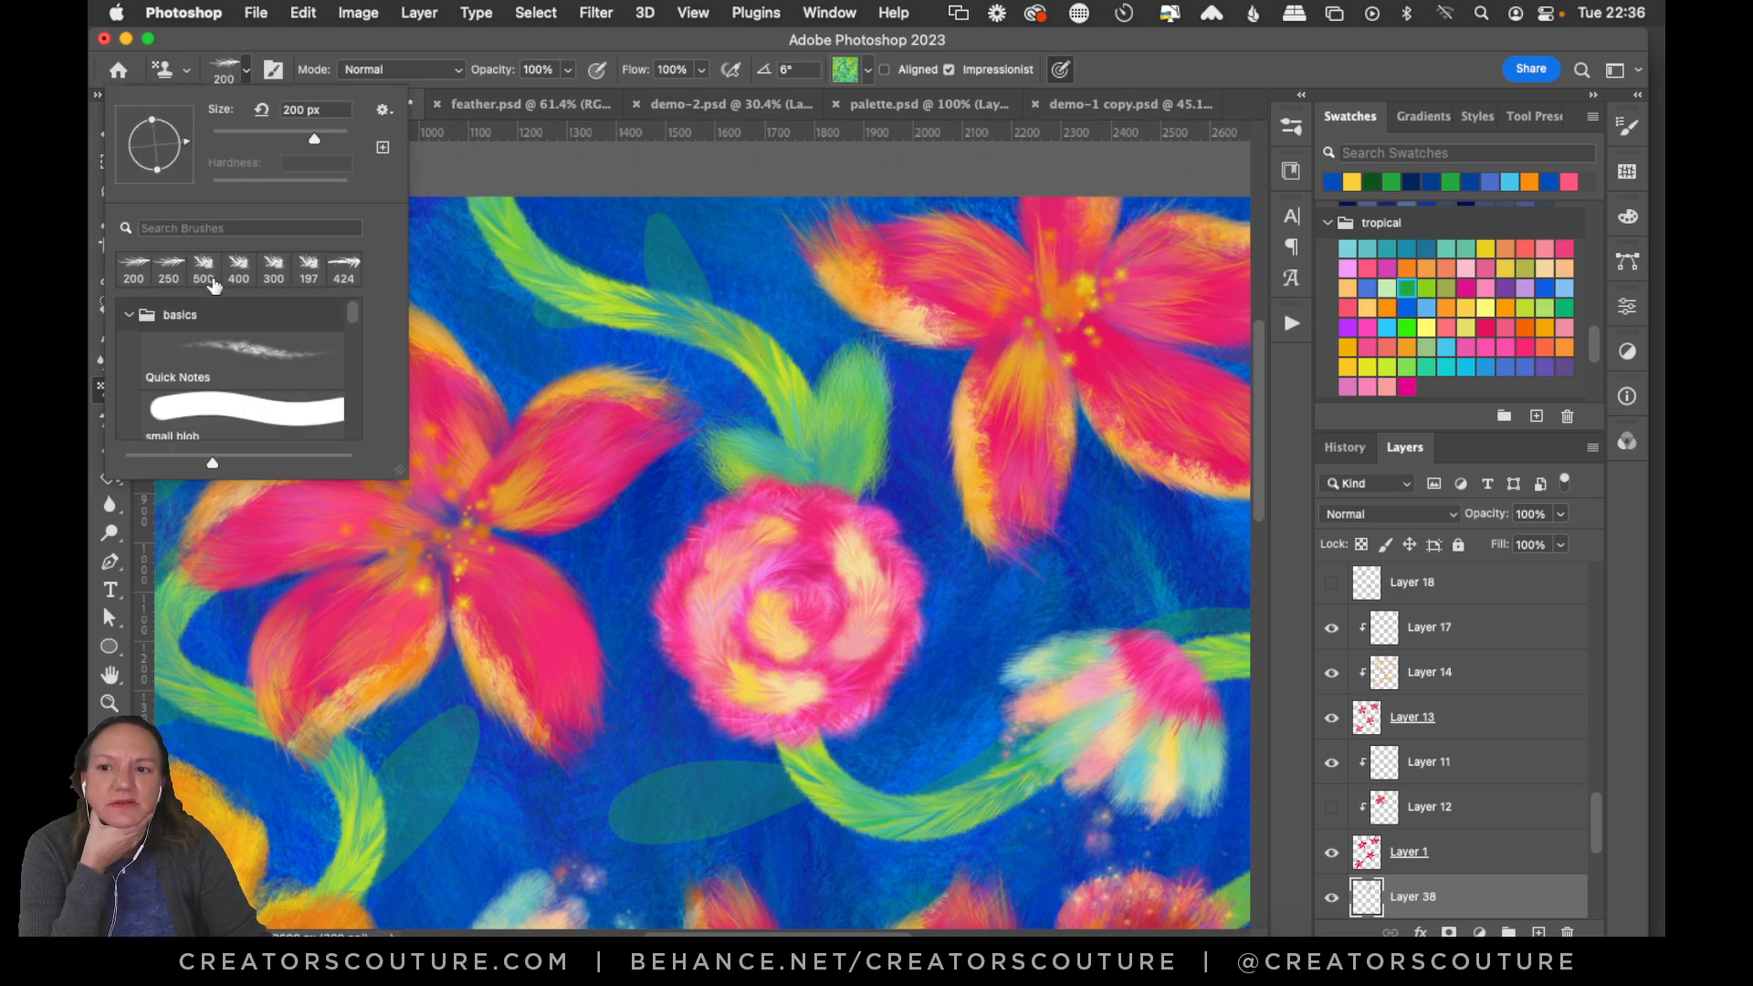
click(212, 285)
drag(621, 239, 694, 411)
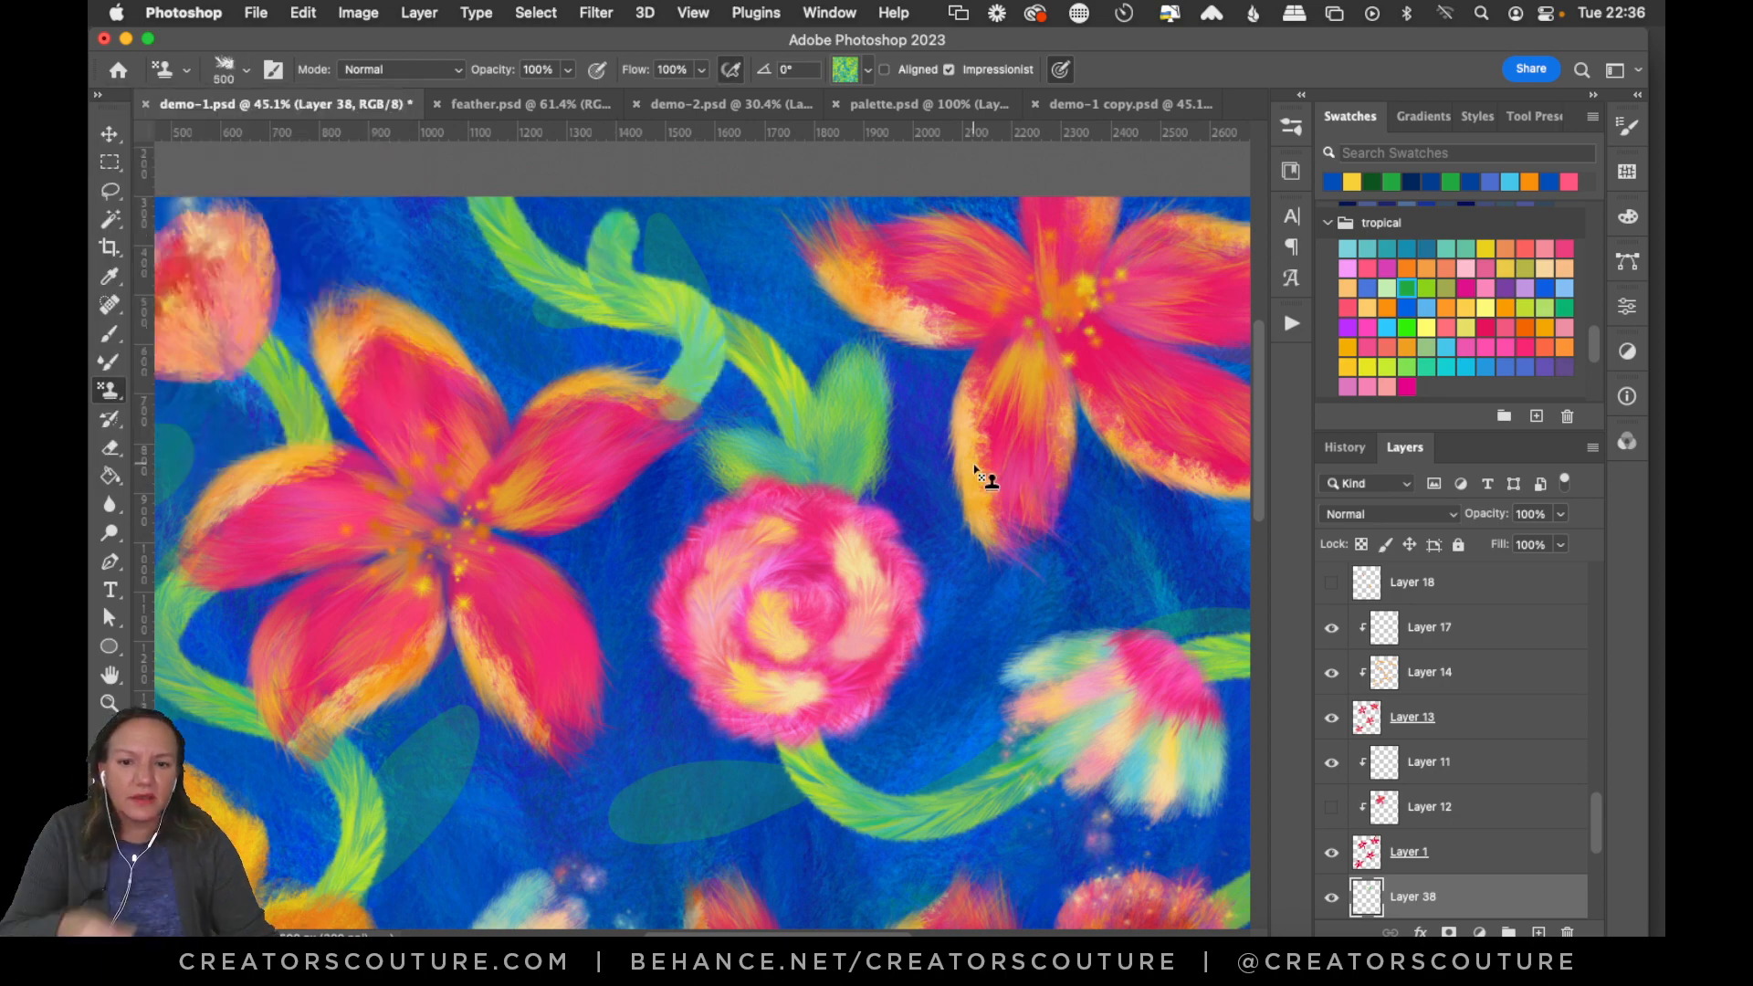
key(super+z)
key(super+z)
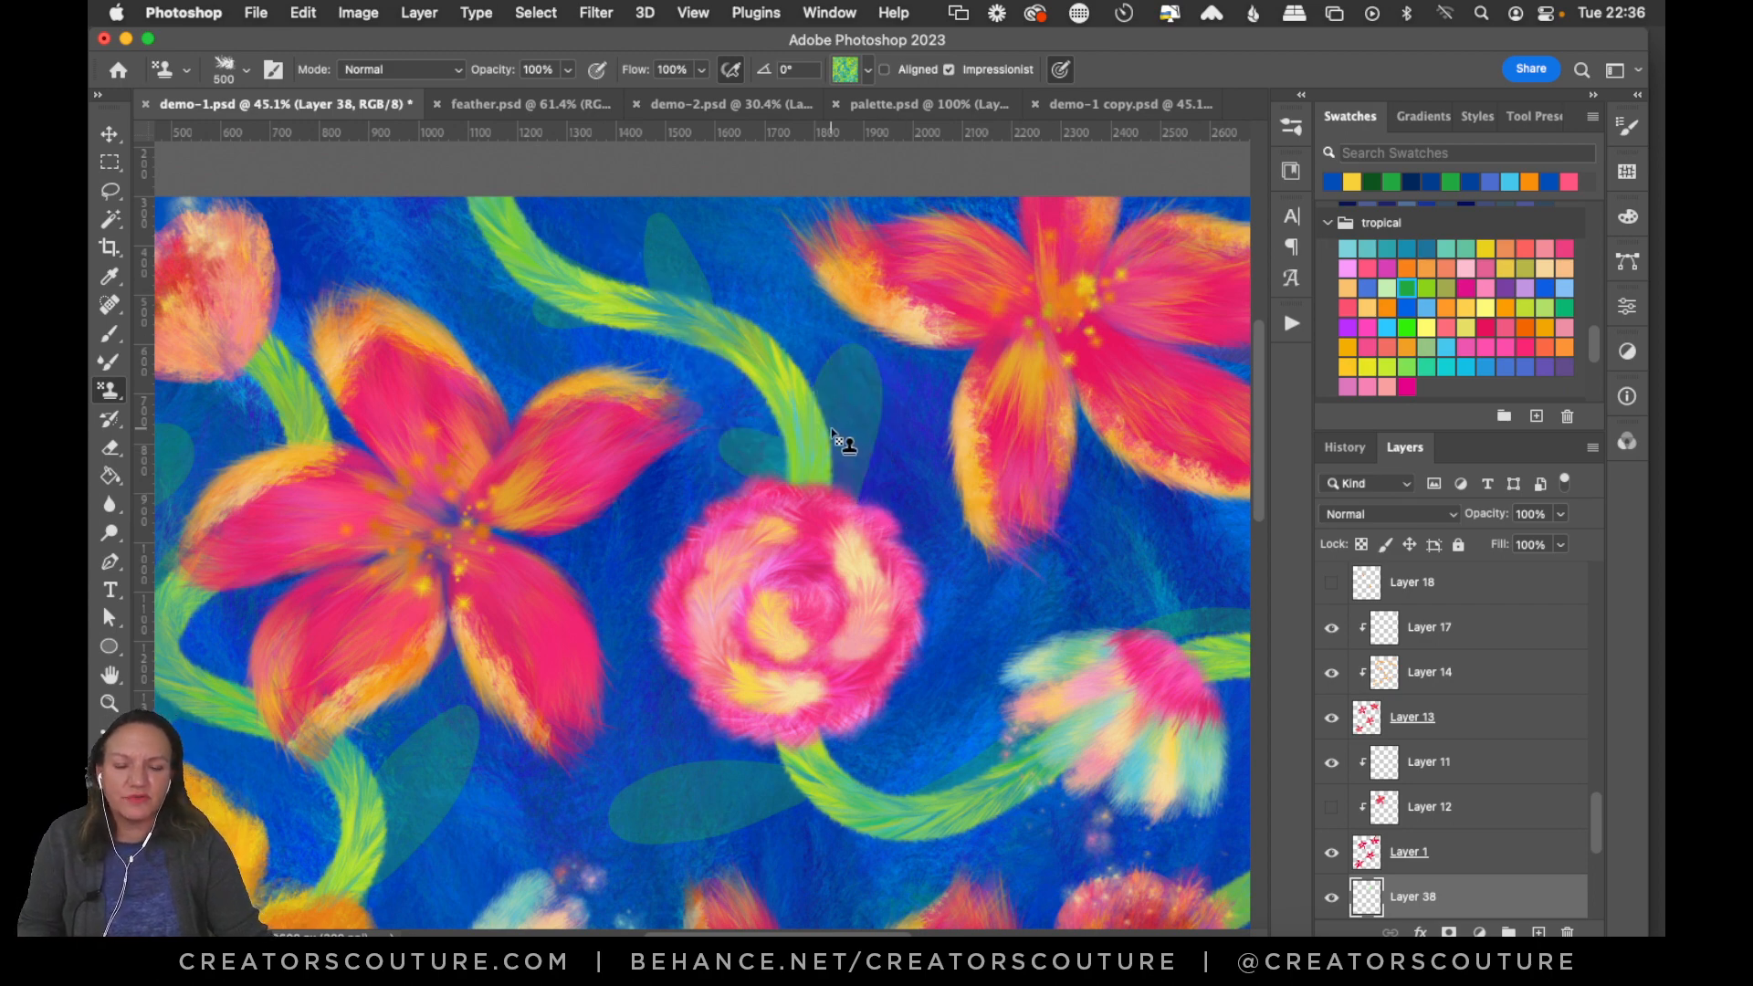
drag(831, 480, 851, 370)
key(super+z)
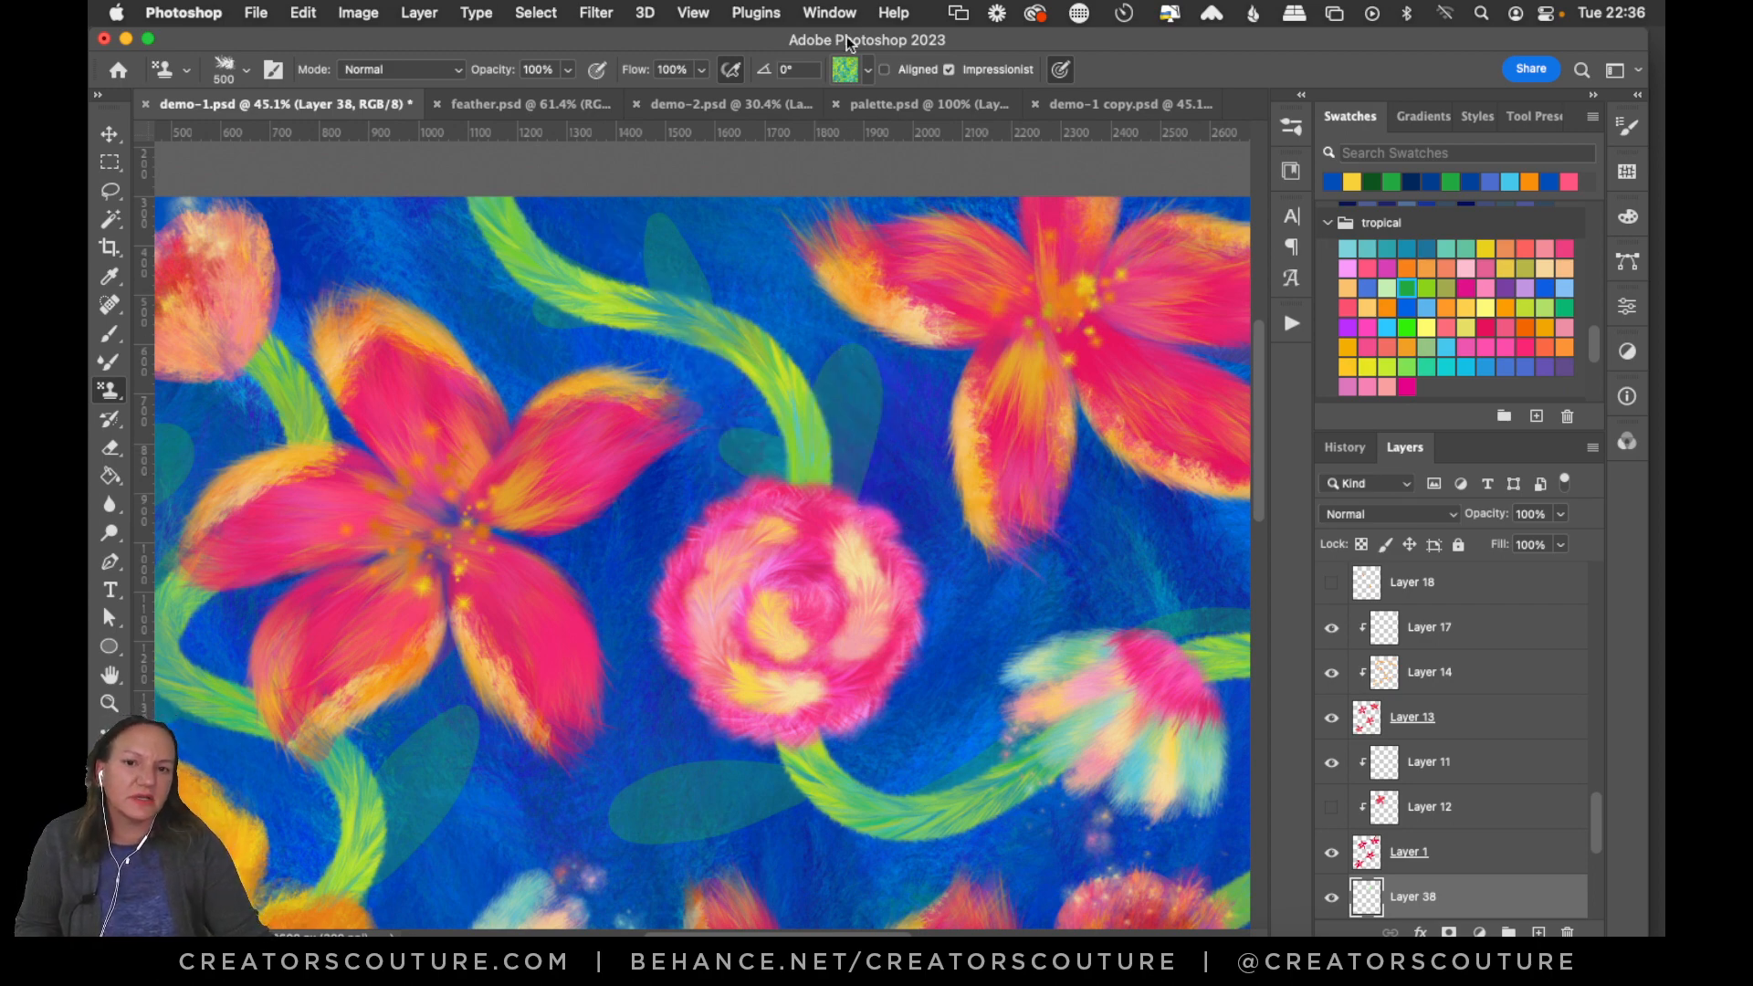
Switch the stamp pattern to the yellow-green one and paint two feathered leaves above the pink rose with the 500 px brush.
click(867, 72)
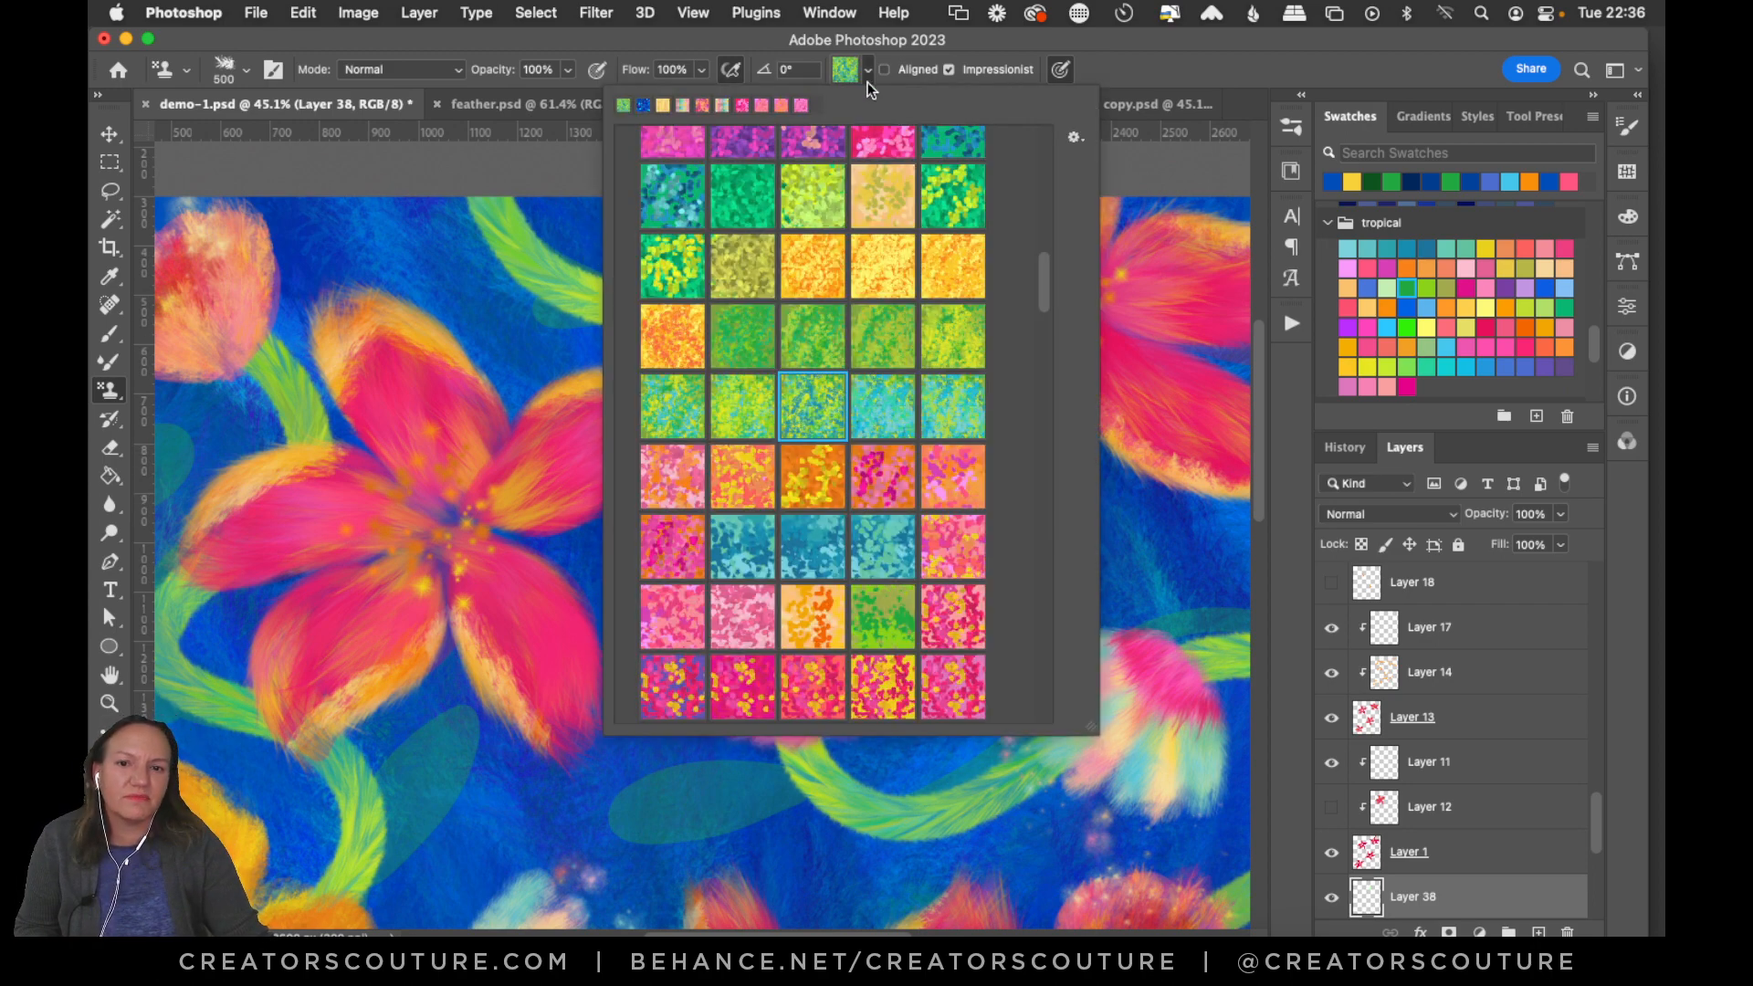
click(947, 346)
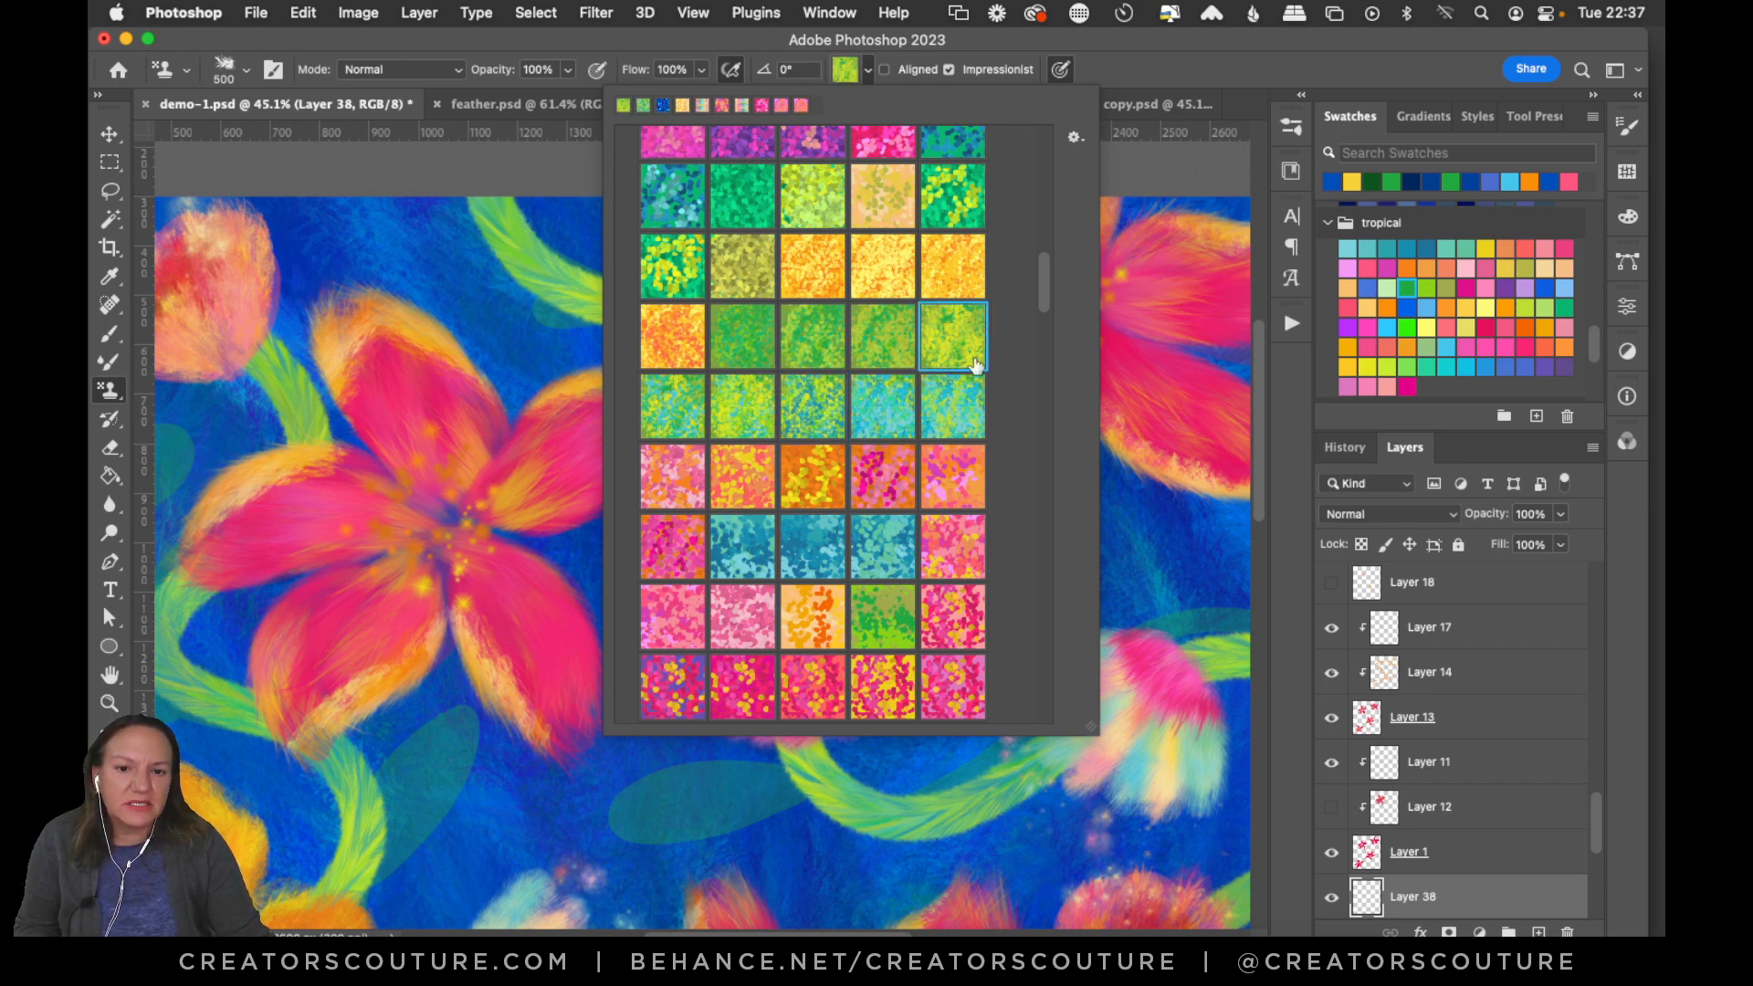
click(1103, 67)
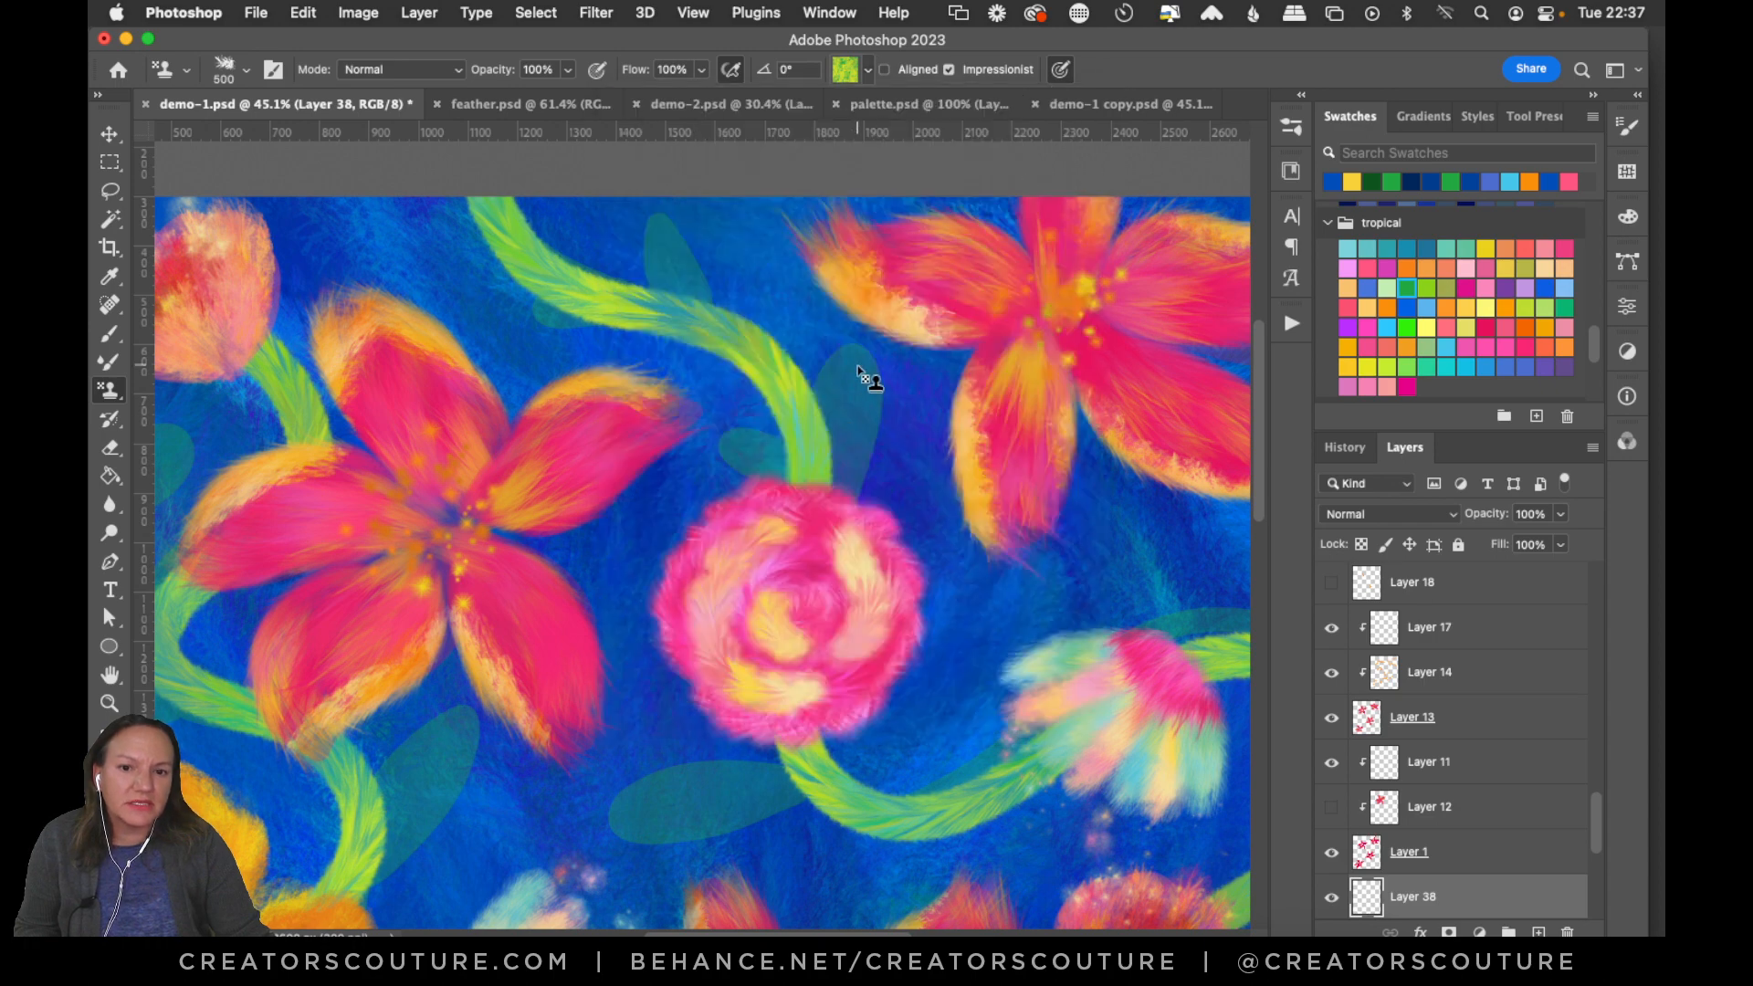
drag(868, 379, 856, 493)
mouse_move(848, 363)
mouse_down()
mouse_move(846, 484)
mouse_move(814, 491)
mouse_up()
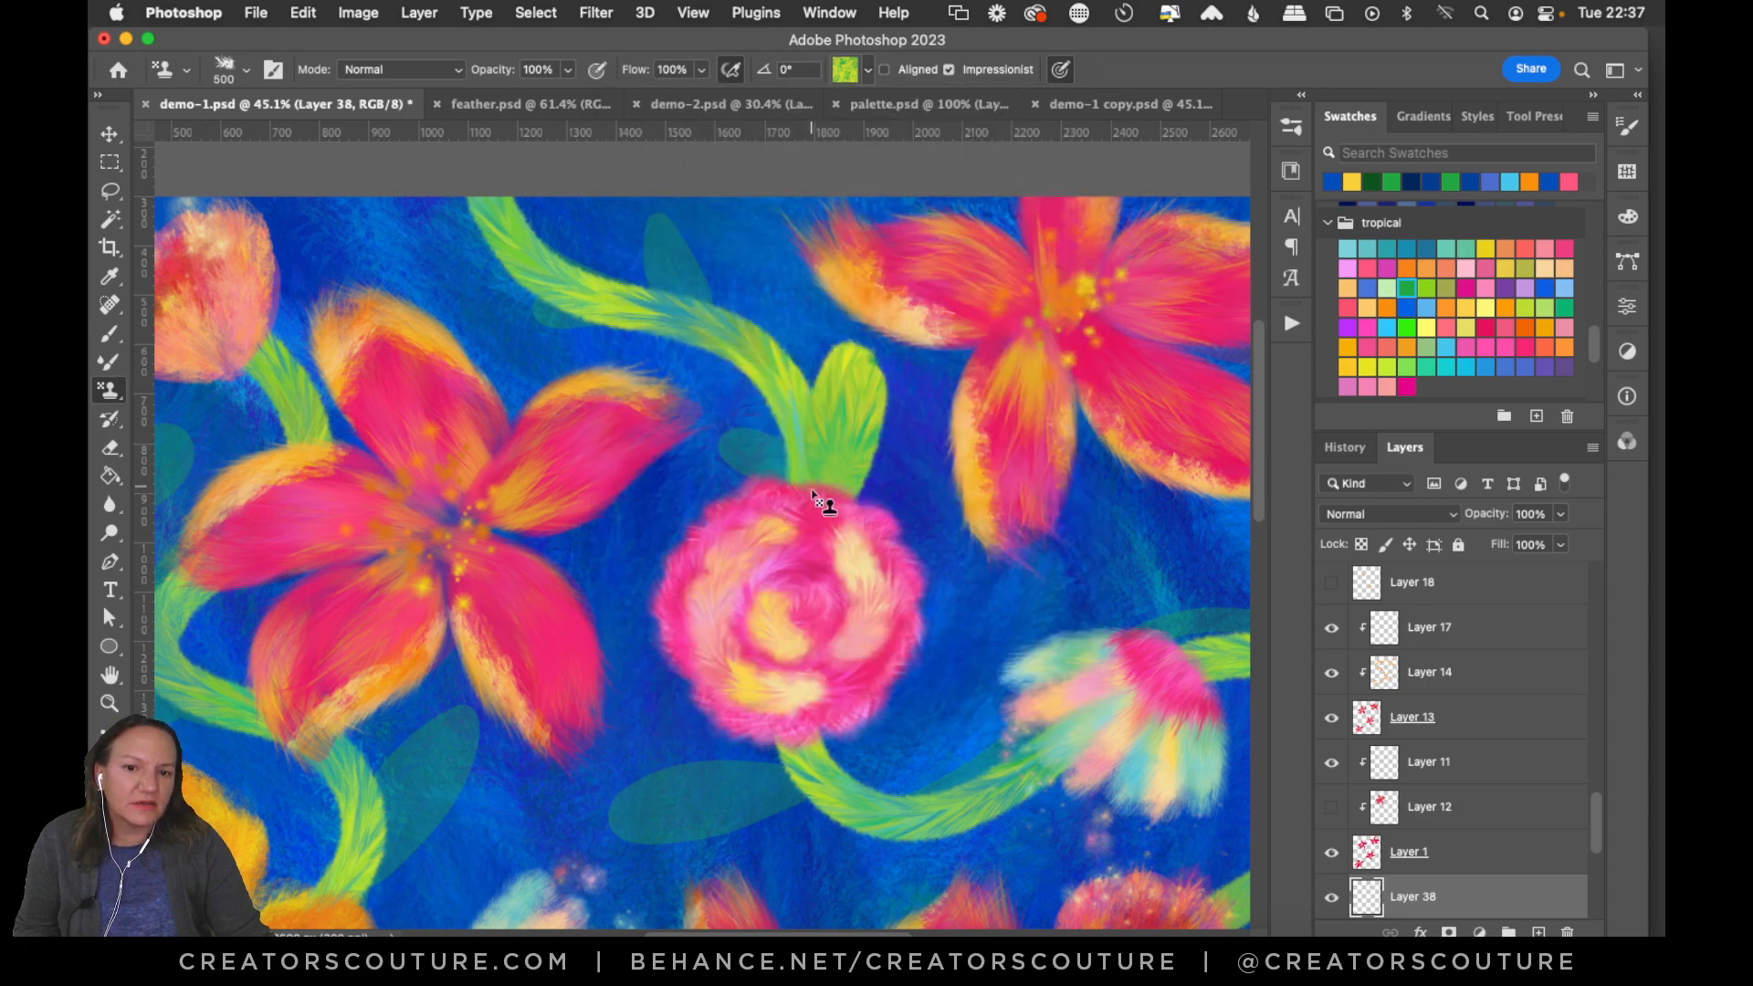
key(super+z)
drag(865, 381, 831, 472)
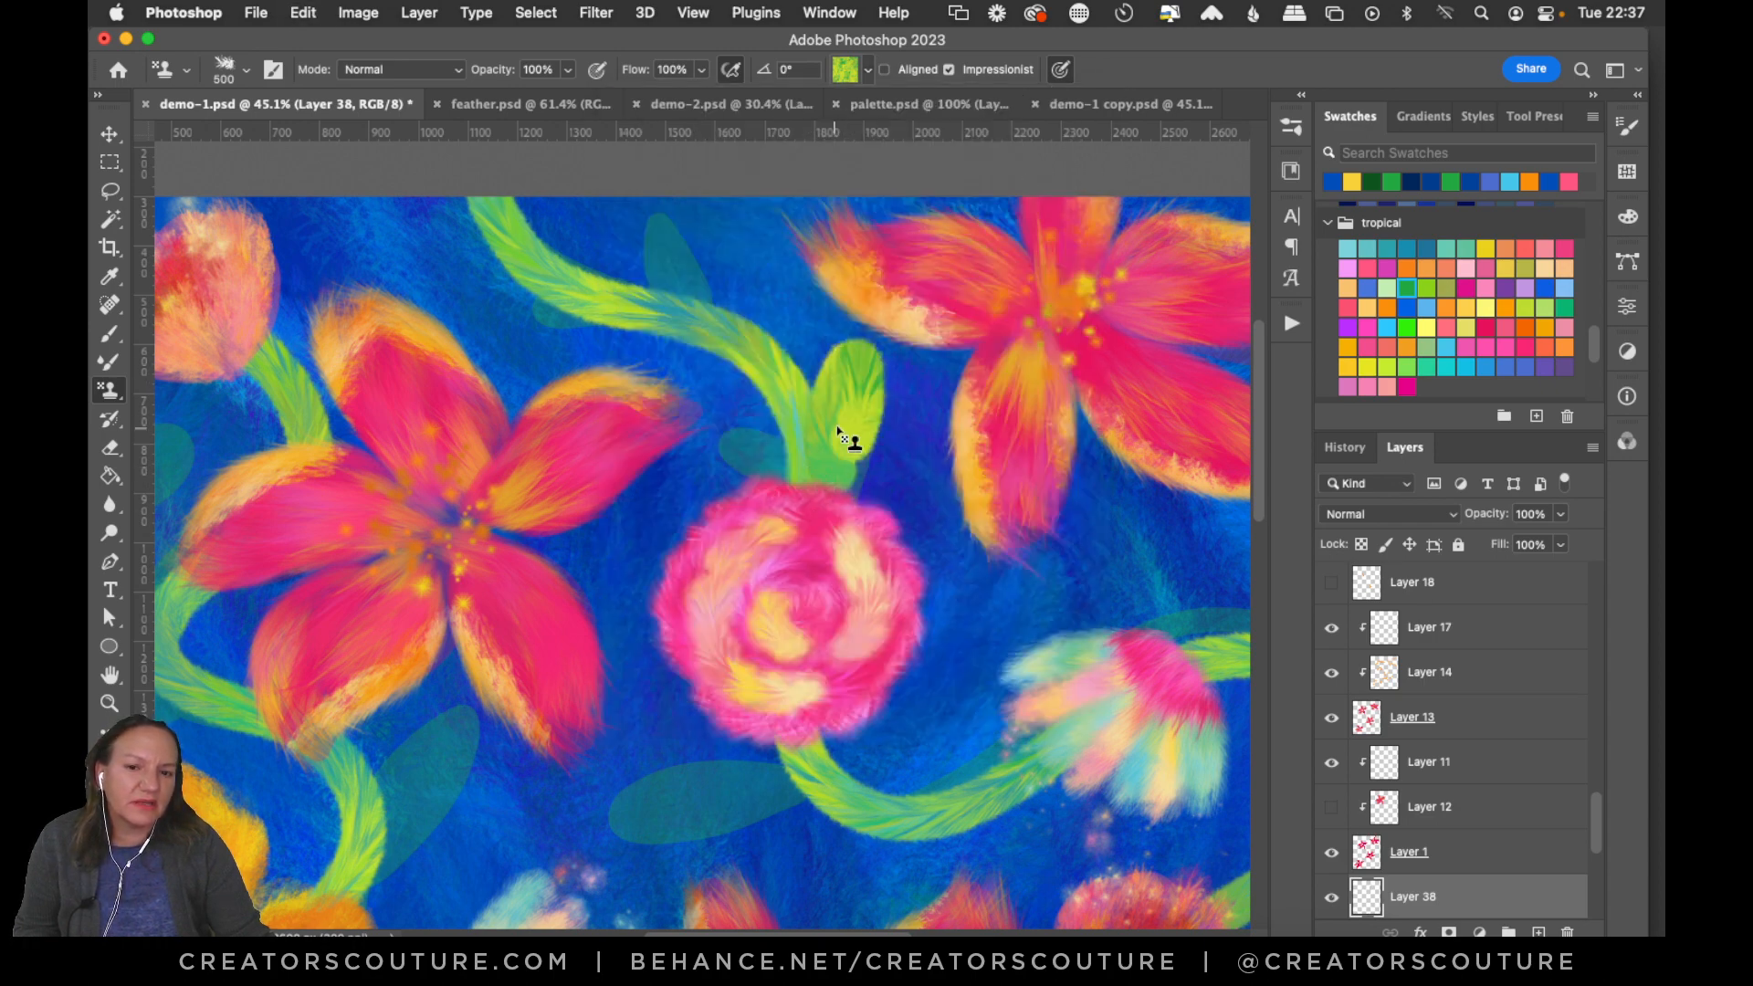
mouse_move(866, 379)
mouse_down()
mouse_move(845, 470)
mouse_move(826, 502)
mouse_up()
mouse_move(753, 452)
mouse_down()
mouse_move(743, 469)
mouse_move(771, 485)
mouse_move(755, 442)
mouse_move(783, 494)
mouse_up()
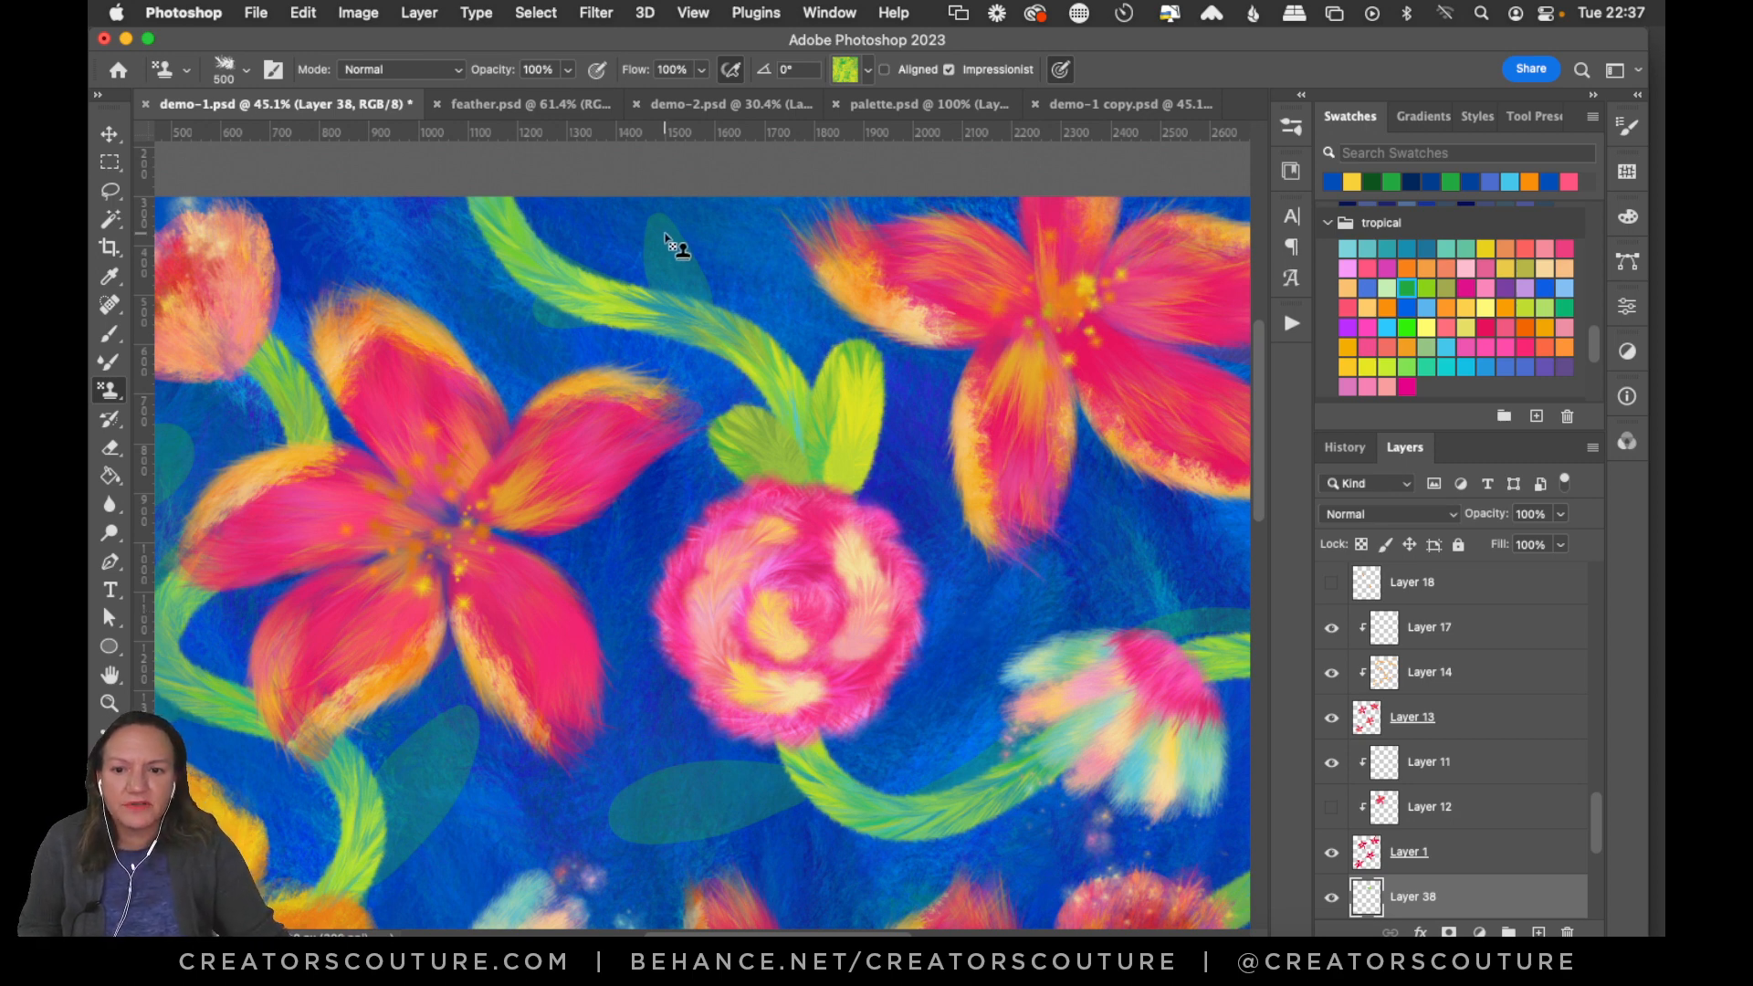
Paint an oval yellow-green leaf rising from the curved stem near the canvas's upper edge and check the leaves within the whole artwork.
mouse_move(673, 243)
mouse_down()
mouse_move(671, 295)
mouse_move(698, 280)
mouse_move(660, 268)
mouse_move(701, 279)
mouse_move(667, 229)
mouse_move(688, 325)
mouse_up()
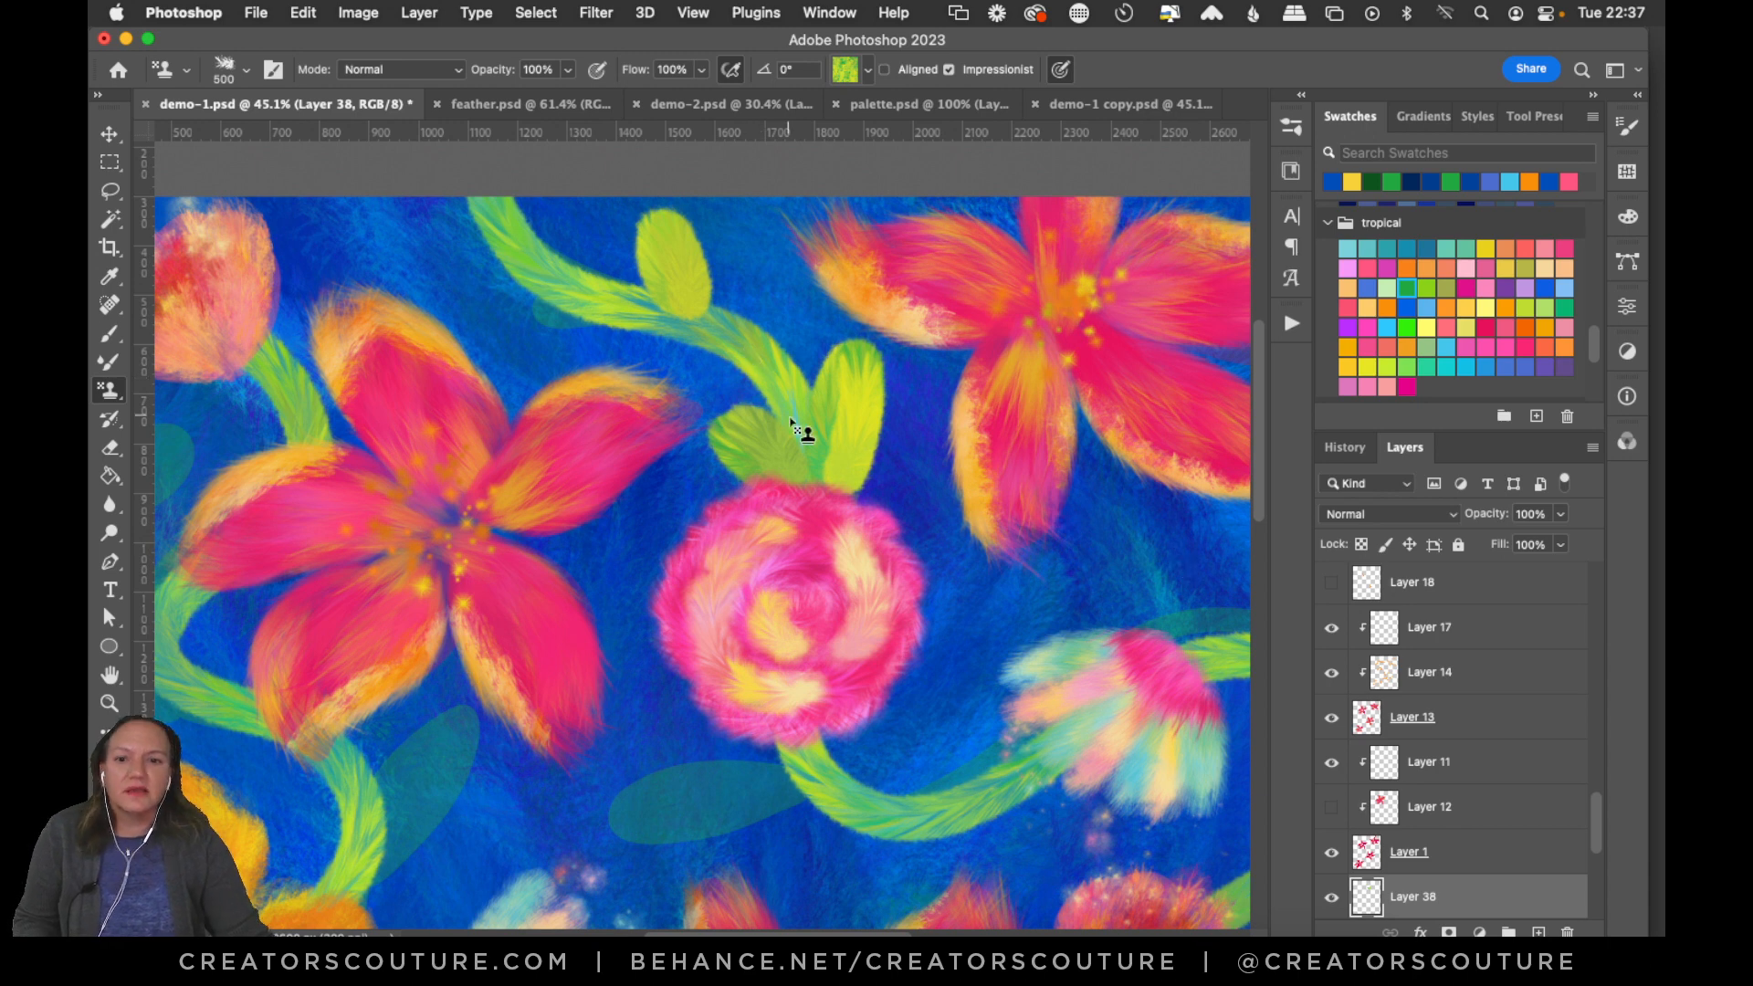
mouse_move(657, 260)
mouse_down()
mouse_move(715, 352)
mouse_move(672, 262)
mouse_move(728, 320)
mouse_up()
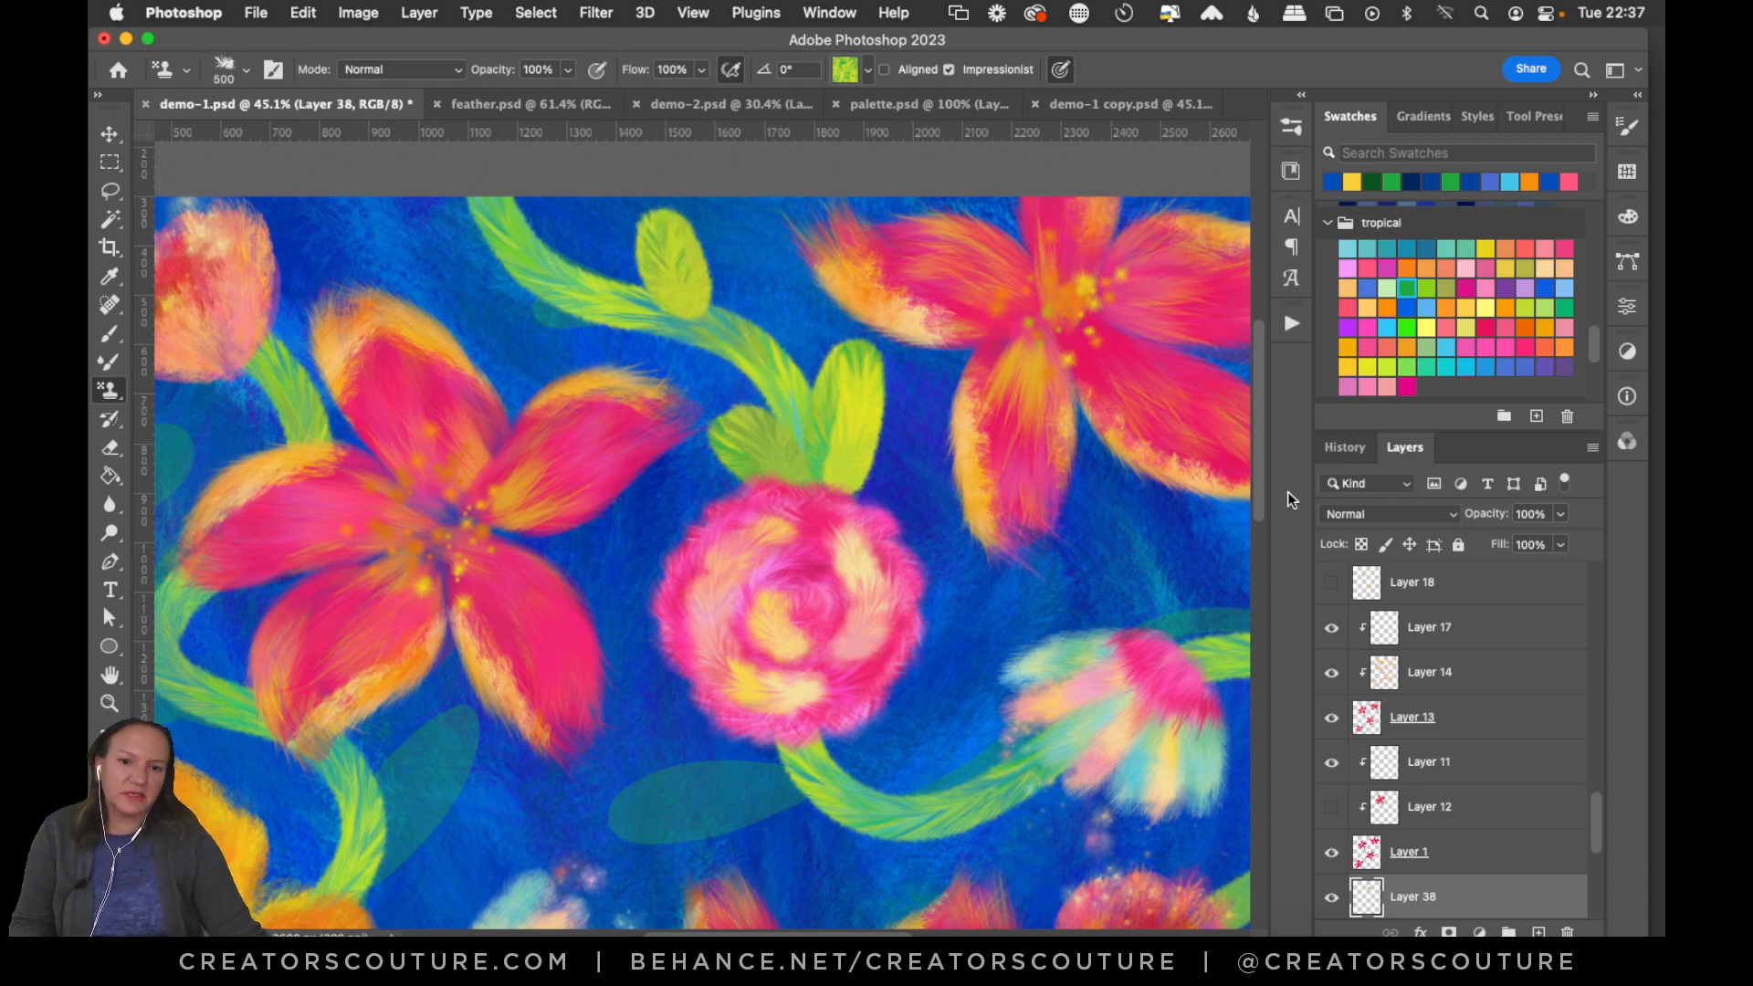
mouse_move(1259, 468)
mouse_down()
mouse_move(1254, 529)
mouse_move(1246, 462)
mouse_move(1241, 495)
mouse_up()
key(super+0)
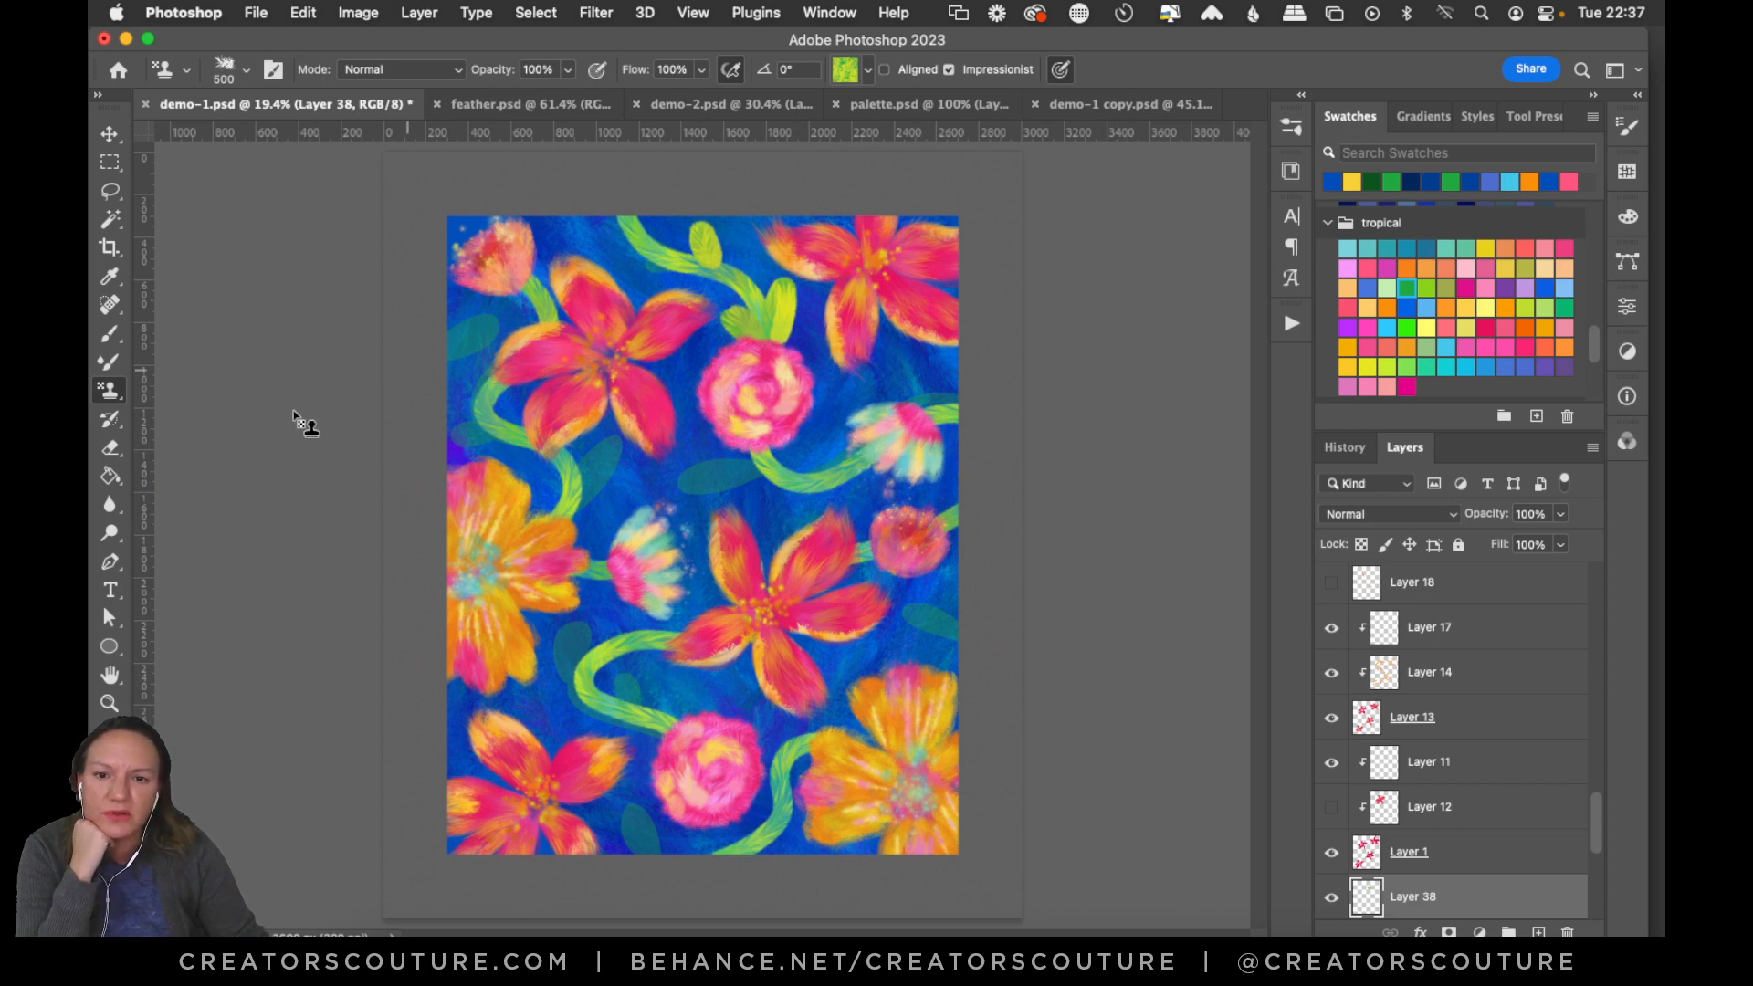
click(108, 704)
drag(806, 284, 866, 263)
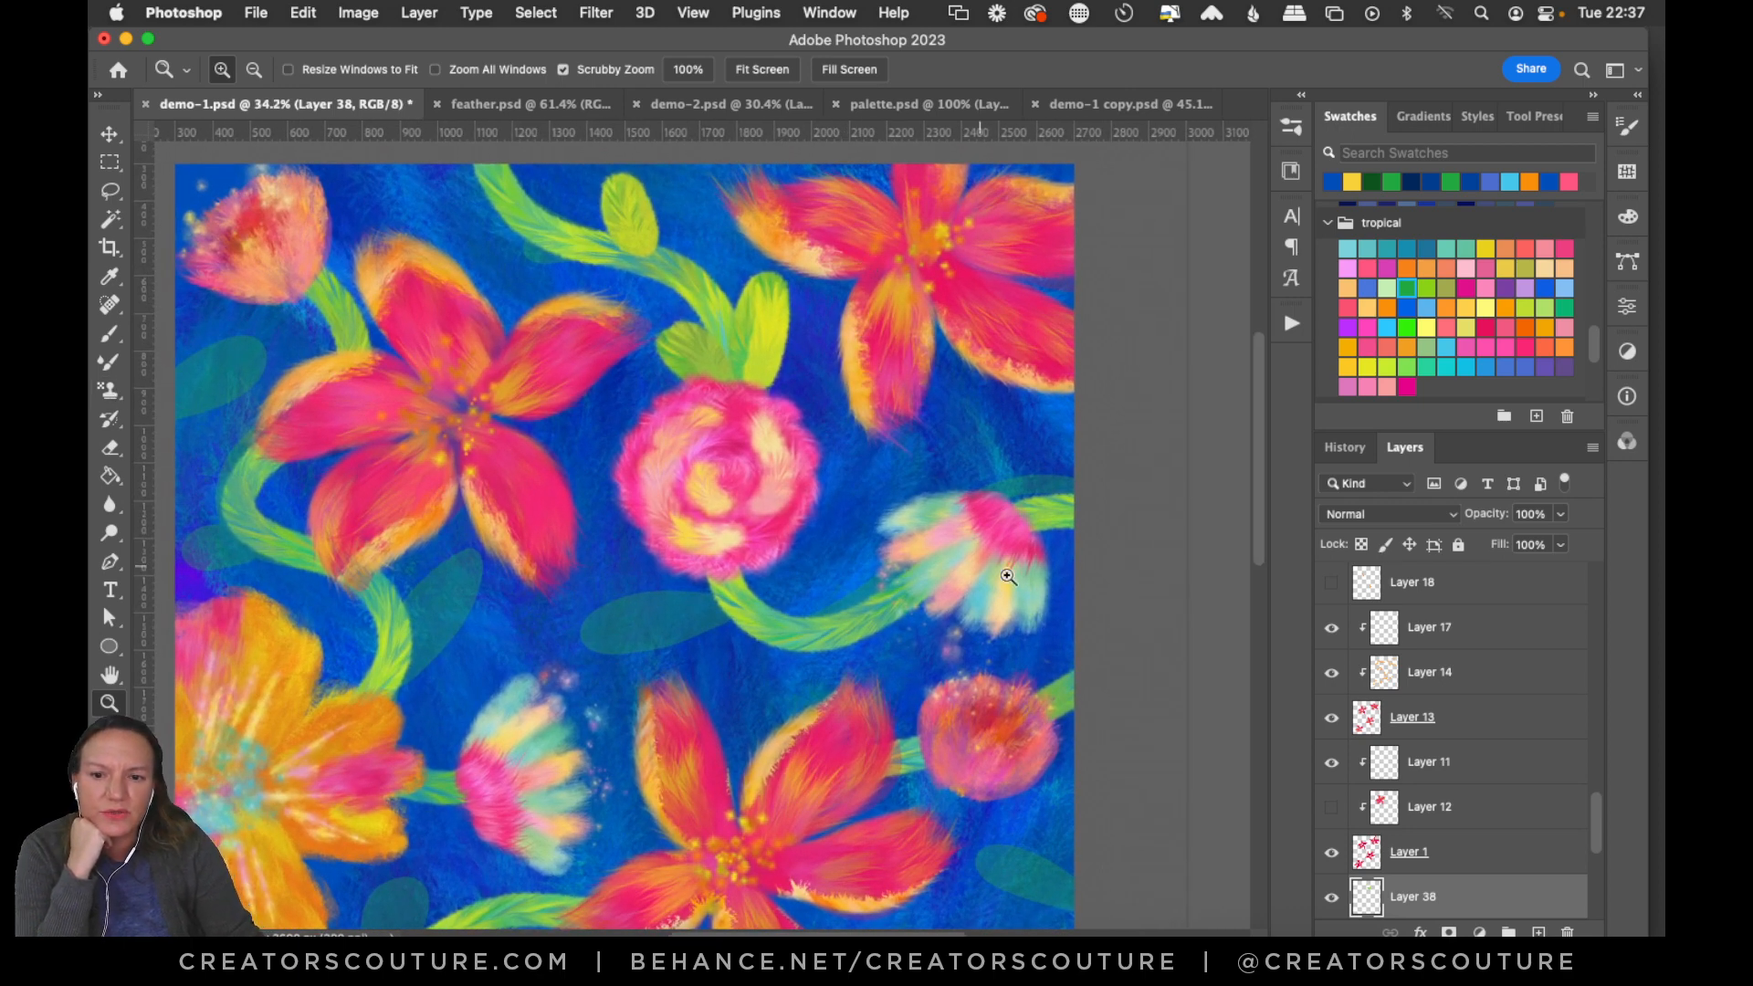
Paint a horizontal yellow-green feathered leaf below the pink rose with the 500 px Pattern Stamp brush, undoing the unsatisfactory first strokes.
click(107, 393)
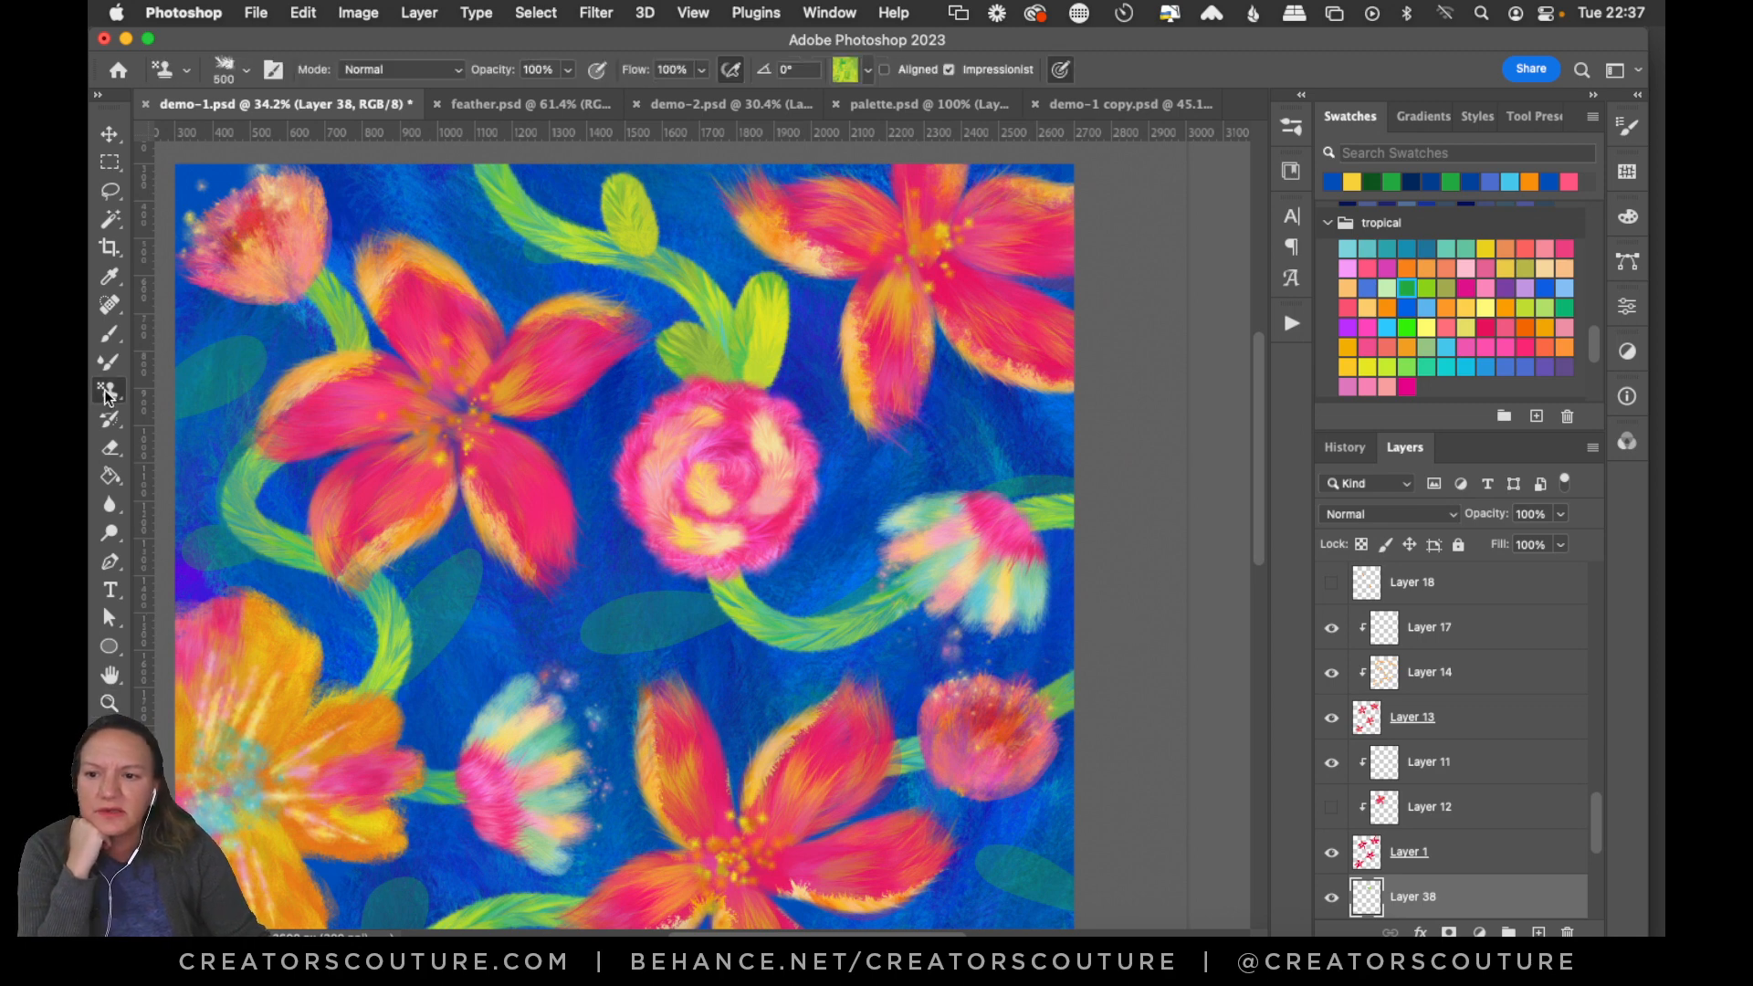
drag(606, 654, 723, 614)
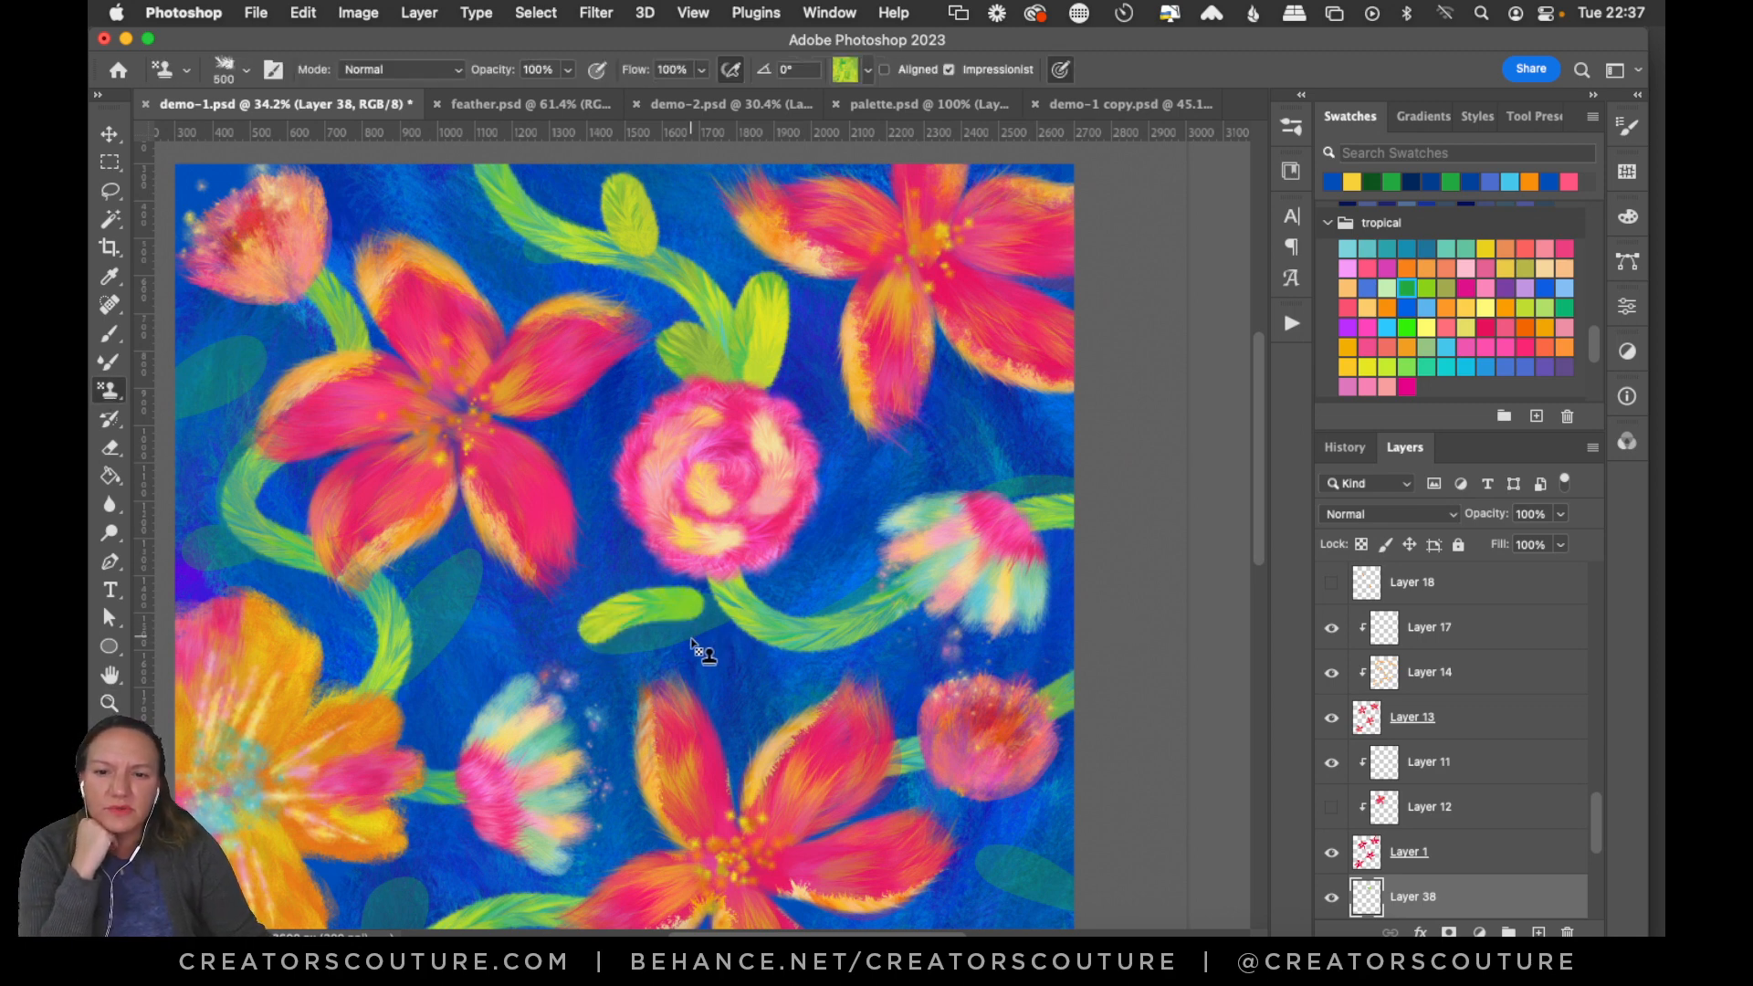
key(super+z)
drag(597, 628, 716, 606)
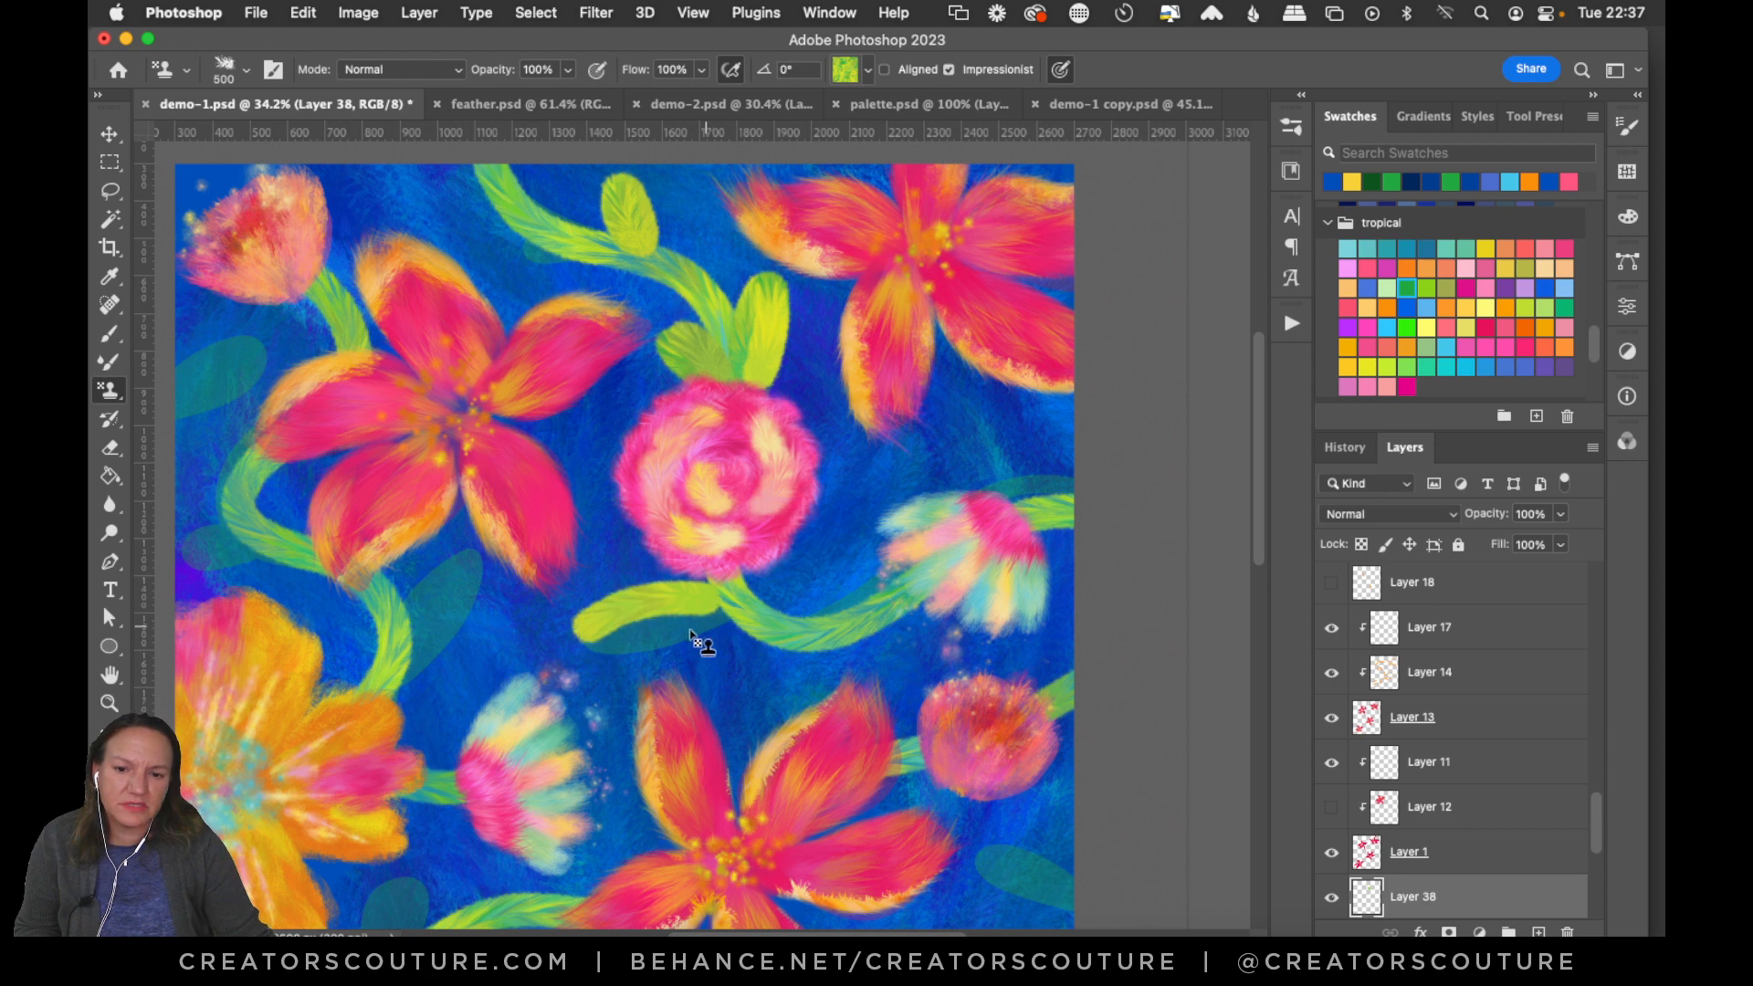
key(super+z)
mouse_move(593, 642)
mouse_down()
mouse_move(718, 623)
mouse_move(594, 641)
mouse_move(716, 614)
mouse_move(659, 659)
mouse_up()
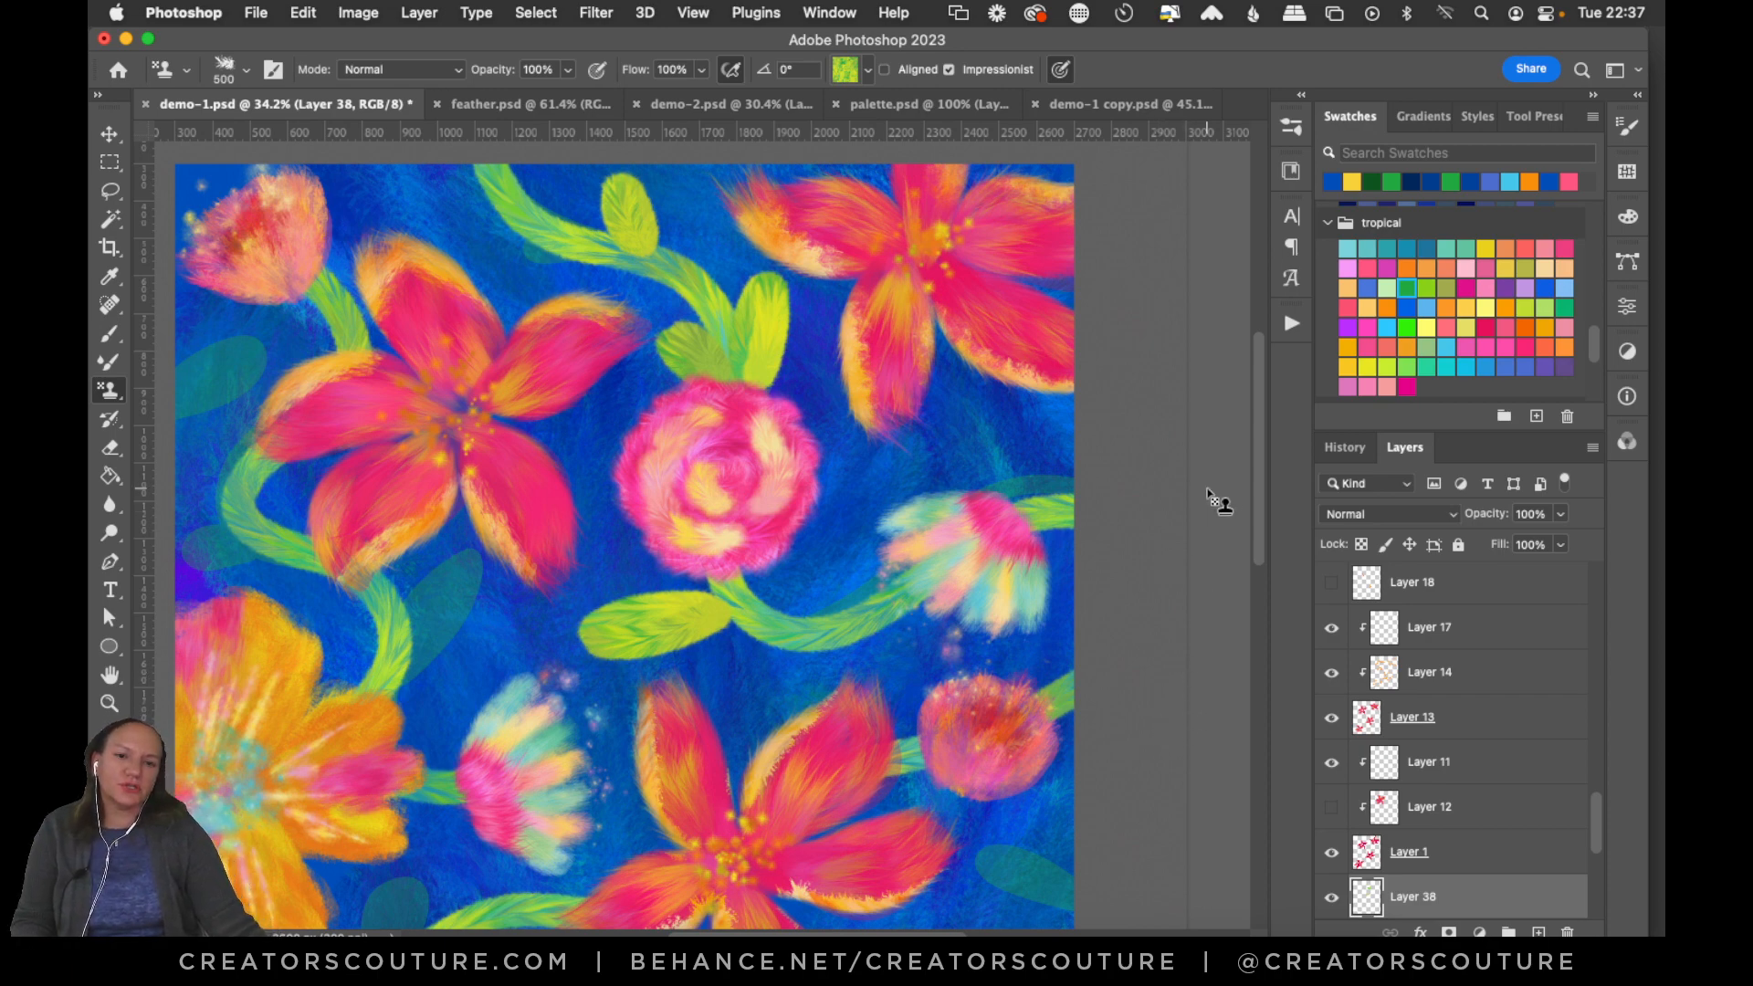
Paint a slanted yellow-green leaf on the stem between the upper red lily and the orange flower, restroking it along the guide shape.
mouse_move(1264, 484)
mouse_down()
mouse_move(1239, 577)
mouse_move(1239, 482)
mouse_up()
drag(458, 632, 422, 727)
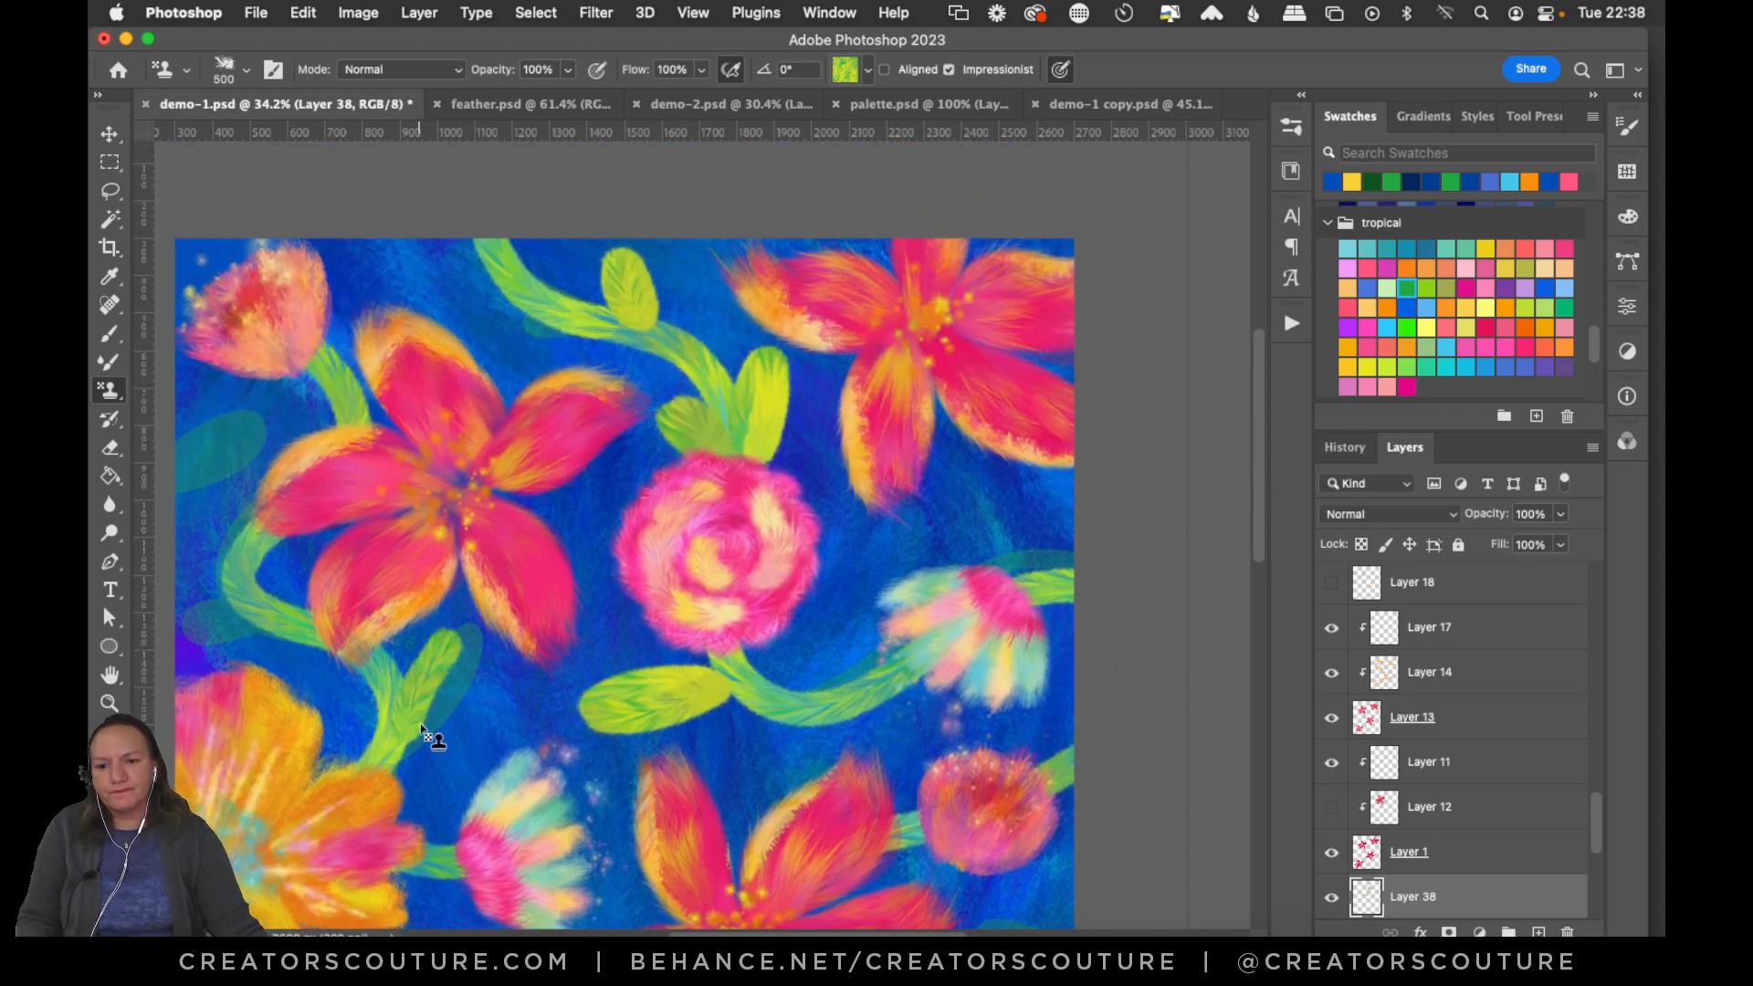
mouse_move(457, 648)
mouse_down()
mouse_move(405, 714)
mouse_move(441, 691)
mouse_move(455, 645)
mouse_move(388, 742)
mouse_up()
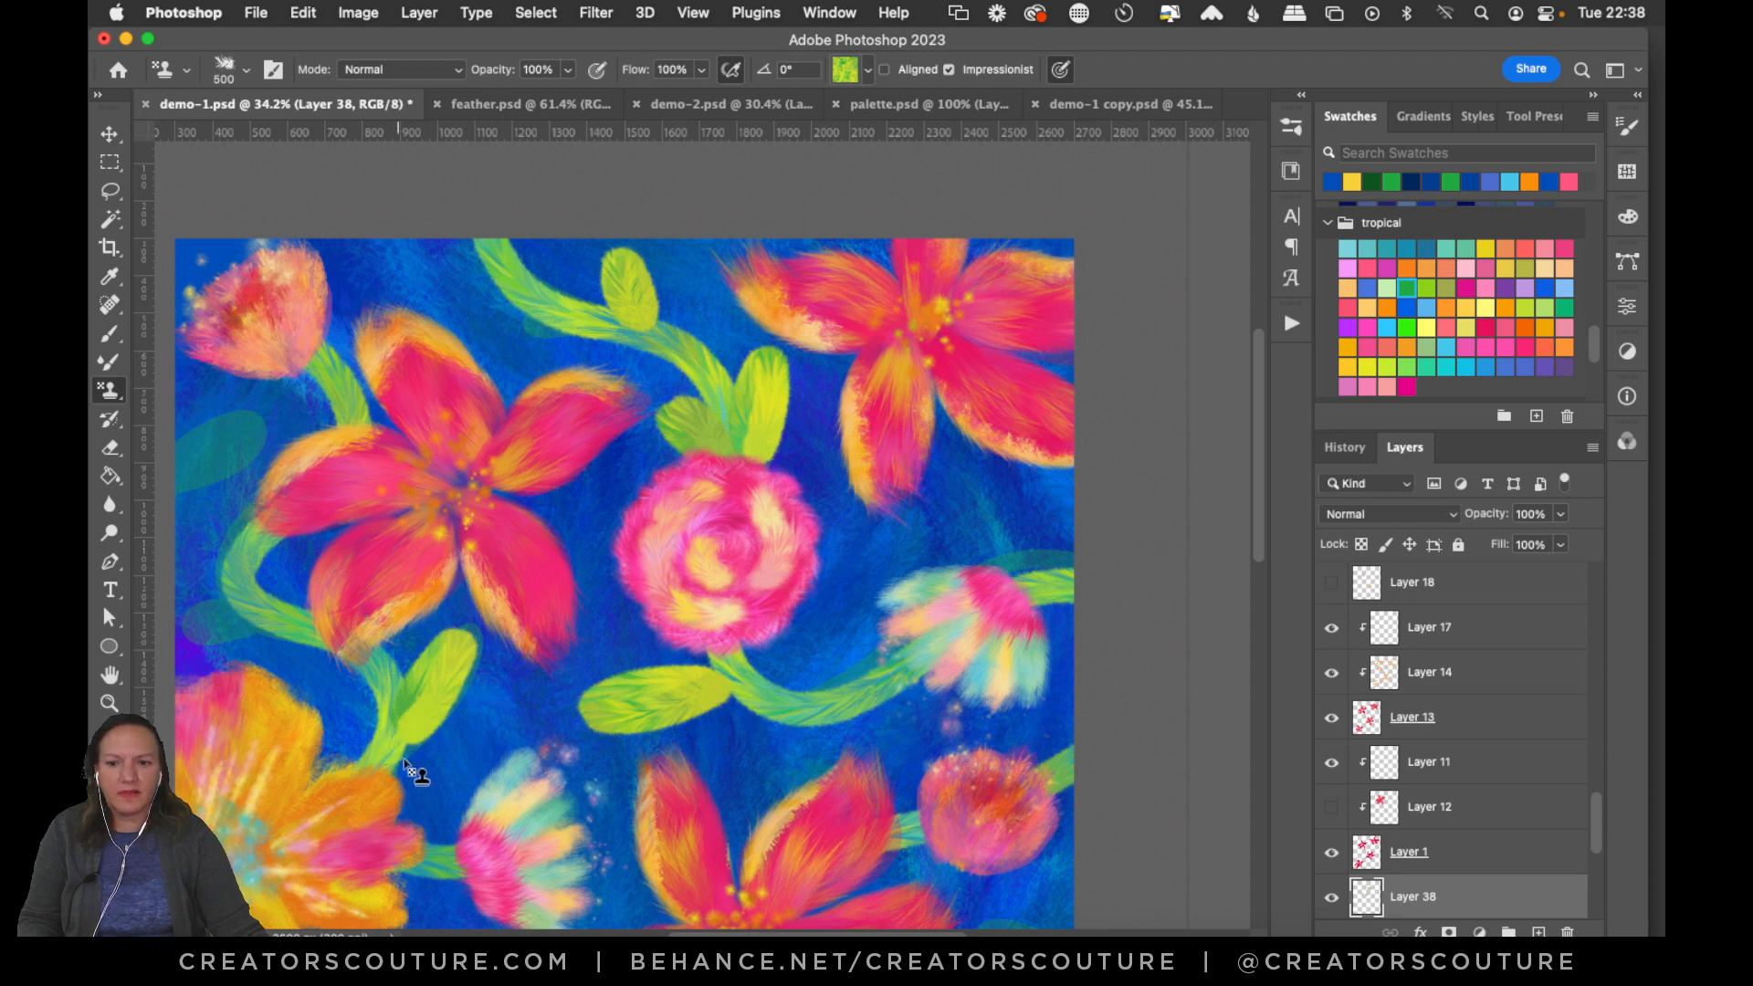
drag(461, 641, 405, 752)
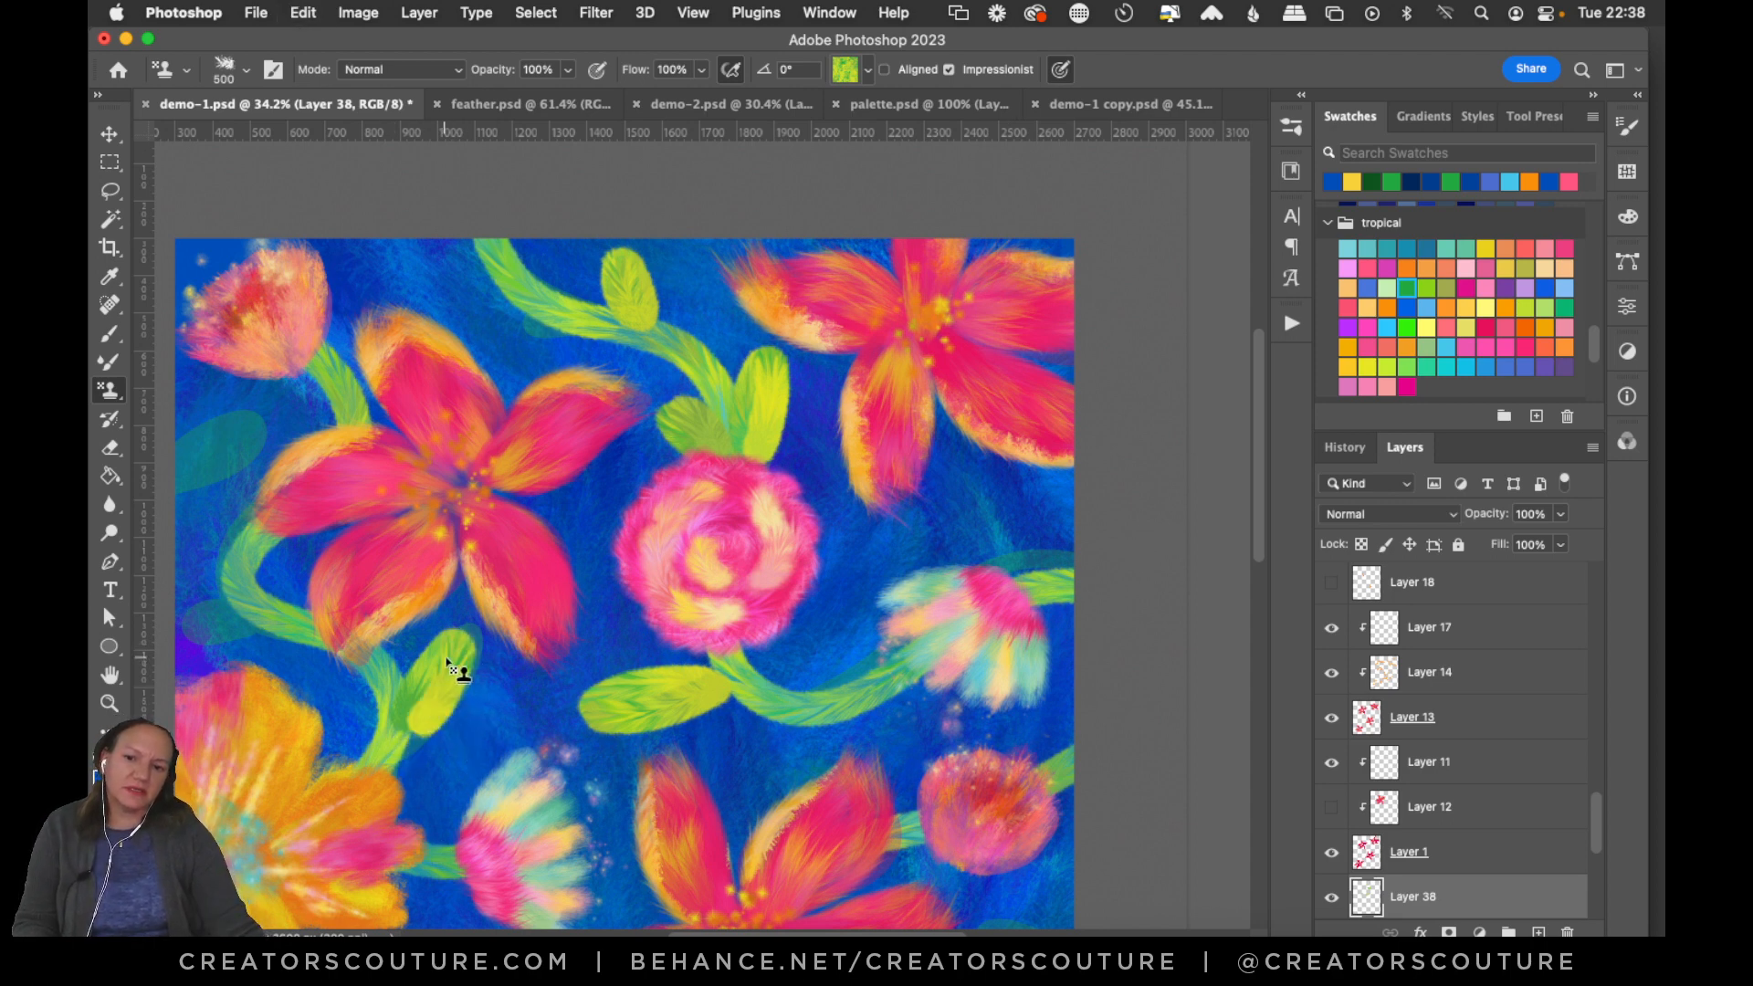
mouse_move(447, 662)
mouse_down()
mouse_move(461, 643)
mouse_move(419, 743)
mouse_move(457, 665)
mouse_move(395, 750)
mouse_up()
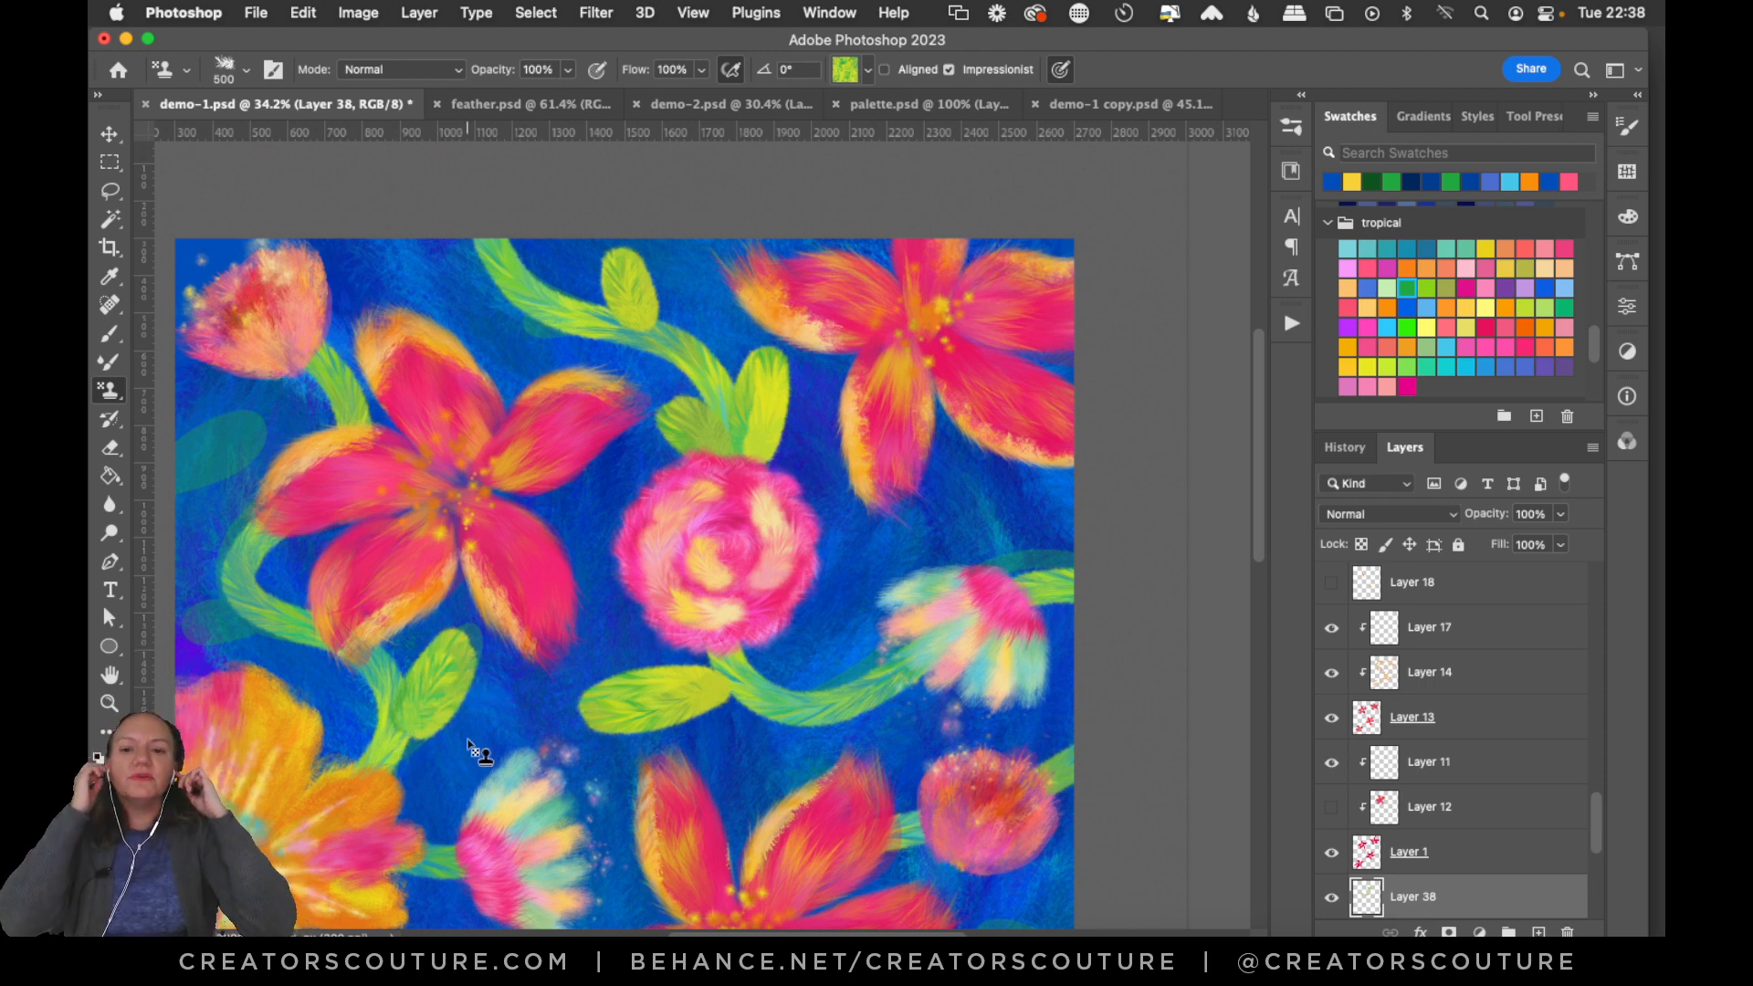
Fill the leaf guide at the canvas's right edge with the yellow-green pattern and try a lower opacity on Layer 38, keeping 100%.
drag(1255, 456, 1214, 564)
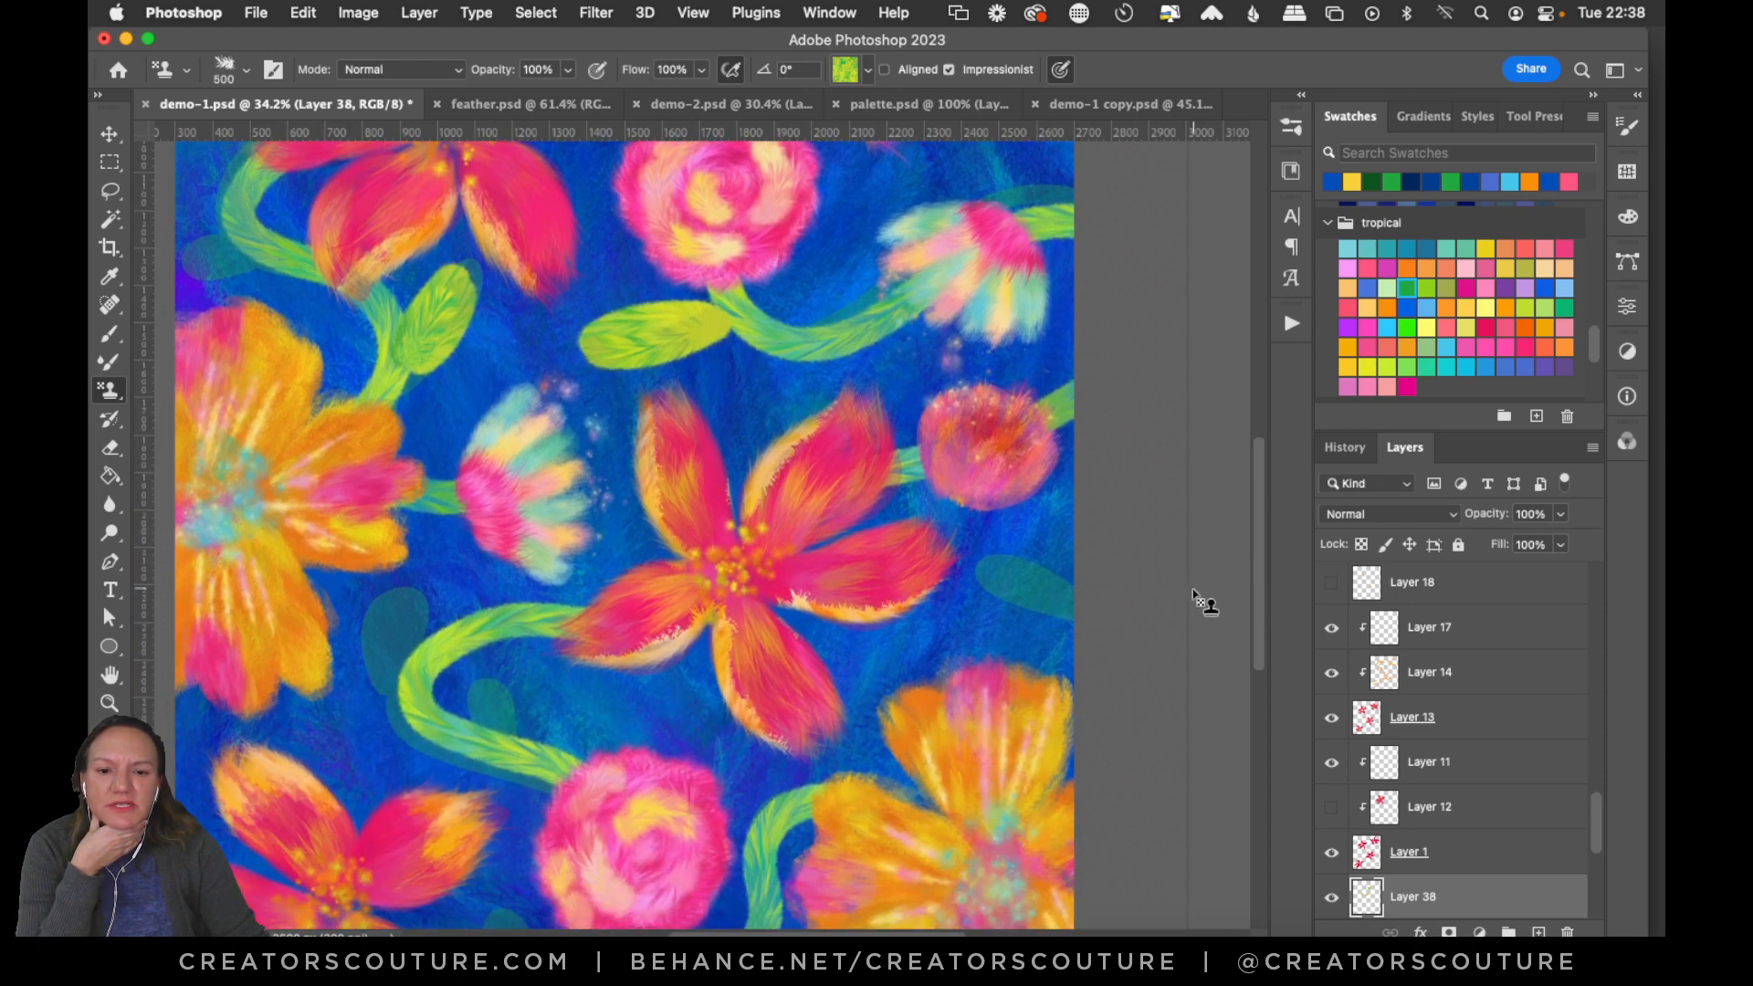
click(1029, 578)
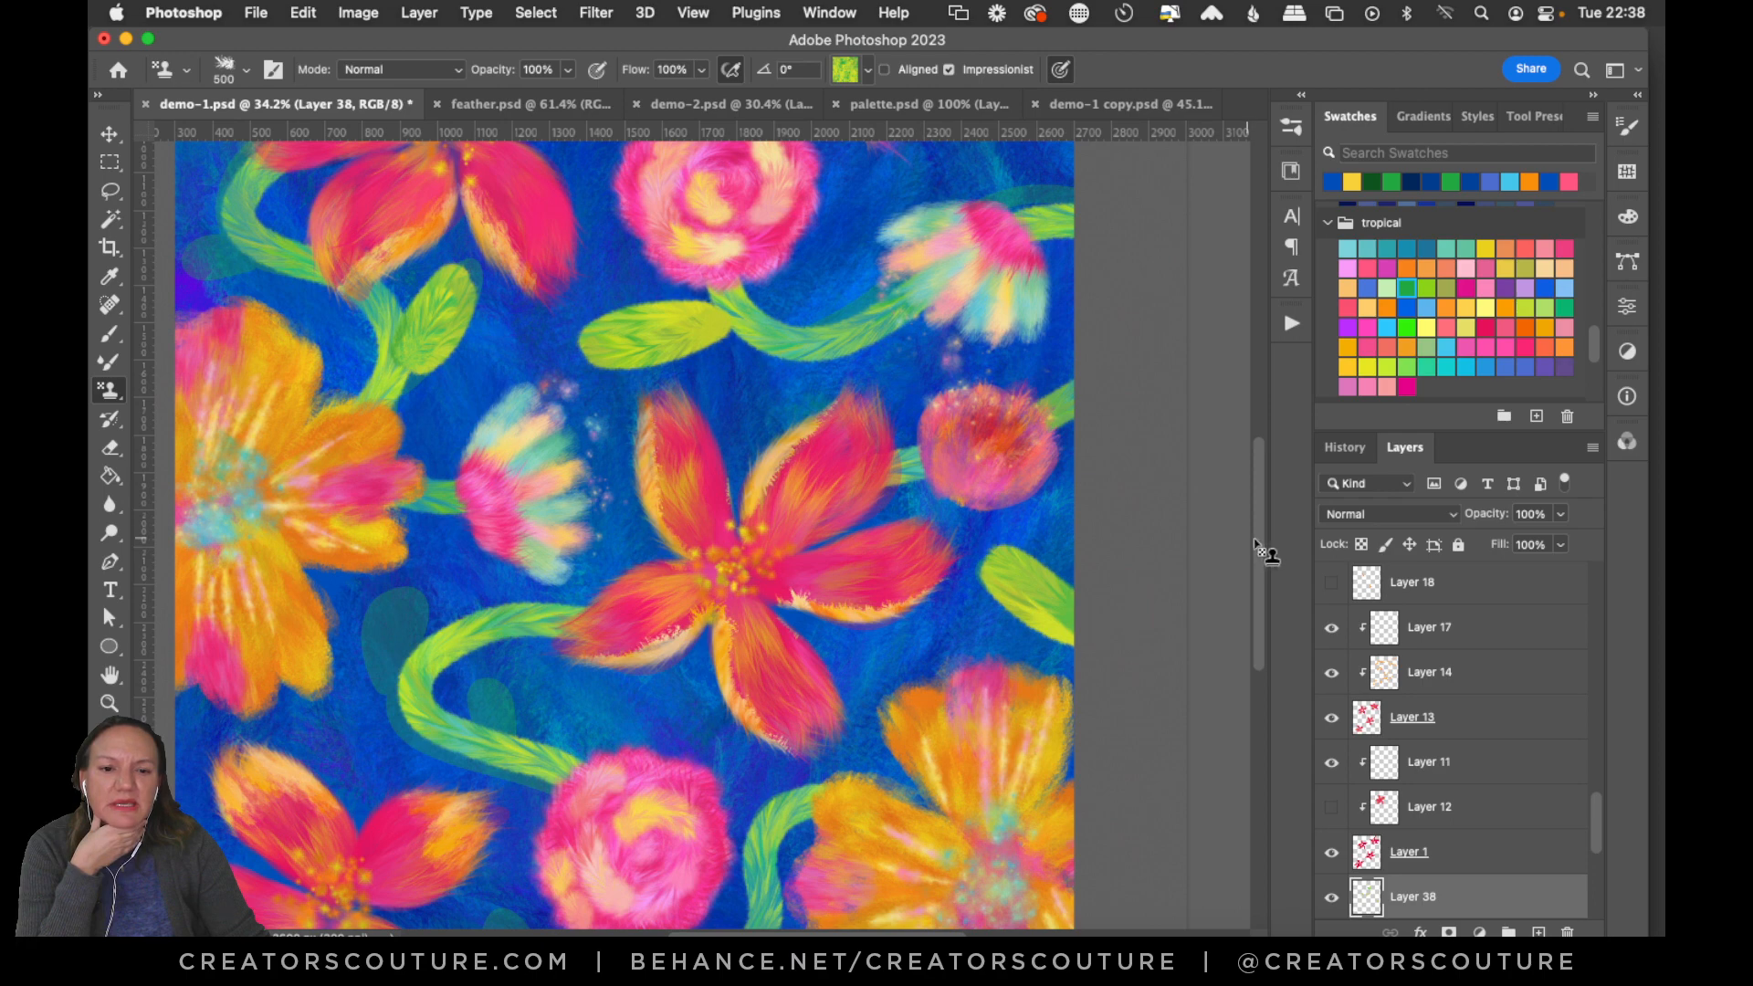
mouse_move(1256, 545)
mouse_down()
mouse_move(1257, 425)
mouse_move(1237, 494)
mouse_up()
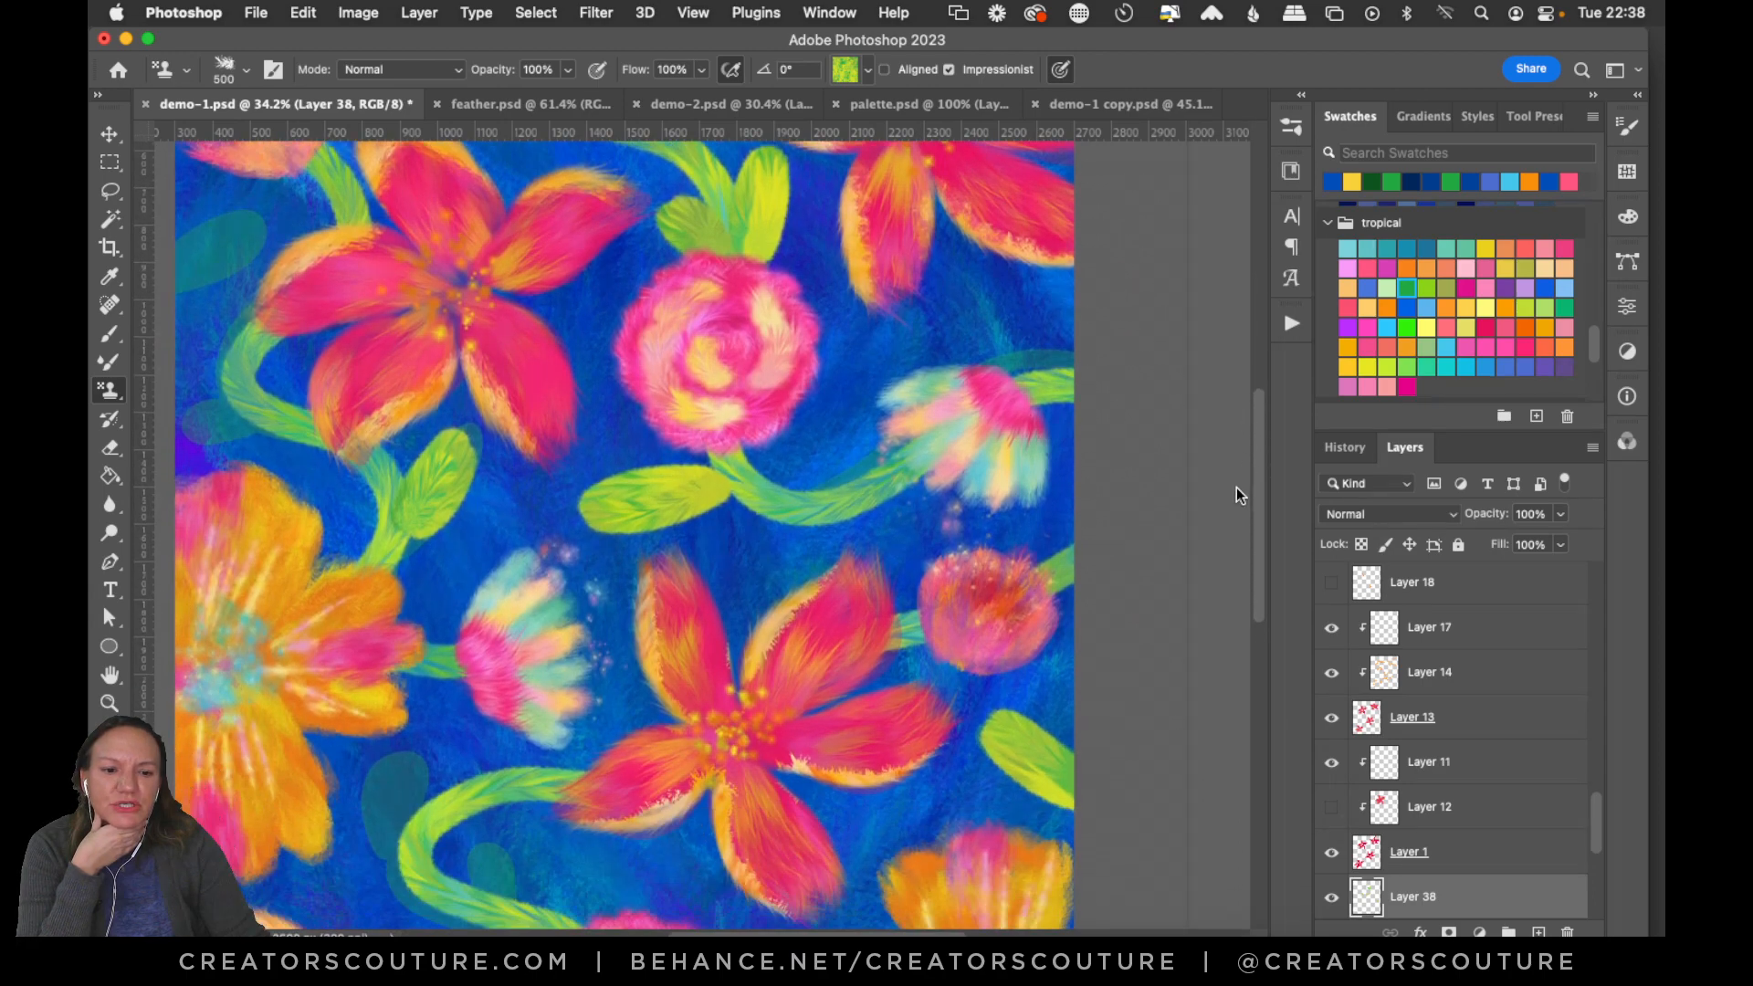
drag(1509, 539, 1566, 555)
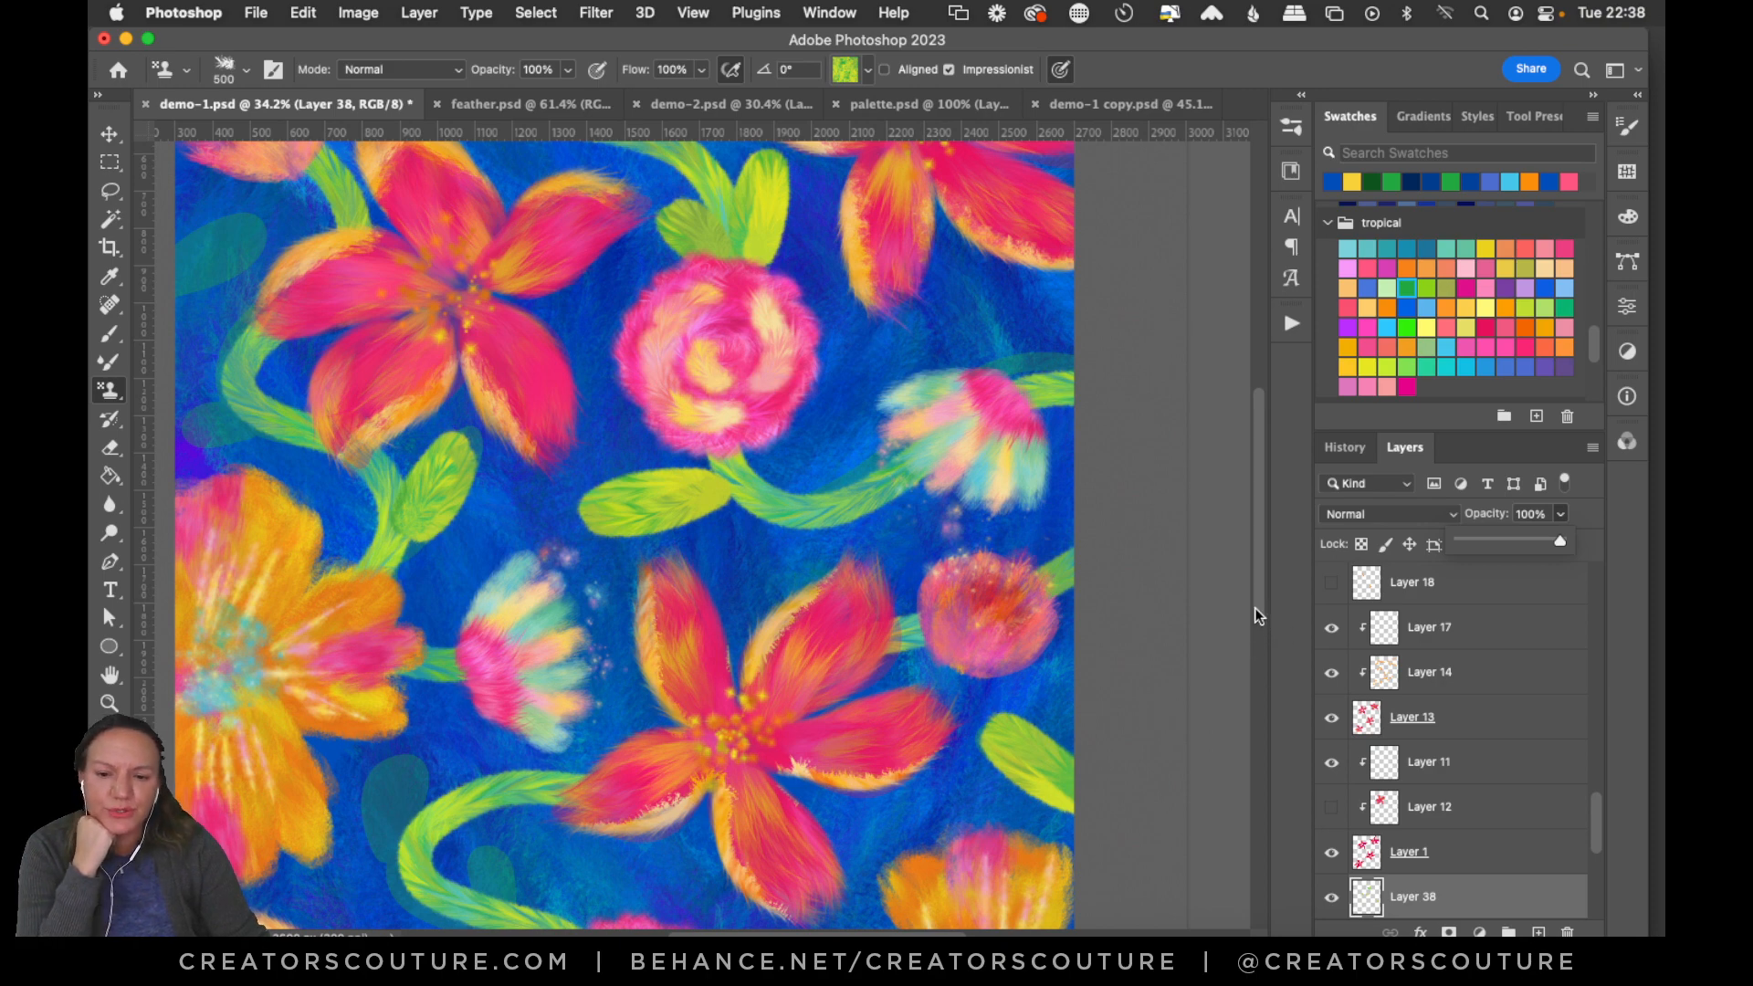
Paint two yellow-green leaves along the curved stem above the lower pink rose and one at the canvas's bottom edge beside the rose.
scroll(1258, 557, down, 5)
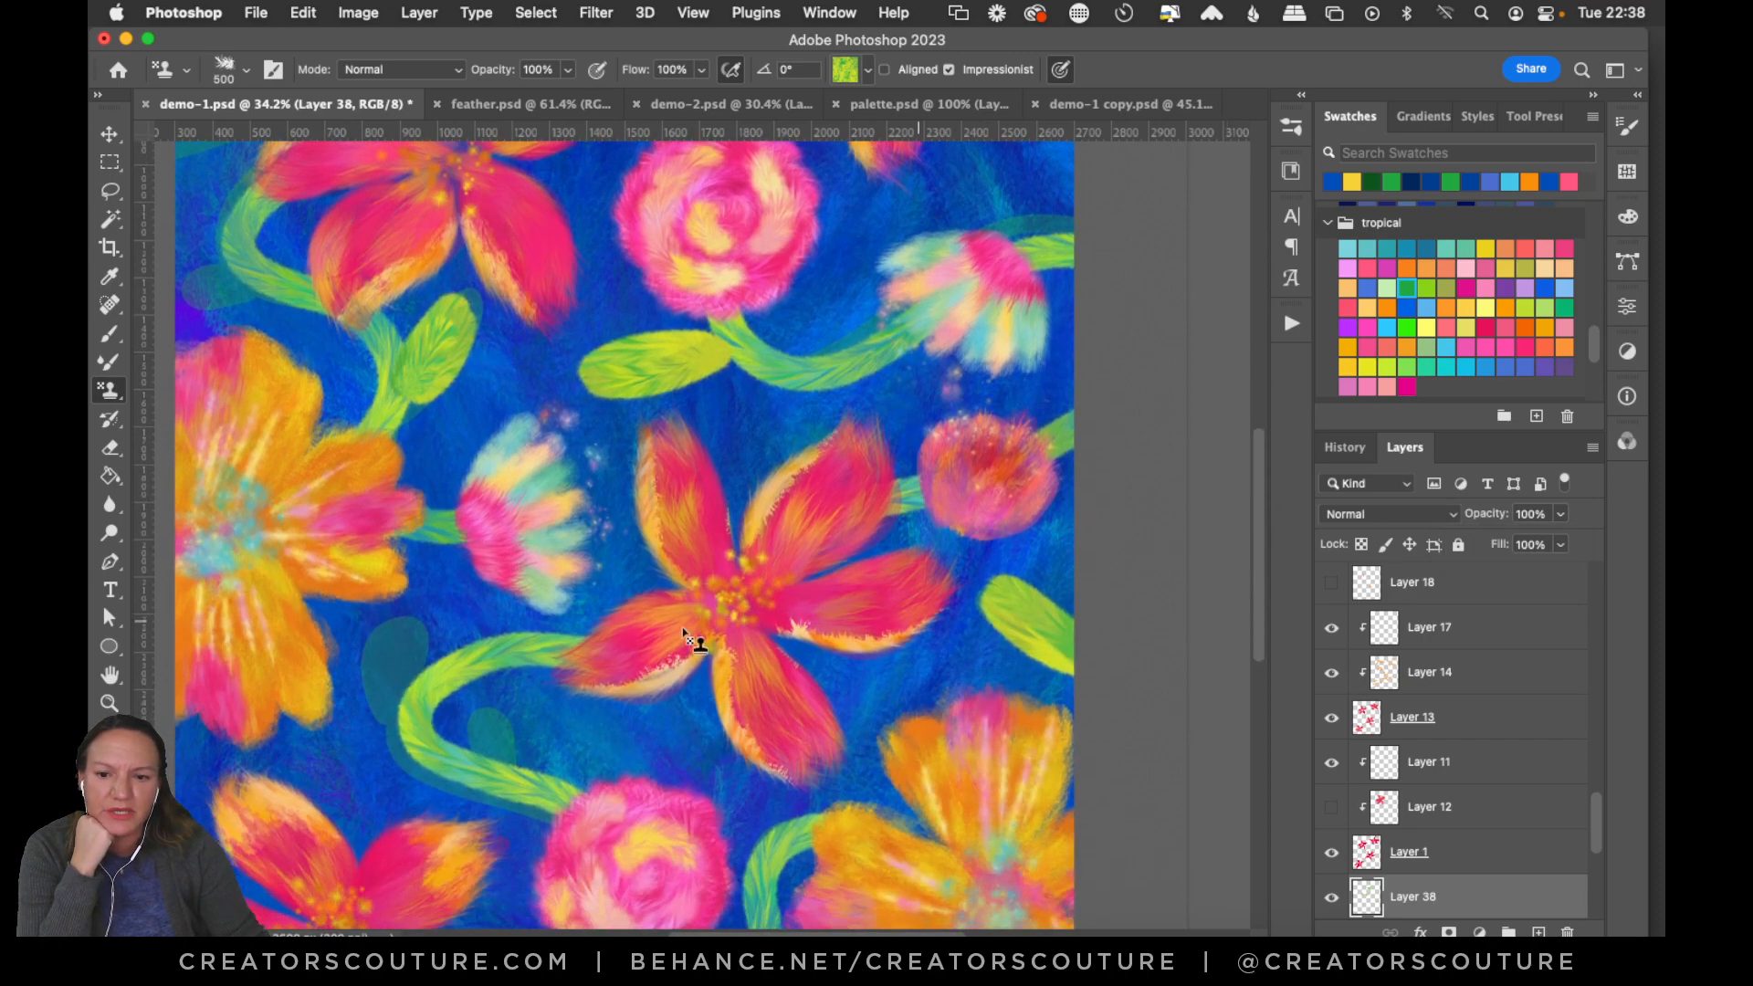
mouse_move(383, 632)
mouse_down()
mouse_move(385, 712)
mouse_move(429, 700)
mouse_move(391, 657)
mouse_move(379, 682)
mouse_move(418, 689)
mouse_move(392, 626)
mouse_move(392, 689)
mouse_up()
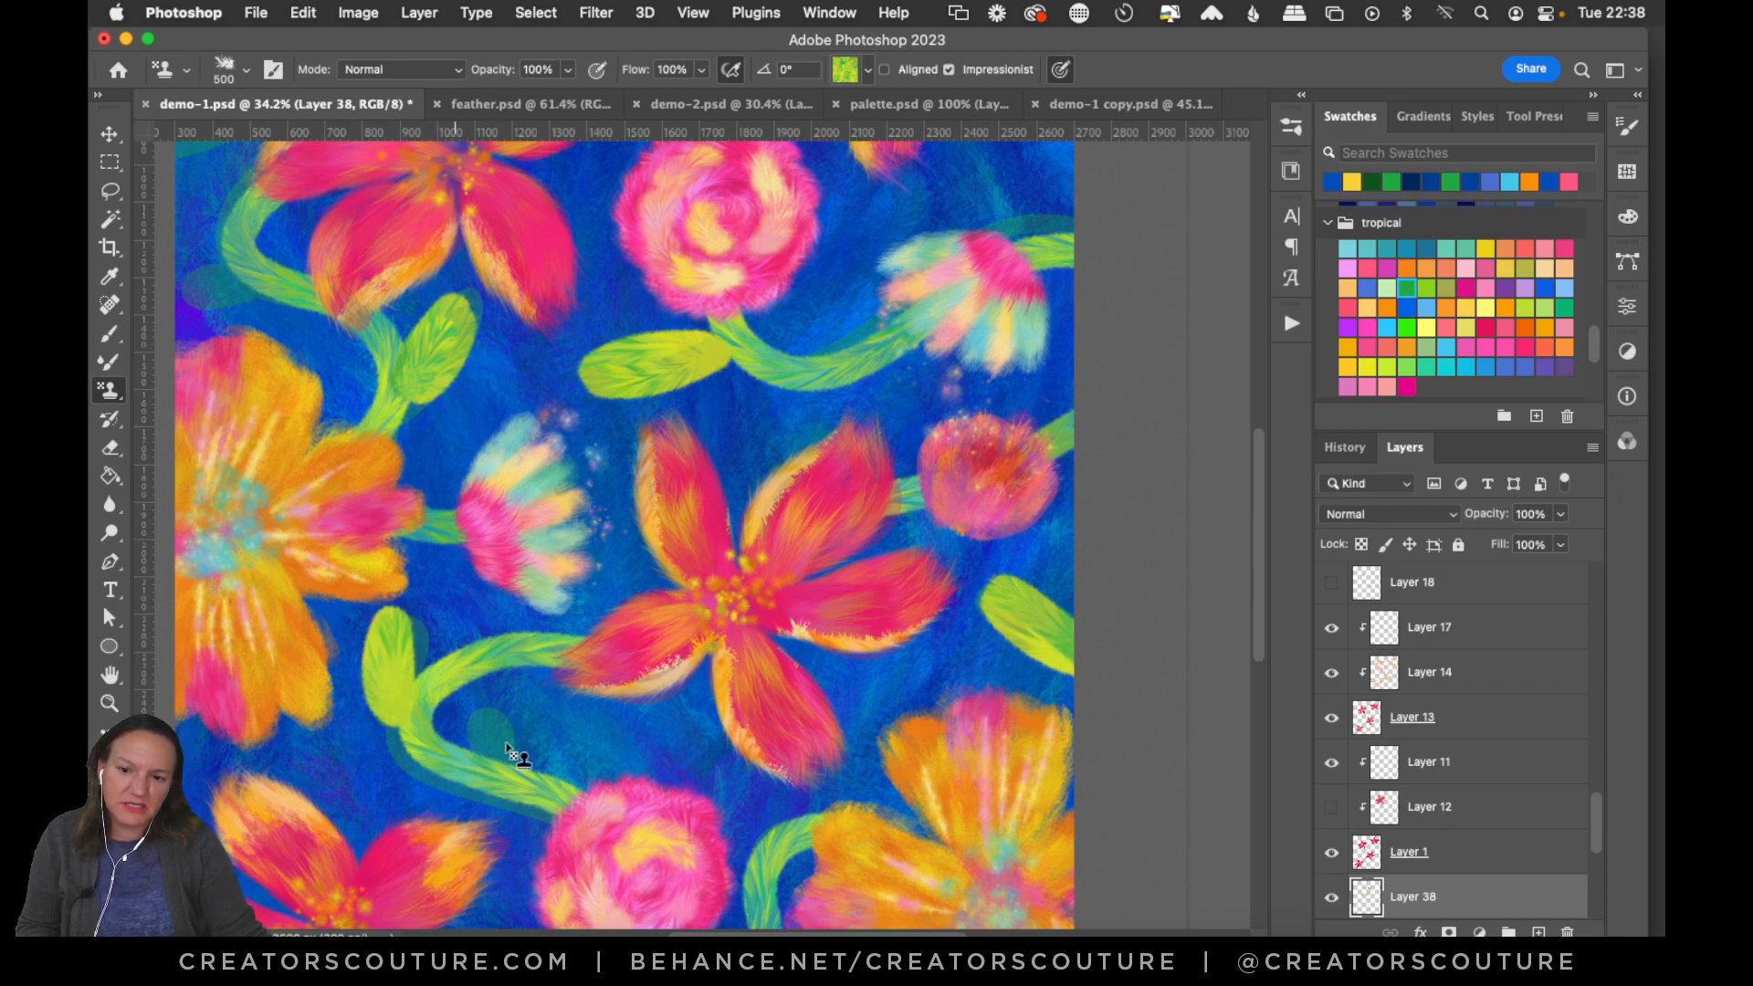
mouse_move(512, 755)
mouse_down()
mouse_move(485, 728)
mouse_move(508, 743)
mouse_move(507, 826)
mouse_move(494, 745)
mouse_move(518, 813)
mouse_up()
key(super+z)
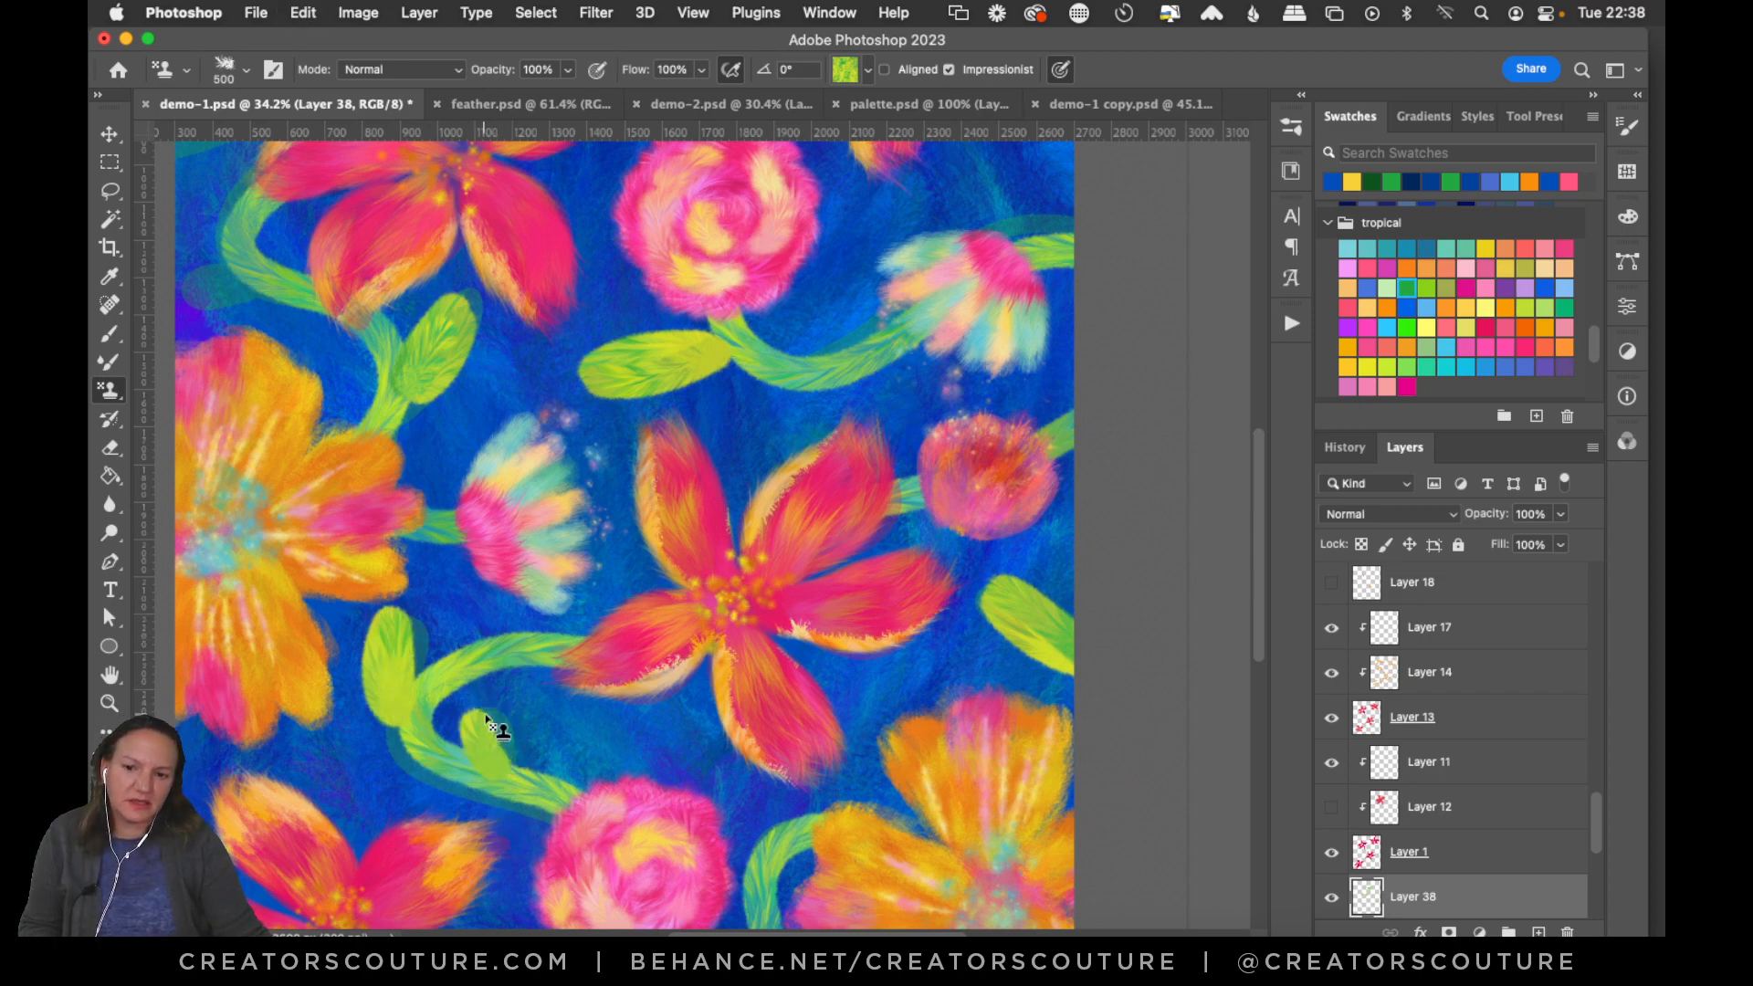
mouse_move(485, 721)
mouse_down()
mouse_move(504, 775)
mouse_move(479, 723)
mouse_move(539, 778)
mouse_up()
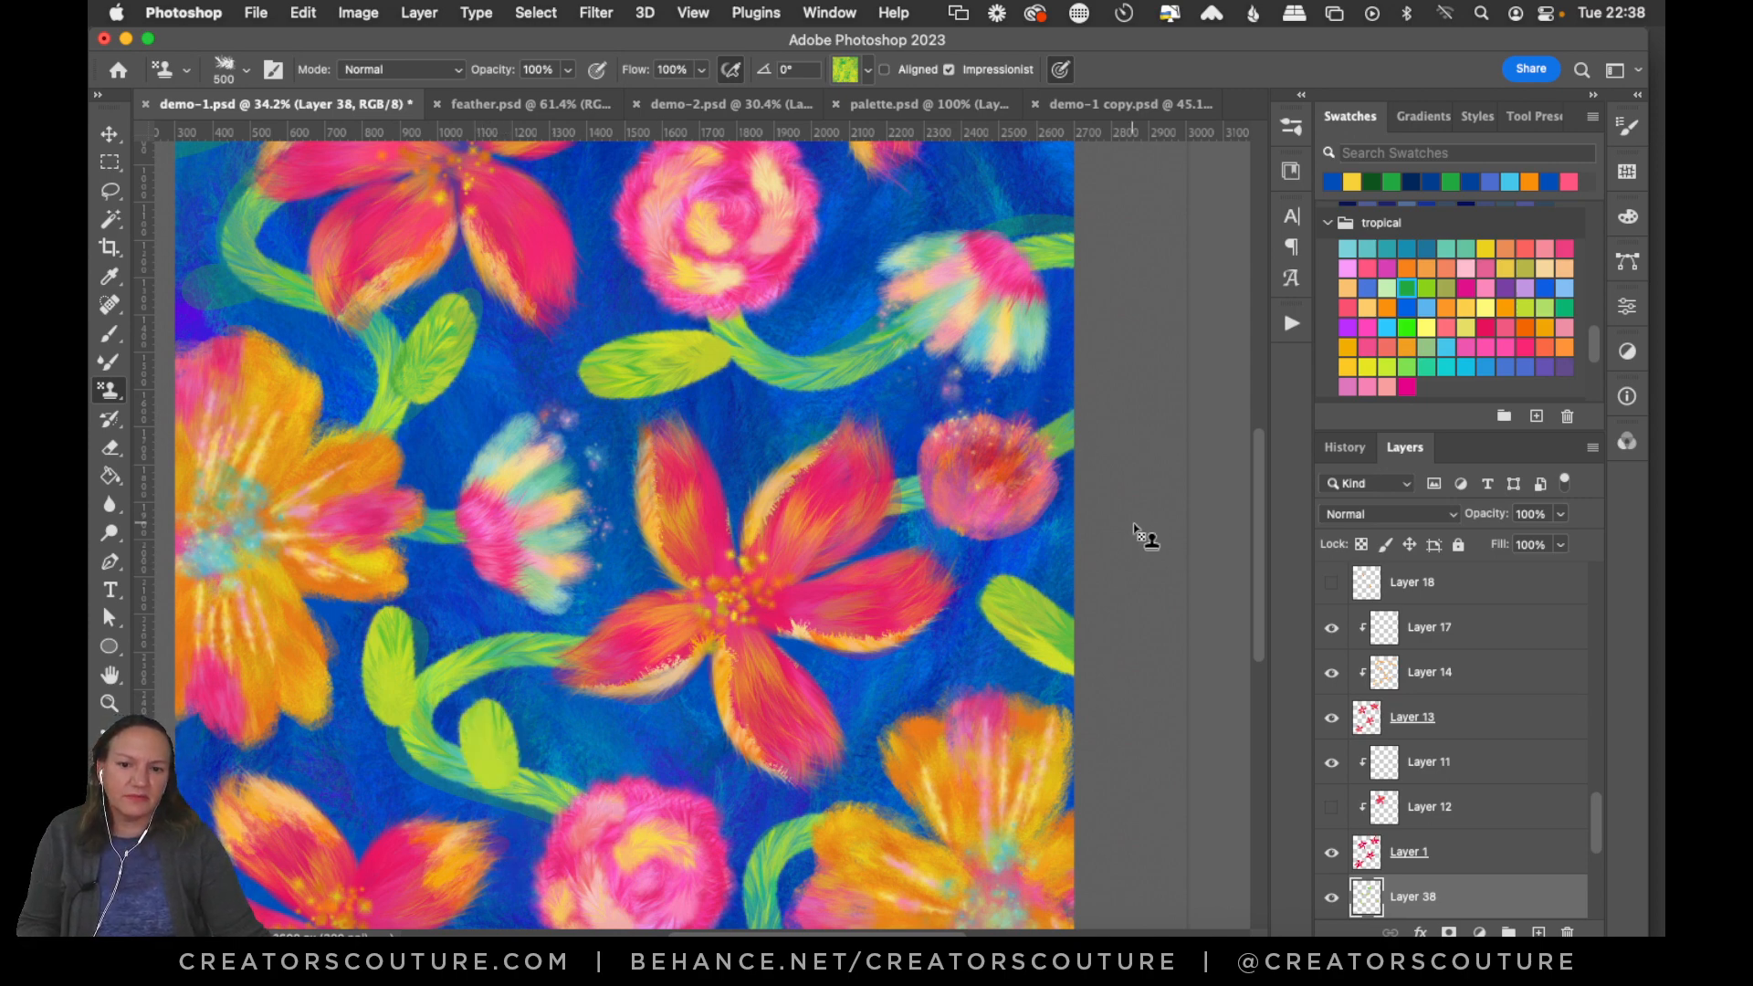
drag(1258, 524, 1251, 584)
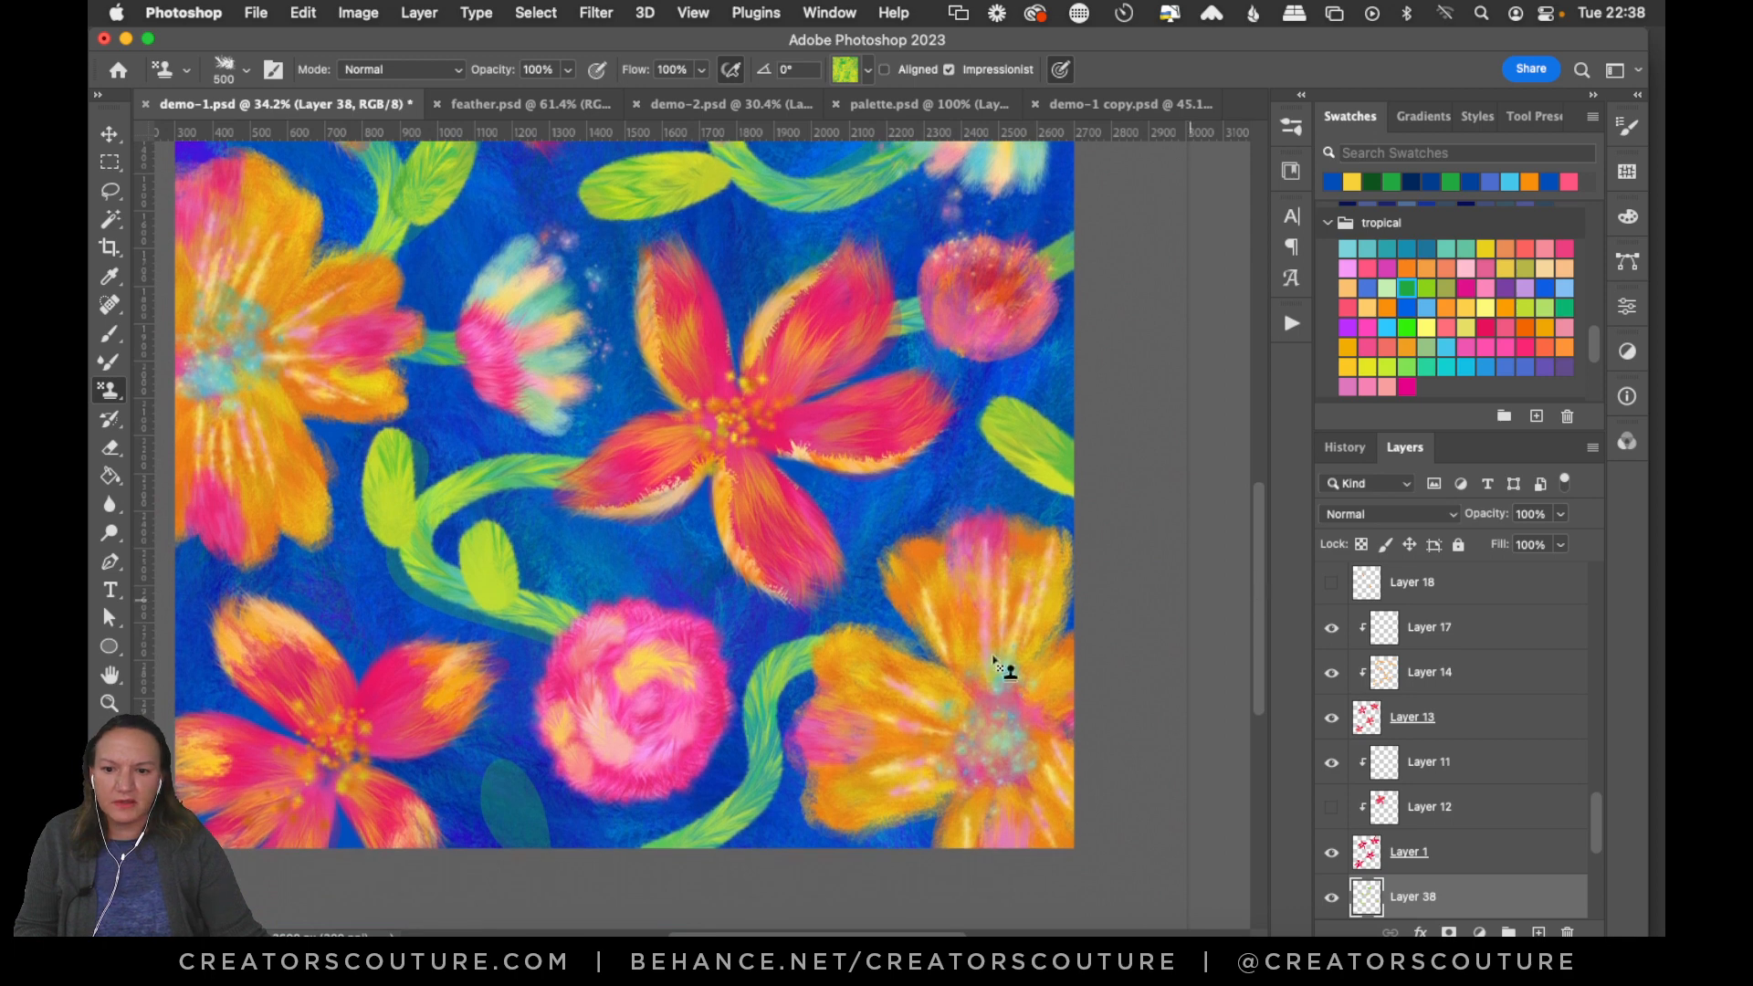
mouse_move(524, 794)
mouse_down()
mouse_move(547, 855)
mouse_move(508, 765)
mouse_move(528, 869)
mouse_move(589, 890)
mouse_move(511, 807)
mouse_up()
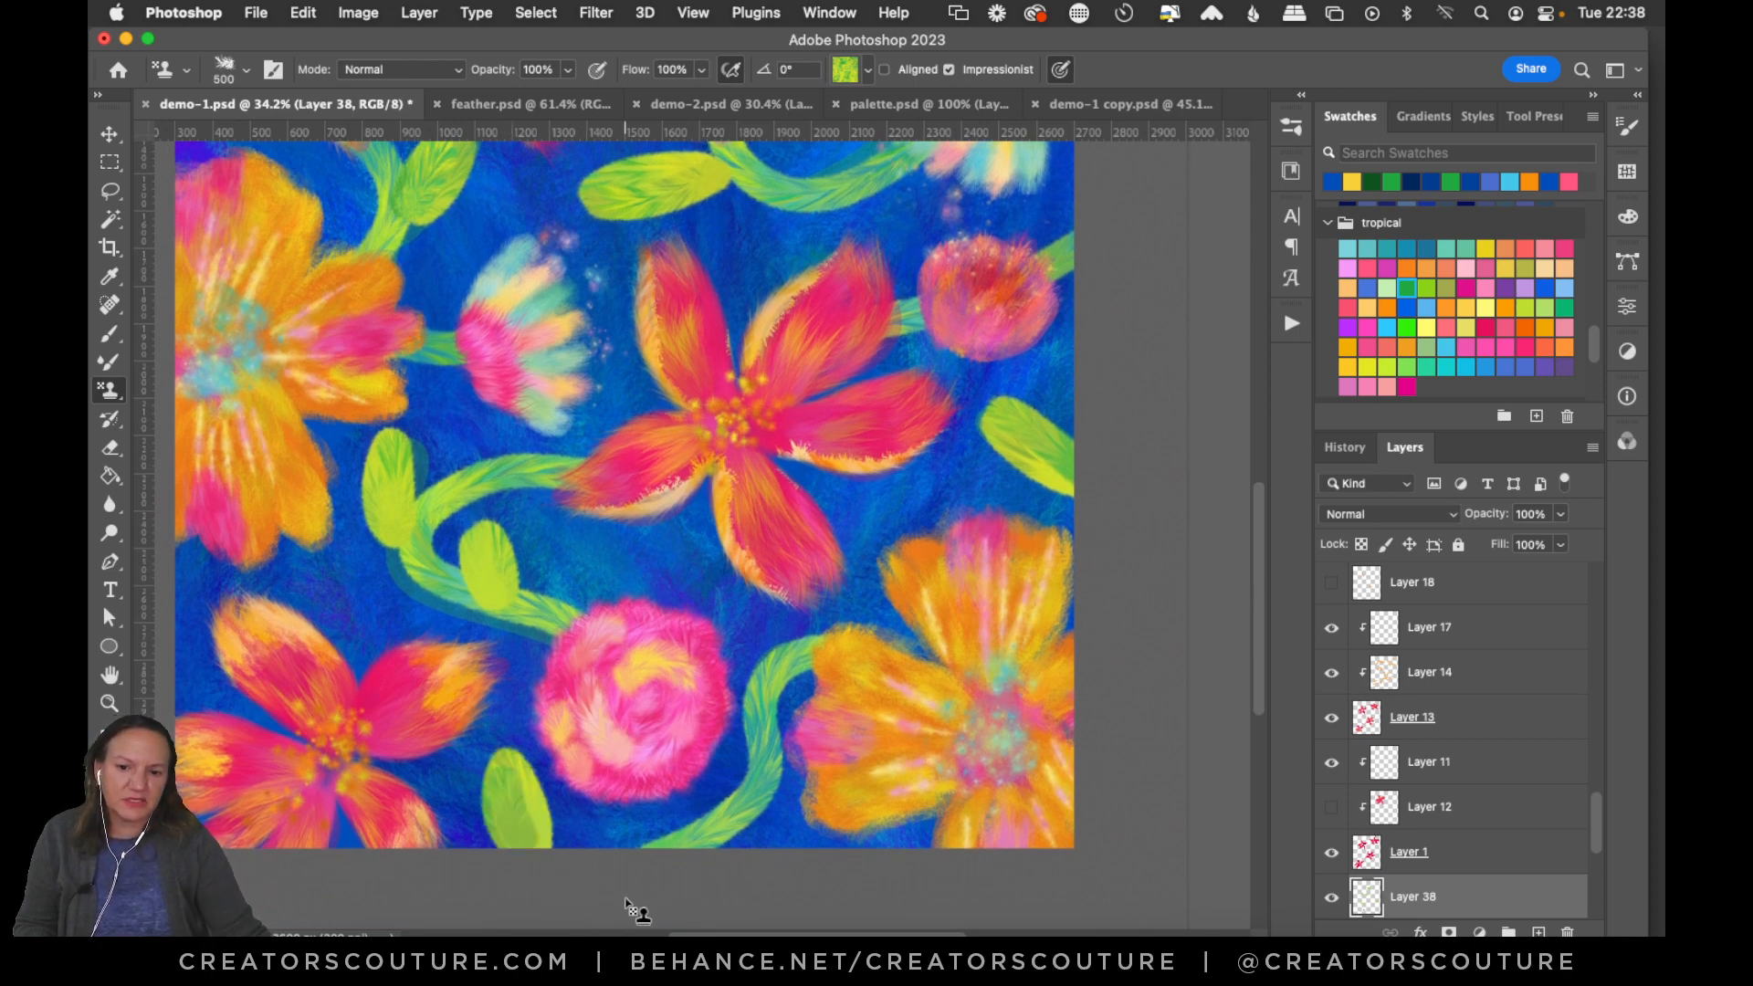
Paint two yellow-green leaves near the canvas's left edge, one on the curved stem and one beside the upper red lily.
scroll(785, 922, left, 5)
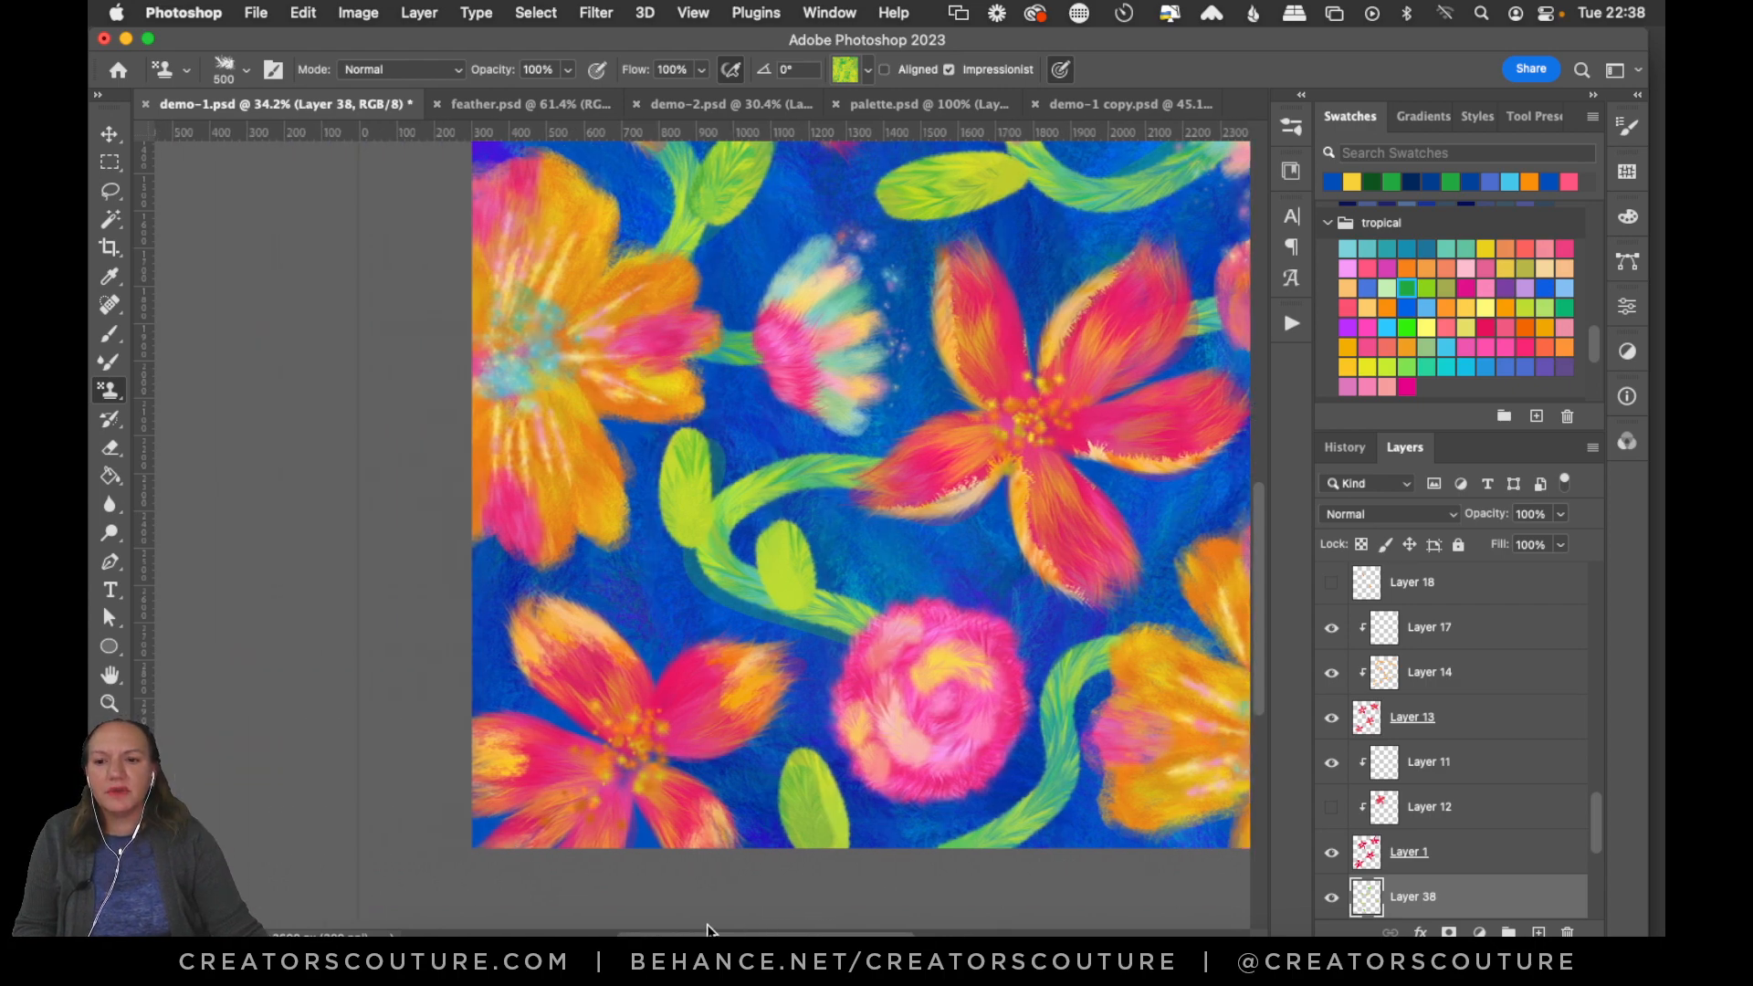
drag(752, 931, 753, 931)
drag(1254, 524, 1274, 397)
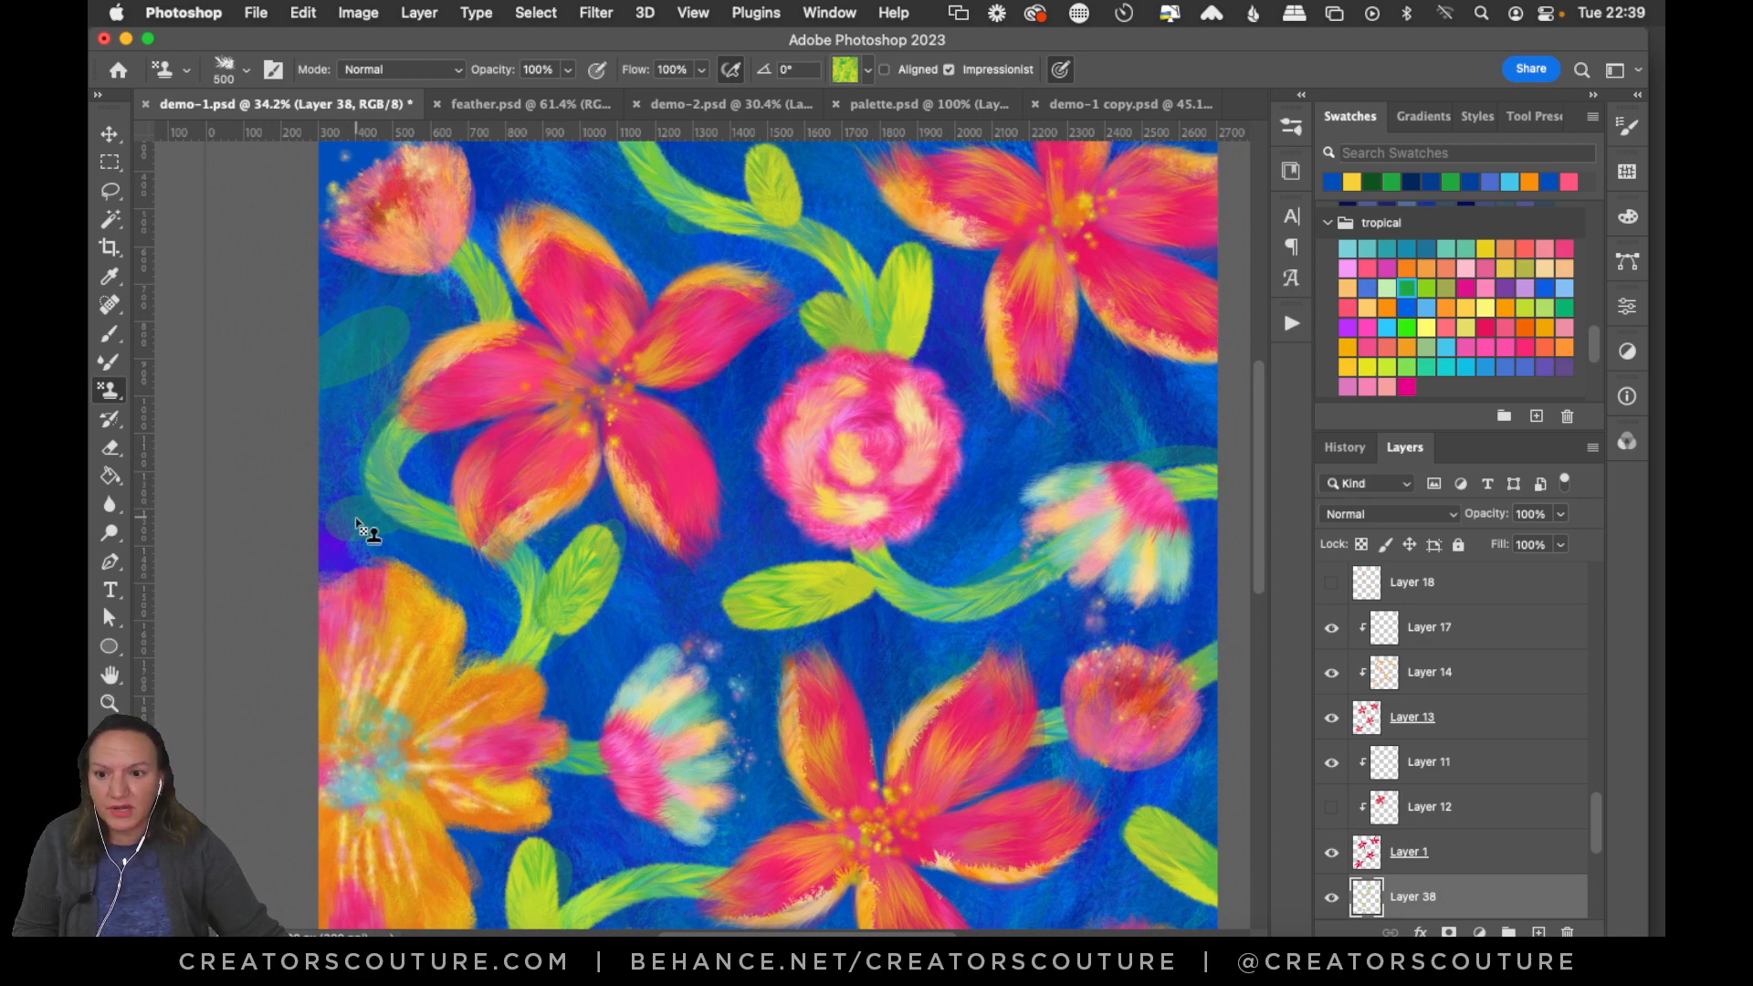
mouse_move(360, 520)
mouse_down()
mouse_move(405, 509)
mouse_move(340, 497)
mouse_move(370, 518)
mouse_up()
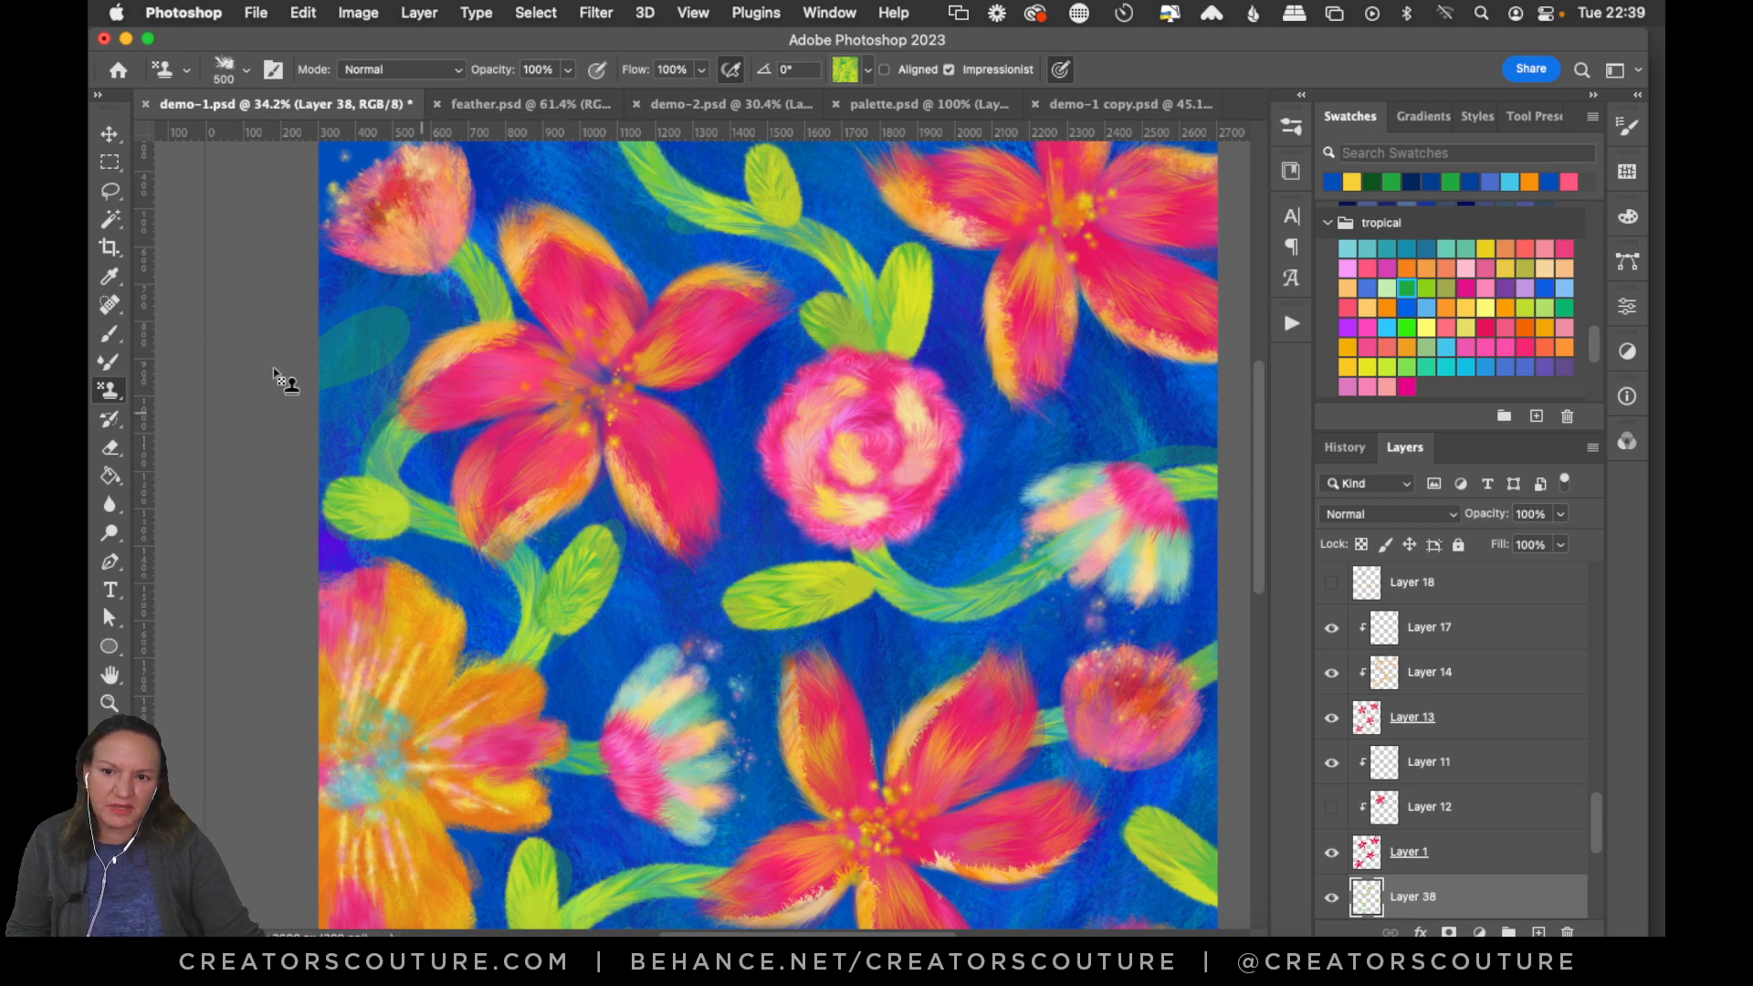
drag(392, 327, 337, 379)
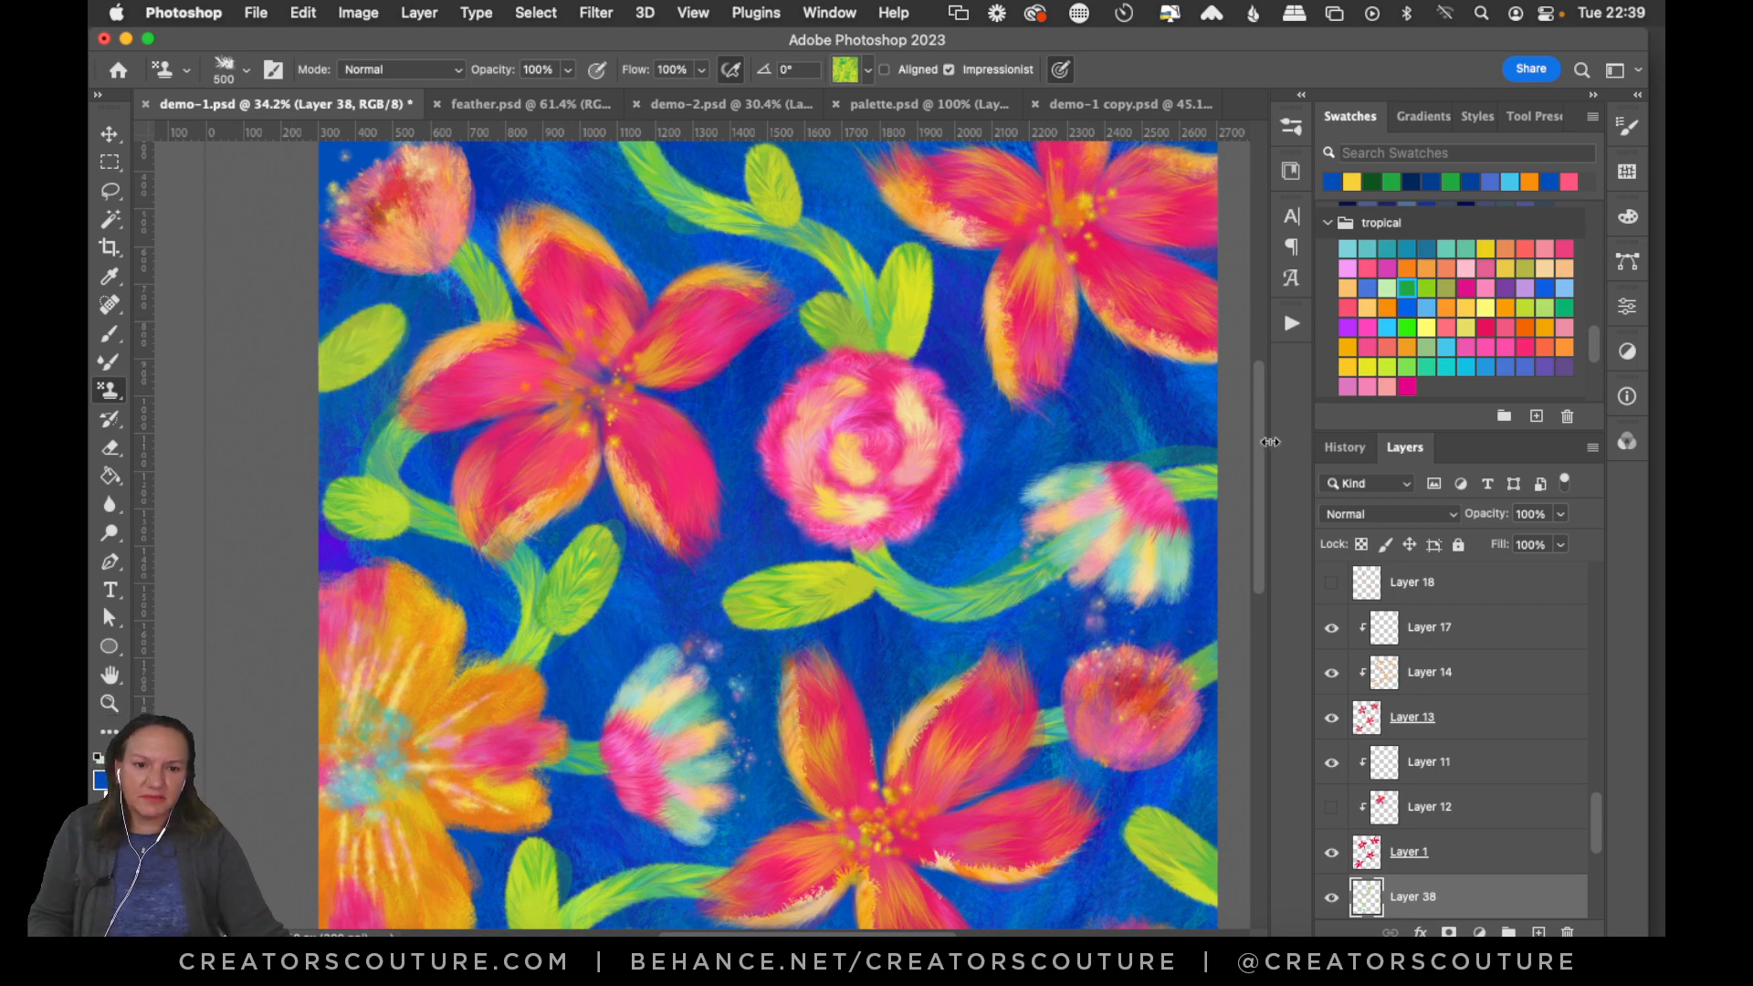
Check the finished leaves within the whole artwork and save demo-1.psd.
scroll(1265, 385, up, 3)
scroll(1265, 402, down, 2)
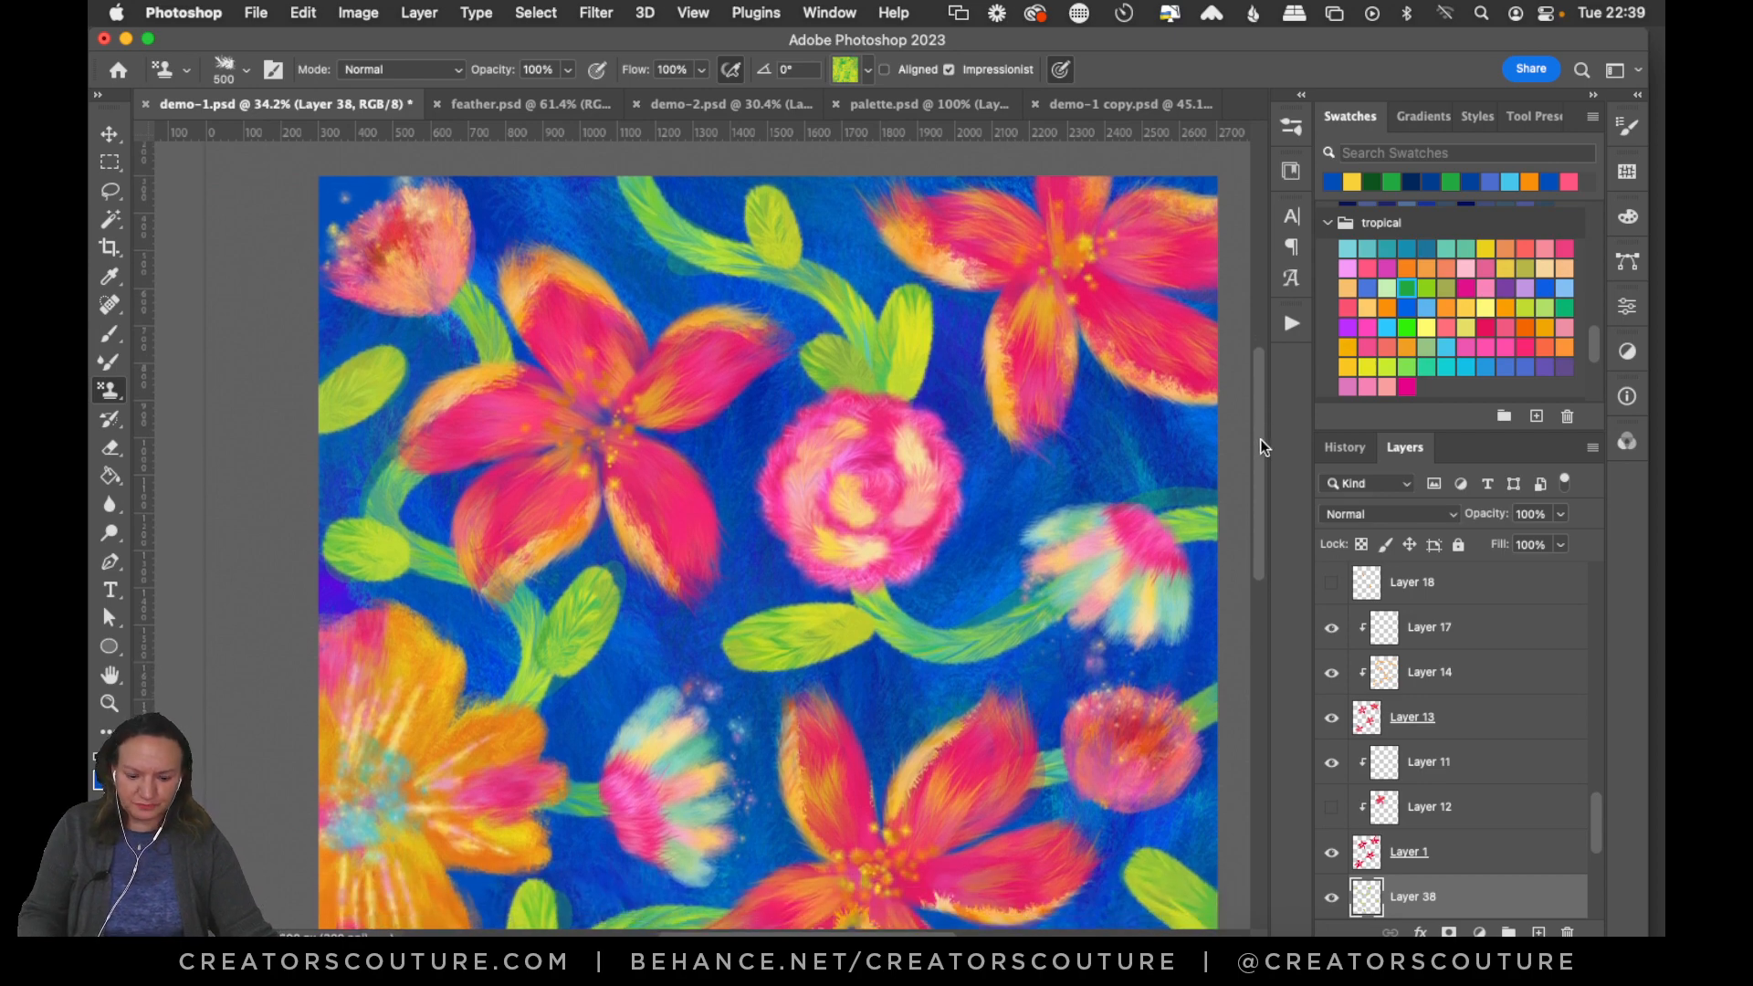
key(super+0)
key(super+s)
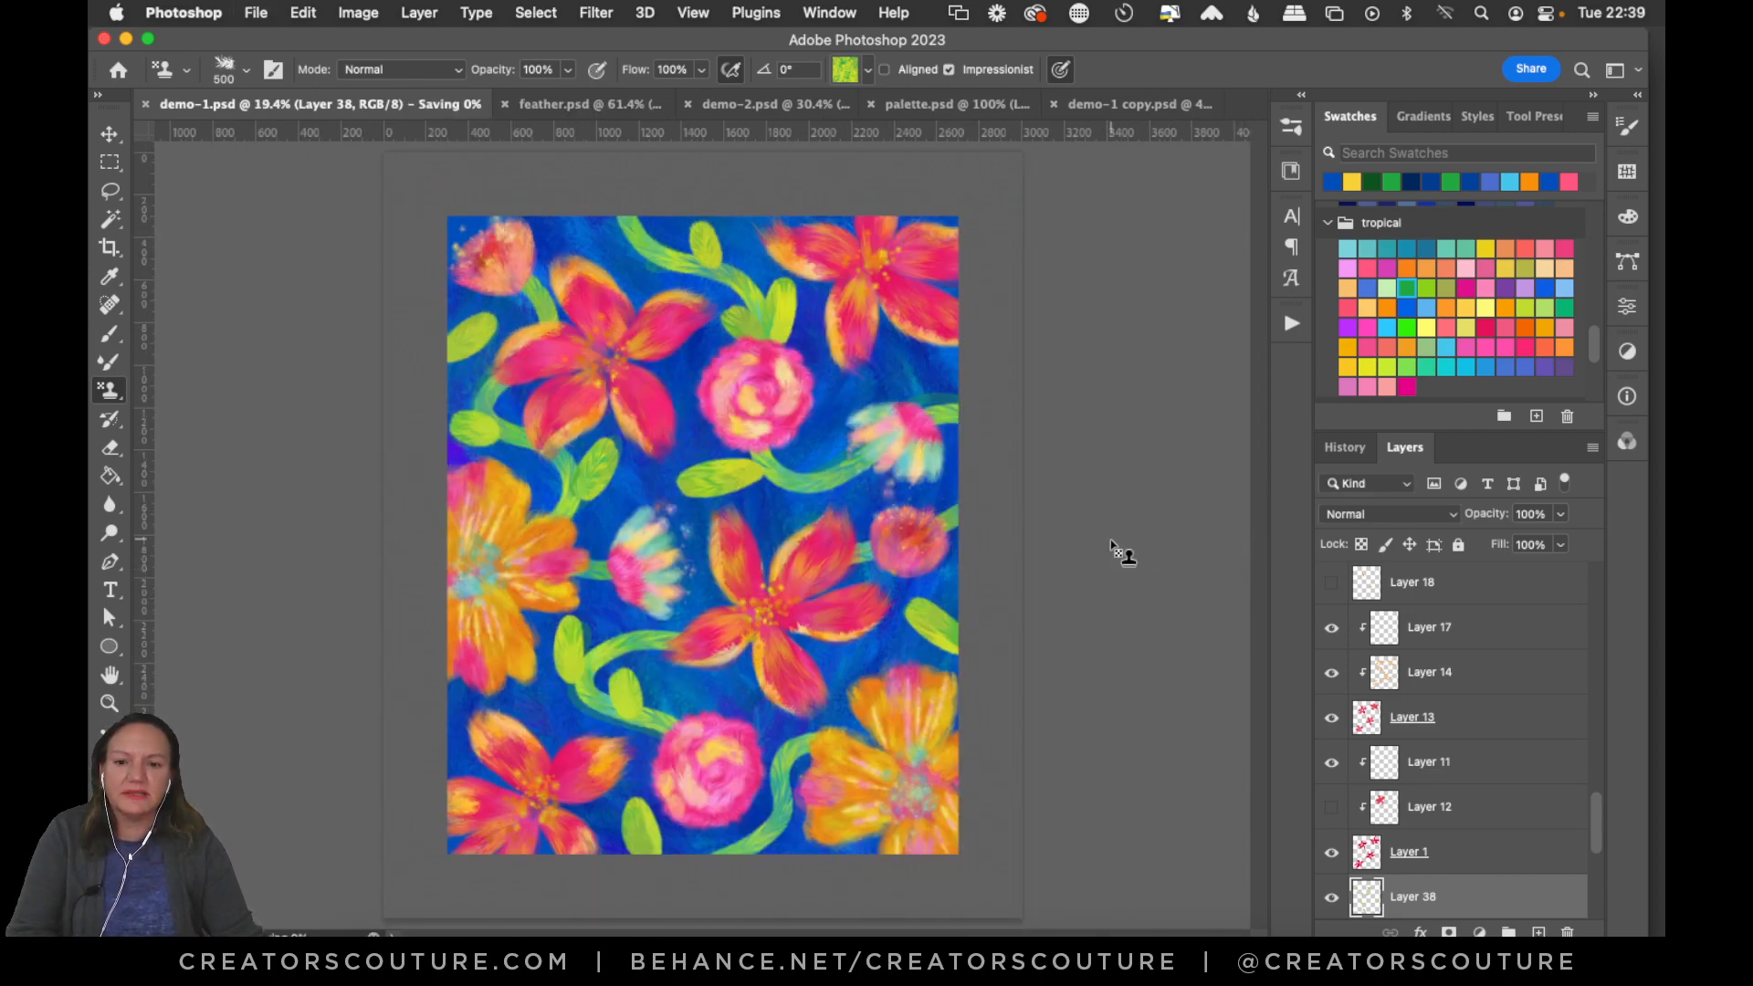
Hide the guide on Layer 36 and group the stem and leaf layers, Layer 37 and Layer 38.
click(112, 703)
drag(702, 467, 758, 422)
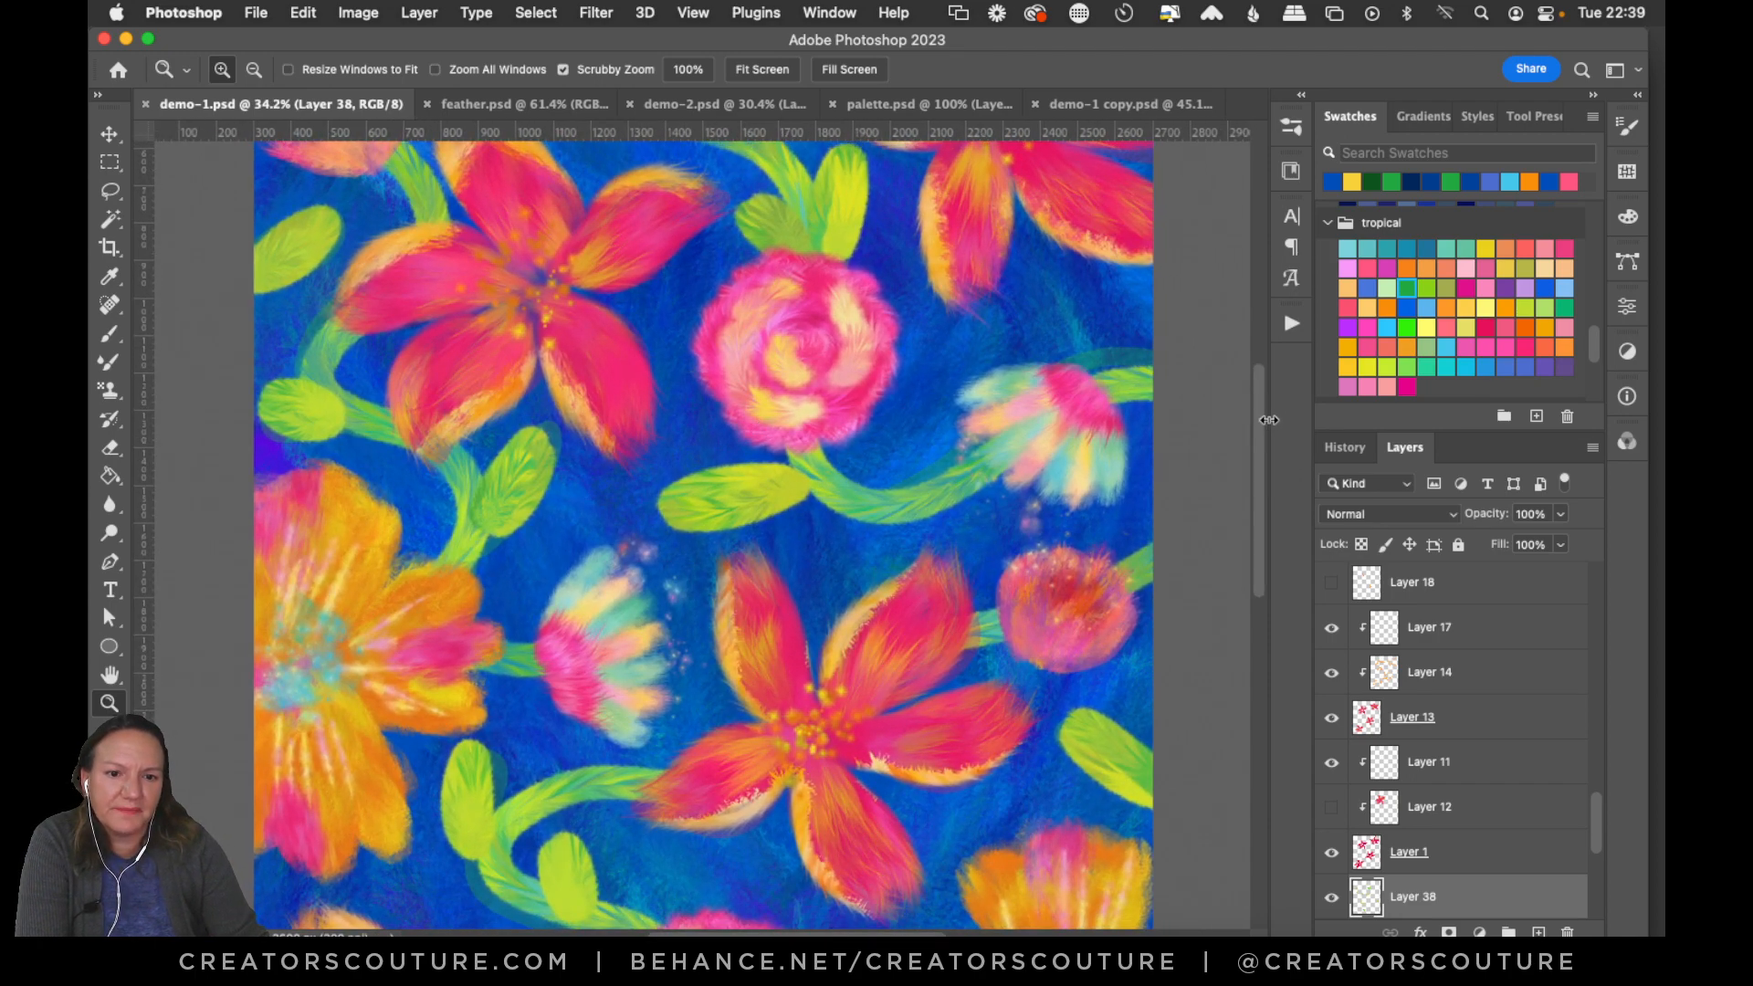
scroll(1267, 411, up, 4)
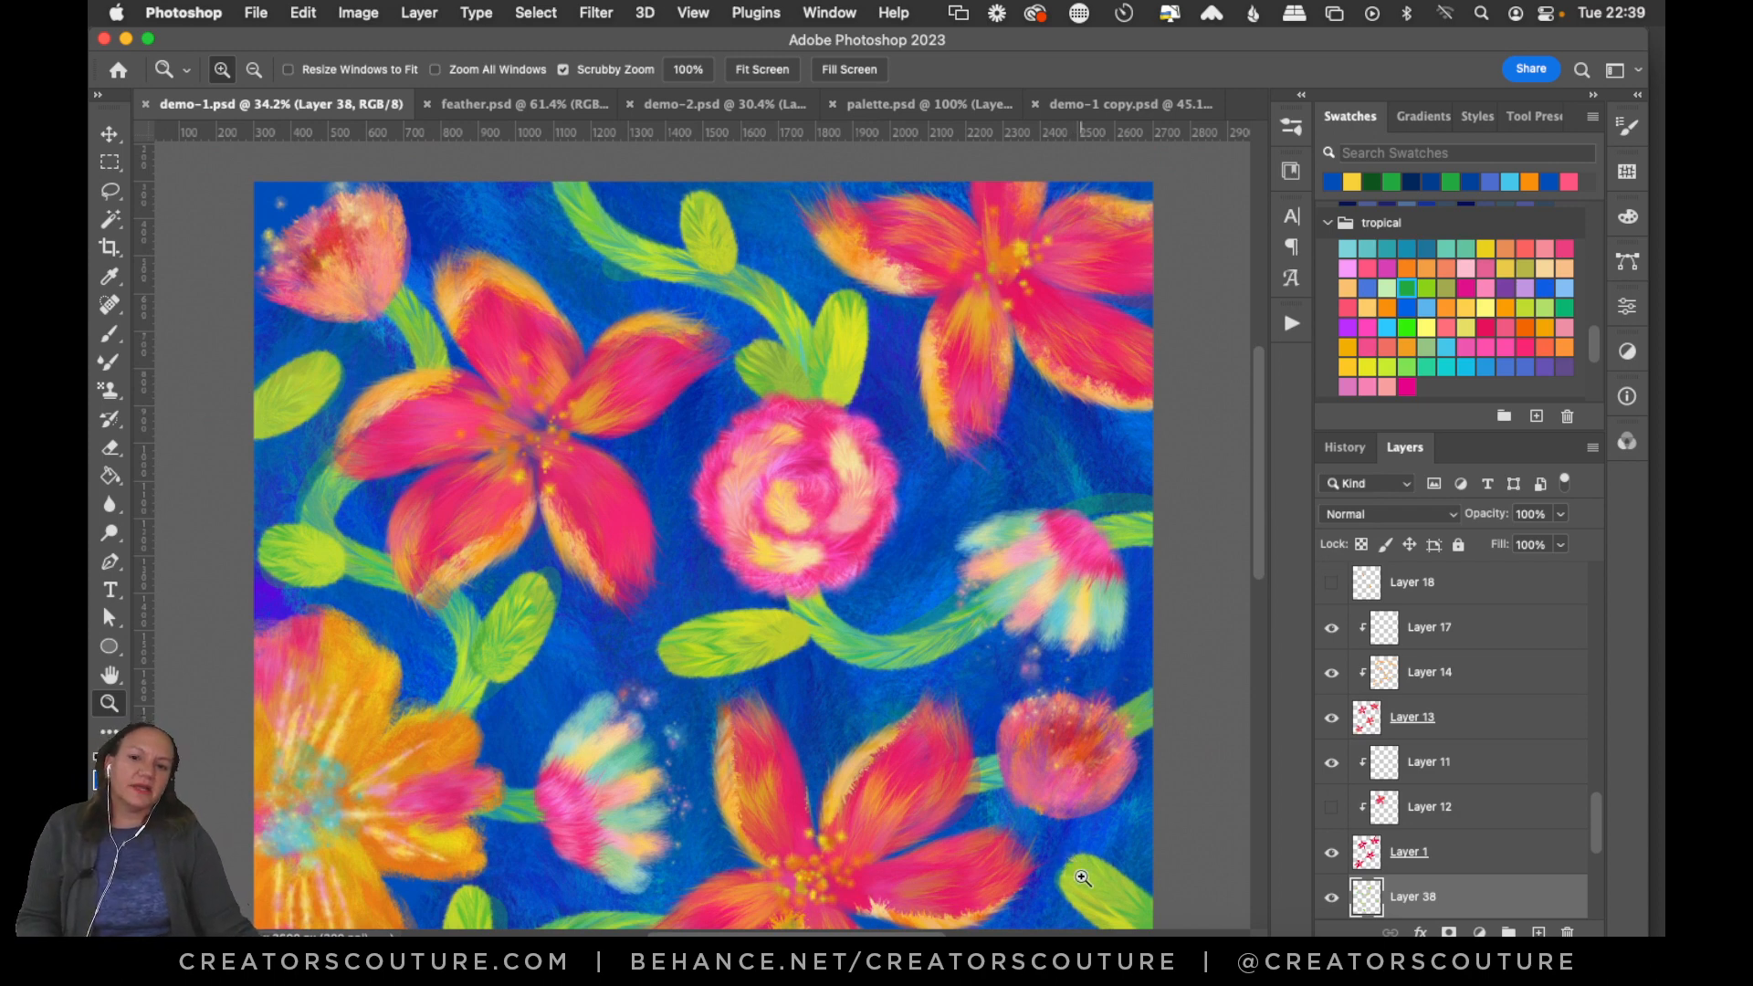
drag(1596, 828, 1585, 855)
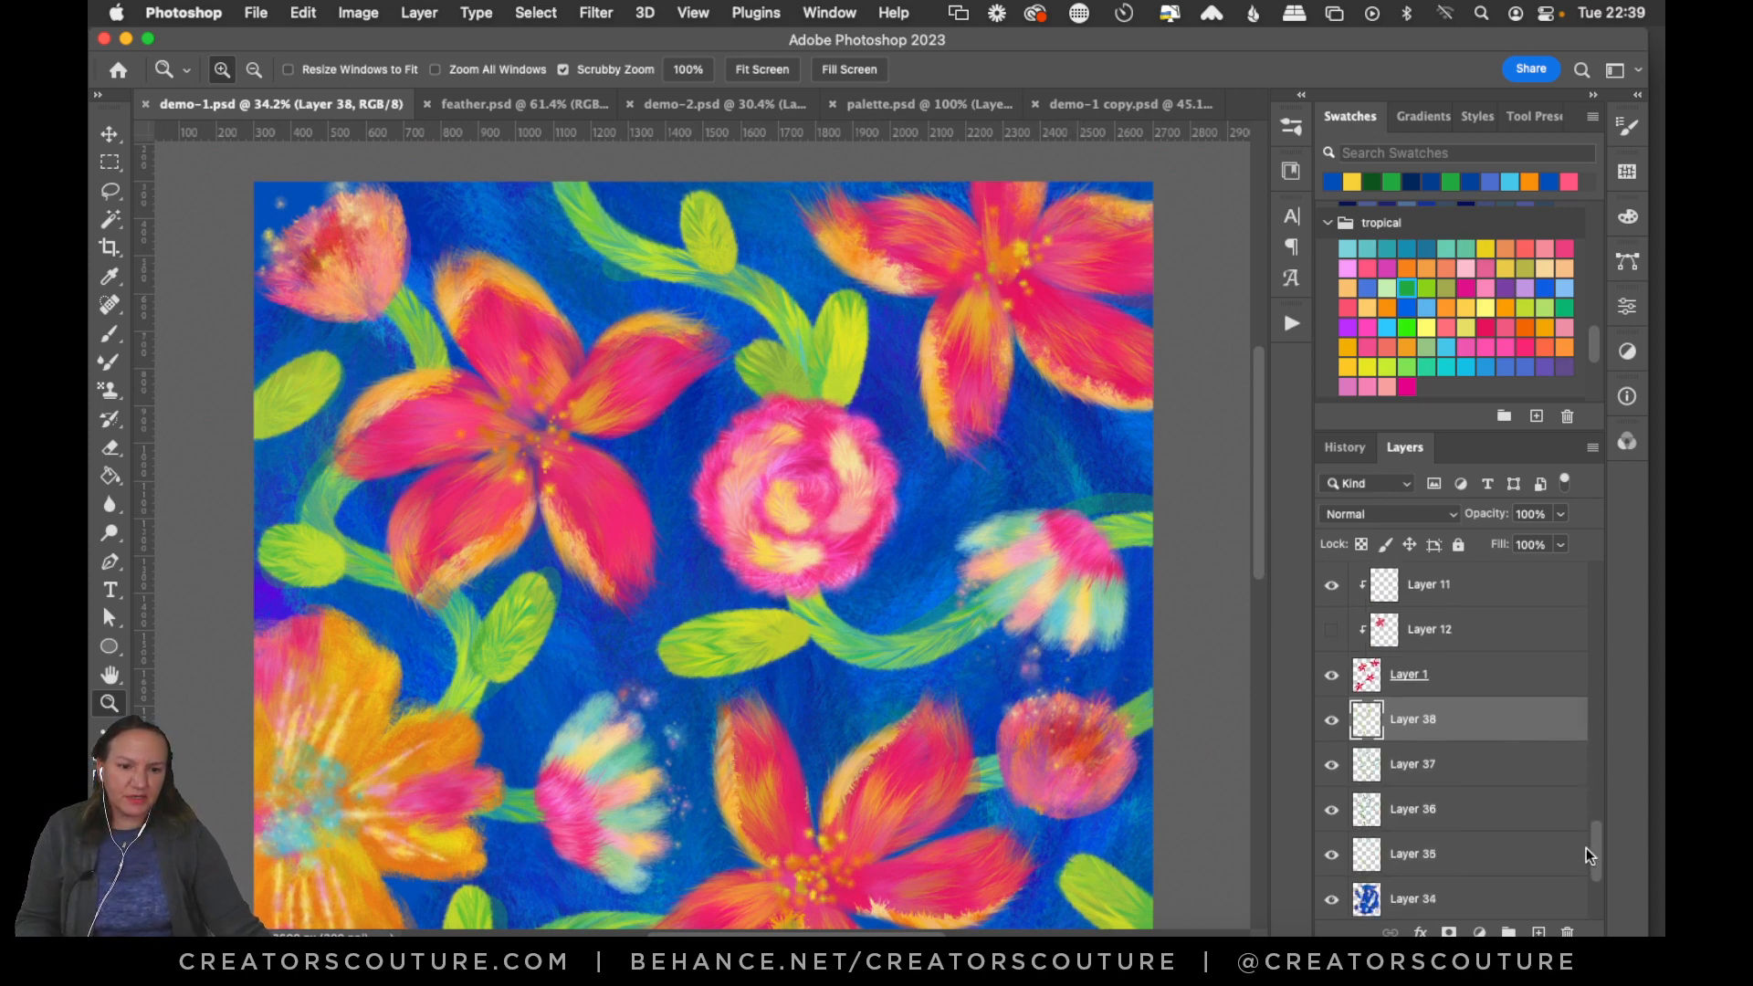
click(1332, 768)
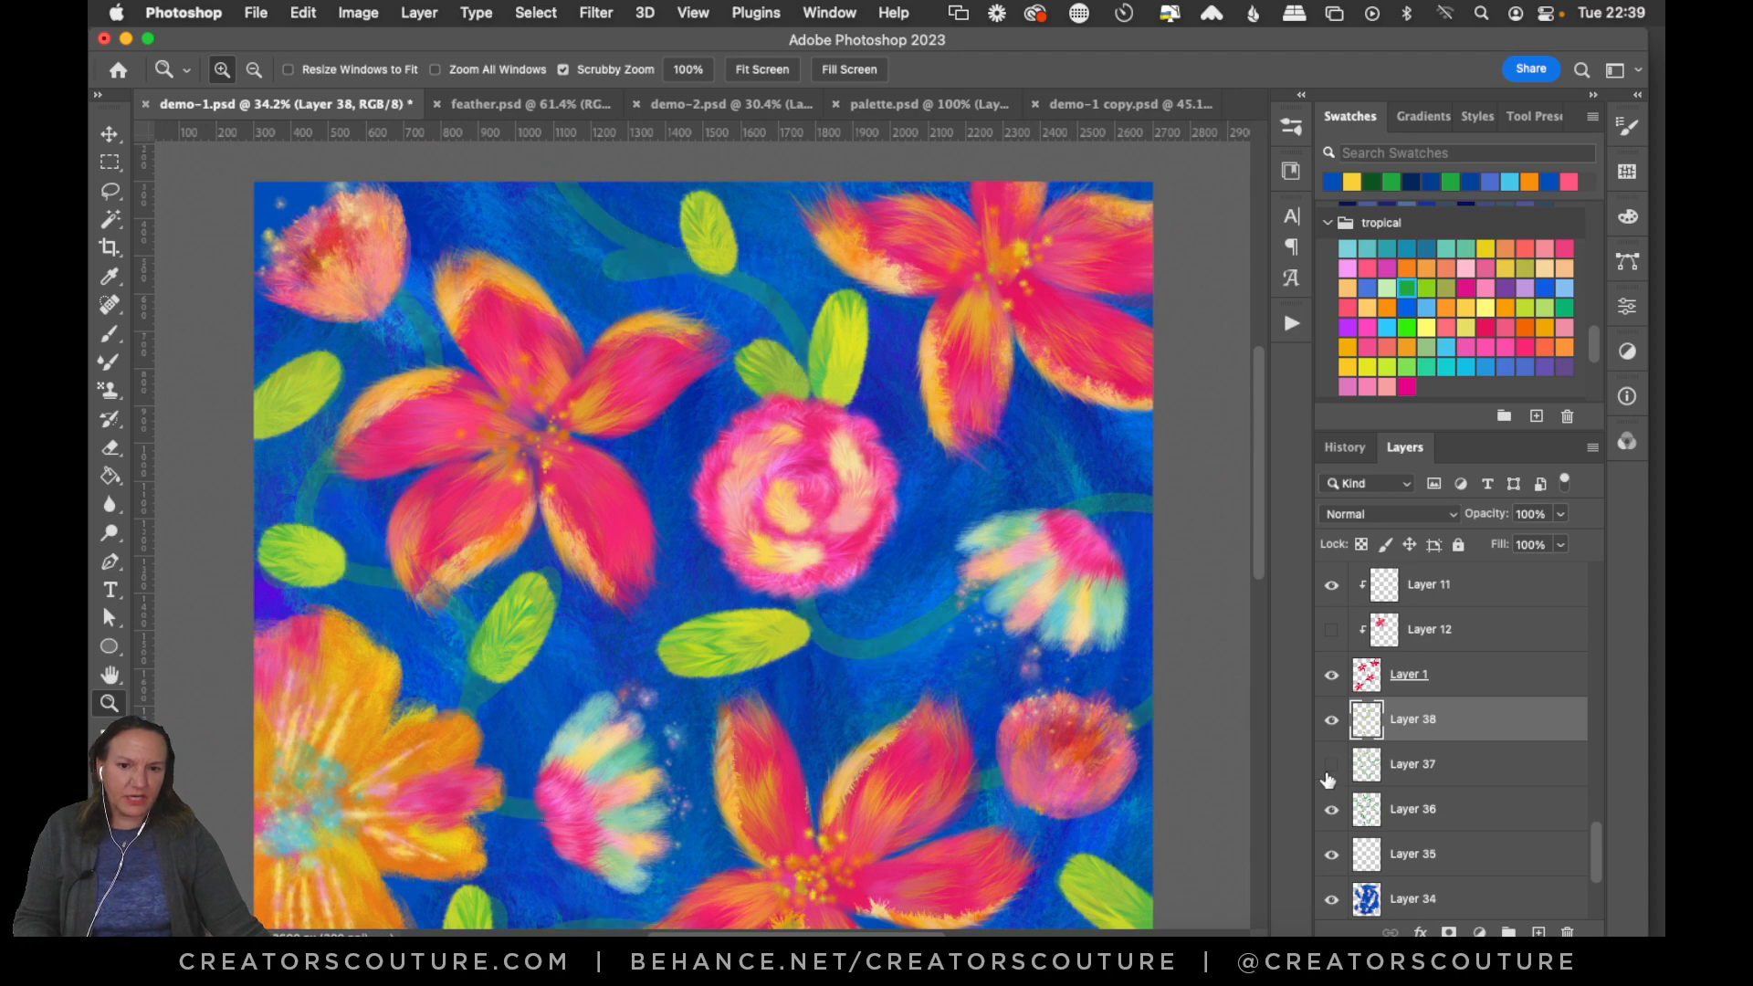
click(1330, 767)
shift+click(1409, 773)
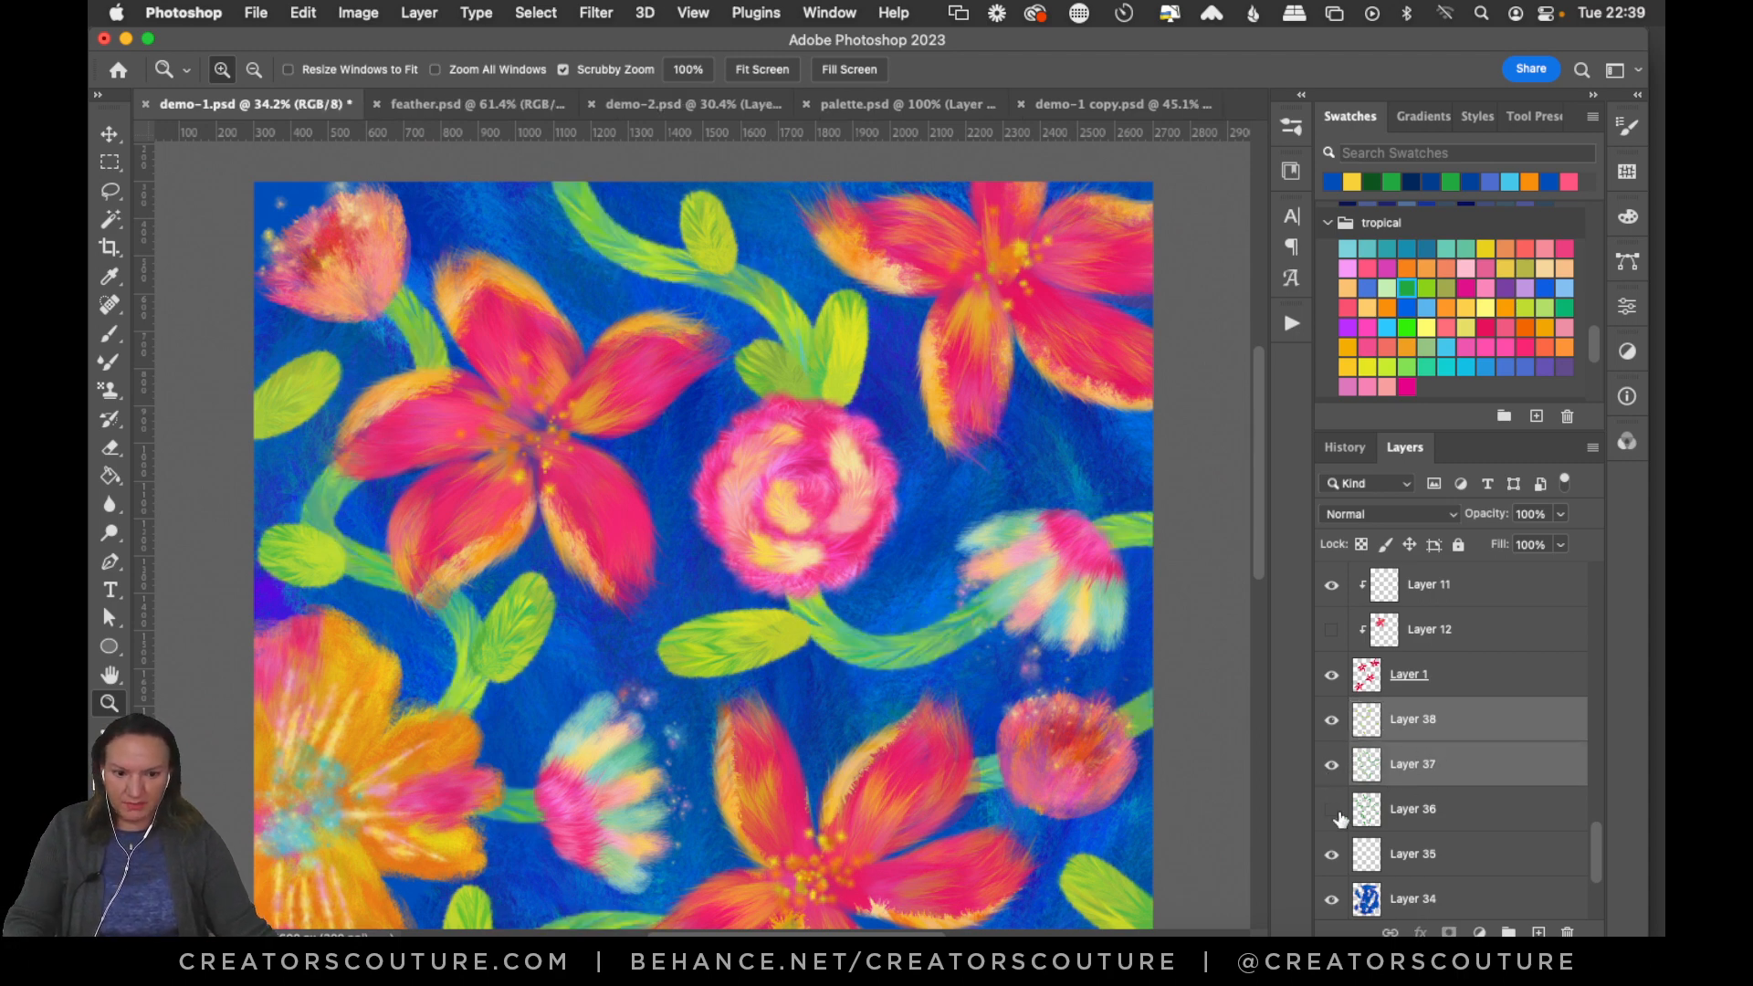
key(super+g)
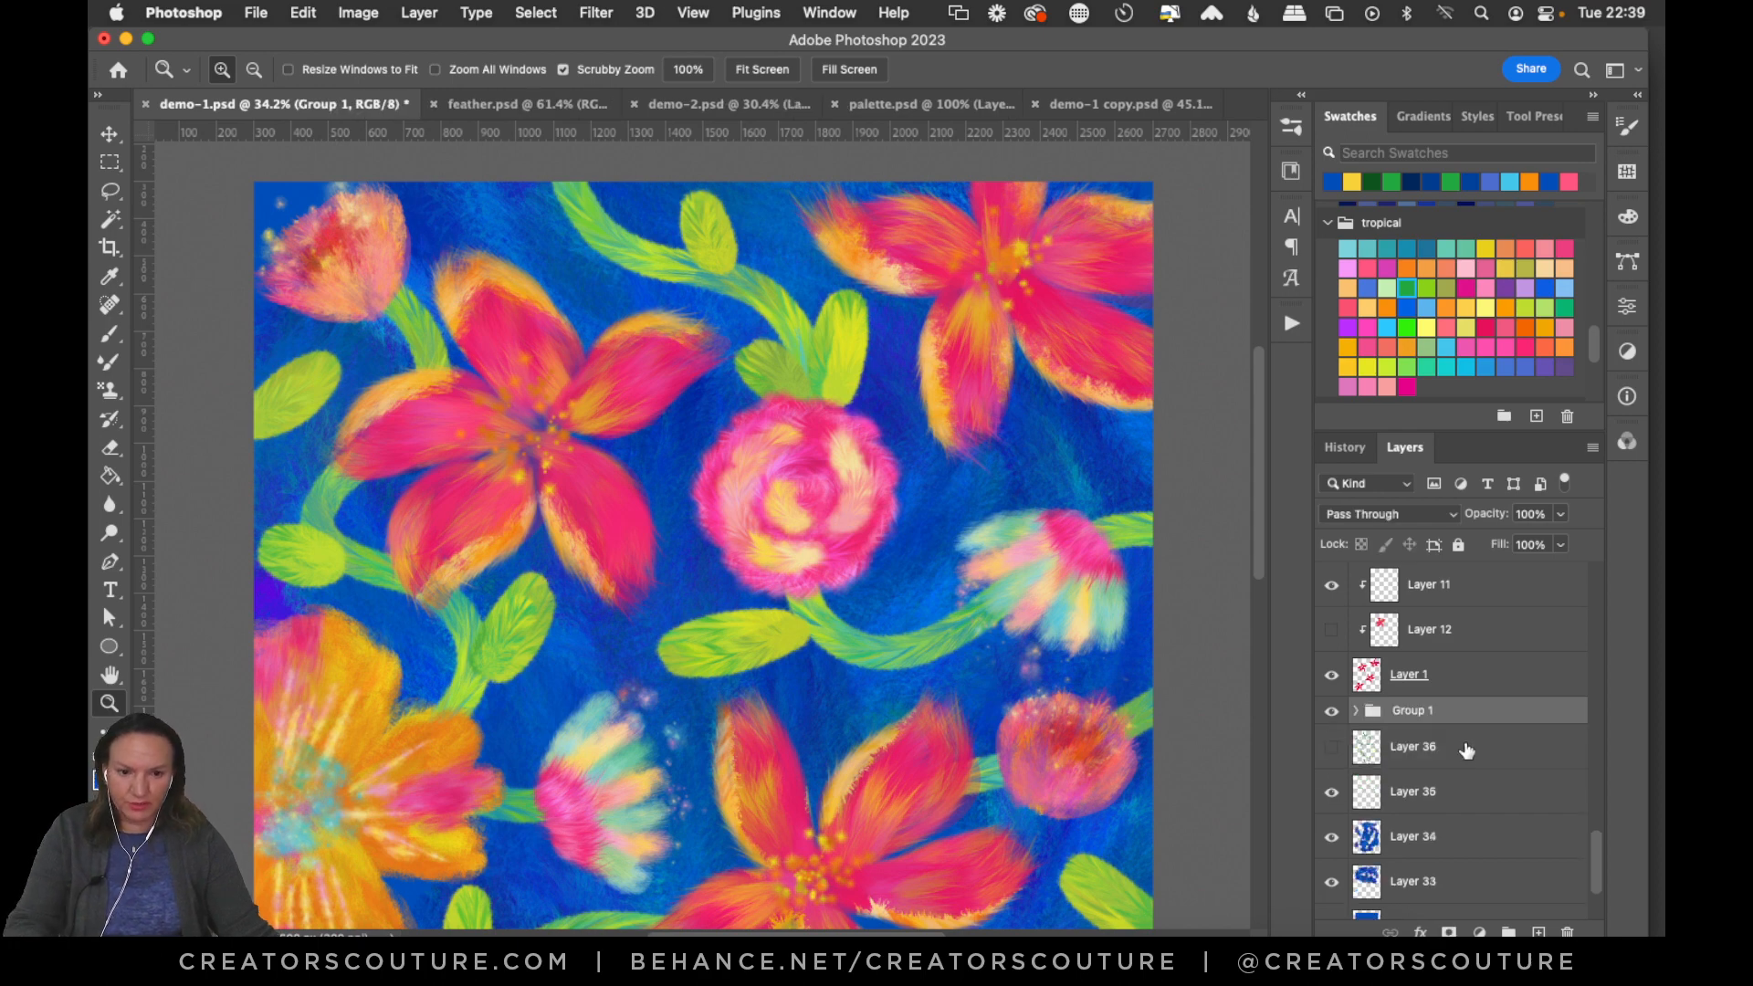
Compare the artwork with and without the stems and leaves by toggling Group 1's visibility.
click(1330, 711)
click(1330, 711)
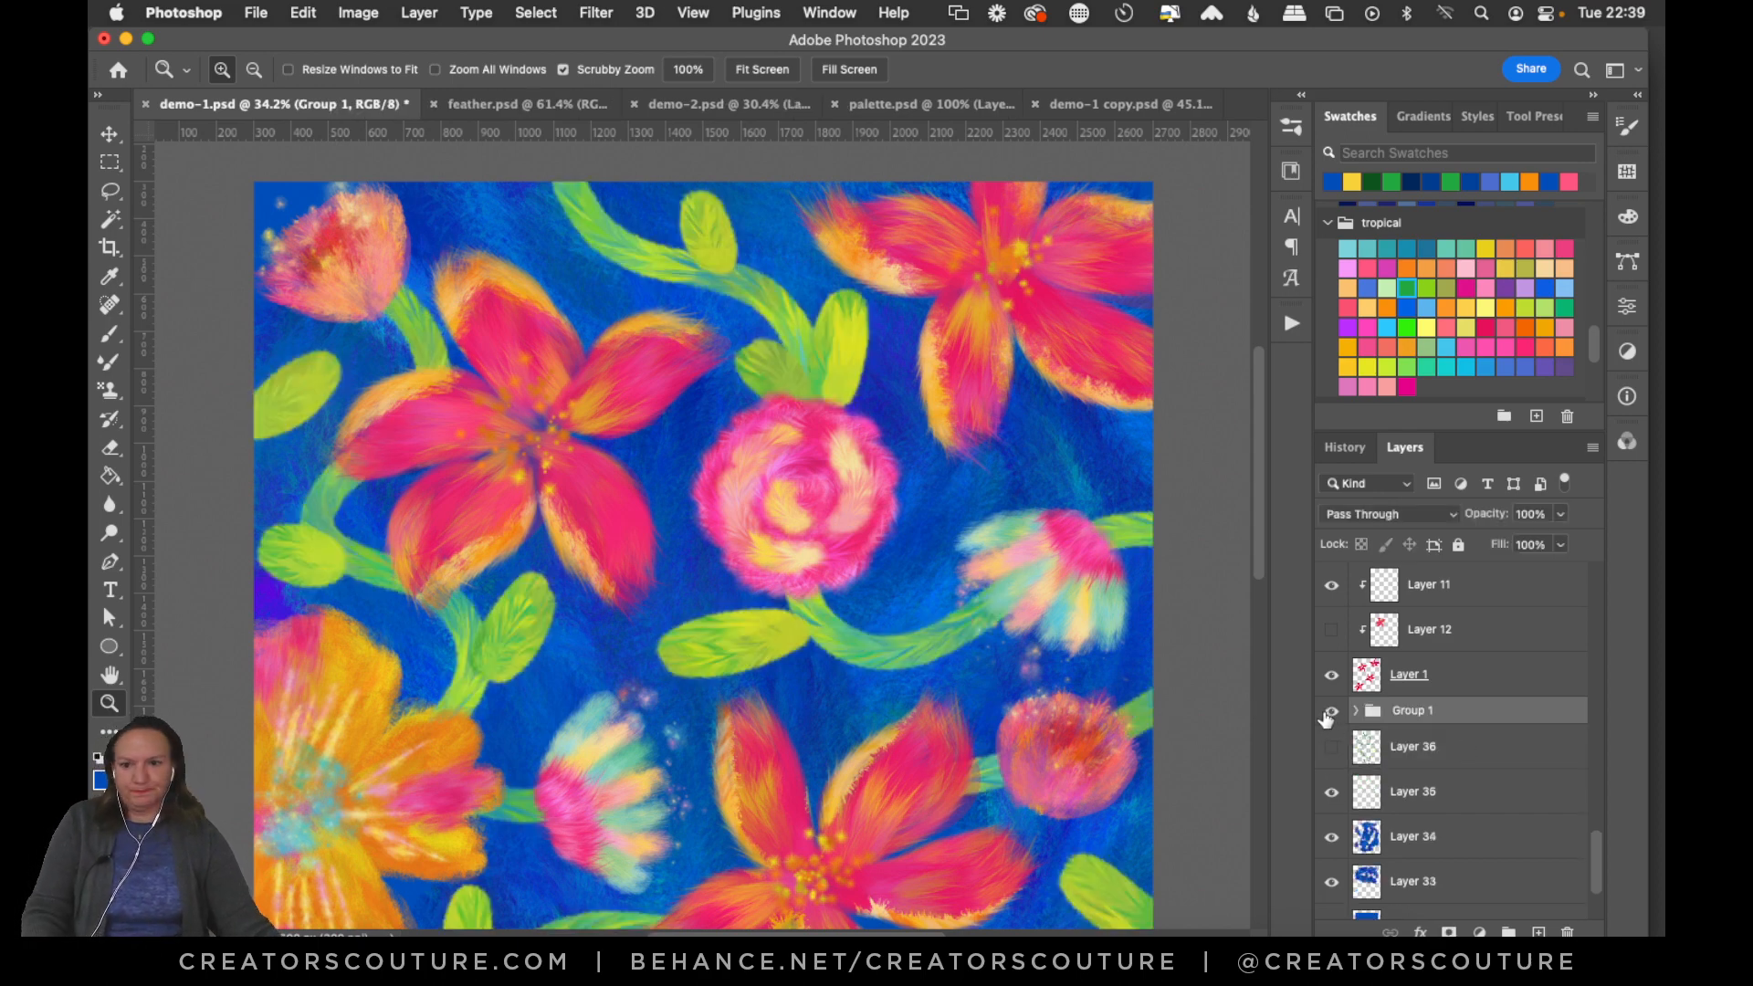
click(1330, 711)
click(1330, 711)
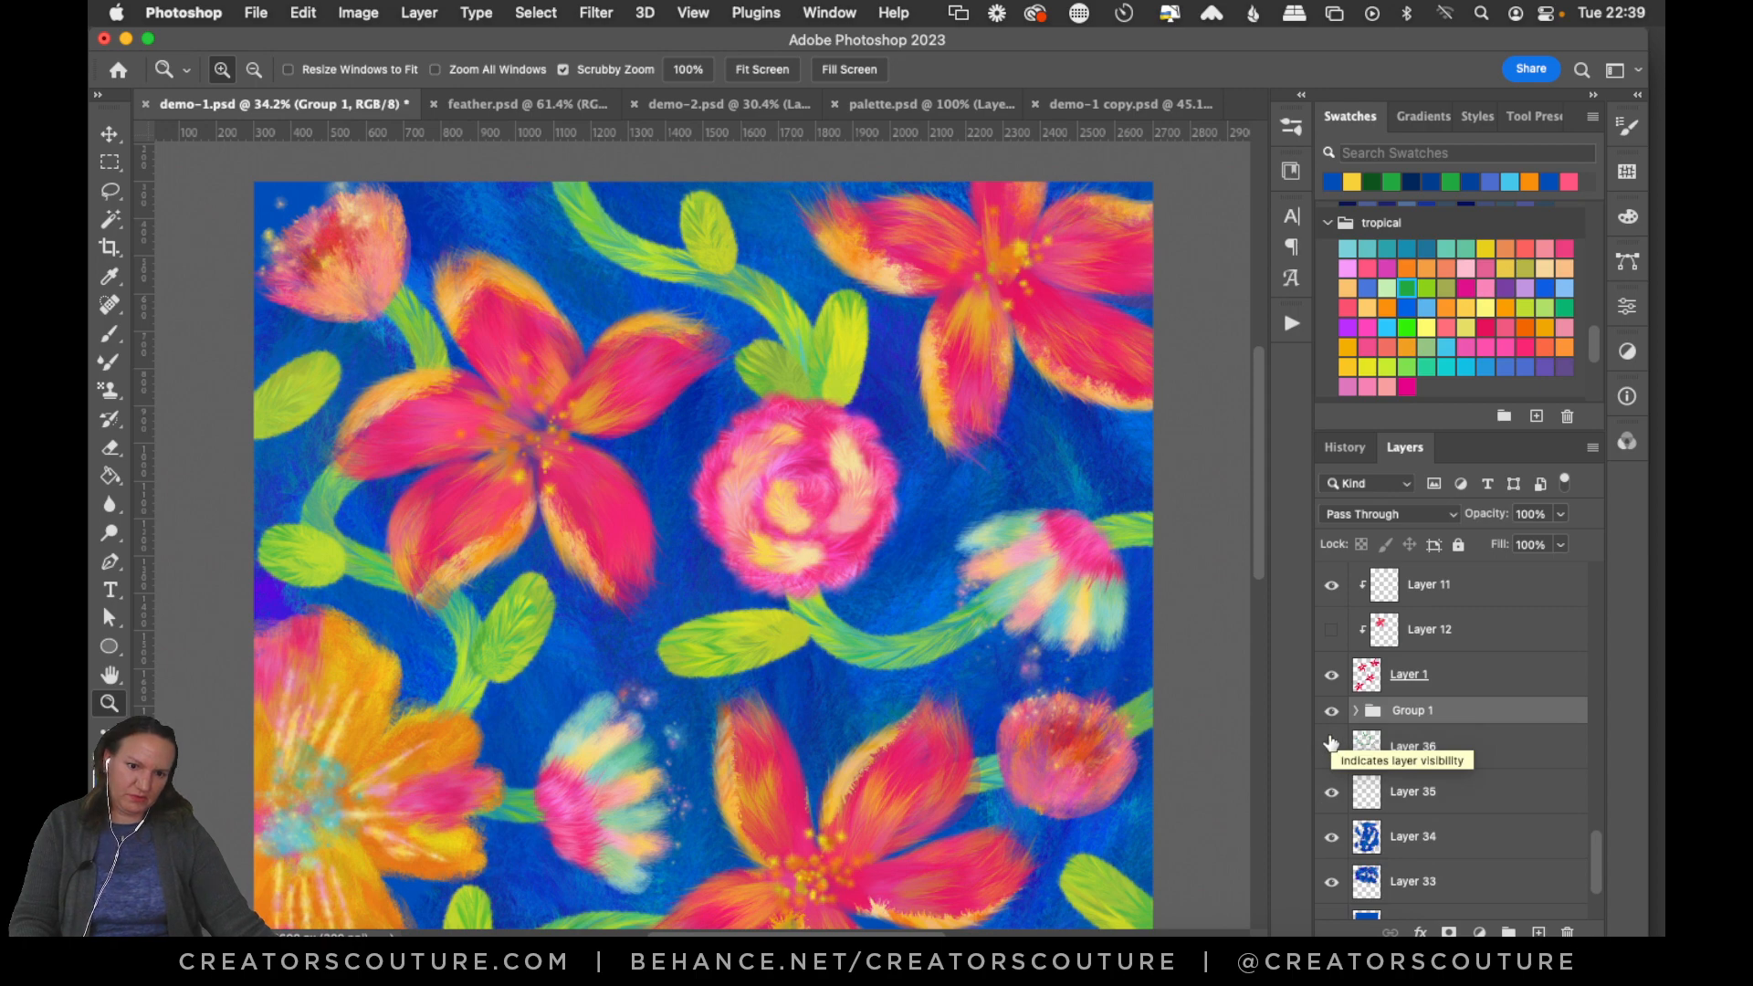
Try a 45% opacity on Group 1, restore it to 100%, save demo-1.psd and hide the group.
click(1331, 745)
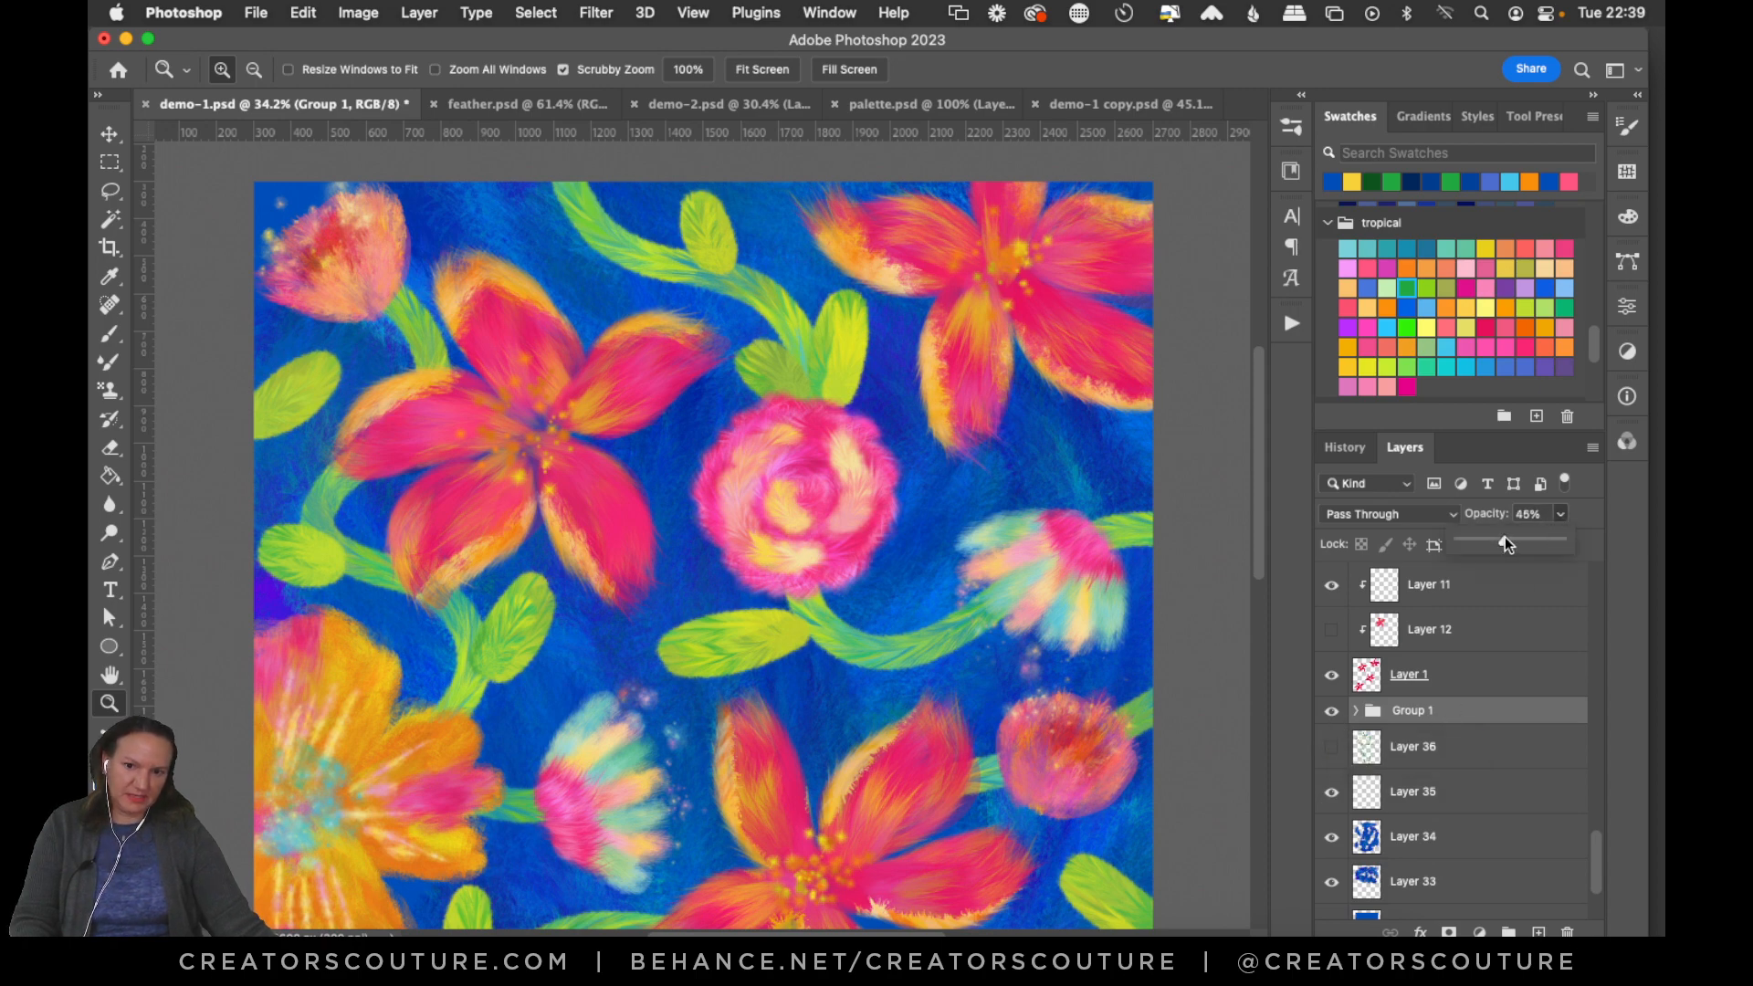
key(super+s)
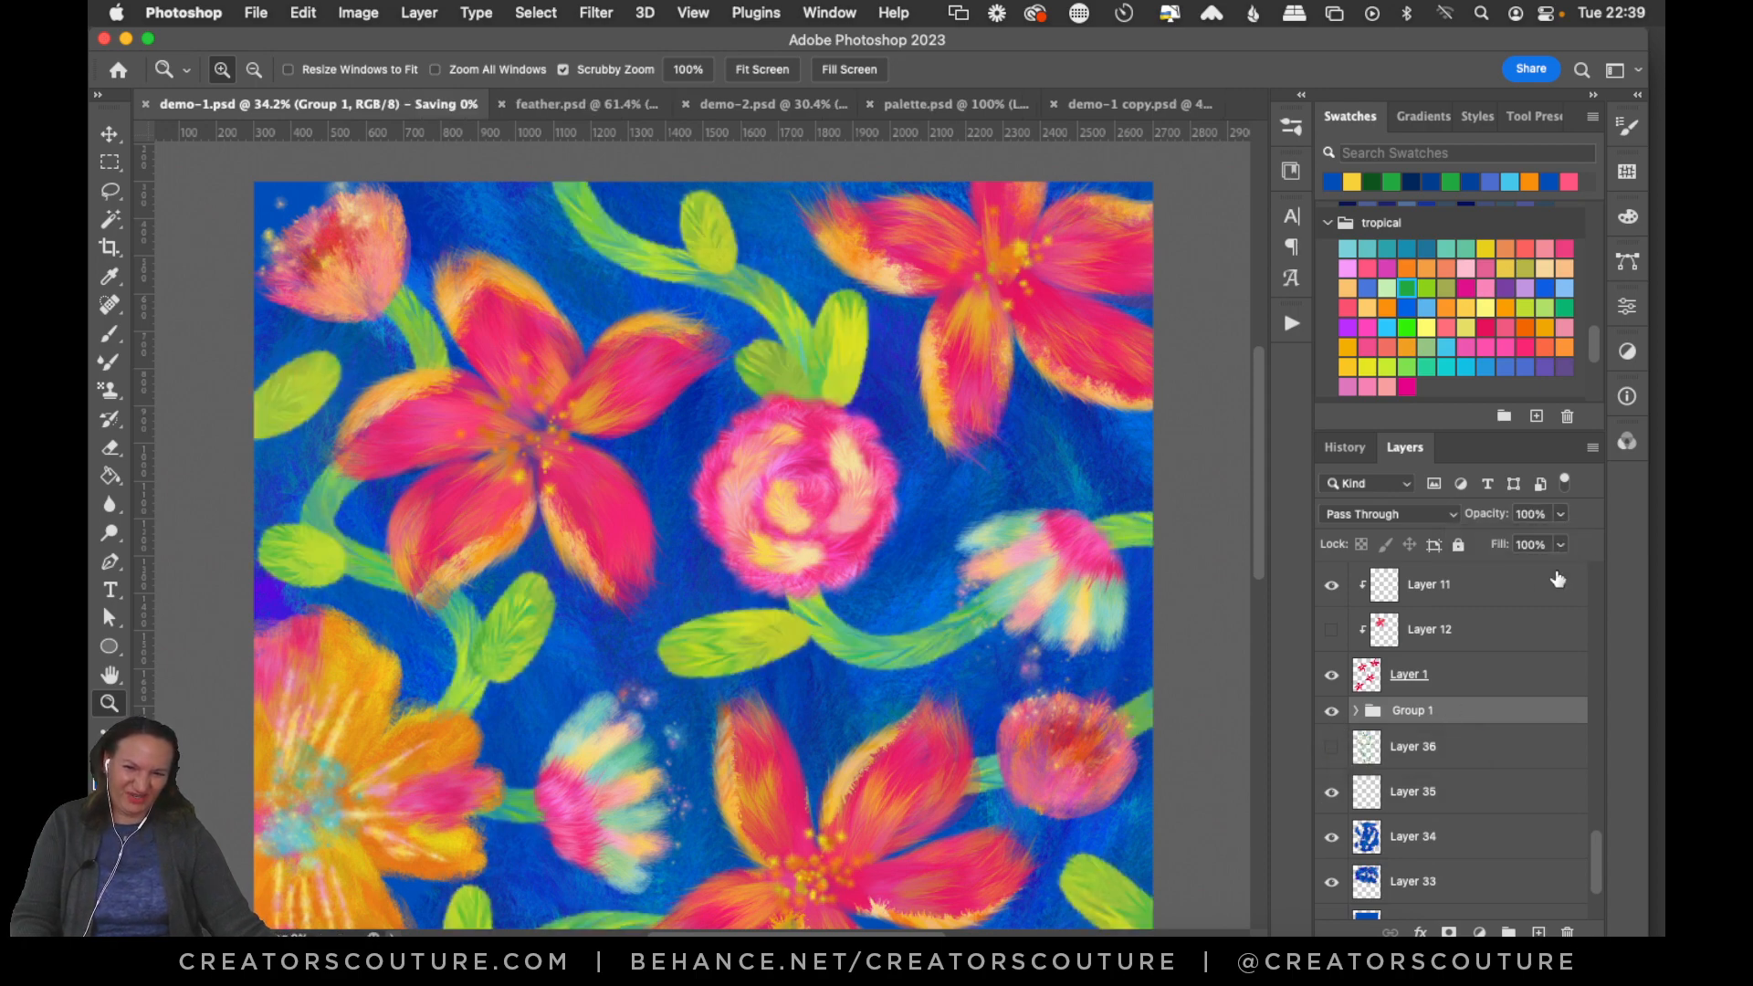
click(1329, 714)
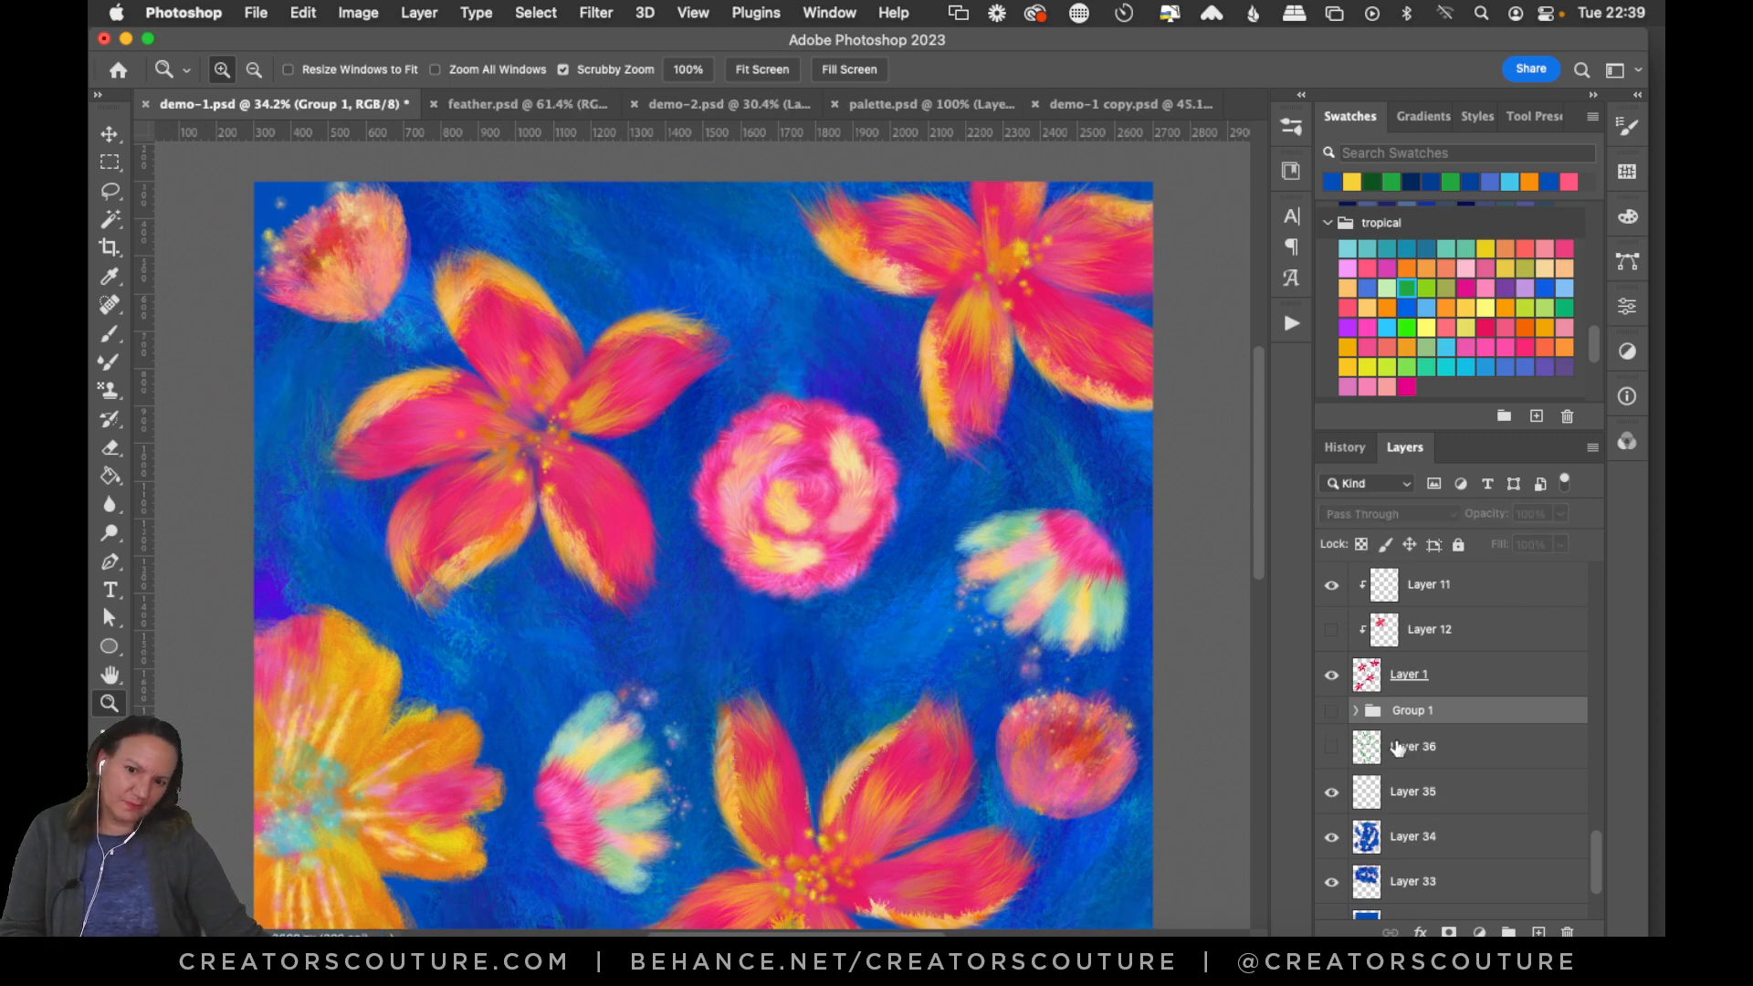
Add a new layer above Group 1 and browse the green patterns for the Pattern Stamp tool.
click(1538, 931)
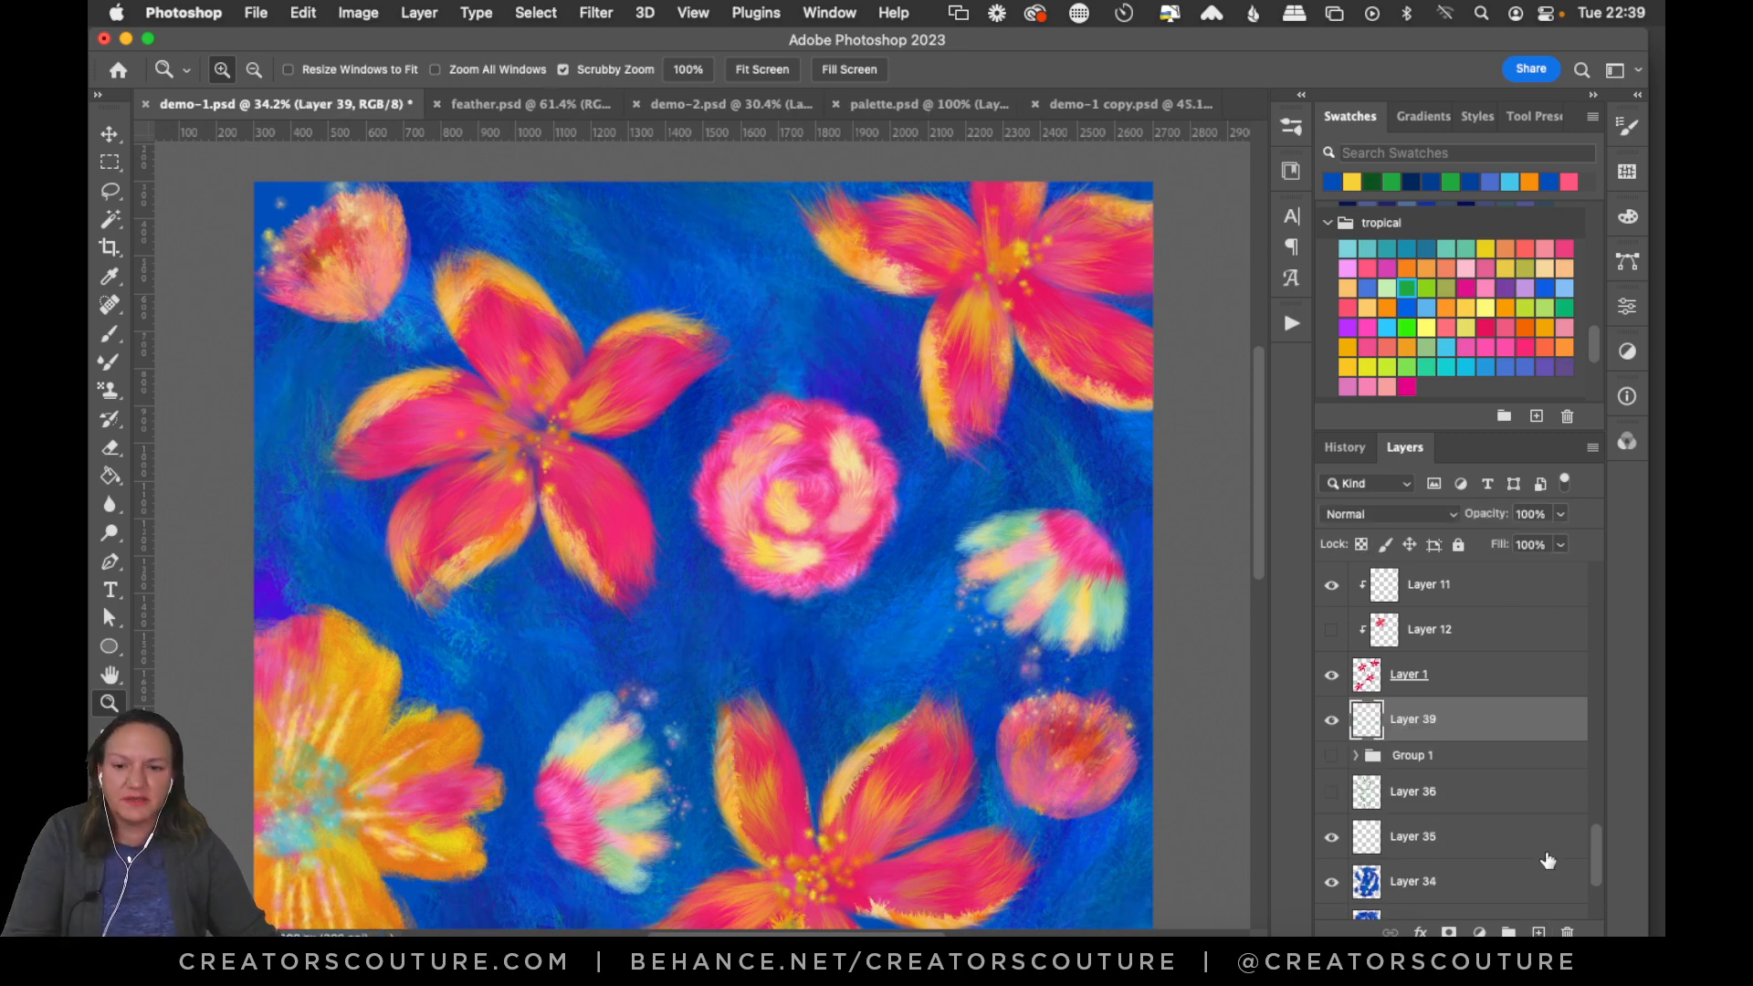
click(110, 391)
click(206, 383)
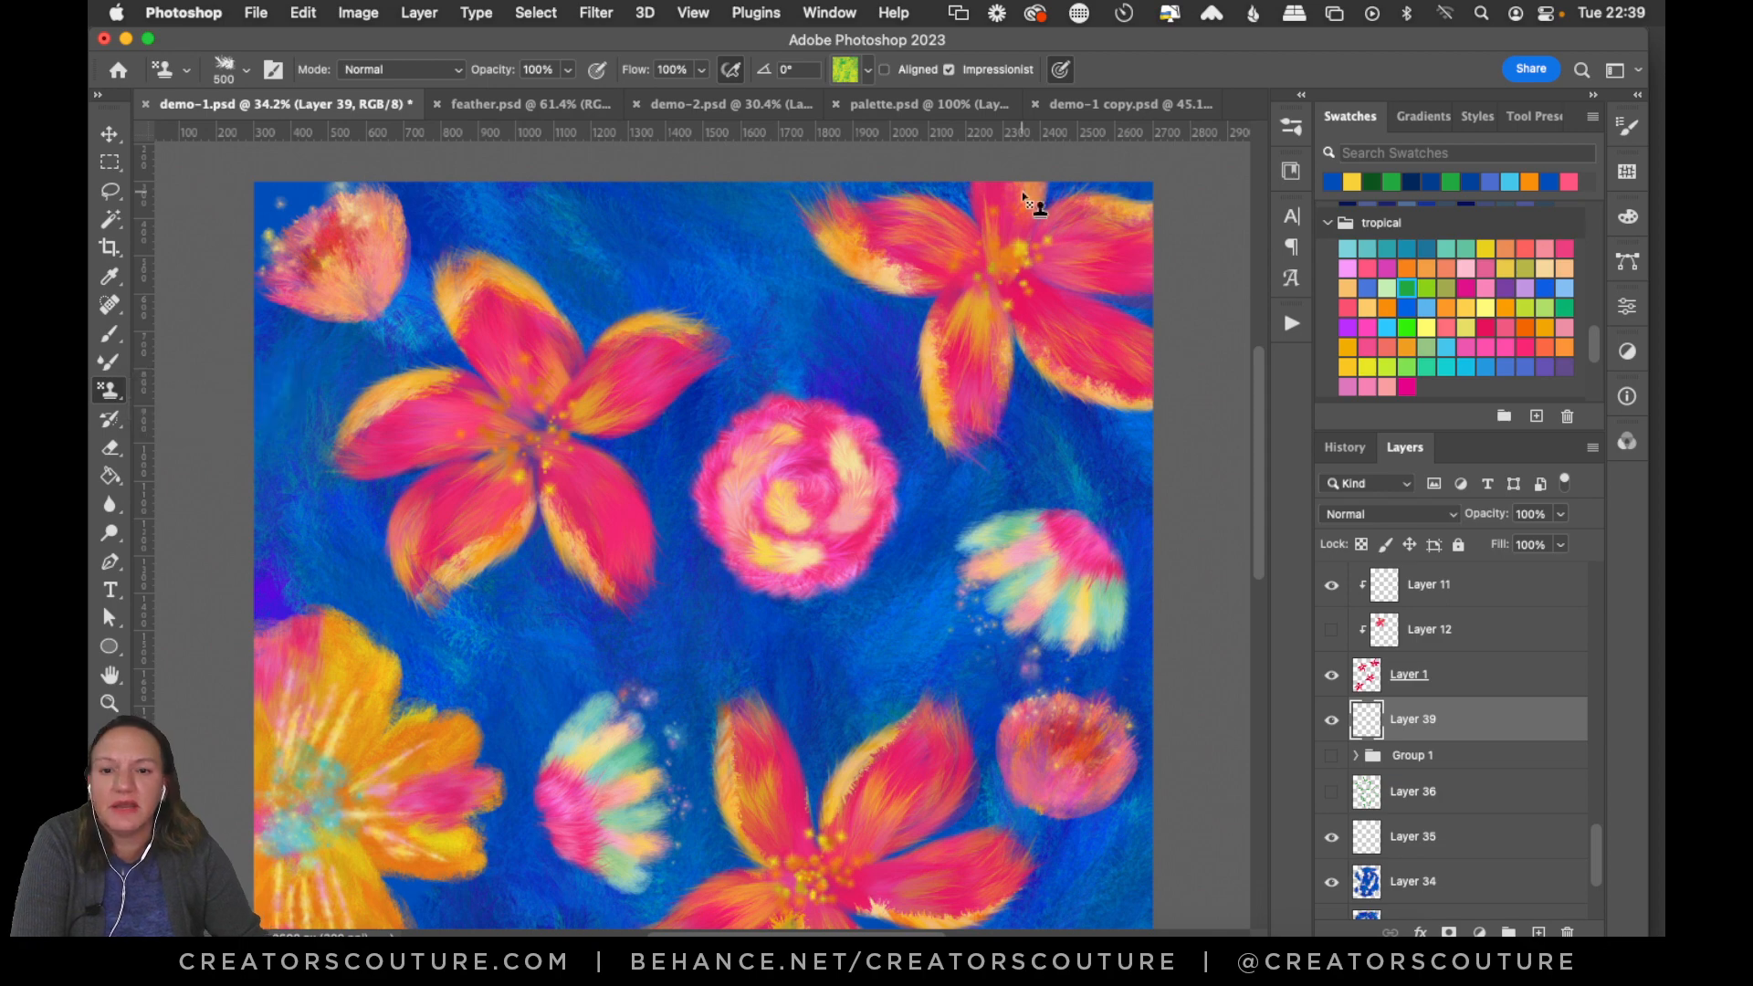
click(845, 69)
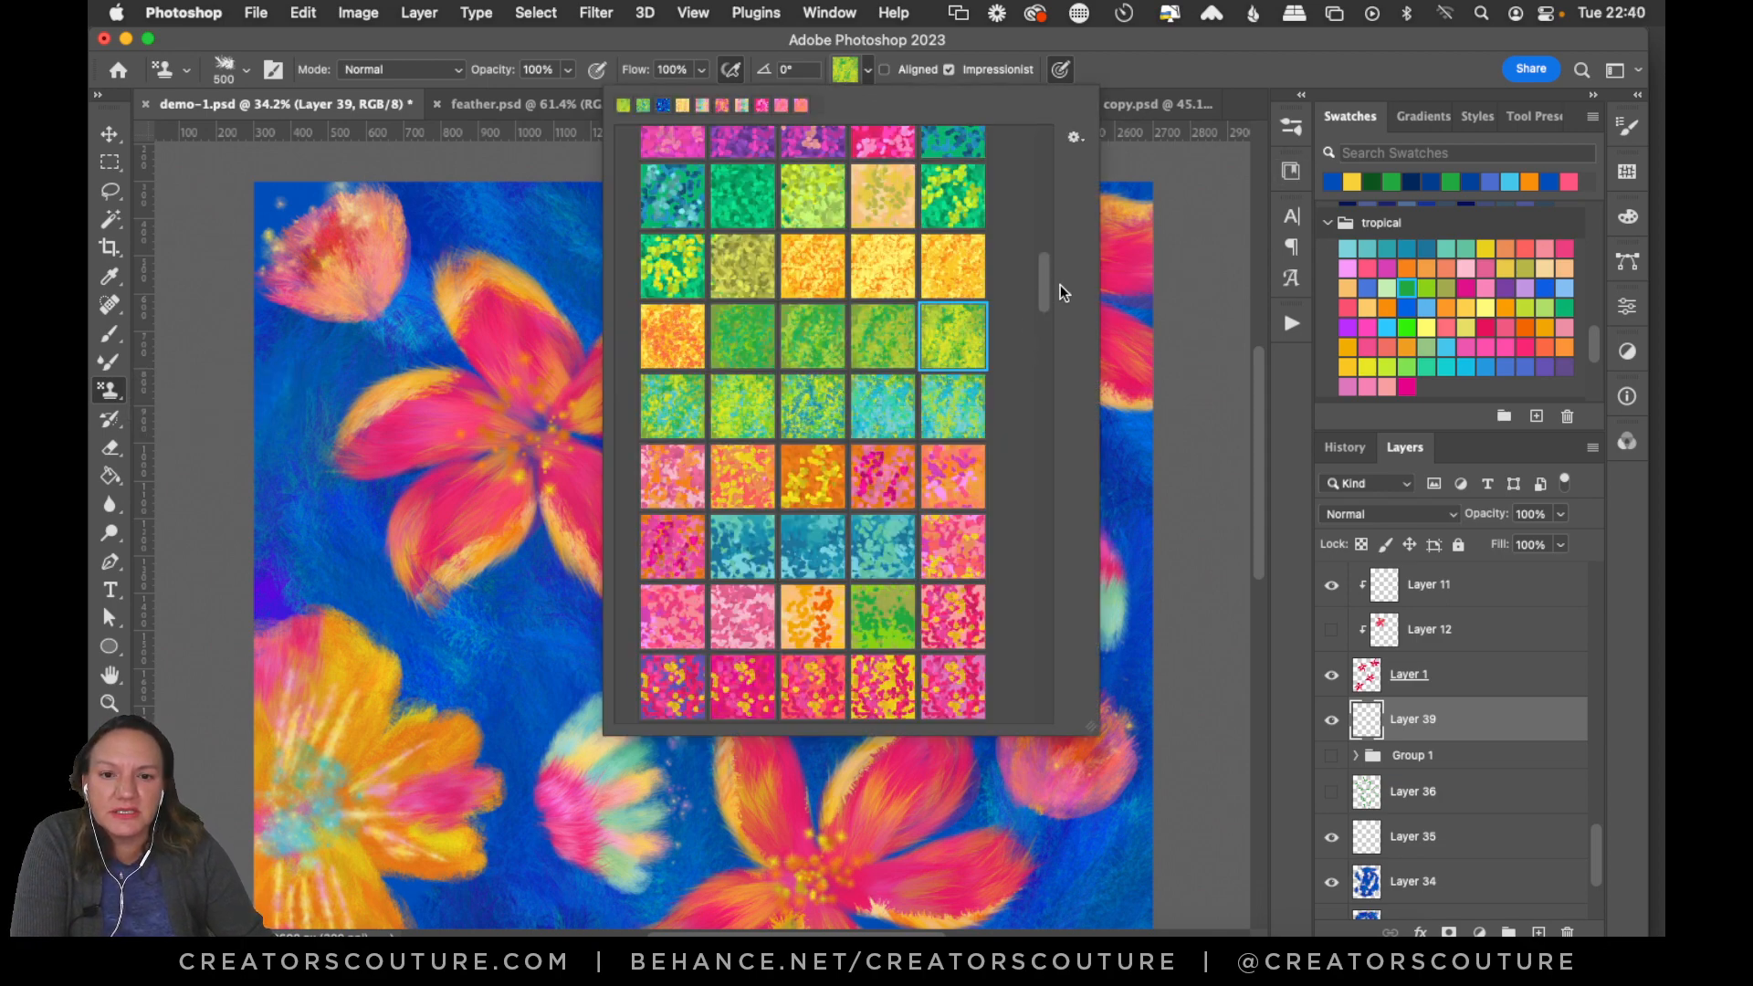
drag(1044, 283, 1049, 257)
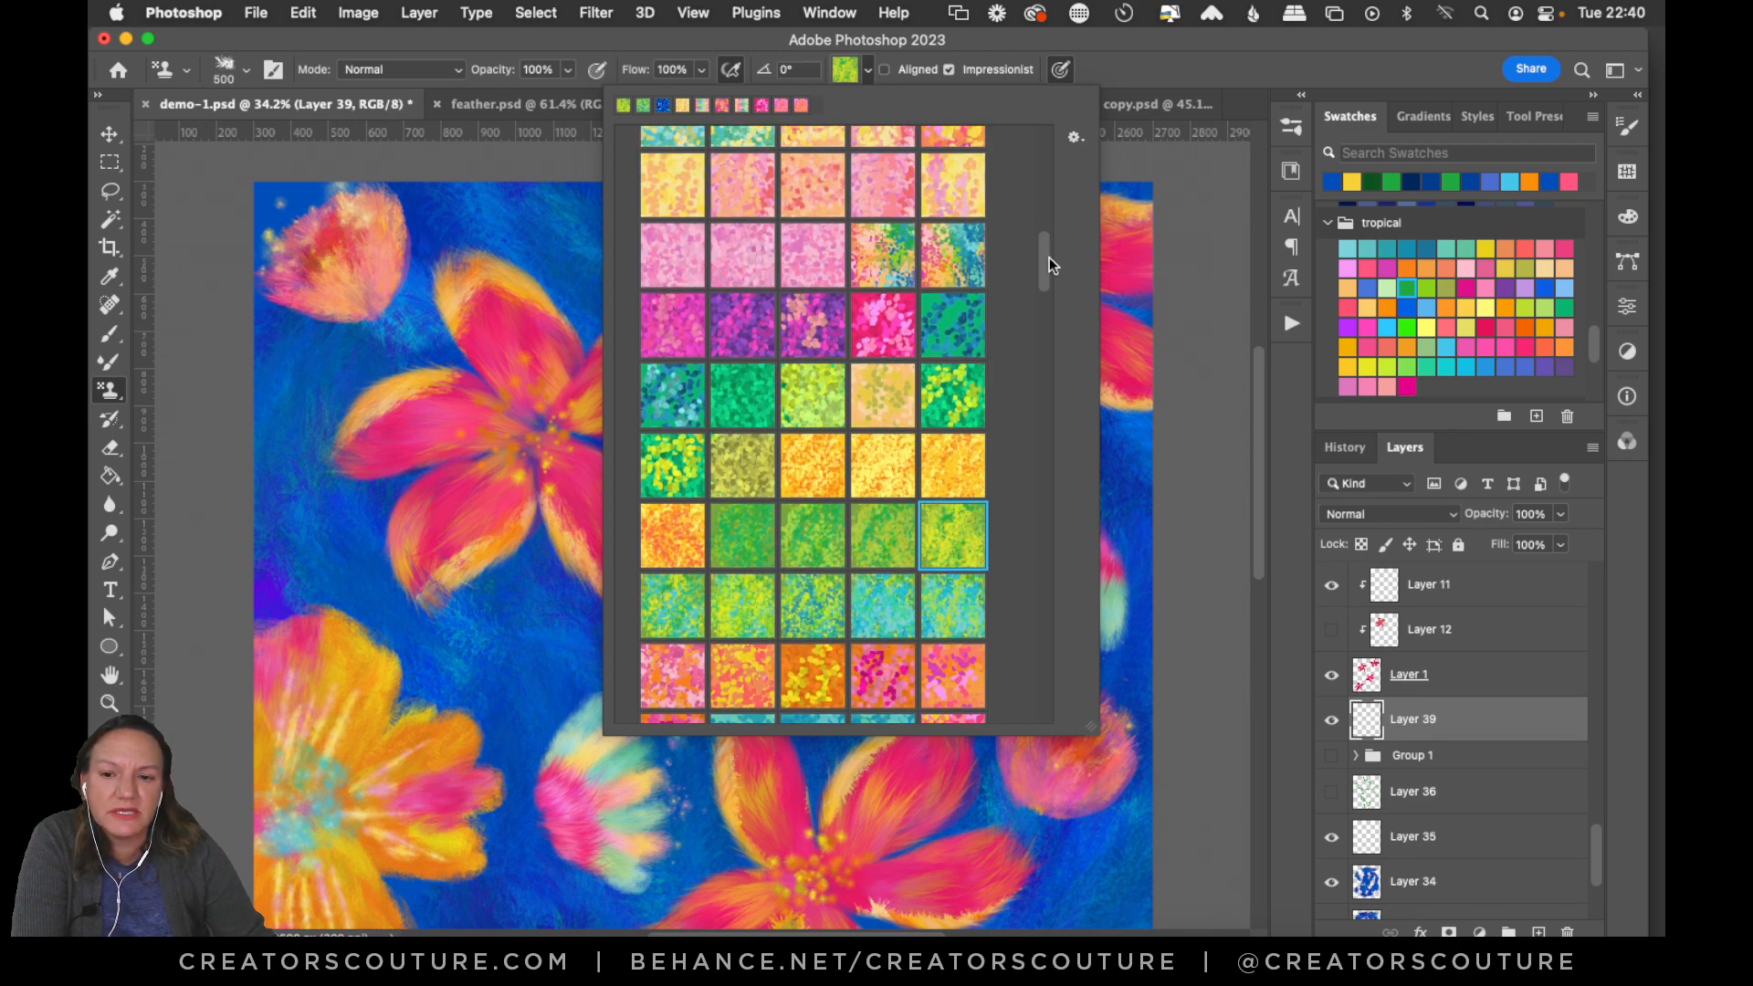
scroll(1010, 301, down, 1)
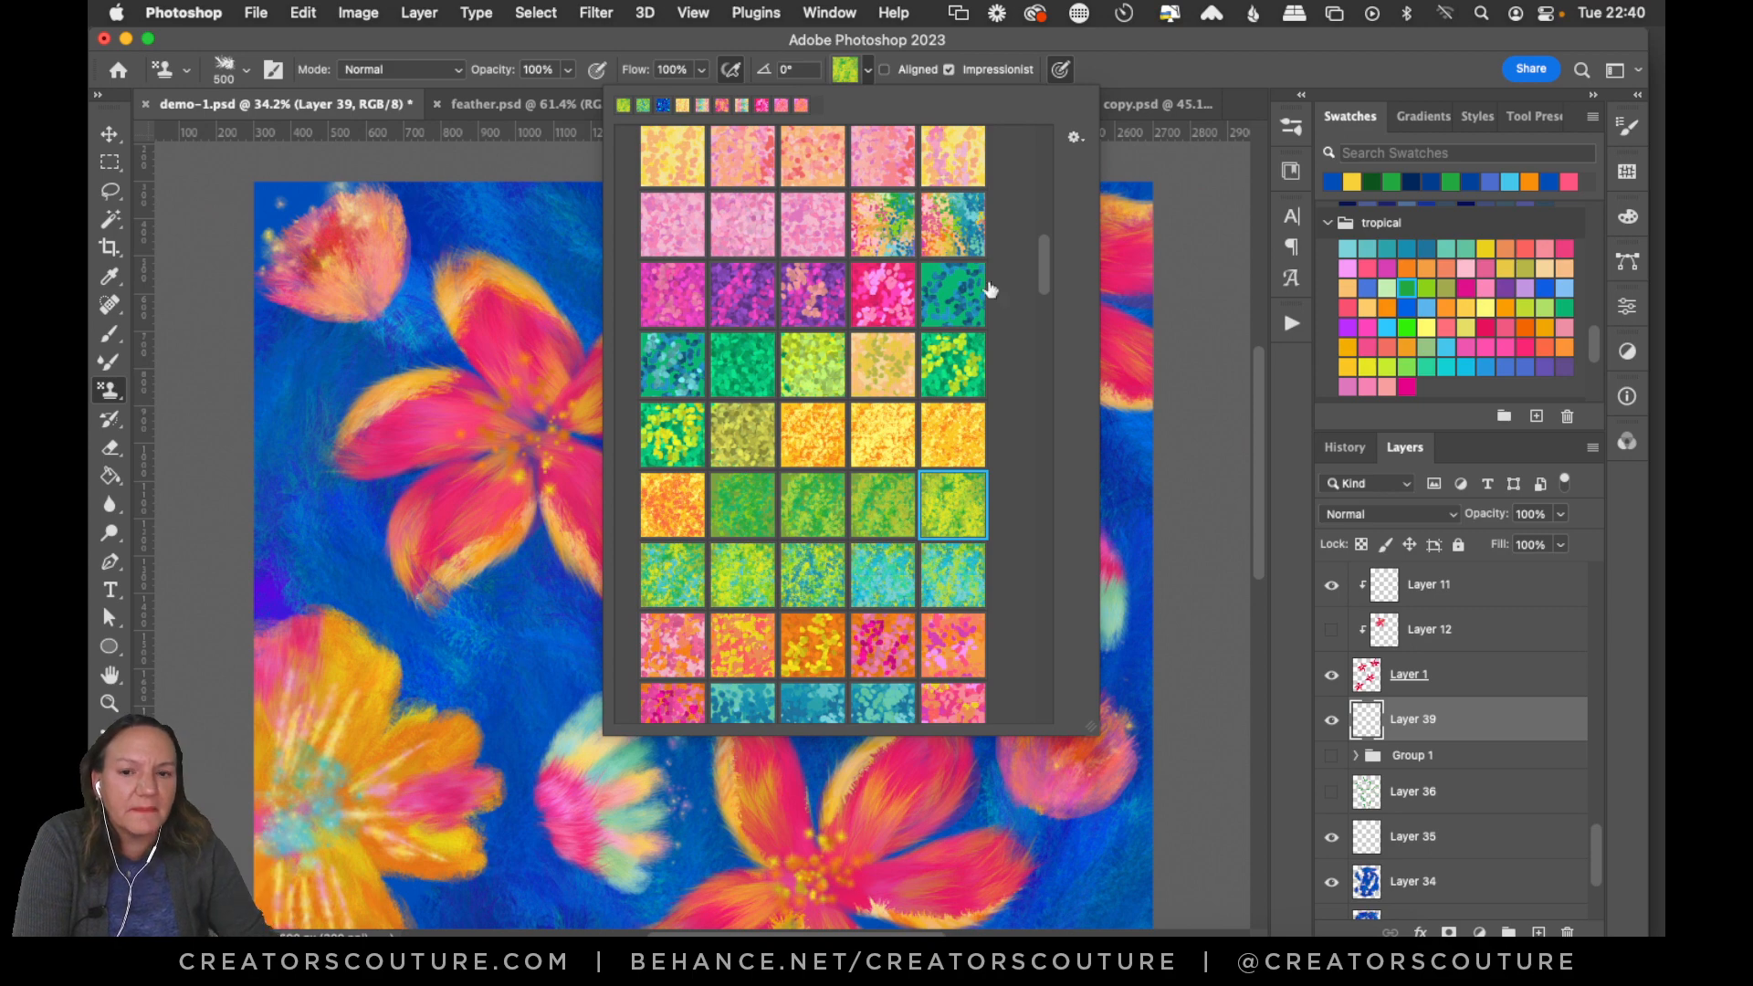
click(849, 81)
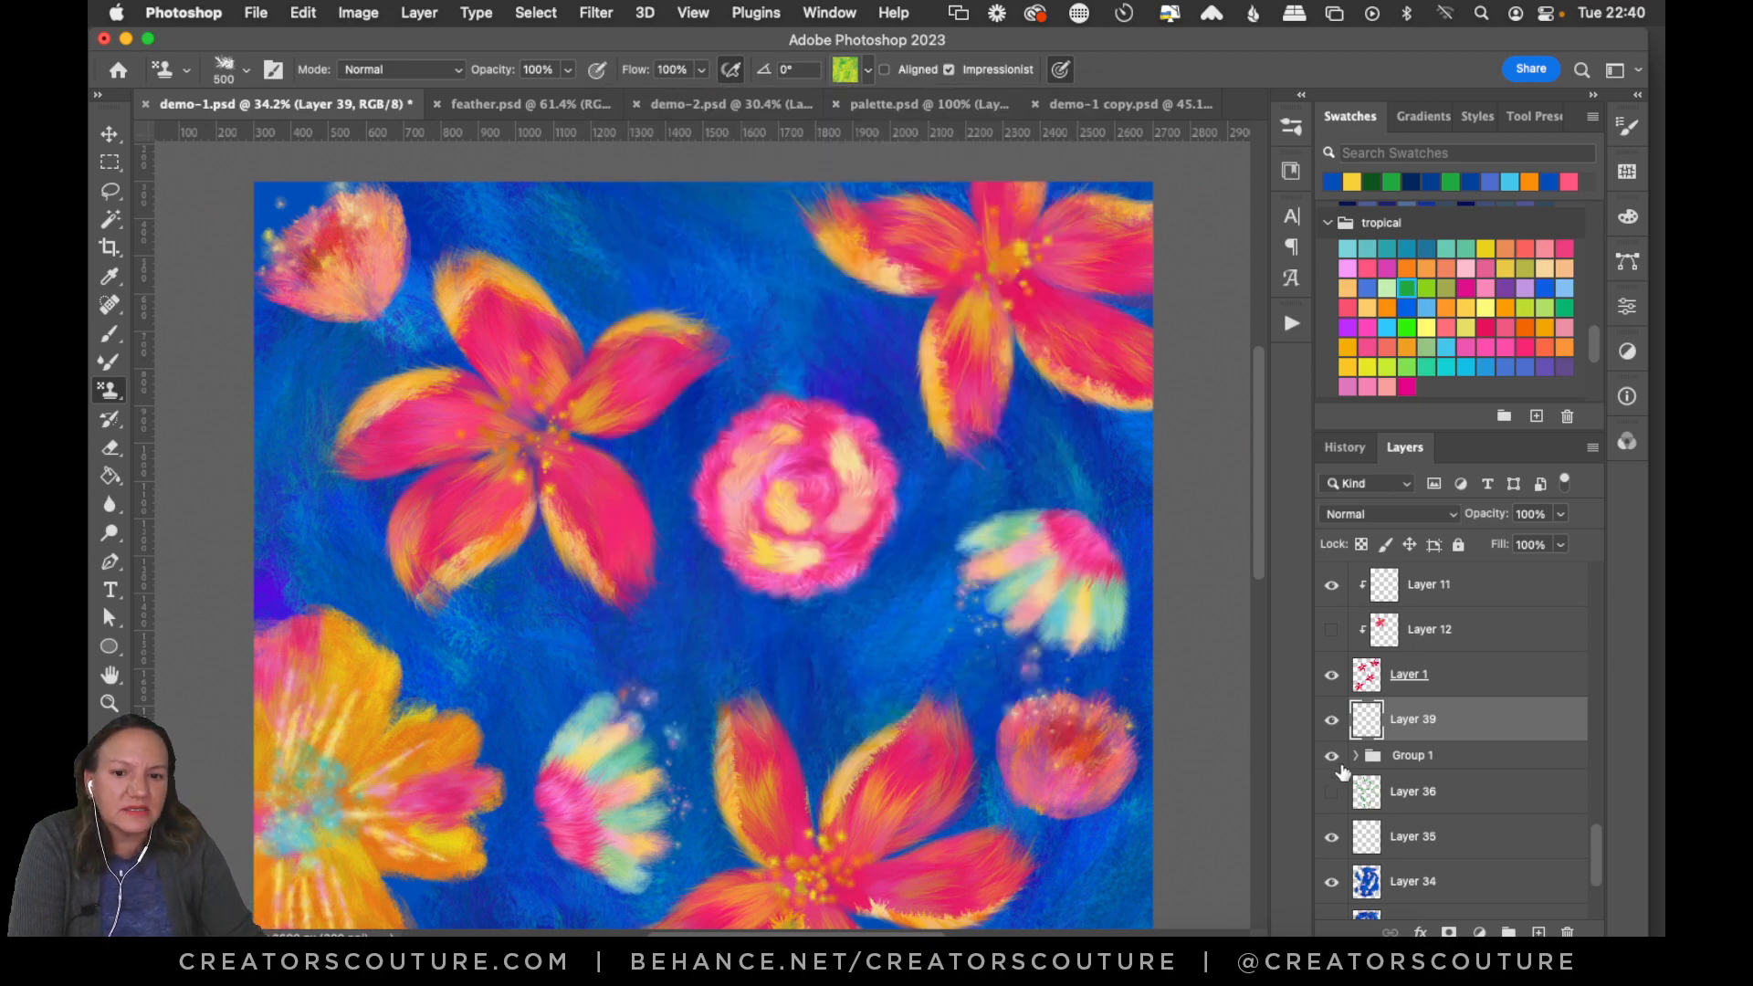
Compare the painted stems in Group 1 with the flat guide on Layer 36 by toggling their visibility, ending with both hidden.
click(1340, 778)
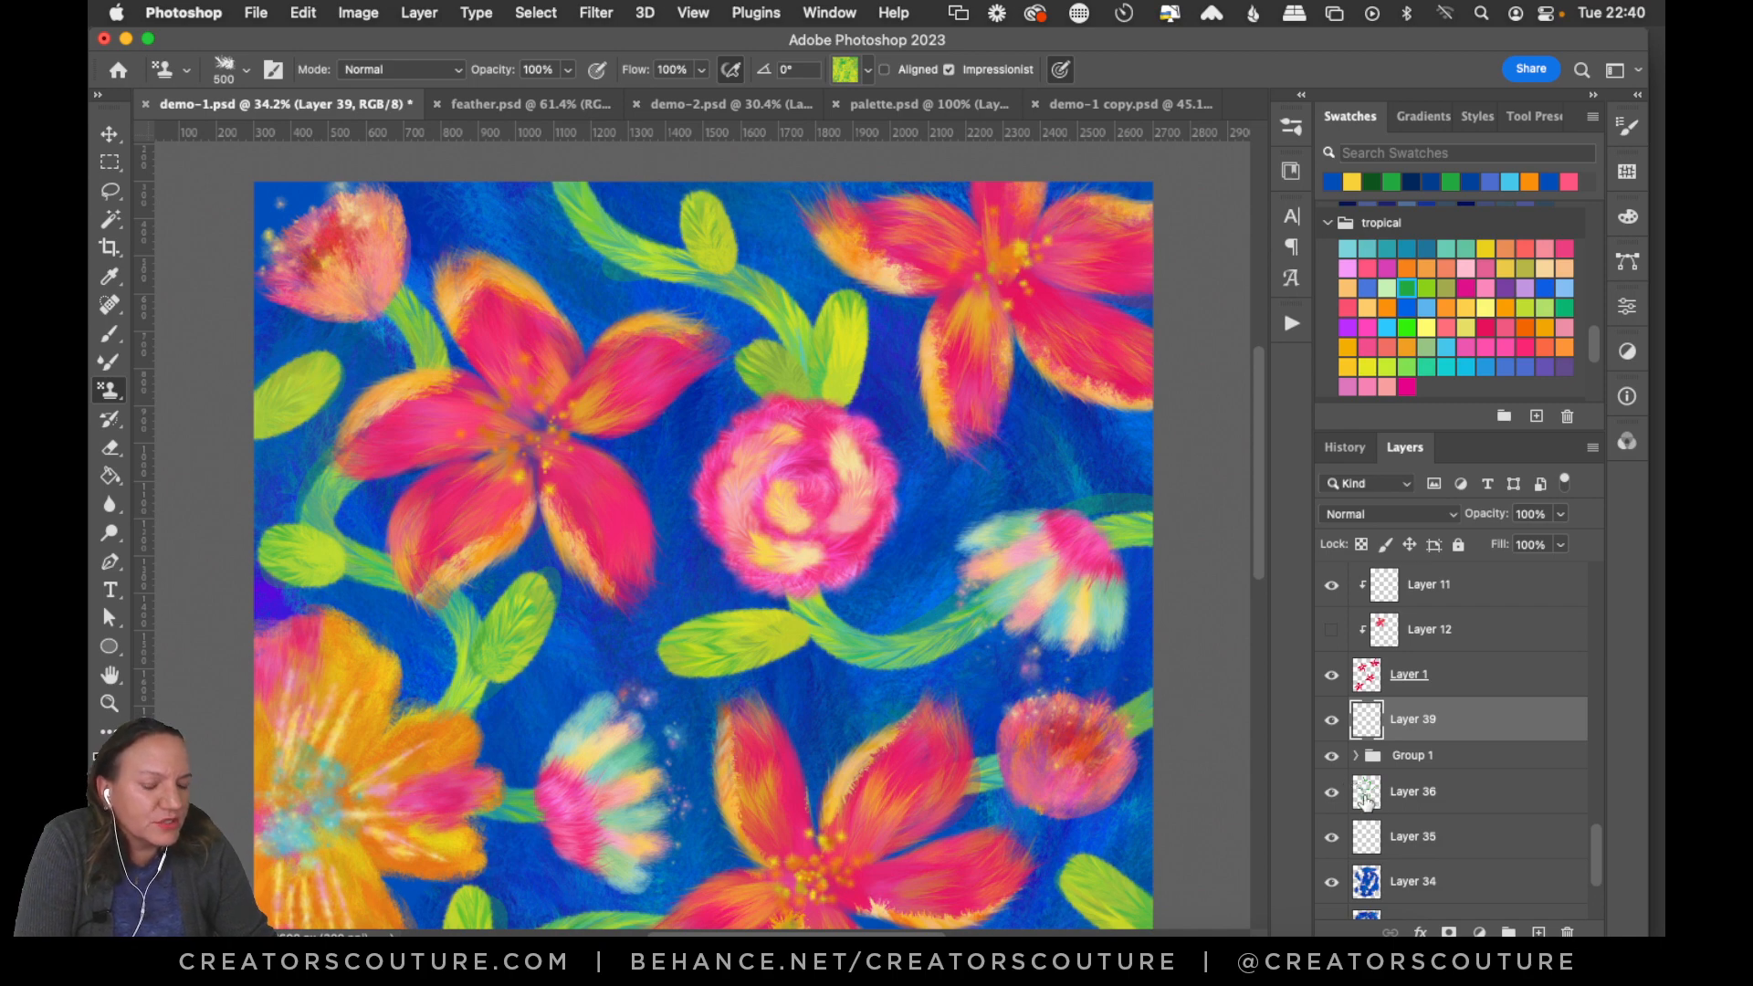
click(1332, 756)
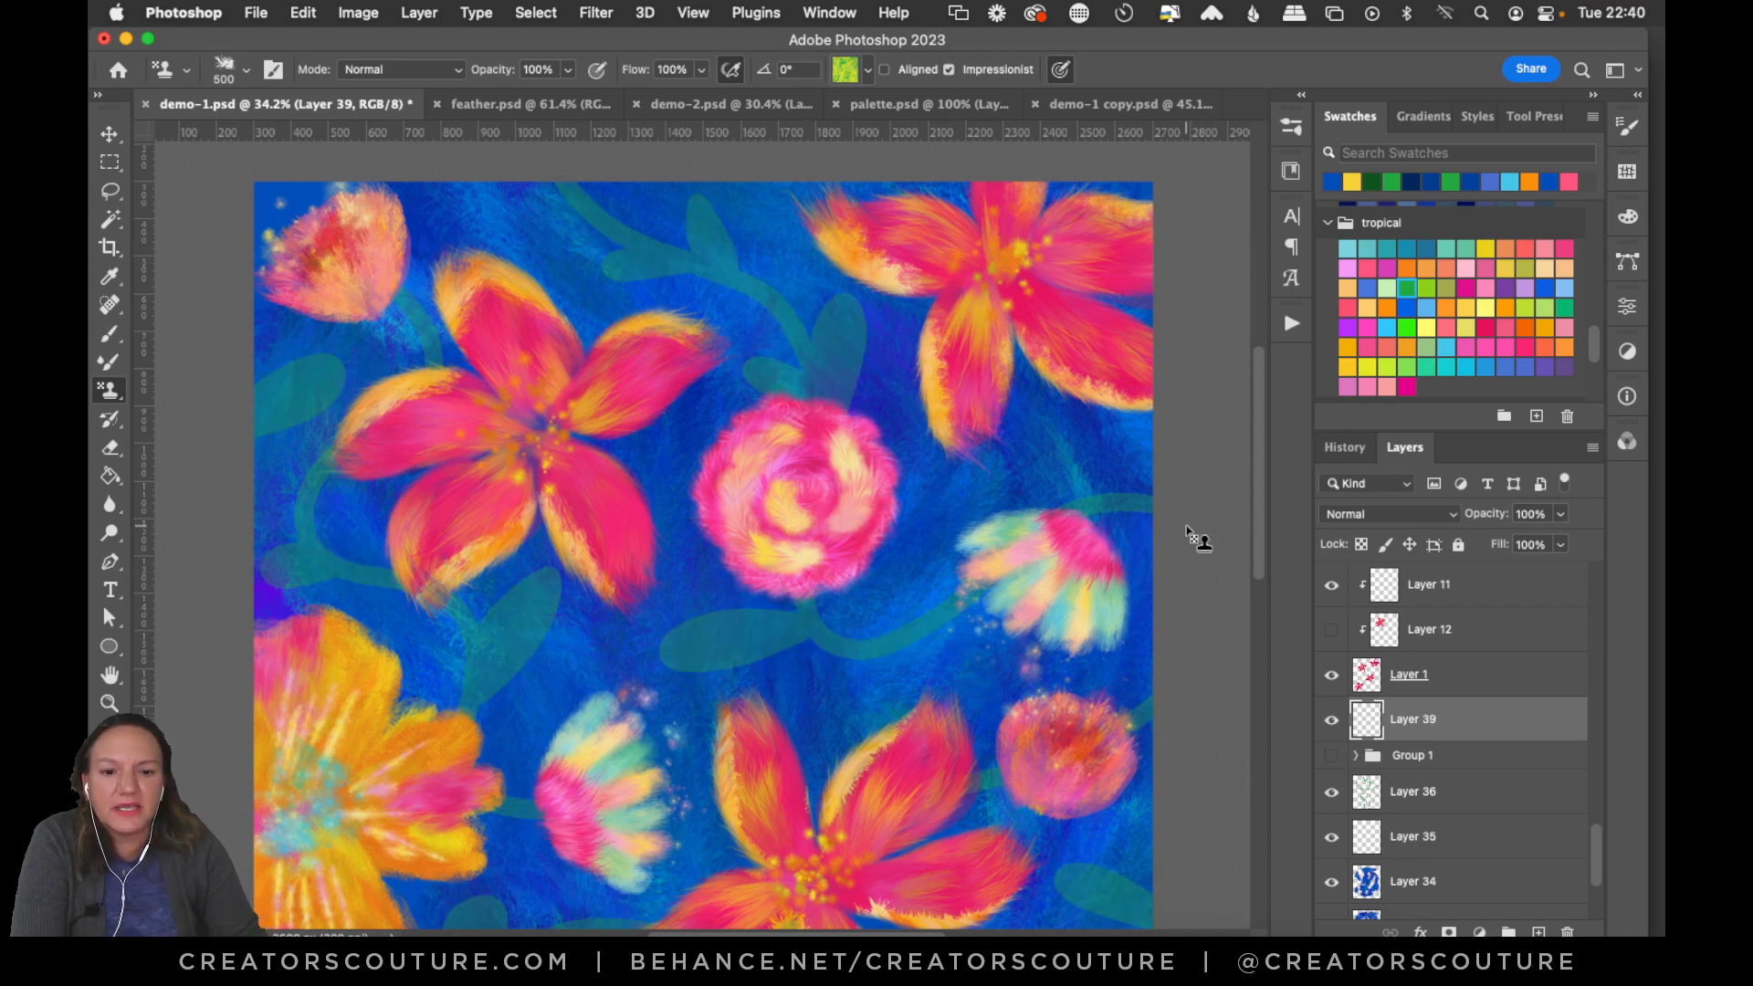
click(1332, 796)
click(1332, 761)
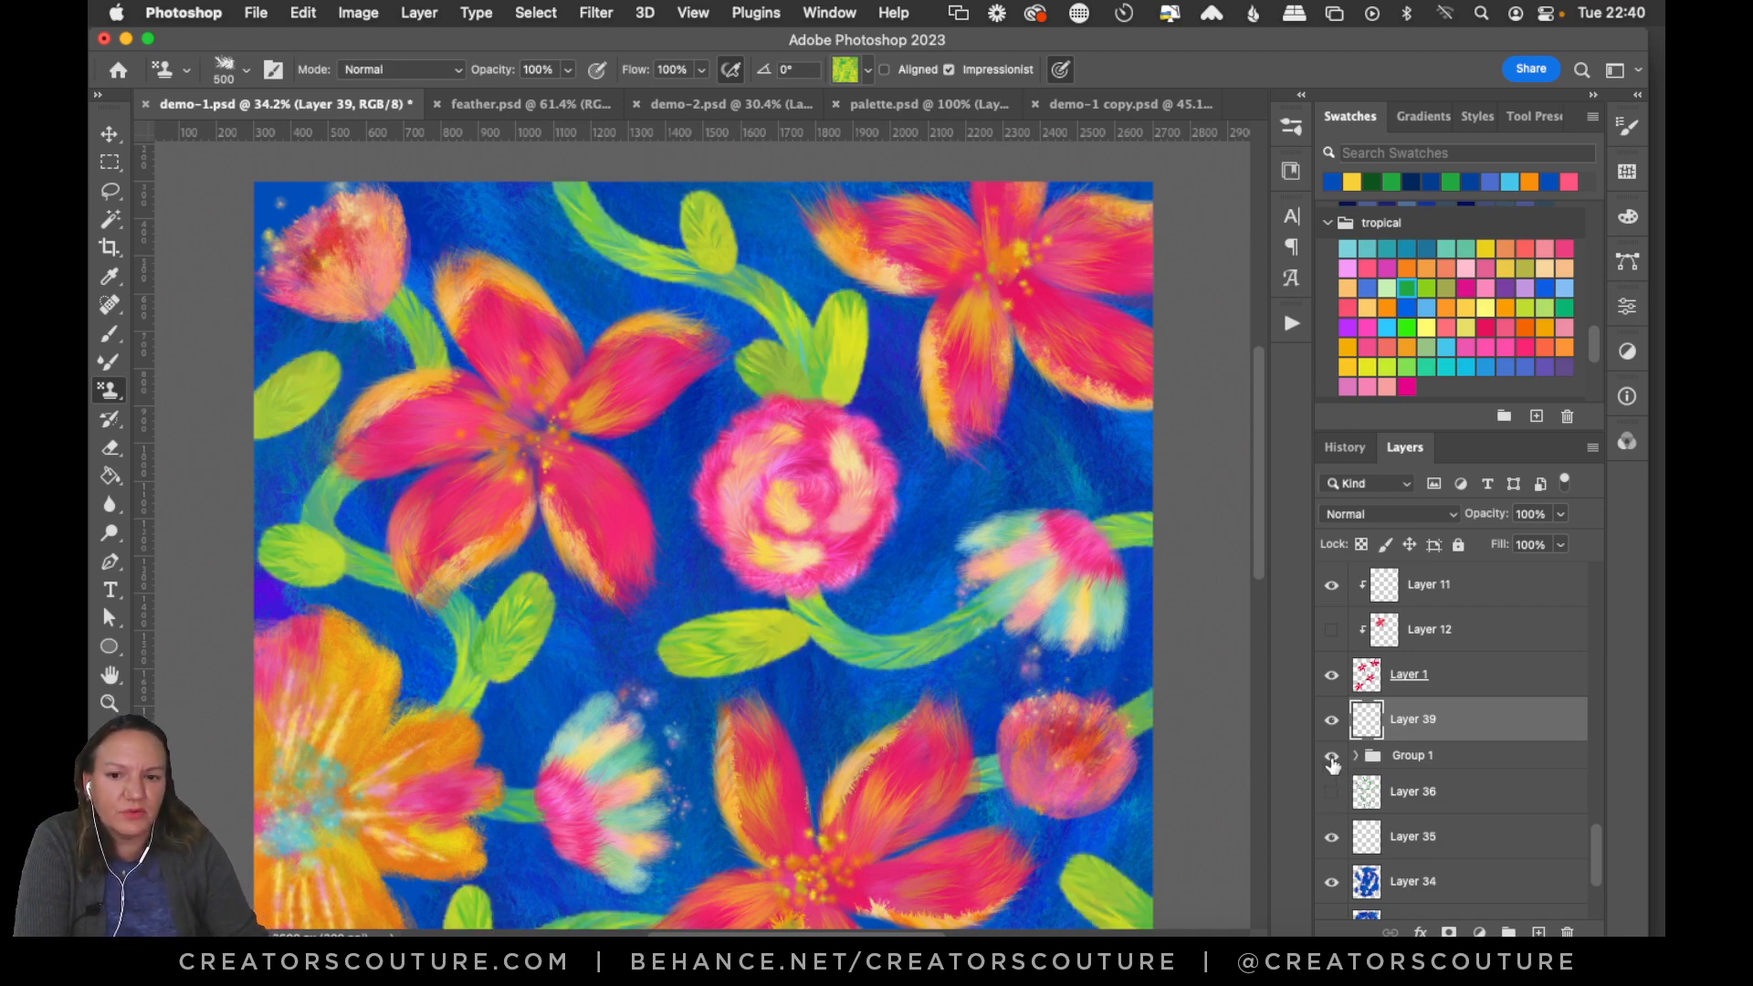
click(1333, 761)
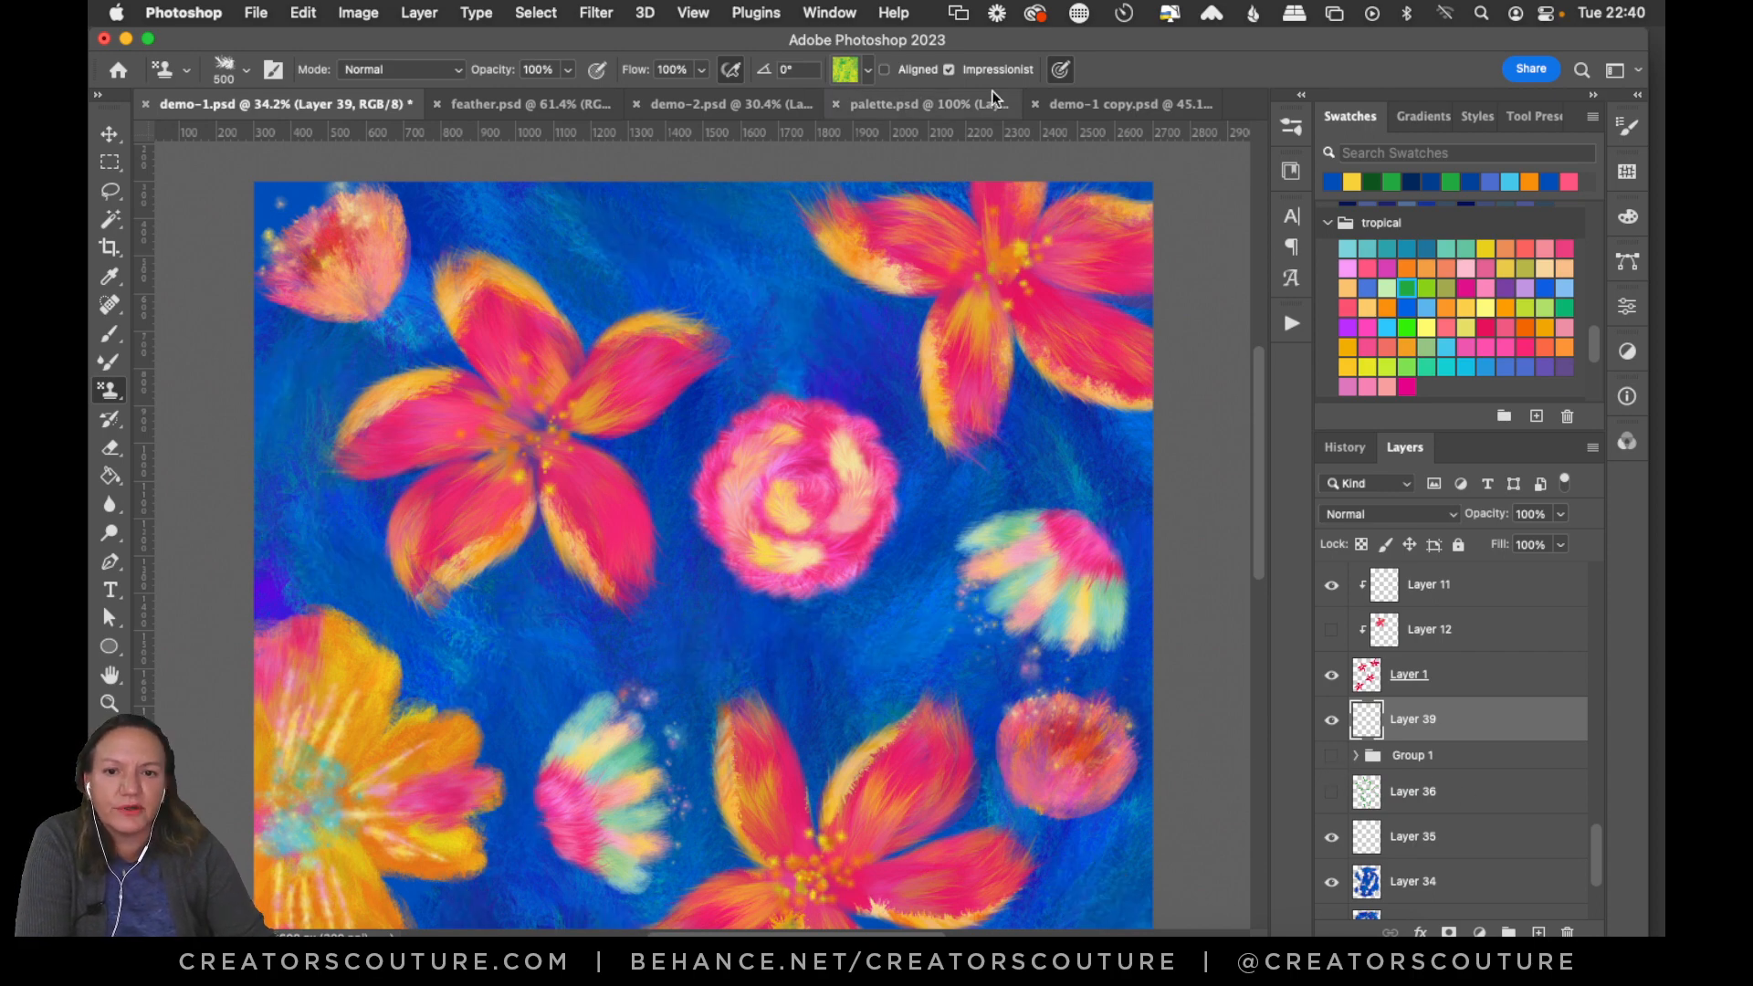
Choose the teal pattern with blue-green speckles for the Pattern Stamp tool and browse the remaining pattern groups.
click(839, 70)
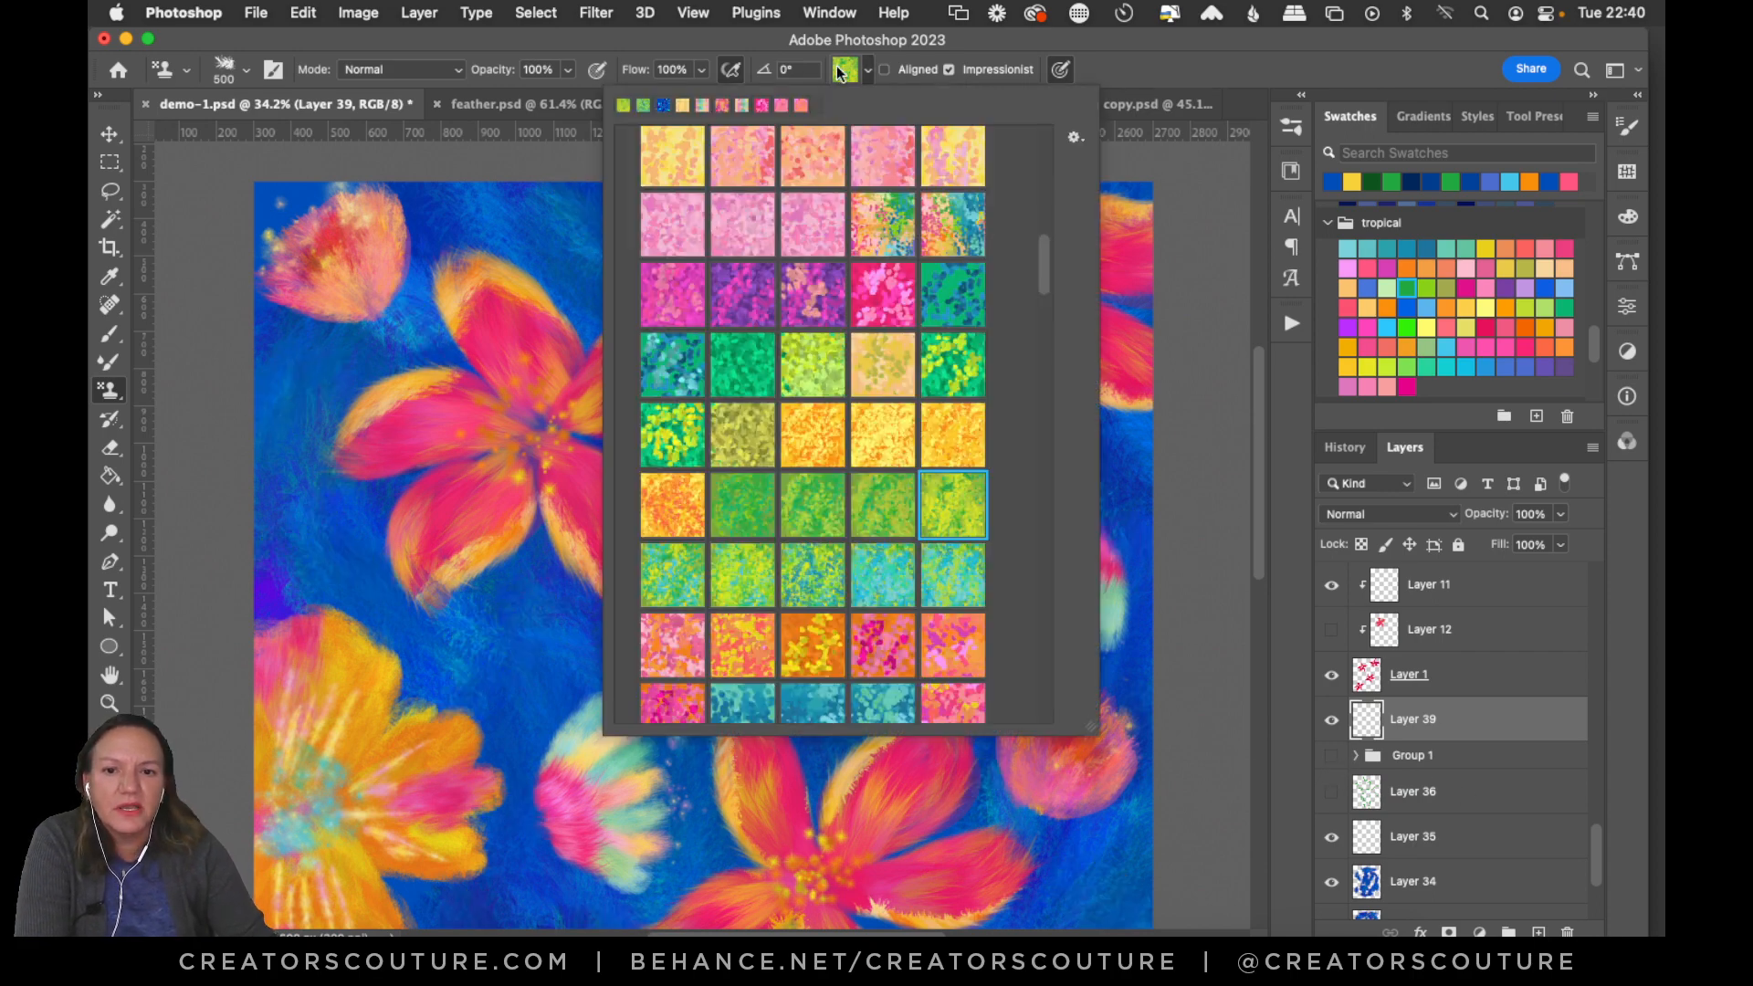
click(674, 370)
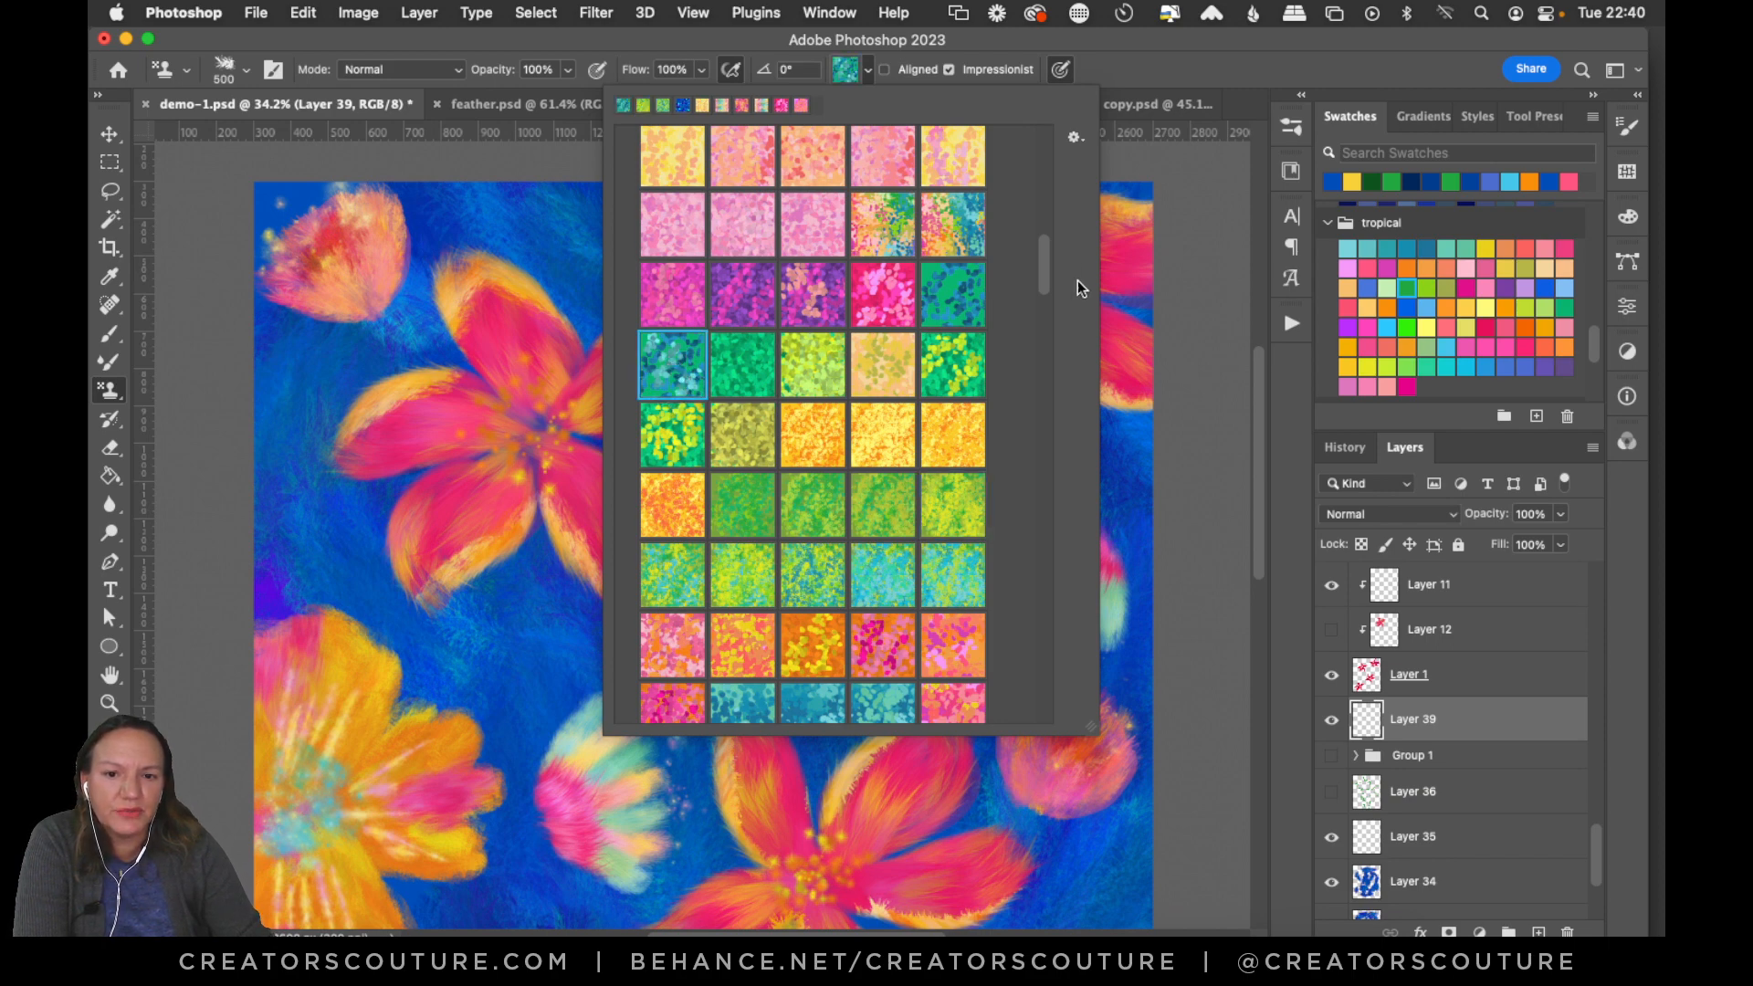
drag(1045, 264, 1046, 190)
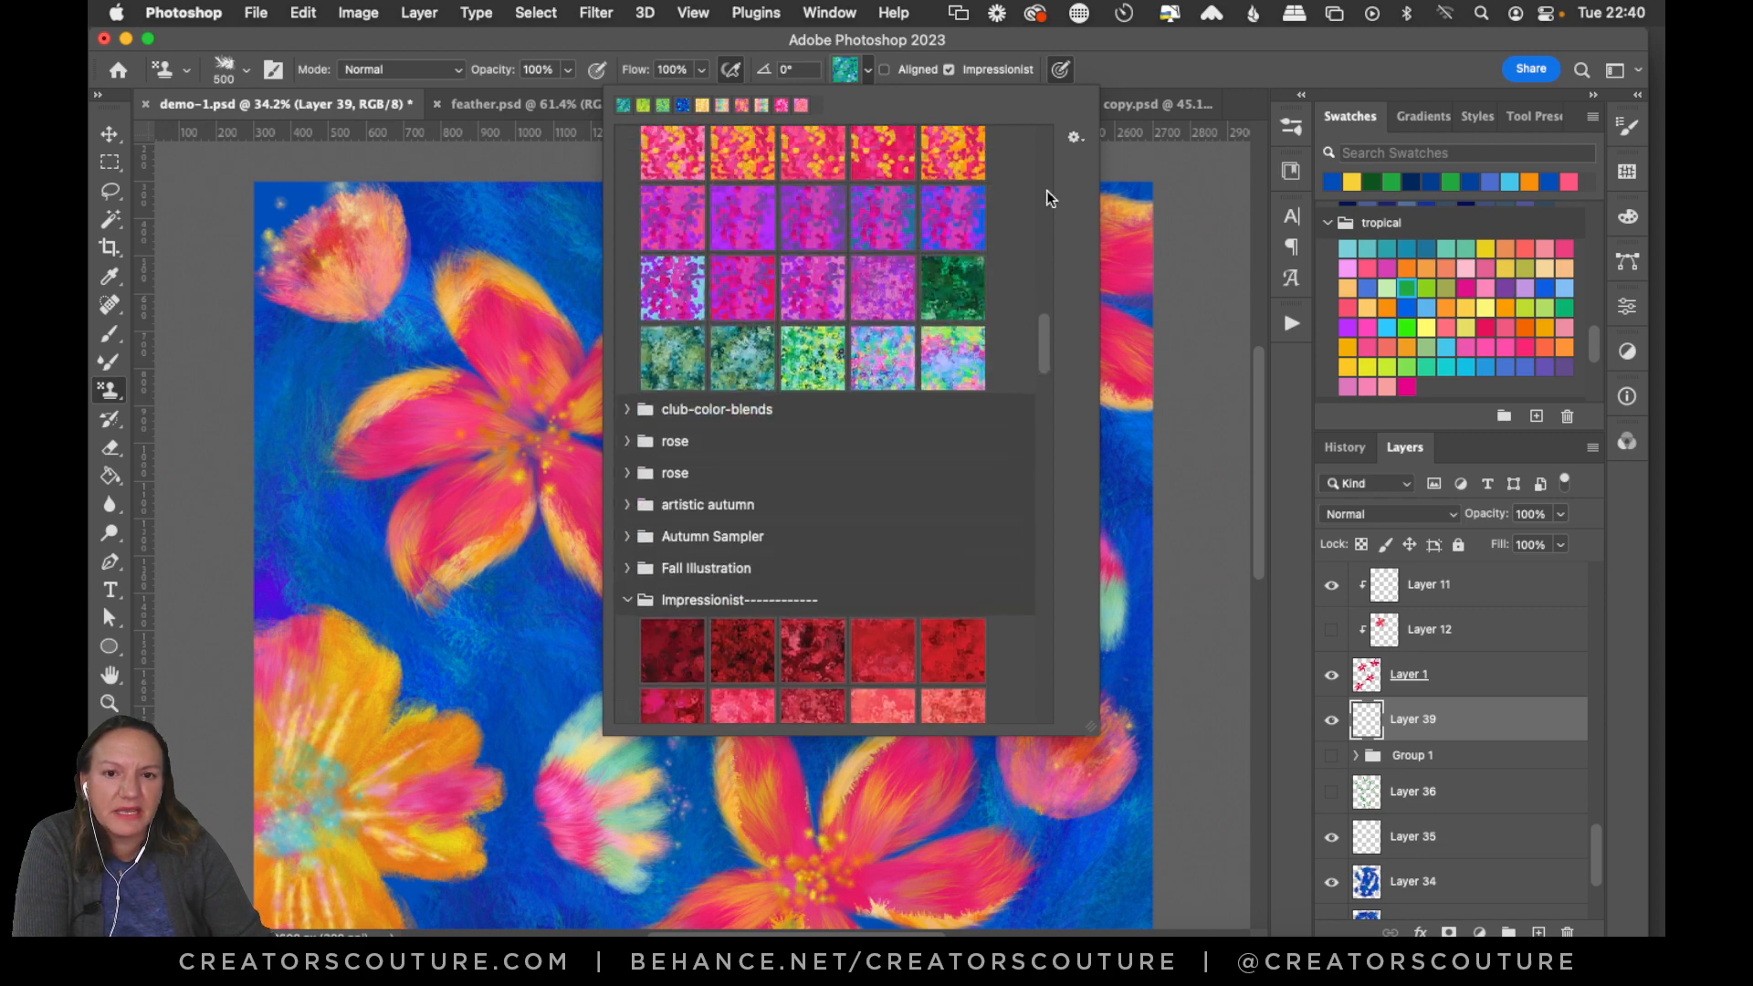
click(1165, 78)
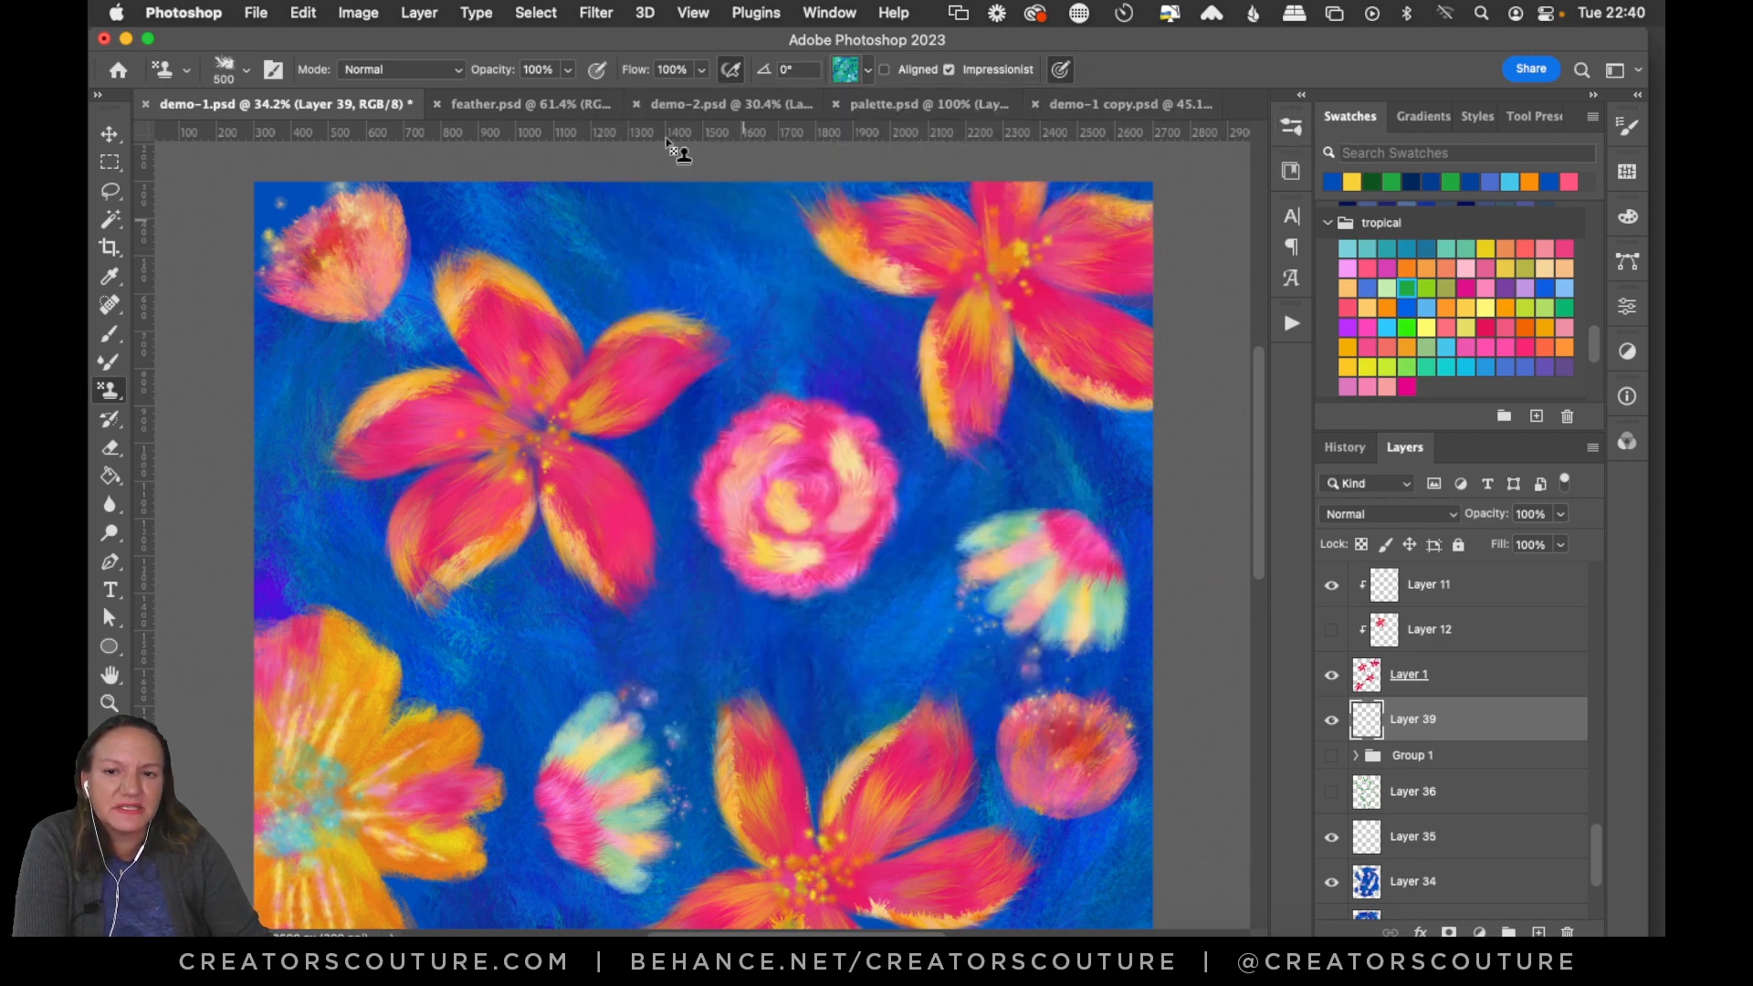
Examine the numbered brush samples 41 to 53 in feather.psd, glance at demo-2.psd and return to Layer 39 in demo-1.psd.
click(518, 103)
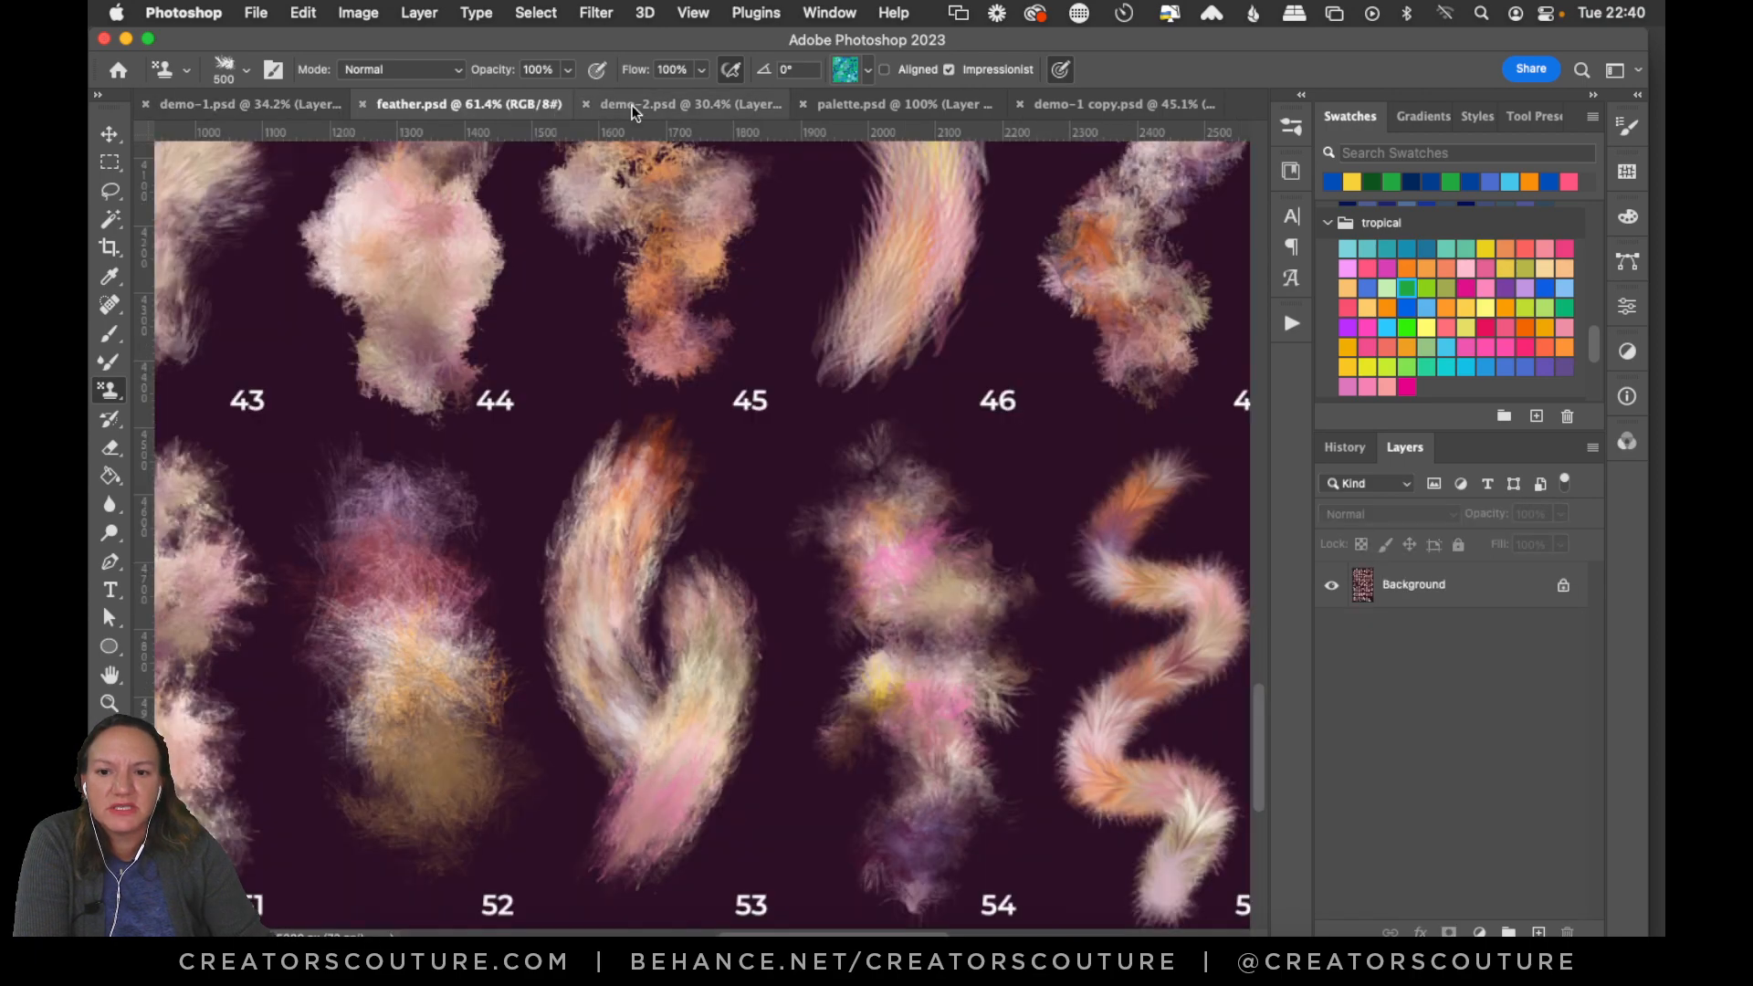
drag(1258, 728, 1251, 739)
scroll(776, 913, left, 10)
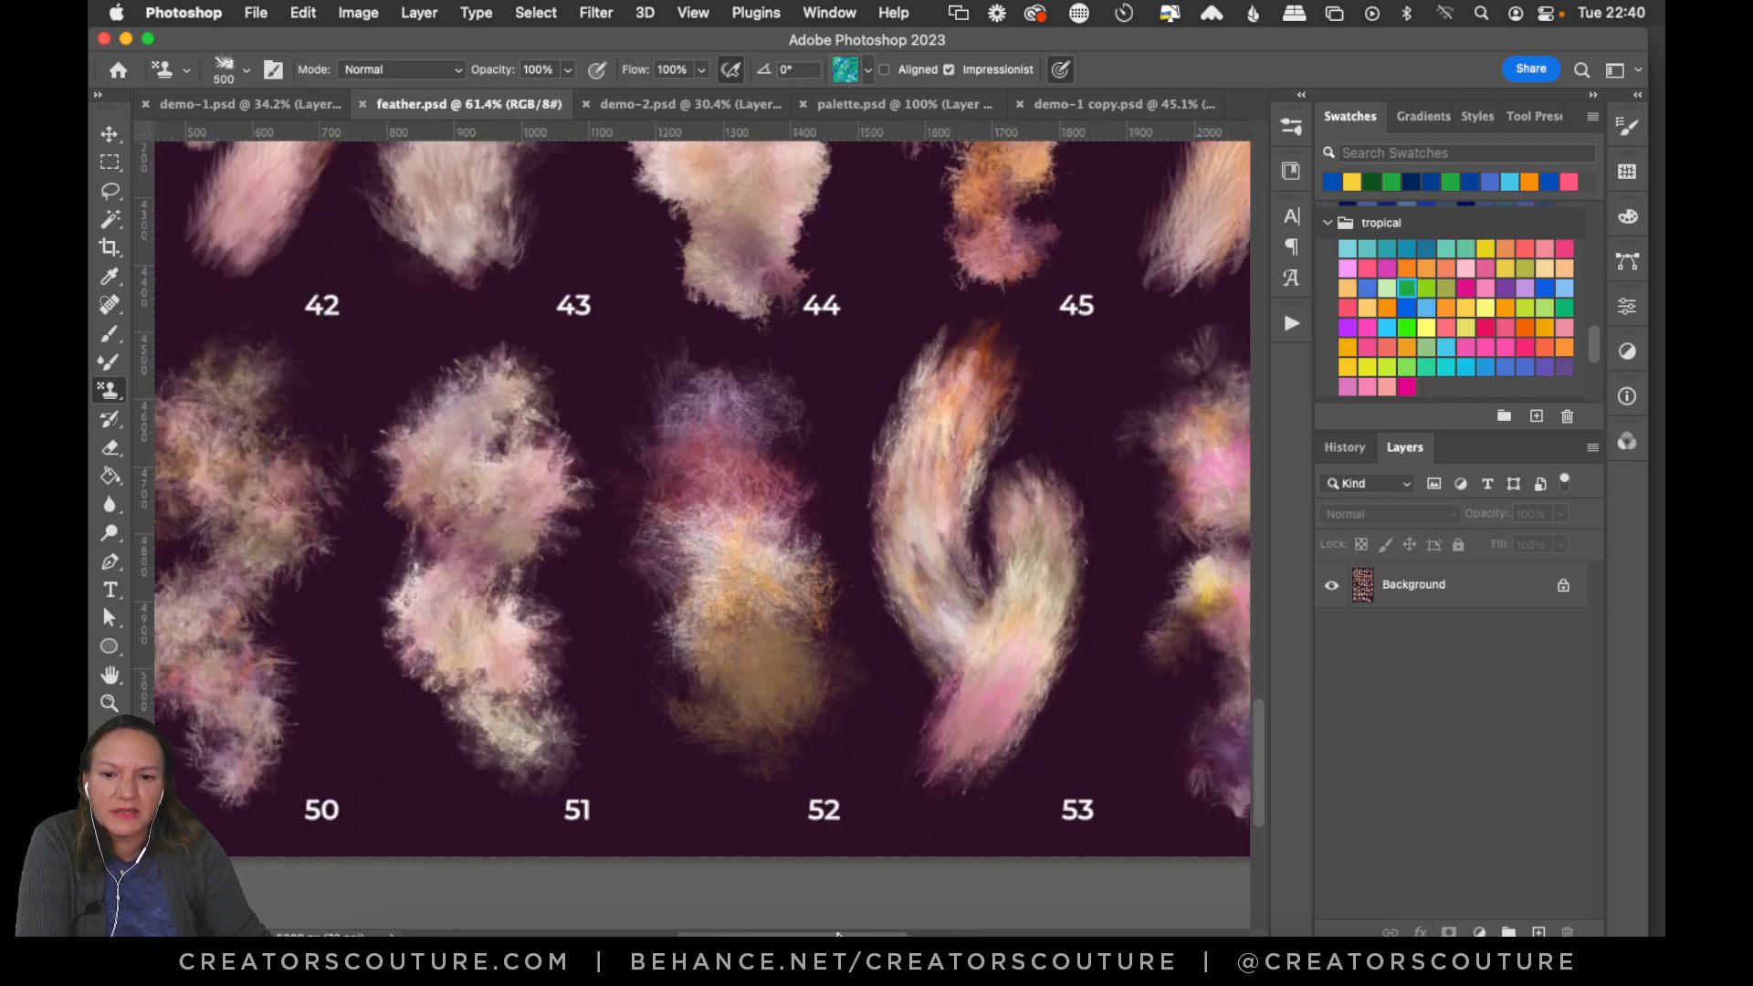
scroll(743, 911, right, 2)
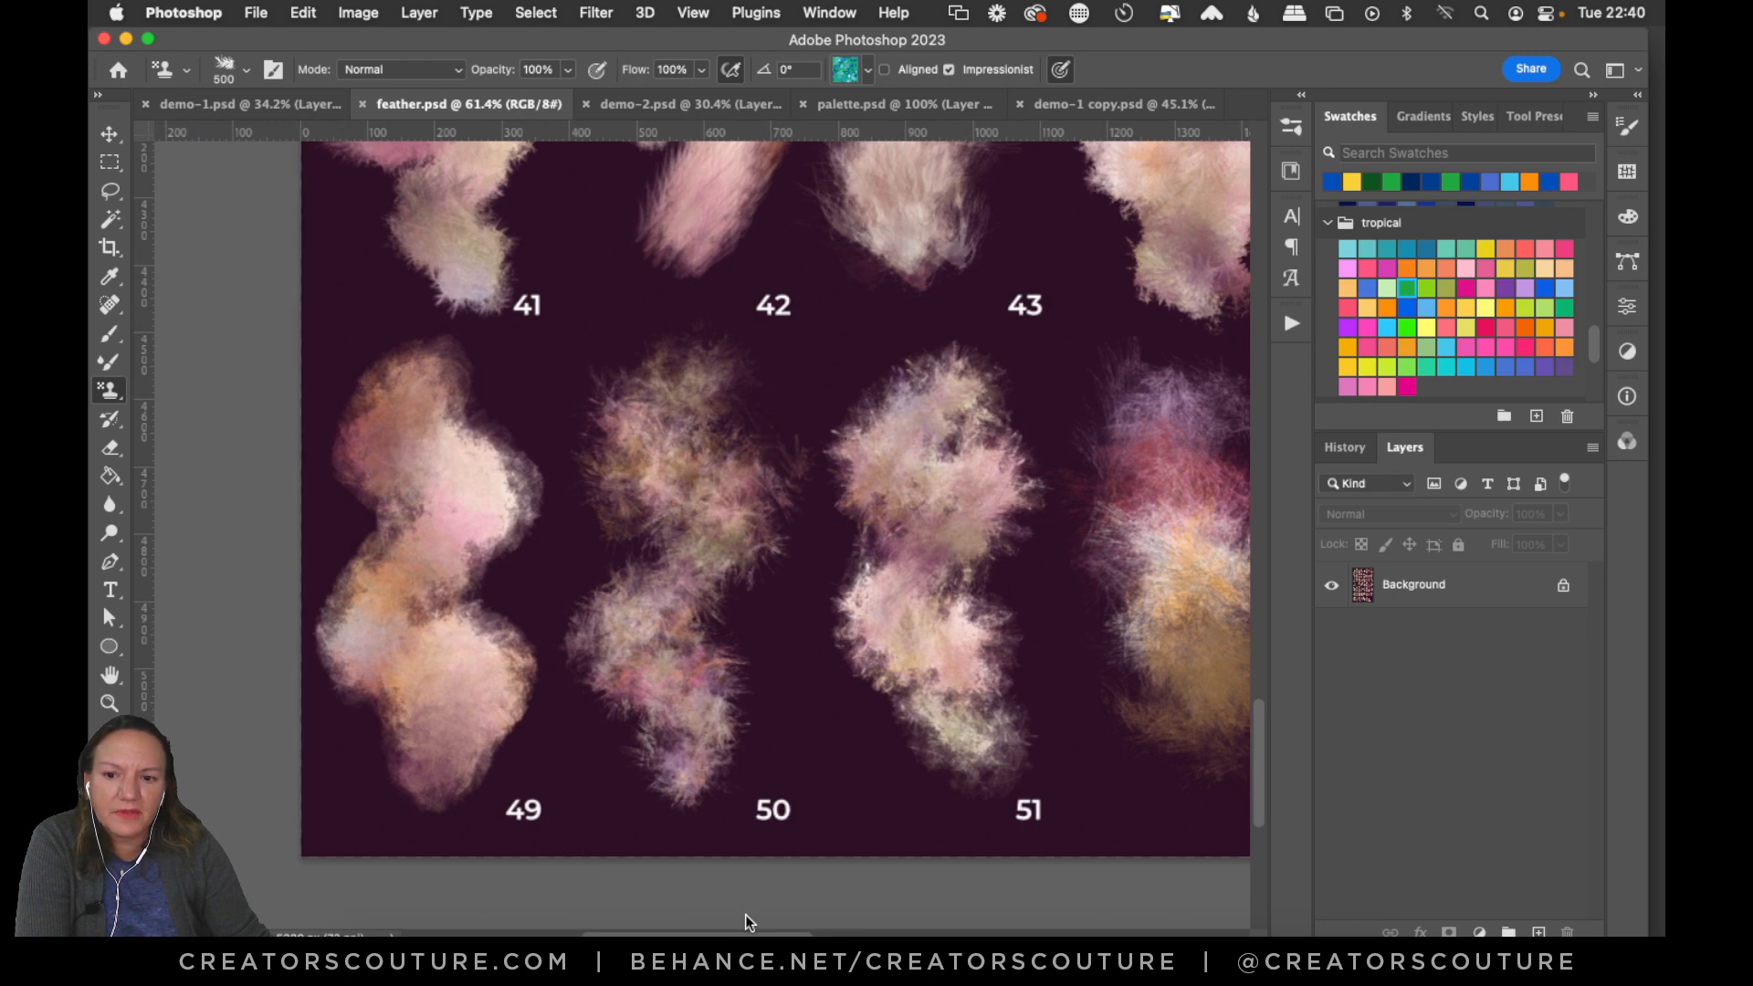
scroll(747, 908, right, 5)
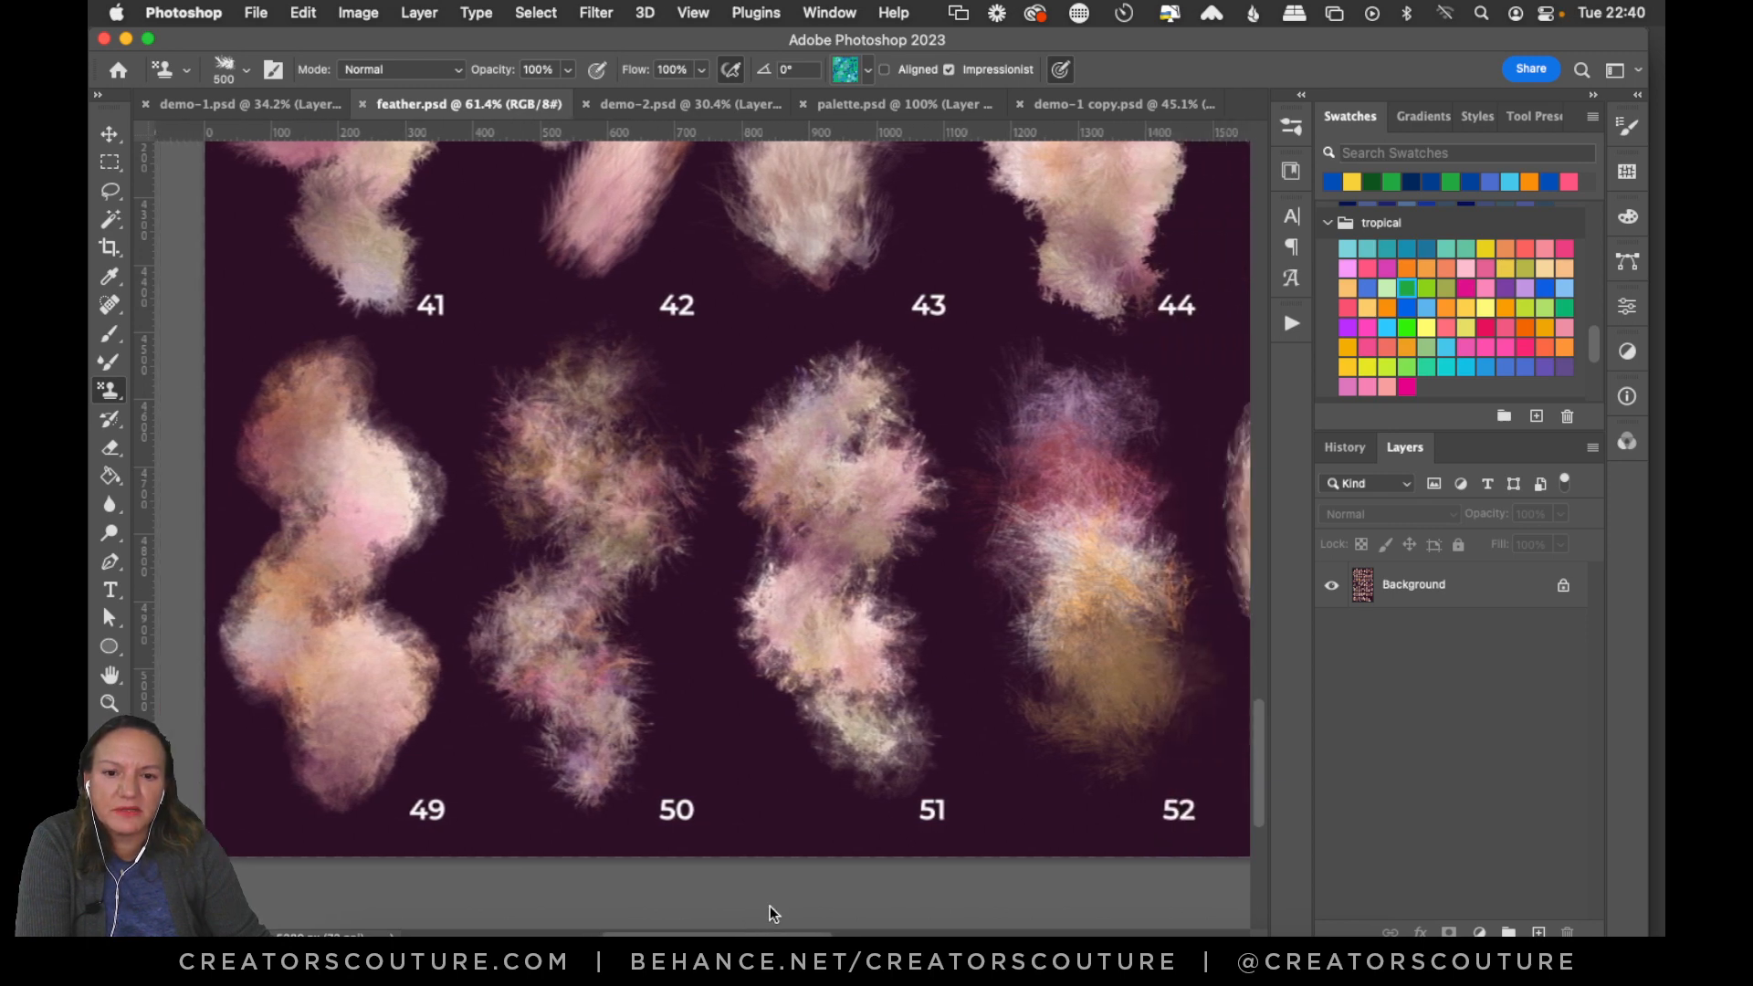
scroll(822, 911, right, 10)
scroll(779, 909, left, 9)
scroll(779, 909, right, 6)
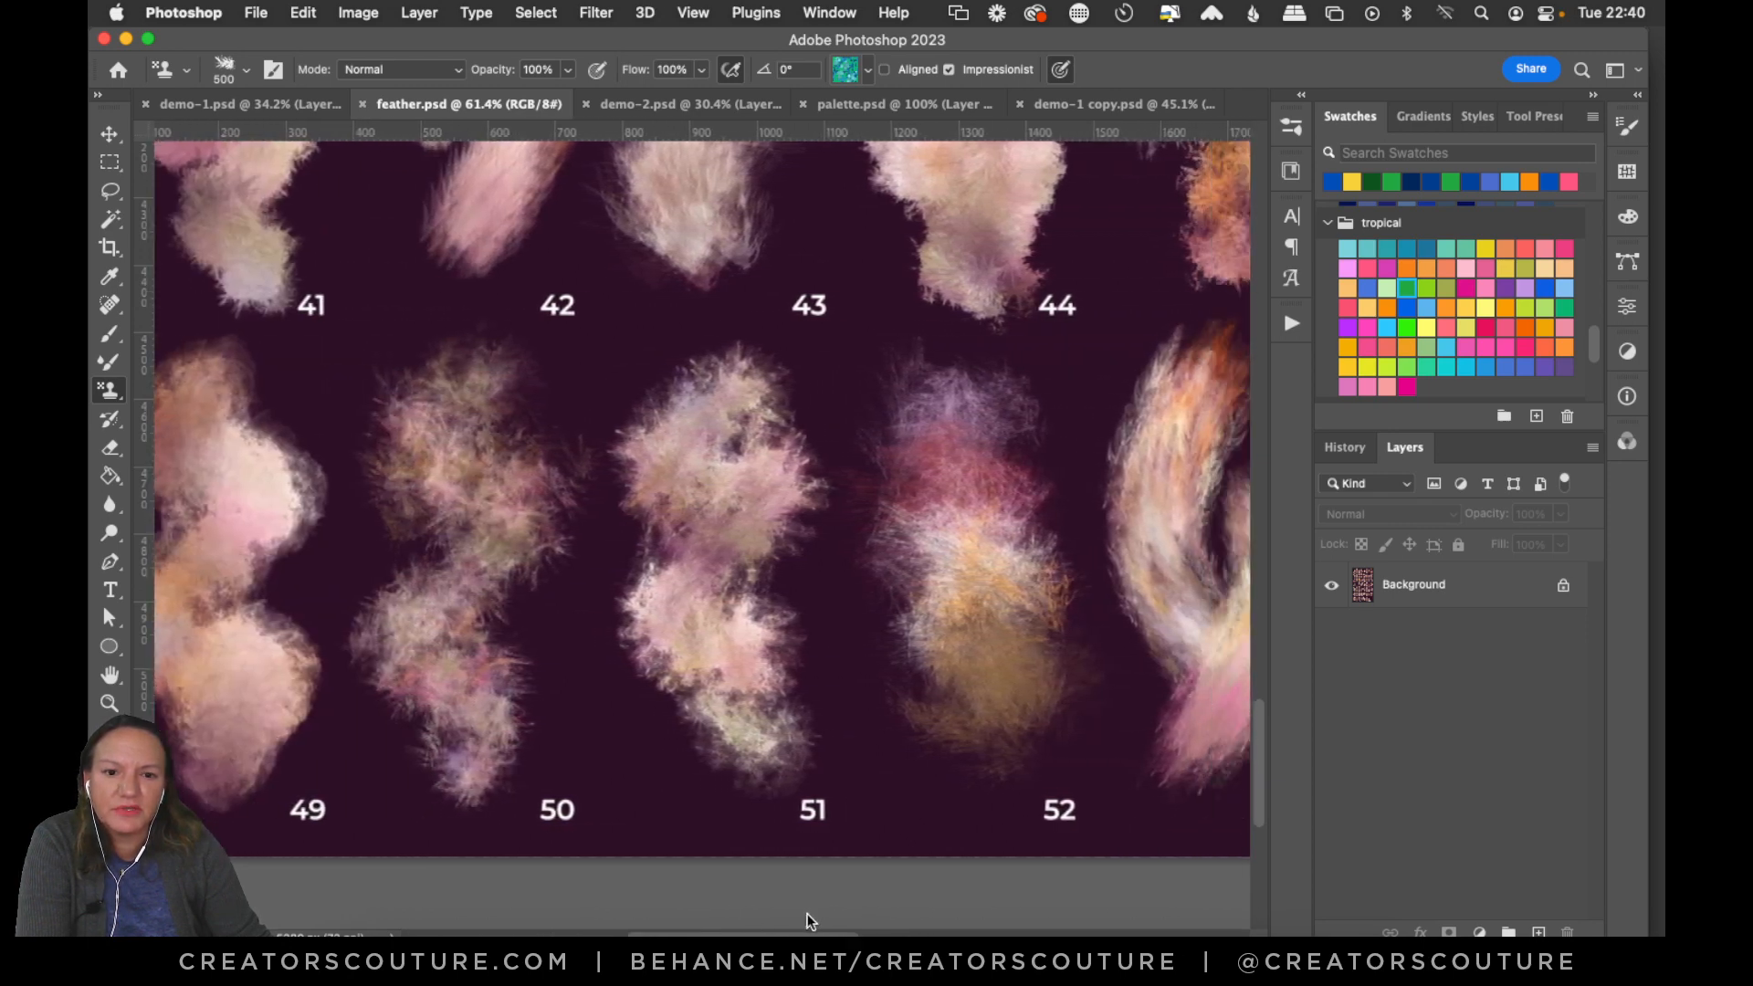
scroll(776, 912, left, 8)
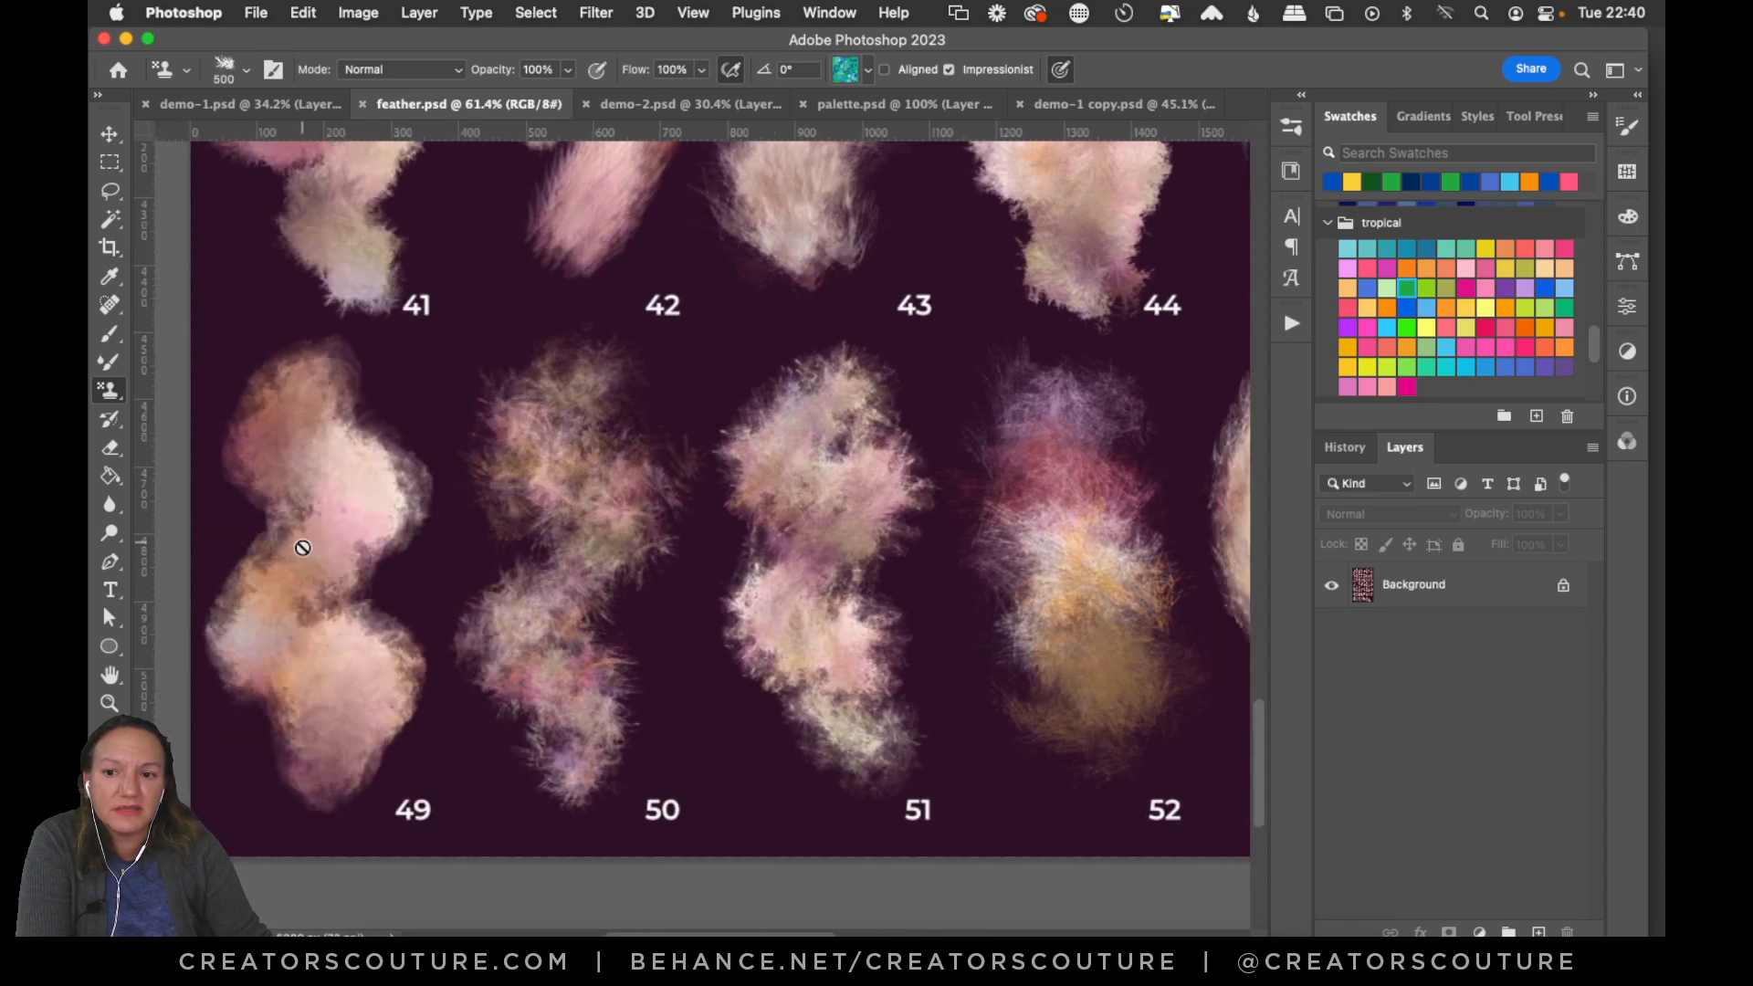
drag(1254, 719, 1237, 632)
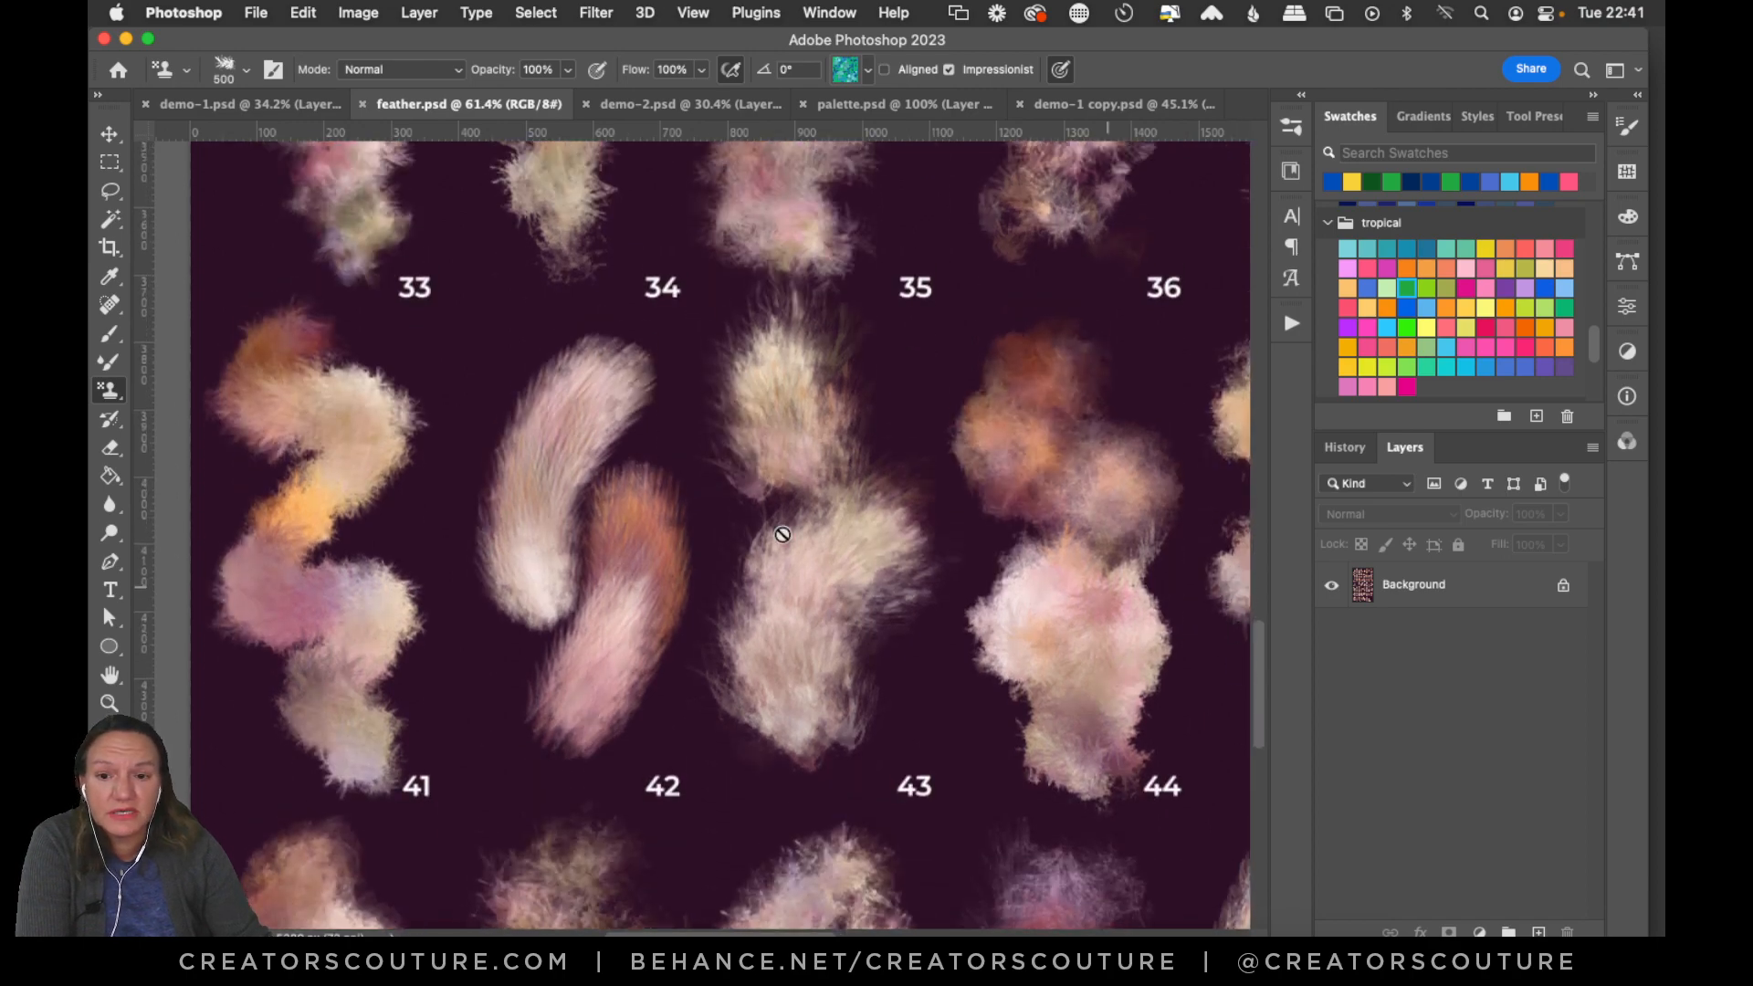
click(705, 106)
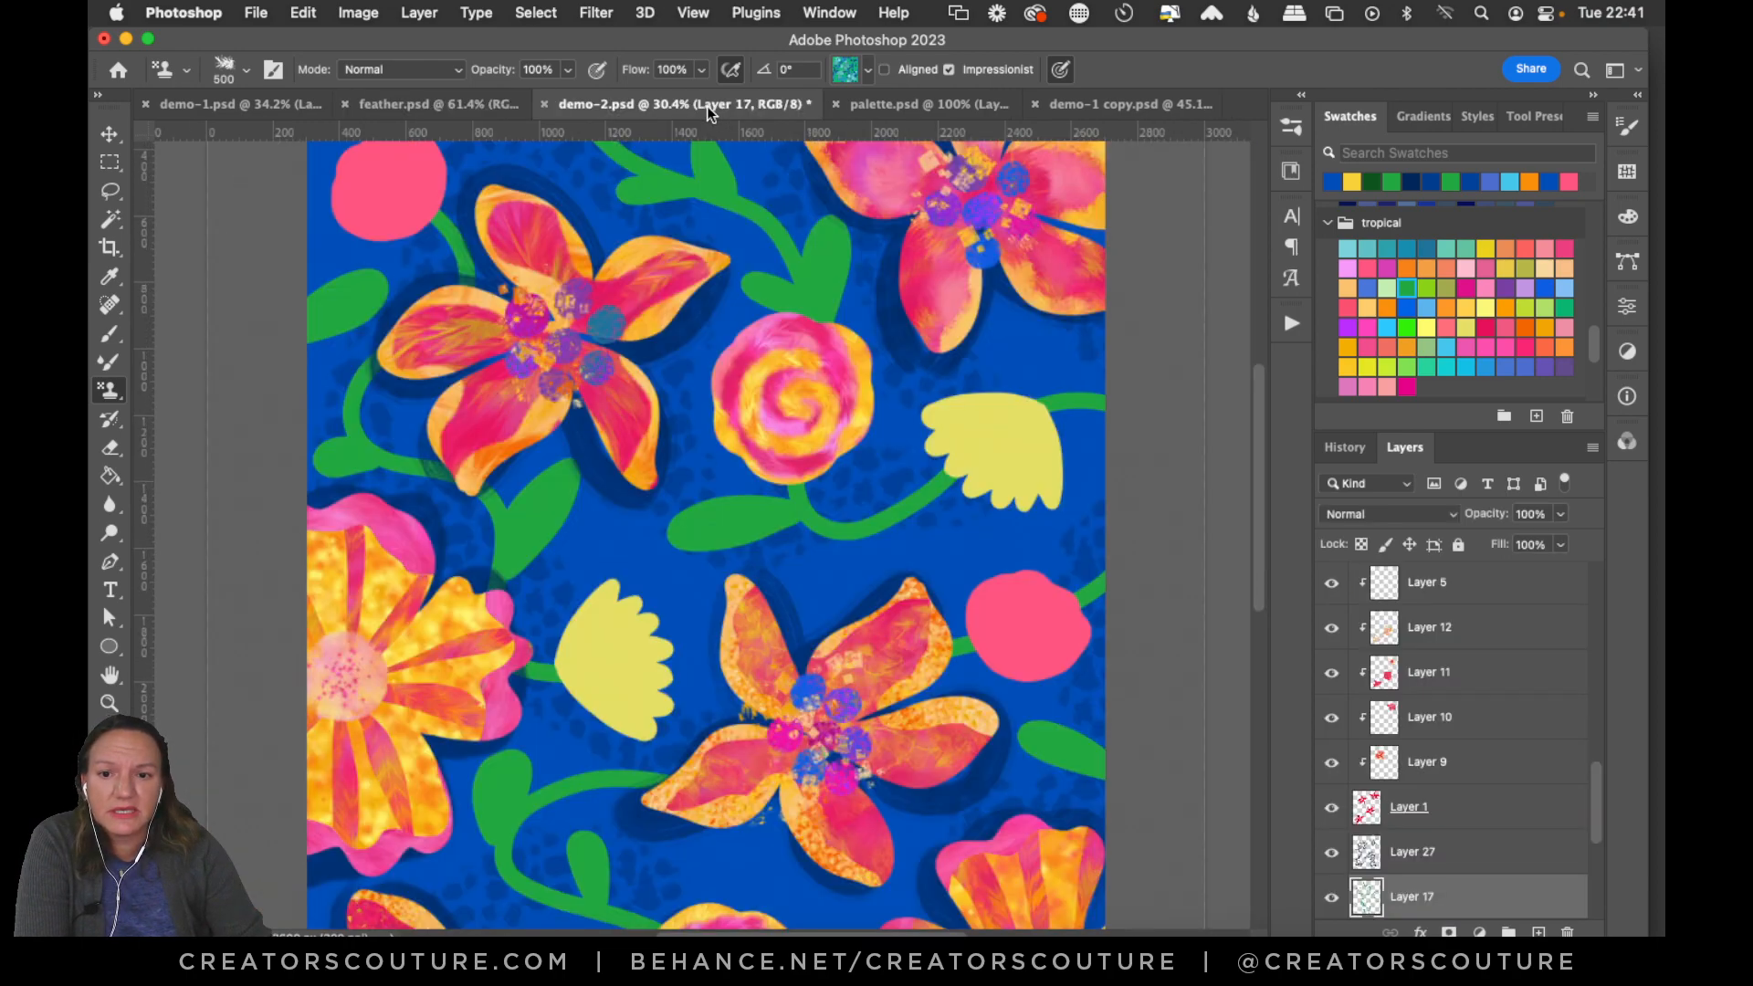
click(260, 106)
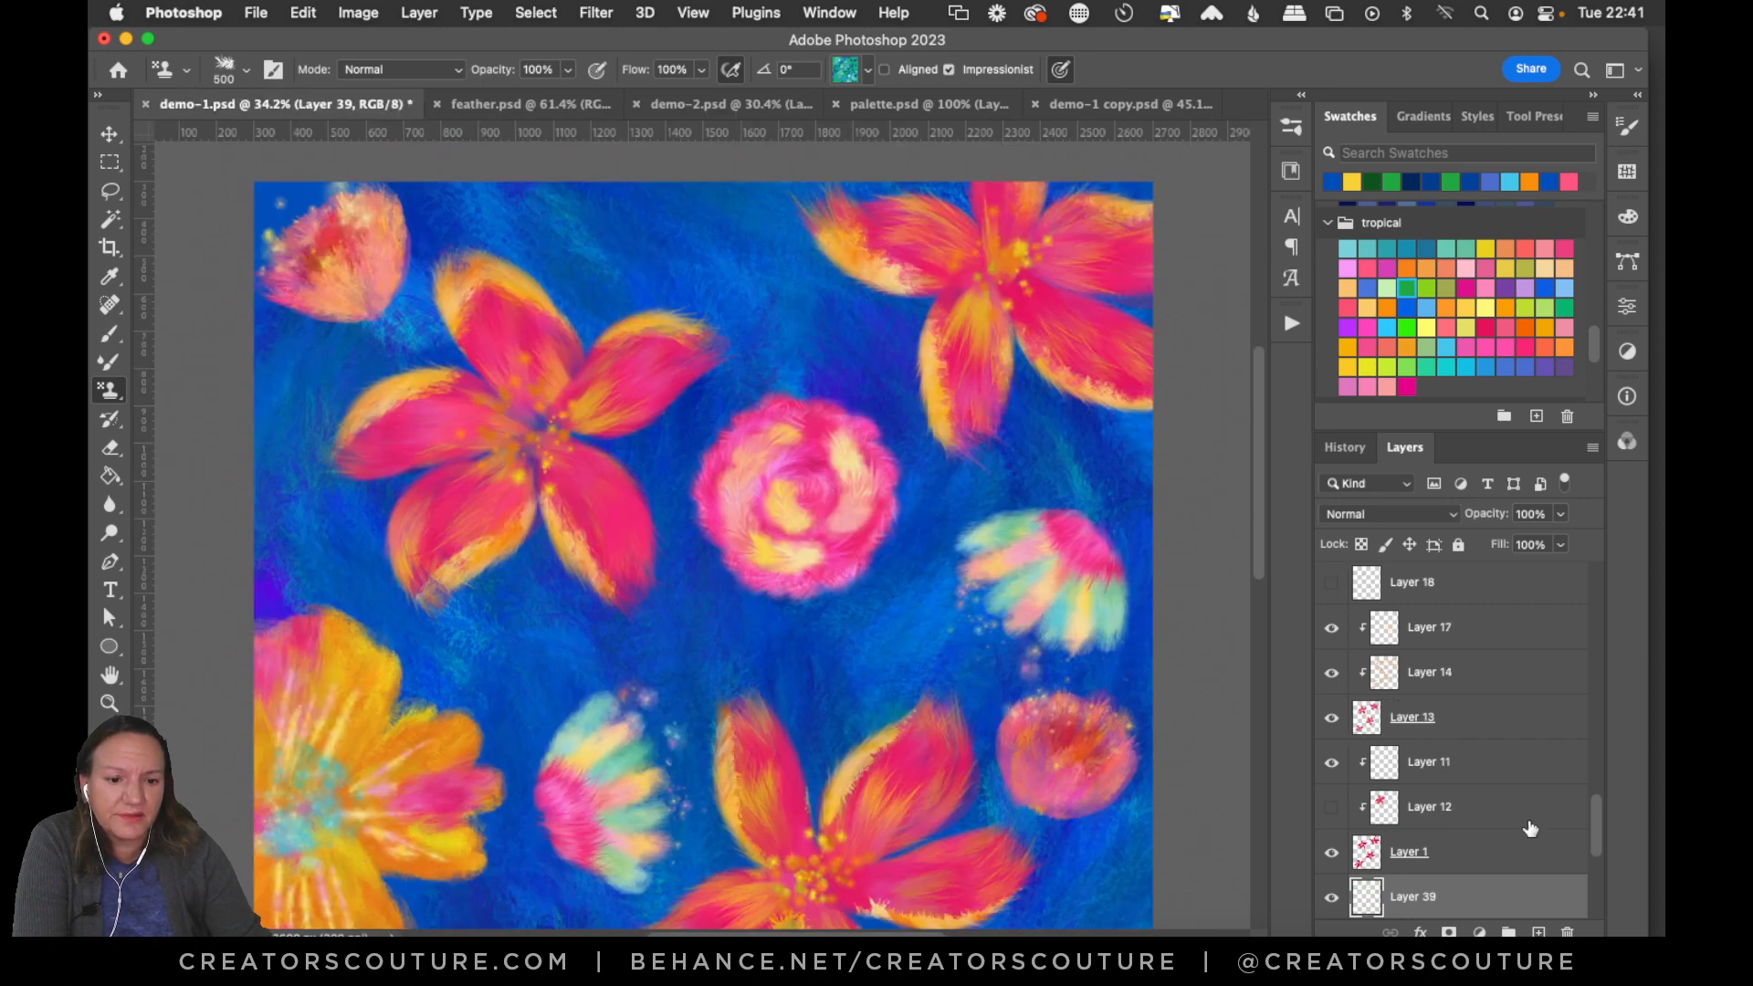
drag(1598, 820, 1598, 829)
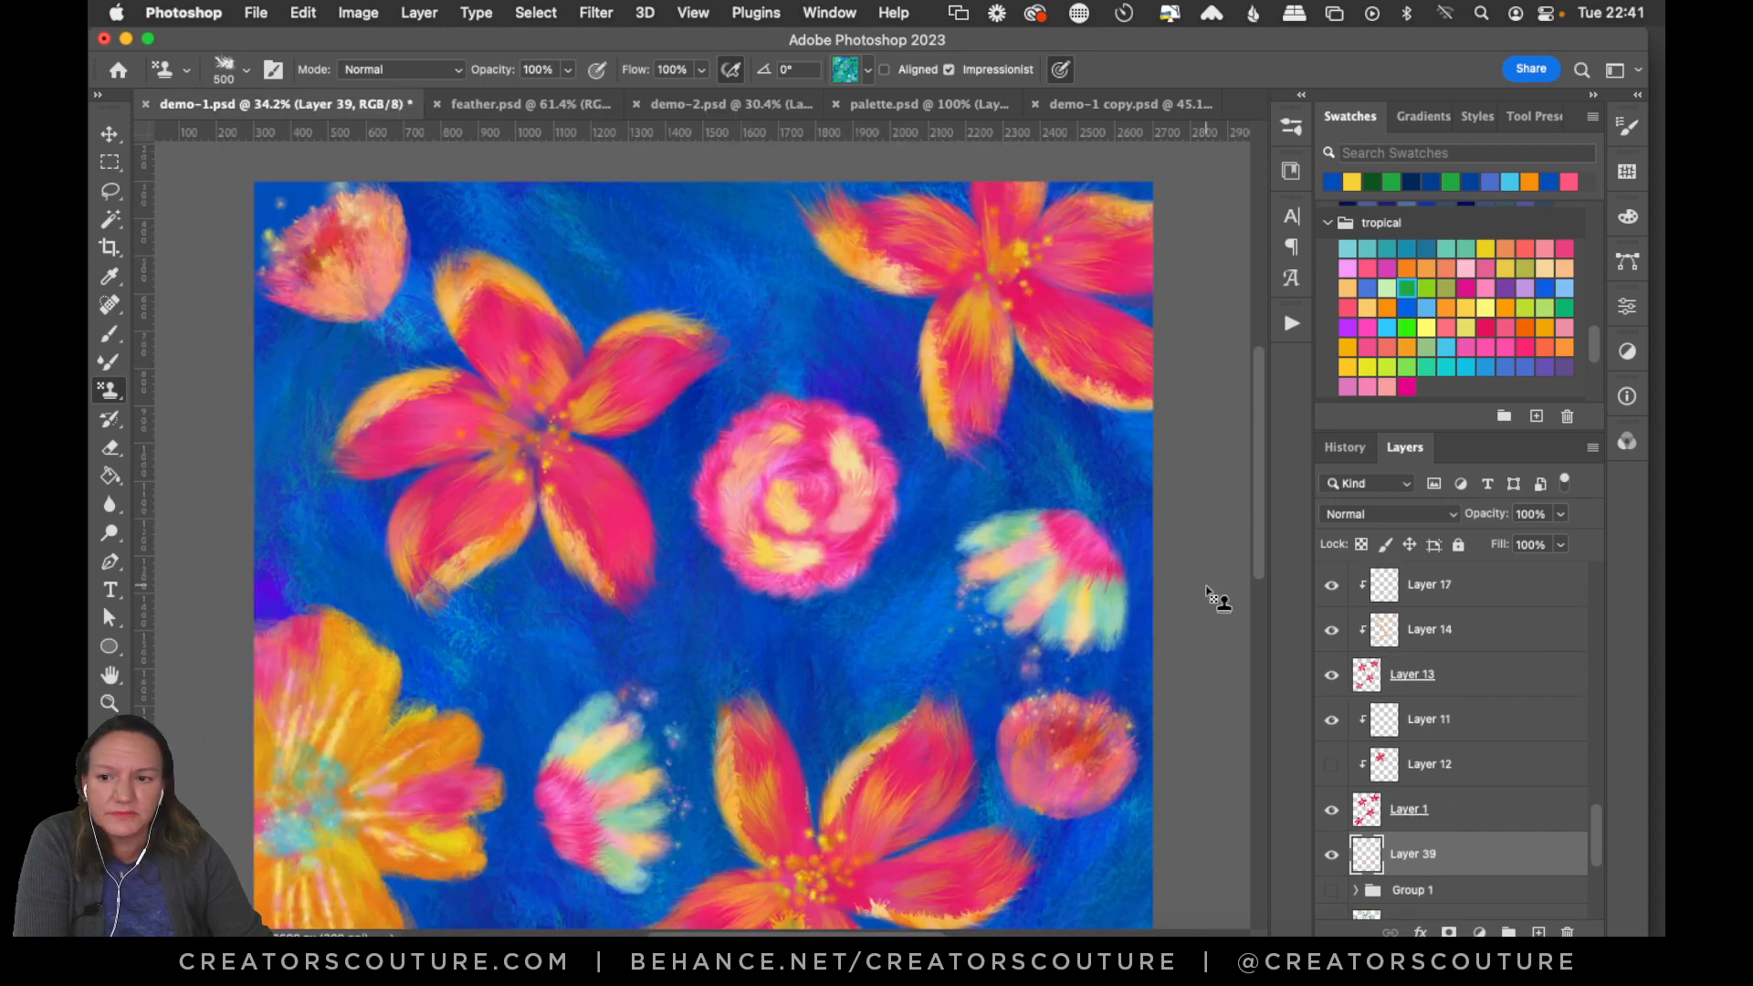
Select the 42-feather-creatorscouture brush for the Pattern Stamp tool.
click(845, 66)
click(1291, 126)
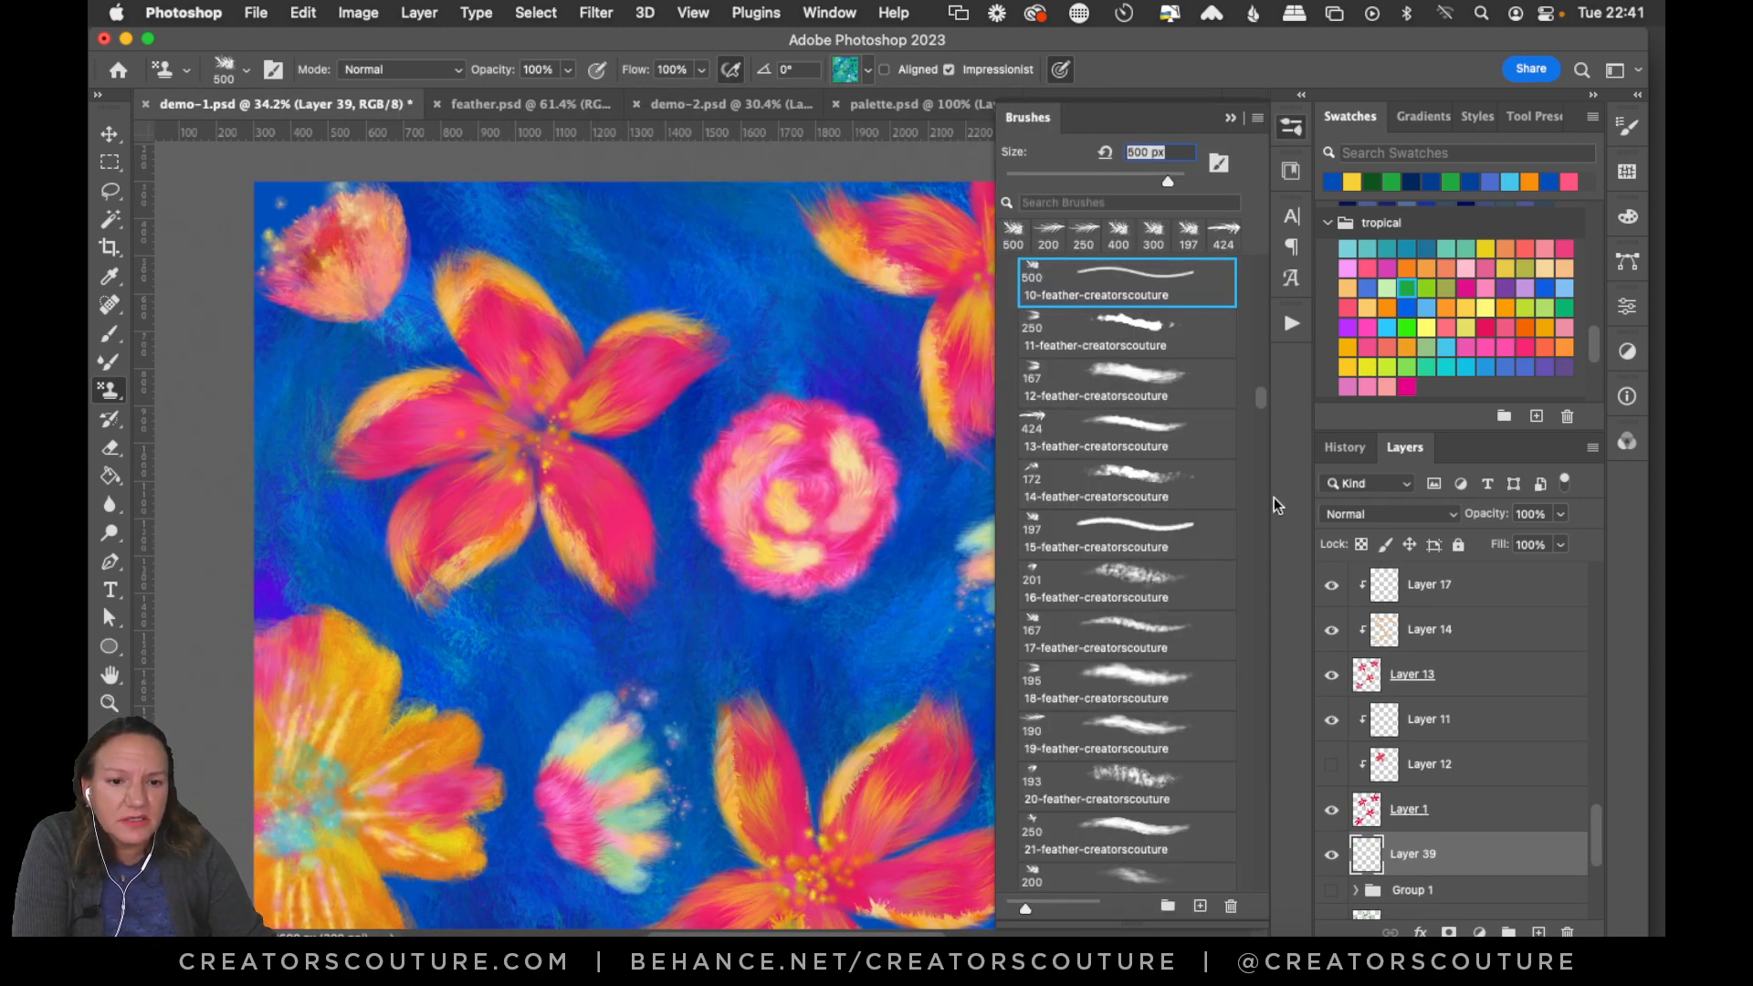
drag(1263, 396, 1252, 443)
click(1125, 422)
Try two teal strokes with the feather brush above the round pink flower, undoing each one.
drag(730, 263, 762, 354)
key(super+z)
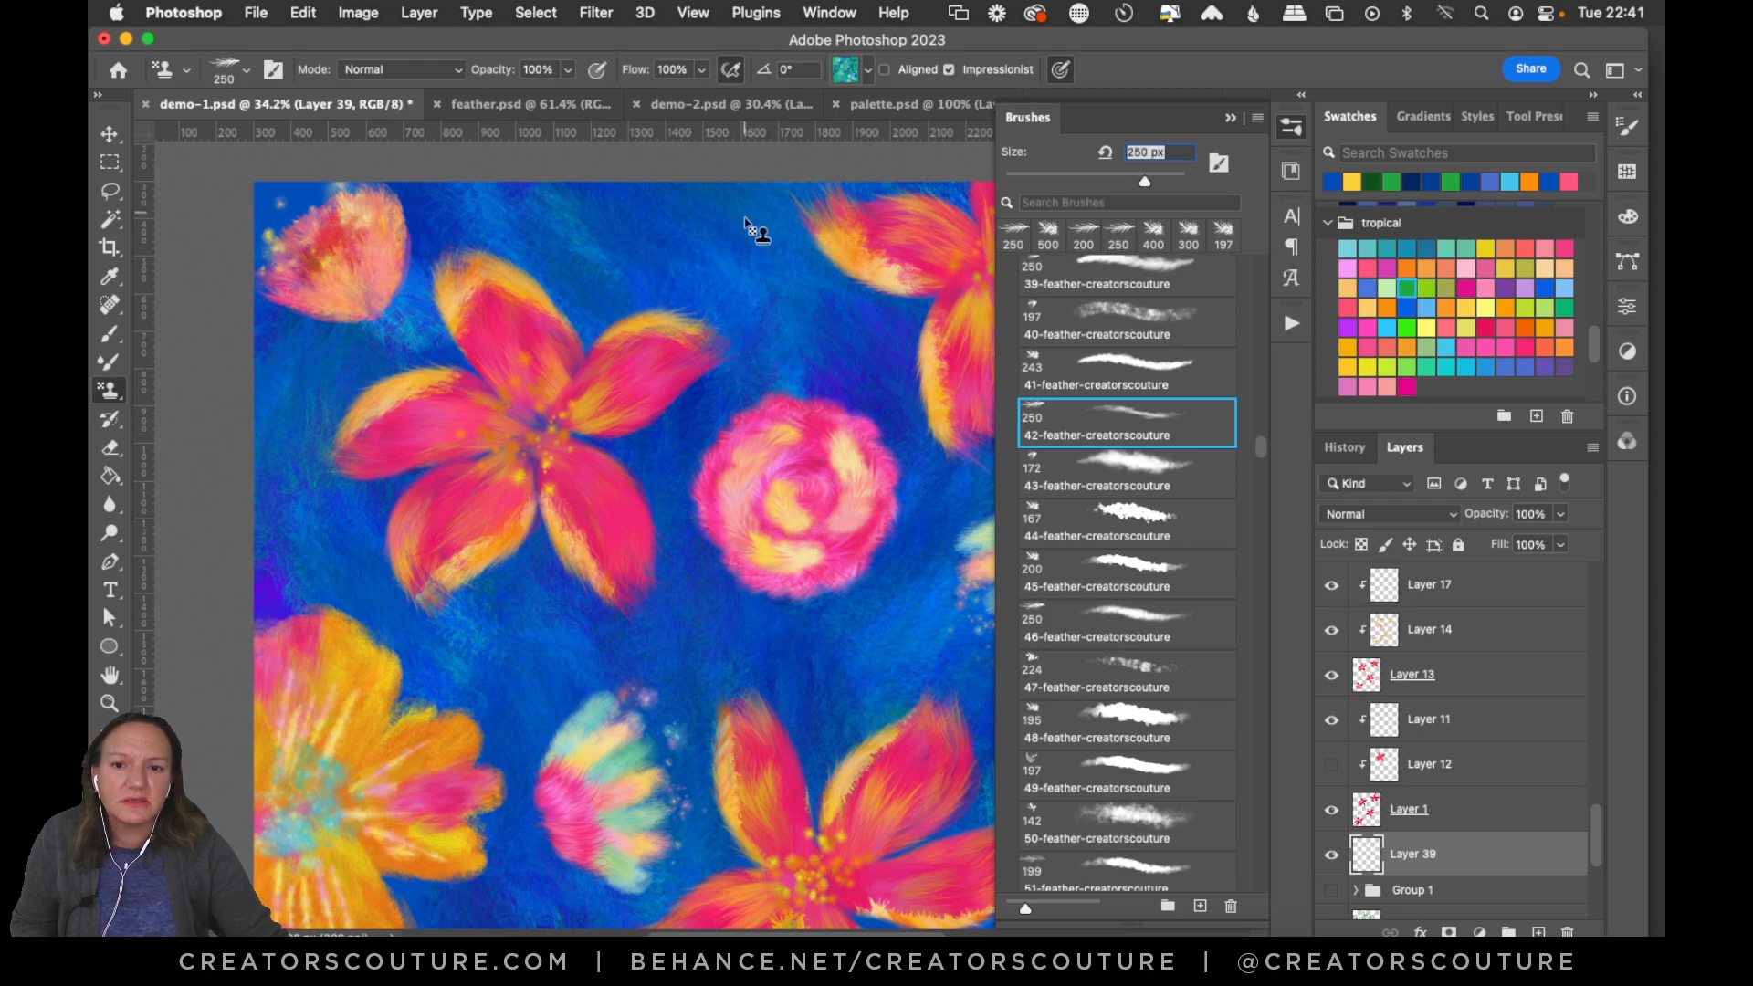
drag(744, 216, 792, 370)
key(super+z)
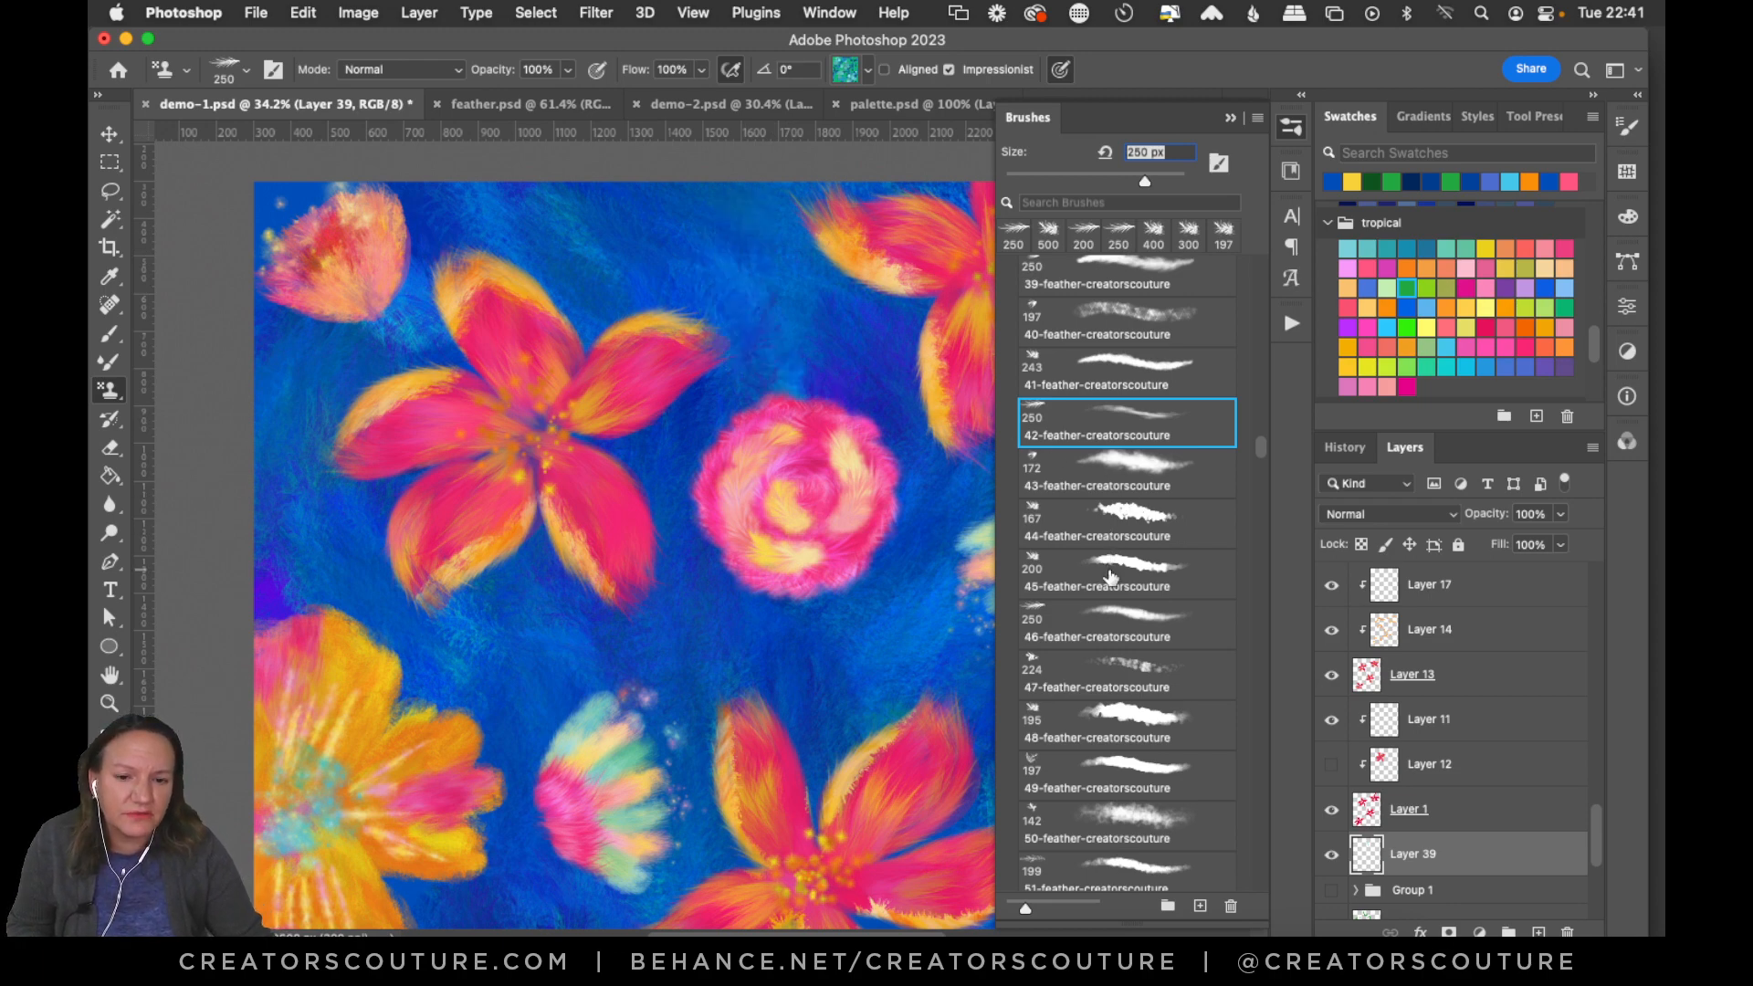
Check the brush samples around 41 to 52 in feather.psd again and return to demo-1.psd.
click(533, 108)
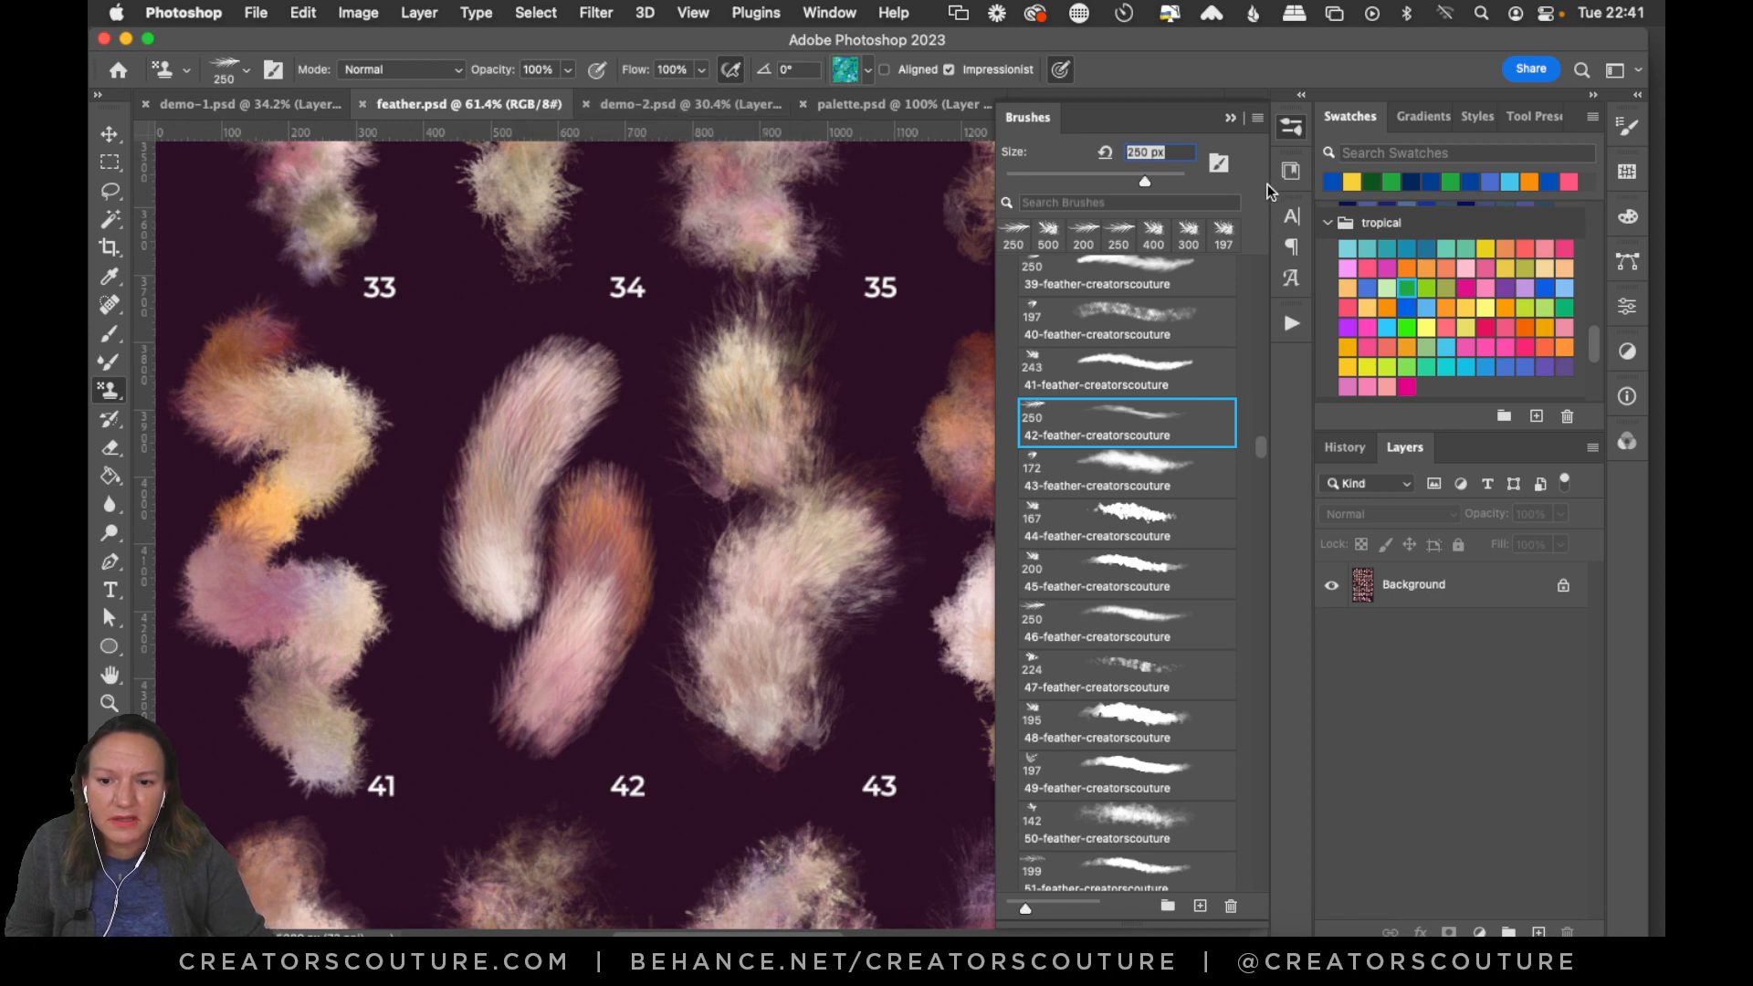
click(1296, 132)
drag(1258, 645, 1244, 711)
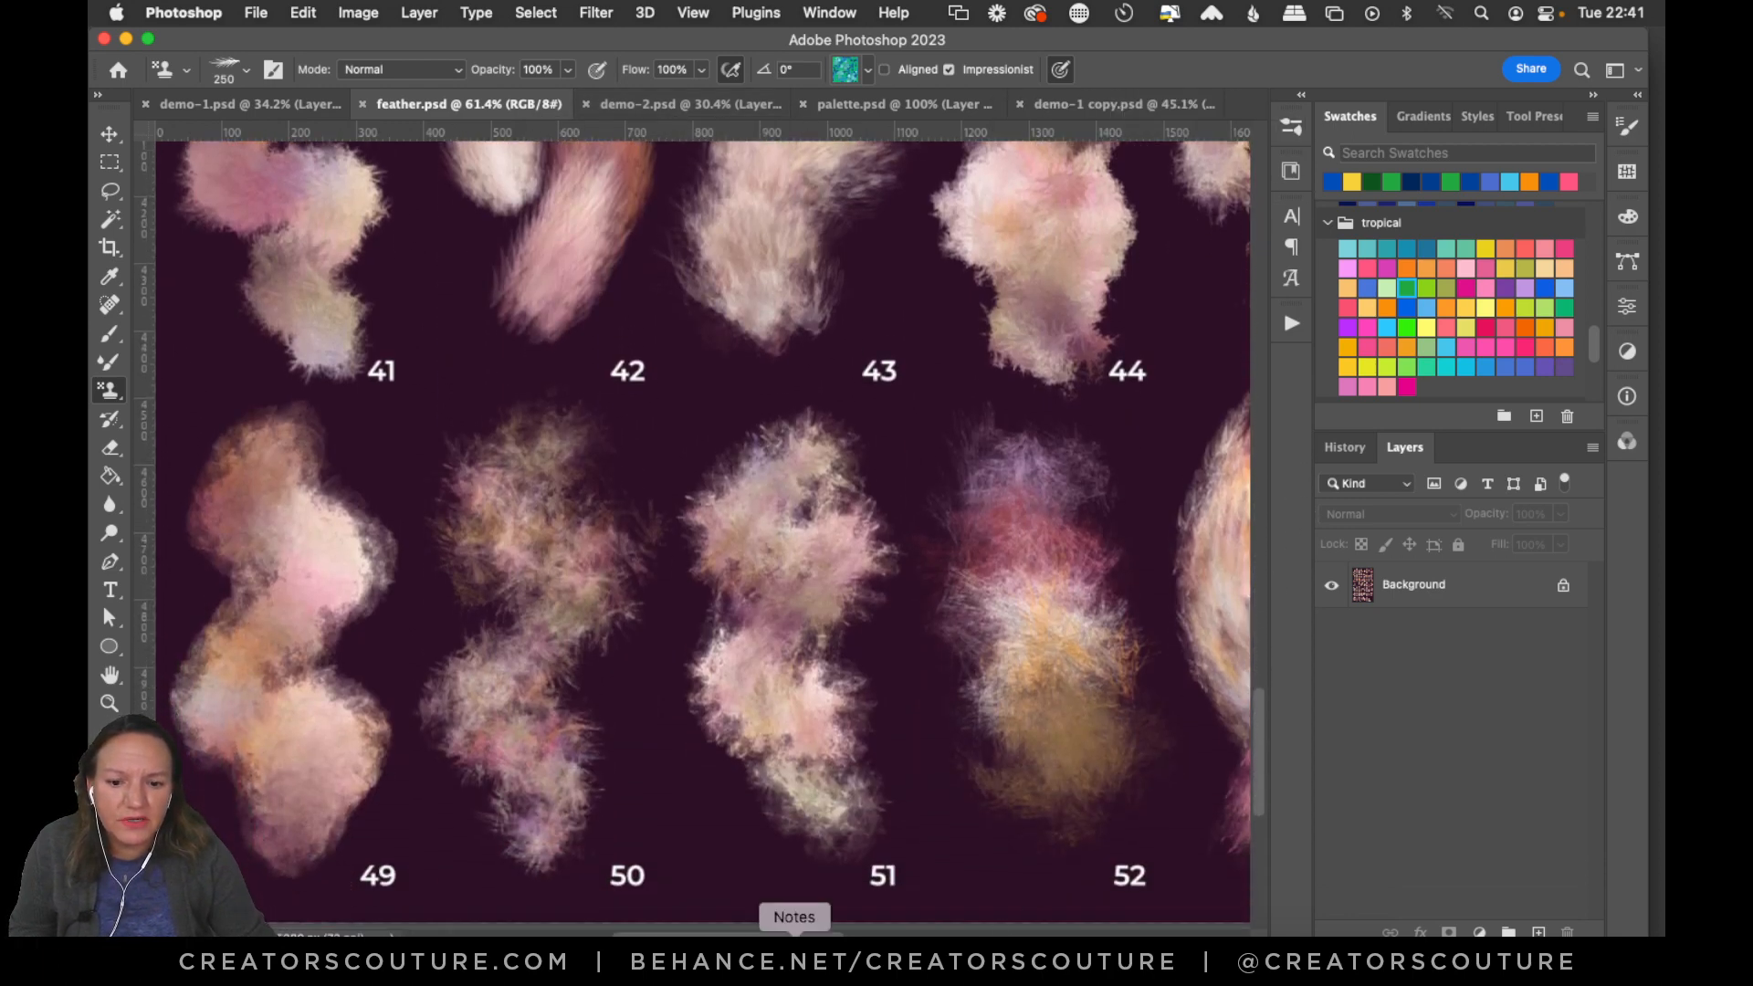
drag(805, 933, 885, 933)
click(267, 105)
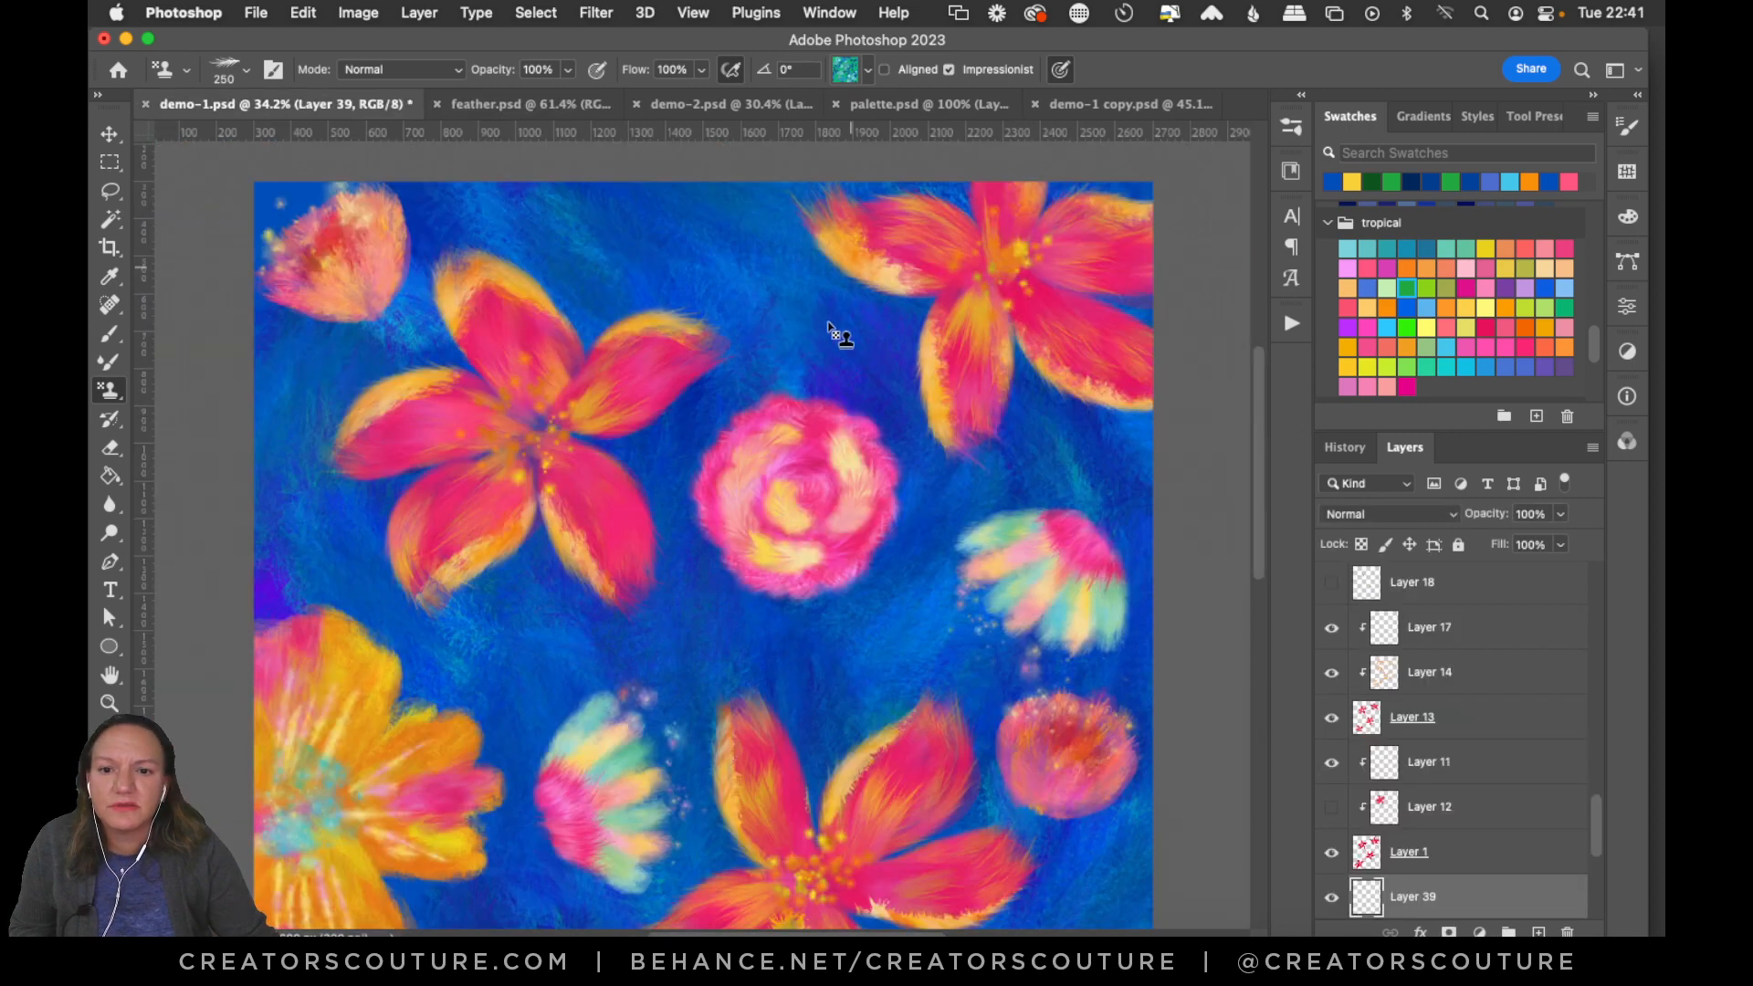
Try a teal feathered shape above the round pink flower with the brush enlarged to 400 px, and clear it from Layer 39.
mouse_move(744, 266)
mouse_down()
mouse_move(733, 344)
mouse_move(789, 308)
mouse_move(744, 234)
mouse_move(818, 356)
mouse_up()
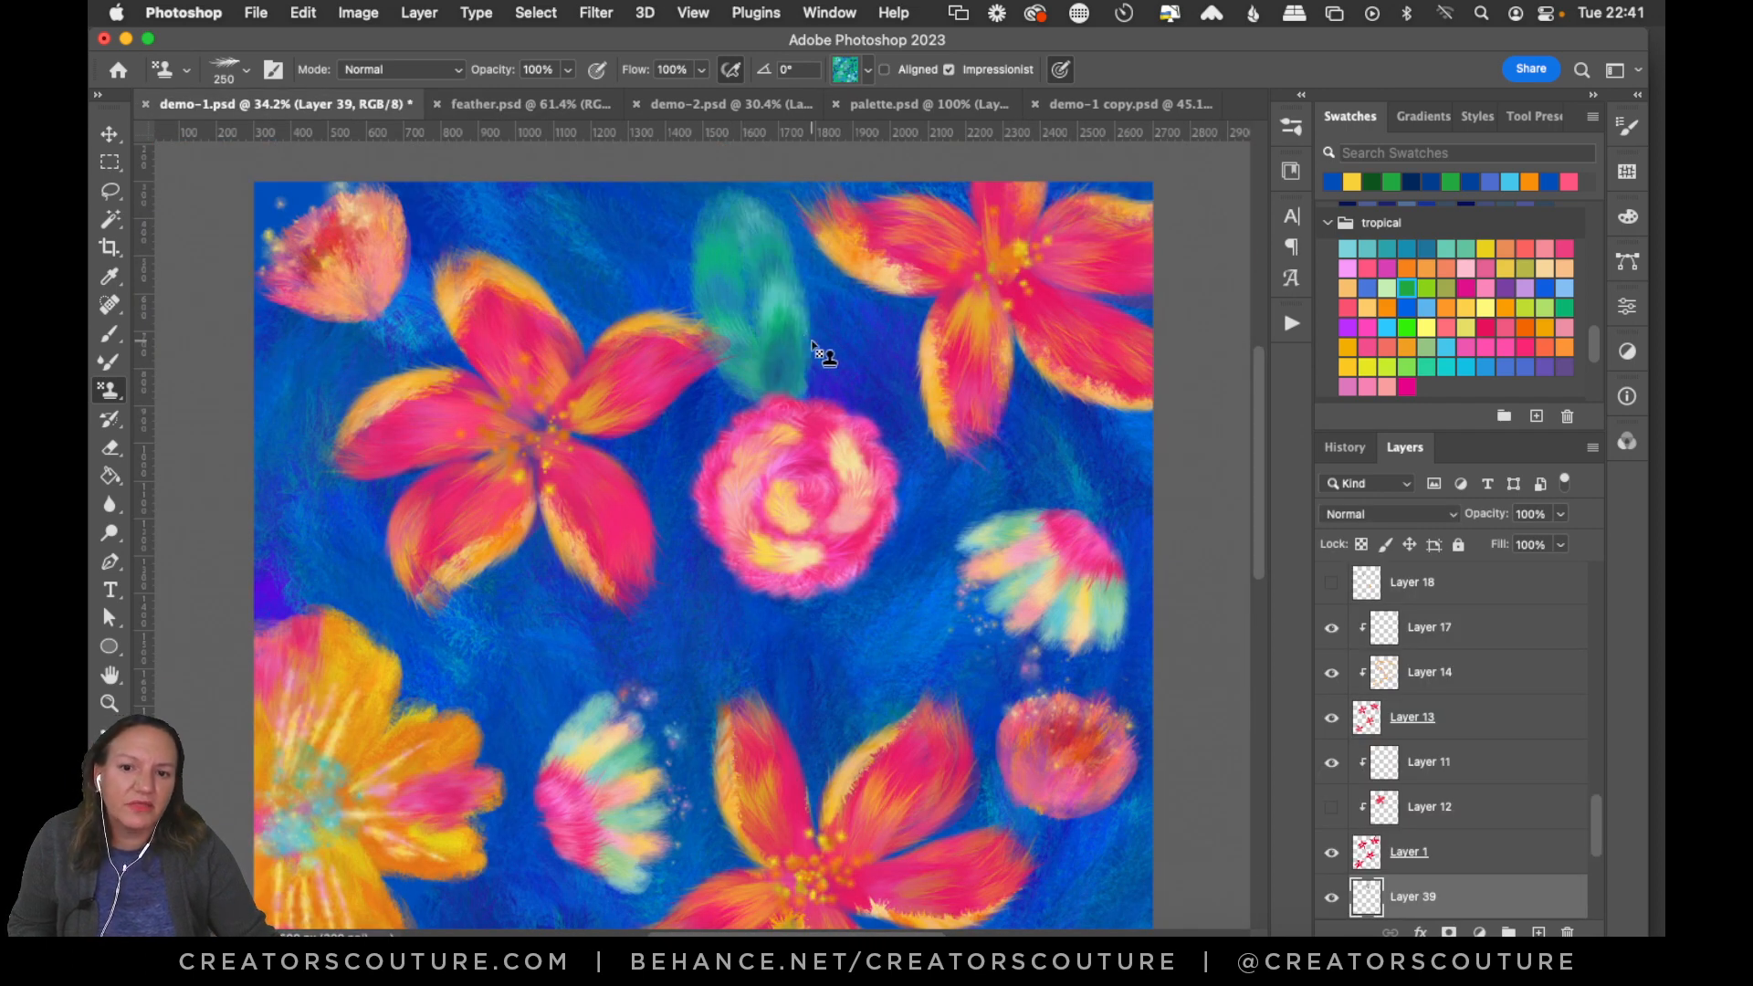
key(bracketright)
key(bracketright)
mouse_move(790, 290)
mouse_down()
mouse_move(757, 221)
mouse_move(763, 372)
mouse_move(739, 251)
mouse_move(830, 403)
mouse_up()
key(super+a)
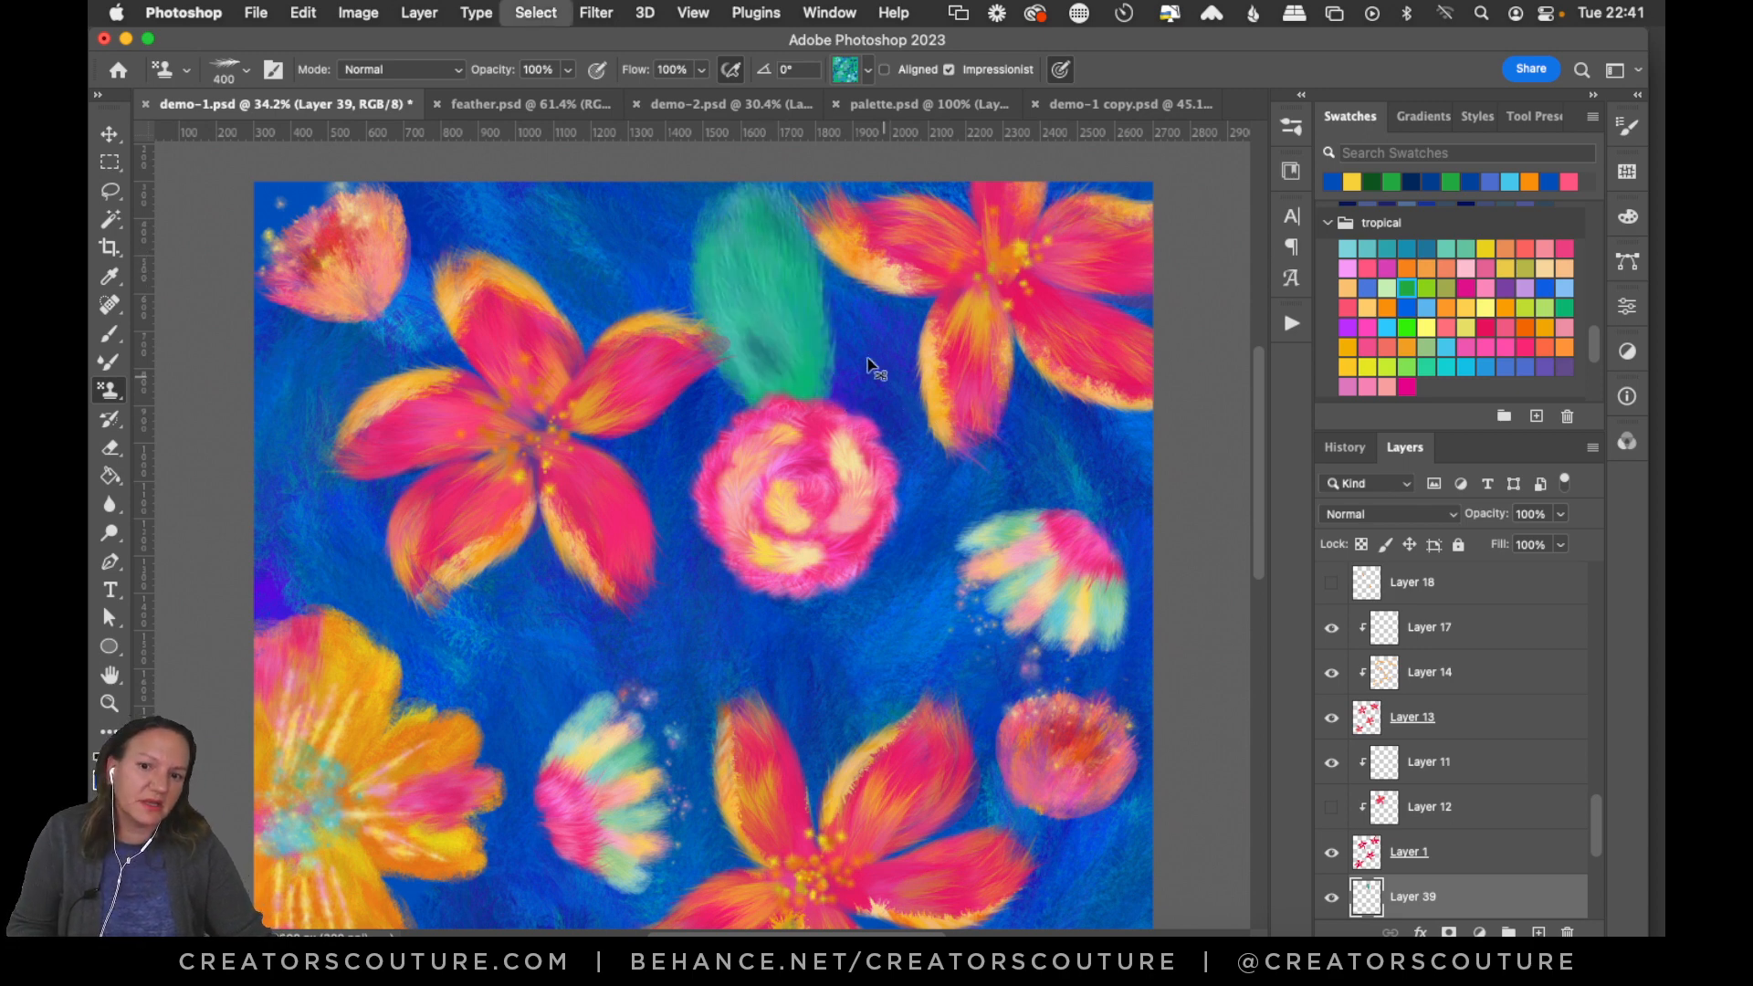
key(BackSpace)
Paint a teal feathered patch behind the large upper pink flower and select the muted grey-green speckled pattern for the stamp.
mouse_move(595, 255)
mouse_down()
mouse_move(669, 291)
mouse_move(664, 355)
mouse_move(712, 265)
mouse_up()
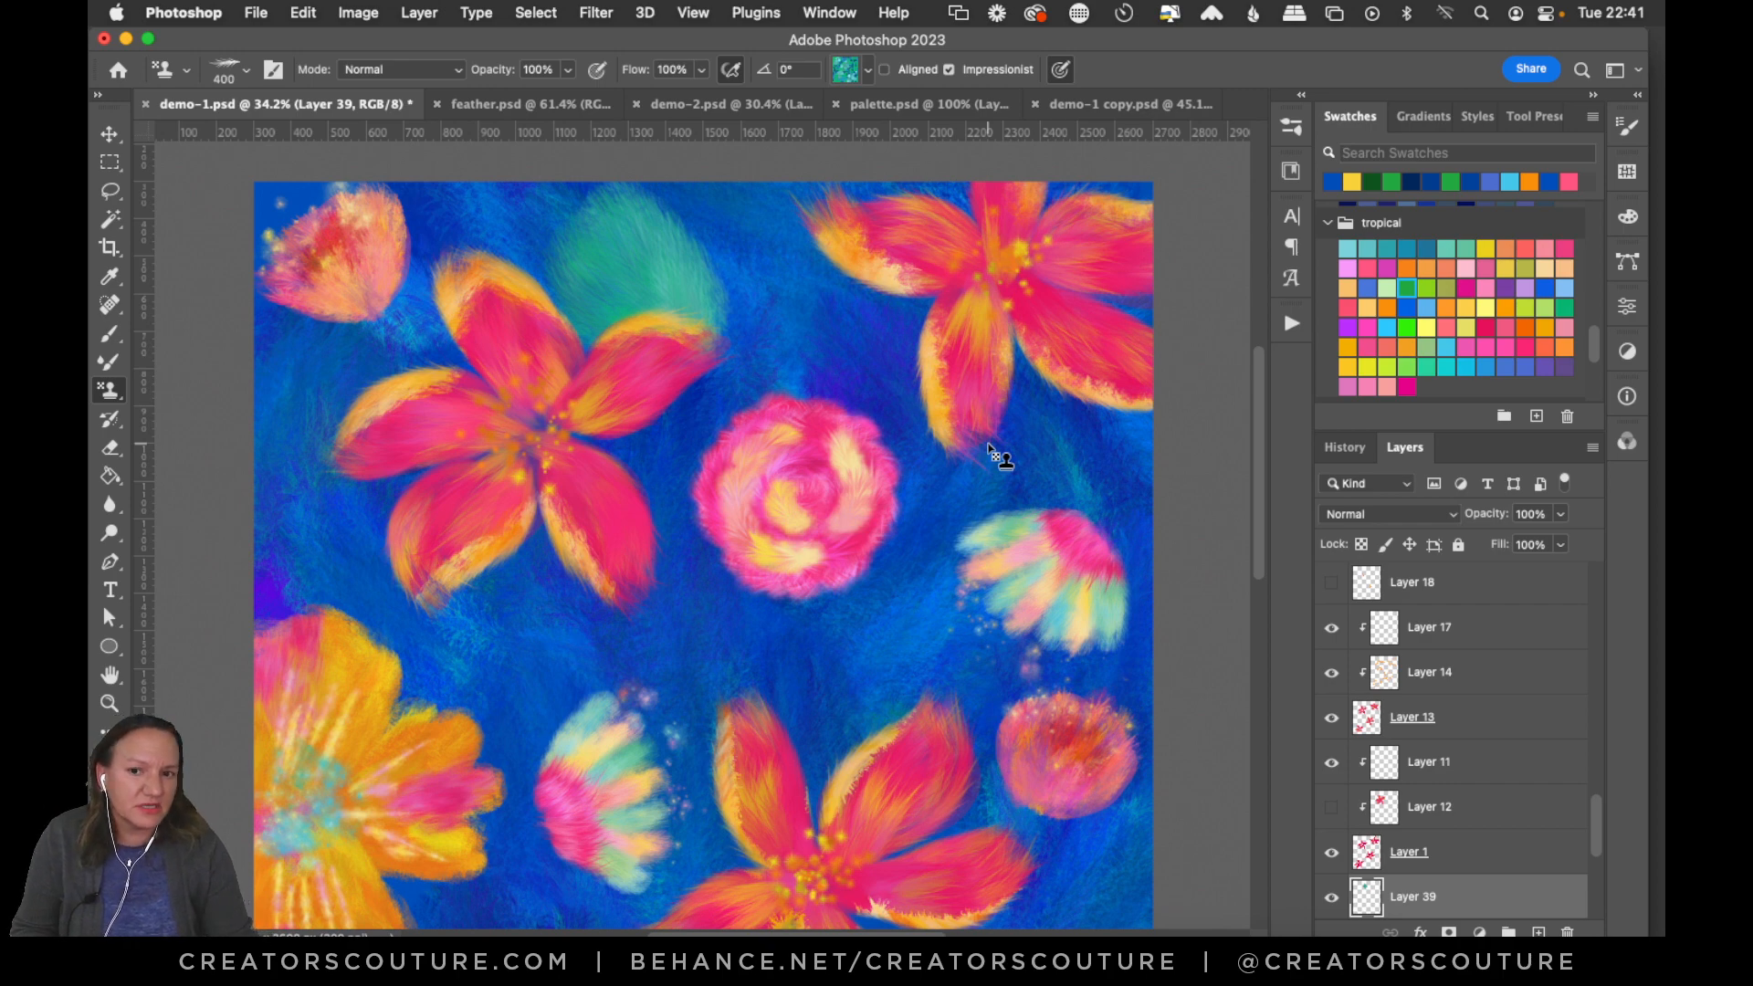
click(845, 70)
scroll(1045, 347, up, 3)
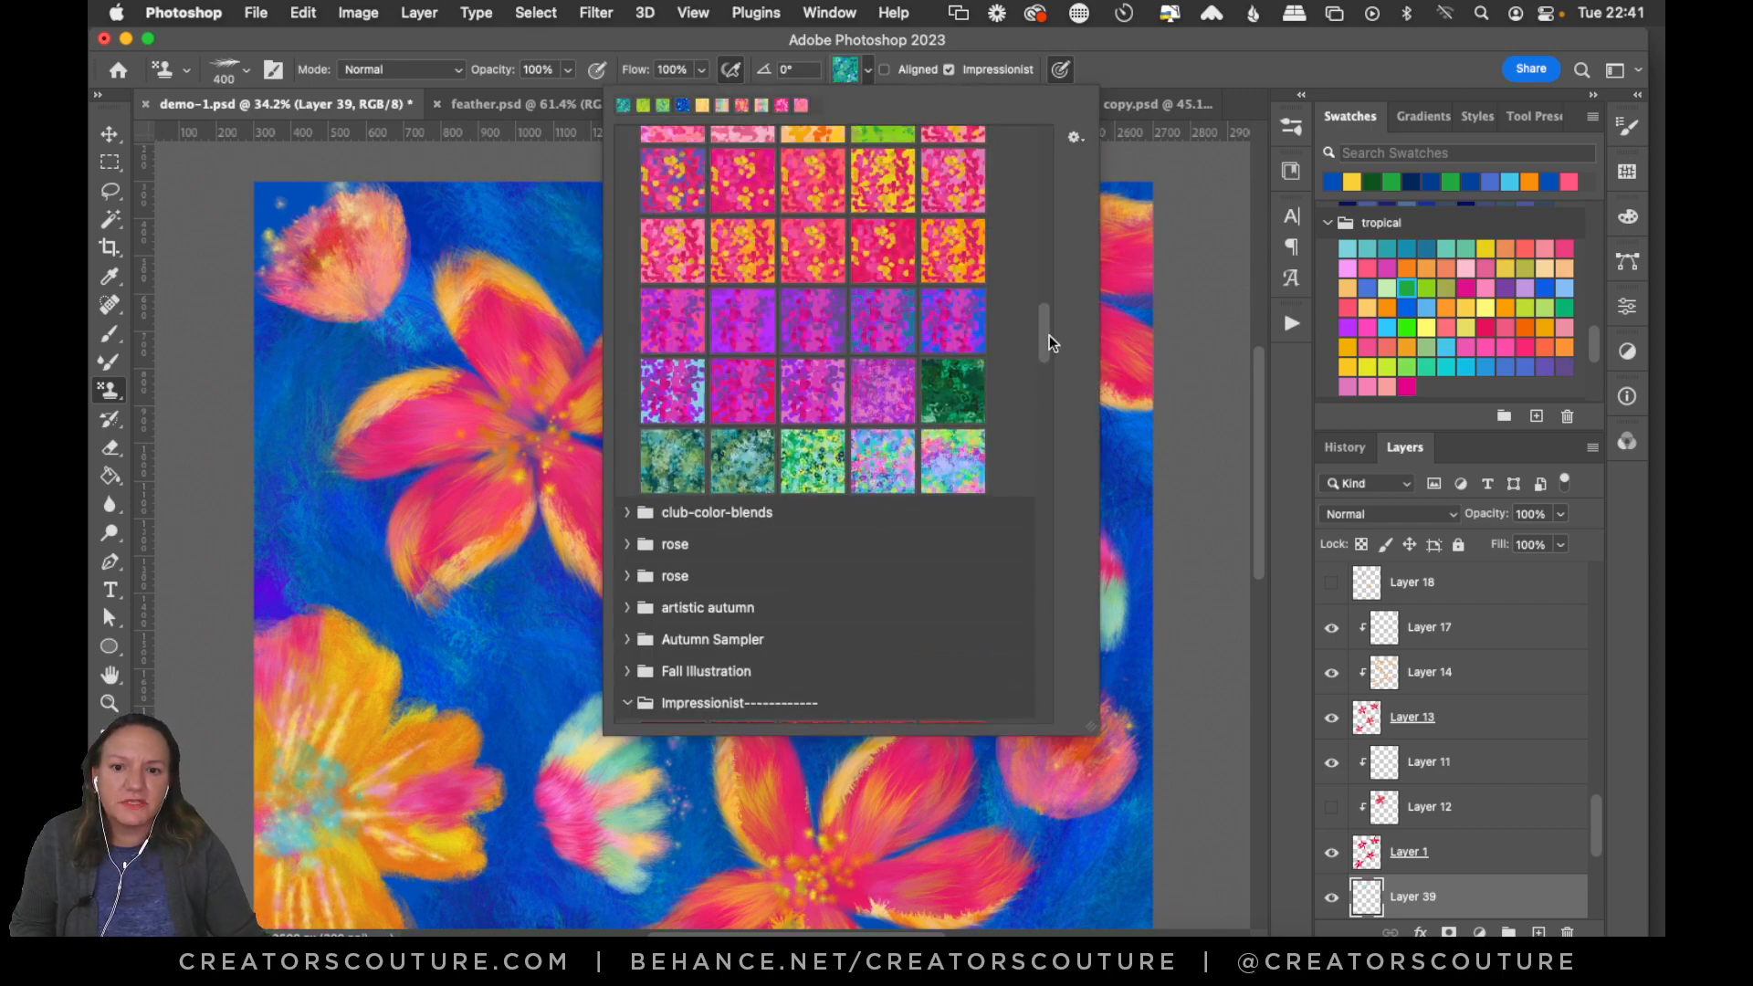
click(742, 473)
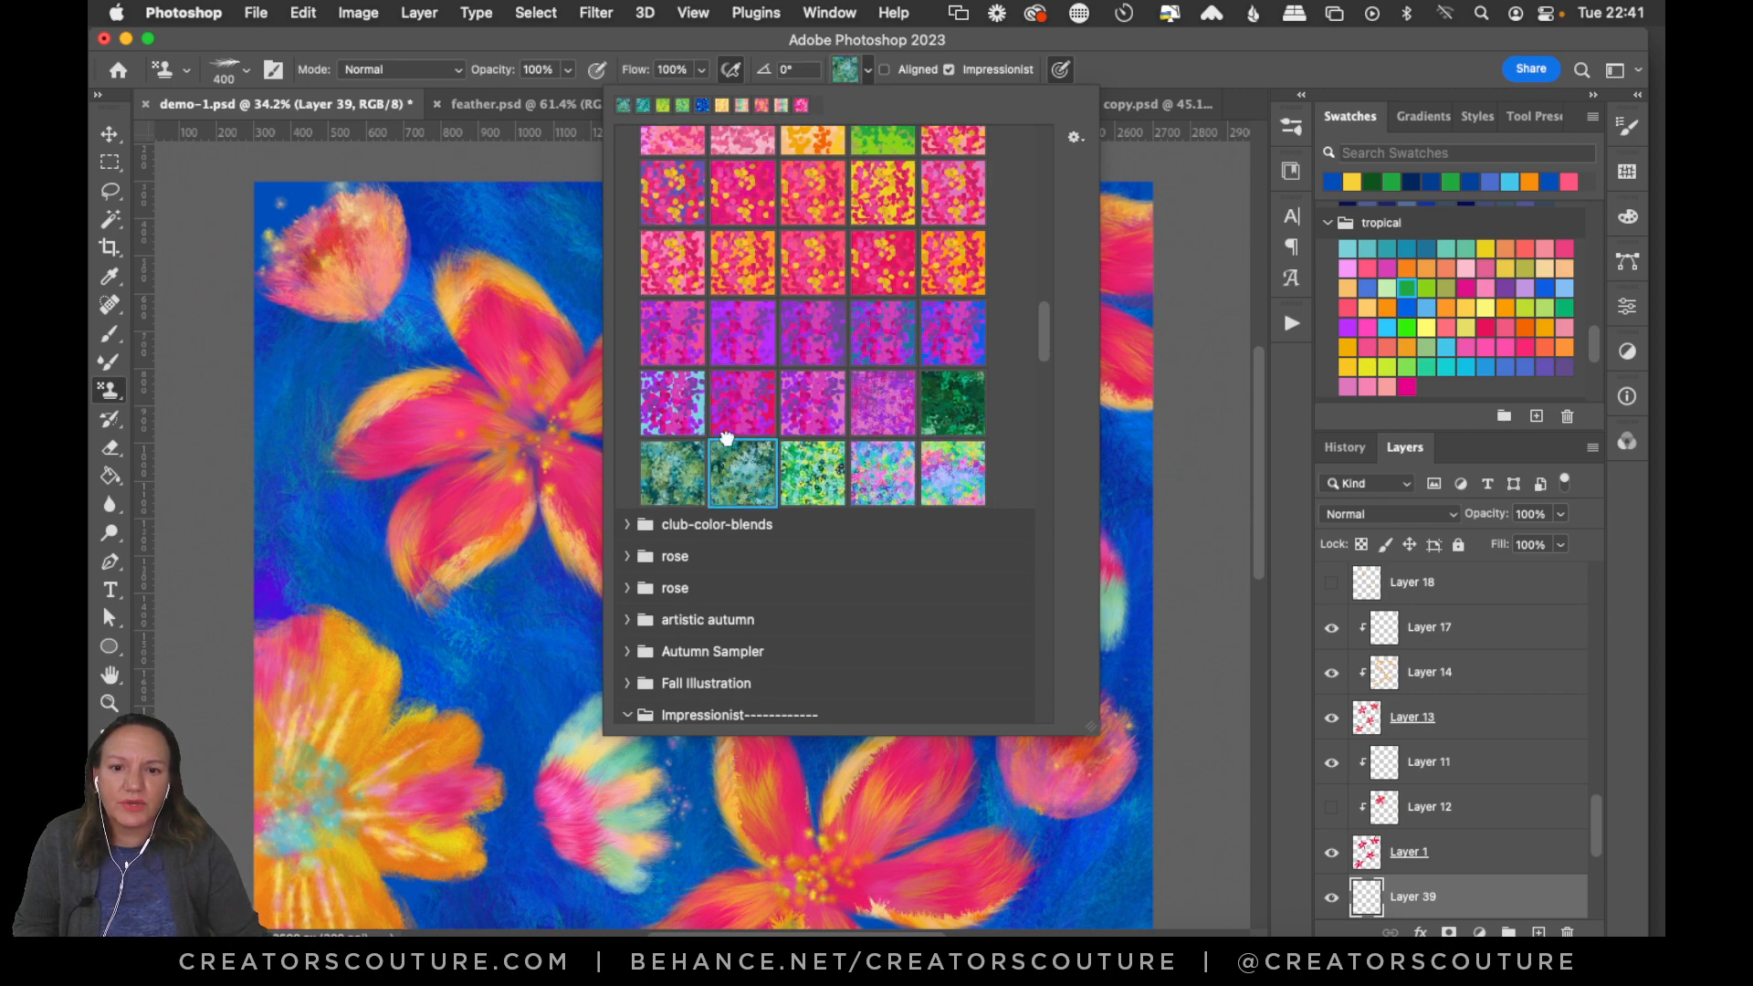
Choose the teal-green pattern with blue speckles and paint a feathered patch at the outer edge of the large upper pink flower.
click(952, 402)
drag(1043, 346, 1052, 254)
click(949, 451)
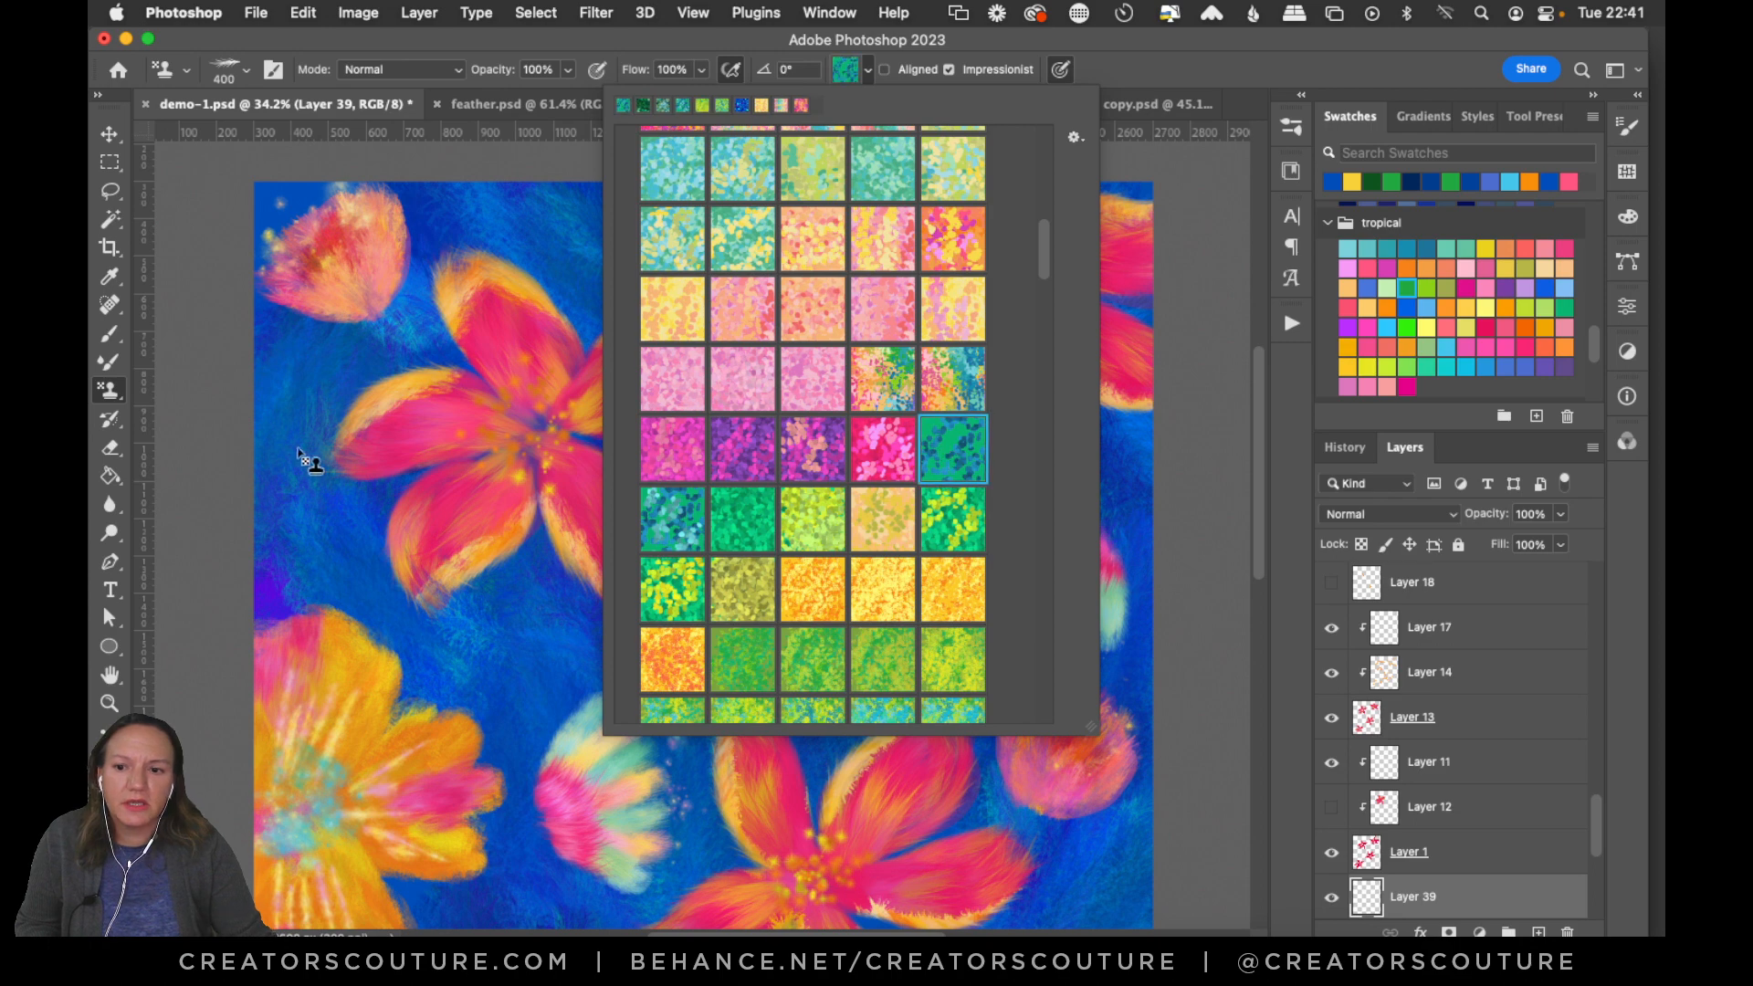
mouse_move(303, 451)
mouse_down()
mouse_move(366, 494)
mouse_move(336, 477)
mouse_move(357, 593)
mouse_up()
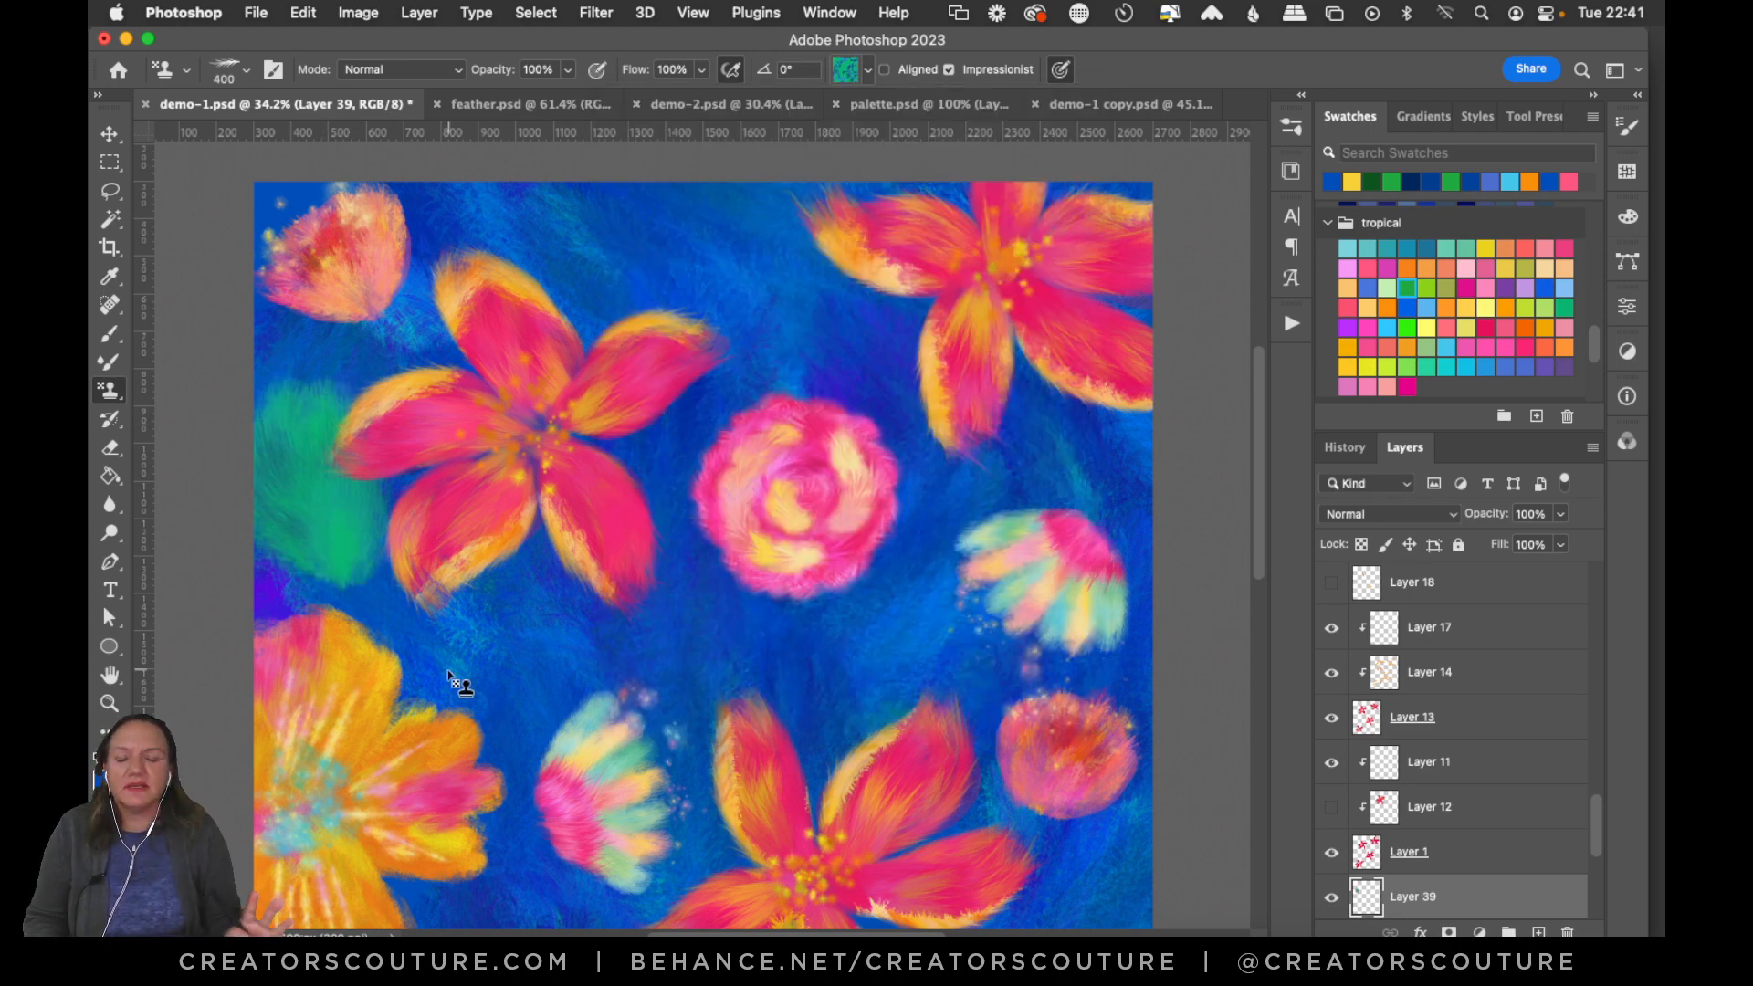
Try the 53-feather-creatorscouture brush for a teal leaf above the round pink flower, undoing the first stroke and repainting it.
click(1294, 119)
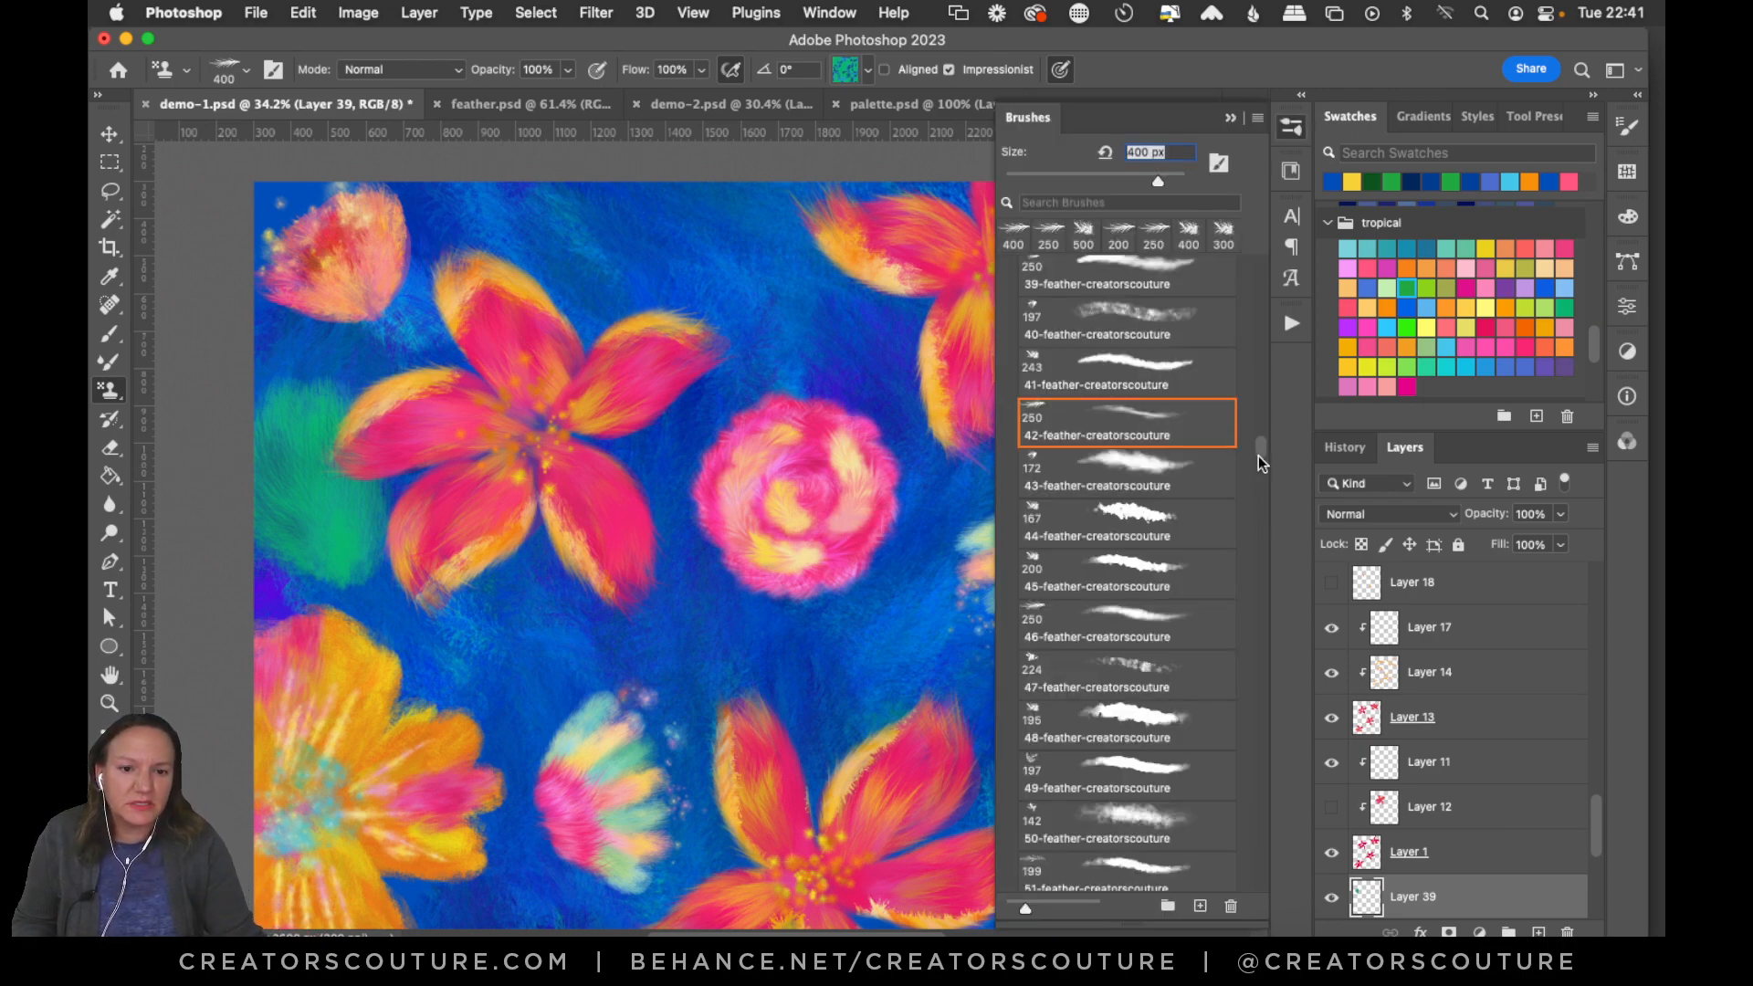
scroll(1257, 458, down, 8)
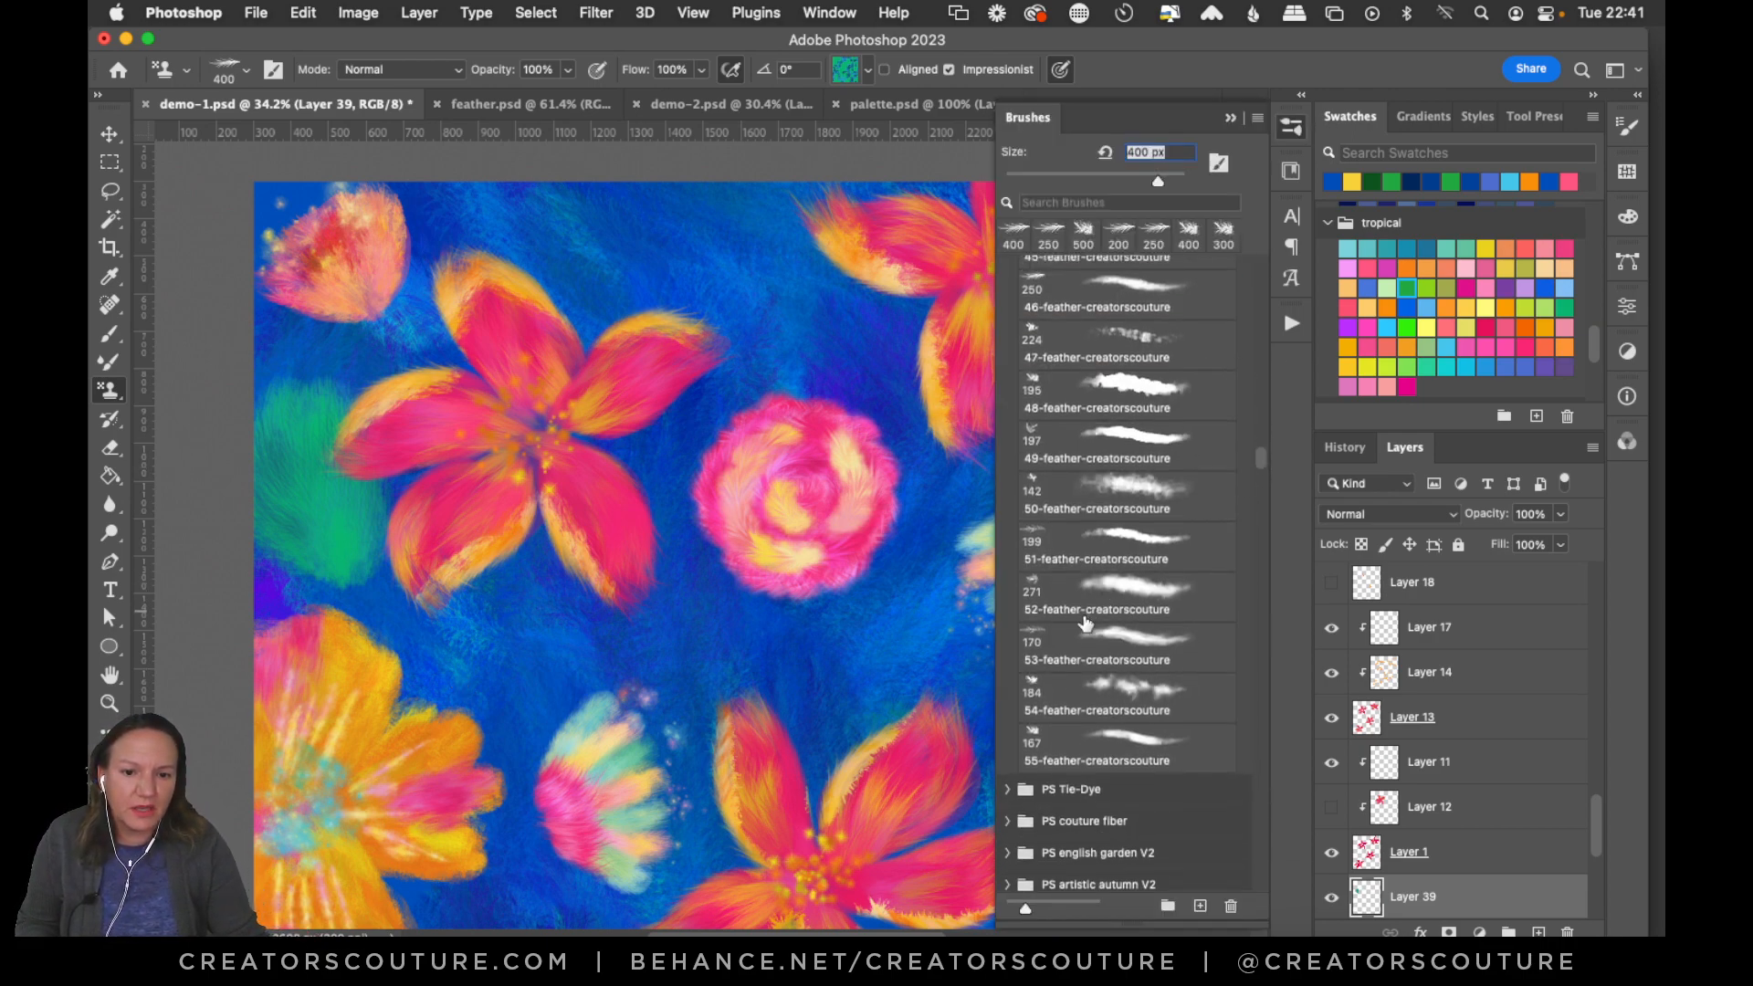
click(1085, 624)
drag(741, 248, 787, 387)
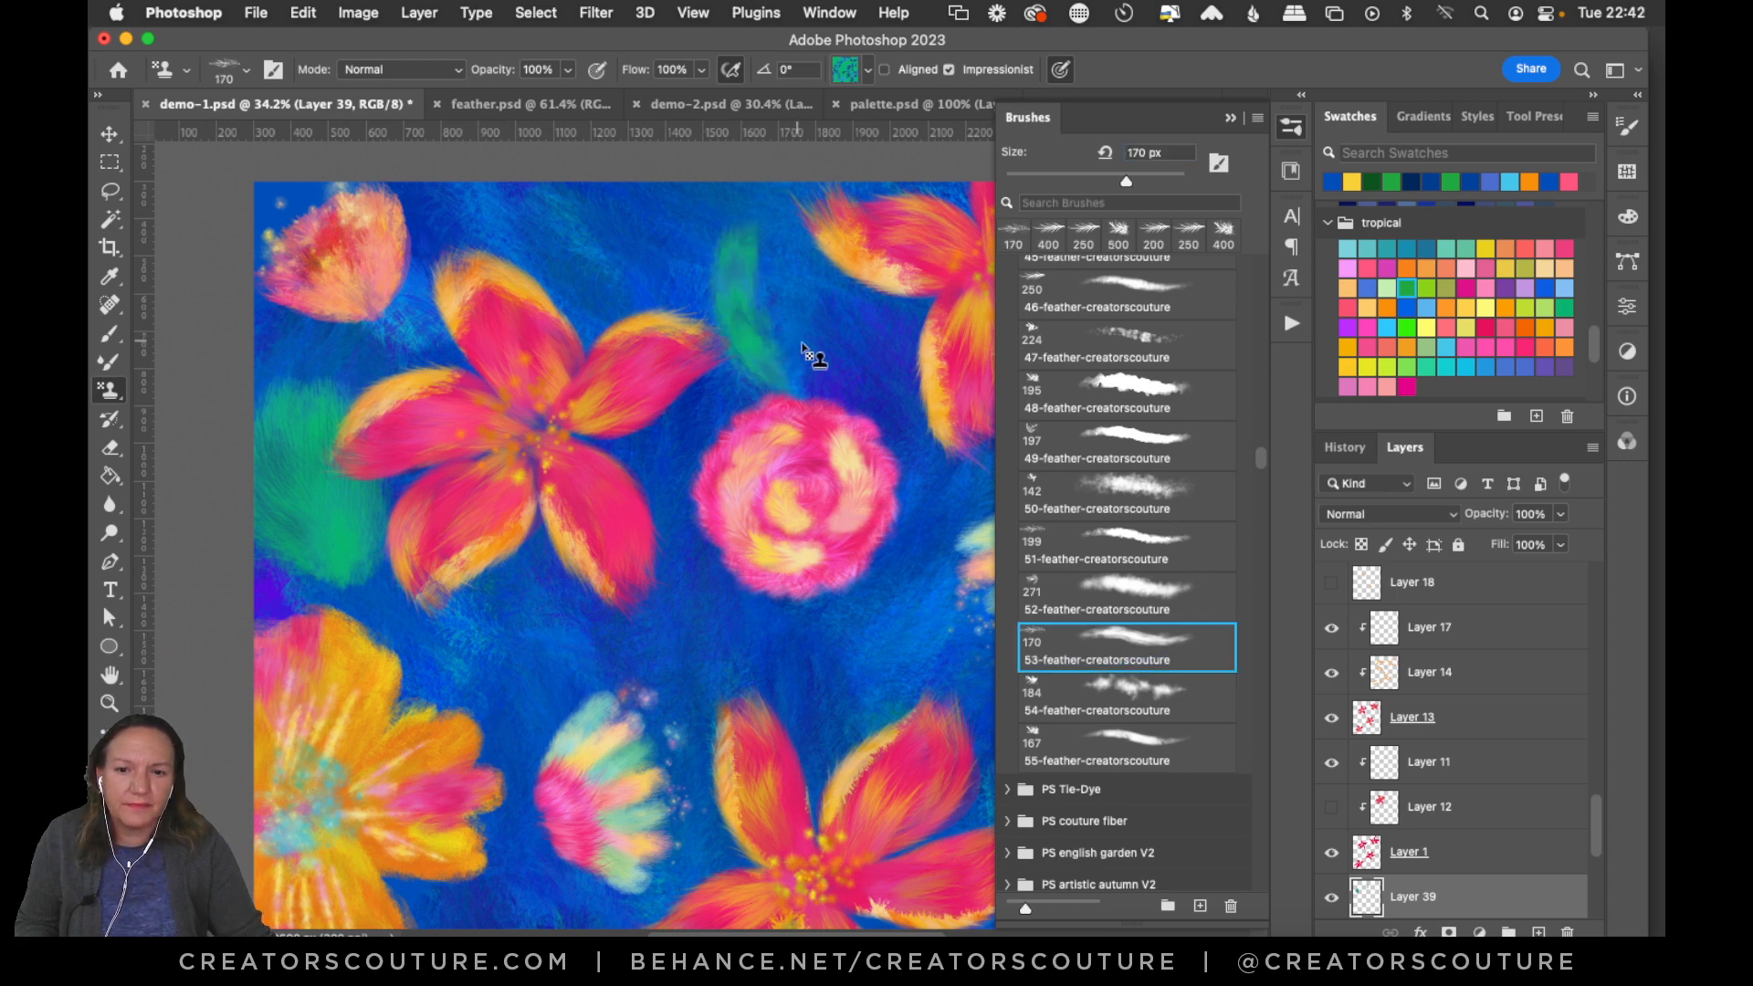
key(super+z)
mouse_move(743, 236)
mouse_down()
mouse_move(735, 284)
mouse_move(784, 296)
mouse_move(760, 219)
mouse_move(783, 370)
mouse_up()
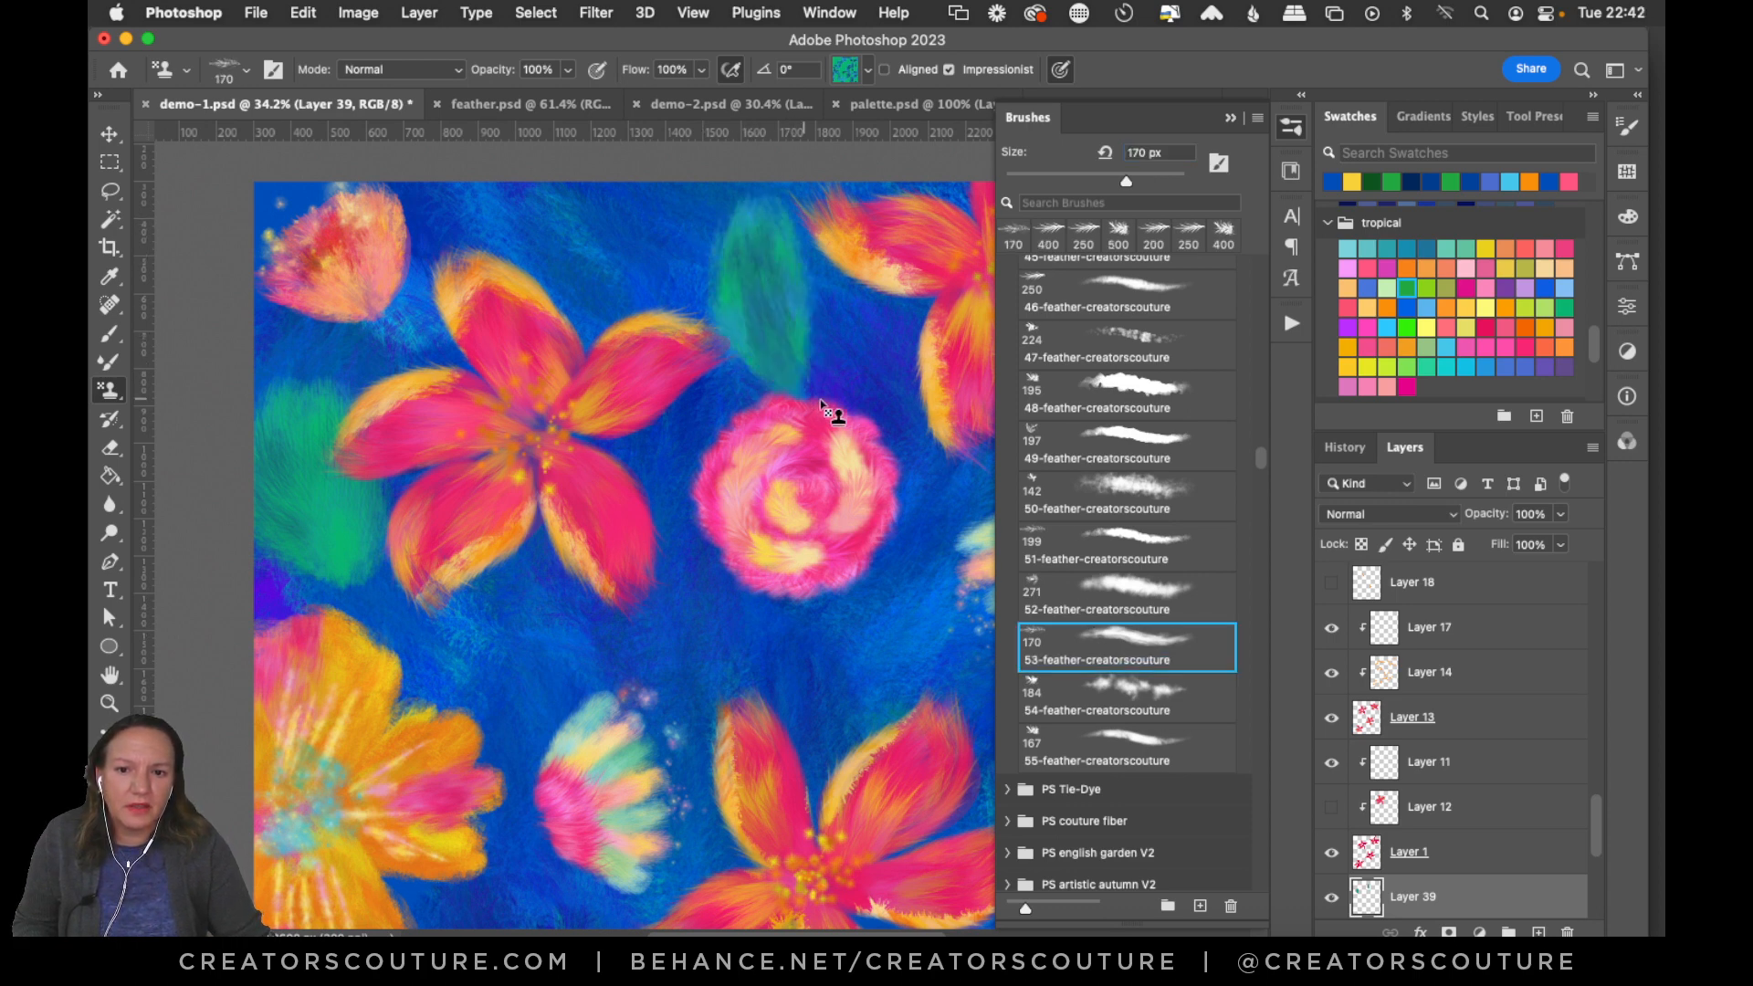
Enlarge the feather brush to 200 px and paint over the teal leaf above the round pink flower.
key(bracketright)
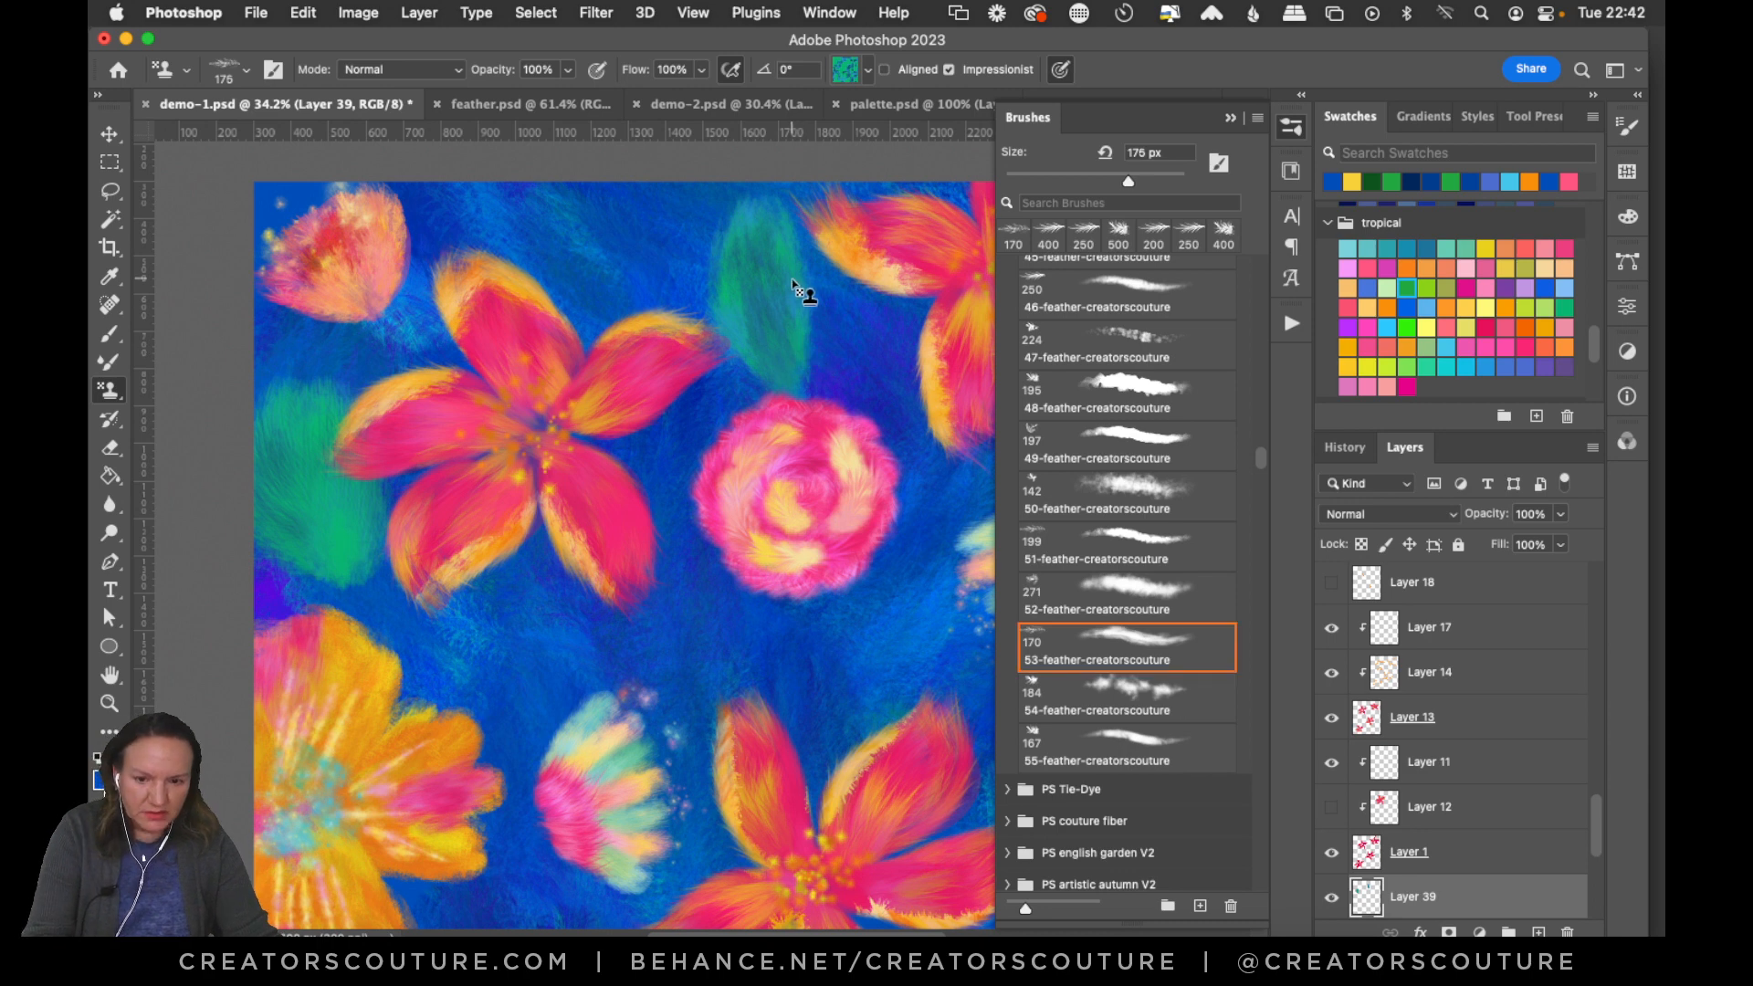
key(bracketright)
mouse_move(746, 233)
mouse_down()
mouse_move(780, 317)
mouse_move(758, 353)
mouse_move(795, 333)
mouse_move(801, 384)
mouse_up()
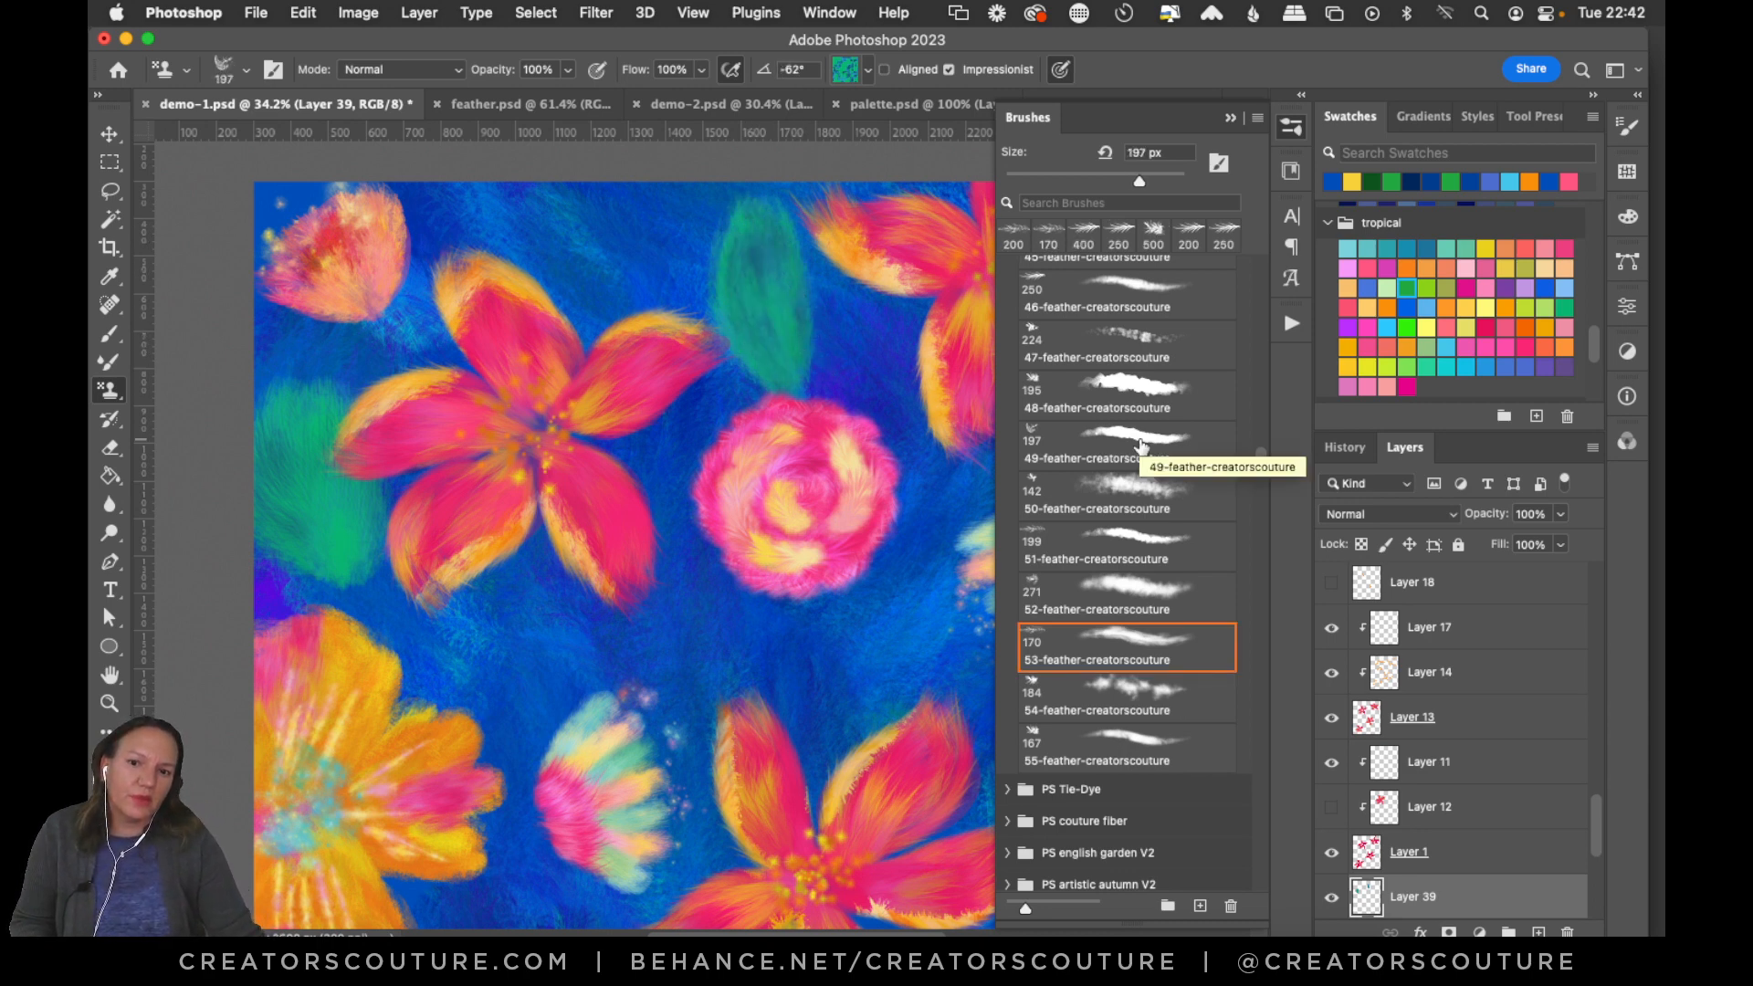
Try feather brushes 48, 46 and 42 around the round pink flower, and clear all test strokes from Layer 39.
click(1120, 399)
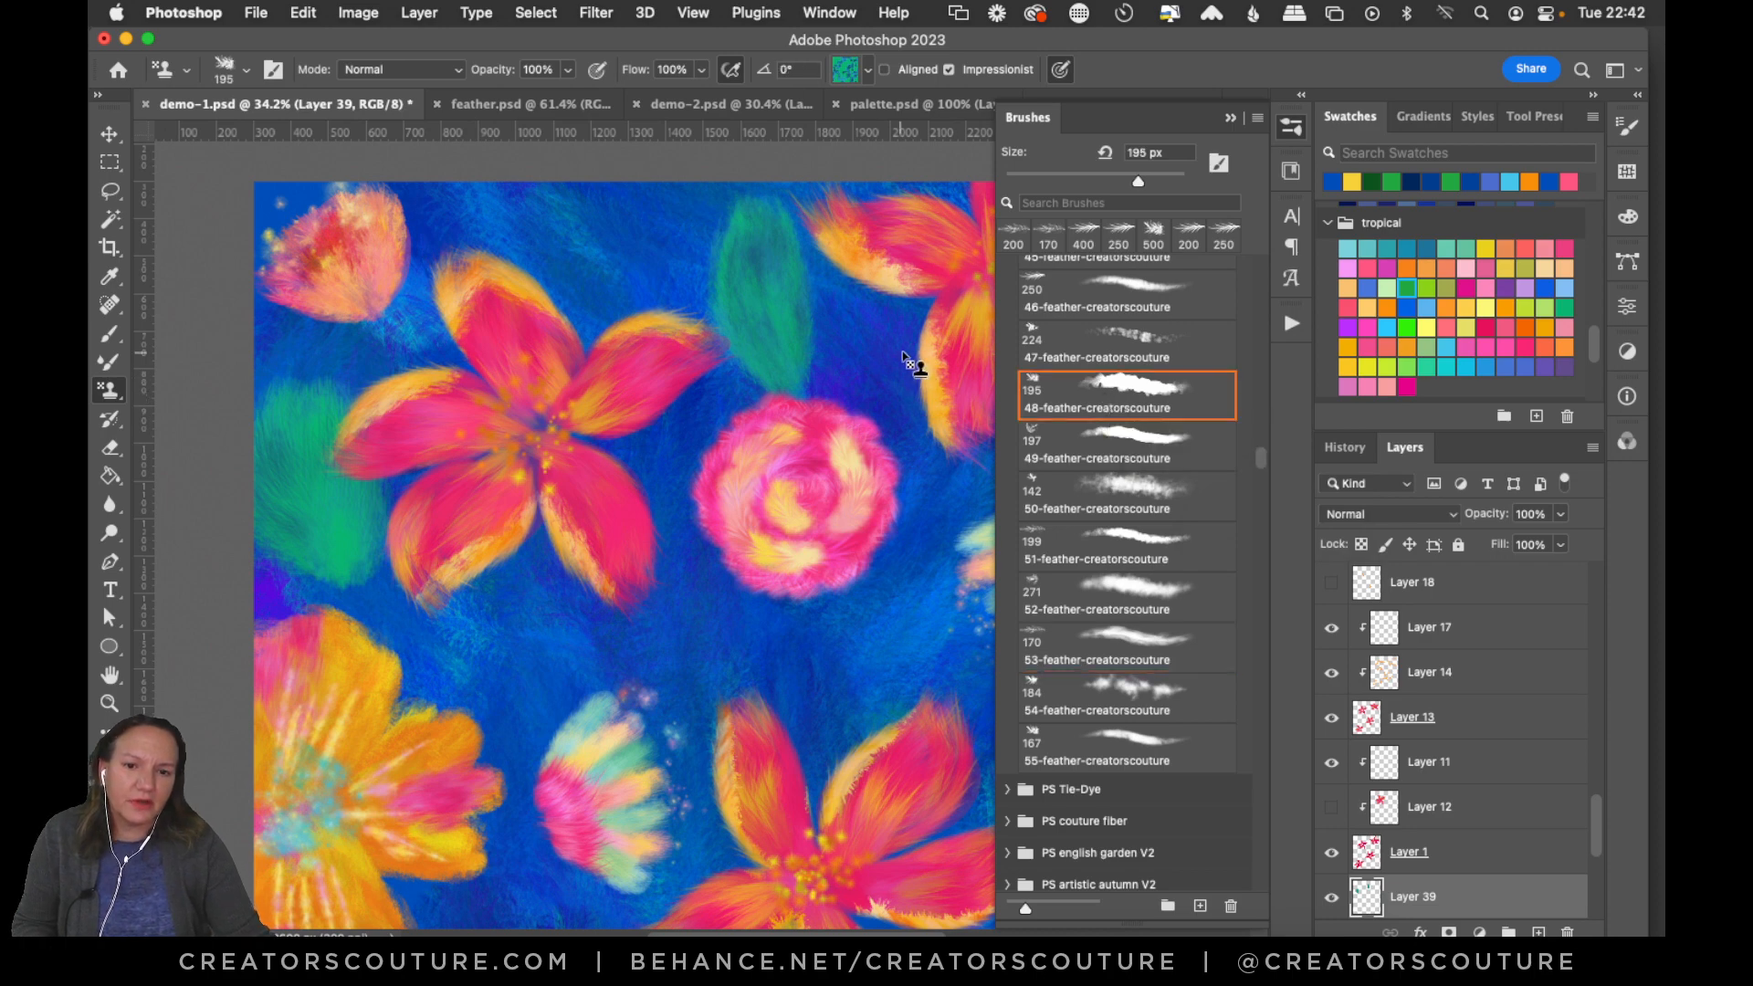
click(1112, 299)
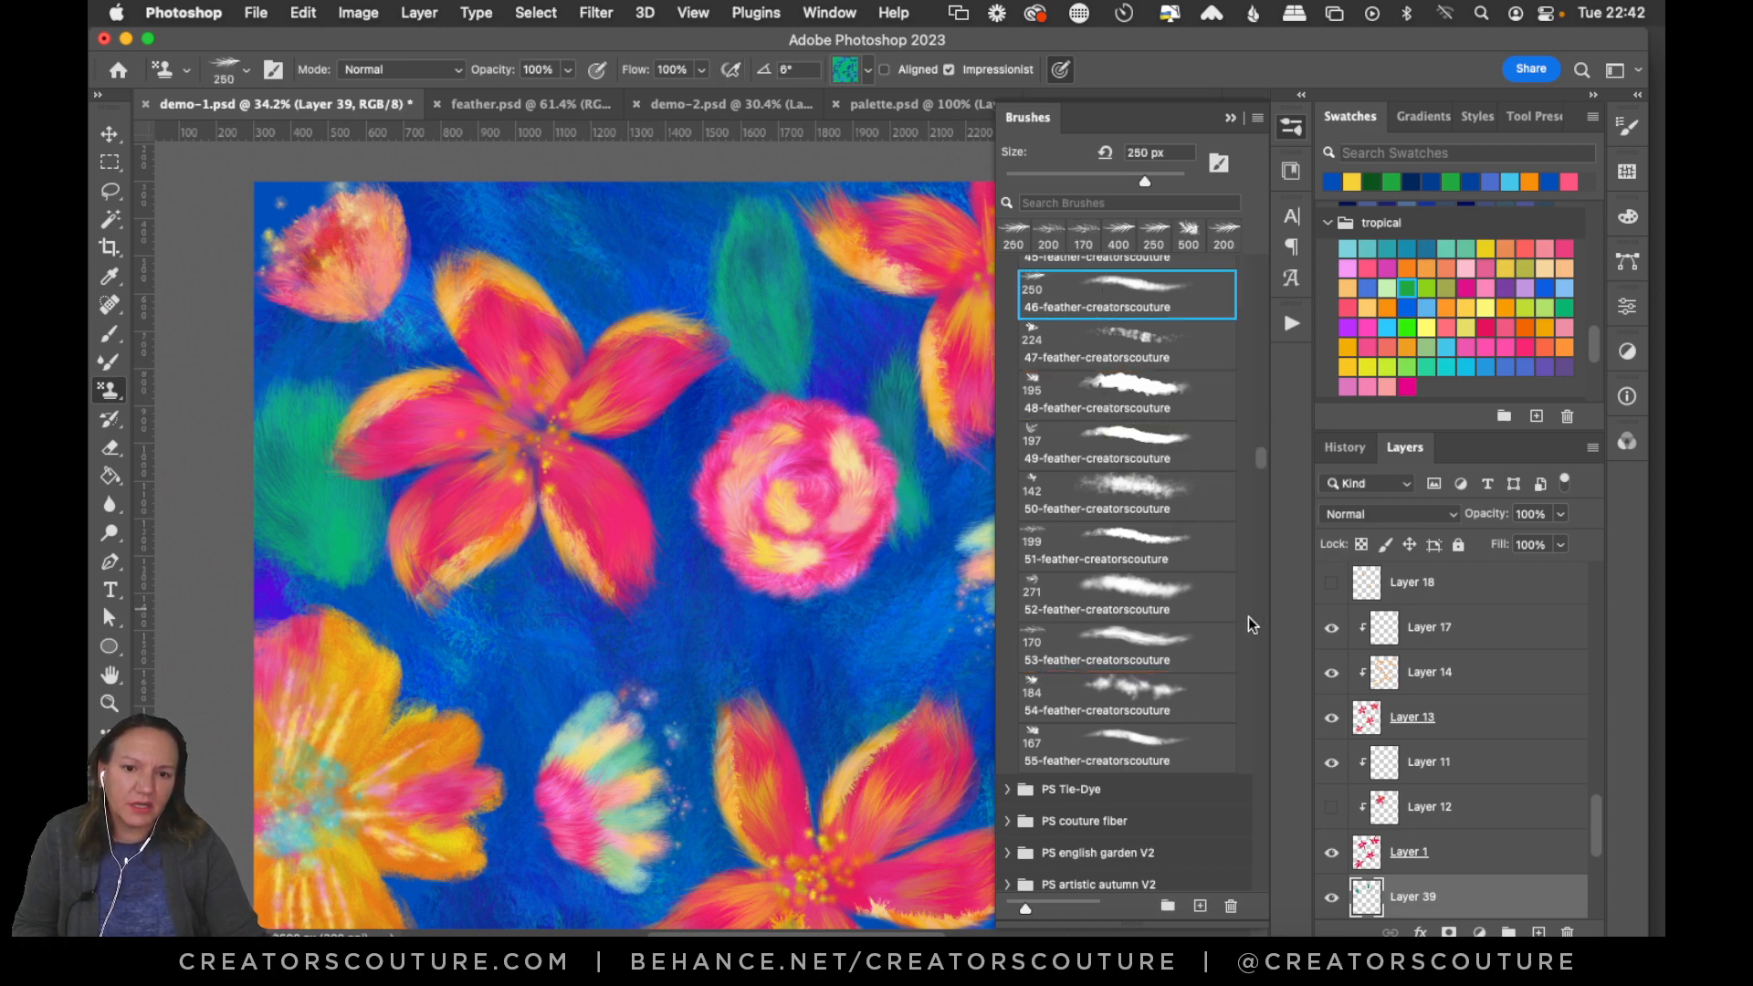
drag(1258, 470, 1262, 450)
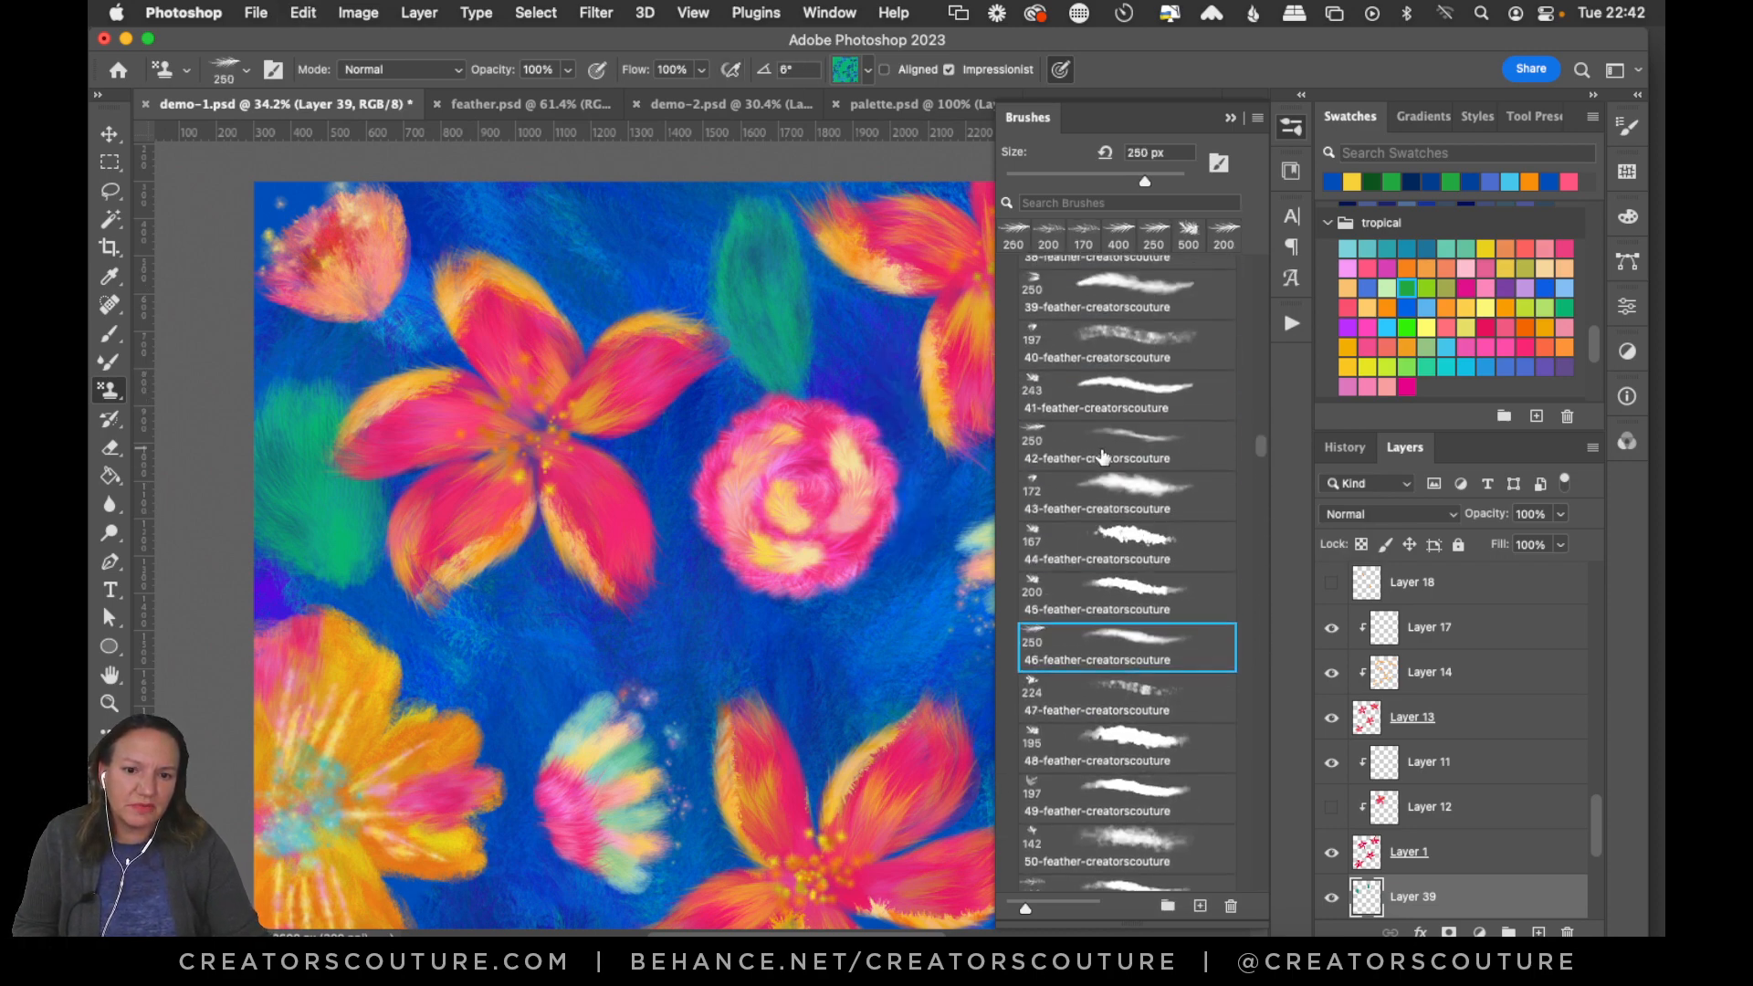
click(1102, 456)
drag(733, 586, 778, 715)
key(super+a)
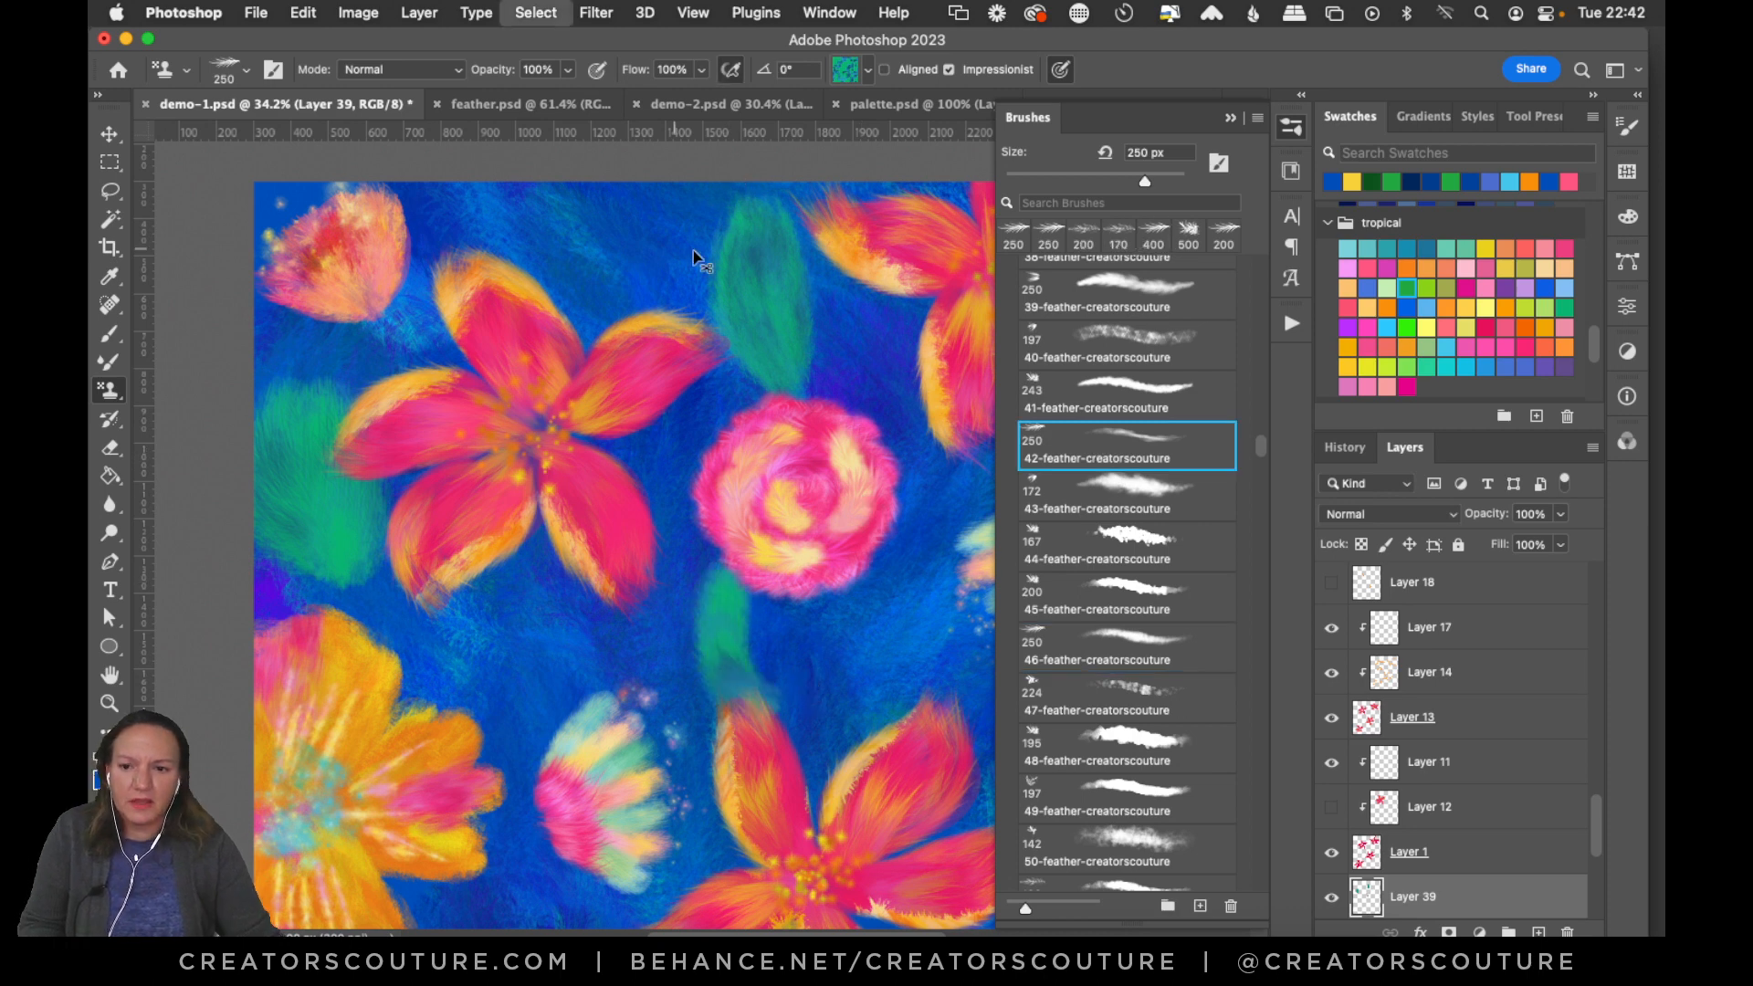
key(BackSpace)
Enlarge the 42-feather-creatorscouture brush to 500 px, try a teal stroke above the round pink flower, and undo it.
key(bracketright)
key(bracketright)
key(bracketright)
key(bracketright)
key(bracketright)
key(bracketright)
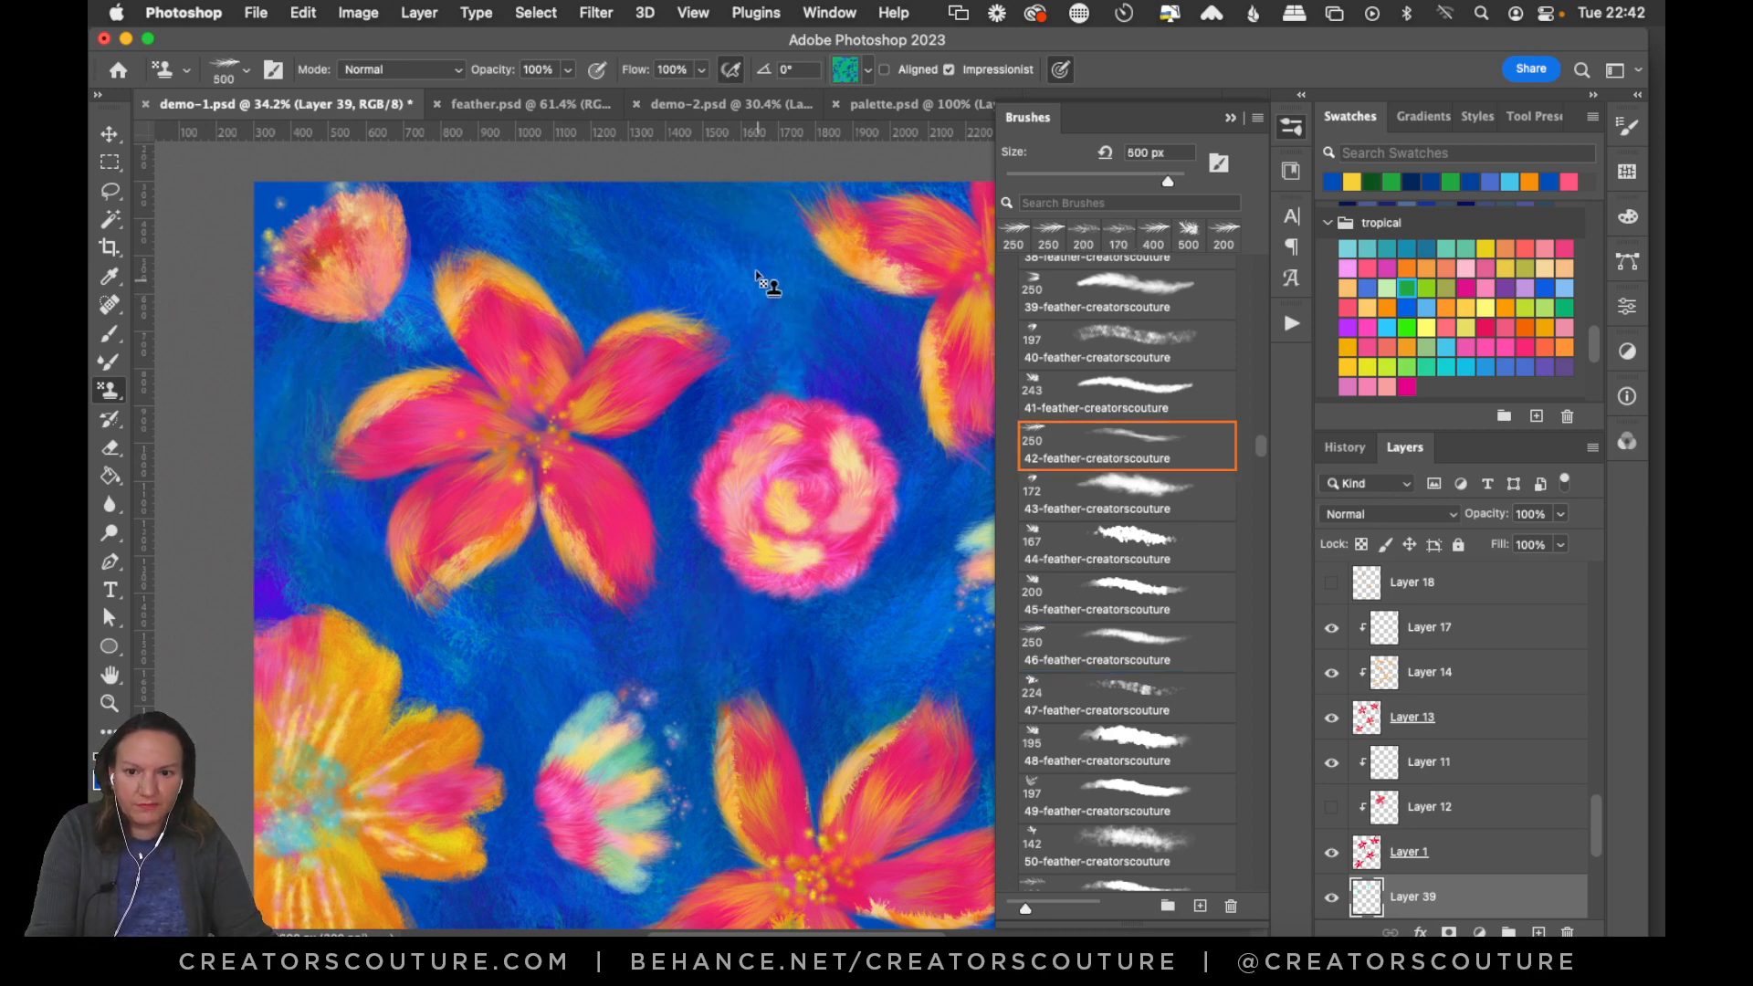
drag(743, 235, 785, 320)
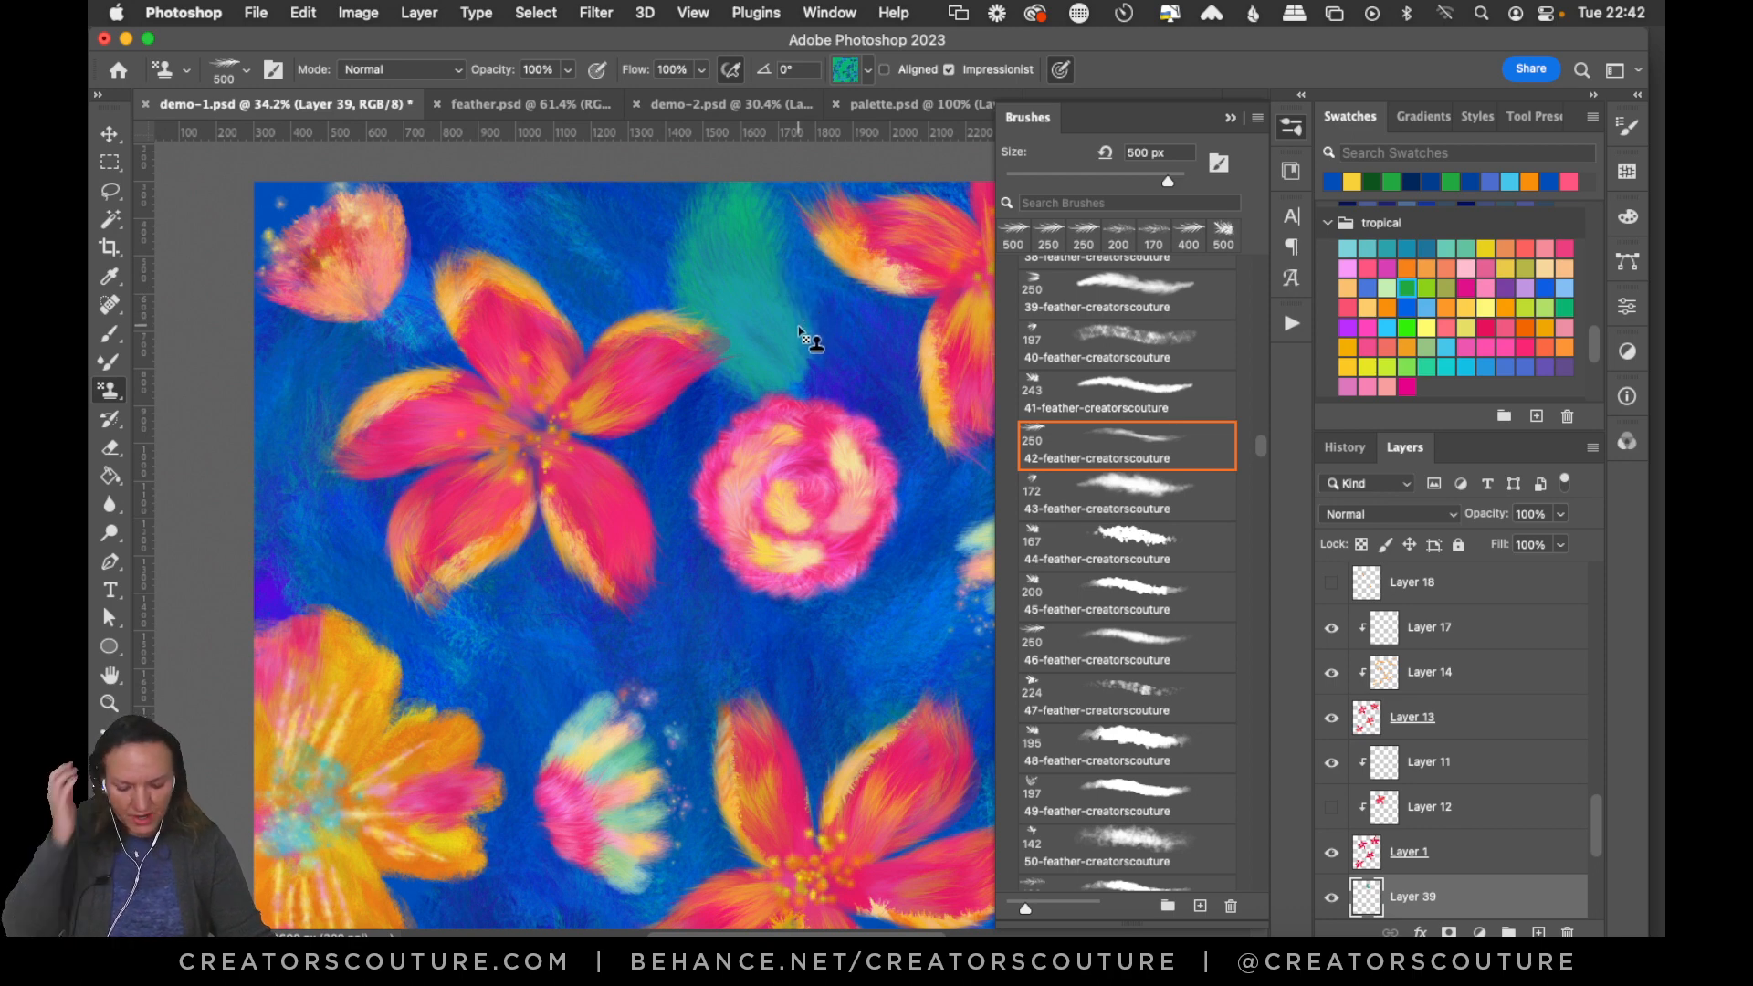
key(super+z)
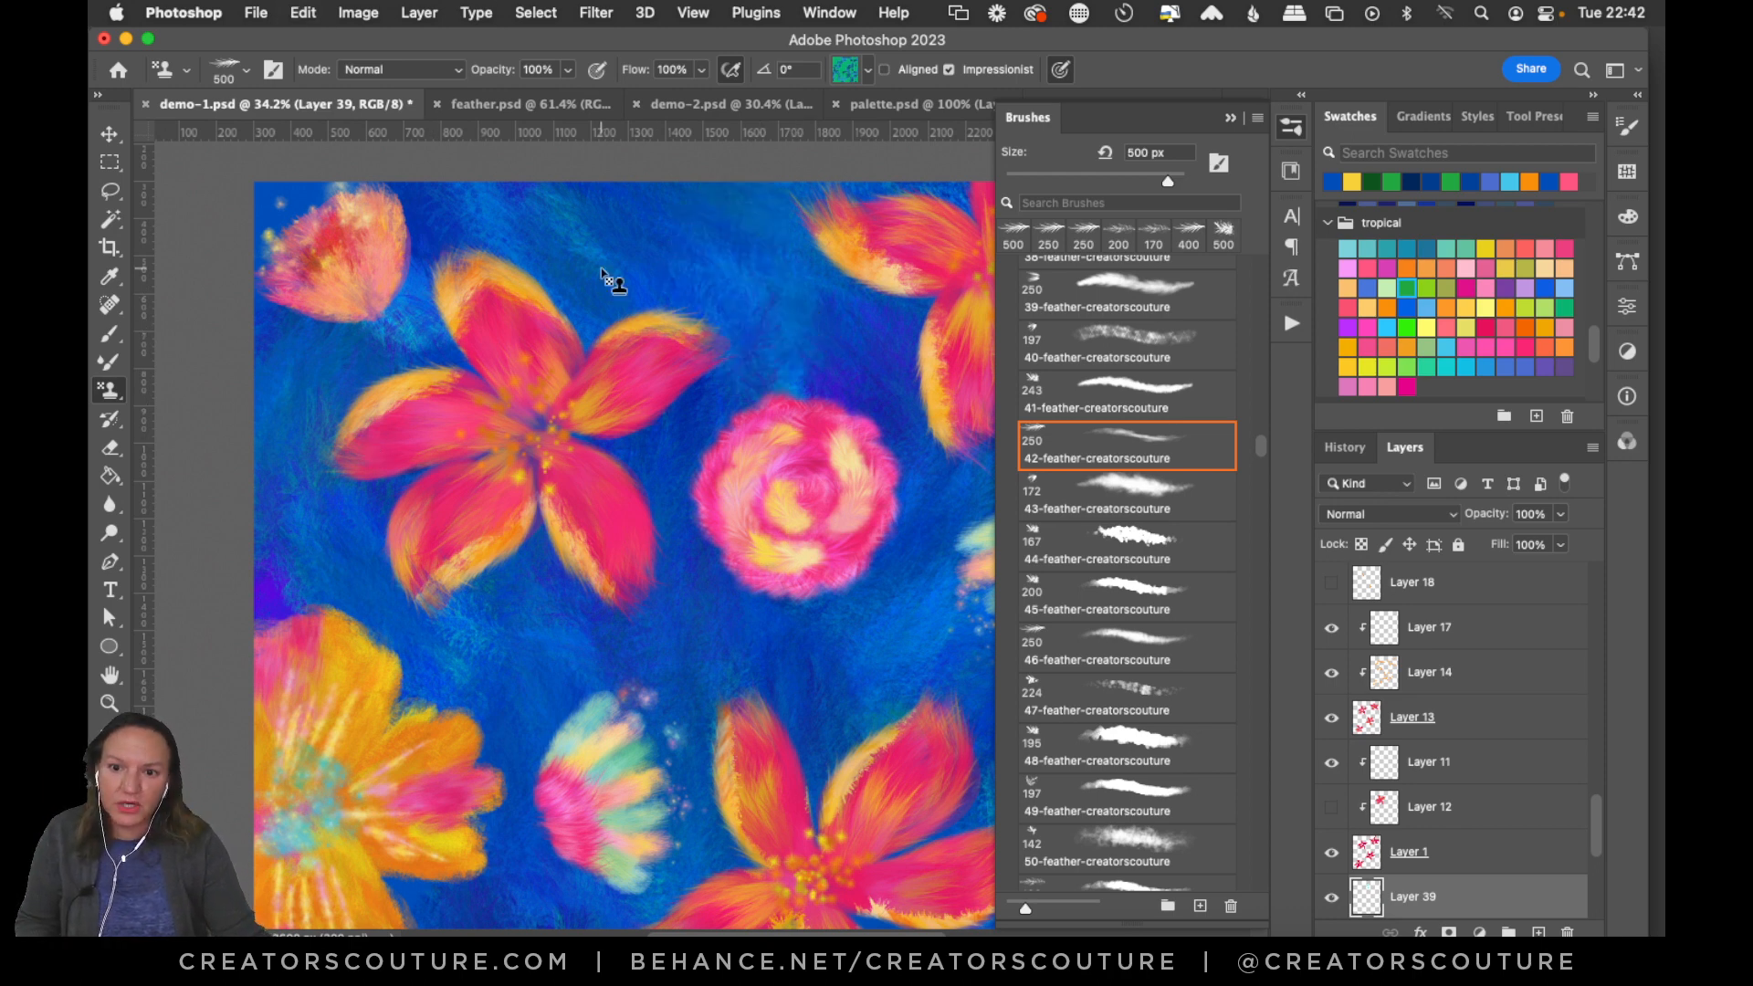
Try the bright emerald green pattern beside the large upper pink flower, undo it, and paint a patch above the round flower.
click(1288, 130)
click(847, 70)
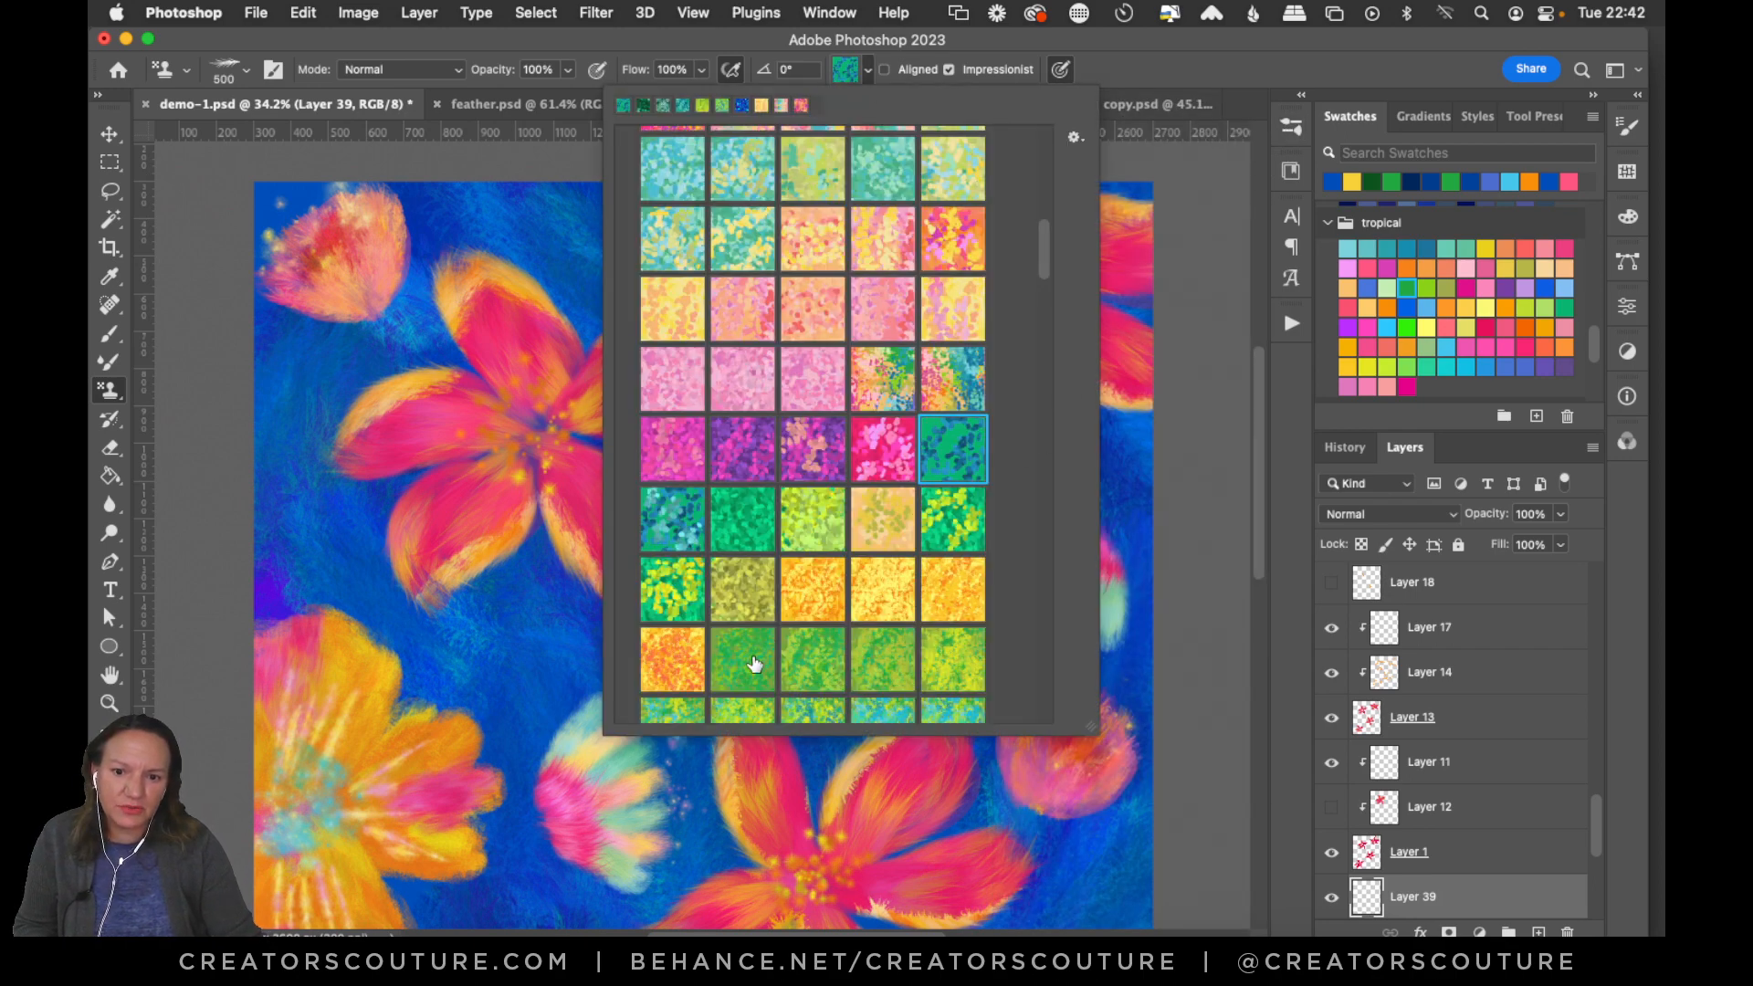
click(744, 529)
click(426, 578)
drag(301, 461, 363, 582)
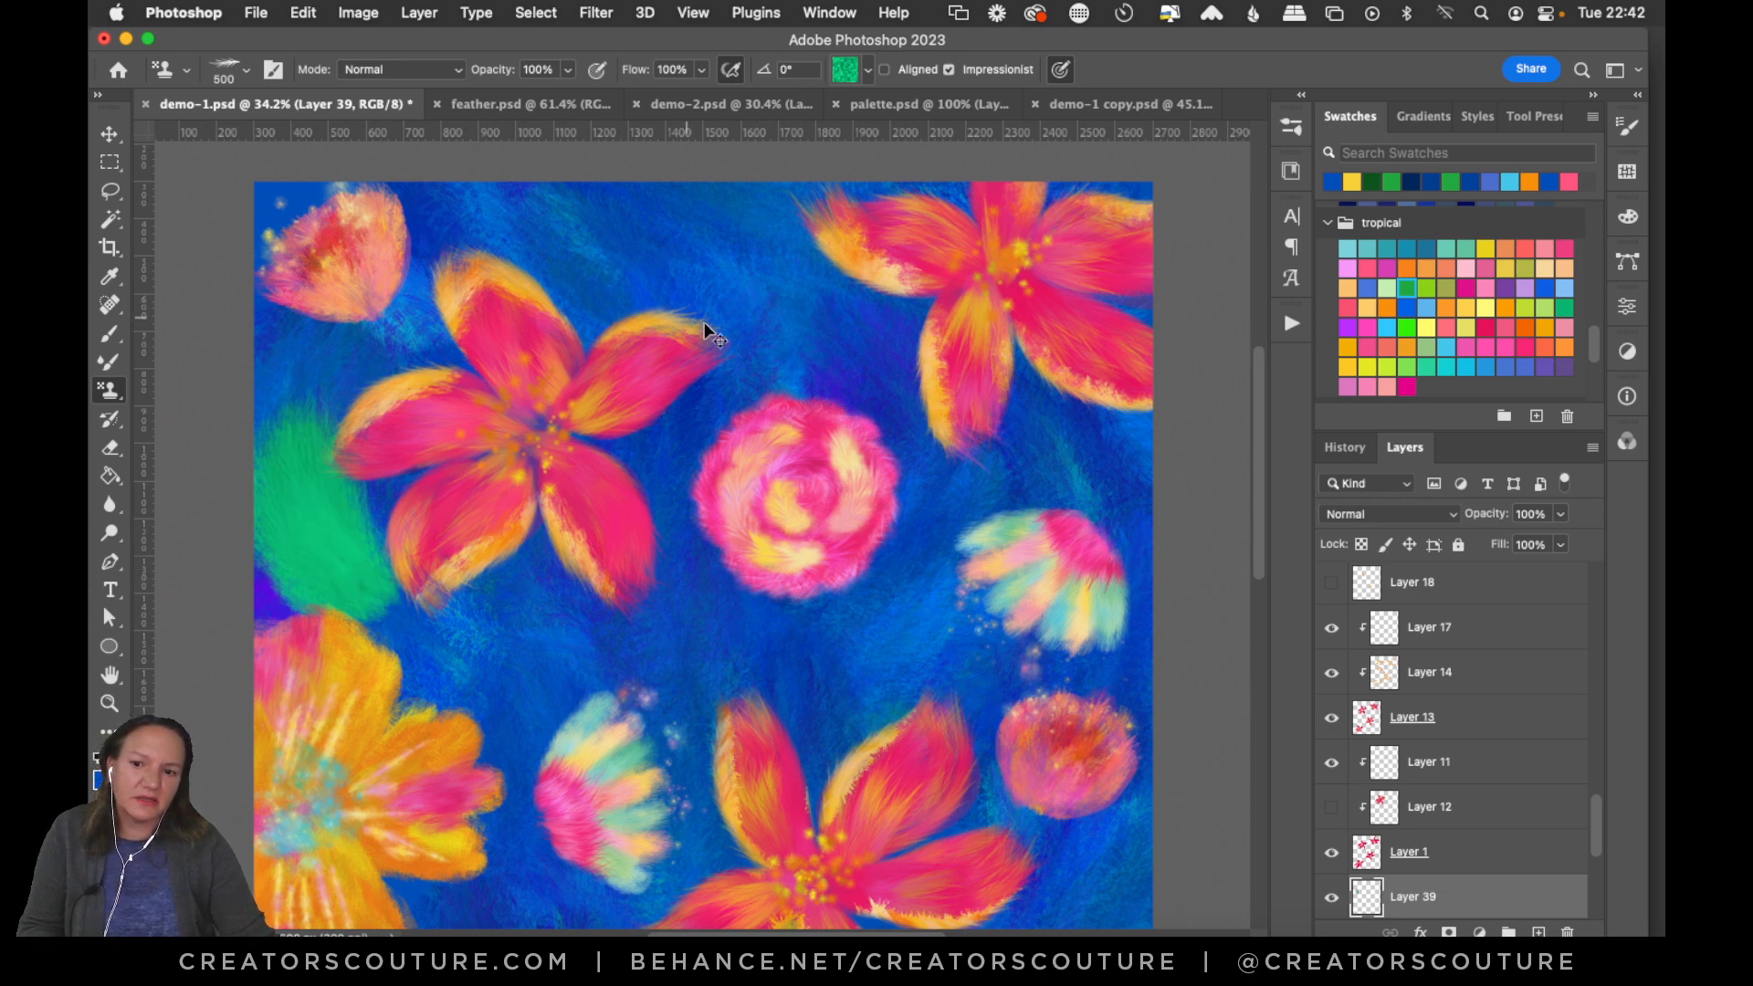
key(super+z)
mouse_move(712, 238)
mouse_down()
mouse_move(754, 327)
mouse_move(758, 283)
mouse_move(730, 229)
mouse_move(743, 372)
mouse_up()
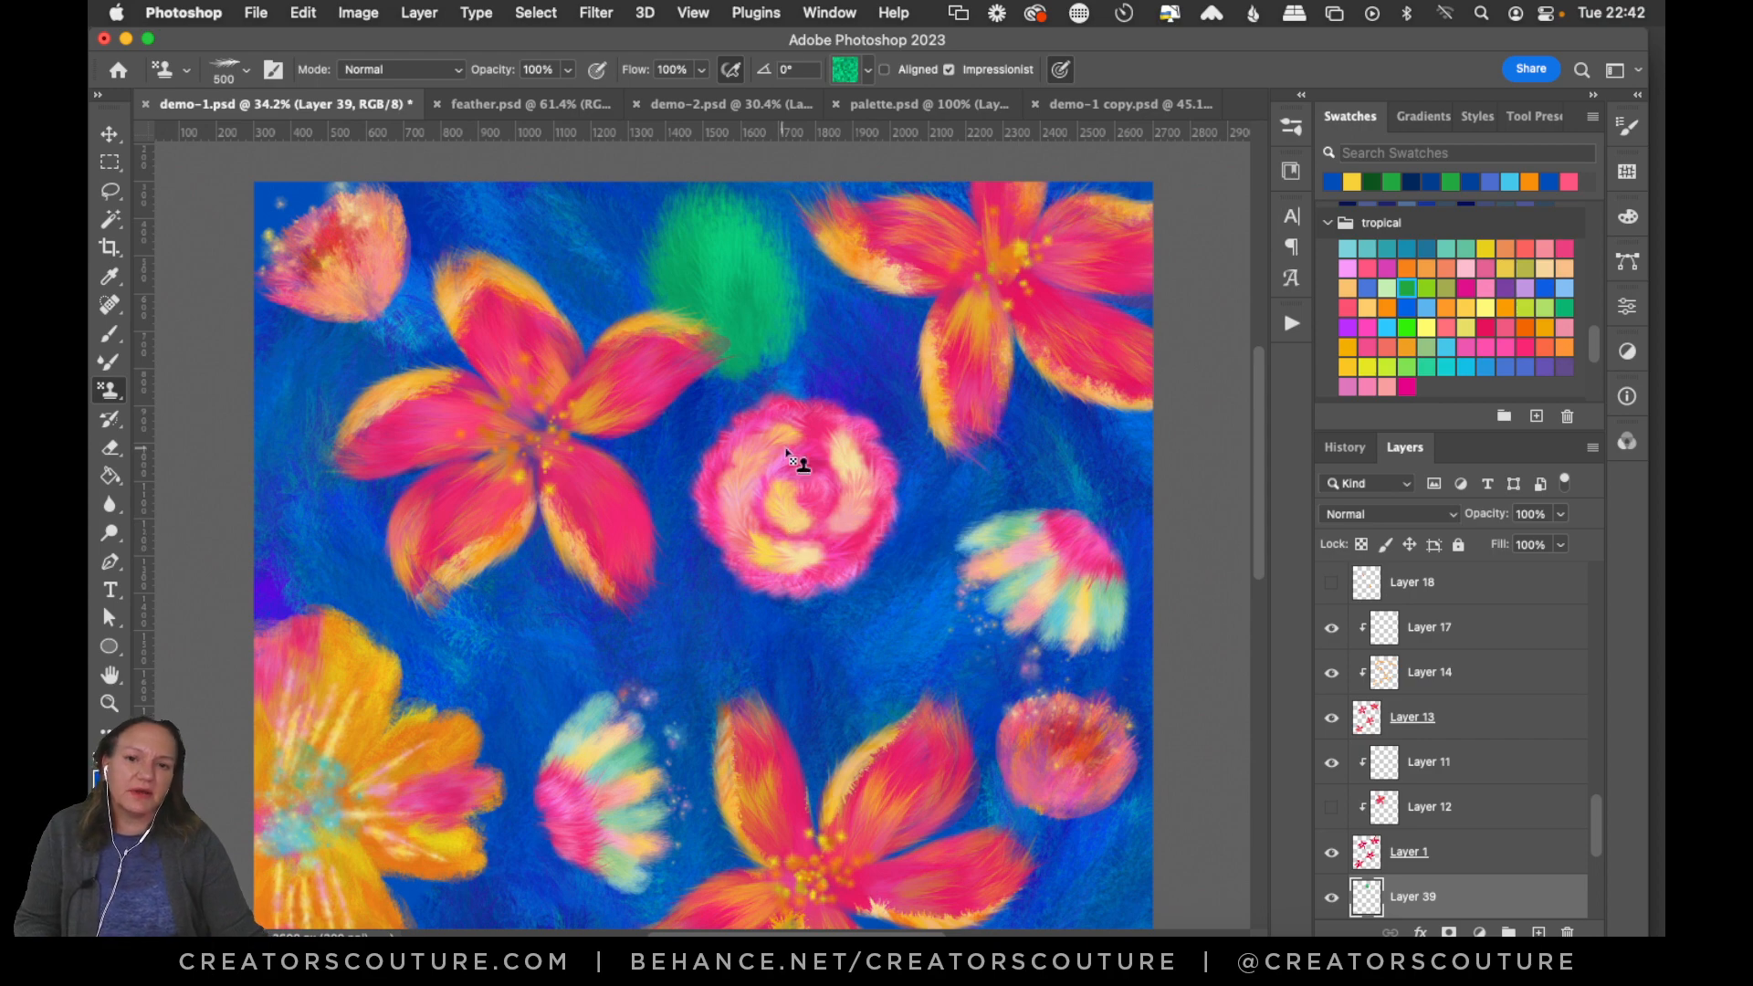
Switch to the green and lime blotched pattern, undo the test patches, and paint a lime patch above the round pink flower.
click(849, 69)
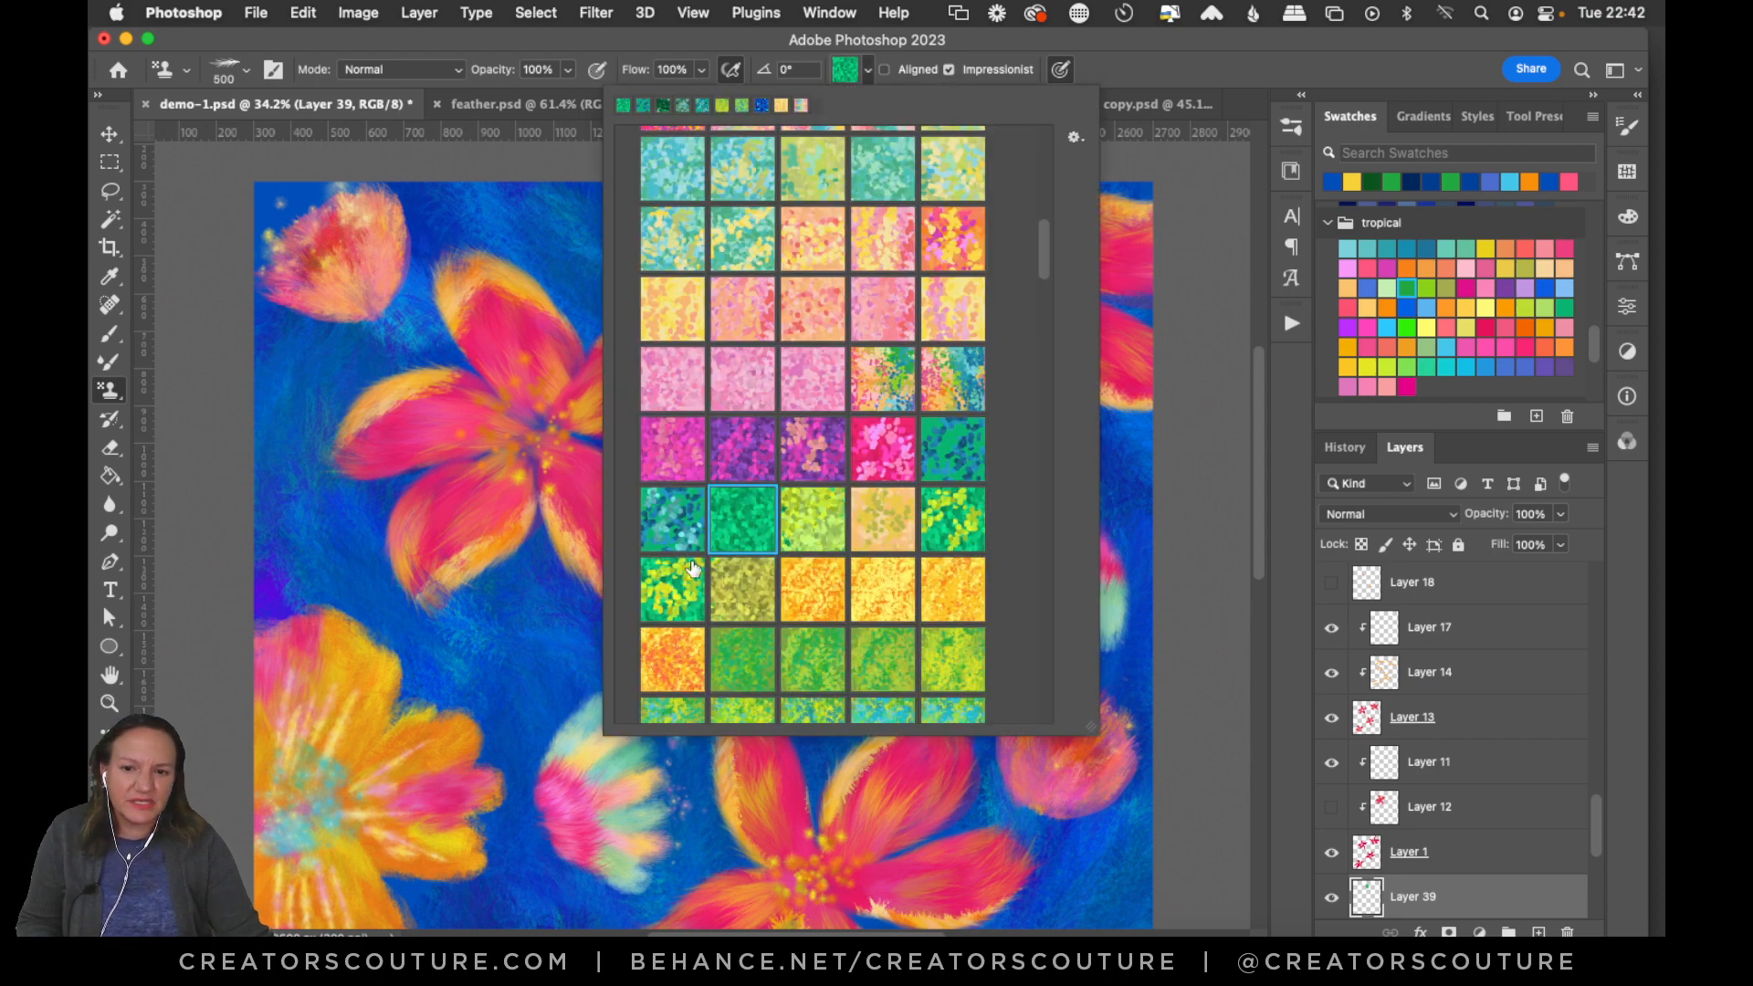
drag(1044, 254, 1032, 293)
click(883, 526)
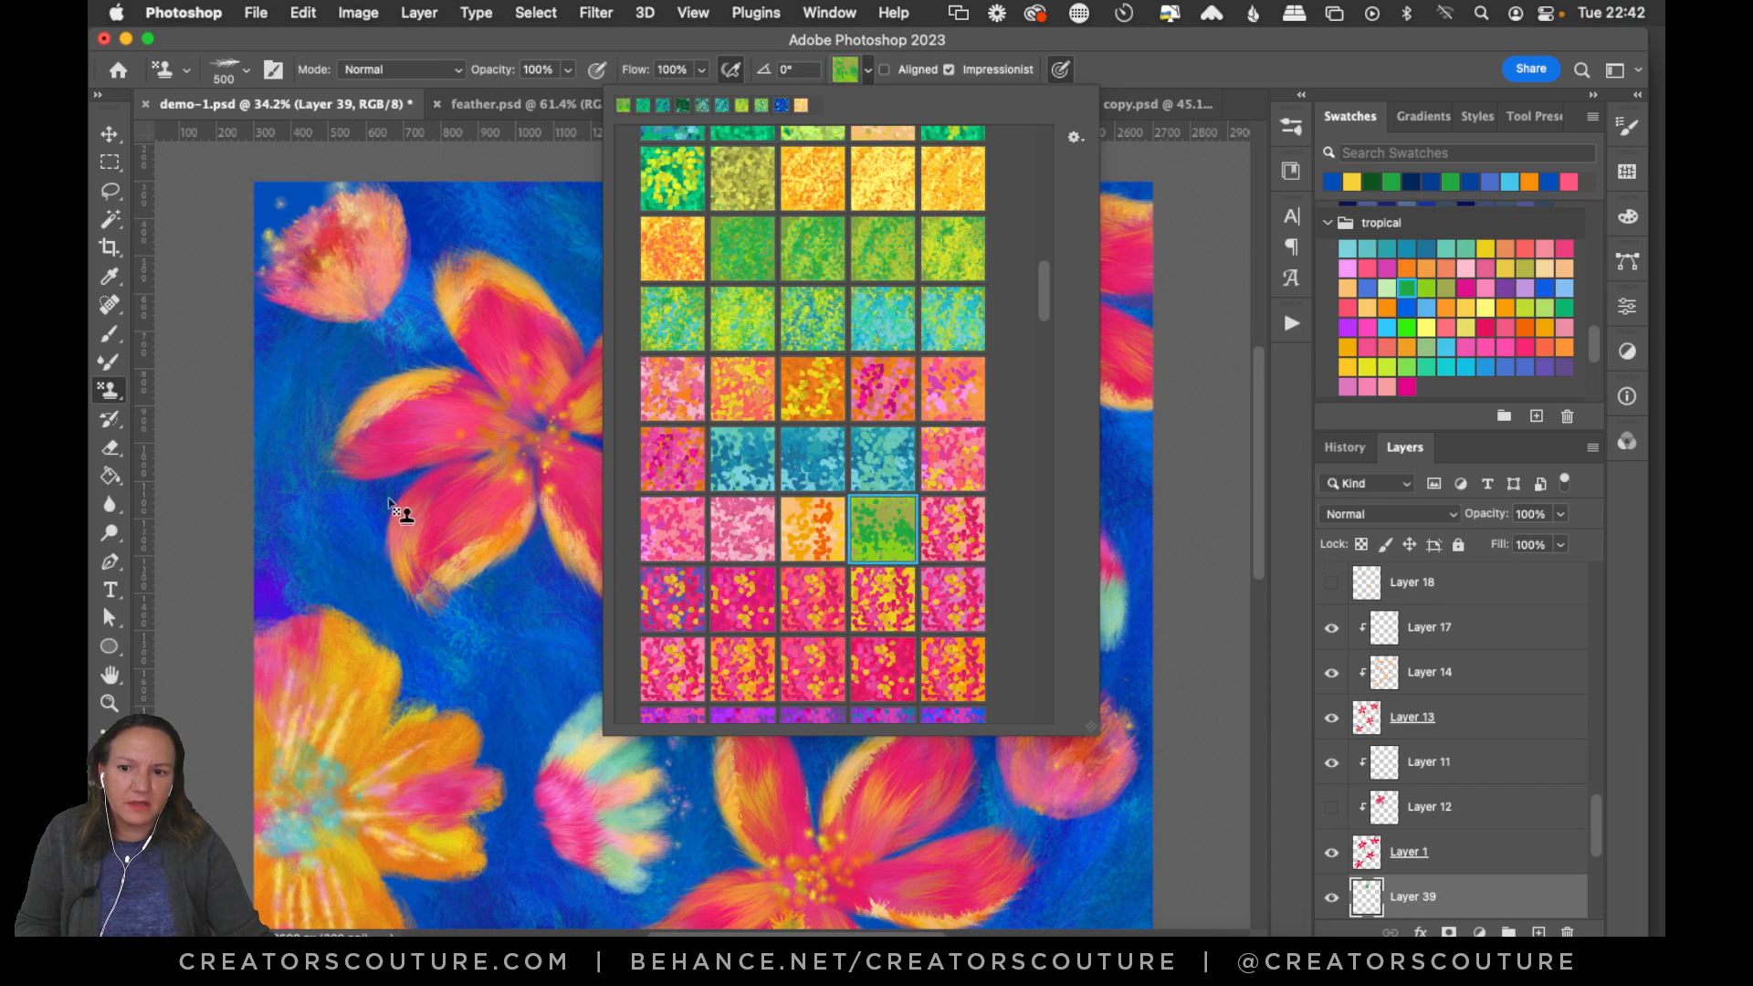
mouse_move(403, 512)
mouse_down()
mouse_move(428, 623)
mouse_move(403, 567)
mouse_move(456, 630)
mouse_up()
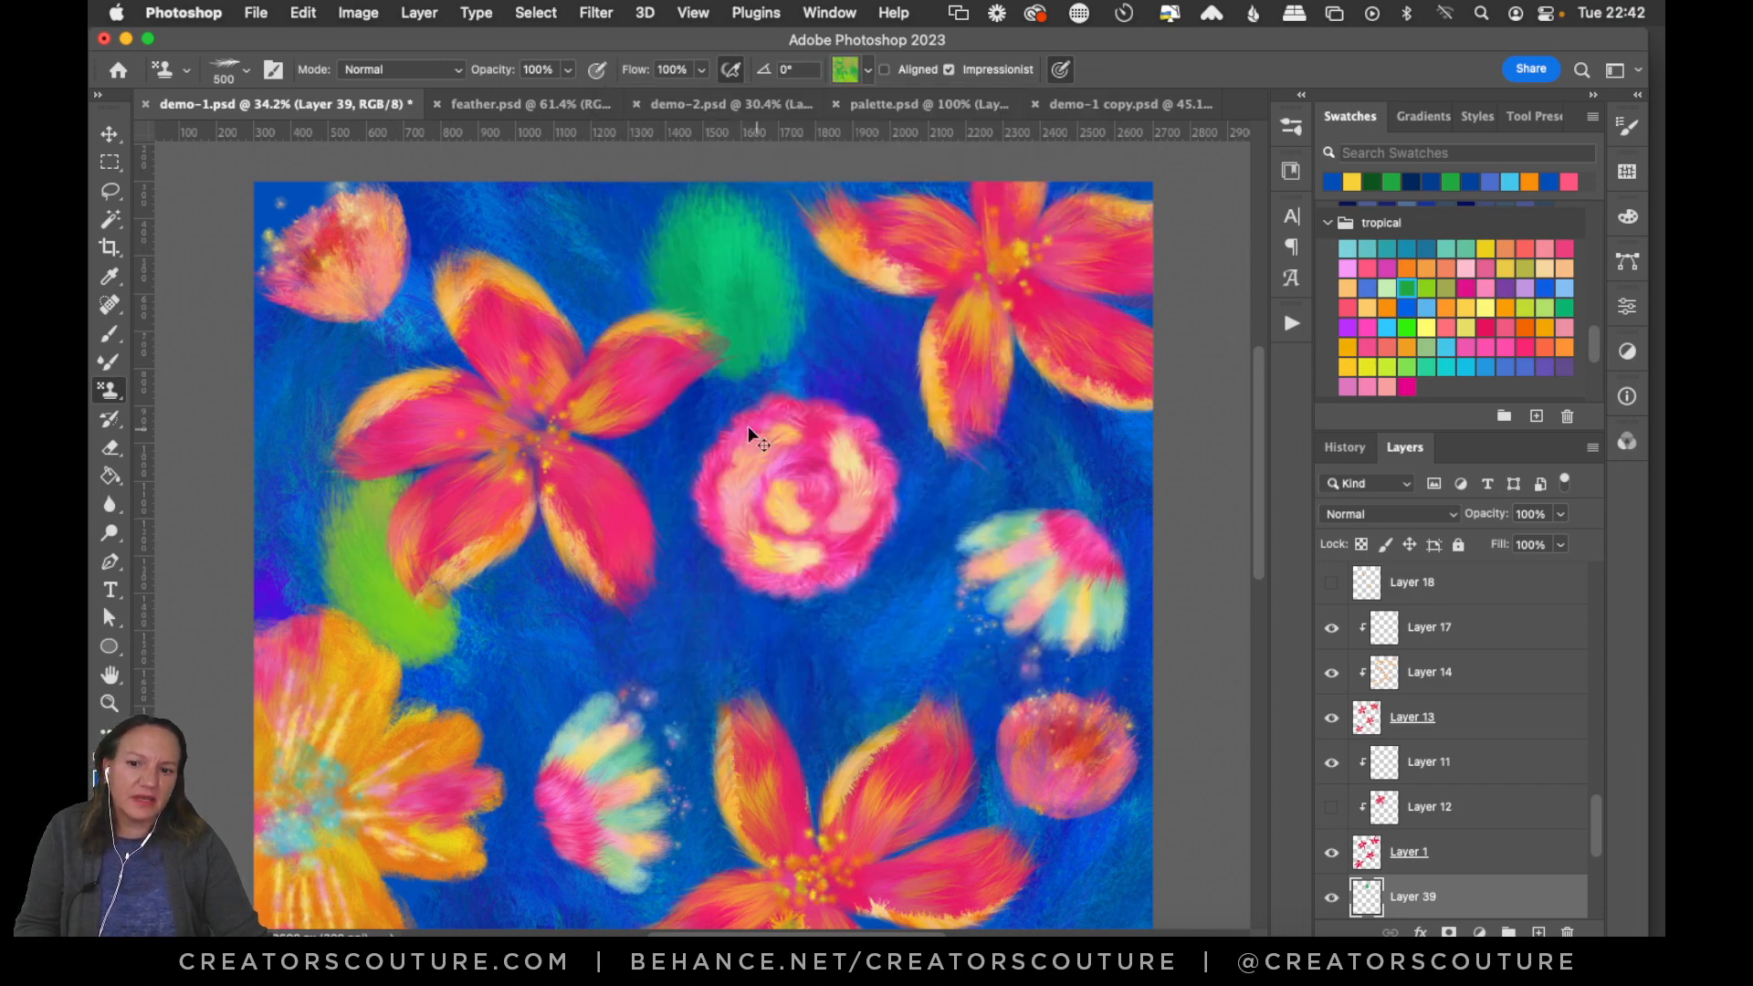
key(super+z)
key(super+z)
mouse_move(681, 273)
mouse_down()
mouse_move(763, 317)
mouse_move(736, 240)
mouse_move(738, 349)
mouse_up()
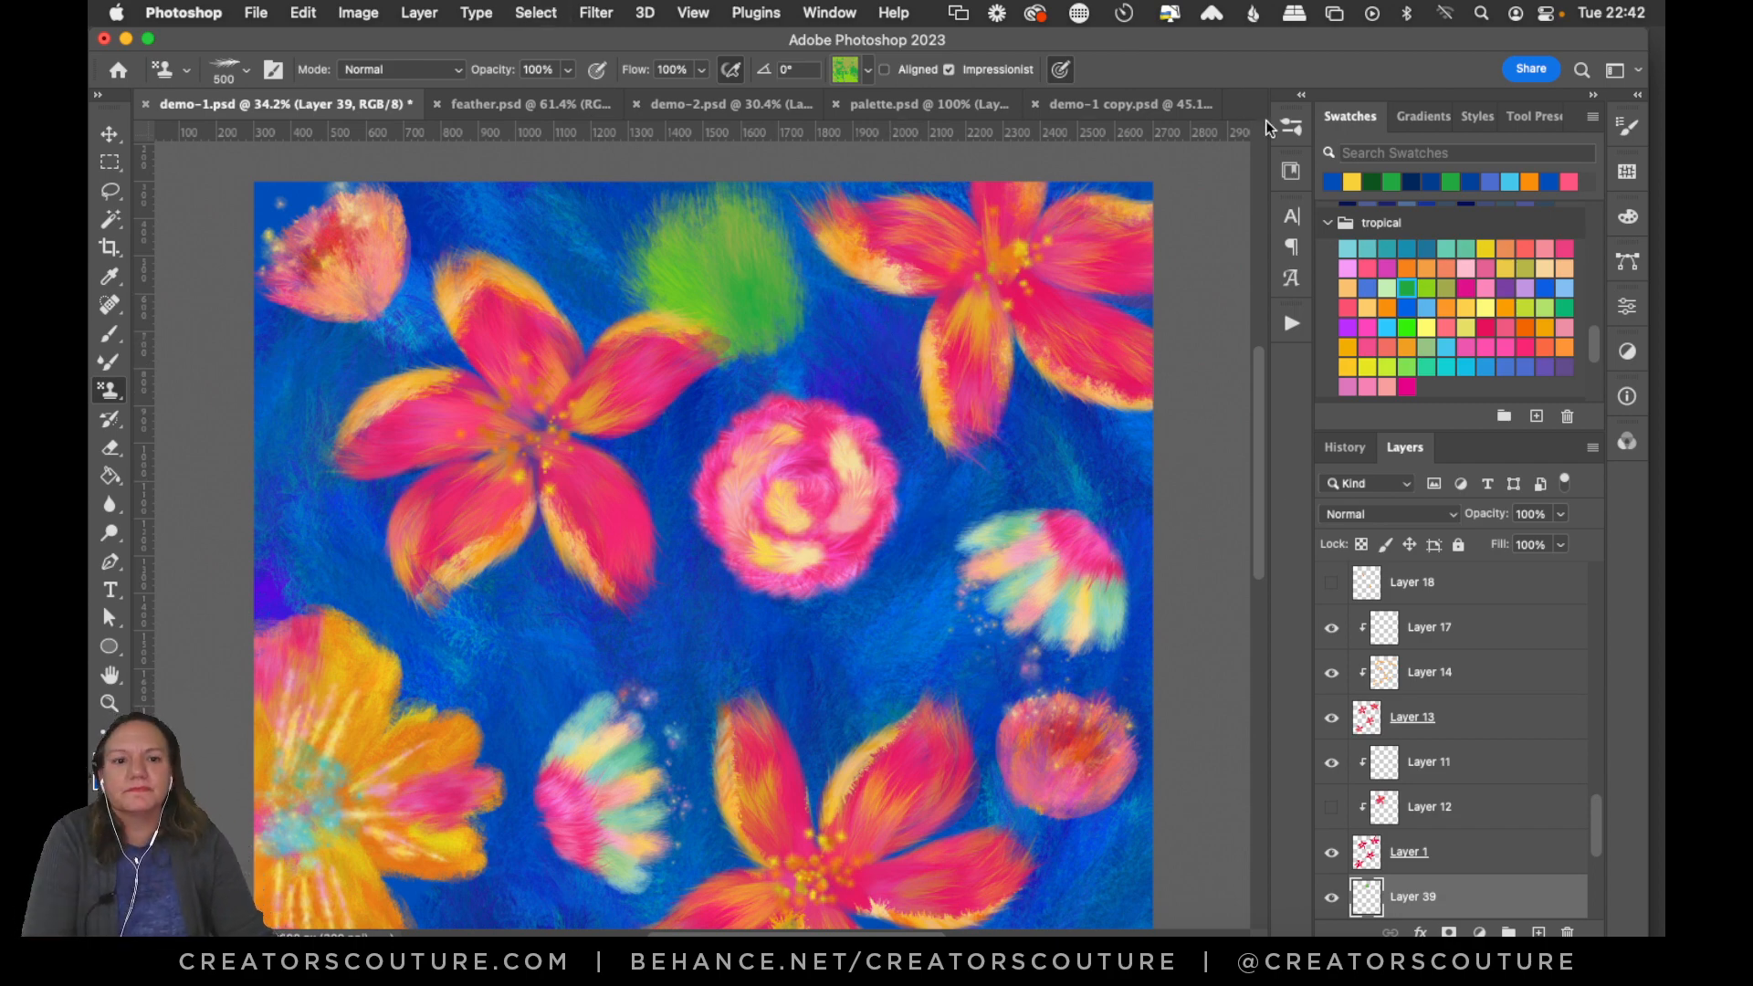
Choose the teal pattern with blue speckles and paint a feathered patch between the large upper pink flower and the canvas edge.
click(1291, 128)
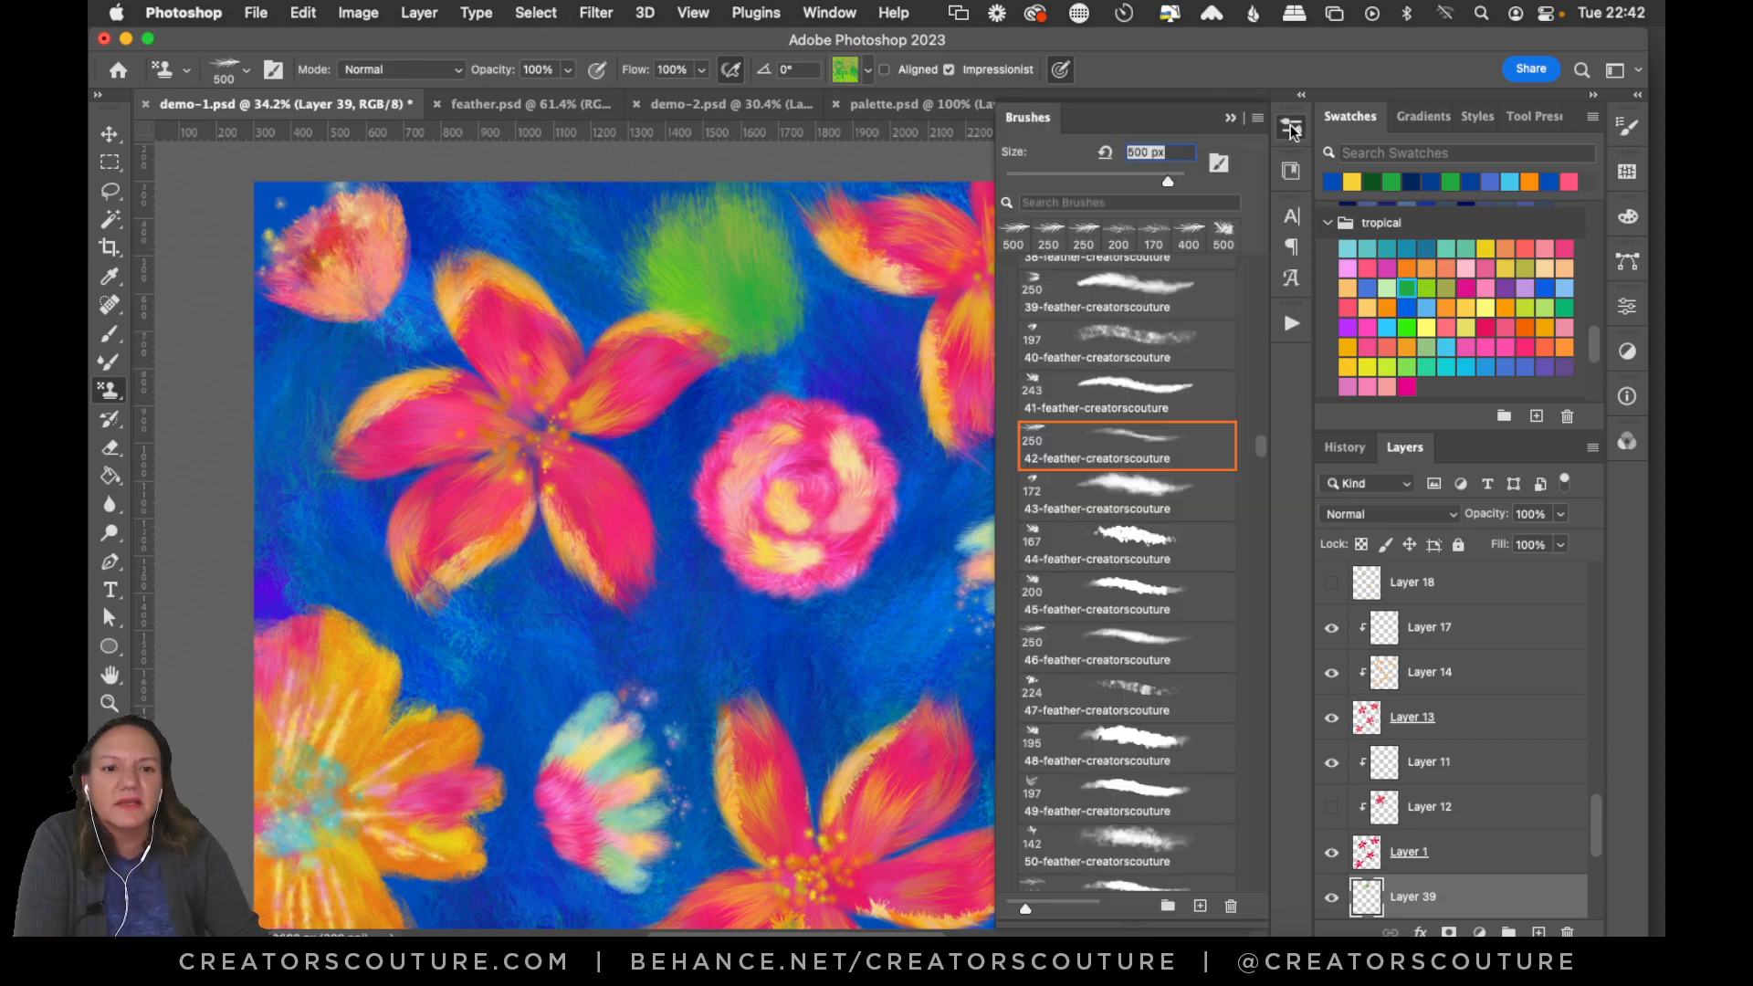
click(846, 76)
scroll(1049, 298, up, 3)
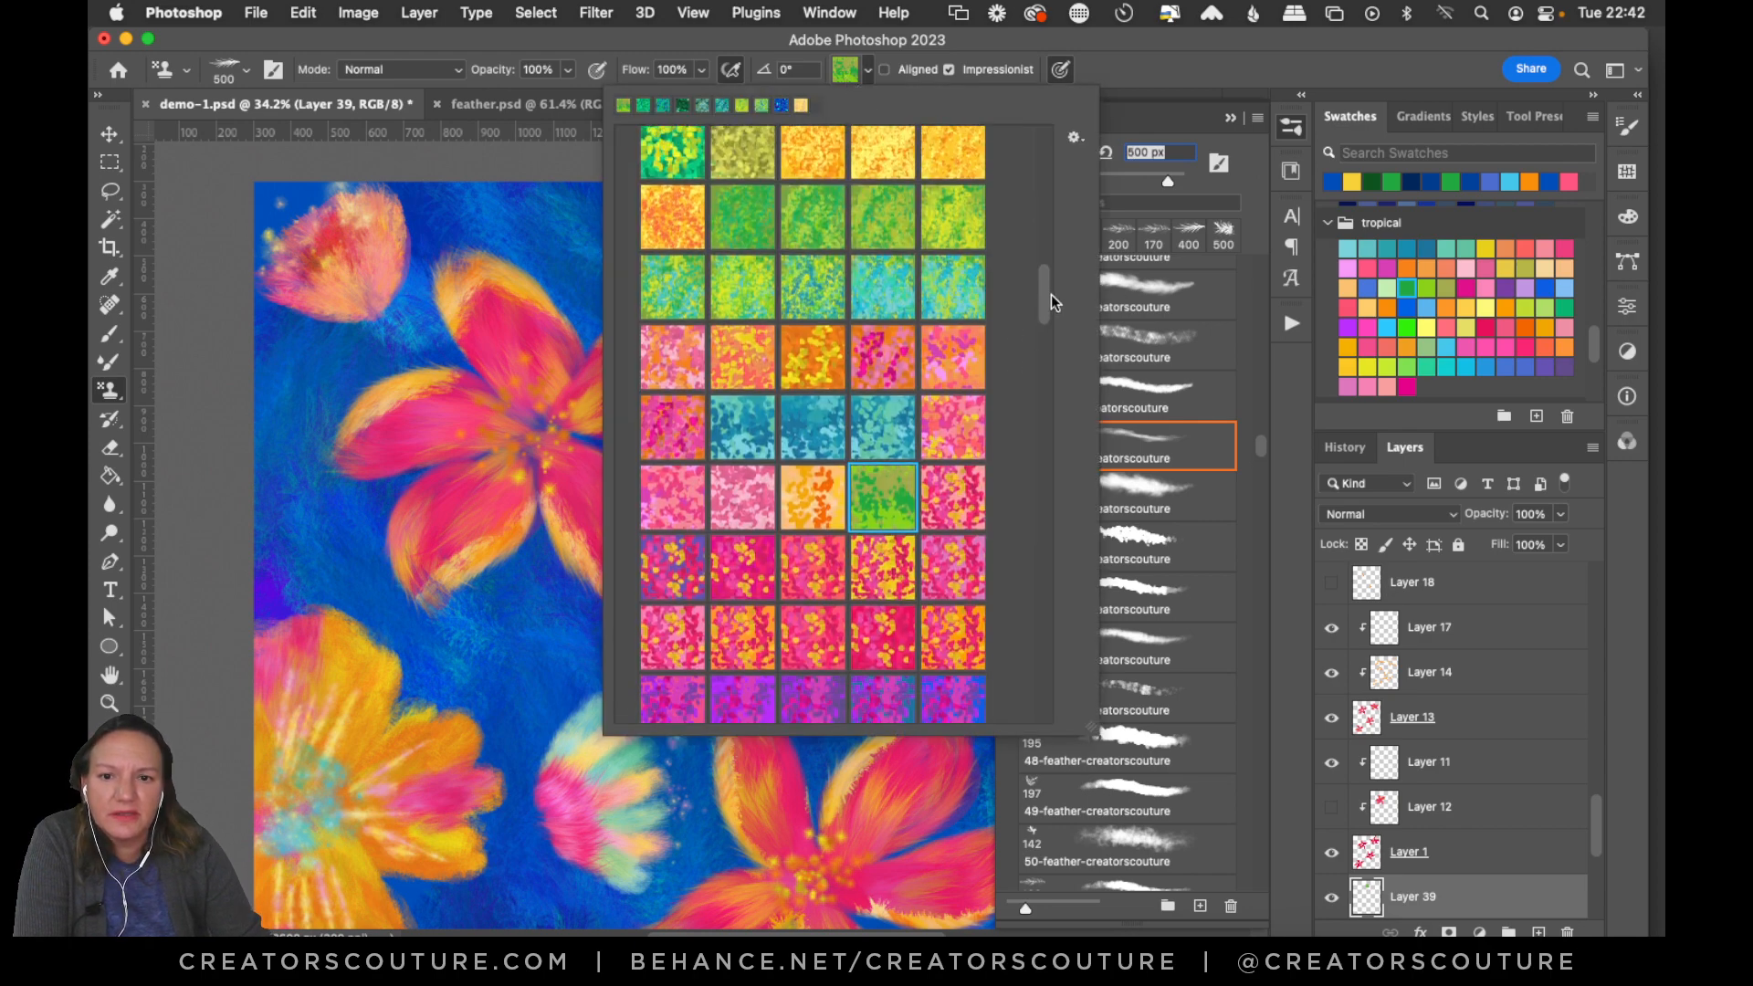
scroll(1057, 277, up, 2)
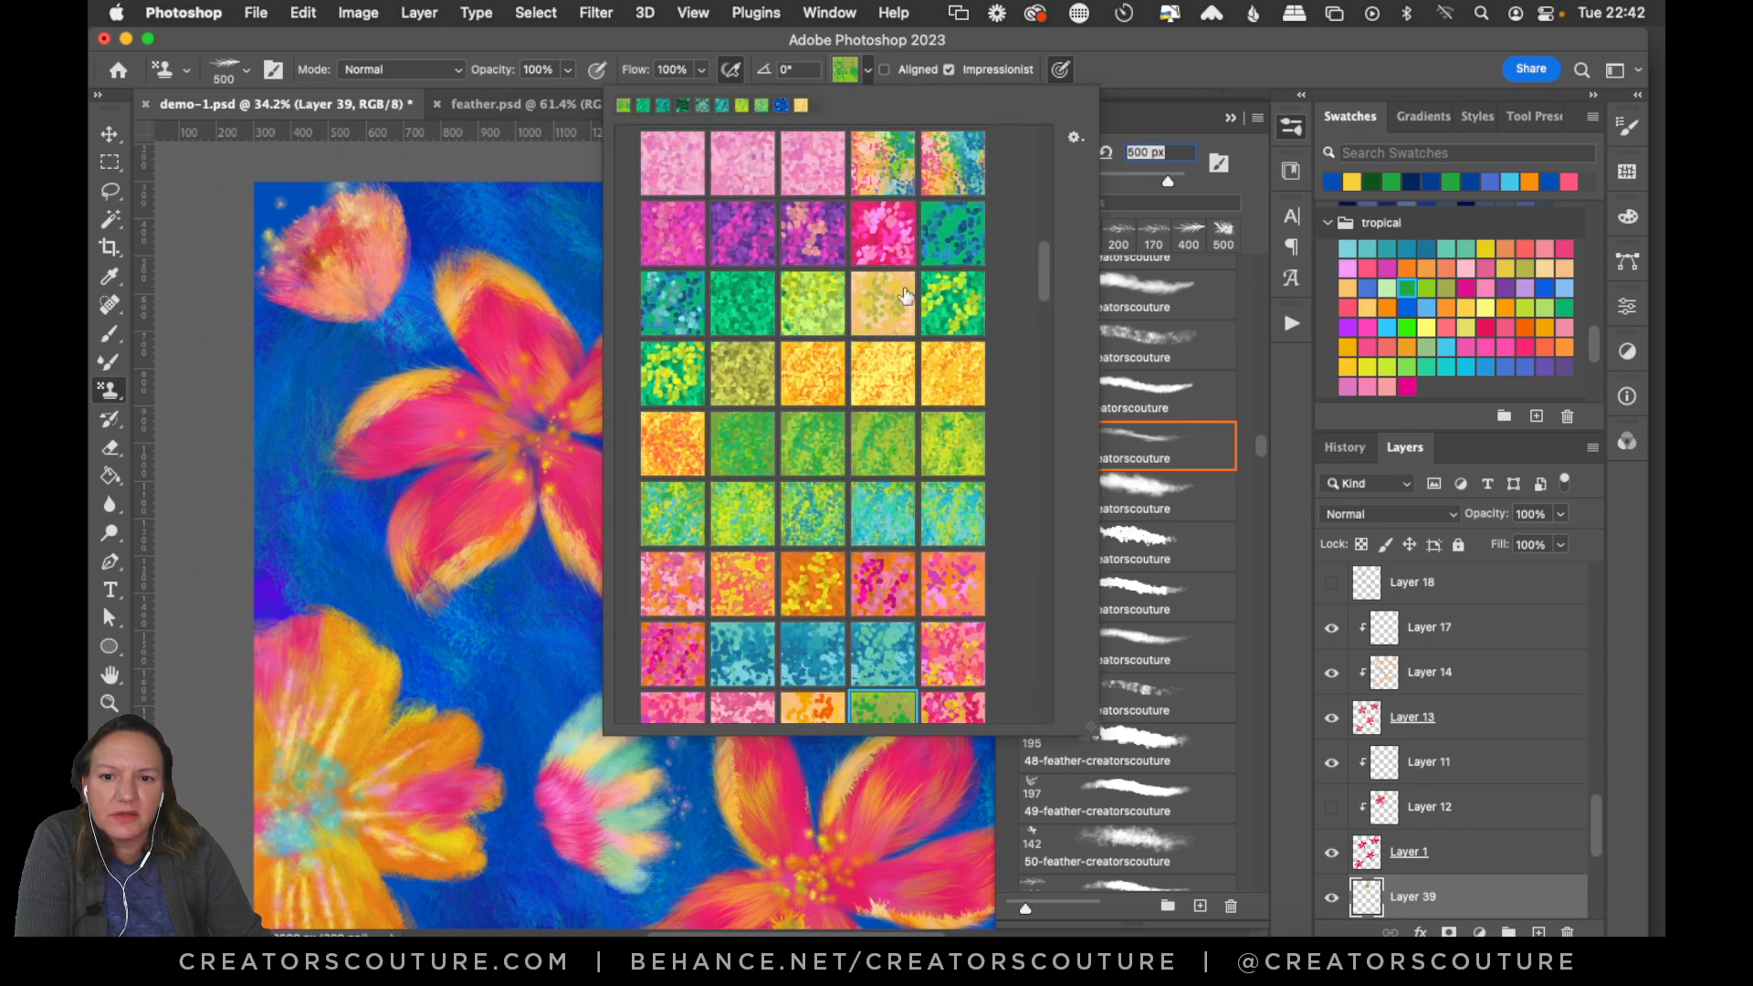
click(674, 303)
mouse_move(320, 474)
mouse_down()
mouse_move(325, 570)
mouse_move(343, 522)
mouse_move(331, 492)
mouse_move(336, 583)
mouse_move(367, 632)
mouse_up()
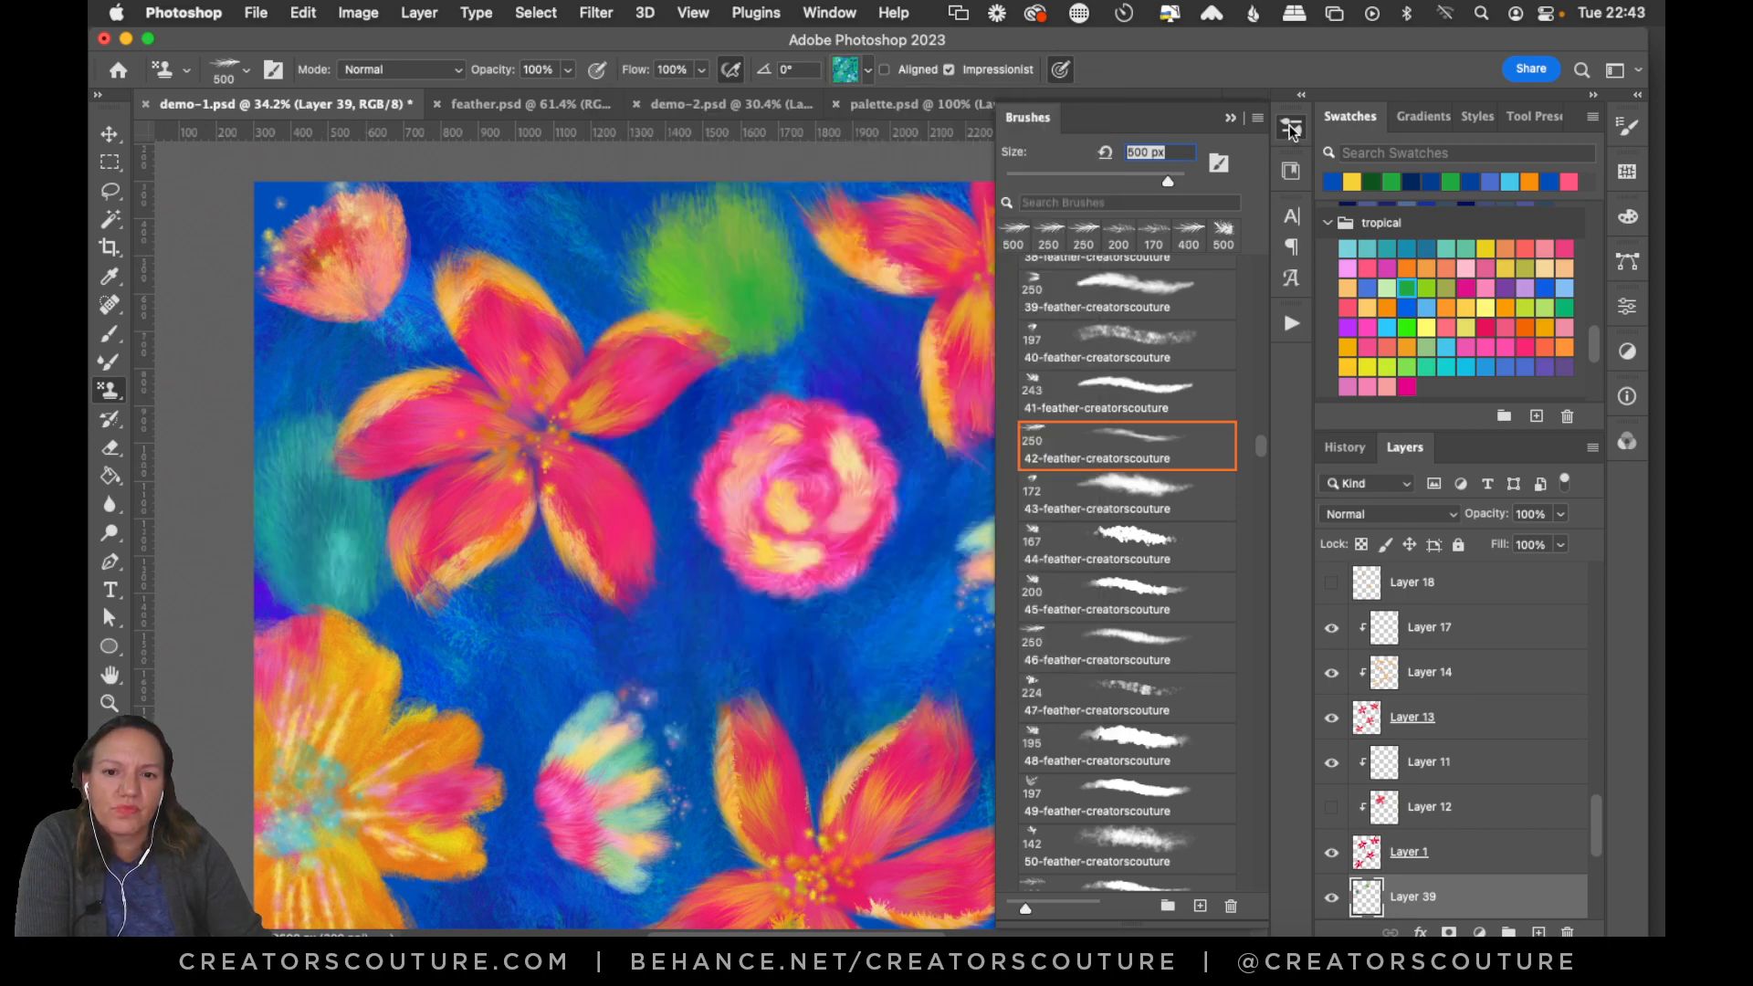
Reselect the teal-green speckled pattern and paint a feathered patch above the small pink and mint flower.
click(853, 70)
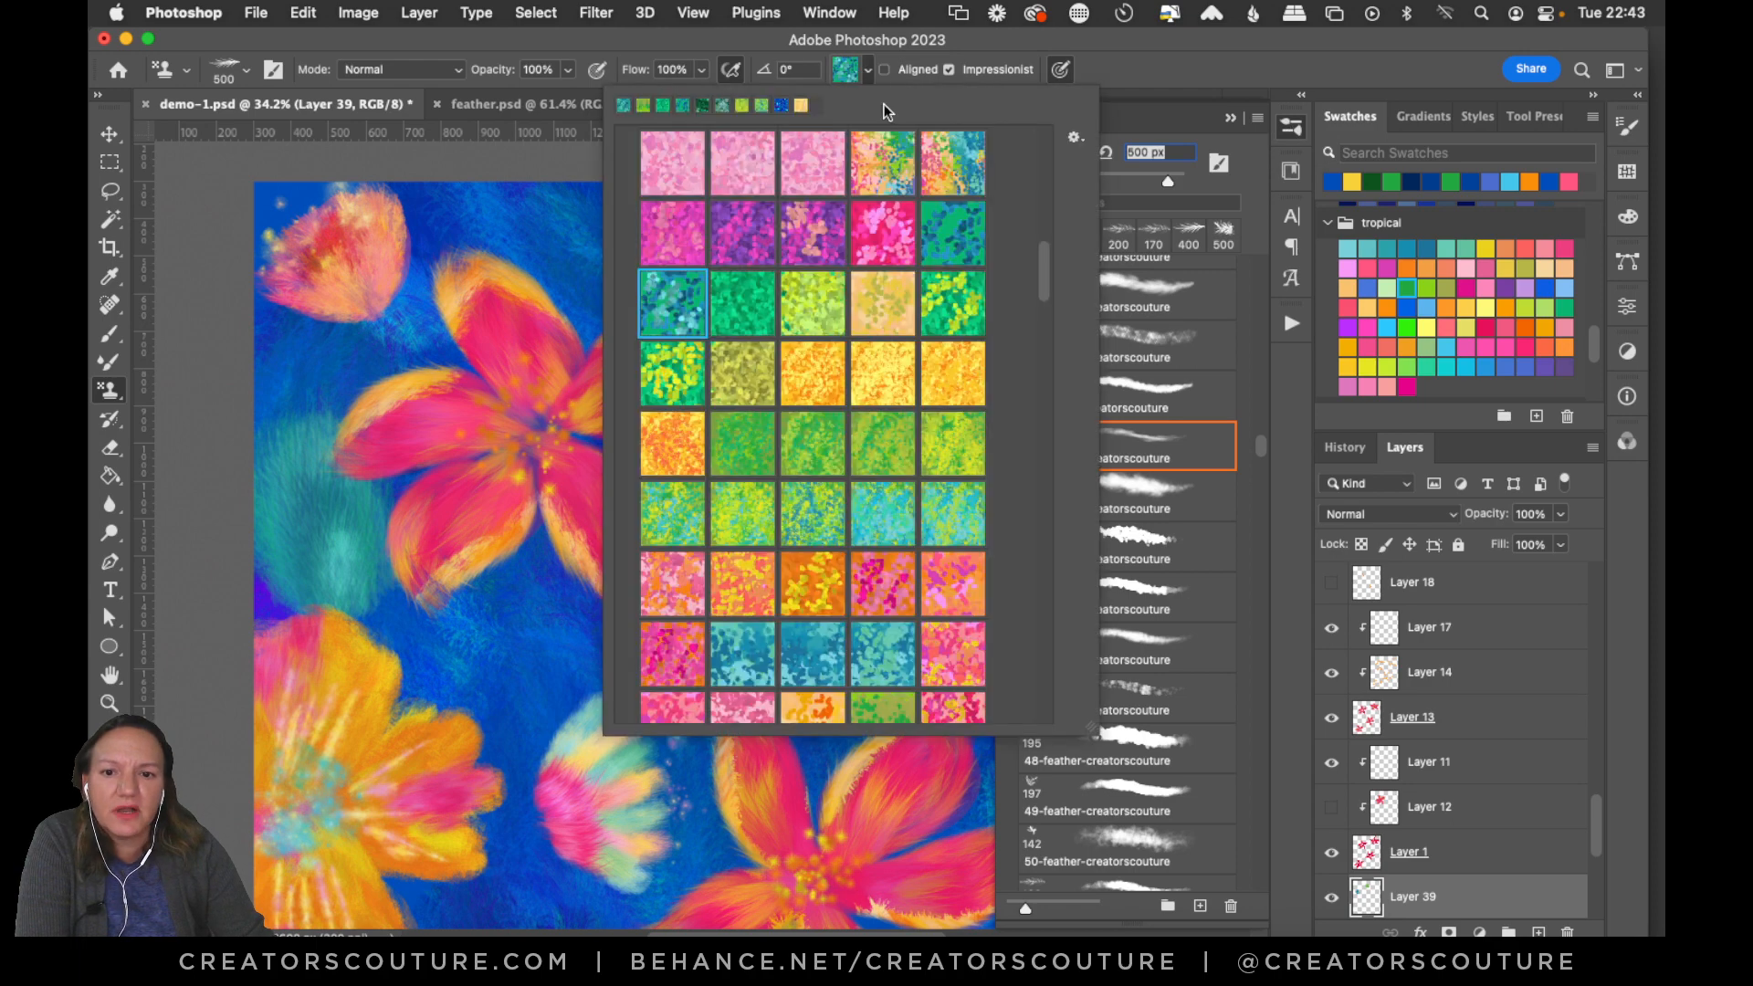
scroll(1046, 255, up, 5)
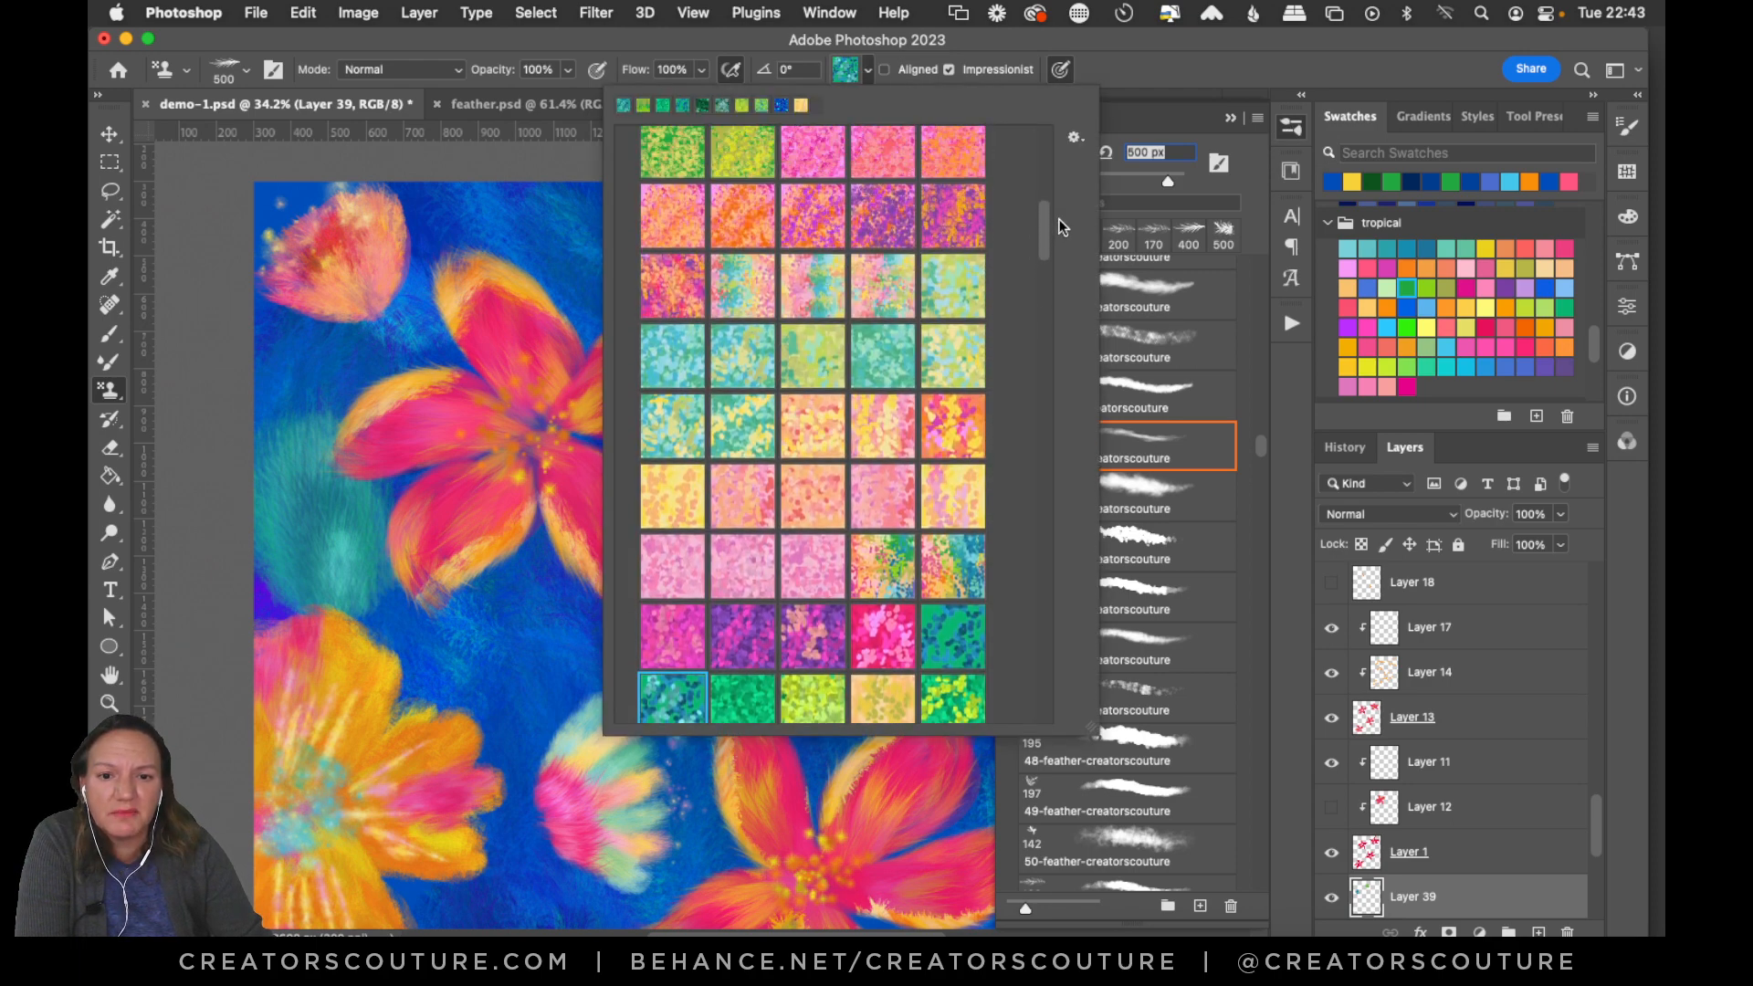
scroll(1057, 217, down, 5)
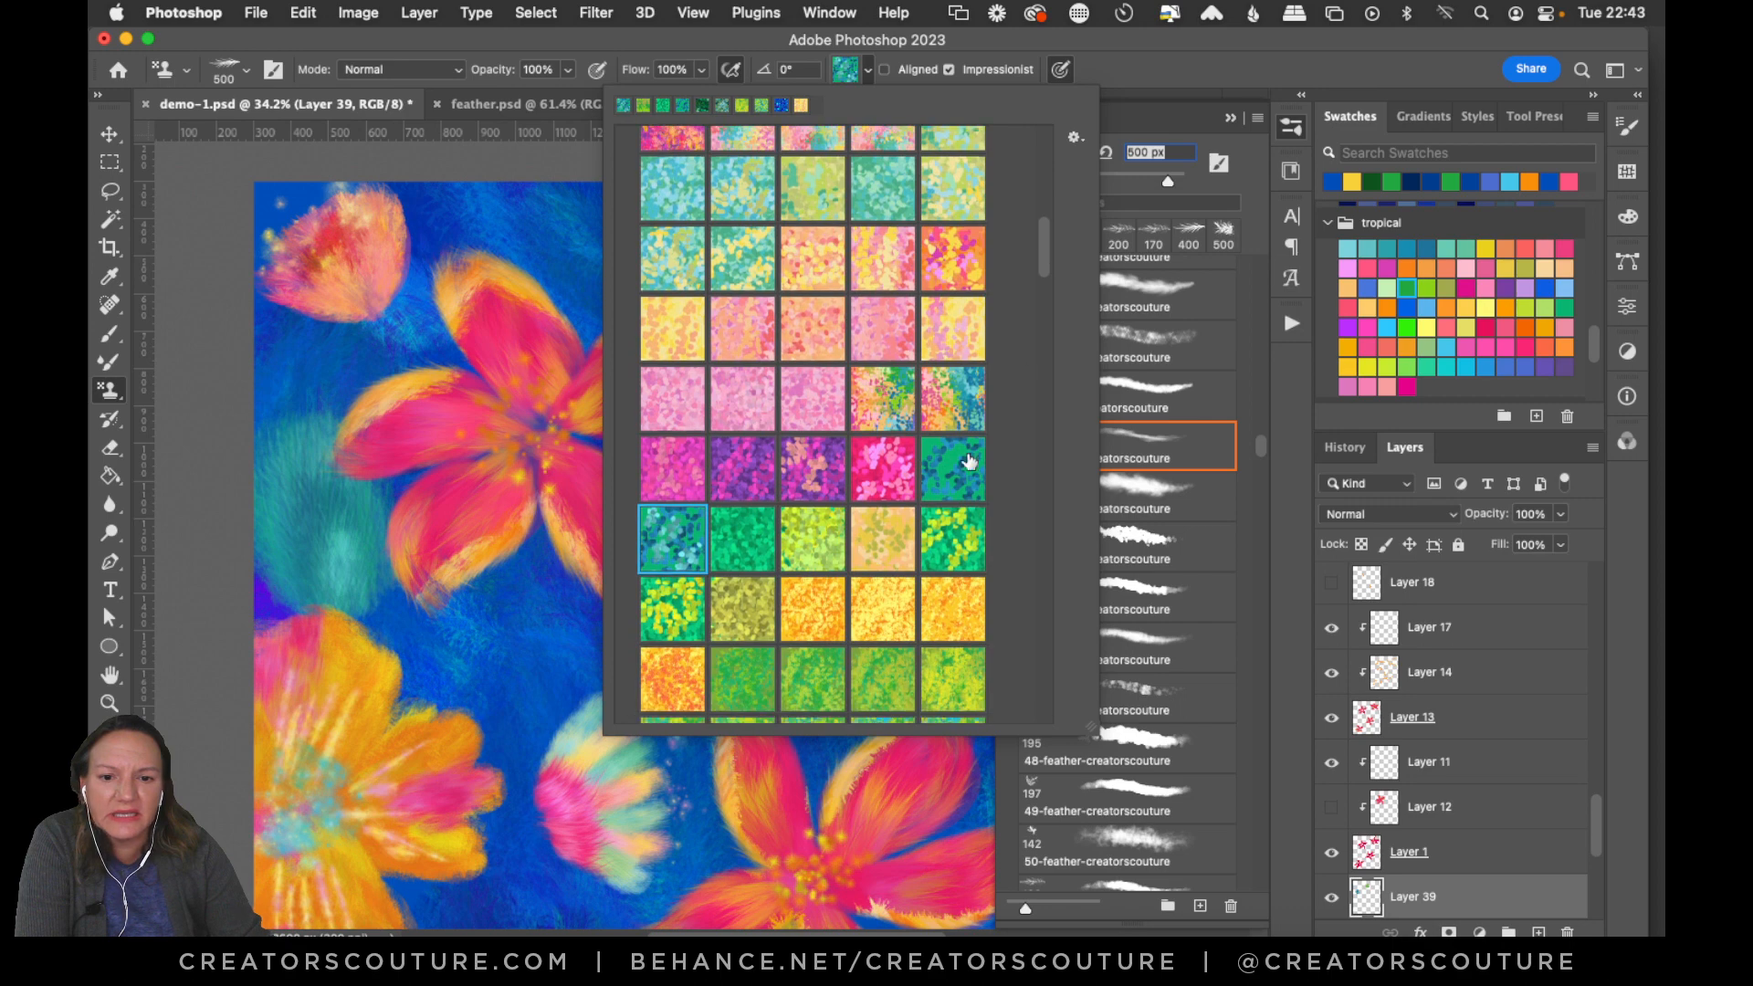
click(967, 457)
mouse_move(527, 669)
mouse_down()
mouse_move(533, 733)
mouse_move(578, 721)
mouse_up()
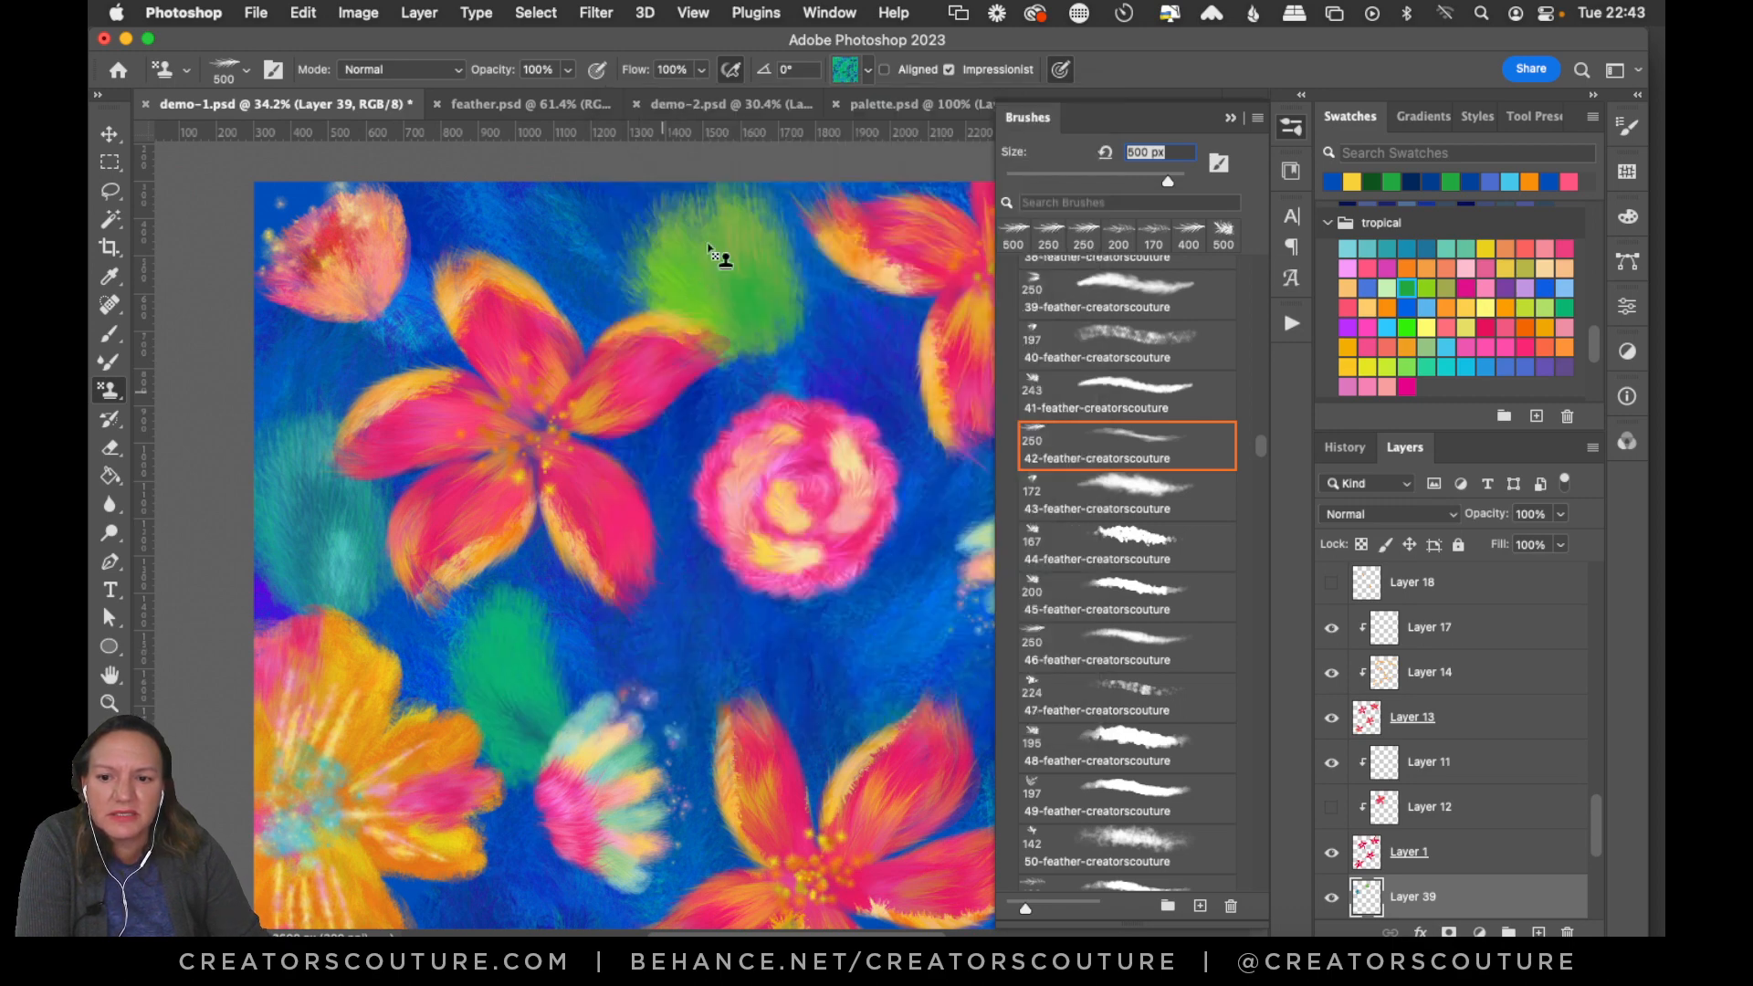
Try a dark green foliage pattern above the large upper pink flower, and clear all the test patches from Layer 39.
click(843, 73)
drag(1044, 249, 1000, 457)
scroll(999, 457, up, 5)
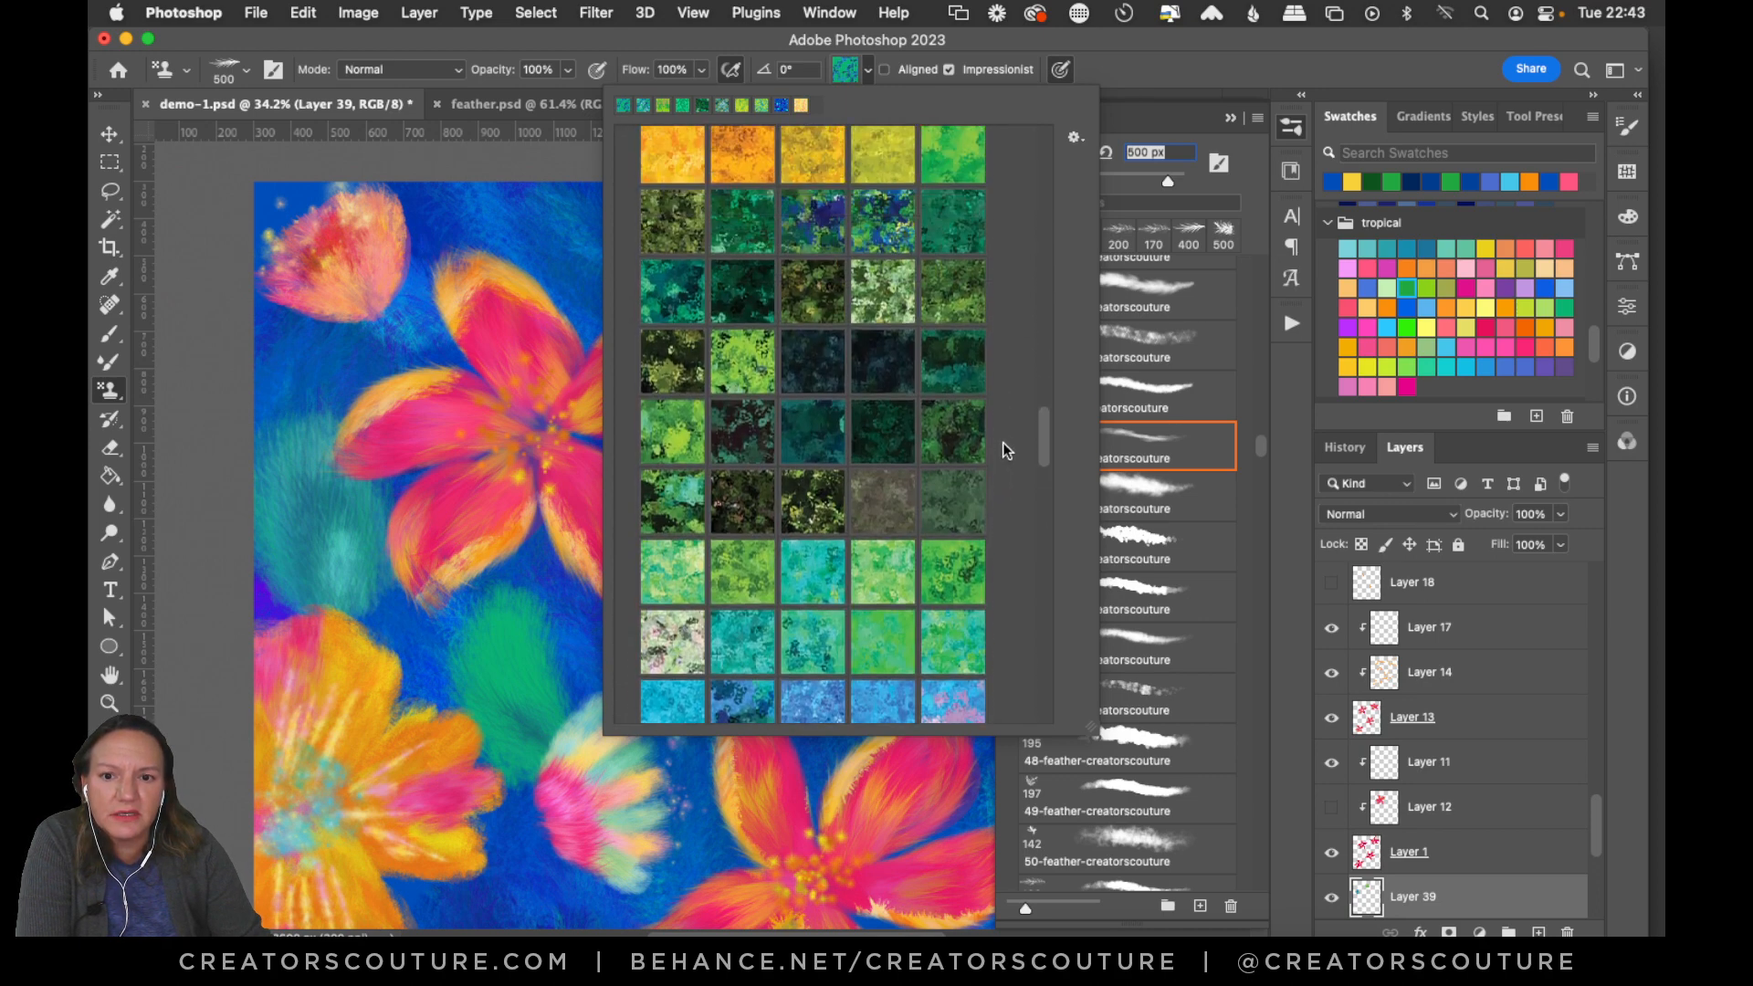
scroll(1004, 445, down, 1)
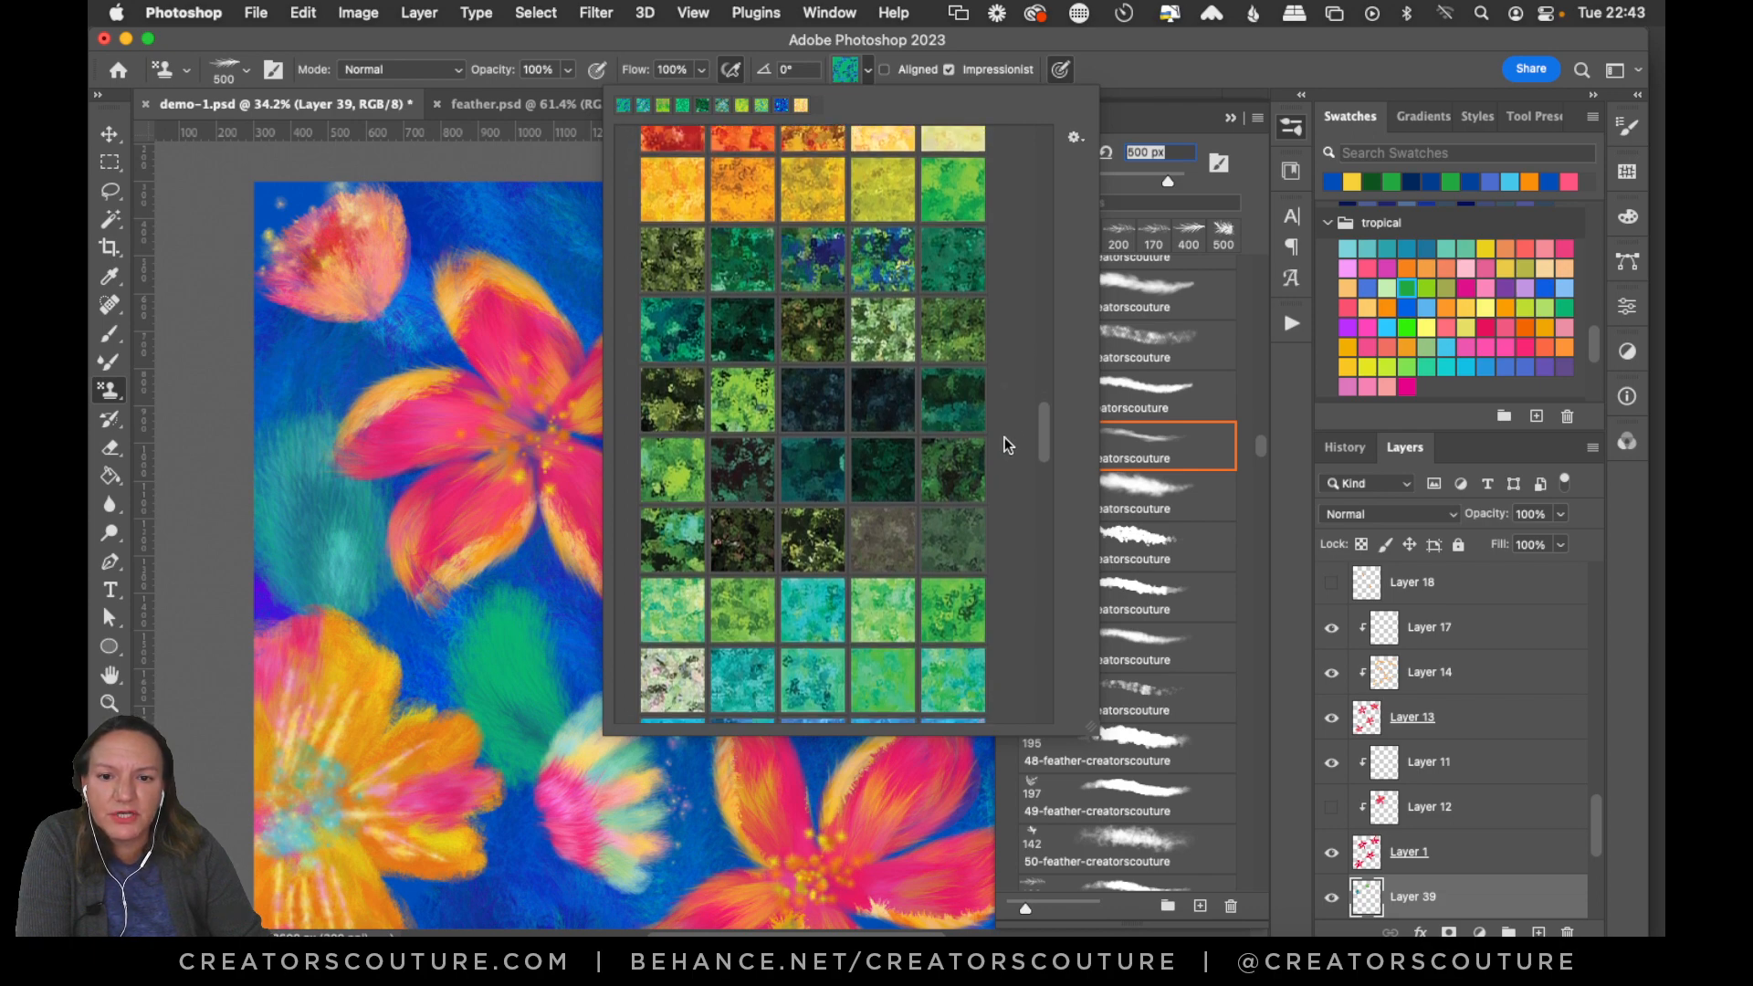
scroll(1041, 446, down, 5)
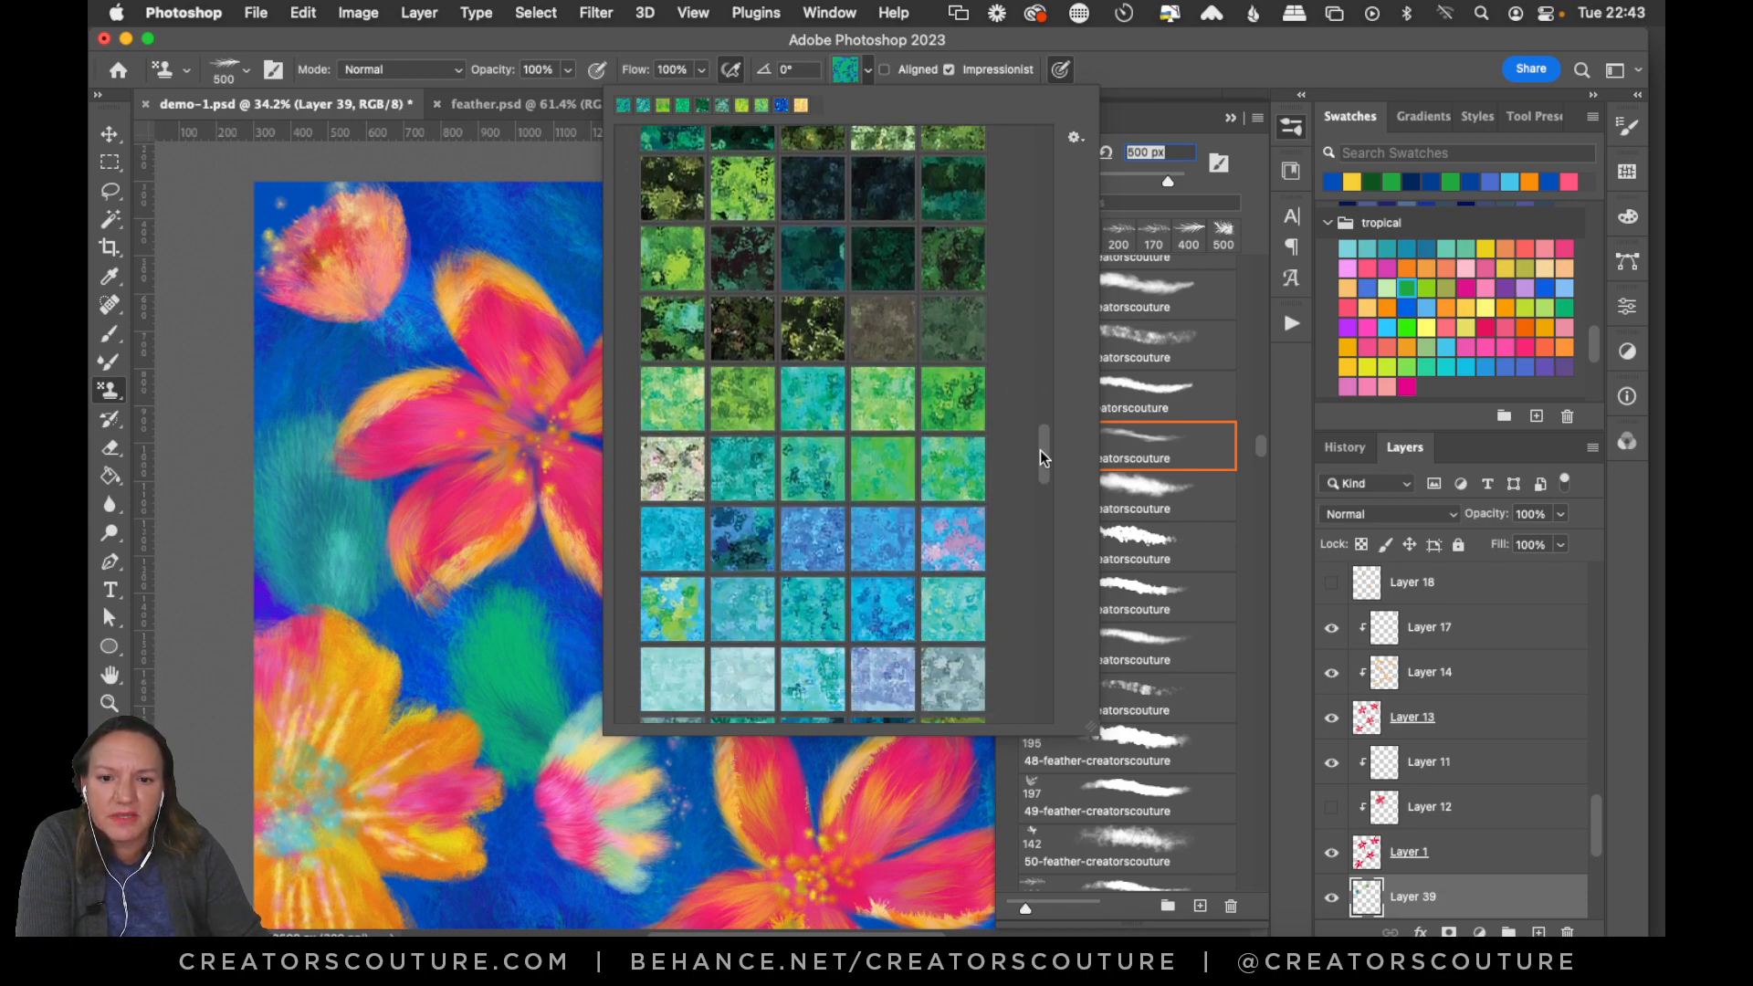
click(577, 247)
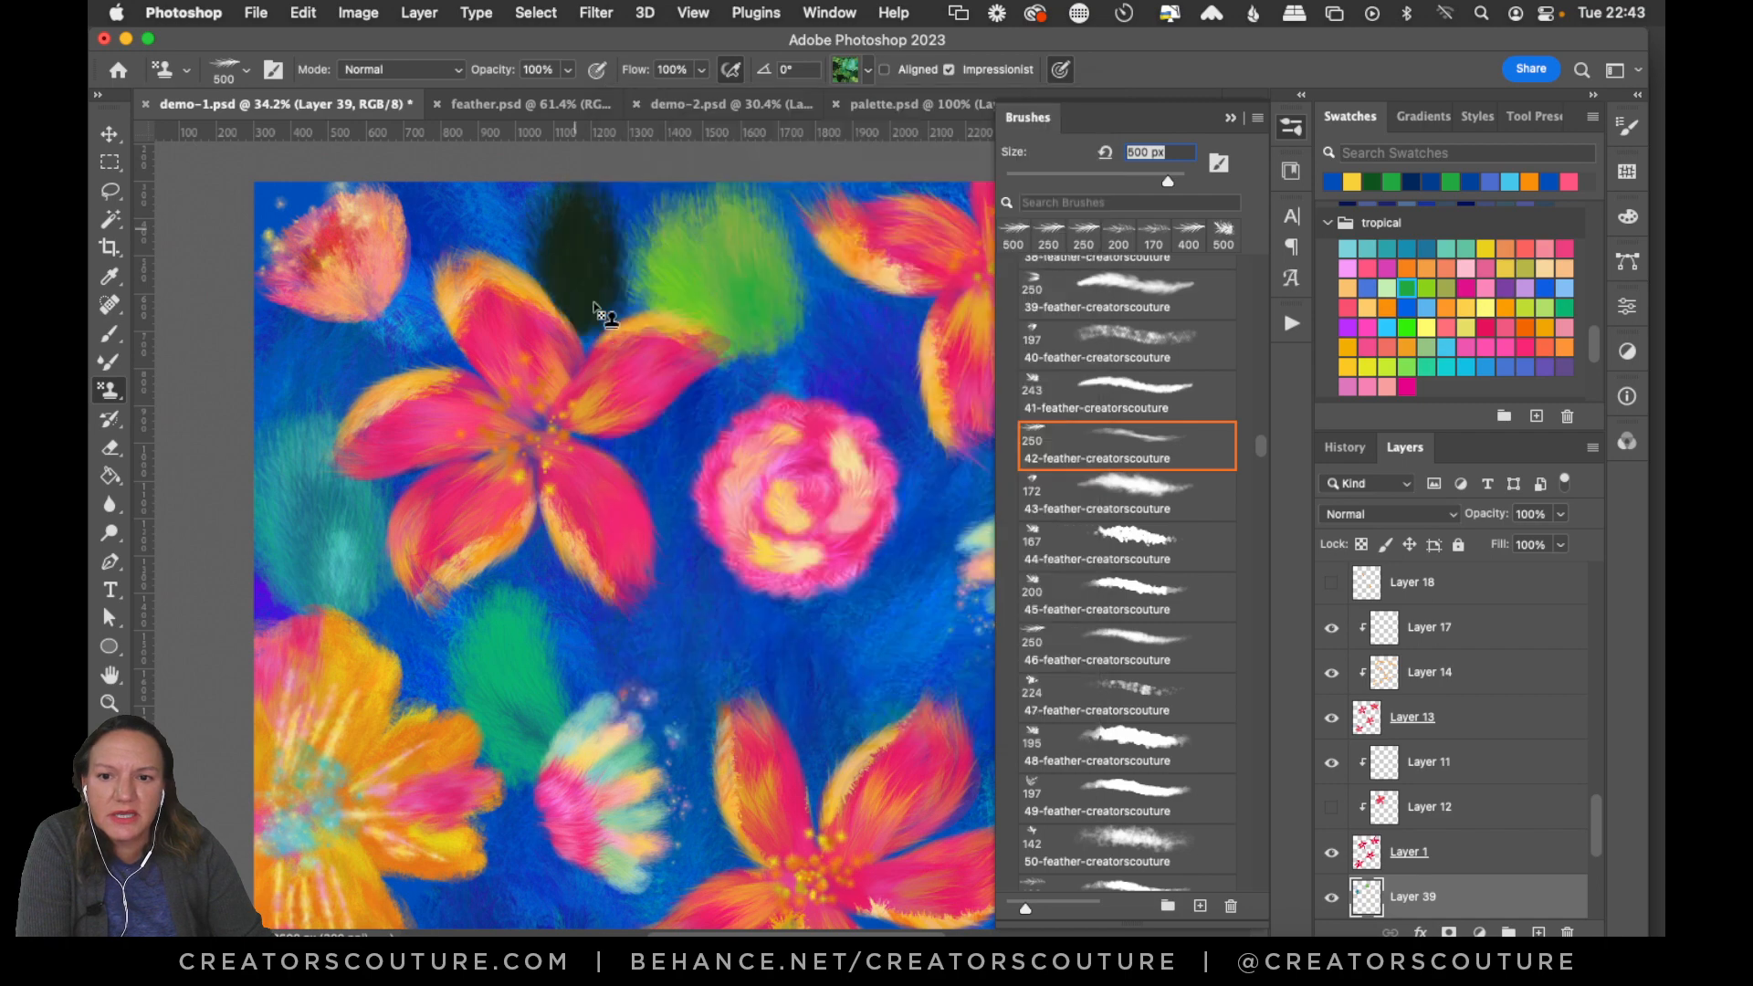
key(super+a)
key(BackSpace)
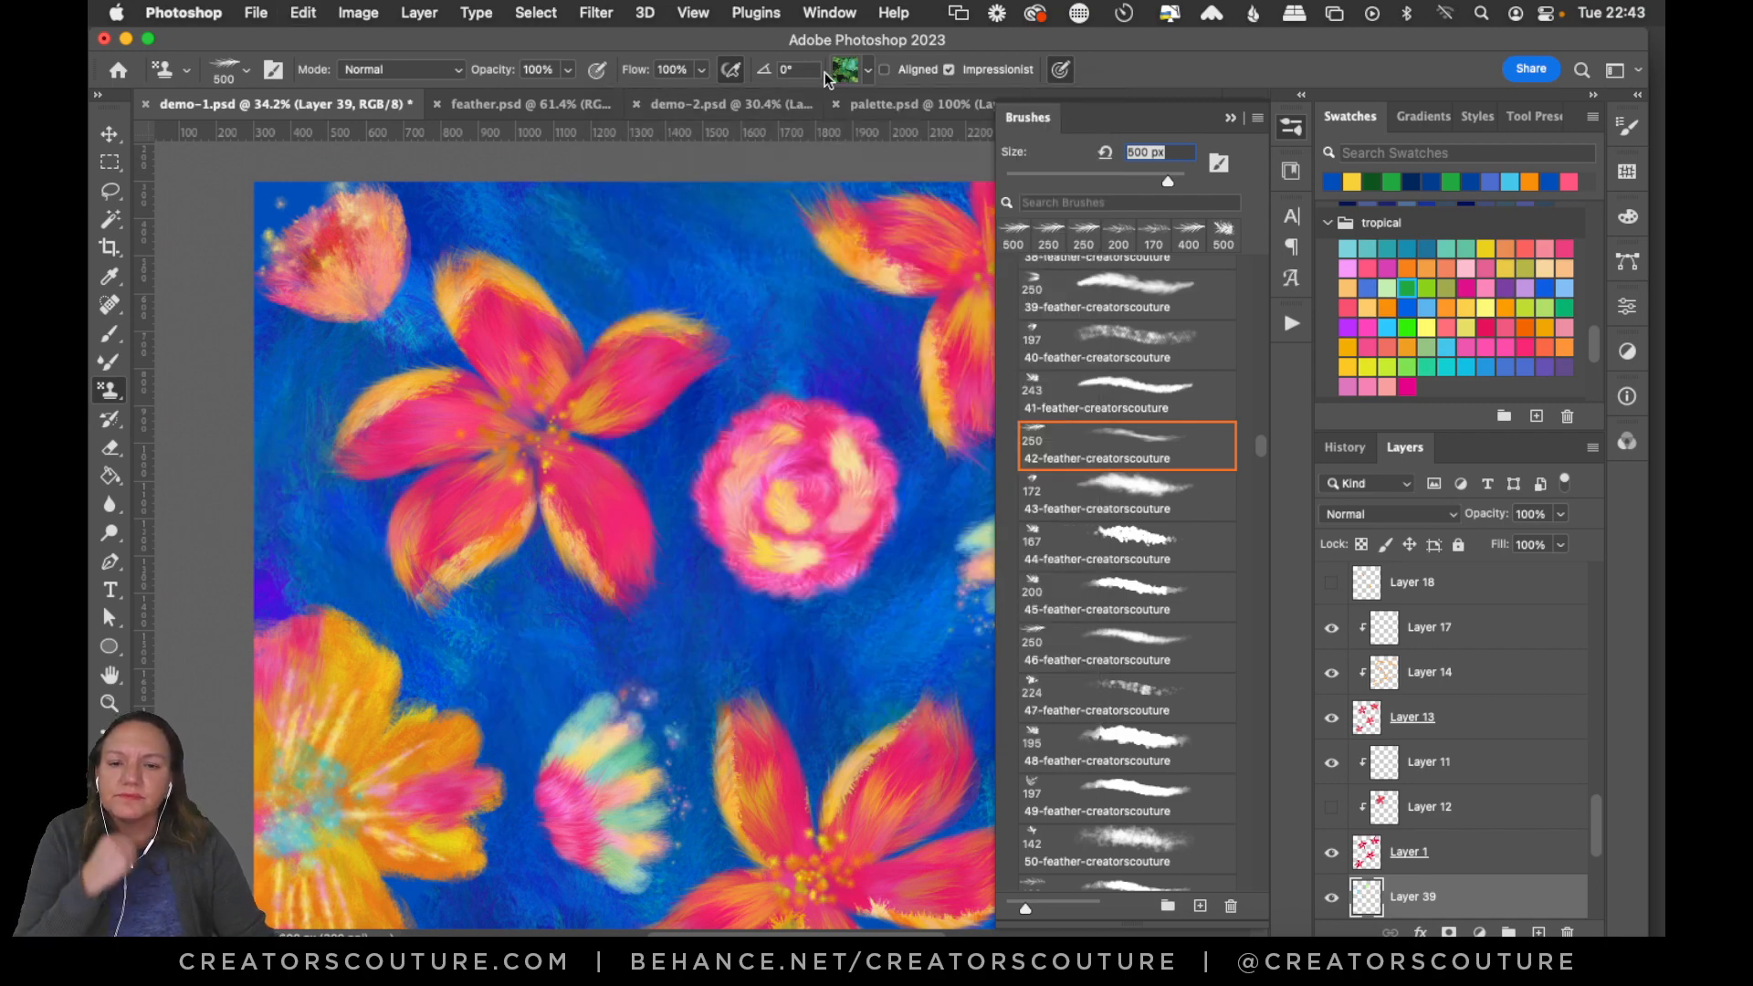
Choose the dark teal-green foliage pattern and try a dark green feathered patch beside the outer petals of the large upper pink flower.
click(848, 73)
click(392, 559)
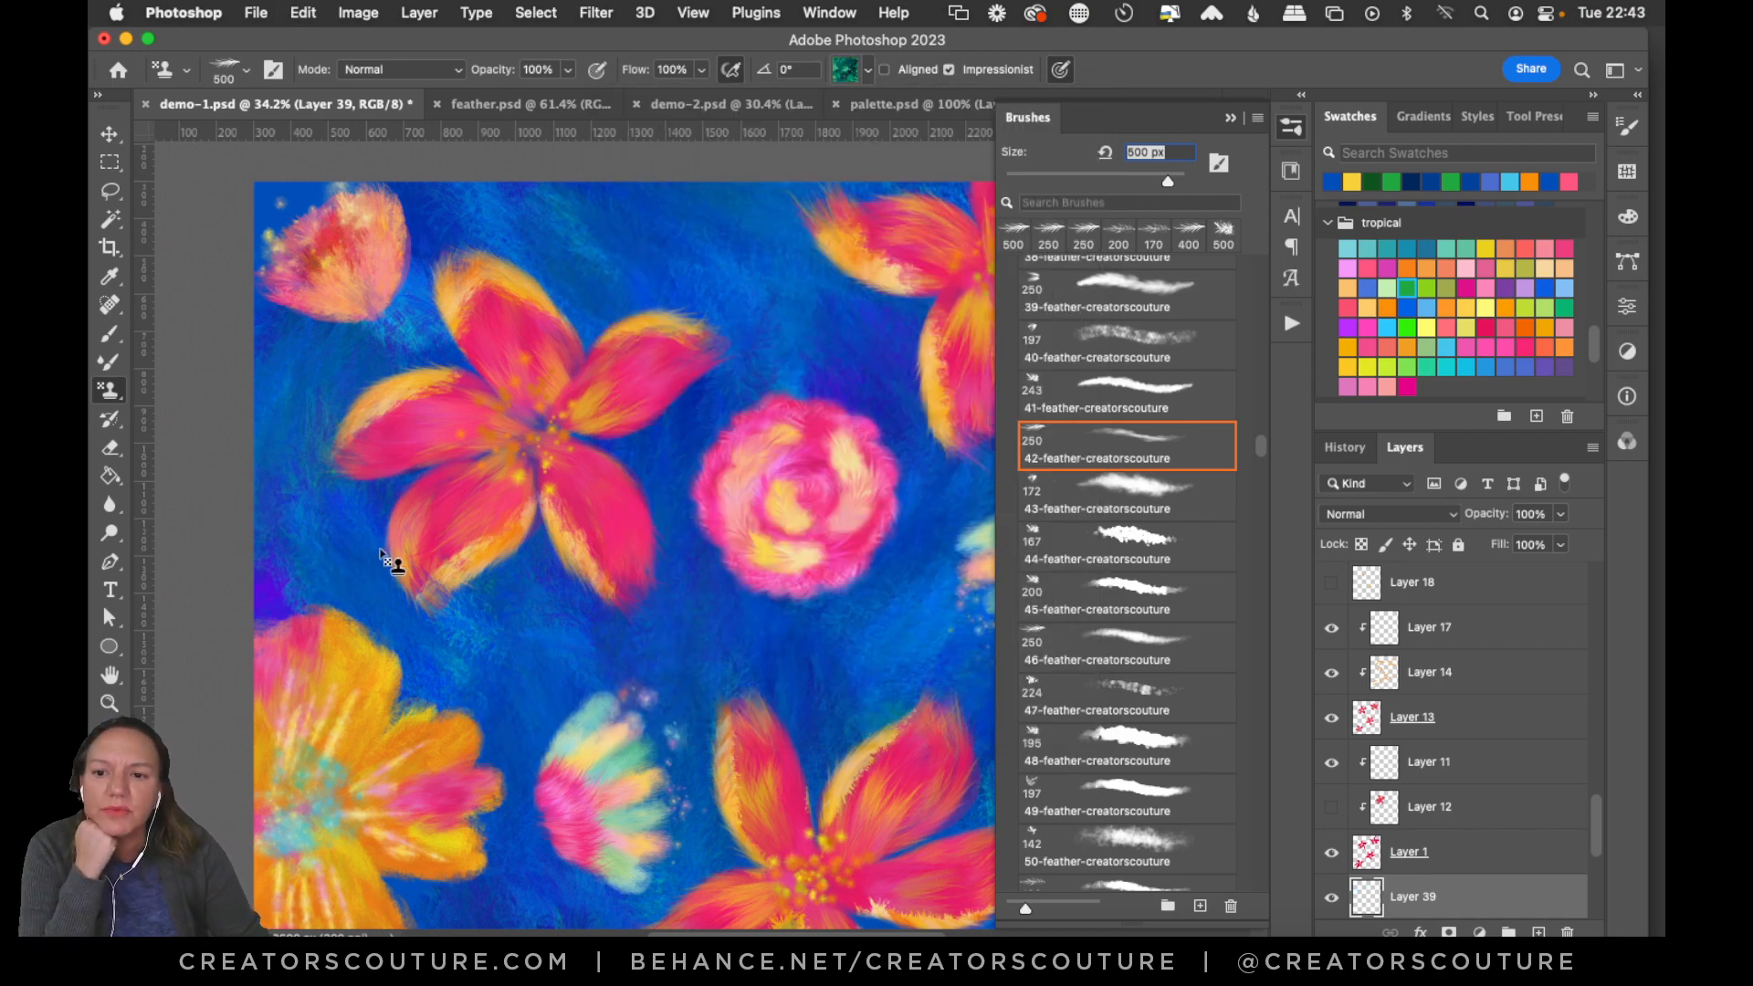
drag(391, 560, 364, 505)
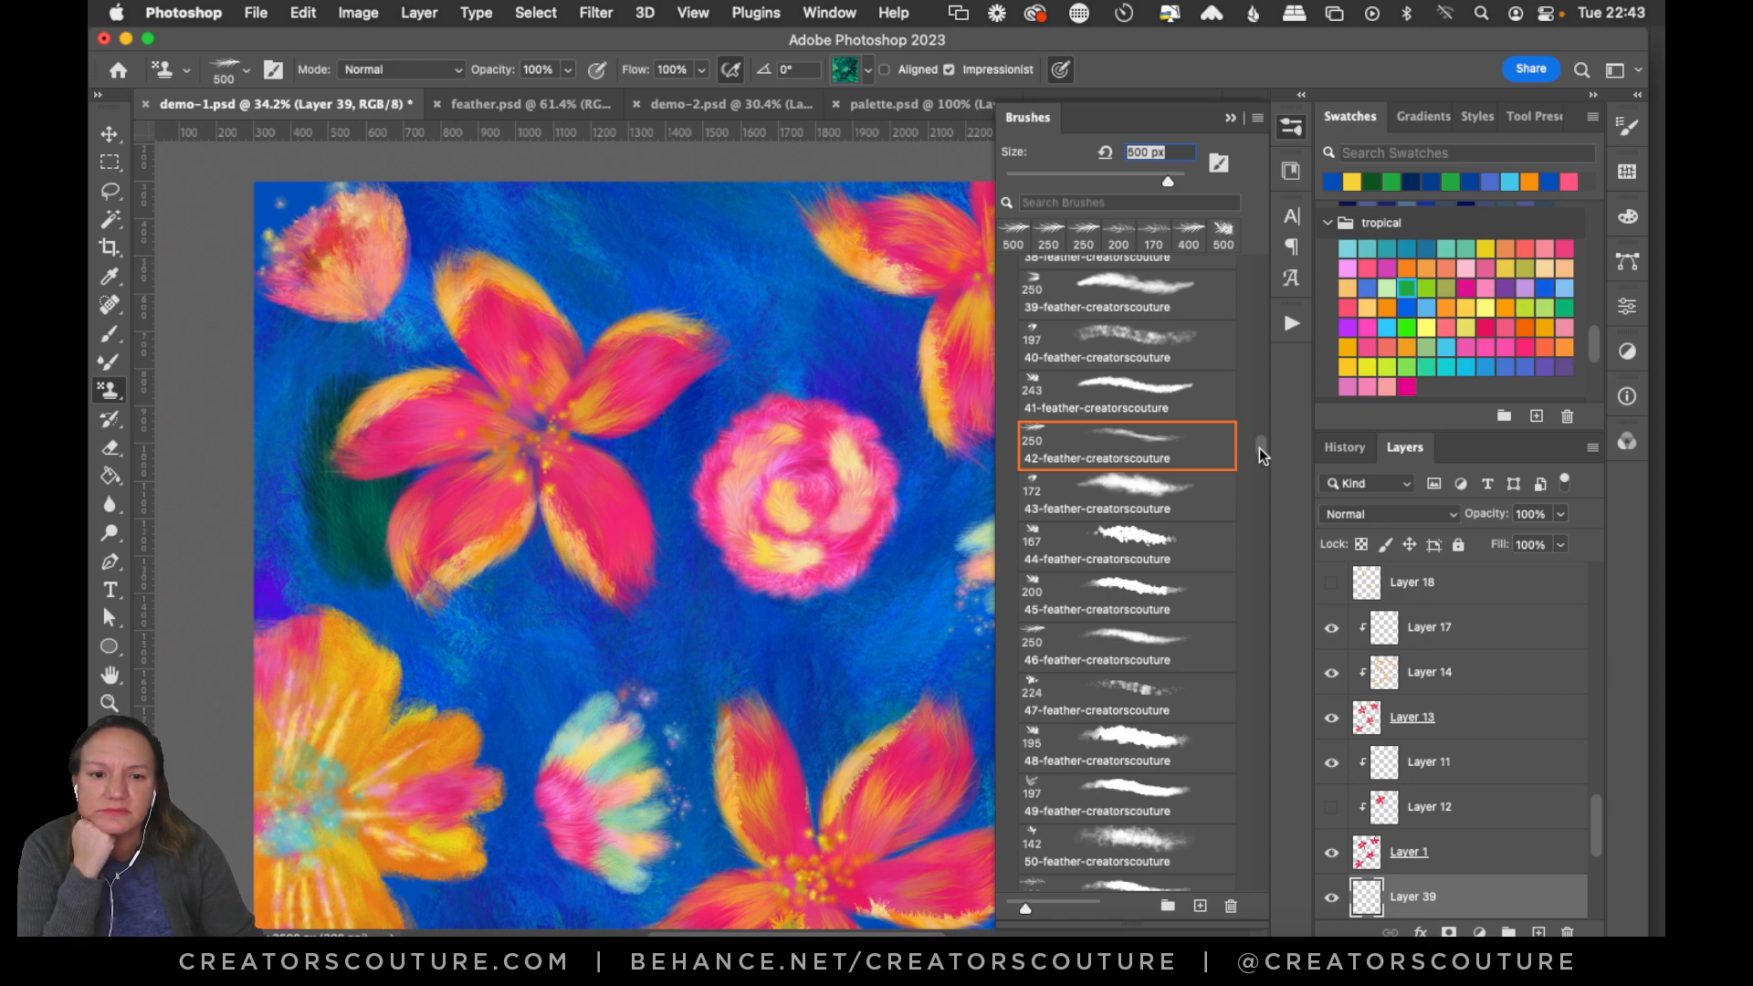
Switch to the teal pattern with blue speckles and paint a feathered patch above the top petal of the large upper pink flower.
scroll(1260, 454, up, 2)
click(847, 73)
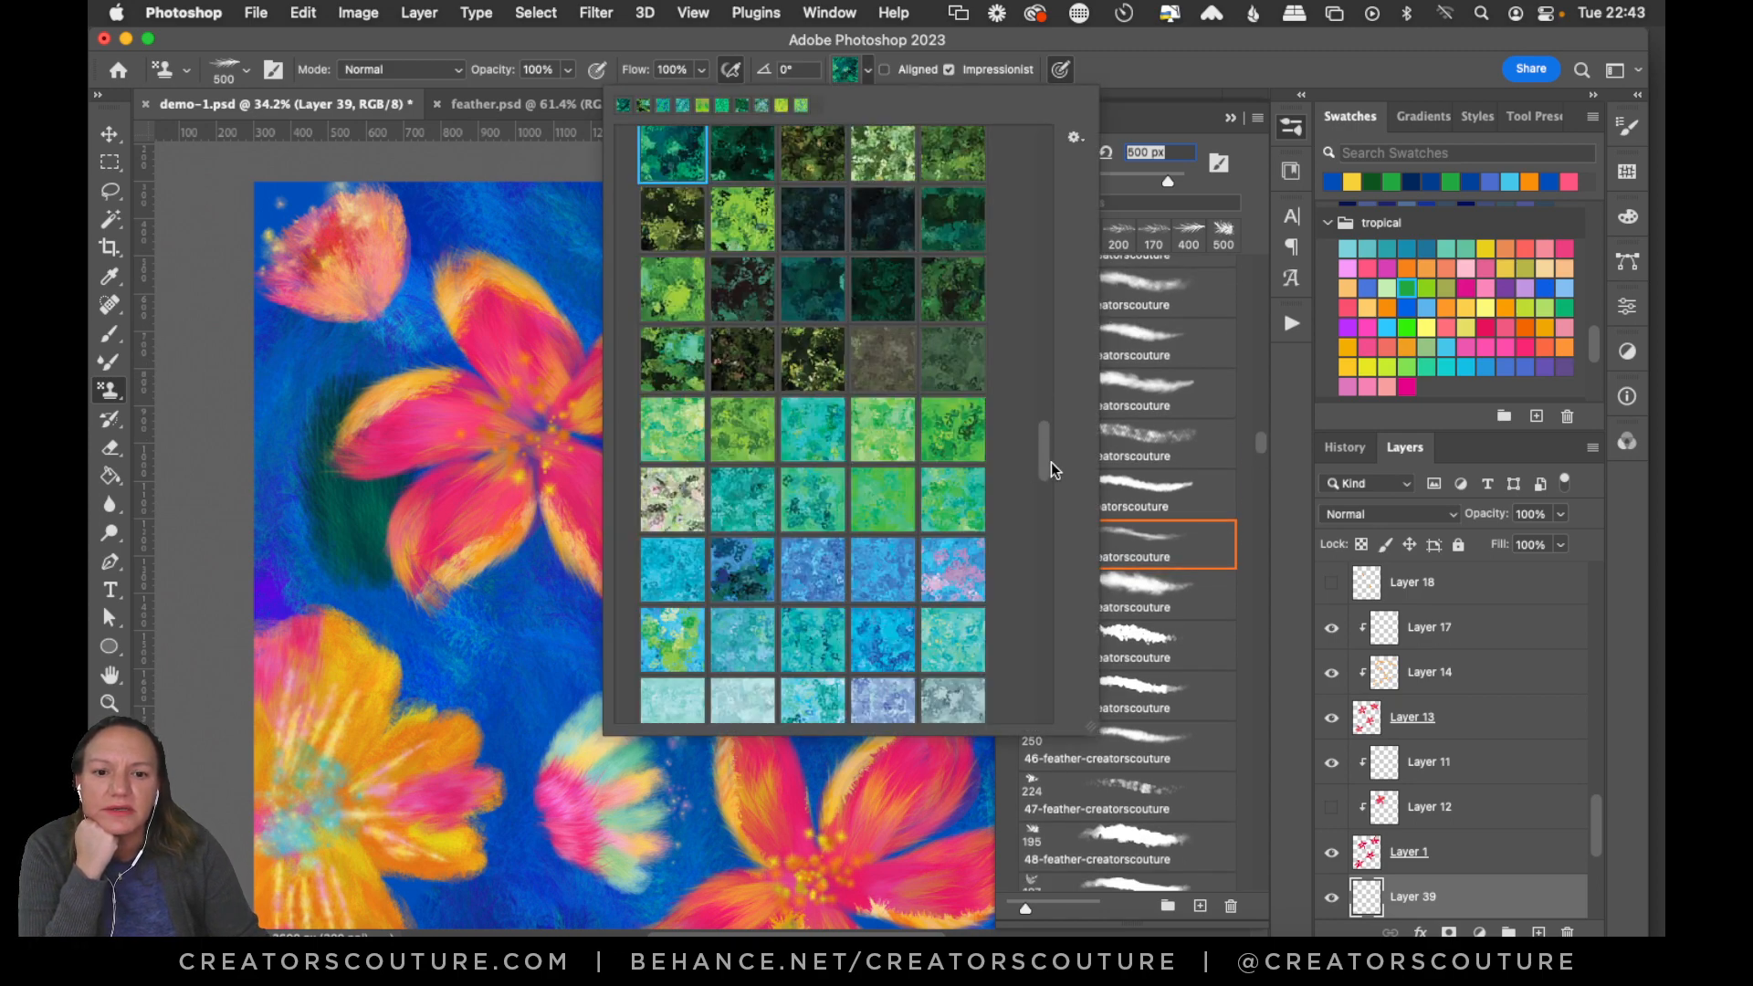
drag(1050, 462, 1097, 279)
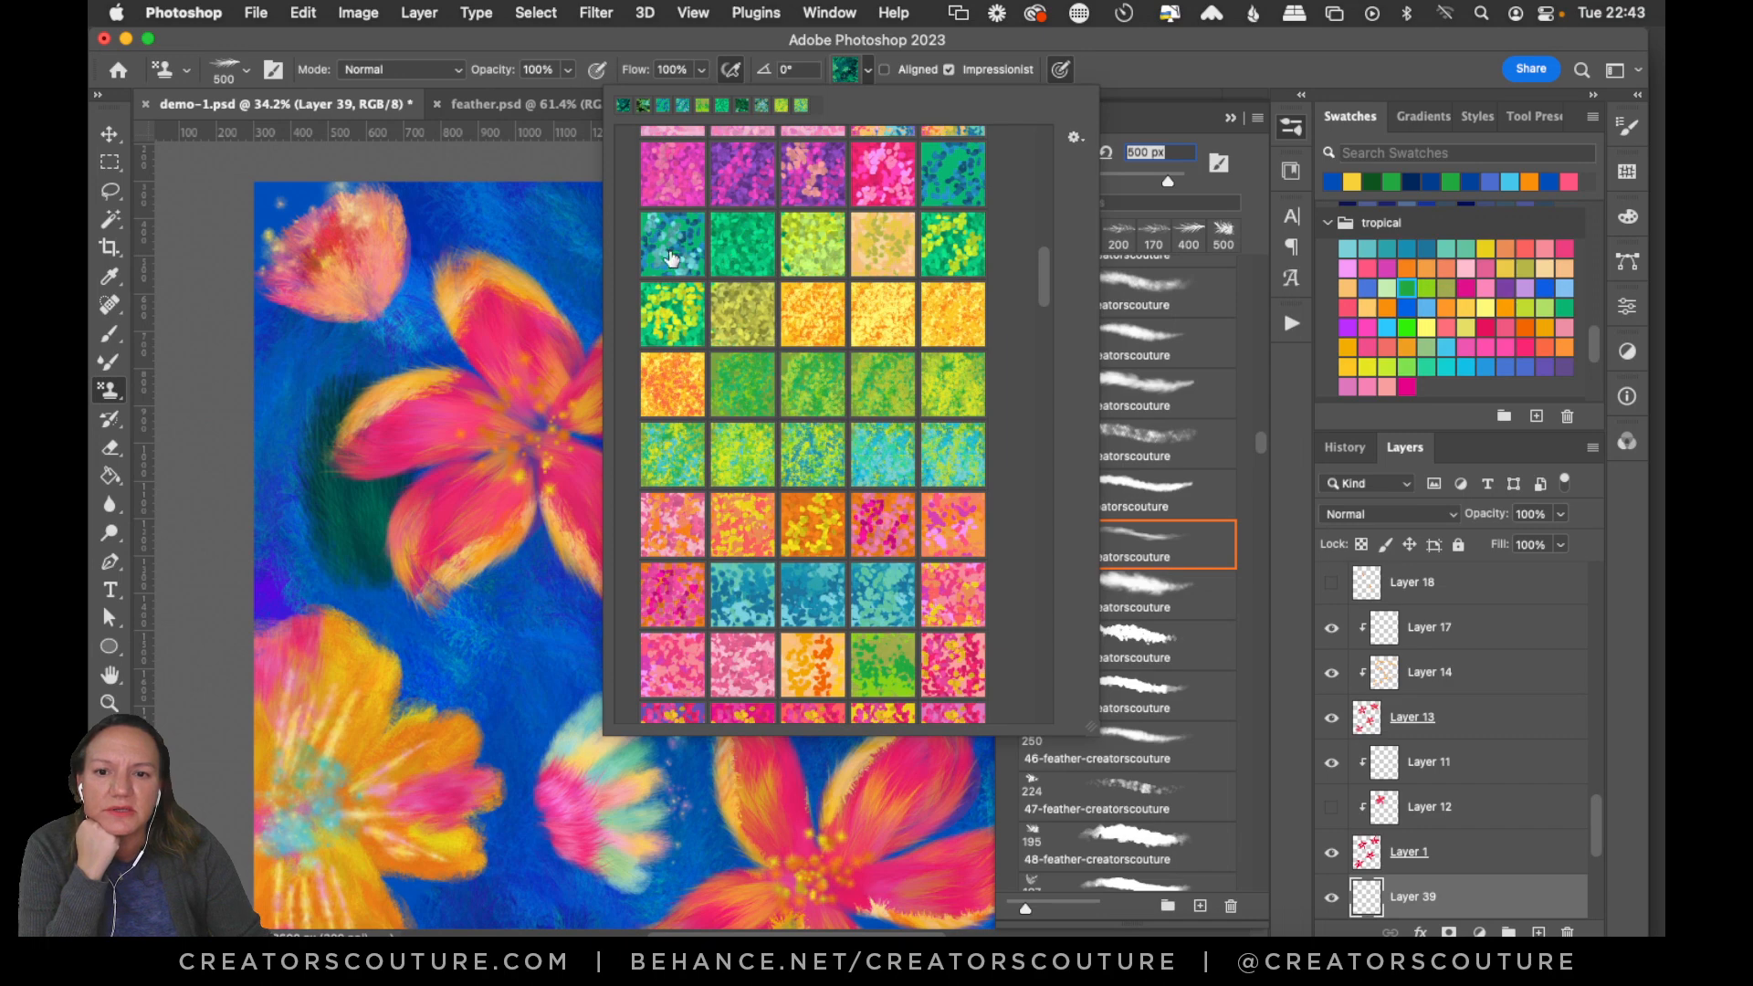
click(671, 258)
click(568, 301)
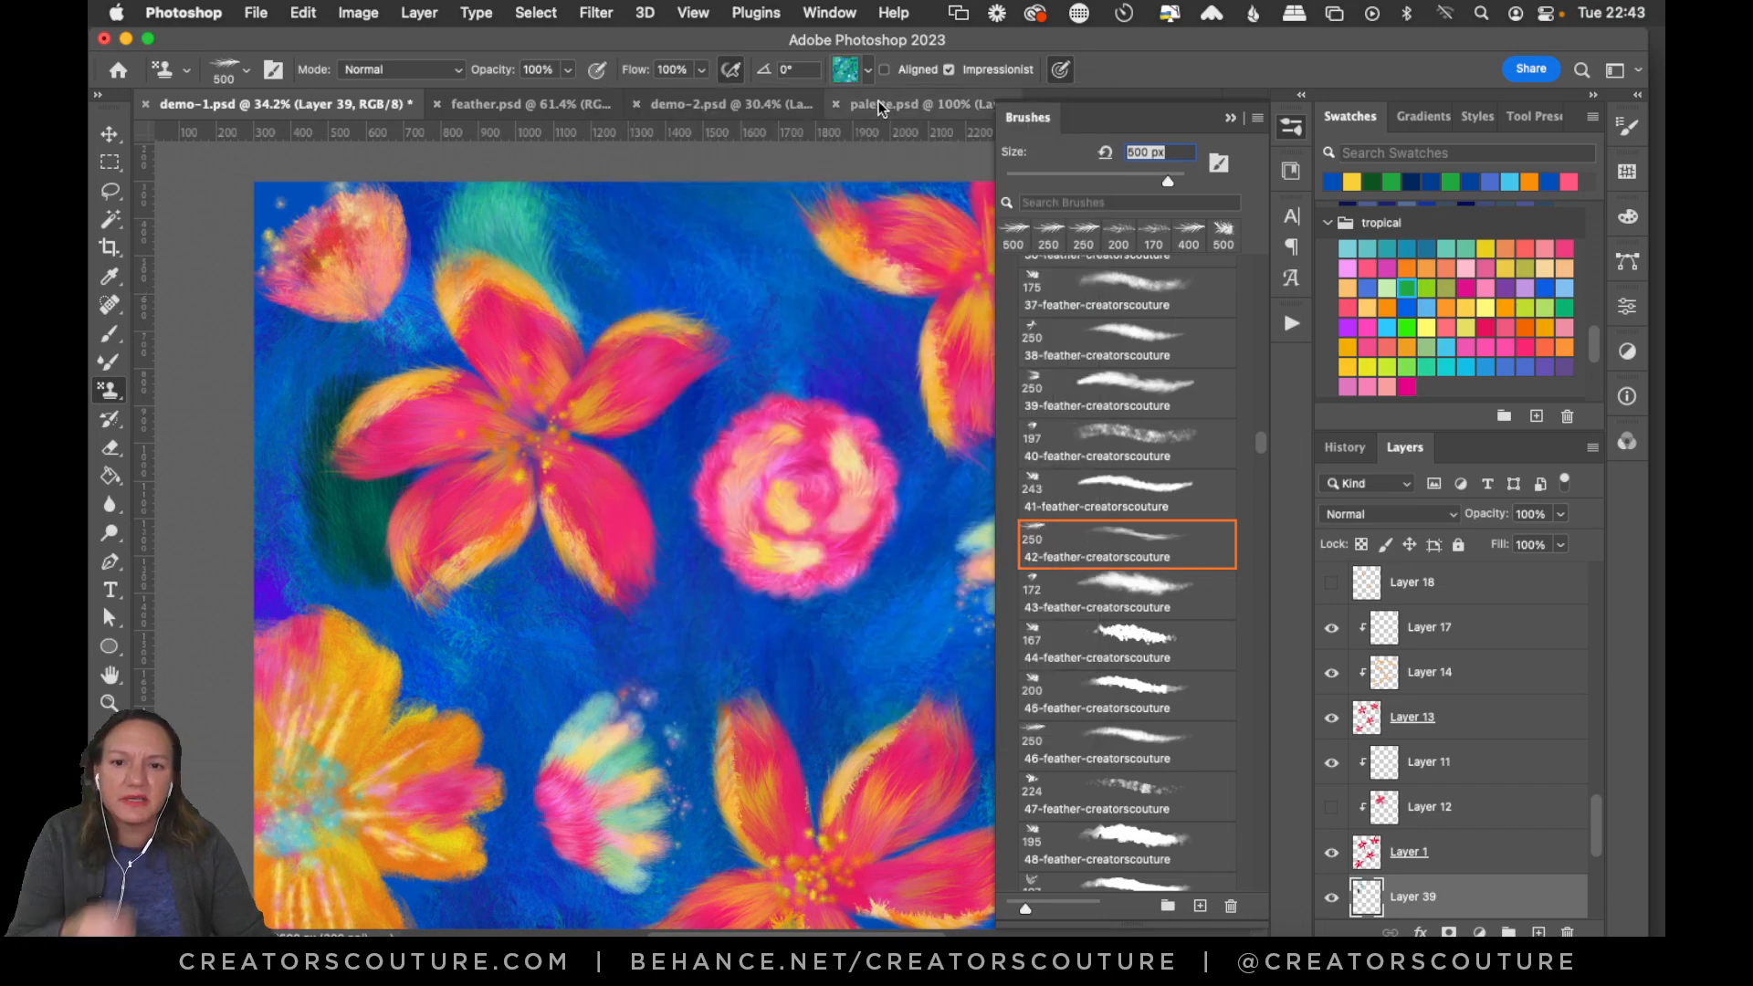
Close the Brushes panel and try a teal-green feathered patch between the two upper pink flowers, undoing all the test patches on Layer 39.
click(1290, 129)
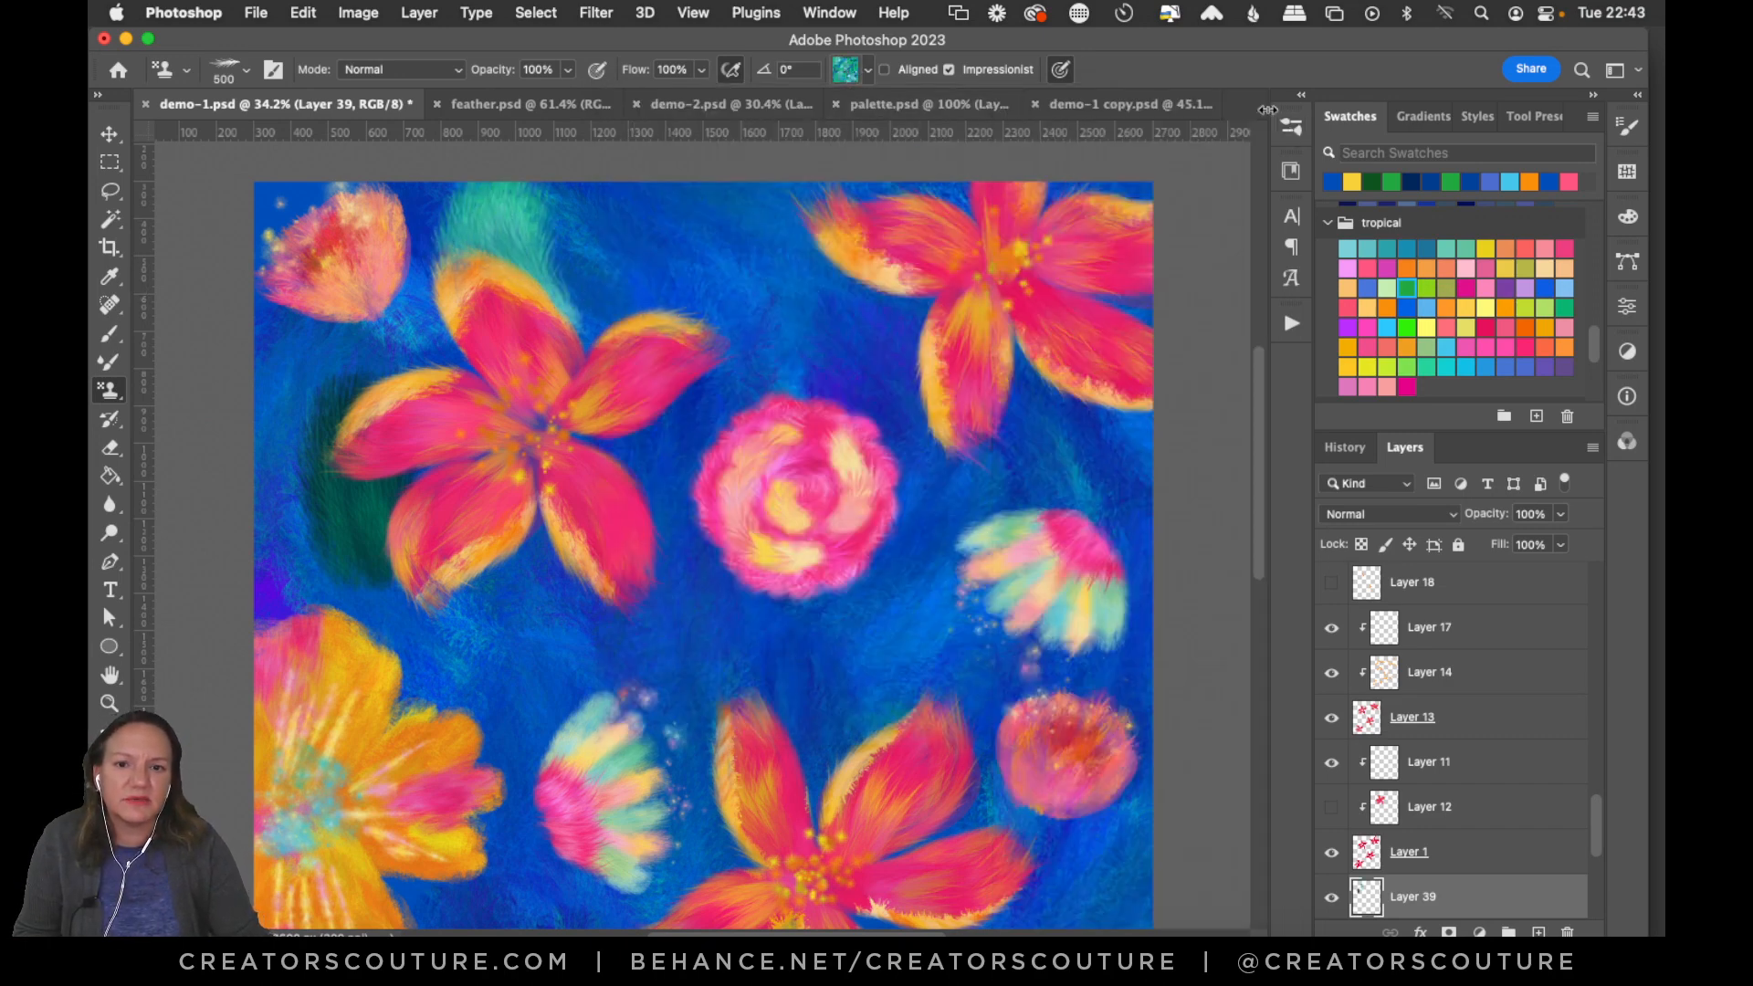
click(837, 73)
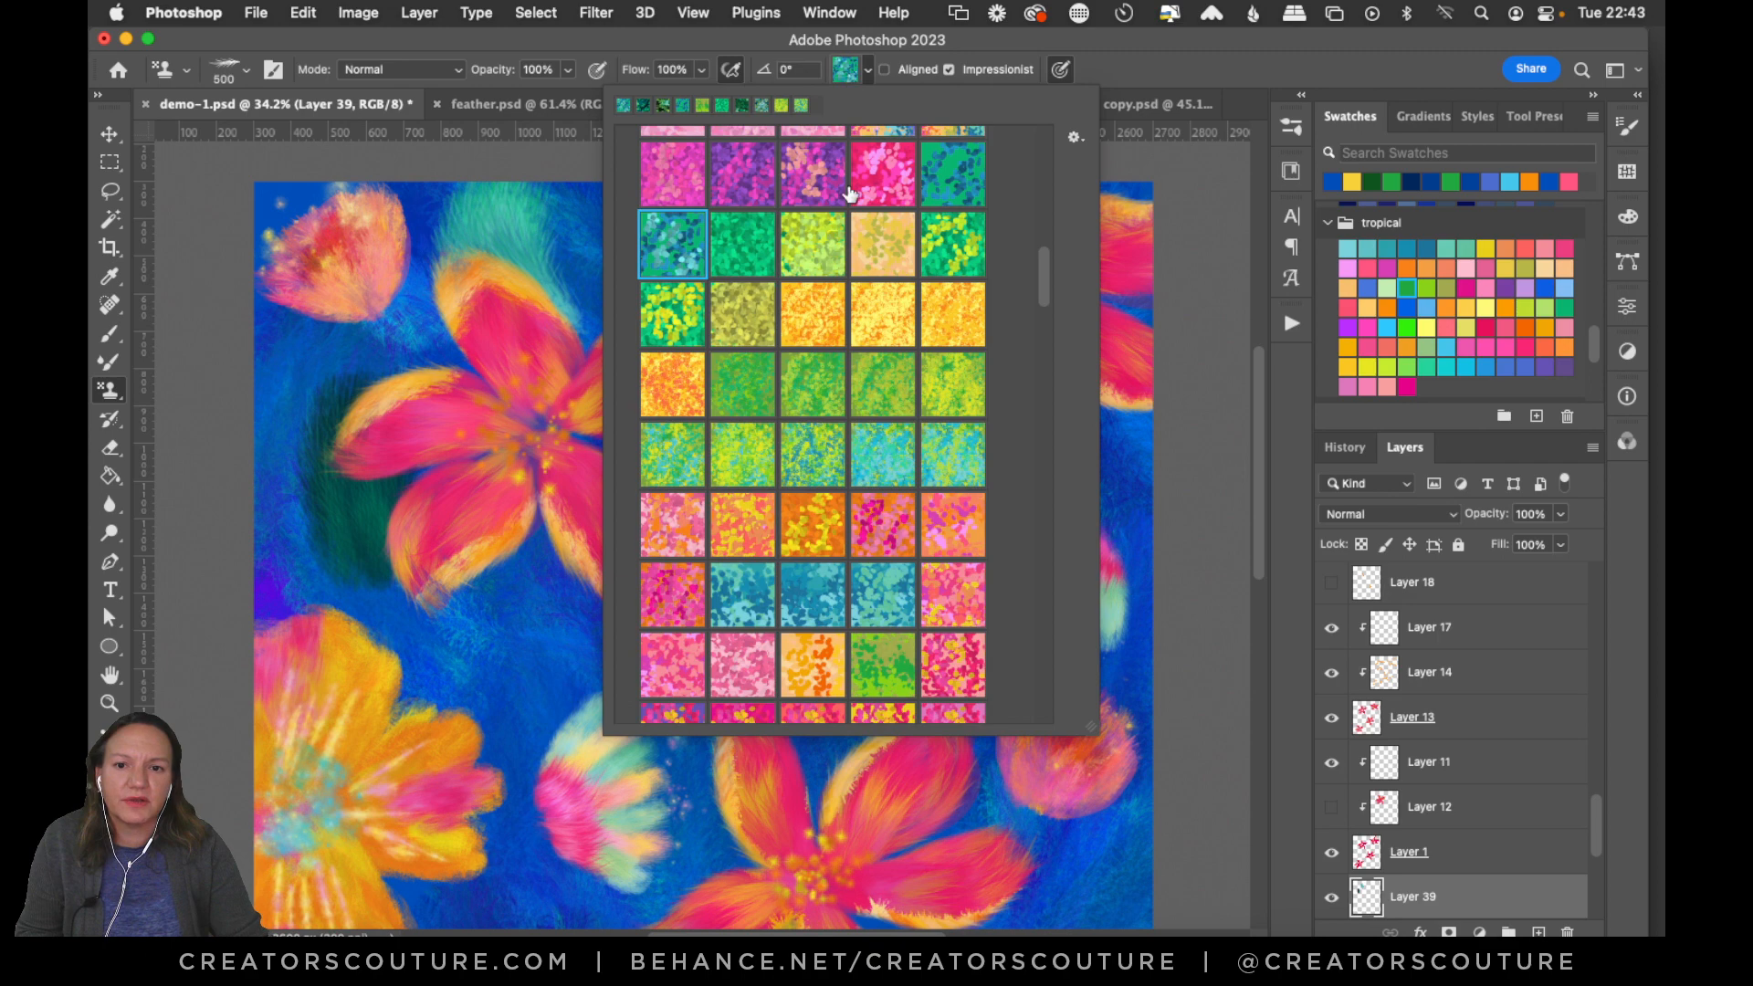
click(949, 88)
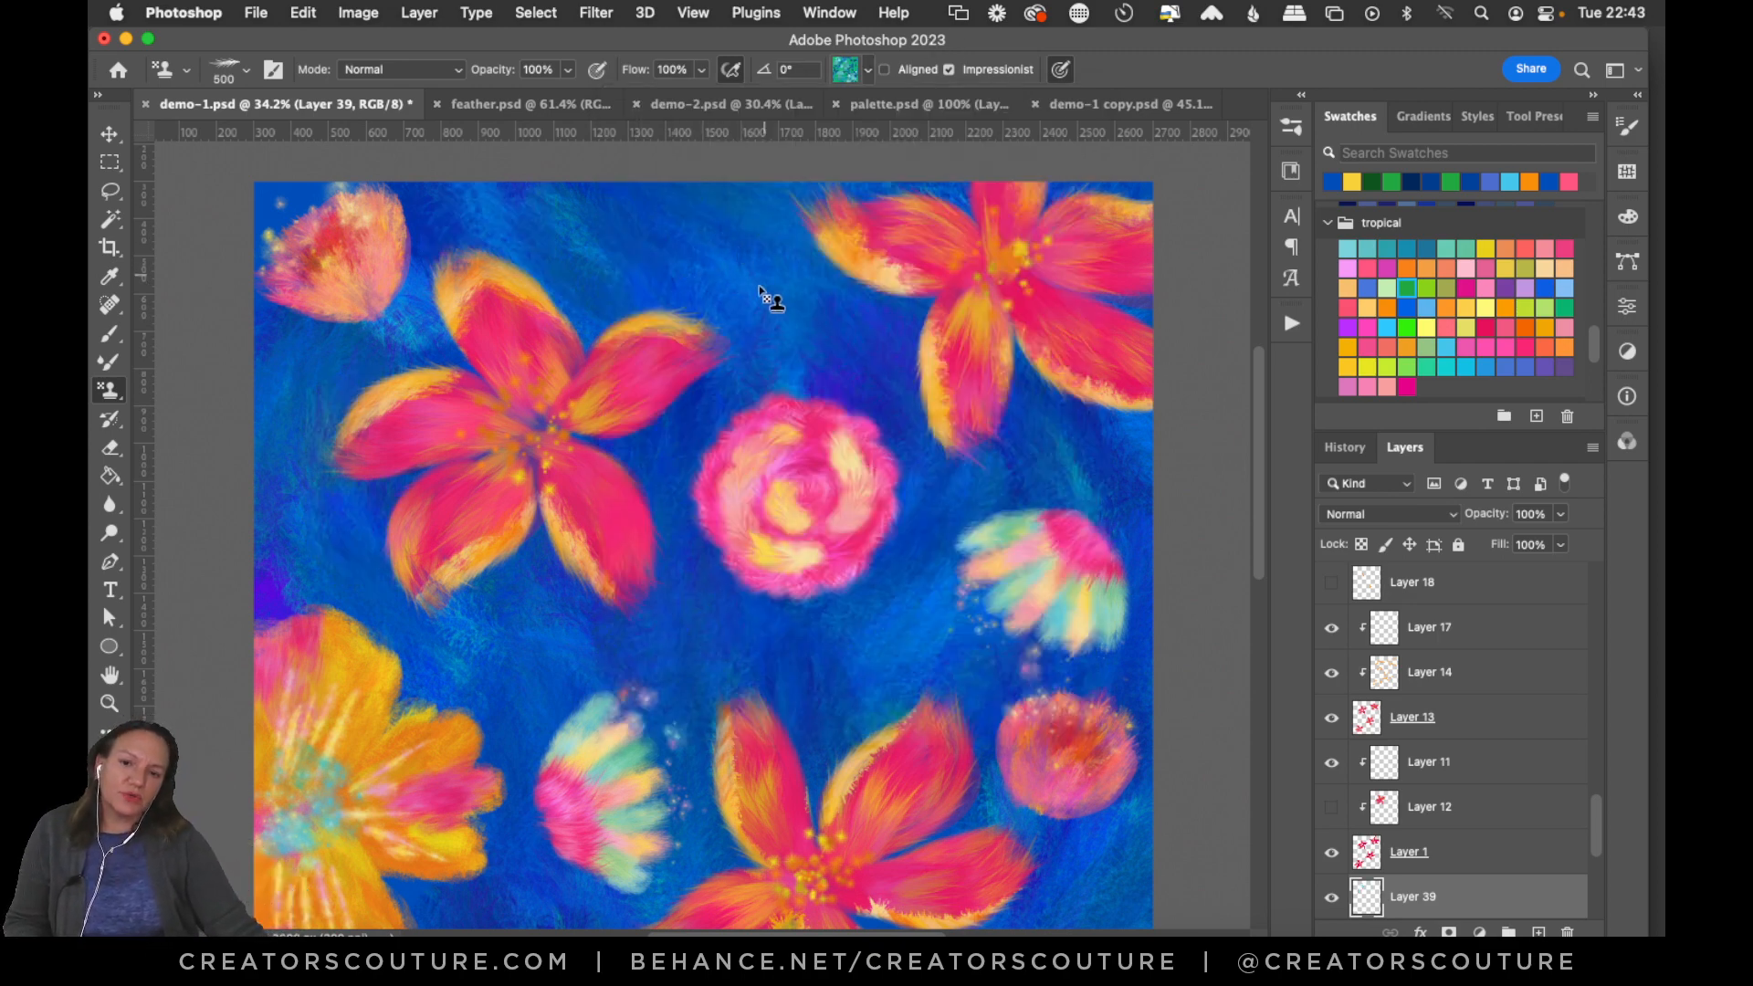
mouse_move(661, 243)
mouse_down()
mouse_move(727, 298)
mouse_move(712, 247)
mouse_move(772, 310)
mouse_up()
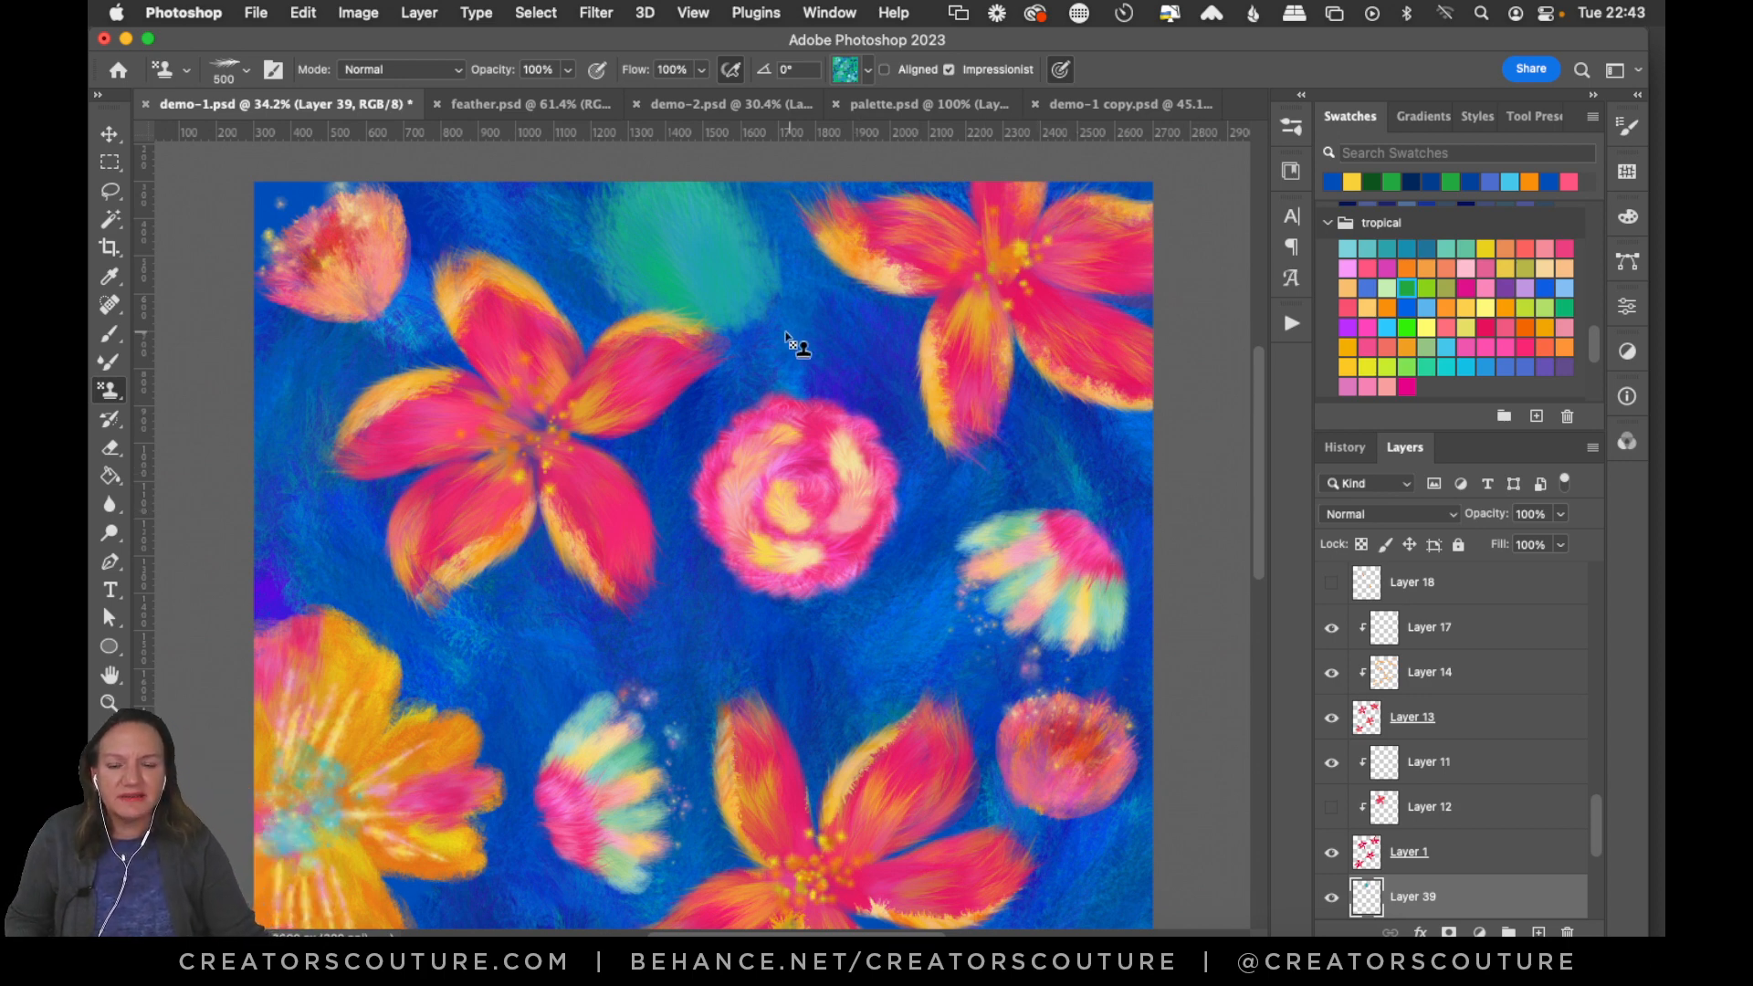
key(super+z)
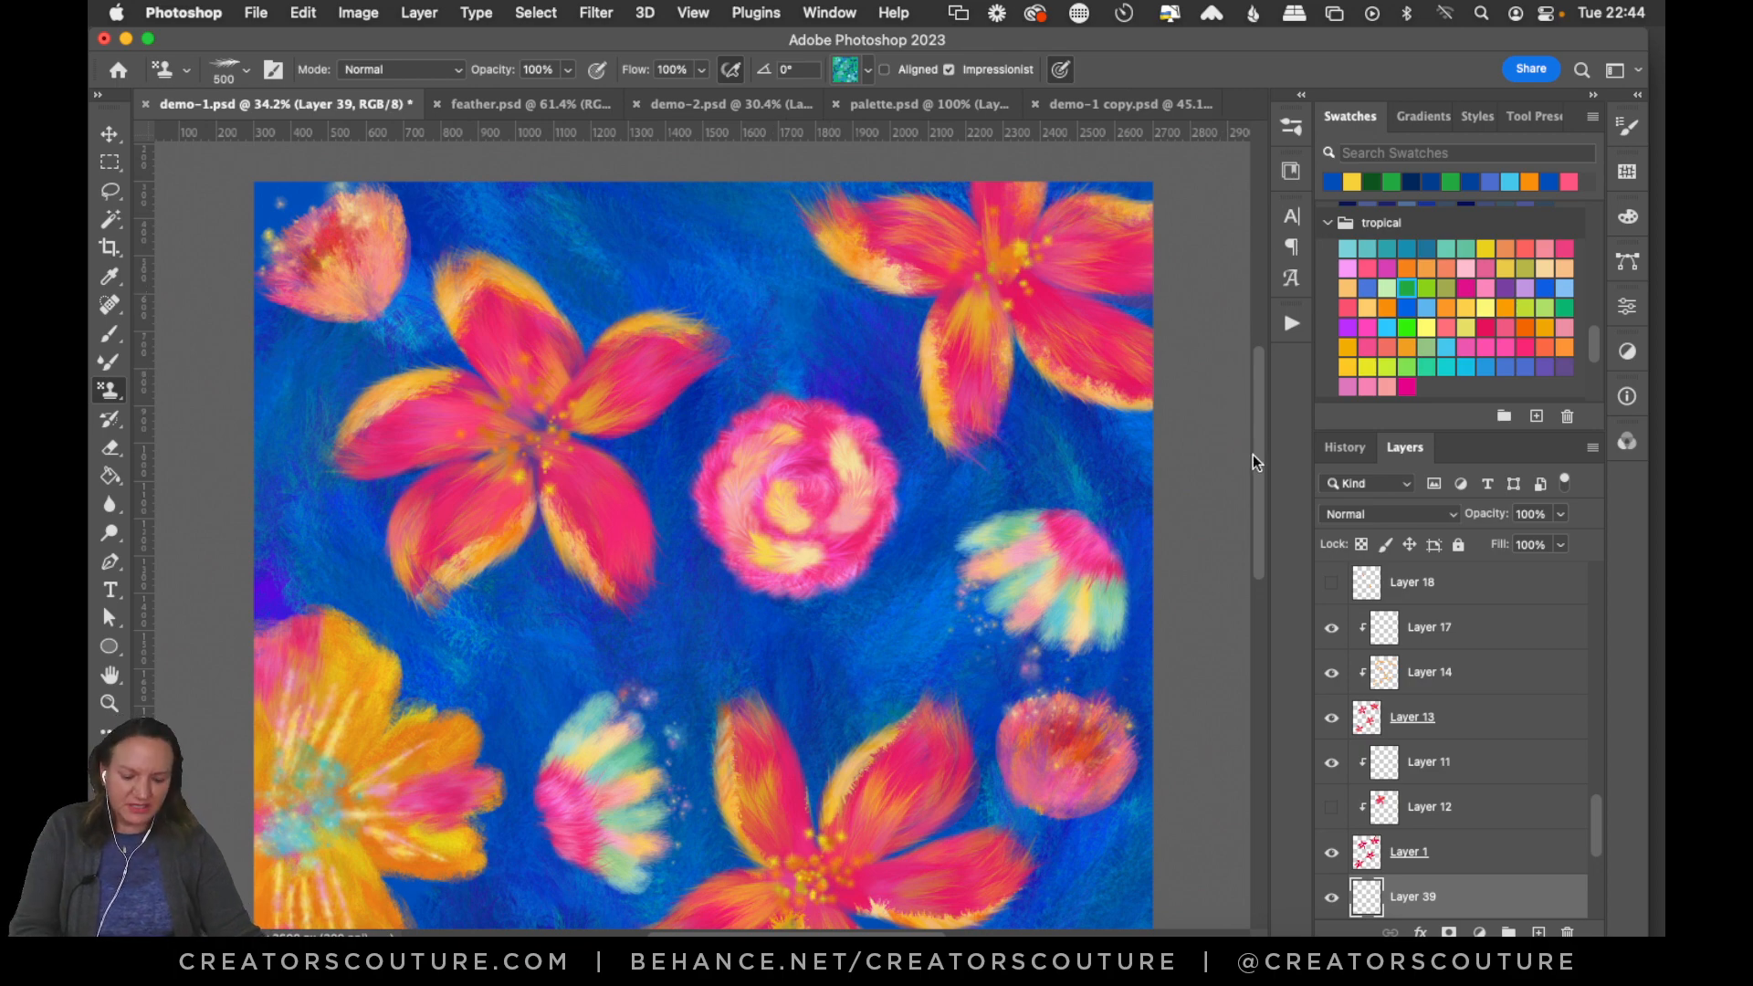
Review the whole floral composition and examine the gaps between the flowers up close.
key(super+0)
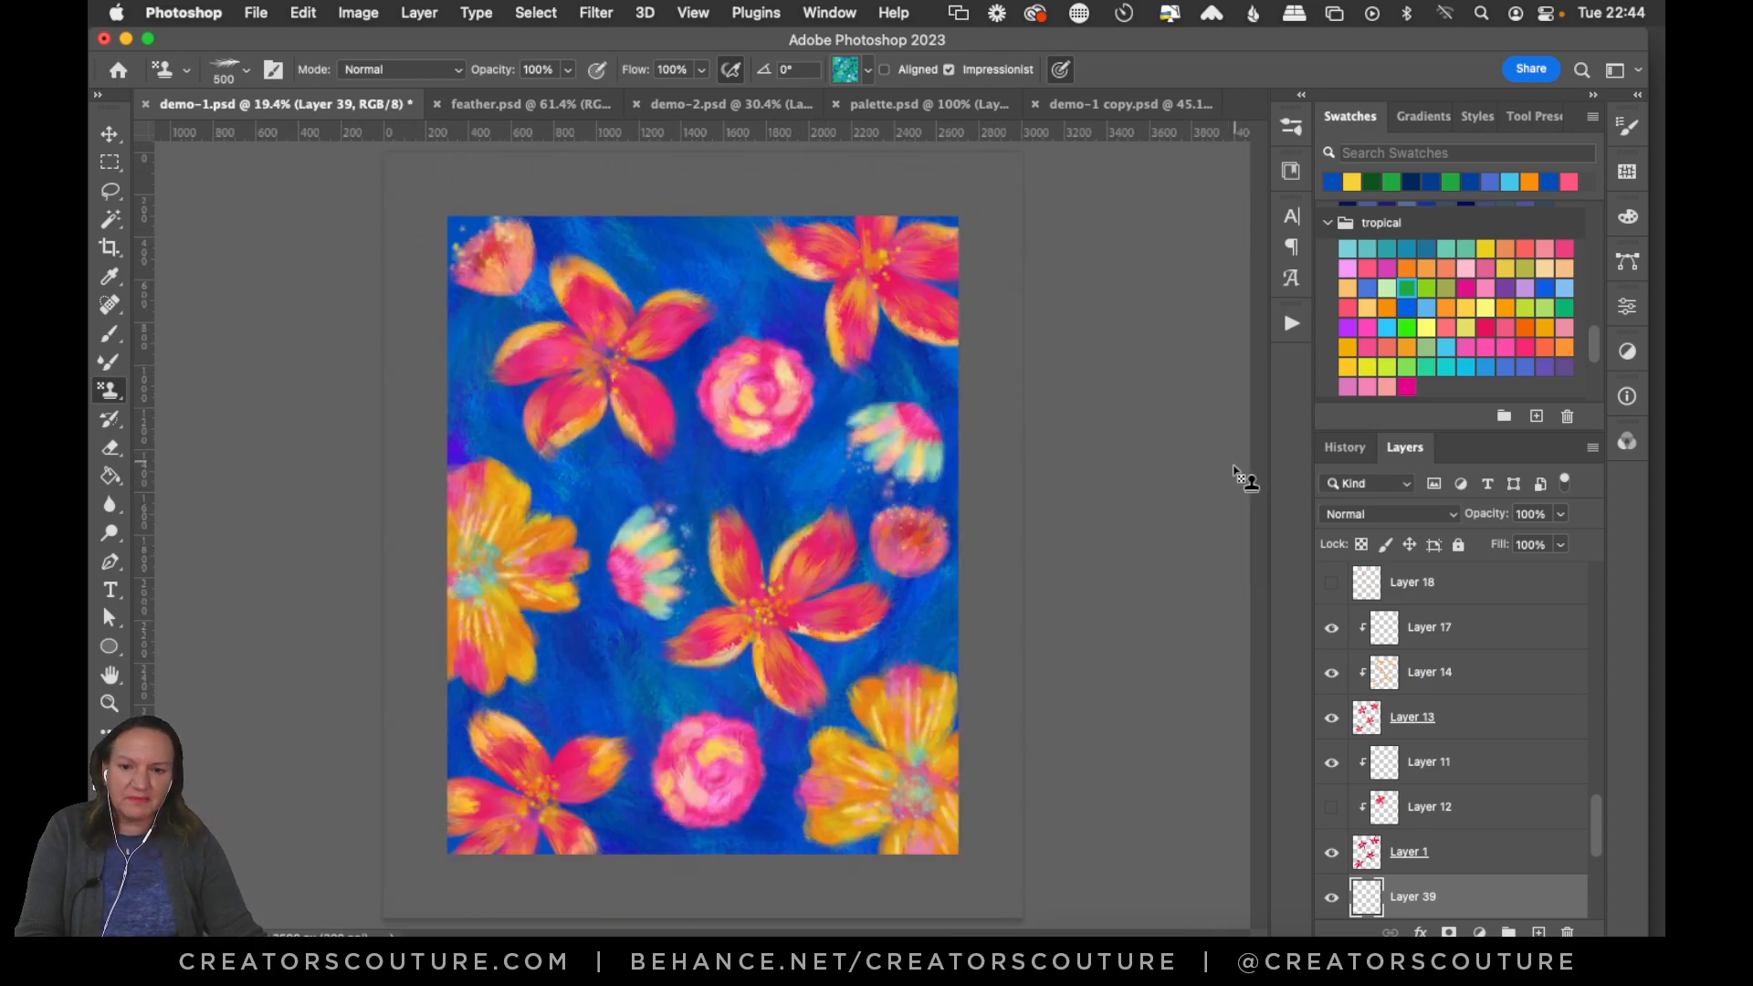
click(108, 700)
drag(608, 284, 673, 302)
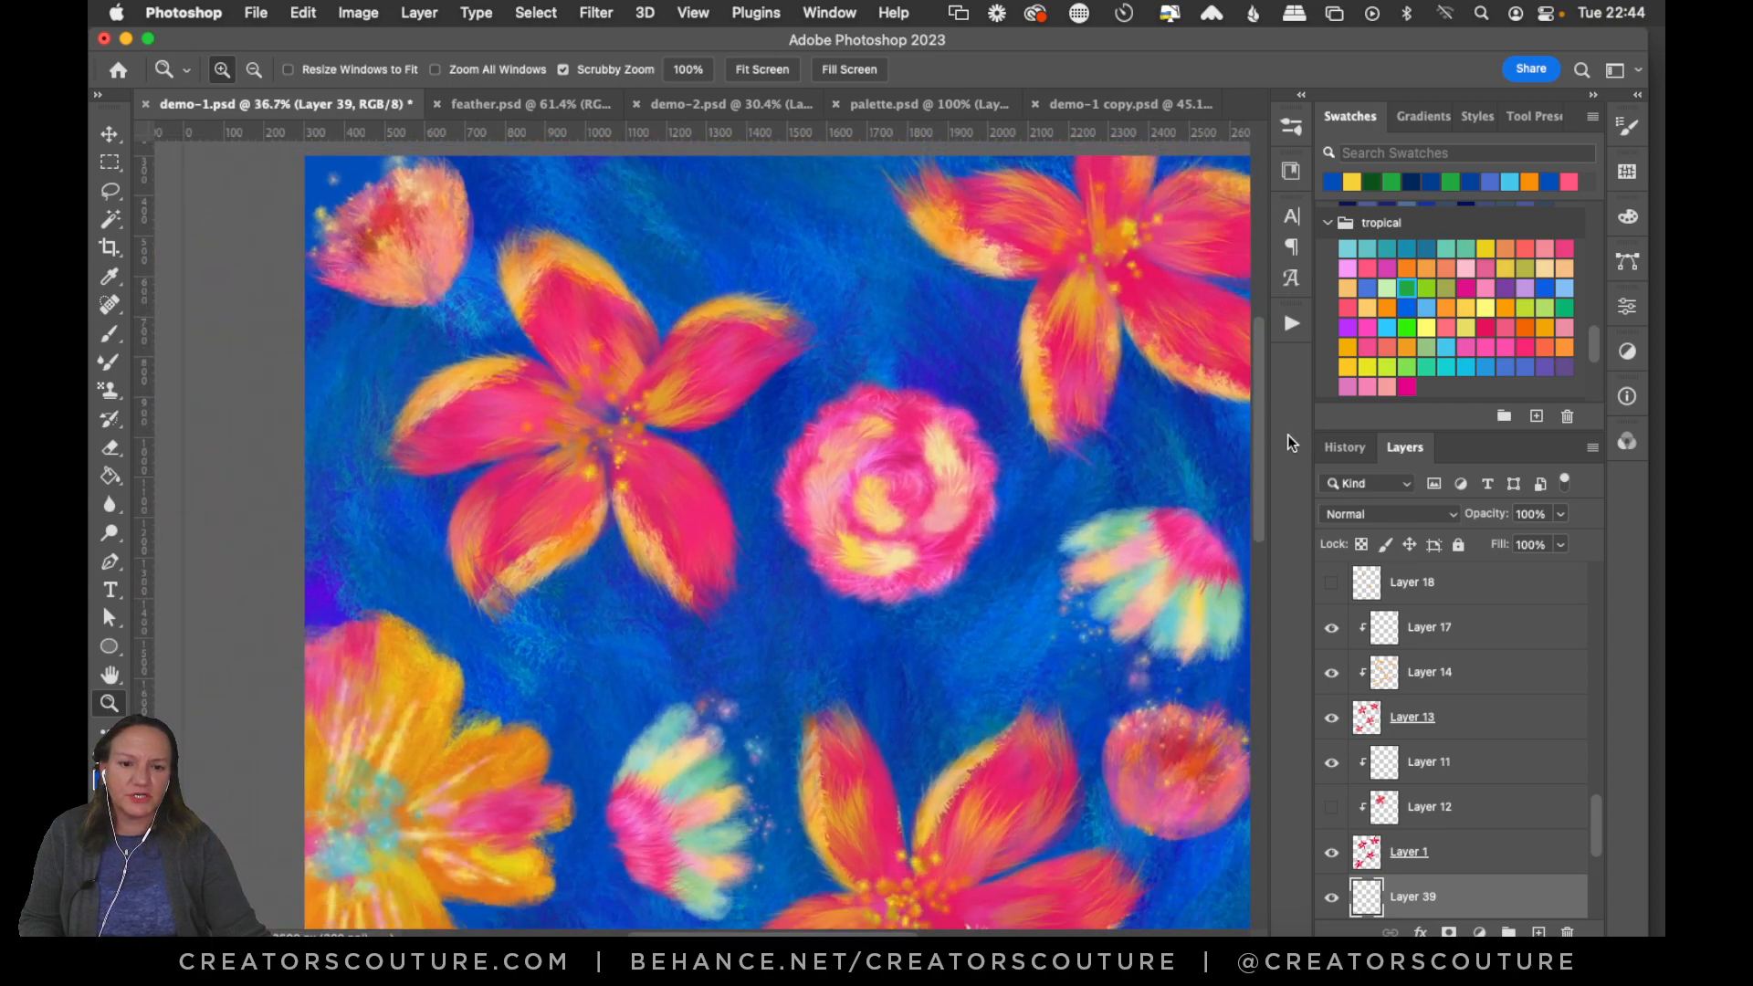
scroll(1260, 452, down, 10)
scroll(1239, 566, up, 10)
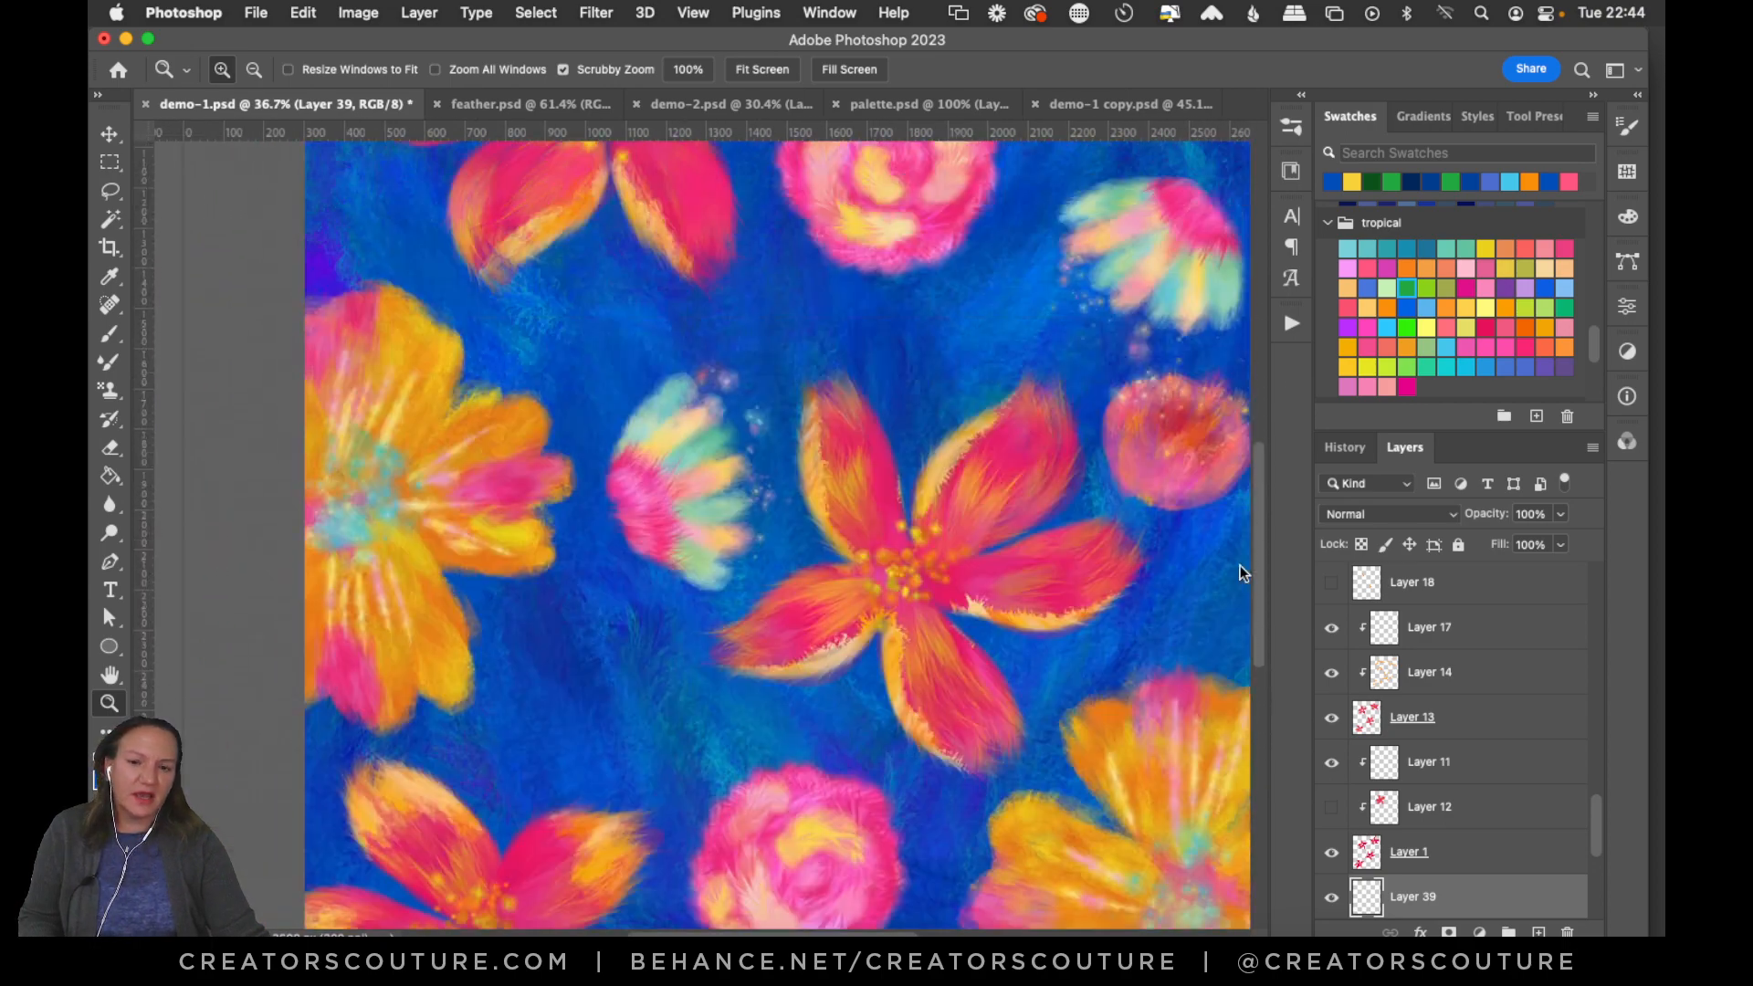
scroll(1253, 470, up, 2)
scroll(1253, 470, down, 2)
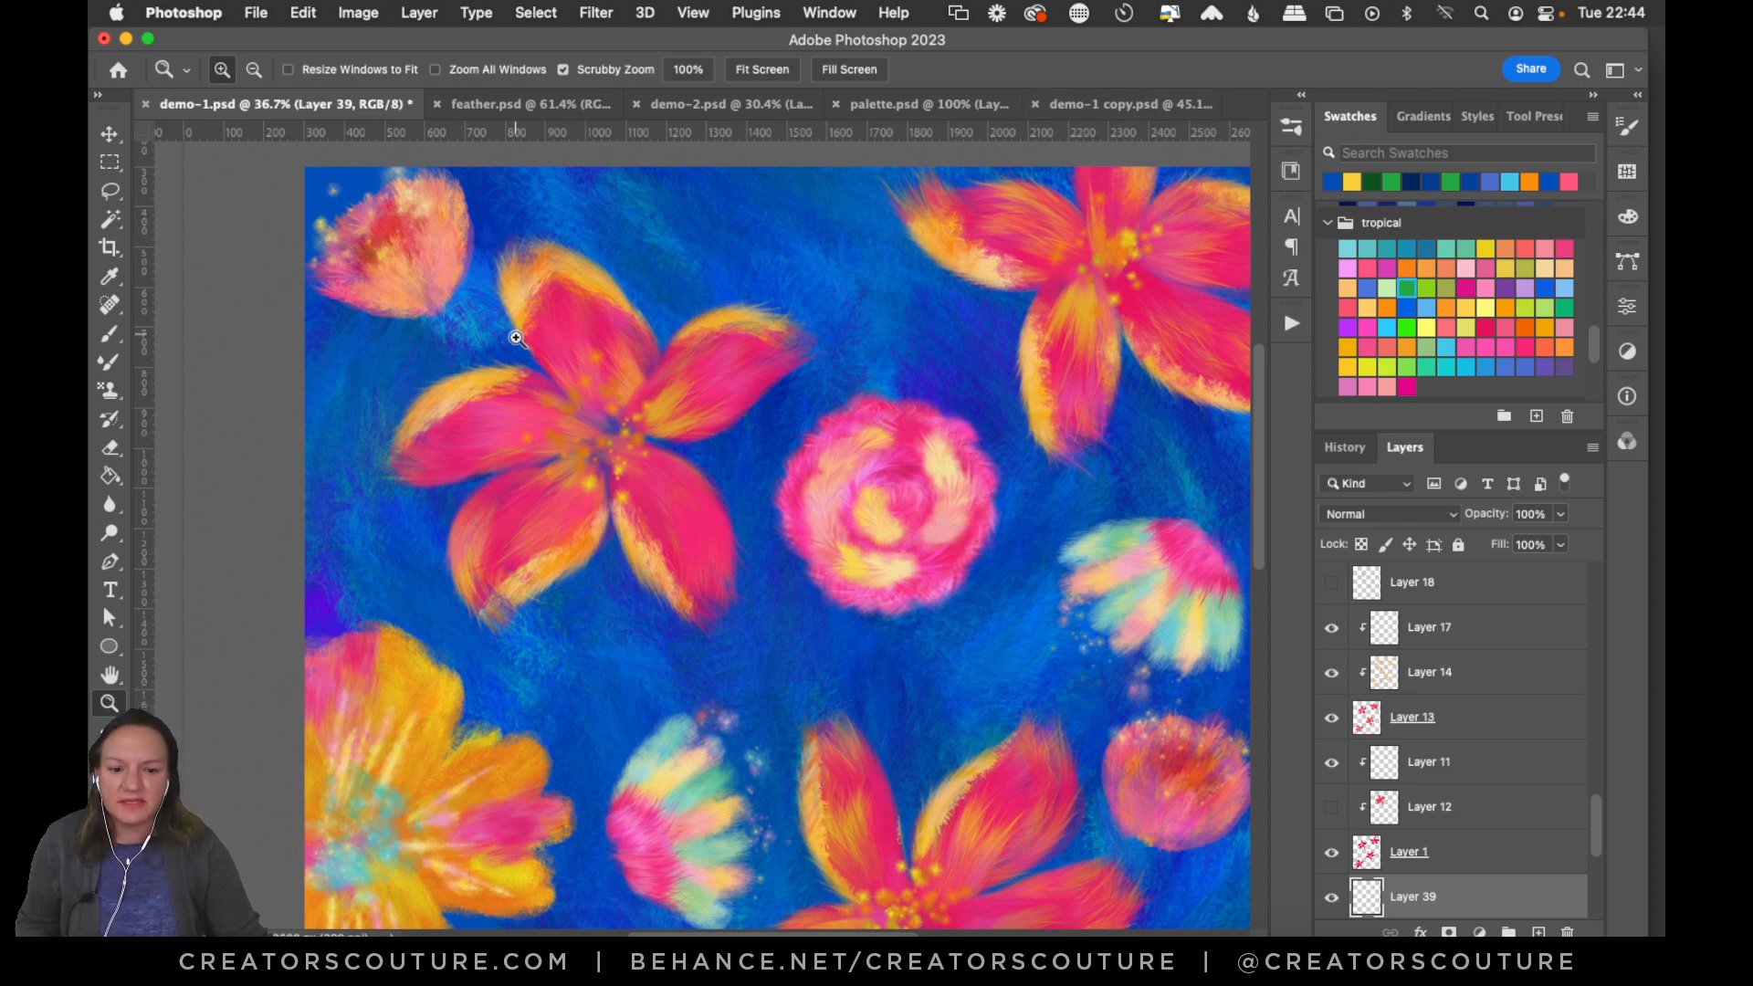
Try diagonal teal-green leaf strokes with the Pattern Stamp from the canvas edge toward the round pink flower, undoing each one.
click(110, 390)
drag(752, 211, 860, 291)
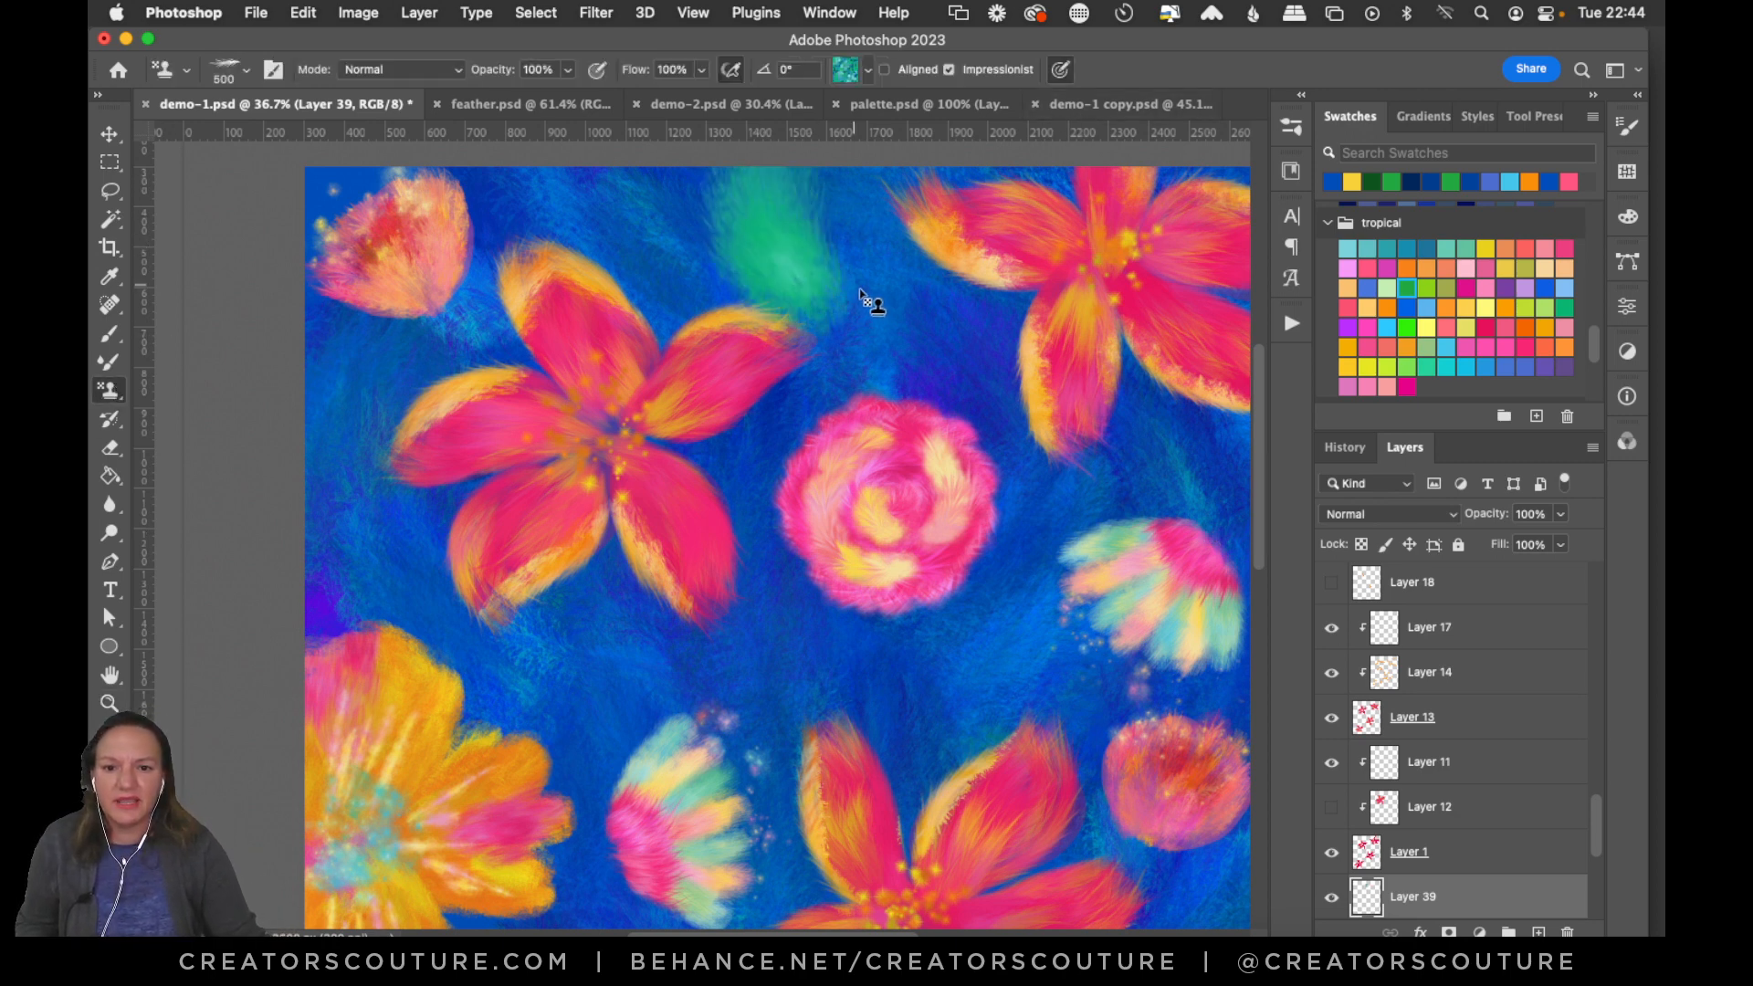
key(super+z)
mouse_move(733, 182)
mouse_down()
mouse_move(812, 258)
mouse_move(878, 393)
mouse_up()
key(super+z)
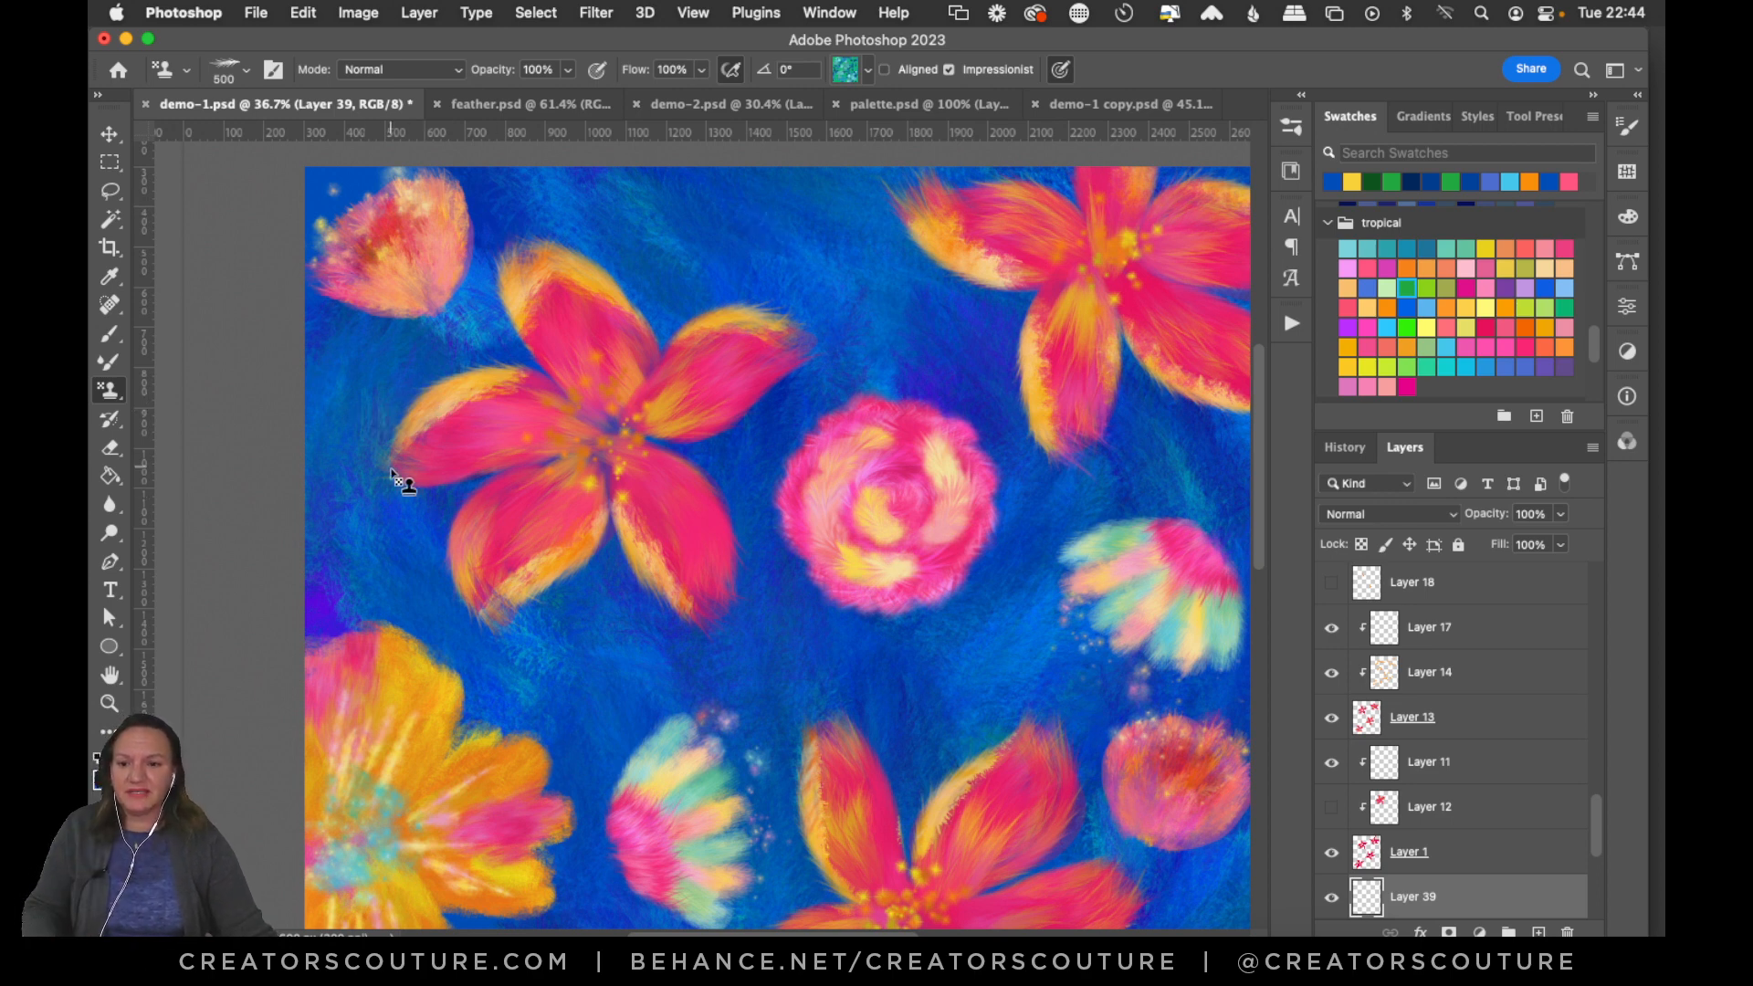
Paint textured green leaves on Layer 39 behind the upper-left lily and at the top centre of the artwork using the Pattern Stamp tool.
mouse_move(379, 440)
mouse_down()
mouse_move(427, 545)
mouse_move(539, 544)
mouse_up()
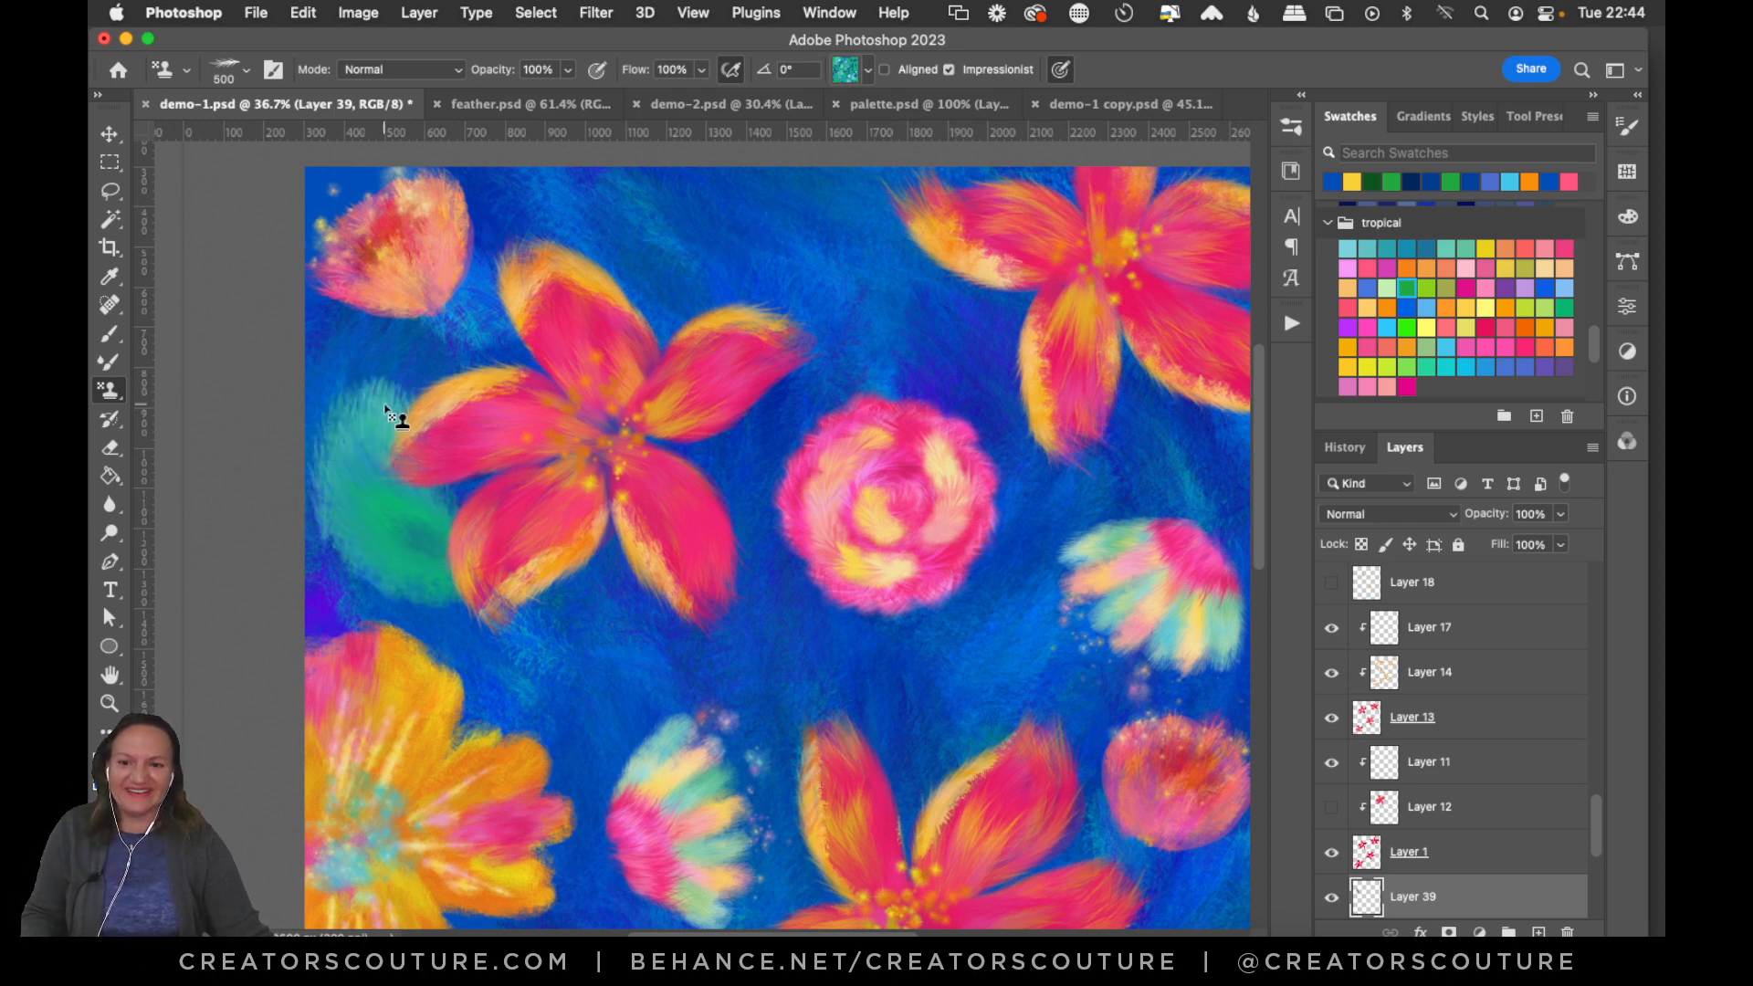
drag(384, 408, 436, 555)
mouse_move(782, 172)
mouse_down()
mouse_move(812, 317)
mouse_move(853, 305)
mouse_move(820, 211)
mouse_move(838, 206)
mouse_move(804, 462)
mouse_move(802, 331)
mouse_move(819, 395)
mouse_move(867, 402)
mouse_move(823, 292)
mouse_move(815, 400)
mouse_move(893, 437)
mouse_move(819, 308)
mouse_move(841, 388)
mouse_move(817, 238)
mouse_move(867, 391)
mouse_up()
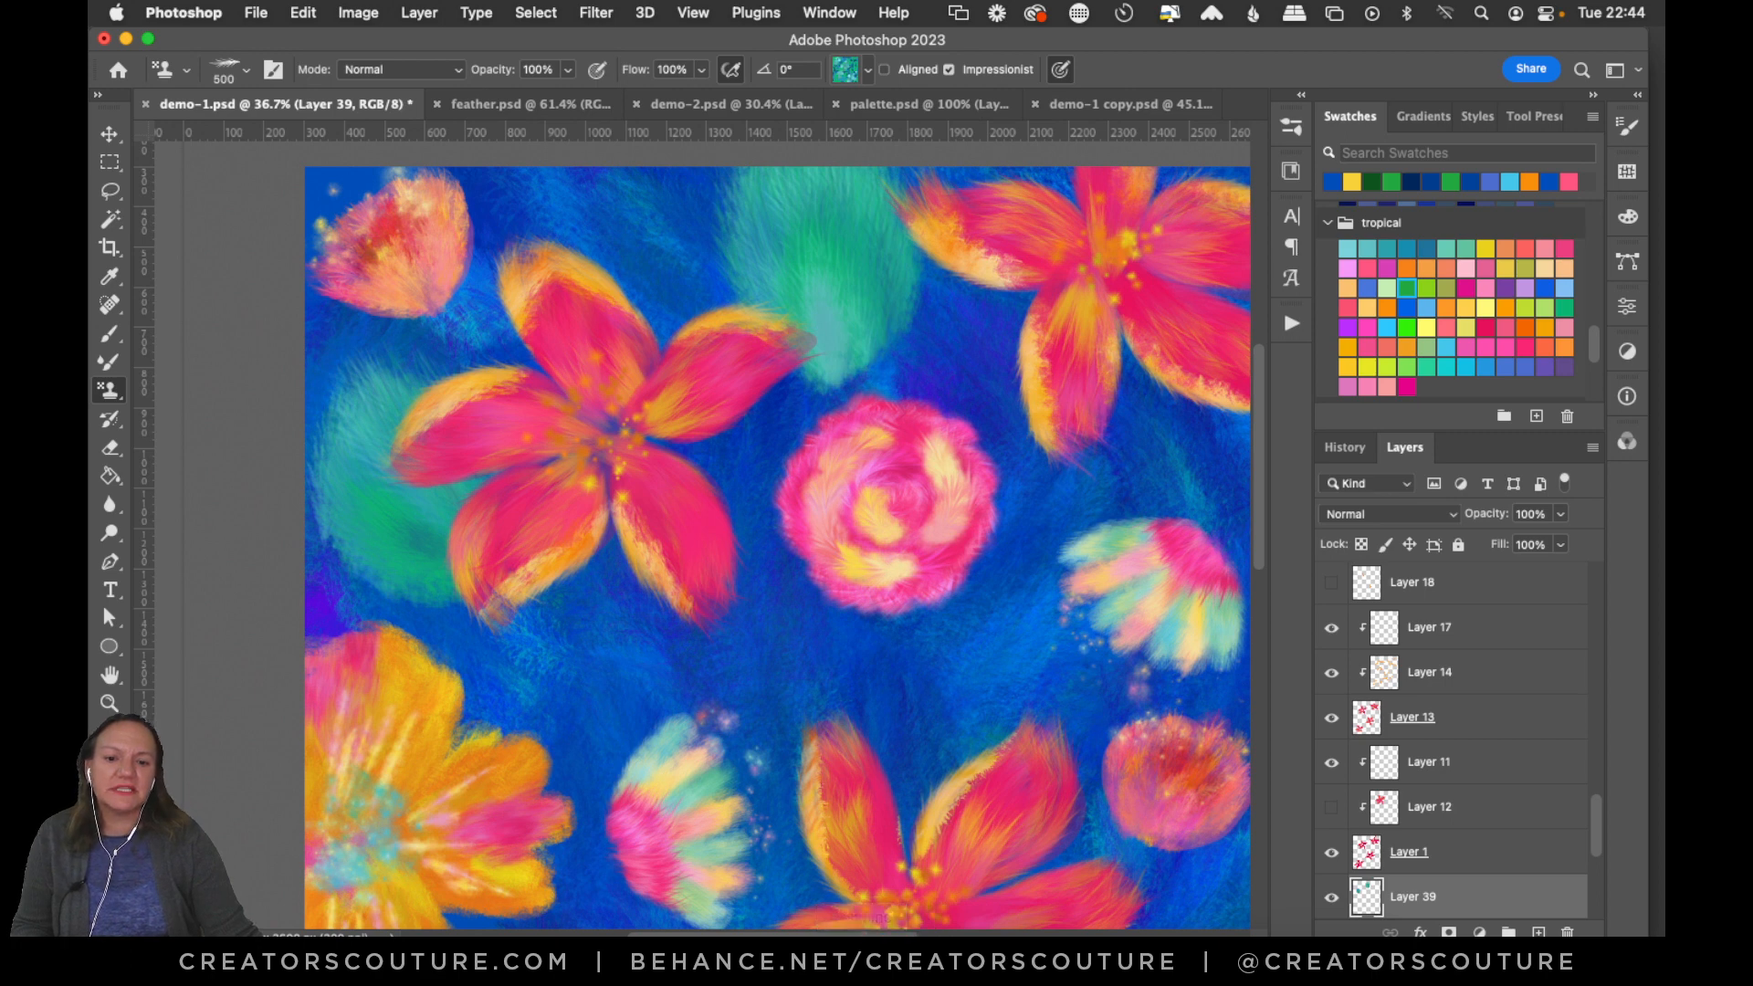
Paint a green leaf below the upper pink rose and another at the artwork's right edge beneath the upper-right lily.
scroll(776, 548, right, 3)
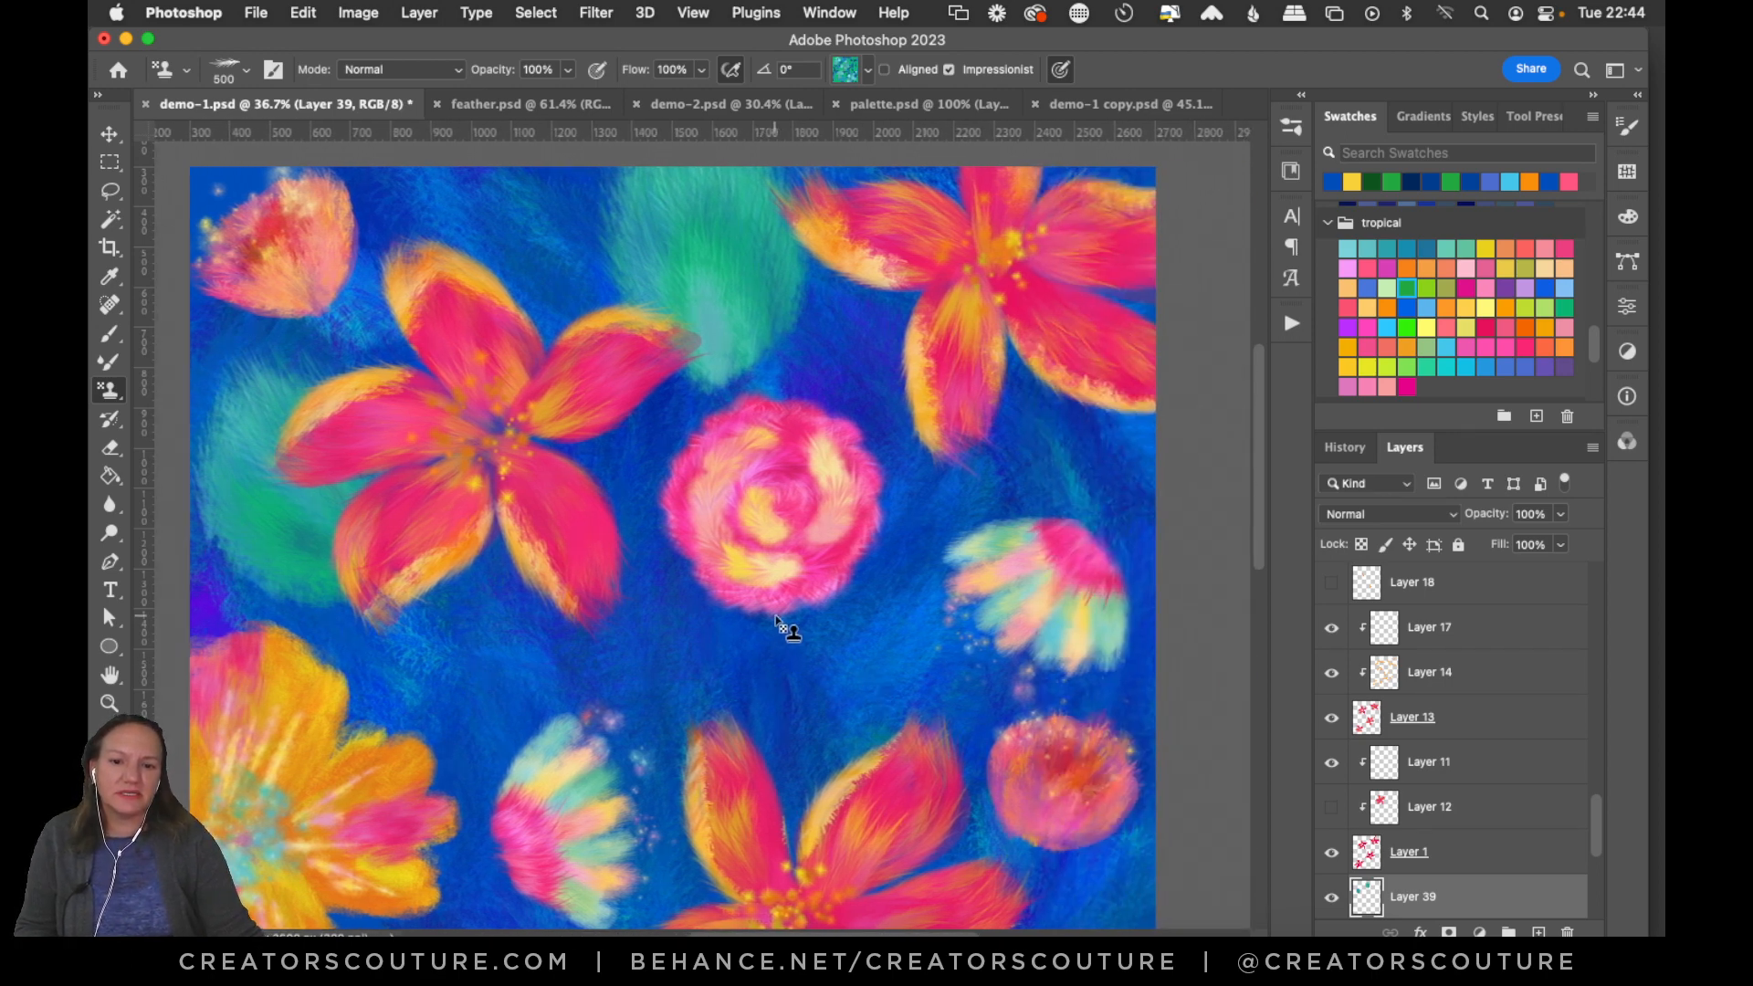
drag(787, 623, 868, 724)
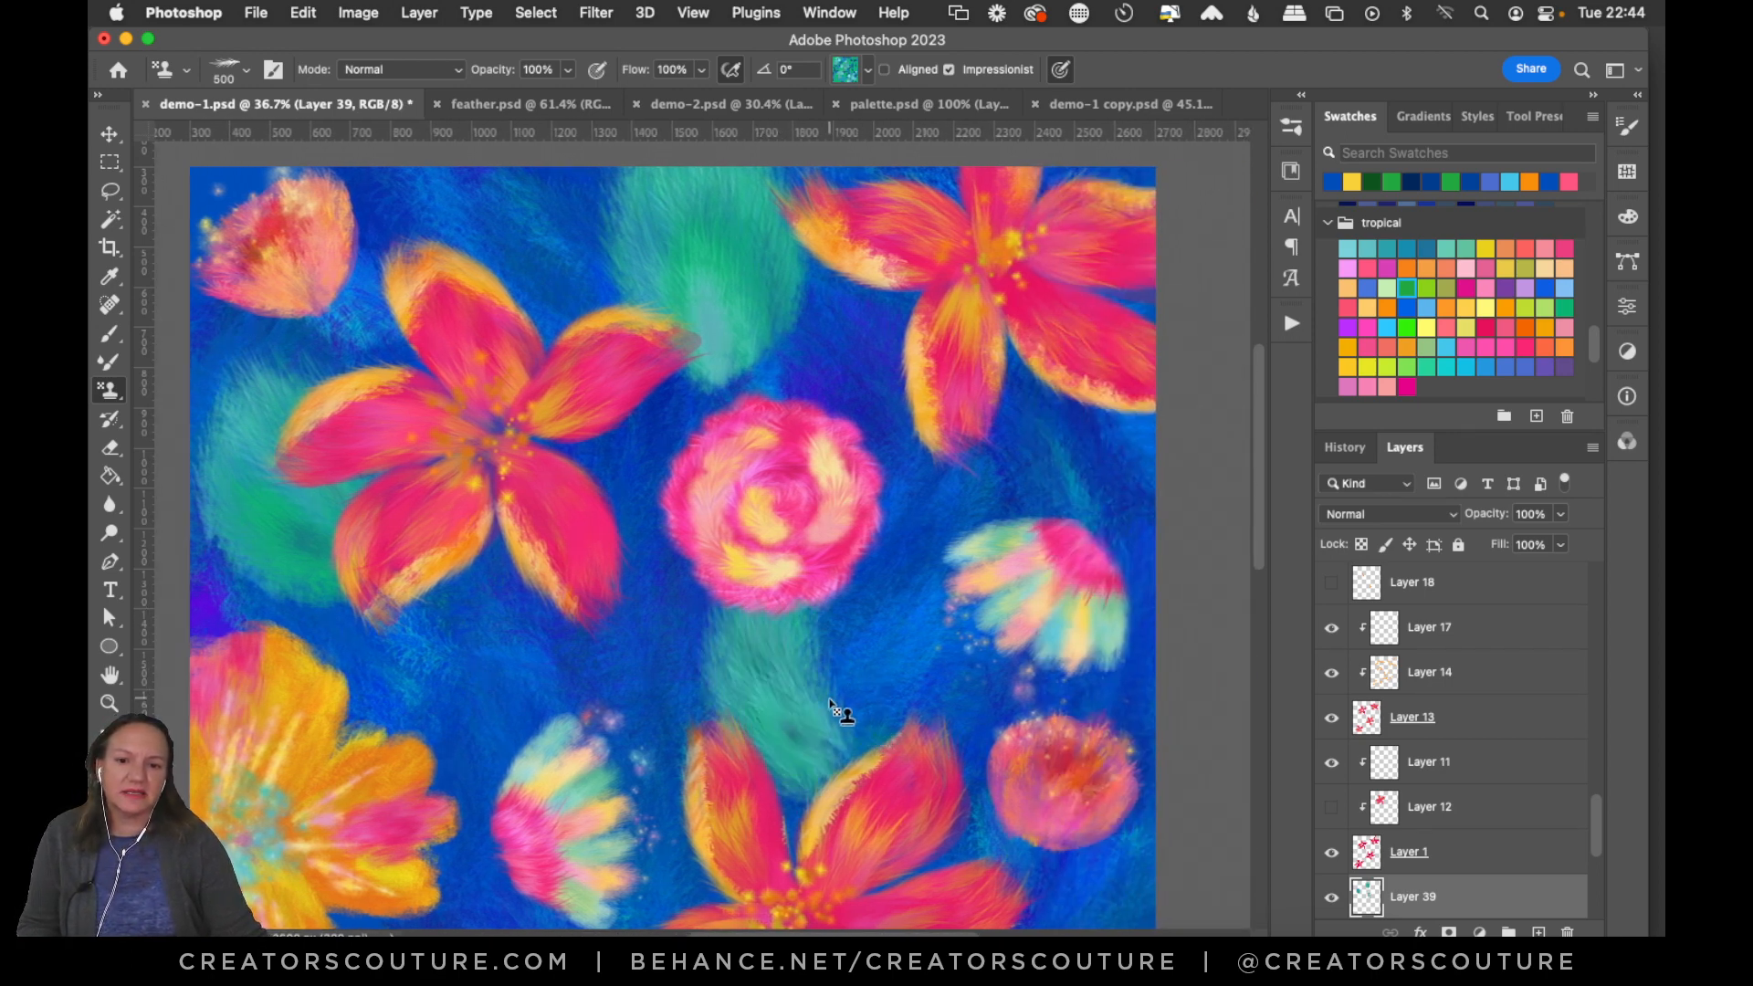
key(super+z)
mouse_move(706, 691)
mouse_down()
mouse_move(805, 747)
mouse_move(804, 717)
mouse_move(765, 653)
mouse_move(729, 776)
mouse_up()
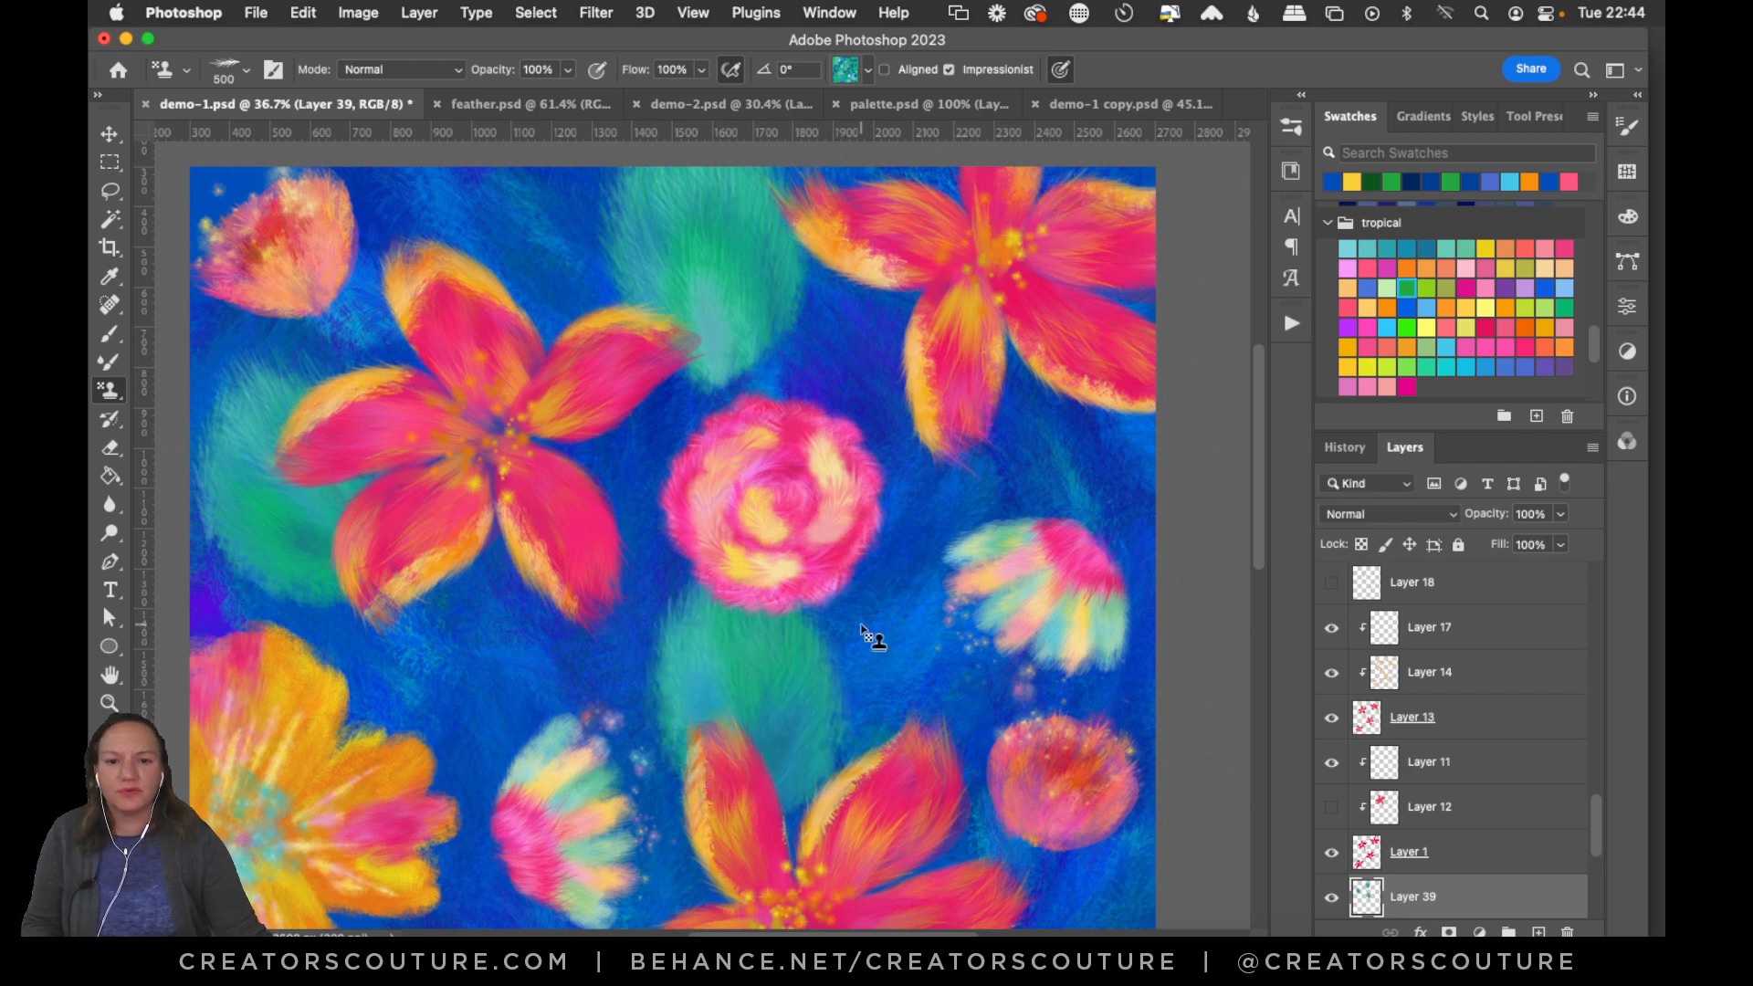
drag(1121, 404, 1158, 509)
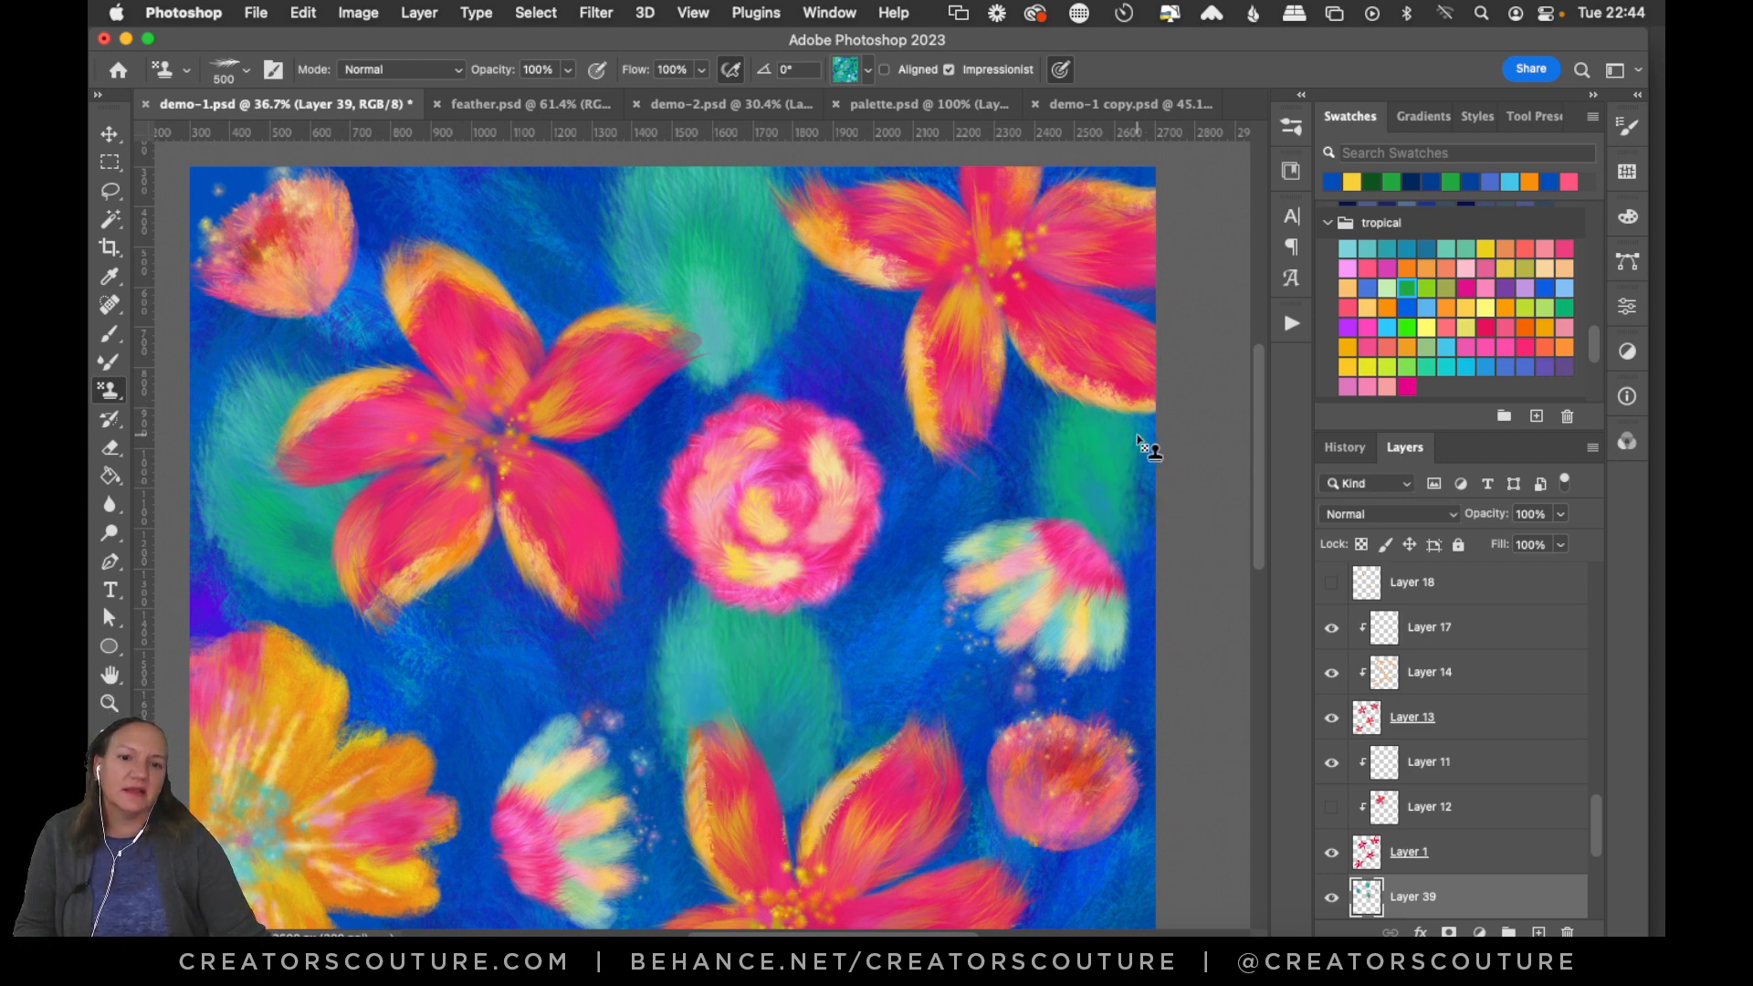
mouse_move(1142, 447)
mouse_down()
mouse_move(1101, 404)
mouse_move(1252, 496)
mouse_up()
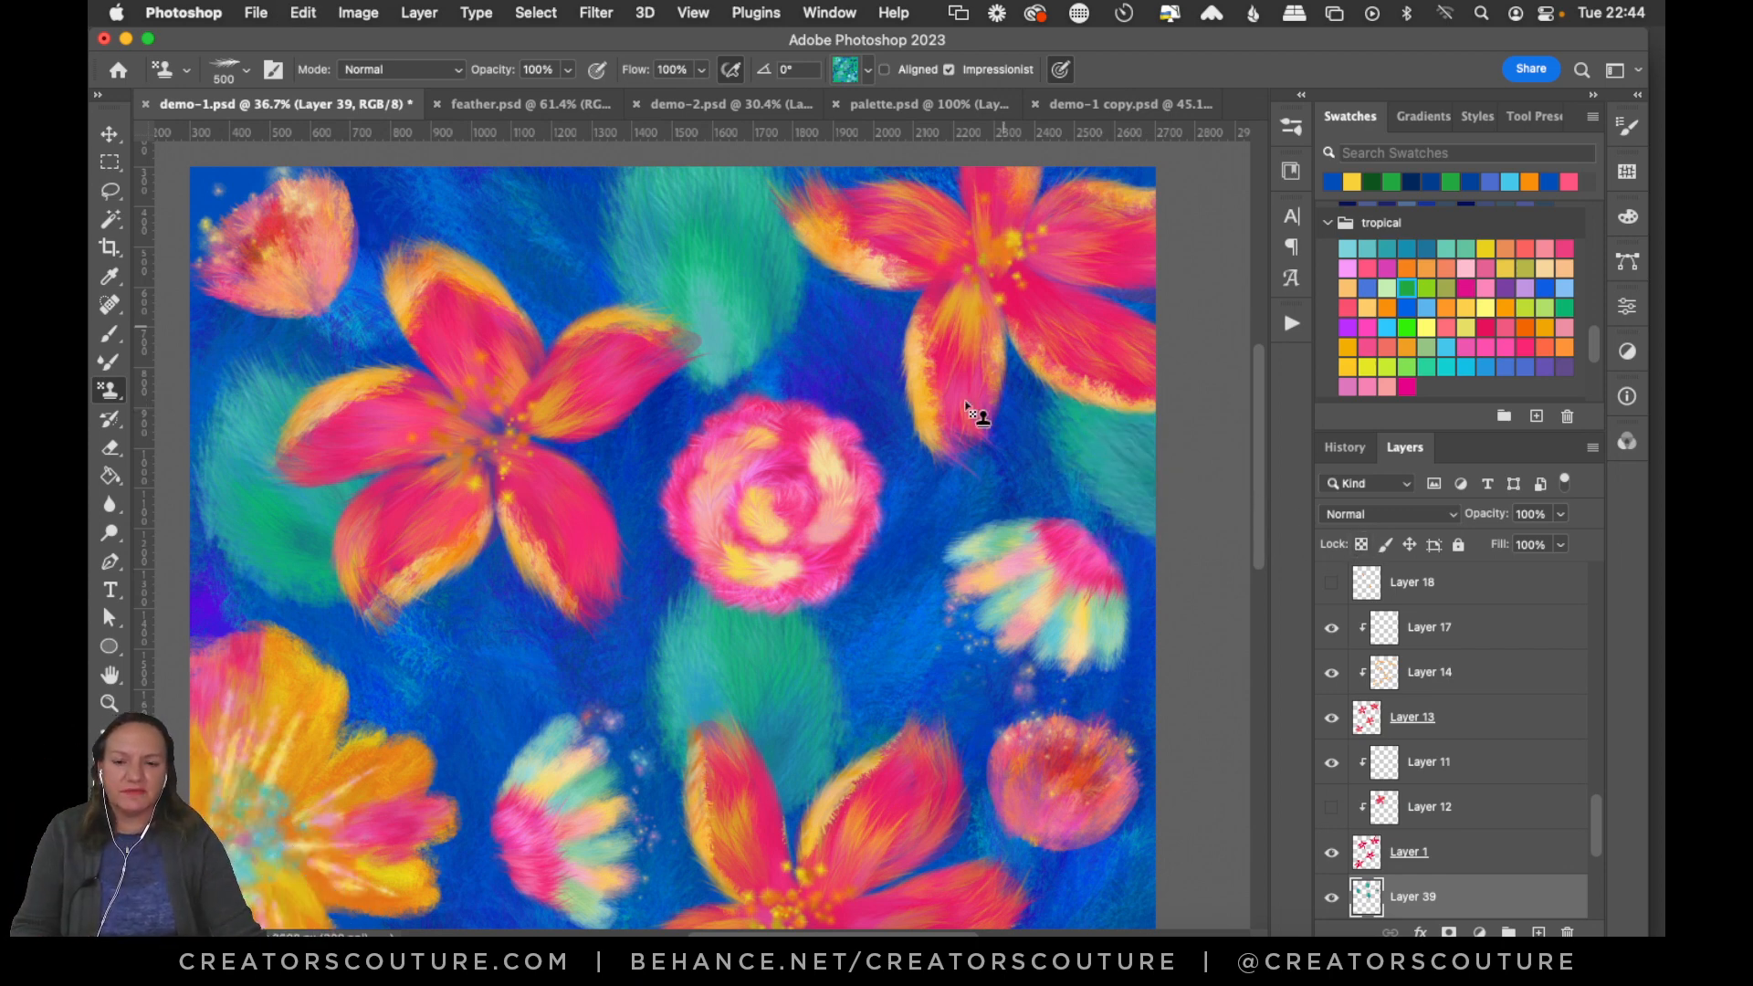
Paint green leaves below and beside the left yellow flower, and one at the right edge beneath the round coral flower.
scroll(1258, 478, down, 8)
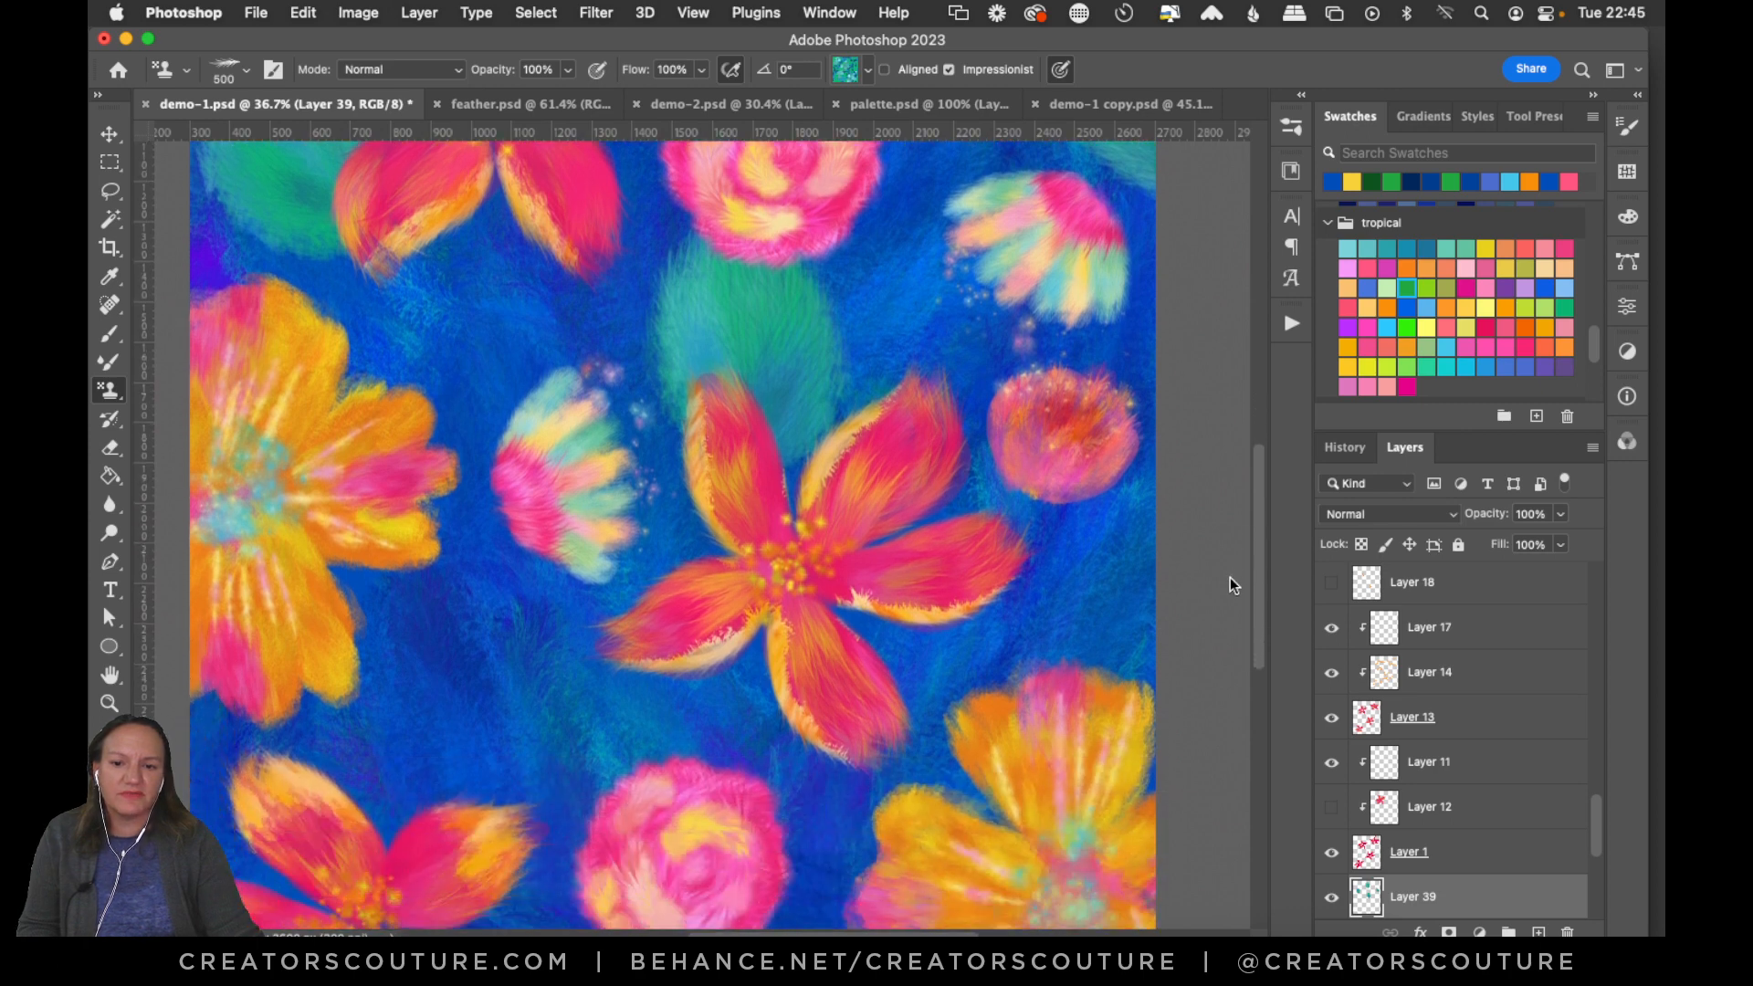
mouse_move(448, 680)
mouse_down()
mouse_move(484, 815)
mouse_move(511, 776)
mouse_move(494, 680)
mouse_move(451, 860)
mouse_move(478, 676)
mouse_move(500, 723)
mouse_move(466, 833)
mouse_up()
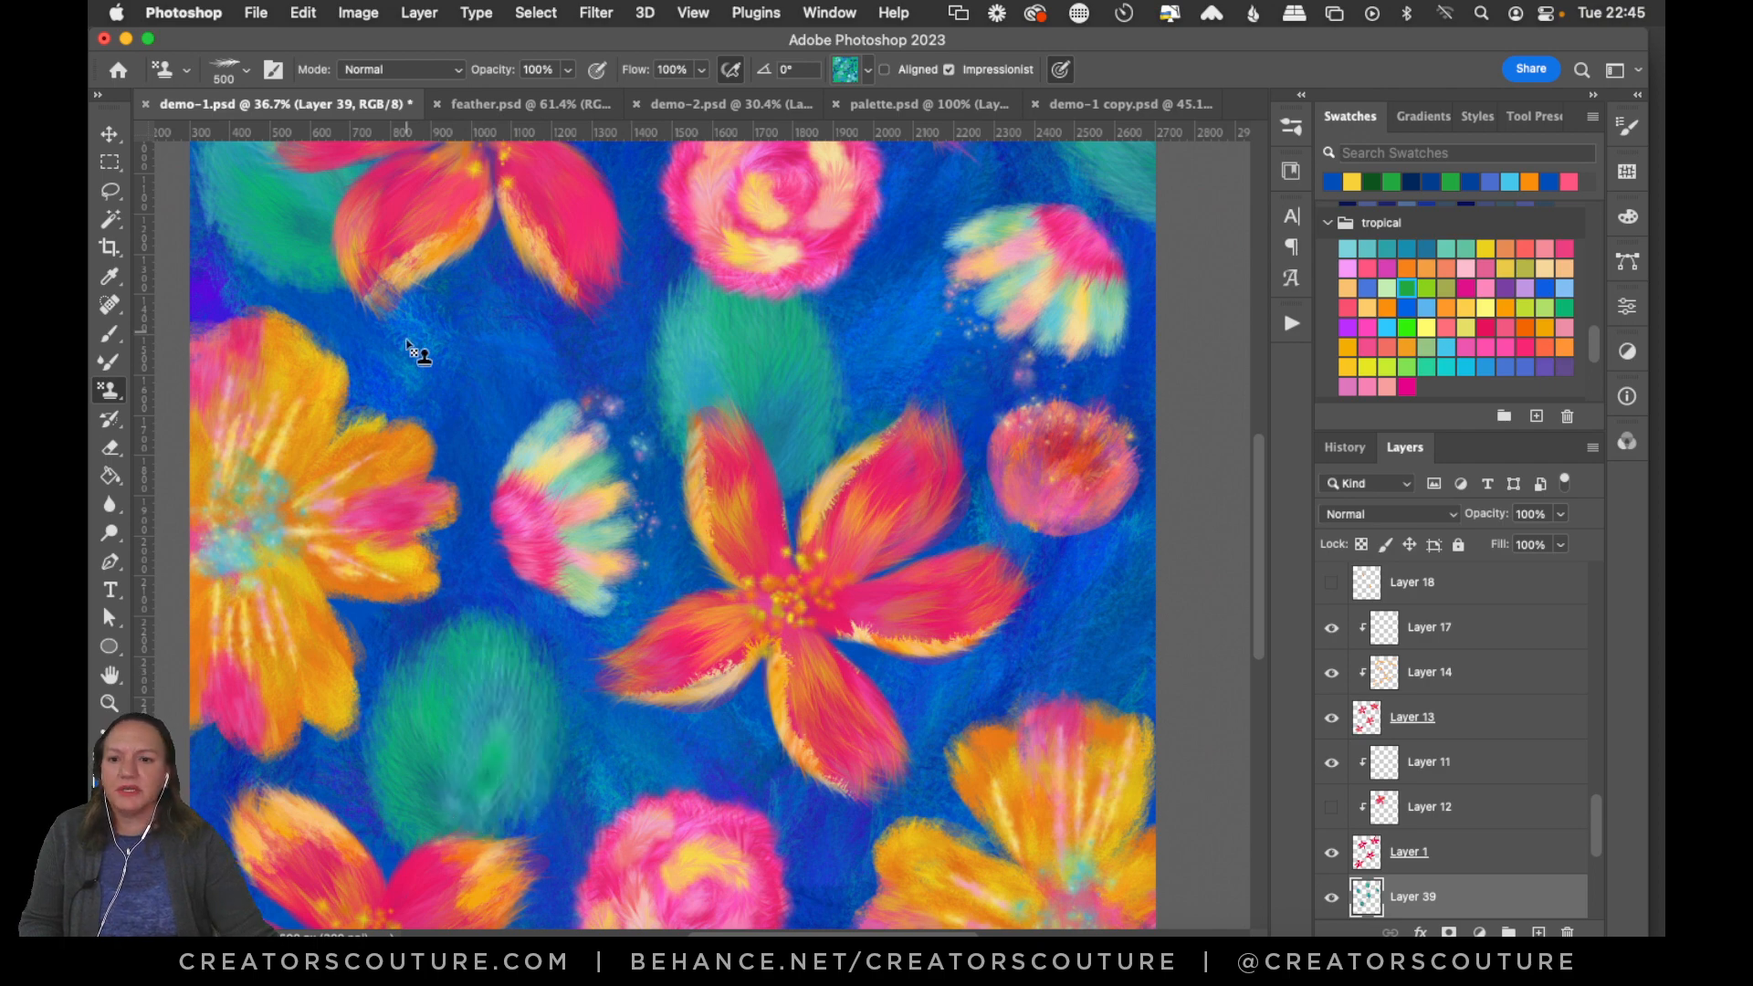
mouse_move(416, 430)
mouse_down()
mouse_move(402, 516)
mouse_move(454, 454)
mouse_move(401, 470)
mouse_move(404, 418)
mouse_move(376, 529)
mouse_up()
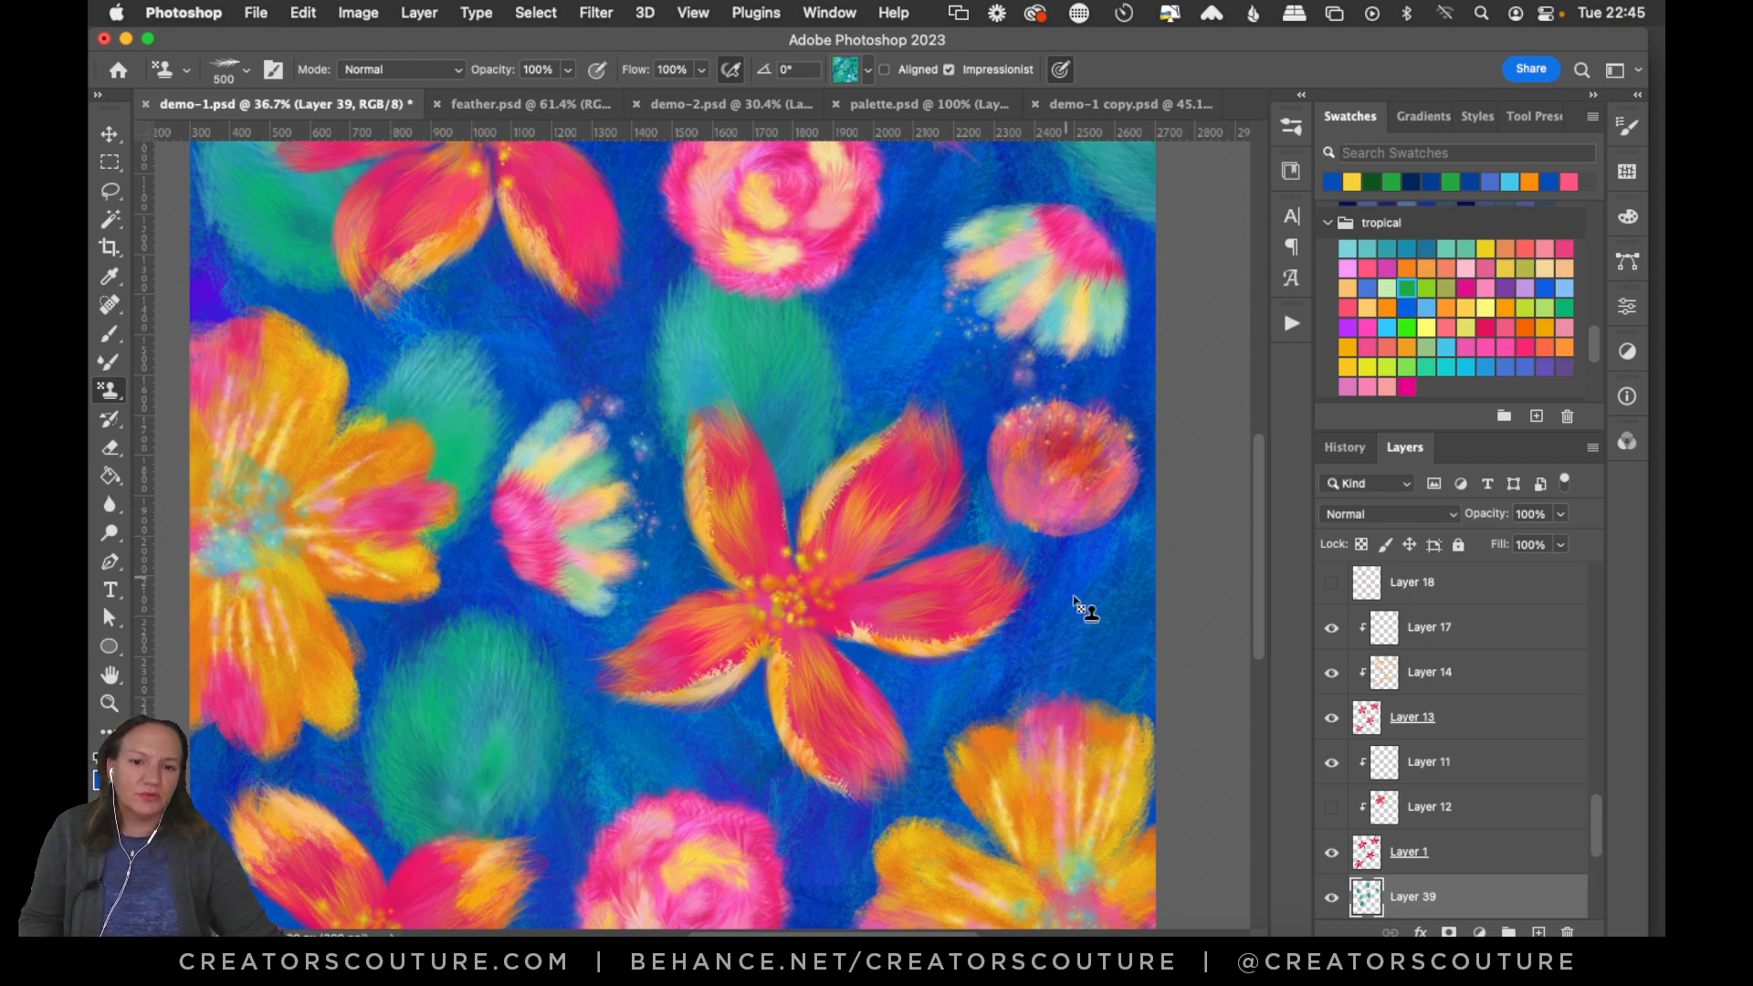
mouse_move(1075, 602)
mouse_down()
mouse_move(1183, 653)
mouse_move(1122, 594)
mouse_move(1158, 675)
mouse_move(1251, 630)
mouse_up()
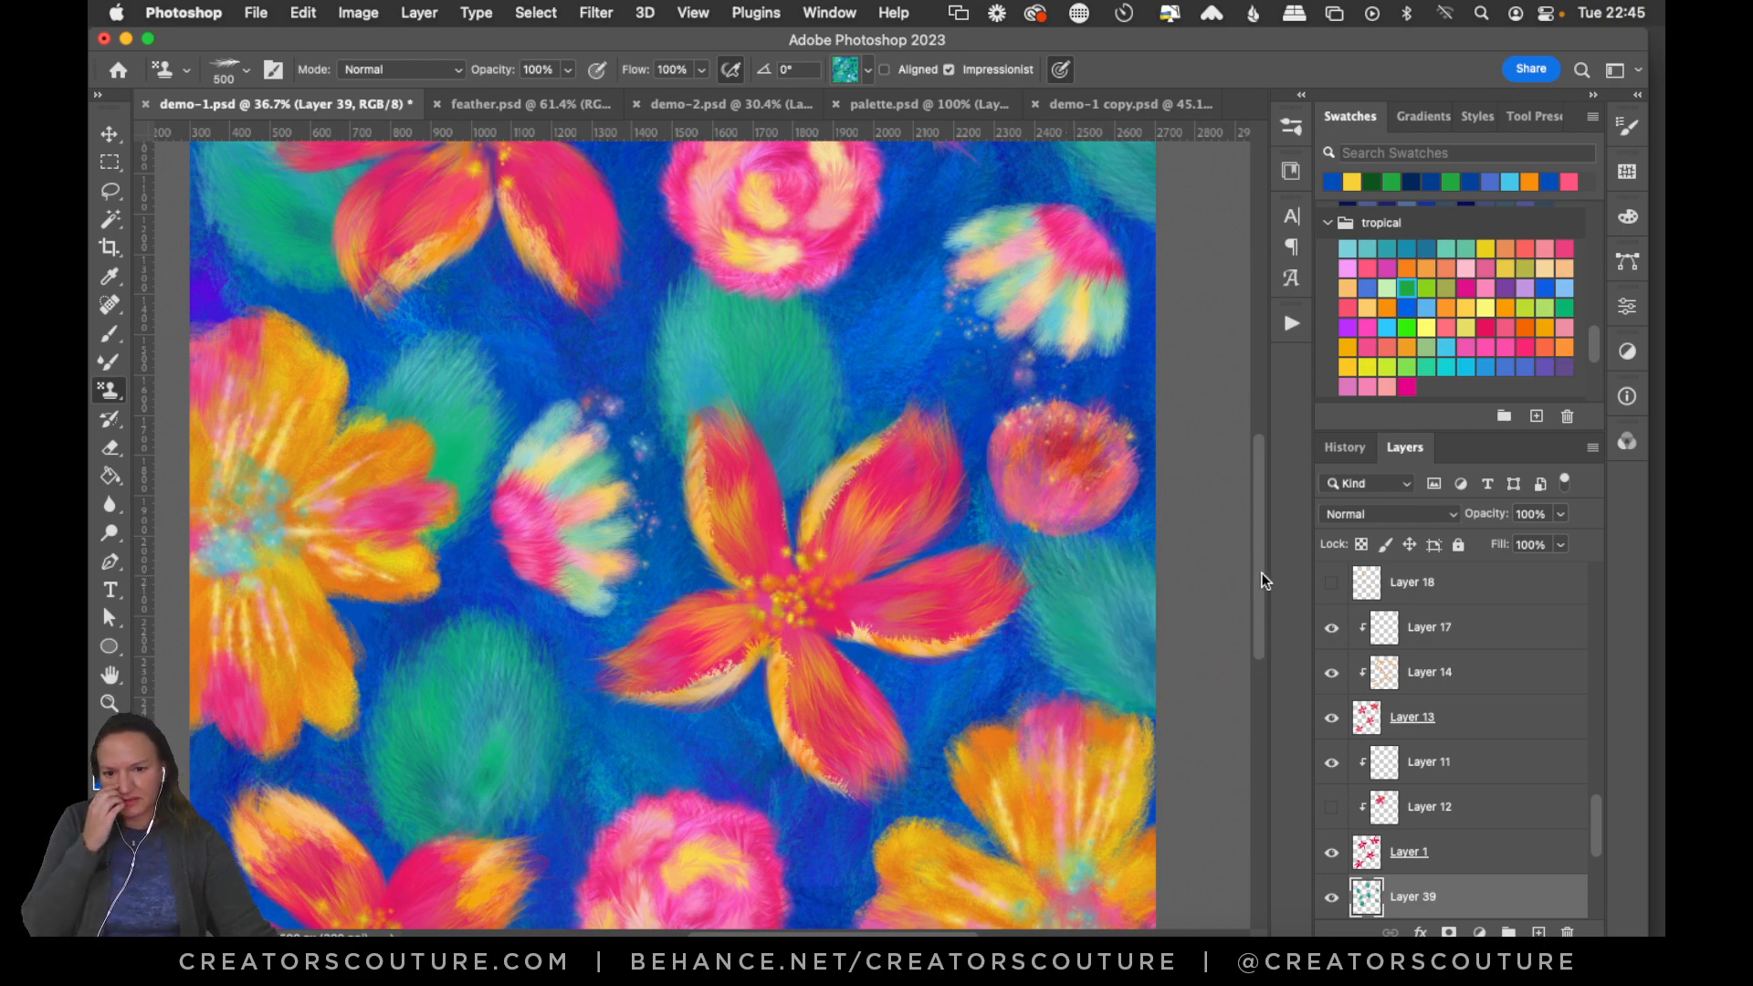
Paint a small green leaf at the artwork's top edge, tucked behind the coral flower in the upper-left corner.
scroll(1261, 523, up, 6)
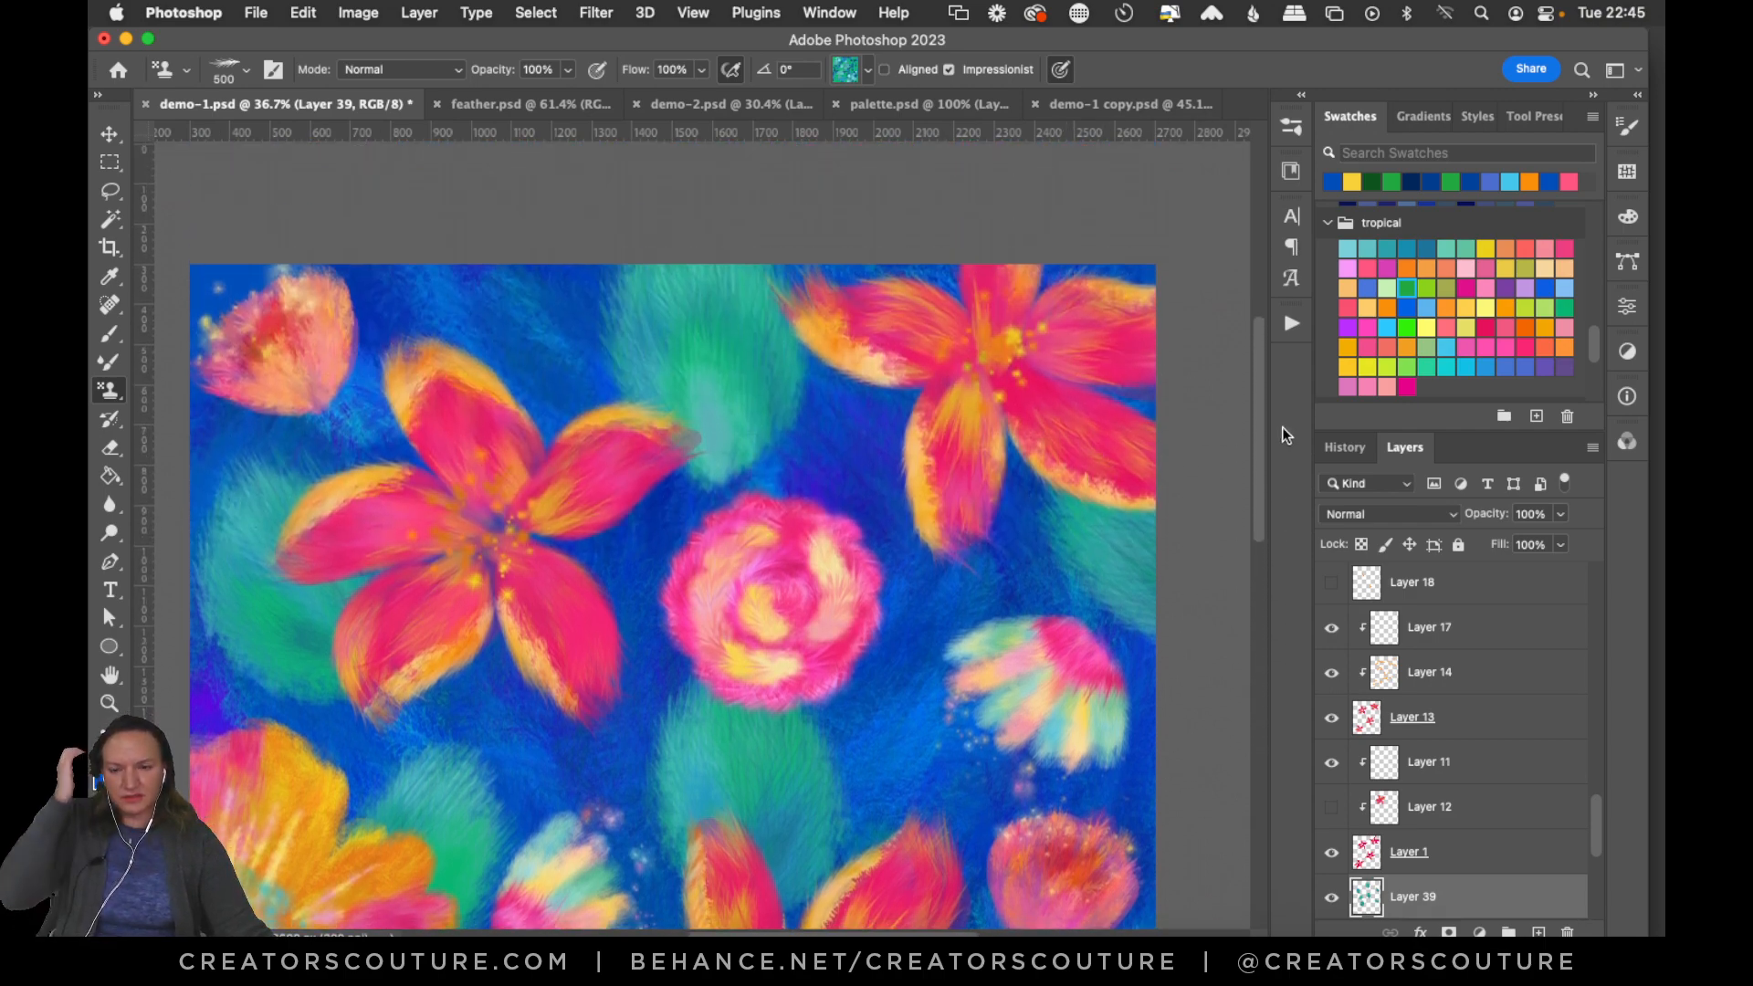
scroll(1274, 447, down, 1)
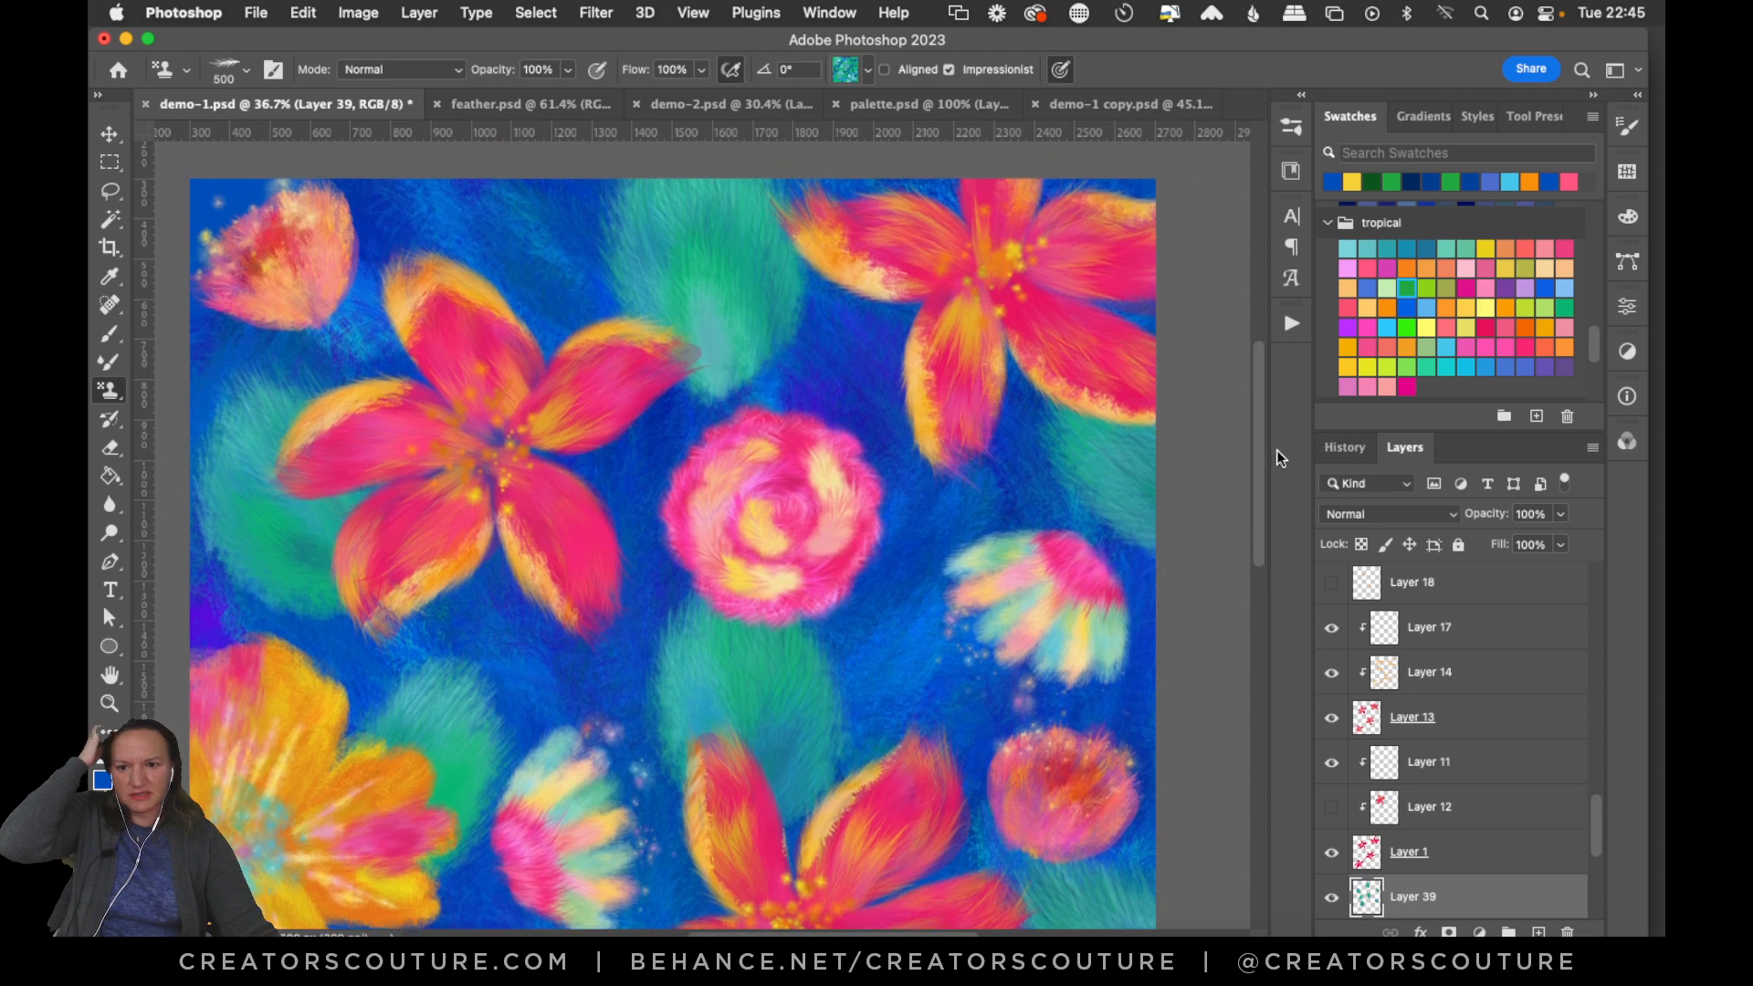
scroll(1269, 476, up, 2)
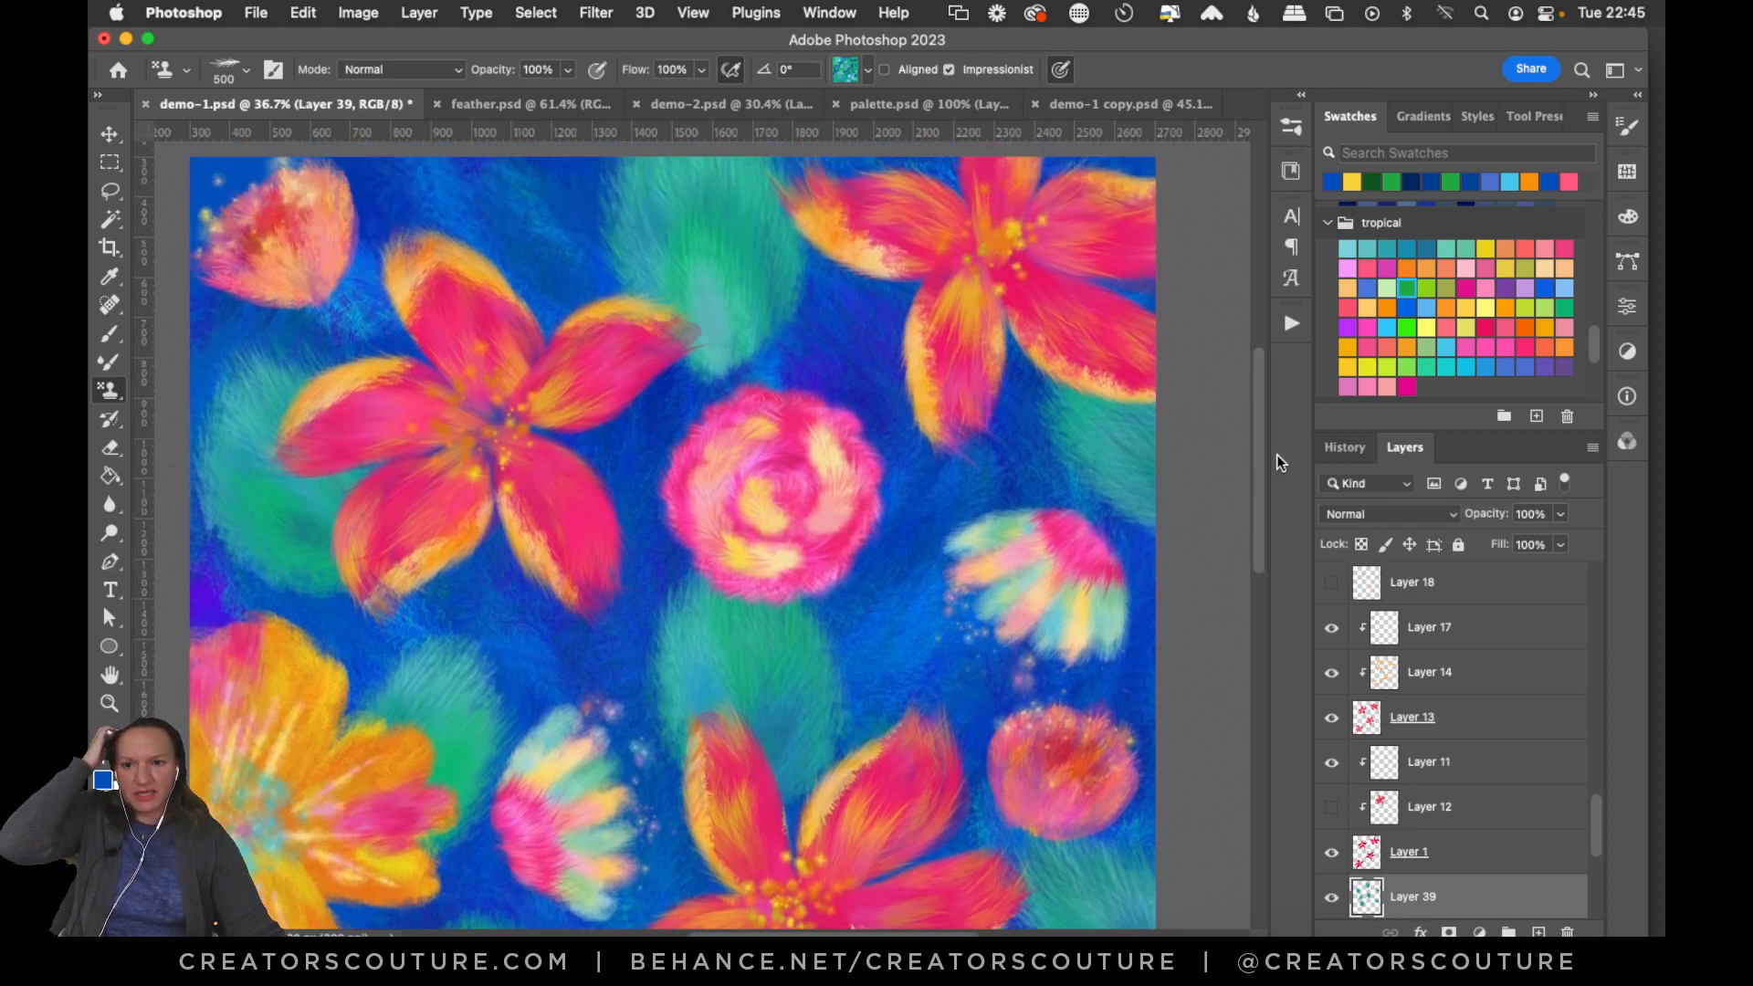
mouse_move(406, 187)
mouse_down()
mouse_move(442, 269)
mouse_move(464, 256)
mouse_up()
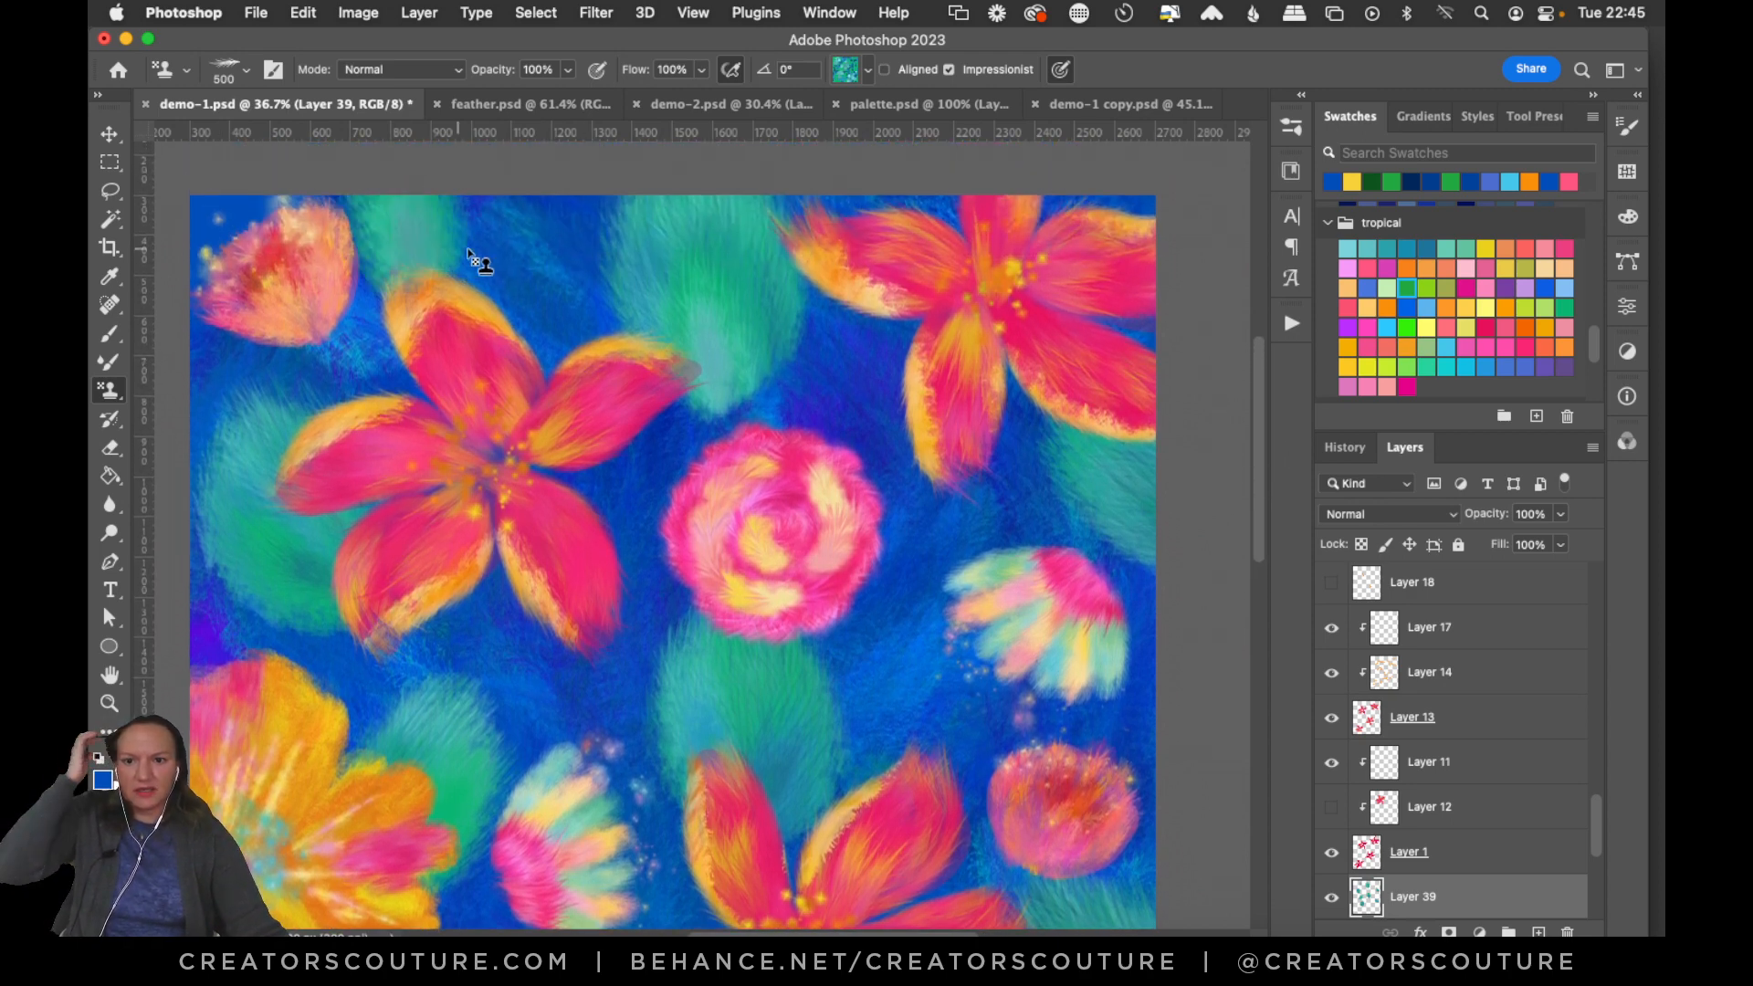
key(super+z)
mouse_move(330, 180)
mouse_down()
mouse_move(365, 225)
mouse_move(426, 213)
mouse_move(382, 172)
mouse_move(409, 253)
mouse_up()
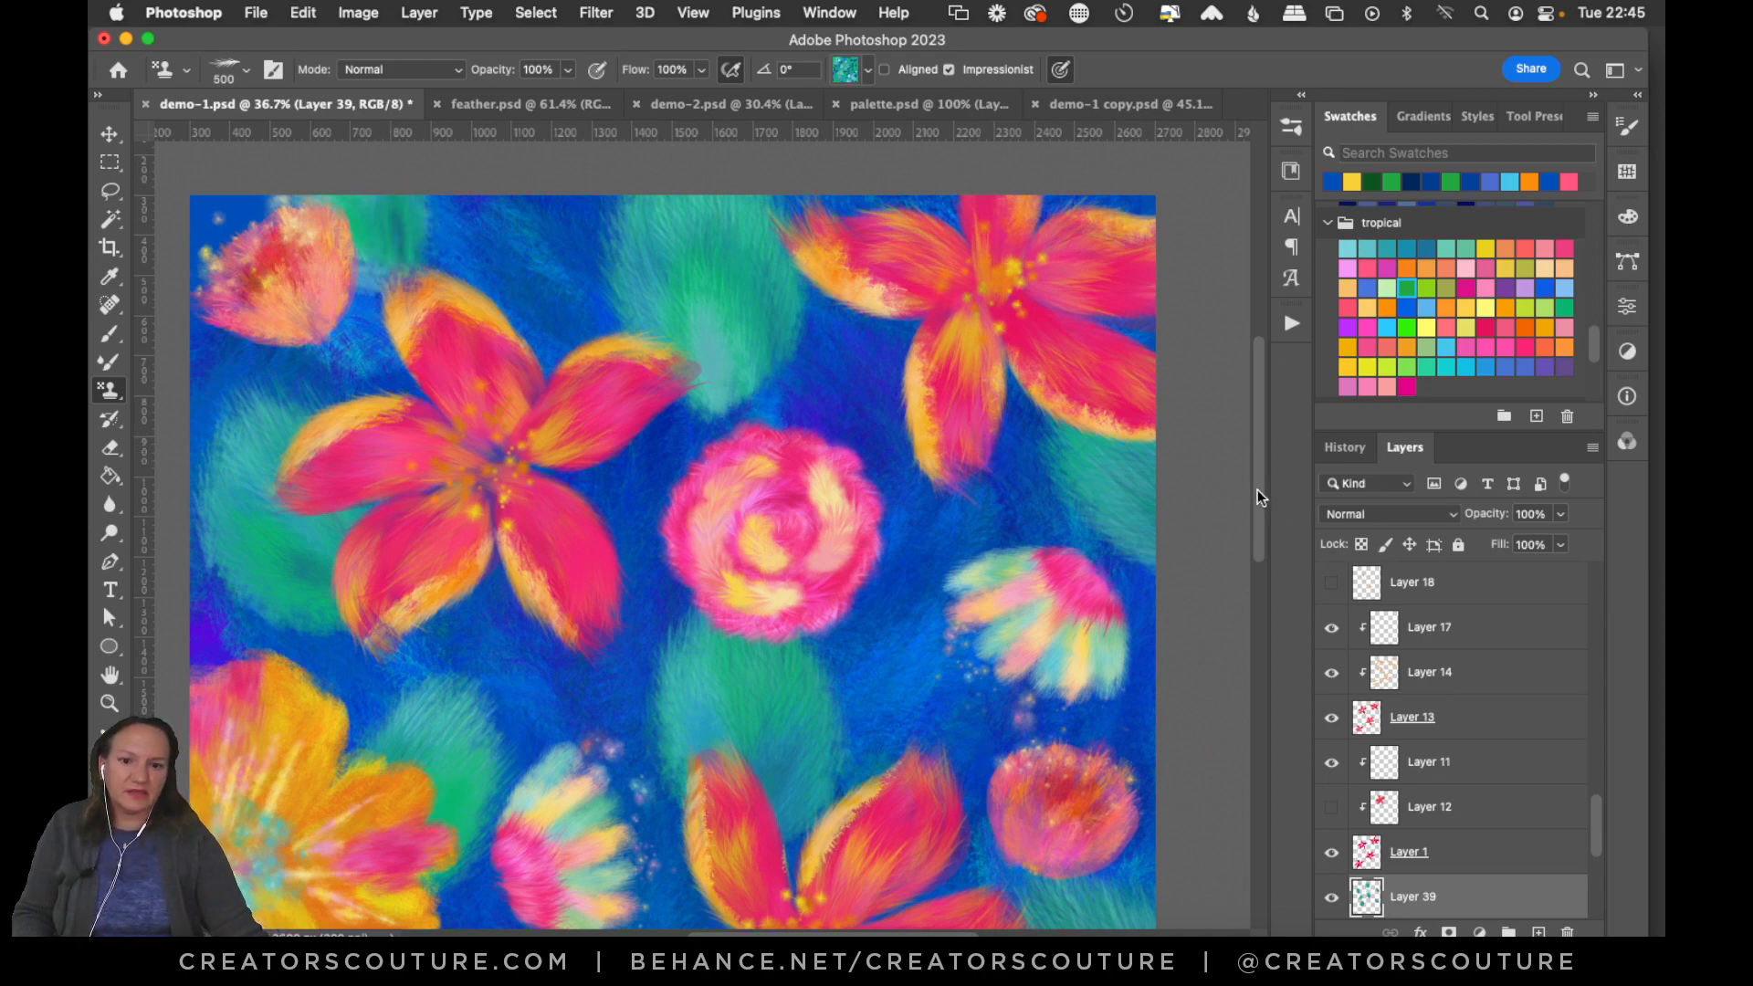
Paint green leaves along the artwork's bottom edge beside the lower pink rose and behind both sides of the lower-left lily.
drag(1257, 490, 1221, 676)
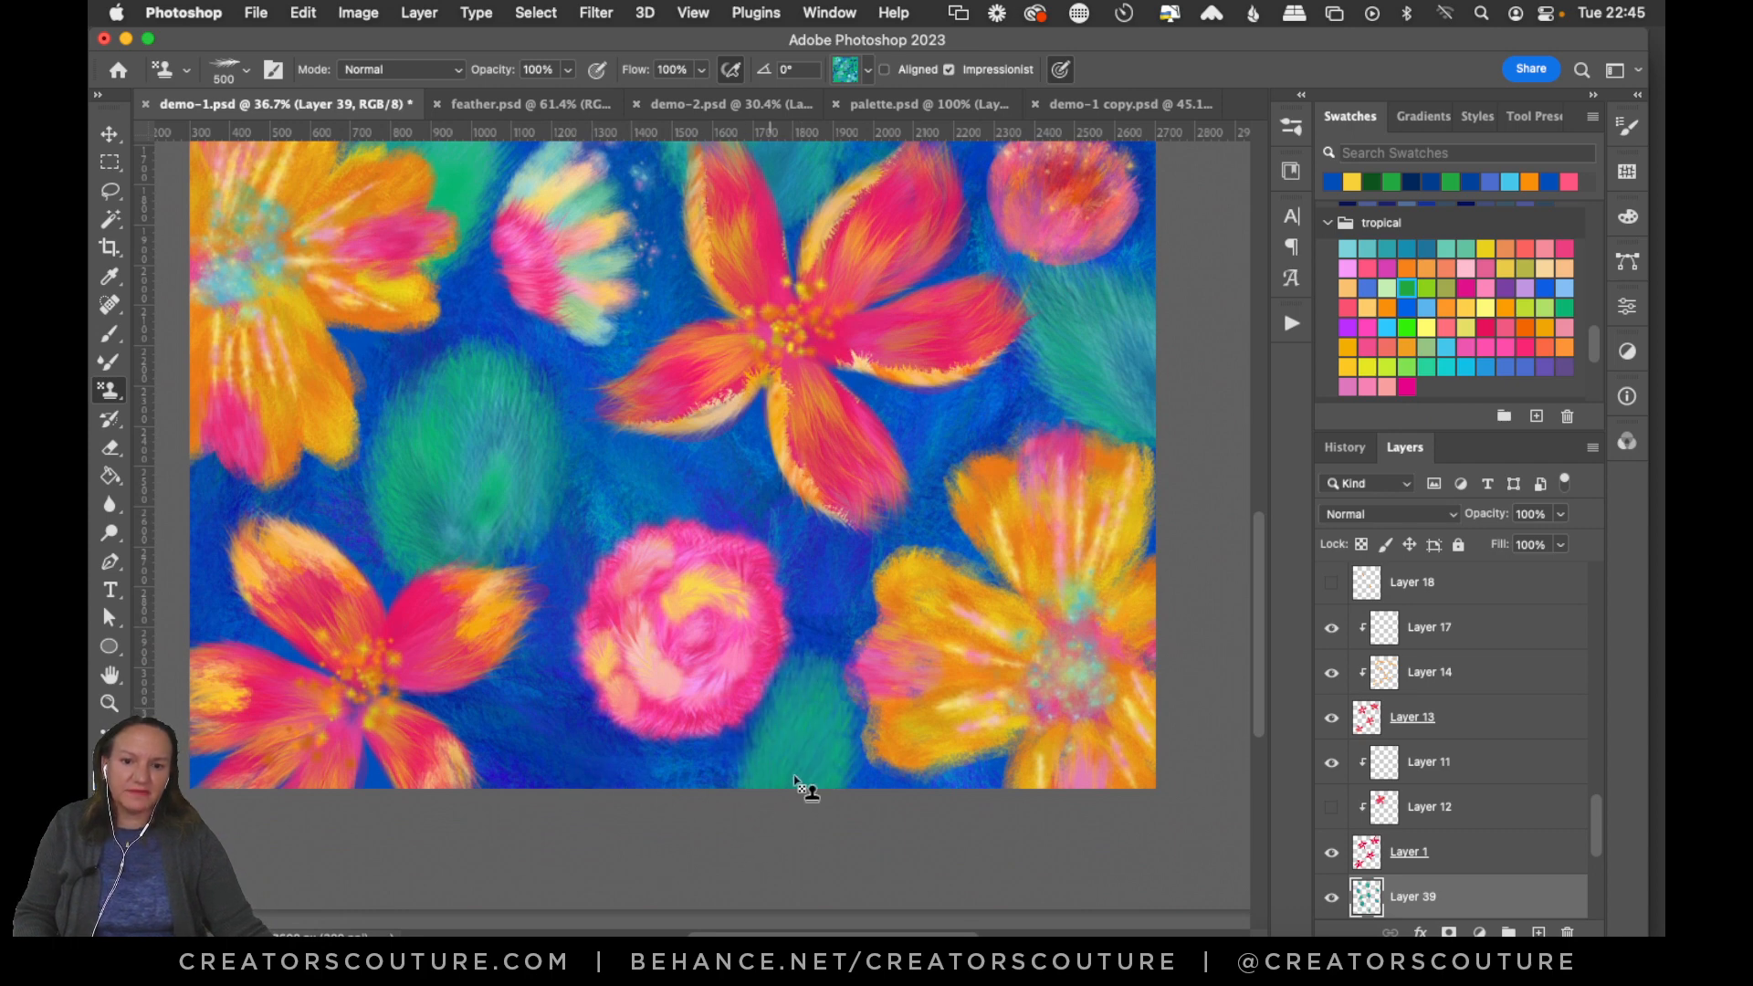
mouse_move(826, 676)
mouse_down()
mouse_move(825, 722)
mouse_move(763, 787)
mouse_move(760, 720)
mouse_move(771, 817)
mouse_move(818, 808)
mouse_move(793, 681)
mouse_move(794, 815)
mouse_move(739, 777)
mouse_up()
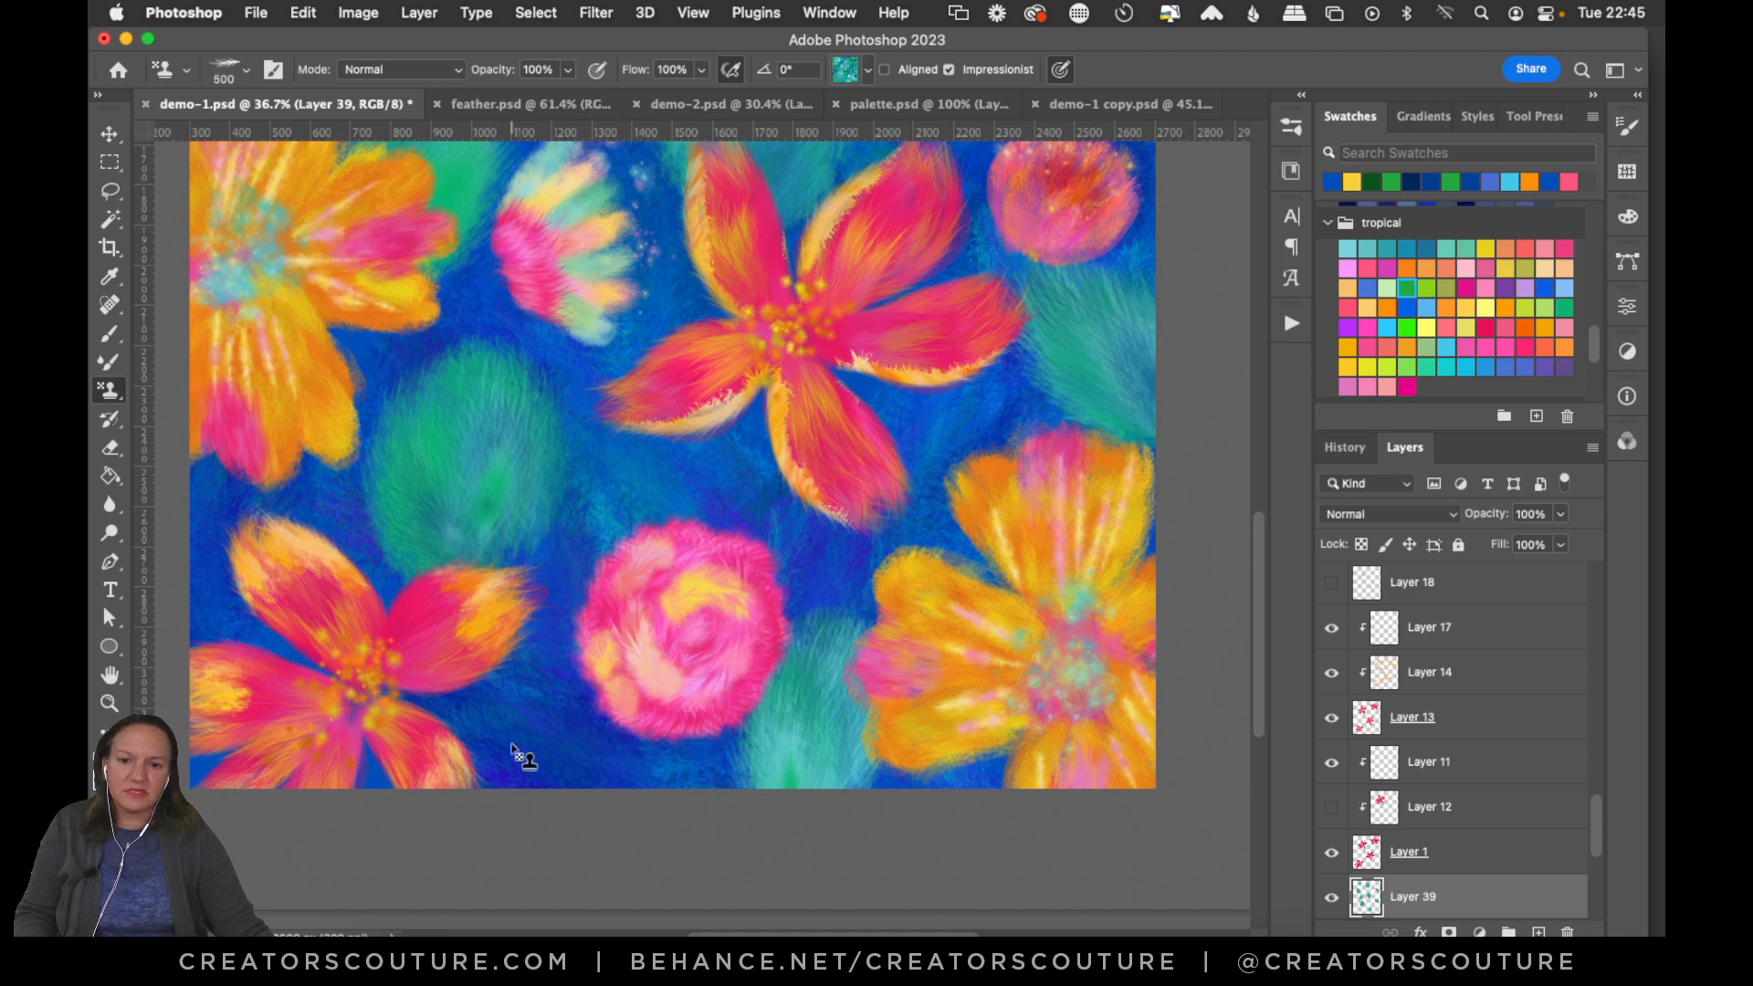
mouse_move(512, 744)
mouse_down()
mouse_move(458, 819)
mouse_move(437, 809)
mouse_move(467, 767)
mouse_move(415, 706)
mouse_move(556, 767)
mouse_move(453, 714)
mouse_move(387, 730)
mouse_move(395, 788)
mouse_move(527, 694)
mouse_move(519, 753)
mouse_move(479, 706)
mouse_move(348, 751)
mouse_up()
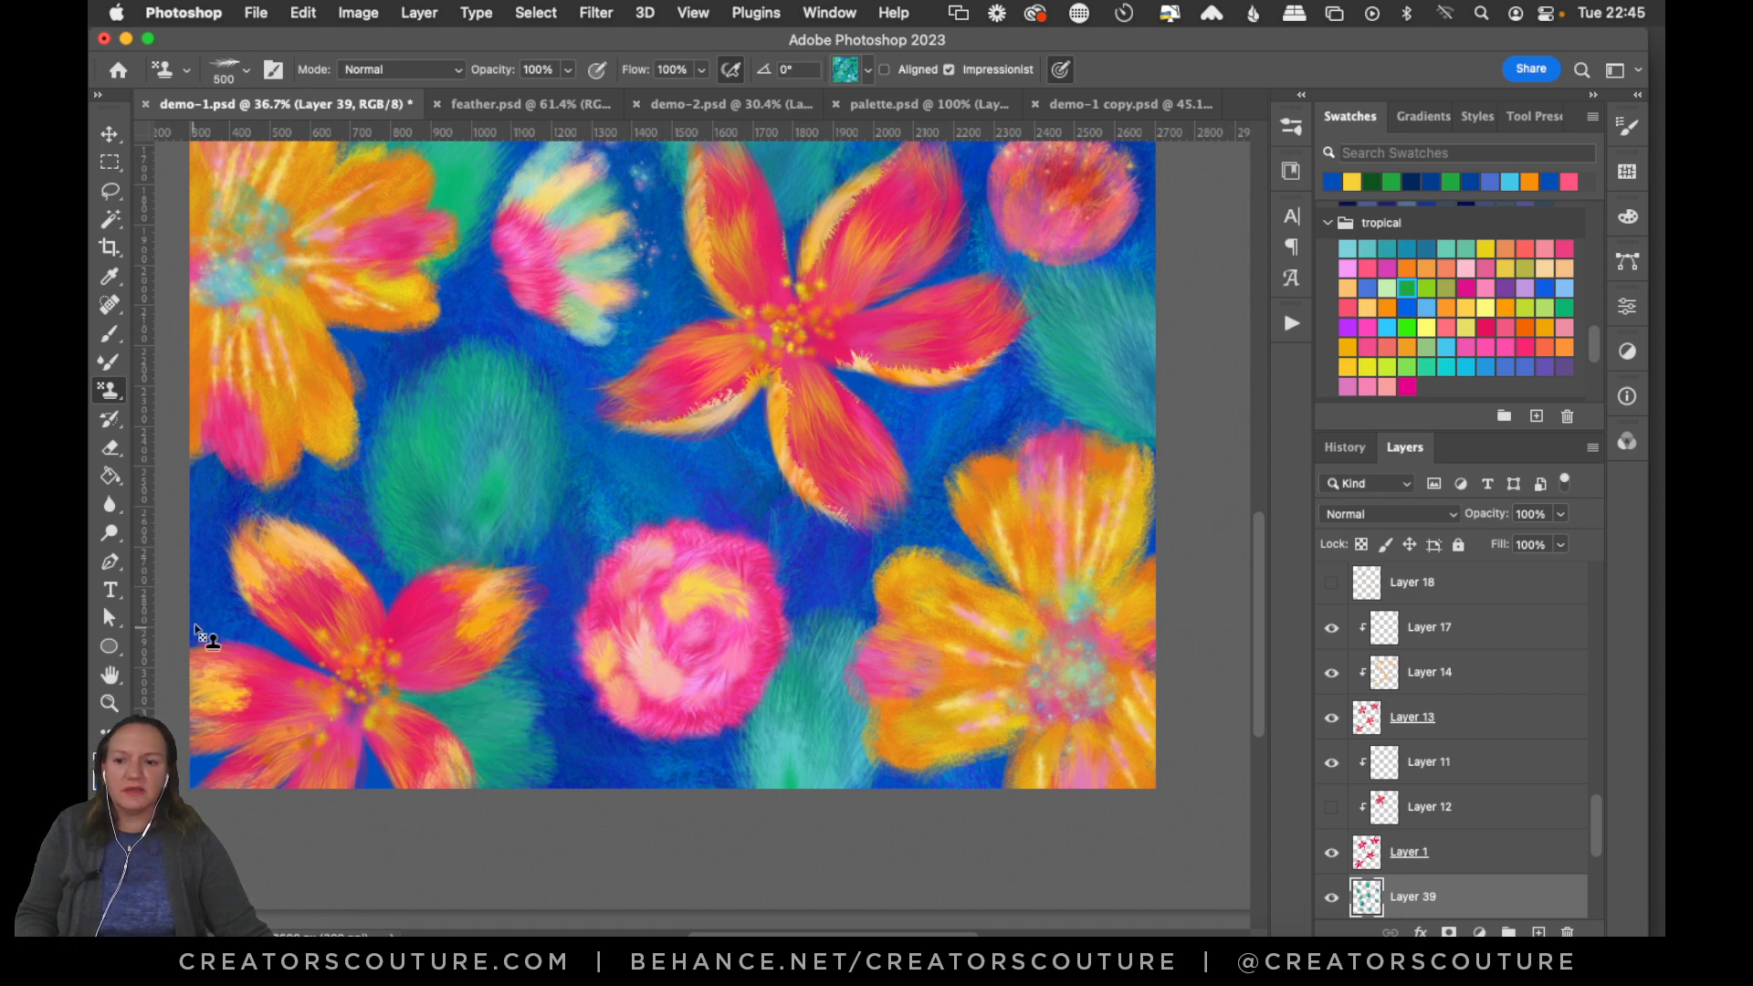
drag(196, 630, 283, 650)
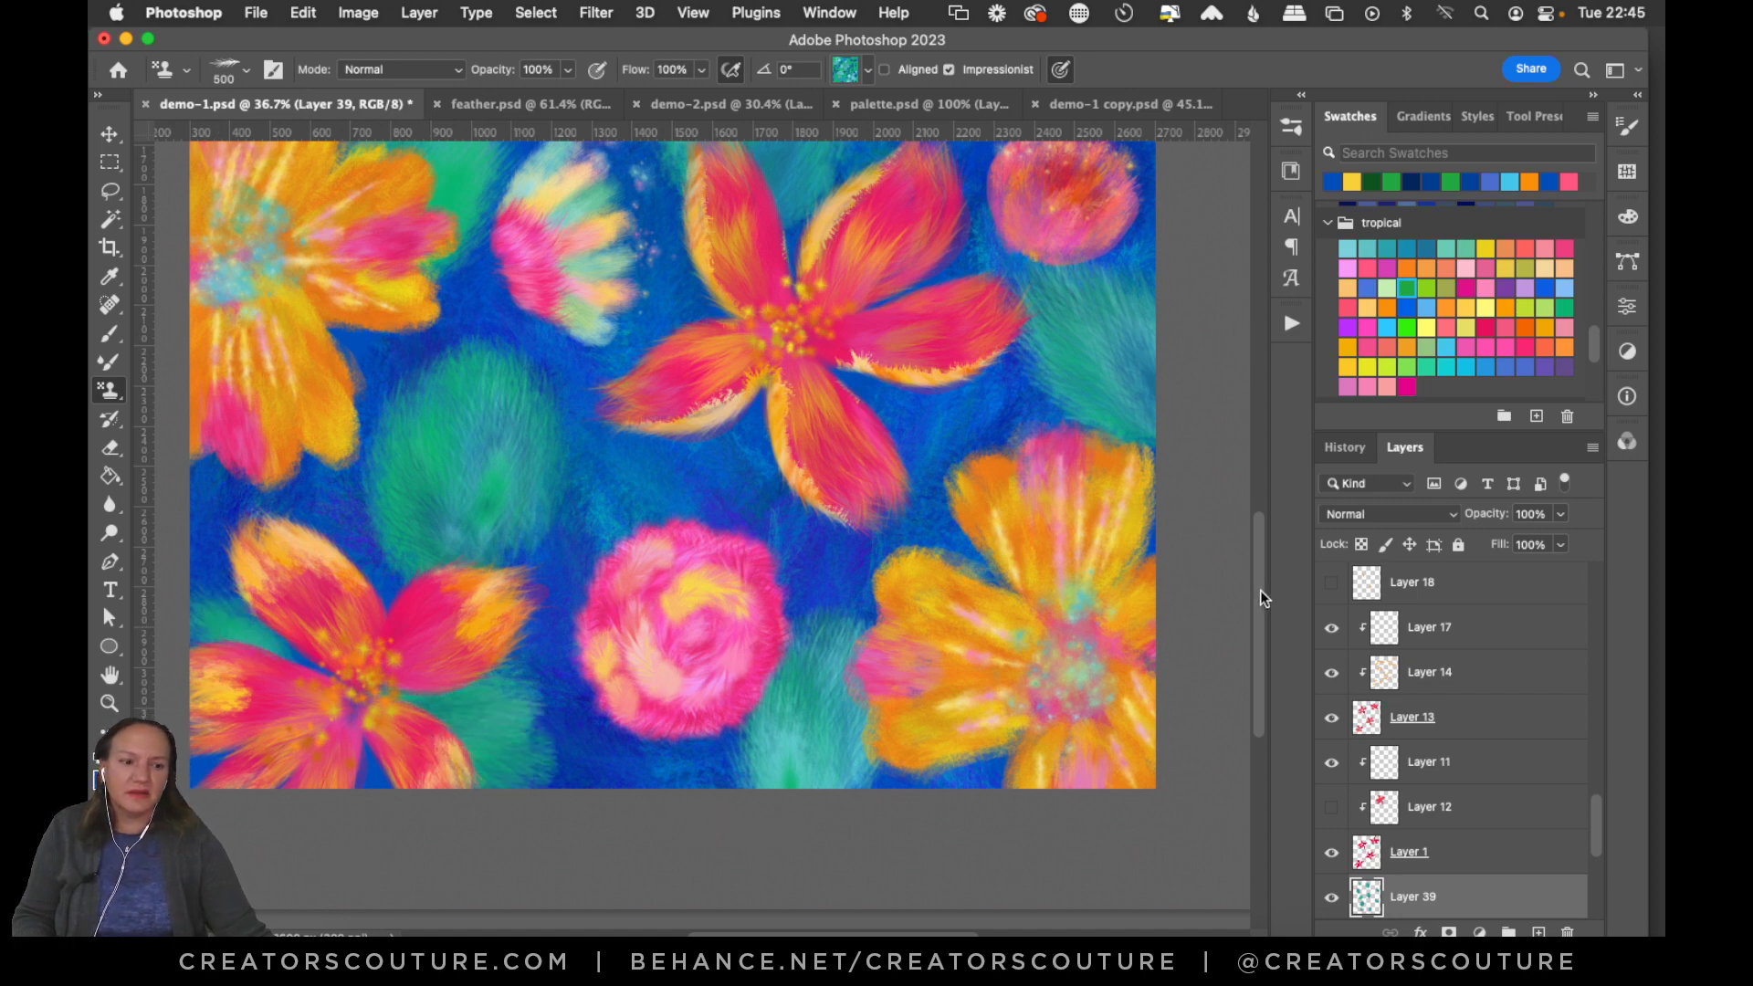
Lasso the green leaf at the top centre of the artwork and cut it from Layer 39.
drag(1259, 590, 1282, 453)
key(super+0)
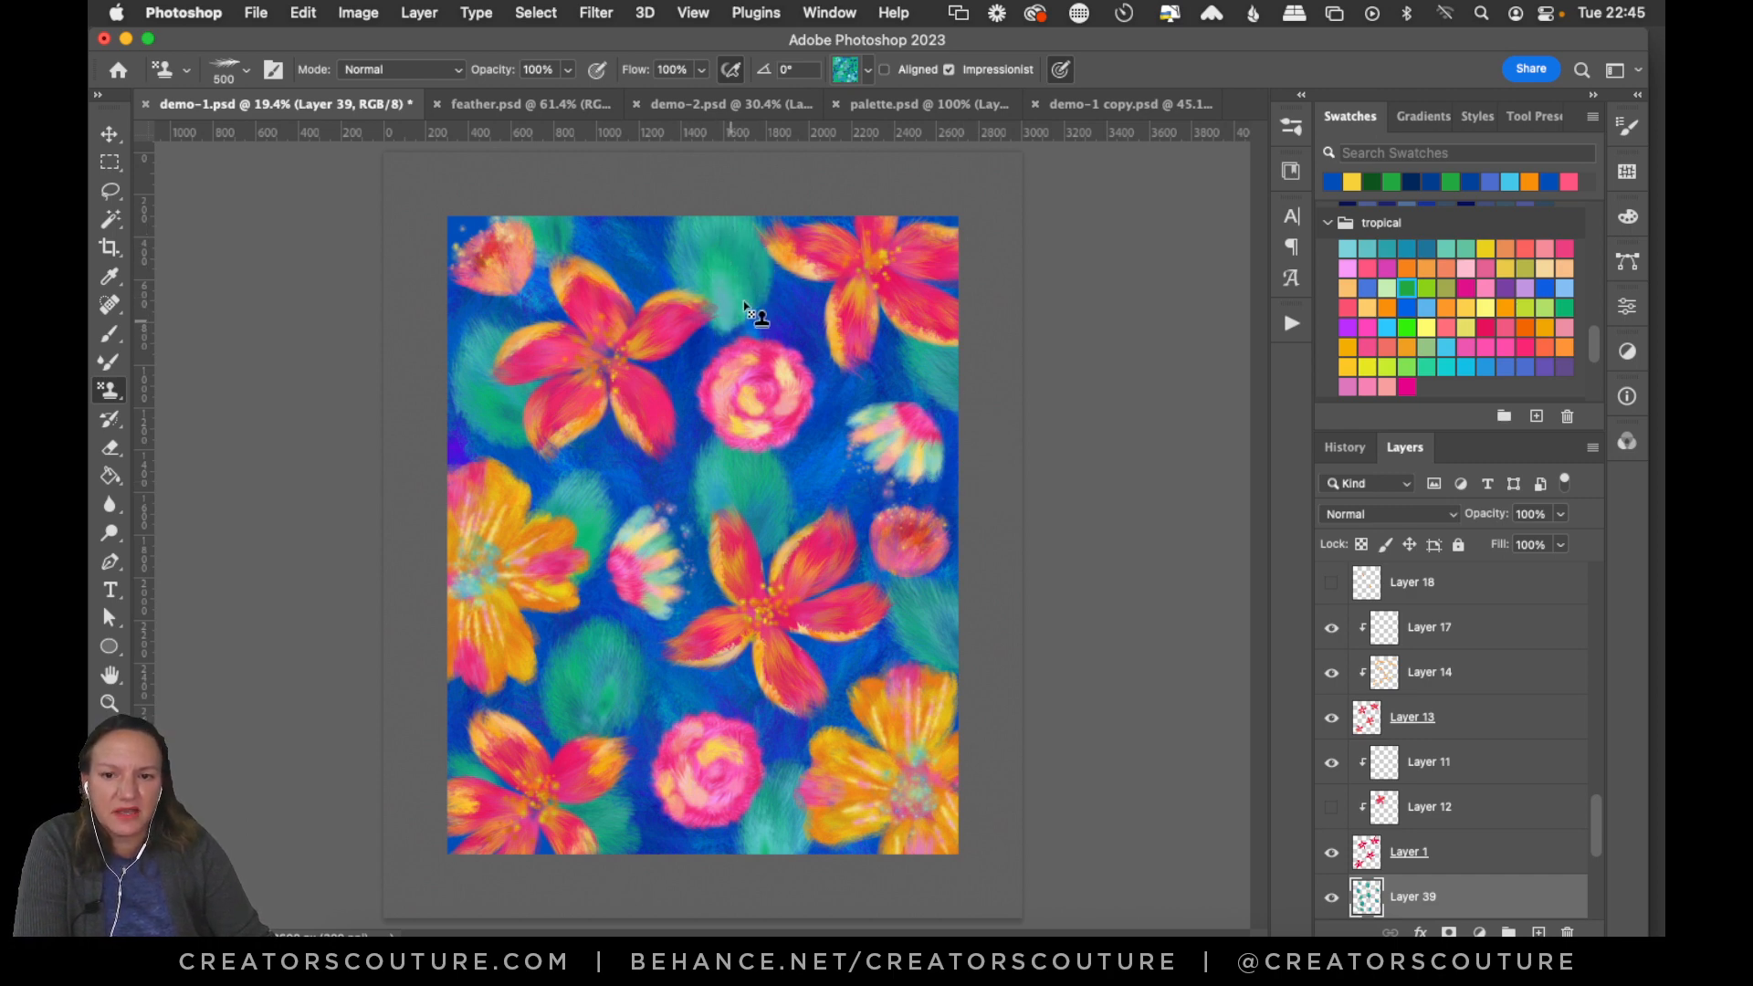
click(109, 189)
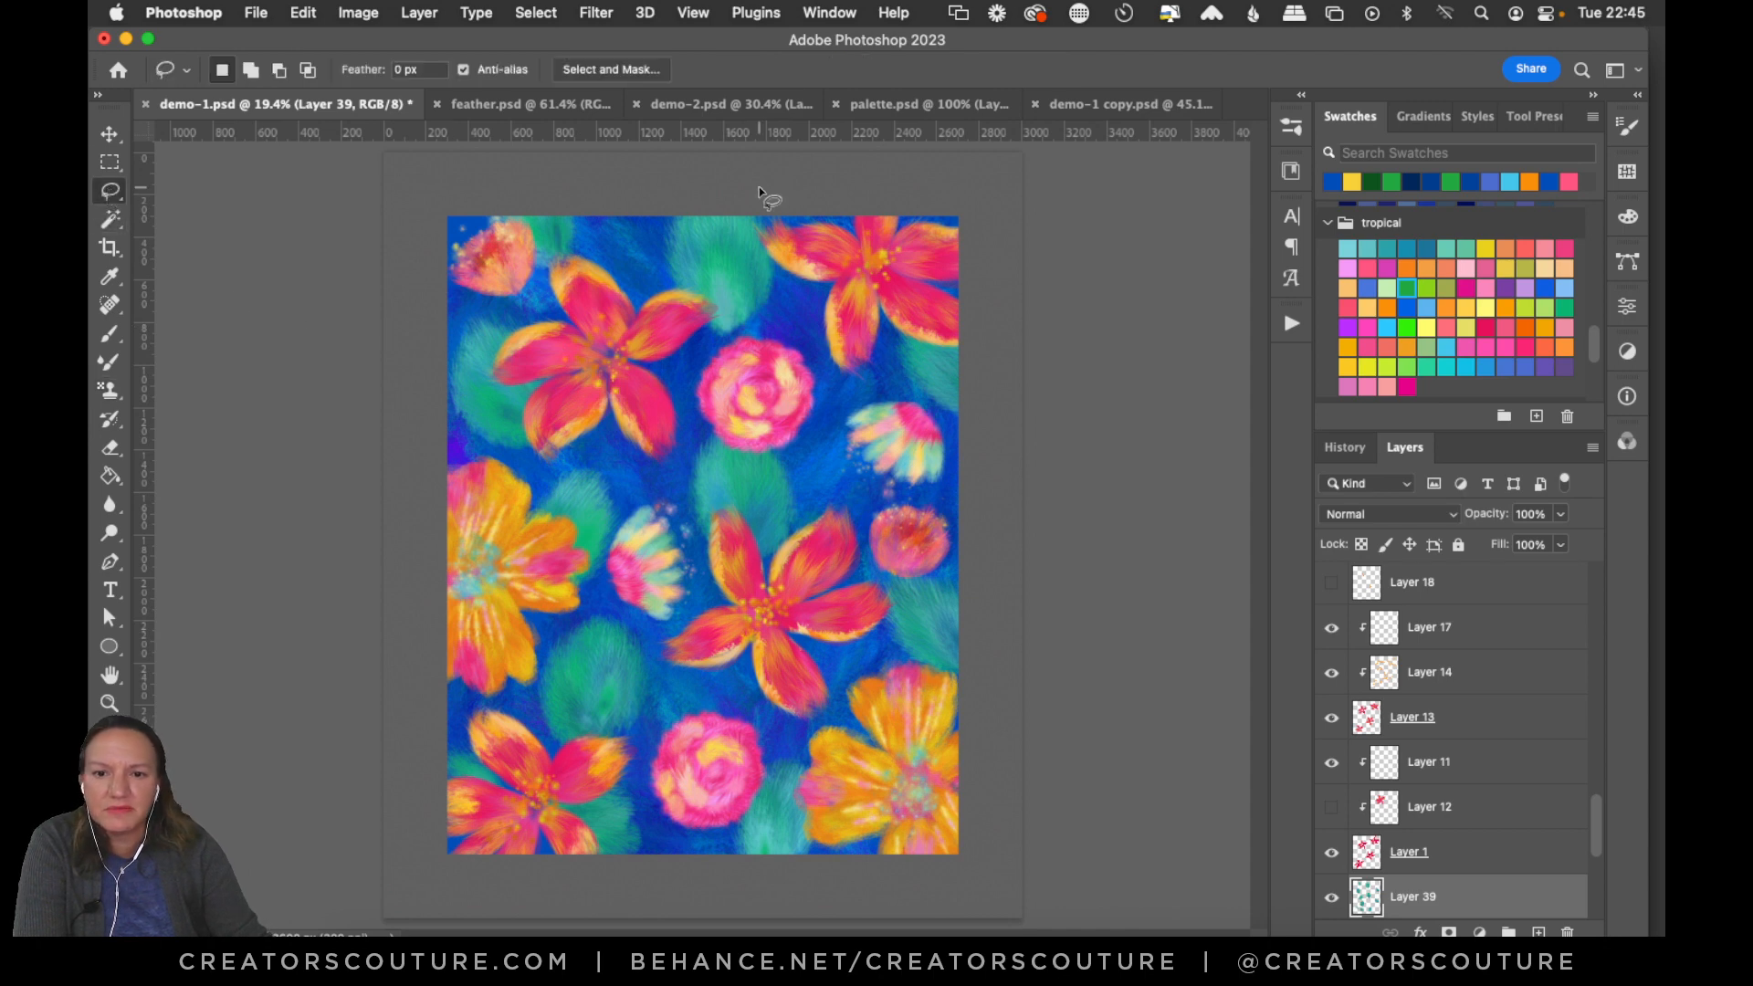
mouse_move(801, 169)
mouse_down()
mouse_move(672, 185)
mouse_move(654, 264)
mouse_move(814, 301)
mouse_up()
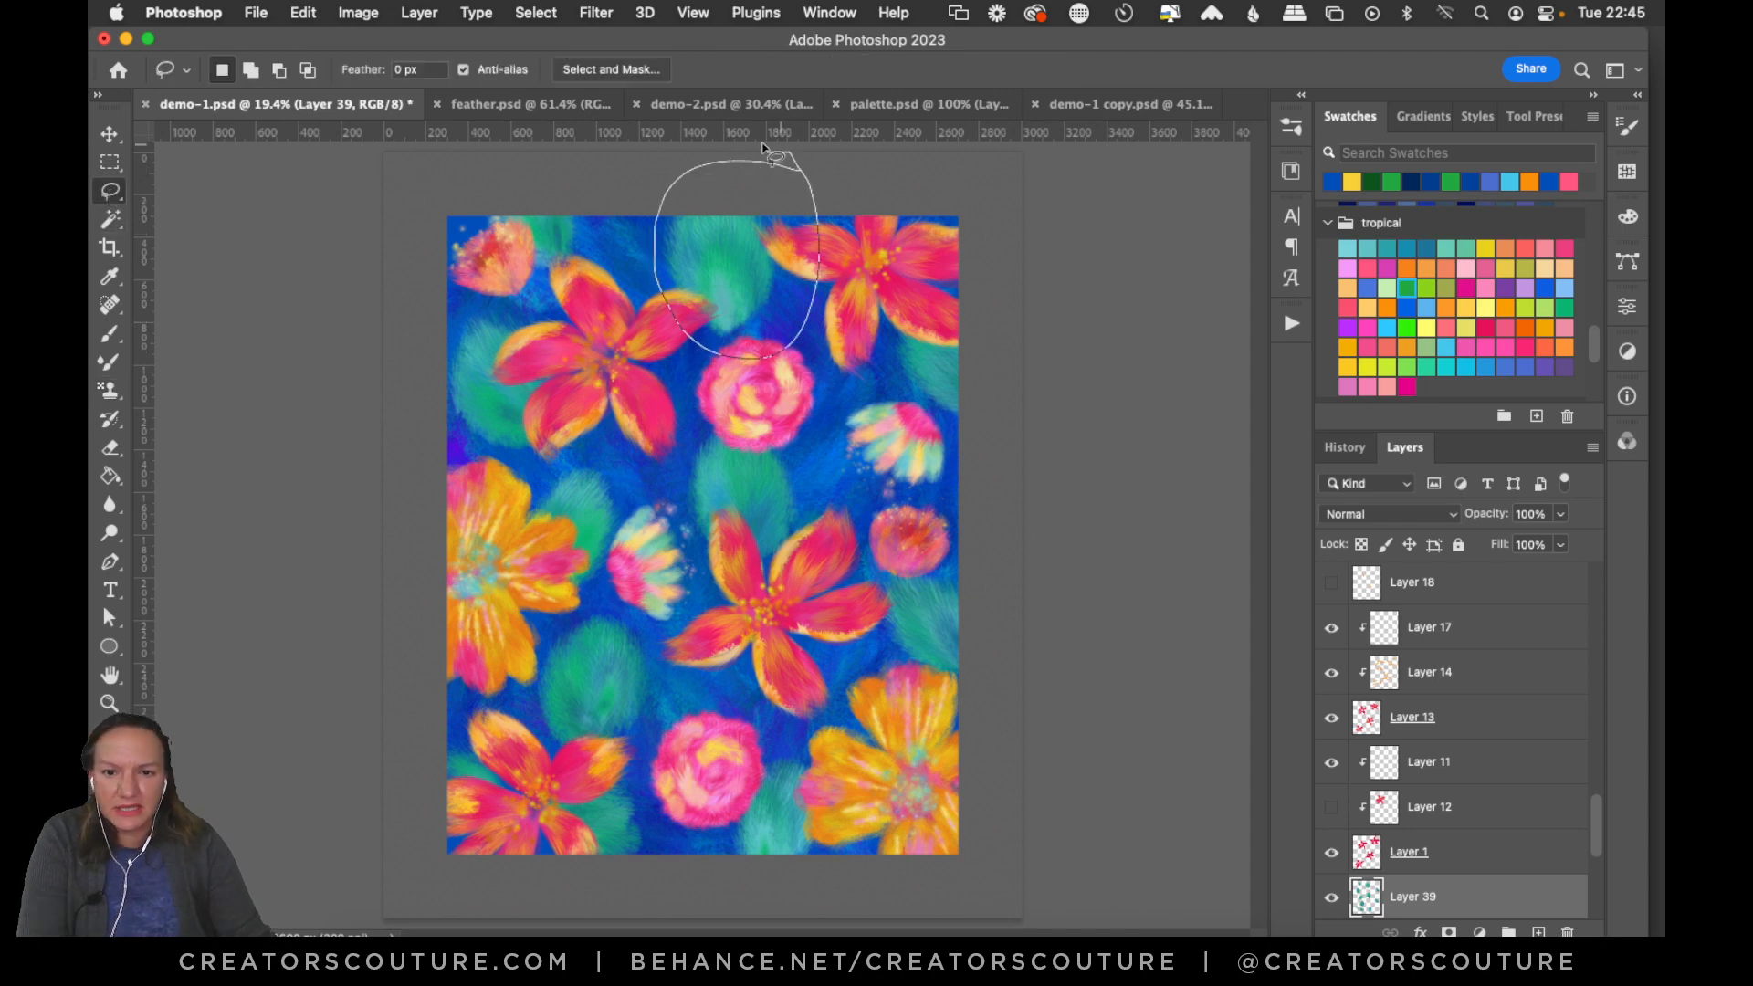
drag(763, 144, 774, 143)
key(super+x)
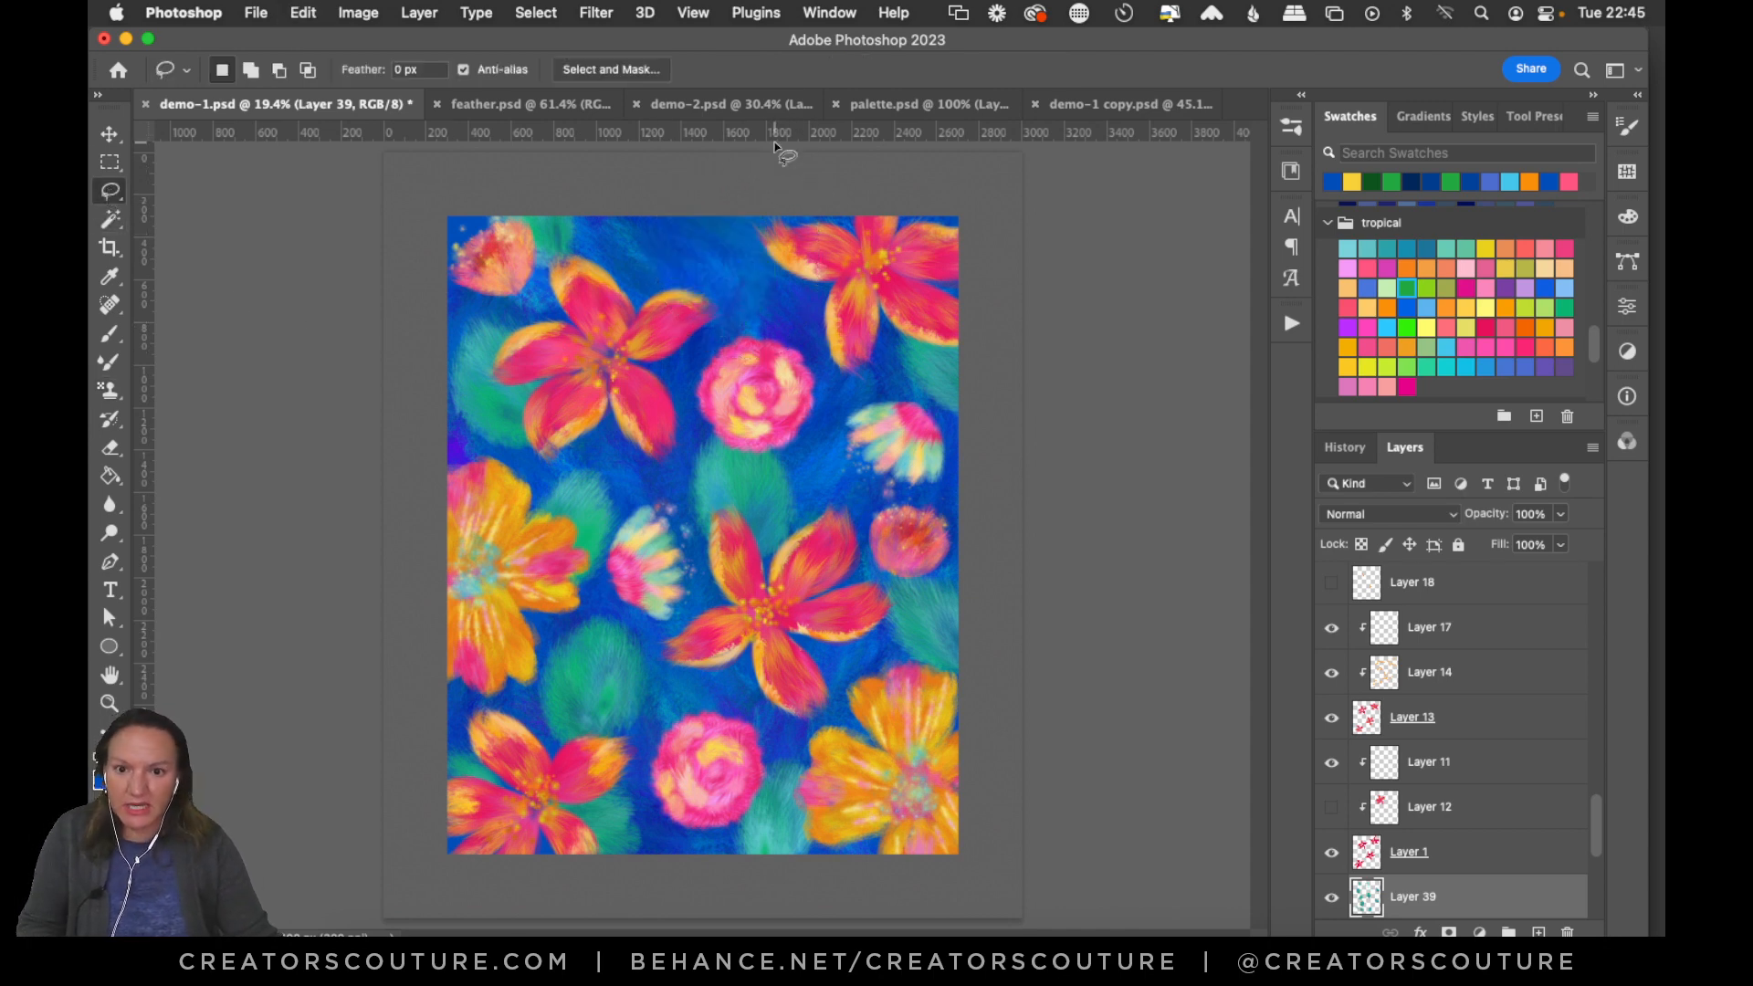
Repaint the top-centre green leaf at a diagonal angle between the two upper lilies with the Pattern Stamp tool, undoing unwanted attempts.
click(98, 389)
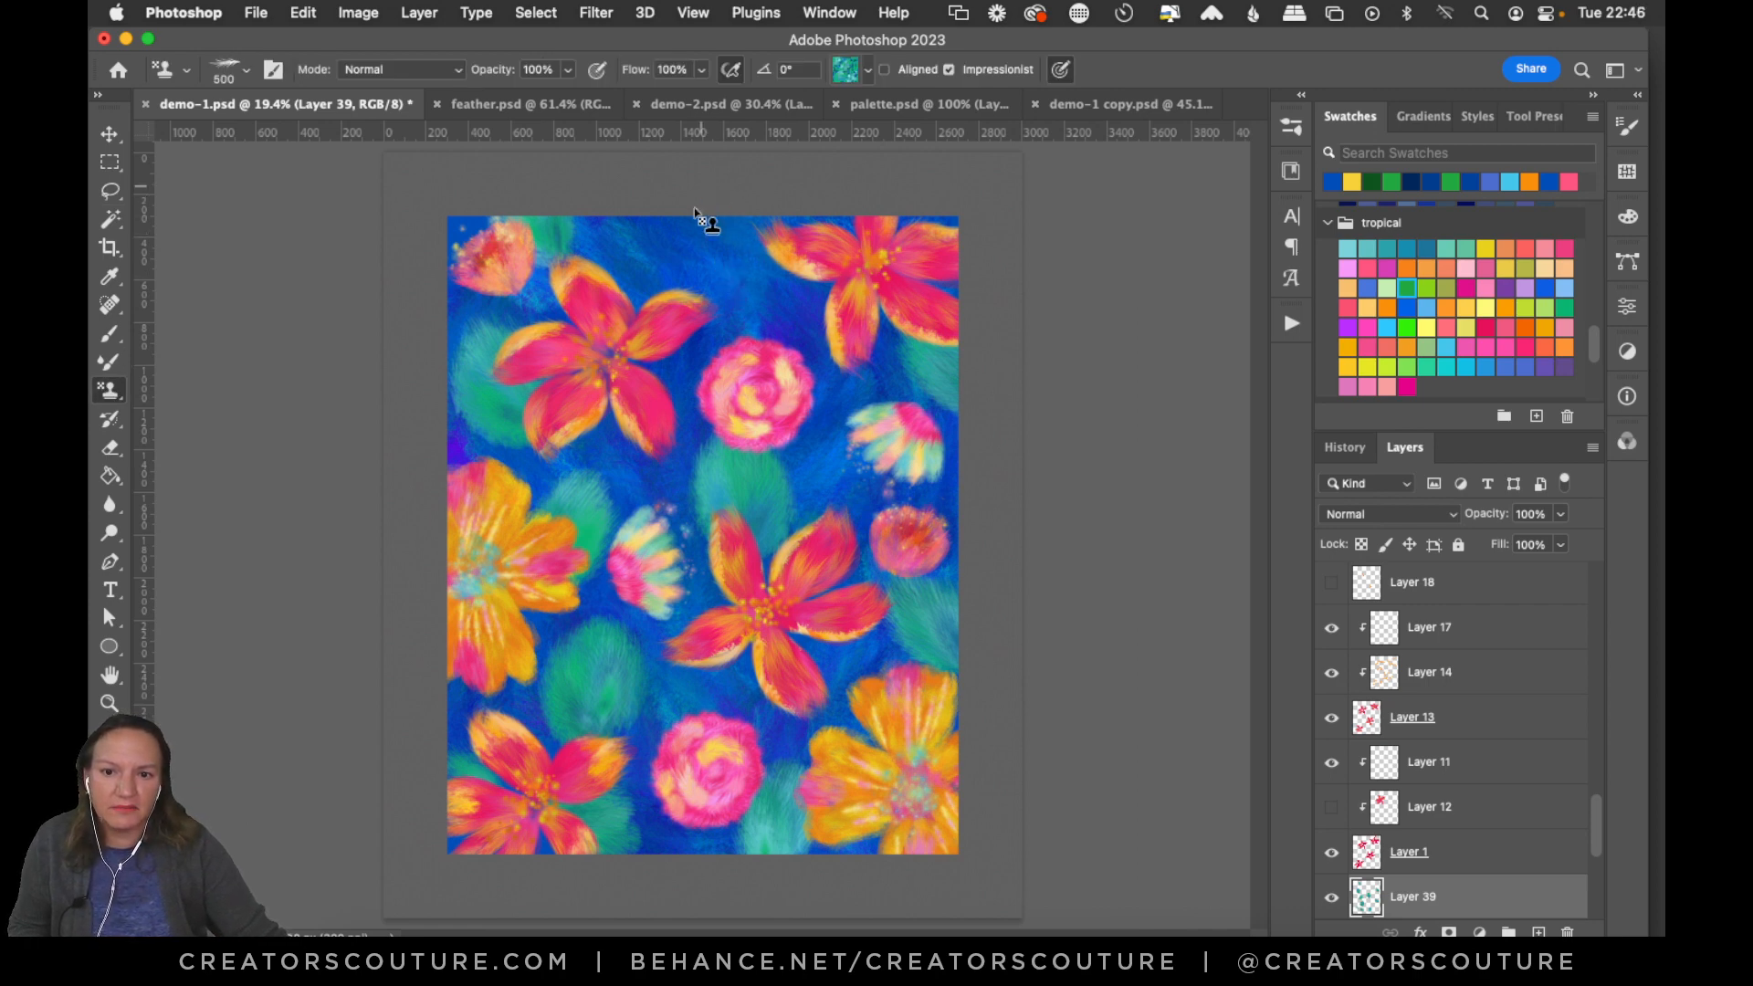
mouse_move(694, 210)
mouse_down()
mouse_move(762, 288)
mouse_move(707, 178)
mouse_up()
key(super+z)
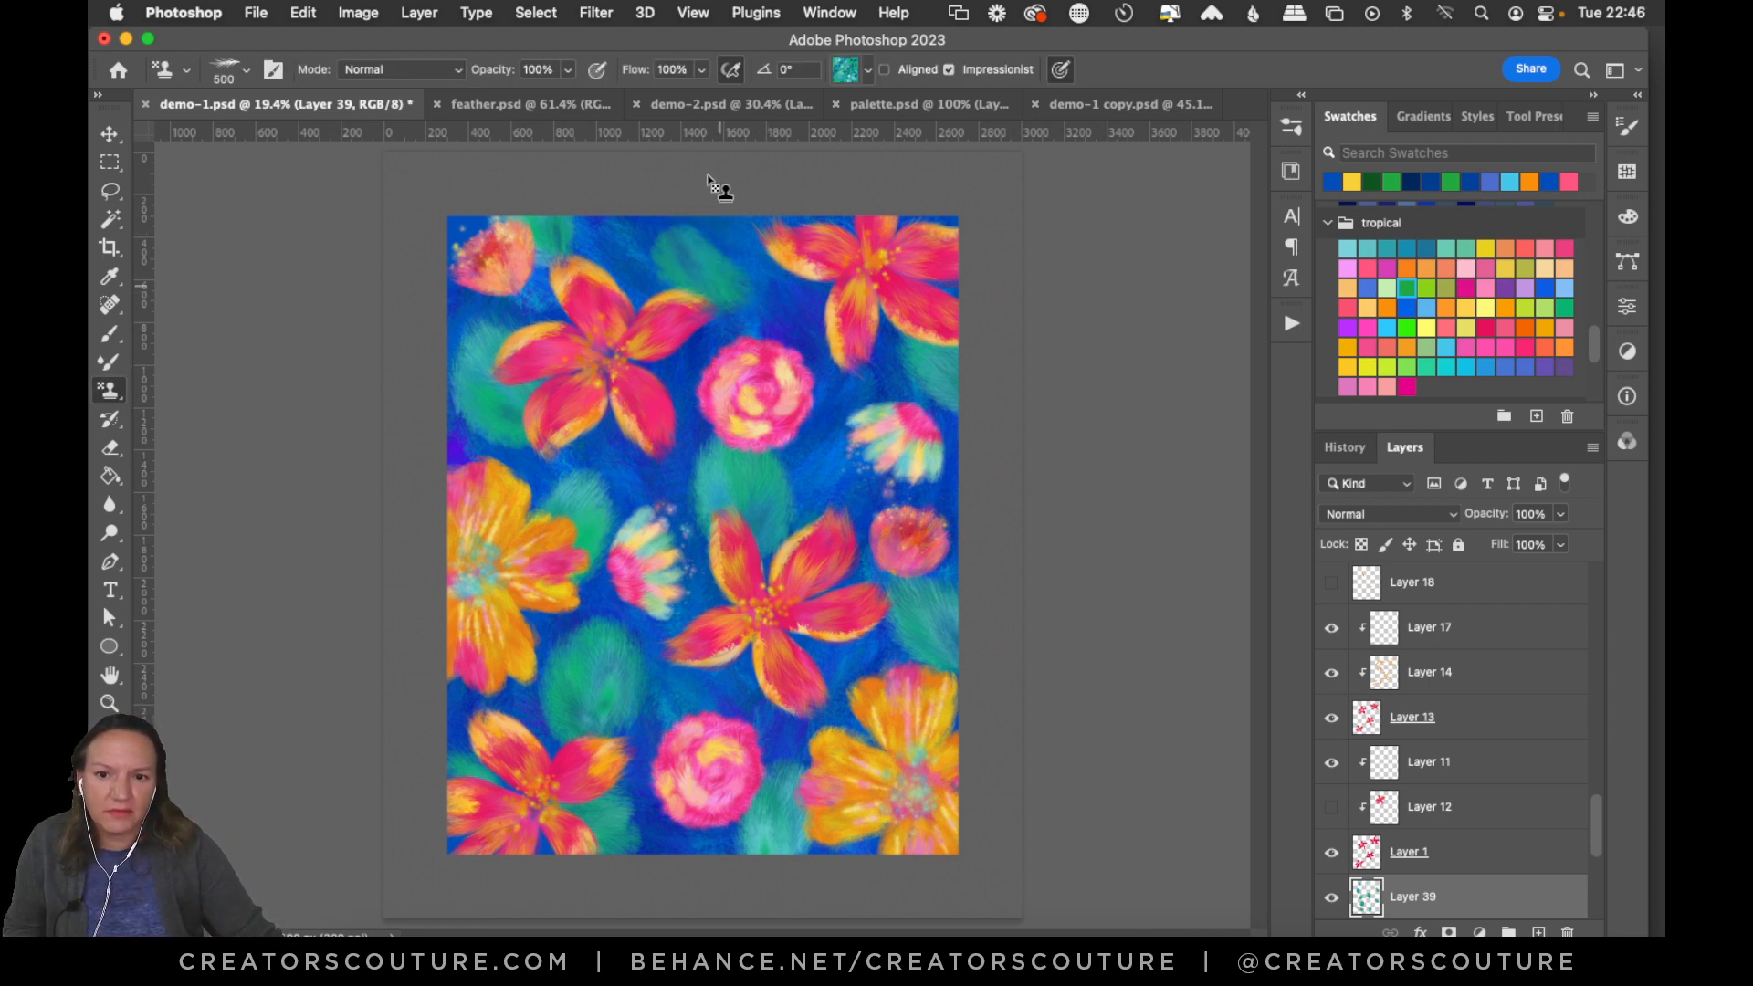
mouse_move(736, 266)
mouse_down()
mouse_move(679, 206)
mouse_move(707, 185)
mouse_move(737, 270)
mouse_move(680, 176)
mouse_move(674, 212)
mouse_up()
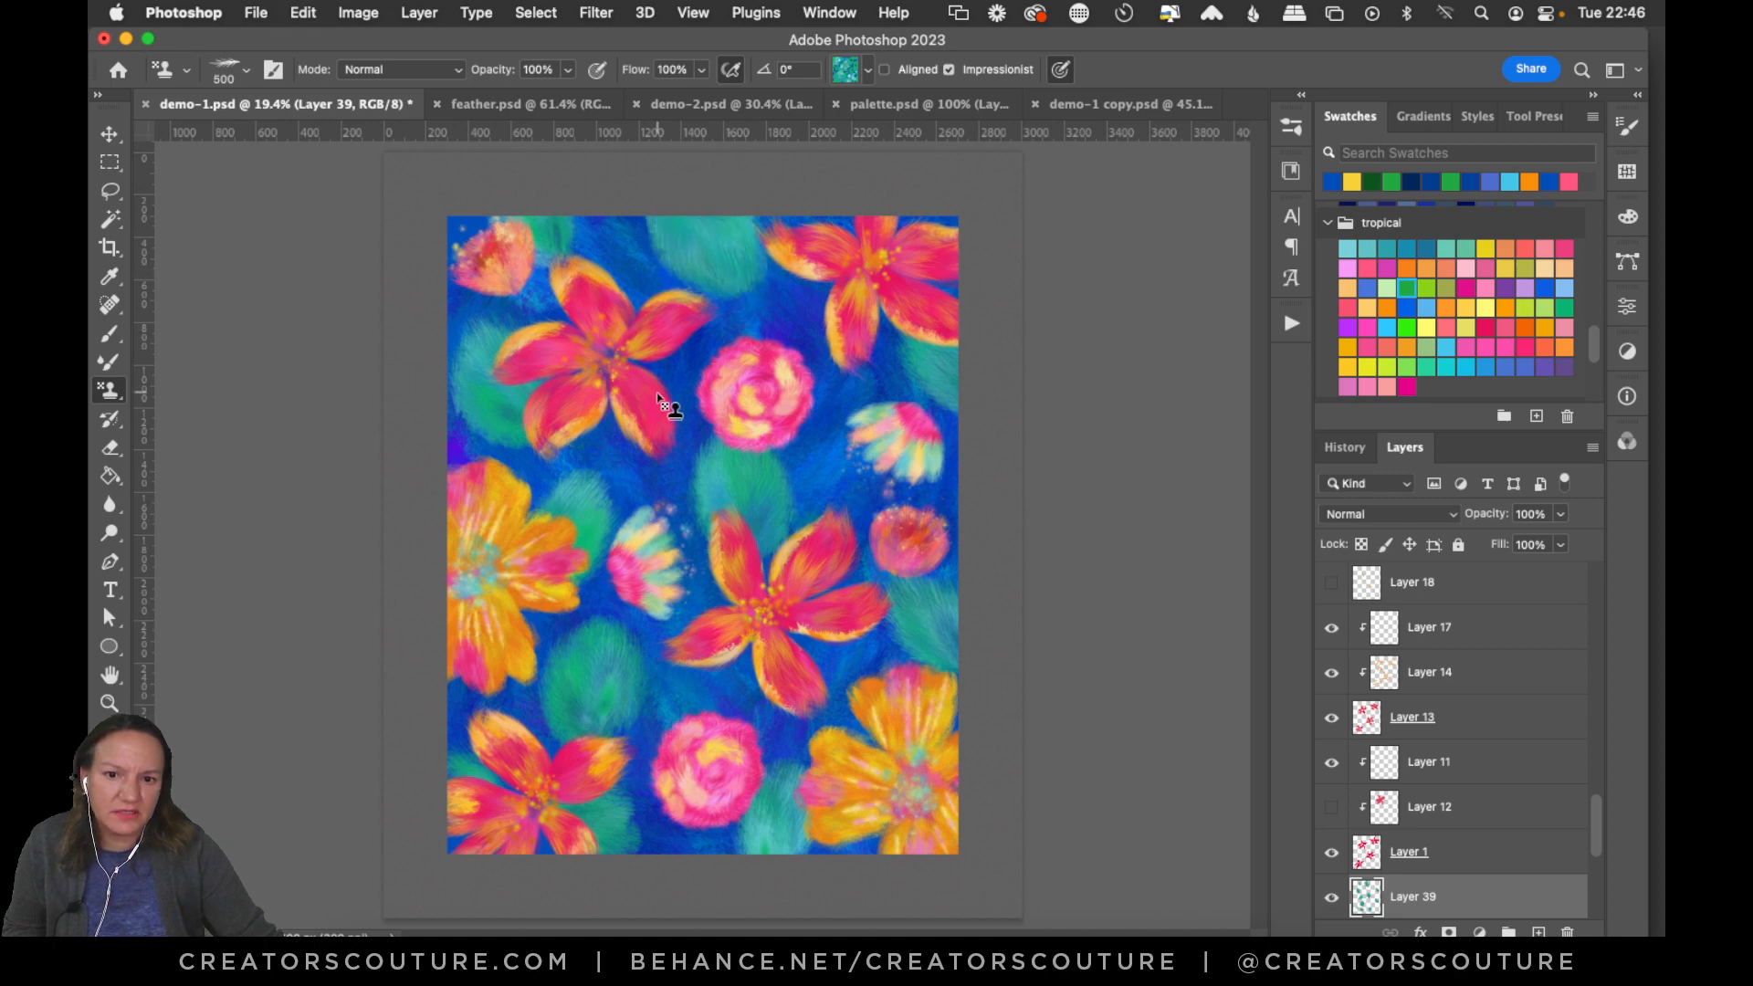
key(super+z)
drag(731, 262, 663, 245)
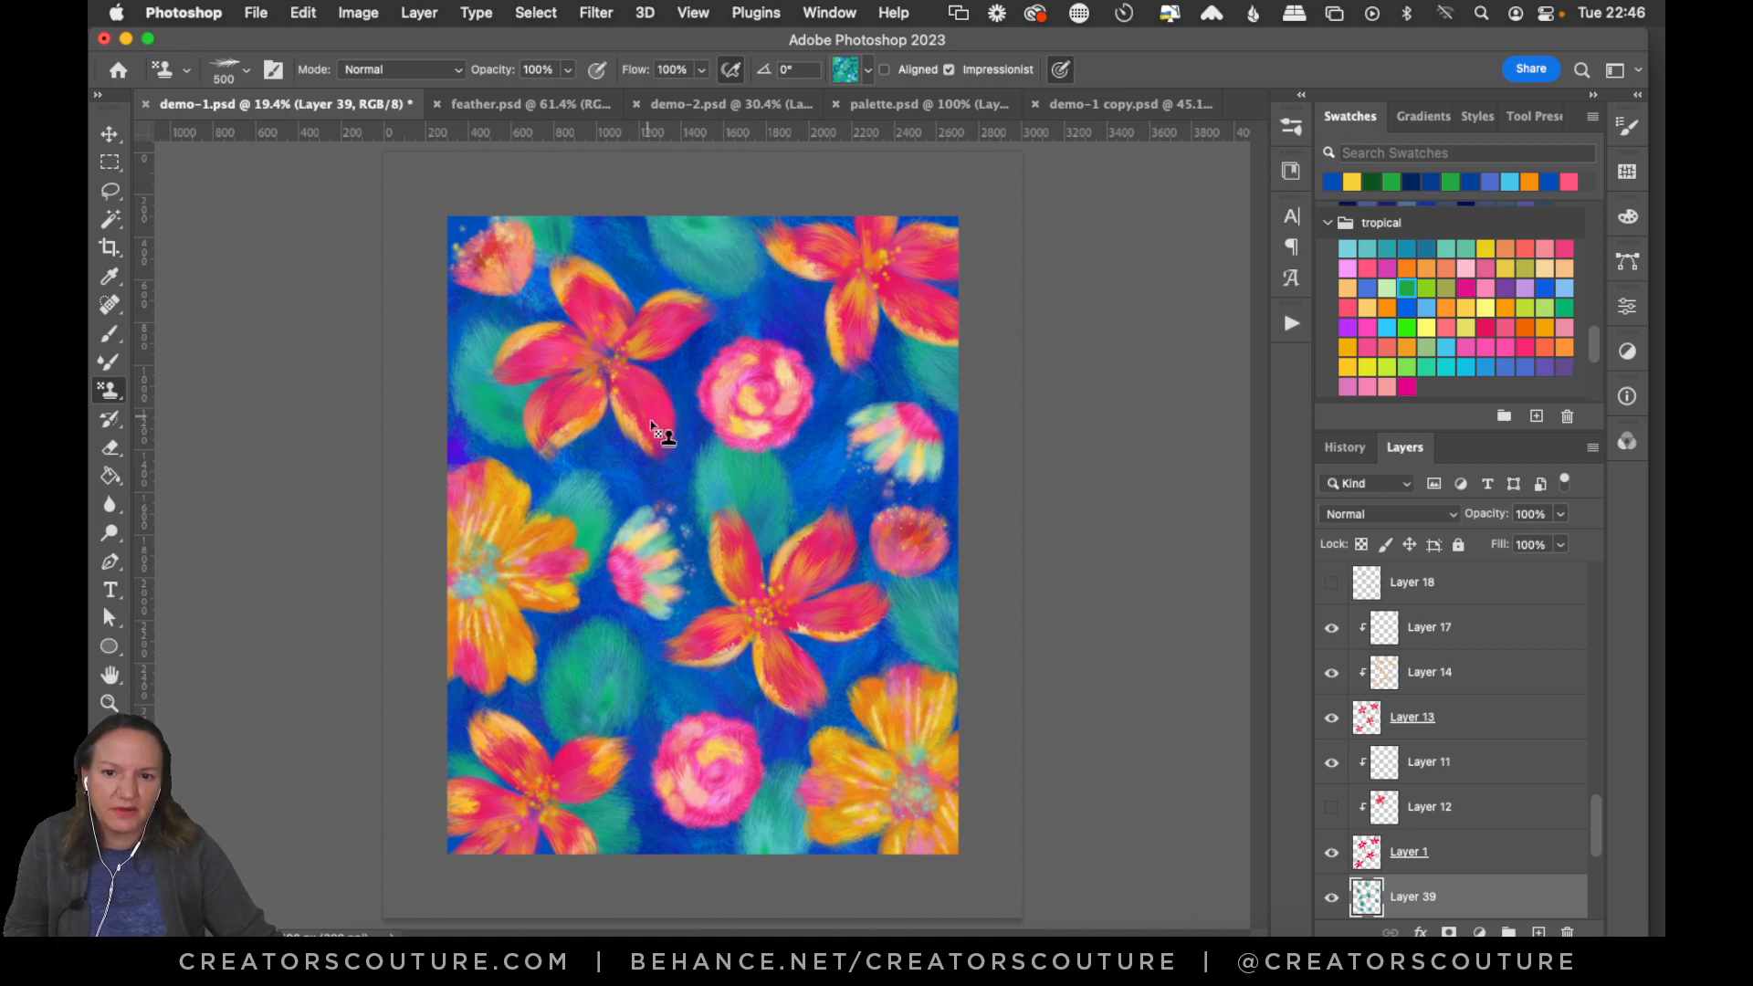
key(super+z)
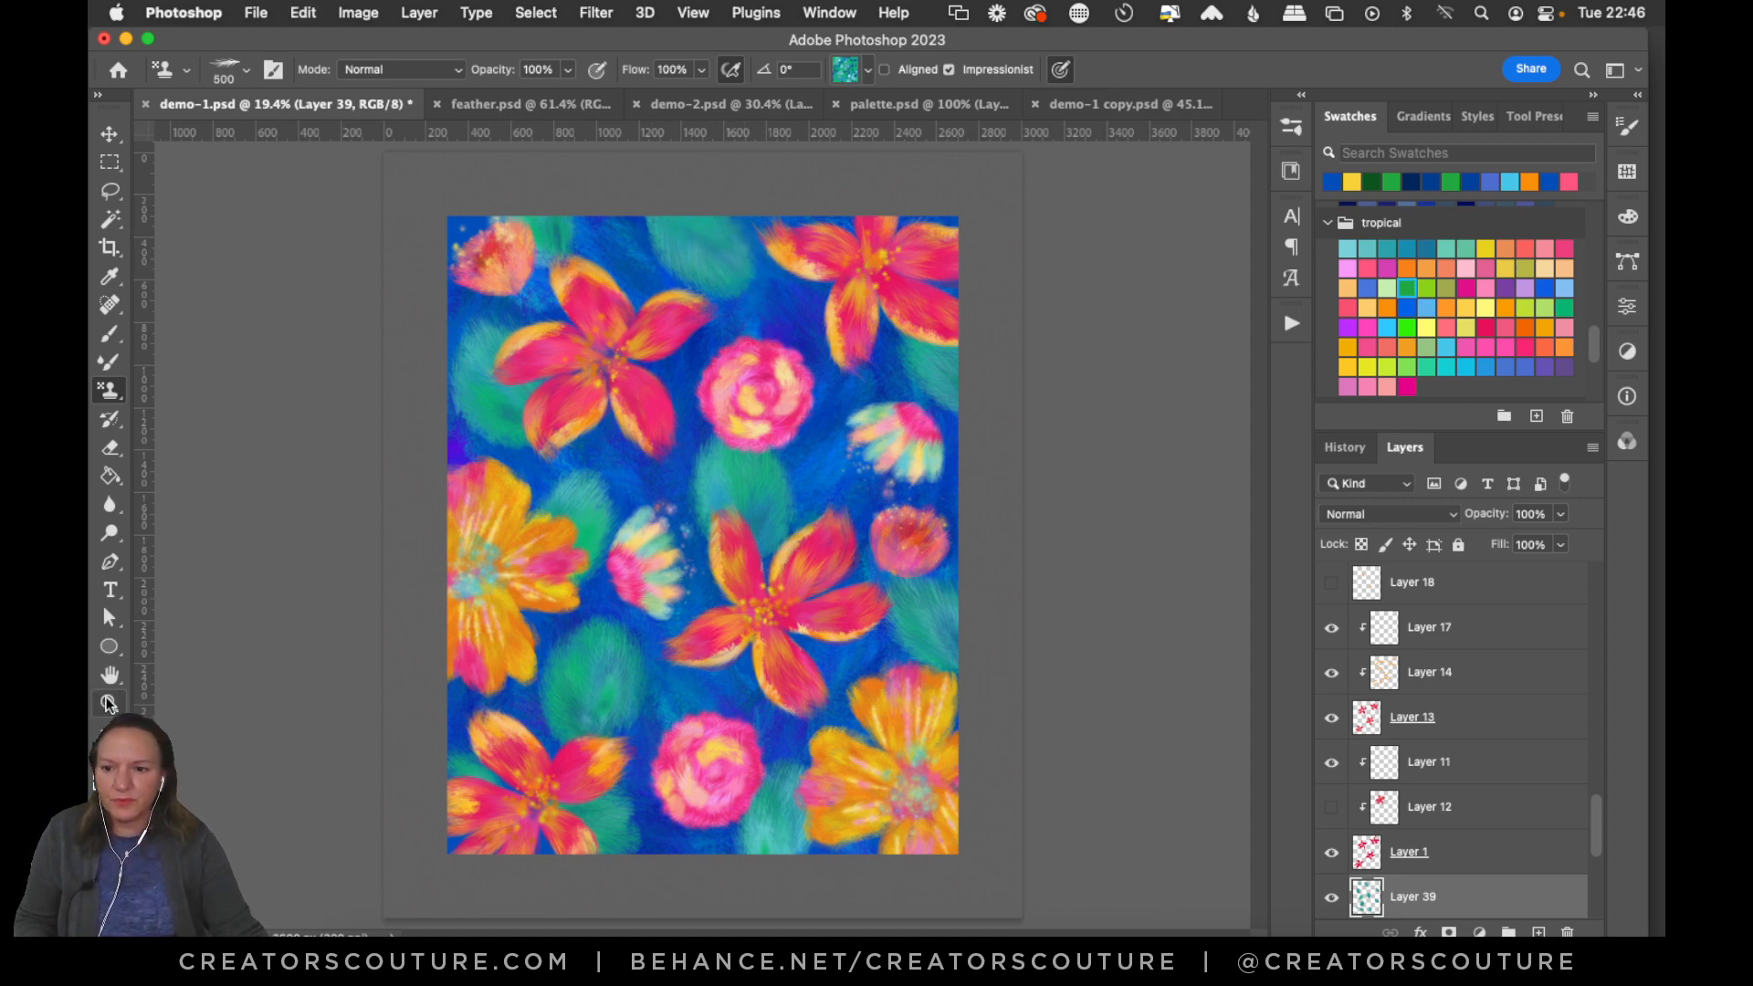
Zoom in slightly on the artwork and save the document.
key(z)
drag(621, 541, 657, 543)
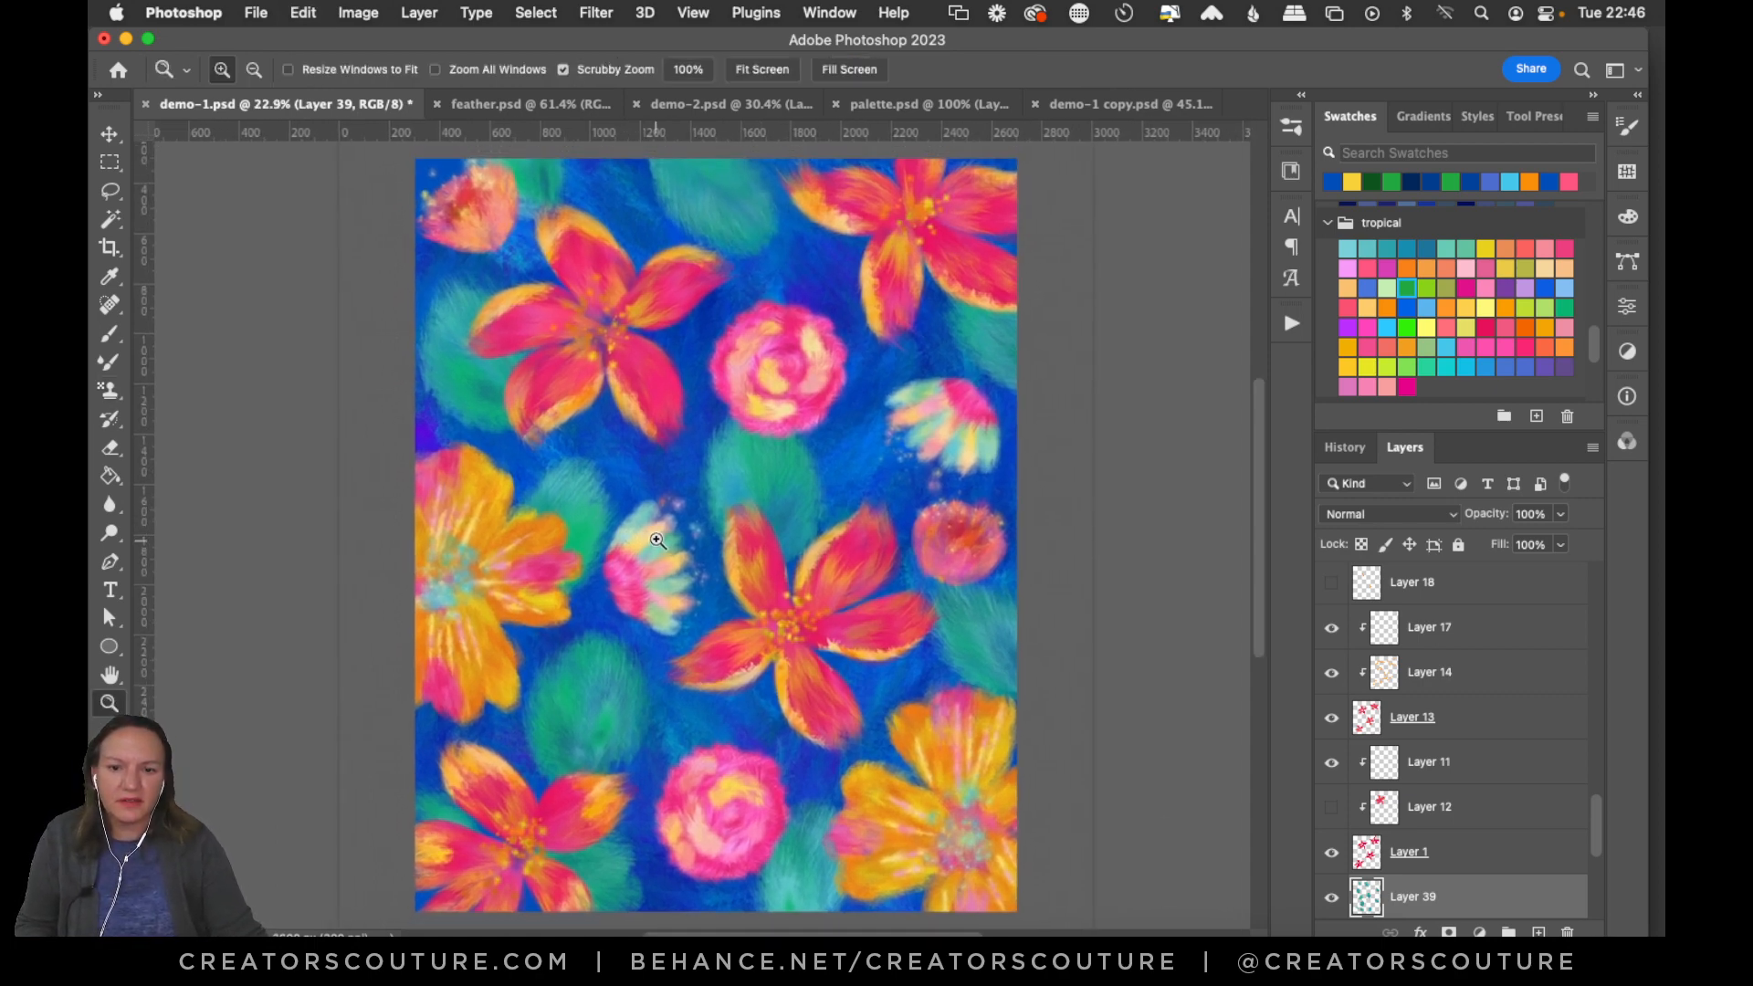
key(super+s)
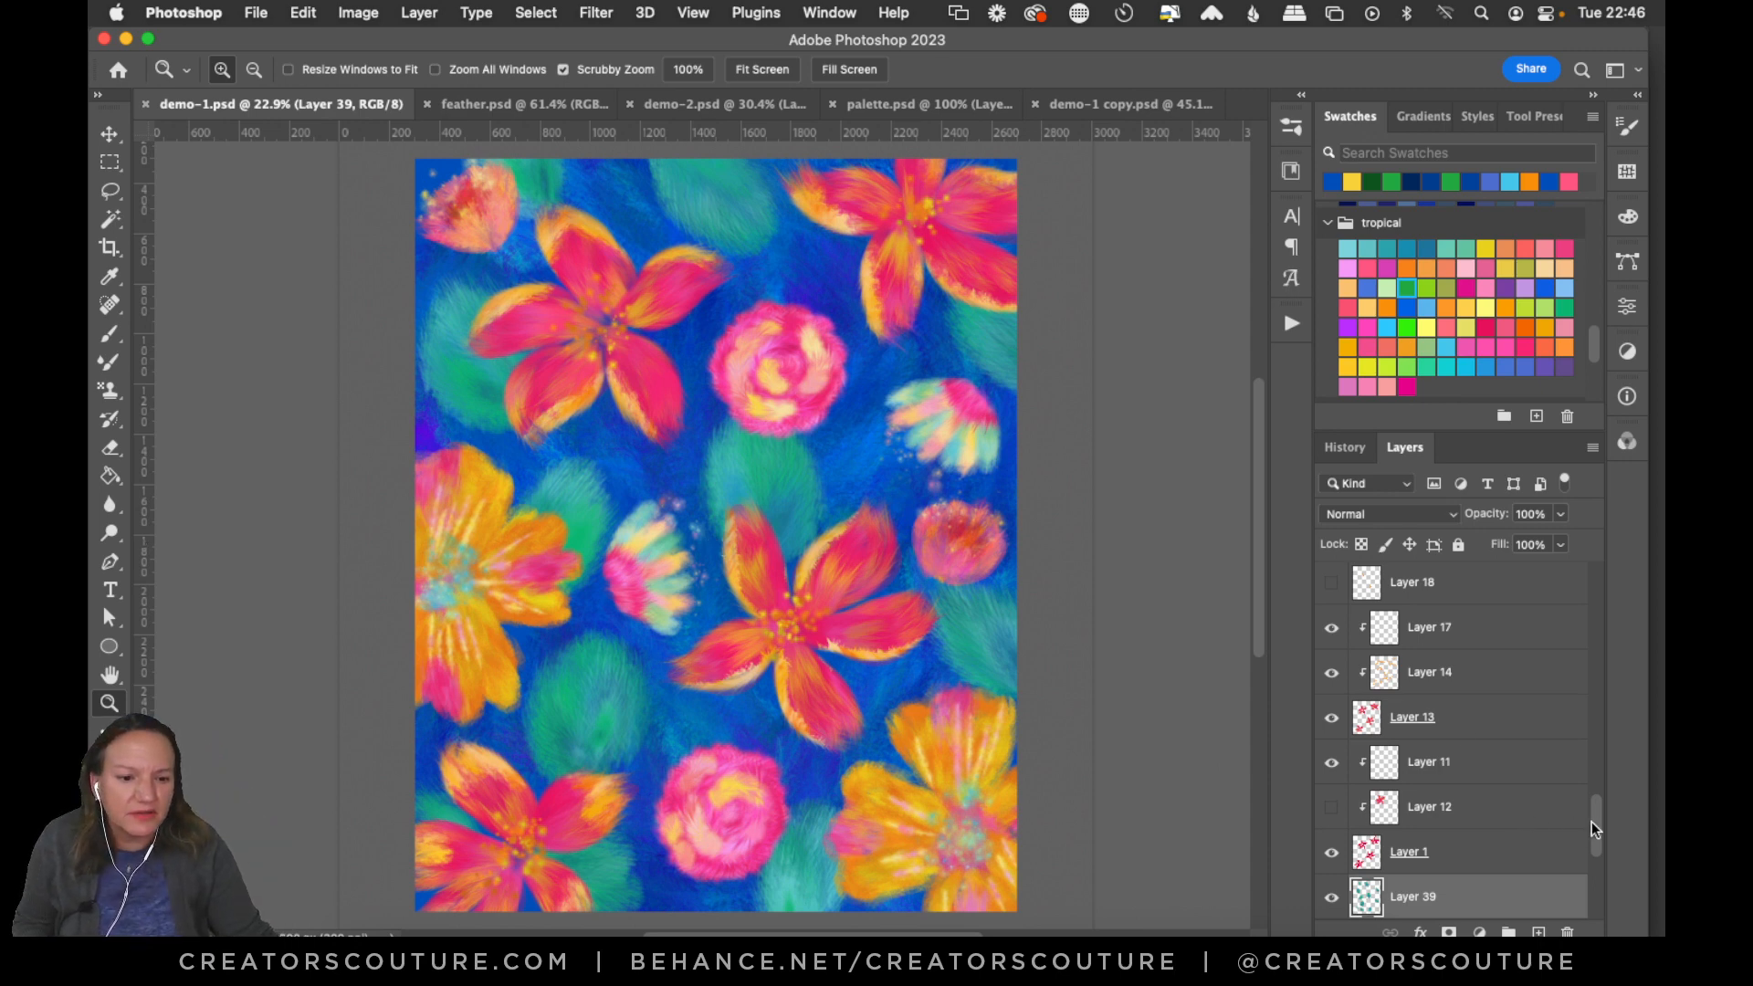
Add a layer above Layer 39 and choose the solid-toned mottled emerald green pattern for the Pattern Stamp tool.
drag(1591, 822, 1369, 835)
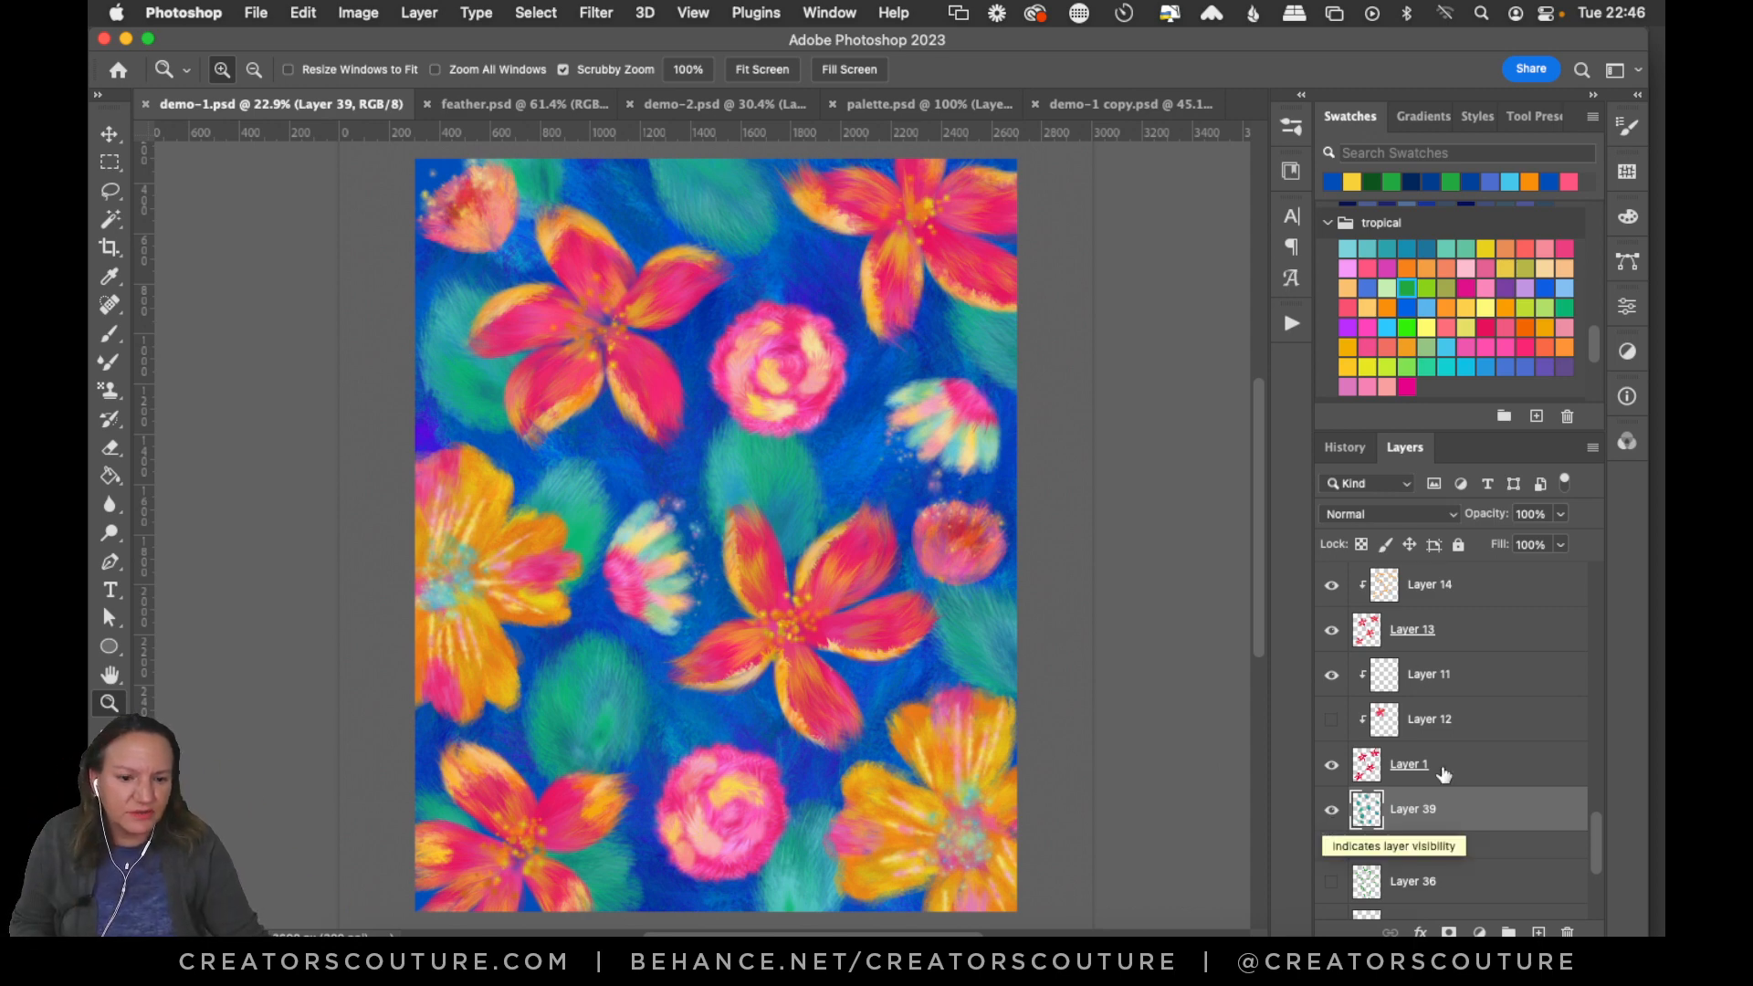
click(1538, 932)
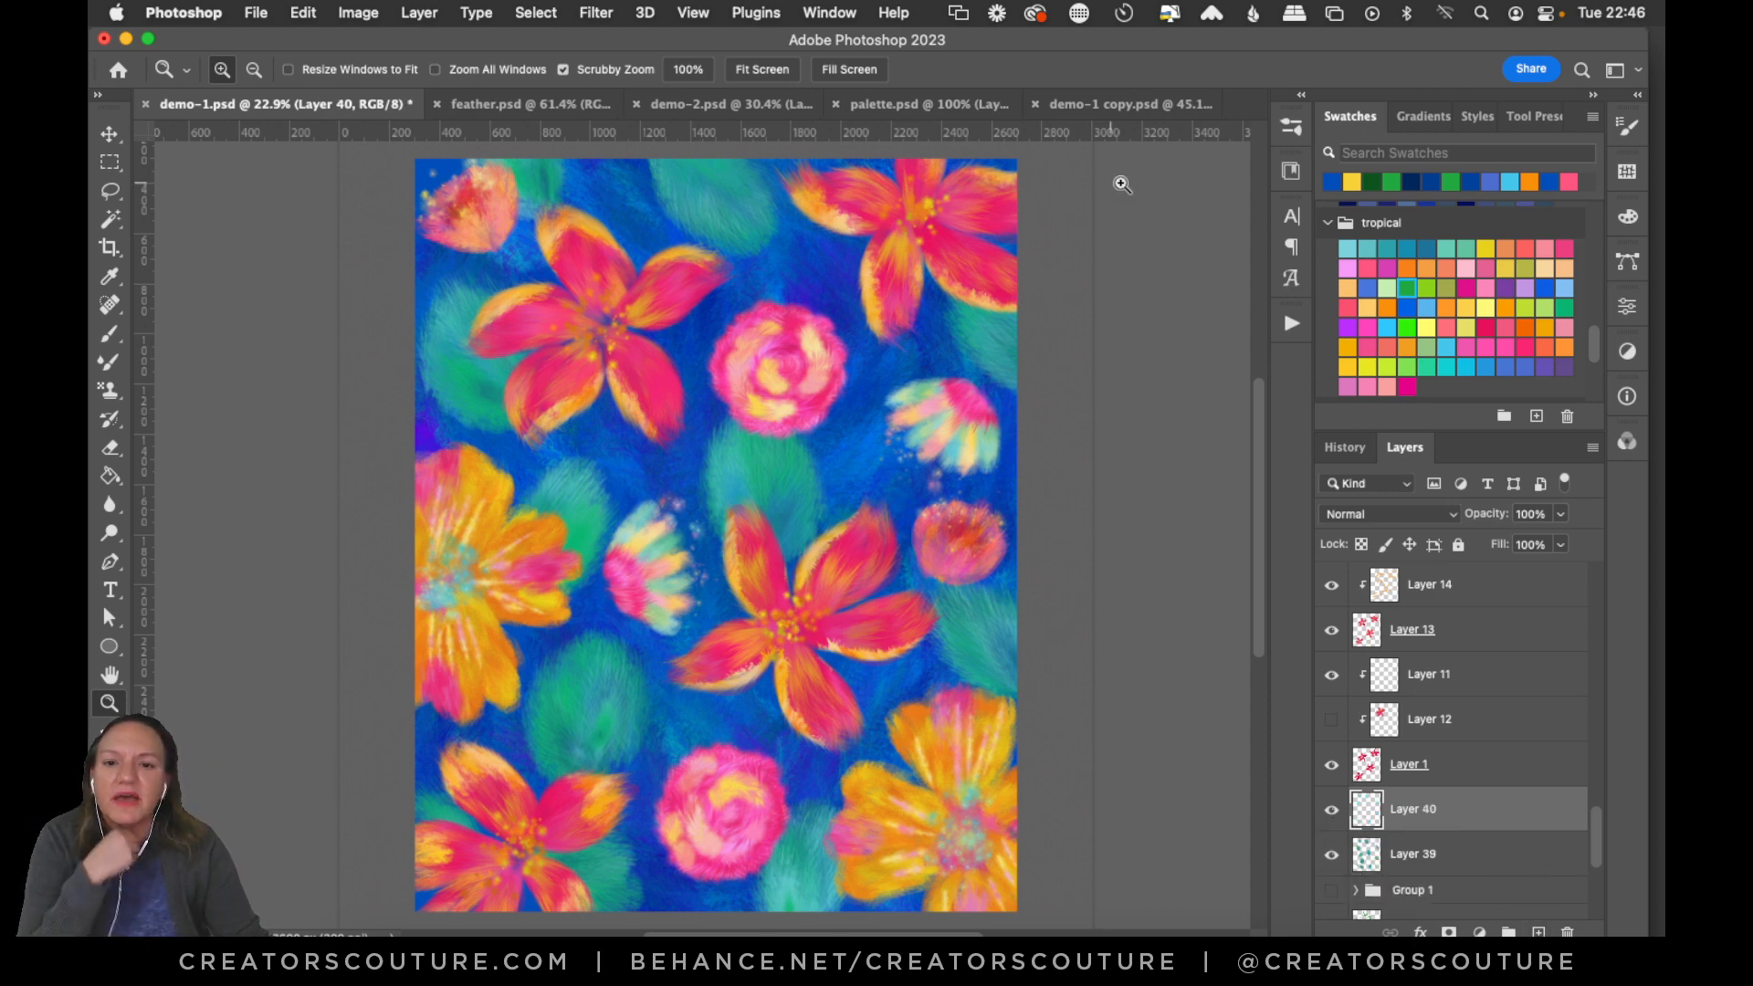
click(109, 390)
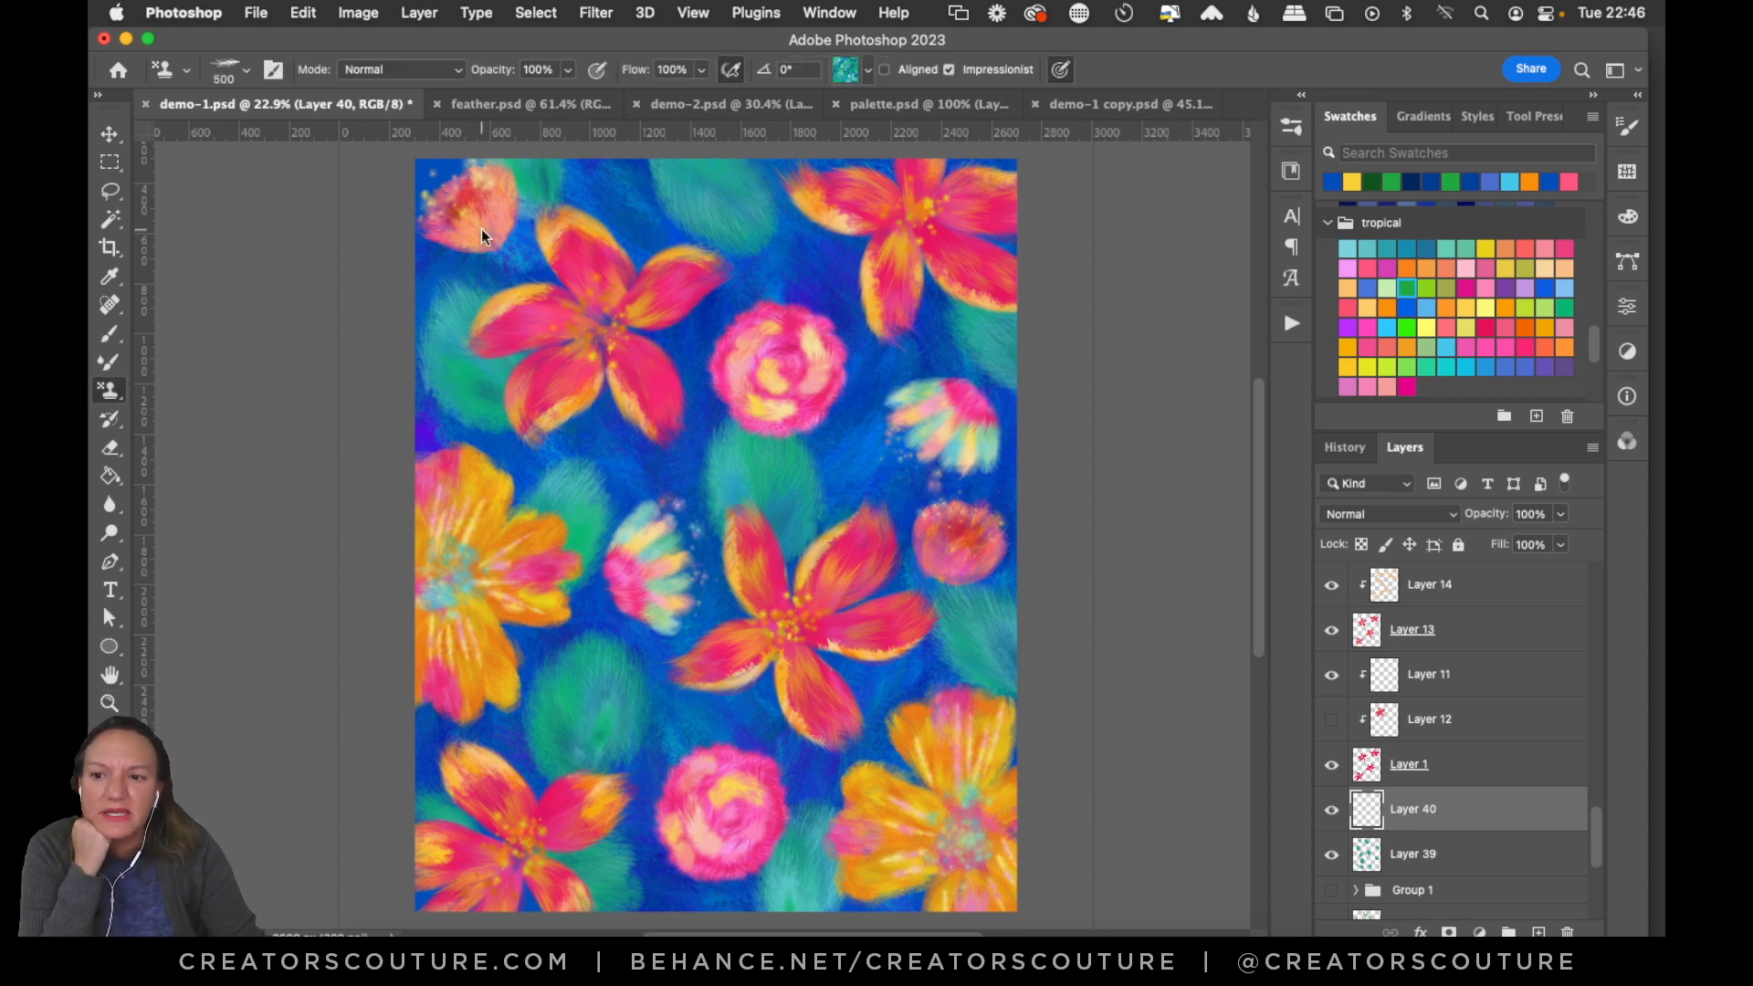
click(832, 72)
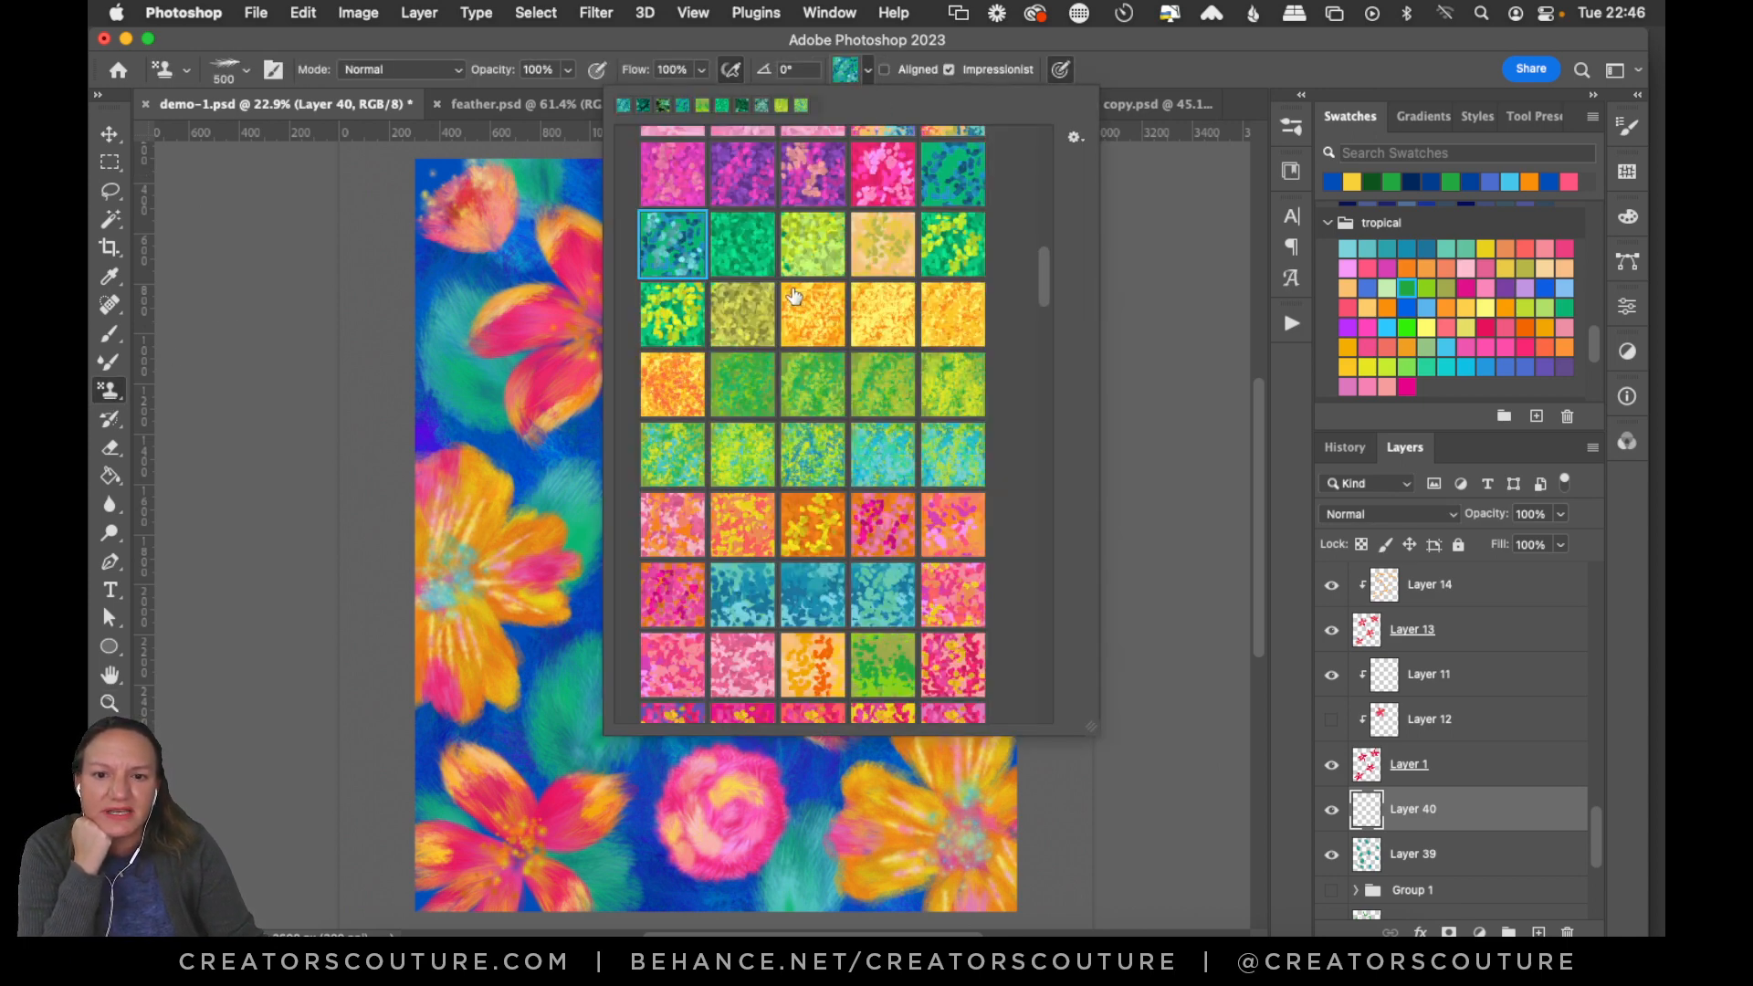
click(811, 450)
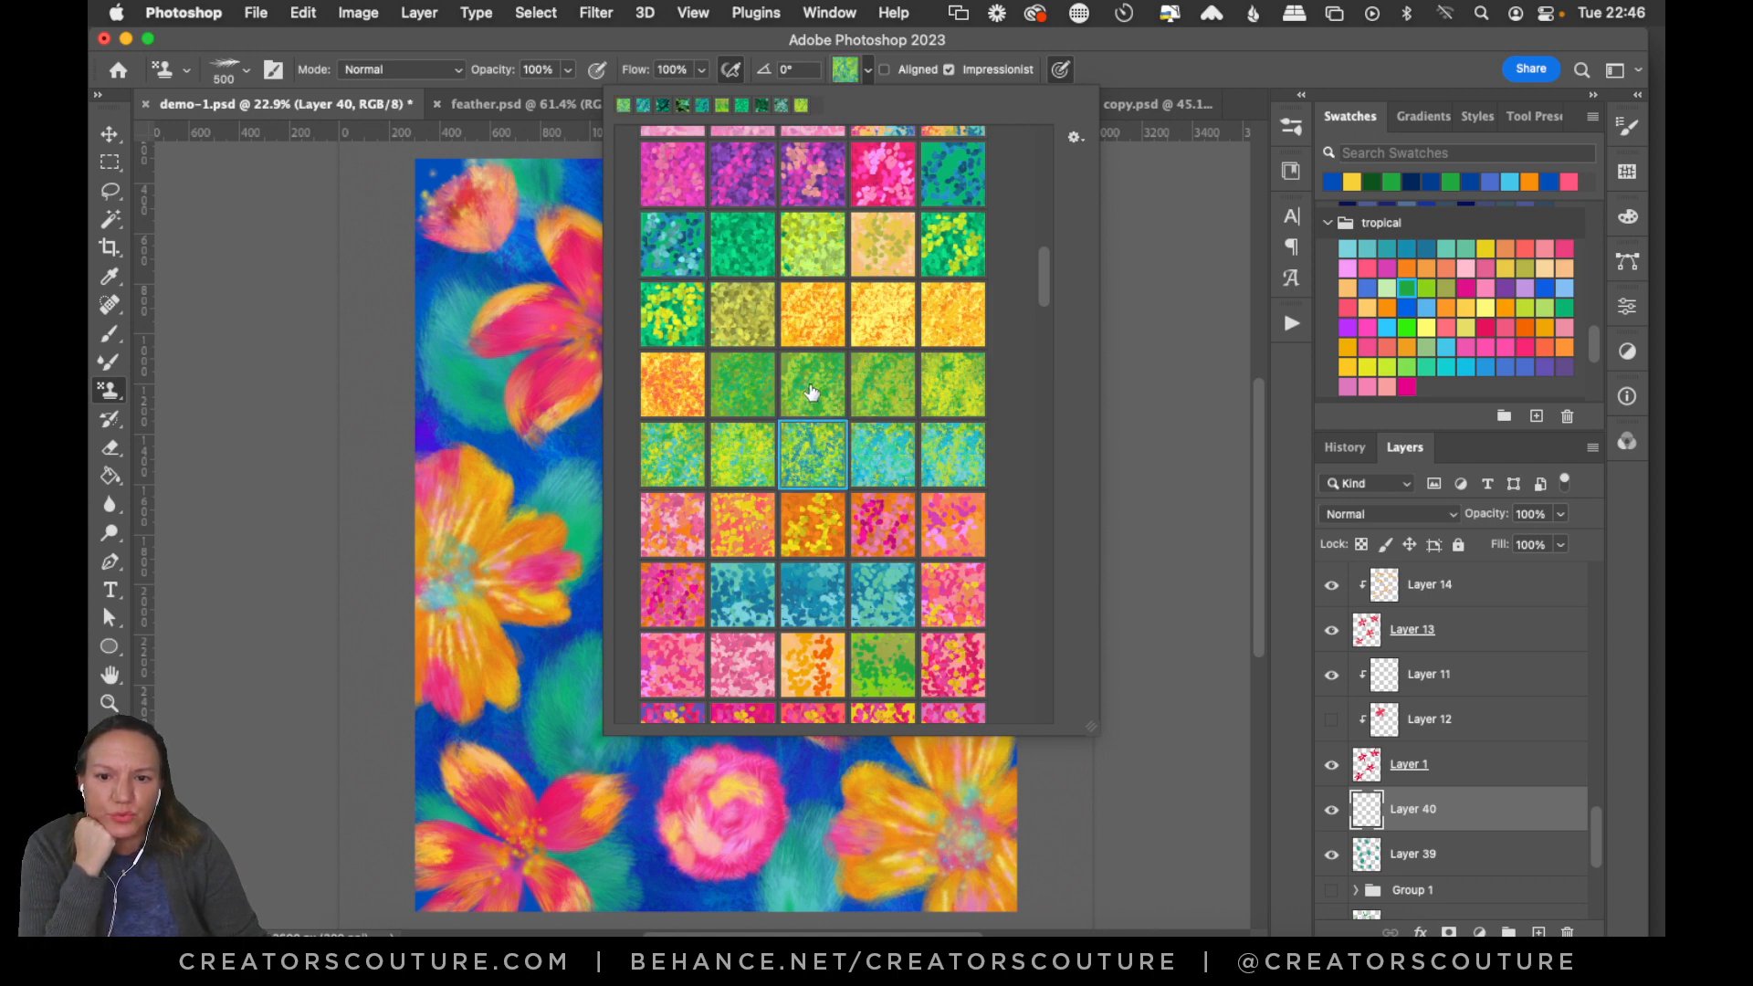
click(744, 255)
click(948, 47)
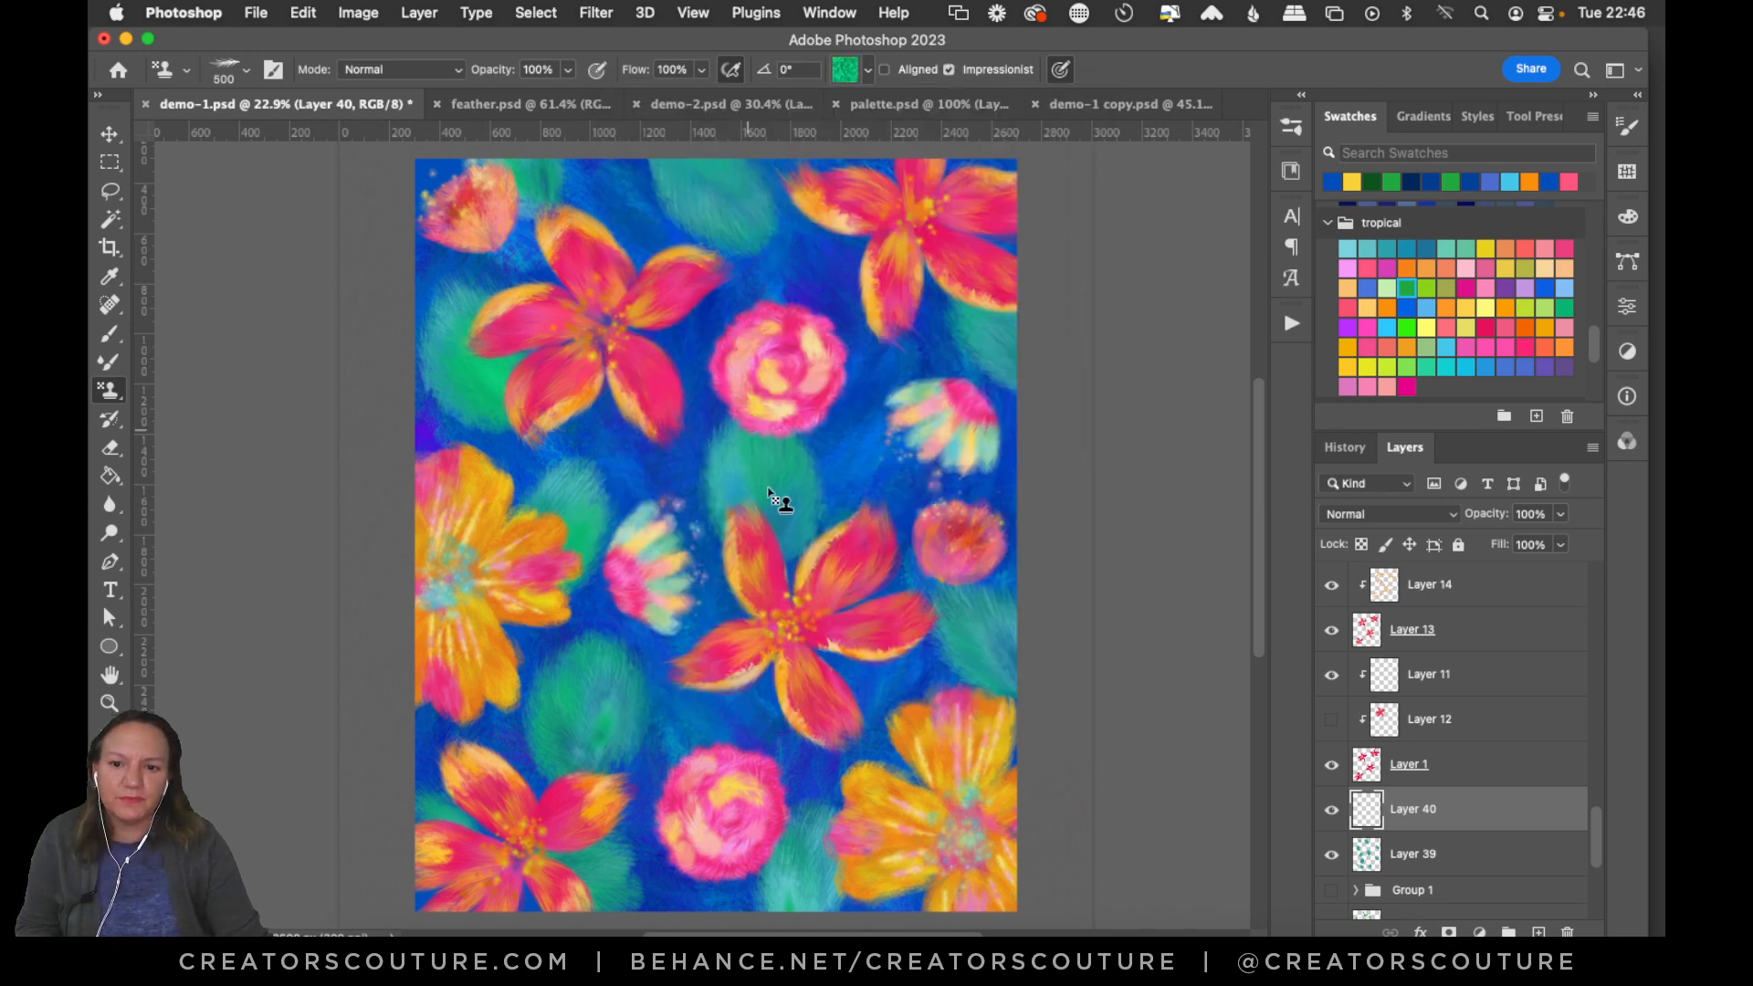
Brush emerald green highlights into the middles of the leaves across the artwork, undoing unwanted strokes.
drag(766, 539, 747, 575)
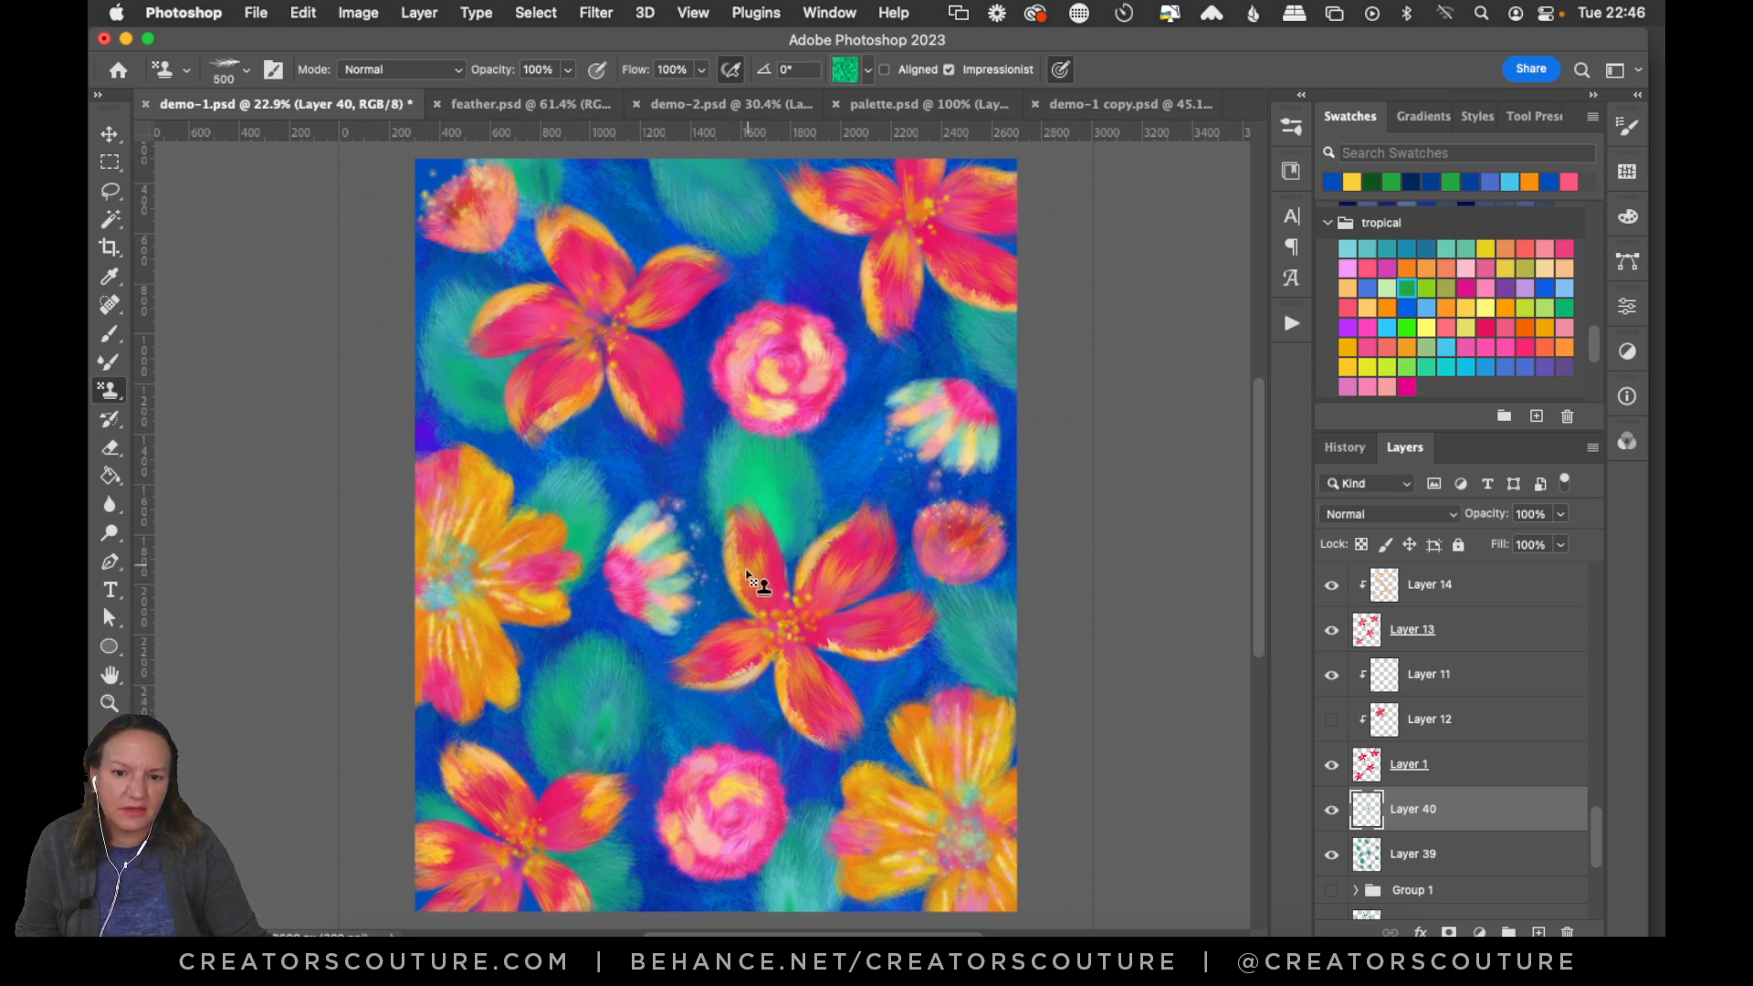
drag(969, 639, 1026, 694)
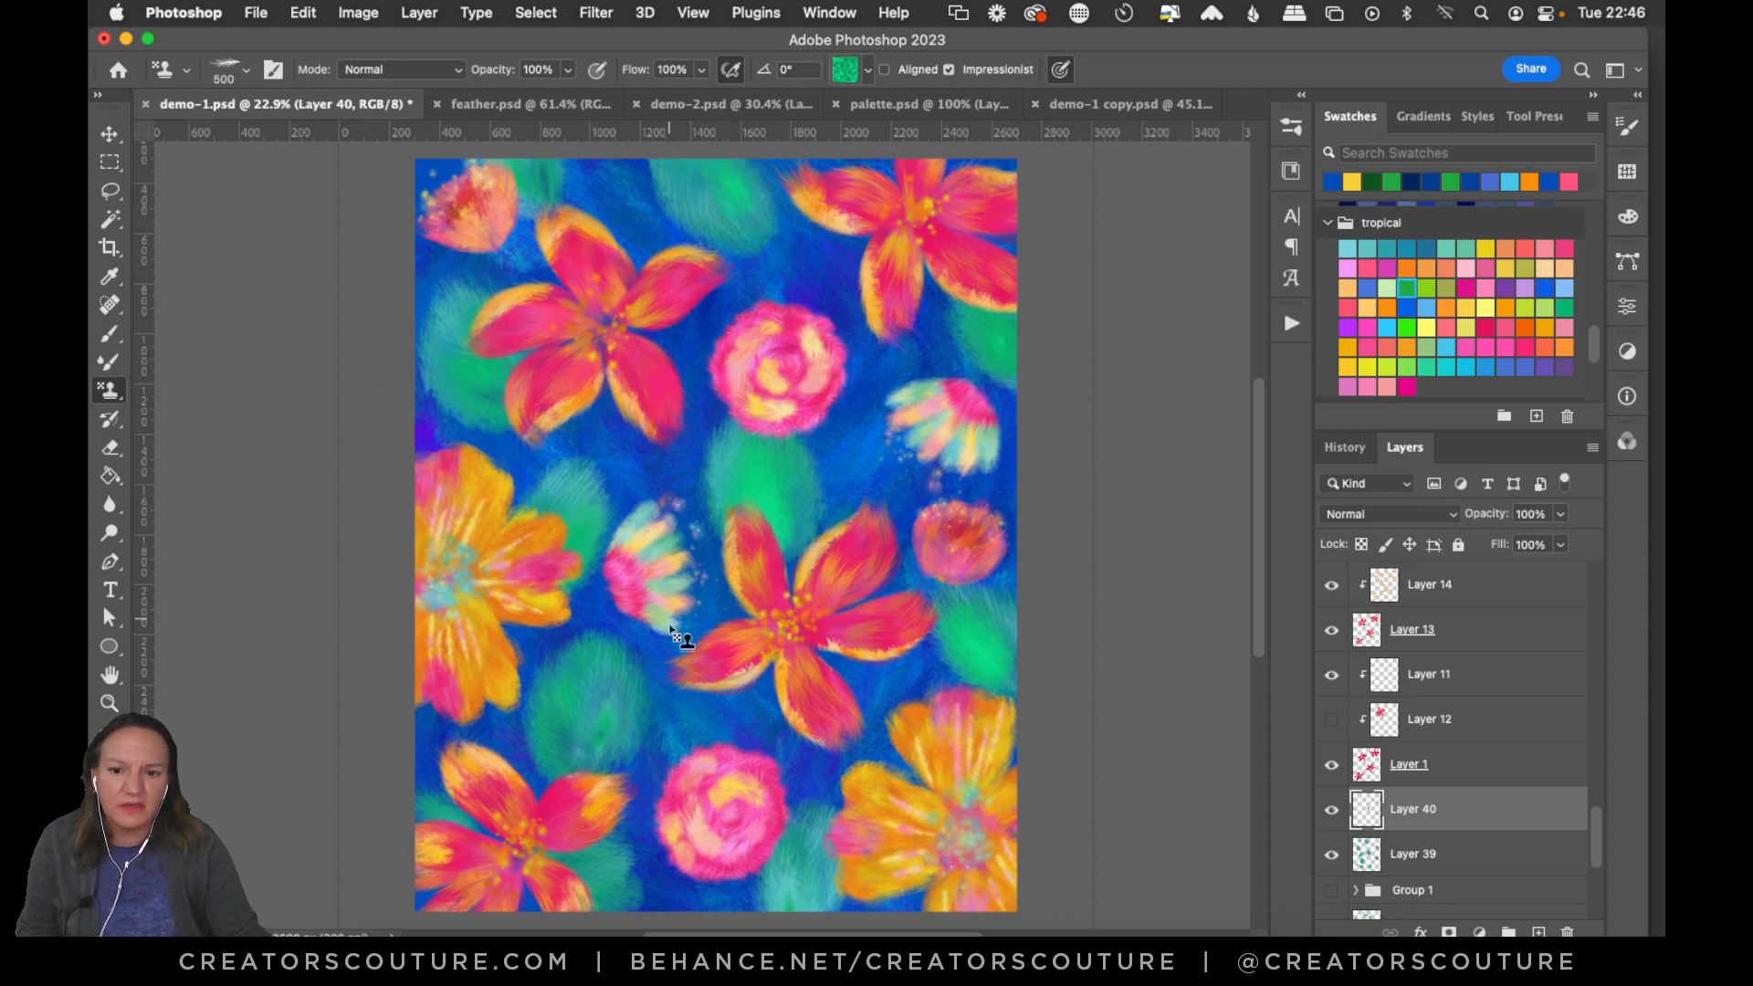
drag(585, 553, 570, 579)
key(super+z)
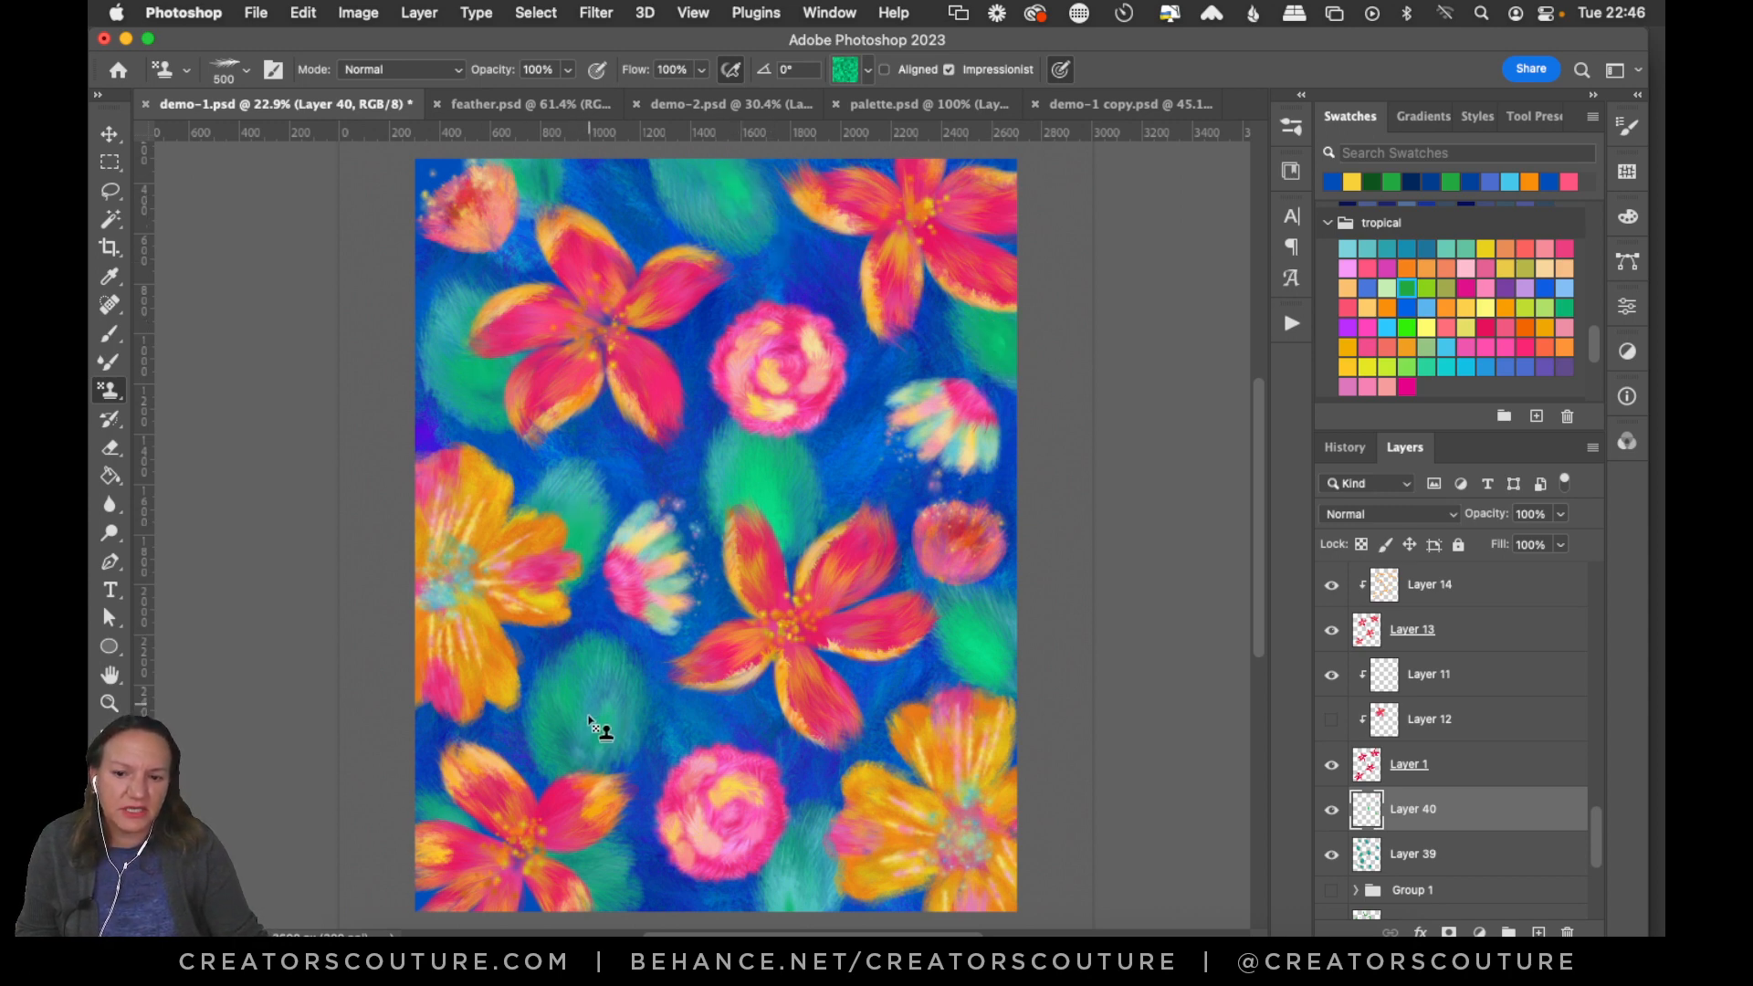
drag(591, 715, 600, 767)
key(super+z)
click(601, 770)
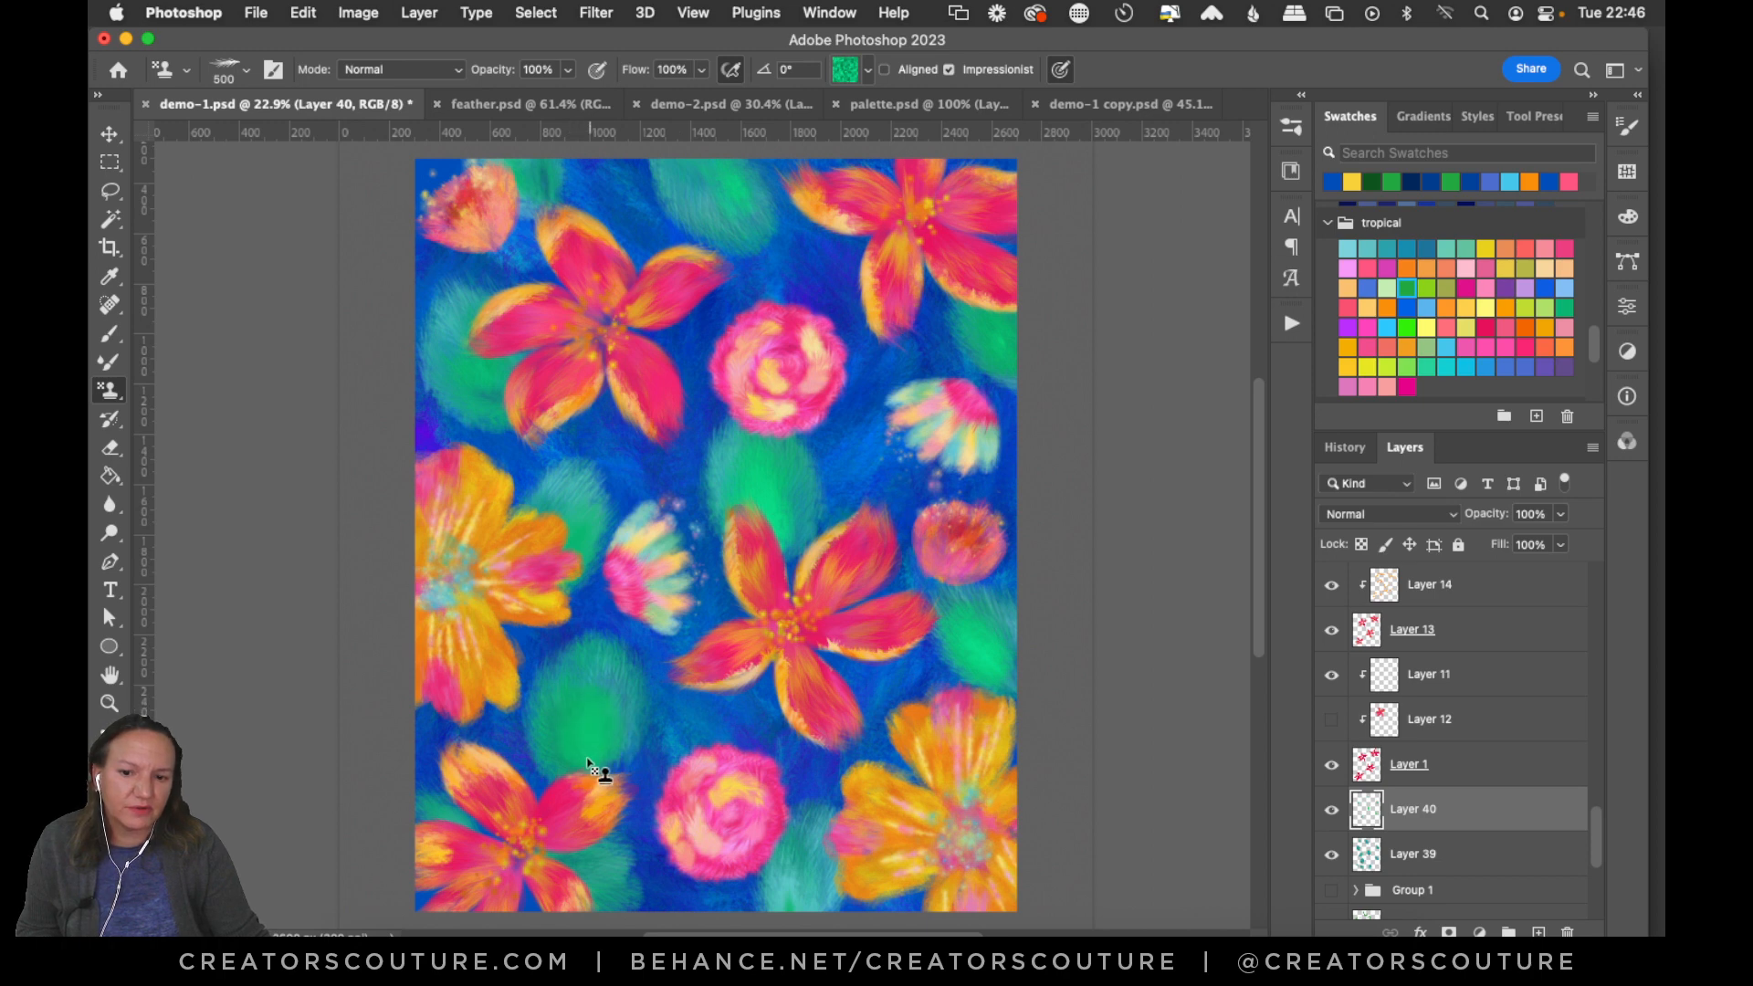
drag(789, 868, 799, 882)
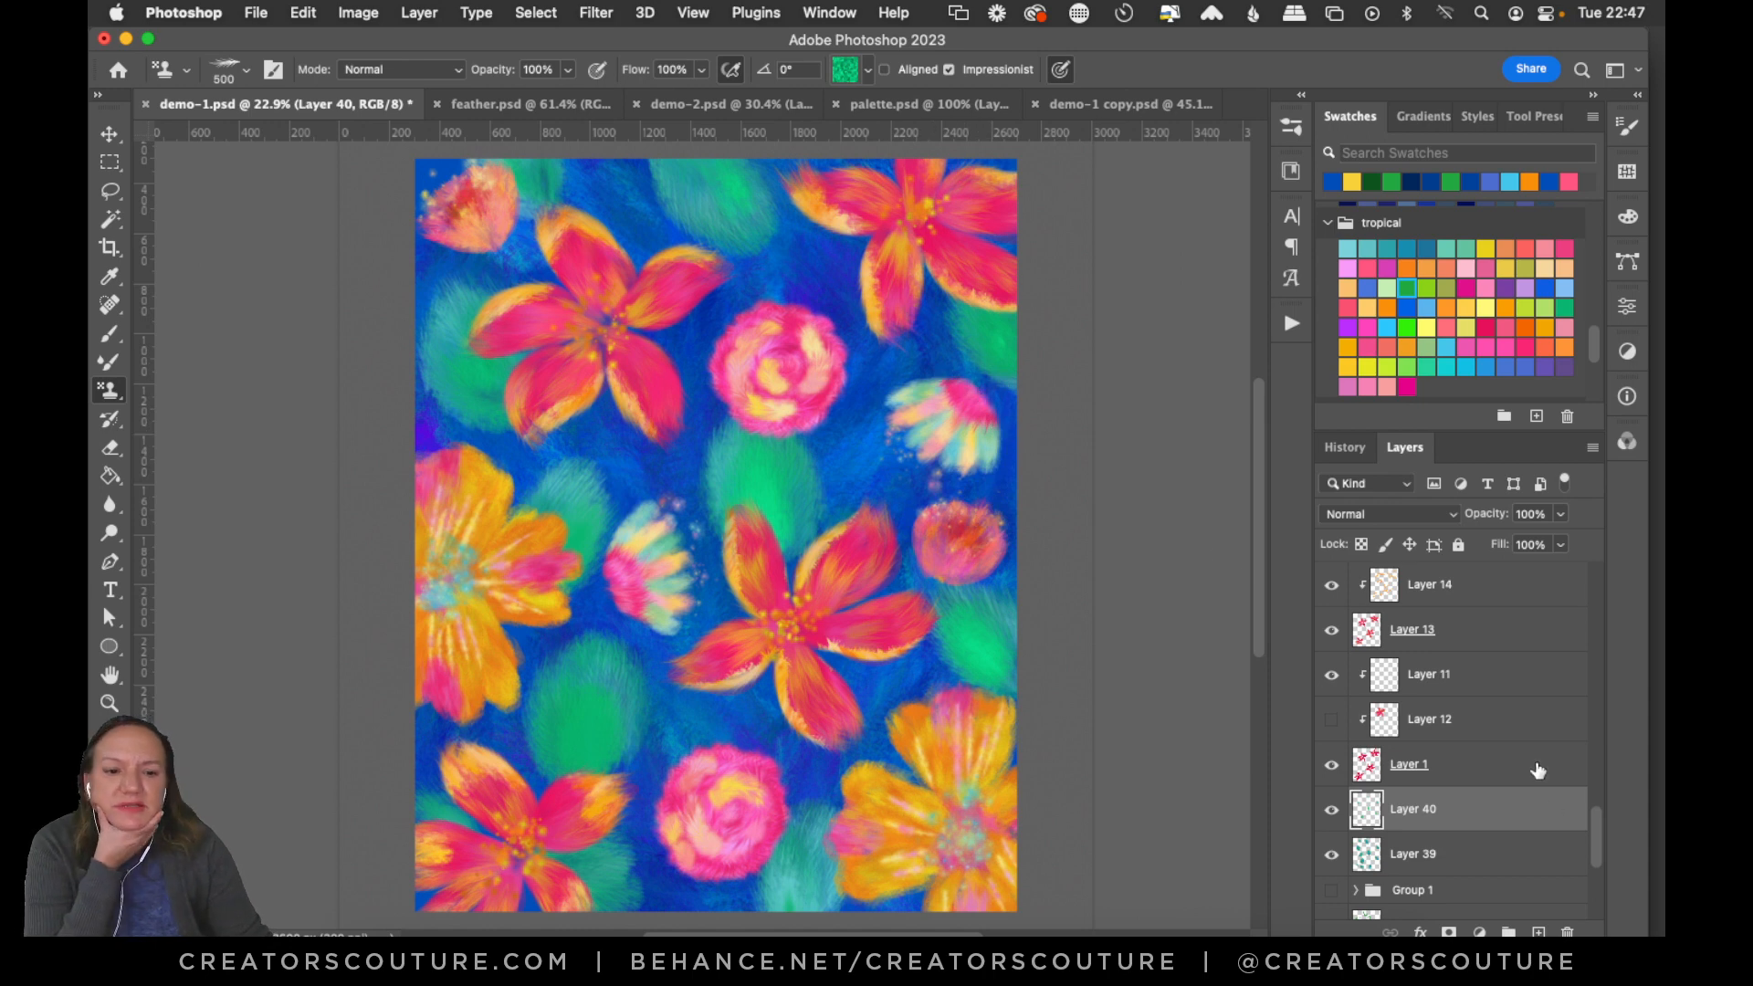
Add another layer above the green highlights and choose the first deep blue pattern below the palettes folder for the Pattern Stamp tool.
key(super+alt+shift+n)
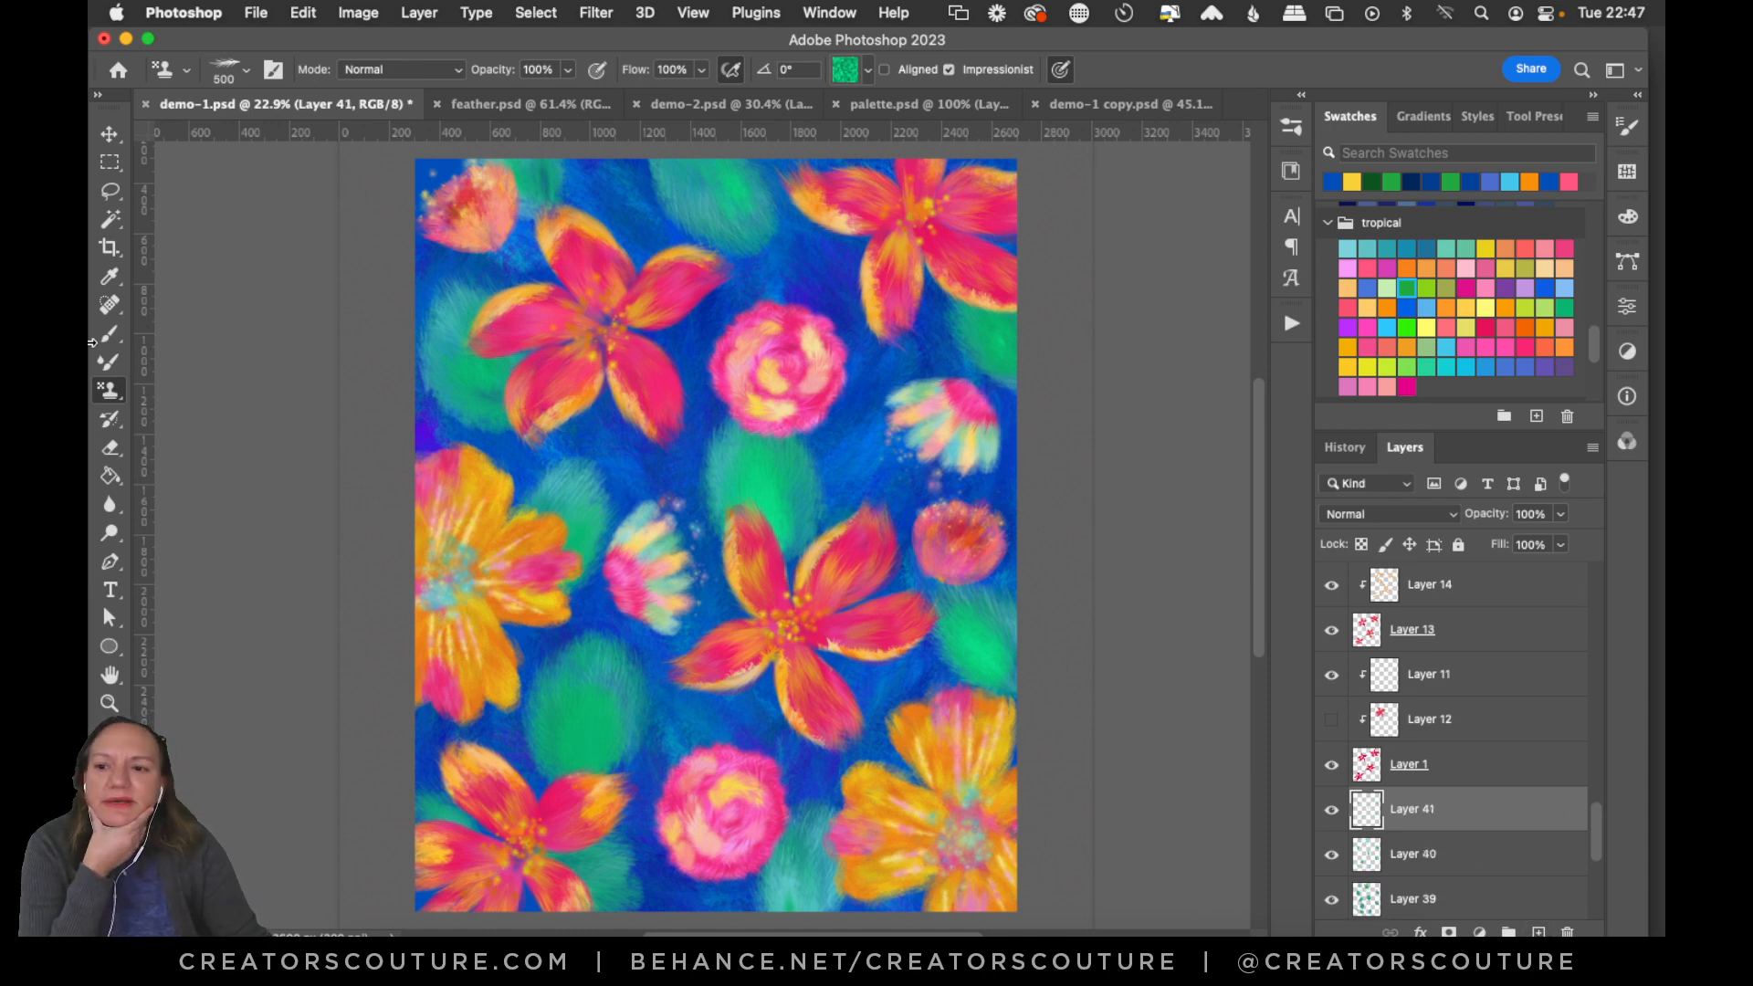
click(848, 72)
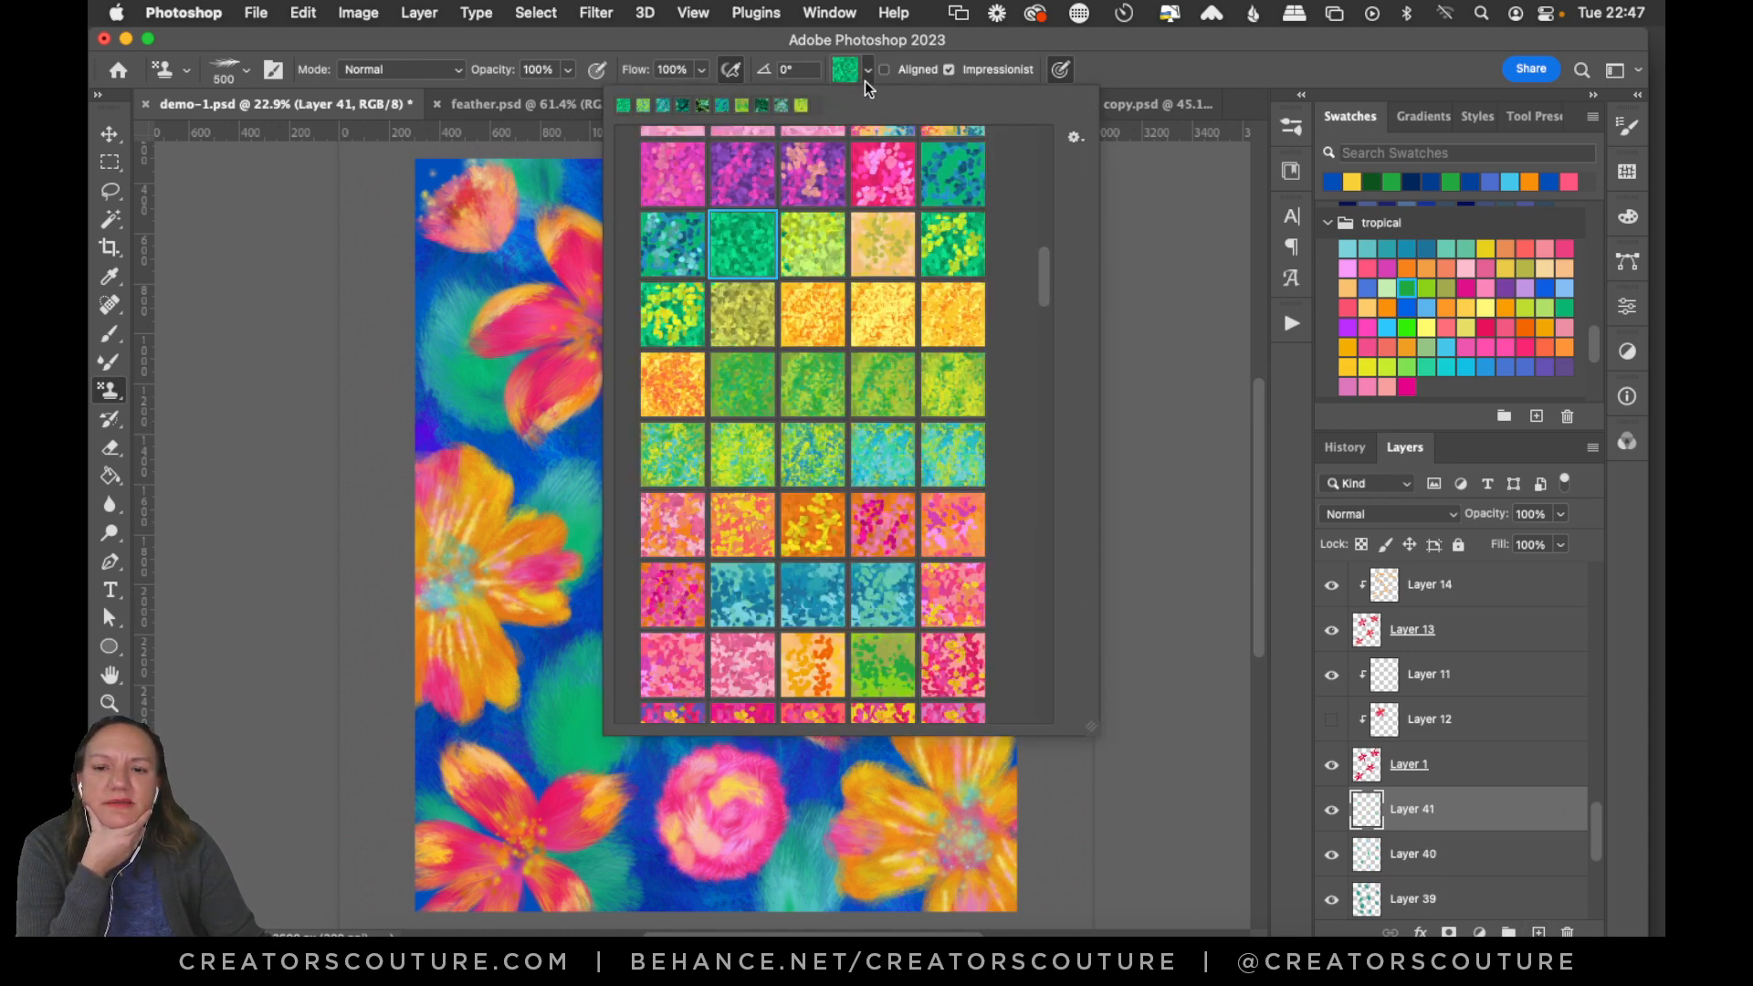
click(847, 75)
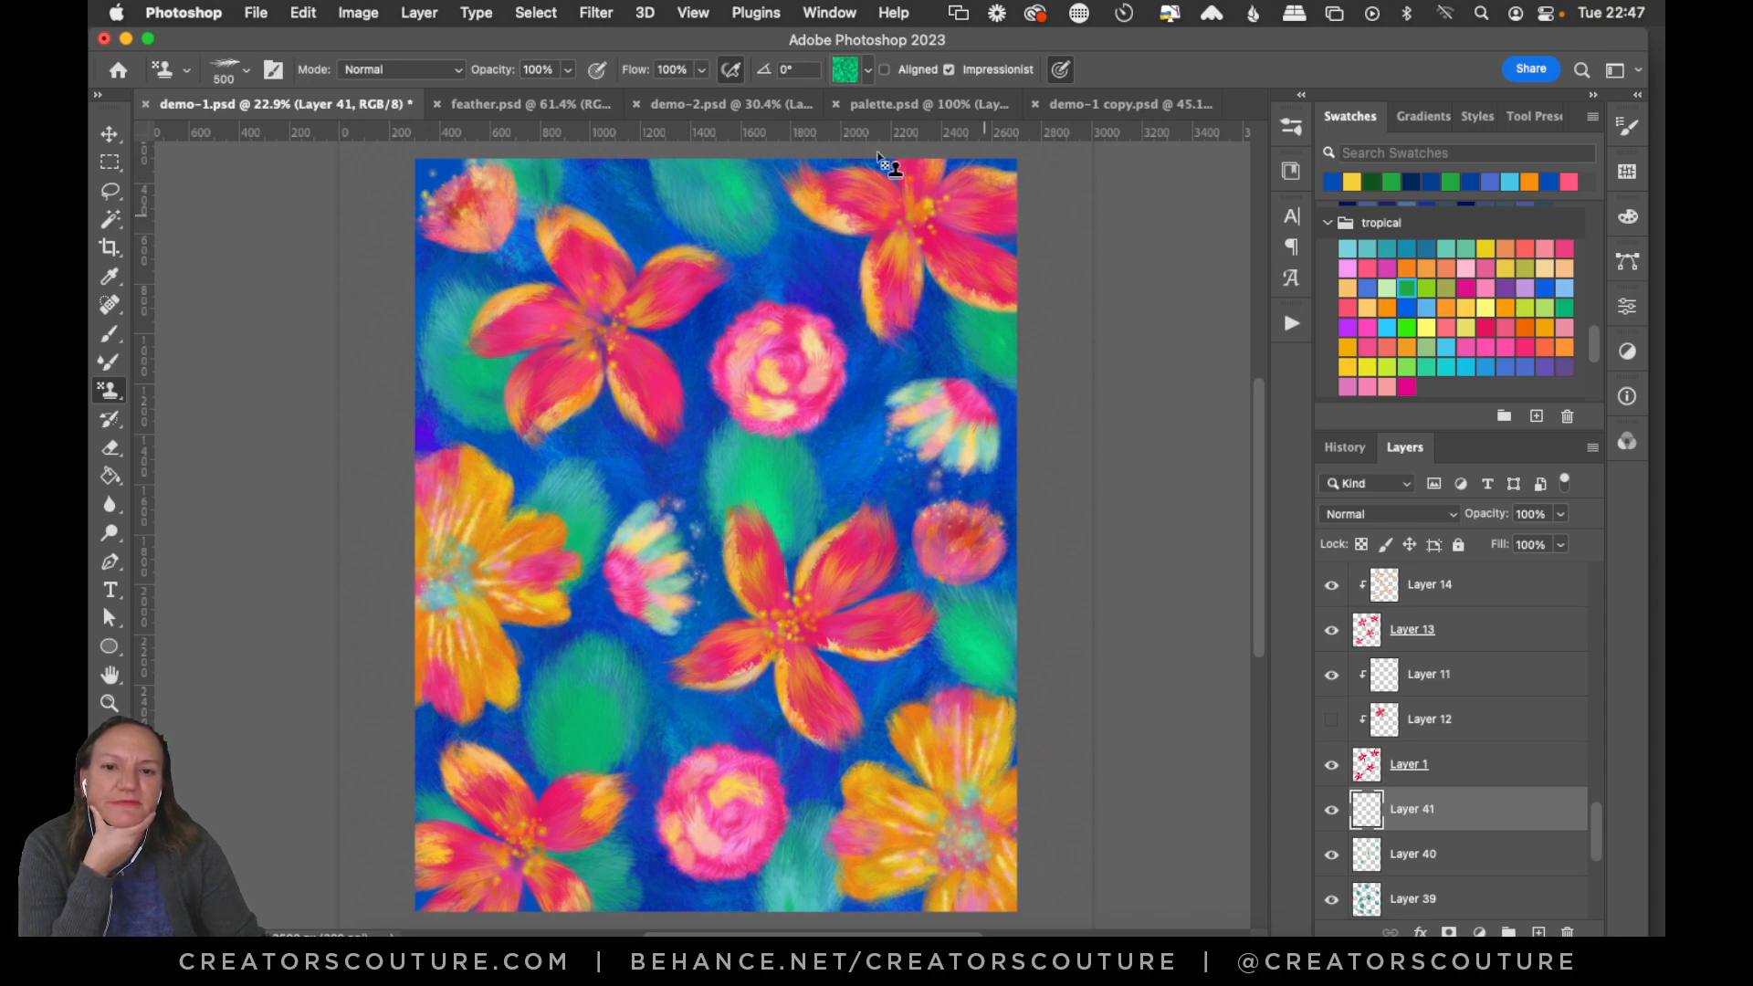
click(836, 73)
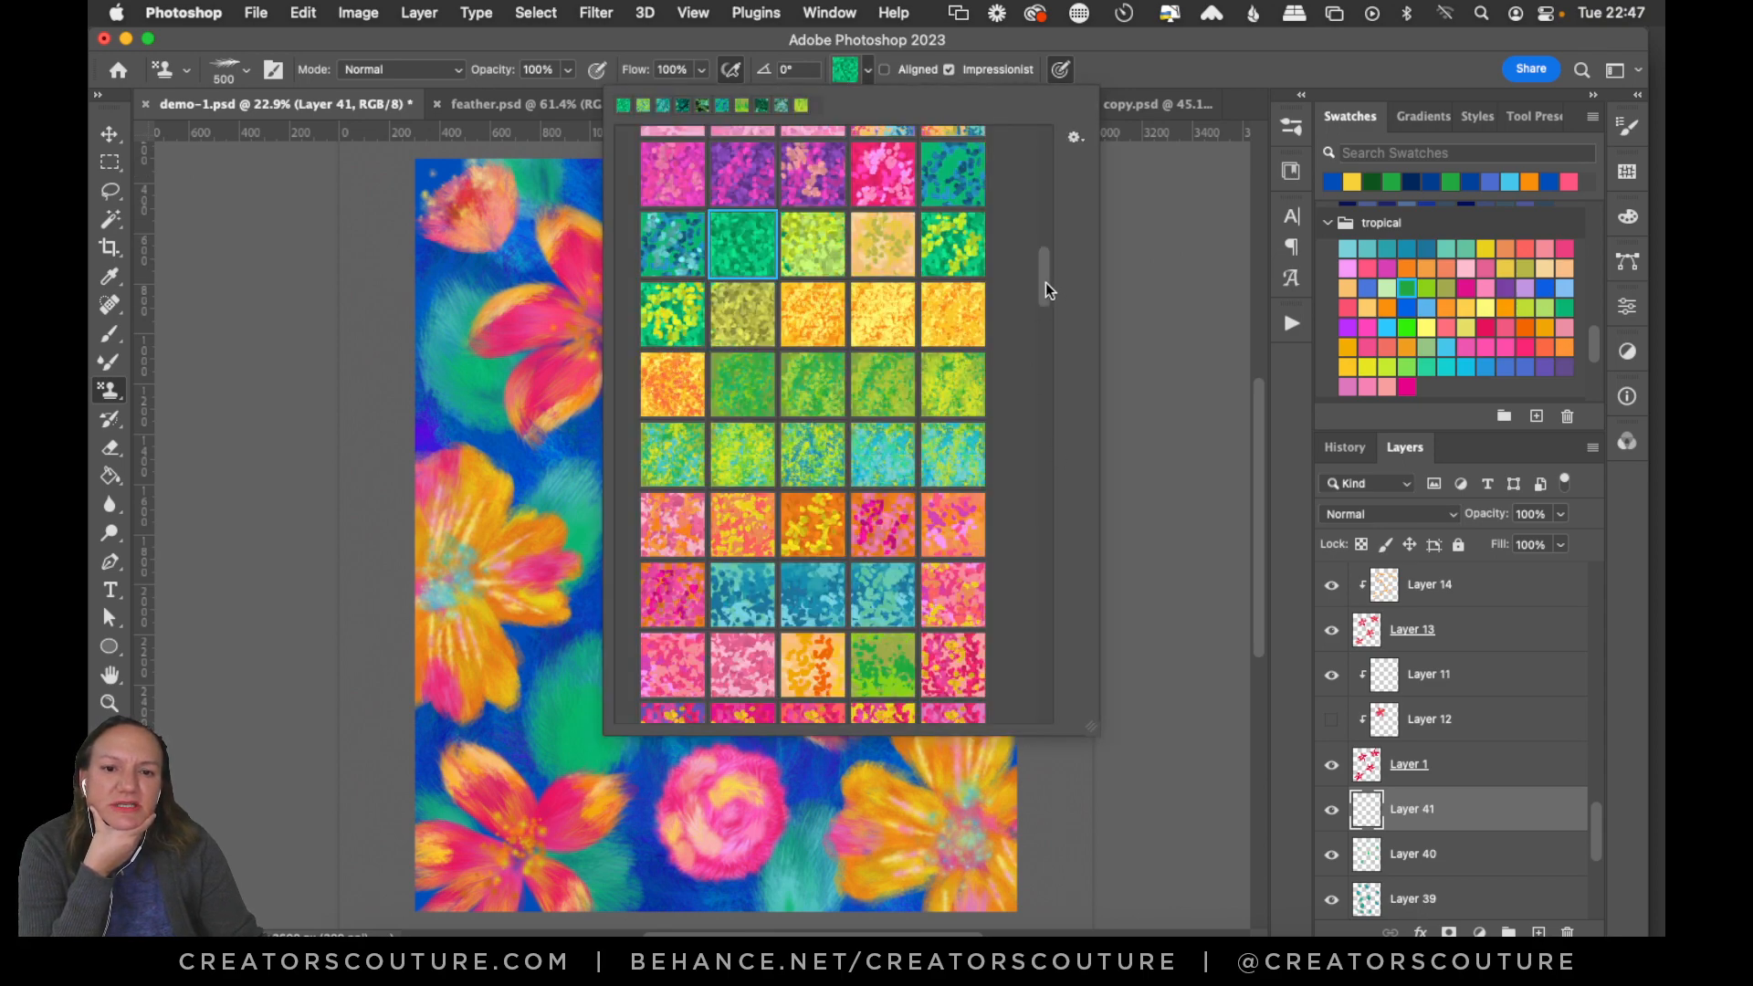
drag(1044, 282, 986, 715)
click(661, 693)
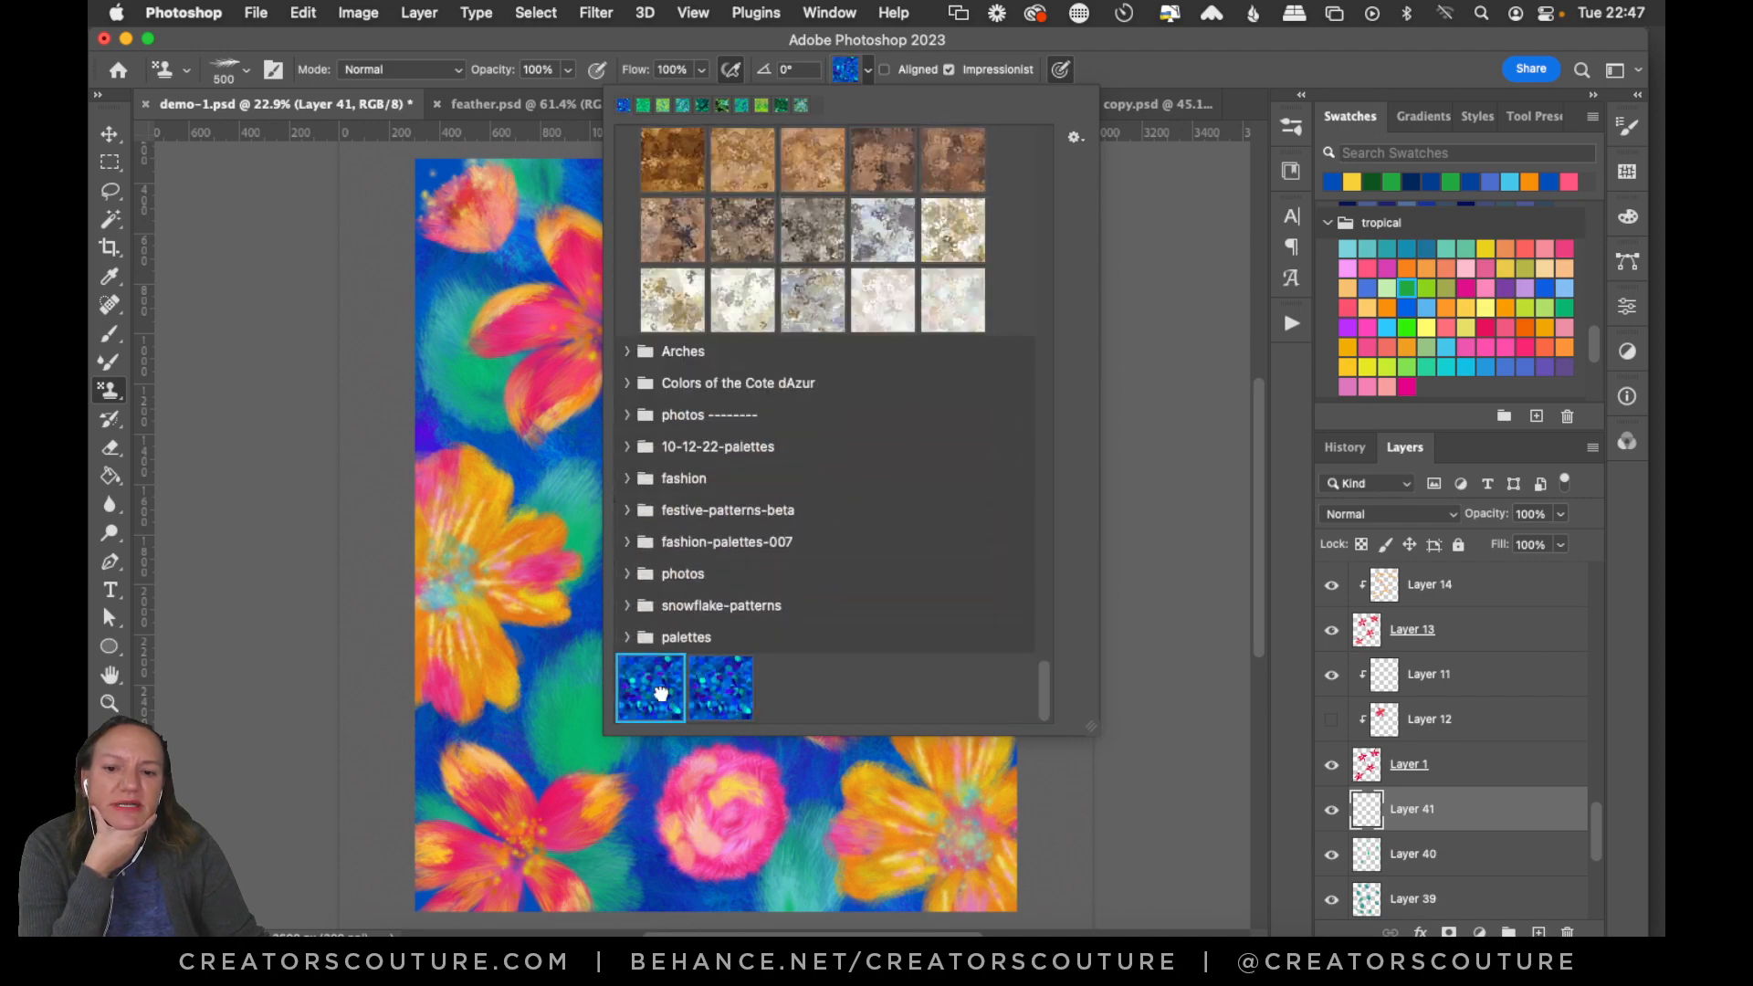
click(1122, 68)
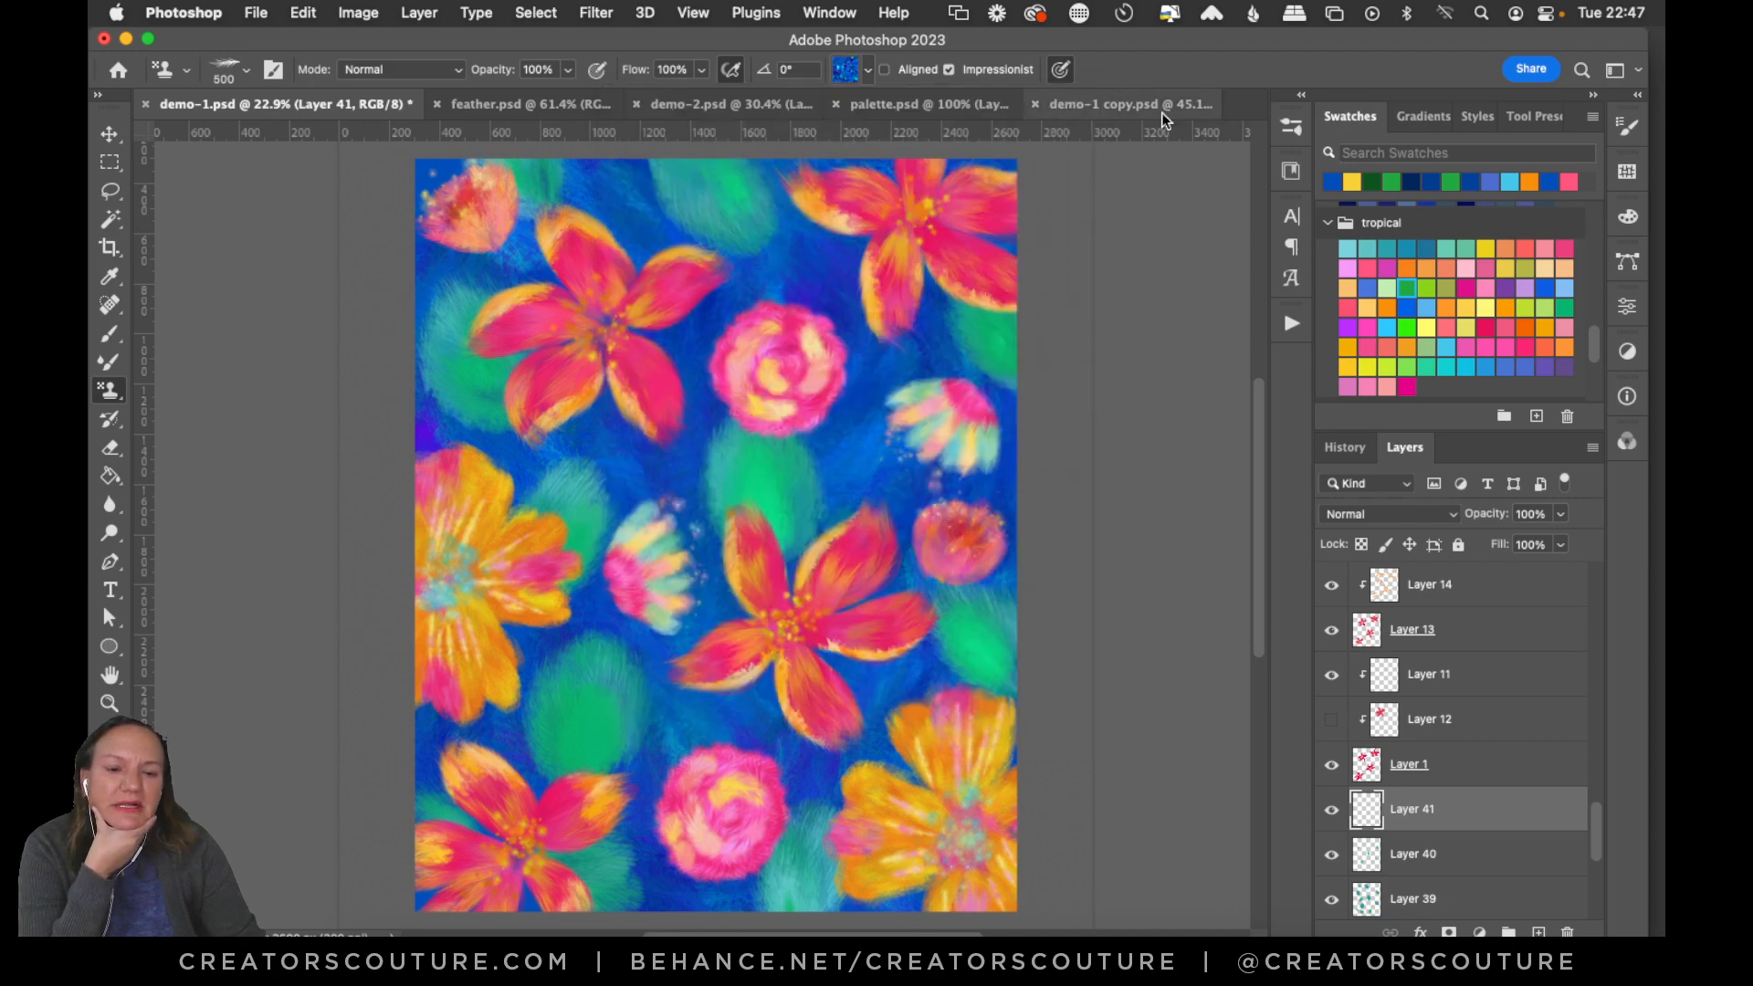
Examine the numbered brush samples in feather.psd, especially 49 and 50, and return to demo-1.psd.
click(1291, 126)
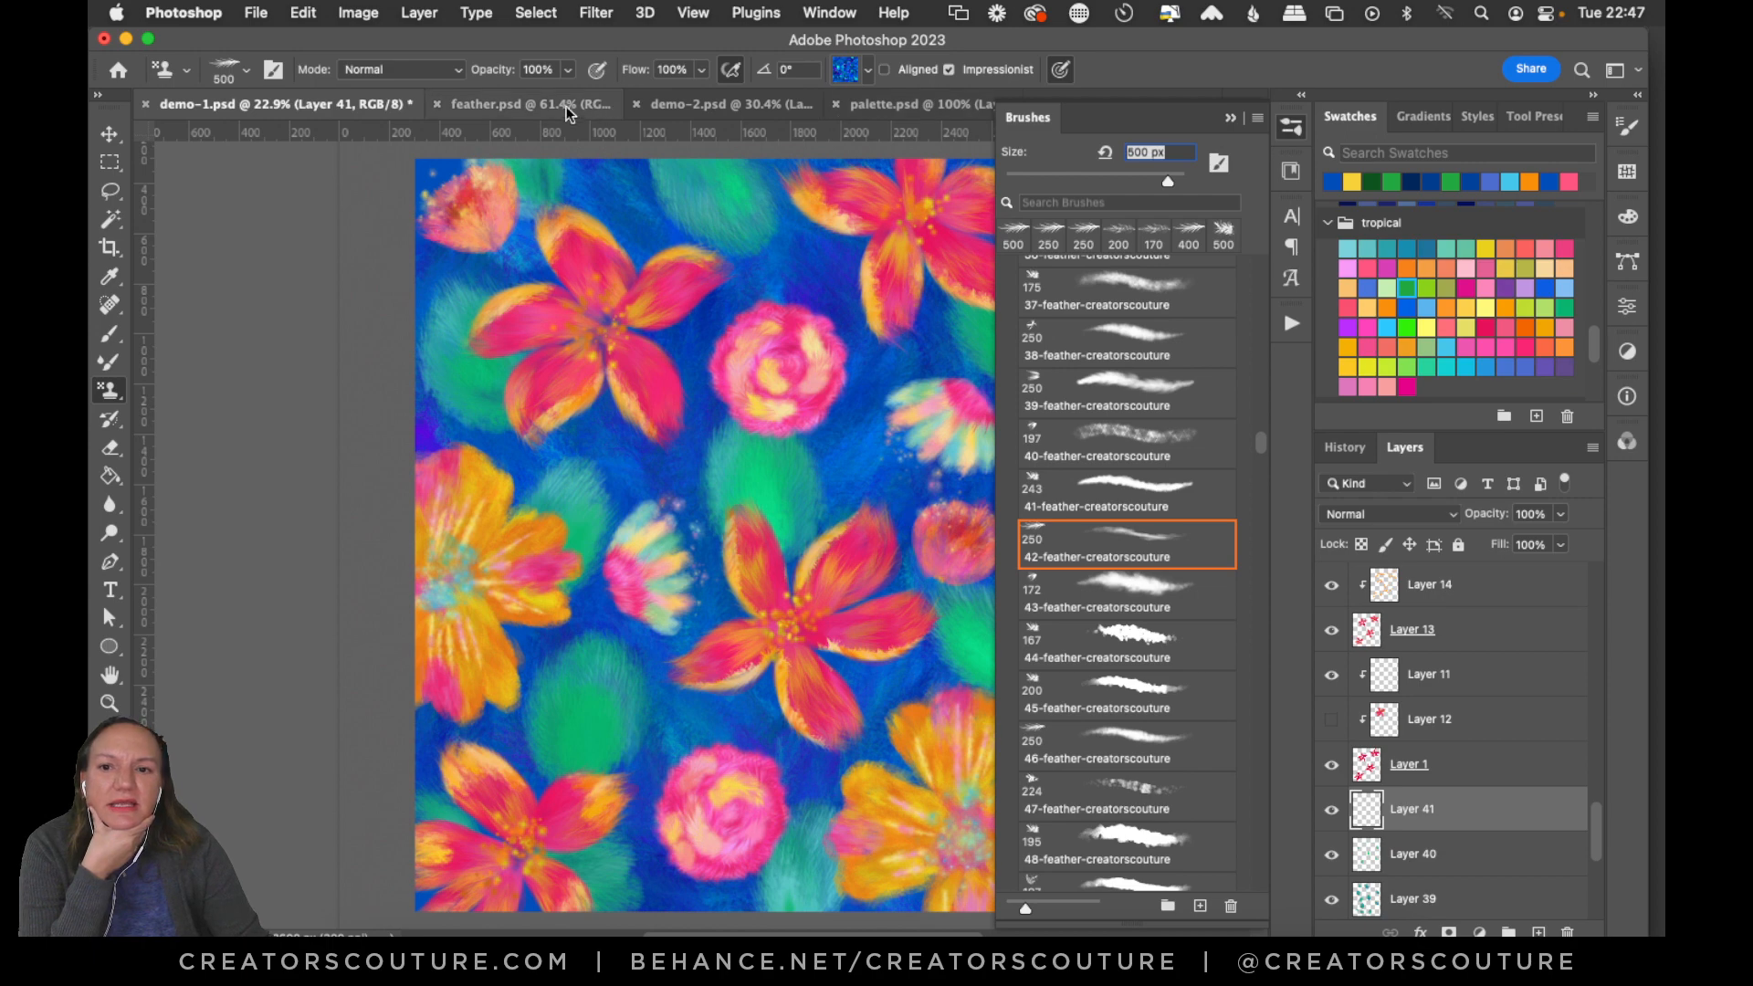
click(603, 106)
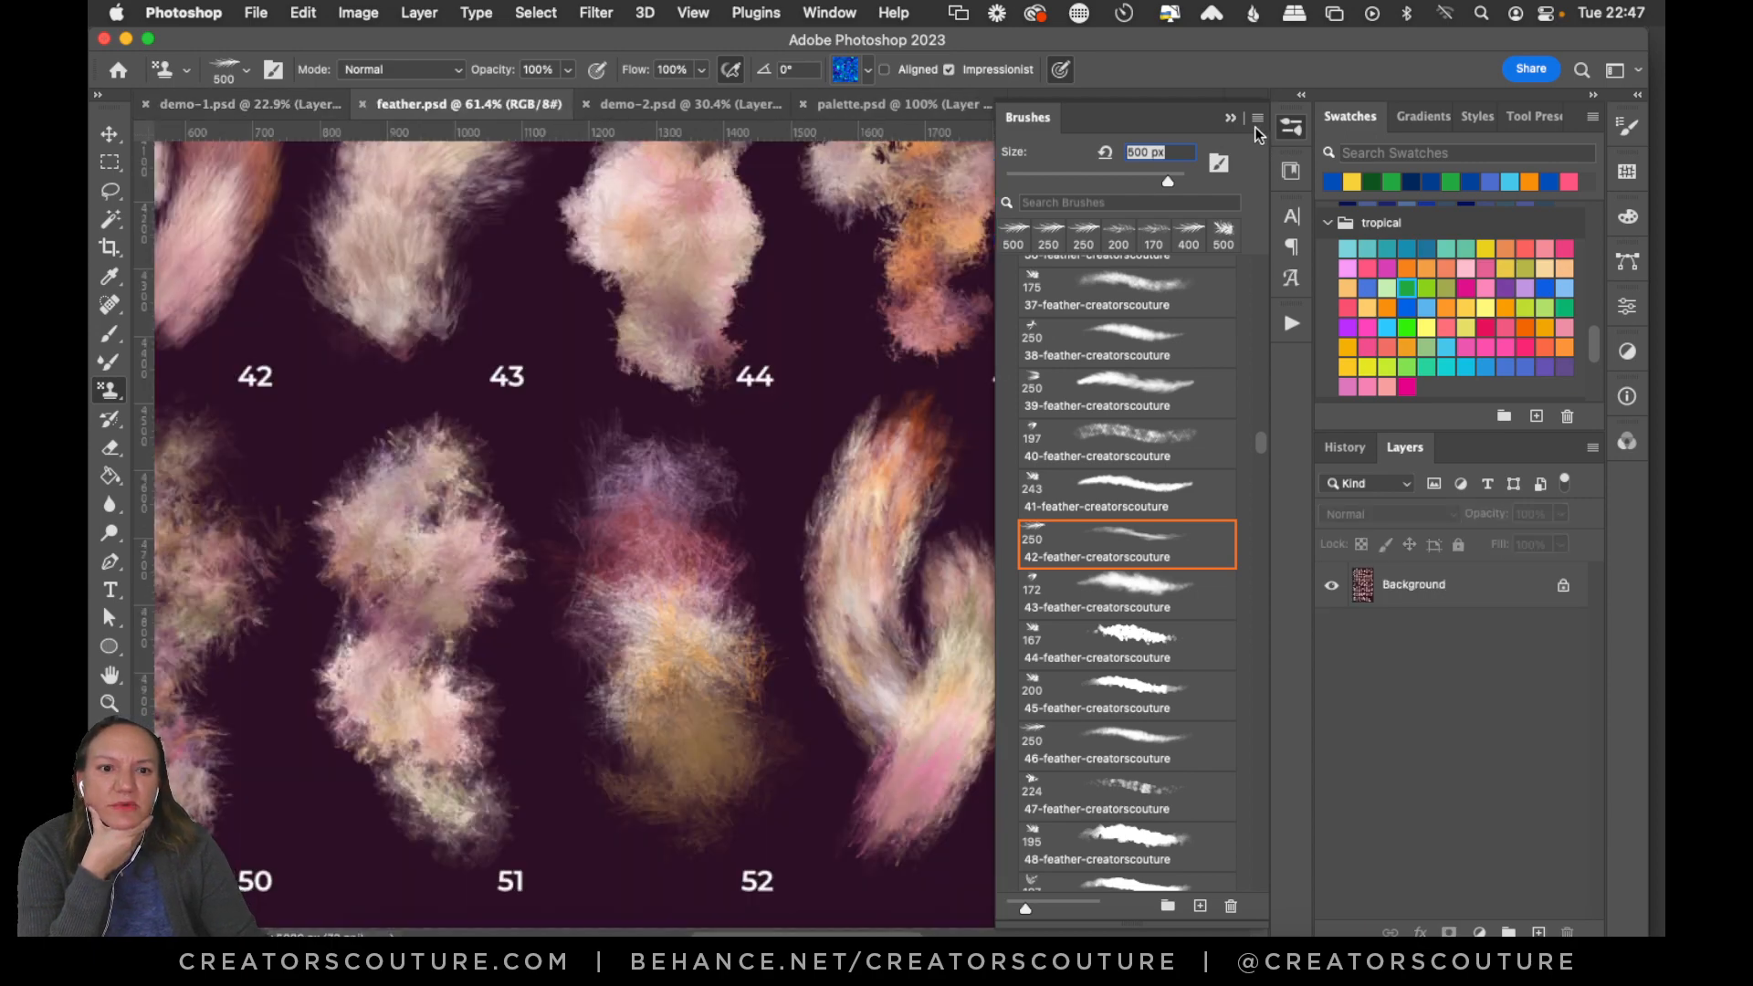
click(1285, 126)
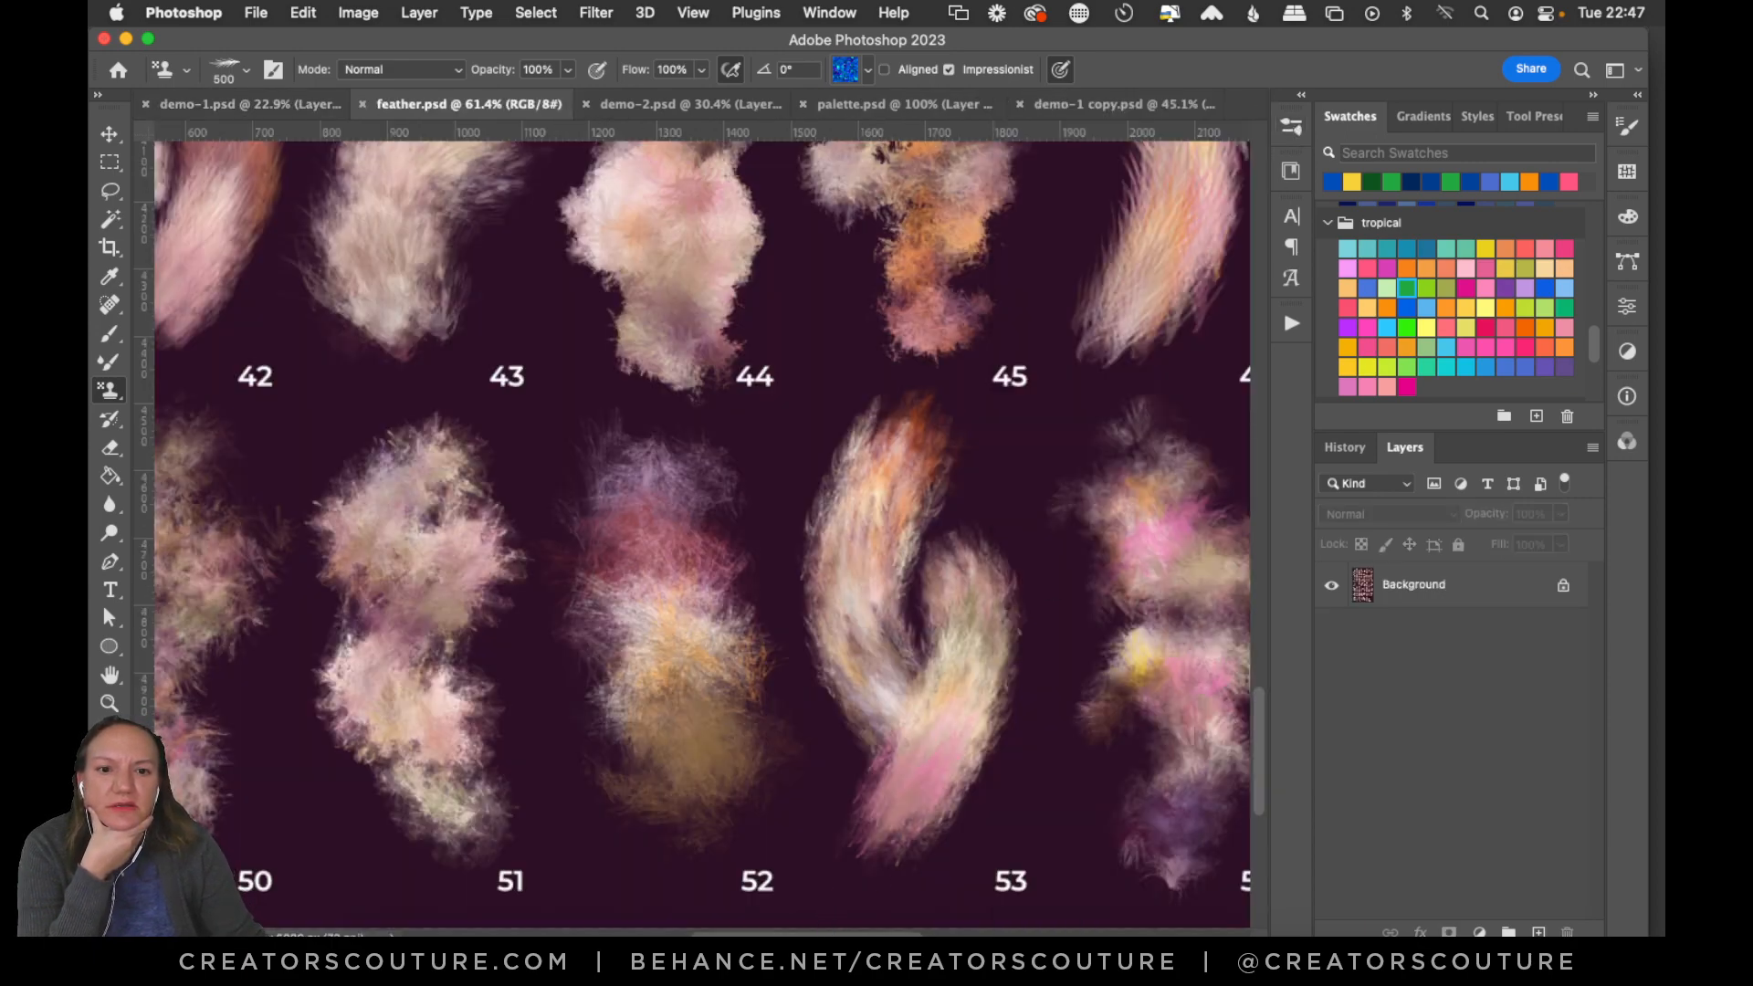
scroll(474, 584, left, 5)
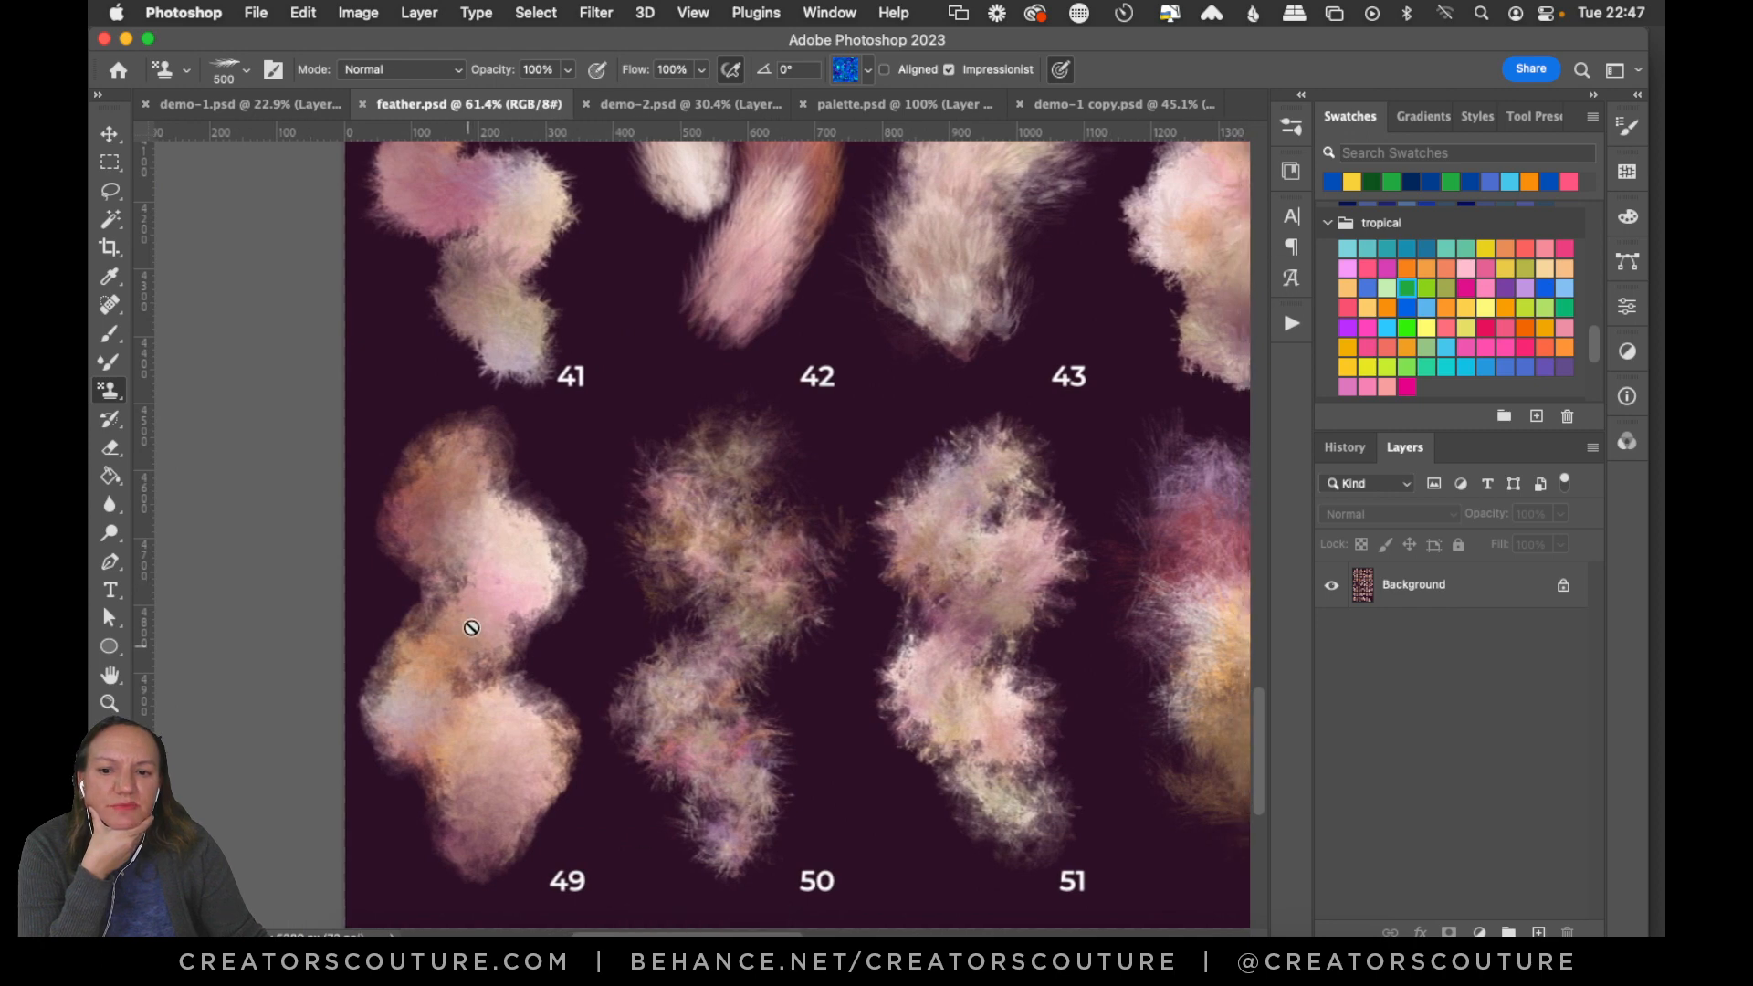
click(108, 703)
drag(441, 639, 516, 636)
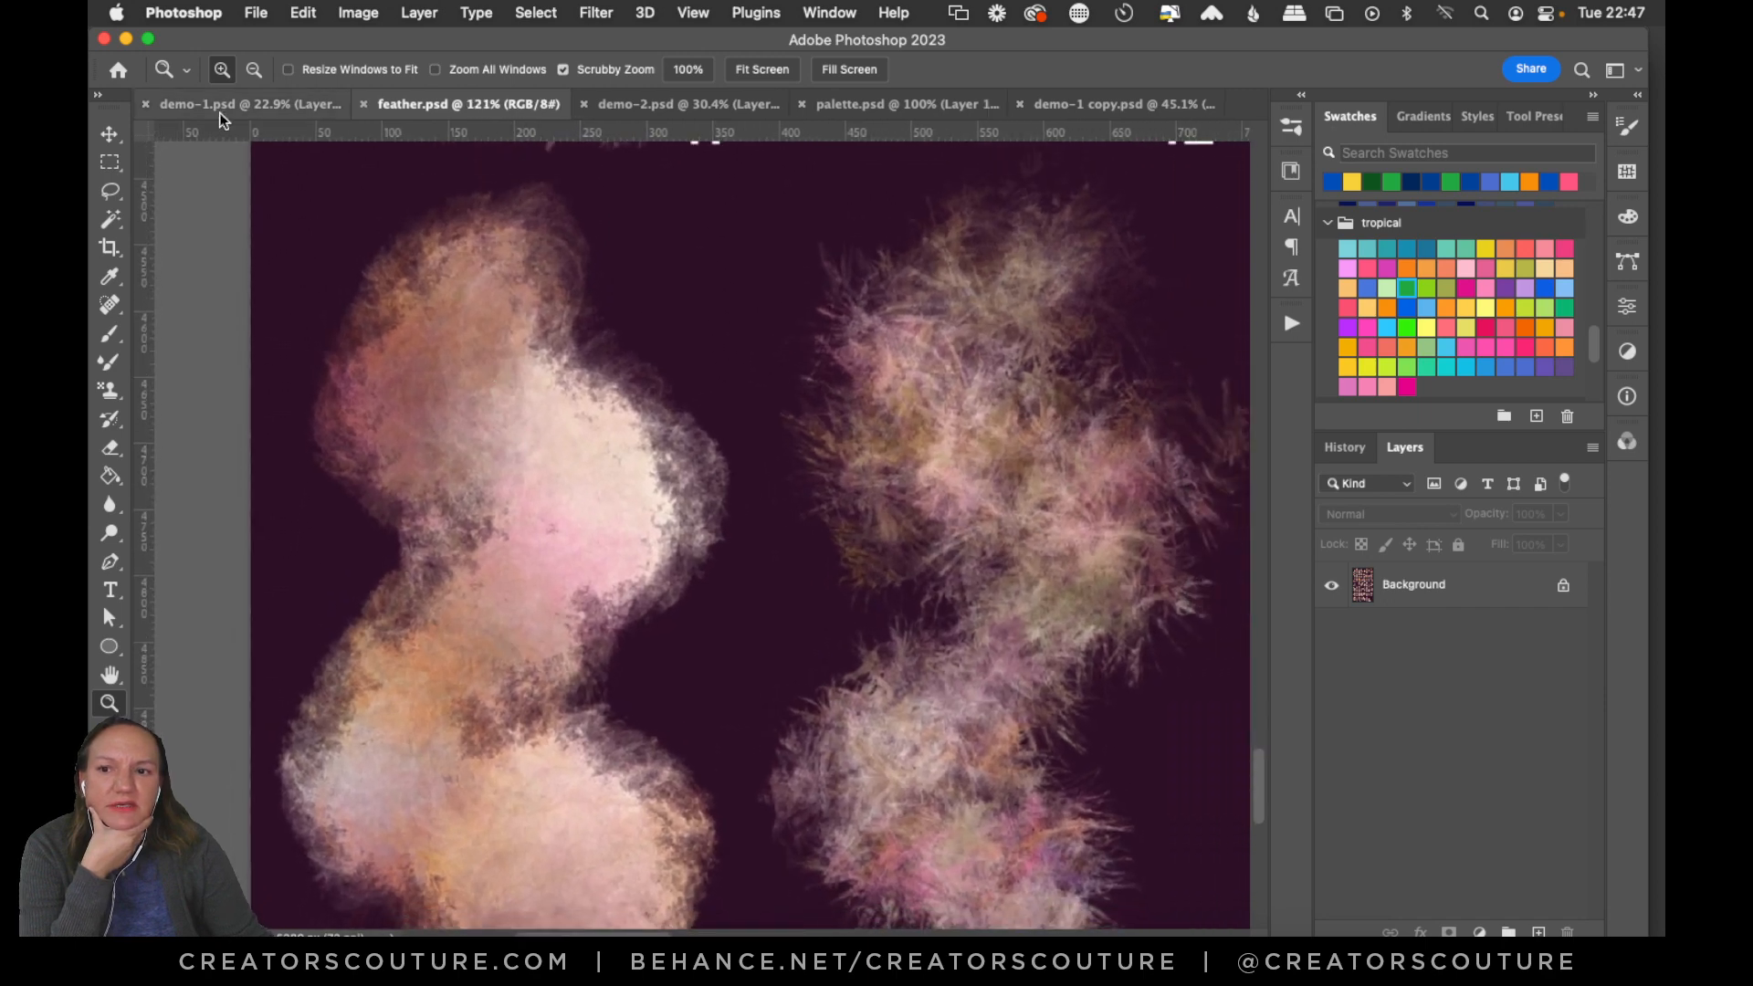
click(219, 106)
Recheck the brush samples in feather.psd and choose the 49-feather-creatorscouture brush for the Pattern Stamp tool in demo-1.psd.
drag(596, 290, 687, 265)
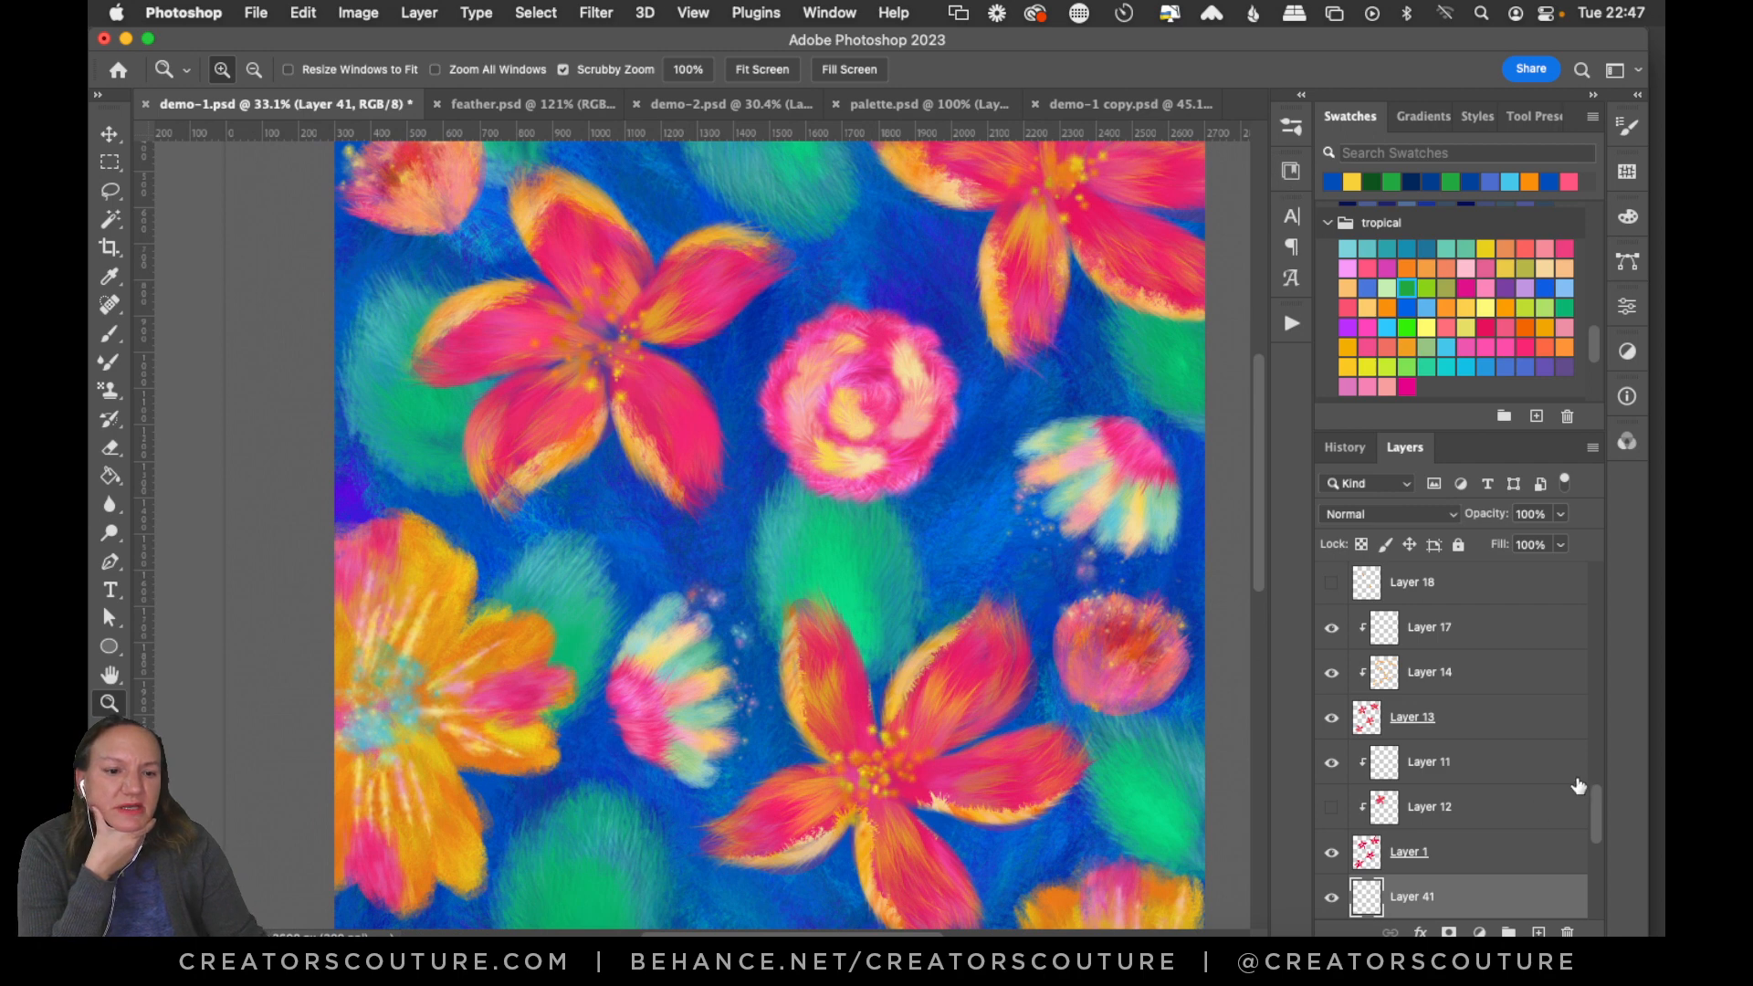
drag(1591, 803, 1591, 826)
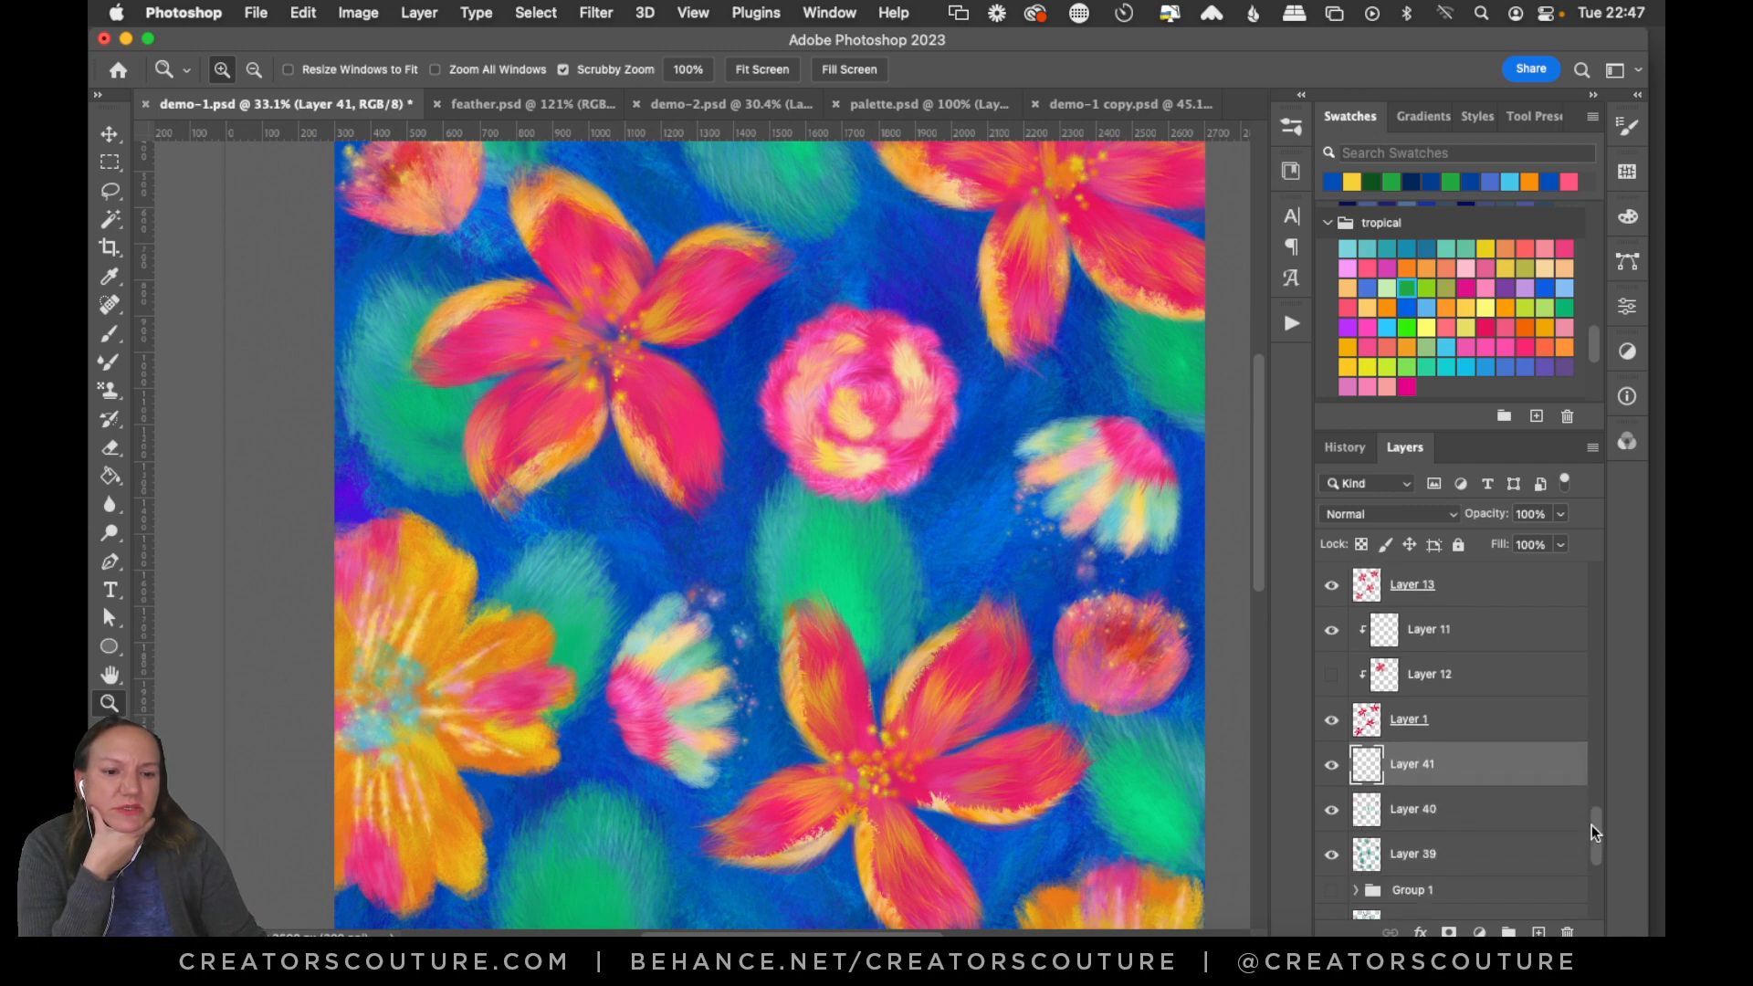
click(110, 394)
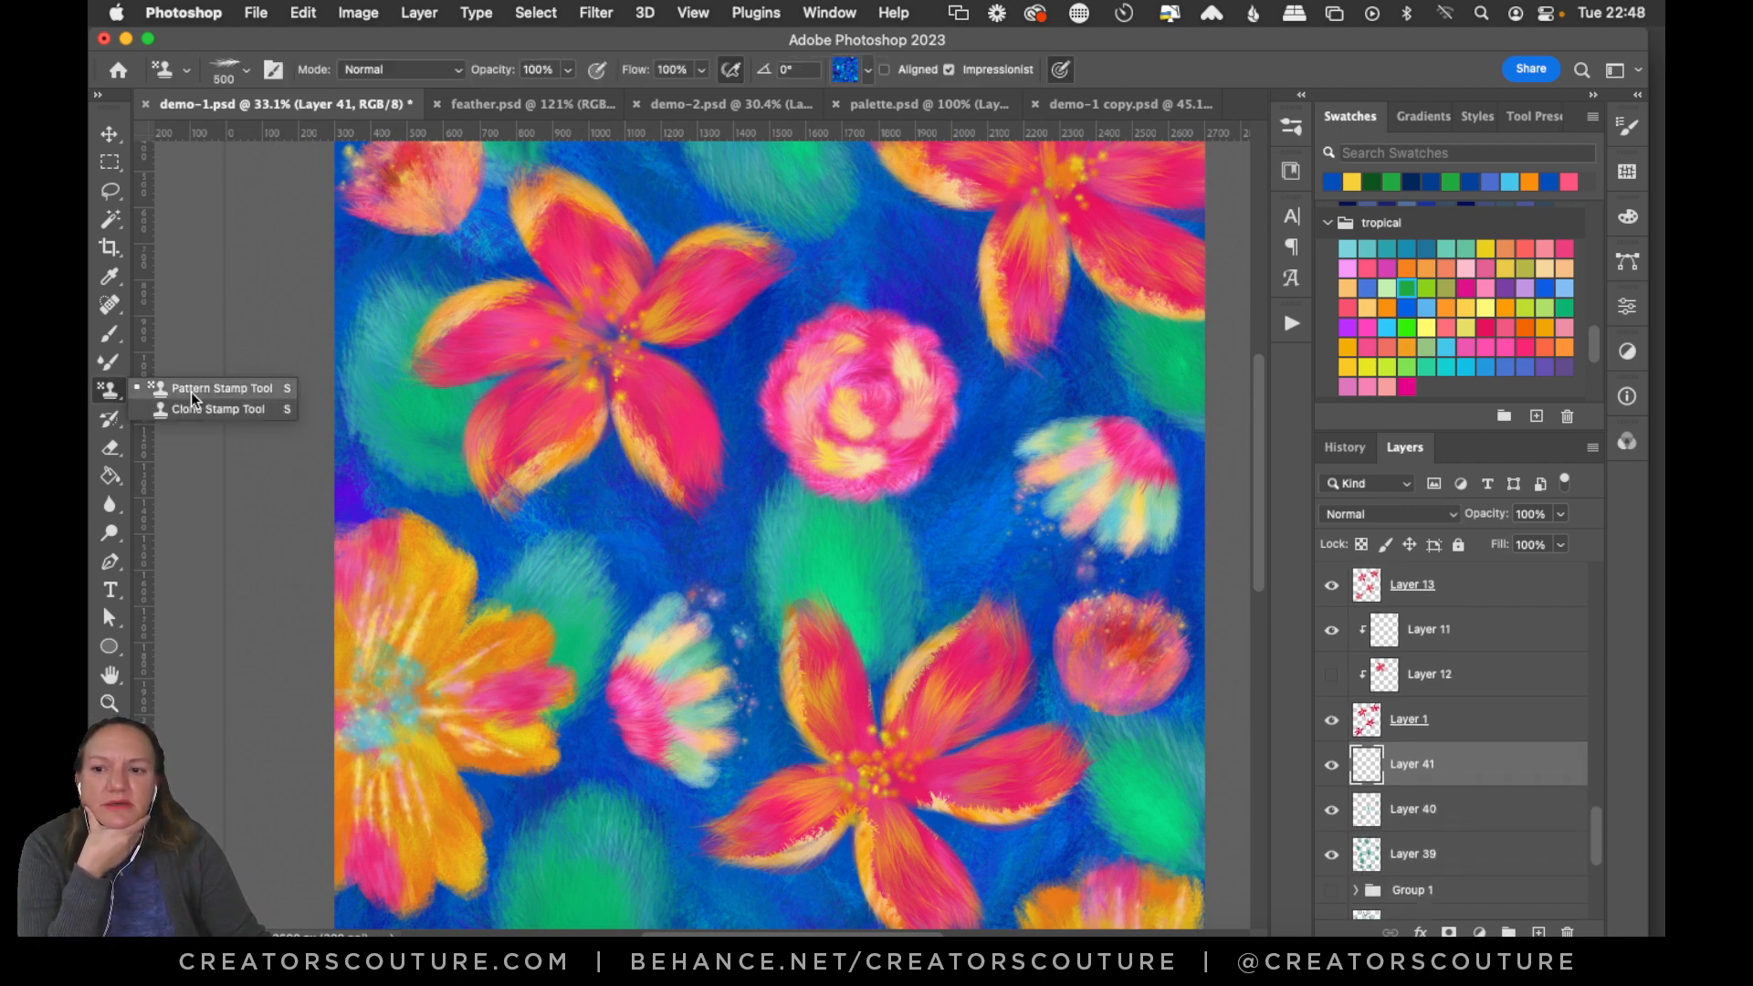
click(190, 391)
click(1290, 171)
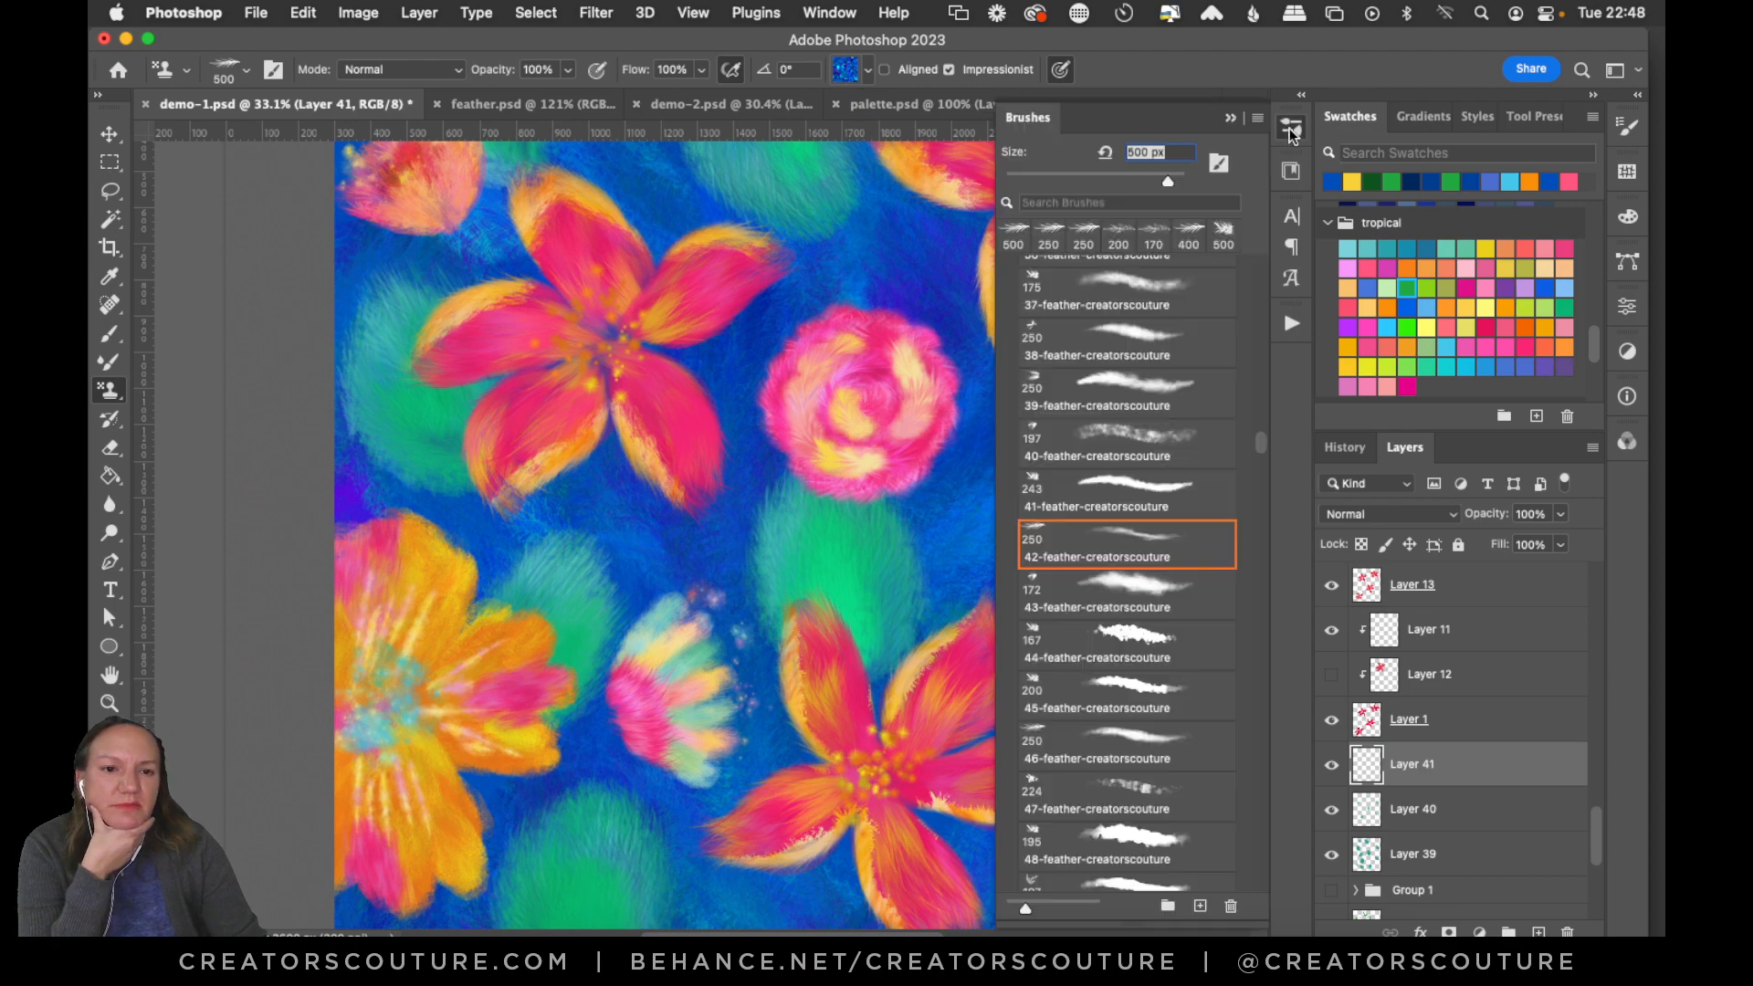
click(452, 107)
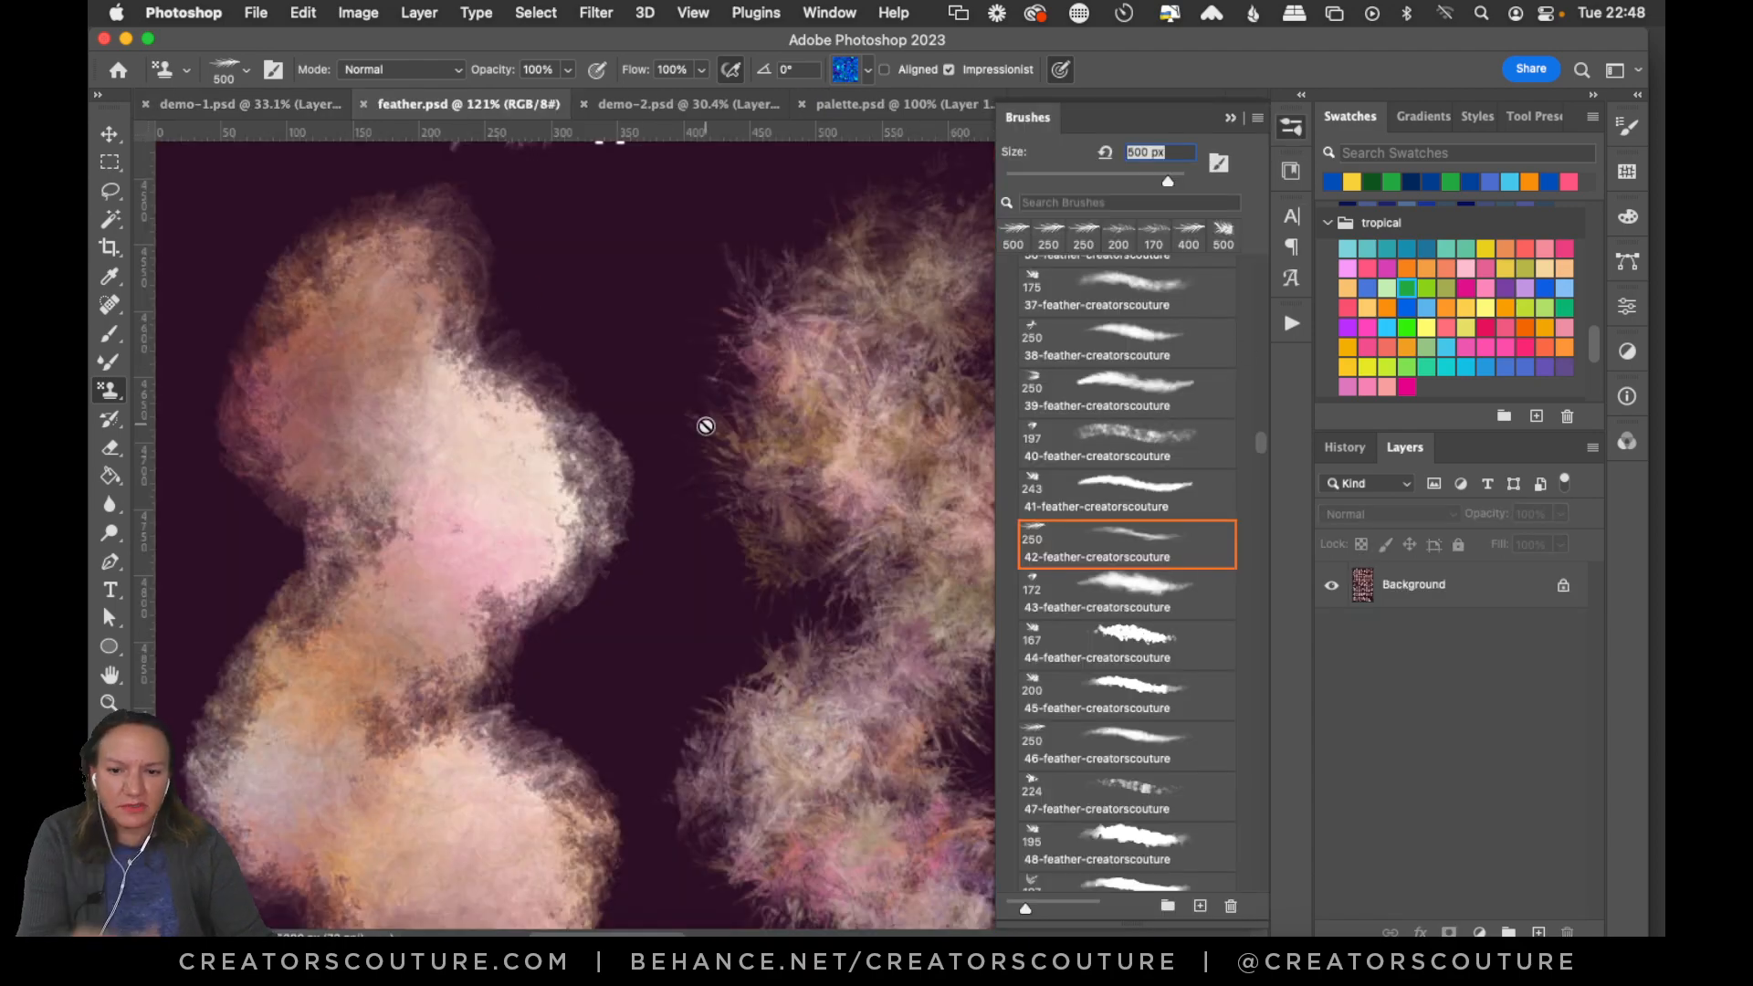
scroll(662, 448, down, 5)
click(260, 104)
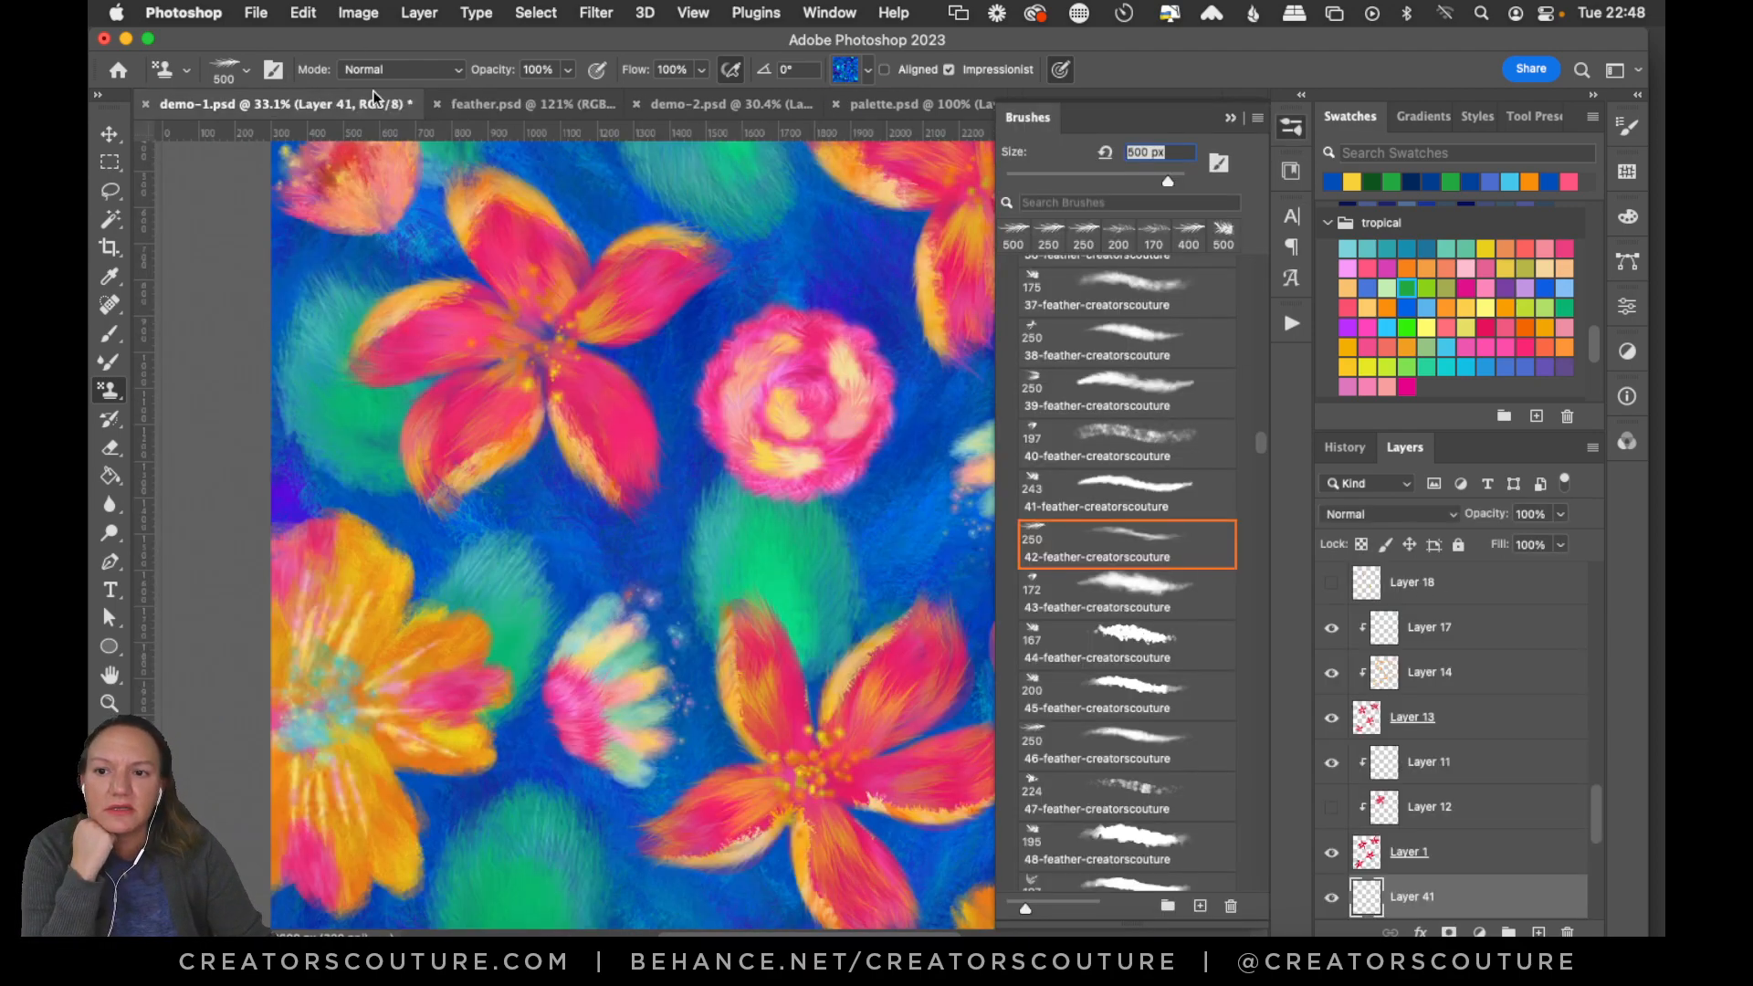
drag(1266, 442, 1262, 451)
click(1121, 558)
click(1128, 506)
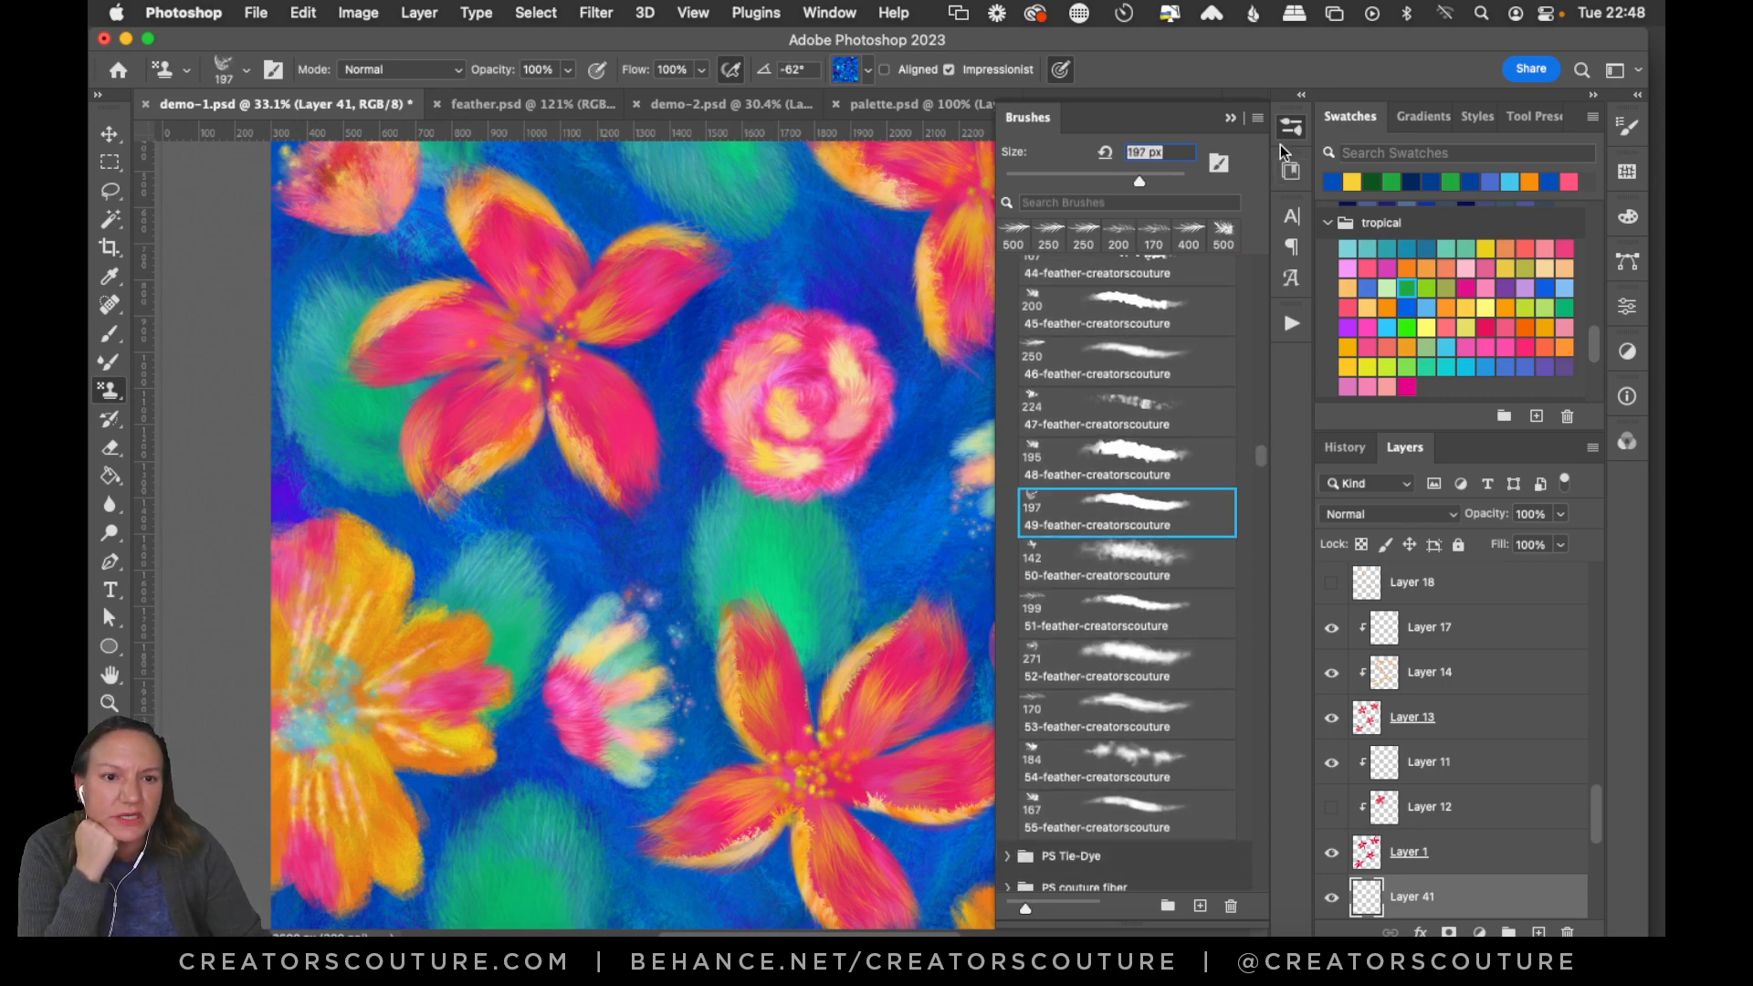
click(1291, 128)
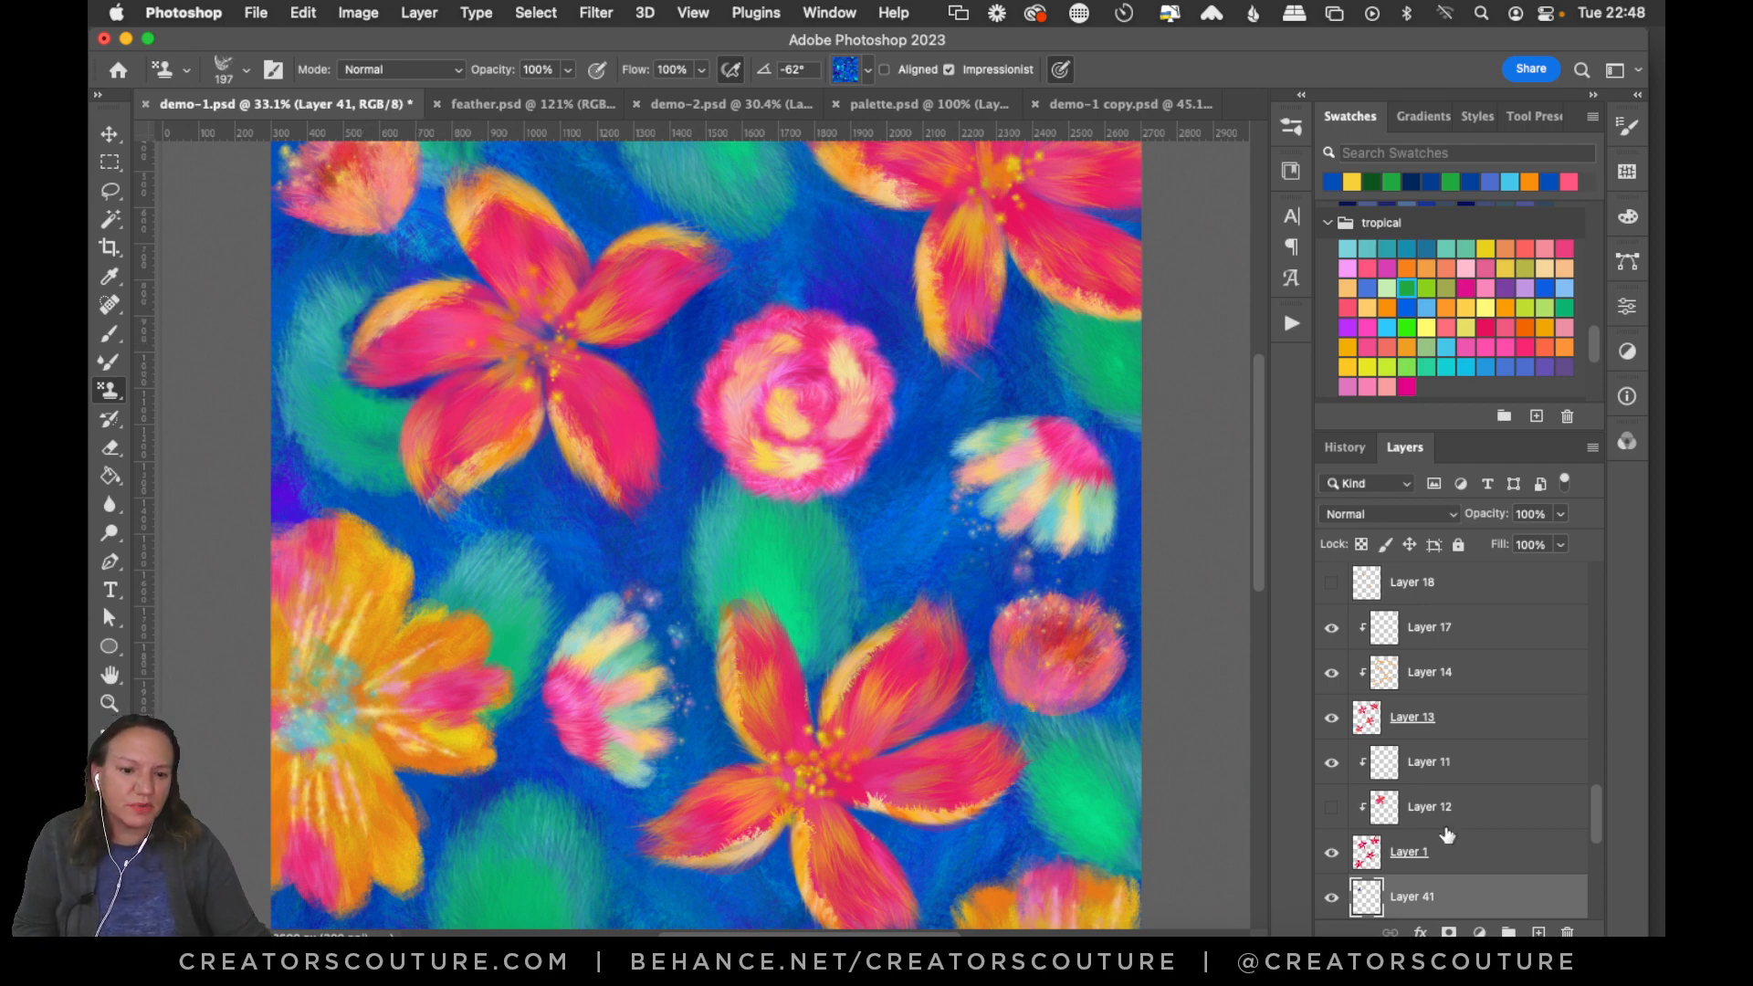
Set the blue shadow layer's blend mode to Multiply and its opacity to 36%.
click(1368, 513)
click(1387, 587)
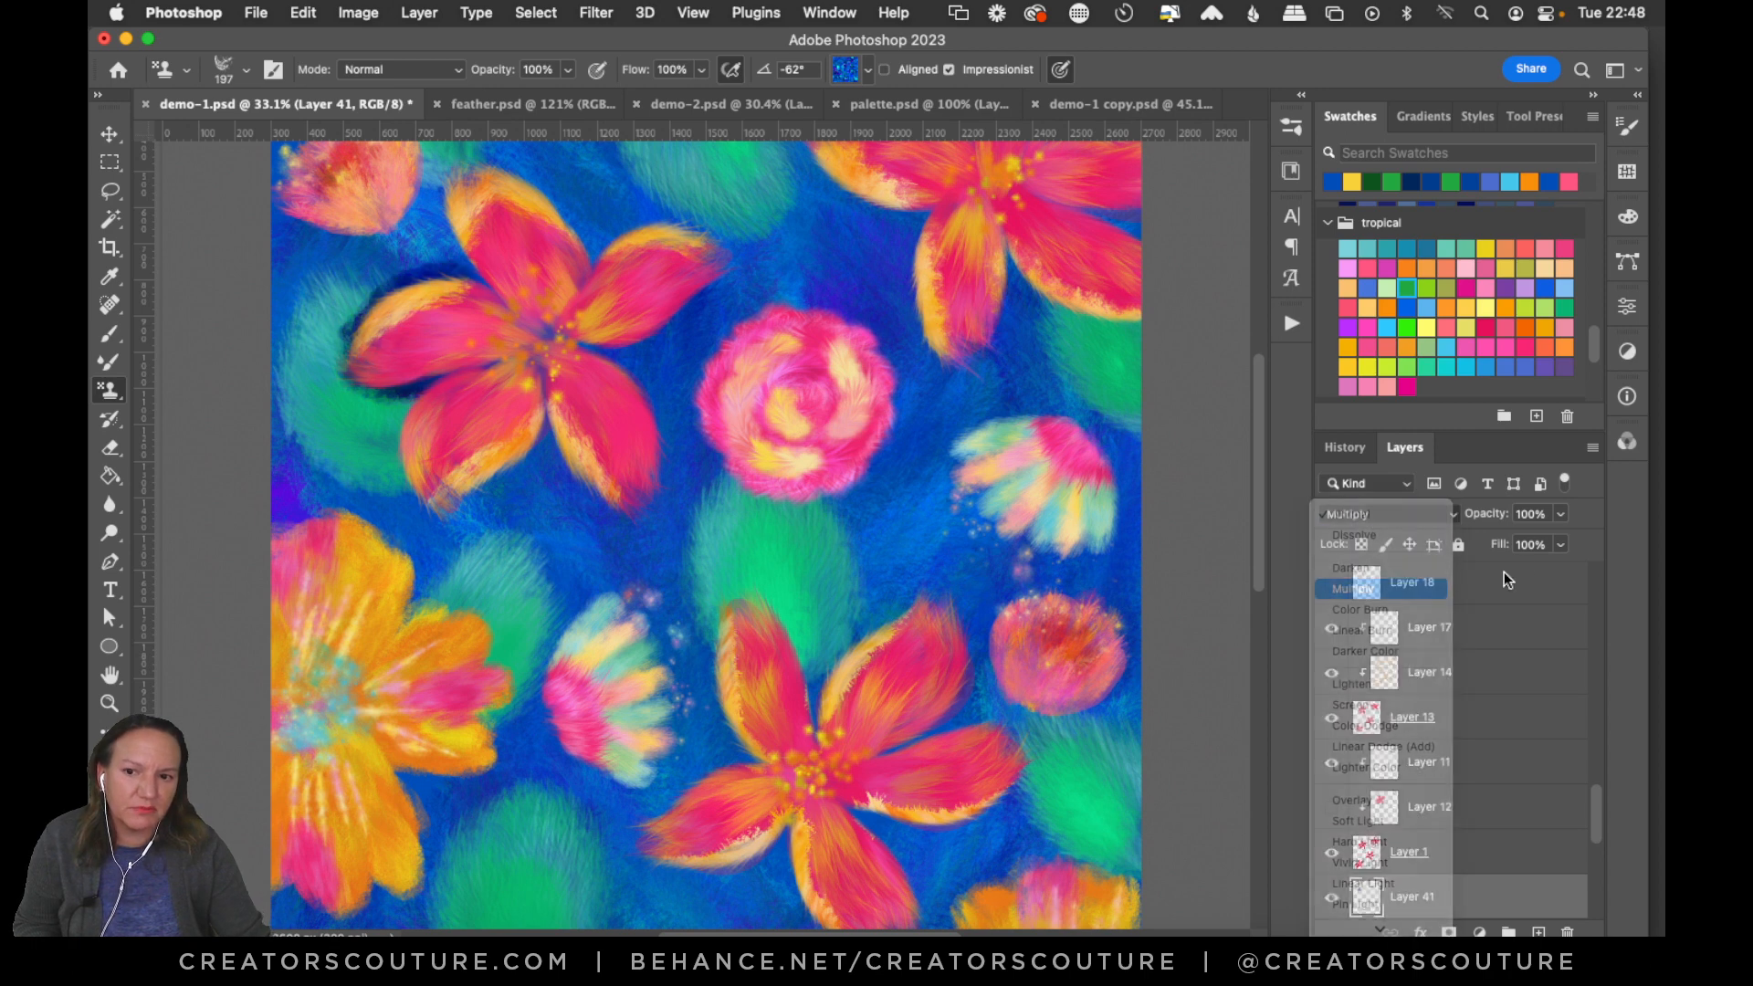
drag(1471, 542, 1482, 543)
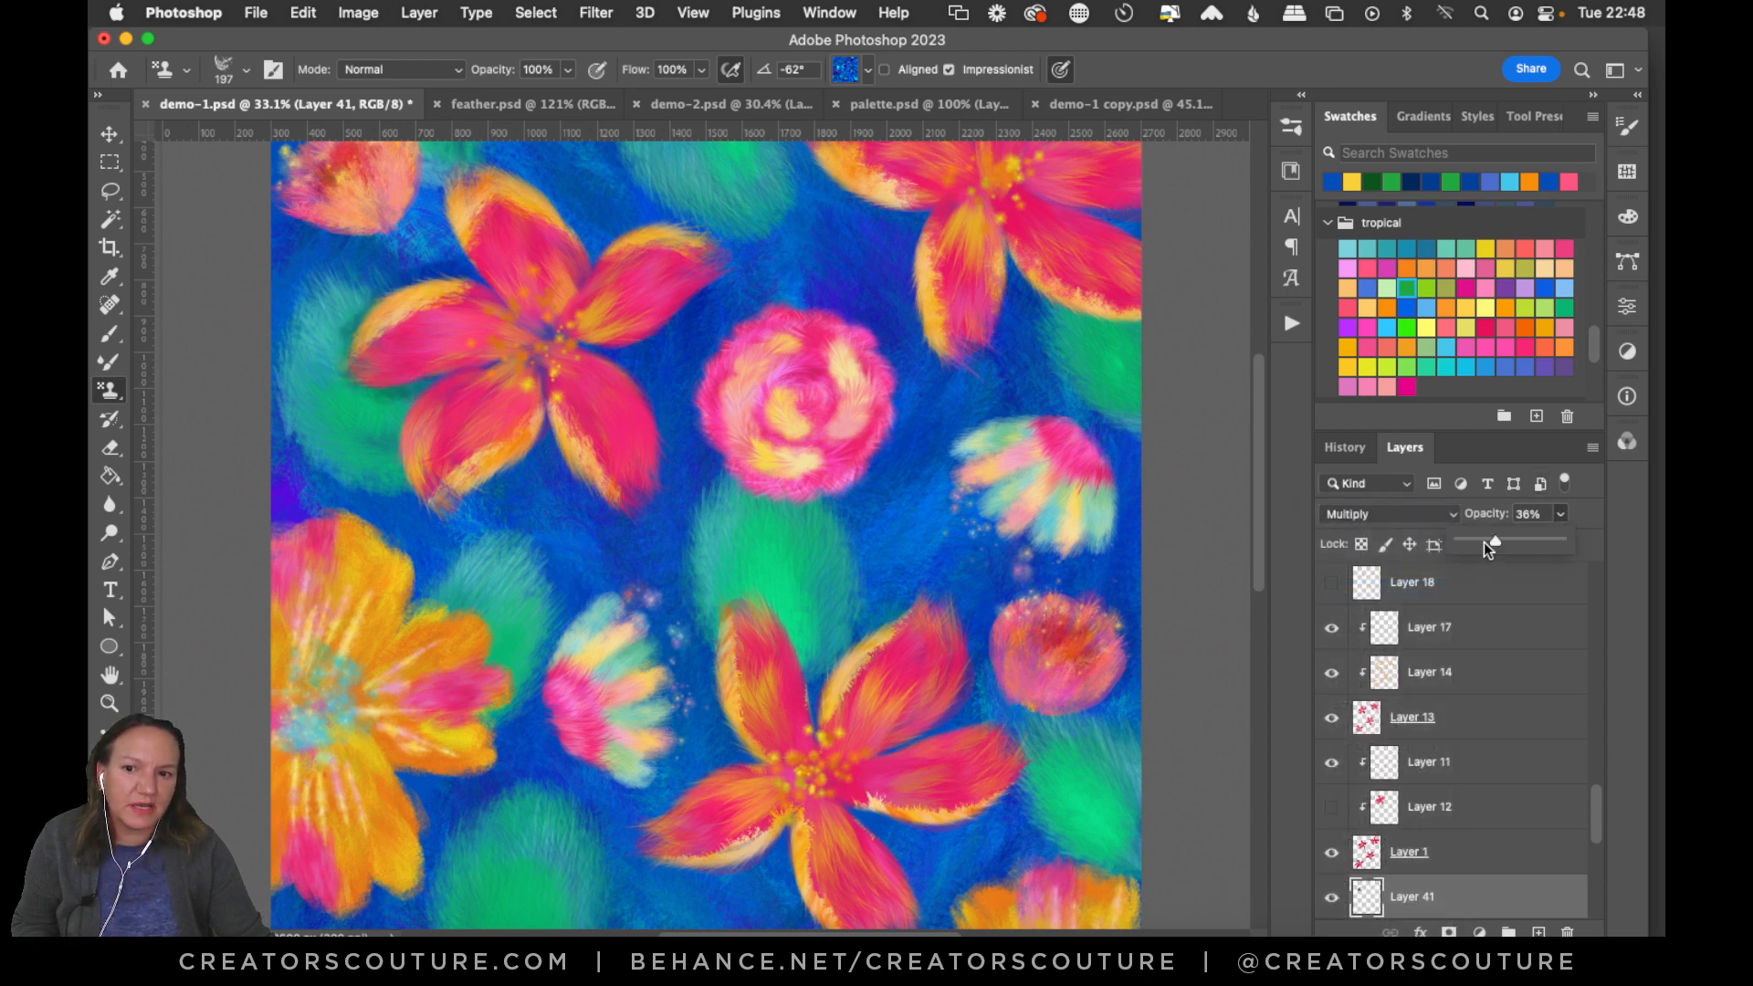
Enlarge the brush to 280 px and paint soft blue shadows around the petals of the upper-left lily and over the leaf behind it.
click(609, 395)
key(bracketright)
key(bracketright)
key(bracketright)
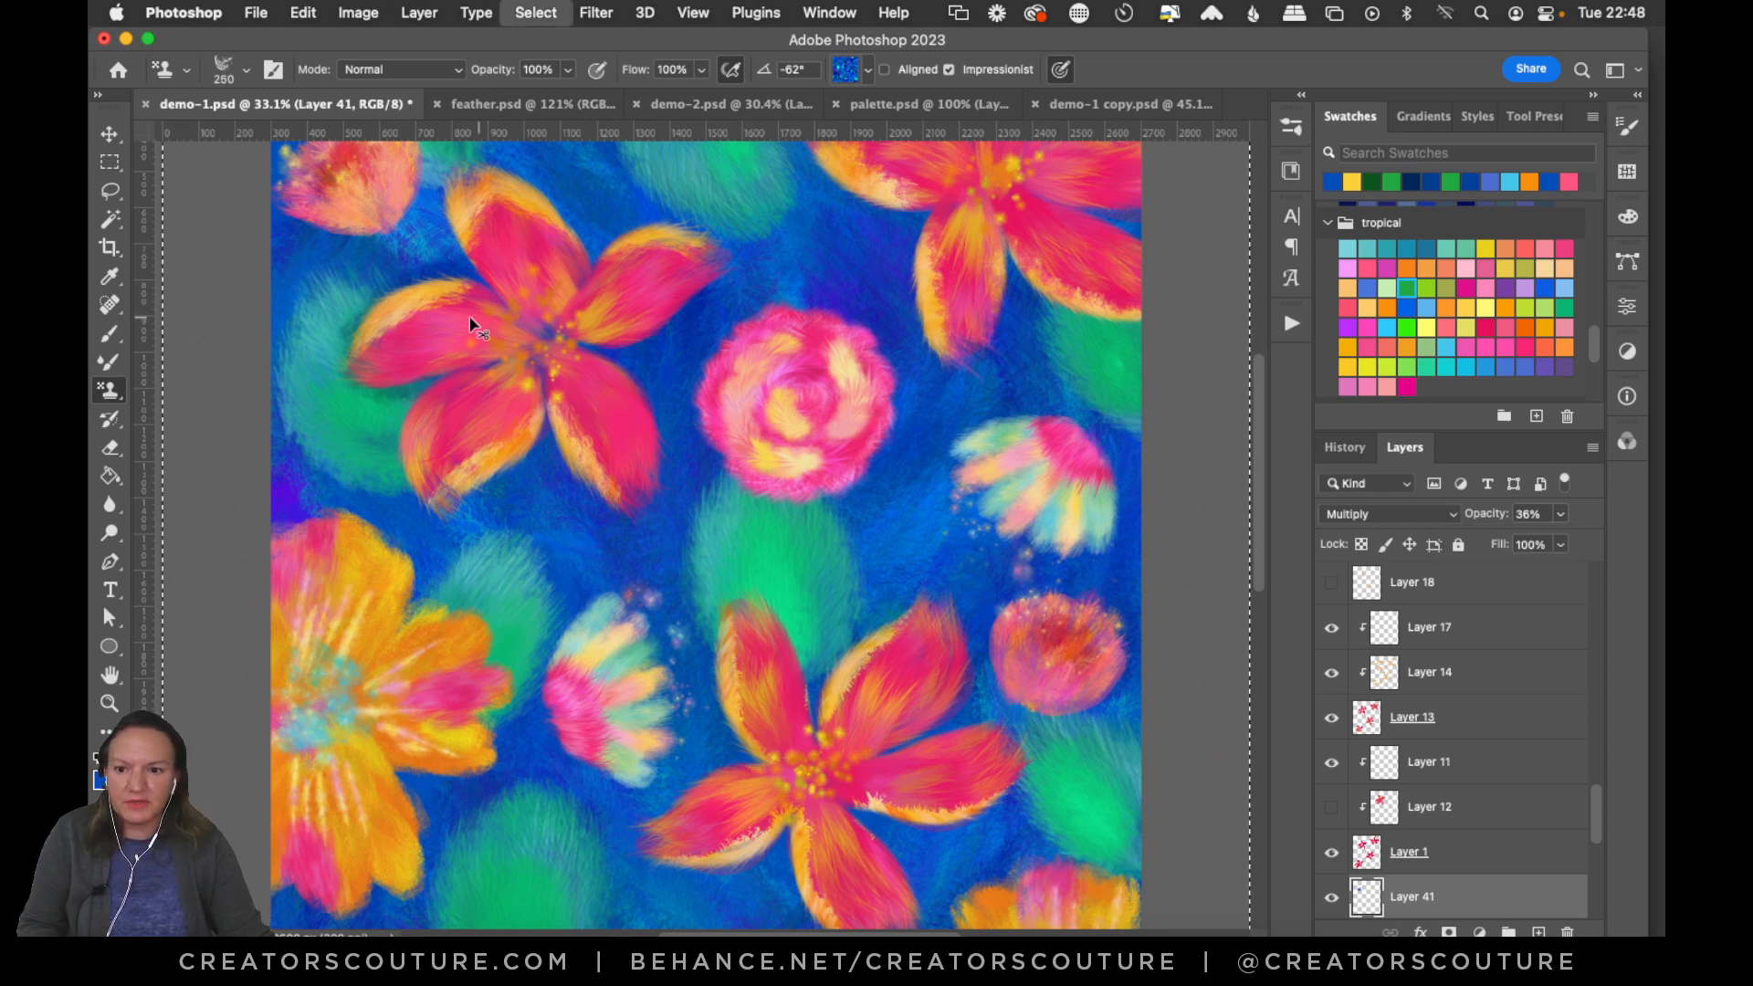
drag(392, 358, 418, 358)
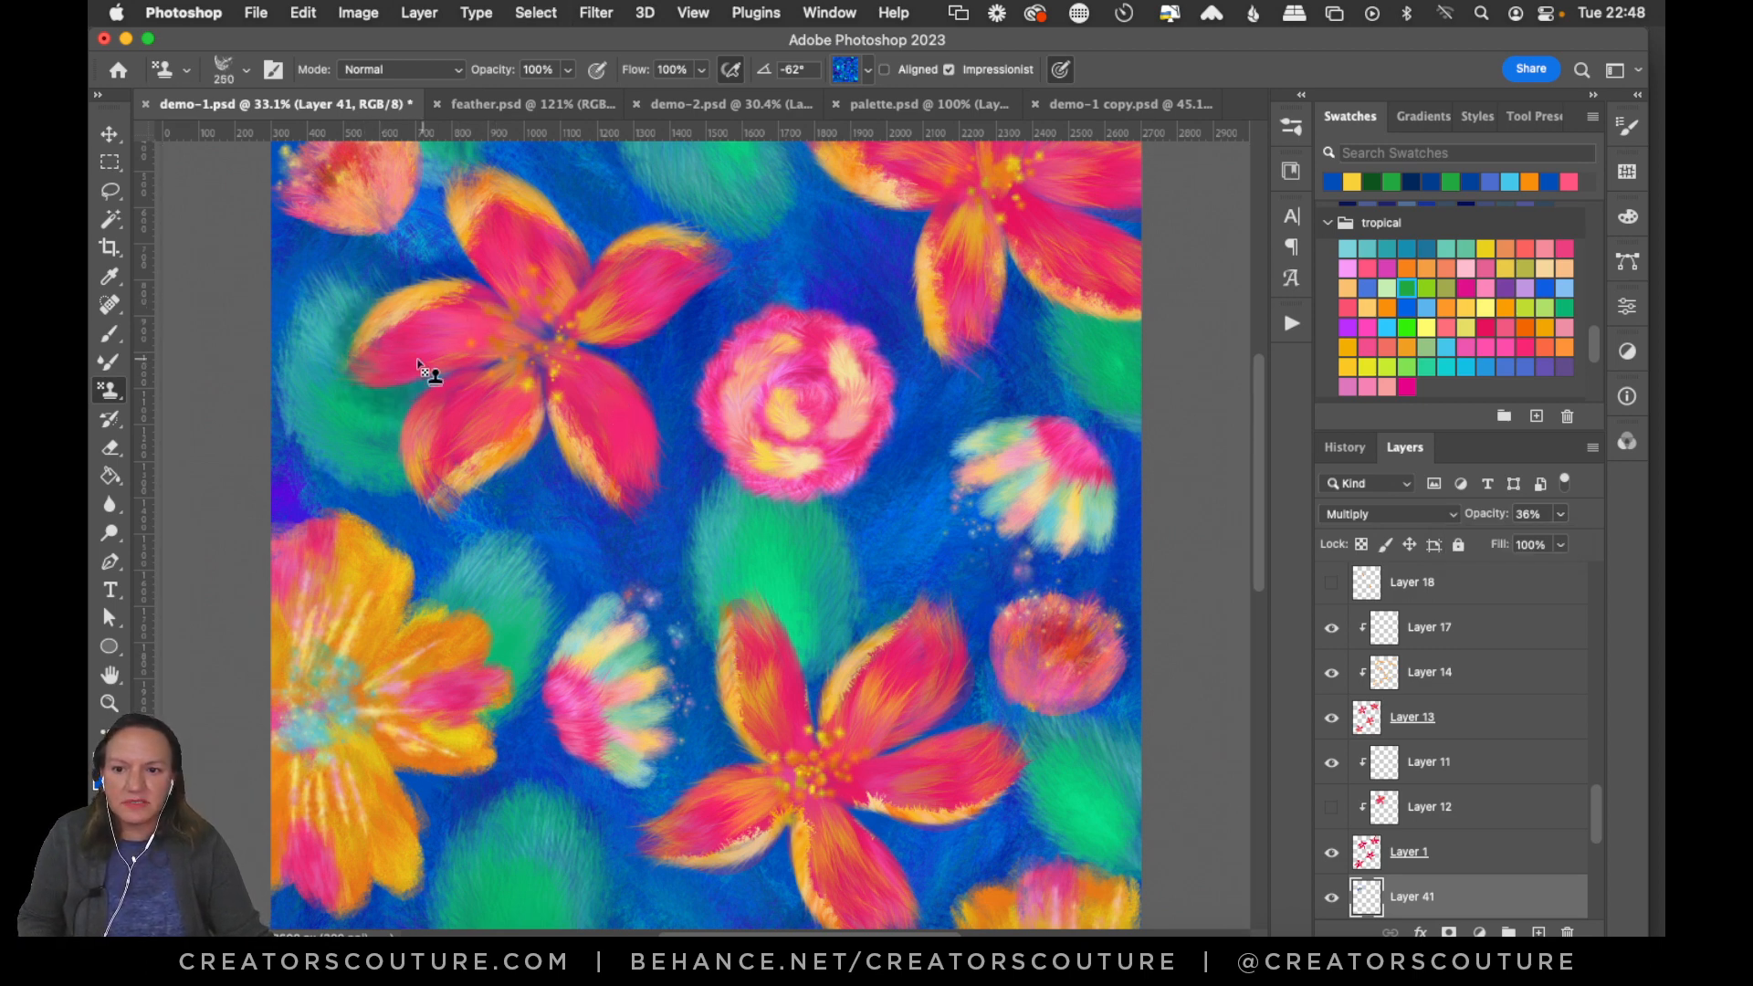
drag(400, 446, 468, 462)
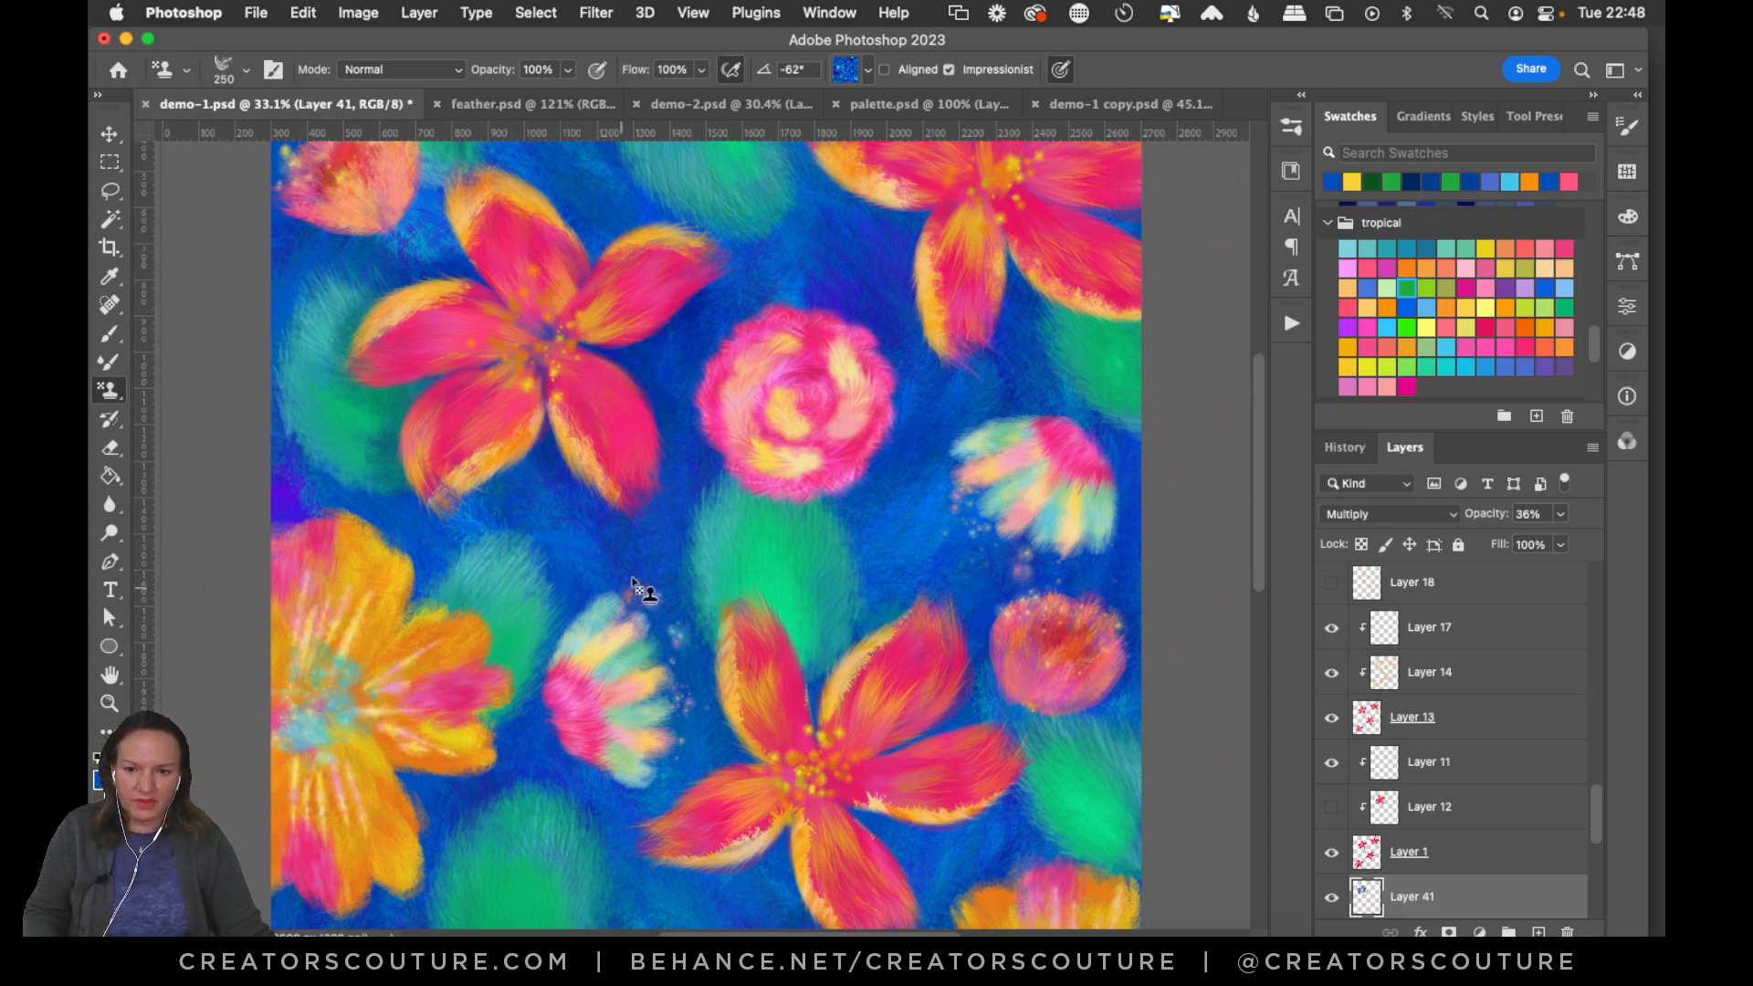
Paint soft blue shadows on the leaf below the rose and around the central lily, undoing the last strokes beside the large yellow flower.
mouse_move(745, 325)
mouse_down()
mouse_move(778, 427)
mouse_move(766, 338)
mouse_move(752, 457)
mouse_move(781, 473)
mouse_up()
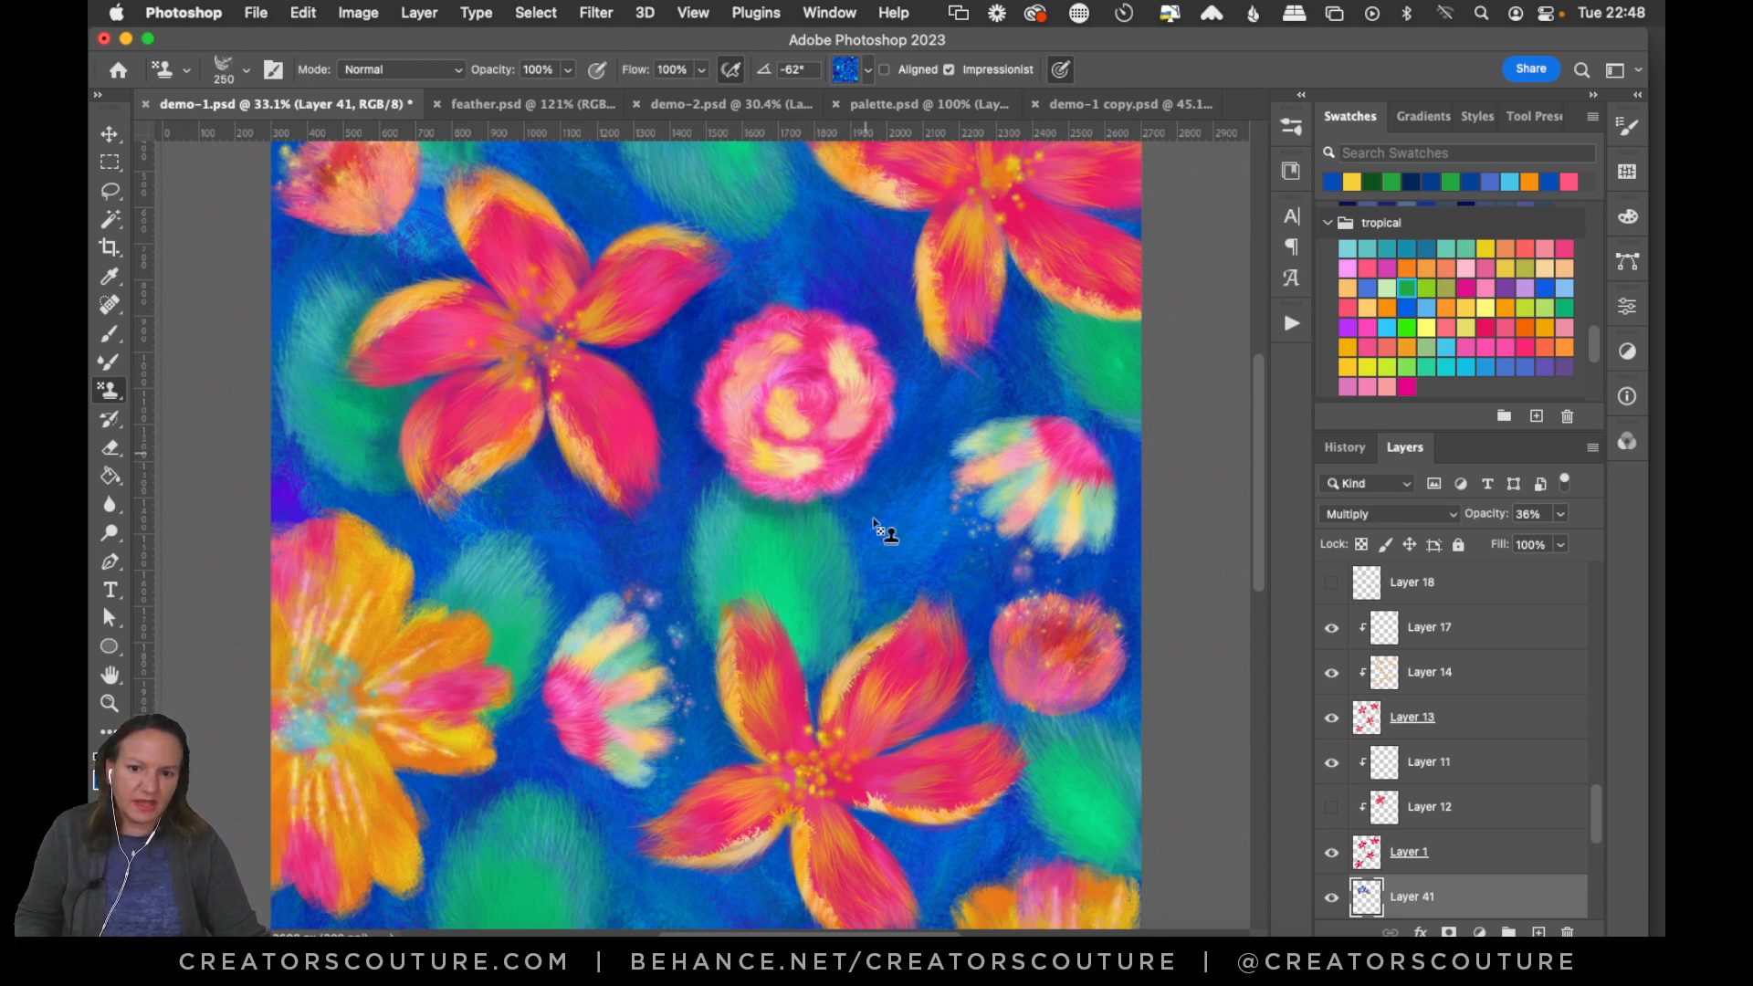
mouse_move(731, 634)
mouse_down()
mouse_move(755, 614)
mouse_move(739, 614)
mouse_move(784, 715)
mouse_up()
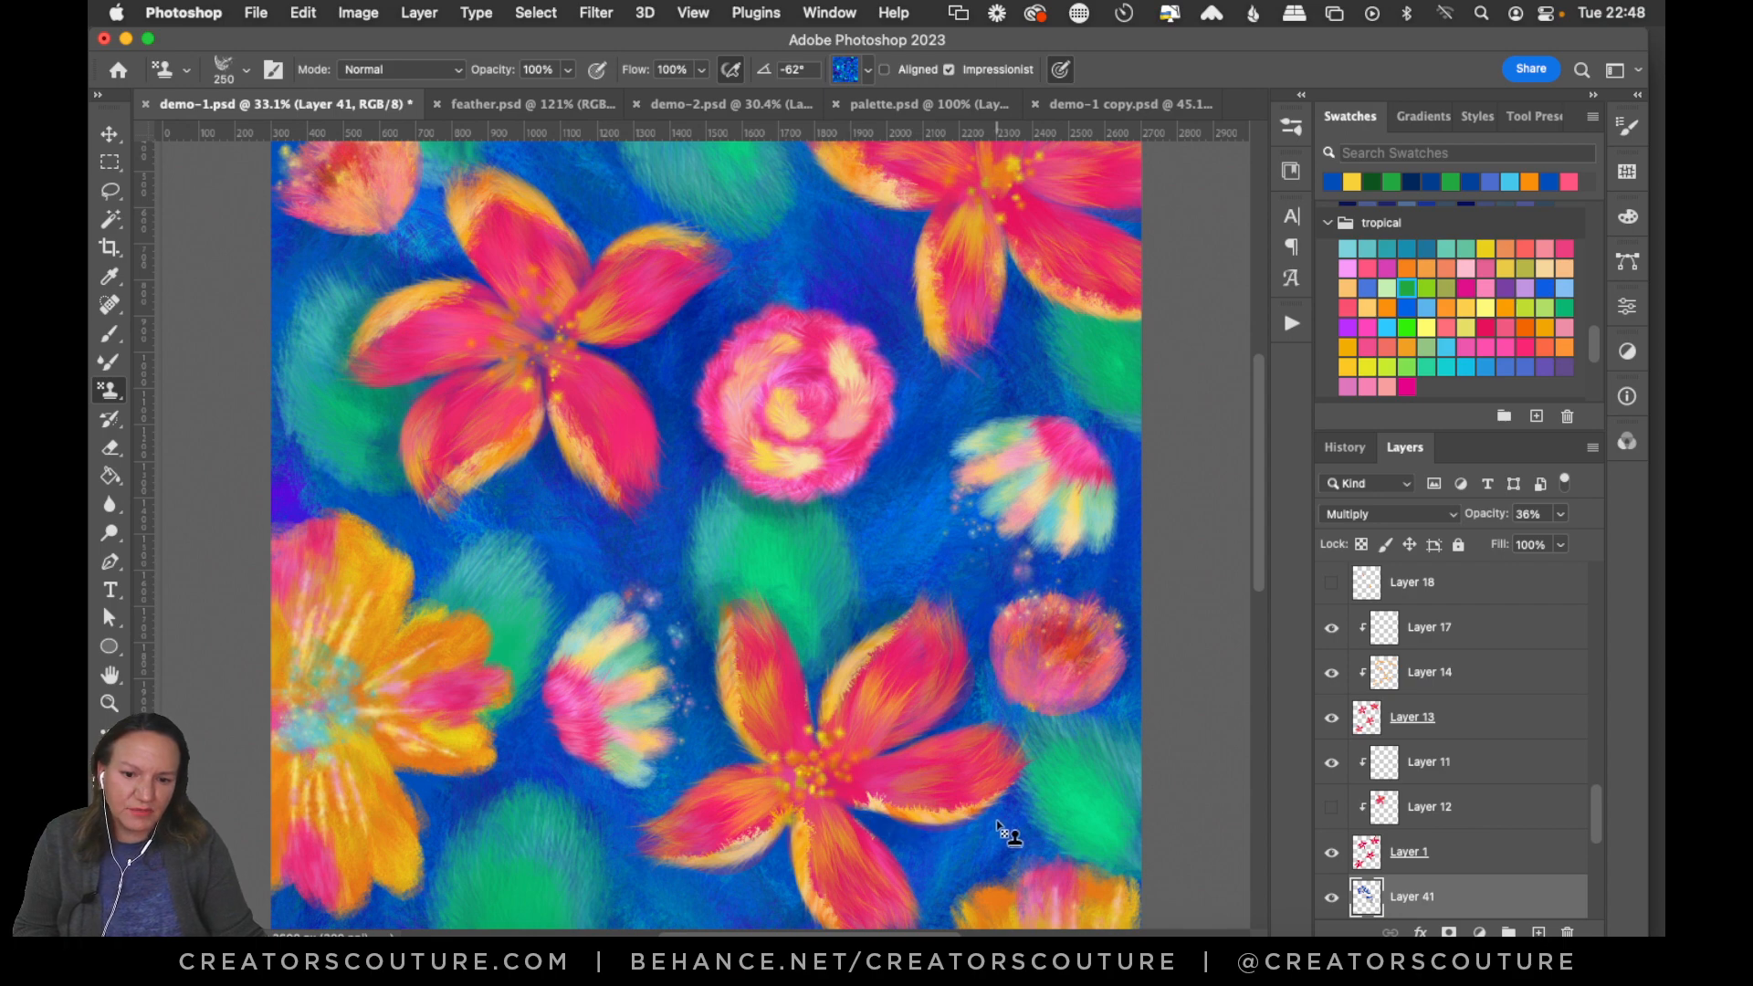
scroll(1252, 522, down, 3)
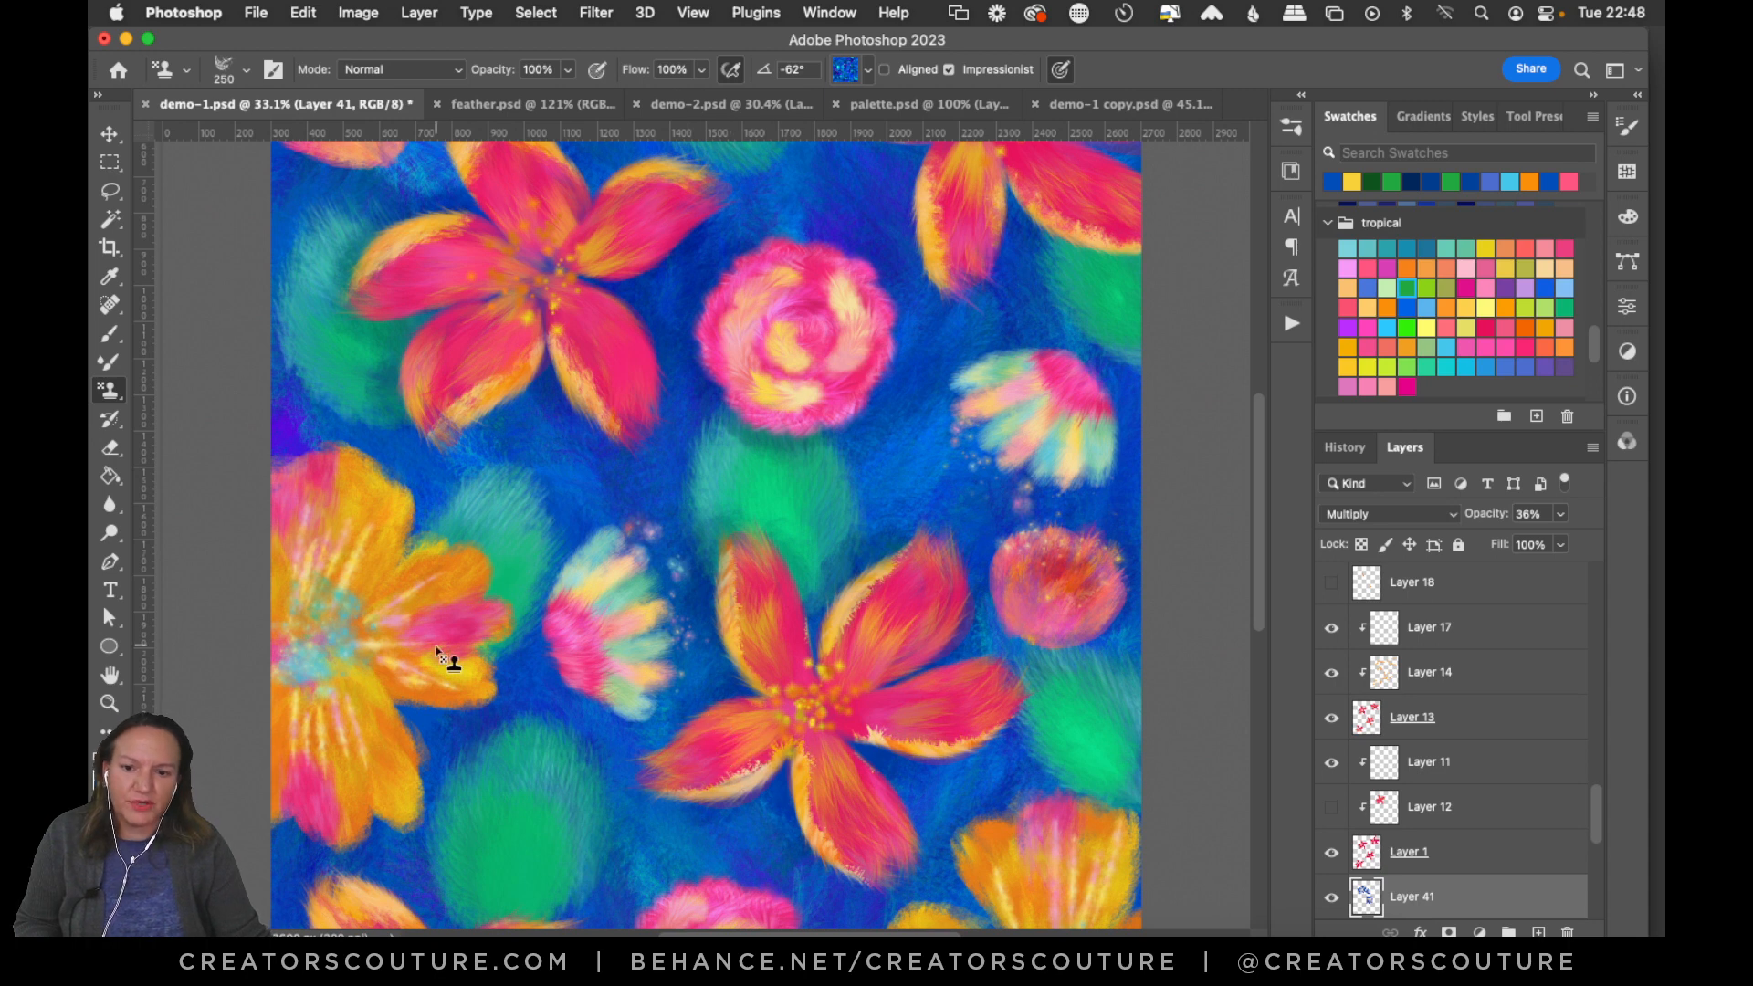
mouse_move(338, 499)
mouse_down()
mouse_move(396, 576)
mouse_move(466, 612)
mouse_up()
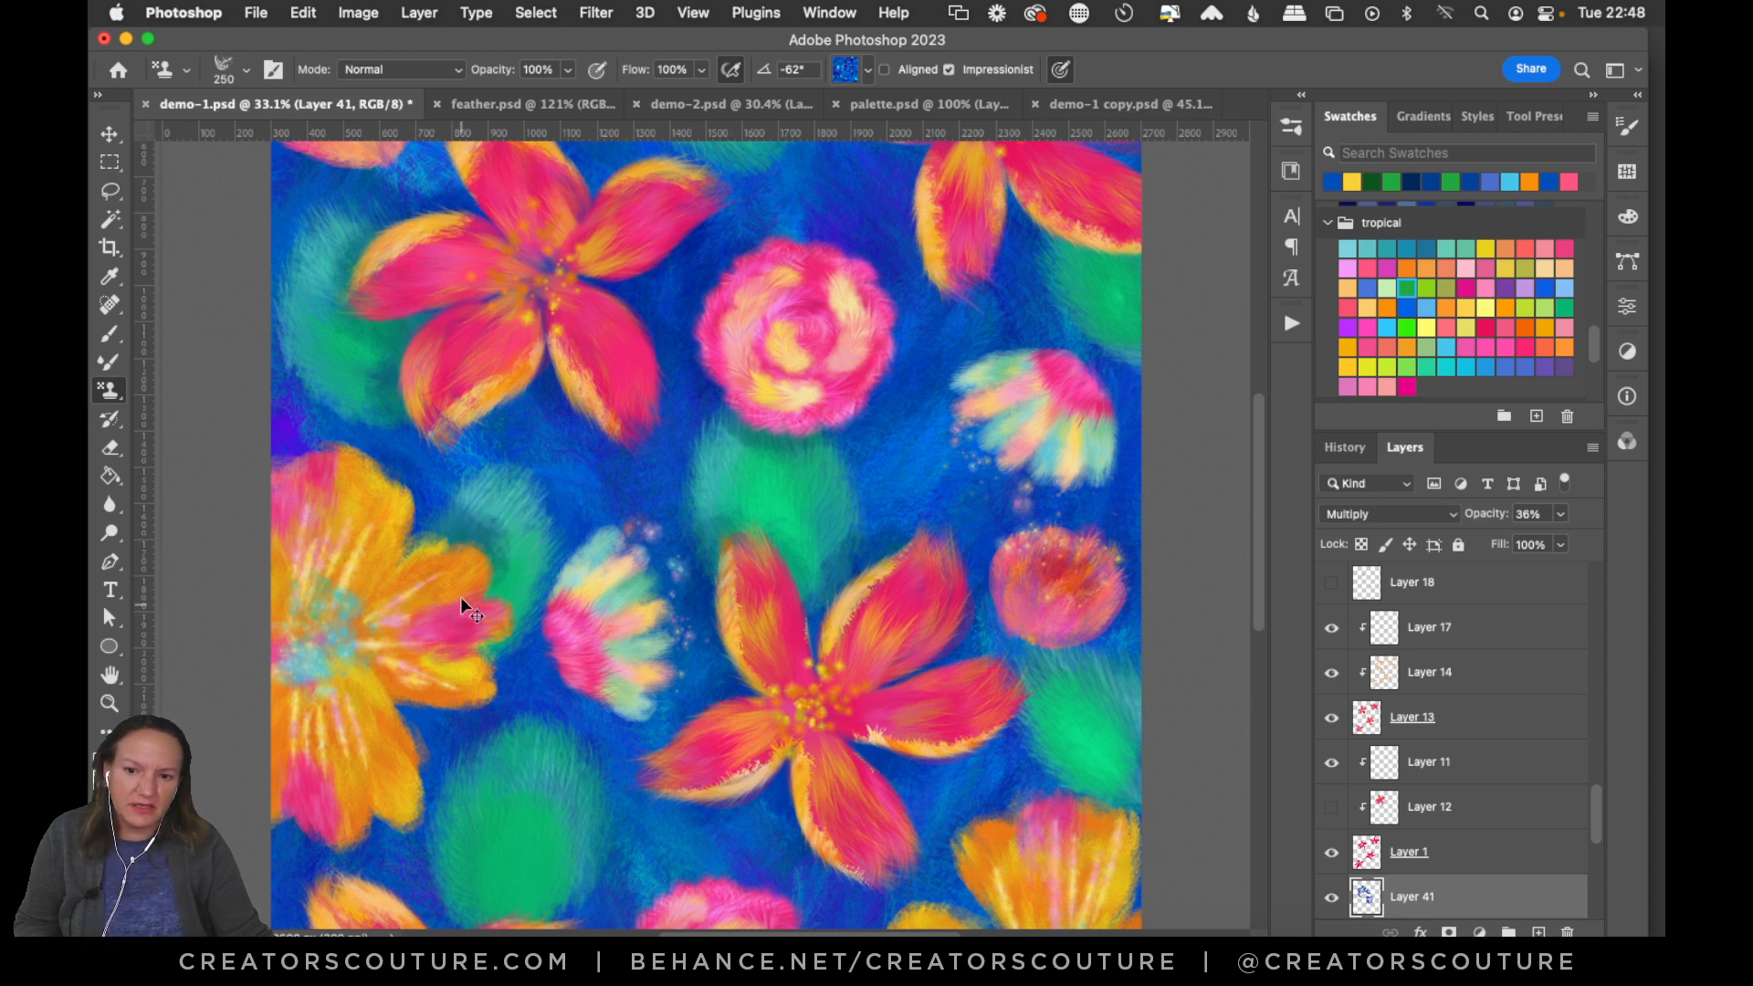
key(super+z)
key(super+z)
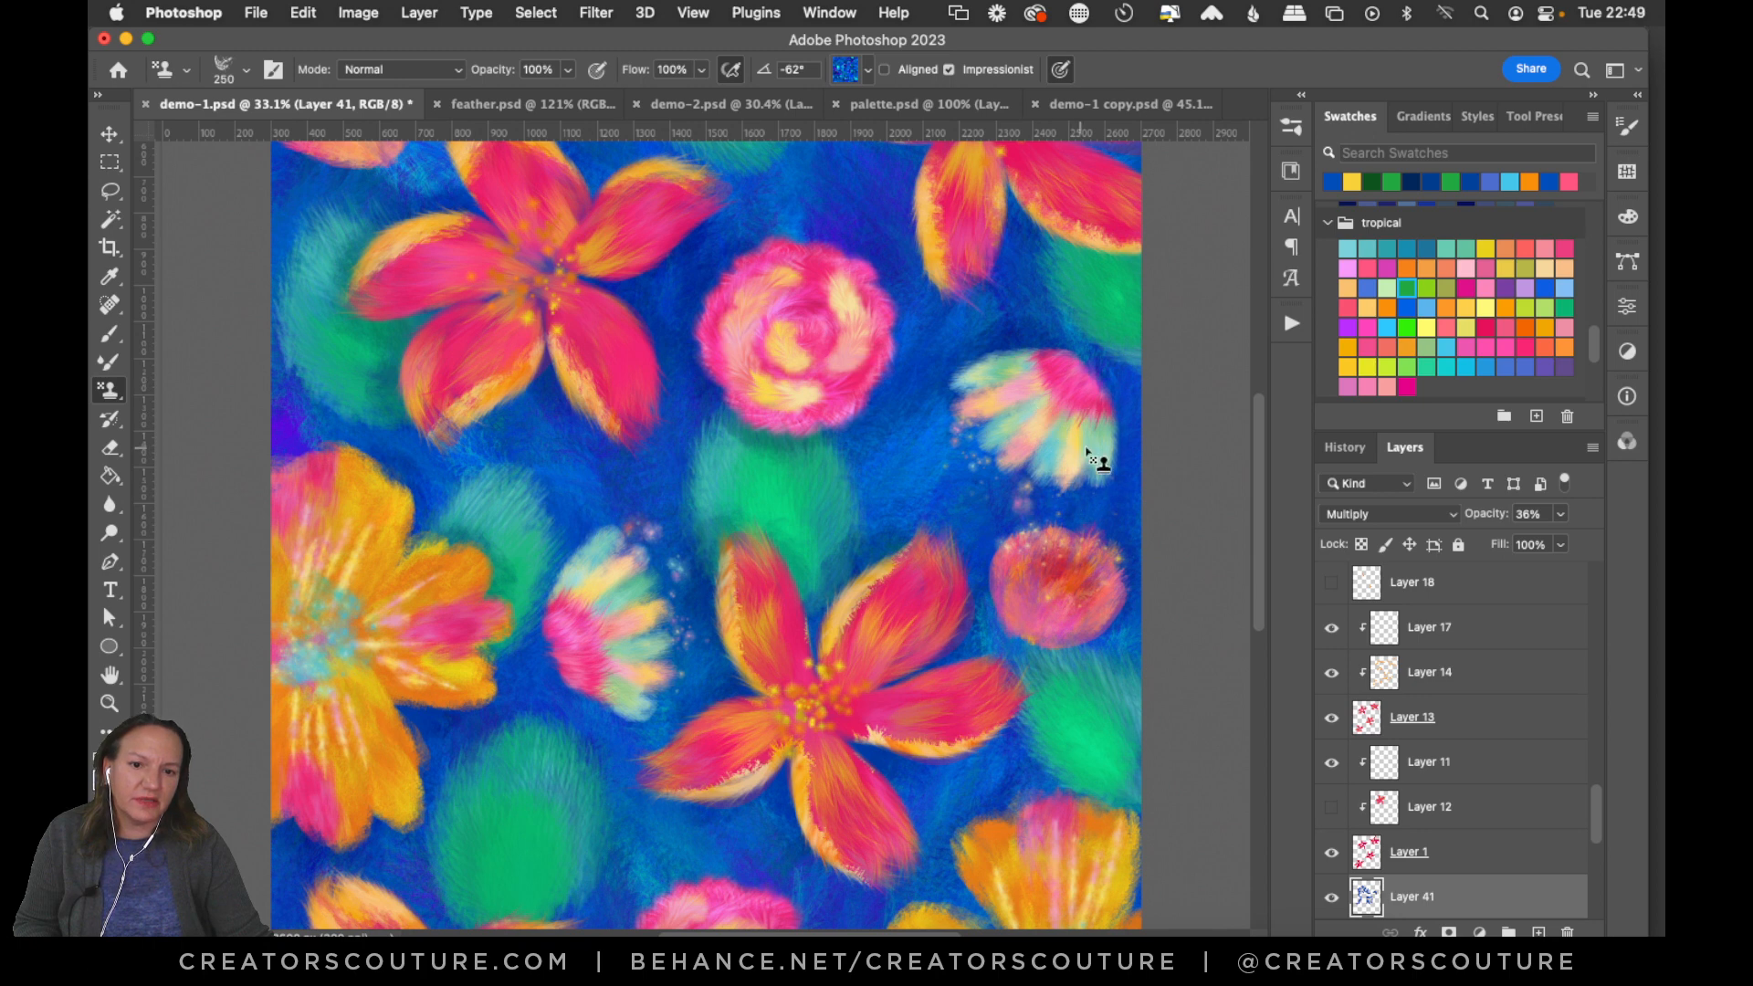
Extend the soft blue shadows around the remaining flowers and leaves, undoing the dark stroke on the lower-left leaf.
scroll(1256, 433, up, 3)
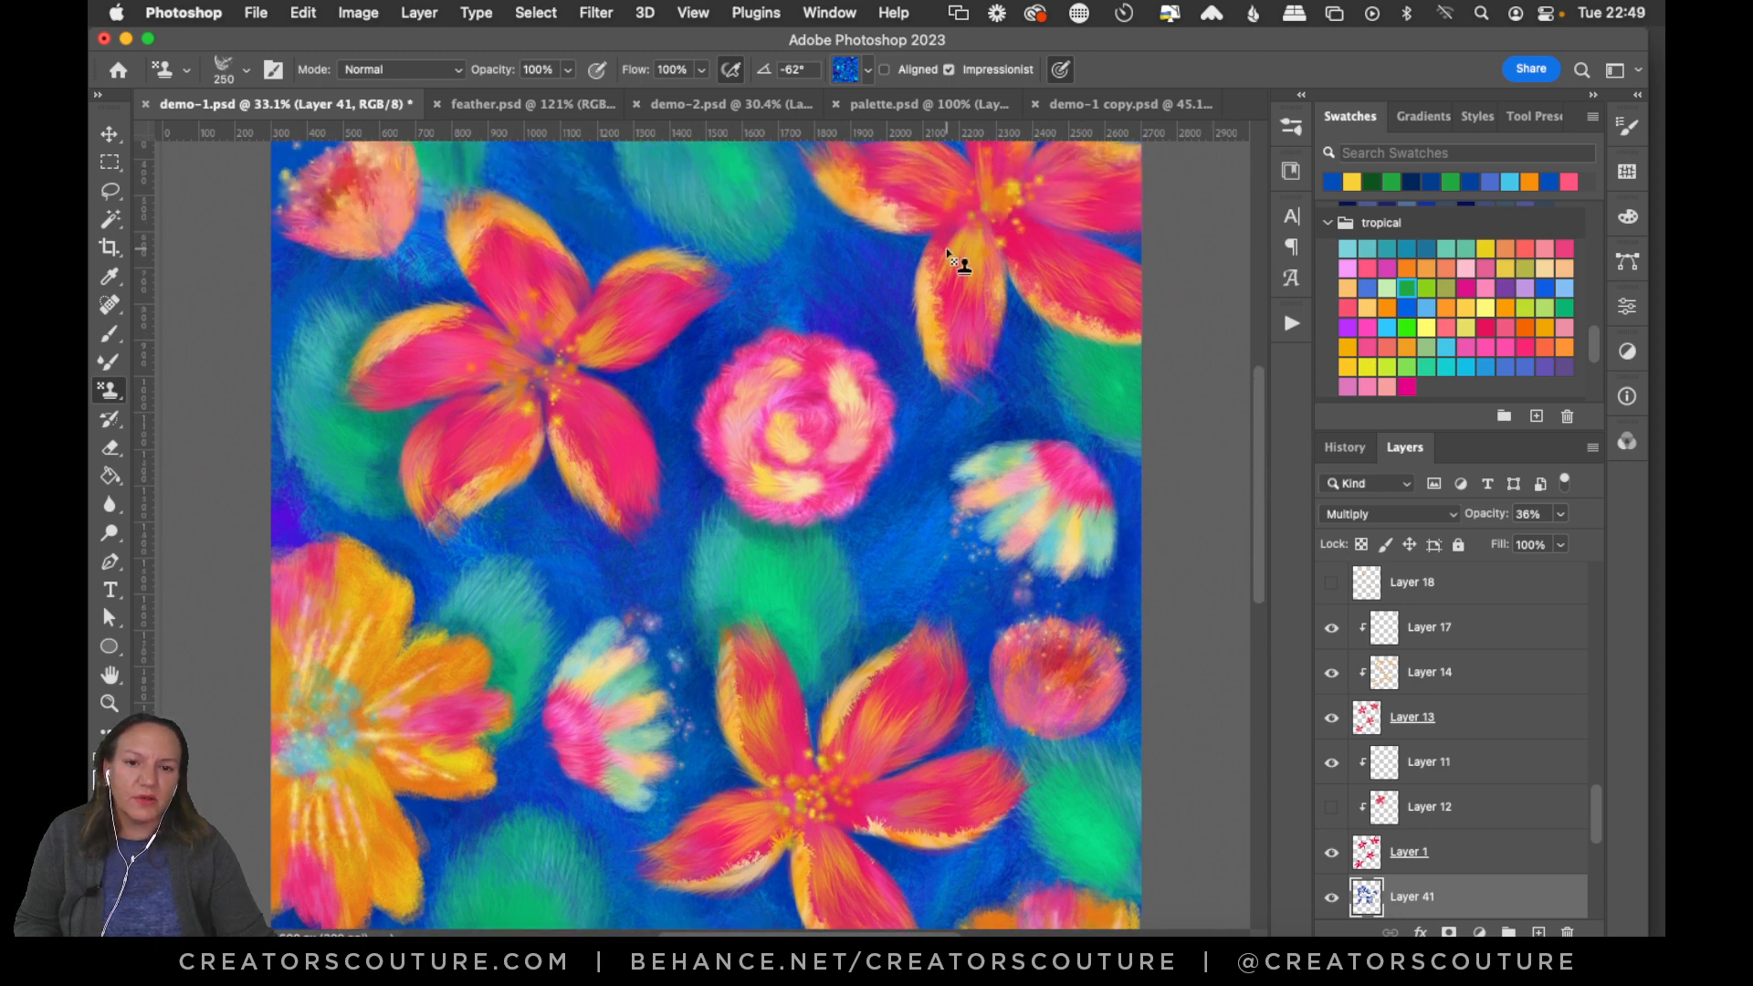
drag(1258, 398, 1261, 348)
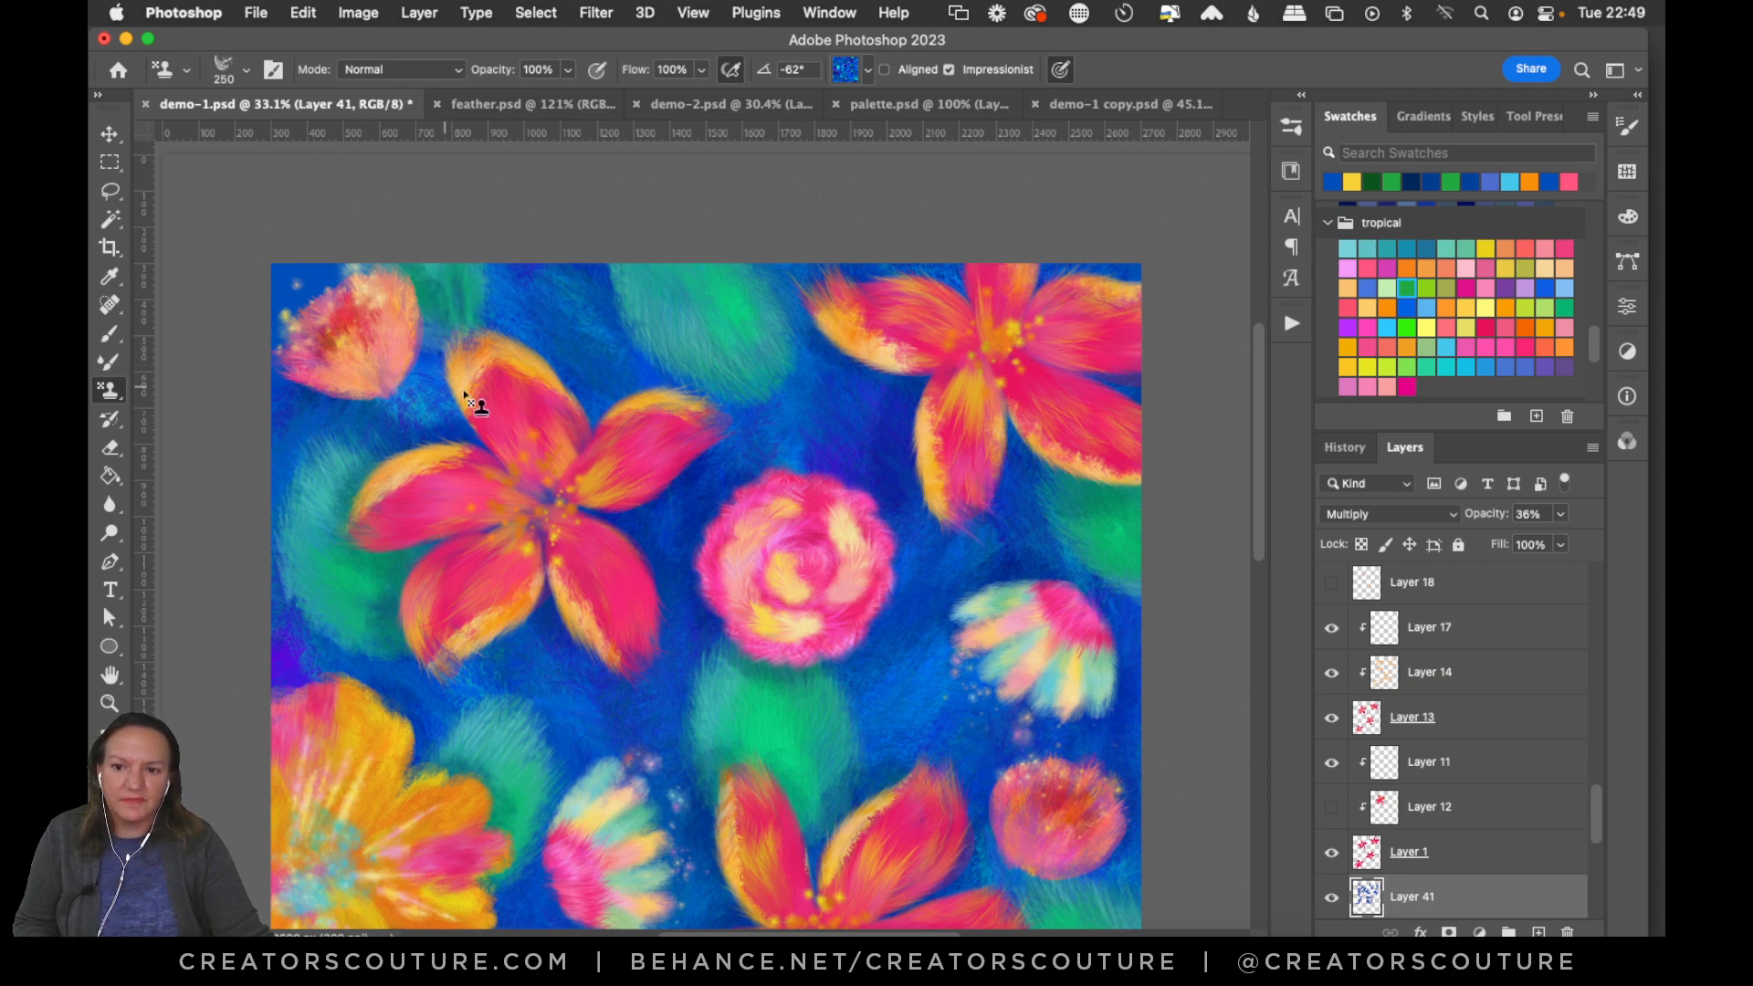
scroll(1252, 528, down, 8)
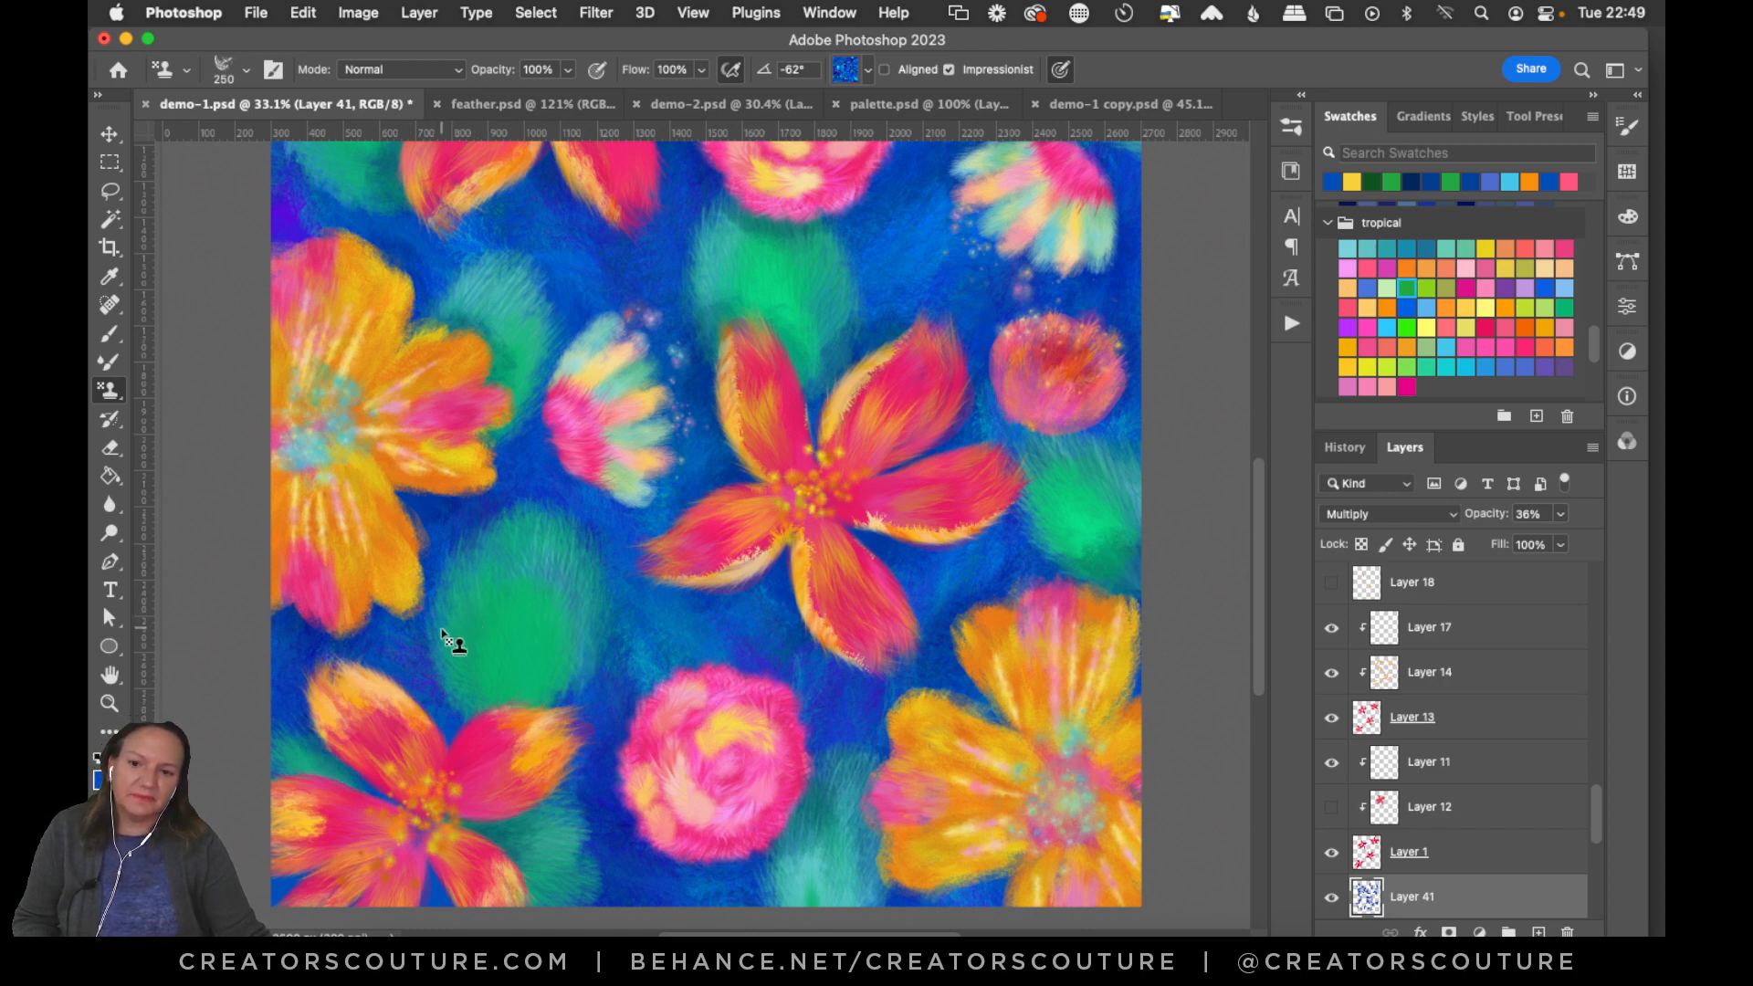
drag(511, 617, 535, 734)
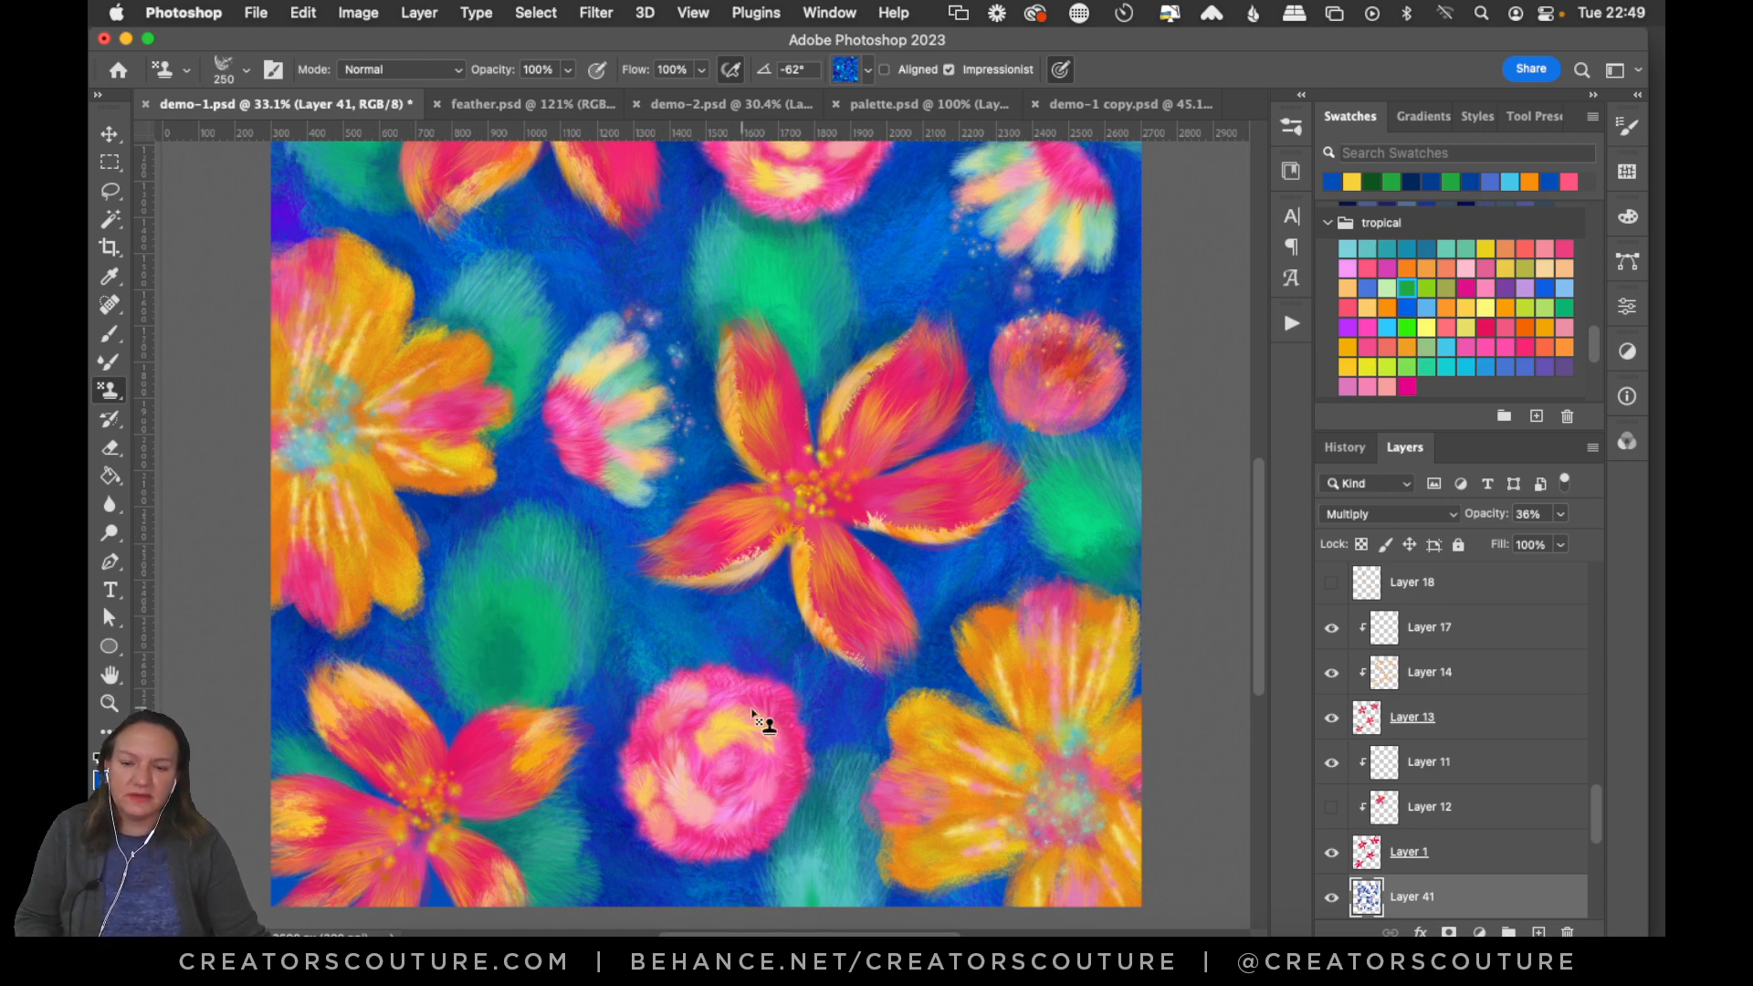
key(super+z)
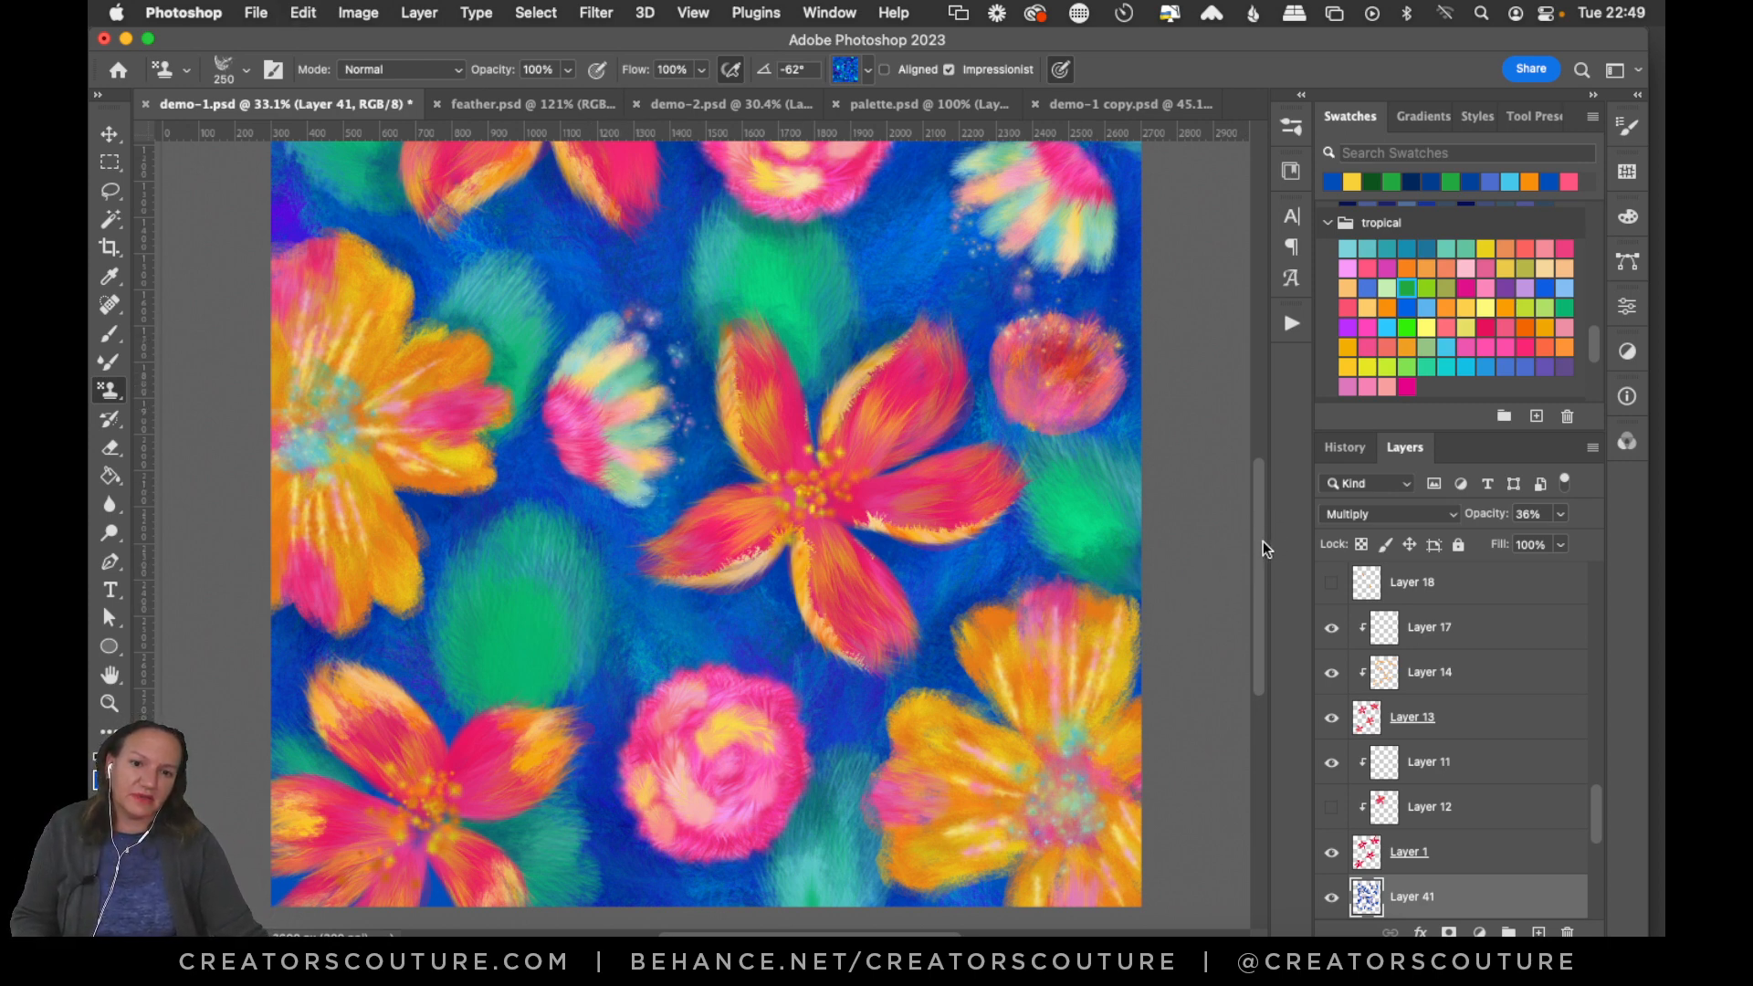
mouse_move(1262, 542)
mouse_down()
mouse_move(1247, 391)
mouse_move(1238, 500)
mouse_move(1252, 424)
mouse_move(1228, 472)
mouse_up()
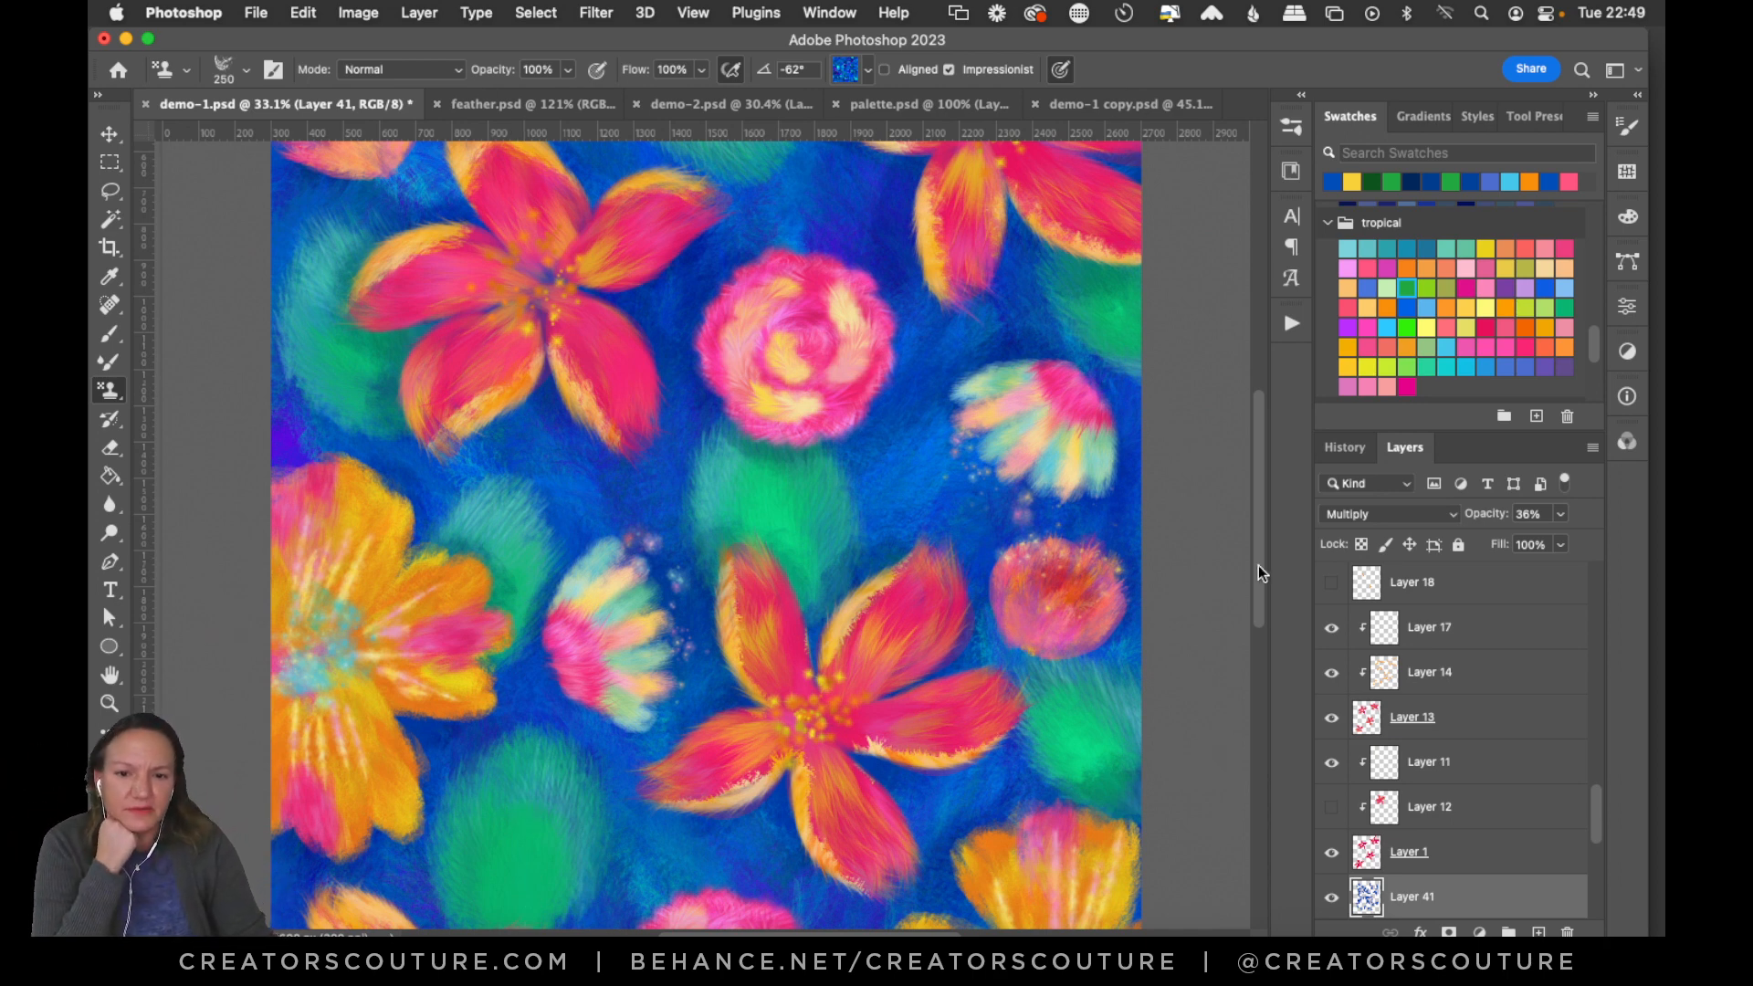
mouse_move(1262, 521)
mouse_down()
mouse_move(1261, 489)
mouse_move(1261, 526)
mouse_up()
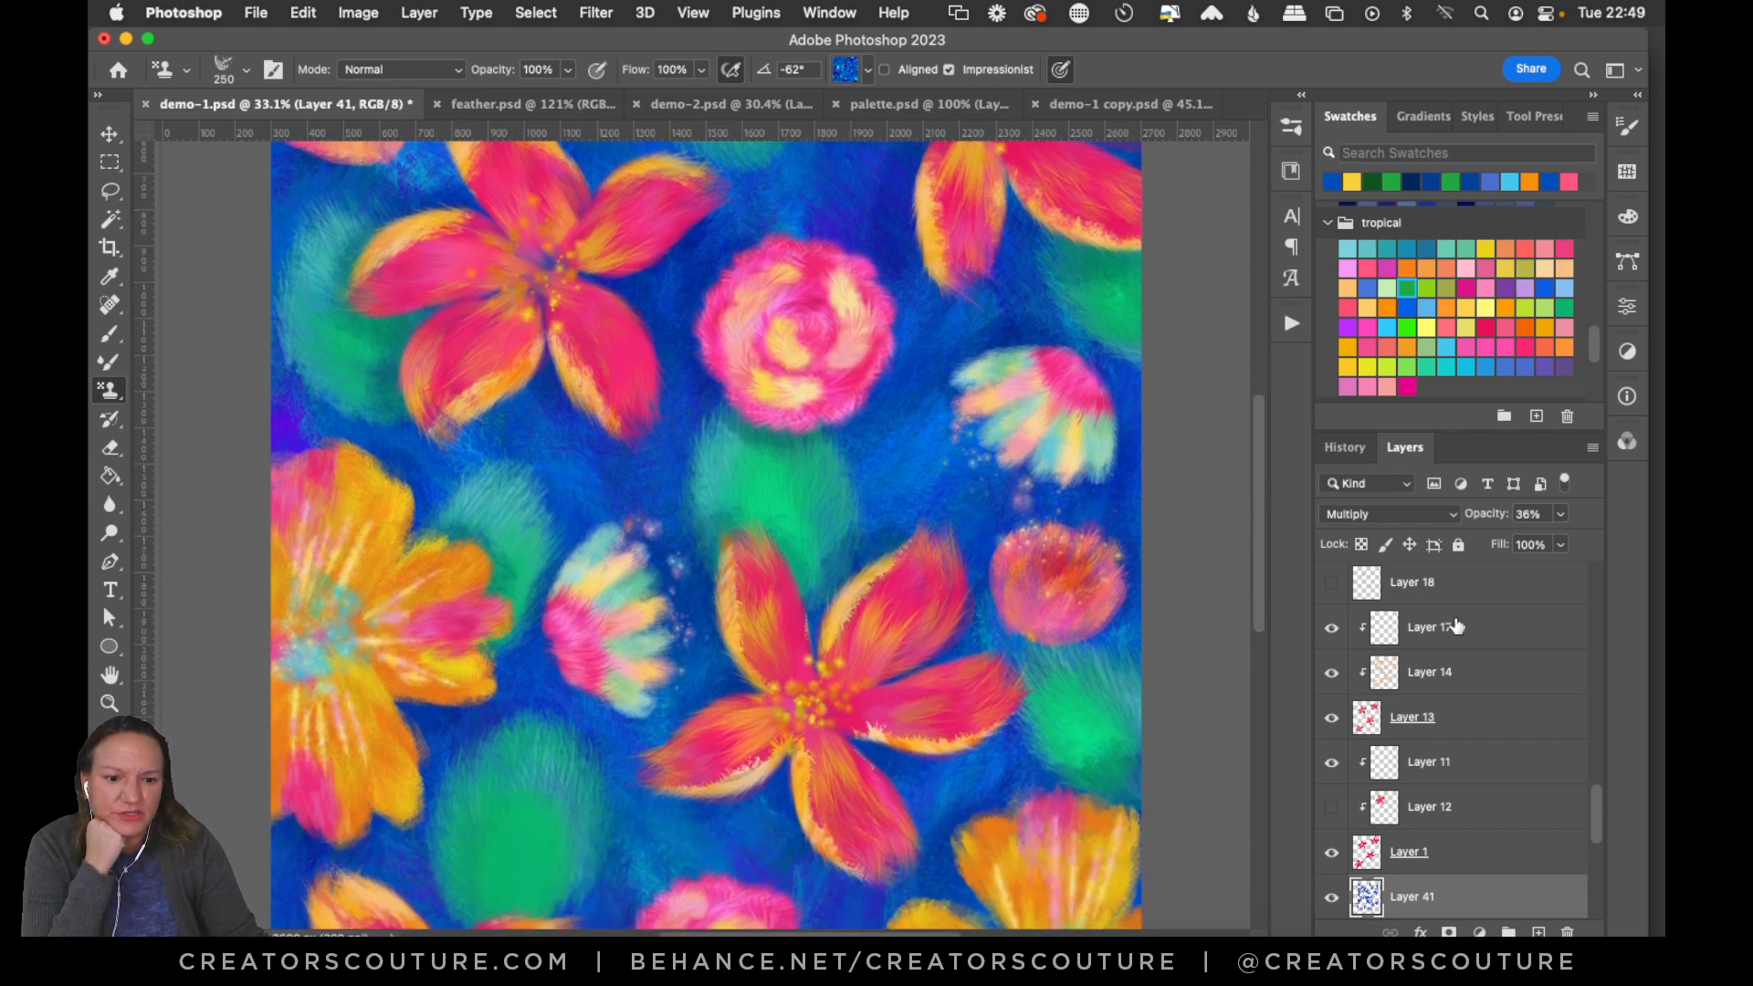
Add a new empty layer directly above Layer 40, beneath the Multiply shadow layer.
scroll(1592, 820, down, 6)
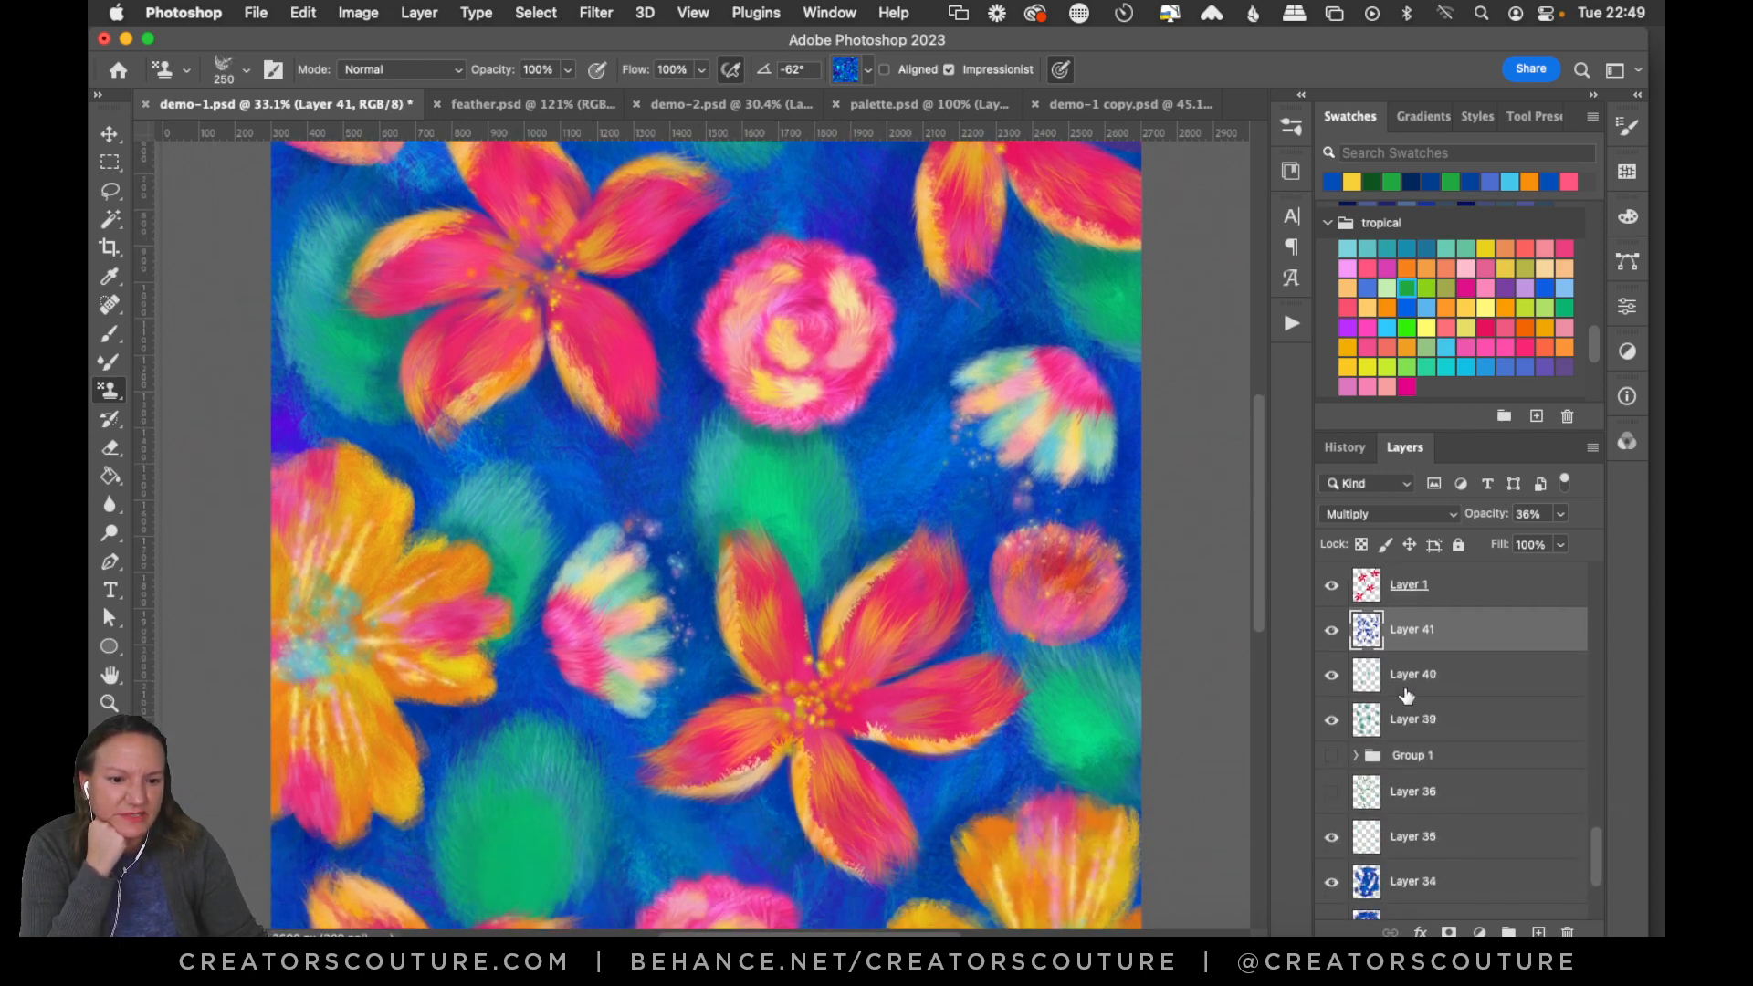
click(1415, 699)
click(1331, 680)
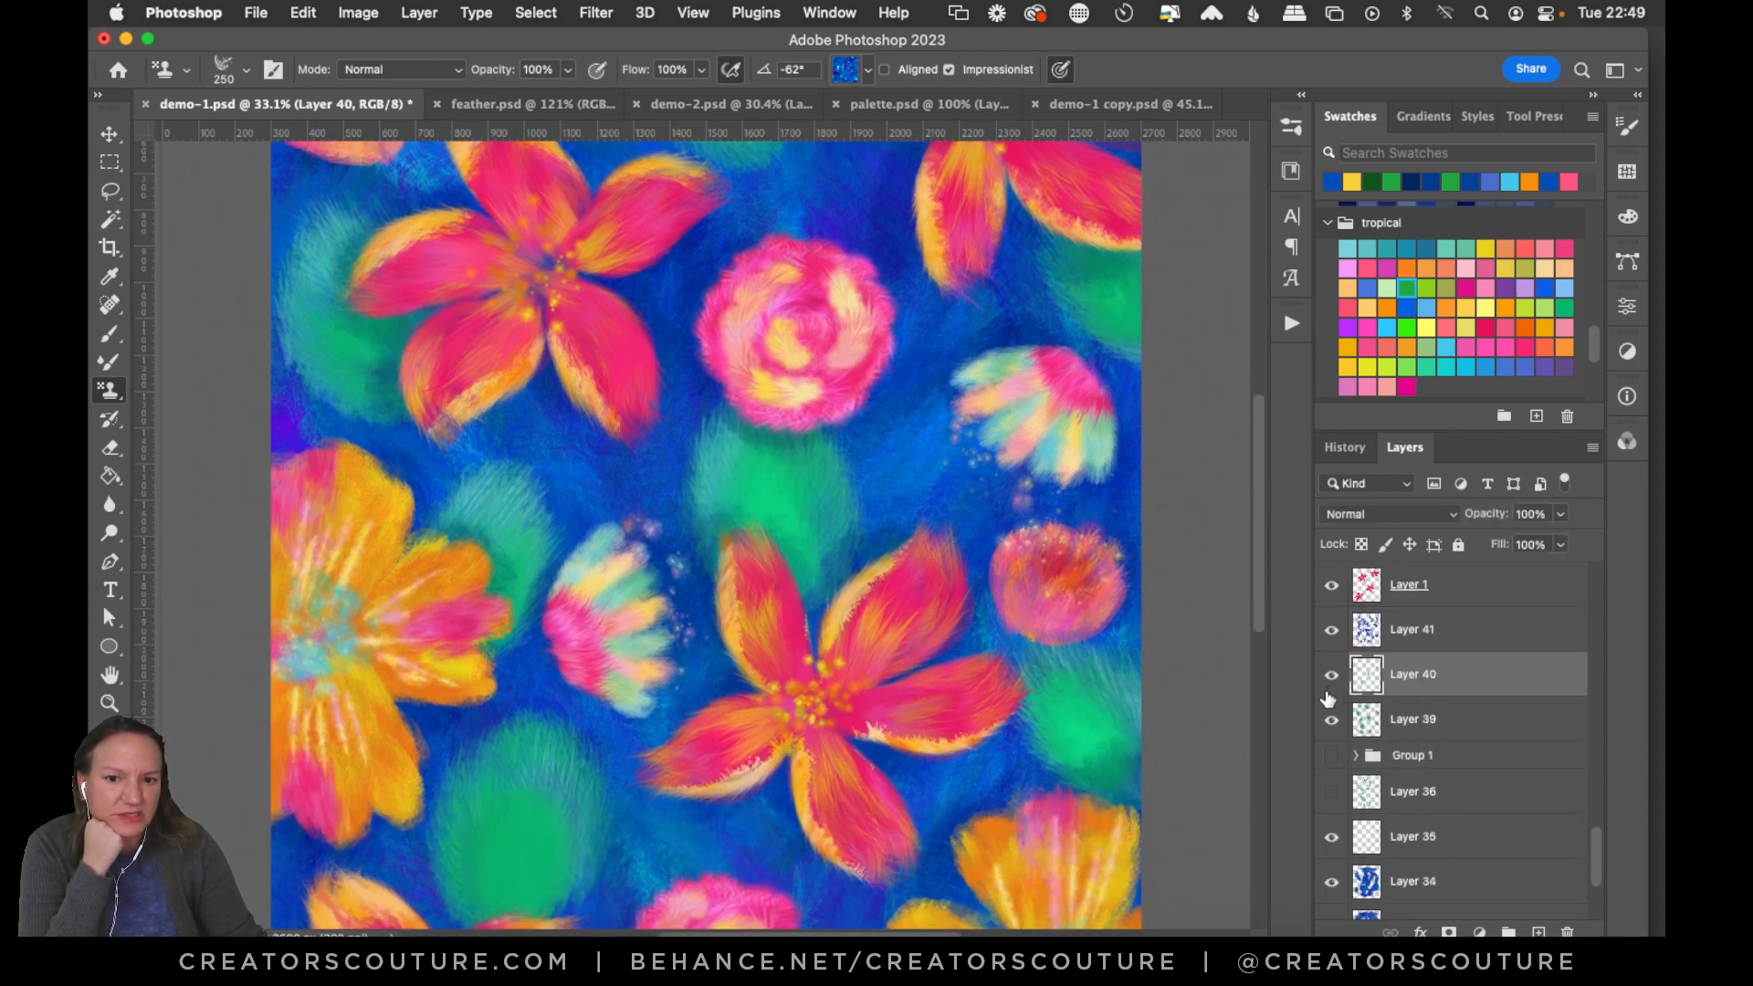
click(1539, 931)
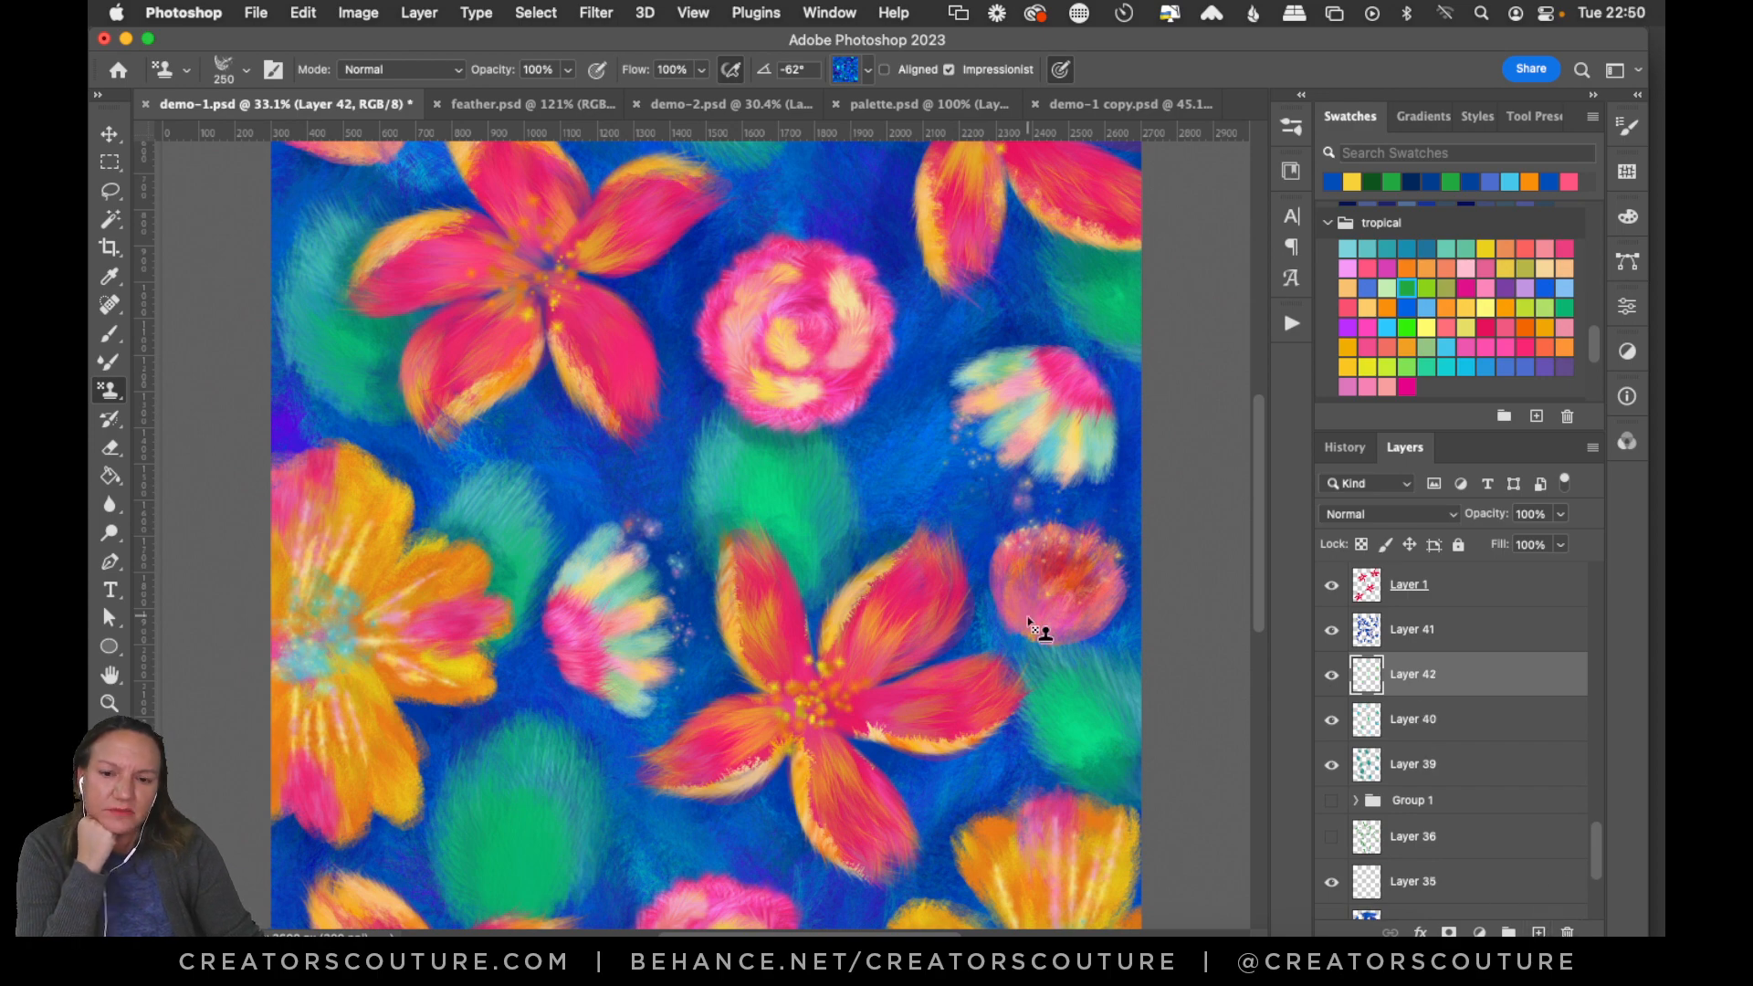
Examine the feather.psd brush samples up close, especially 10 to 13, and return to demo-1.psd.
click(529, 103)
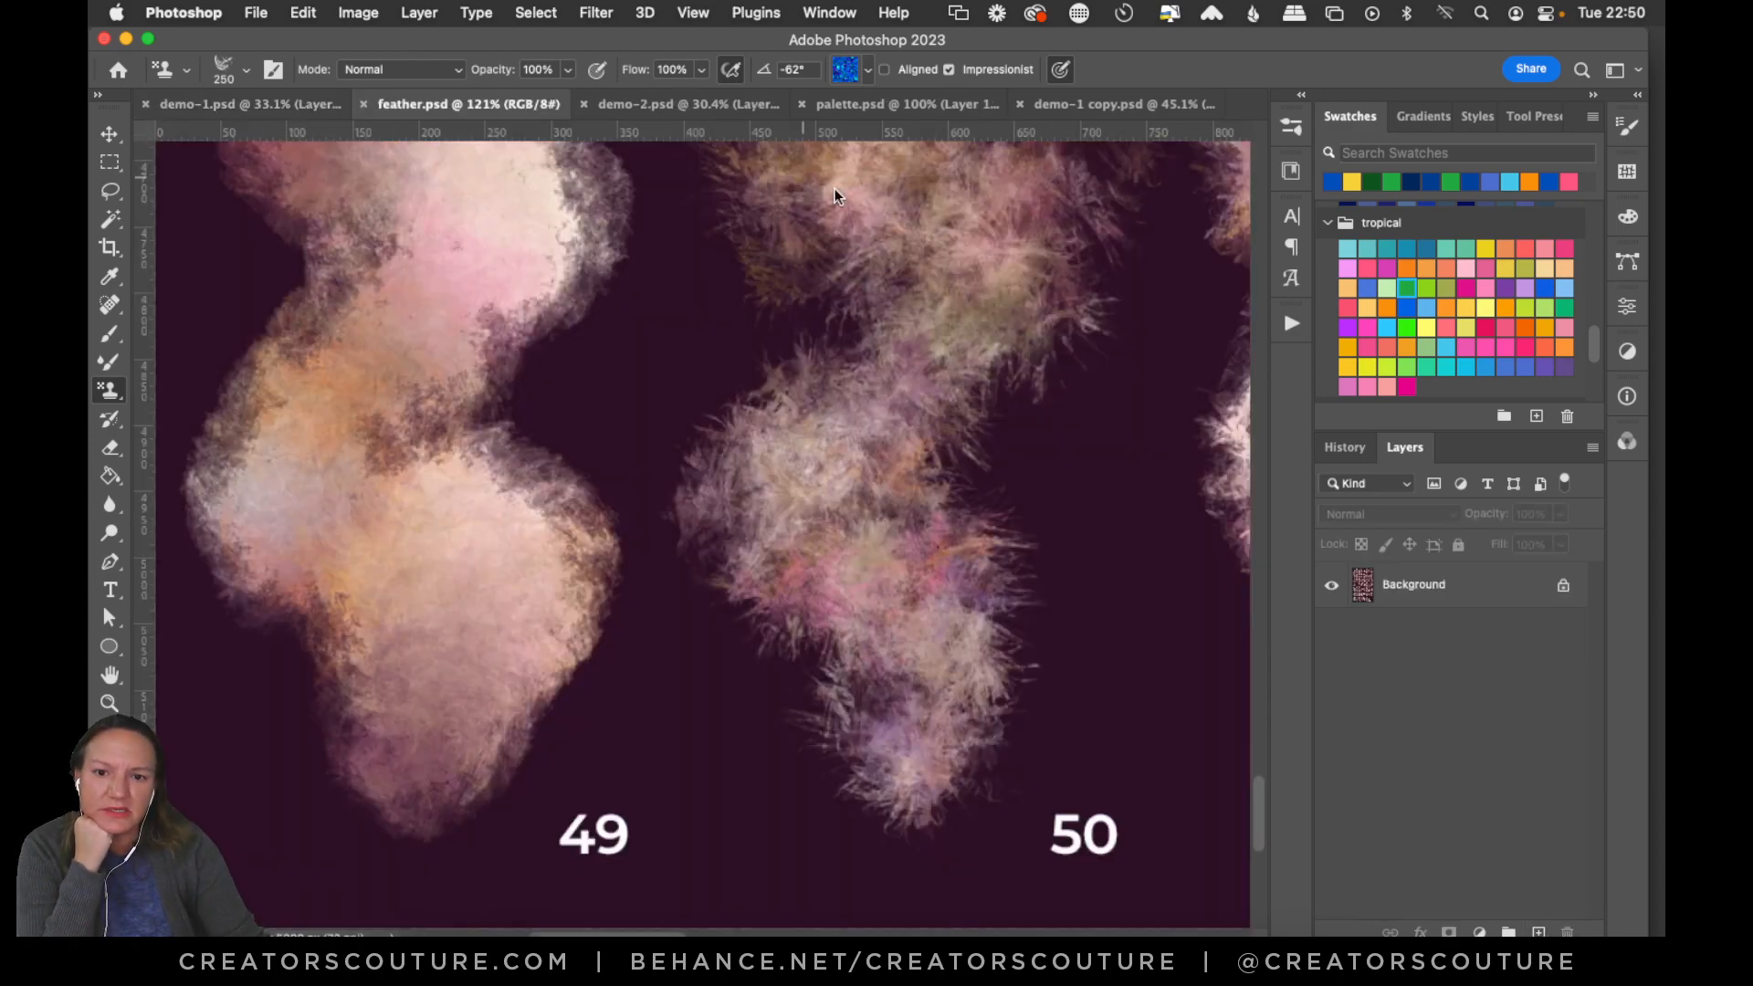
key(super+0)
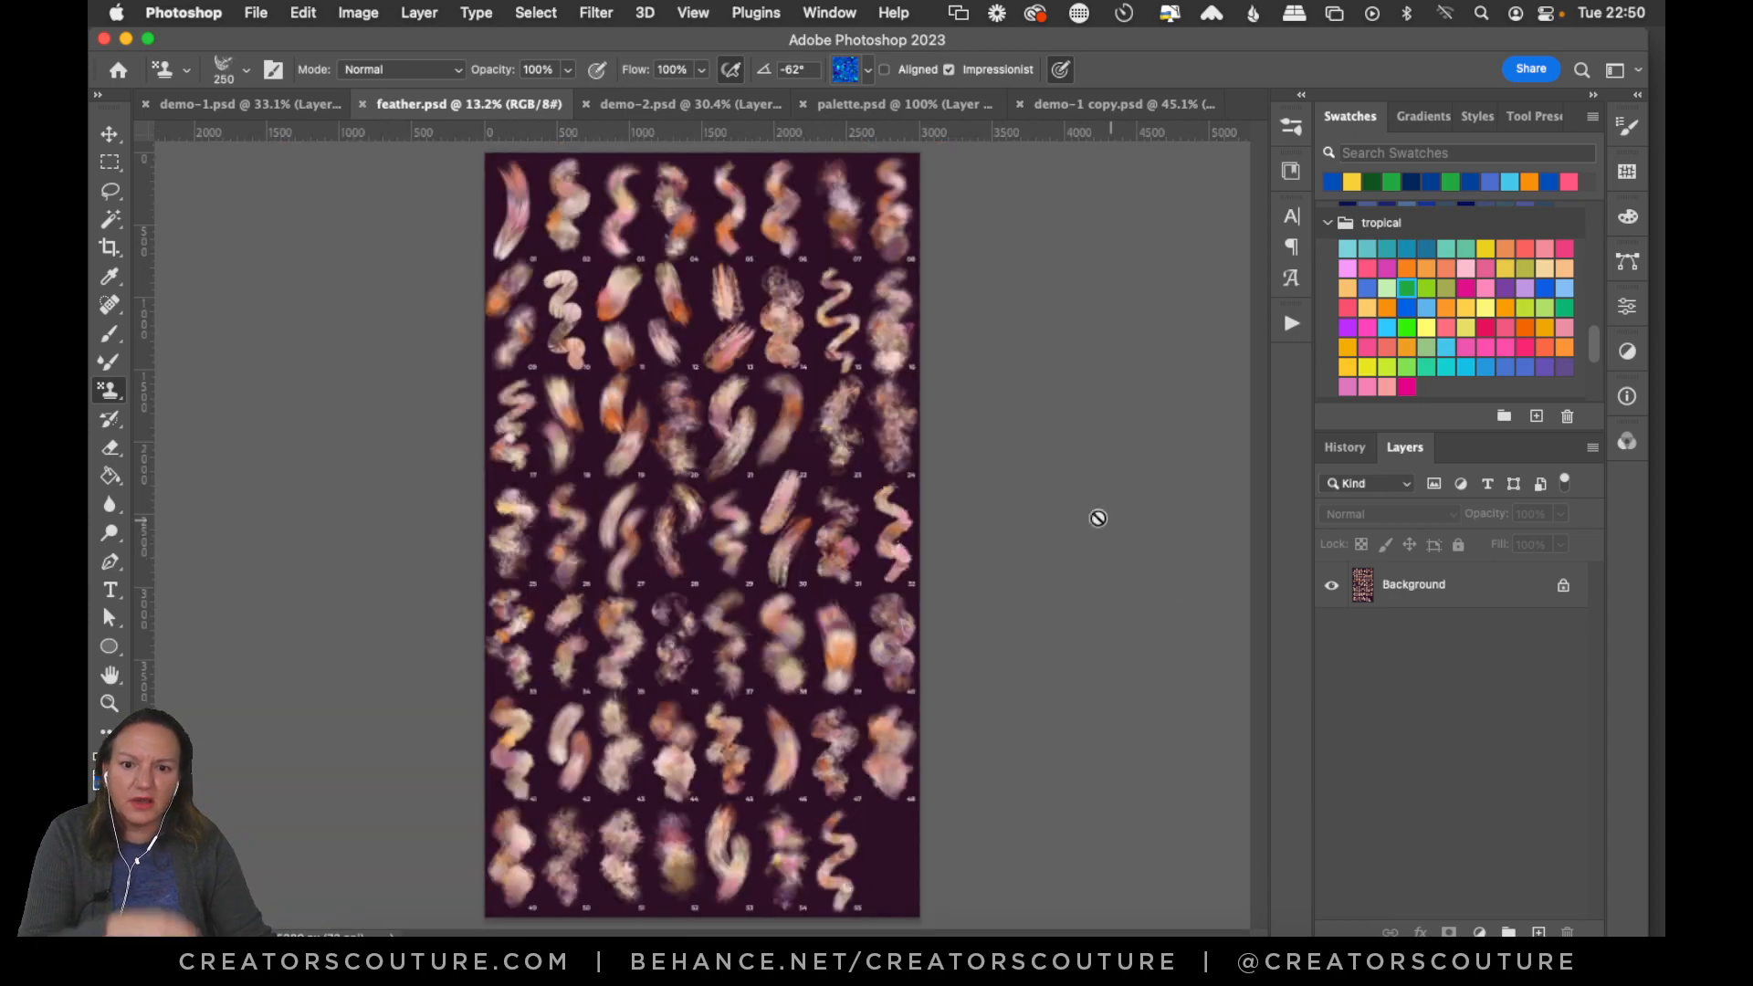
click(109, 702)
drag(659, 234, 699, 232)
mouse_move(994, 559)
mouse_down()
mouse_move(1077, 577)
mouse_move(1058, 576)
mouse_up()
click(295, 102)
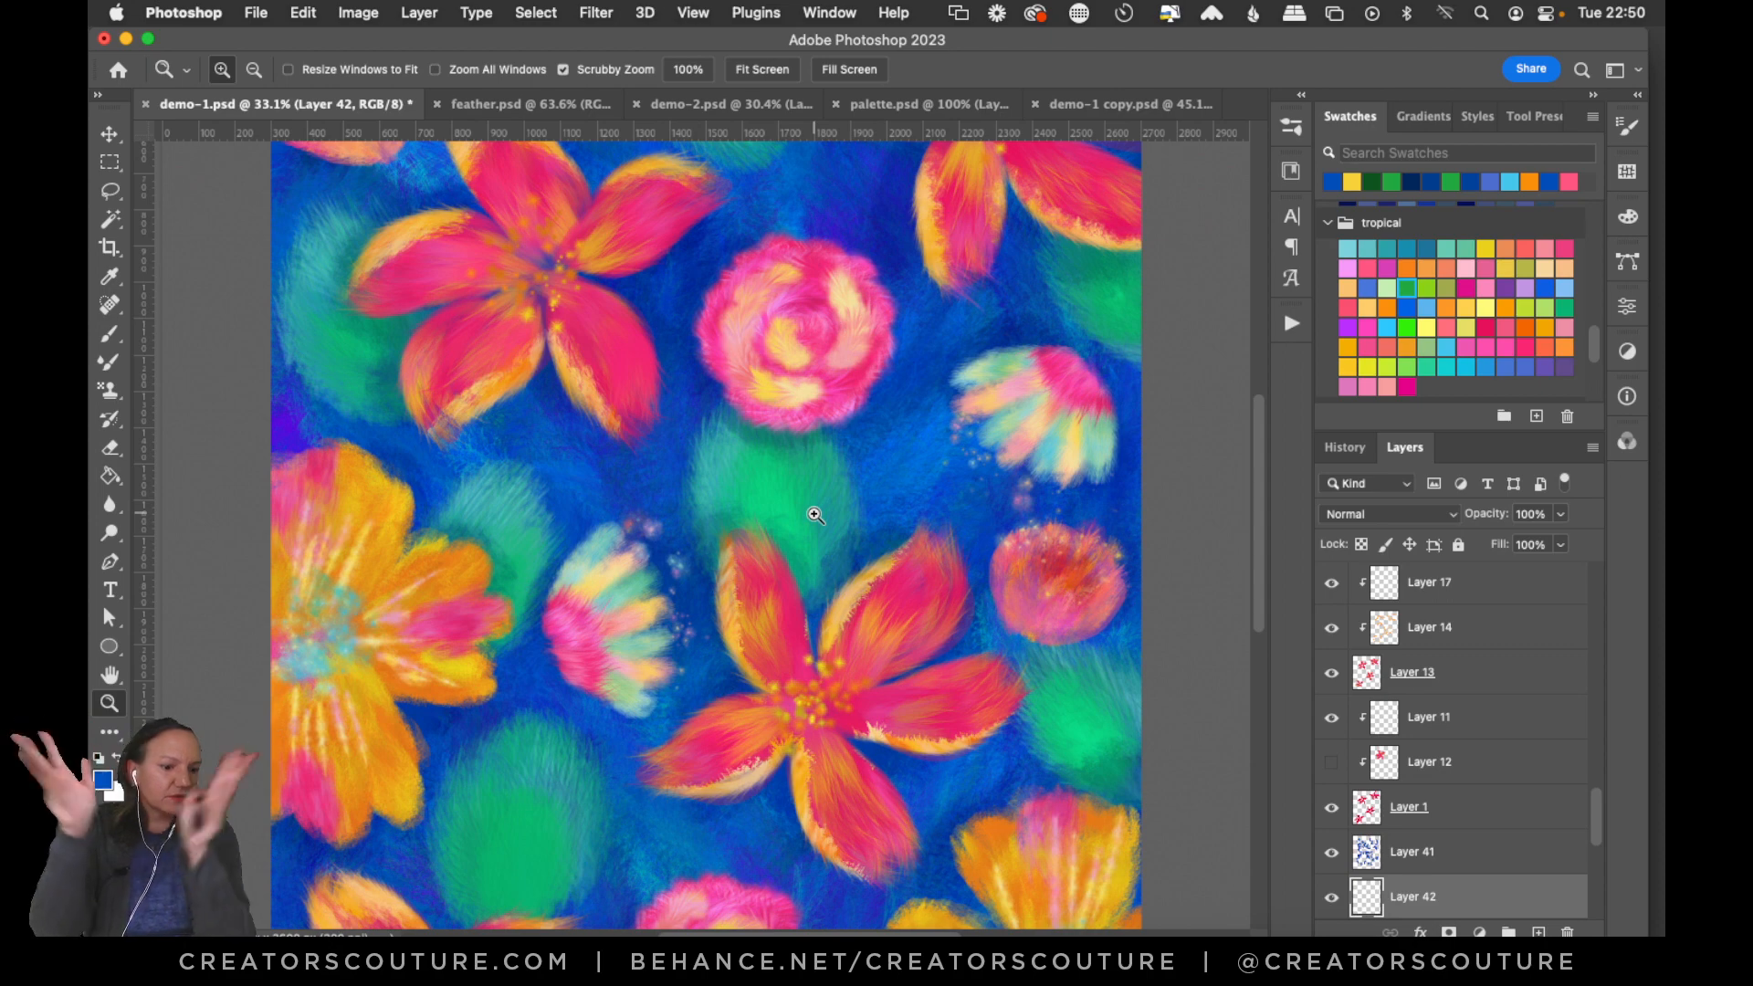
Reactivate the Pattern Stamp tool and recheck brush samples 10 to 13 in feather.psd before returning to demo-1.psd.
click(109, 390)
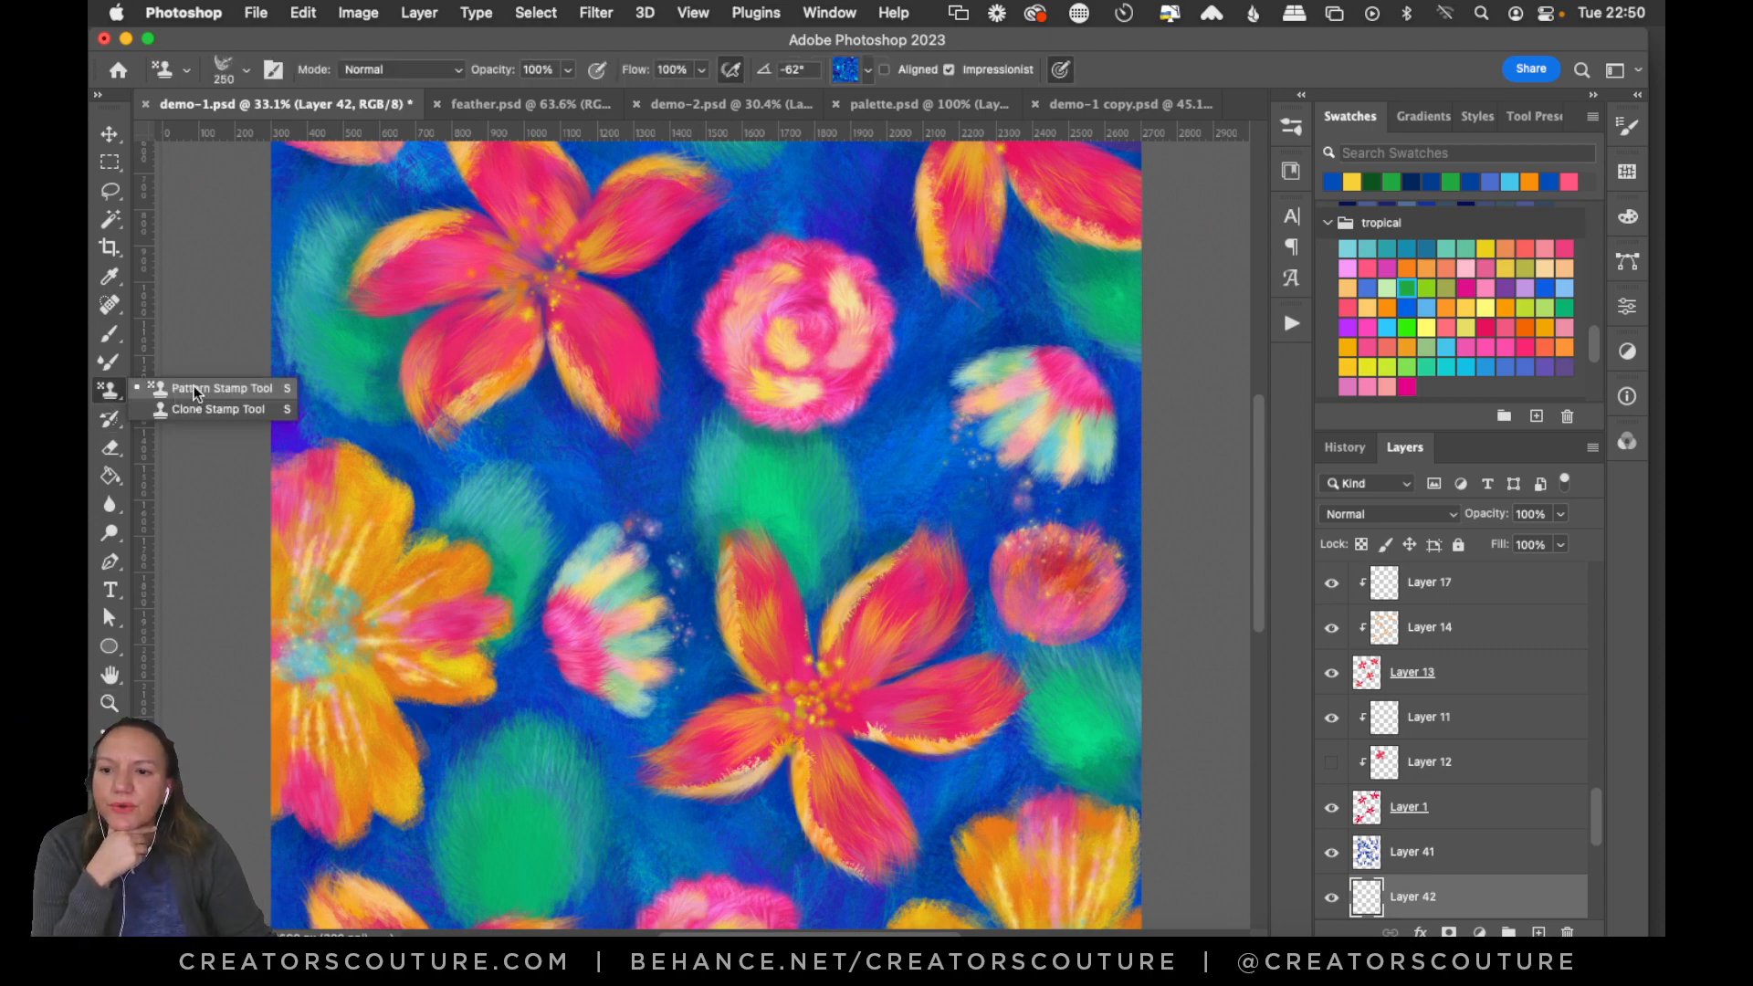
click(203, 385)
click(846, 71)
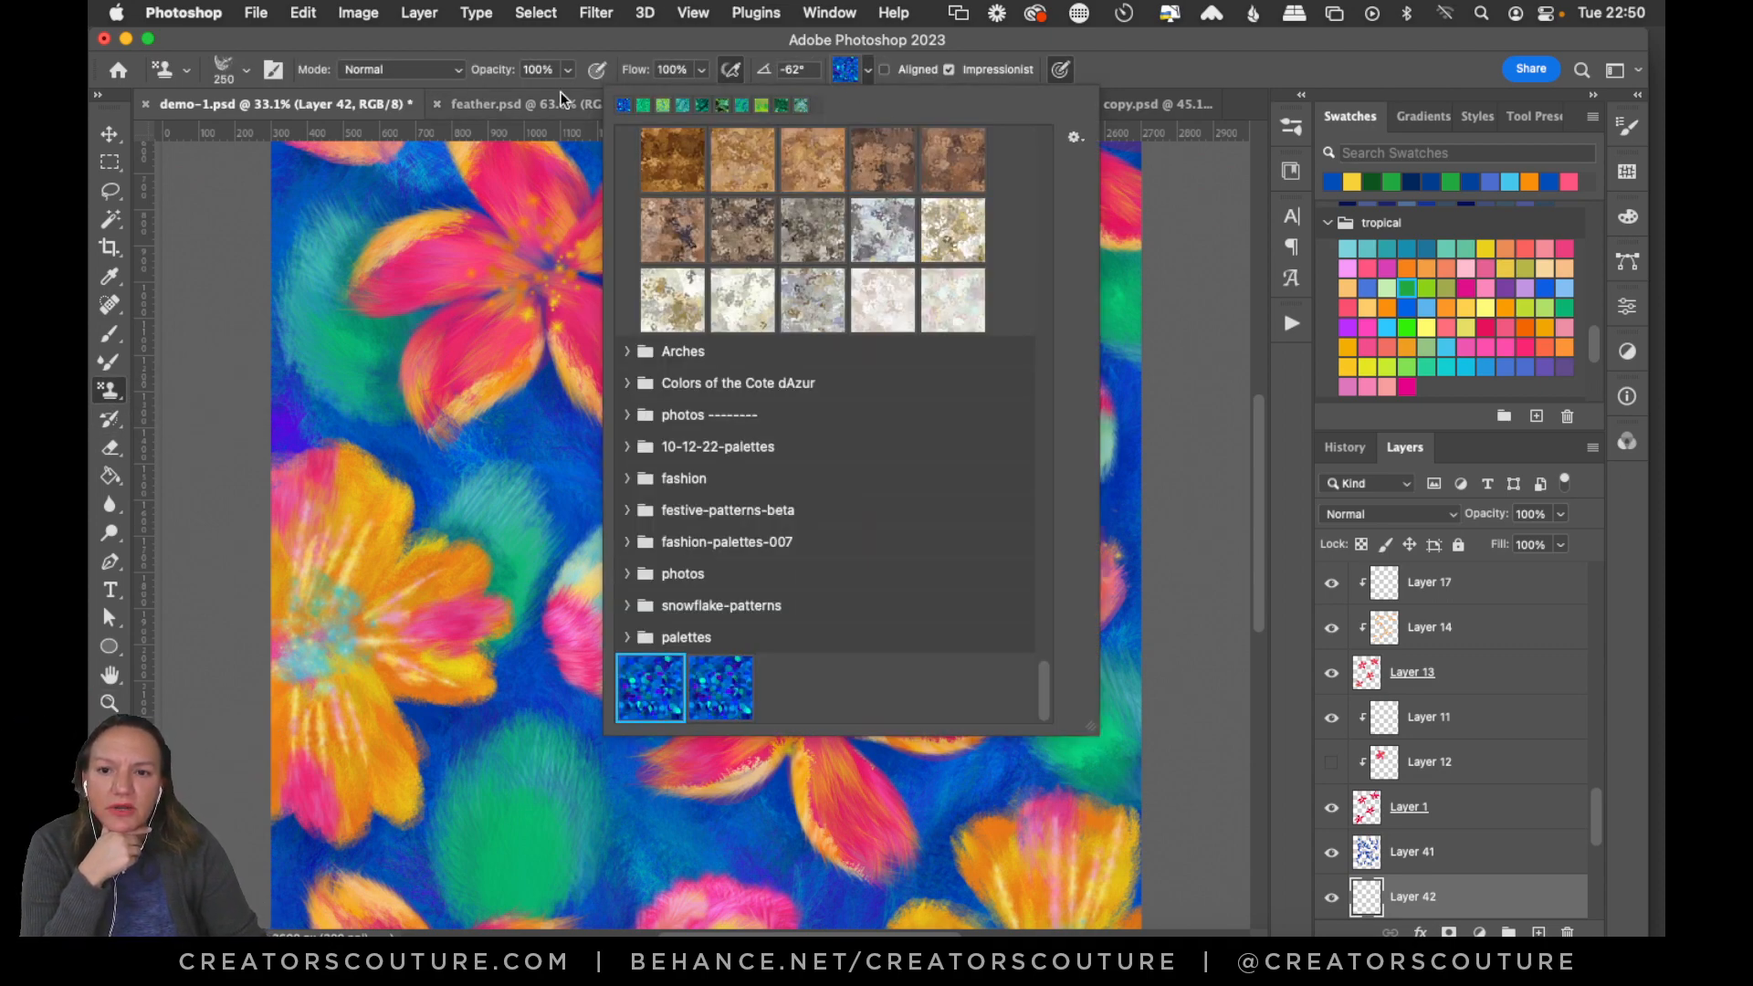
click(481, 106)
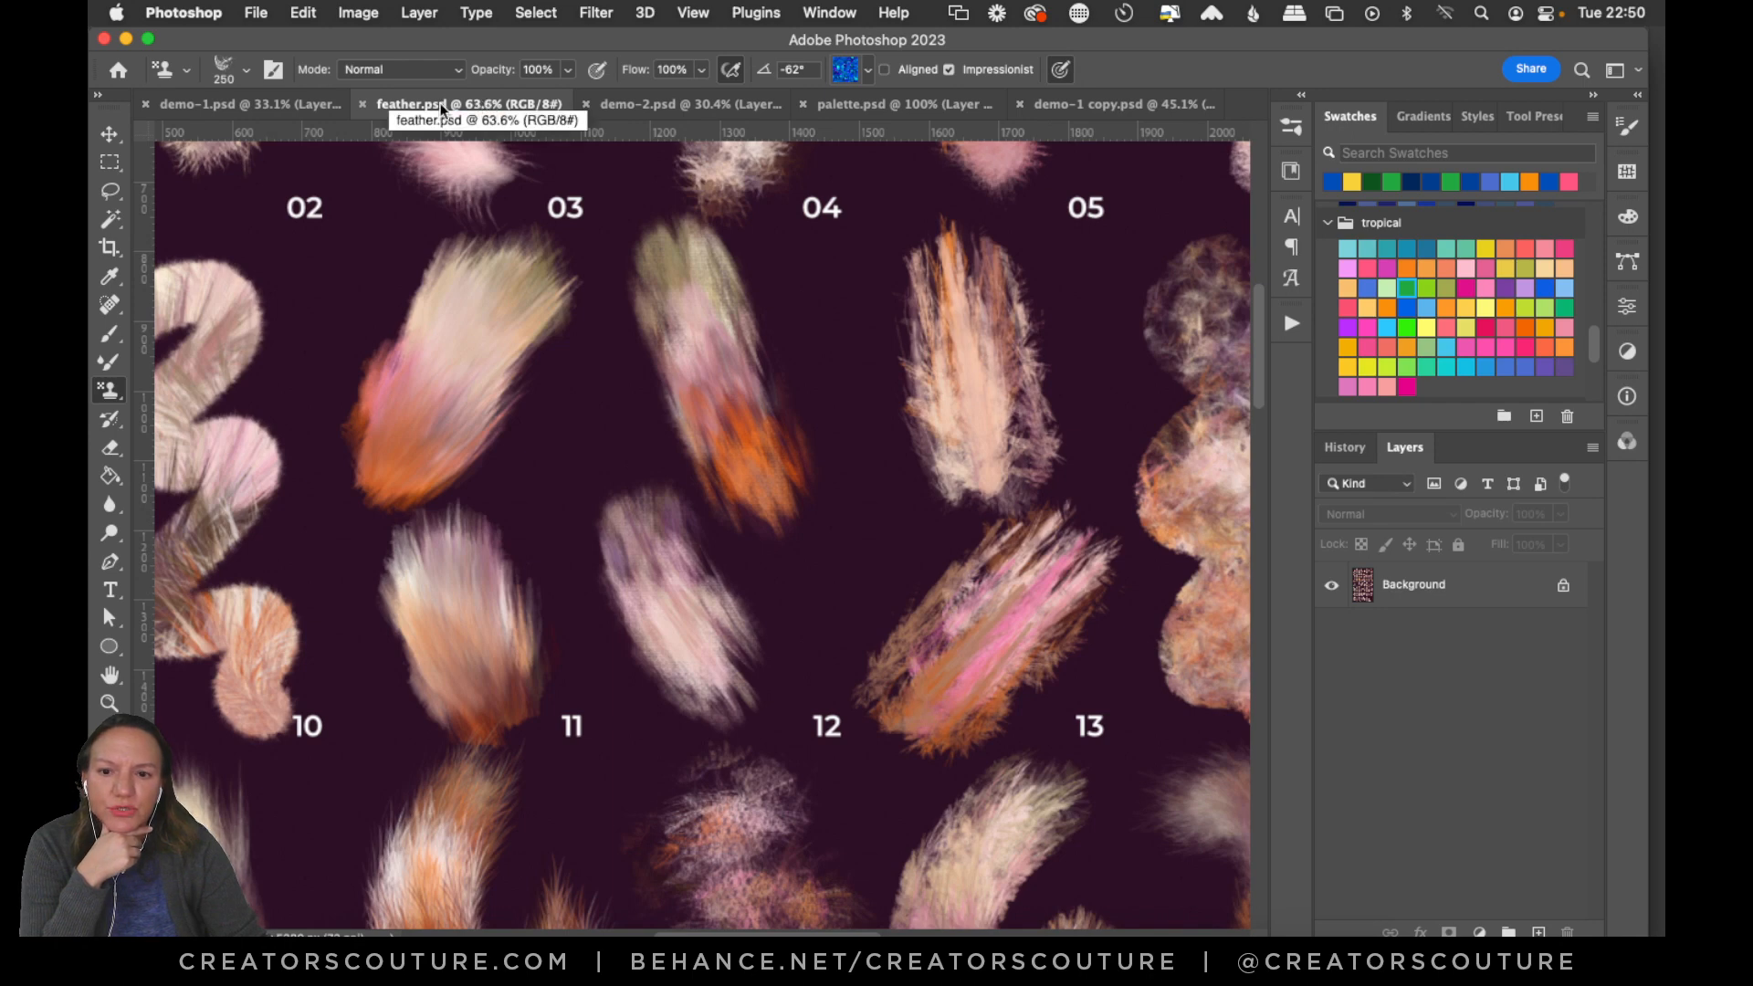
click(242, 104)
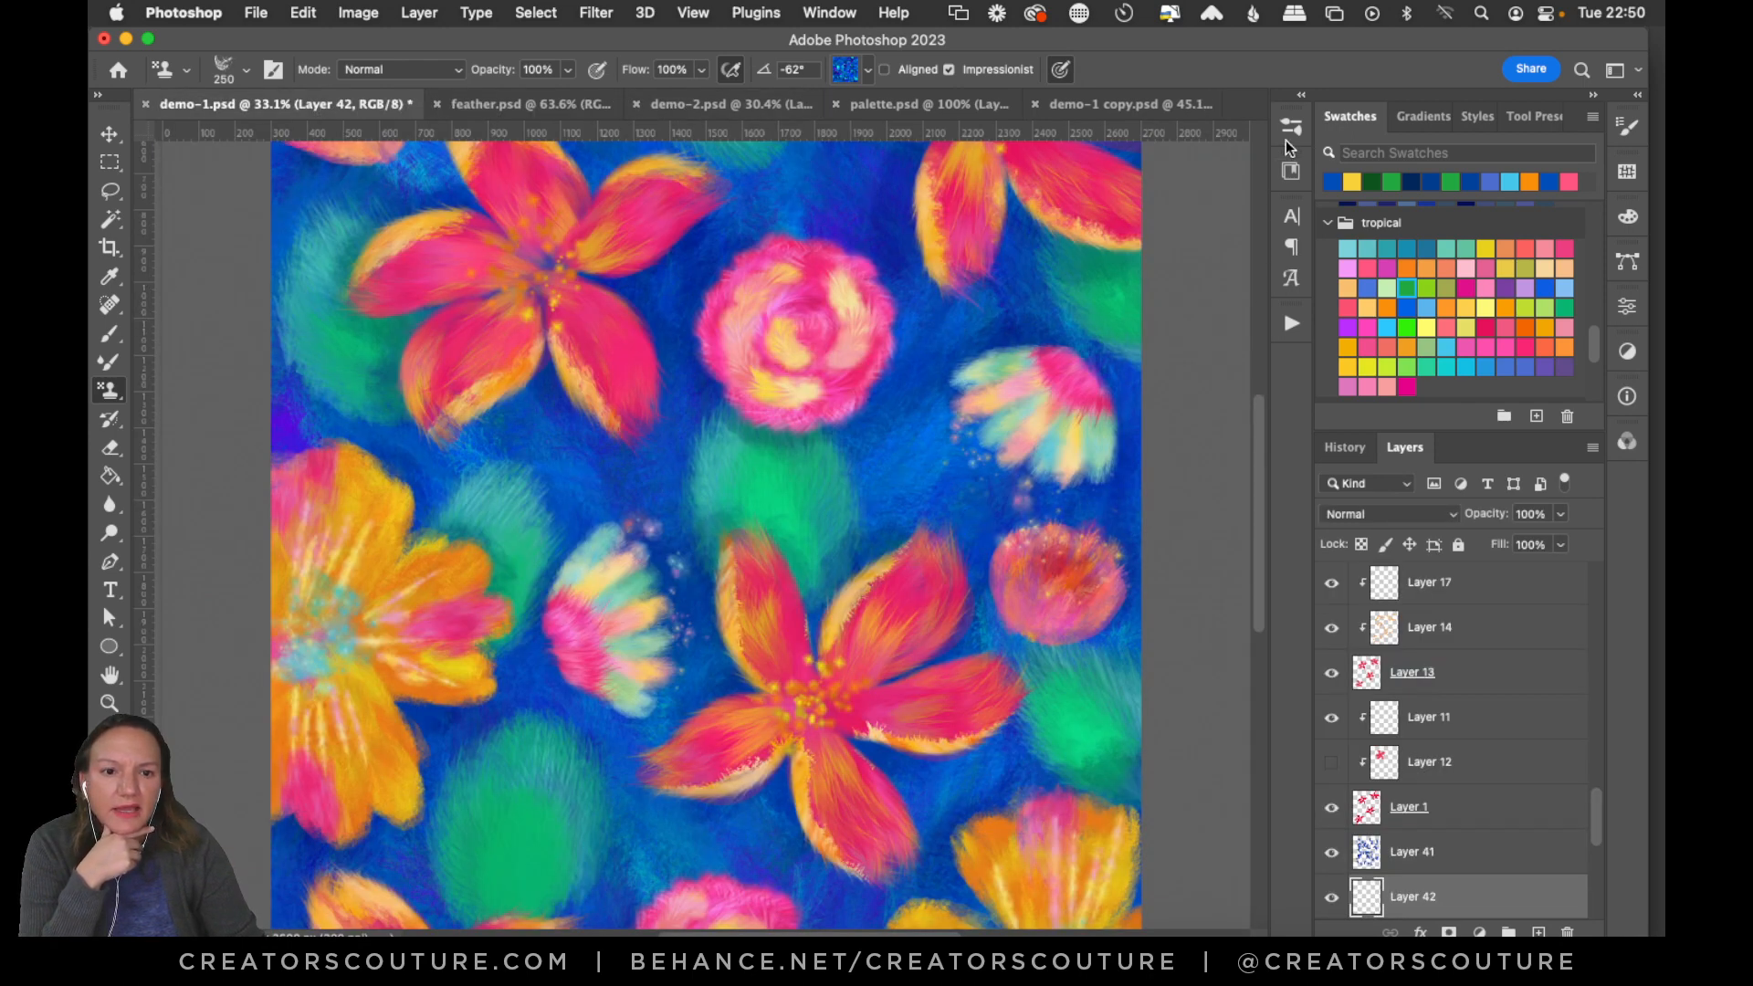
Try the 12-feather-creatorscouture brush as a choice and compare it with the numbered samples in feather.psd.
click(1288, 134)
drag(1263, 456, 1273, 393)
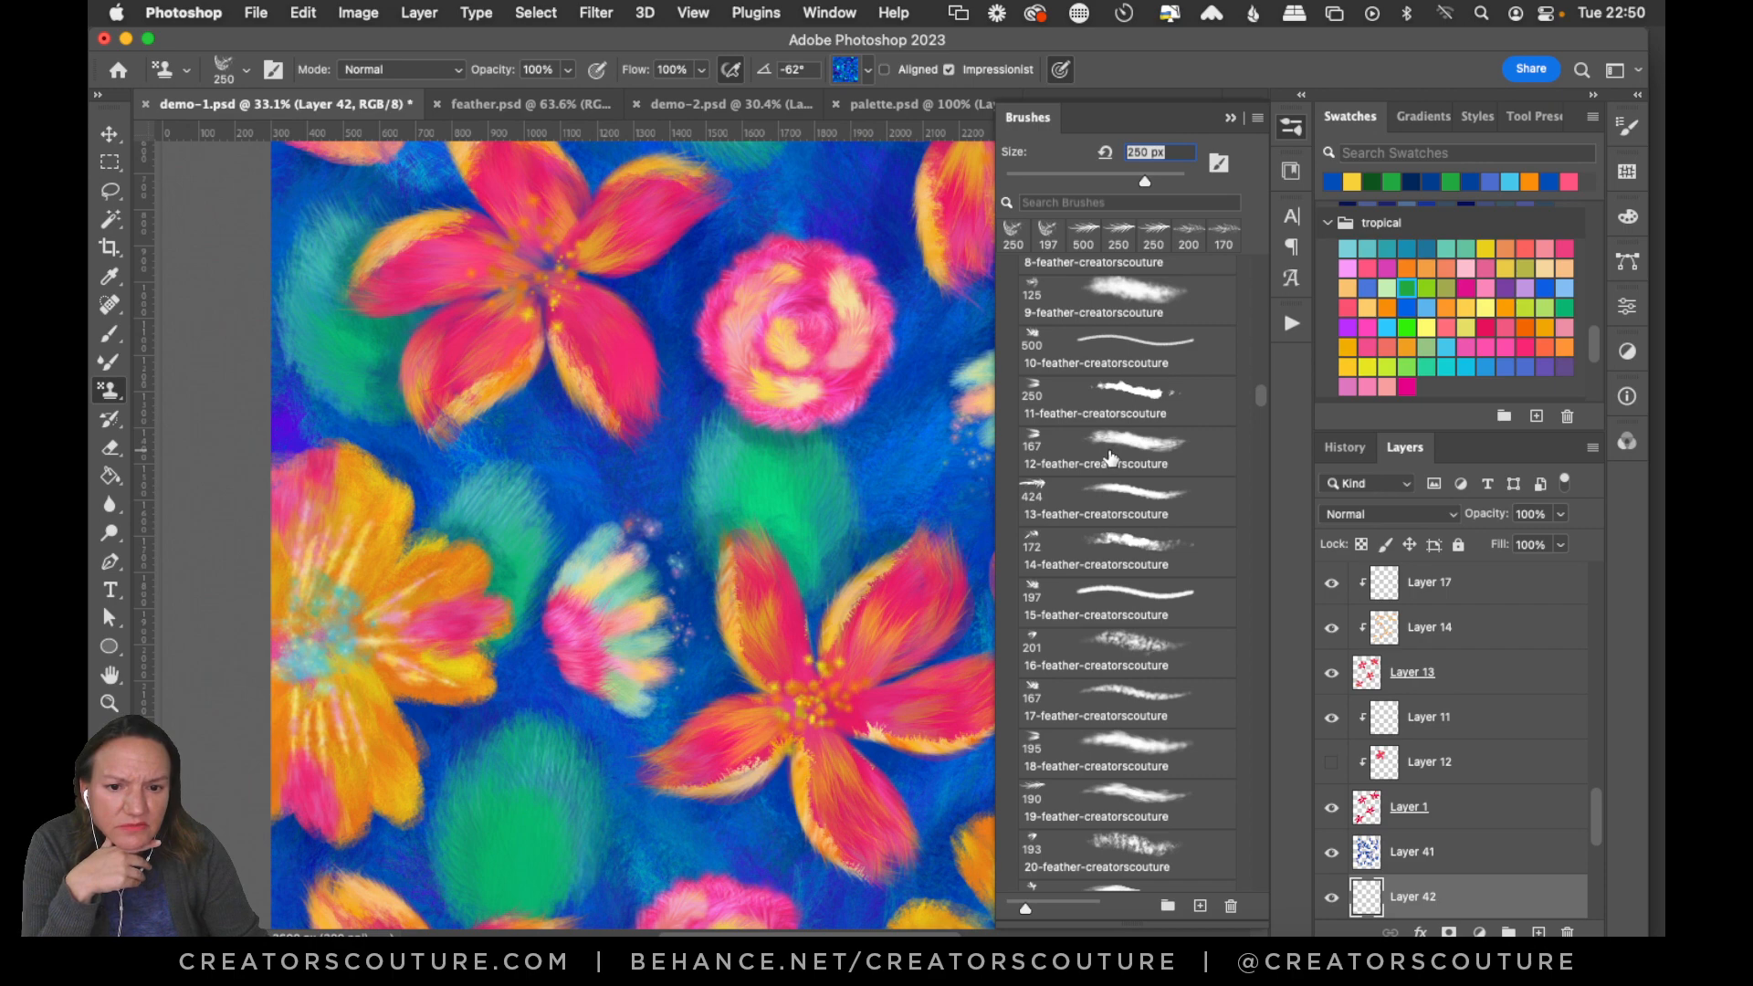
click(1111, 458)
click(562, 105)
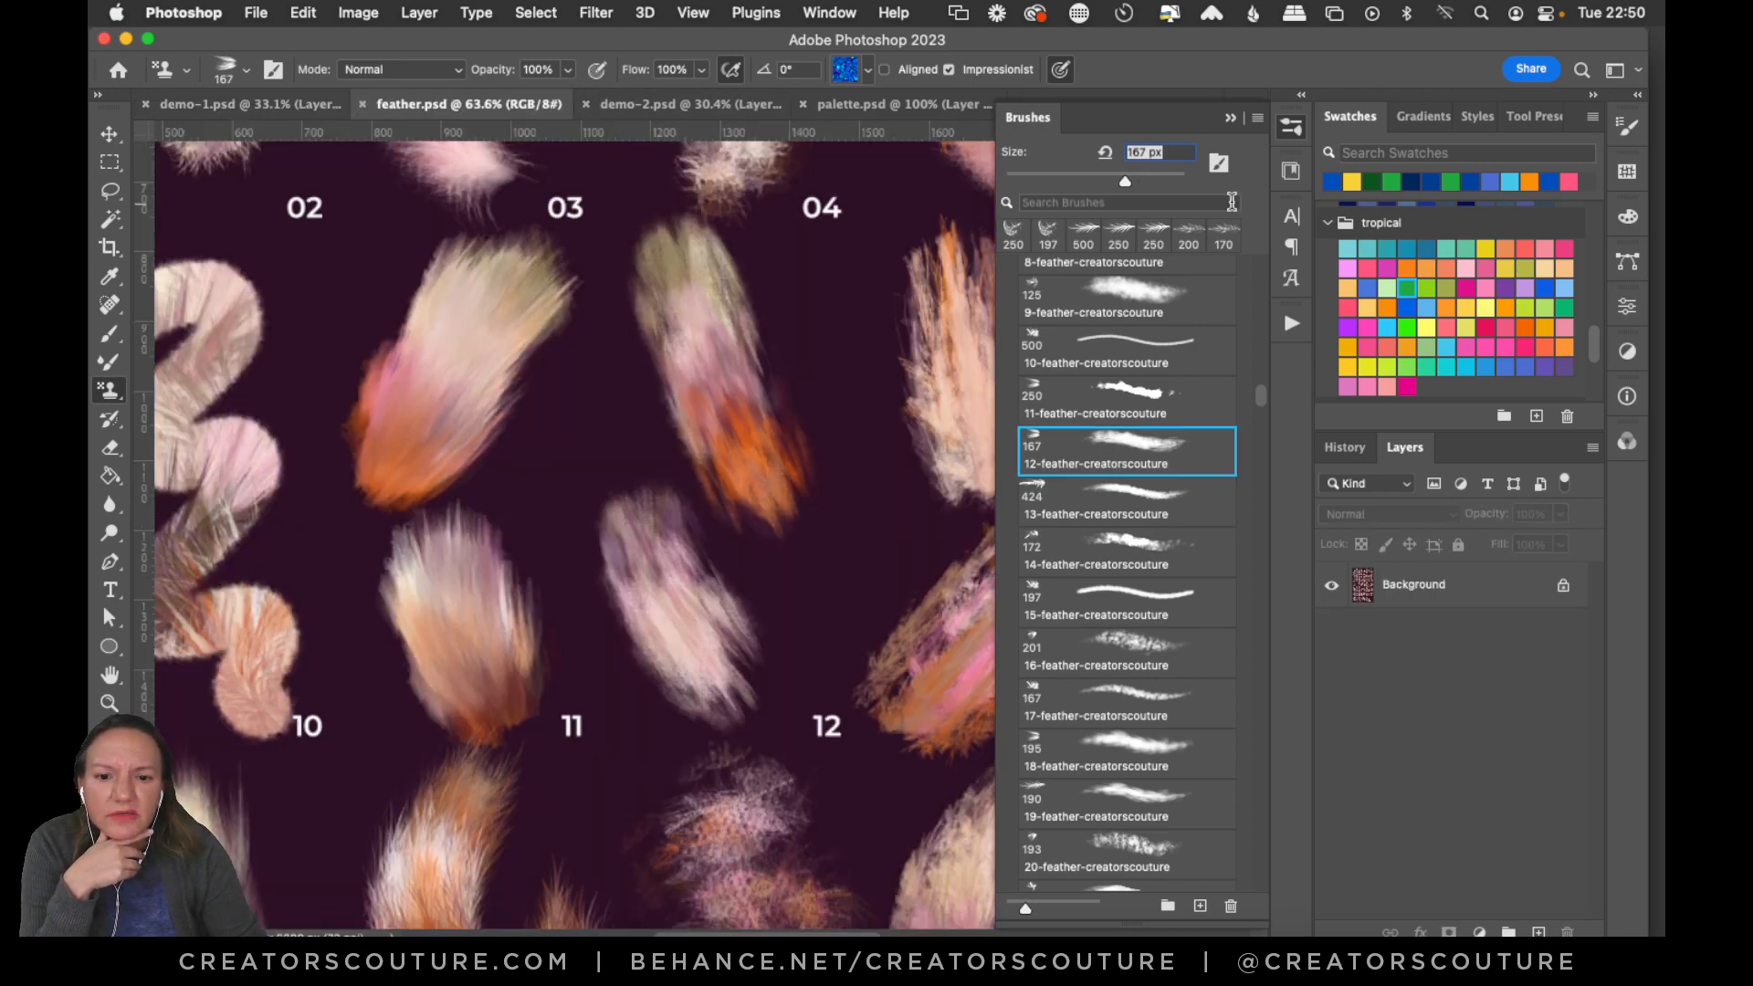
click(1298, 133)
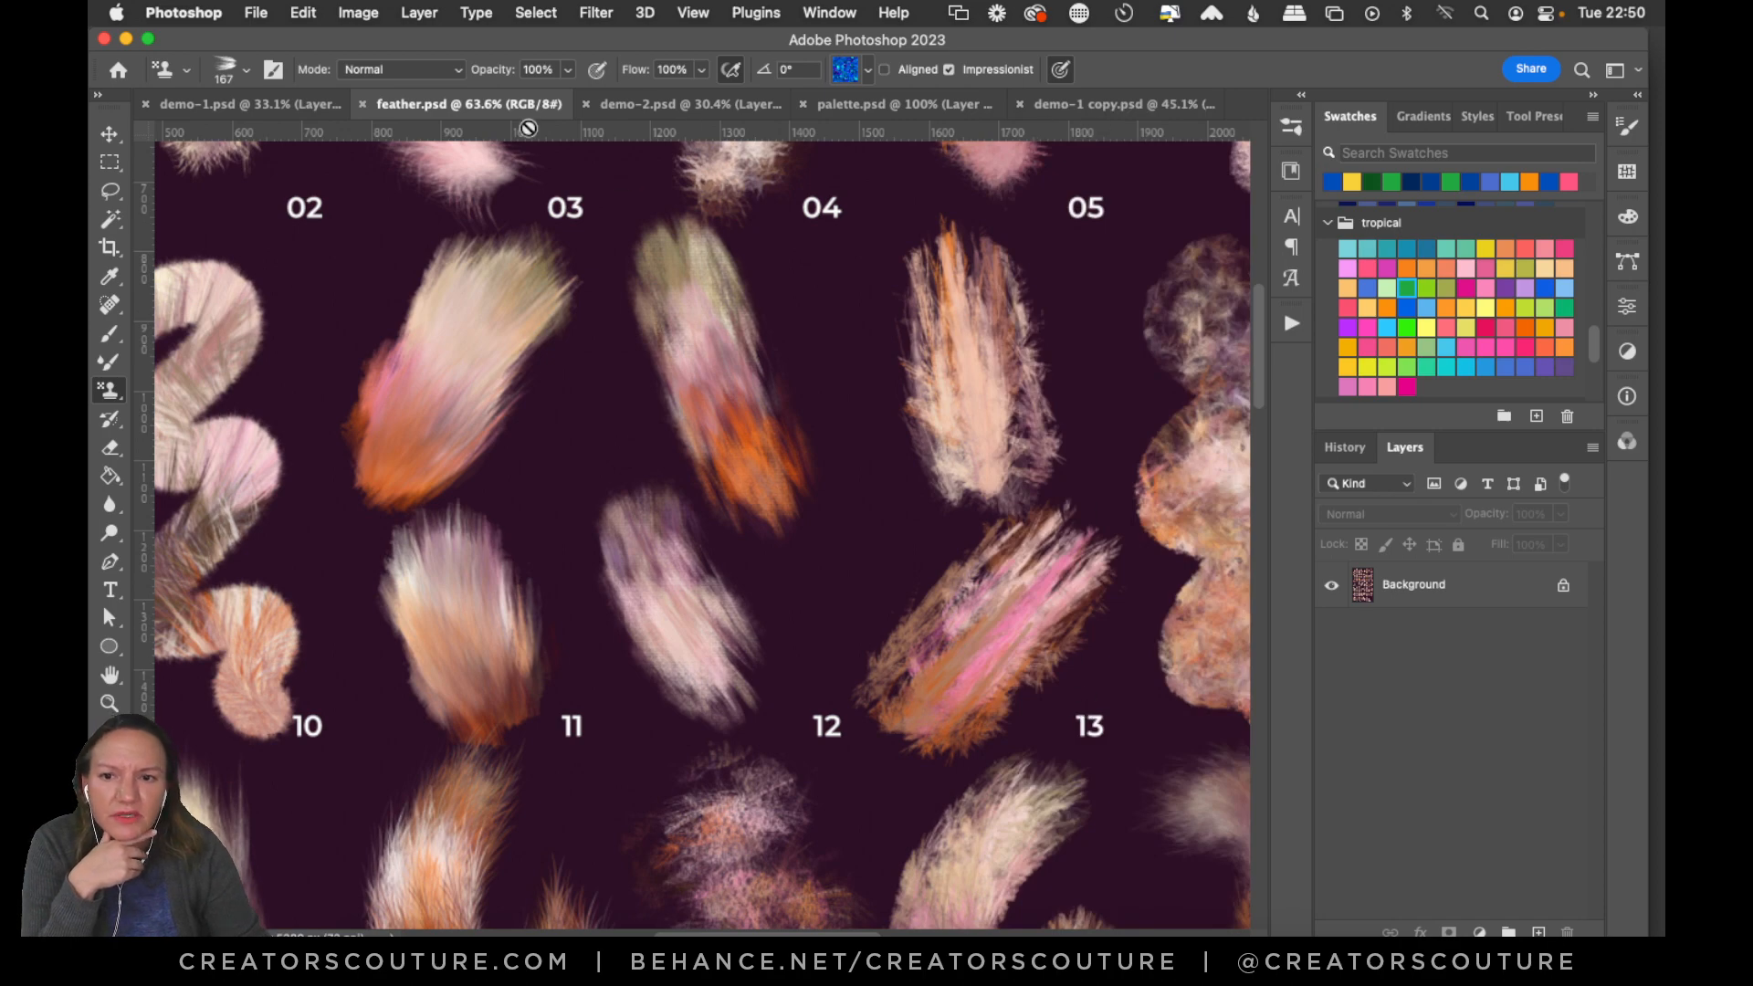
click(298, 104)
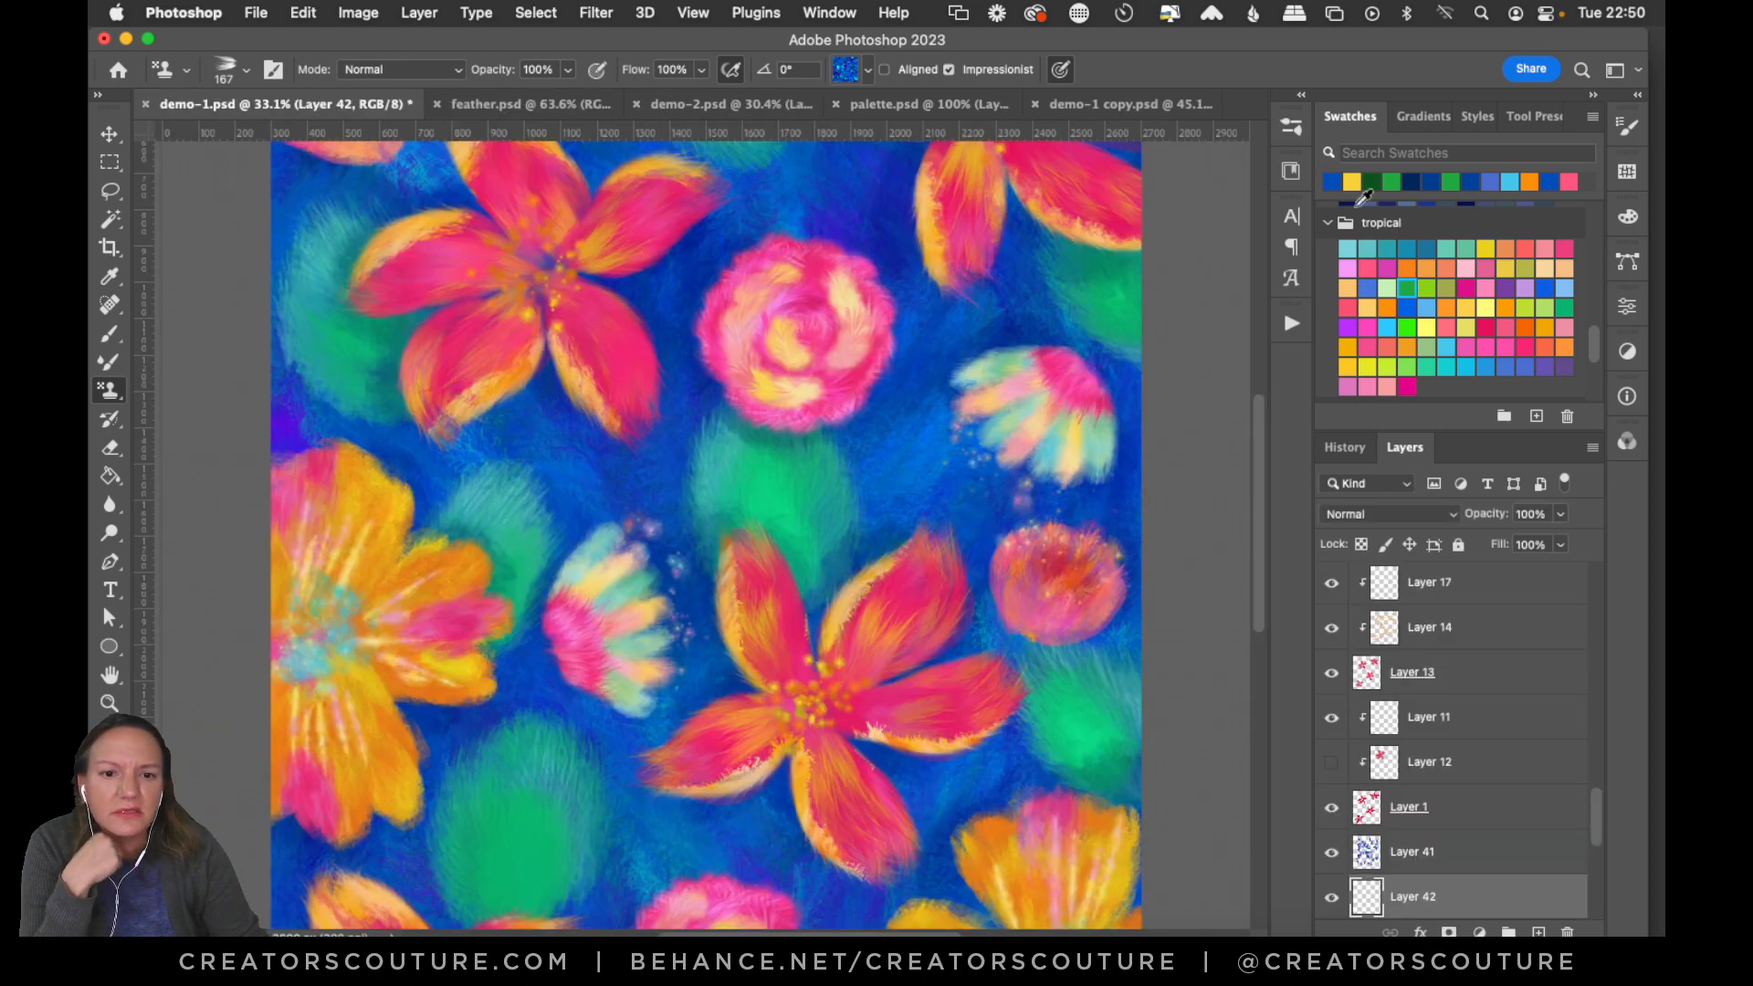
Choose the 13-feather-creatorscouture brush for the Pattern Stamp tool to work on the leaf below the rose.
click(1288, 135)
click(1126, 495)
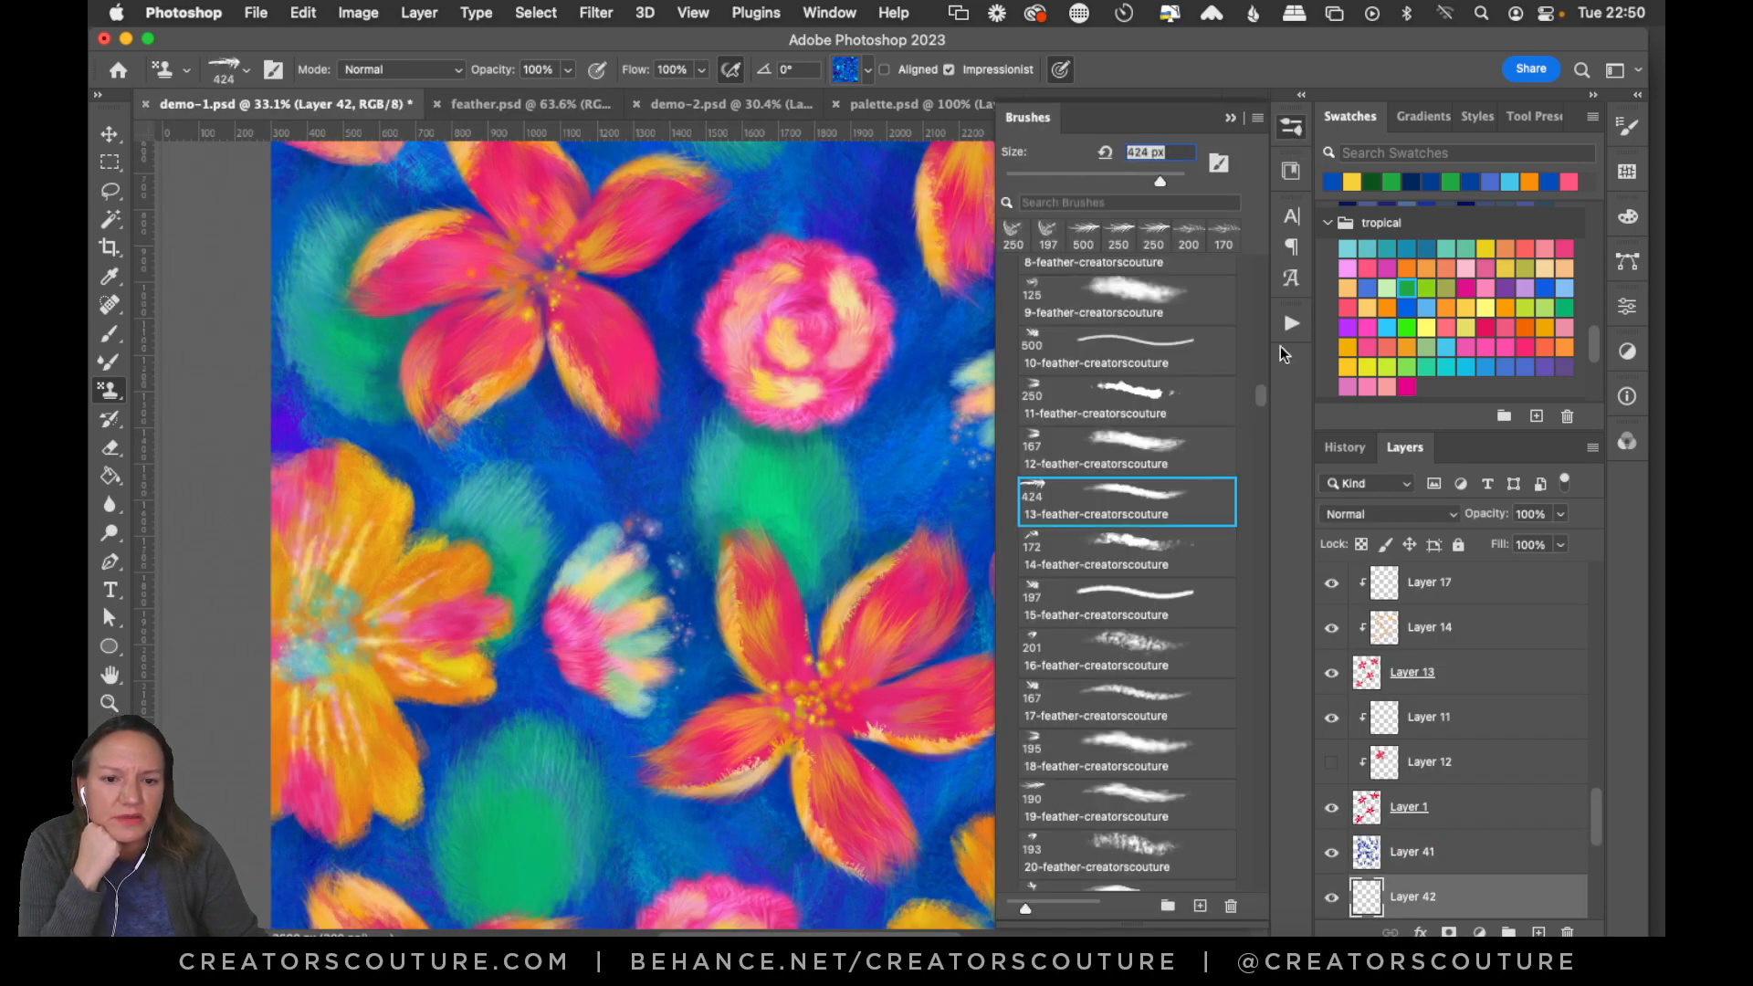
click(1291, 126)
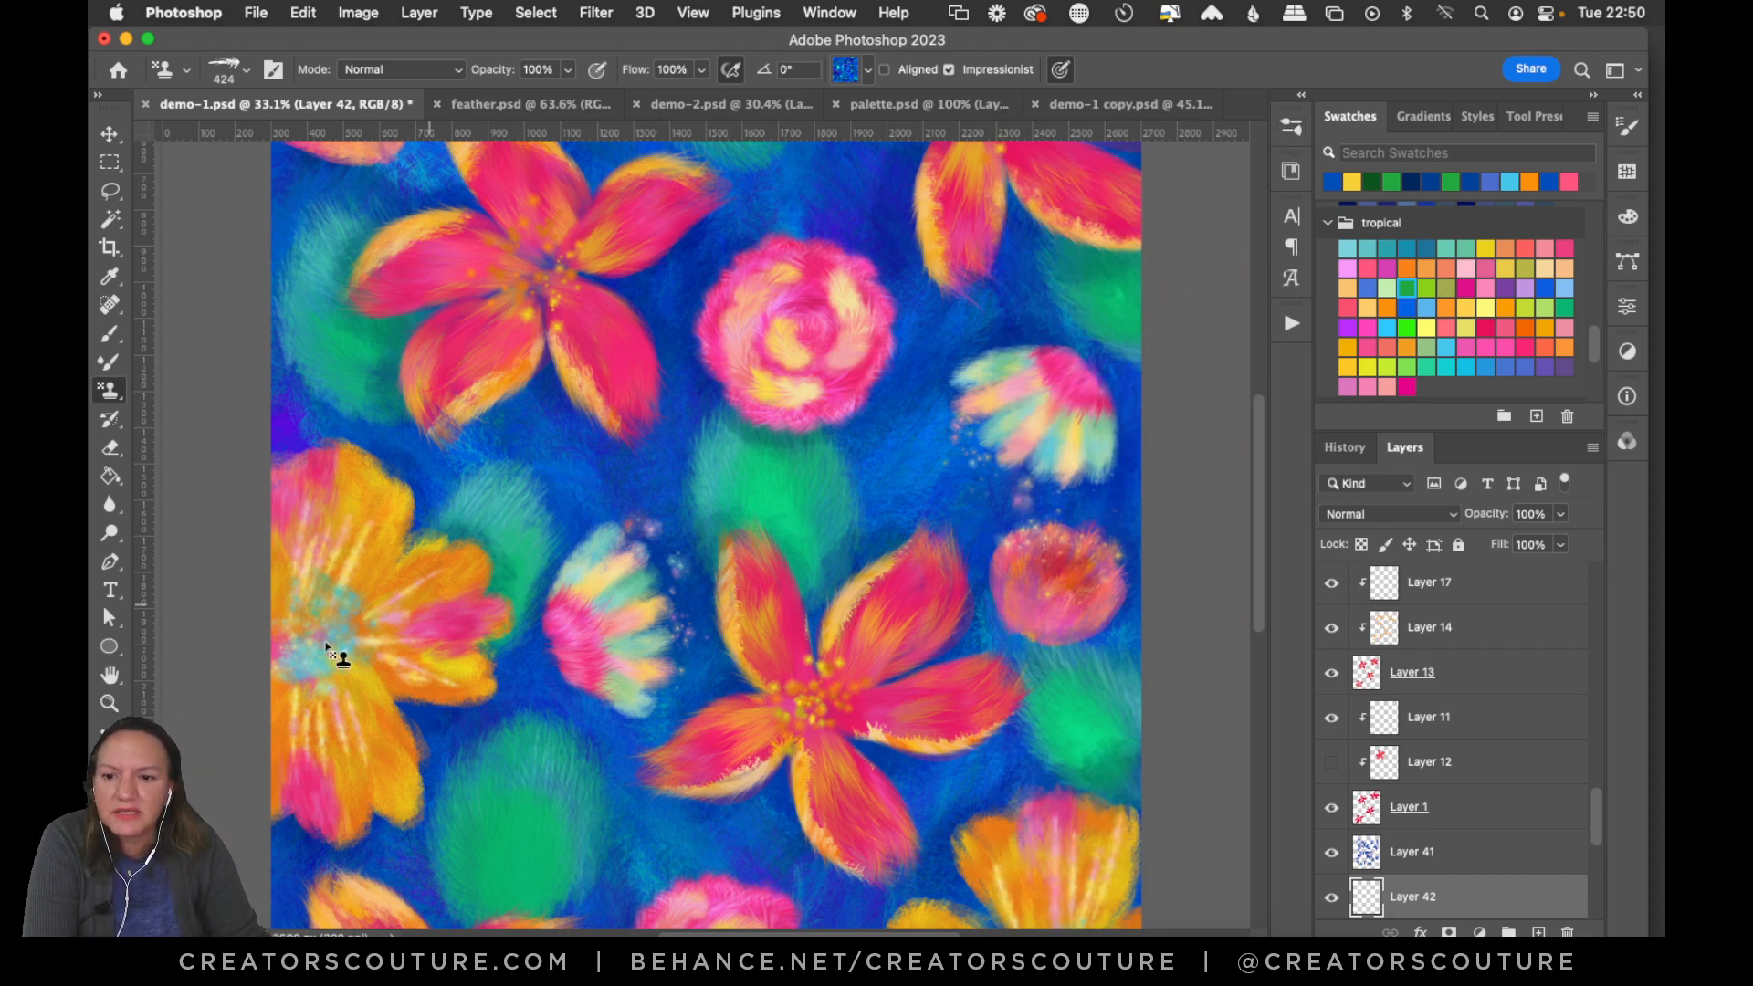
click(111, 704)
drag(857, 566, 871, 468)
click(118, 398)
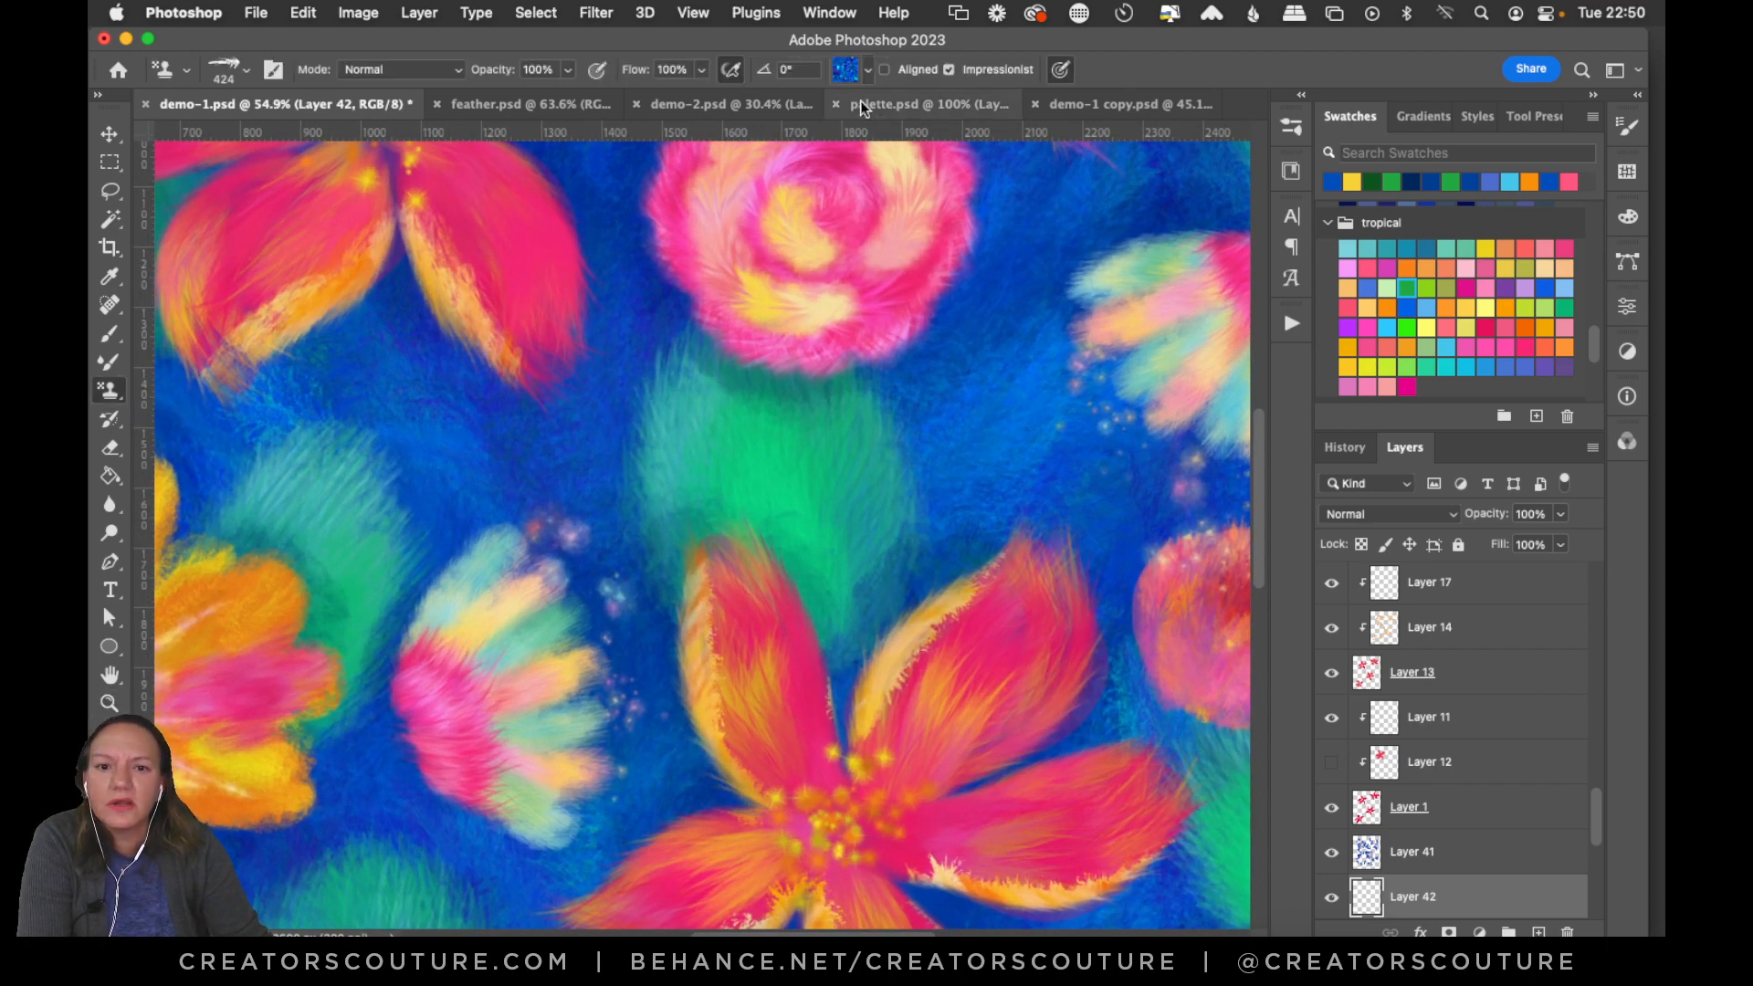
click(847, 69)
click(1249, 151)
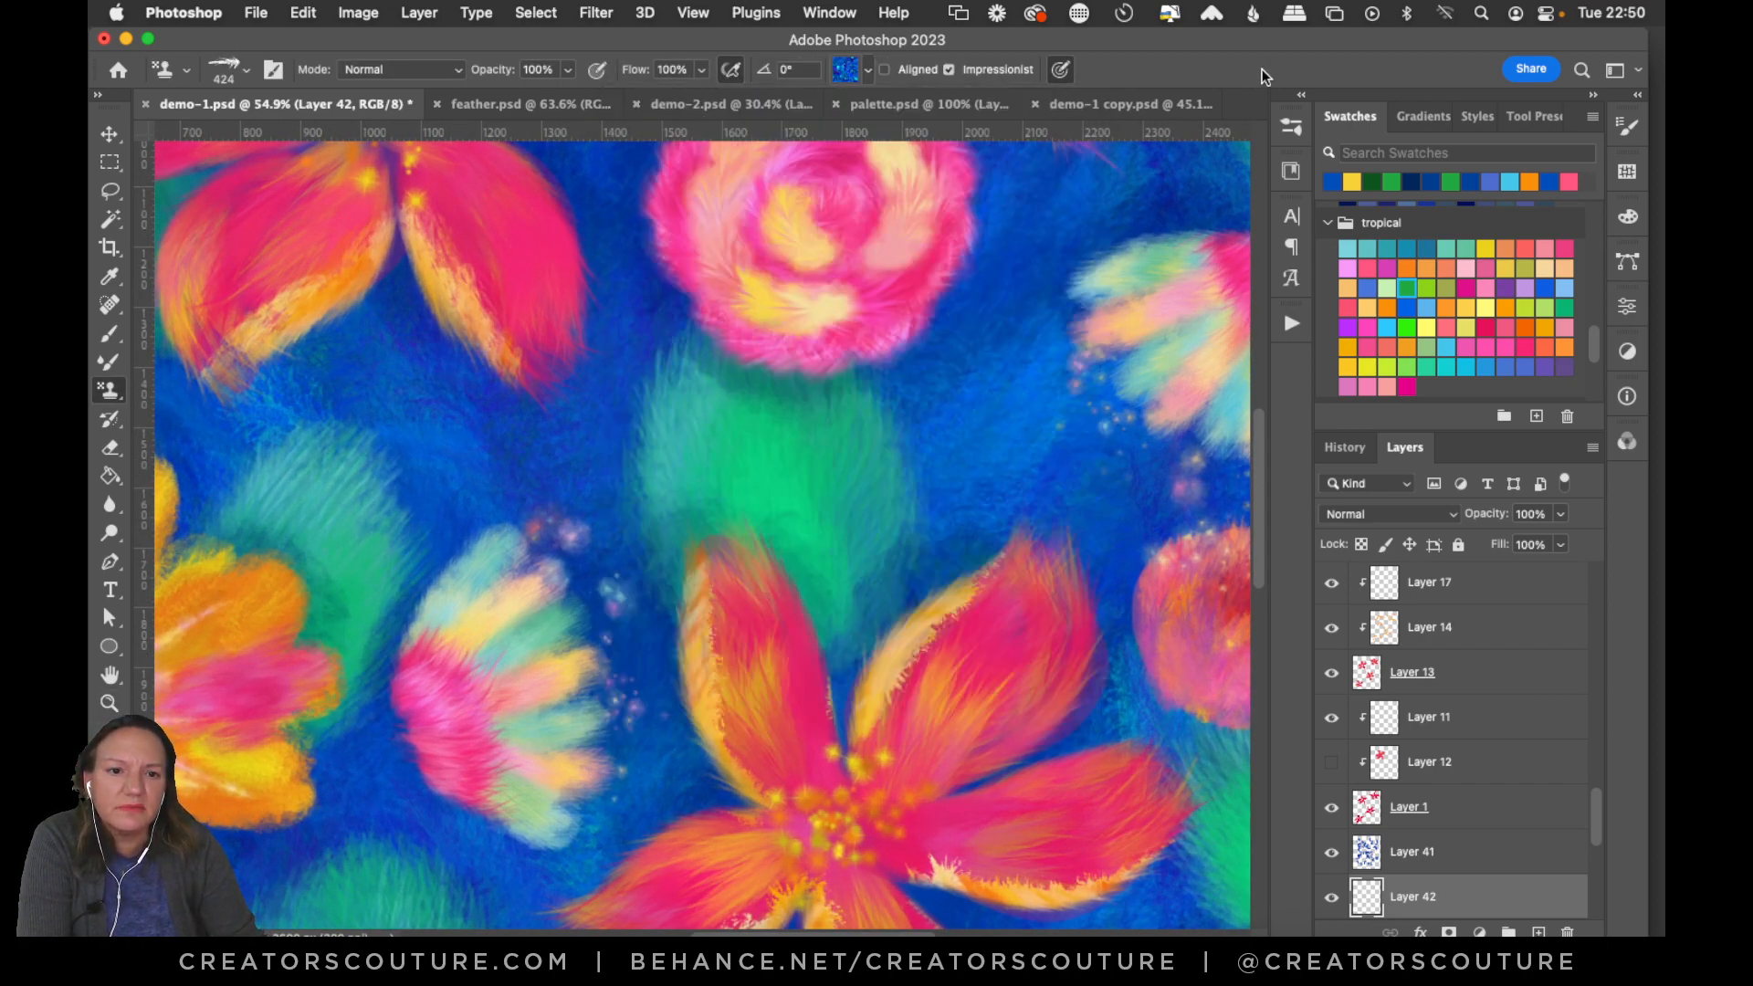
click(1291, 126)
click(1290, 126)
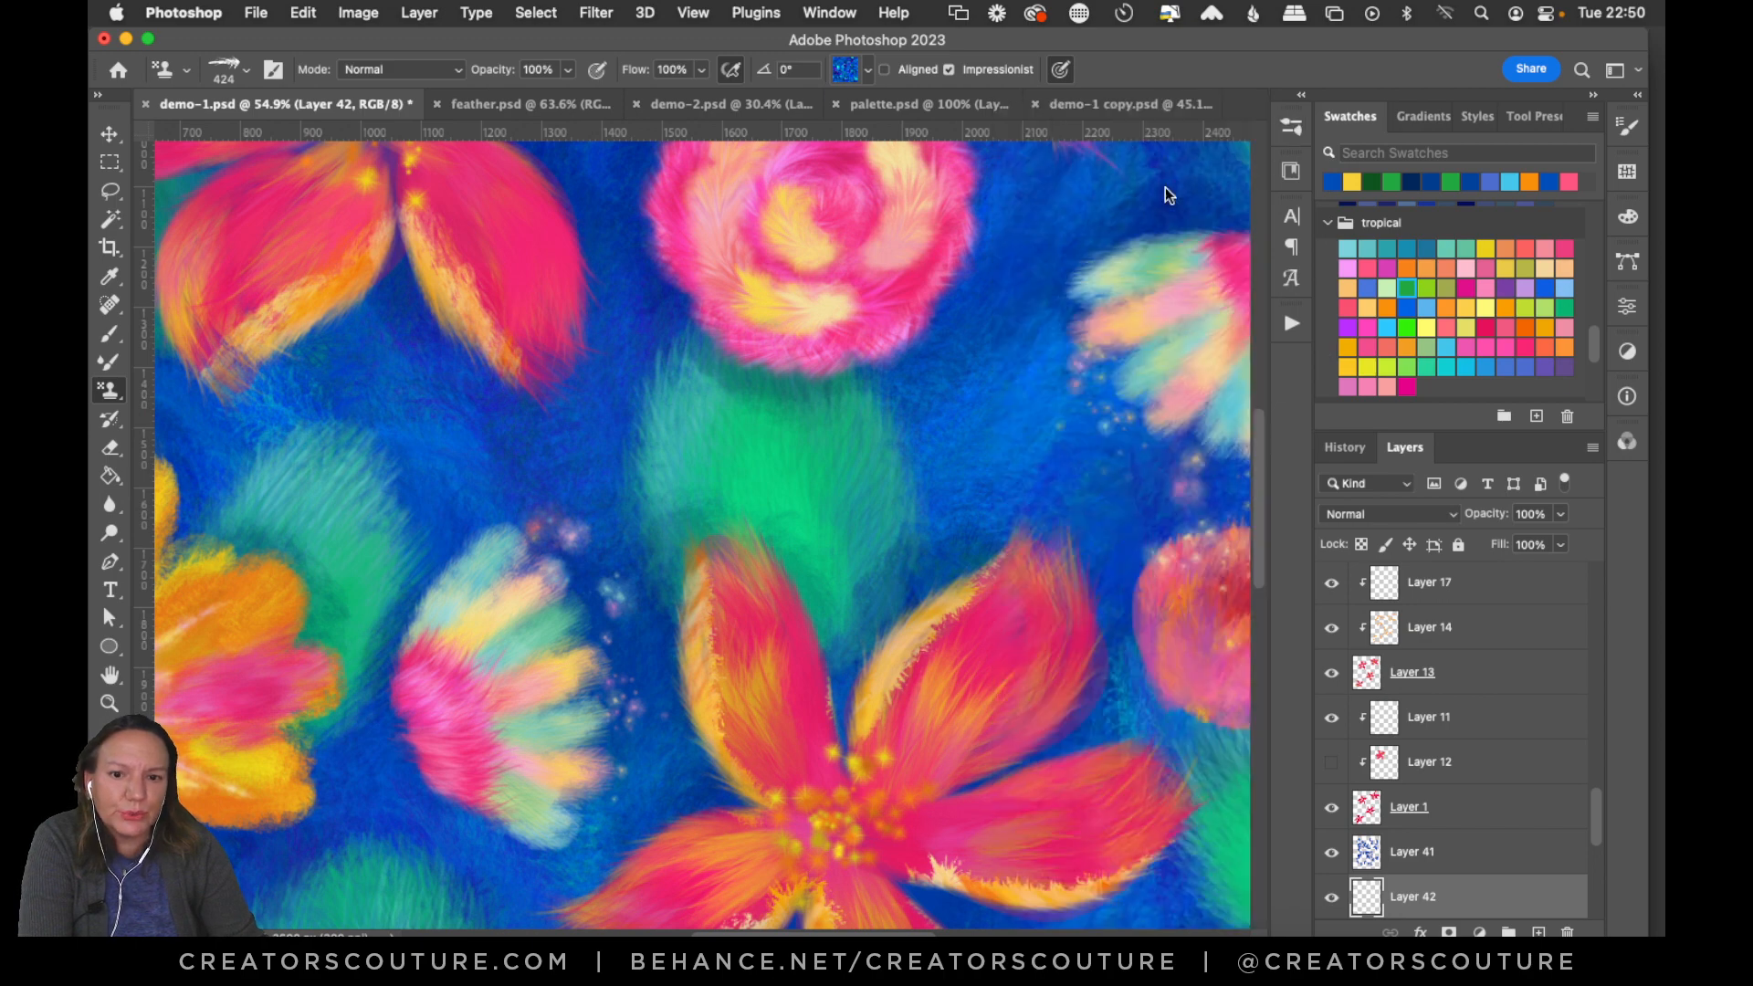
Try several short blue test strokes on the leaf below the rose, undoing each one.
click(811, 427)
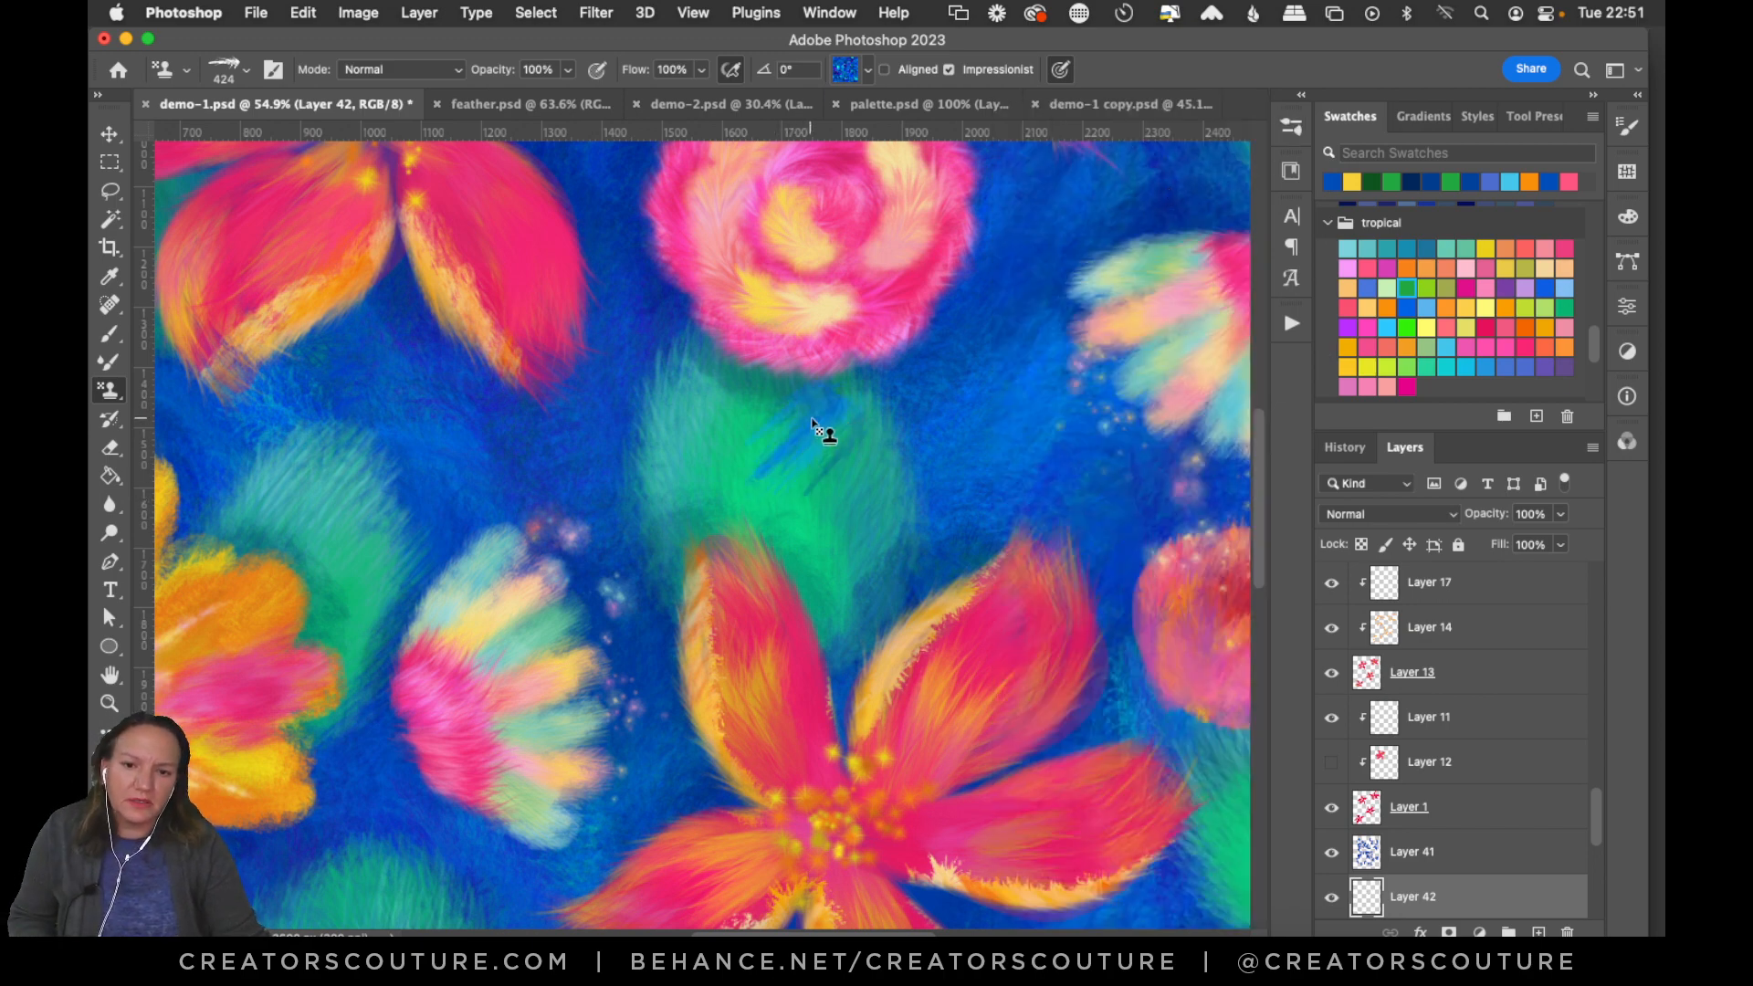
click(790, 445)
key(super+z)
key(super+z)
click(774, 479)
key(super+z)
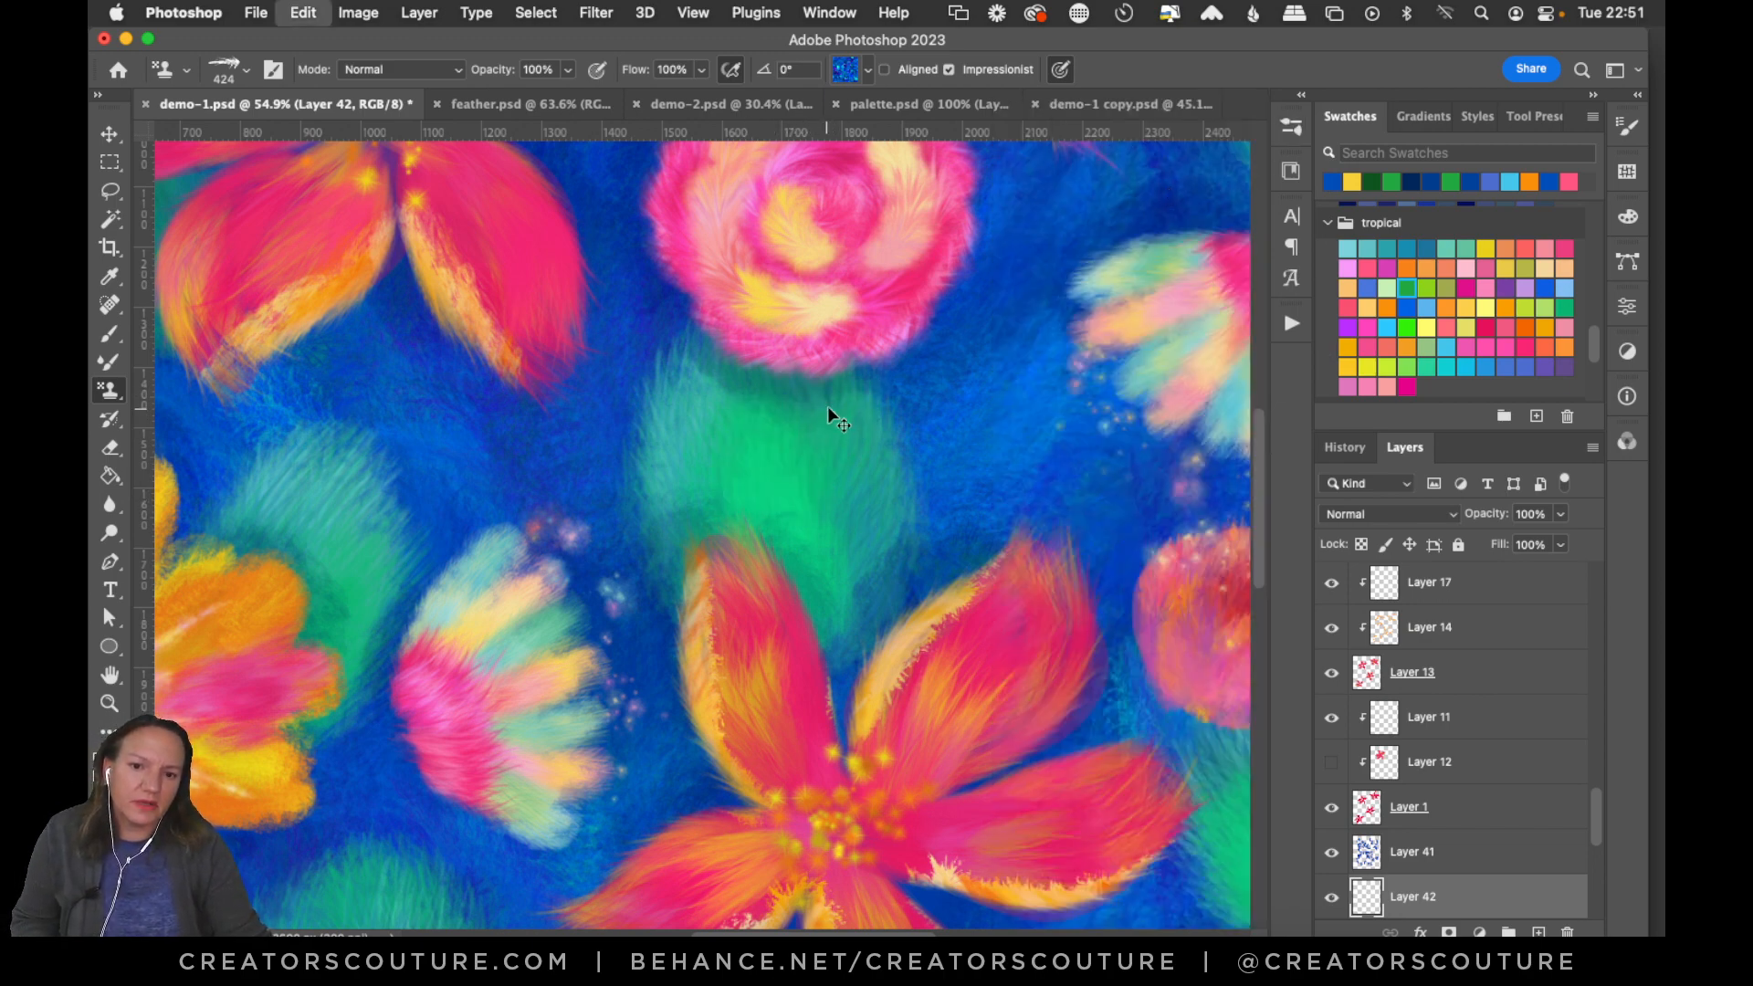
drag(825, 410, 797, 488)
key(super+z)
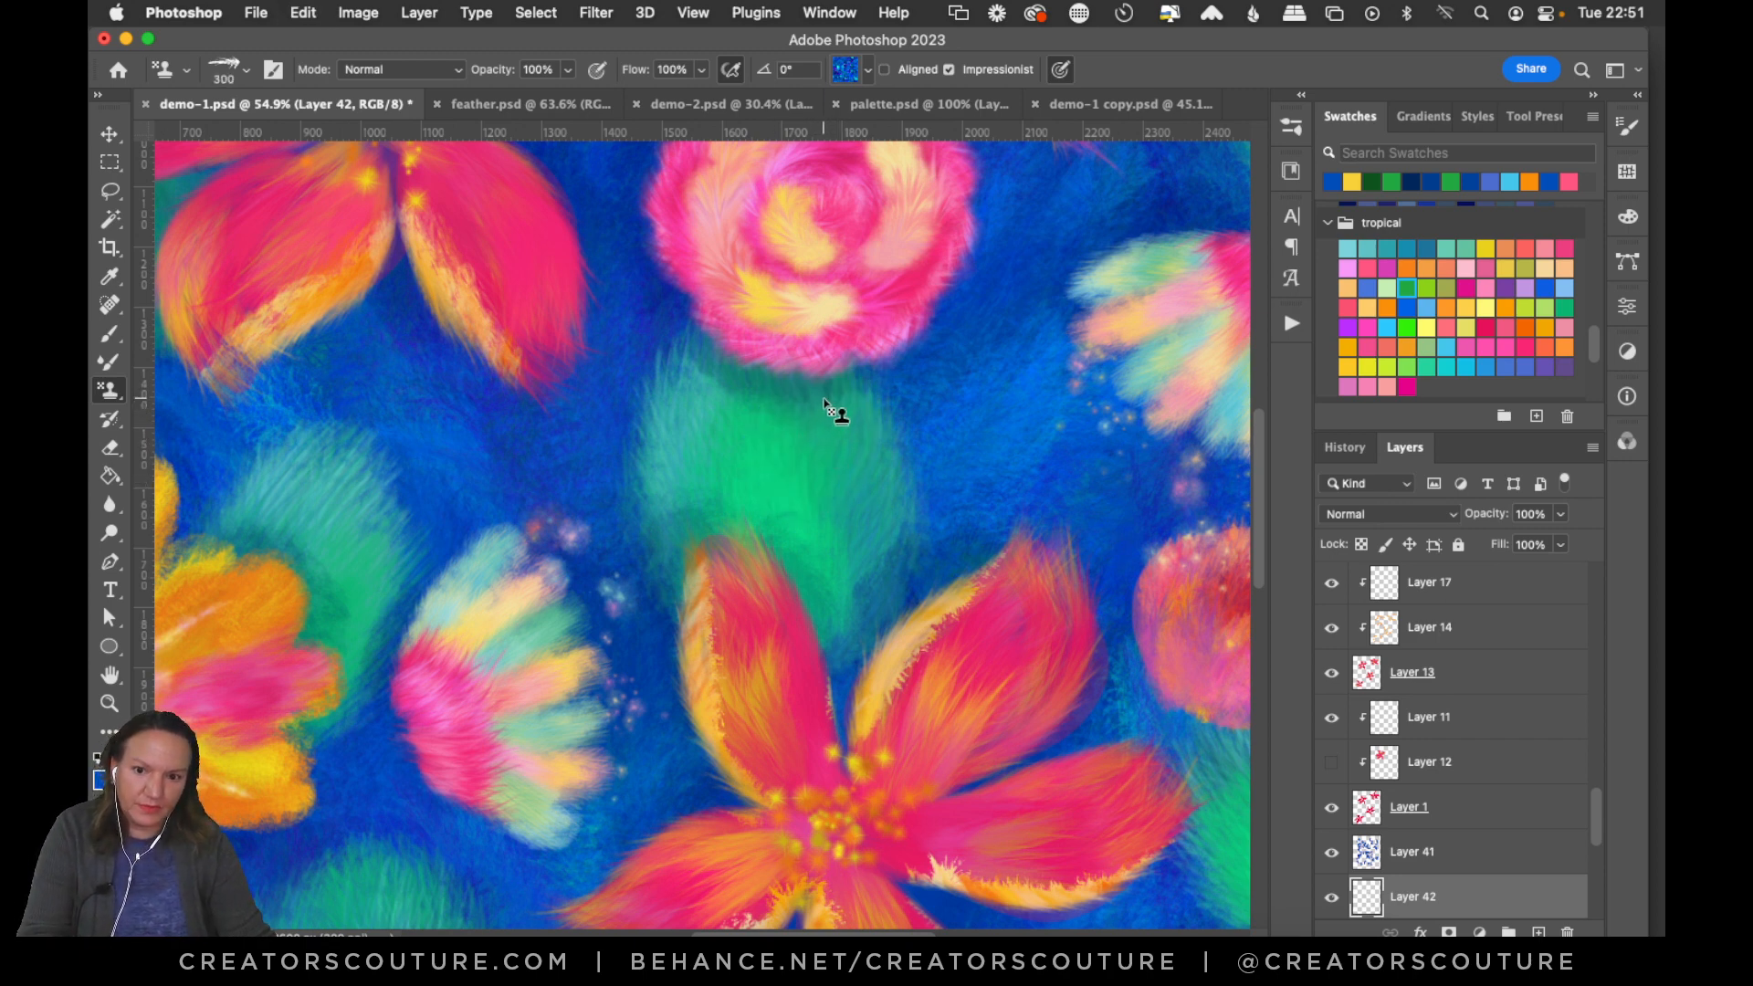
Paint angled blue feather strokes on both halves of the leaf below the upper rose with the Pattern Stamp tool.
mouse_move(824, 401)
mouse_down()
mouse_move(776, 468)
mouse_move(840, 466)
mouse_move(778, 545)
mouse_move(846, 486)
mouse_move(820, 546)
mouse_up()
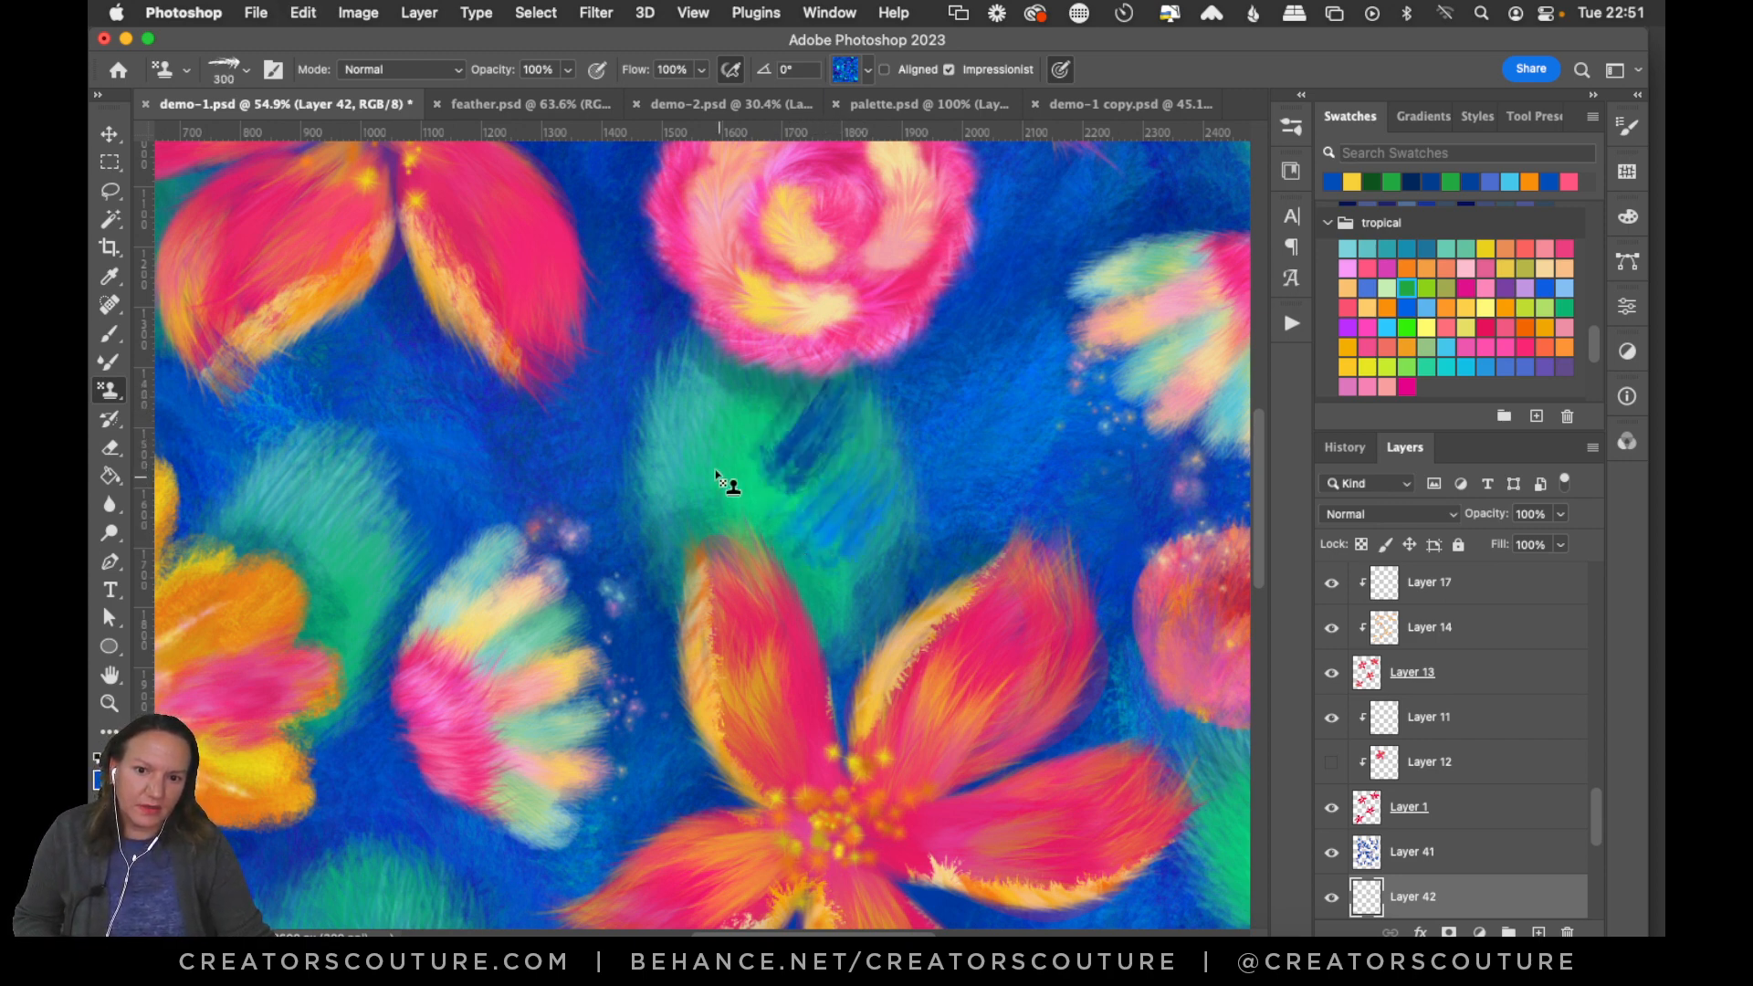
mouse_move(715, 408)
mouse_down()
mouse_move(744, 500)
mouse_move(684, 472)
mouse_move(687, 514)
mouse_move(741, 558)
mouse_up()
mouse_move(727, 369)
mouse_down()
mouse_move(793, 477)
mouse_move(764, 532)
mouse_move(736, 504)
mouse_move(796, 576)
mouse_up()
scroll(890, 568, down, 5)
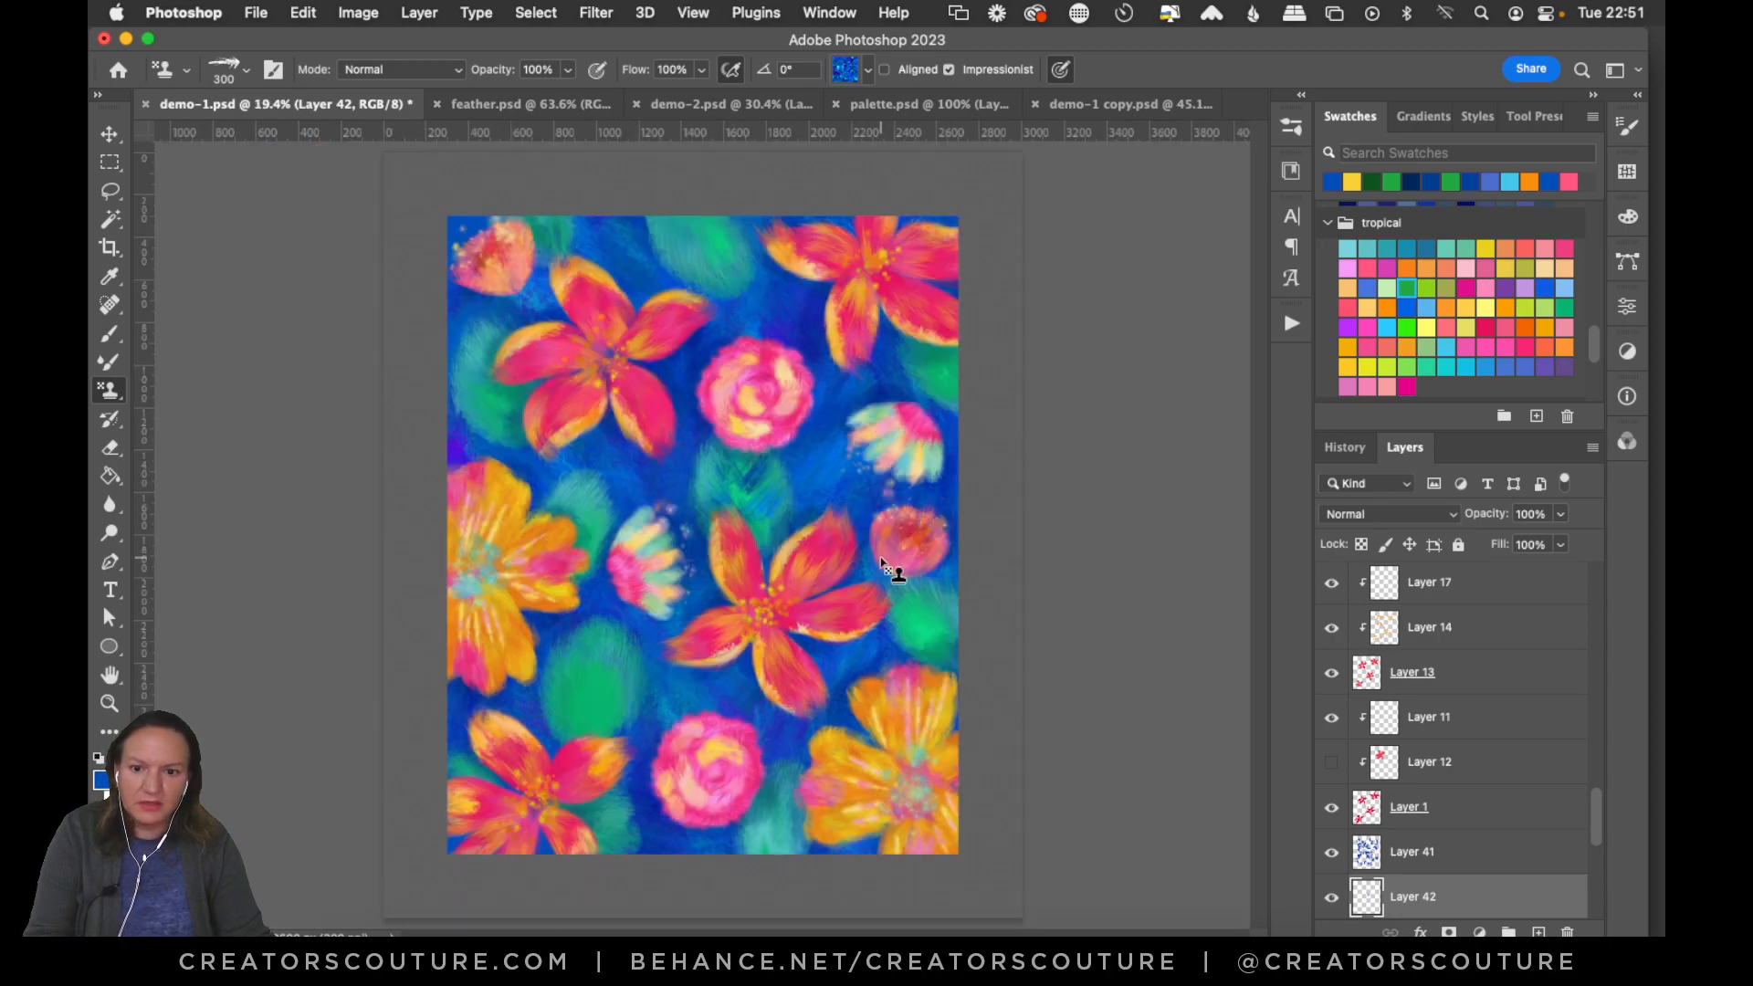
Add blue feather strokes to the leaf behind the upper-left lily, the leaf below the small red flower and the large lower-left leaf.
click(109, 702)
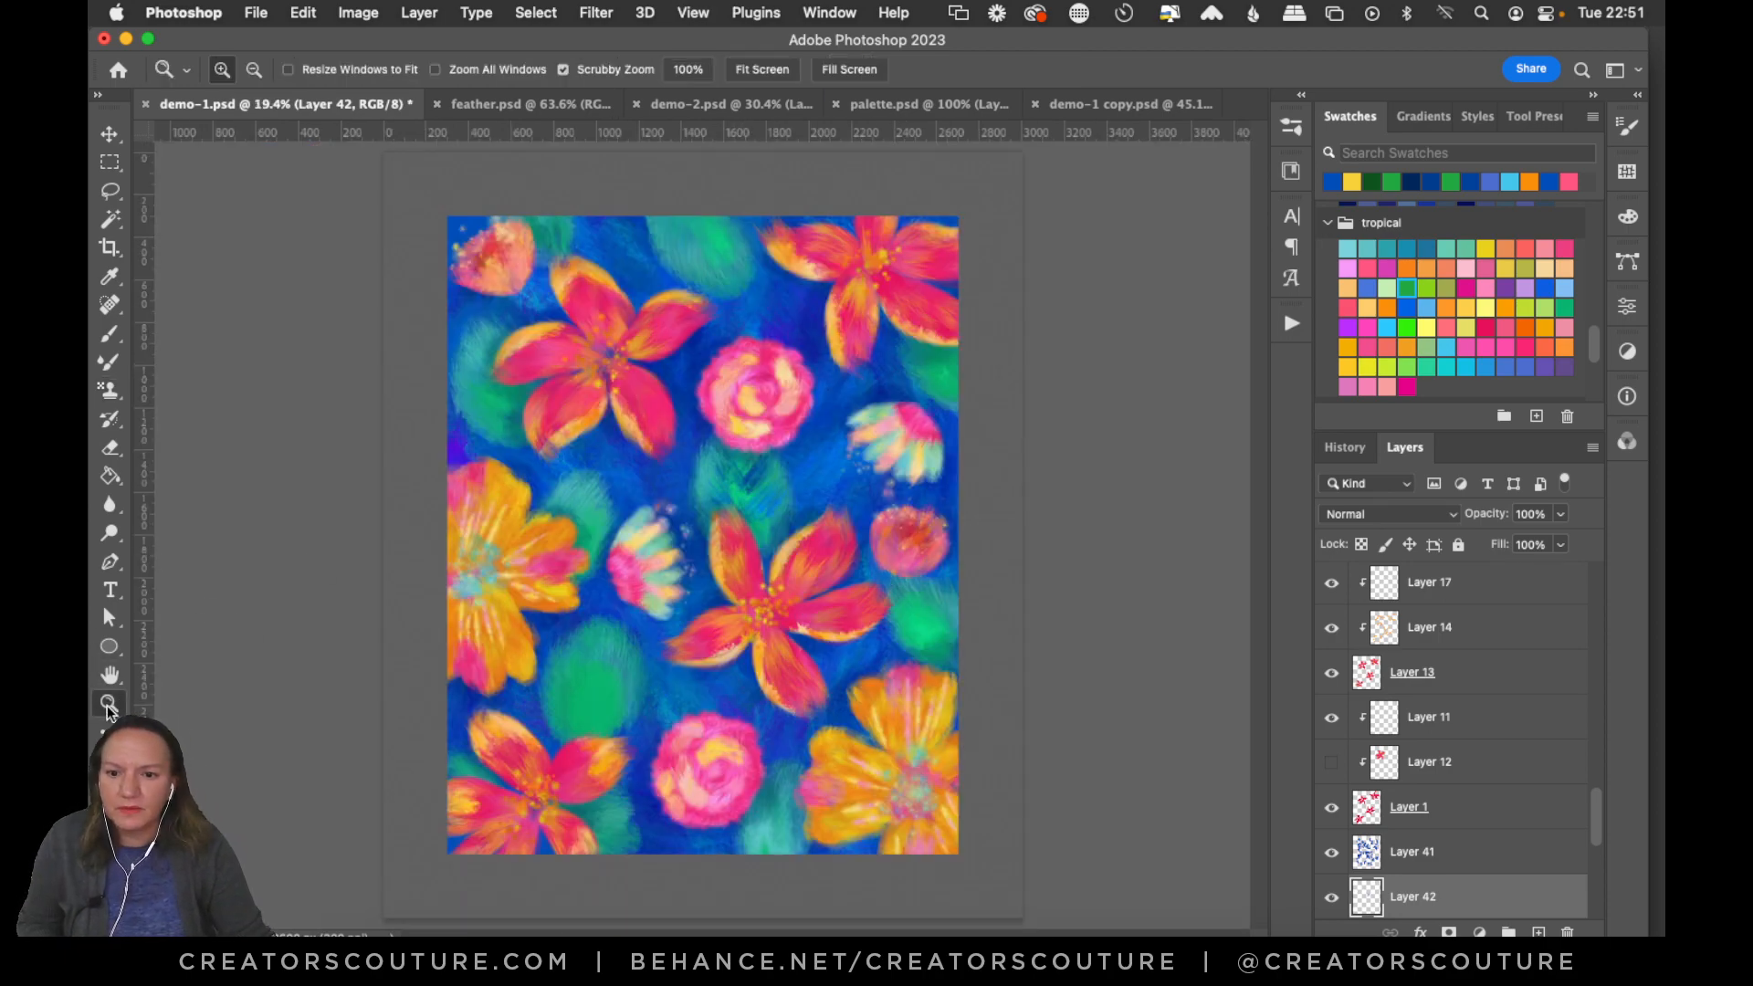
drag(795, 491, 996, 477)
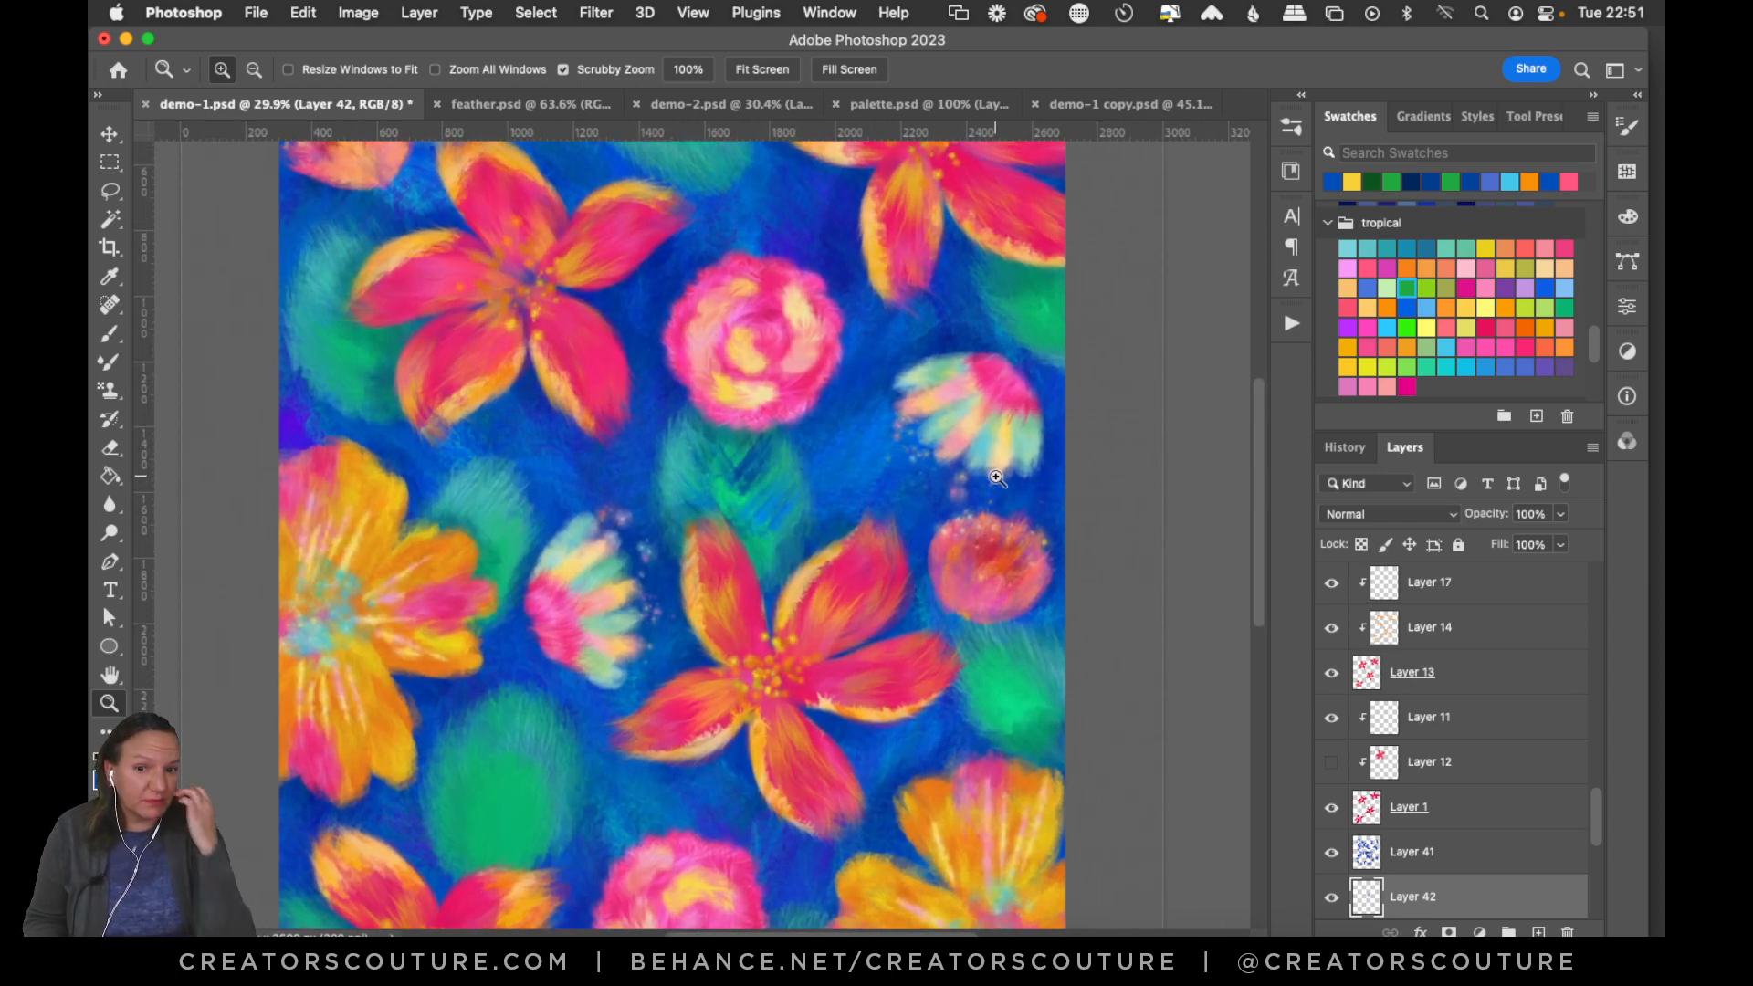
click(106, 400)
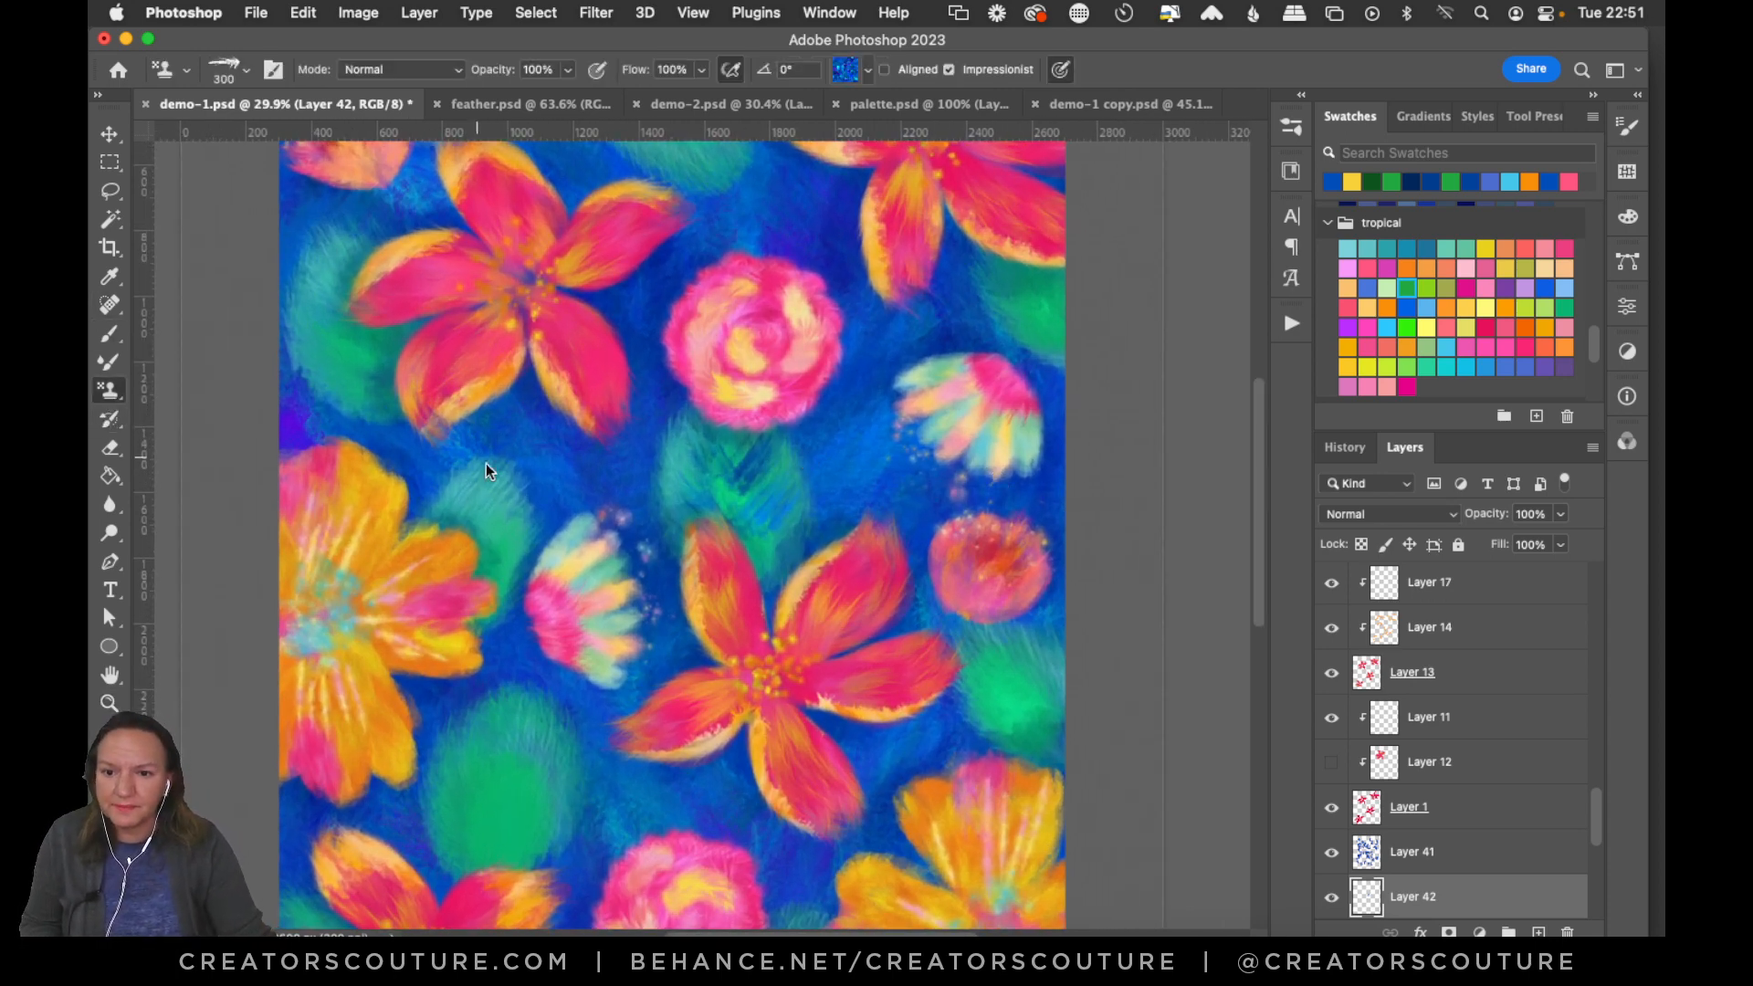
drag(325, 344, 433, 394)
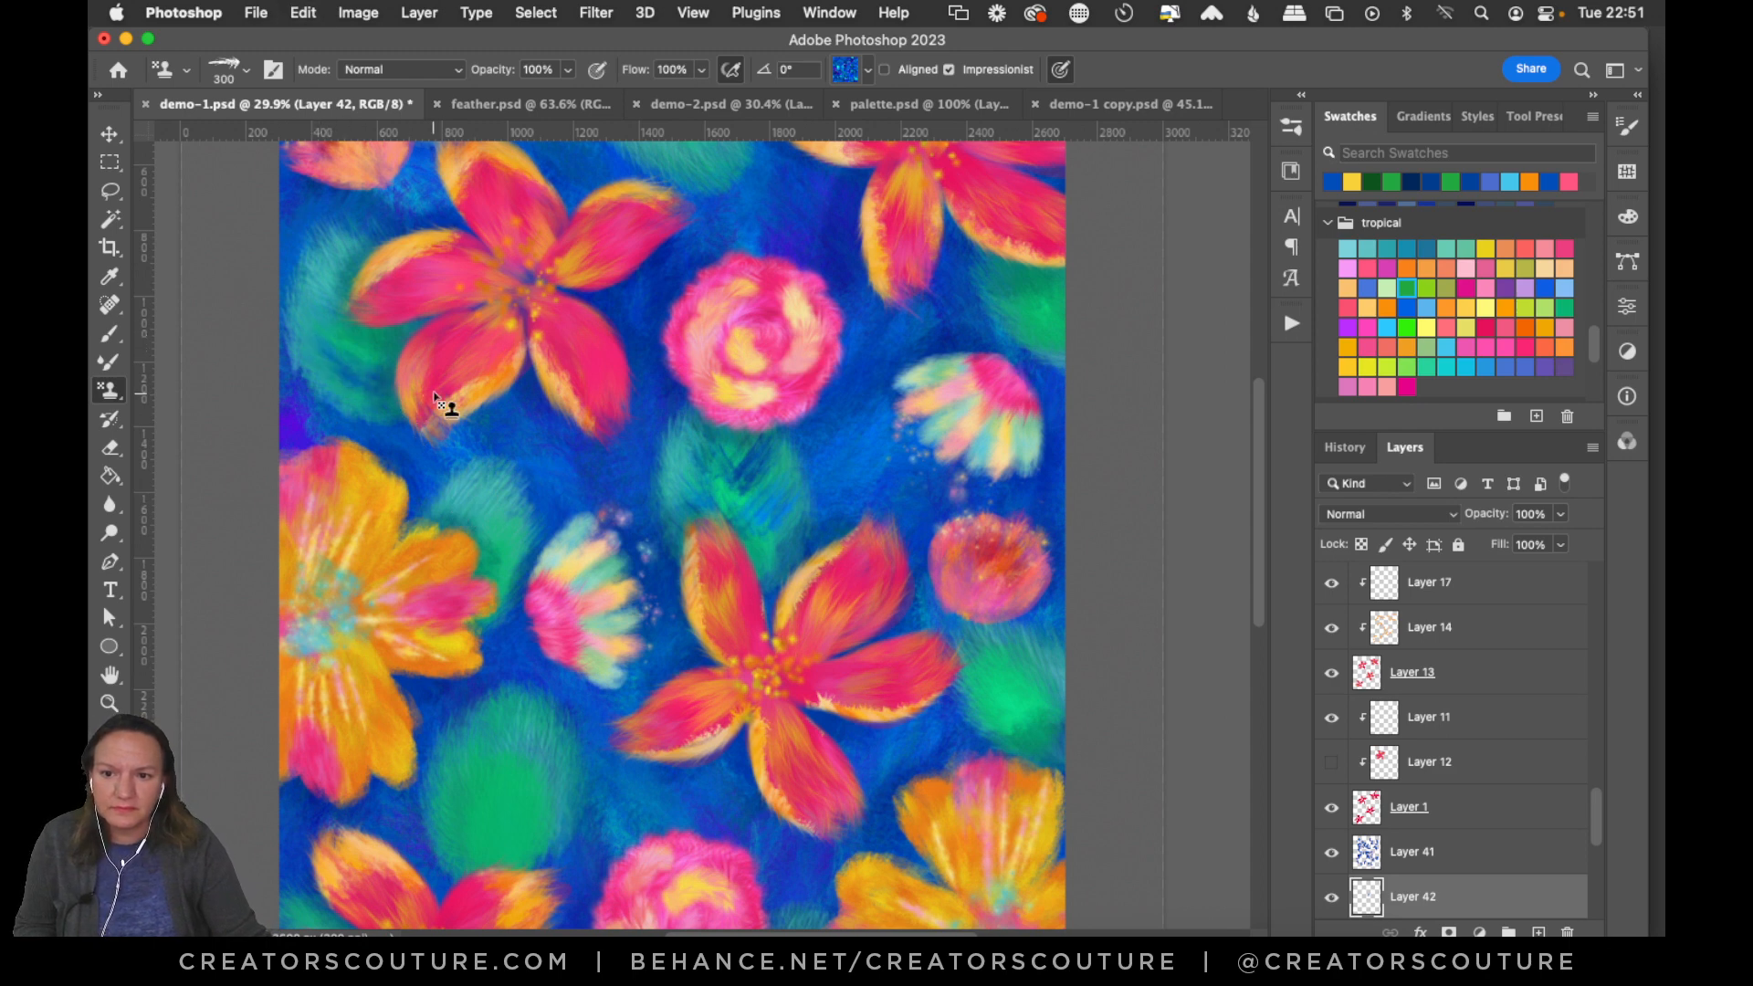
drag(327, 310, 367, 339)
drag(327, 272, 401, 302)
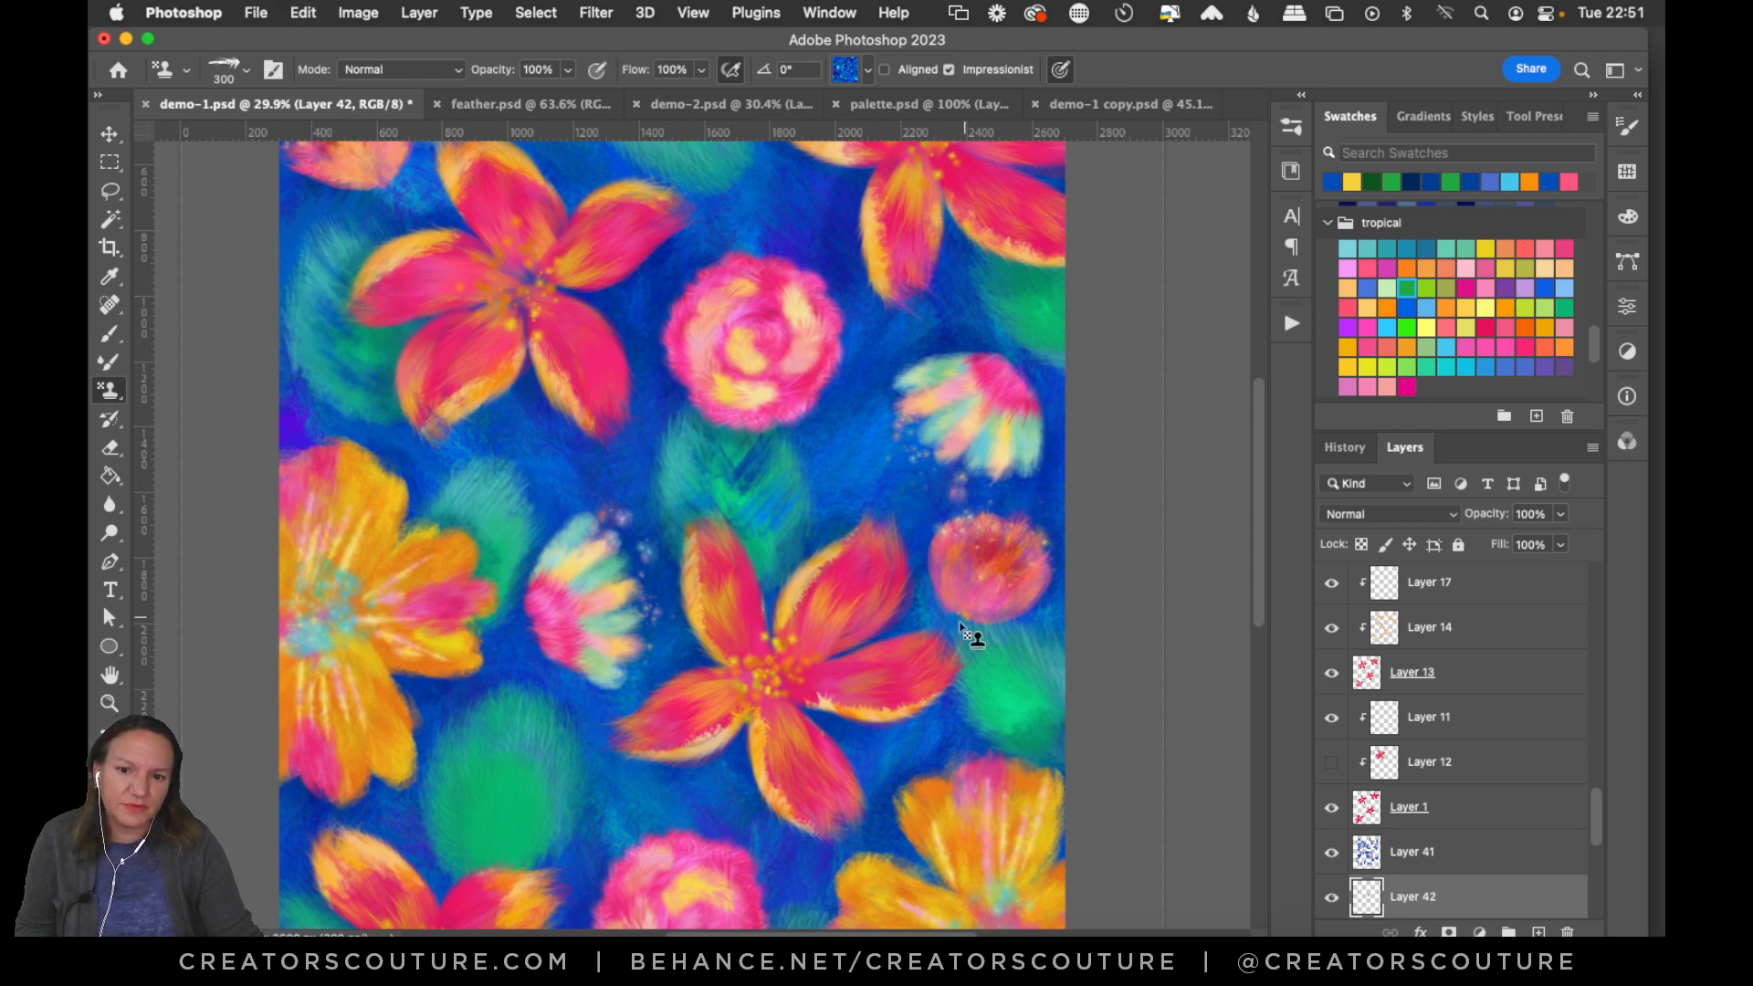
mouse_move(1012, 652)
mouse_down()
mouse_move(1036, 696)
mouse_move(1000, 632)
mouse_move(1025, 699)
mouse_move(999, 715)
mouse_move(1021, 650)
mouse_move(1031, 688)
mouse_move(961, 699)
mouse_move(1041, 721)
mouse_move(1009, 733)
mouse_move(1077, 736)
mouse_up()
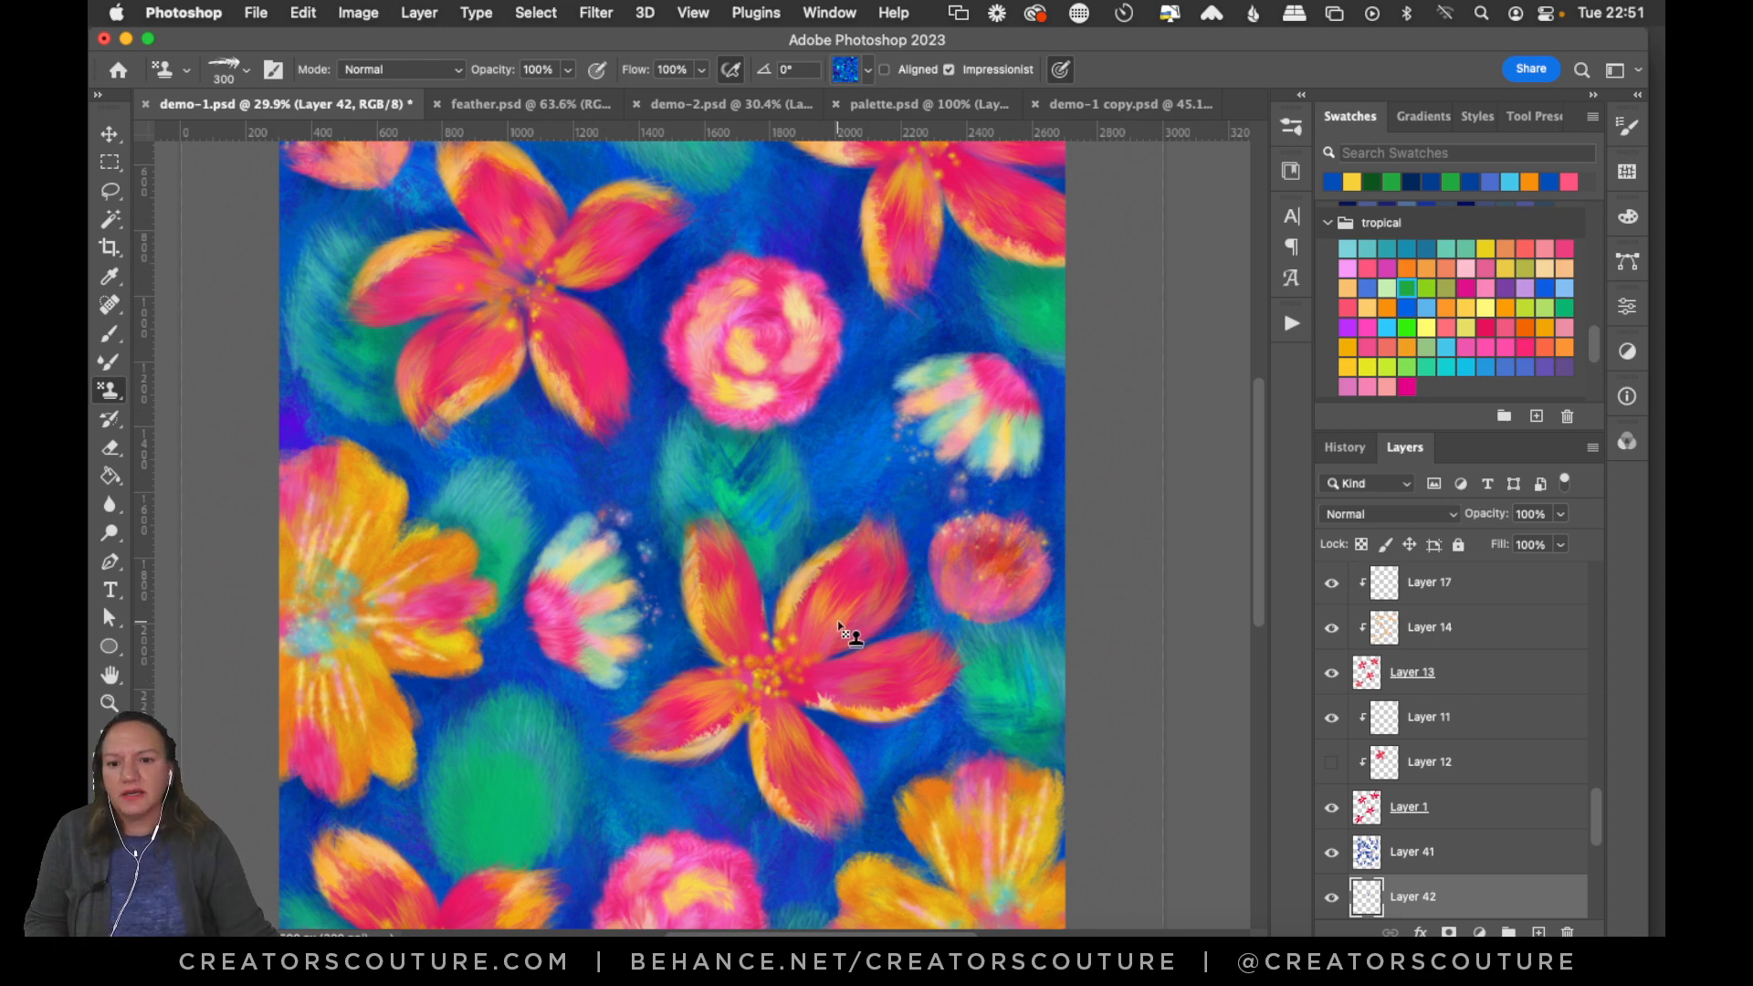
mouse_move(465, 725)
mouse_down()
mouse_move(480, 775)
mouse_move(522, 805)
mouse_move(497, 790)
mouse_move(544, 717)
mouse_move(506, 793)
mouse_move(458, 769)
mouse_move(498, 823)
mouse_move(440, 794)
mouse_move(484, 857)
mouse_move(537, 773)
mouse_move(499, 843)
mouse_up()
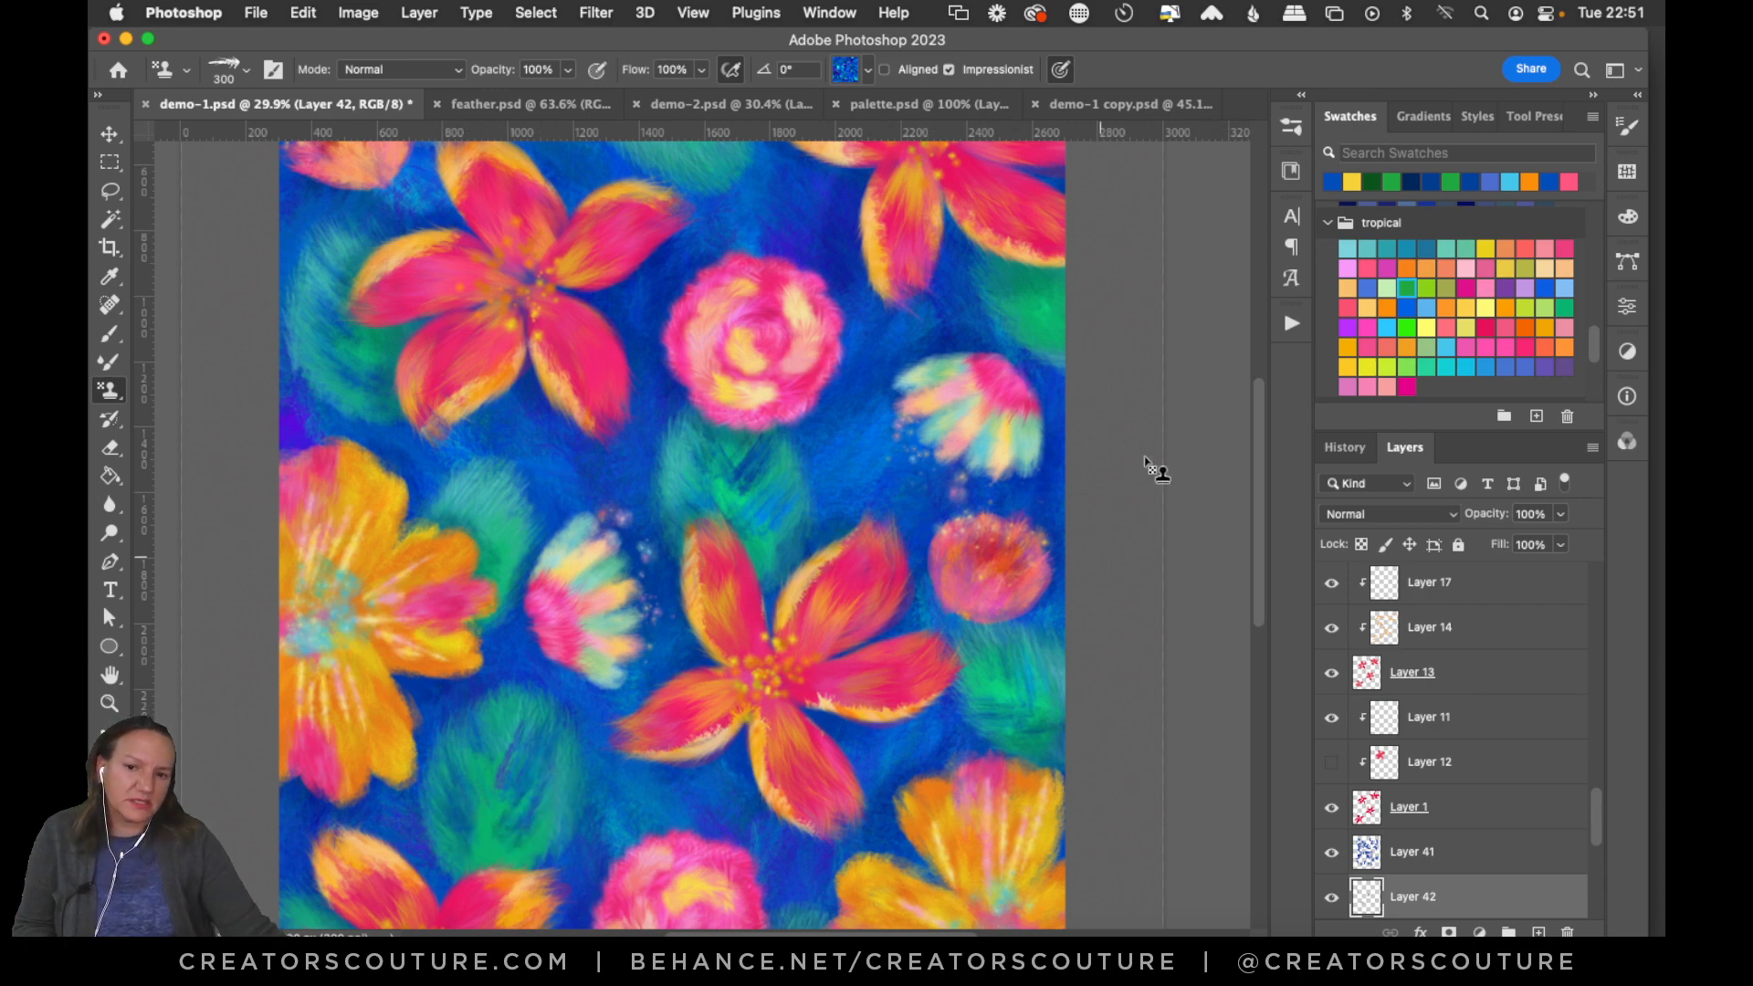
Check the selected feather brush and paint blue strokes on the leaf beneath the top-right lily.
scroll(1258, 408, up, 3)
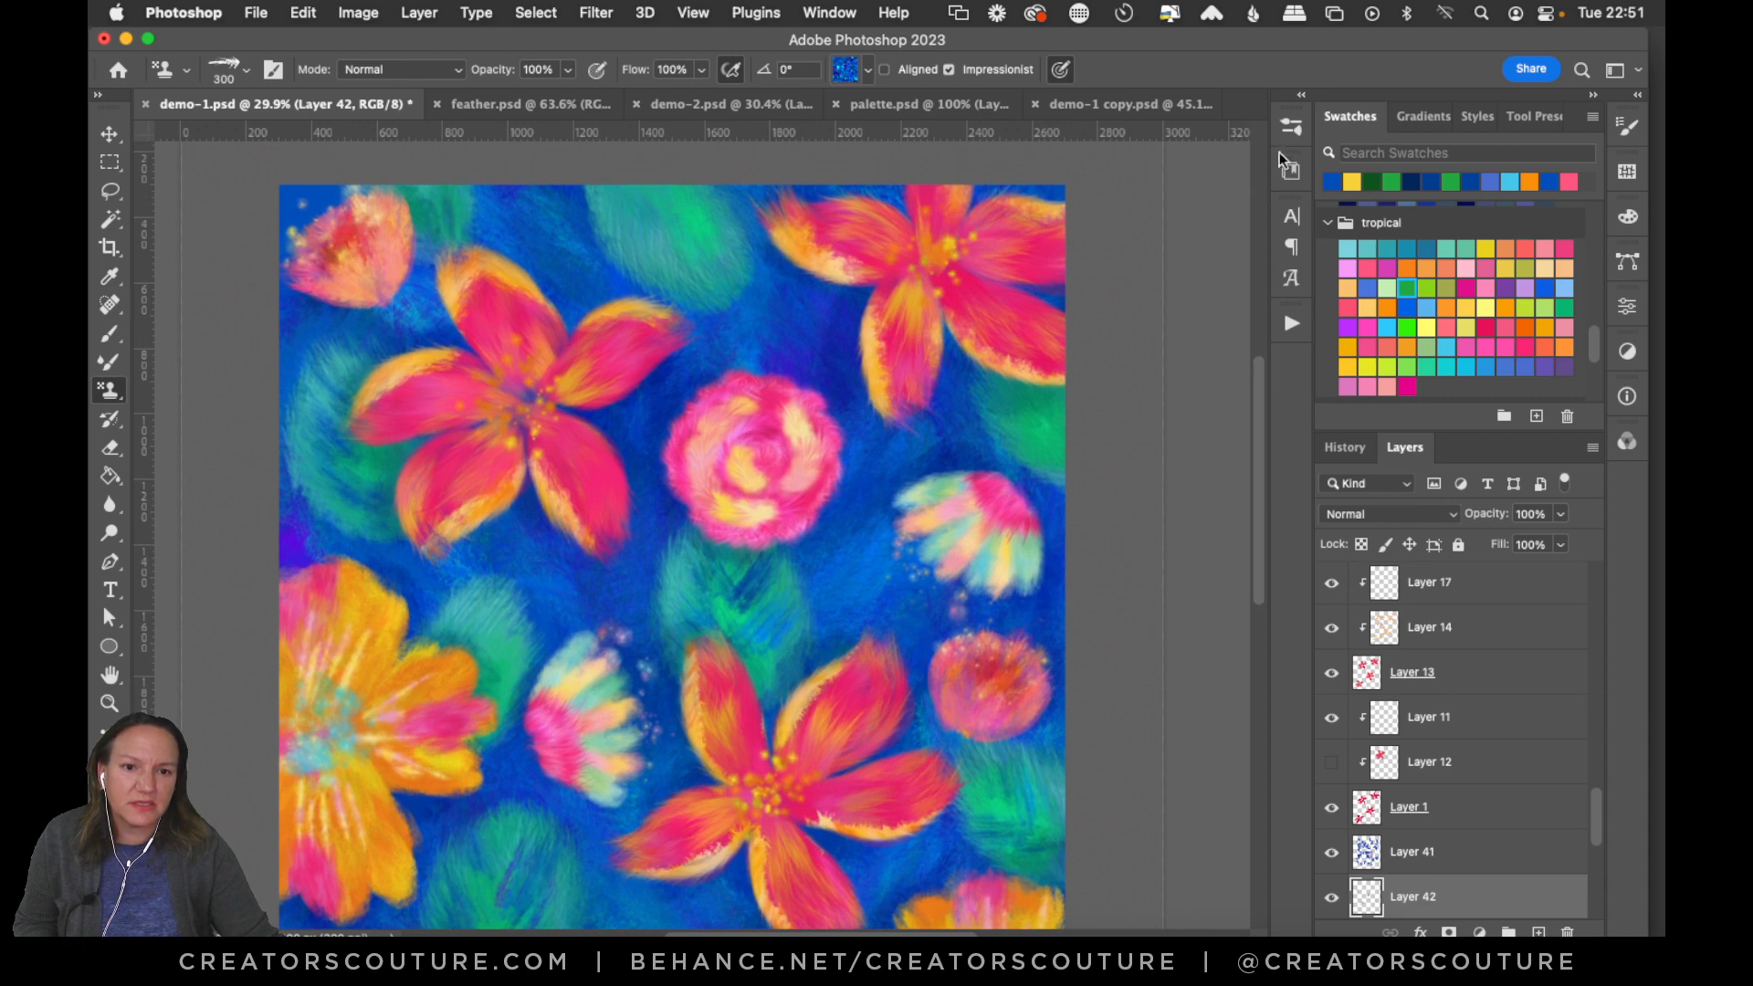
click(1293, 127)
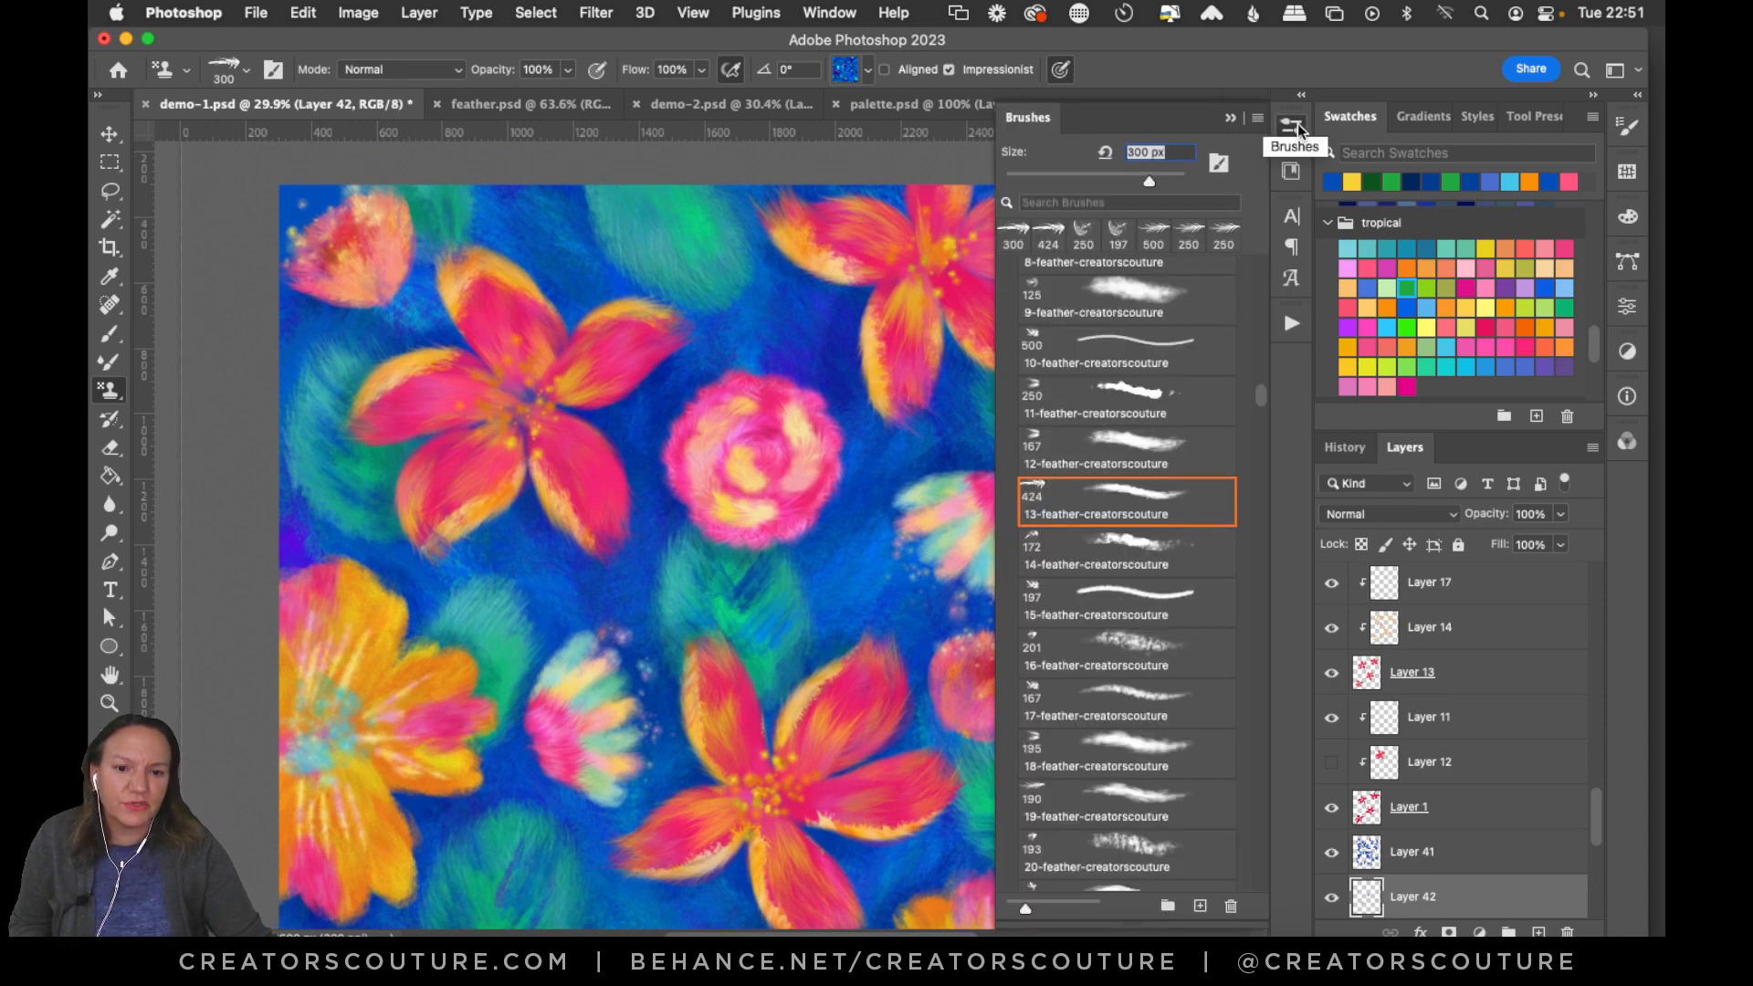
click(1294, 127)
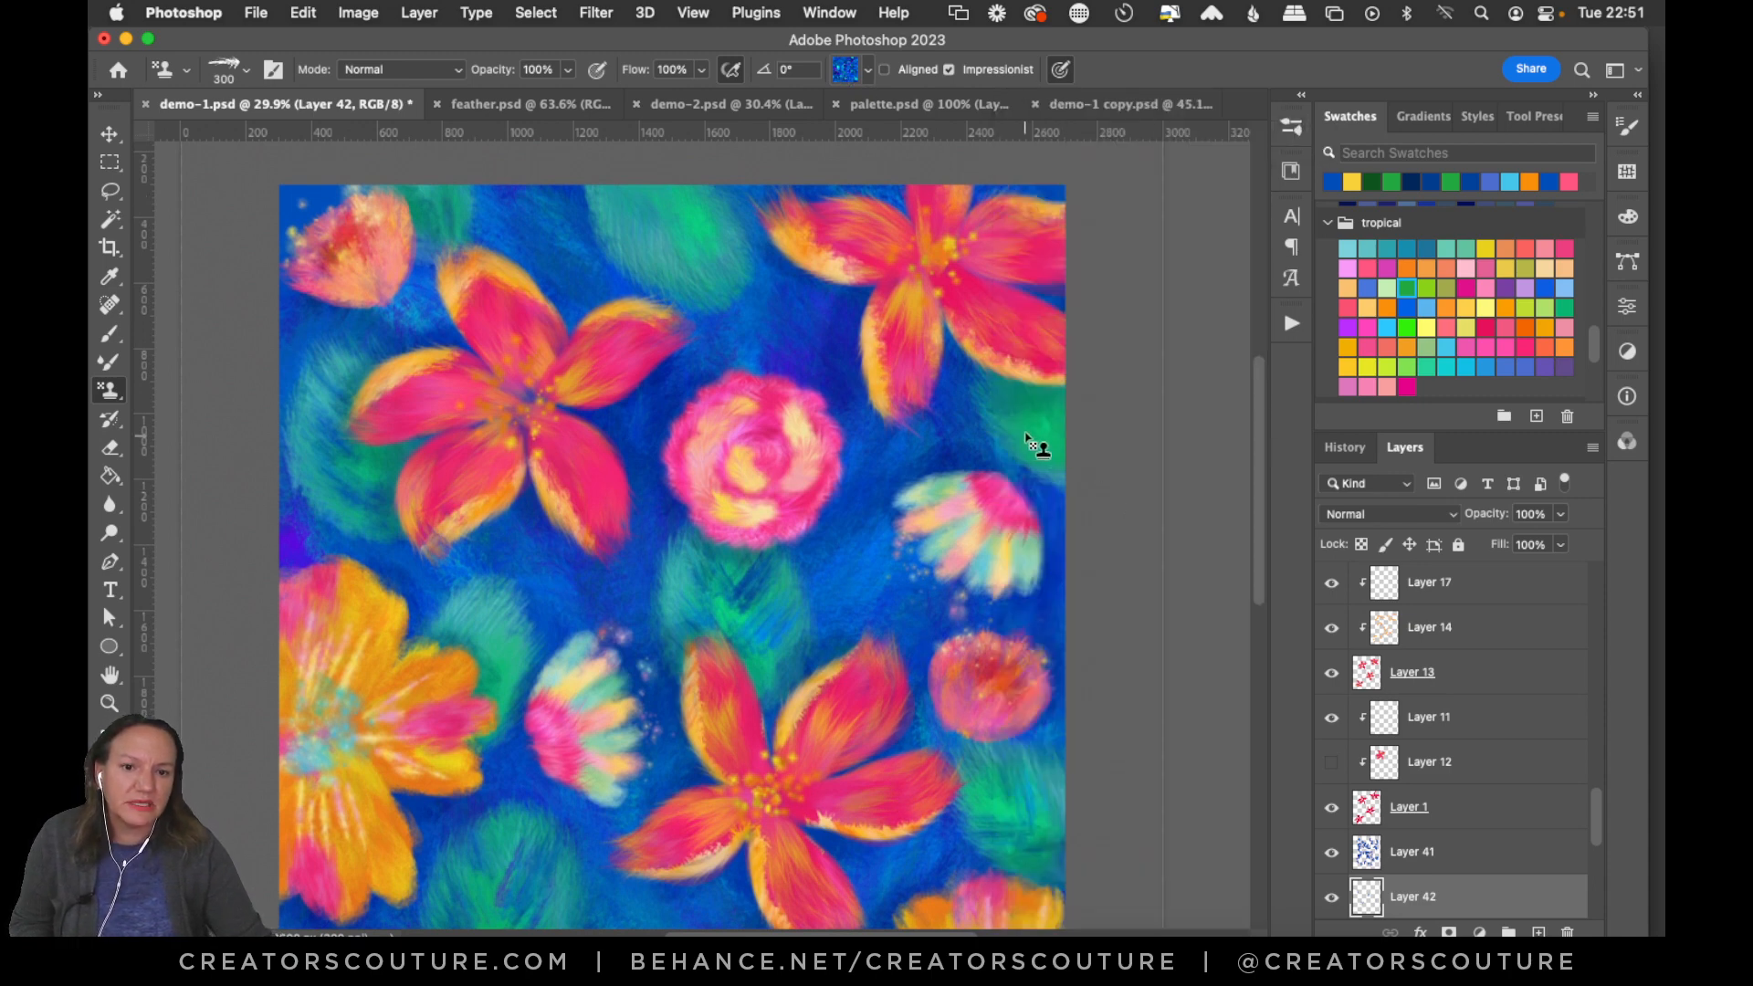
mouse_move(1025, 433)
mouse_down()
mouse_move(1089, 460)
mouse_move(1036, 444)
mouse_move(1071, 454)
mouse_move(1059, 410)
mouse_up()
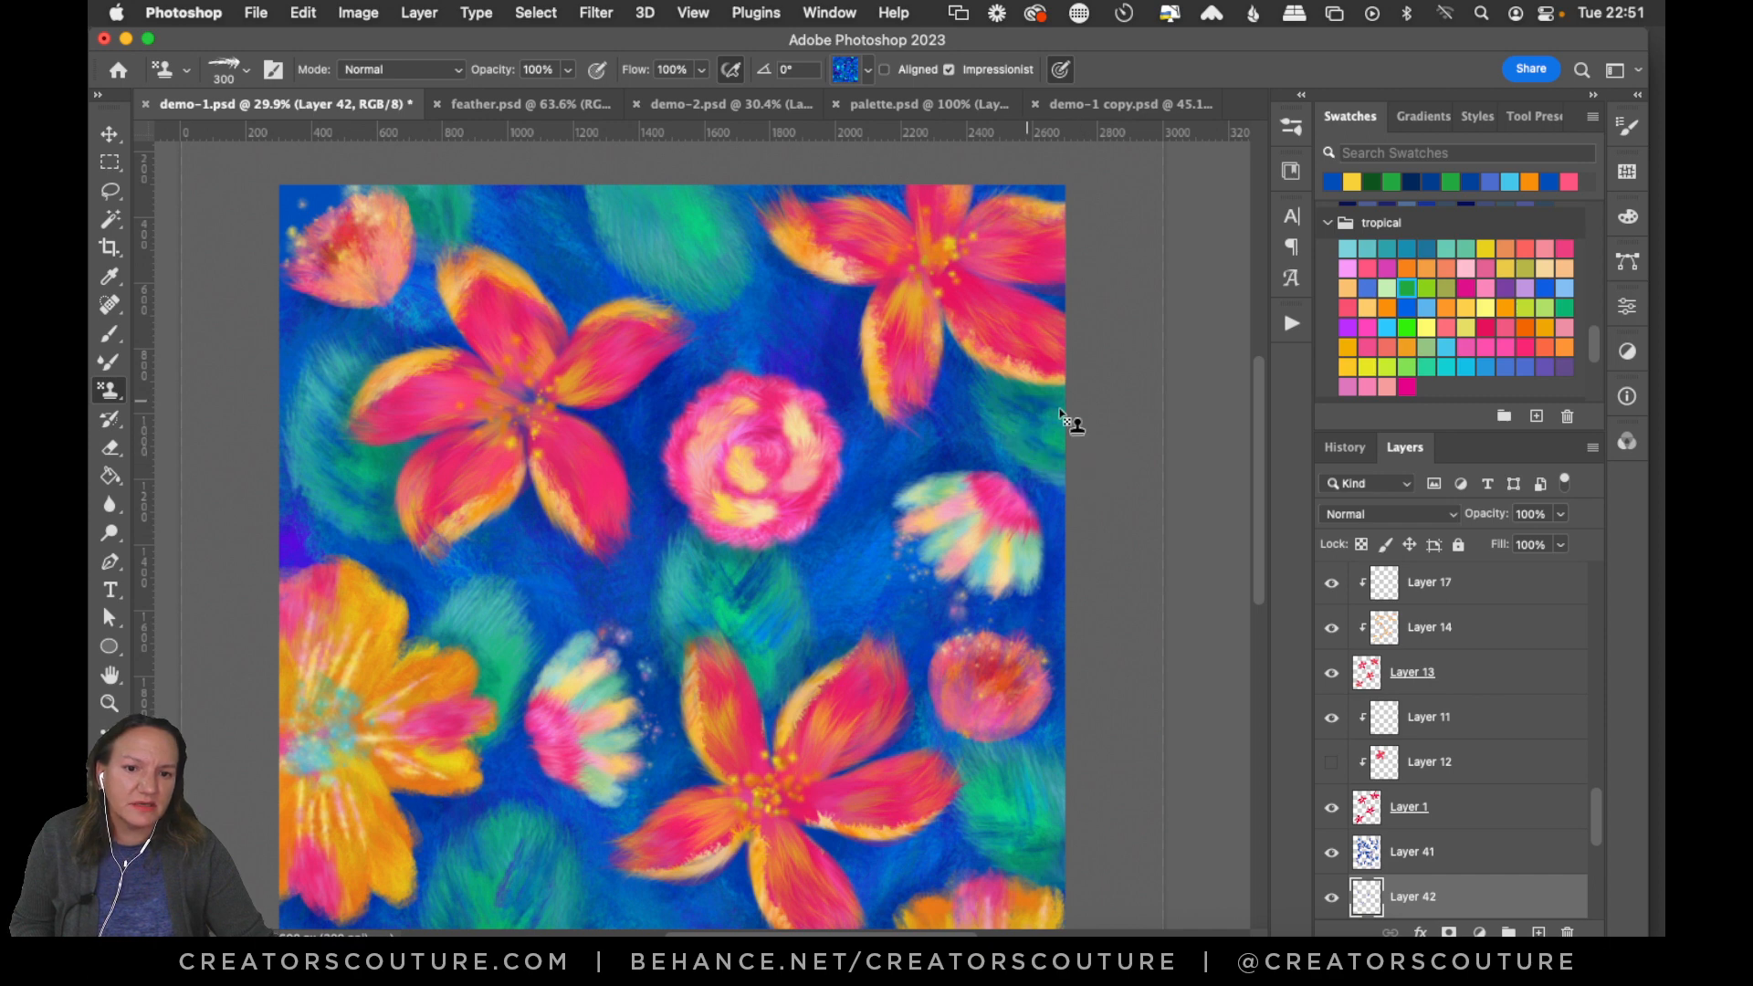
Paint blue feather strokes on the leaf at the artwork's top centre, undoing the unwanted strokes.
drag(628, 190, 659, 278)
key(super+z)
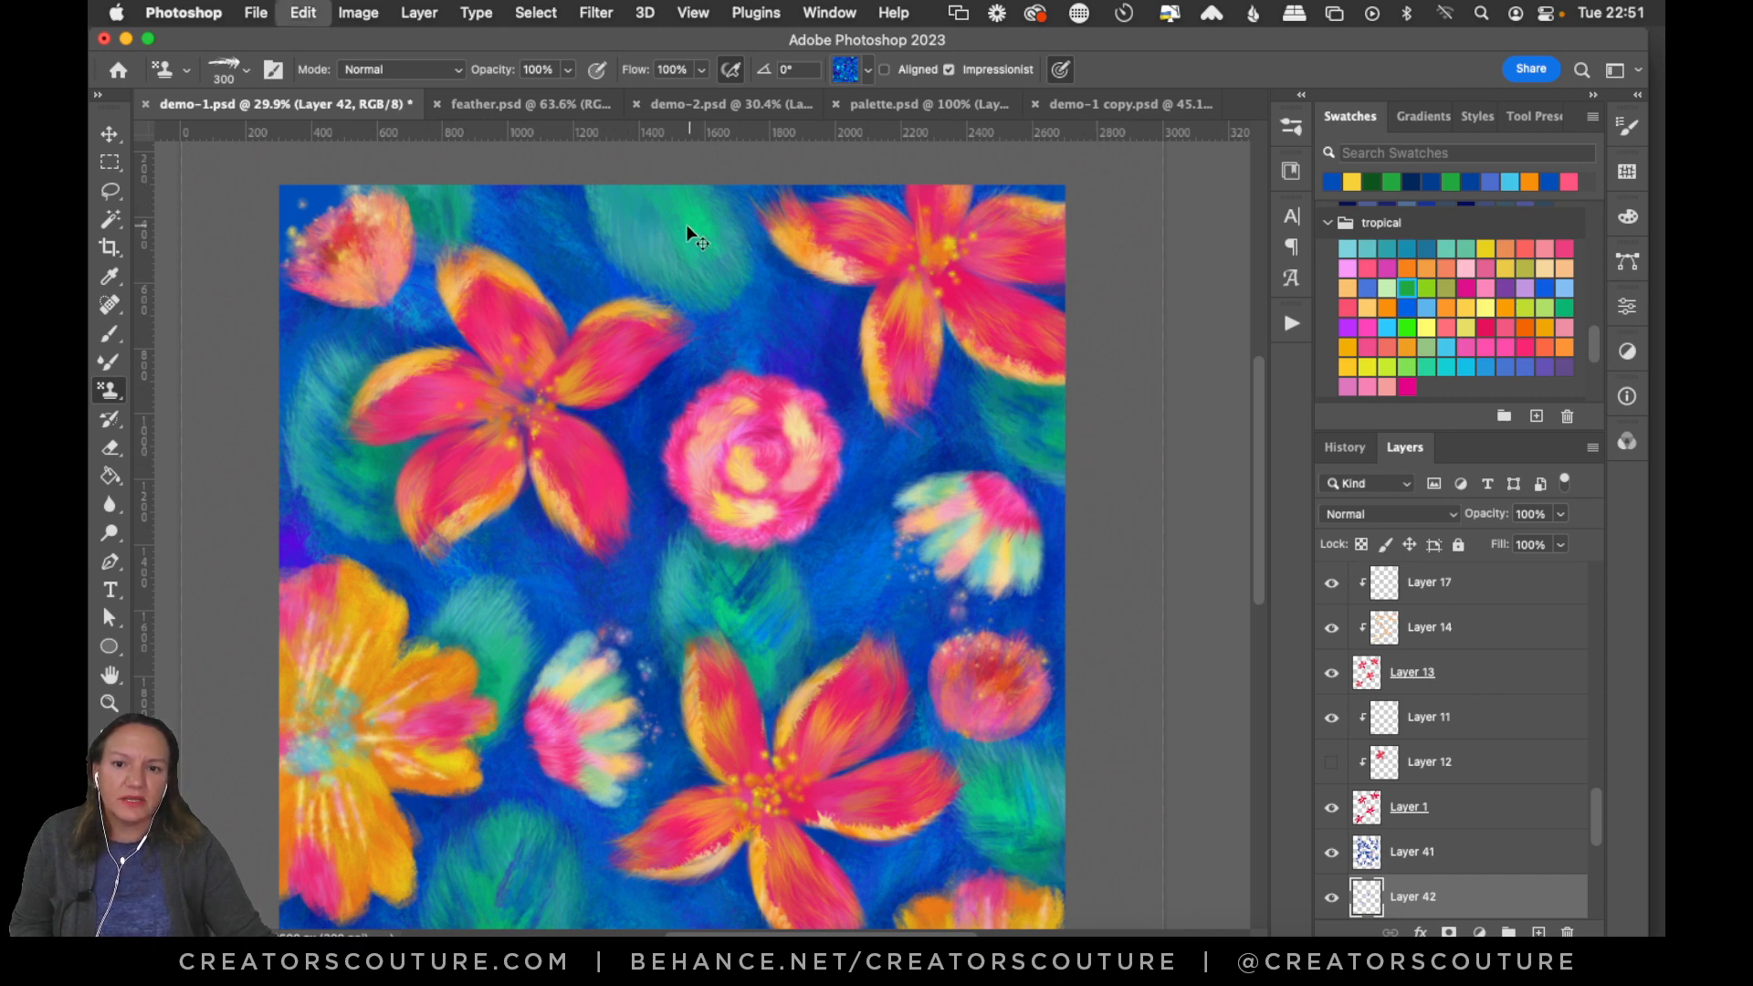
drag(627, 219, 640, 190)
mouse_move(654, 261)
mouse_down()
mouse_move(713, 289)
mouse_move(667, 267)
mouse_move(664, 202)
mouse_move(696, 290)
mouse_move(710, 249)
mouse_move(667, 267)
mouse_move(666, 232)
mouse_move(726, 231)
mouse_move(680, 212)
mouse_move(686, 189)
mouse_move(743, 307)
mouse_move(720, 260)
mouse_move(737, 383)
mouse_up()
key(super+z)
key(super+z)
key(super+z)
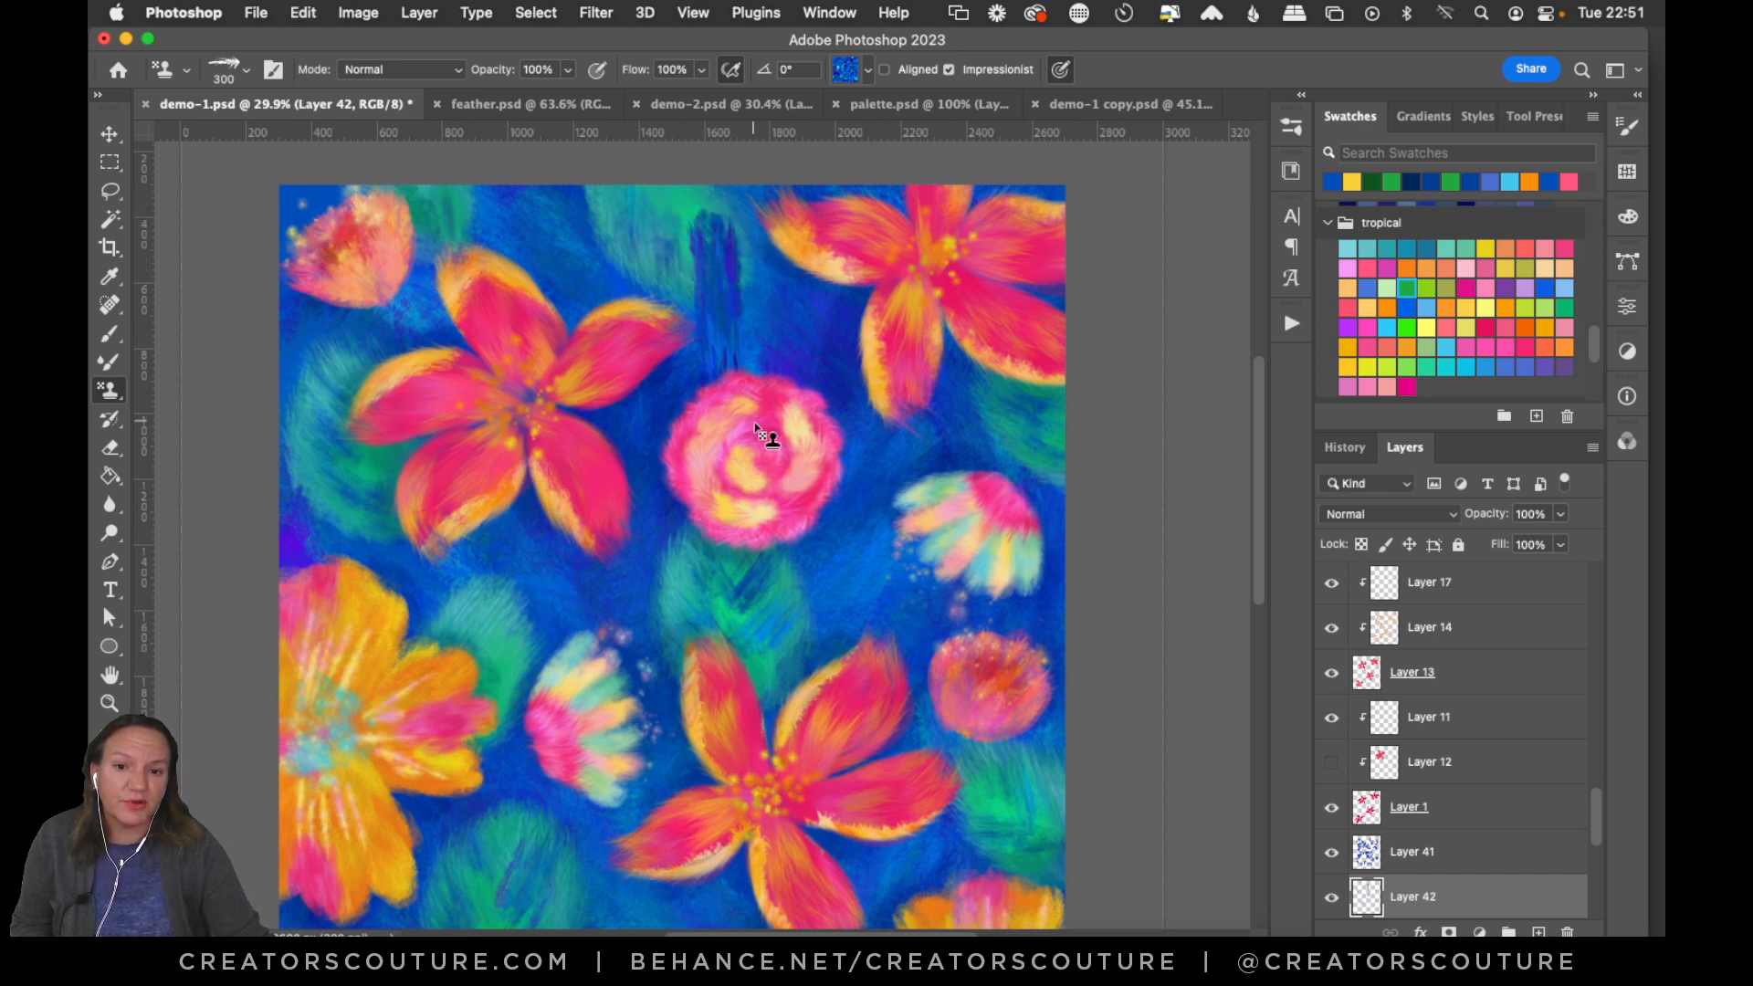
key(super+z)
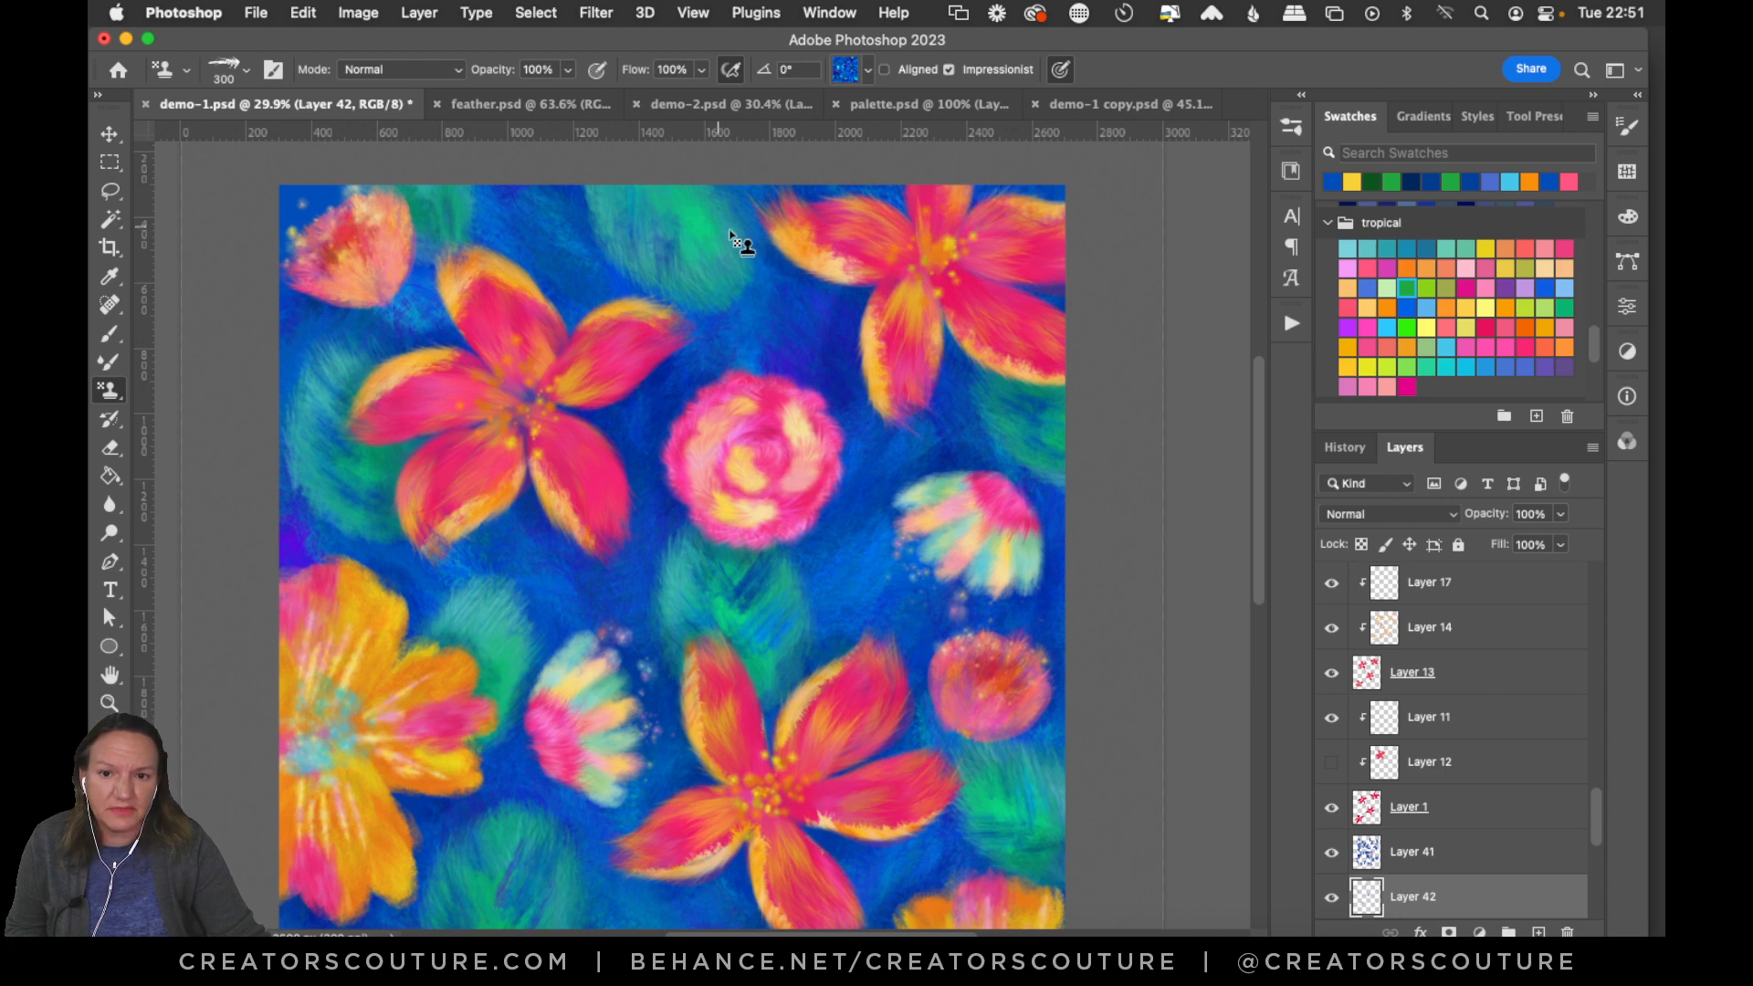
key(super+z)
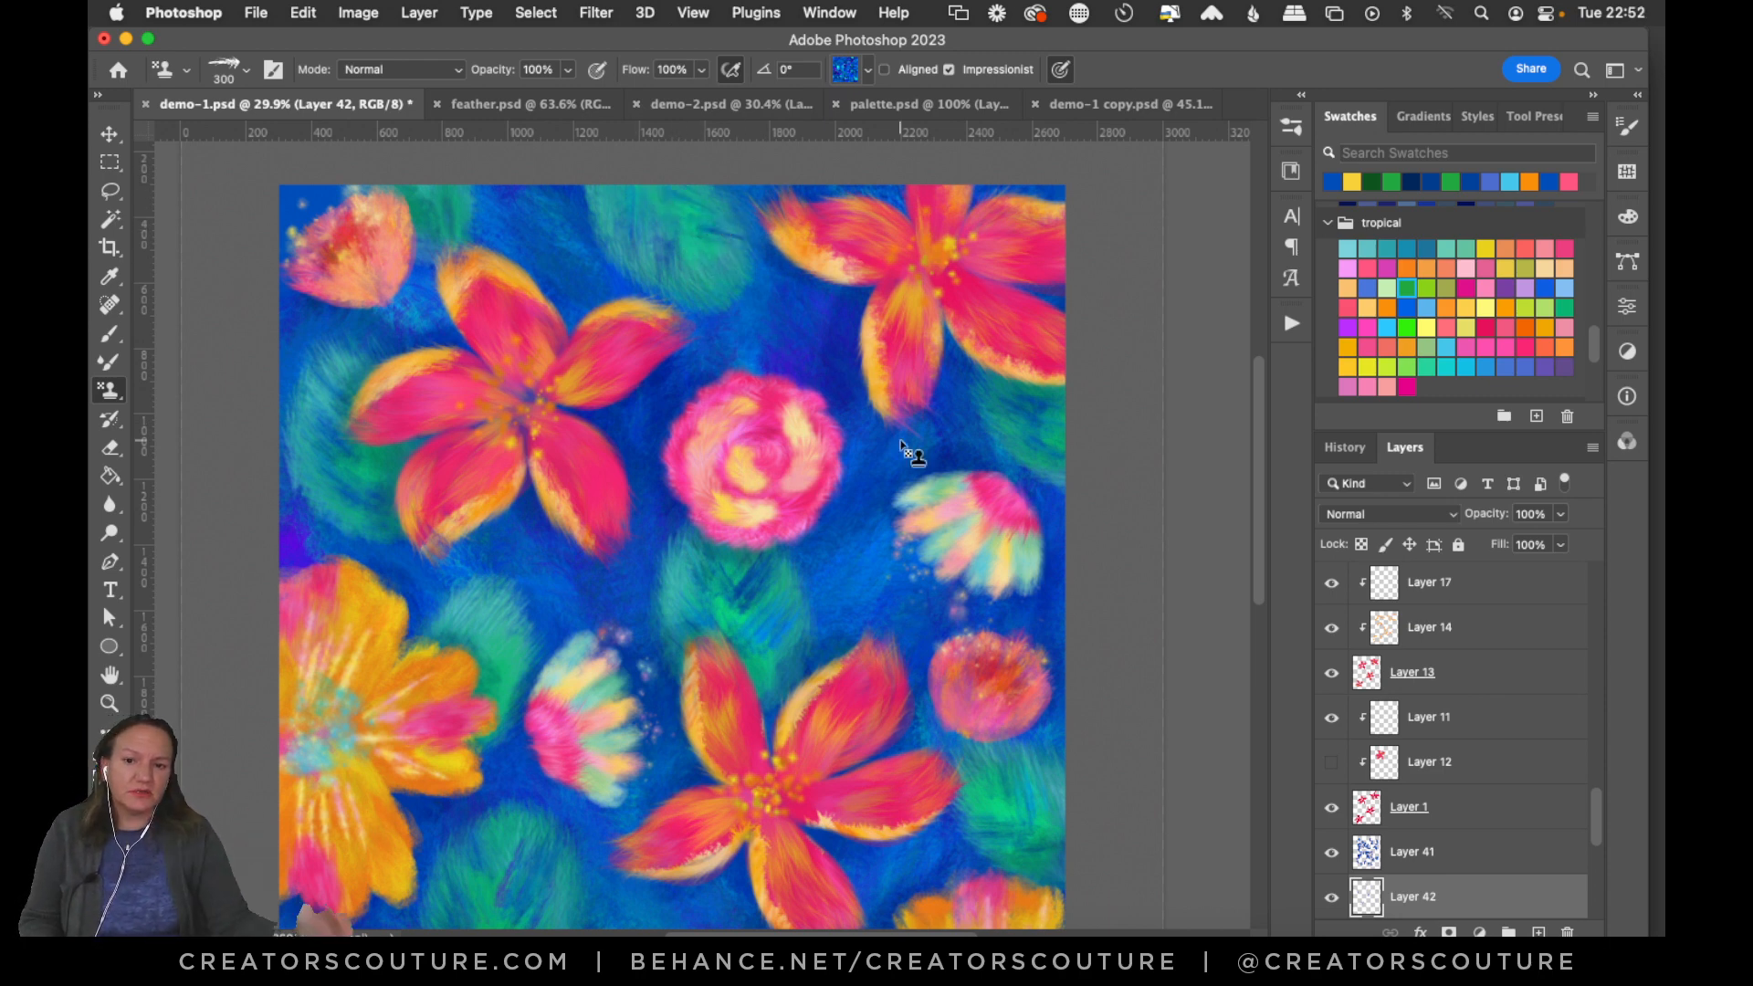
Paint blue feather strokes on the leaf between the lower rose and the large orange flower.
drag(1259, 469, 1214, 598)
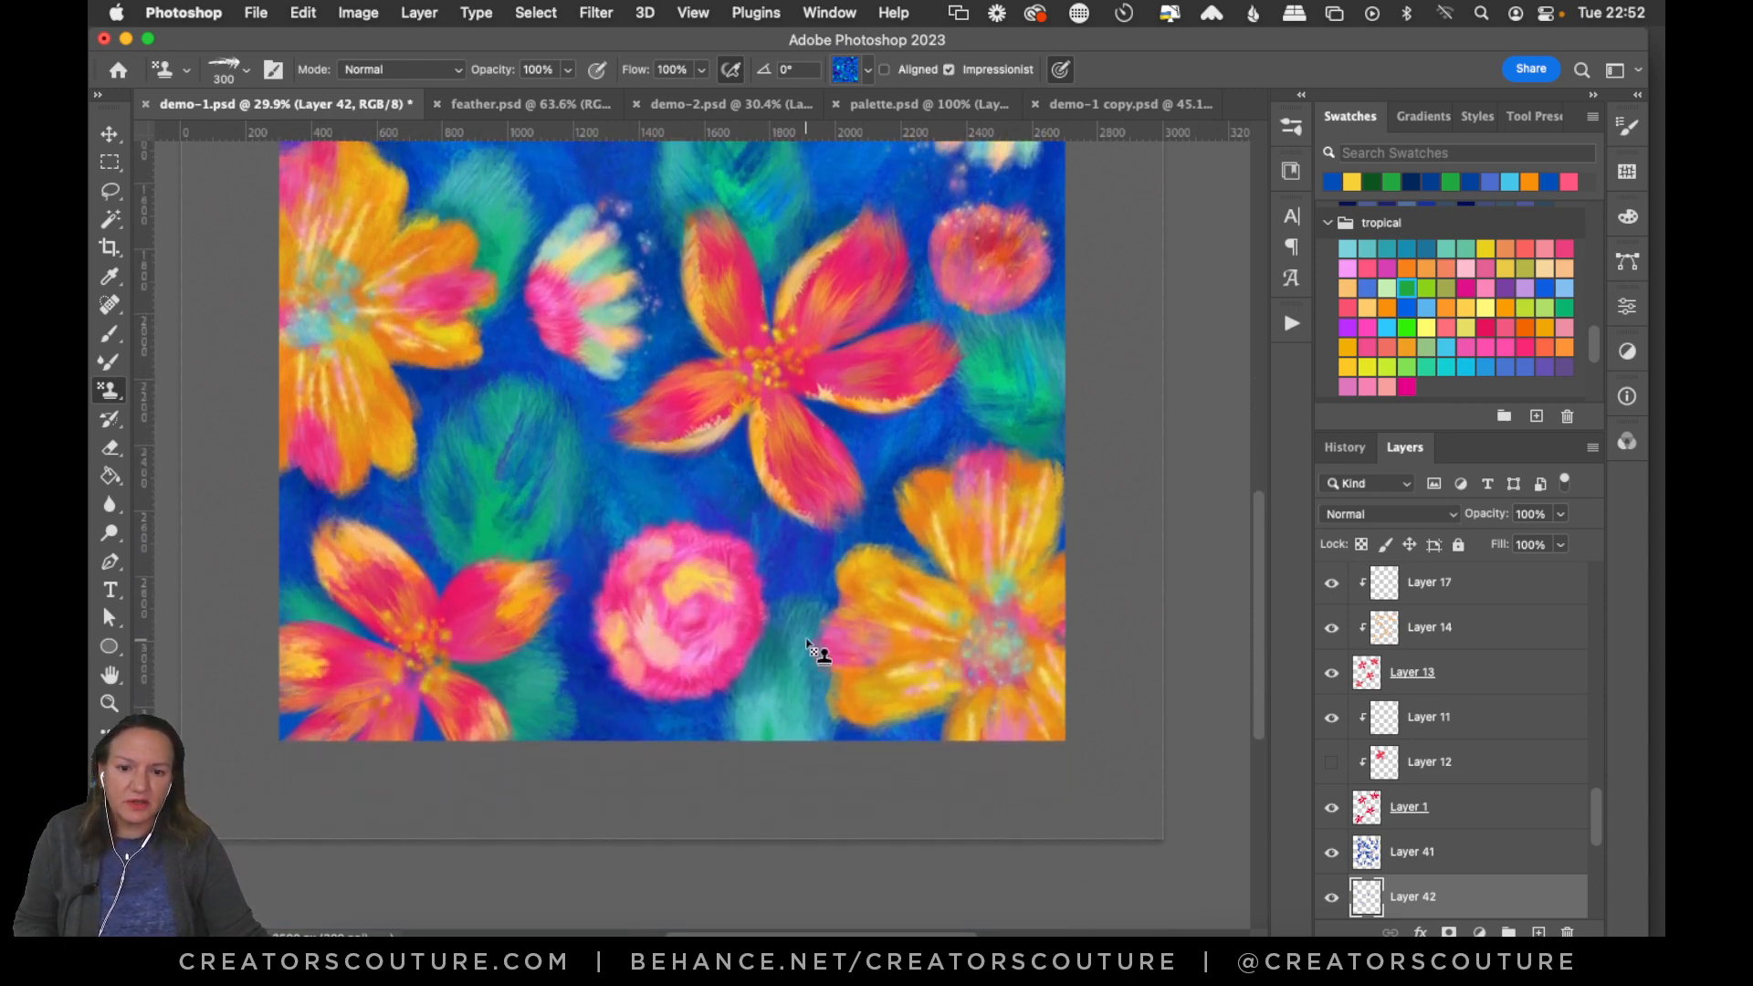
drag(807, 641, 778, 713)
mouse_move(833, 627)
mouse_down()
mouse_move(782, 699)
mouse_move(763, 654)
mouse_up()
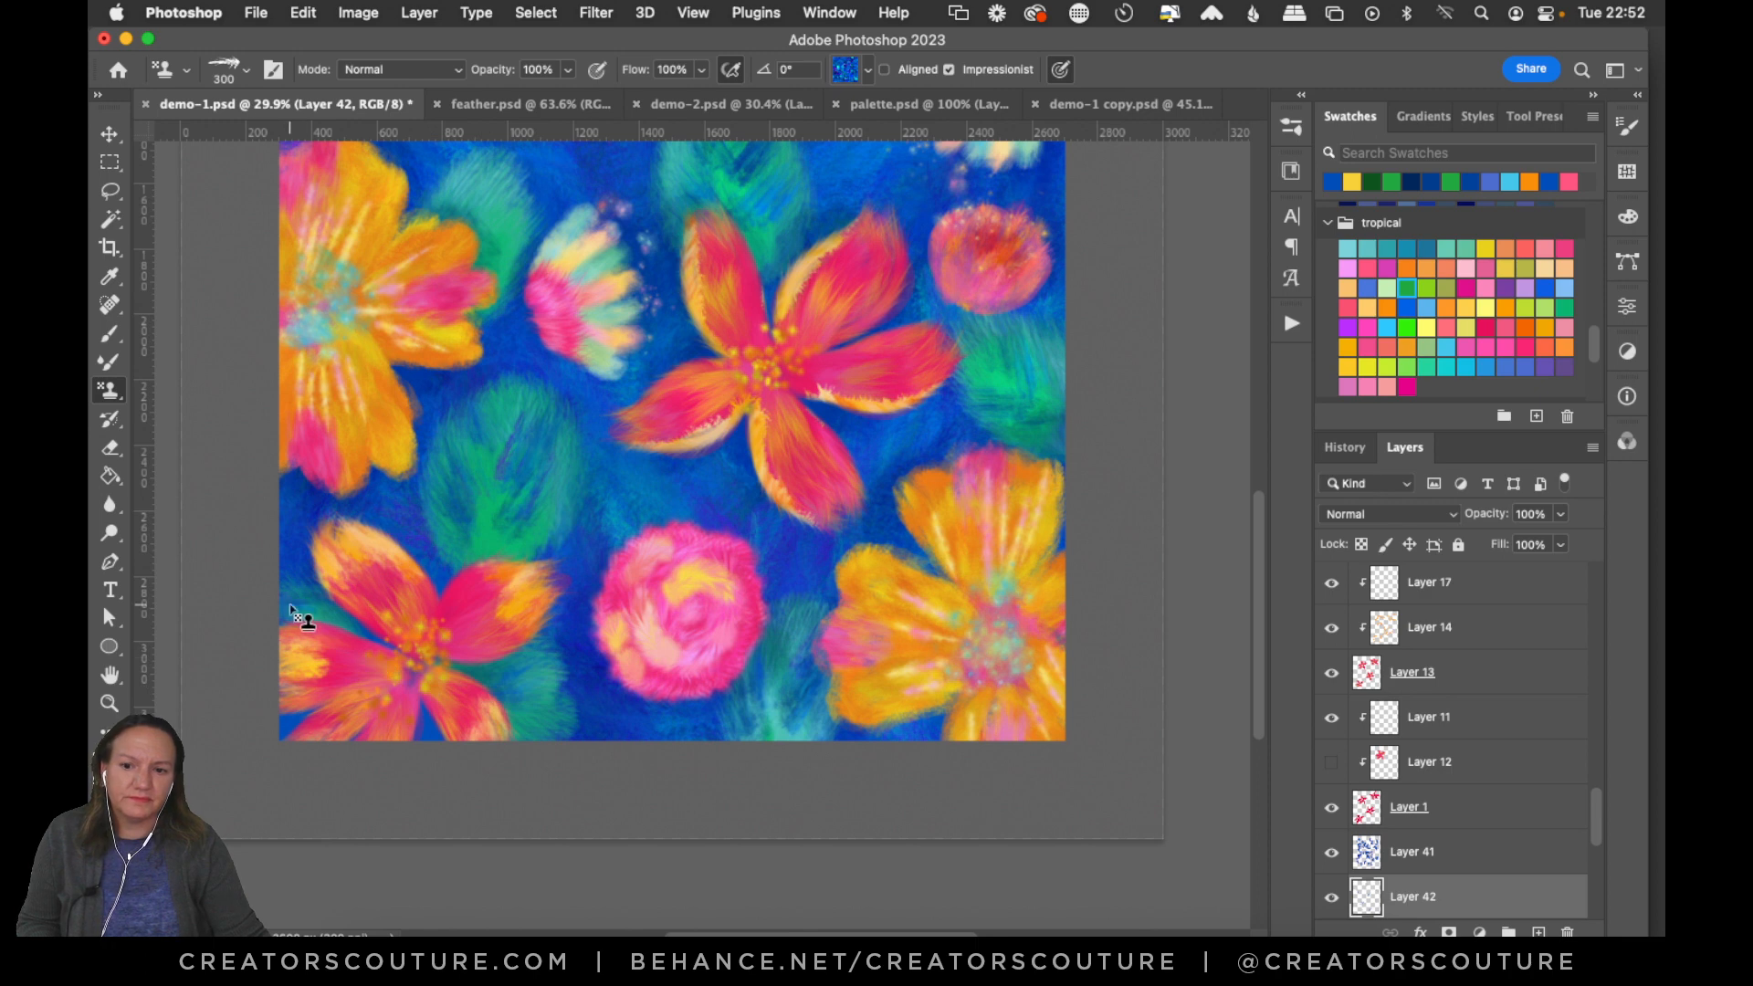
Add a new layer above Layer 42 and choose the bright green-and-yellow mottled pattern for the Pattern Stamp tool.
drag(1260, 555, 1289, 435)
click(1541, 926)
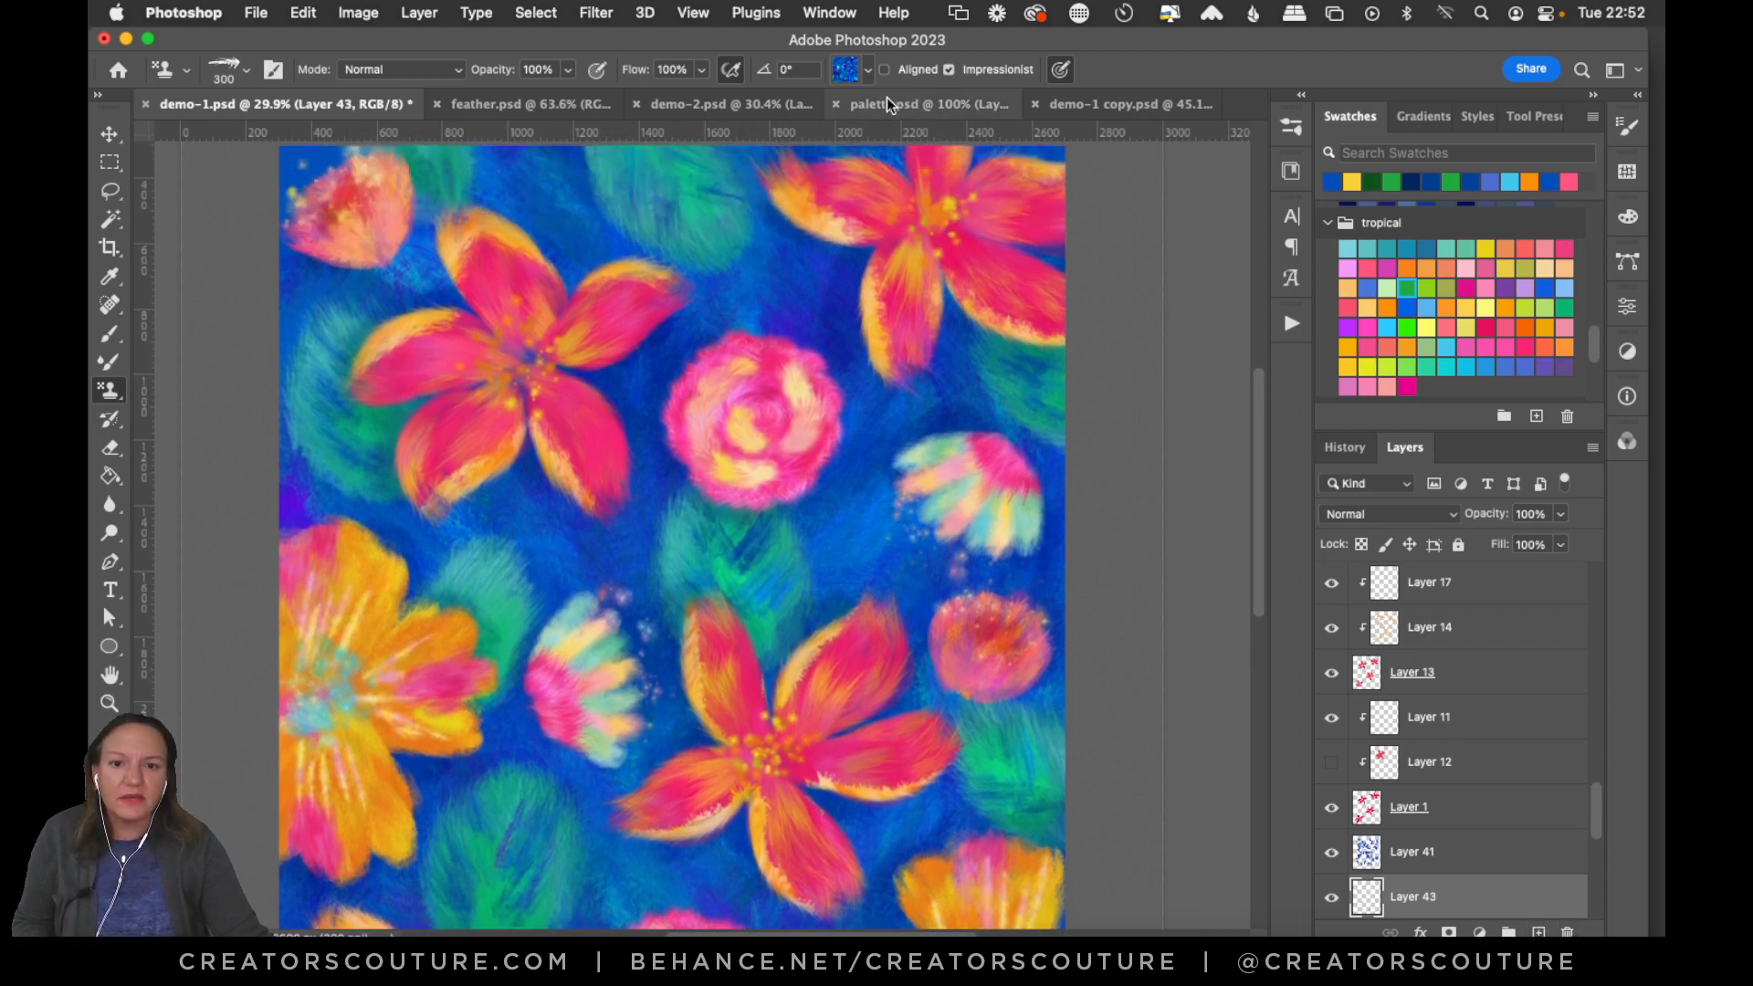
click(843, 69)
drag(1033, 694, 1092, 254)
click(659, 482)
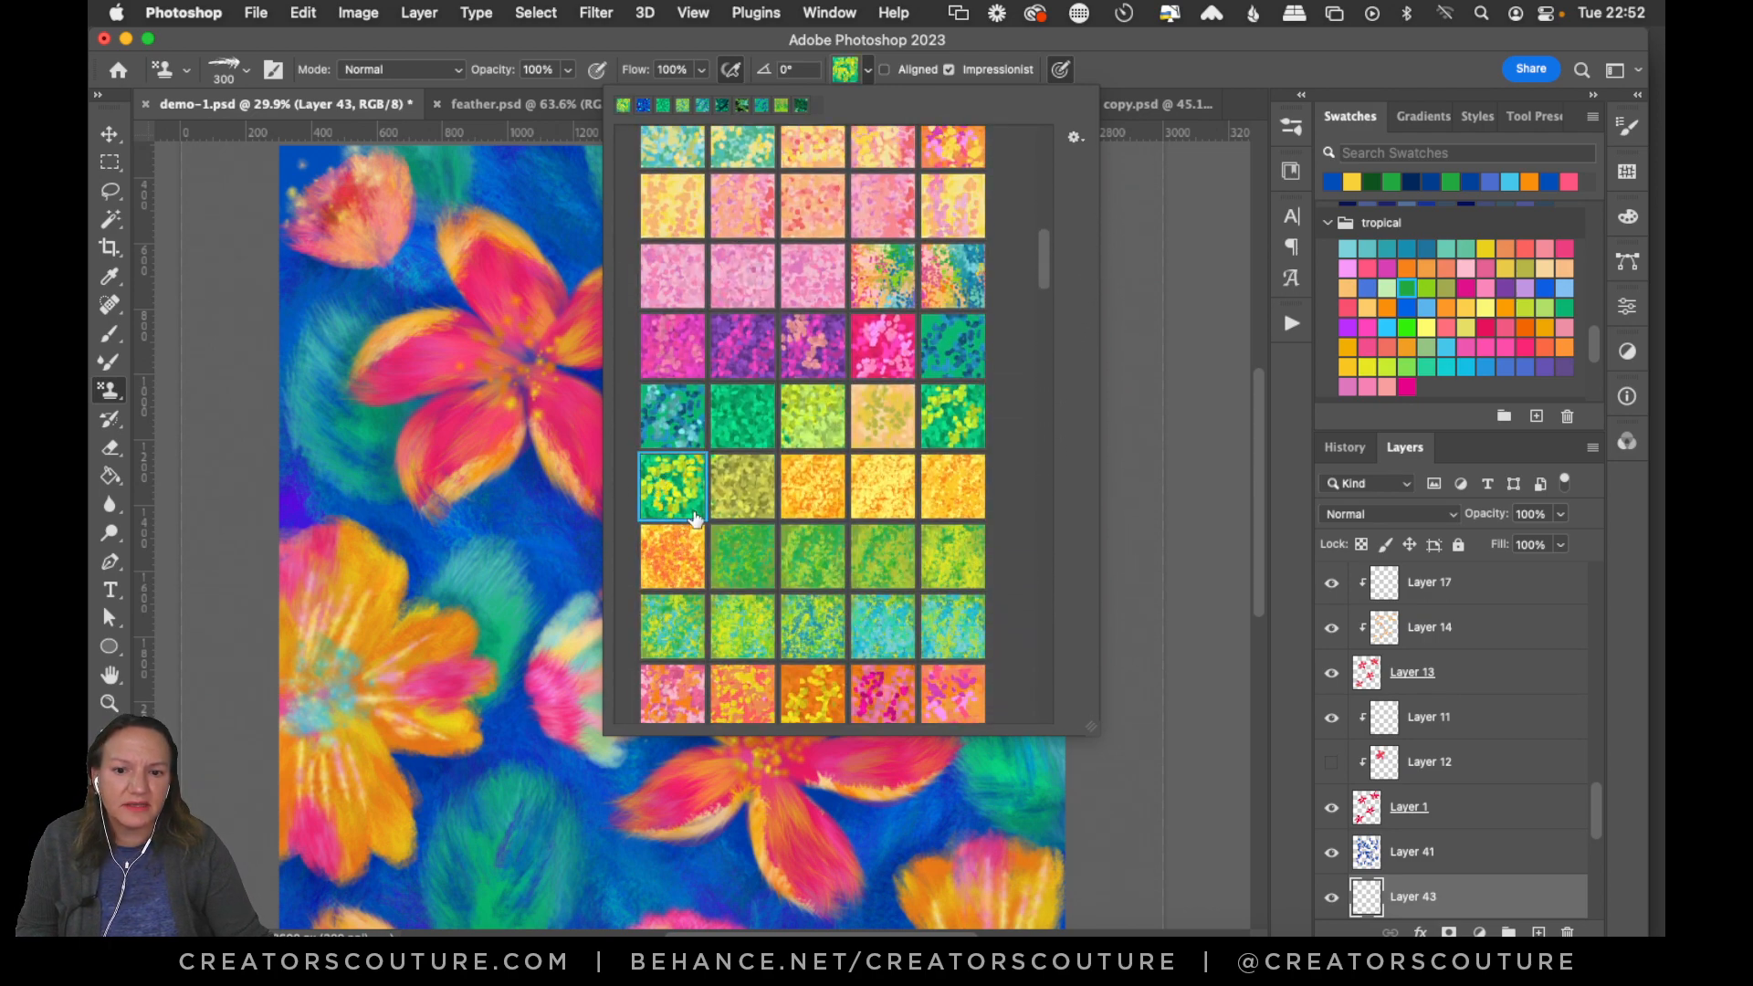
click(1122, 71)
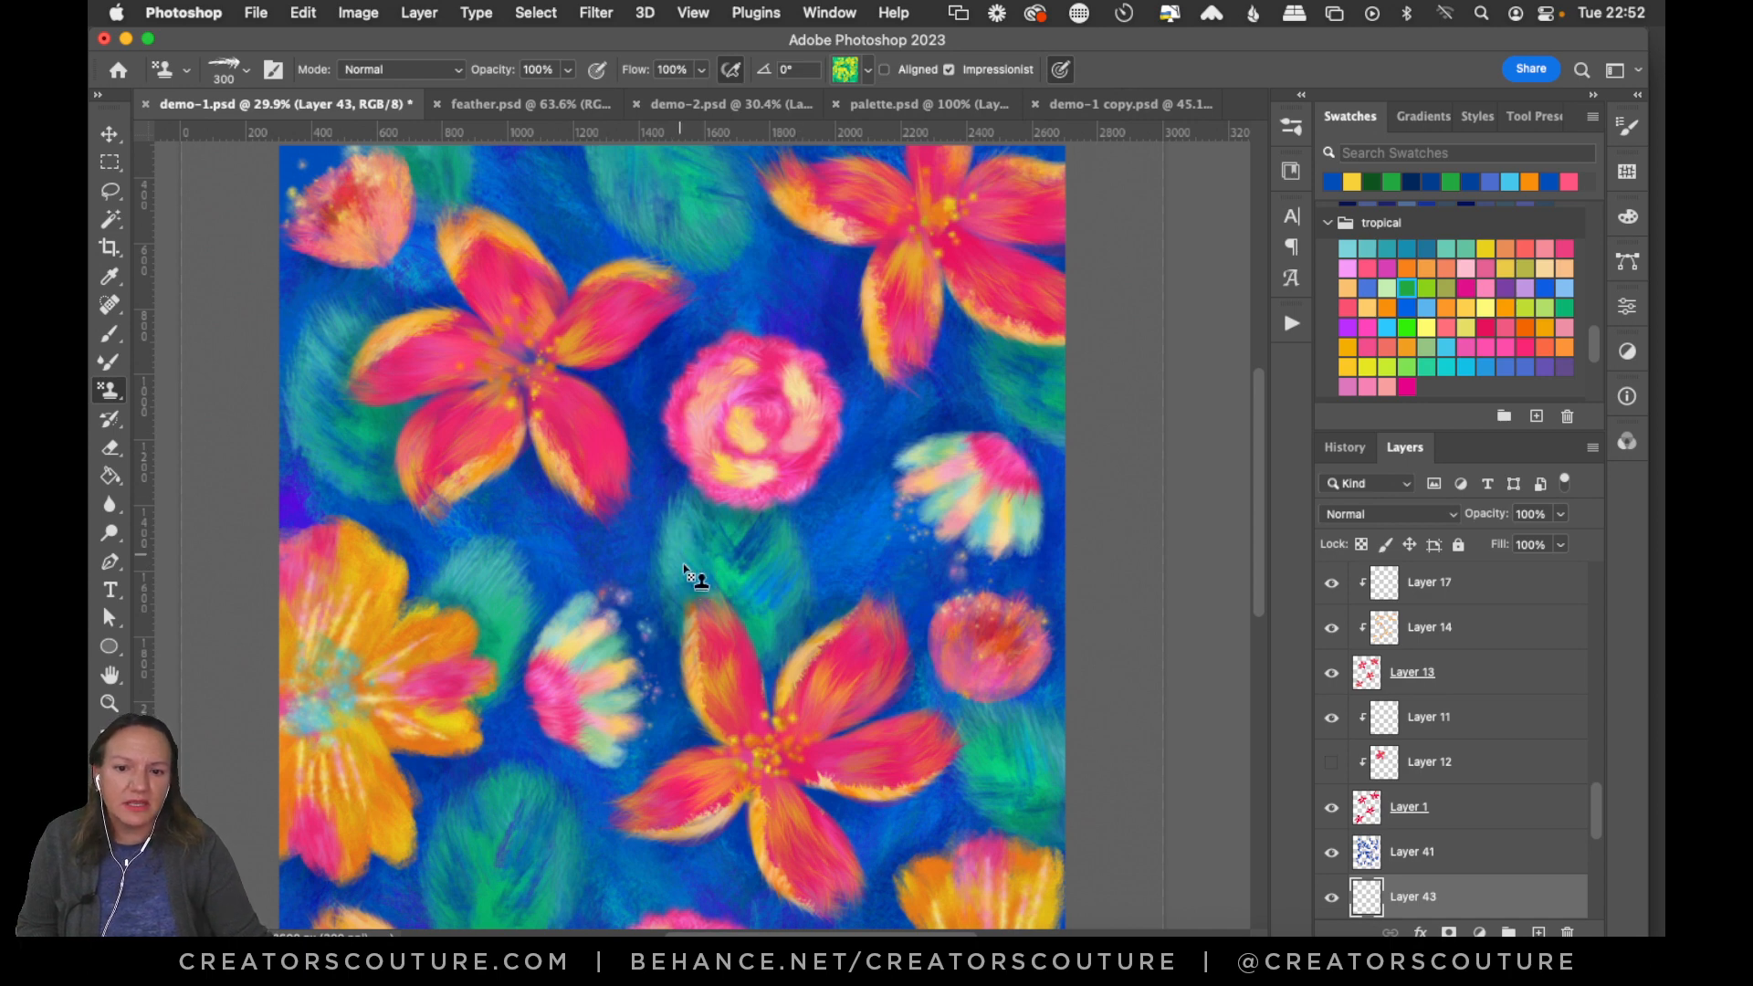
Paint yellow-green feather highlights on the leaves below the upper rose, near the right edge, behind the upper-left lily and at the top centre.
mouse_move(684, 566)
mouse_down()
mouse_move(731, 620)
mouse_move(790, 564)
mouse_move(735, 627)
mouse_move(751, 532)
mouse_move(714, 599)
mouse_move(694, 509)
mouse_move(734, 601)
mouse_up()
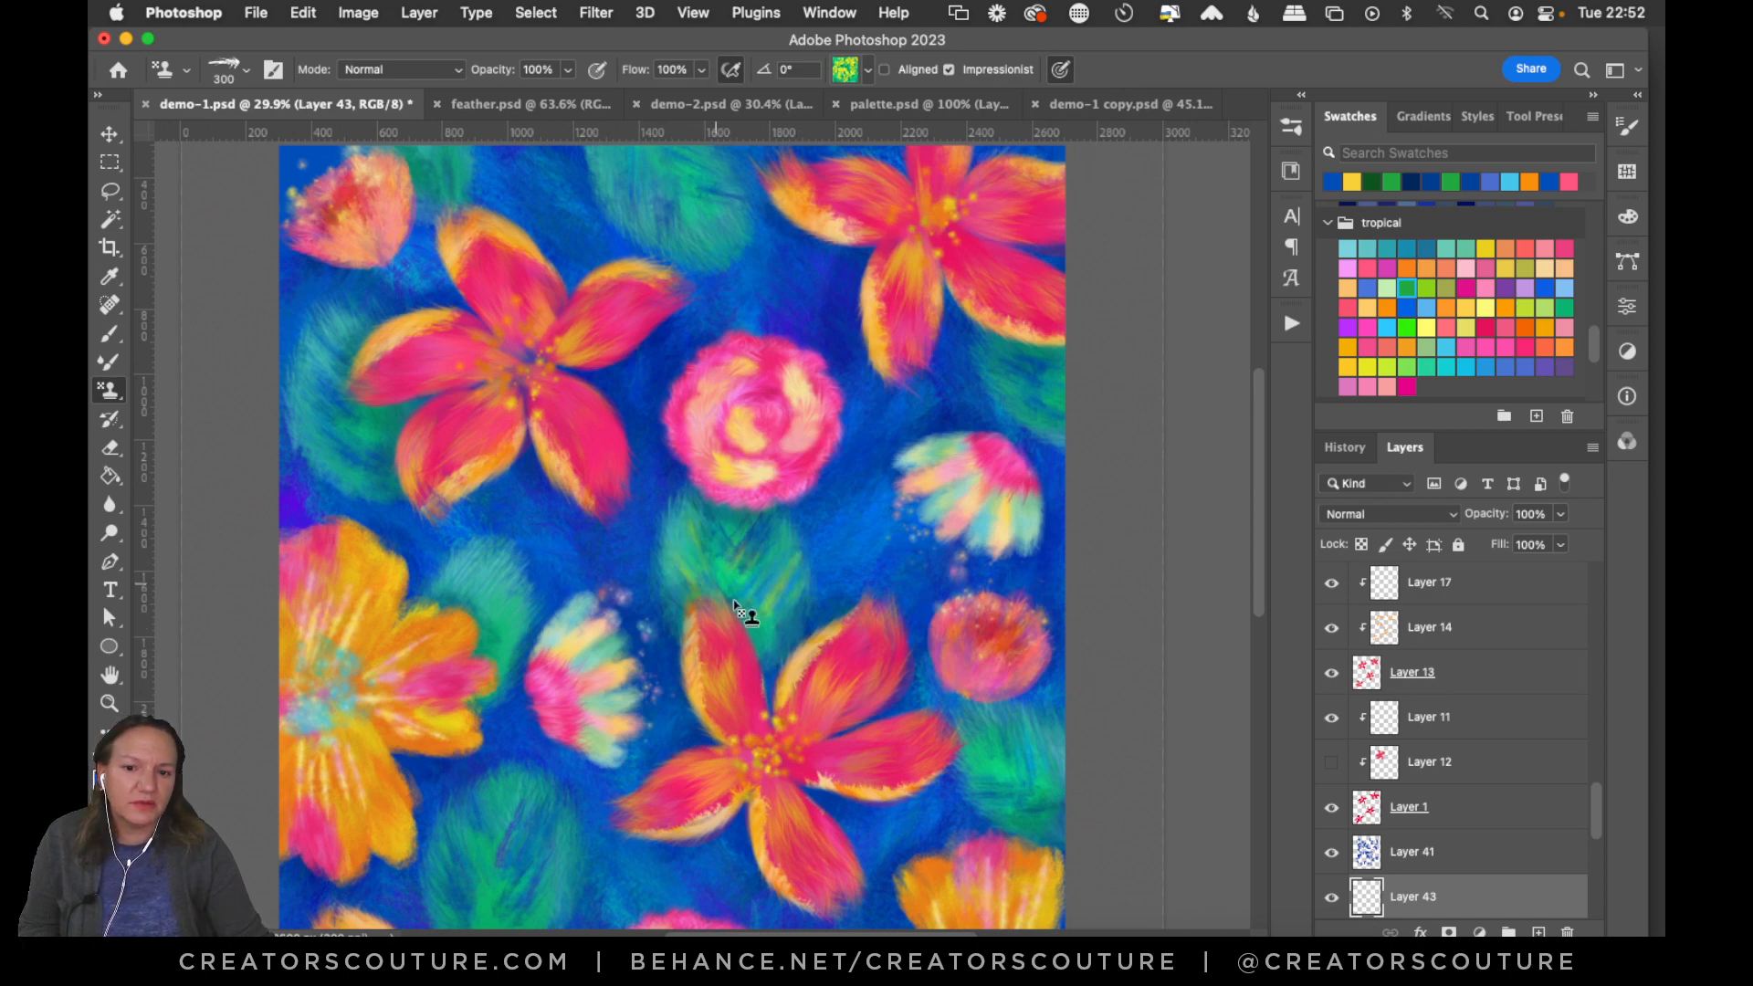
drag(1020, 708, 1030, 806)
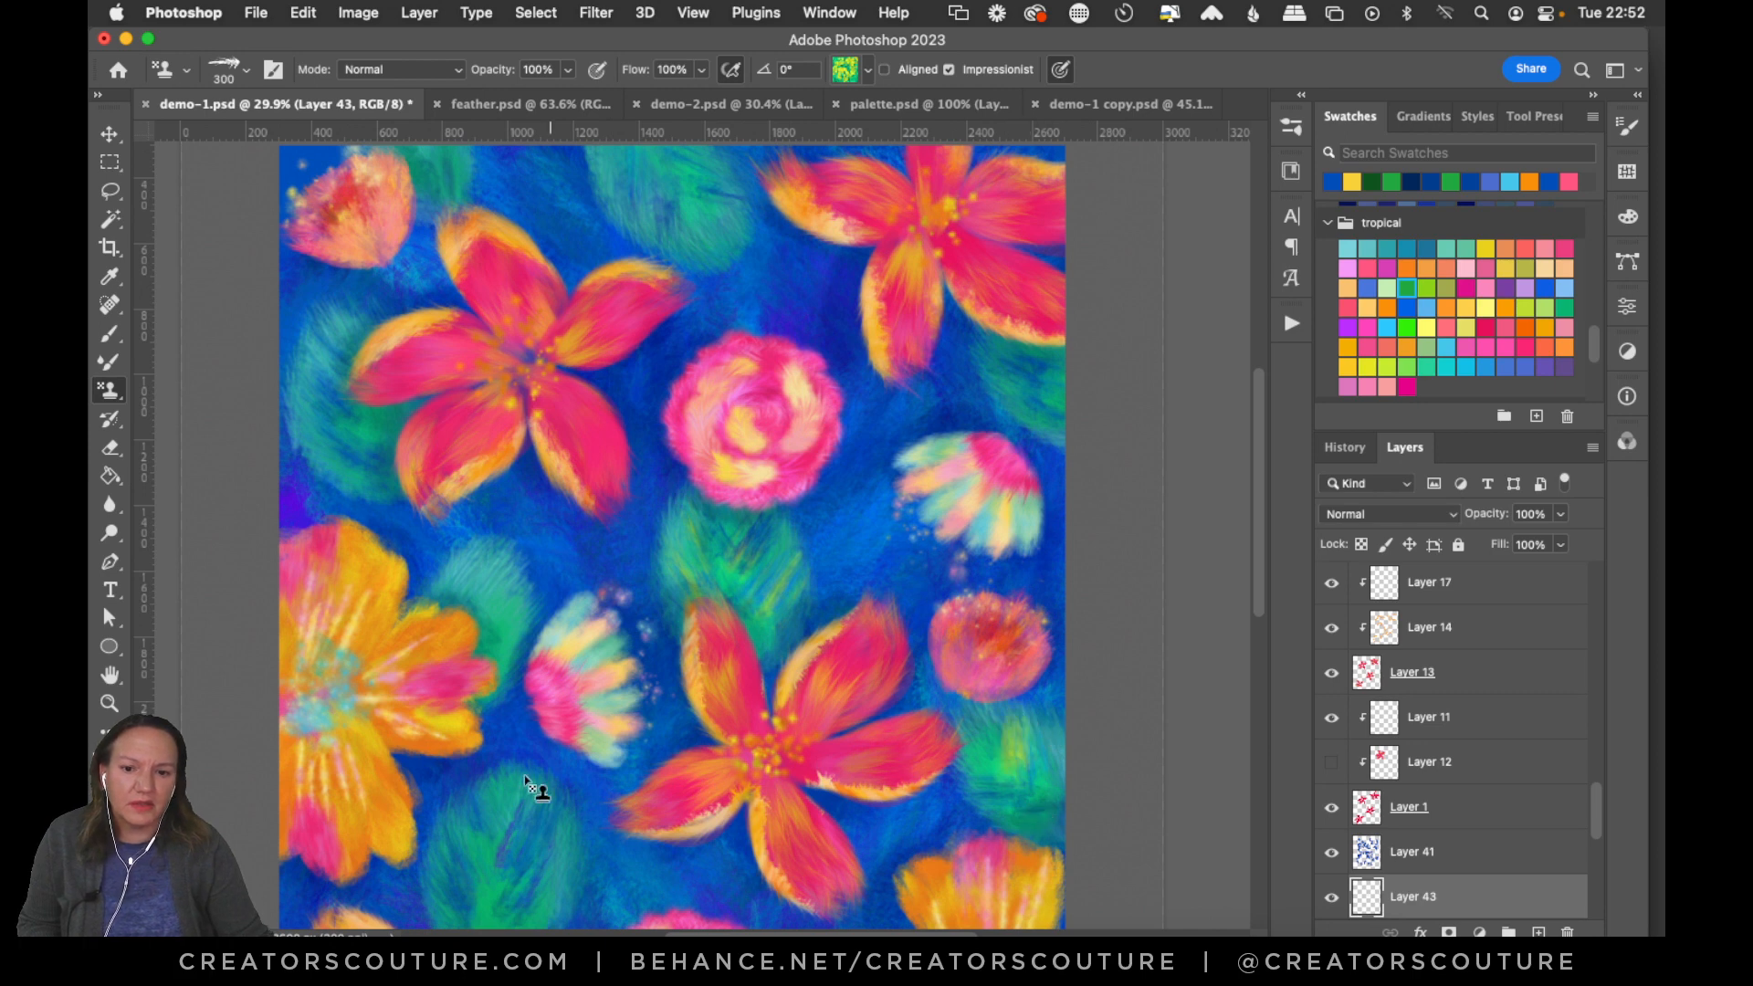
mouse_move(283, 368)
mouse_down()
mouse_move(398, 474)
mouse_move(361, 410)
mouse_up()
mouse_move(645, 165)
mouse_down()
mouse_move(658, 217)
mouse_move(715, 179)
mouse_up()
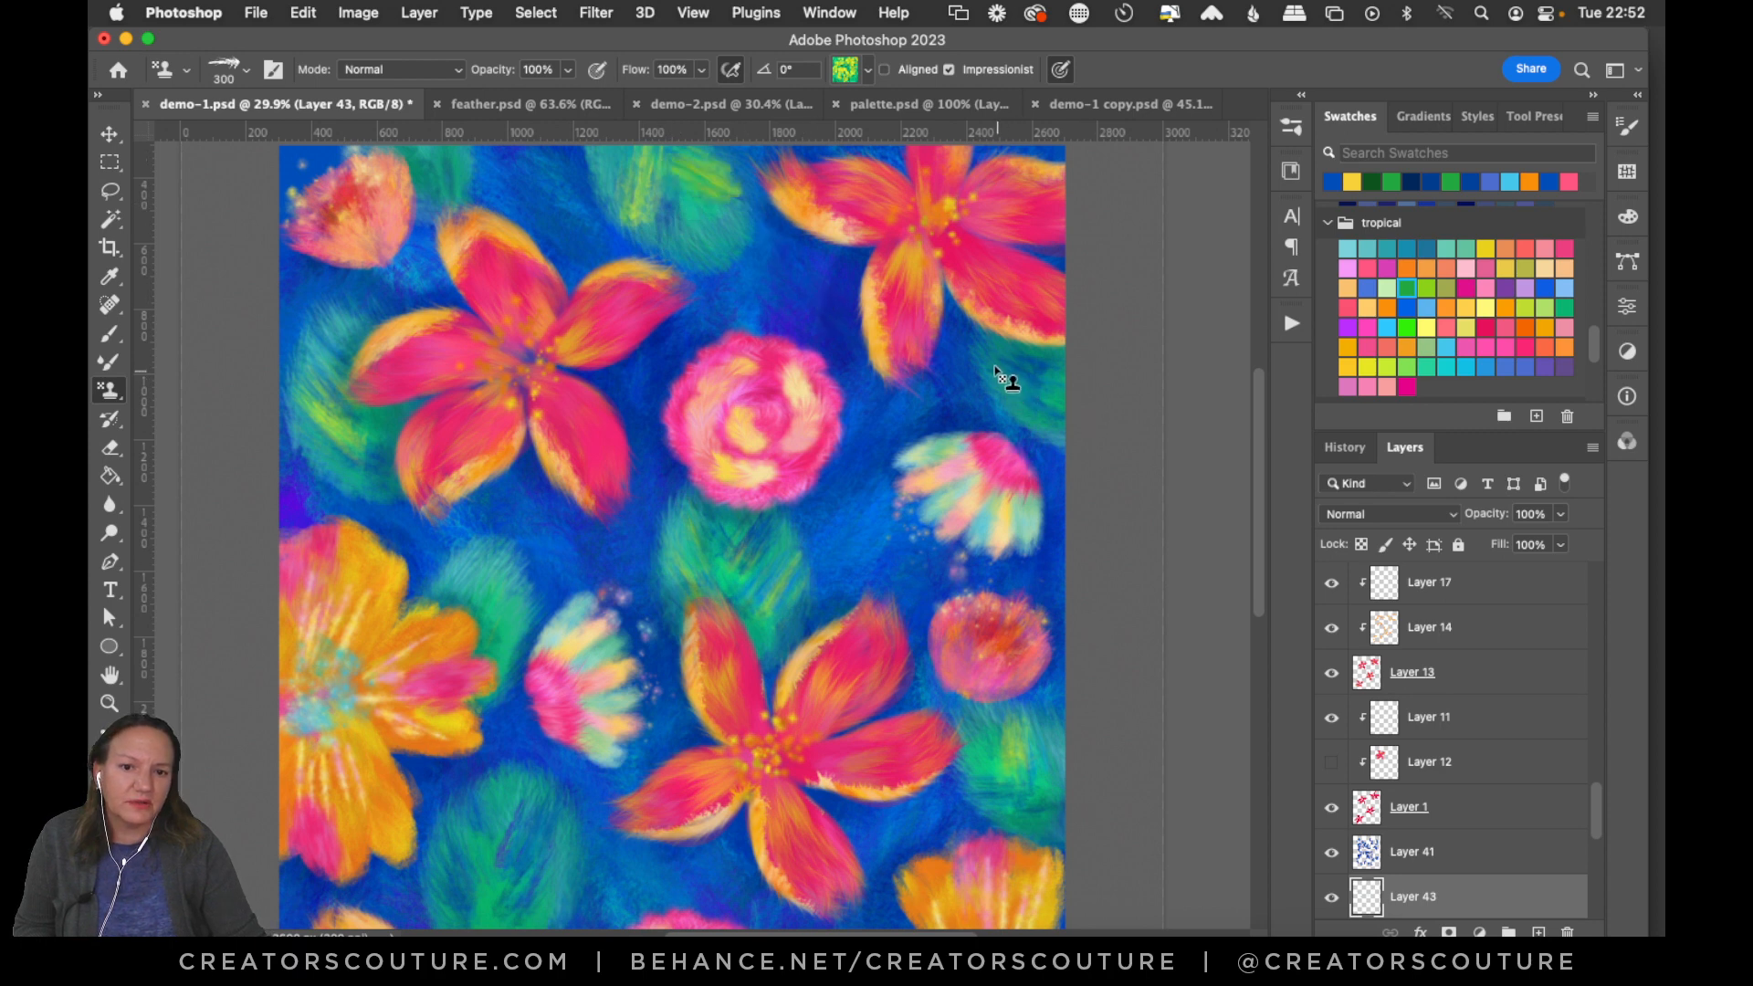
Add yellow-green feather highlights to the lower-left leaf and the leaf beside the lower rose, and save the document.
scroll(1243, 543, down, 5)
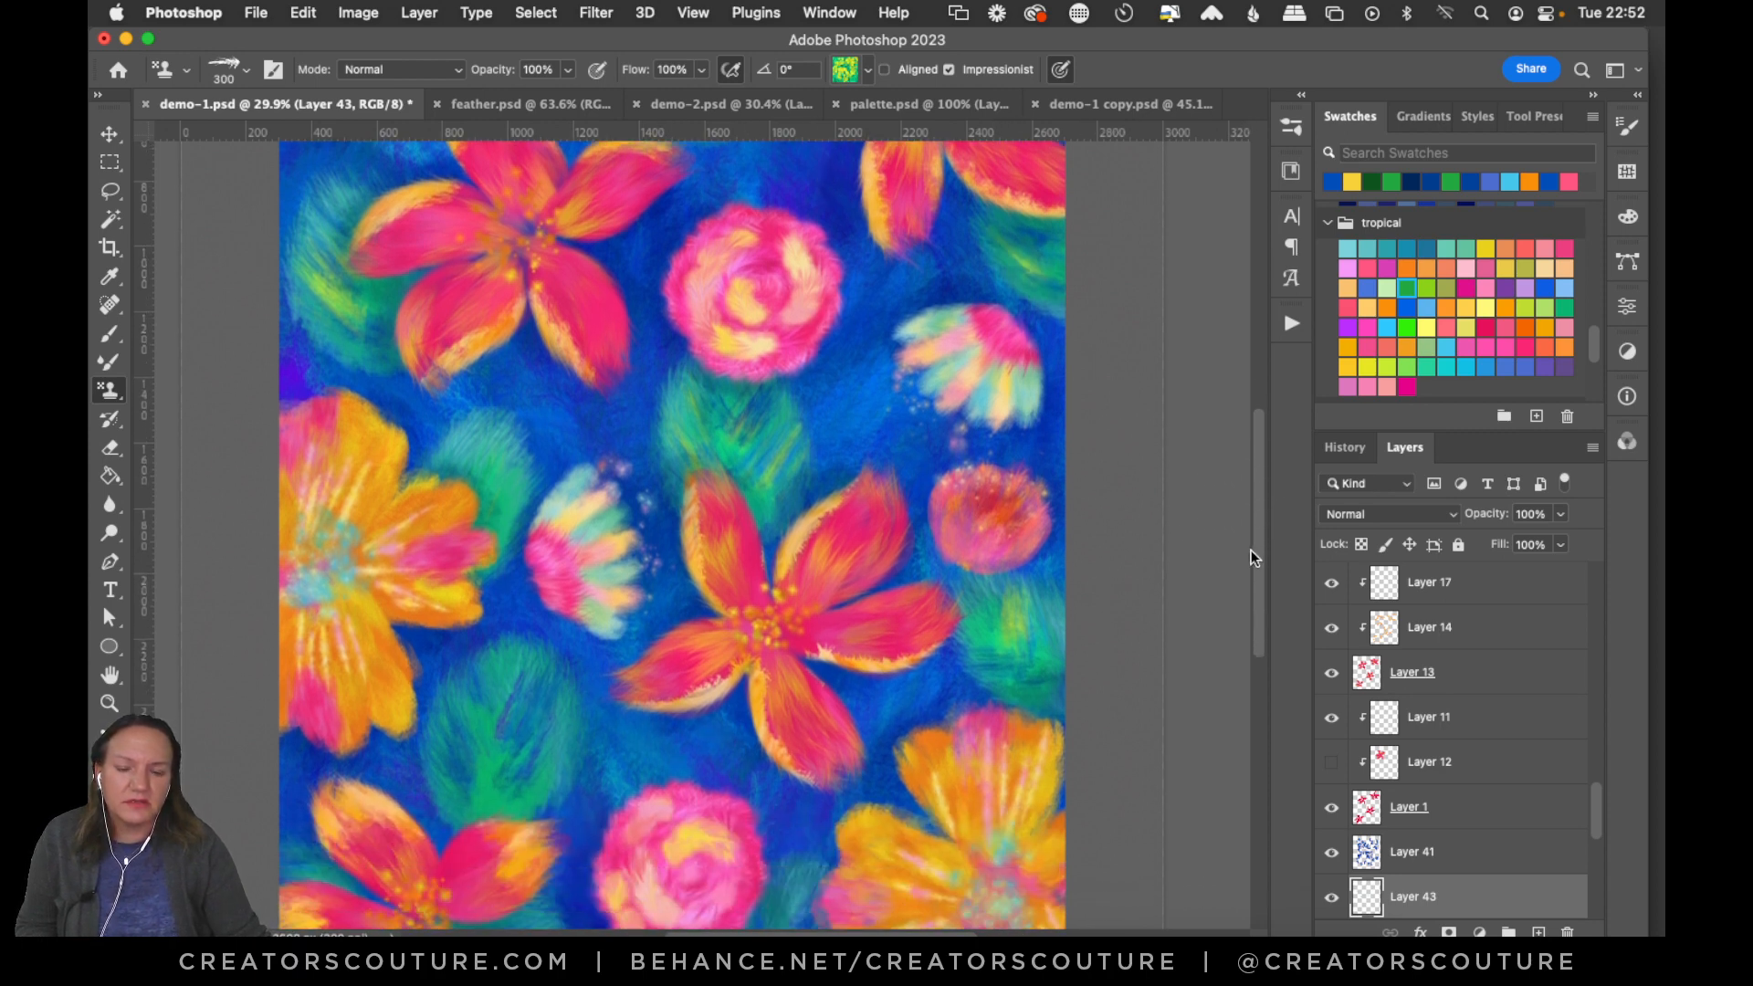
mouse_move(497, 689)
mouse_down()
mouse_move(468, 617)
mouse_move(487, 707)
mouse_move(437, 666)
mouse_move(490, 707)
mouse_move(523, 676)
mouse_up()
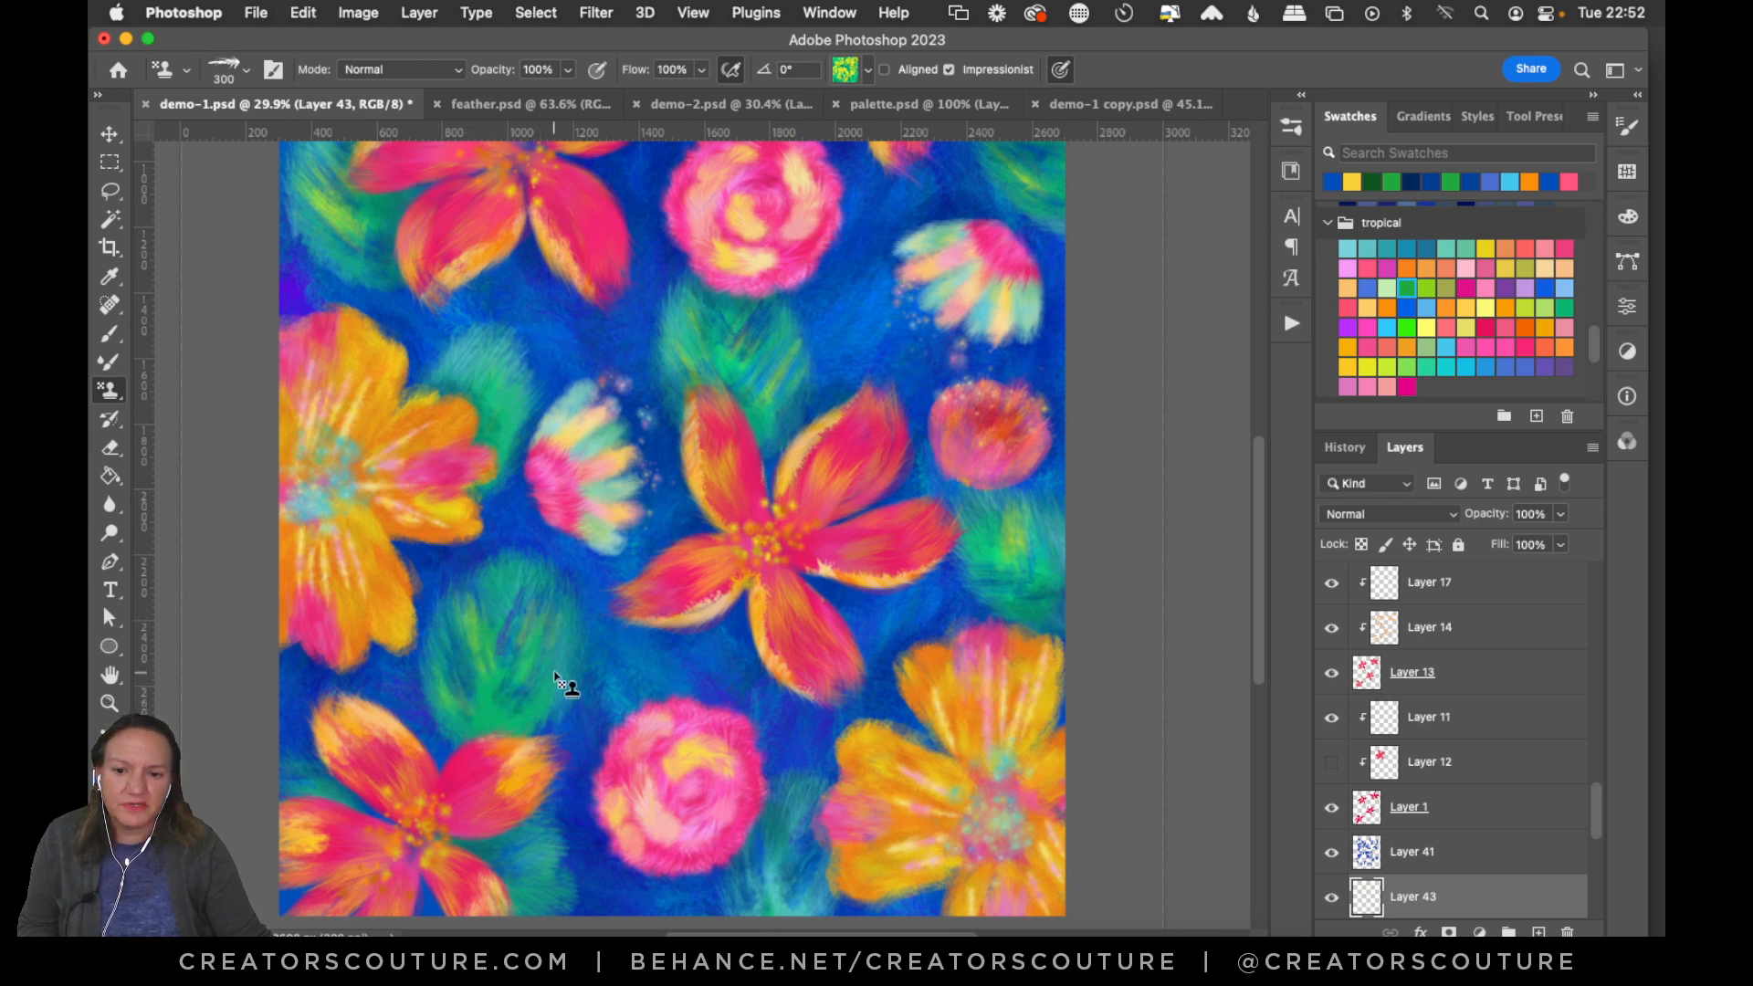
scroll(1252, 506, down, 1)
scroll(1254, 511, down, 5)
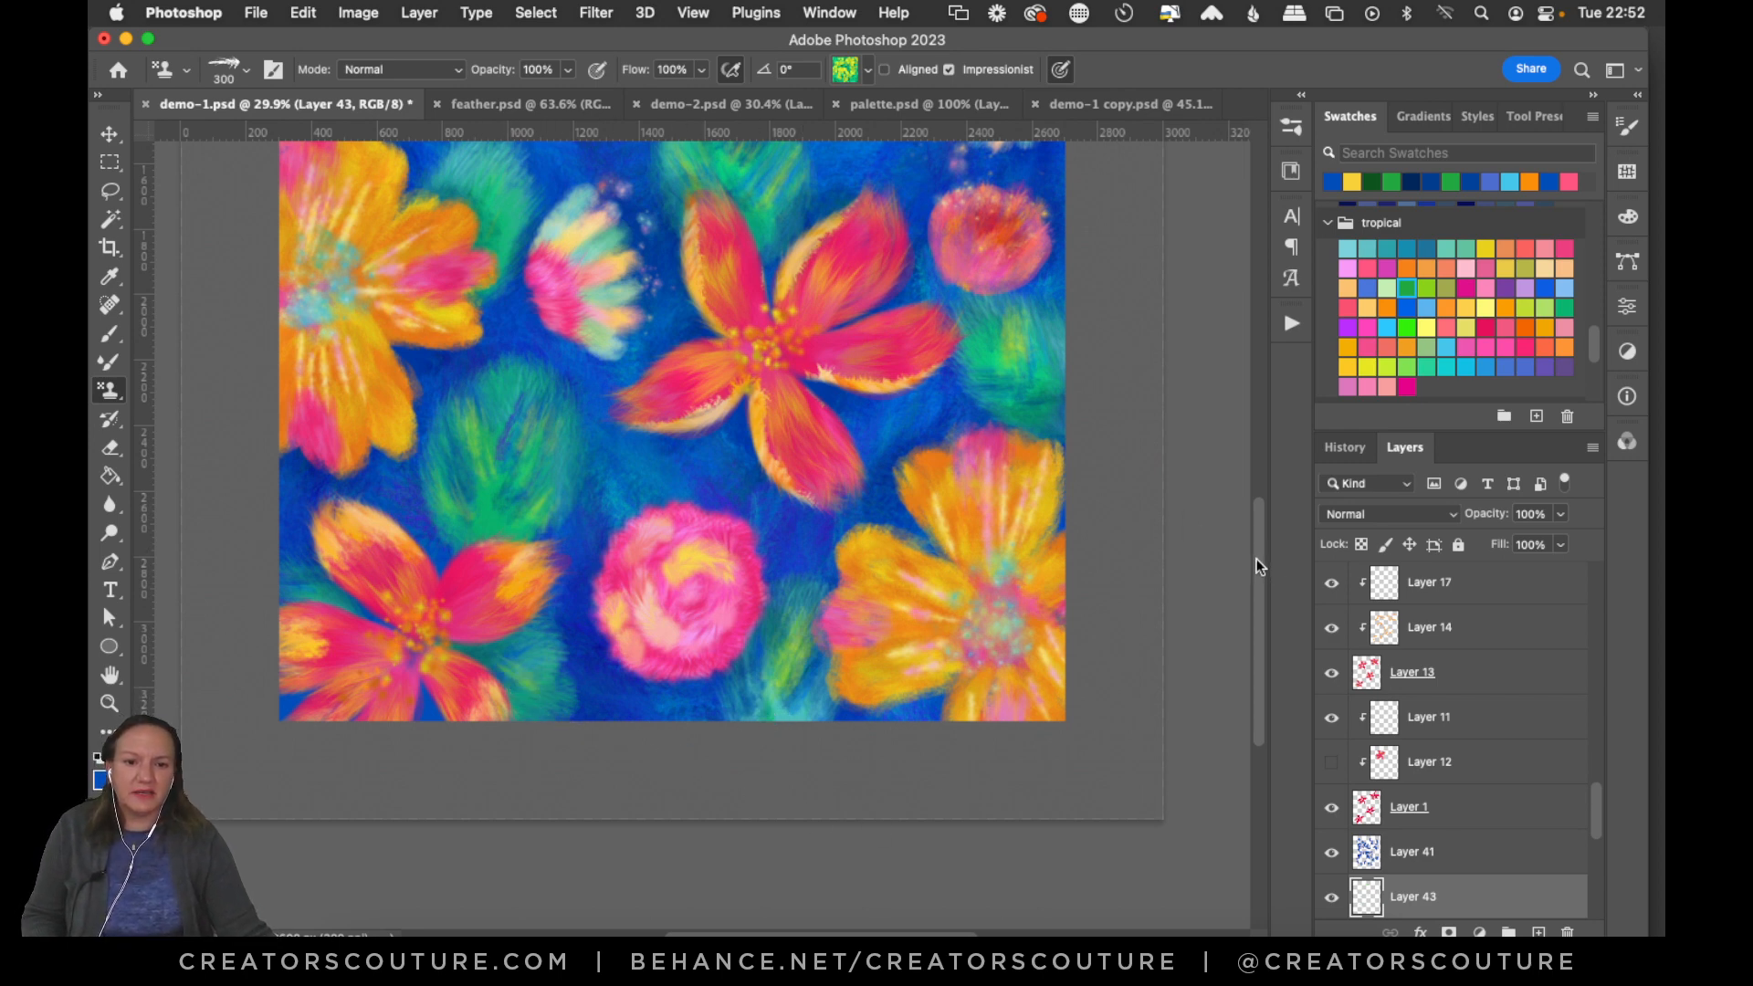
drag(1256, 559, 1258, 419)
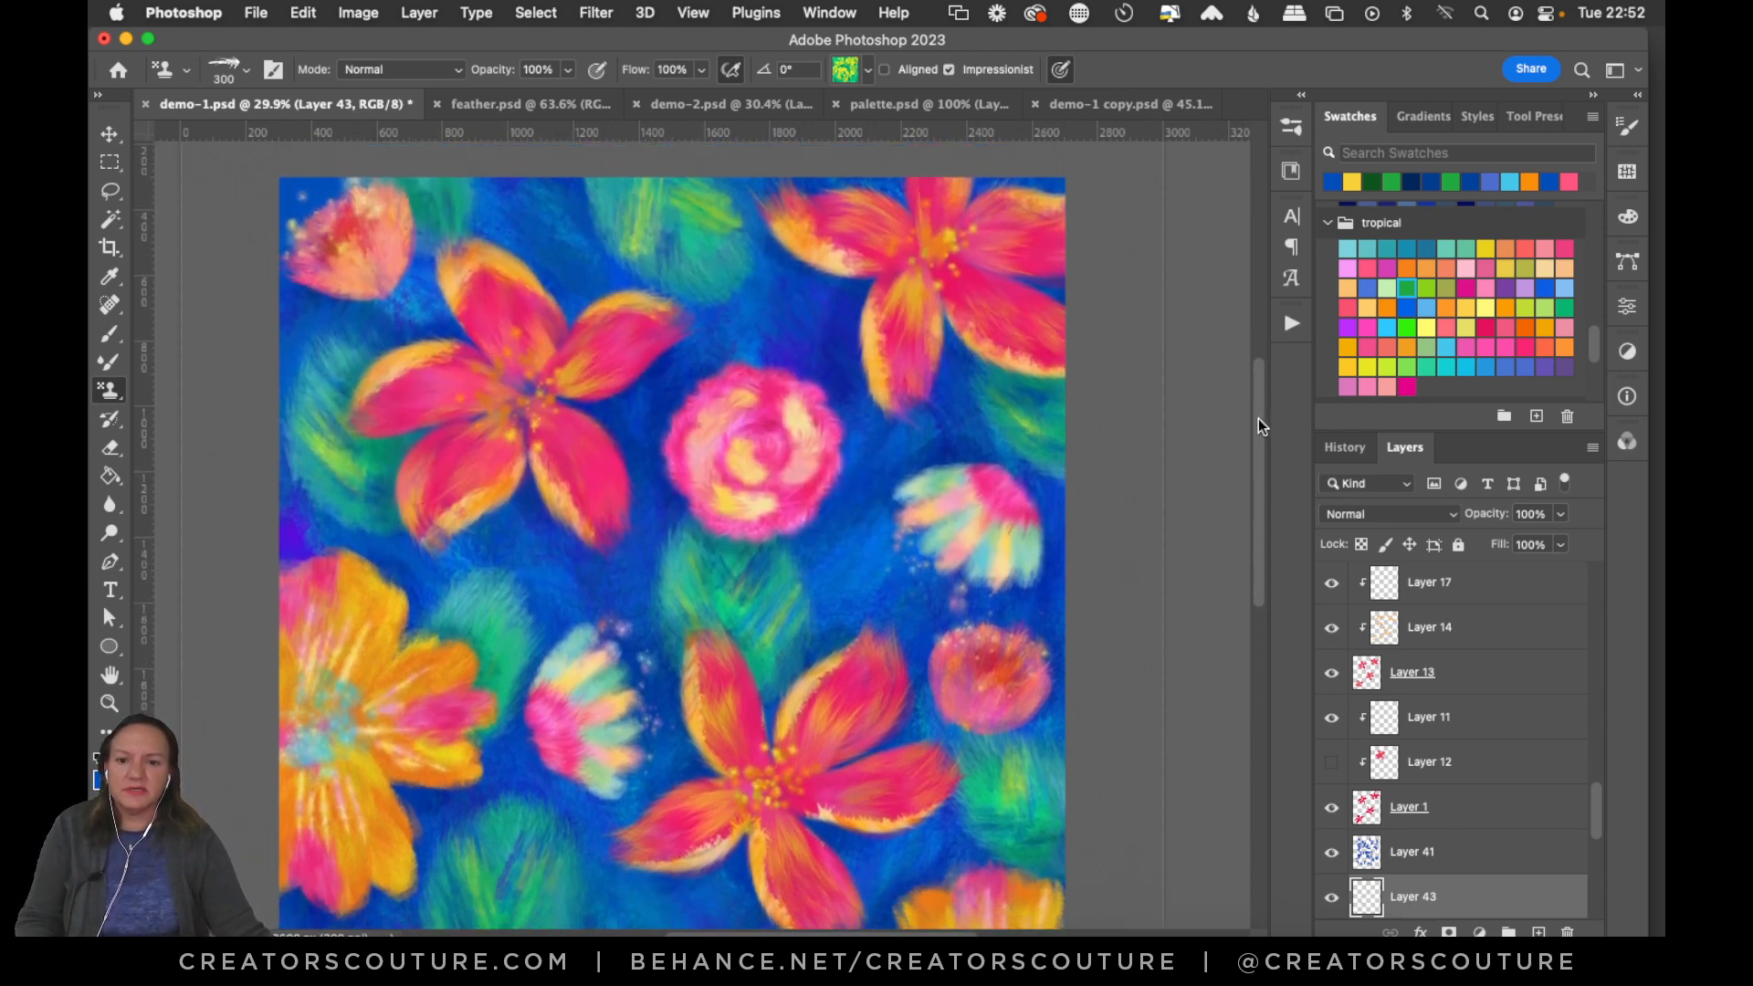
key(super+s)
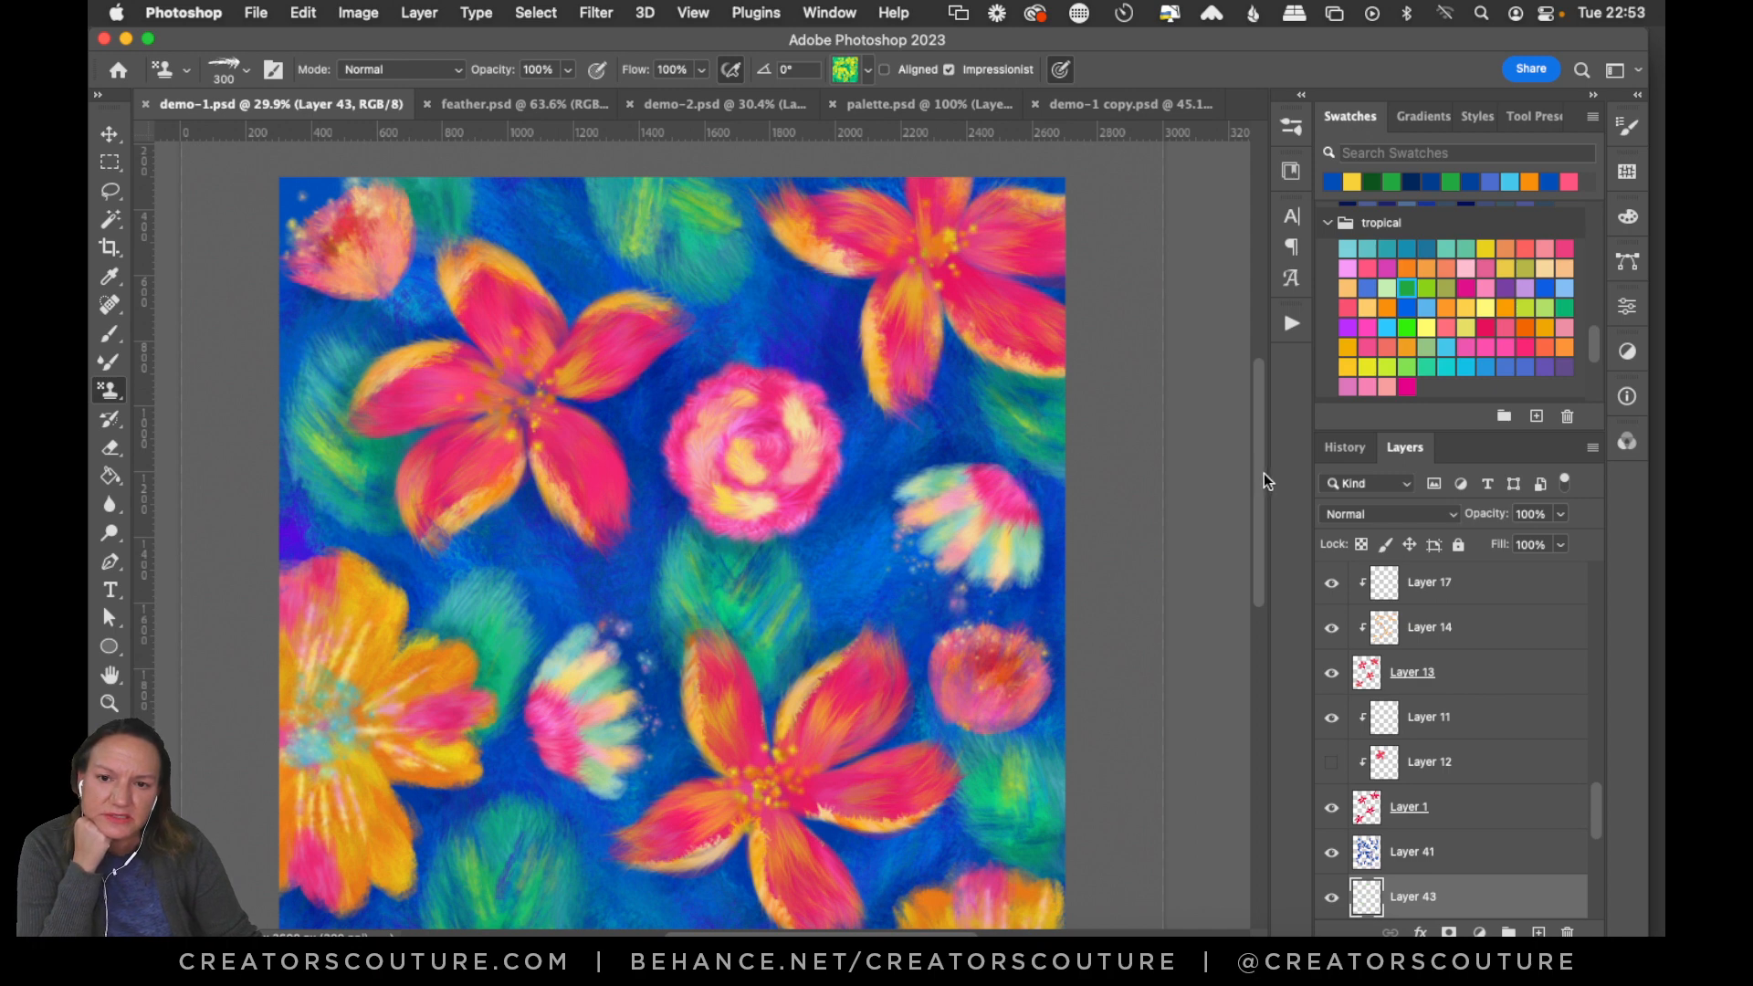
mouse_move(1257, 469)
mouse_down()
mouse_move(1221, 550)
mouse_move(1256, 453)
mouse_move(1256, 472)
mouse_up()
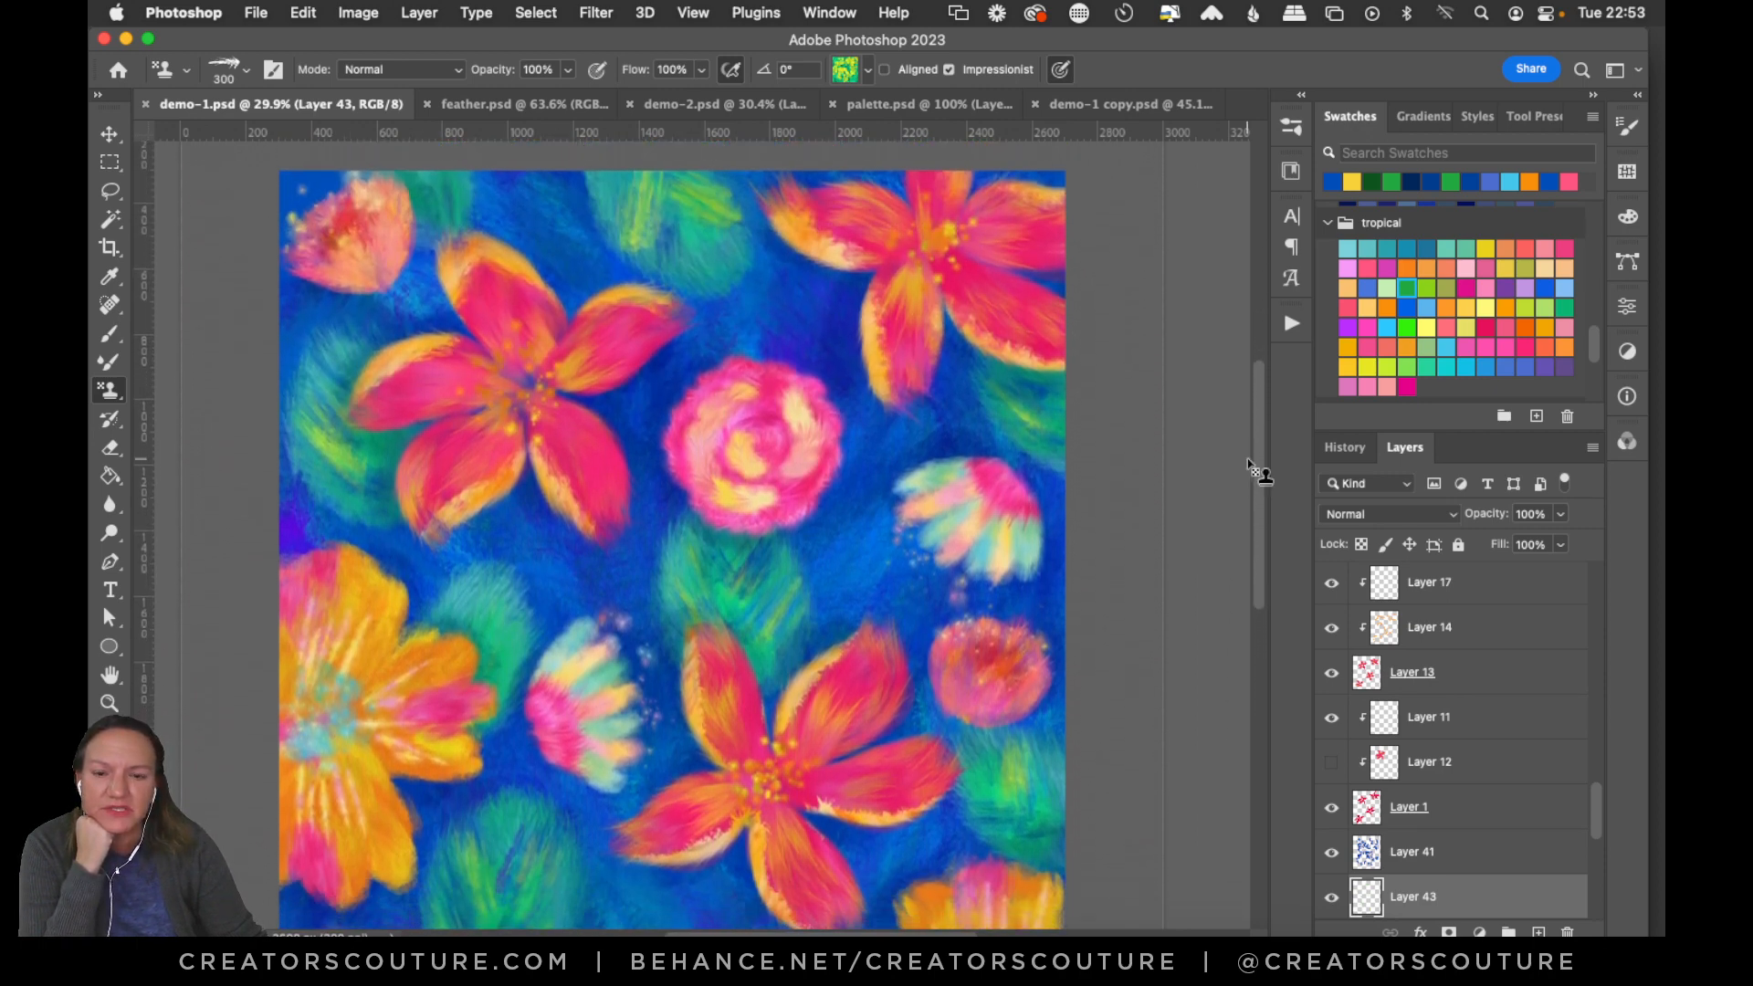
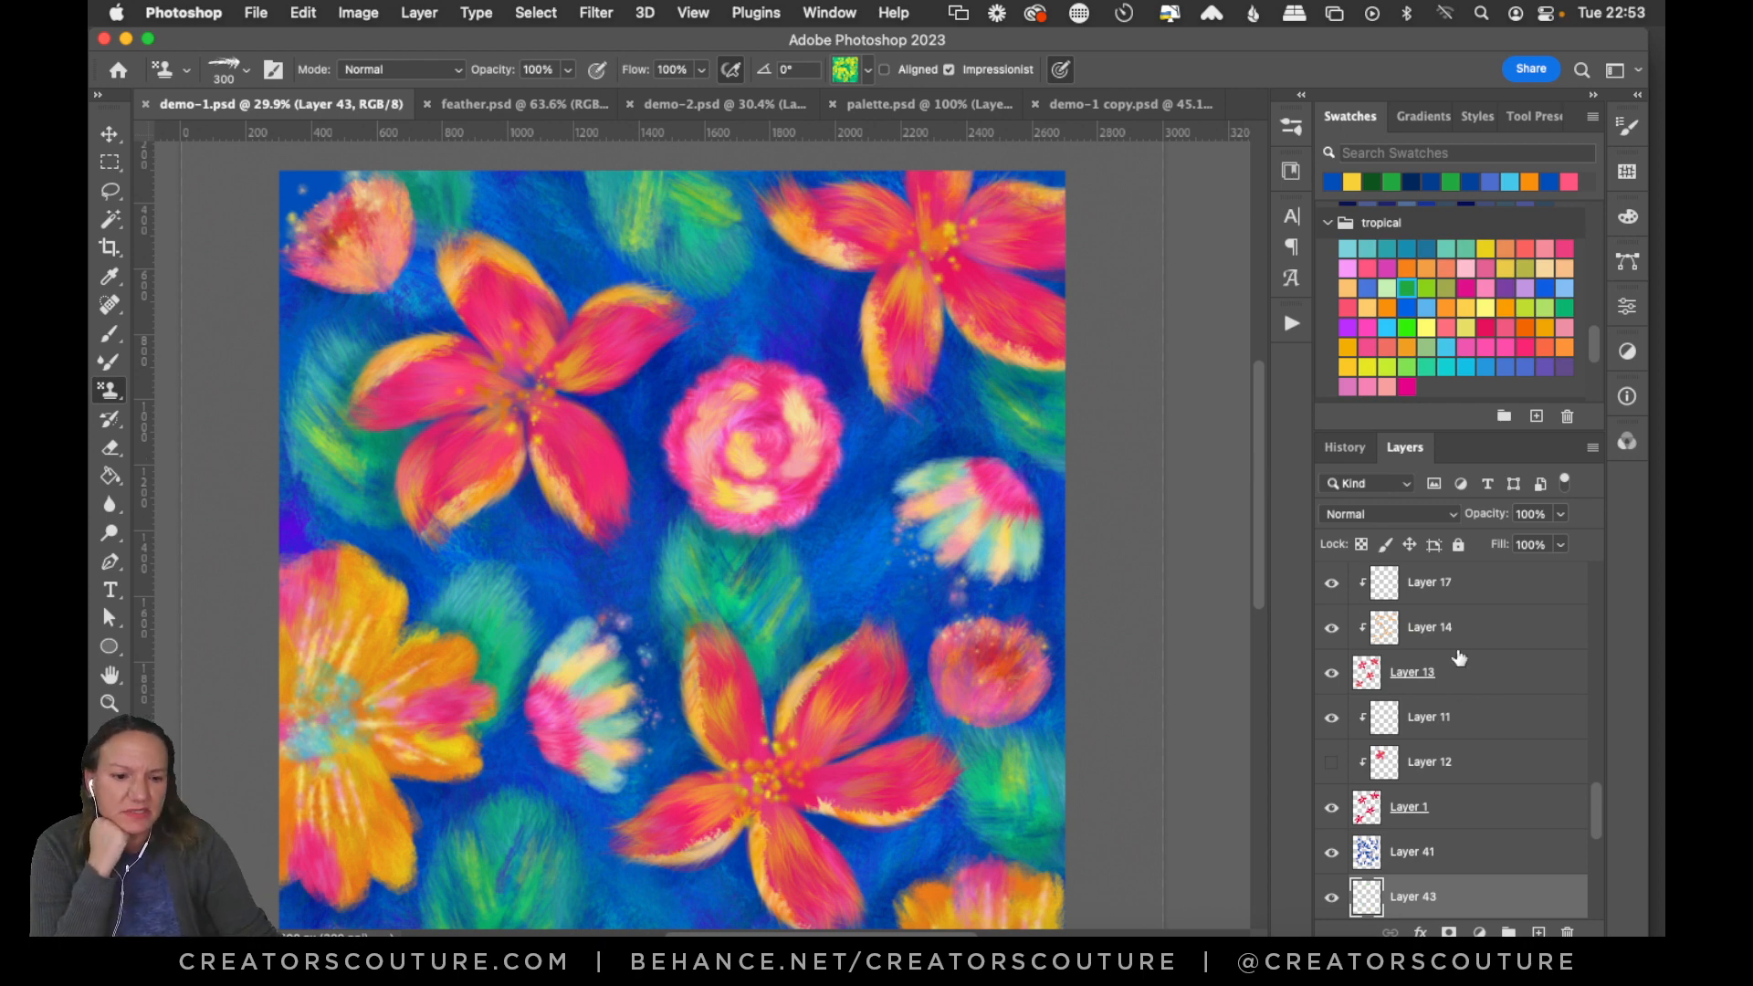
Rename Layer 43 as "yellow", add a new empty layer above it and save the document.
scroll(1597, 821, down, 3)
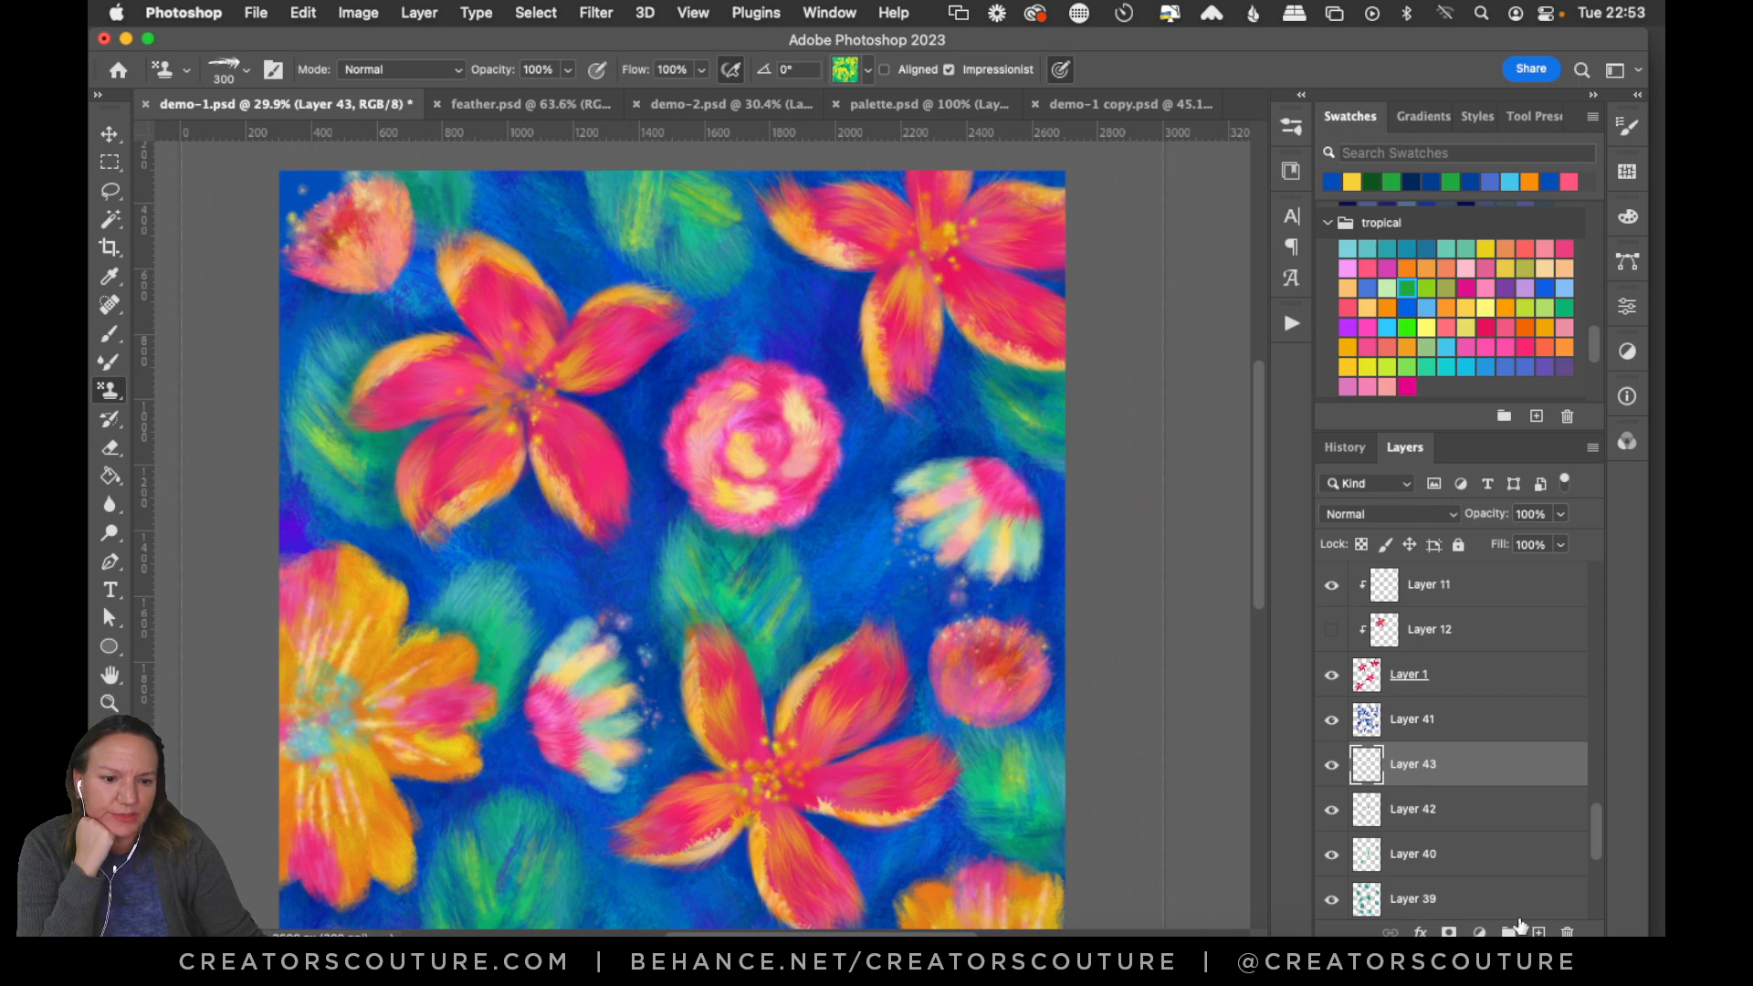
click(1333, 766)
click(1332, 768)
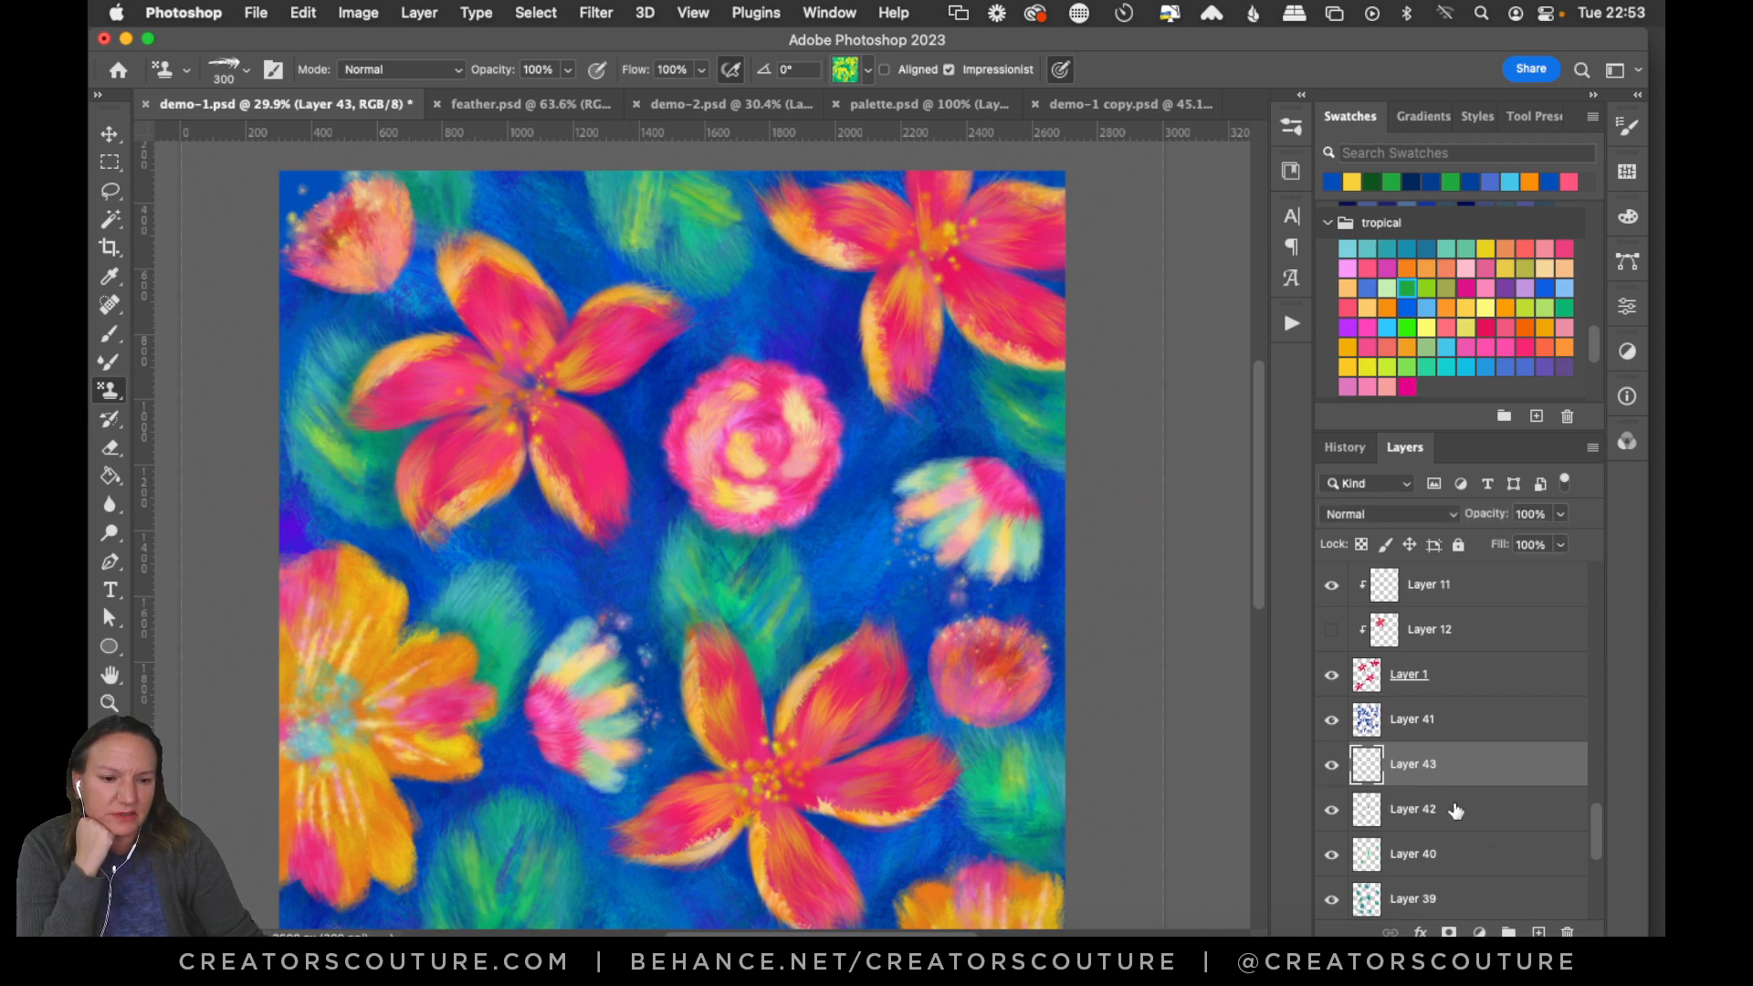
double_click(1410, 764)
text(ye)
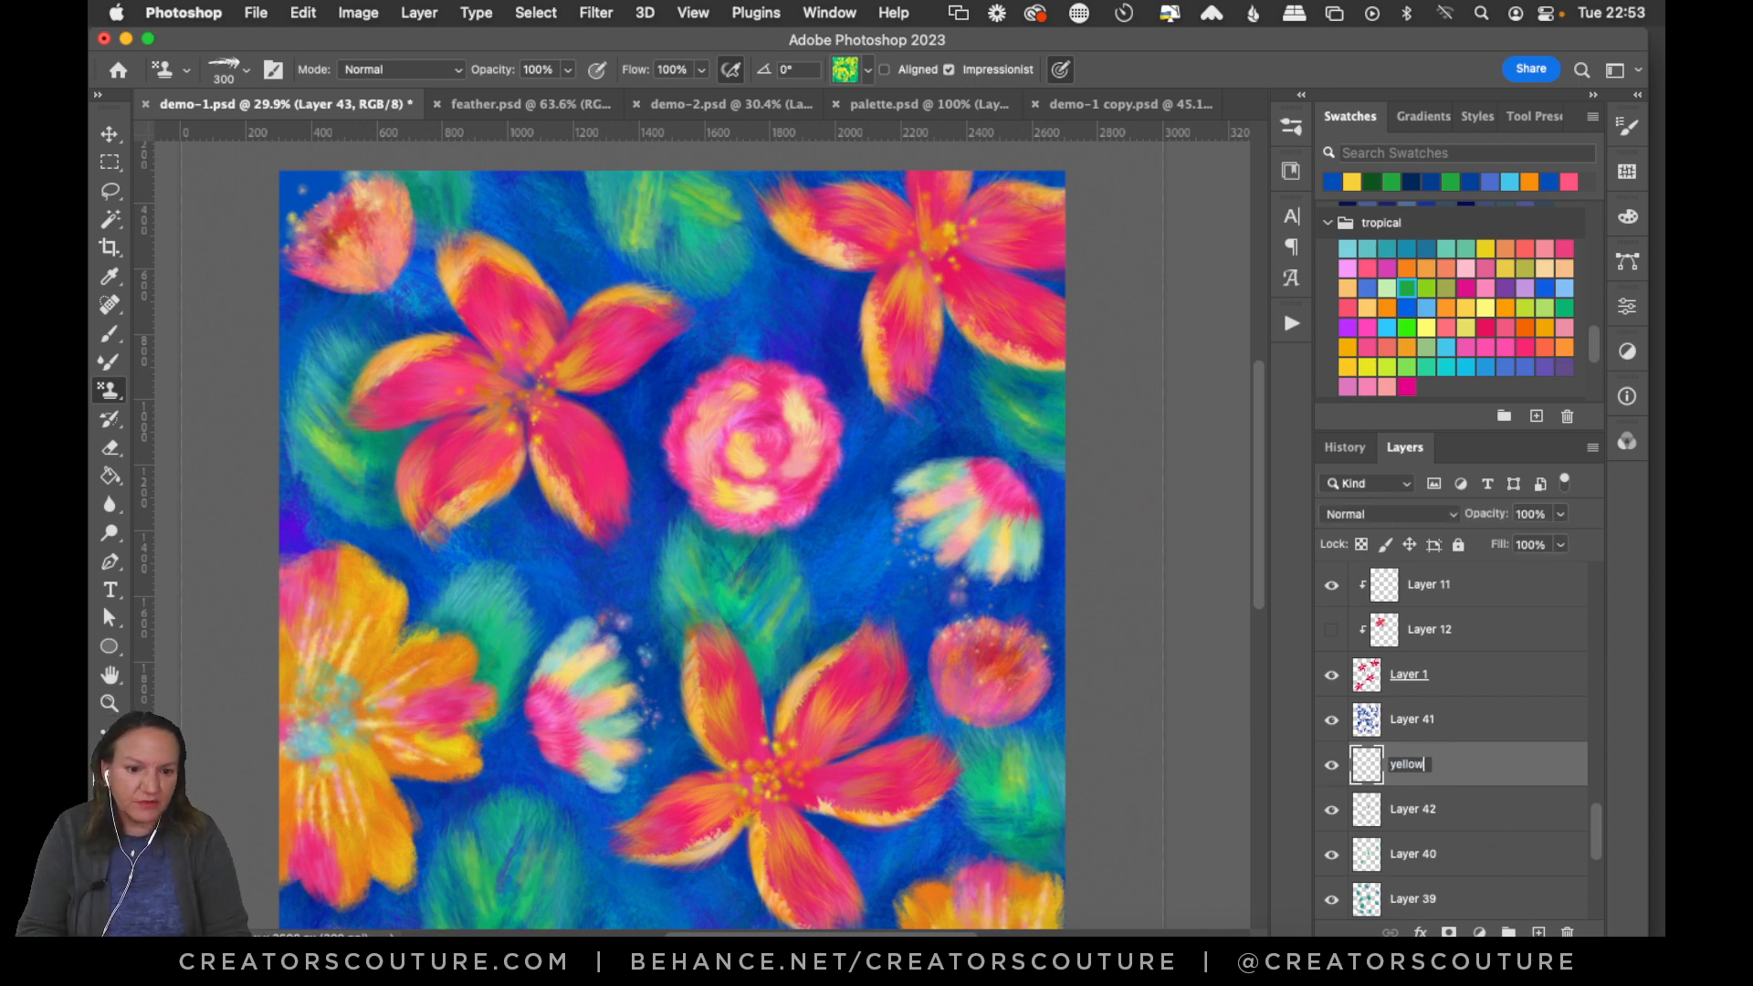
text(llow)
key(Return)
click(1539, 932)
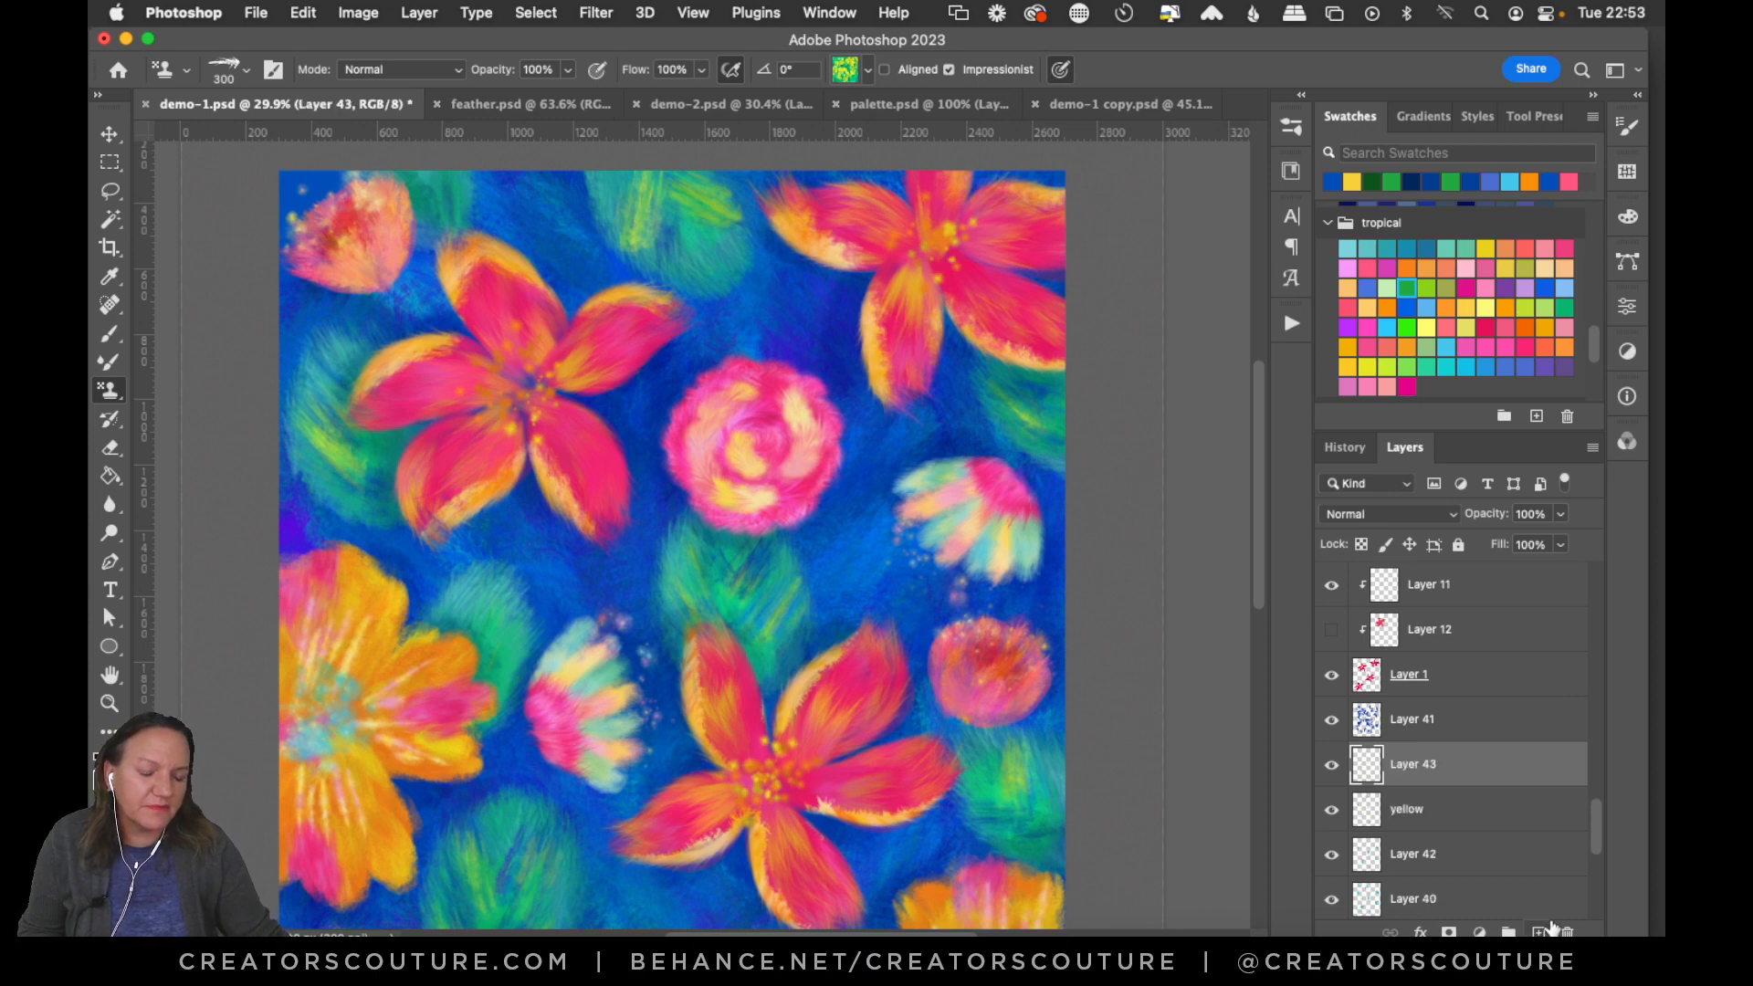
key(super+s)
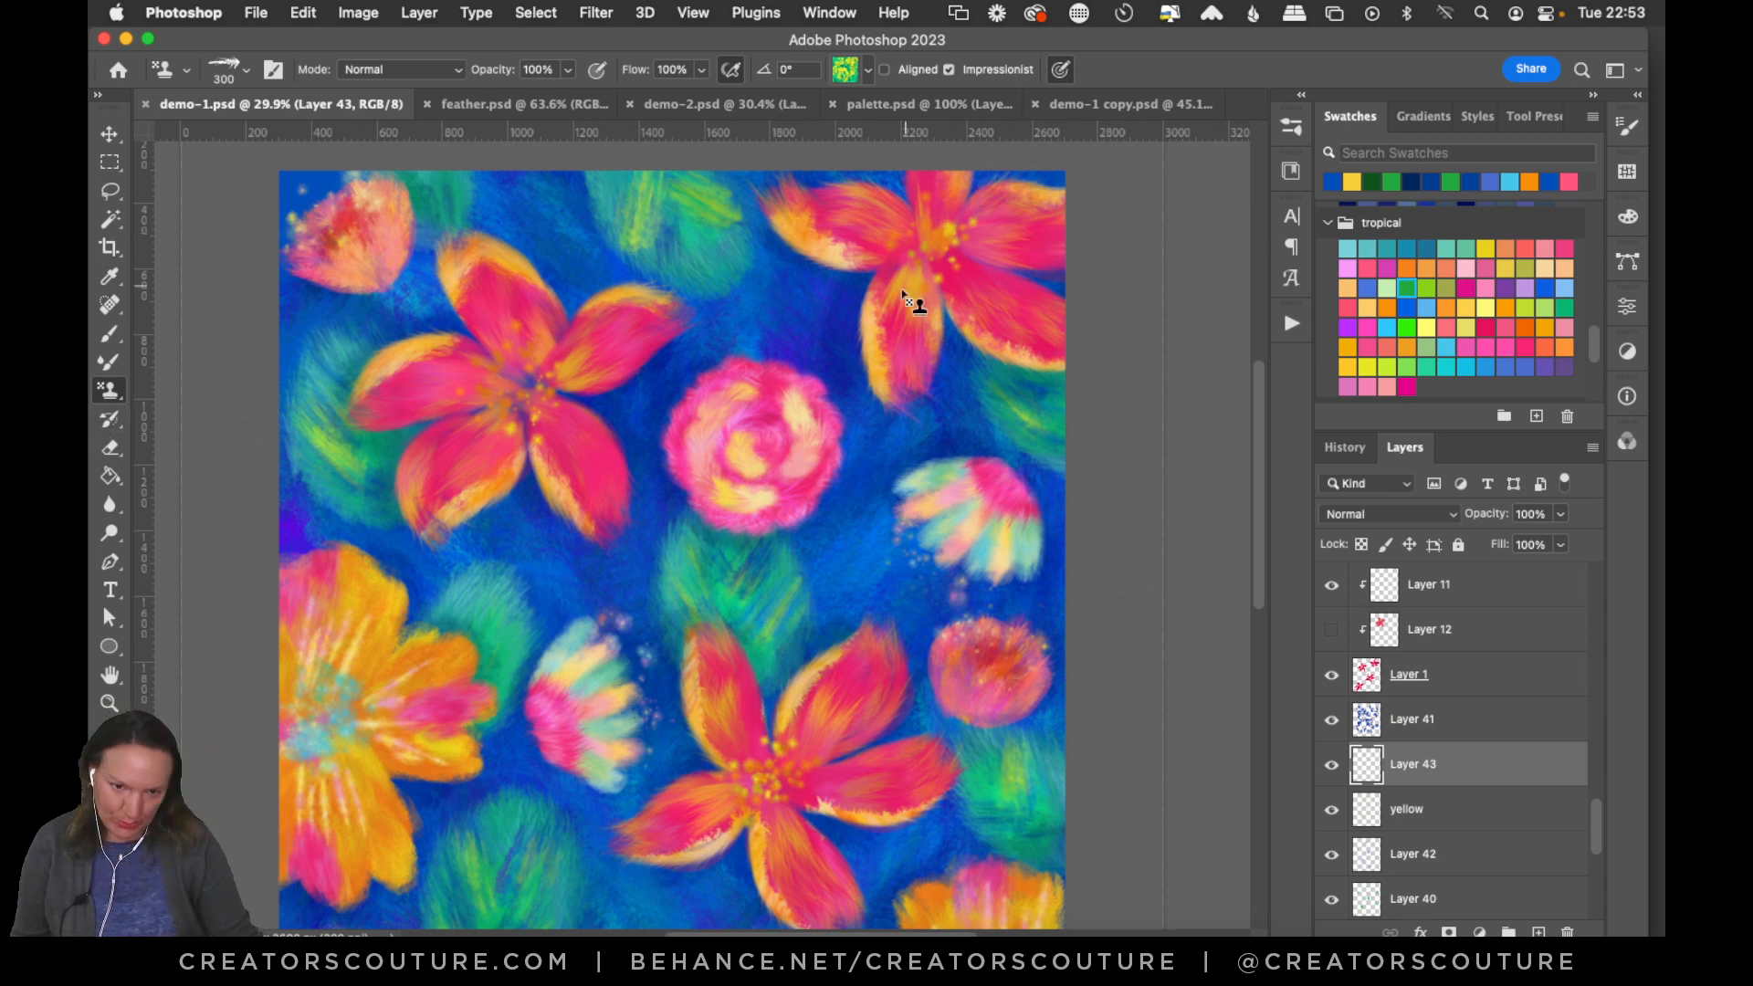
Examine the numbered feather brush samples in feather.psd to compare stroke textures, and return to demo-1.psd.
click(1290, 126)
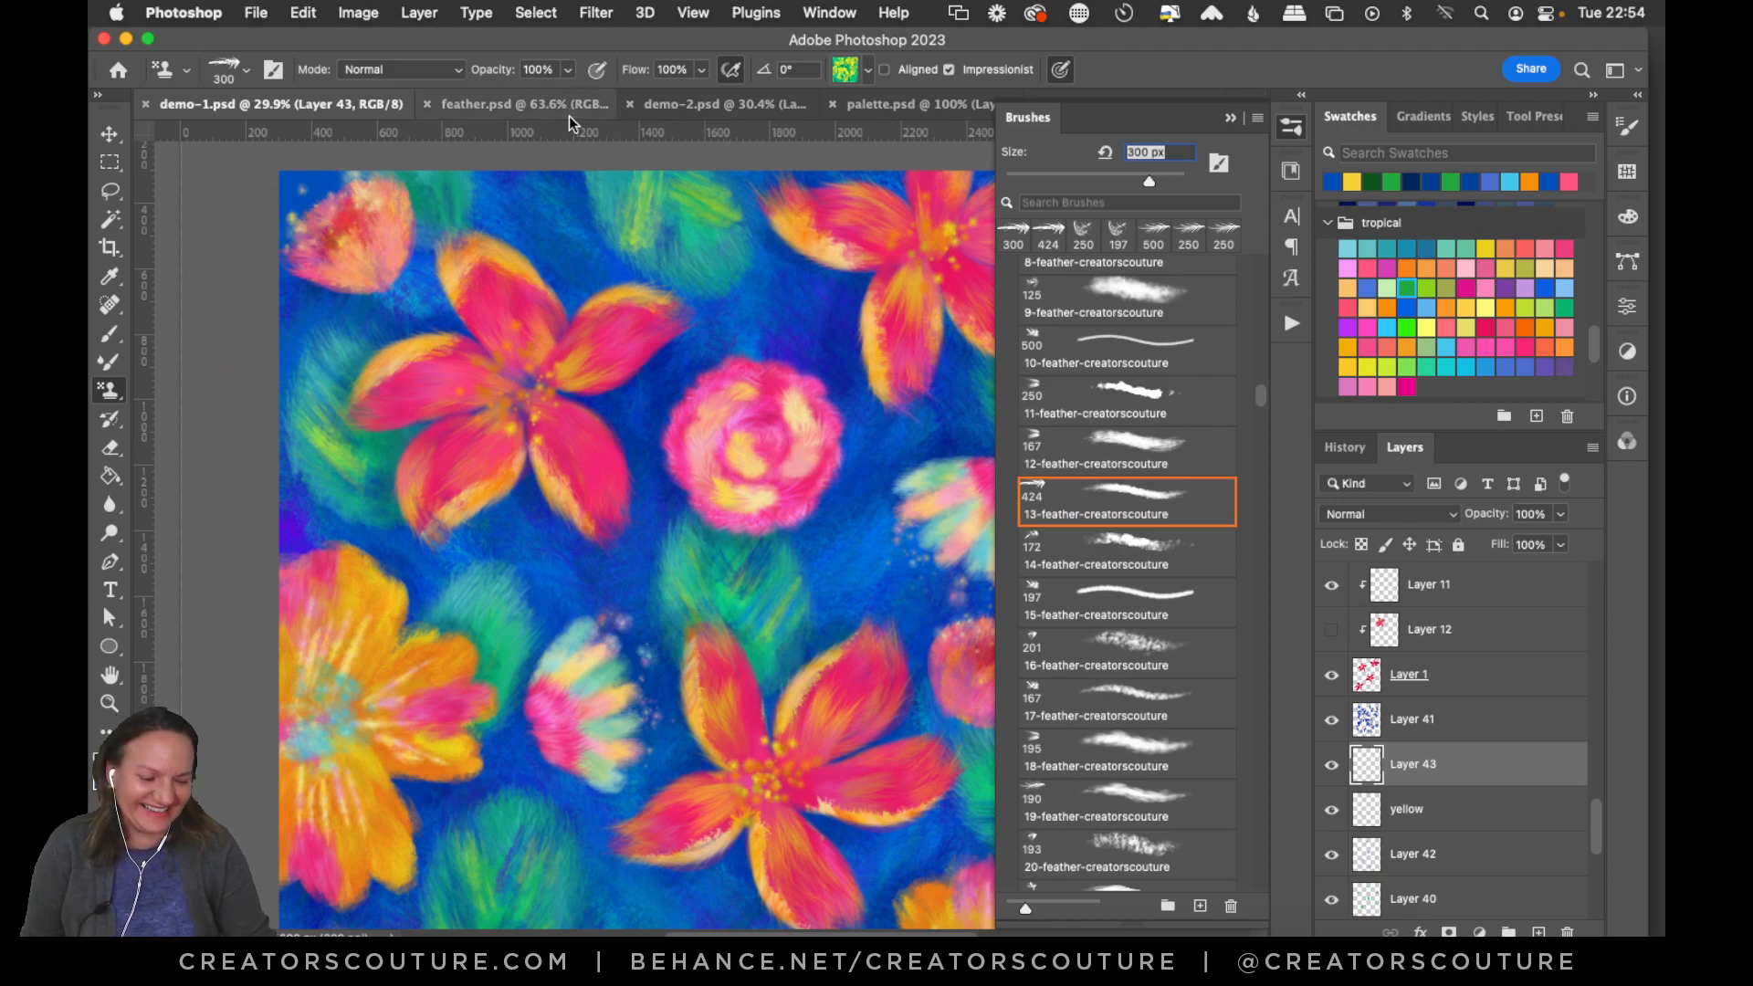
click(549, 104)
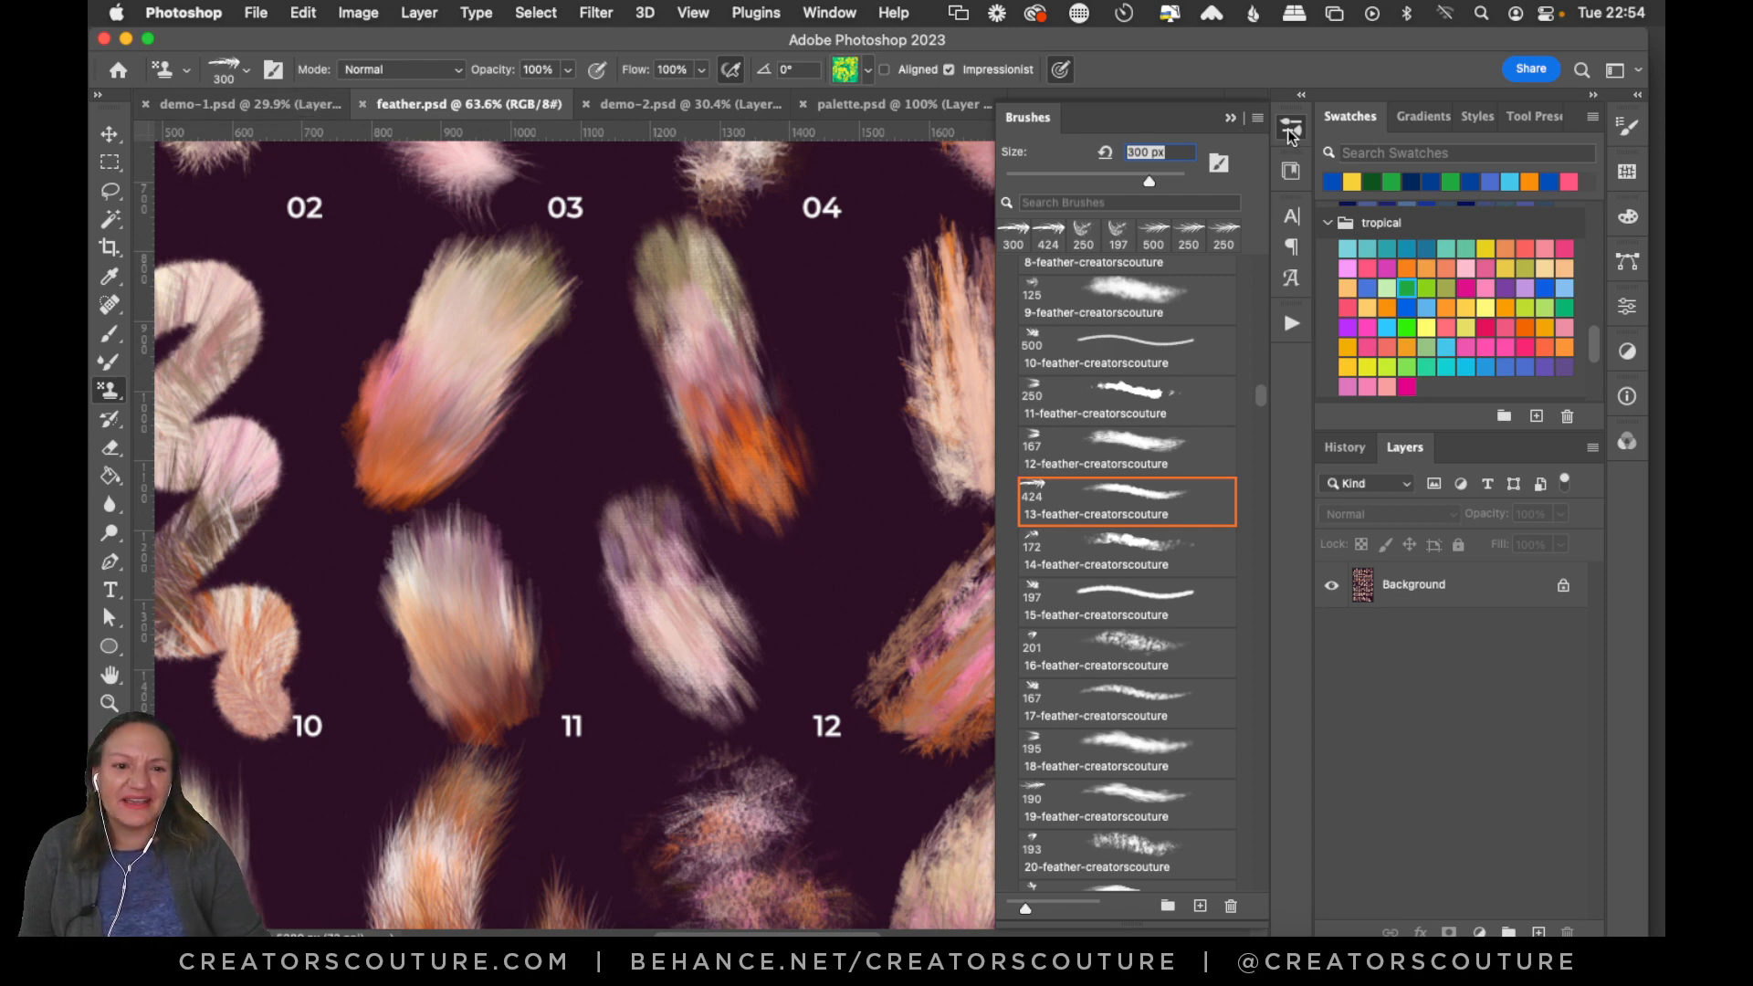
click(1291, 130)
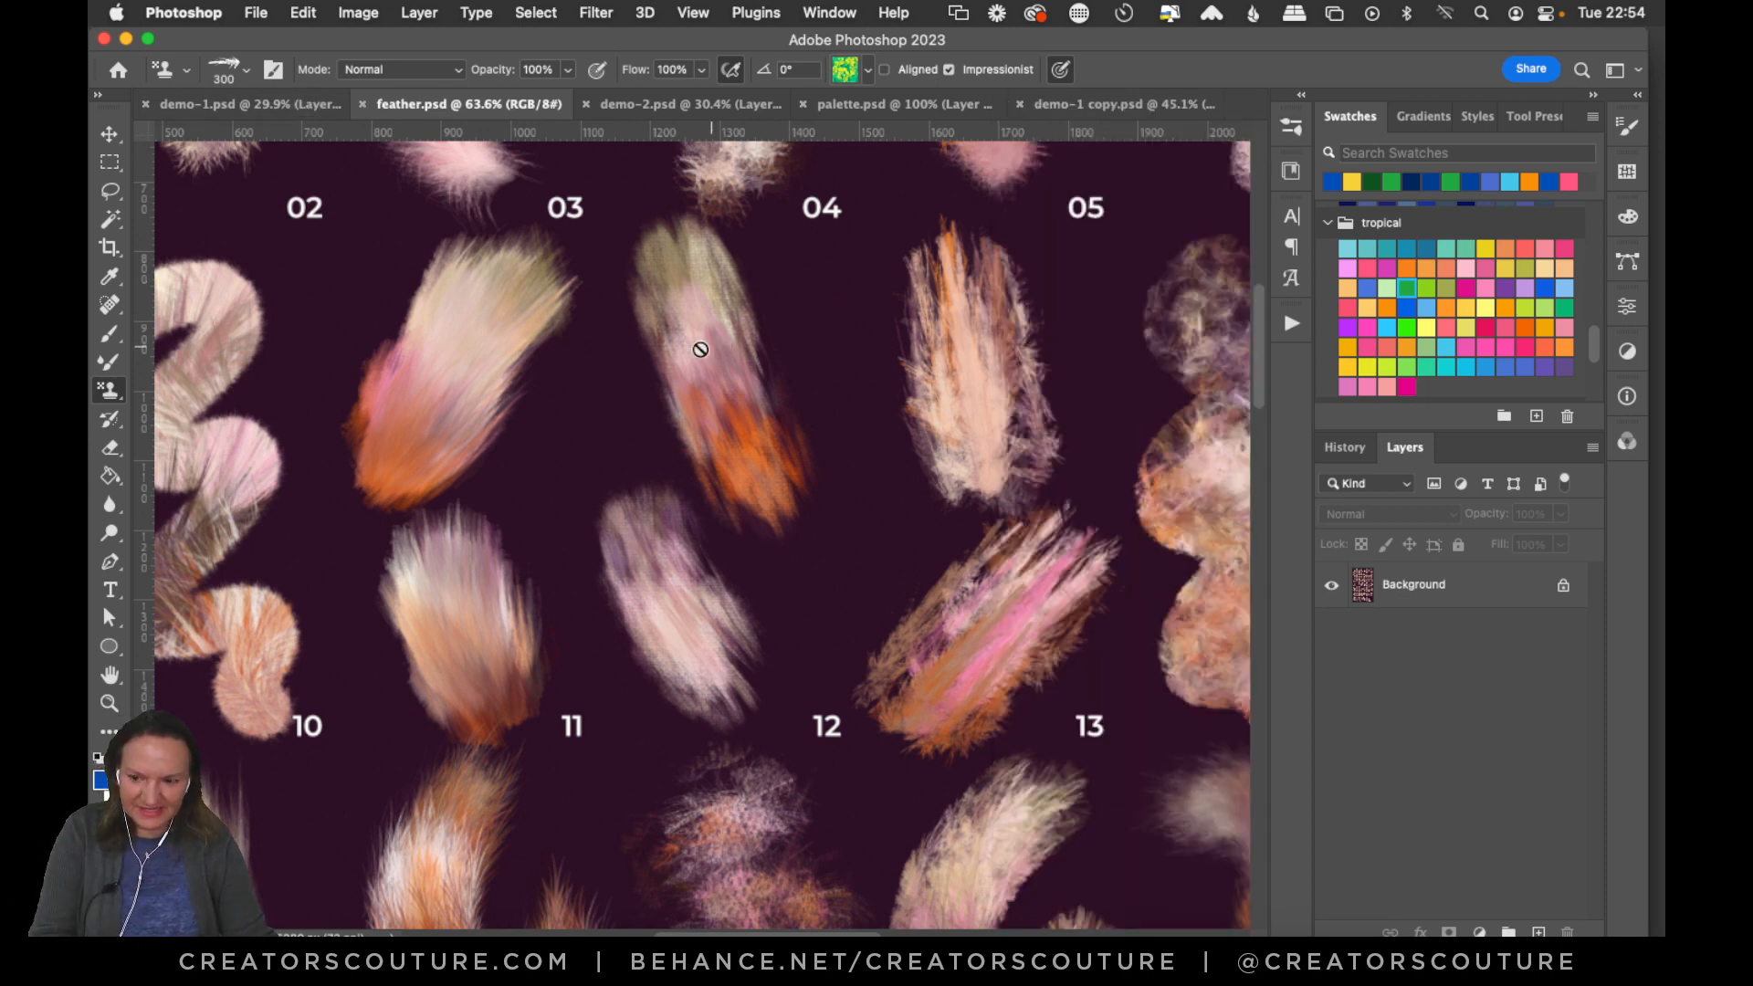
key(super+0)
key(z)
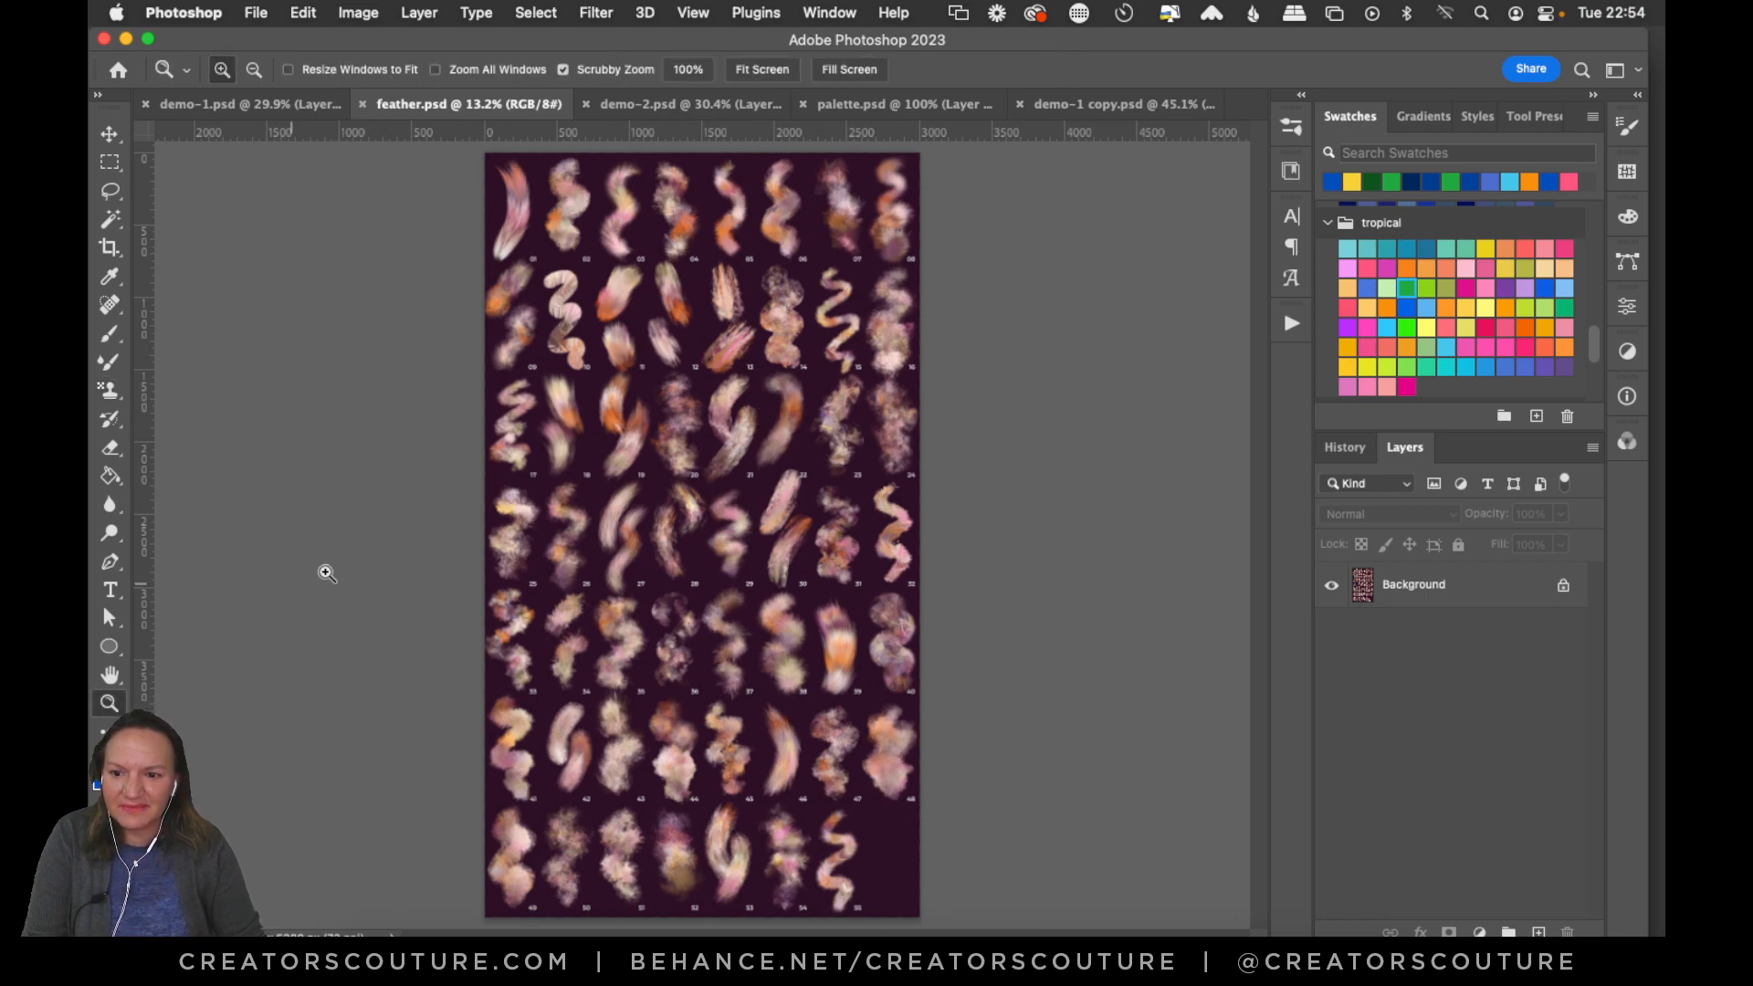
drag(628, 490, 717, 415)
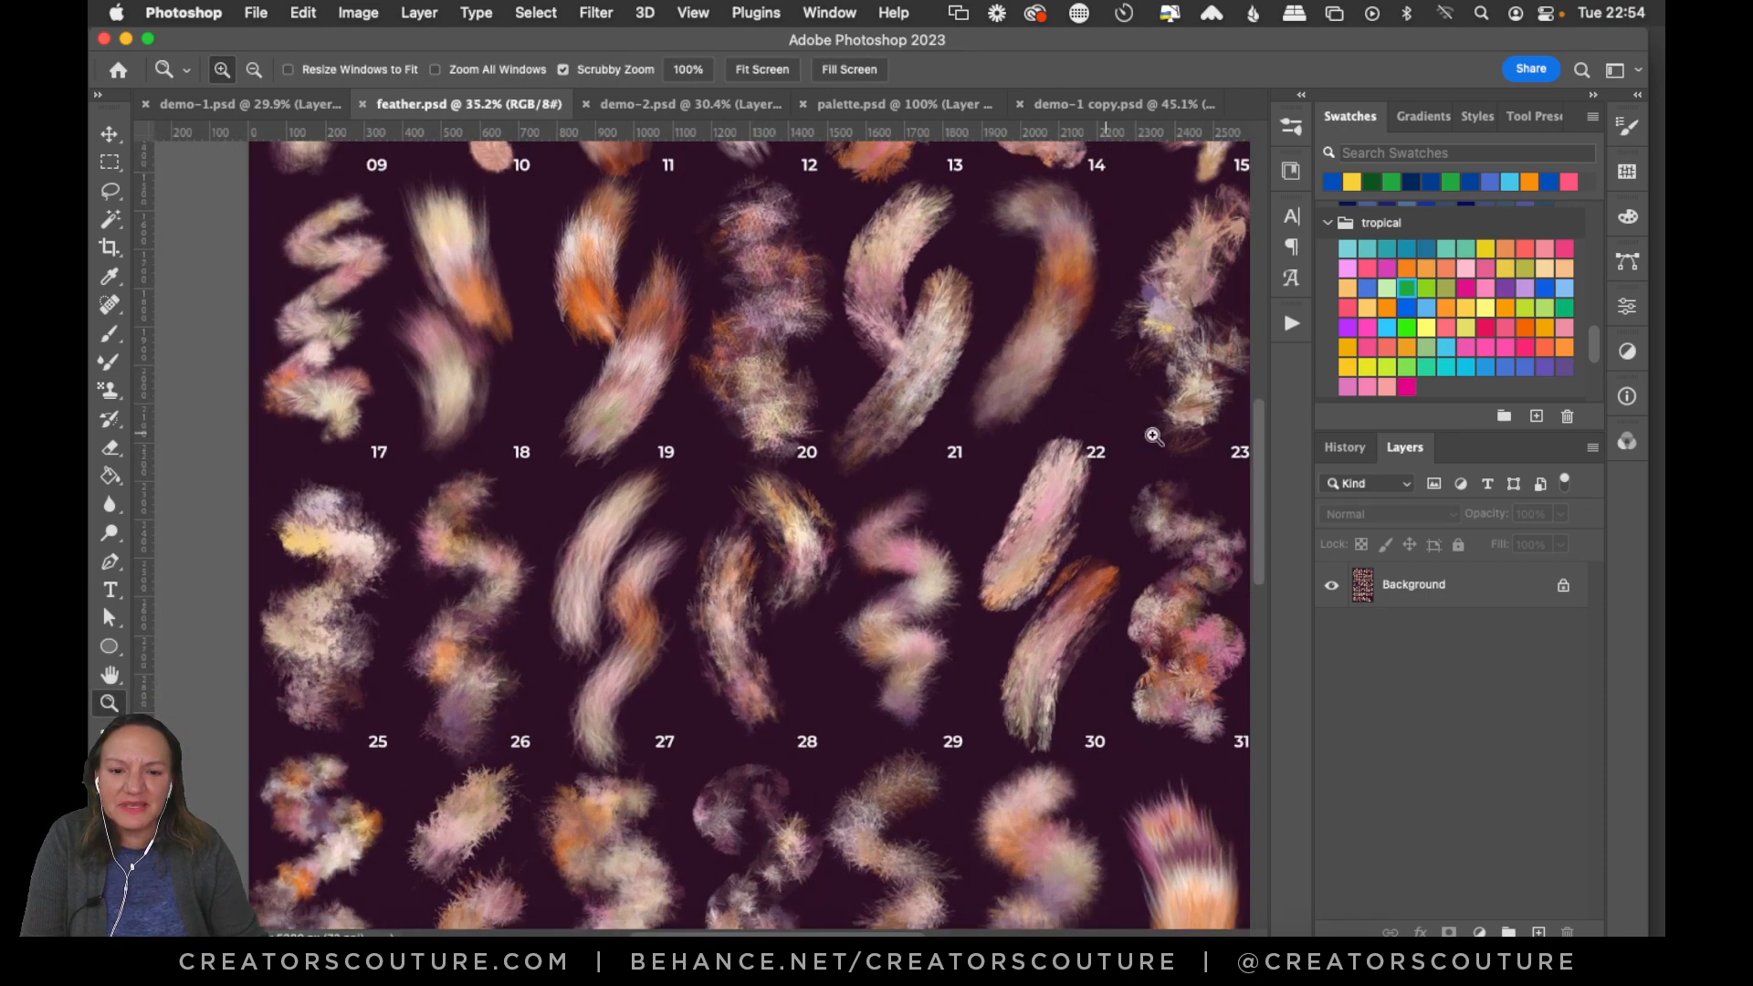
drag(1256, 462, 1258, 331)
click(267, 106)
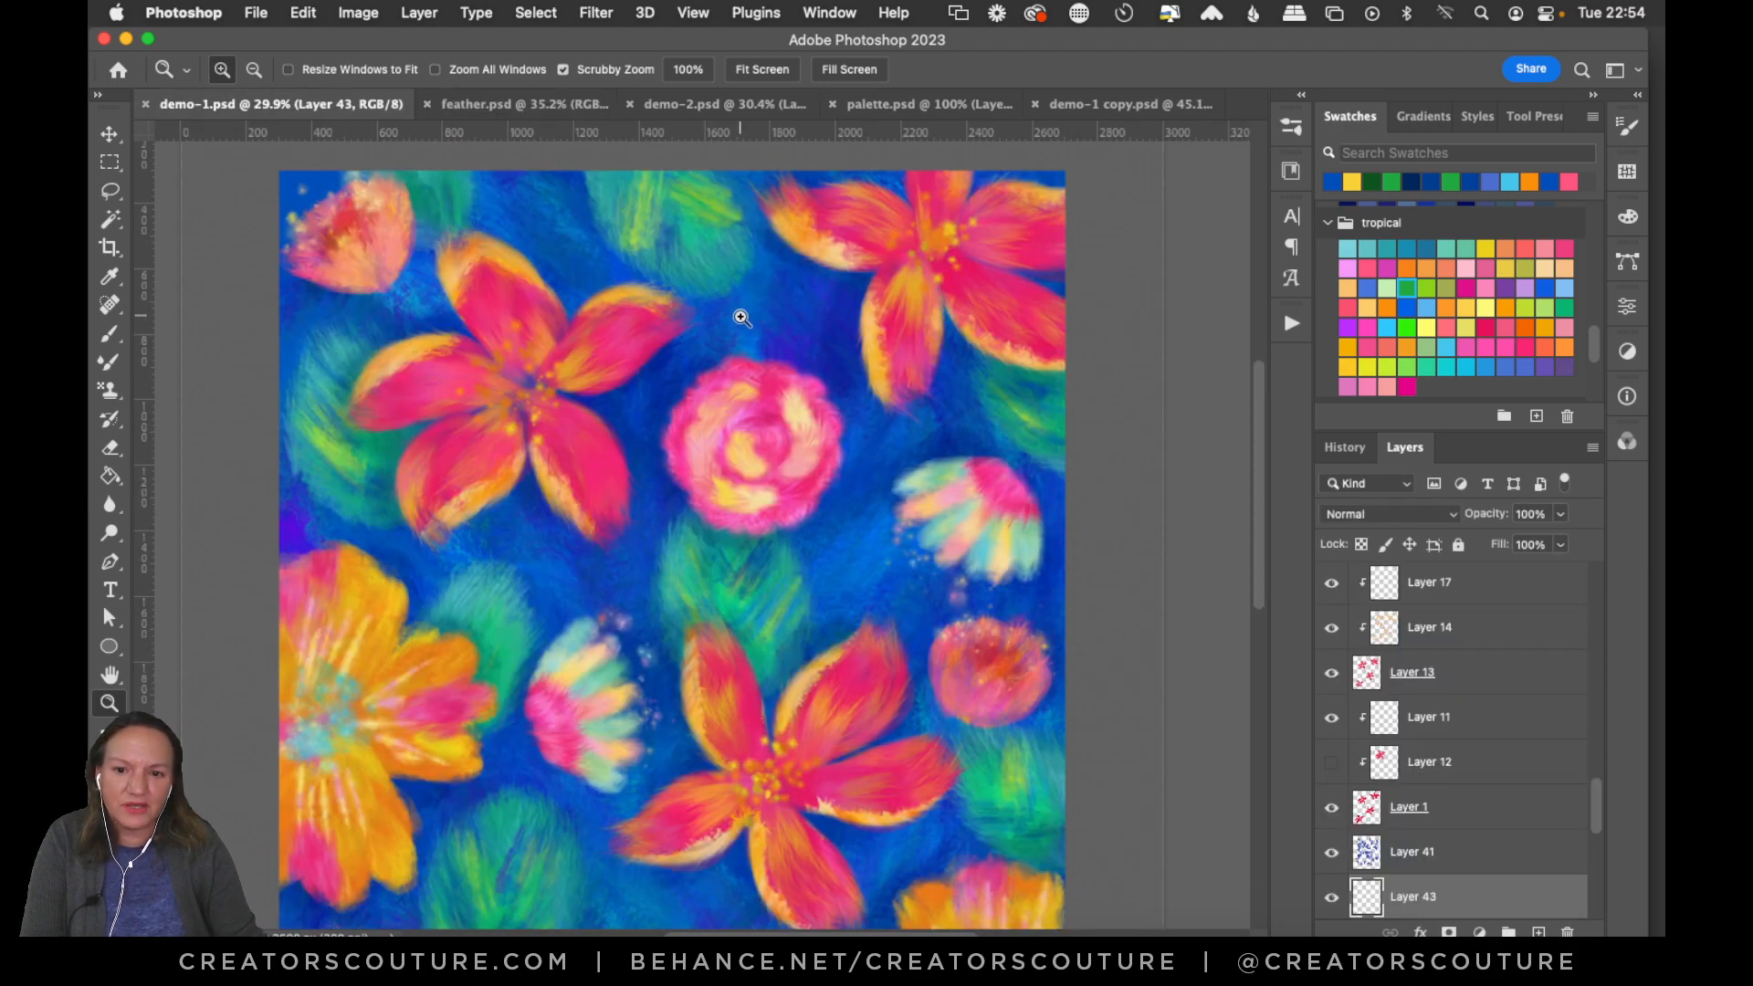
Make Layer 35, just above the blue background layers, active for painting with the Pattern Stamp tool.
scroll(1588, 822, down, 10)
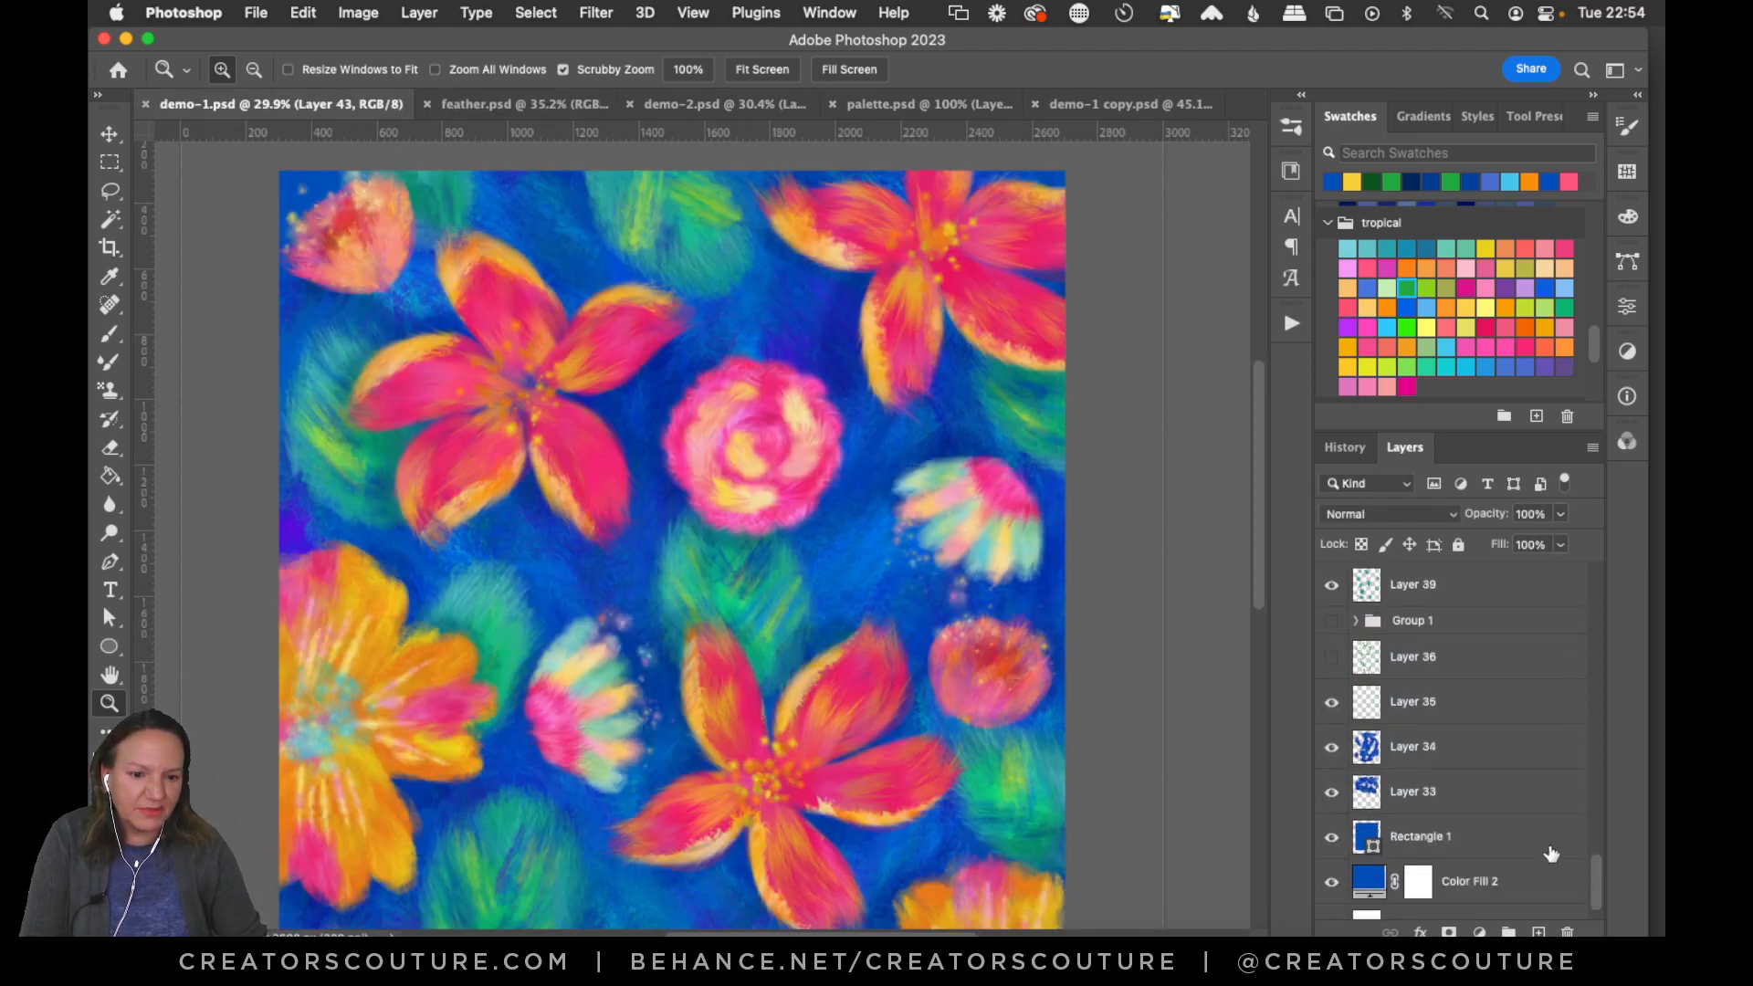
click(1426, 759)
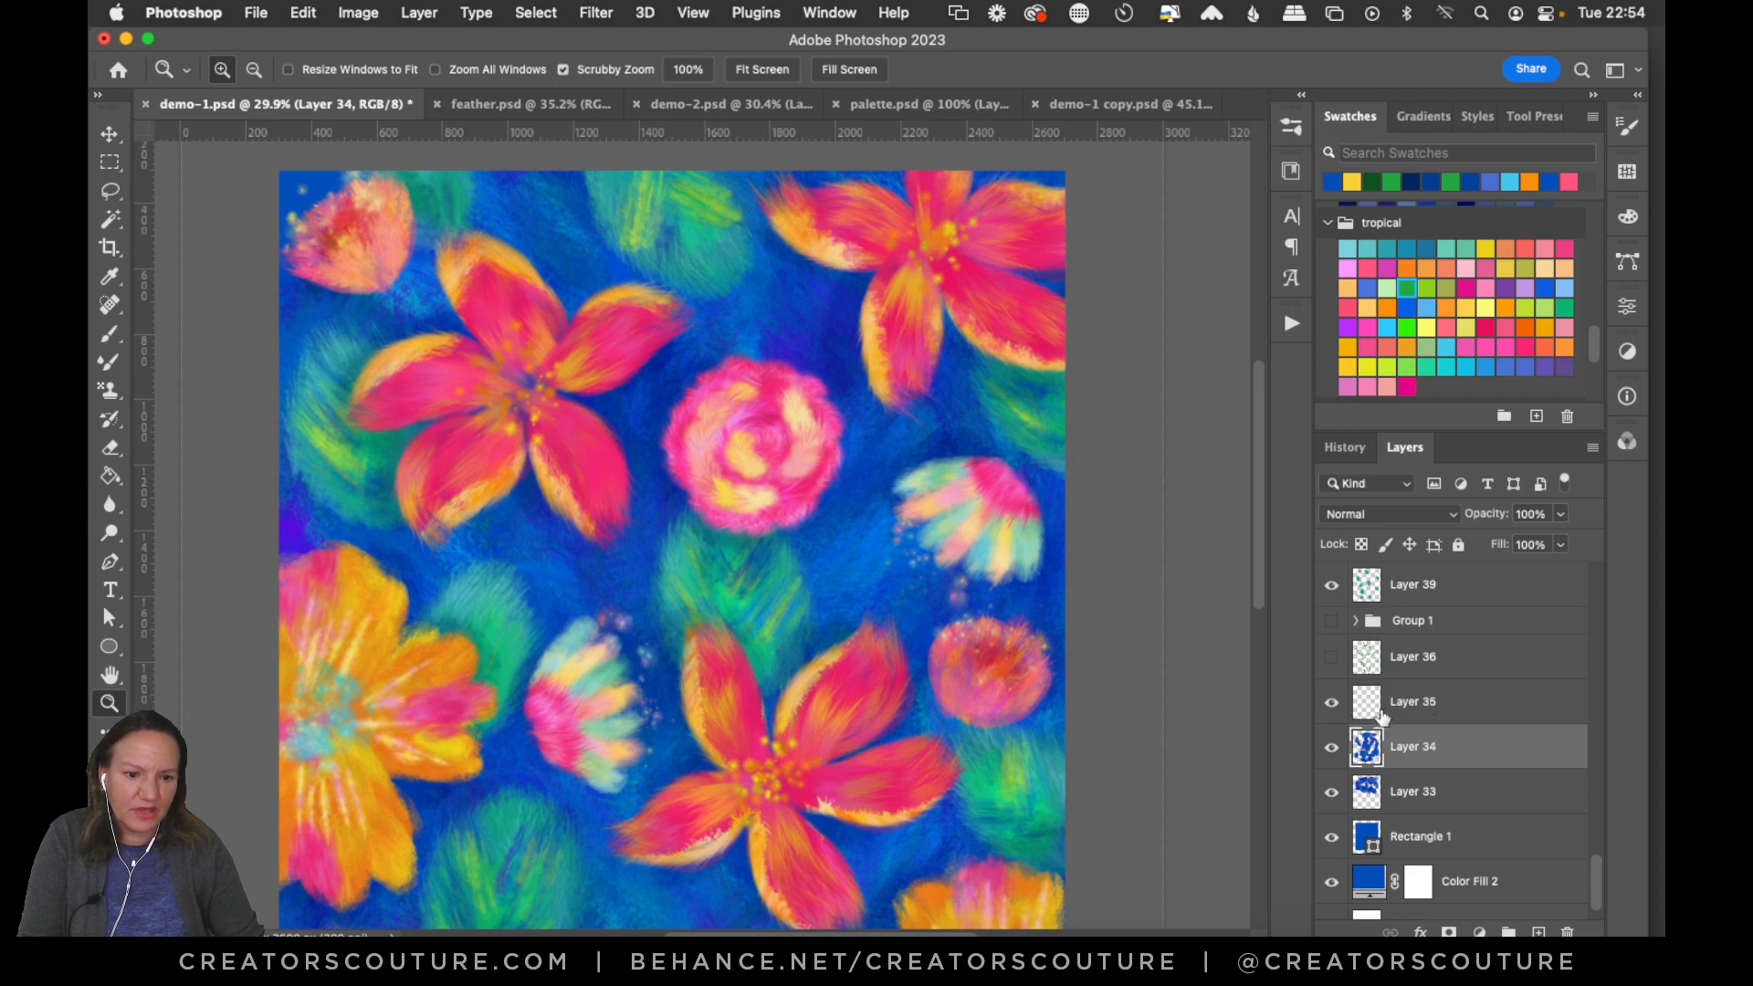
click(1383, 717)
click(1332, 701)
click(110, 391)
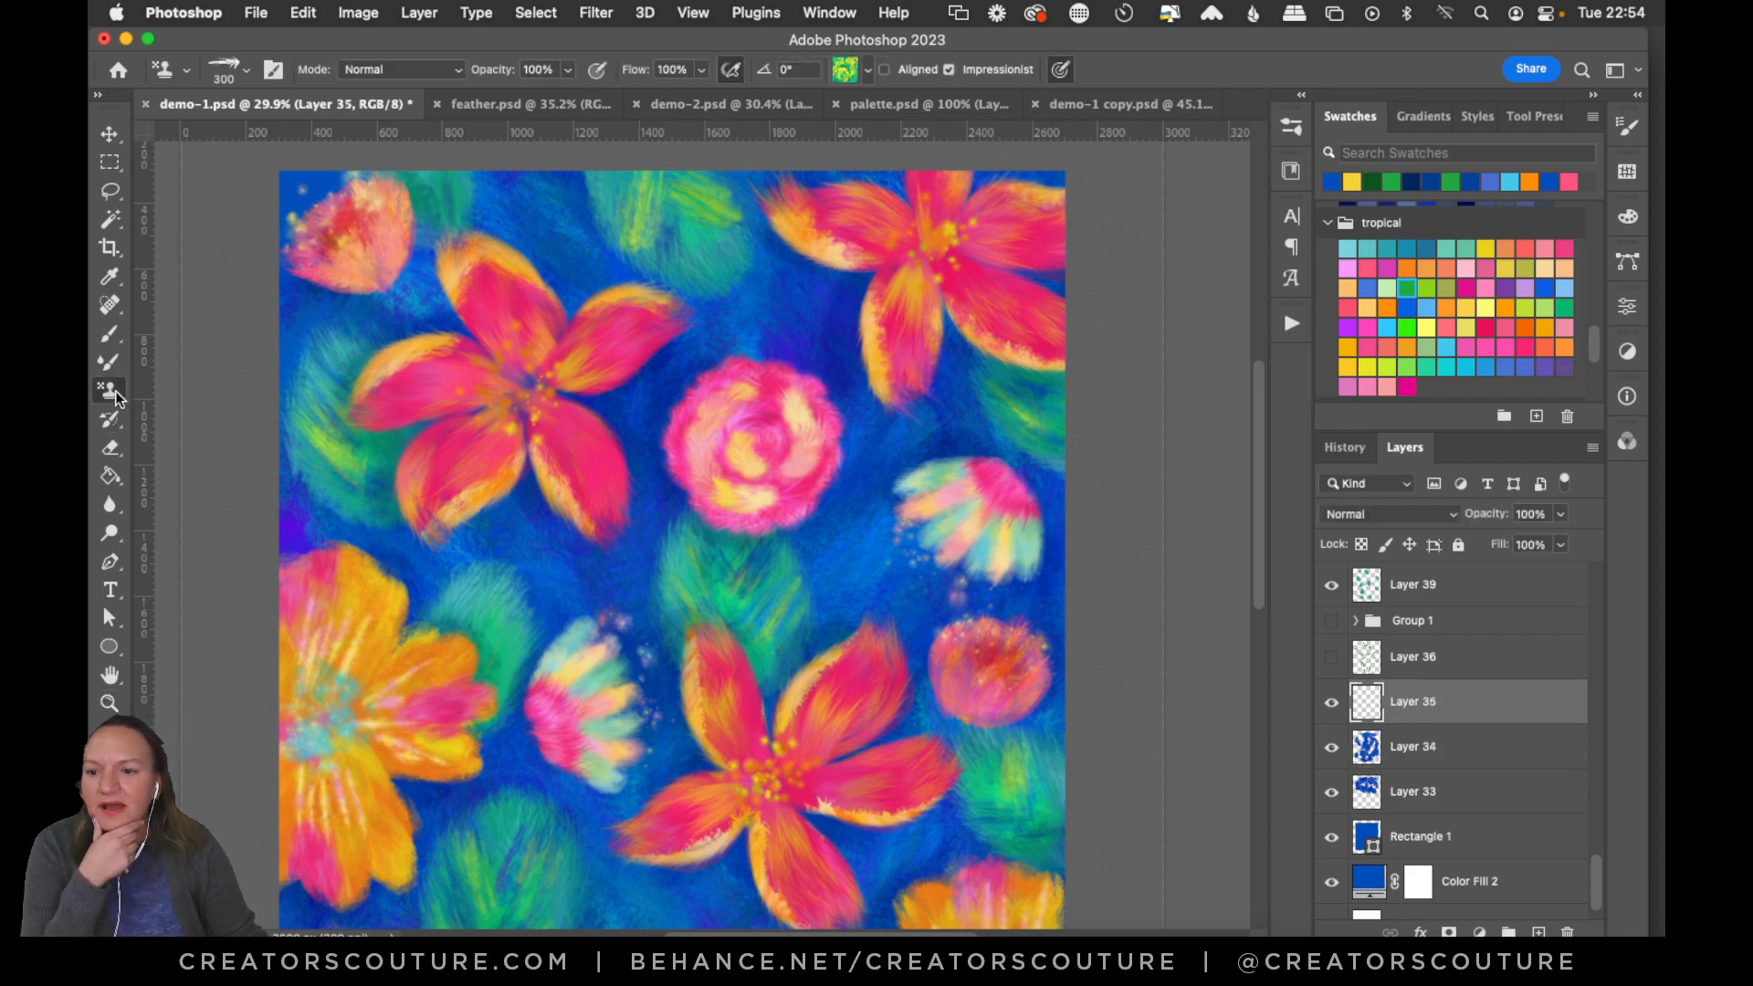
click(234, 387)
Set the Pattern Stamp tool to the bright blue mottled pattern and the 10-feather-creatorscouture brush.
click(843, 67)
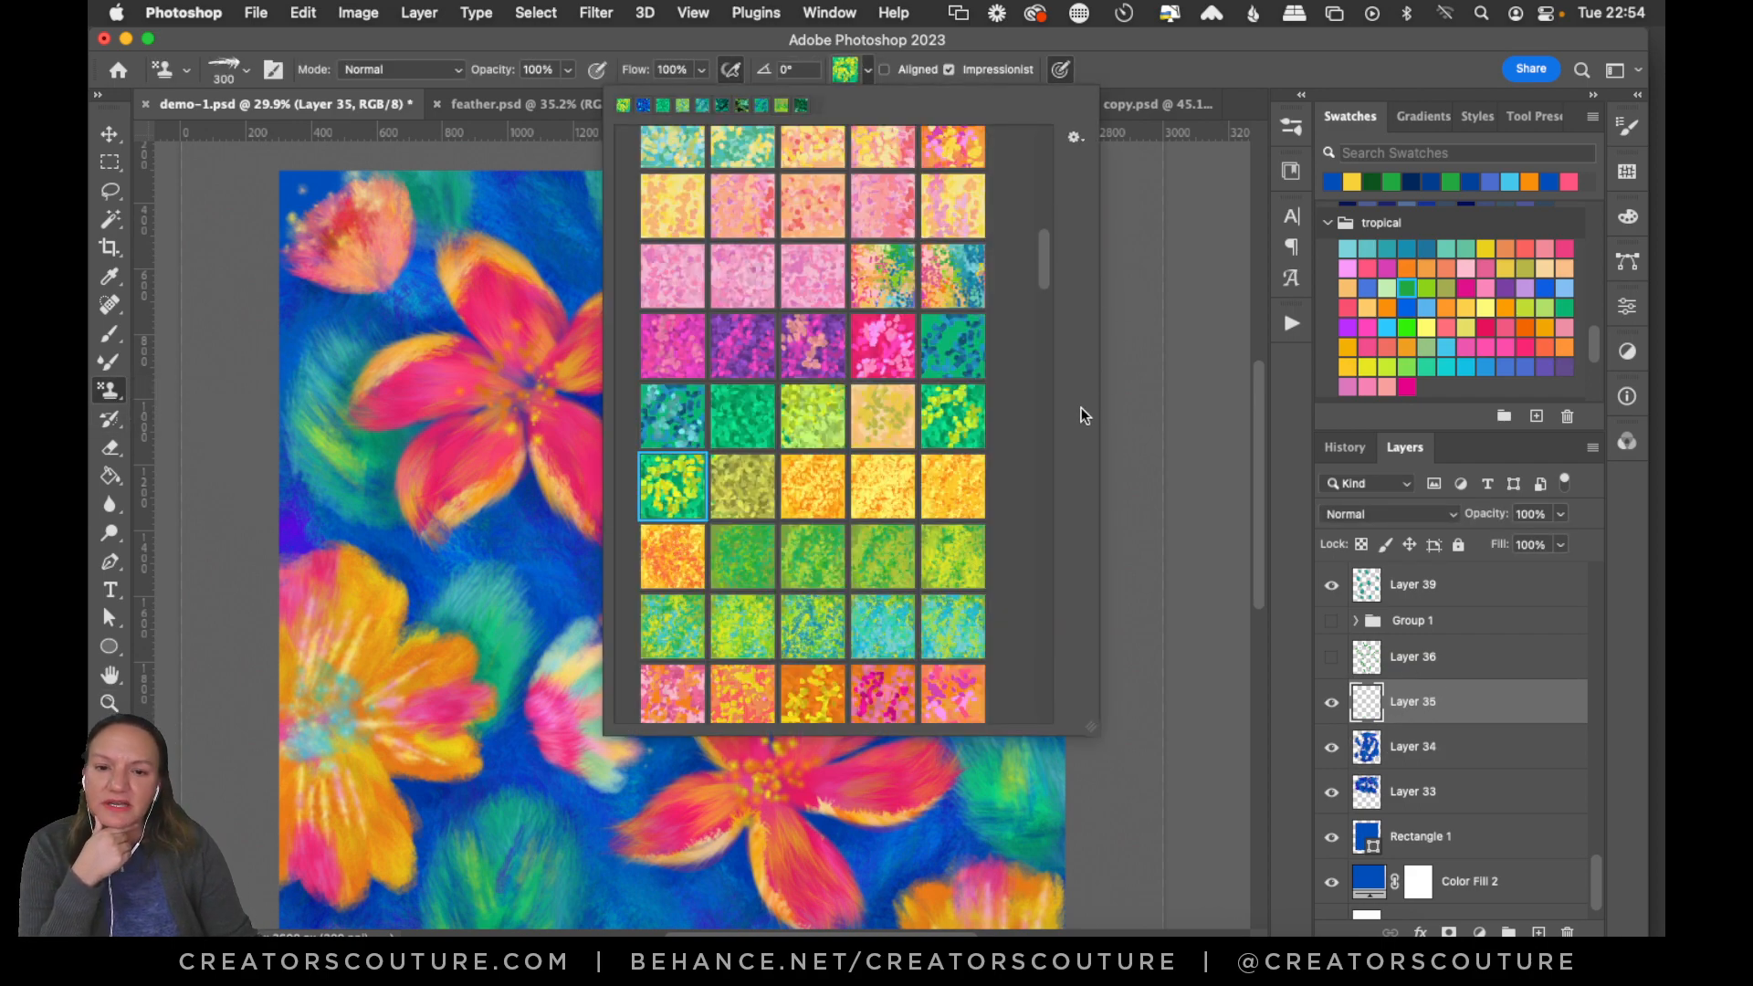
drag(1045, 262, 1023, 703)
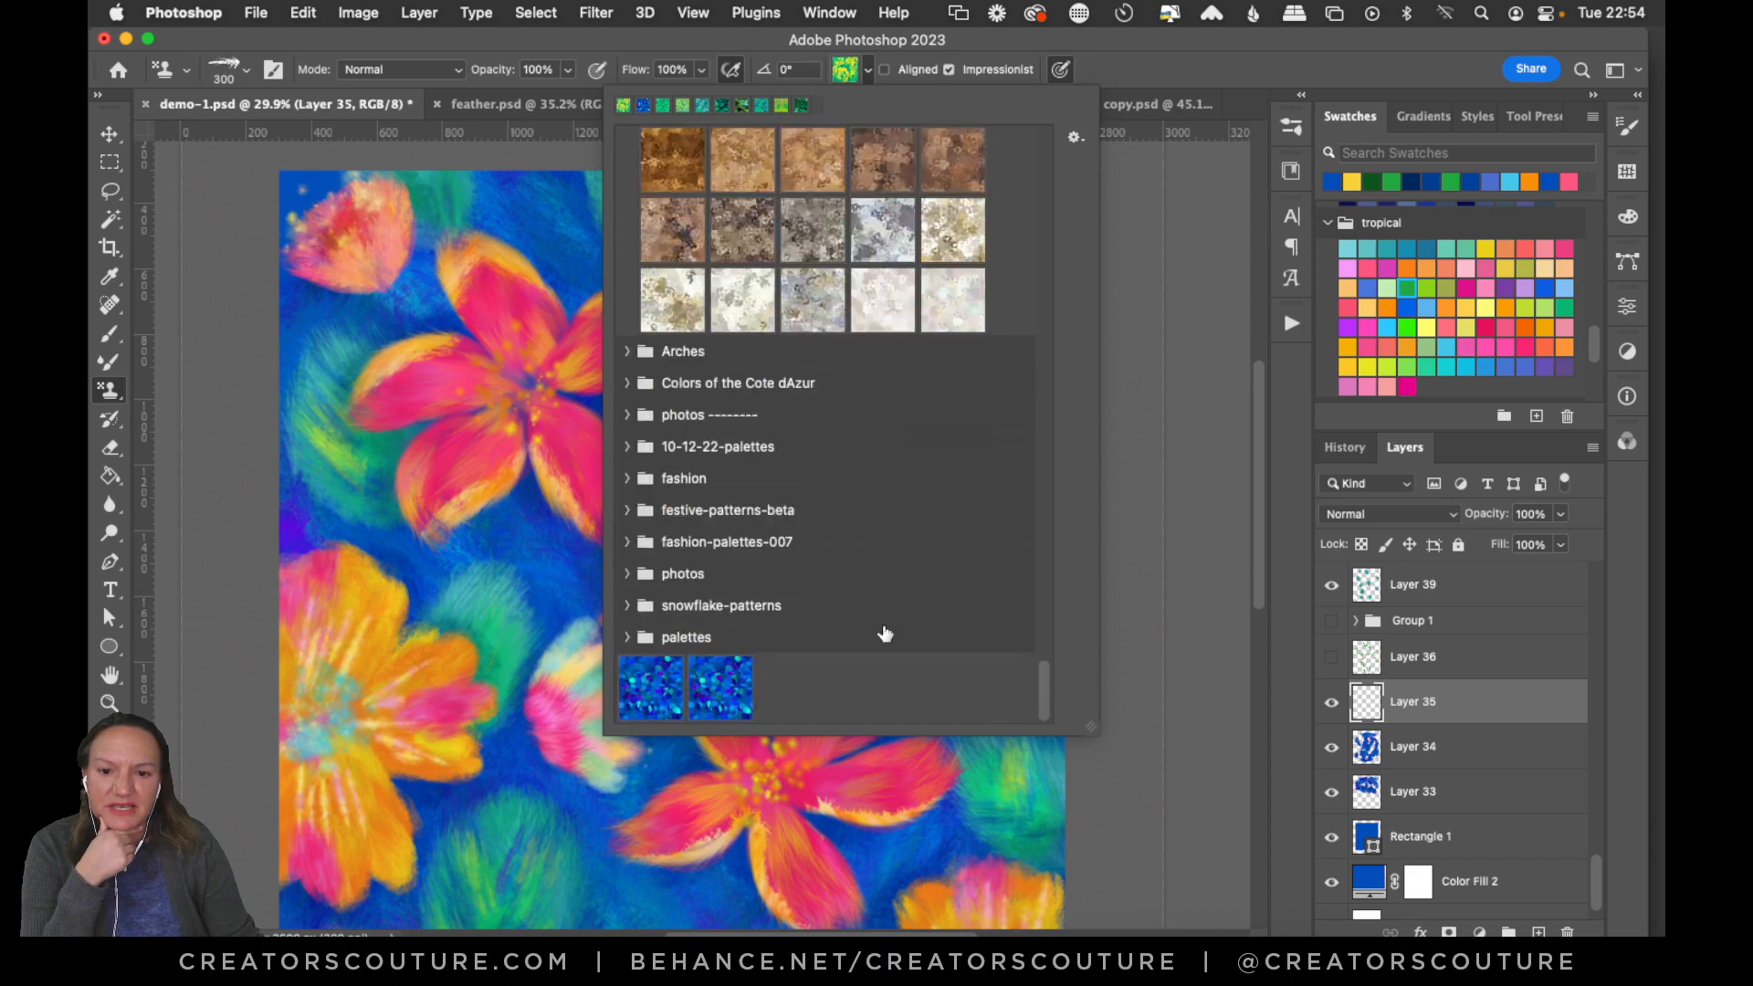
click(650, 686)
click(1285, 130)
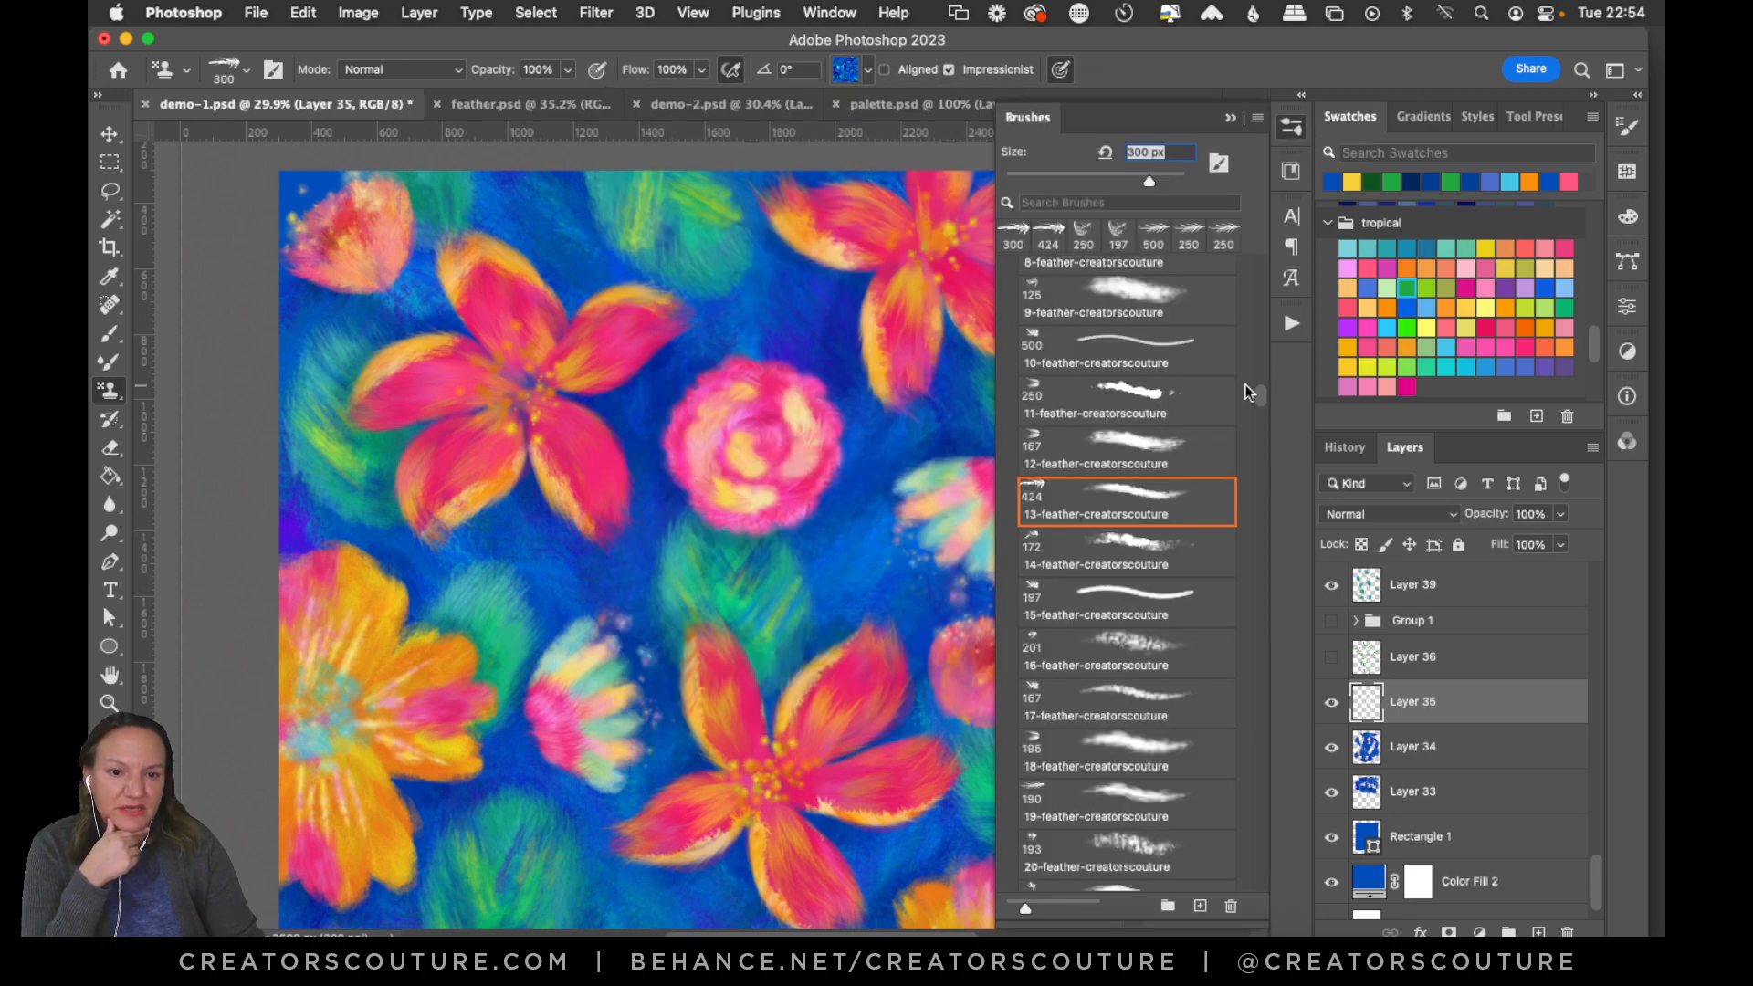
click(1132, 345)
click(1289, 133)
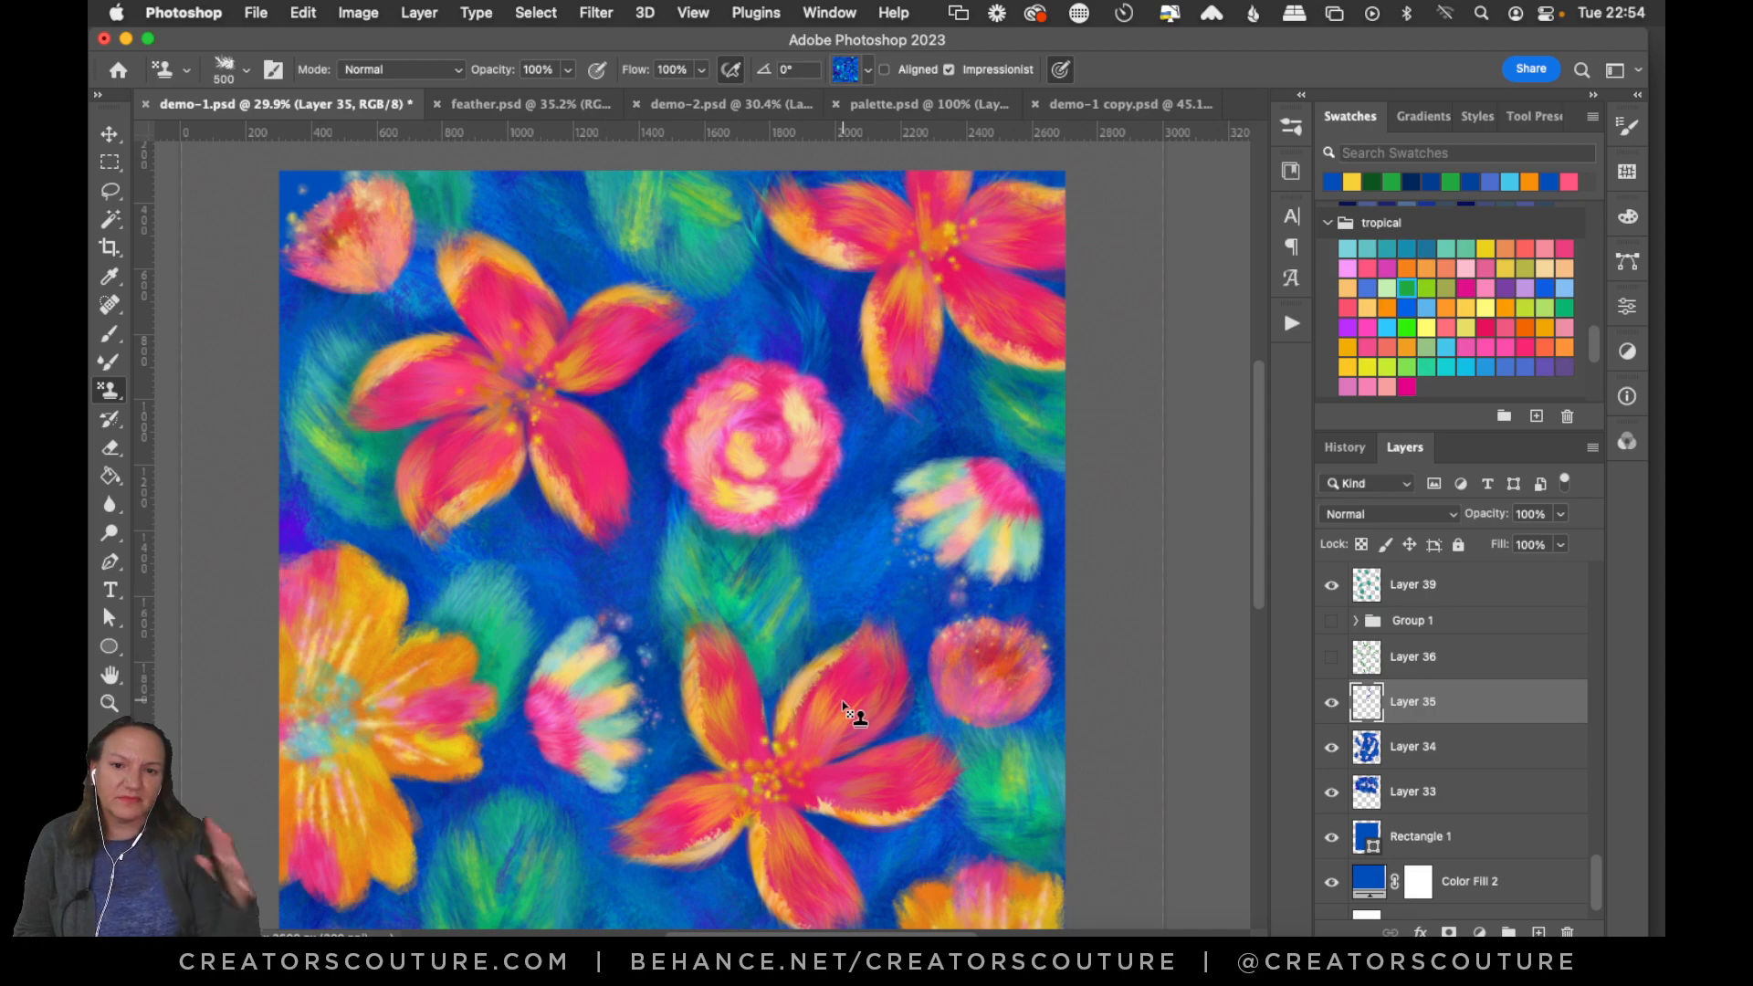
Check the brush 10 sample in feather.psd and try blue feather strokes in the background gaps between the flowers of demo-1.psd.
click(528, 106)
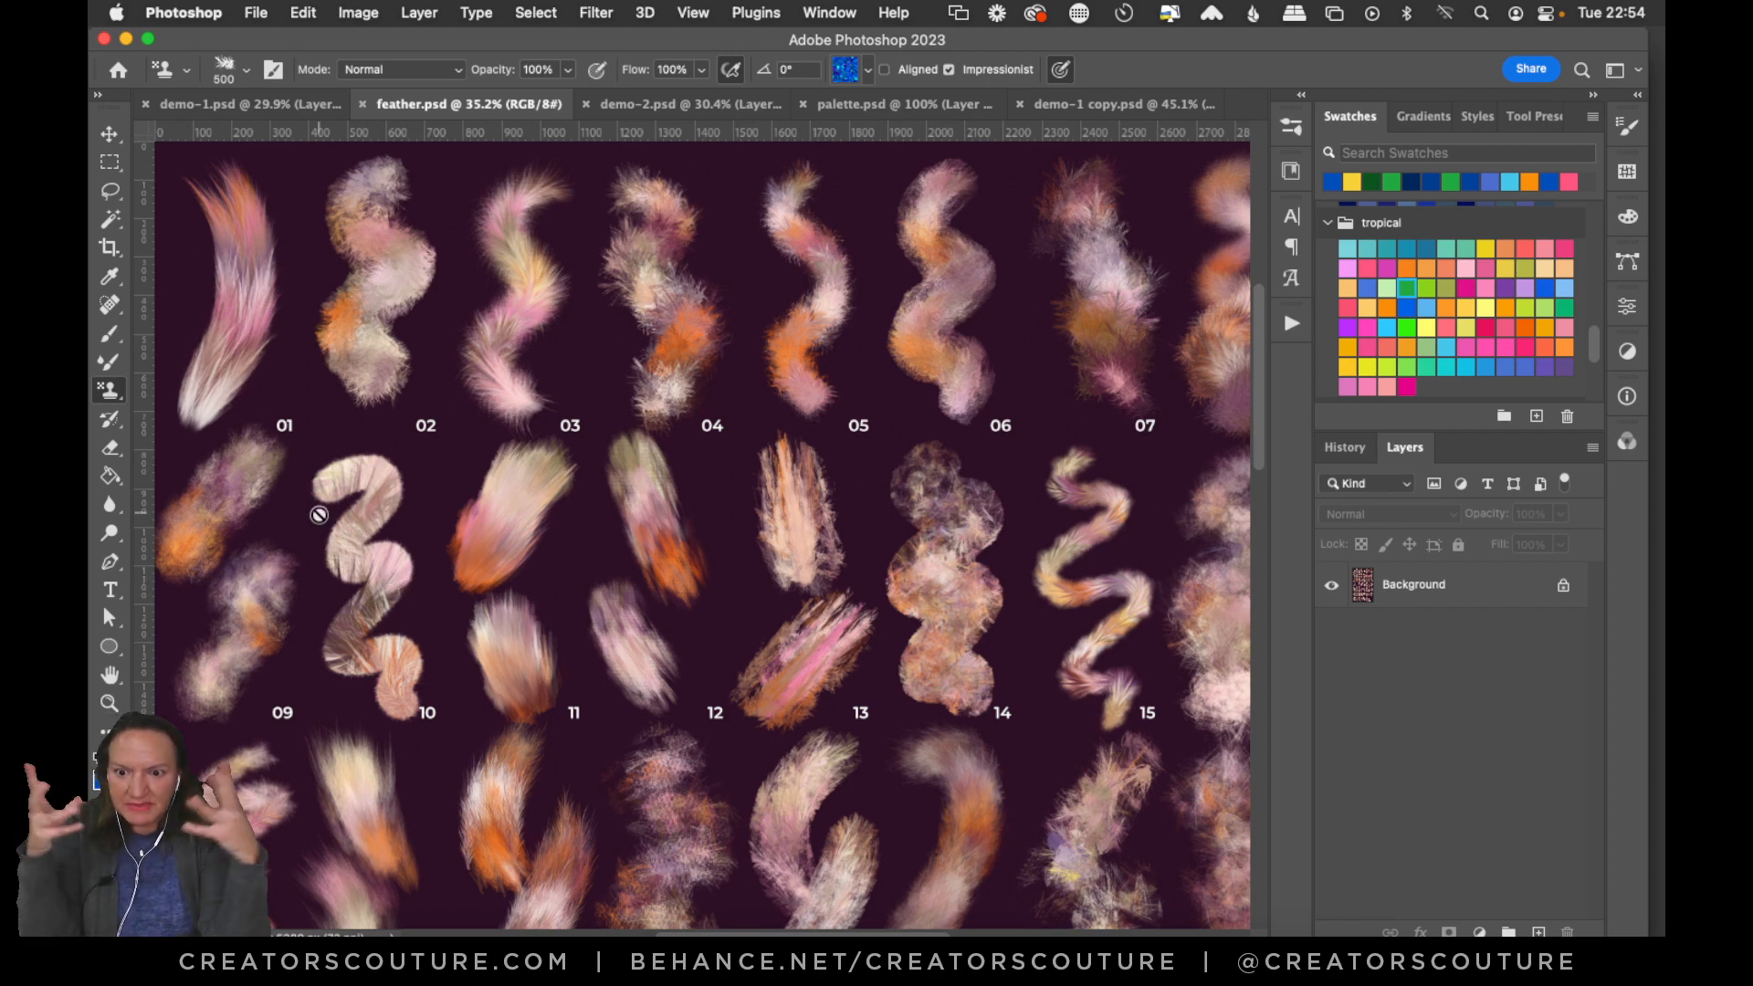
click(291, 107)
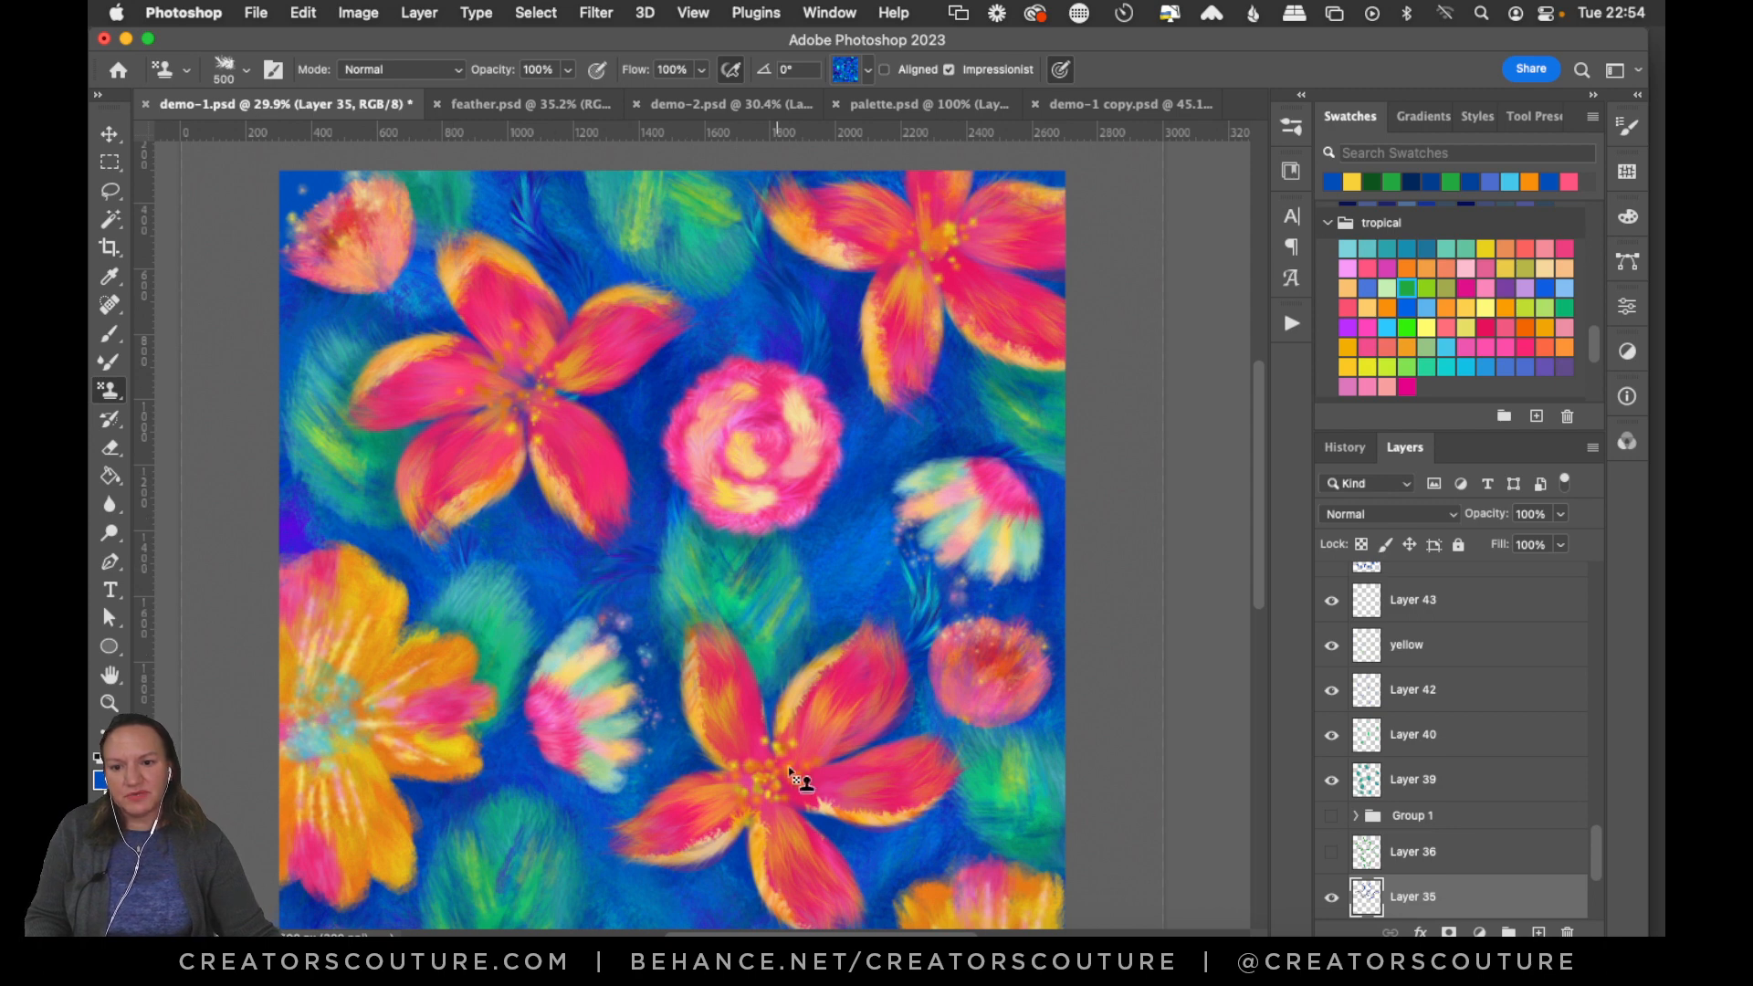
drag(1256, 497, 1247, 567)
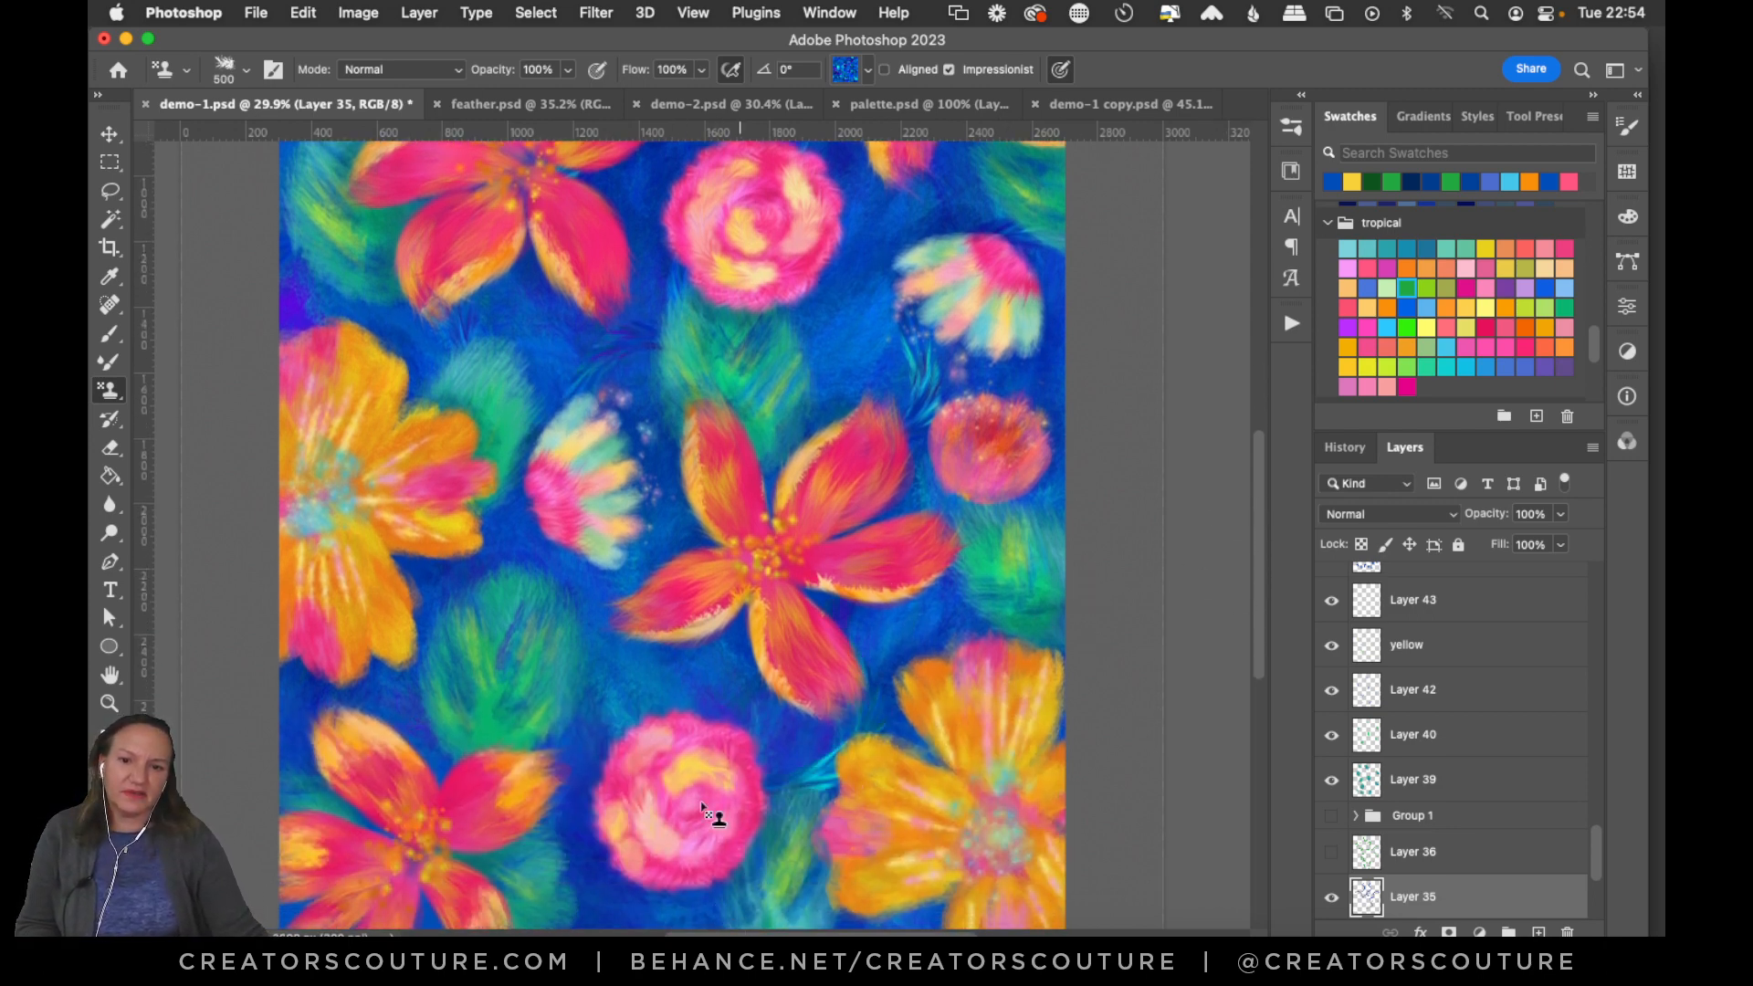
drag(1251, 511, 1260, 408)
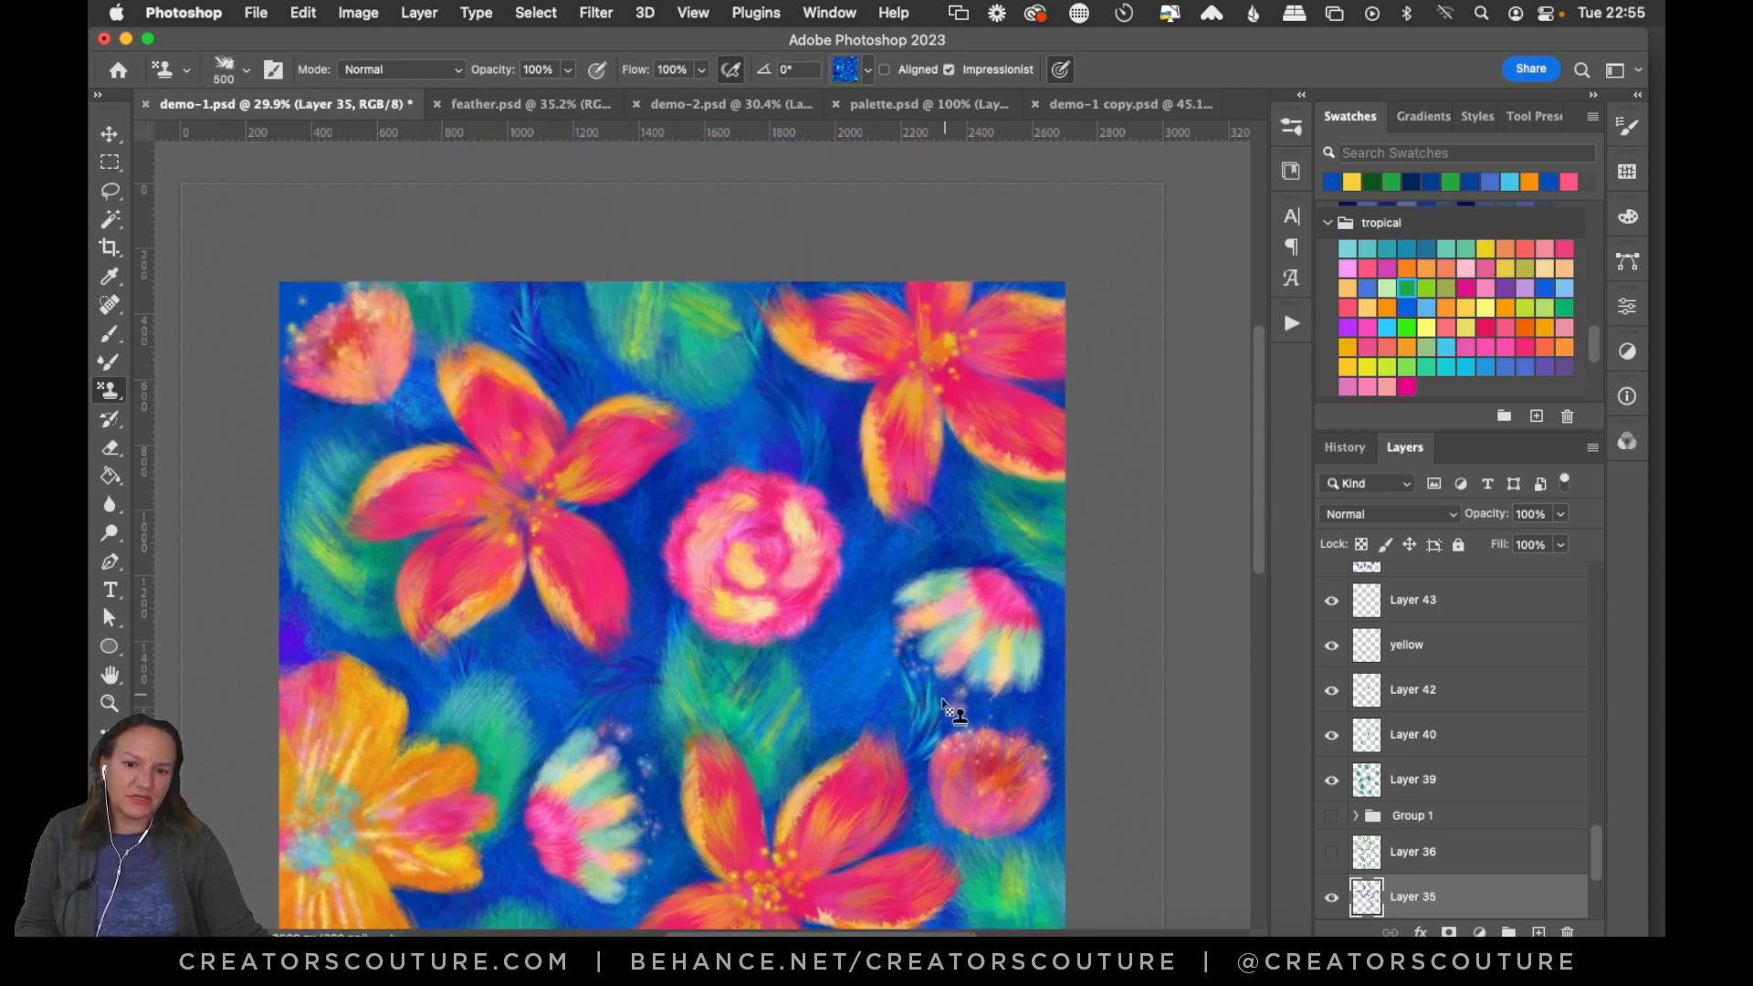
scroll(1252, 495, down, 3)
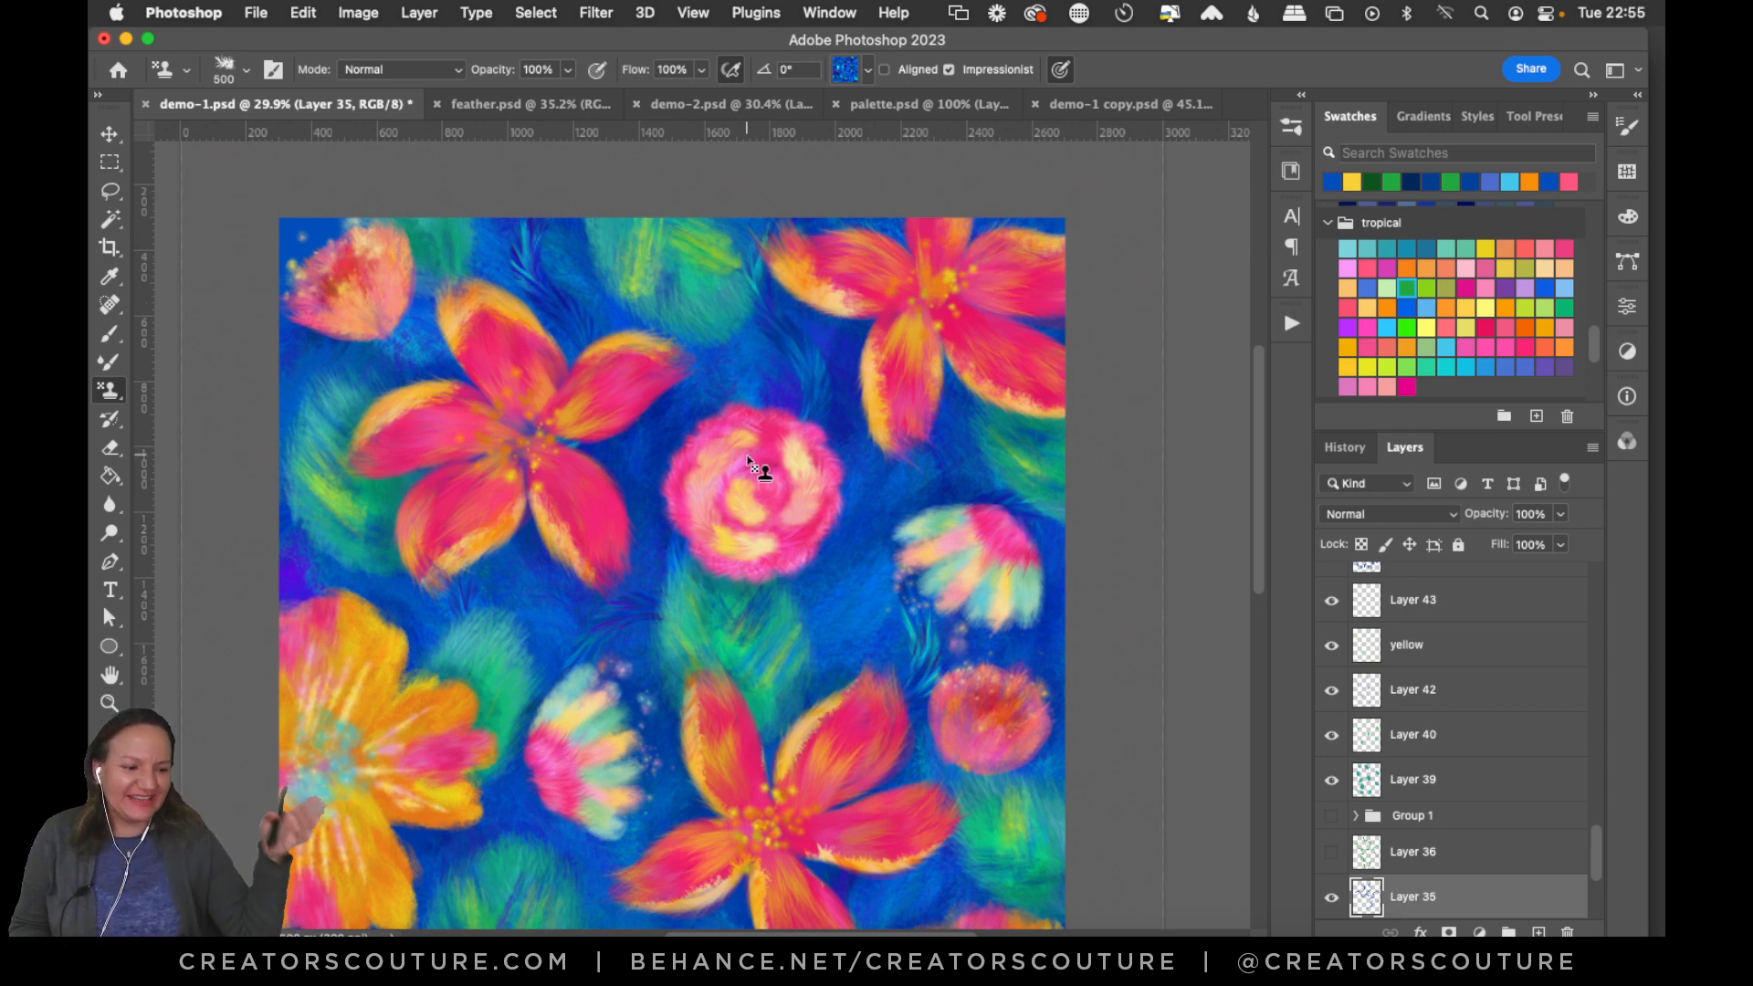
Choose the dark green mottled pattern for the Pattern Stamp tool.
click(863, 70)
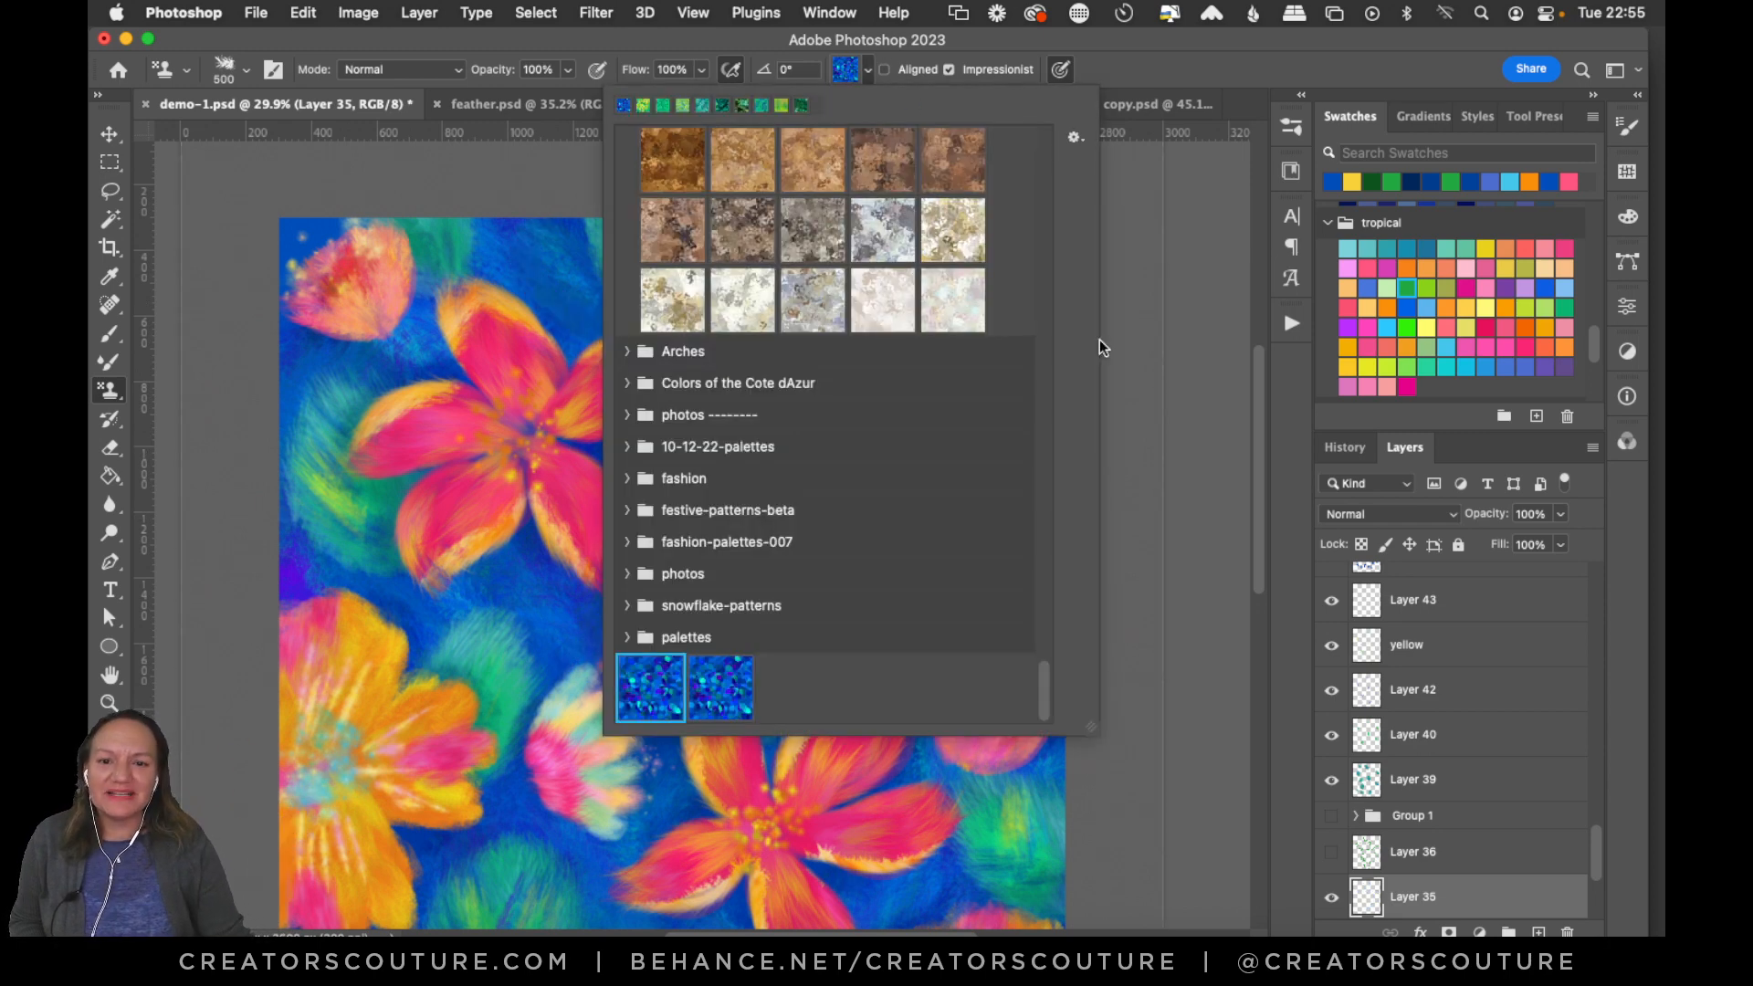
drag(1043, 695, 1044, 352)
click(736, 558)
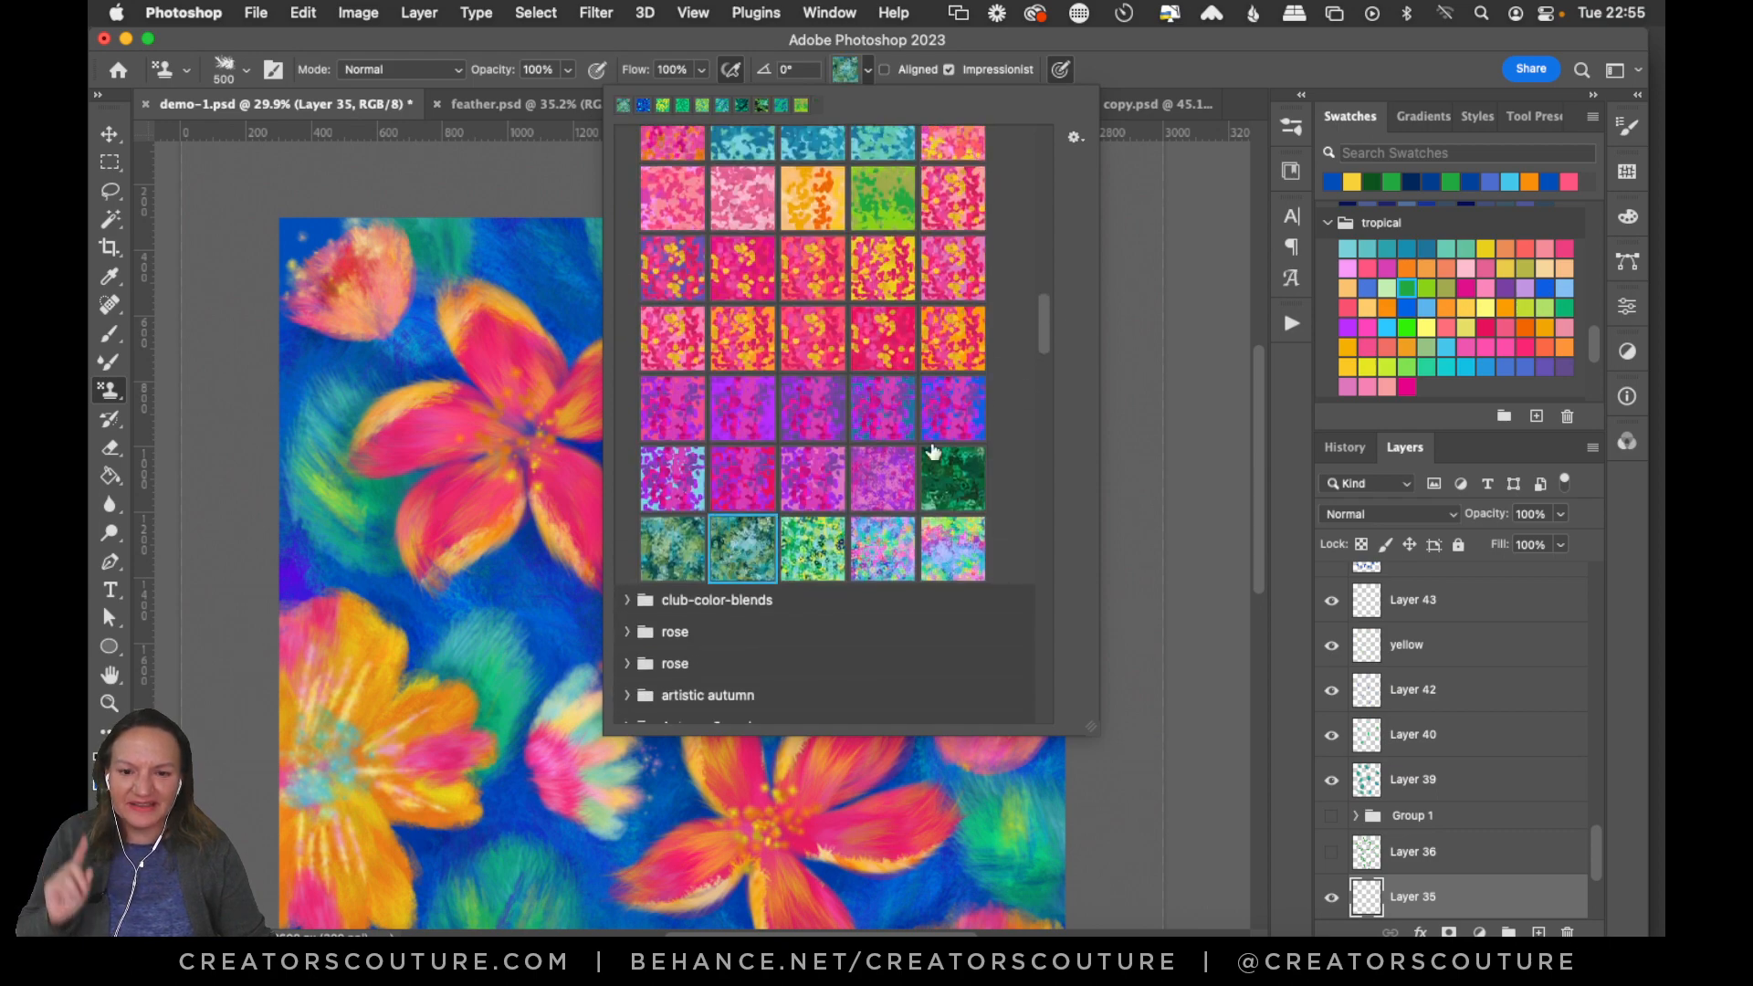
click(952, 503)
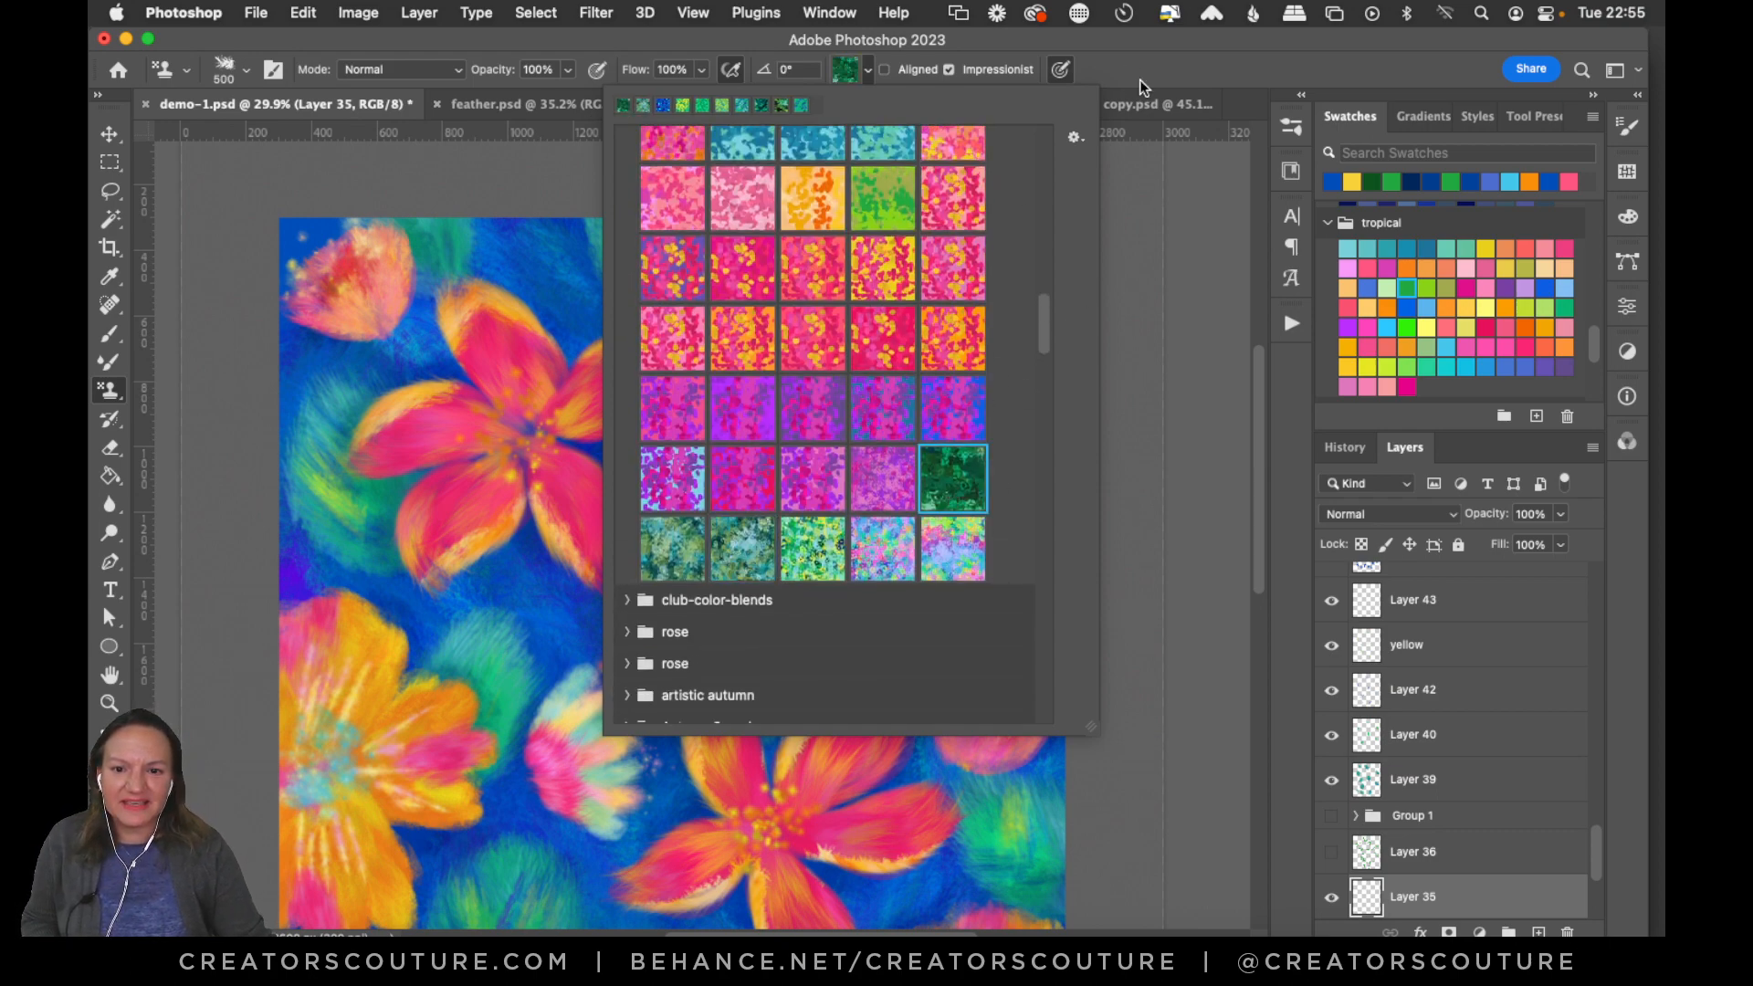
click(1139, 80)
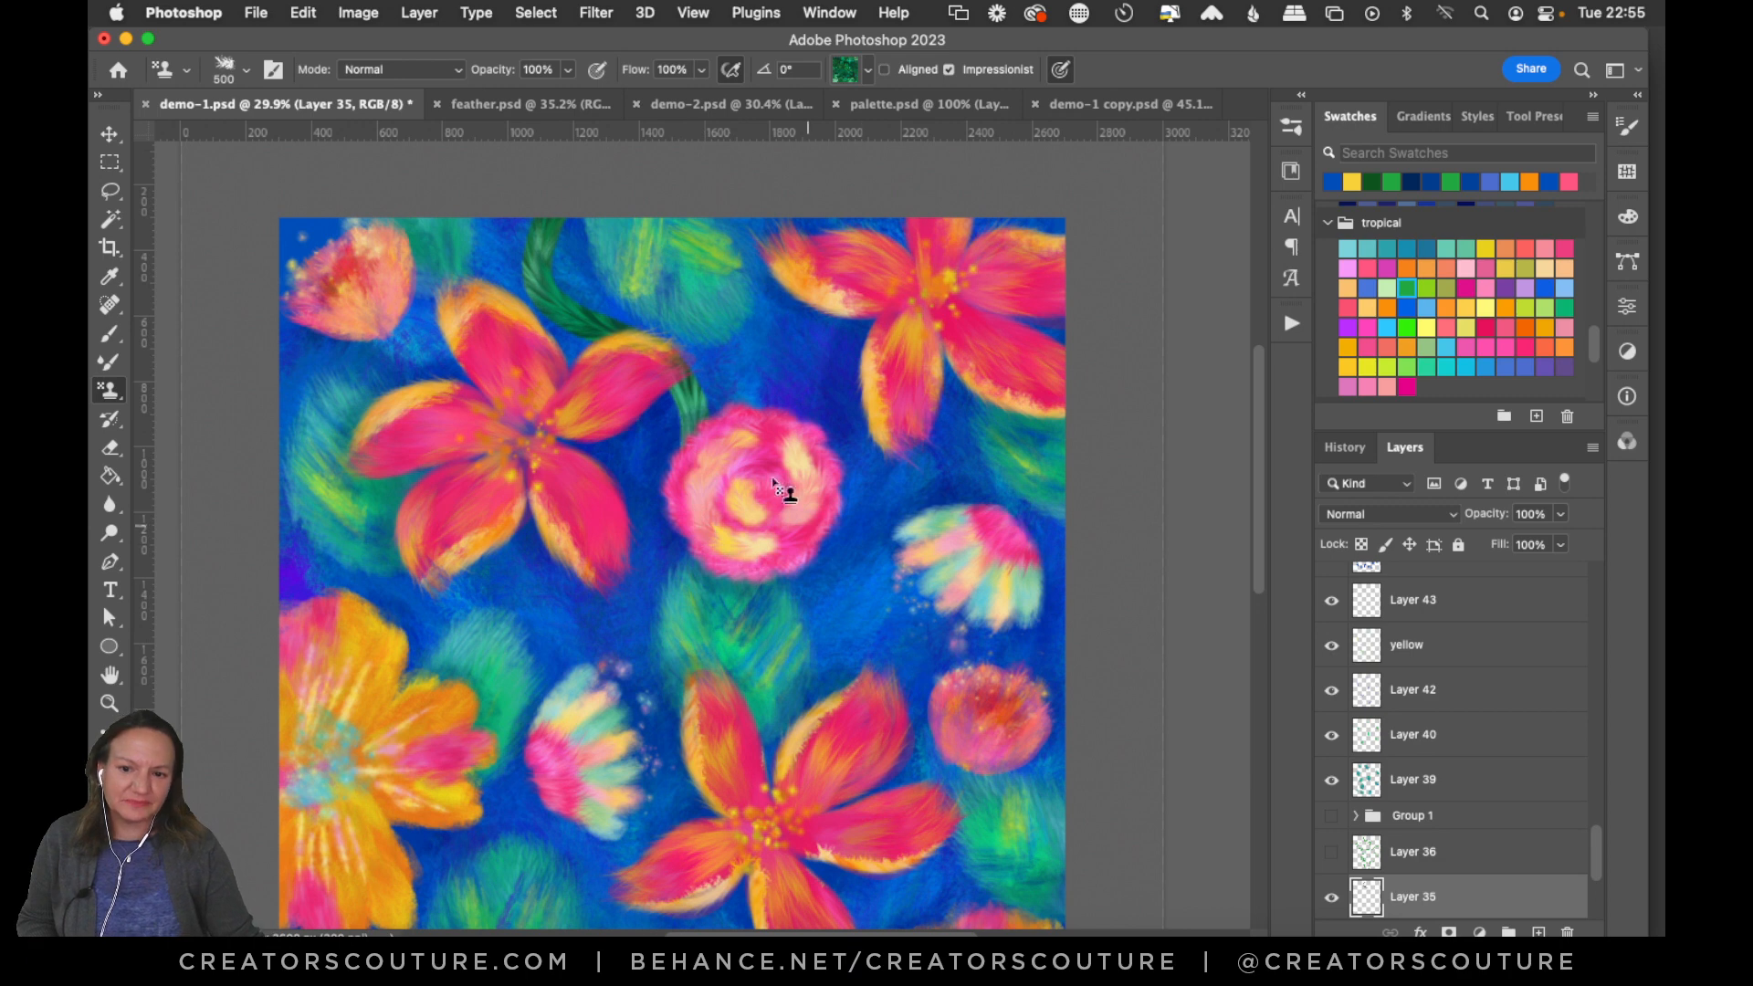
Undo the trial vine and paint dark green vines behind both upper lilies, the upper rose and the fan-shaped flower, and at the left edge.
key(super+z)
mouse_move(836, 203)
mouse_down()
mouse_move(796, 345)
mouse_move(808, 503)
mouse_move(632, 496)
mouse_move(545, 645)
mouse_move(627, 735)
mouse_up()
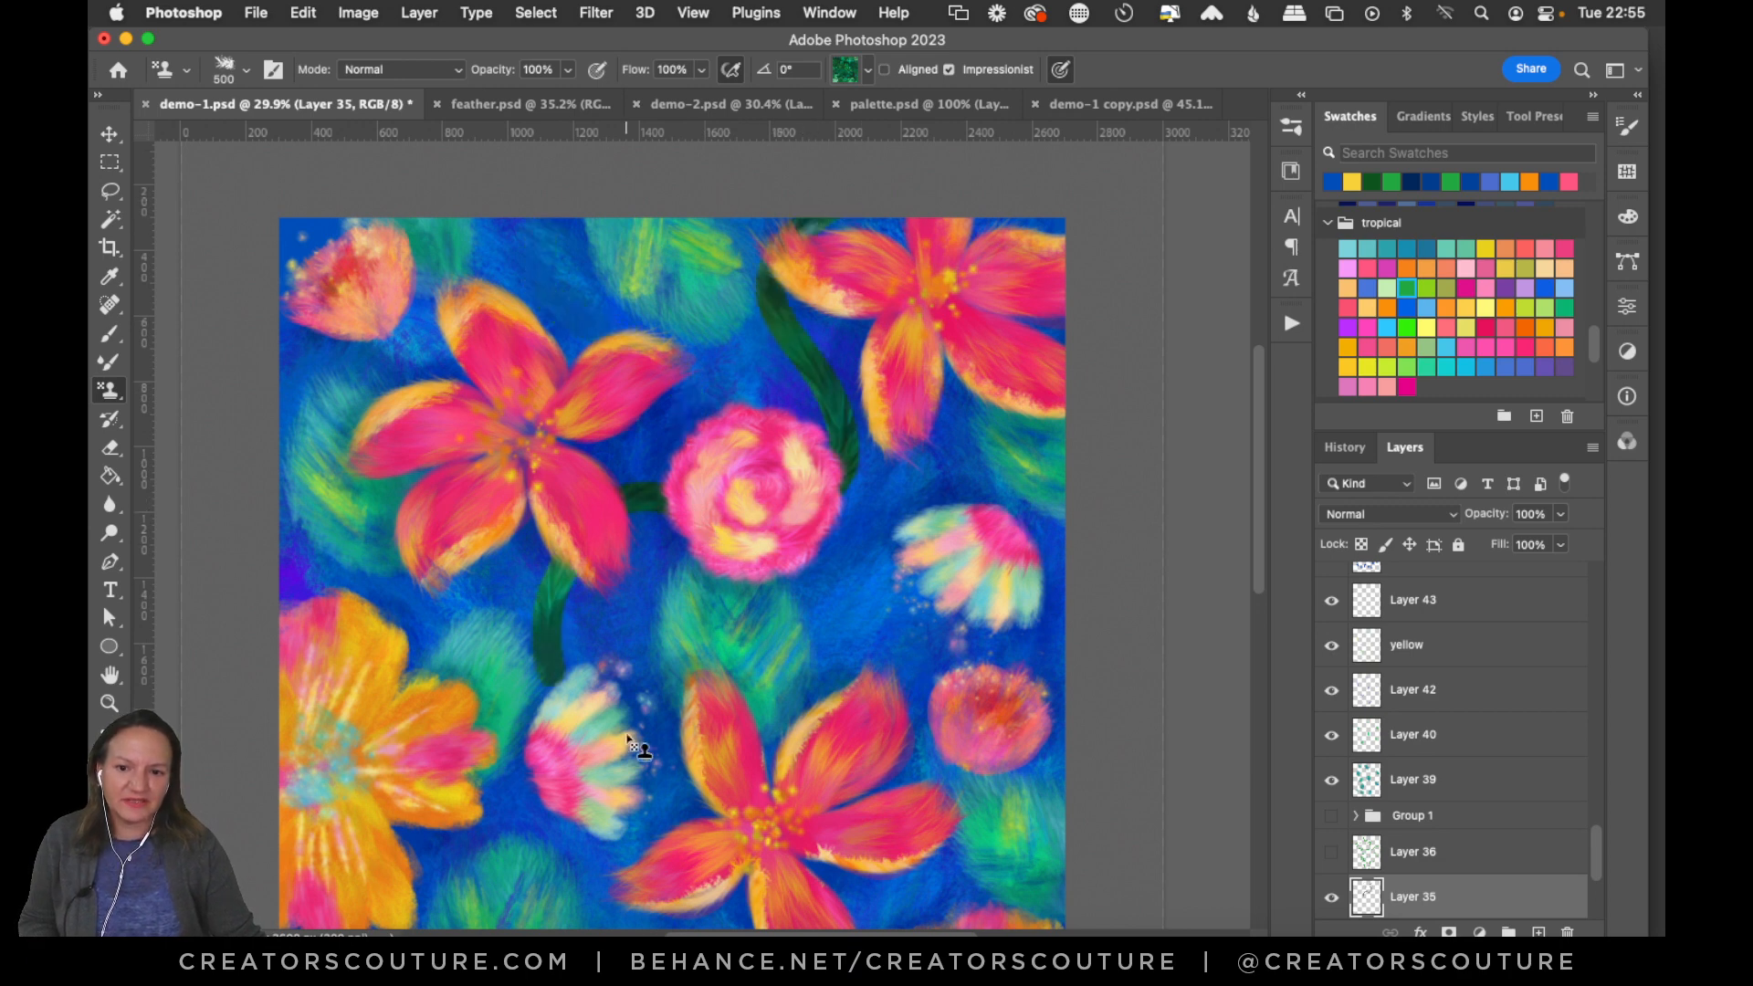
drag(539, 195, 539, 315)
drag(332, 520, 283, 611)
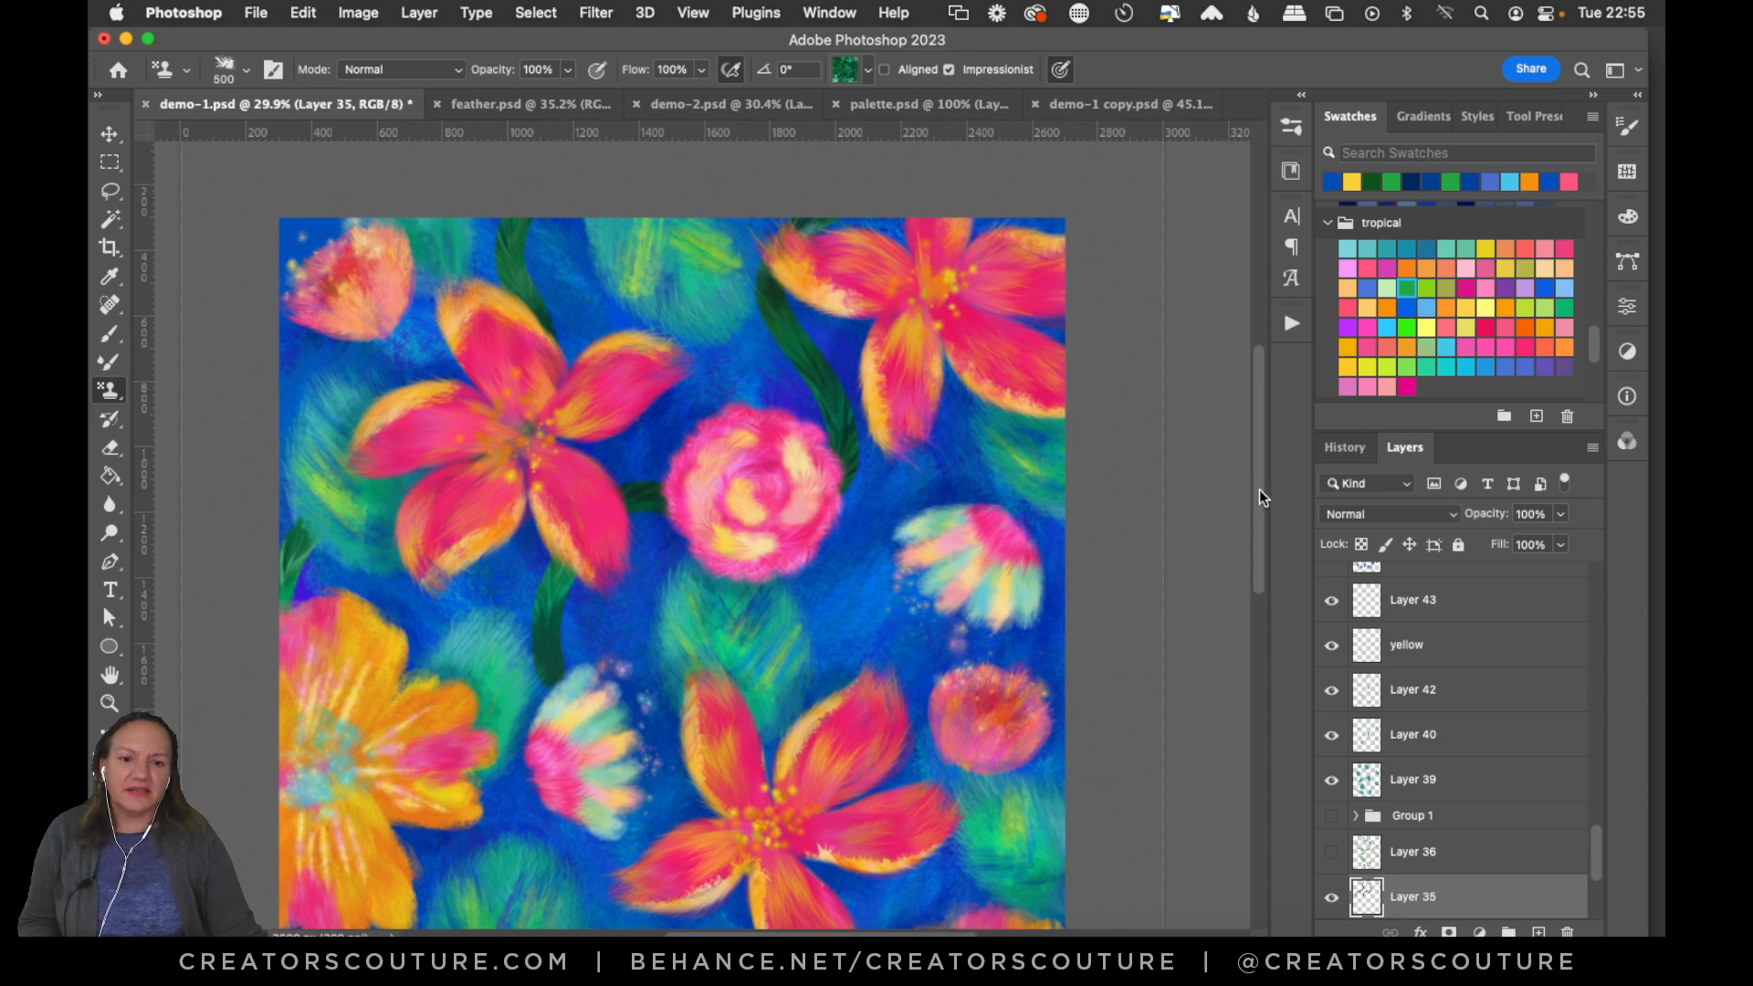
mouse_move(1259, 489)
mouse_down()
mouse_move(1250, 530)
mouse_move(1252, 502)
mouse_up()
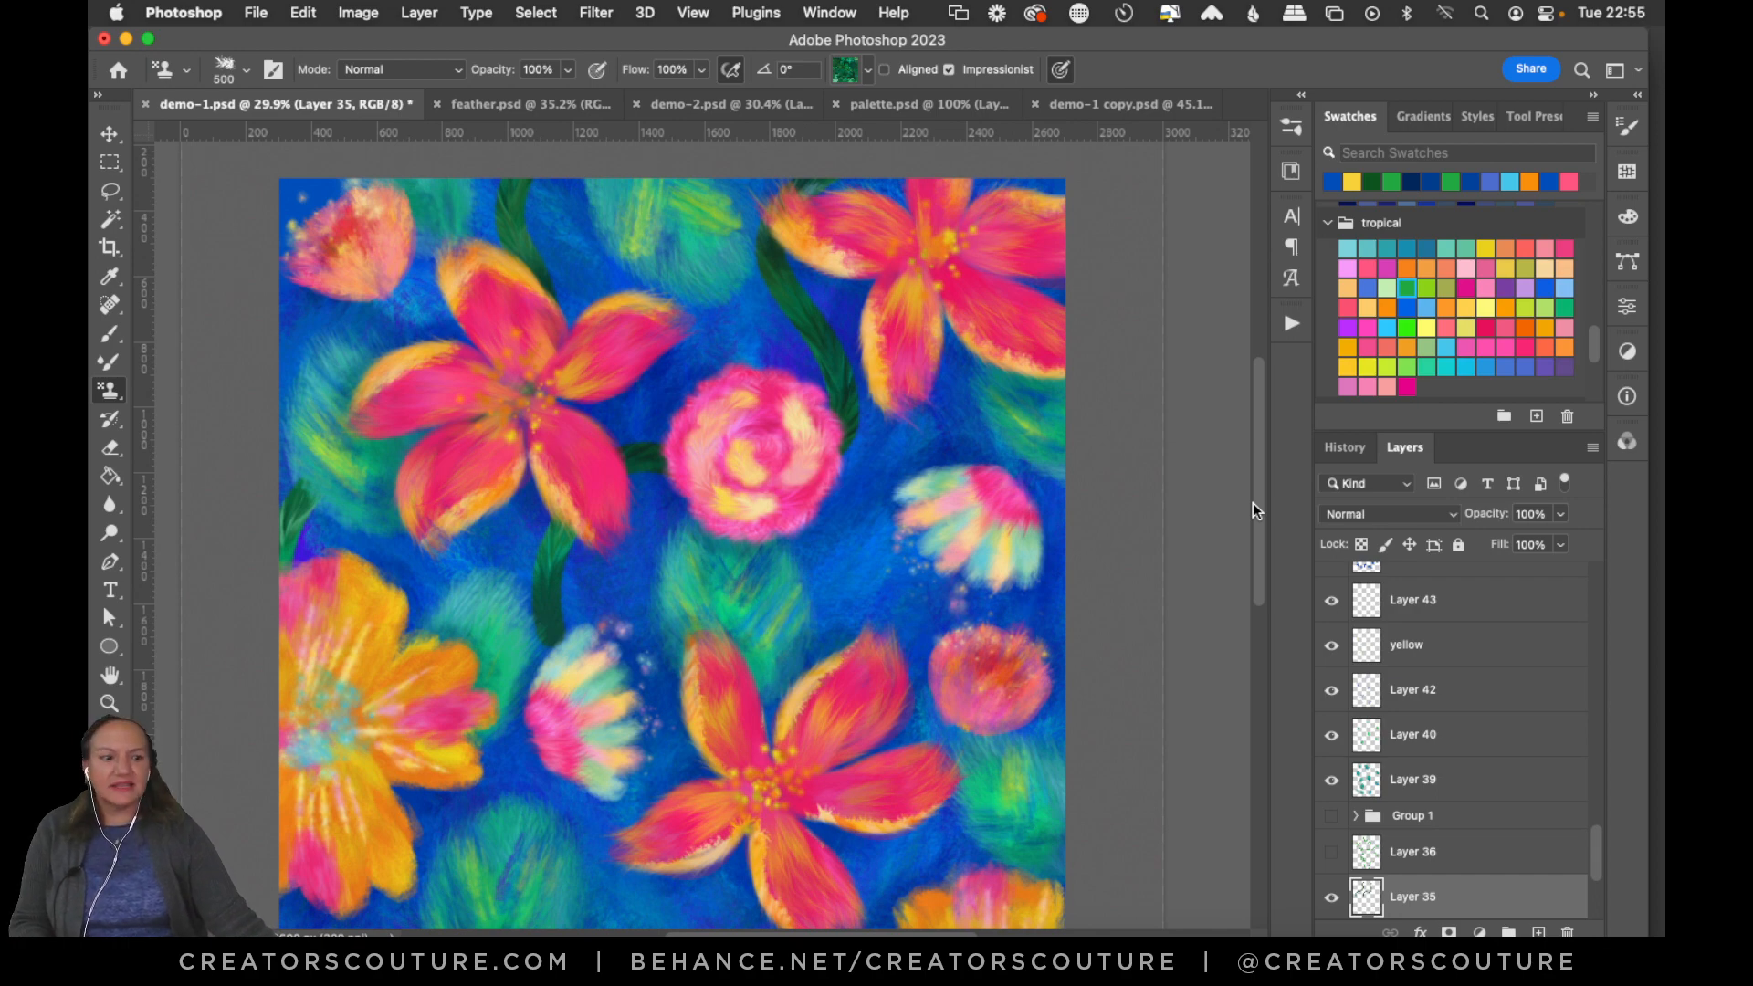
drag(1252, 502, 1247, 484)
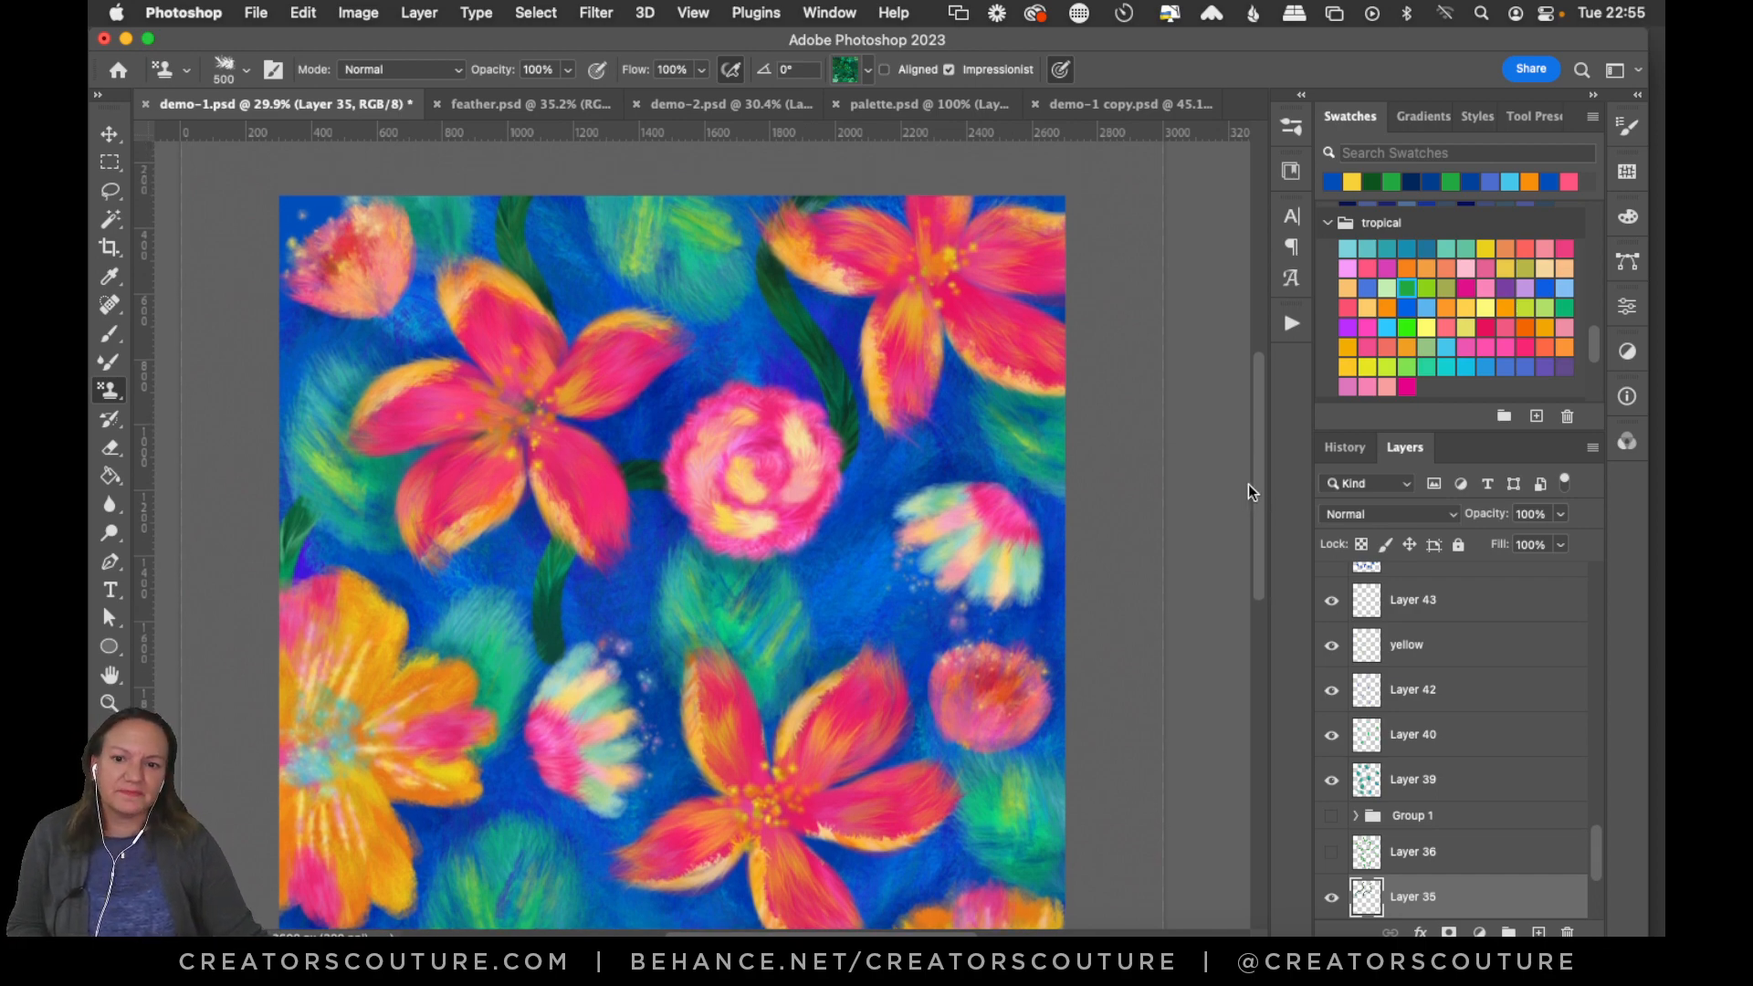
Choose the grey-green mottled pattern and paint lighter feather strokes over the vine between the upper-right lily and the rose.
click(868, 69)
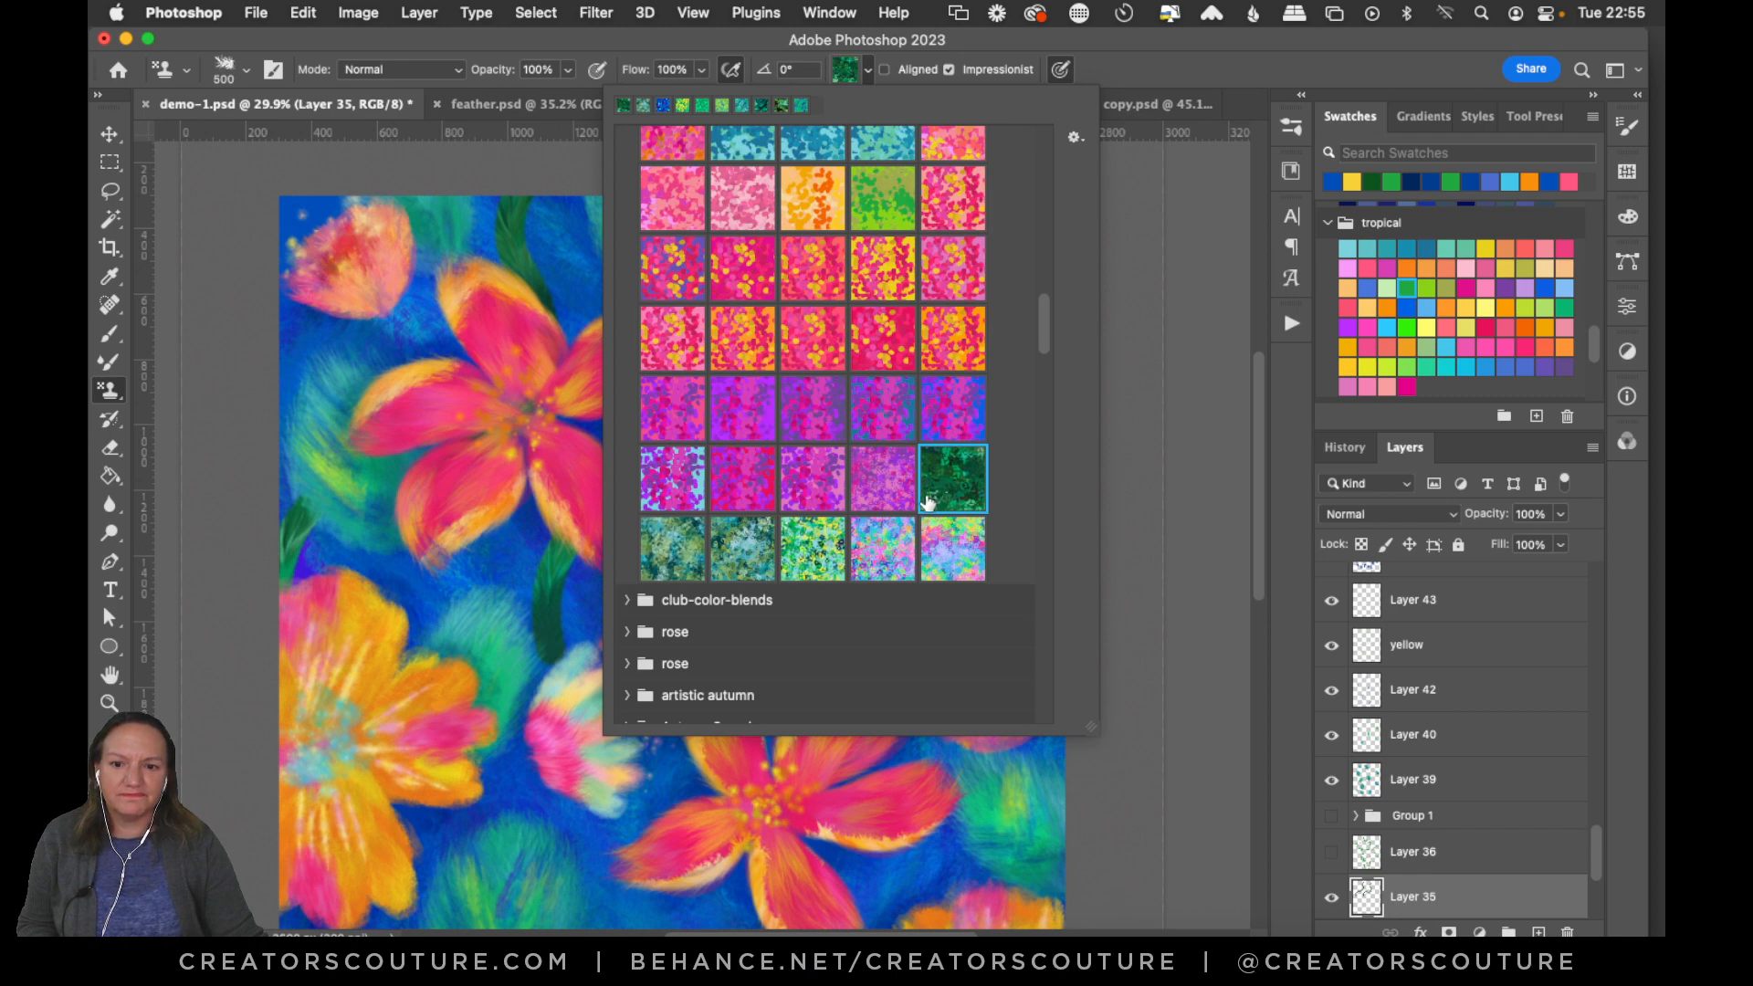
click(676, 559)
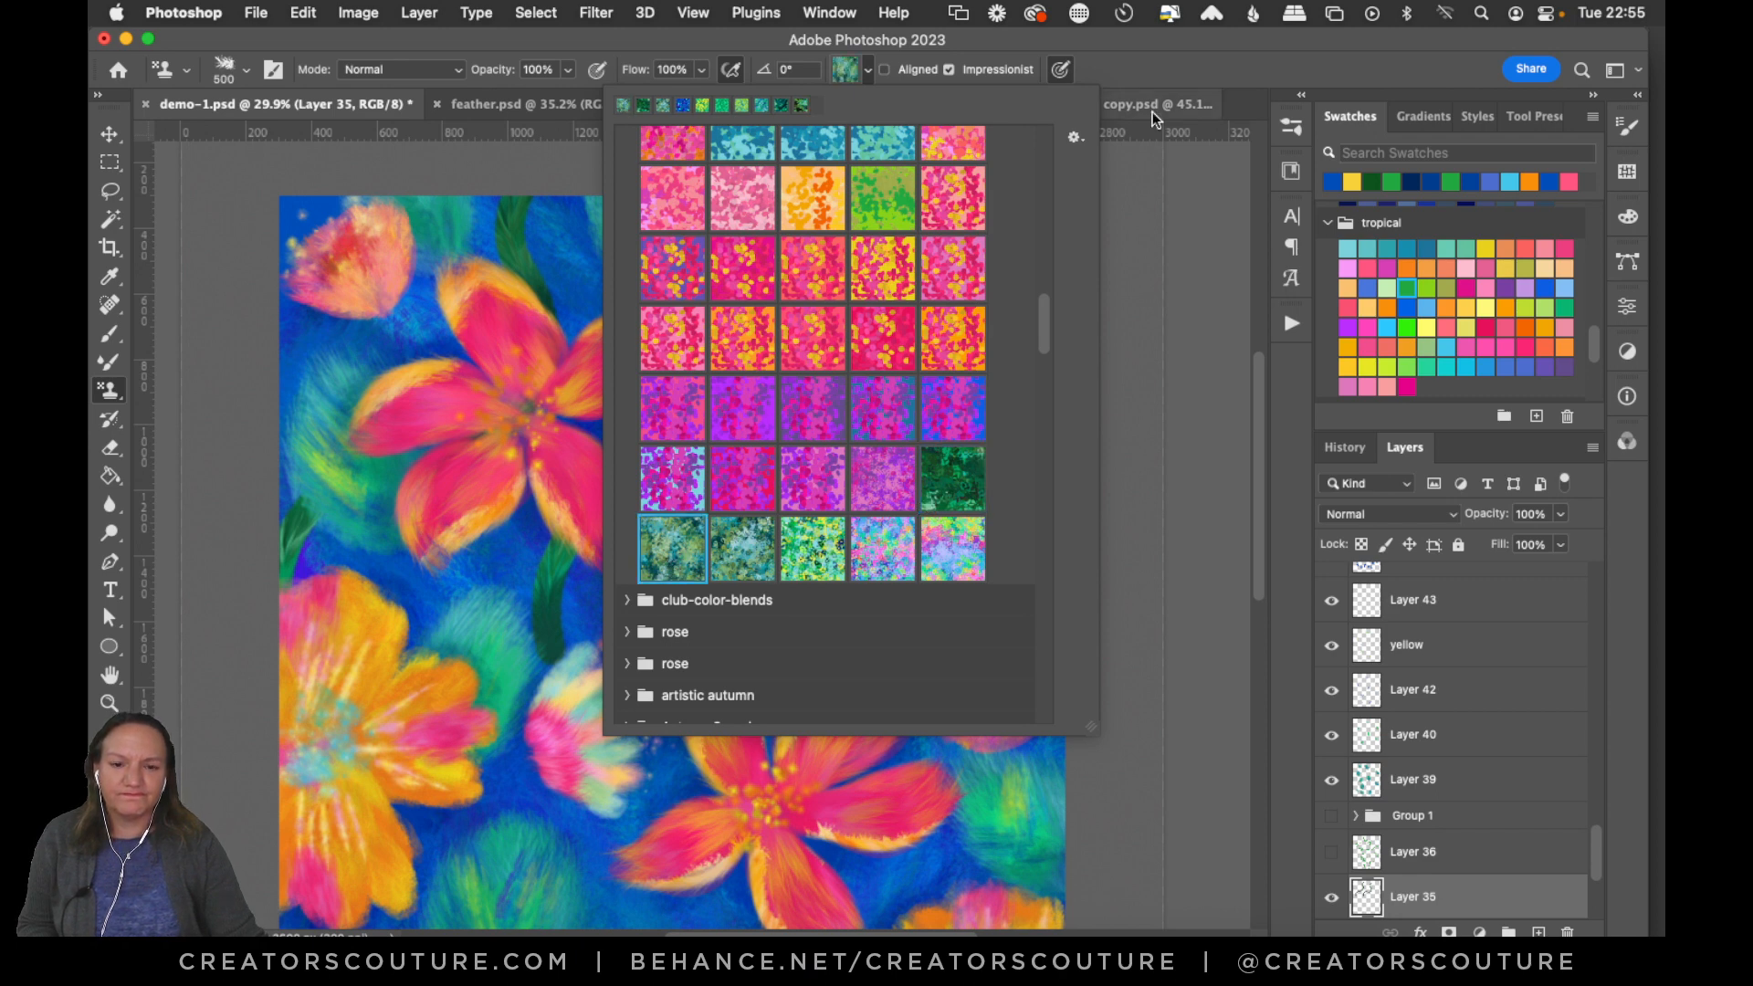
click(1180, 59)
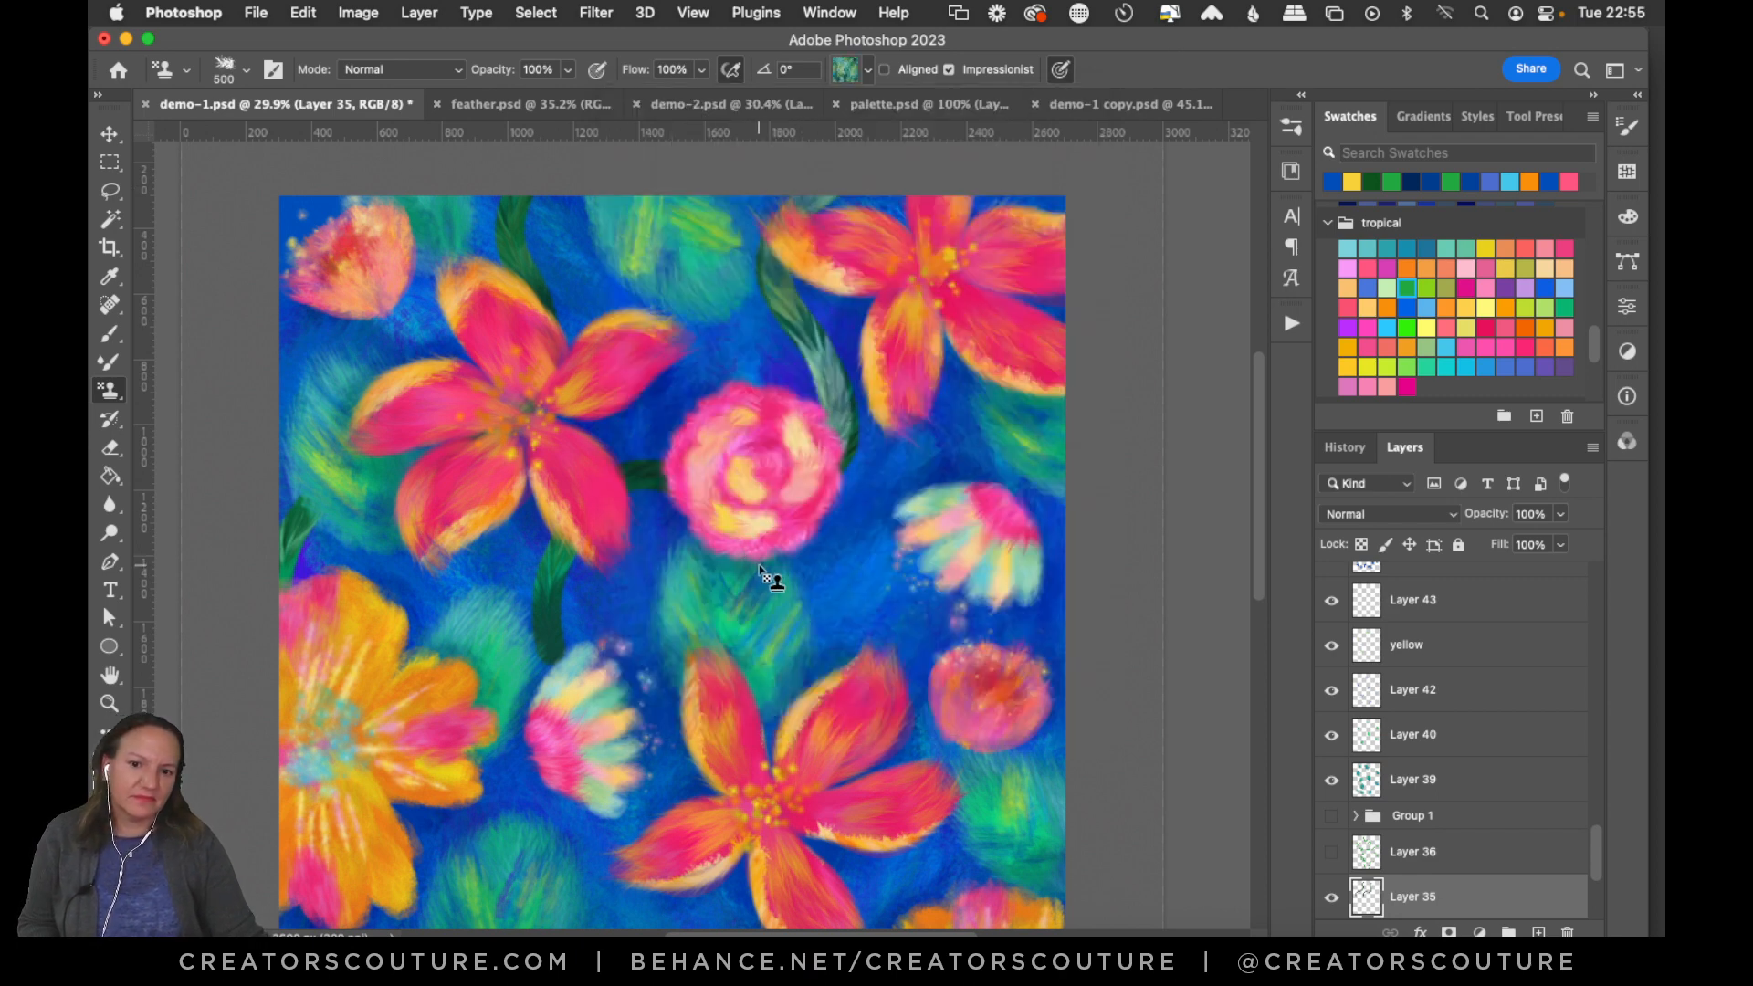
Choose the mid-green speckled pattern for the Pattern Stamp tool.
click(846, 73)
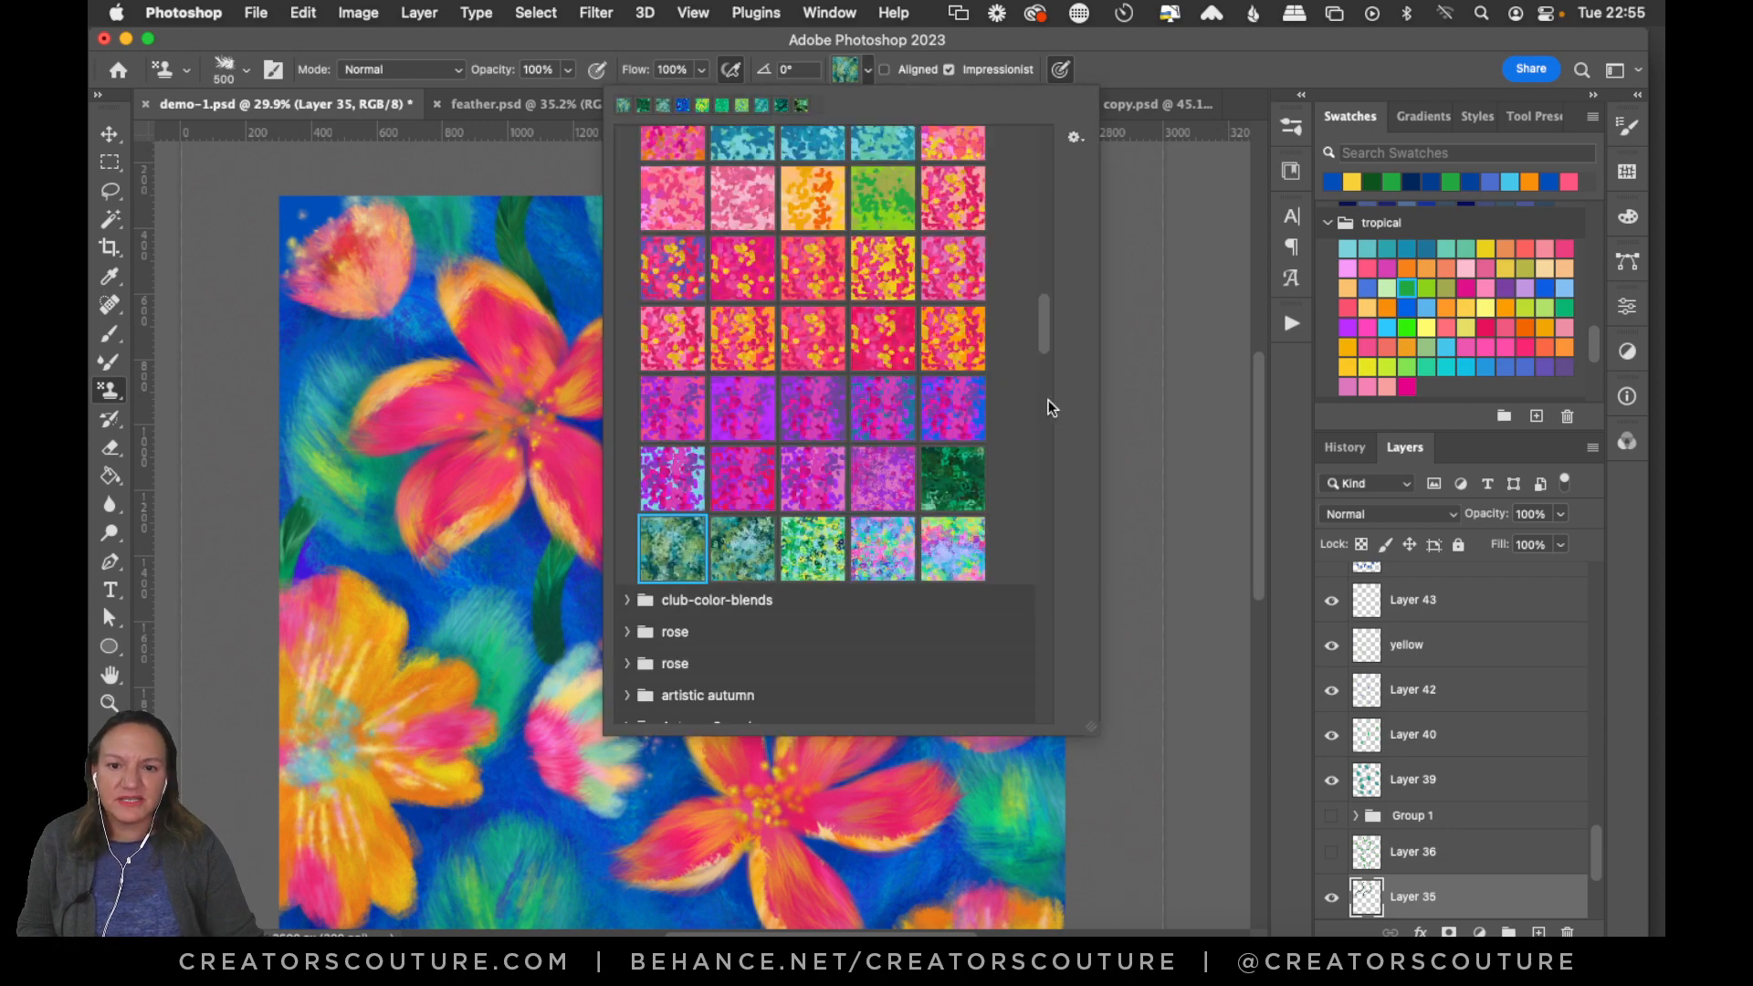
drag(1039, 323, 1044, 266)
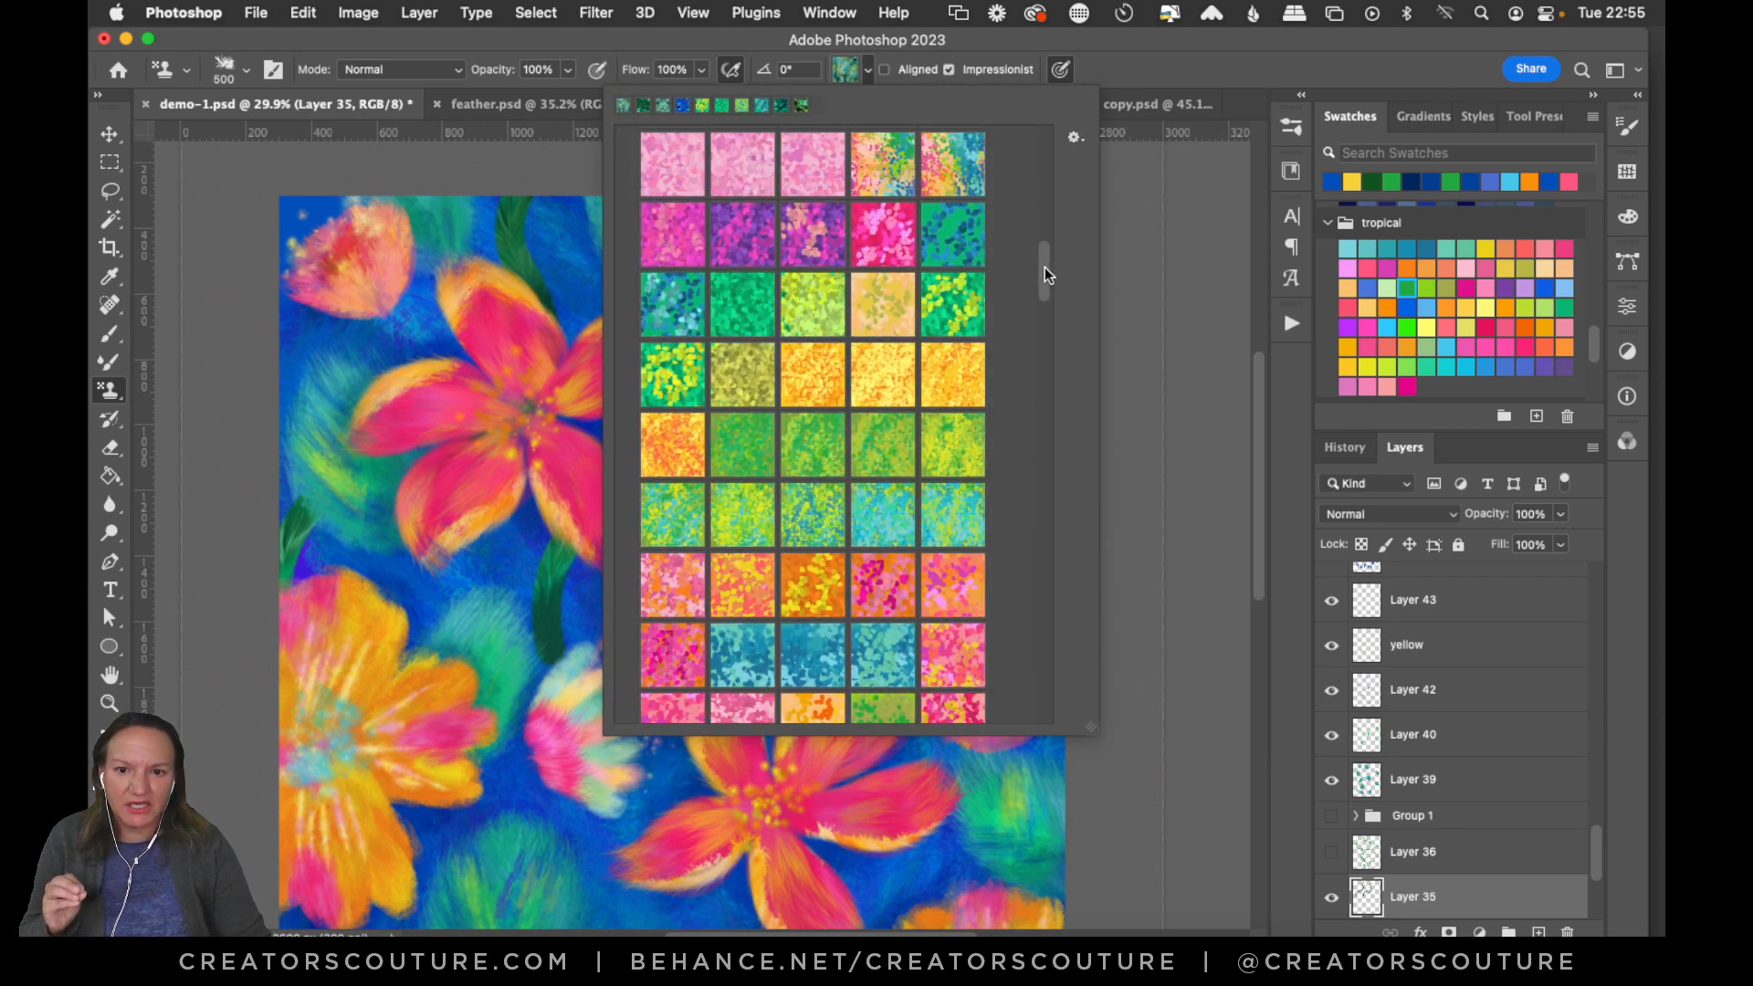
click(736, 456)
click(1151, 73)
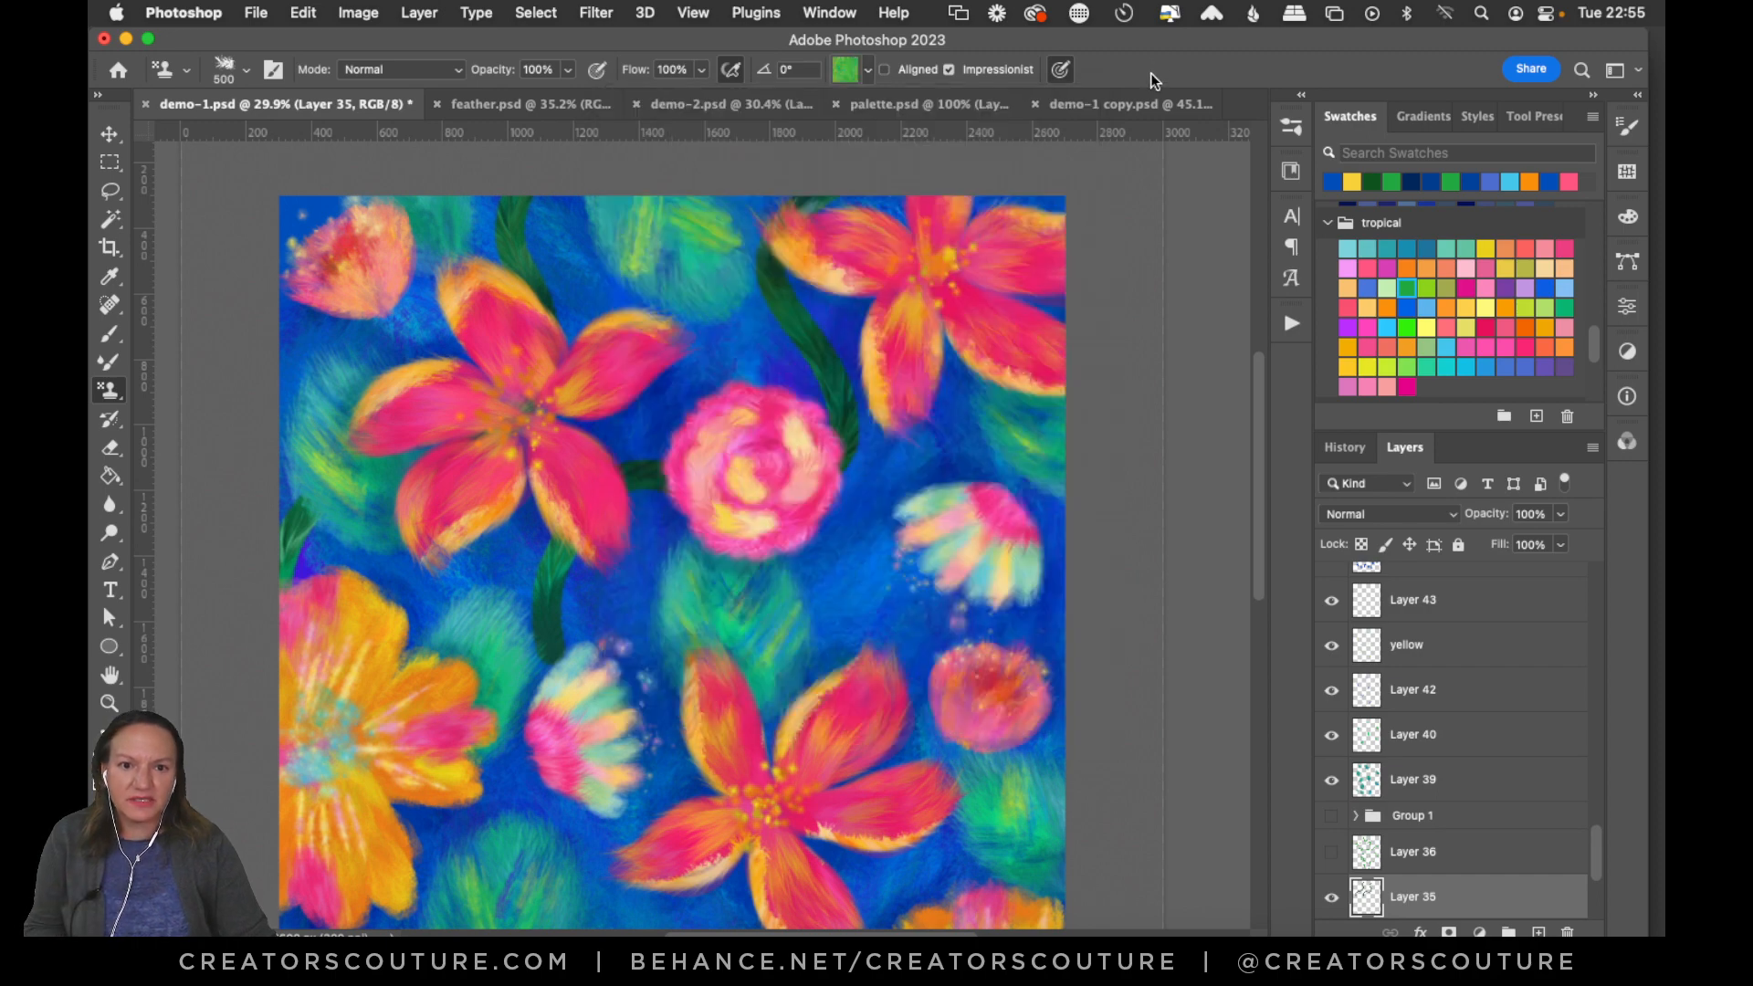
Undo the grey-green feather strokes and the dark green vines behind the flowers.
key(super+z)
key(super+z)
mouse_move(856, 201)
mouse_down()
mouse_move(784, 462)
mouse_move(564, 508)
mouse_move(579, 673)
mouse_move(548, 651)
mouse_up()
key(super+z)
Choose the teal mottled pattern for the Pattern Stamp tool, try a vine stroke above the upper-left lily and undo it.
click(846, 72)
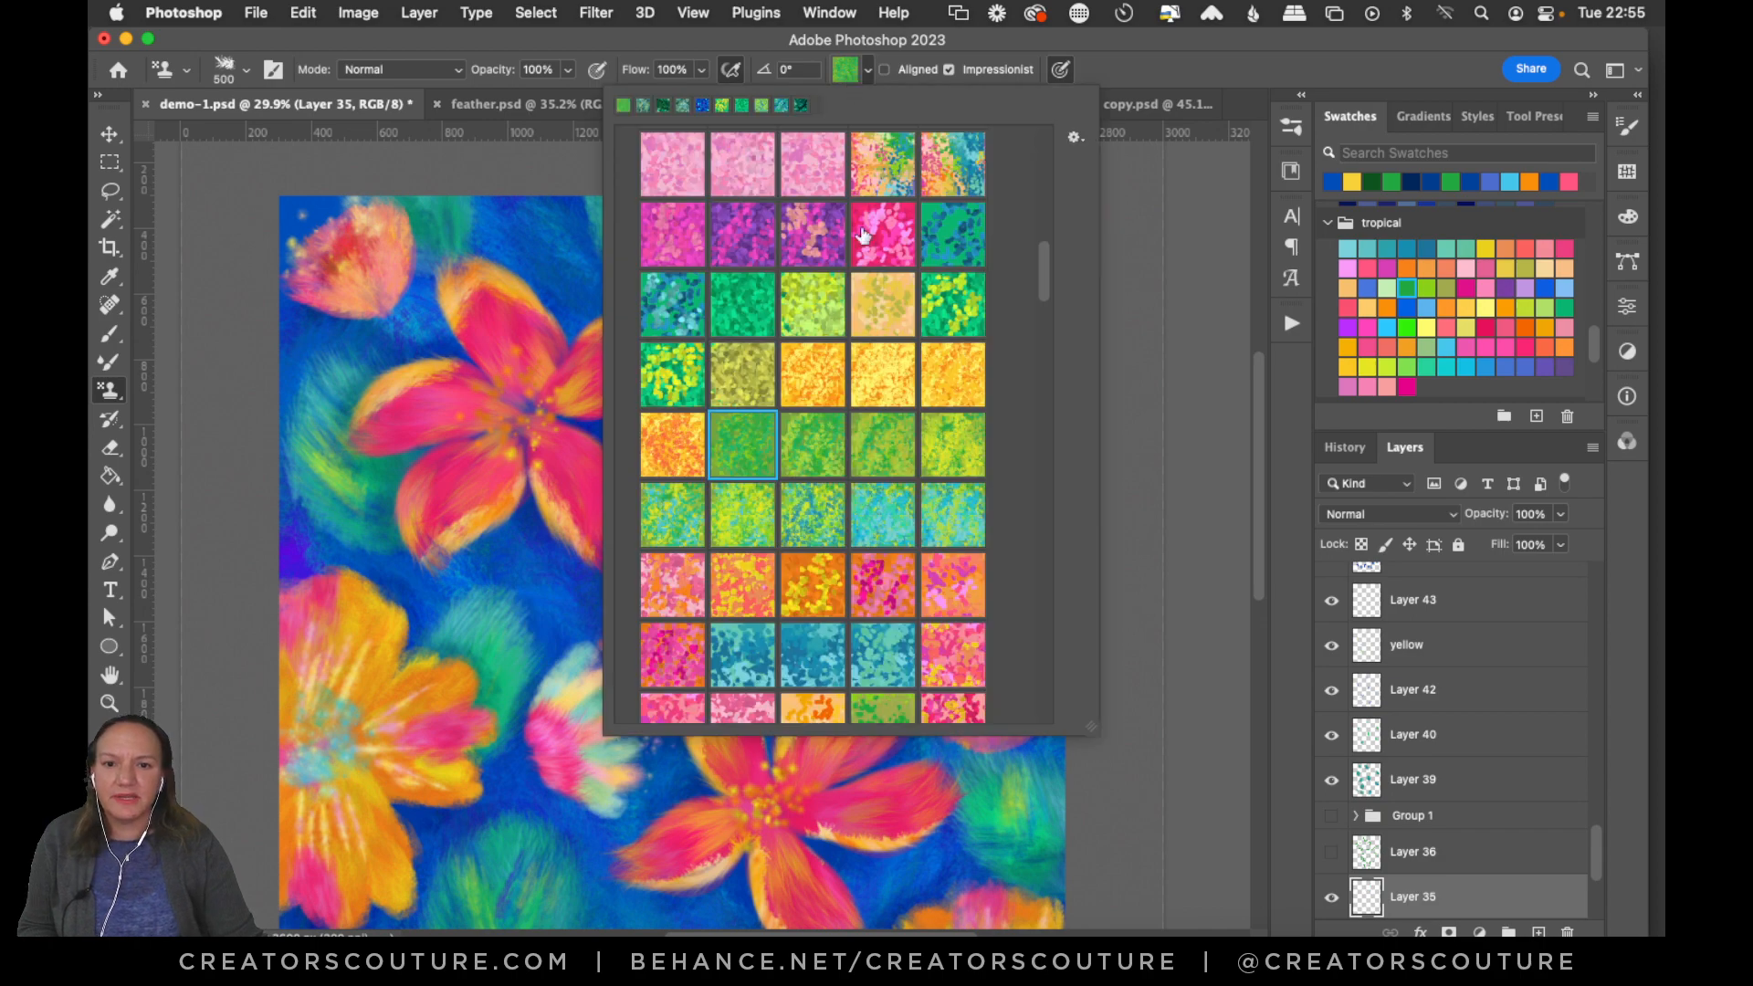
click(672, 305)
click(560, 235)
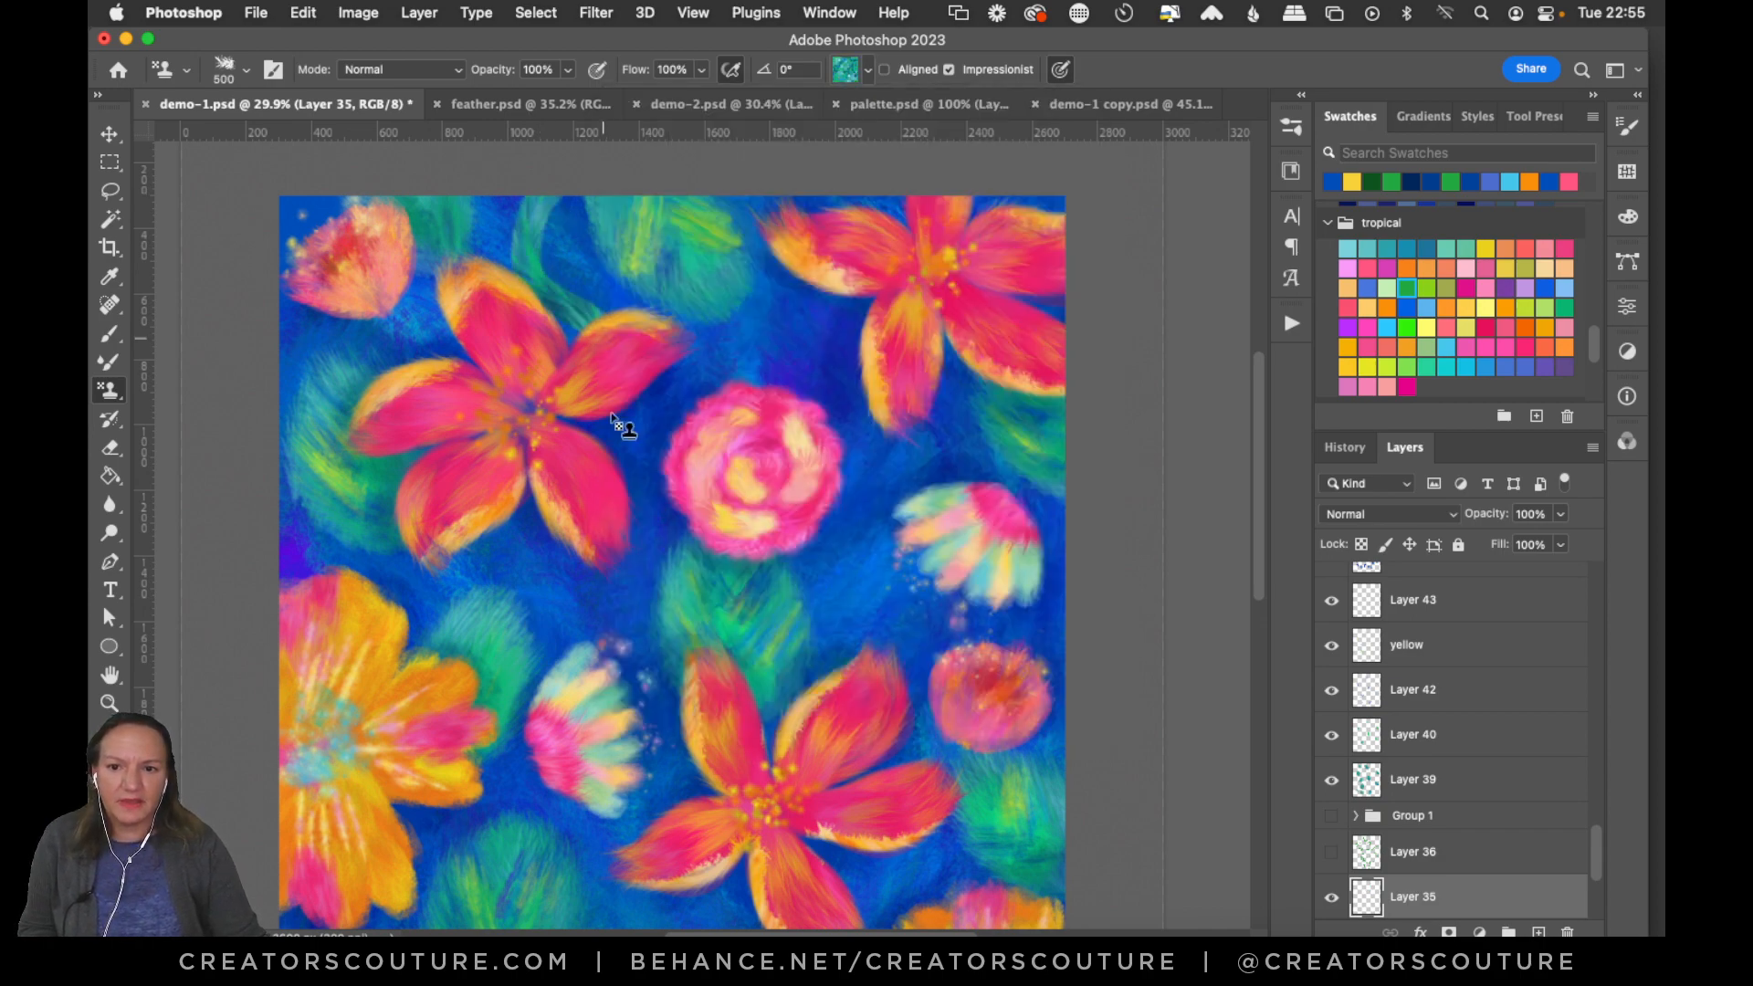
key(super+z)
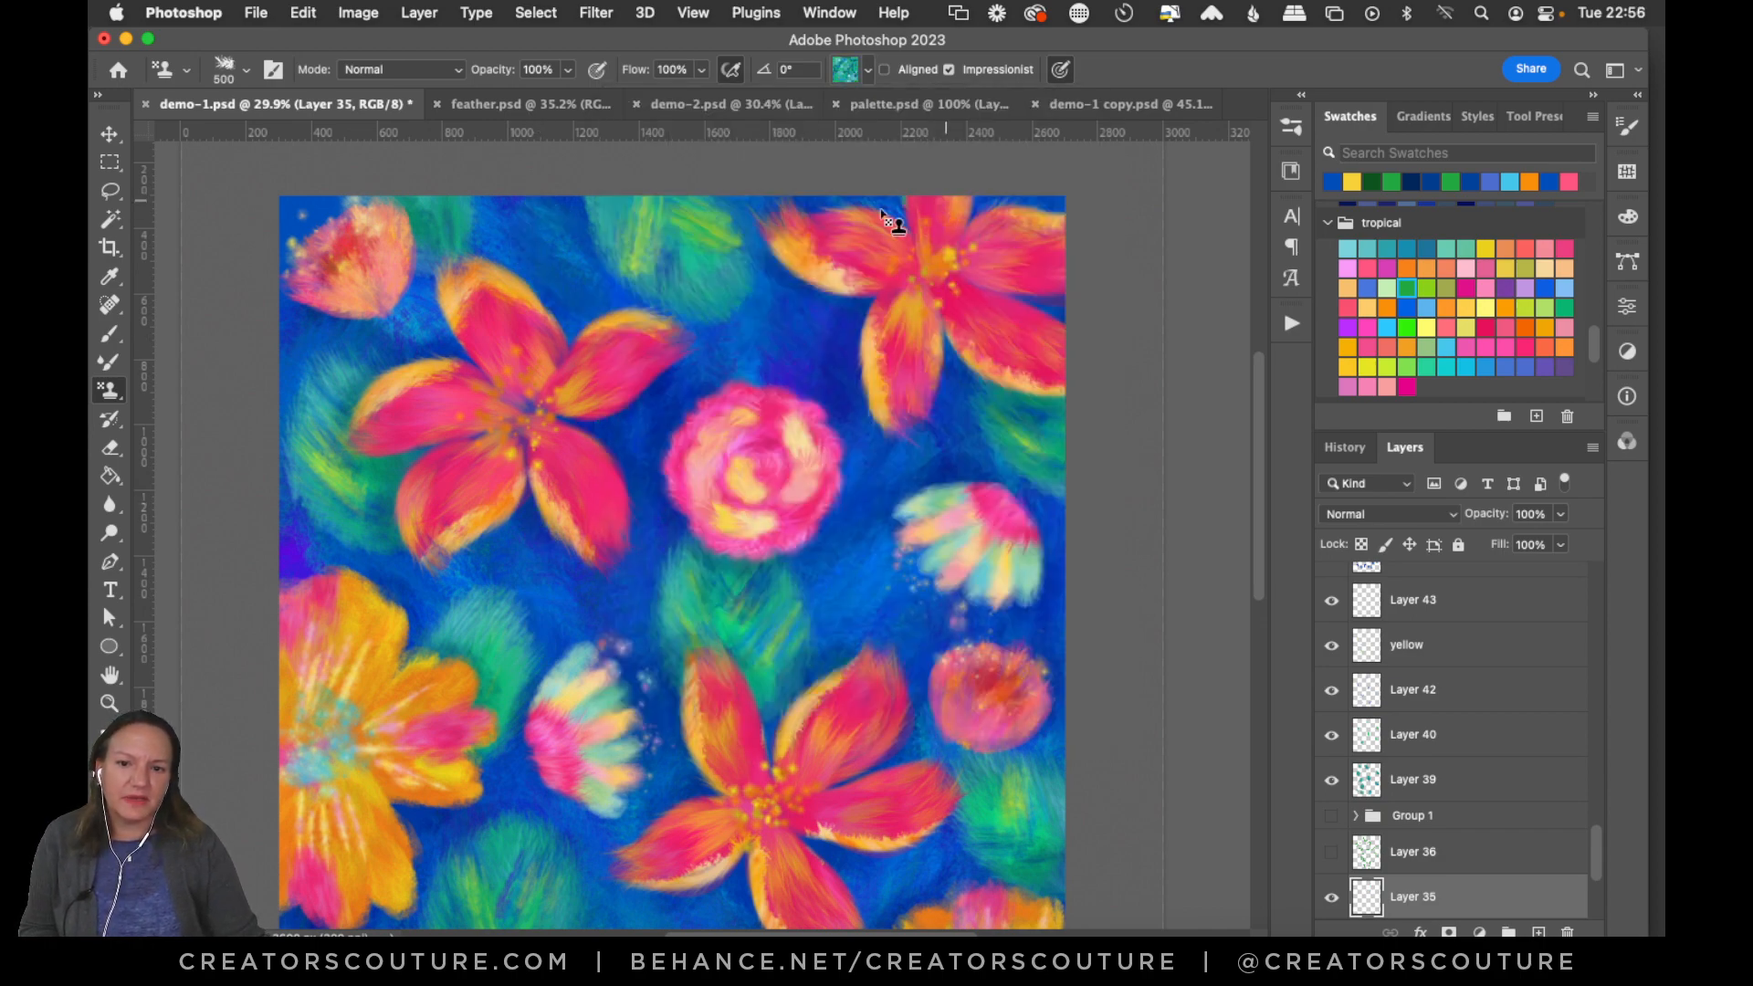
Paint teal vines on Layer 35 behind both upper lilies, the upper rose, the fan-shaped flower and the small red flower.
mouse_move(884, 209)
mouse_down()
mouse_move(650, 446)
mouse_move(524, 689)
mouse_up()
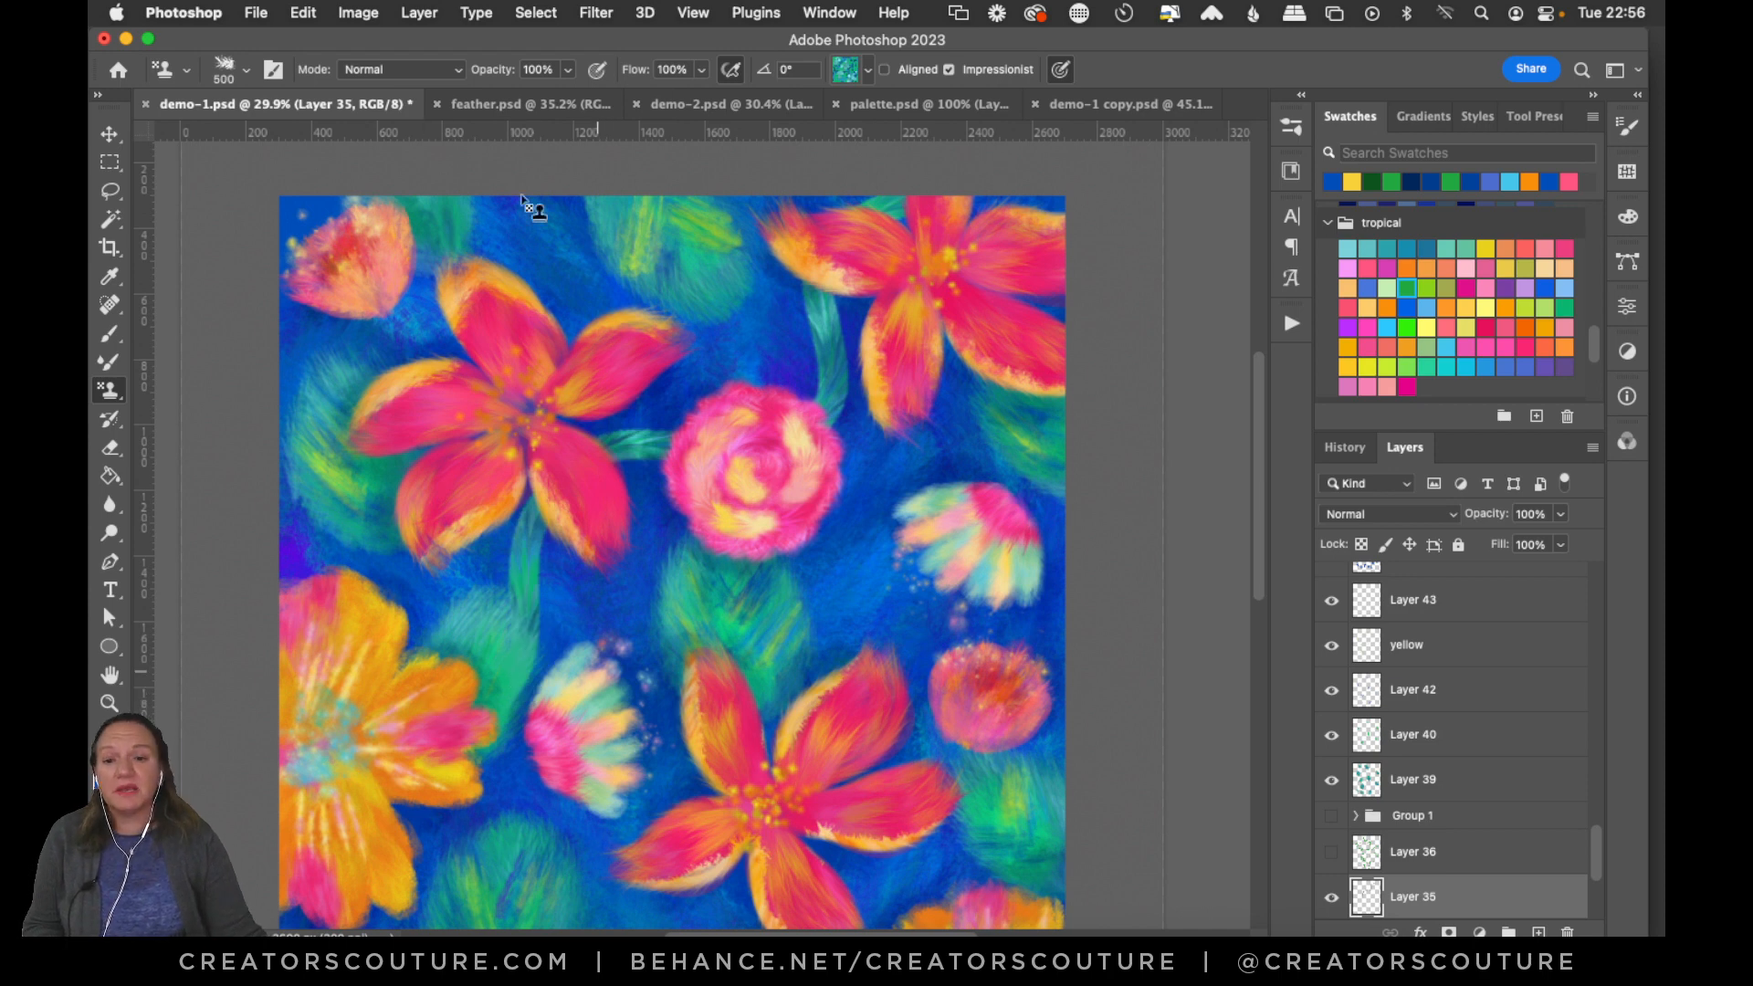
drag(525, 193, 484, 411)
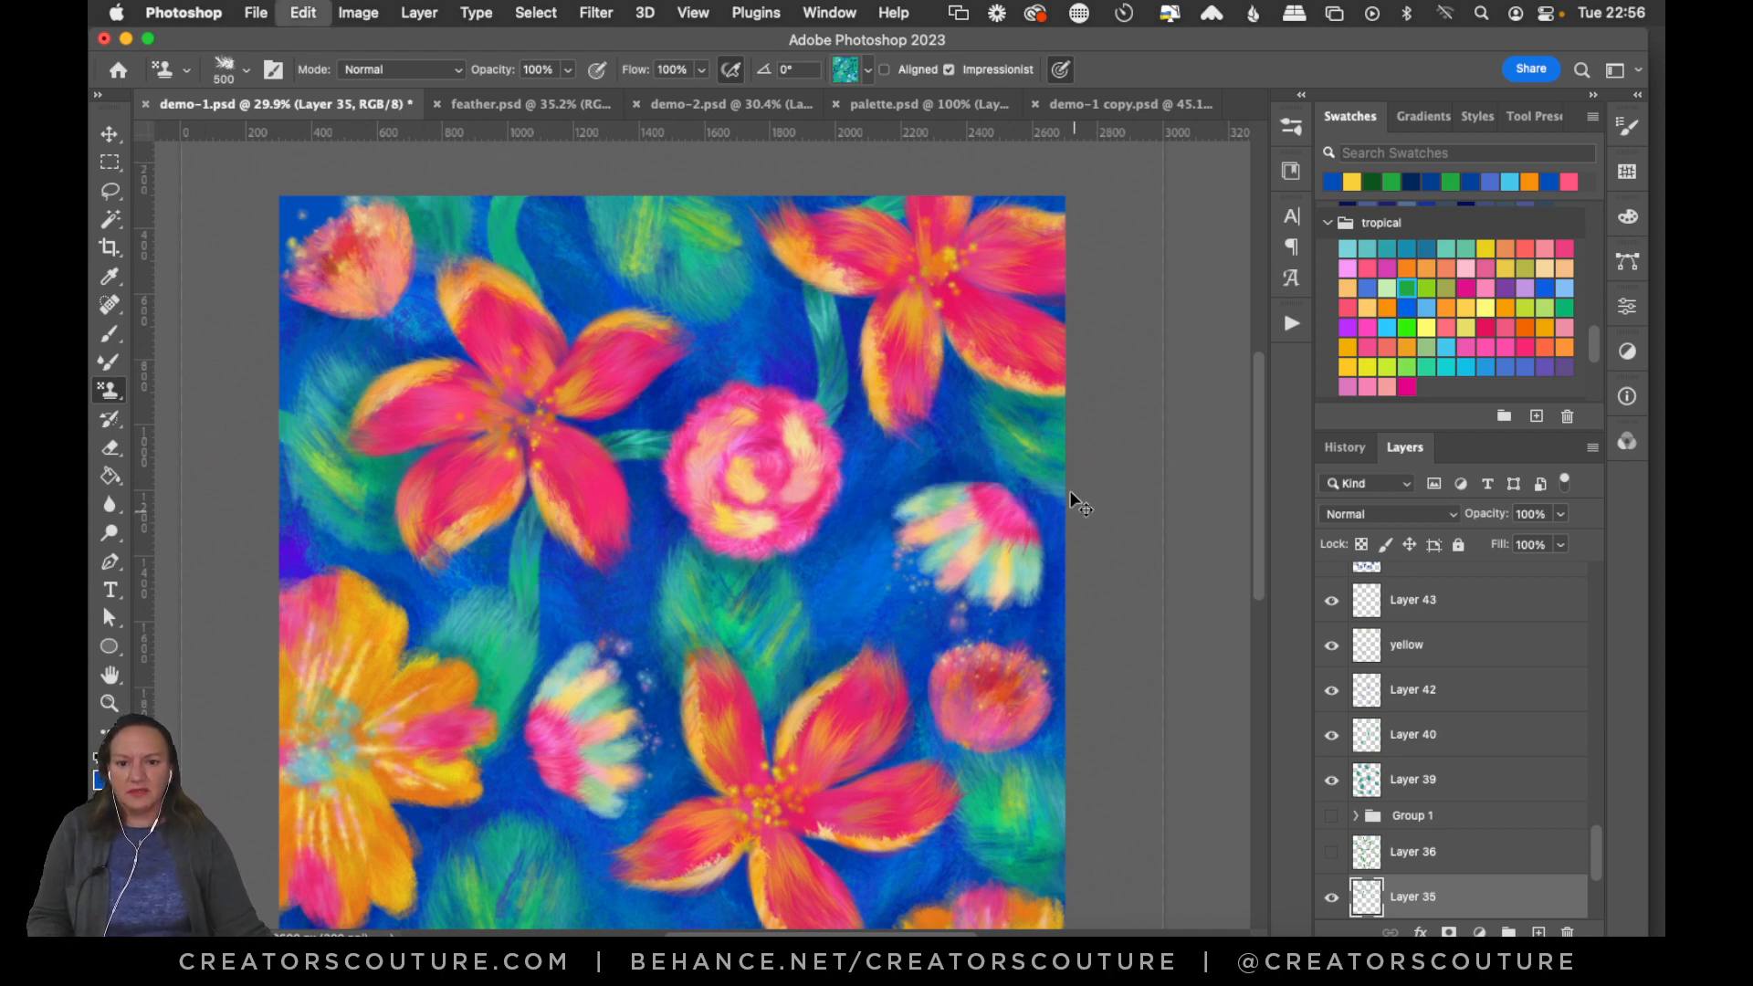
drag(1009, 493, 917, 767)
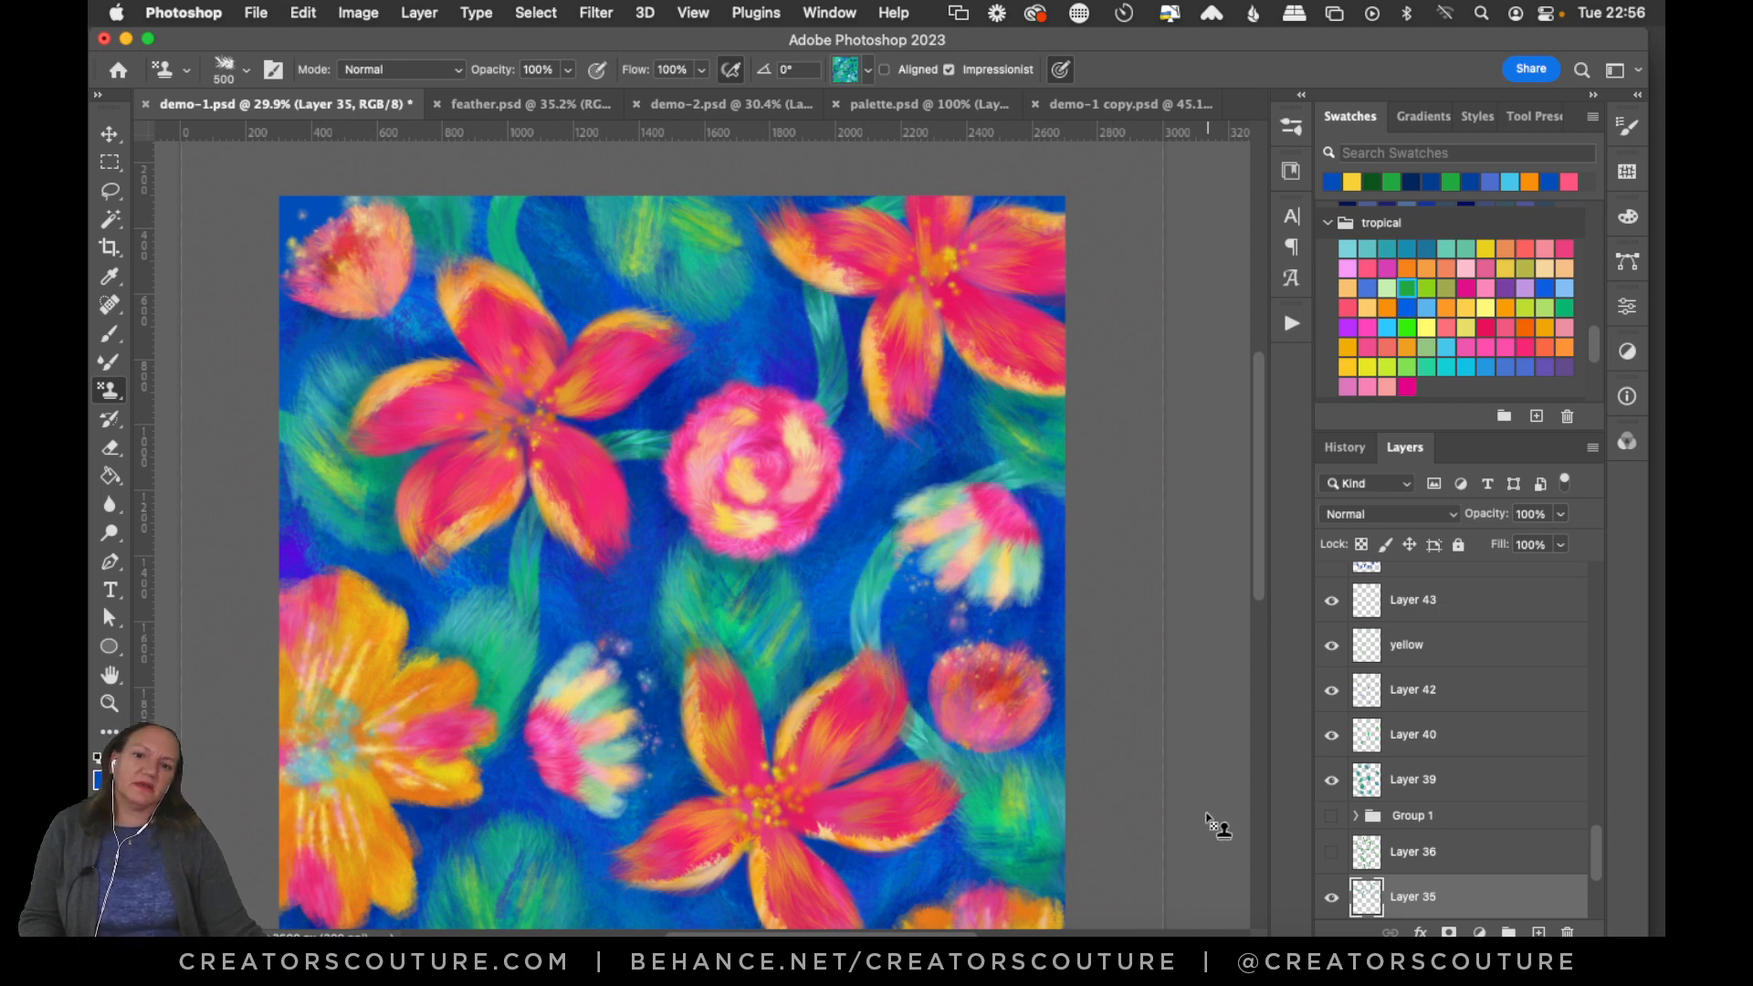
Paint teal vines linking the central lily, lower rose, orange flowers and lower-left lily, redoing the one below the left orange flower.
scroll(1254, 474, down, 3)
scroll(1251, 501, up, 1)
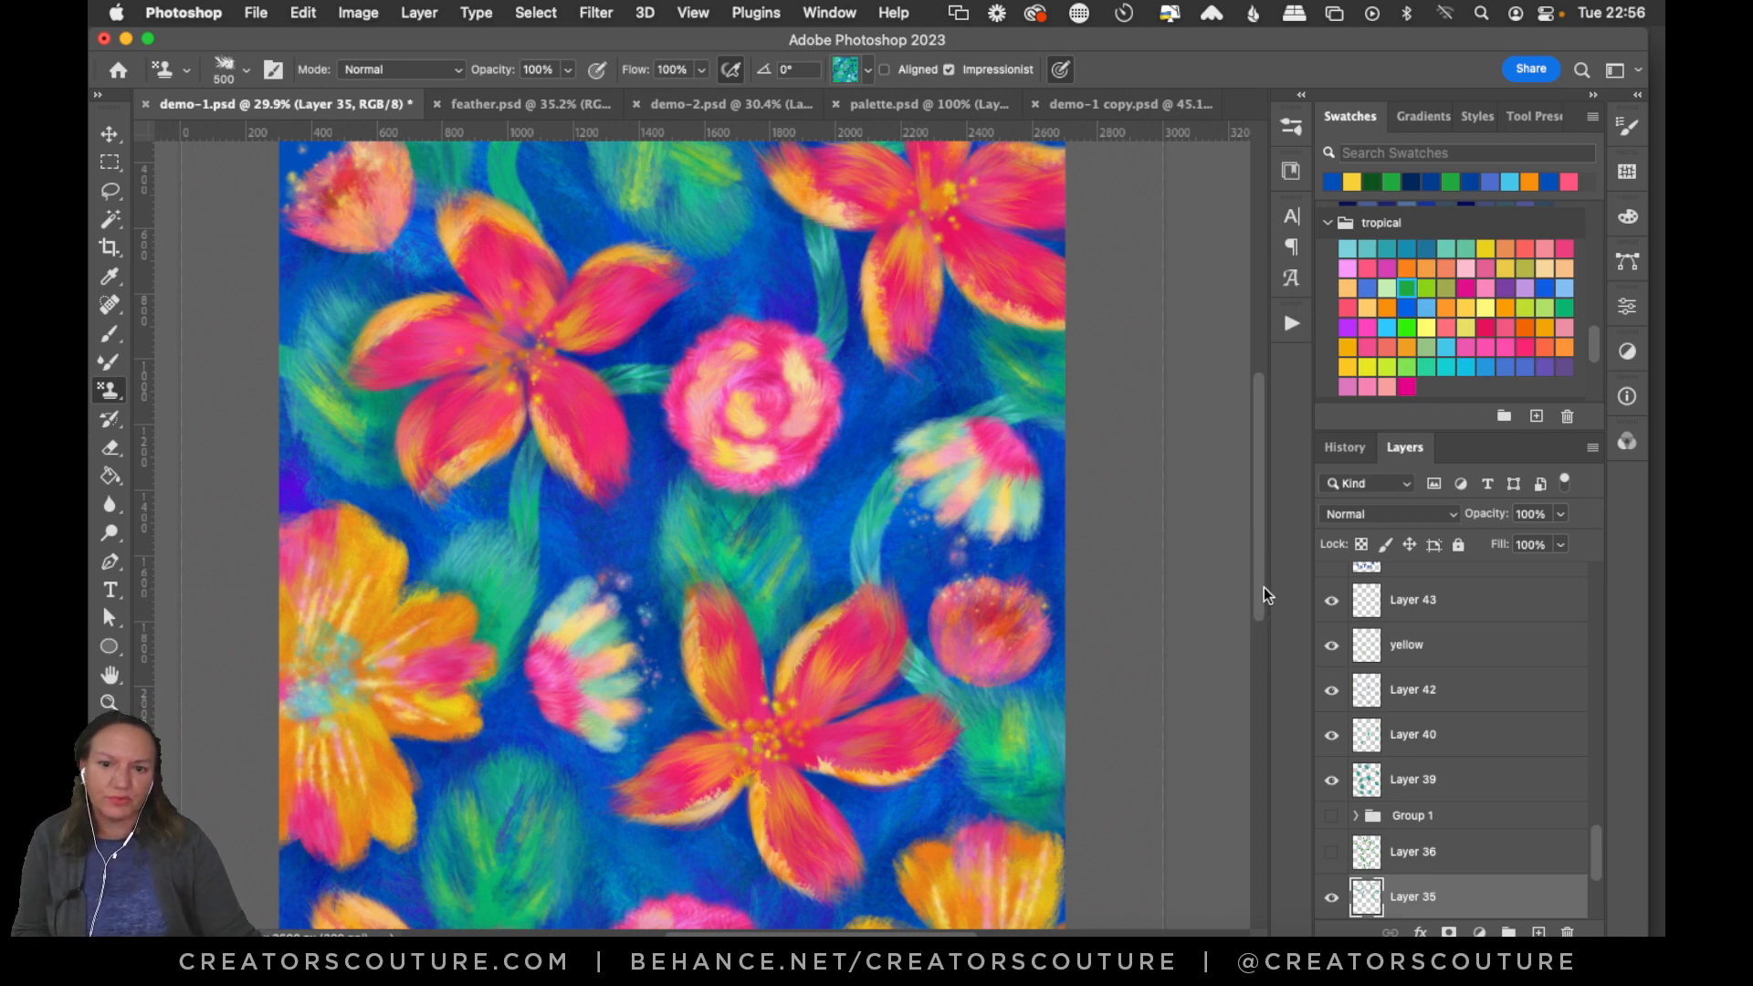
scroll(1260, 529, up, 2)
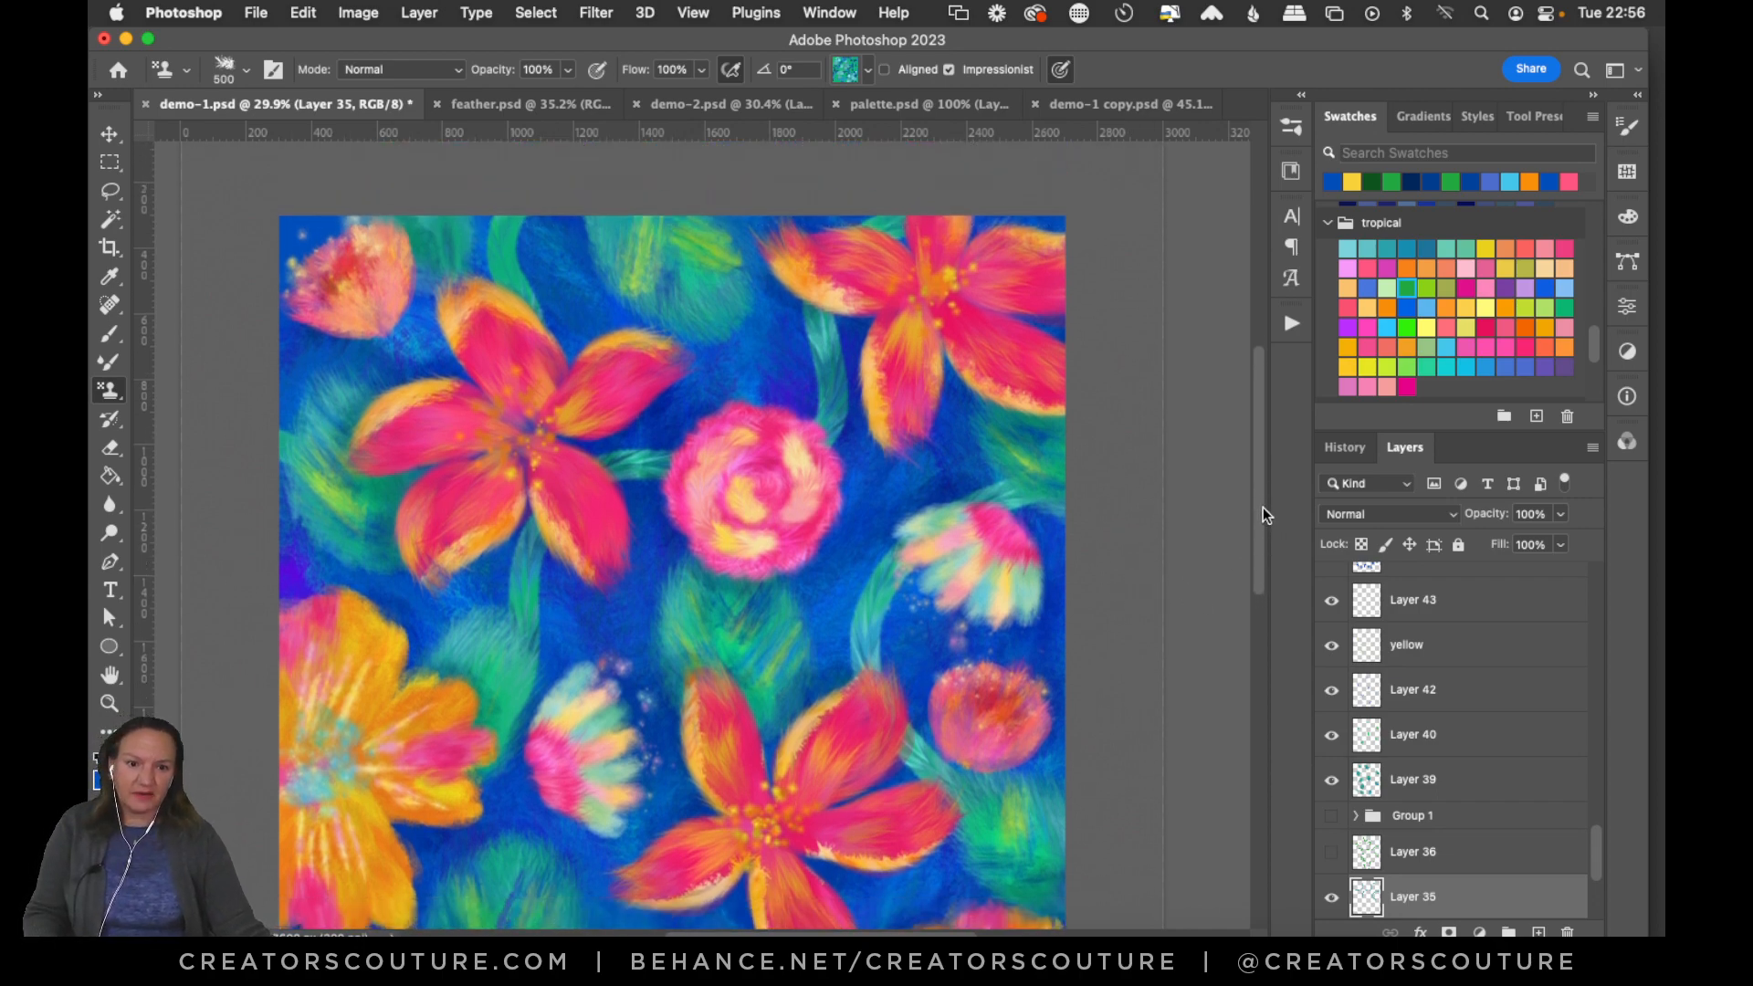
drag(1262, 514, 1258, 596)
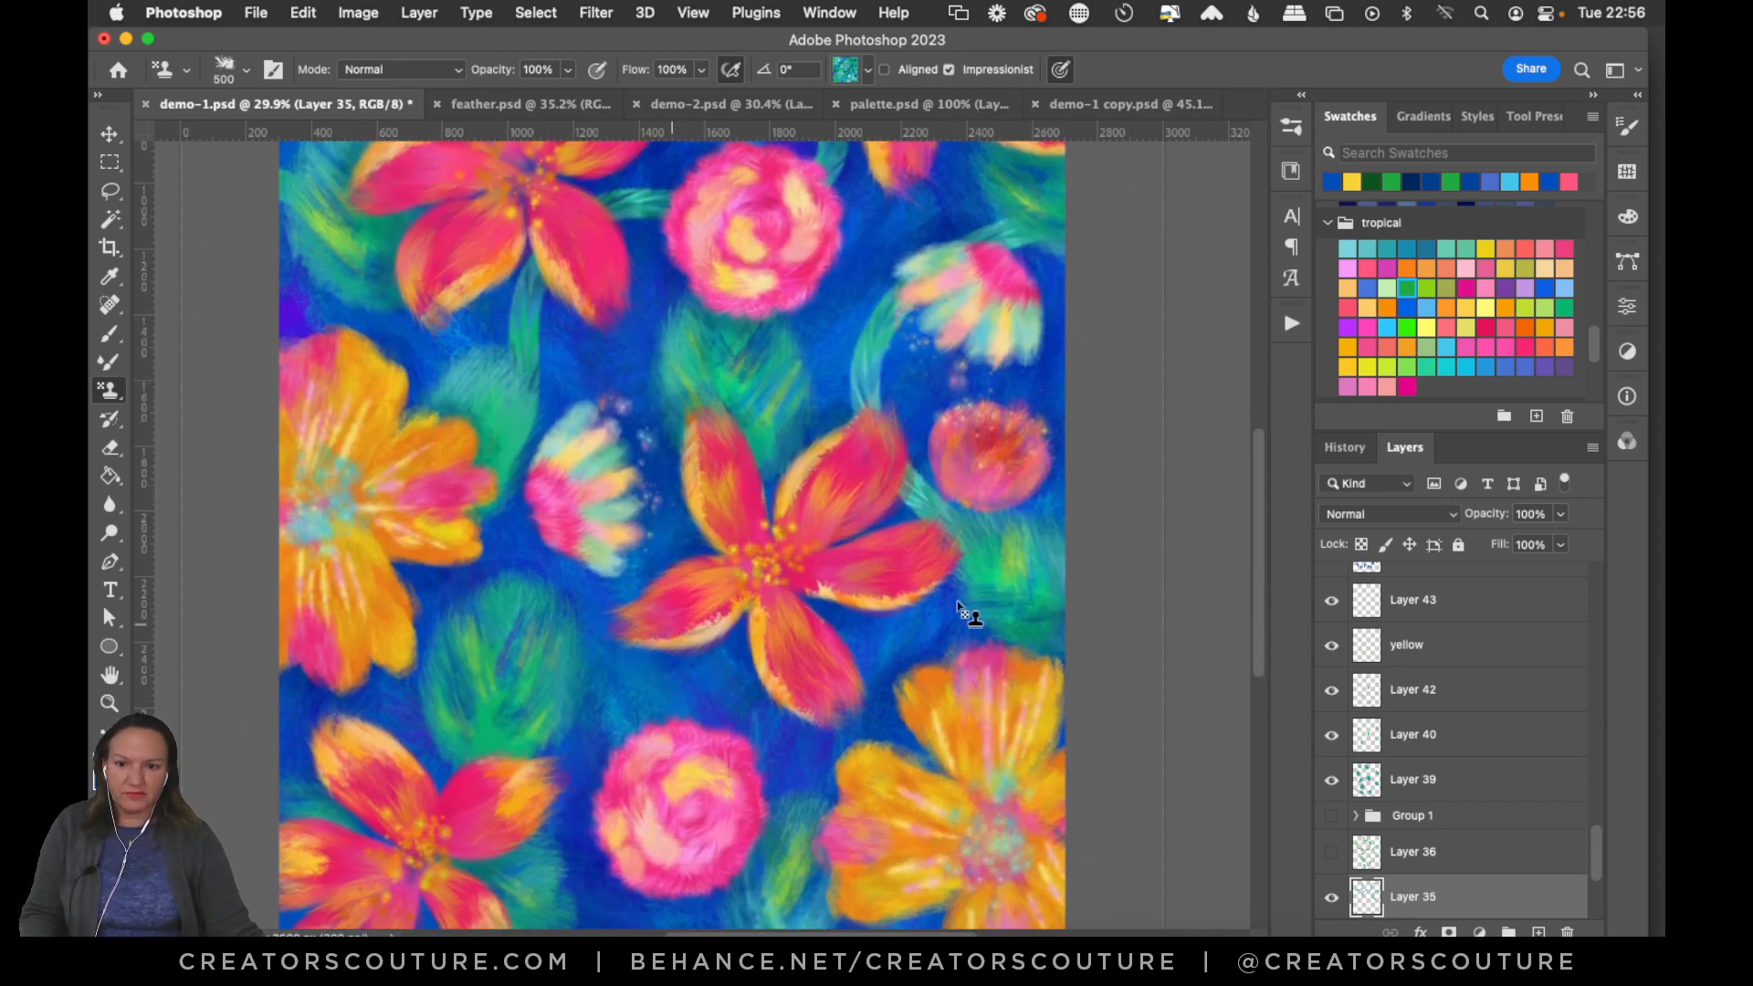
drag(1263, 526, 1214, 560)
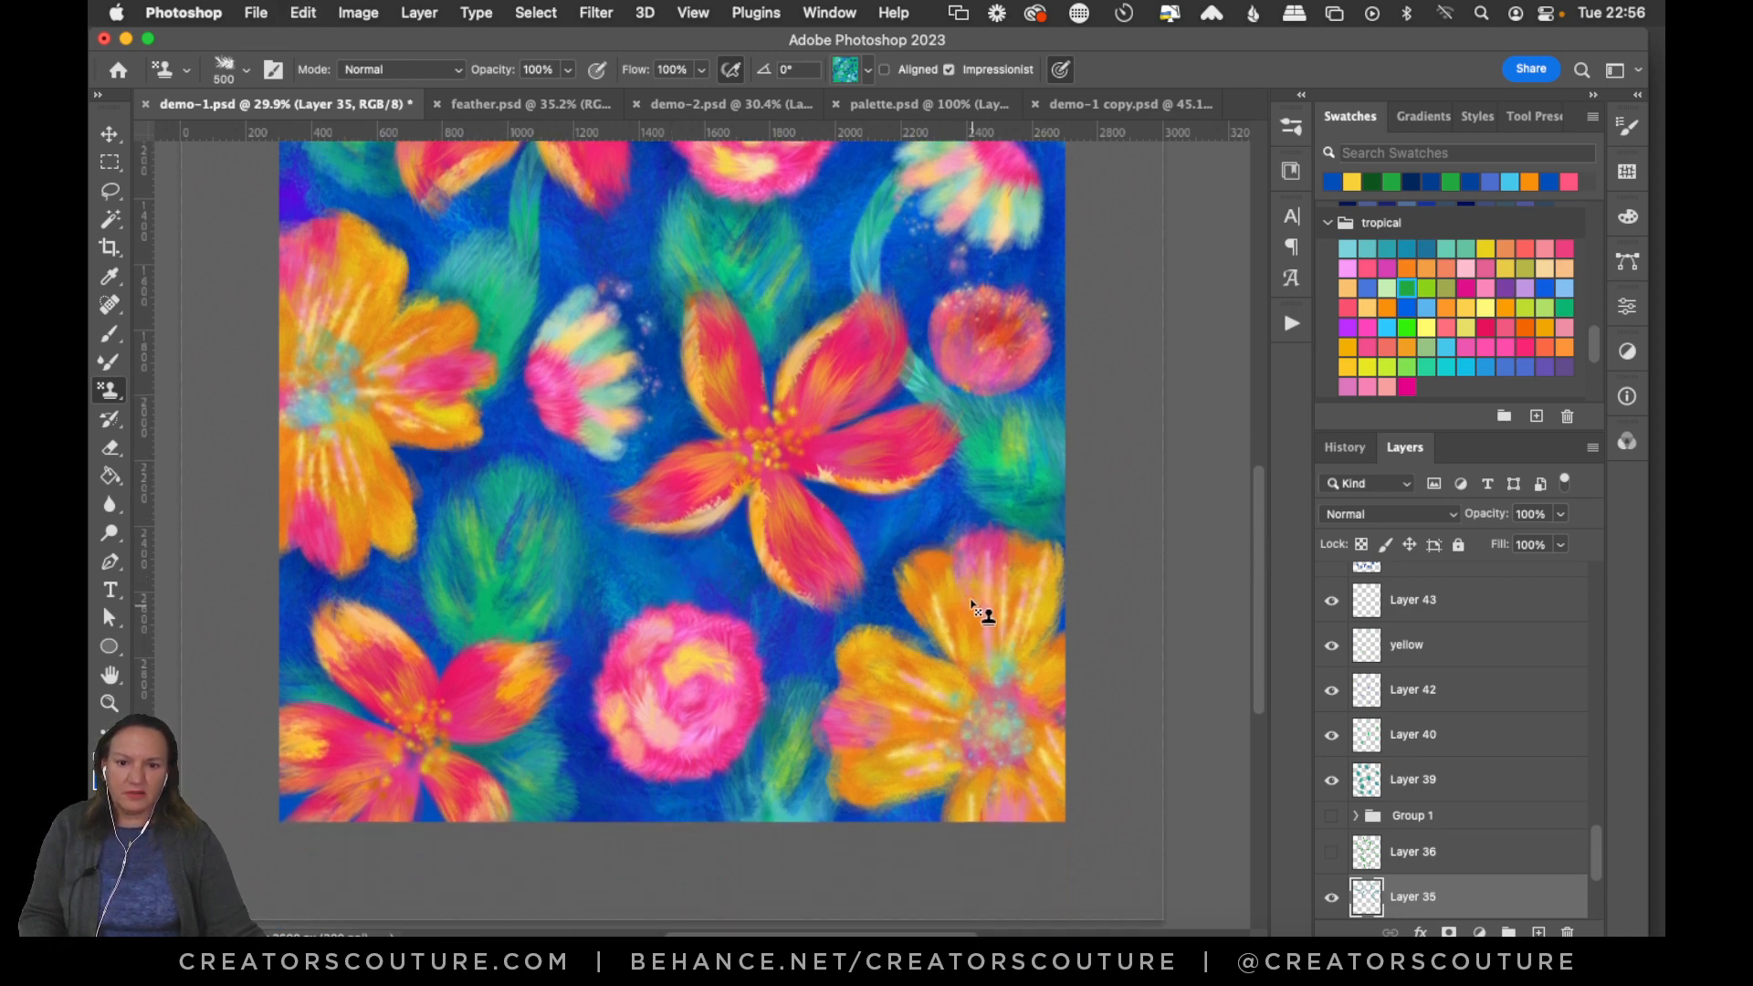
mouse_move(972, 602)
mouse_down()
mouse_move(752, 560)
mouse_move(640, 760)
mouse_move(425, 812)
mouse_up()
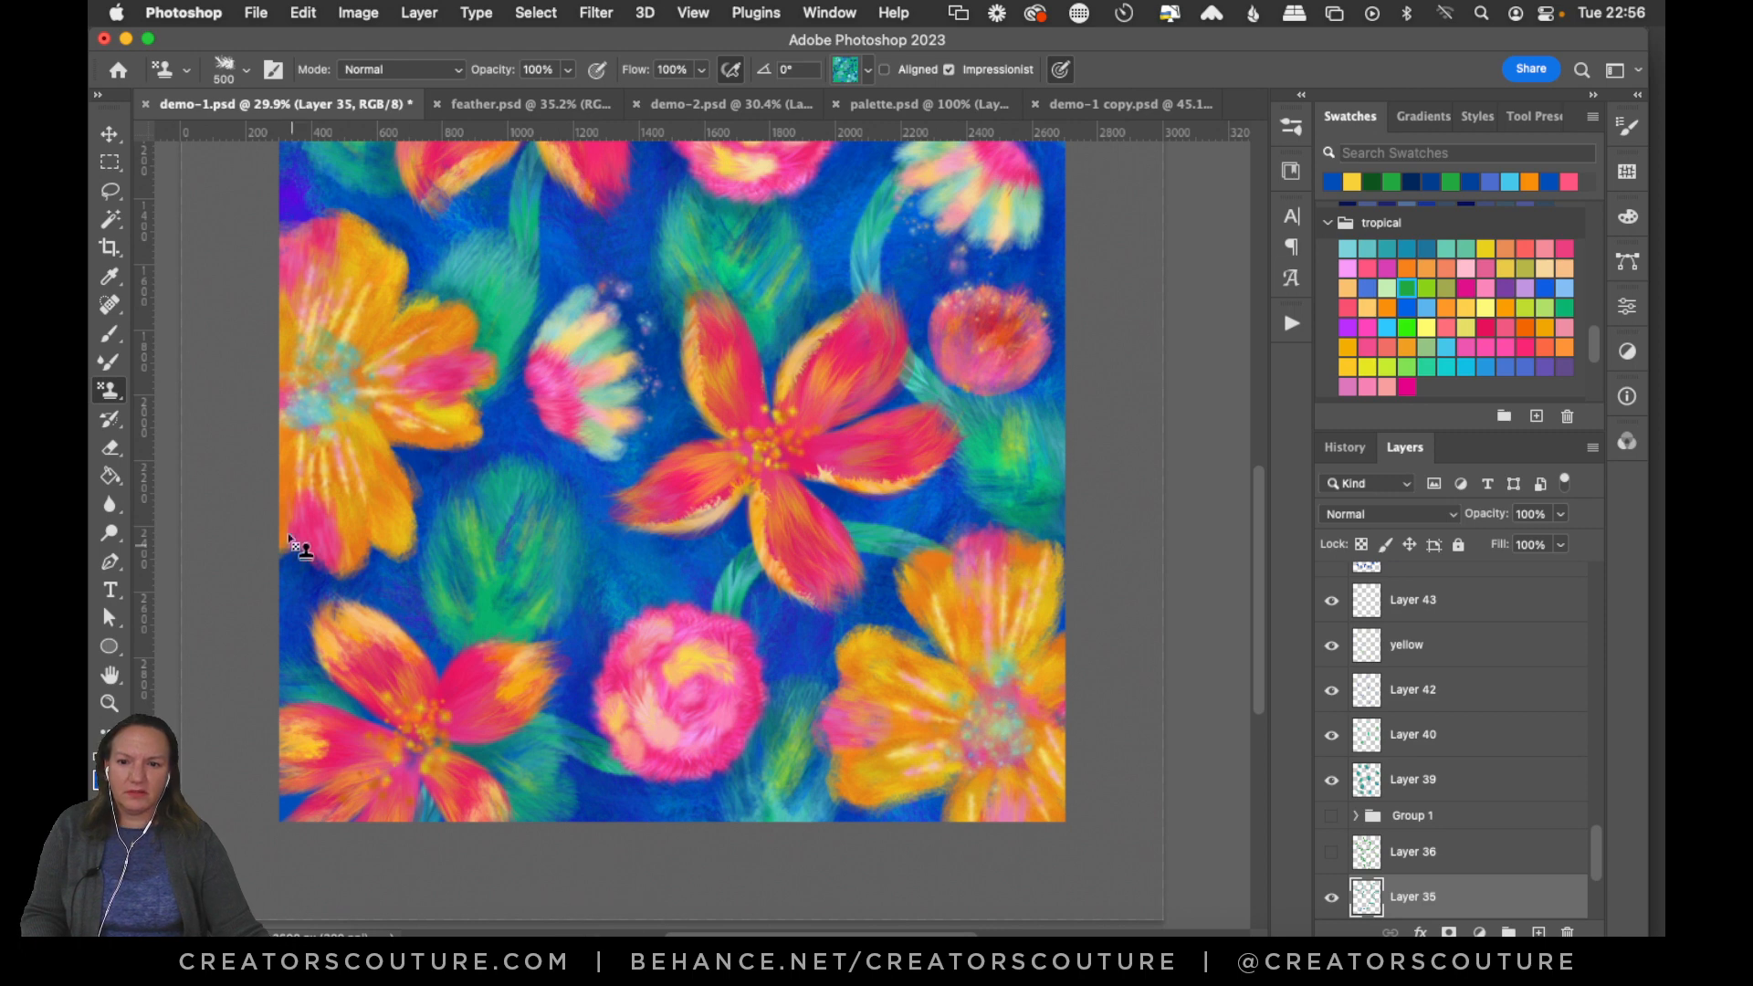
drag(429, 450, 413, 543)
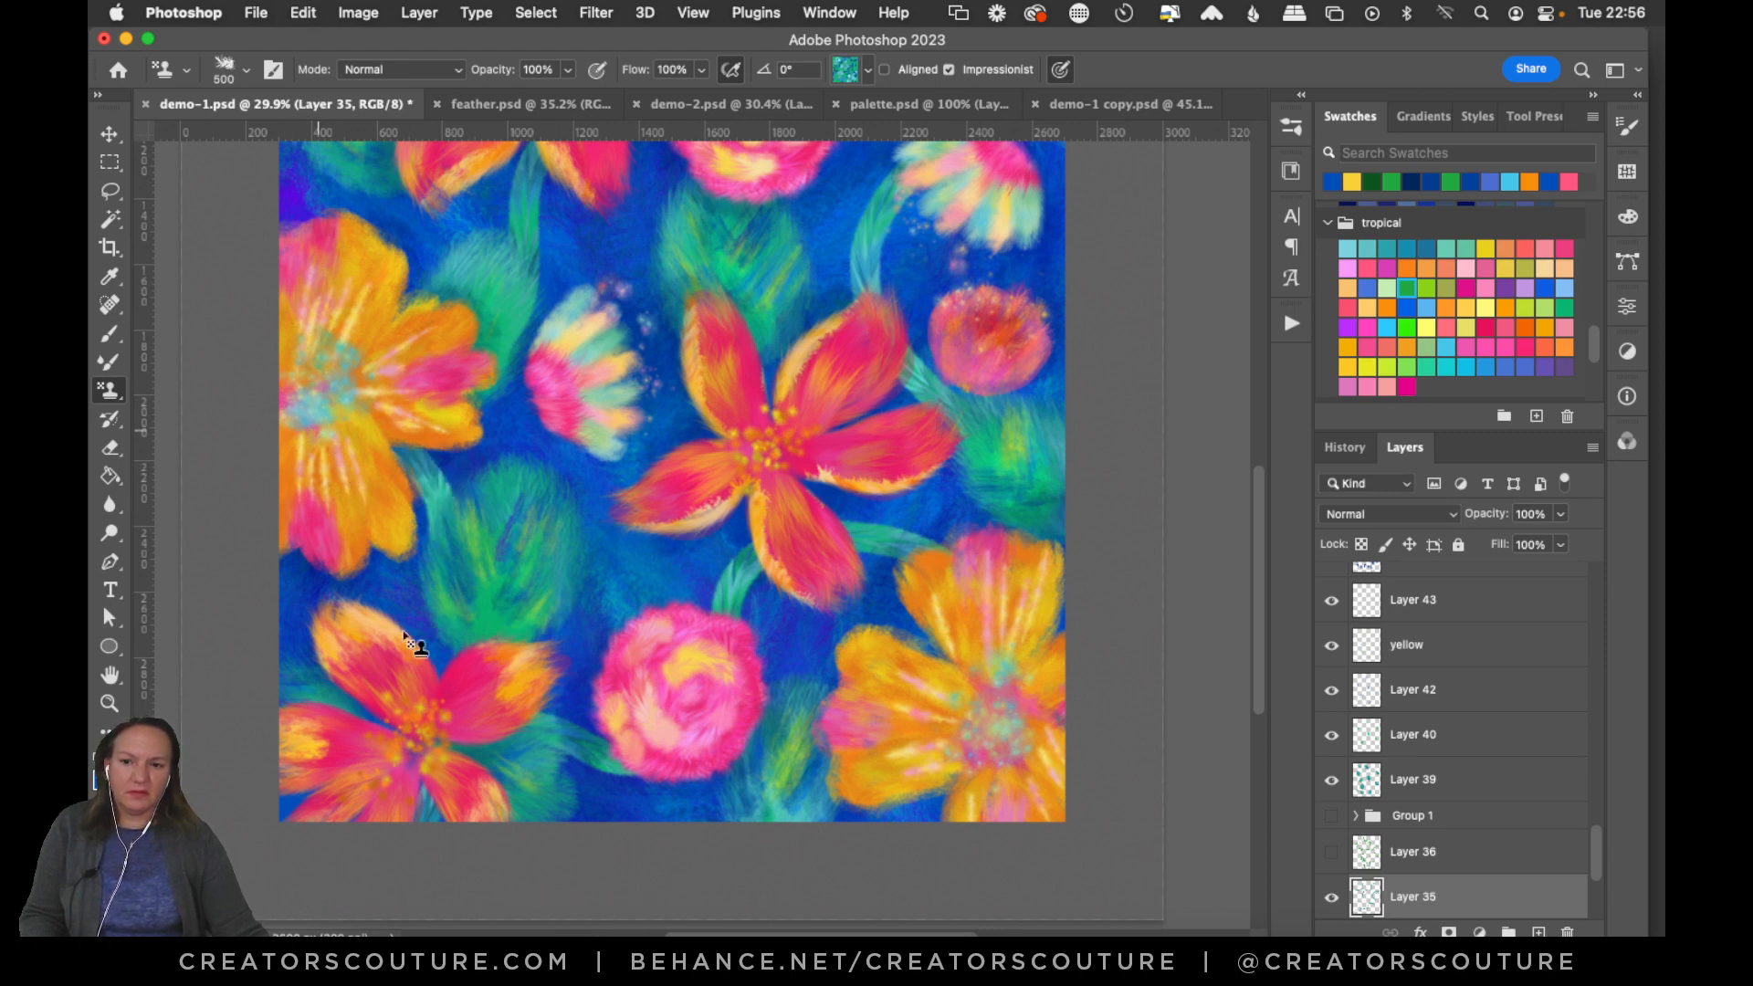
key(super+z)
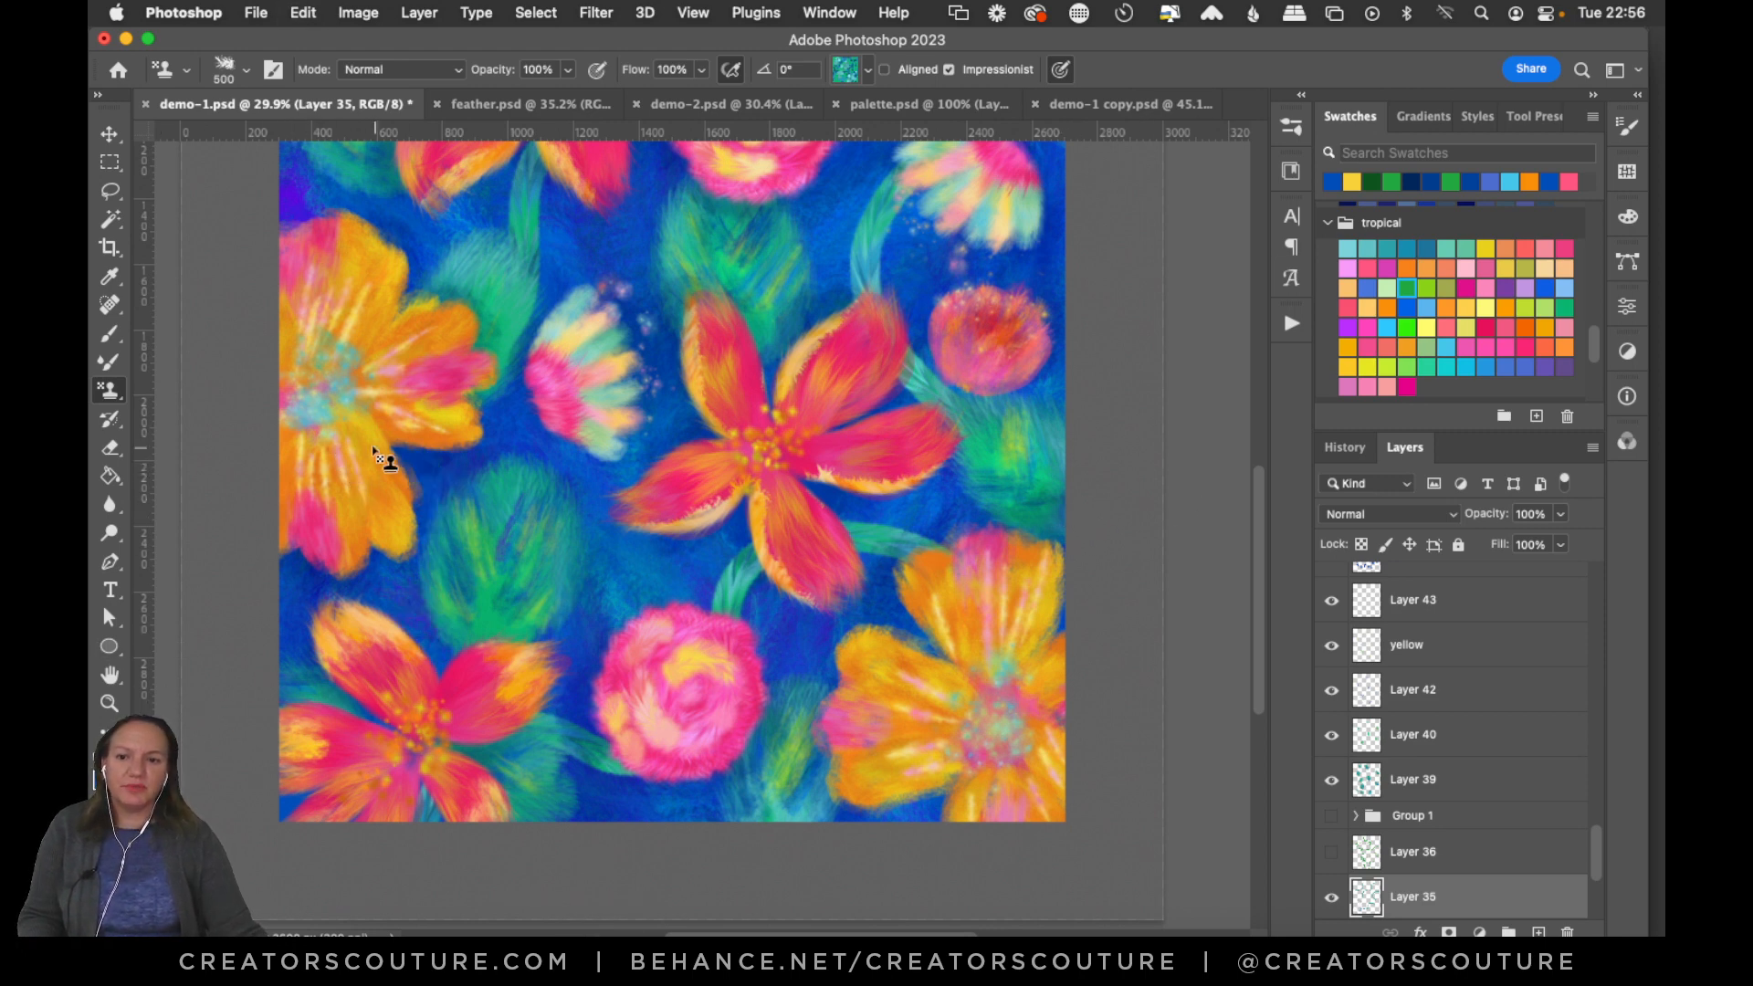
drag(372, 450, 157, 703)
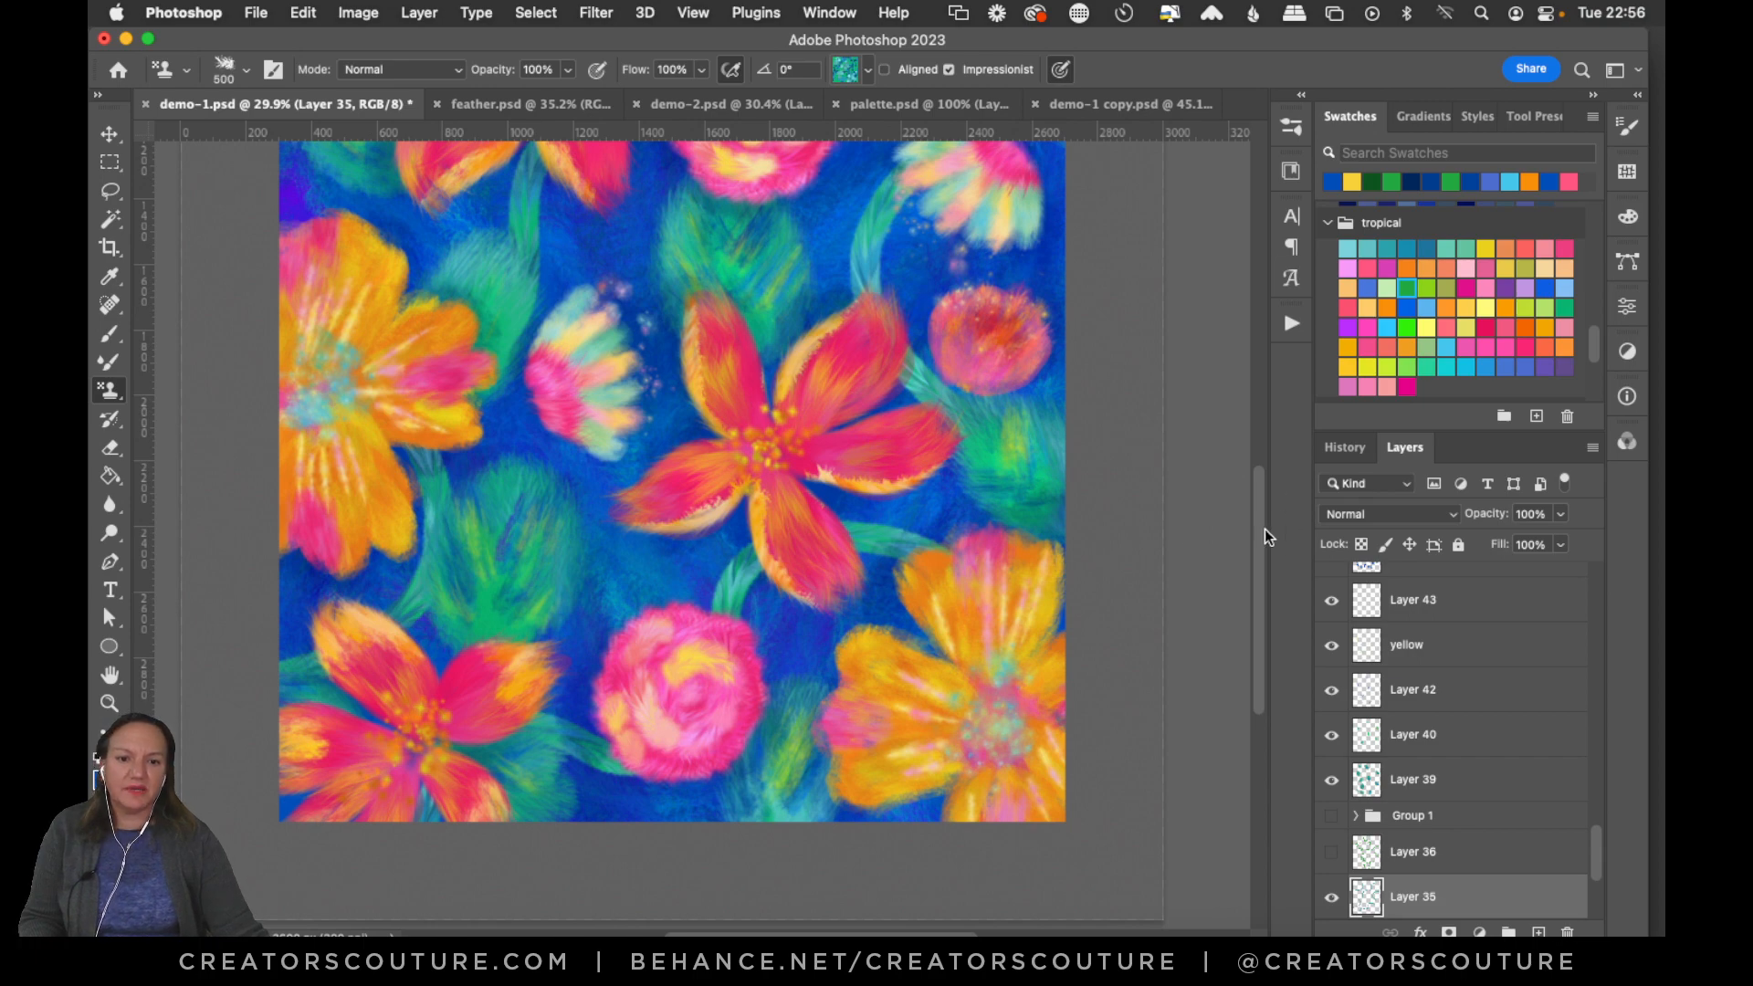
Compare the whole illustration with and without the teal vines on Layer 35, leaving that layer hidden.
drag(1264, 529, 1247, 437)
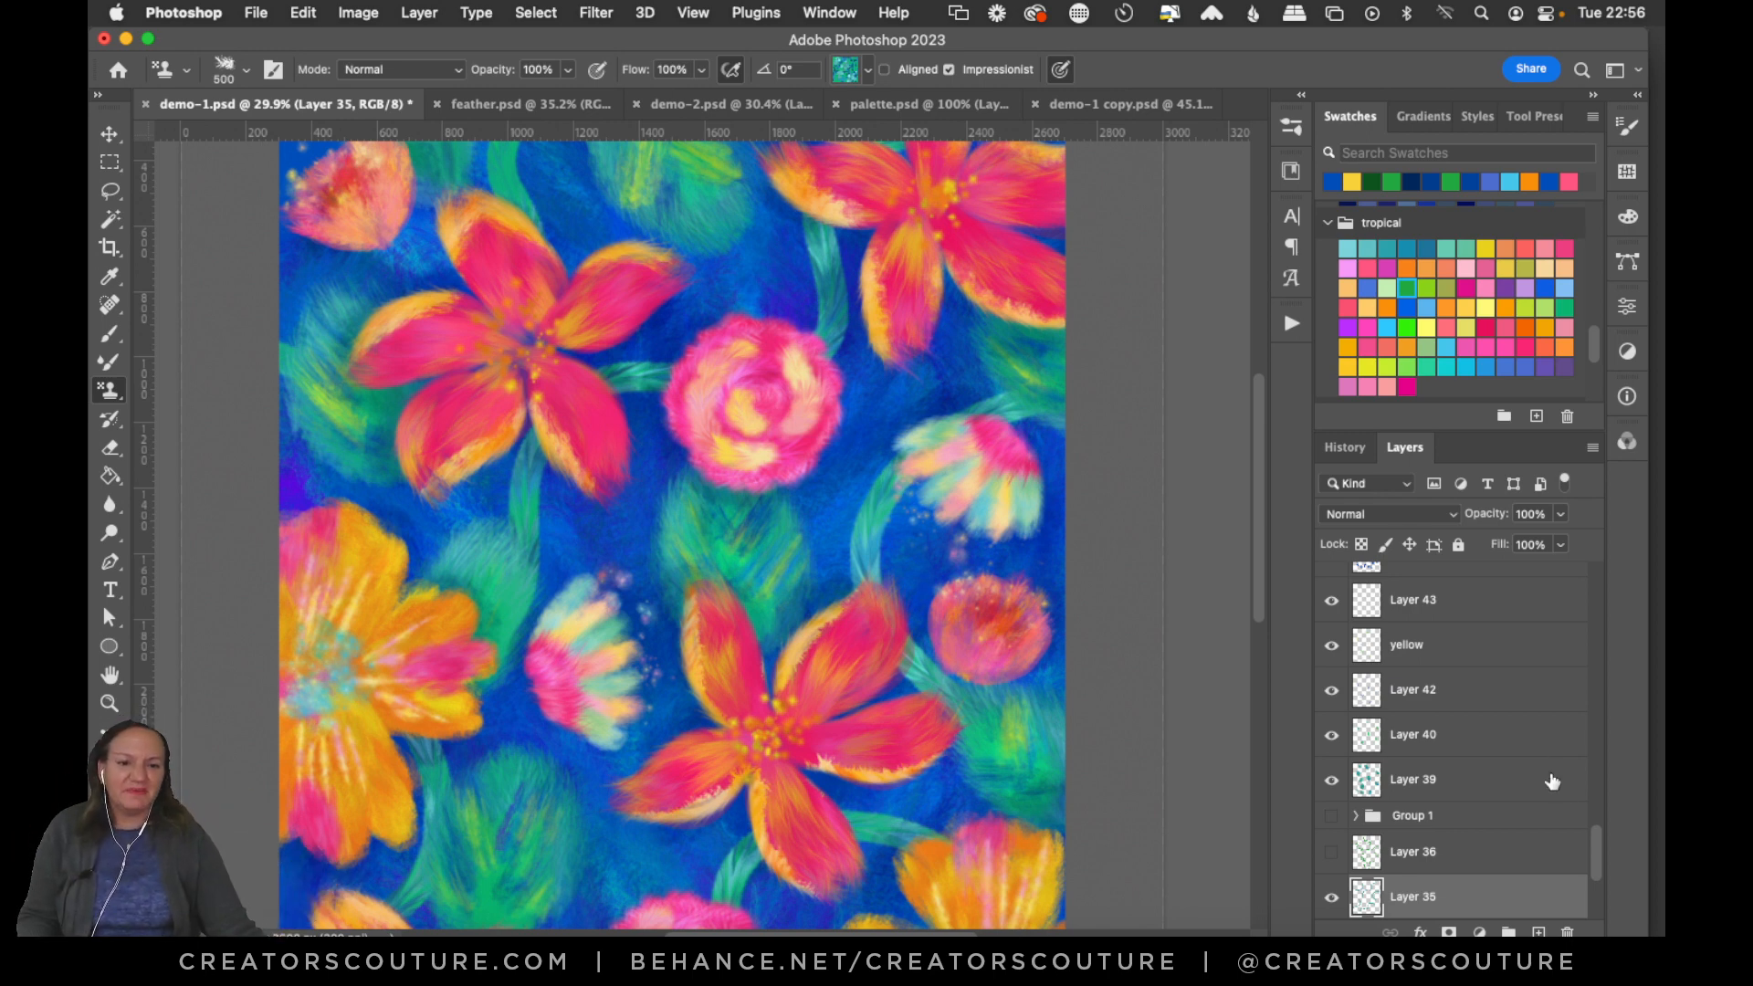
drag(1592, 846, 1596, 869)
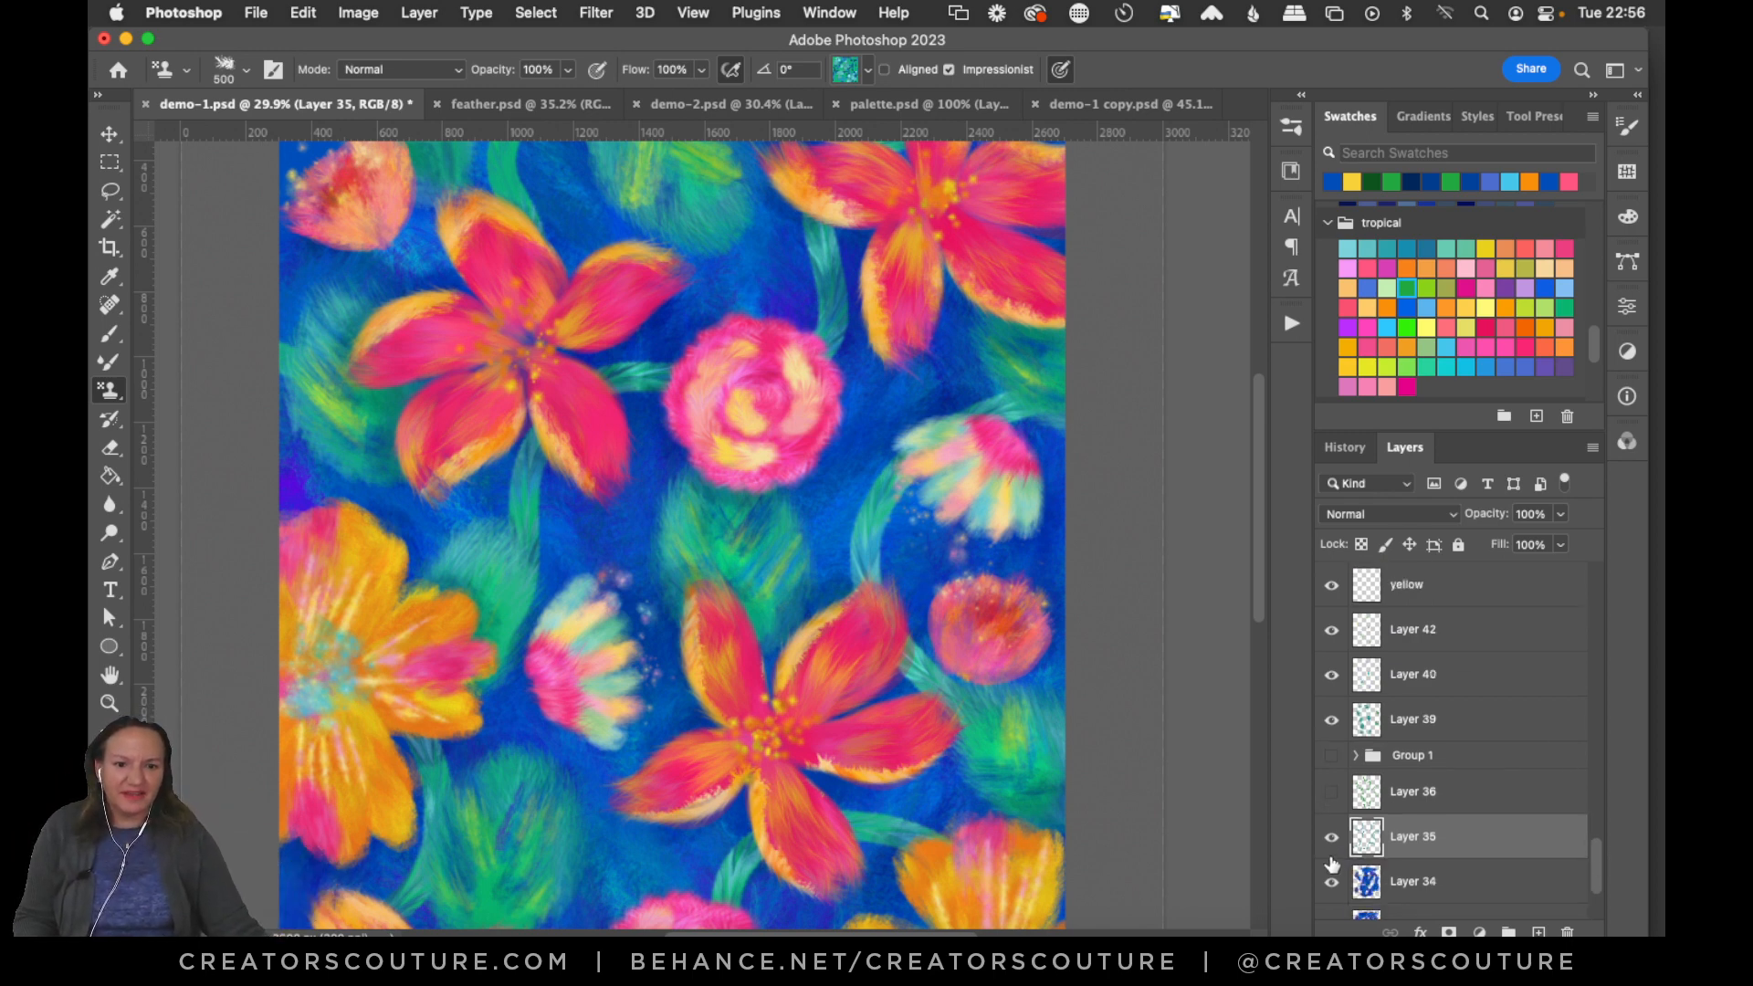
click(1330, 838)
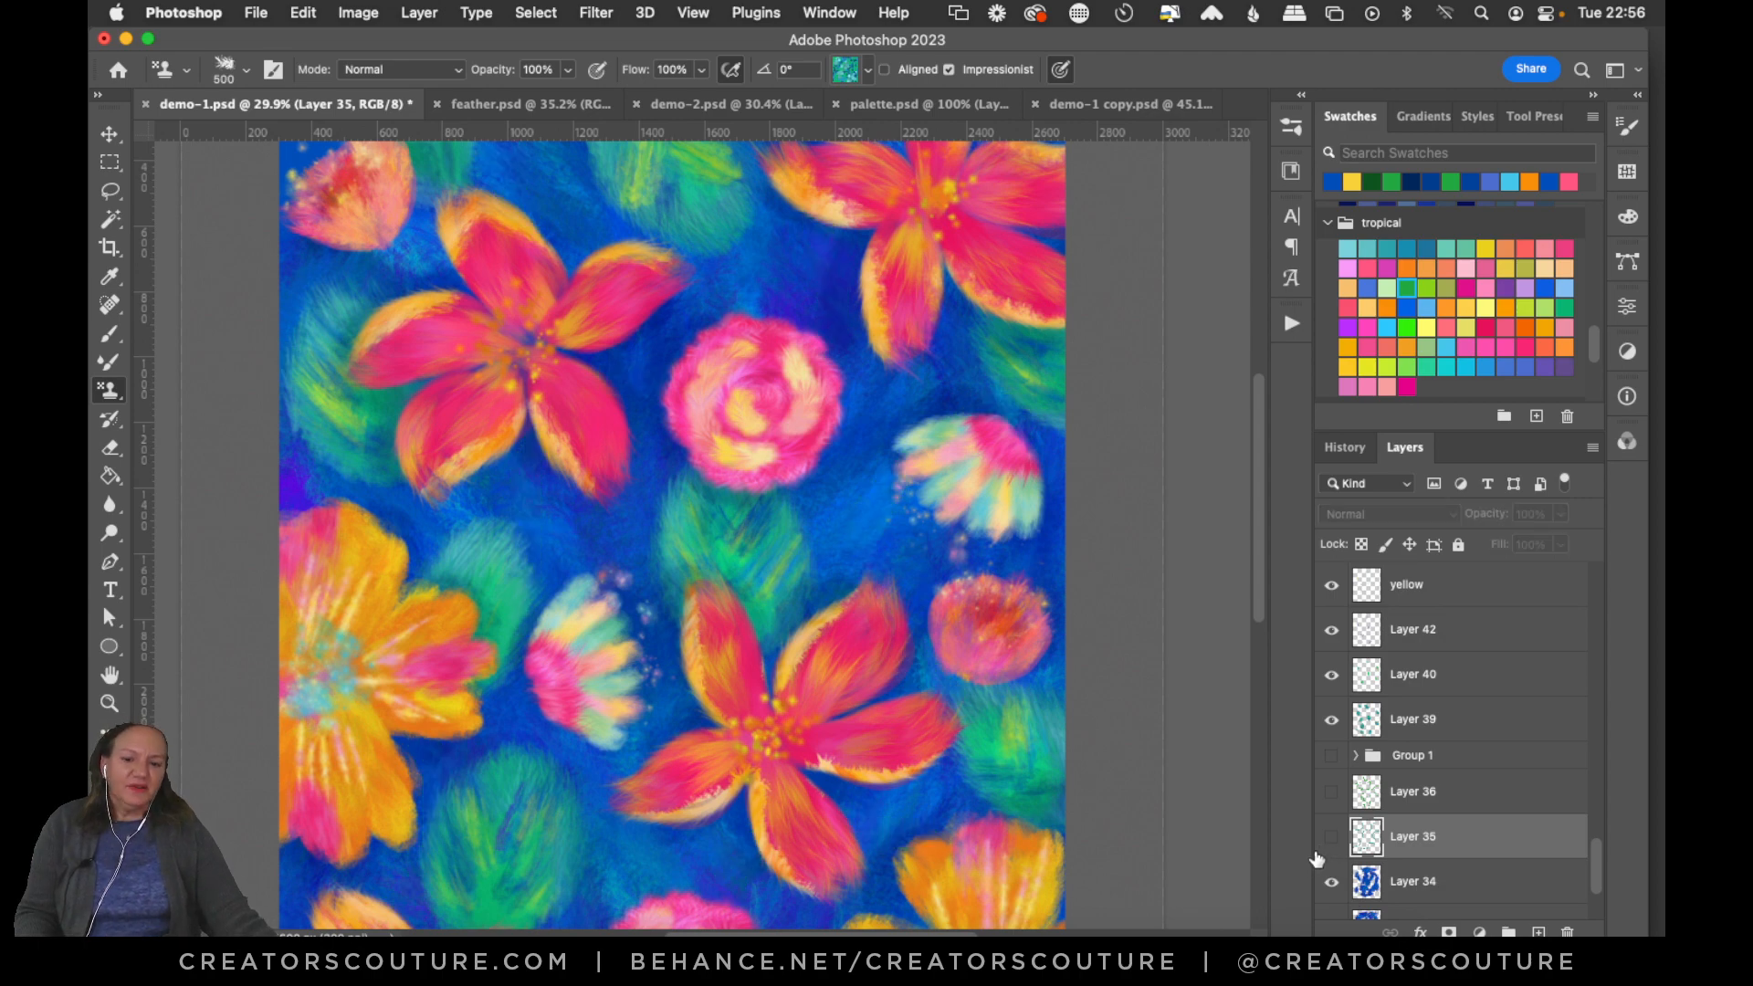
key(super+0)
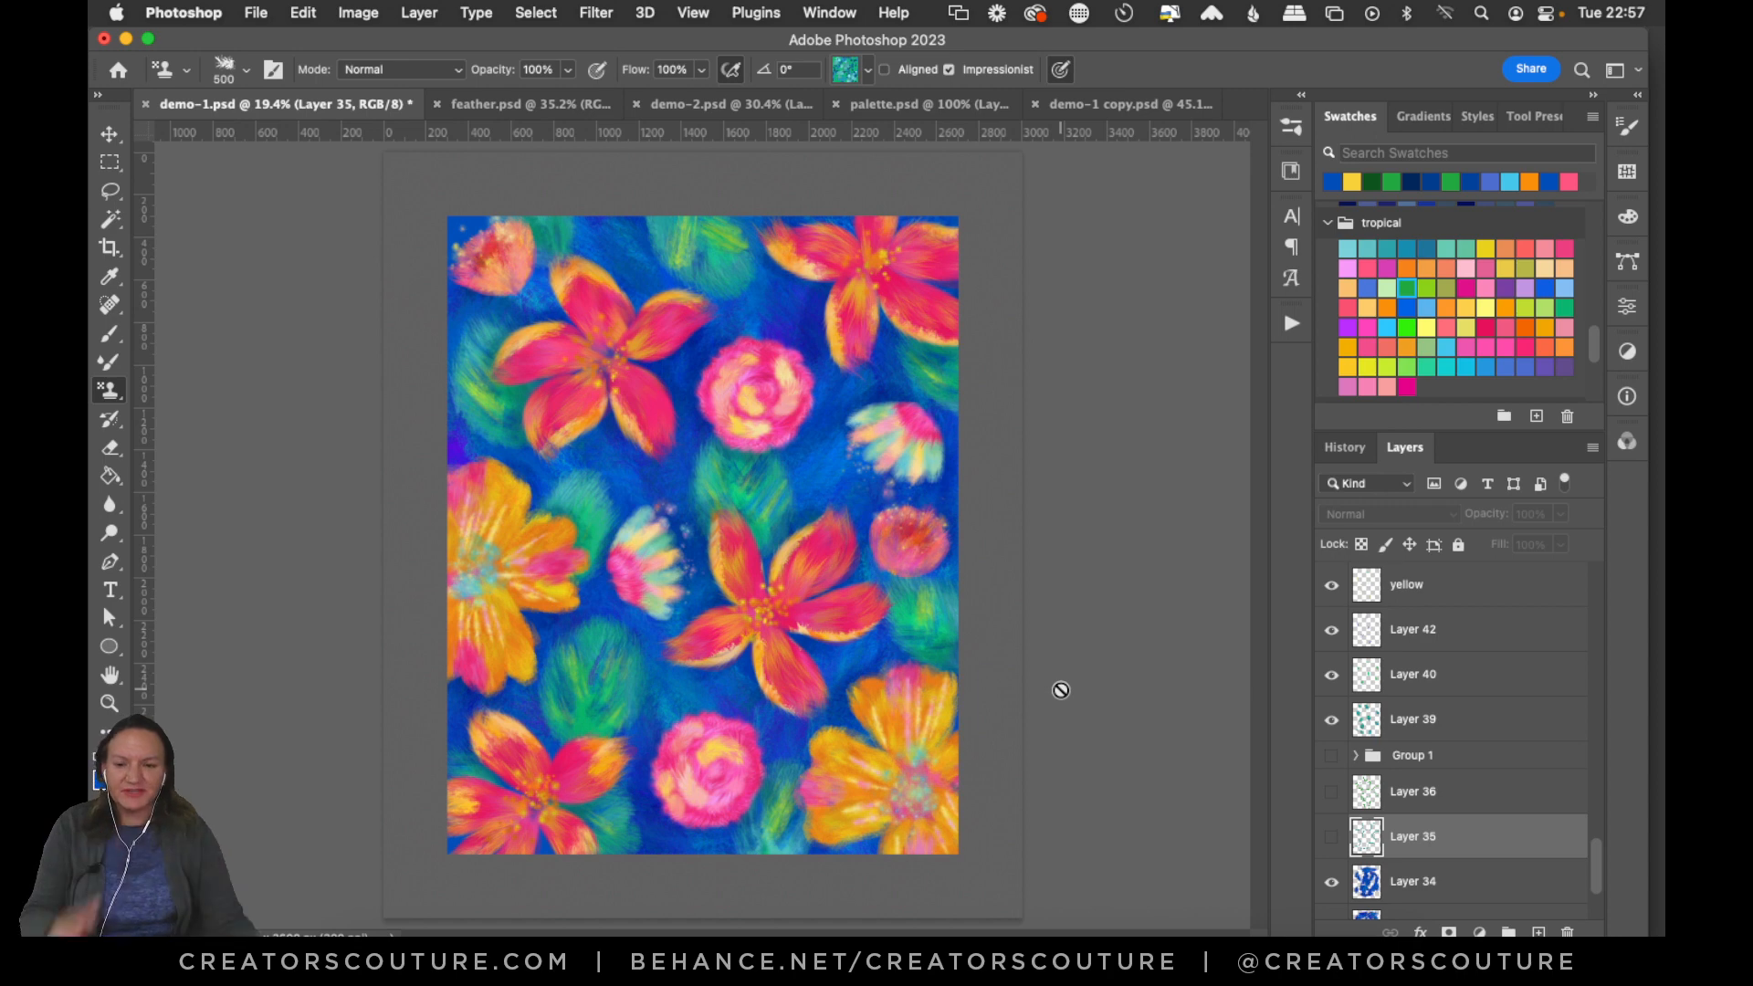
click(110, 703)
drag(651, 542, 686, 541)
click(1332, 837)
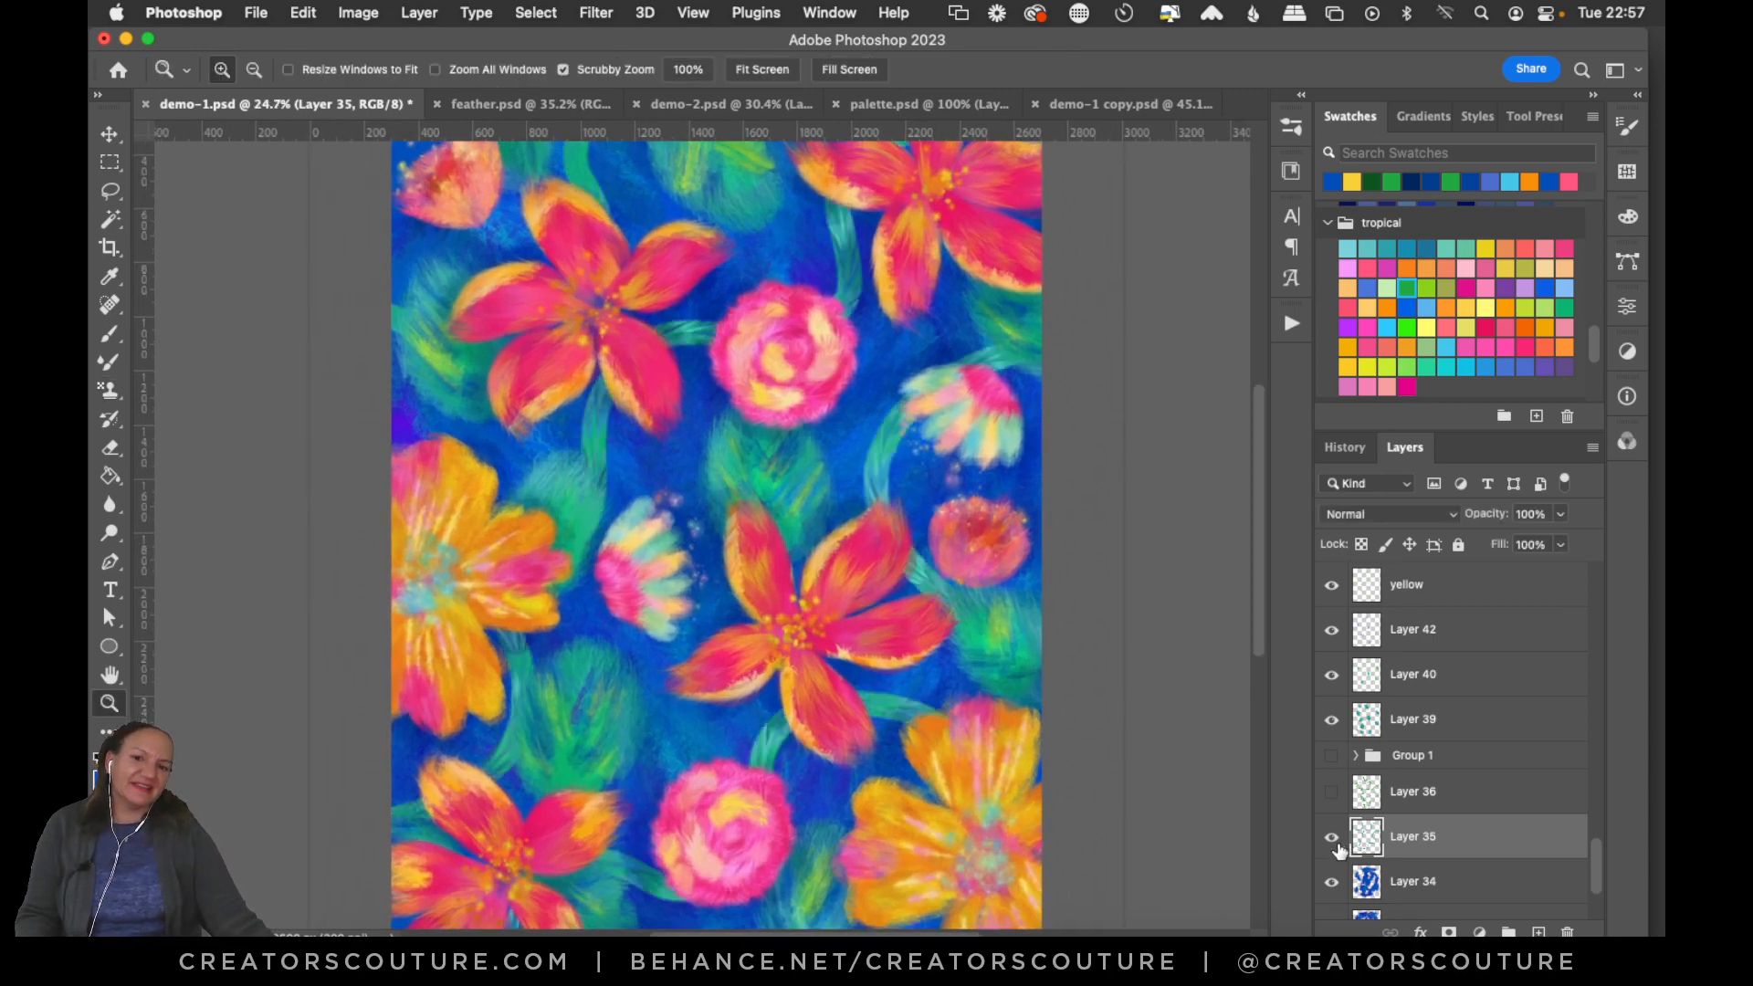
click(1332, 837)
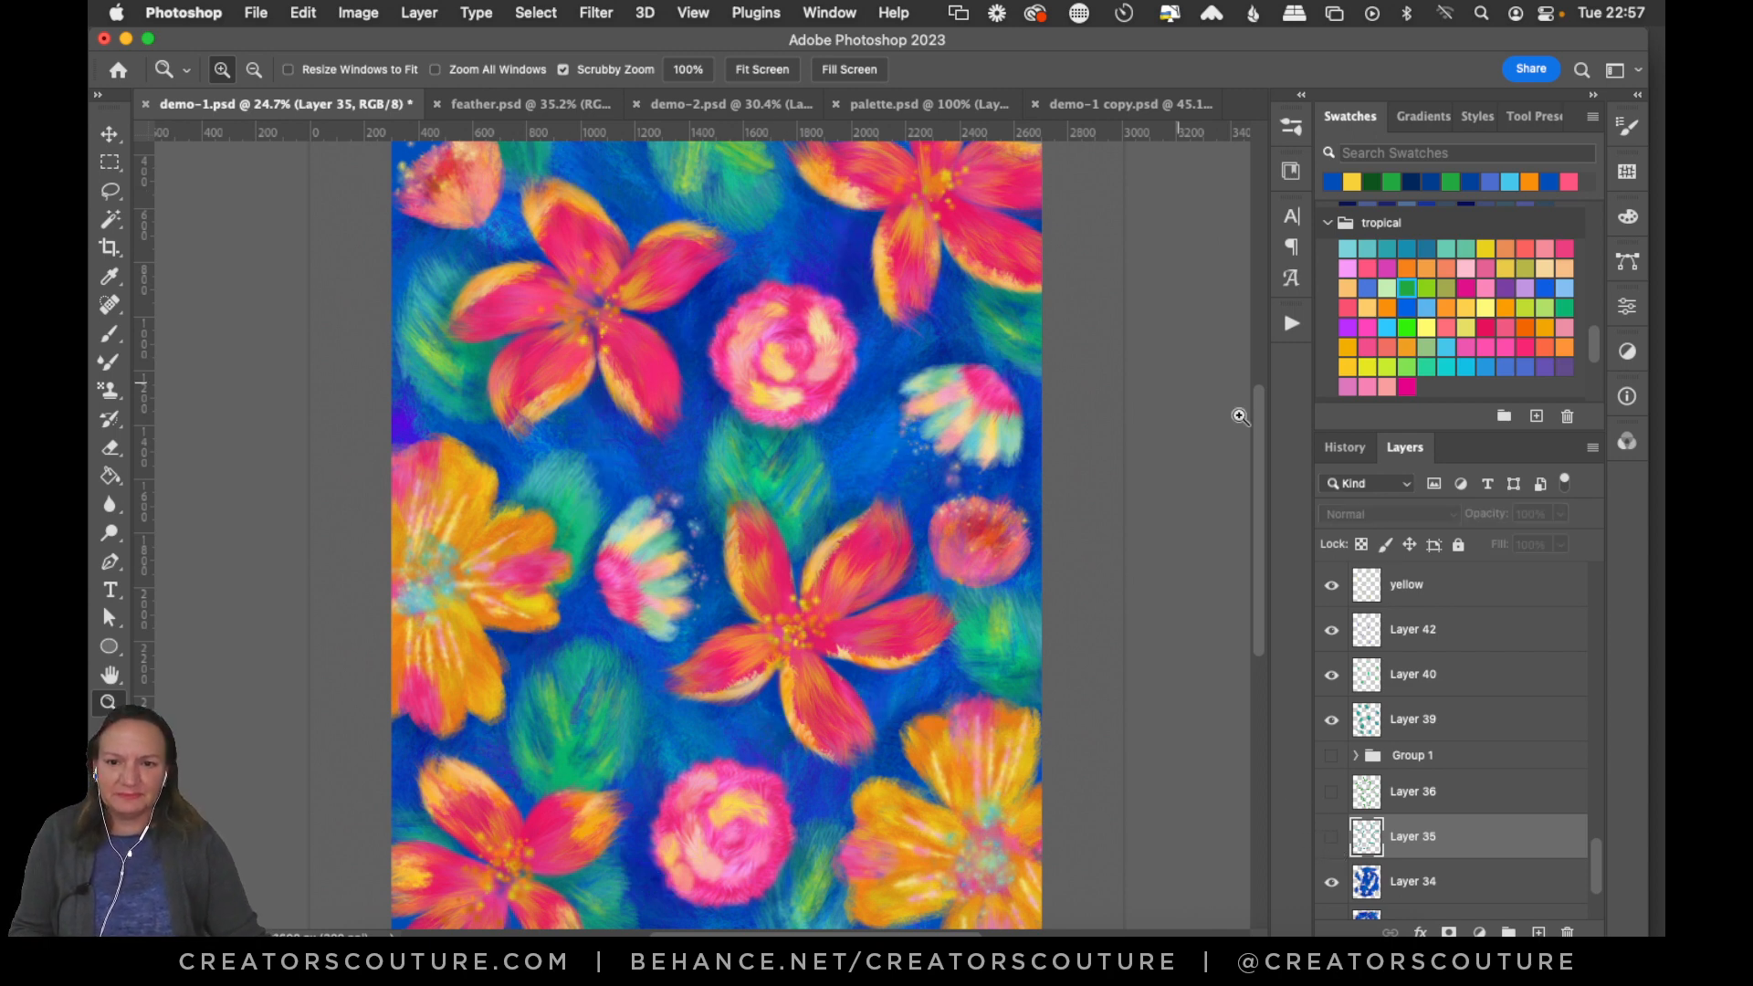
Add a new layer above Layer 35 and check the visibility of Layer 36.
click(1538, 932)
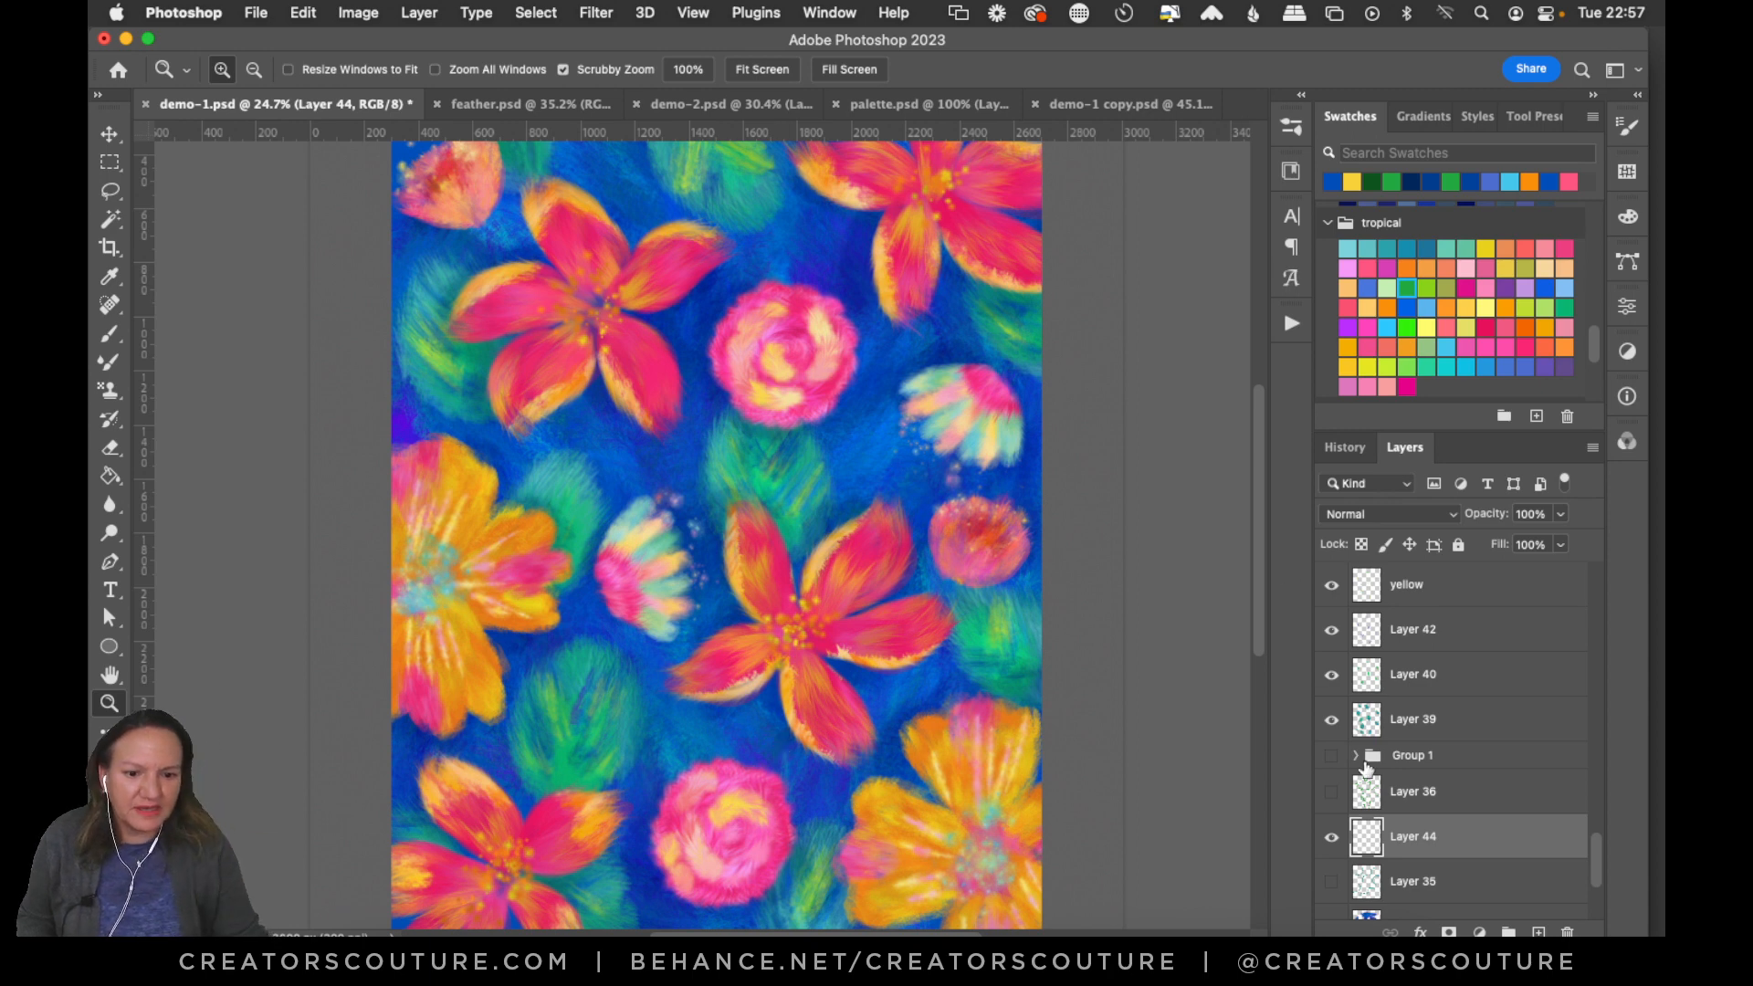
click(1326, 795)
click(1327, 803)
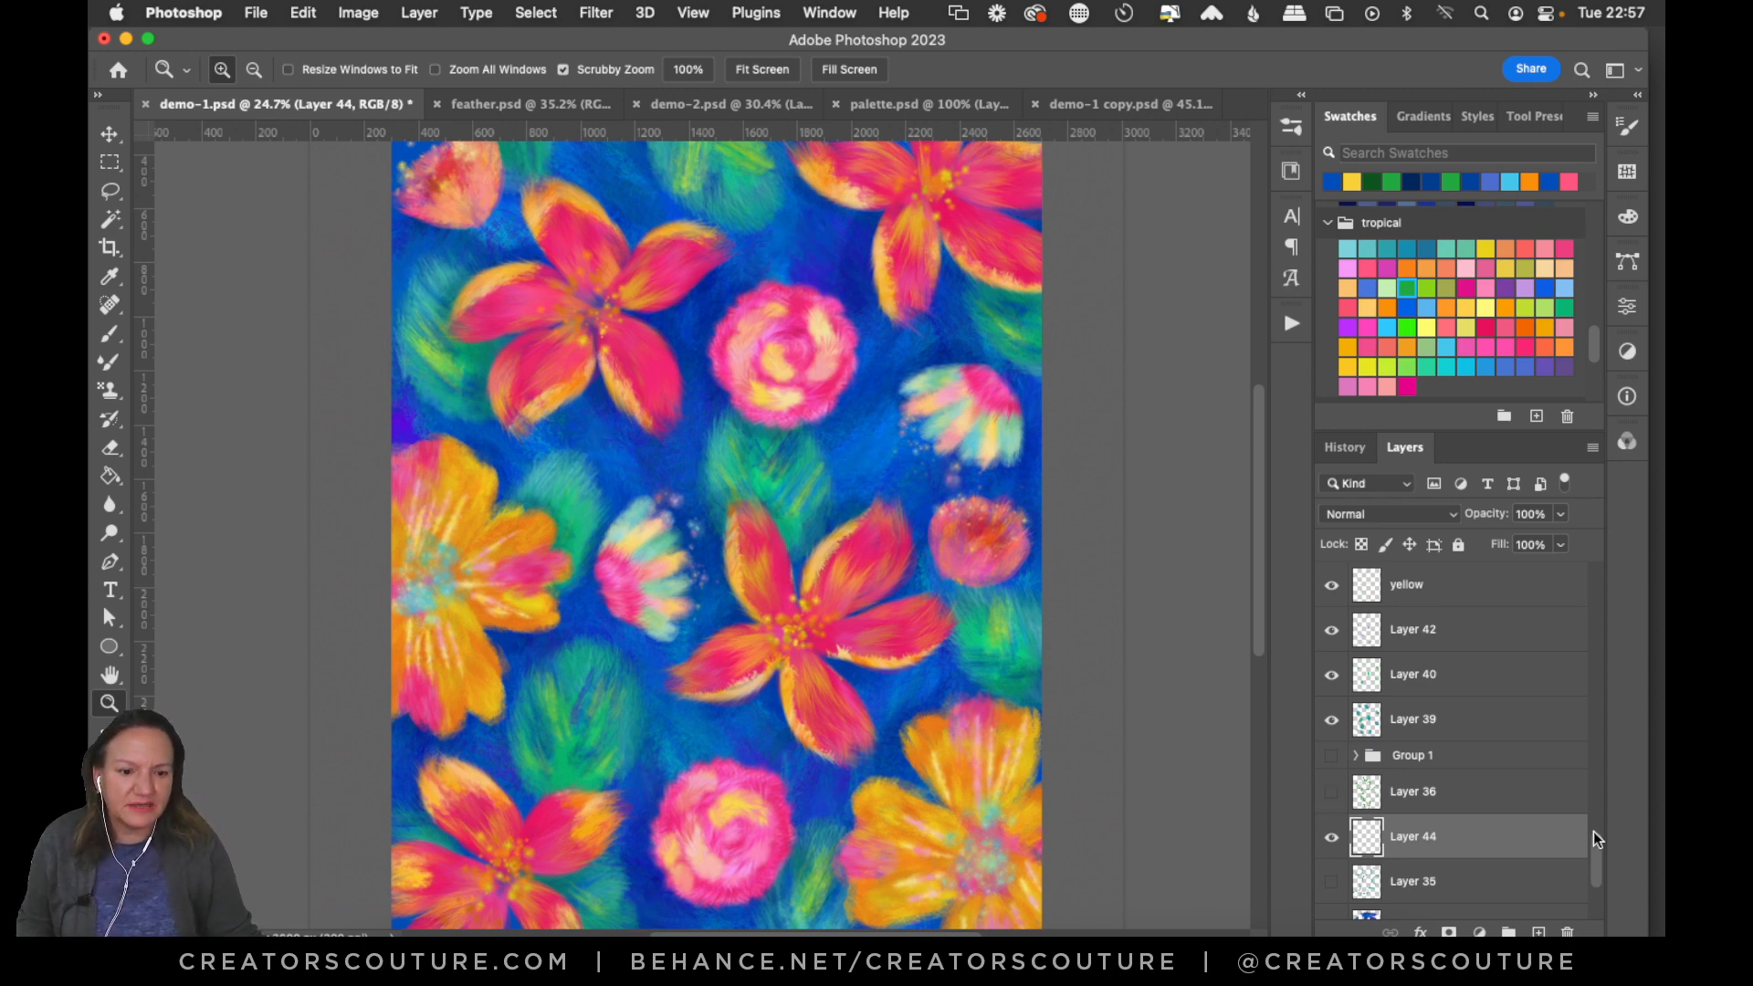
Show the vines on Layer 35 again, look at its blend mode options, keep Normal and hide the layer.
scroll(1592, 830, down, 4)
click(1329, 708)
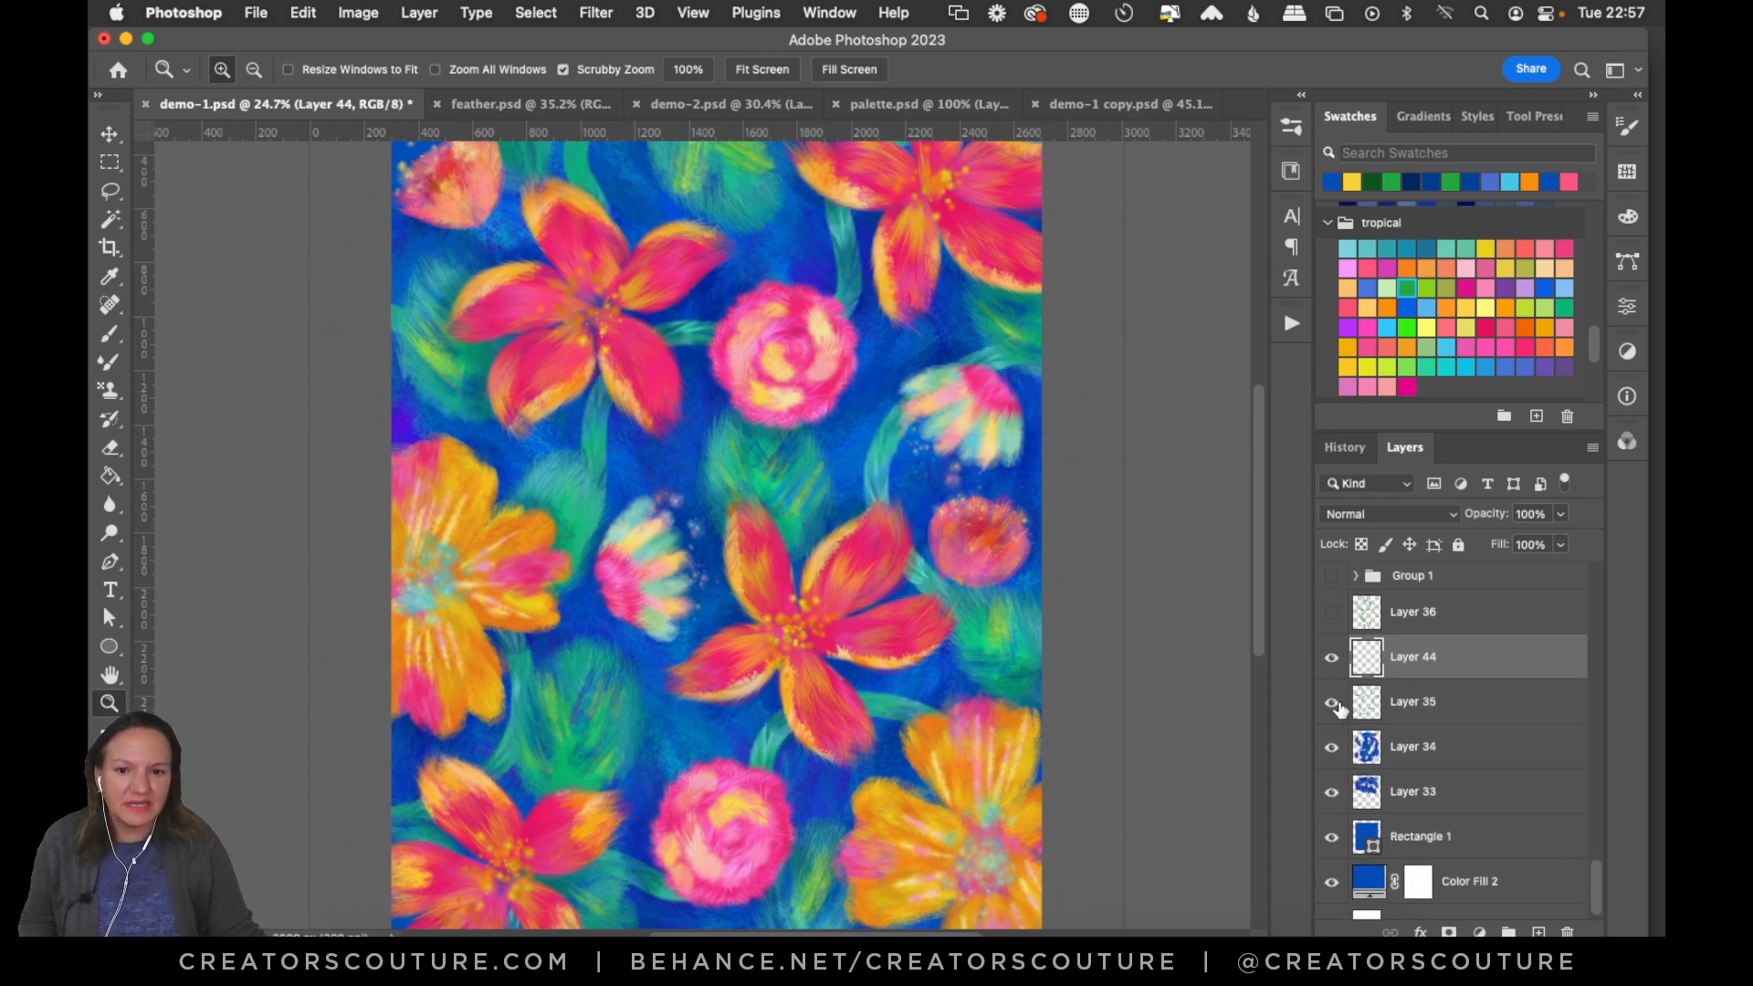
click(1420, 715)
click(1384, 515)
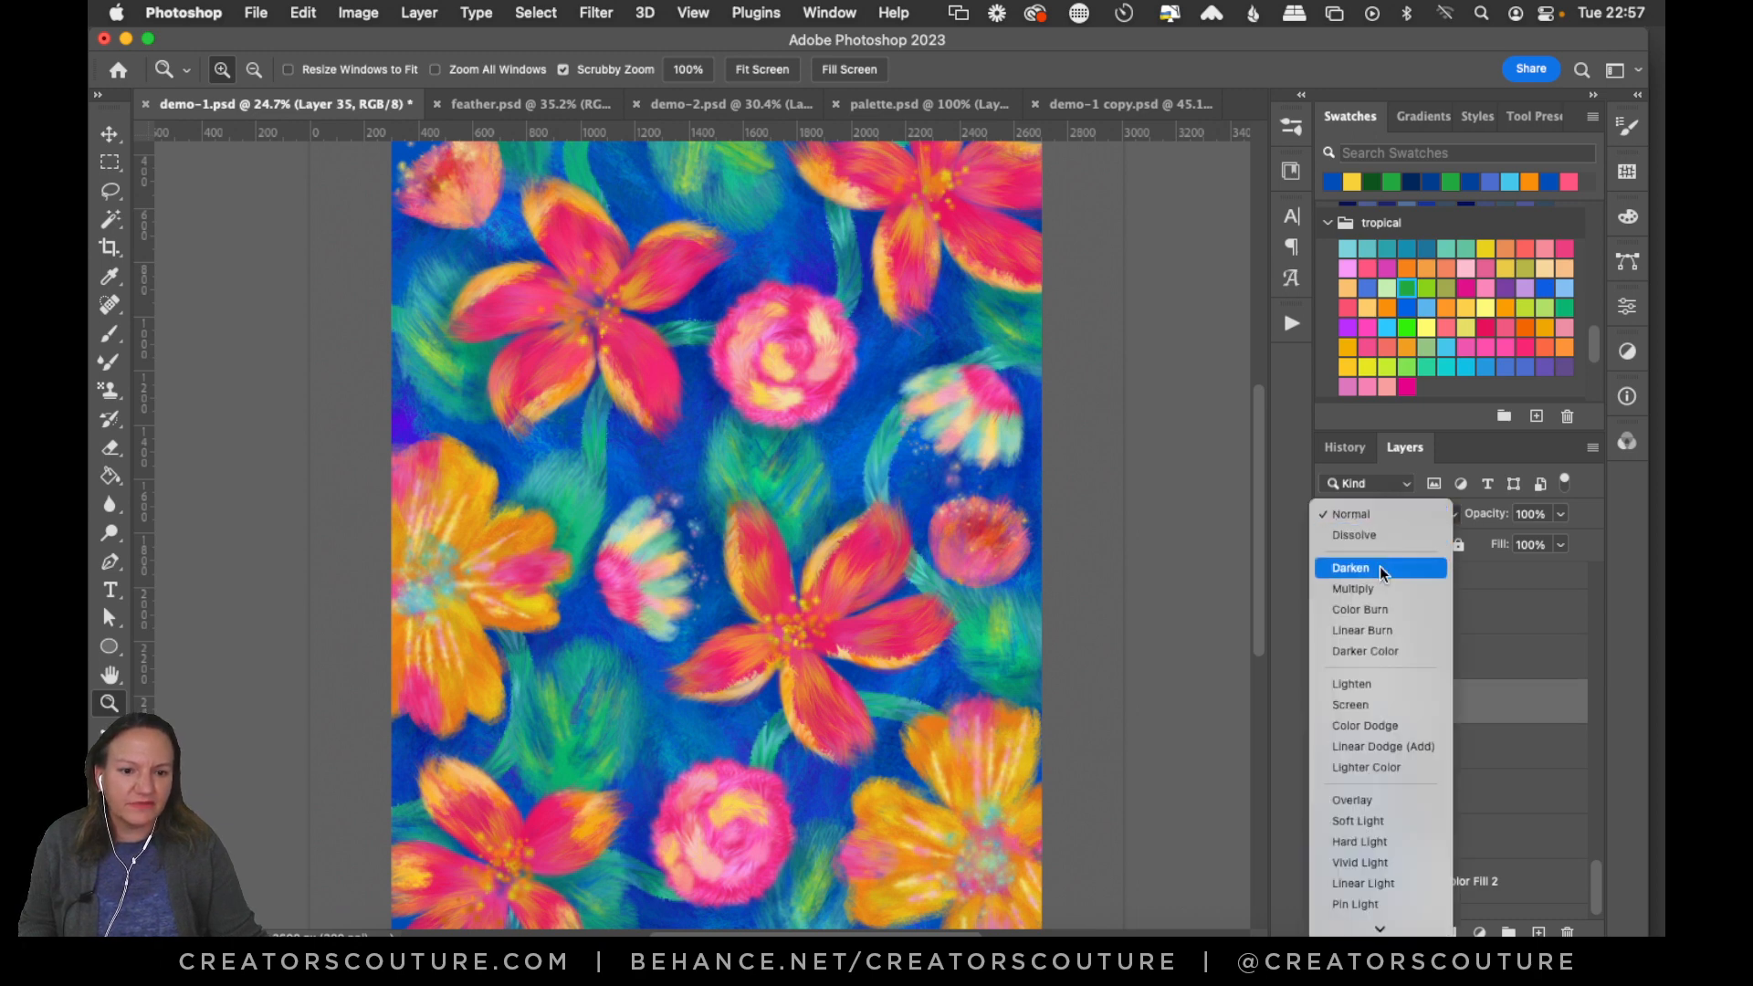
click(1395, 512)
click(1332, 703)
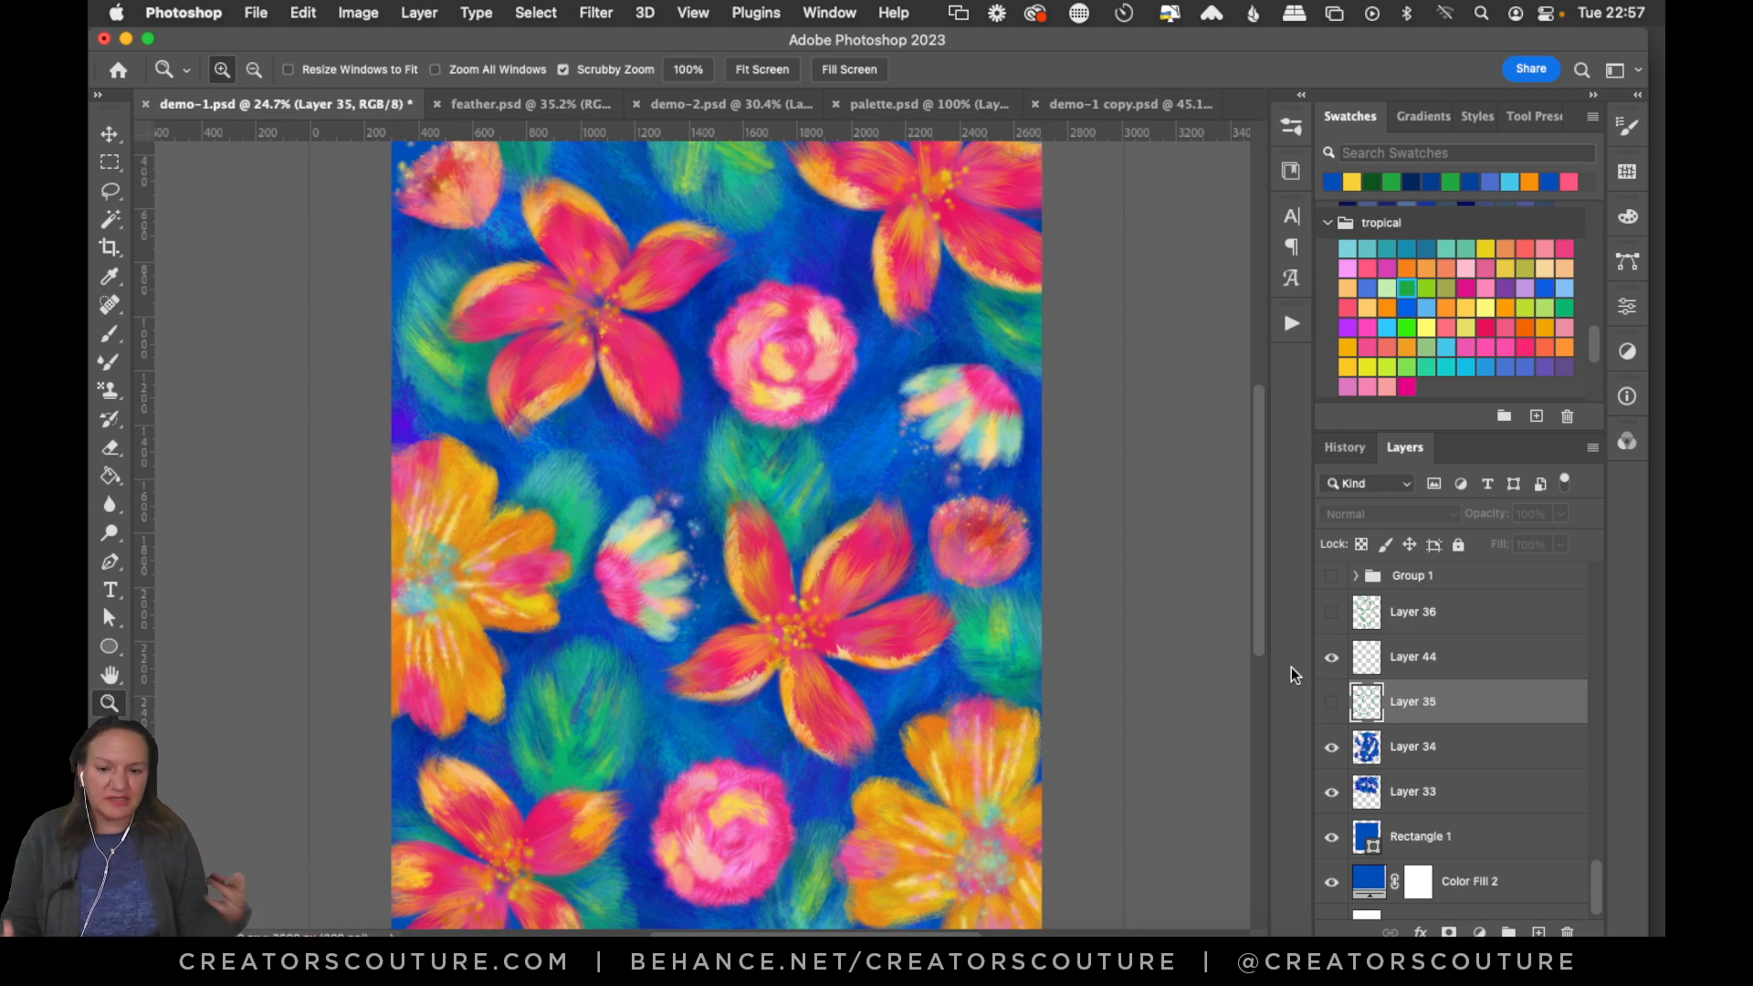
Save demo-1.psd and compare the illustration with Layer 36 shown and hidden.
key(super+s)
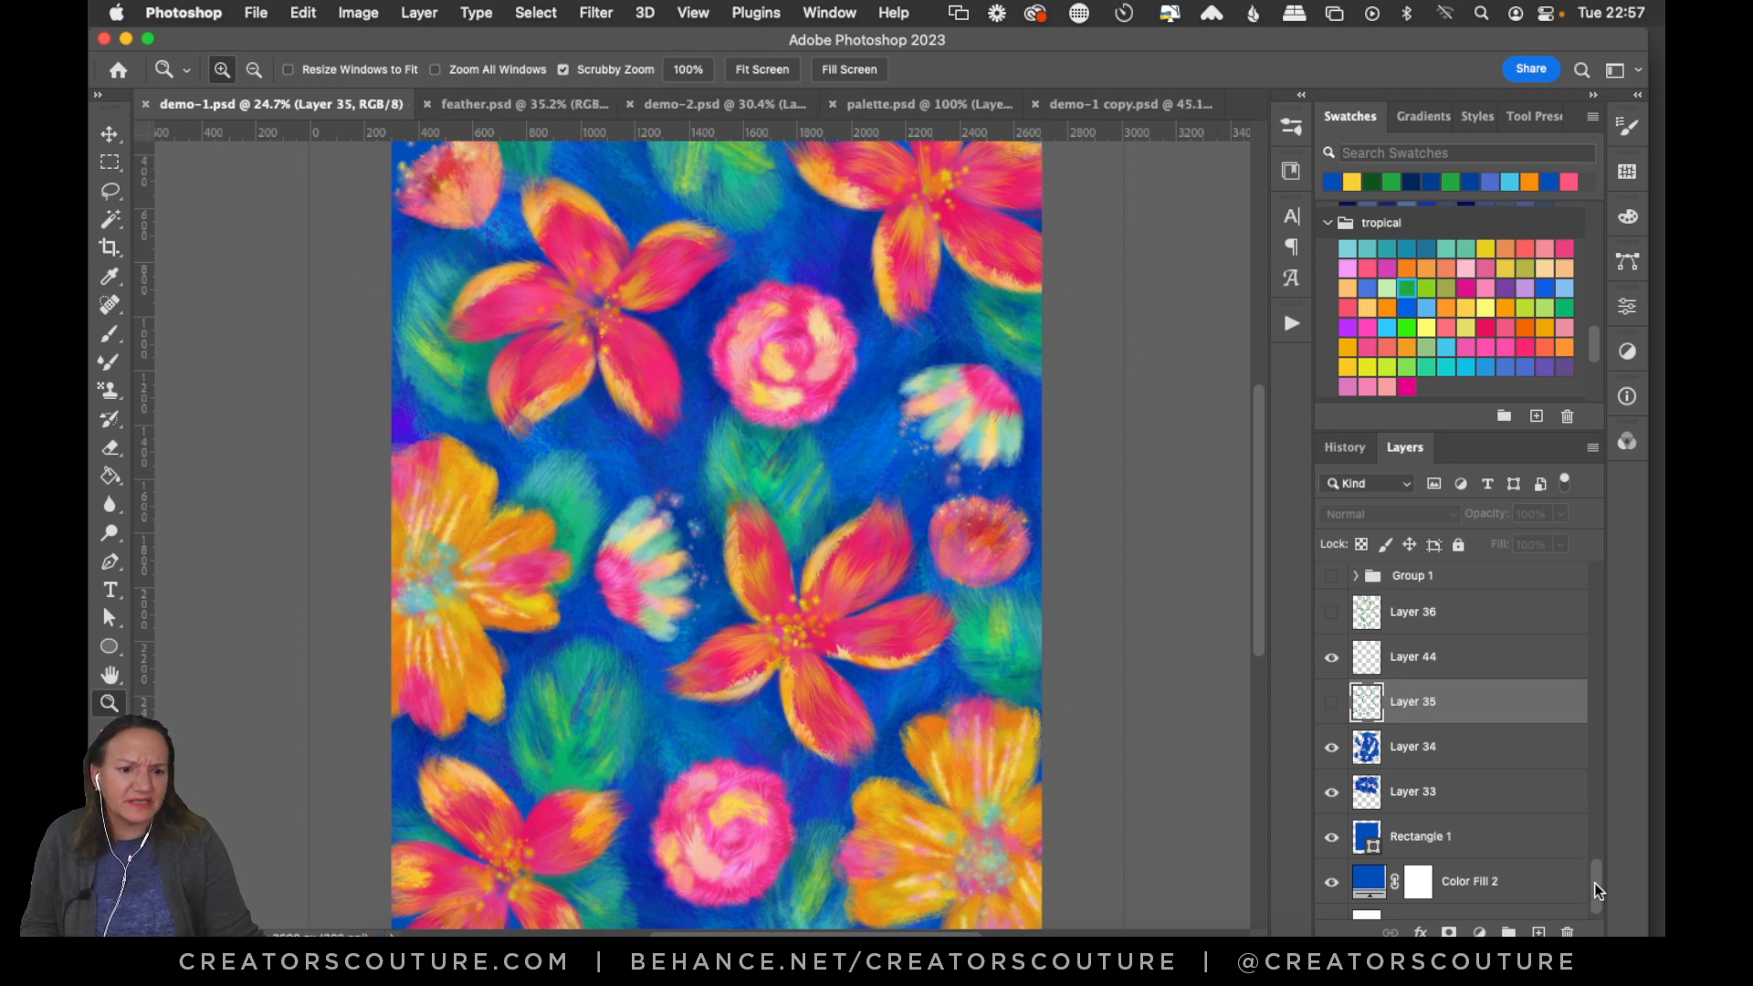
drag(1593, 884, 1598, 858)
scroll(1597, 853, down, 1)
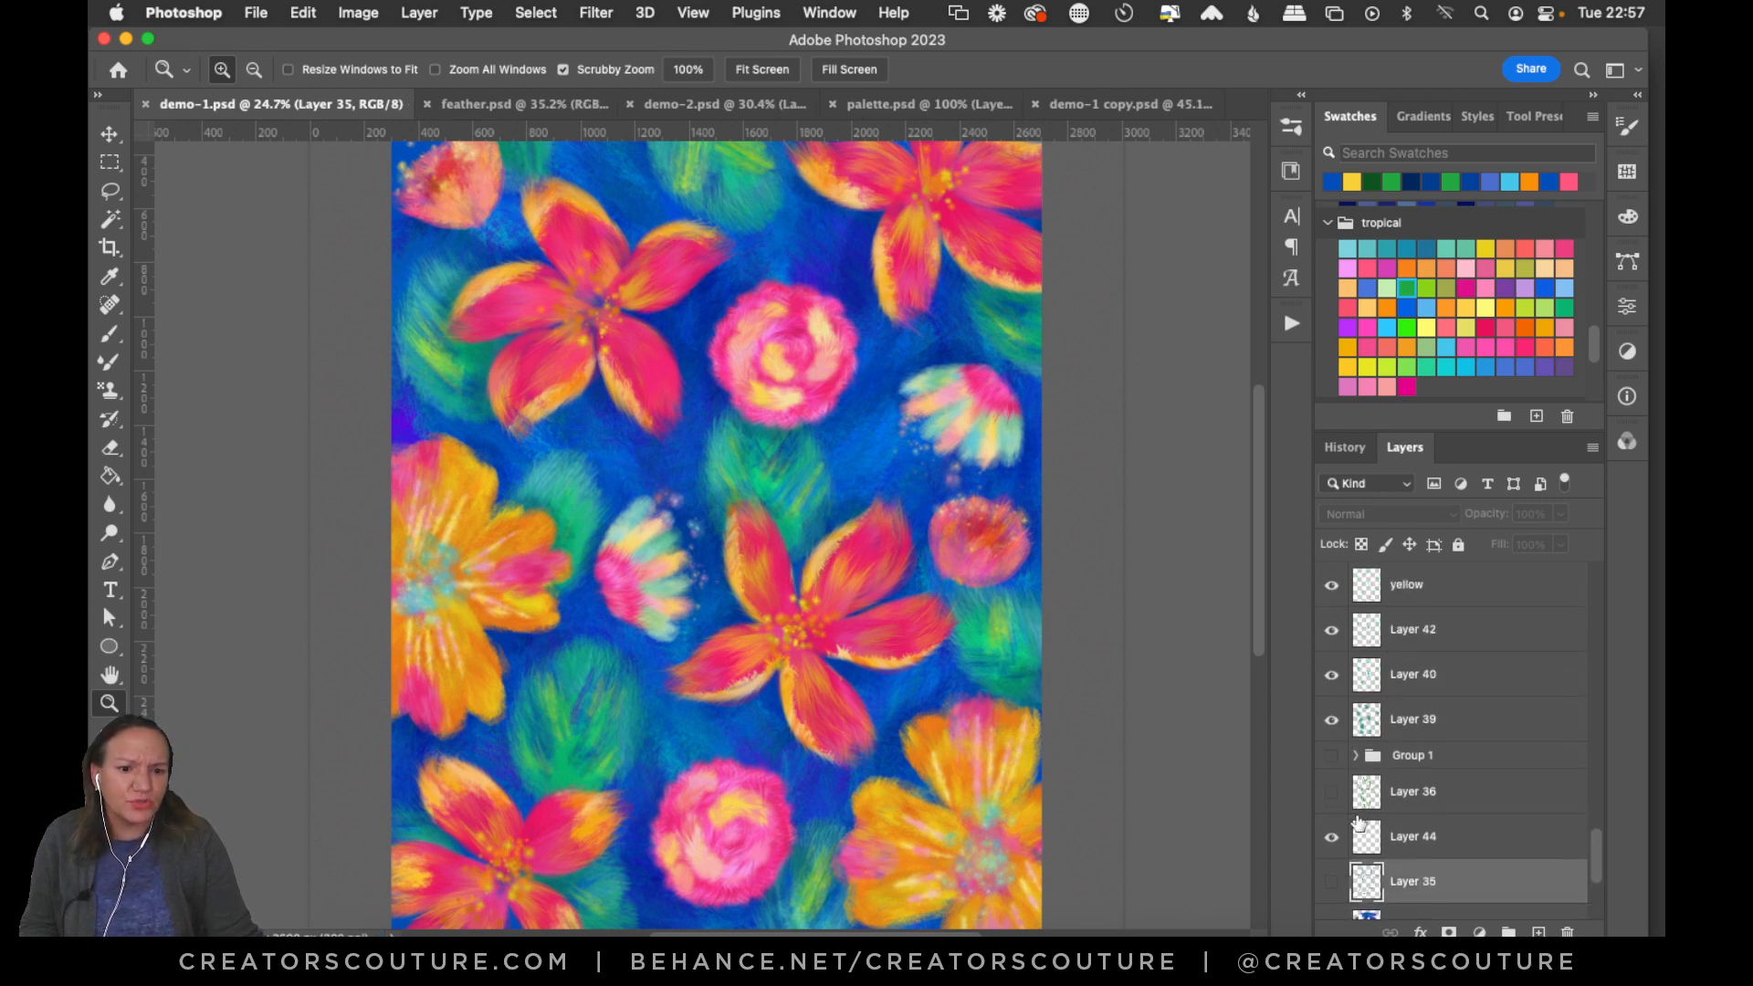
click(1330, 793)
click(1330, 793)
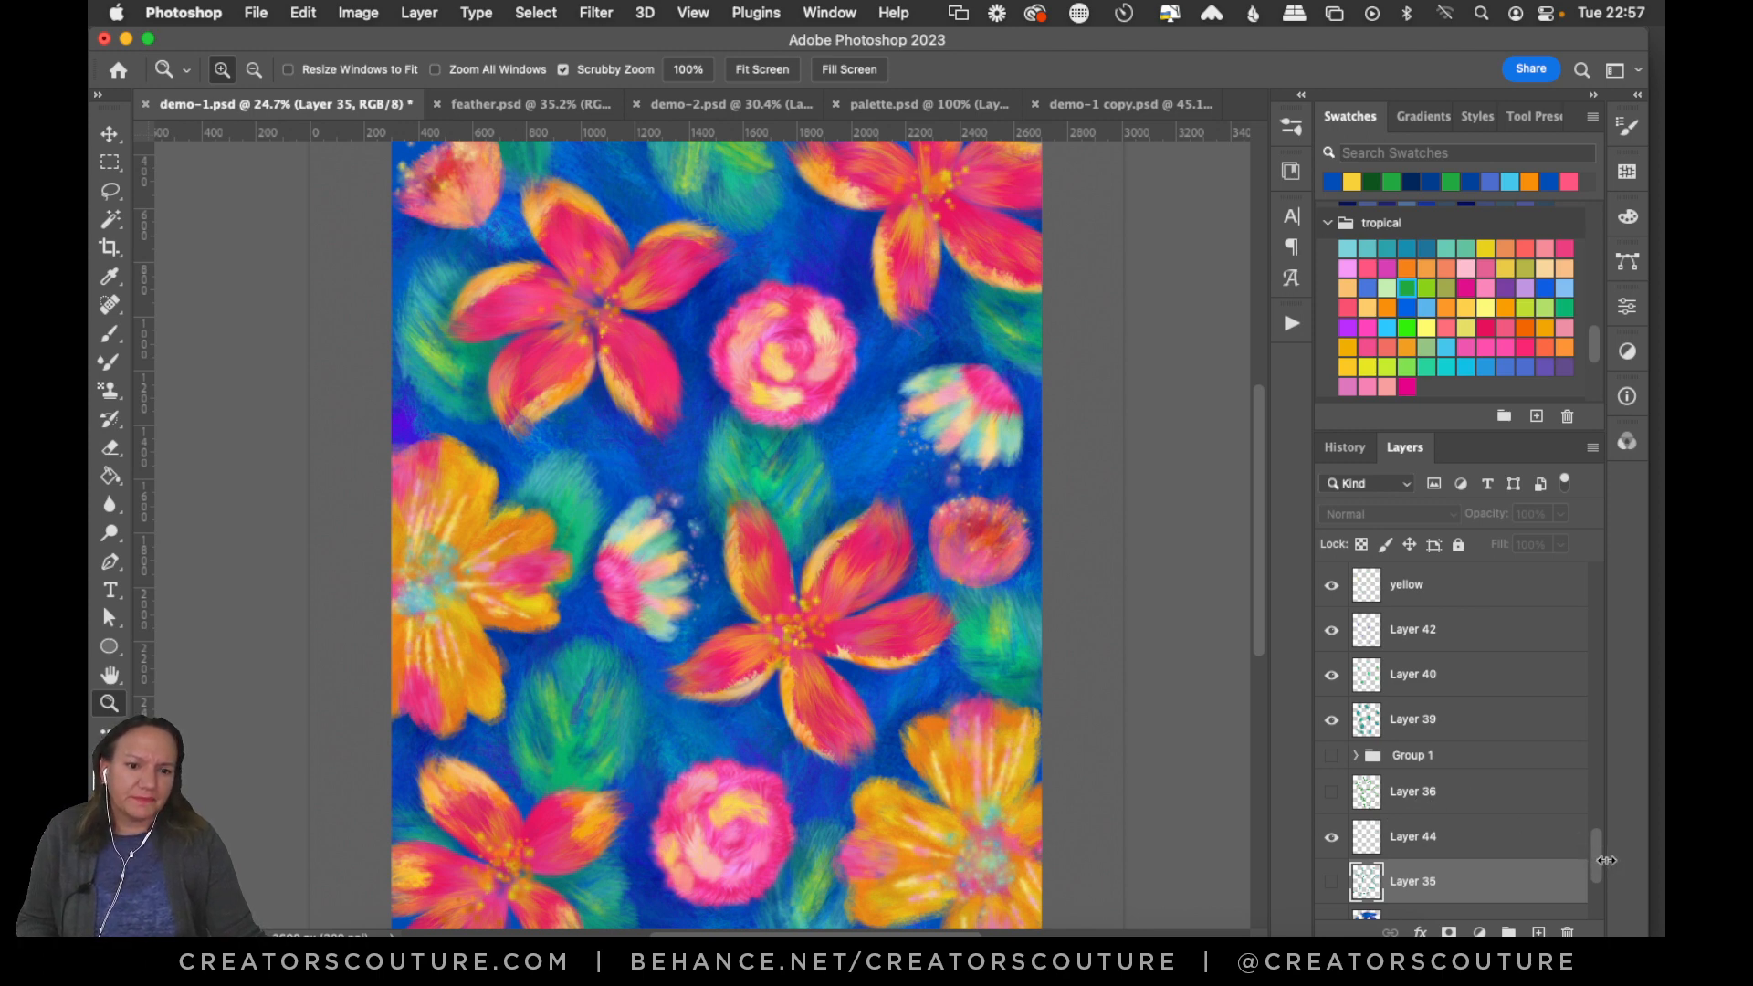
drag(1596, 850, 1592, 874)
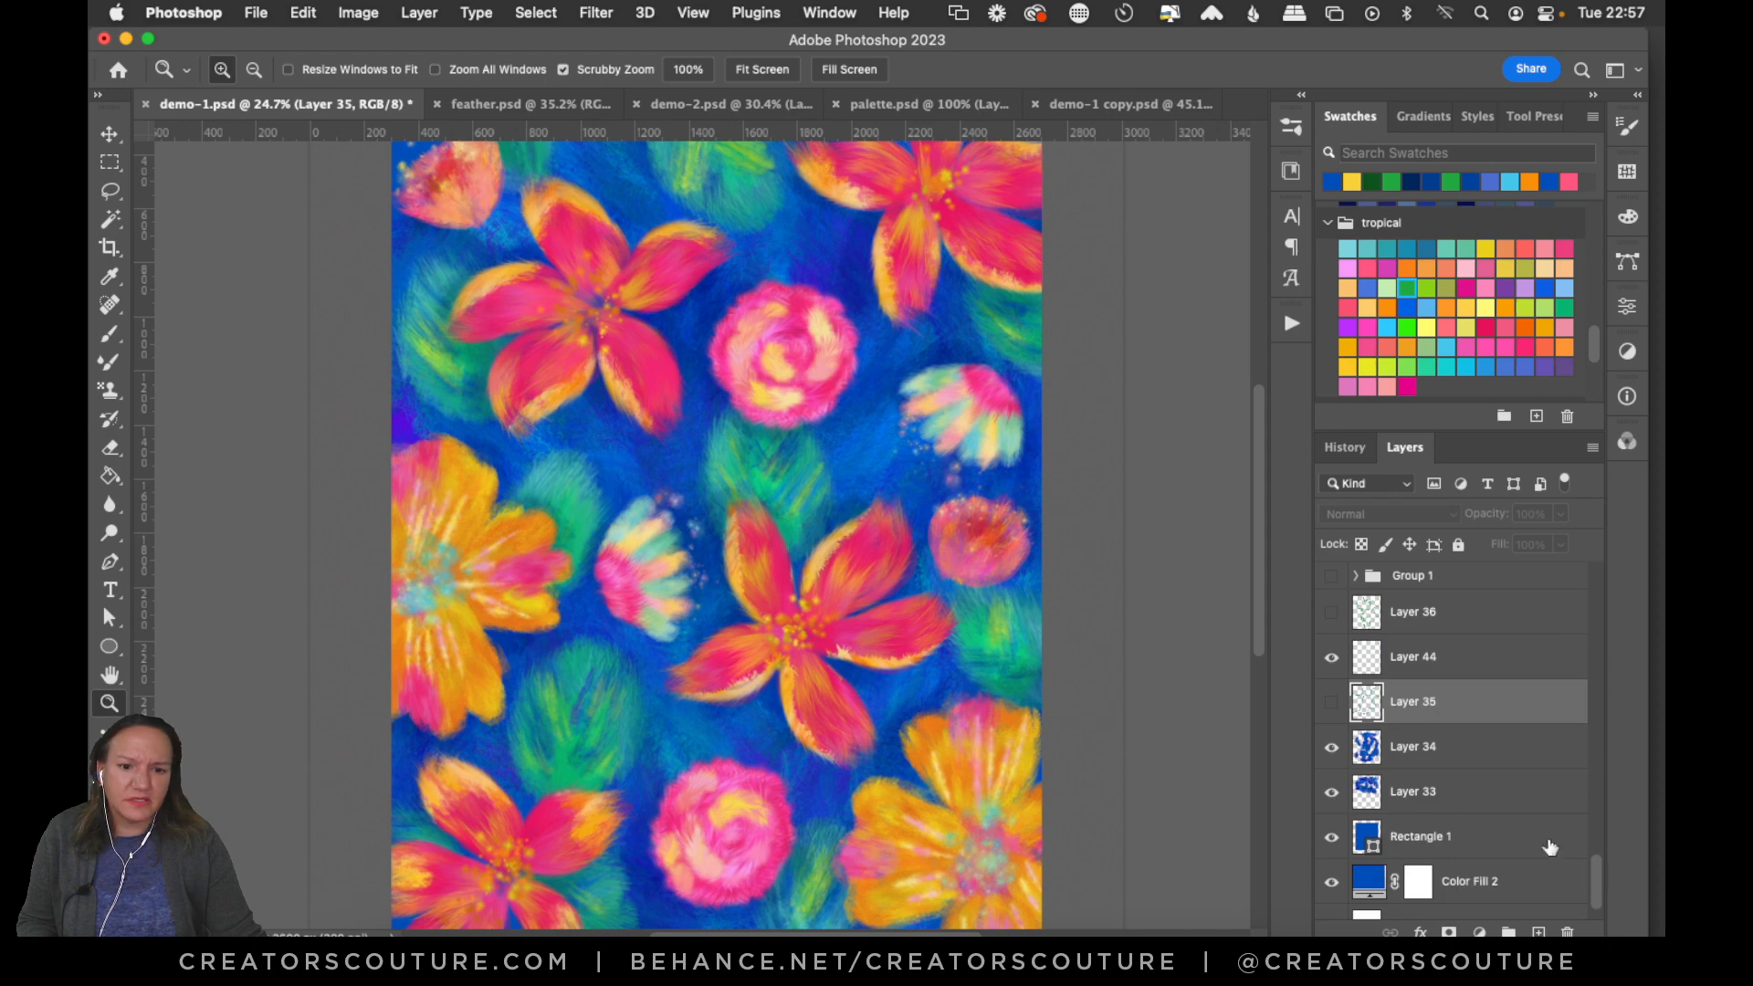
Look through the numbered brush samples in feather.psd and return to demo-1.psd.
click(495, 101)
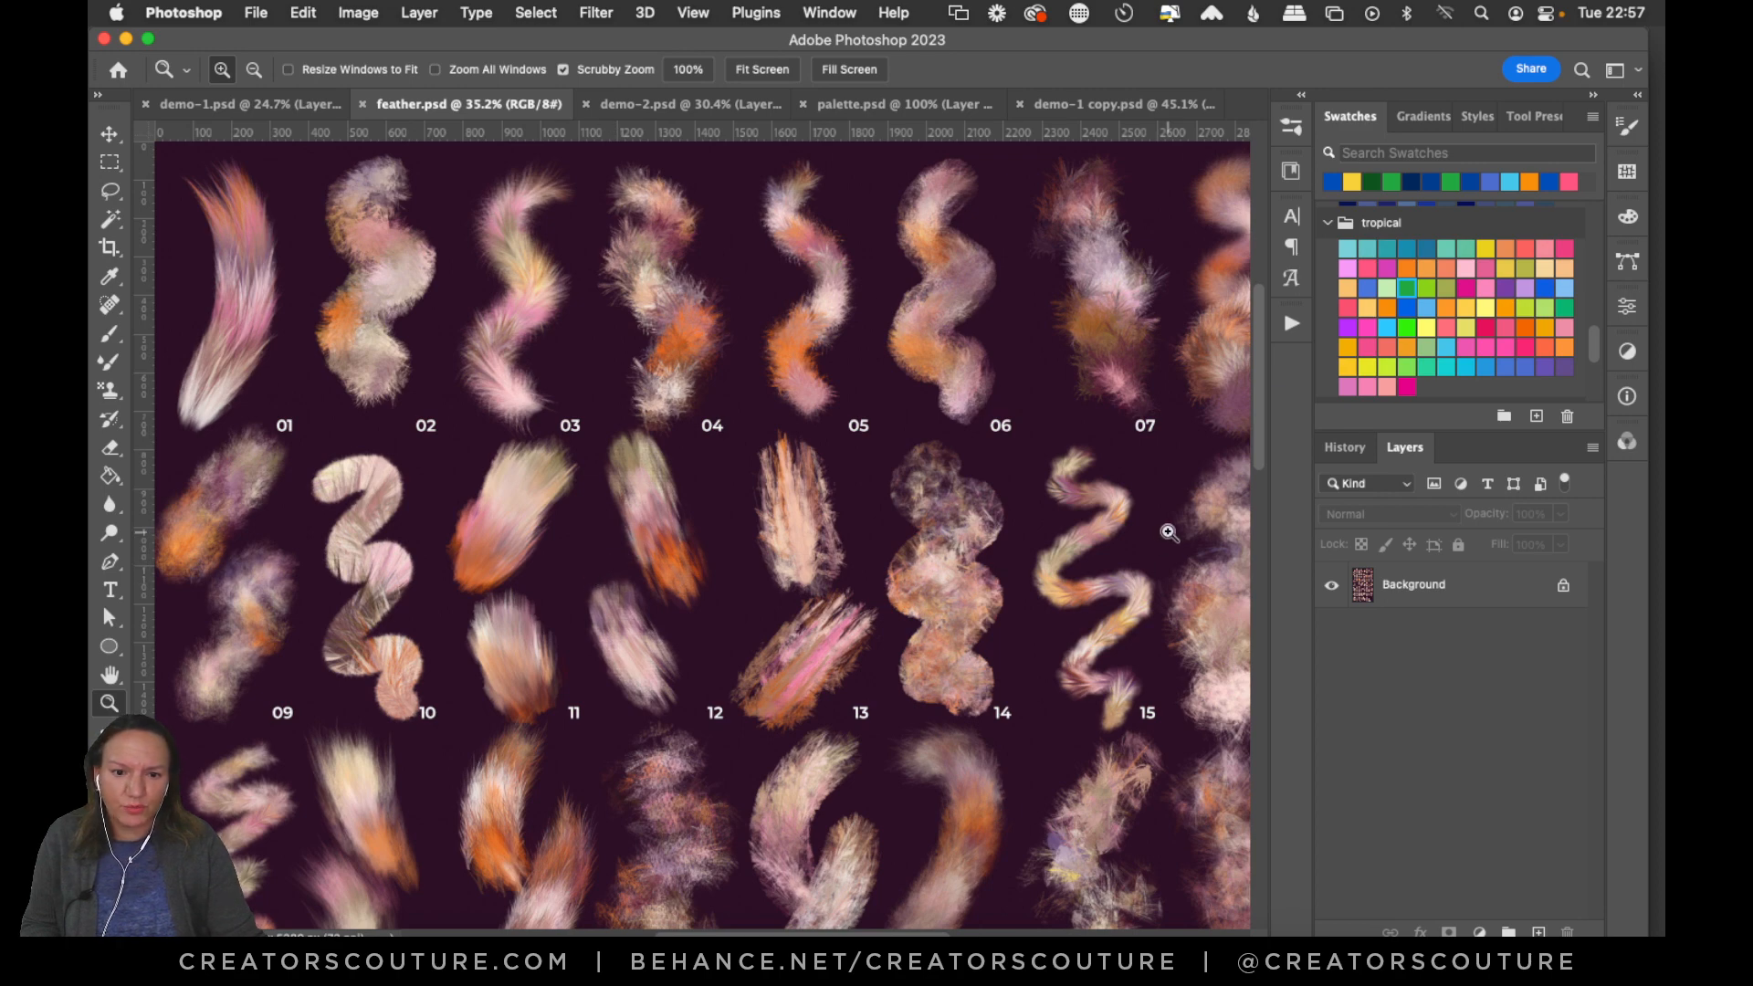
mouse_move(1257, 400)
mouse_down()
mouse_move(1251, 446)
mouse_move(1254, 407)
mouse_up()
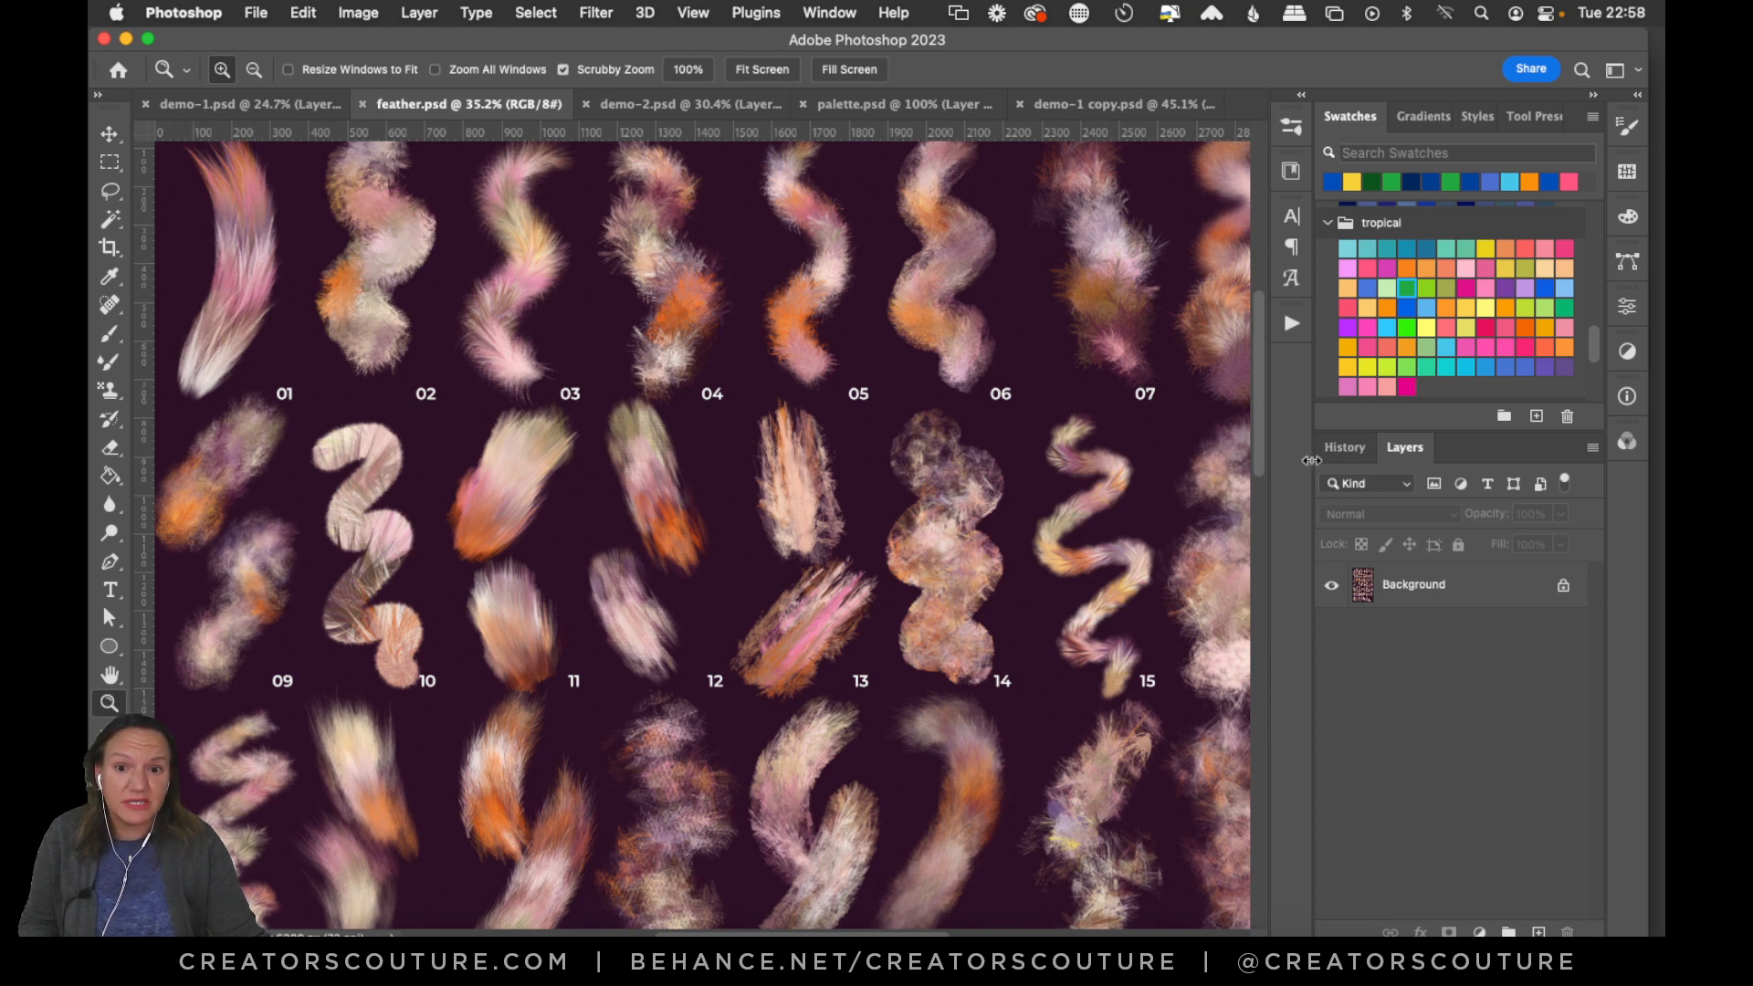
drag(1257, 431, 1138, 703)
click(277, 111)
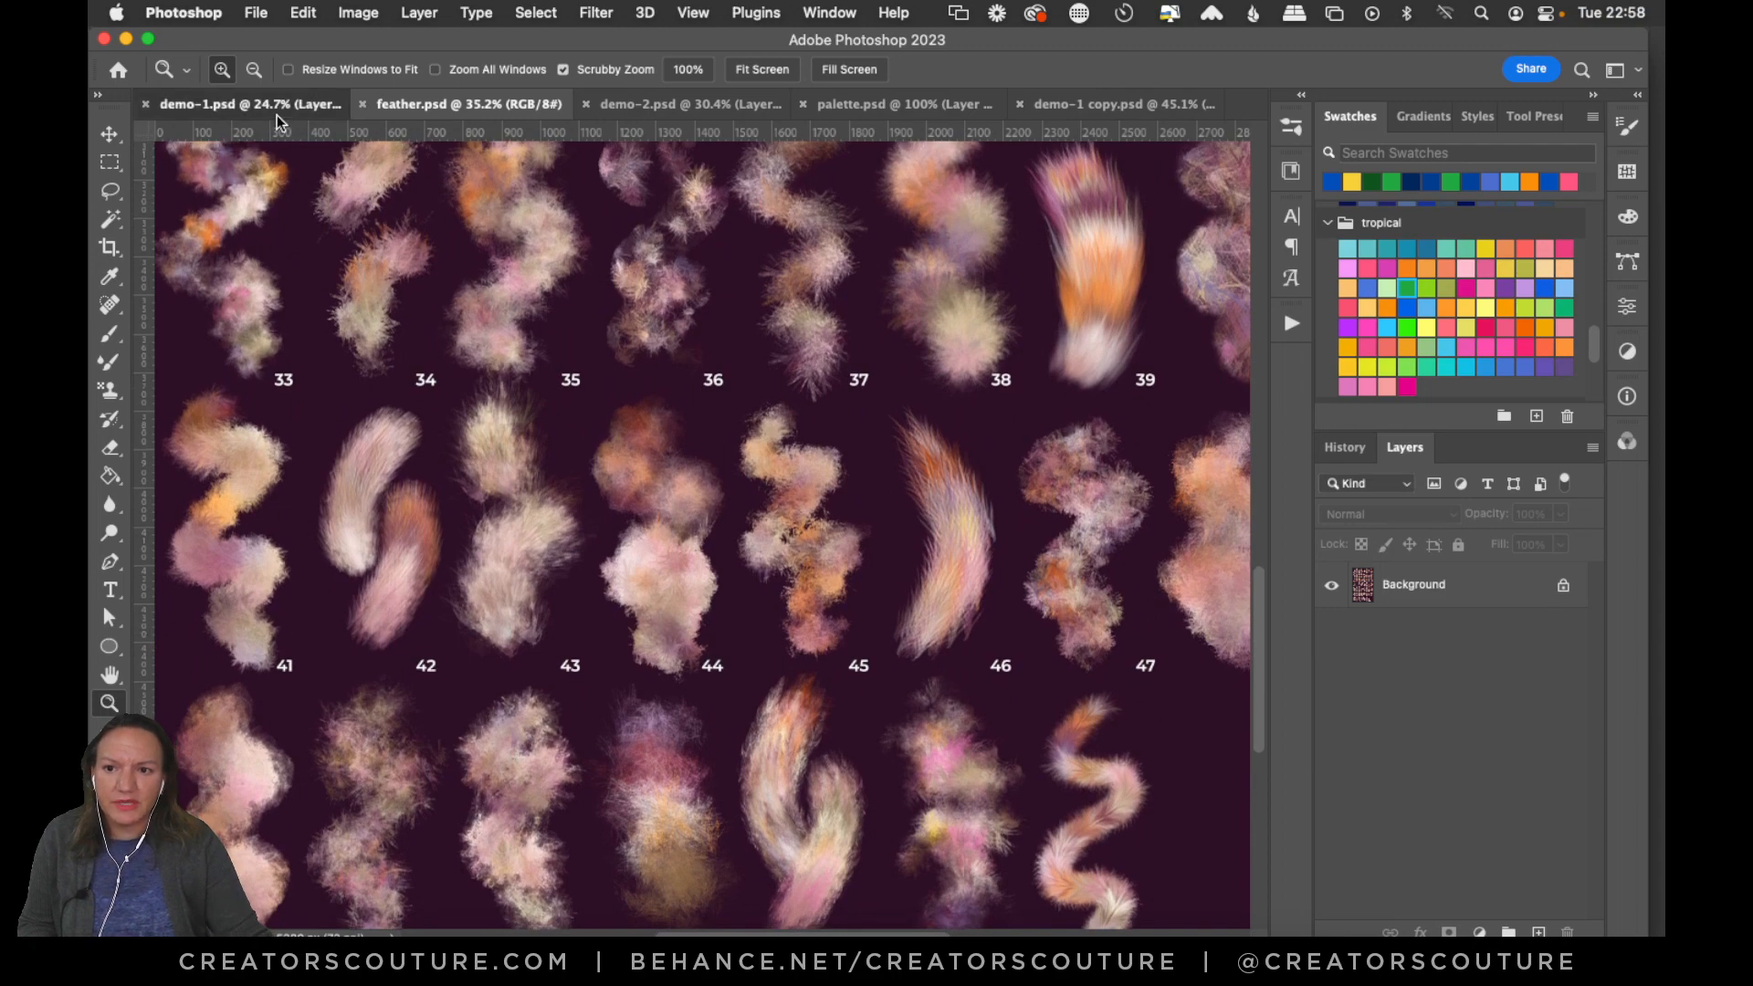
Add a new layer above Layer 35 and set the Pattern Stamp tool to the last blue pattern.
scroll(1581, 880, down, 4)
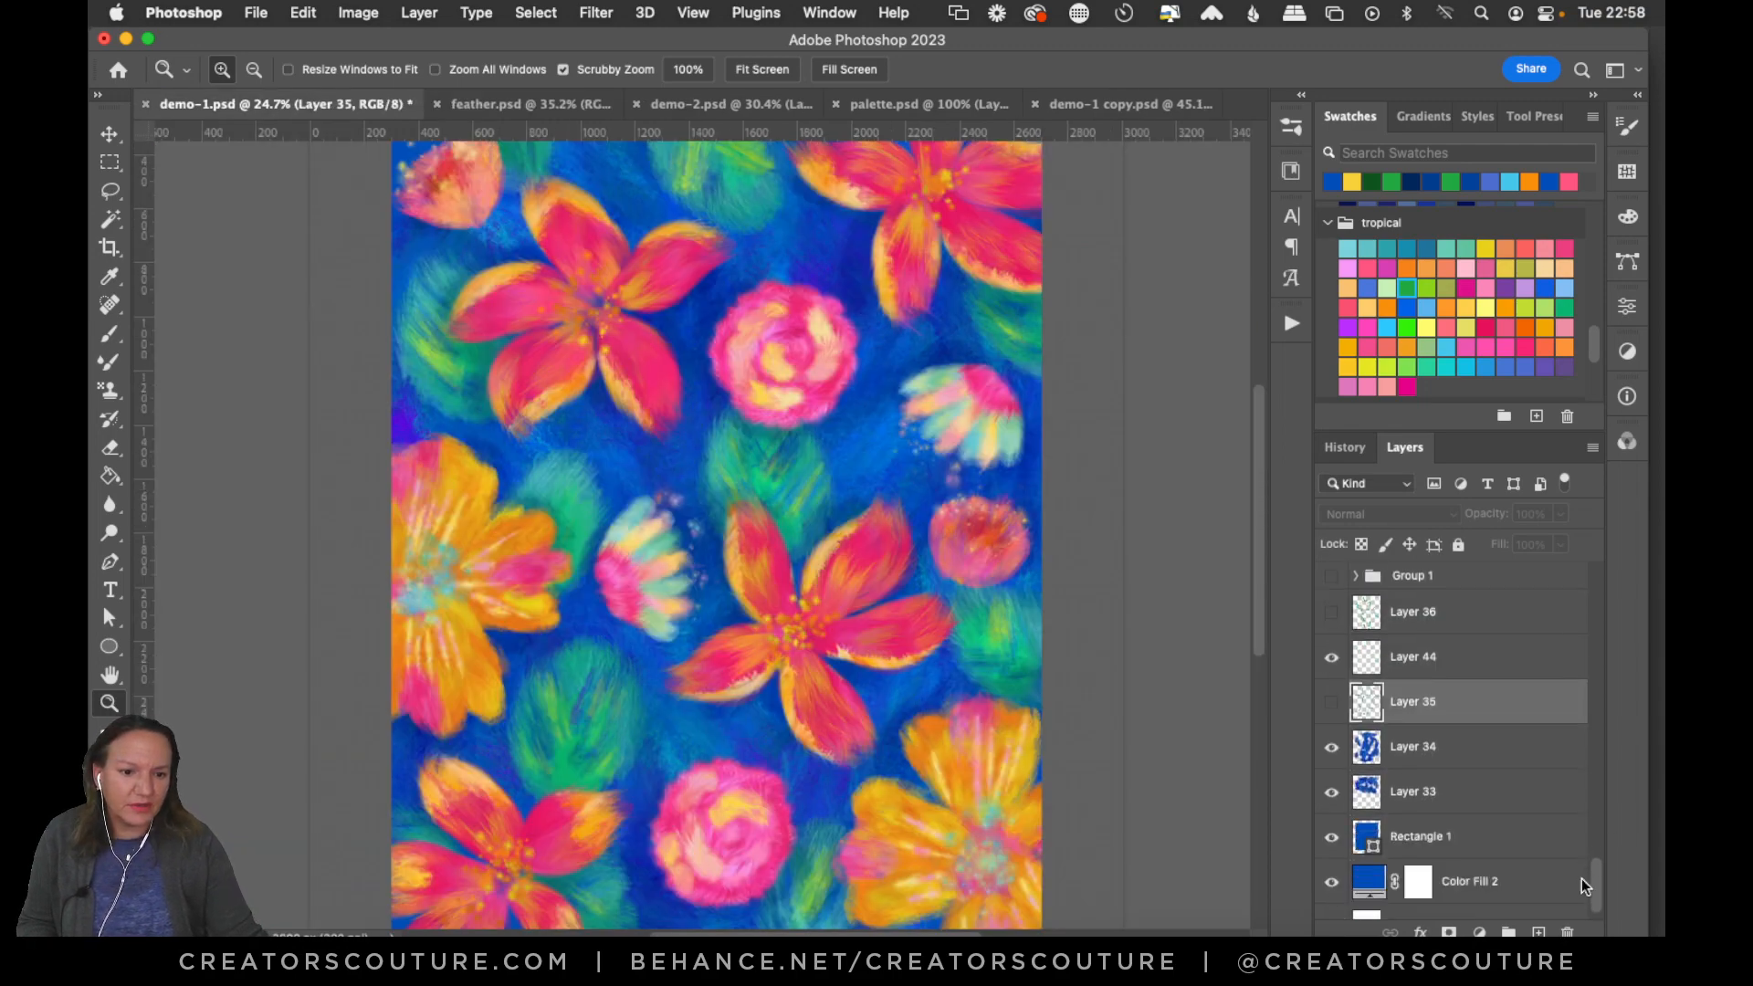
click(1538, 931)
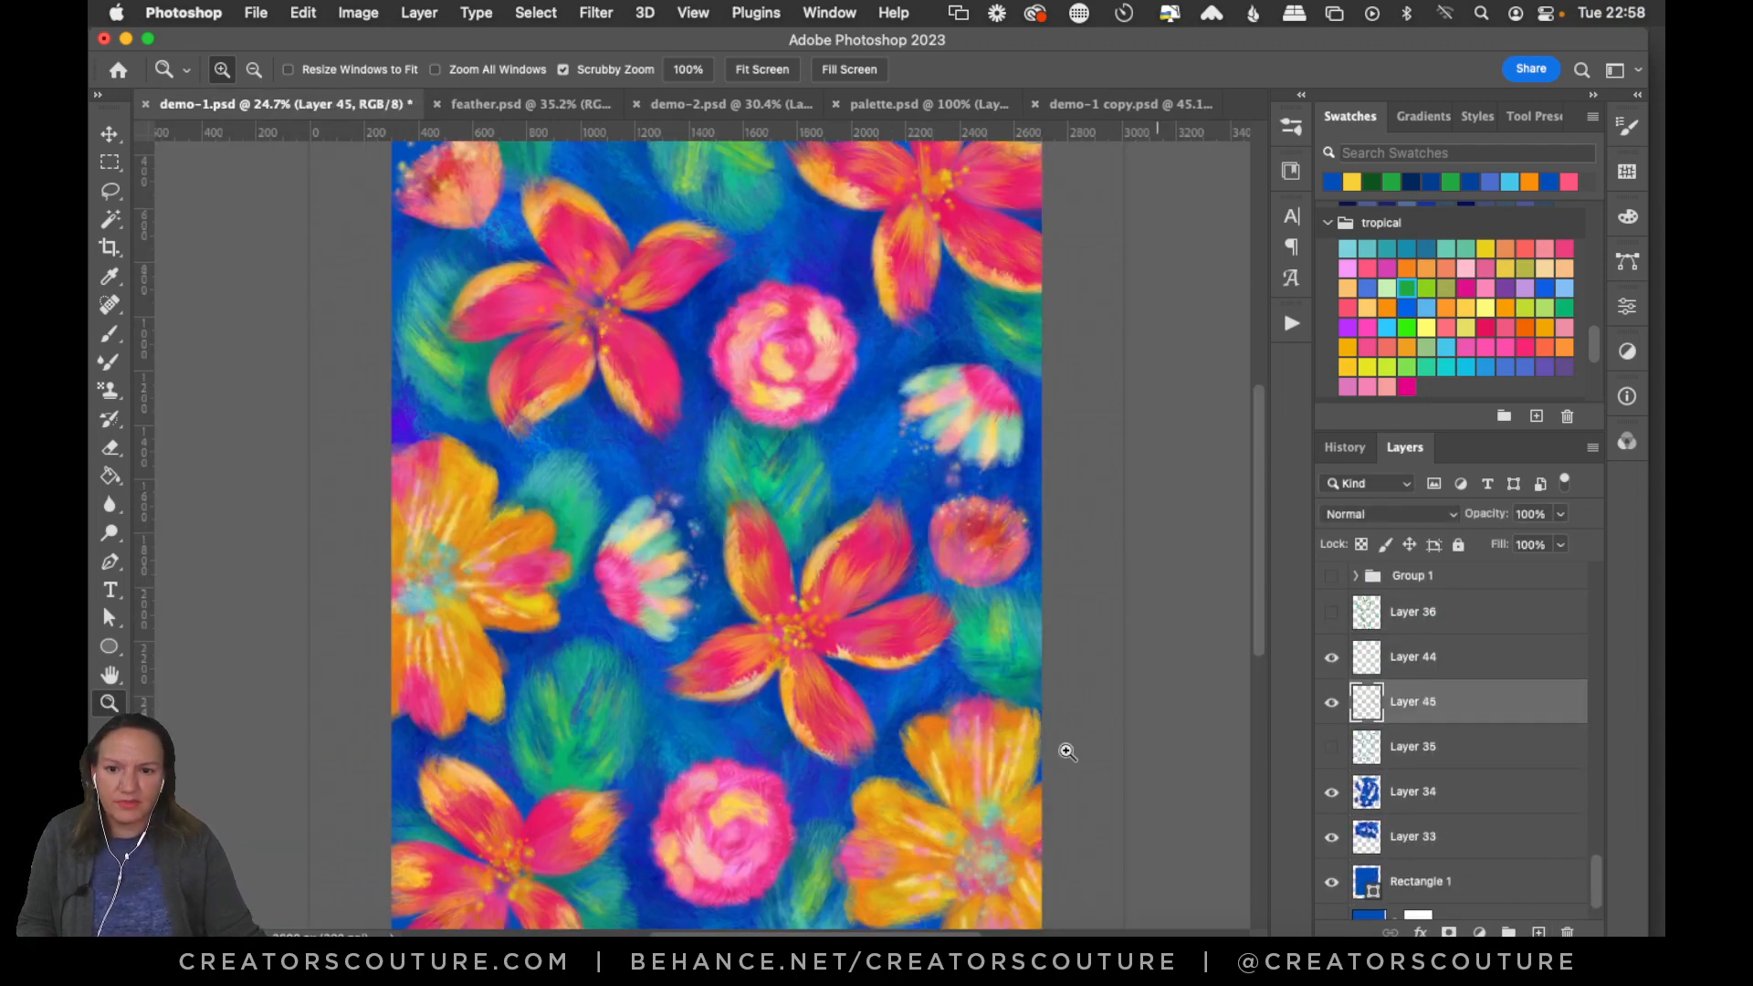
click(108, 387)
click(1290, 125)
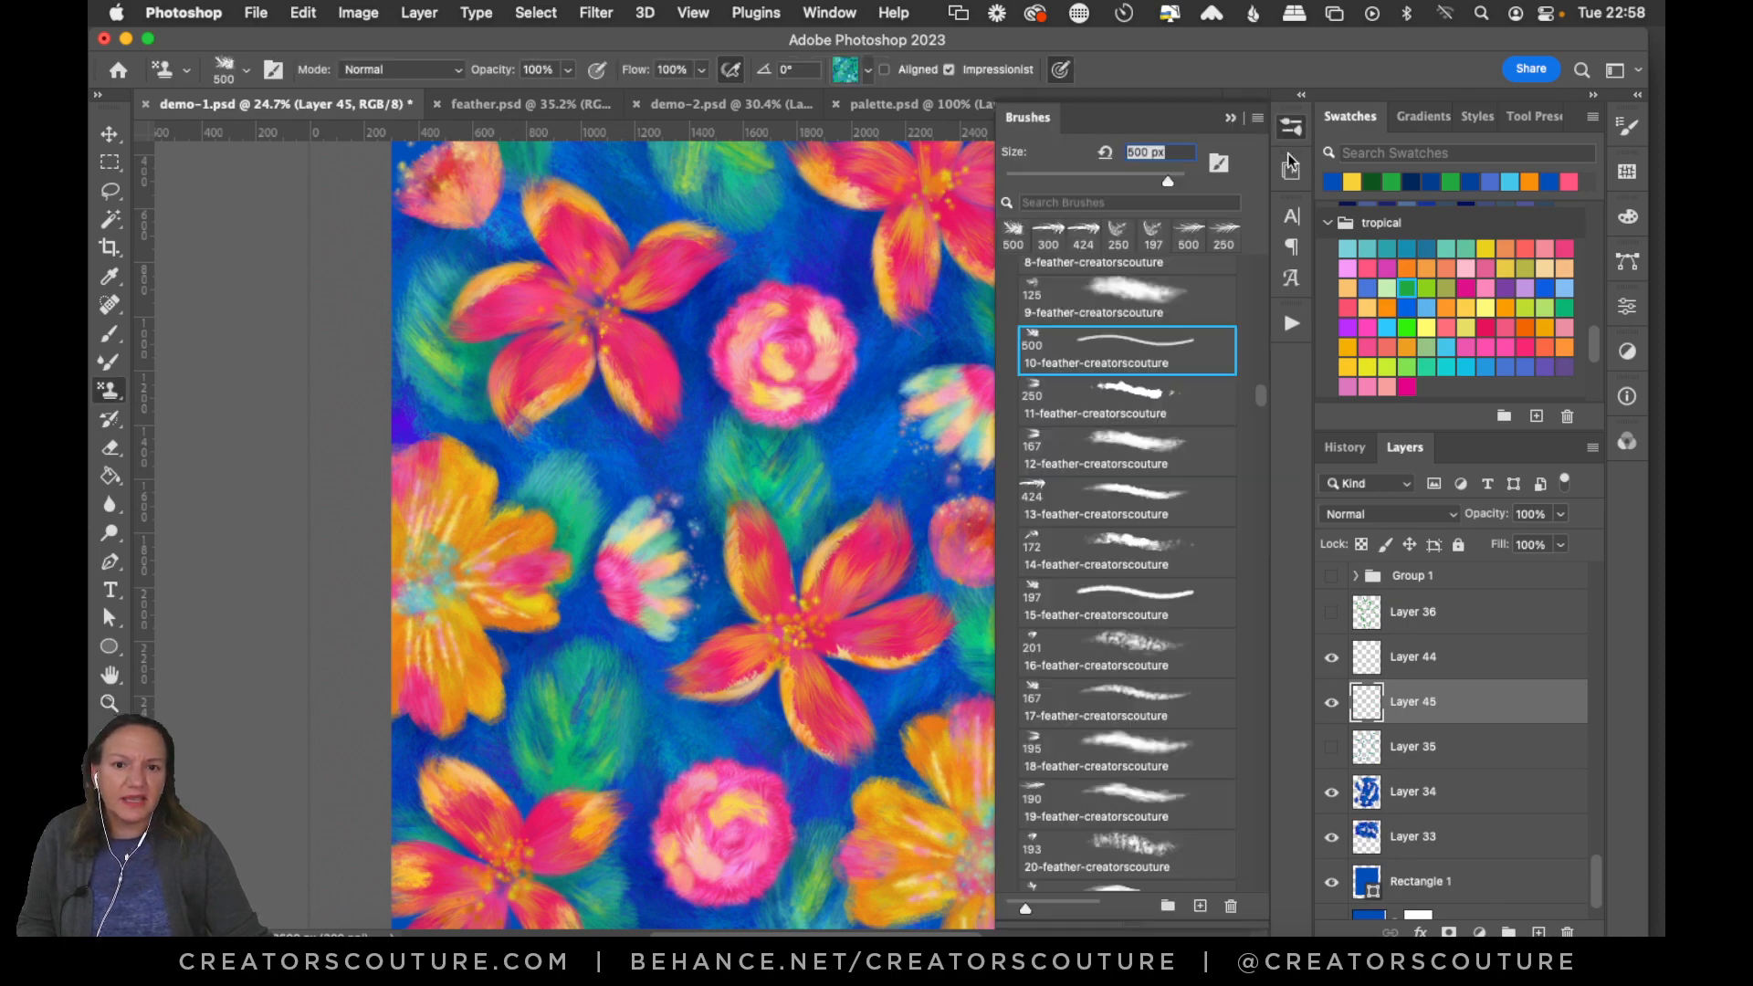
click(845, 71)
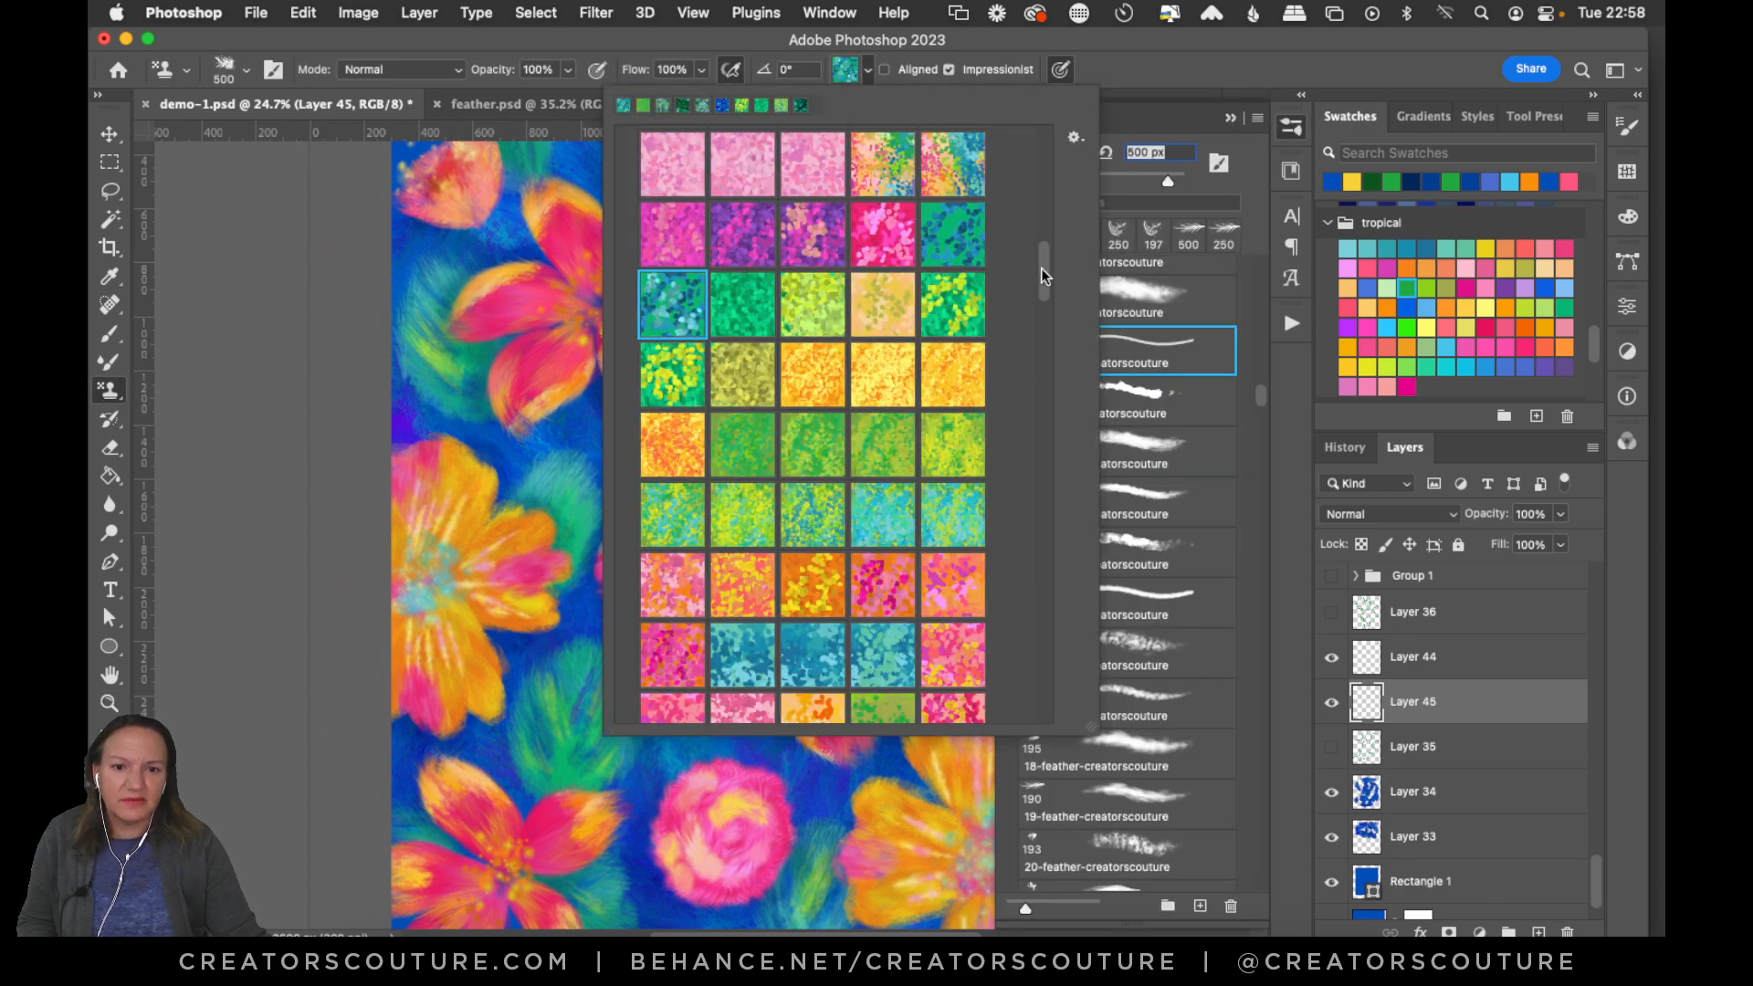
drag(1041, 267, 983, 709)
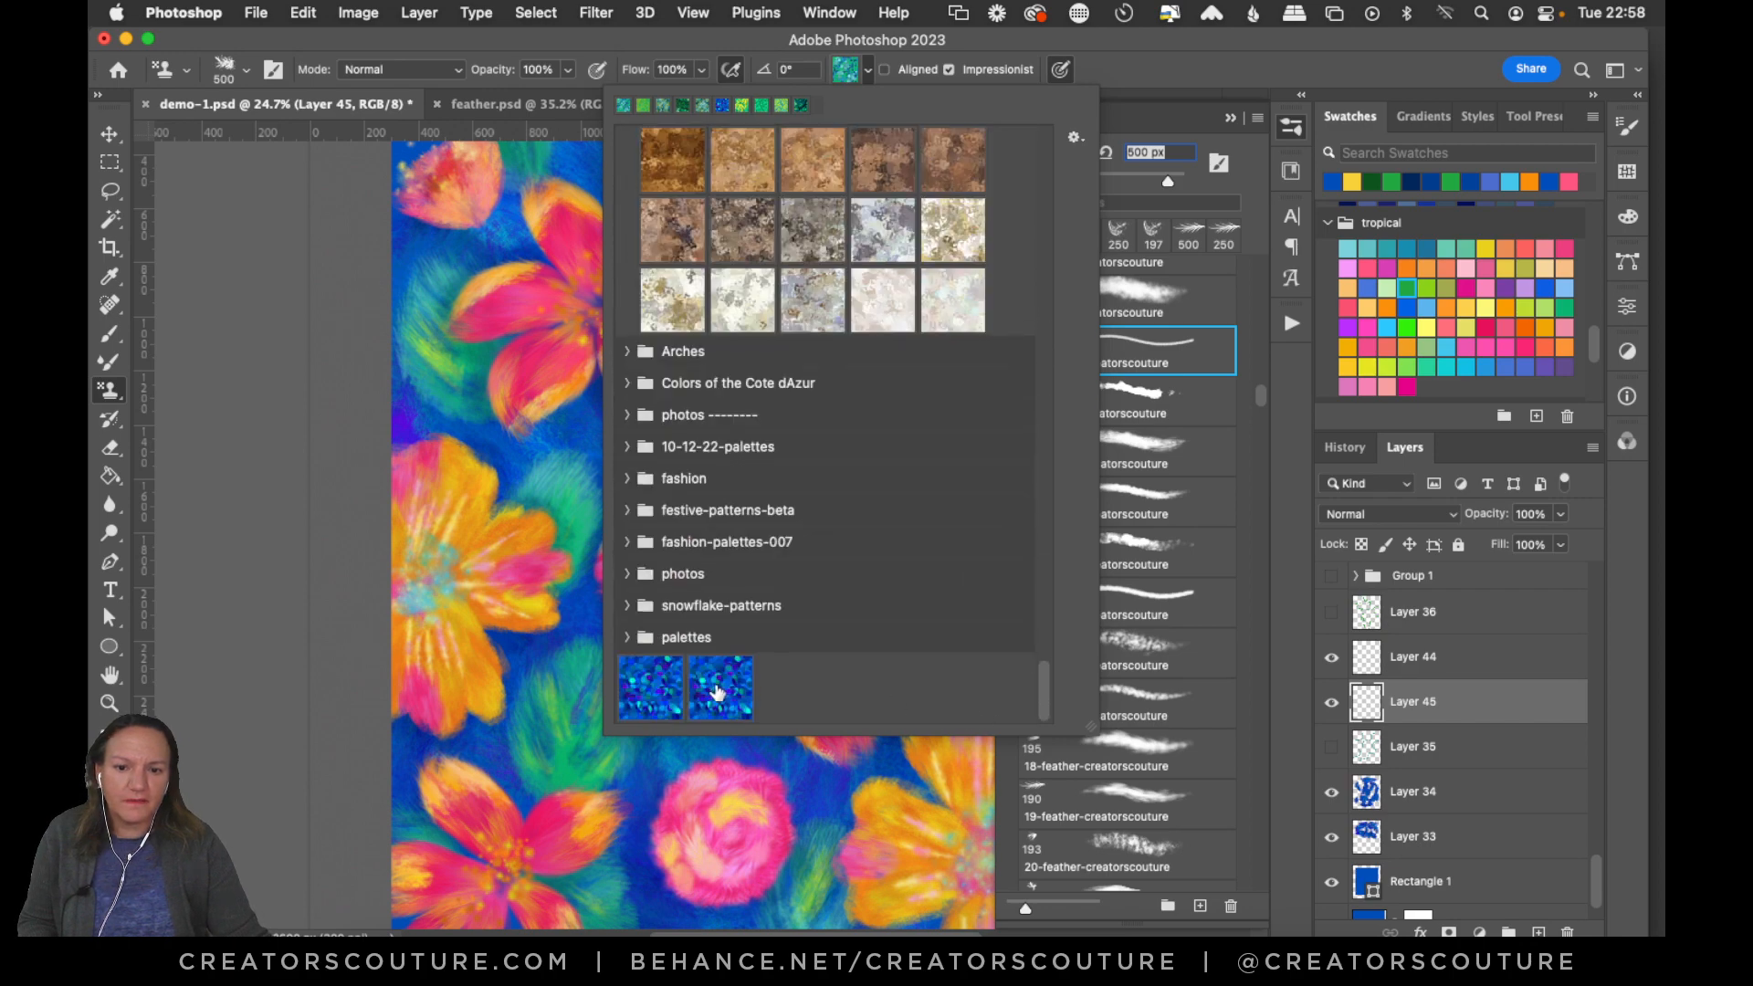
click(718, 694)
click(1291, 127)
click(1291, 127)
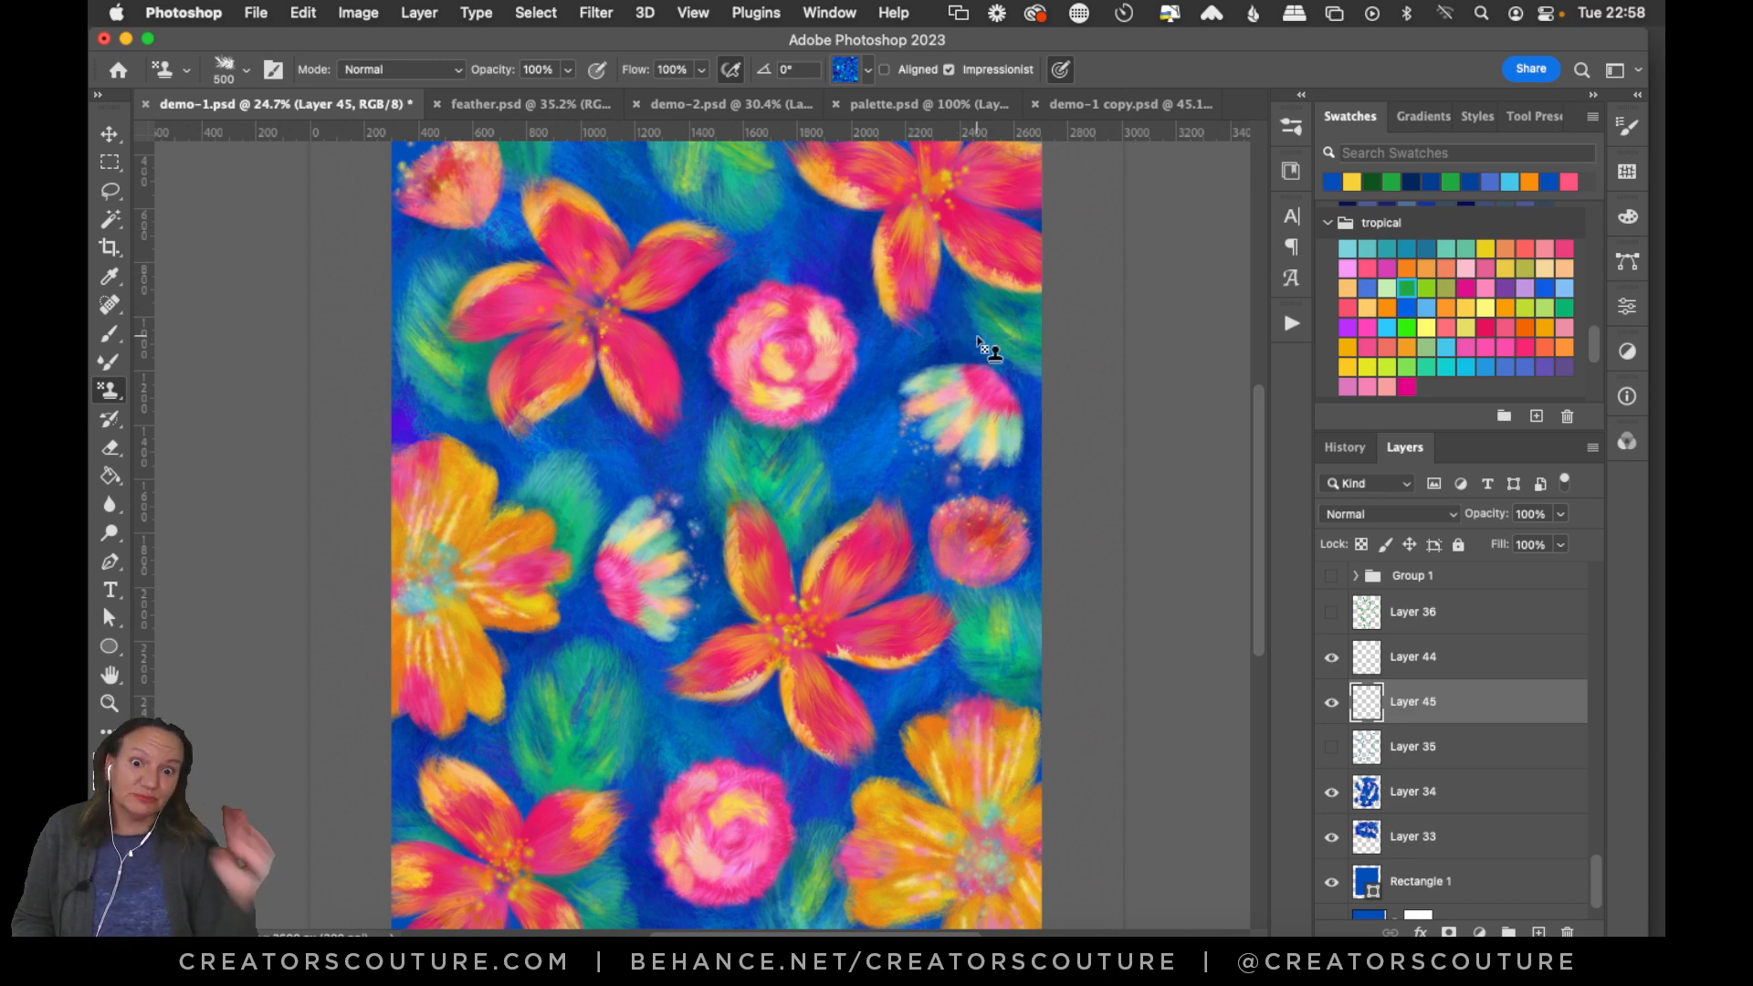
Test blue strokes around the upper rose, and choose the 42-feather-creatorscouture brush for demo-1.psd after checking the samples in feather.psd.
mouse_move(790, 215)
mouse_down()
mouse_move(875, 313)
mouse_move(819, 466)
mouse_up()
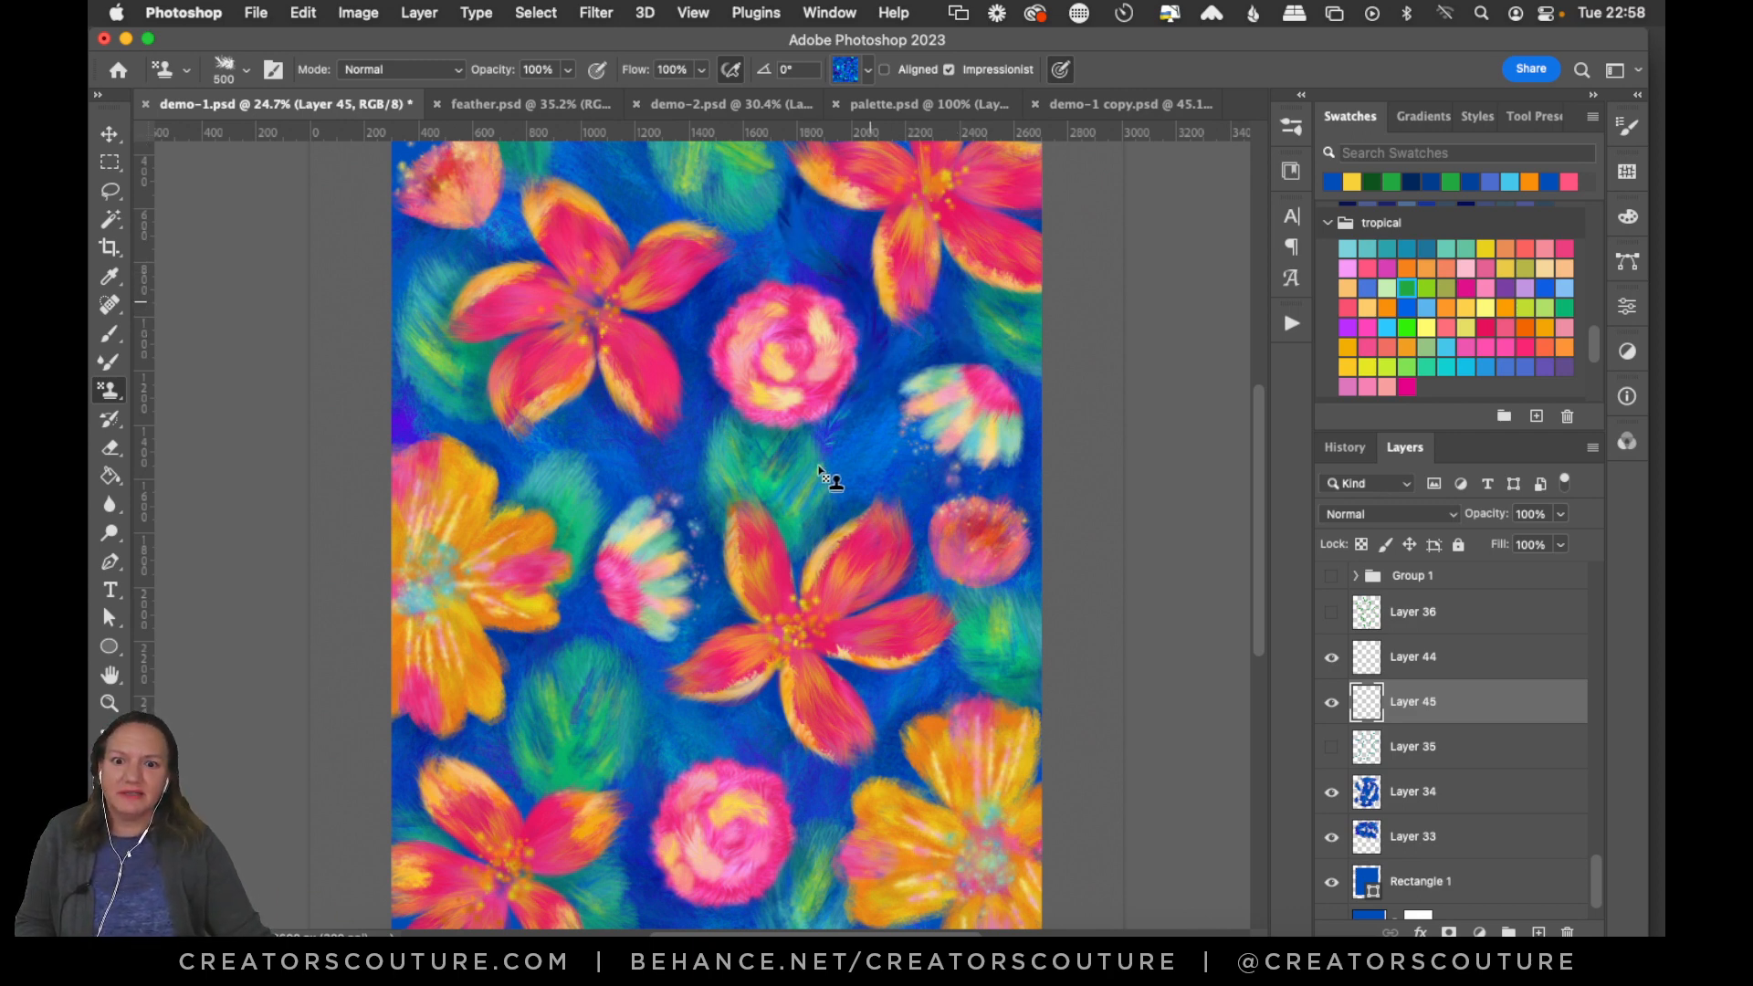
mouse_move(908, 509)
mouse_down()
mouse_move(817, 221)
mouse_move(827, 185)
mouse_up()
click(1290, 125)
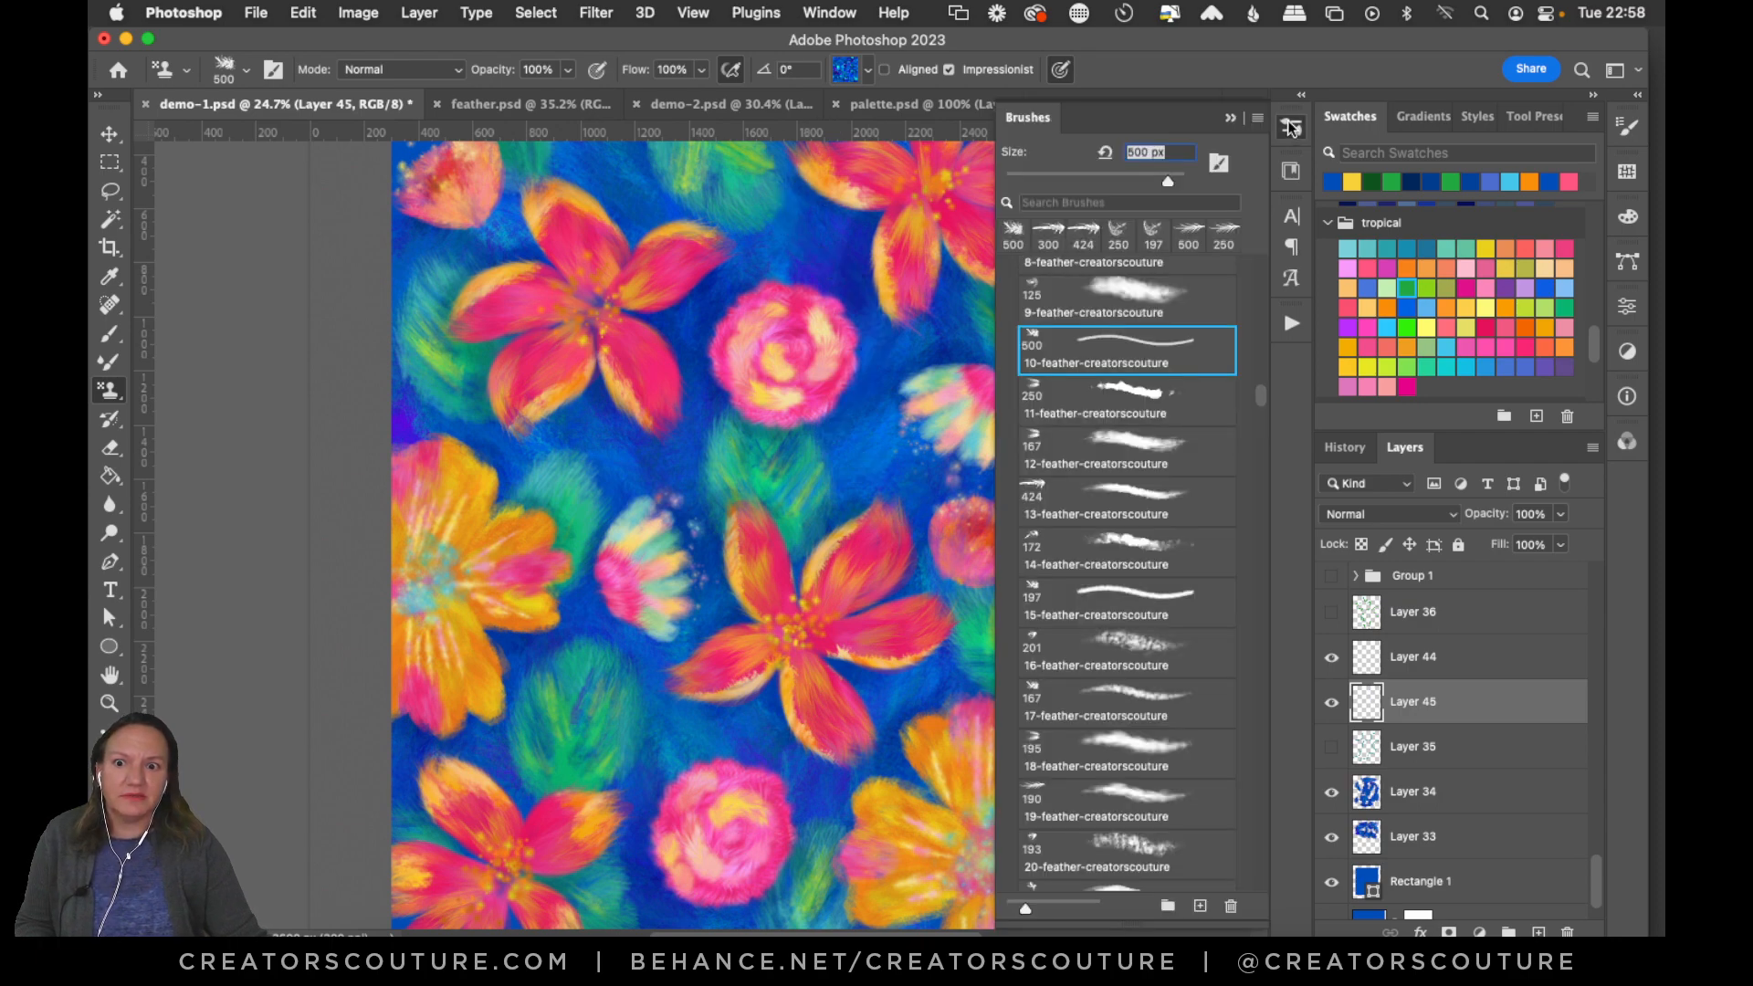
click(461, 104)
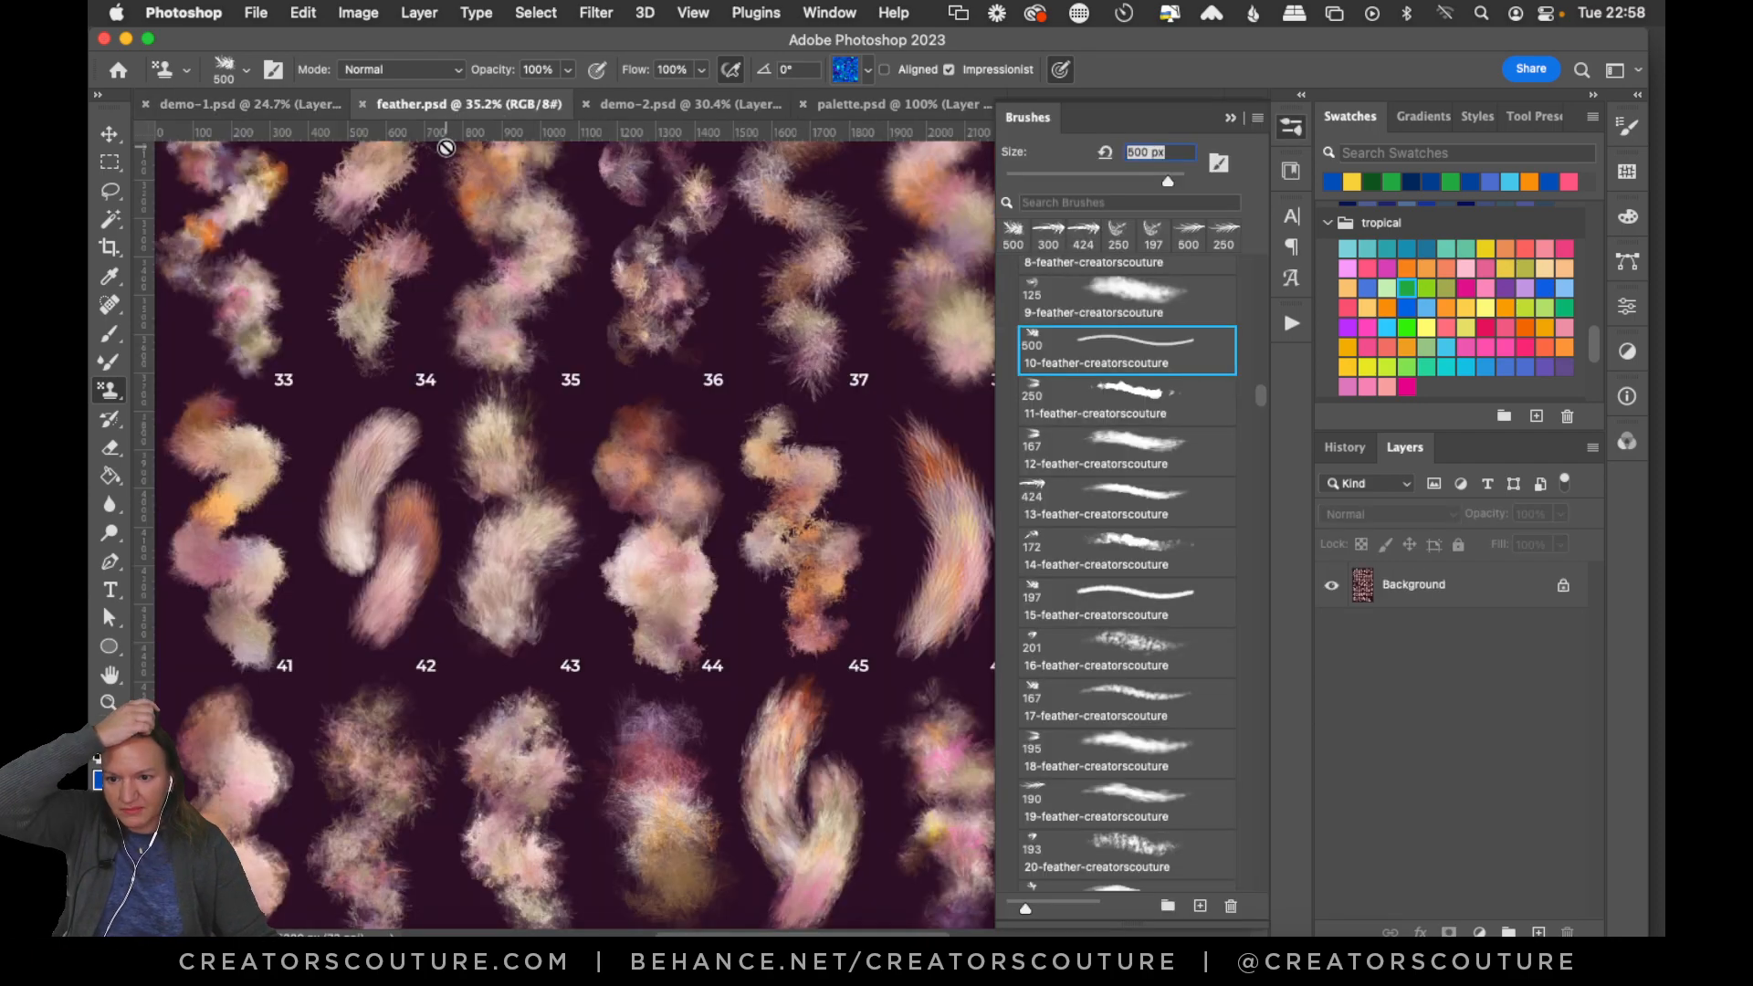
drag(1259, 396, 1252, 447)
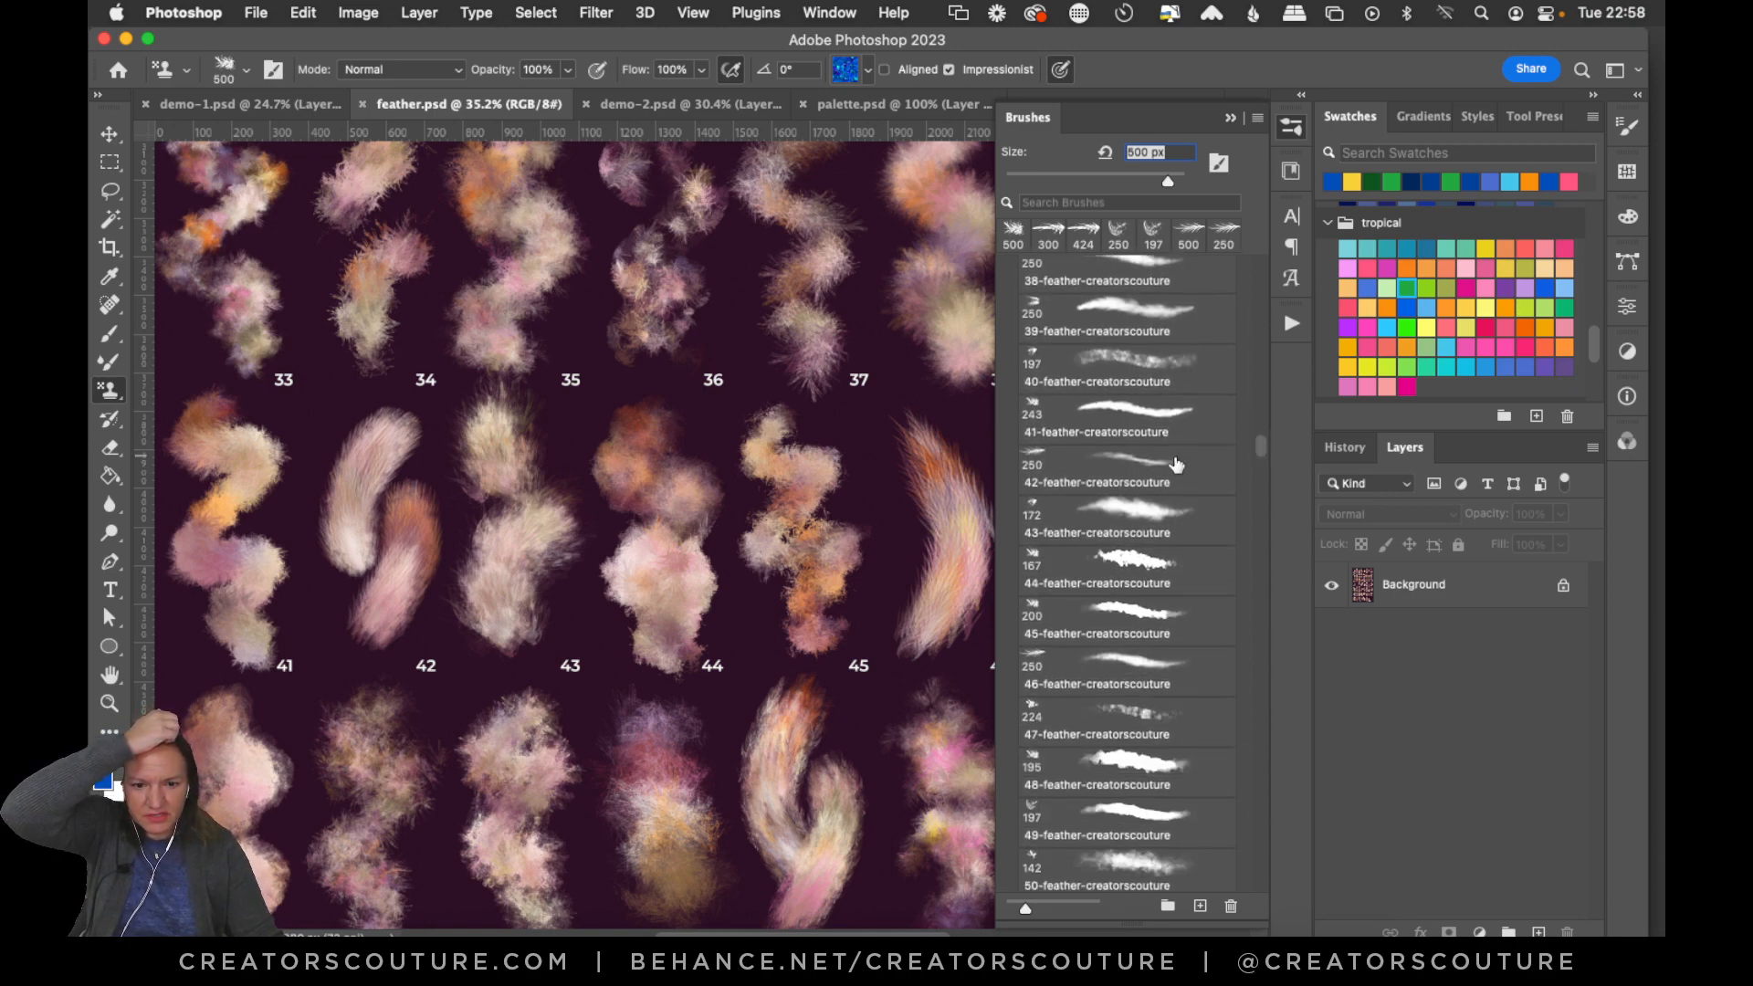
click(1148, 464)
click(1289, 129)
click(274, 104)
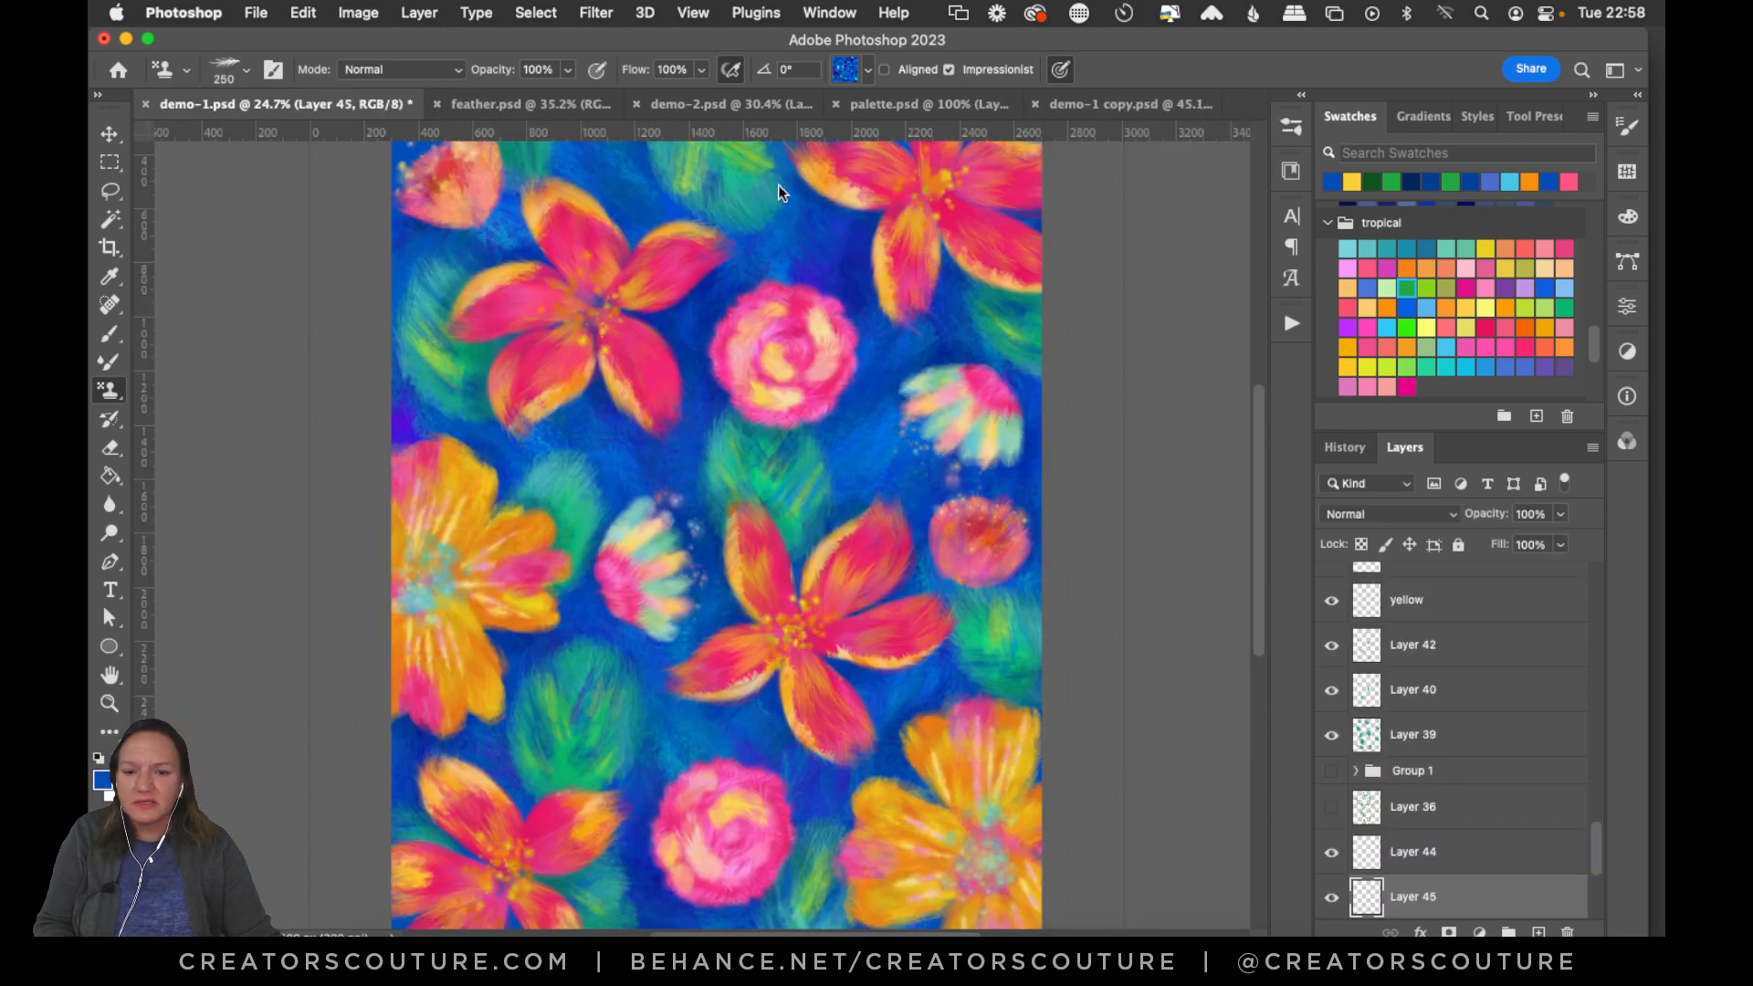
Try to cut everything from Layer 45.
key(super+a)
key(super+x)
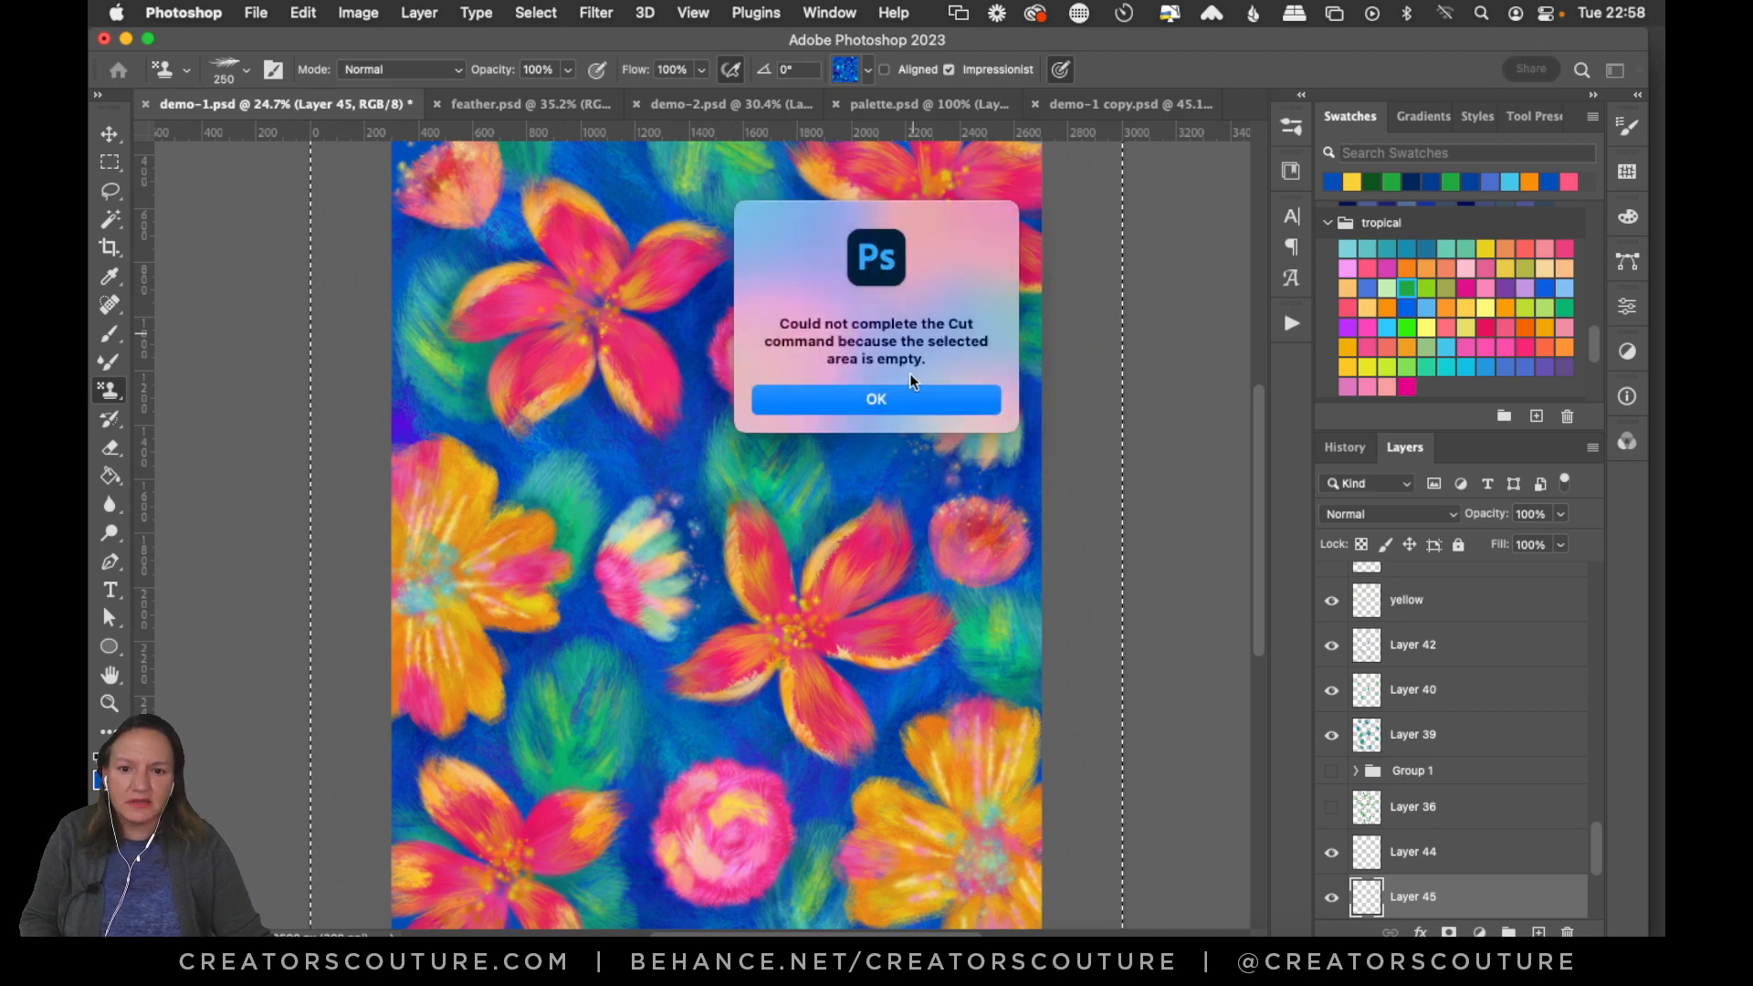
click(883, 399)
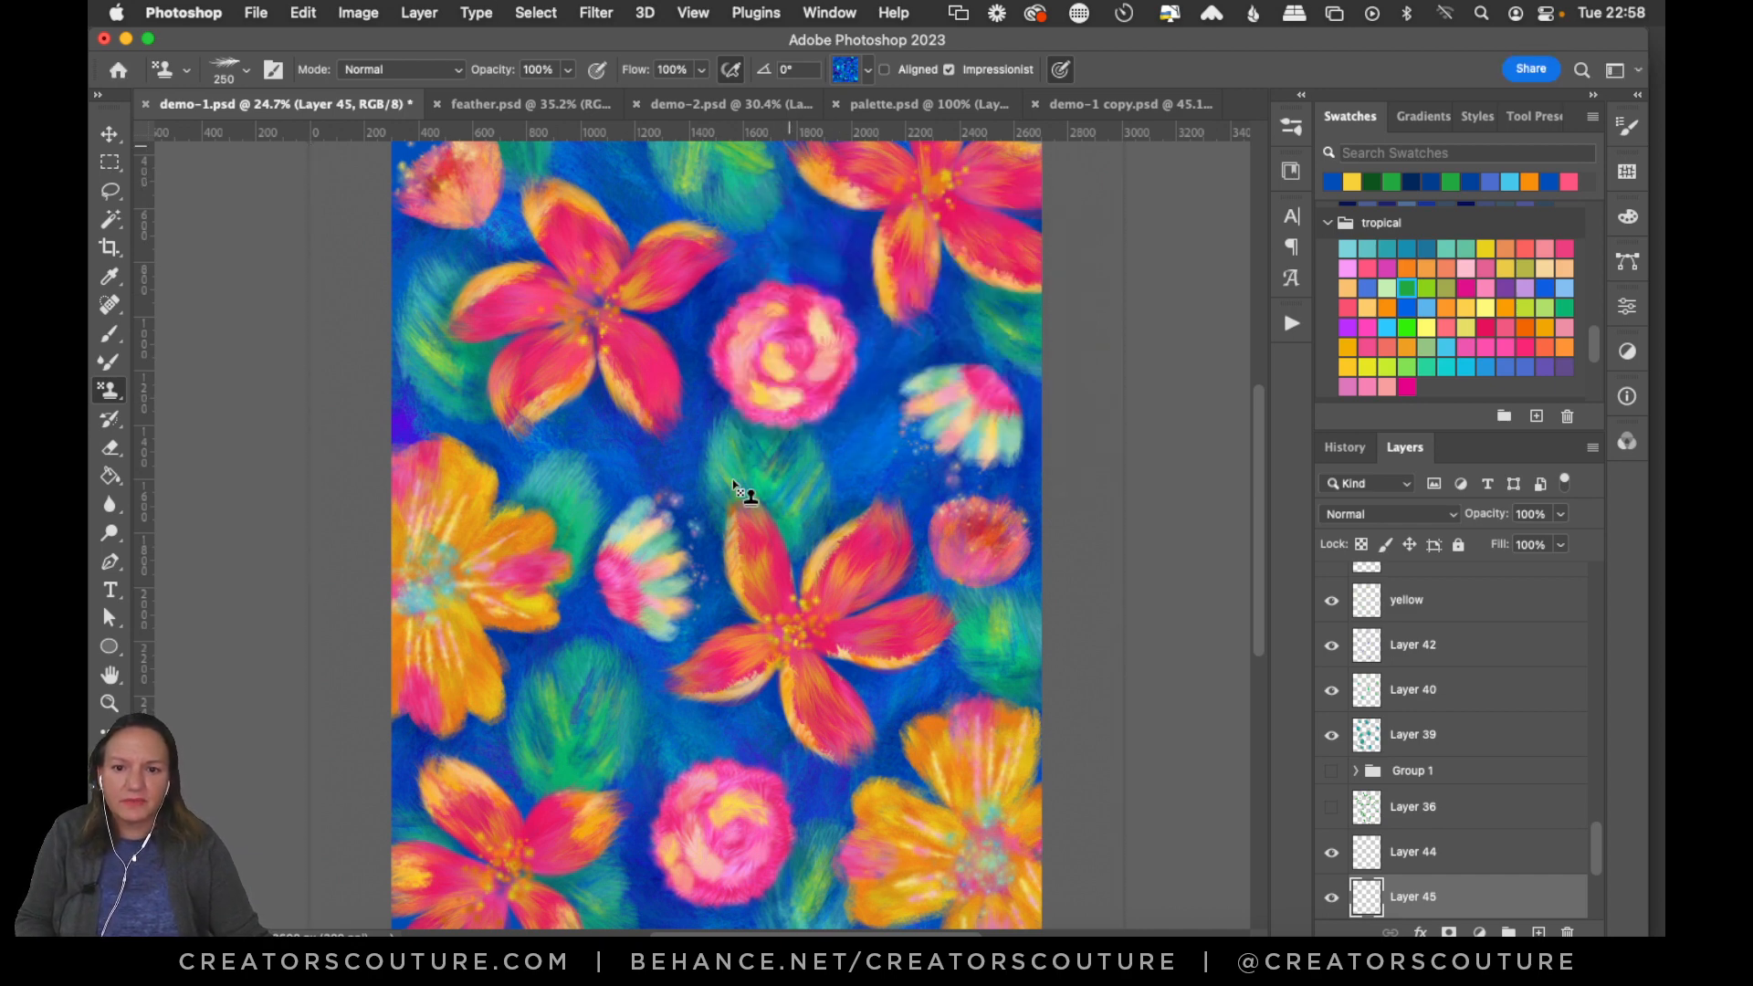
Paint blue feather texture over the background between the flowers on Layer 45 and save demo-1.psd.
drag(671, 132, 631, 135)
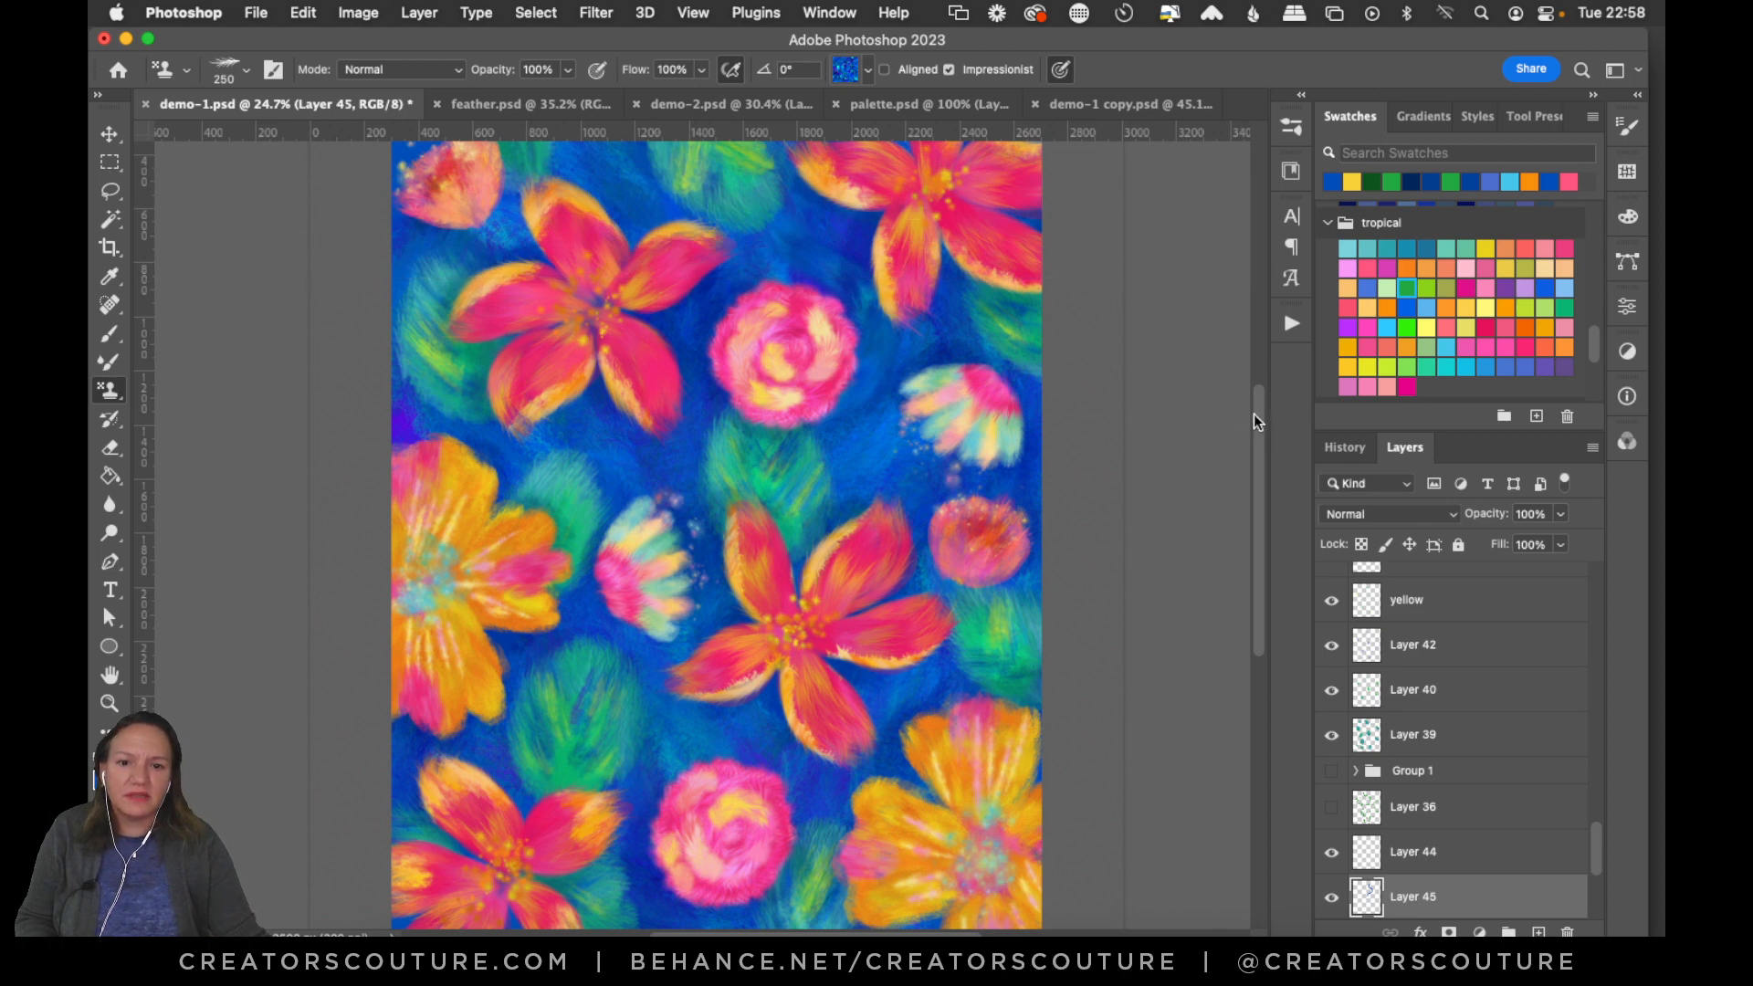
scroll(1252, 413, up, 2)
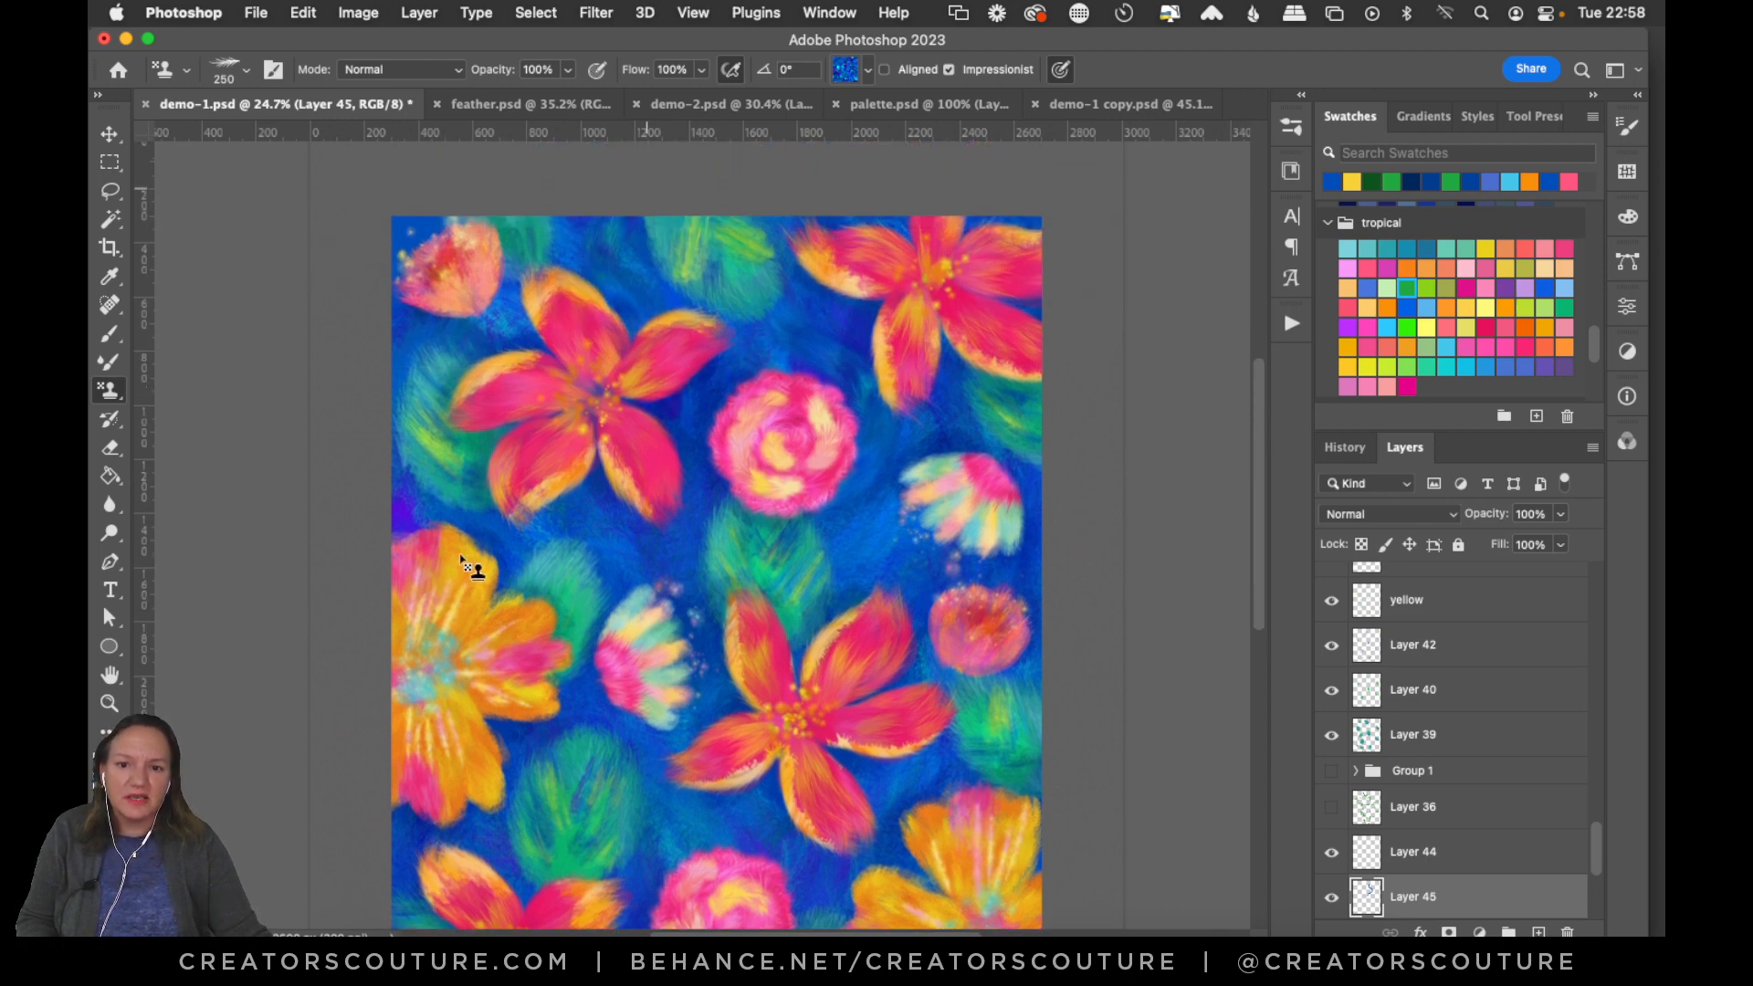
click(608, 512)
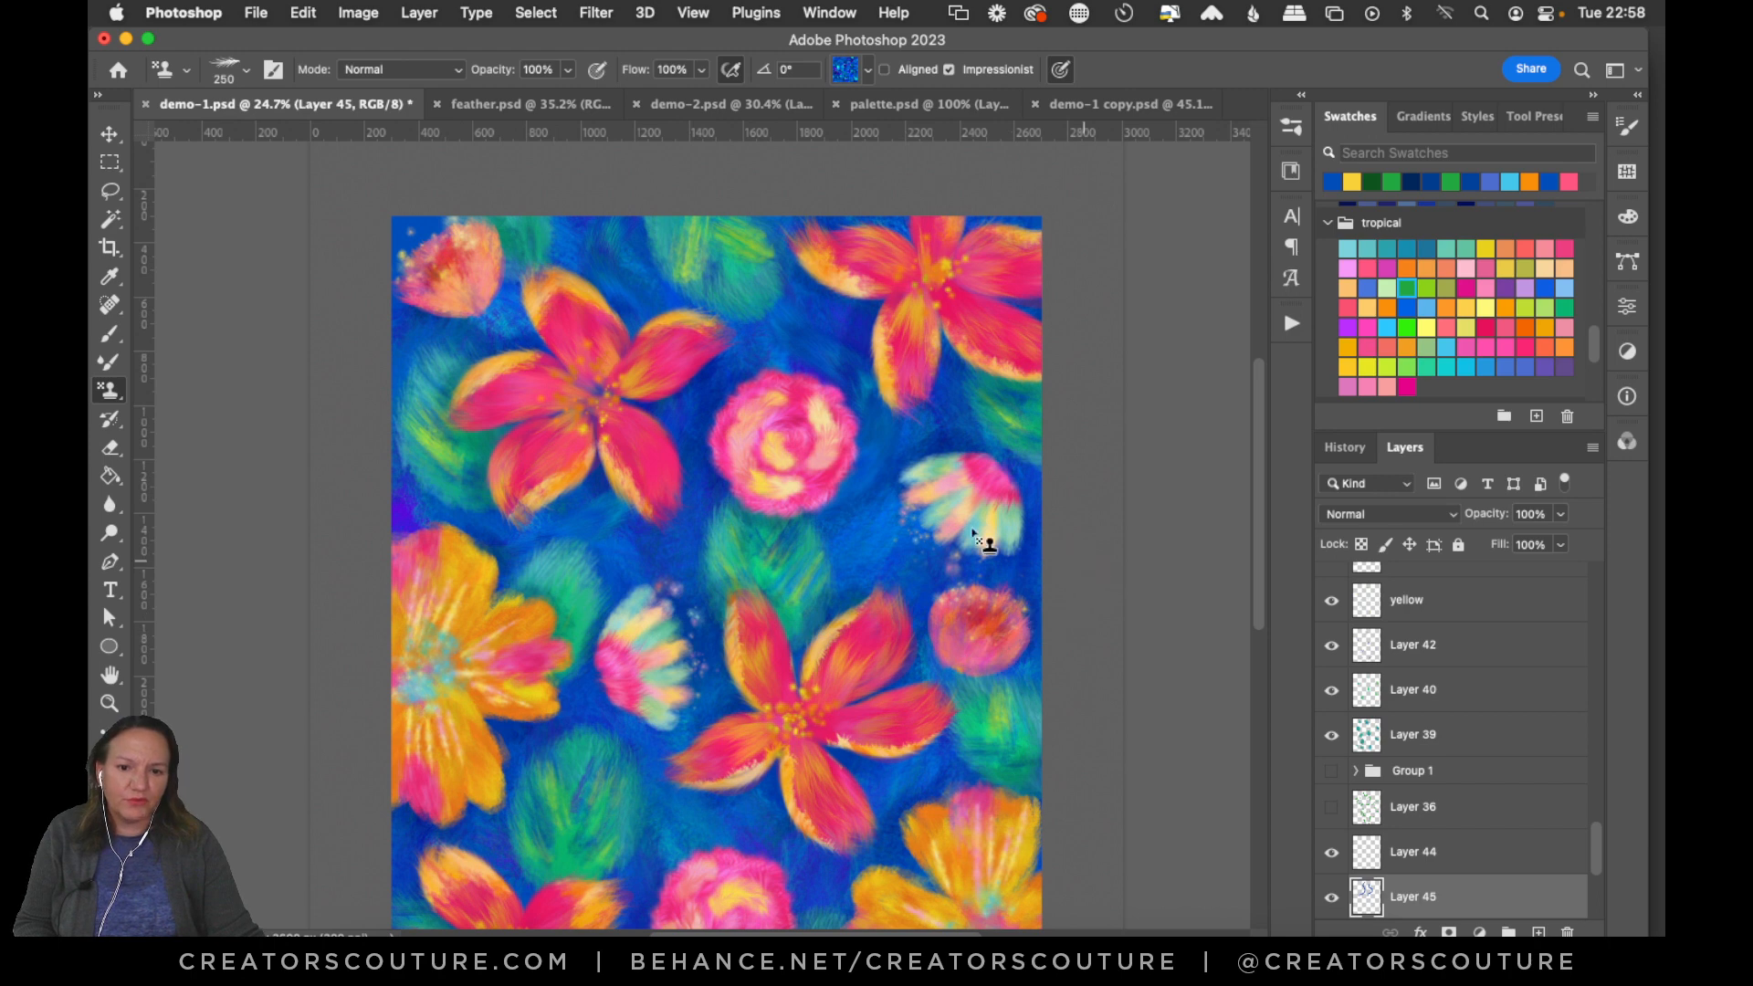
click(932, 546)
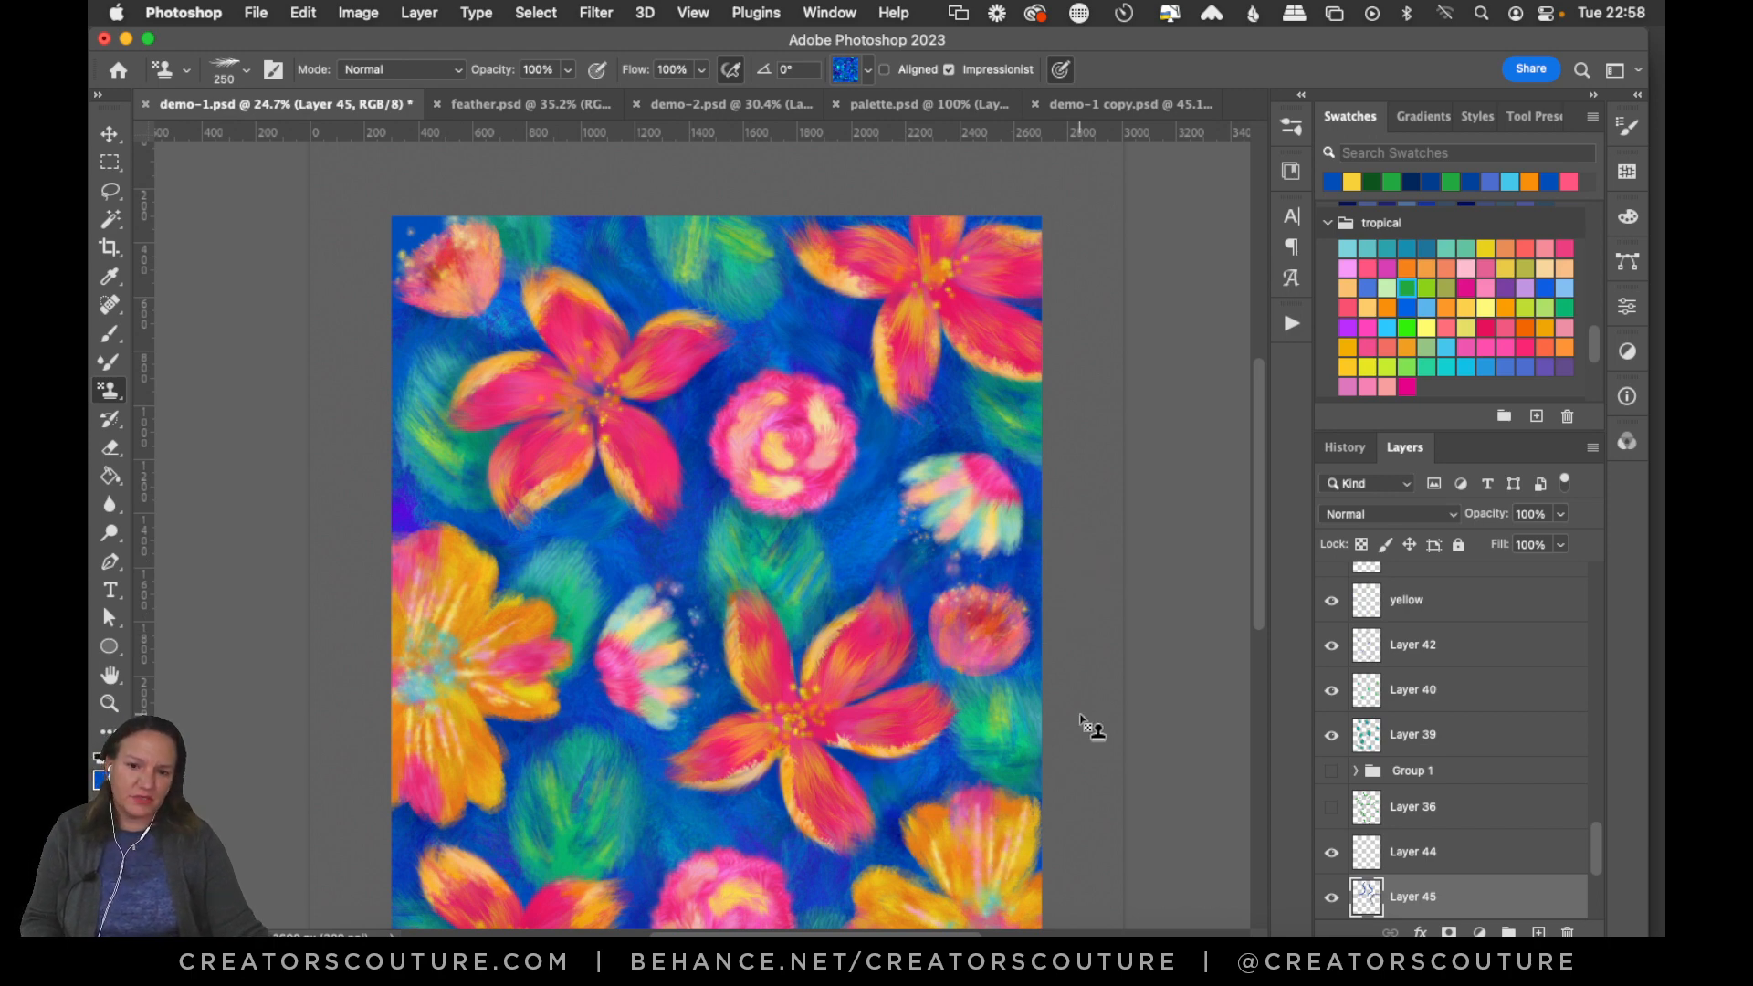
drag(1256, 505, 1260, 586)
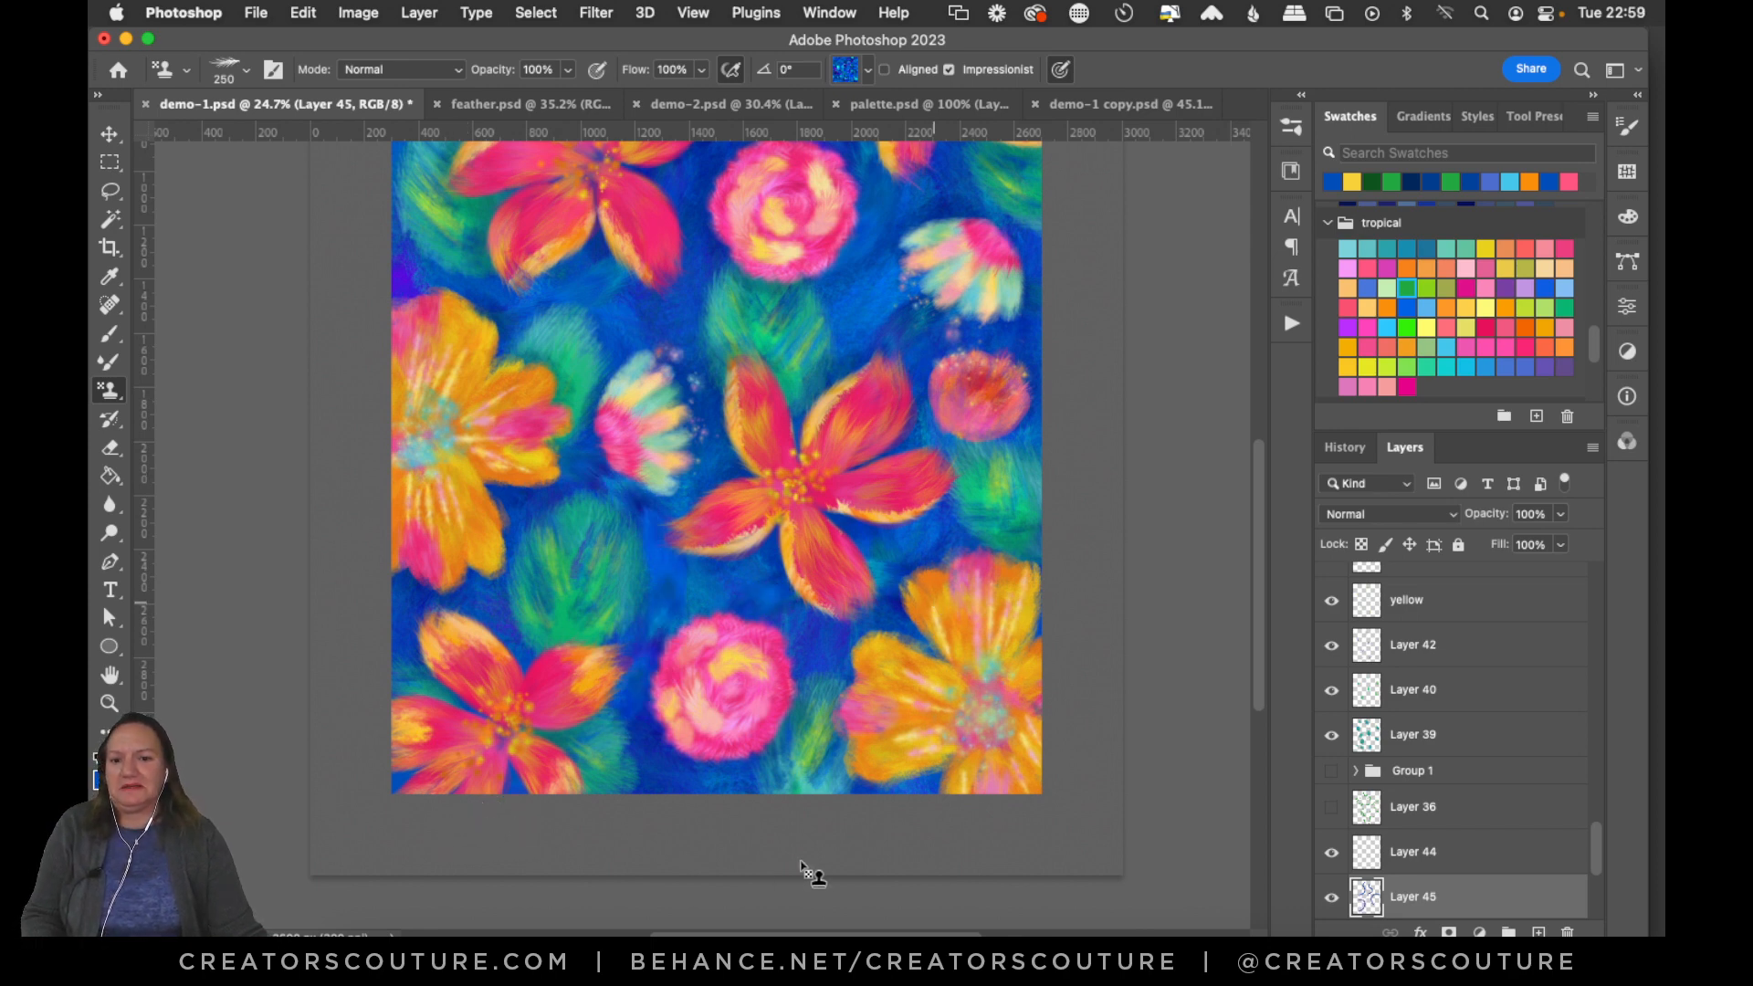
drag(1257, 516, 1258, 435)
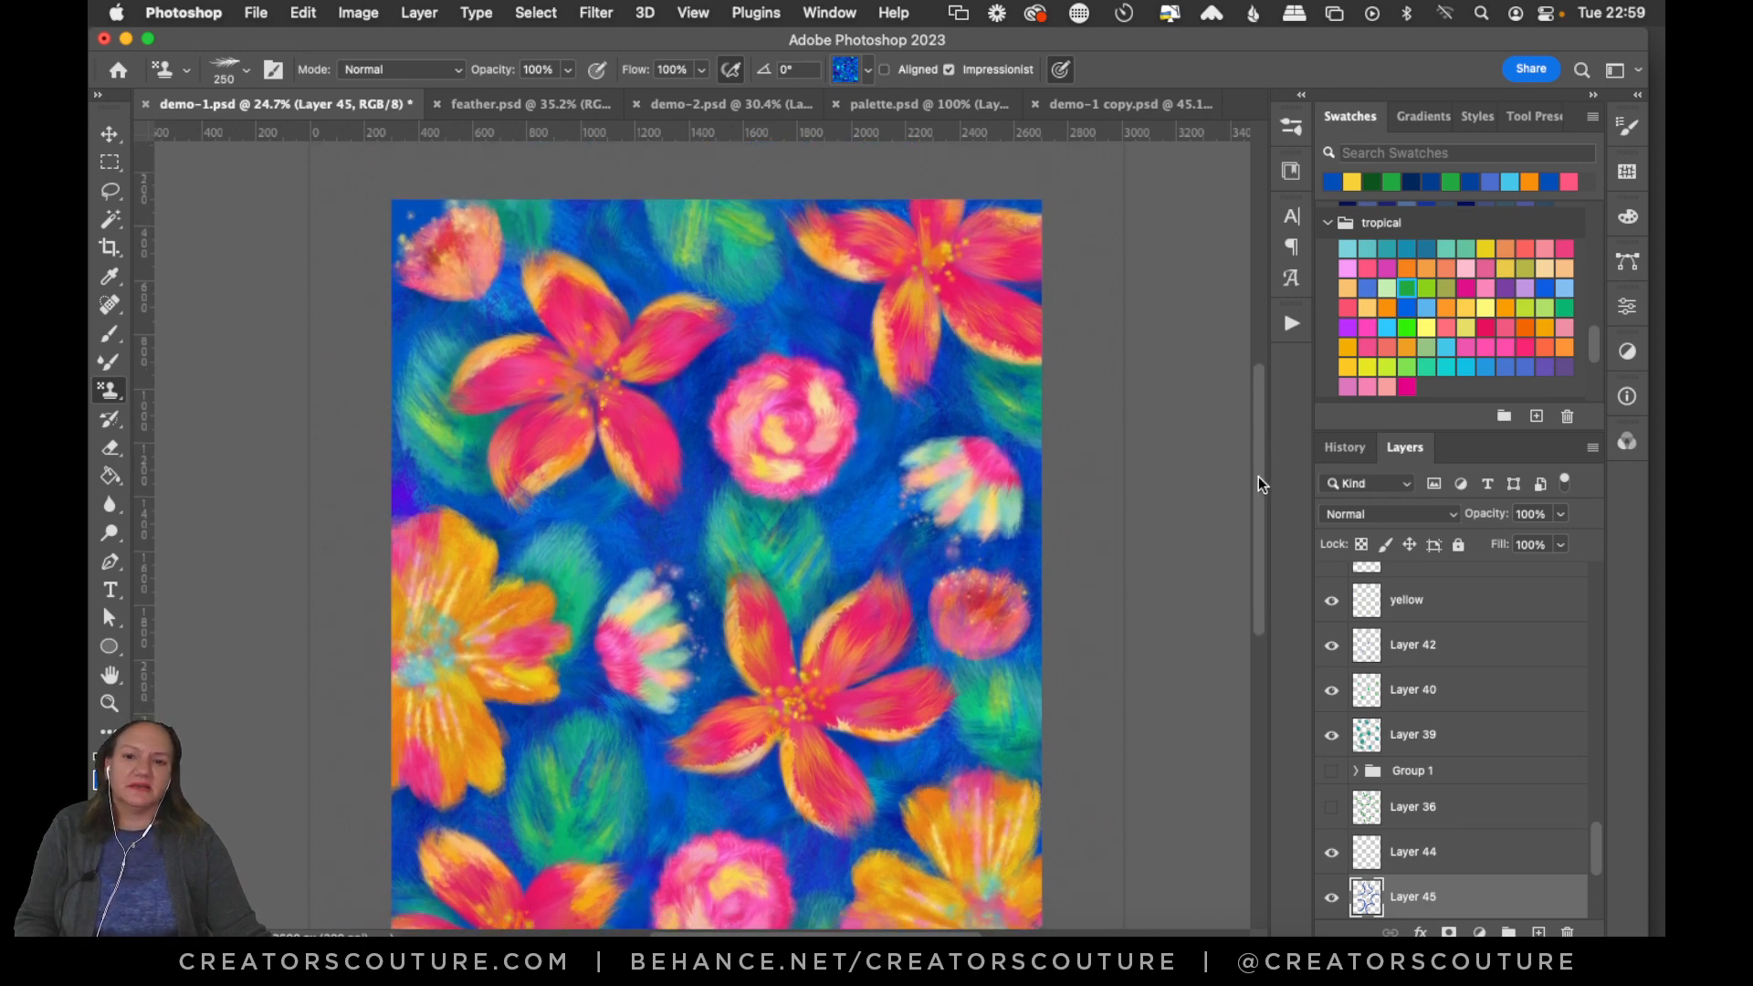
key(super+s)
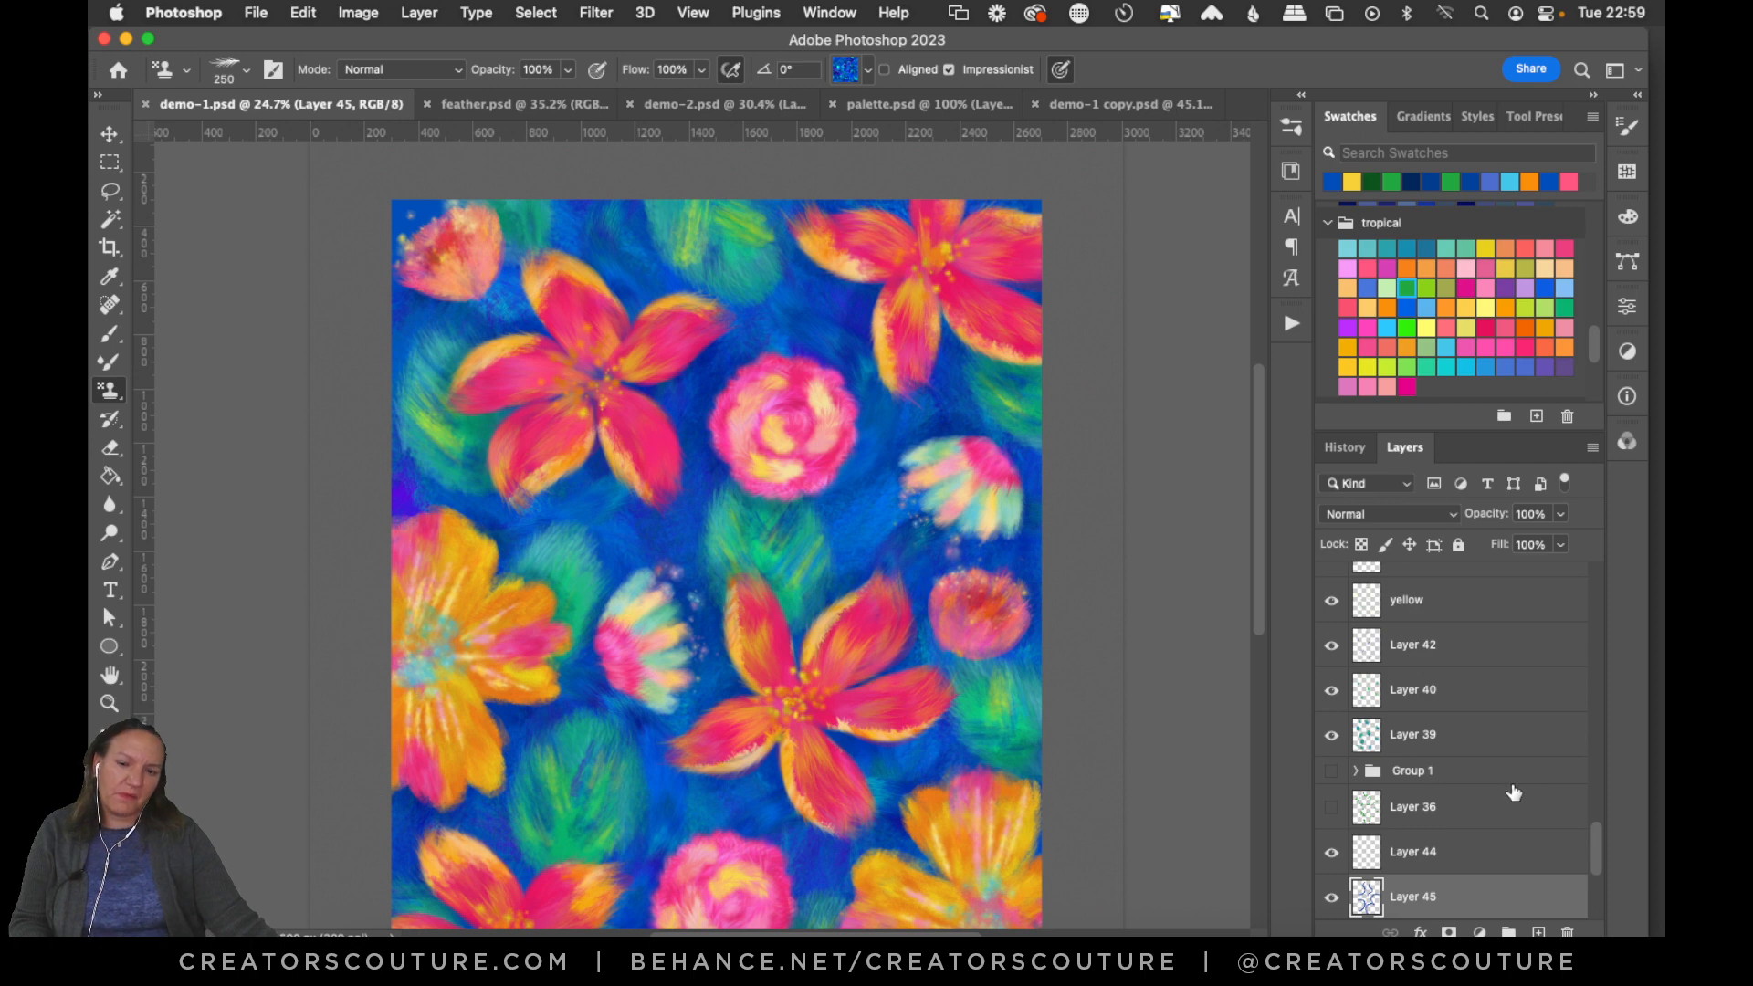
Compare the illustration with Layer 45 hidden and shown, and add a new layer directly above Layer 35.
drag(1591, 831, 1591, 870)
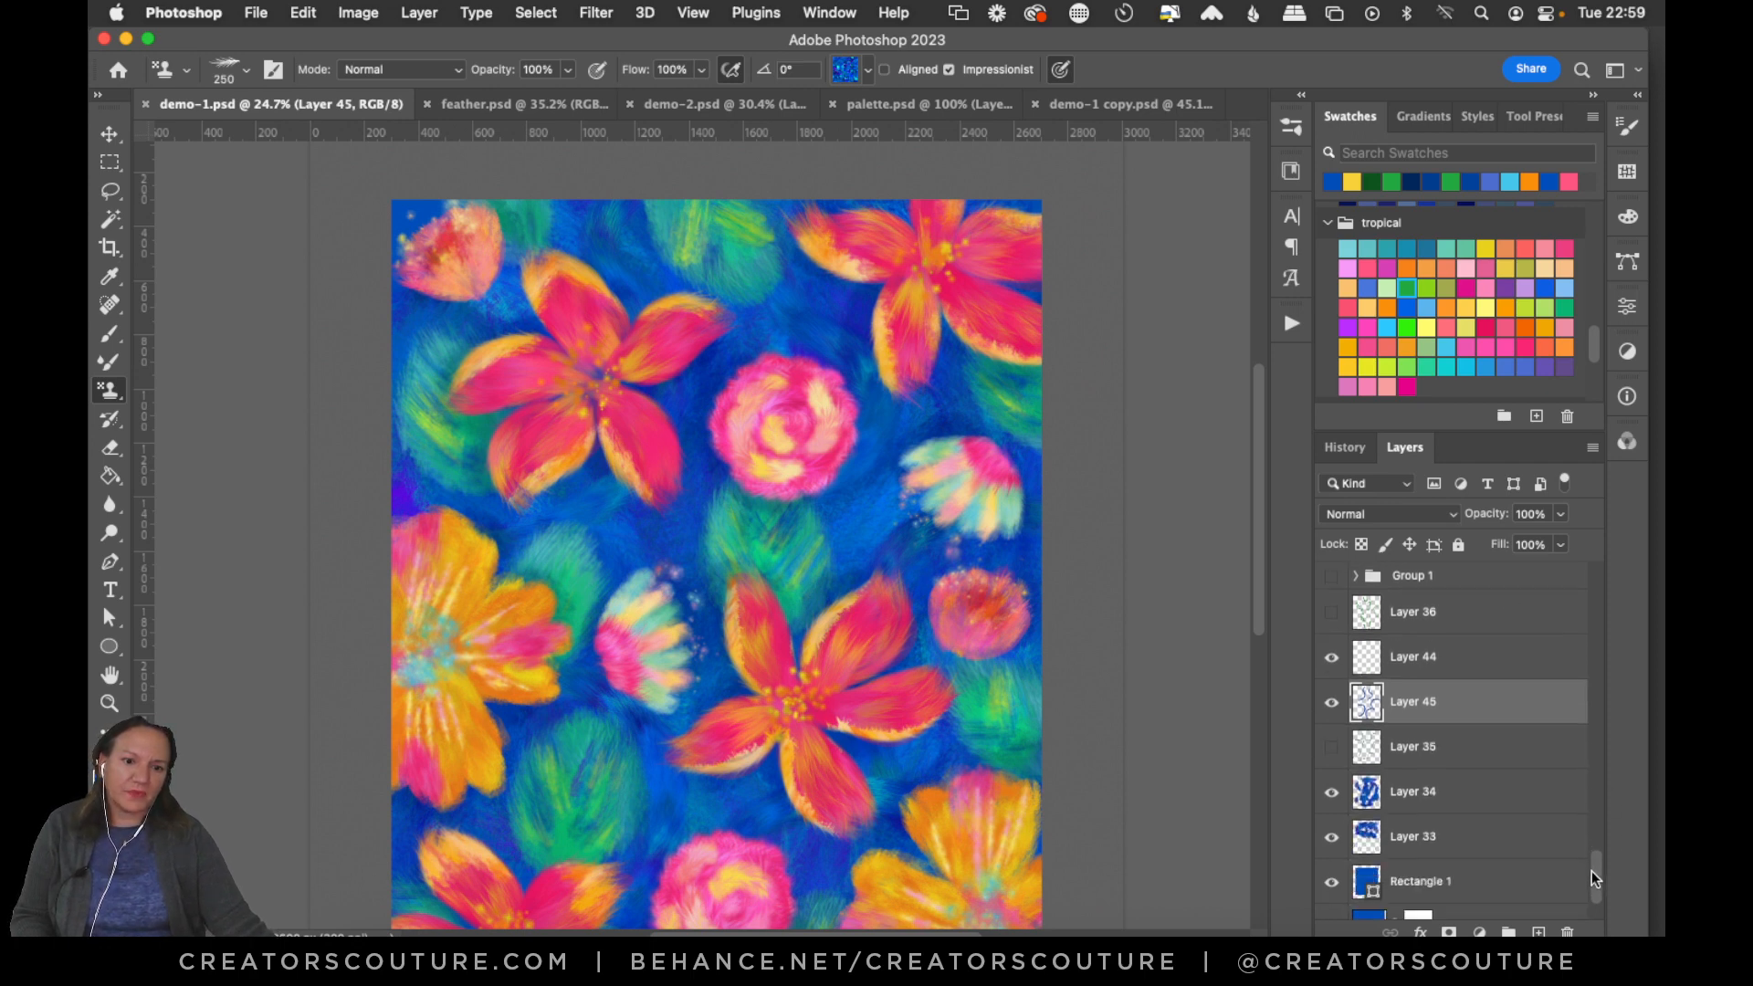
click(1418, 751)
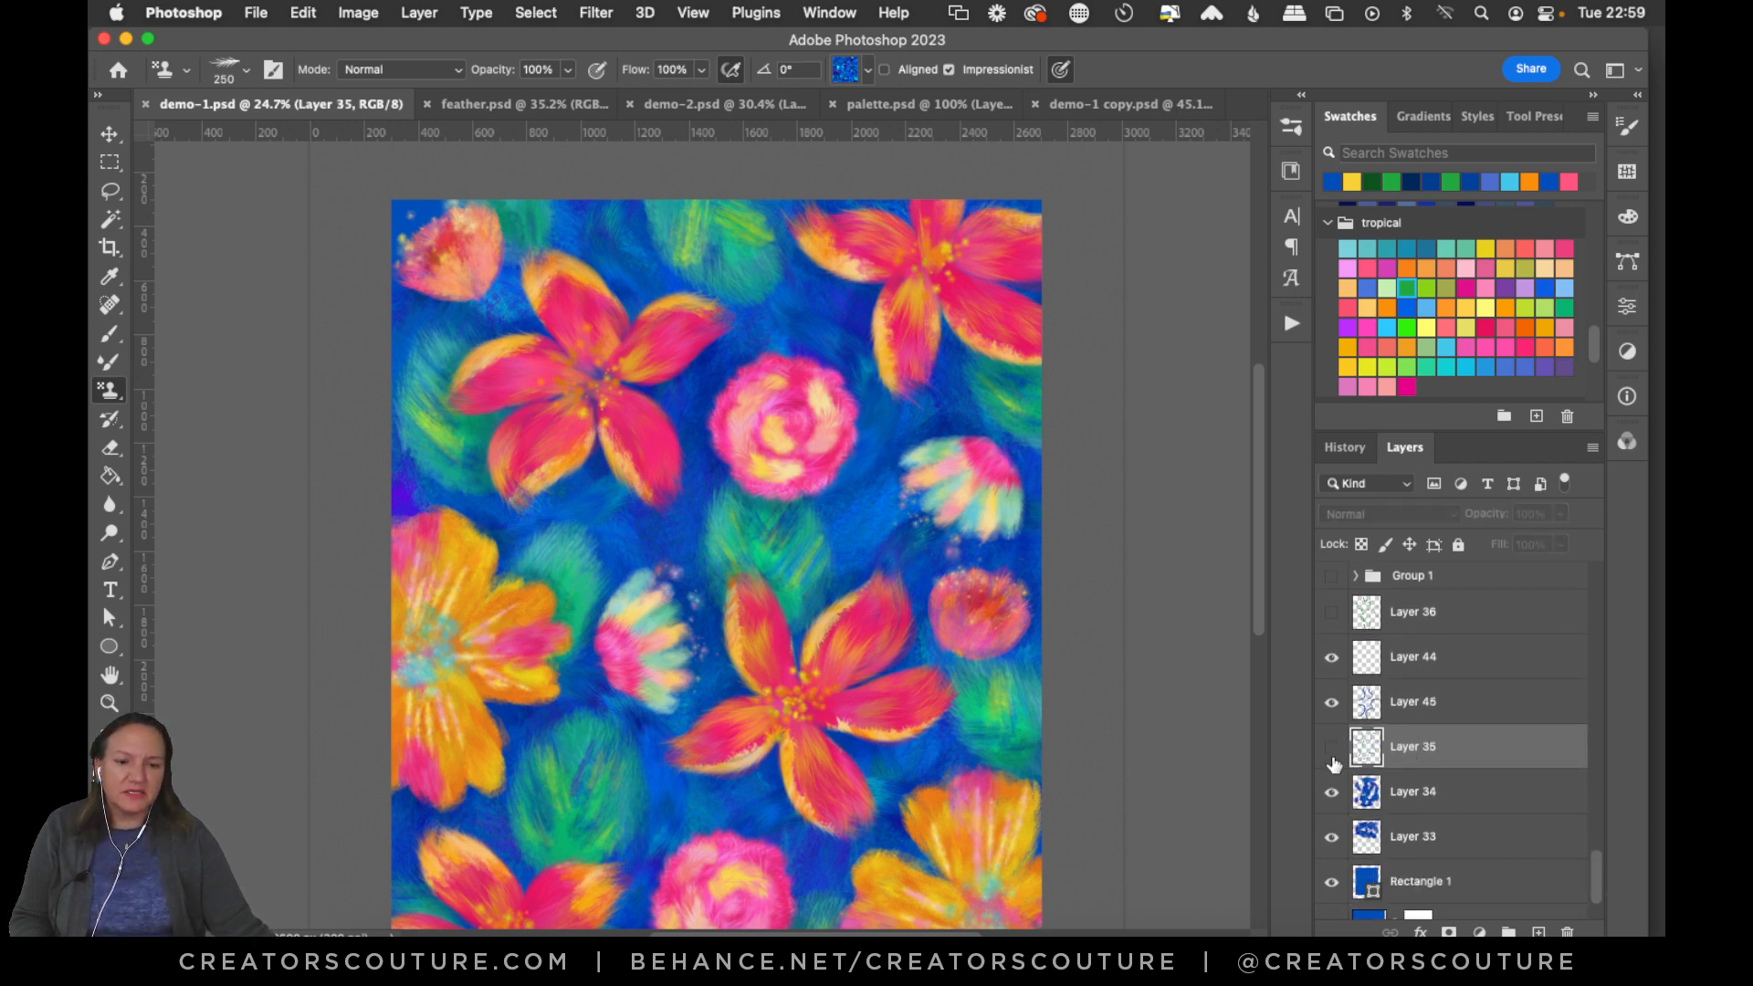
click(1331, 705)
click(1330, 704)
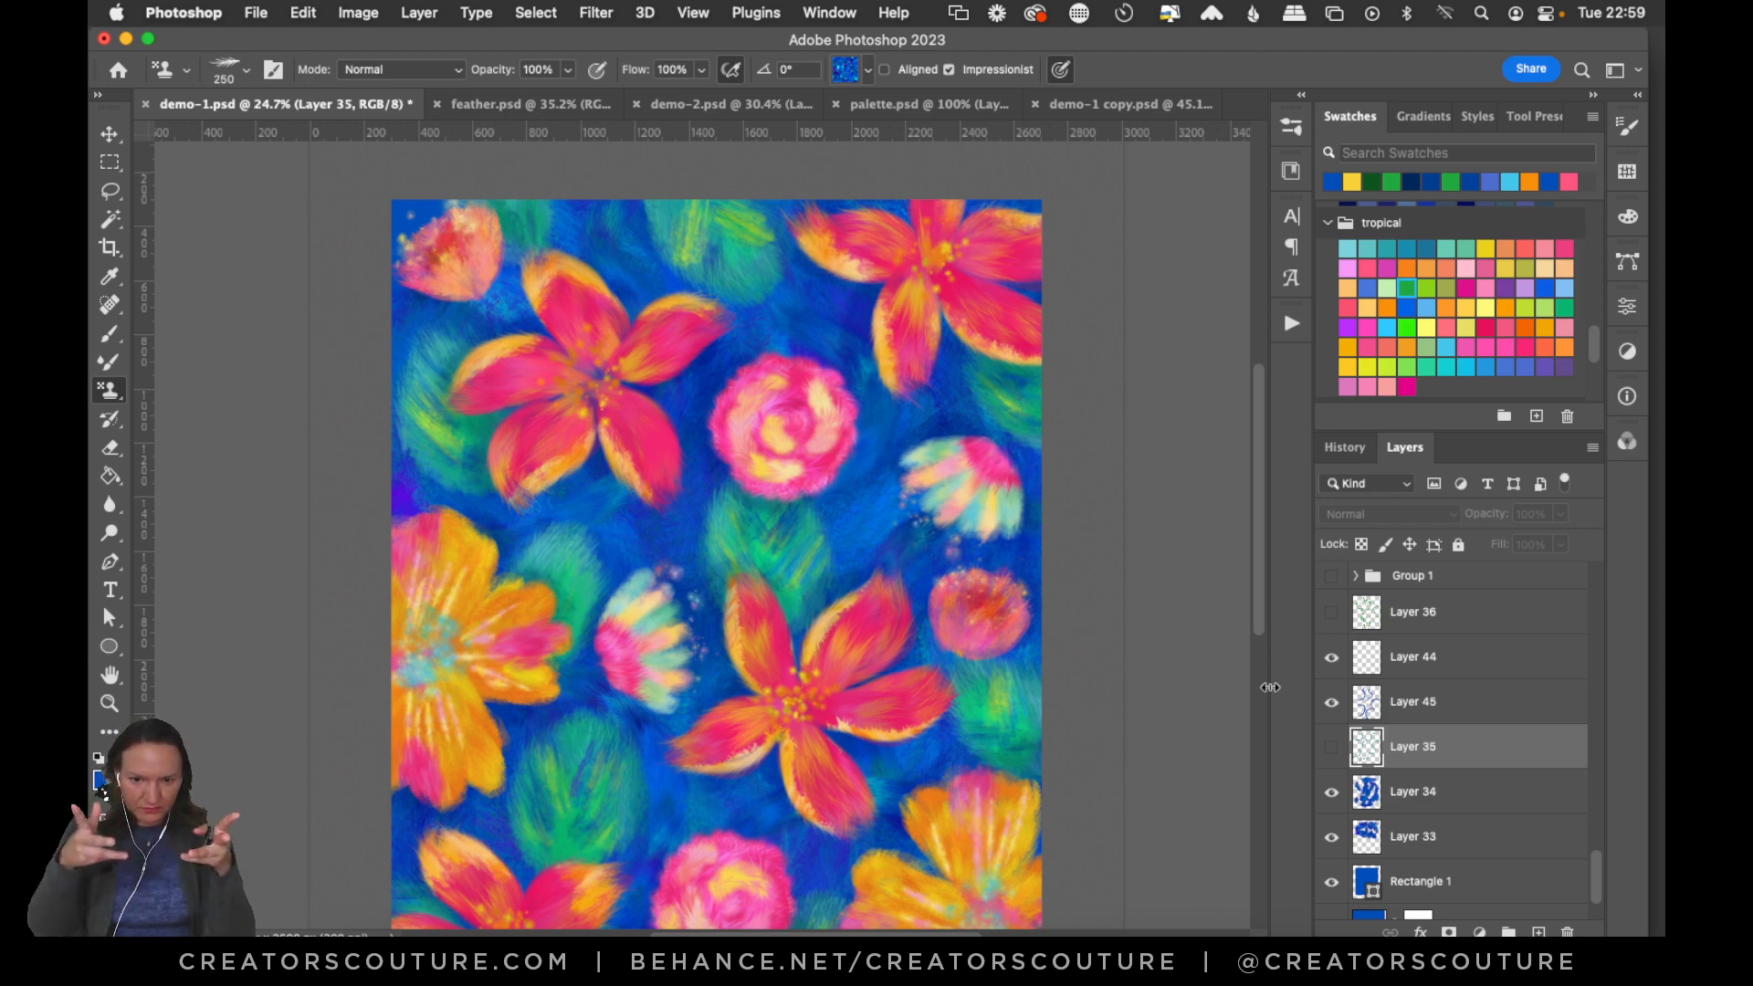
click(1537, 931)
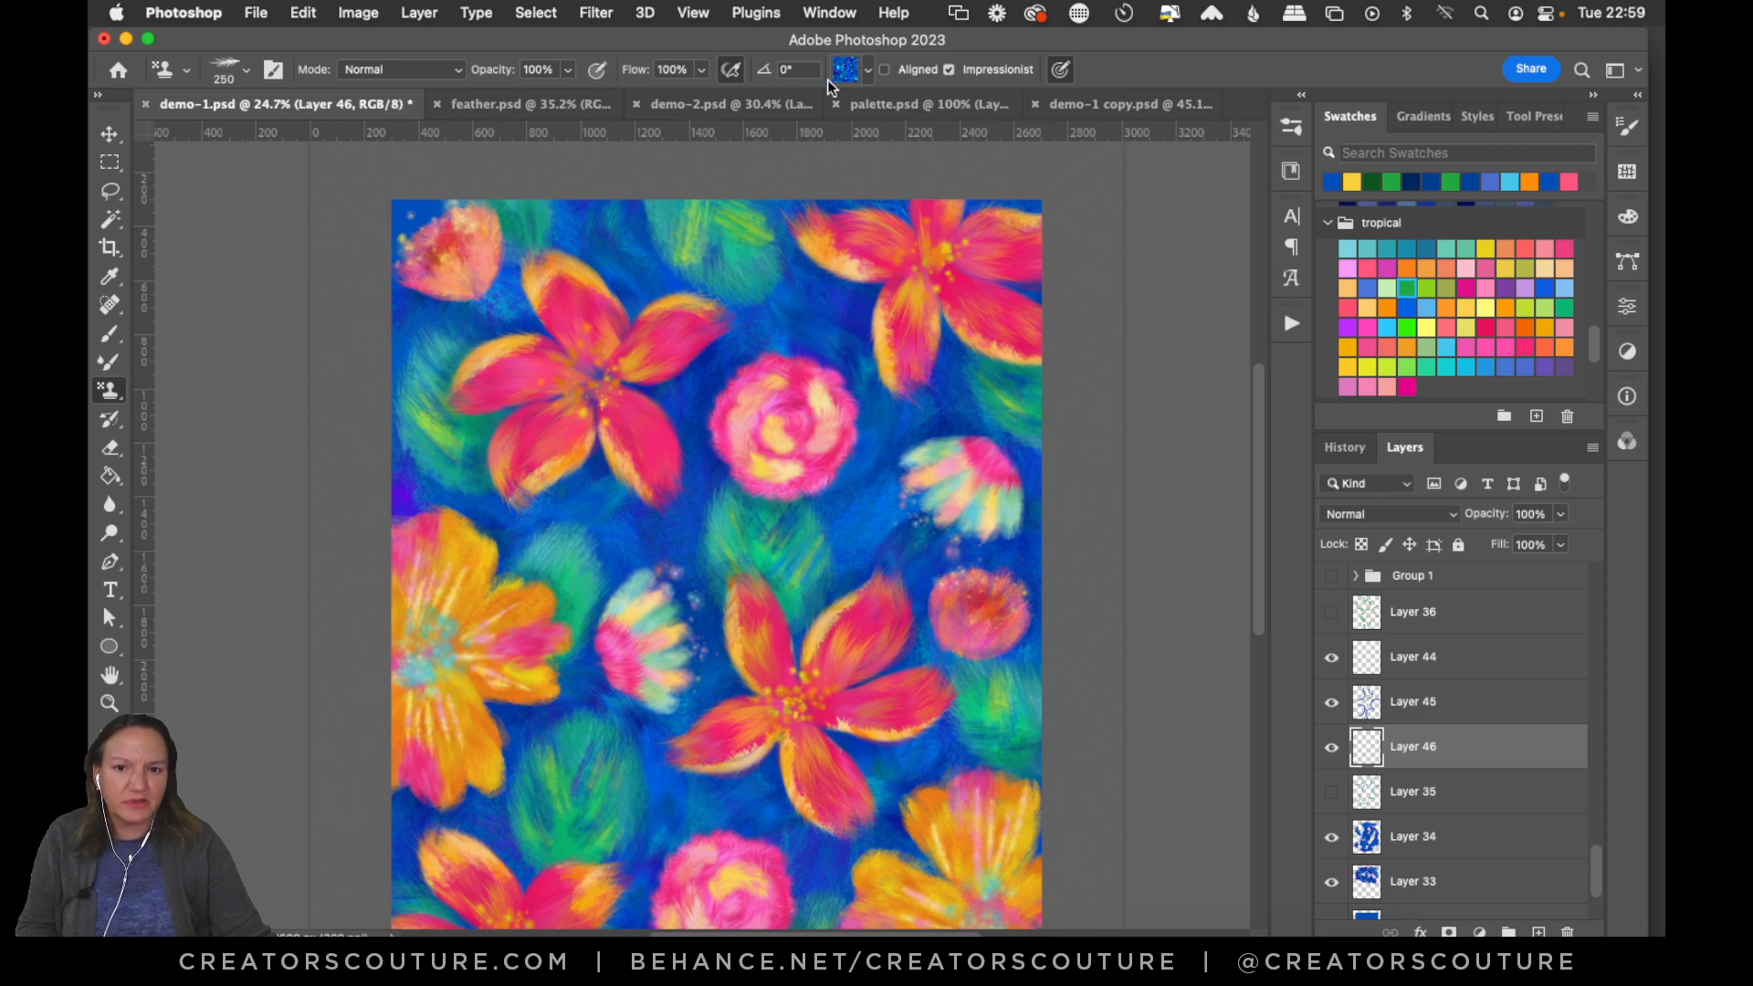
Select the 20-galaxy brush for the Pattern Stamp tool.
click(1296, 128)
mouse_move(1256, 446)
mouse_down()
mouse_move(1203, 741)
mouse_move(1177, 741)
mouse_up()
scroll(1178, 741, down, 20)
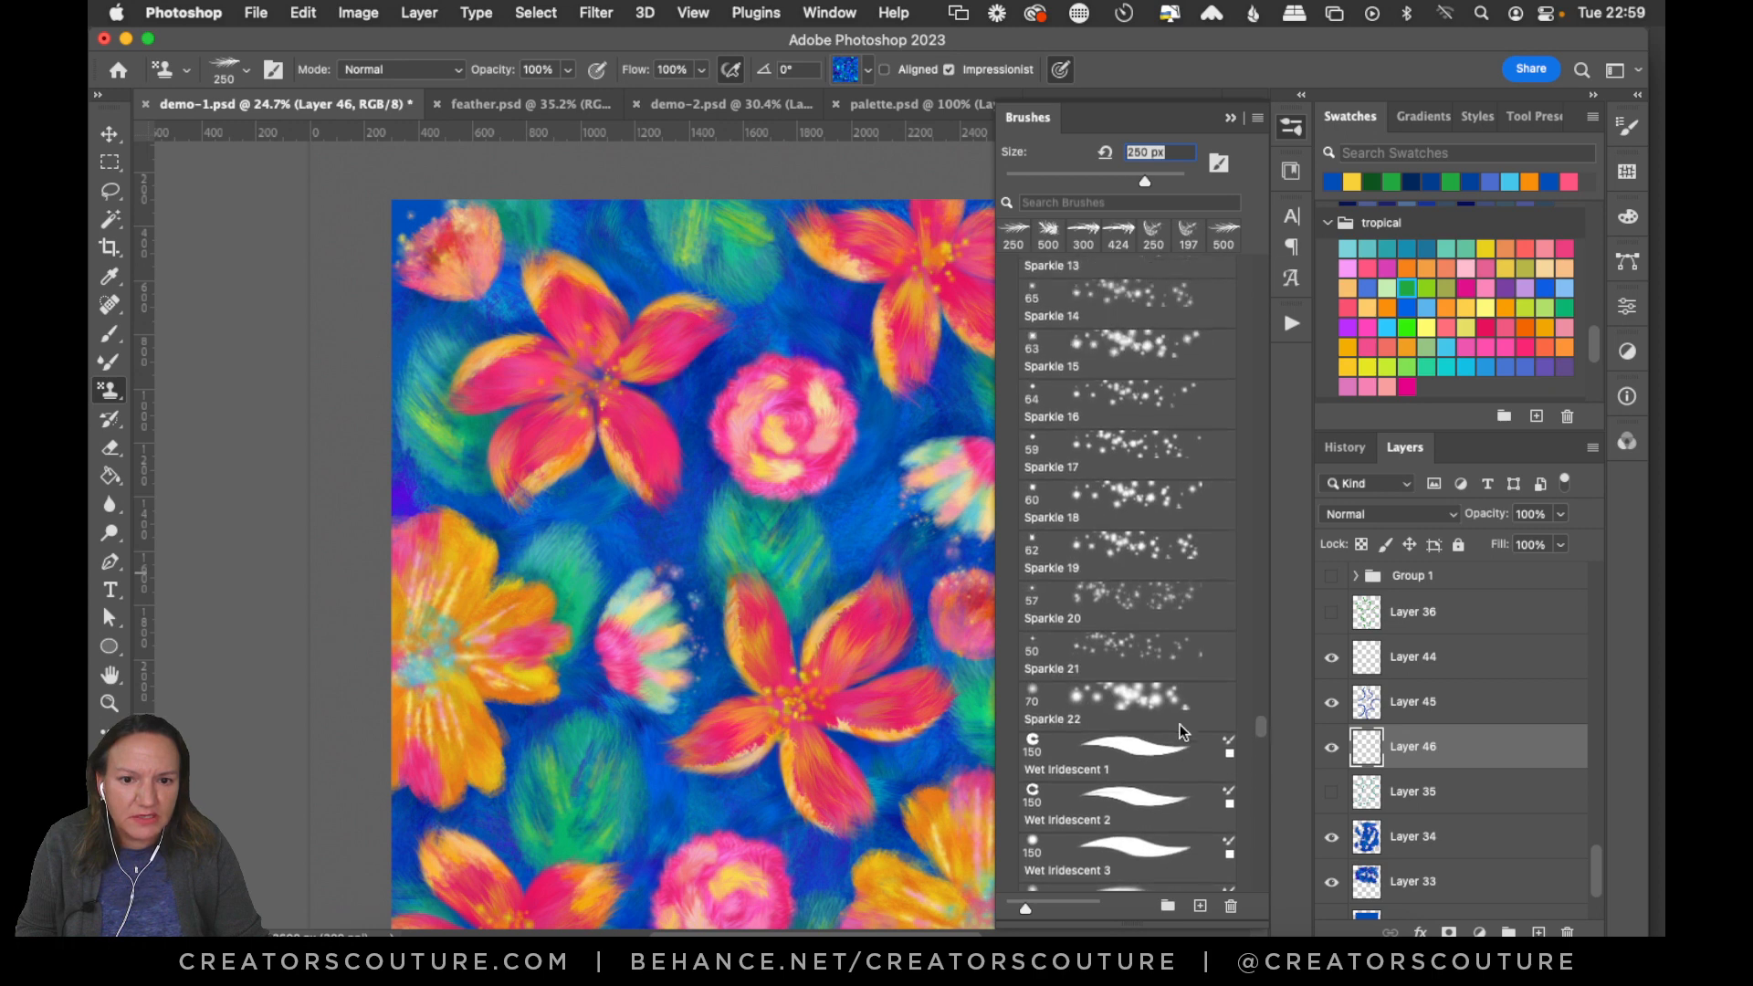
scroll(1158, 782, down, 8)
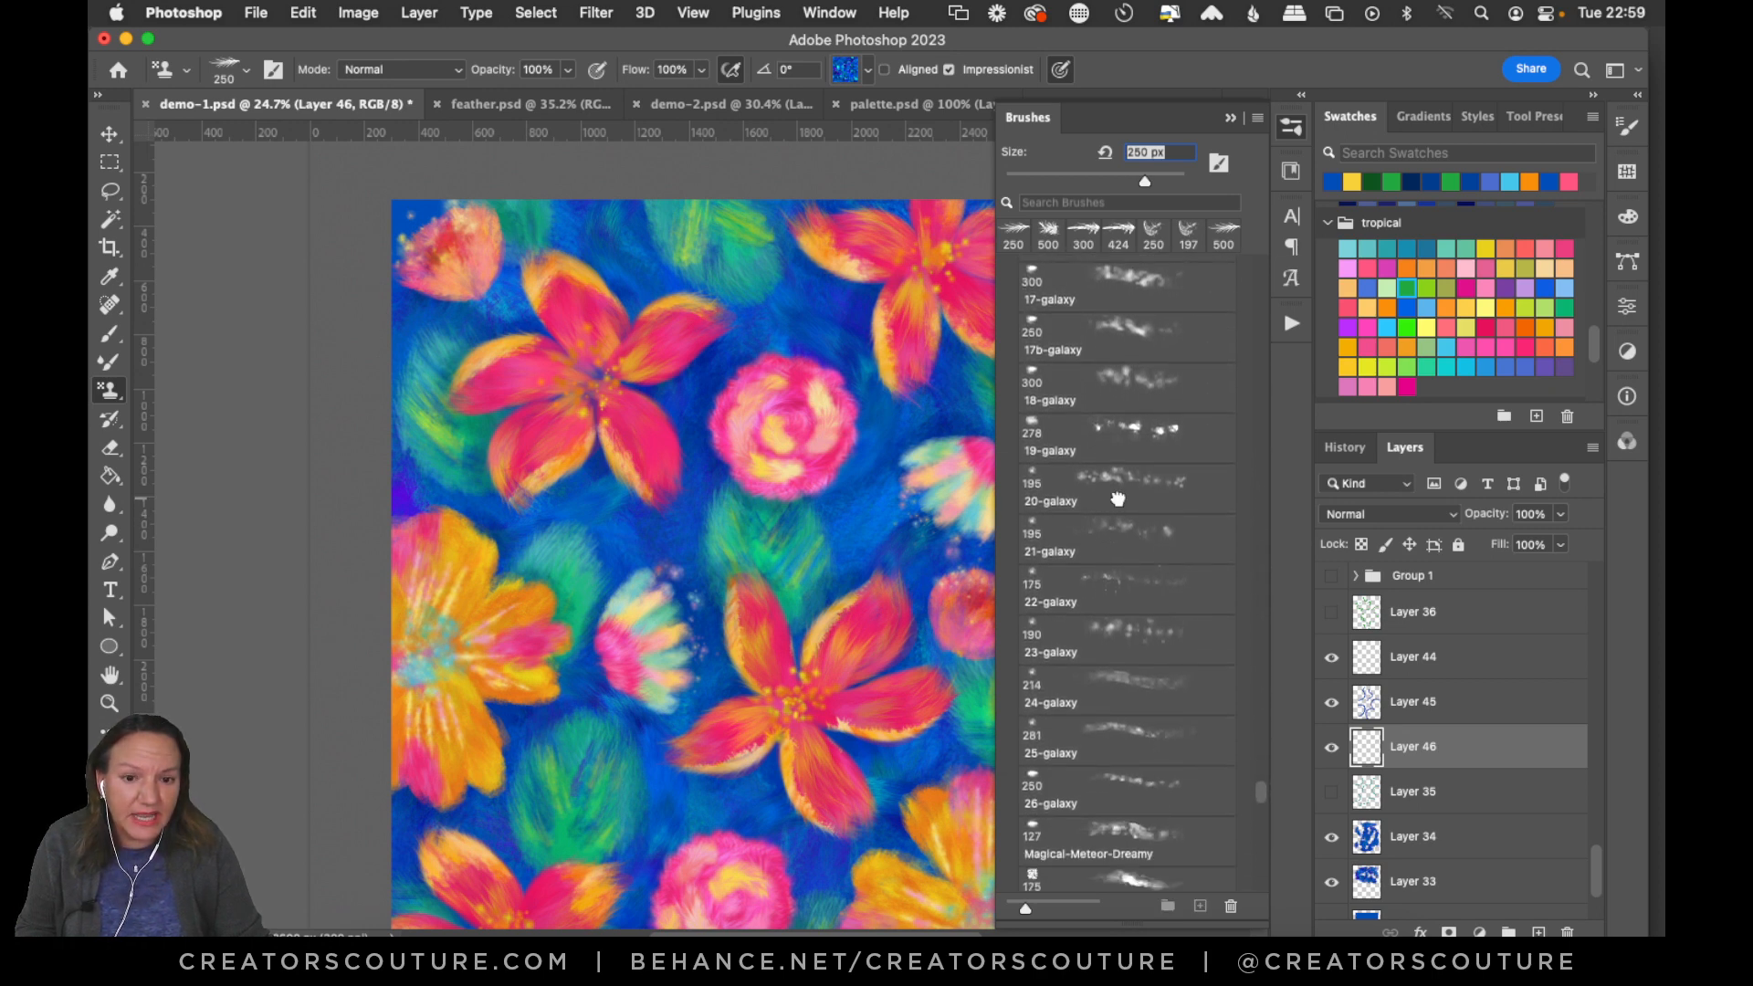
click(1117, 499)
click(1057, 73)
Choose the pastel pink and turquoise pattern for the Pattern Stamp tool.
click(844, 71)
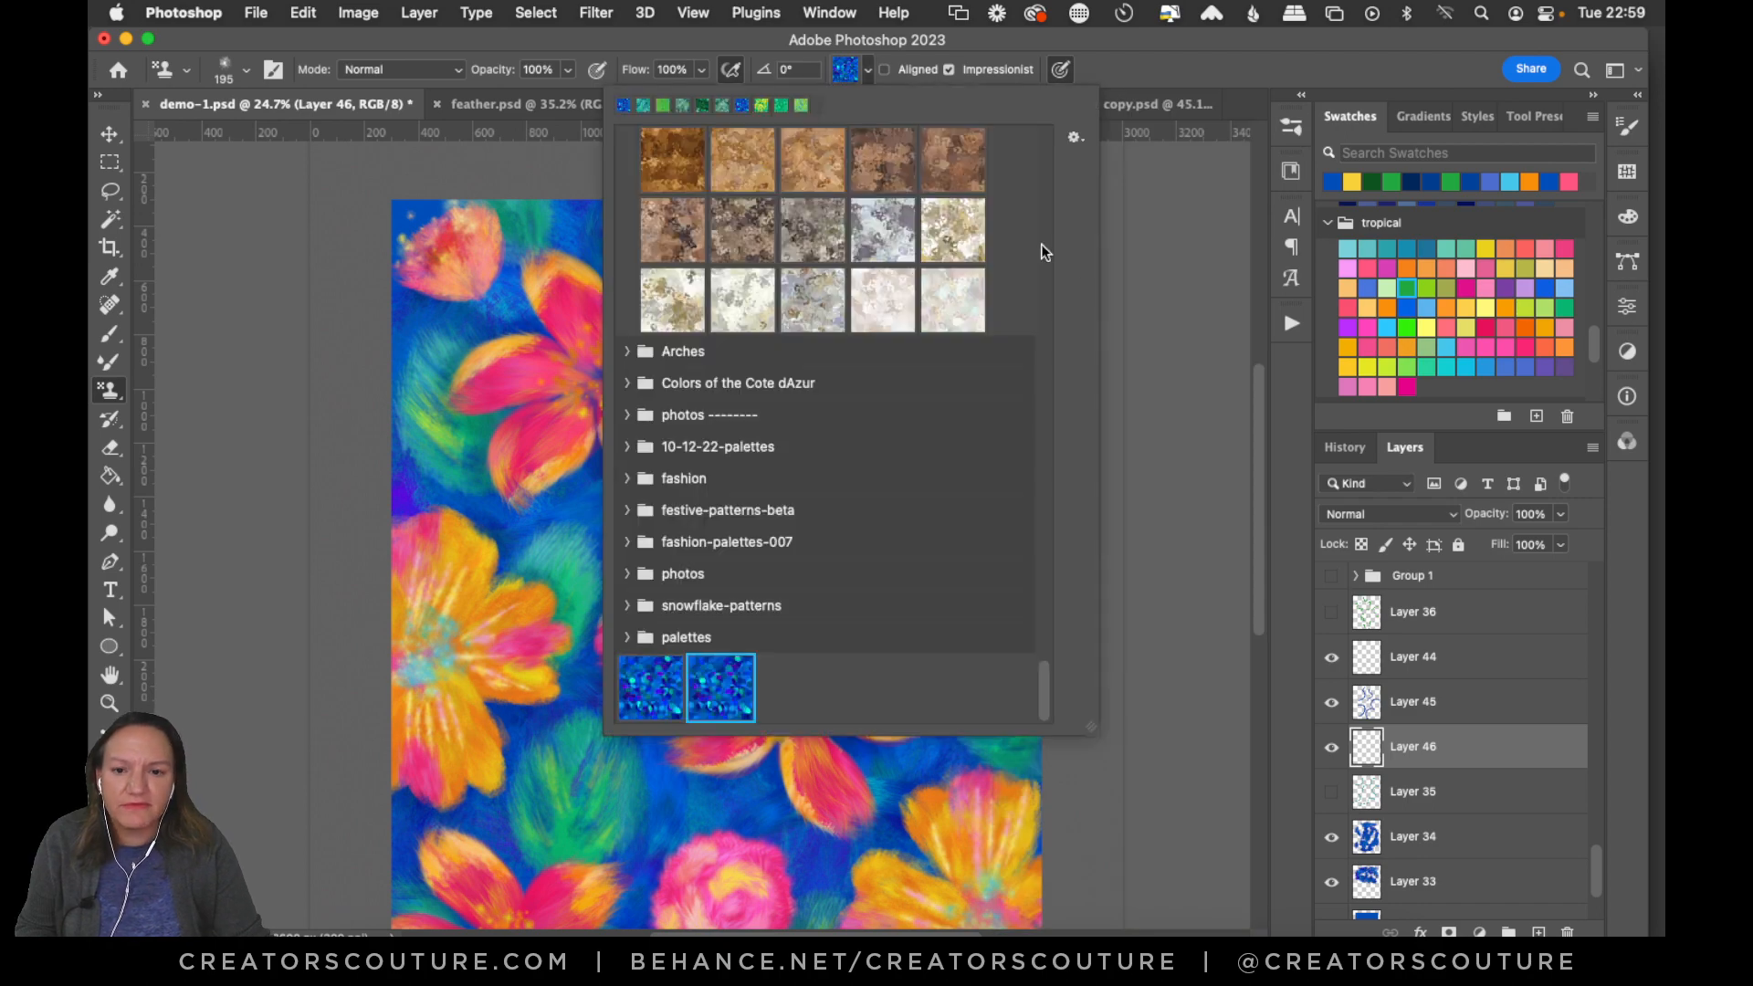
drag(1050, 698, 1084, 223)
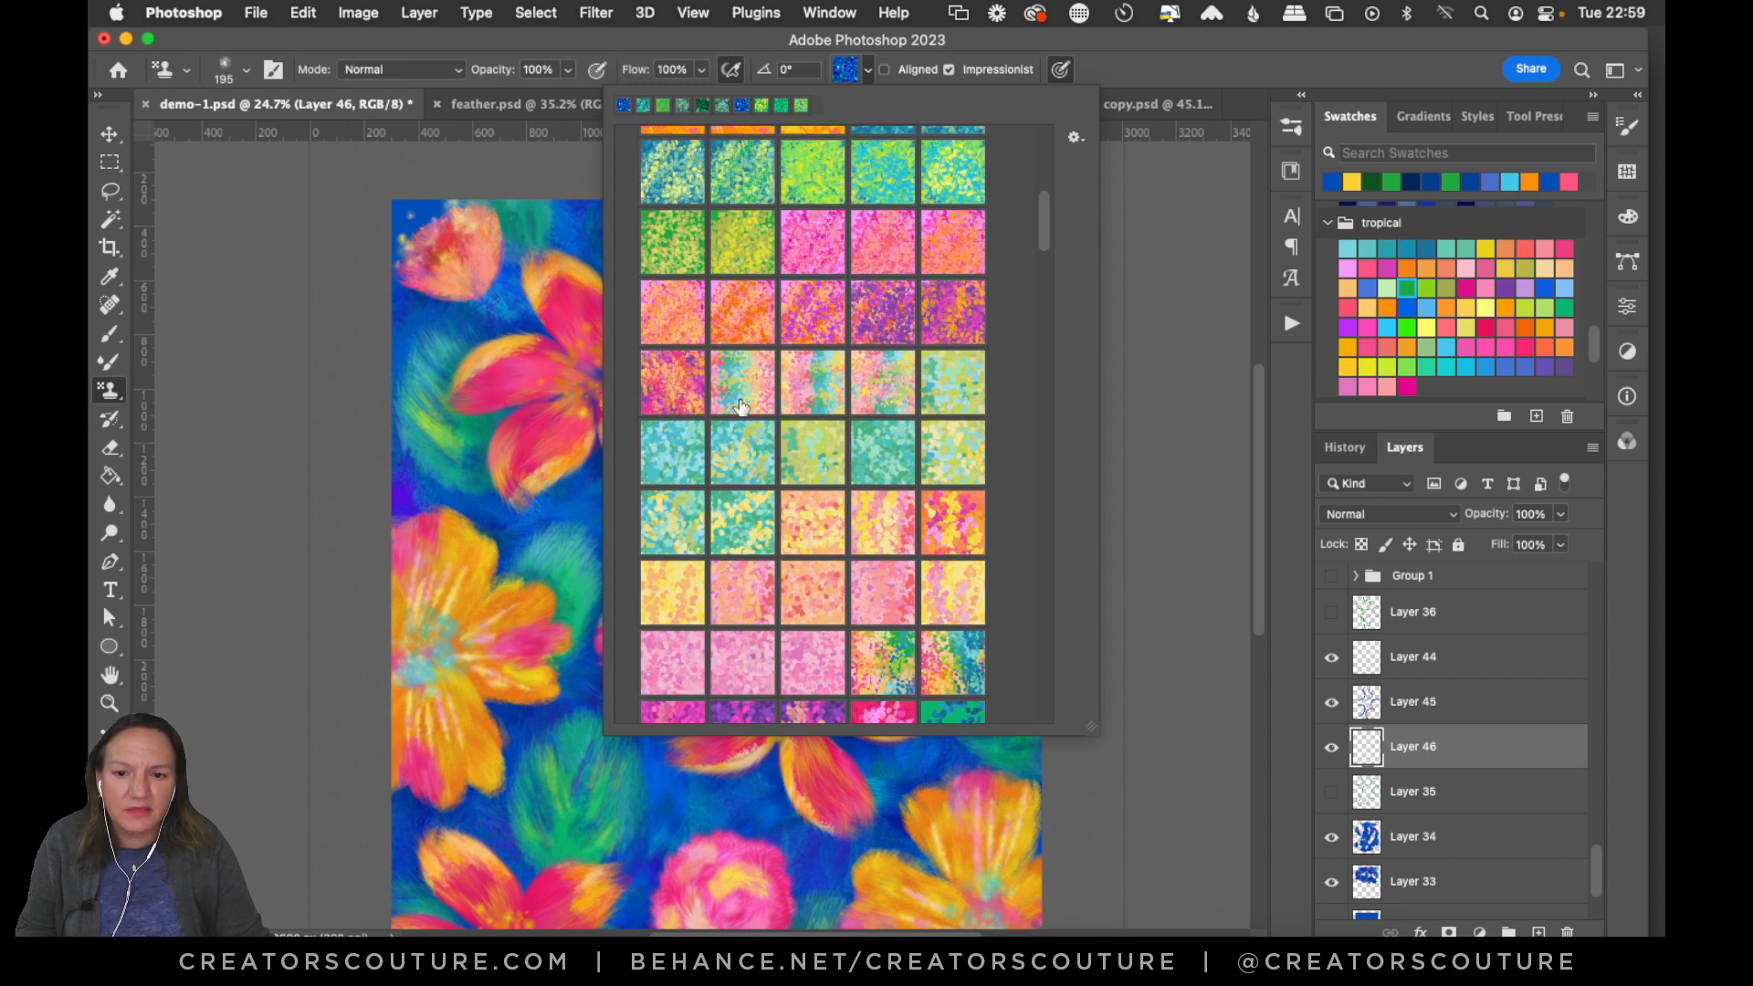
mouse_move(1047, 228)
mouse_down()
mouse_move(1046, 201)
mouse_move(1038, 216)
mouse_up()
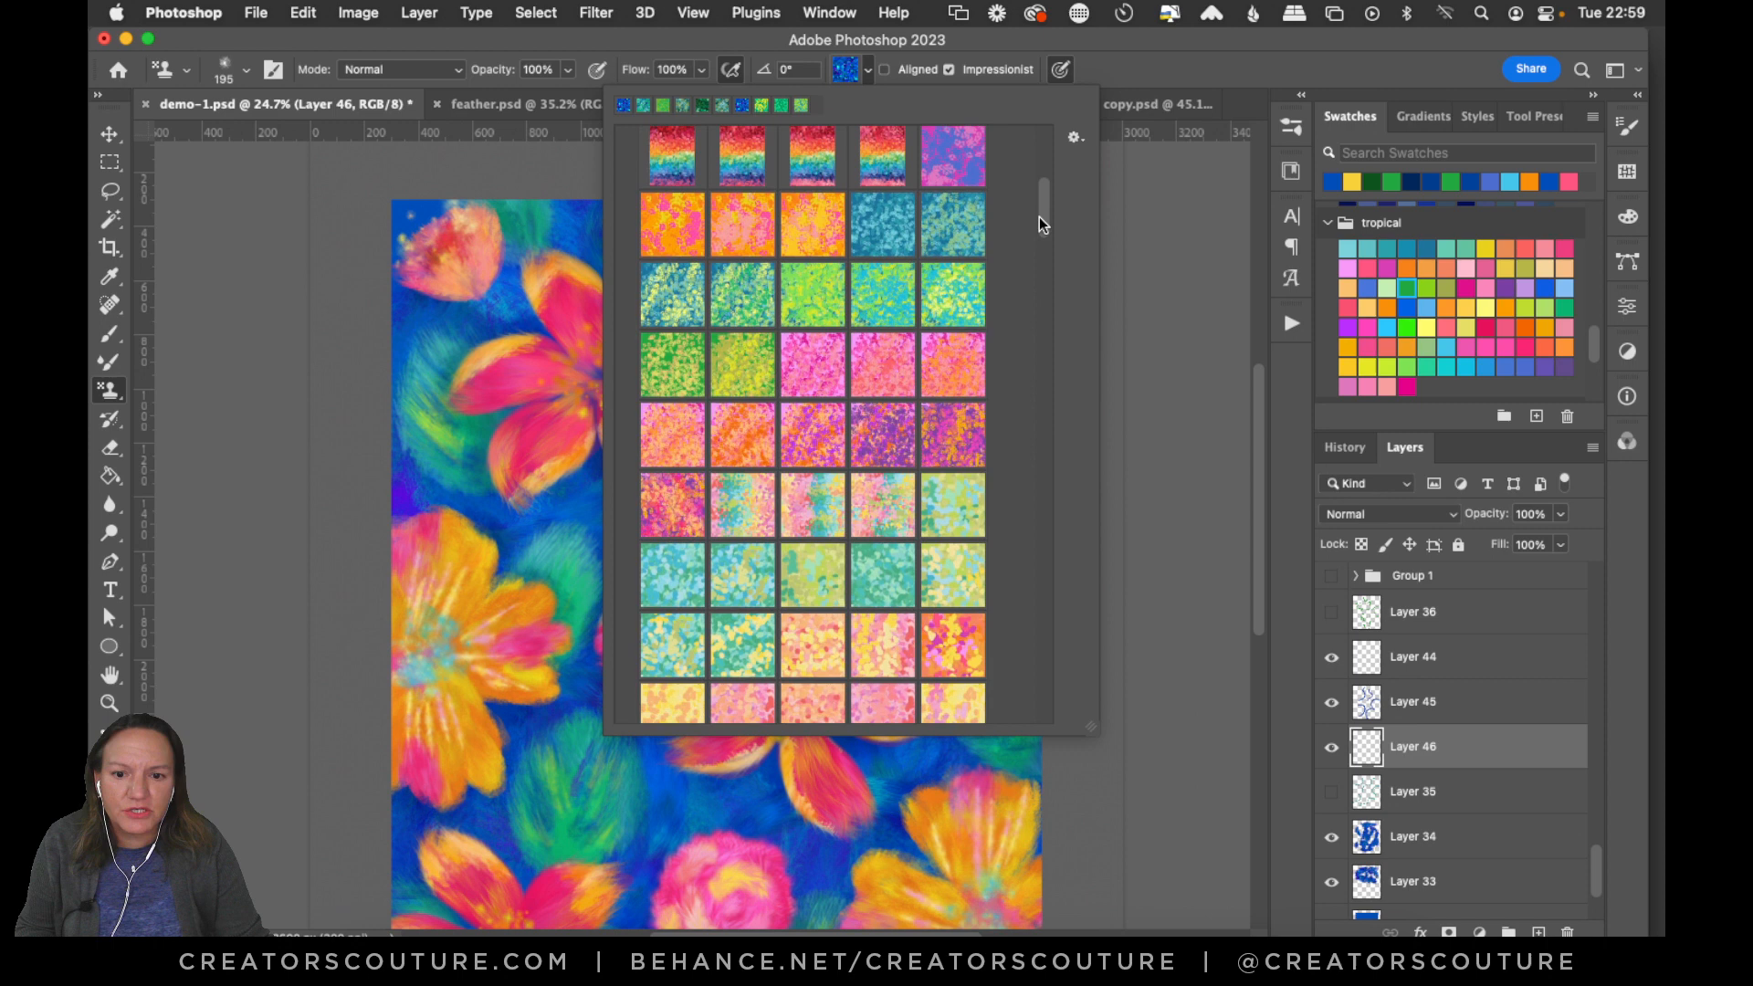
click(750, 483)
click(1131, 56)
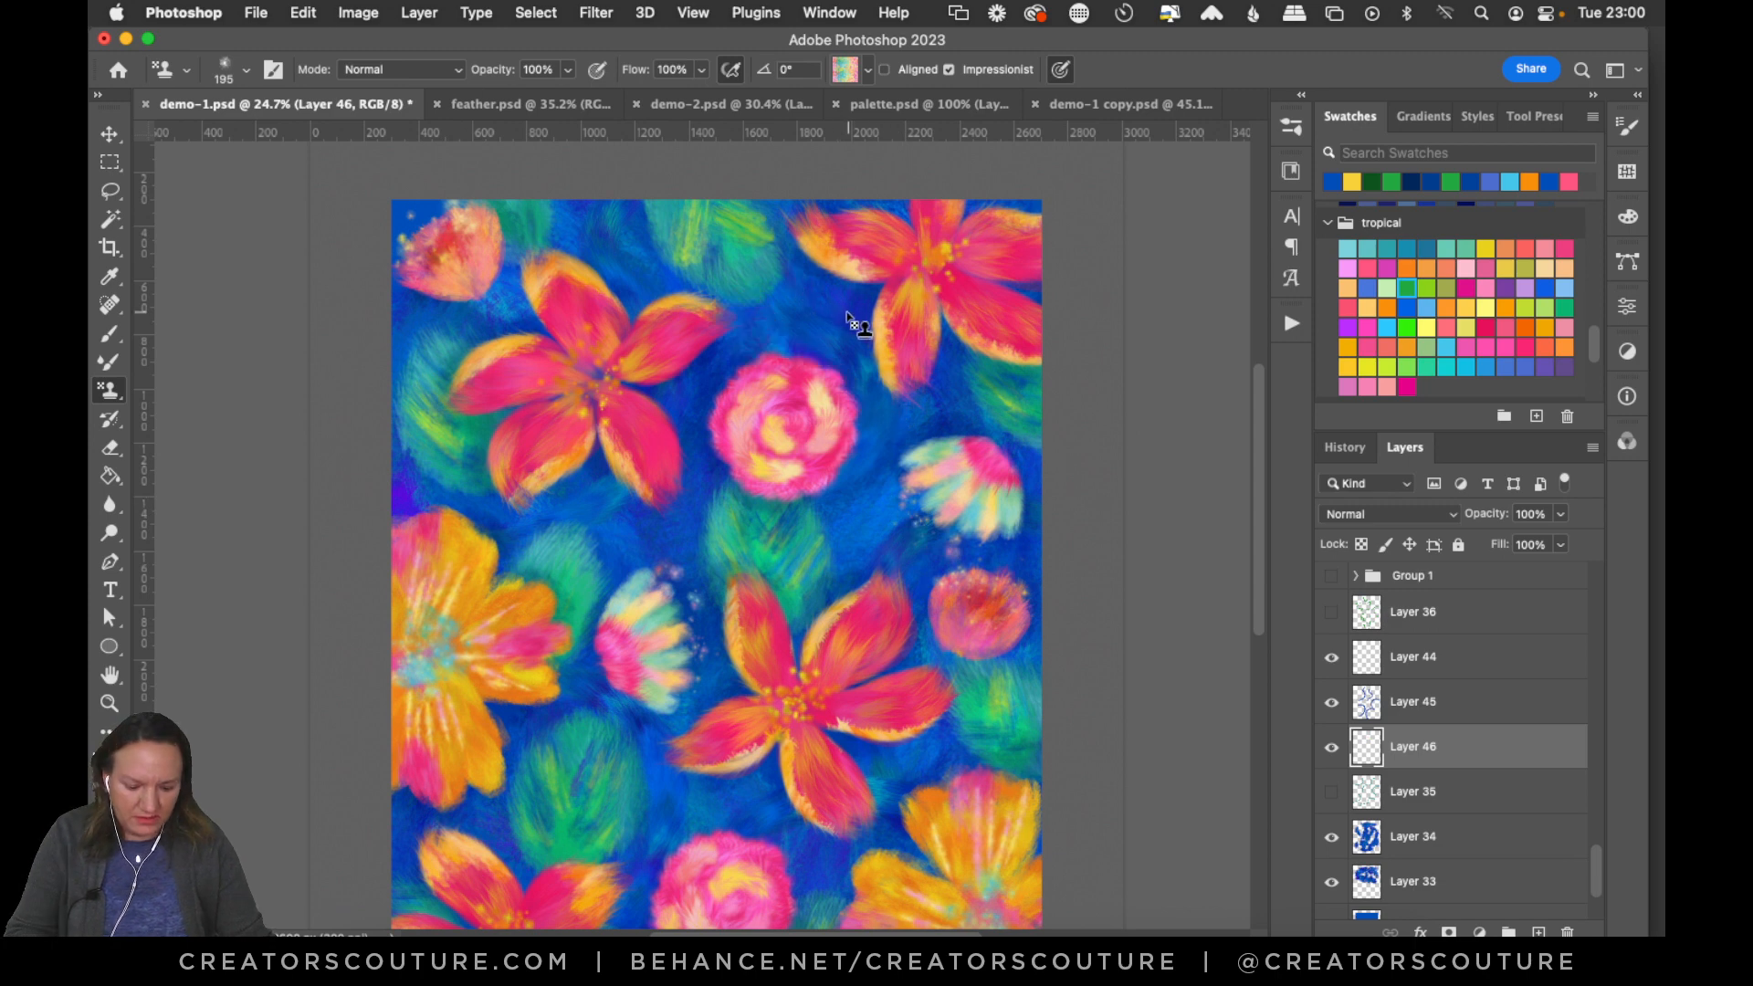
Enlarge the galaxy brush to 250 px and choose the dark teal pattern for the Pattern Stamp tool.
key(bracketright)
key(bracketright)
key(bracketright)
click(847, 71)
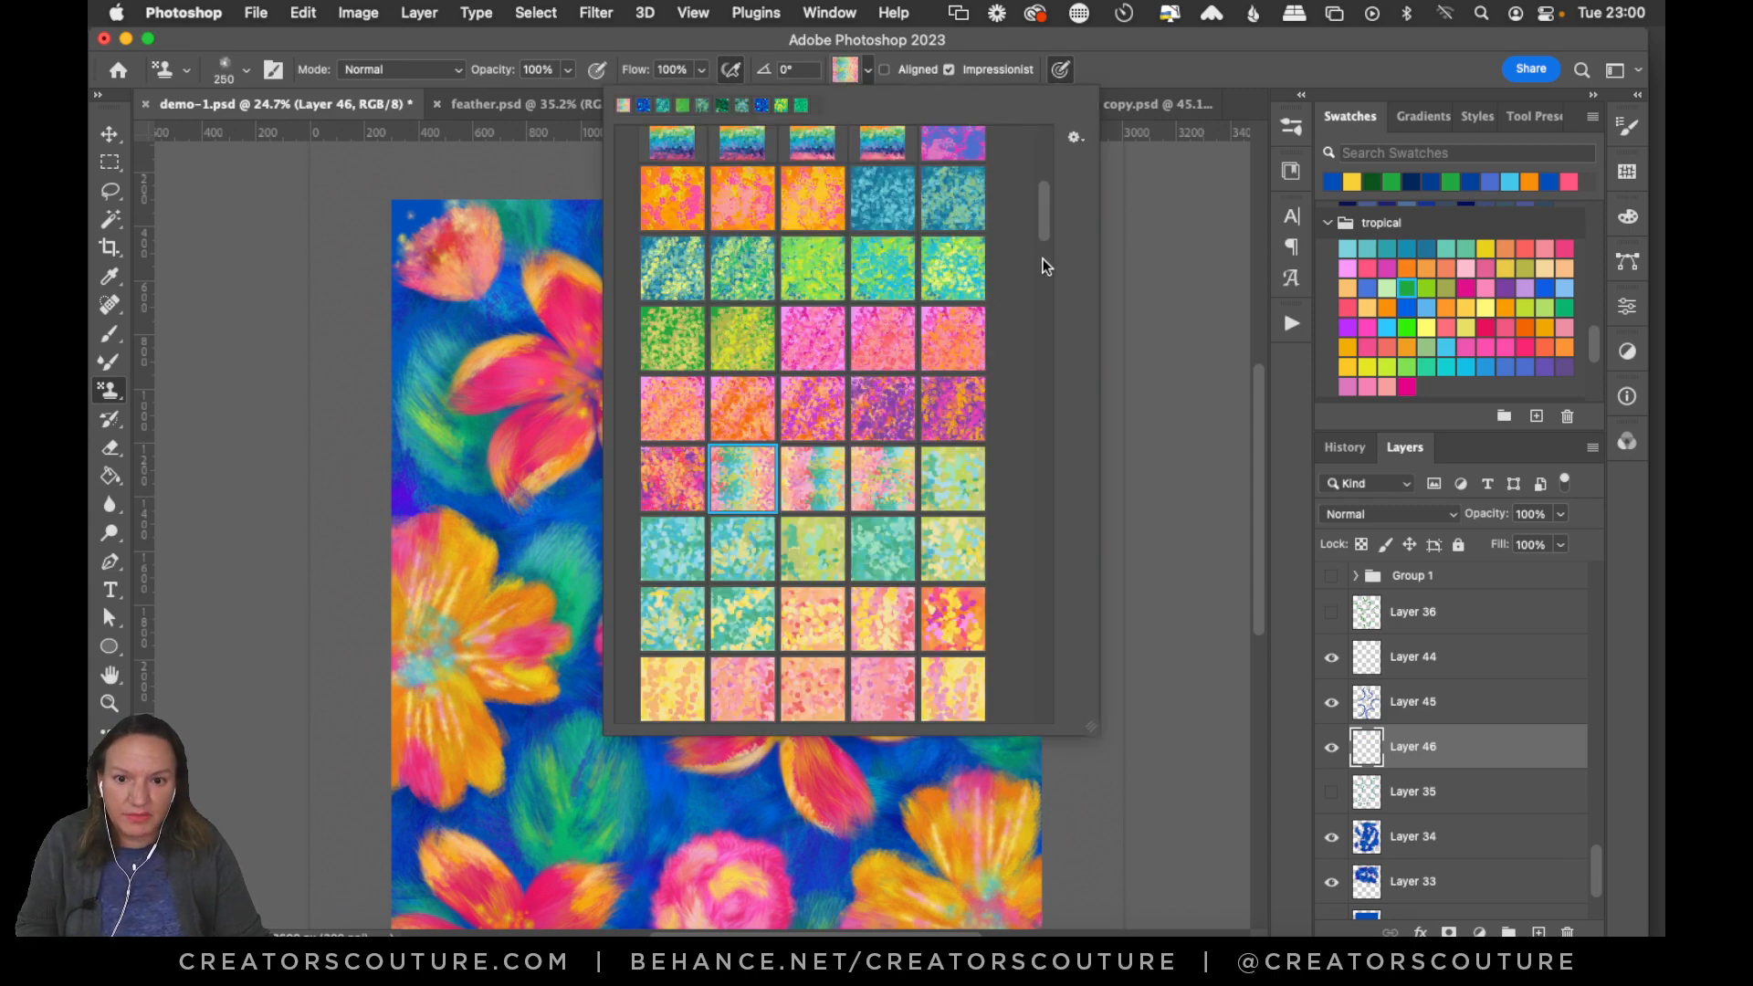
drag(1043, 216, 1044, 270)
click(672, 550)
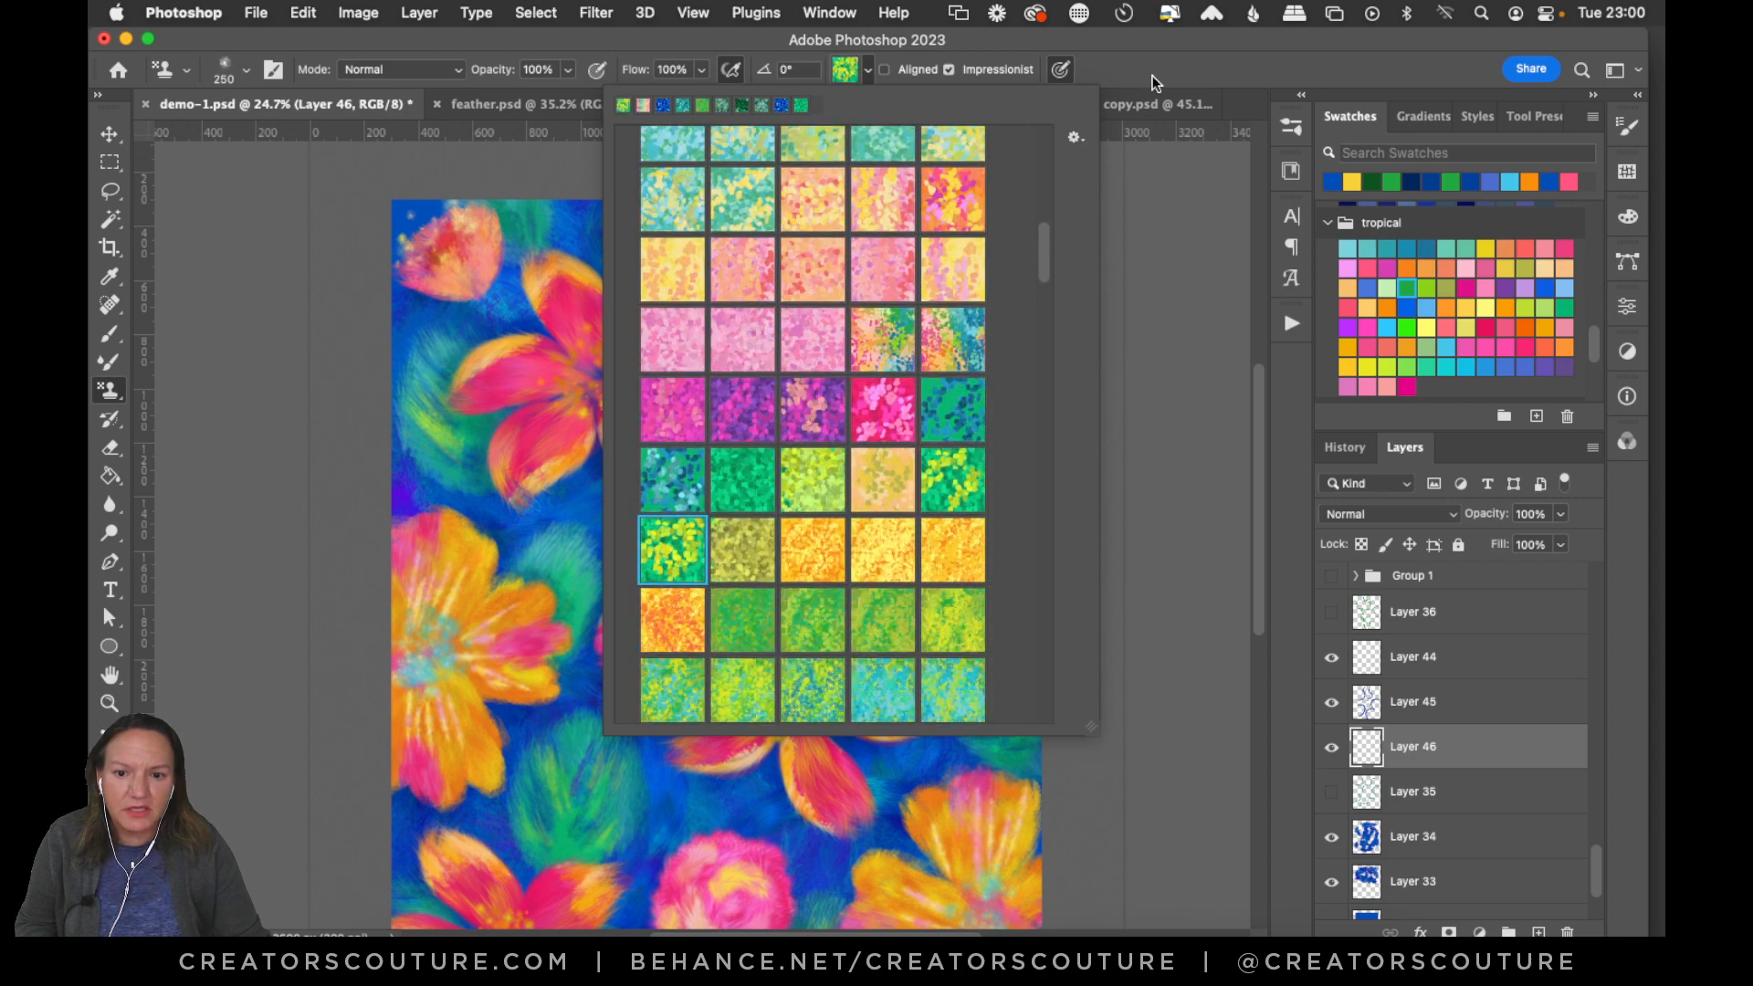
click(679, 472)
click(1148, 75)
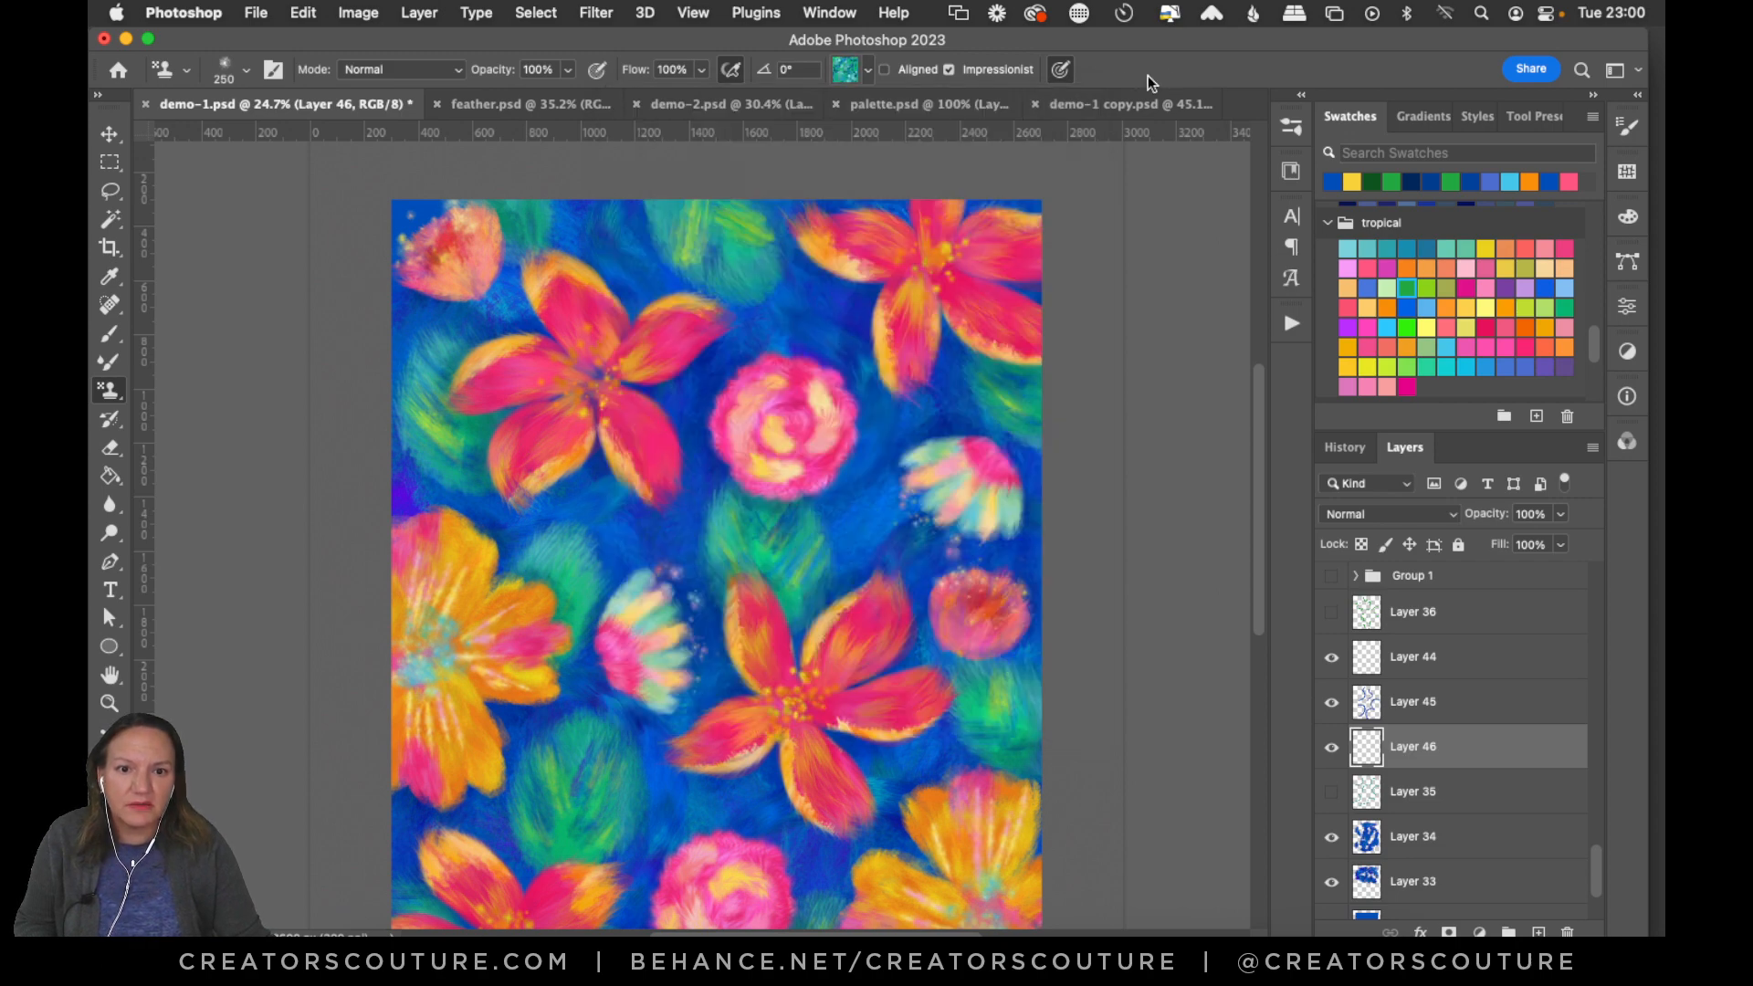
Try teal galaxy sparkles around the upper rose on Layer 46, and clear the layer.
mouse_move(793, 285)
mouse_down()
mouse_move(769, 361)
mouse_move(706, 437)
mouse_up()
key(super+z)
mouse_move(820, 283)
mouse_down()
mouse_move(797, 308)
mouse_move(835, 319)
mouse_up()
mouse_move(699, 403)
mouse_down()
mouse_move(686, 388)
mouse_move(644, 516)
mouse_up()
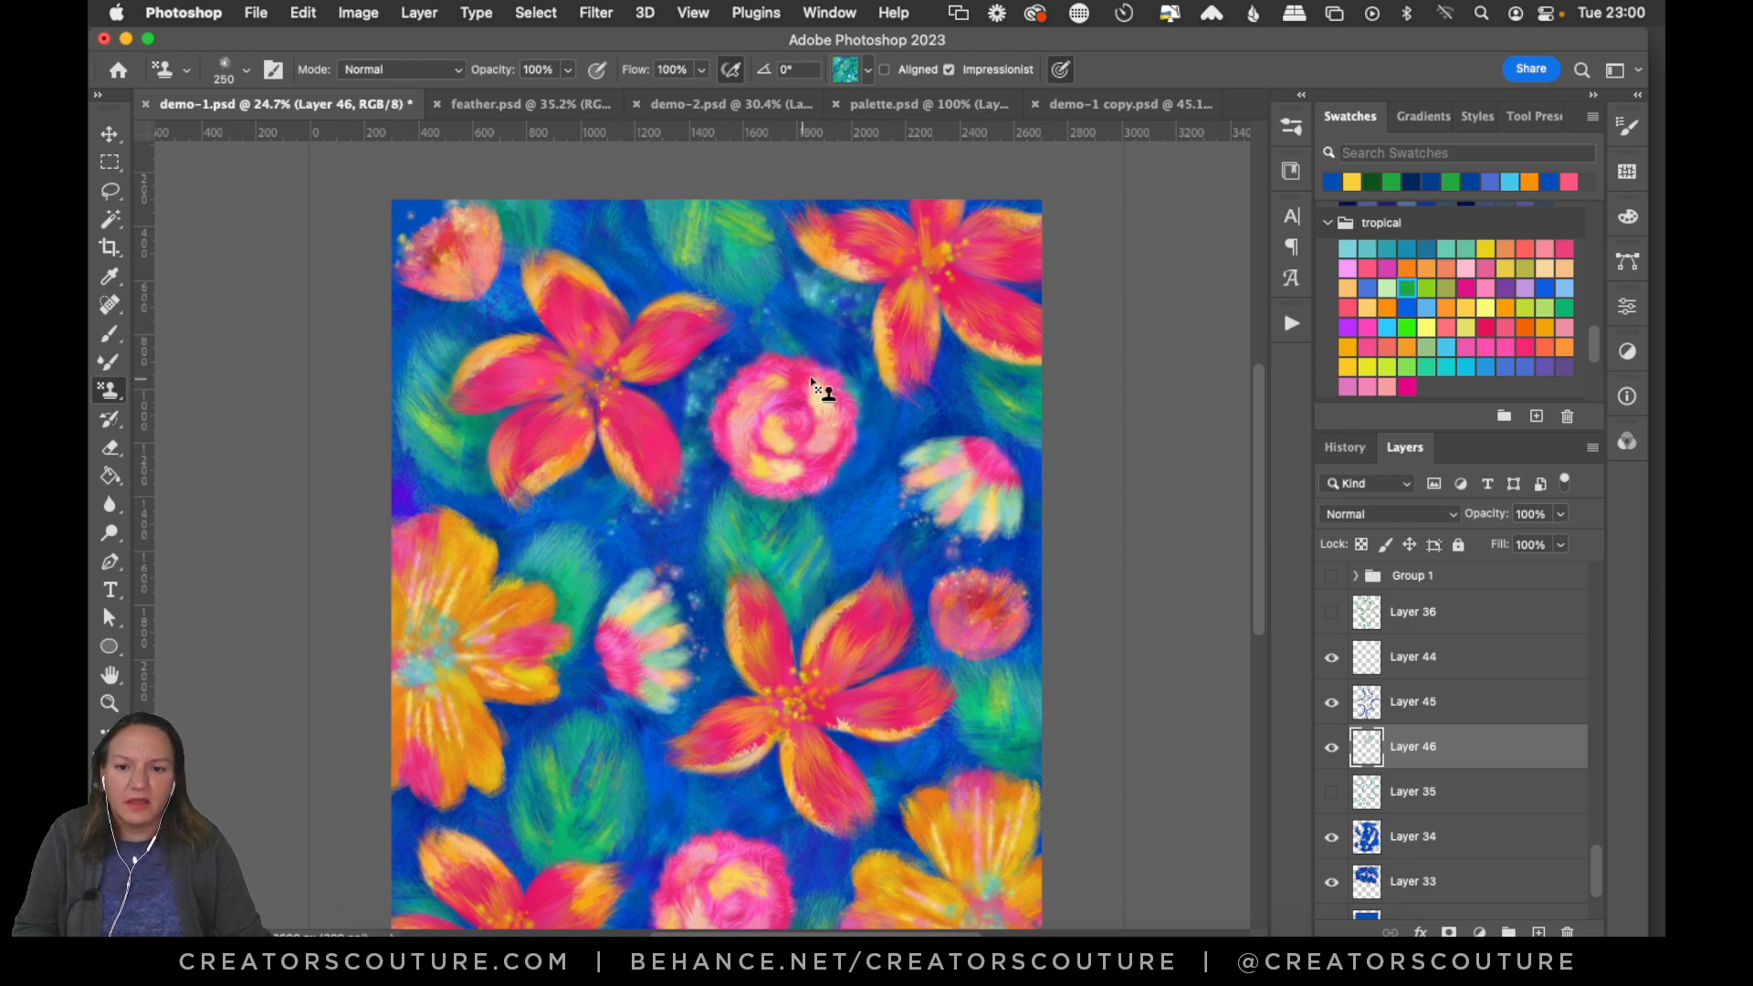
key(super+a)
key(Delete)
key(super+d)
Enlarge the galaxy brush to 400 px and stamp teal sparkles over the blue background on Layer 46, comparing with Layer 45 hidden.
key(bracketright)
key(bracketright)
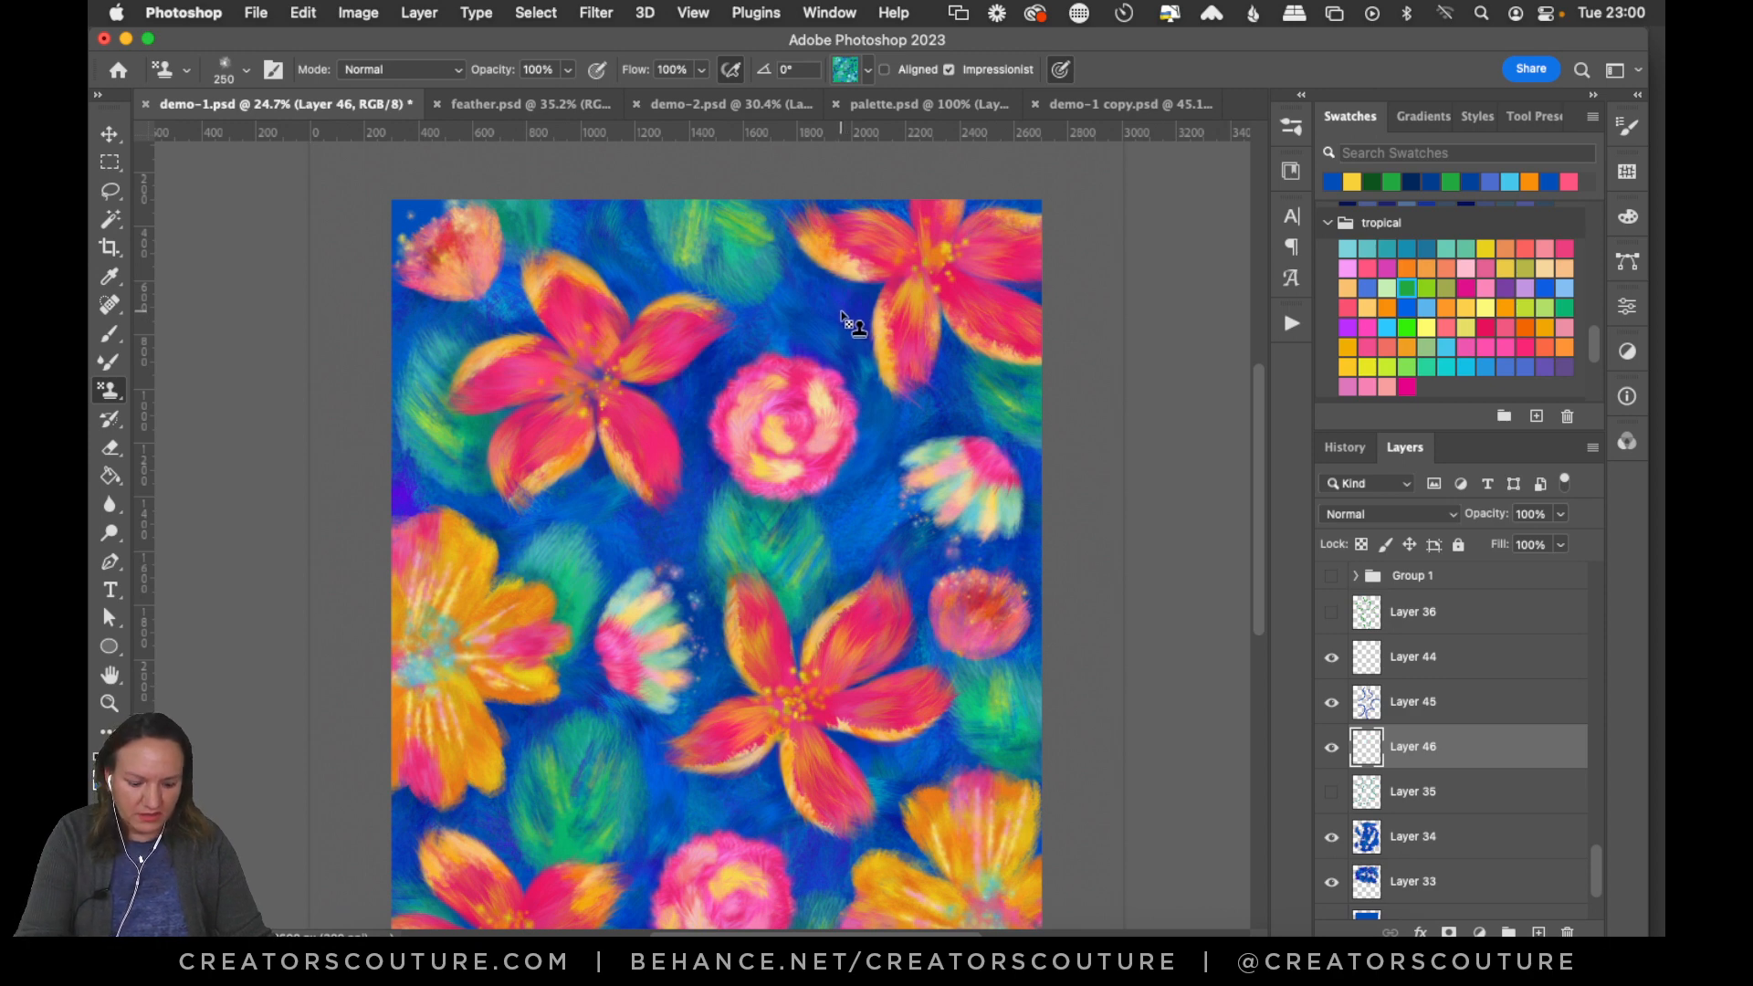
click(829, 295)
drag(738, 339, 712, 390)
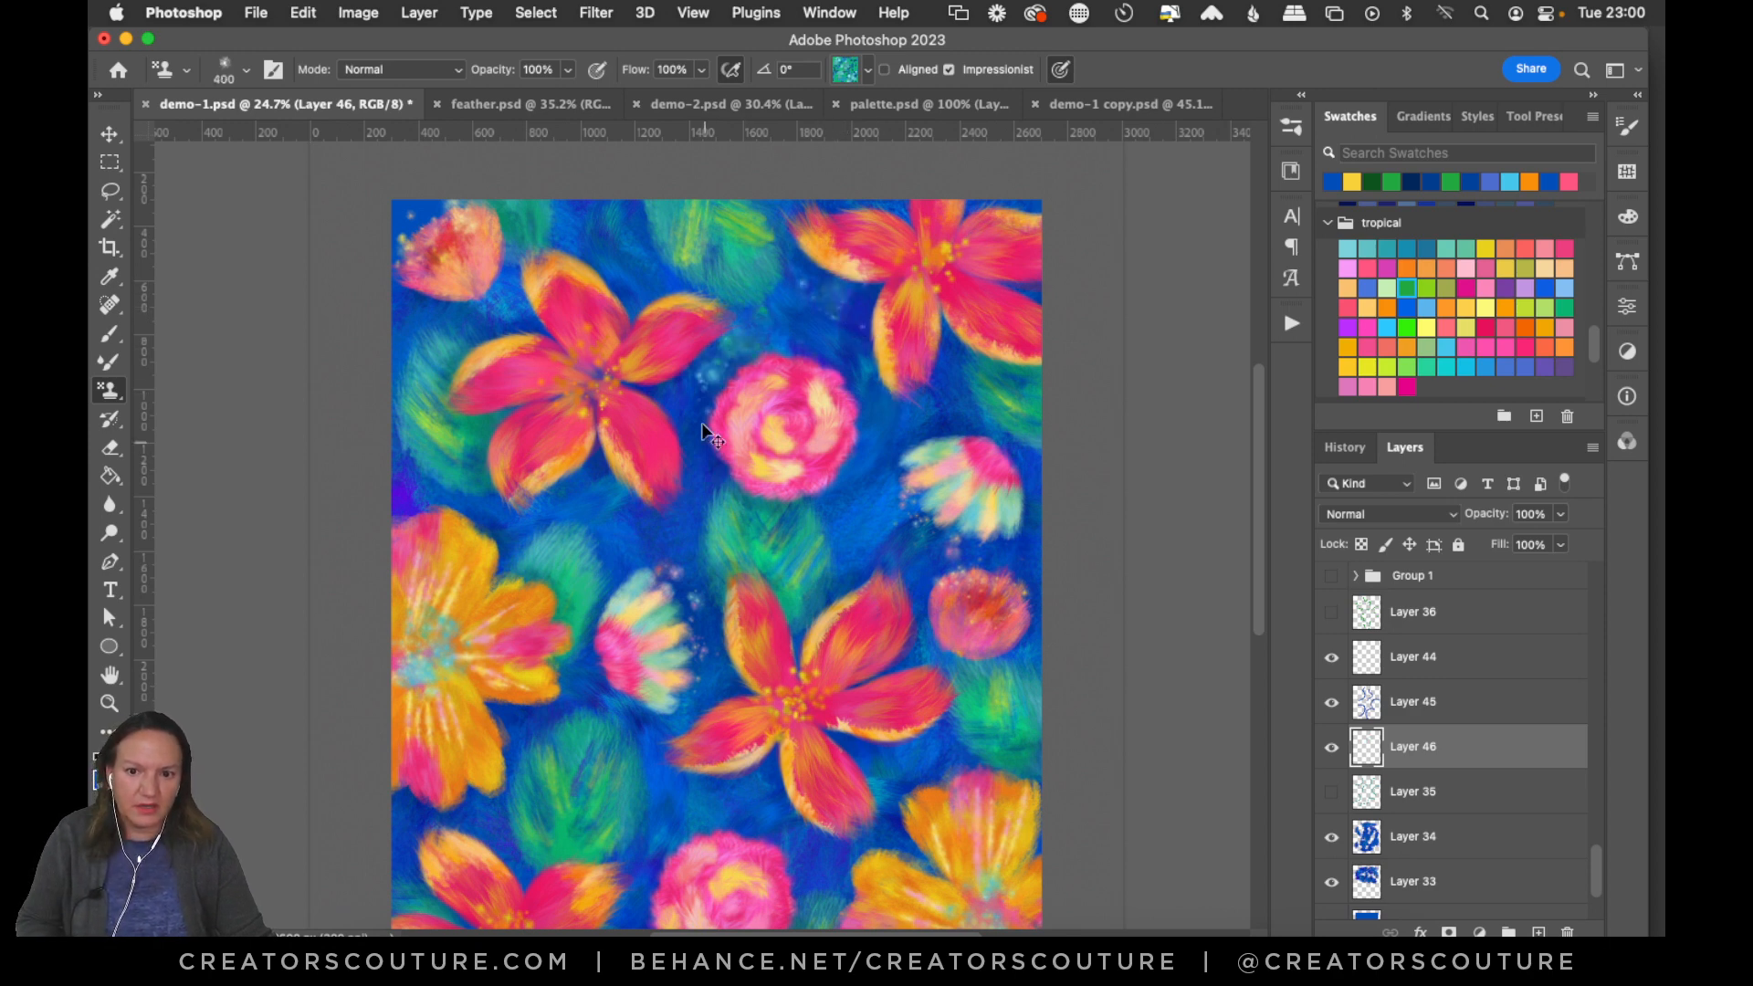
key(super+z)
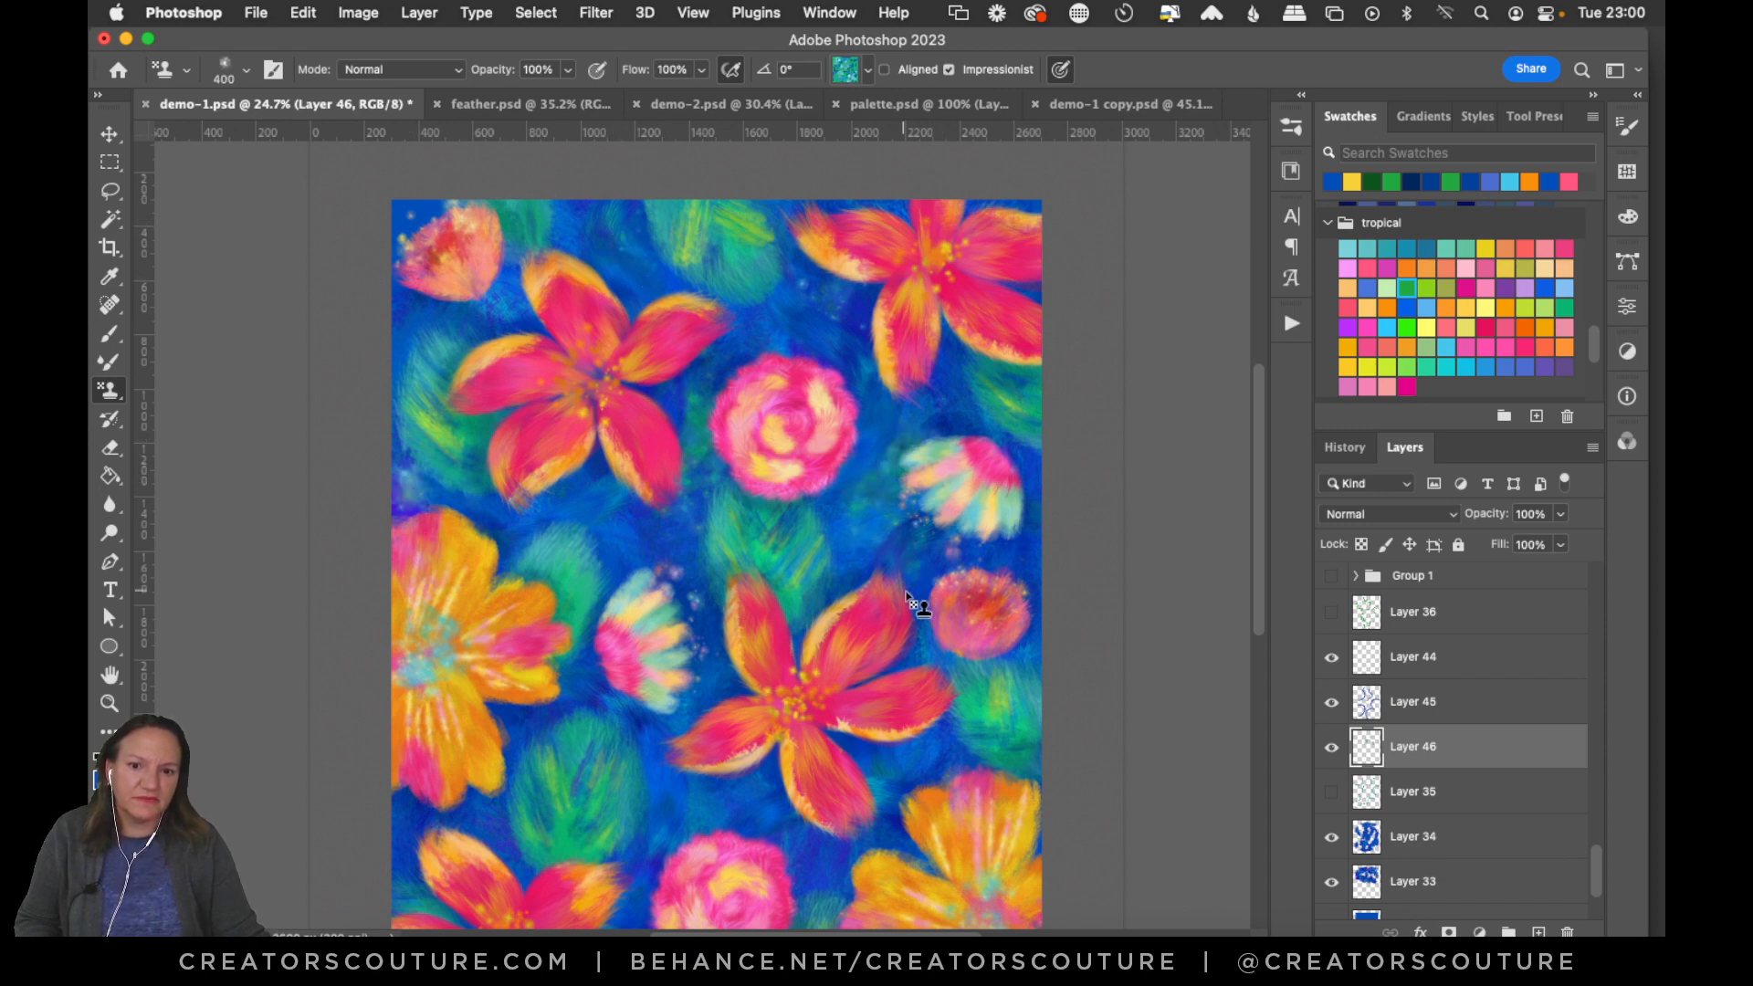
click(1329, 702)
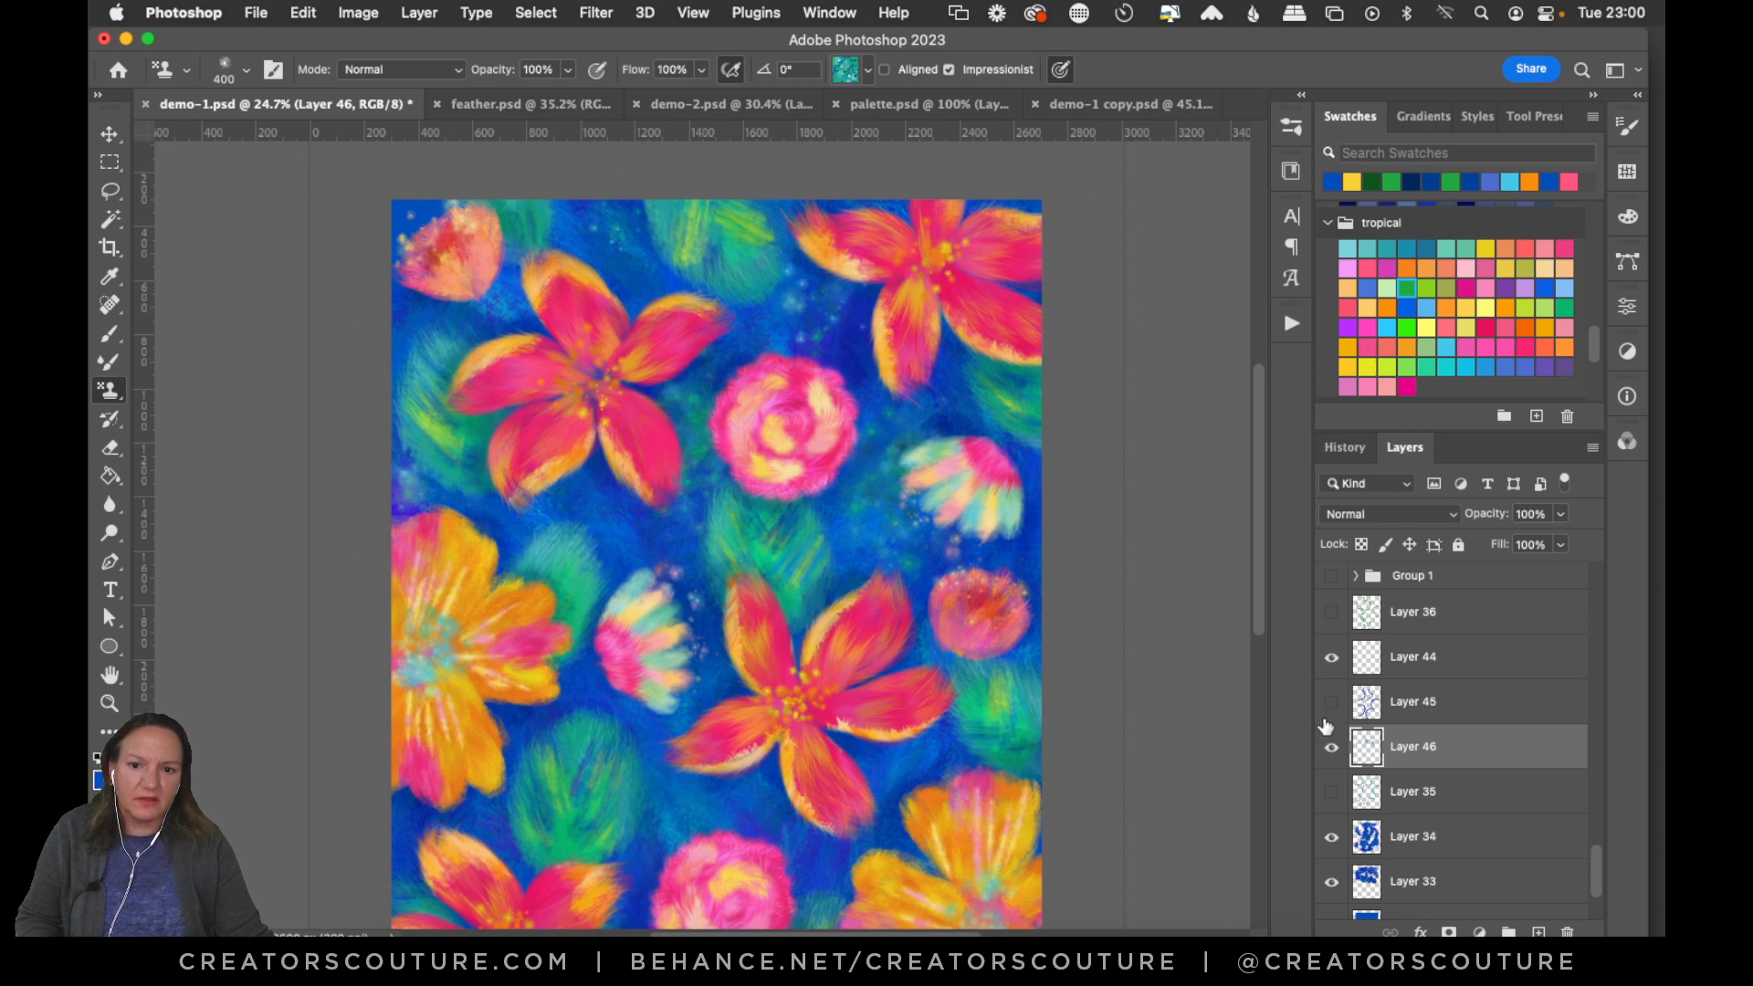
click(1330, 701)
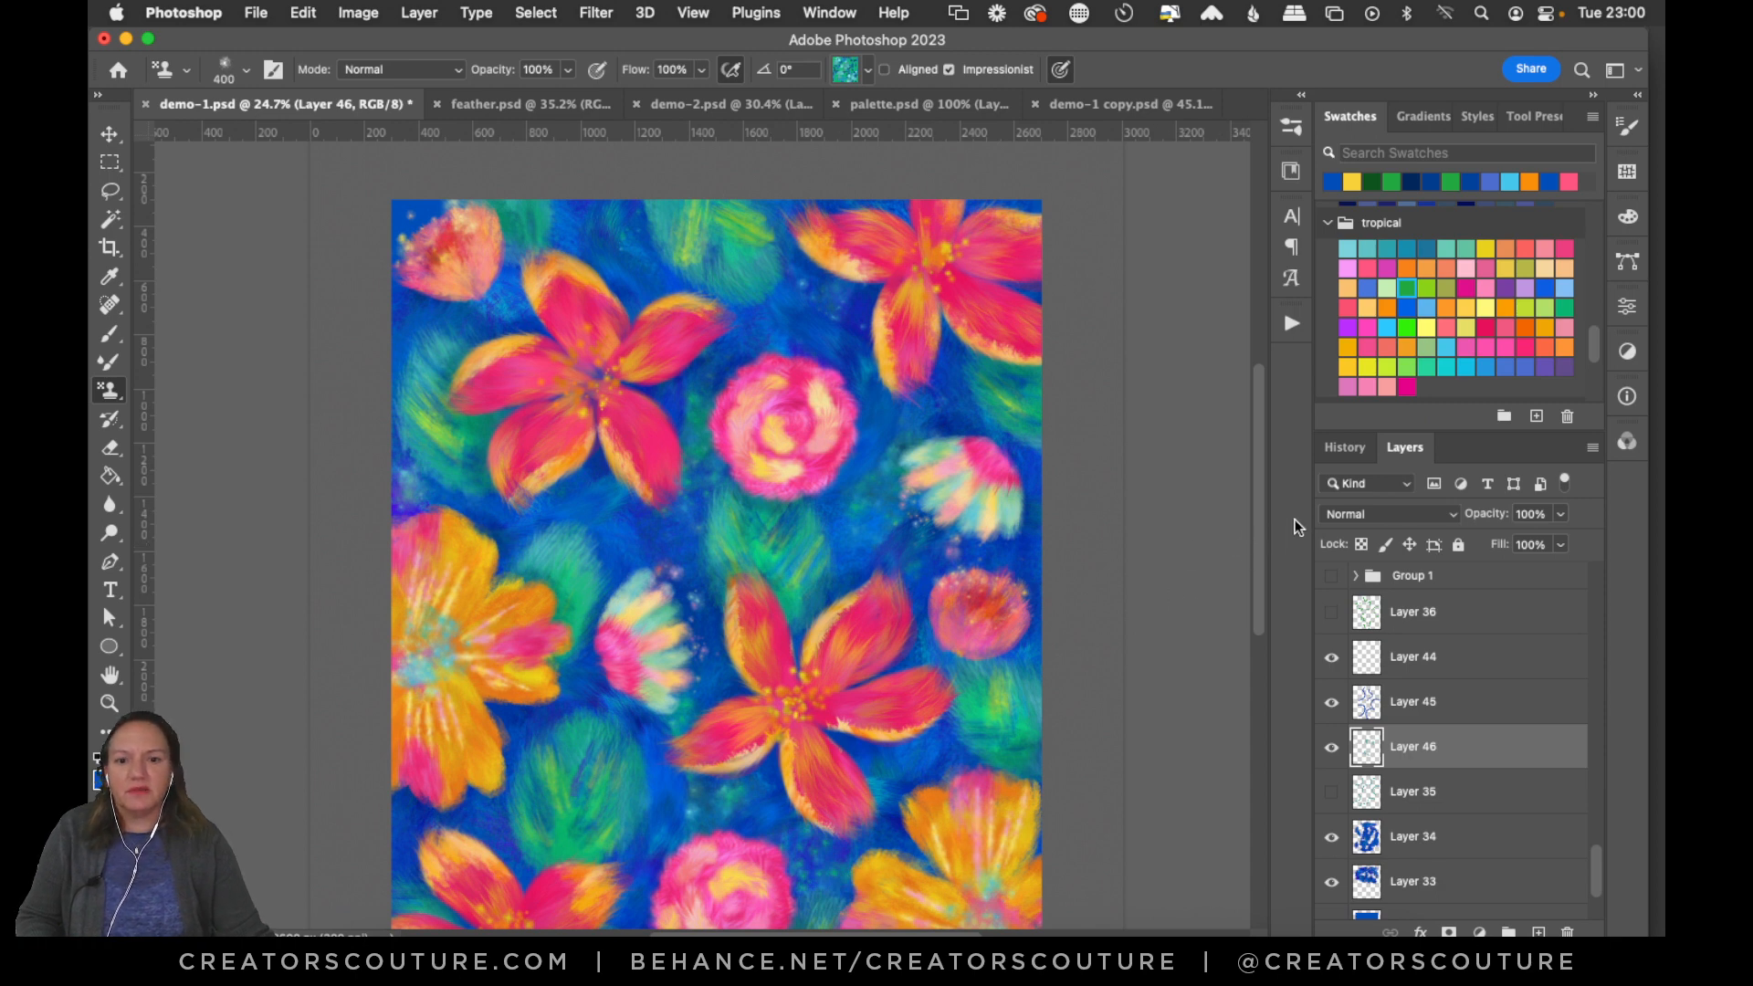
Try more teal sparkles beside the lower rose, and hide Layer 45 and Layer 46.
scroll(1250, 534, down, 3)
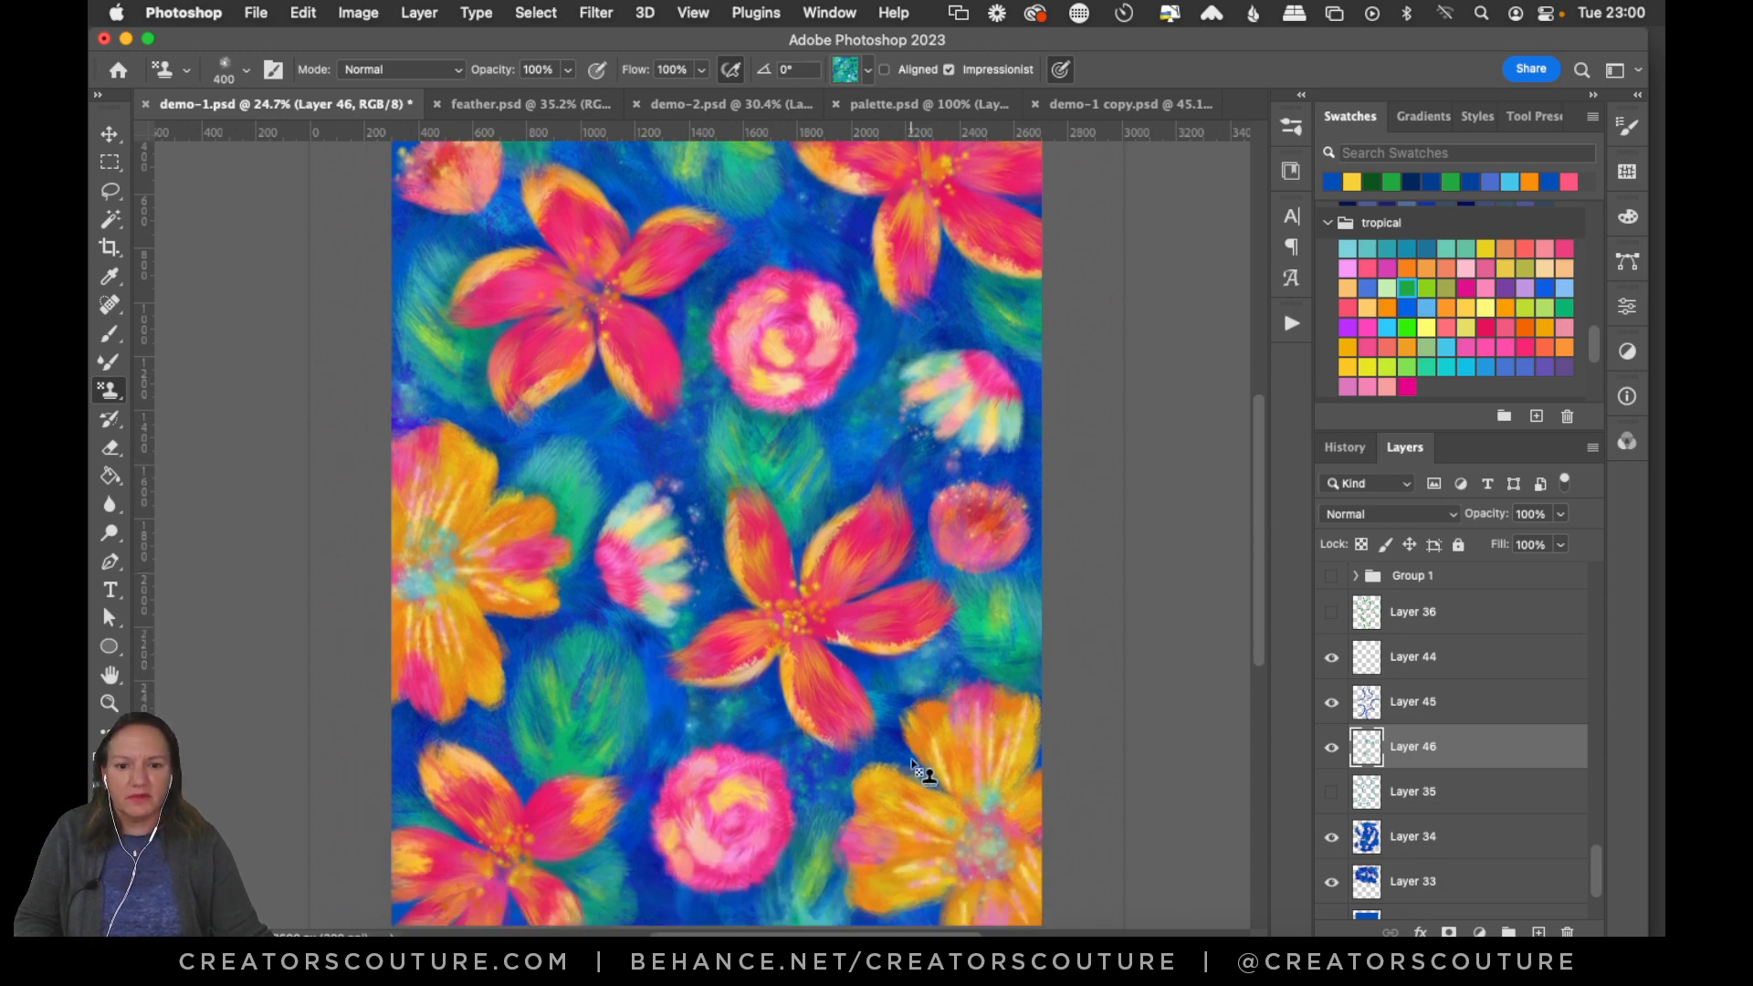
drag(672, 890, 693, 915)
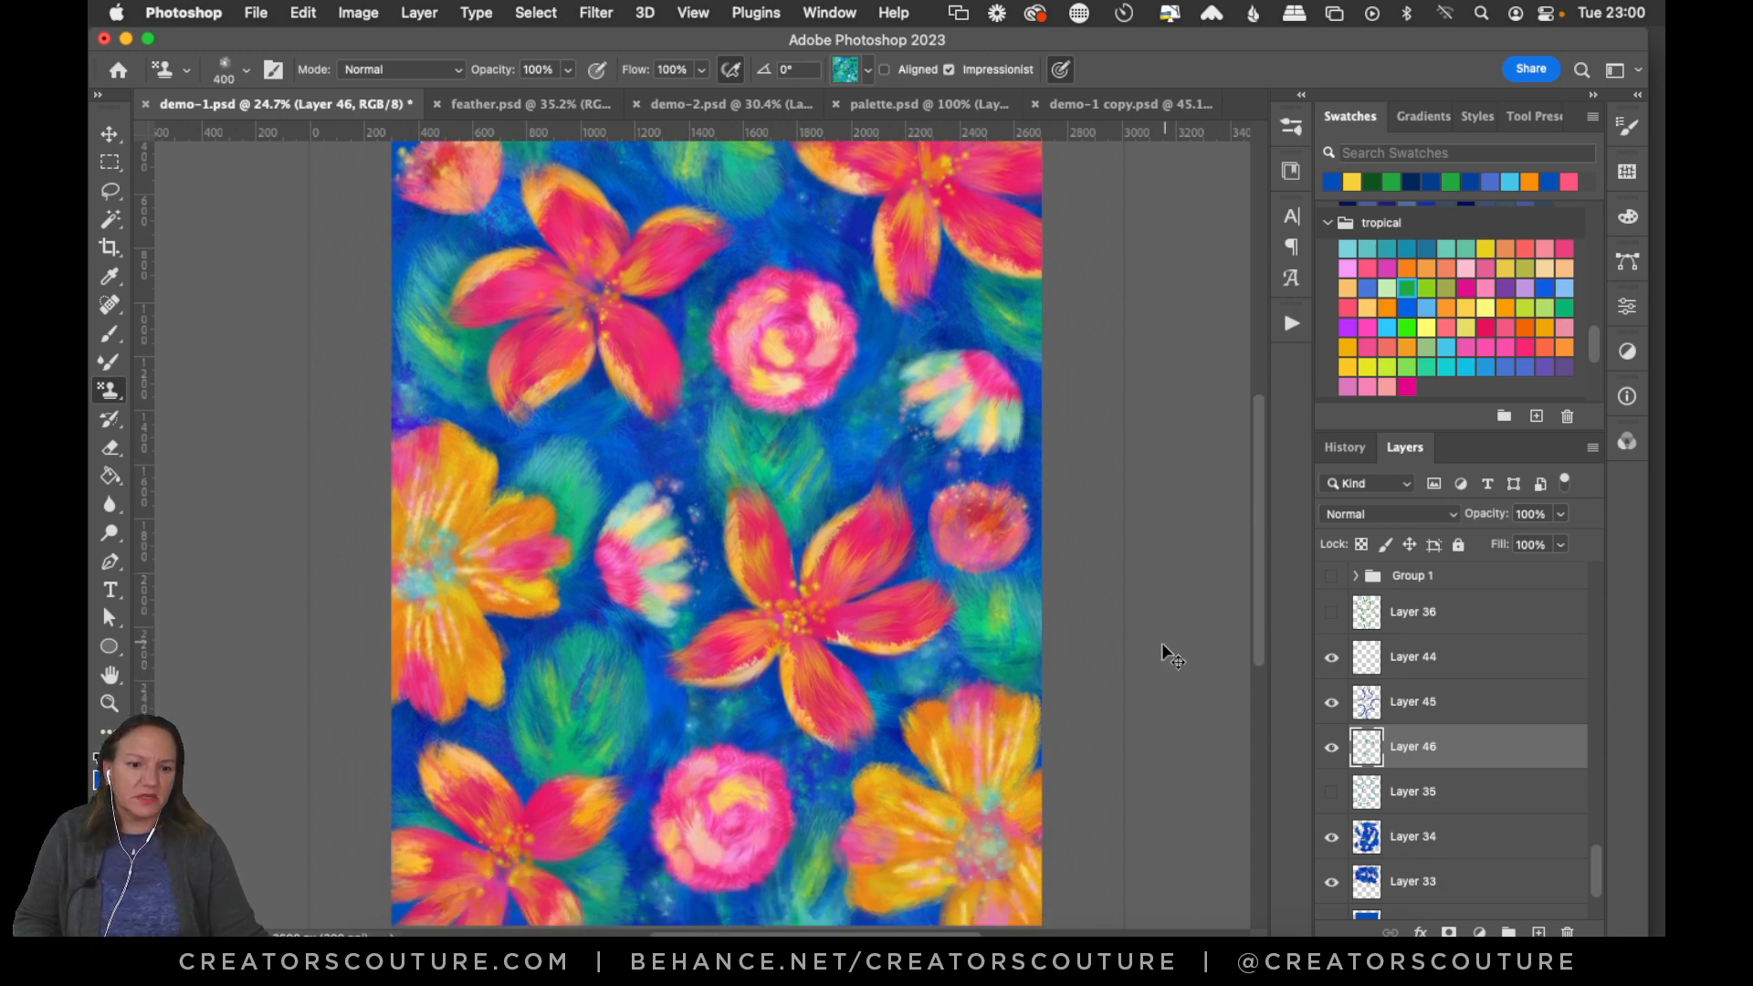
key(super+z)
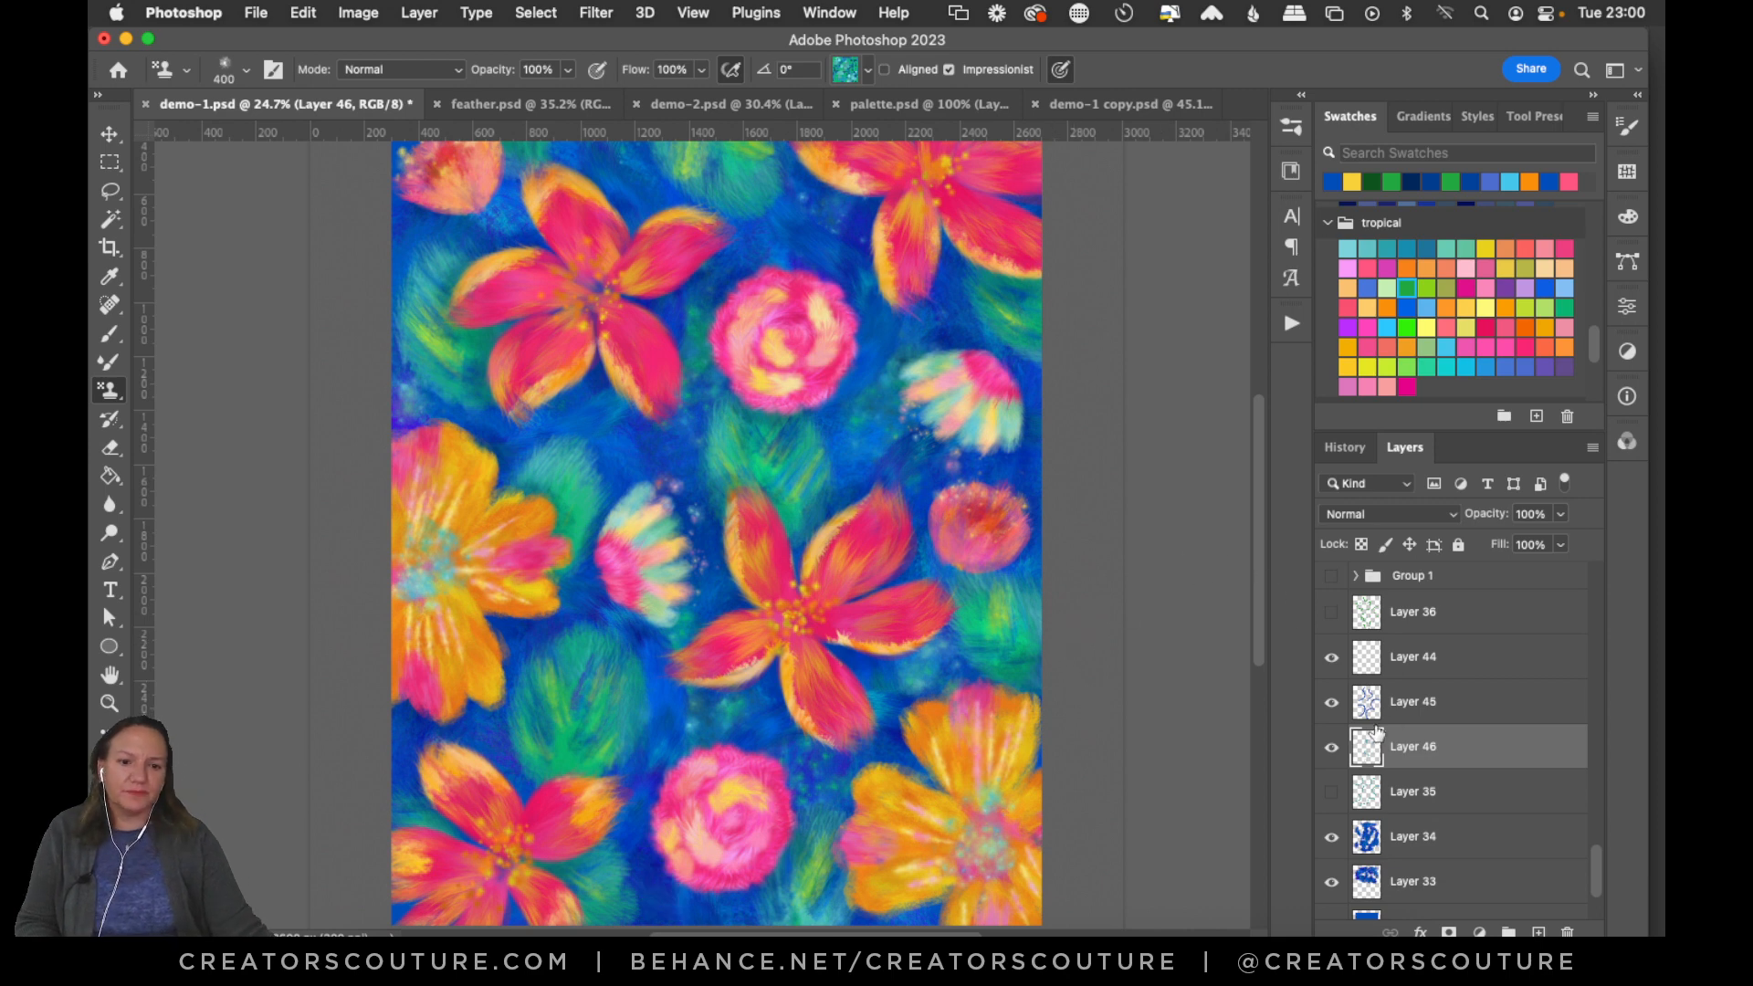
click(1332, 705)
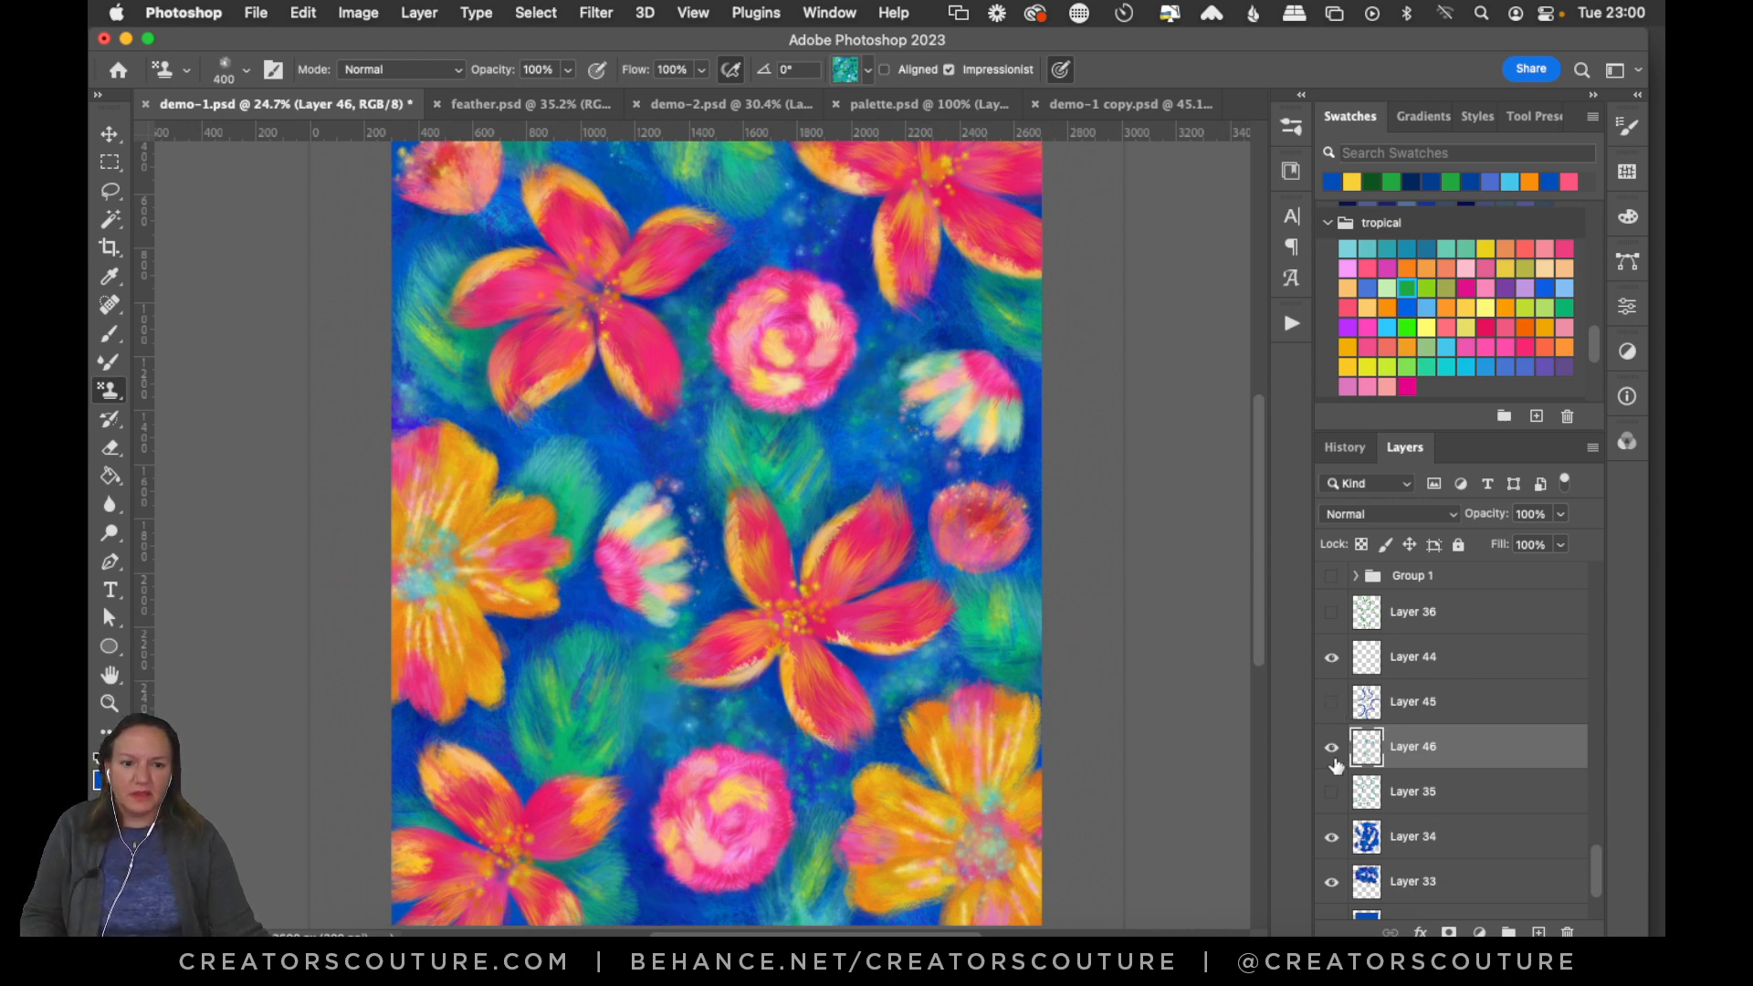
click(1332, 747)
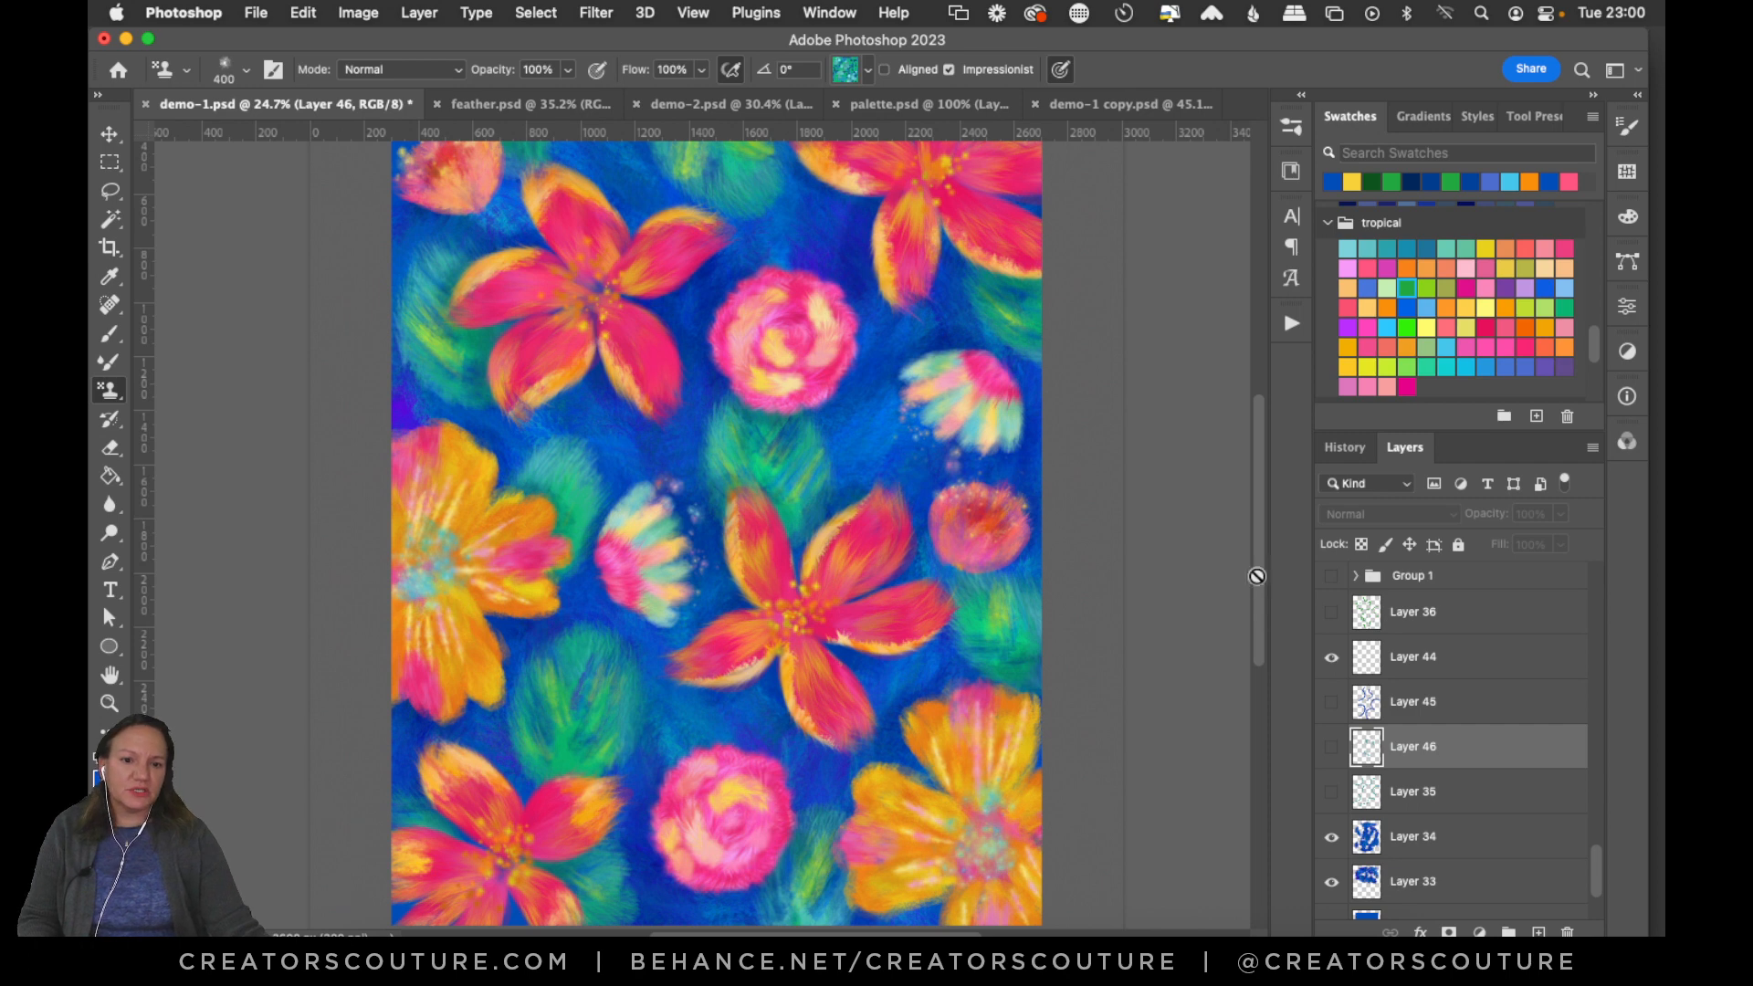
drag(1256, 576, 1256, 548)
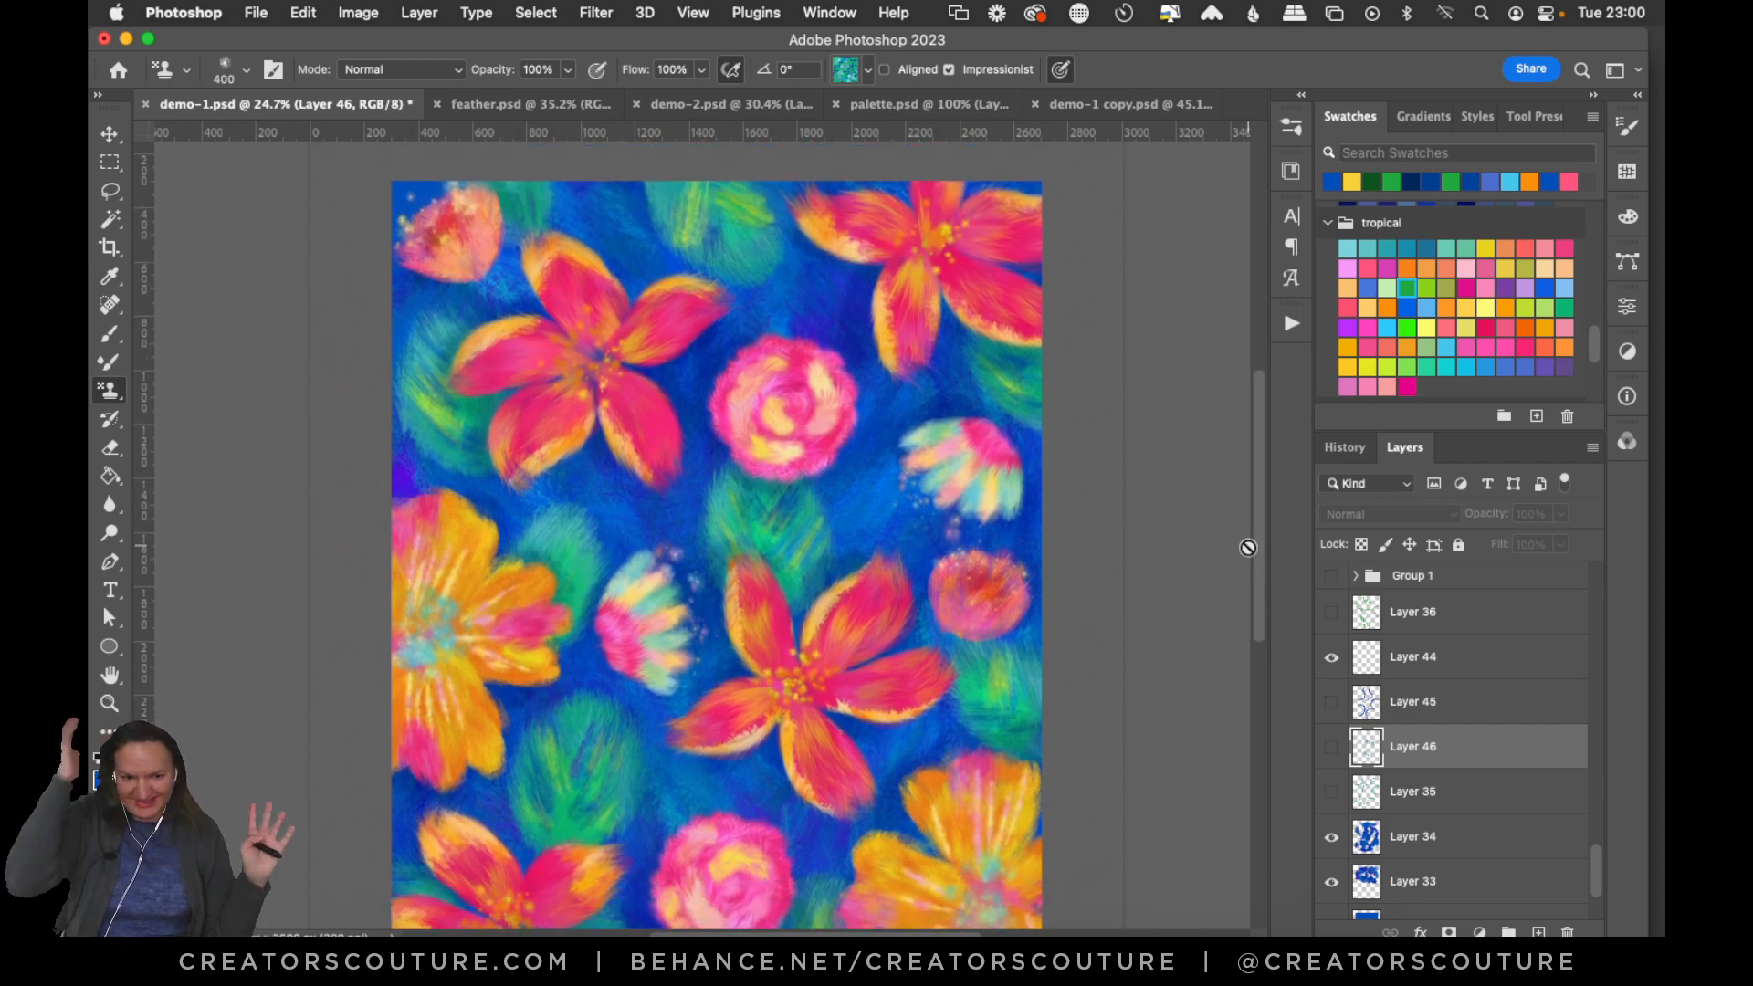
Add a new layer above Layer 46 for a fresh sparkle attempt and save the document.
click(1537, 931)
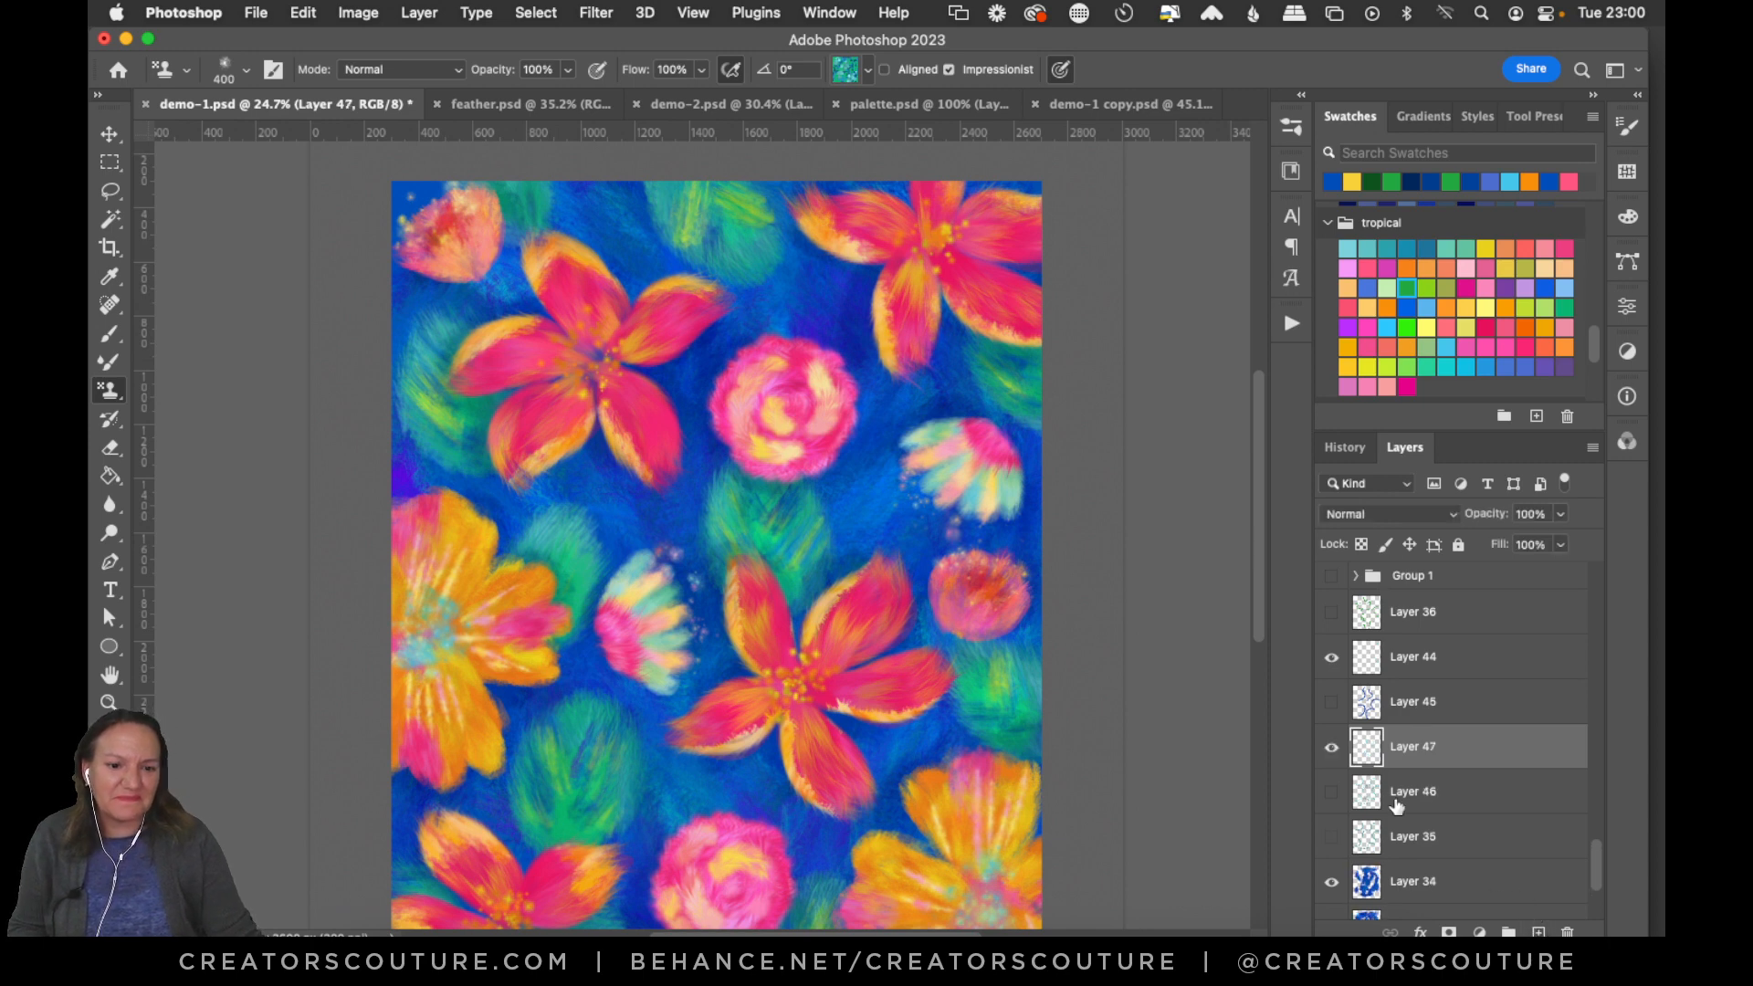
mouse_move(691, 330)
mouse_down()
mouse_move(693, 428)
mouse_move(863, 477)
mouse_move(895, 407)
mouse_move(884, 291)
mouse_move(838, 267)
mouse_move(815, 345)
mouse_move(677, 381)
mouse_move(767, 528)
mouse_up()
key(super+z)
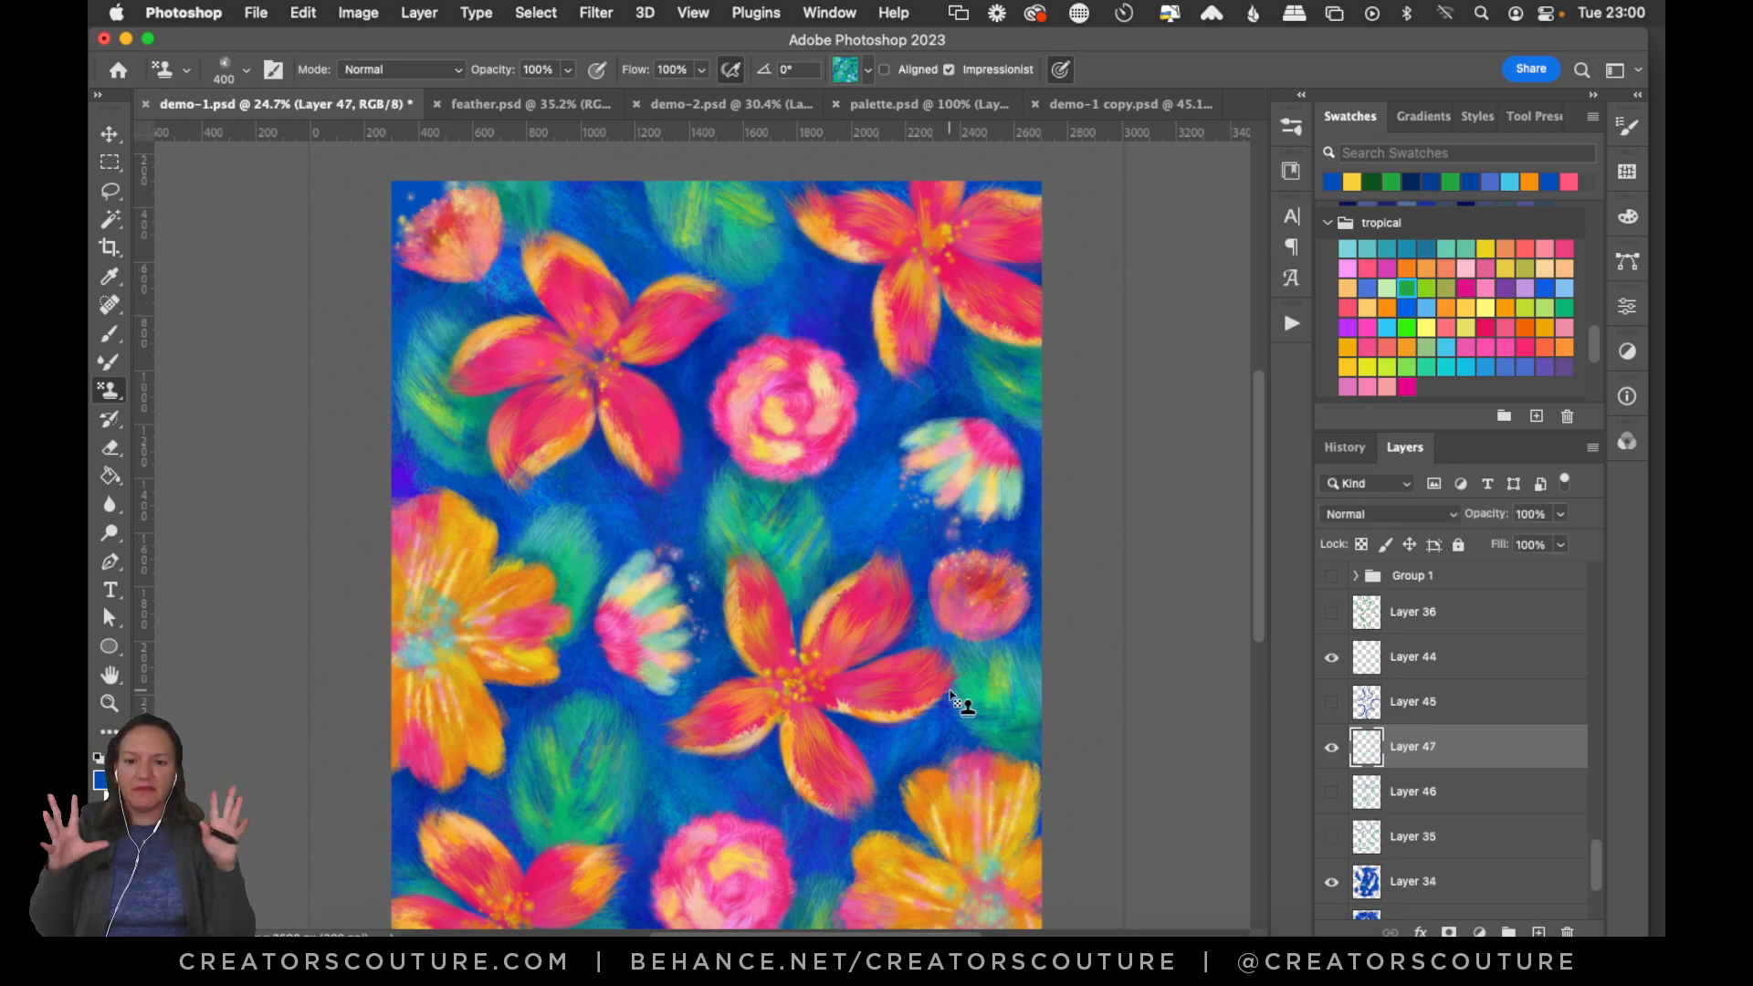
key(super+s)
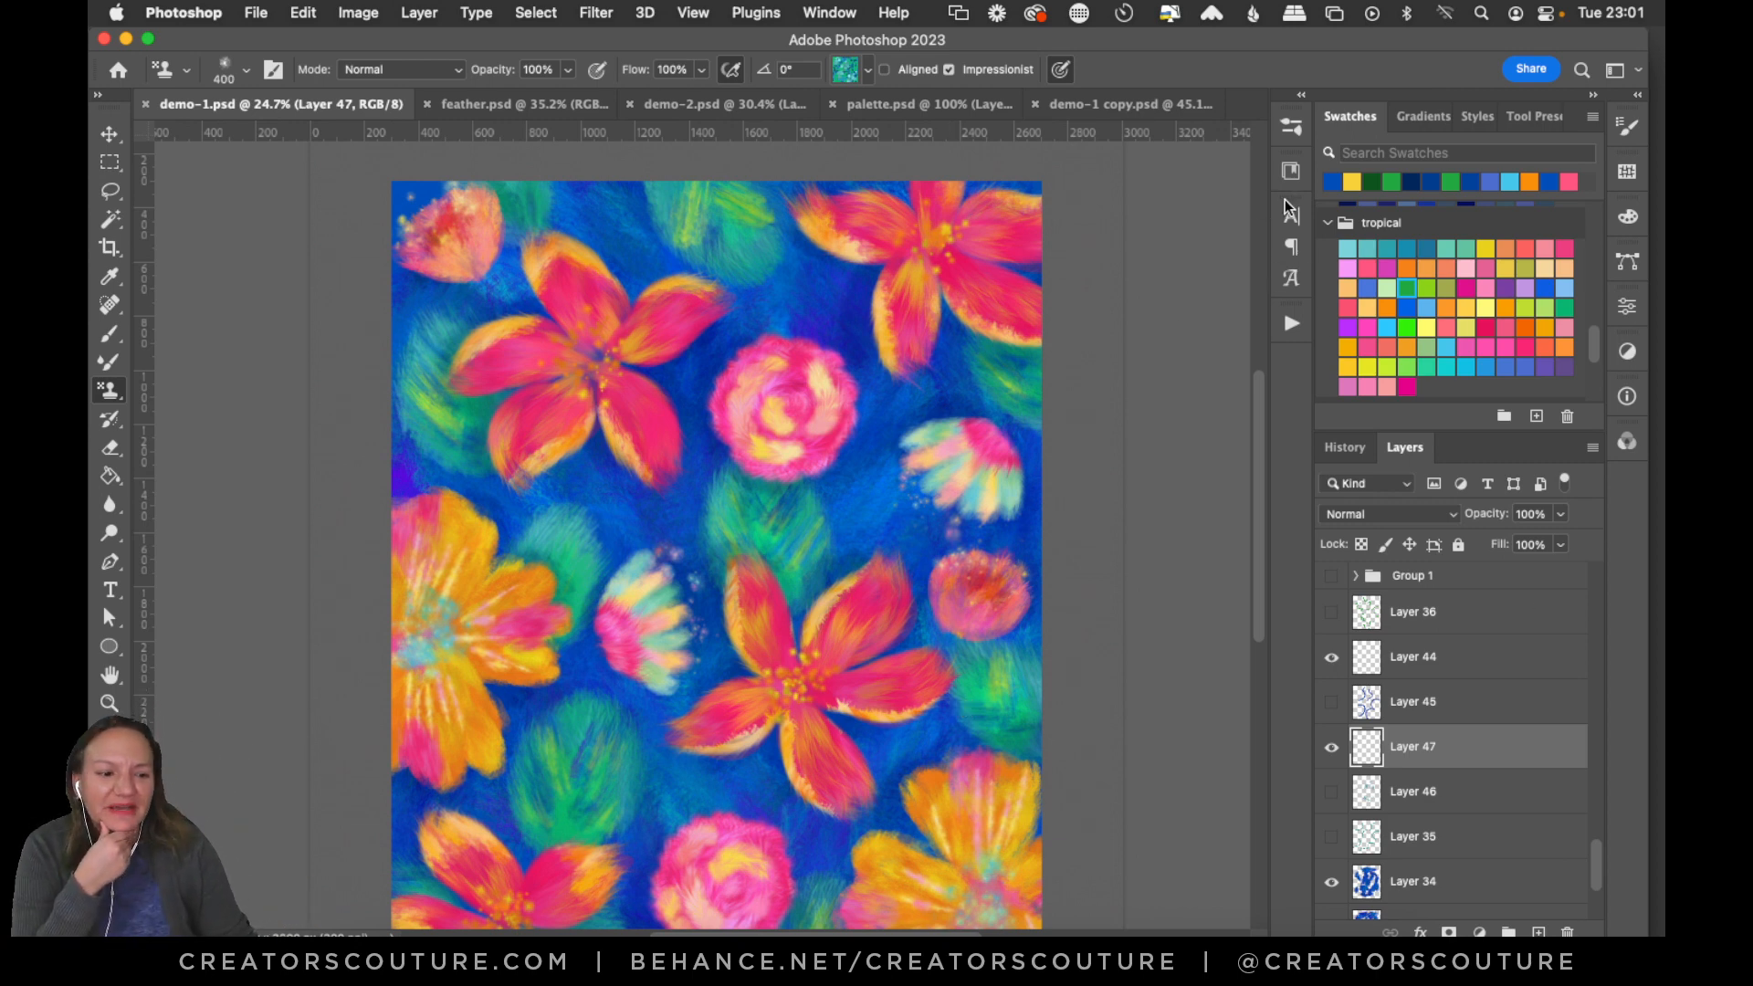
Collapse the expanded brush groups, including palettes, brushWERK, PS Feather Couture Fantasies and PS iridescent V2.
click(1290, 133)
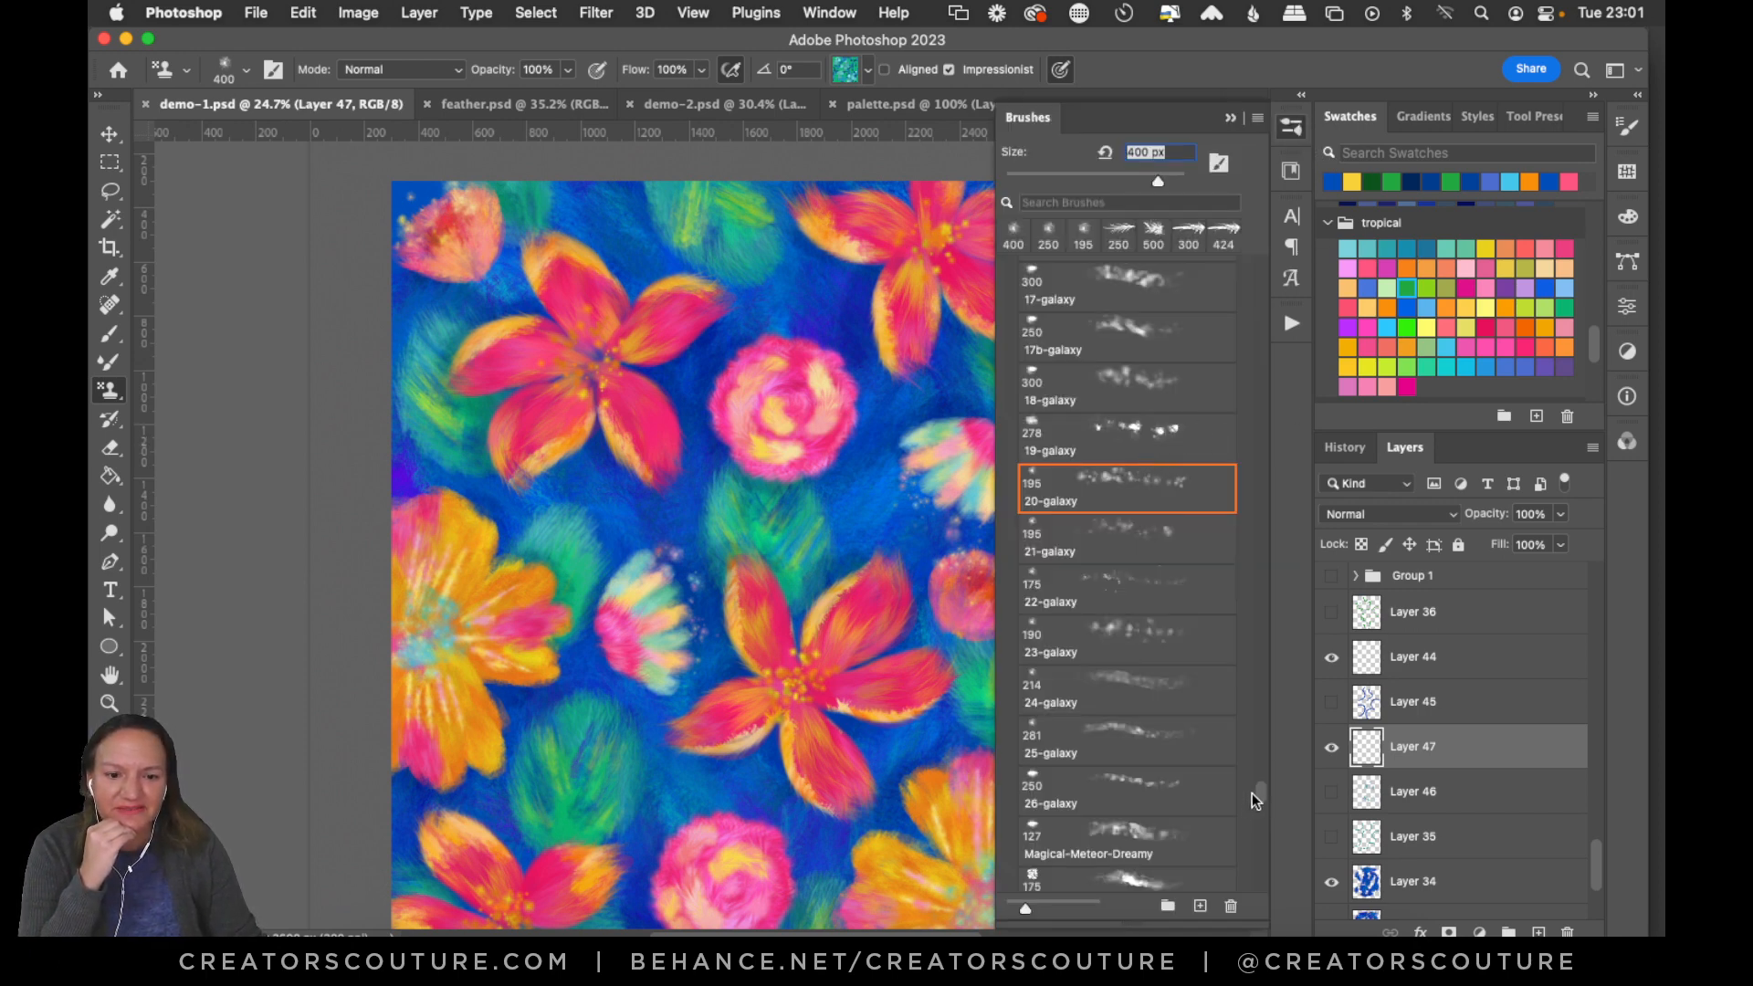
mouse_move(1252, 793)
mouse_down()
mouse_move(1231, 874)
mouse_move(1287, 253)
mouse_up()
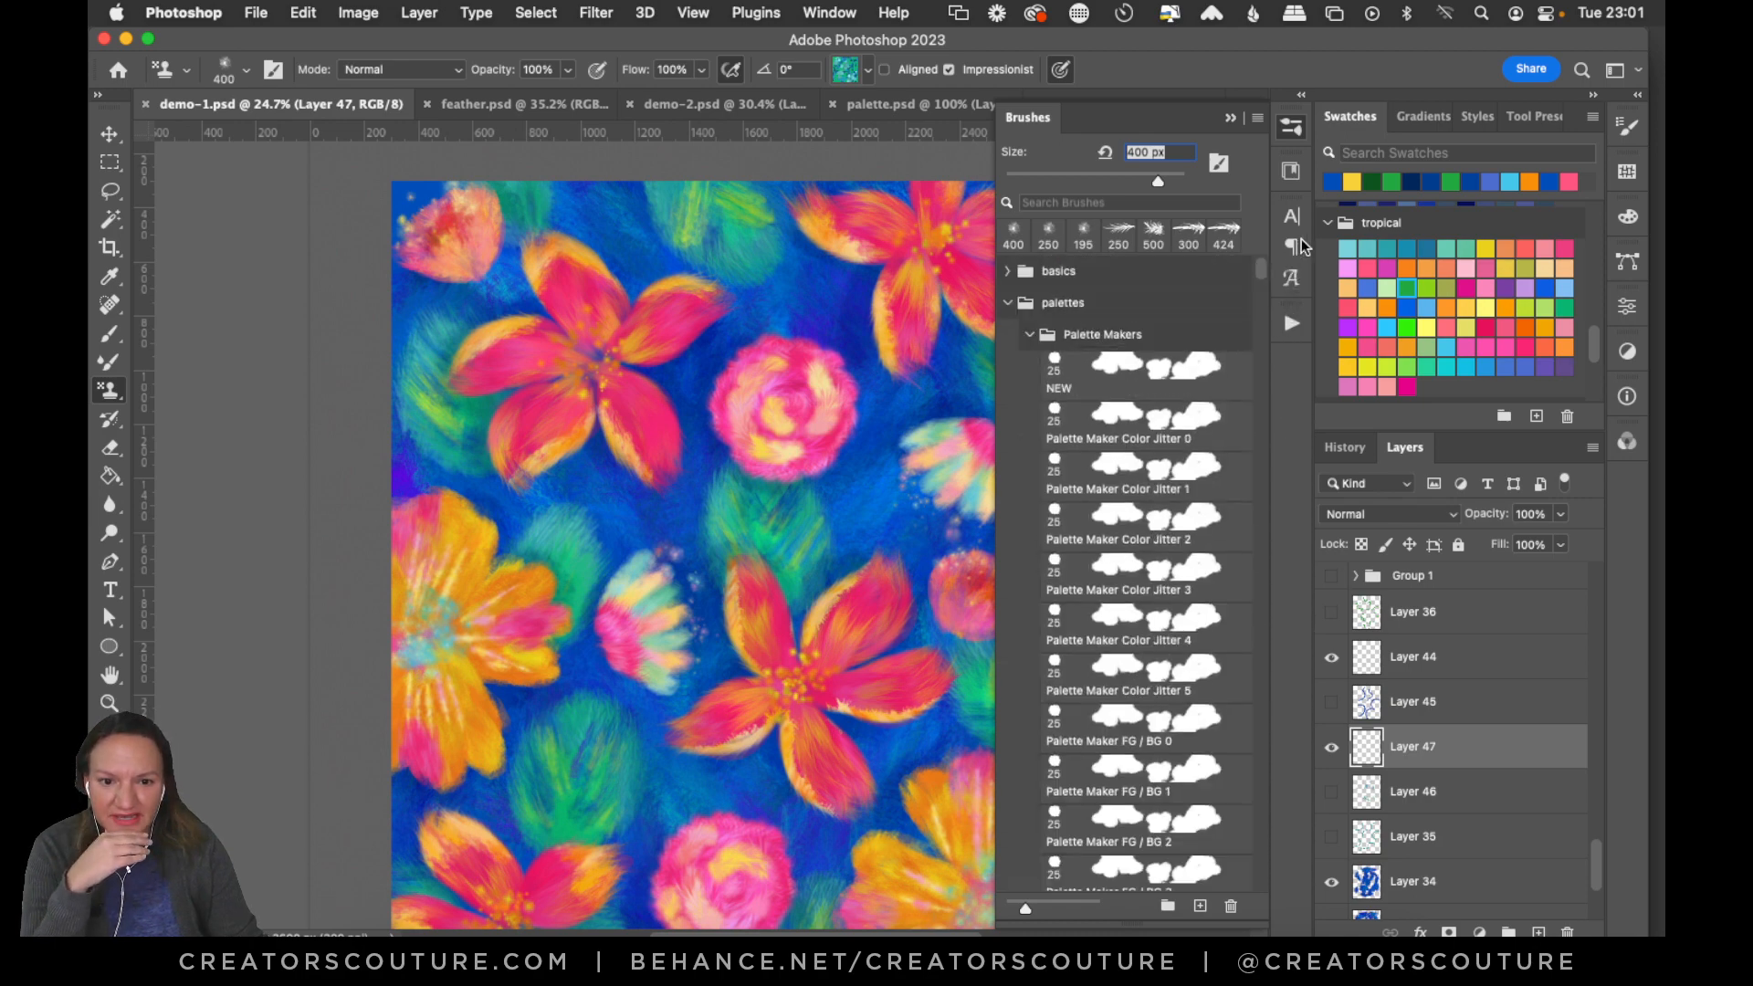
click(1010, 302)
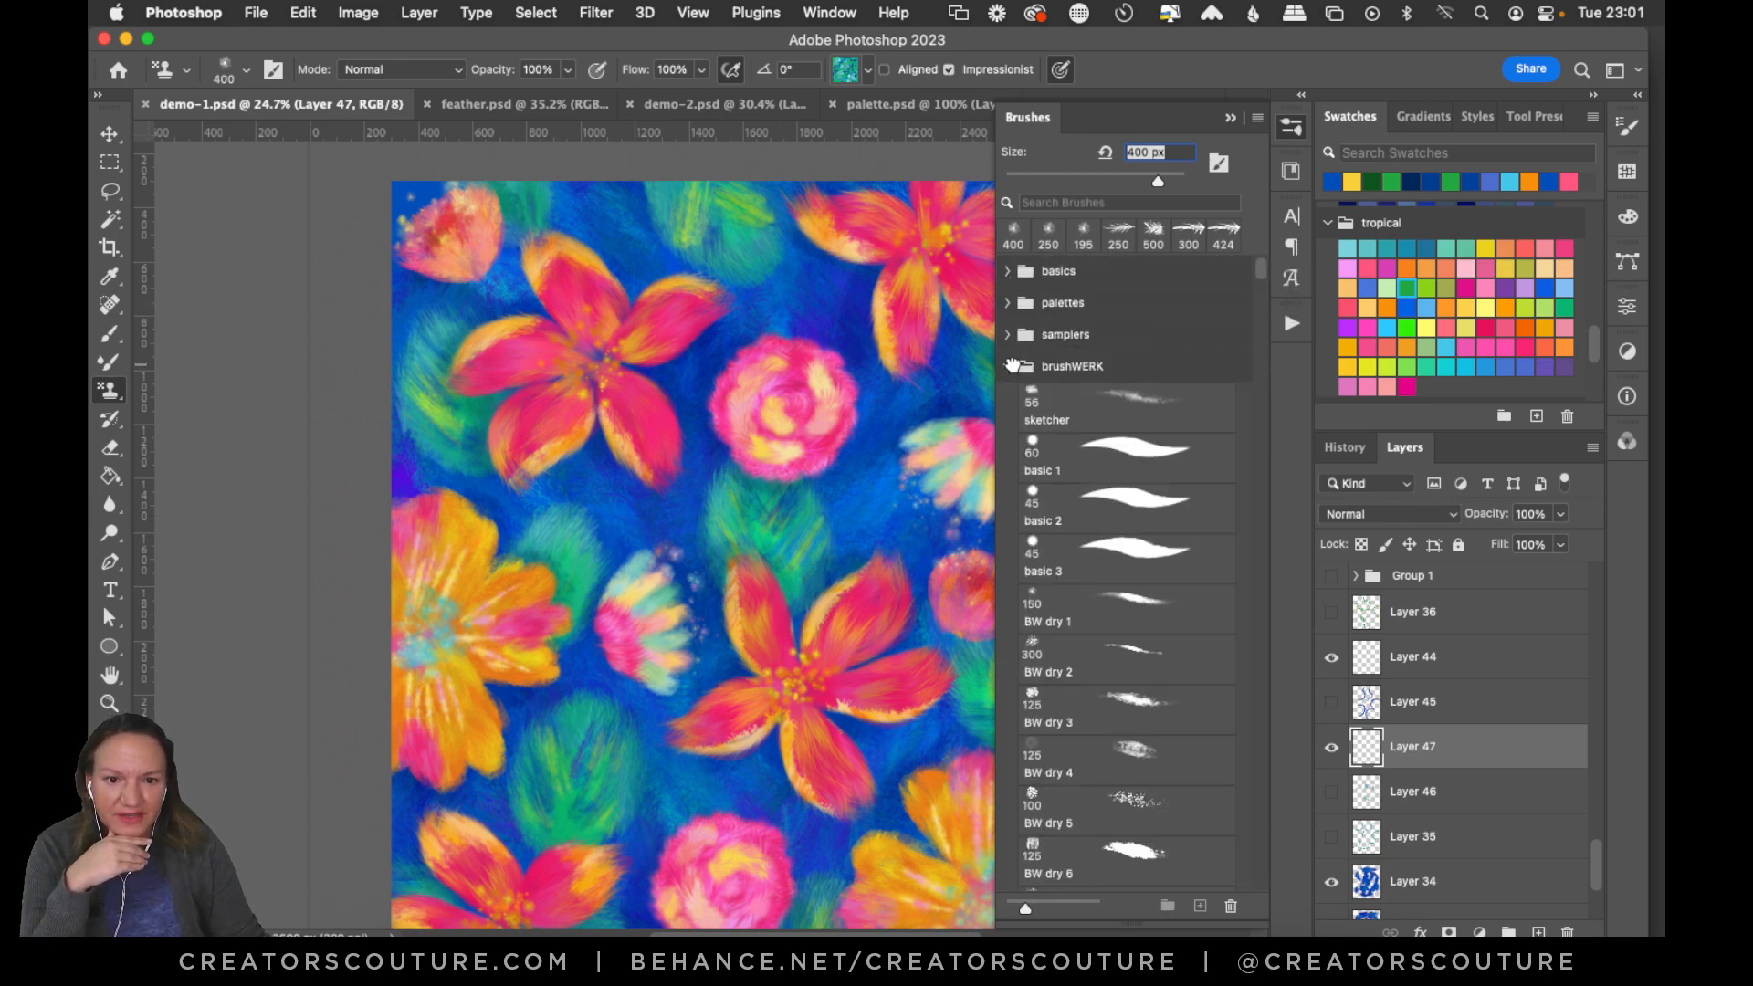
click(1010, 365)
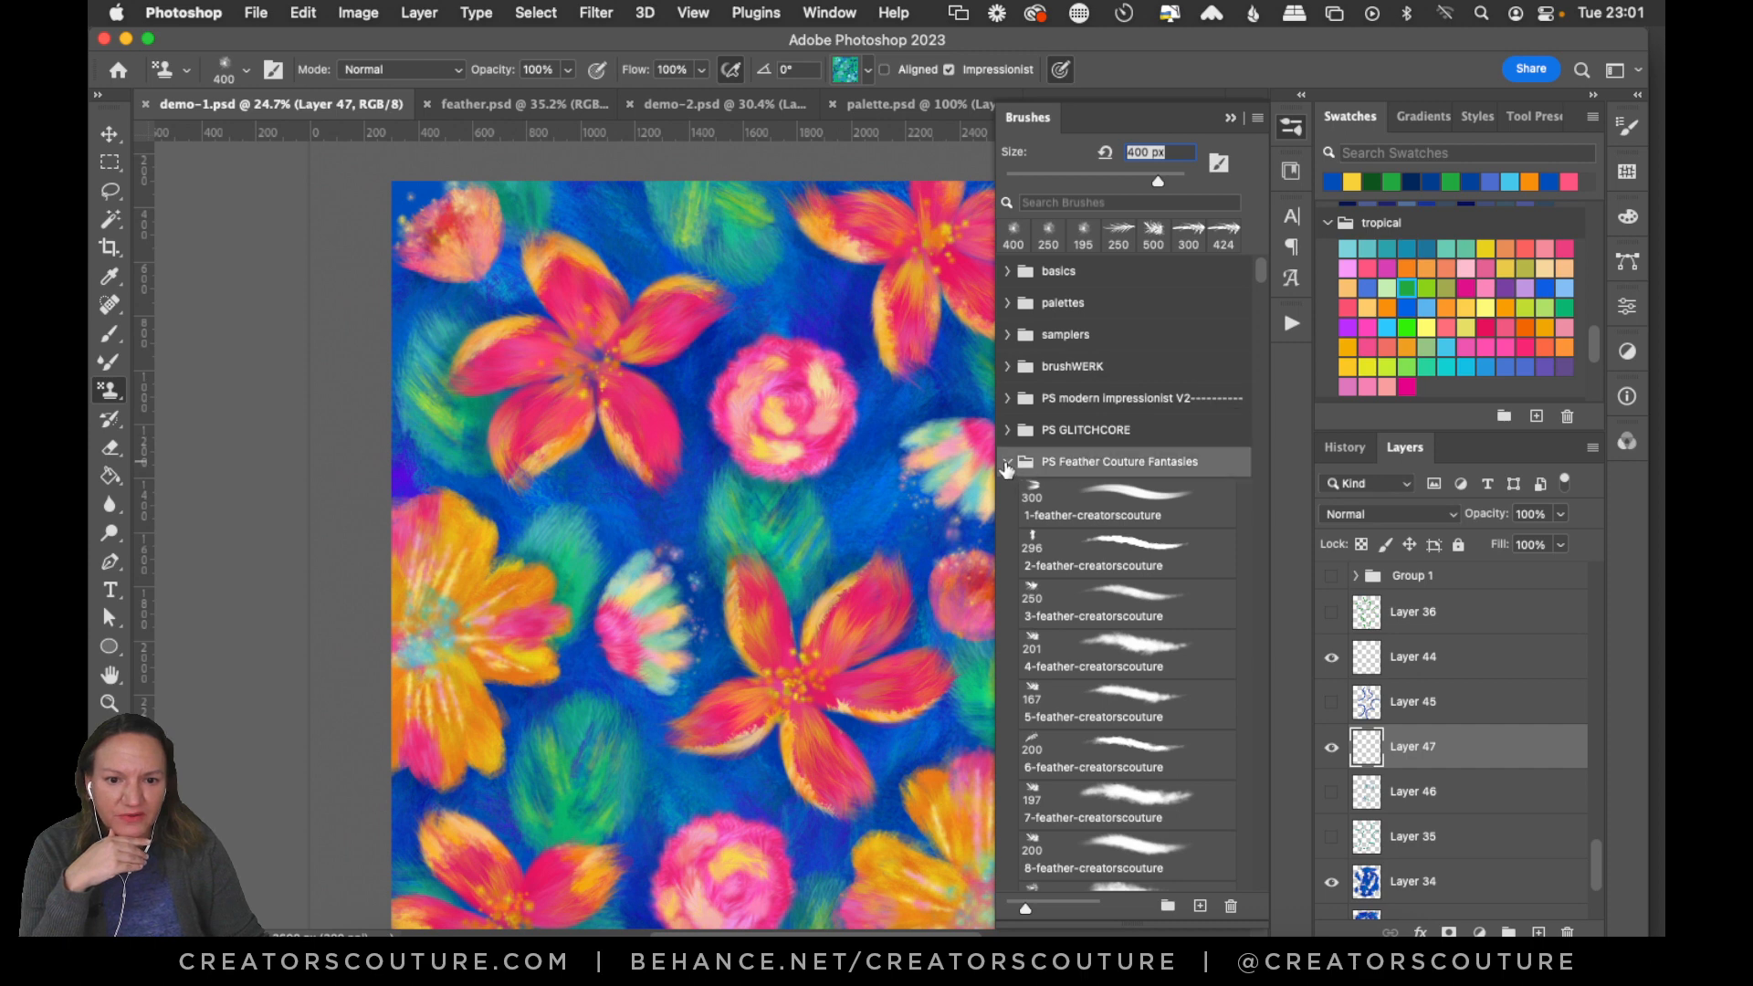
click(1038, 462)
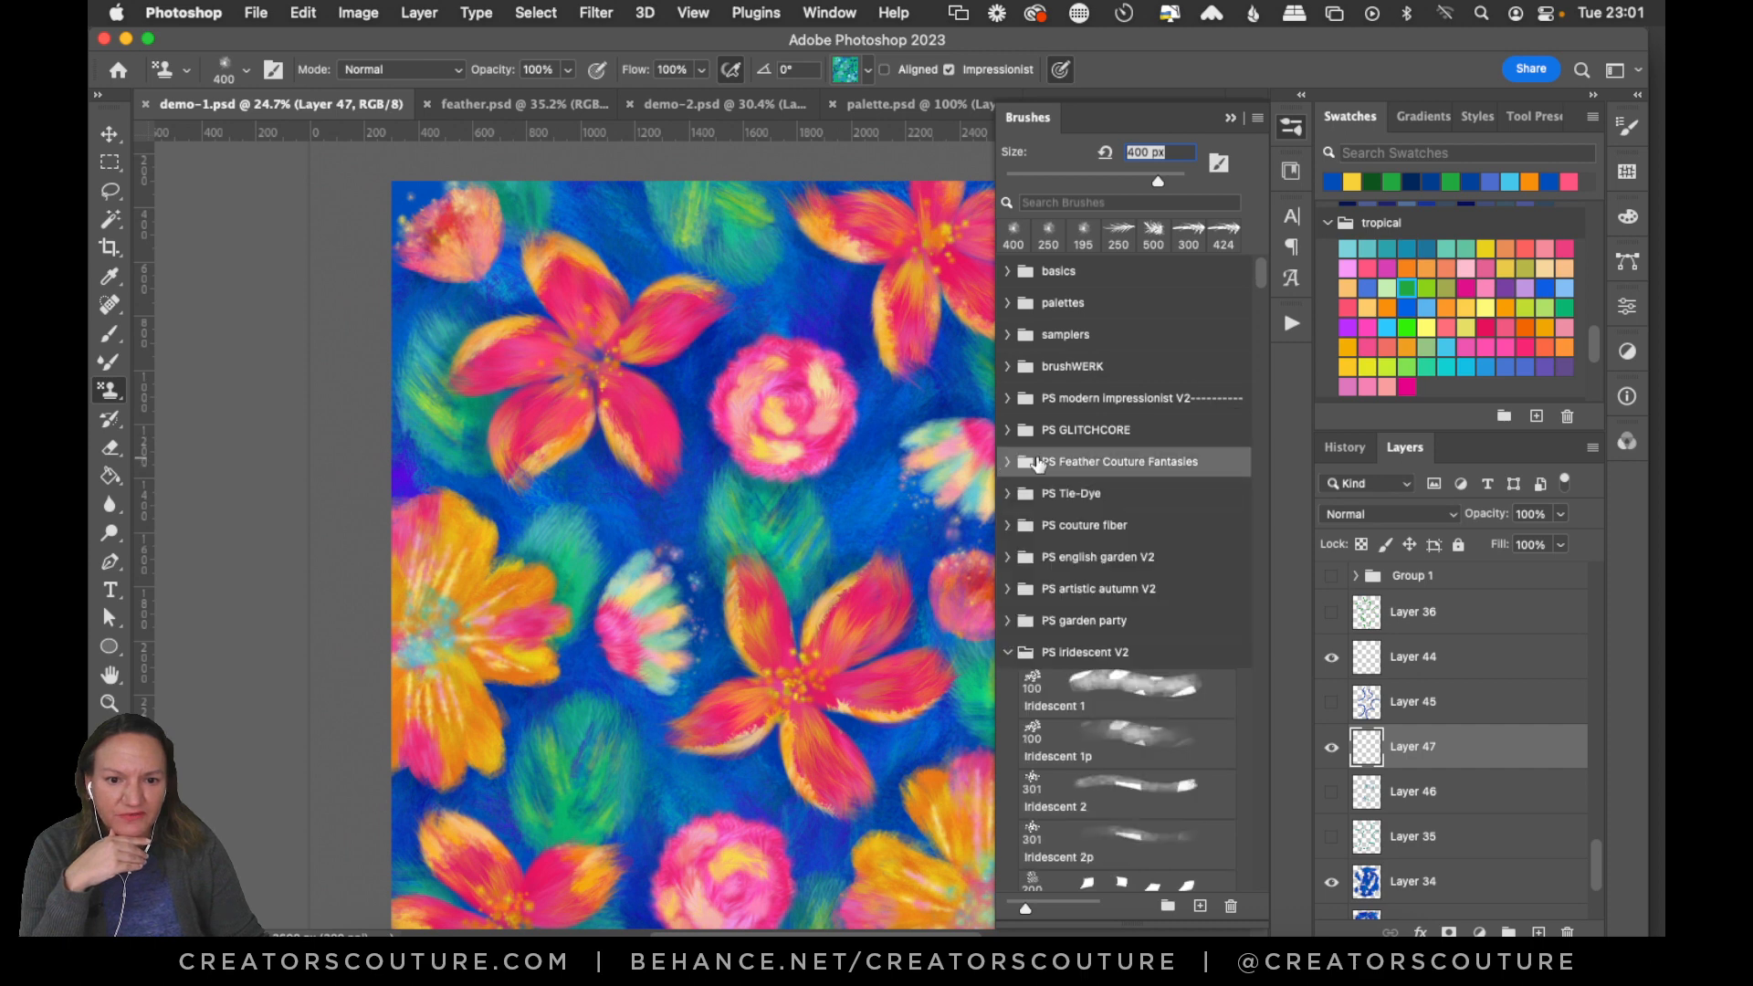
click(1007, 655)
scroll(1054, 454, down, 8)
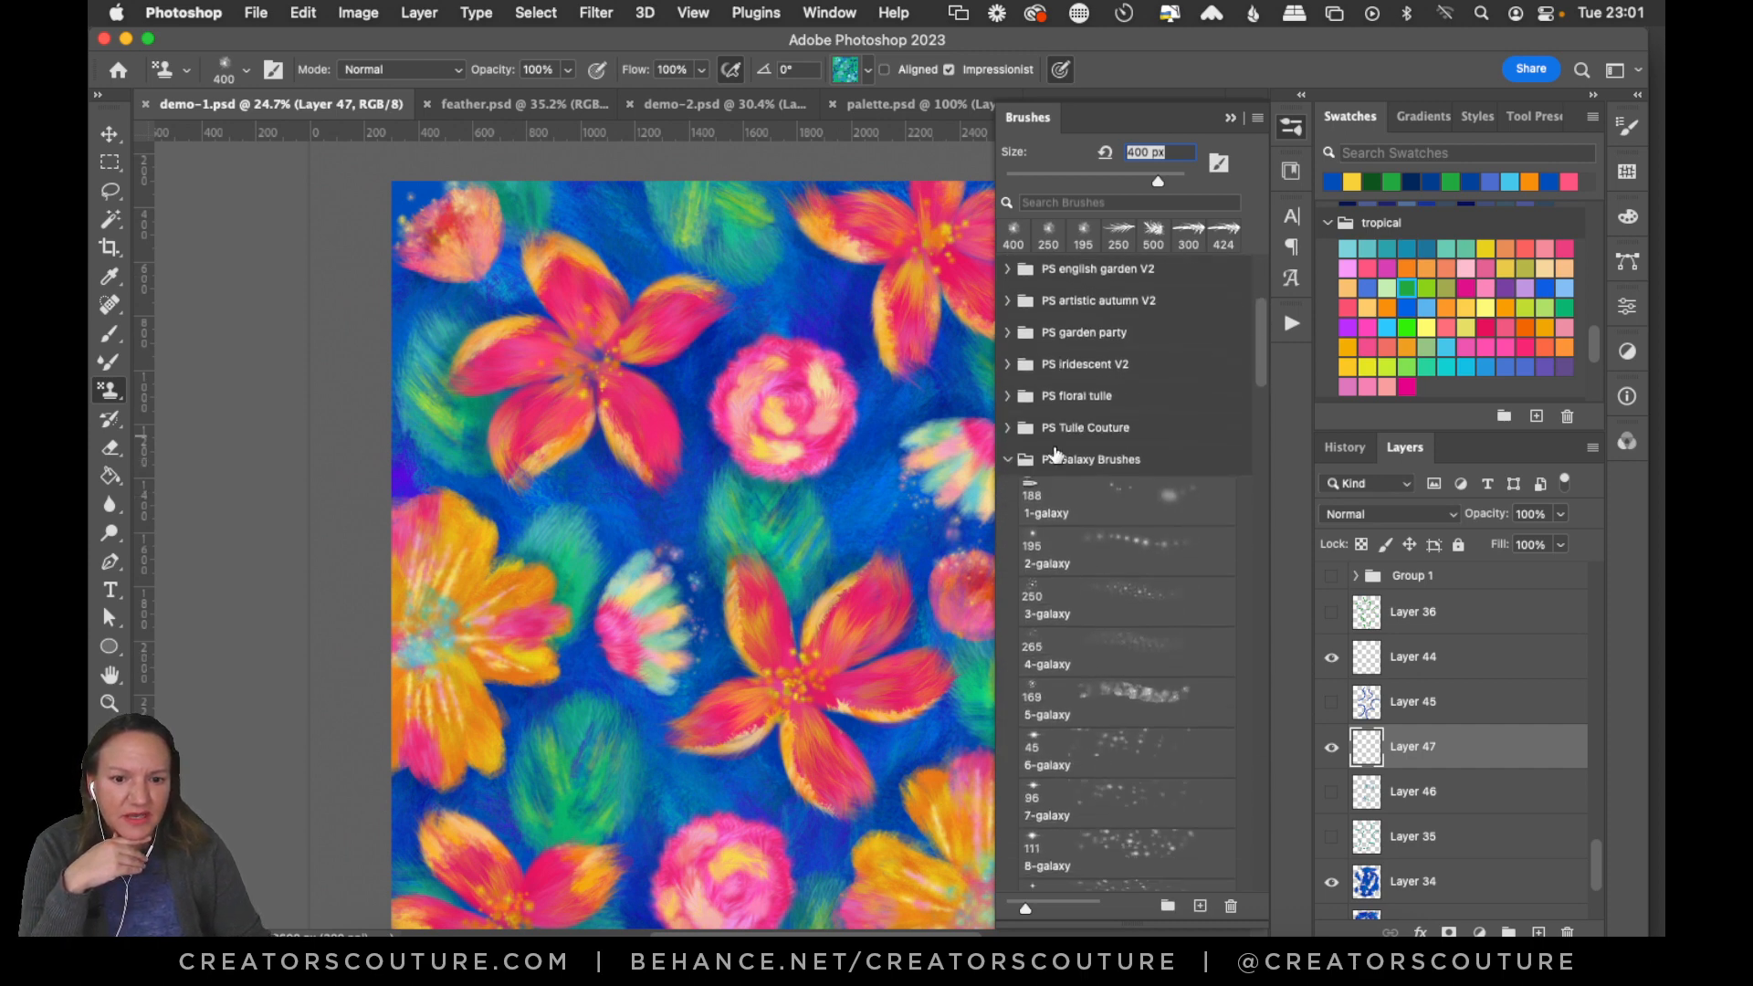
Select the Sparkles brush from the Clouds-Stars group within COLLECTIONS.
drag(1264, 368, 1126, 796)
scroll(1125, 796, down, 10)
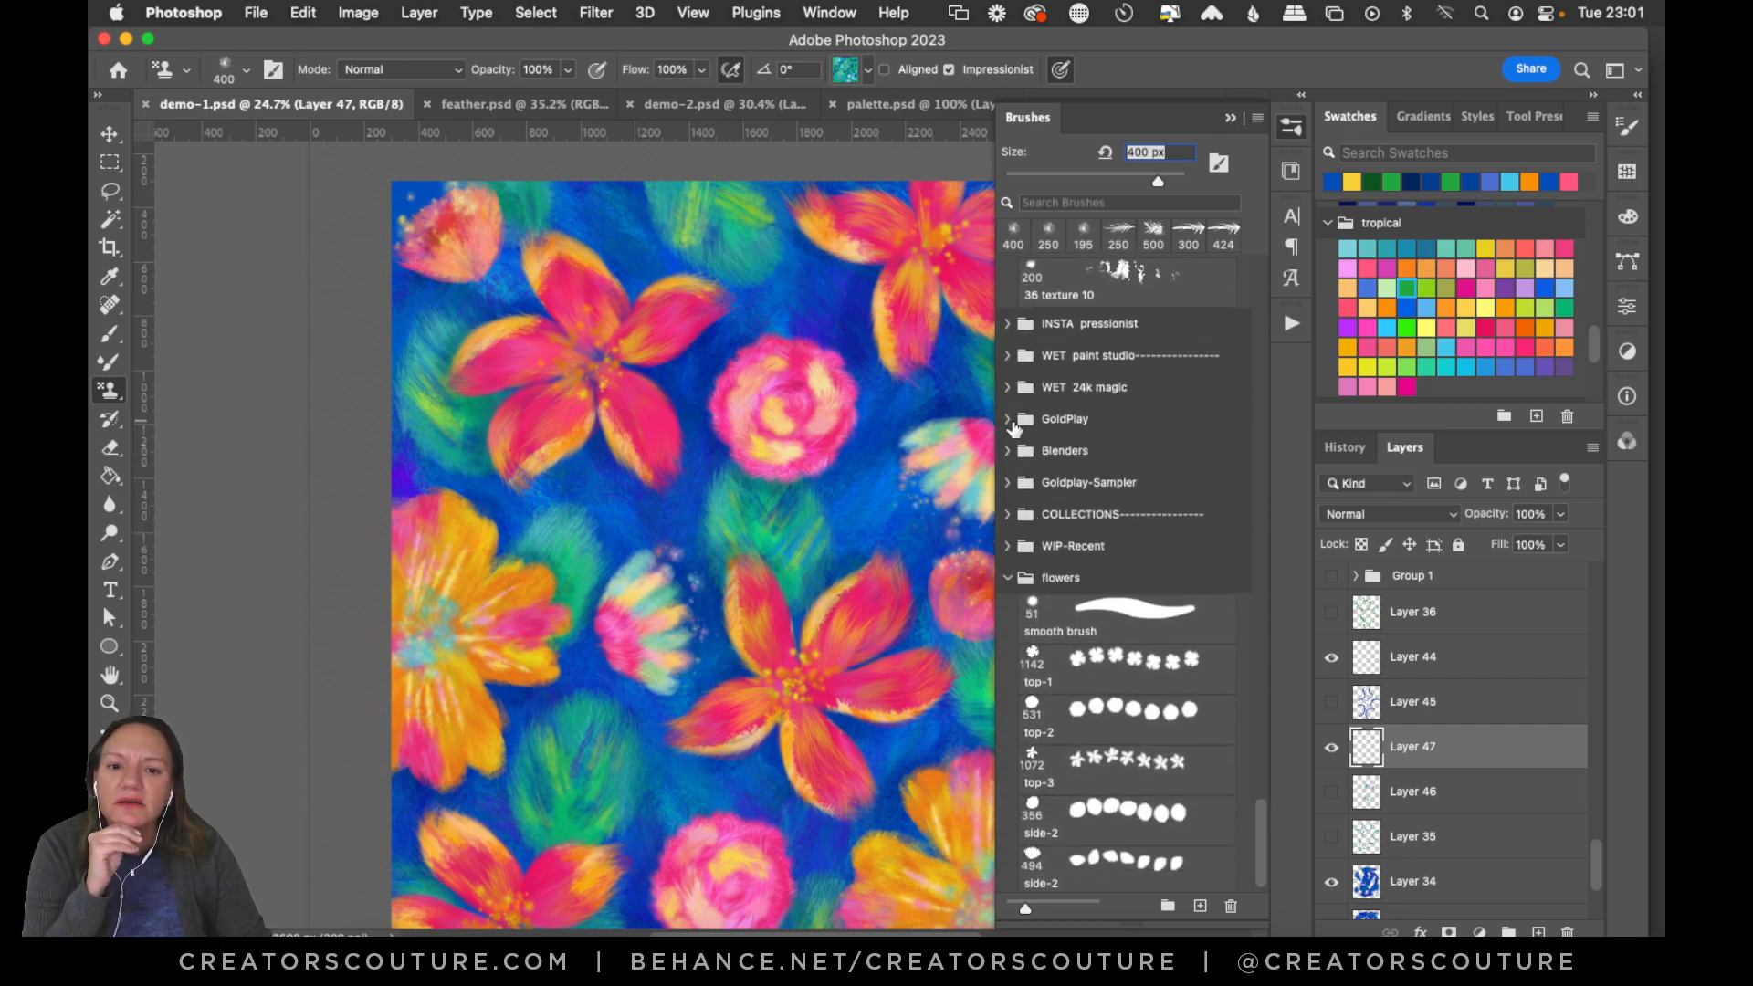
click(1047, 390)
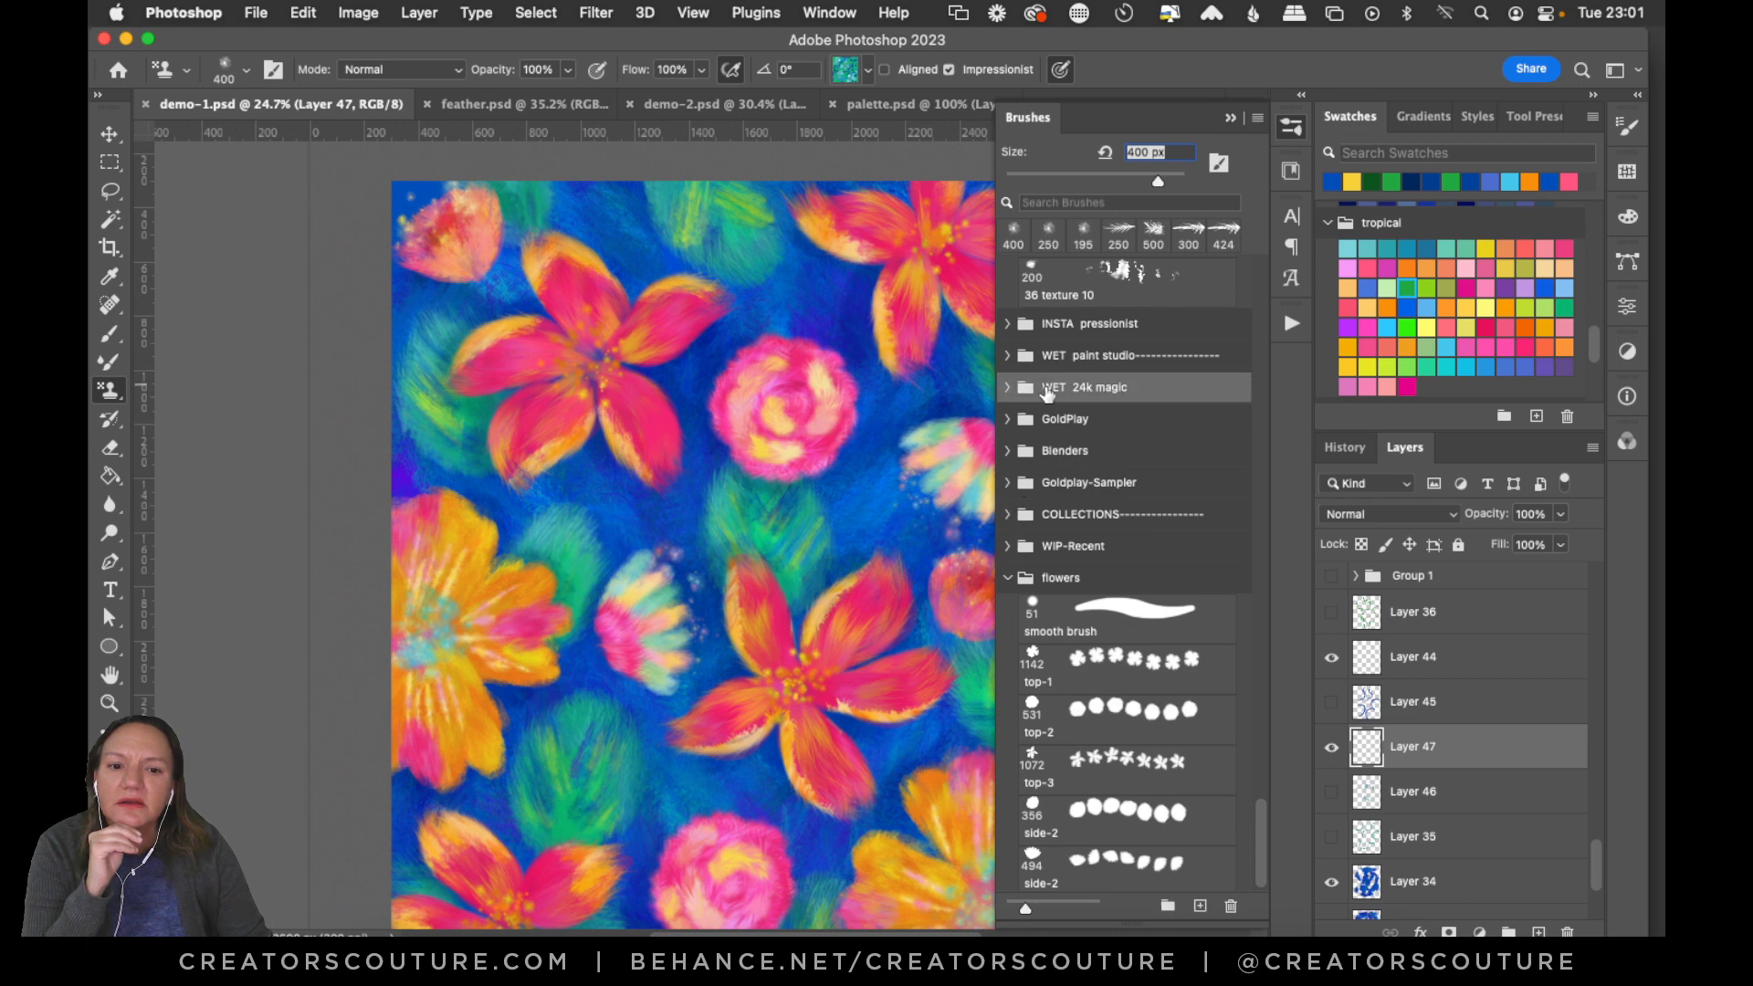
click(1007, 515)
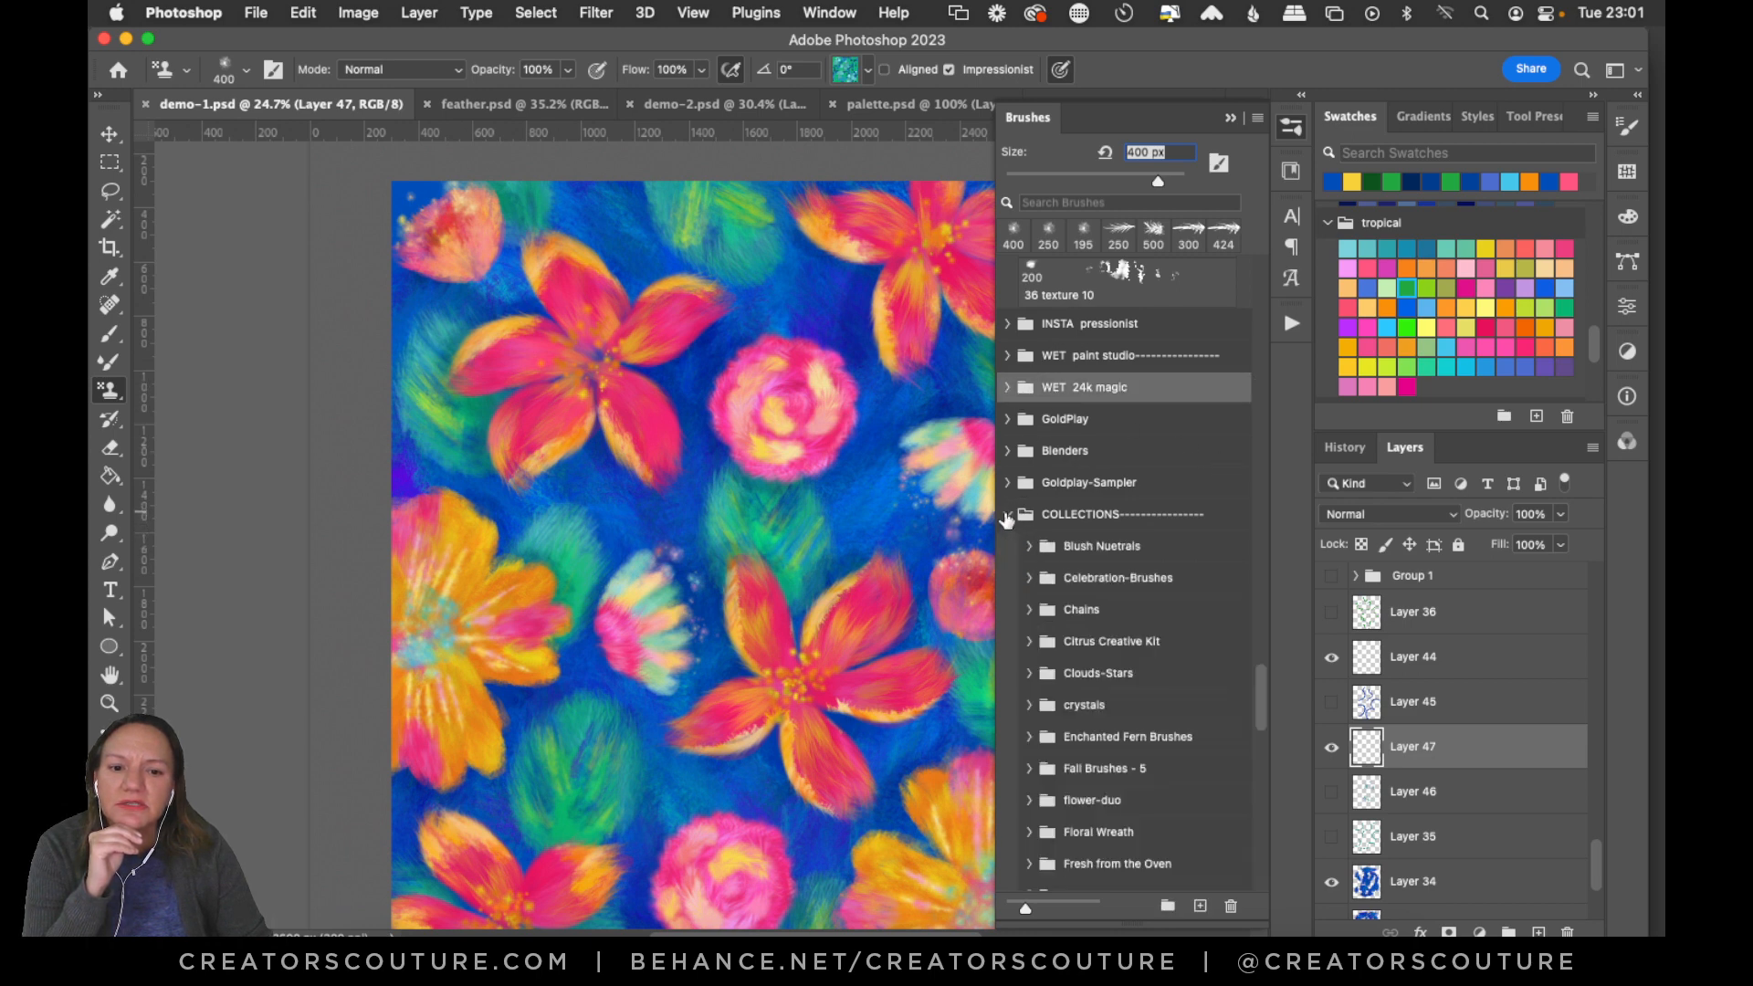
drag(1260, 692, 1256, 716)
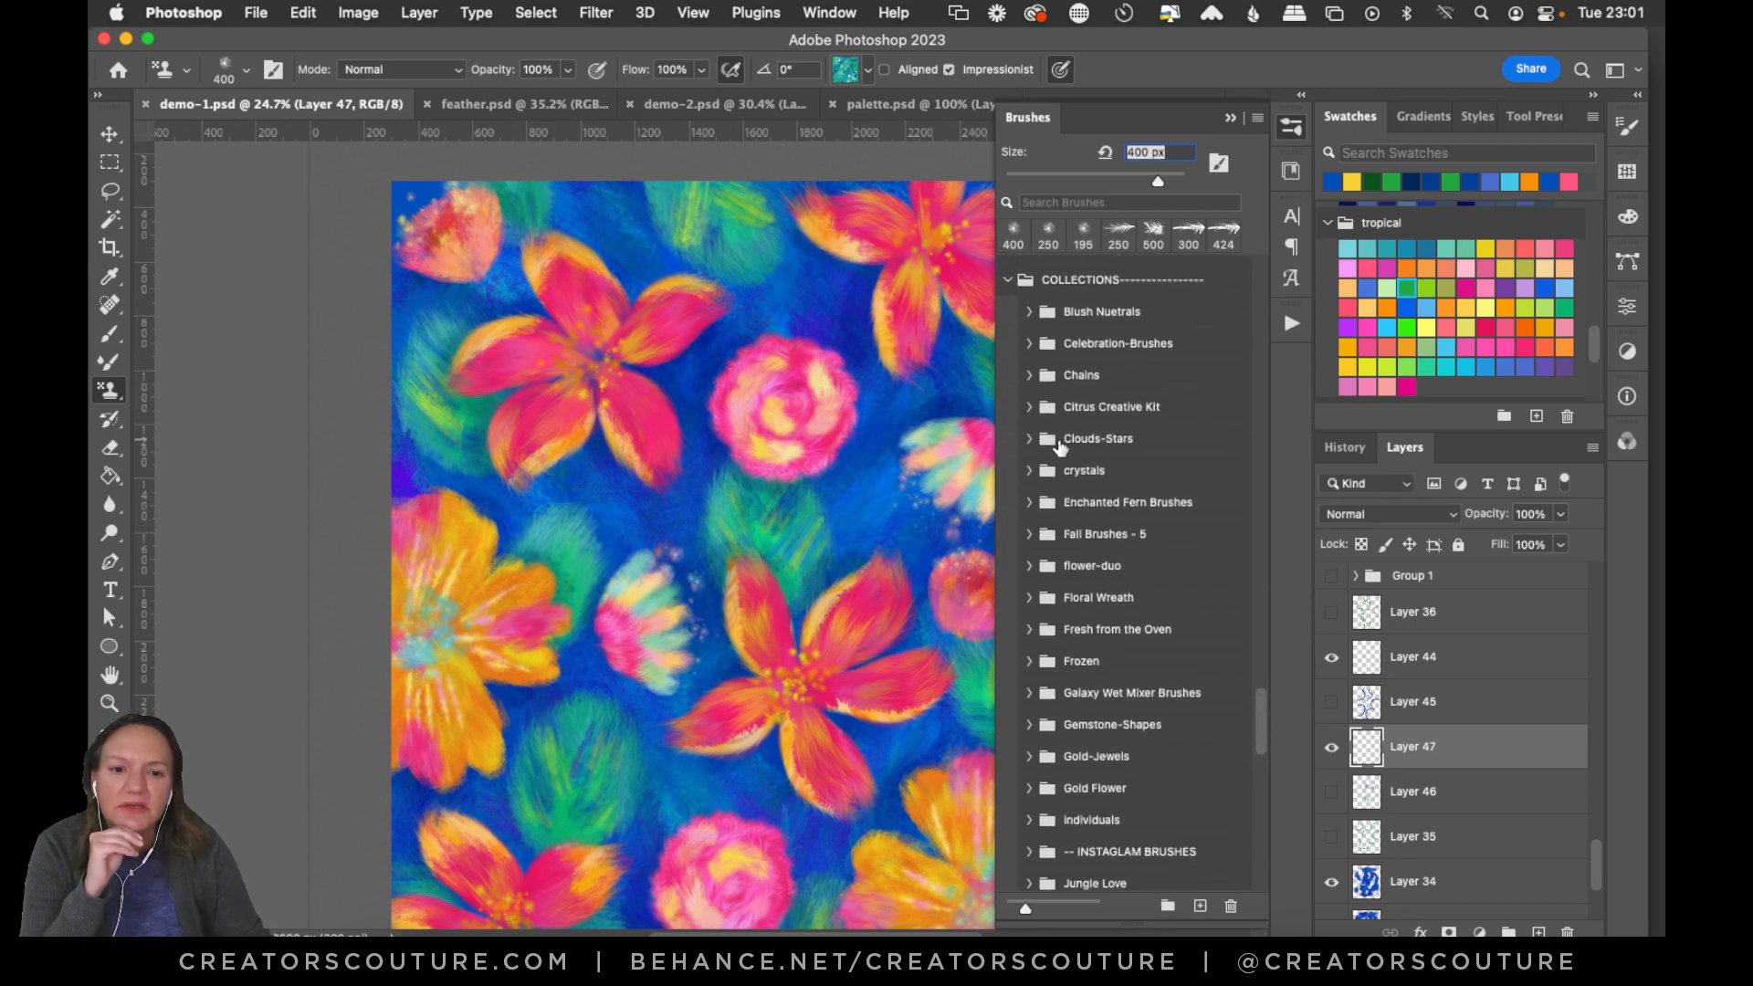
click(1032, 451)
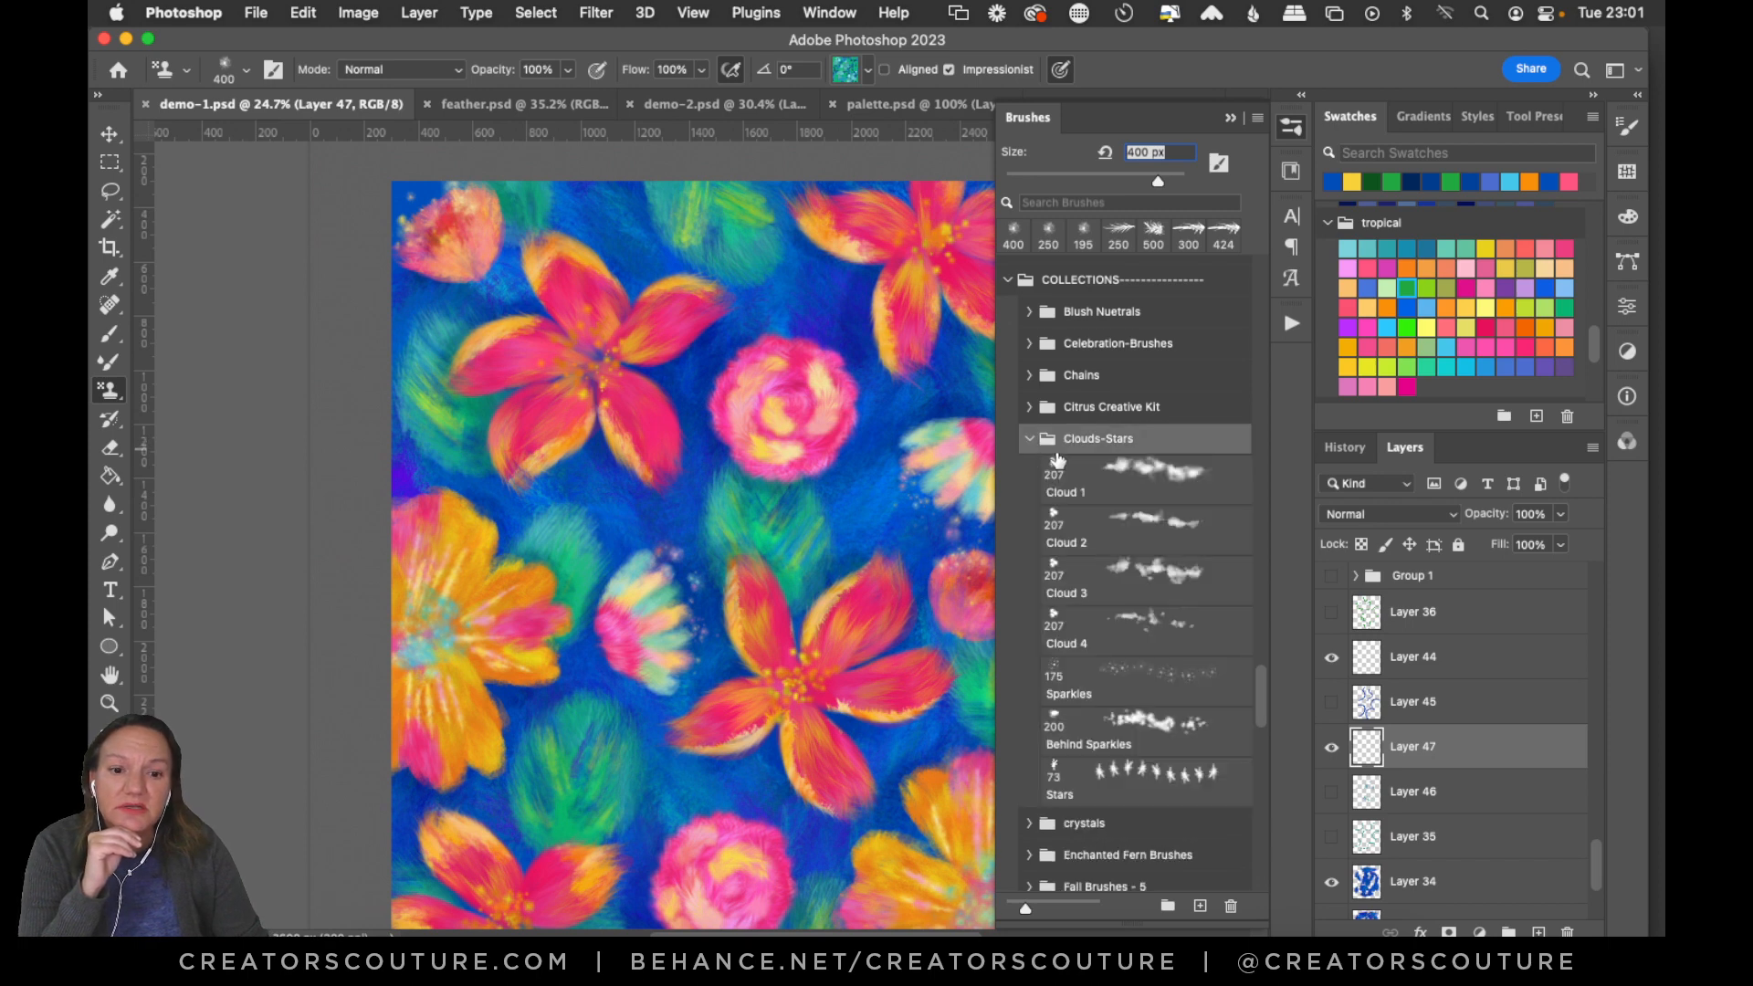
click(1144, 689)
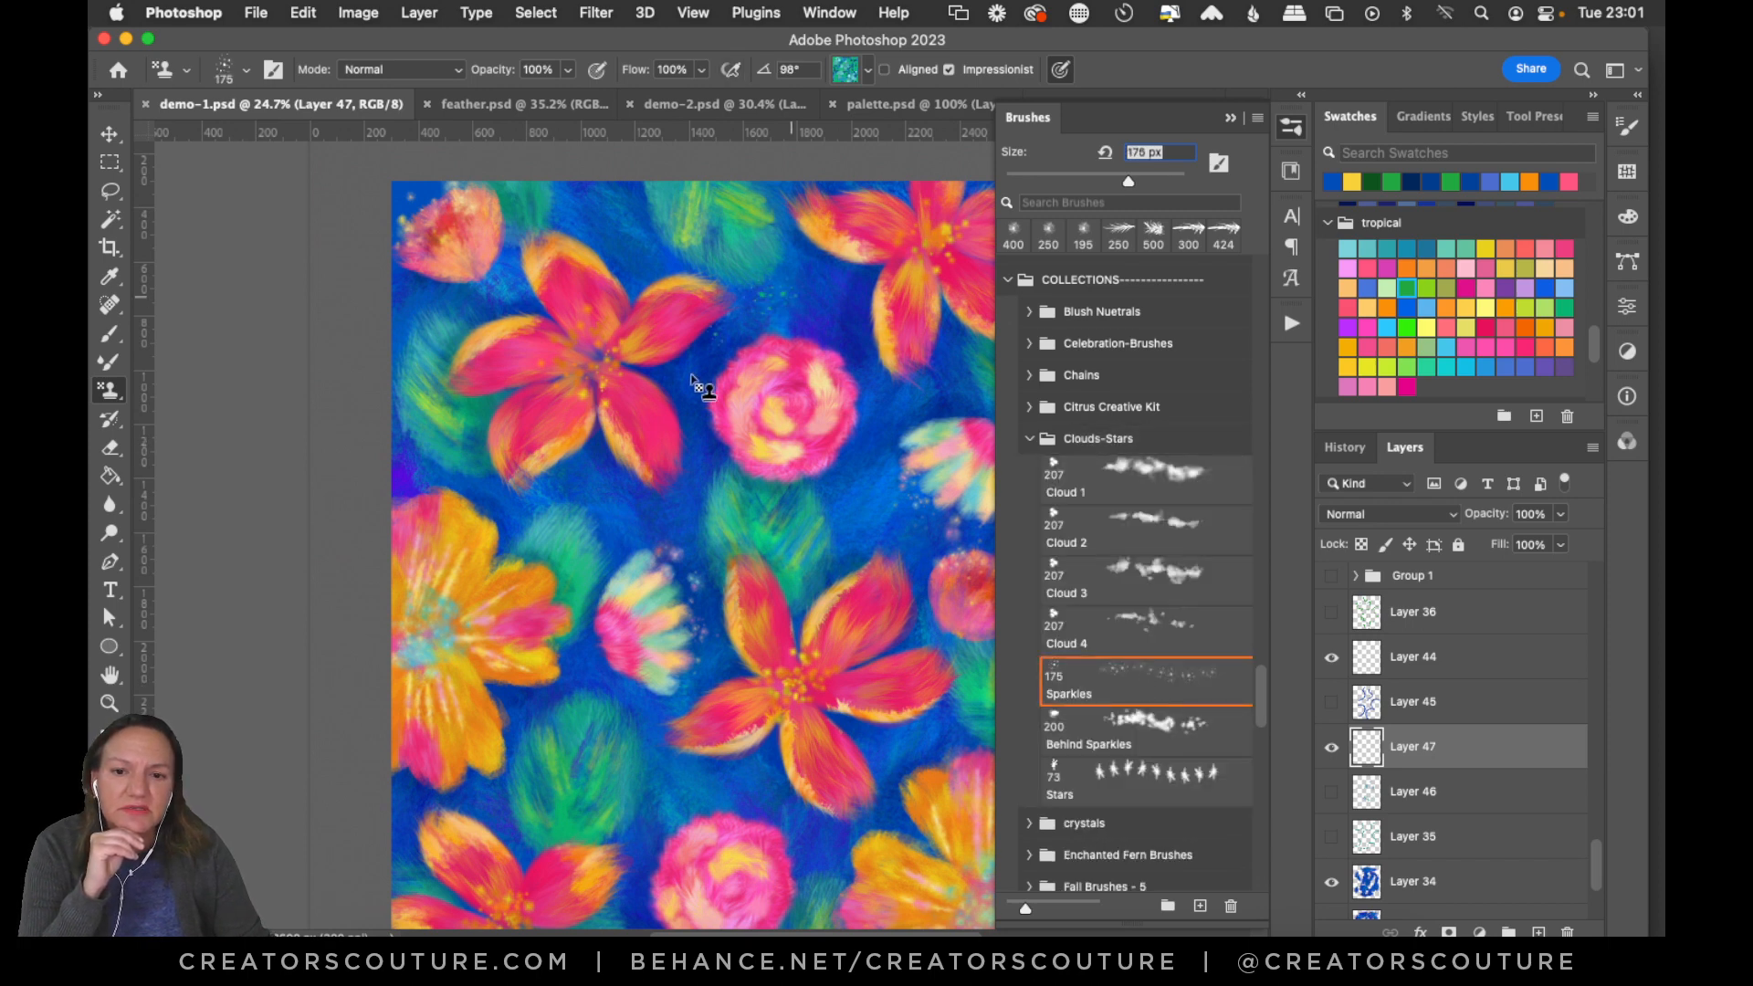
Enlarge the Sparkles brush to 400 px and stamp sparkles around the upper rose on Layer 47.
click(704, 391)
key(cmd+z)
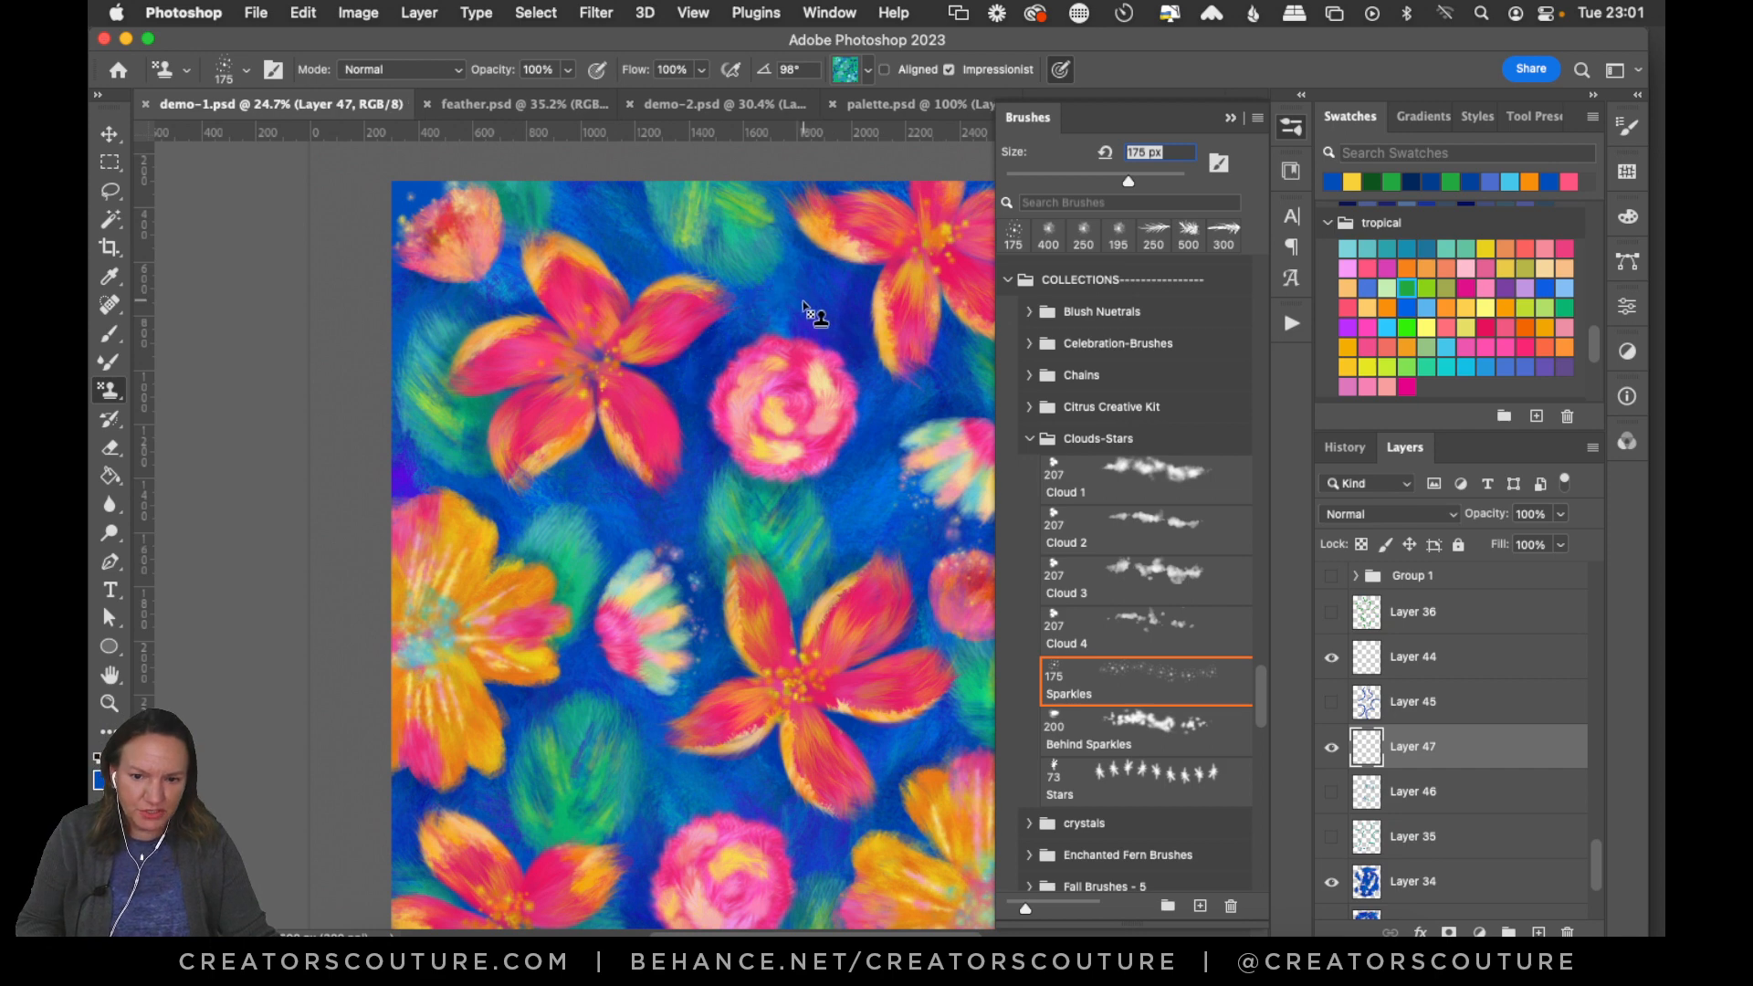
key(bracketright)
key(bracketright)
key(bracketright)
key(bracketright)
click(789, 290)
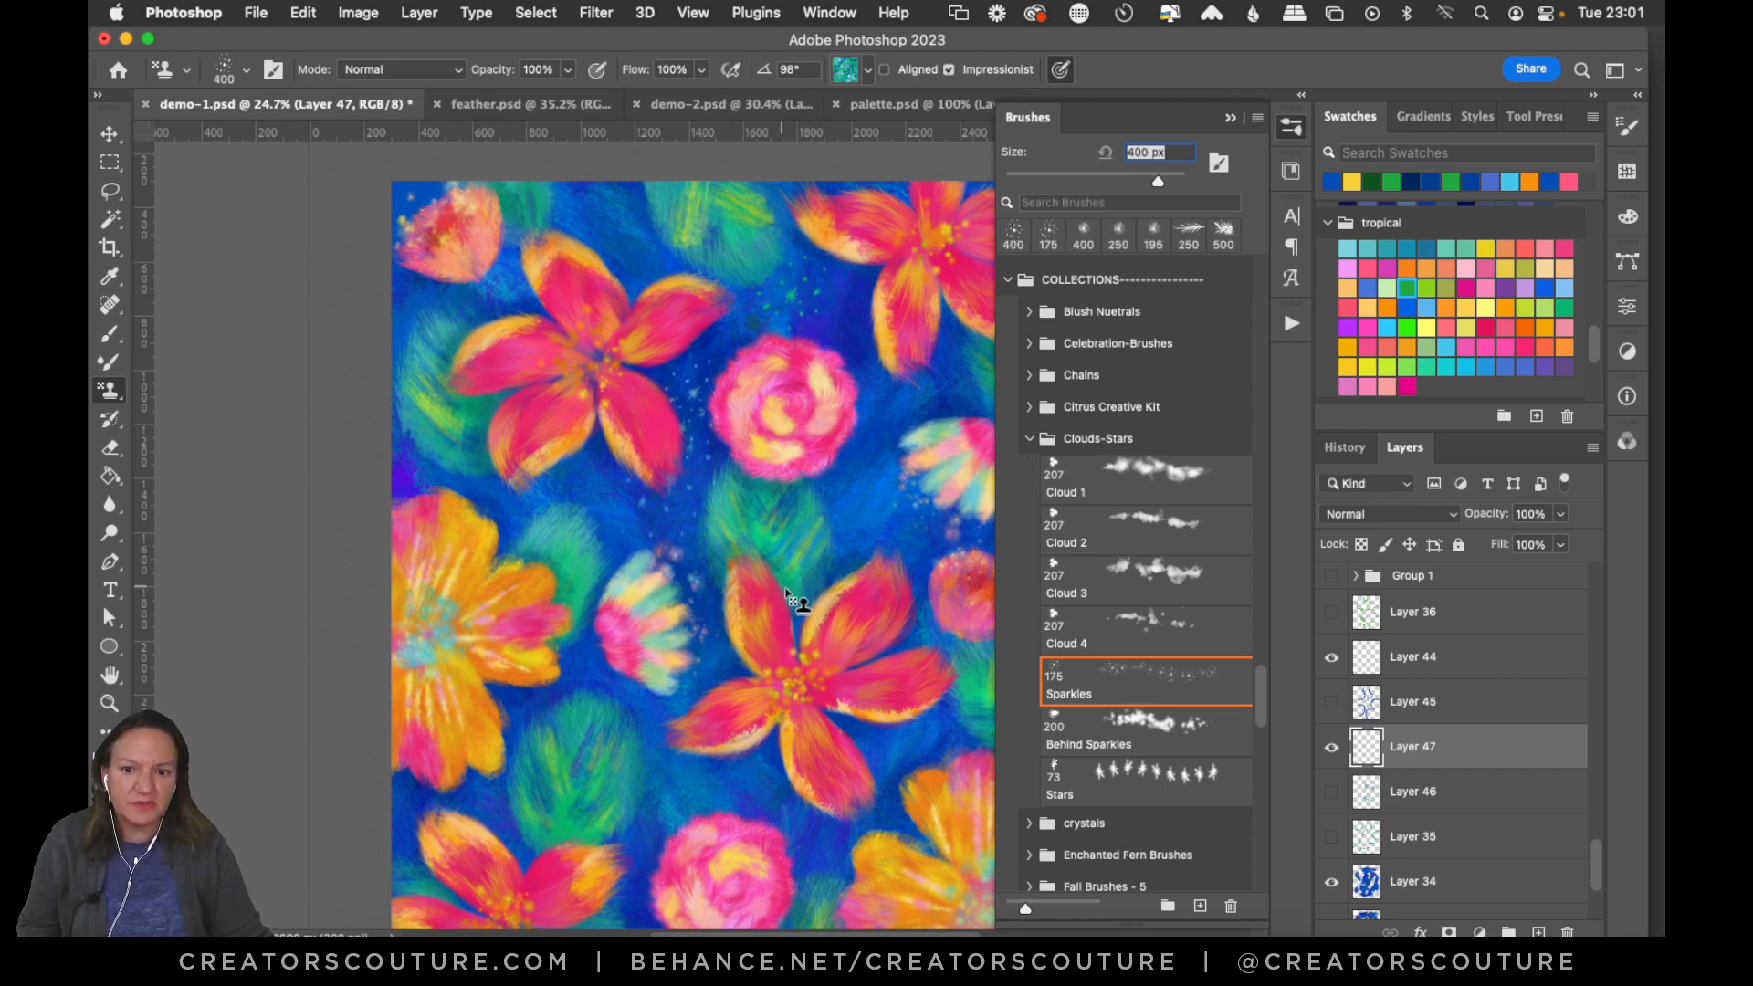
Apply the gold 1a style from the Gold + Glittery set to Layer 47.
click(1476, 117)
scroll(1588, 235, down, 10)
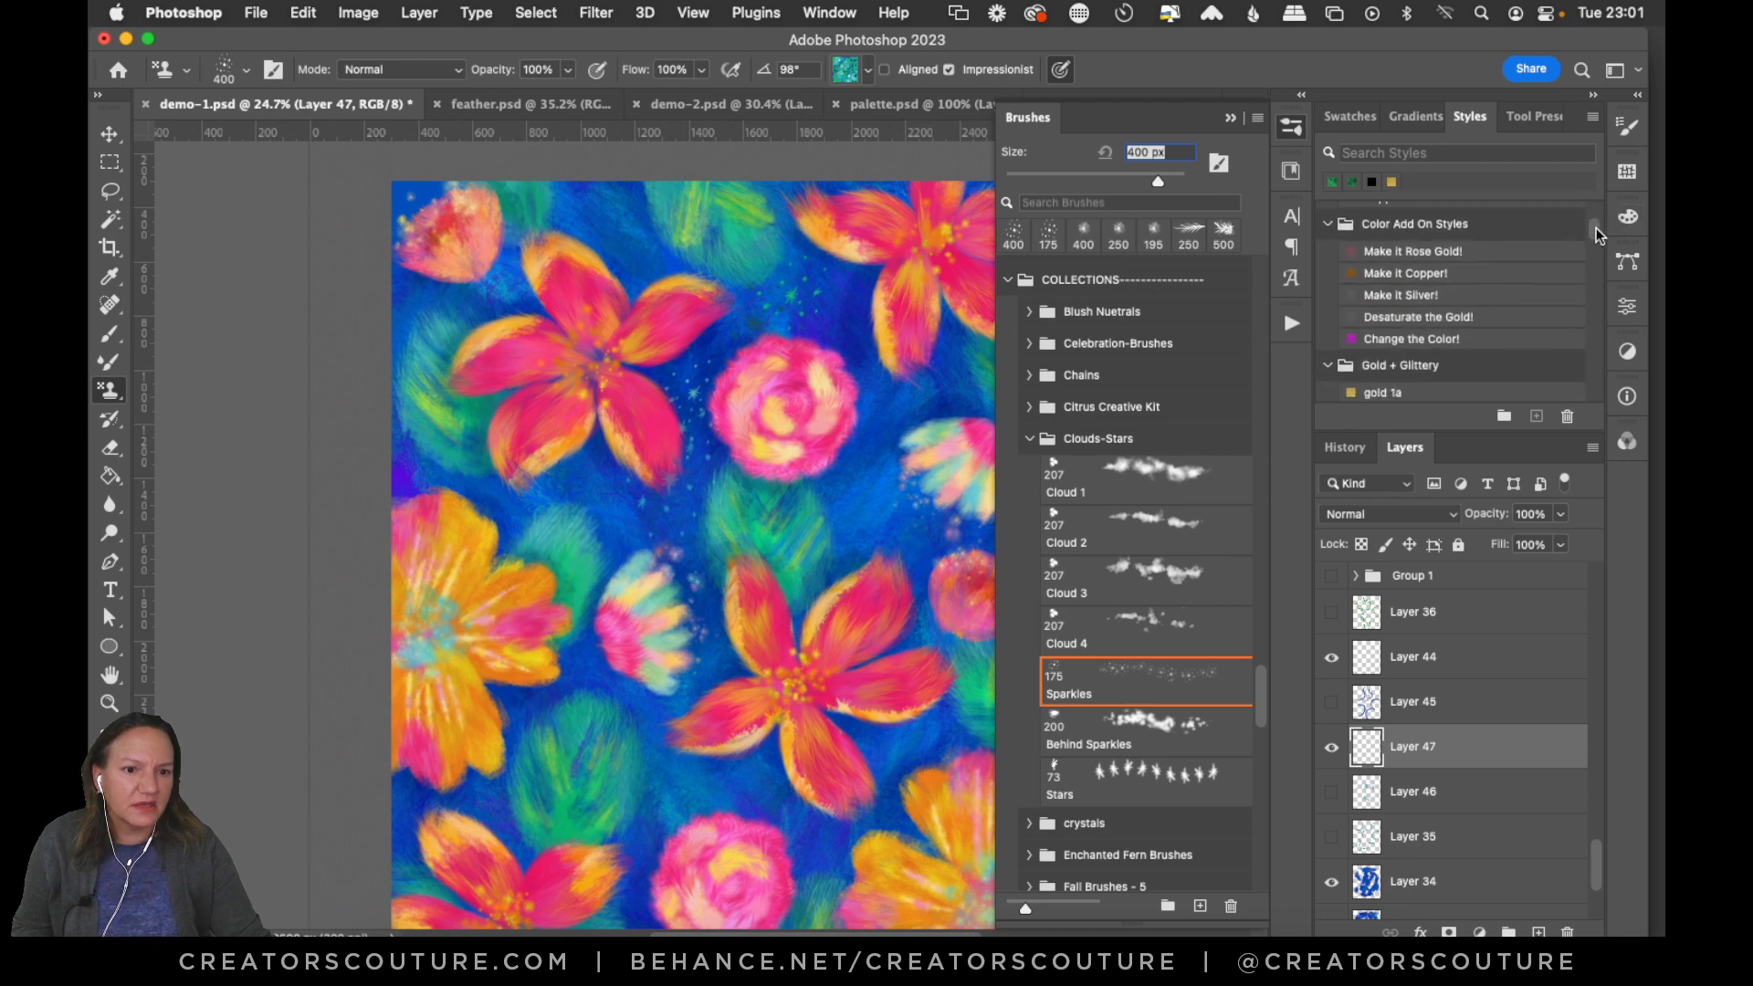
click(1398, 307)
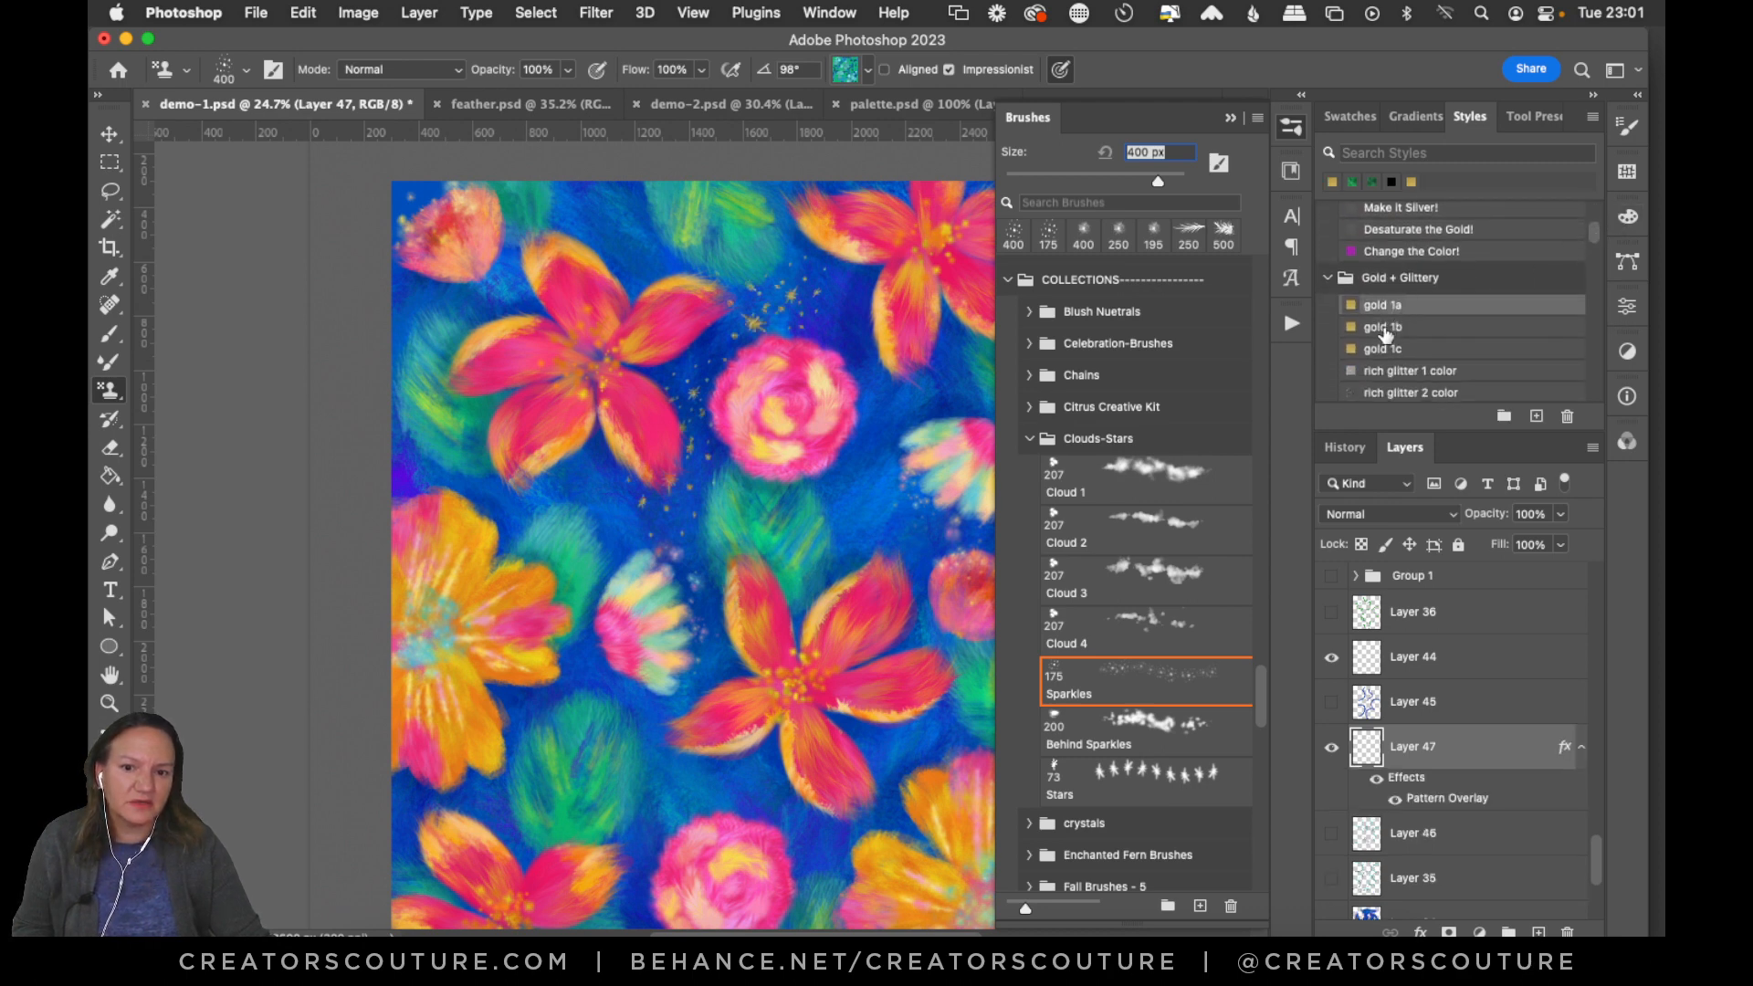
Stamp more gold sparkles across the blue background between the flowers on Layer 47.
click(1293, 129)
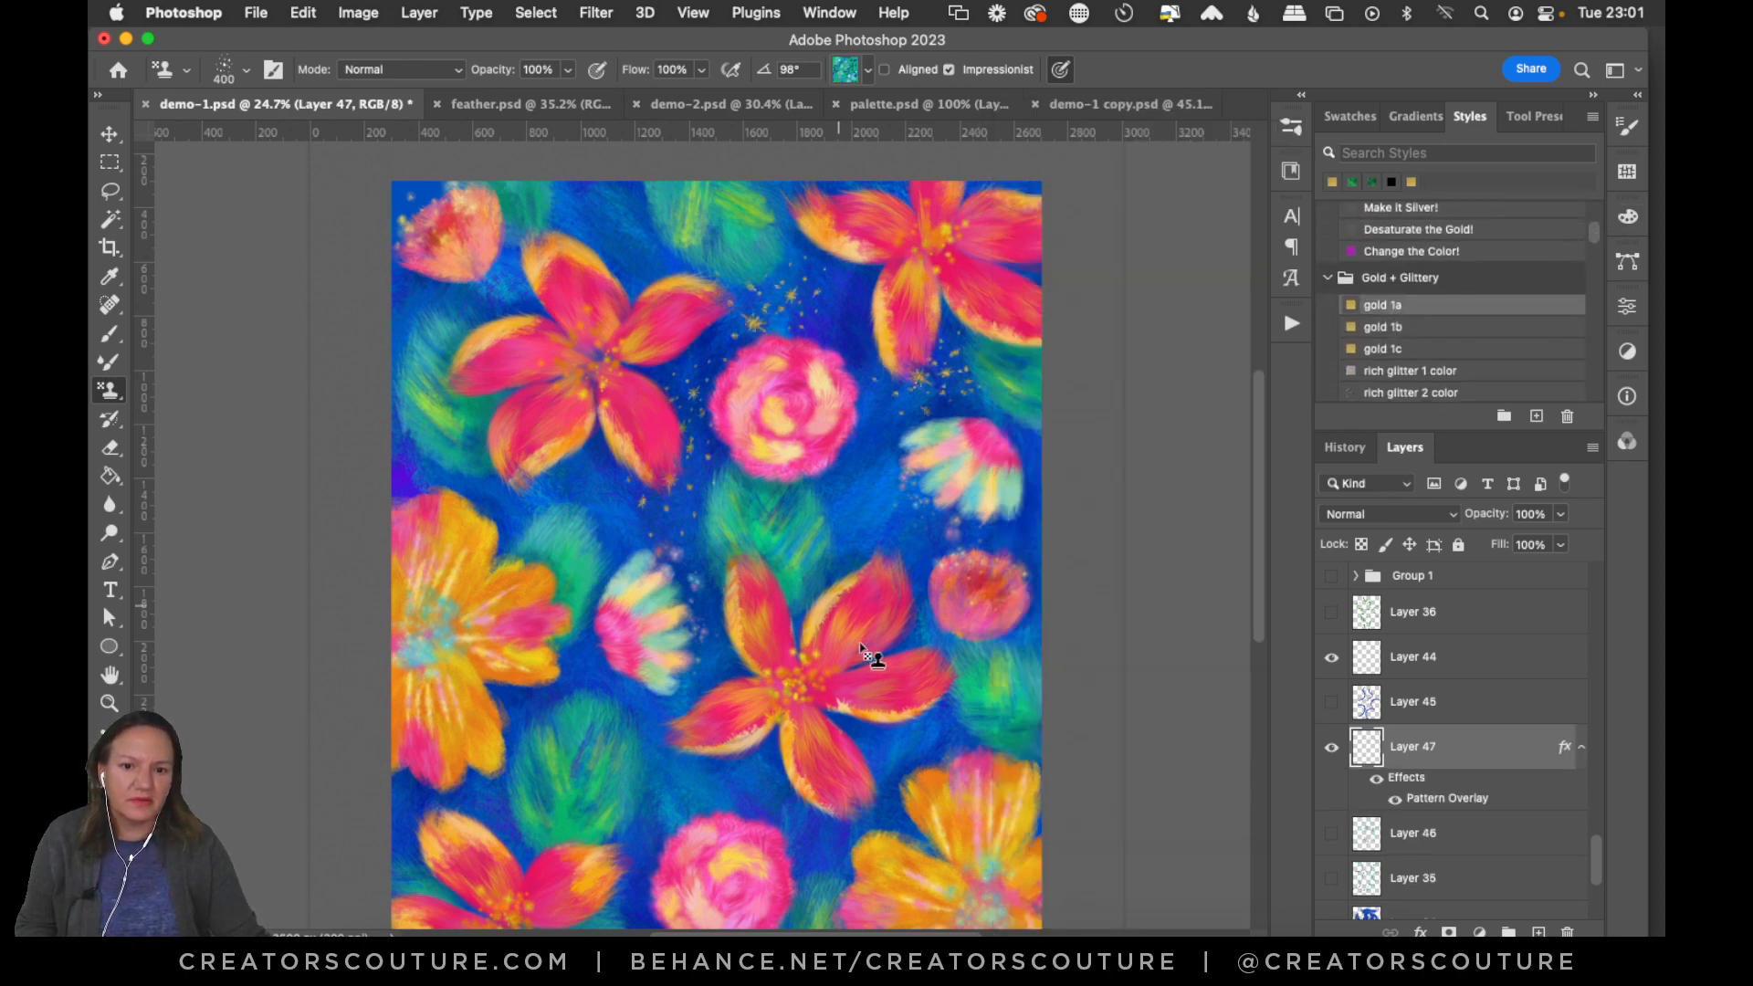
click(954, 365)
click(494, 287)
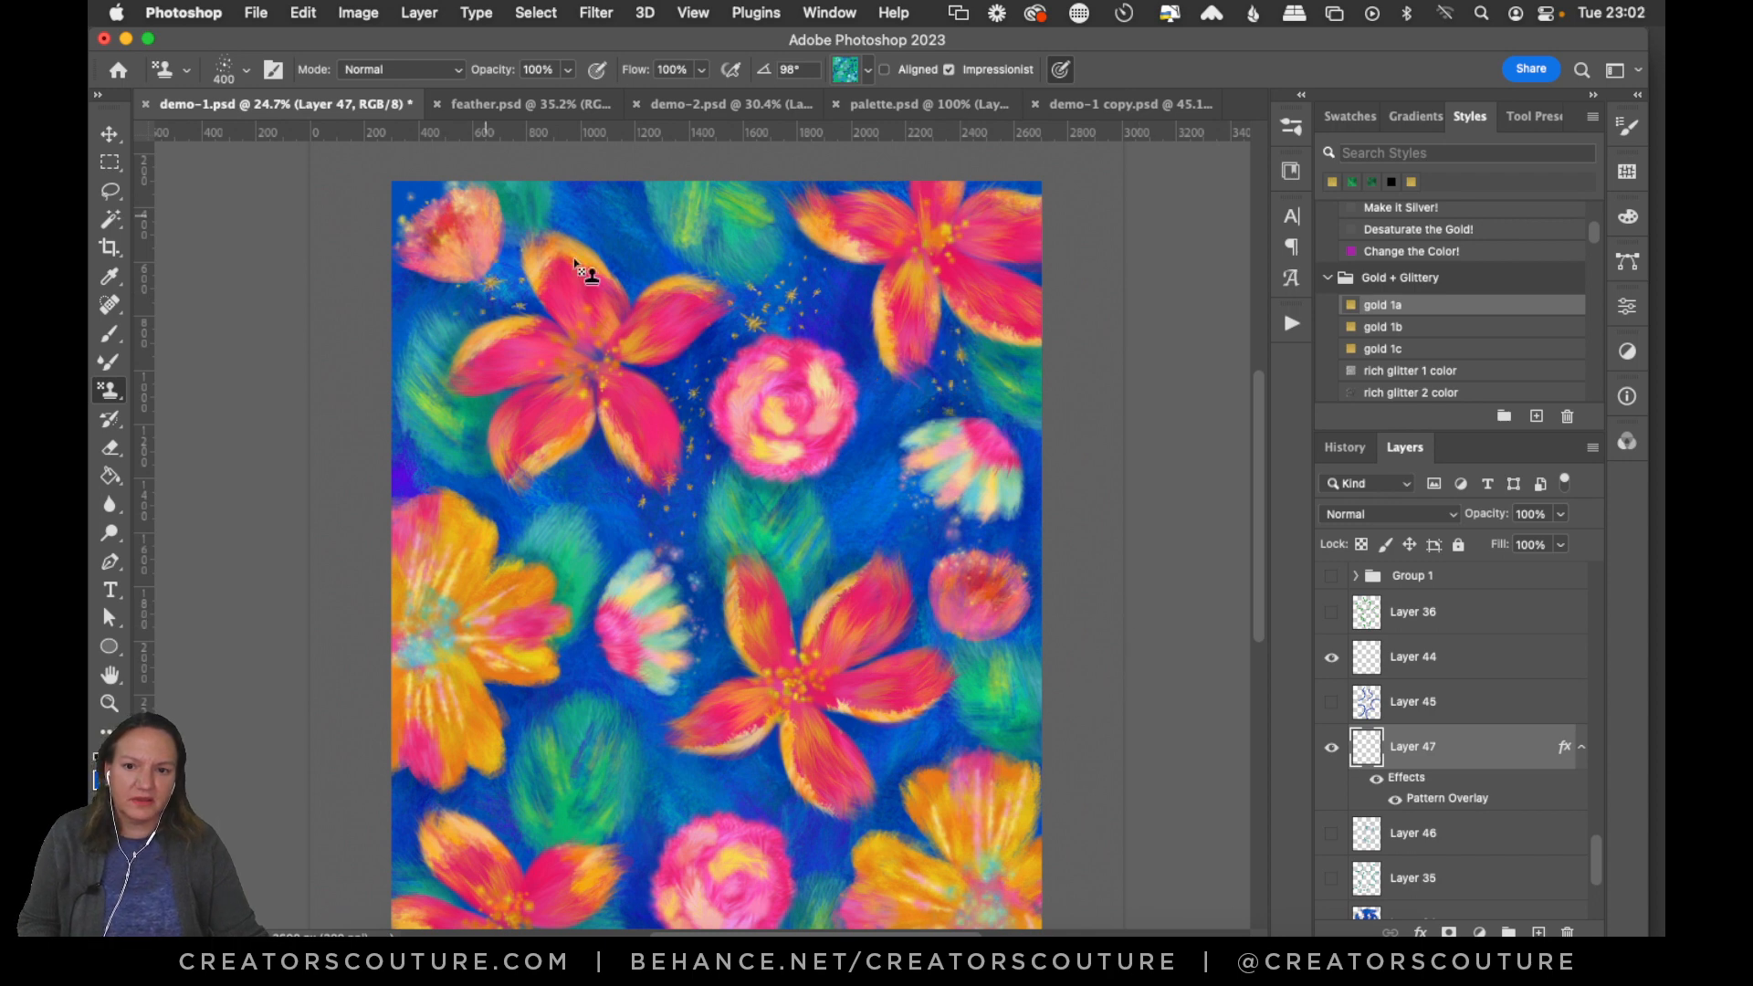
click(597, 190)
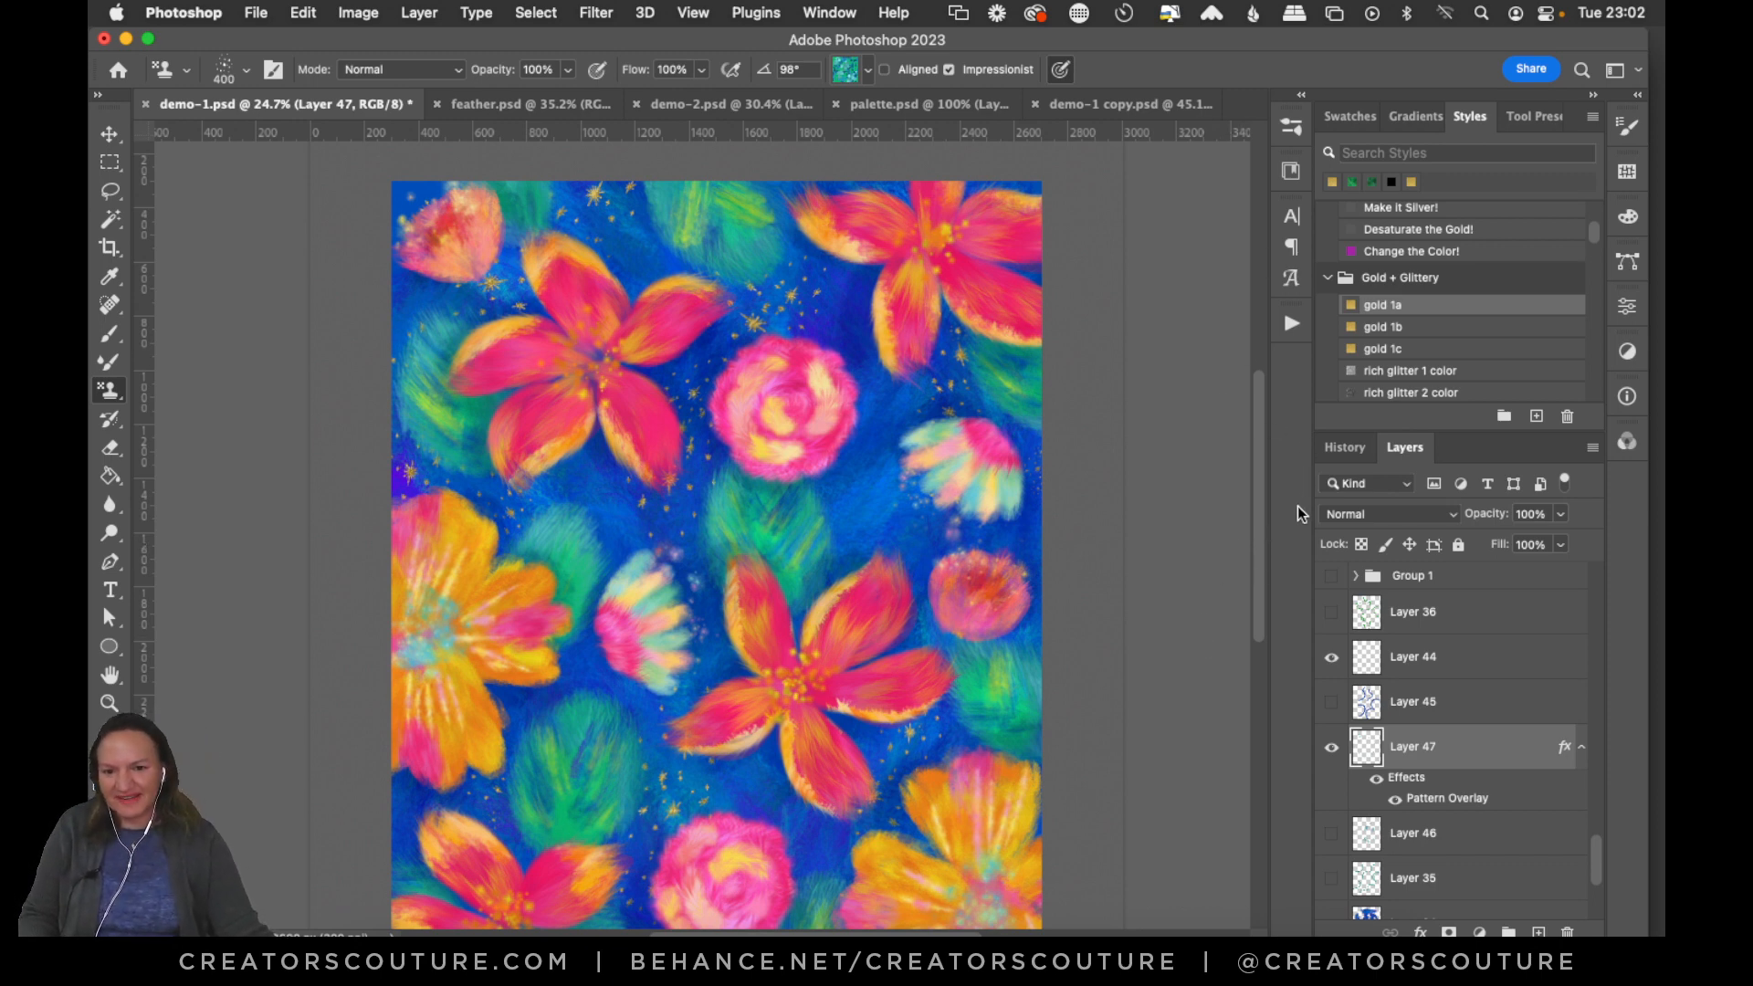
Duplicate Layer 47 with its gold style, hide the original, and clear the sparkles from the copy.
mouse_move(1257, 500)
mouse_down()
mouse_move(1257, 566)
mouse_move(1265, 491)
mouse_up()
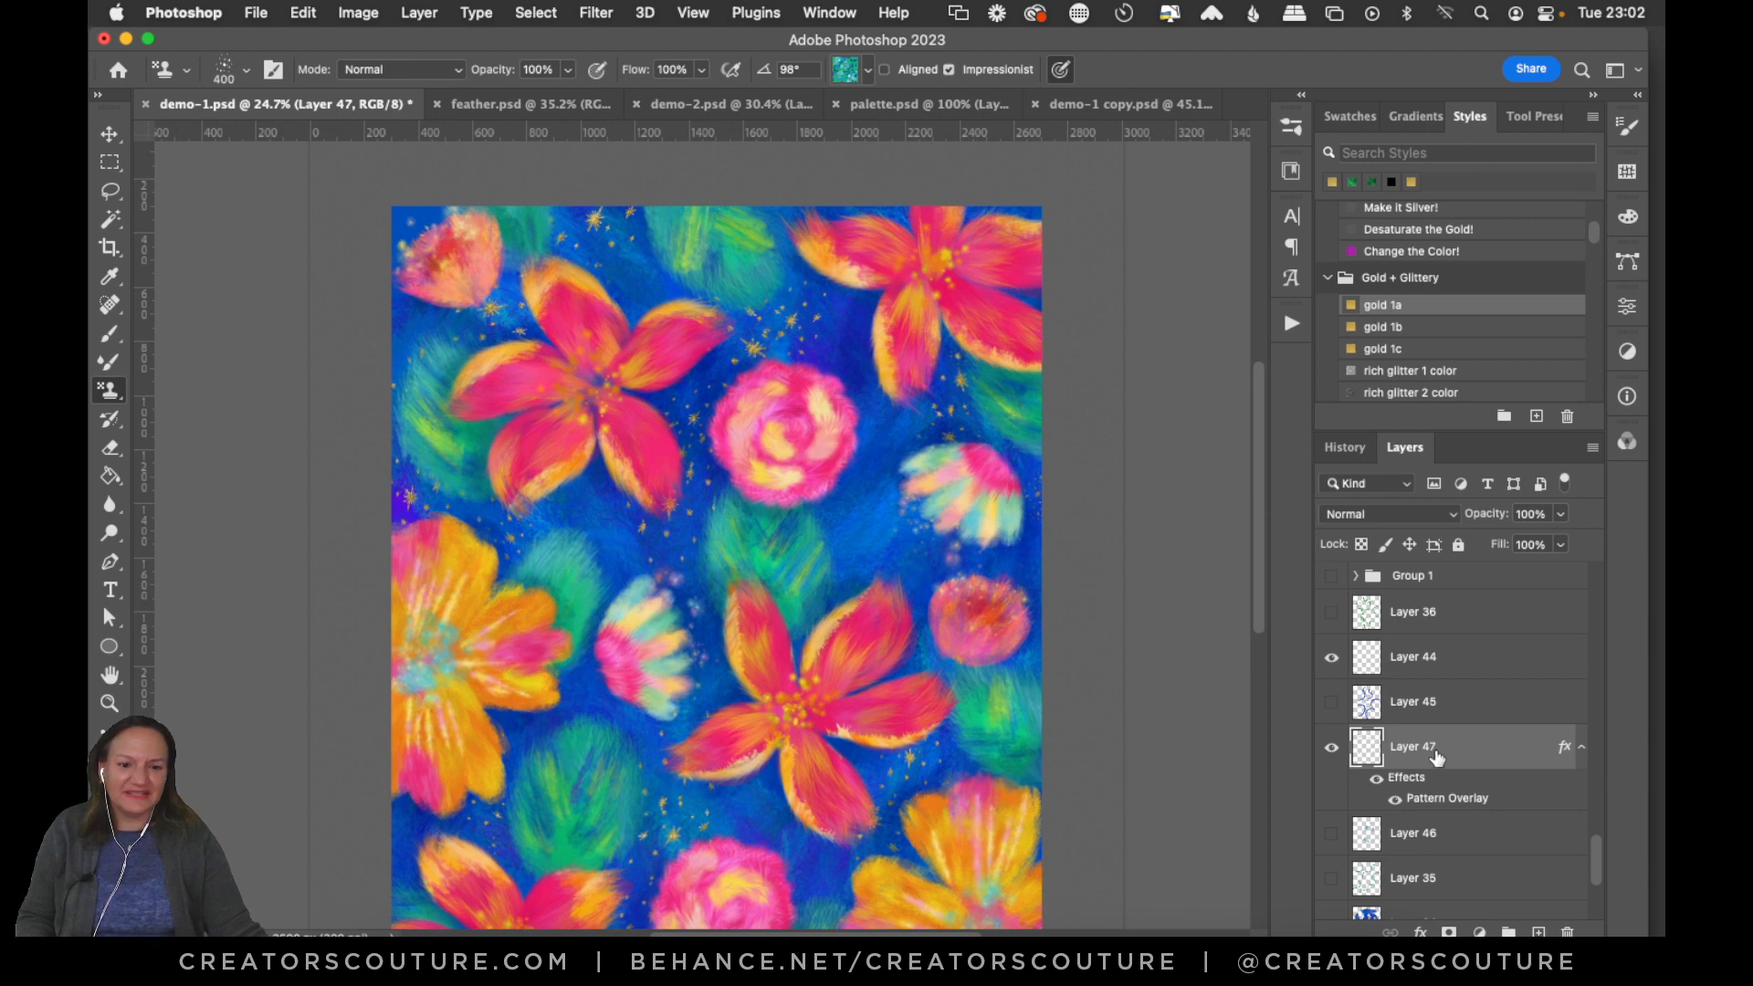
key(super+j)
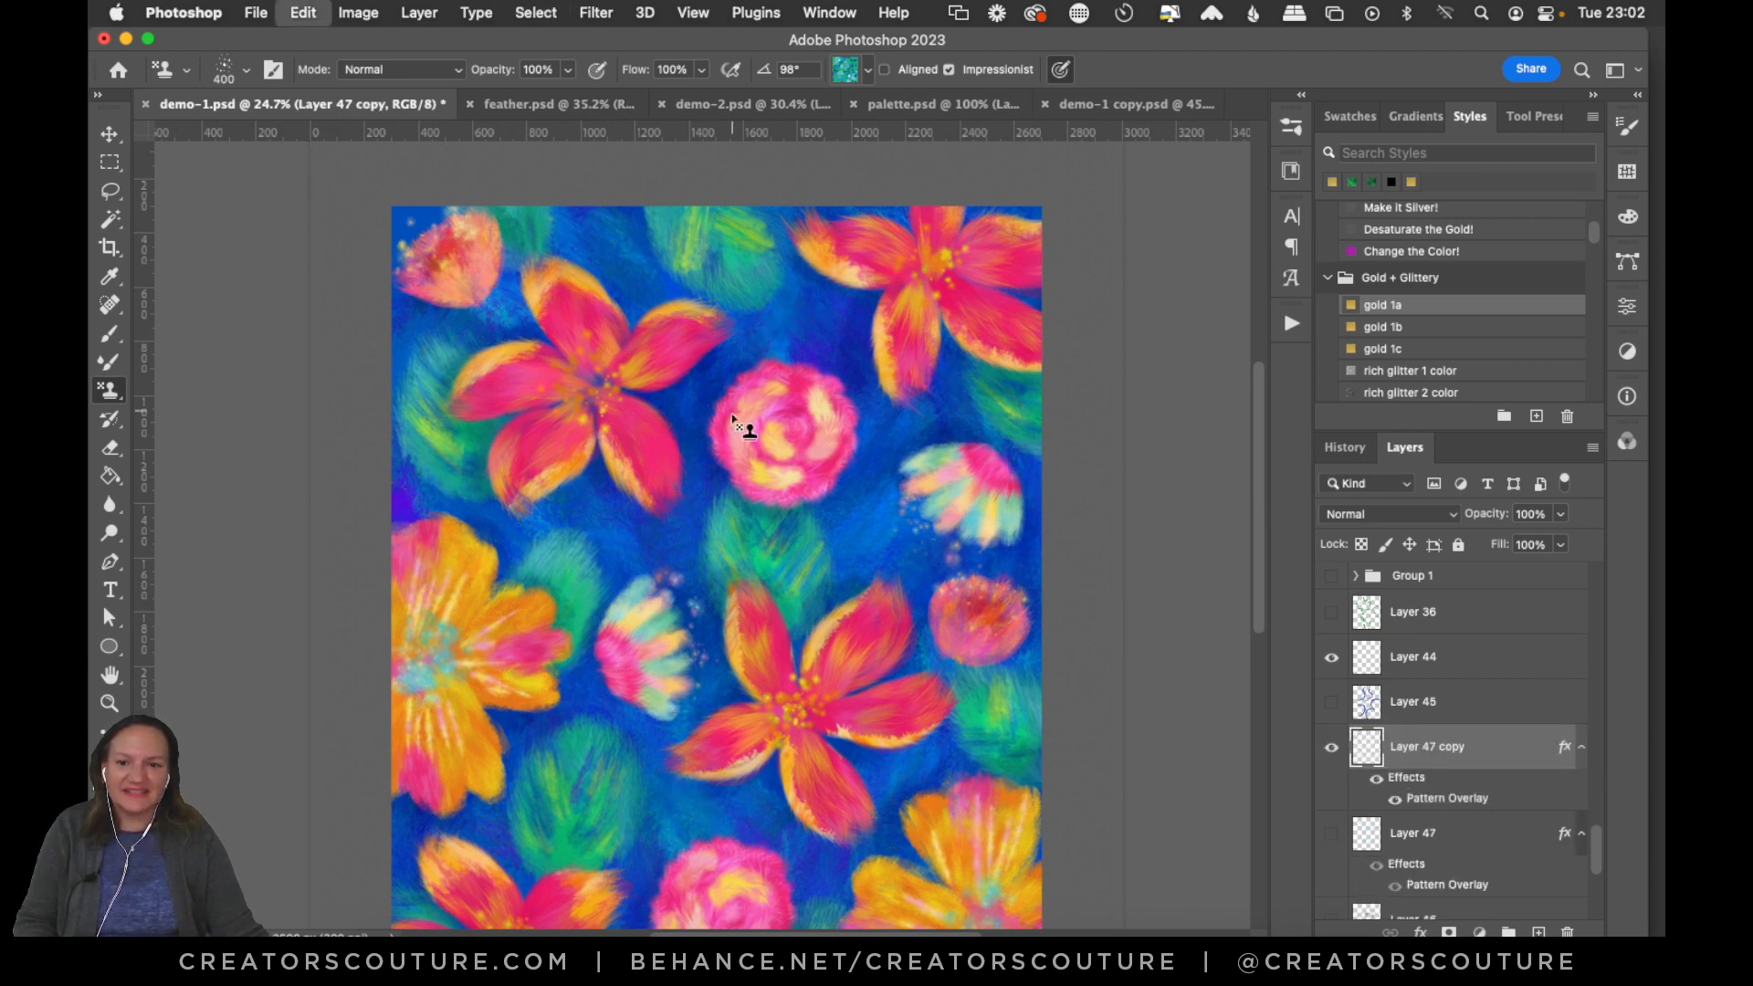
Stamp gold sparkles across the blue background on Layer 47 copy and save the document.
mouse_move(789, 336)
mouse_down()
mouse_move(709, 534)
mouse_move(814, 595)
mouse_move(676, 332)
mouse_move(599, 305)
mouse_move(649, 483)
mouse_move(541, 220)
mouse_move(579, 353)
mouse_move(657, 275)
mouse_move(623, 611)
mouse_move(864, 663)
mouse_move(950, 414)
mouse_move(878, 695)
mouse_move(931, 421)
mouse_move(899, 650)
mouse_move(659, 583)
mouse_move(484, 477)
mouse_move(652, 570)
mouse_move(647, 523)
mouse_move(642, 577)
mouse_up()
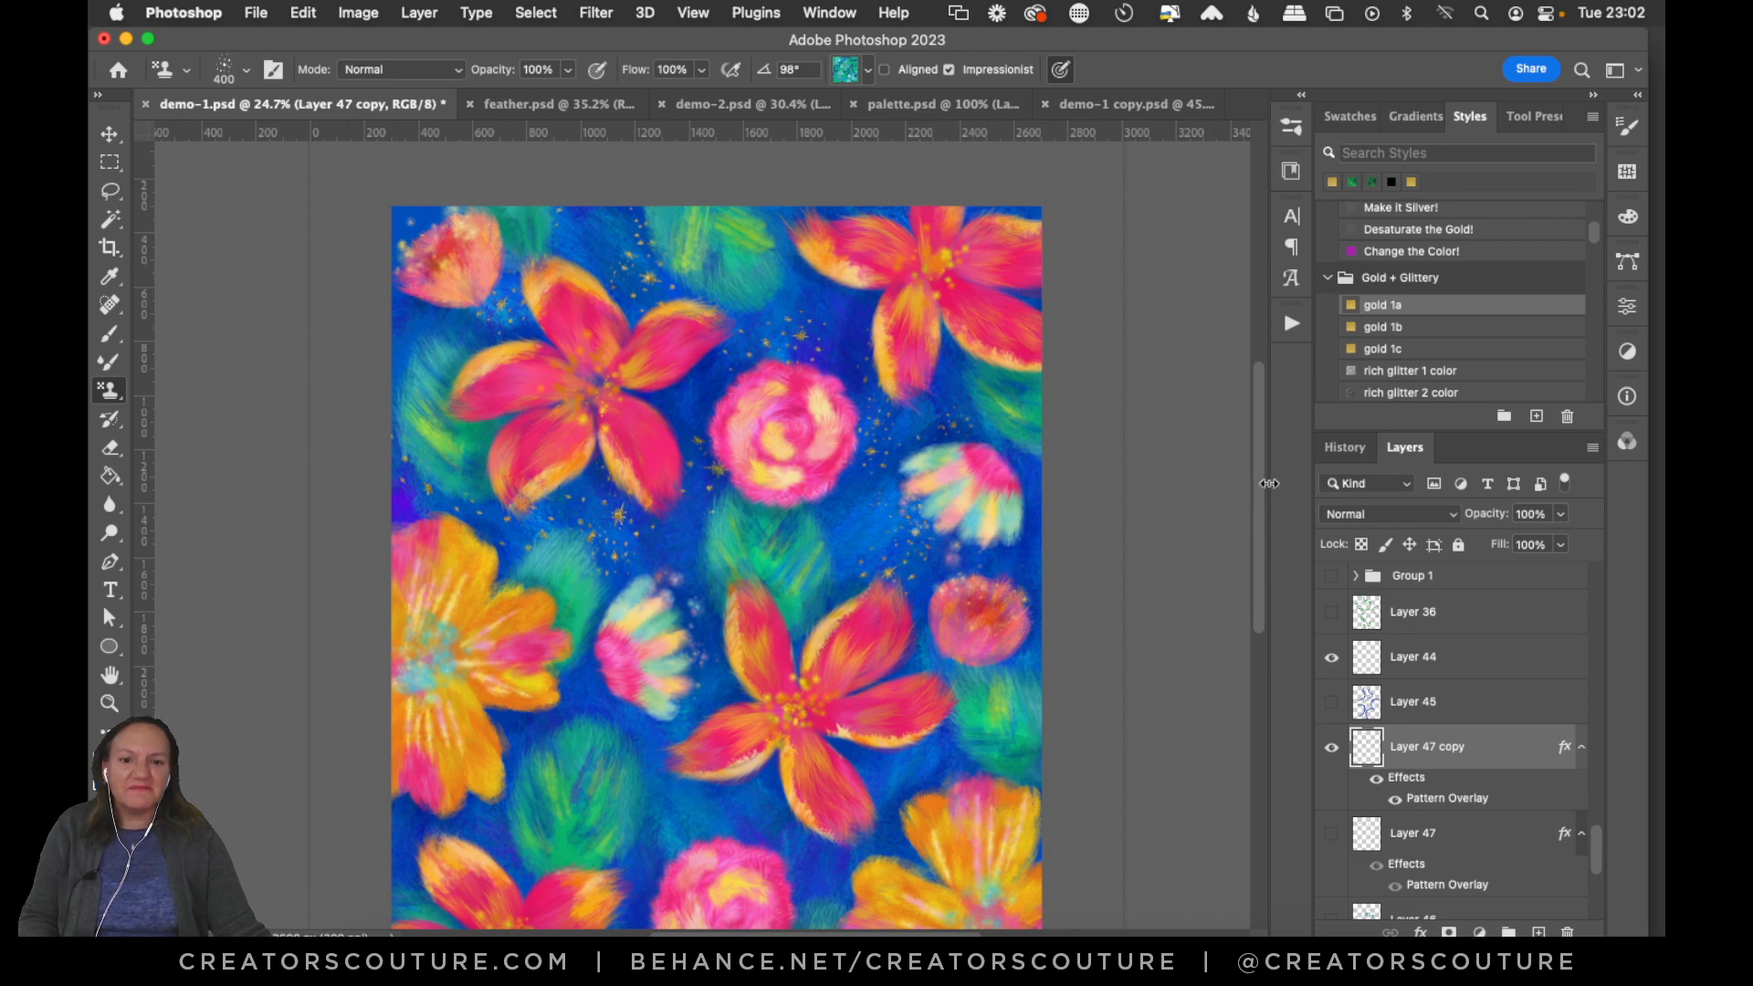
scroll(1264, 484, down, 5)
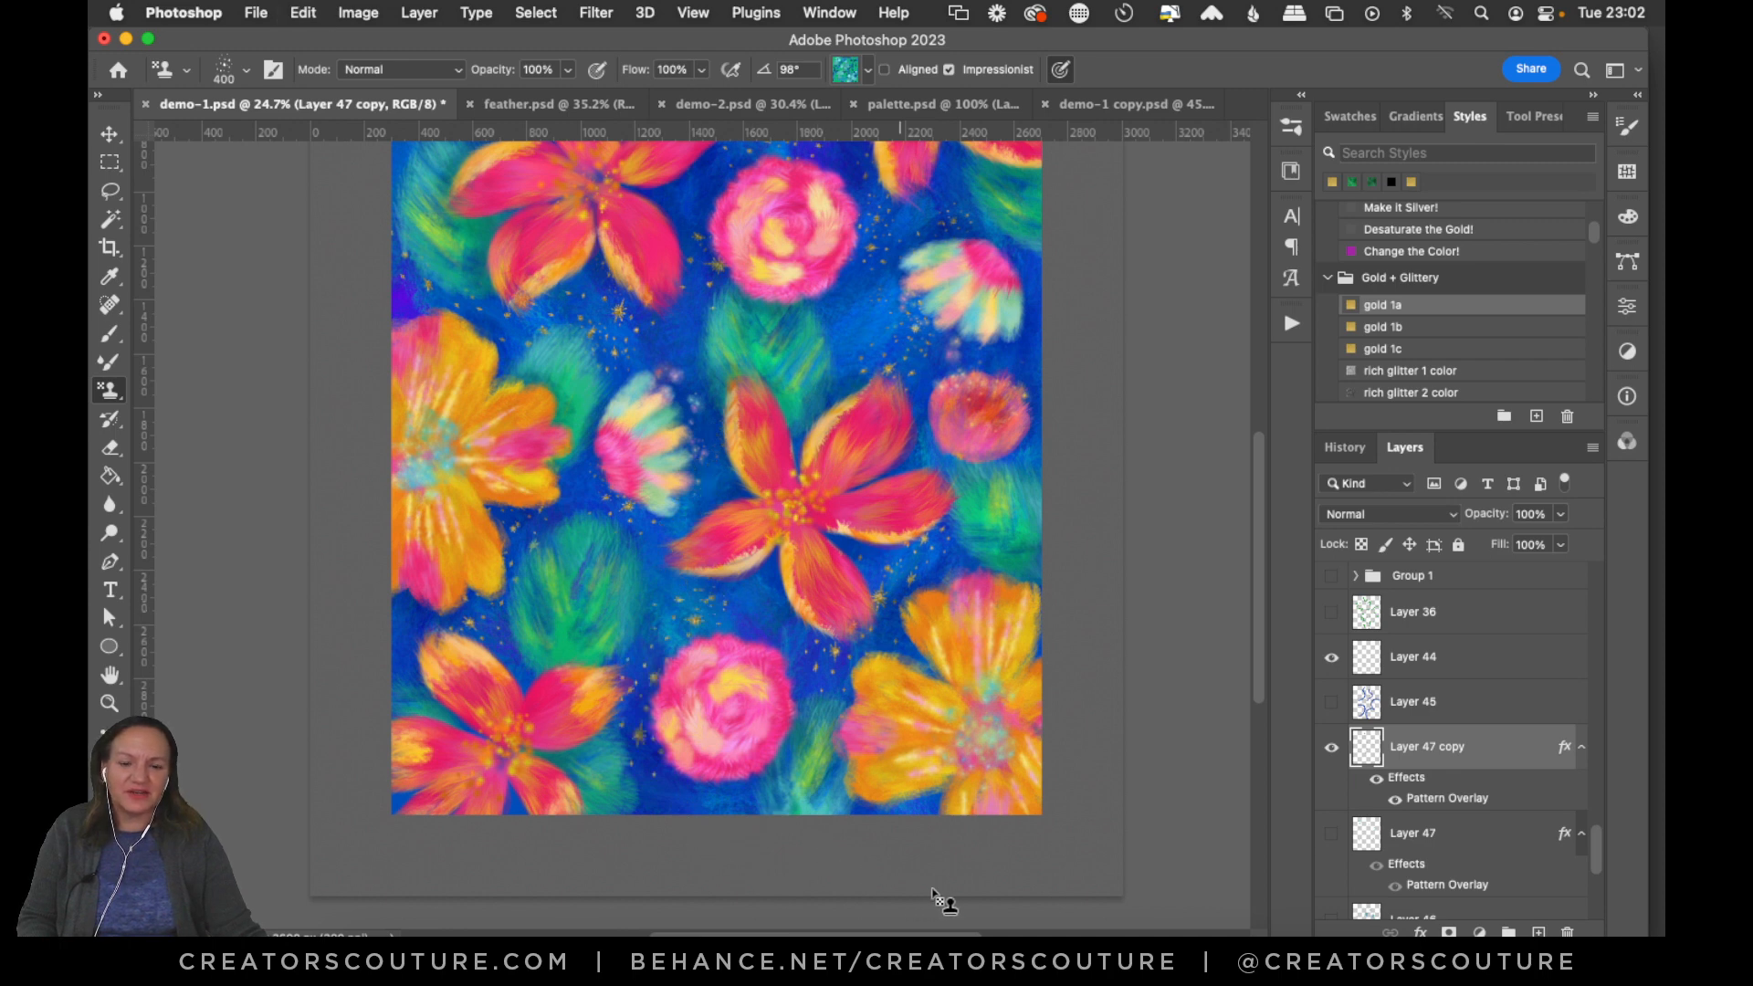
drag(1256, 500, 1252, 478)
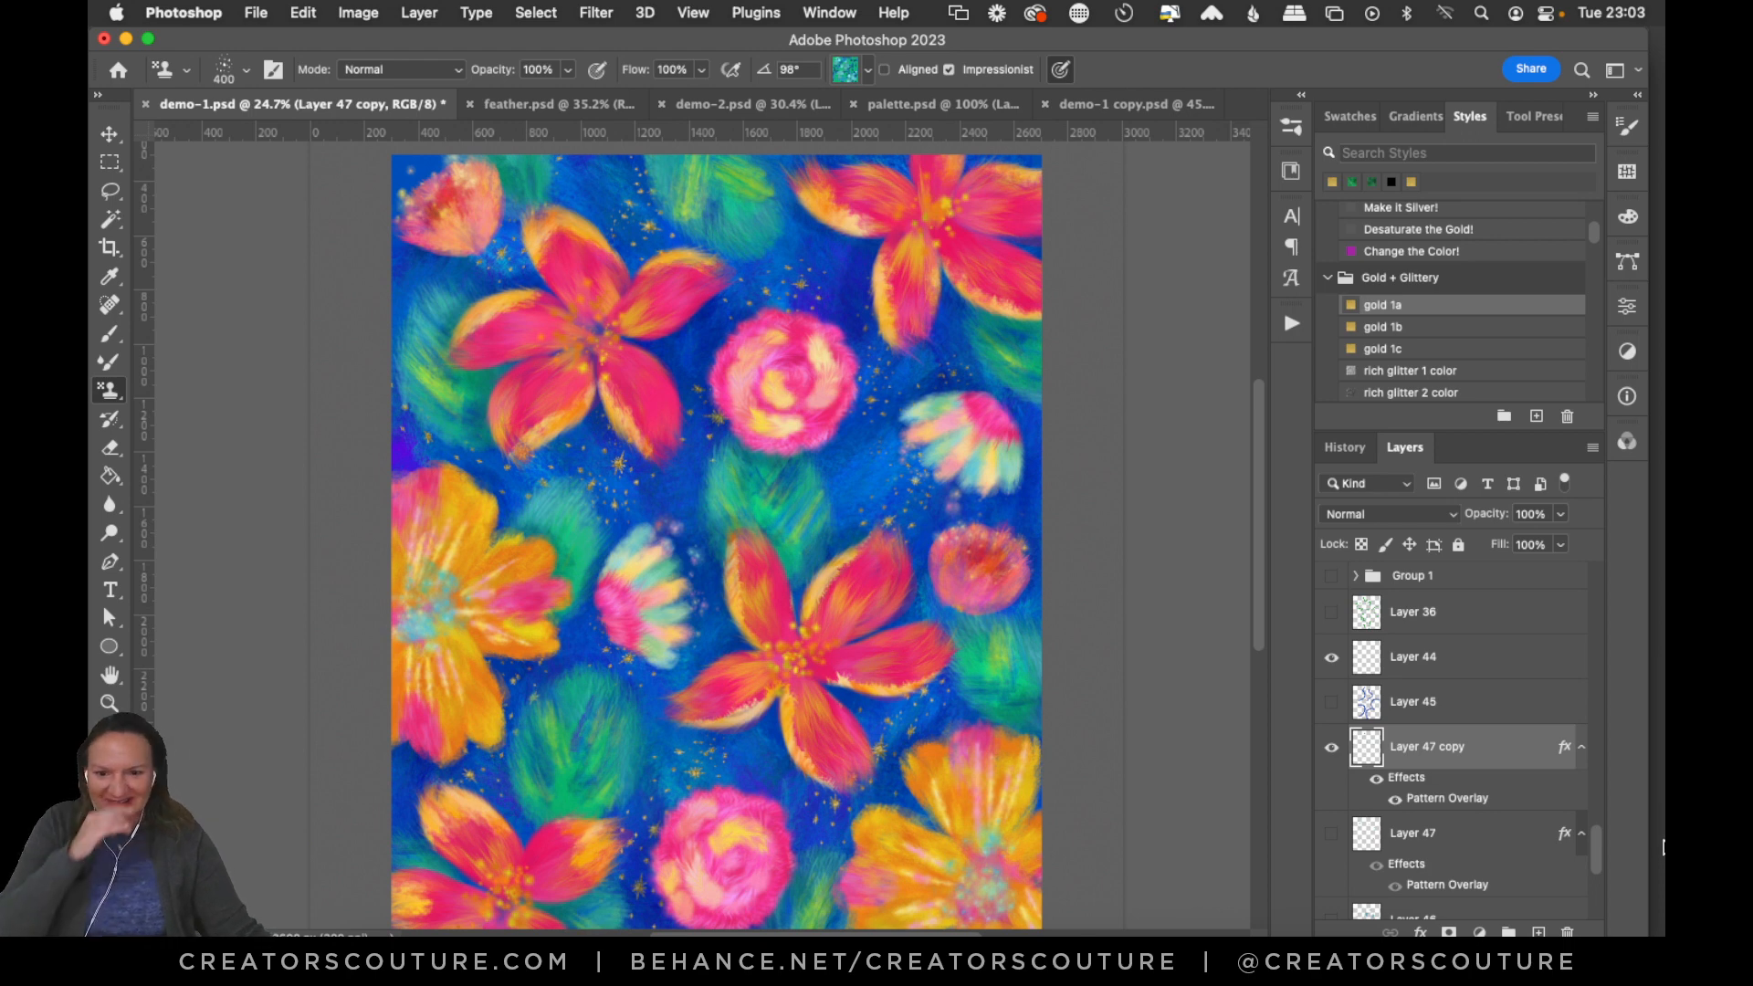
key(super+s)
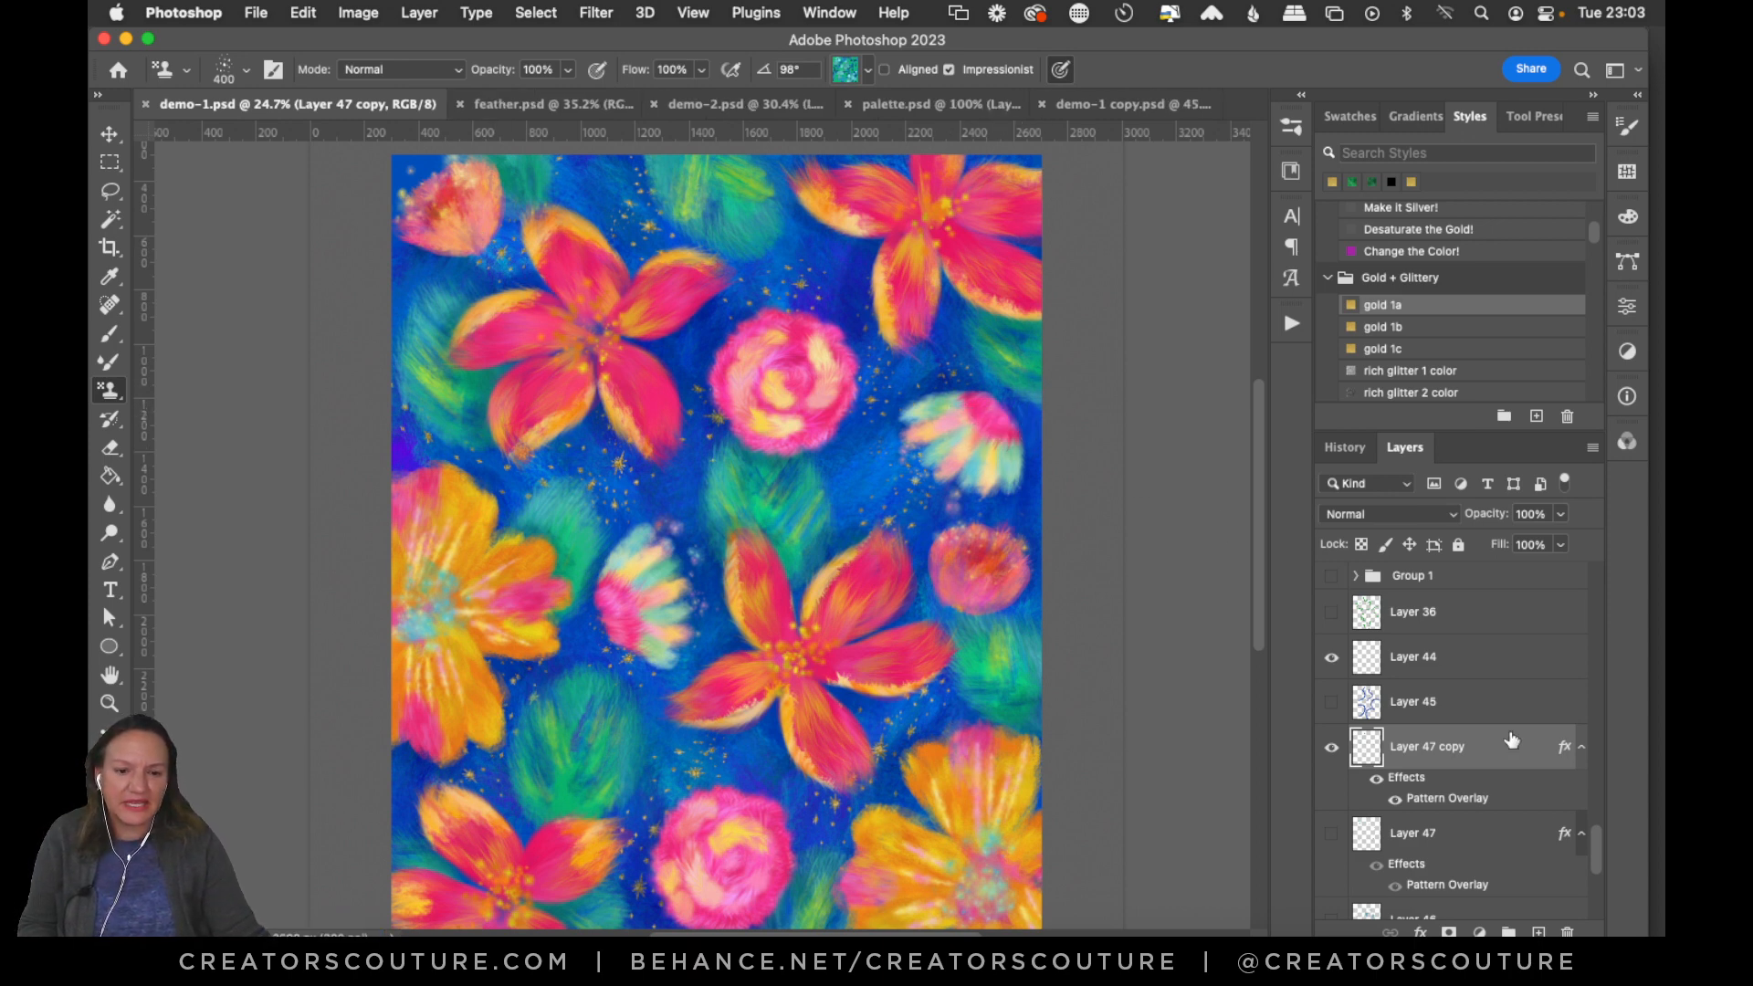
Add a new layer above Layer 47 copy and load the first ungrouped blue pattern into the Pattern Stamp tool.
click(1540, 932)
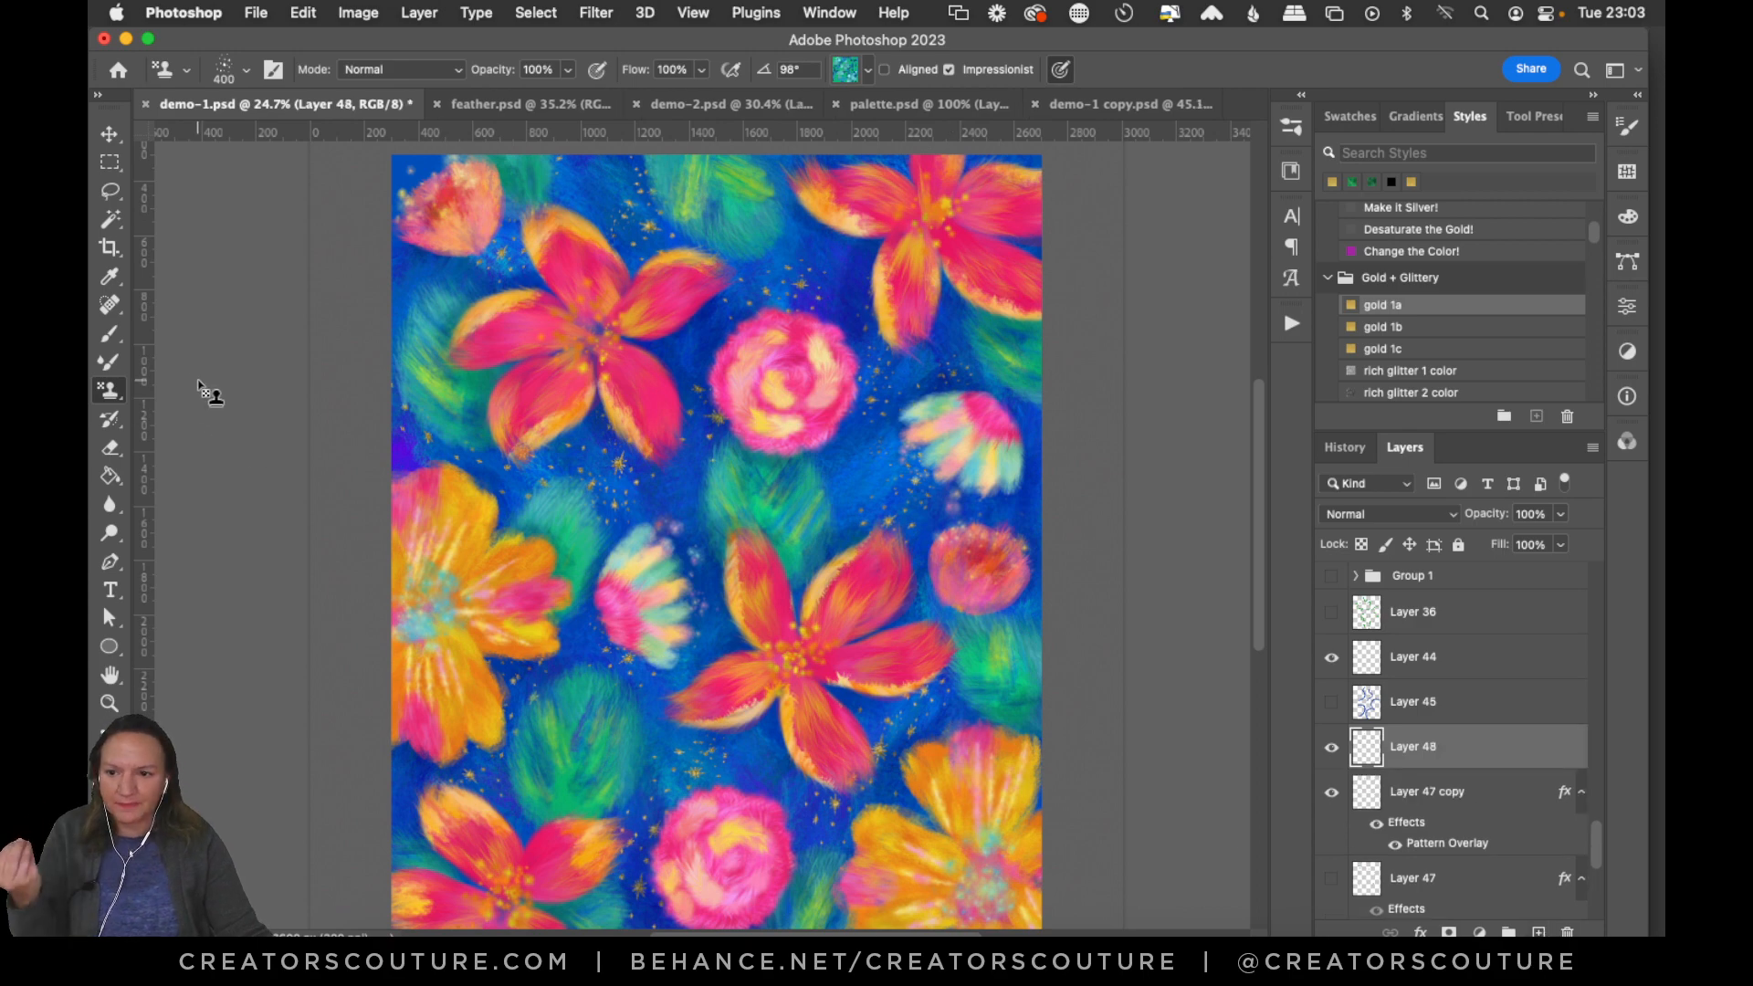
click(840, 72)
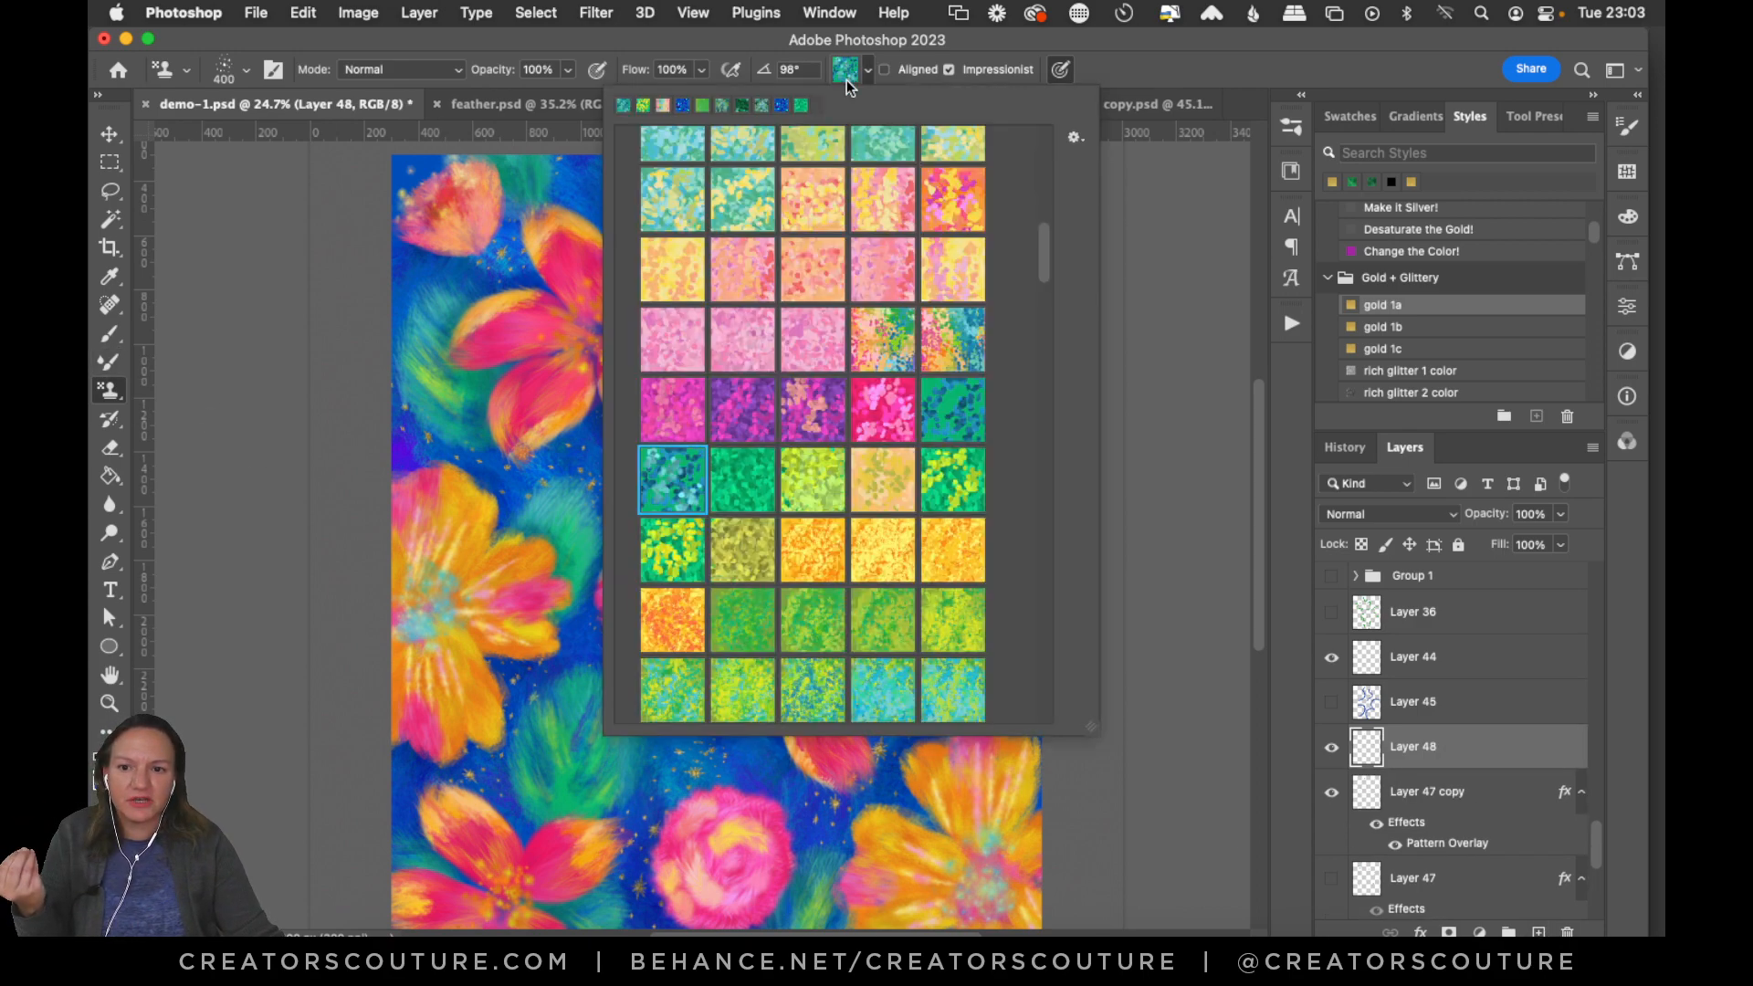
drag(1044, 252, 968, 704)
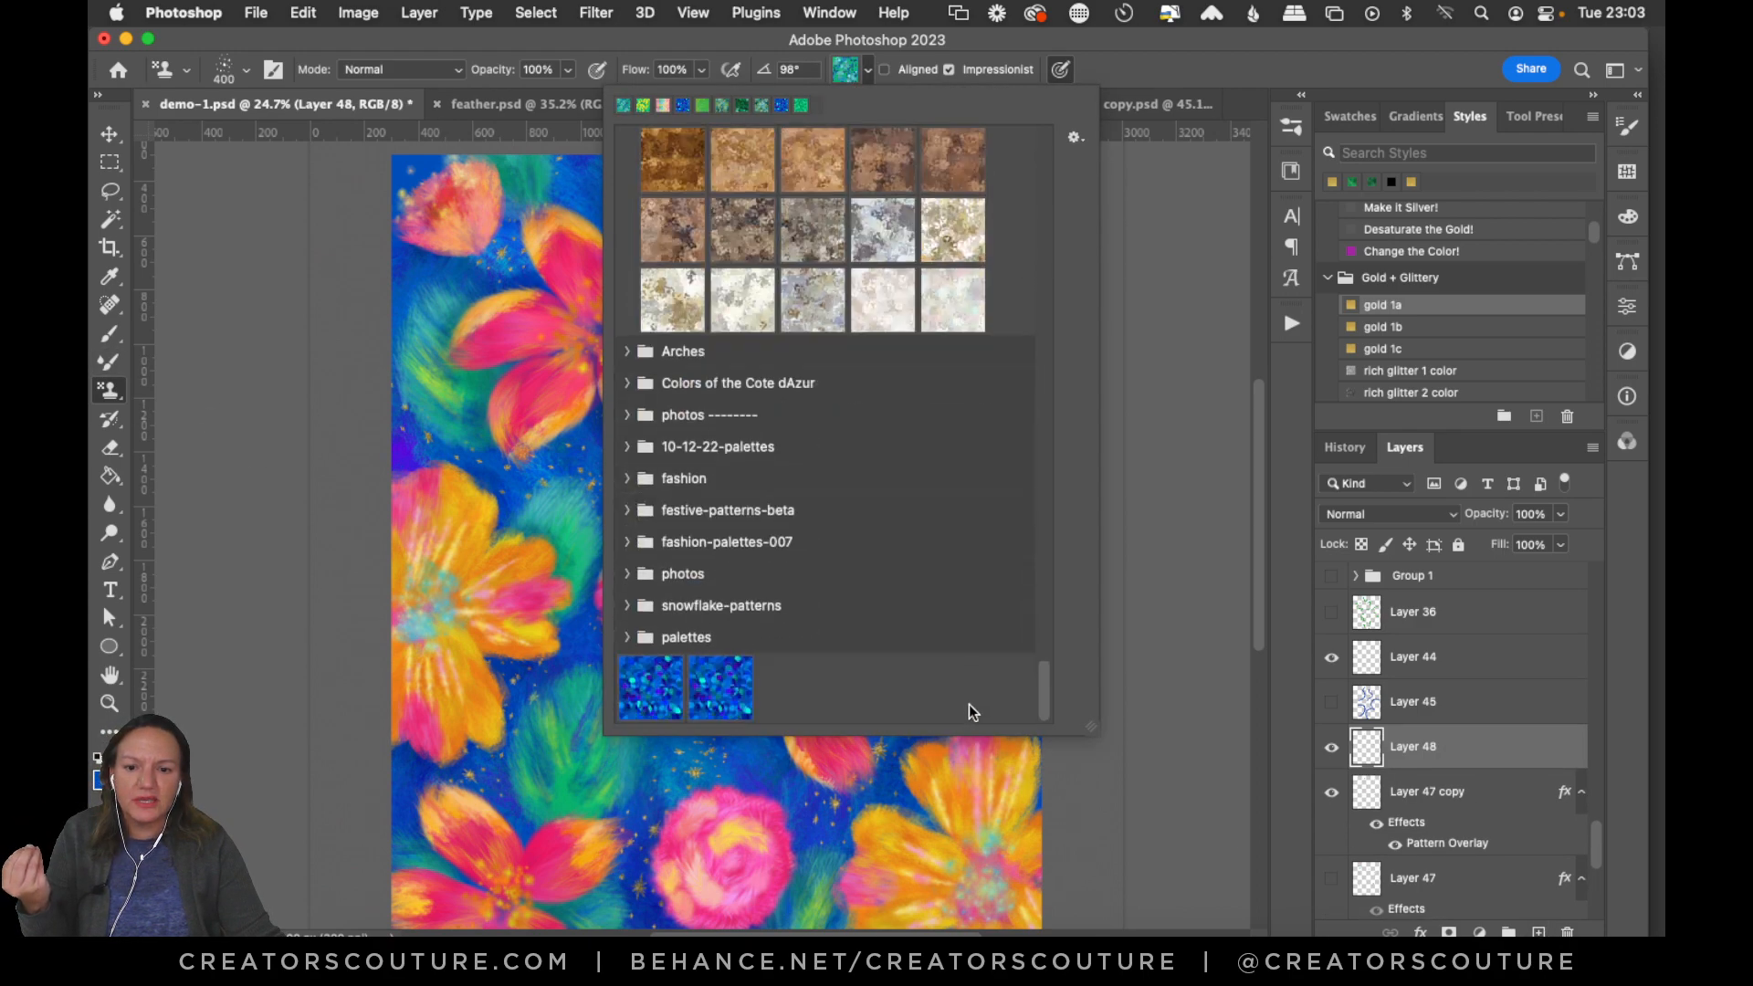
click(668, 703)
Consult the numbered brush chart in feather.psd for a suitable stem brush and return to demo-1.psd.
click(1293, 135)
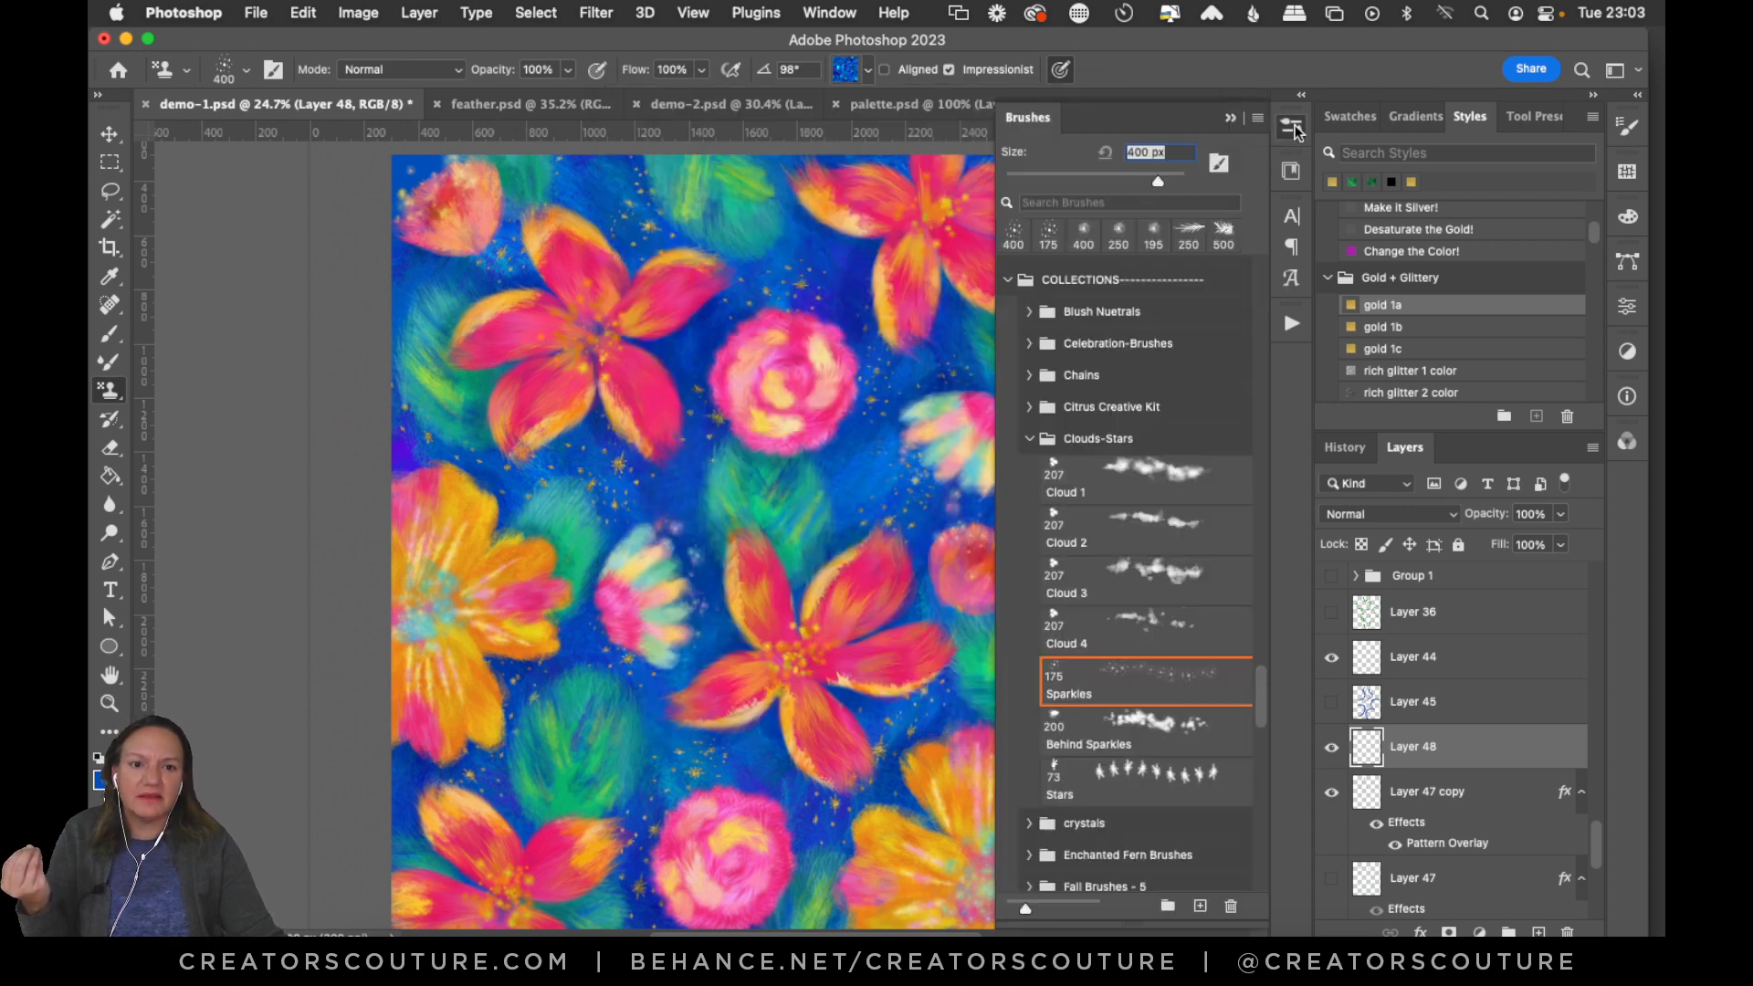
click(575, 104)
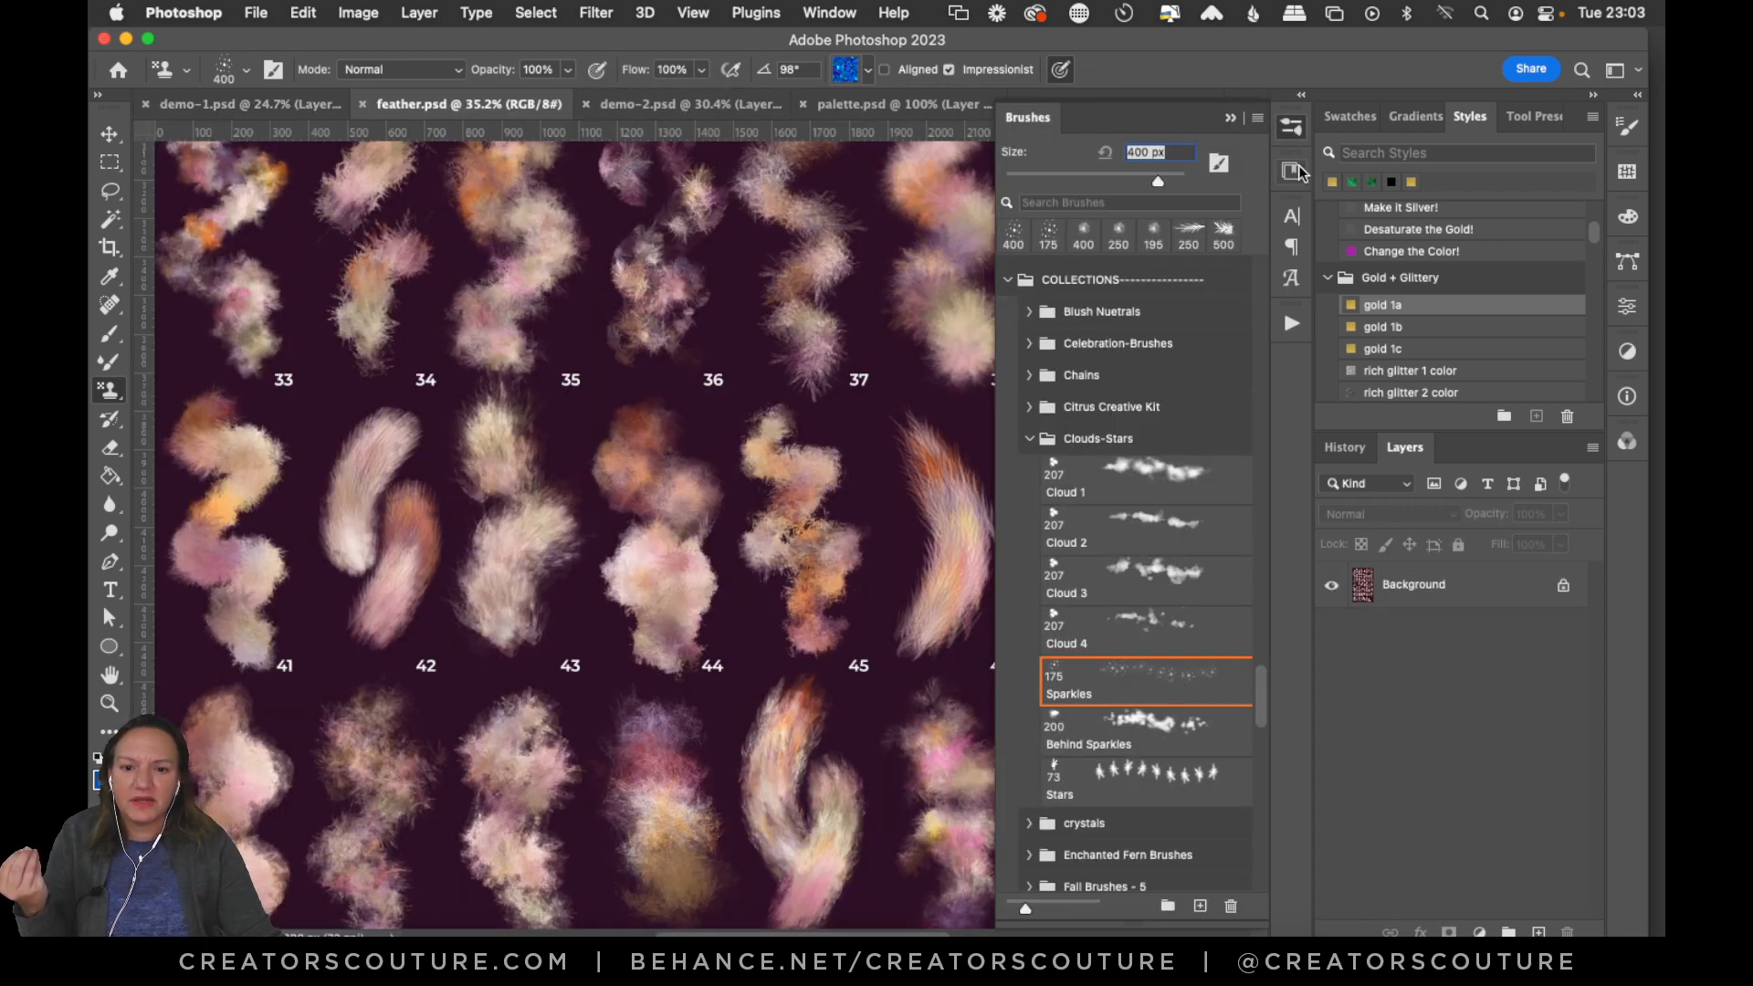
click(1293, 130)
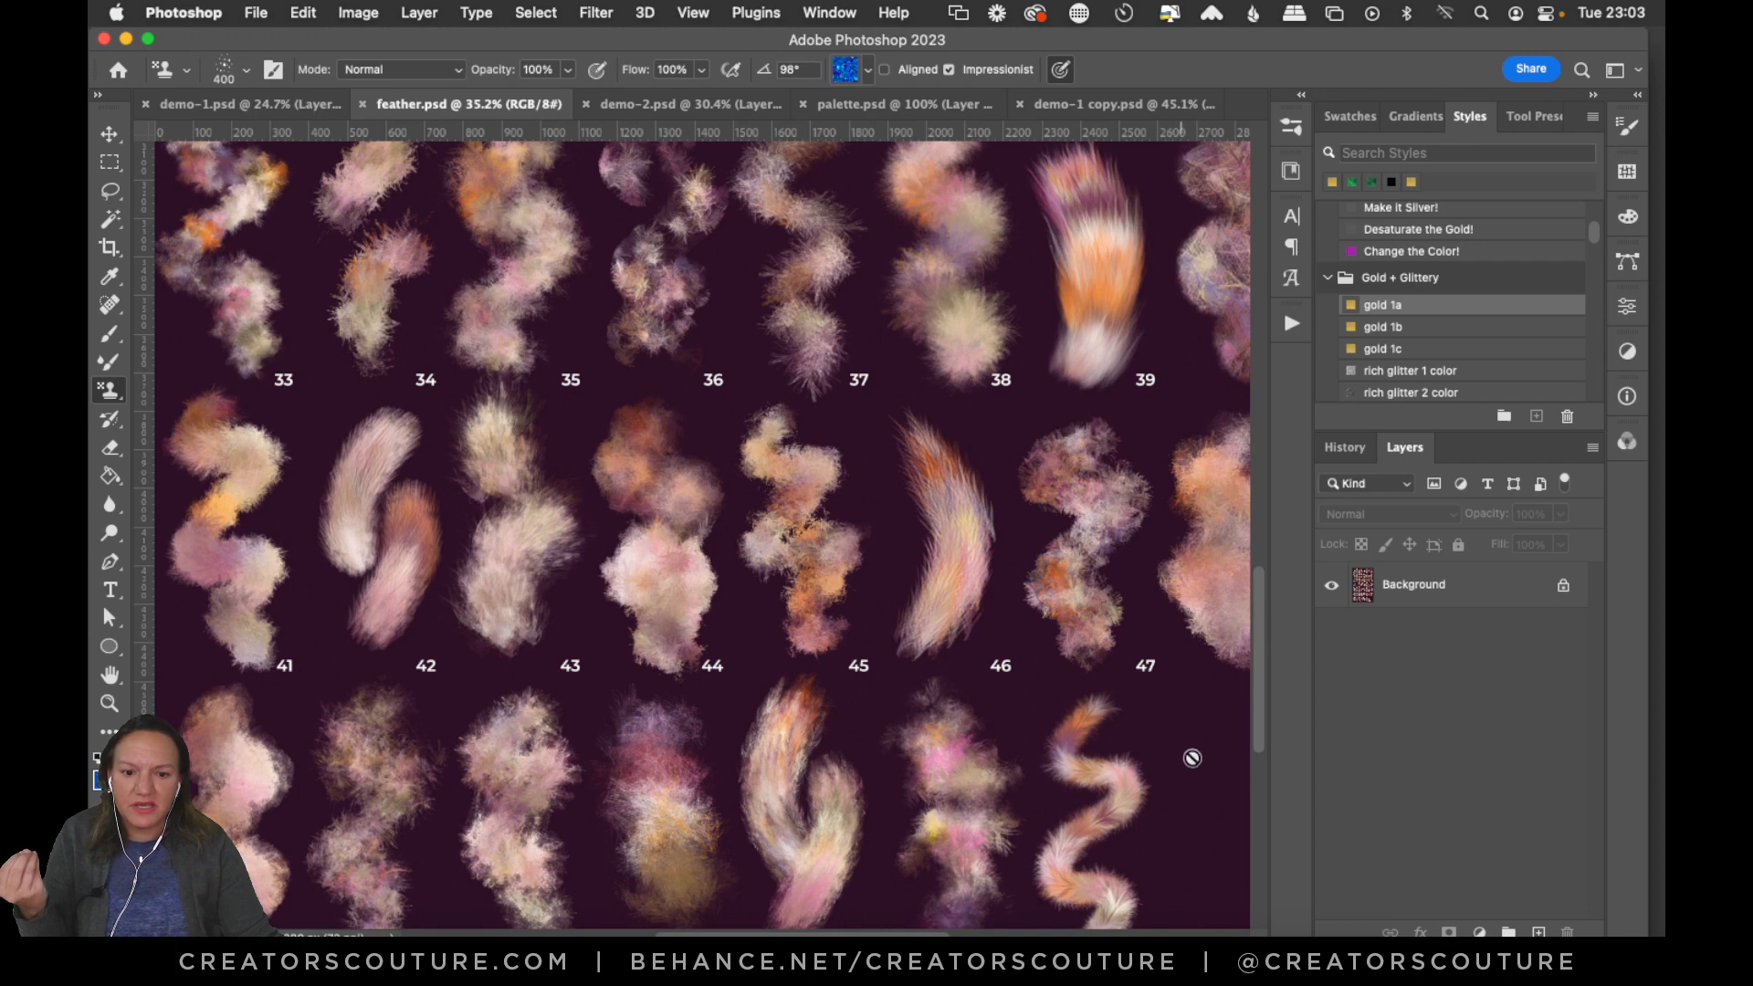
drag(1262, 626, 1258, 396)
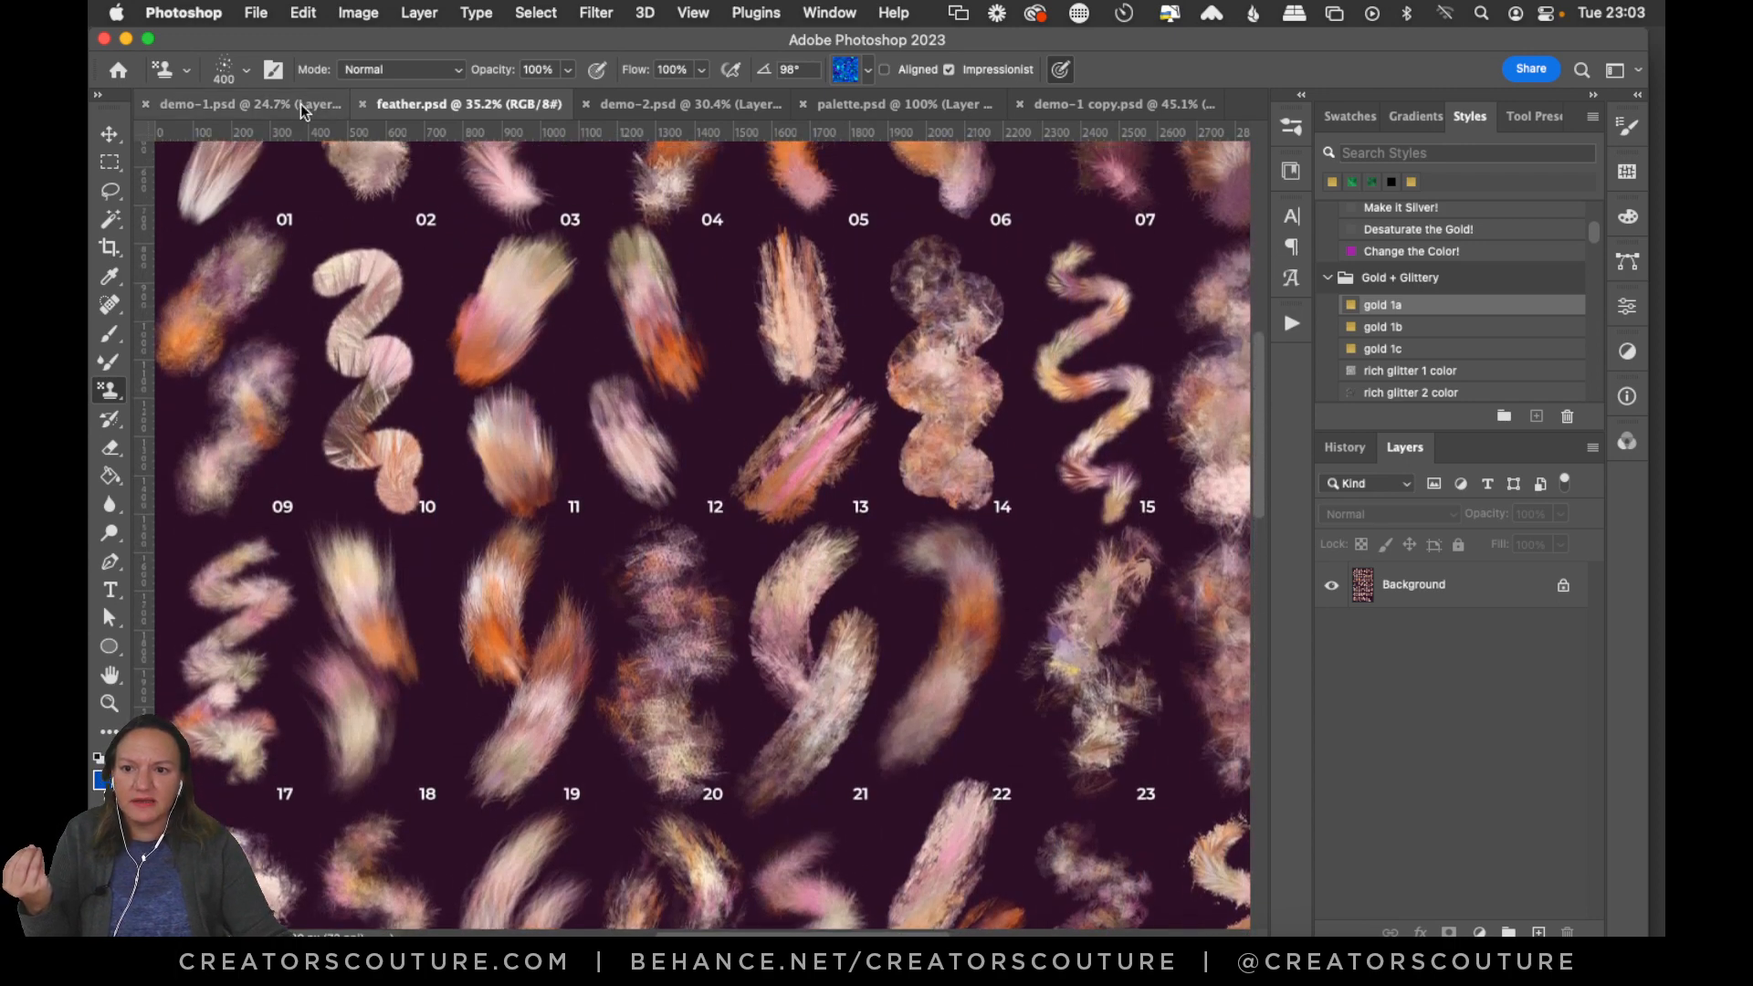
click(299, 102)
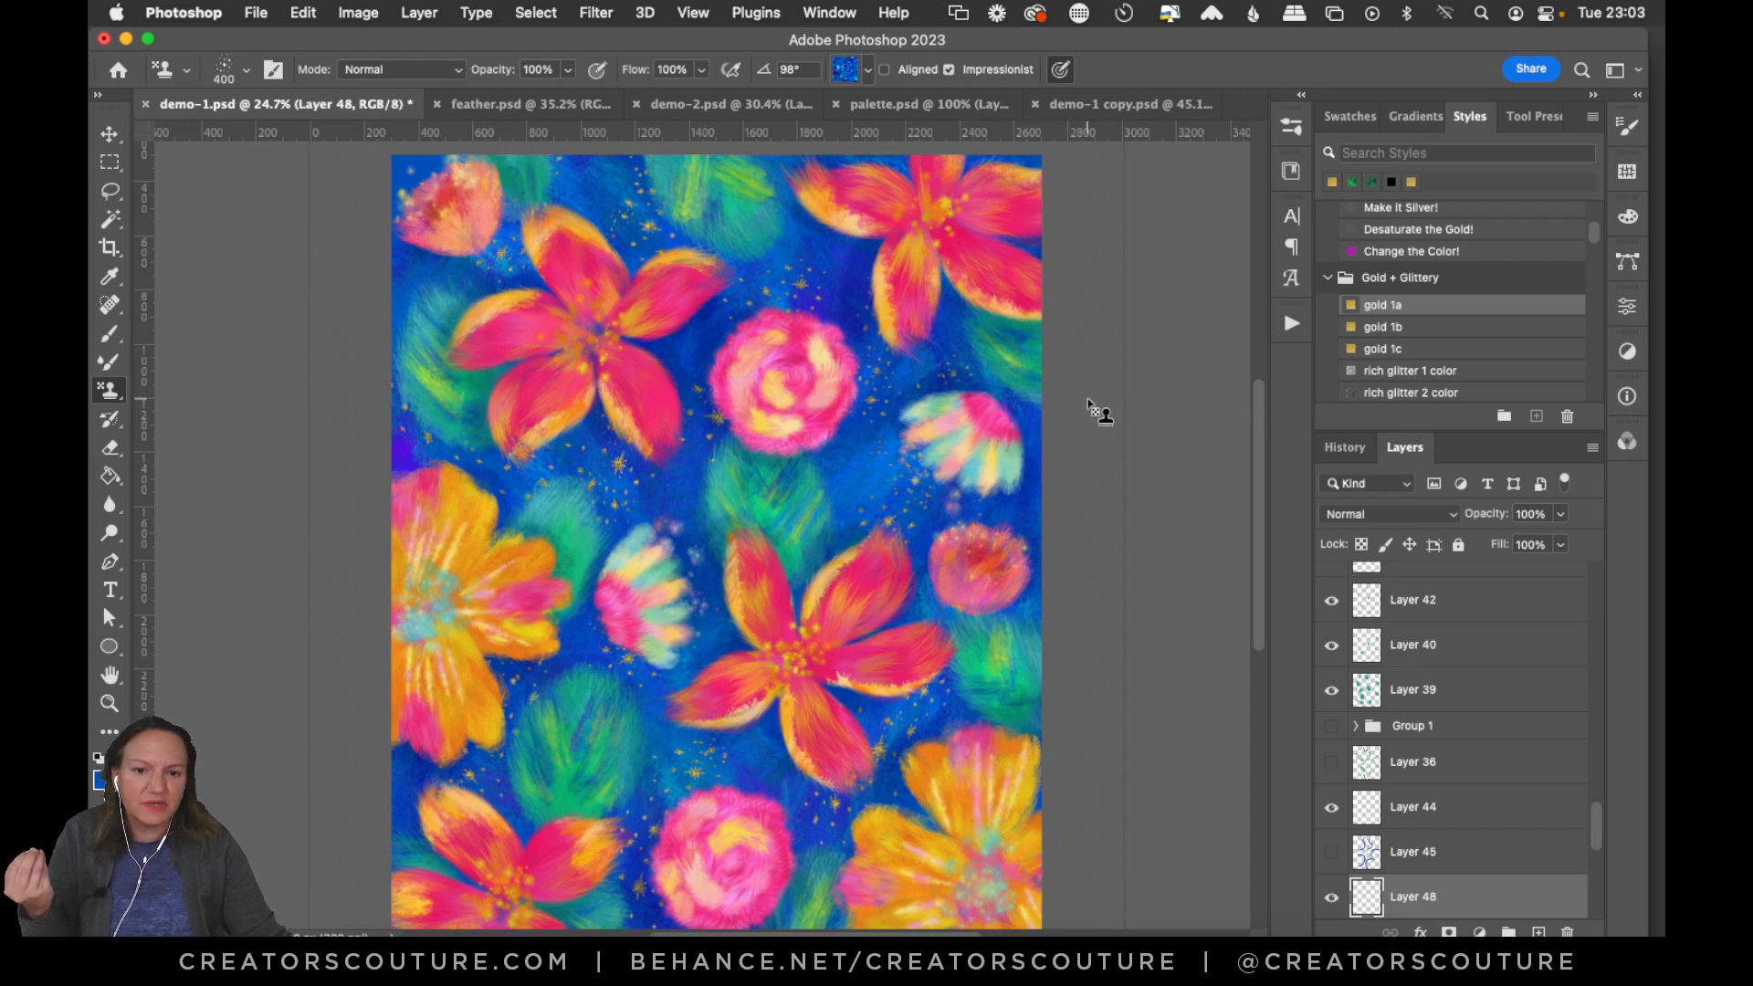
Select the 10-feather-creatorscouture brush from the PS Feather Couture Fantasies set.
click(1288, 127)
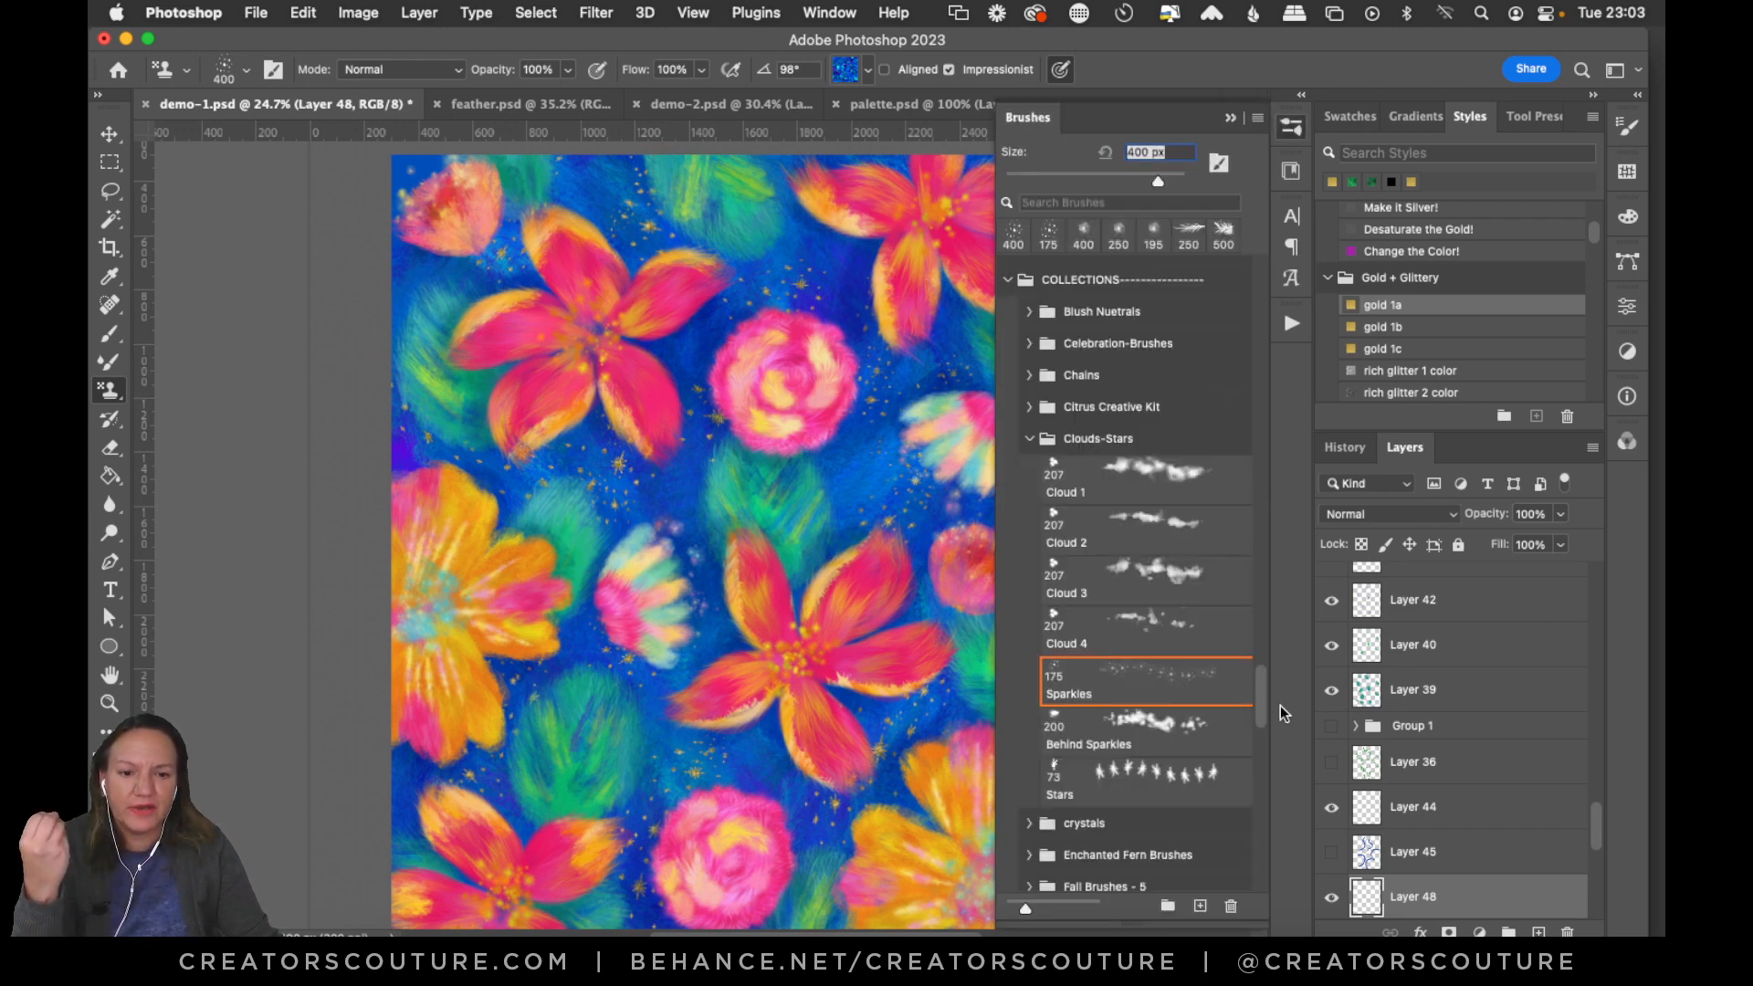
drag(1262, 702, 1250, 278)
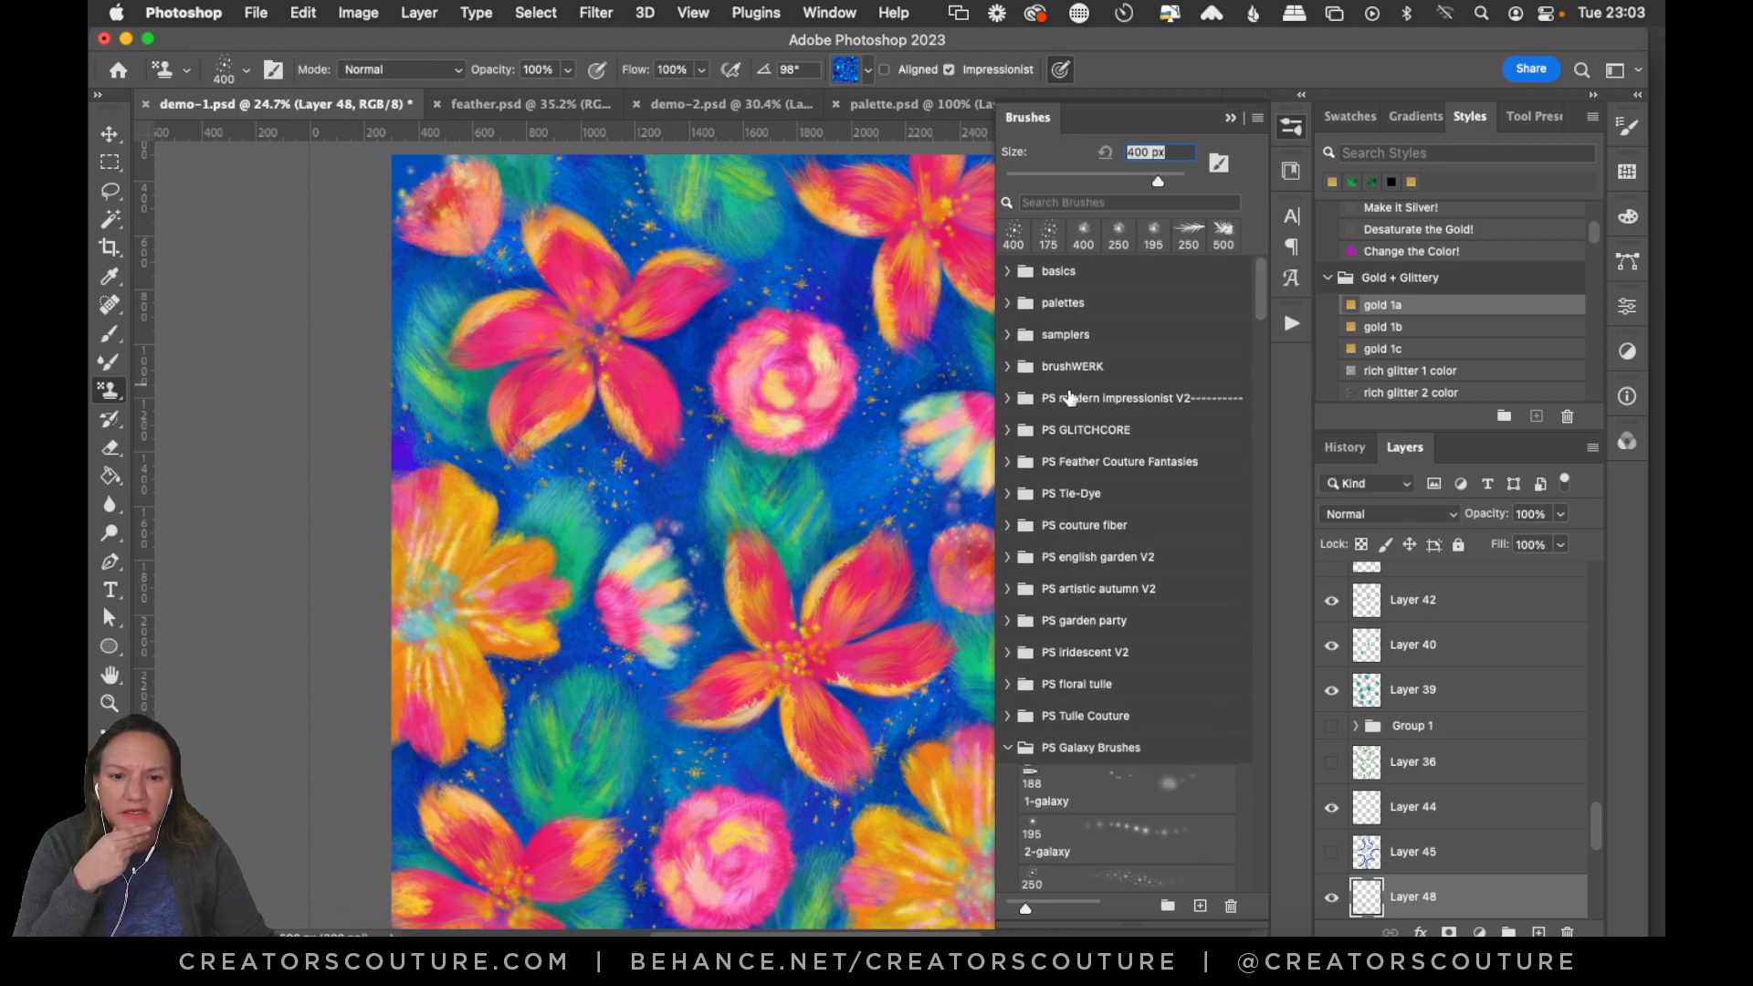
click(1009, 463)
drag(1263, 287, 1255, 315)
click(1086, 548)
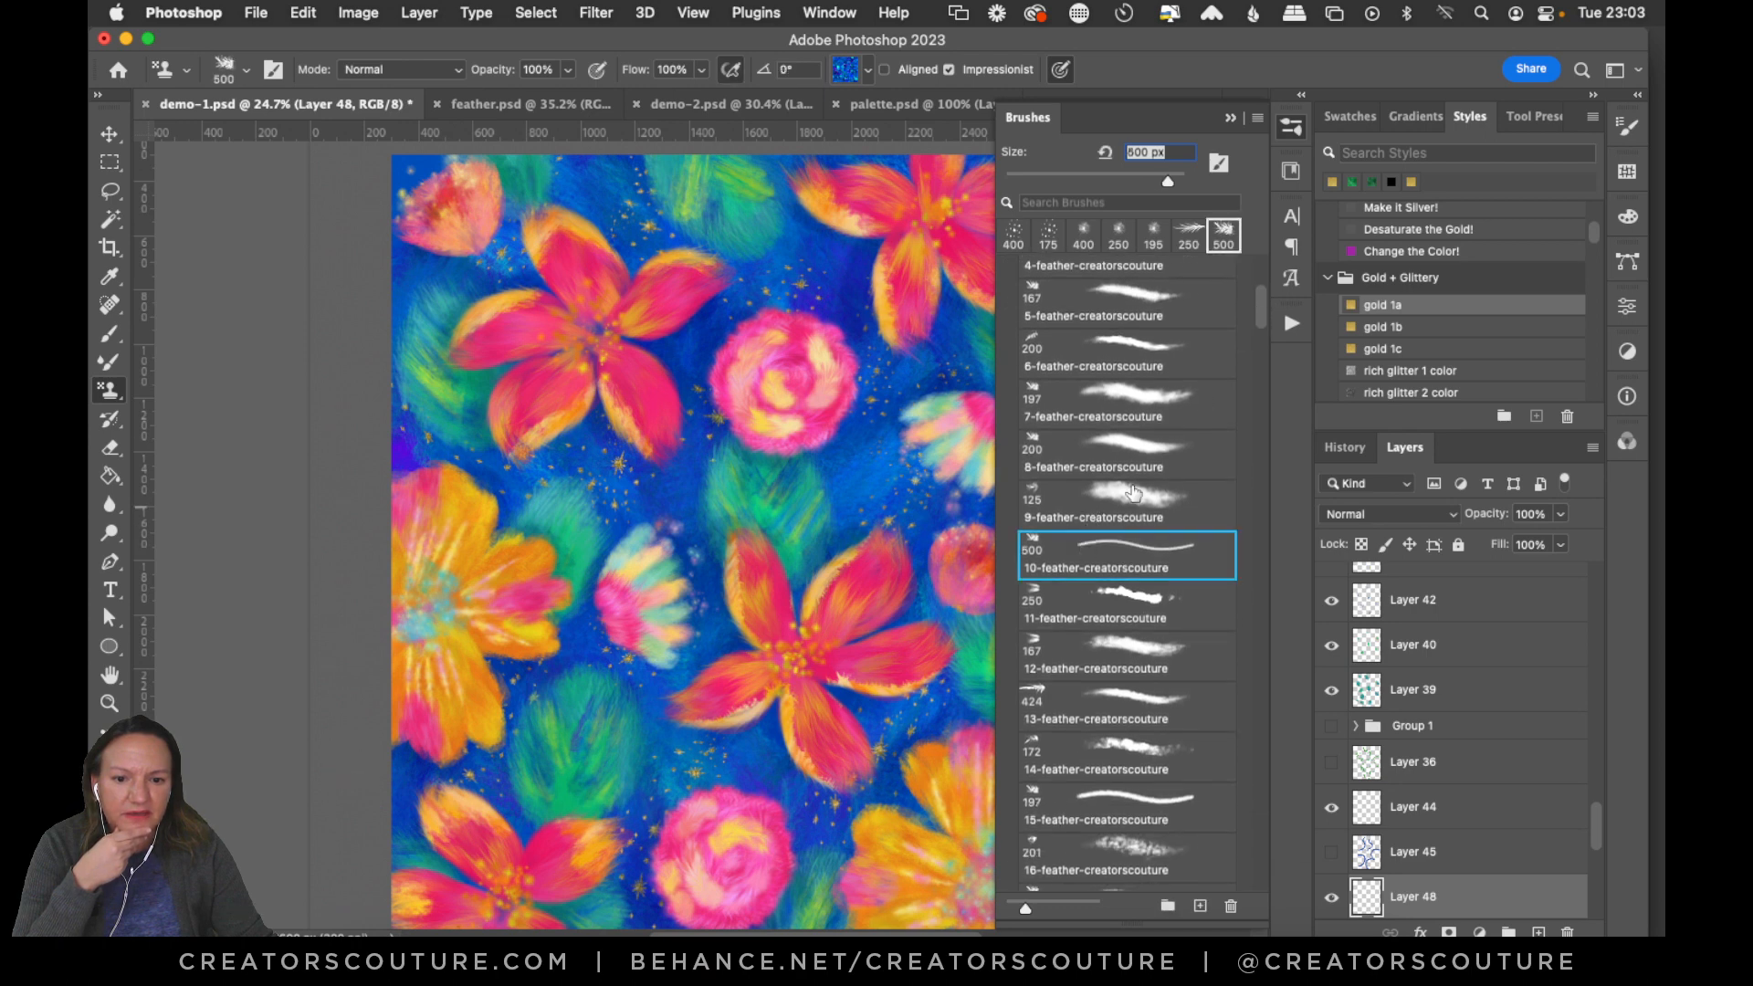
click(1291, 130)
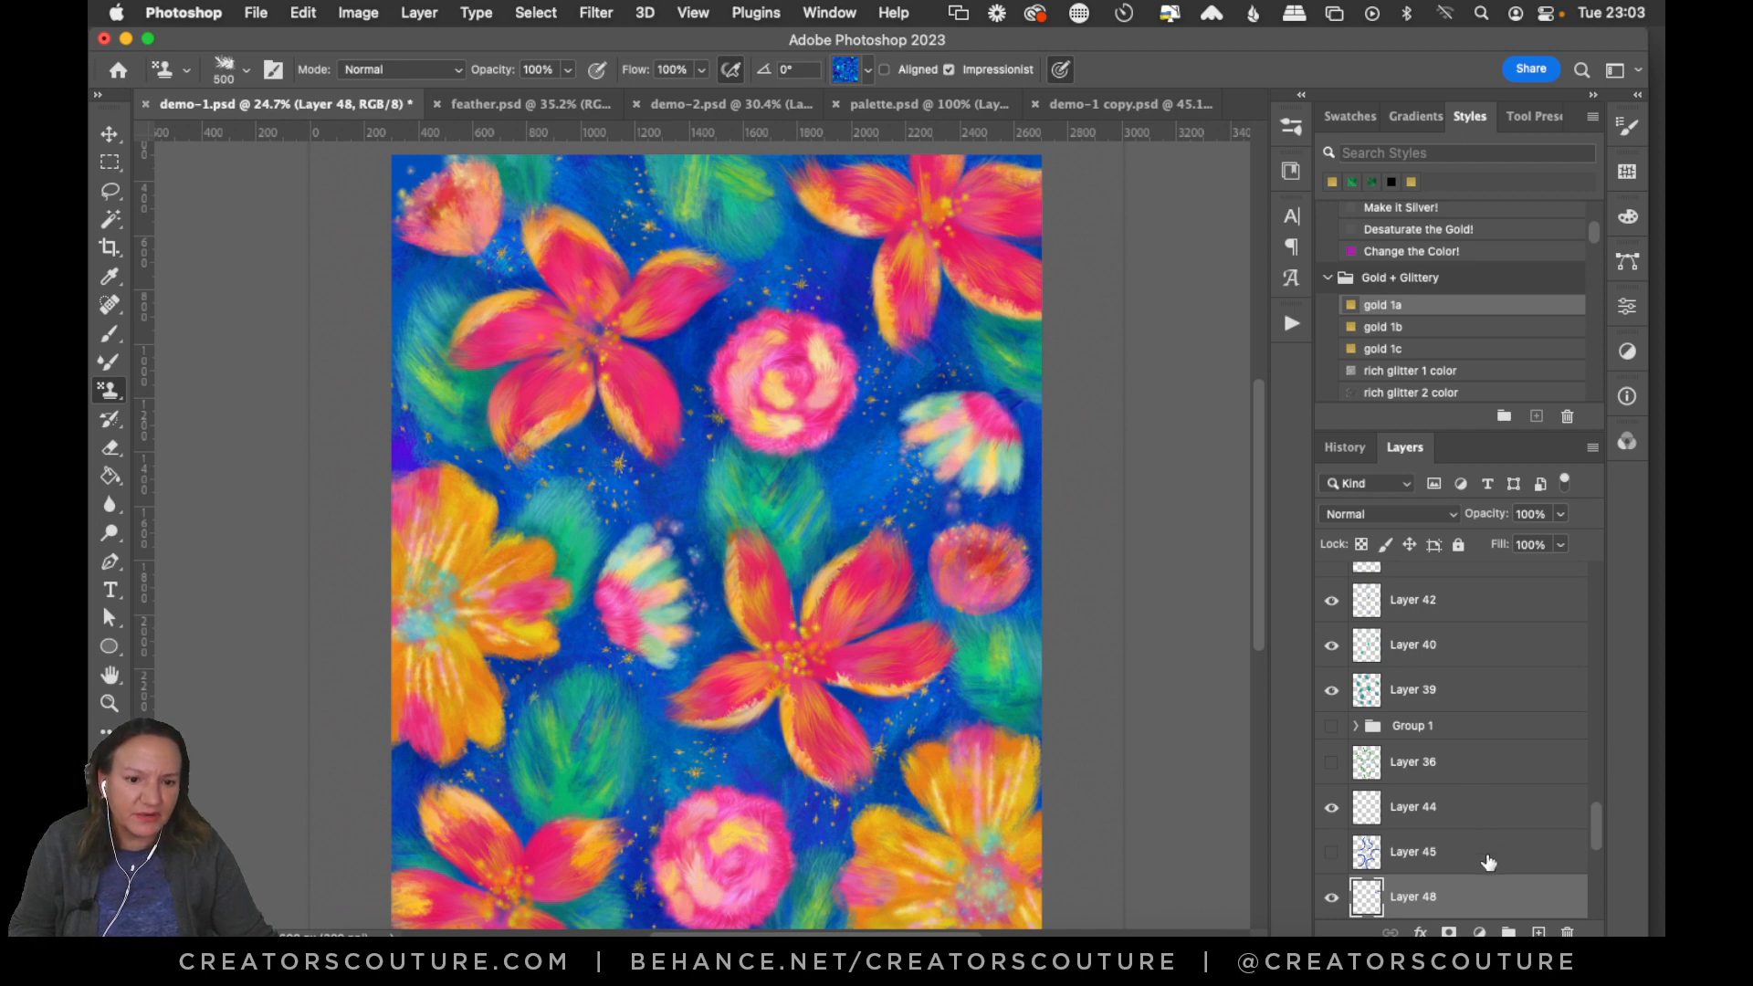
Check Layer 42 and Layer 41 by toggling their visibility, and add a new layer directly above Layer 43.
scroll(1592, 823, up, 3)
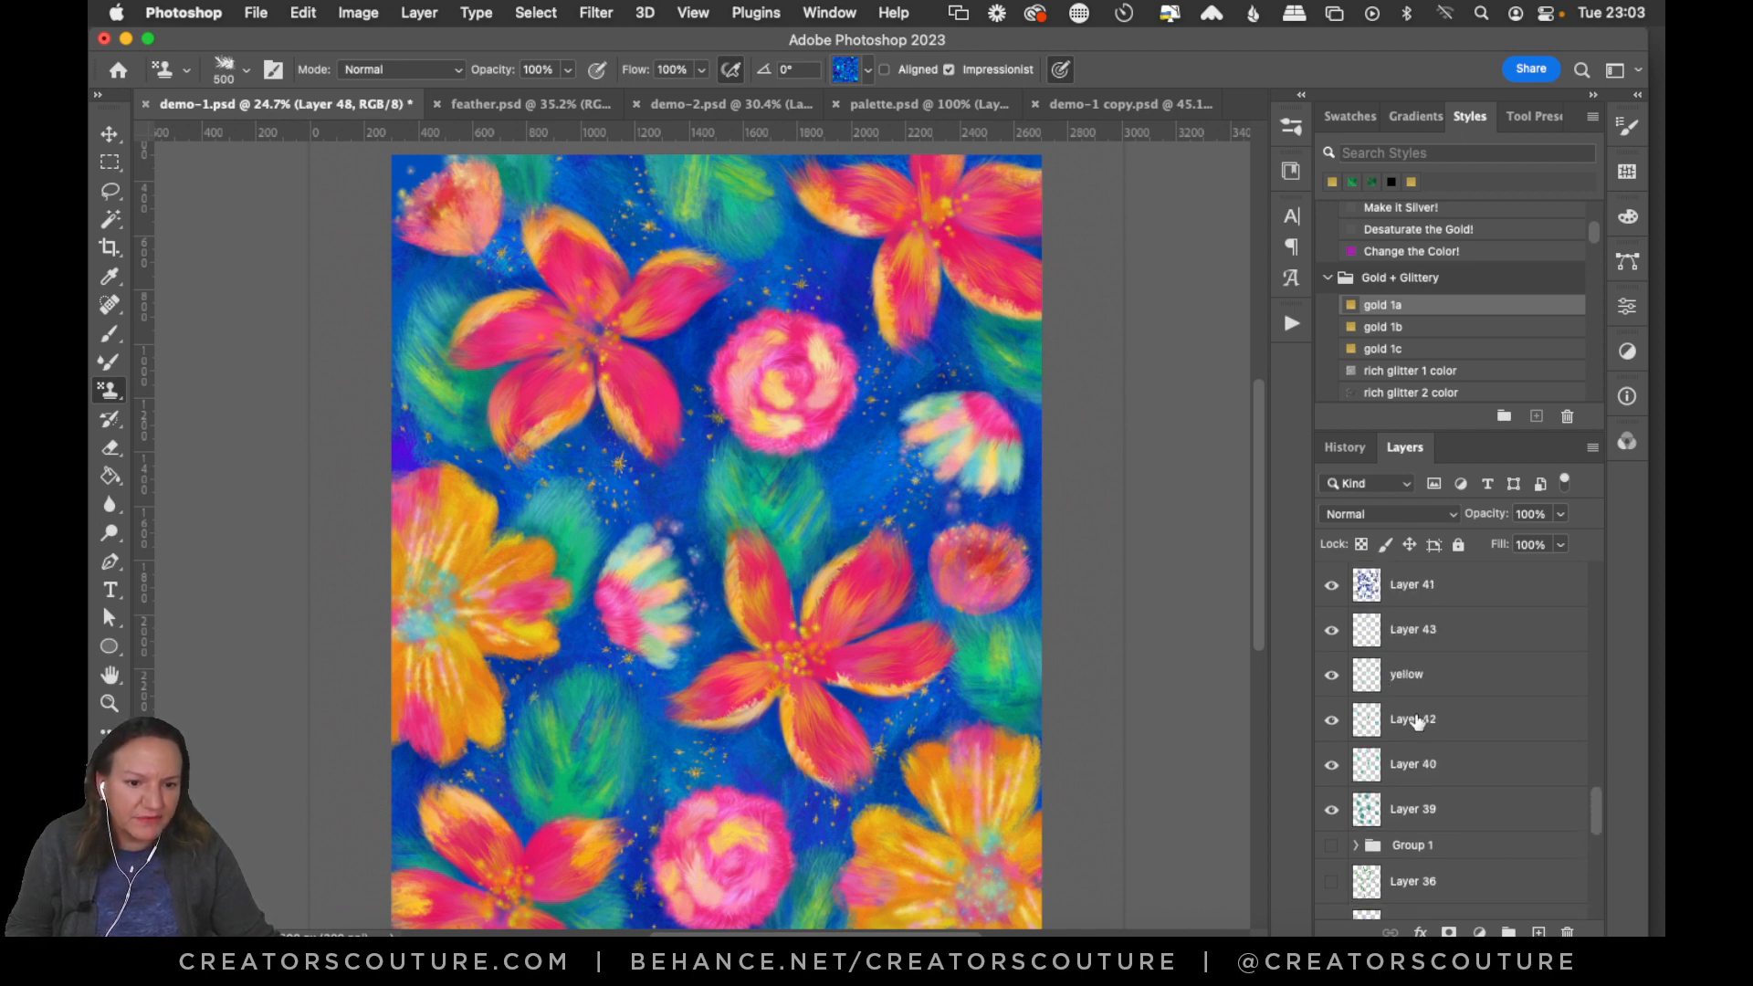
click(1440, 738)
click(1330, 721)
click(1329, 723)
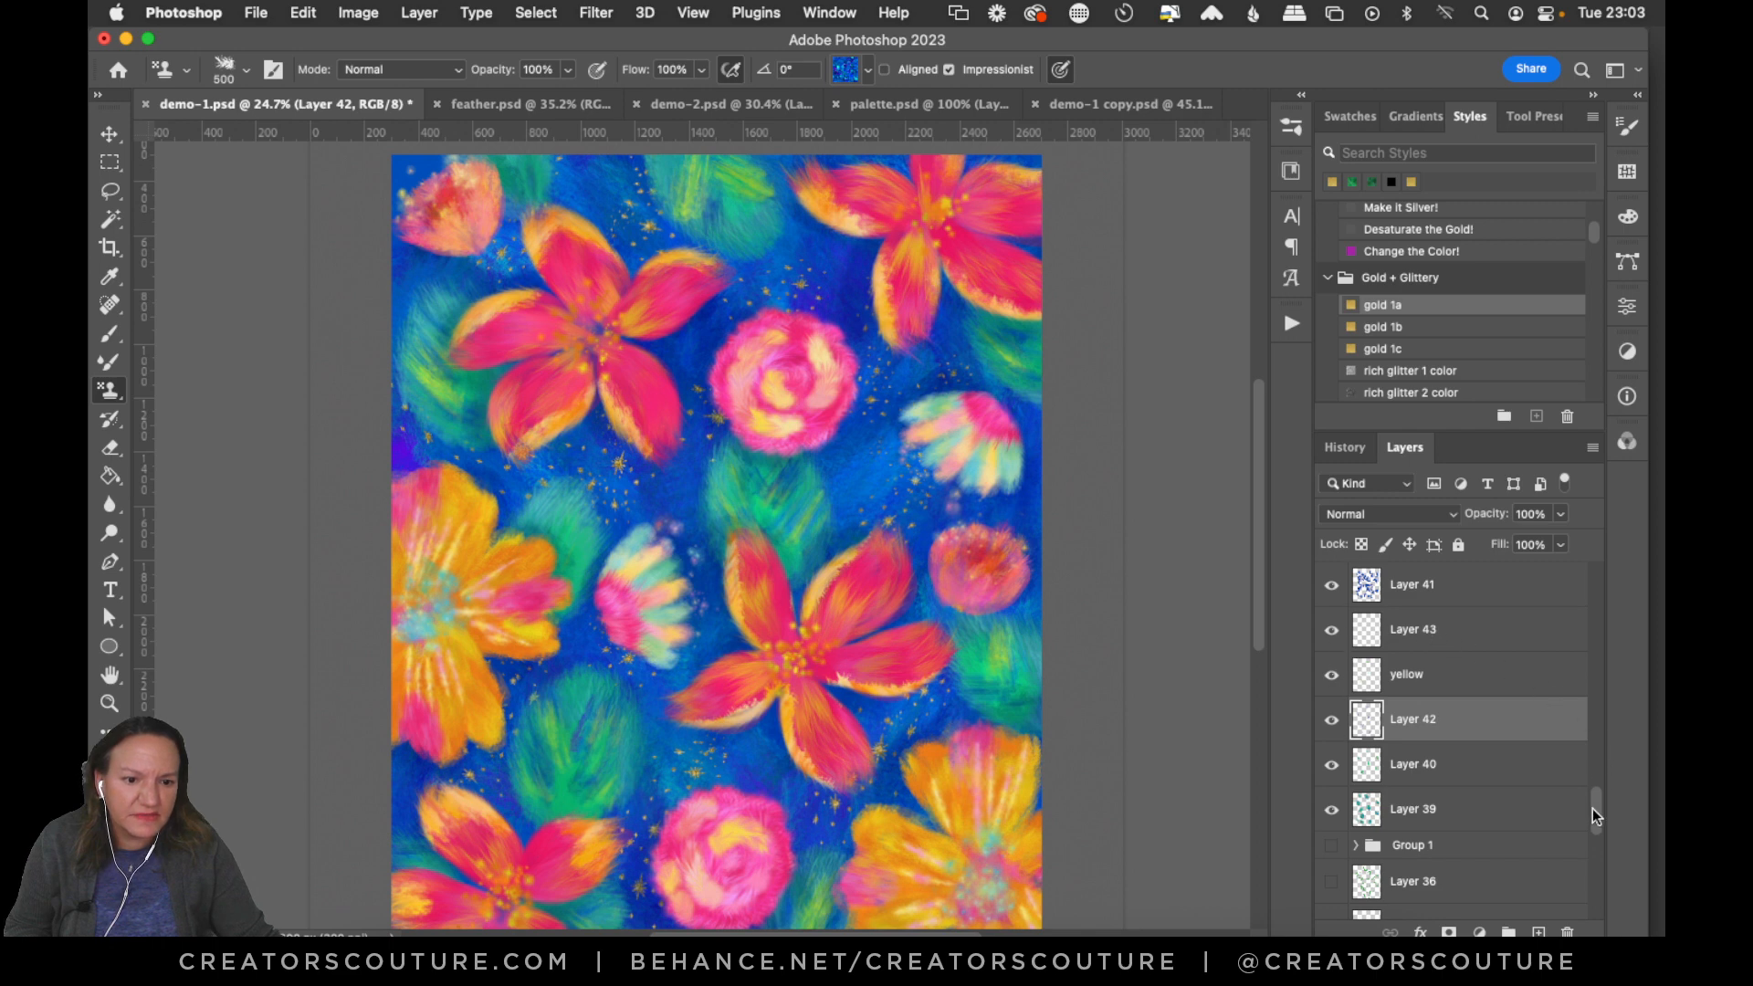
scroll(1595, 815, up, 3)
click(1330, 721)
click(1330, 721)
click(1441, 737)
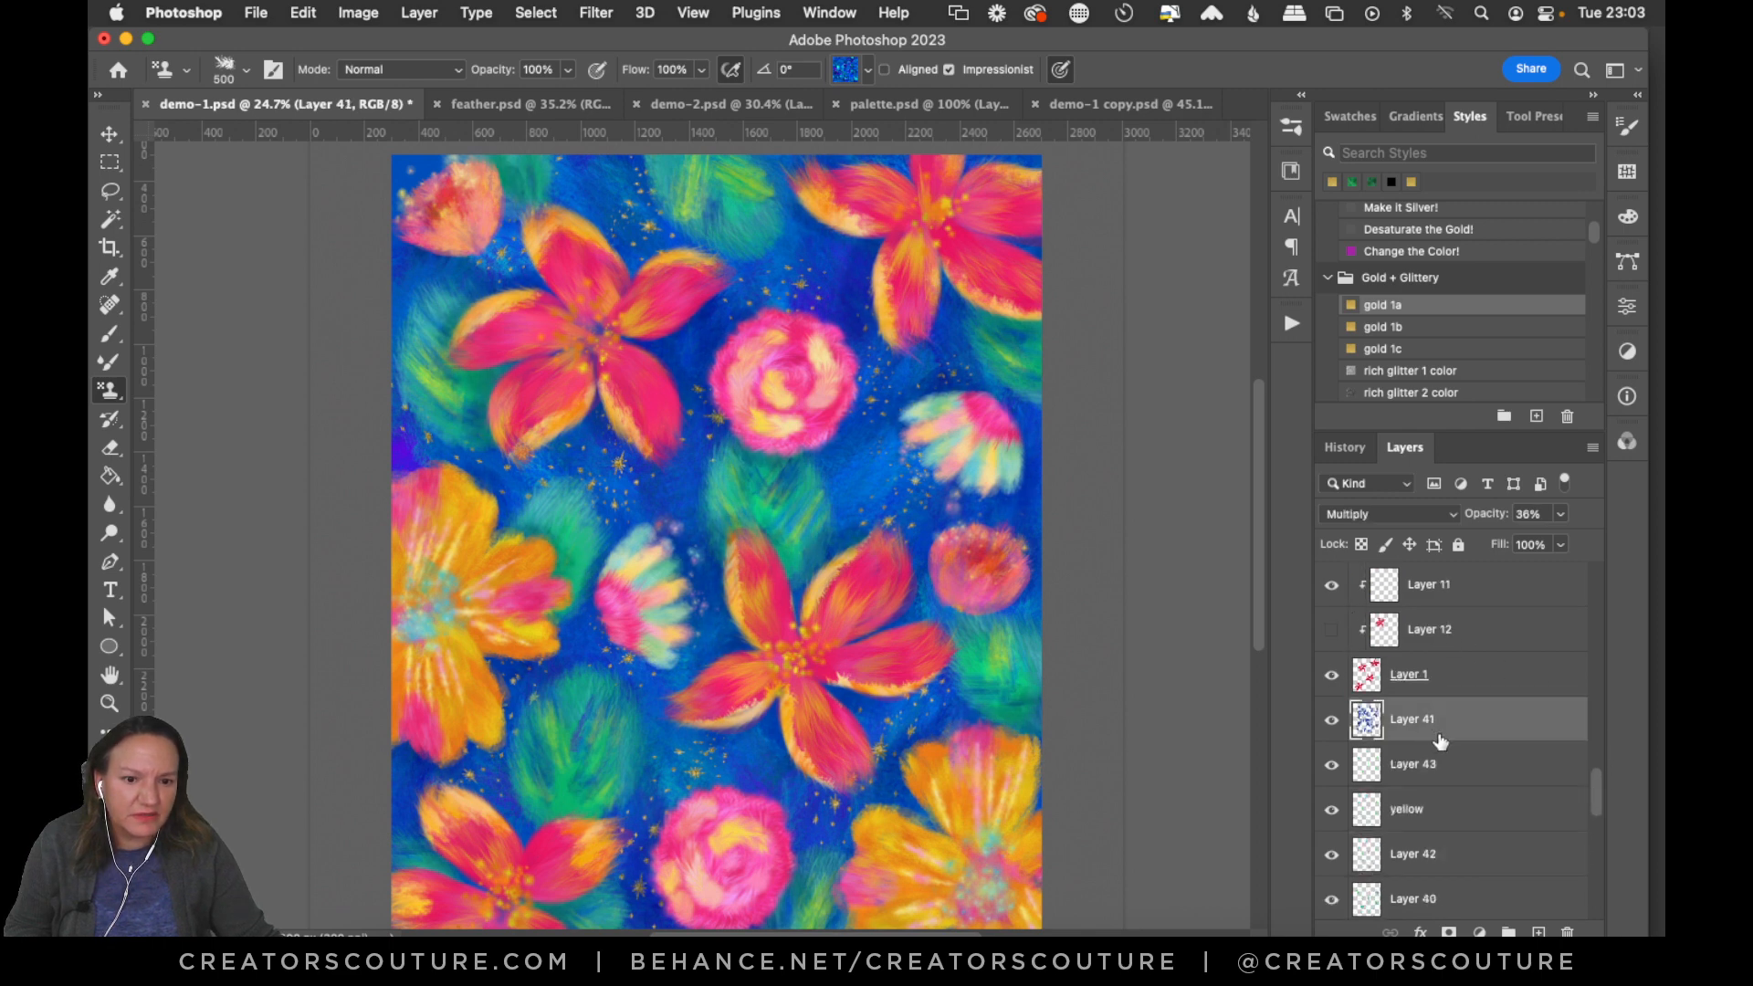
click(1464, 786)
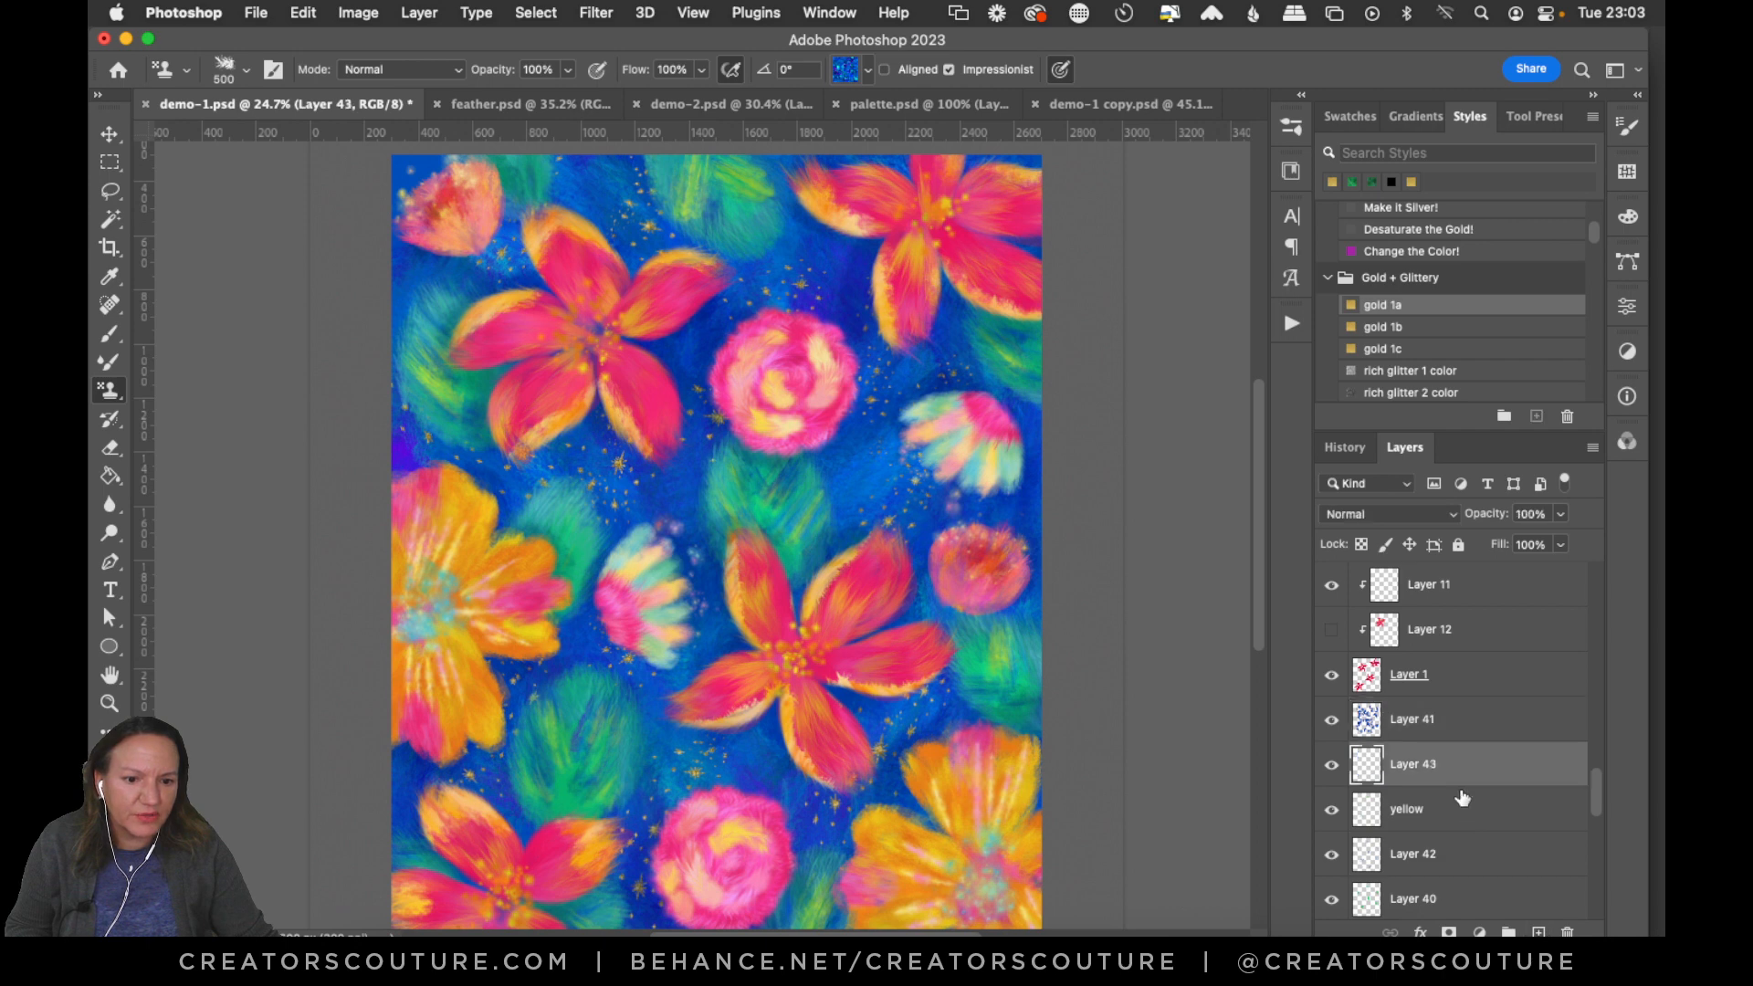
key(super+alt+shift+n)
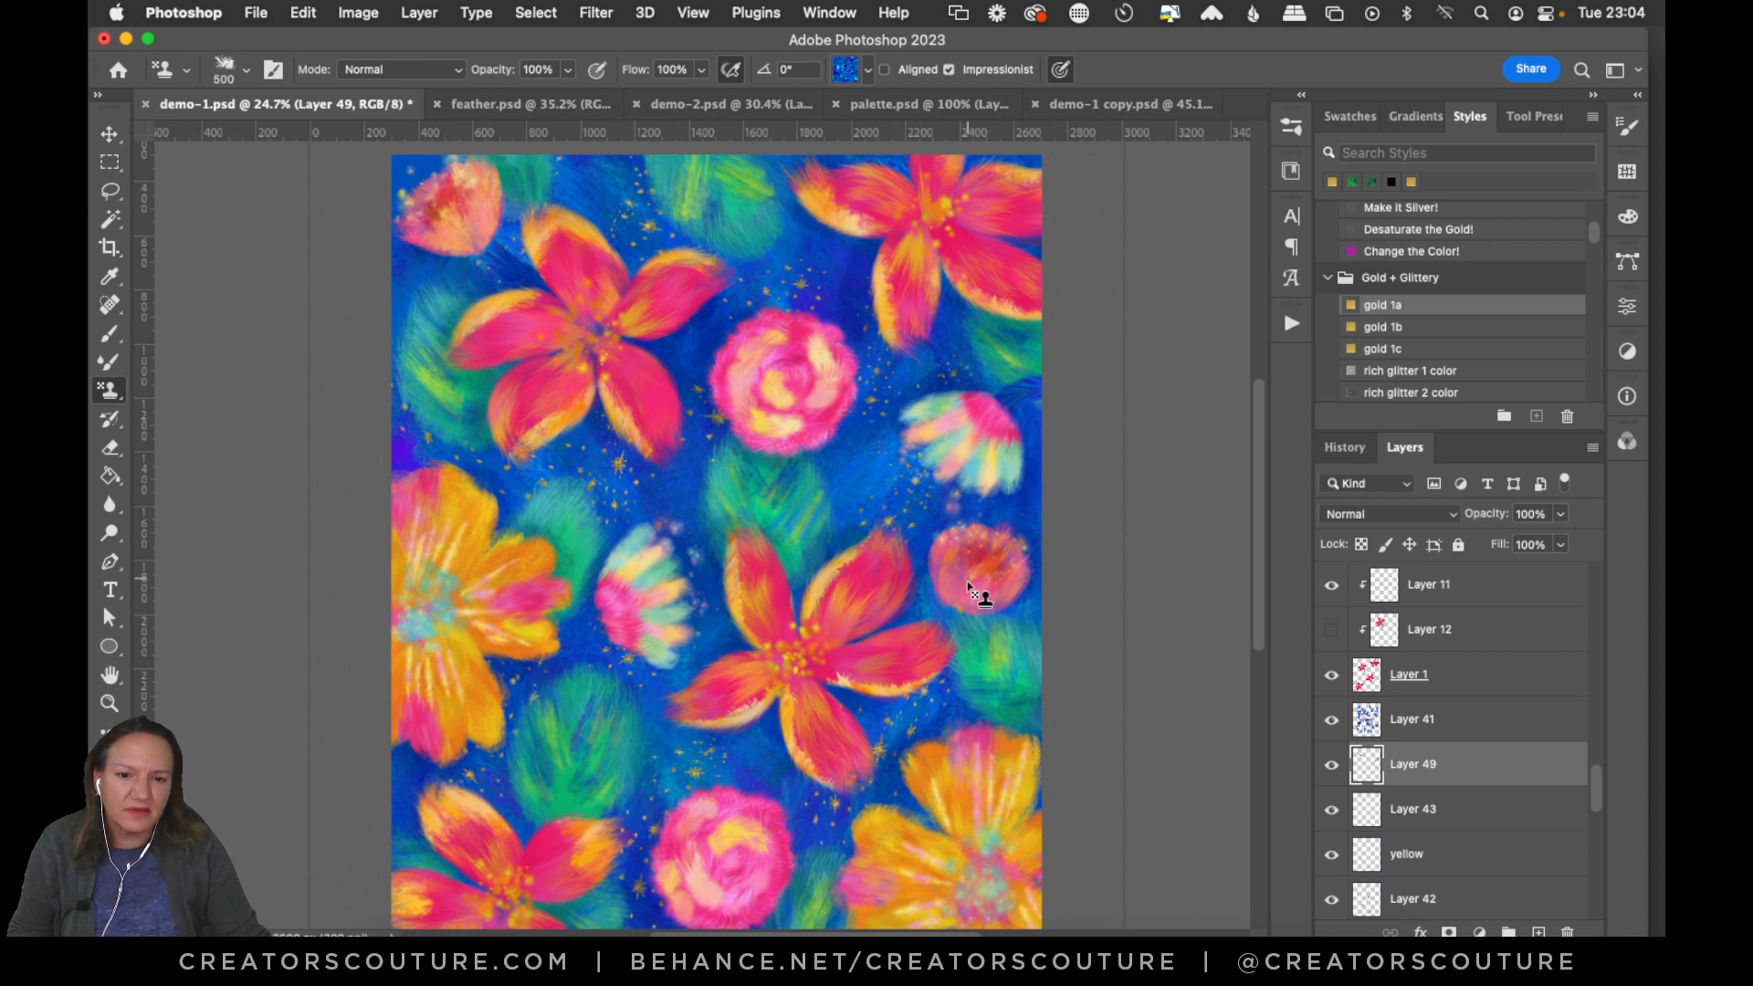
Try a curved blue stem below the small red flower on Layer 49, and undo the strokes.
mouse_move(964, 584)
mouse_down()
mouse_move(960, 673)
mouse_move(1112, 721)
mouse_up()
key(super+z)
drag(965, 595, 1114, 742)
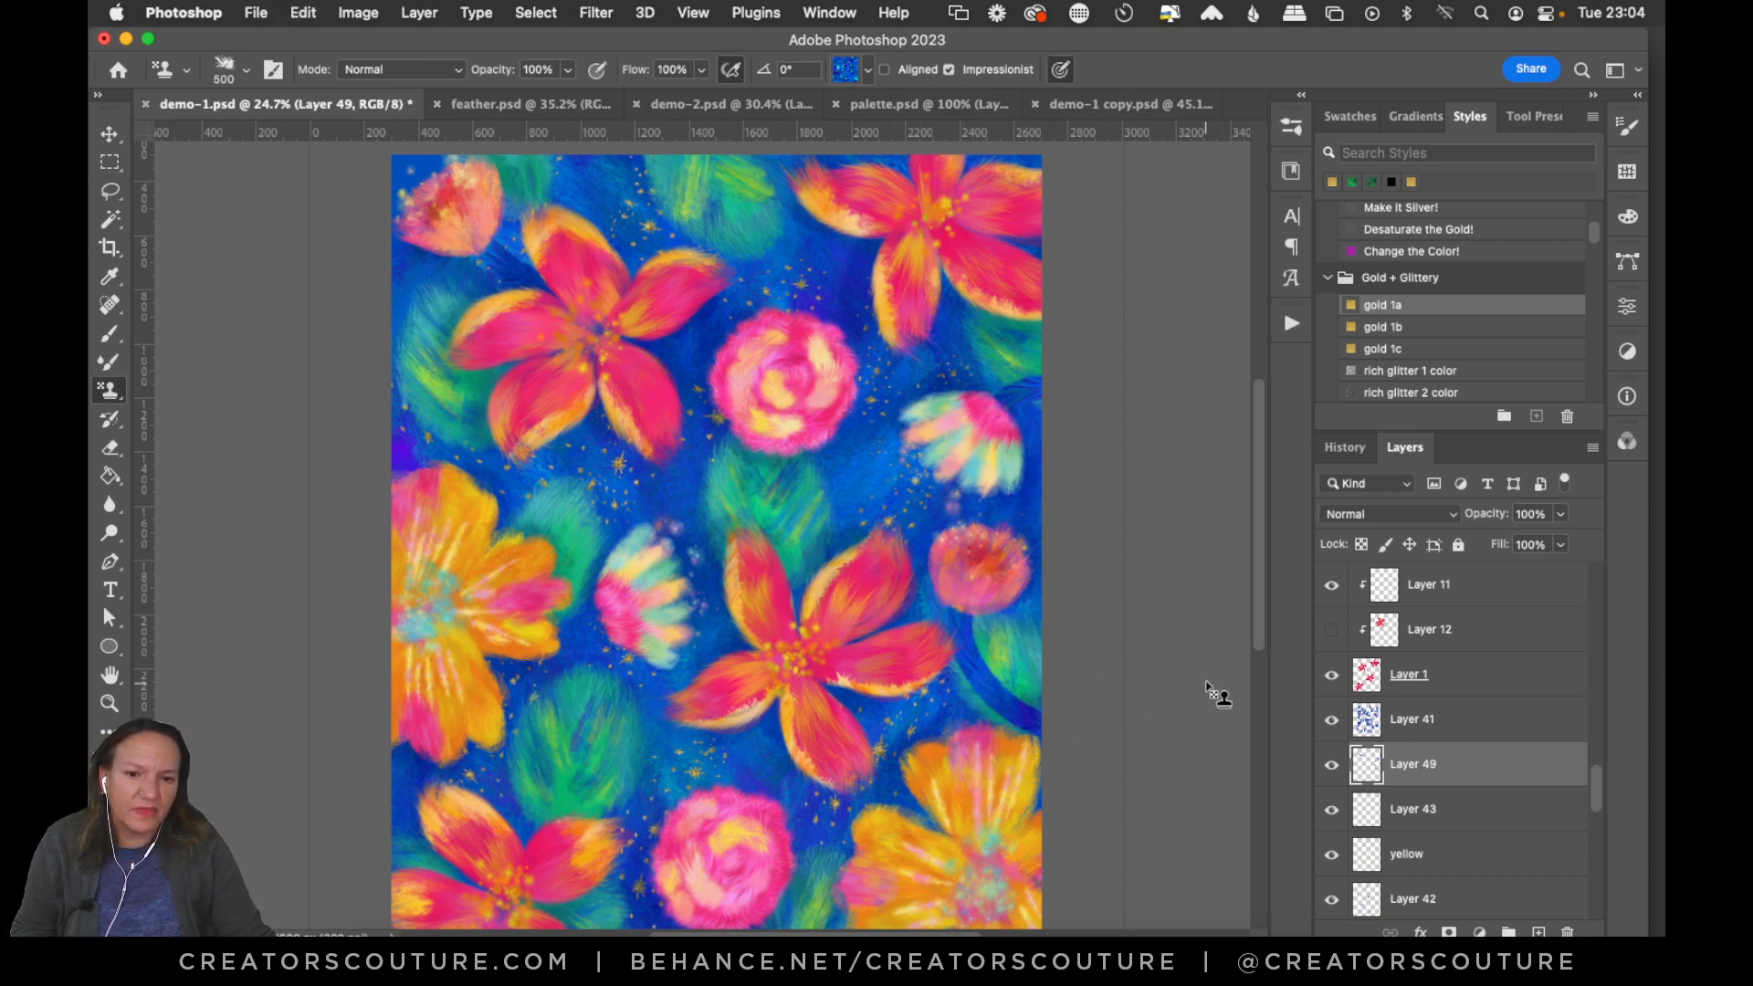
key(super+z)
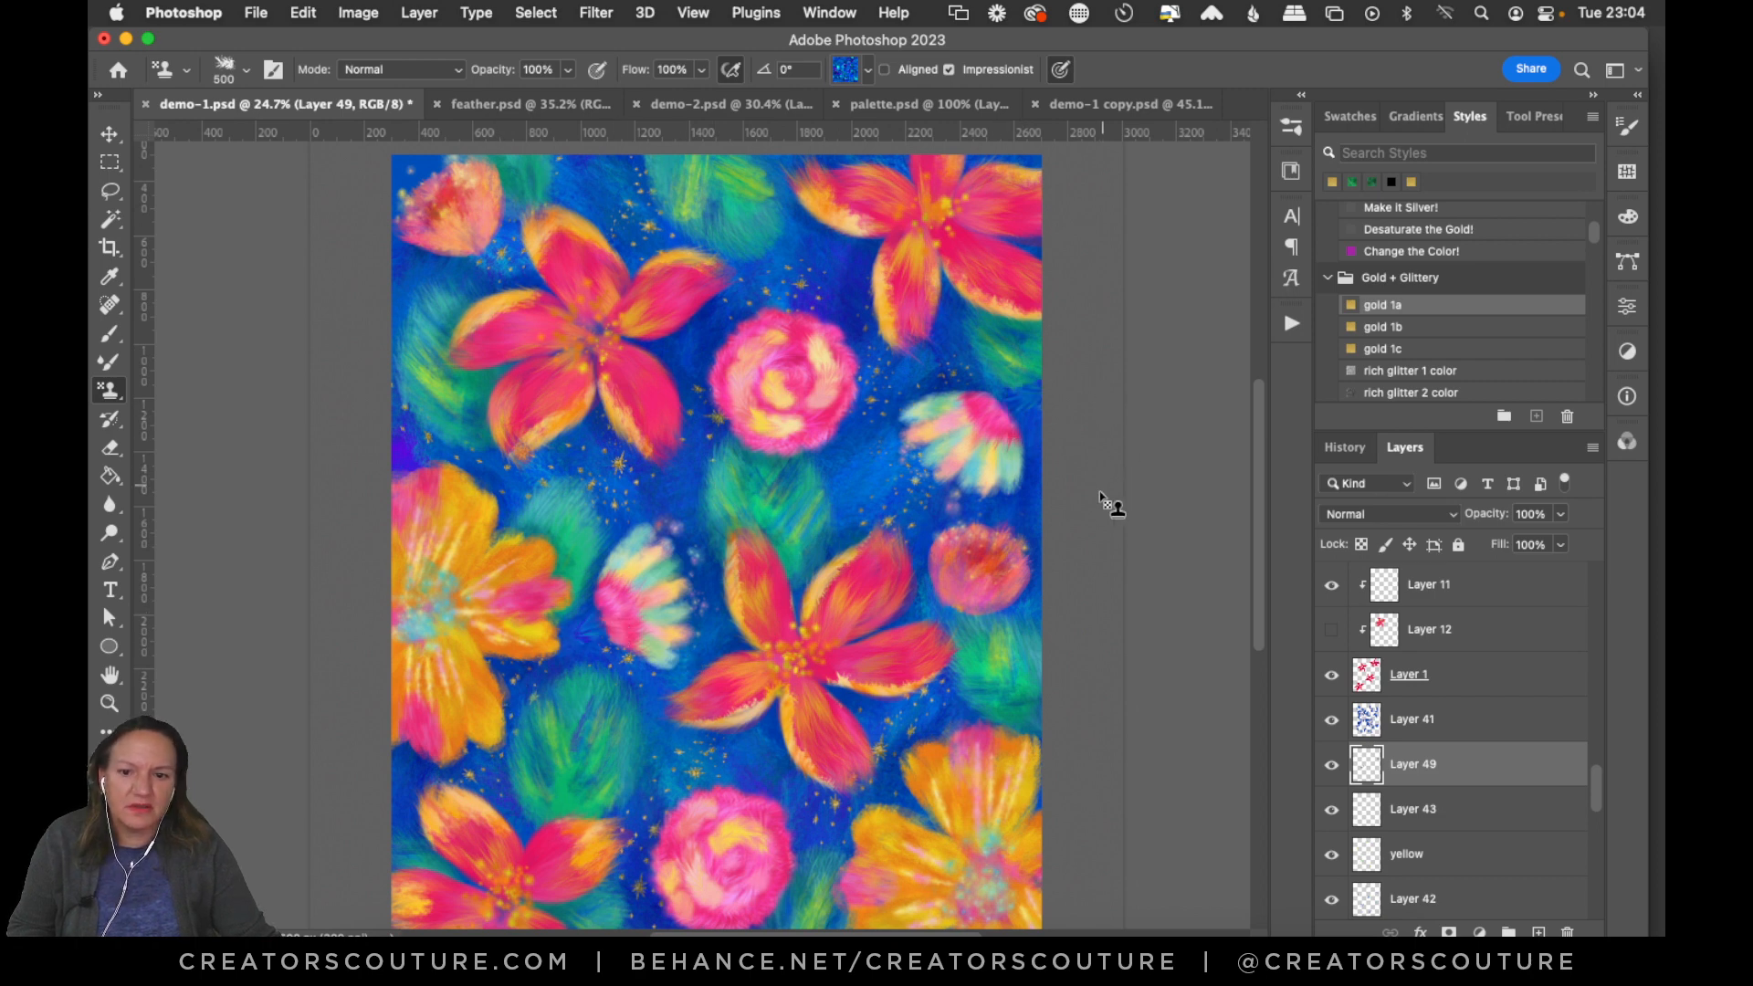
key(super+z)
key(super+z)
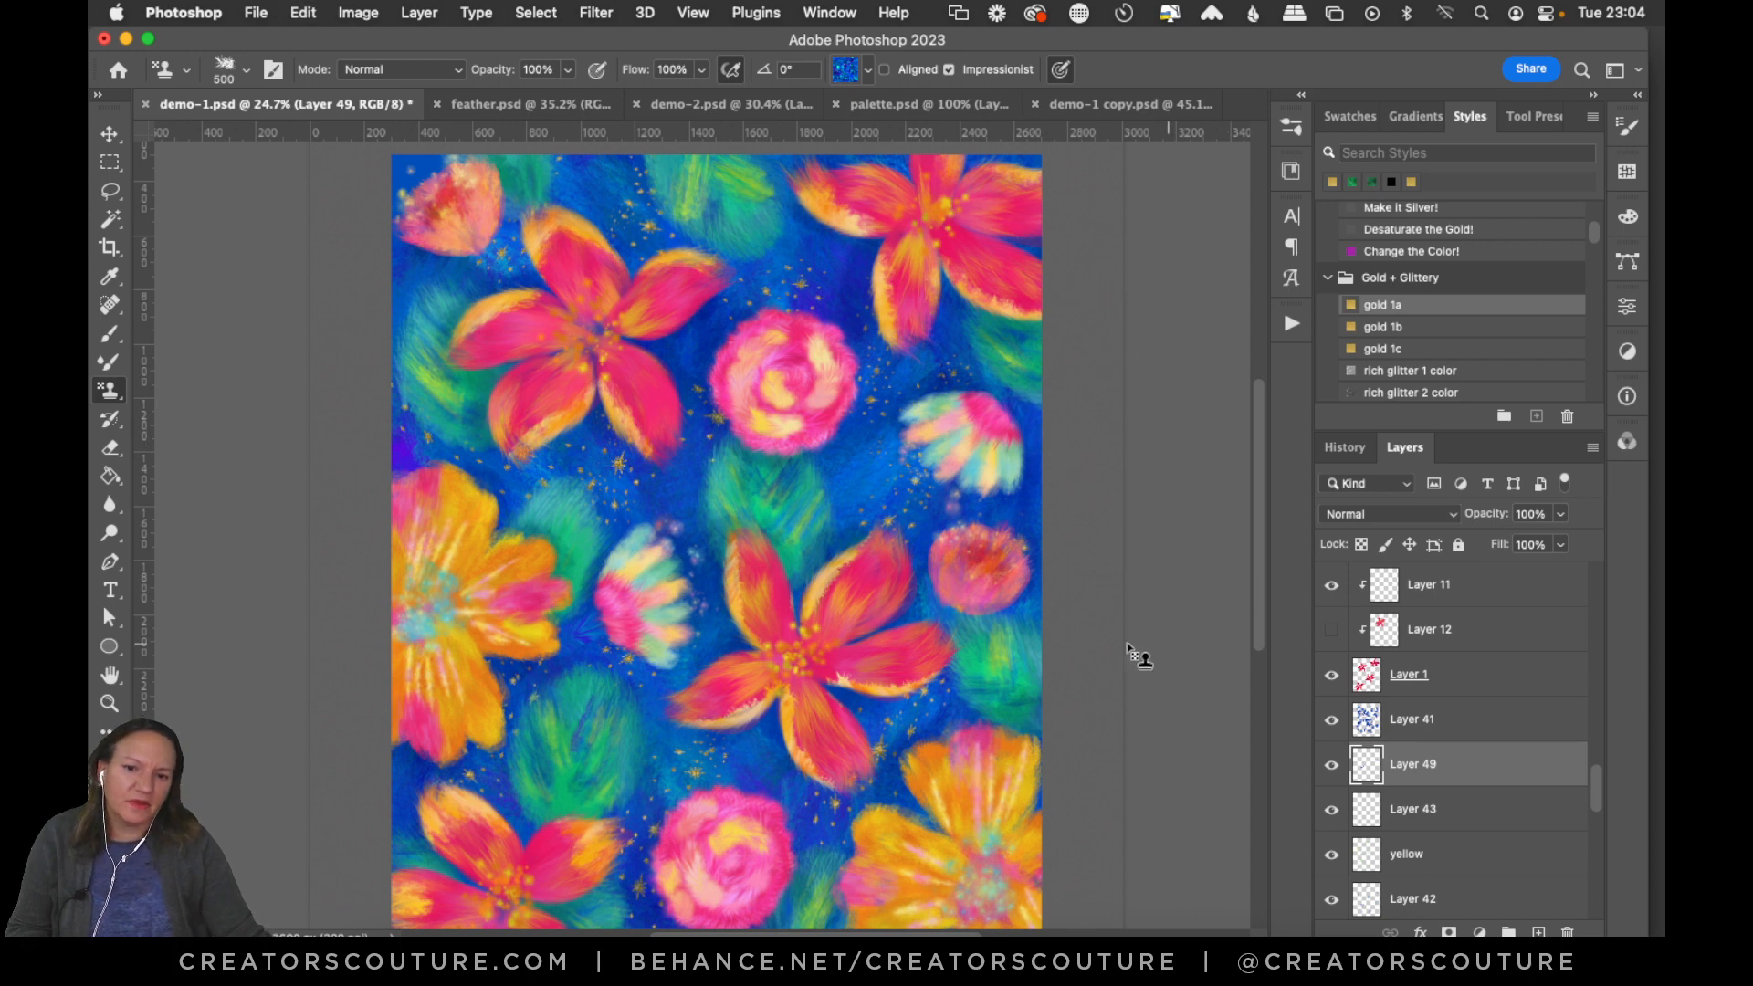
Hide Layer 49, add a new layer above it, and load the teal-blue palette pattern into the Pattern Stamp tool.
click(1331, 764)
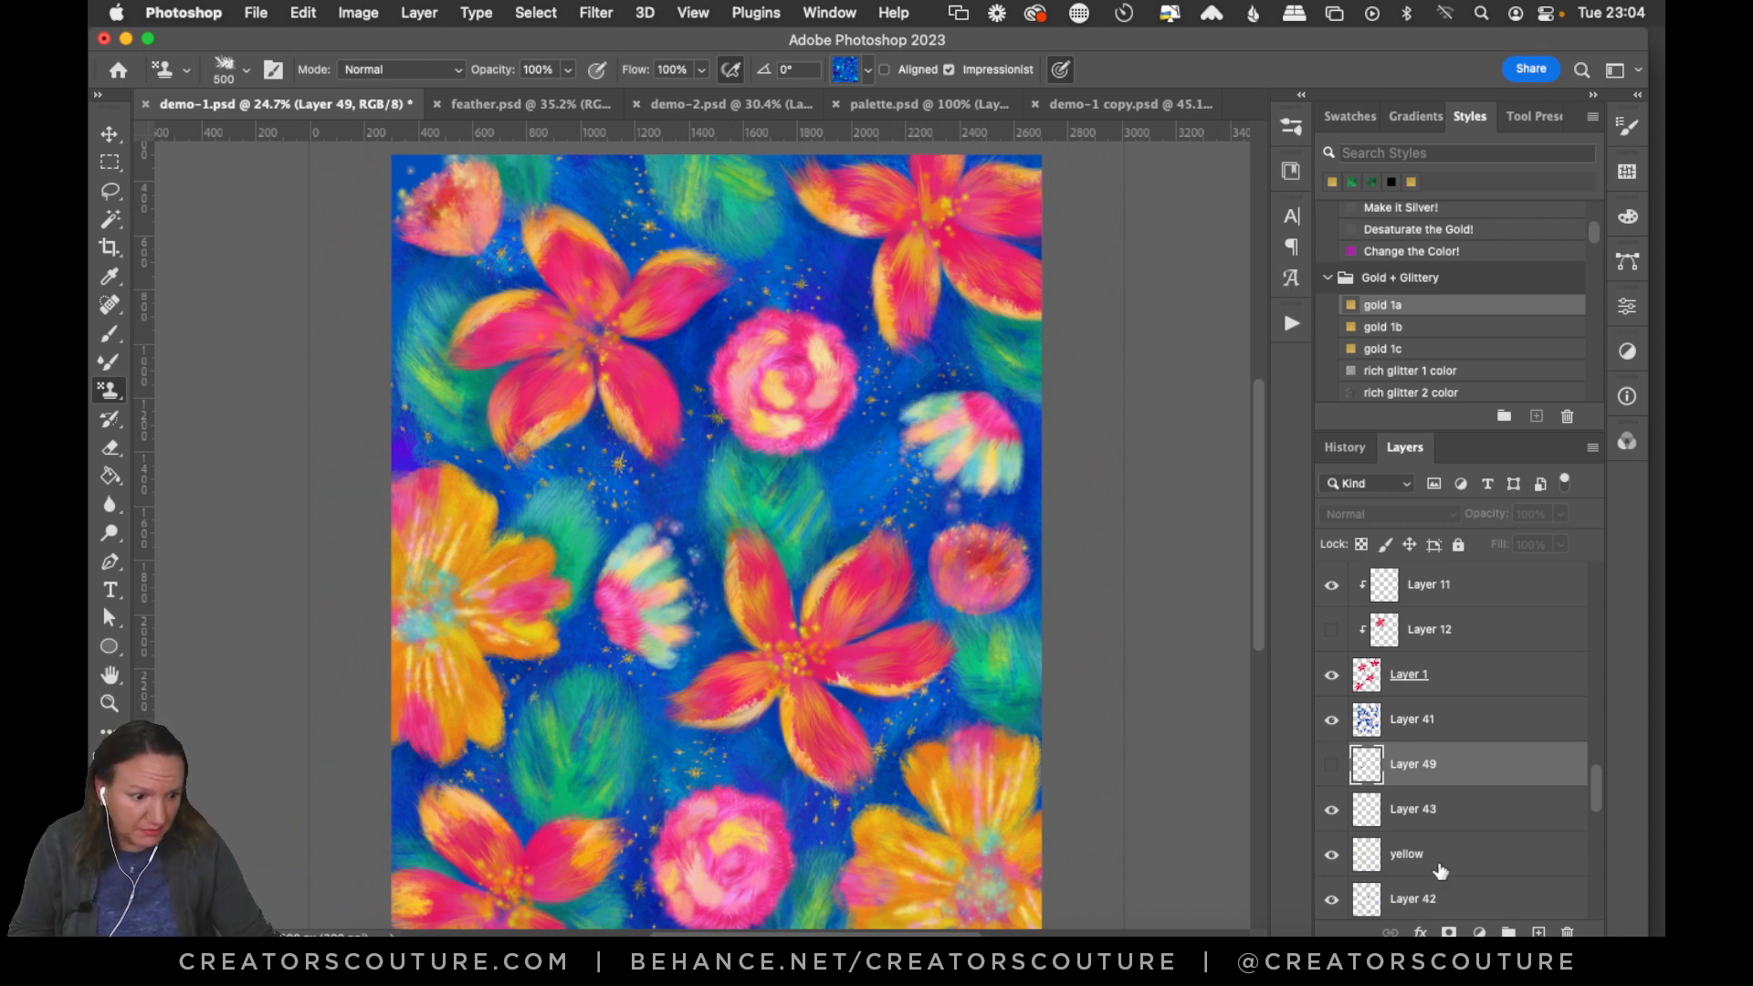
click(1538, 931)
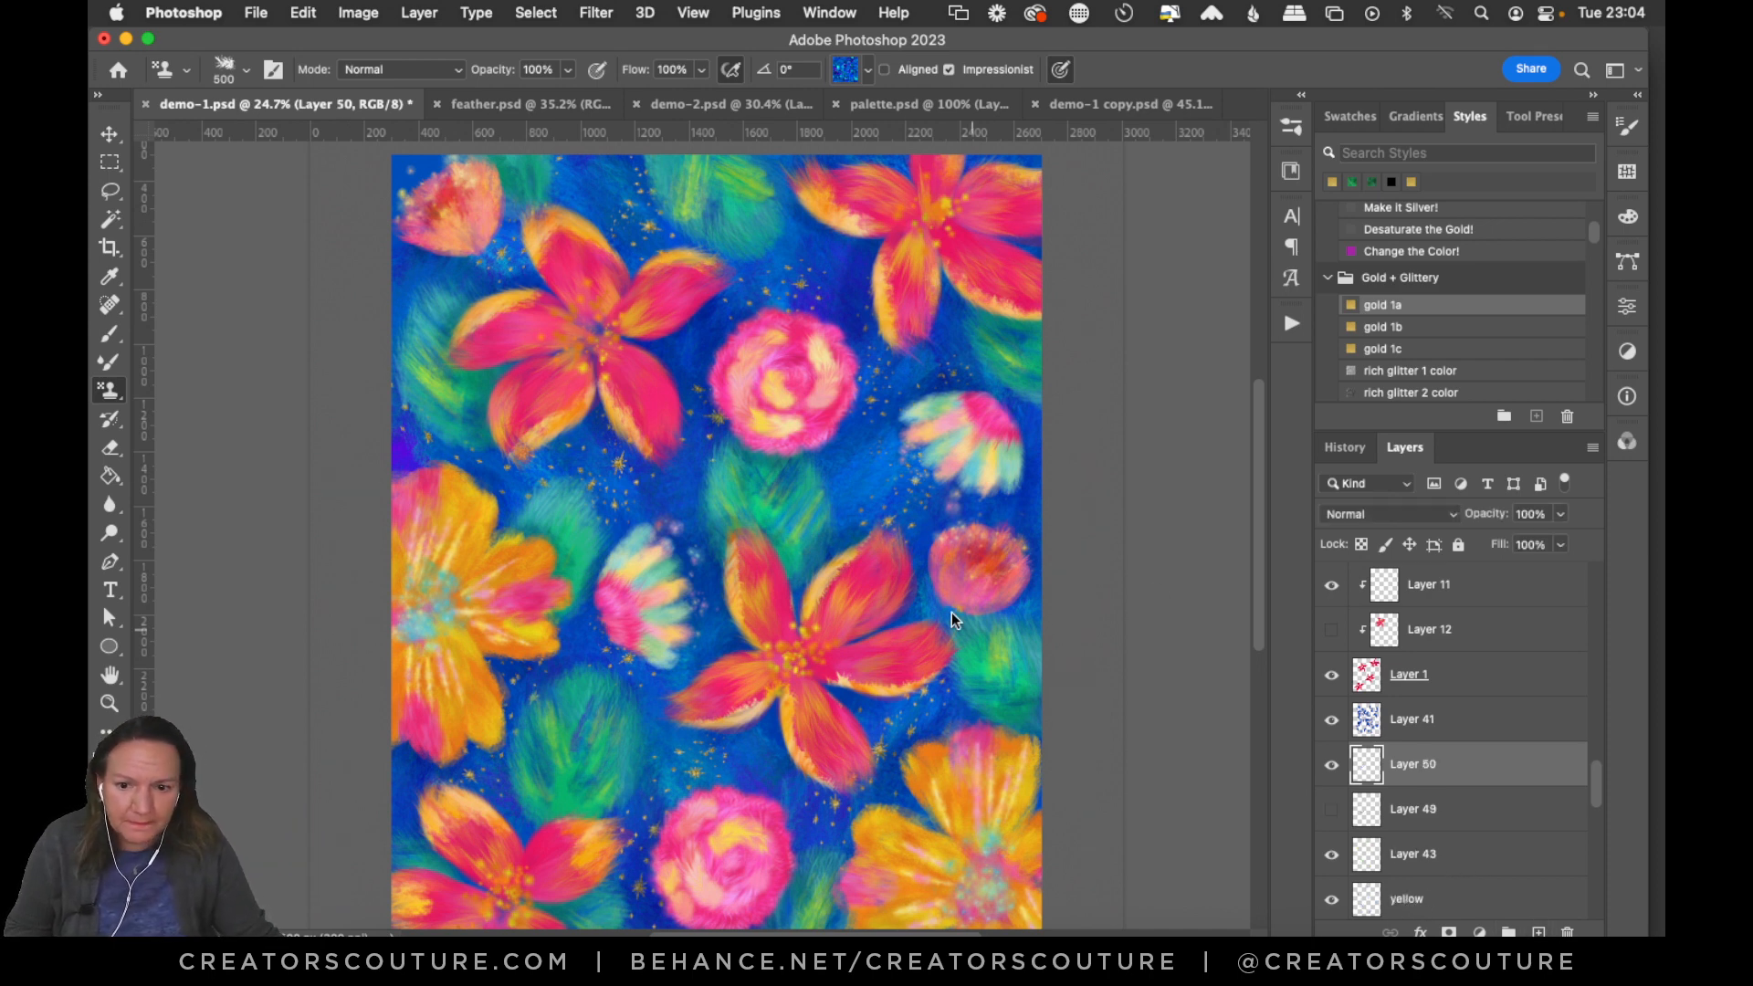
click(855, 77)
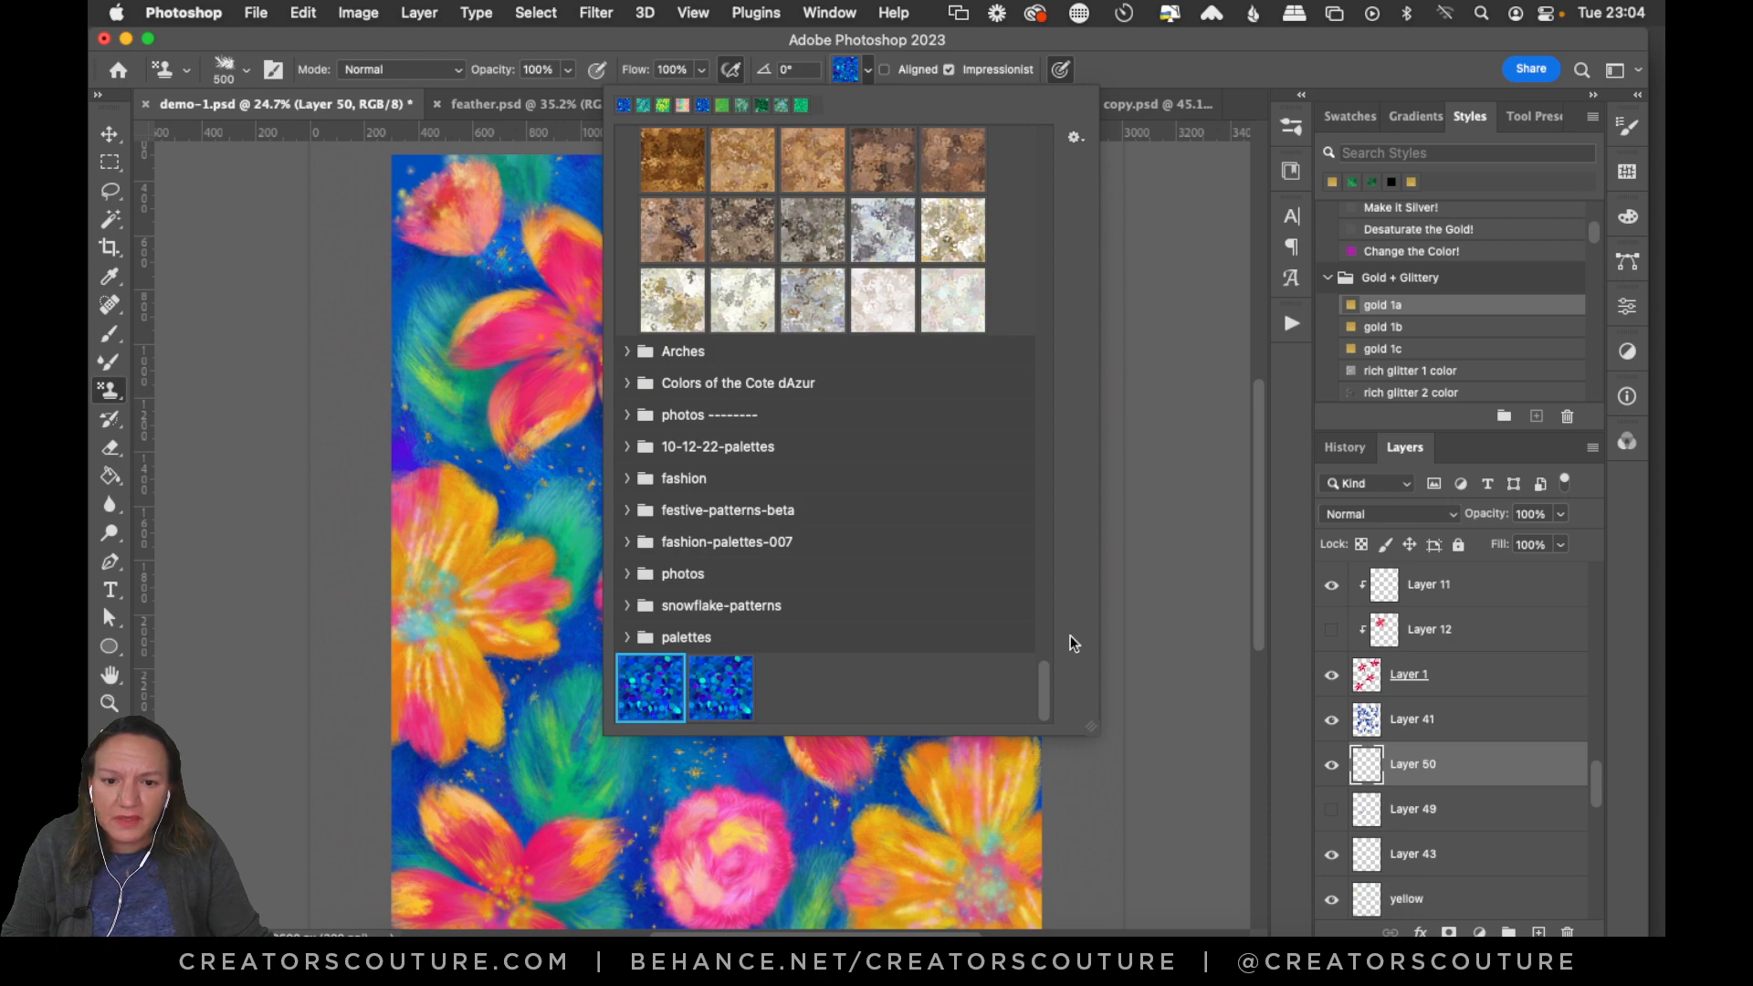
drag(1044, 685, 1049, 243)
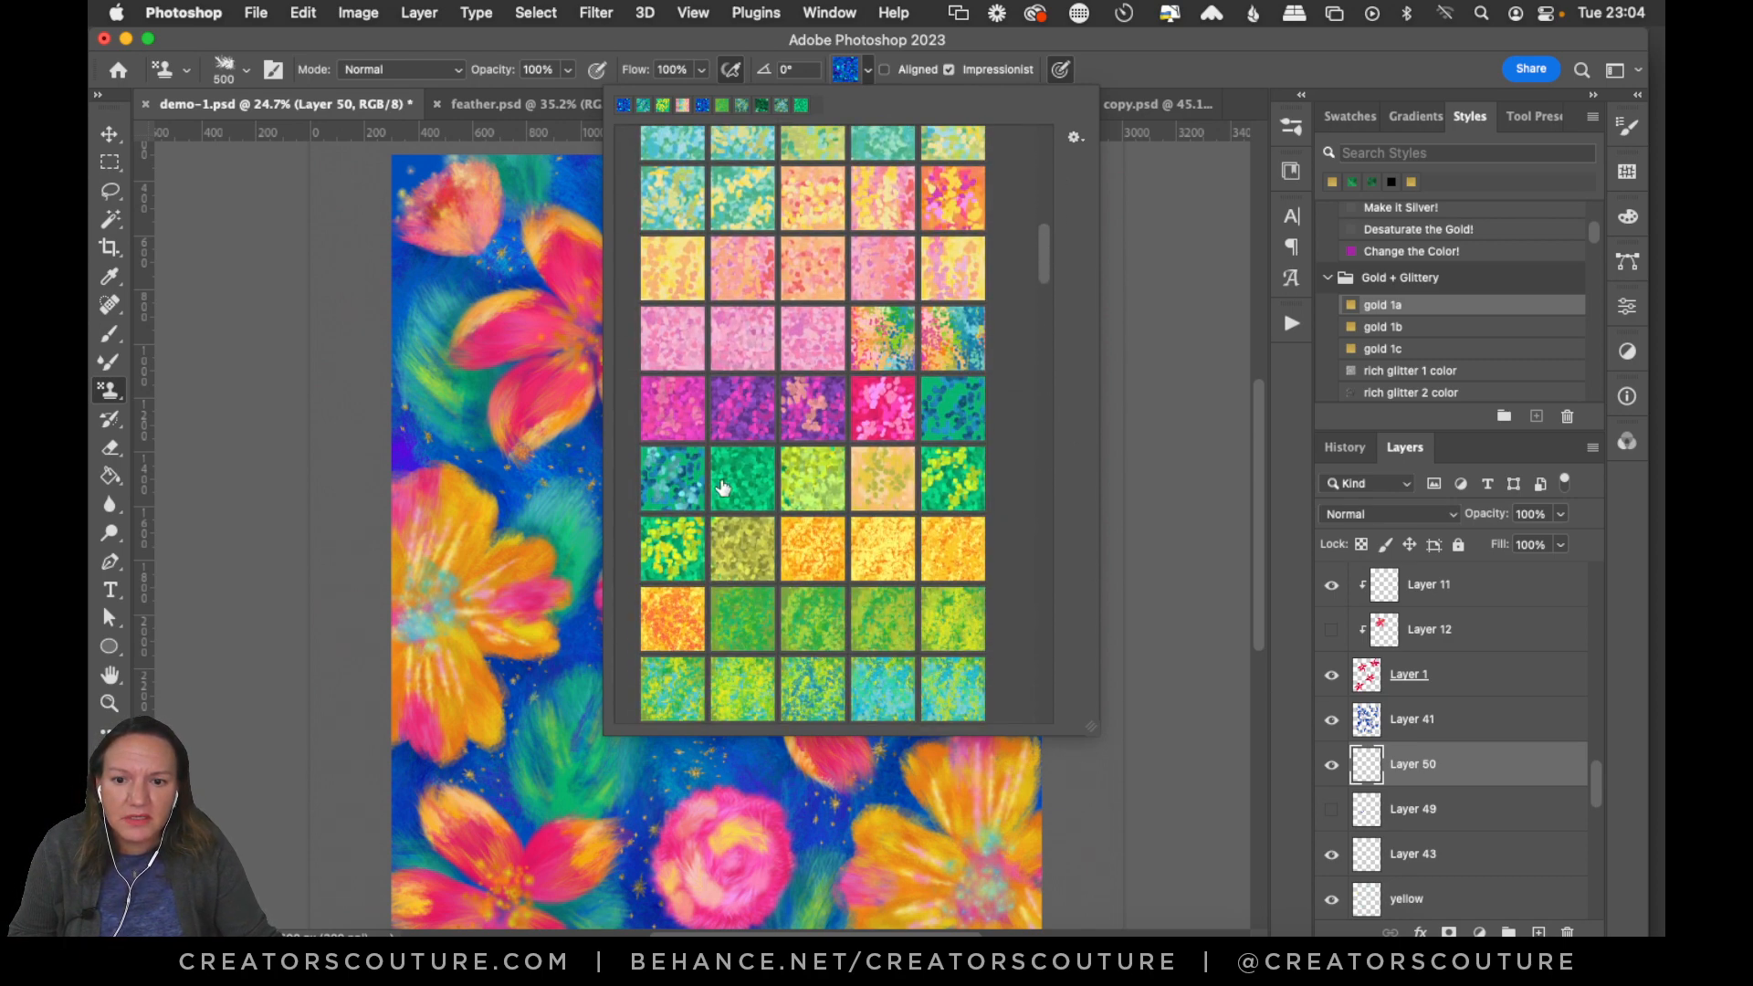
click(680, 492)
click(1108, 88)
Reduce the brush to 300 px and paint short teal stems on the fan-shaped flowers and the upper-left red bud on Layer 50.
key(bracketleft)
key(bracketleft)
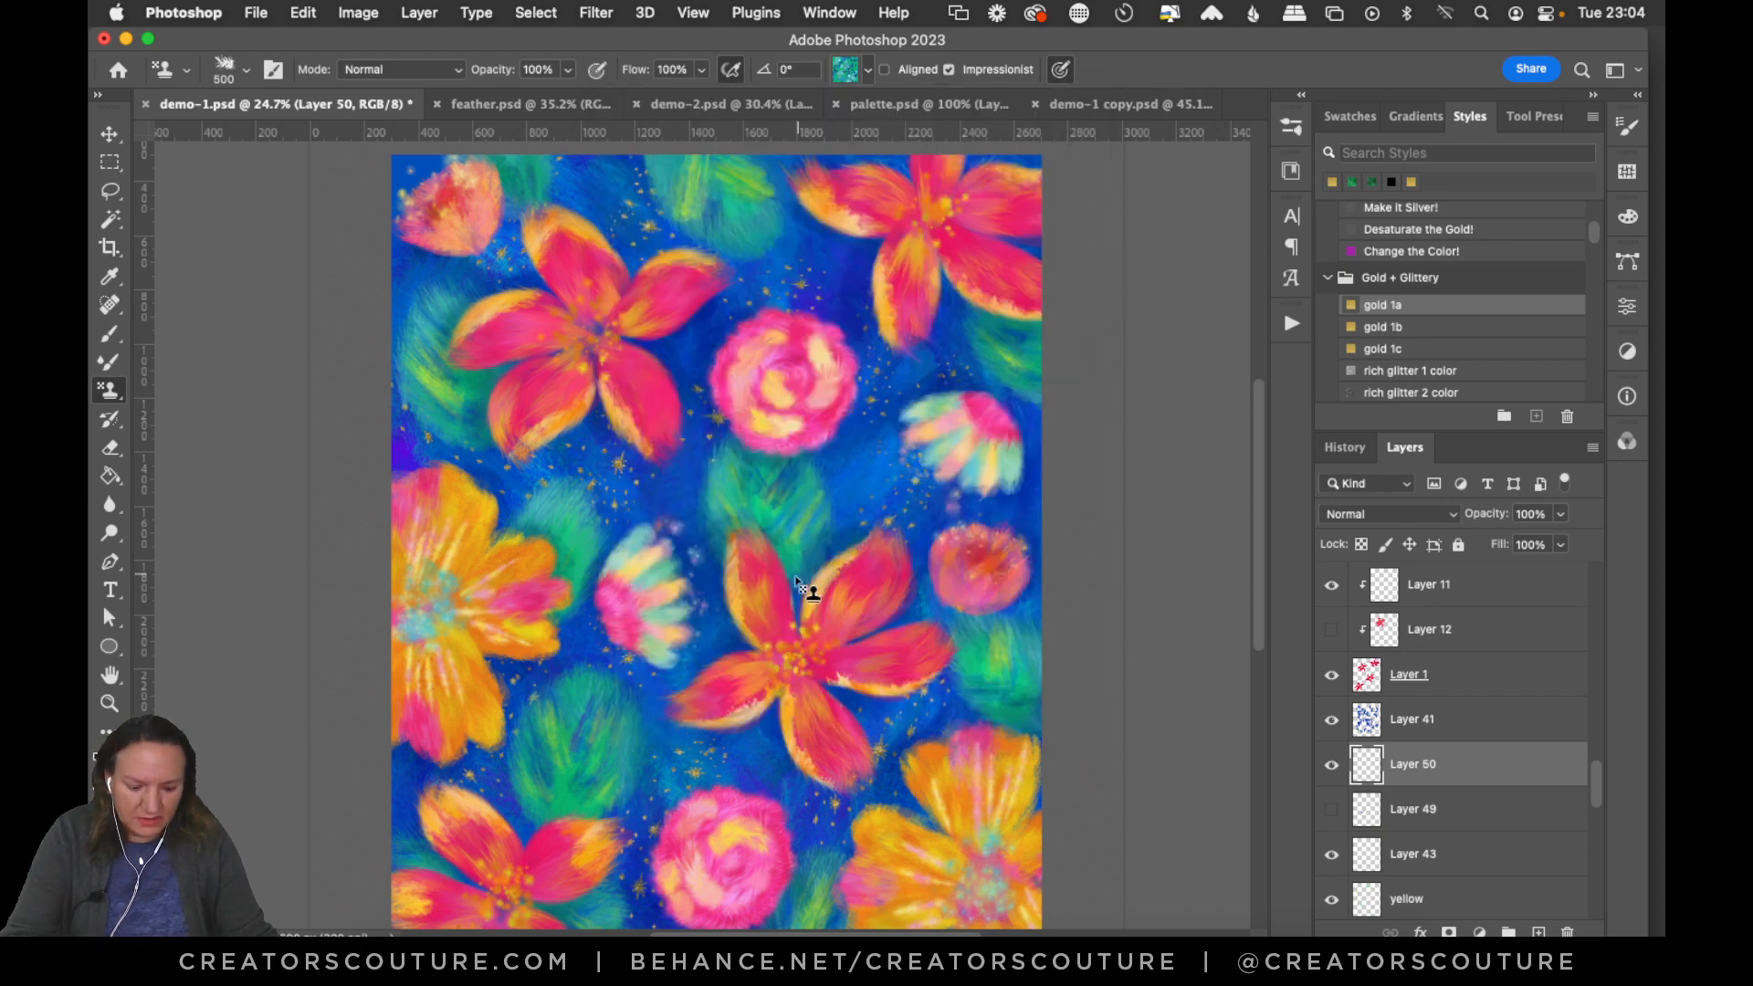
drag(604, 619, 555, 650)
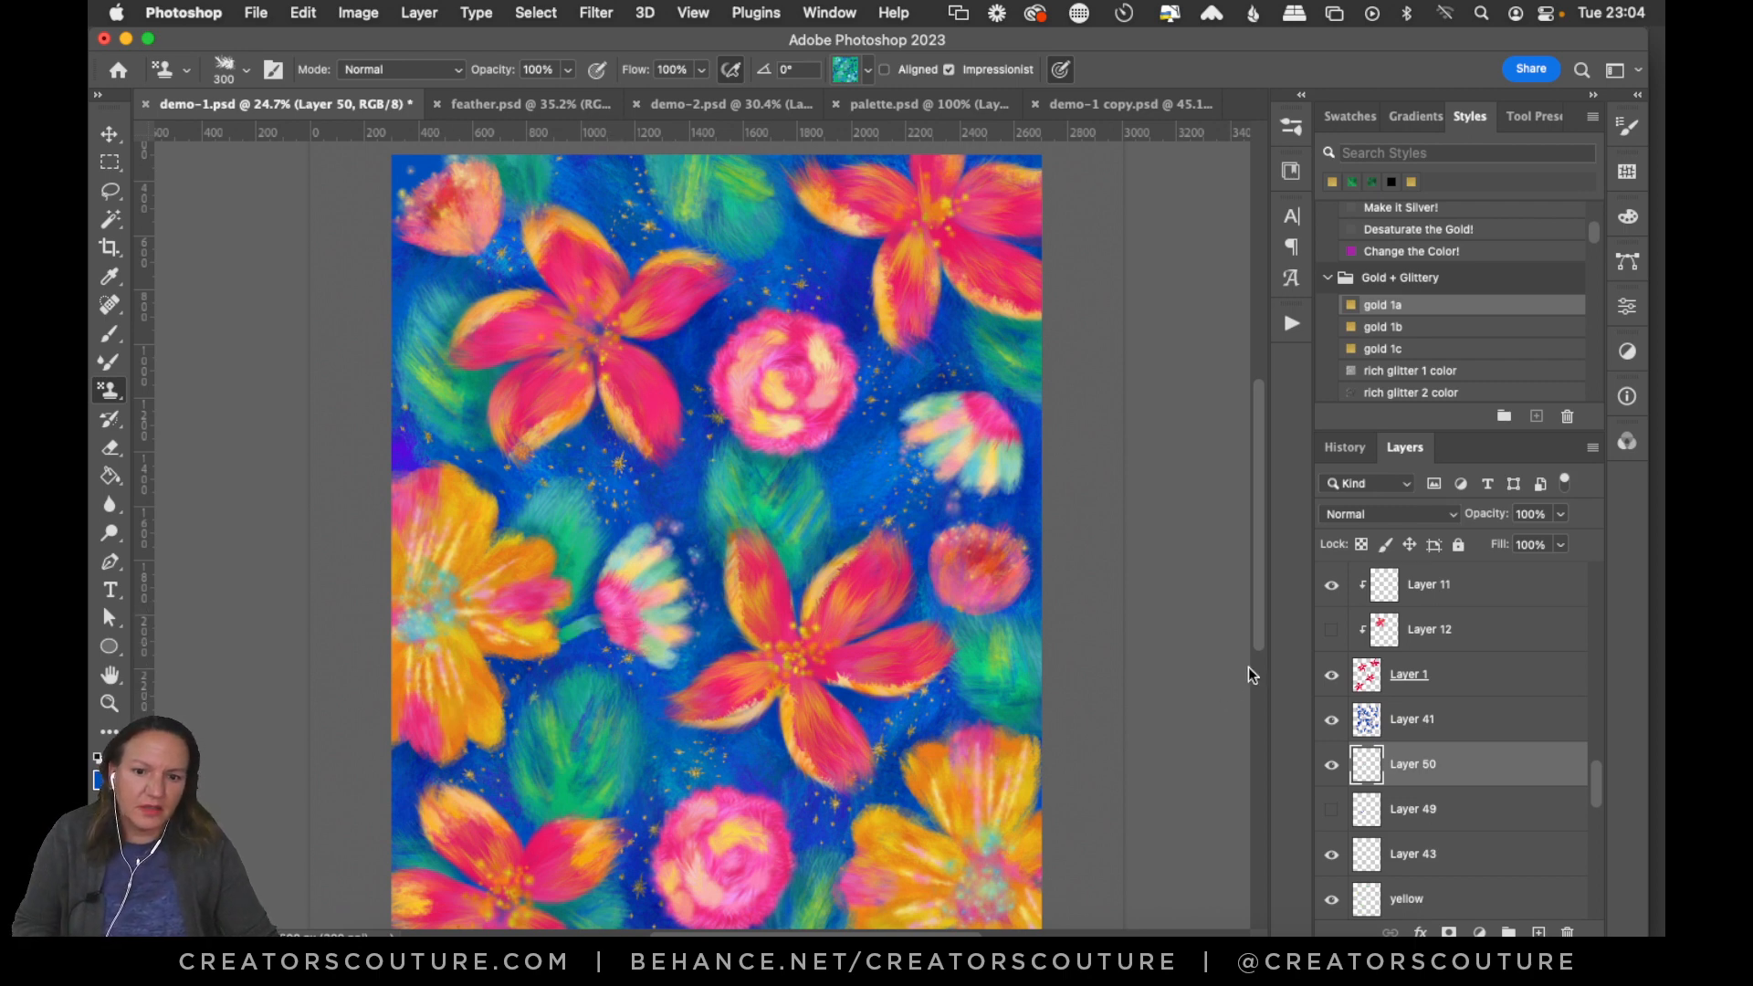
drag(957, 608, 946, 694)
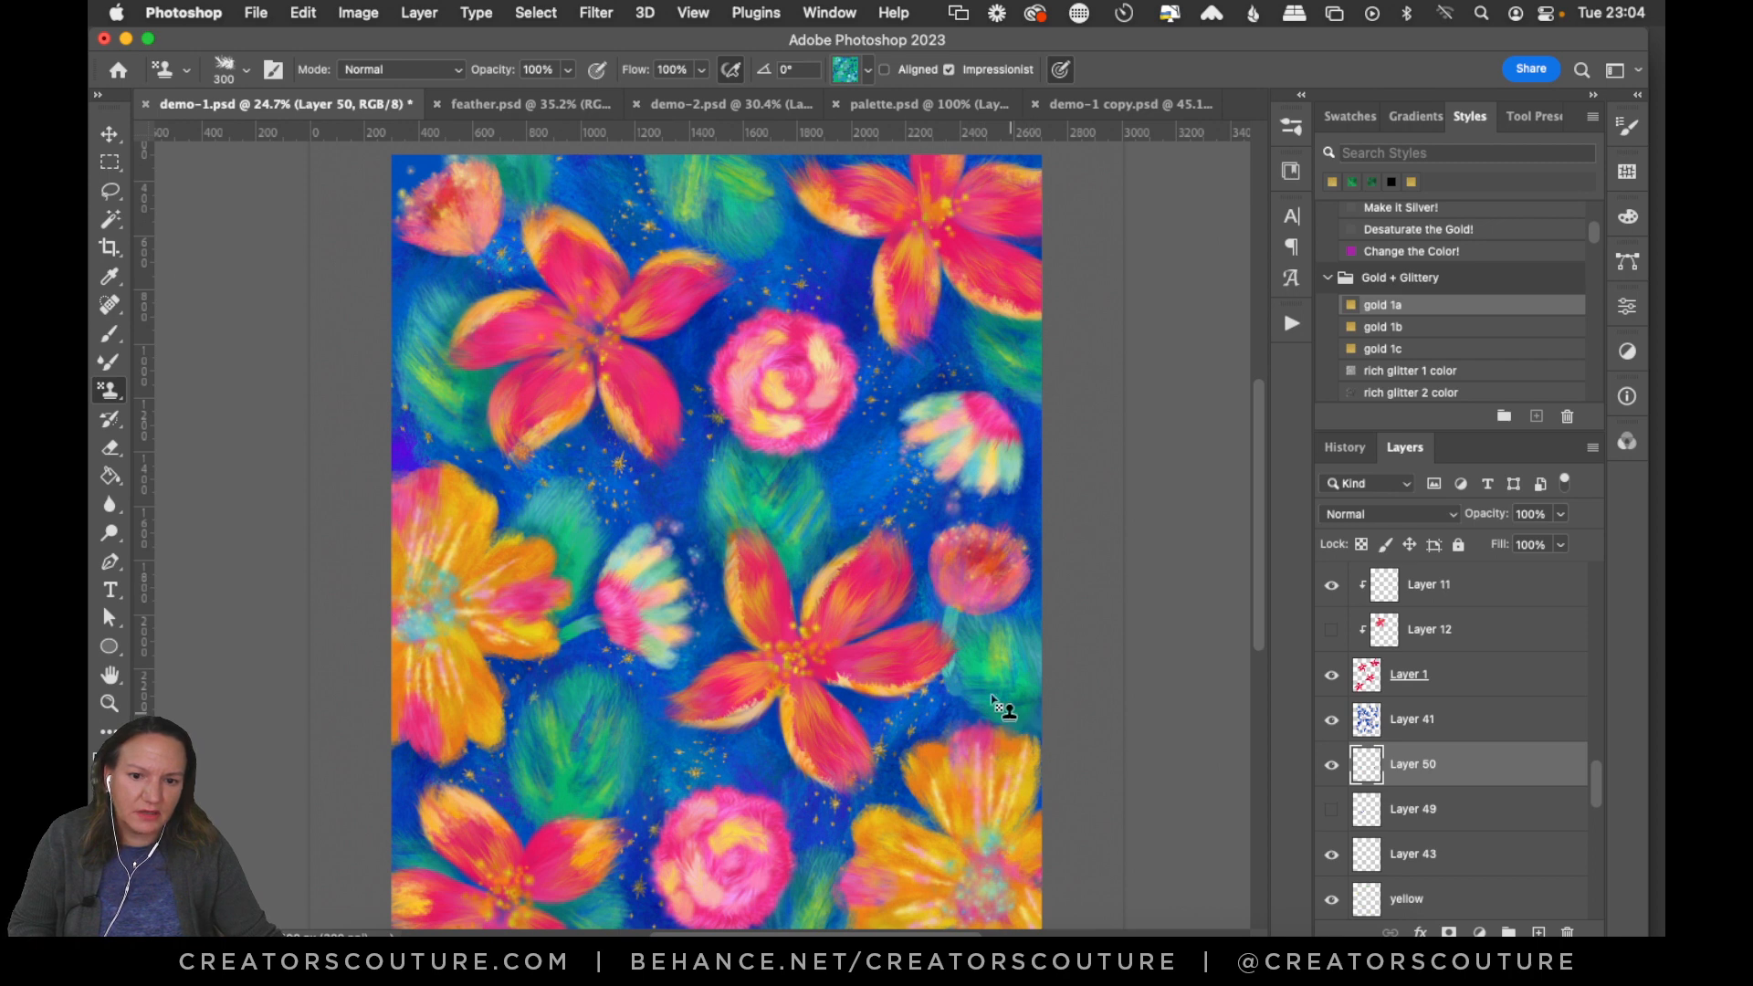
key(super+z)
drag(955, 621, 975, 719)
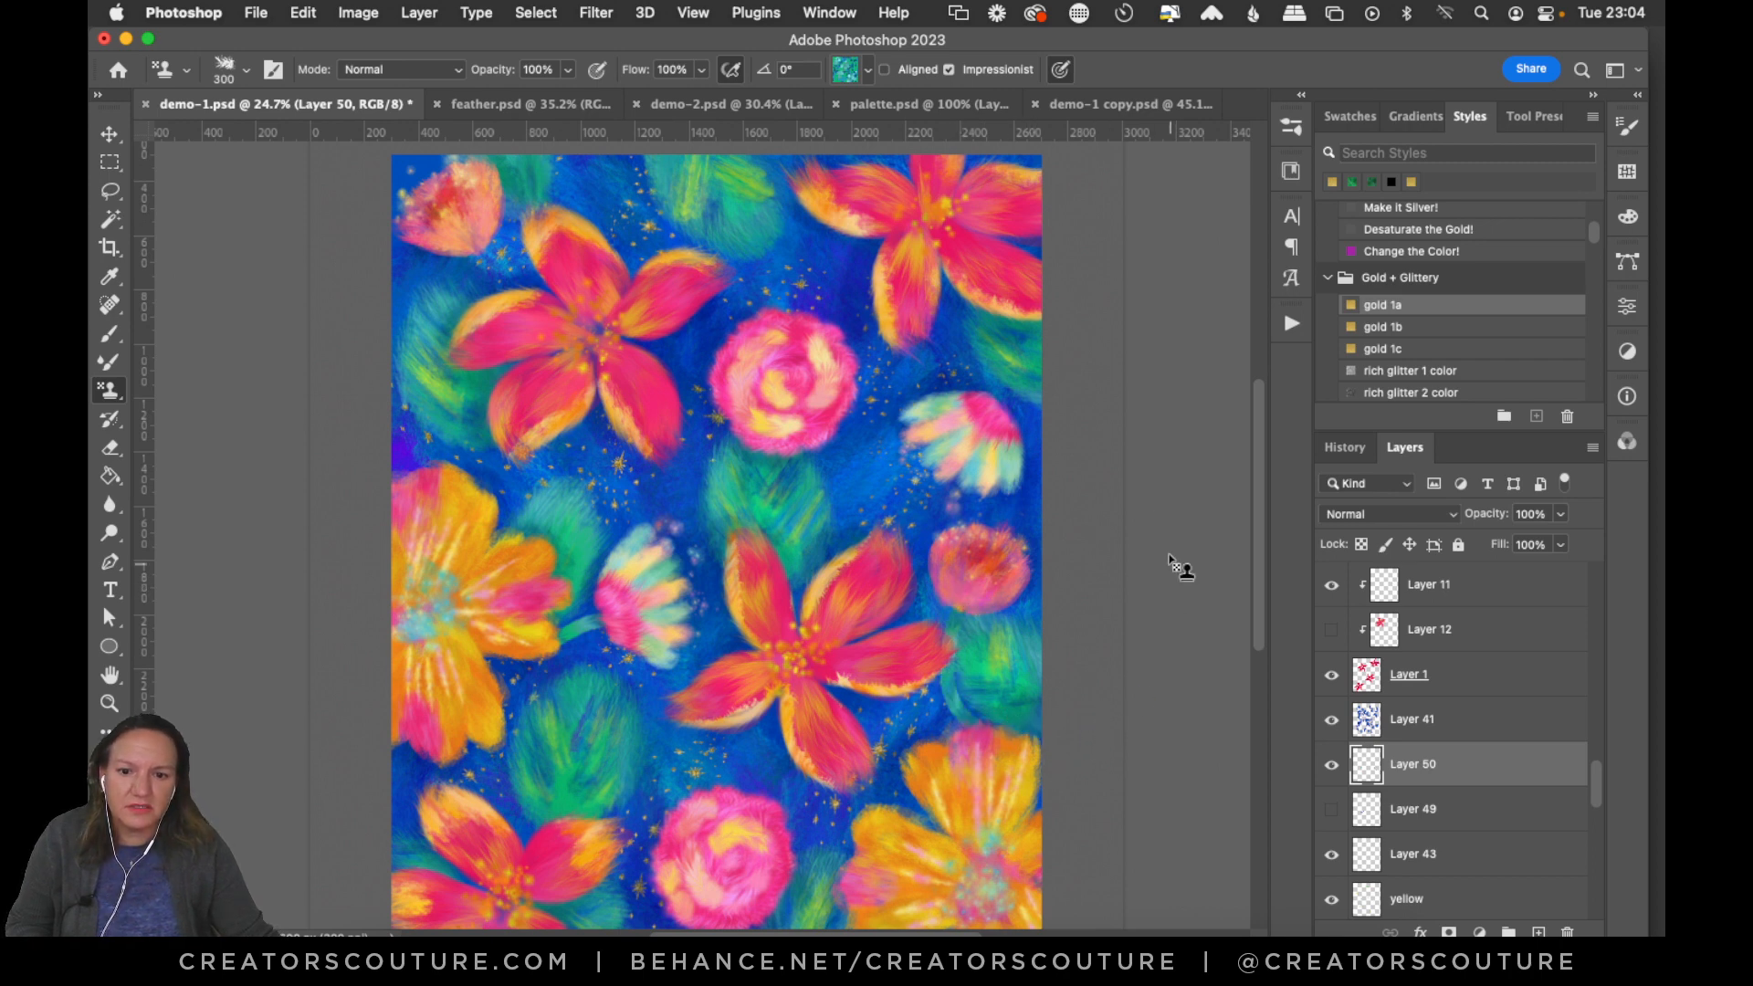
key(super+z)
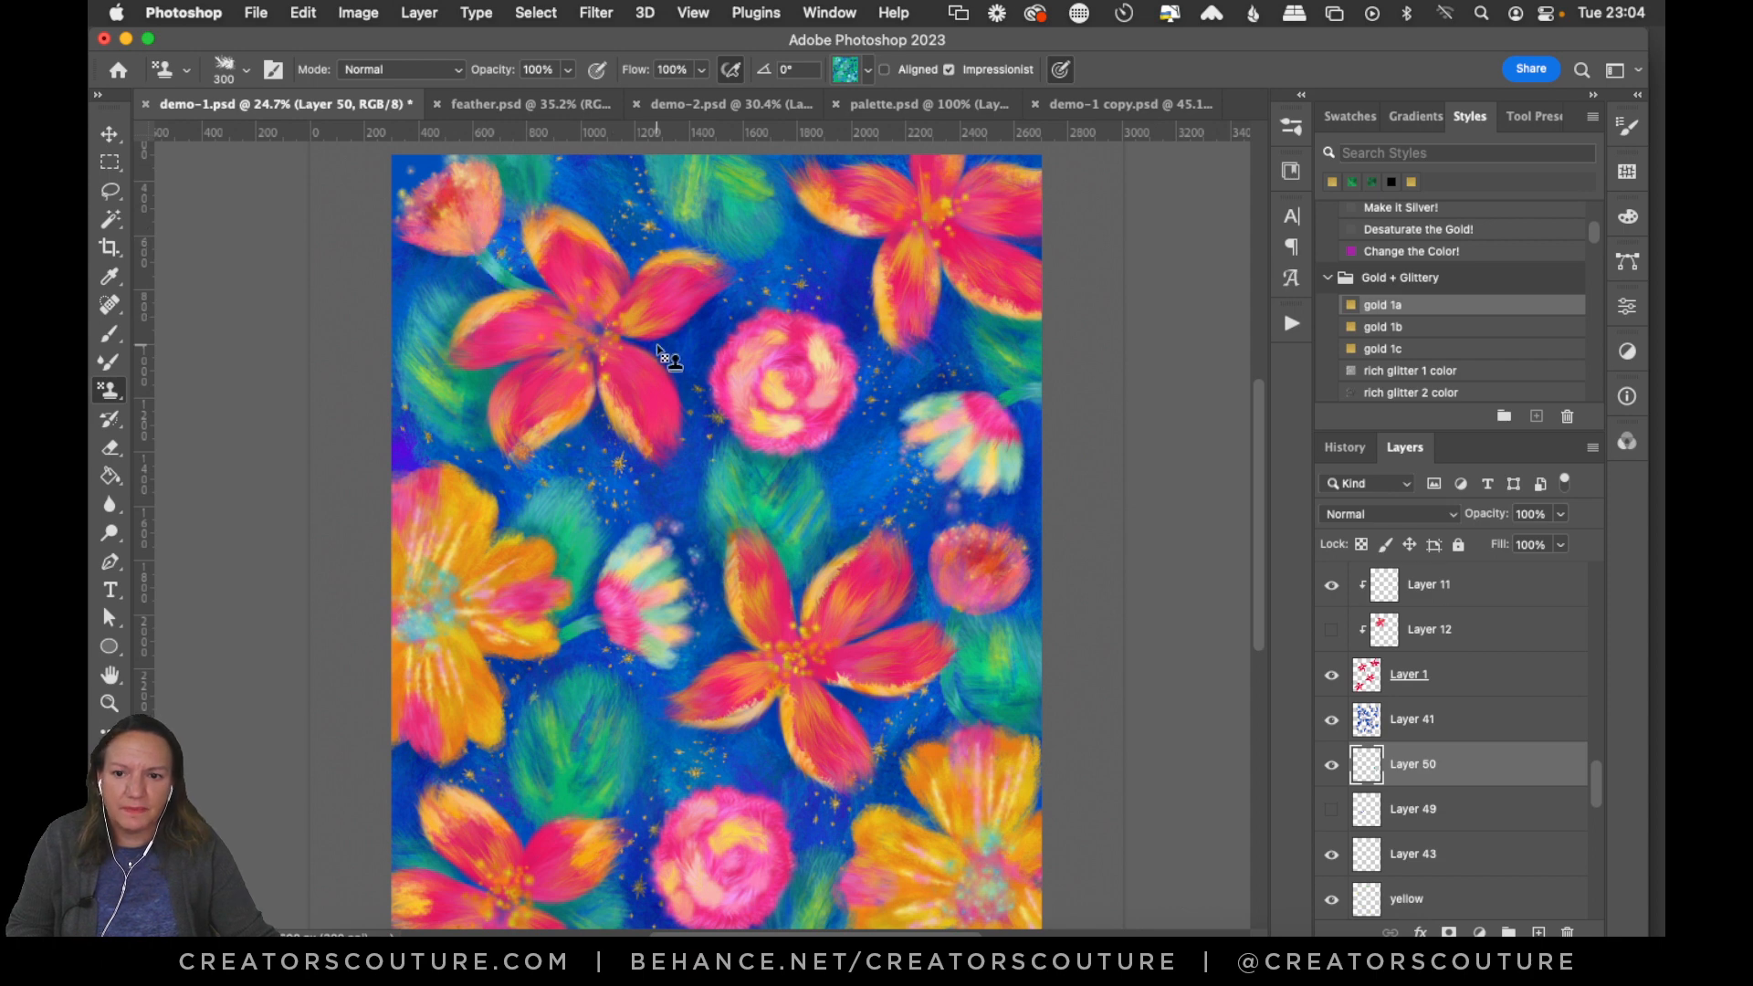
scroll(1254, 577, down, 3)
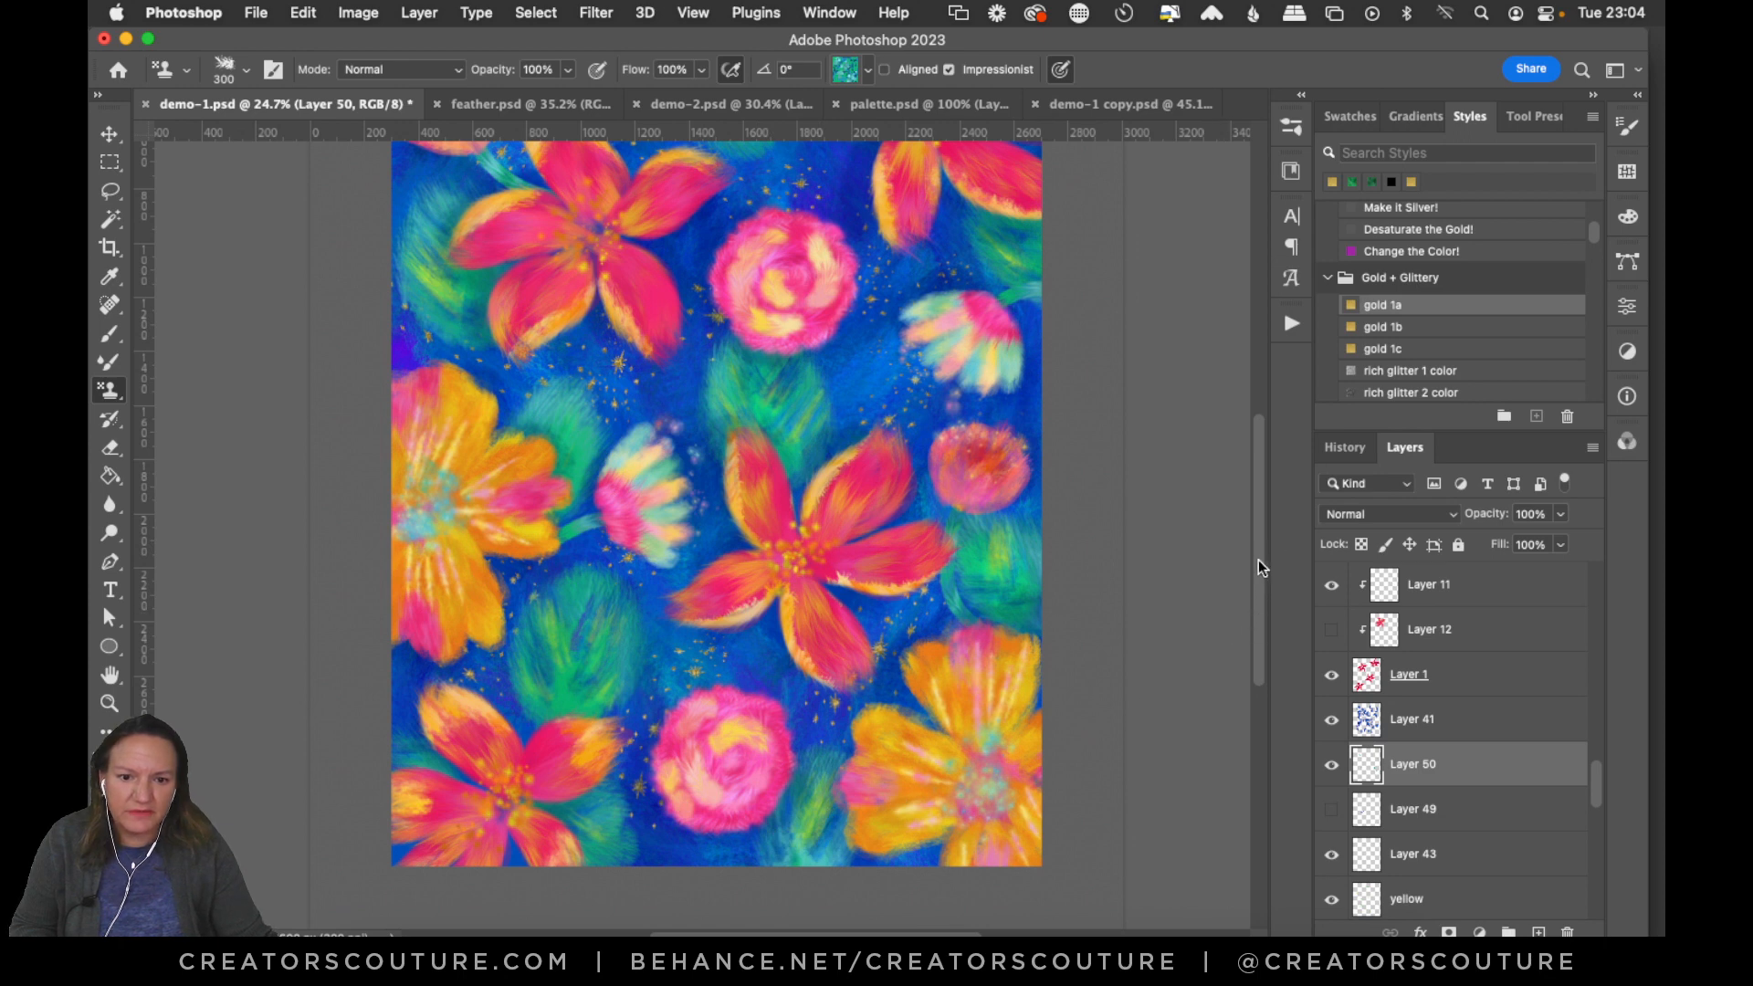
scroll(1256, 548, up, 6)
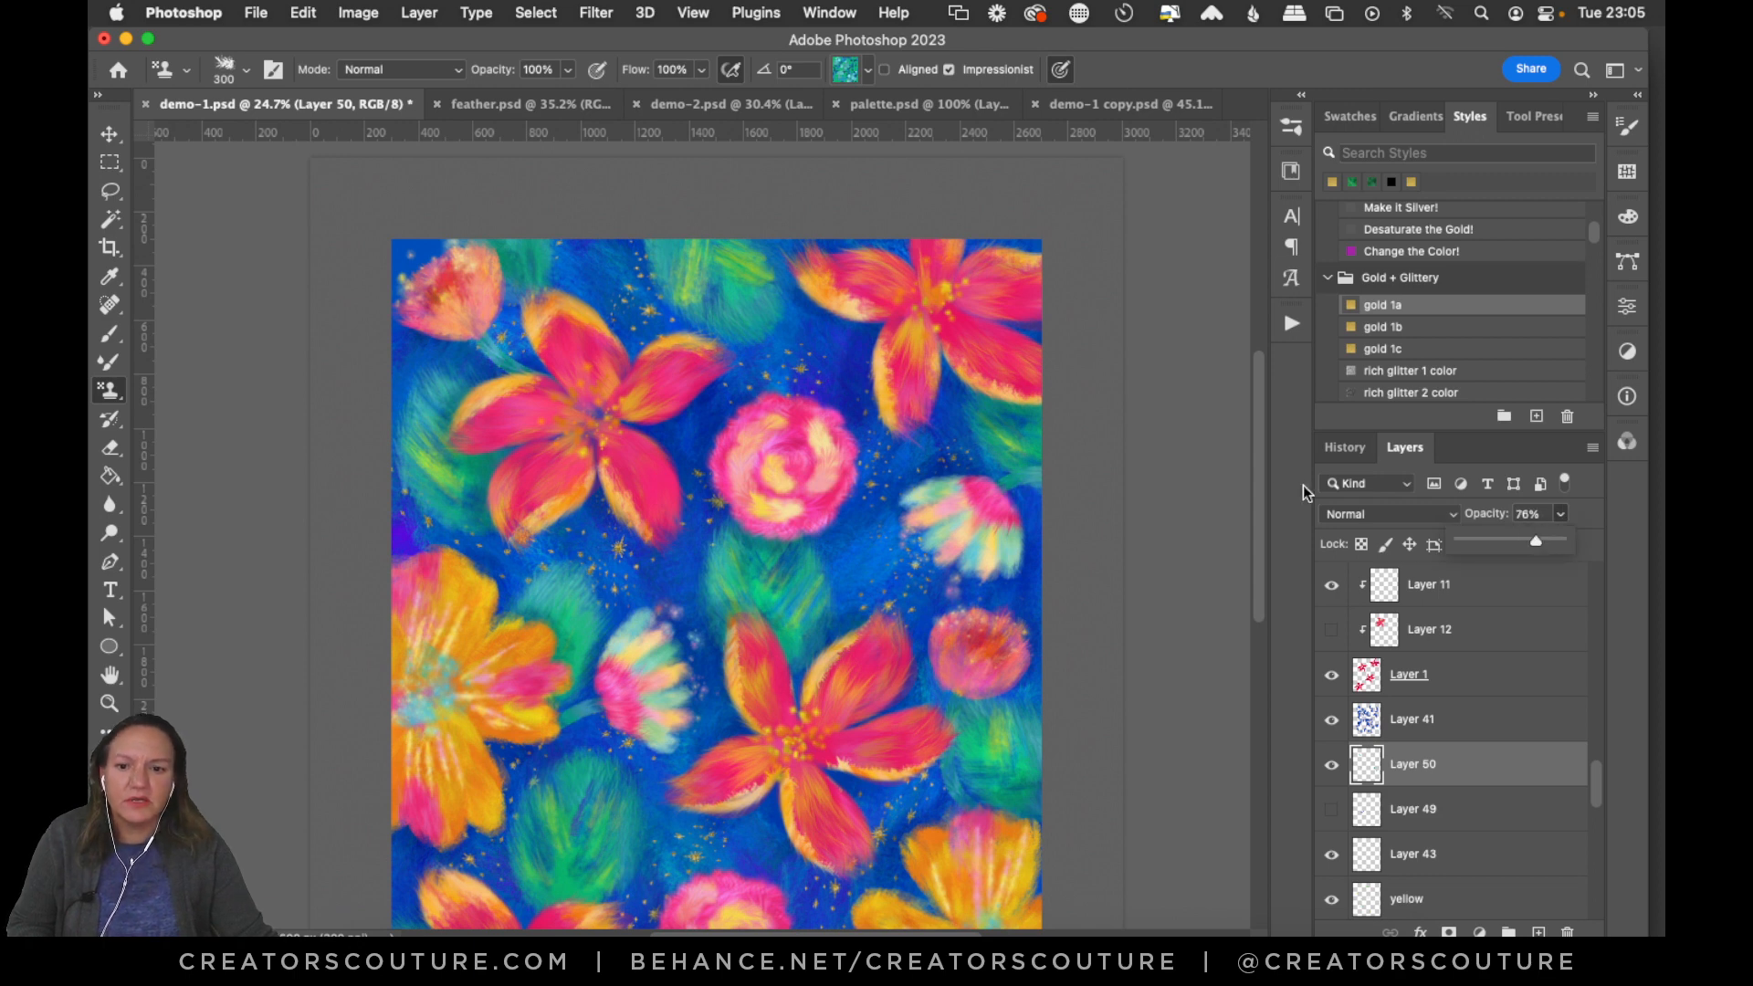
Save the current state of demo-1.psd.
drag(1260, 467, 1247, 506)
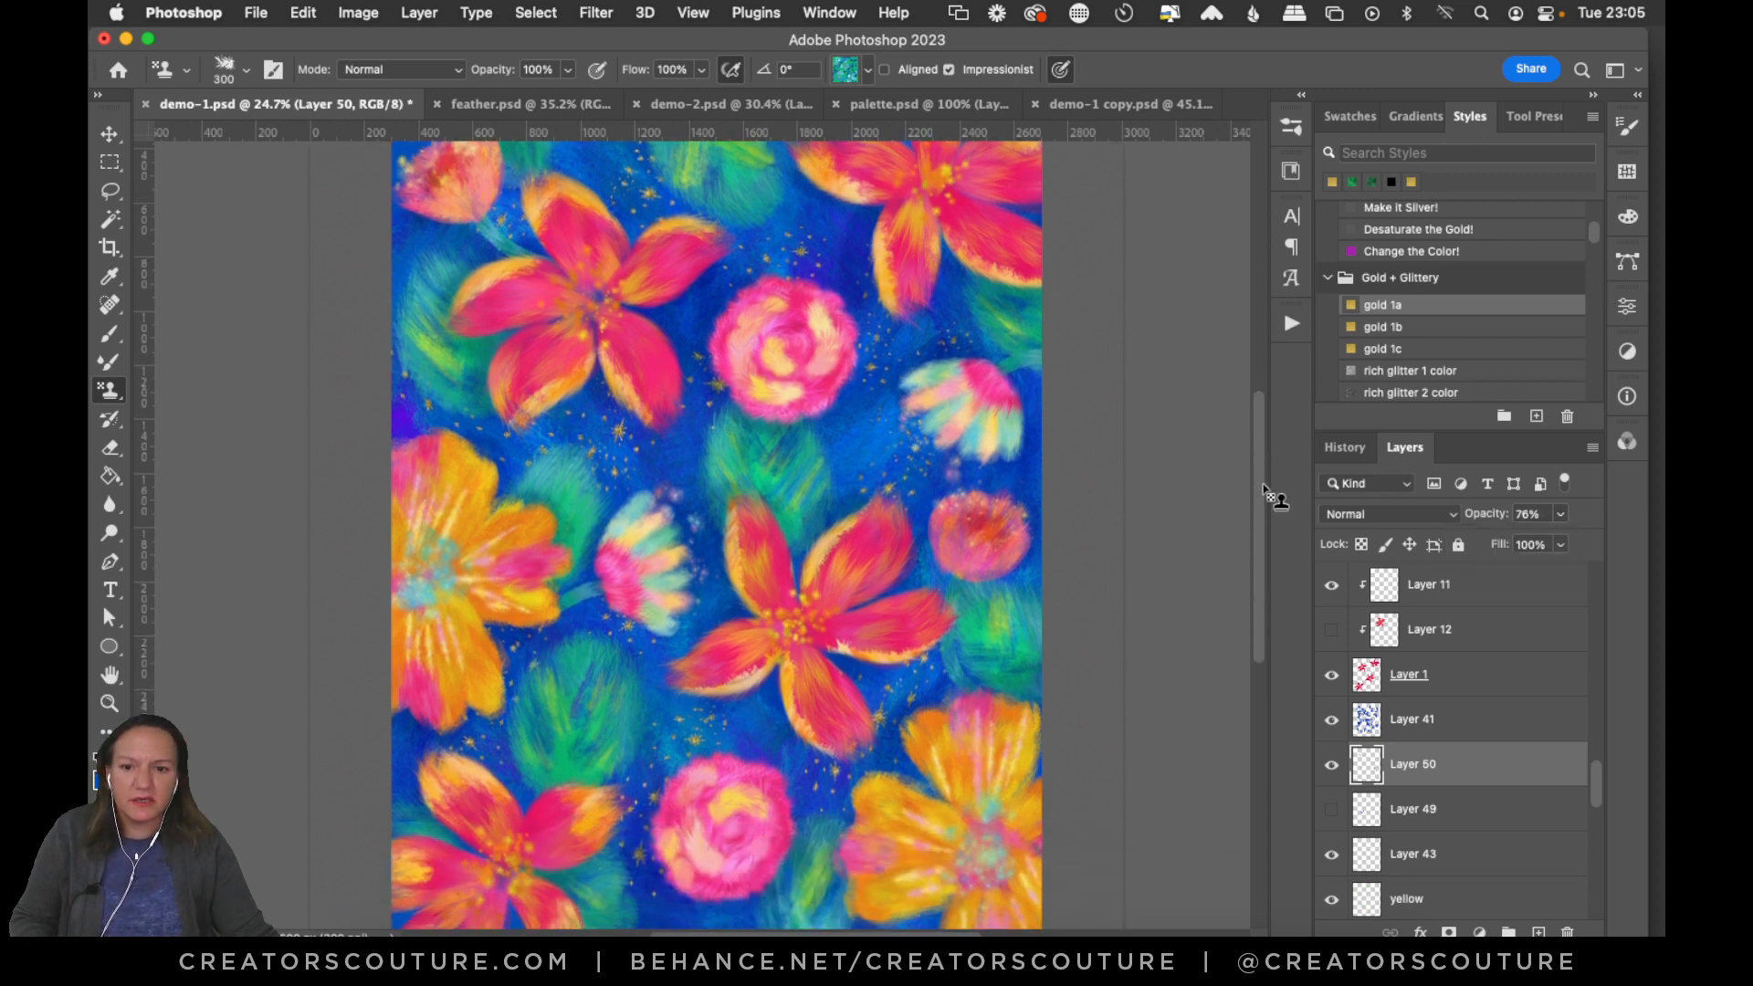
key(super+s)
key(super+minus)
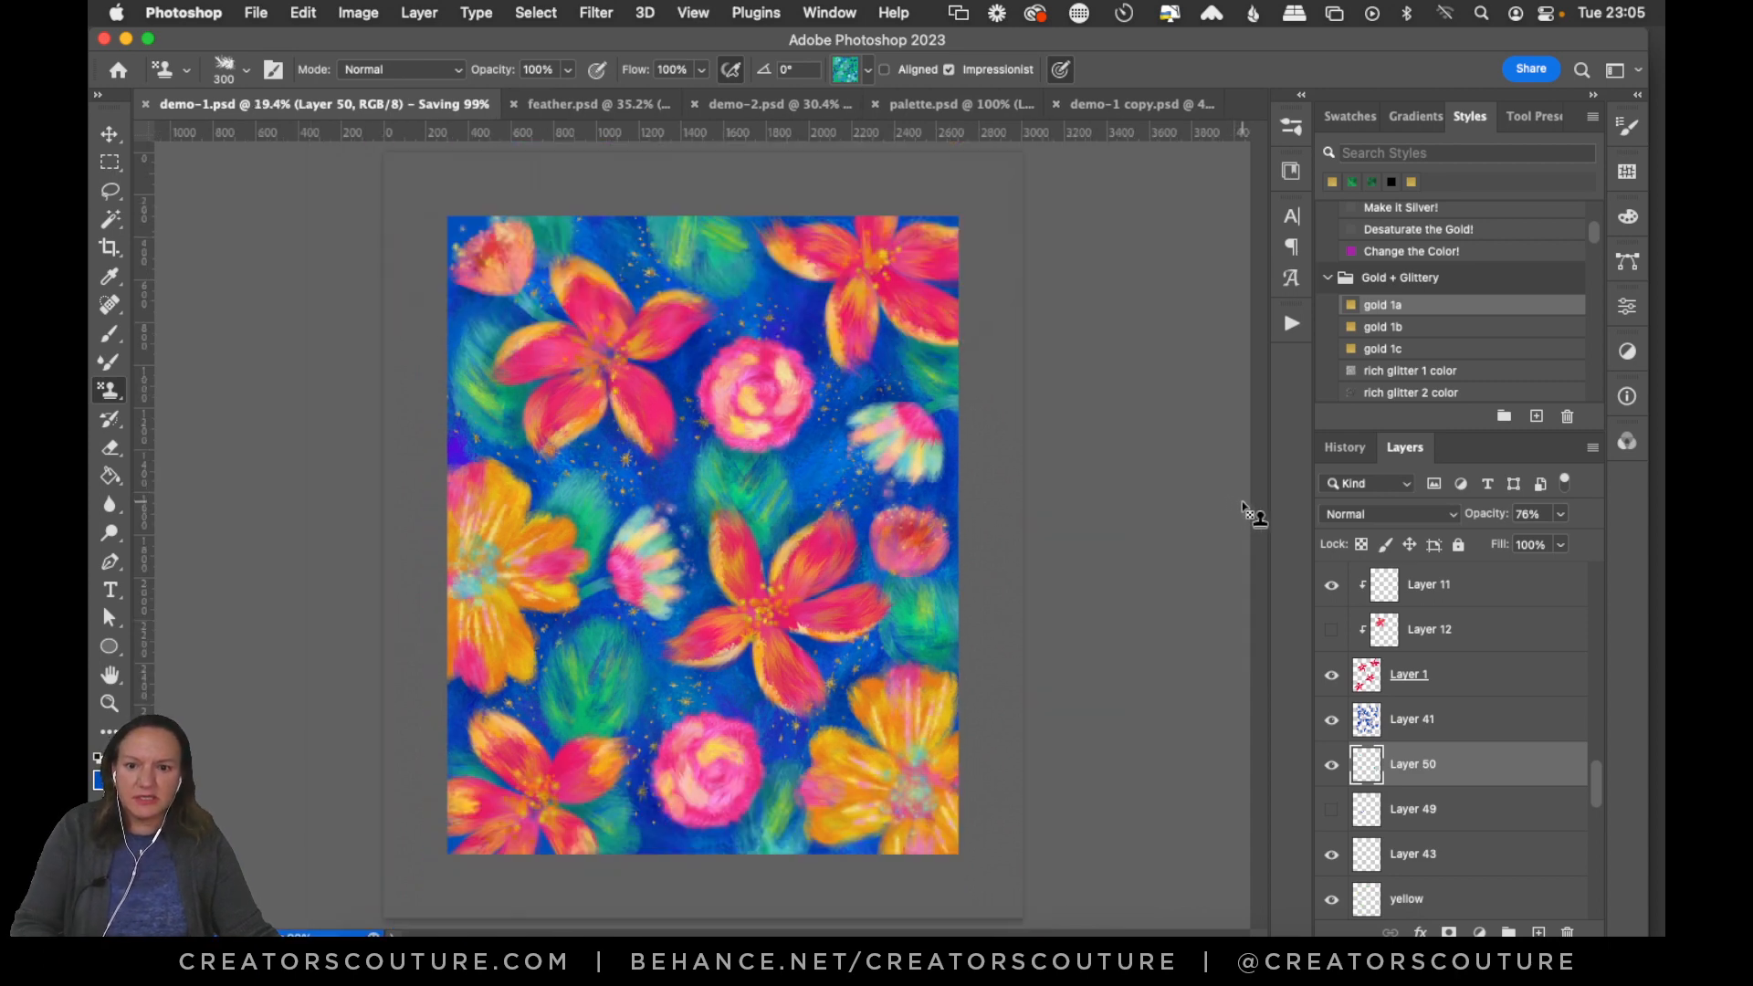
Compare the artwork with and without the Layer 50 stems by toggling that layer's visibility.
key(z)
drag(694, 545, 715, 551)
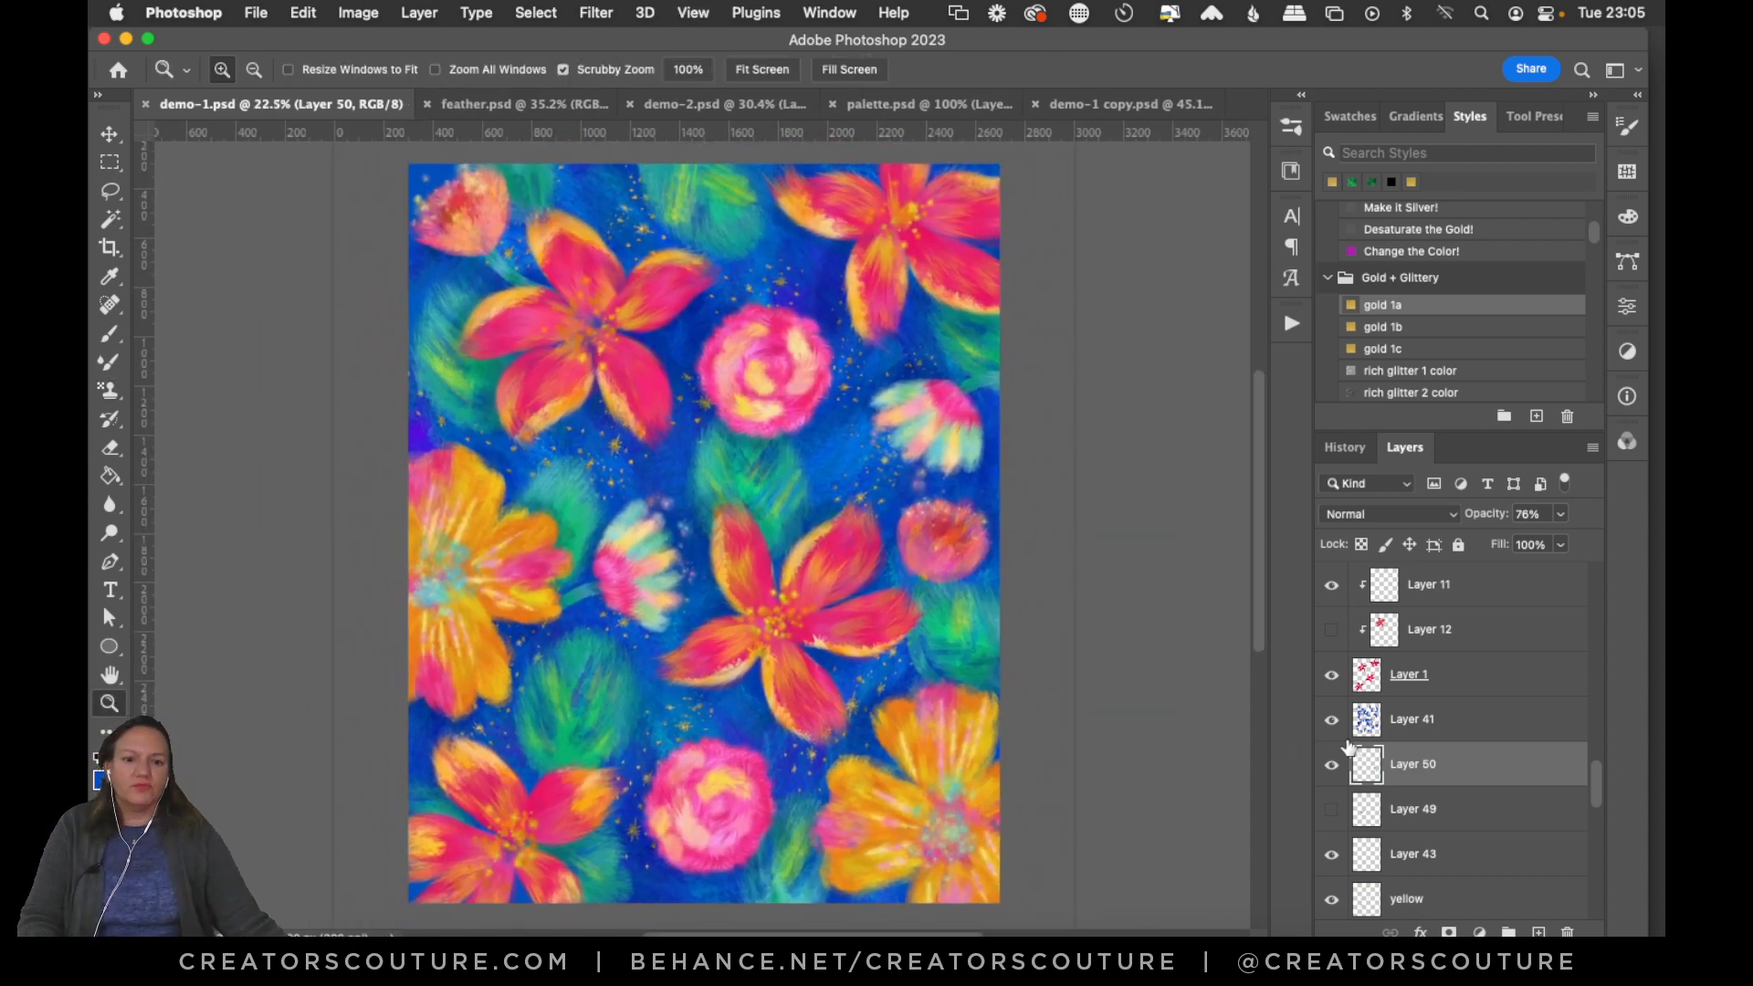
click(1330, 767)
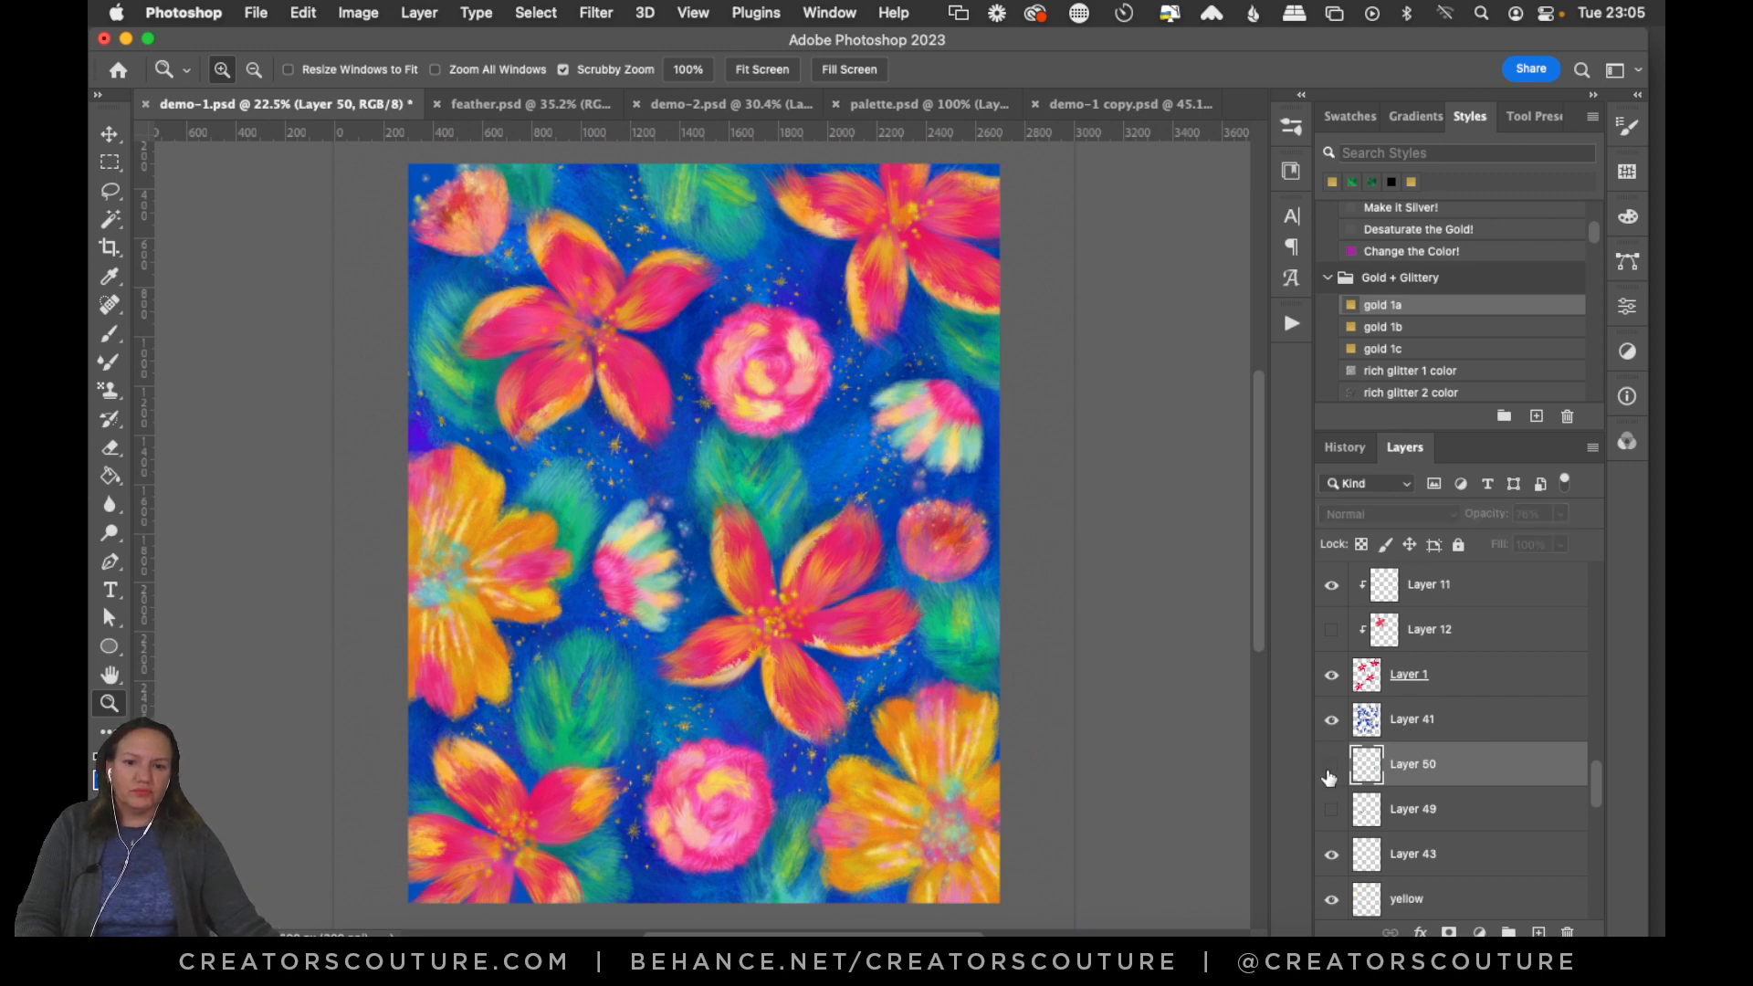
click(1330, 767)
click(1327, 775)
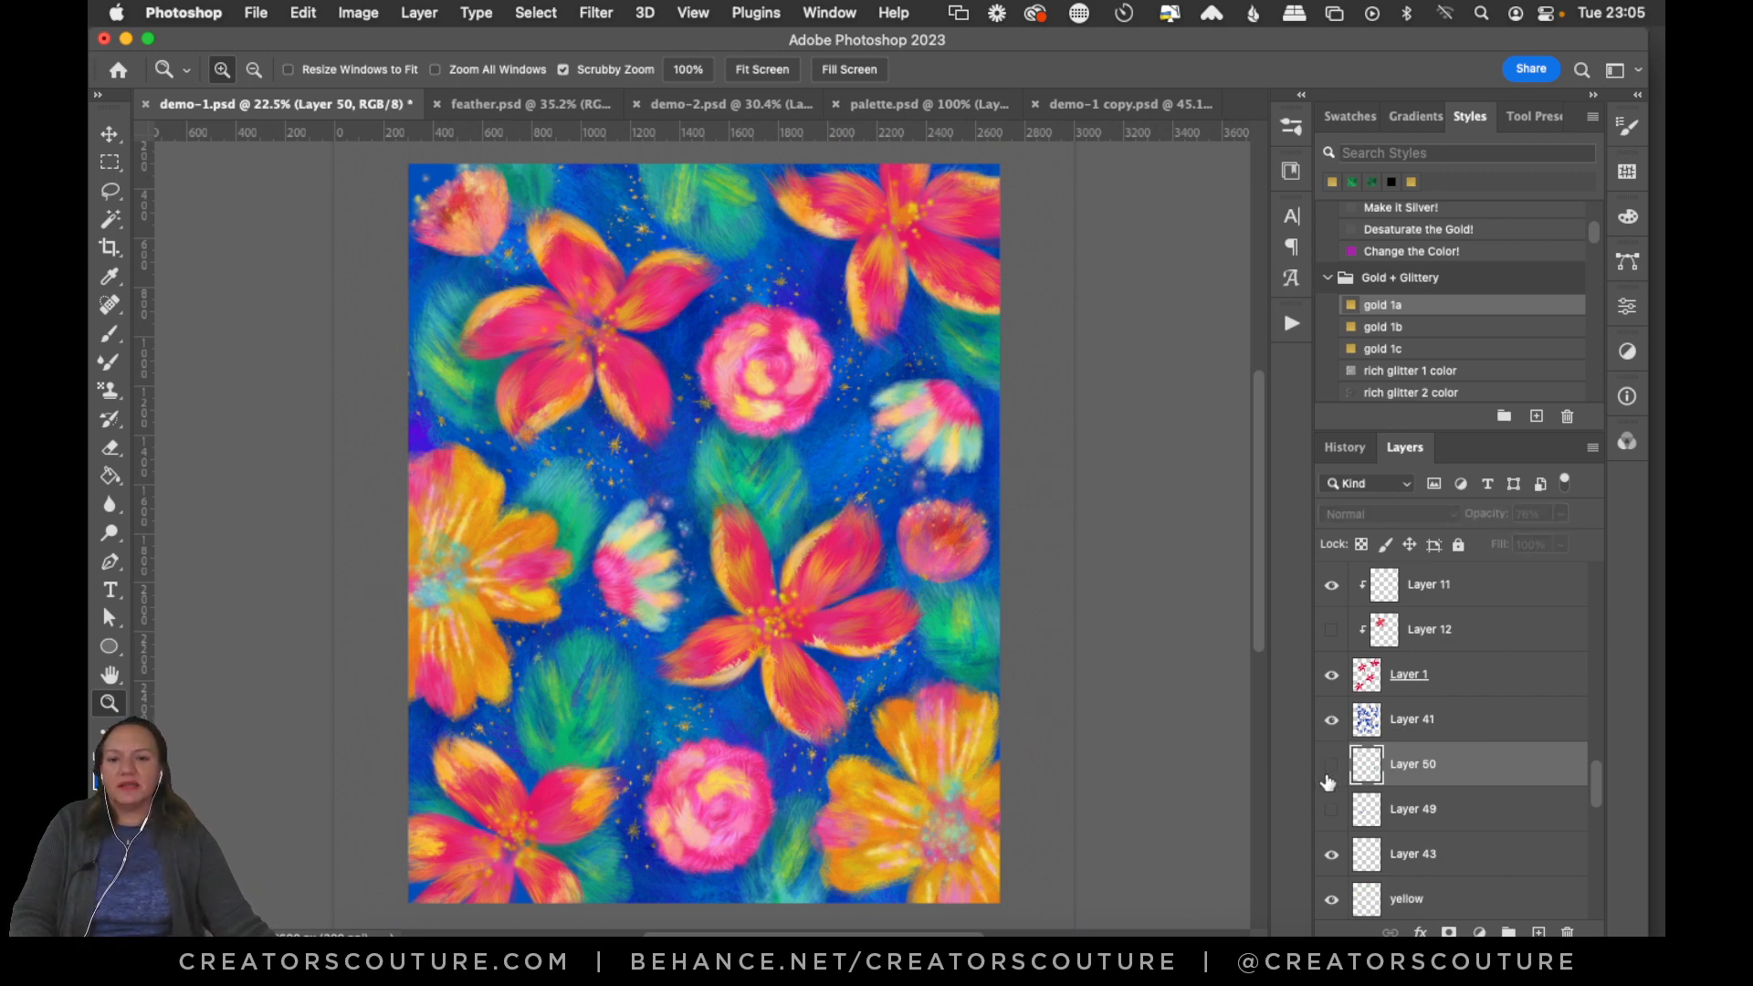
click(1327, 778)
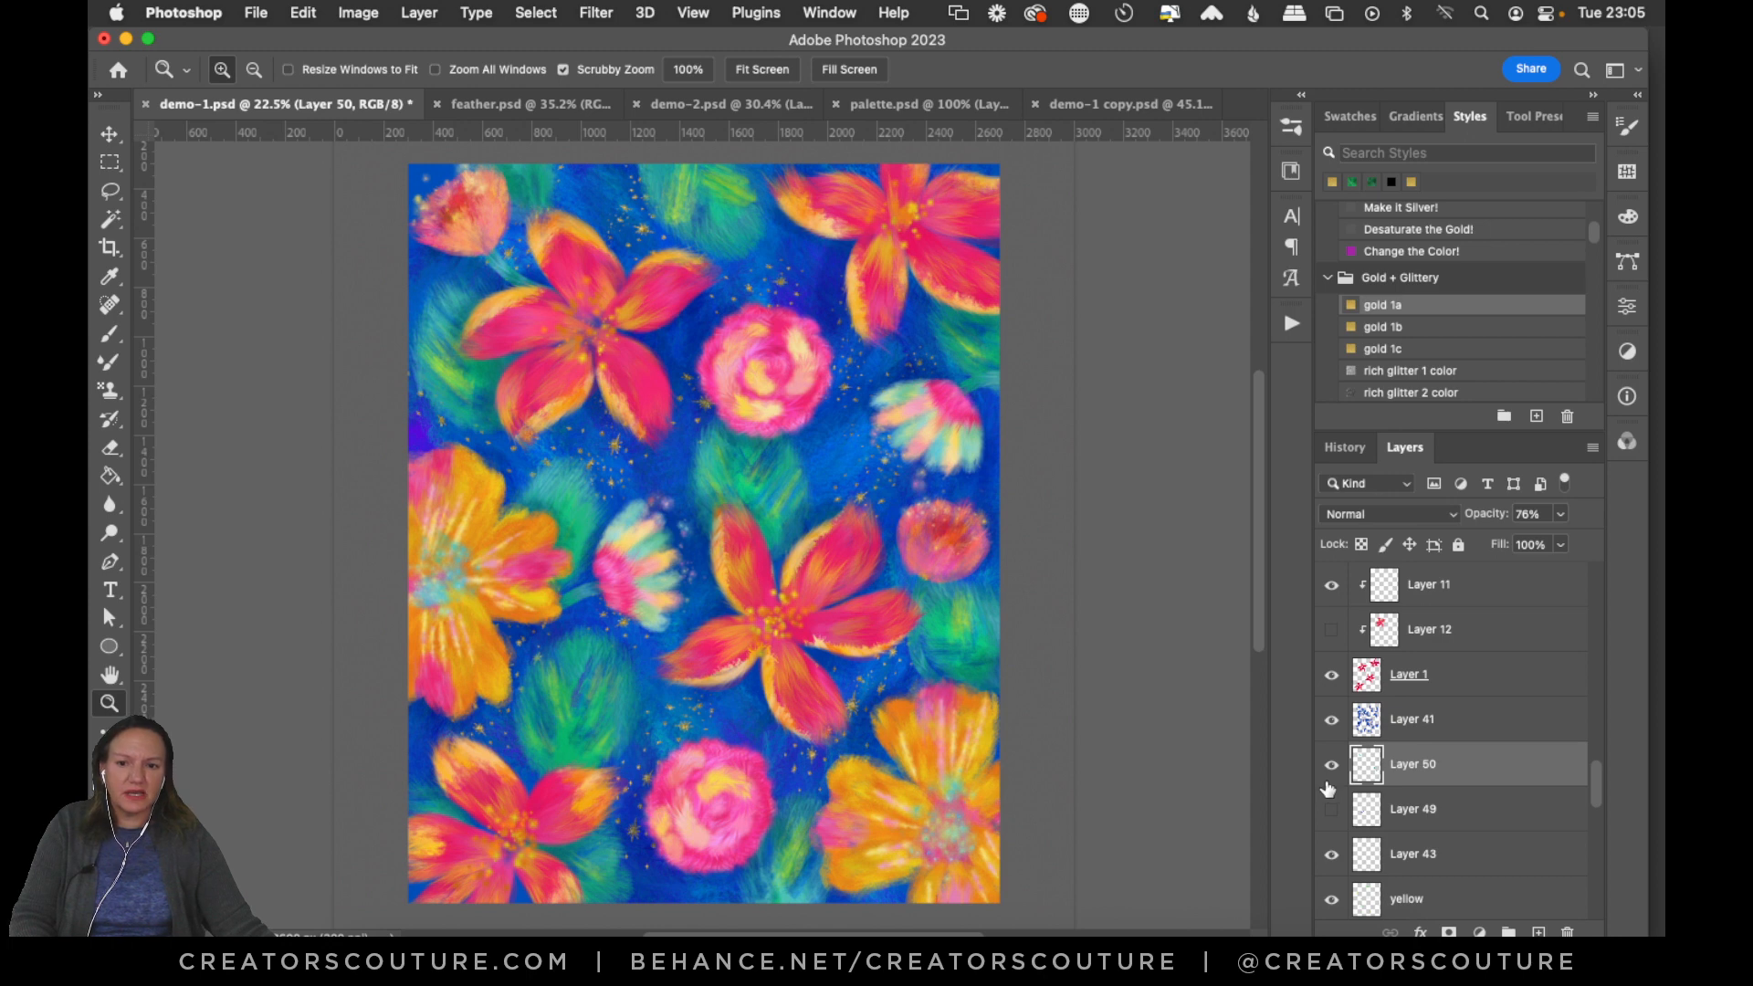
click(1331, 775)
click(1331, 775)
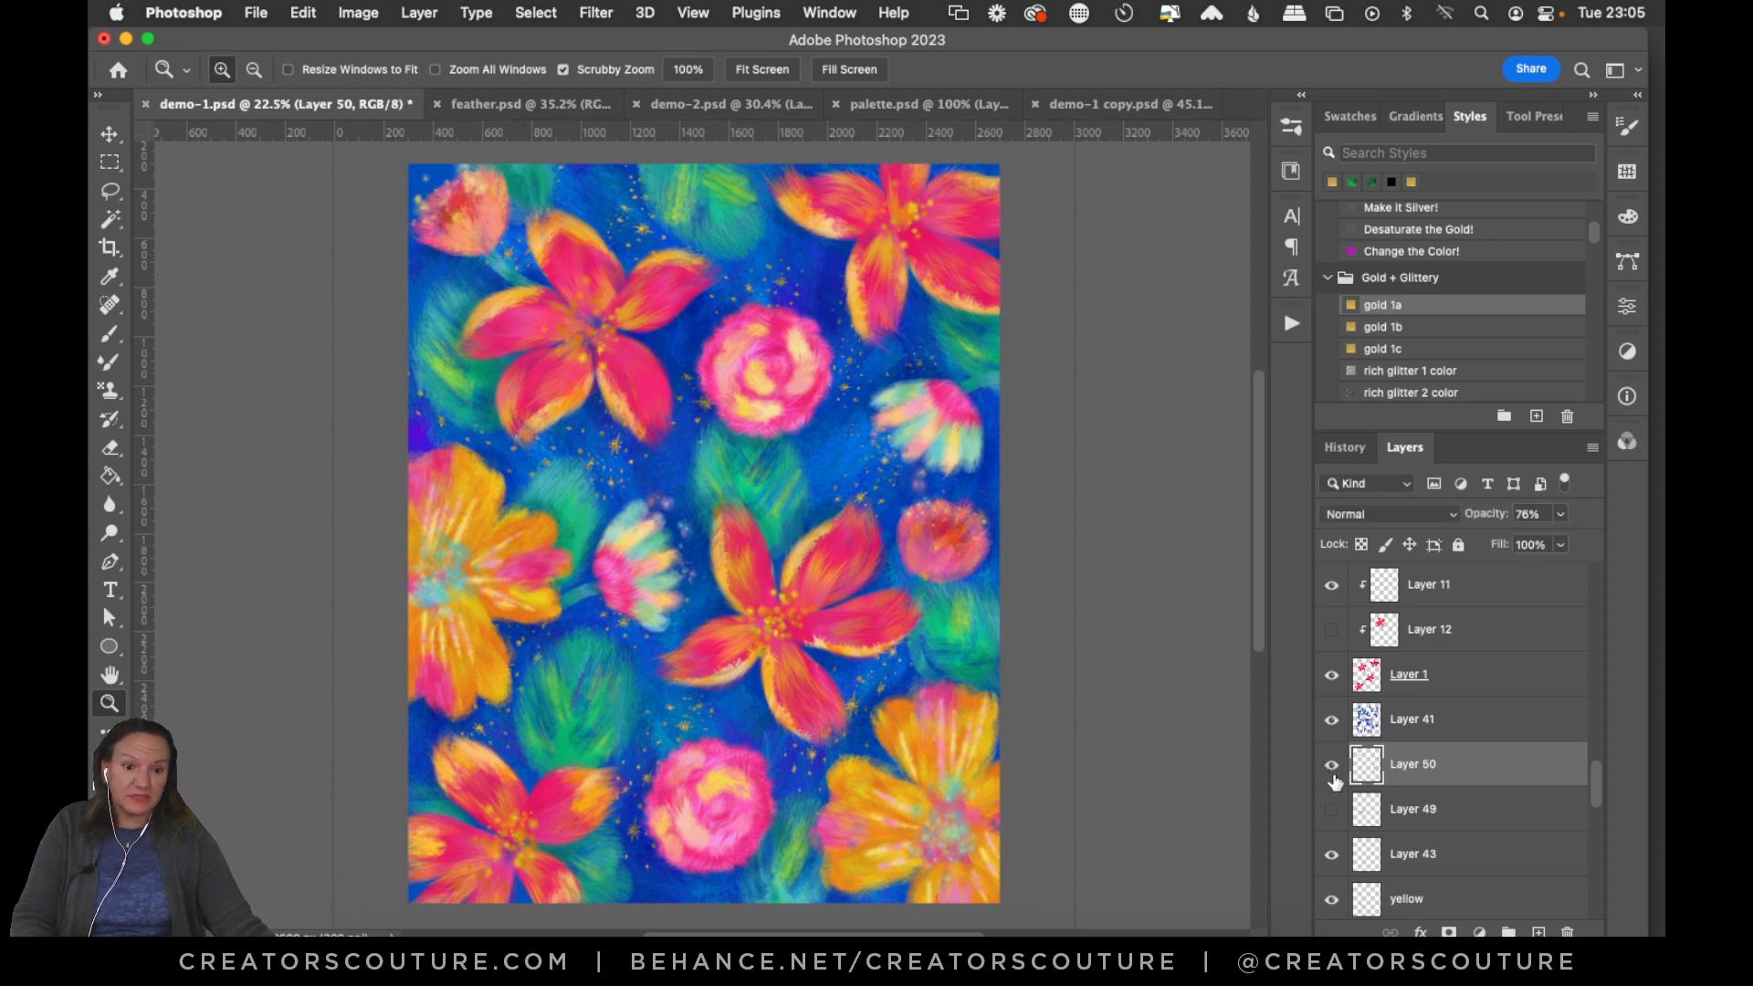
Add a new layer clipped to Layer 50, and load the first blue pattern at the end of the library into the Pattern Stamp tool.
click(1537, 931)
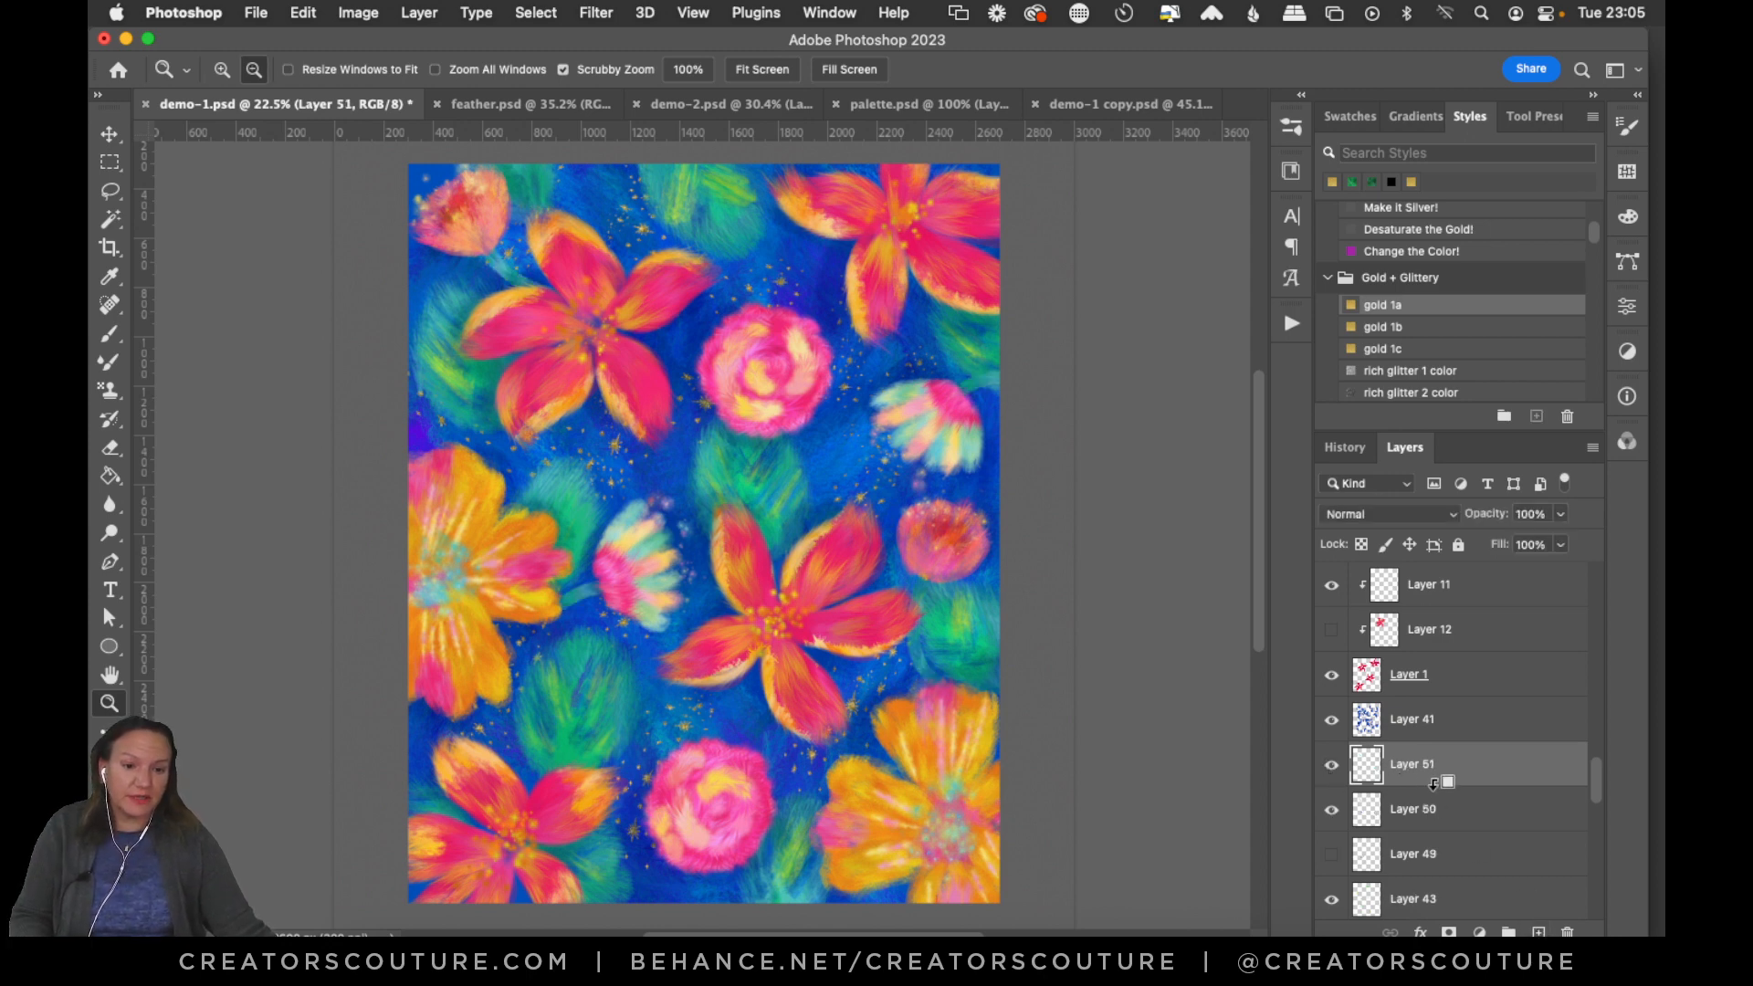
alt+click(1443, 780)
drag(111, 390, 194, 384)
click(201, 387)
click(868, 70)
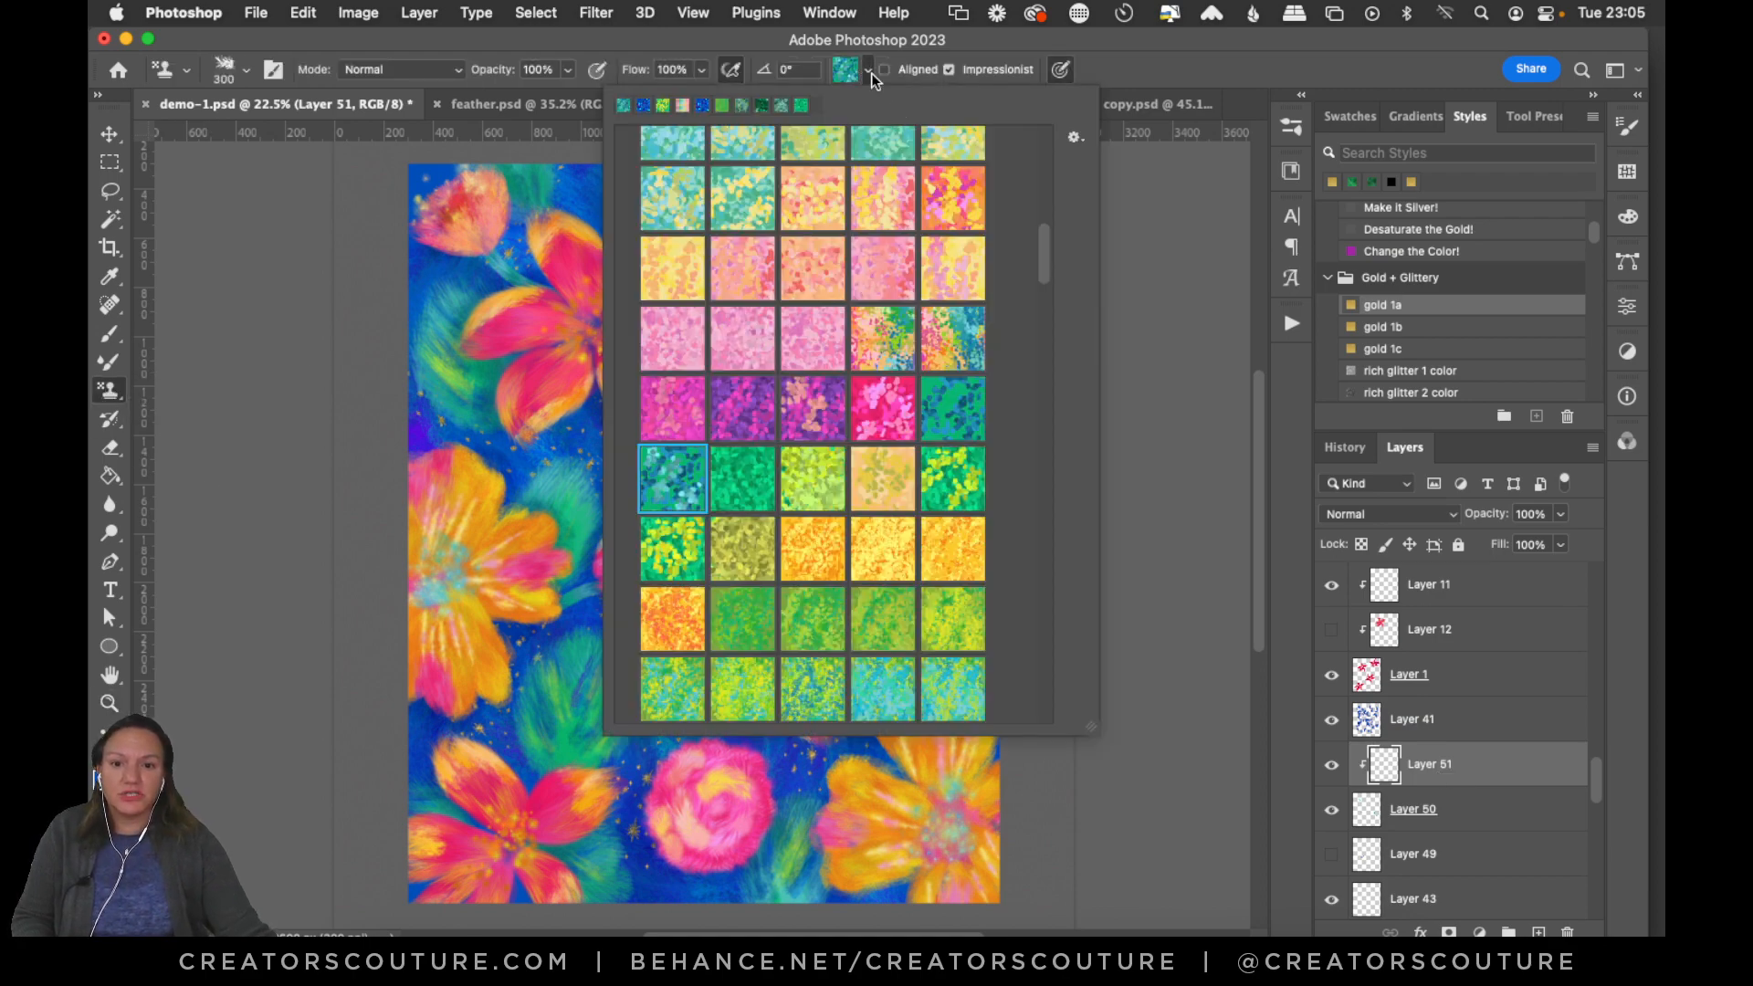
drag(1044, 274, 1041, 678)
click(650, 688)
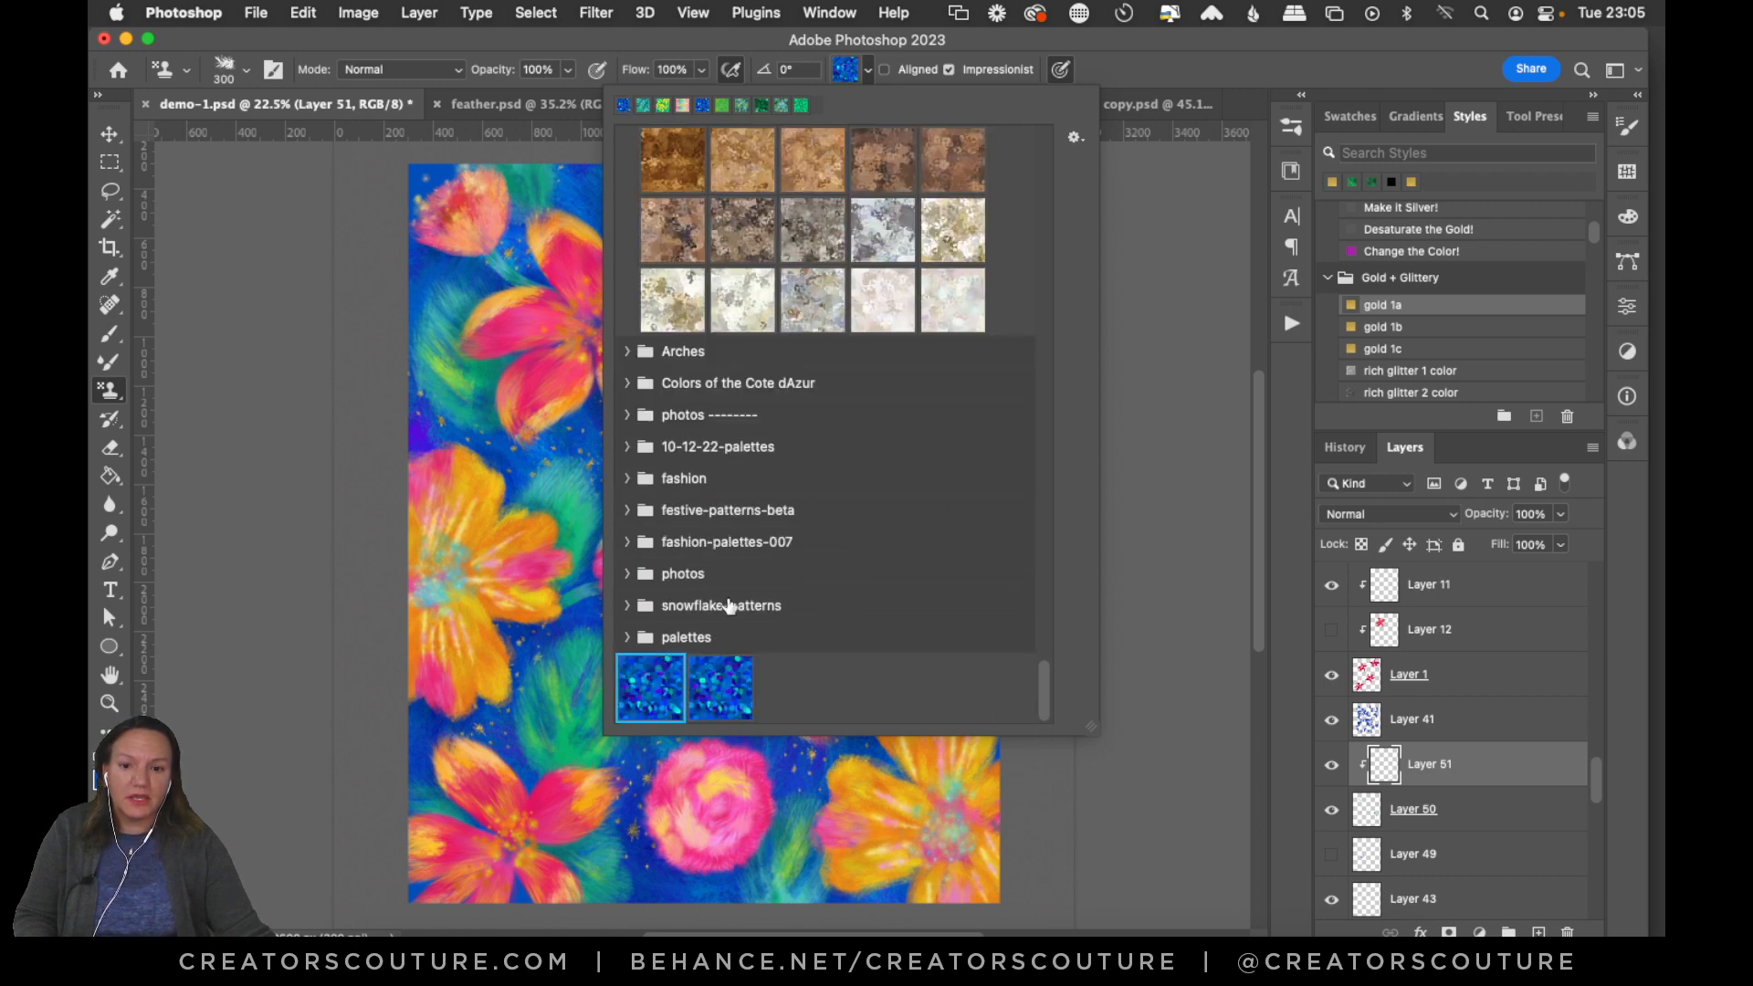
click(1122, 69)
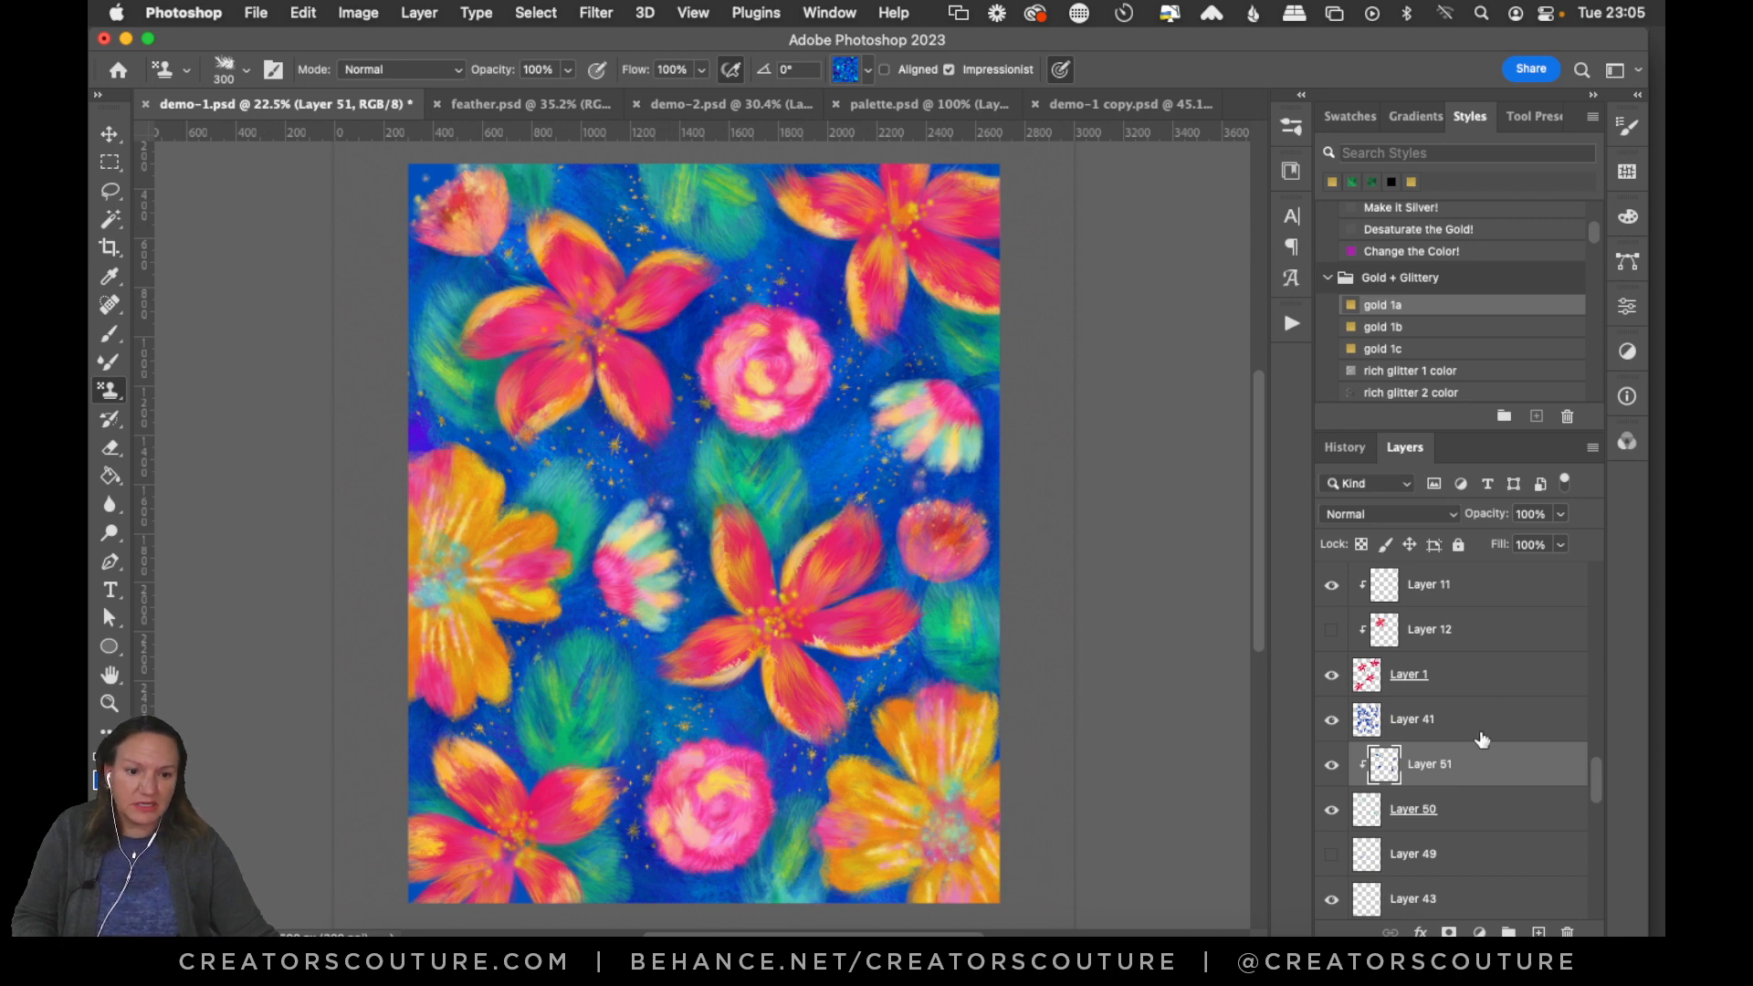
Set Layer 51 to the Multiply blend mode at 43% opacity and save the document.
click(1409, 515)
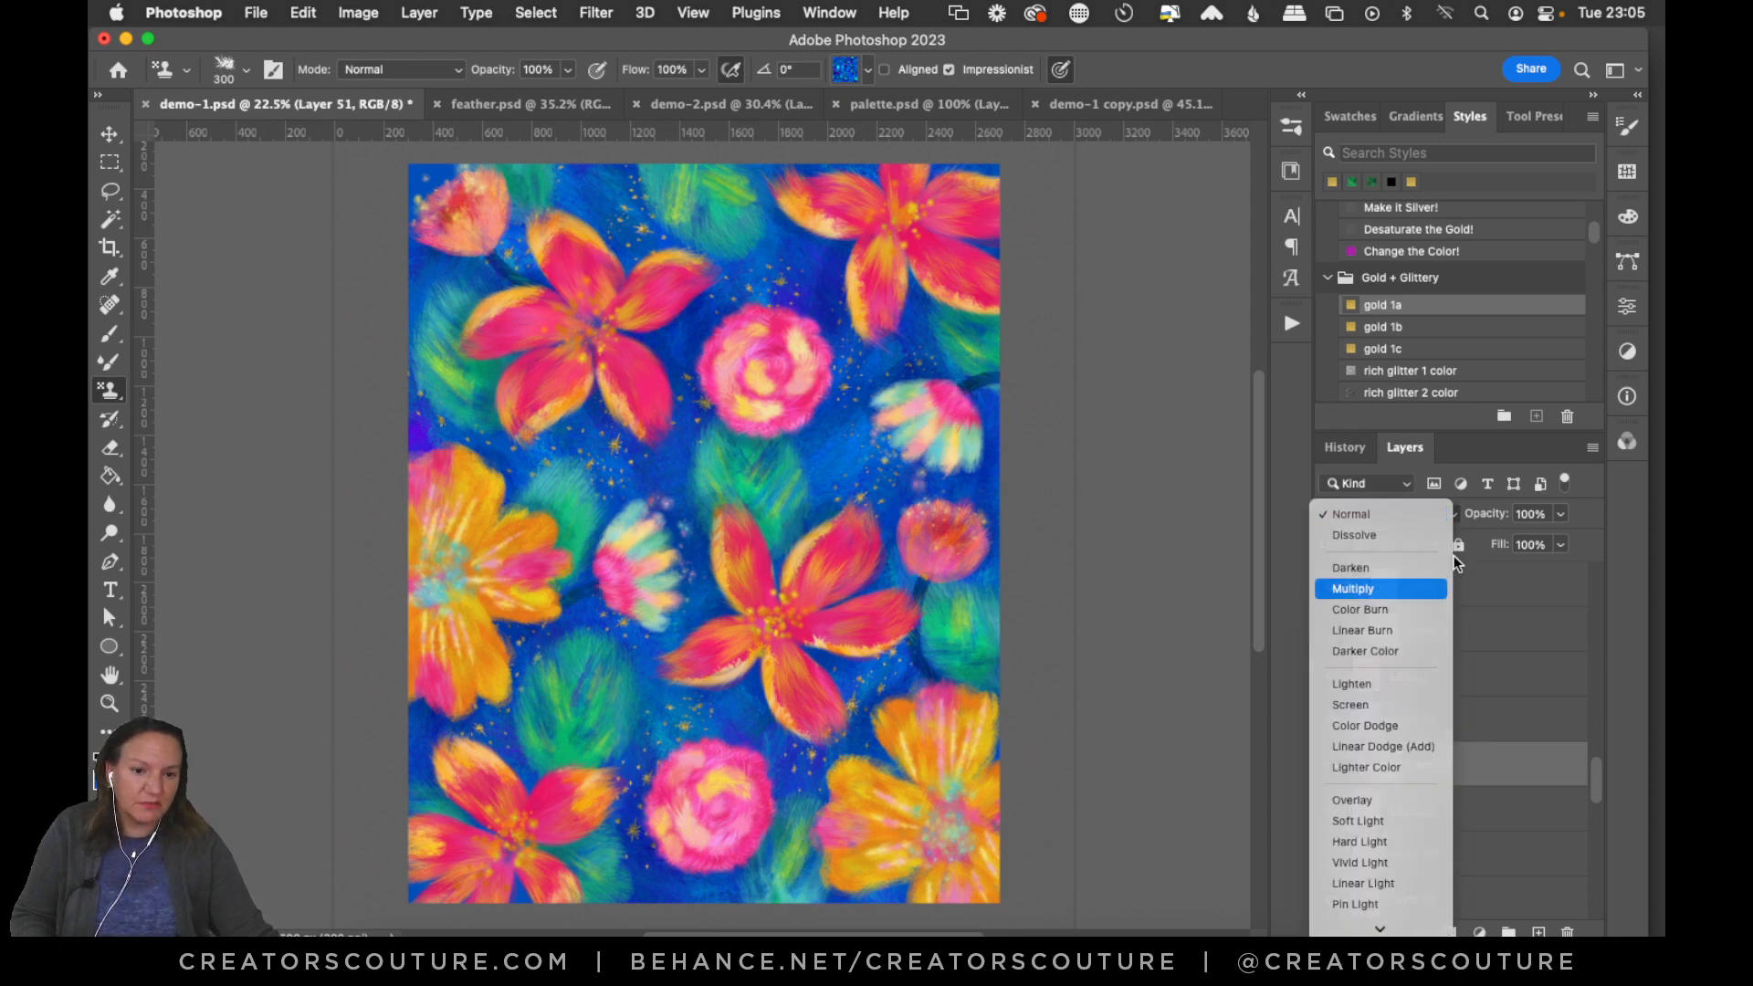
click(1443, 587)
click(1511, 541)
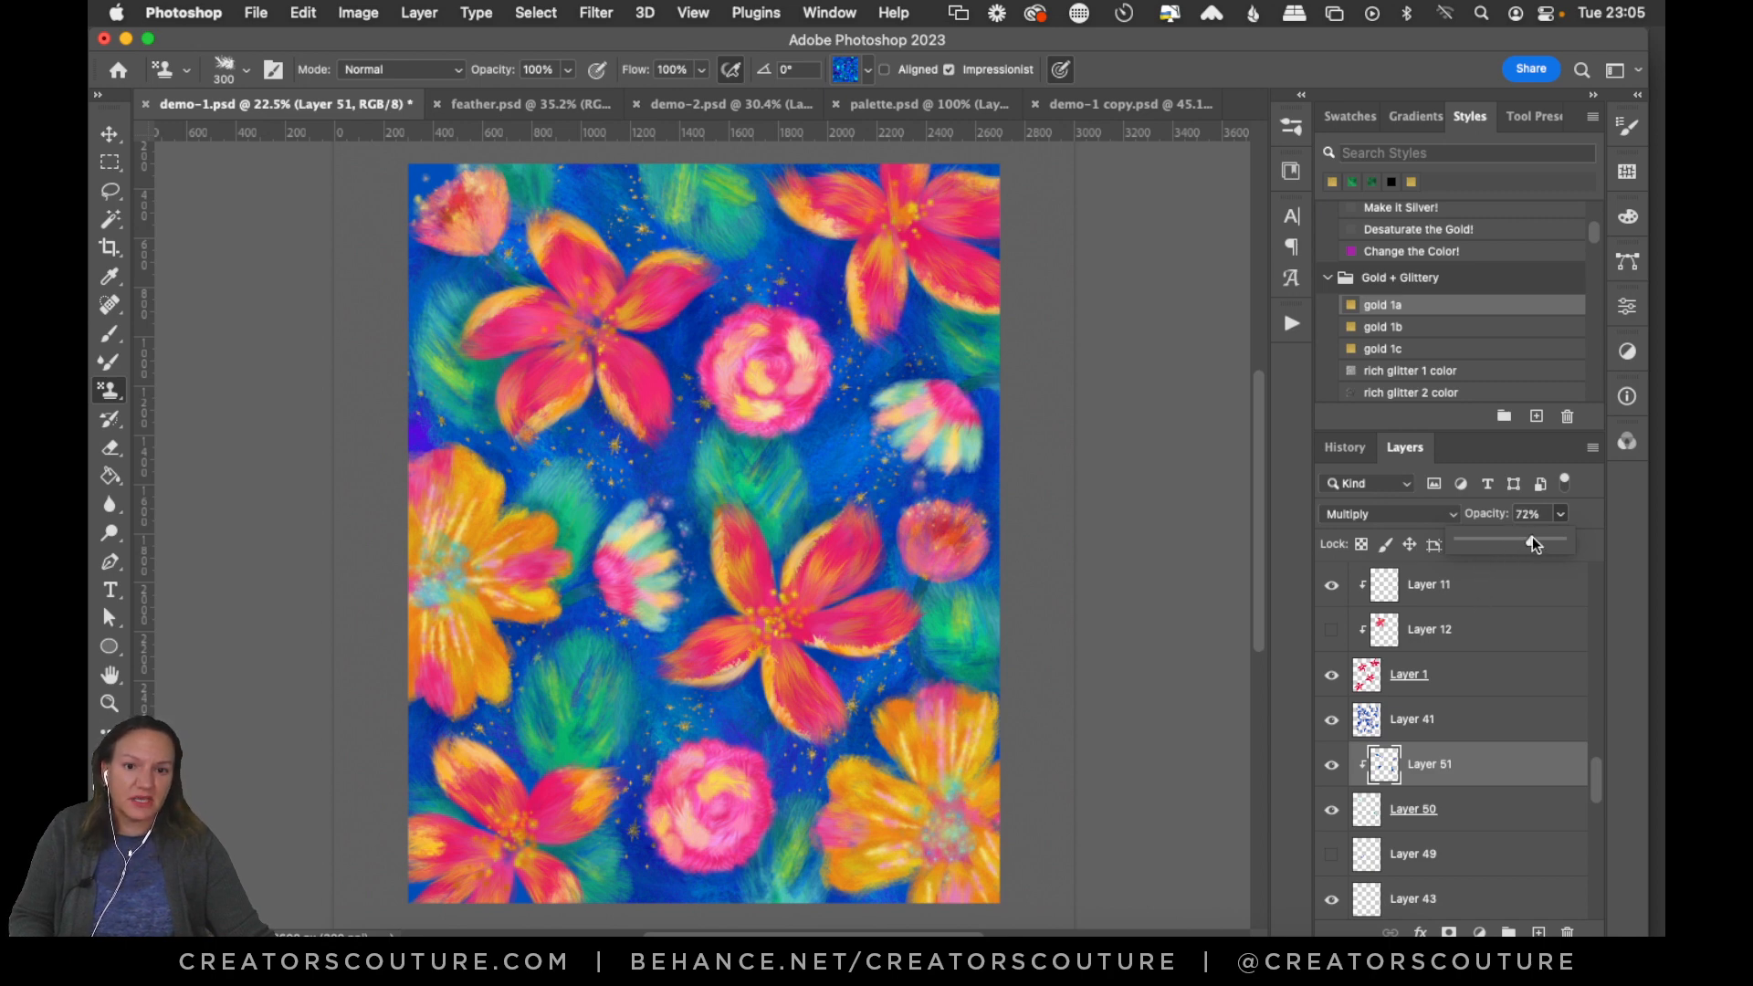
drag(1532, 540, 1488, 541)
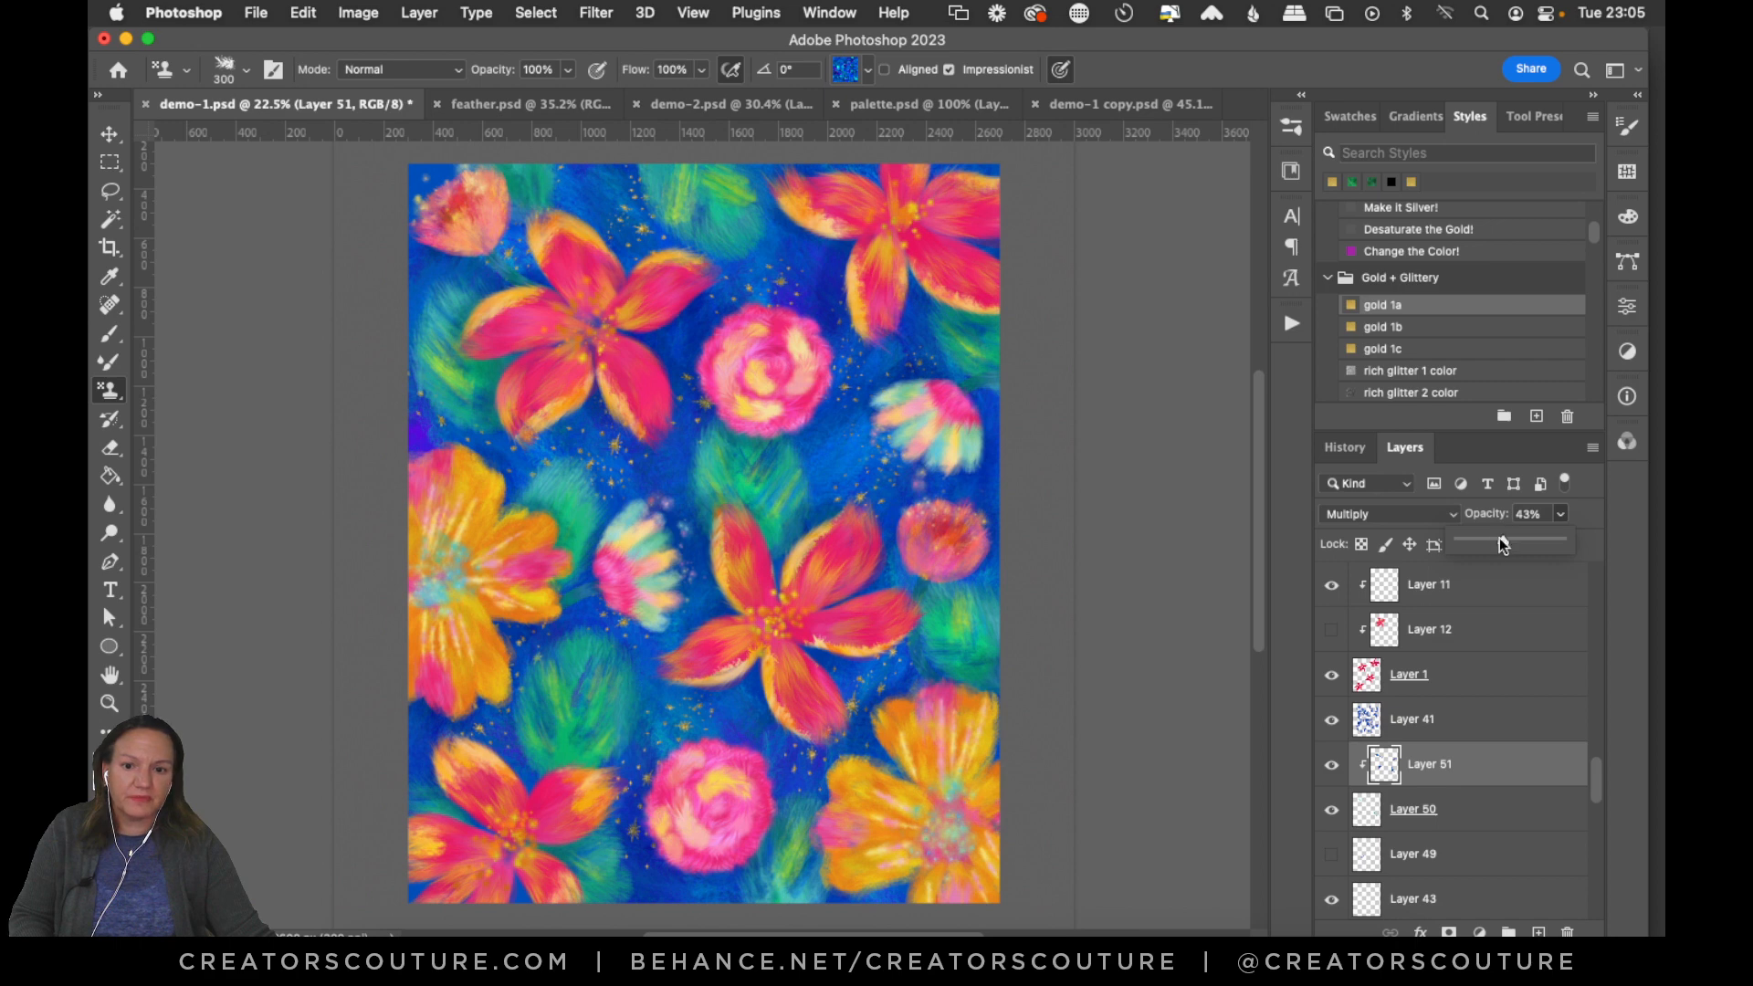
key(super+s)
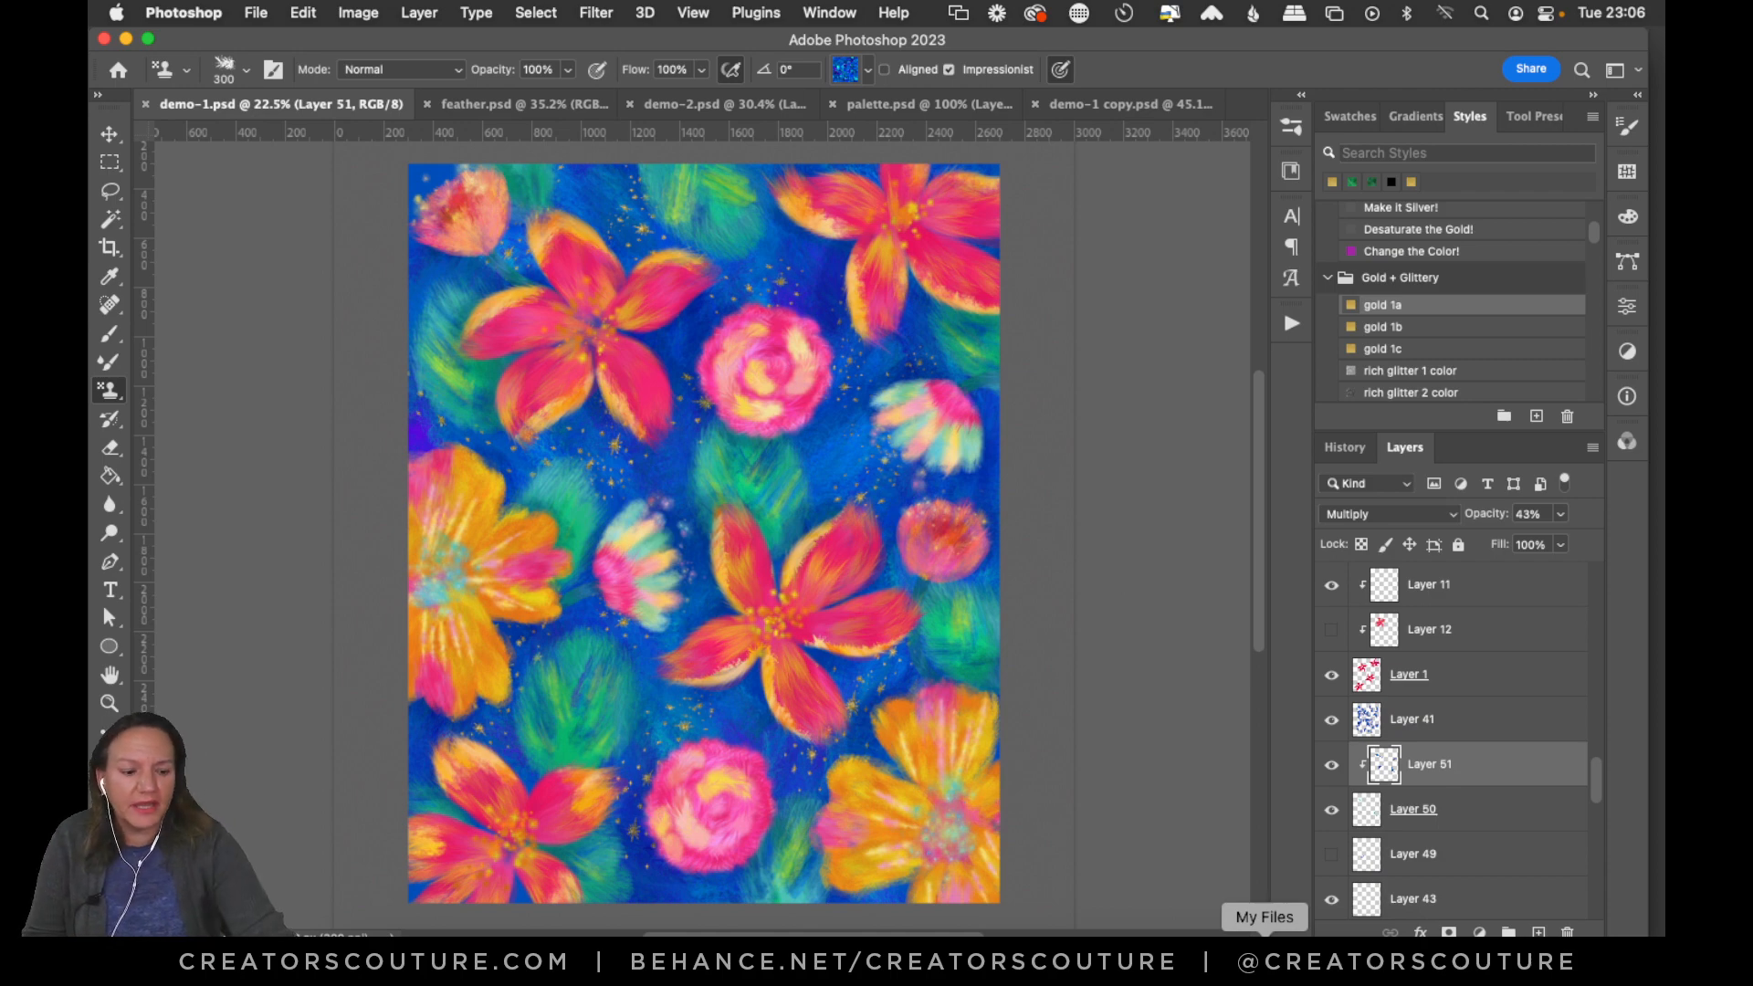
Compare a close view of the demo-1.psd florals with the flat-colored version in demo-2.psd.
click(108, 703)
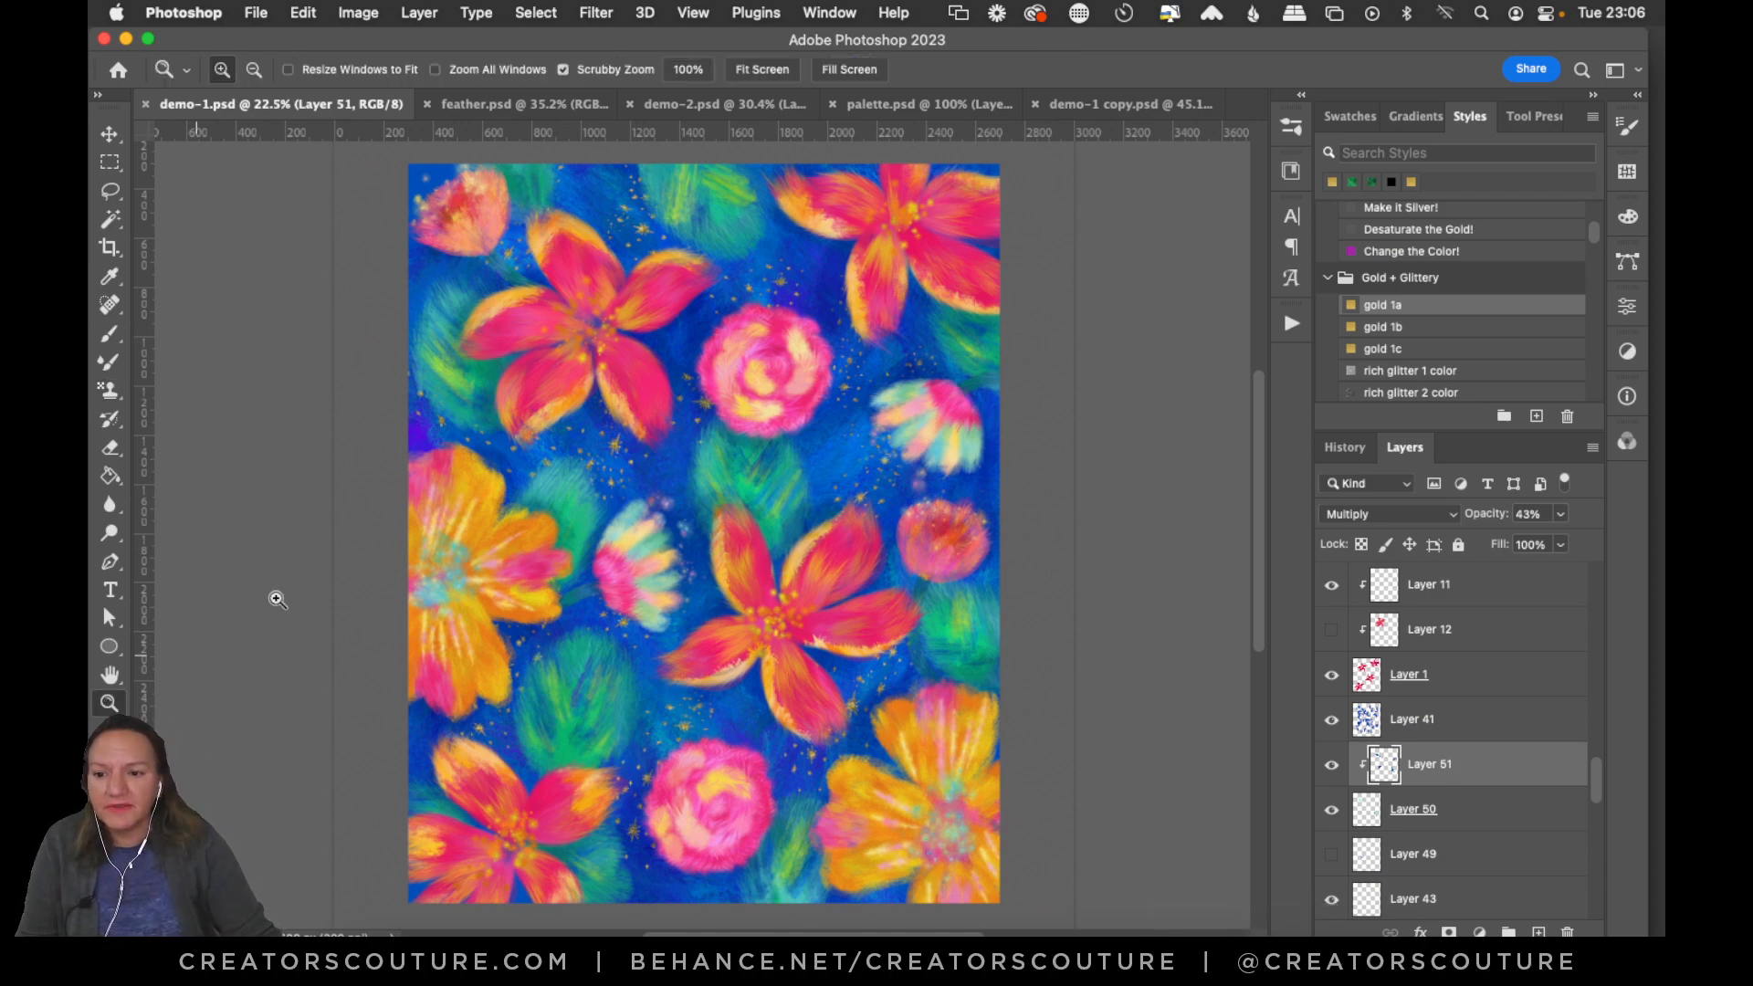
drag(609, 253, 659, 278)
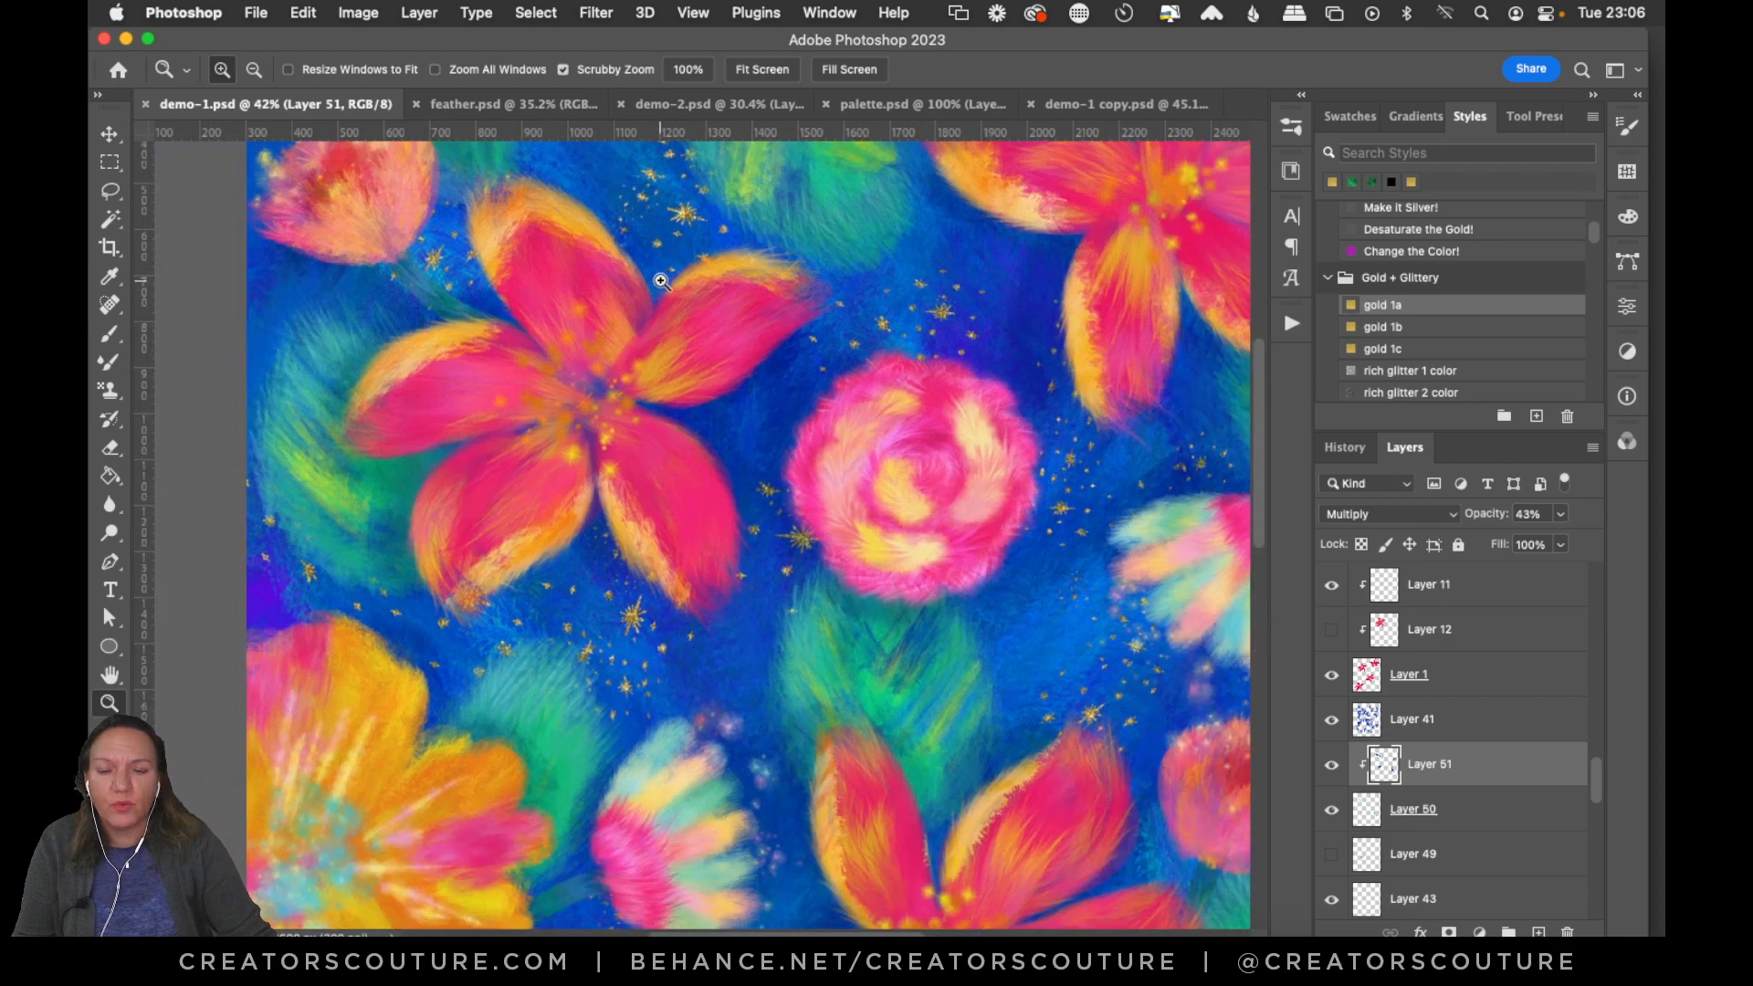
scroll(659, 277, up, 3)
click(714, 103)
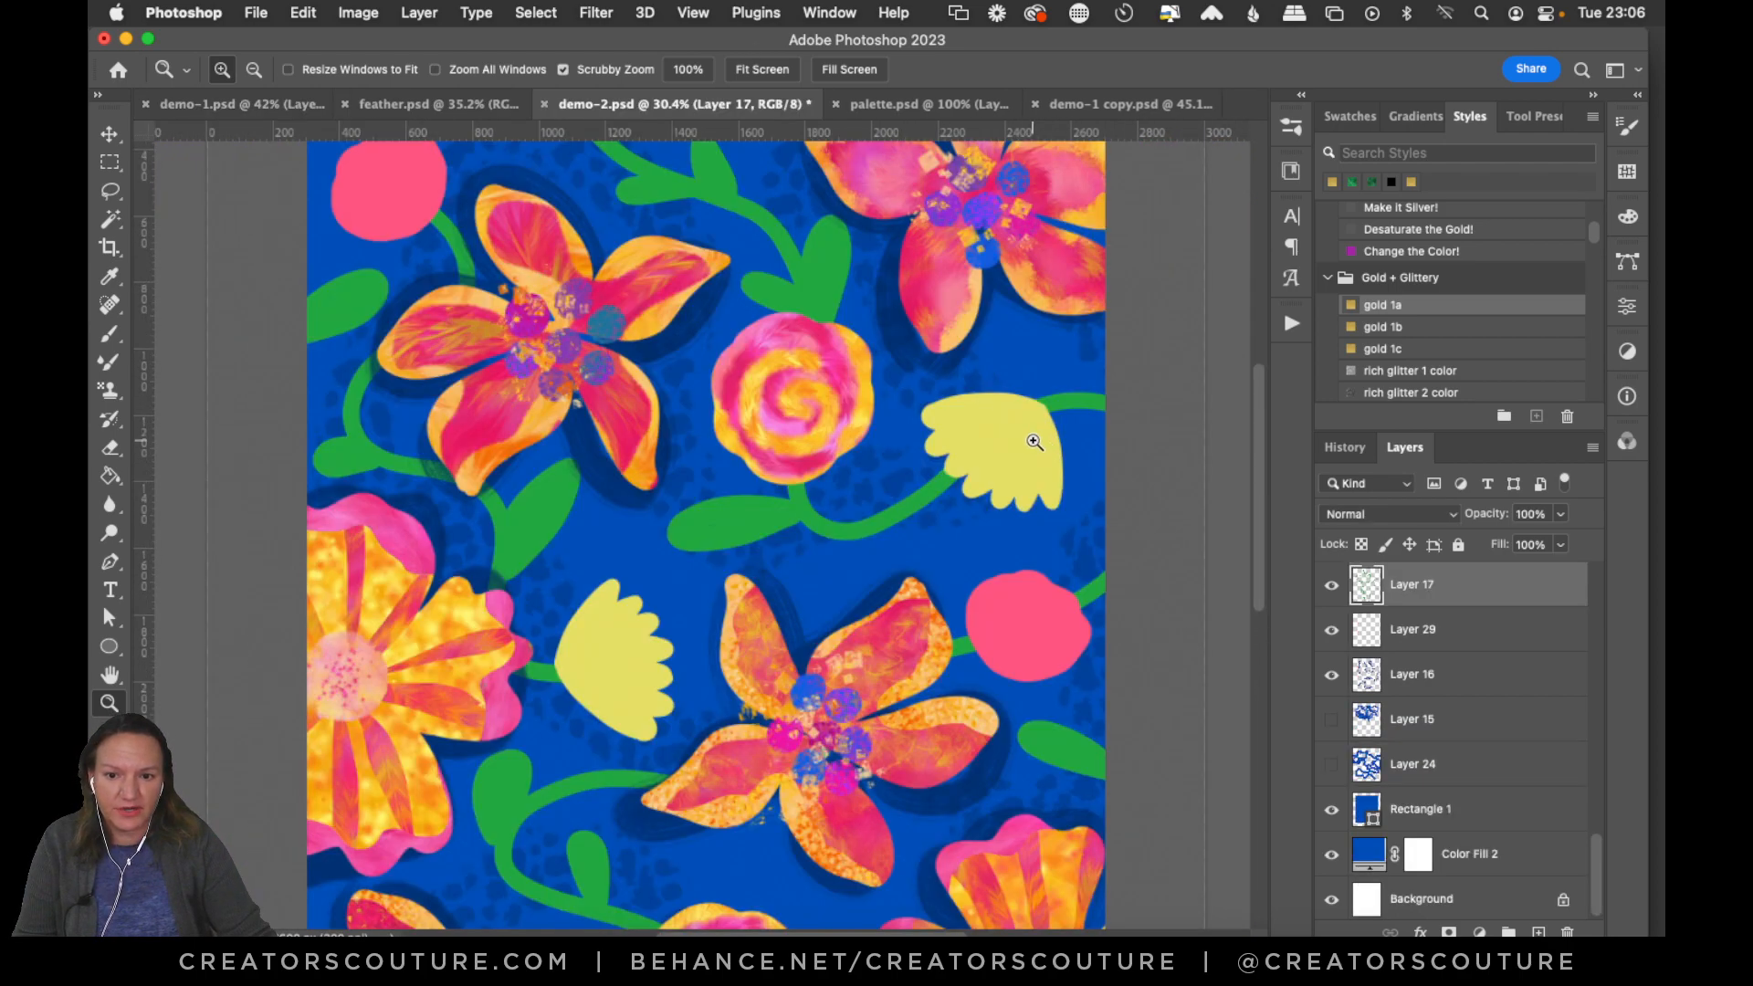
scroll(1040, 446, down, 3)
click(288, 101)
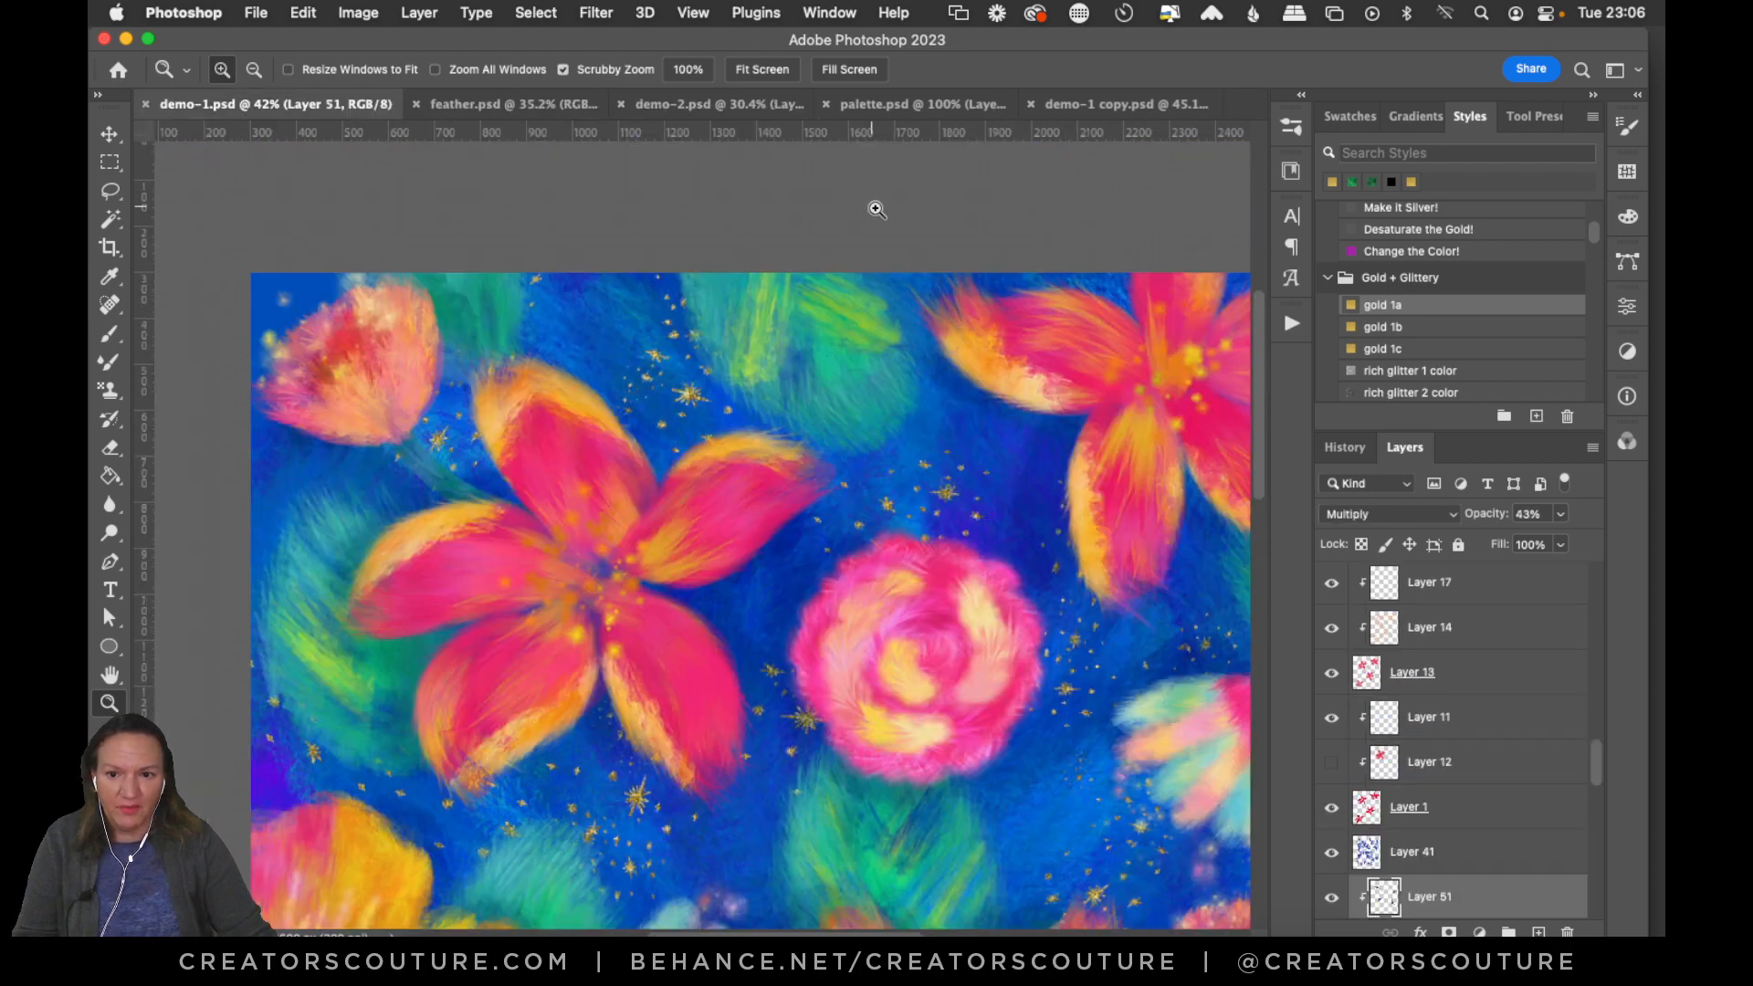
Examine the flowers, leaves, stems and gold sparkles up close across the whole demo-1.psd illustration.
scroll(1005, 356, down, 3)
scroll(1092, 439, down, 3)
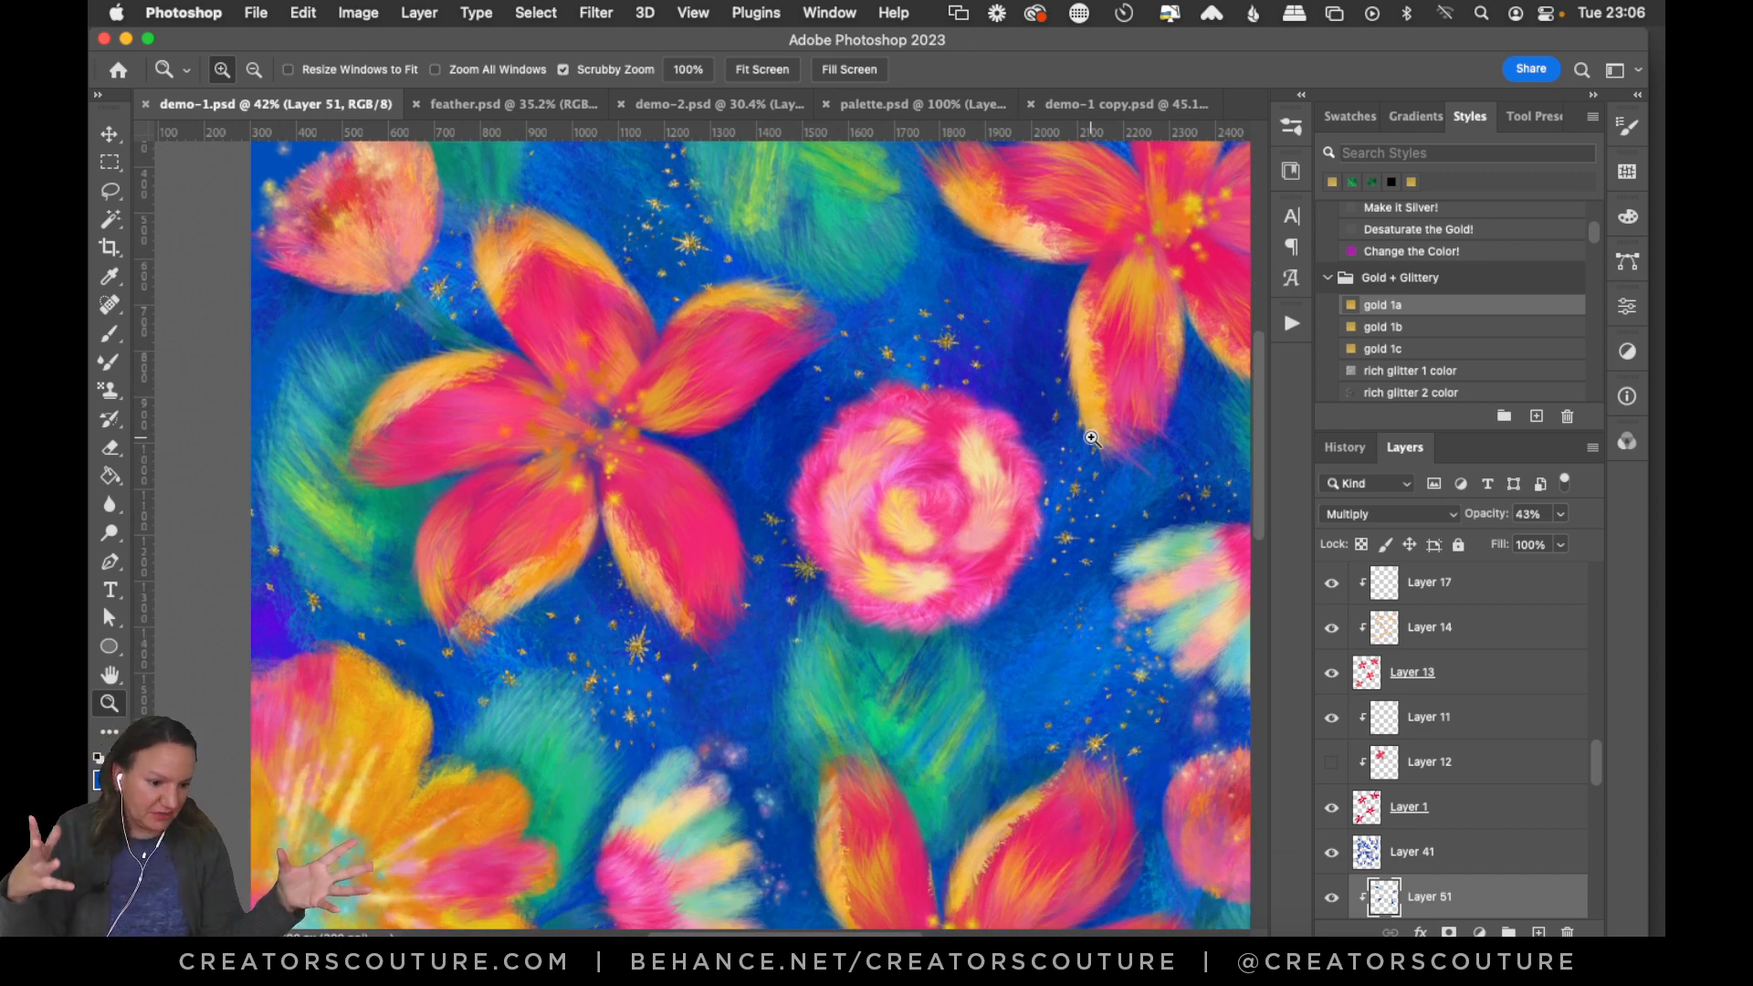
scroll(802, 466, up, 2)
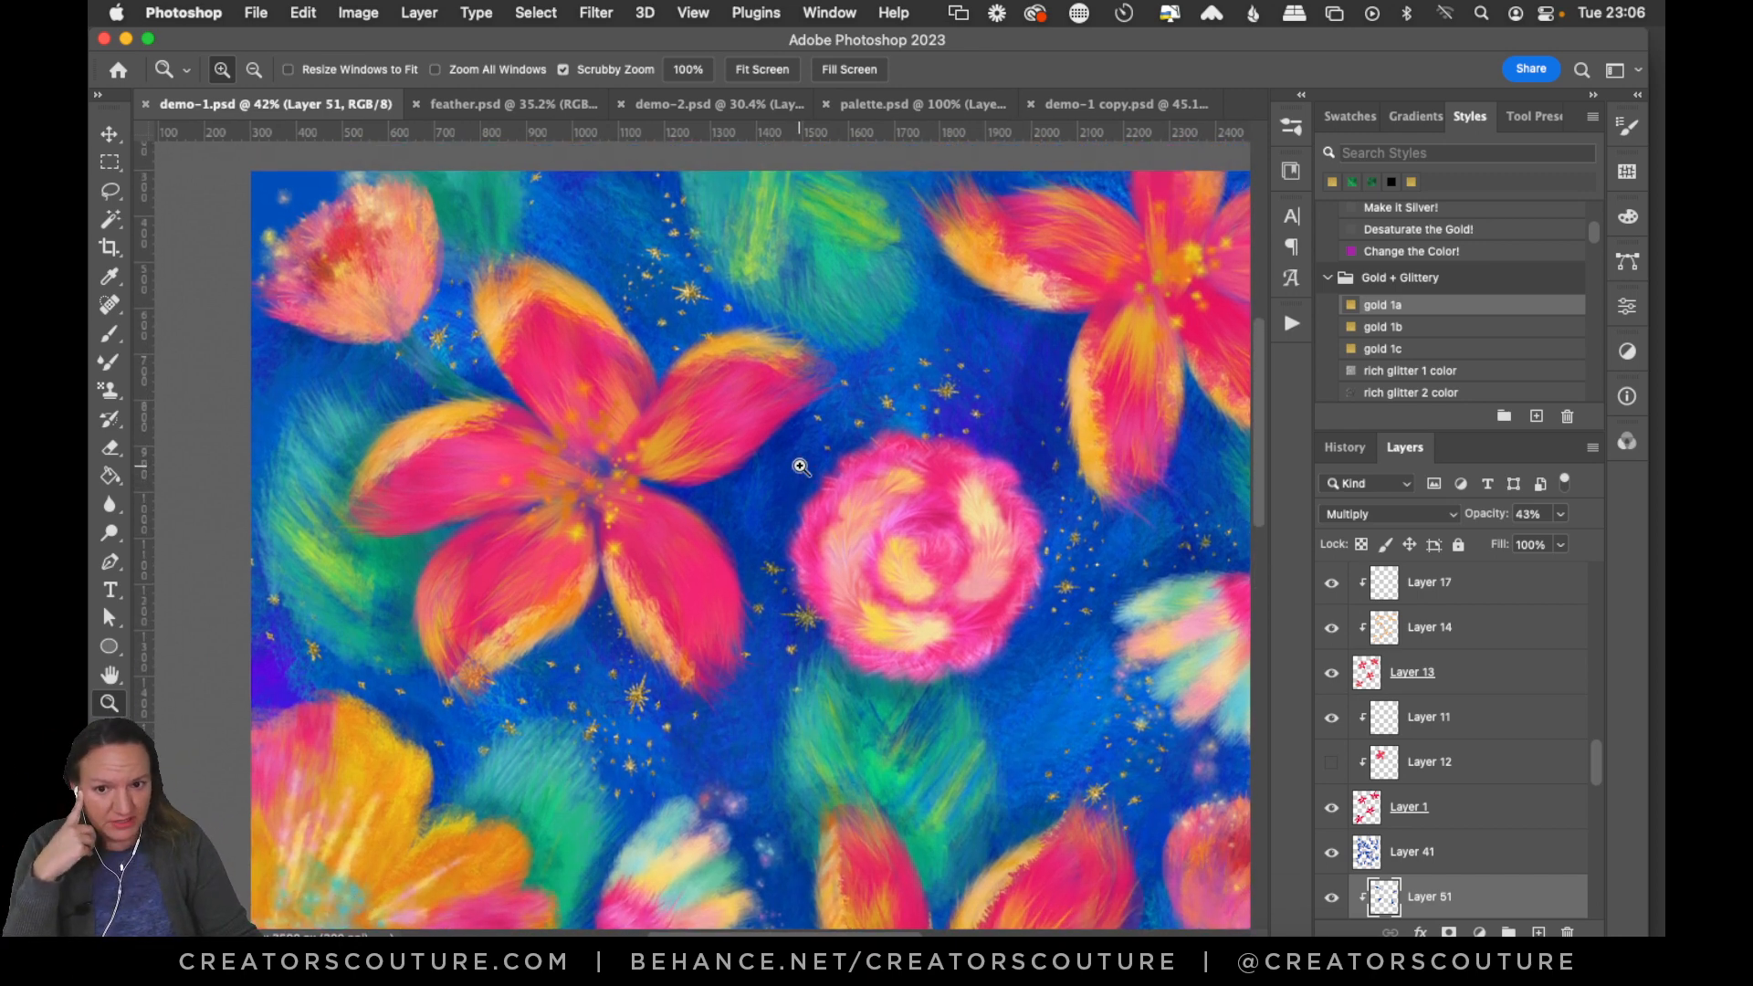
scroll(808, 469, right, 2)
scroll(811, 472, down, 1)
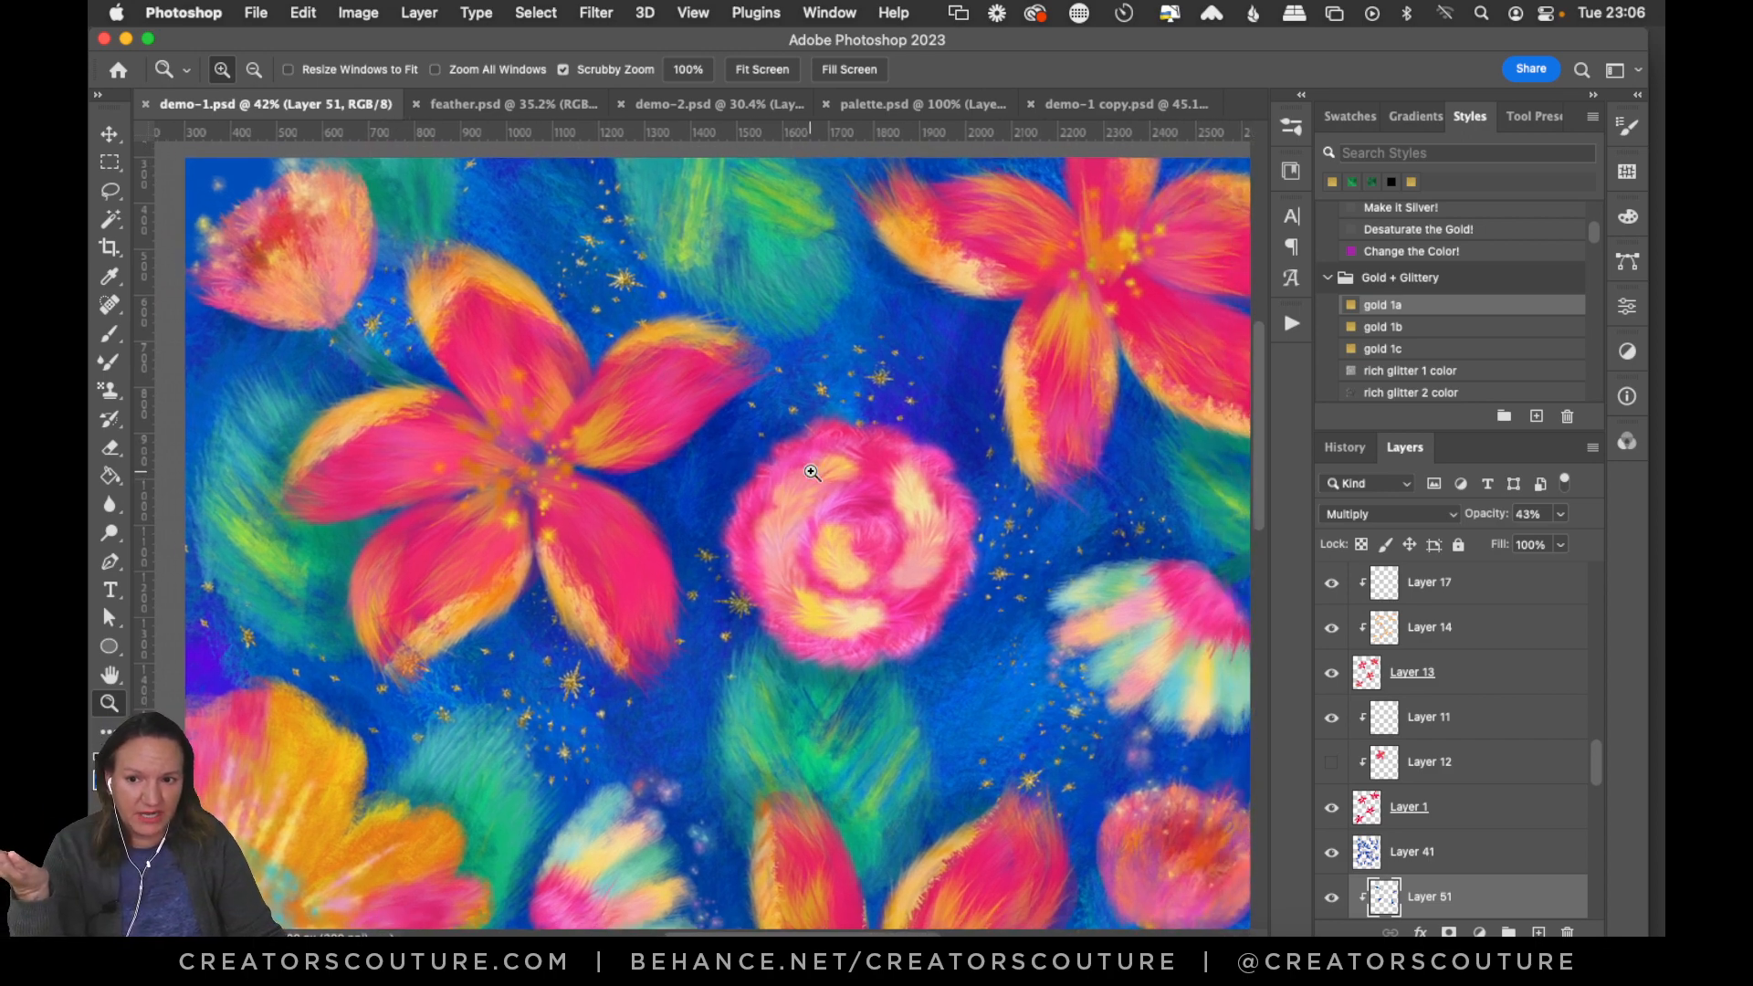
scroll(813, 477, right, 4)
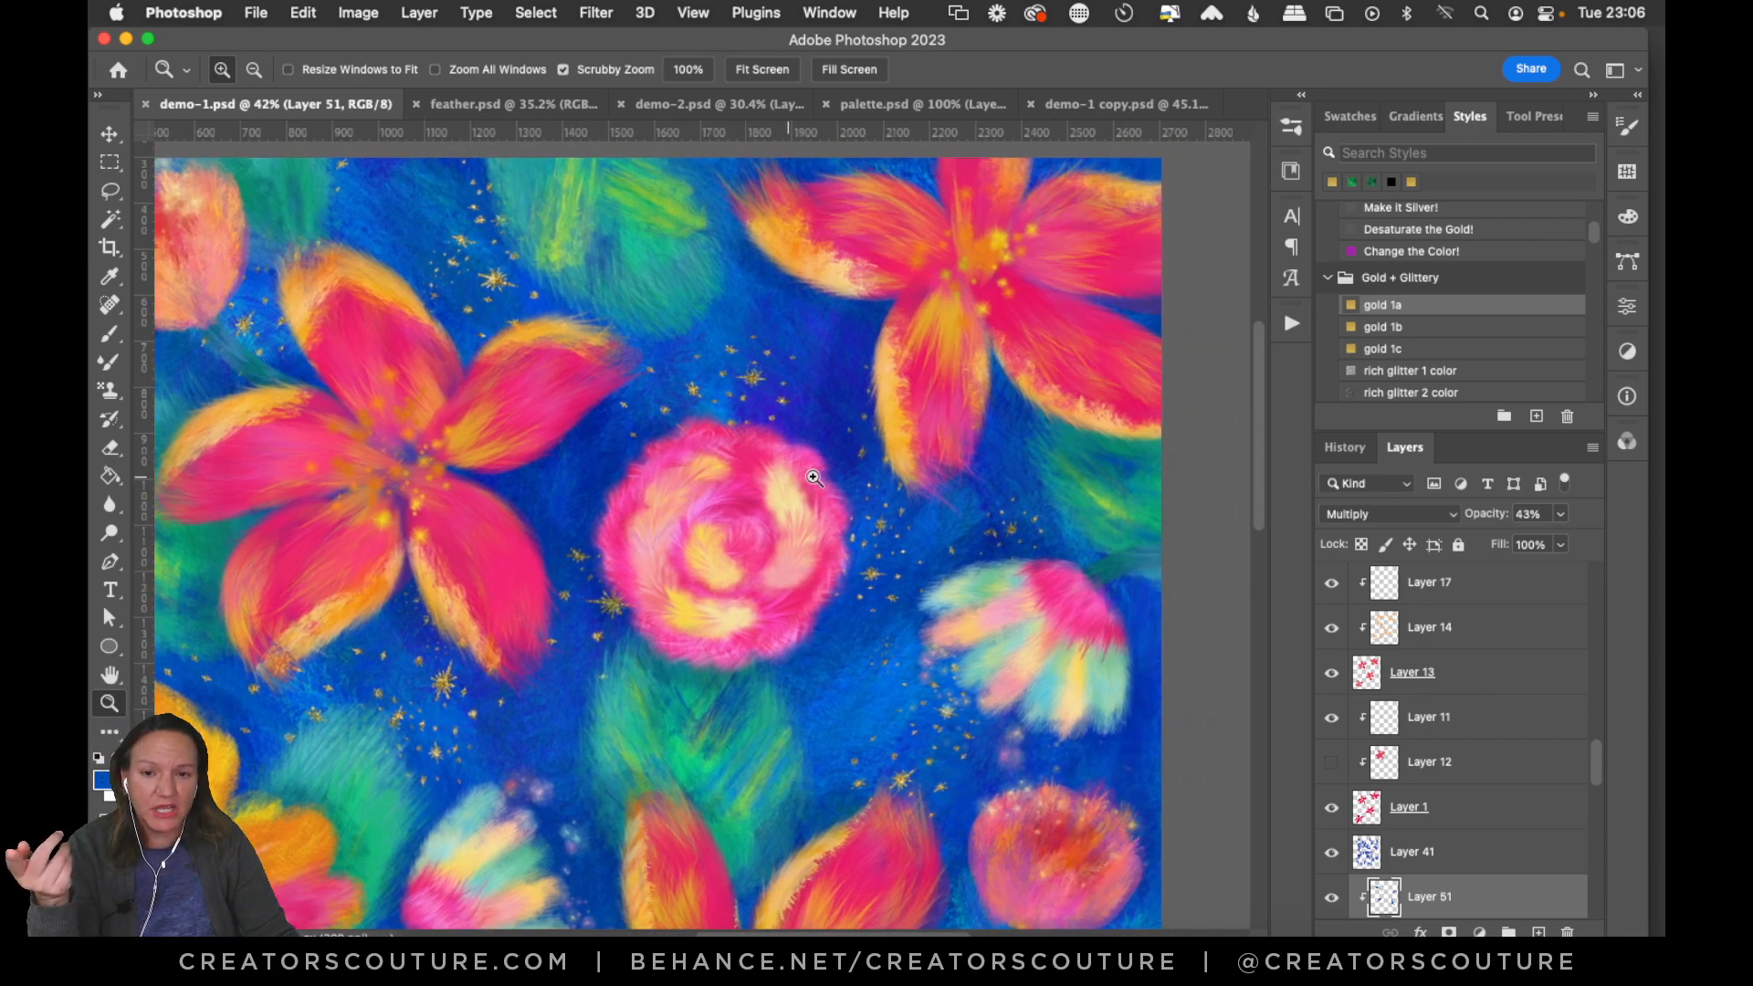
scroll(812, 477, down, 1)
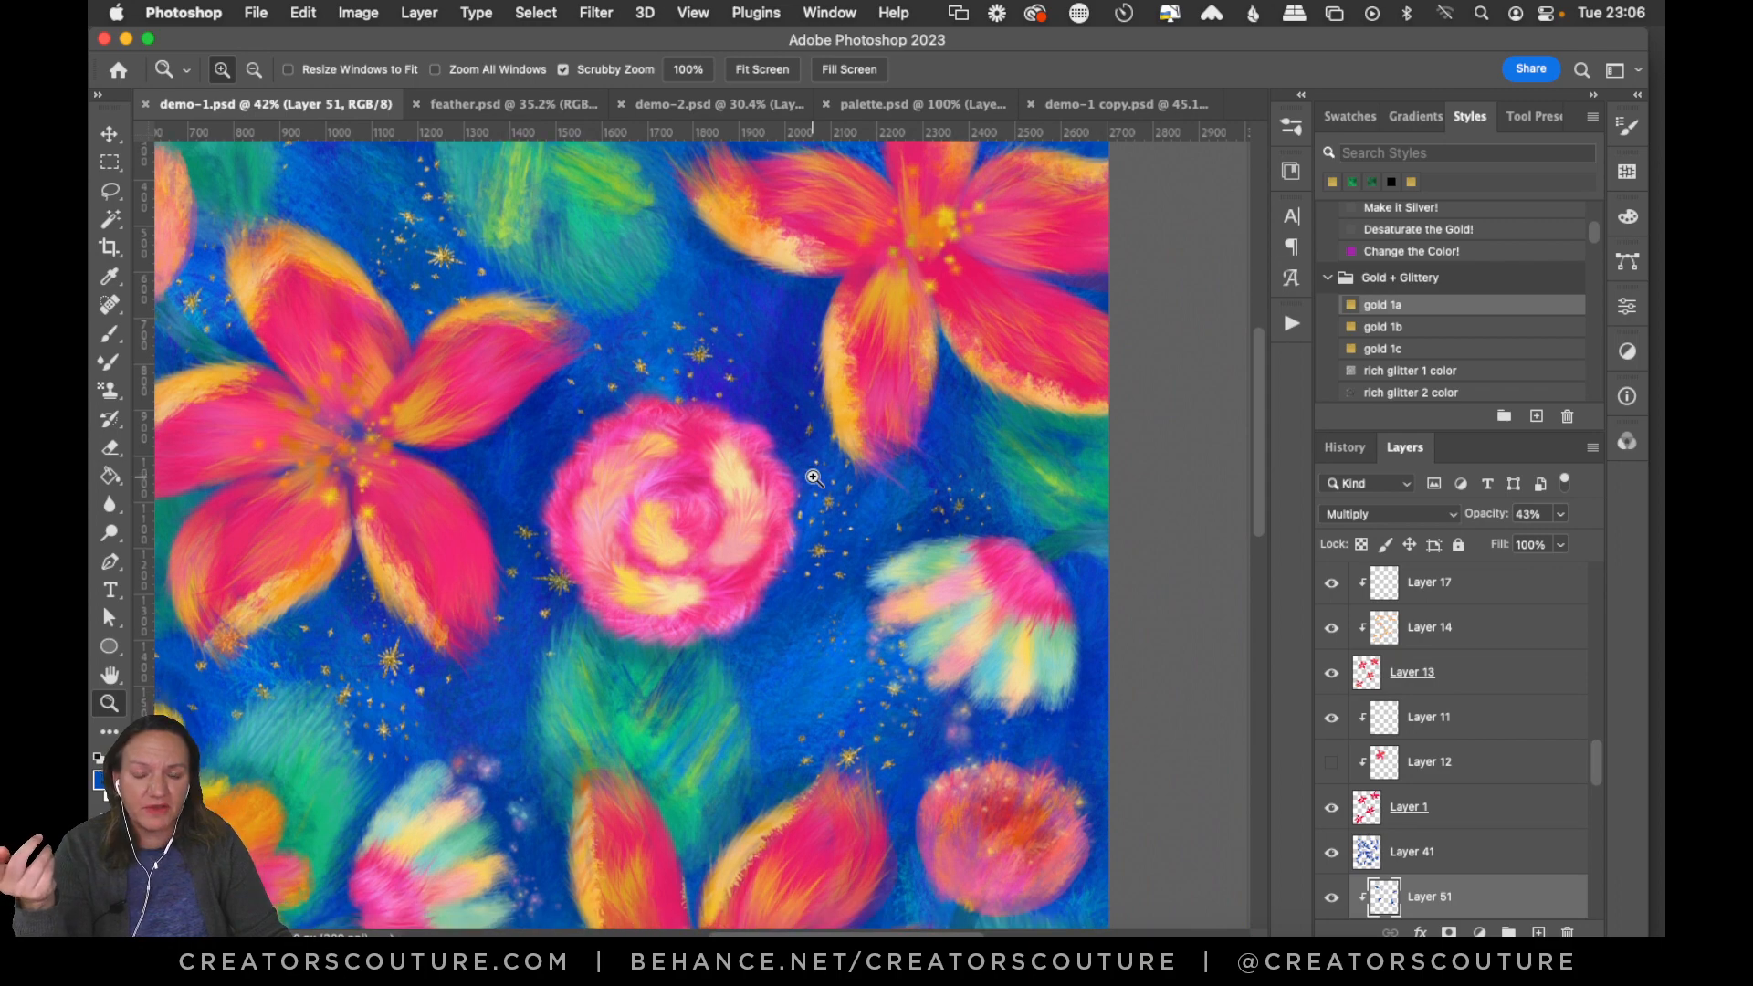
scroll(785, 499, down, 4)
scroll(790, 501, down, 6)
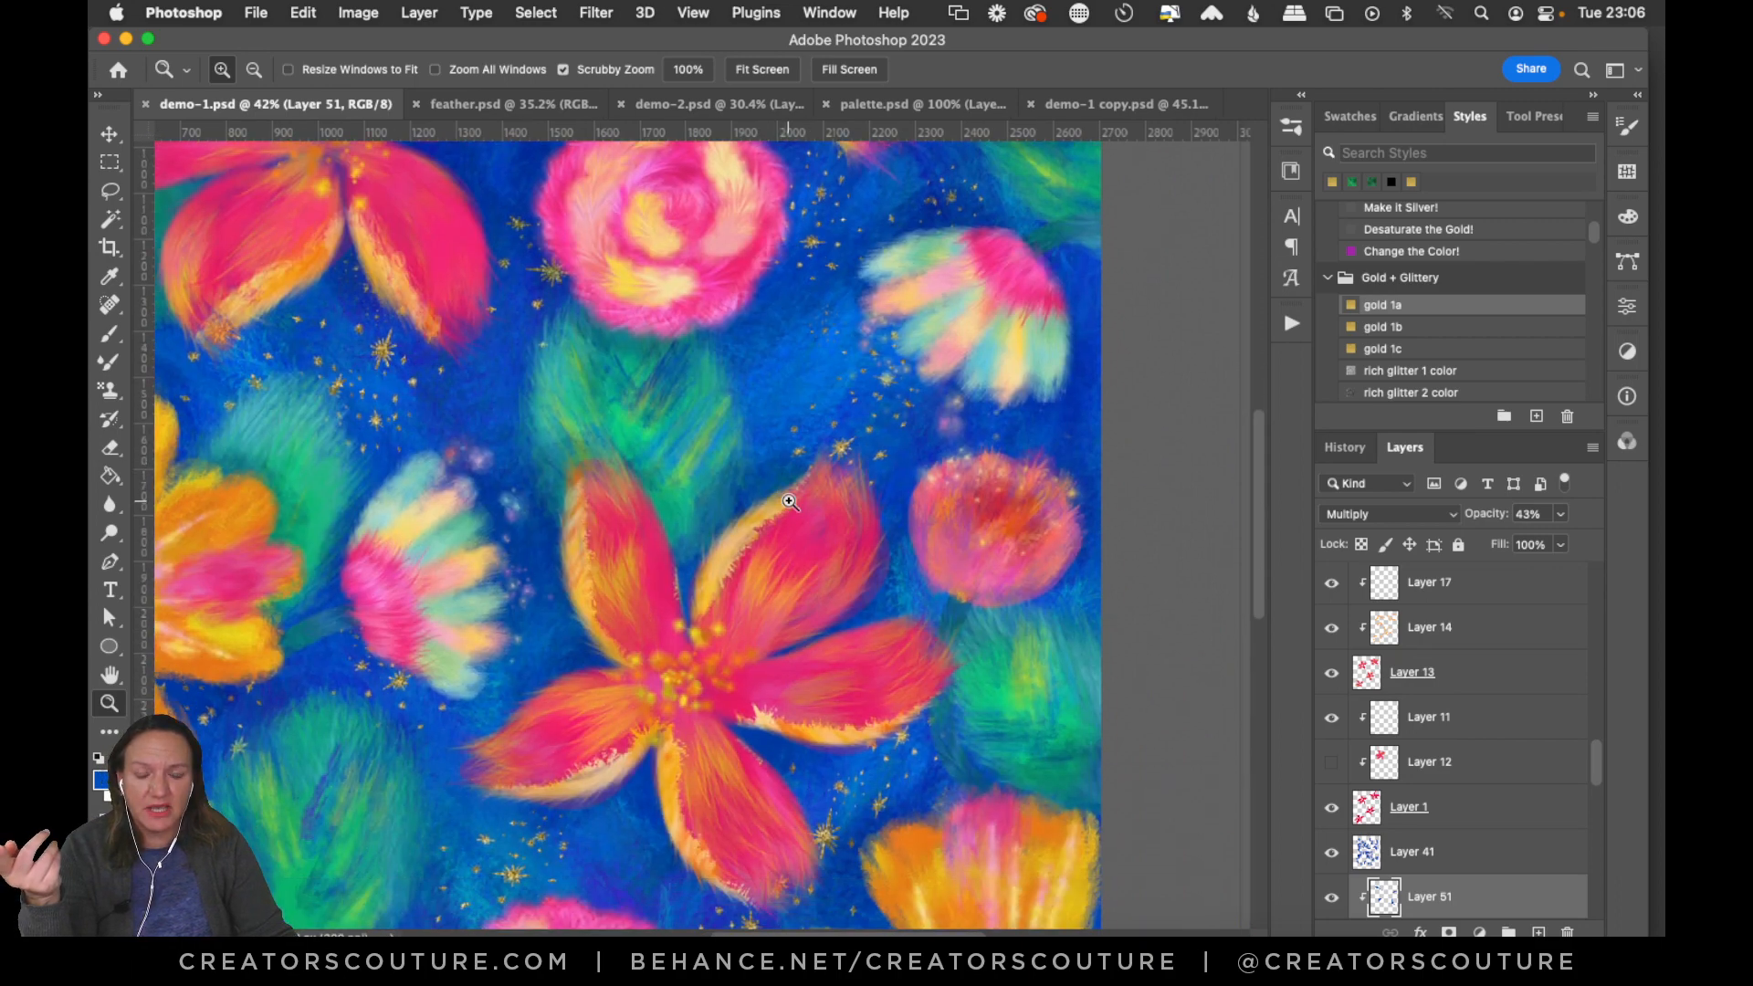
scroll(789, 501, left, 2)
scroll(790, 501, down, 8)
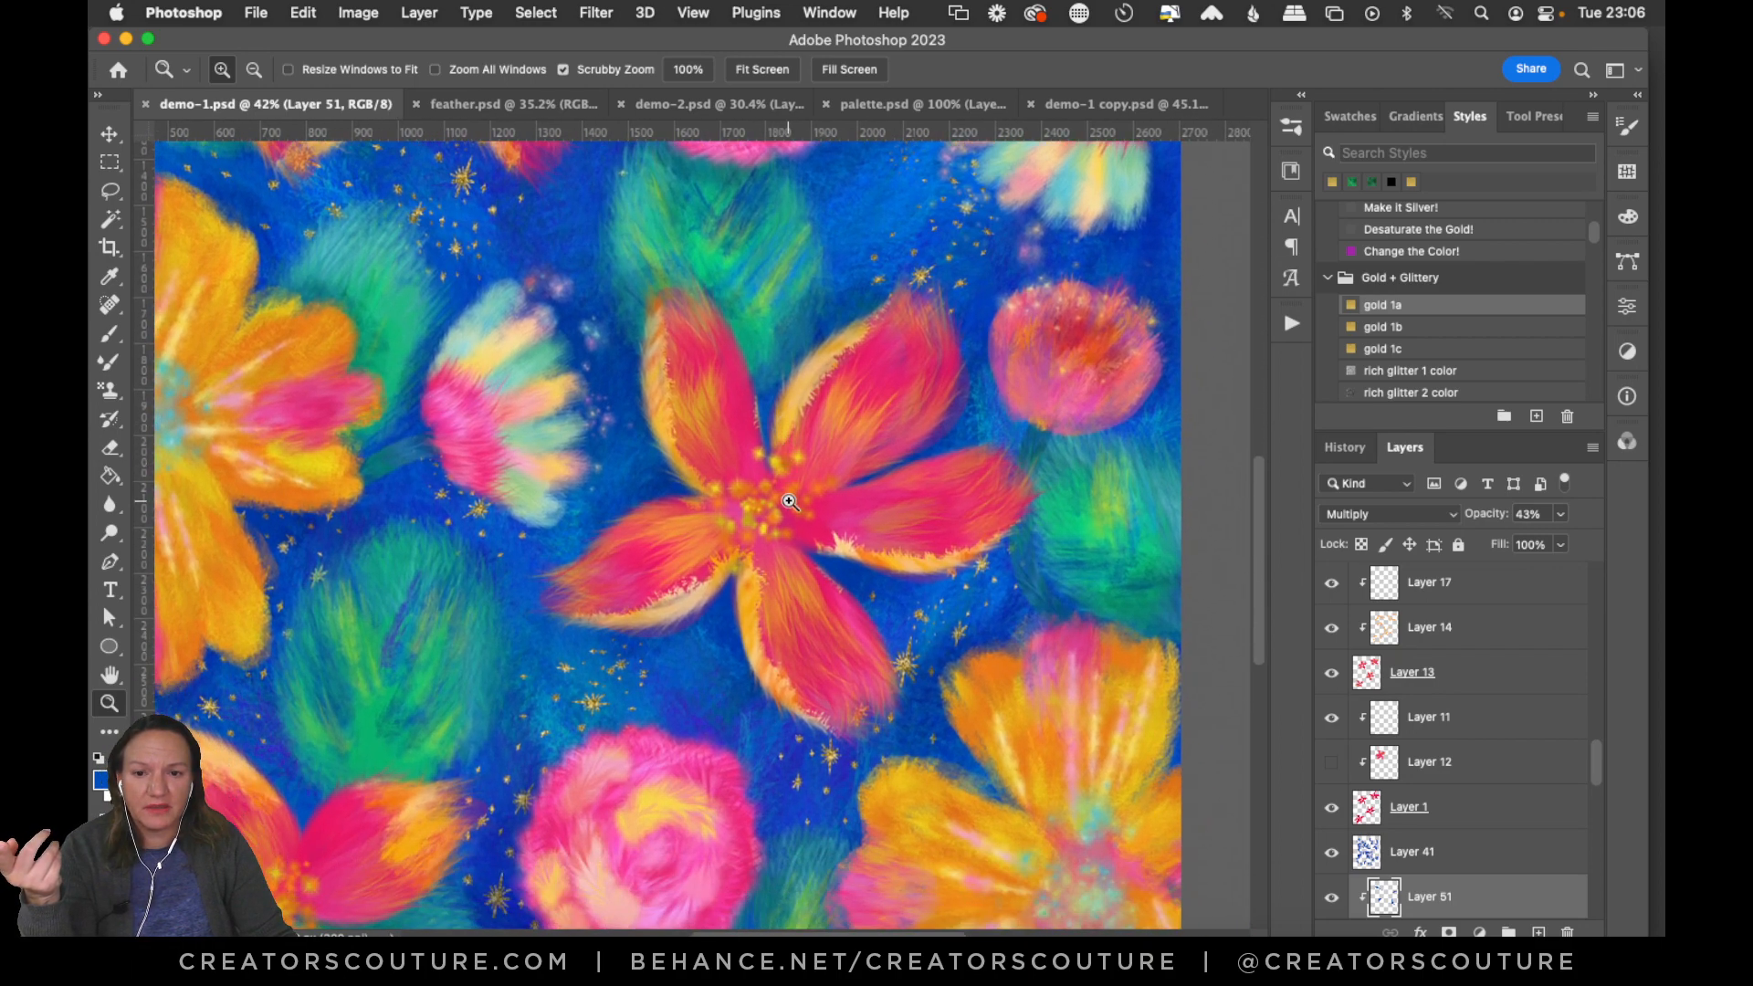
scroll(789, 501, down, 1)
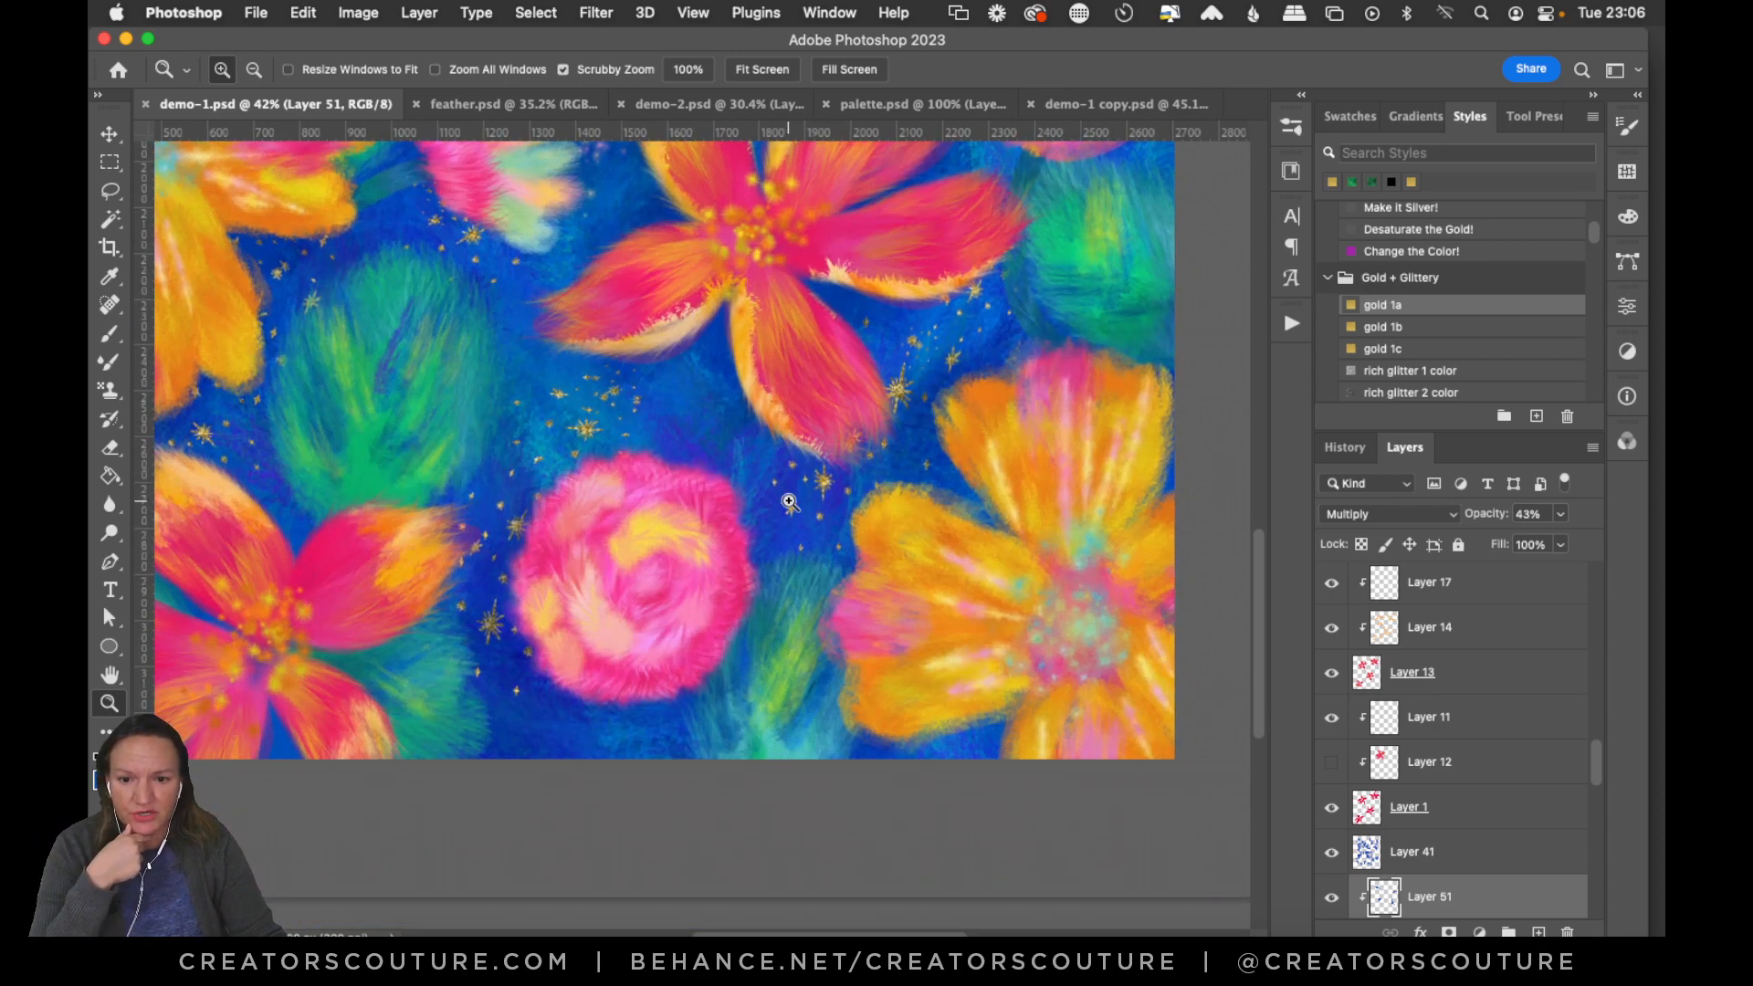
scroll(790, 501, up, 2)
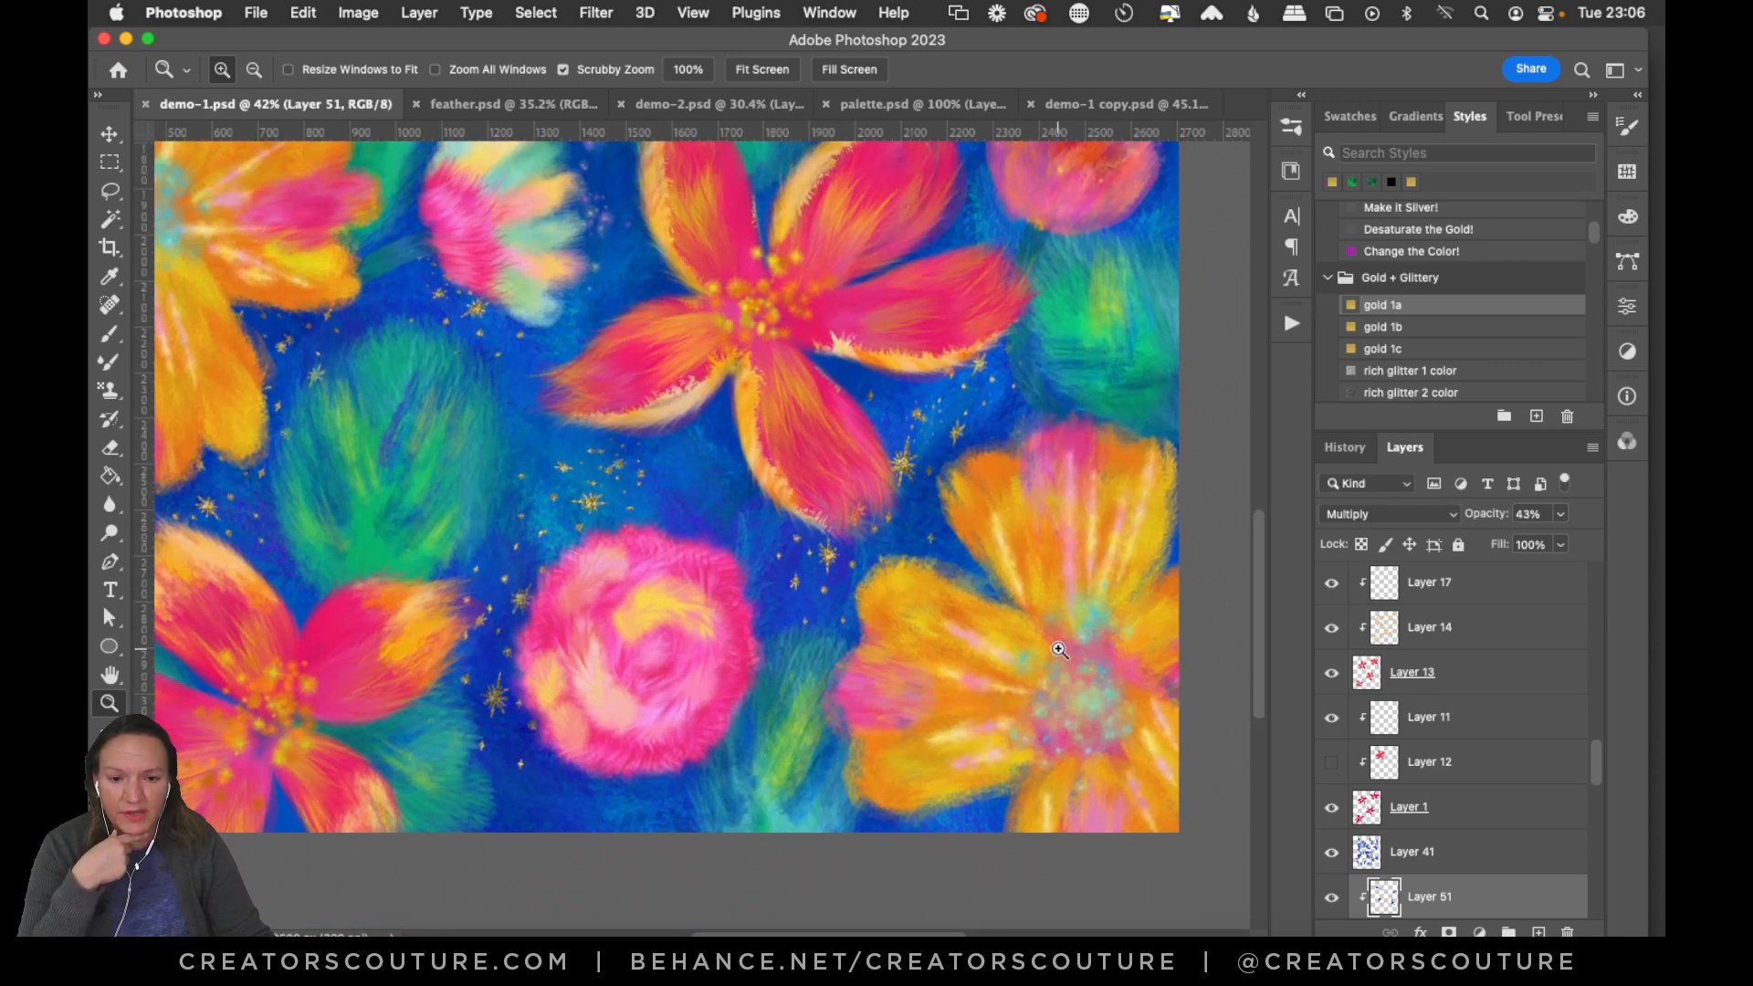
scroll(1059, 649, left, 6)
scroll(1059, 649, up, 8)
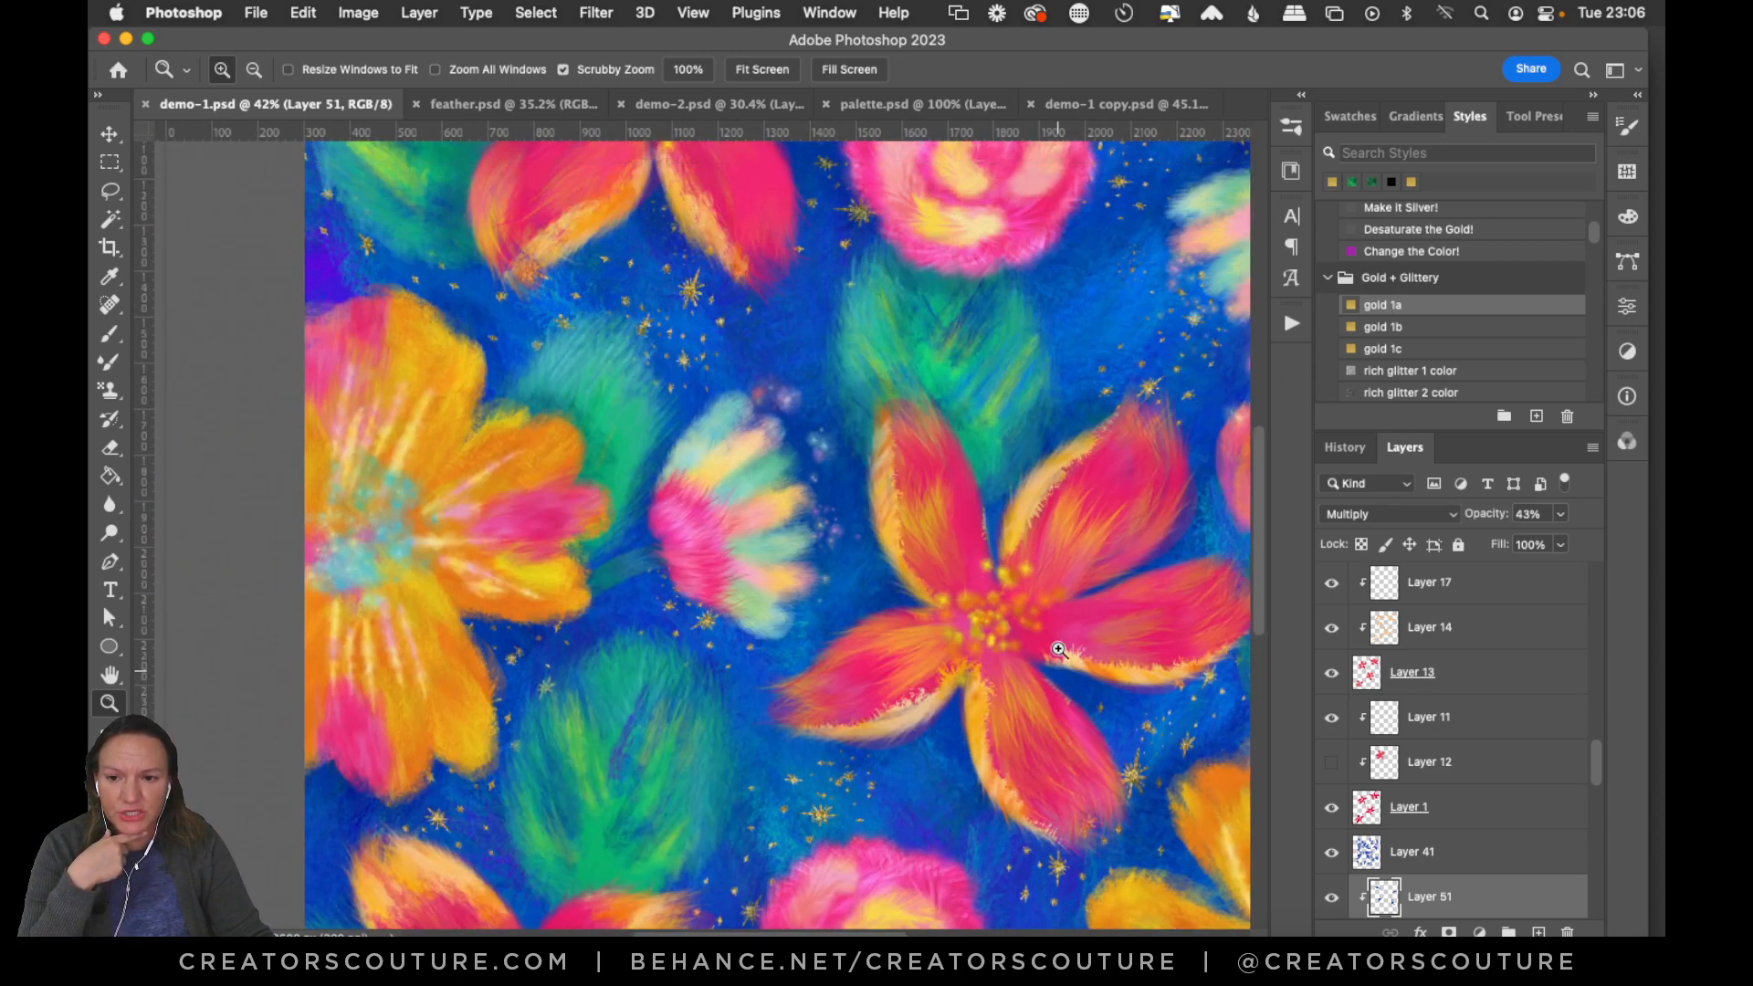
scroll(1059, 649, up, 8)
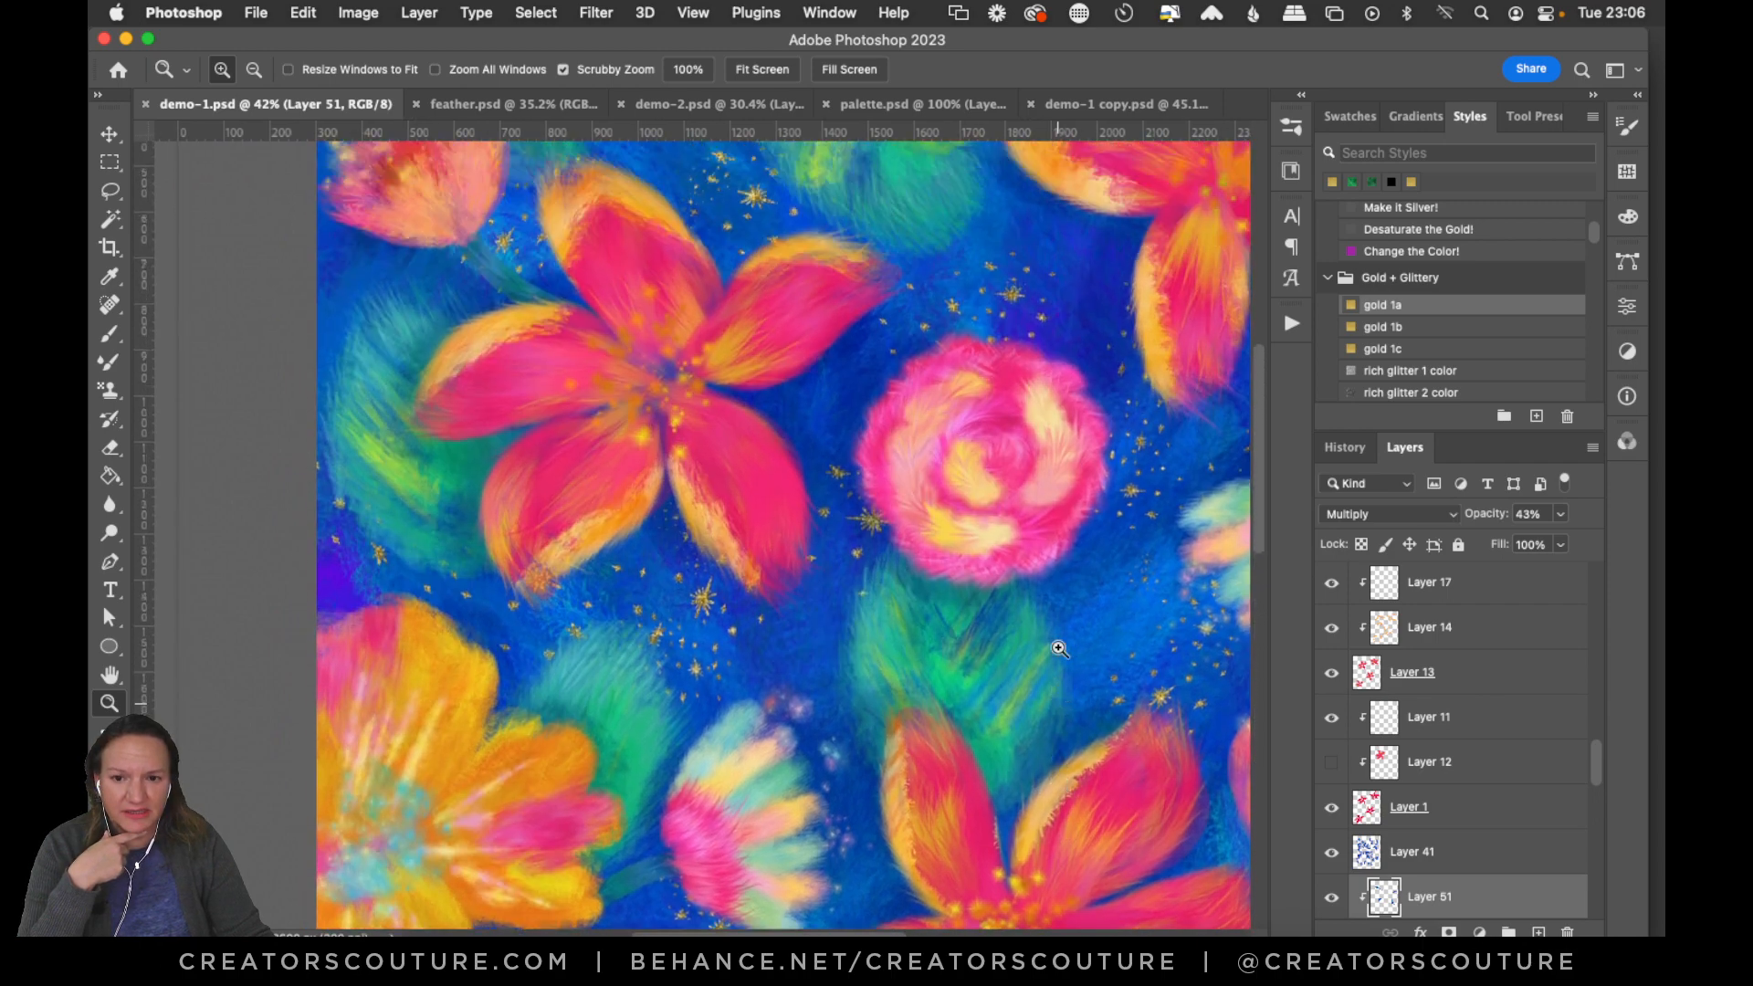
scroll(1059, 649, up, 5)
scroll(1059, 649, right, 2)
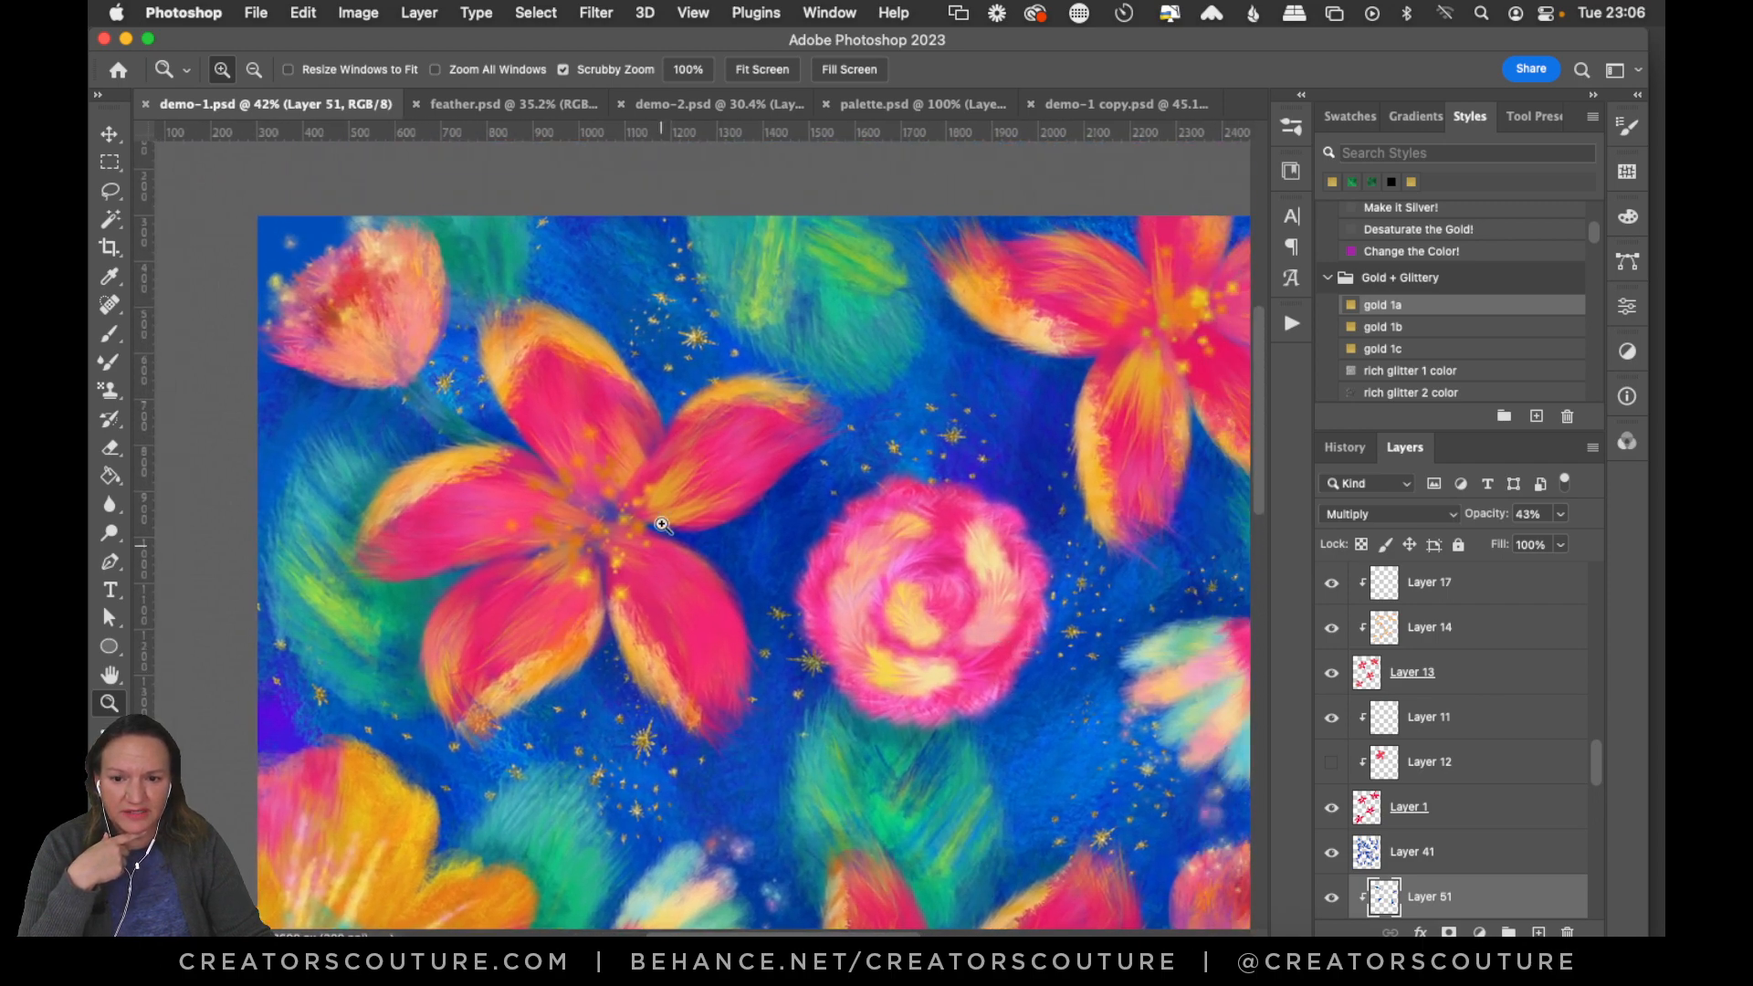
scroll(965, 580, right, 10)
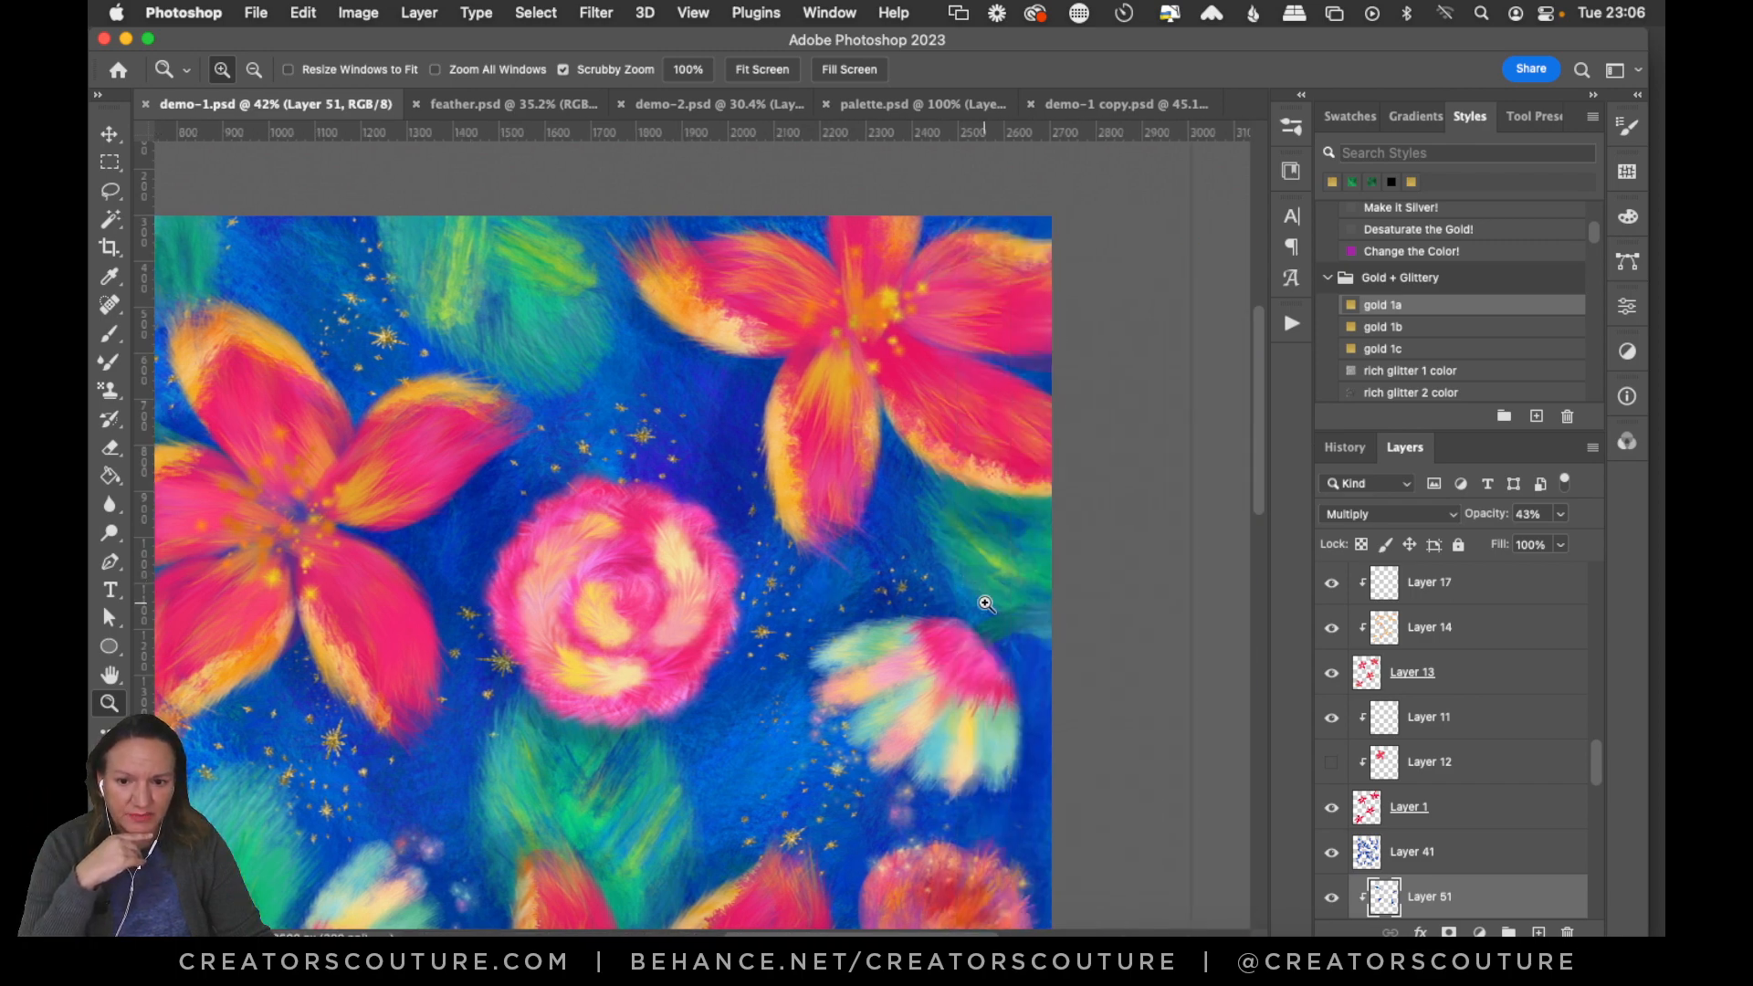
scroll(985, 599, down, 3)
scroll(987, 606, left, 3)
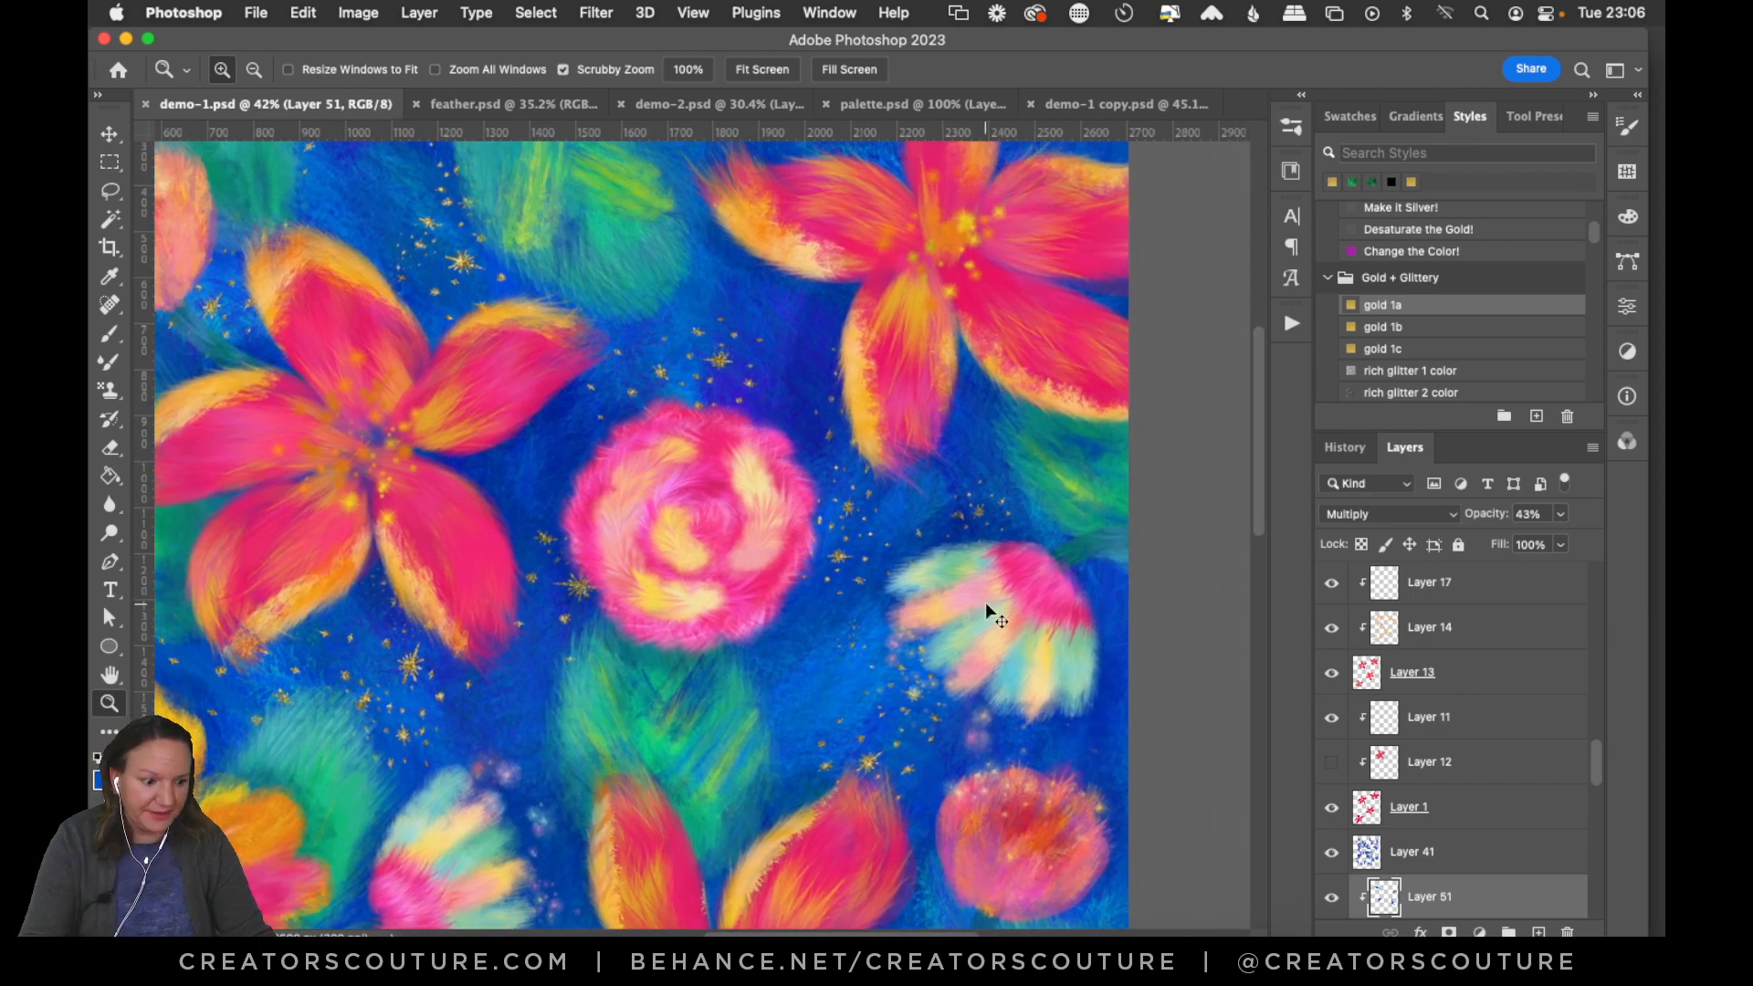
Fit the whole demo-1.psd illustration in view and look through the feather and flower brushes in the brush library.
key(super+0)
drag(785, 516, 808, 516)
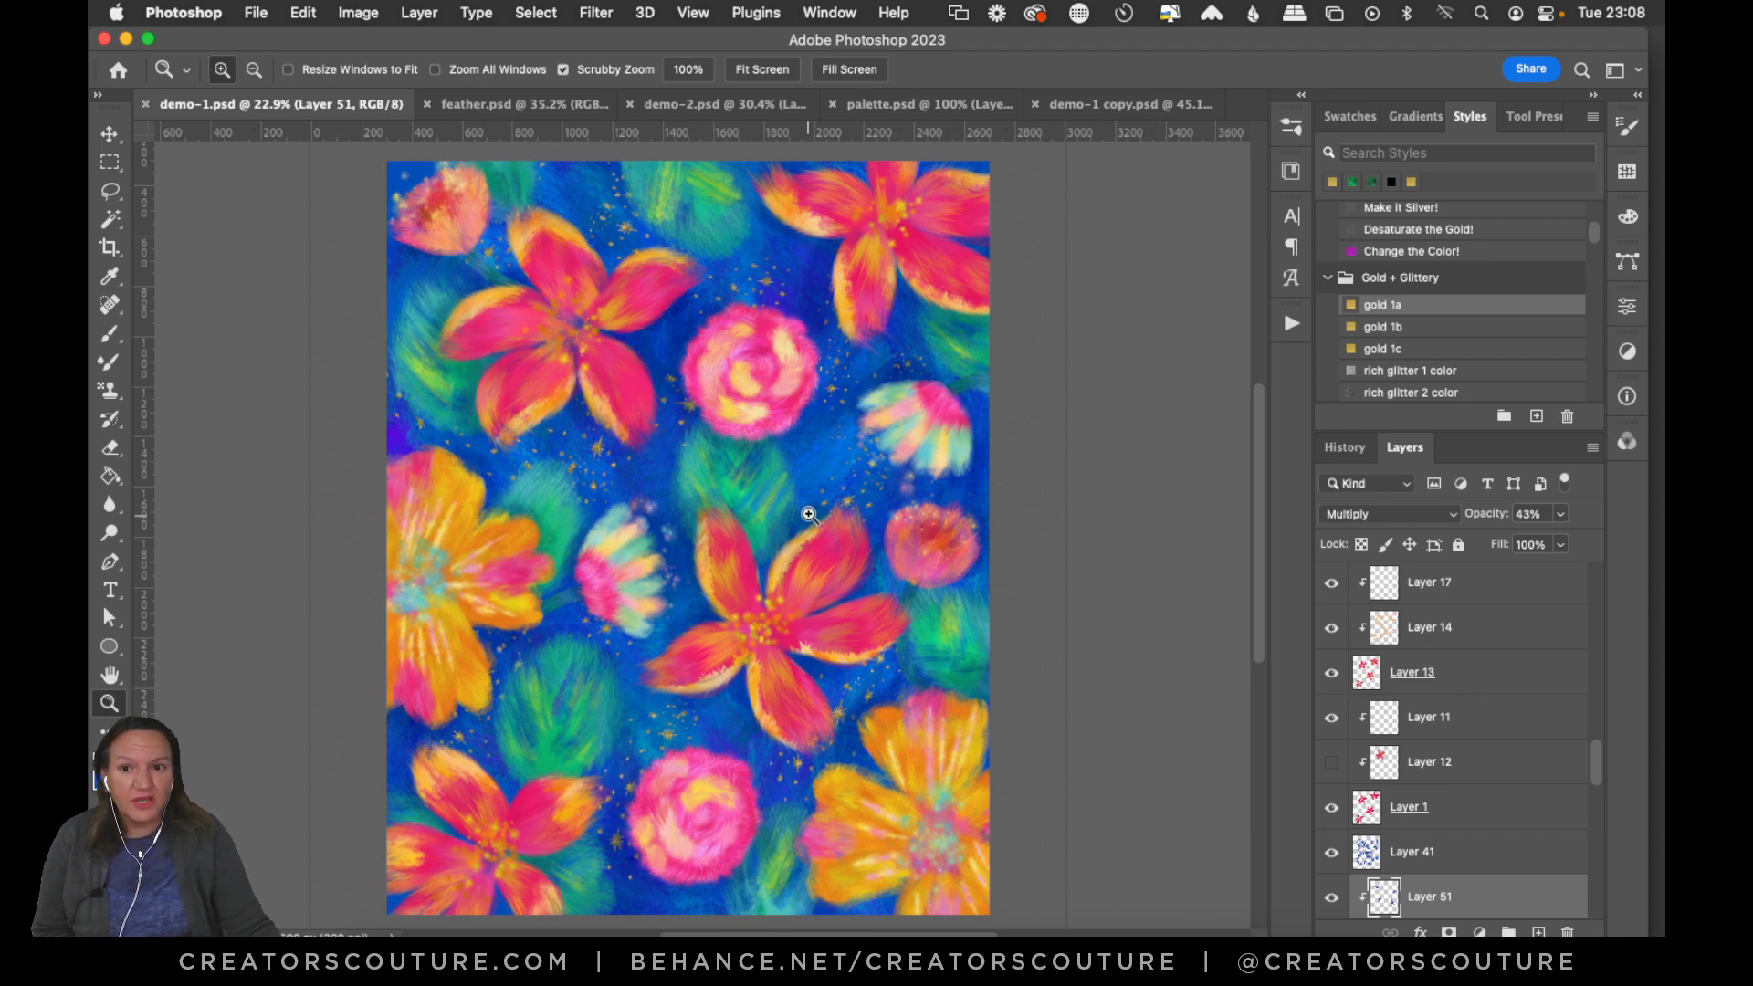
click(1289, 133)
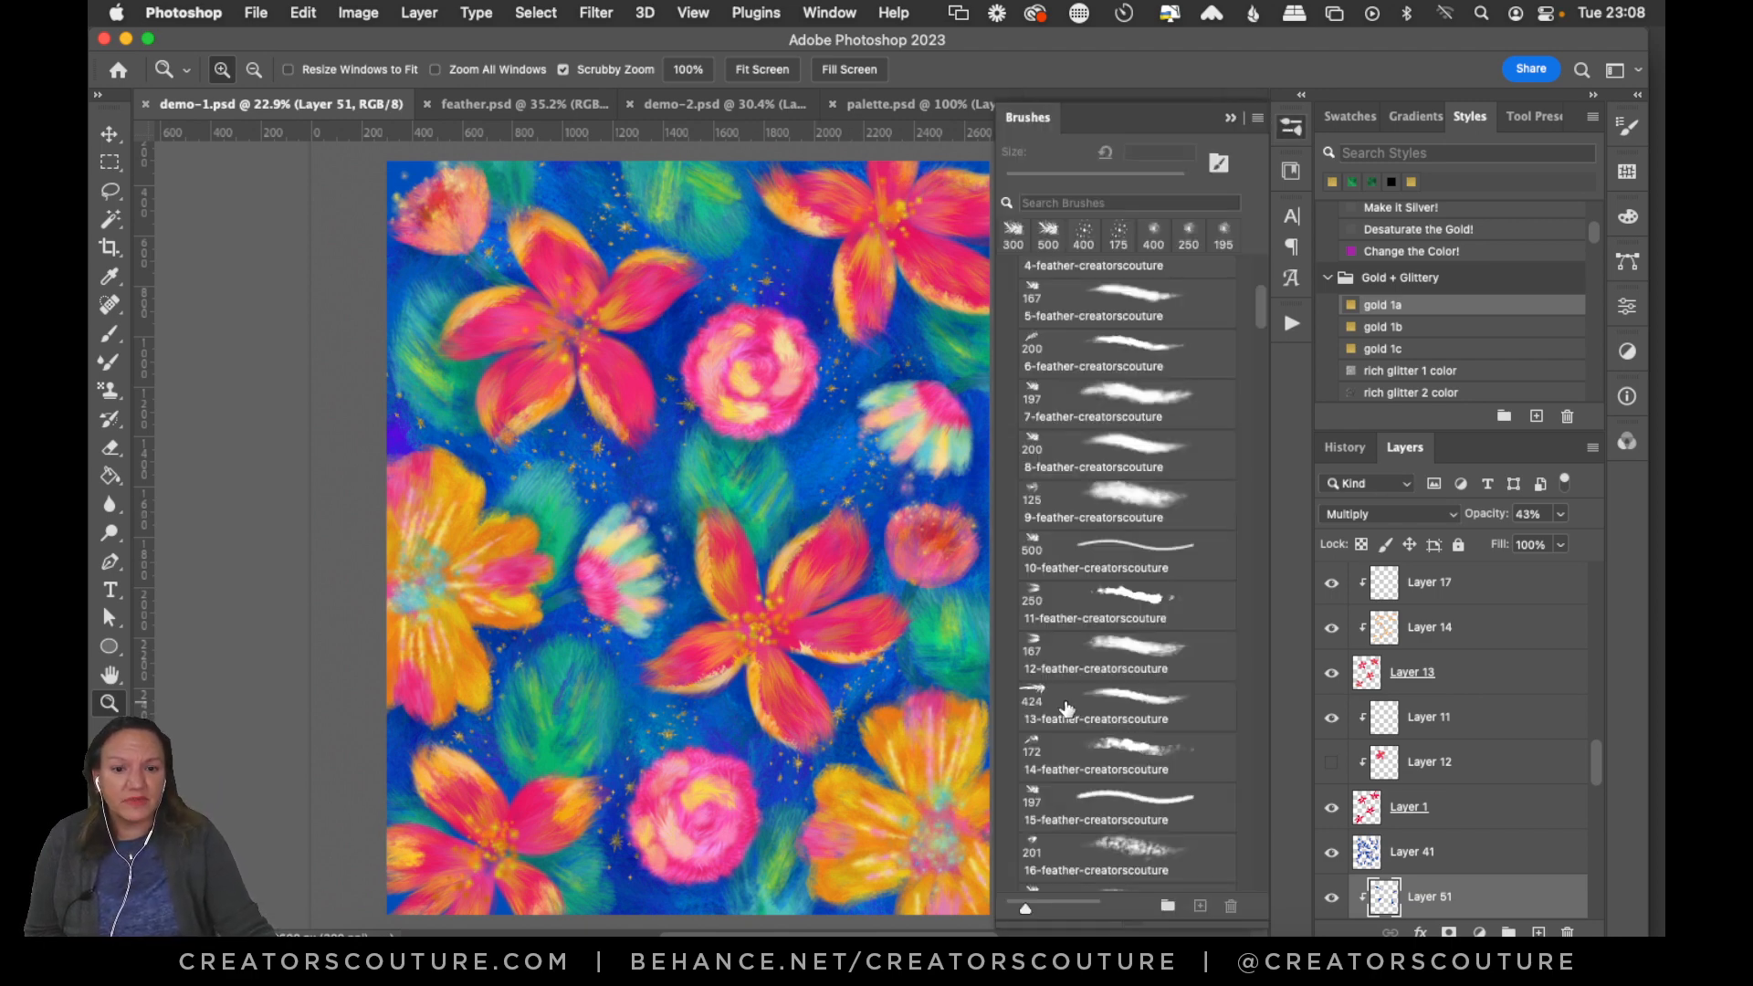
scroll(1091, 758, down, 10)
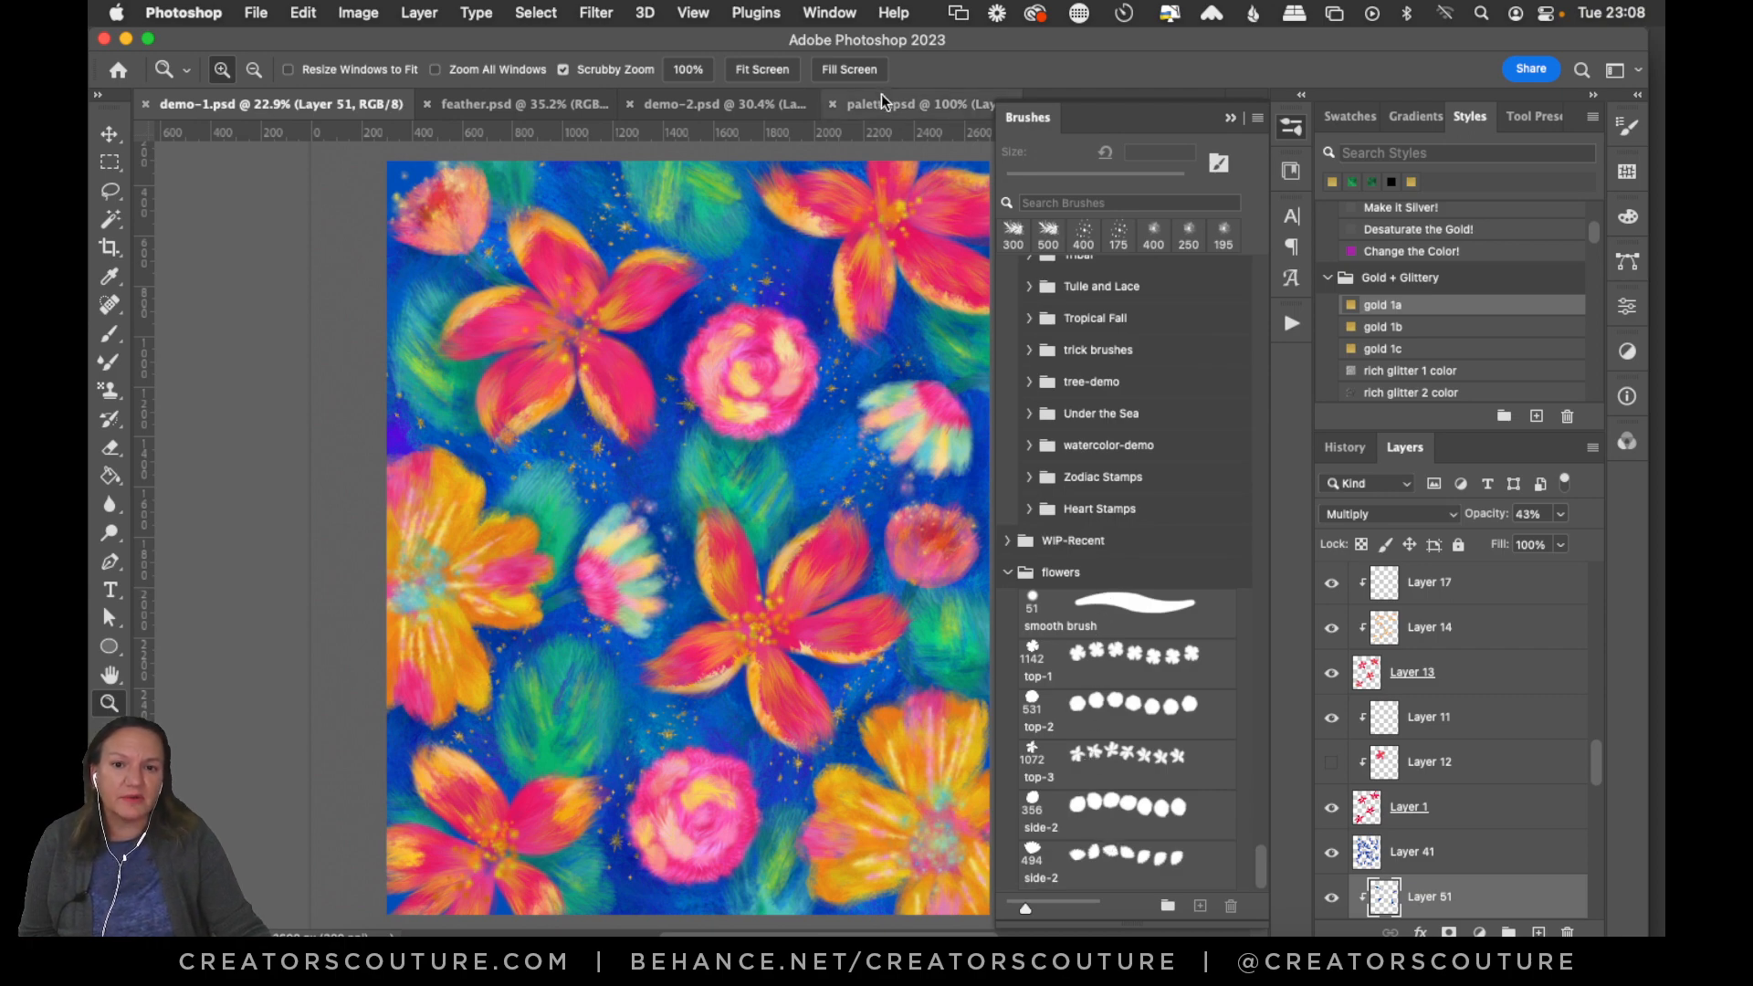
Look over demo-2.psd, the feather.psd brush chart and demo-1 copy.psd, and return to the demo-1.psd illustration.
click(748, 103)
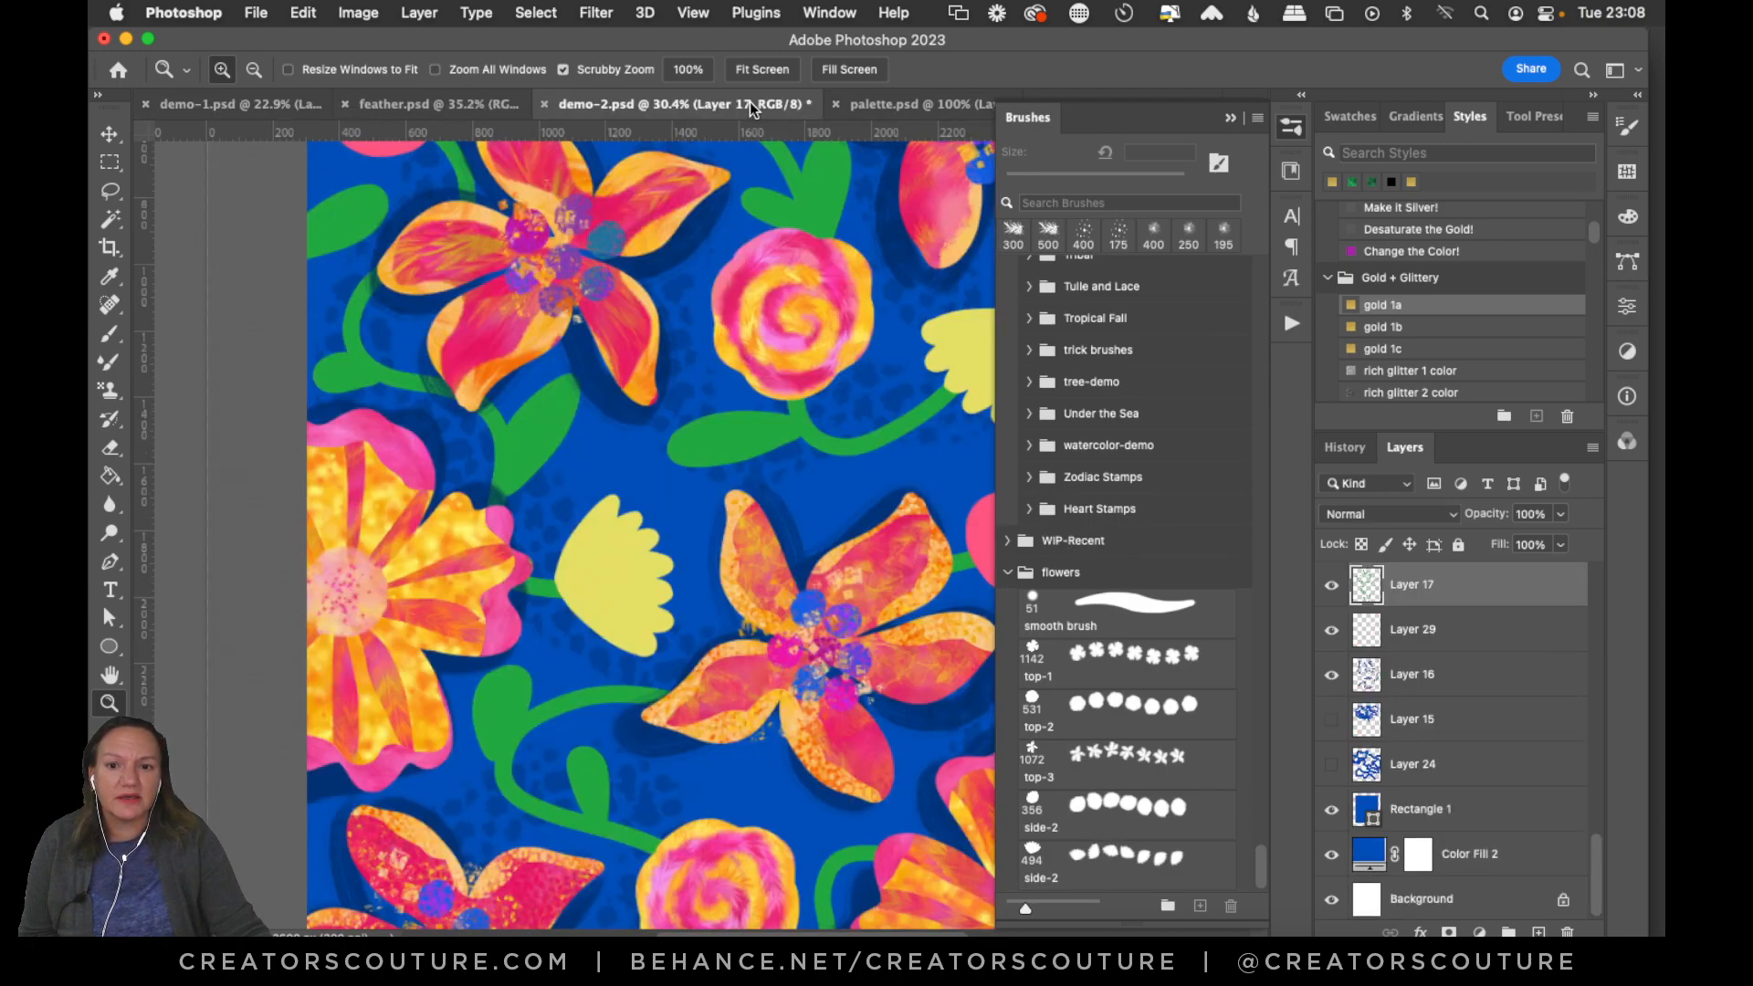
click(429, 102)
click(1288, 167)
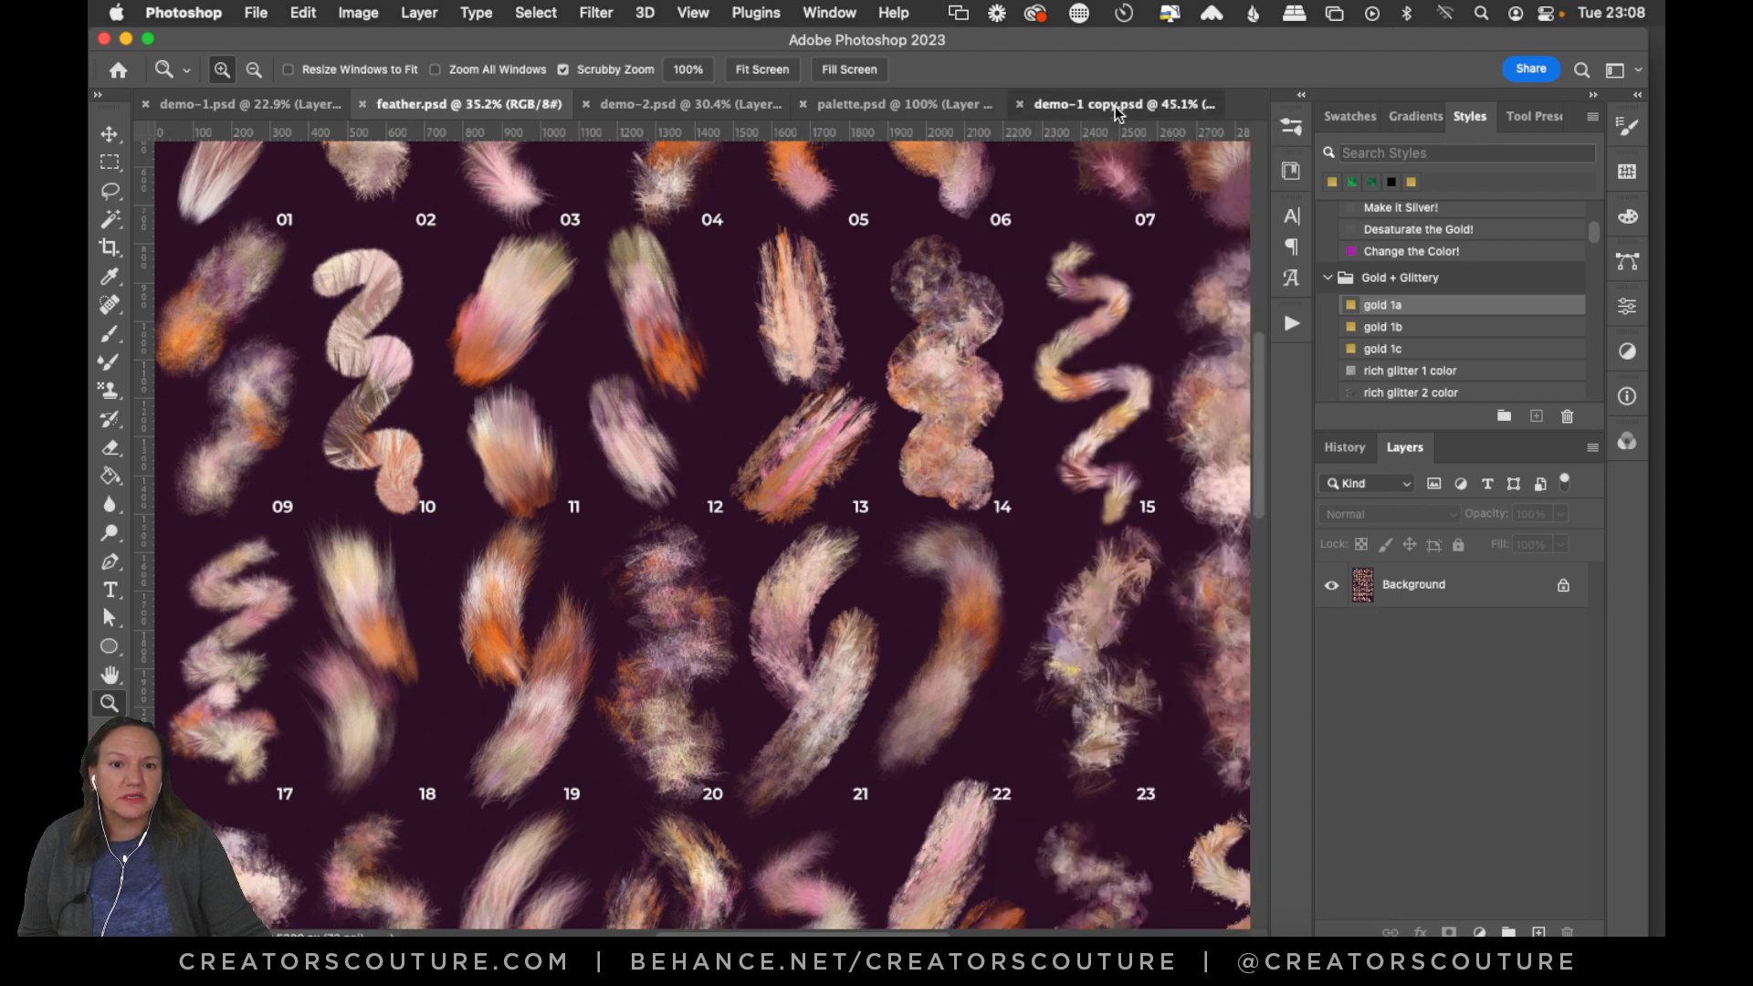
click(1115, 106)
click(174, 95)
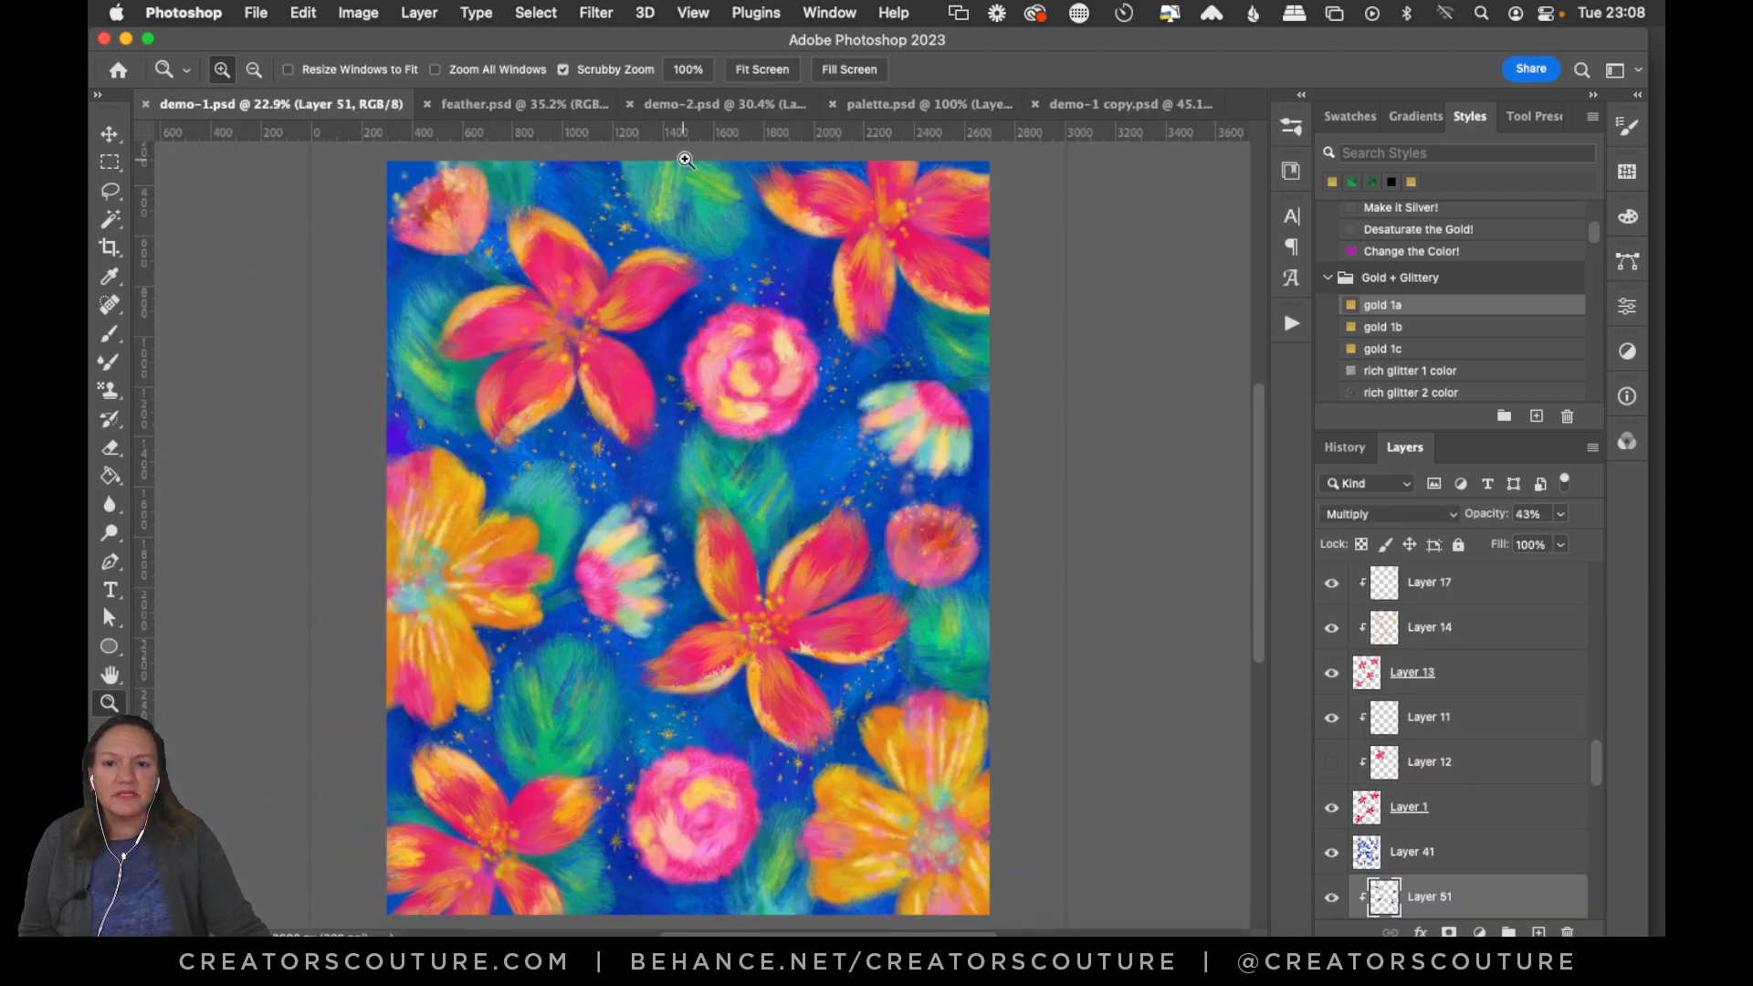
Try reverting demo-2.psd to its opening history snapshot, and restore its last Layer Visibility state.
click(697, 106)
click(1346, 448)
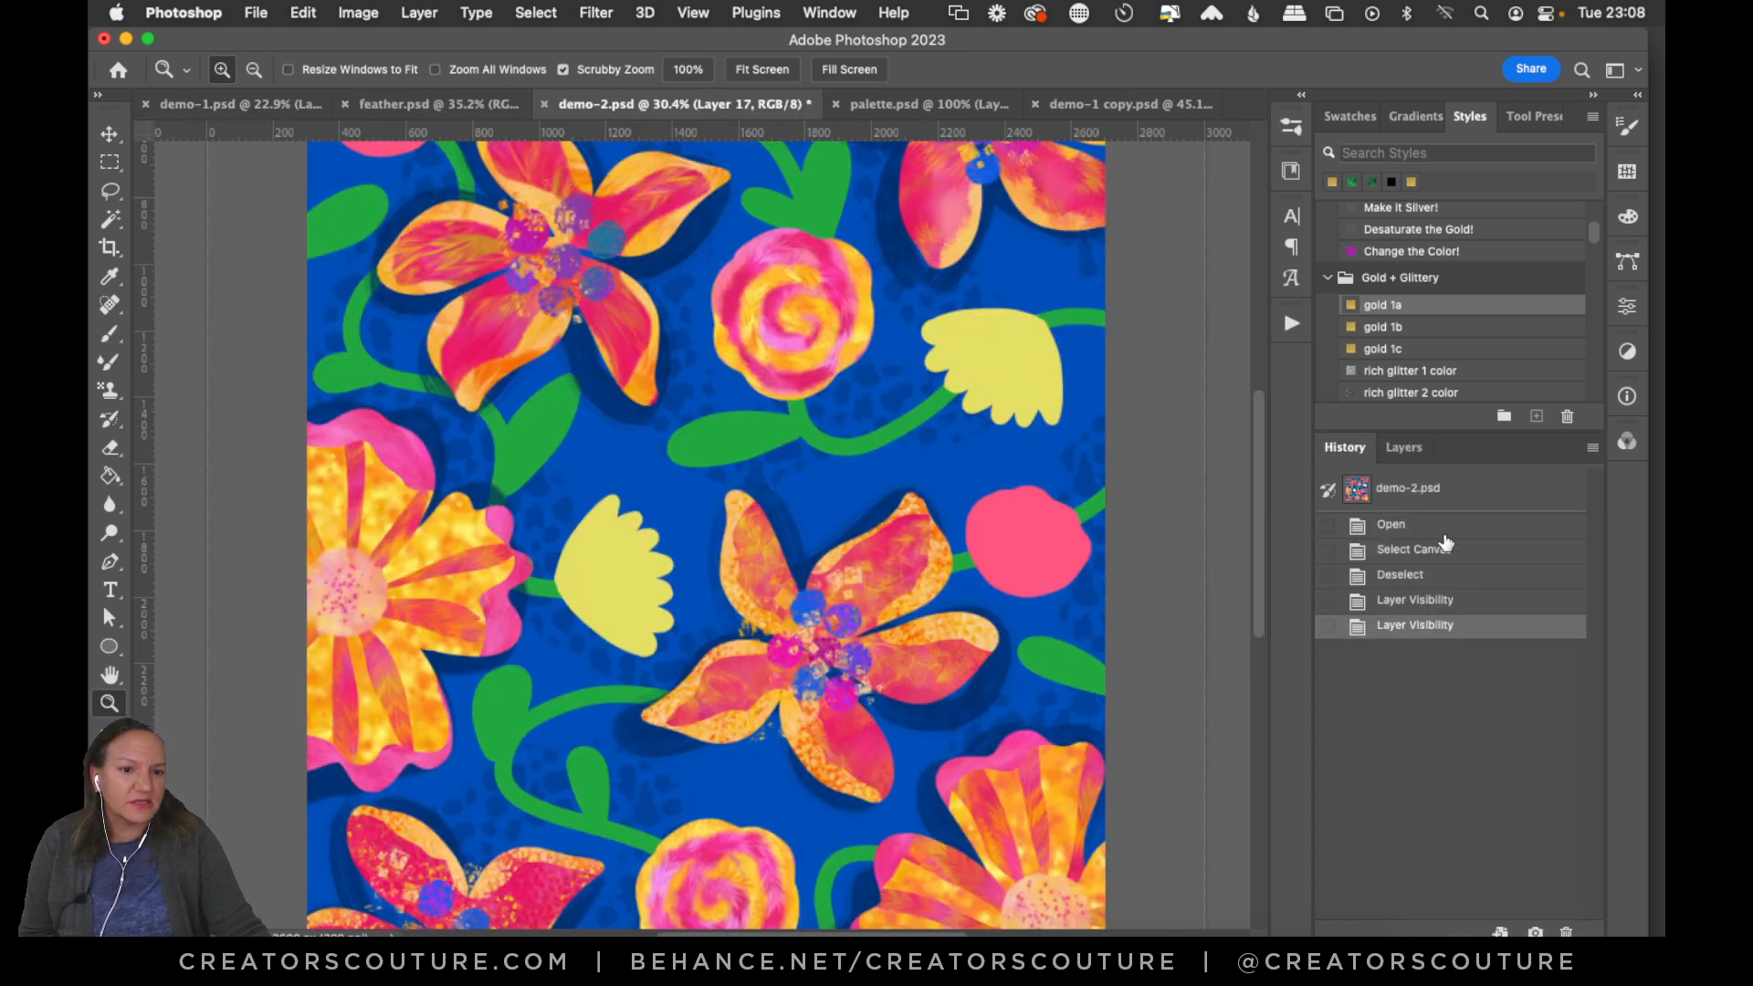
click(1433, 493)
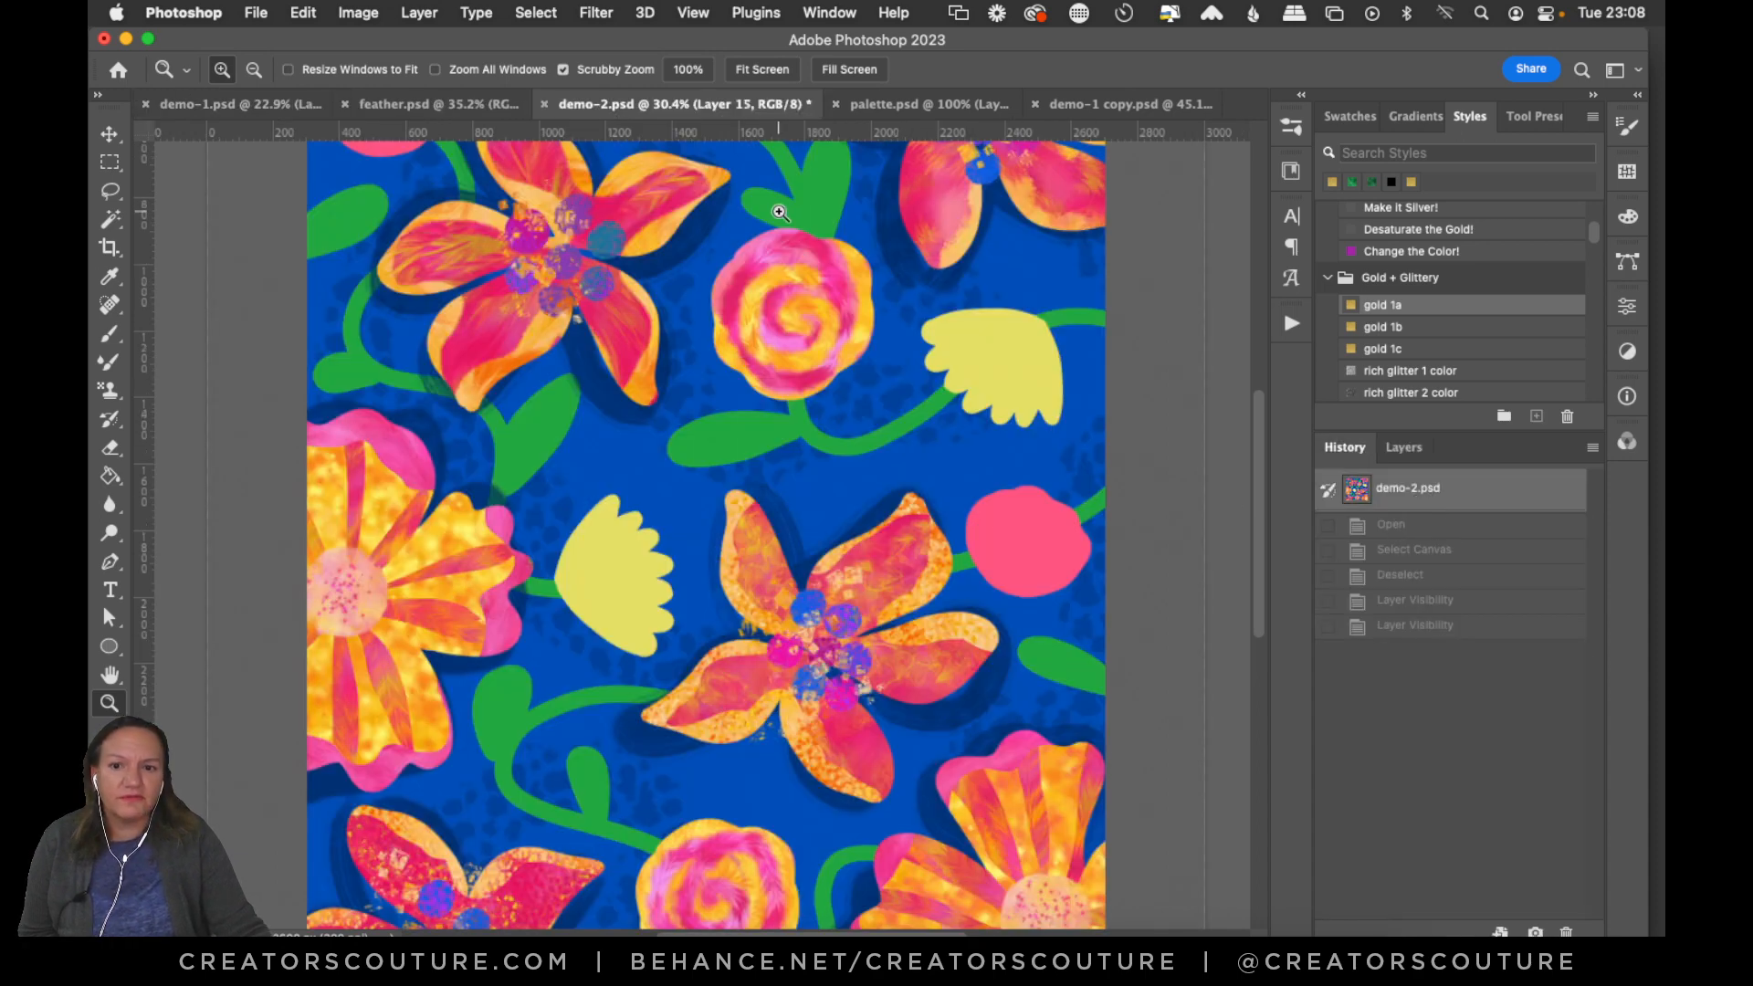
click(1424, 626)
Open the original flat-colored demo-1.psd from the 1-3-23-floral folder inside floral-tut, and return to the finished illustration.
click(432, 113)
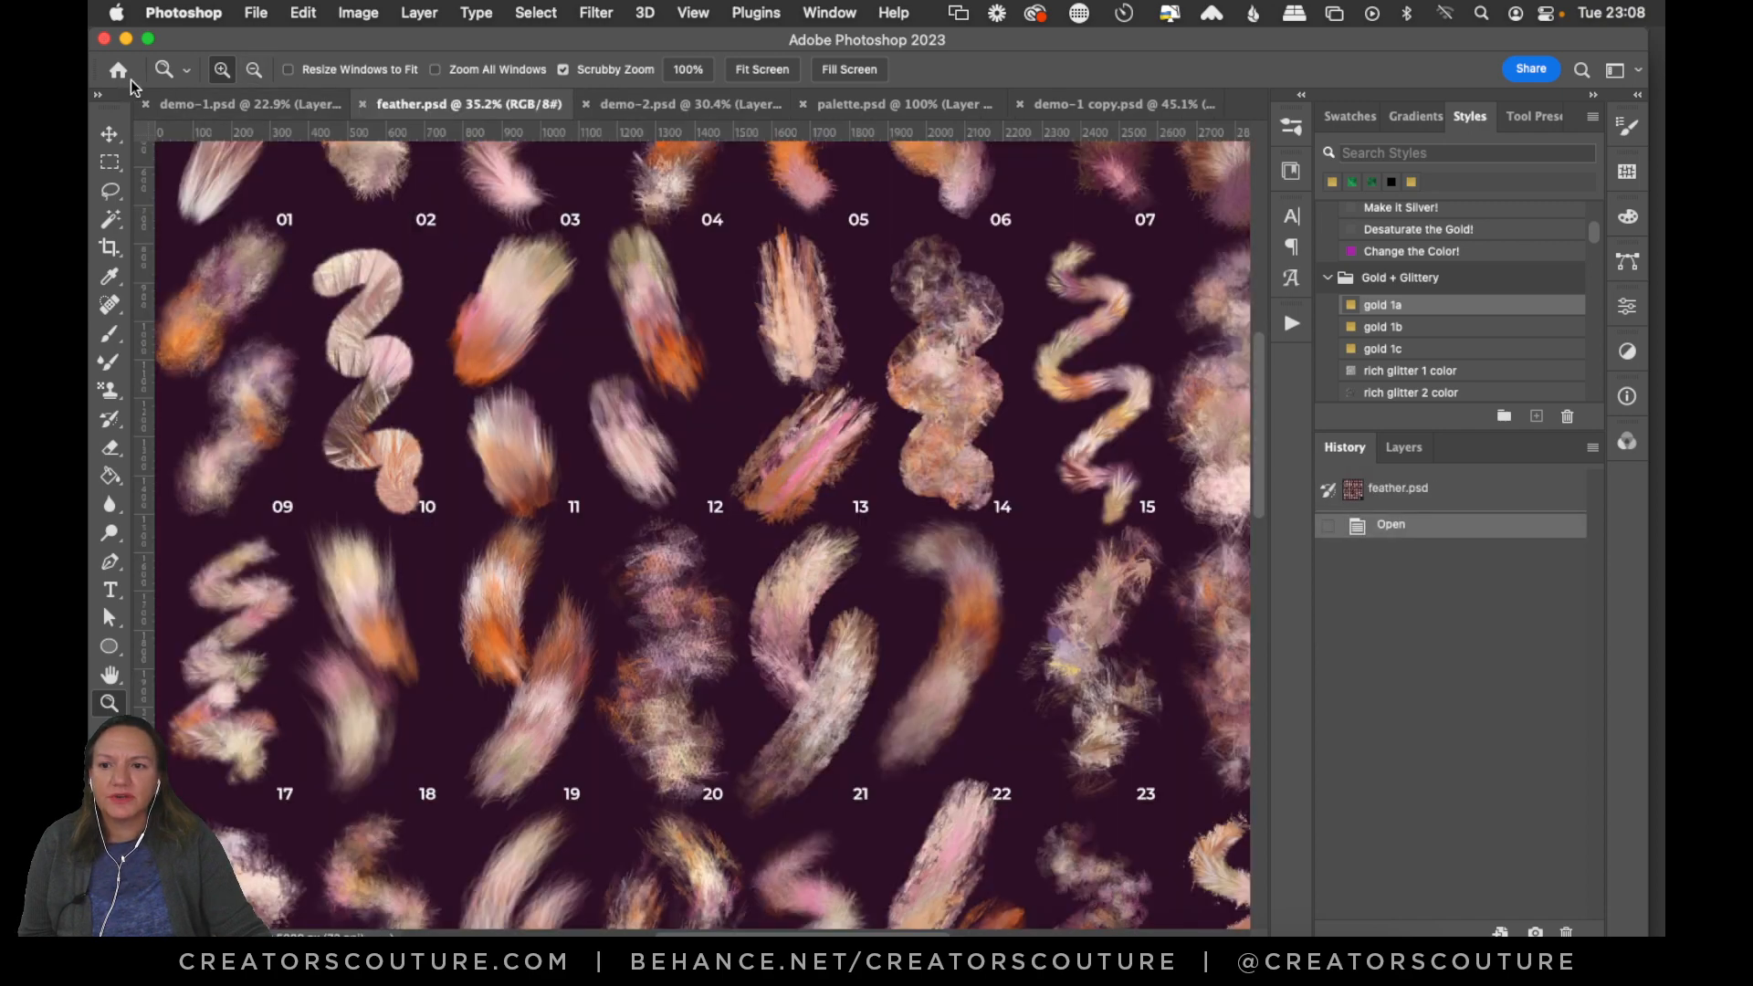
click(121, 72)
scroll(821, 506, down, 5)
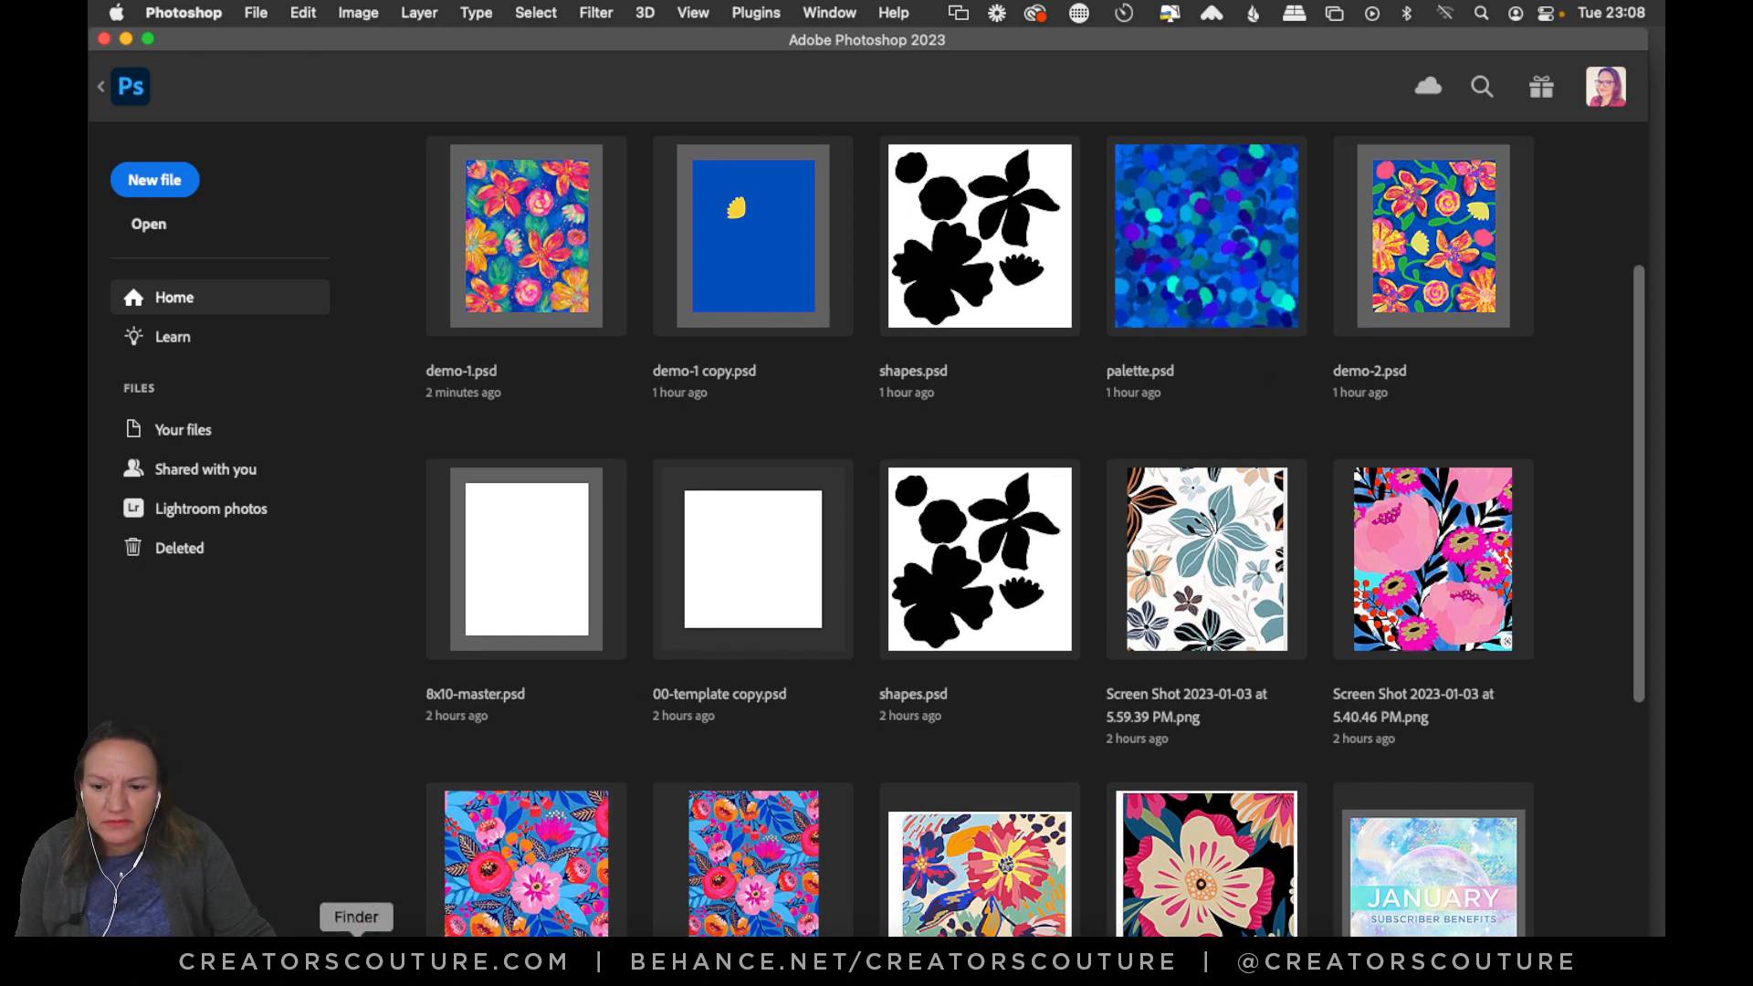
click(354, 931)
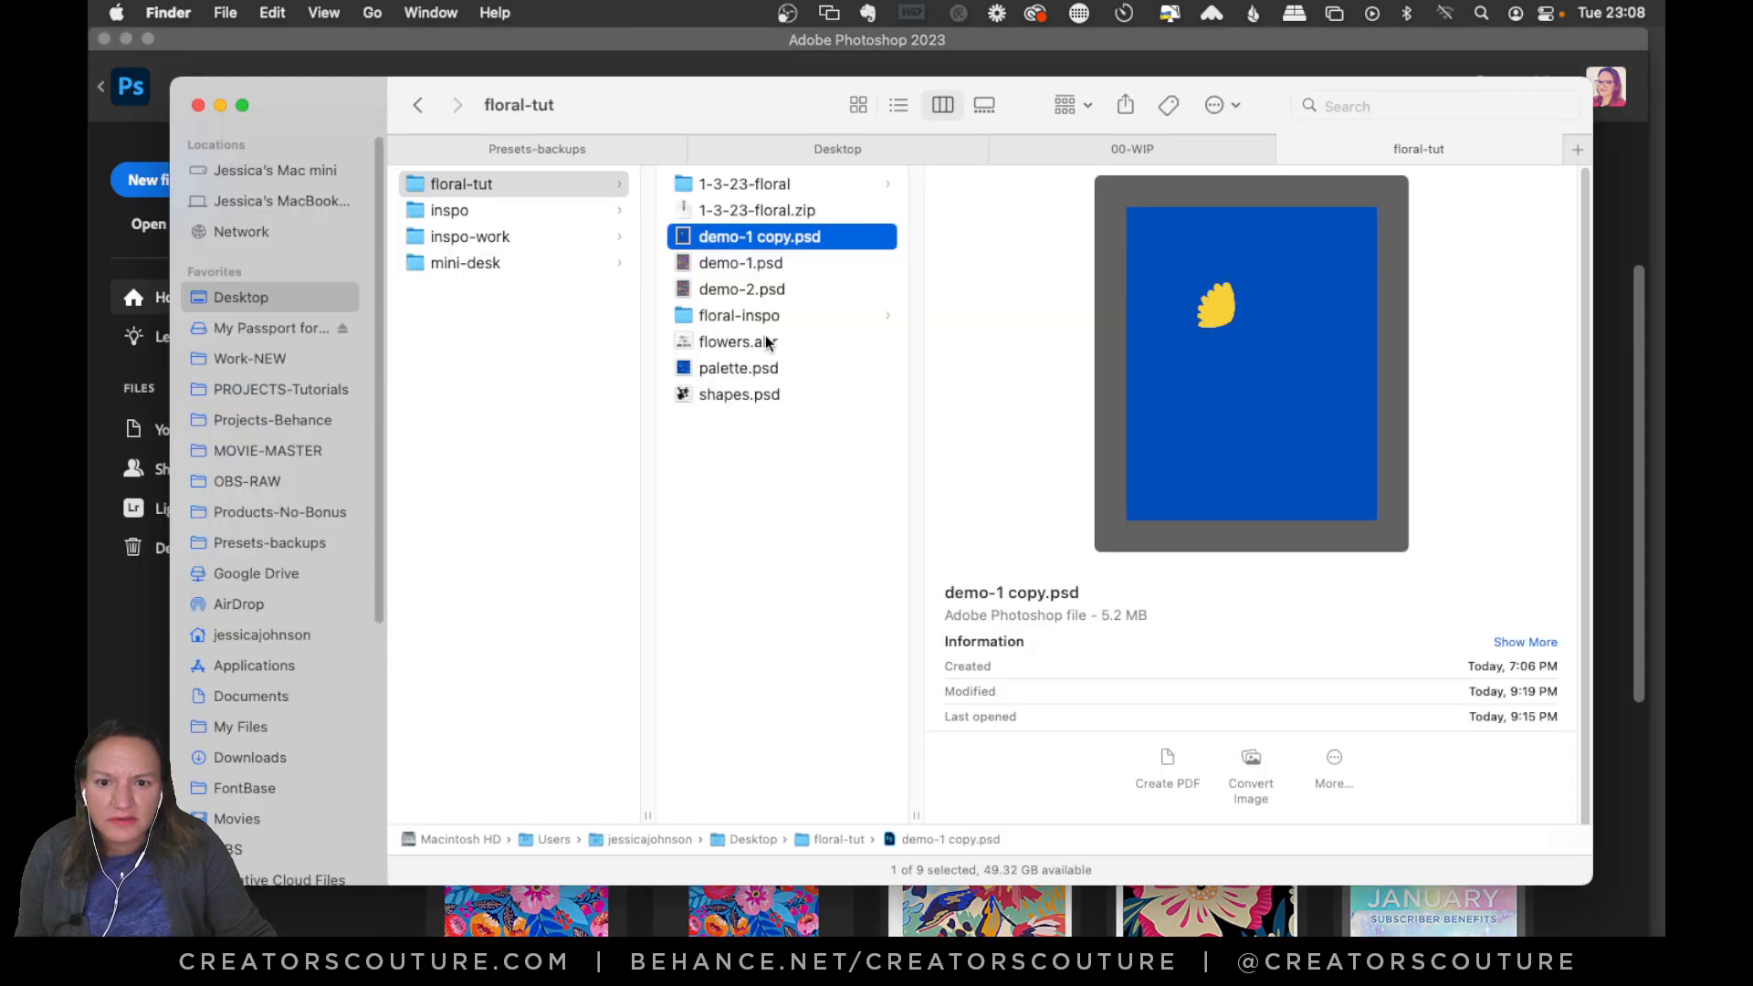
click(762, 213)
click(751, 273)
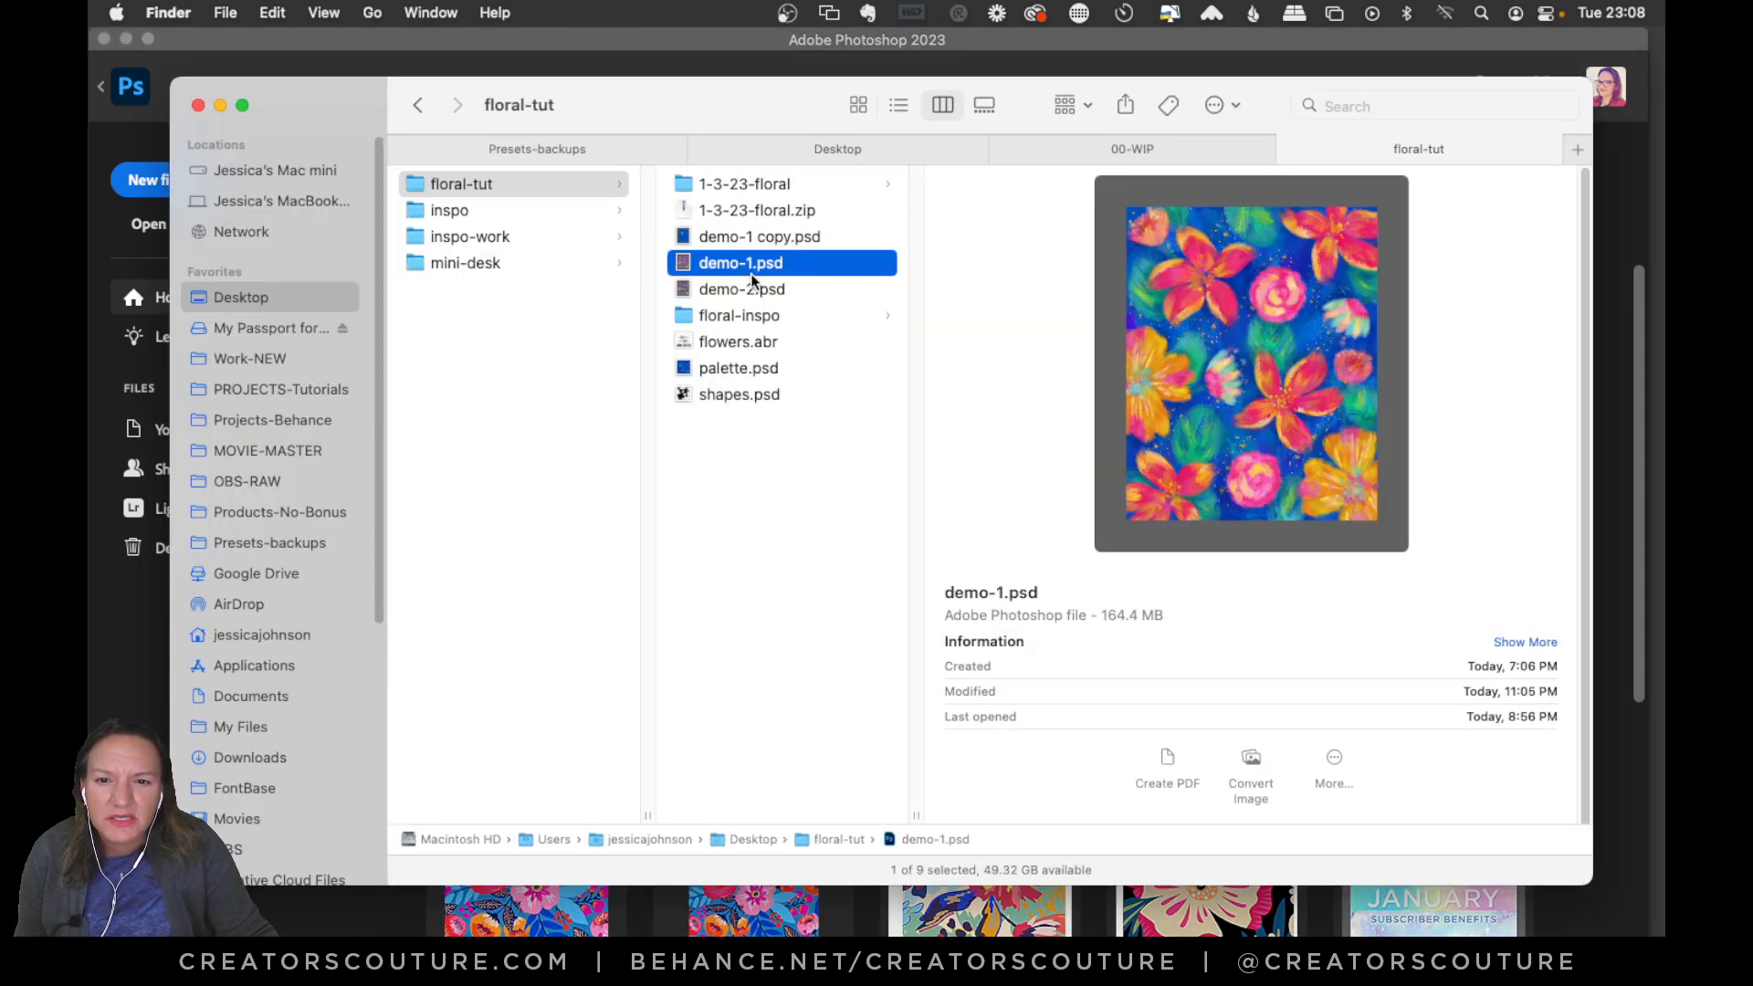
click(767, 186)
click(1005, 185)
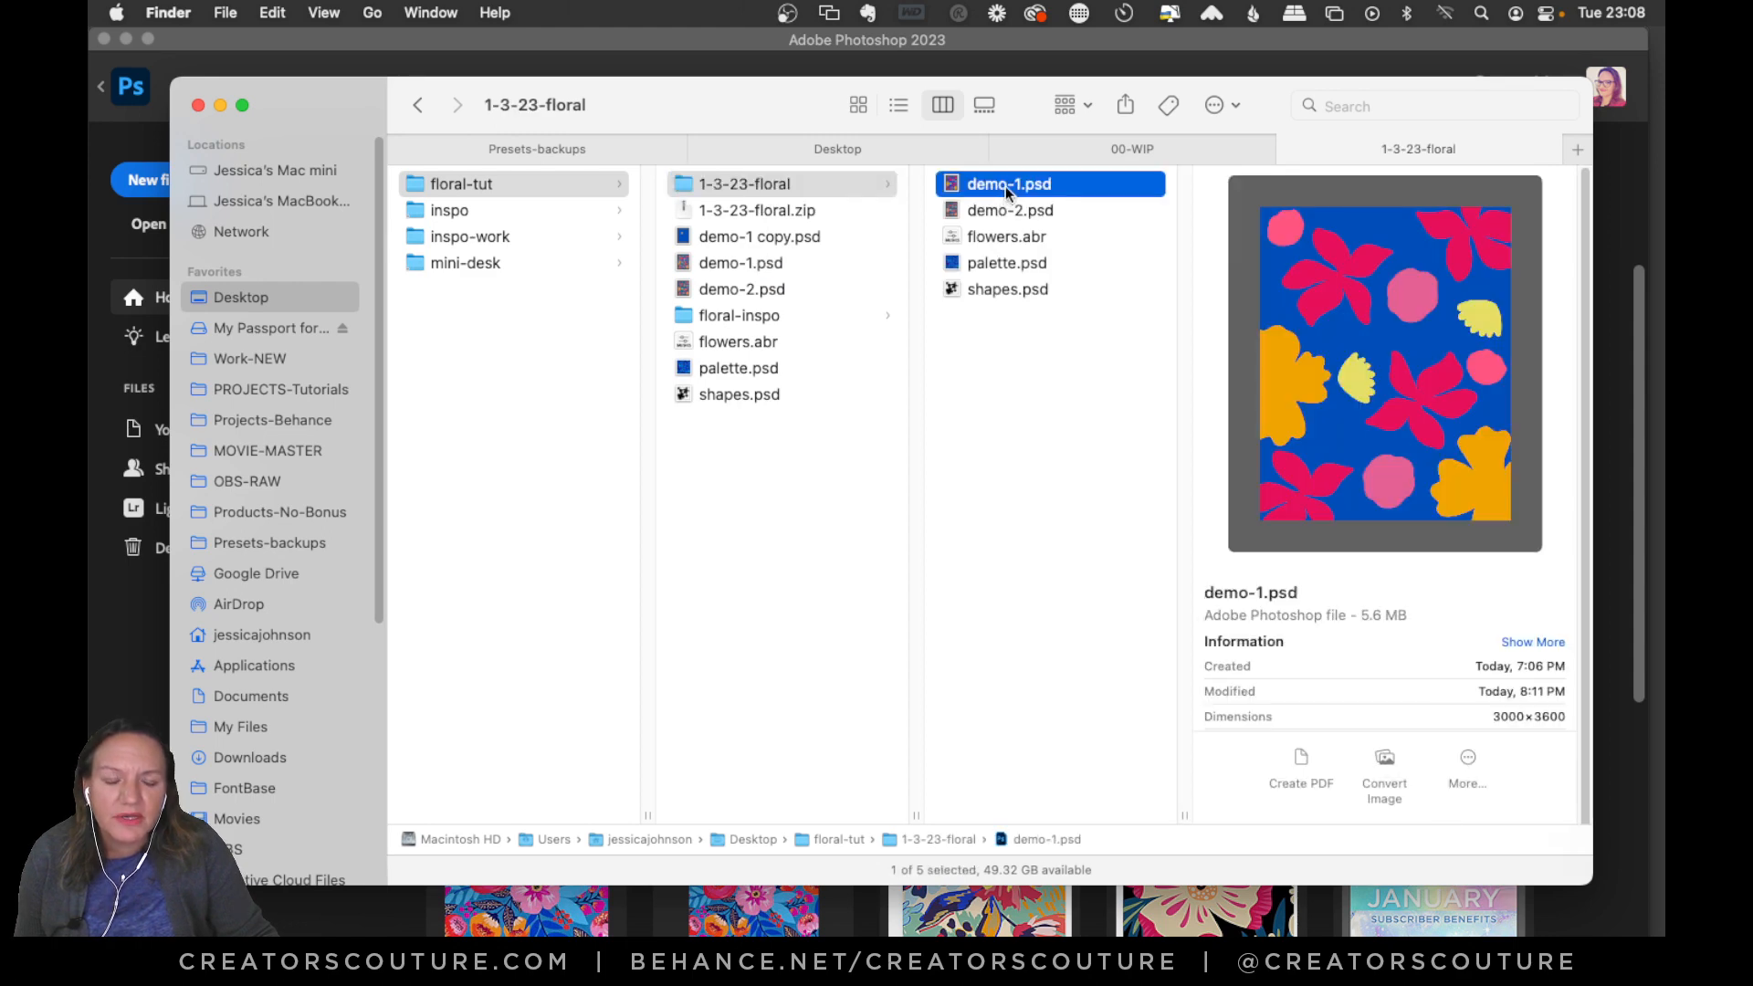
double_click(1005, 187)
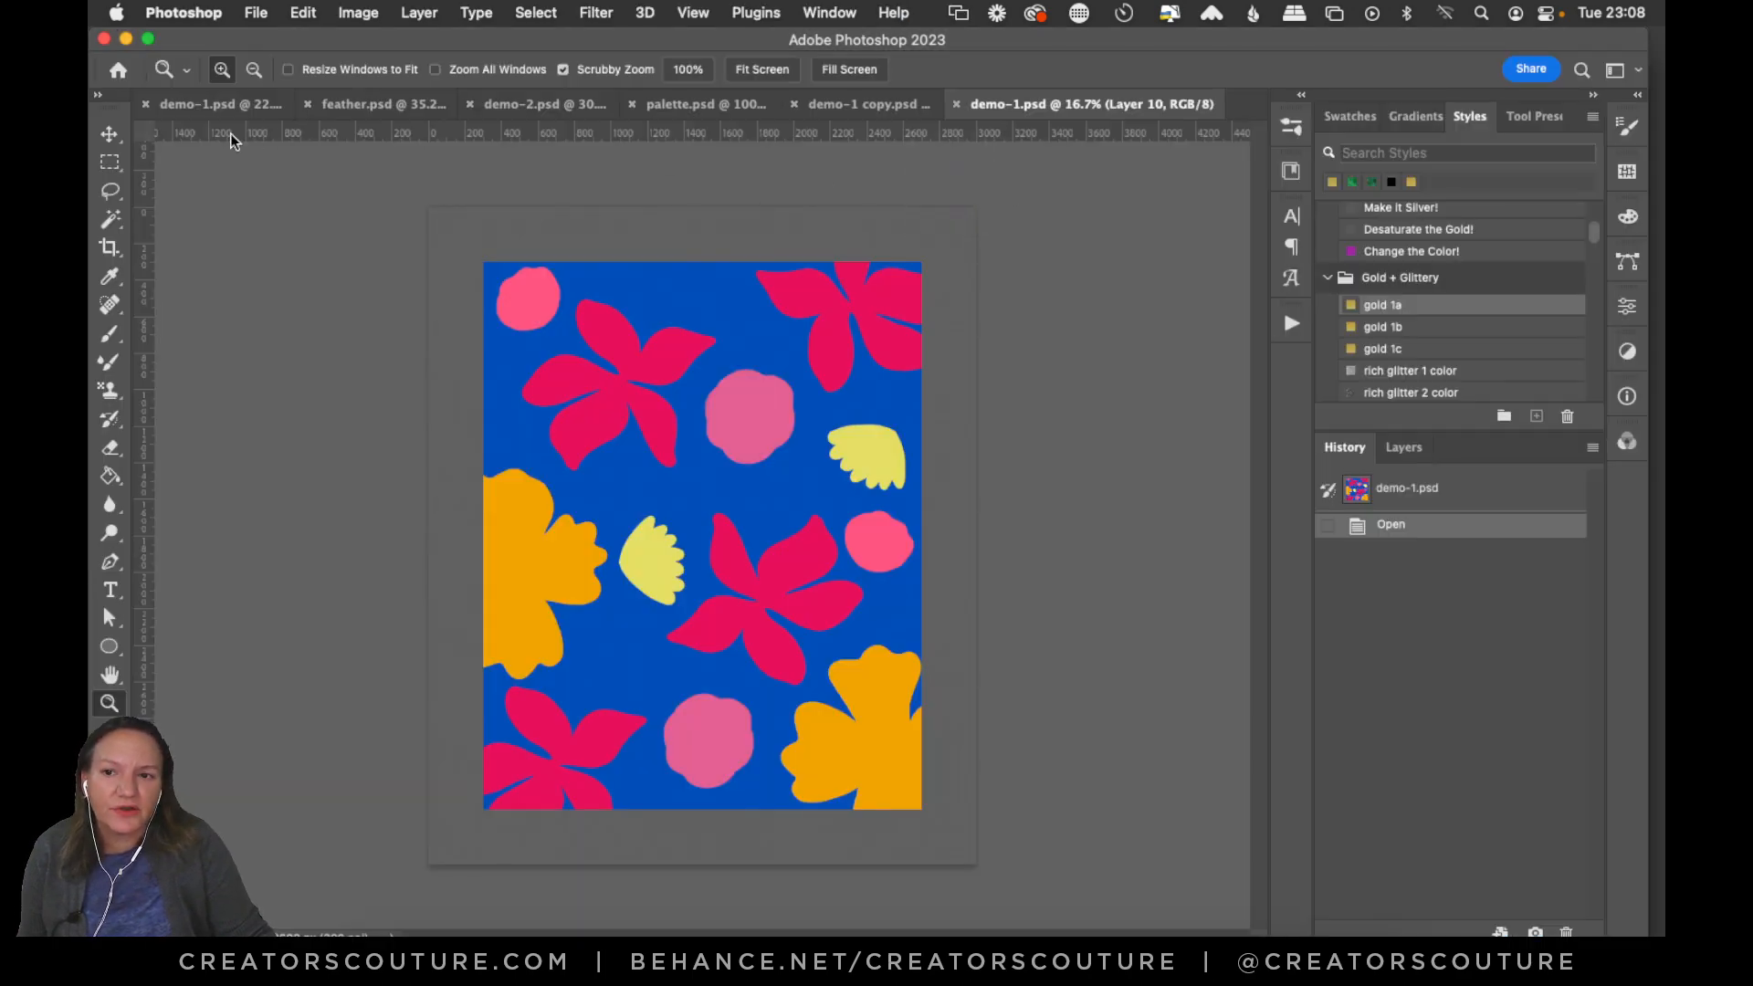
click(206, 106)
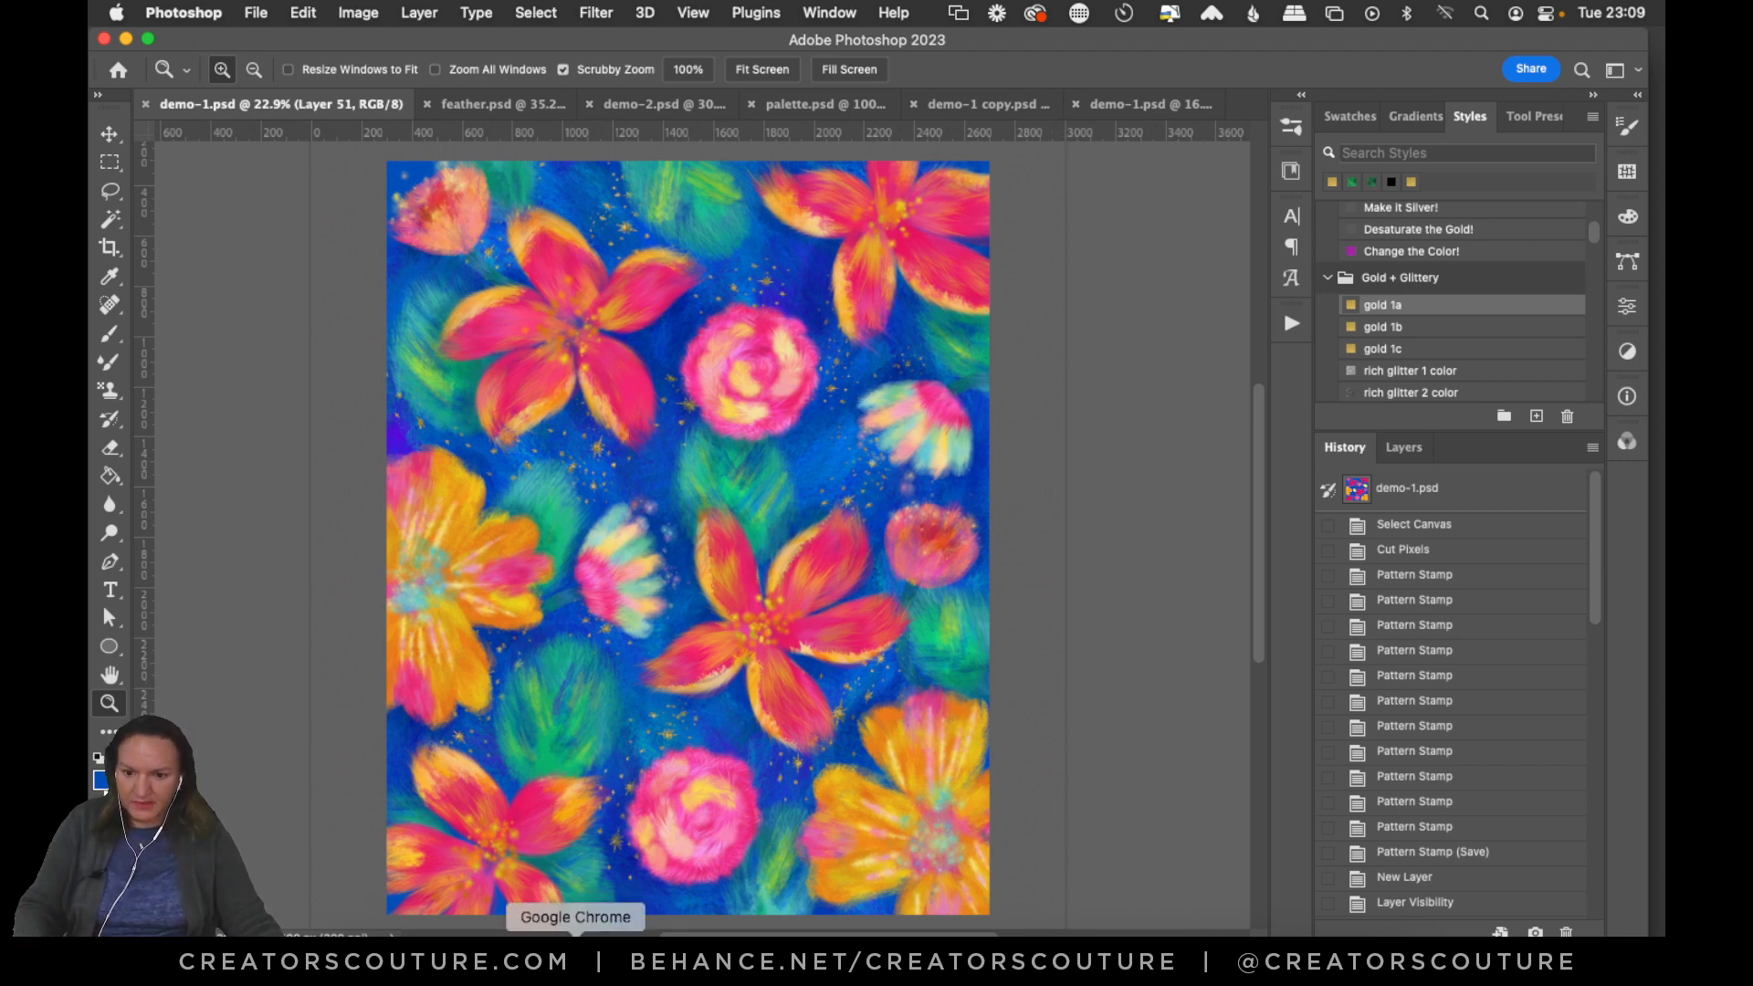
Switch to Google Chrome and load creatorscouture.com in the empty tab.
click(575, 950)
click(989, 58)
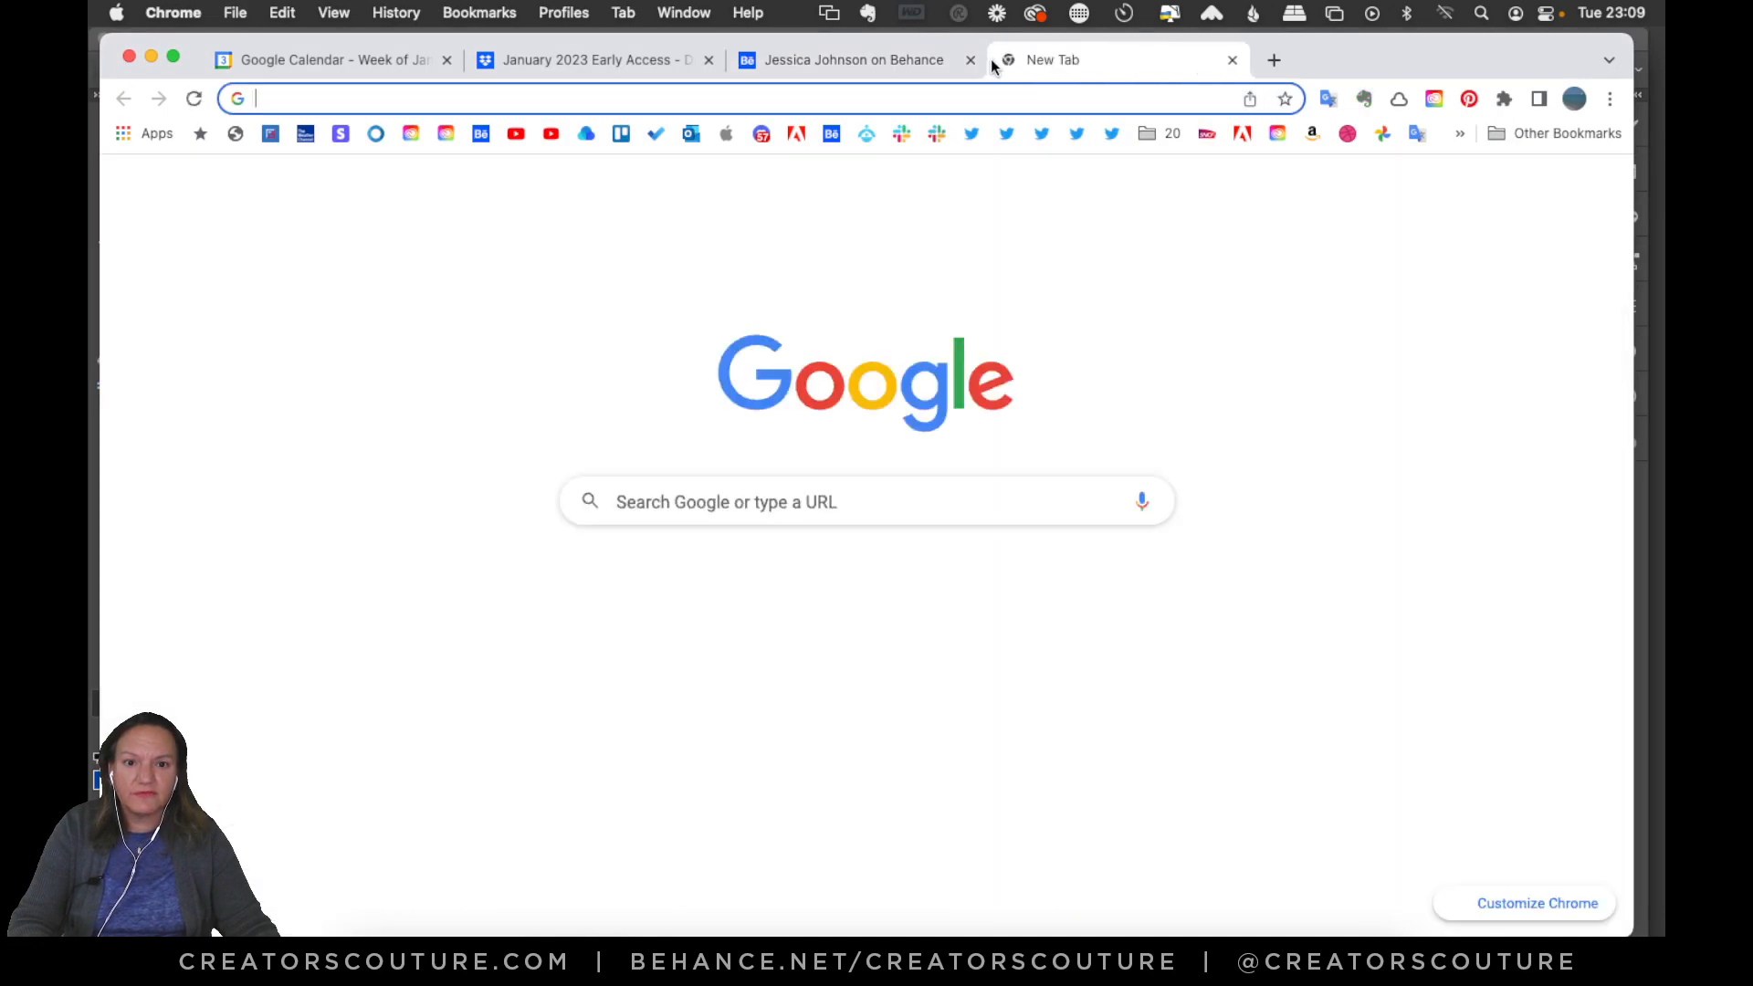
text(creat)
key(Return)
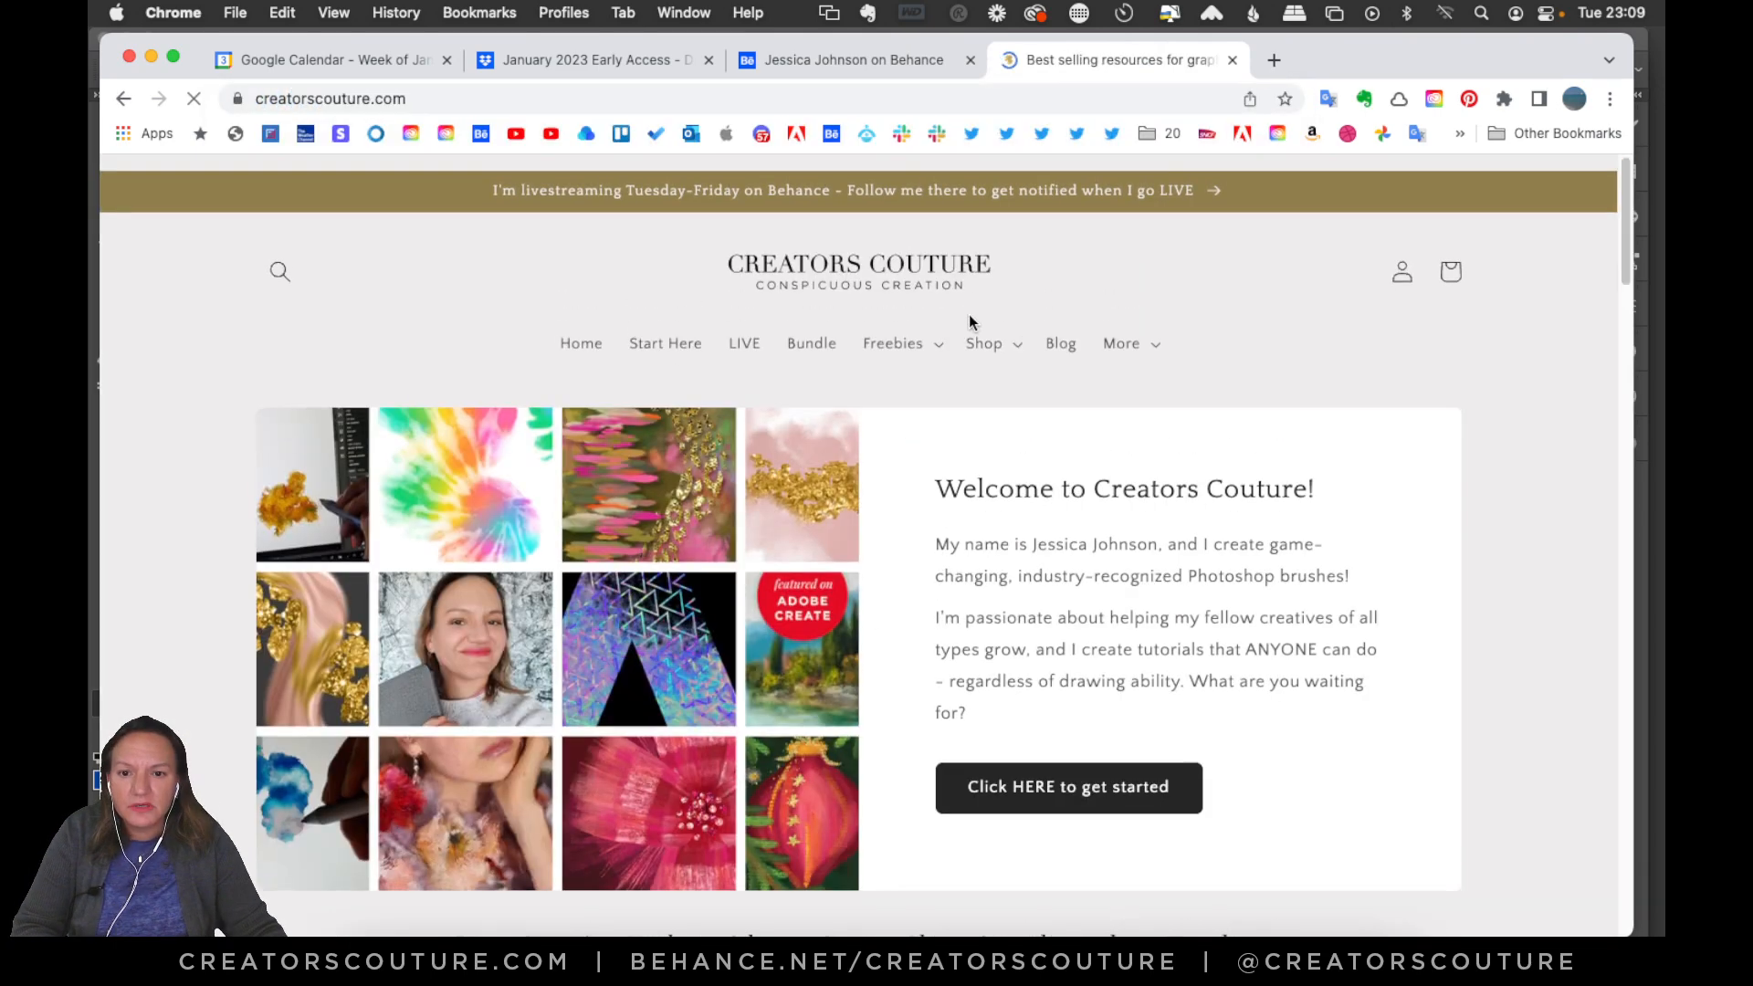
Open the site's LIVE page, review the Behance livestreaming schedule for the week, and switch back to Photoshop.
scroll(1299, 532, down, 1)
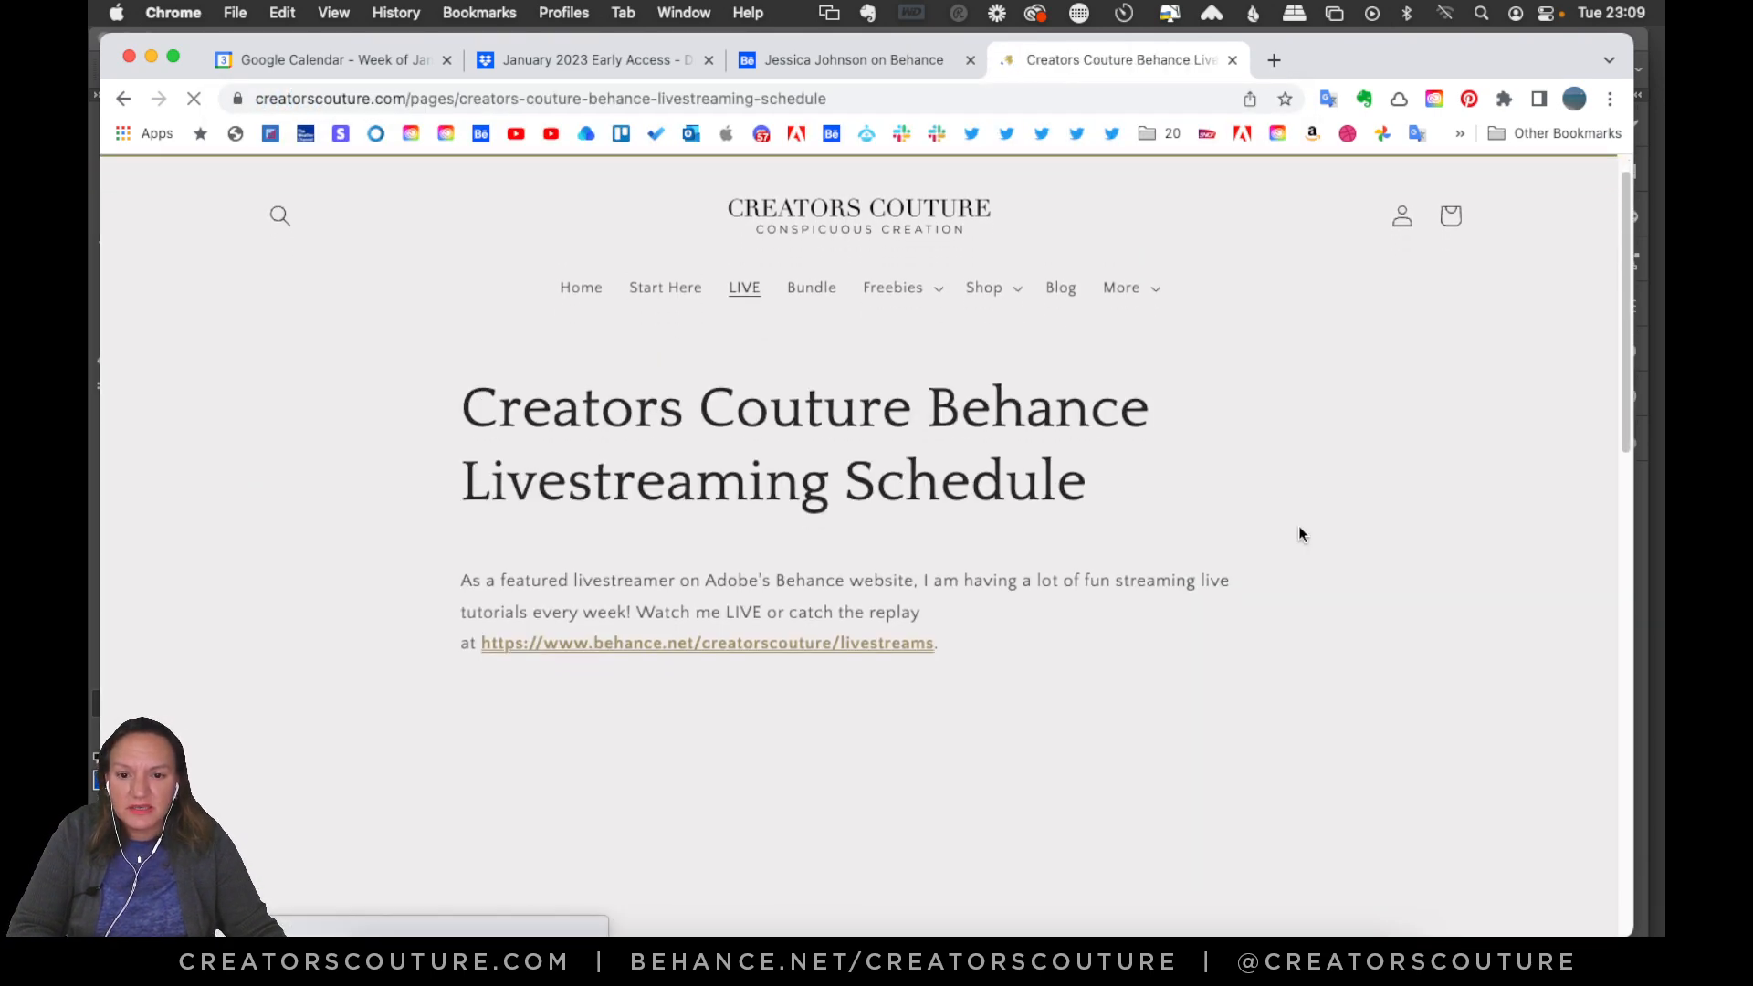
scroll(1359, 511, down, 3)
scroll(1358, 511, down, 2)
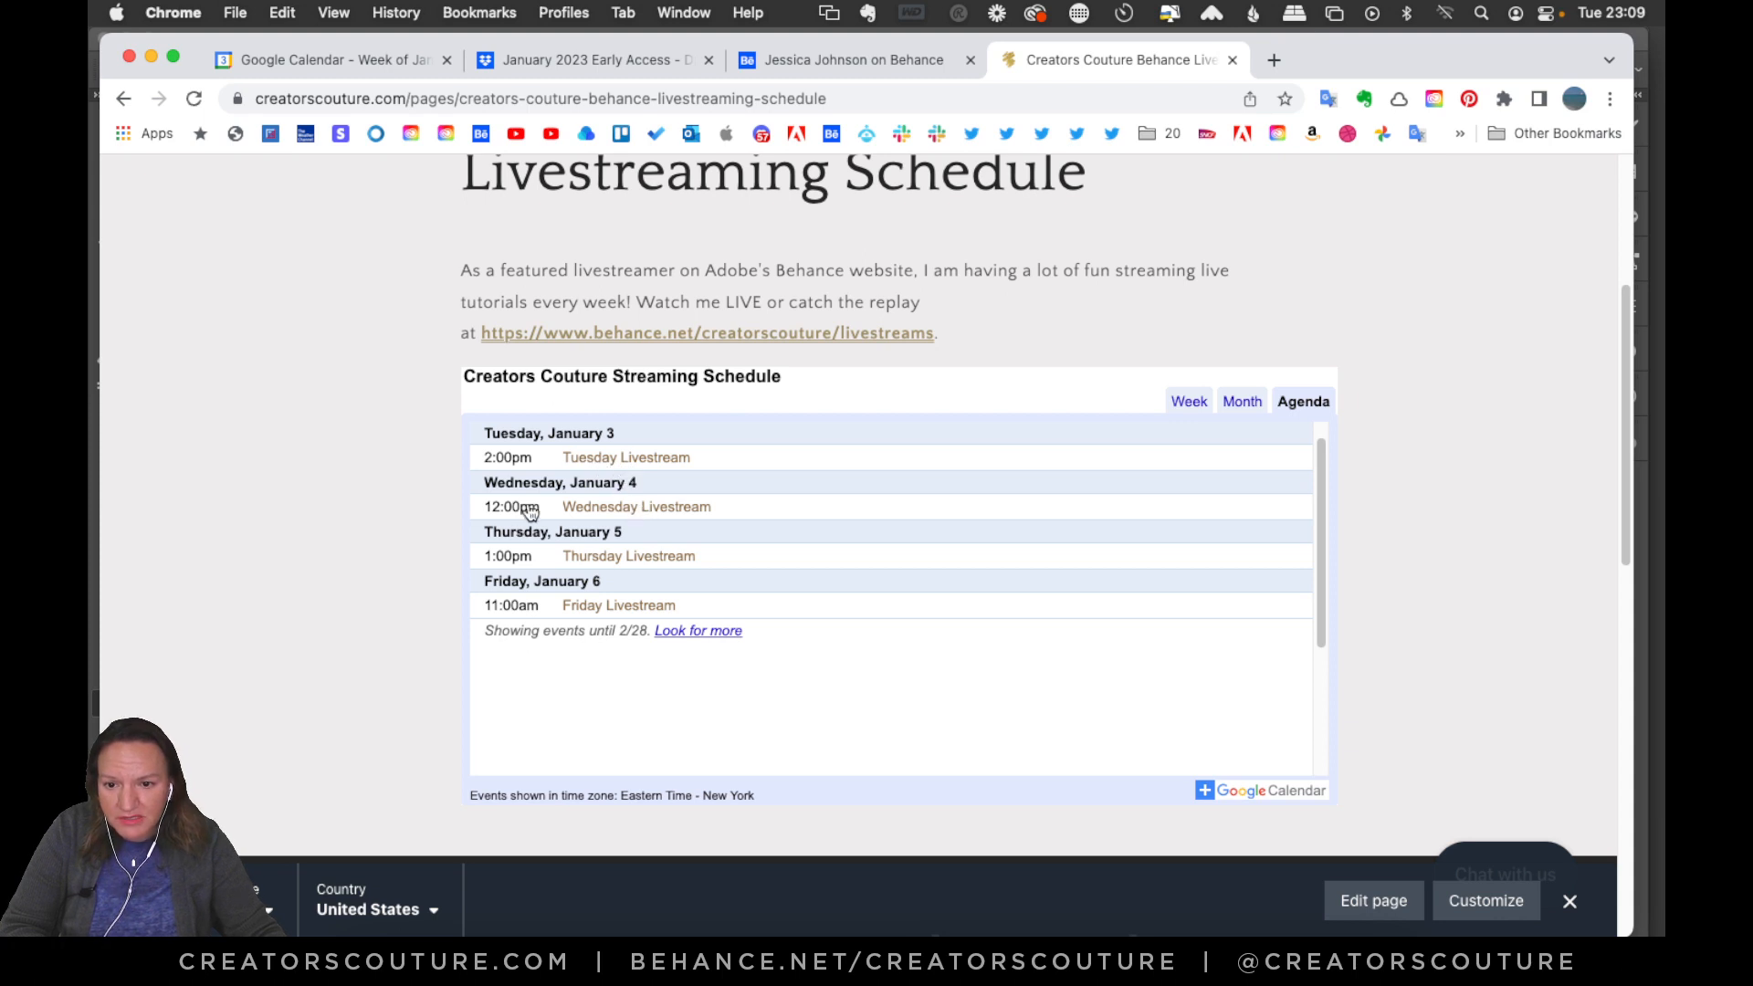
scroll(1041, 527, down, 1)
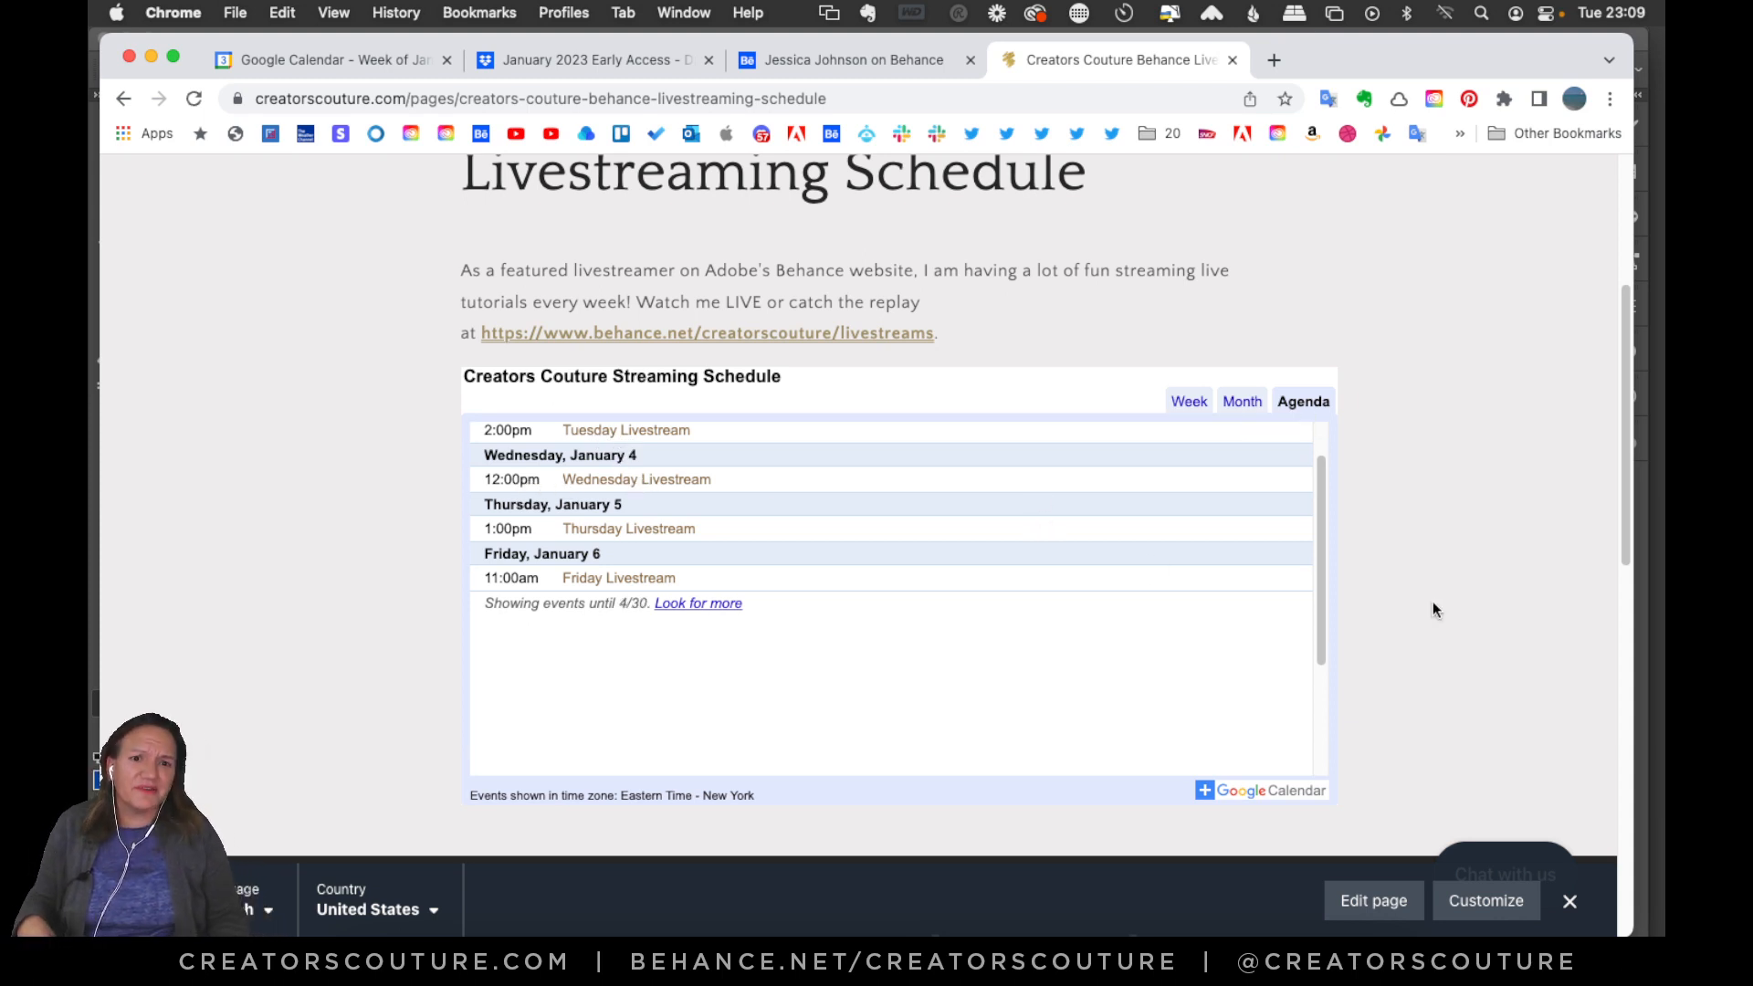
scroll(1461, 570, up, 5)
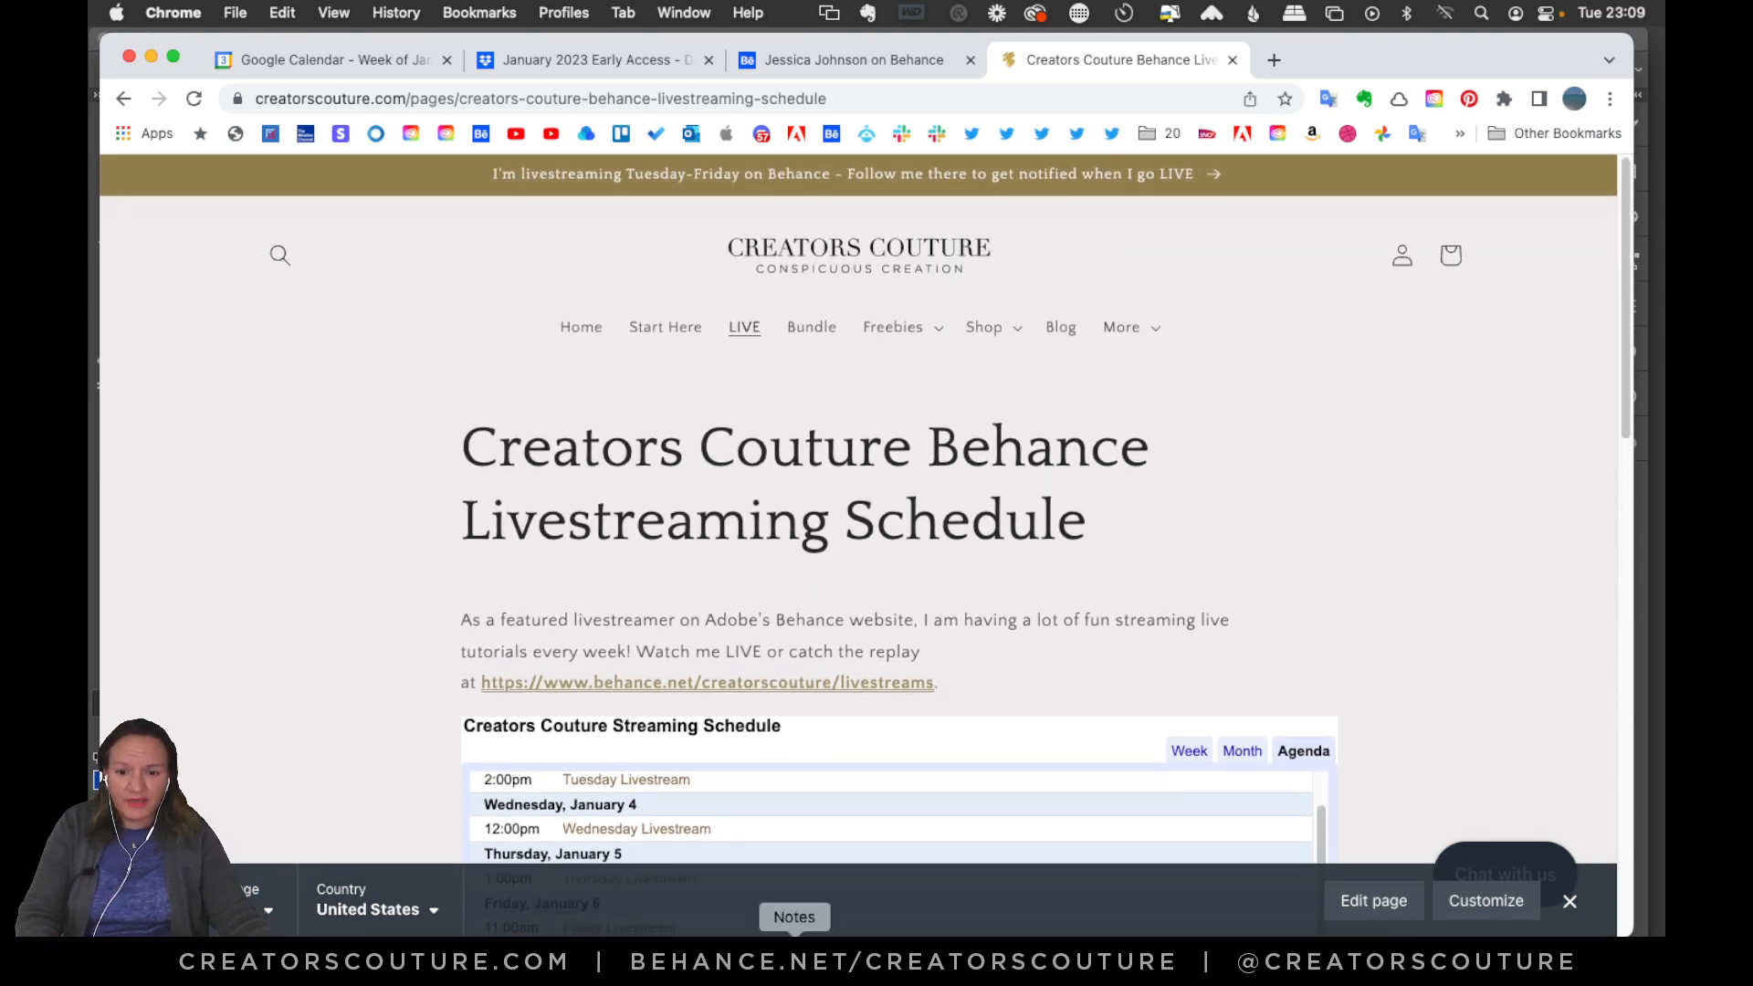
click(840, 956)
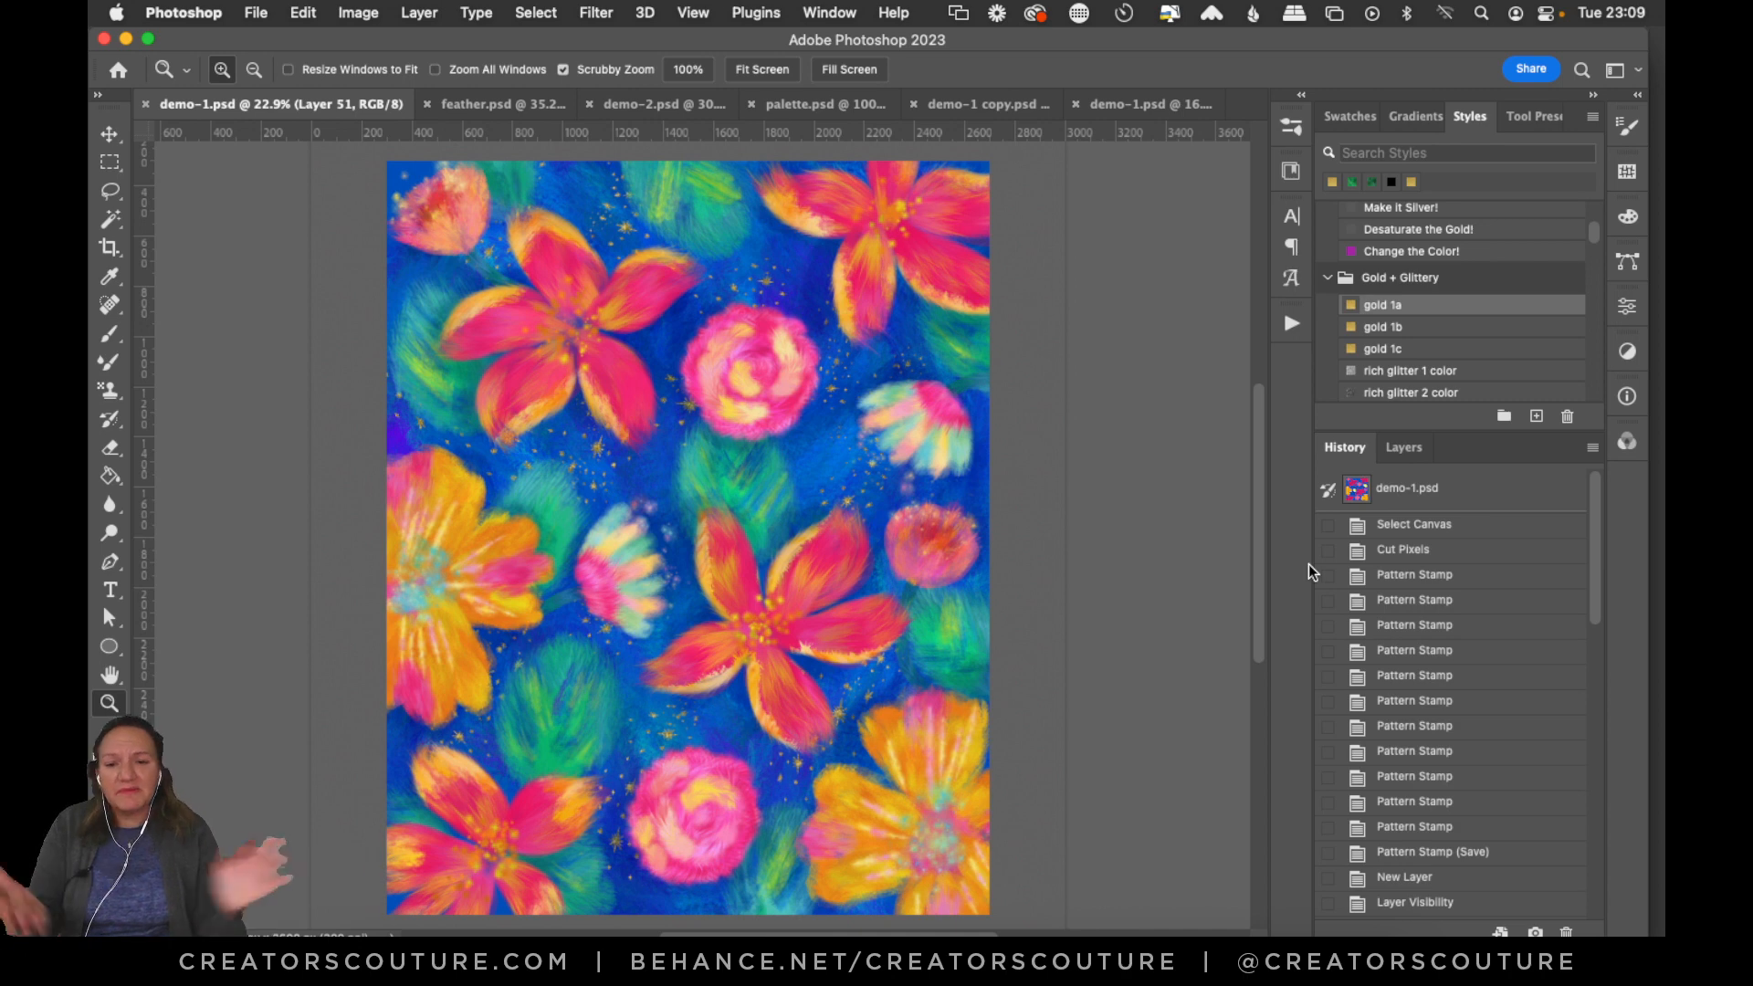